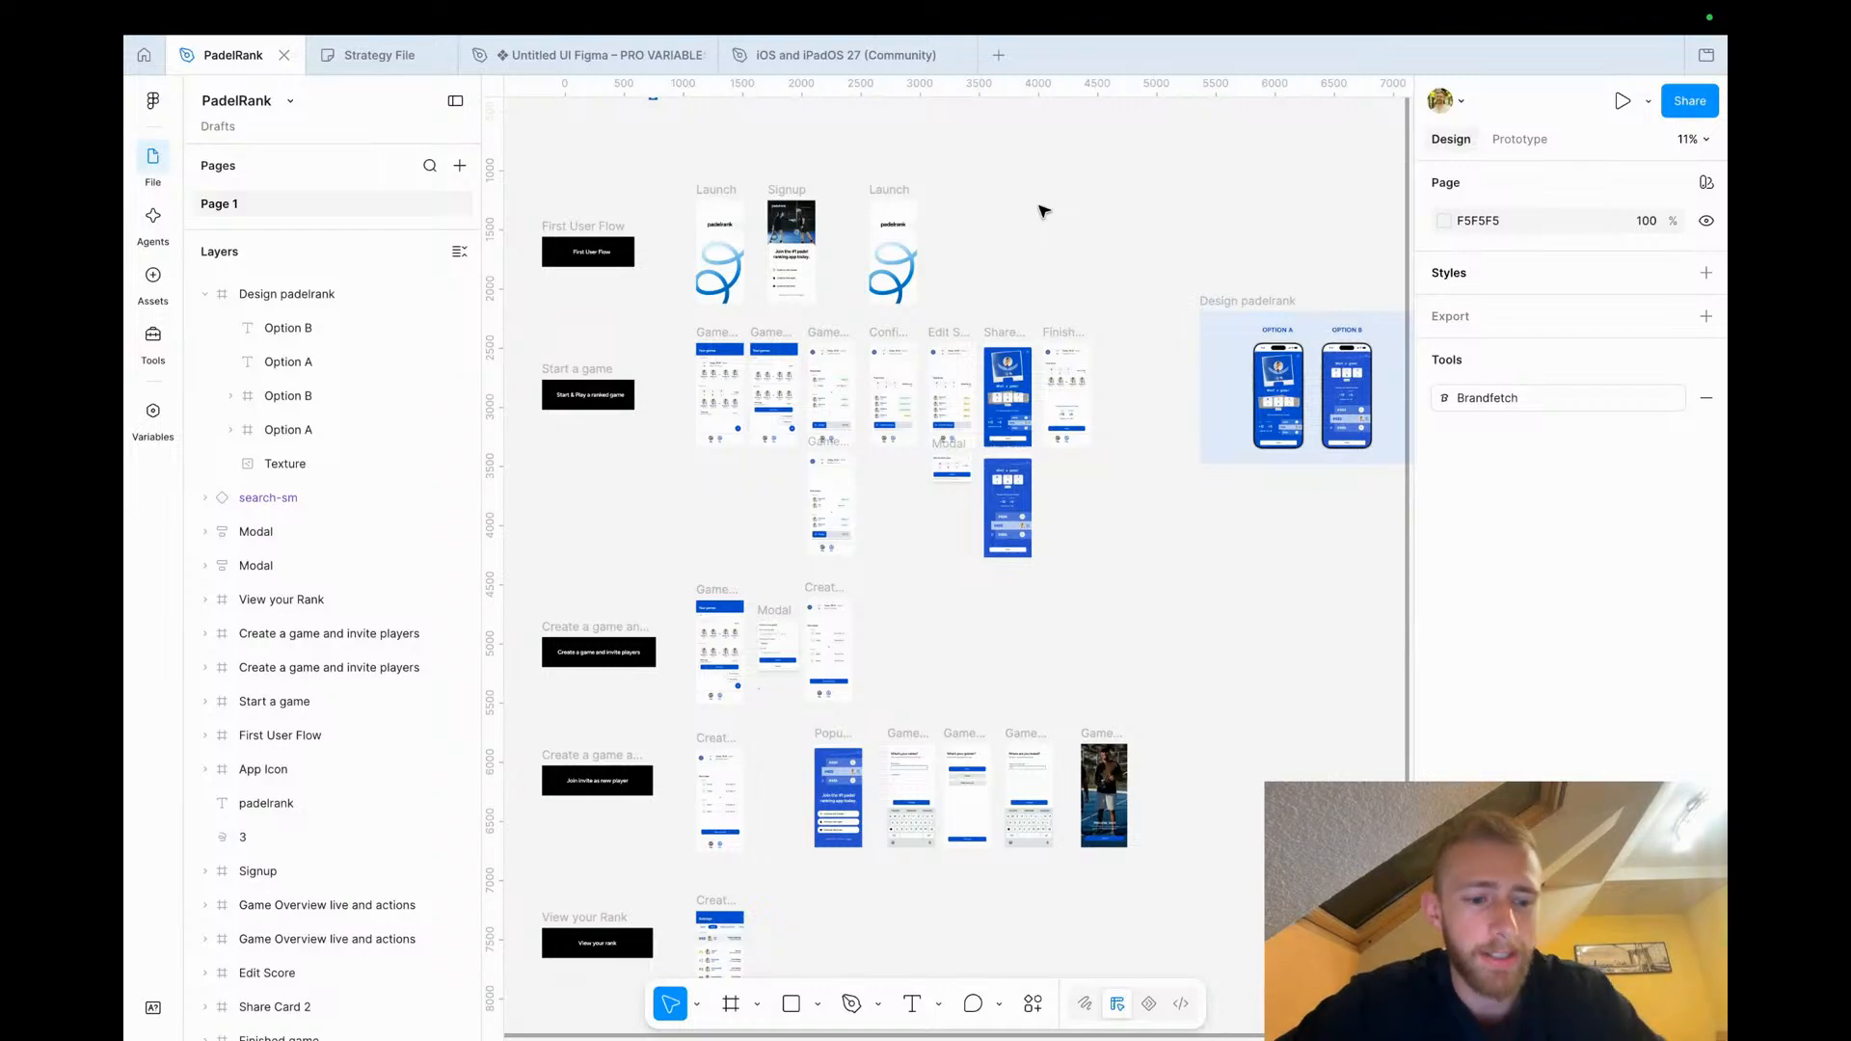
Hide the interface and examine the Launch, Signup and Rankings screens on the canvas
{"action": "key", "text": "super+backslash"}
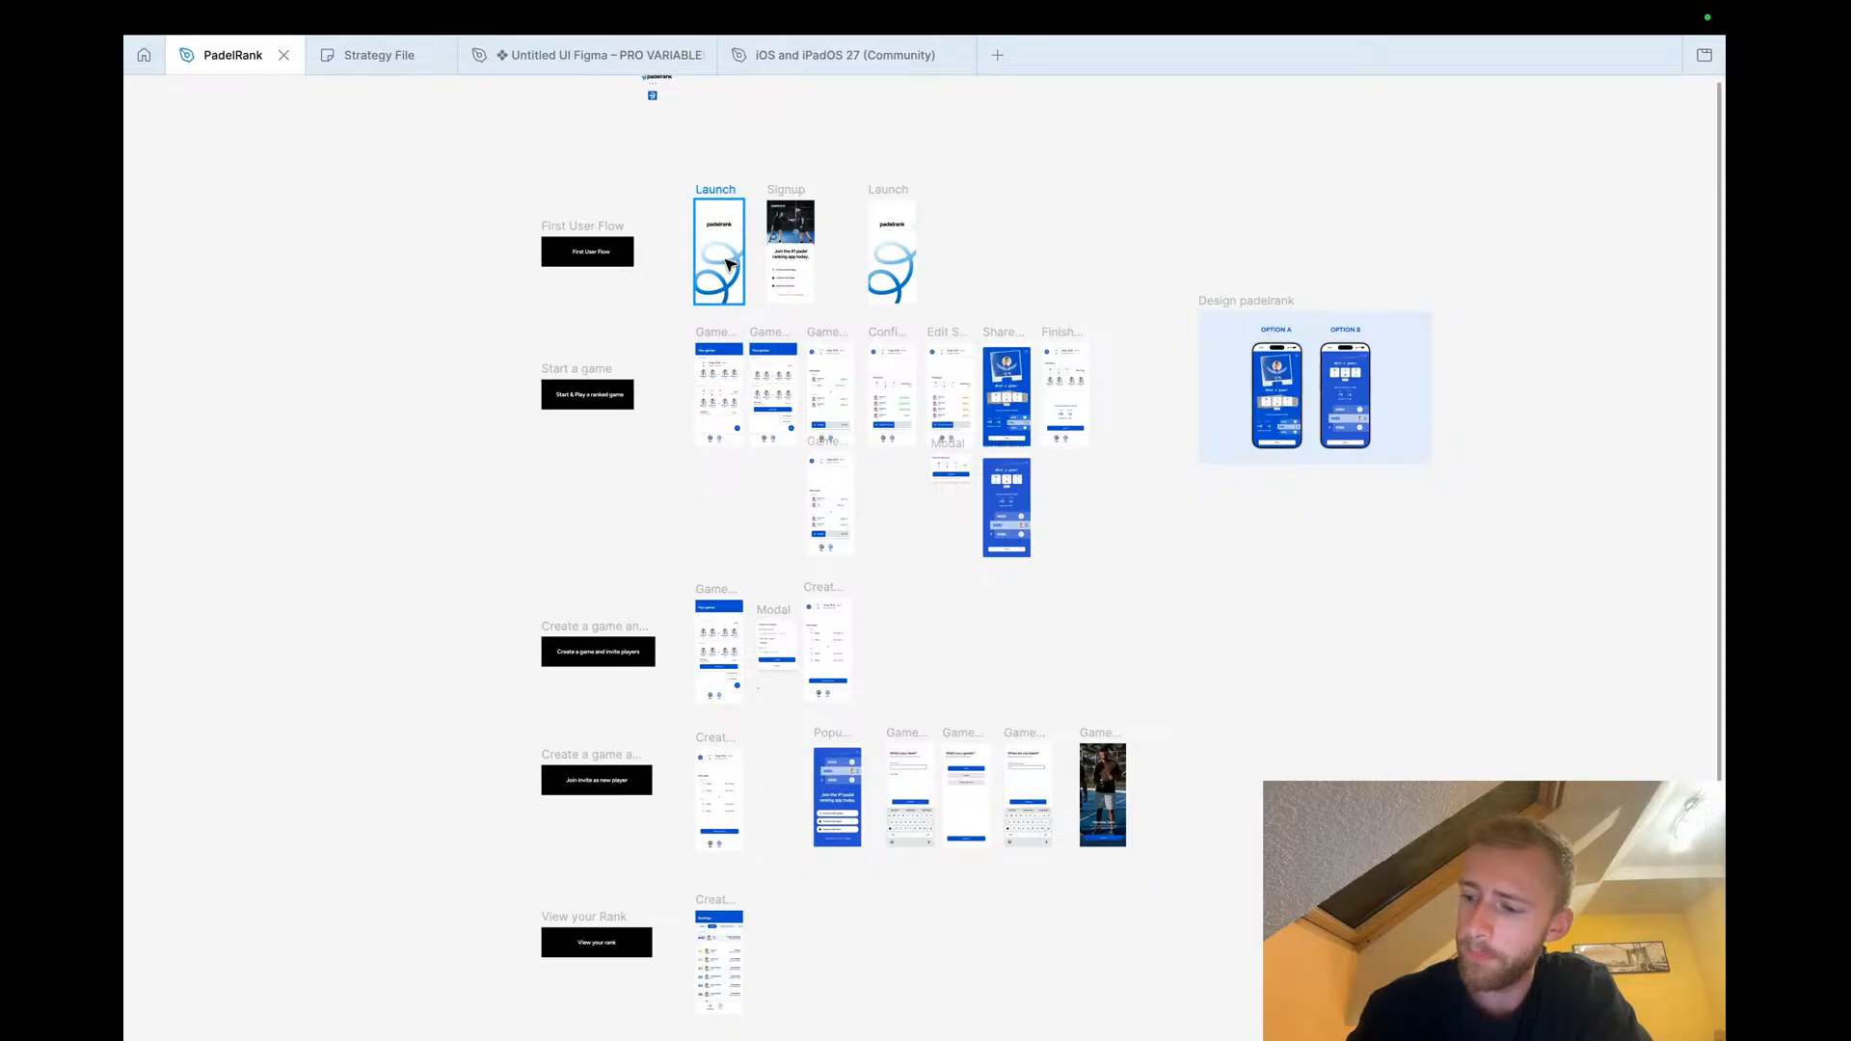
{"action": "scroll", "coordinate": [718, 255], "scroll_direction": "up", "scroll_amount": 5}
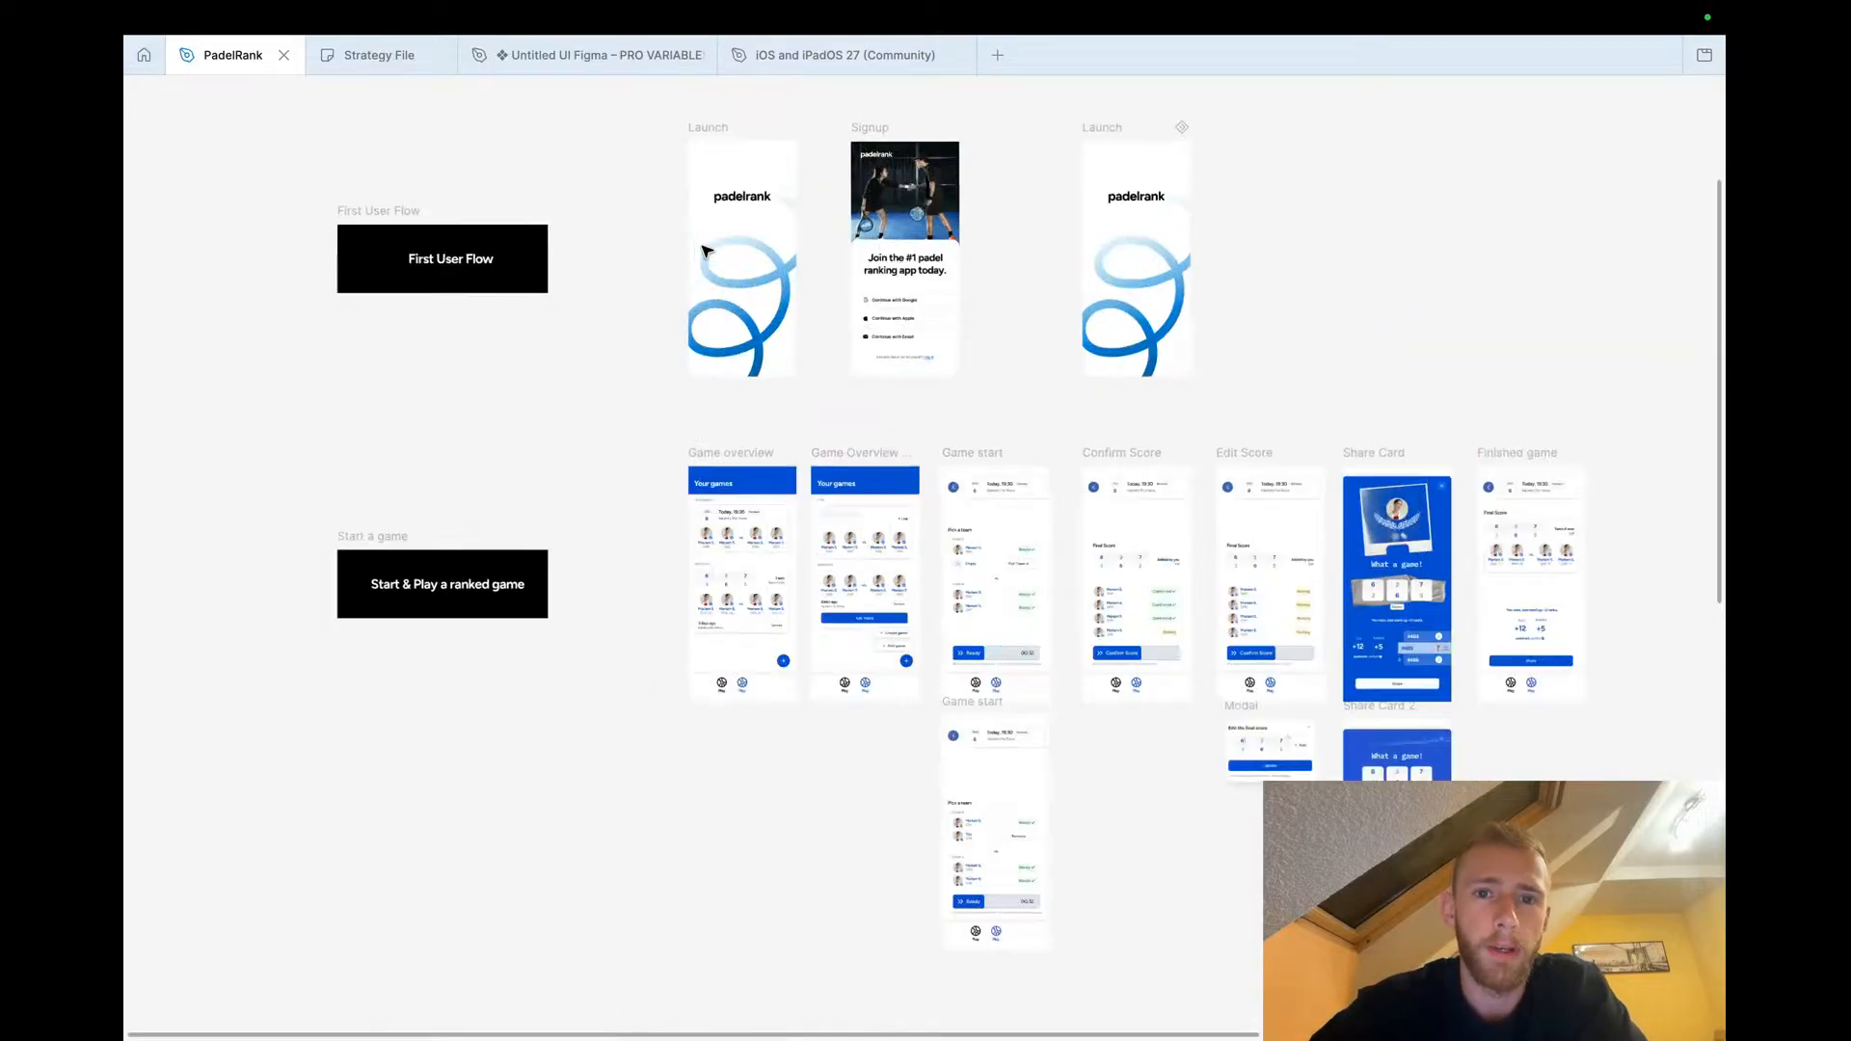
{"action": "scroll", "coordinate": [706, 252], "scroll_direction": "up", "scroll_amount": 3}
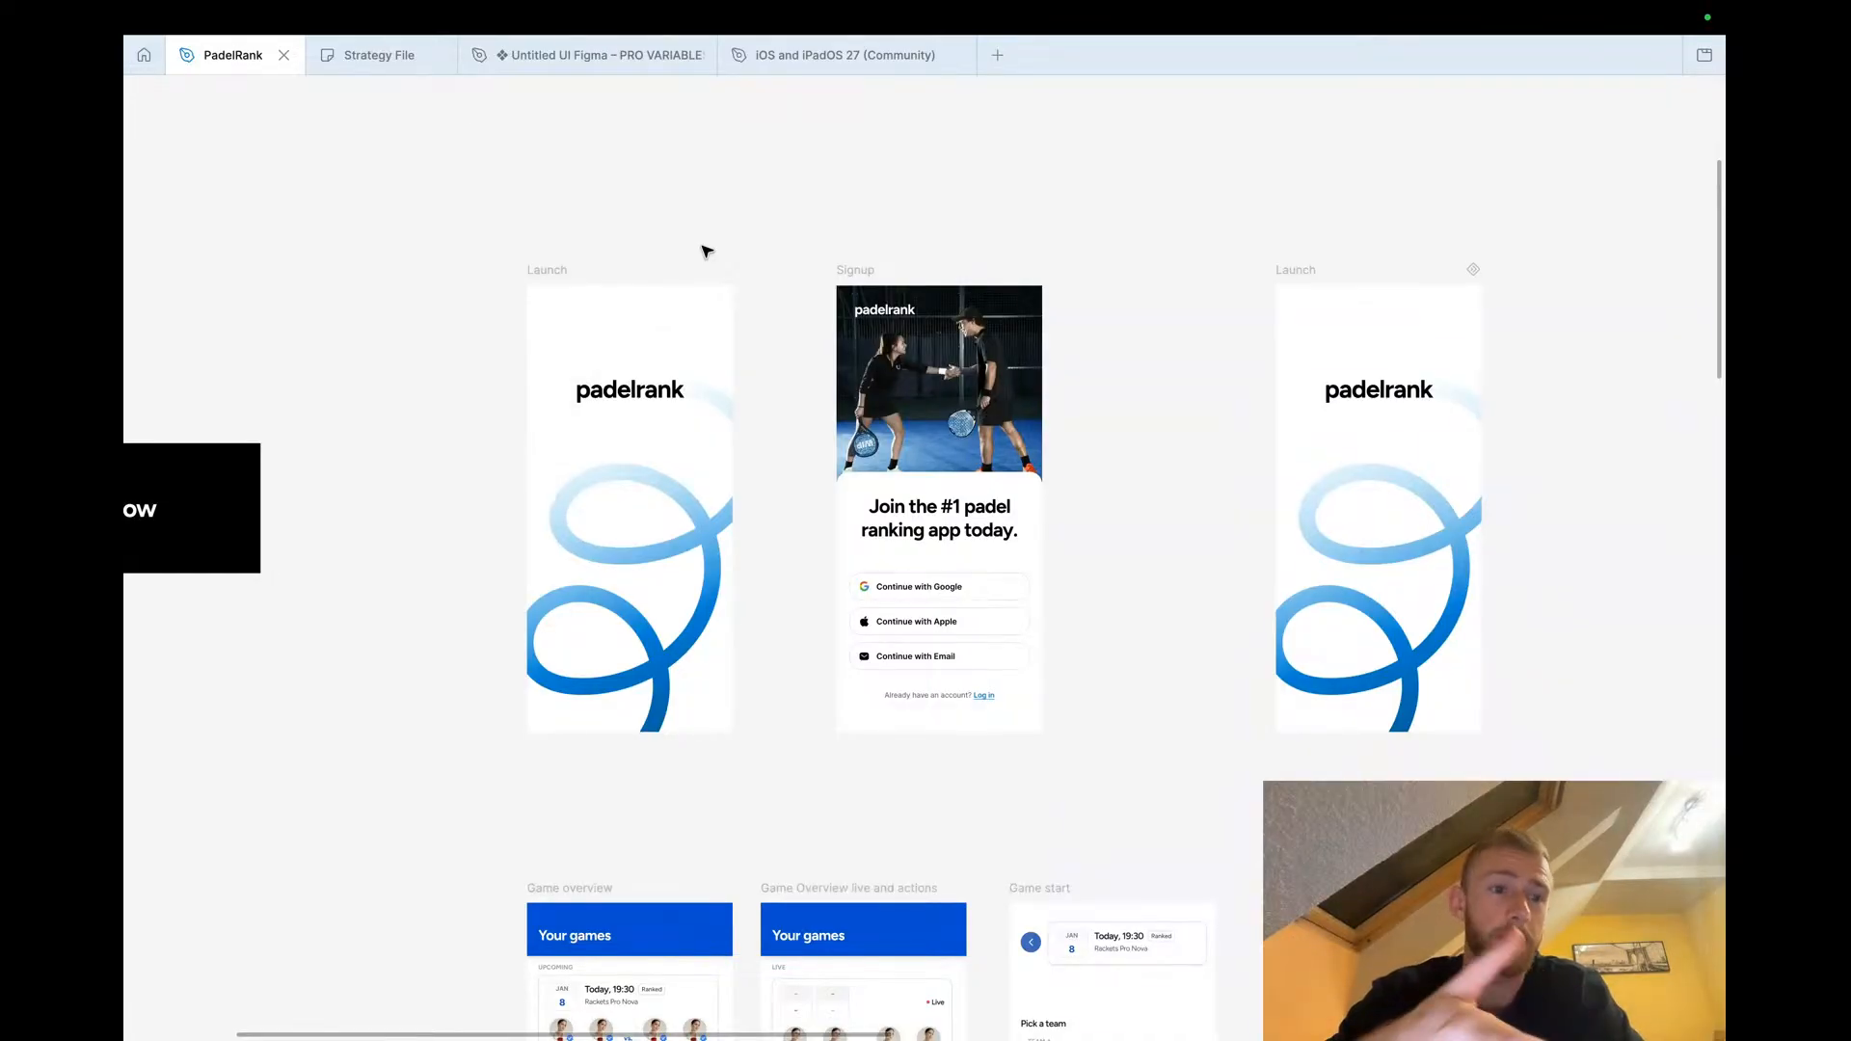
{"action": "scroll", "coordinate": [706, 252], "scroll_direction": "down", "scroll_amount": 10}
{"action": "scroll", "coordinate": [711, 248], "scroll_direction": "down", "scroll_amount": 3}
{"action": "scroll", "coordinate": [742, 619], "scroll_direction": "down", "scroll_amount": 5}
{"action": "scroll", "coordinate": [757, 381], "scroll_direction": "up", "scroll_amount": 5}
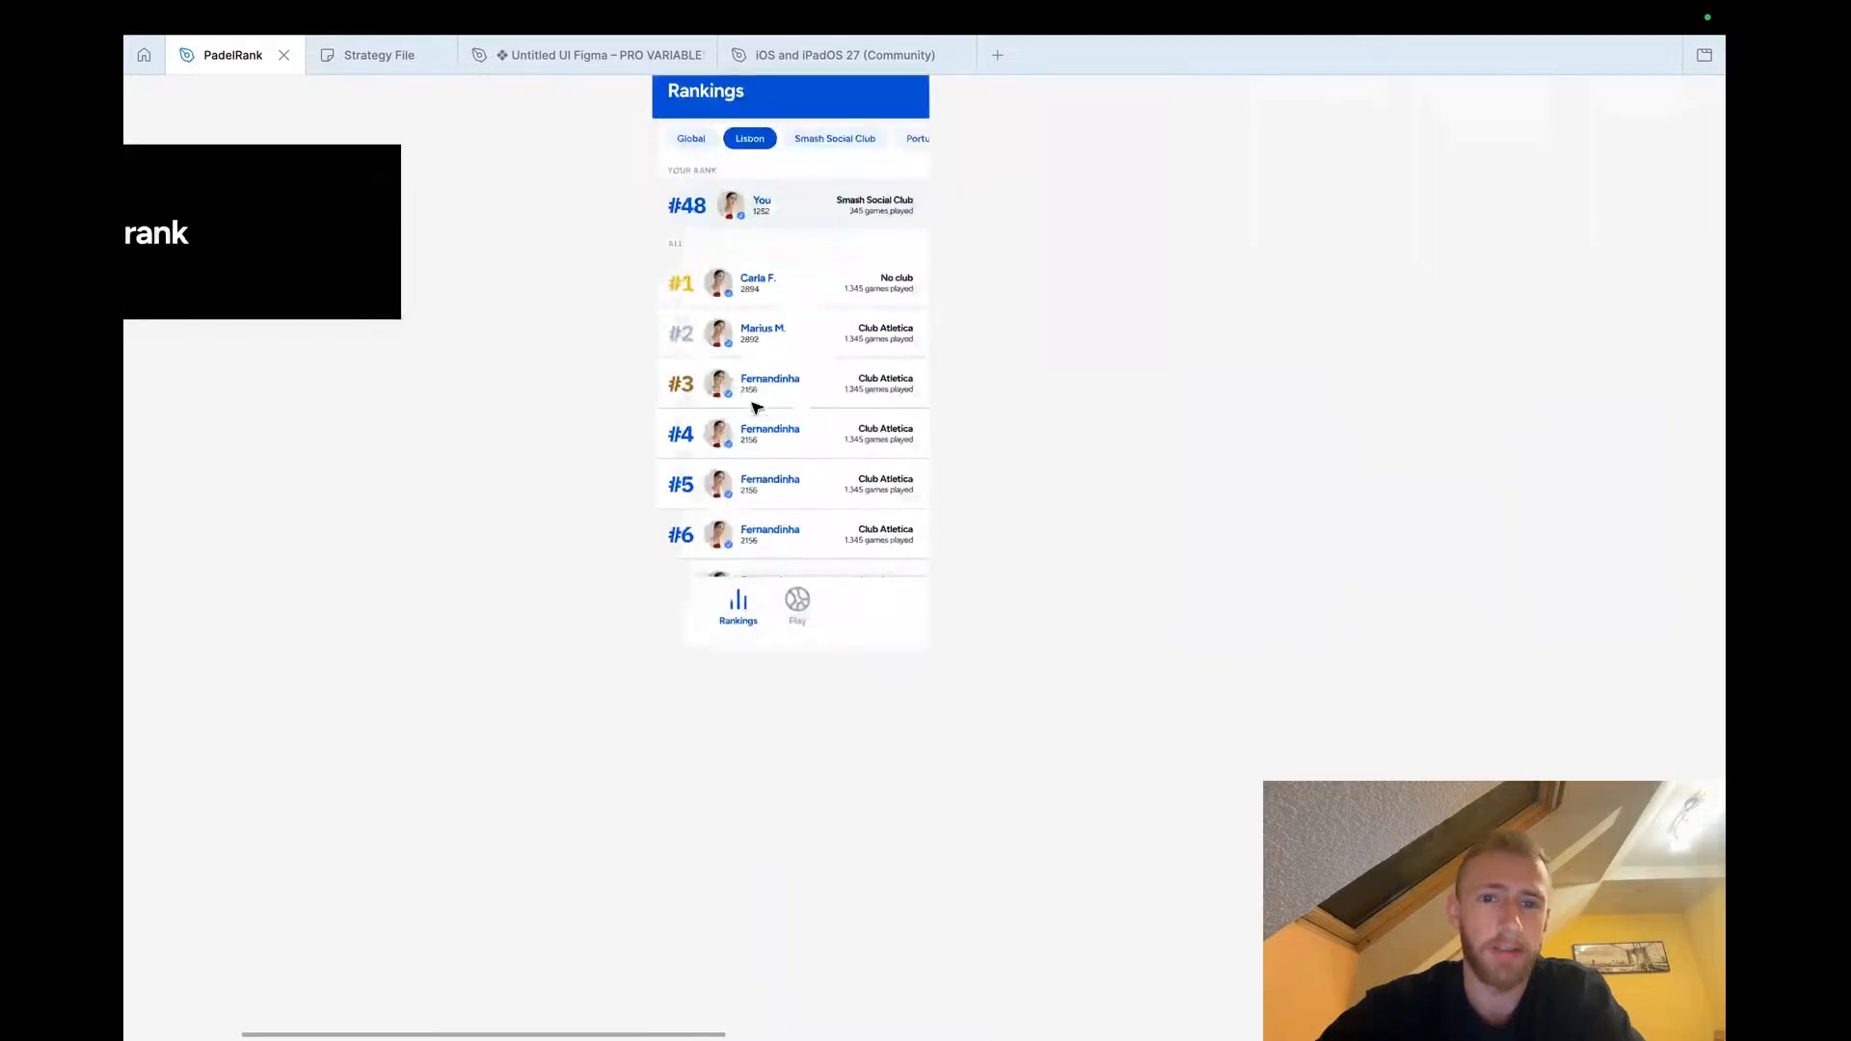
{"action": "scroll", "coordinate": [748, 273], "scroll_direction": "up", "scroll_amount": 3}
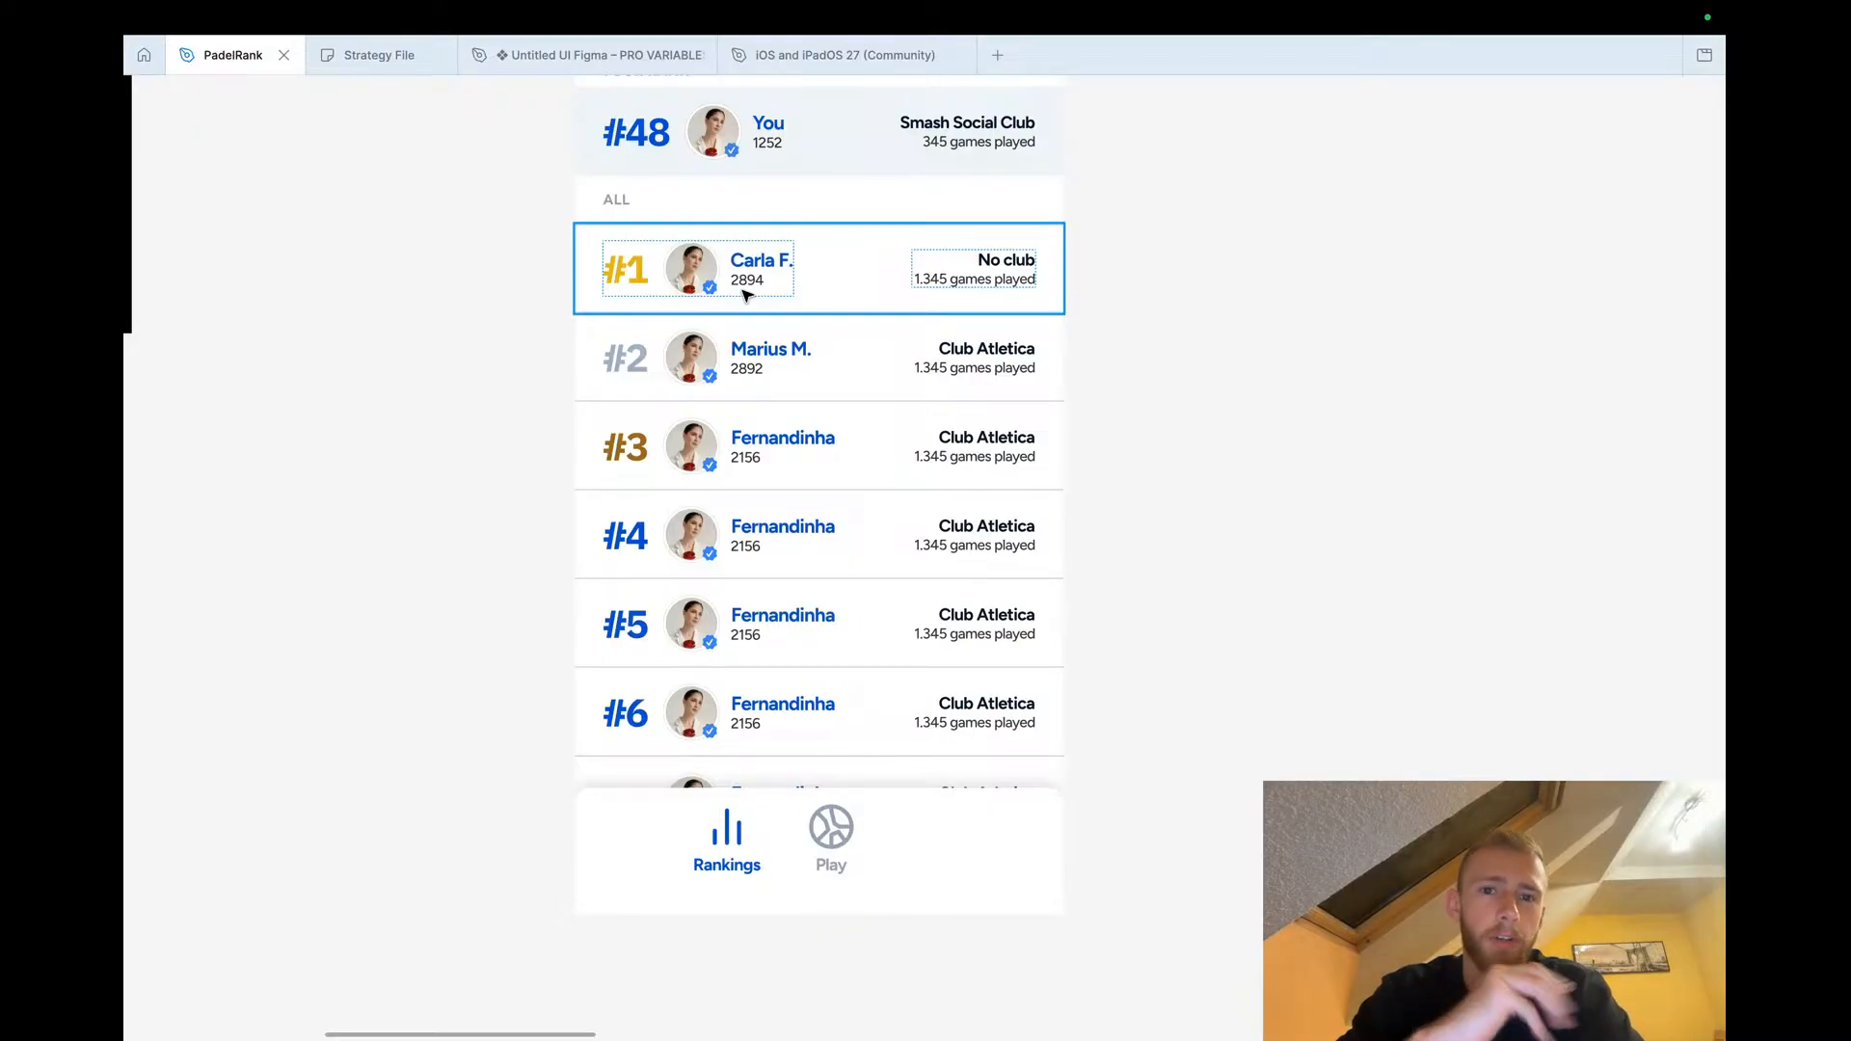
{"action": "scroll", "coordinate": [480, 287], "scroll_direction": "down", "scroll_amount": 5}
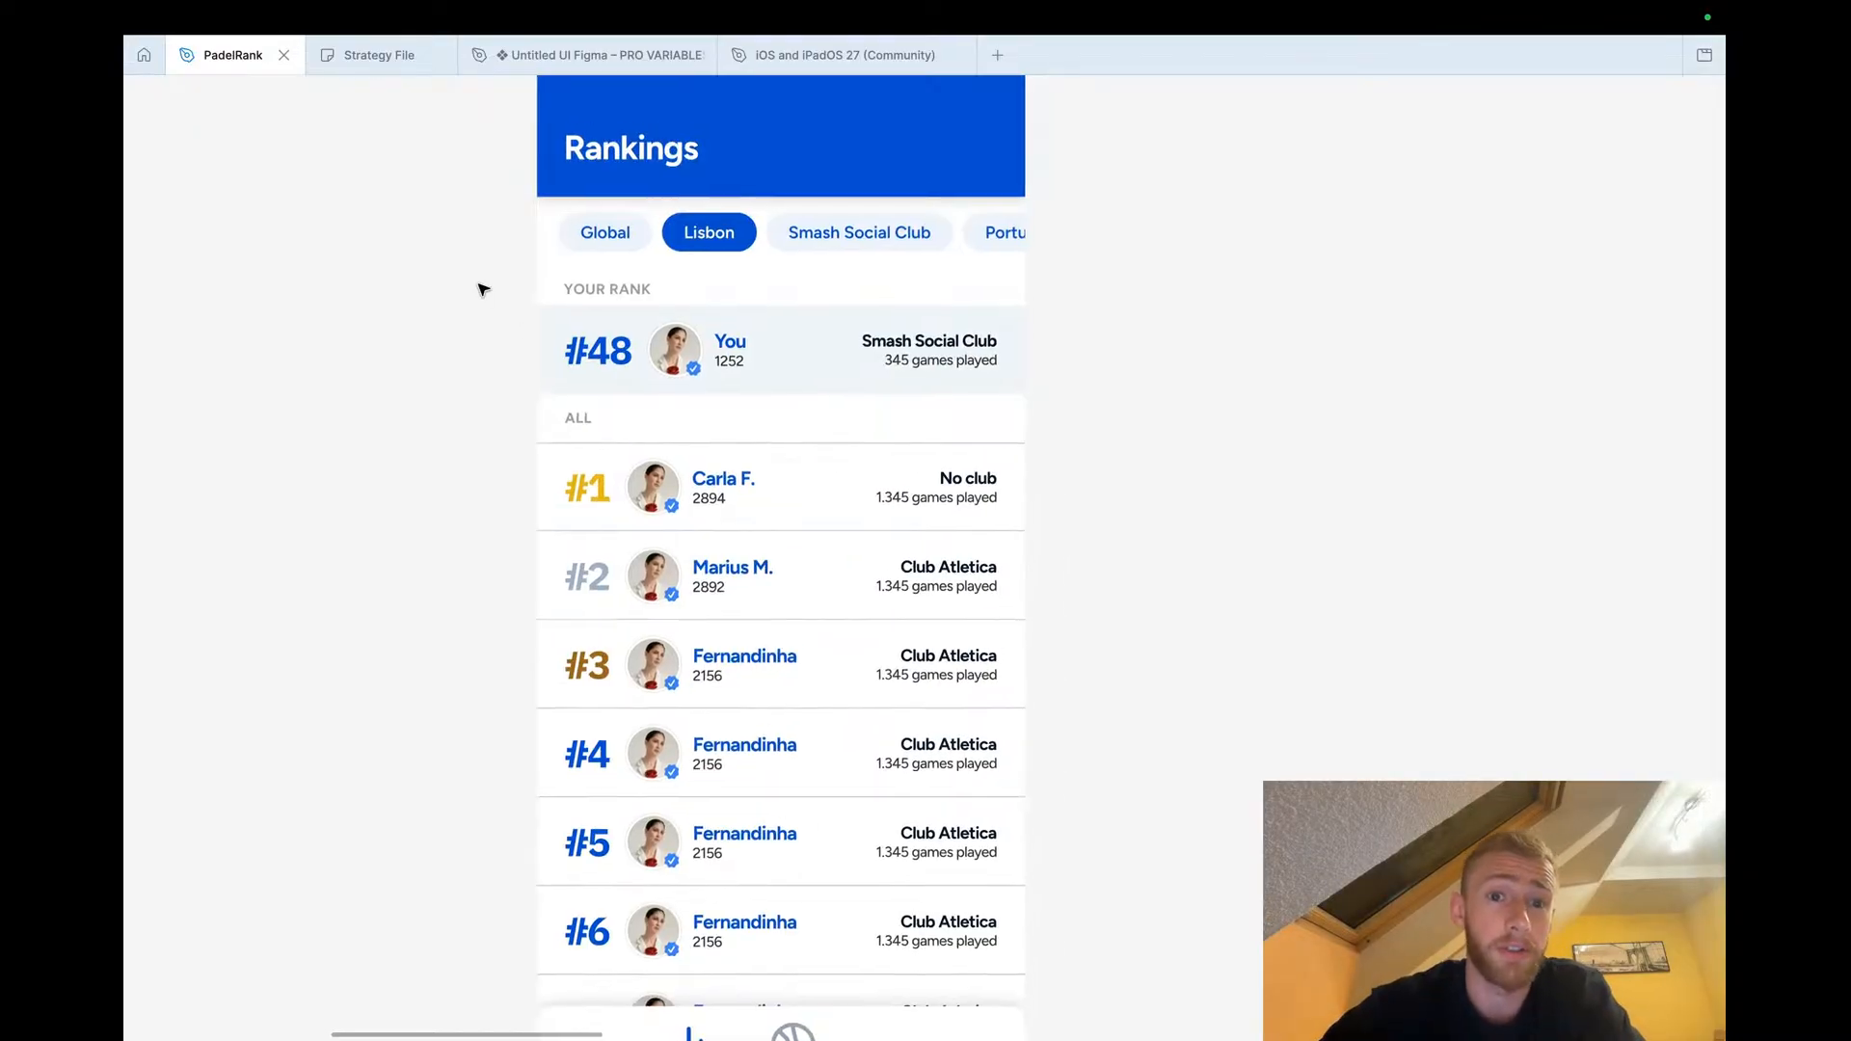
{"action": "scroll", "coordinate": [480, 286], "scroll_direction": "down", "scroll_amount": 1}
{"action": "scroll", "coordinate": [480, 286], "scroll_direction": "up", "scroll_amount": 2}
{"action": "scroll", "coordinate": [480, 287], "scroll_direction": "left", "scroll_amount": 1}
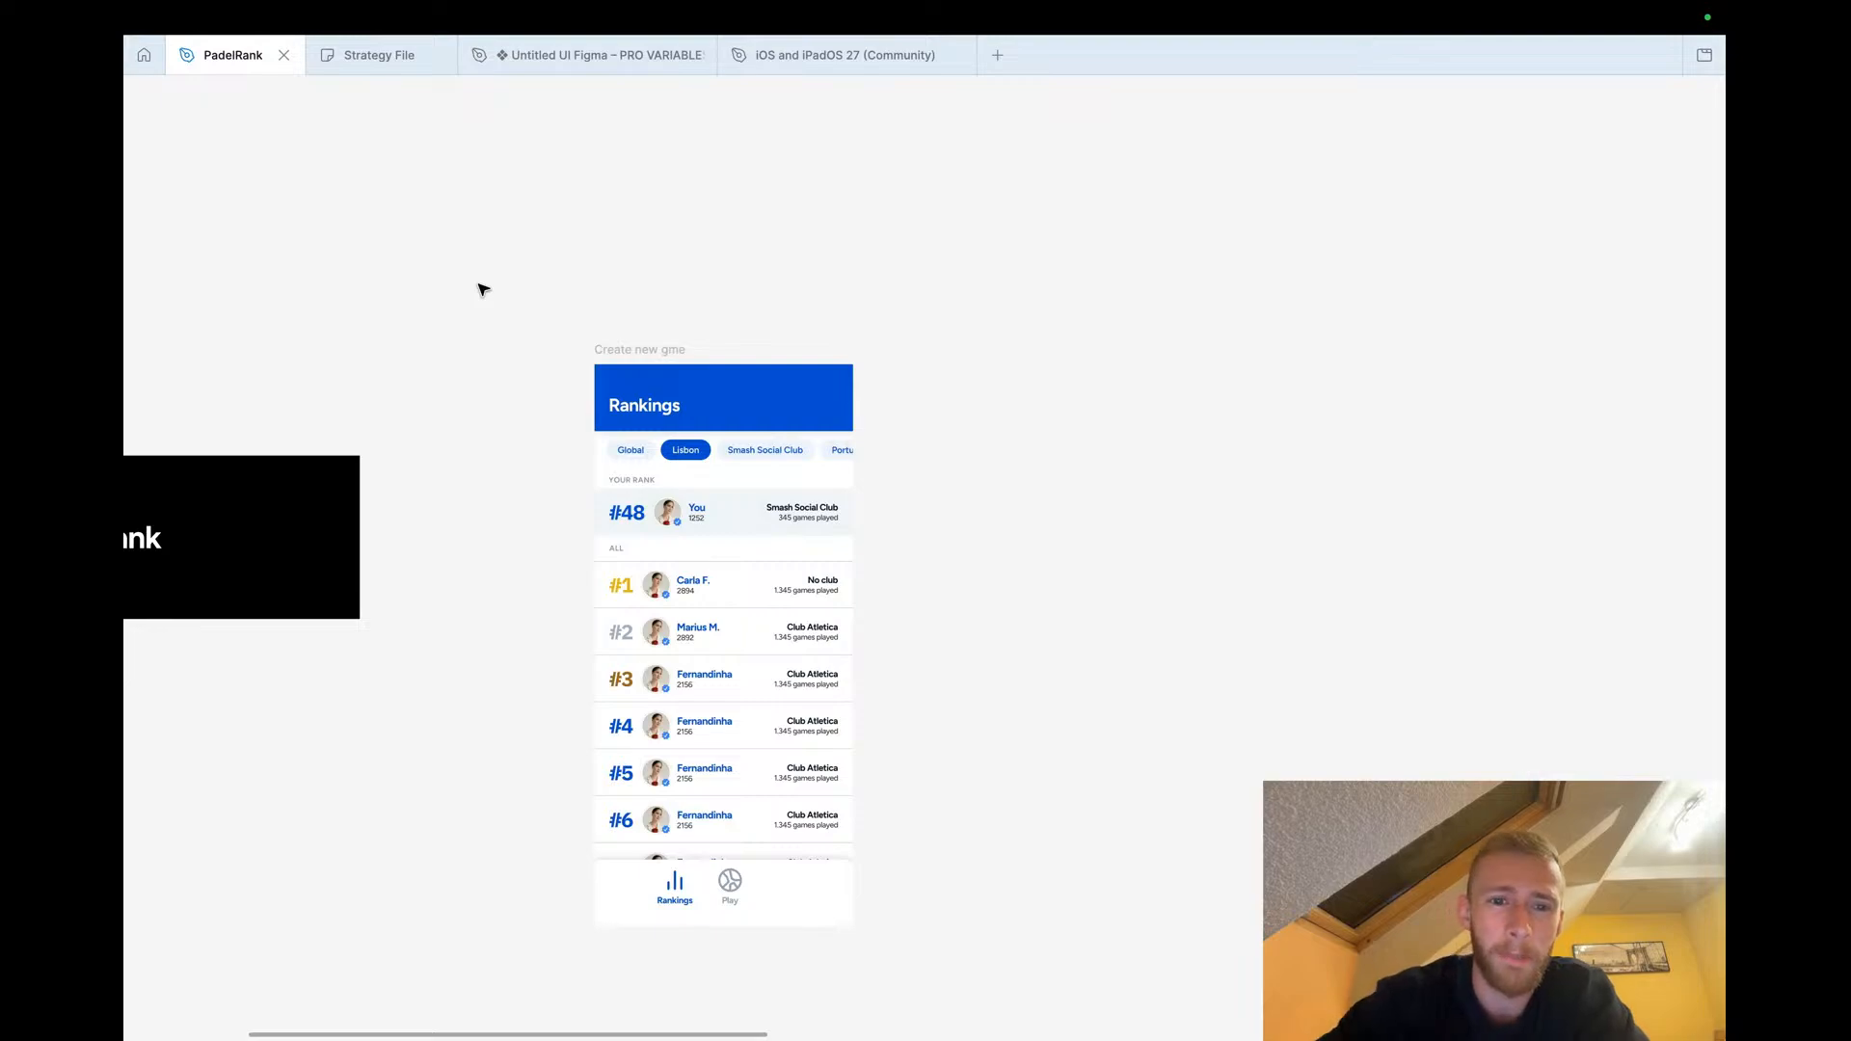
{"action": "scroll", "coordinate": [524, 339], "scroll_direction": "down", "scroll_amount": 10}
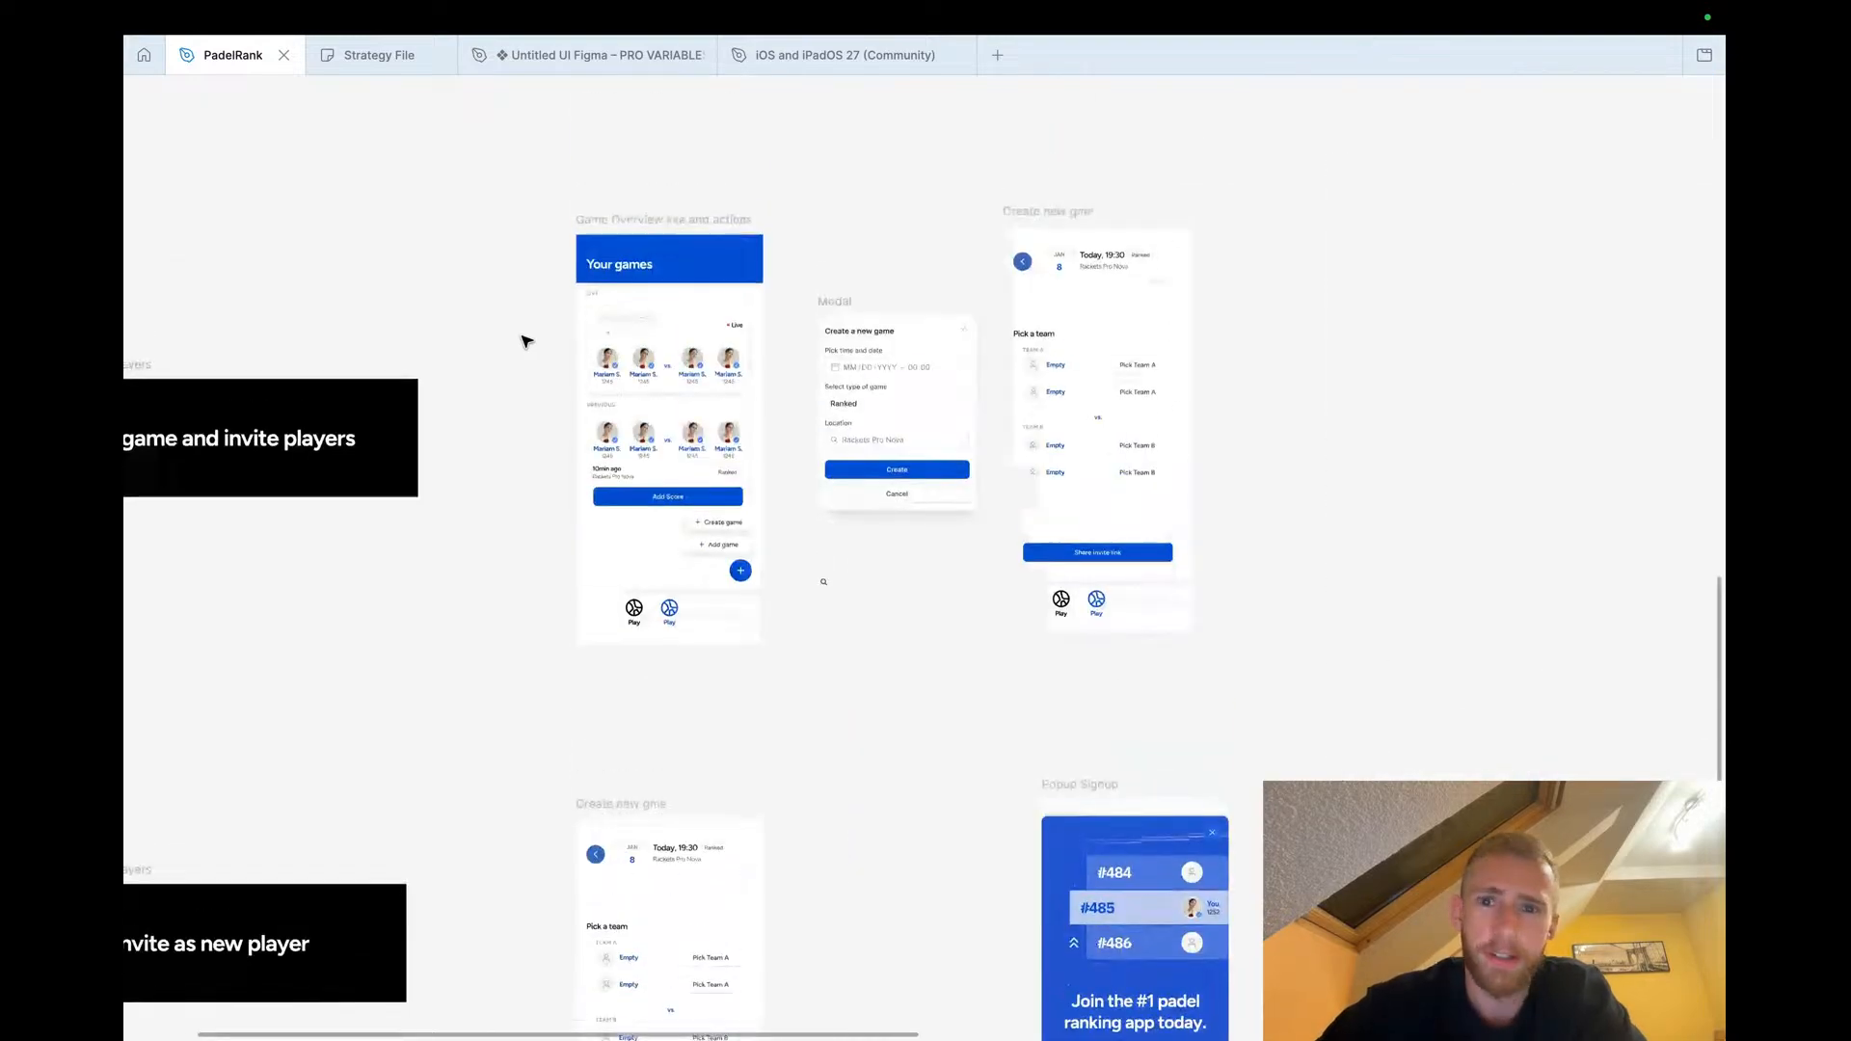
Browse the board of user flows and their screens, from First User Flow to Create a game
{"action": "scroll", "coordinate": [524, 339], "scroll_direction": "up", "scroll_amount": 2}
{"action": "scroll", "coordinate": [524, 340], "scroll_direction": "down", "scroll_amount": 5}
{"action": "scroll", "coordinate": [524, 339], "scroll_direction": "up", "scroll_amount": 3}
{"action": "scroll", "coordinate": [525, 340], "scroll_direction": "right", "scroll_amount": 3}
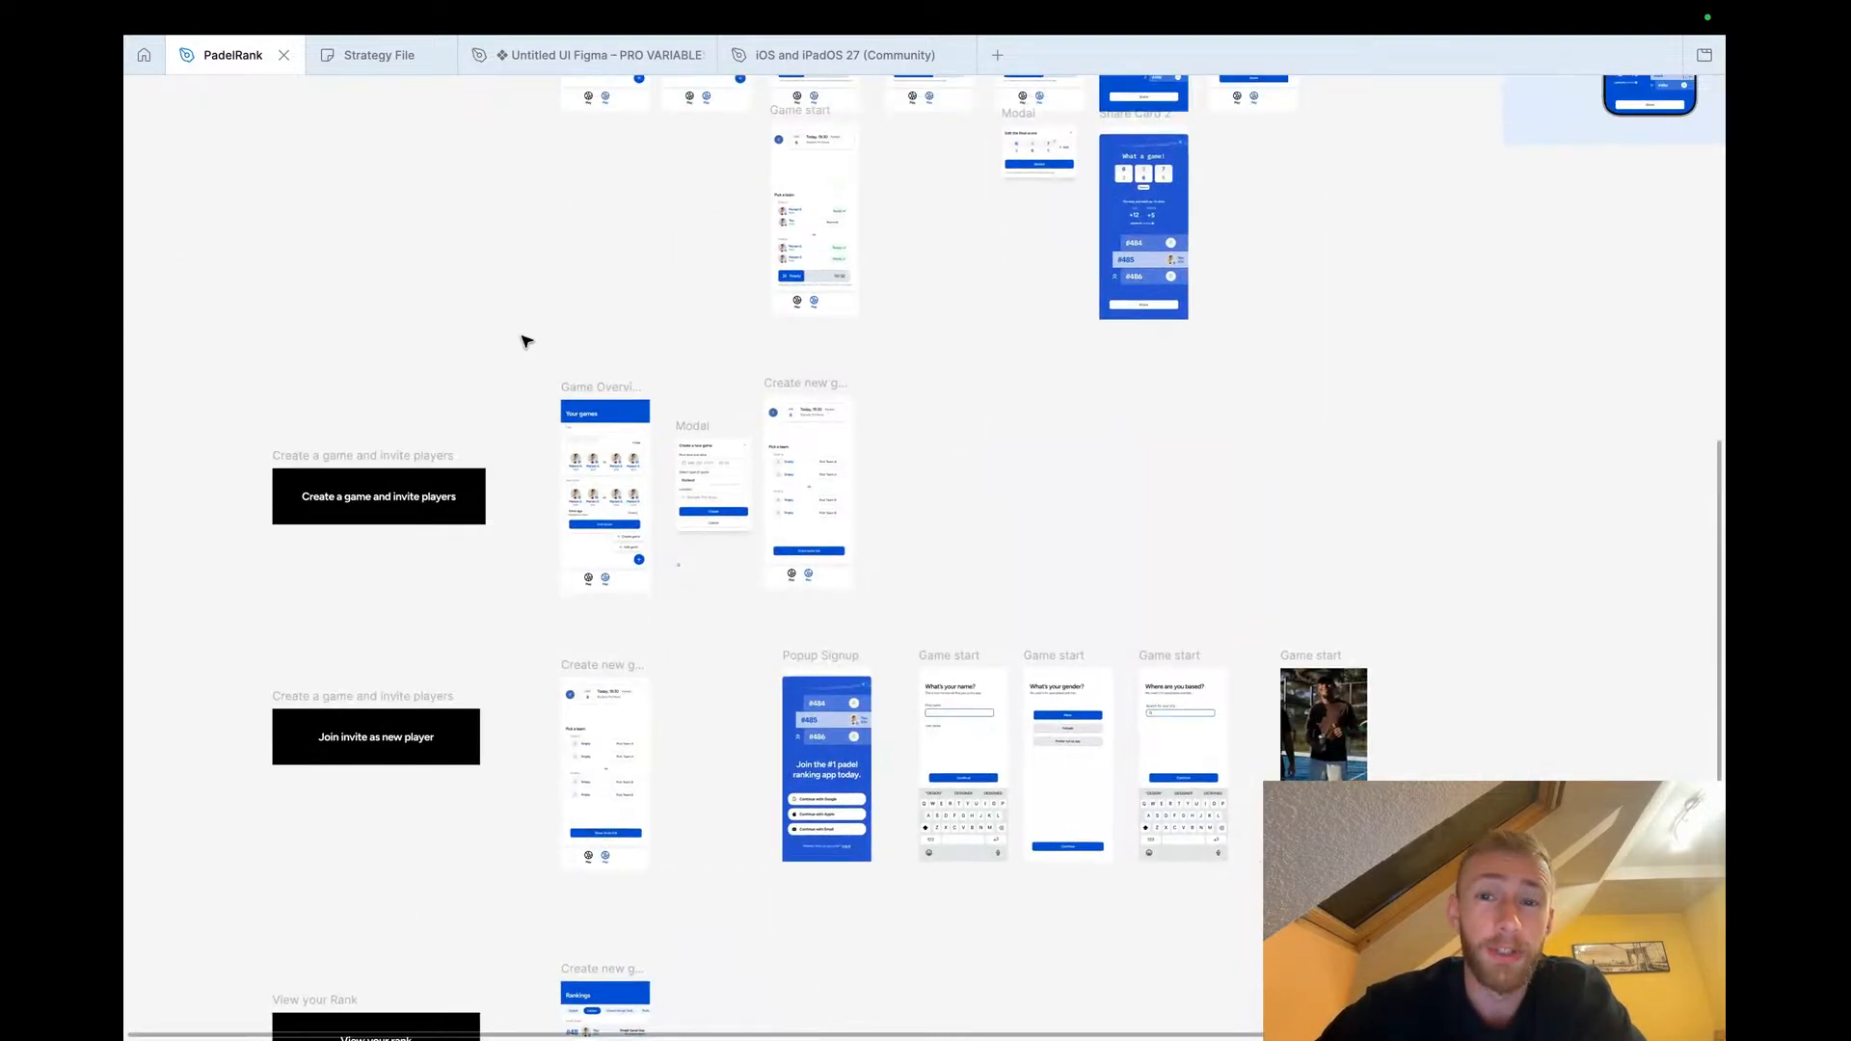
{"action": "scroll", "coordinate": [525, 340], "scroll_direction": "right", "scroll_amount": 1}
{"action": "scroll", "coordinate": [525, 340], "scroll_direction": "up", "scroll_amount": 3}
{"action": "scroll", "coordinate": [525, 340], "scroll_direction": "left", "scroll_amount": 2}
{"action": "scroll", "coordinate": [525, 340], "scroll_direction": "down", "scroll_amount": 2}
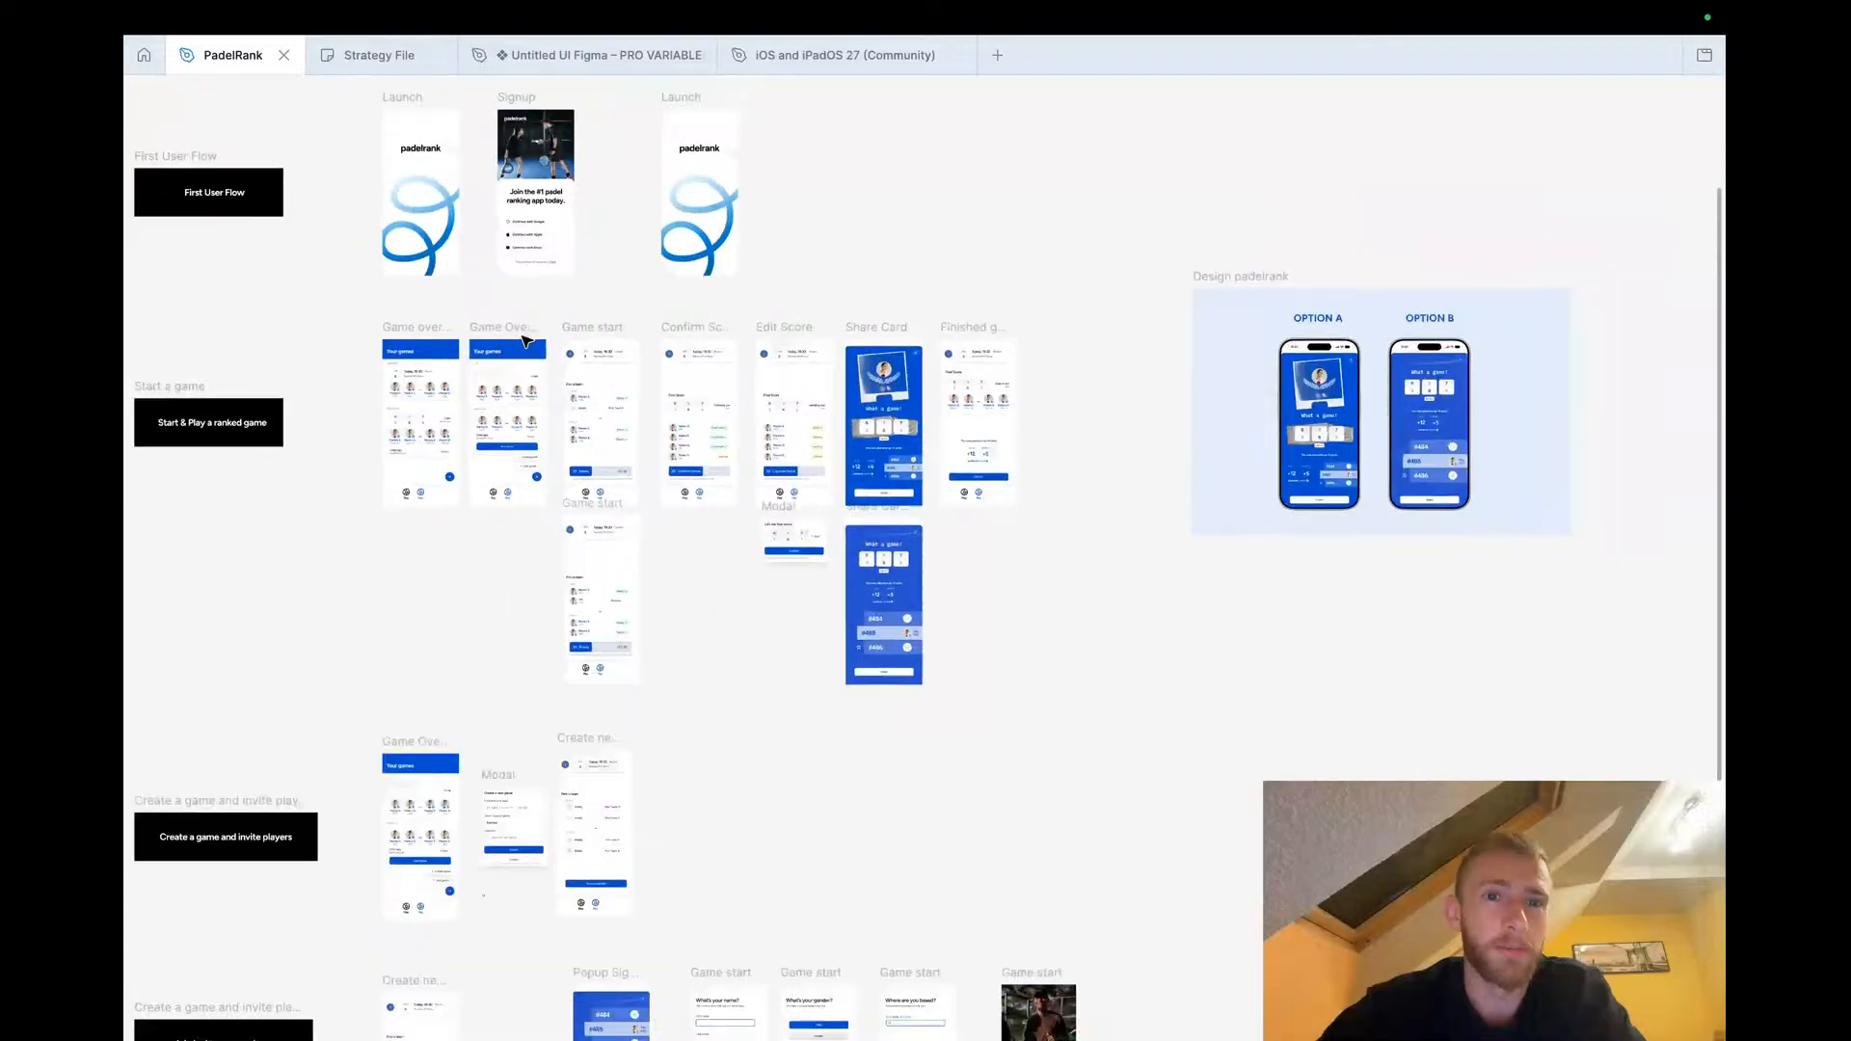
{"action": "scroll", "coordinate": [524, 340], "scroll_direction": "down", "scroll_amount": 2}
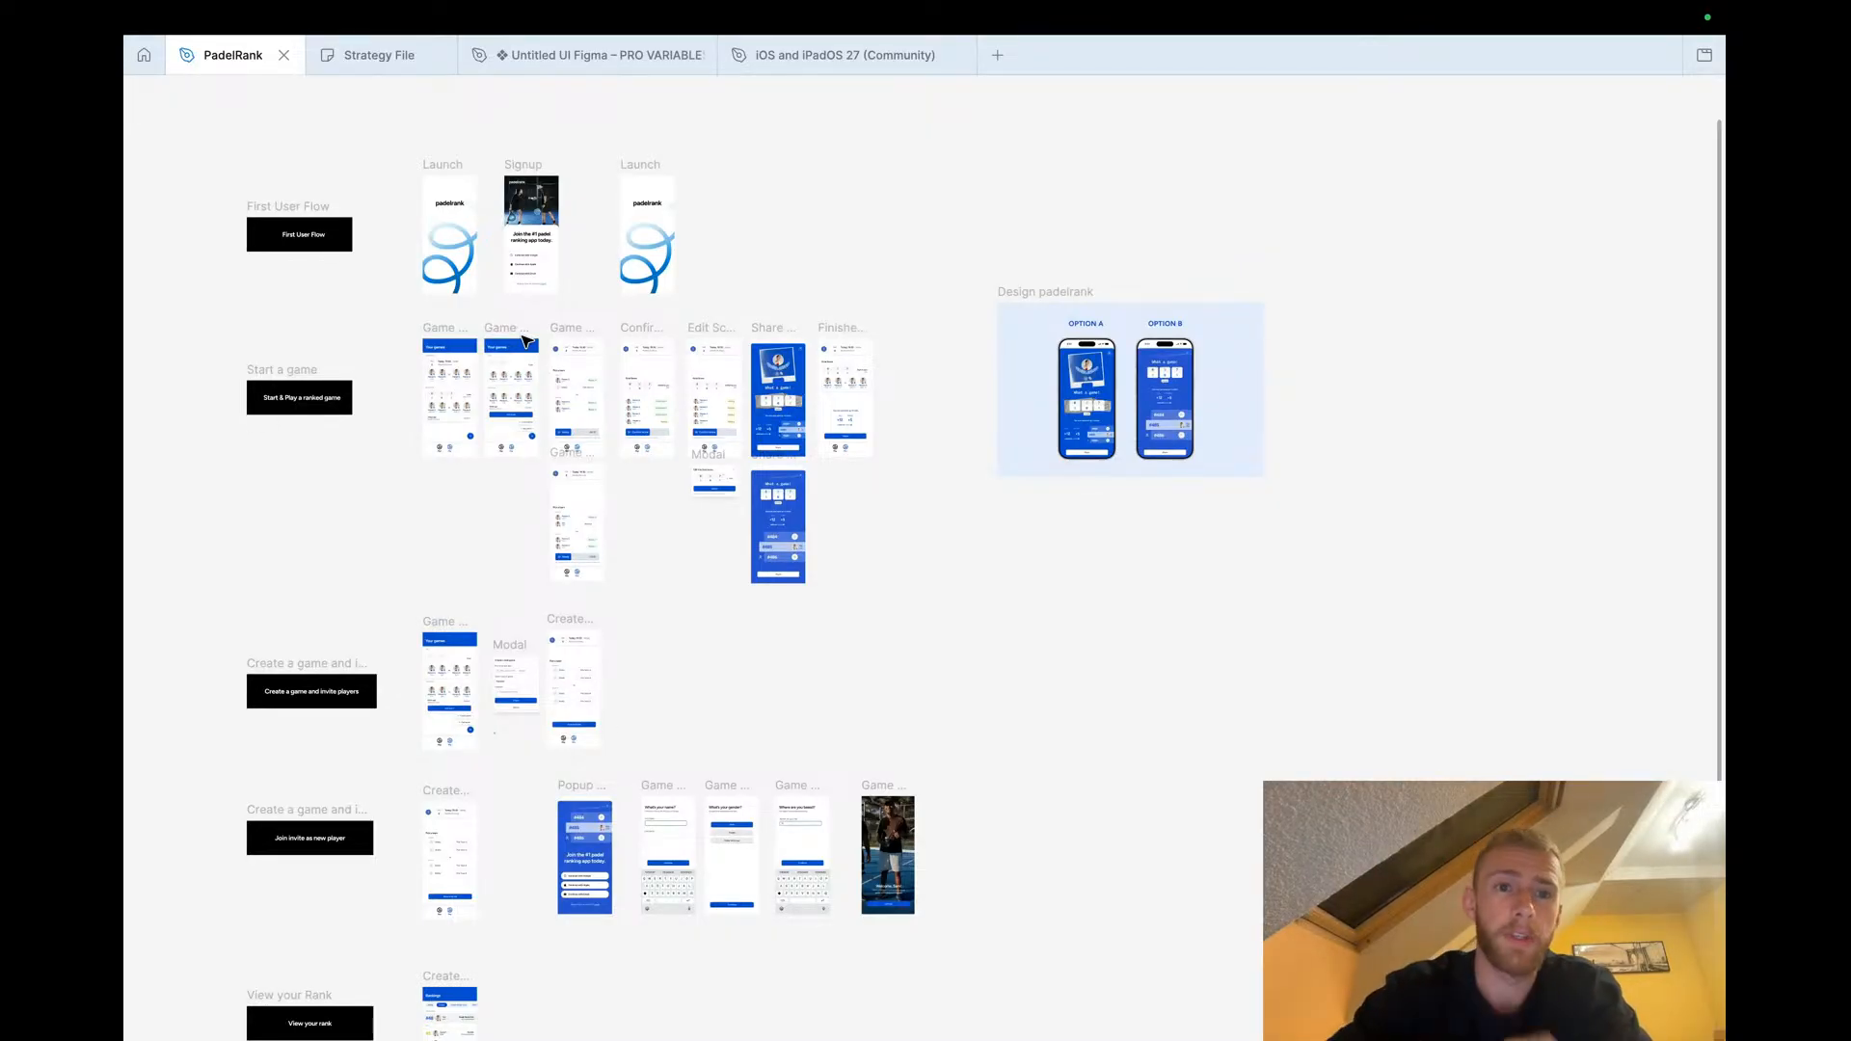
{"action": "scroll", "coordinate": [425, 198], "scroll_direction": "up", "scroll_amount": 5}
{"action": "scroll", "coordinate": [579, 294], "scroll_direction": "up", "scroll_amount": 5}
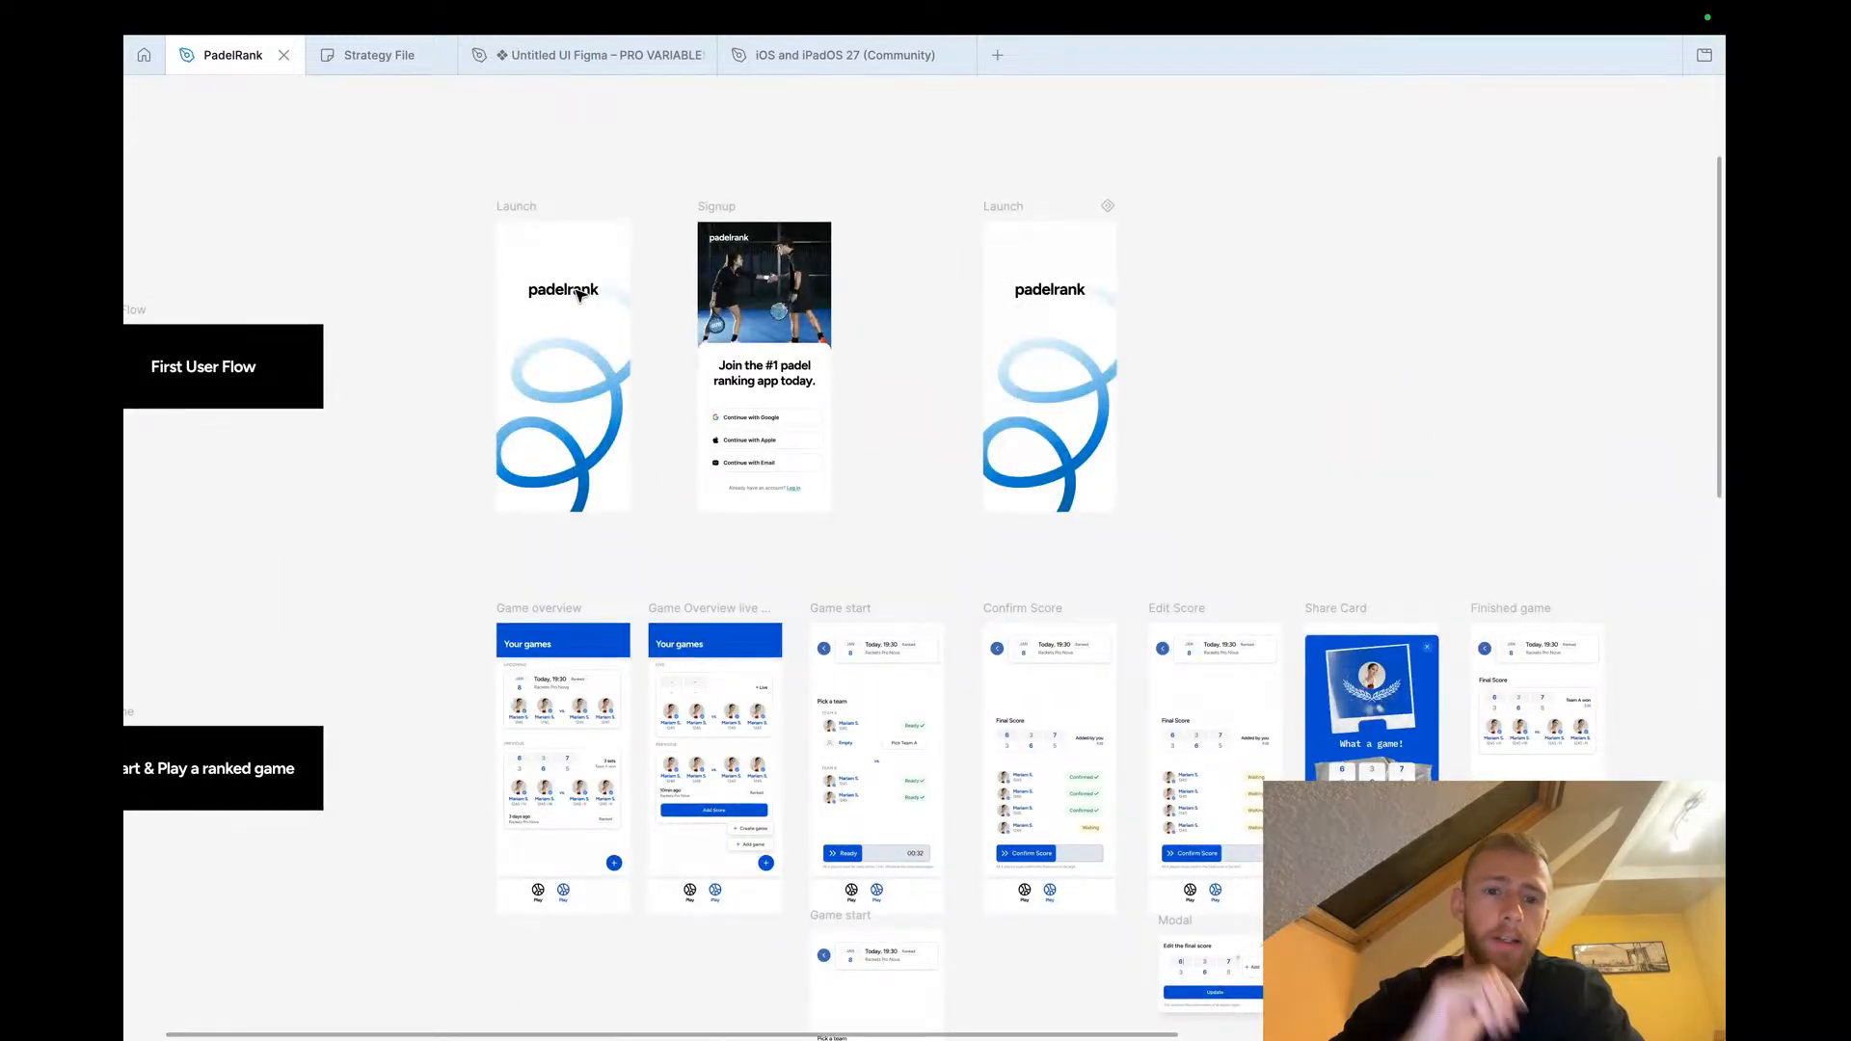
{"action": "scroll", "coordinate": [579, 294], "scroll_direction": "down", "scroll_amount": 10}
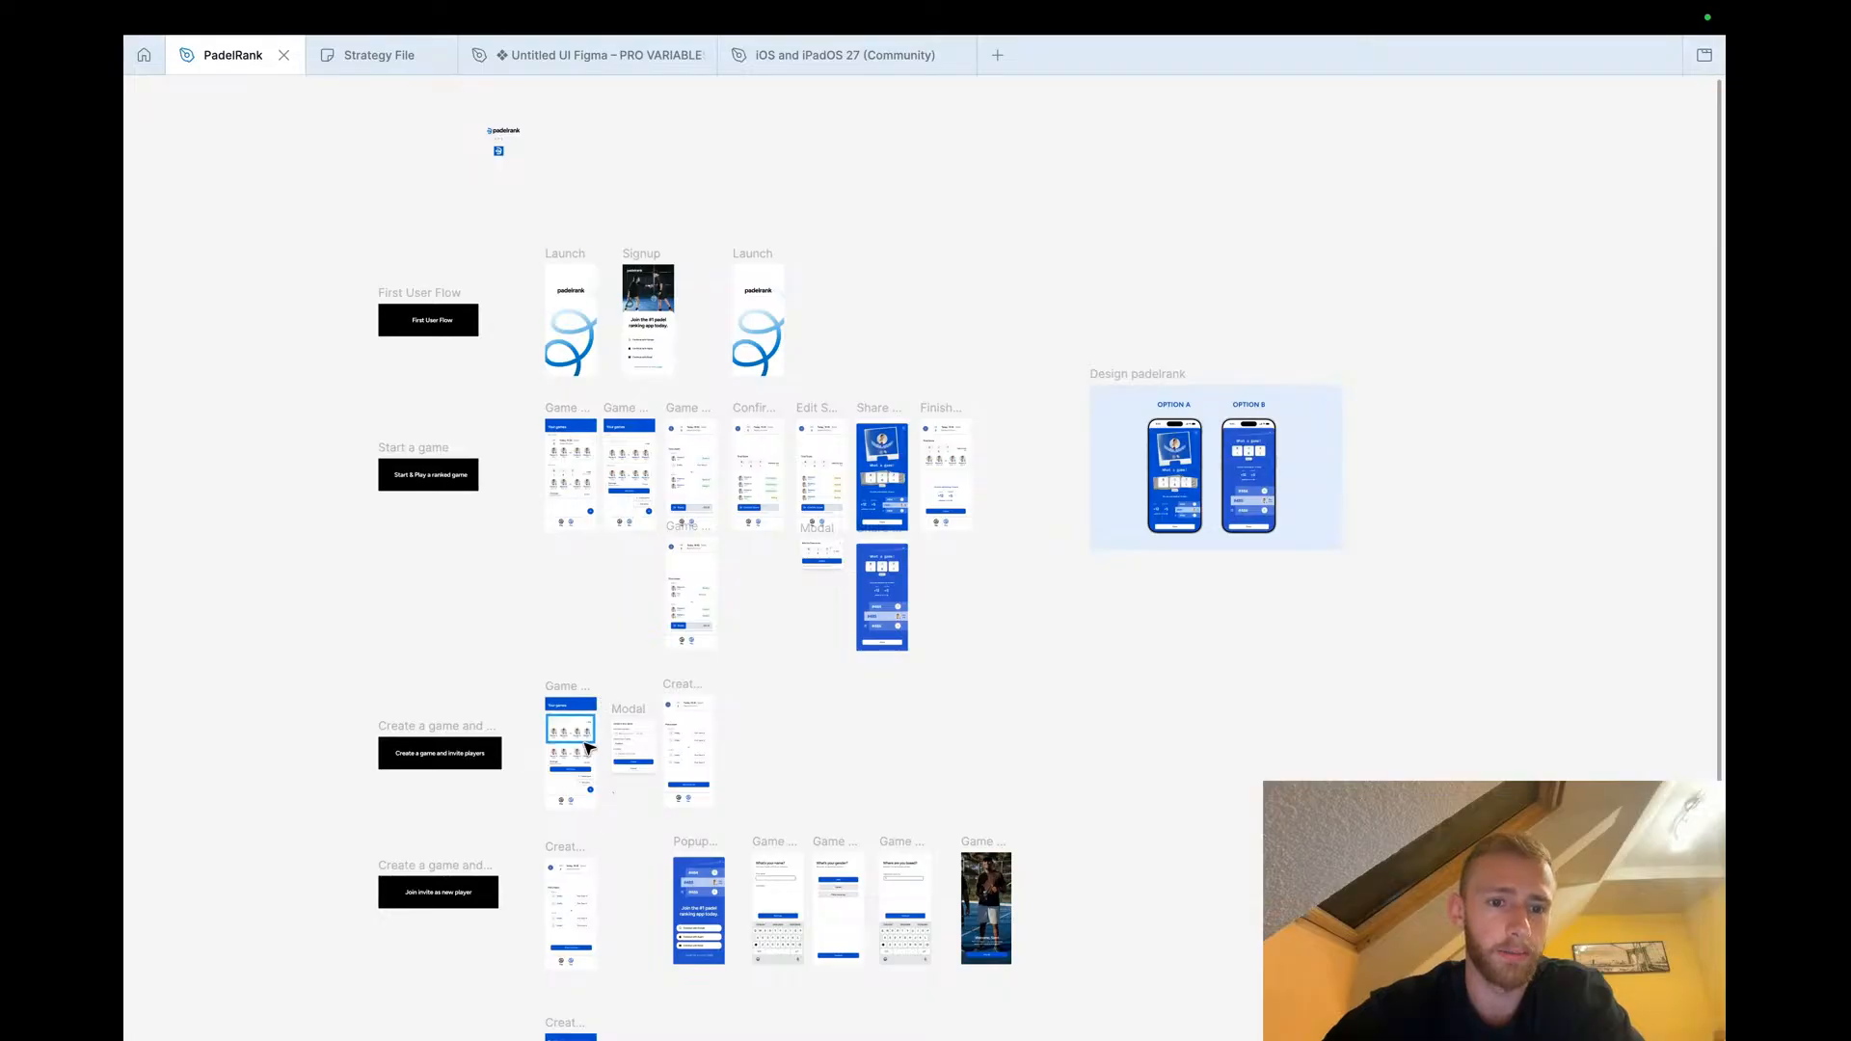
{"action": "scroll", "coordinate": [576, 709], "scroll_direction": "down", "scroll_amount": 2}
{"action": "scroll", "coordinate": [575, 707], "scroll_direction": "left", "scroll_amount": 1}
{"action": "scroll", "coordinate": [574, 706], "scroll_direction": "up", "scroll_amount": 2}
{"action": "scroll", "coordinate": [511, 282], "scroll_direction": "up", "scroll_amount": 1}
{"action": "scroll", "coordinate": [511, 281], "scroll_direction": "up", "scroll_amount": 6}
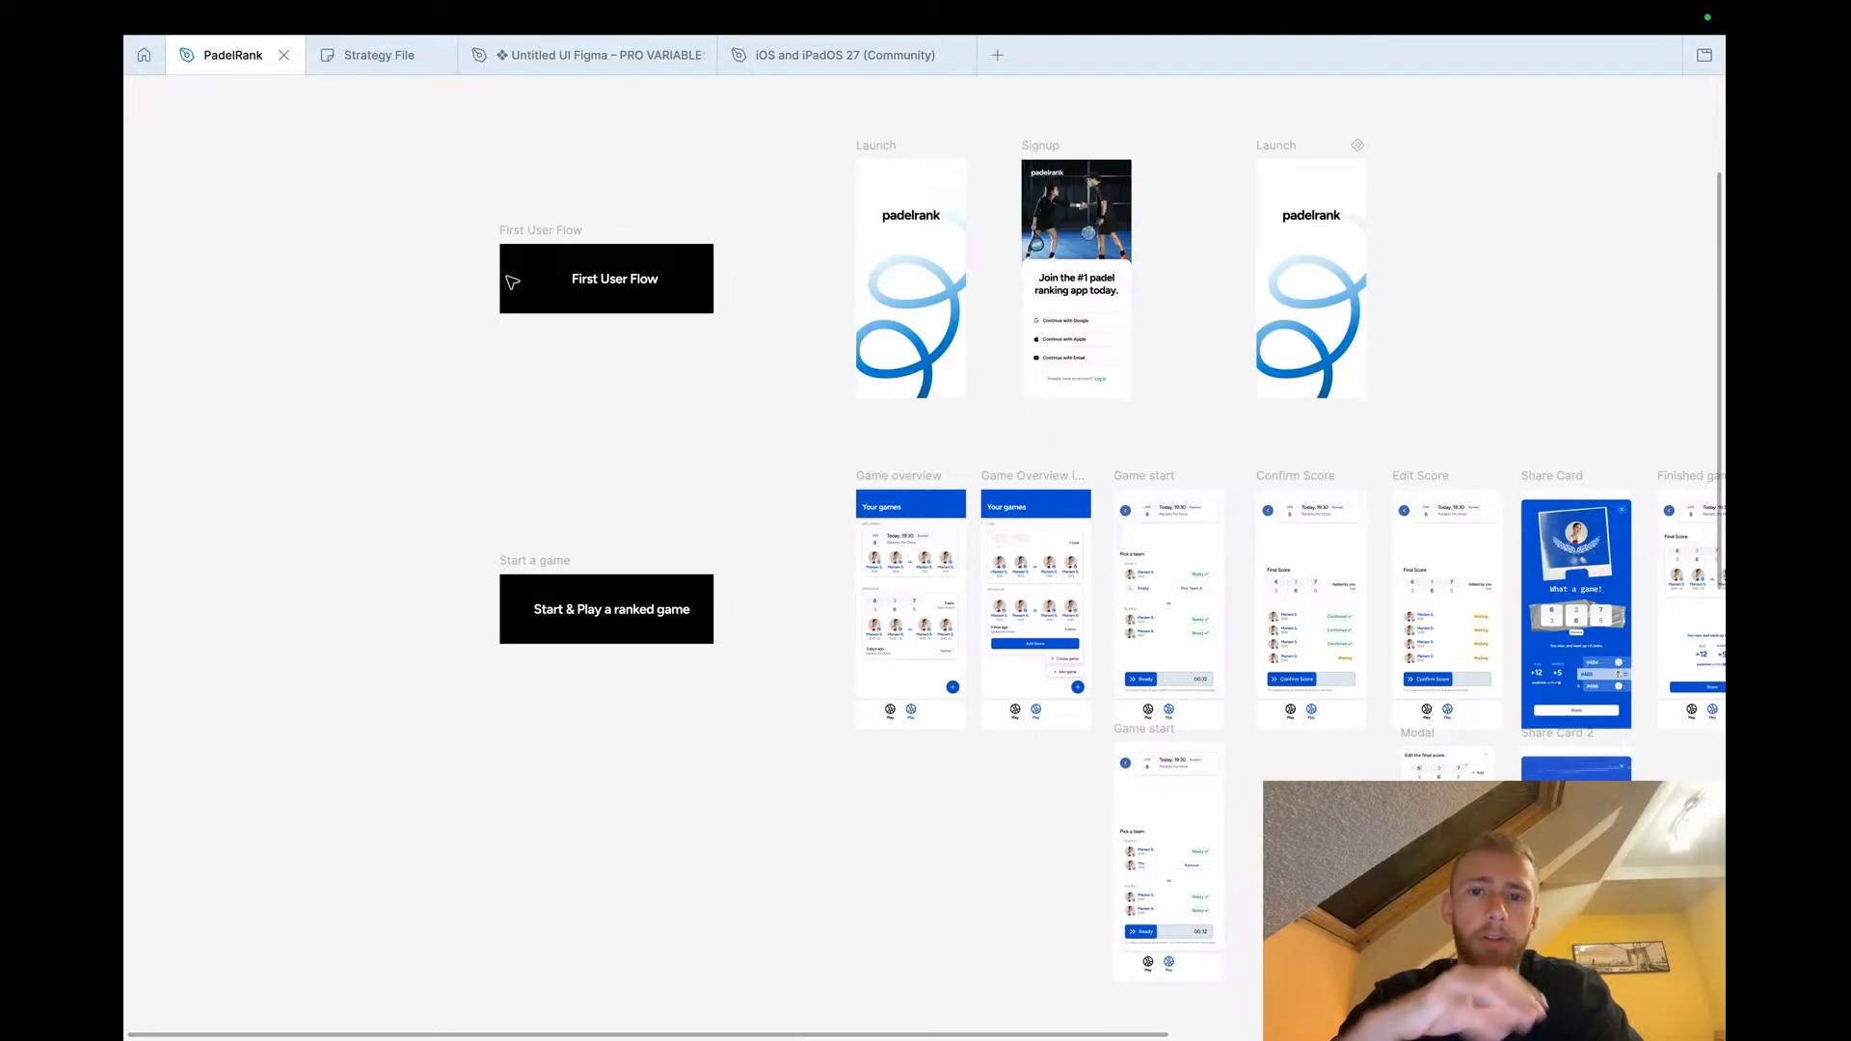
{"action": "scroll", "coordinate": [752, 530], "scroll_direction": "right", "scroll_amount": 6}
{"action": "scroll", "coordinate": [737, 560], "scroll_direction": "up", "scroll_amount": 8}
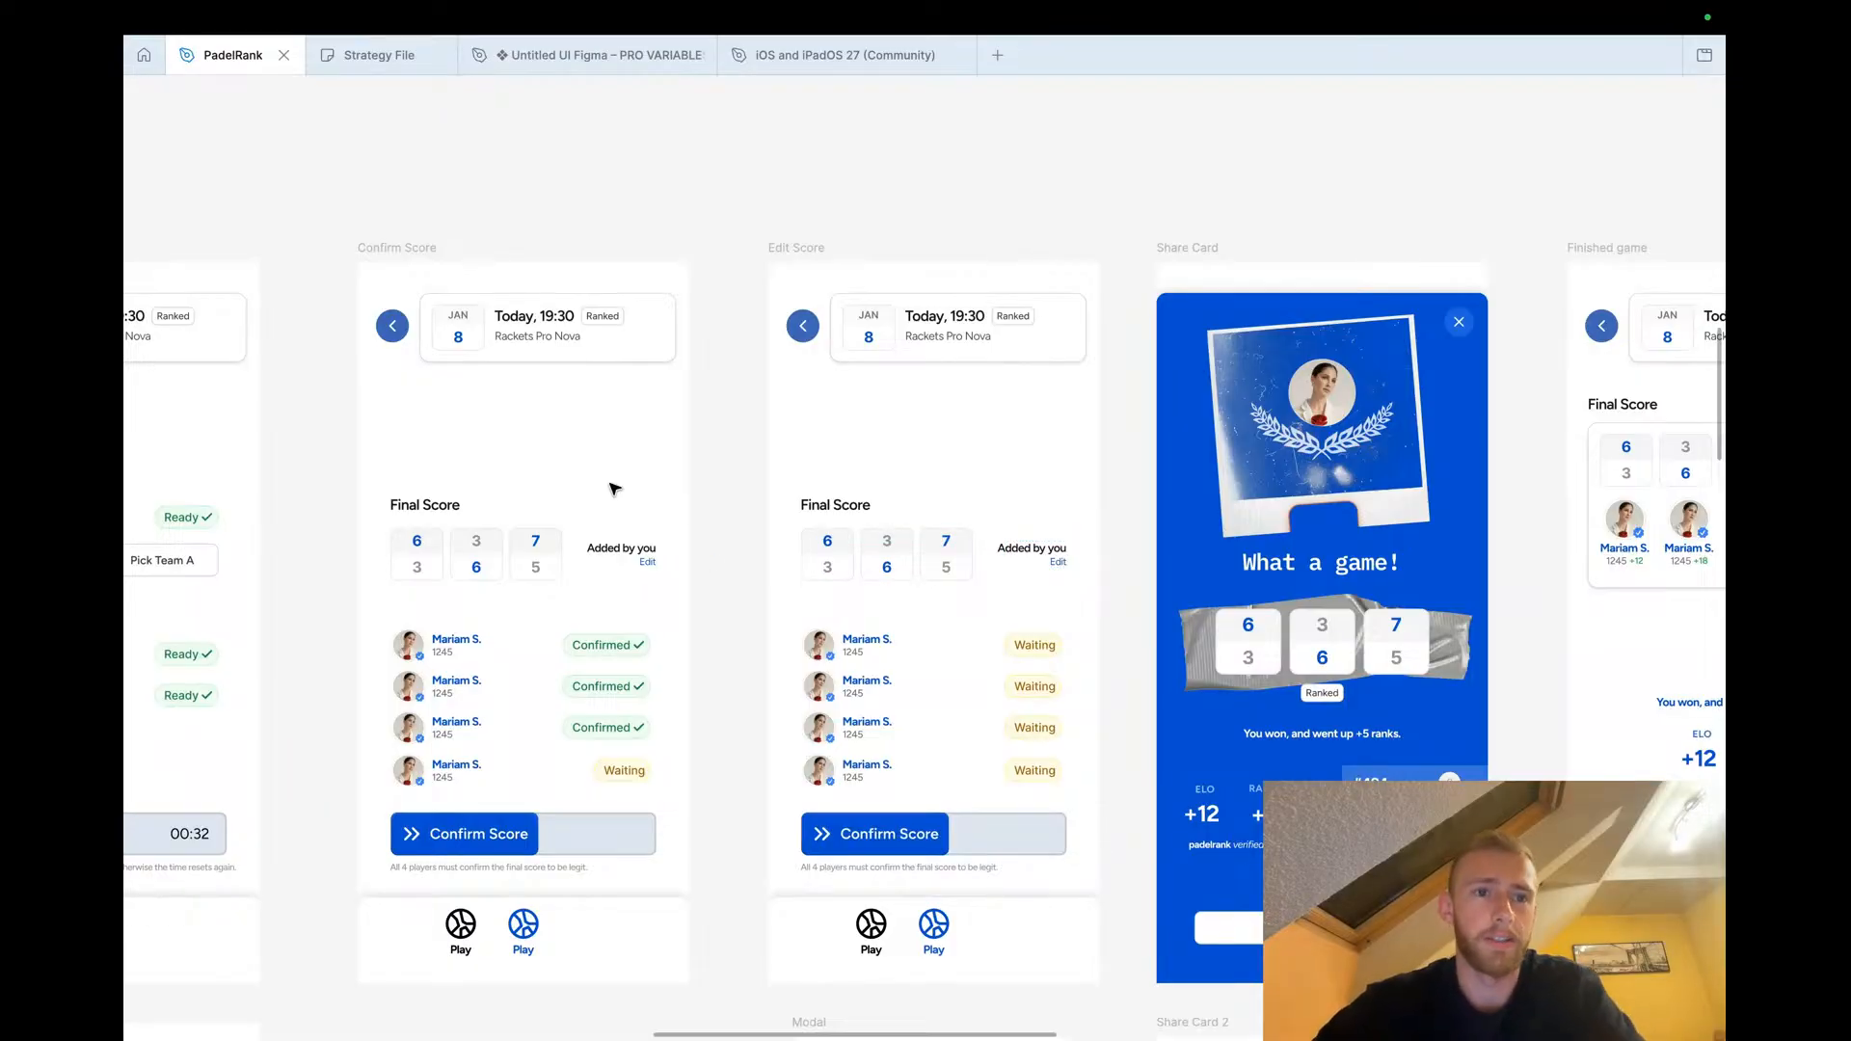
Examine the Start & Play, Create a game and Join invite flows and their screens
{"action": "scroll", "coordinate": [614, 488], "scroll_direction": "down", "scroll_amount": 5}
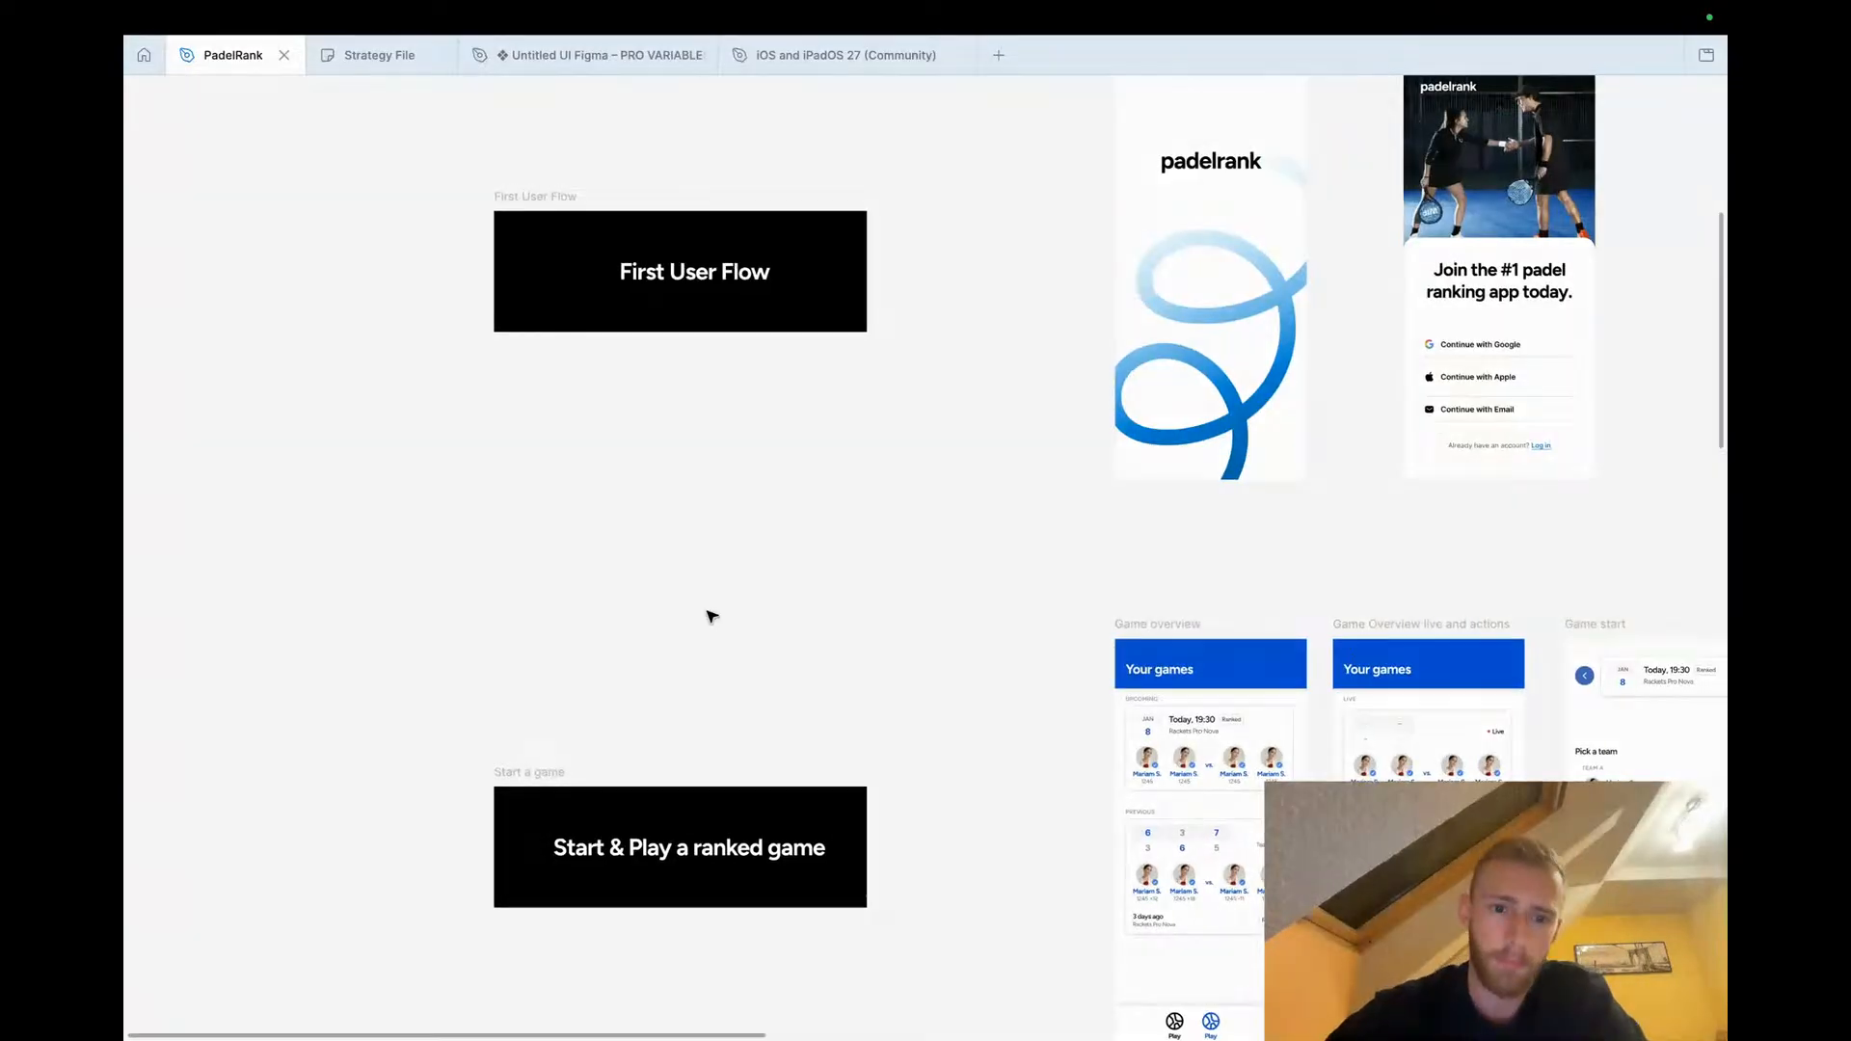
{"action": "scroll", "coordinate": [710, 616], "scroll_direction": "down", "scroll_amount": 3}
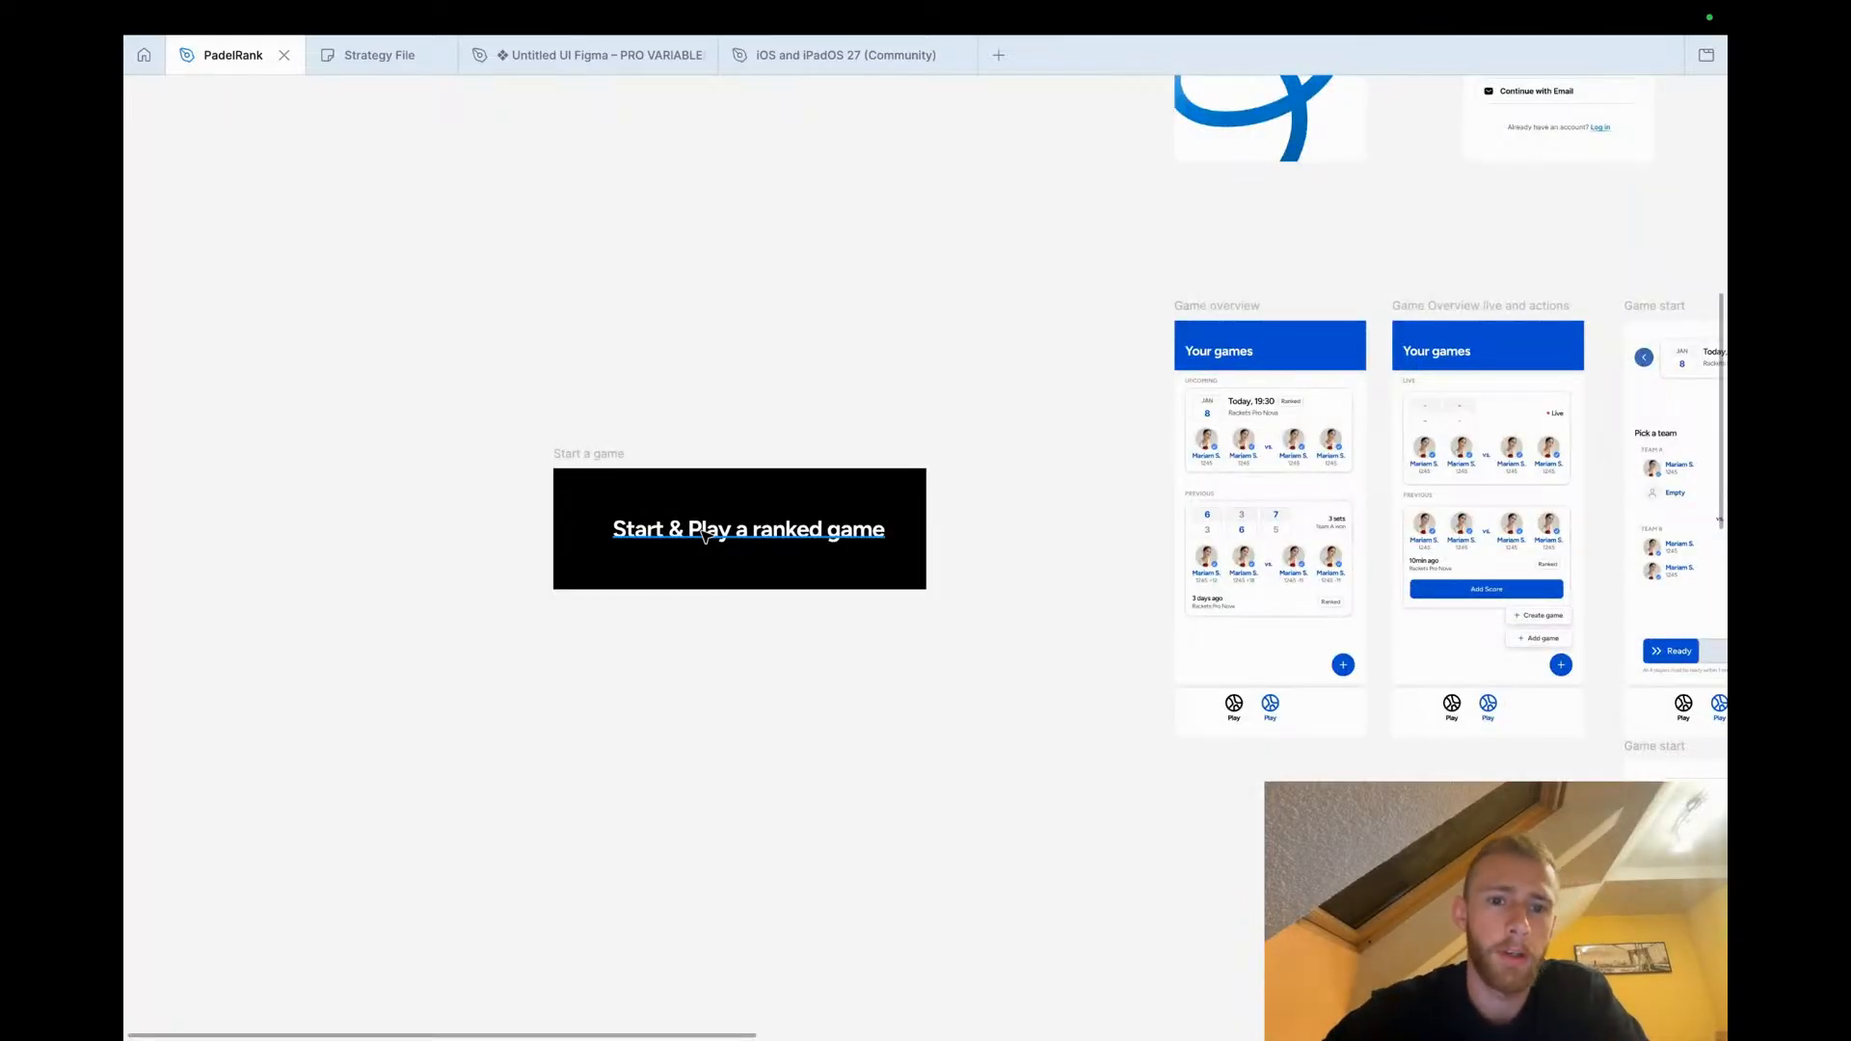
{"action": "scroll", "coordinate": [702, 535], "scroll_direction": "down", "scroll_amount": 5}
{"action": "scroll", "coordinate": [703, 530], "scroll_direction": "down", "scroll_amount": 3}
{"action": "scroll", "coordinate": [690, 841], "scroll_direction": "up", "scroll_amount": 5}
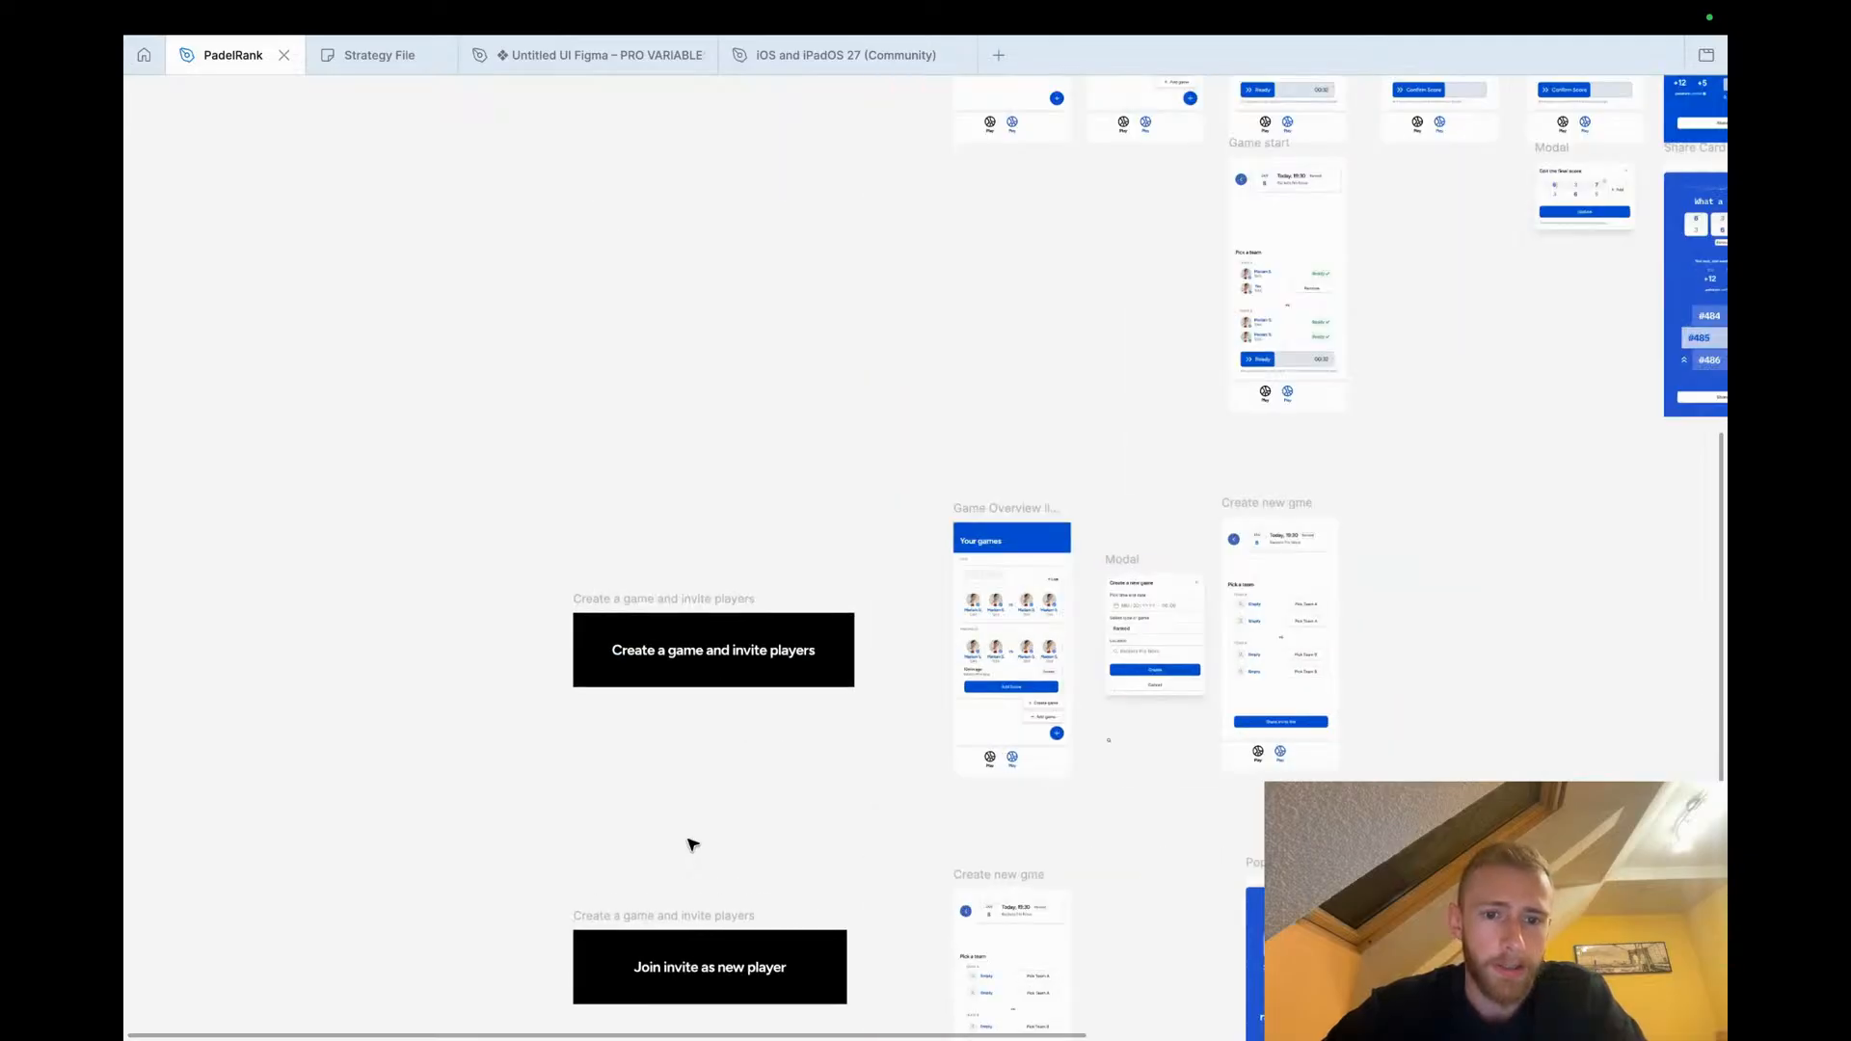
{"action": "scroll", "coordinate": [691, 843], "scroll_direction": "up", "scroll_amount": 2}
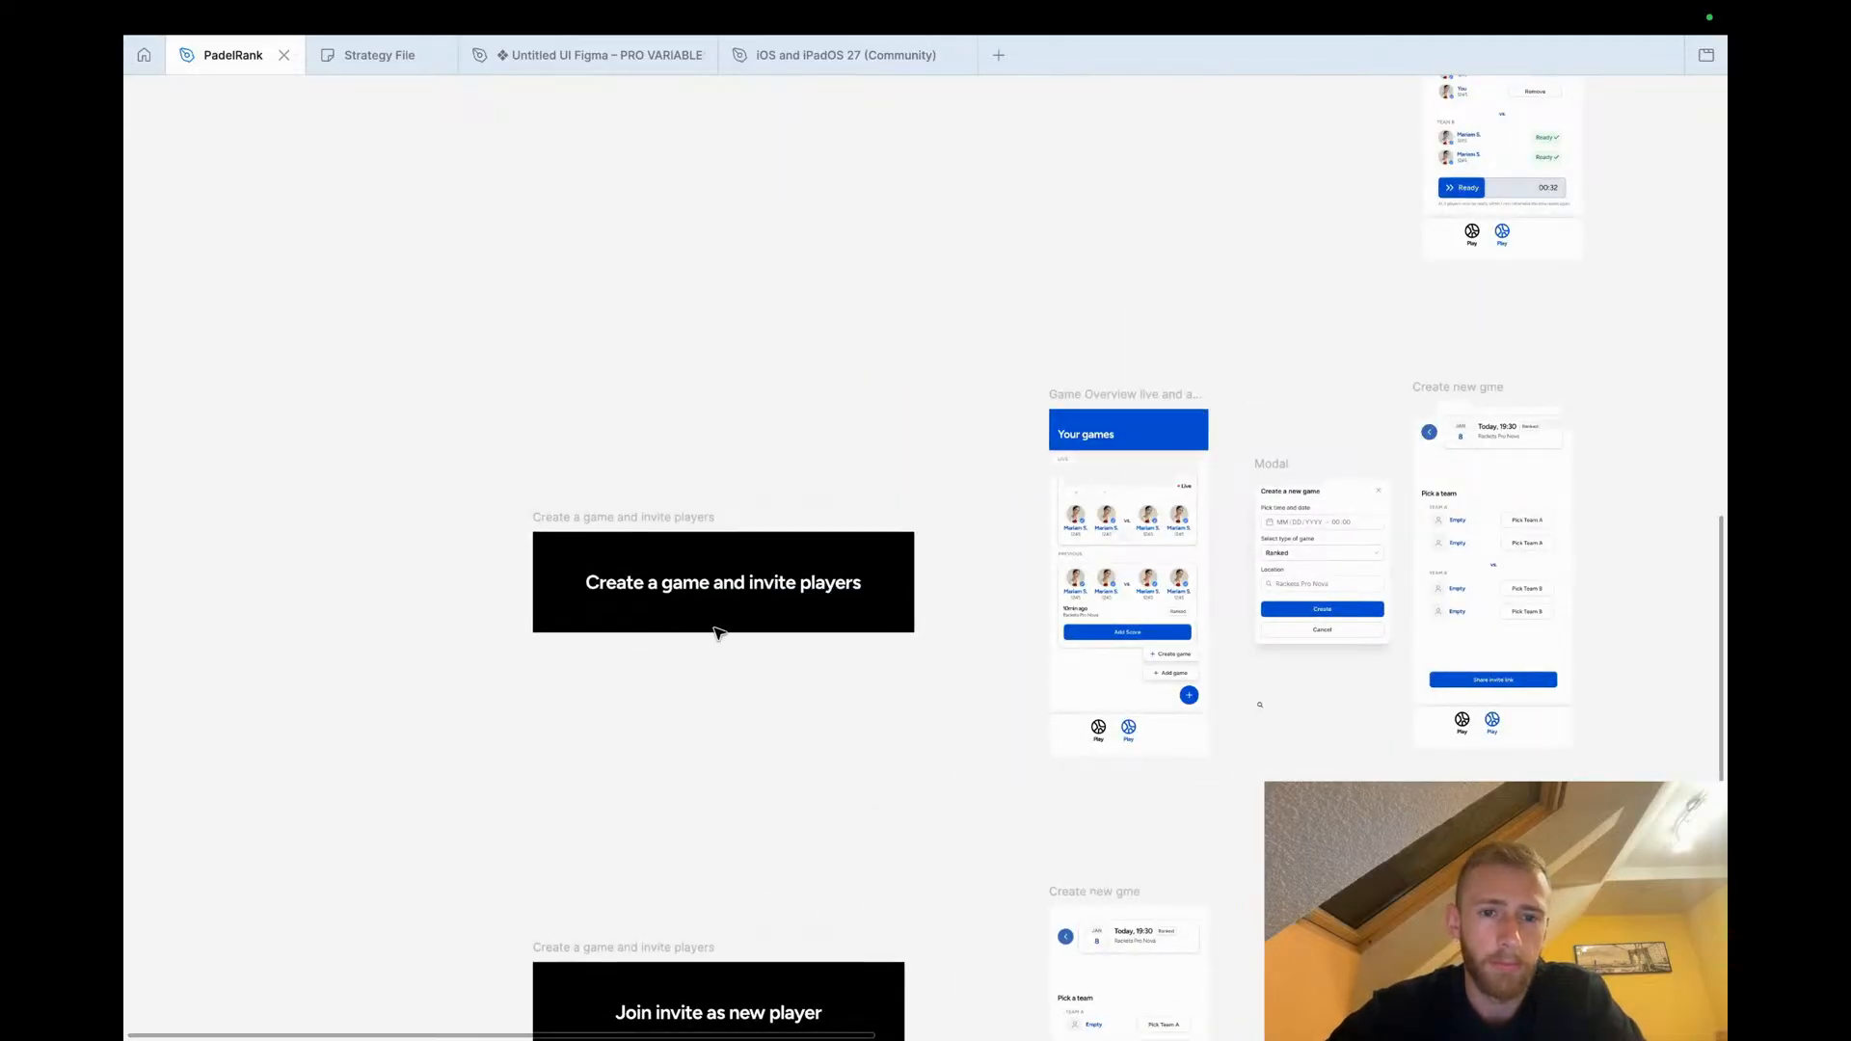
{"action": "scroll", "coordinate": [717, 632], "scroll_direction": "down", "scroll_amount": 5}
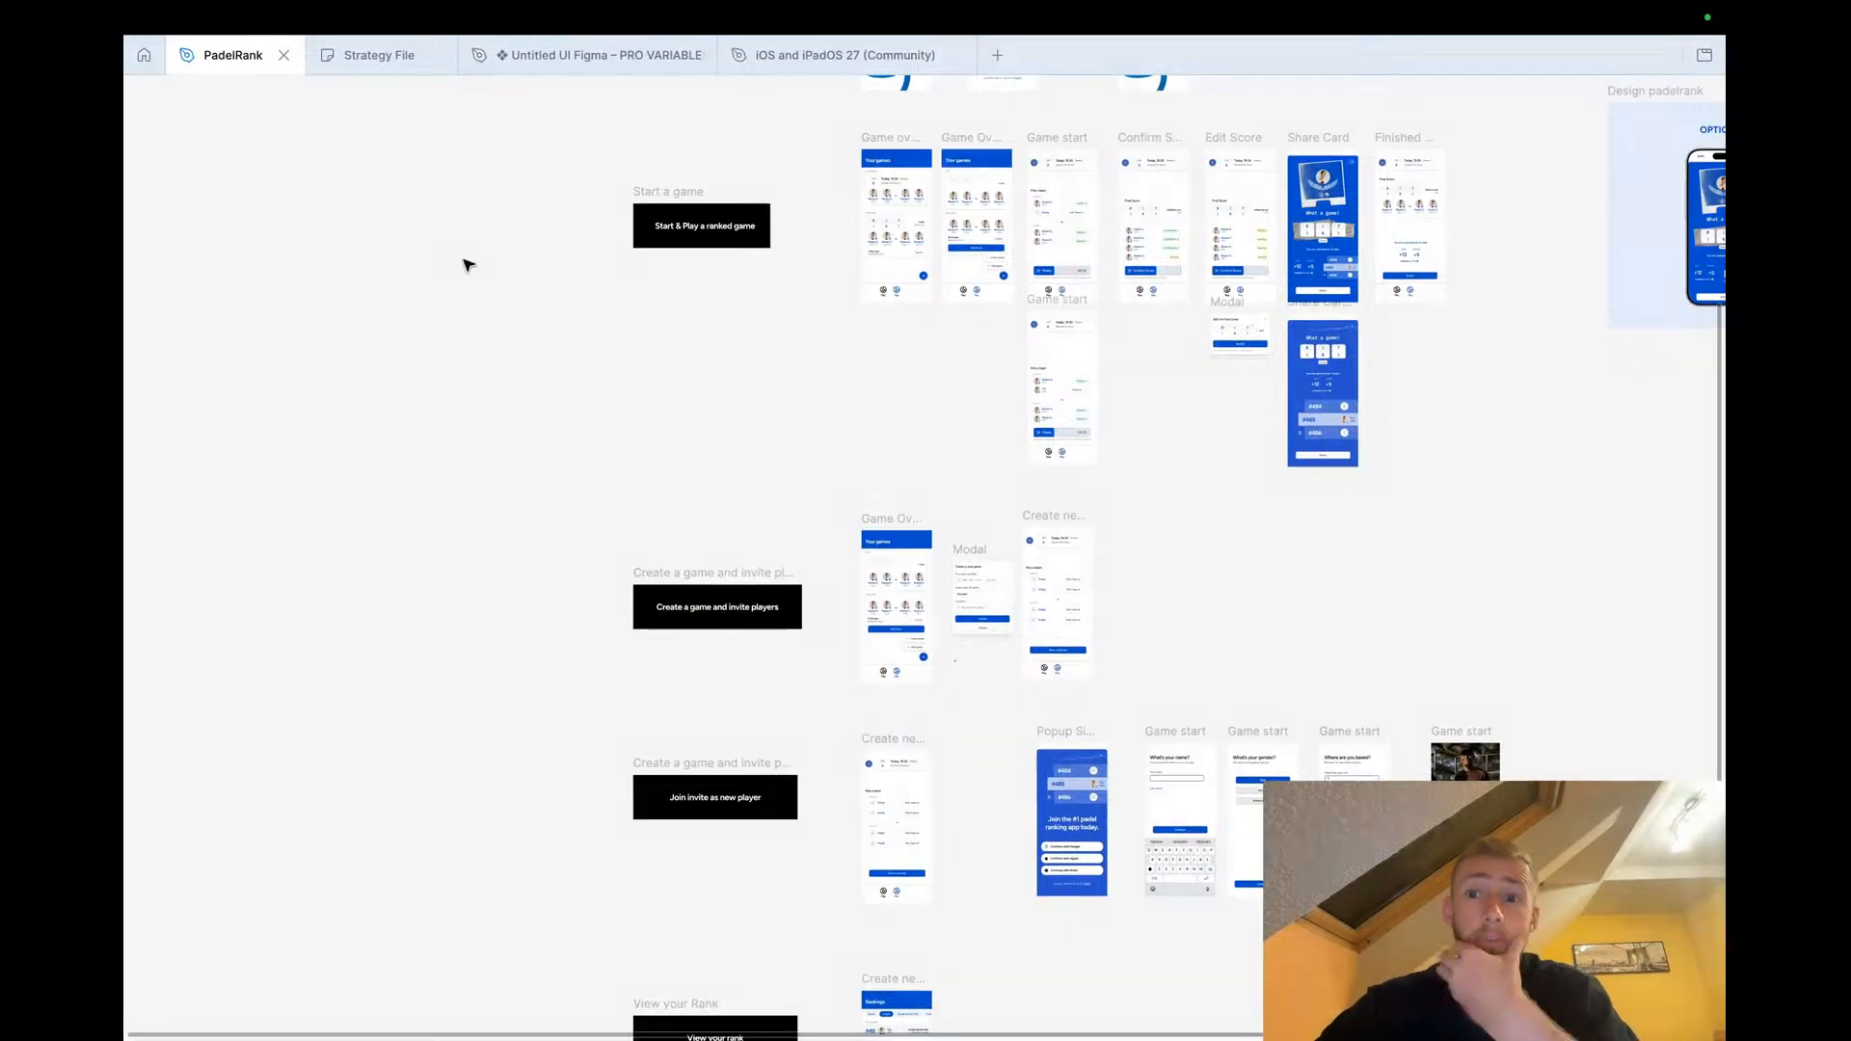
{"action": "scroll", "coordinate": [466, 265], "scroll_direction": "right", "scroll_amount": 3}
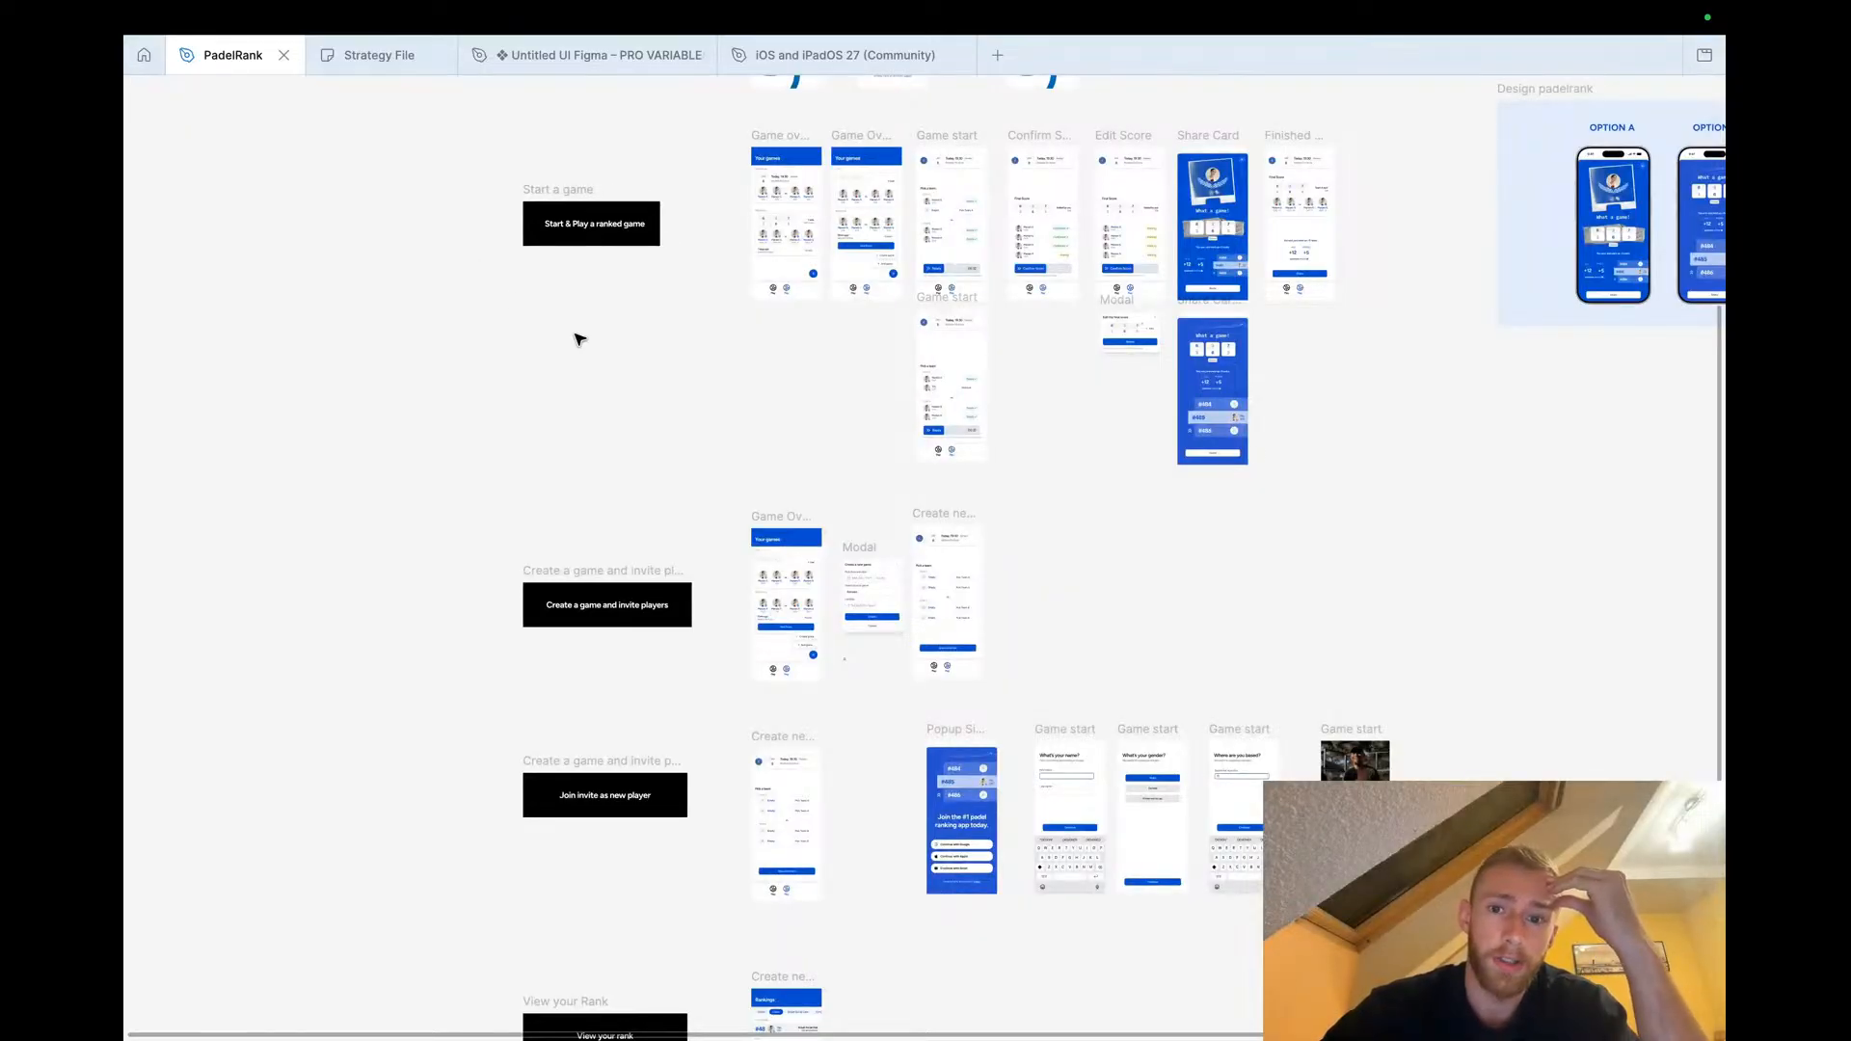
{"action": "scroll", "coordinate": [578, 340], "scroll_direction": "down", "scroll_amount": 5}
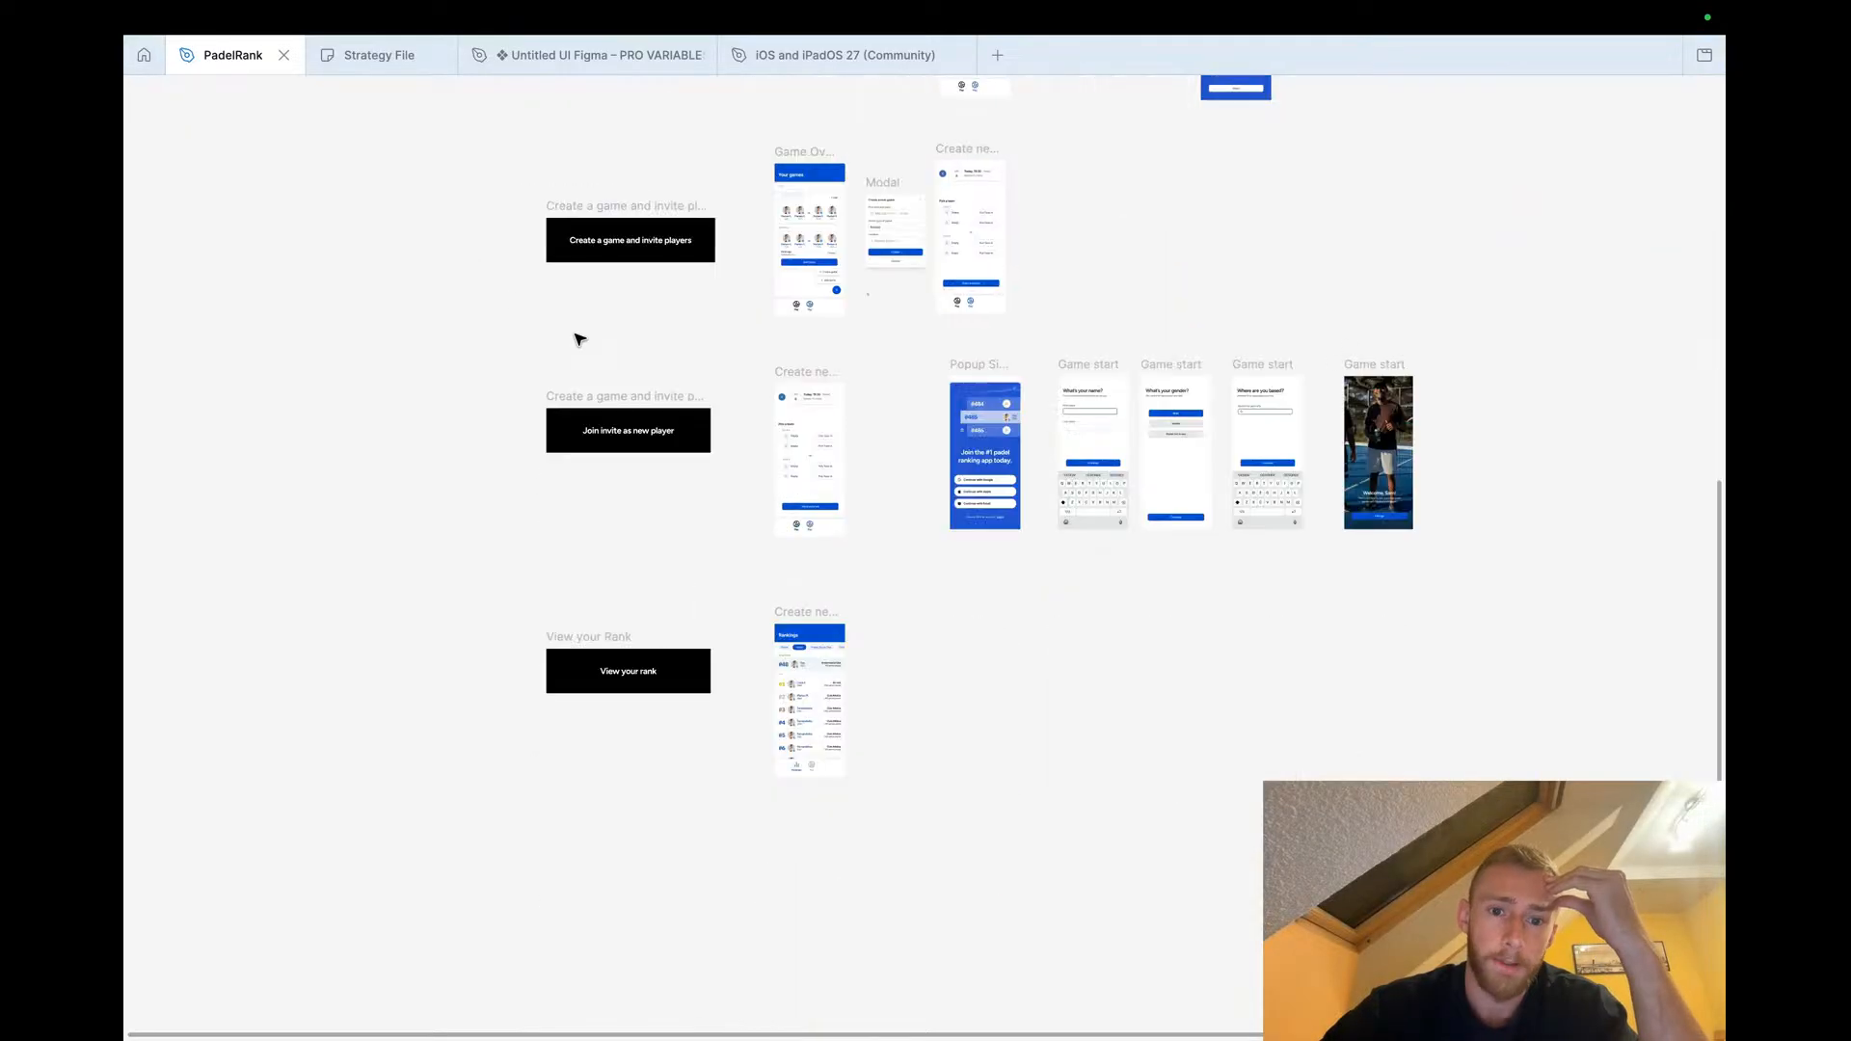
{"action": "scroll", "coordinate": [814, 864], "scroll_direction": "up", "scroll_amount": 8}
{"action": "scroll", "coordinate": [787, 455], "scroll_direction": "up", "scroll_amount": 2}
{"action": "scroll", "coordinate": [787, 454], "scroll_direction": "up", "scroll_amount": 3}
{"action": "scroll", "coordinate": [786, 454], "scroll_direction": "down", "scroll_amount": 2}
{"action": "scroll", "coordinate": [760, 330], "scroll_direction": "down", "scroll_amount": 2}
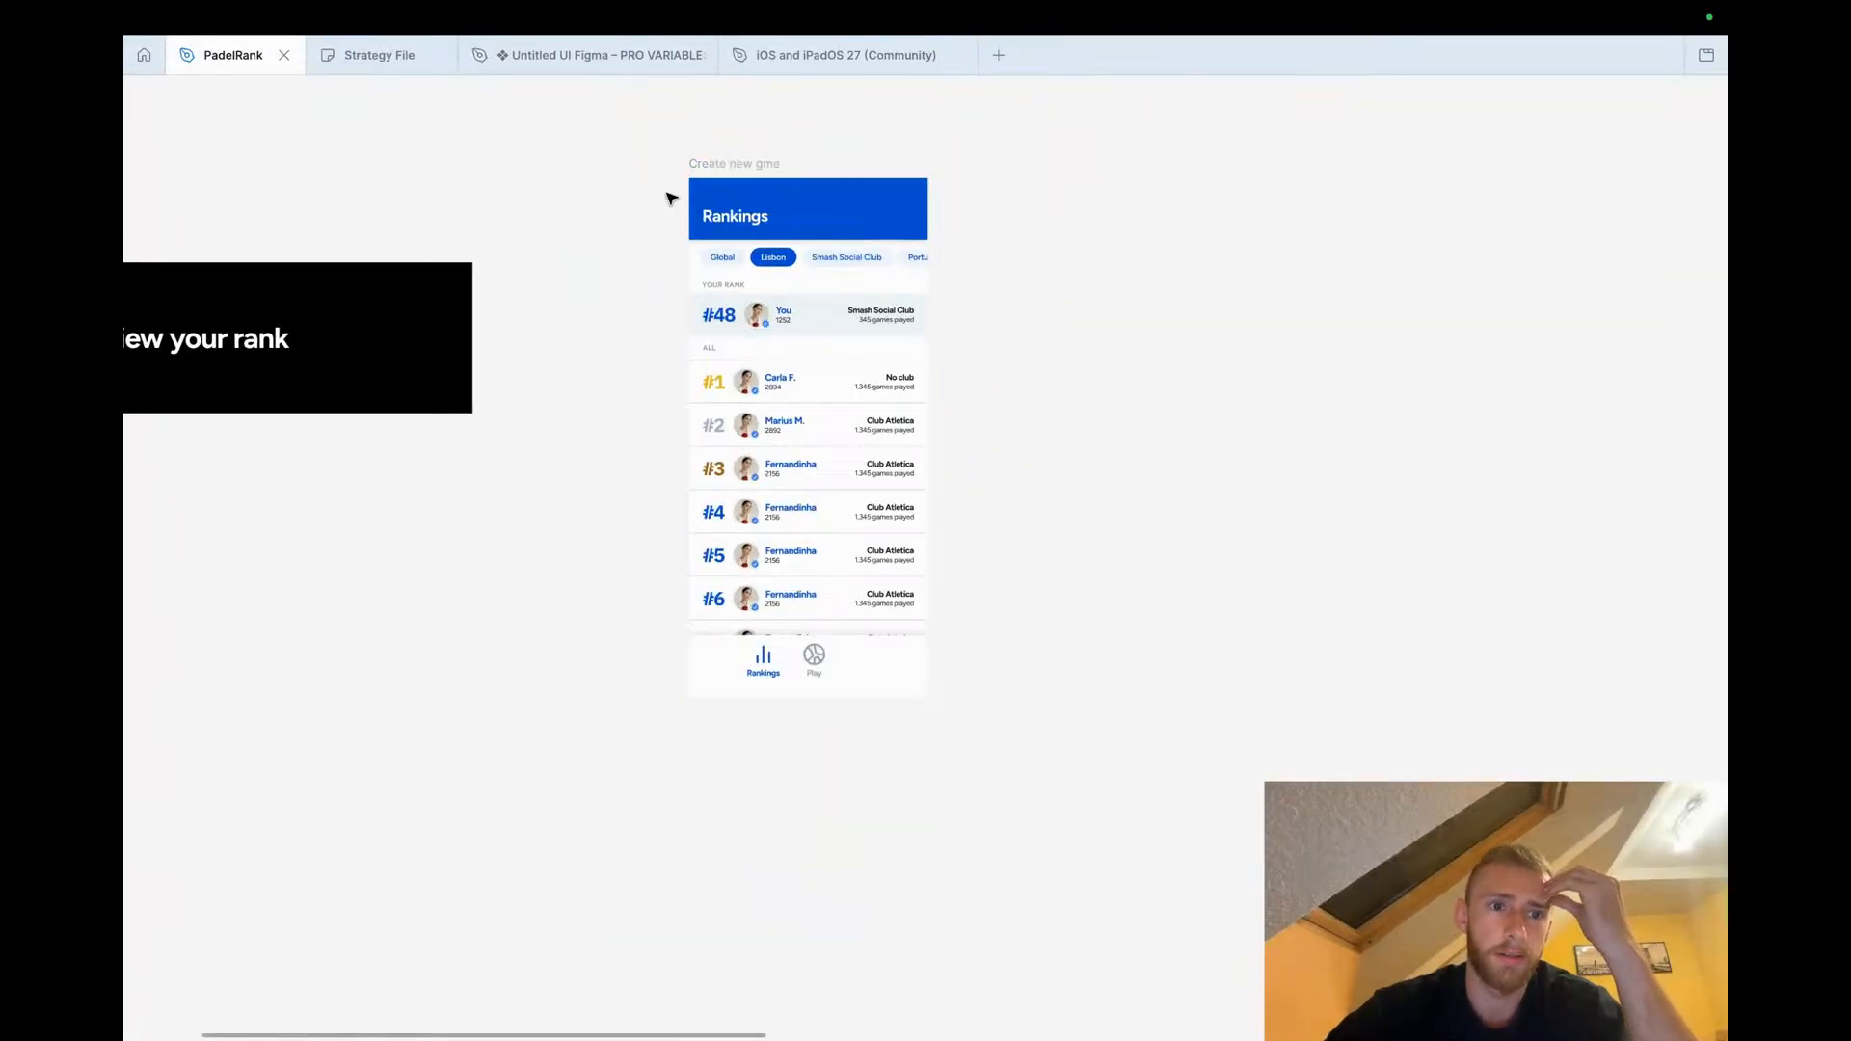
{"action": "scroll", "coordinate": [578, 241], "scroll_direction": "left", "scroll_amount": 5}
{"action": "scroll", "coordinate": [784, 219], "scroll_direction": "right", "scroll_amount": 4}
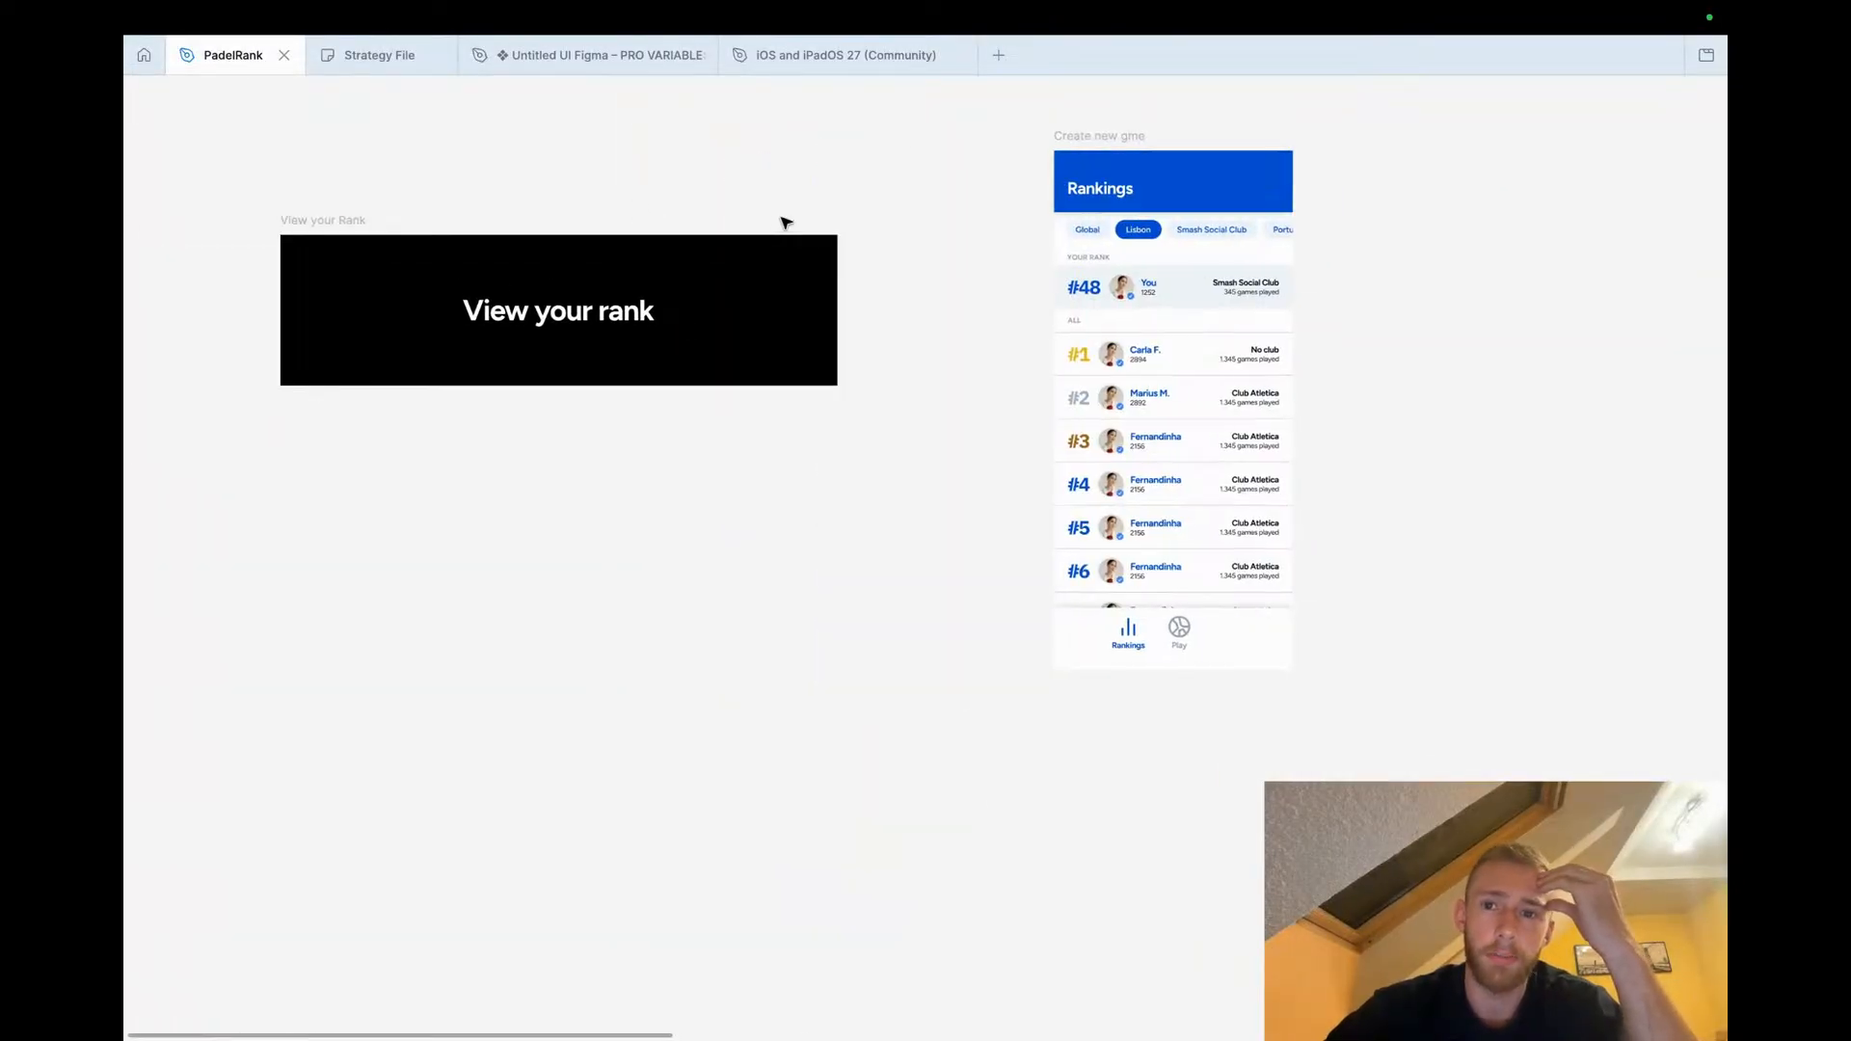
Examine the Rankings screen of the View your Rank flow
{"action": "scroll", "coordinate": [843, 260], "scroll_direction": "up", "scroll_amount": 3}
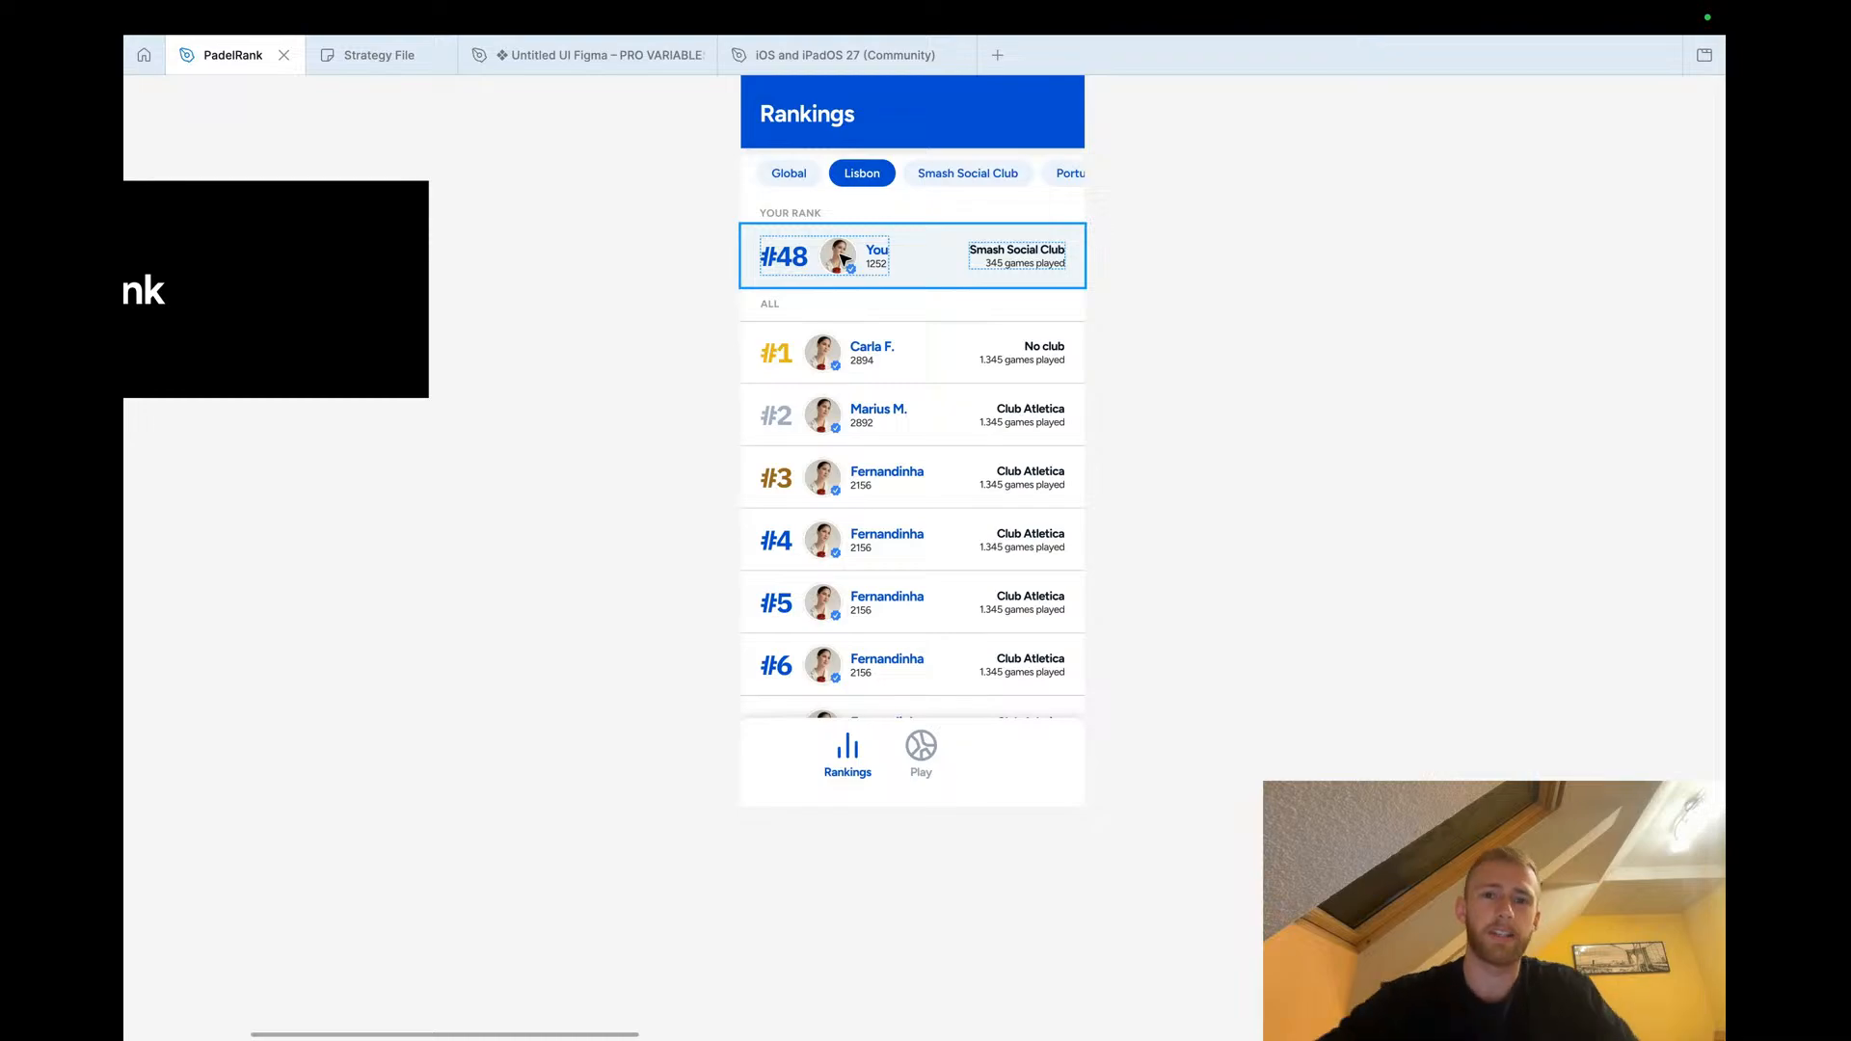
{"action": "scroll", "coordinate": [703, 331], "scroll_direction": "down", "scroll_amount": 4}
{"action": "scroll", "coordinate": [703, 330], "scroll_direction": "up", "scroll_amount": 1}
{"action": "scroll", "coordinate": [703, 330], "scroll_direction": "up", "scroll_amount": 1}
{"action": "scroll", "coordinate": [703, 331], "scroll_direction": "right", "scroll_amount": 1}
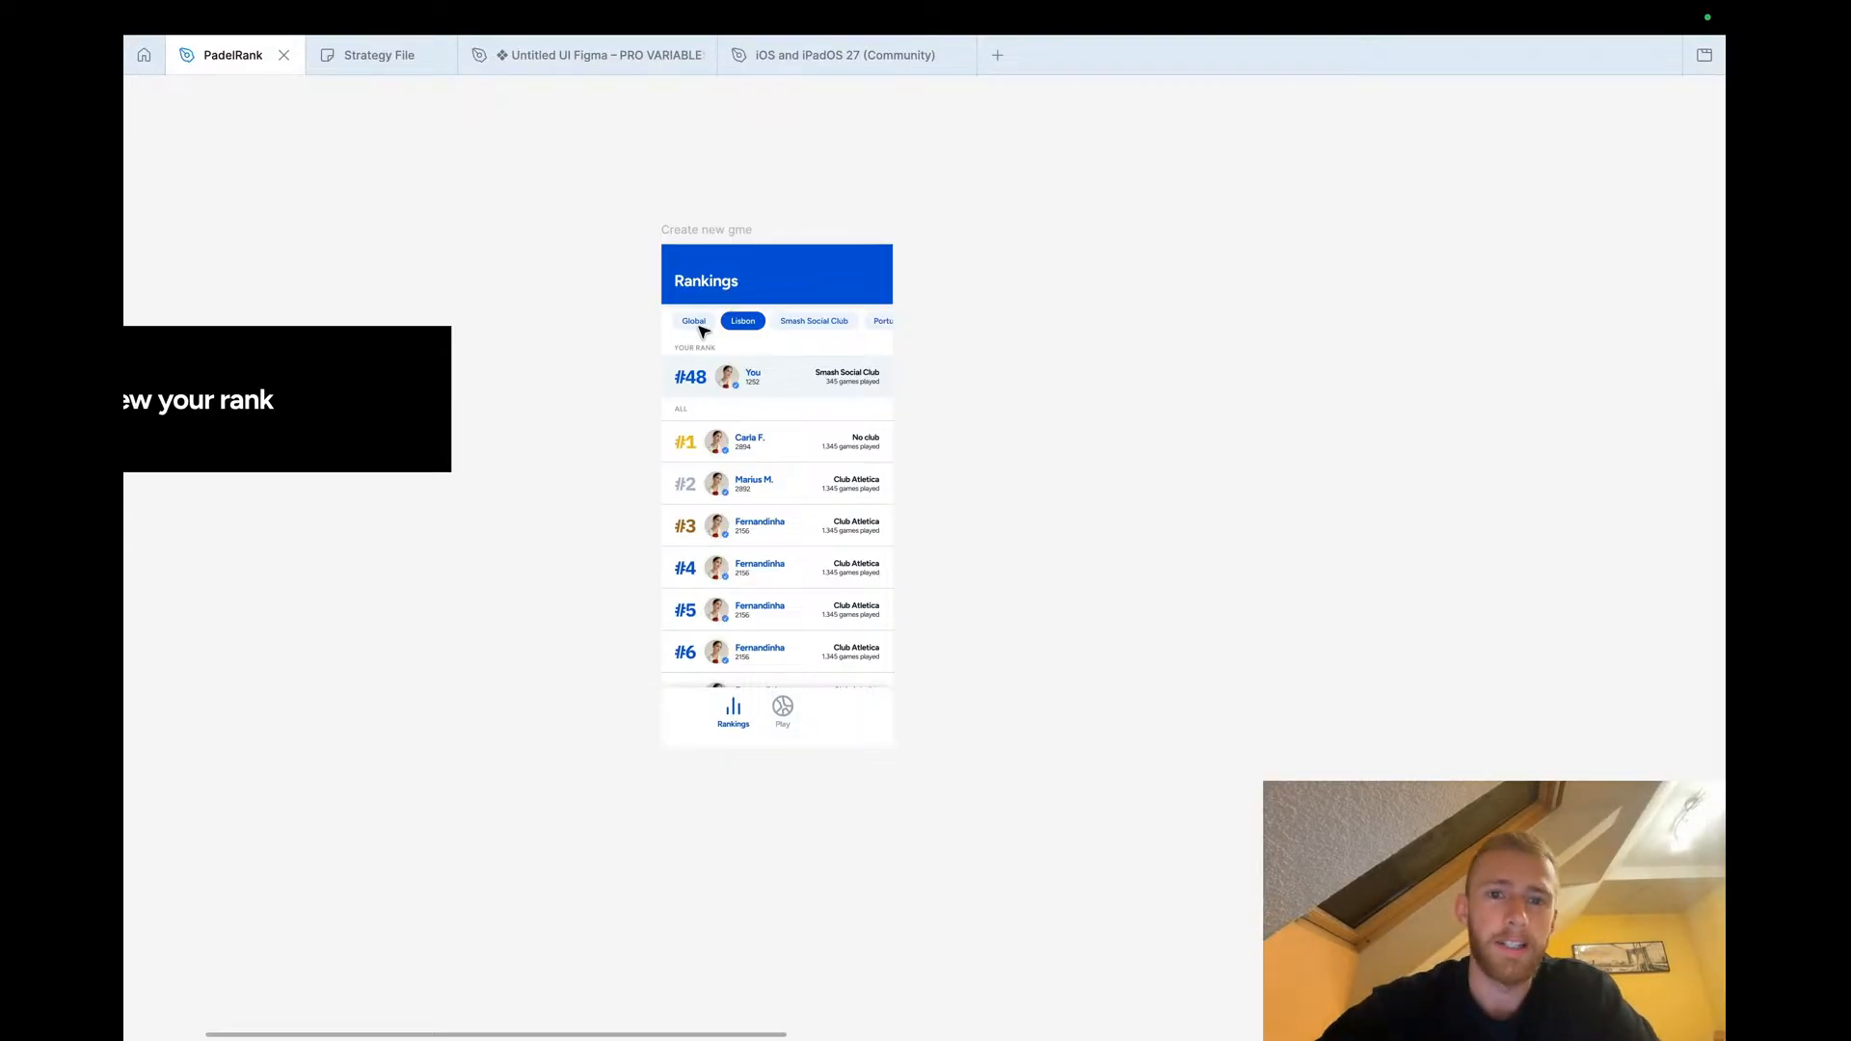
{"action": "scroll", "coordinate": [635, 342], "scroll_direction": "down", "scroll_amount": 10}
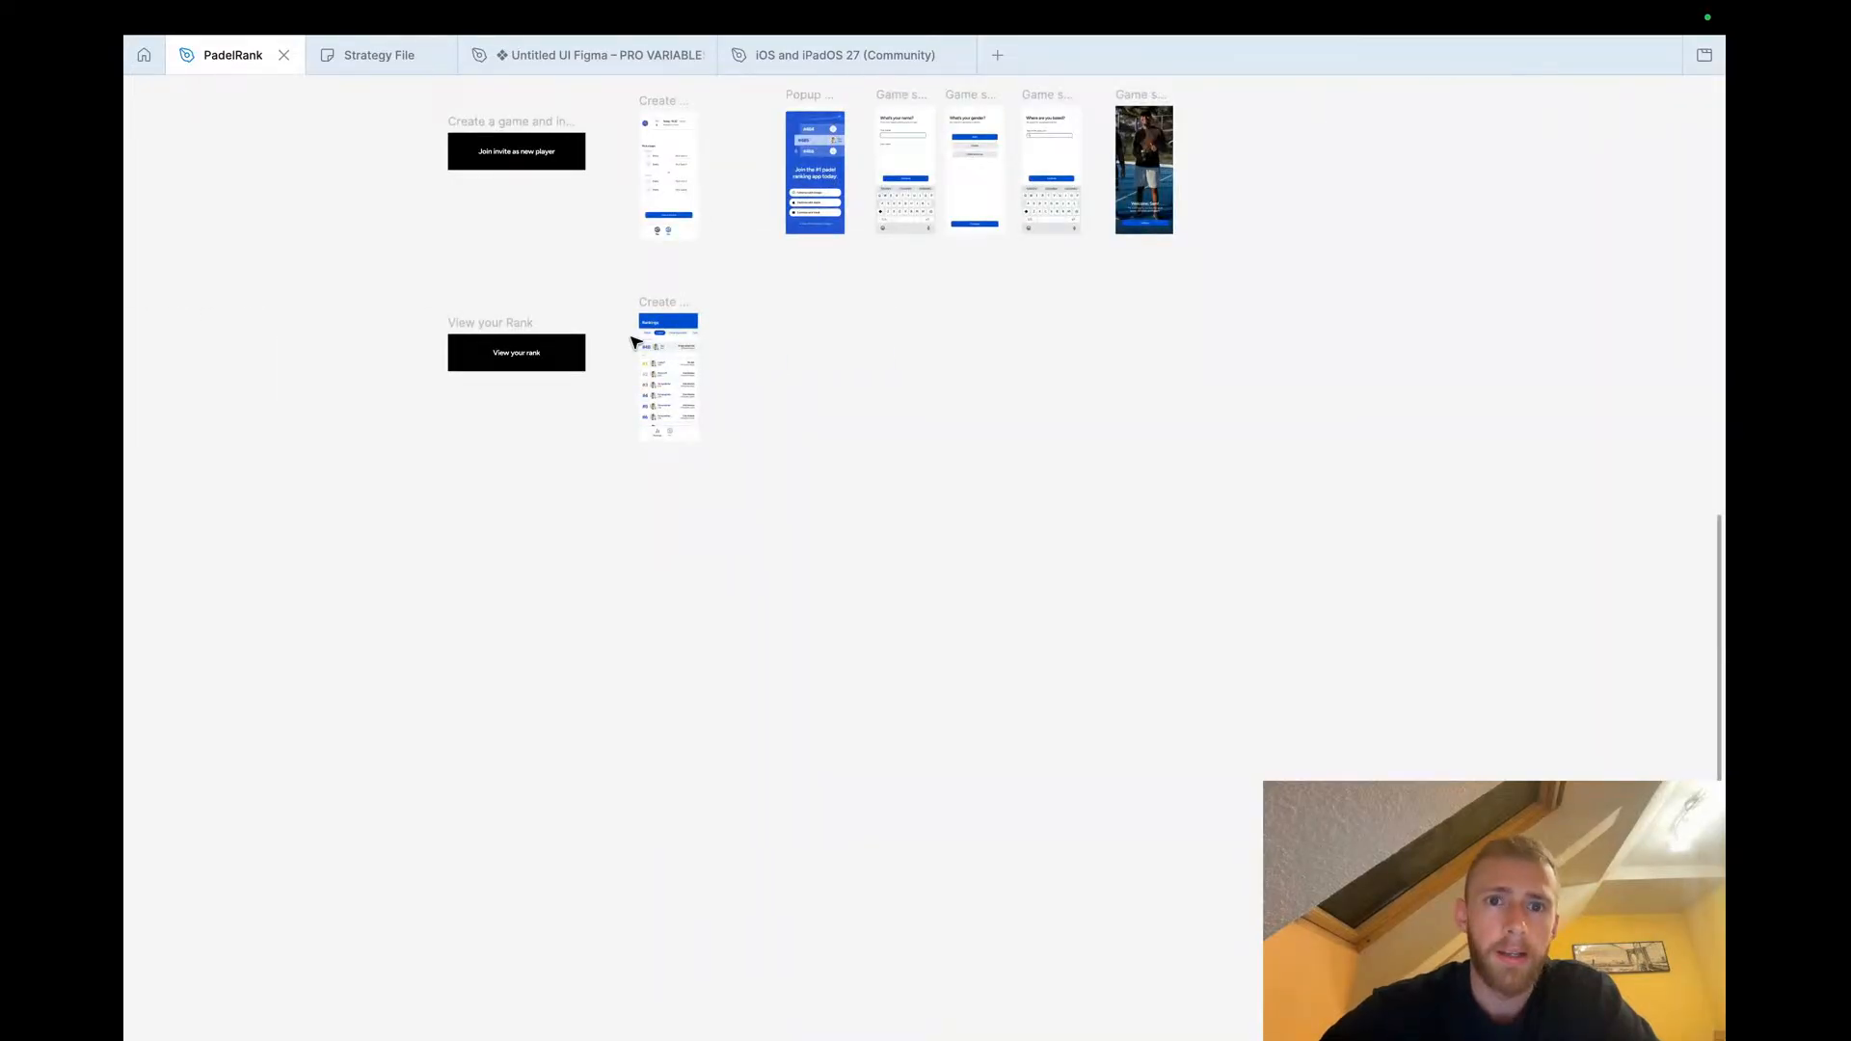
{"action": "scroll", "coordinate": [635, 342], "scroll_direction": "up", "scroll_amount": 5}
{"action": "scroll", "coordinate": [714, 366], "scroll_direction": "up", "scroll_amount": 10}
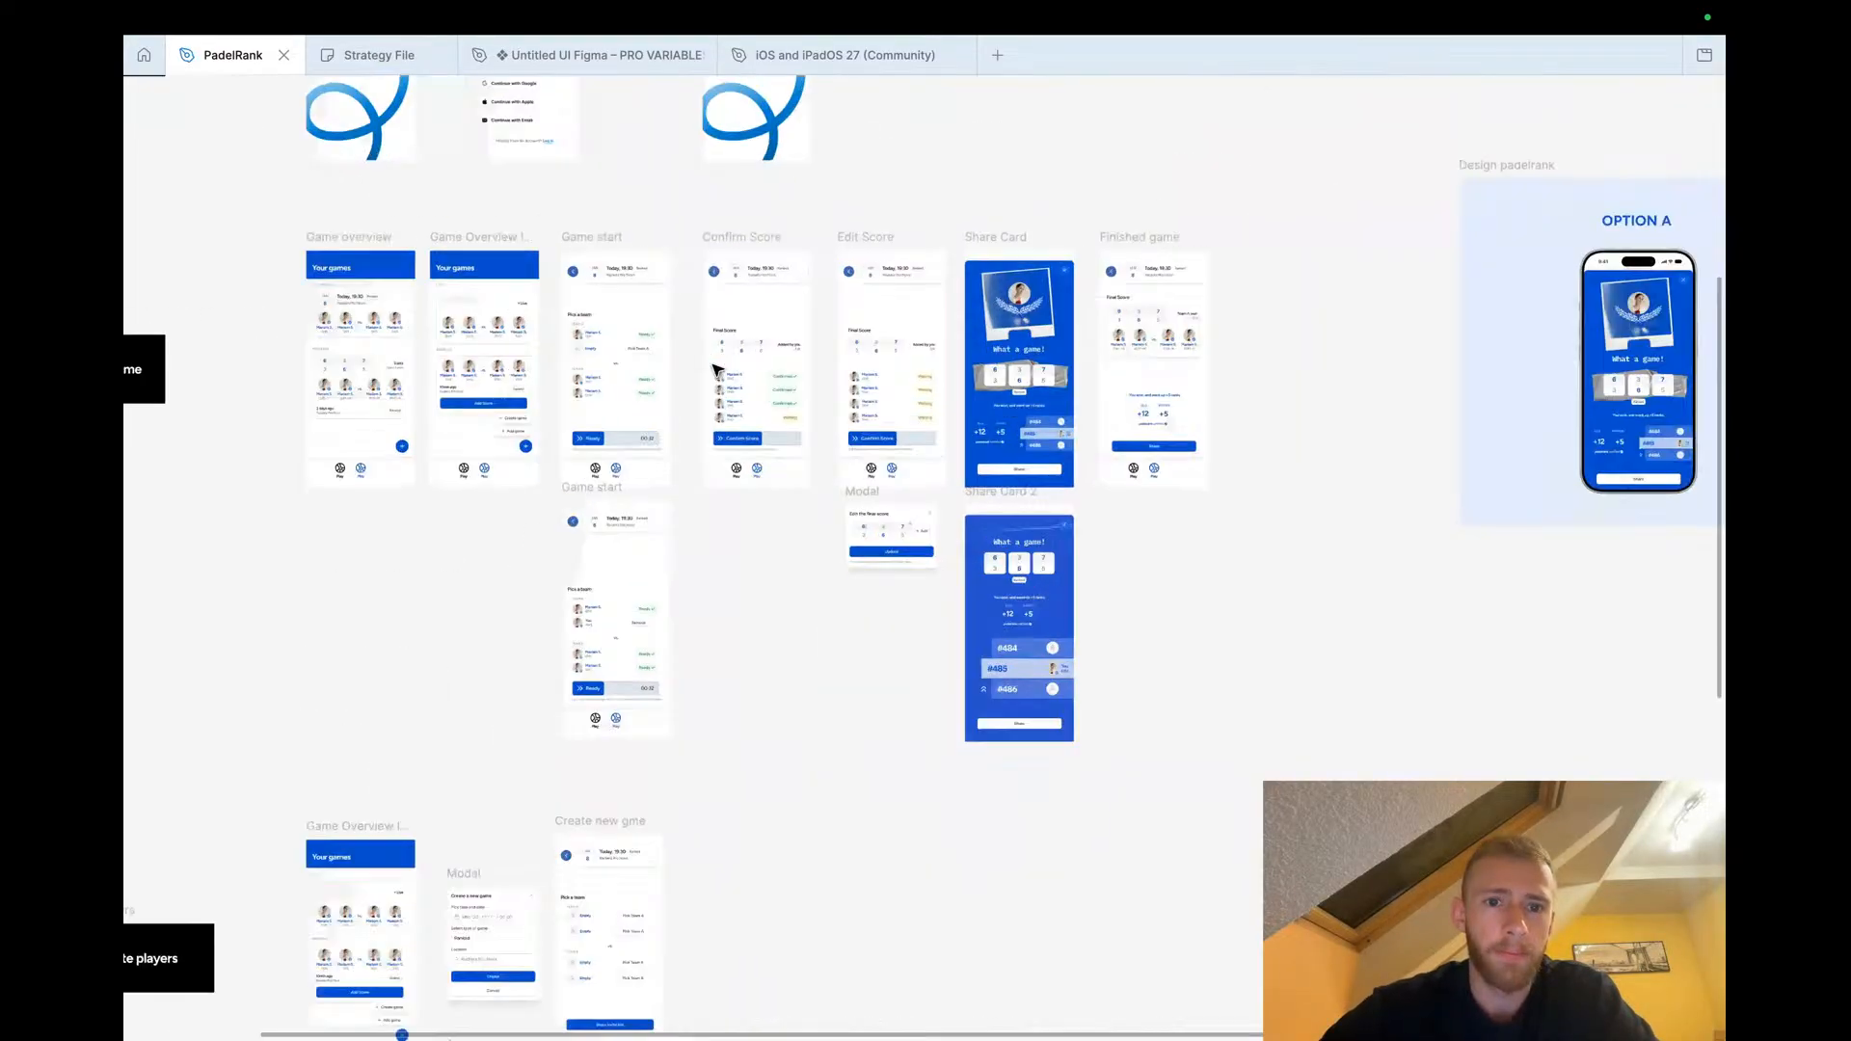
Zoom into the Game start screen and select its Ready button
{"action": "scroll", "coordinate": [714, 367], "scroll_direction": "up", "scroll_amount": 2}
{"action": "scroll", "coordinate": [715, 366], "scroll_direction": "left", "scroll_amount": 2}
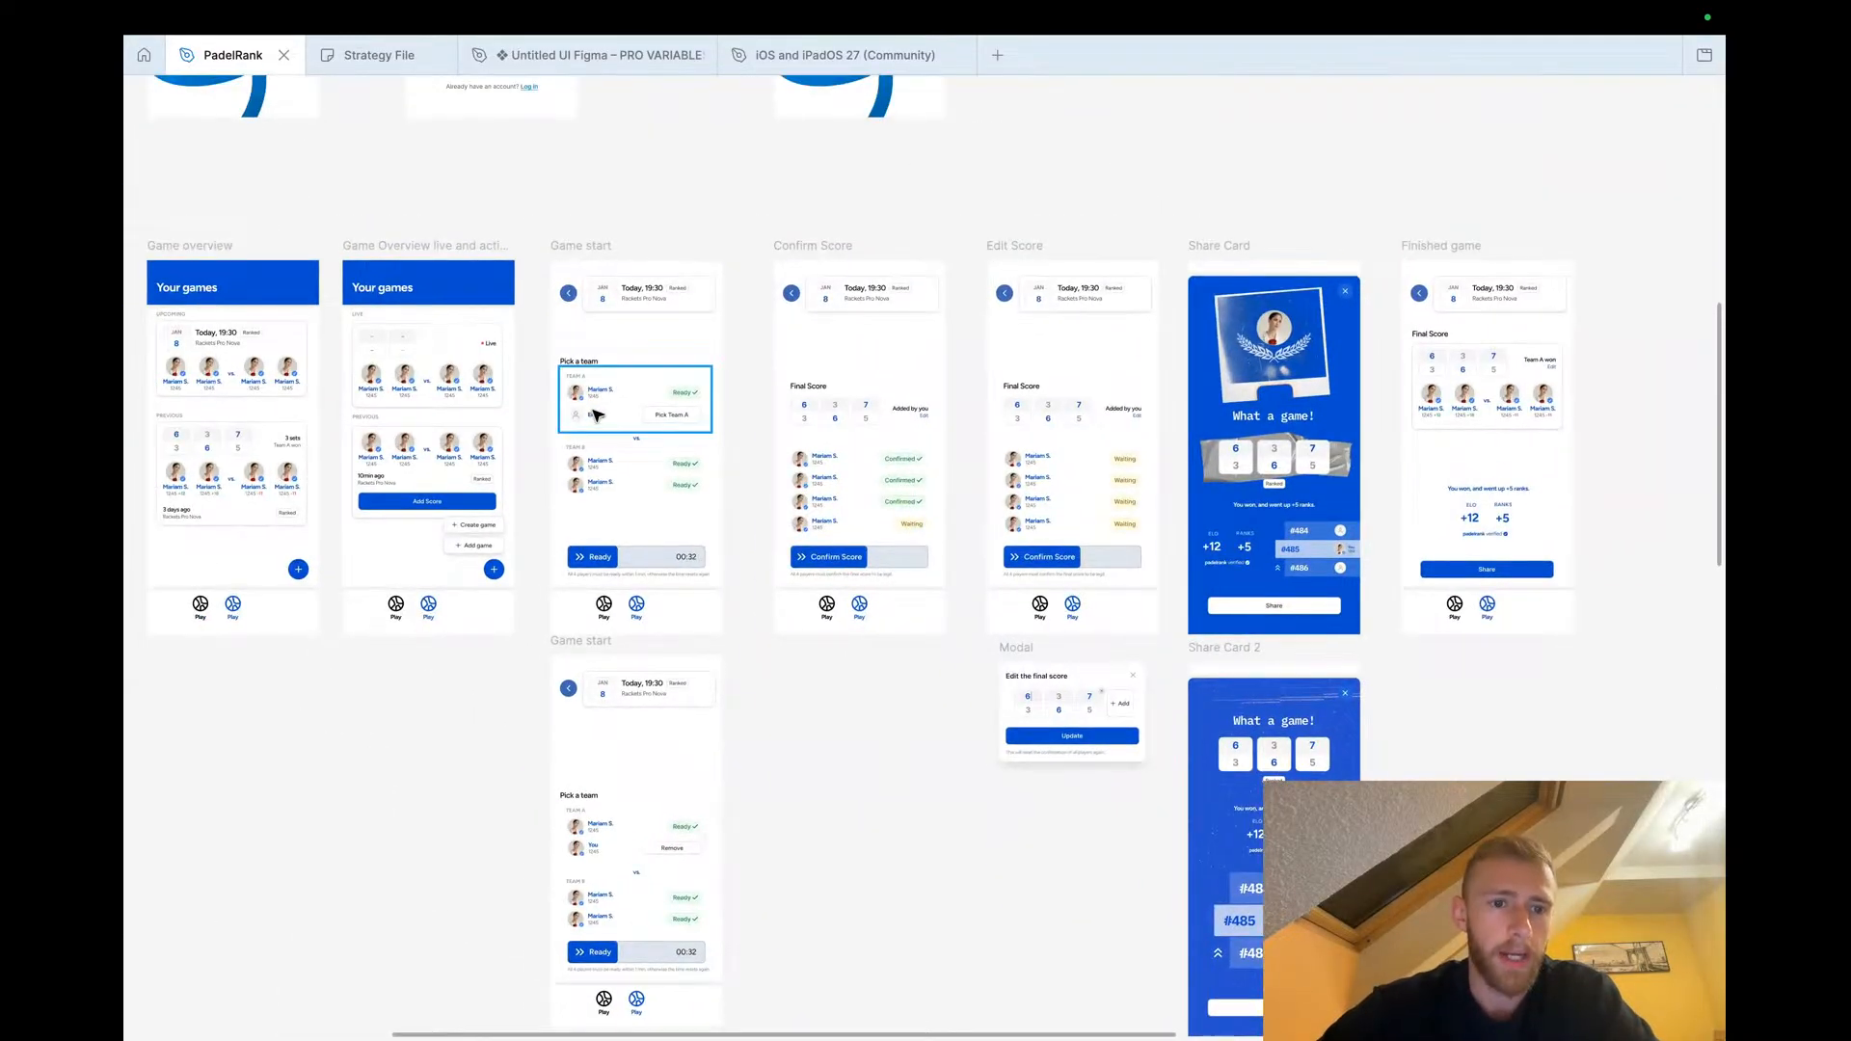
{"action": "scroll", "coordinate": [594, 414], "scroll_direction": "up", "scroll_amount": 3}
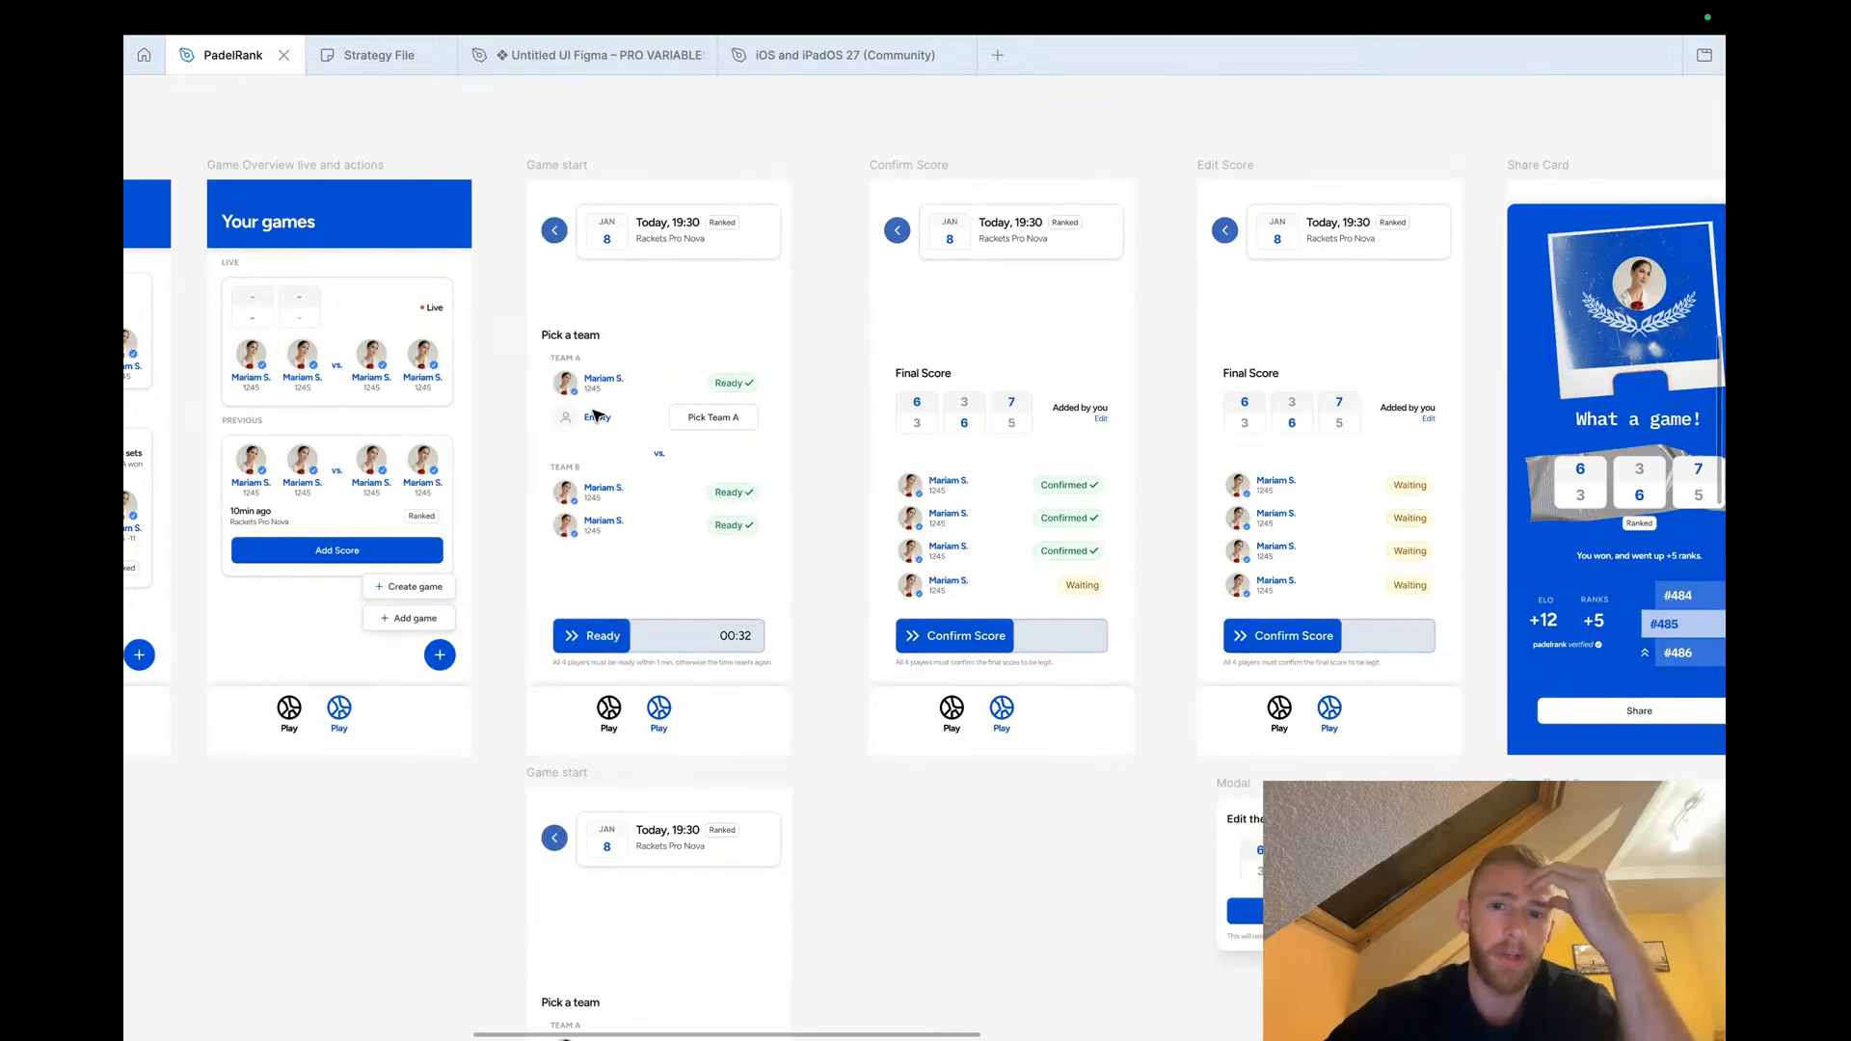
{"action": "scroll", "coordinate": [595, 415], "scroll_direction": "up", "scroll_amount": 3}
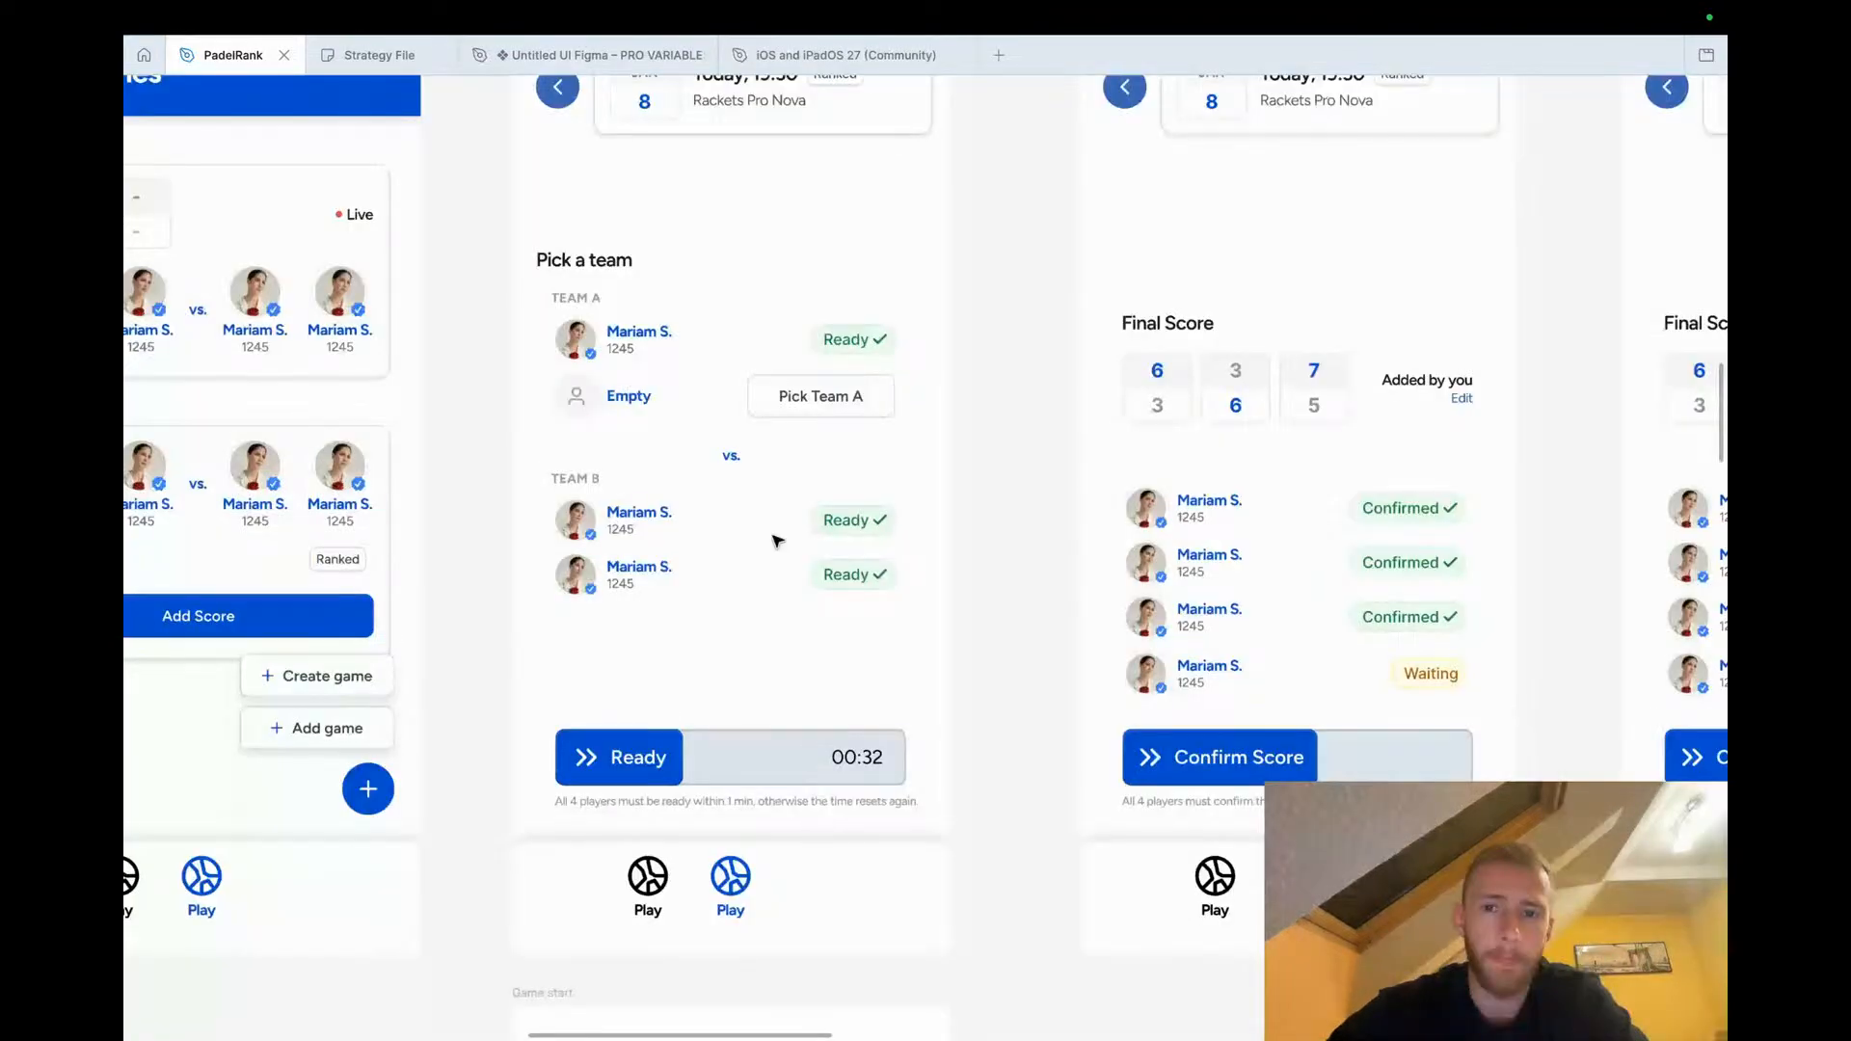
{"action": "left_click", "coordinate": [652, 762]}
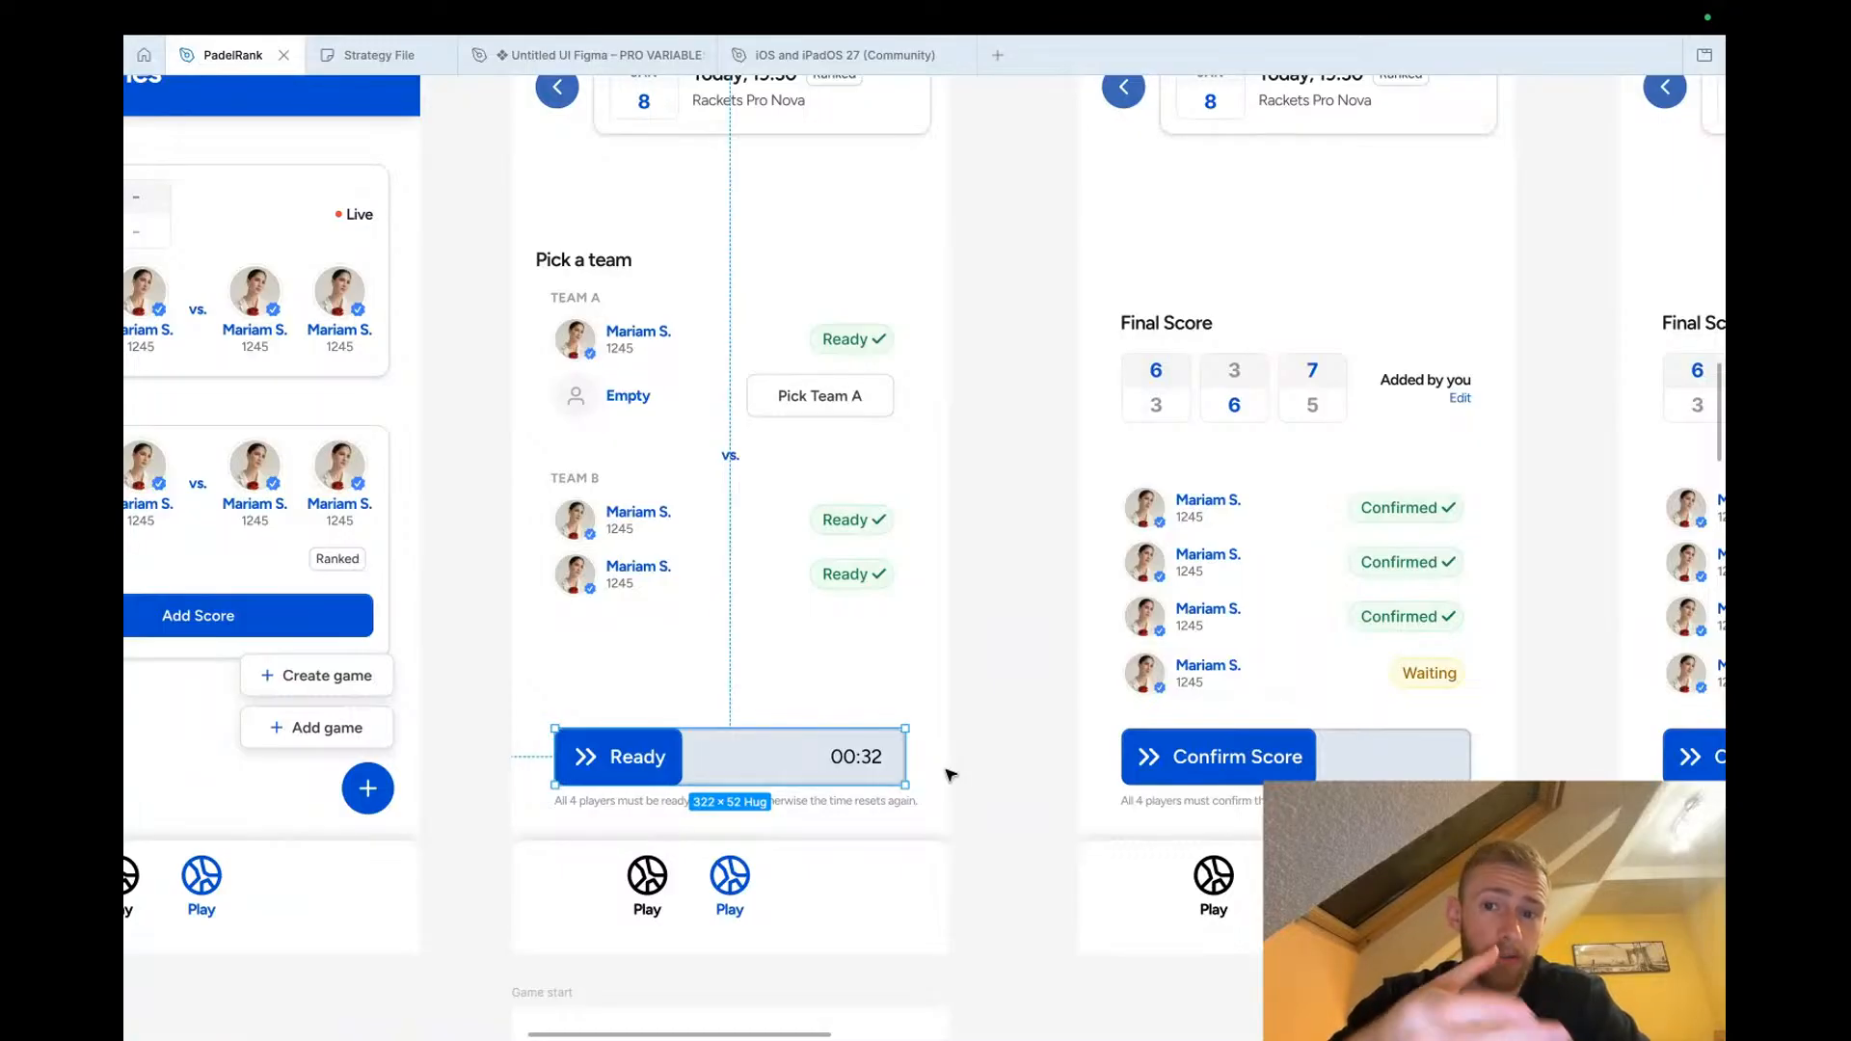
Examine the Confirm Score, Edit Score and Share Card screens
{"action": "scroll", "coordinate": [950, 774], "scroll_direction": "right", "scroll_amount": 10}
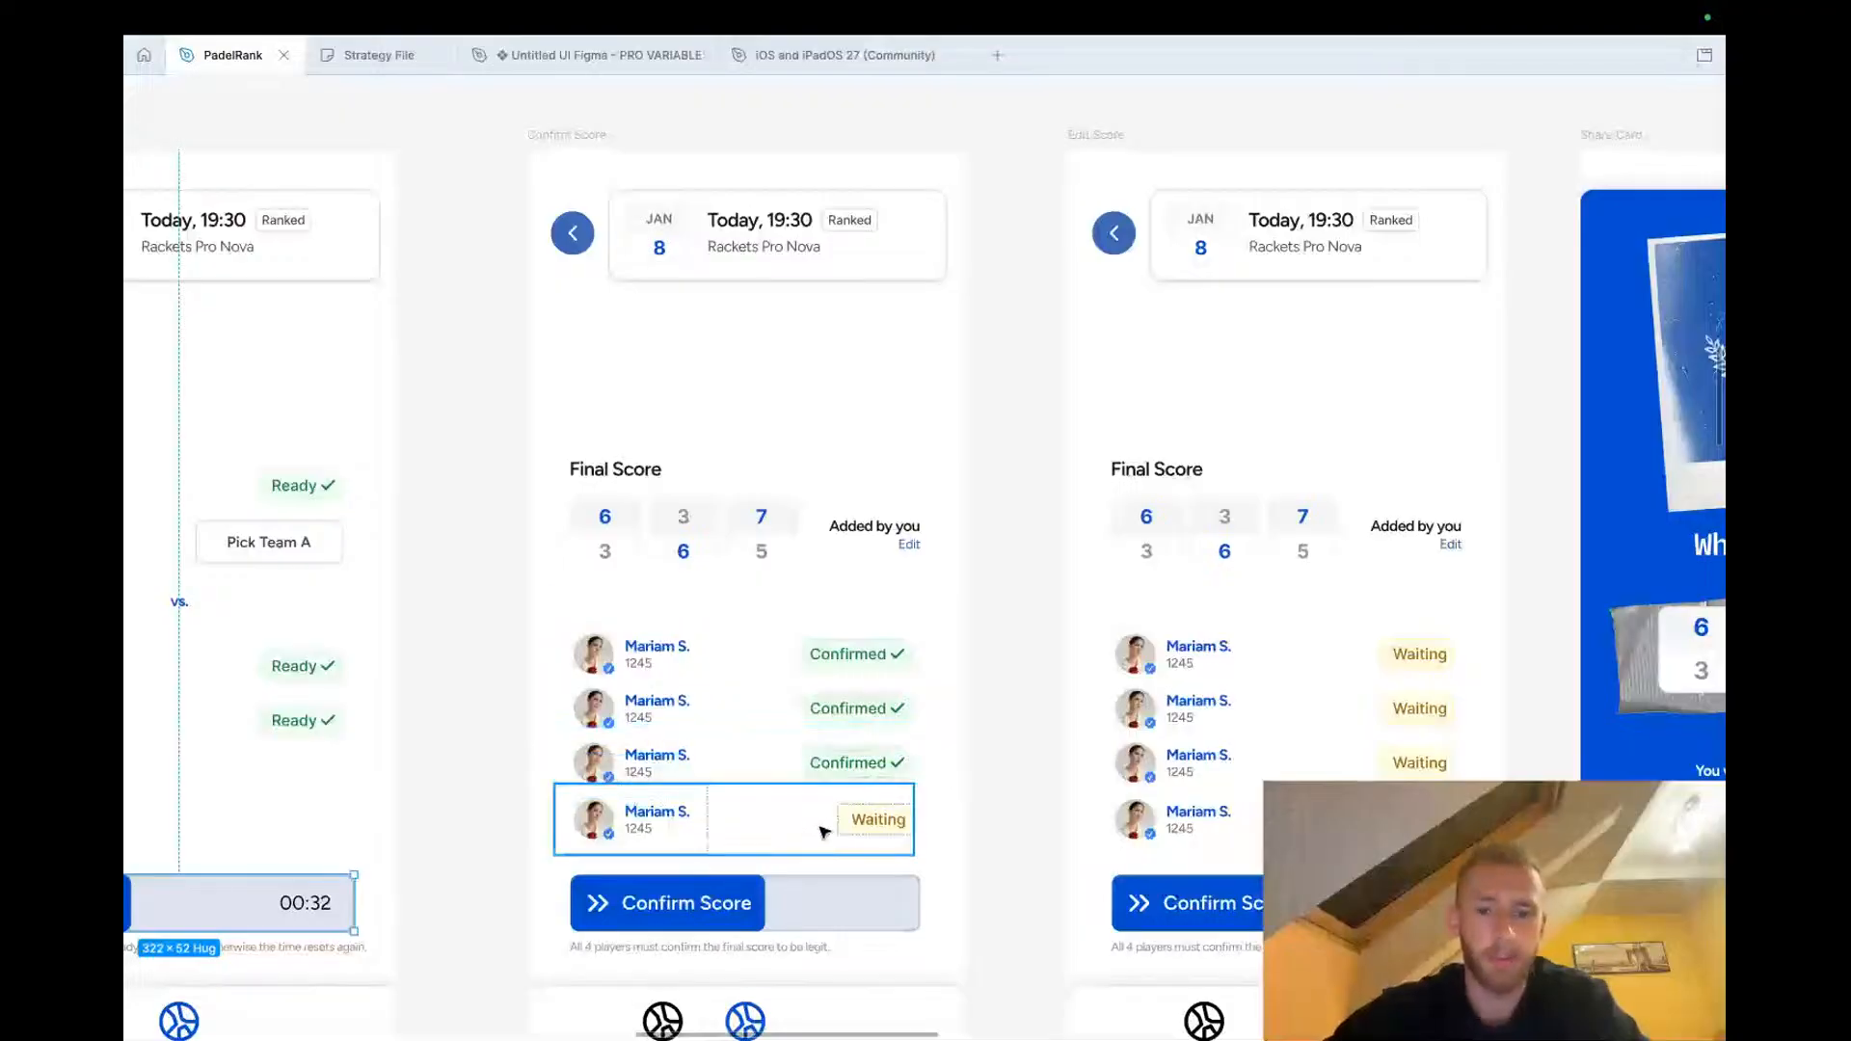
{"action": "scroll", "coordinate": [827, 824], "scroll_direction": "down", "scroll_amount": 3}
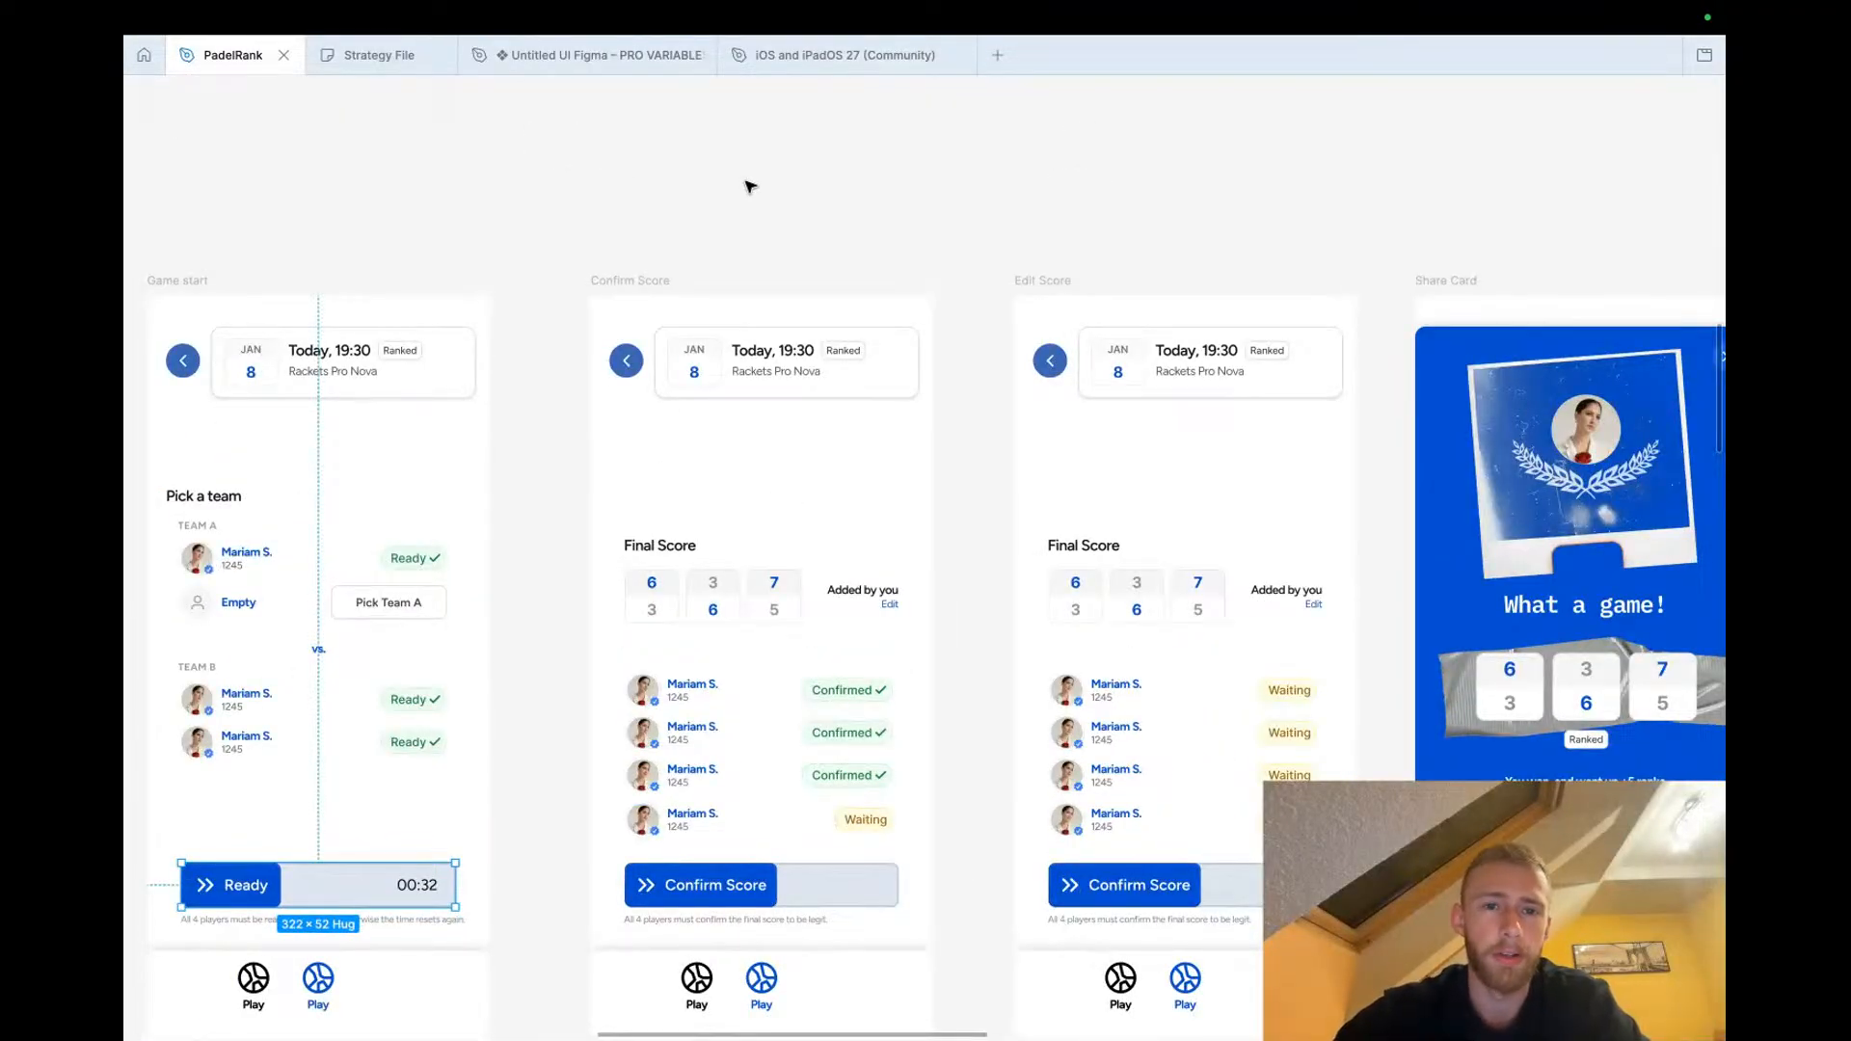
{"action": "scroll", "coordinate": [750, 186], "scroll_direction": "right", "scroll_amount": 10}
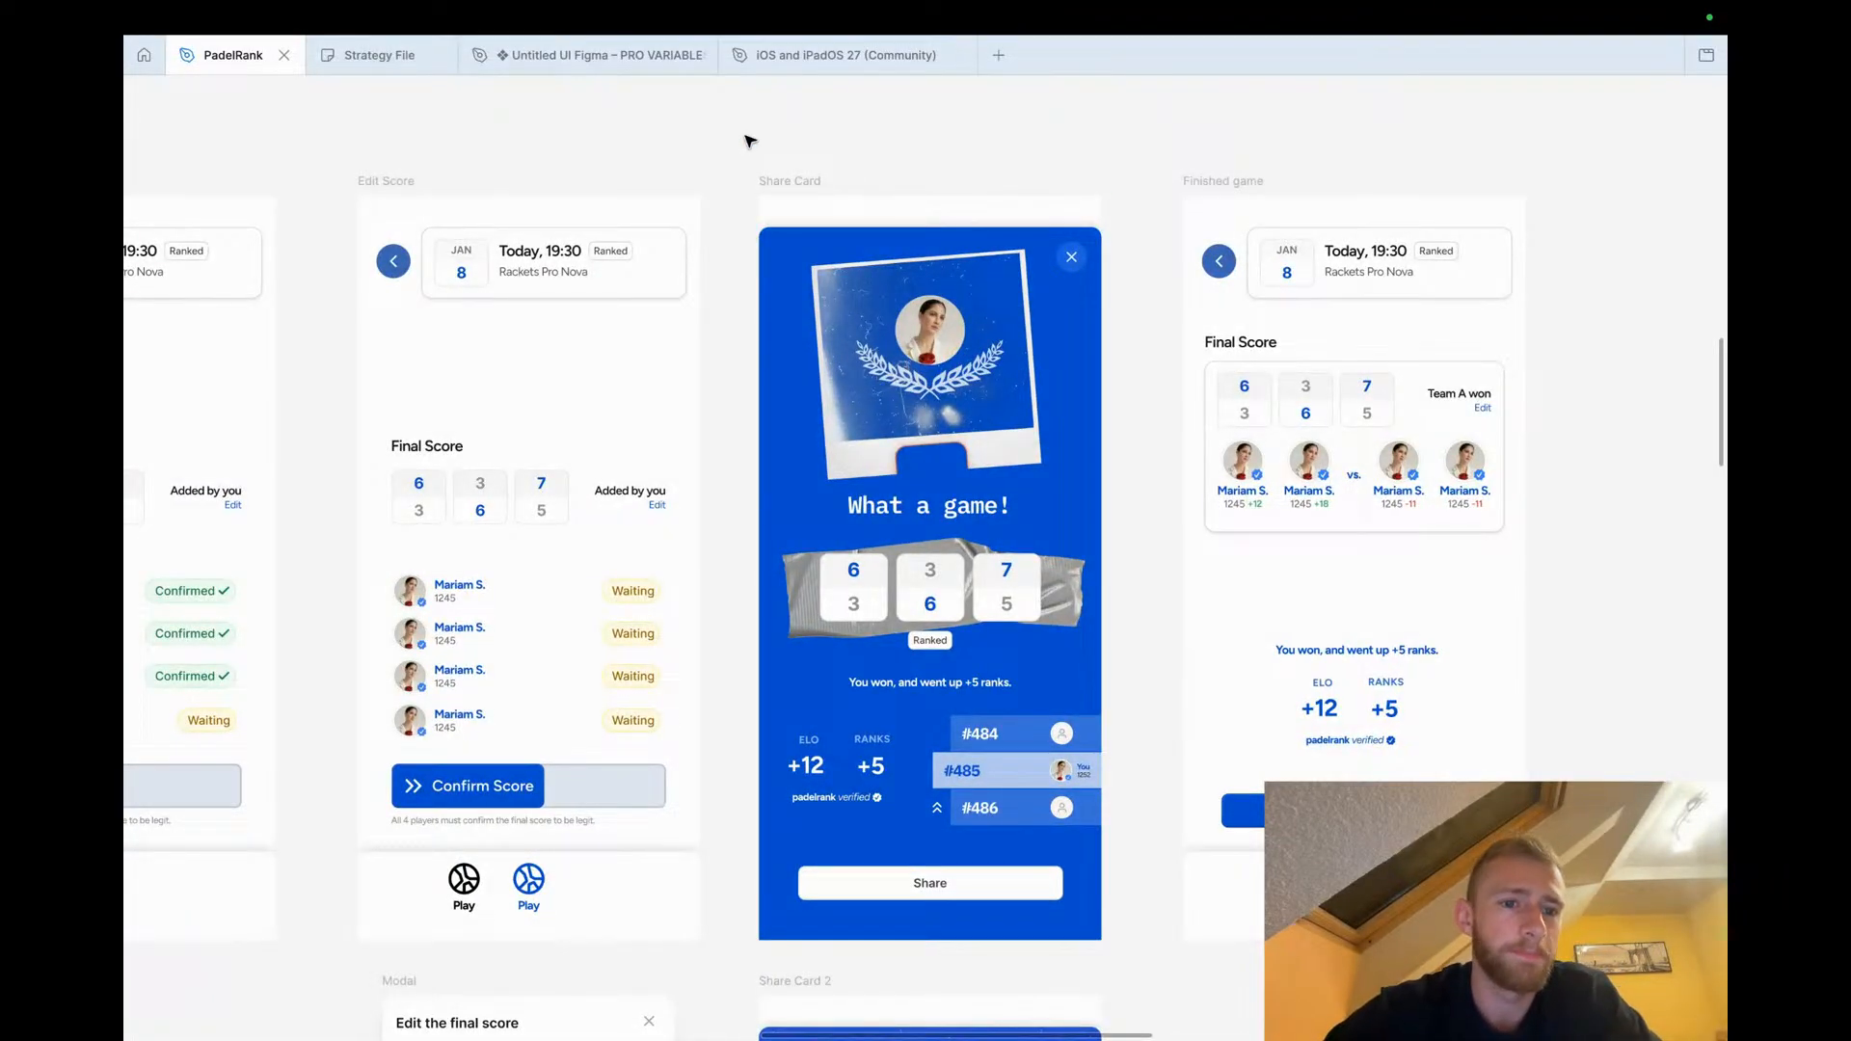
Examine the Game start screen's Ready button and the neighbouring Confirm Score screen close up, then deselect
{"action": "scroll", "coordinate": [750, 142], "scroll_direction": "down", "scroll_amount": 5}
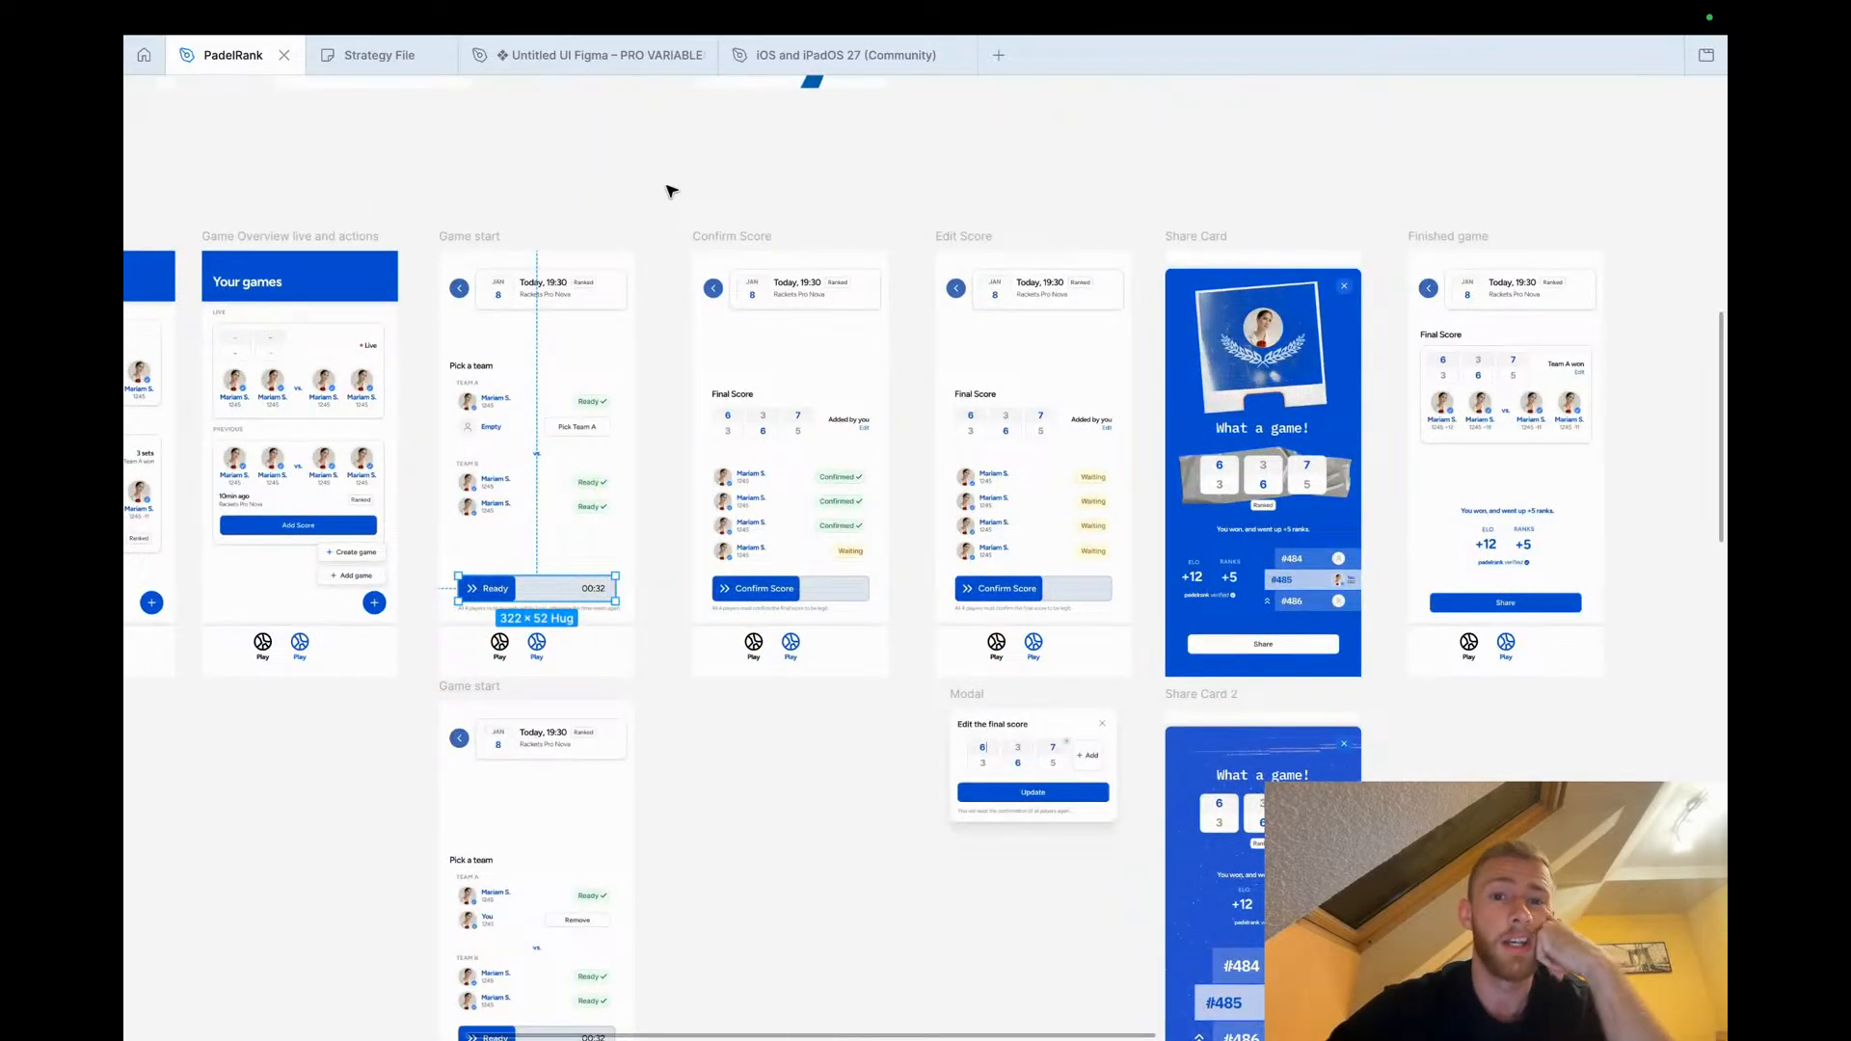
{"action": "scroll", "coordinate": [681, 349], "scroll_direction": "up", "scroll_amount": 3}
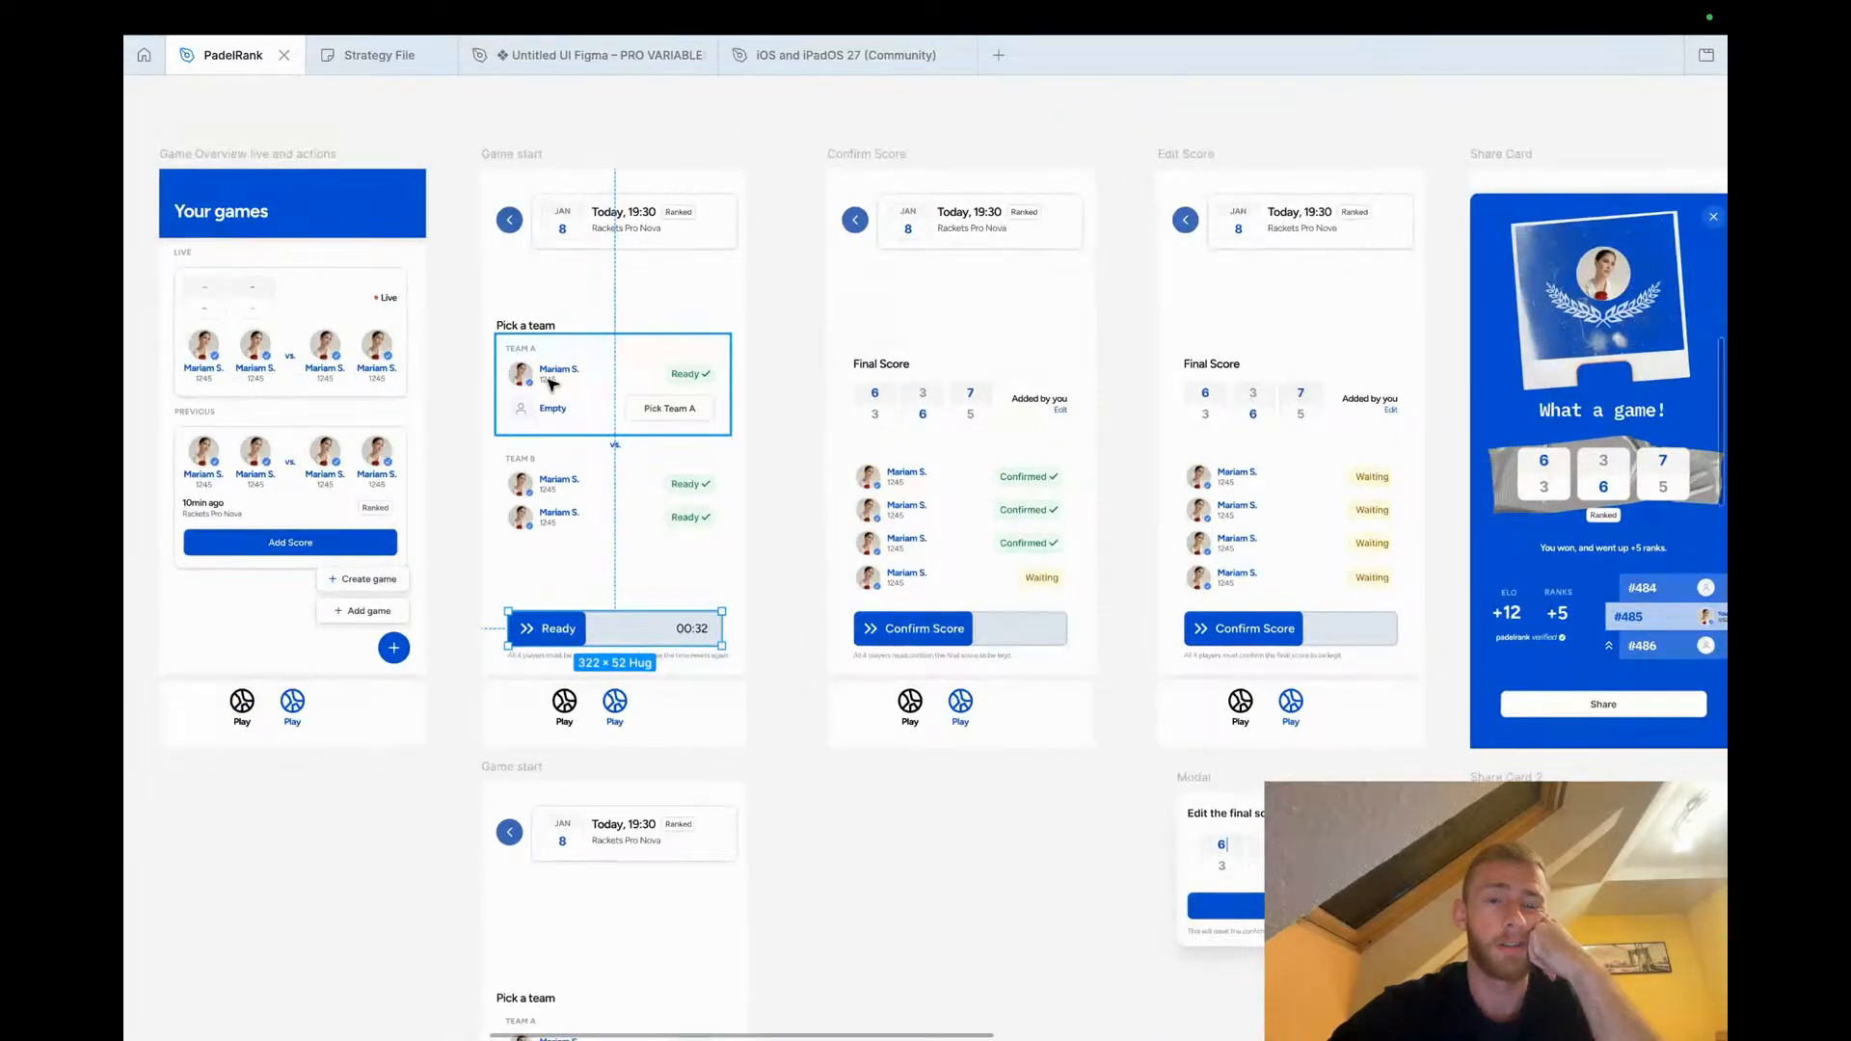
{"action": "scroll", "coordinate": [552, 385], "scroll_direction": "up", "scroll_amount": 4}
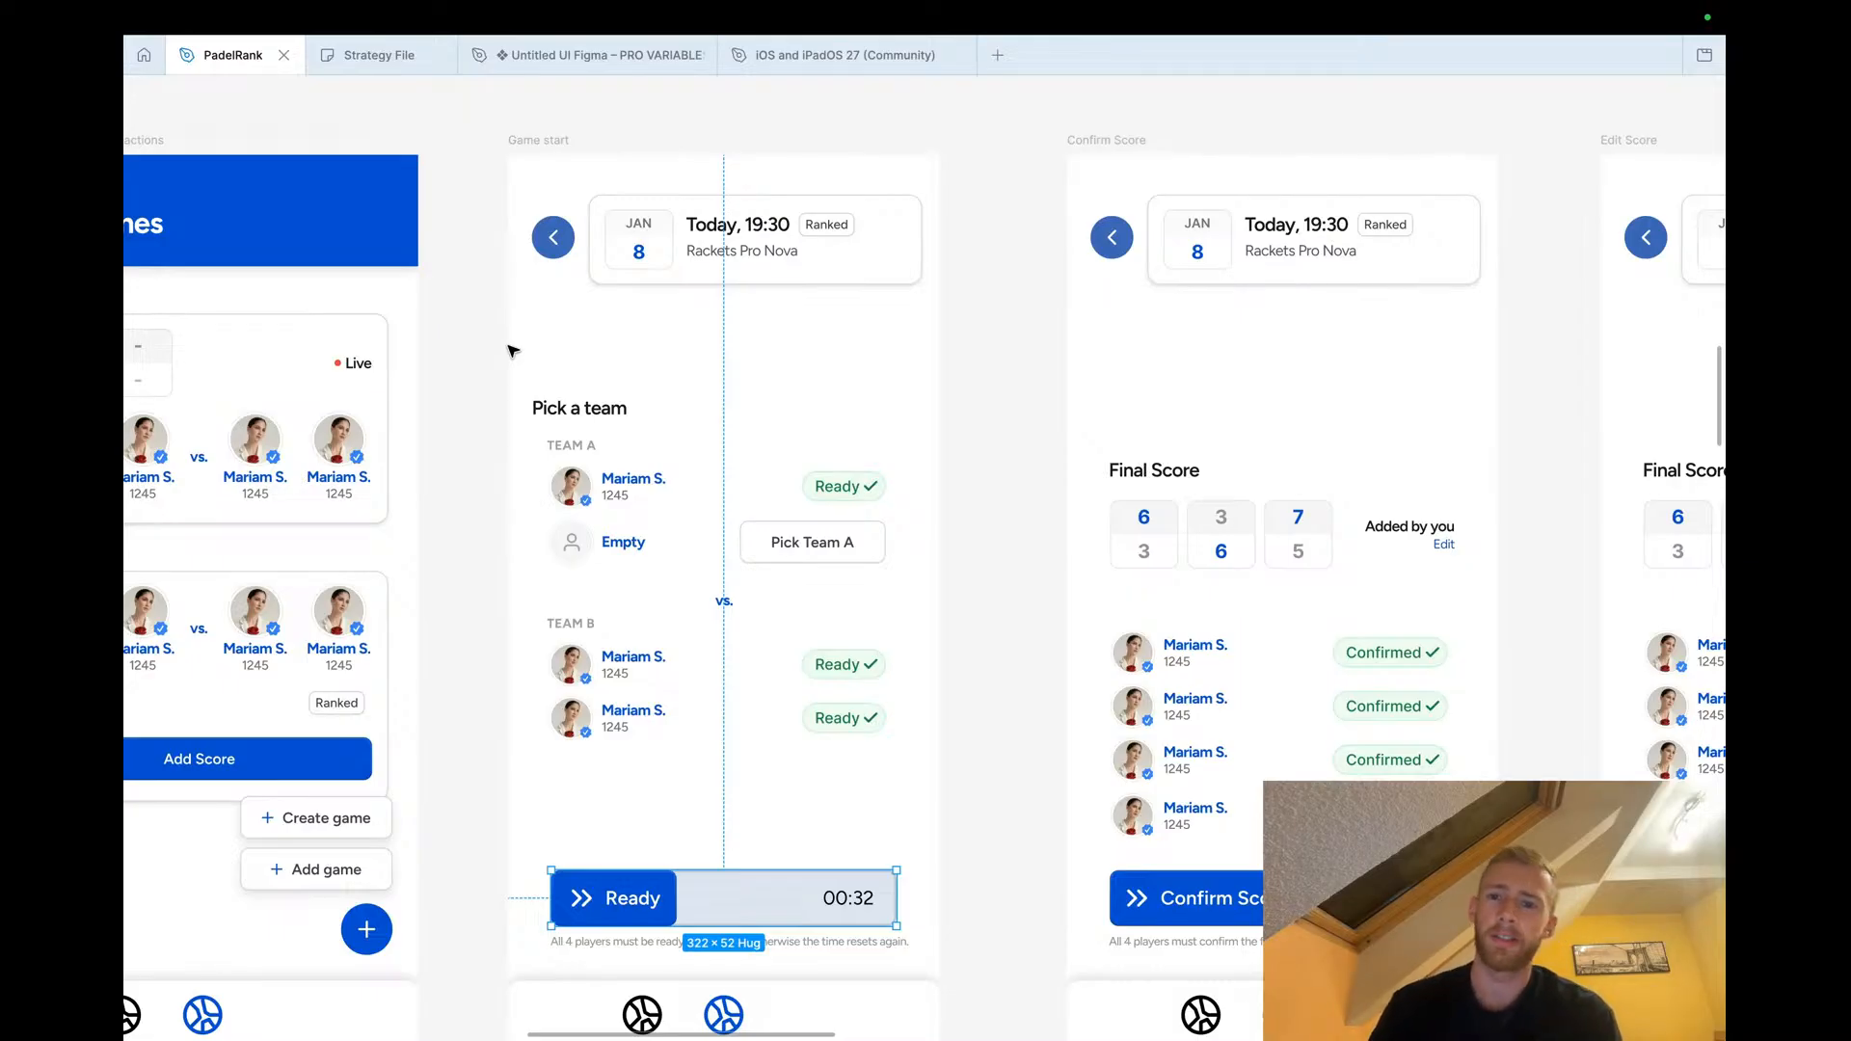
{"action": "scroll", "coordinate": [622, 643], "scroll_direction": "down", "scroll_amount": 2}
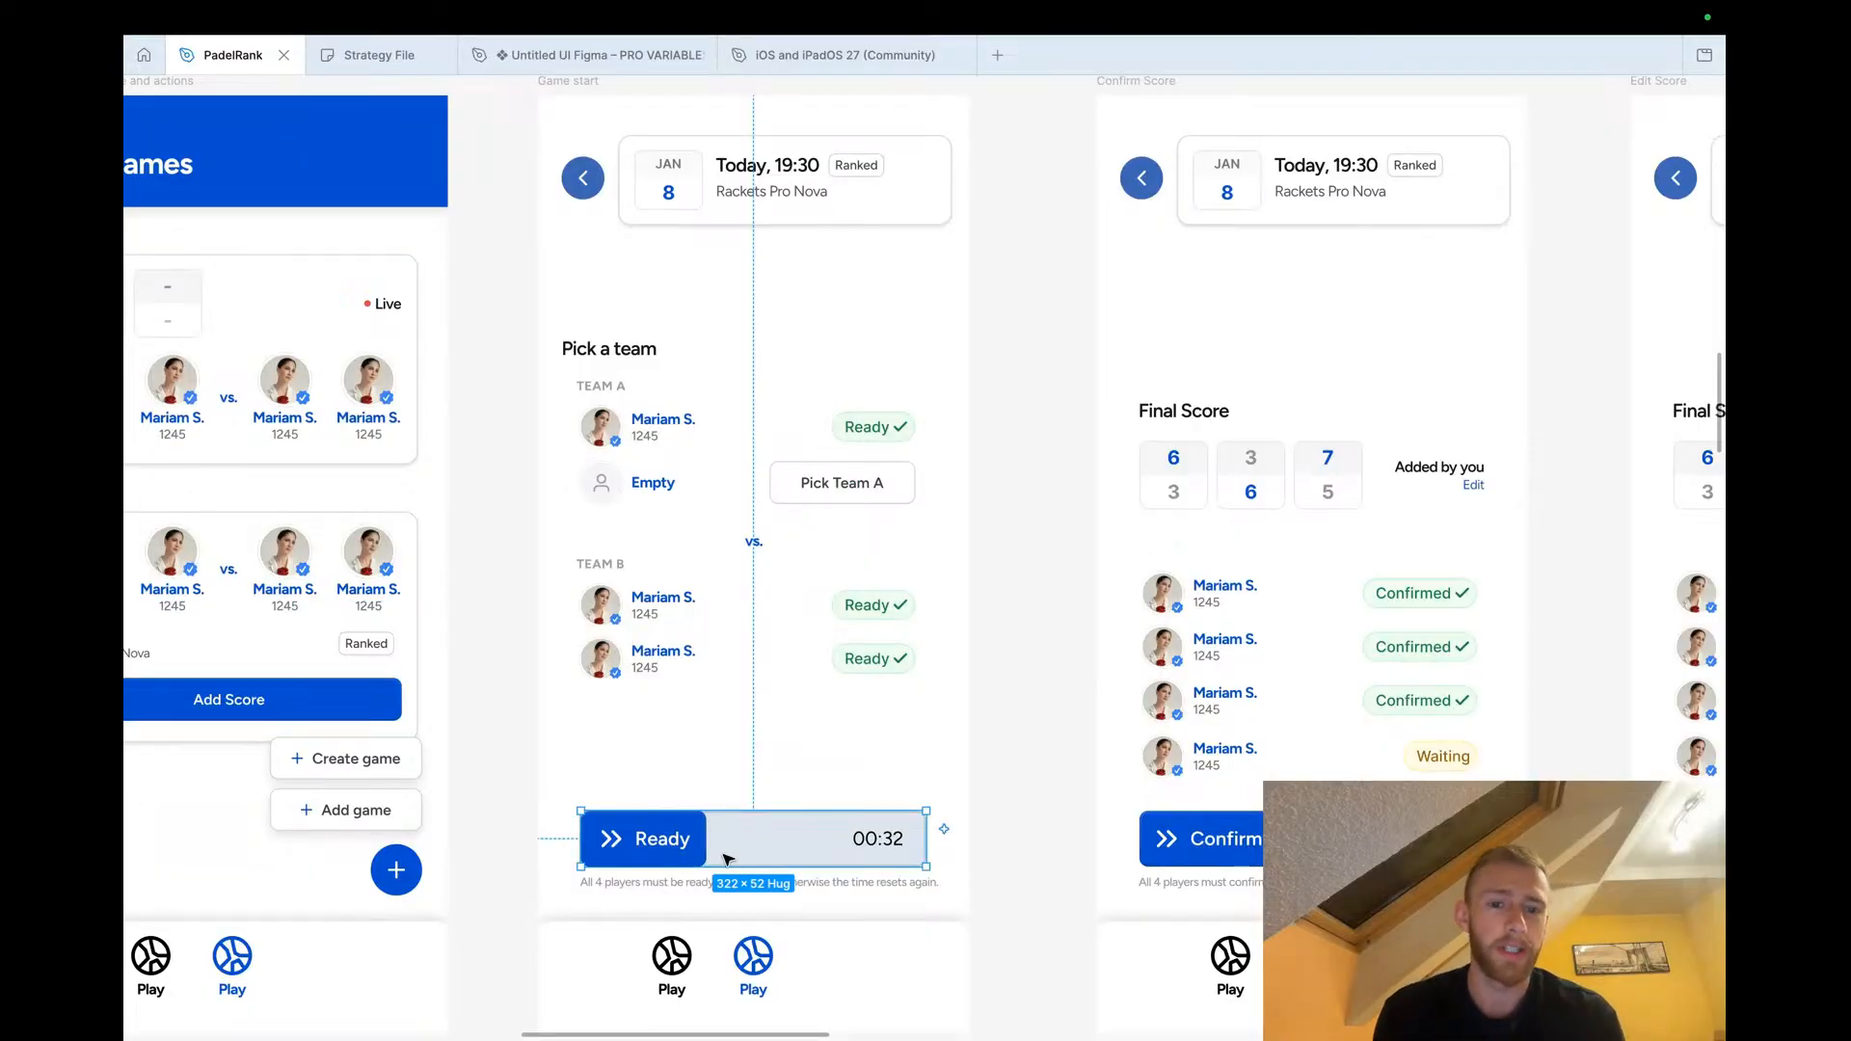
{"action": "left_click", "coordinate": [1029, 618]}
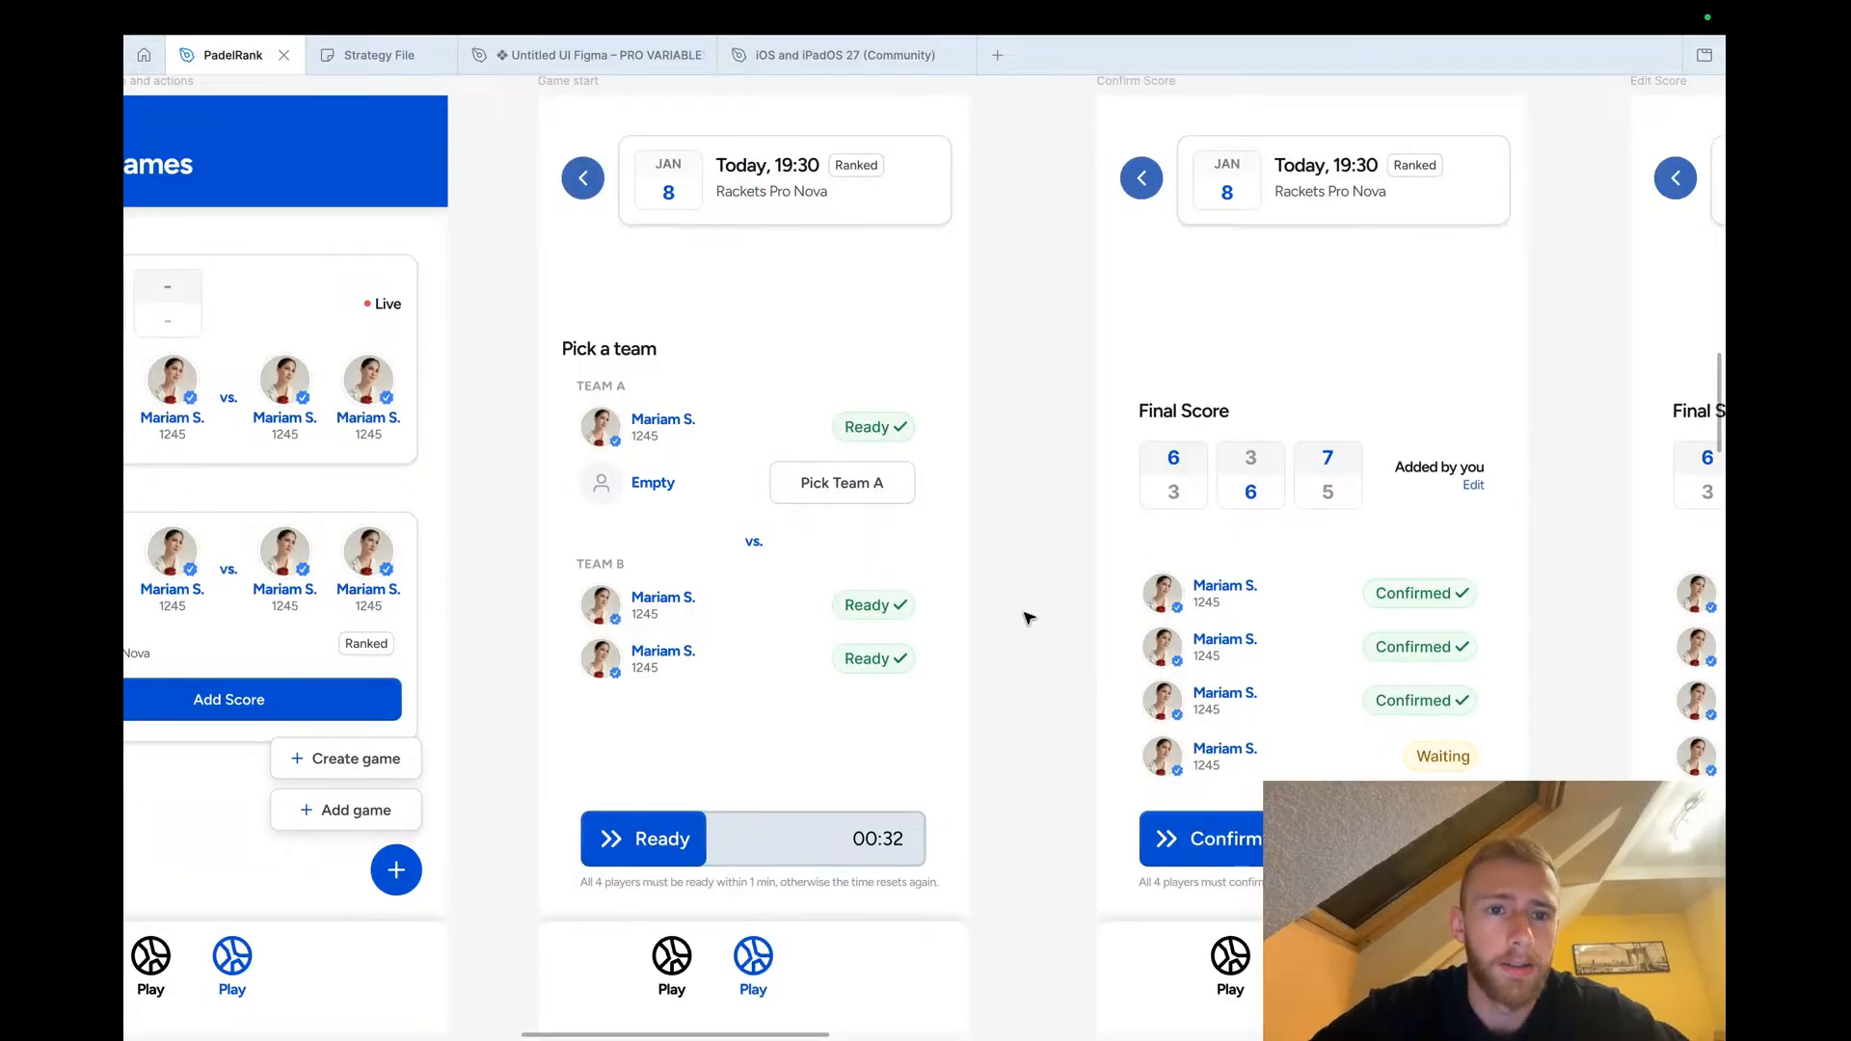
Zoom out to review all flows on the board and inspect the Rankings screen again
{"action": "scroll", "coordinate": [1029, 618], "scroll_direction": "down", "scroll_amount": 6}
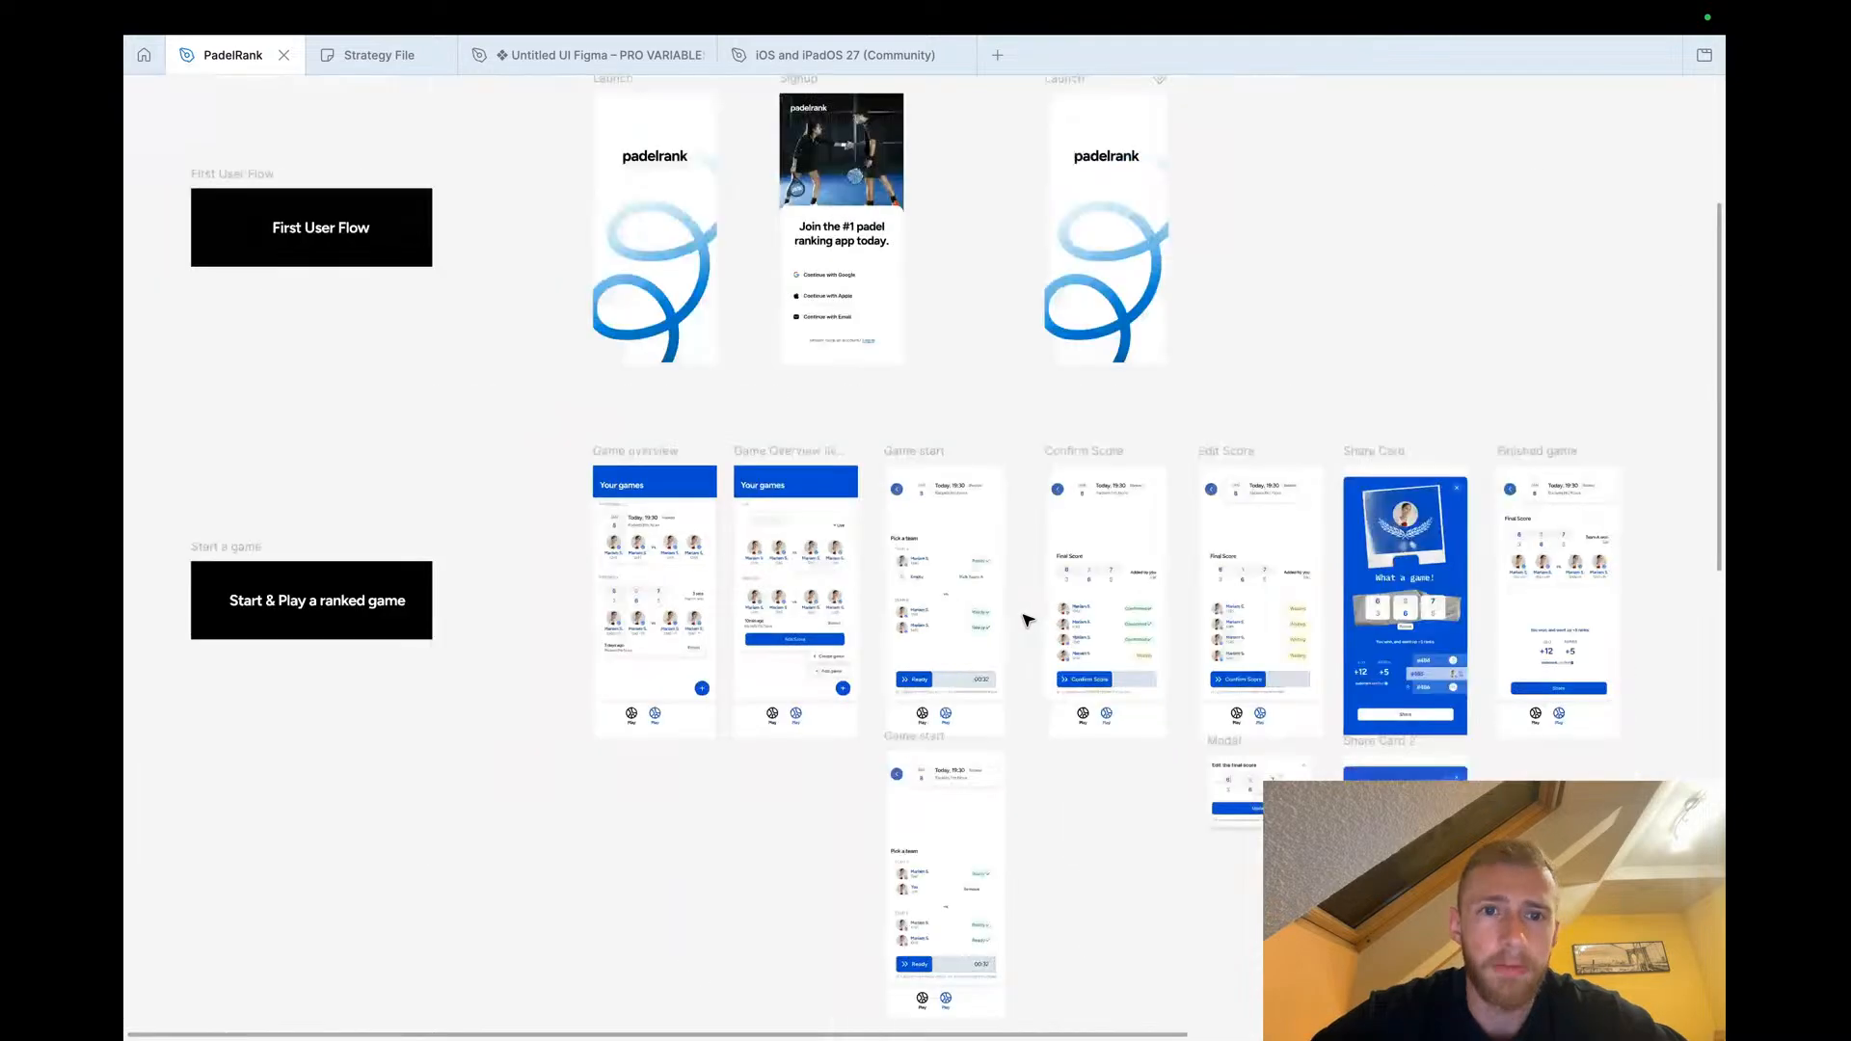
{"action": "scroll", "coordinate": [871, 445], "scroll_direction": "down", "scroll_amount": 3}
{"action": "scroll", "coordinate": [871, 444], "scroll_direction": "down", "scroll_amount": 8}
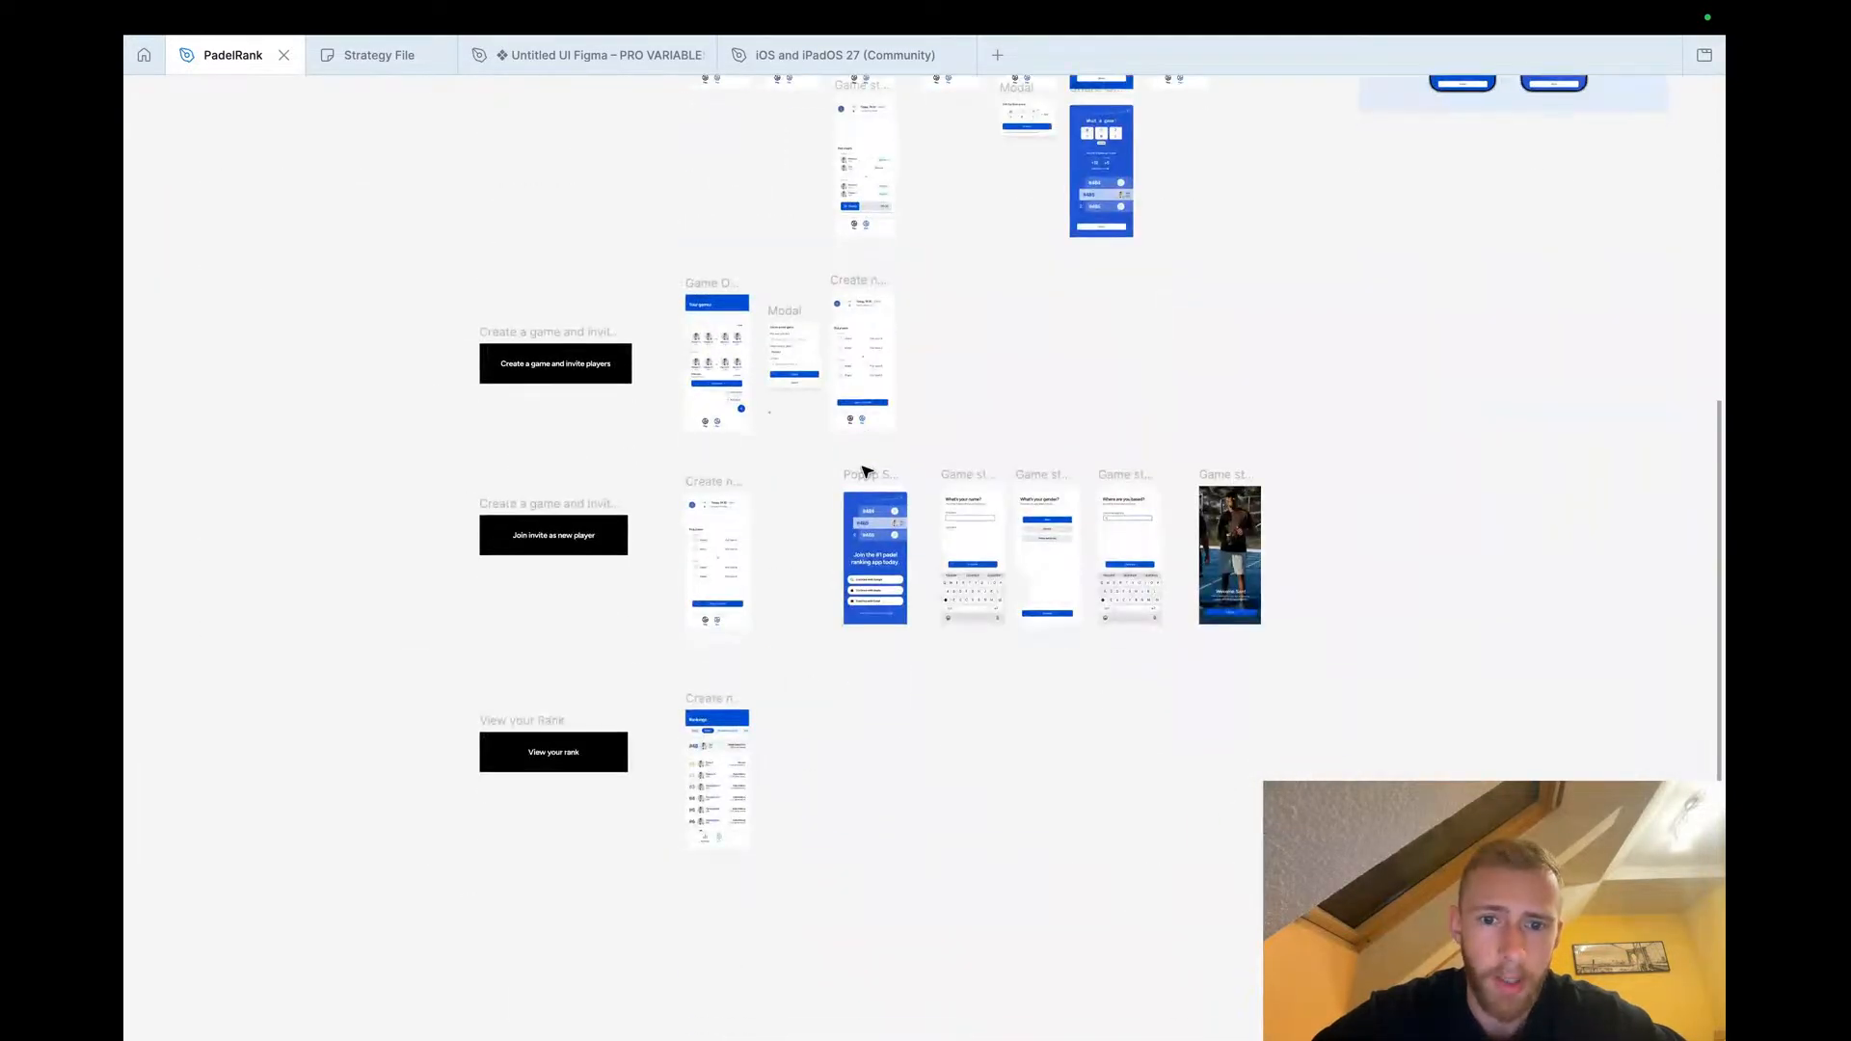
{"action": "scroll", "coordinate": [784, 785], "scroll_direction": "up", "scroll_amount": 10}
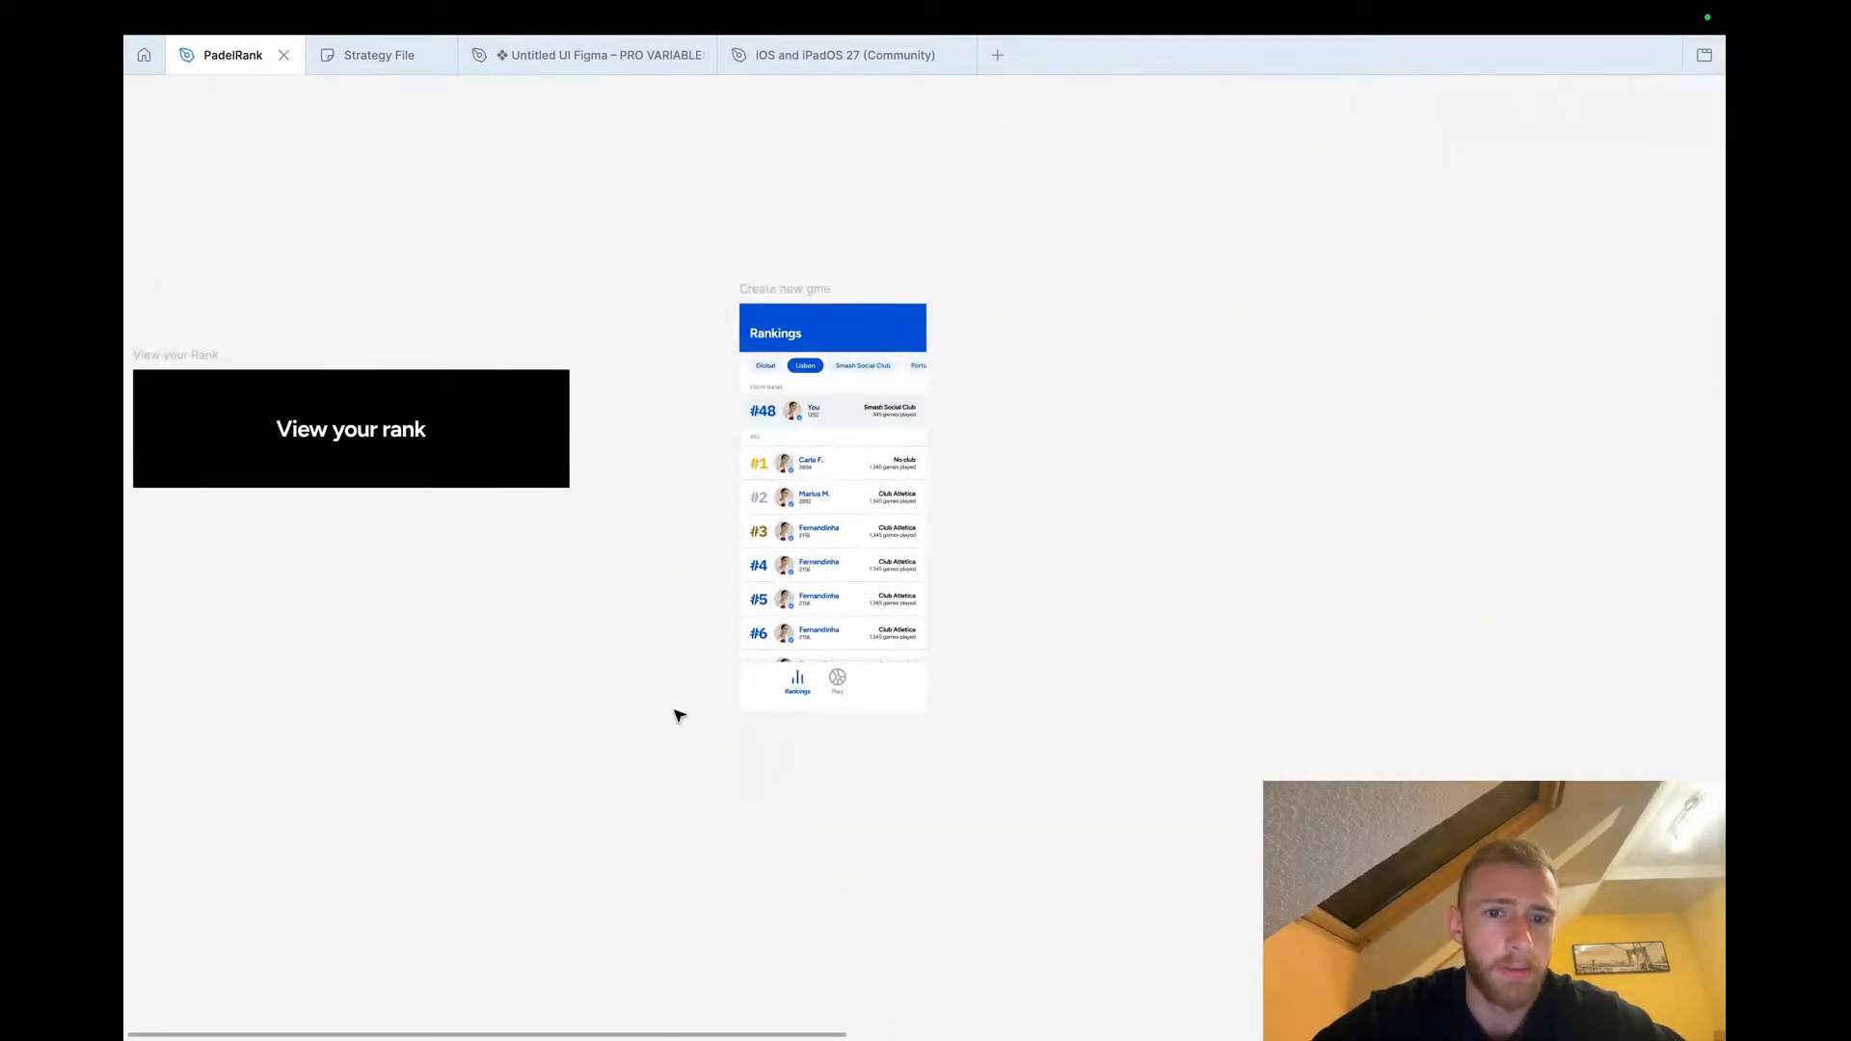
{"action": "scroll", "coordinate": [691, 574], "scroll_direction": "up", "scroll_amount": 3}
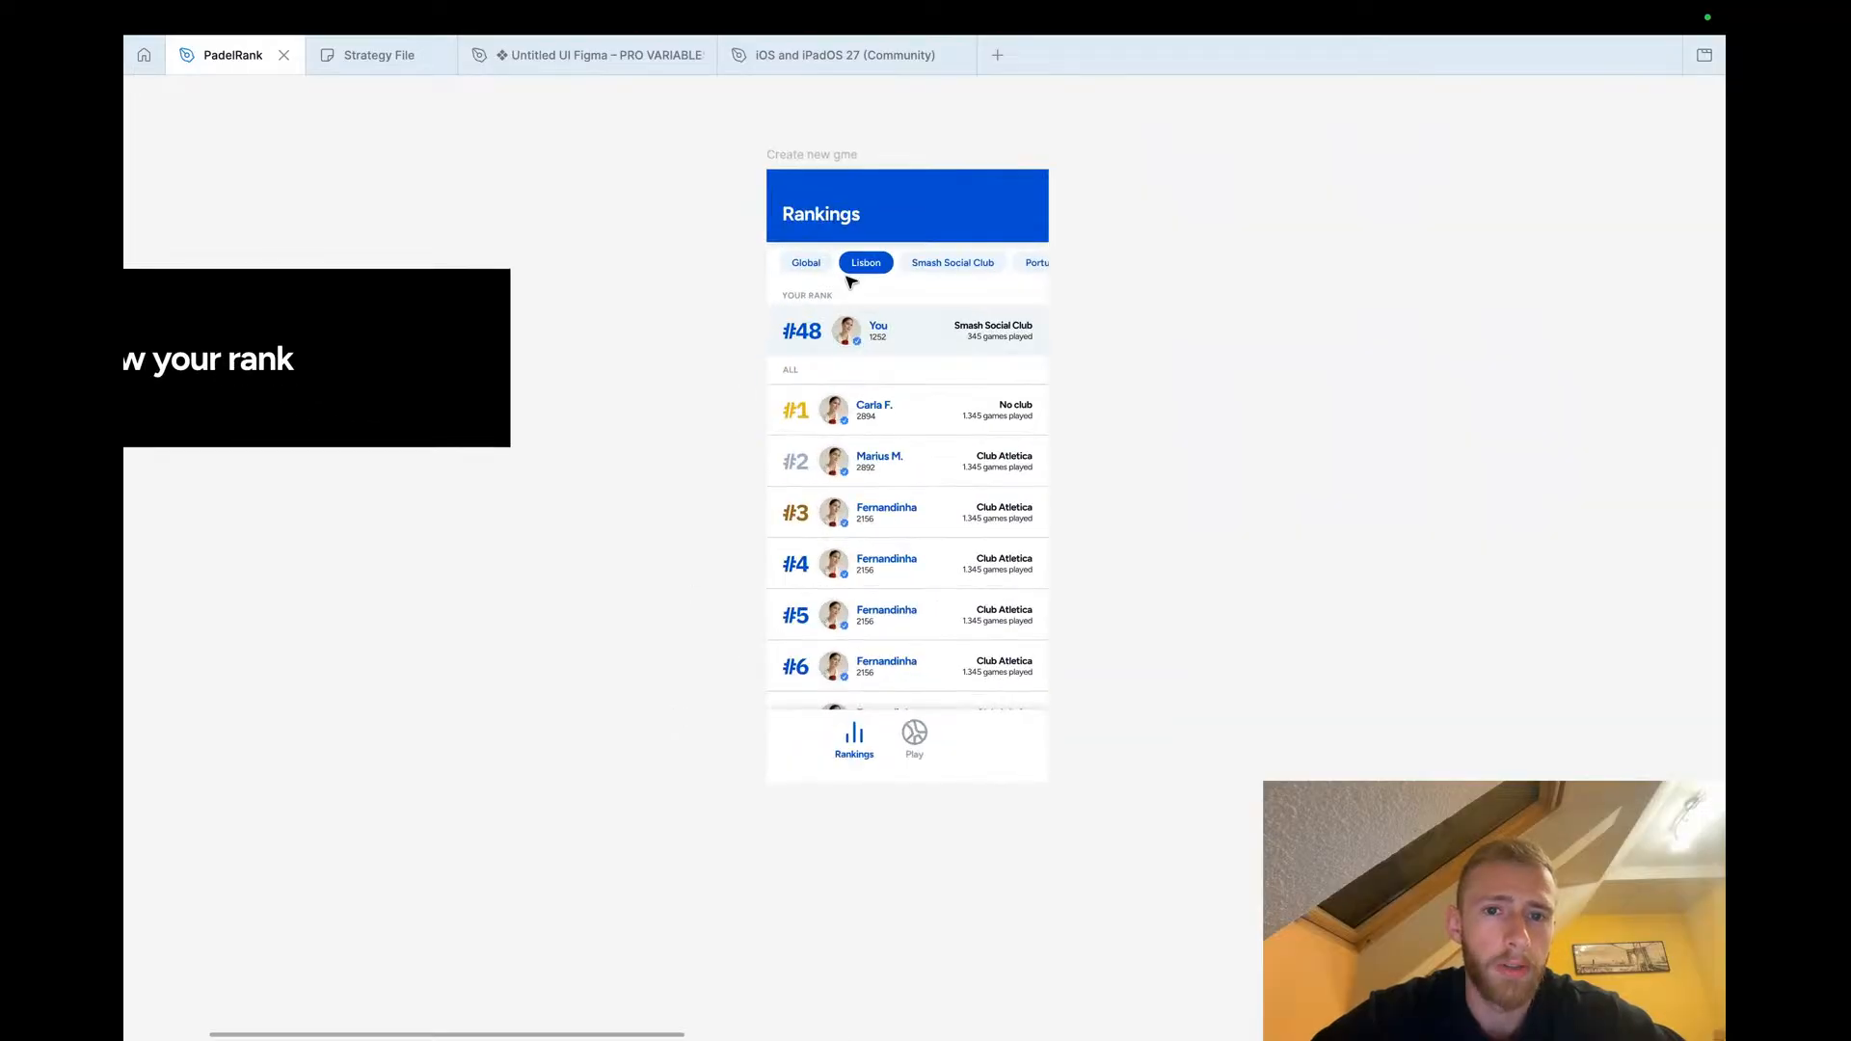
{"action": "scroll", "coordinate": [900, 178], "scroll_direction": "up", "scroll_amount": 3}
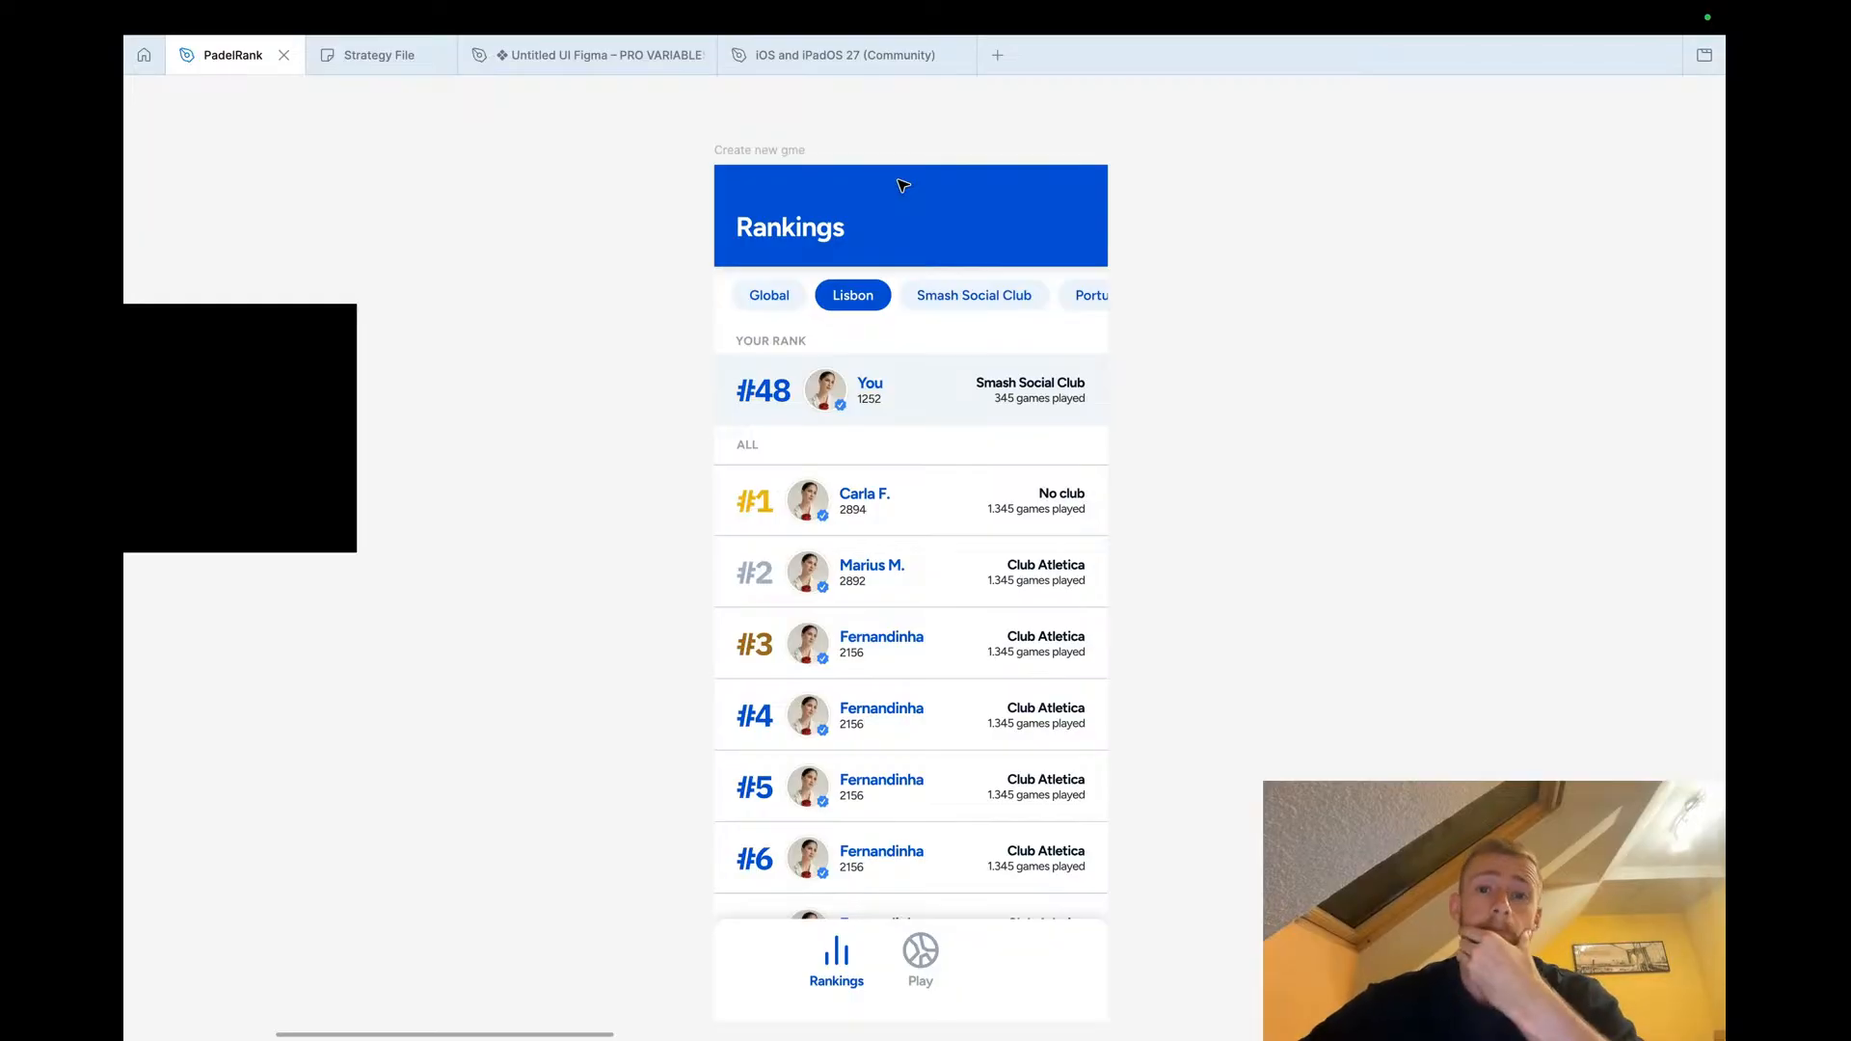
{"action": "scroll", "coordinate": [902, 184], "scroll_direction": "down", "scroll_amount": 3}
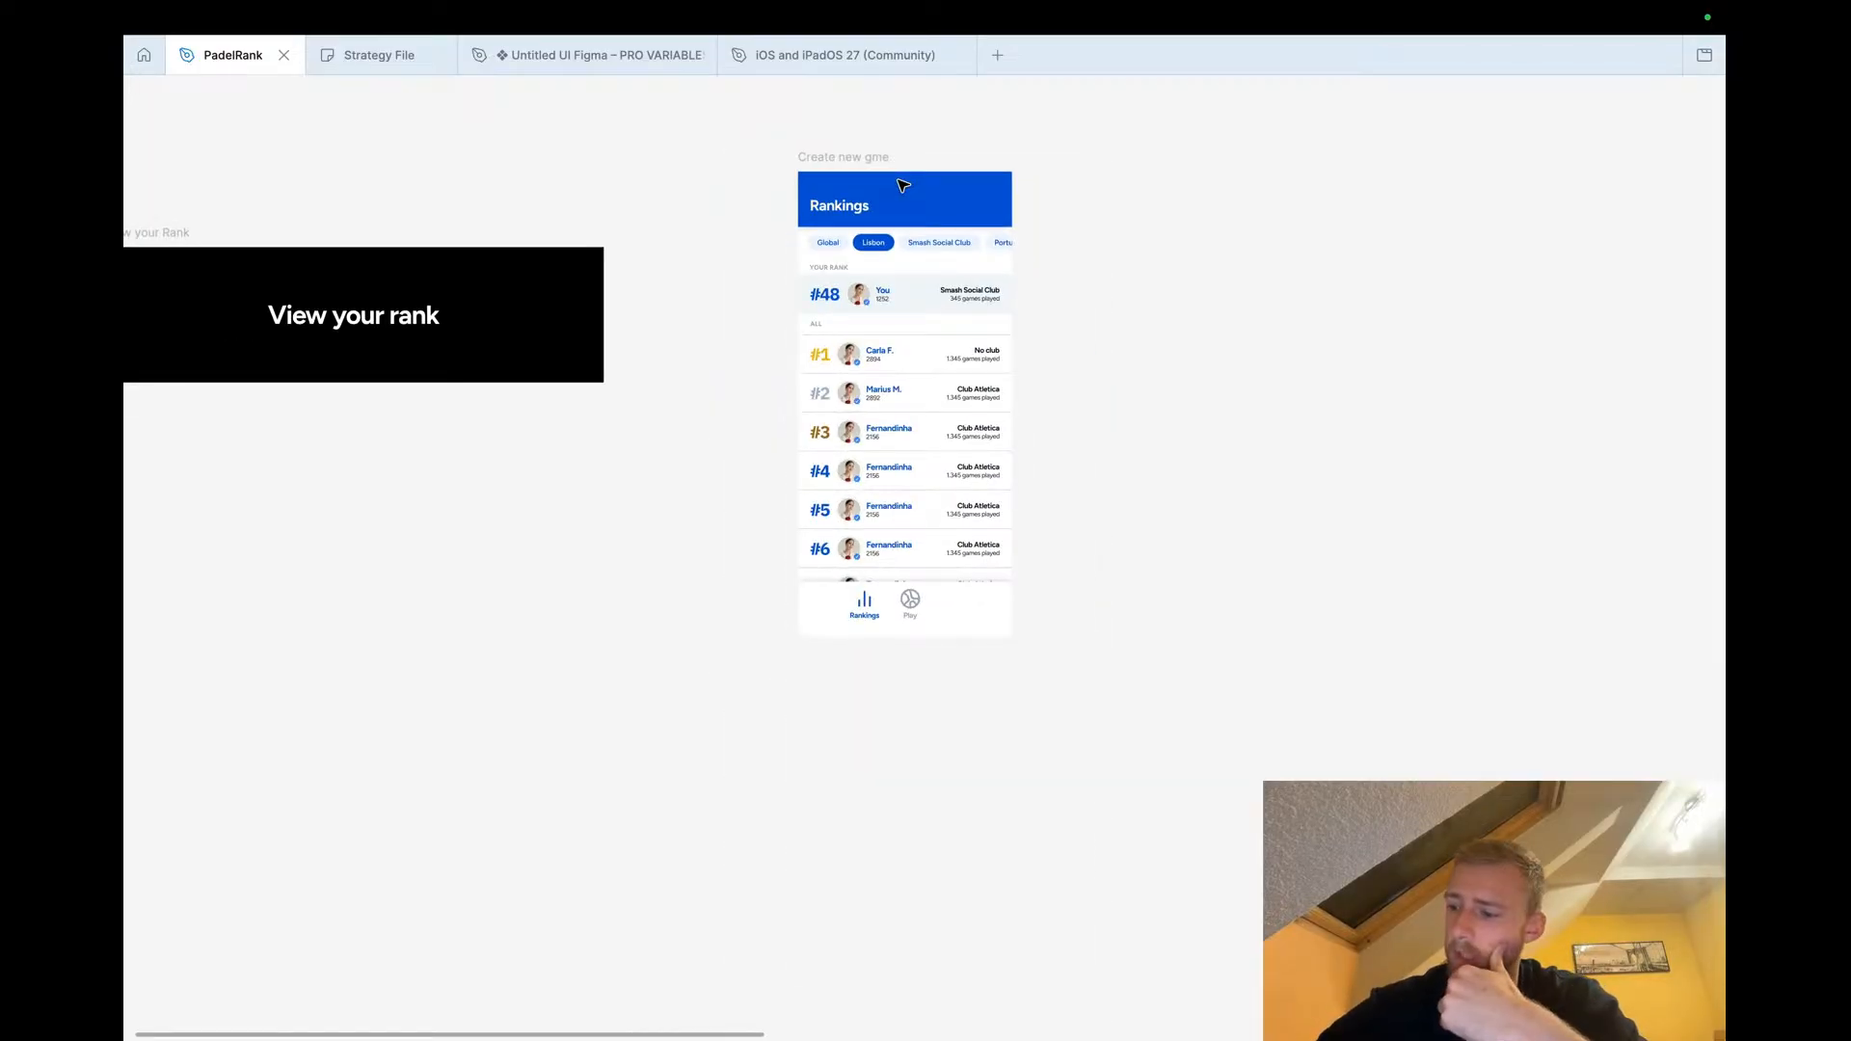
{"action": "key", "text": "ctrl+Left"}
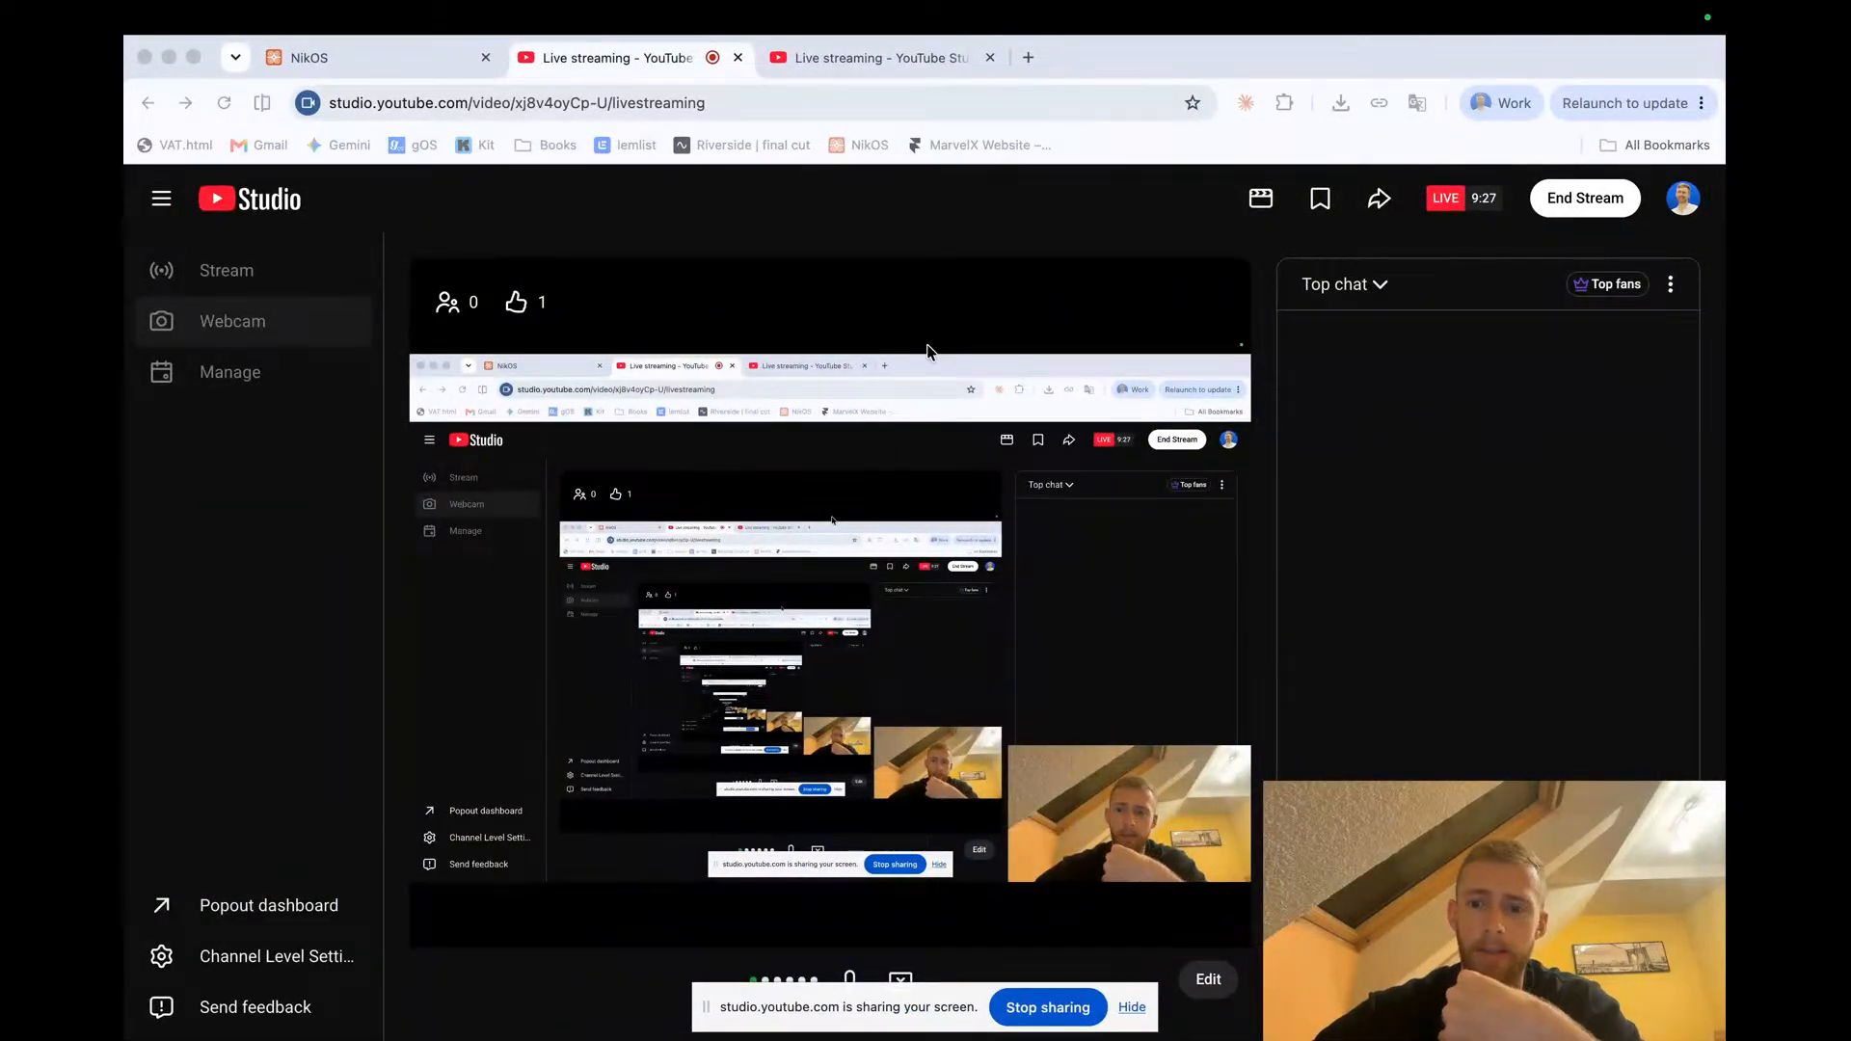
{"action": "key", "text": "ctrl+Right"}
{"action": "scroll", "coordinate": [708, 606], "scroll_direction": "down", "scroll_amount": 10}
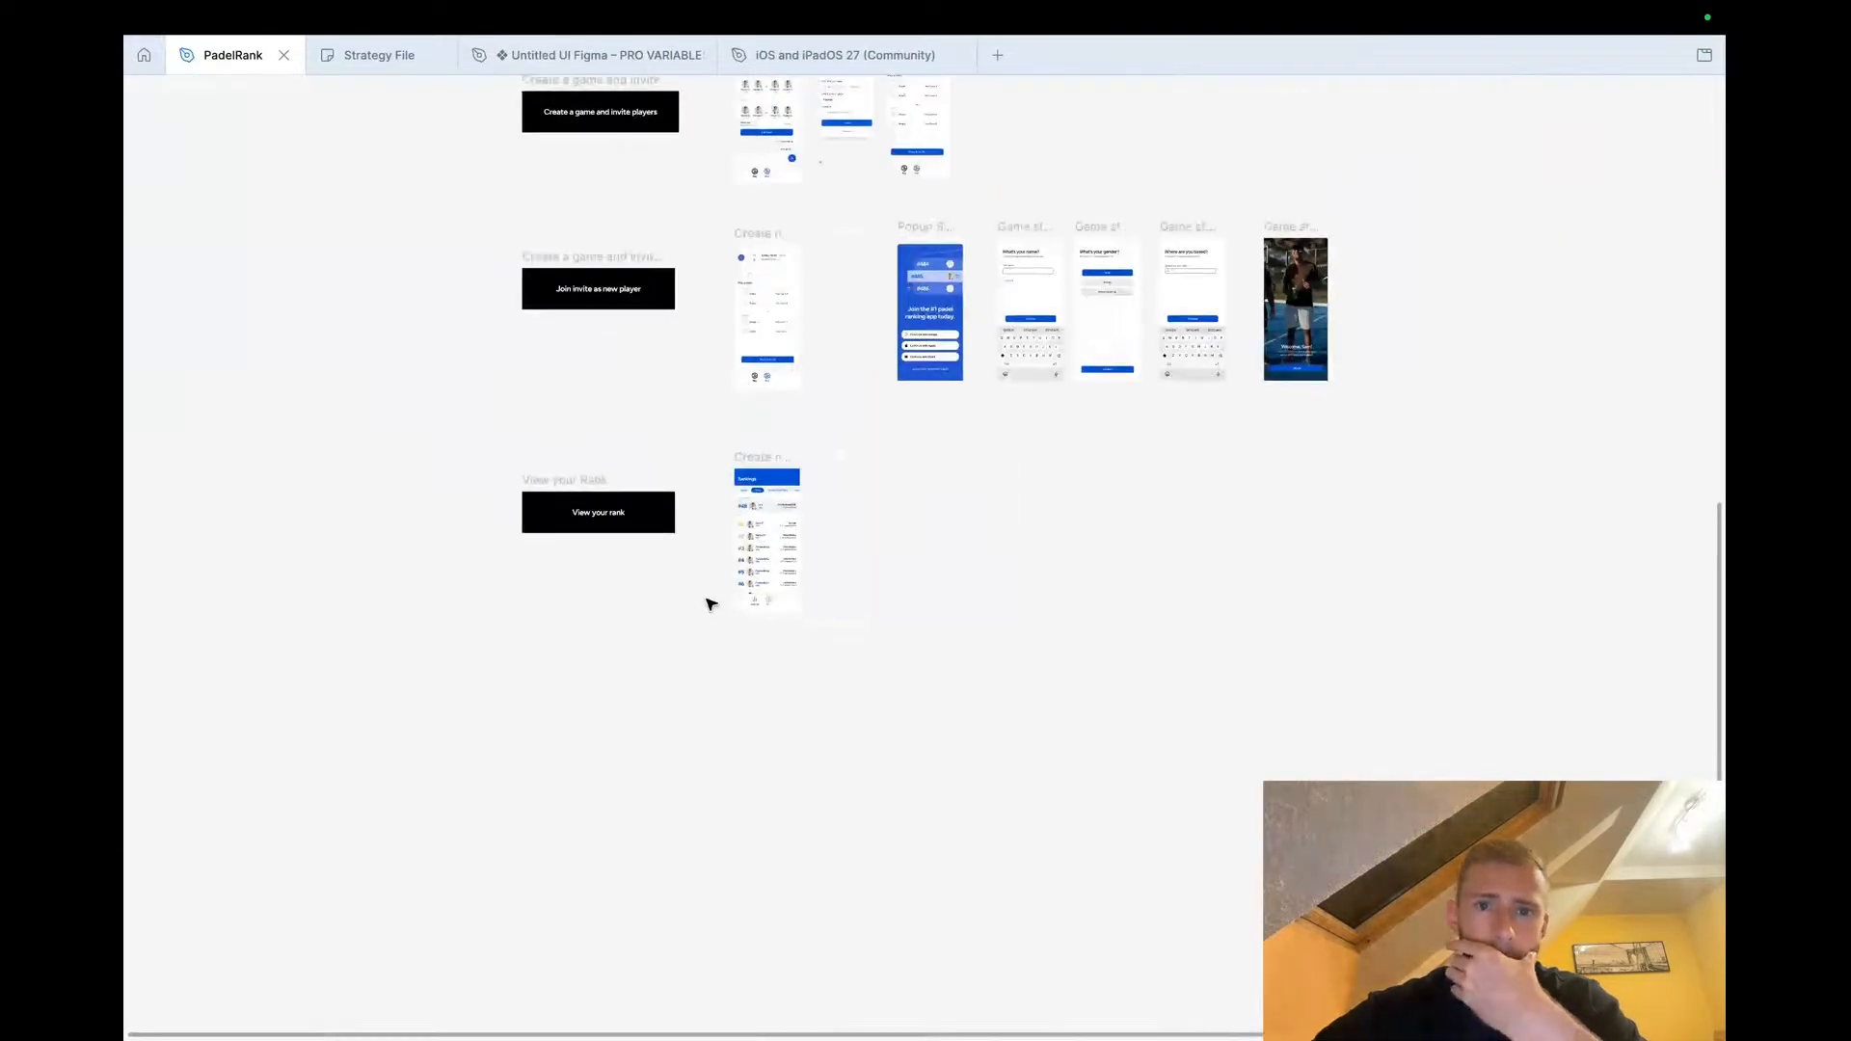
{"action": "scroll", "coordinate": [708, 610], "scroll_direction": "up", "scroll_amount": 2}
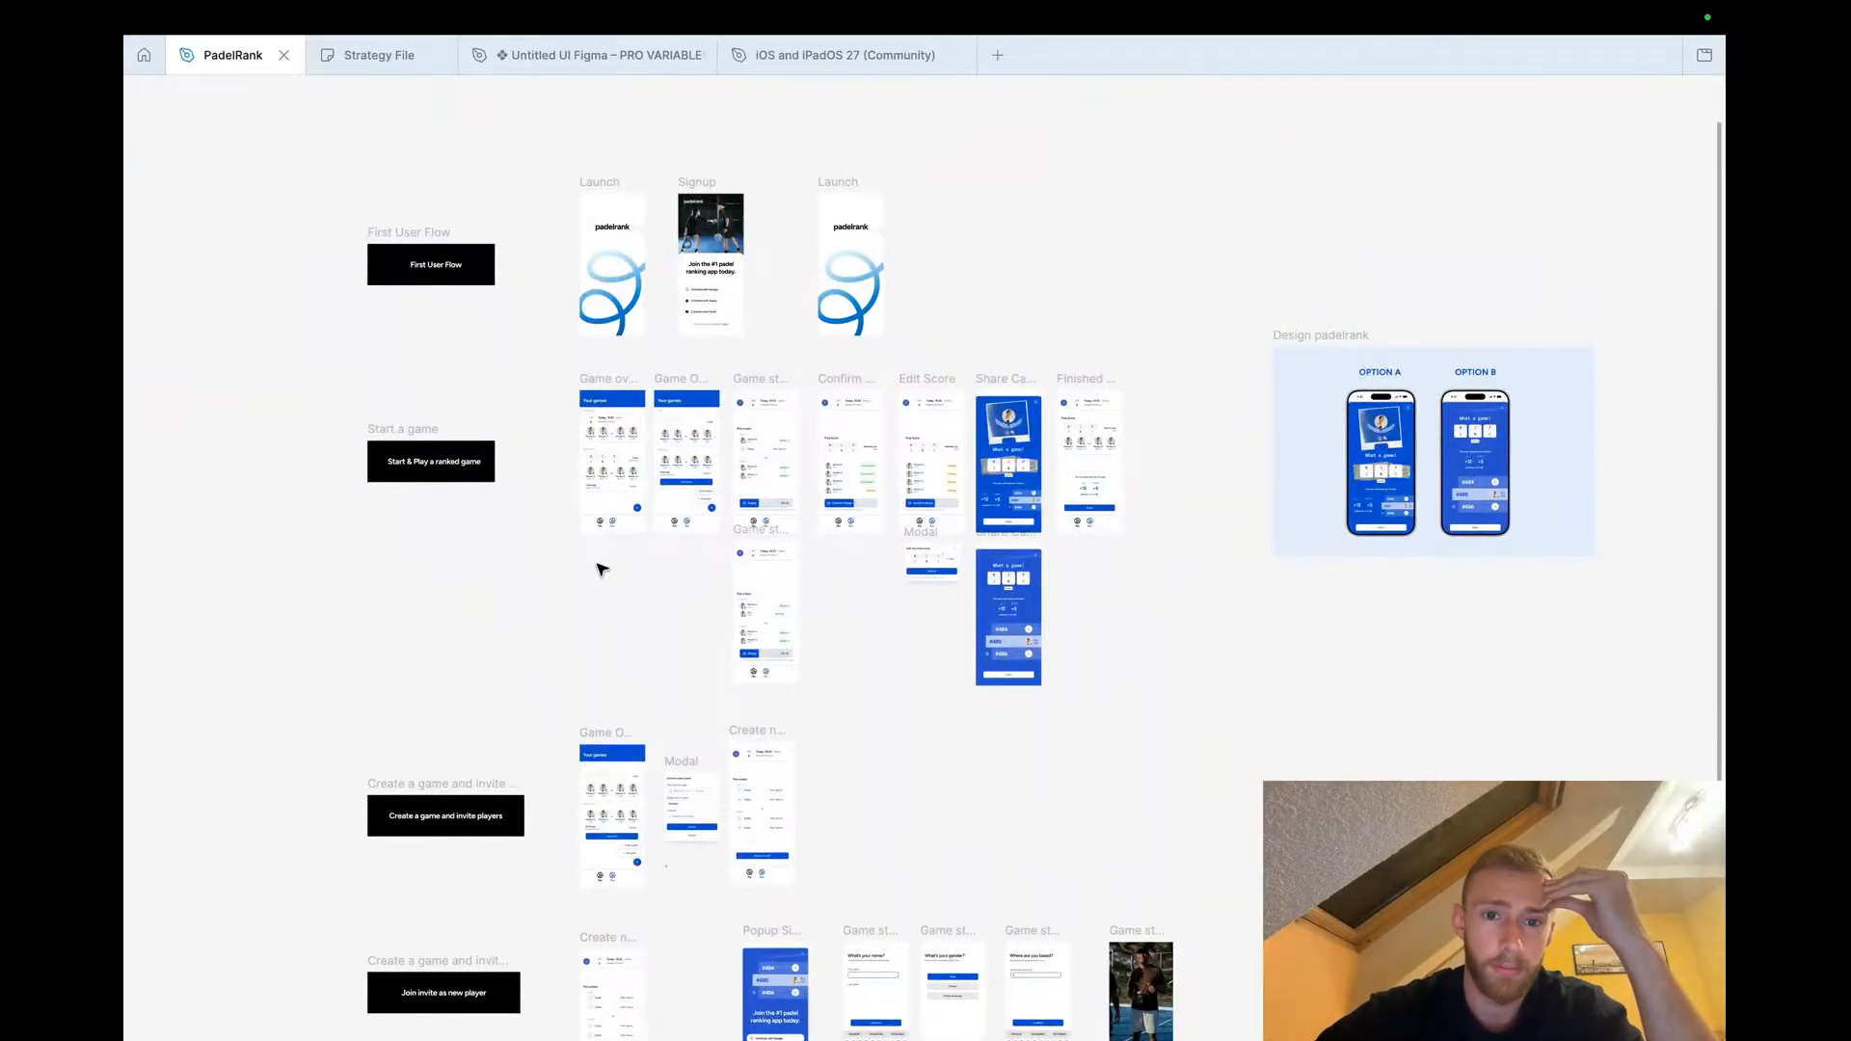
{"action": "scroll", "coordinate": [598, 566], "scroll_direction": "up", "scroll_amount": 3}
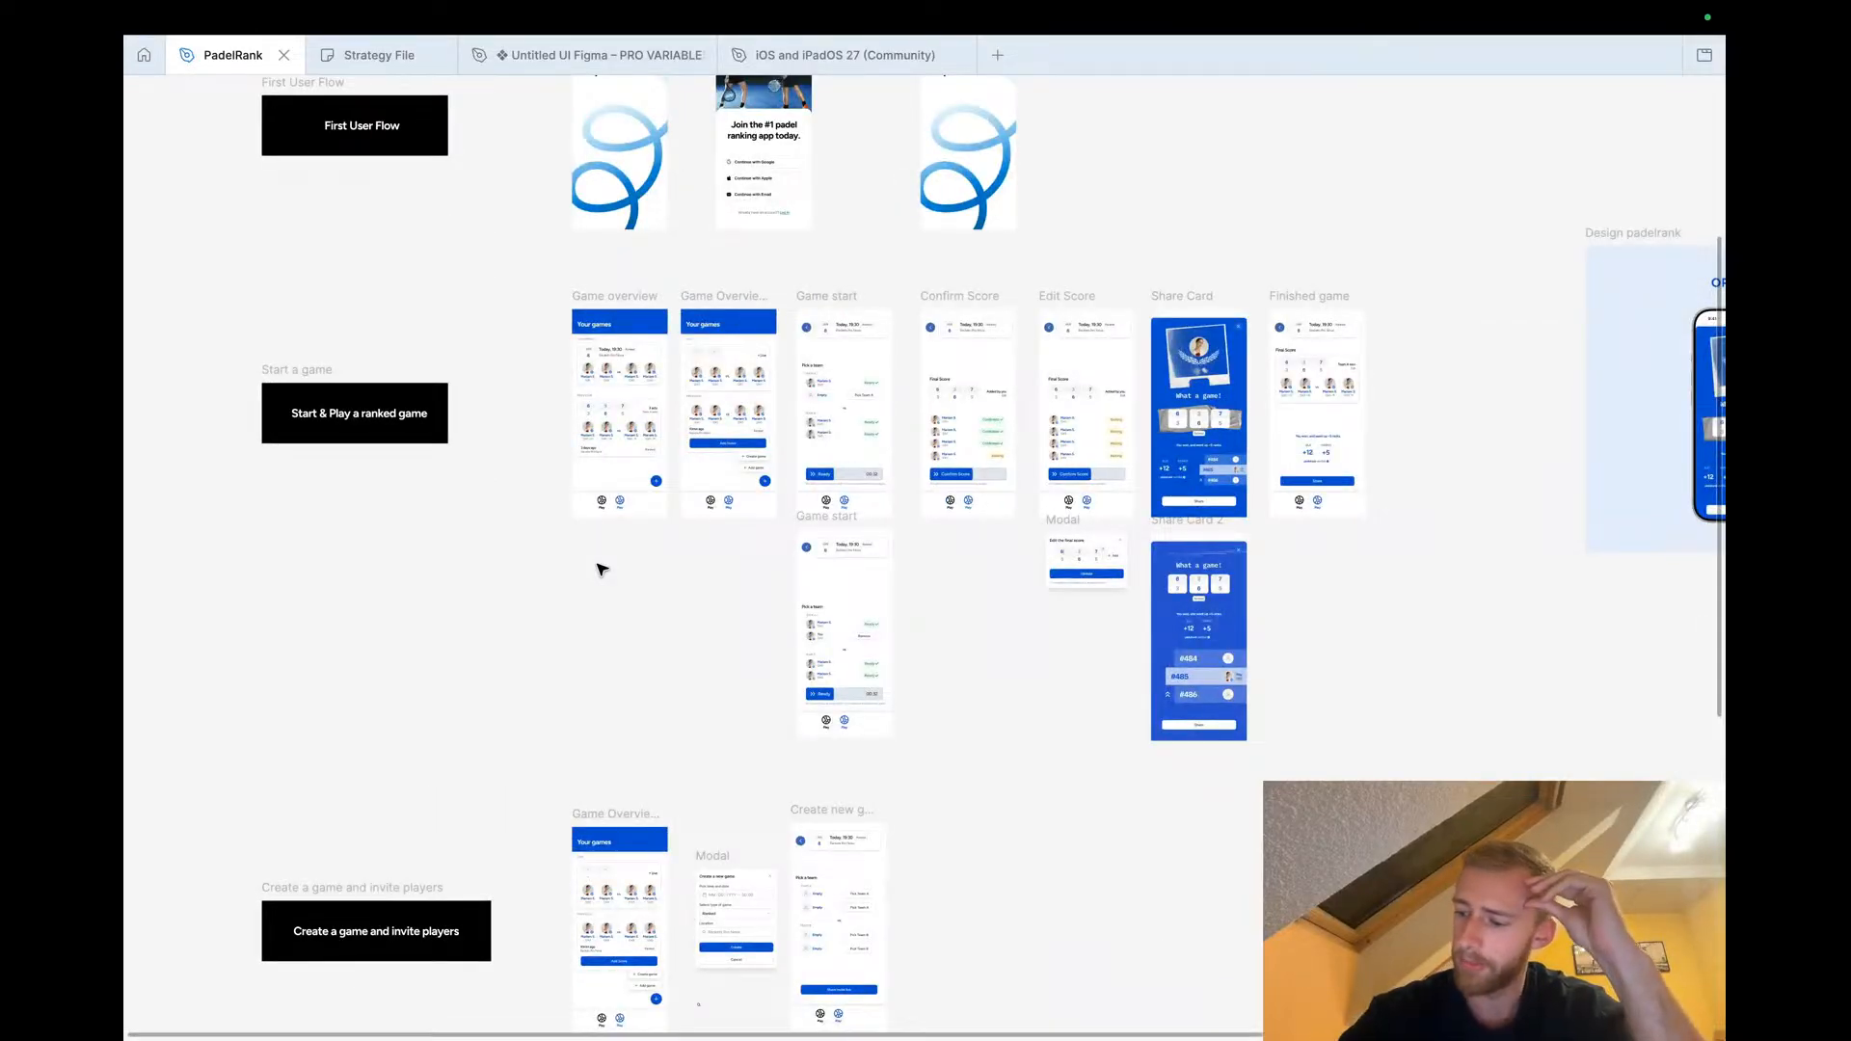
{"action": "key", "text": "ctrl+Left"}
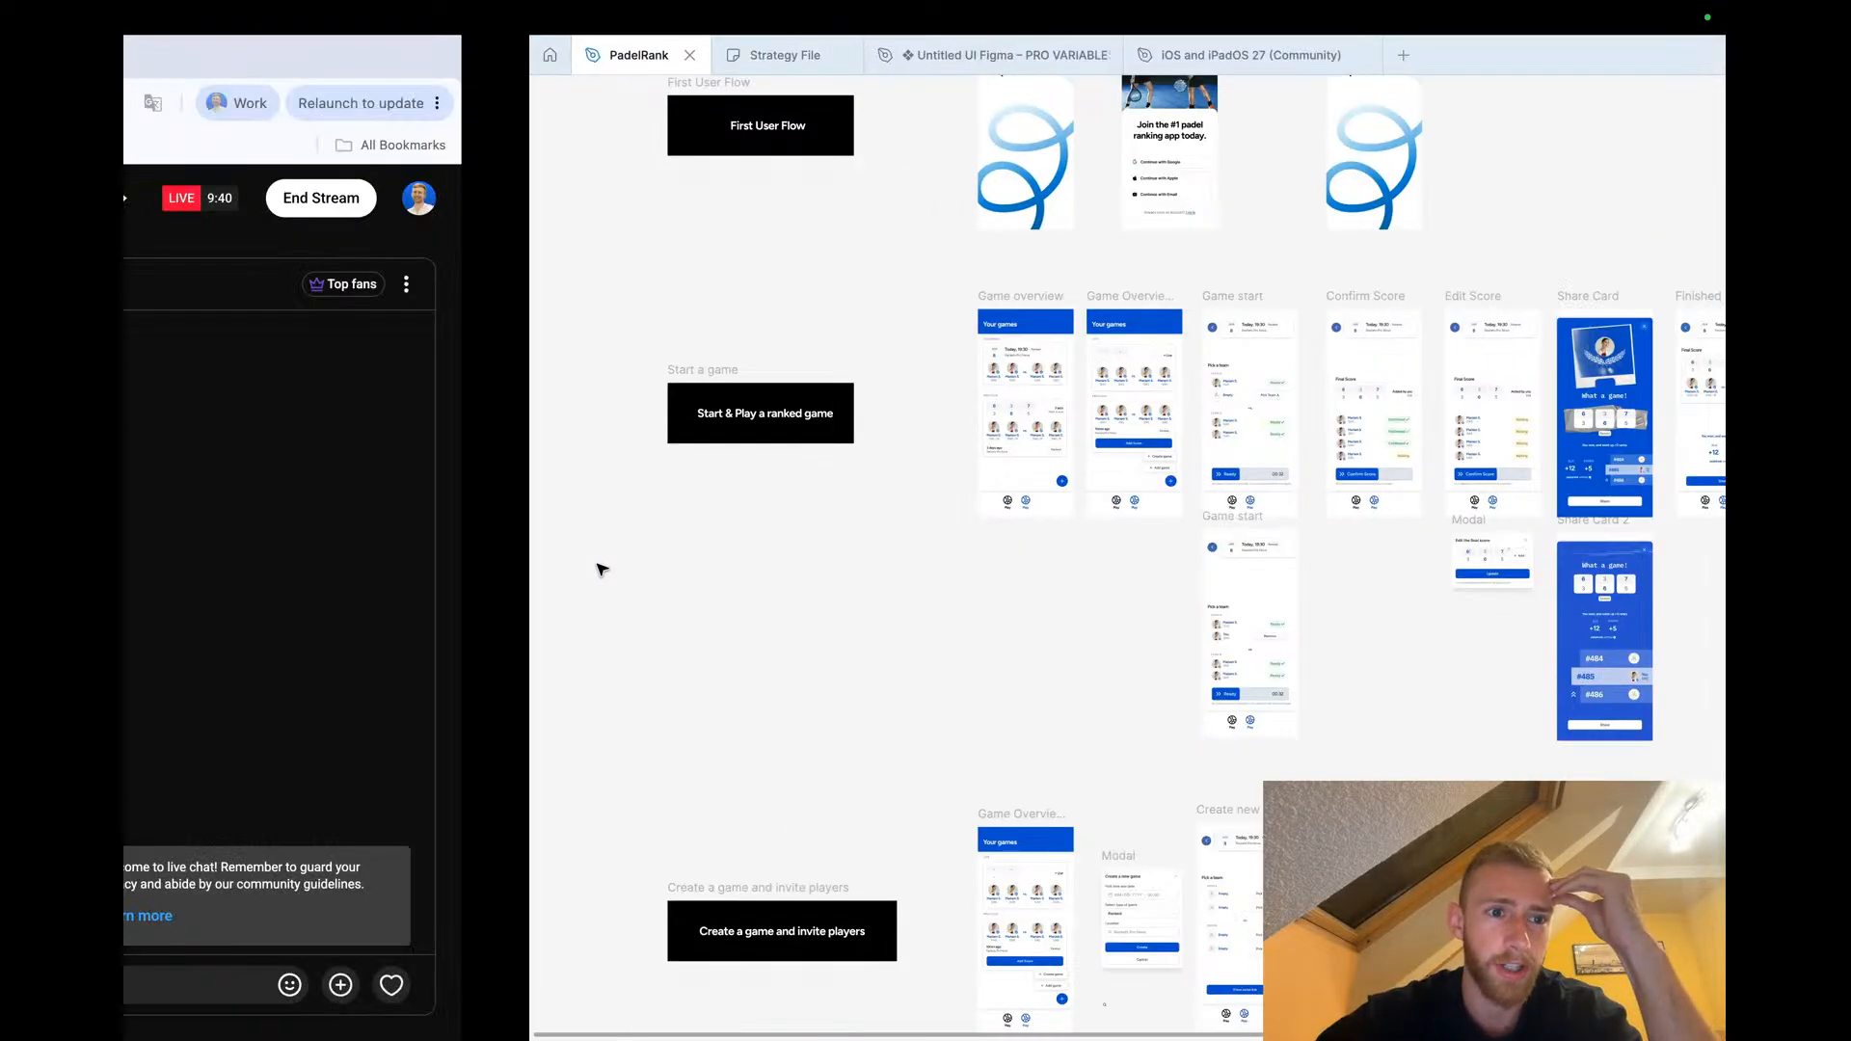
{"action": "key", "text": "ctrl+Right"}
{"action": "key", "text": "ctrl+Left"}
{"action": "key", "text": "ctrl+Right"}
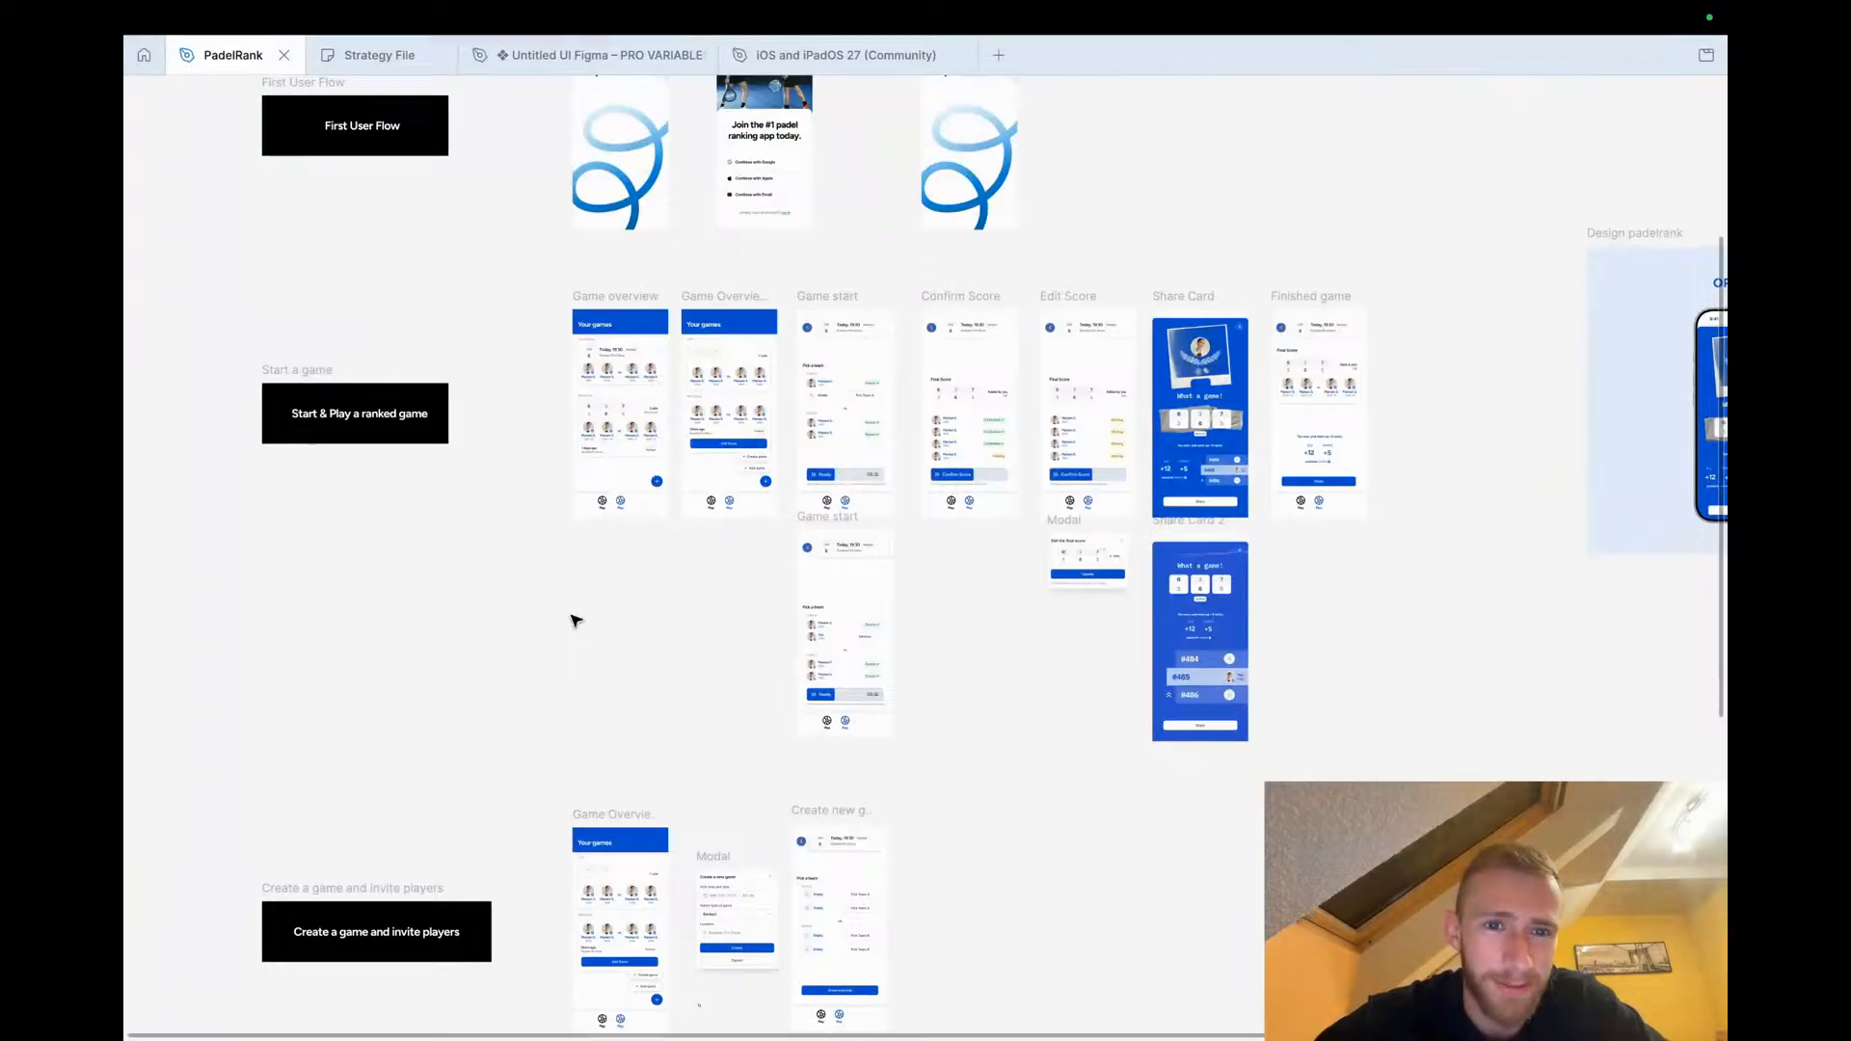
{"action": "scroll", "coordinate": [637, 644], "scroll_direction": "right", "scroll_amount": 1}
{"action": "scroll", "coordinate": [636, 644], "scroll_direction": "up", "scroll_amount": 1}
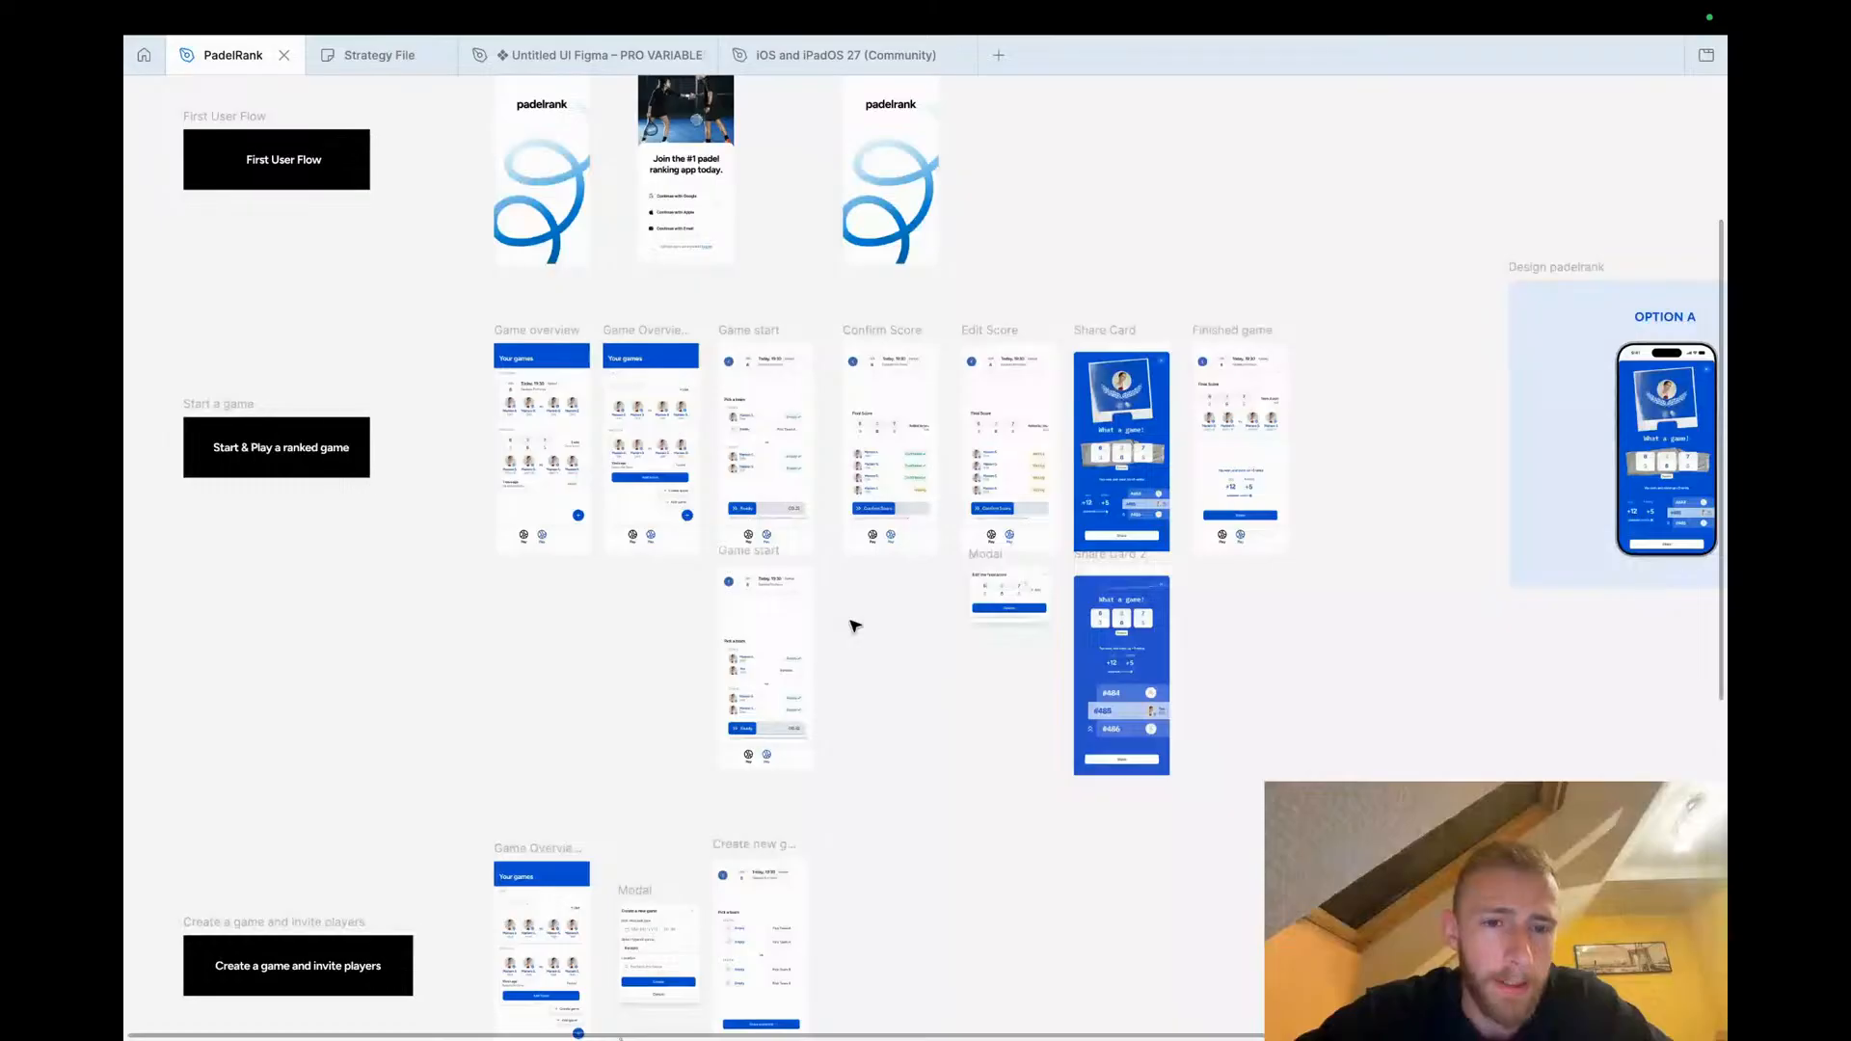
{"action": "scroll", "coordinate": [854, 627], "scroll_direction": "left", "scroll_amount": 2}
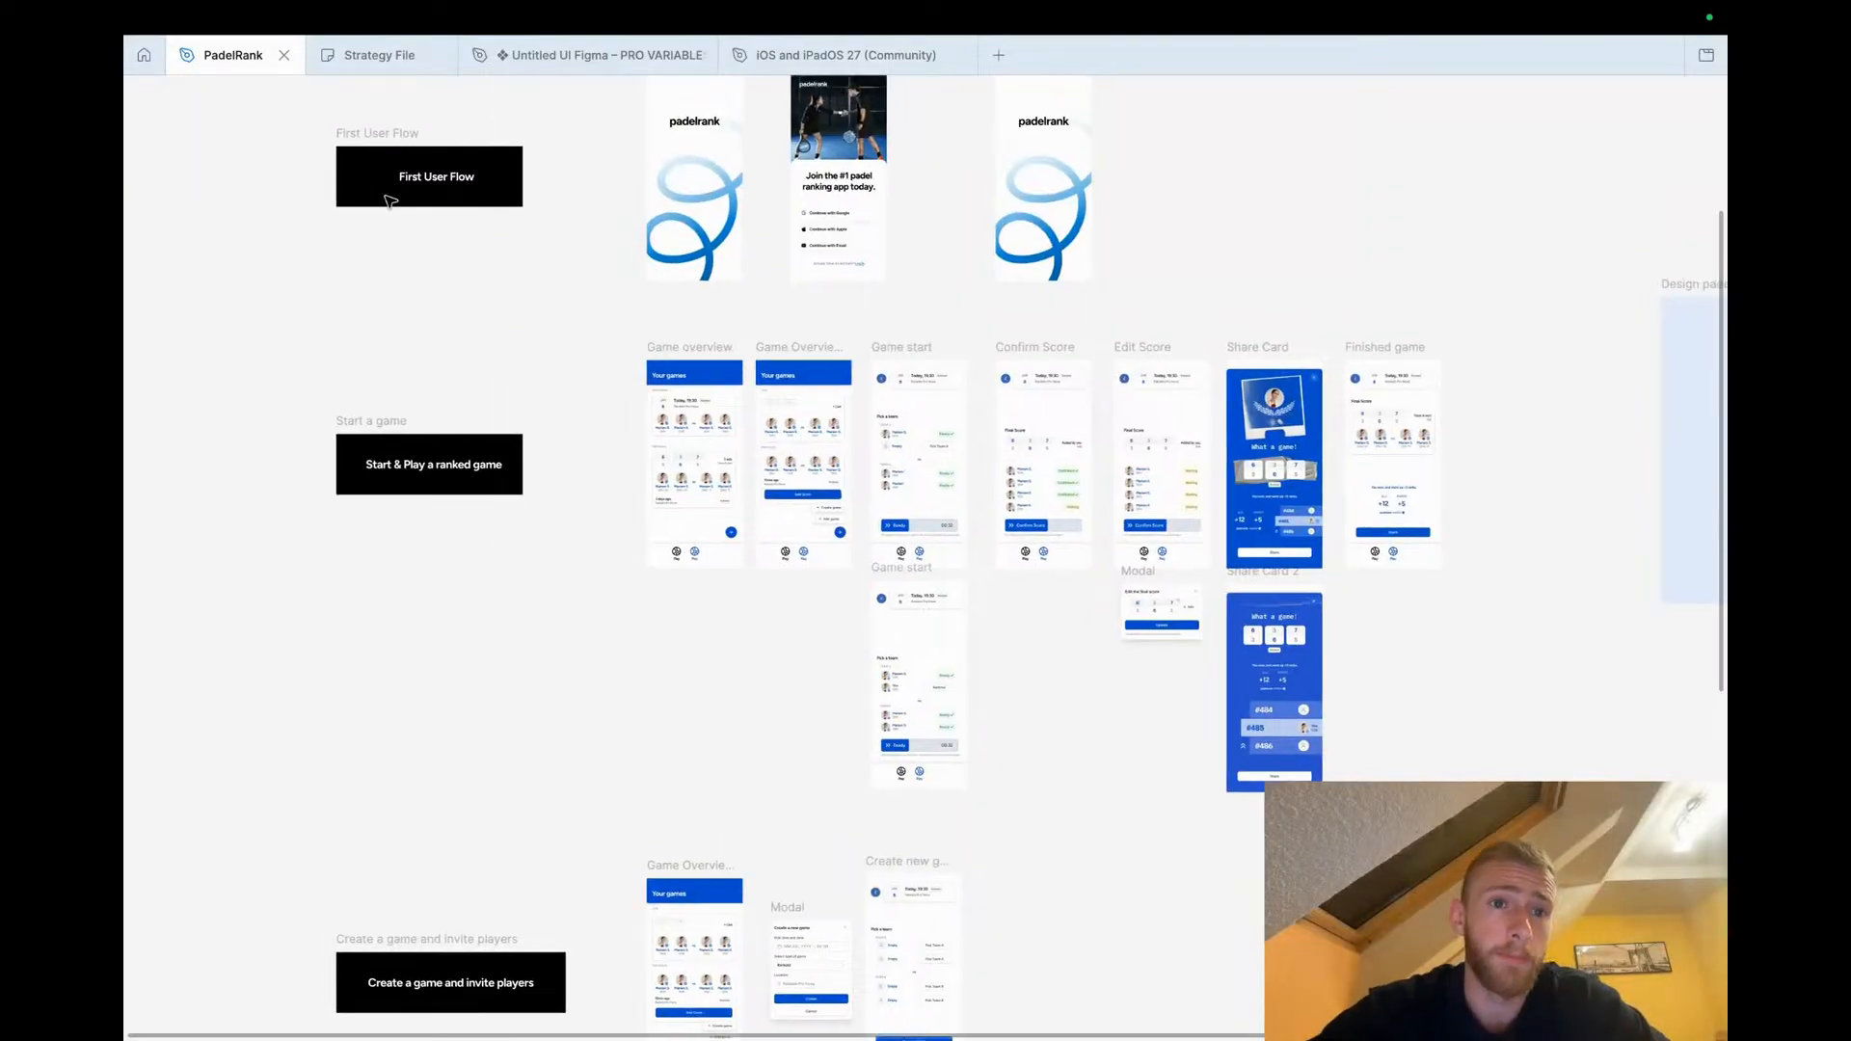
Open the Strategy File board and add a sticky note, changing its colour to salmon
{"action": "left_click", "coordinate": [379, 55]}
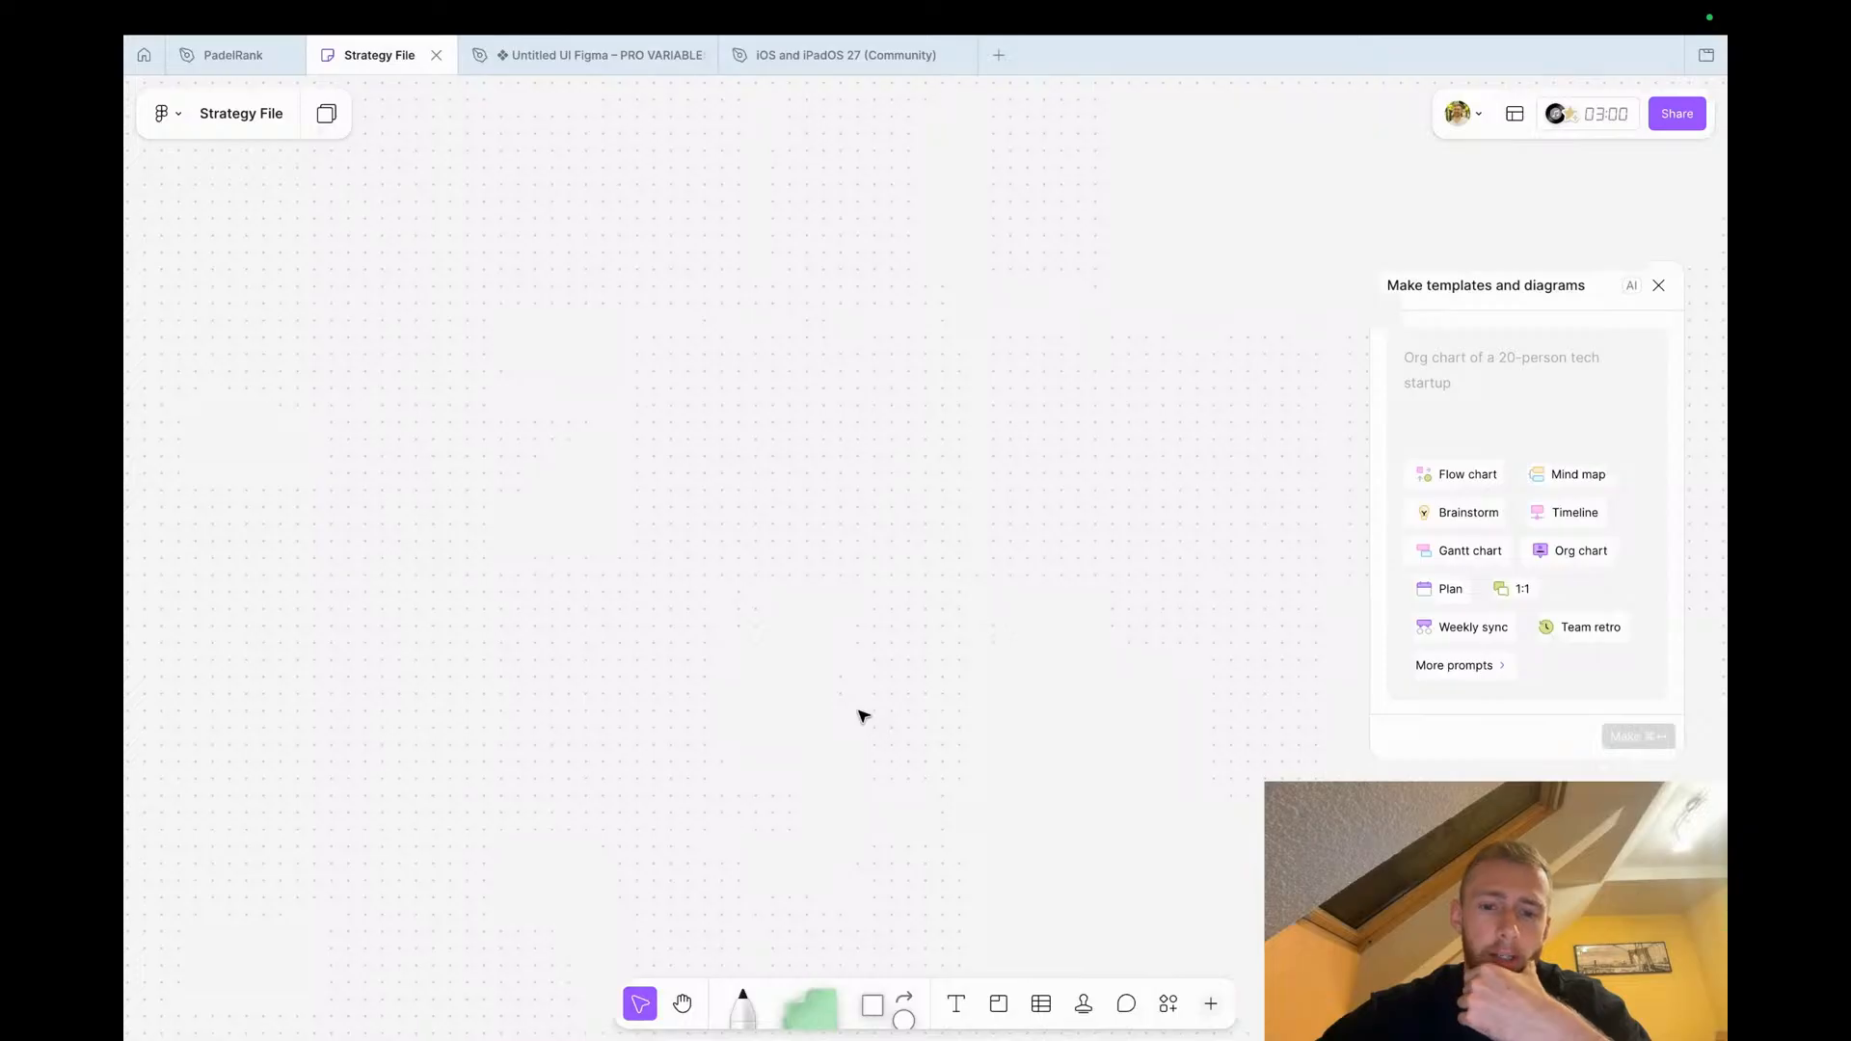
{"action": "left_click_drag", "start_coordinate": [806, 1004], "coordinate": [639, 388]}
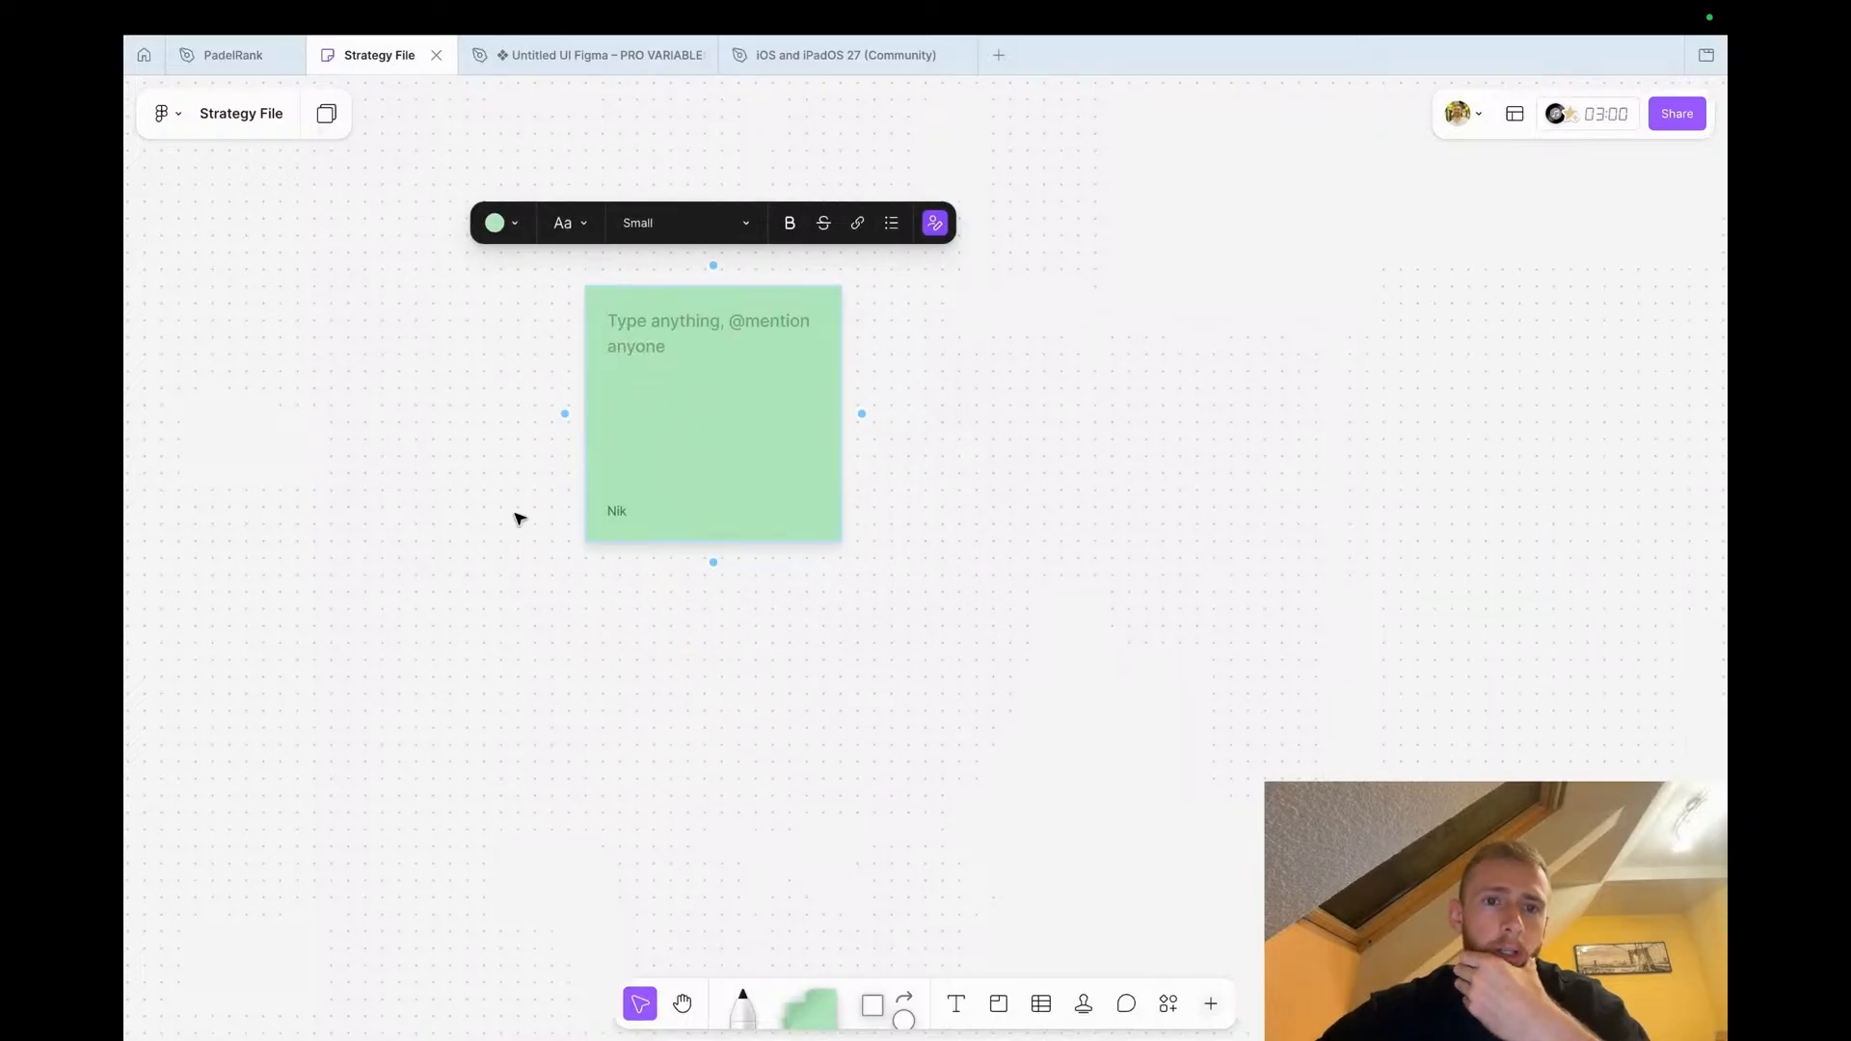
{"action": "left_click", "coordinate": [497, 226]}
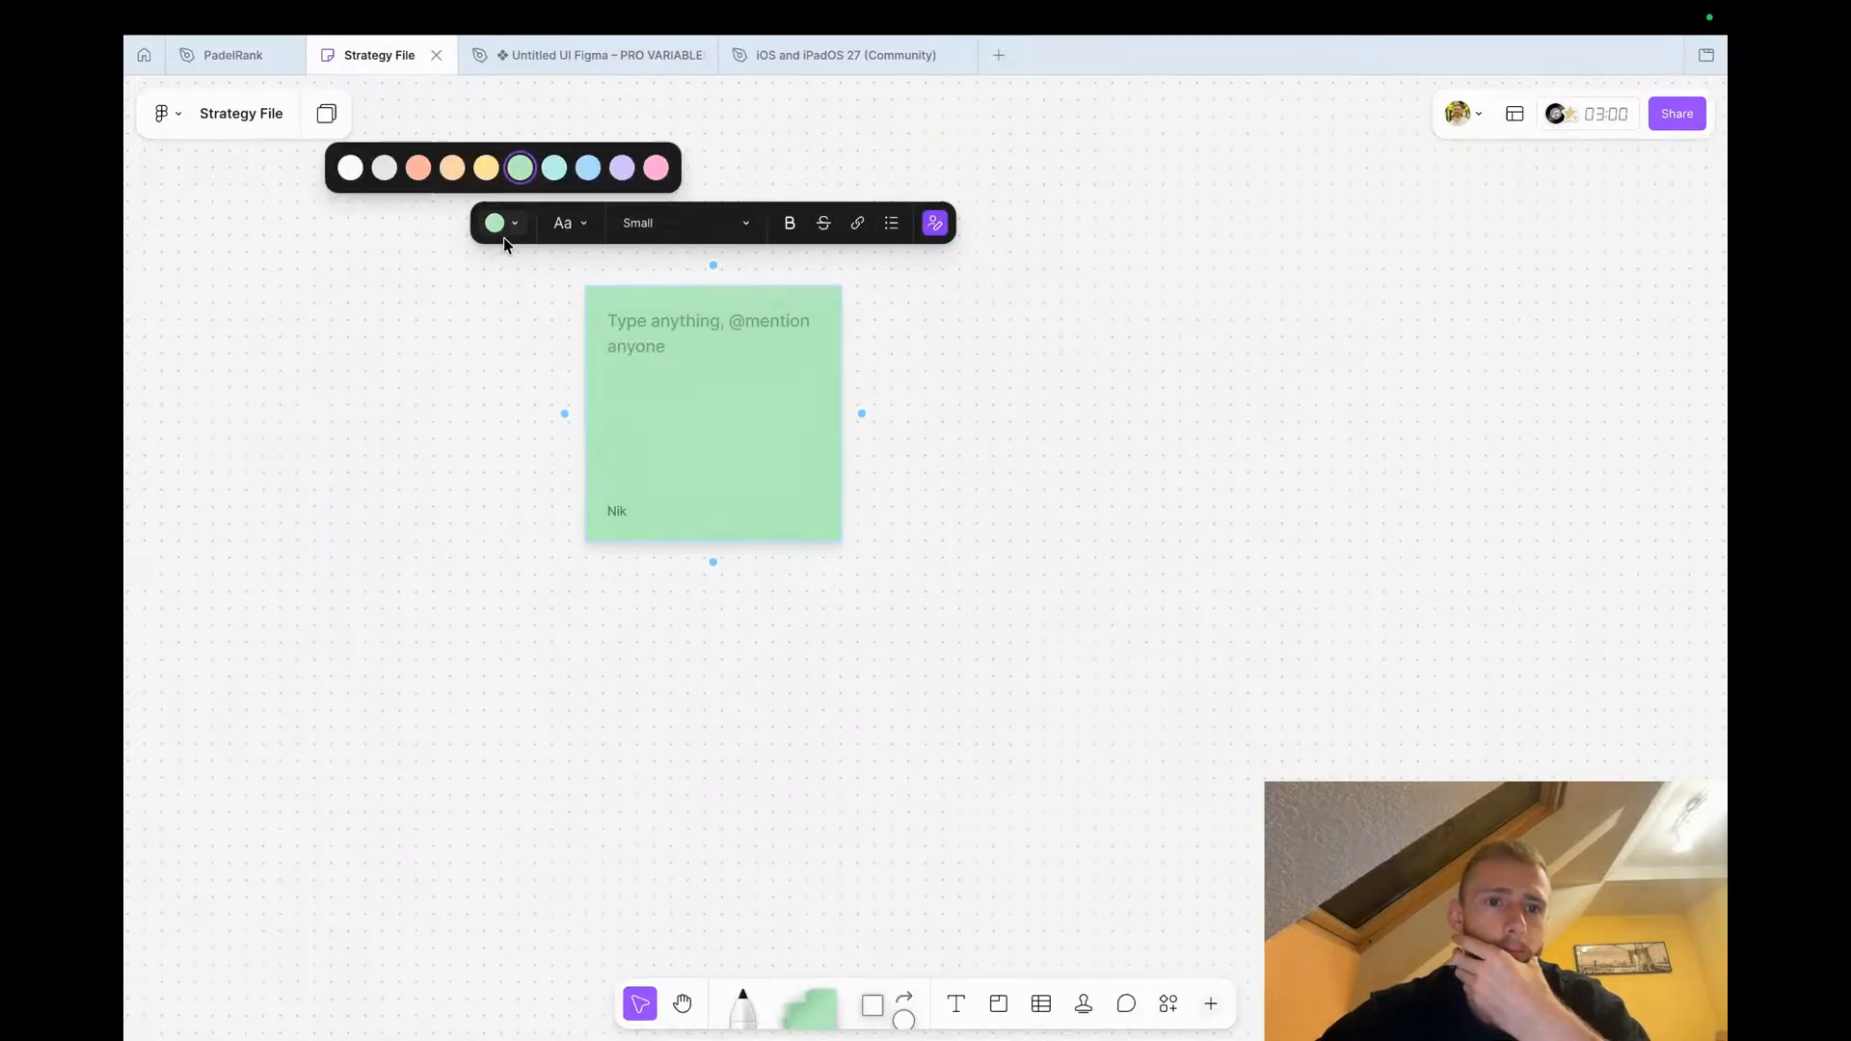
{"action": "left_click", "coordinate": [418, 168]}
{"action": "left_click", "coordinate": [519, 365]}
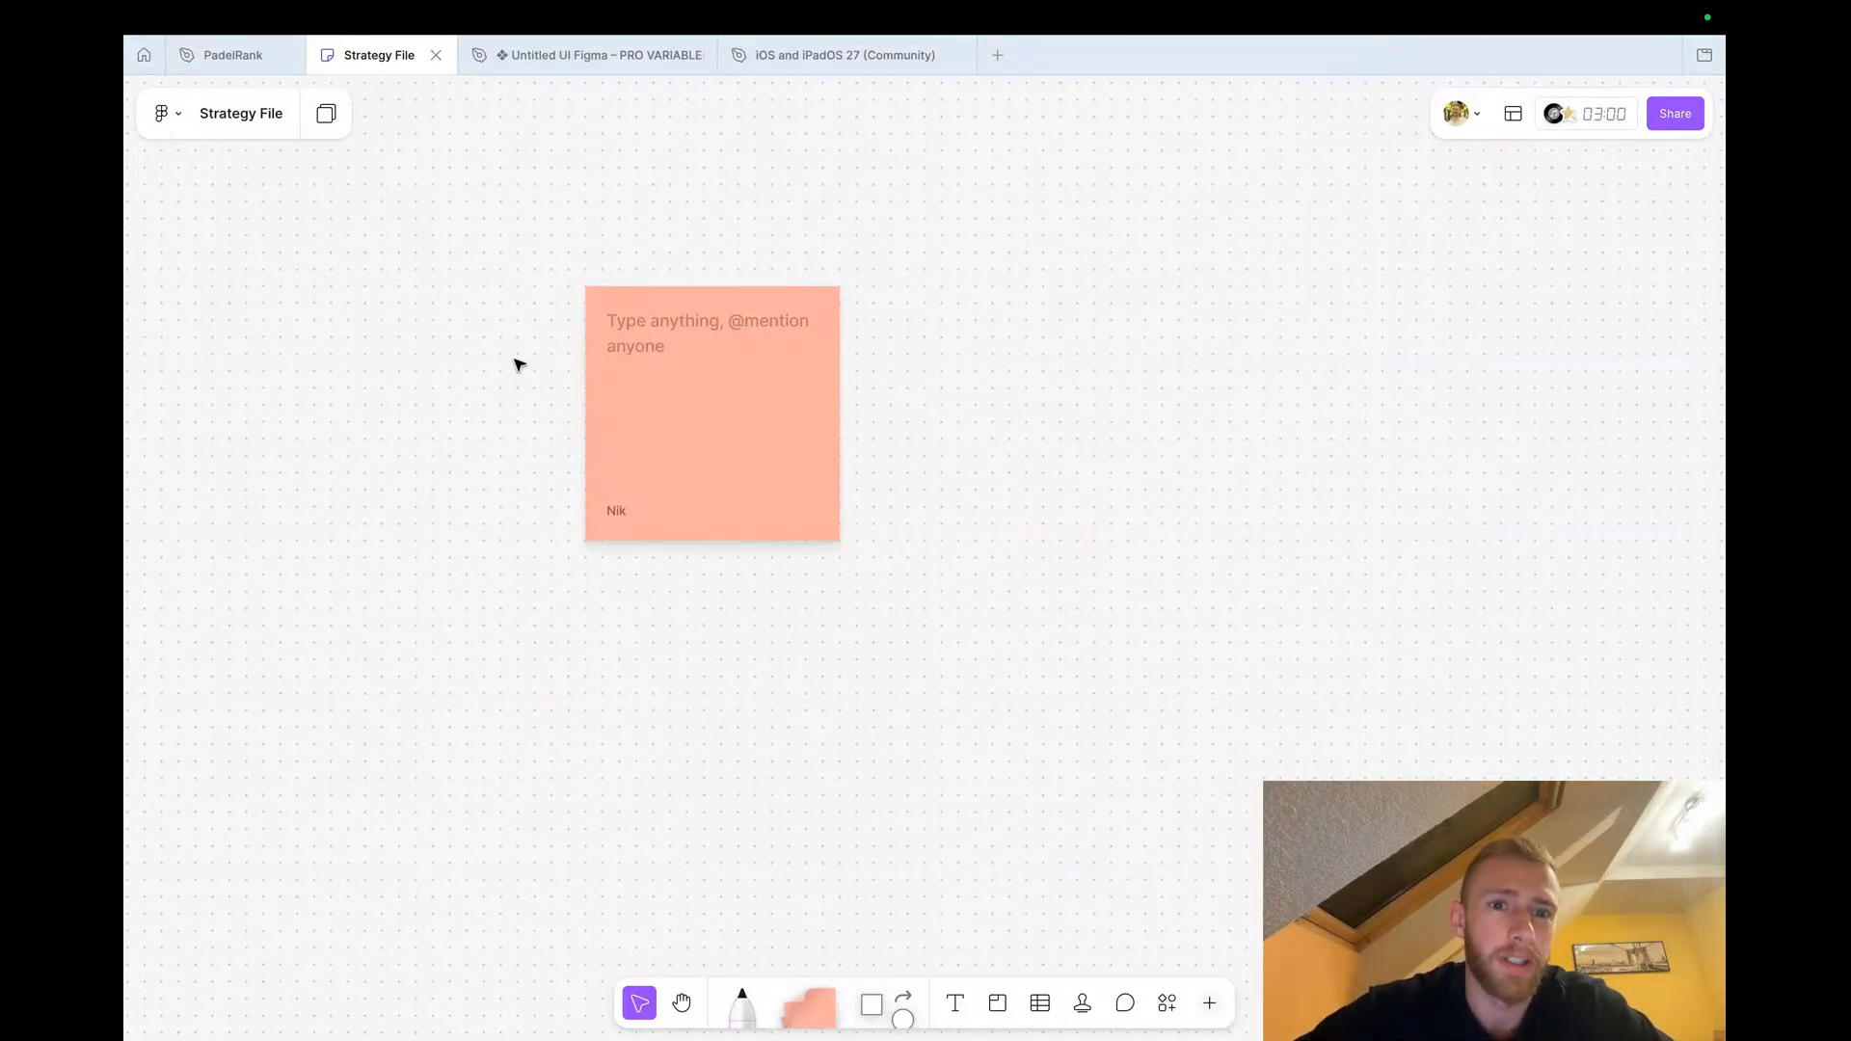
Write 'Playtomic ranking is garbage' on the sticky note
{"action": "left_click", "coordinate": [627, 330]}
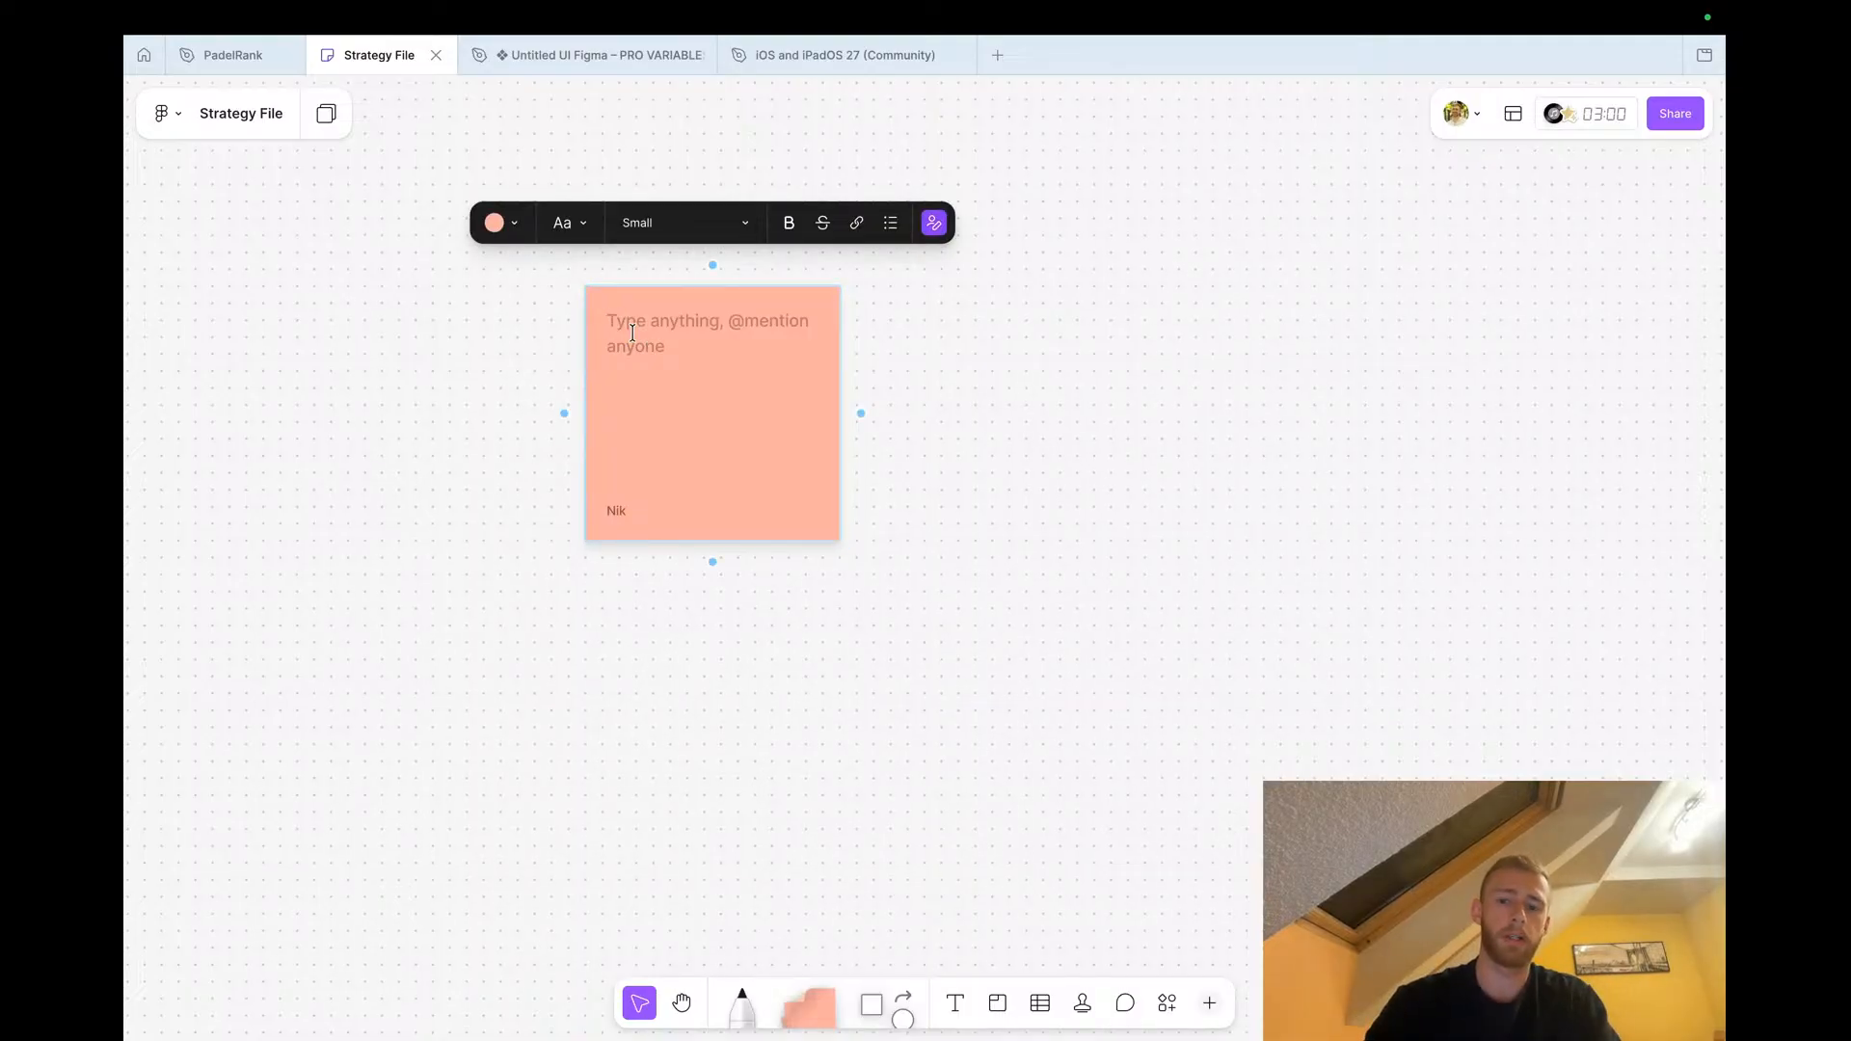
{"action": "type", "text": "Playt"}
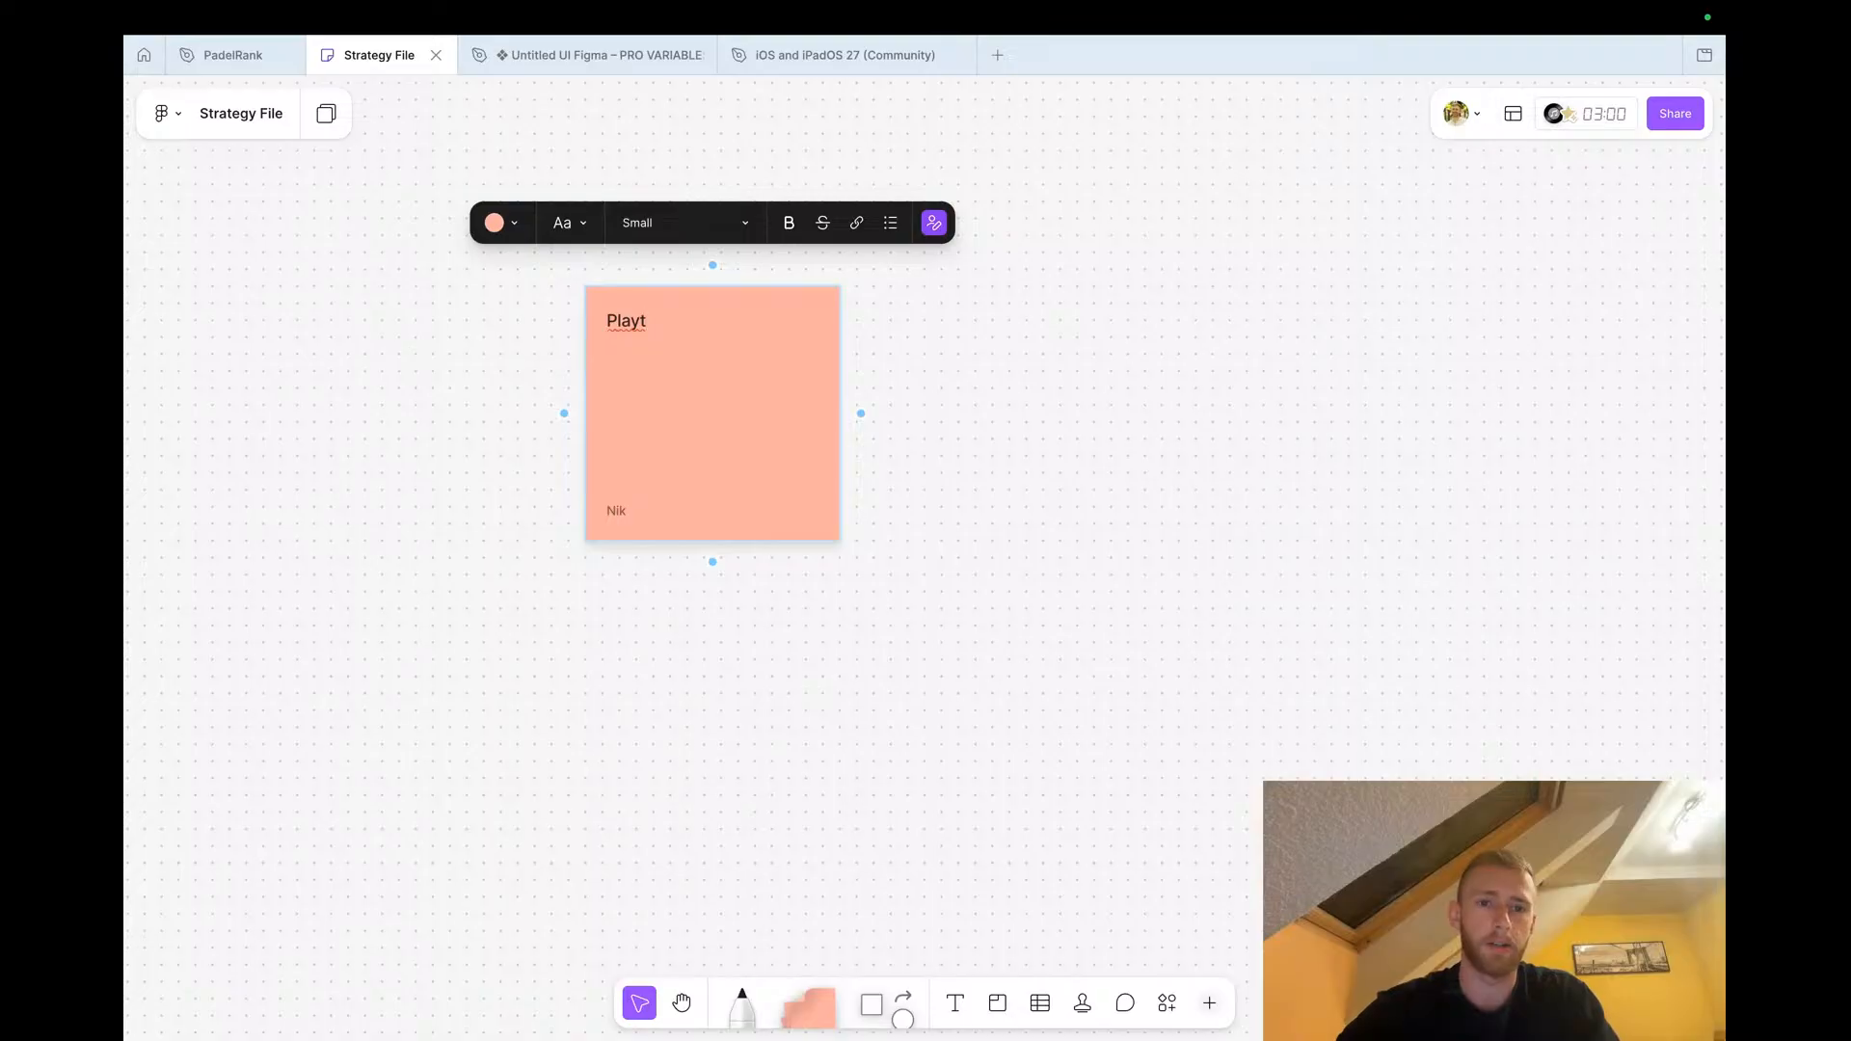
{"action": "type", "text": "omic"}
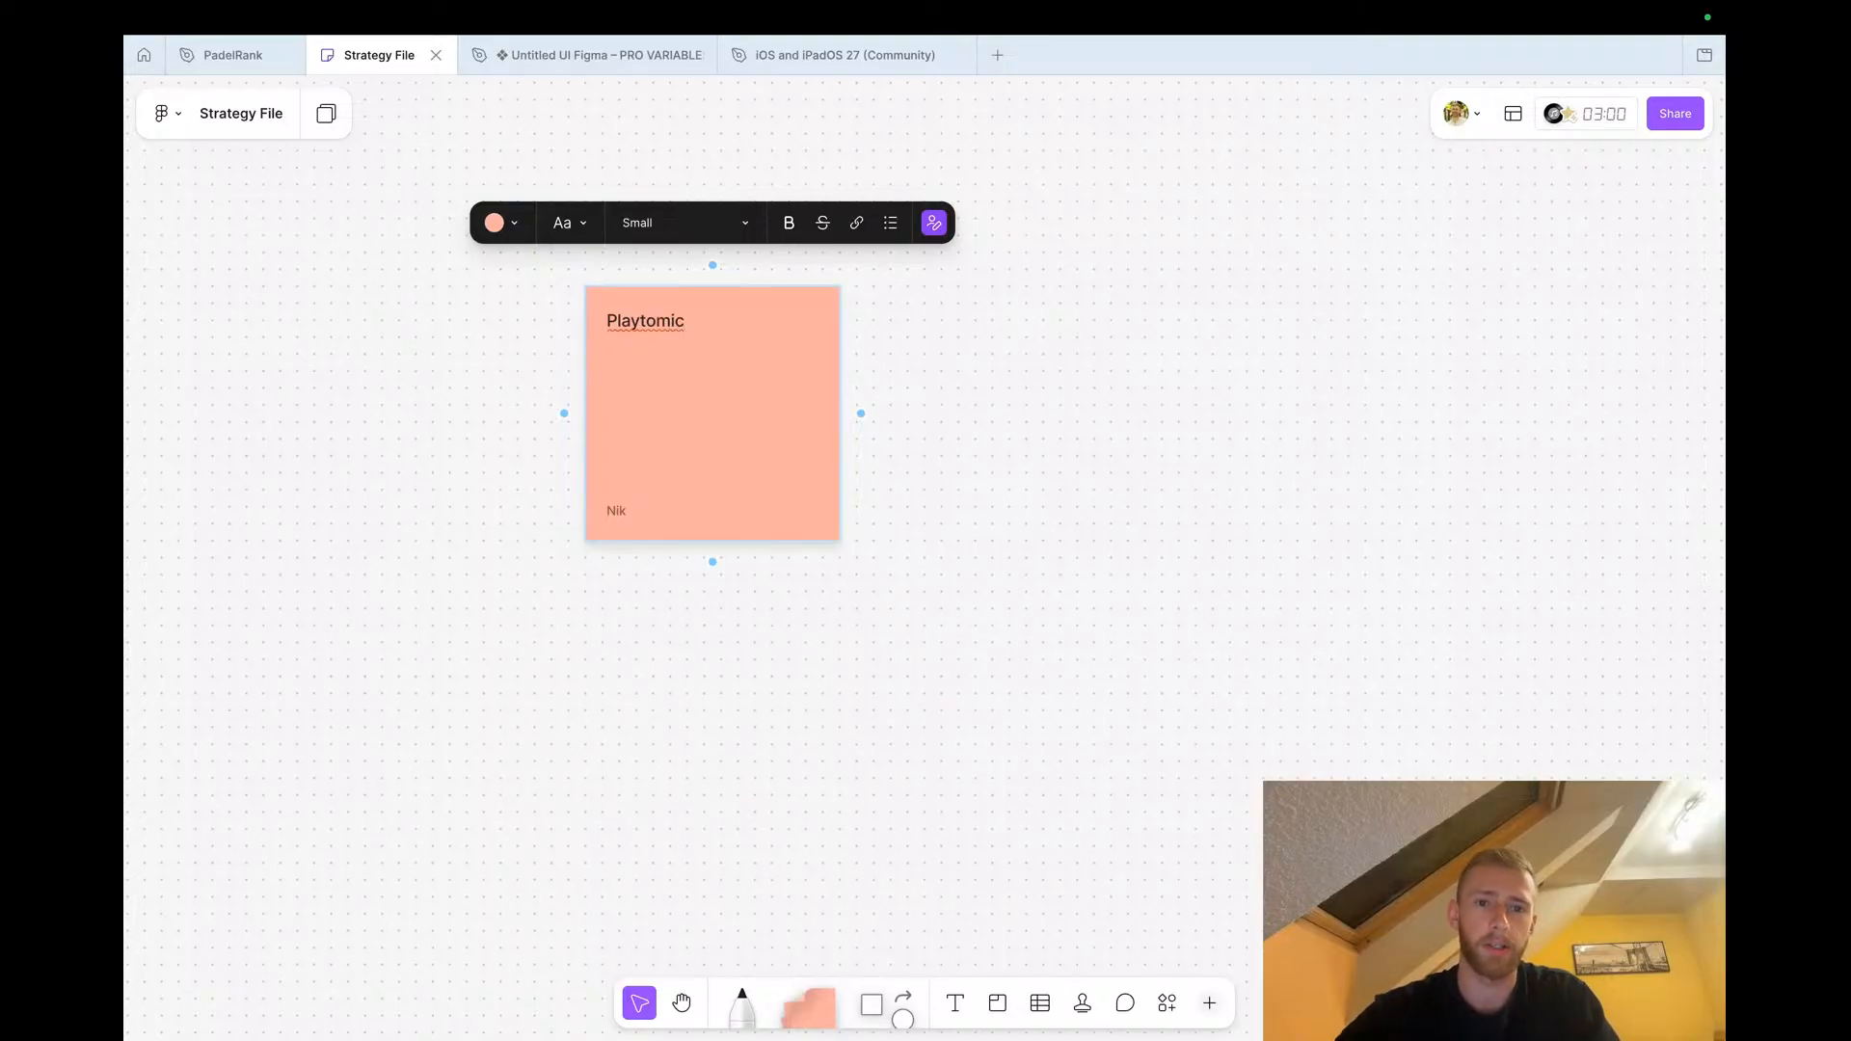
{"action": "type", "text": " ranking "}
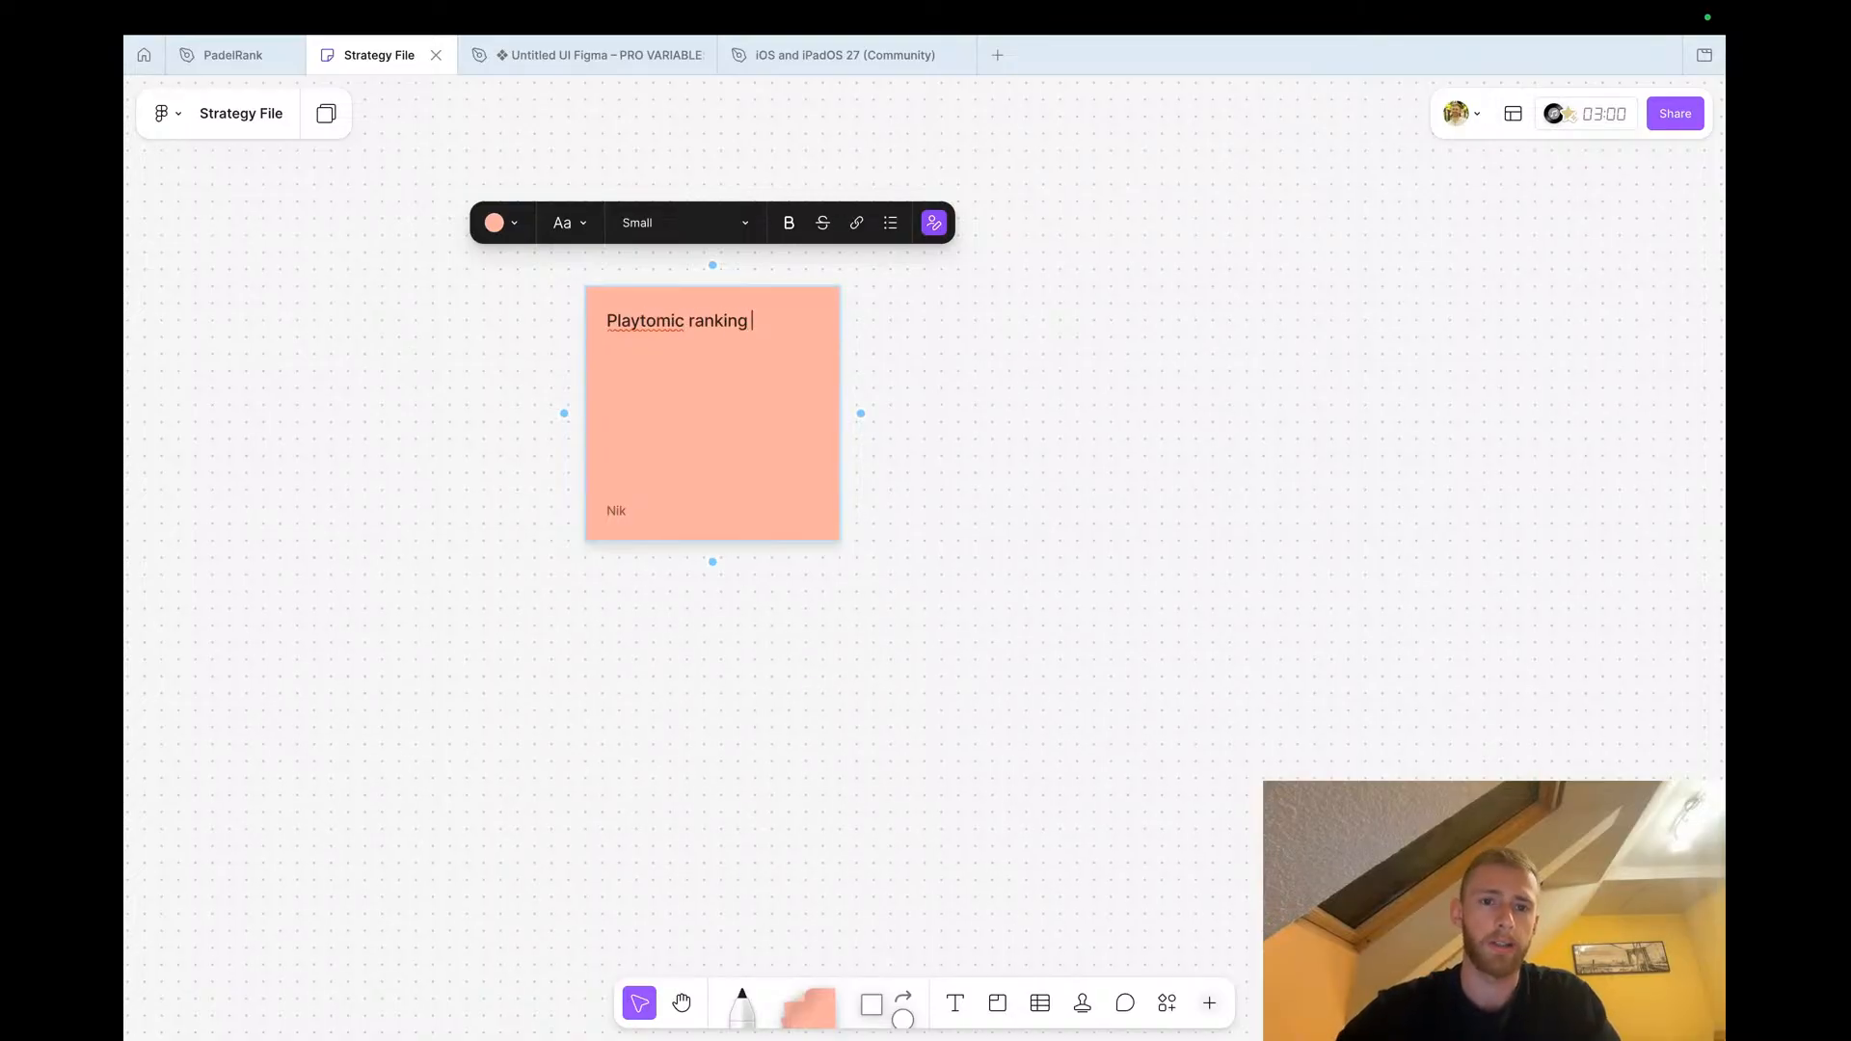
{"action": "type", "text": "is garbage"}
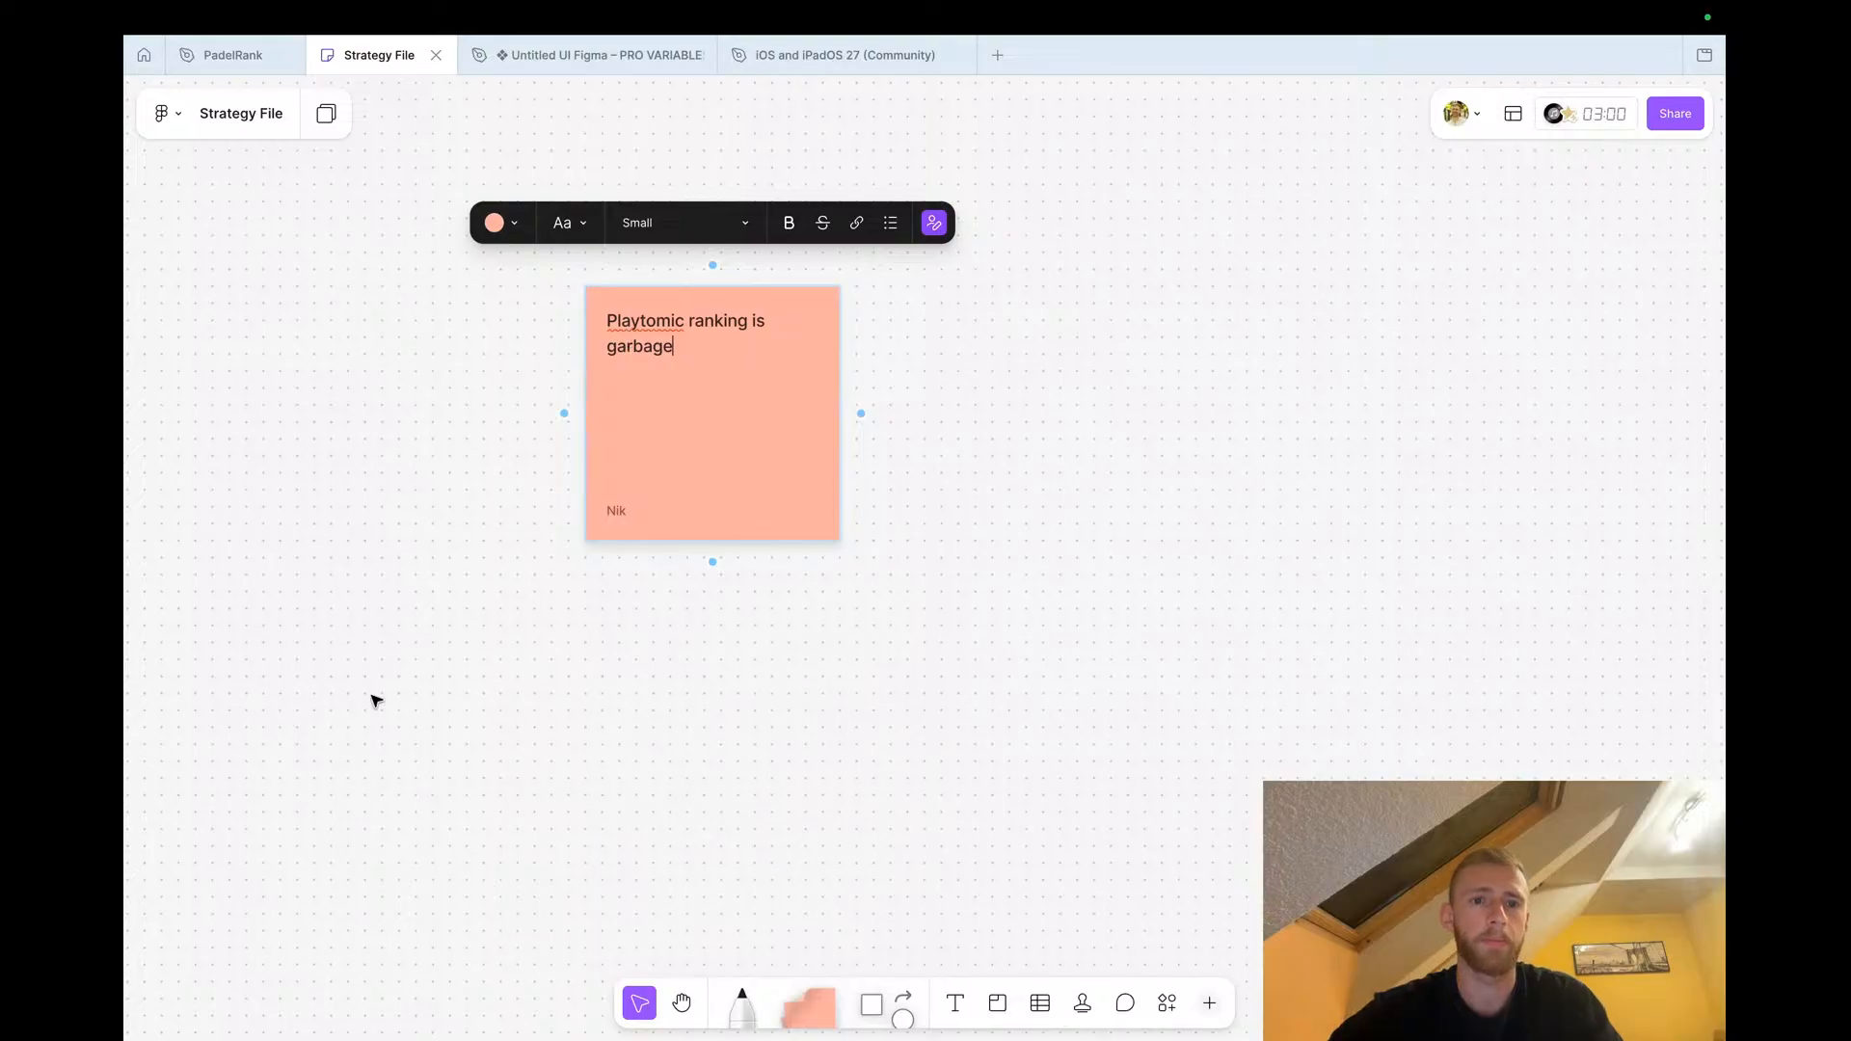
{"action": "left_click", "coordinate": [376, 701]}
Add the lines '→ uneven games' and '→ people dont wanna book games' below the note's first sentence
{"action": "double_click", "coordinate": [641, 364]}
{"action": "left_click", "coordinate": [694, 349]}
{"action": "key", "text": "Return"}
{"action": "key", "text": "Return"}
{"action": "type", "text": "-> une"}
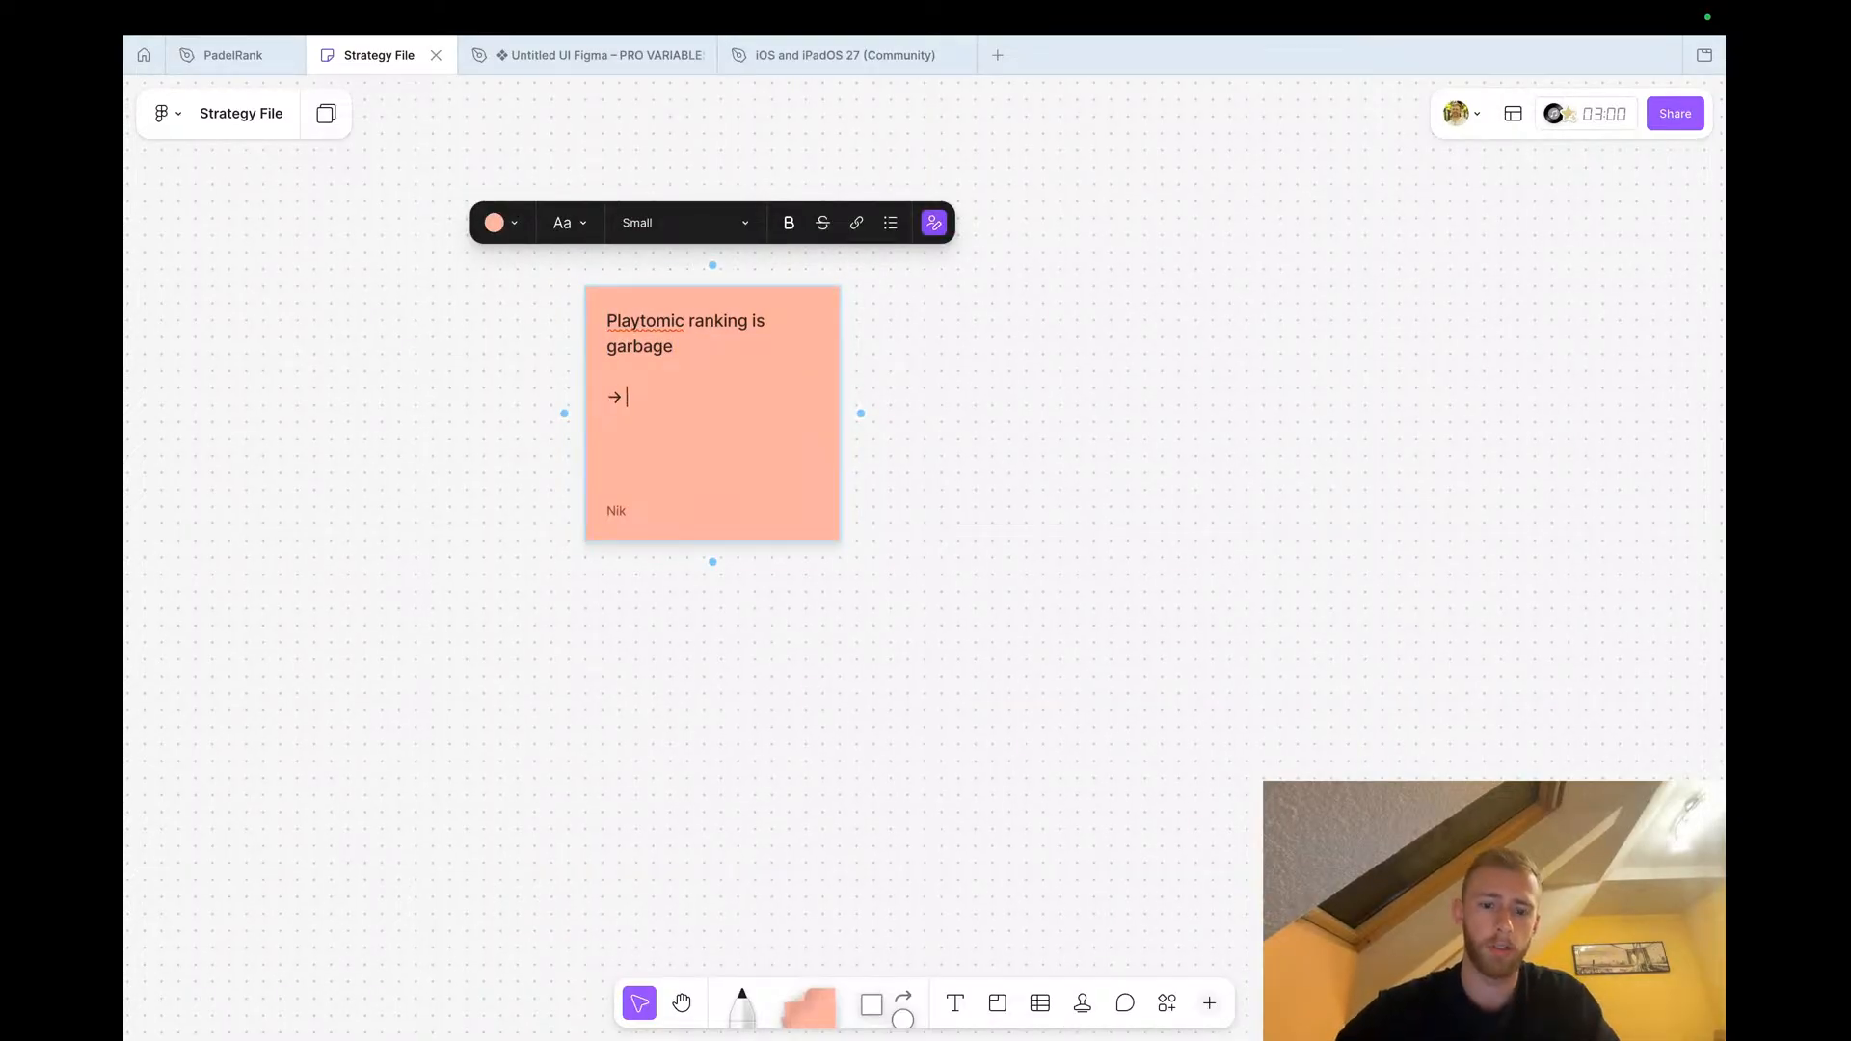
{"action": "type", "text": "ven games"}
{"action": "key", "text": "Return"}
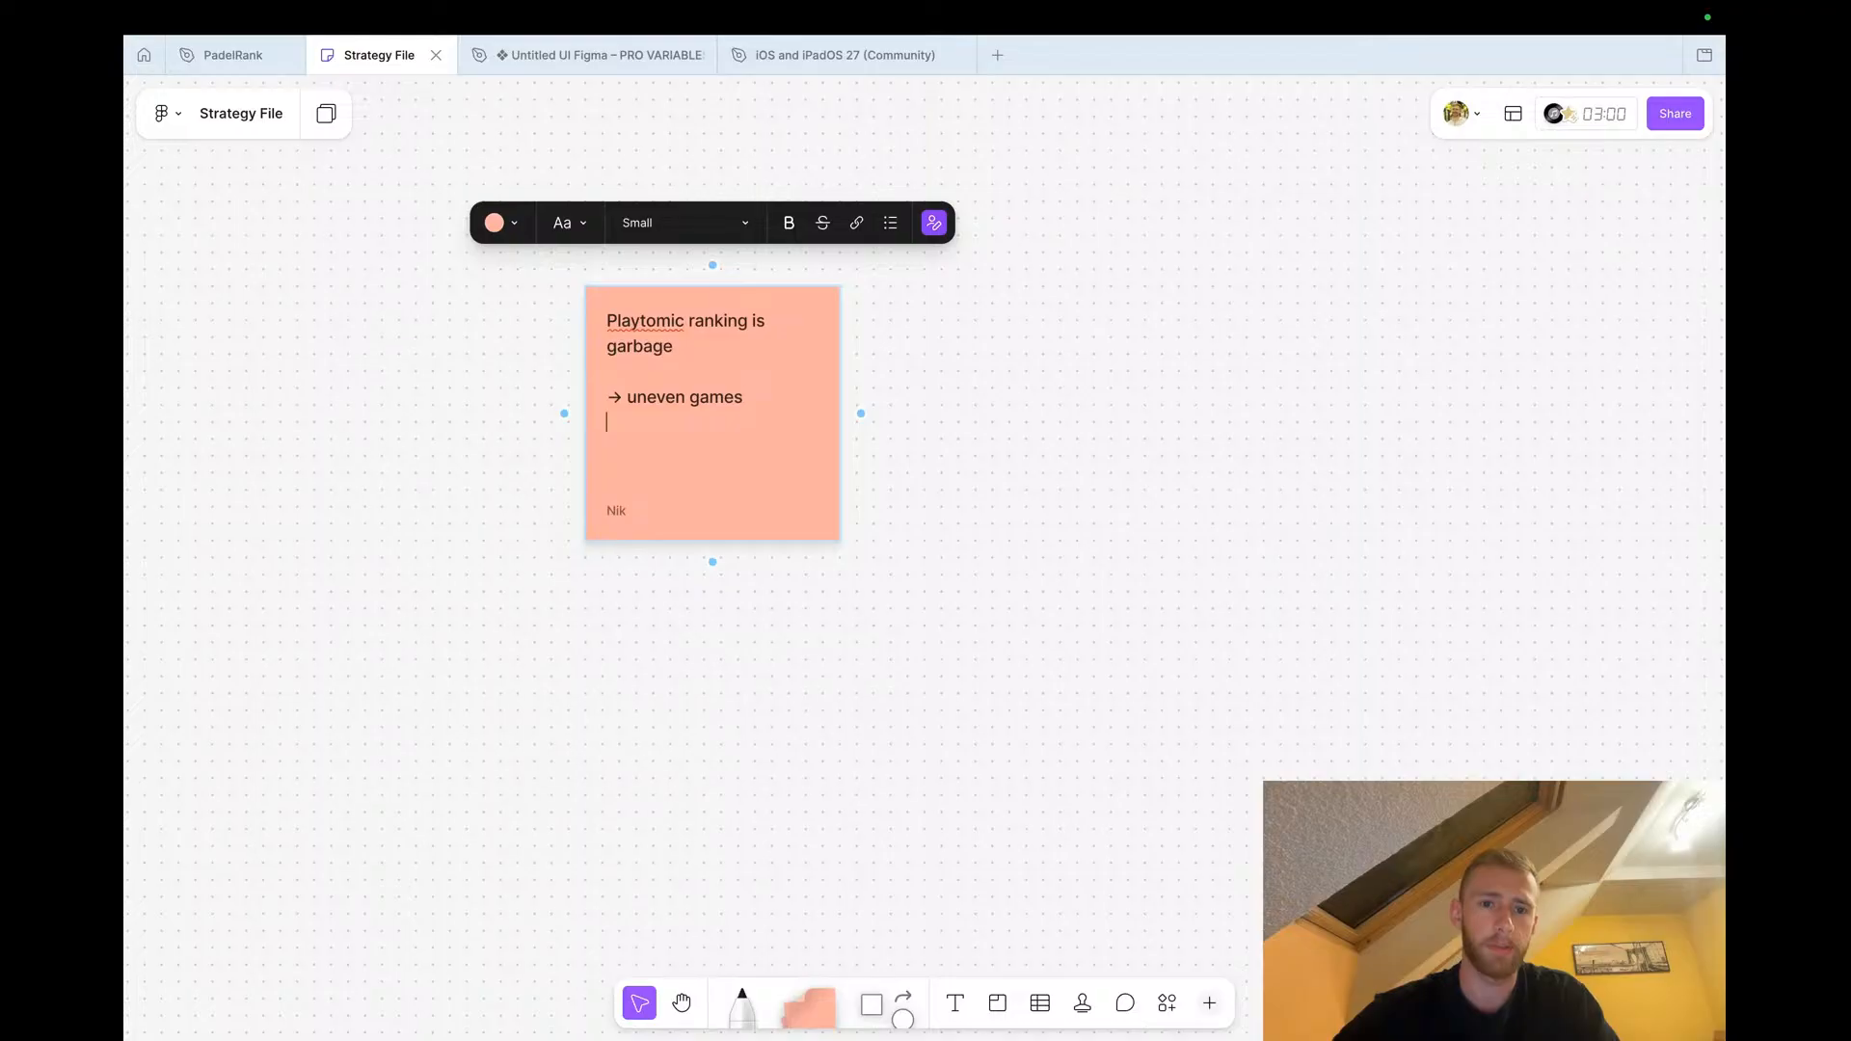
{"action": "type", "text": "->"}
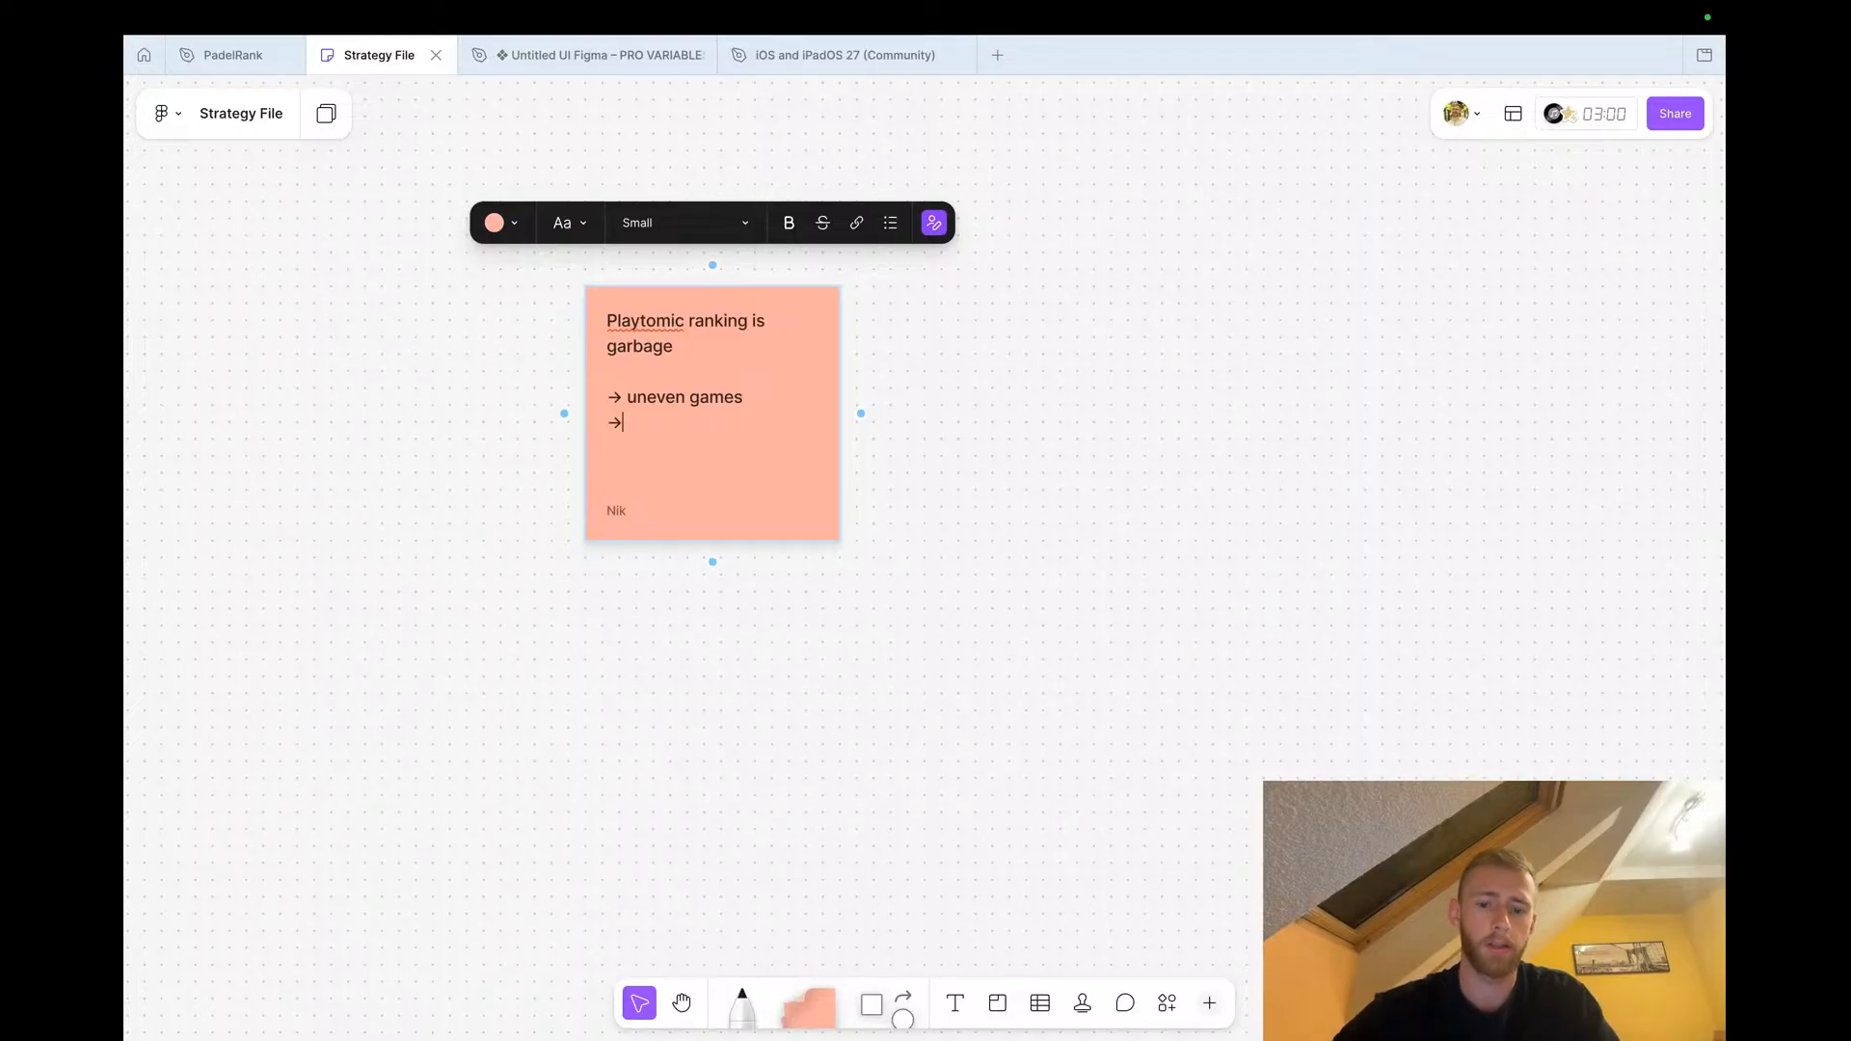
{"action": "type", "text": " people dont wanna book games"}
{"action": "left_click", "coordinate": [479, 615]}
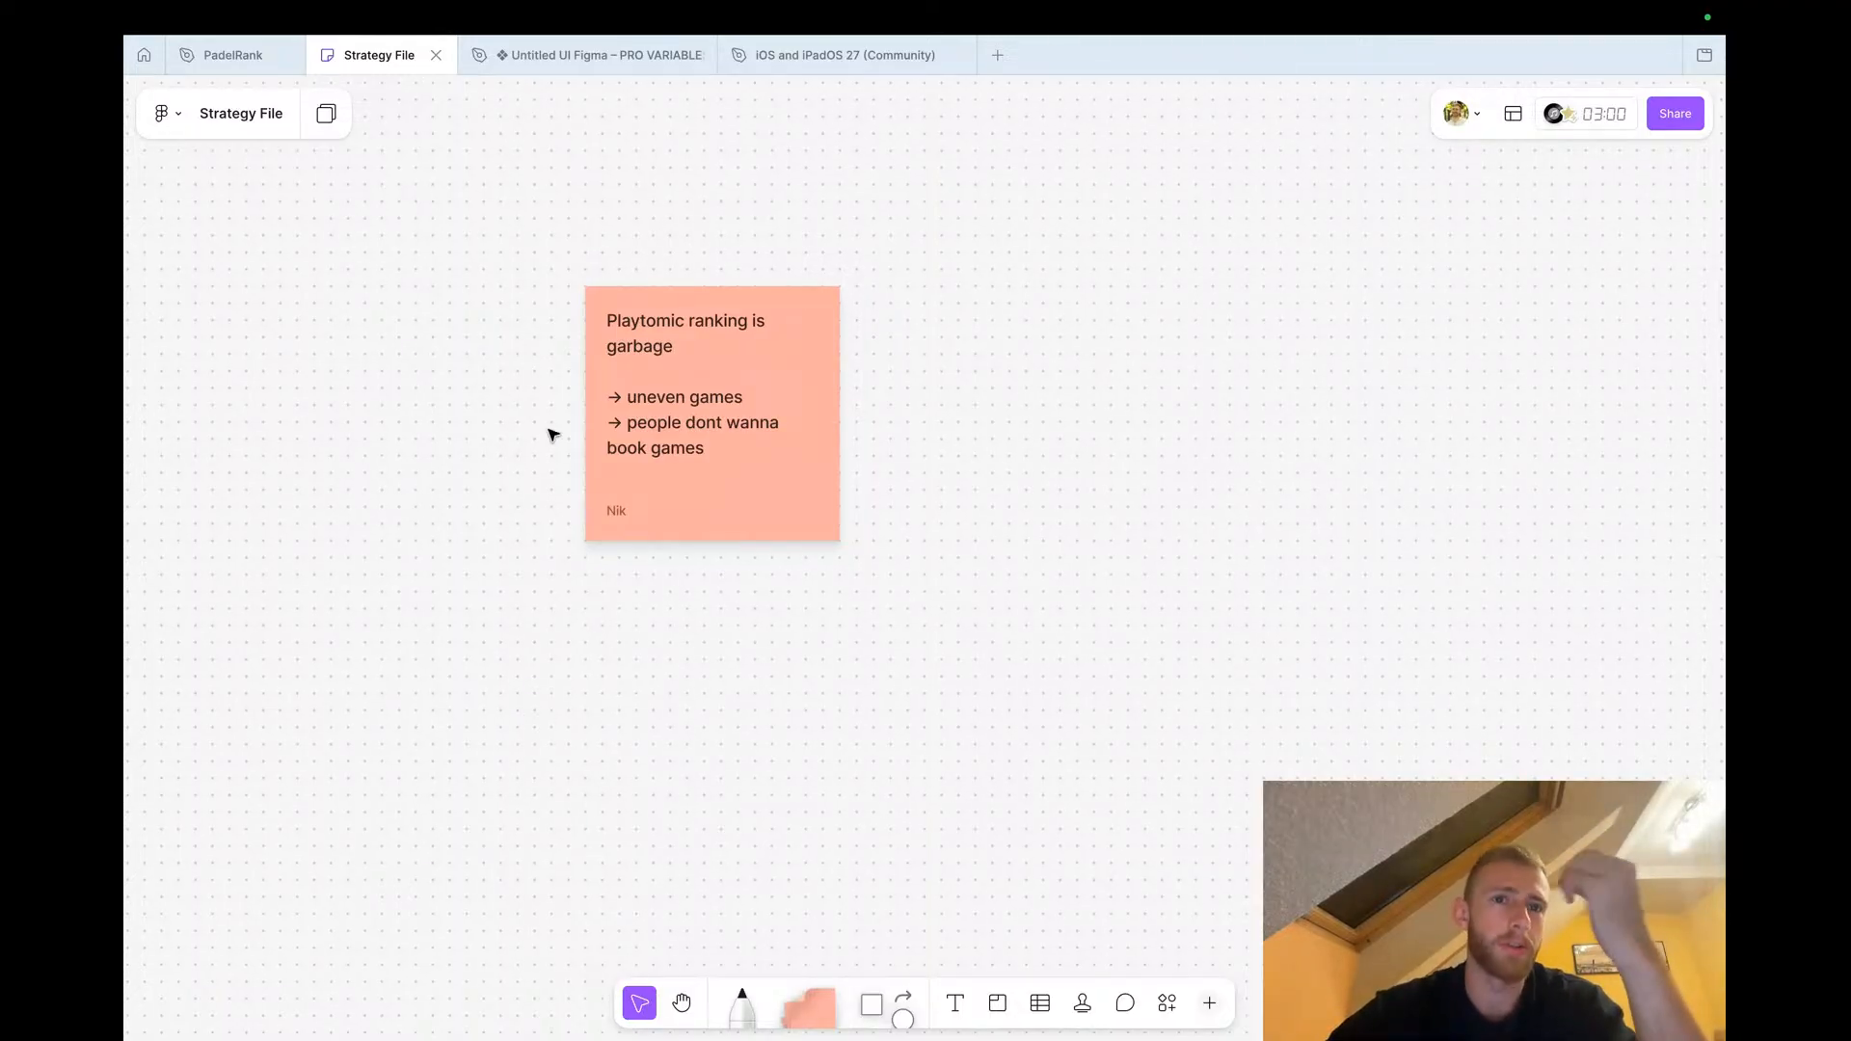
Duplicate the sticky note beside the original and replace the copy's text with 'users create a game in Playtomic, and then have to create another game in Padelrank :('
{"action": "left_click", "coordinate": [701, 422]}
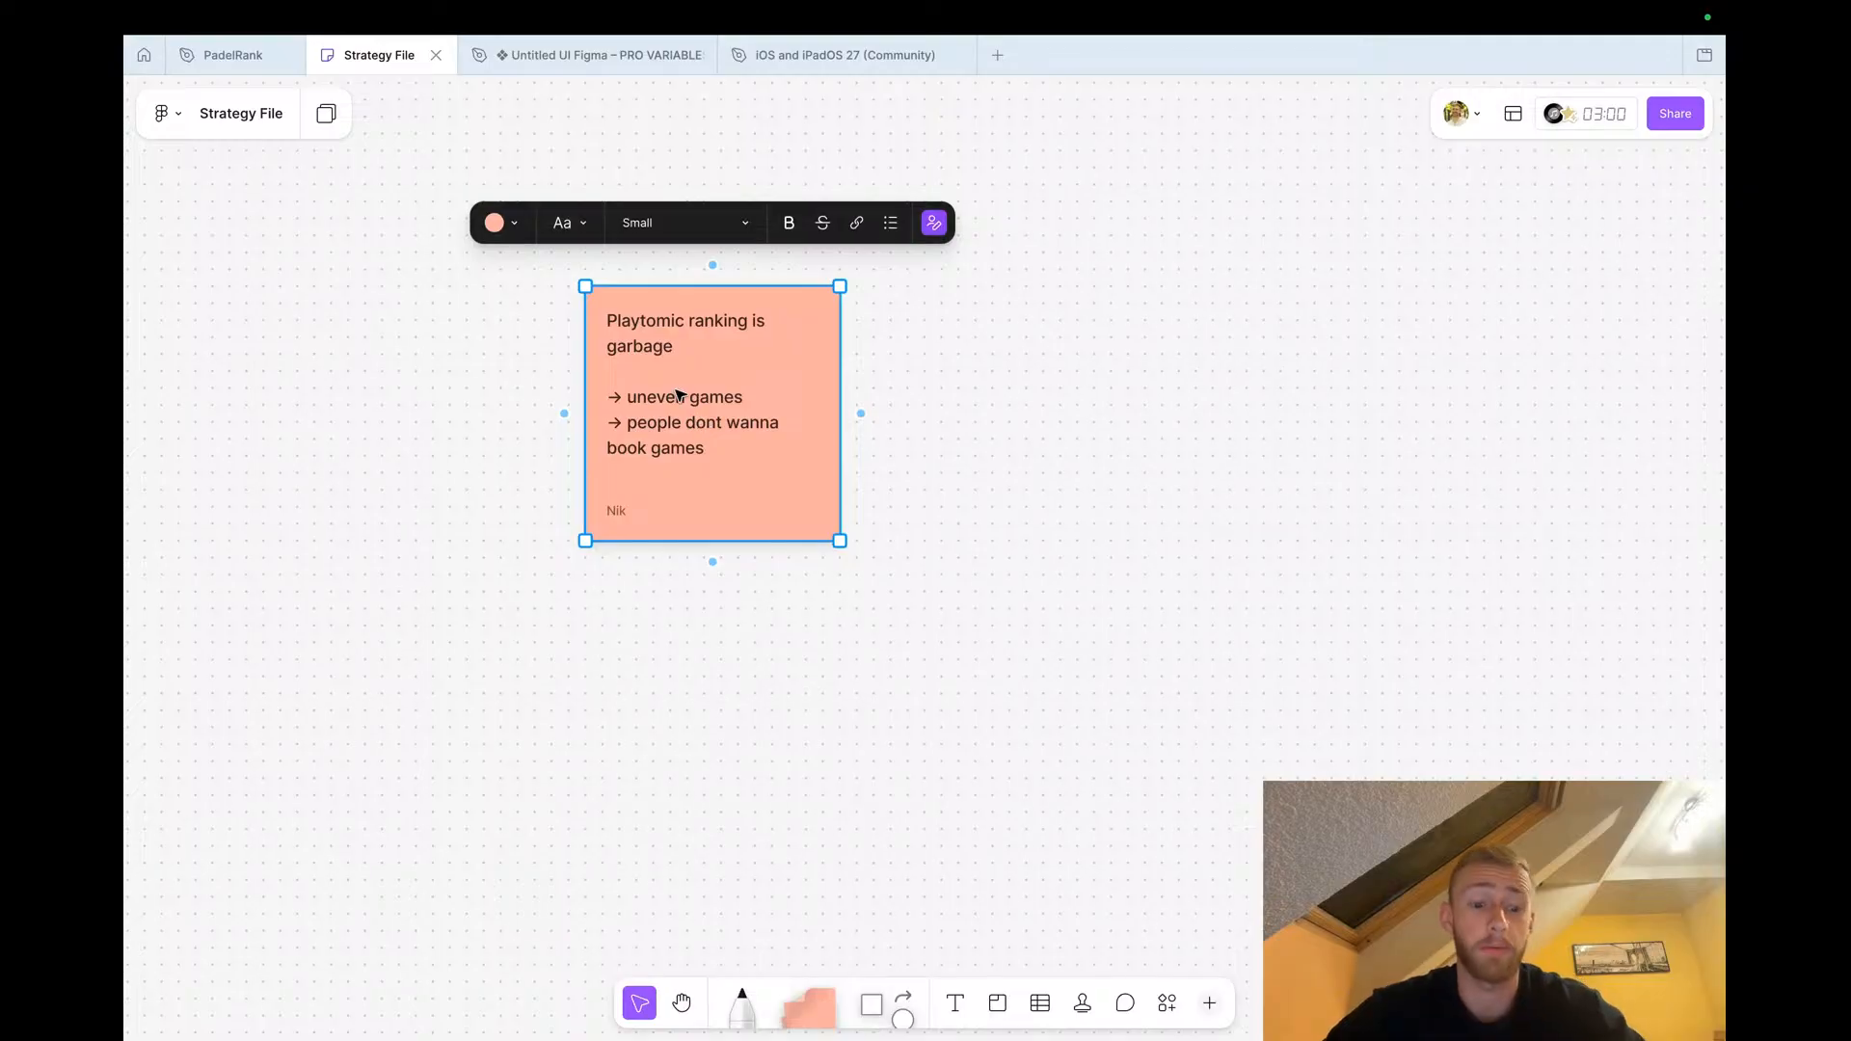
{"action": "left_click_drag", "start_coordinate": [678, 393], "coordinate": [1066, 392], "text": "alt"}
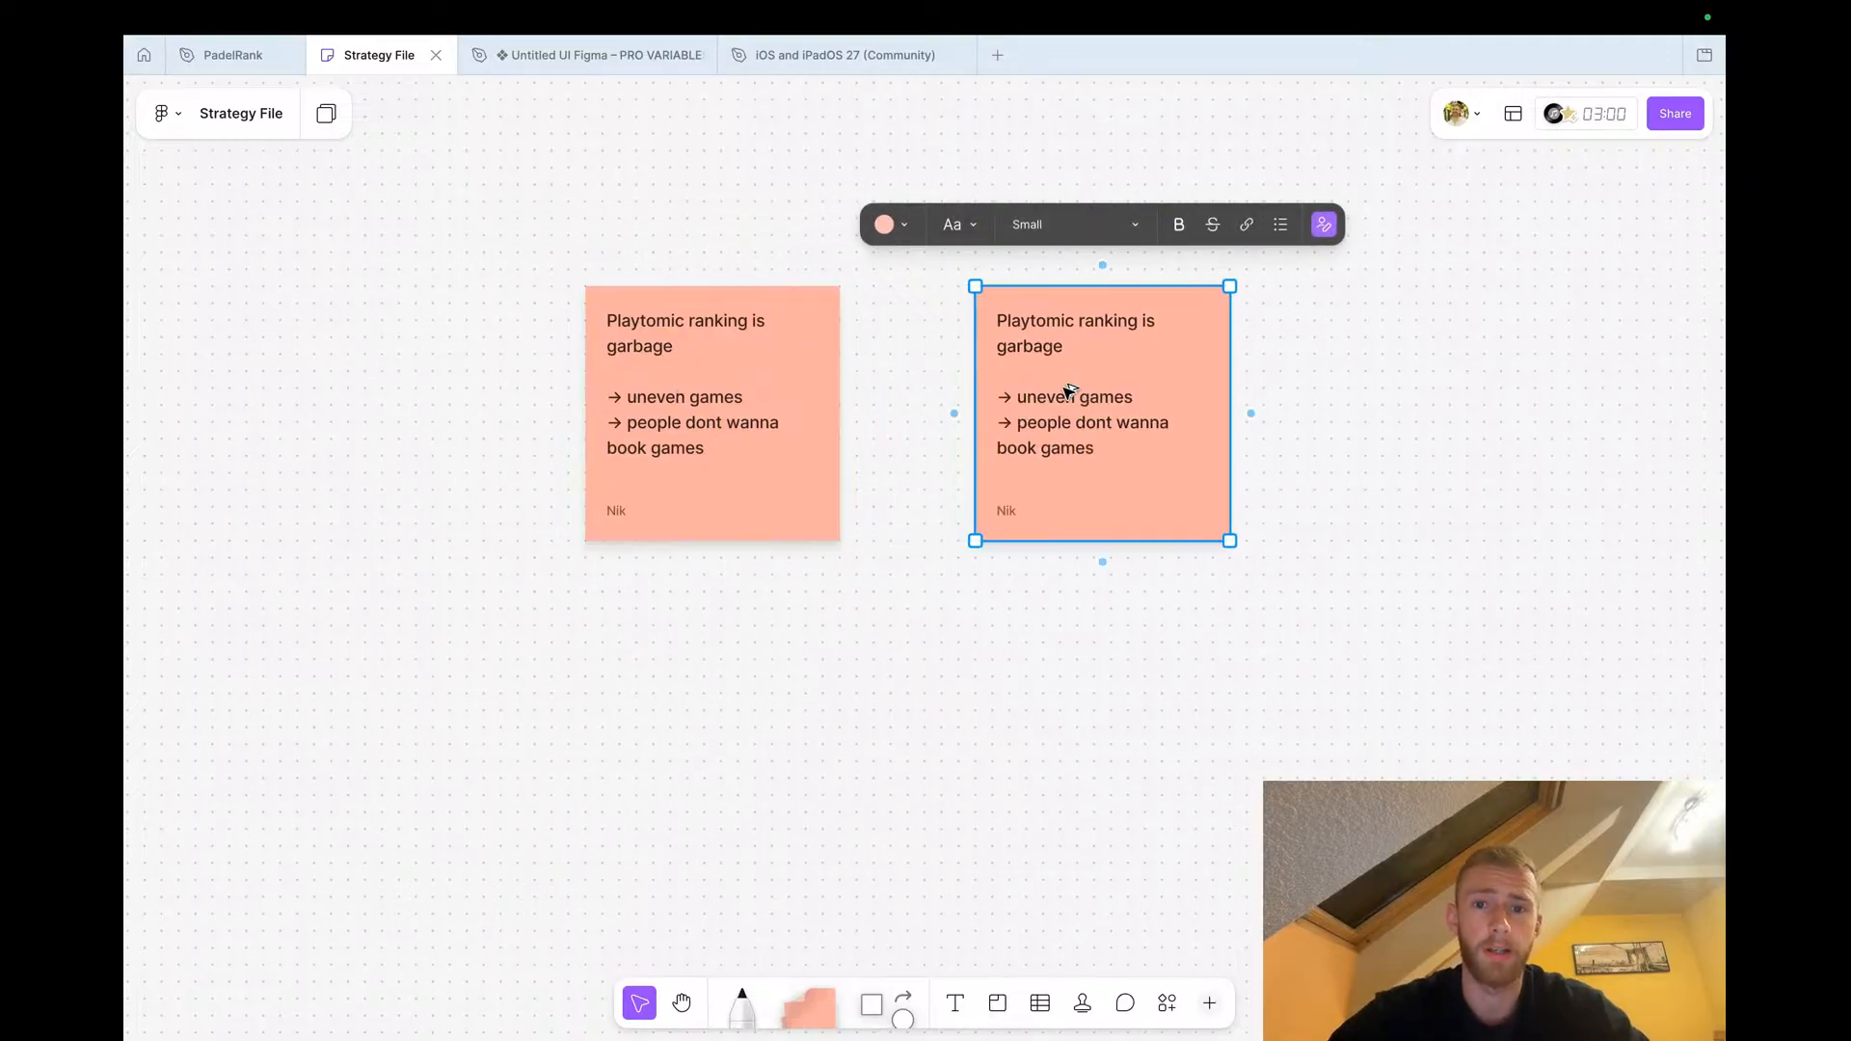
{"action": "triple_click", "coordinate": [1030, 326]}
{"action": "triple_click", "coordinate": [1059, 417]}
{"action": "key", "text": "super+a"}
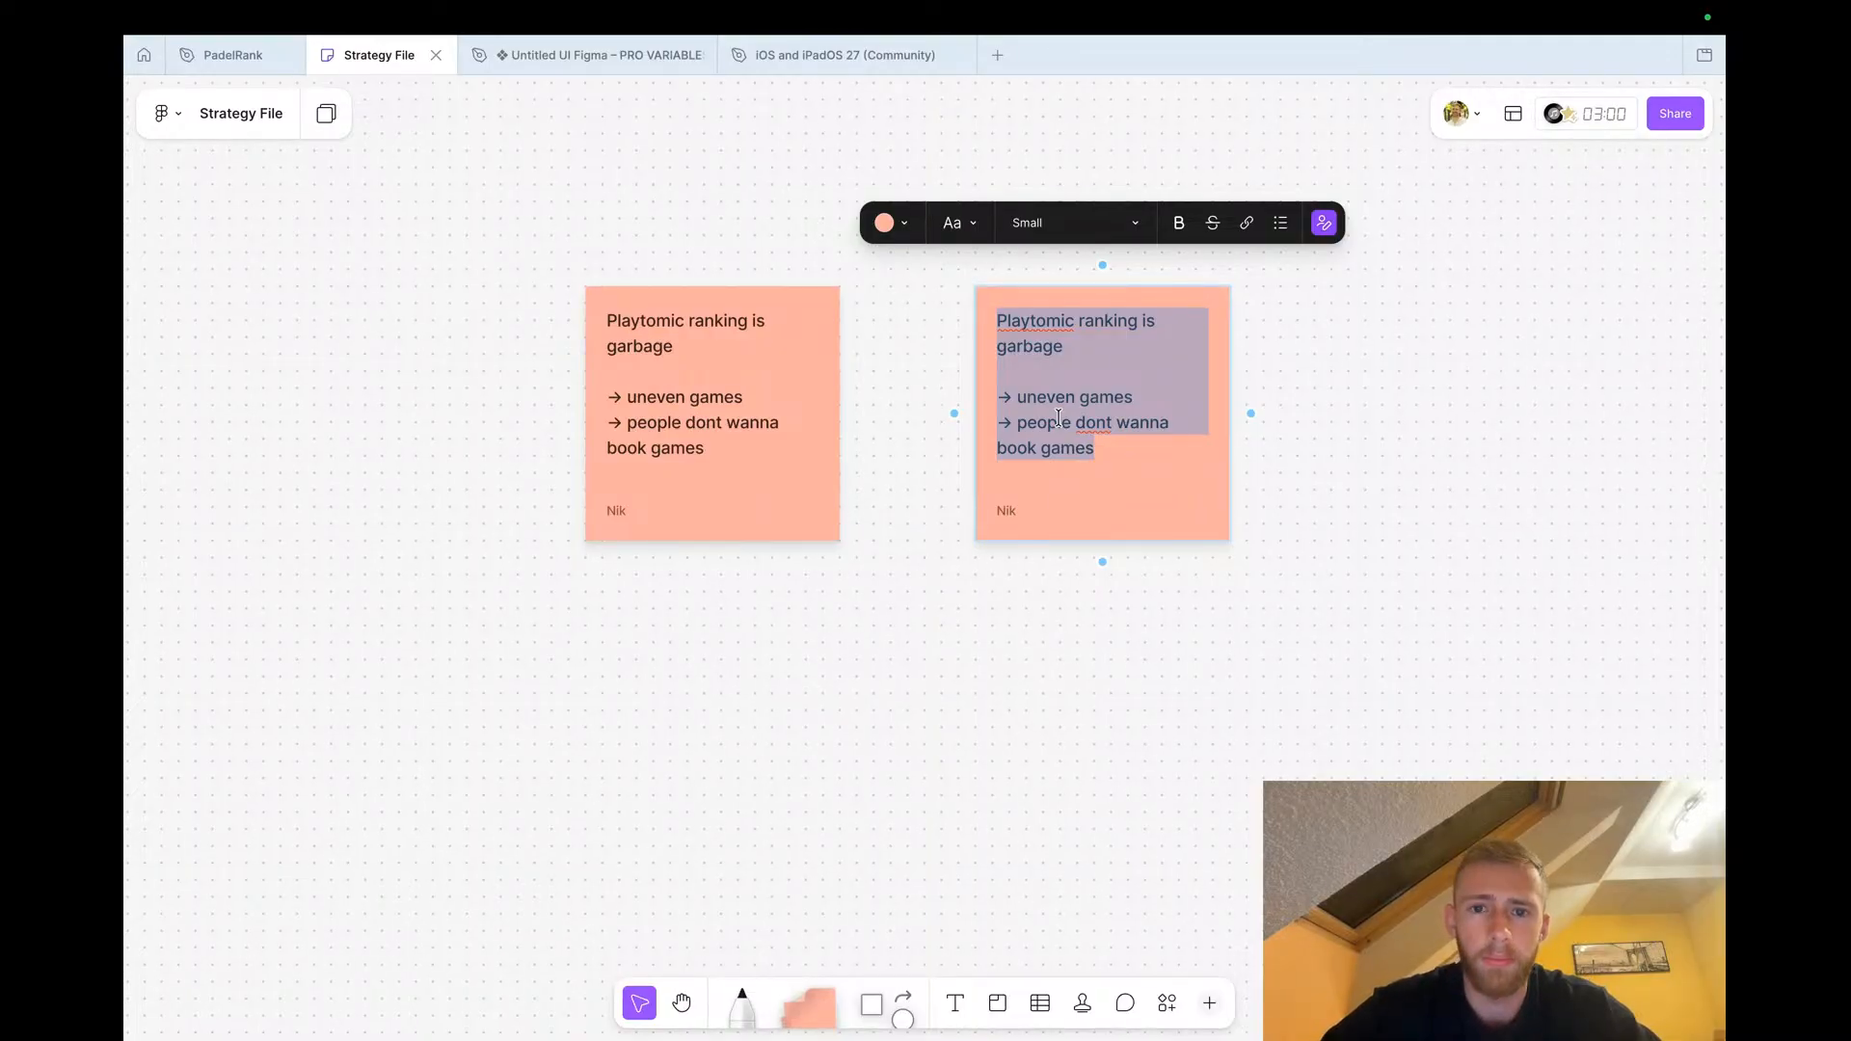
{"action": "type", "text": "peop"}
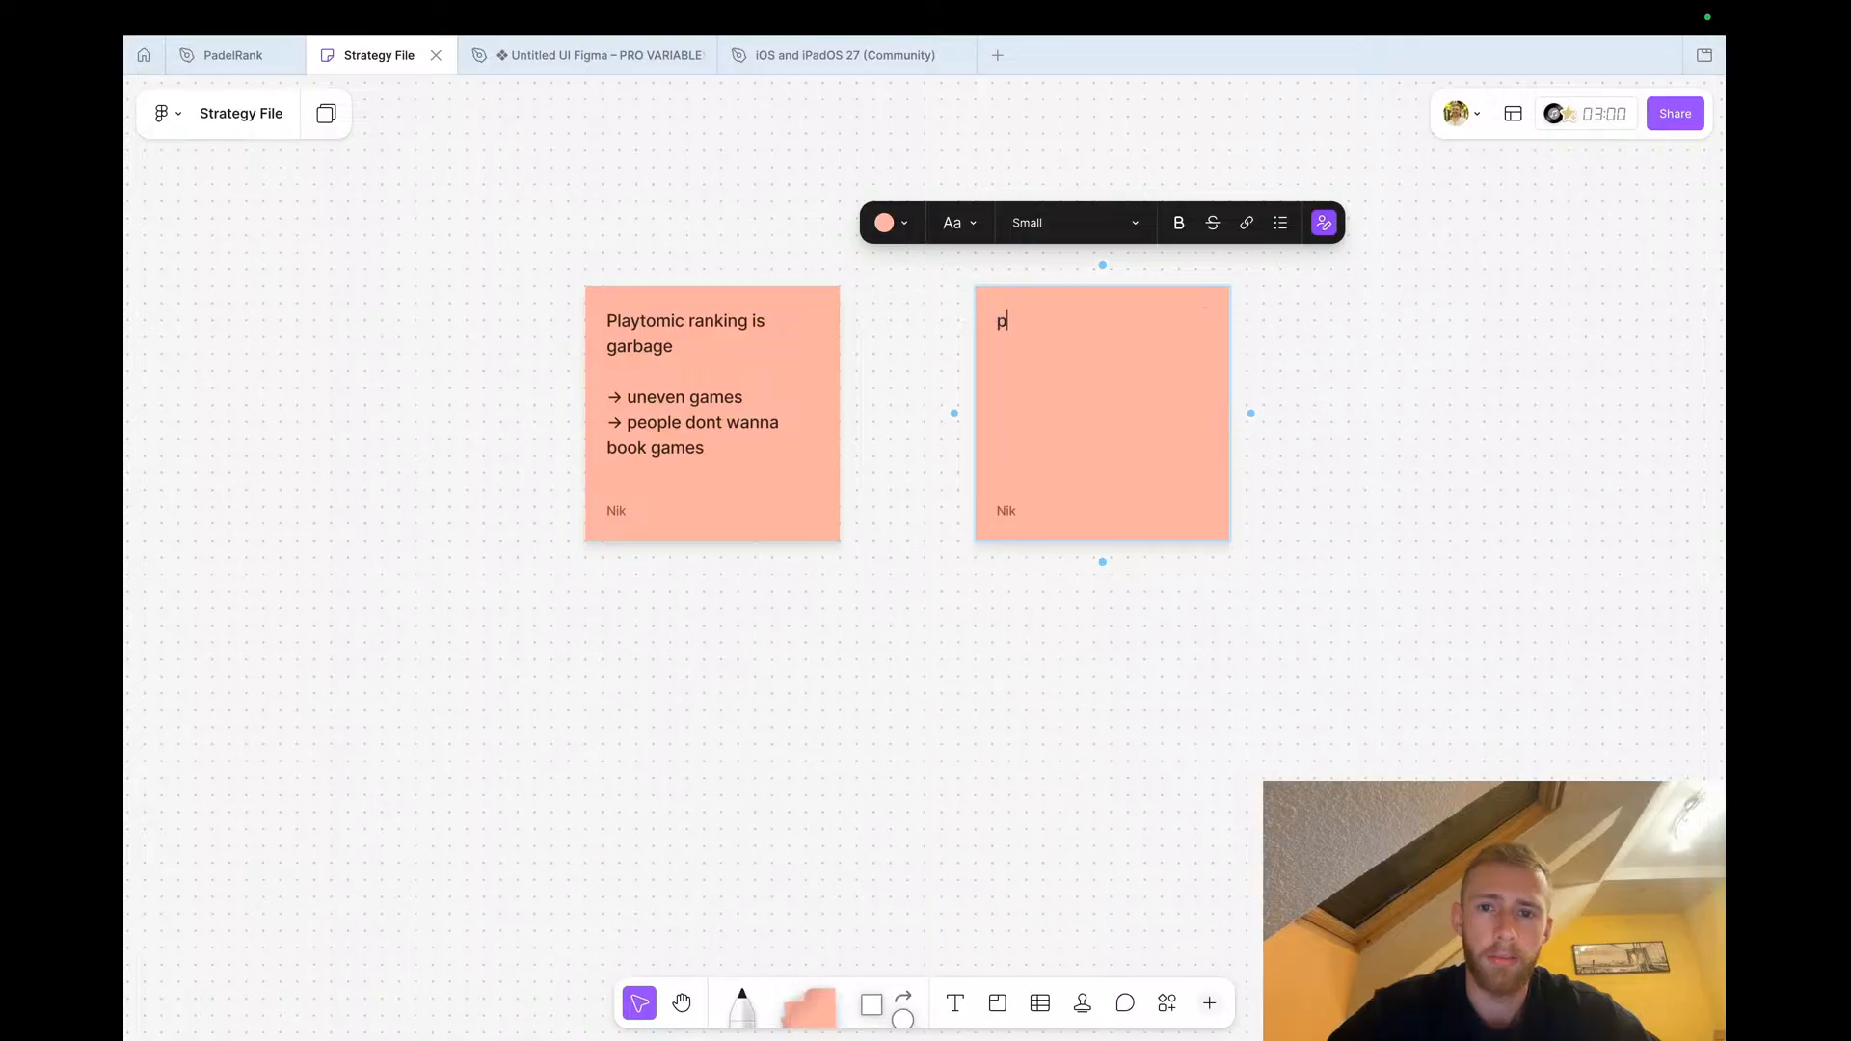
{"action": "key", "text": "BackSpace"}
{"action": "key", "text": "BackSpace"}
{"action": "key", "text": "BackSpace"}
{"action": "key", "text": "BackSpace"}
{"action": "type", "text": "users crea"}
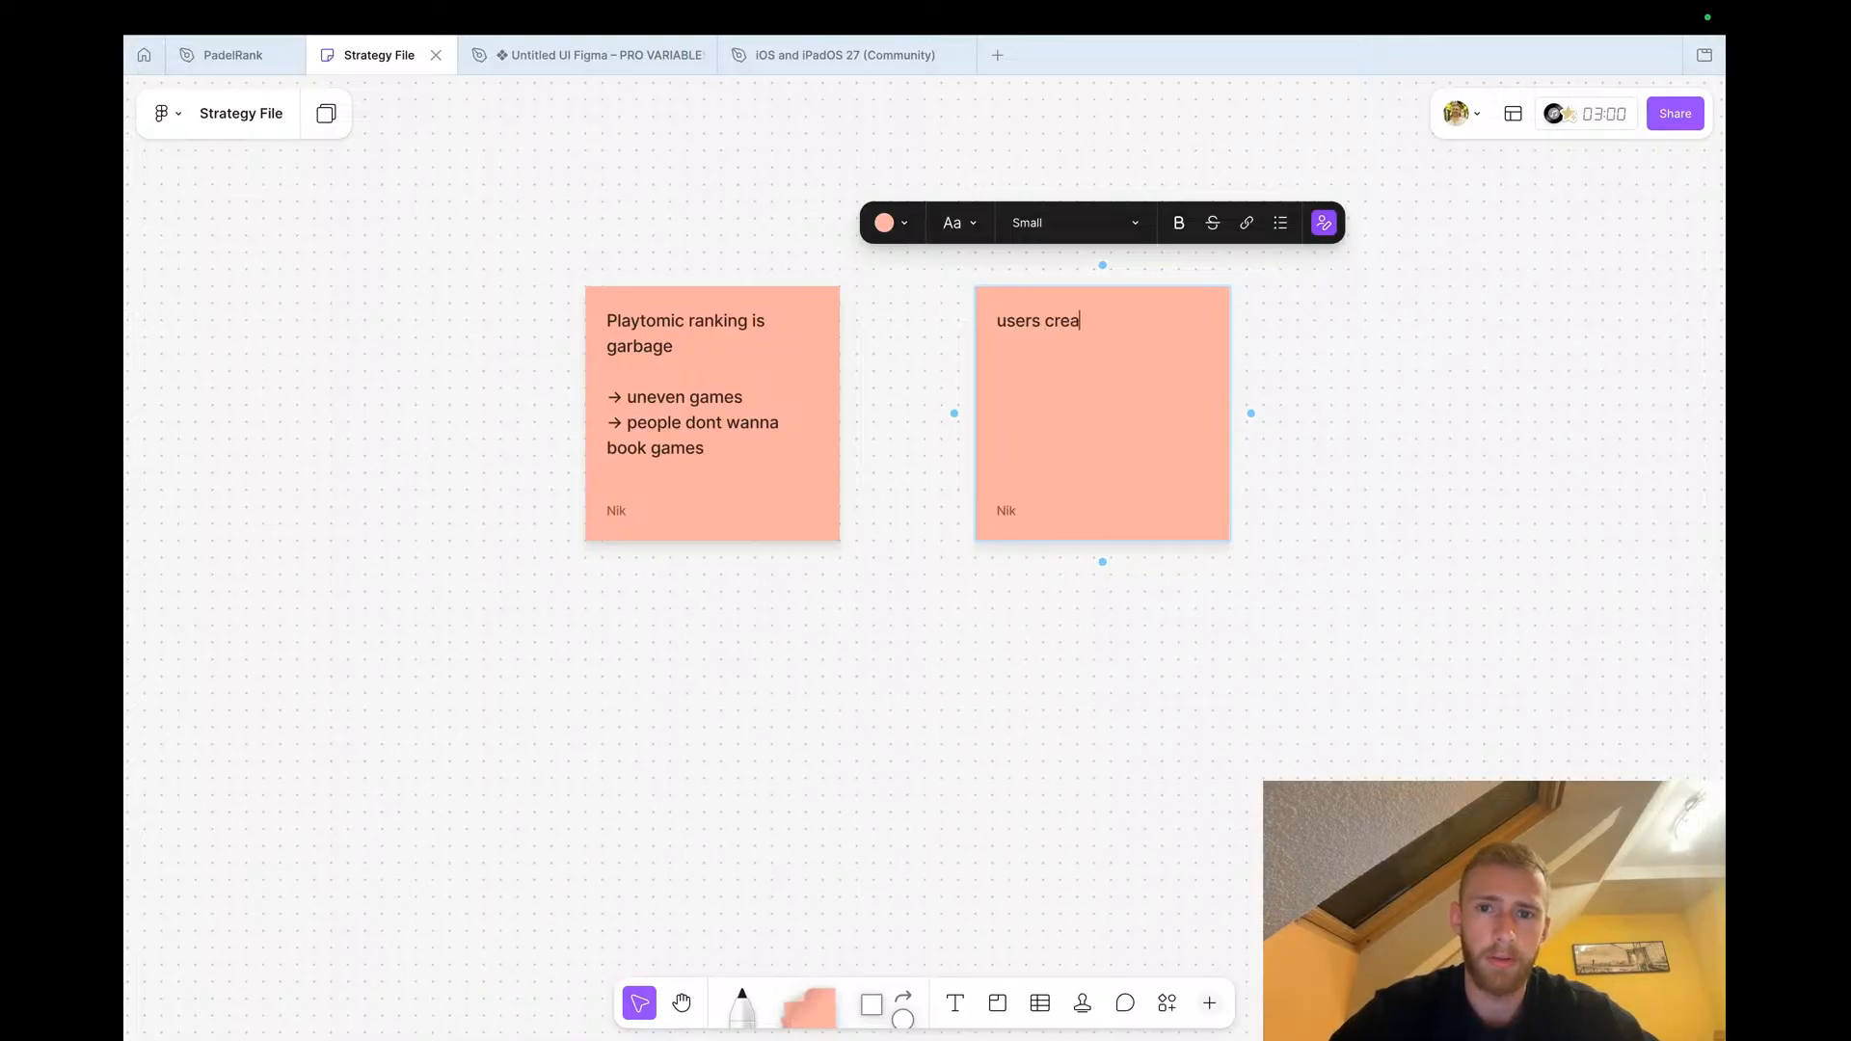
{"action": "type", "text": "te a game in "}
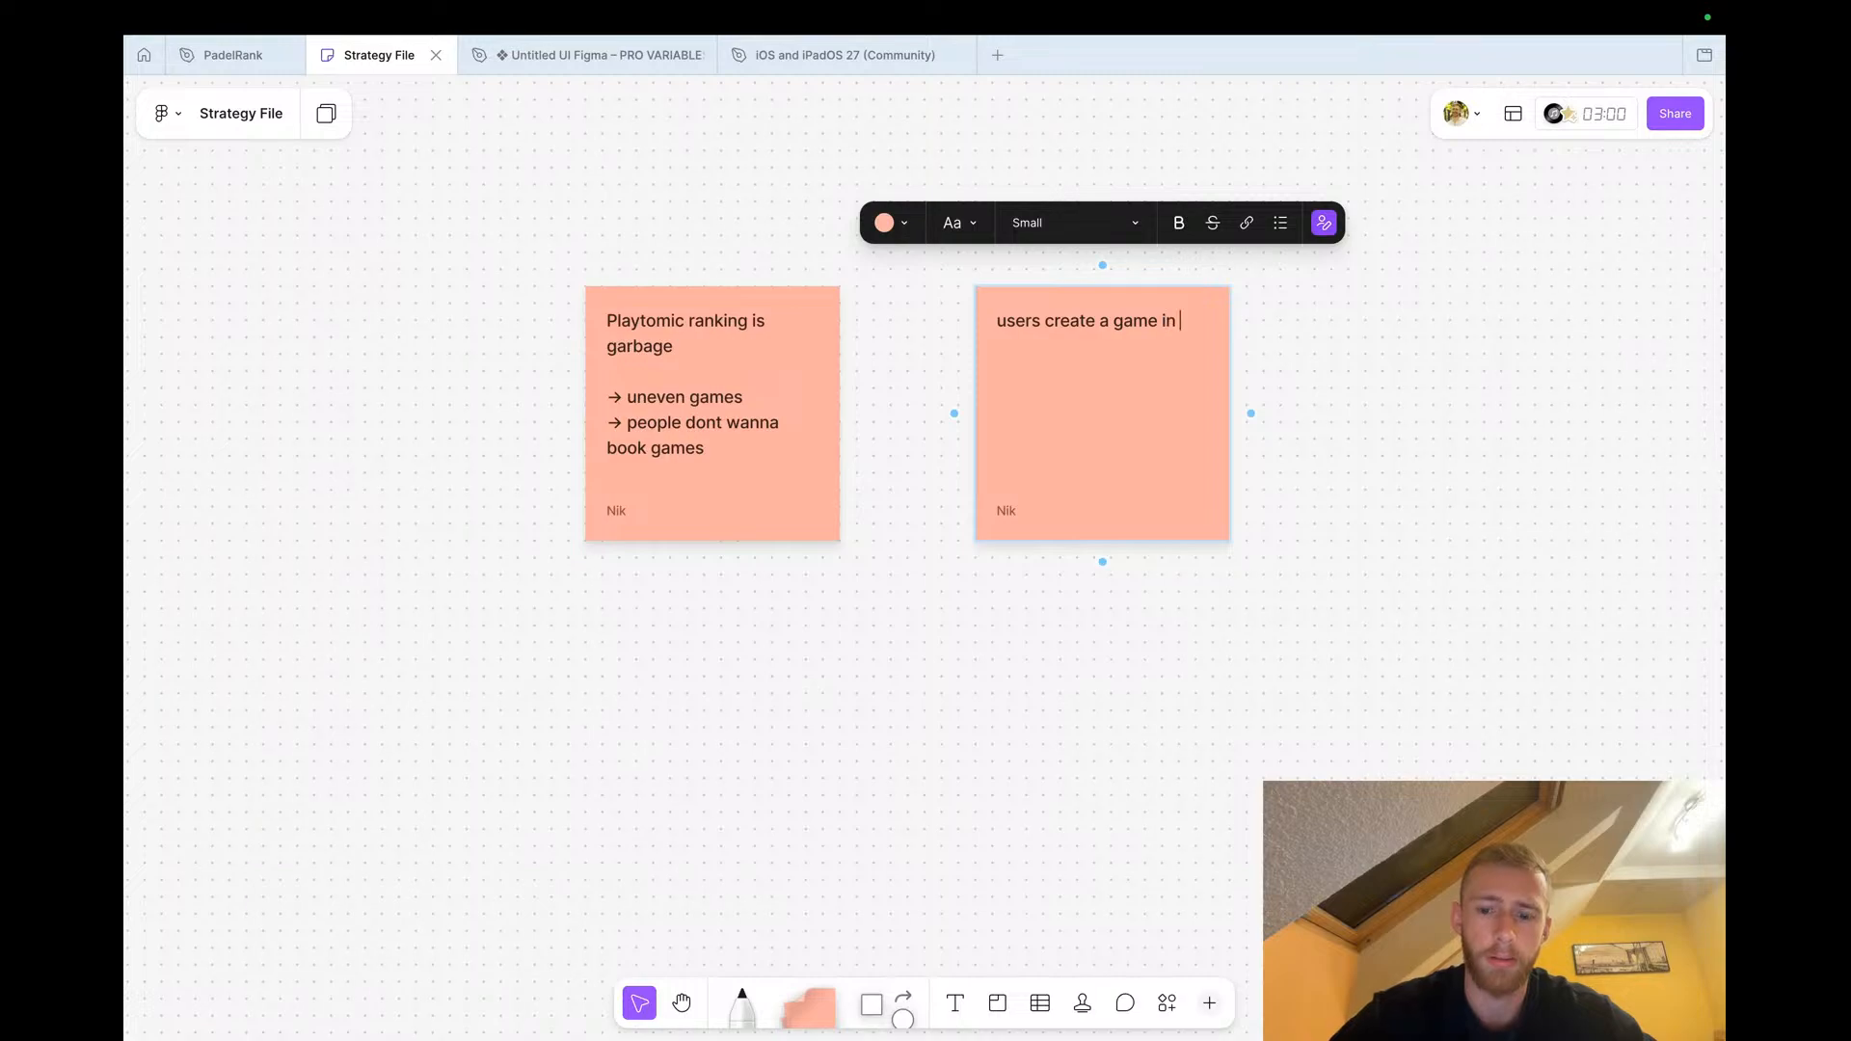
{"action": "type", "text": "Playtomic"}
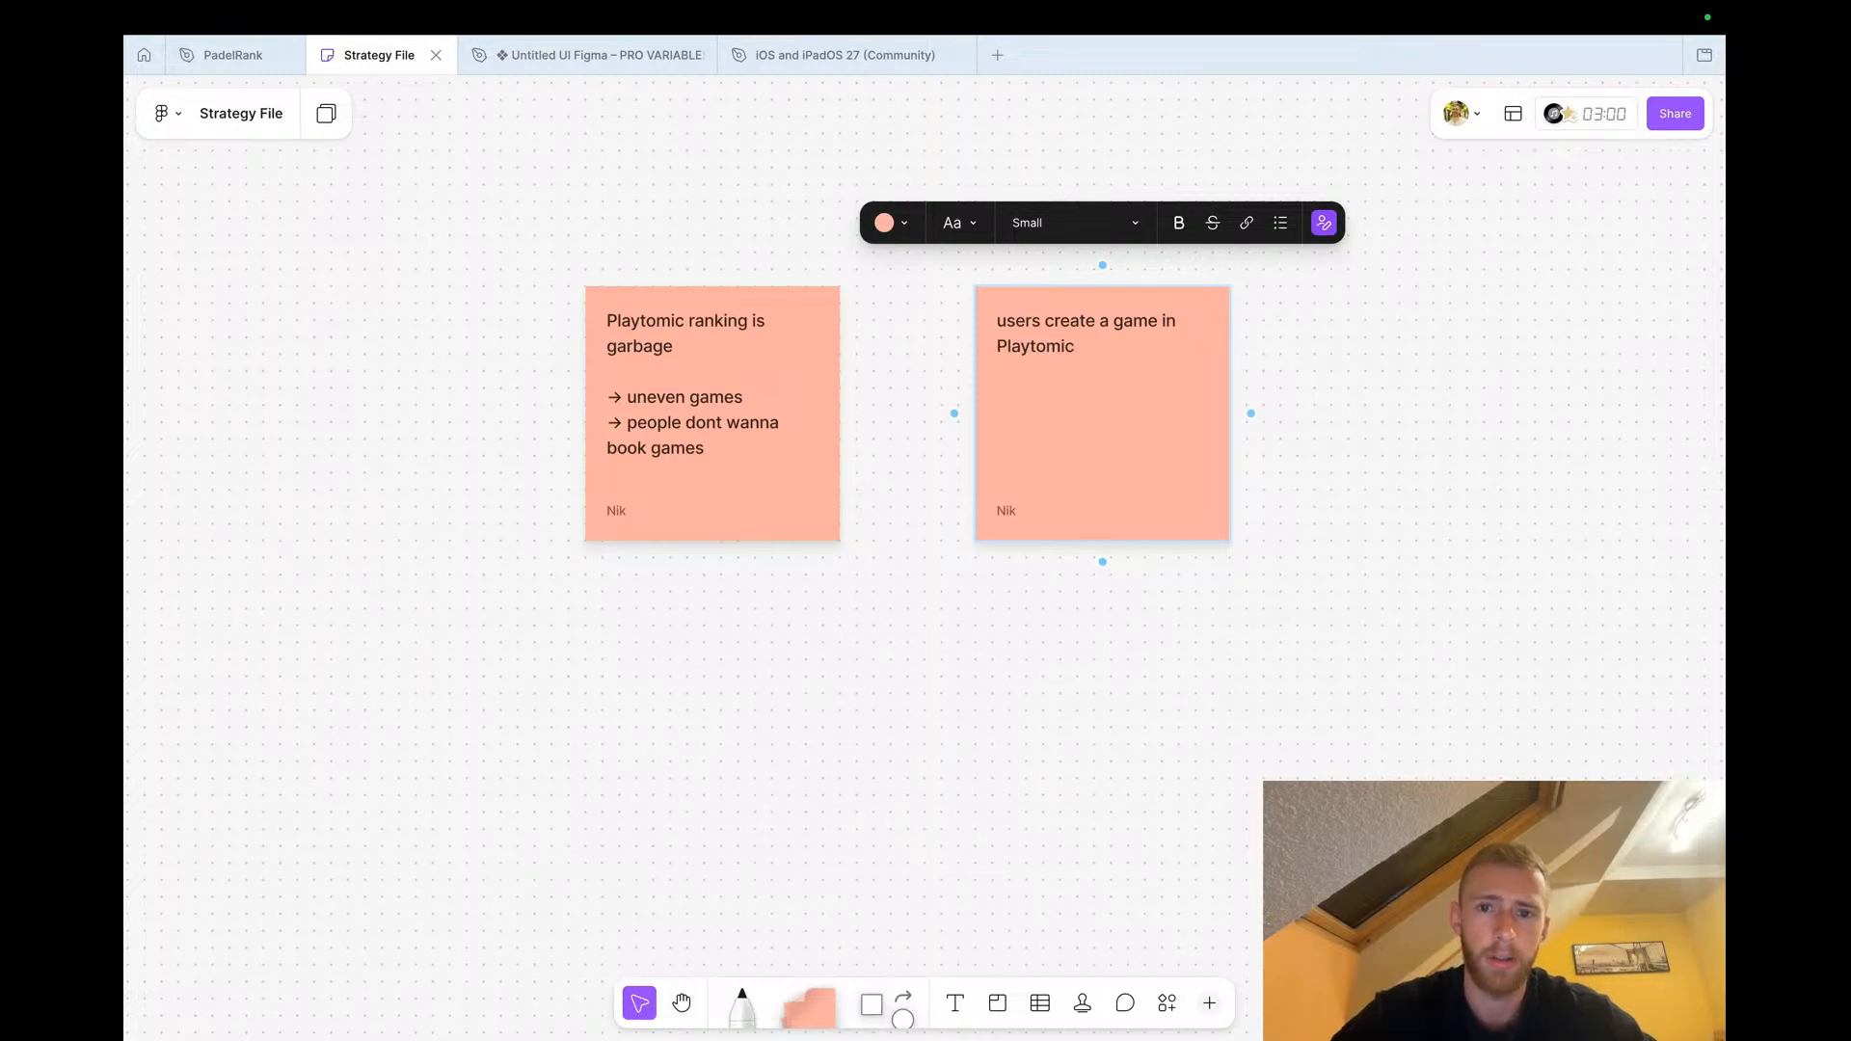
{"action": "type", "text": ", and then h"}
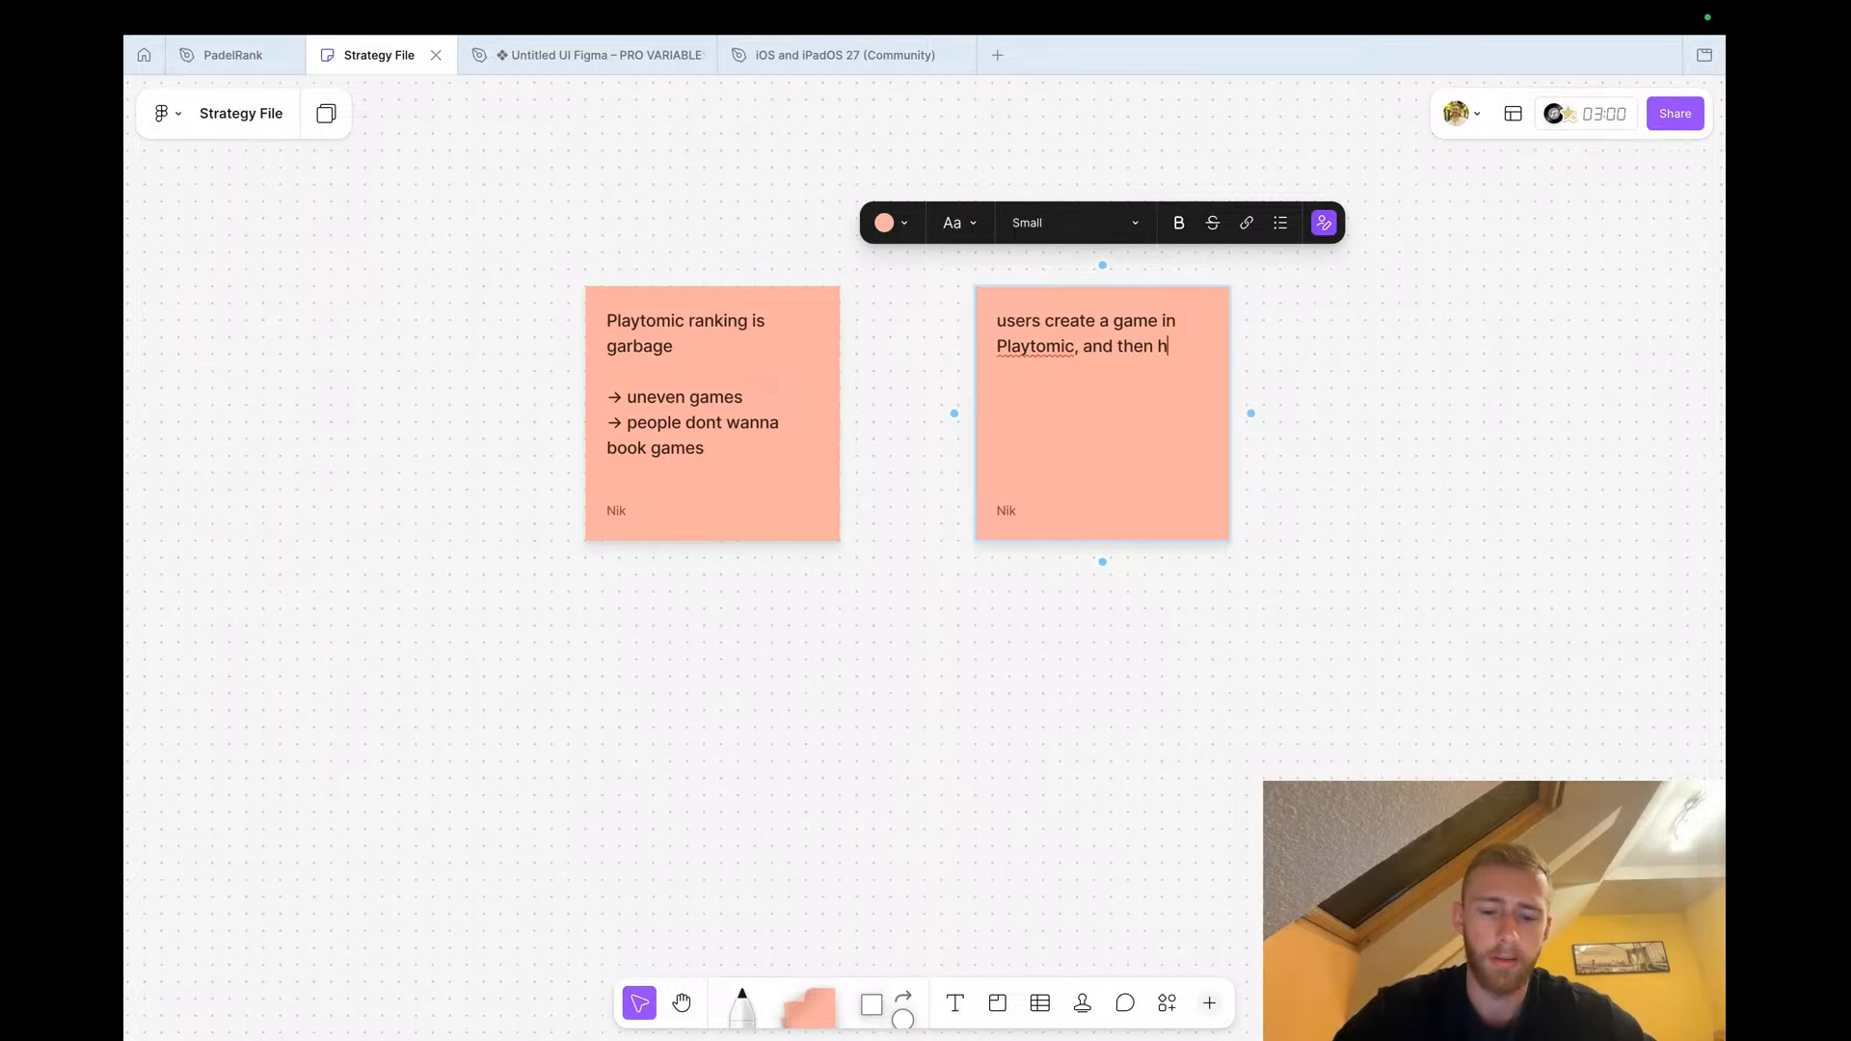
{"action": "type", "text": "ave to create another game "}
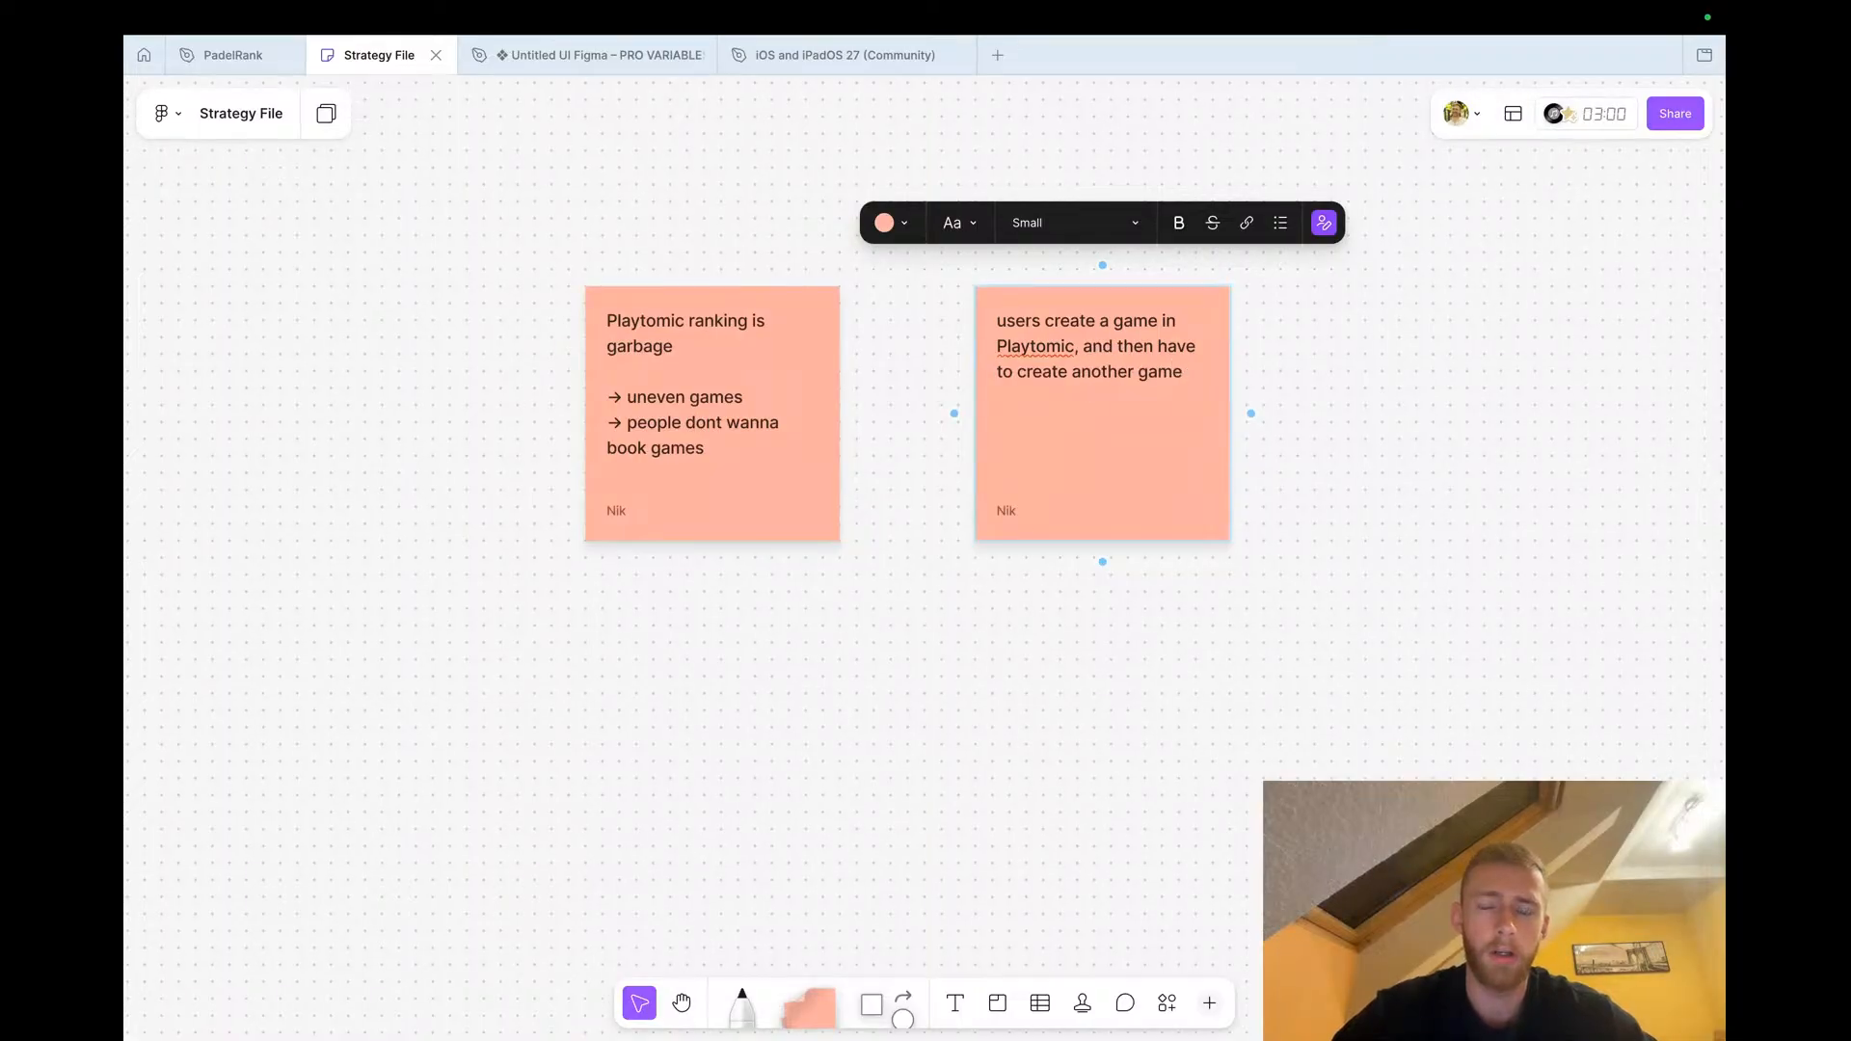
{"action": "type", "text": "in Padelrank  "}
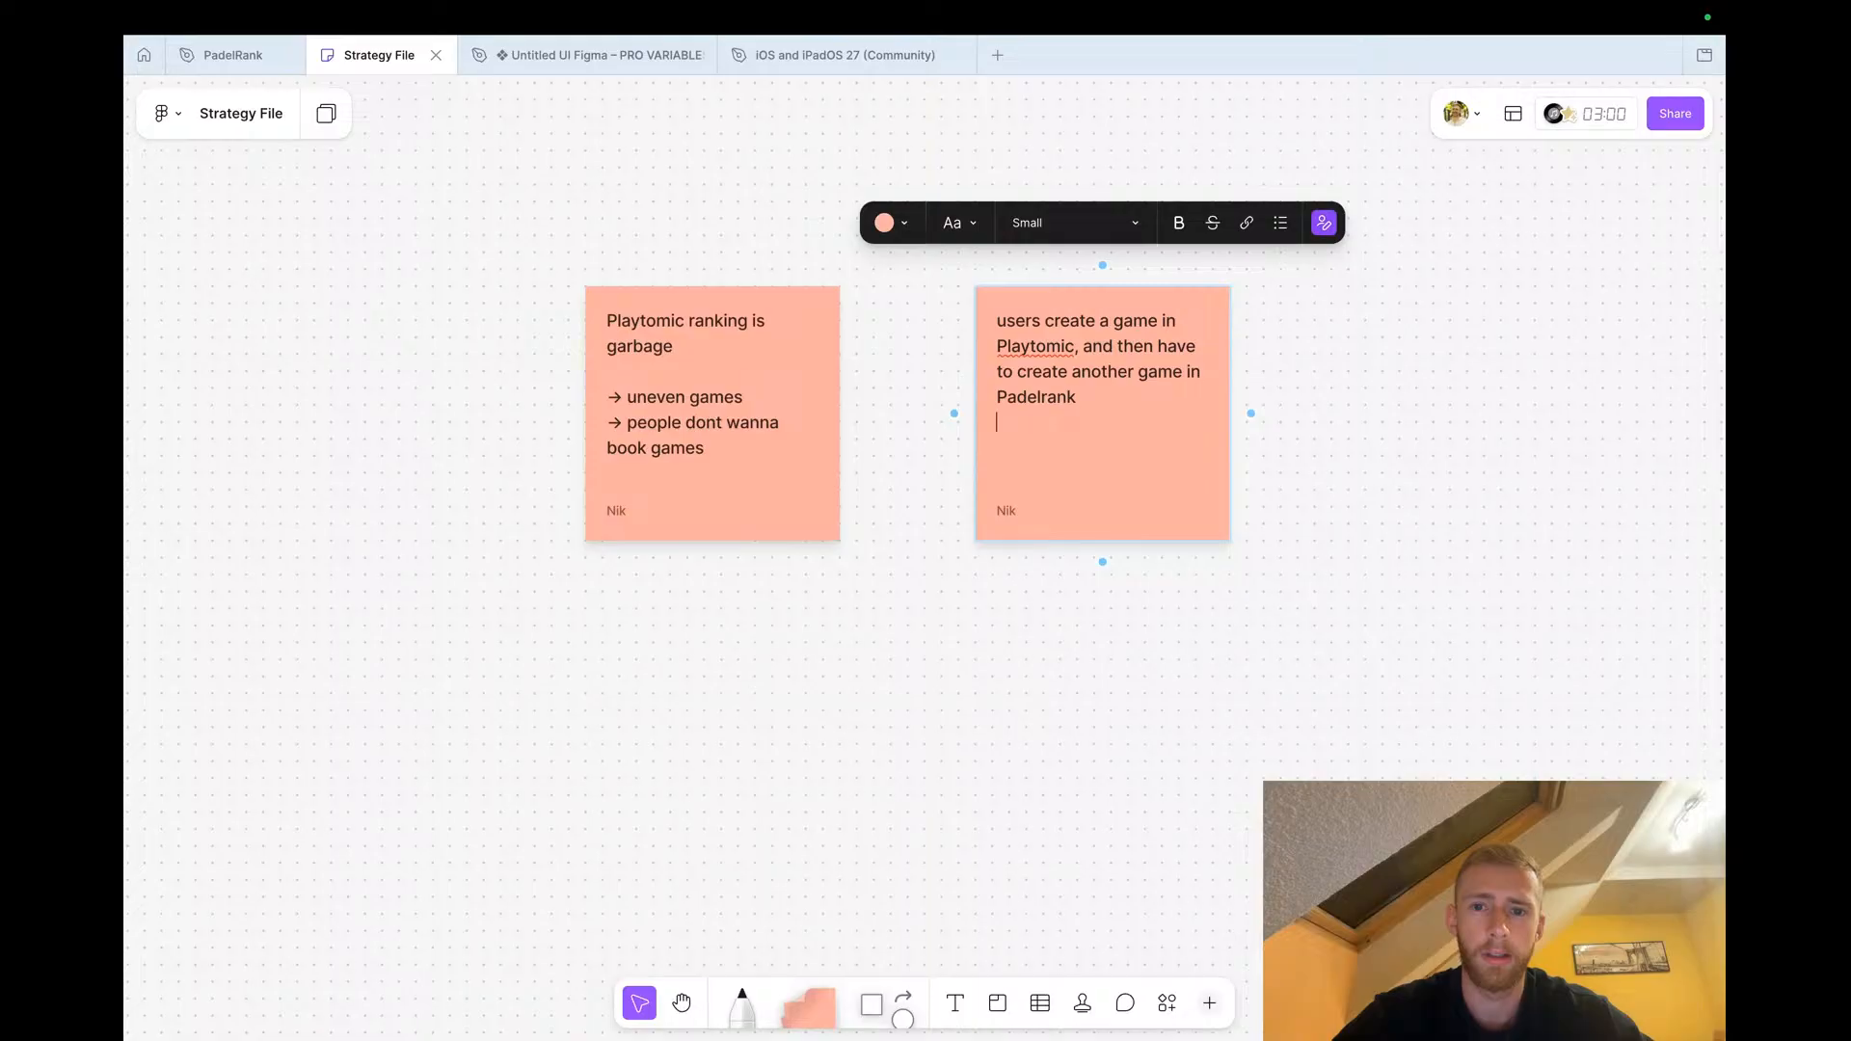
{"action": "type", "text": ":("}
{"action": "left_click", "coordinate": [971, 781]}
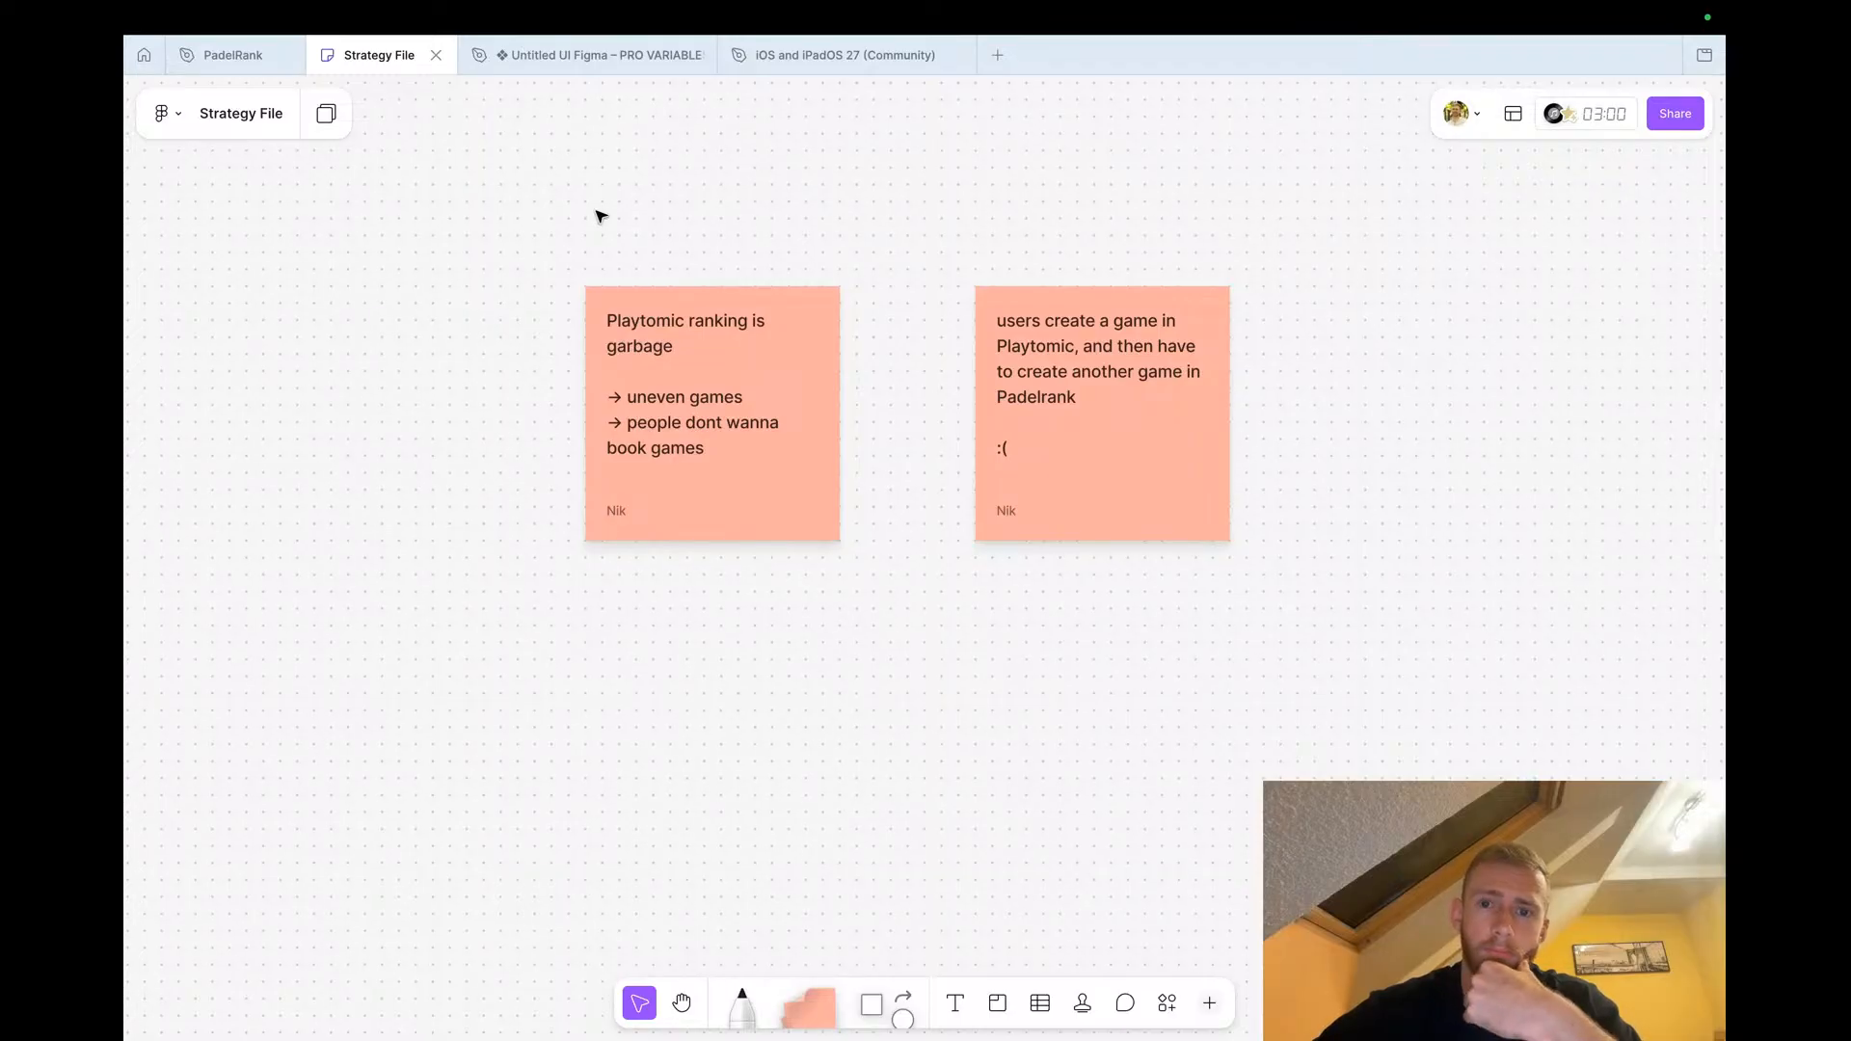
Switch to the PadelRank design file and examine the Rankings screen and the surrounding flows
{"action": "left_click", "coordinate": [232, 54]}
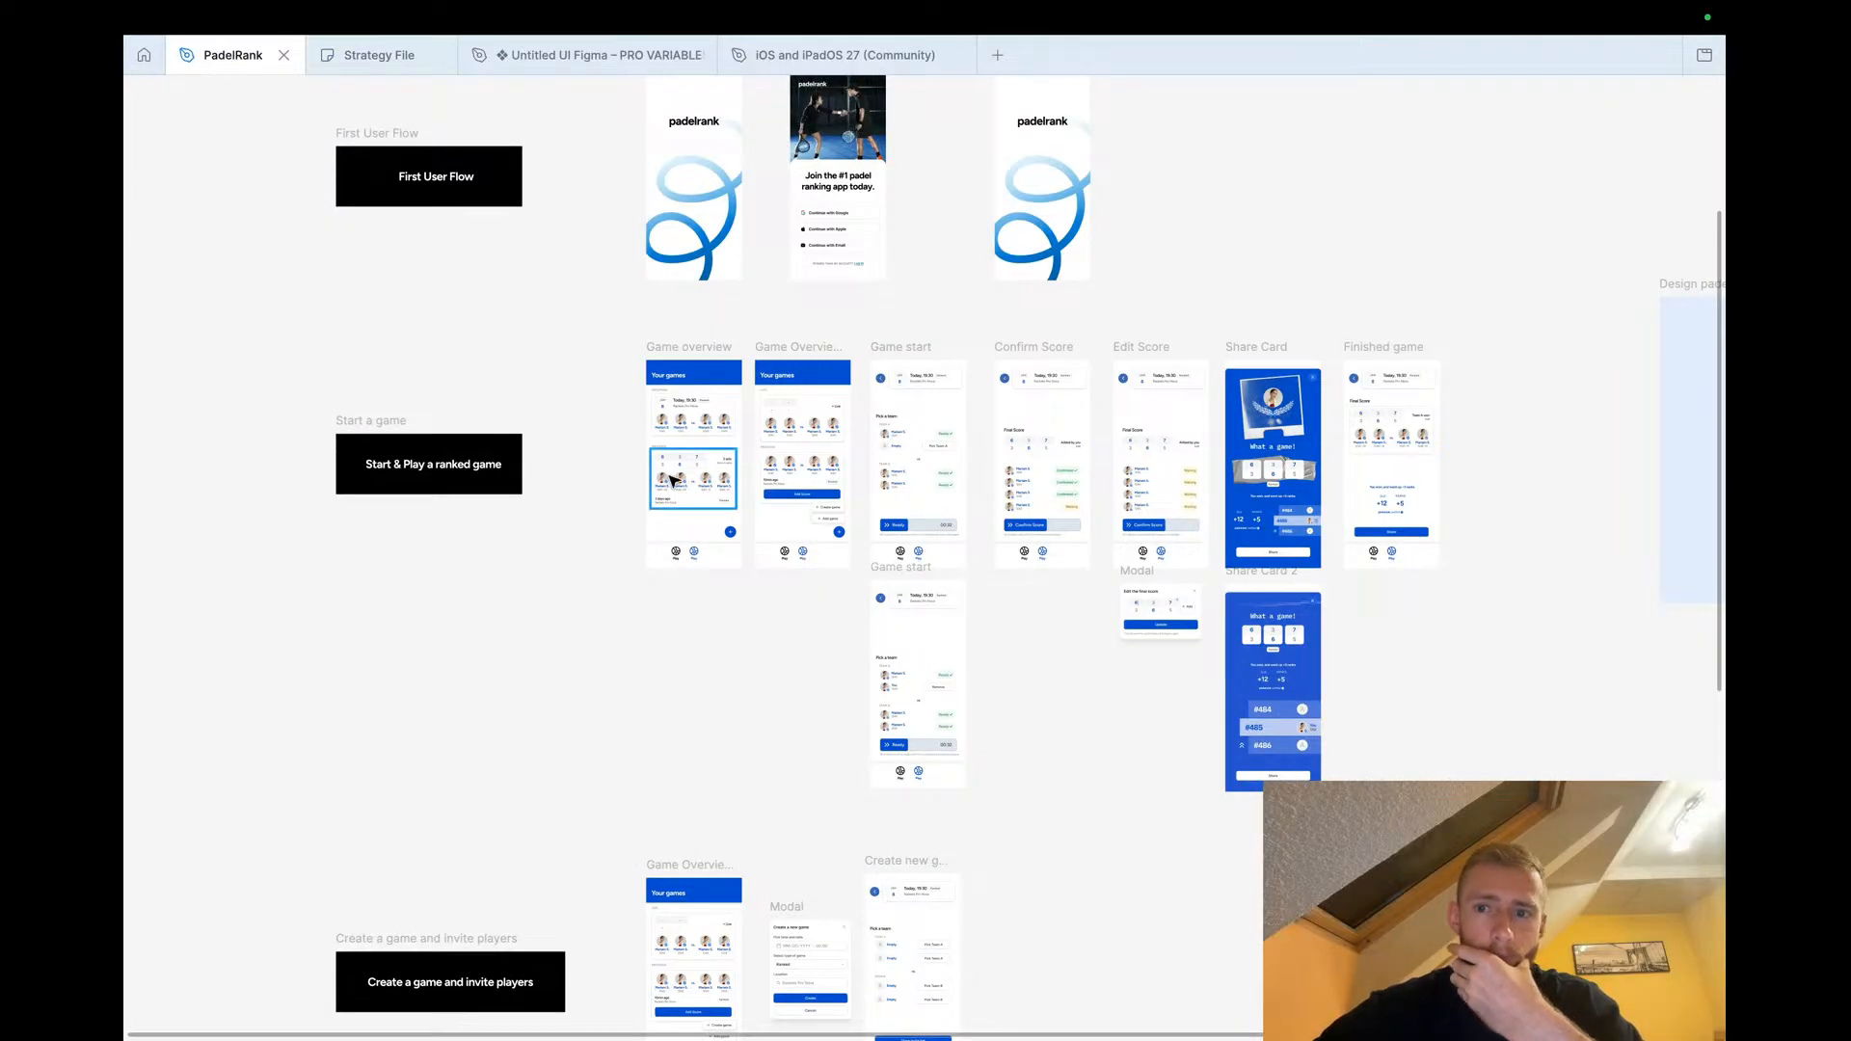
{"action": "scroll", "coordinate": [672, 479], "scroll_direction": "down", "scroll_amount": 3}
{"action": "scroll", "coordinate": [672, 482], "scroll_direction": "down", "scroll_amount": 3}
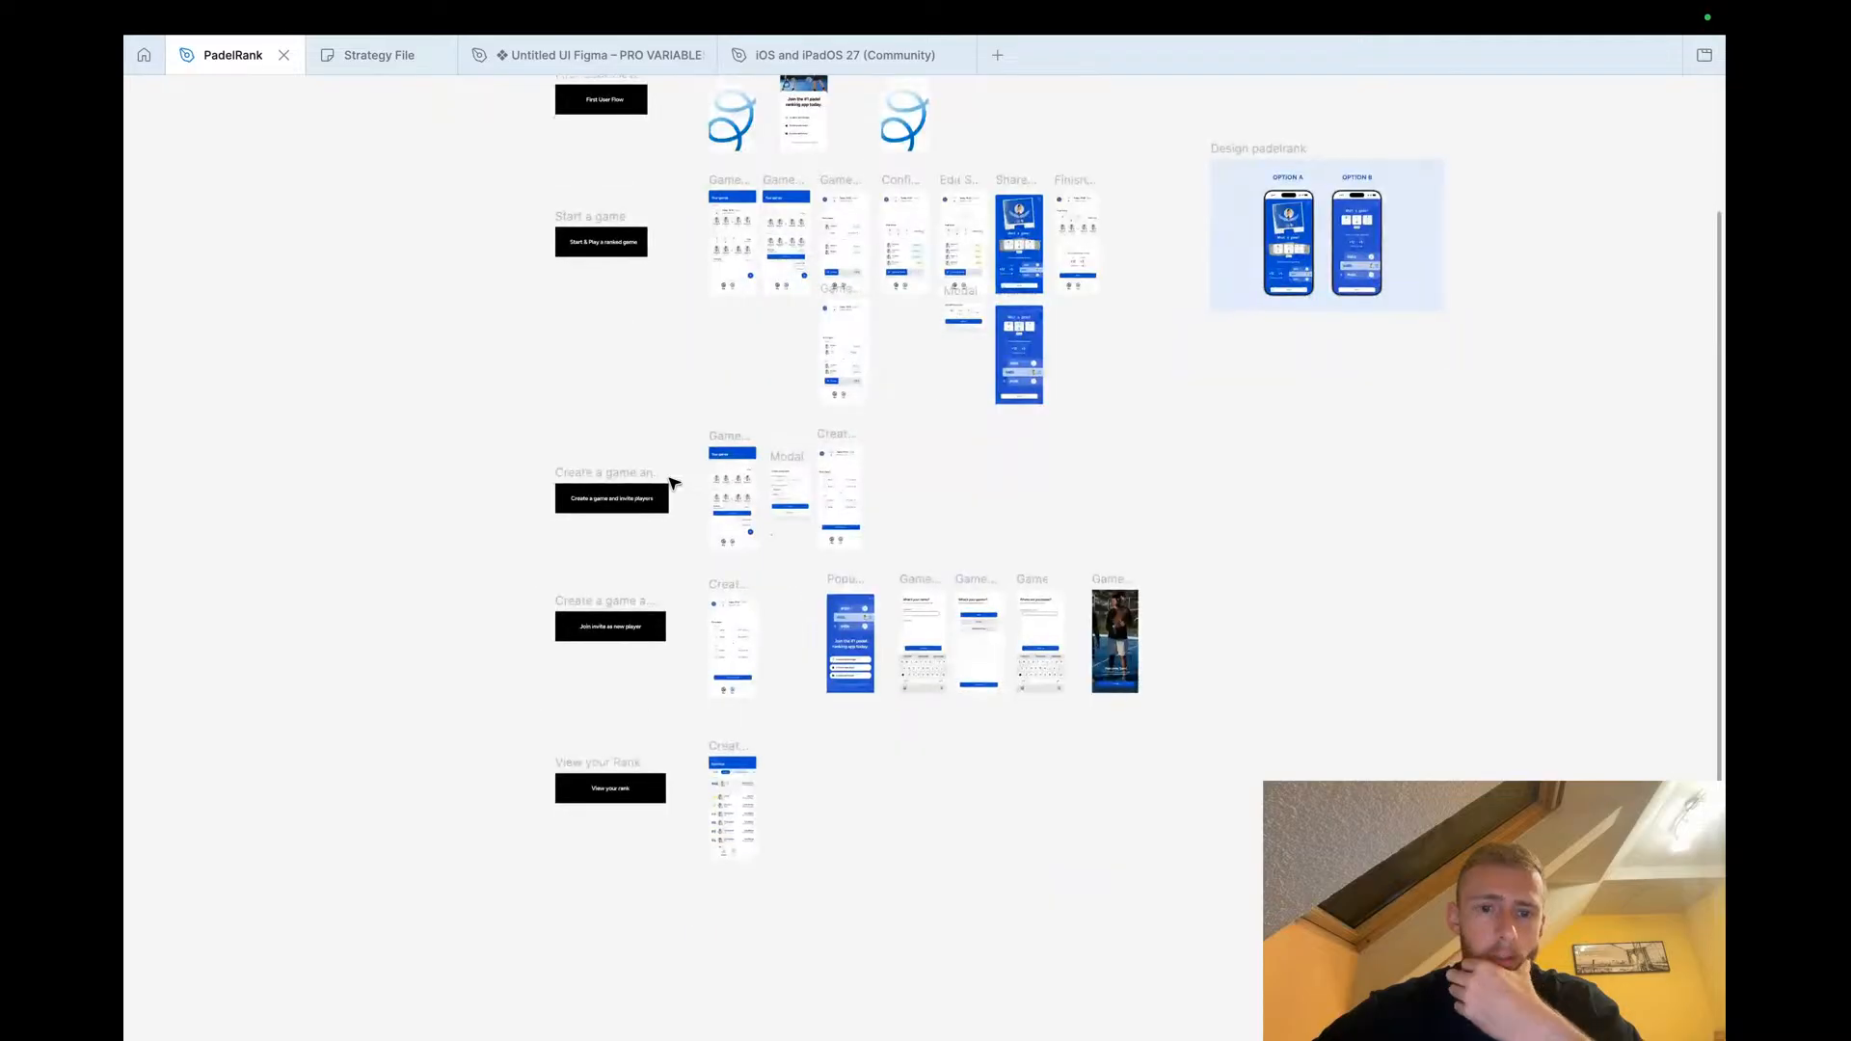
{"action": "scroll", "coordinate": [724, 748], "scroll_direction": "down", "scroll_amount": 5}
{"action": "scroll", "coordinate": [723, 748], "scroll_direction": "up", "scroll_amount": 3}
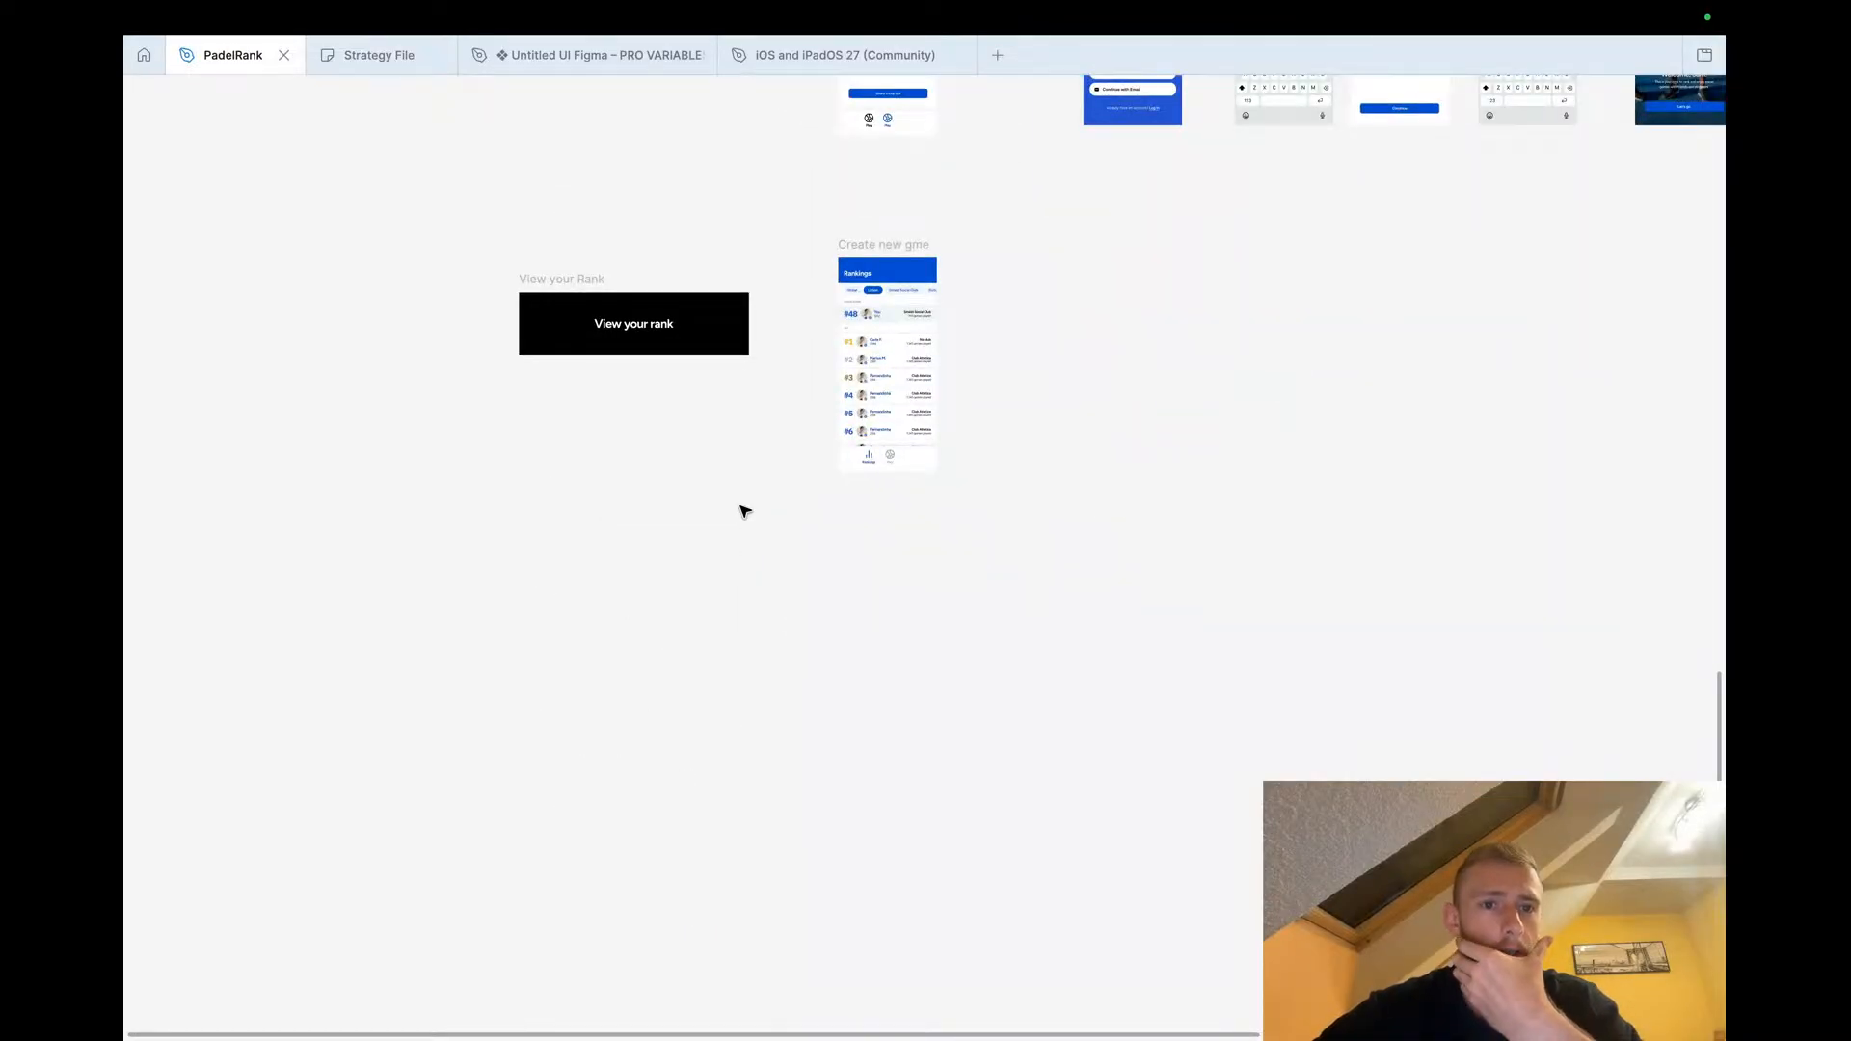
{"action": "scroll", "coordinate": [760, 322], "scroll_direction": "up", "scroll_amount": 3}
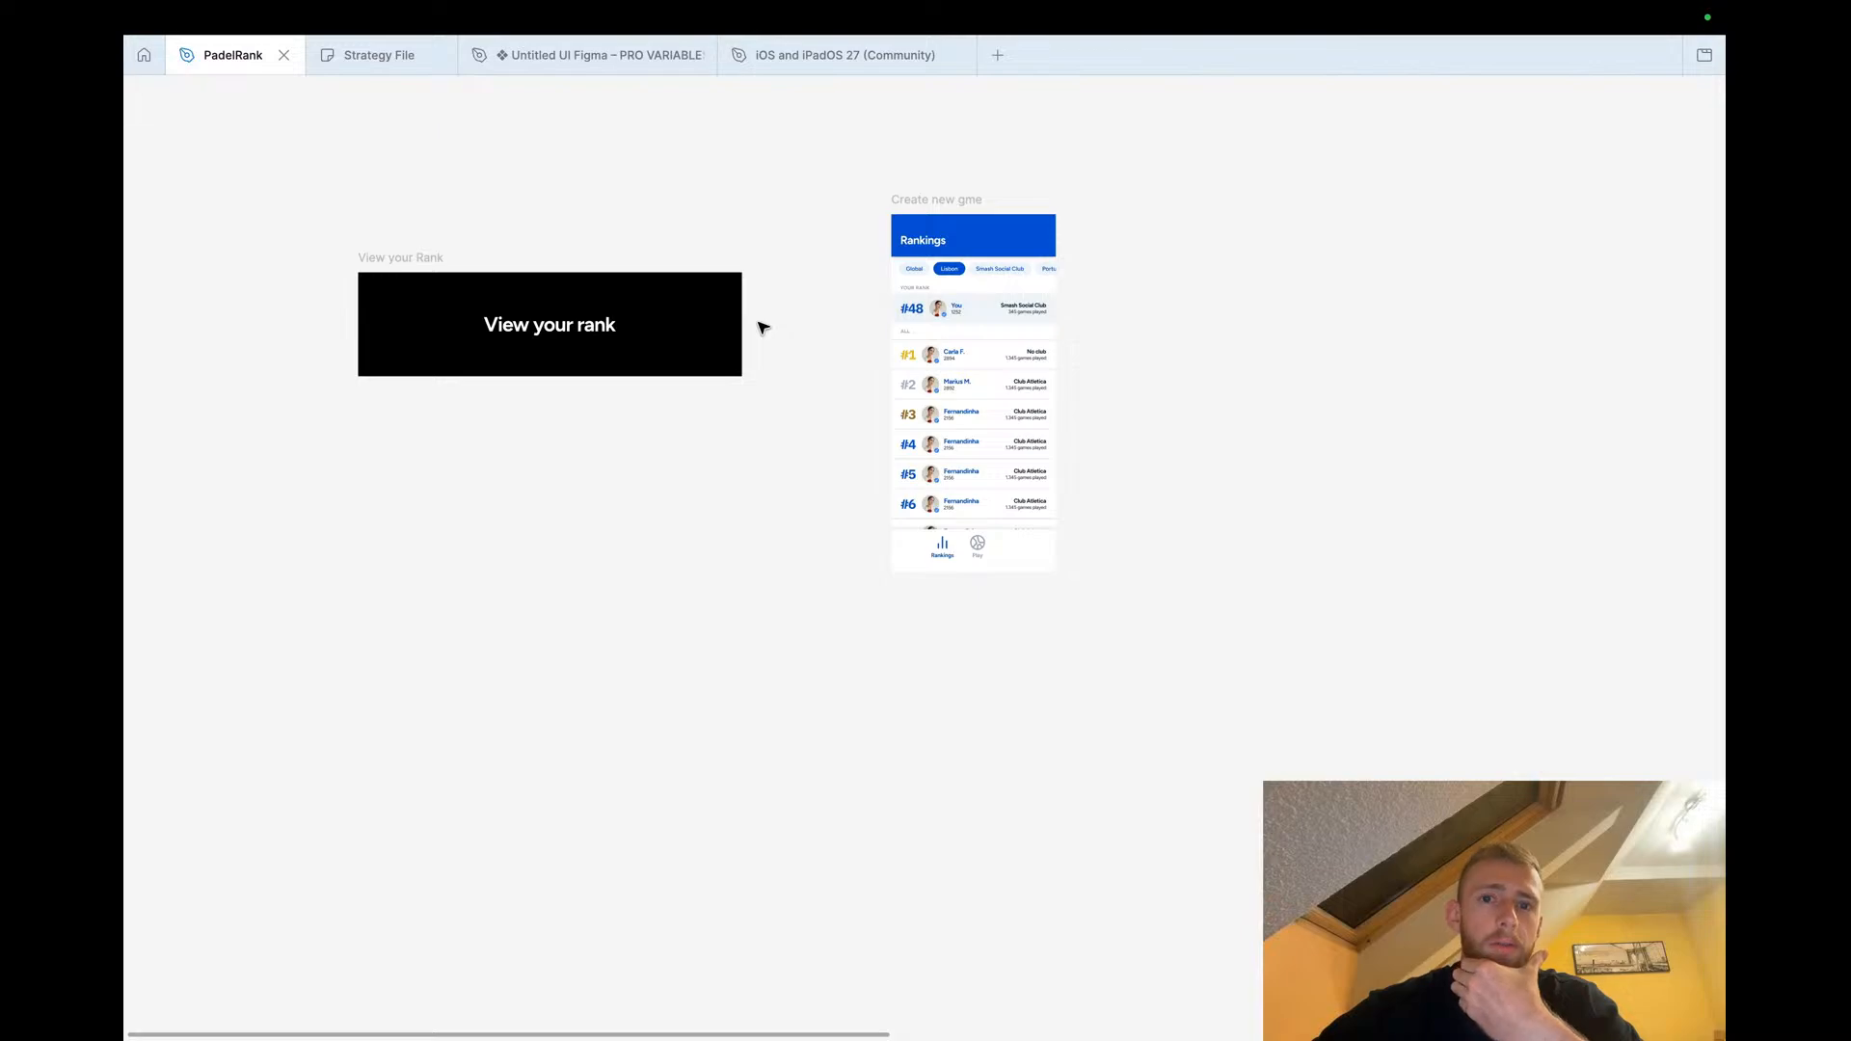
{"action": "scroll", "coordinate": [762, 328], "scroll_direction": "up", "scroll_amount": 3}
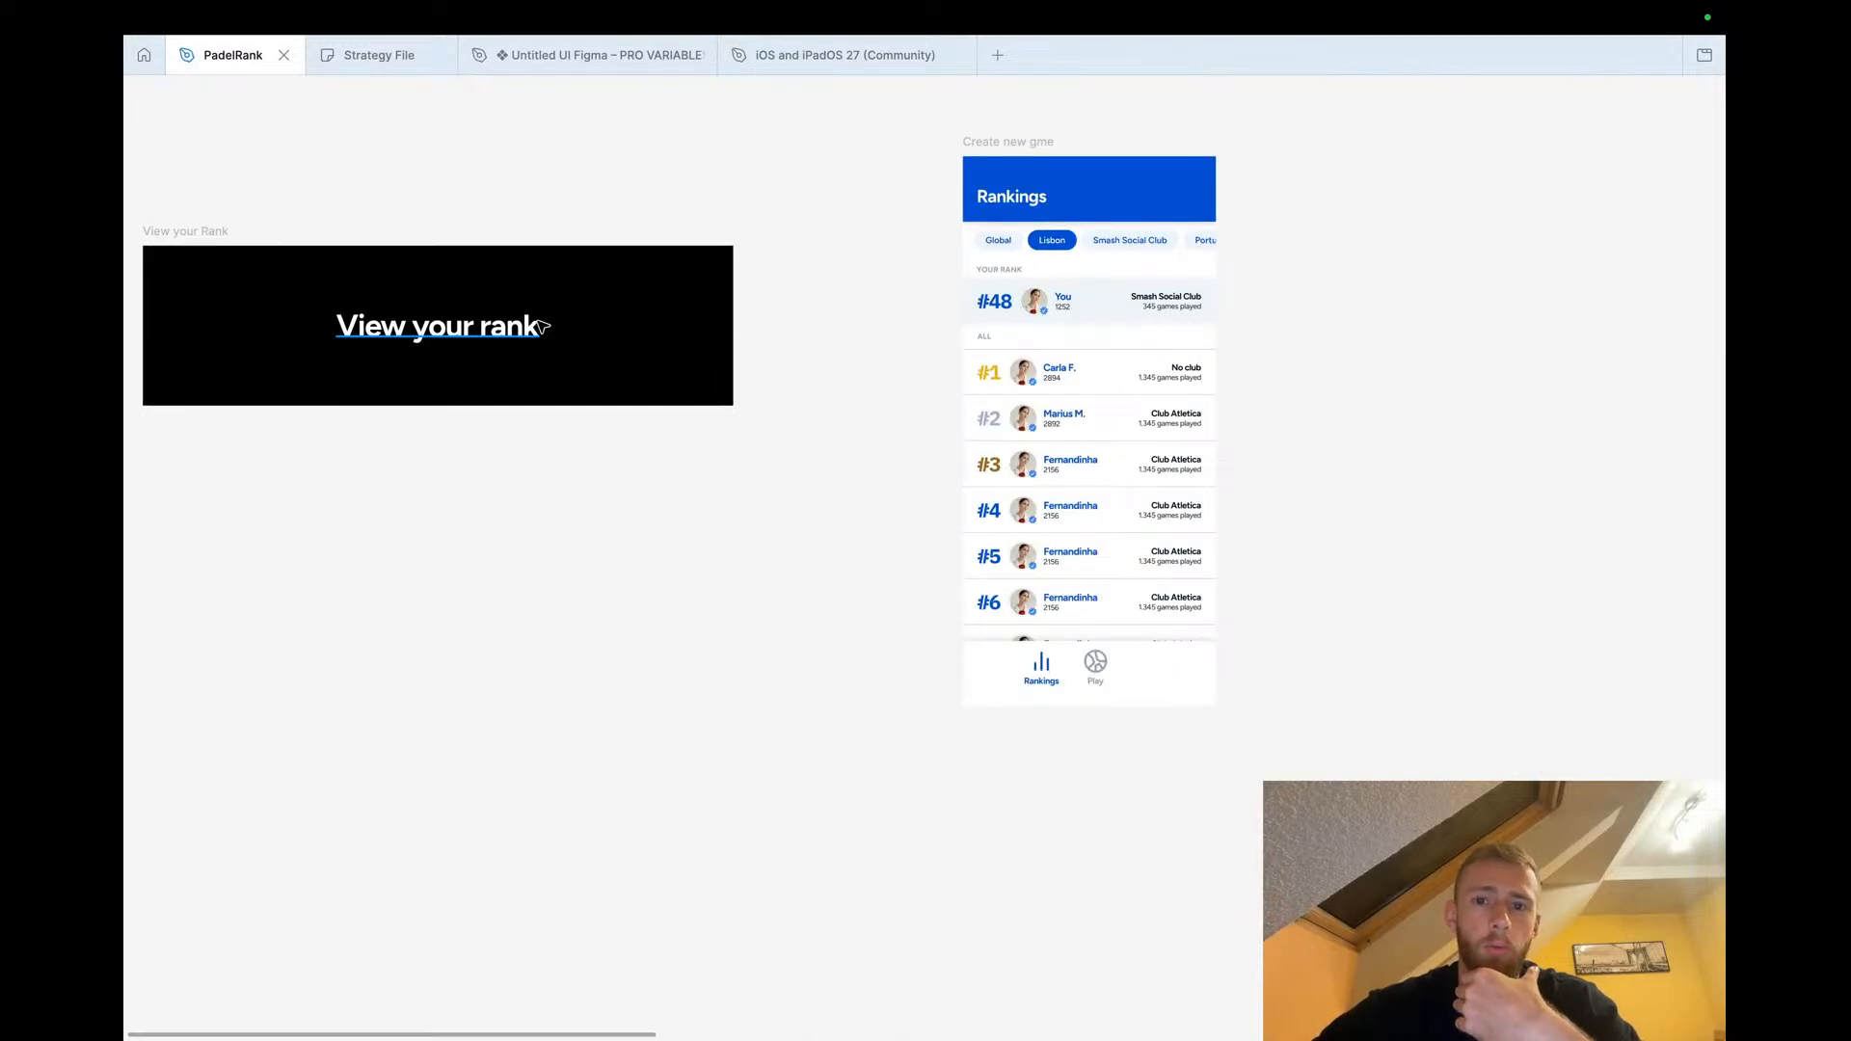
{"action": "scroll", "coordinate": [895, 334], "scroll_direction": "right", "scroll_amount": 2}
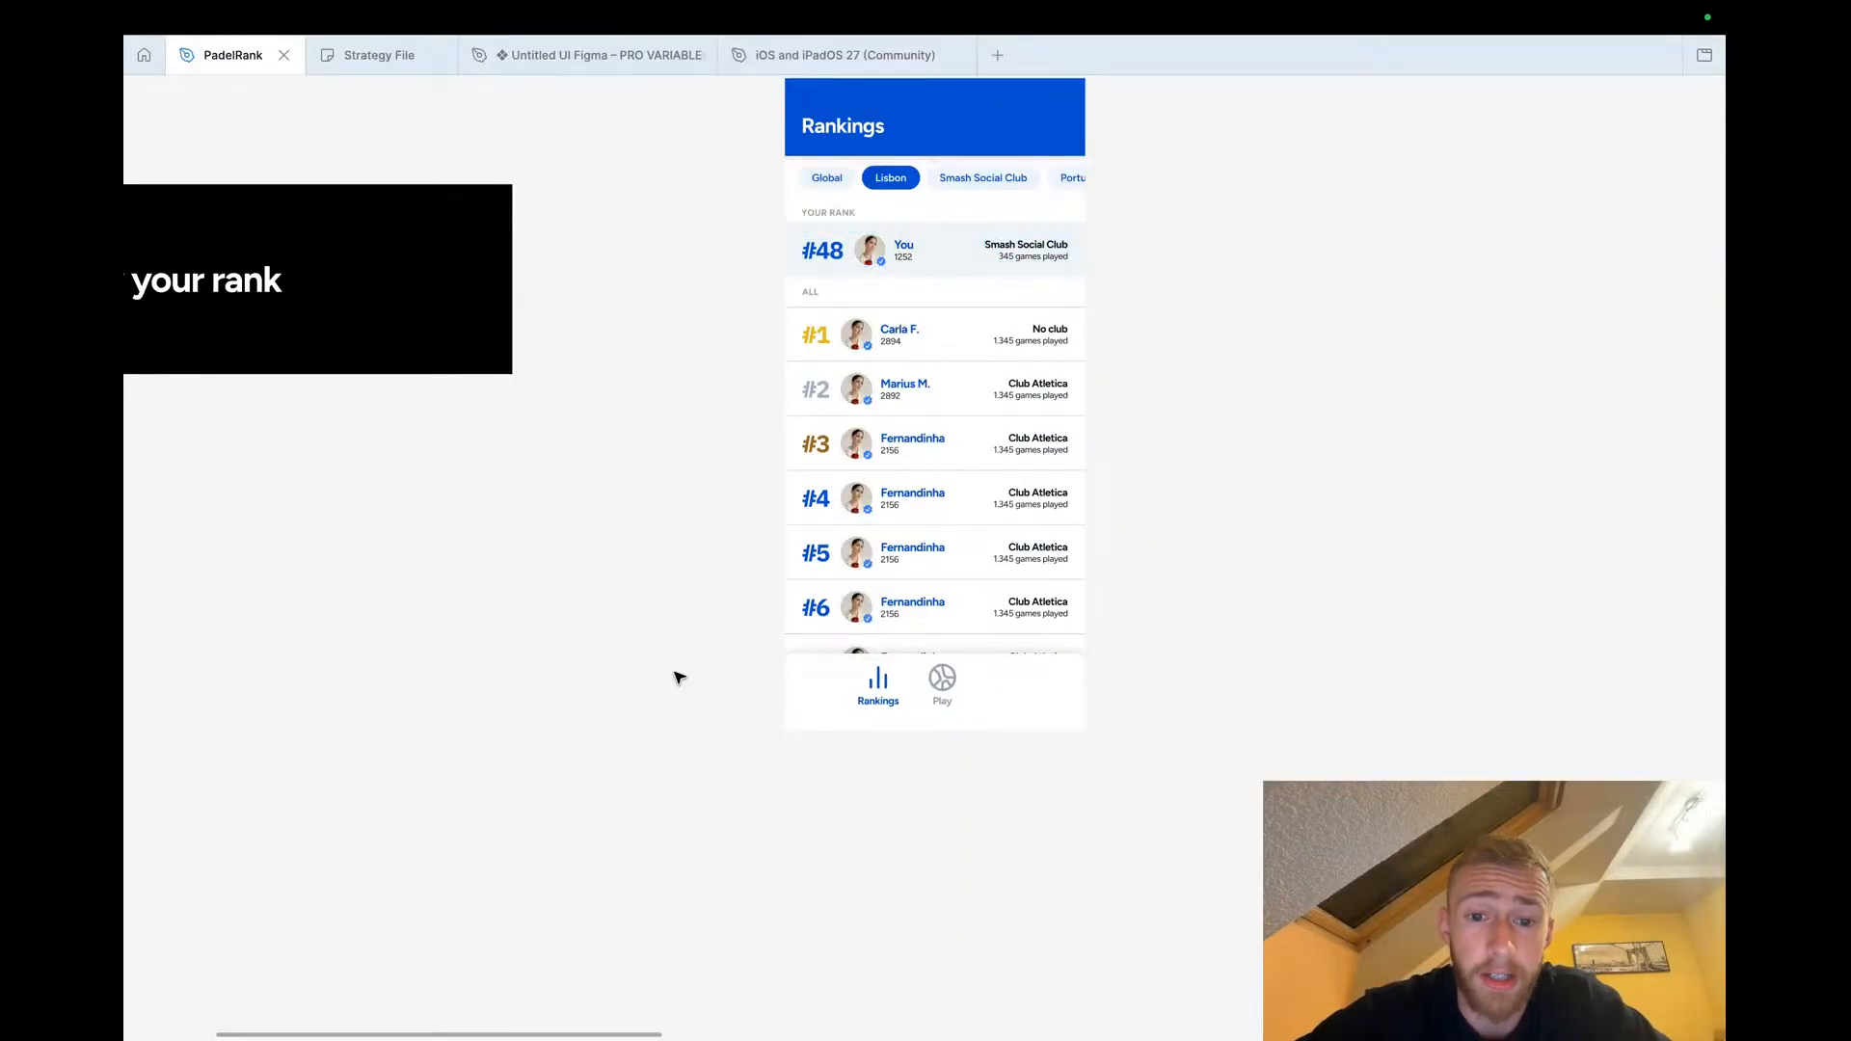
{"action": "scroll", "coordinate": [680, 678], "scroll_direction": "right", "scroll_amount": 5}
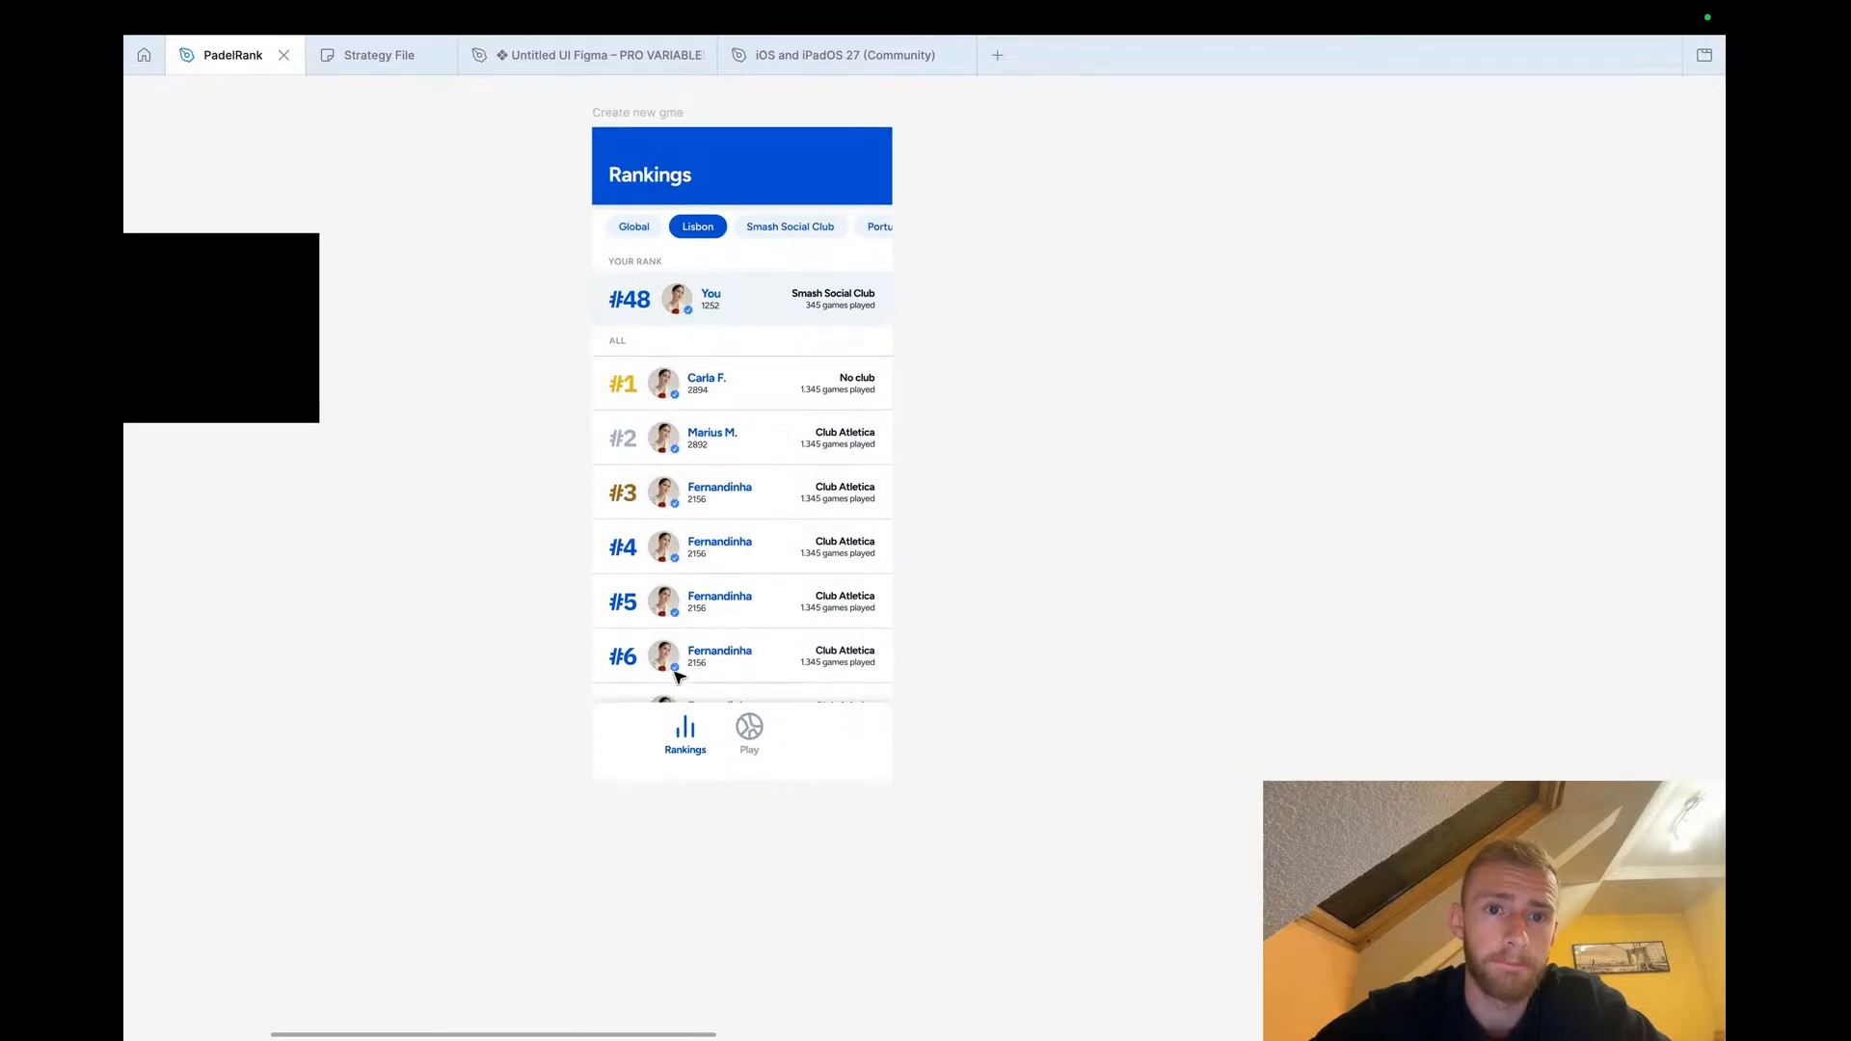
{"action": "scroll", "coordinate": [786, 469], "scroll_direction": "up", "scroll_amount": 2}
{"action": "scroll", "coordinate": [786, 470], "scroll_direction": "right", "scroll_amount": 1}
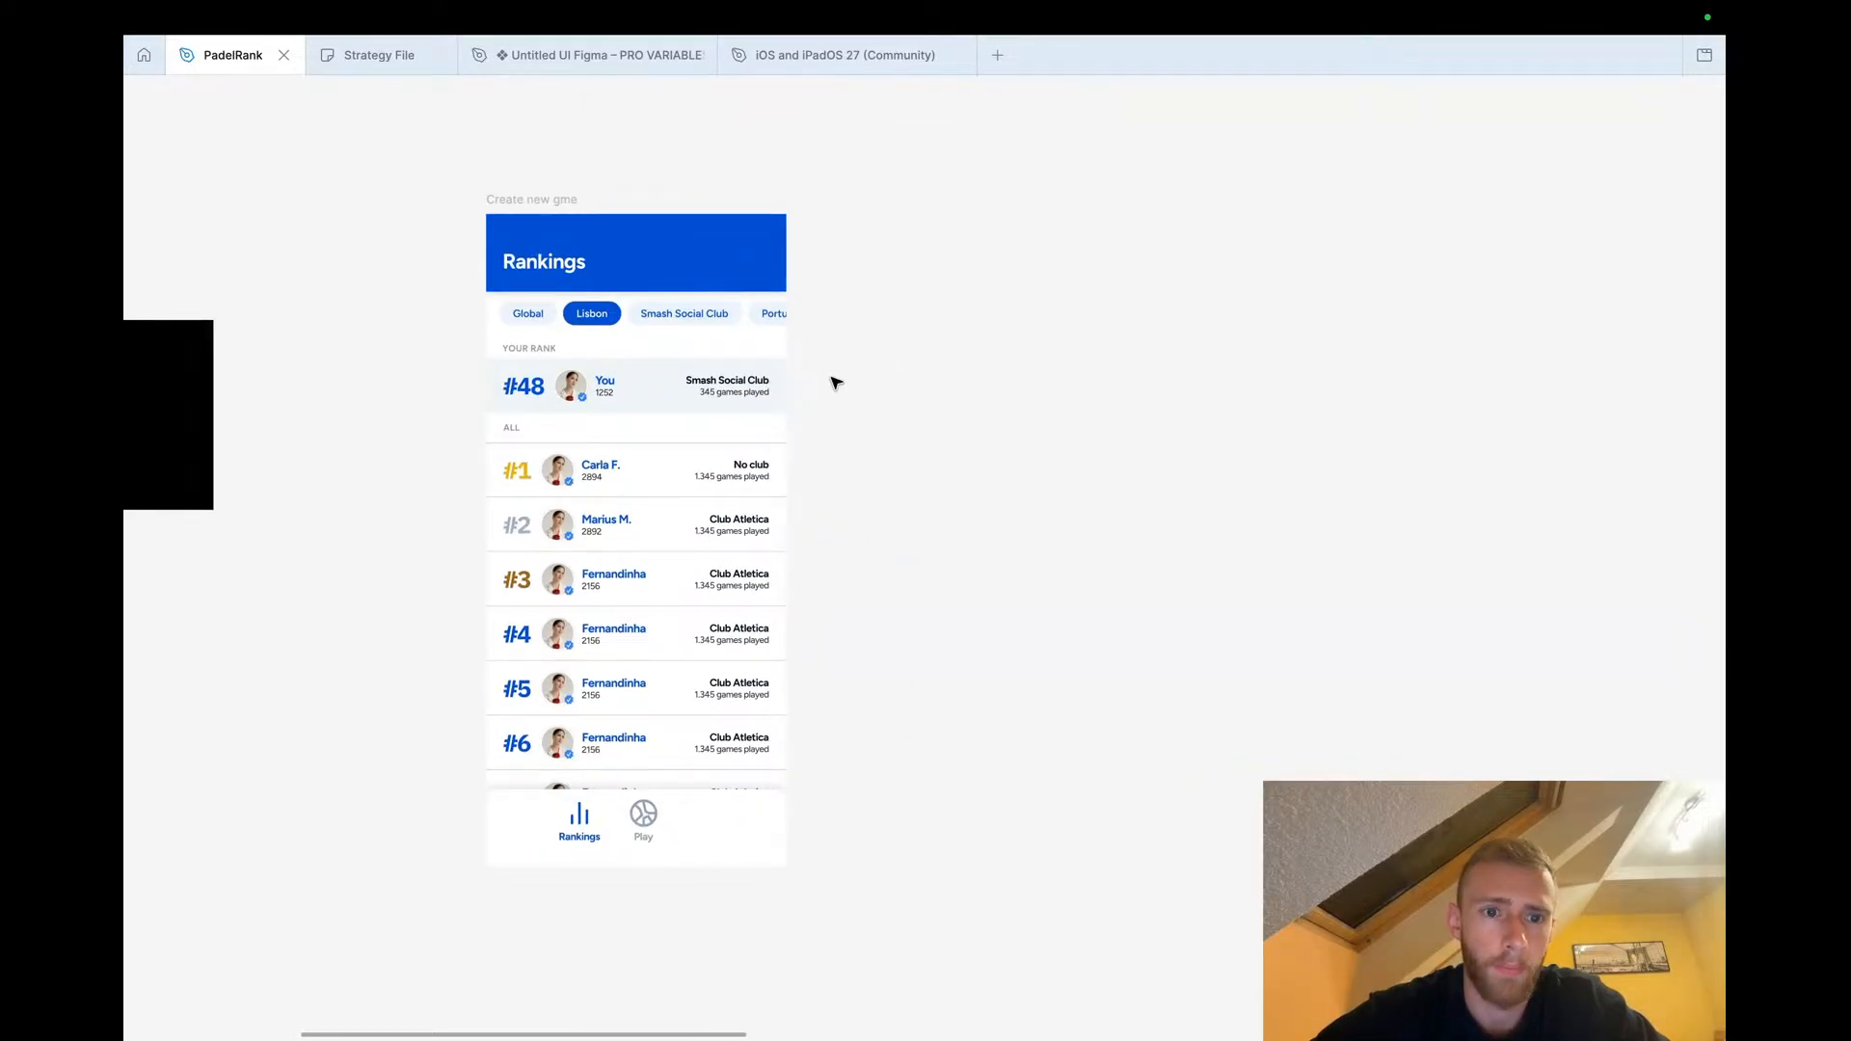
{"action": "scroll", "coordinate": [836, 383], "scroll_direction": "left", "scroll_amount": 3}
{"action": "scroll", "coordinate": [836, 383], "scroll_direction": "down", "scroll_amount": 3}
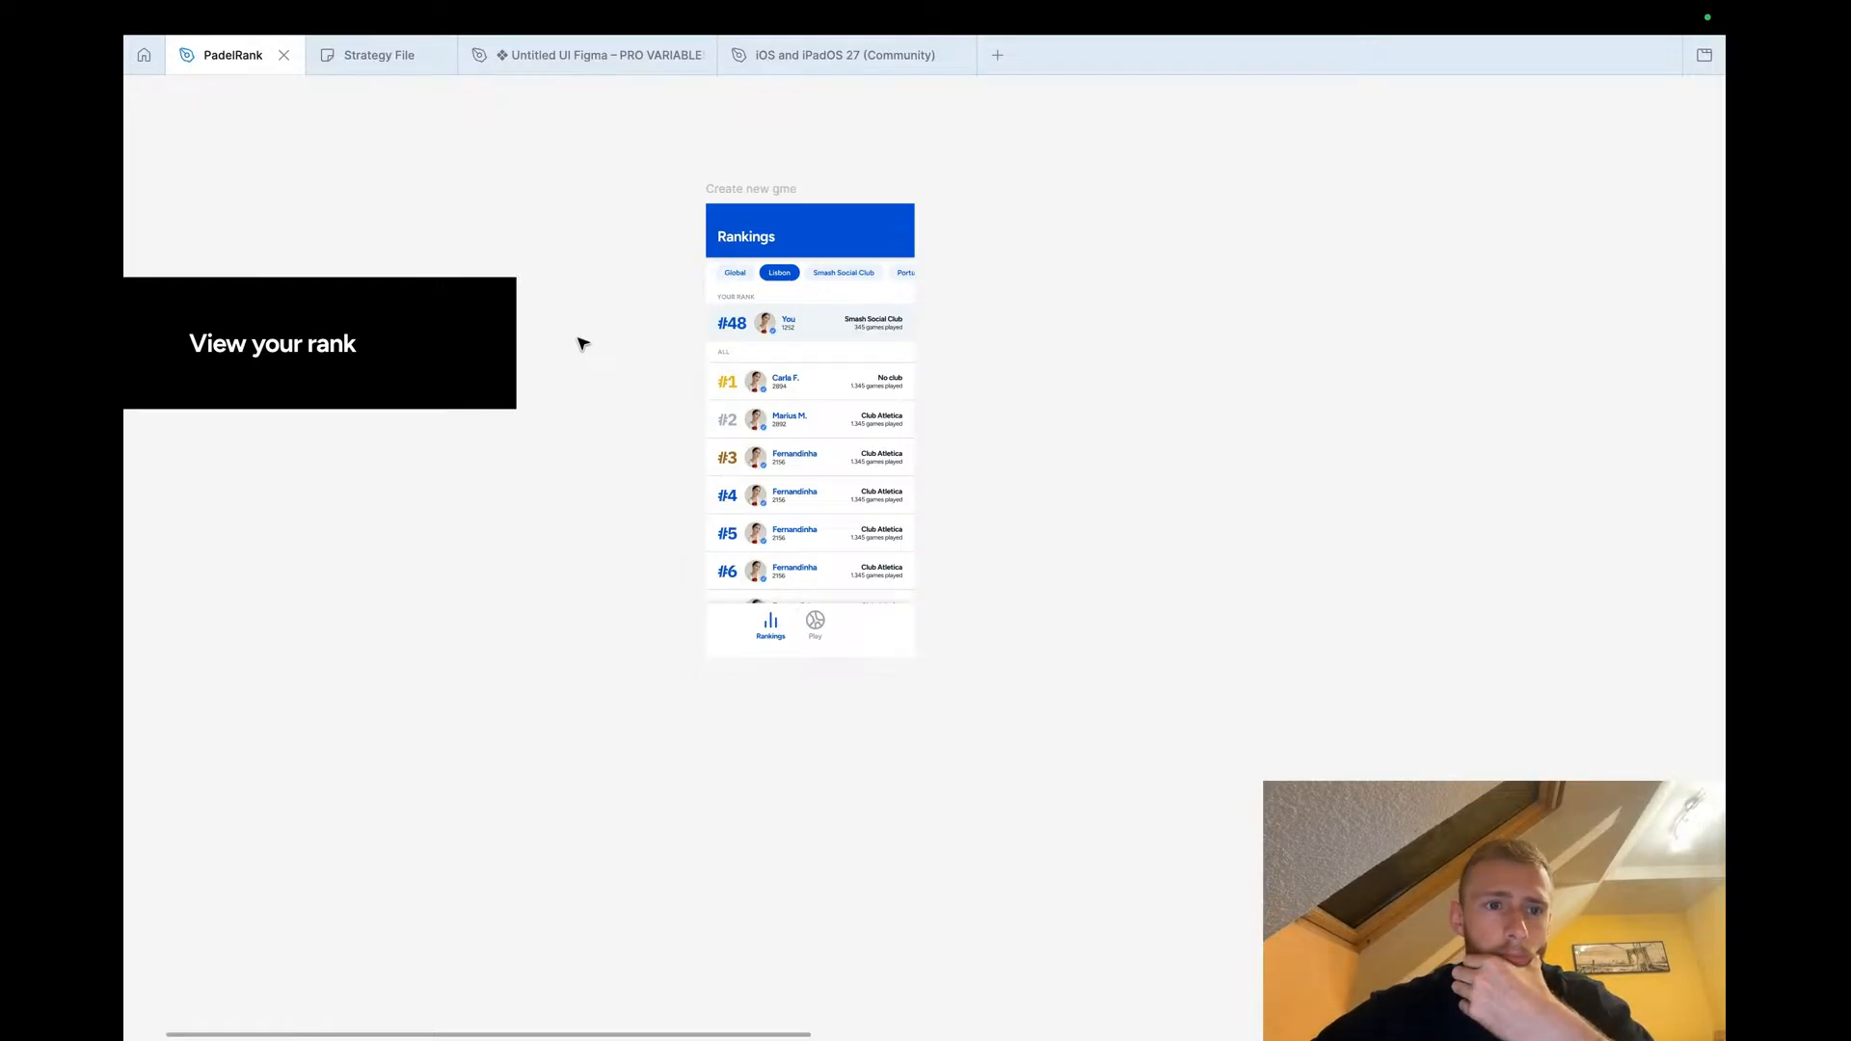
{"action": "scroll", "coordinate": [583, 343], "scroll_direction": "left", "scroll_amount": 2}
{"action": "scroll", "coordinate": [582, 343], "scroll_direction": "down", "scroll_amount": 1}
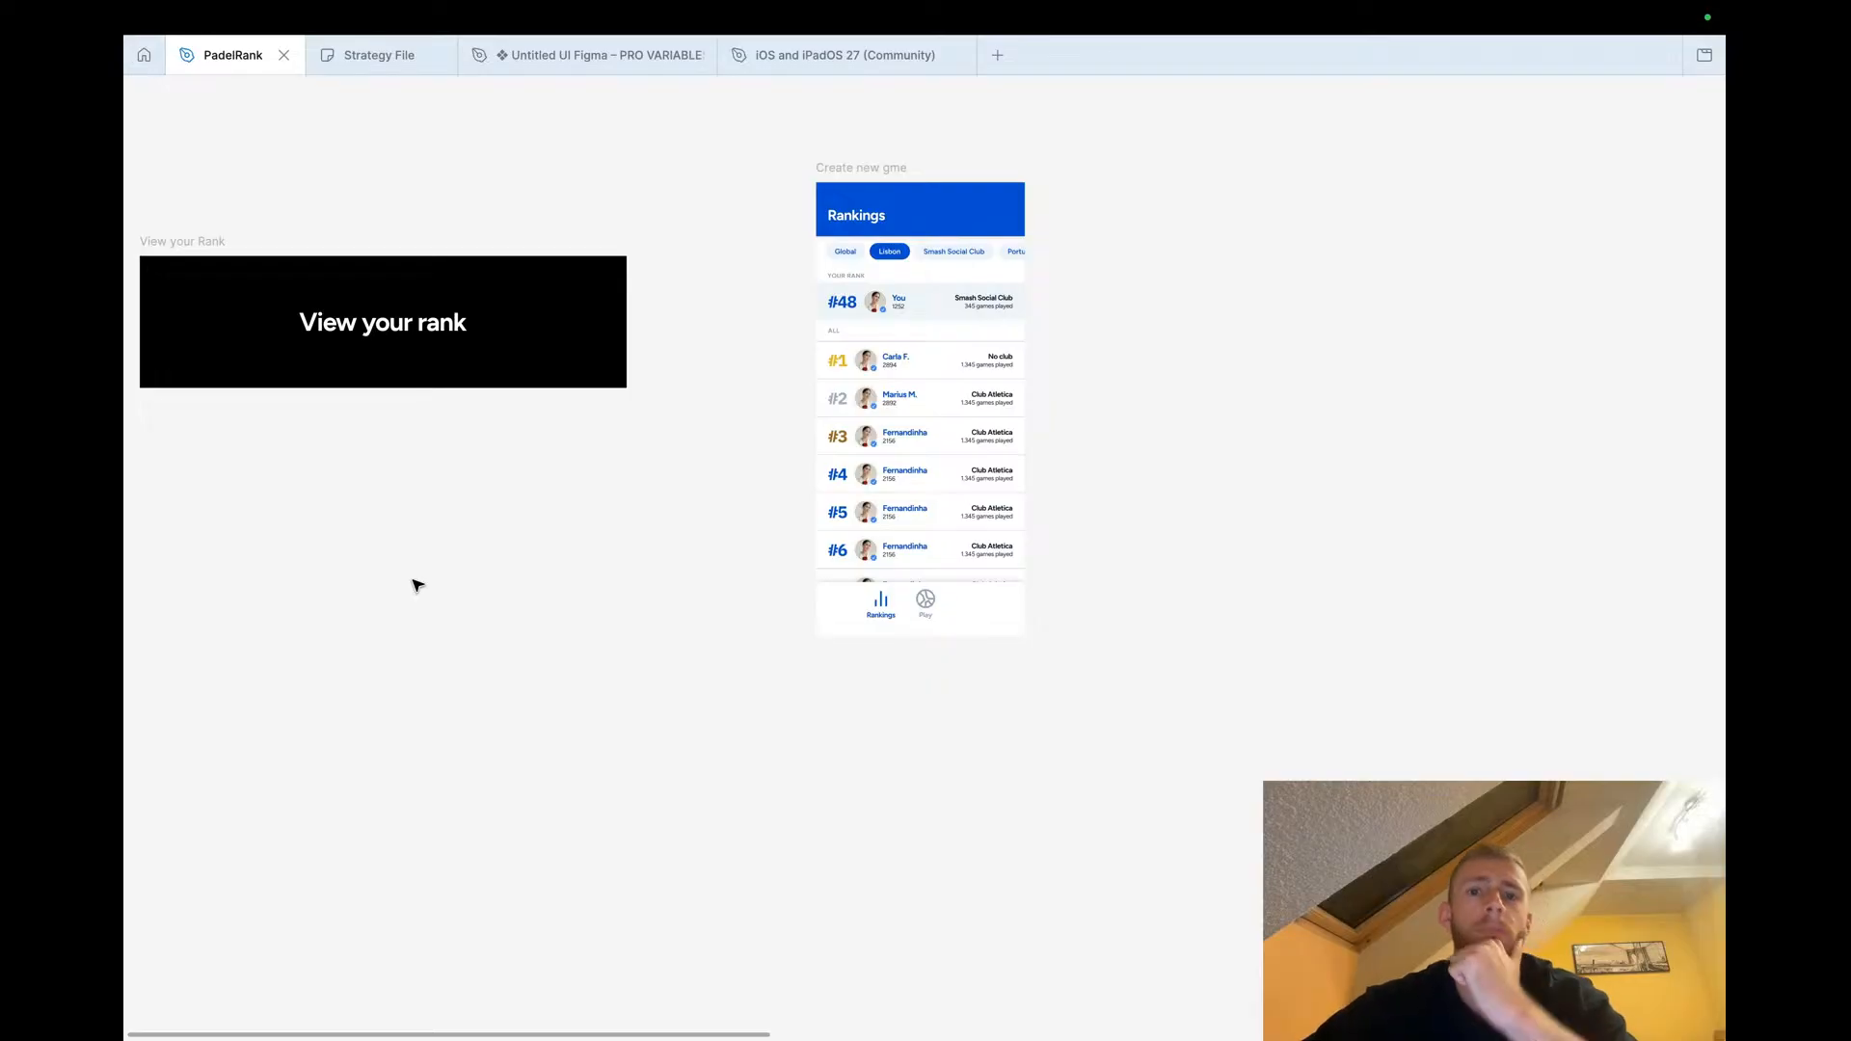
{"action": "scroll", "coordinate": [401, 620], "scroll_direction": "down", "scroll_amount": 3}
{"action": "scroll", "coordinate": [401, 620], "scroll_direction": "up", "scroll_amount": 3}
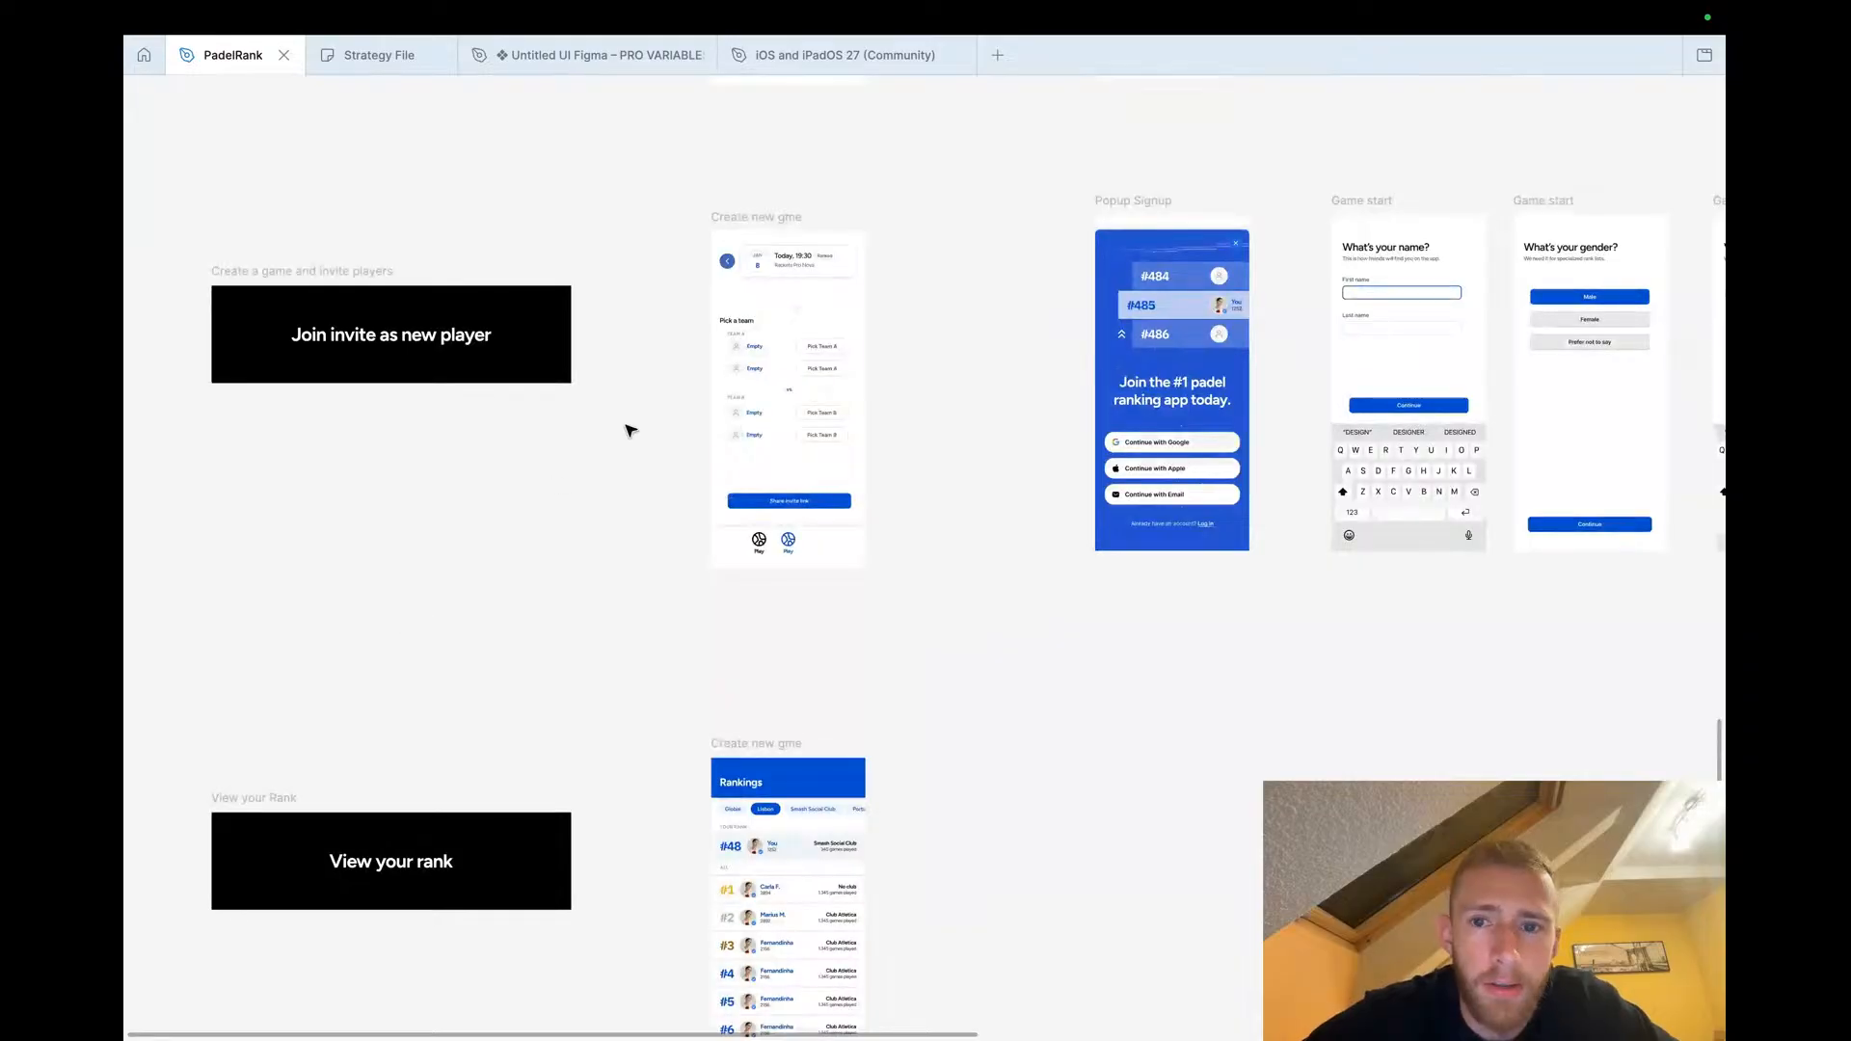
{"action": "scroll", "coordinate": [706, 438], "scroll_direction": "up", "scroll_amount": 4}
{"action": "scroll", "coordinate": [707, 438], "scroll_direction": "right", "scroll_amount": 2}
{"action": "scroll", "coordinate": [706, 445], "scroll_direction": "up", "scroll_amount": 2}
{"action": "scroll", "coordinate": [706, 446], "scroll_direction": "right", "scroll_amount": 1}
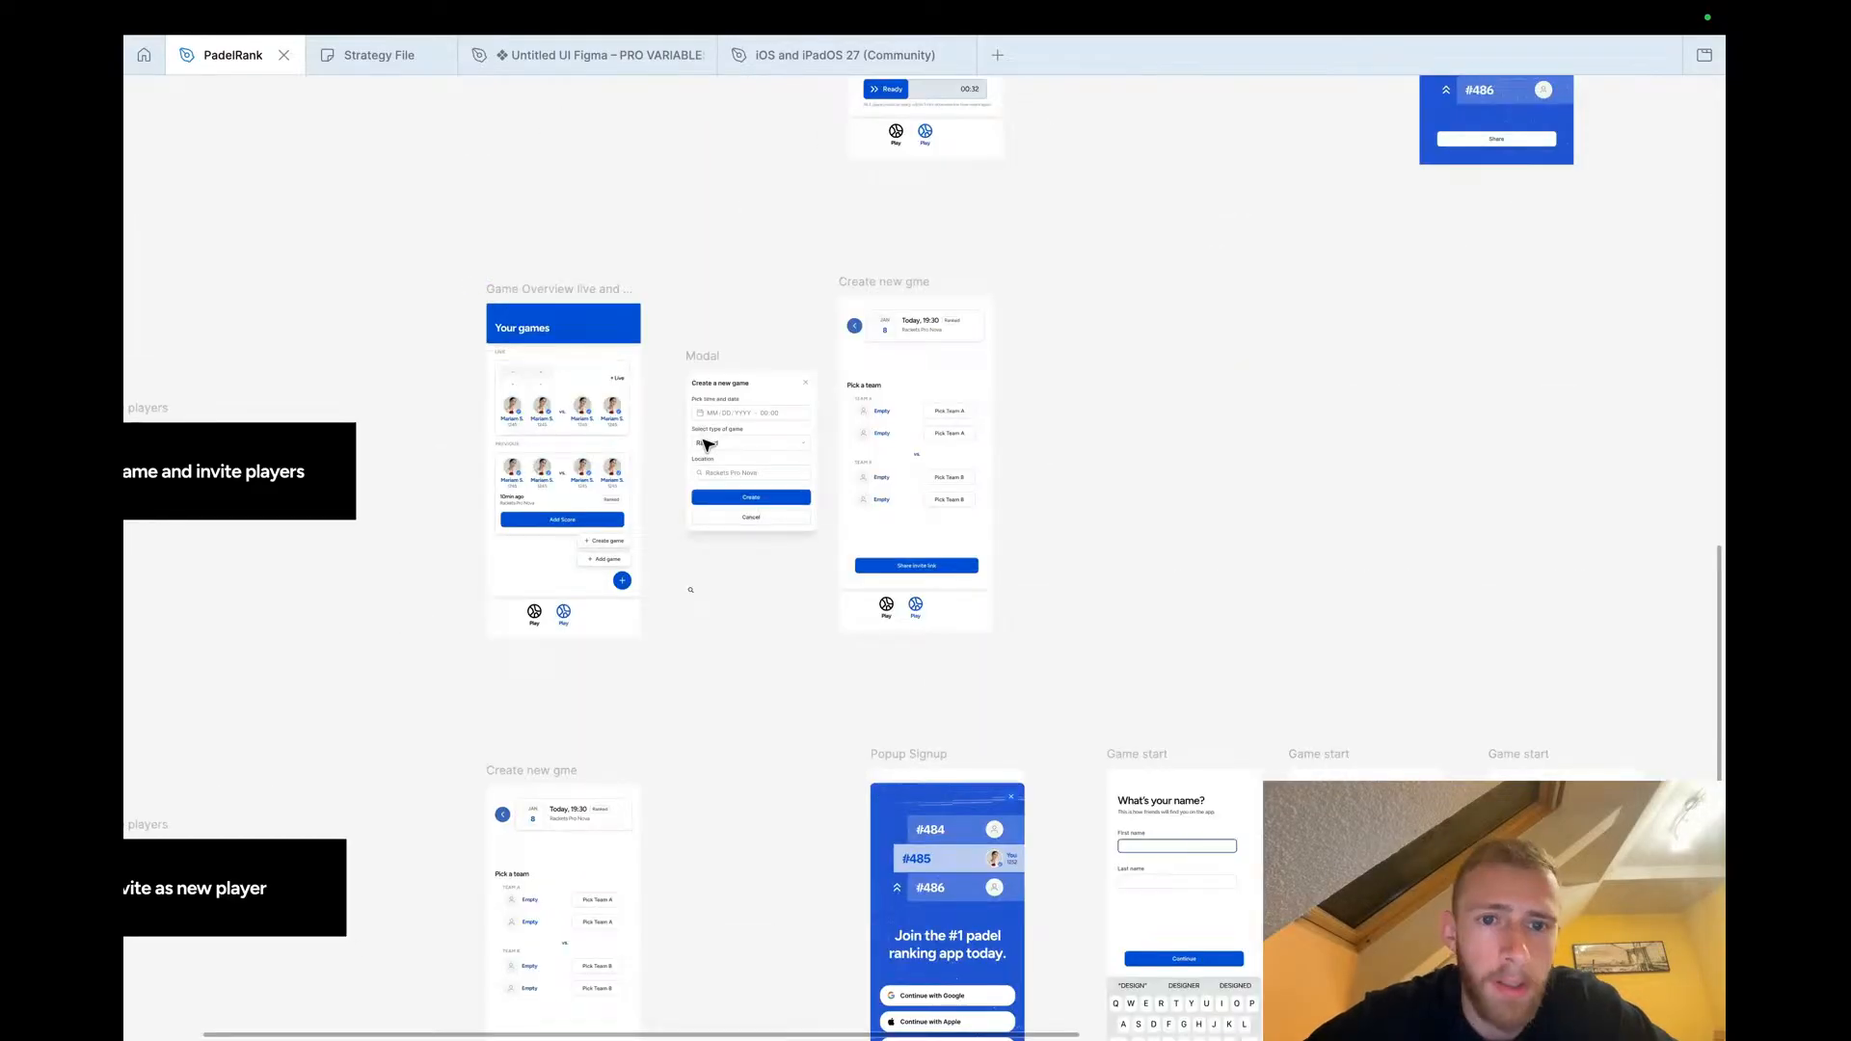
{"action": "scroll", "coordinate": [707, 445], "scroll_direction": "down", "scroll_amount": 2}
{"action": "scroll", "coordinate": [706, 445], "scroll_direction": "down", "scroll_amount": 7}
{"action": "scroll", "coordinate": [706, 445], "scroll_direction": "left", "scroll_amount": 1}
{"action": "scroll", "coordinate": [591, 540], "scroll_direction": "up", "scroll_amount": 3}
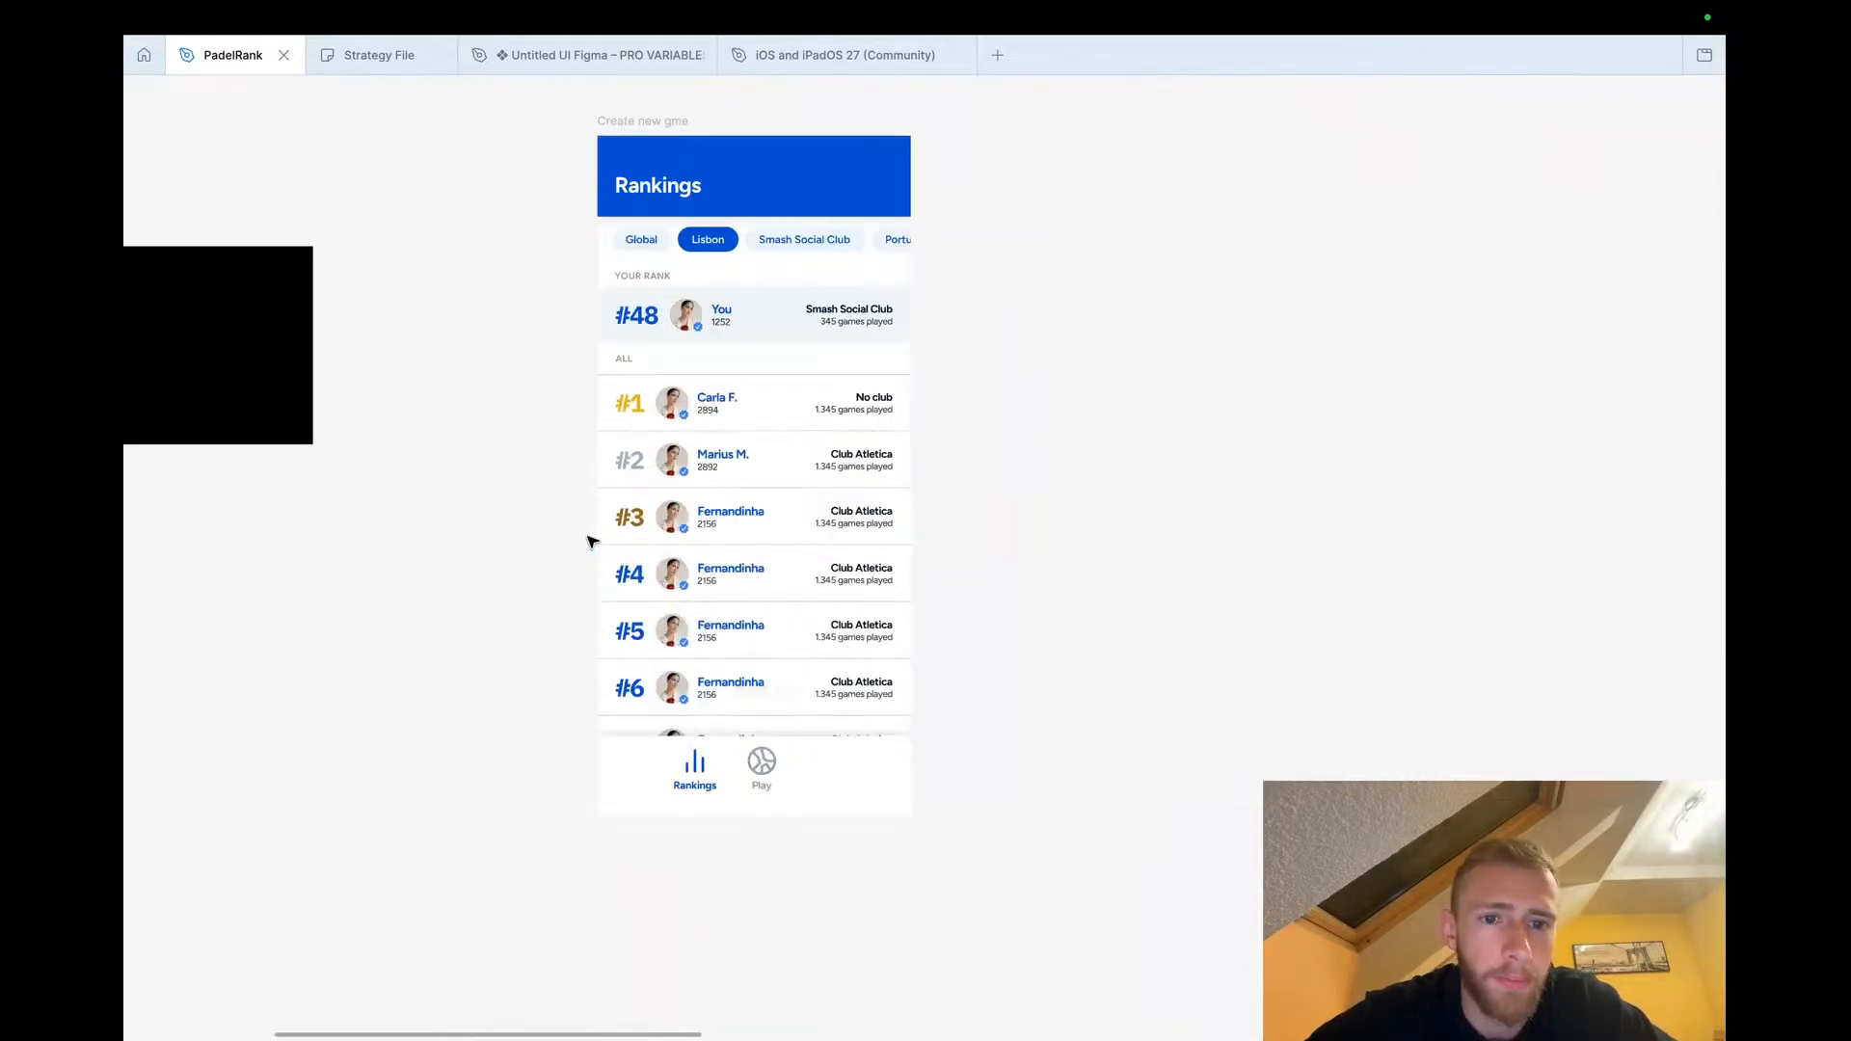
{"action": "scroll", "coordinate": [743, 399], "scroll_direction": "up", "scroll_amount": 4}
{"action": "scroll", "coordinate": [746, 403], "scroll_direction": "down", "scroll_amount": 2}
{"action": "scroll", "coordinate": [747, 403], "scroll_direction": "right", "scroll_amount": 1}
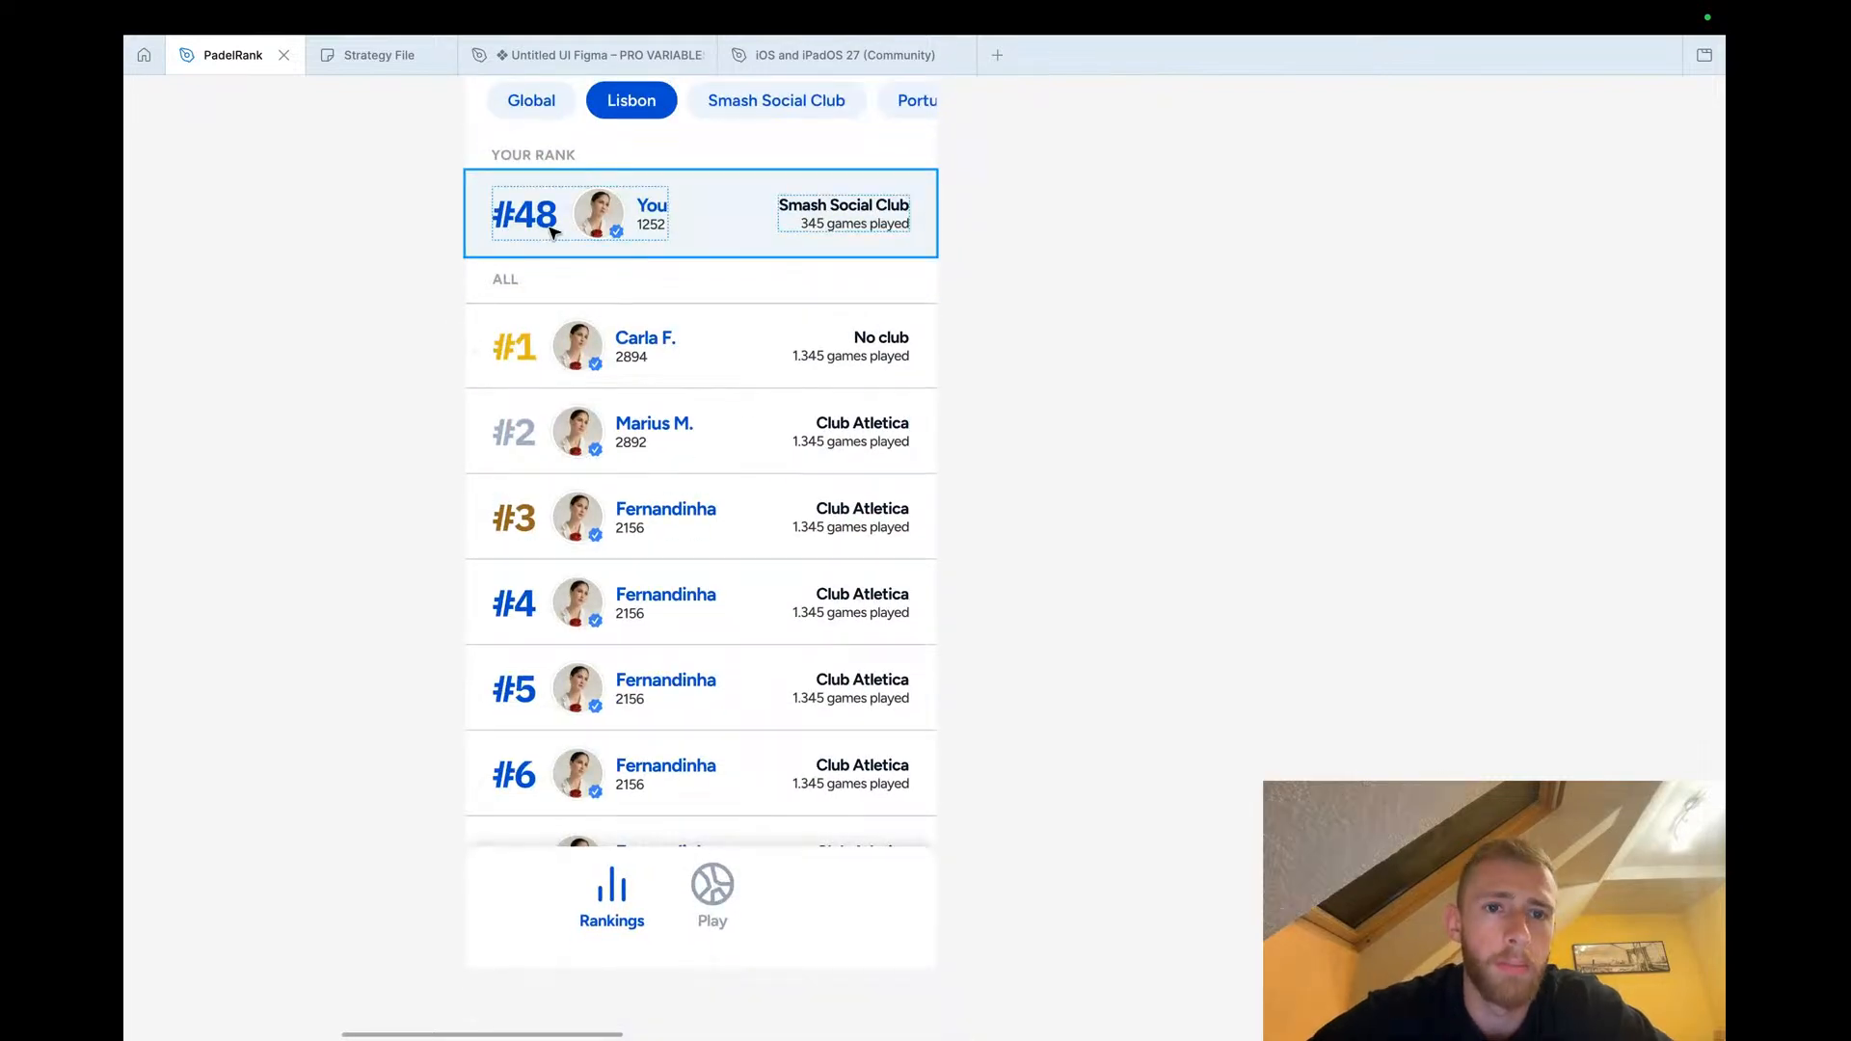
{"action": "scroll", "coordinate": [552, 232], "scroll_direction": "up", "scroll_amount": 2}
{"action": "scroll", "coordinate": [552, 231], "scroll_direction": "right", "scroll_amount": 1}
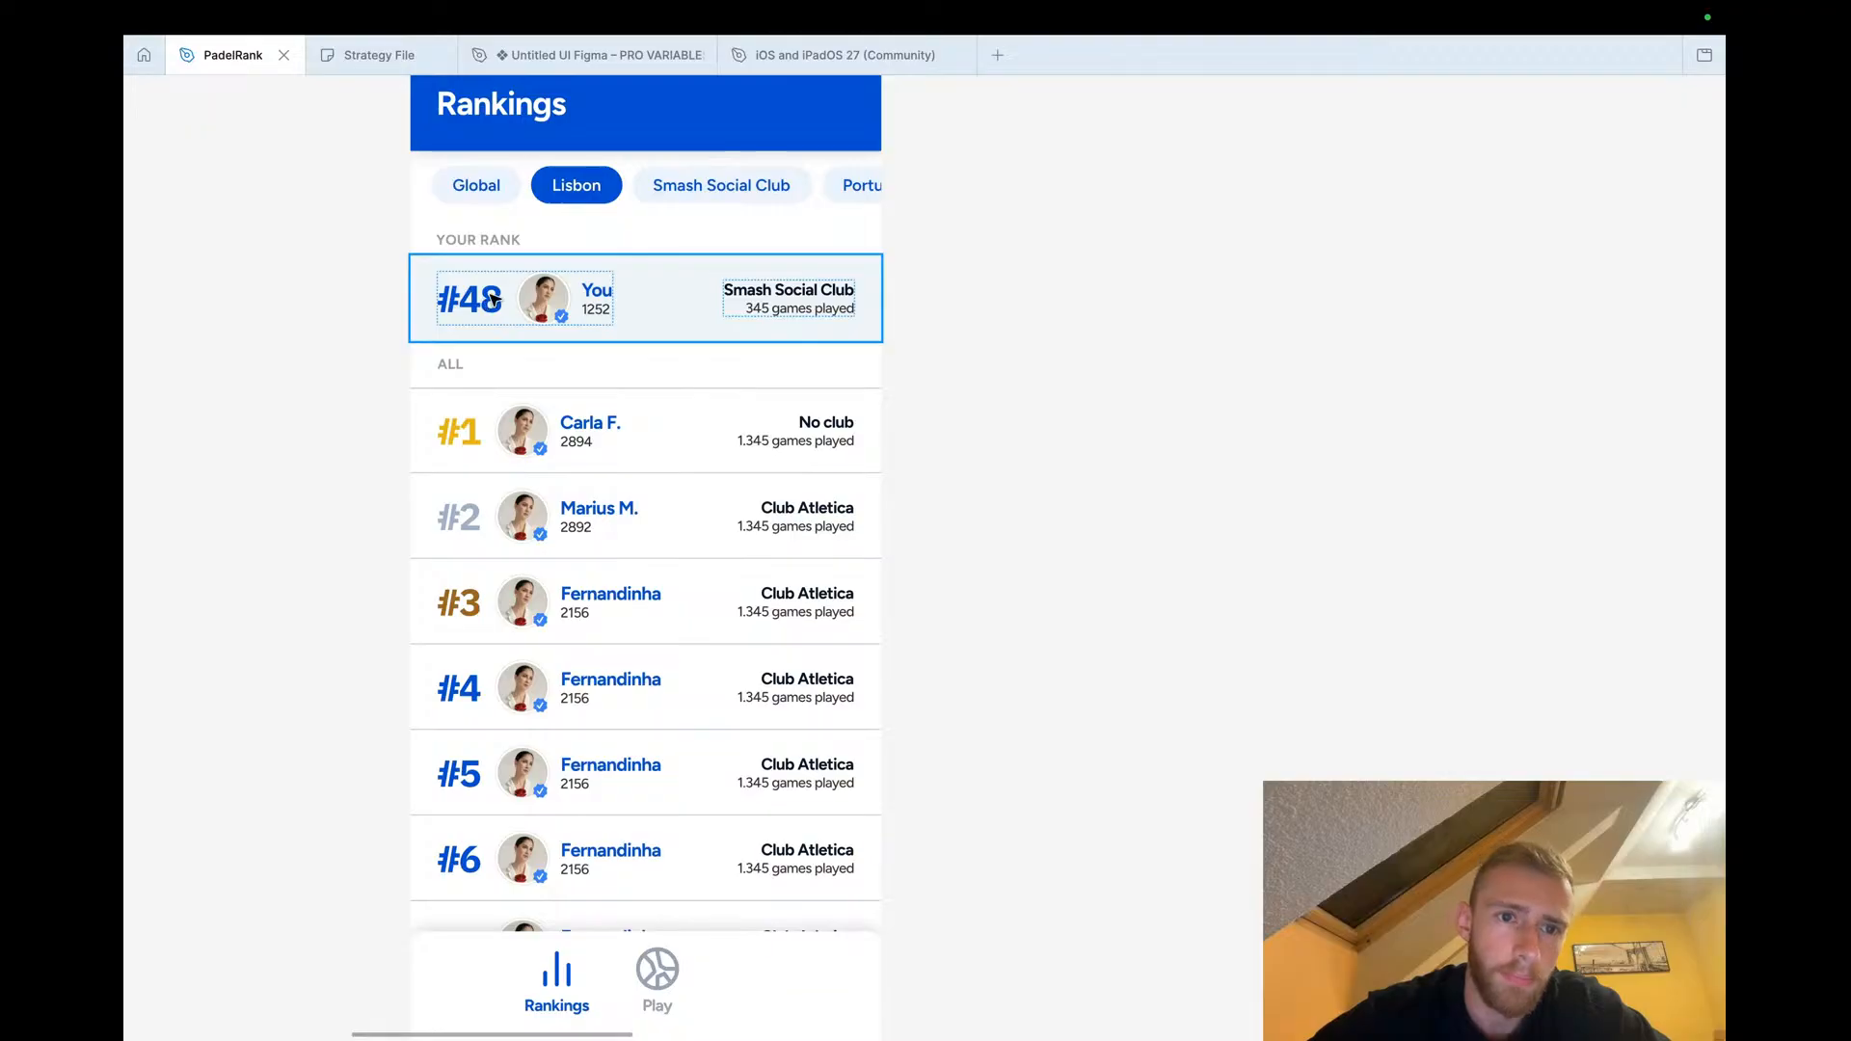
{"action": "left_click", "coordinate": [305, 418]}
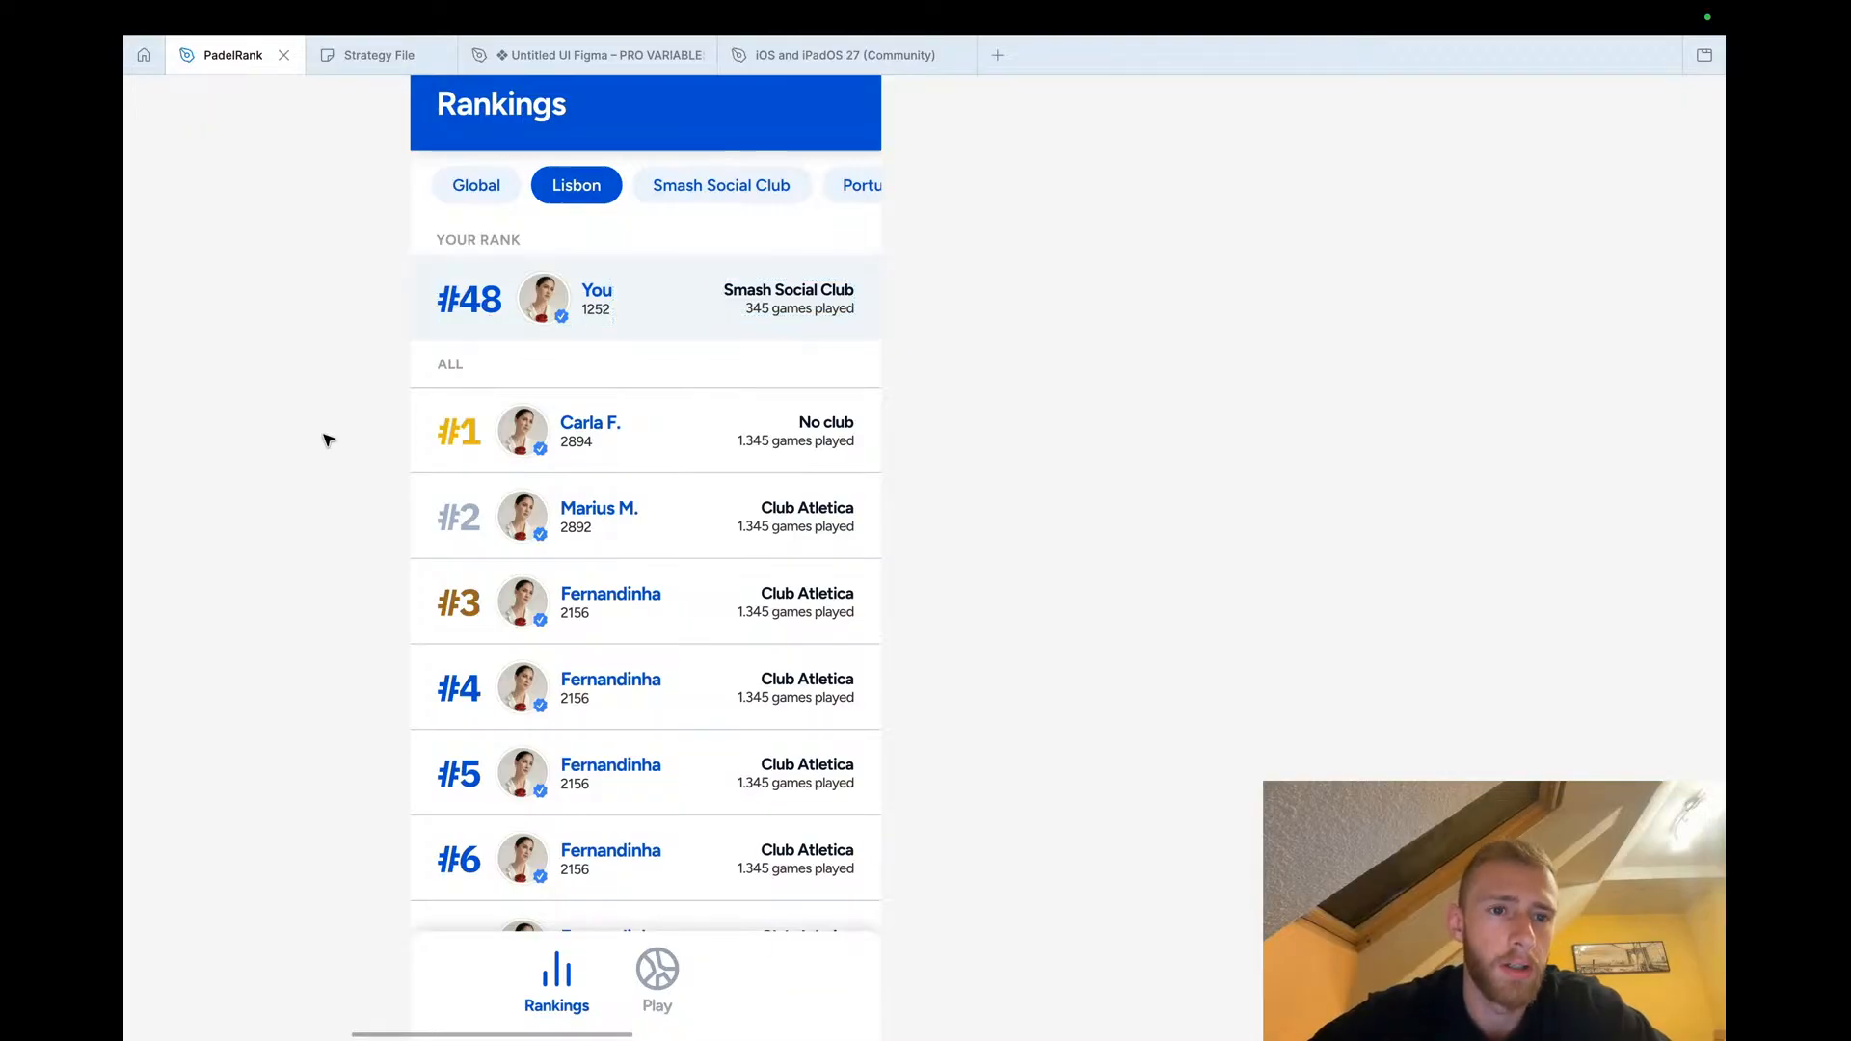
{"action": "scroll", "coordinate": [339, 459], "scroll_direction": "down", "scroll_amount": 5}
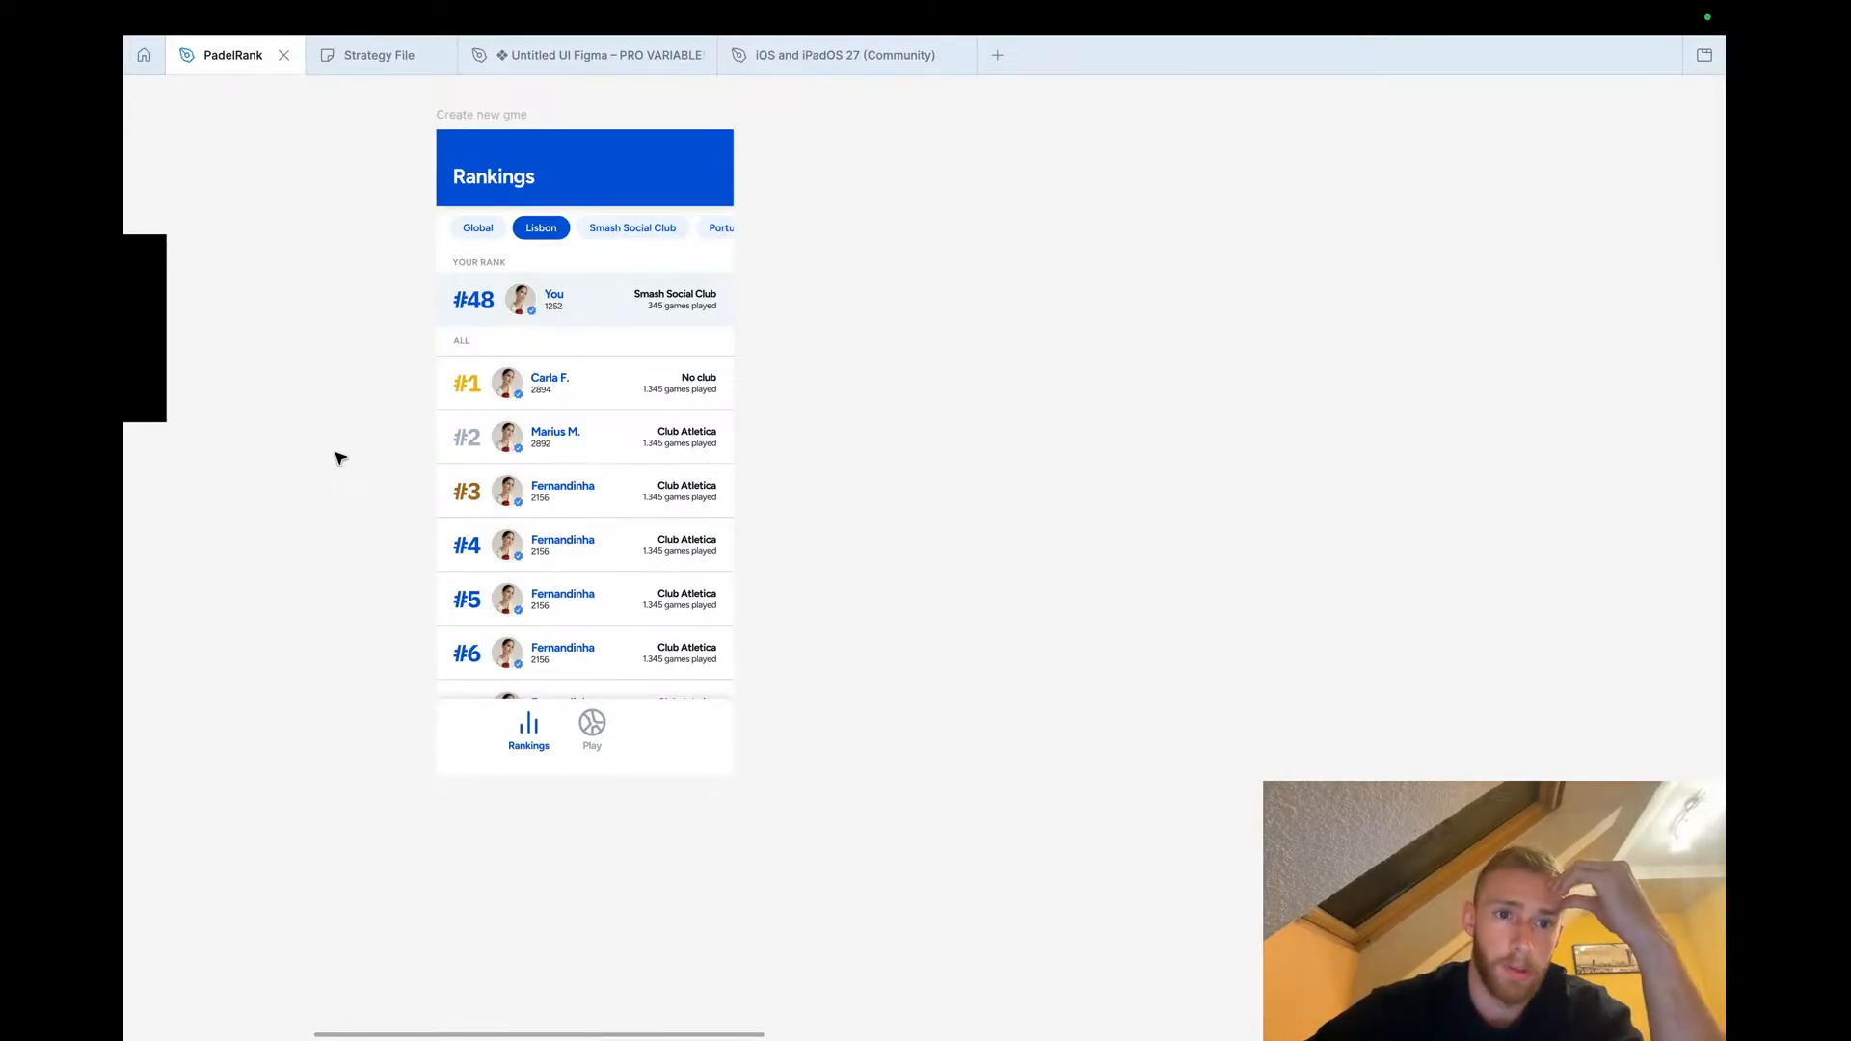
{"action": "scroll", "coordinate": [371, 420], "scroll_direction": "left", "scroll_amount": 2}
{"action": "scroll", "coordinate": [371, 420], "scroll_direction": "down", "scroll_amount": 1}
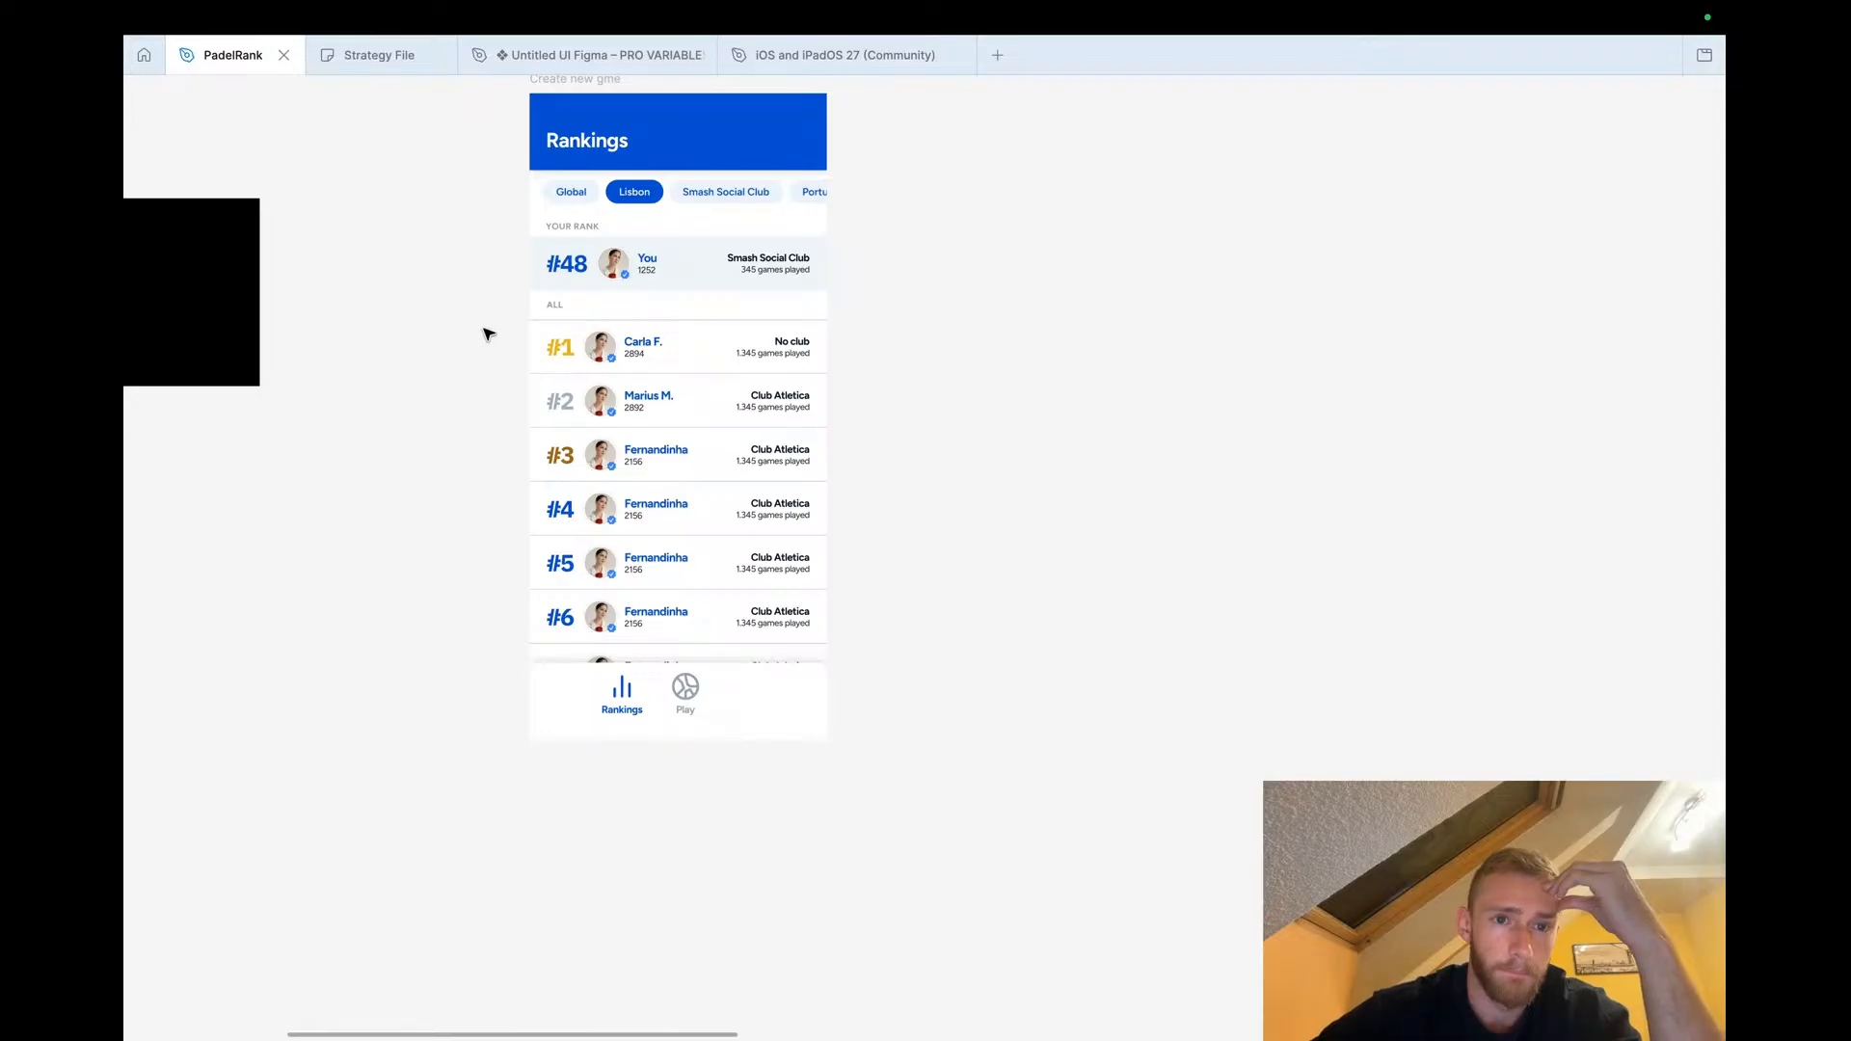
{"action": "scroll", "coordinate": [487, 333], "scroll_direction": "up", "scroll_amount": 1}
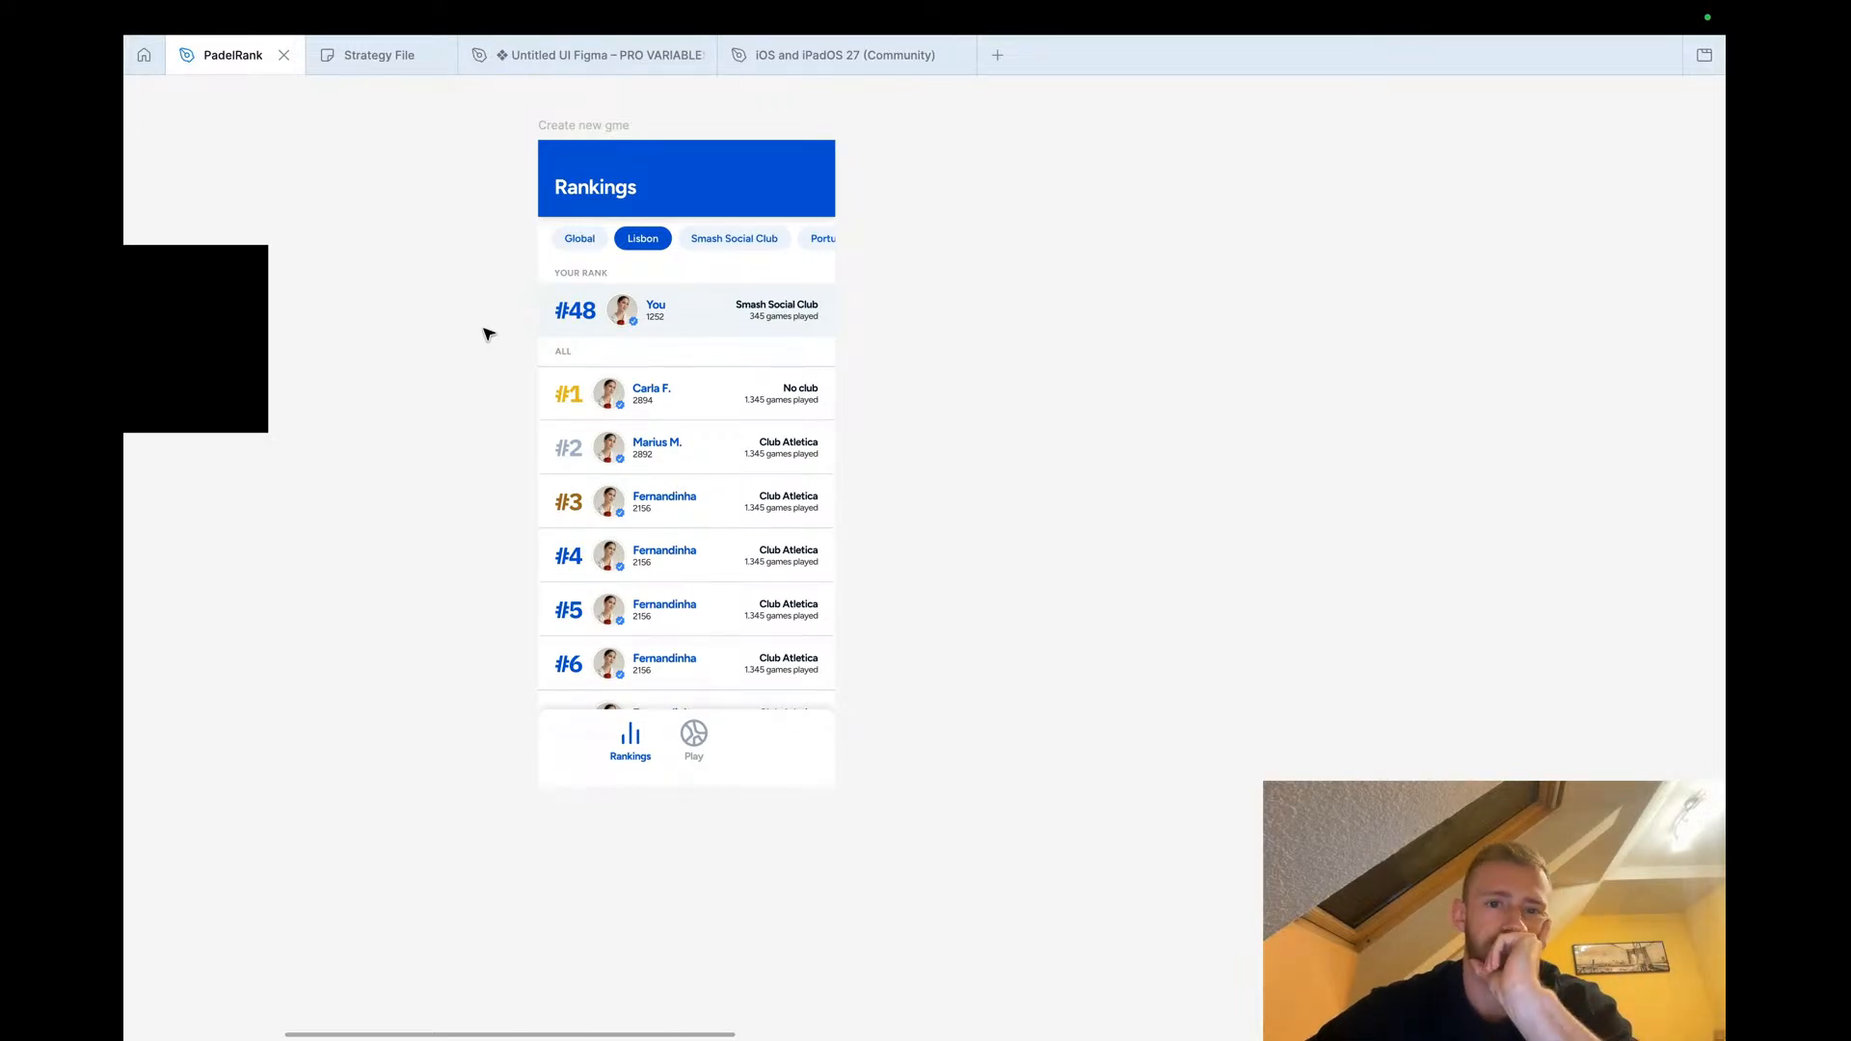
{"action": "scroll", "coordinate": [487, 334], "scroll_direction": "down", "scroll_amount": 3}
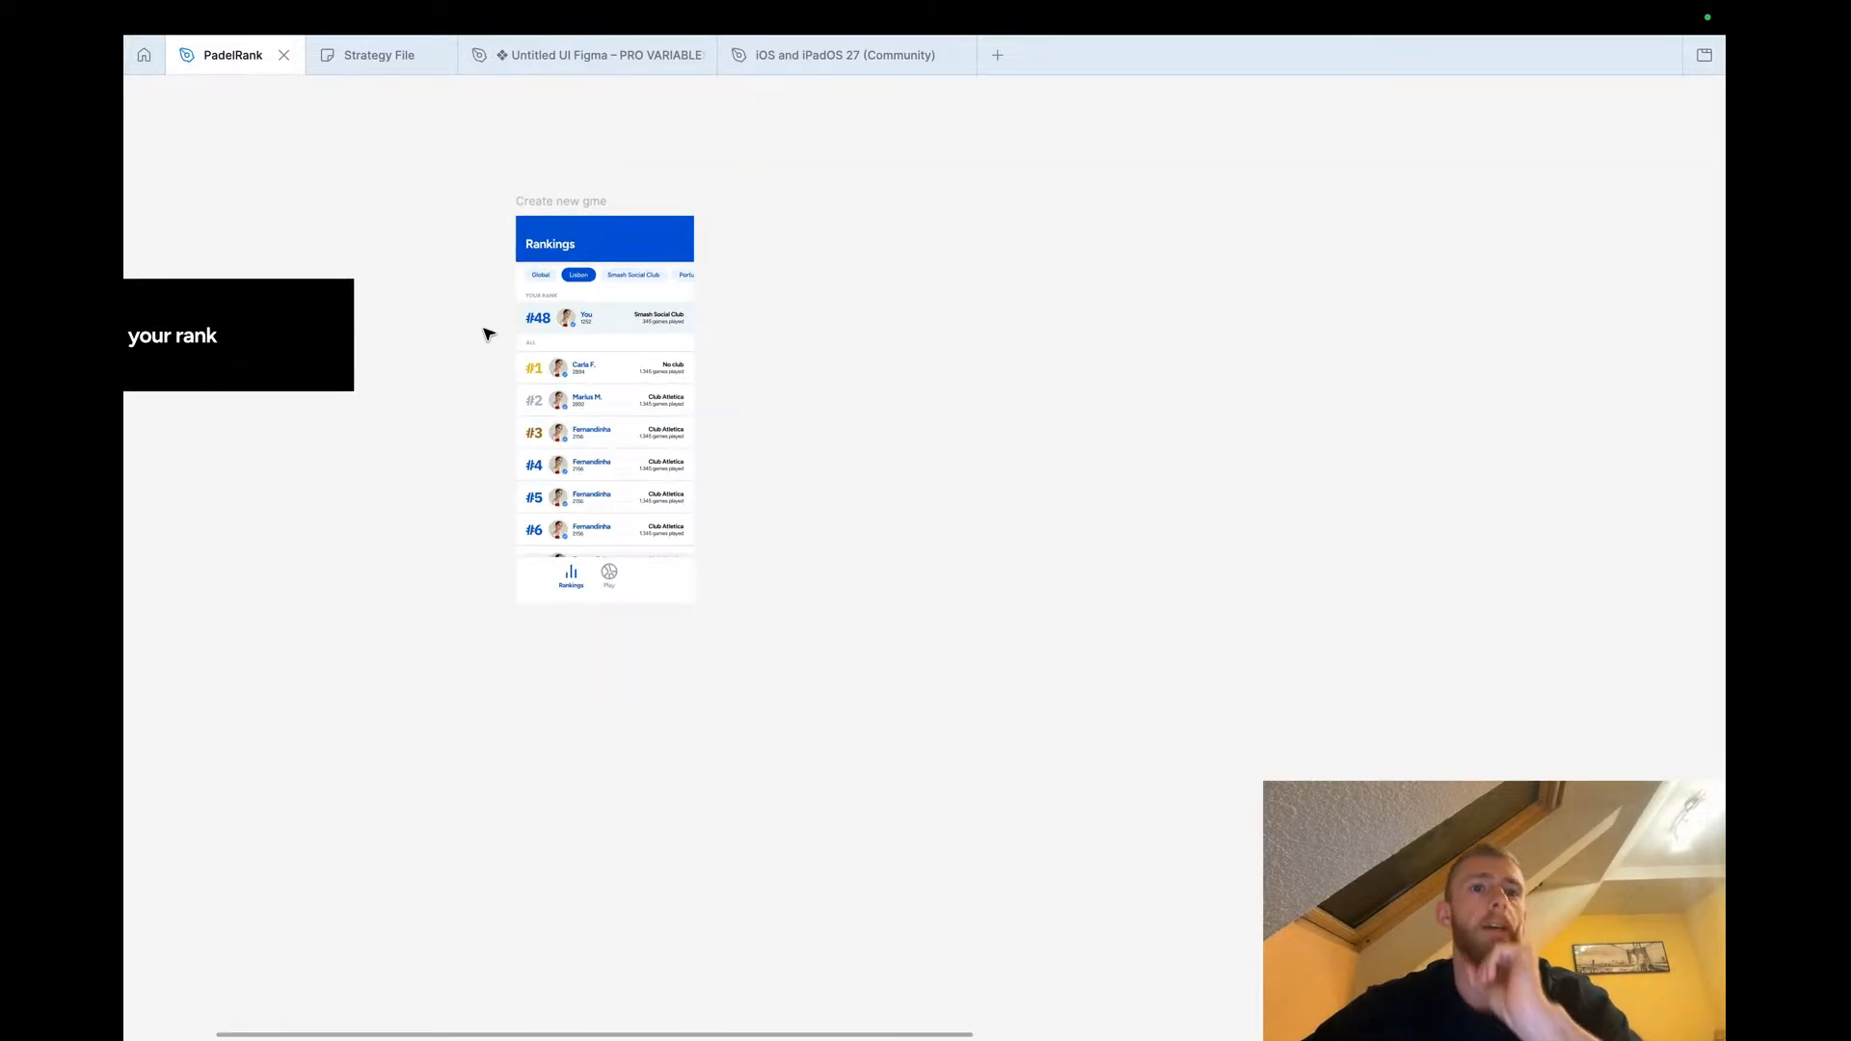
{"action": "scroll", "coordinate": [405, 165], "scroll_direction": "left", "scroll_amount": 5}
{"action": "scroll", "coordinate": [422, 231], "scroll_direction": "down", "scroll_amount": 3}
Duplicate the 'View your rank' flow label below it and rename the copy 'Challenge a player'
{"action": "left_click", "coordinate": [349, 254]}
{"action": "scroll", "coordinate": [345, 253], "scroll_direction": "up", "scroll_amount": 4}
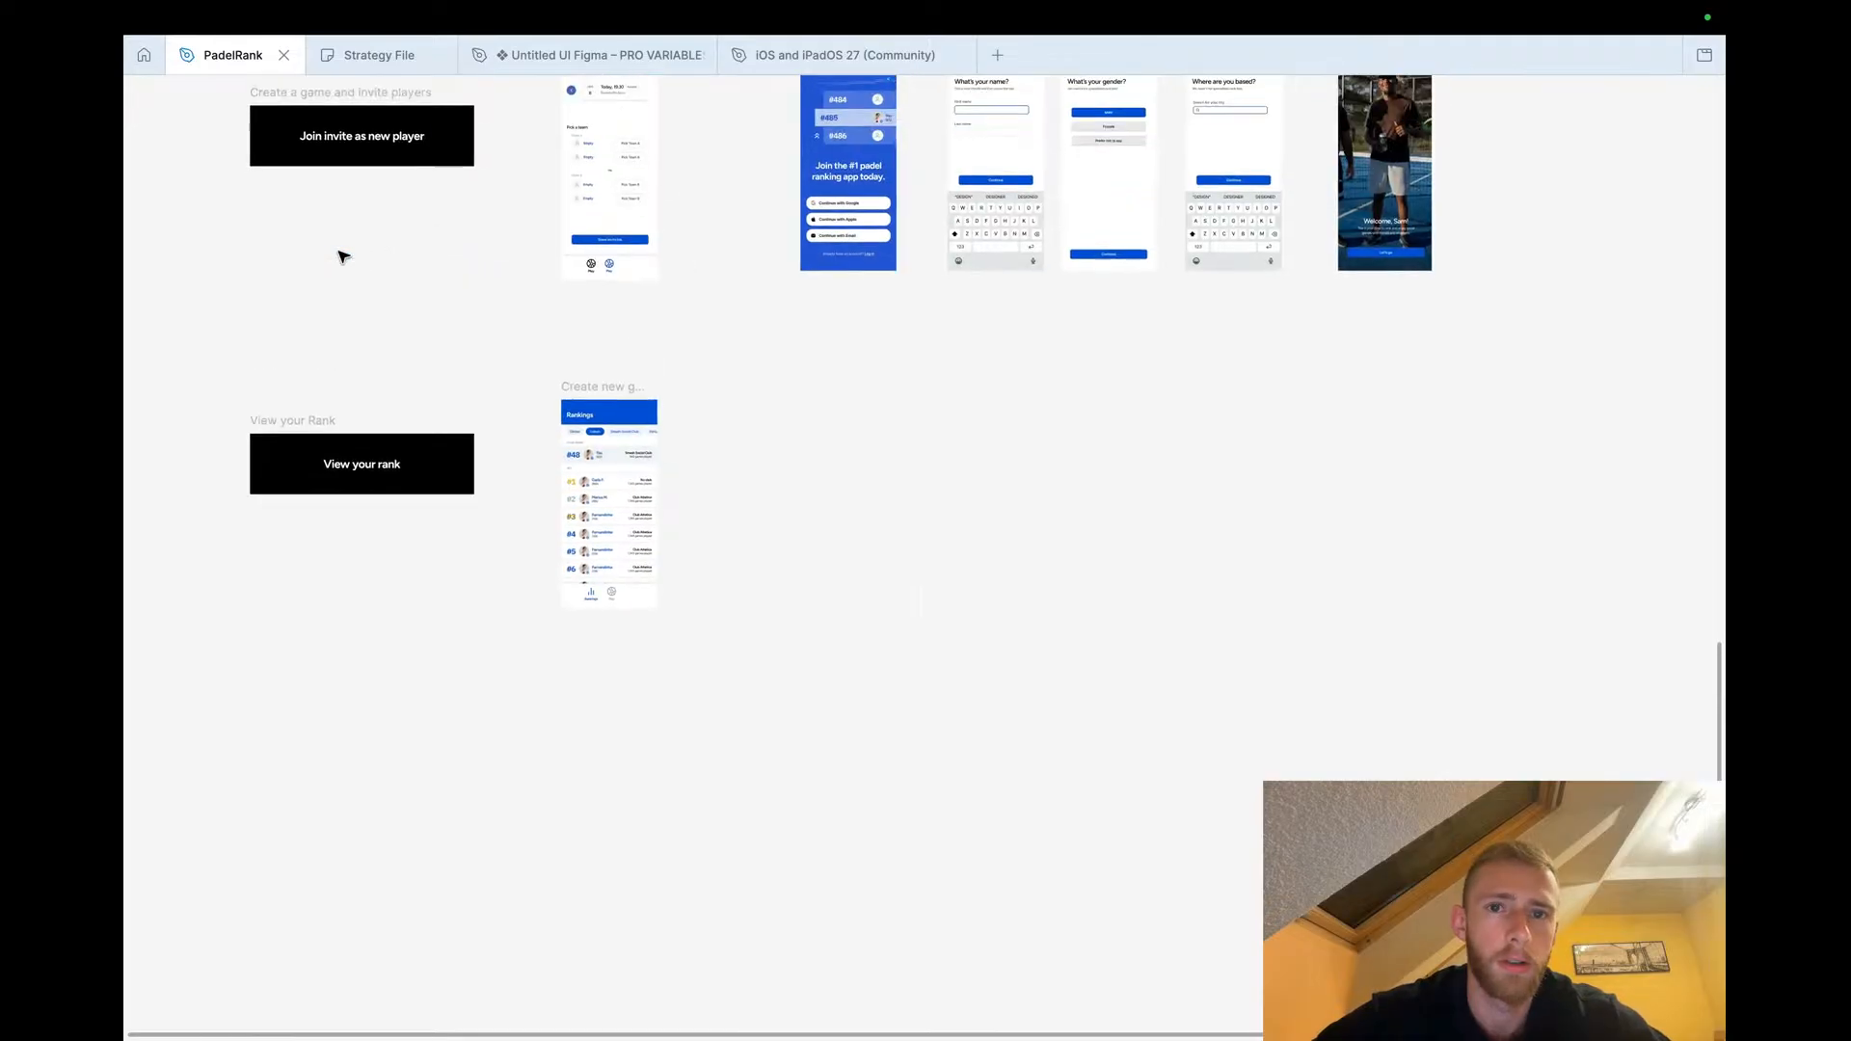
{"action": "left_click", "coordinate": [310, 427]}
{"action": "left_click_drag", "start_coordinate": [311, 427], "coordinate": [311, 743]}
{"action": "double_click", "coordinate": [339, 804]}
{"action": "type", "text": "Challenge a player"}
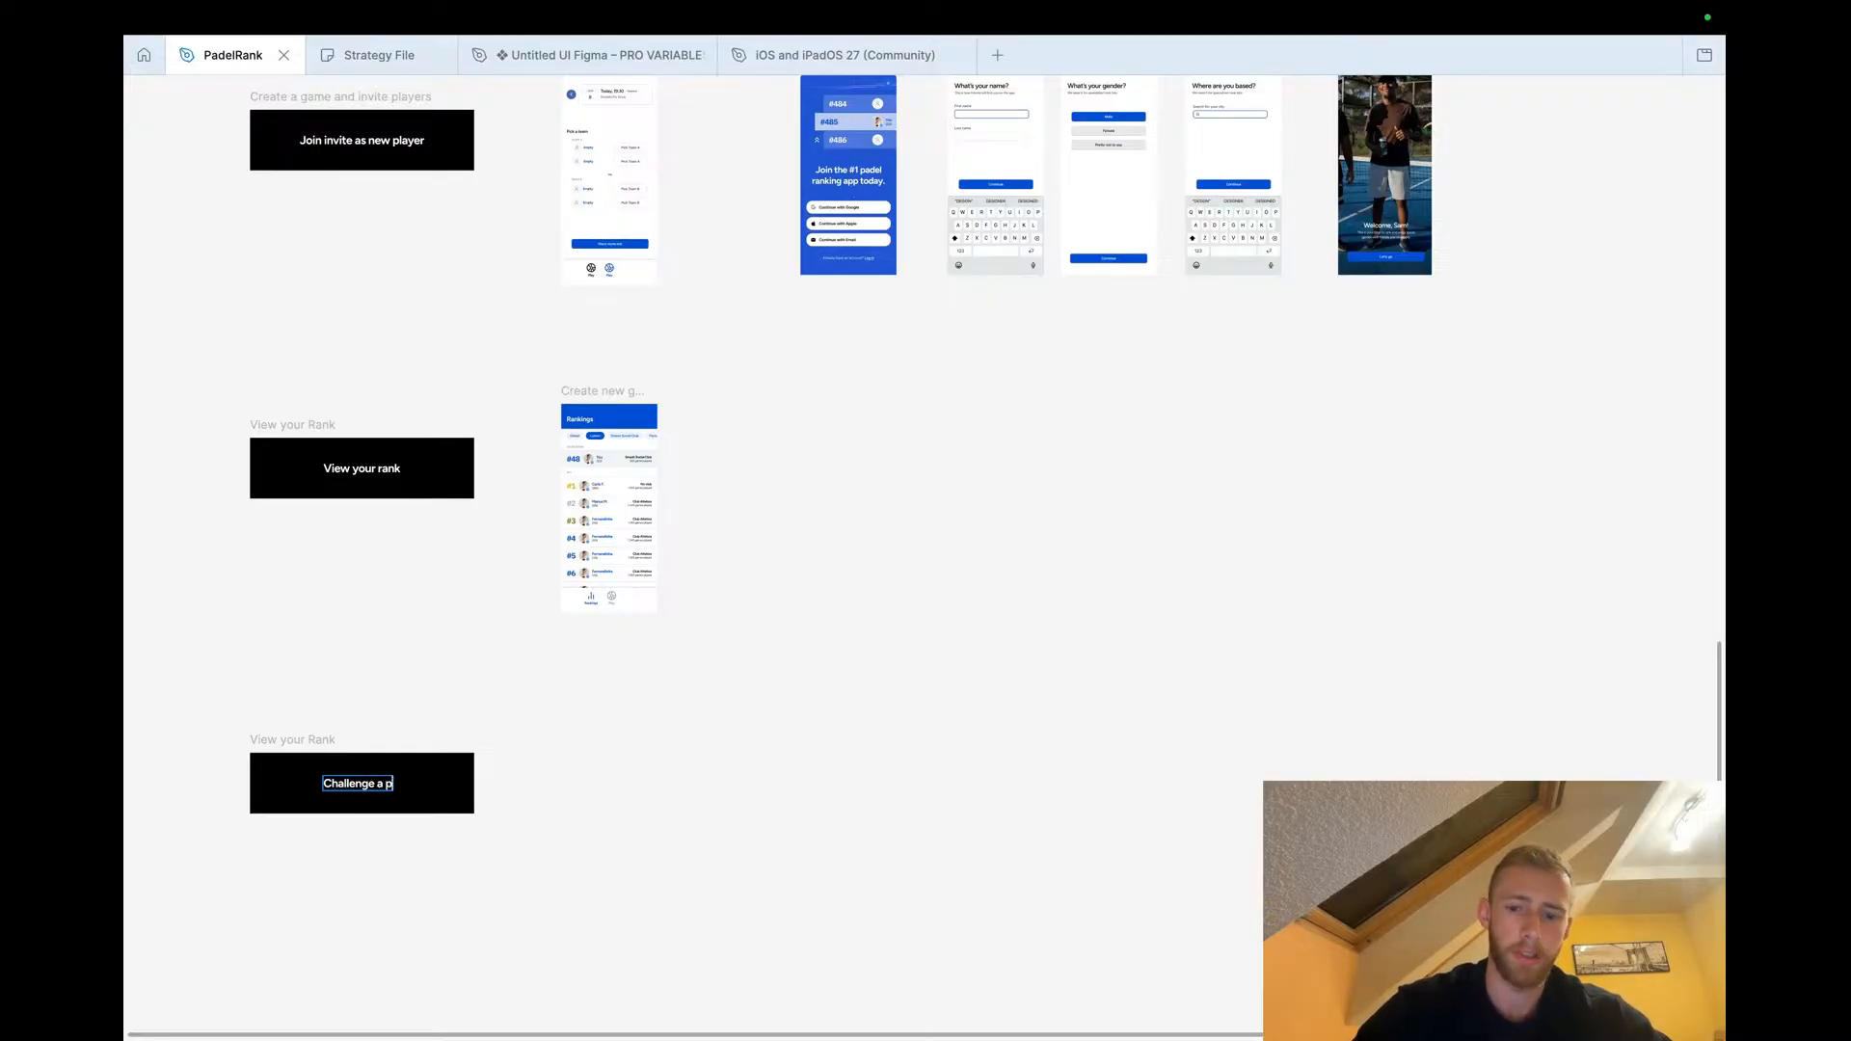
{"action": "left_click", "coordinate": [607, 769]}
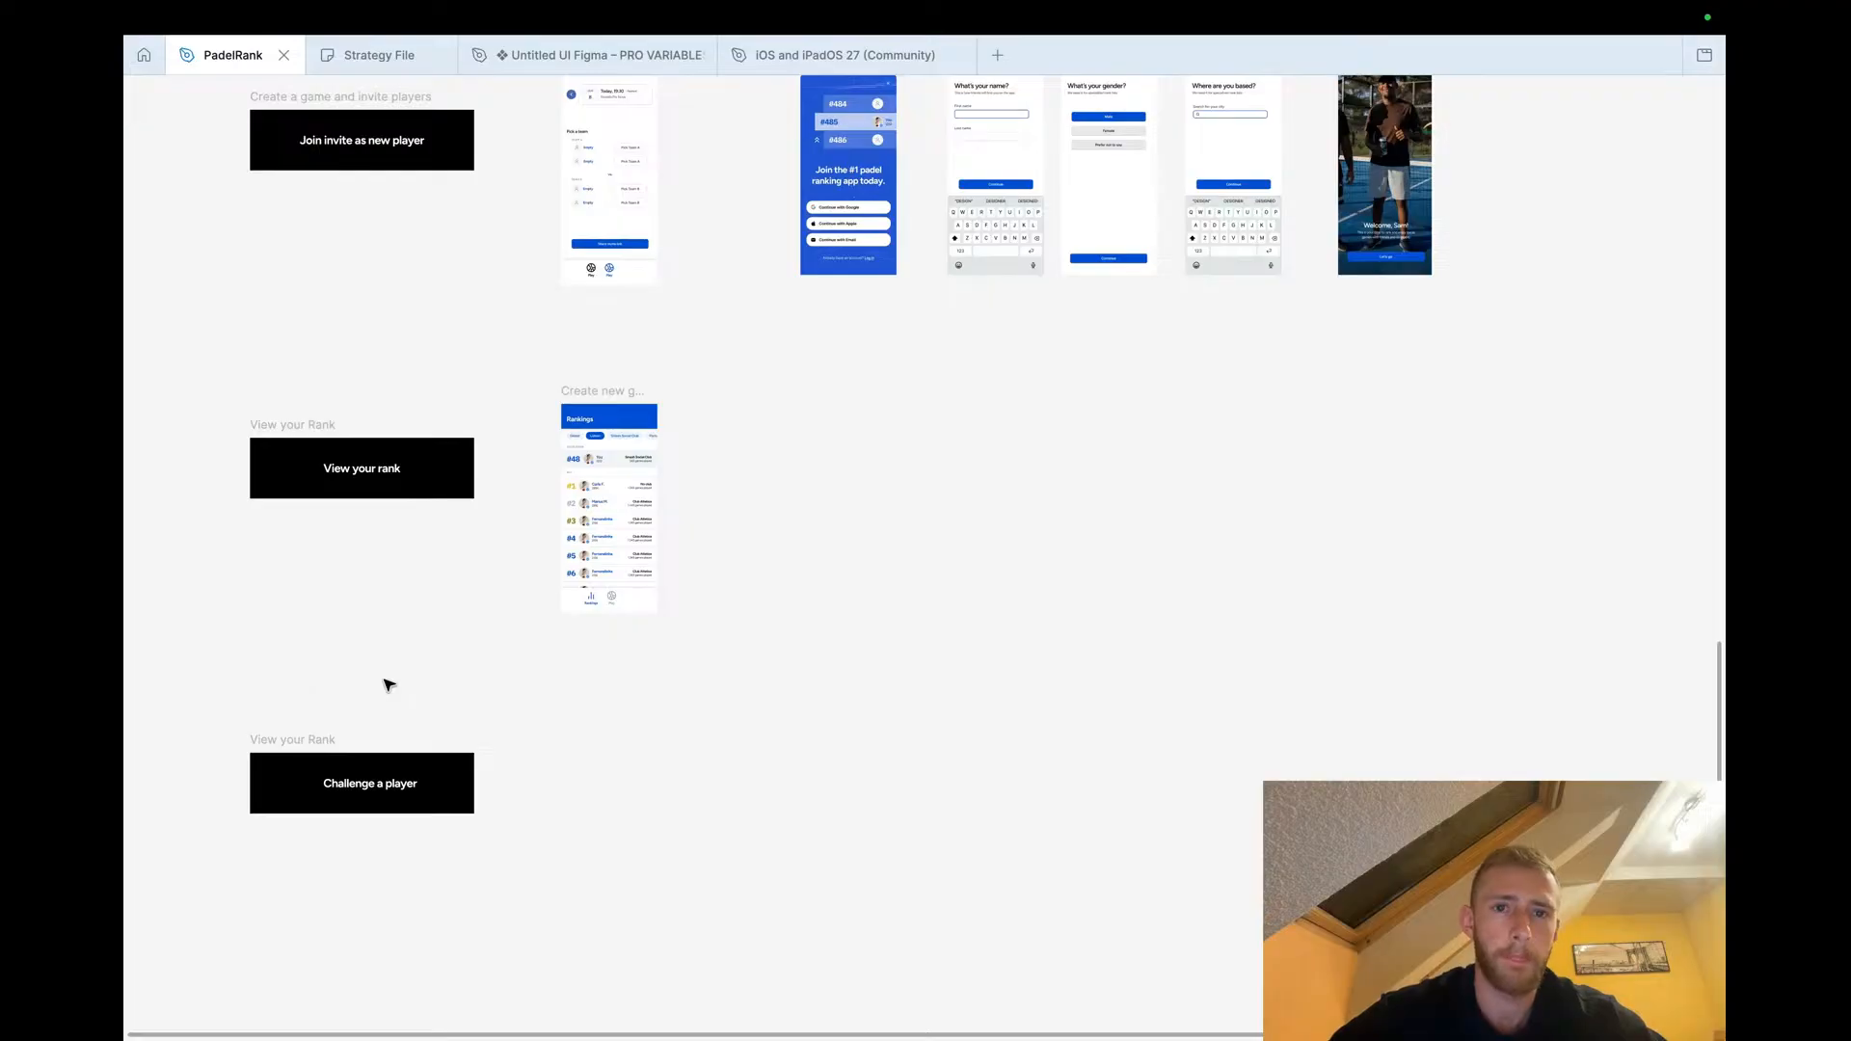
{"action": "scroll", "coordinate": [383, 684], "scroll_direction": "up", "scroll_amount": 5}
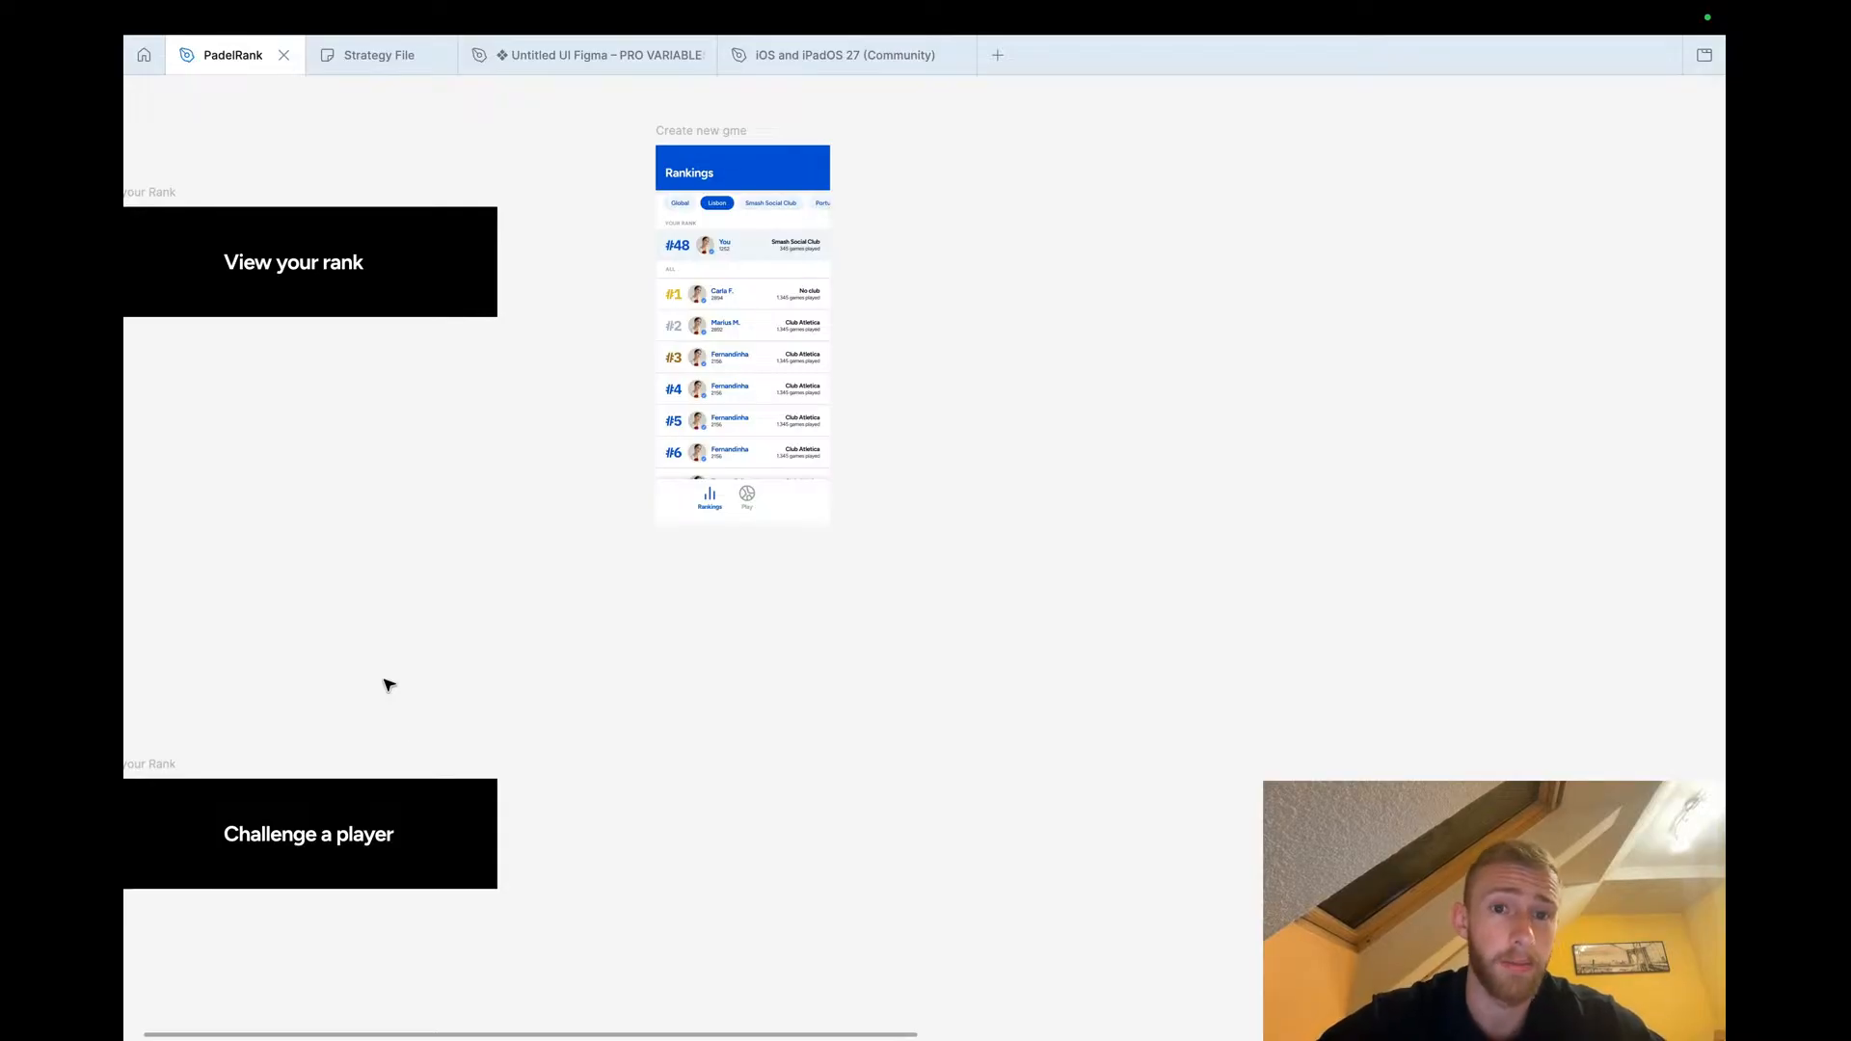
Examine the game creation flow screens: games overview, create-game modal and team picking screen
{"action": "scroll", "coordinate": [430, 632], "scroll_direction": "down", "scroll_amount": 10}
{"action": "scroll", "coordinate": [571, 558], "scroll_direction": "up", "scroll_amount": 5}
{"action": "scroll", "coordinate": [569, 559], "scroll_direction": "right", "scroll_amount": 3}
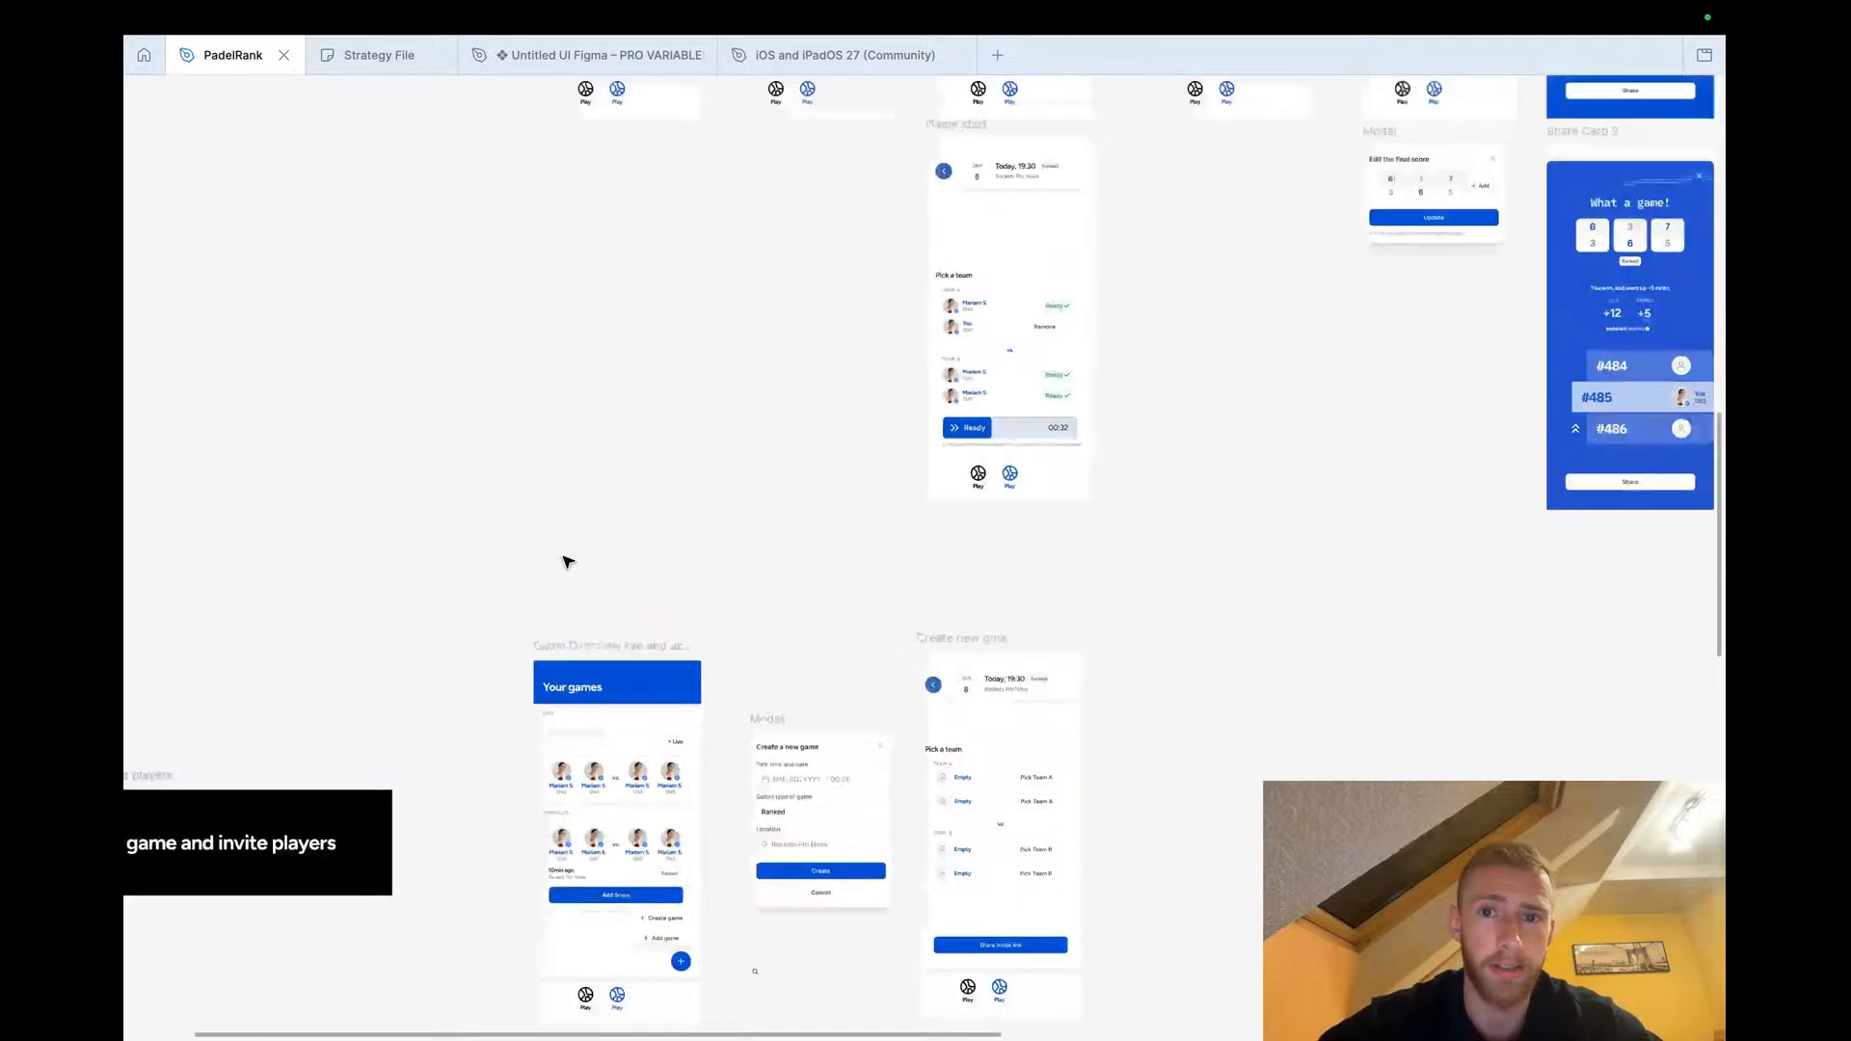
{"action": "scroll", "coordinate": [566, 562], "scroll_direction": "down", "scroll_amount": 5}
{"action": "scroll", "coordinate": [566, 562], "scroll_direction": "up", "scroll_amount": 3}
{"action": "scroll", "coordinate": [529, 413], "scroll_direction": "left", "scroll_amount": 3}
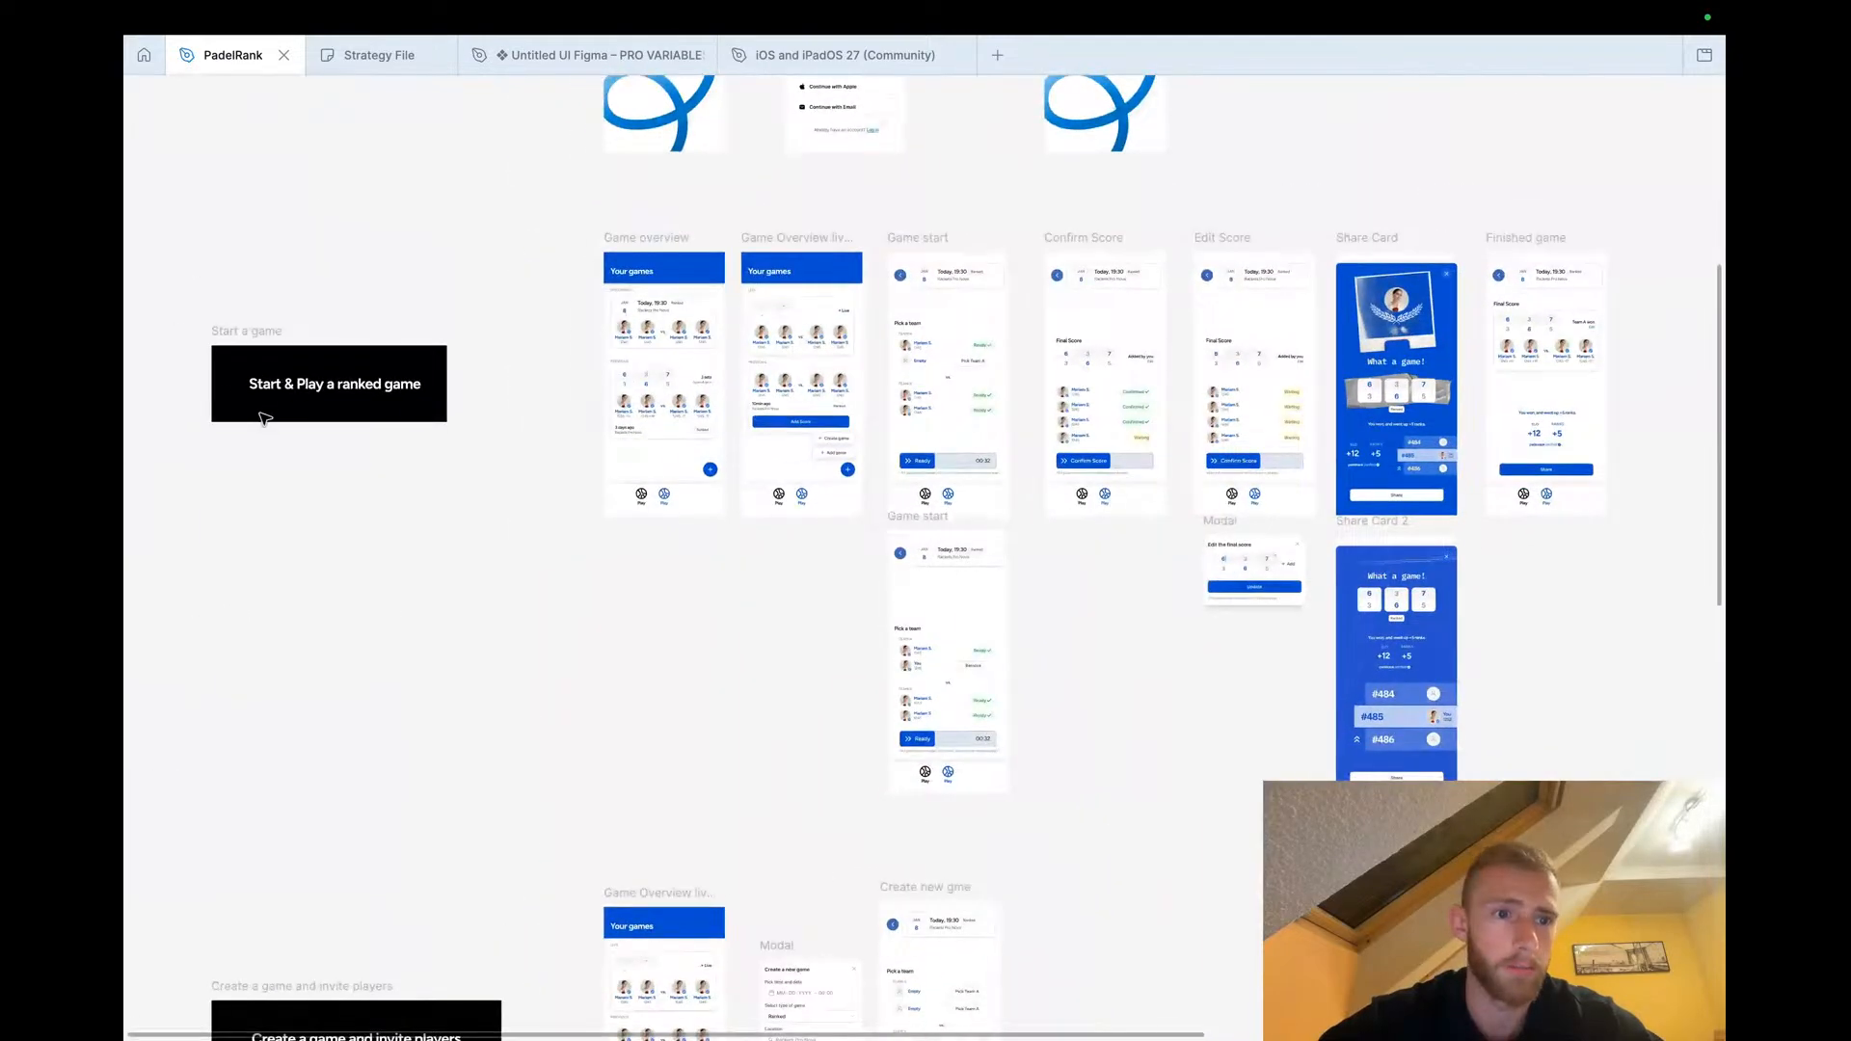
{"action": "scroll", "coordinate": [385, 455], "scroll_direction": "down", "scroll_amount": 6}
{"action": "scroll", "coordinate": [457, 858], "scroll_direction": "up", "scroll_amount": 3}
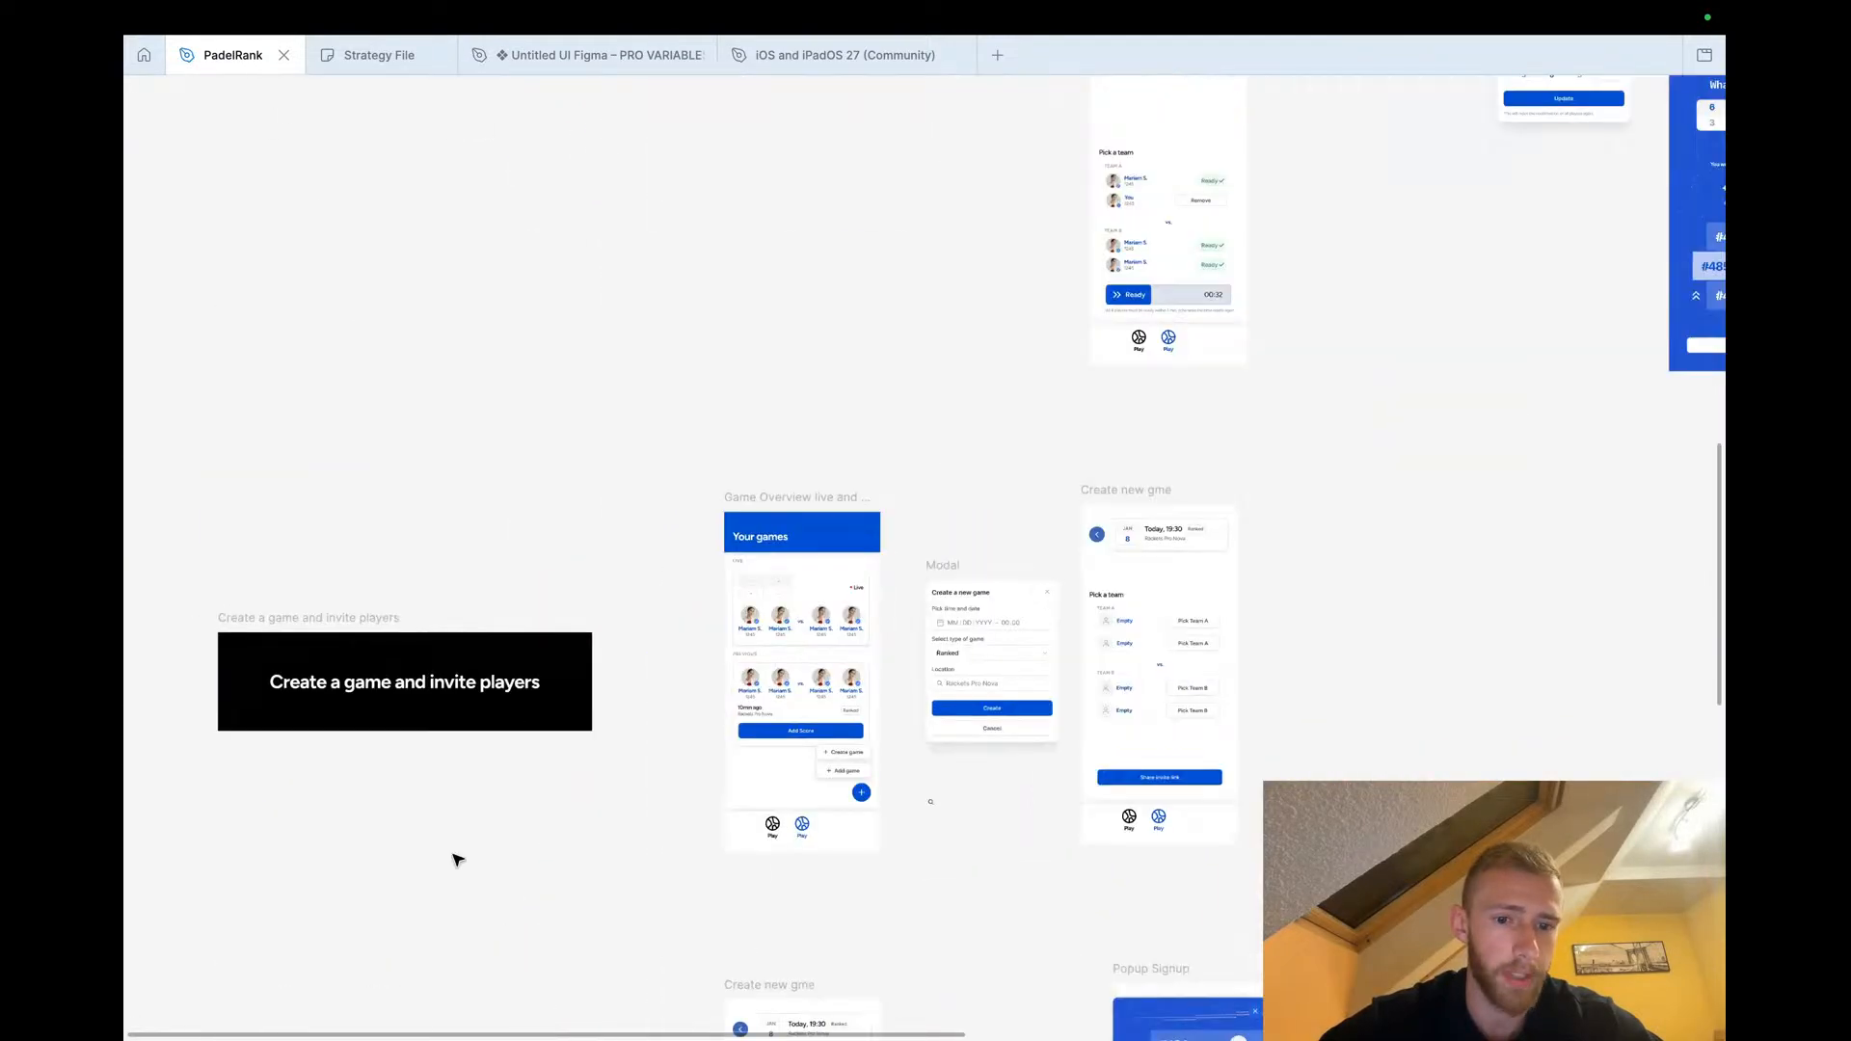
{"action": "scroll", "coordinate": [458, 858], "scroll_direction": "up", "scroll_amount": 3}
{"action": "scroll", "coordinate": [454, 859], "scroll_direction": "right", "scroll_amount": 6}
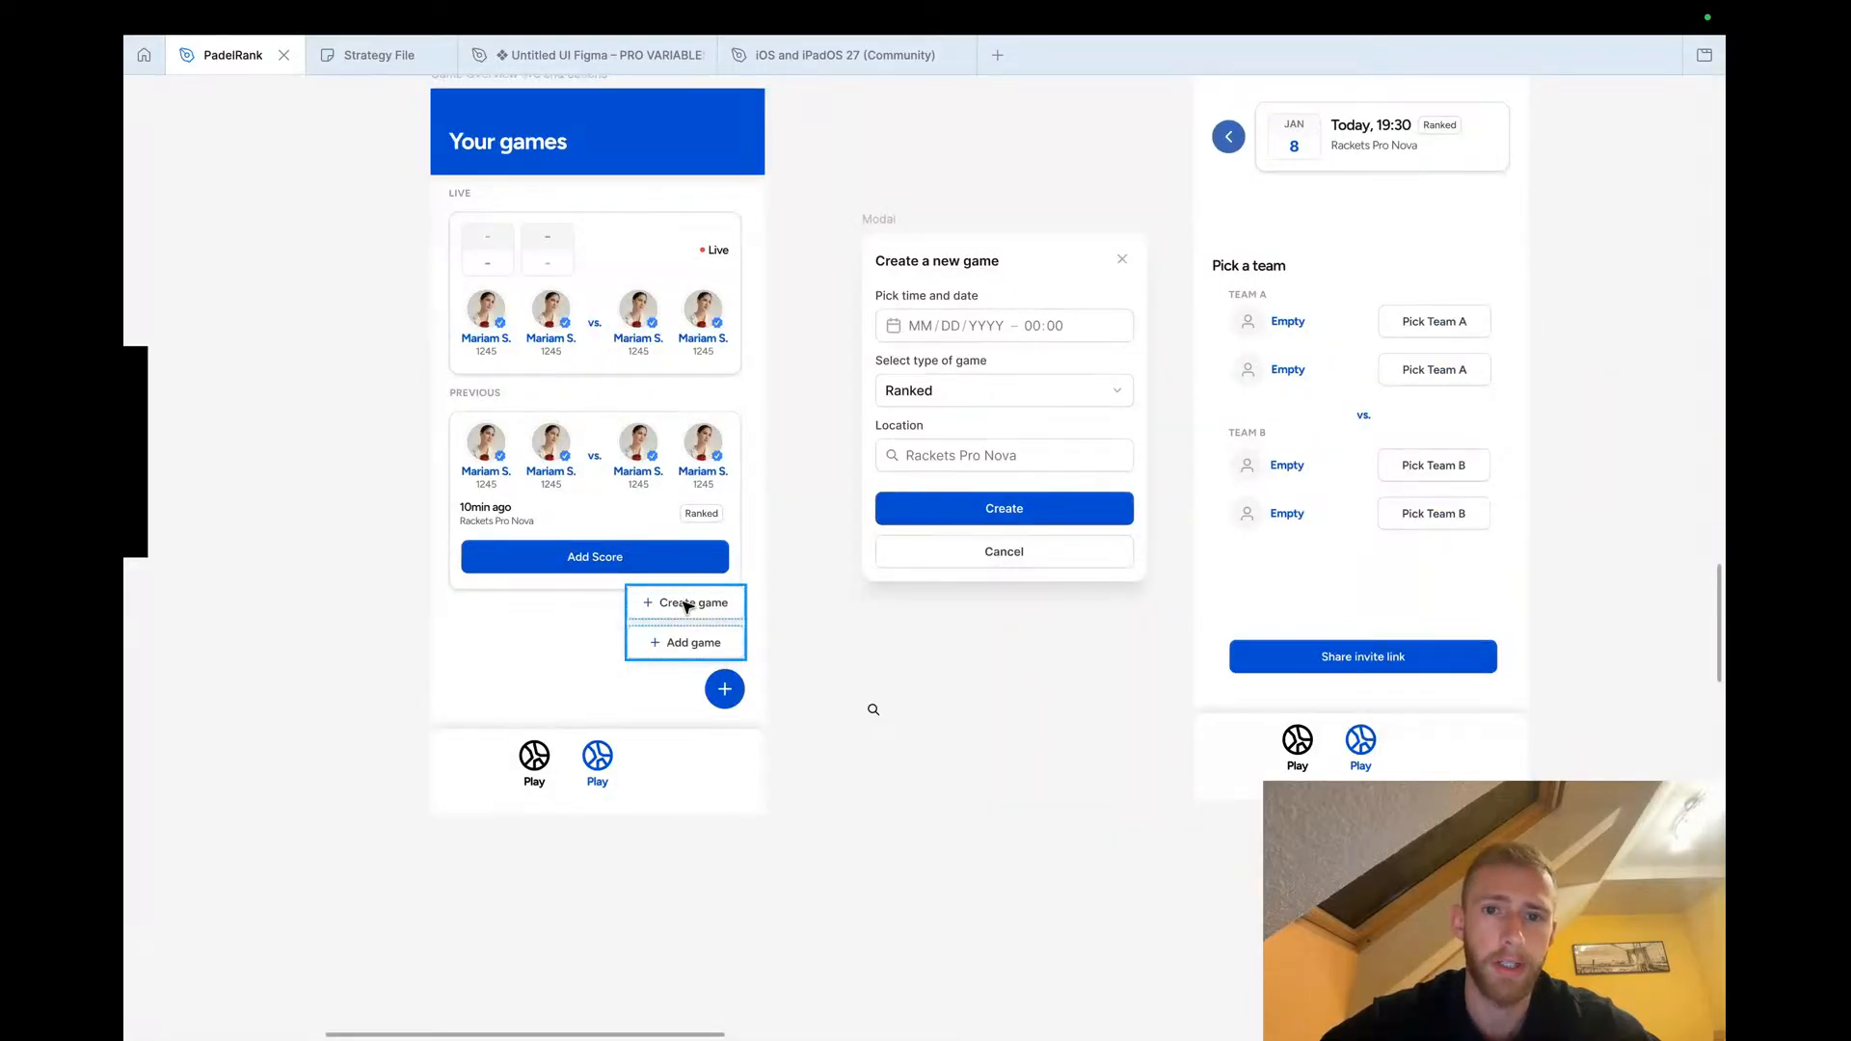
{"action": "scroll", "coordinate": [687, 606], "scroll_direction": "left", "scroll_amount": 5}
{"action": "scroll", "coordinate": [687, 605], "scroll_direction": "up", "scroll_amount": 1}
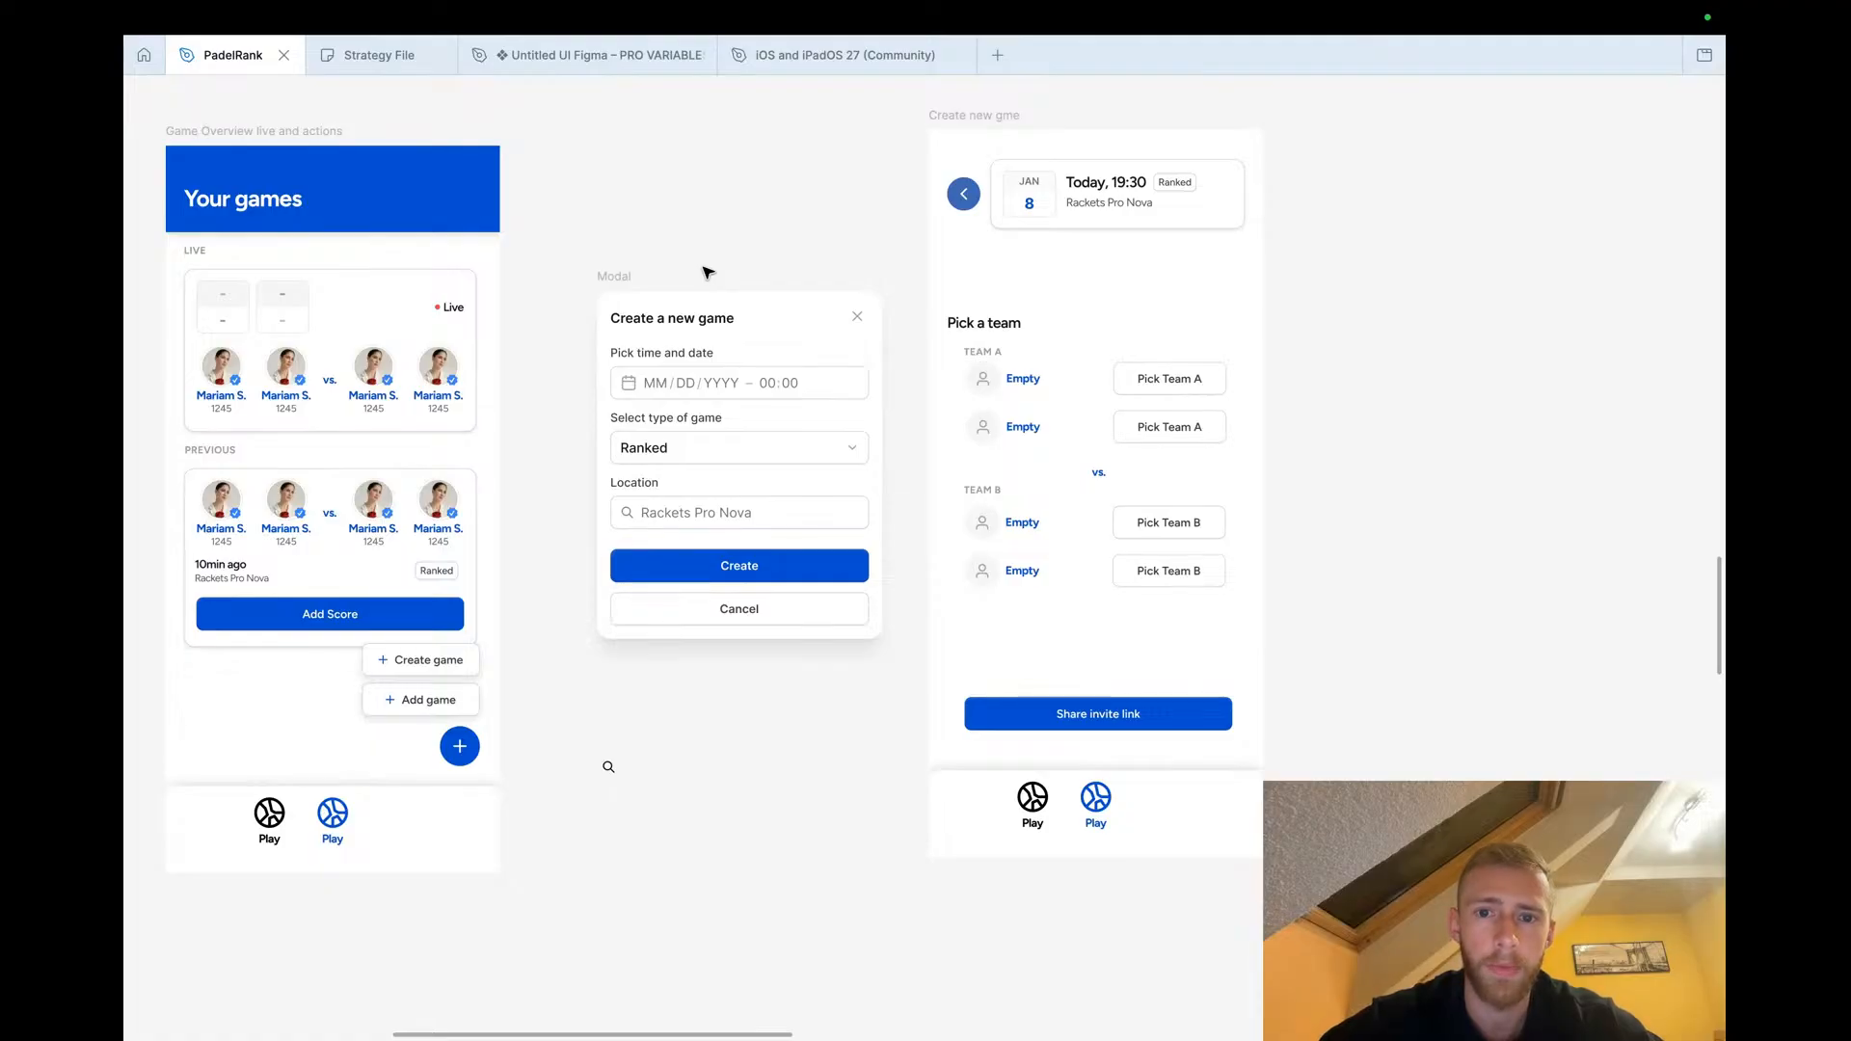
{"action": "scroll", "coordinate": [707, 273], "scroll_direction": "right", "scroll_amount": 5}
{"action": "scroll", "coordinate": [706, 272], "scroll_direction": "down", "scroll_amount": 1}
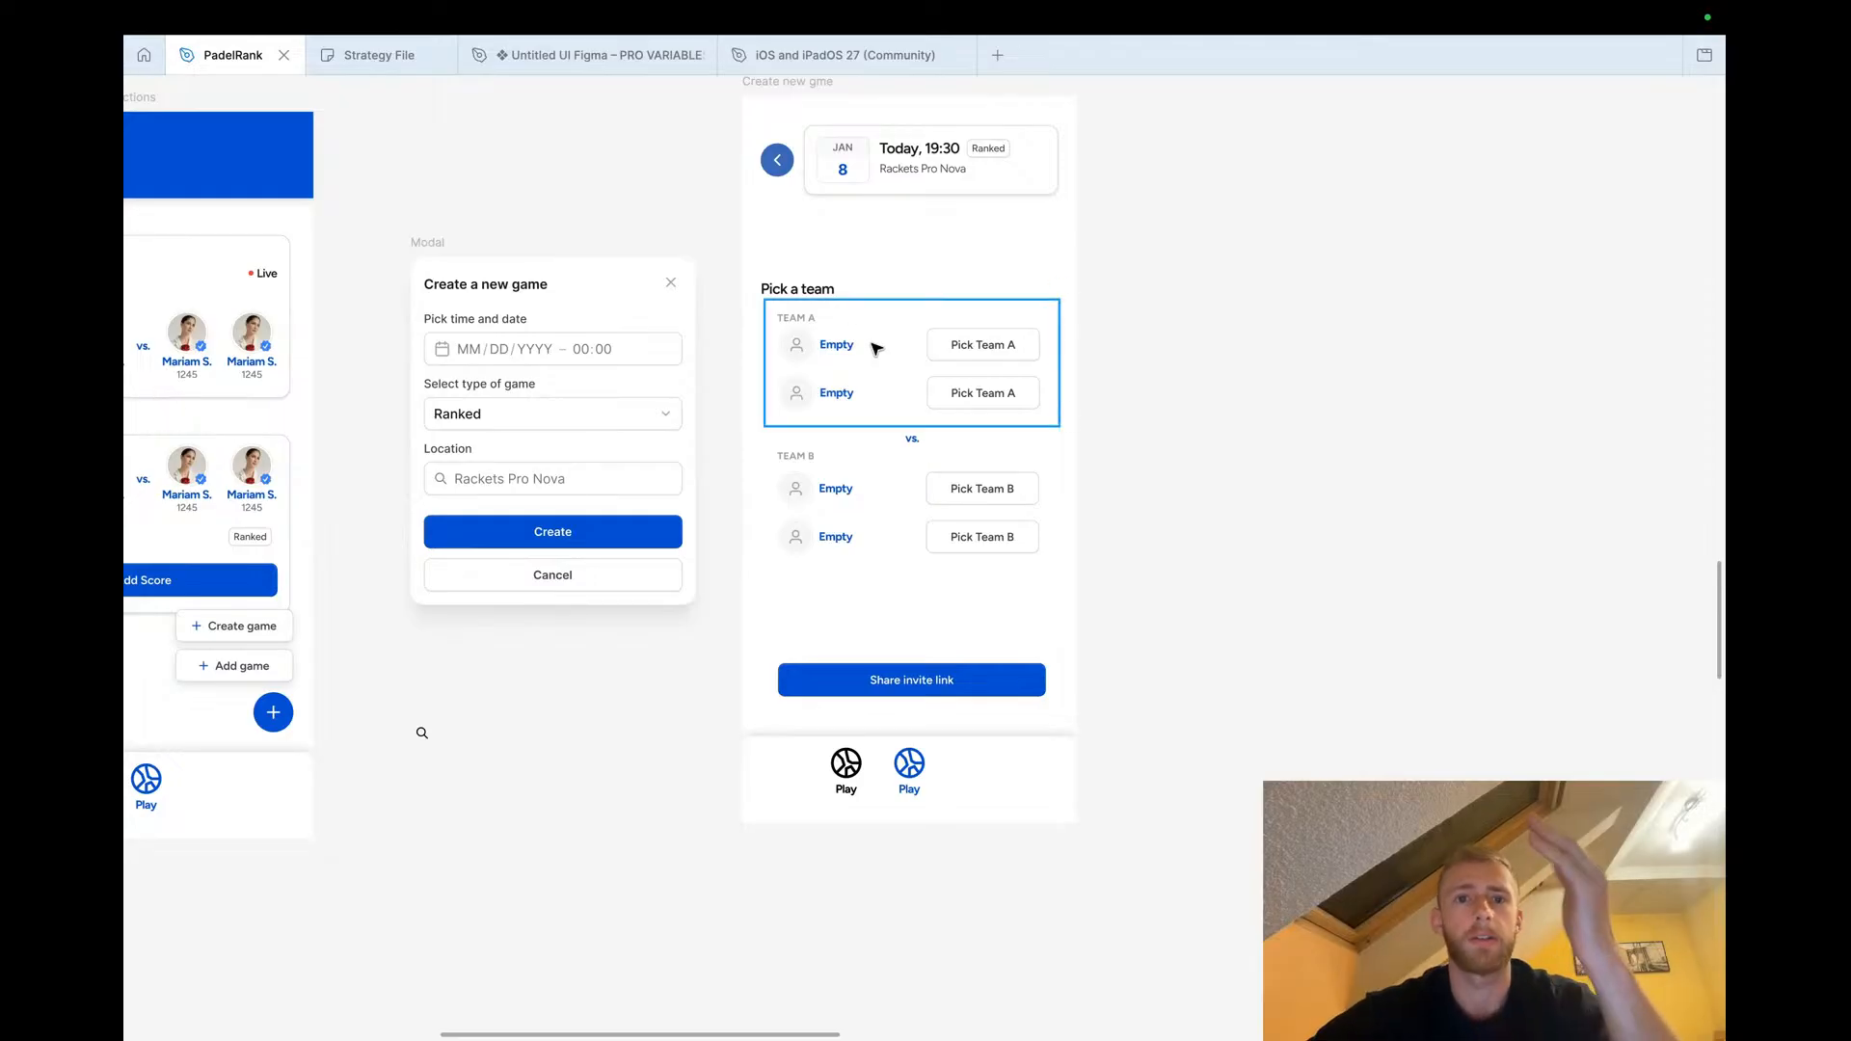
{"action": "scroll", "coordinate": [831, 184], "scroll_direction": "up", "scroll_amount": 2}
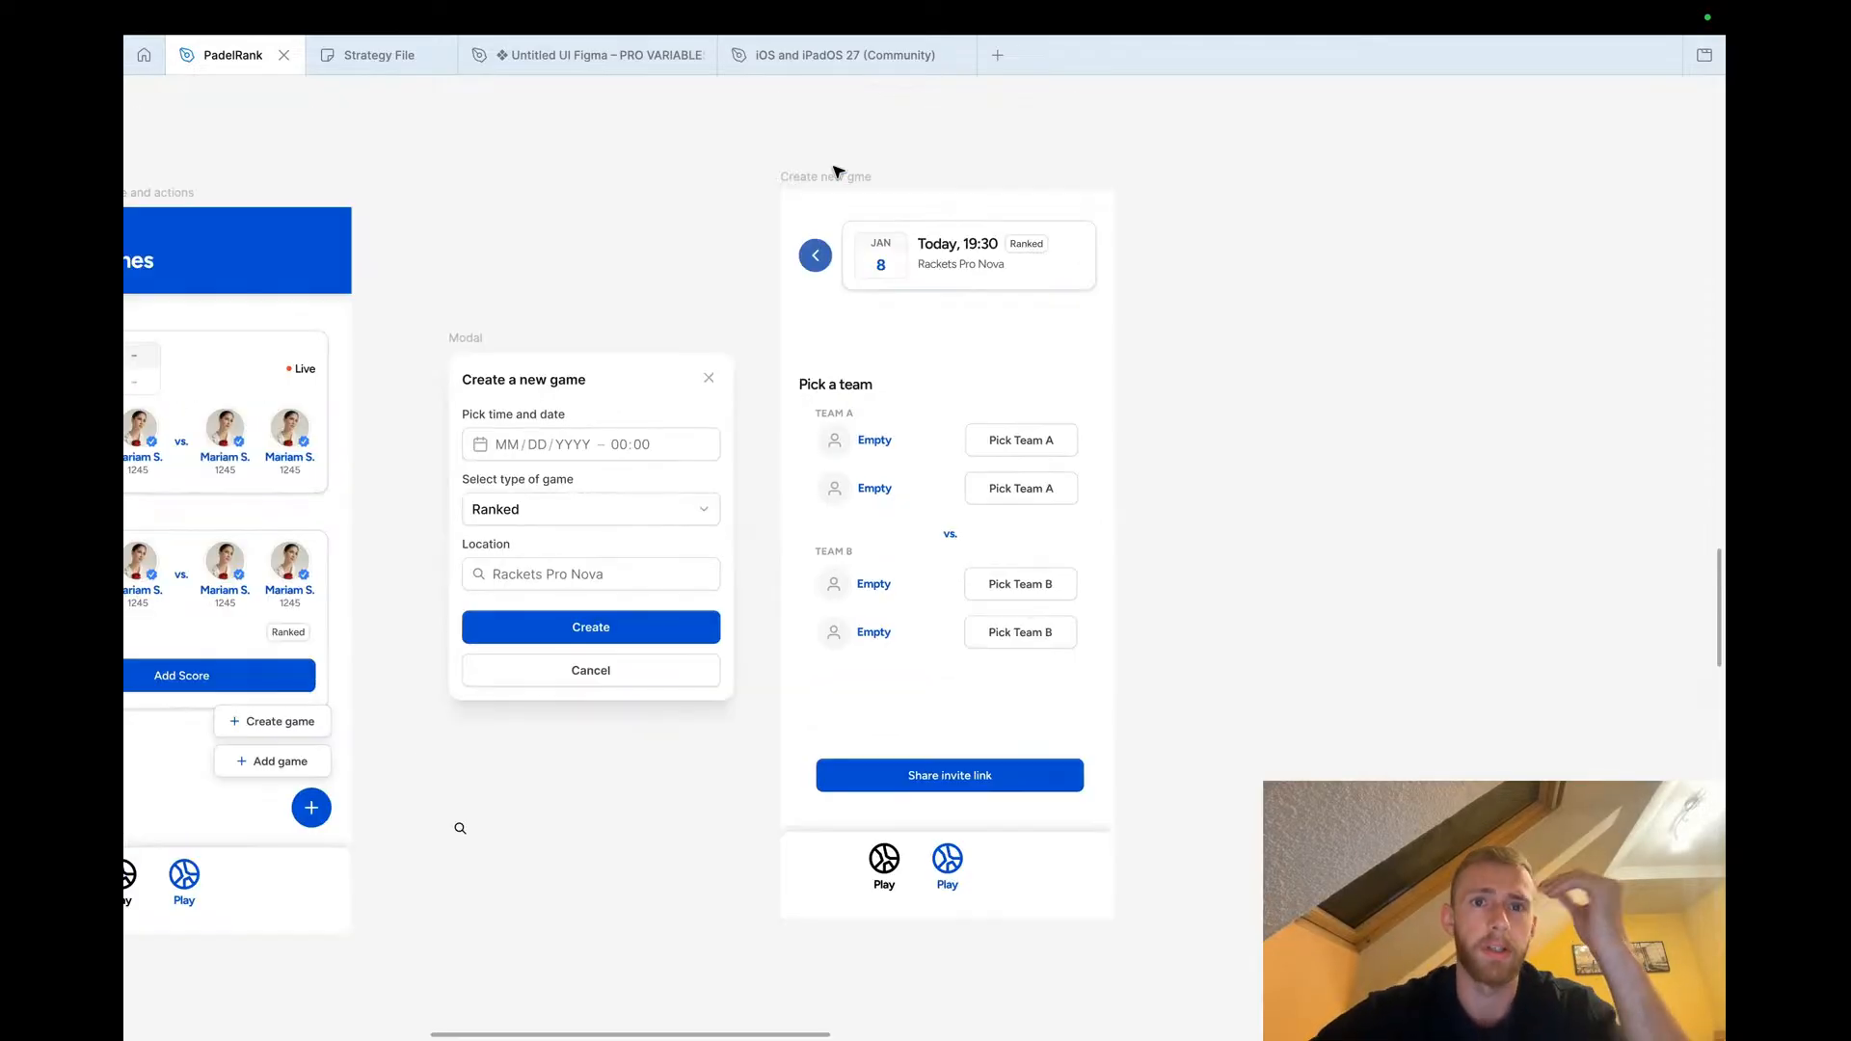
Correct the team picking frame's name to 'Create new game'
{"action": "double_click", "coordinate": [857, 179]}
{"action": "left_click", "coordinate": [857, 180]}
{"action": "type", "text": "a"}
{"action": "left_click", "coordinate": [971, 169]}
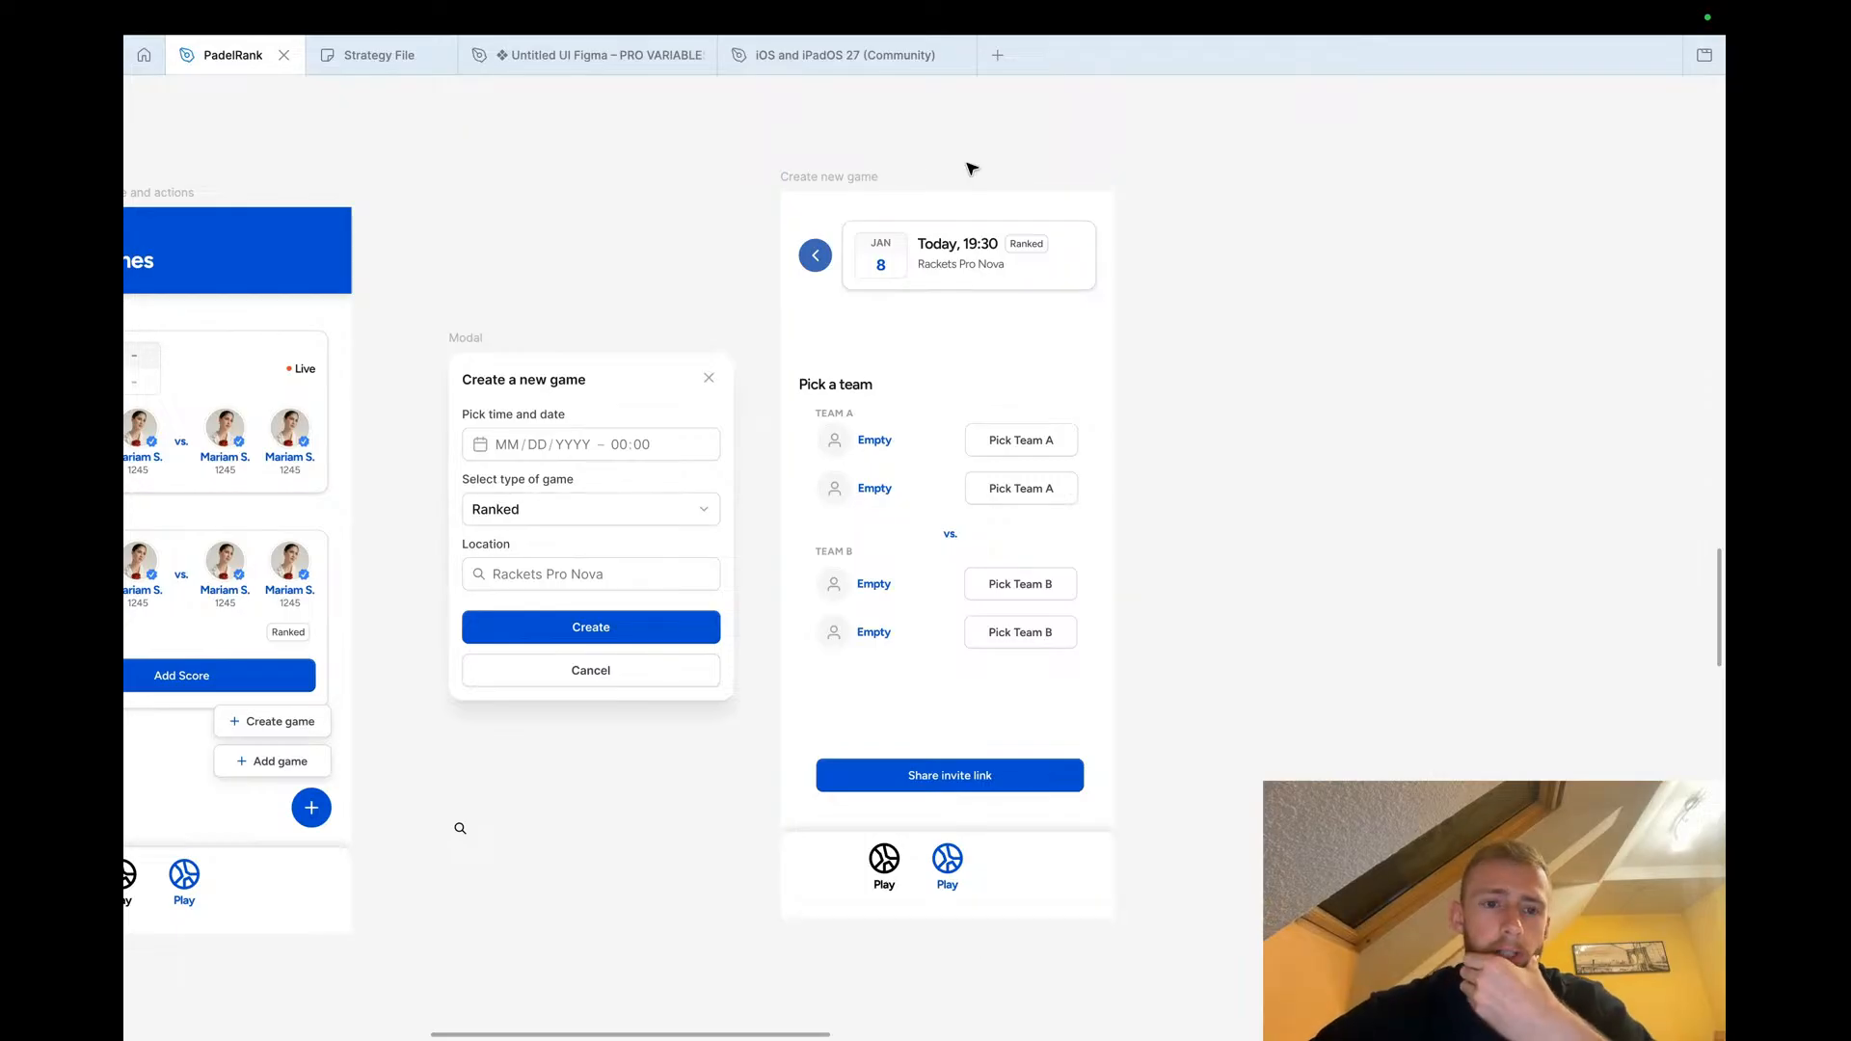
Rename the team picking frame 'Game Setup Screen'
{"action": "scroll", "coordinate": [759, 673], "scroll_direction": "down", "scroll_amount": 5}
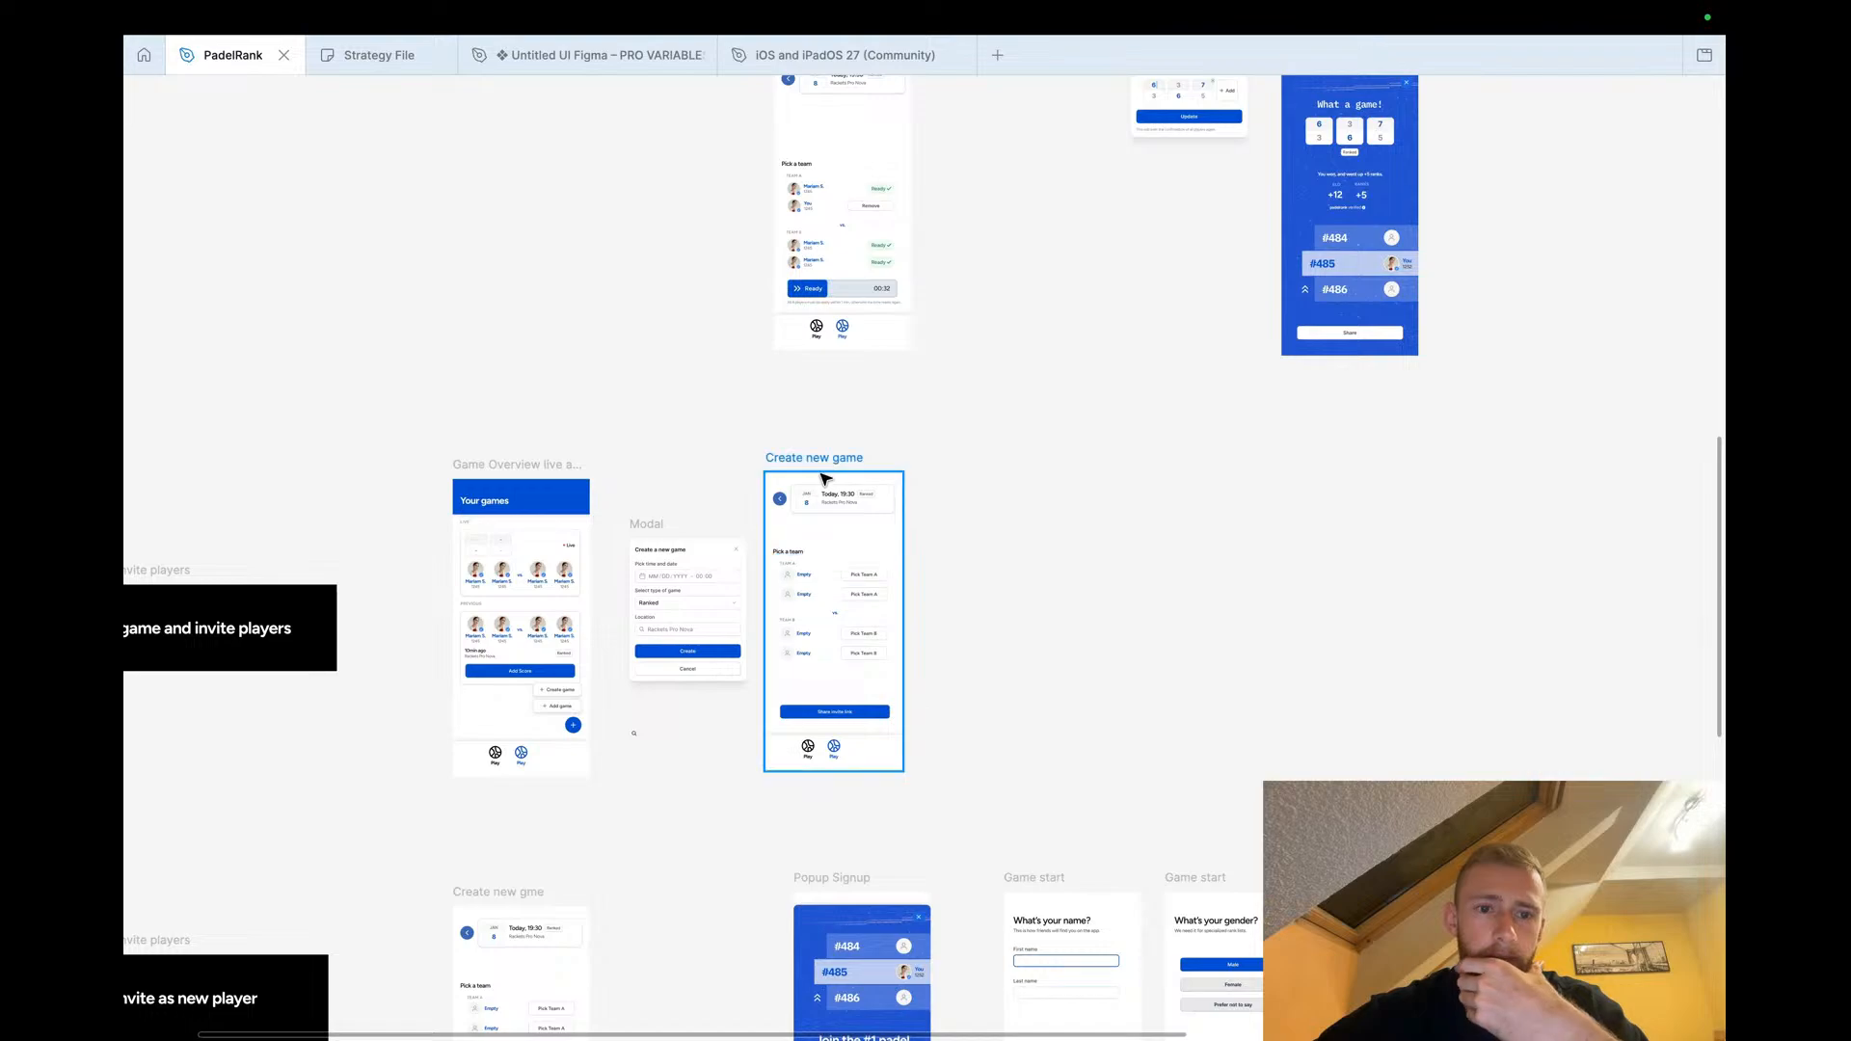
{"action": "scroll", "coordinate": [822, 476], "scroll_direction": "up", "scroll_amount": 4}
{"action": "double_click", "coordinate": [799, 452]}
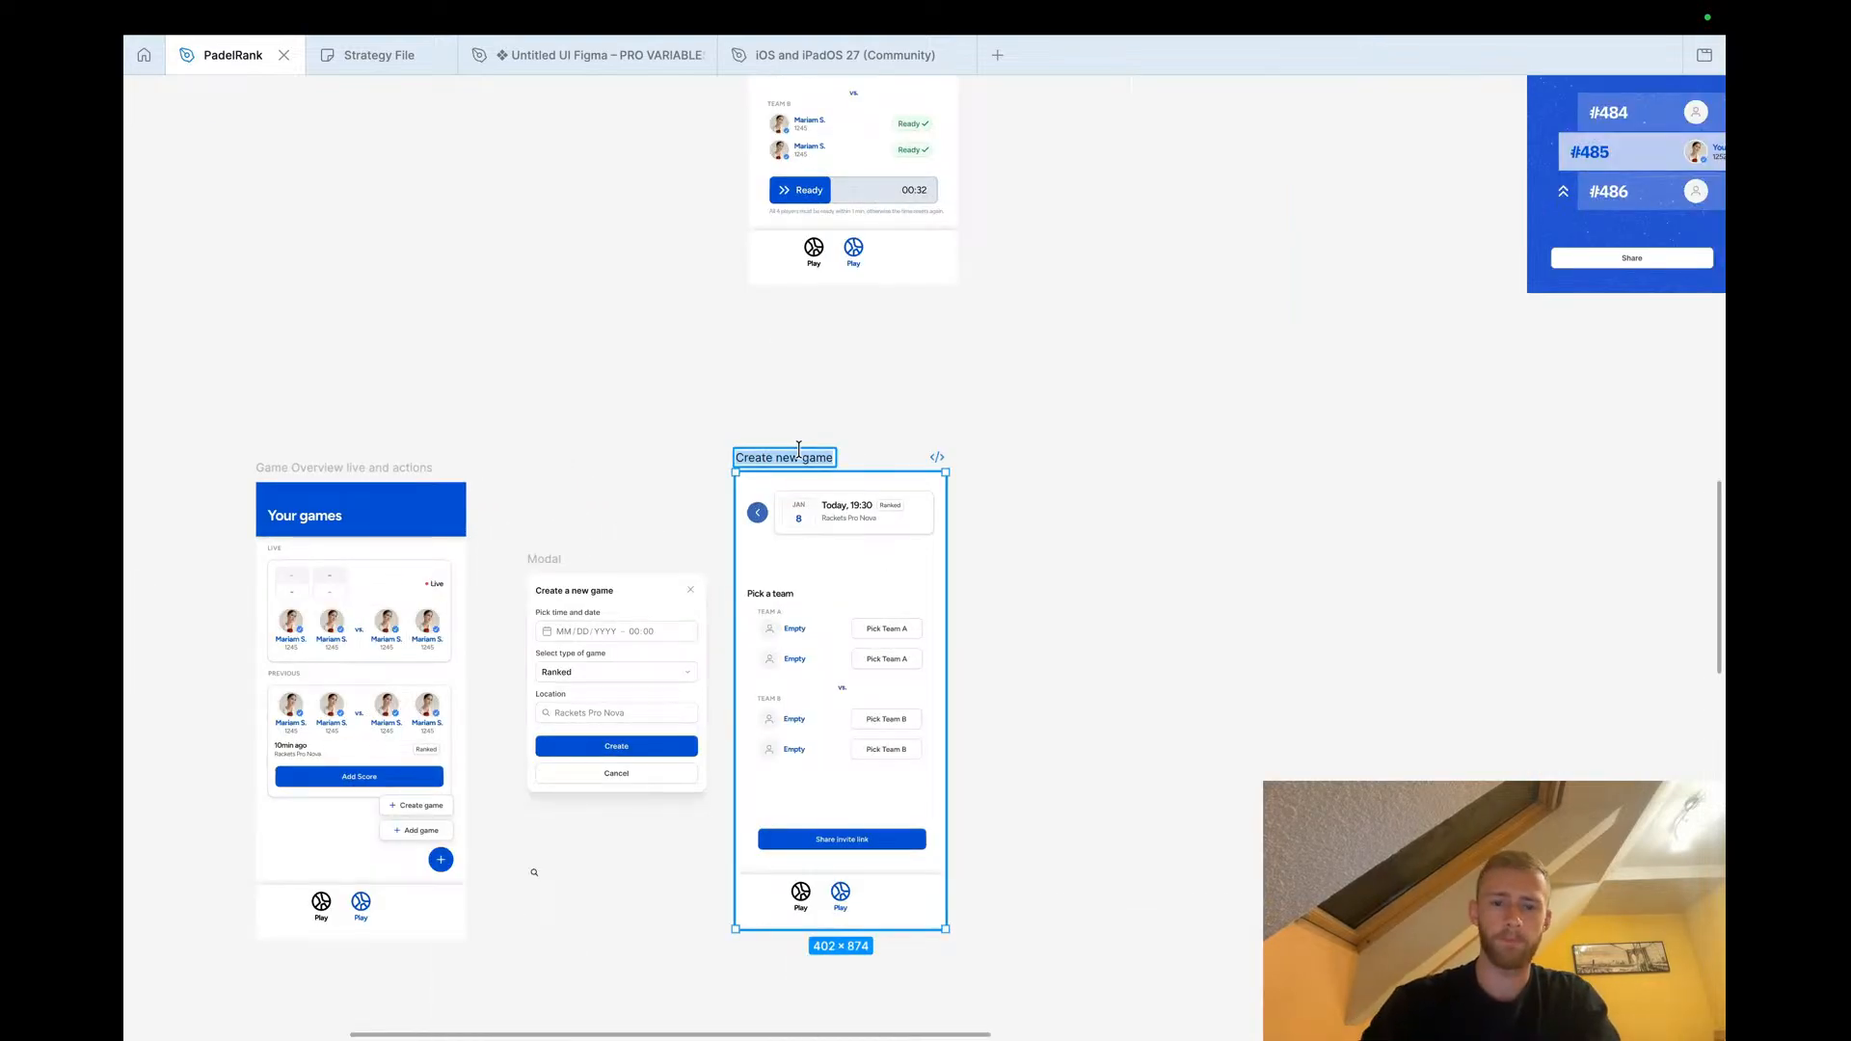
{"action": "type", "text": "In"}
{"action": "key", "text": "BackSpace"}
{"action": "key", "text": "BackSpace"}
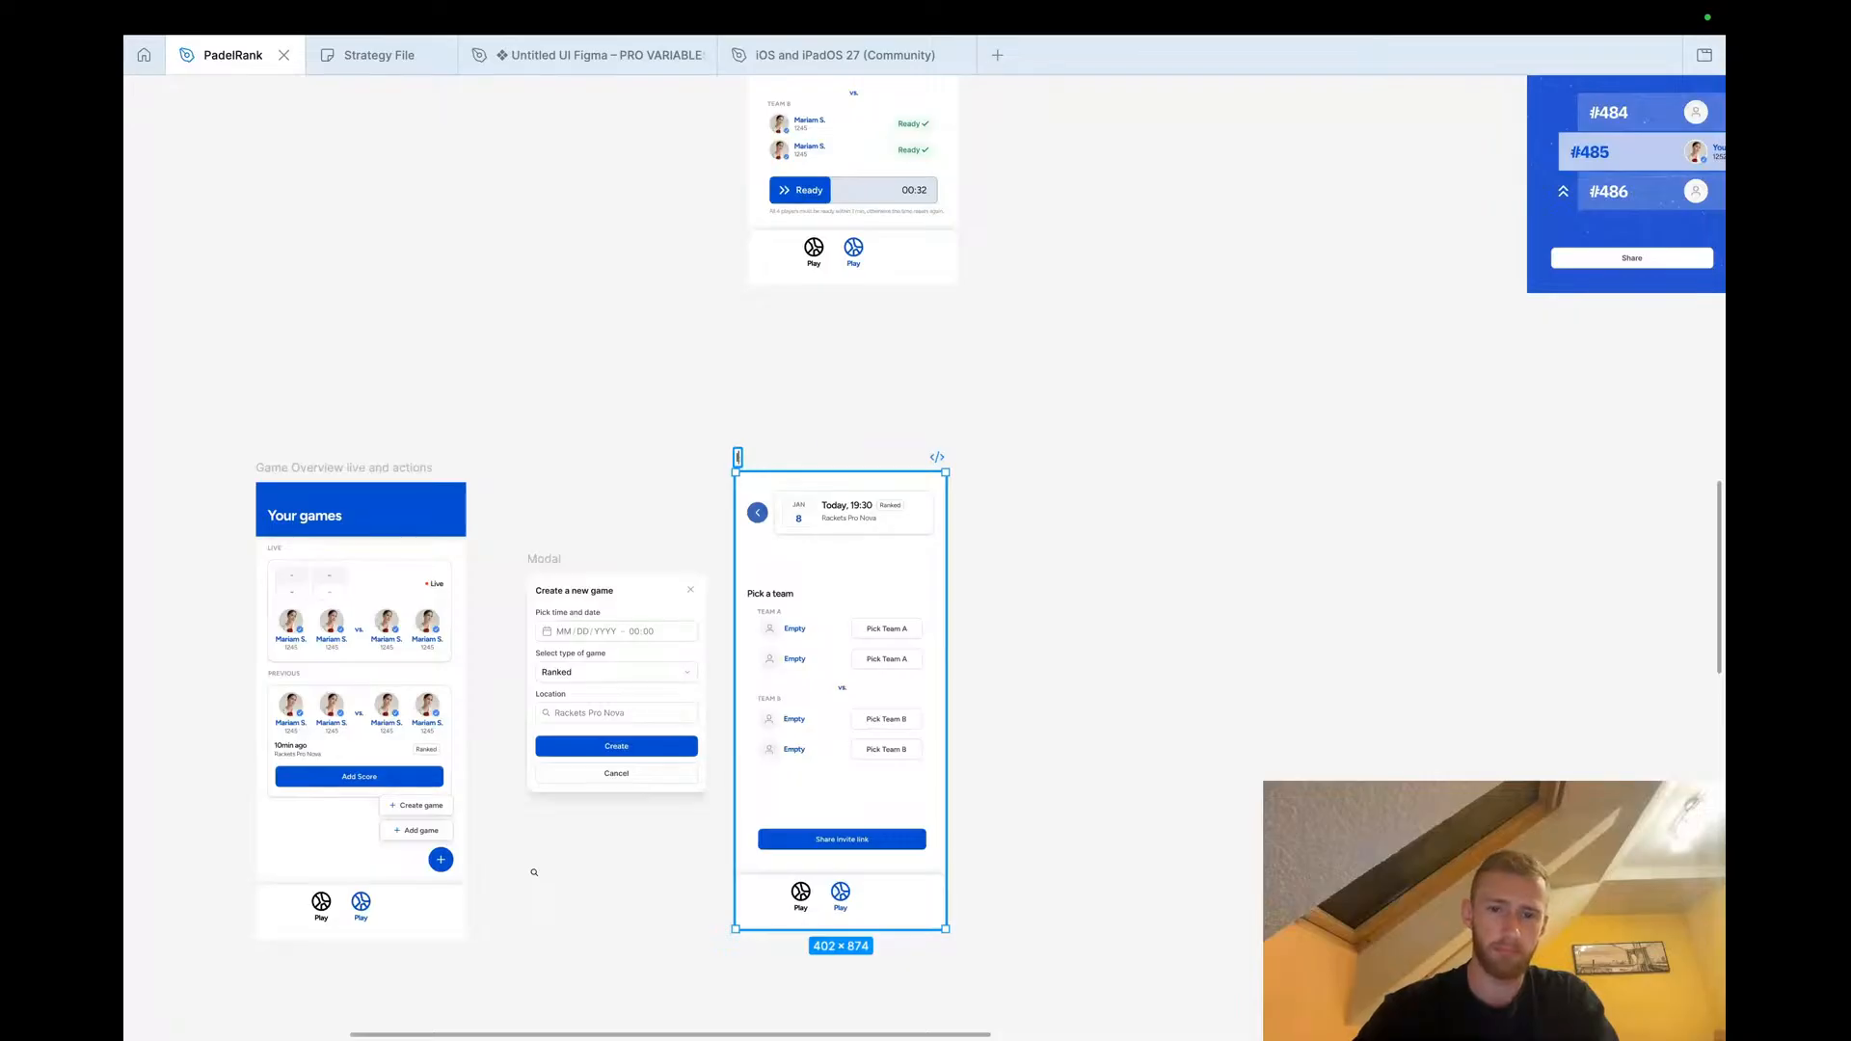
{"action": "type", "text": "Game Se"}
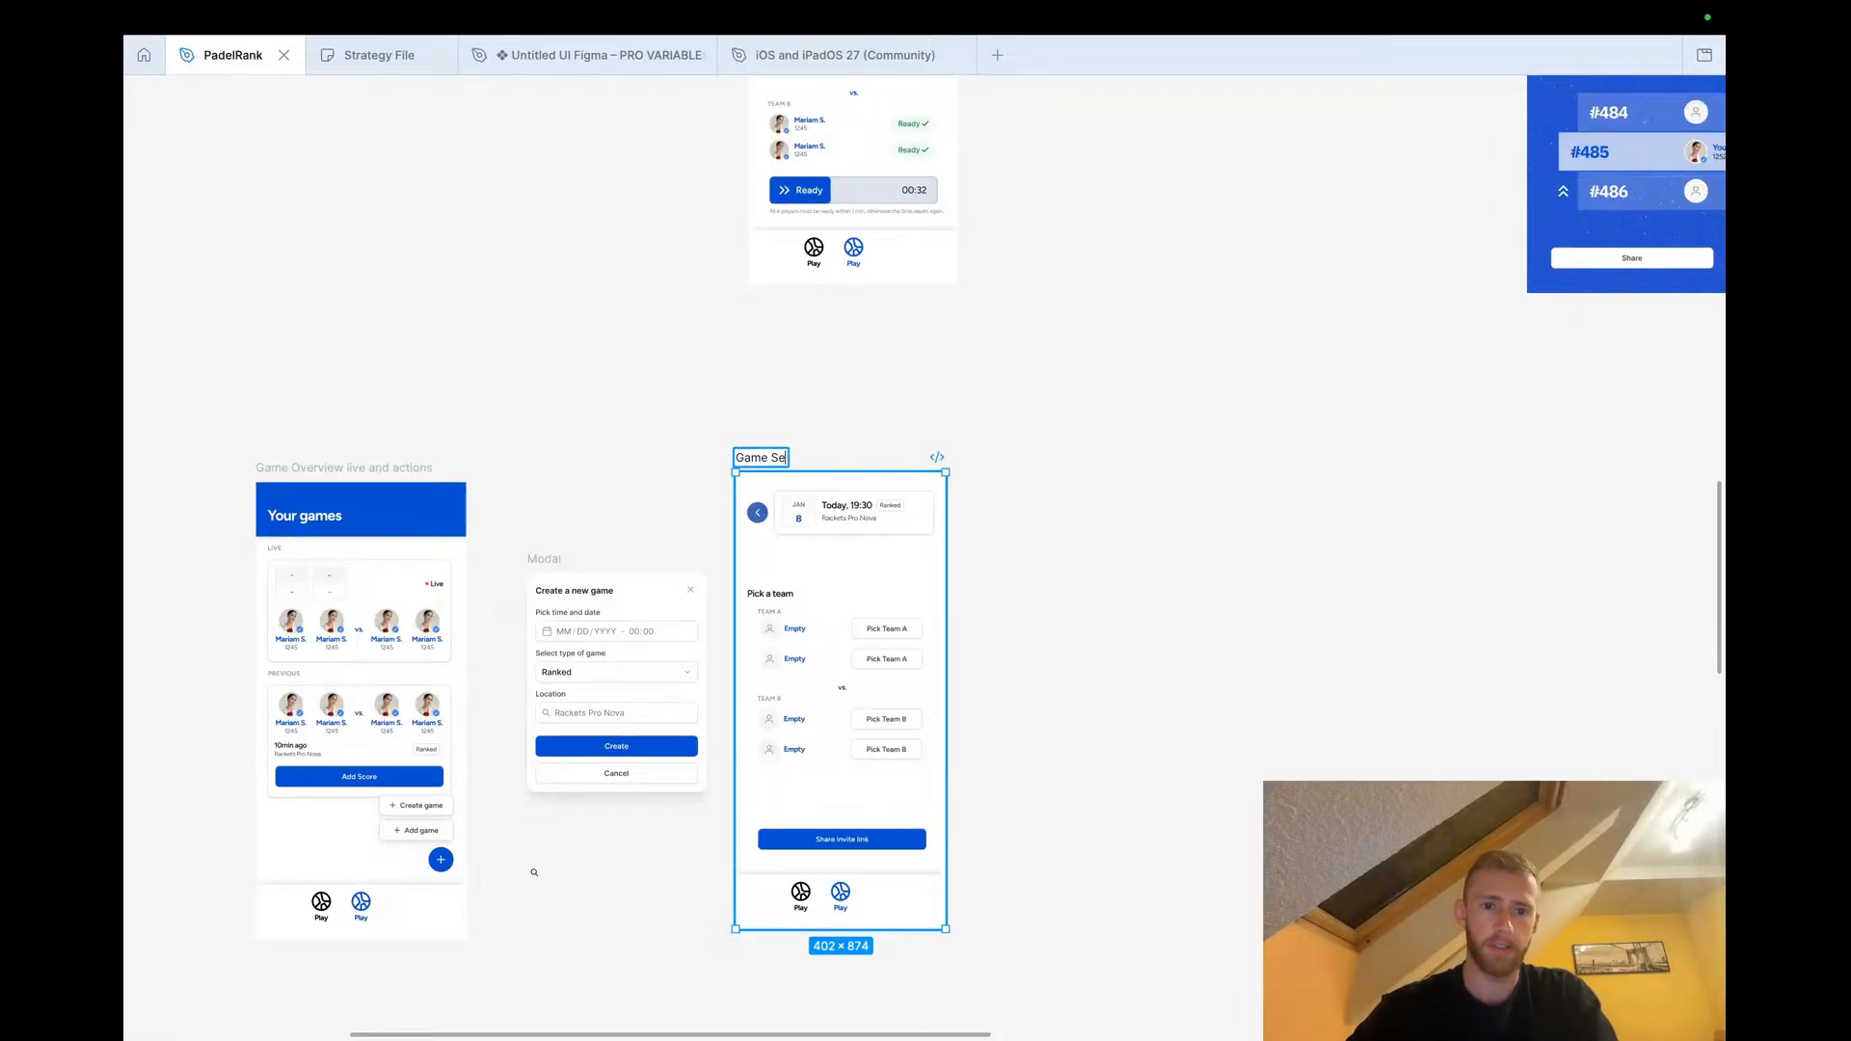
{"action": "type", "text": "tup Screen"}
{"action": "key", "text": "Return"}
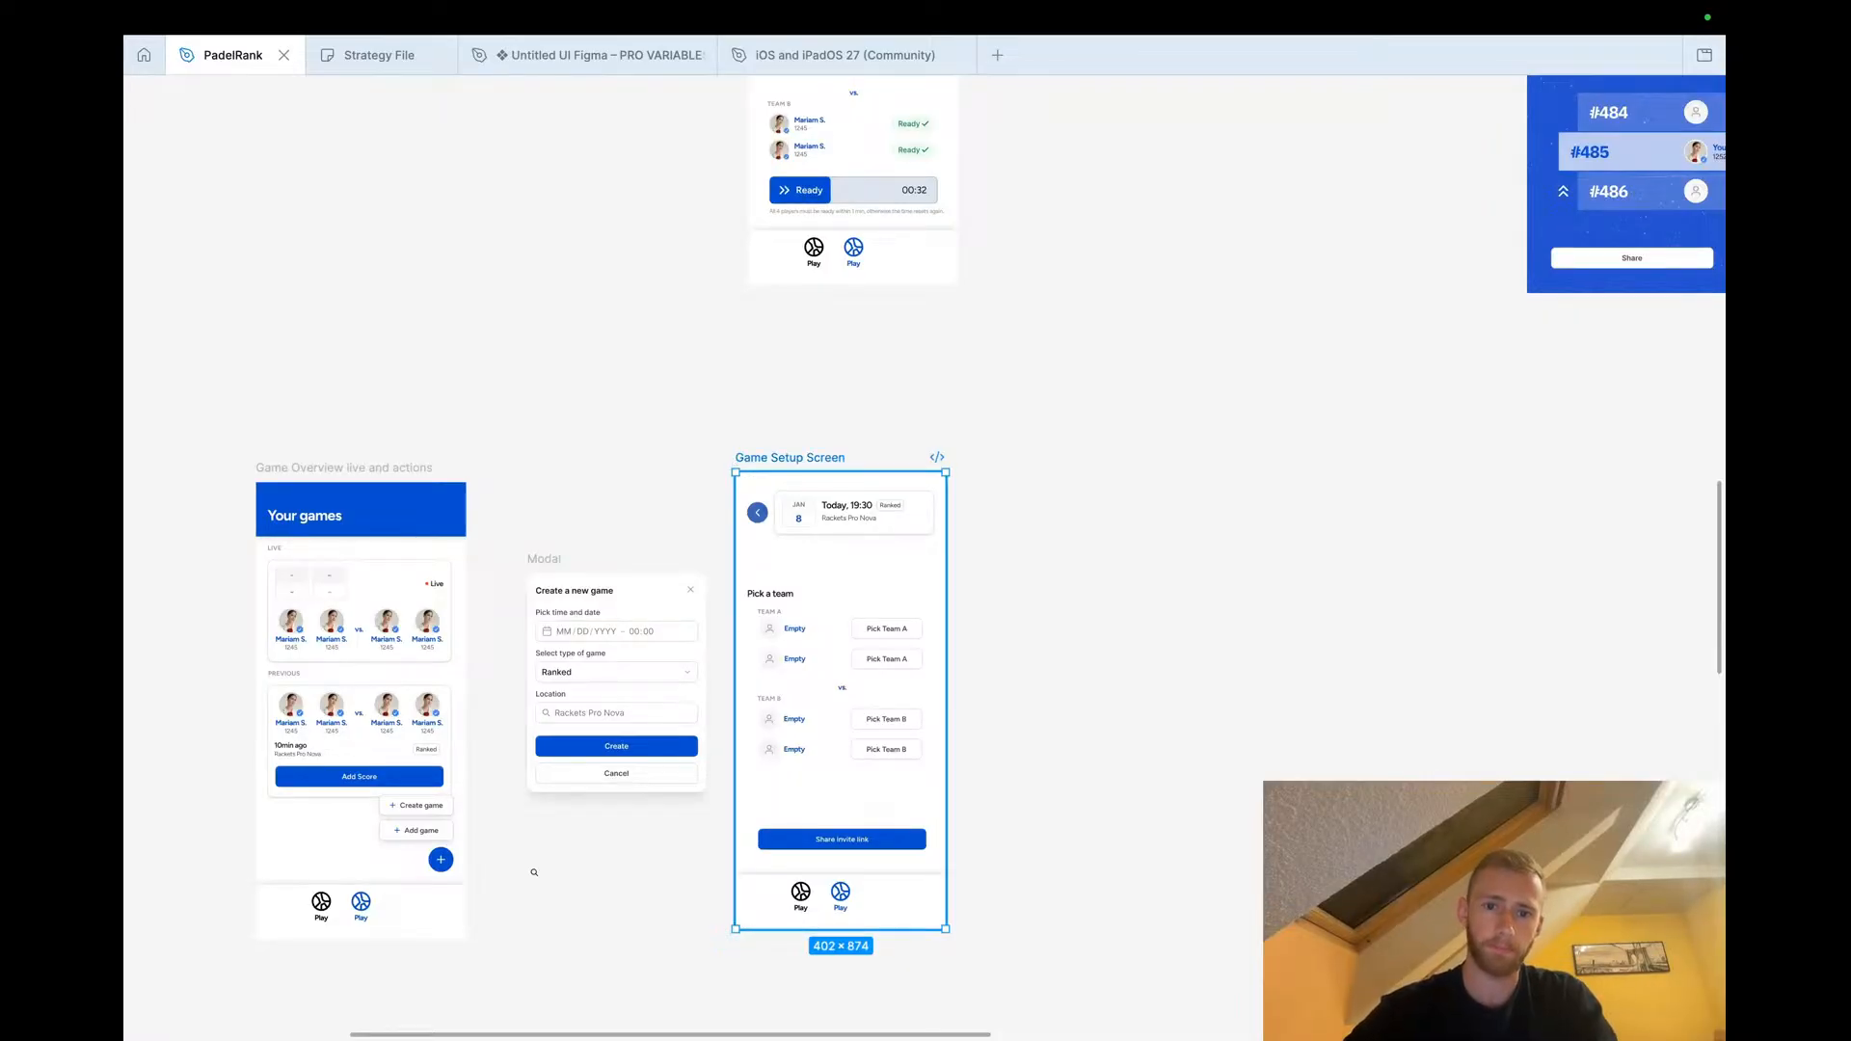
{"action": "left_click", "coordinate": [880, 326]}
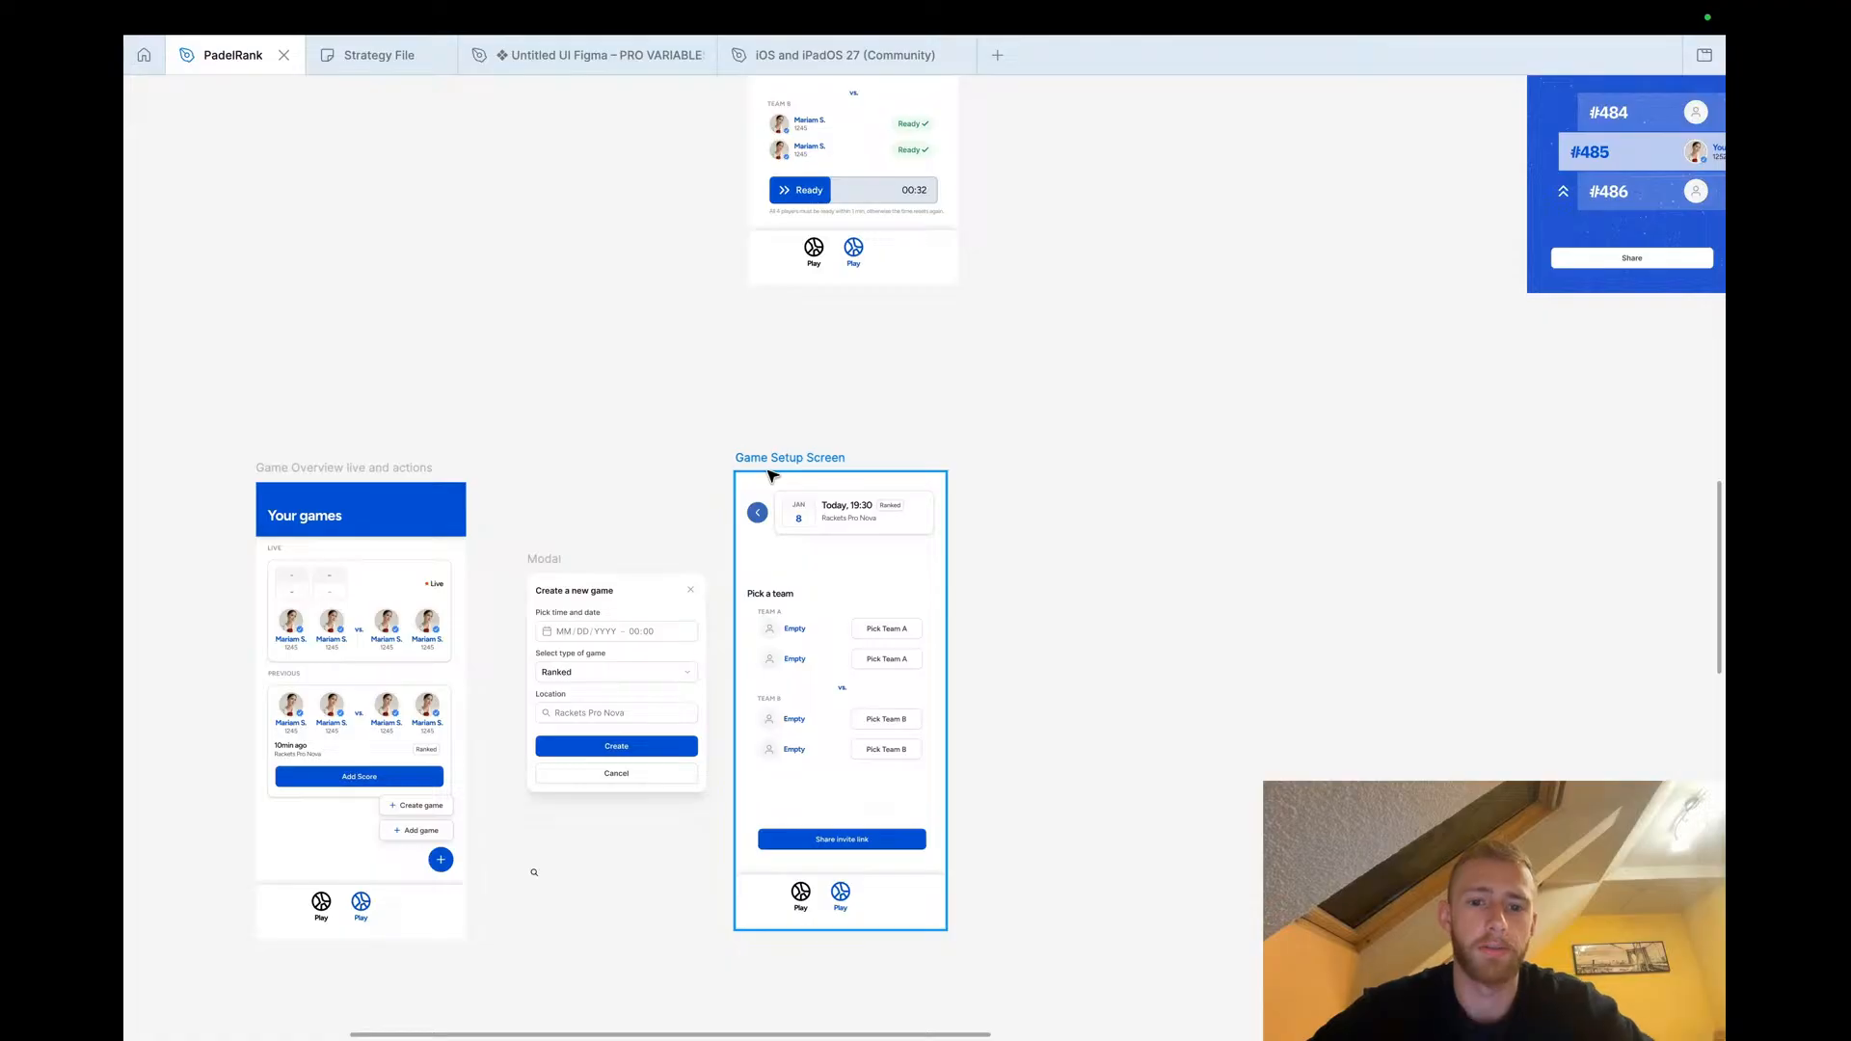
Look over the flow rows on the canvas, from game creation down to the ranking flows
{"action": "scroll", "coordinate": [757, 595], "scroll_direction": "down", "scroll_amount": 5}
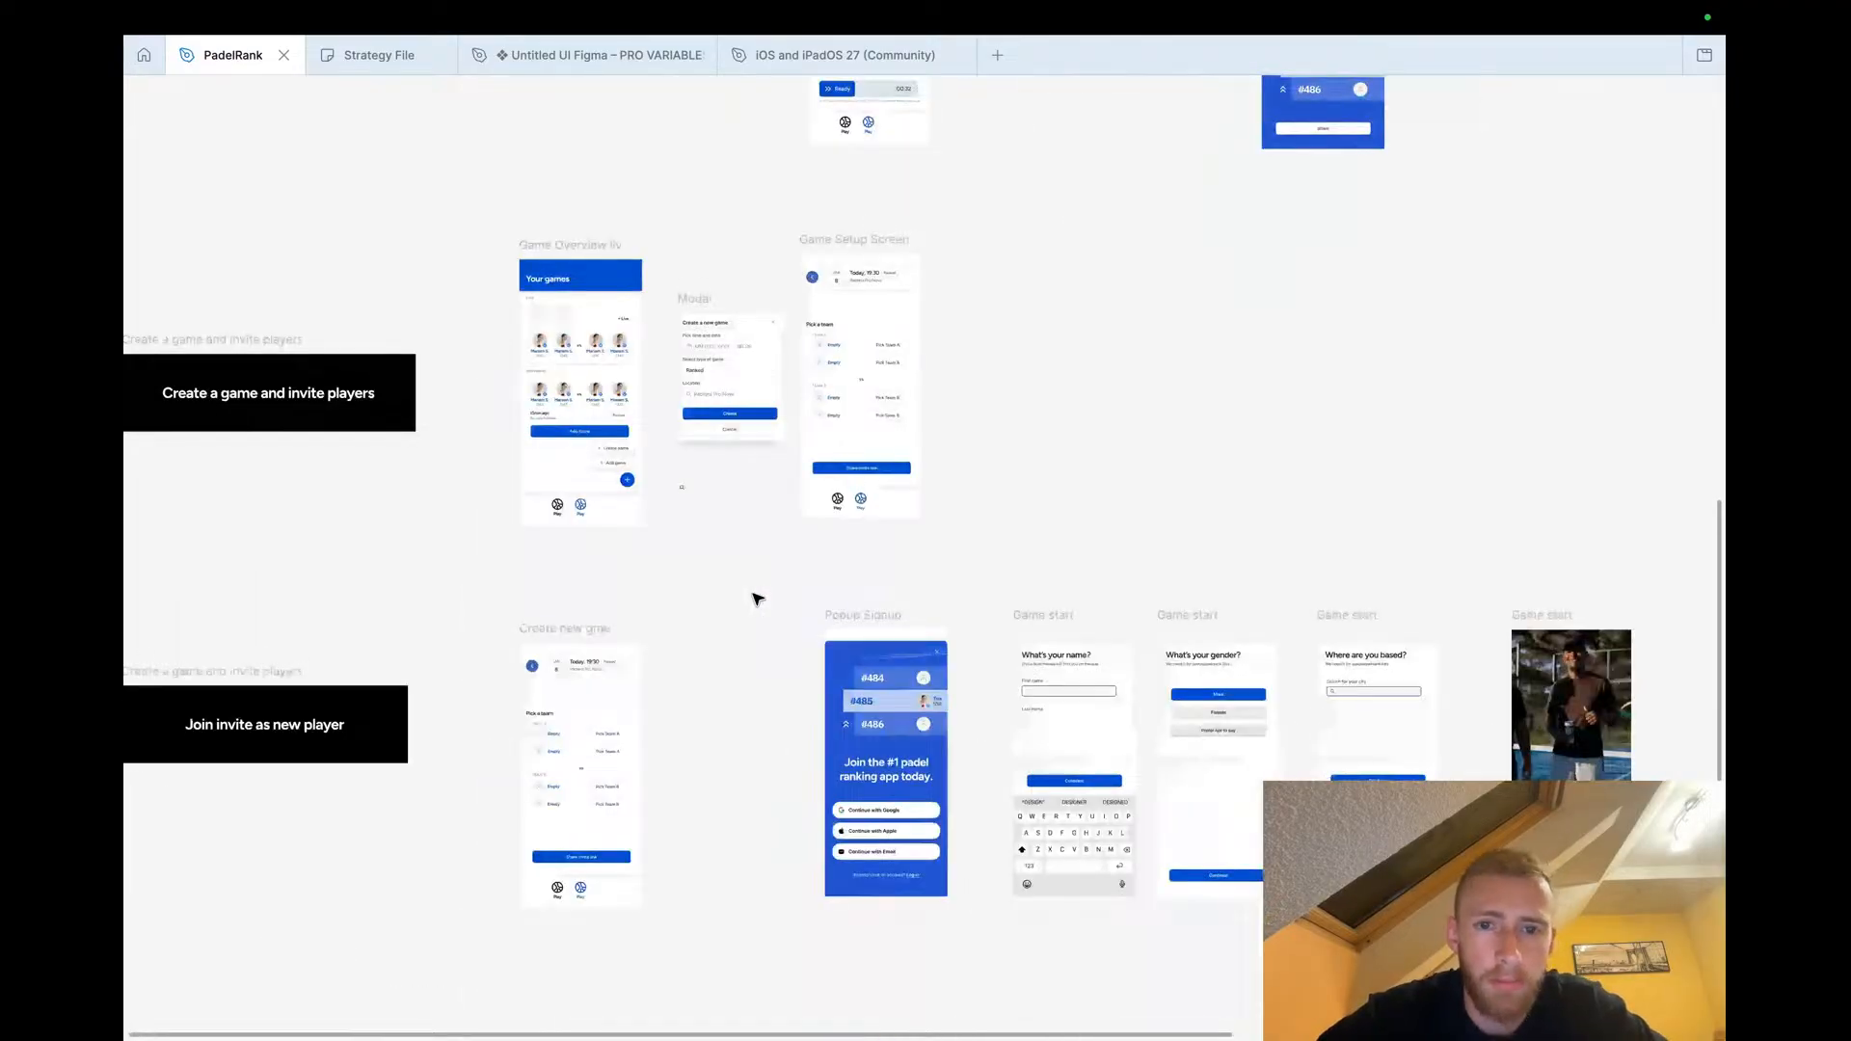
{"action": "scroll", "coordinate": [760, 525], "scroll_direction": "up", "scroll_amount": 3}
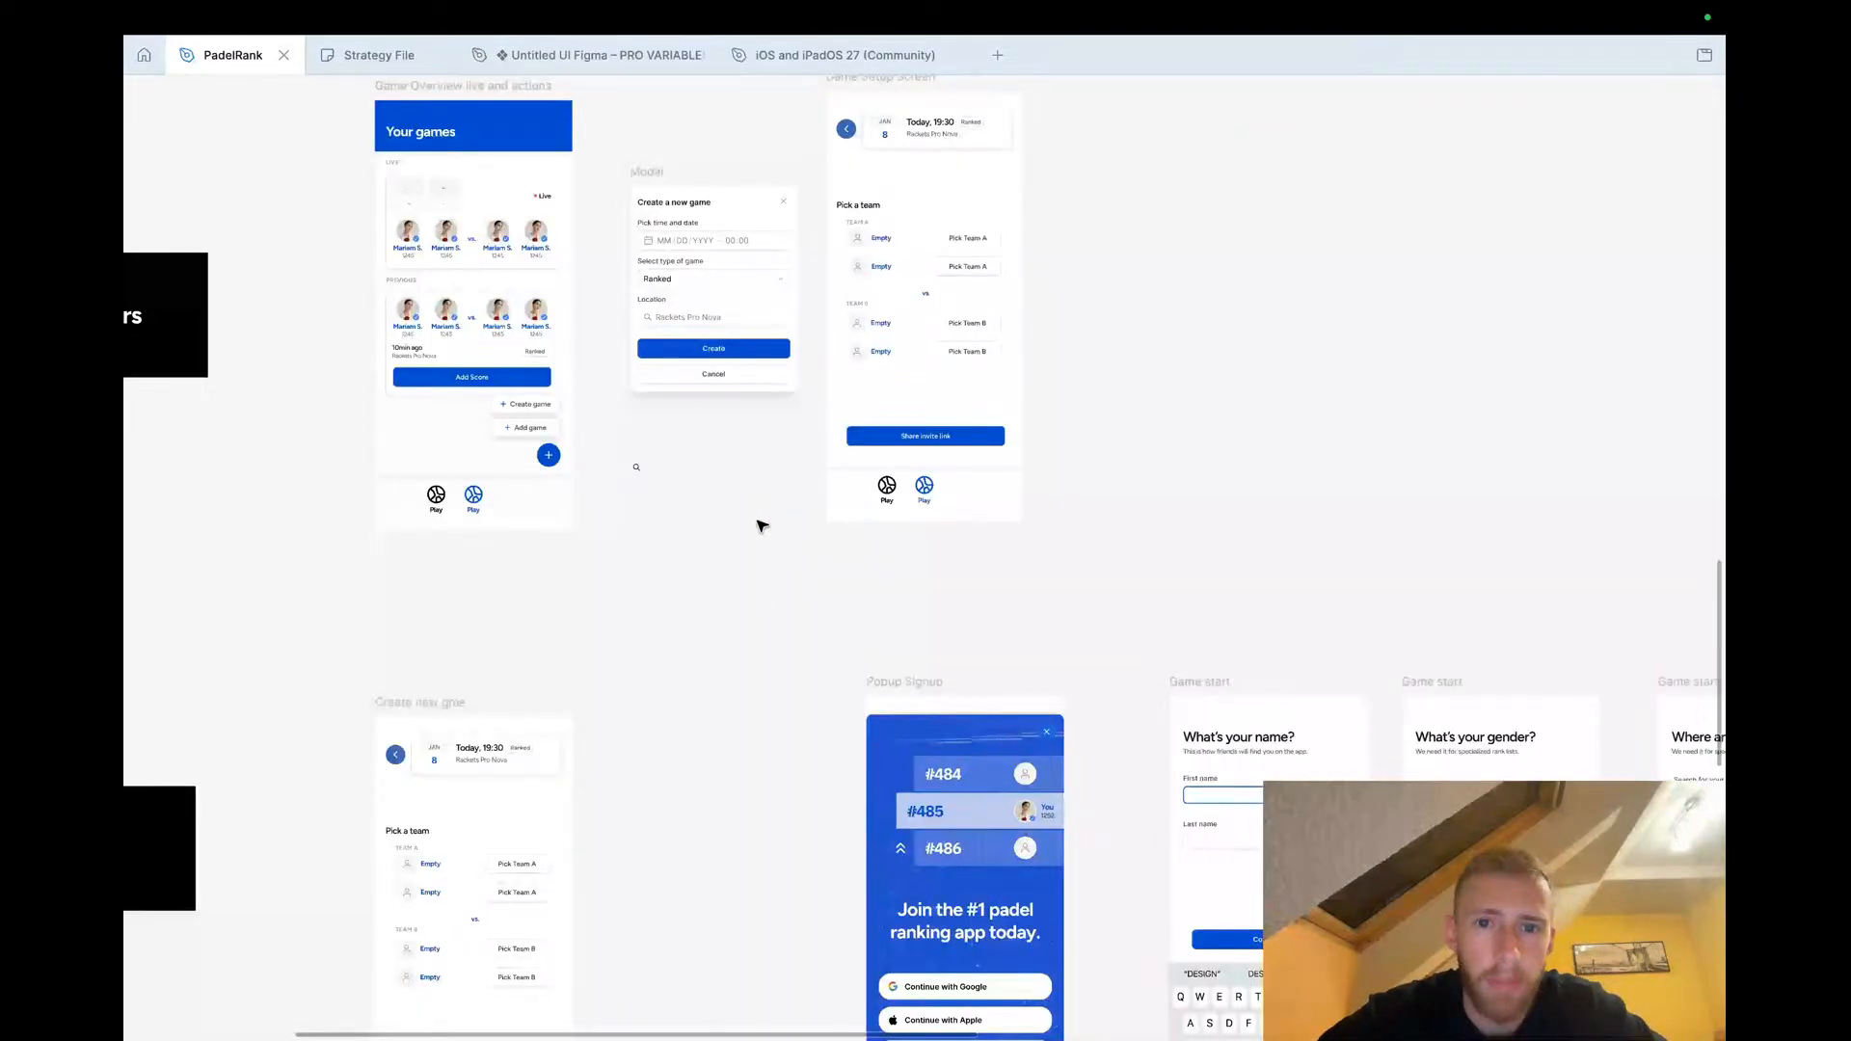
{"action": "scroll", "coordinate": [762, 526], "scroll_direction": "up", "scroll_amount": 2}
{"action": "scroll", "coordinate": [766, 333], "scroll_direction": "up", "scroll_amount": 3}
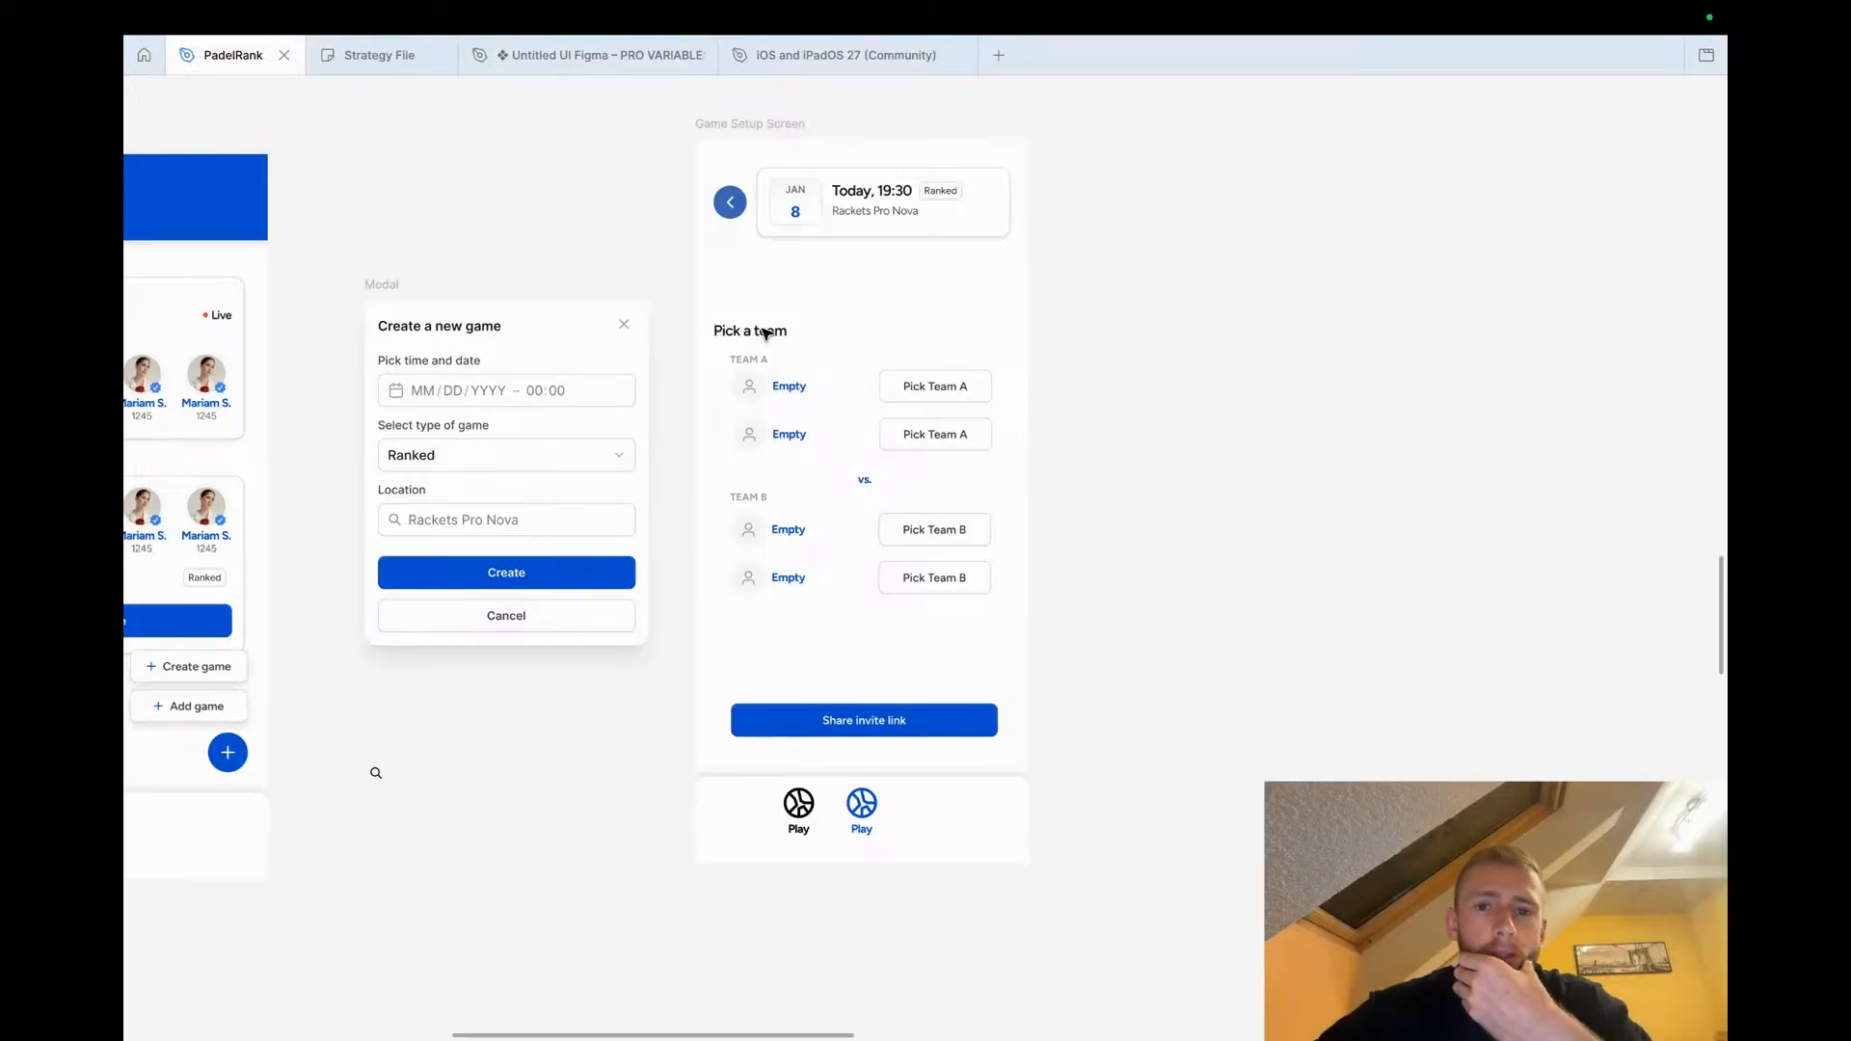
{"action": "scroll", "coordinate": [764, 333], "scroll_direction": "down", "scroll_amount": 5}
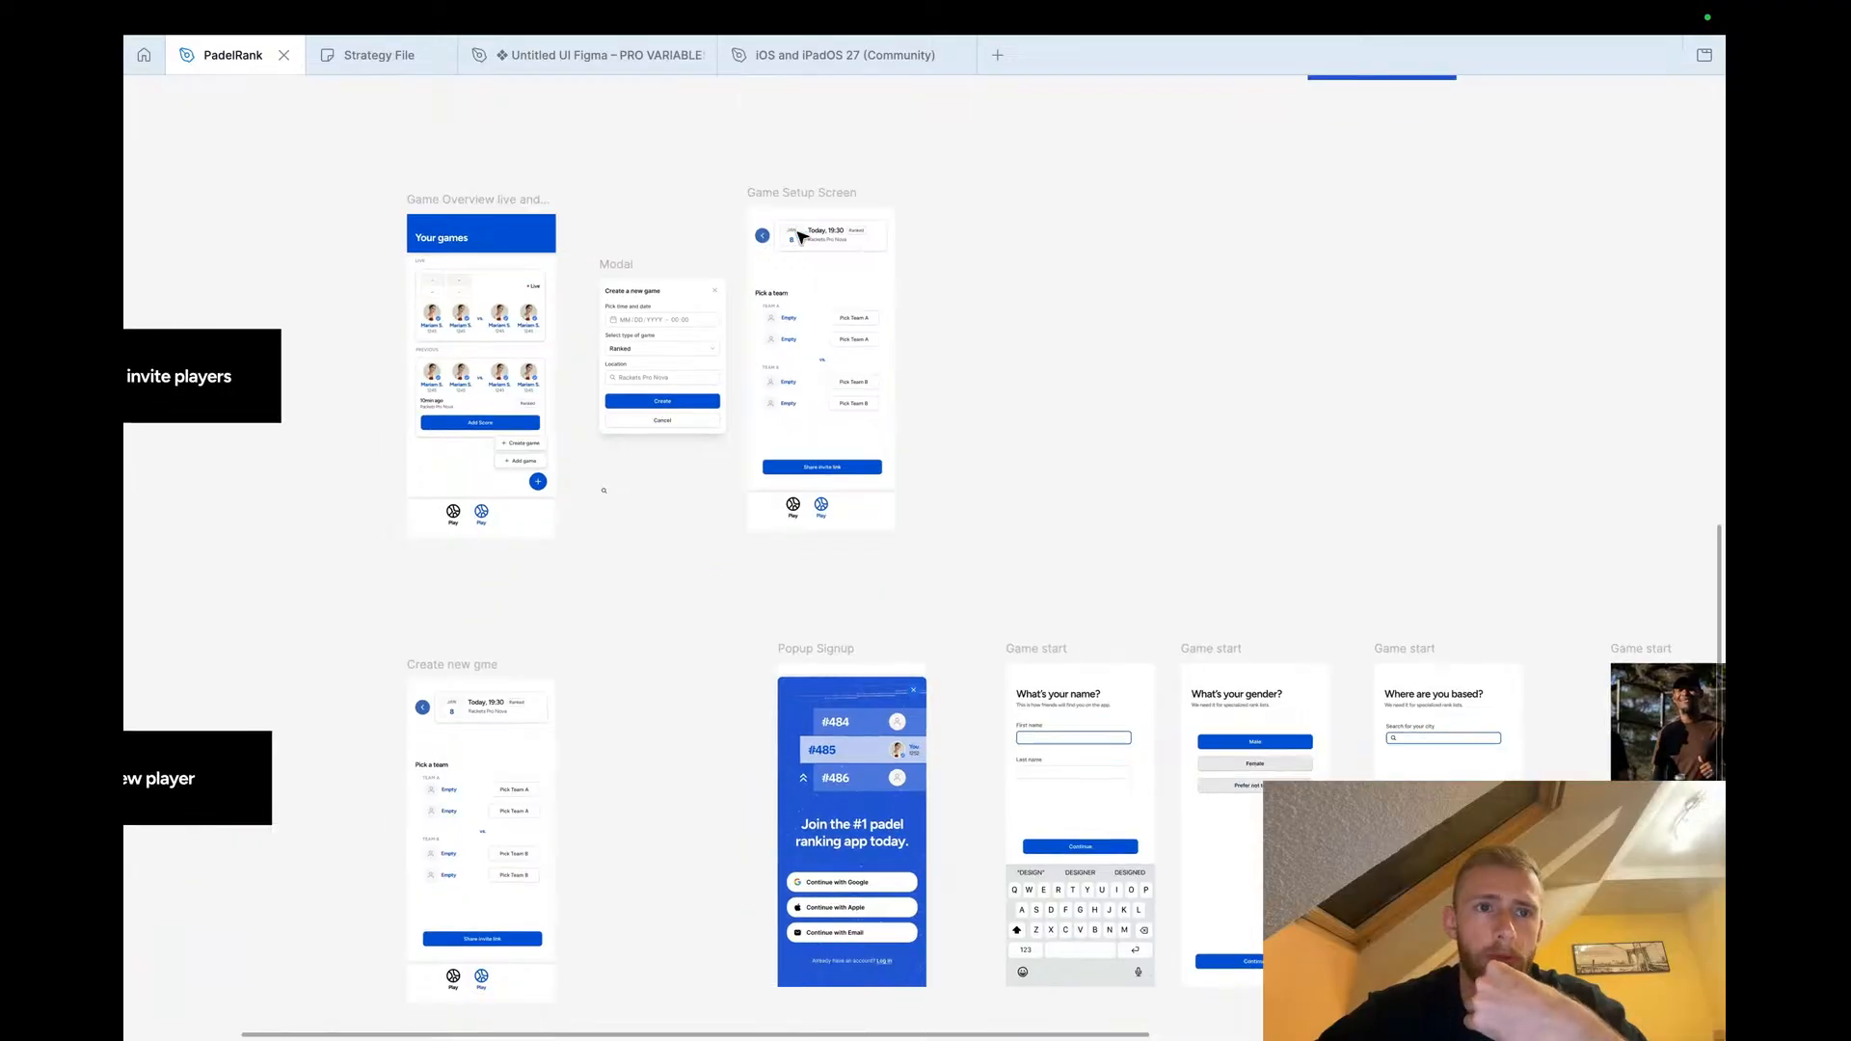
{"action": "scroll", "coordinate": [802, 237], "scroll_direction": "up", "scroll_amount": 10}
{"action": "scroll", "coordinate": [798, 253], "scroll_direction": "down", "scroll_amount": 3}
{"action": "scroll", "coordinate": [762, 393], "scroll_direction": "down", "scroll_amount": 3}
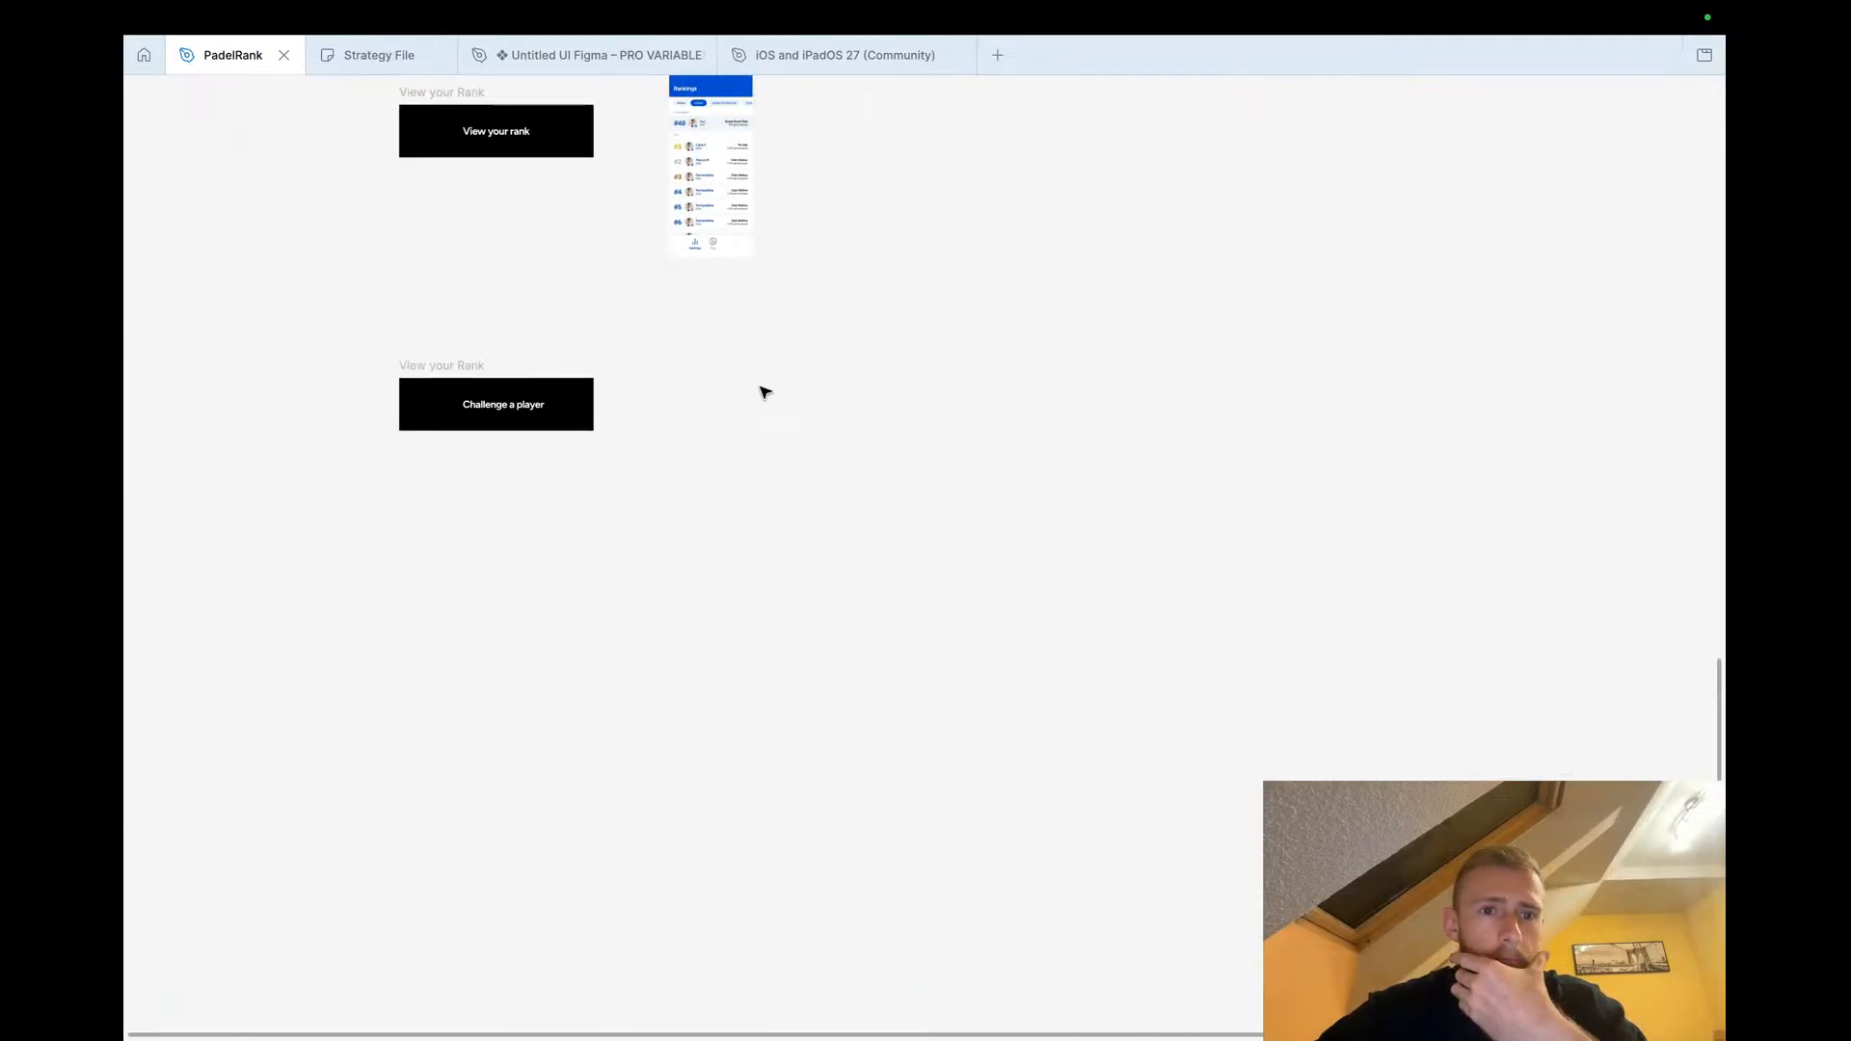
{"action": "scroll", "coordinate": [765, 393], "scroll_direction": "up", "scroll_amount": 8}
Move the Game Setup Screen frame down into the 'Challenge a player' flow row
{"action": "left_click", "coordinate": [872, 227]}
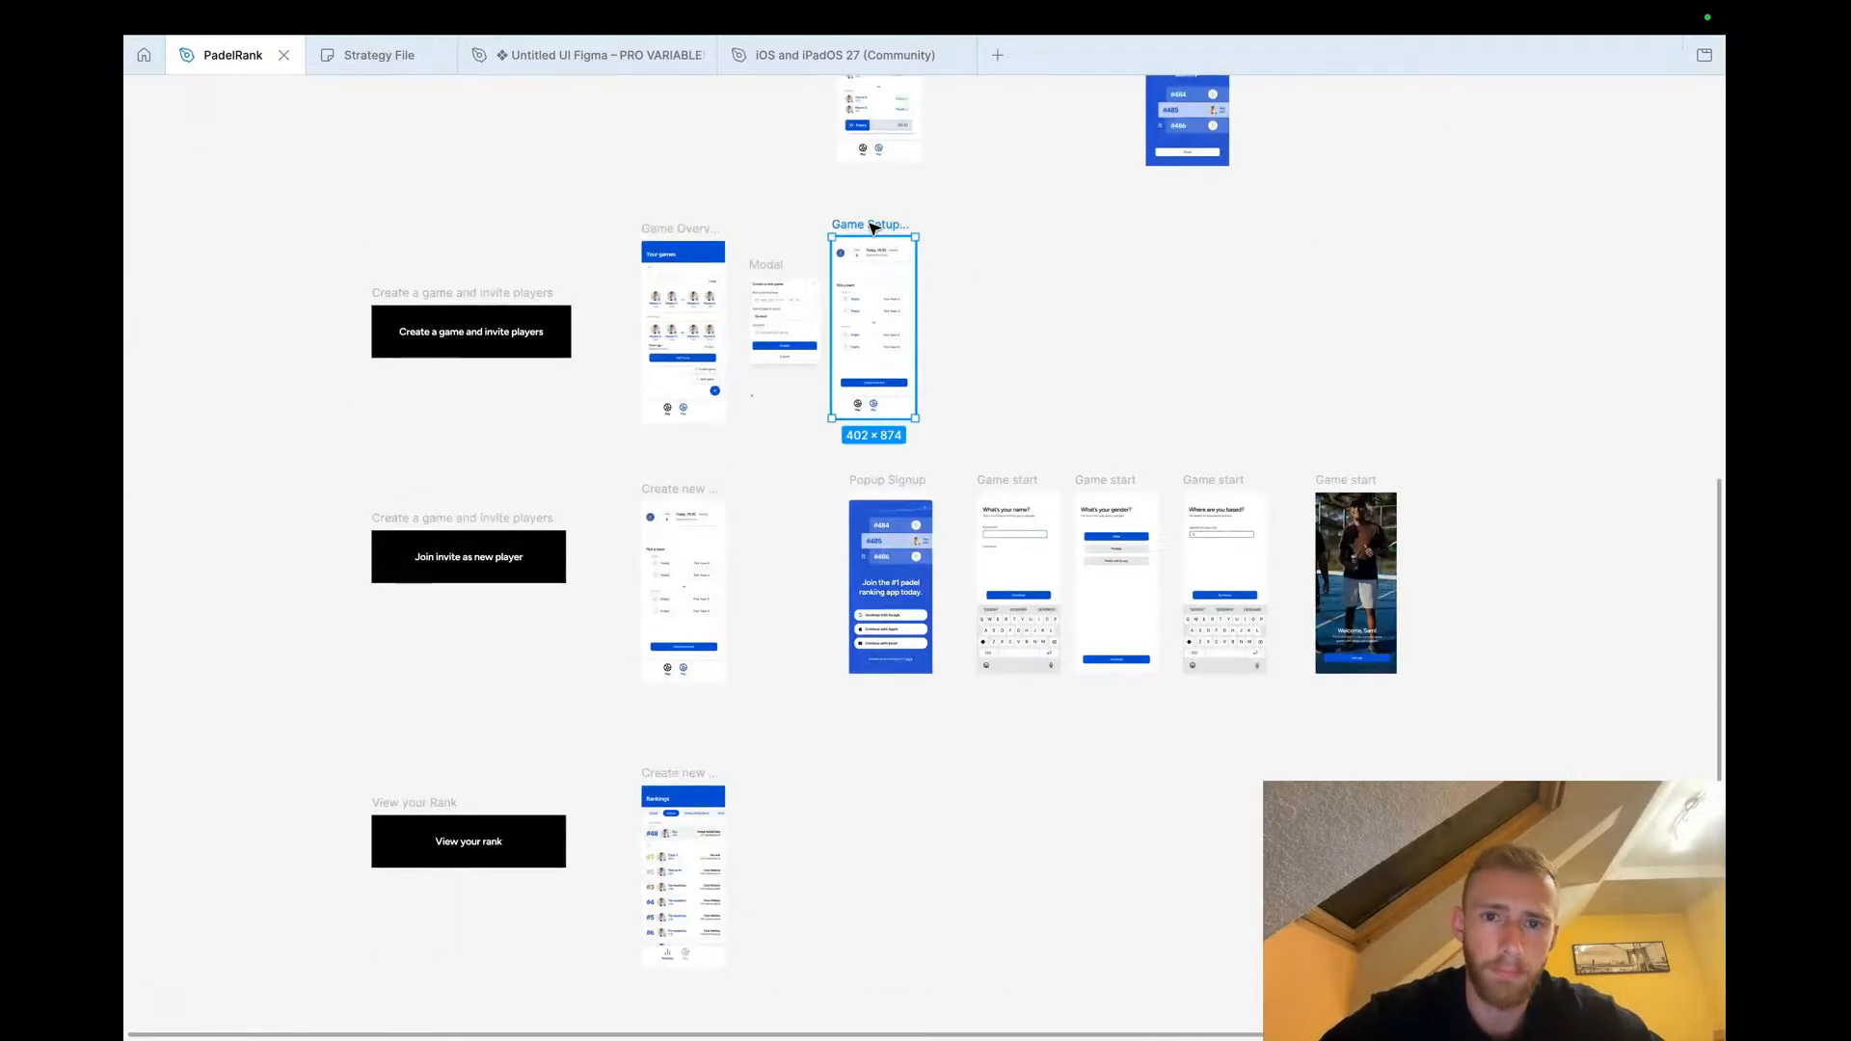
{"action": "left_click_drag", "start_coordinate": [872, 228], "coordinate": [1140, 820]}
{"action": "scroll", "coordinate": [1140, 820], "scroll_direction": "down", "scroll_amount": 5}
{"action": "left_click_drag", "start_coordinate": [1090, 498], "coordinate": [1010, 716]}
{"action": "left_click_drag", "start_coordinate": [405, 667], "coordinate": [409, 691]}
{"action": "key", "text": "ctrl+Left"}
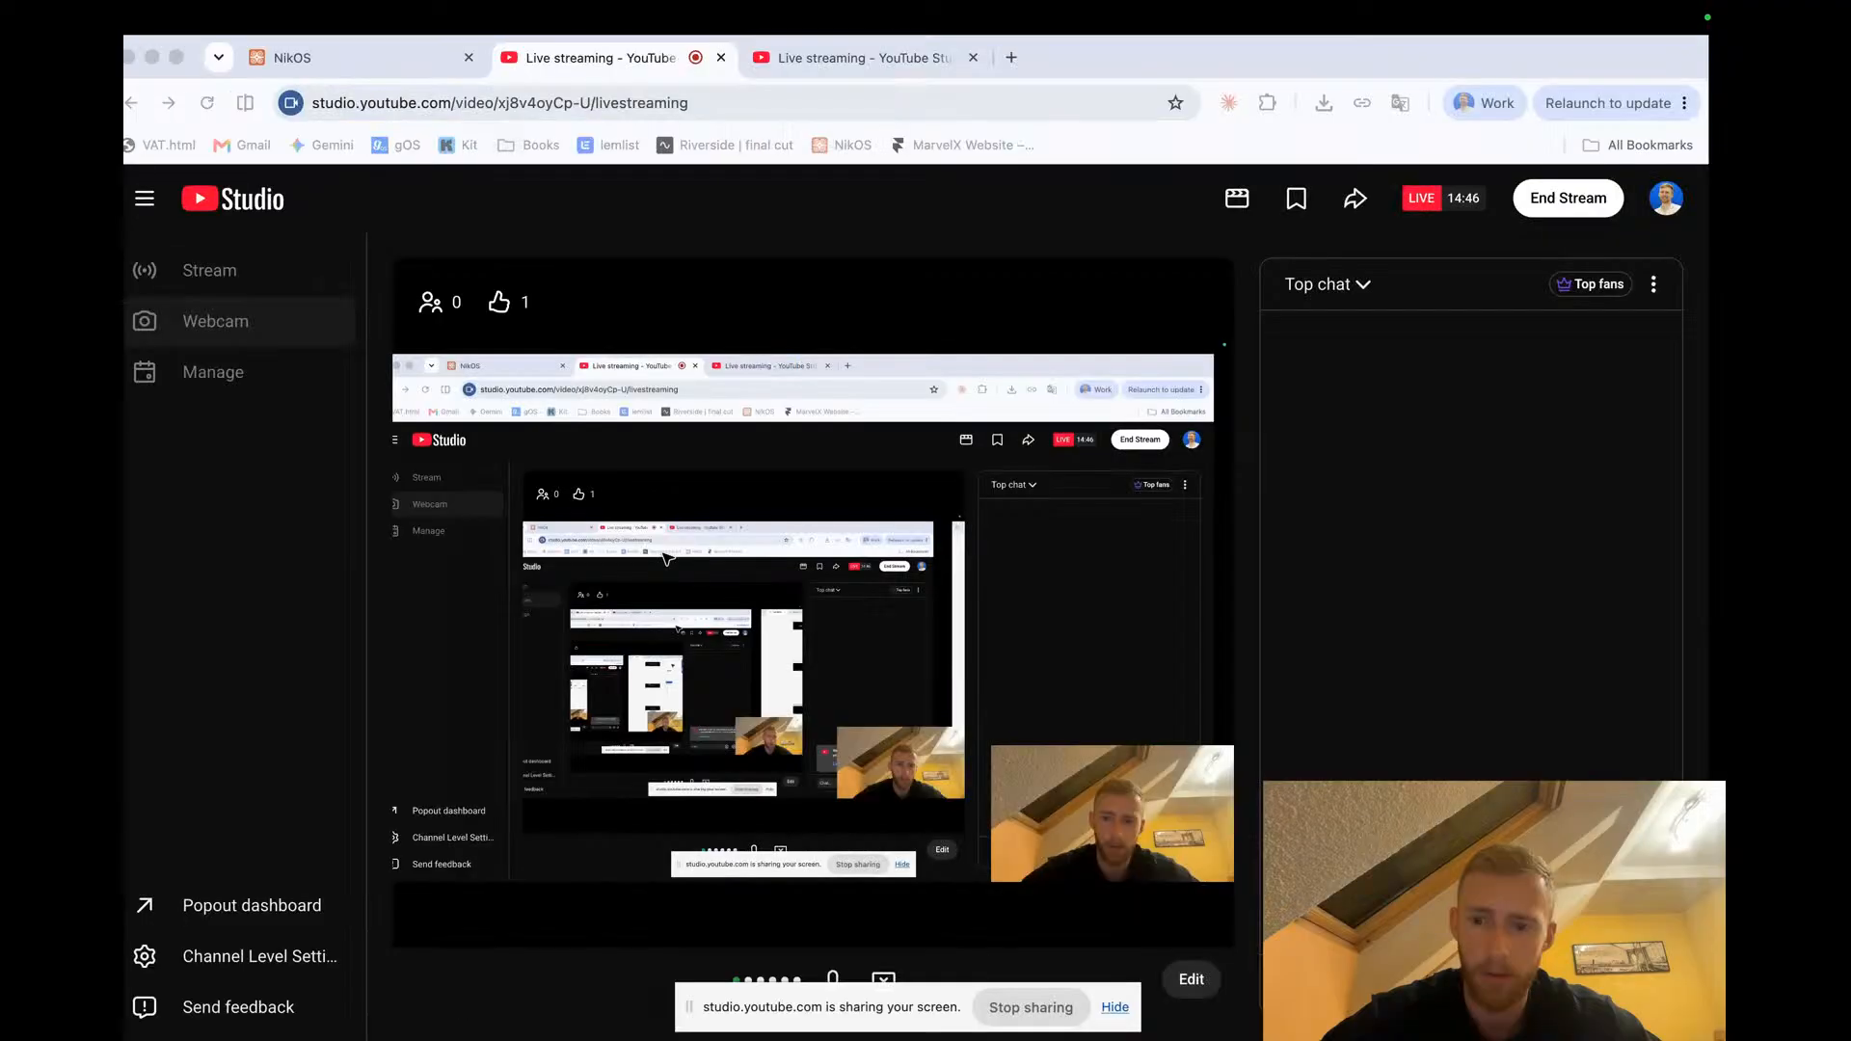
{"action": "key", "text": "ctrl+Right"}
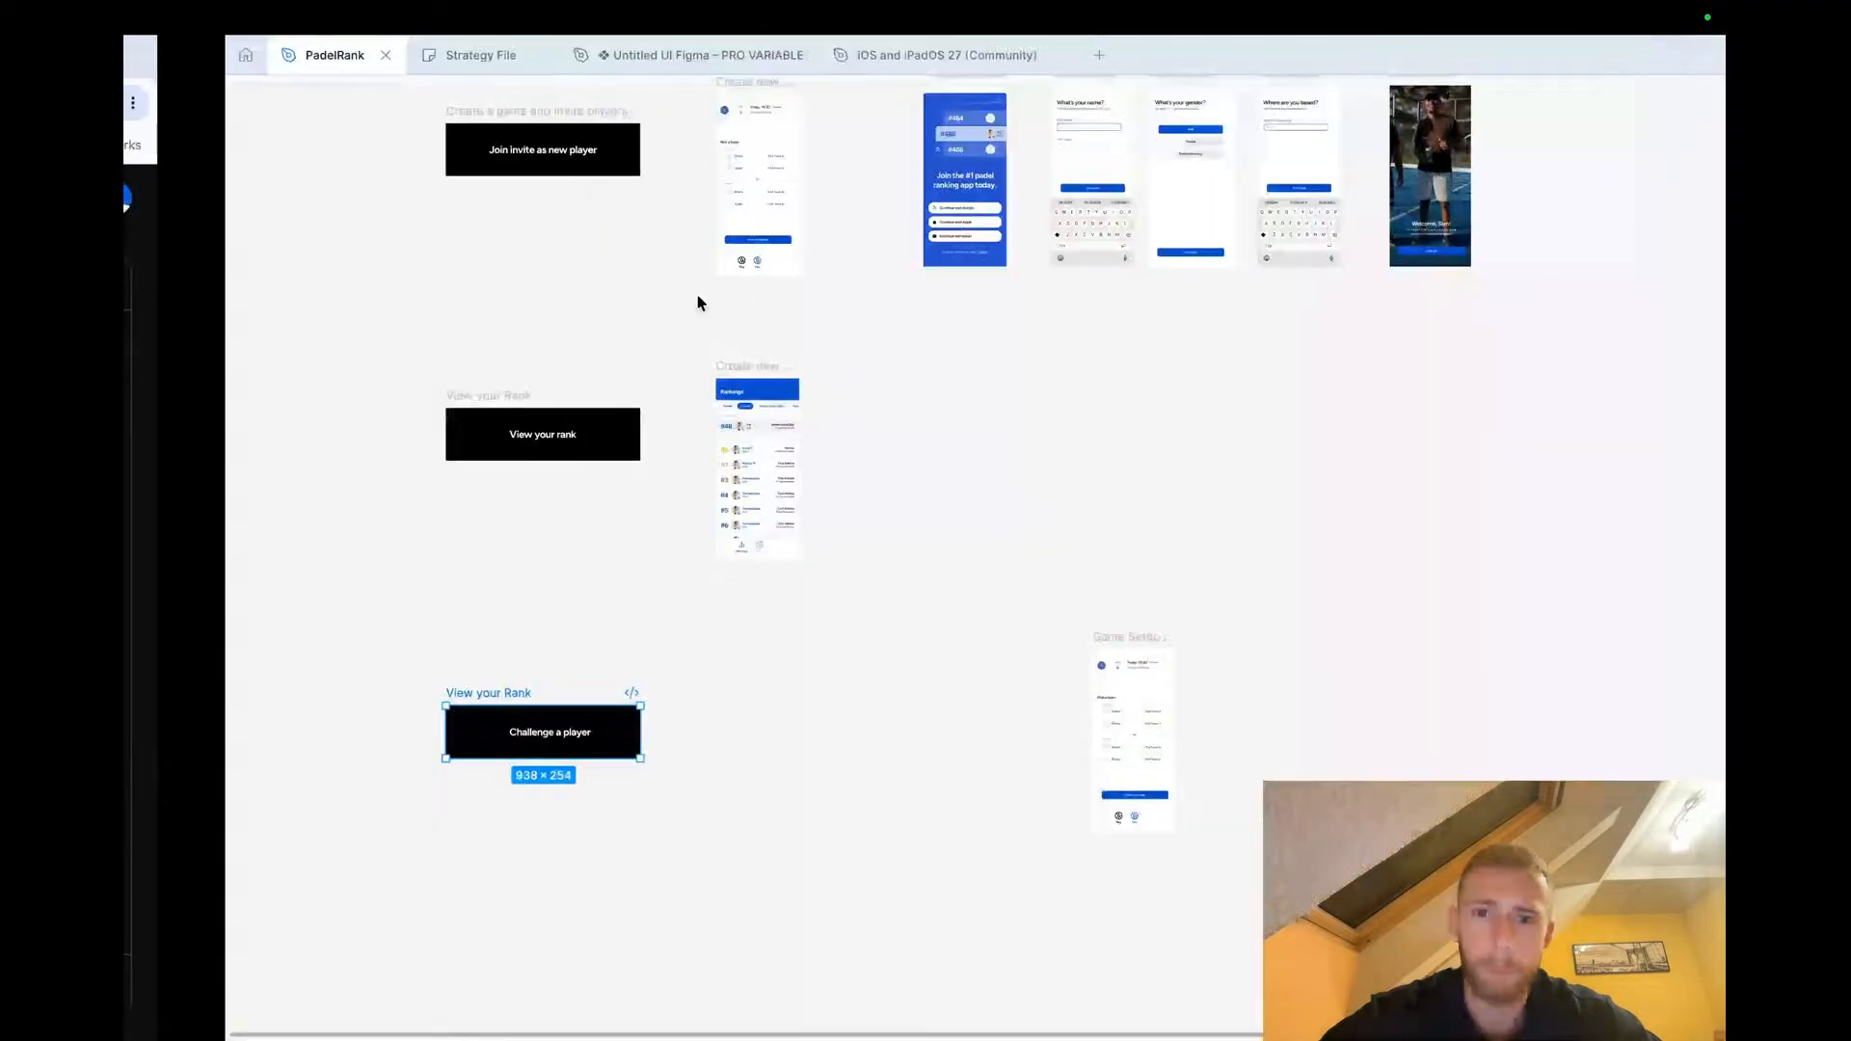
{"action": "left_click", "coordinate": [771, 696]}
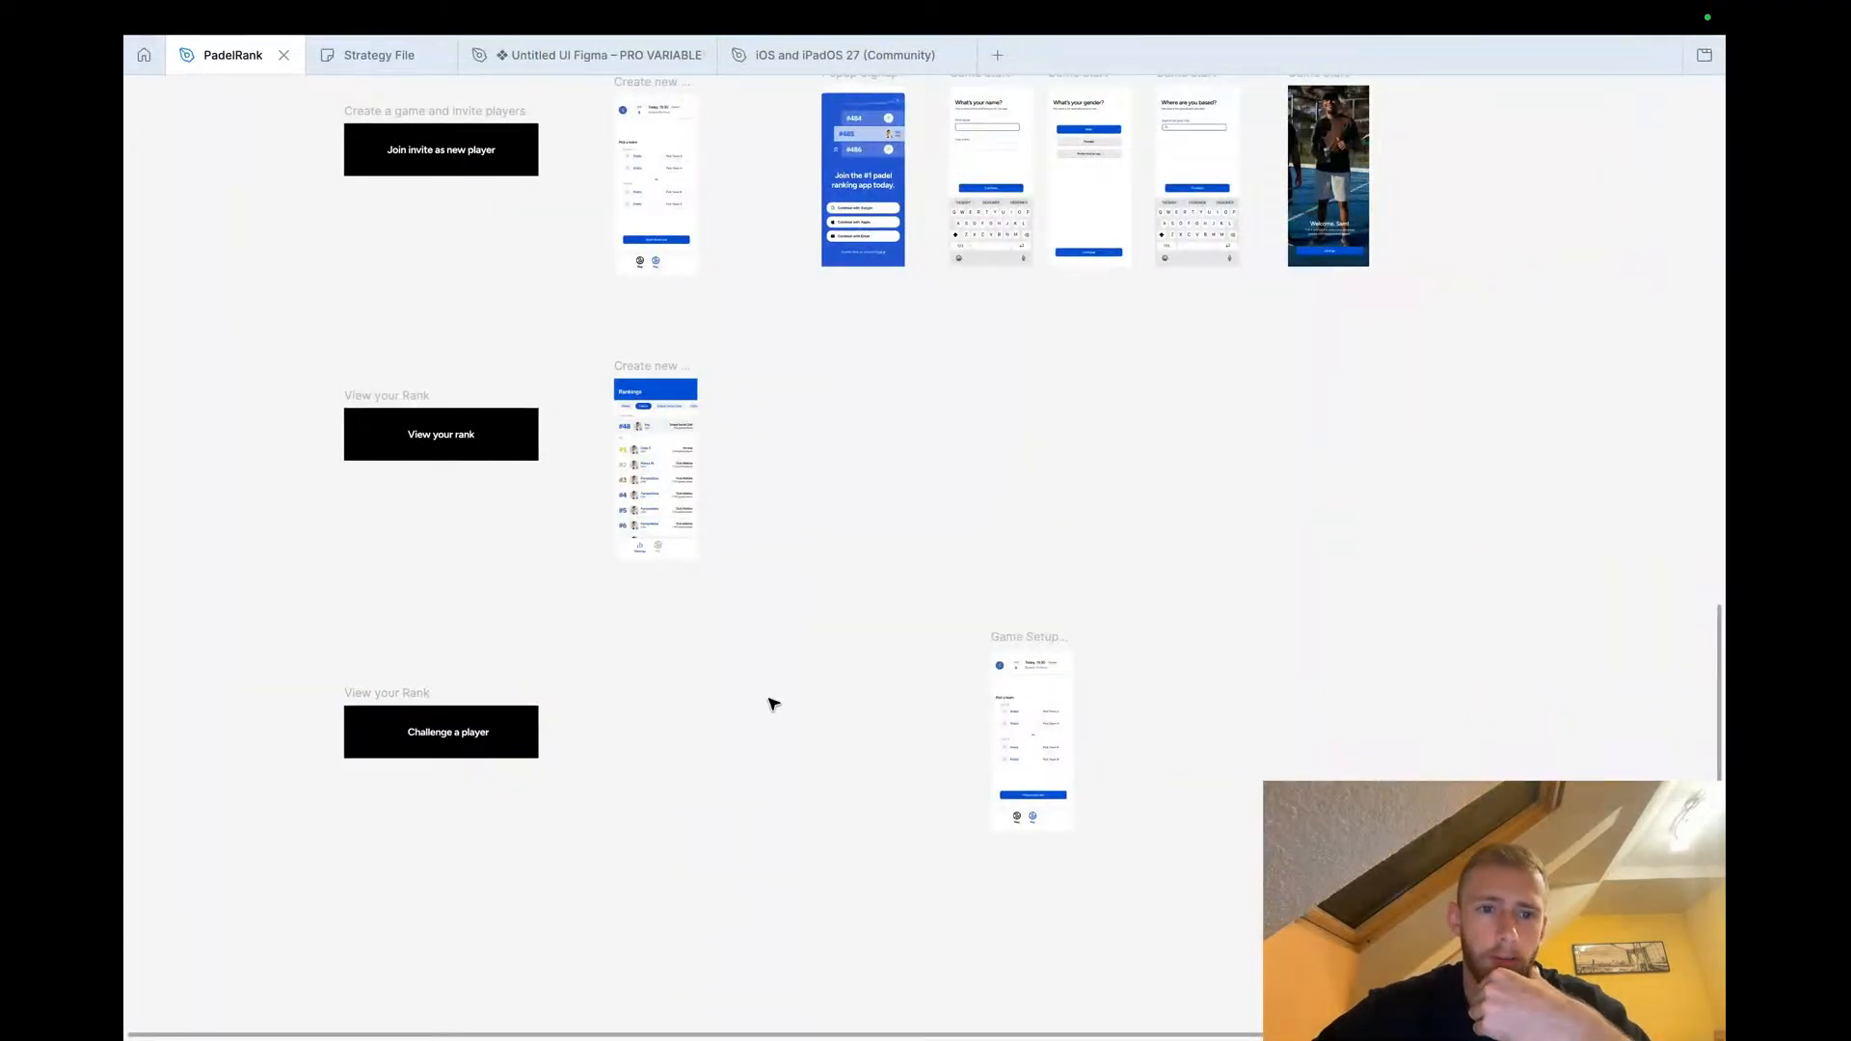
{"action": "scroll", "coordinate": [702, 582], "scroll_direction": "up", "scroll_amount": 5}
{"action": "scroll", "coordinate": [684, 531], "scroll_direction": "down", "scroll_amount": 3}
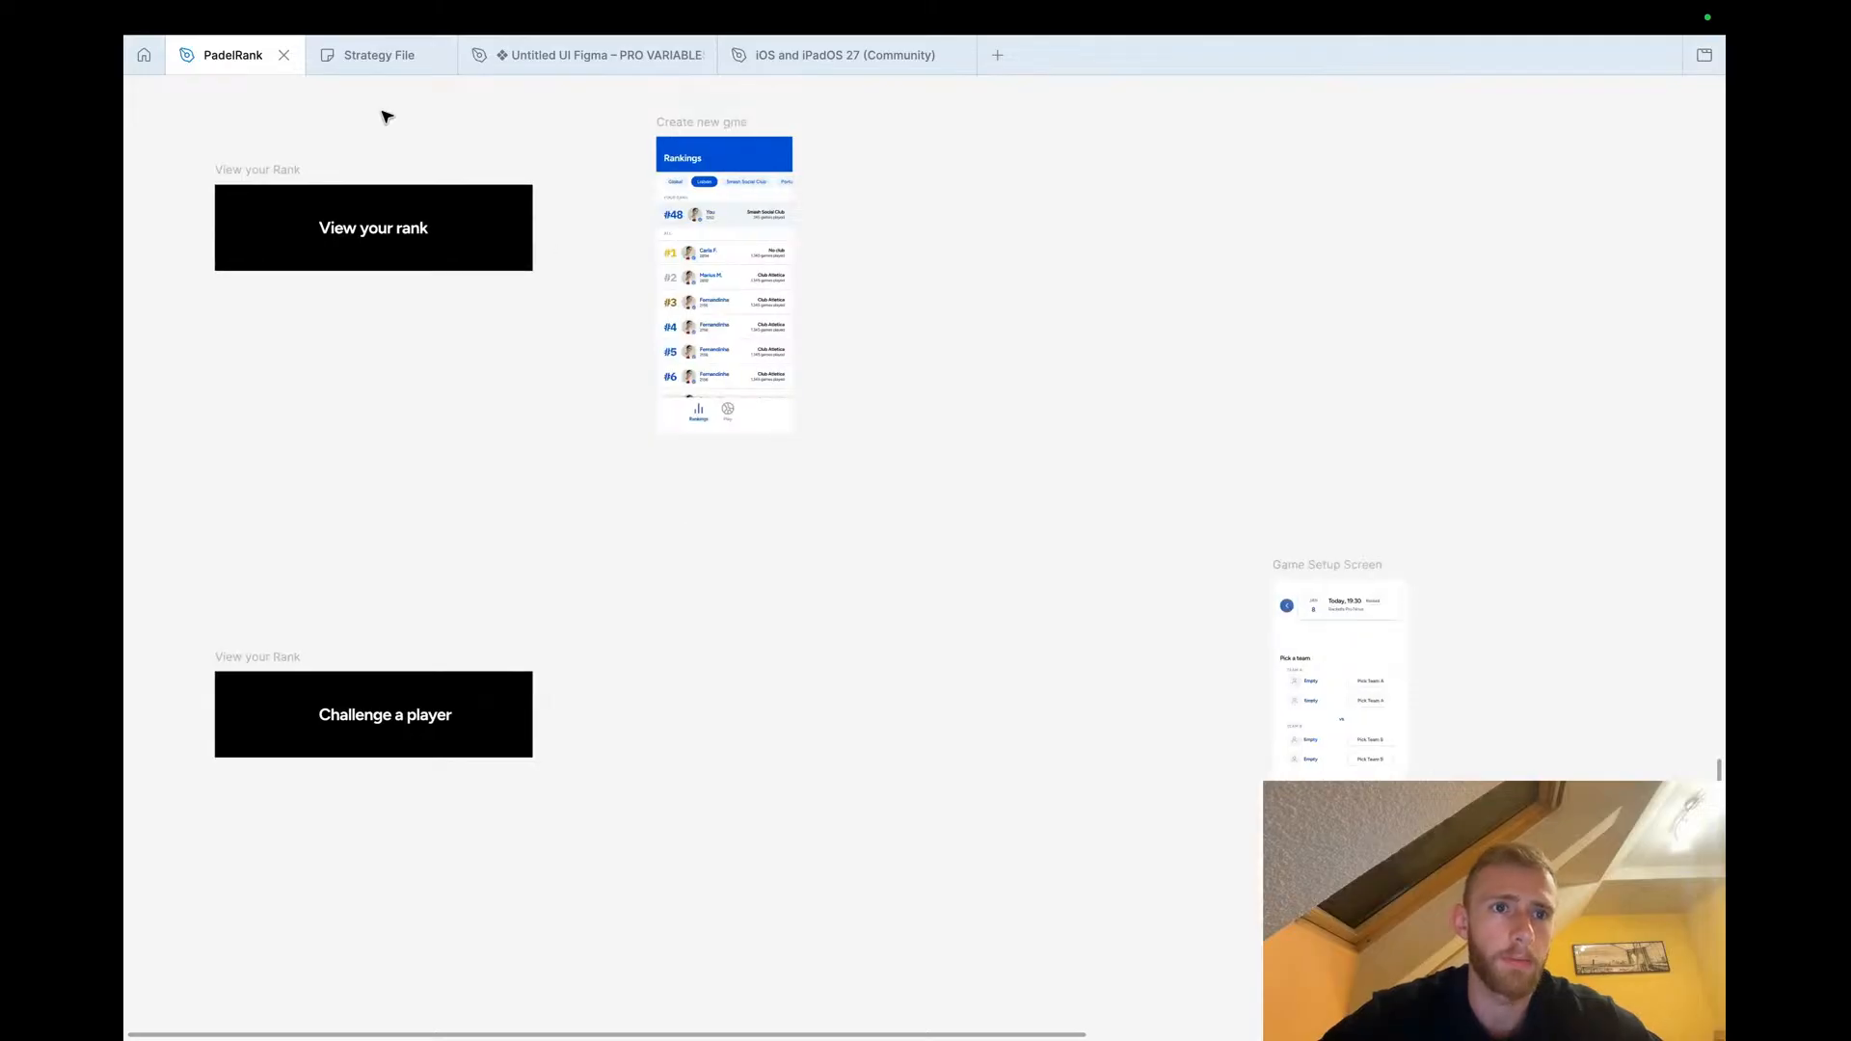
Switch to the Strategy File board and add a text label 'Challenge a player' below the sticky notes
{"action": "left_click", "coordinate": [369, 56]}
{"action": "scroll", "coordinate": [637, 472], "scroll_direction": "down", "scroll_amount": 5}
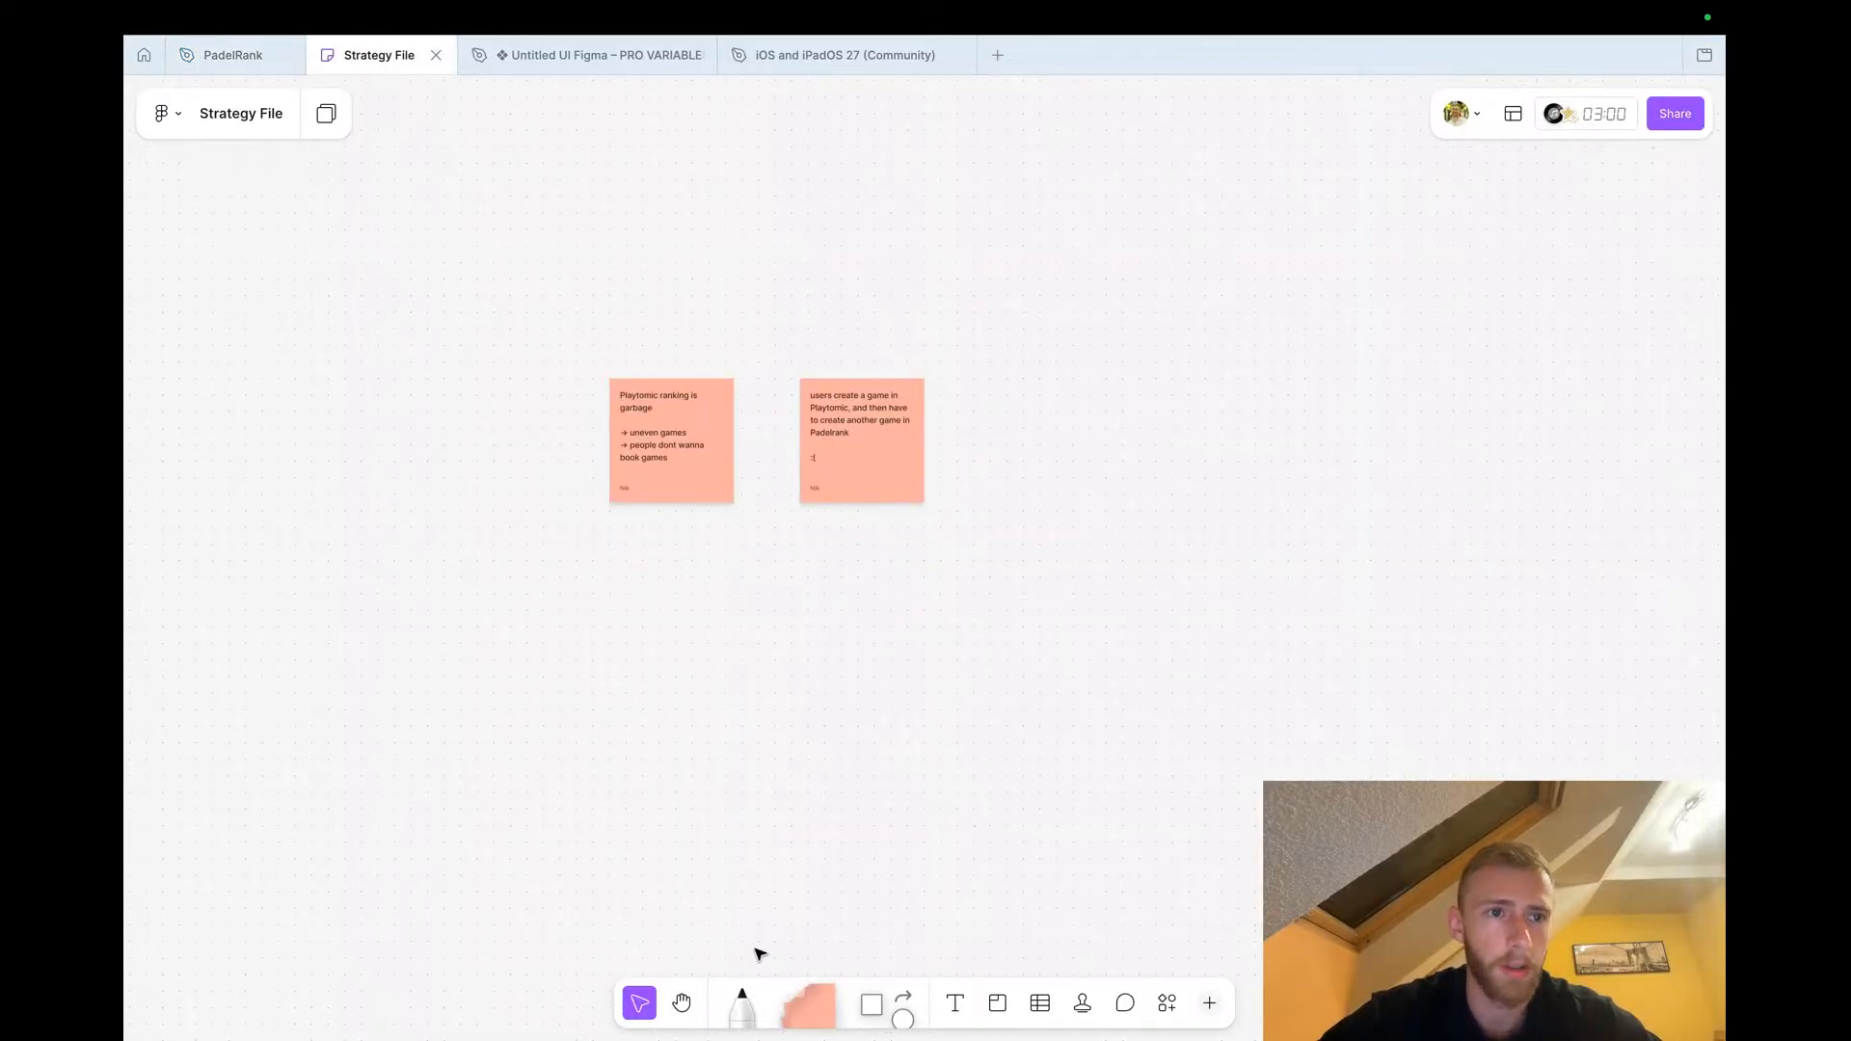
{"action": "scroll", "coordinate": [701, 874], "scroll_direction": "down", "scroll_amount": 2}
{"action": "scroll", "coordinate": [701, 872], "scroll_direction": "down", "scroll_amount": 2}
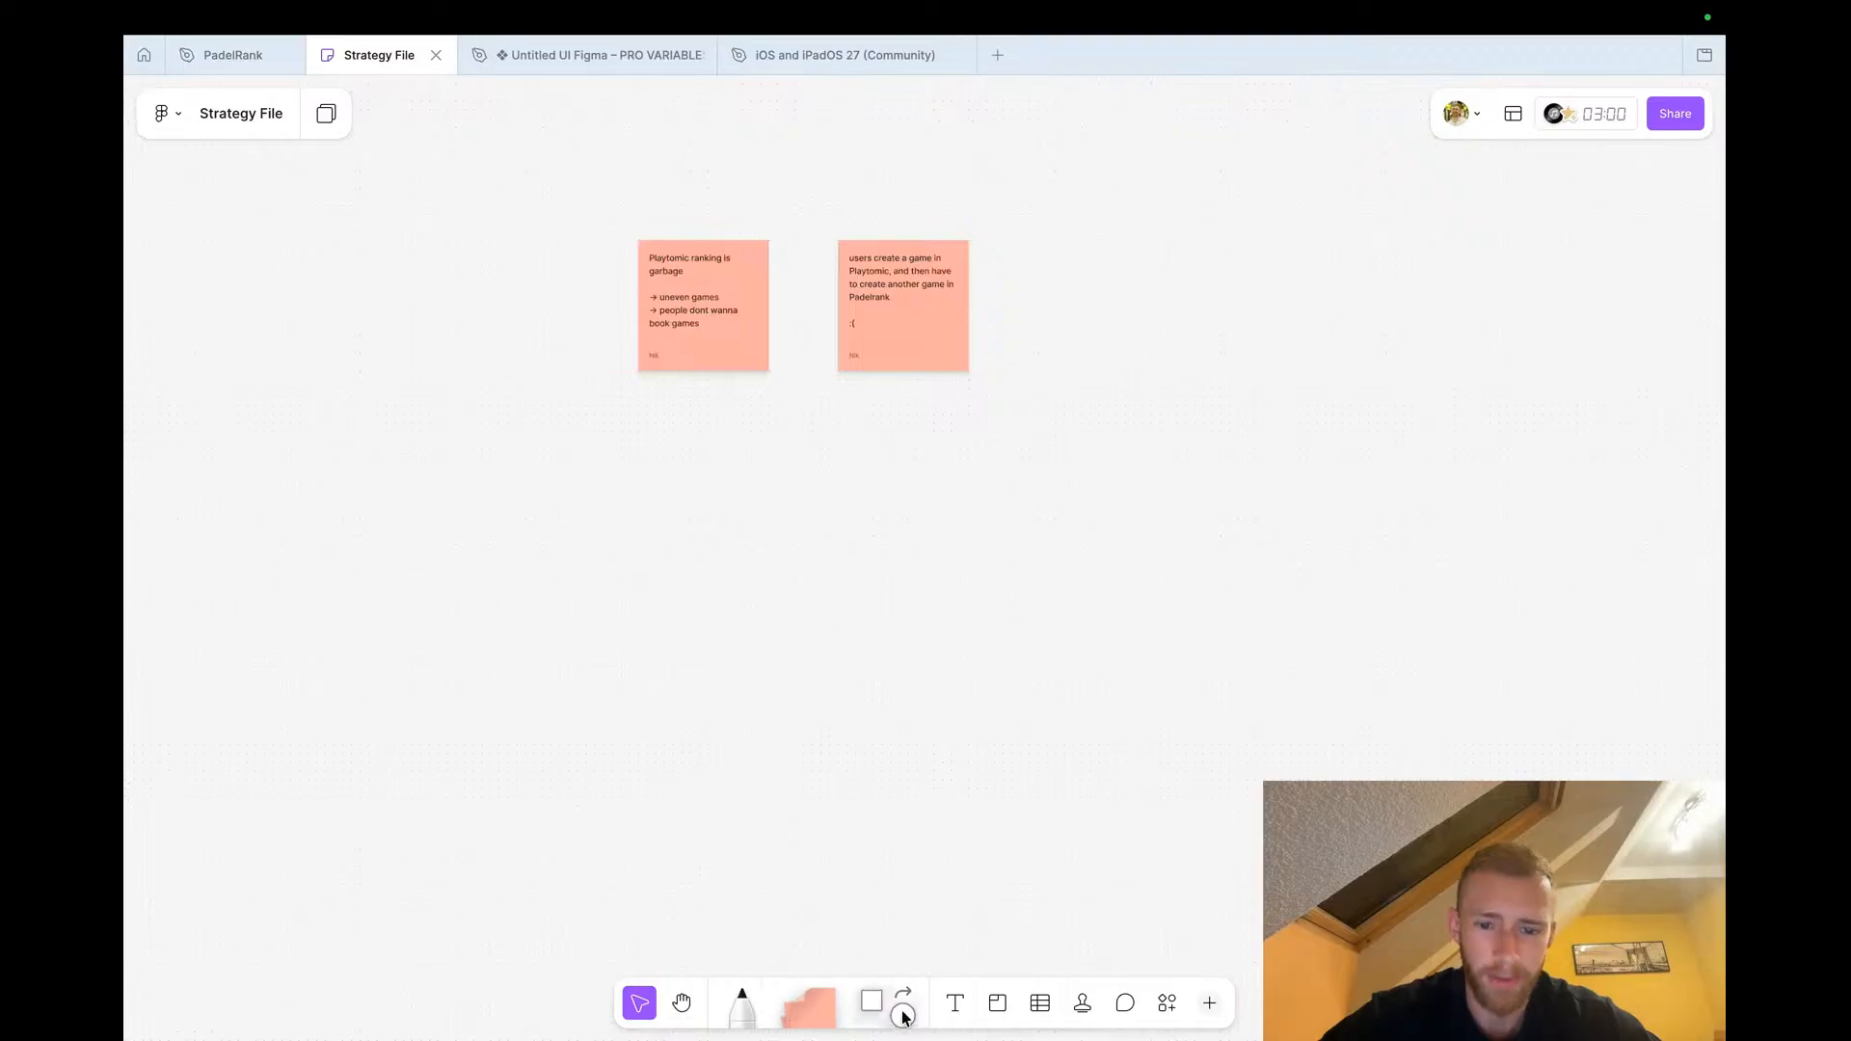
{"action": "left_click", "coordinate": [956, 1005]}
{"action": "scroll", "coordinate": [490, 665], "scroll_direction": "up", "scroll_amount": 3}
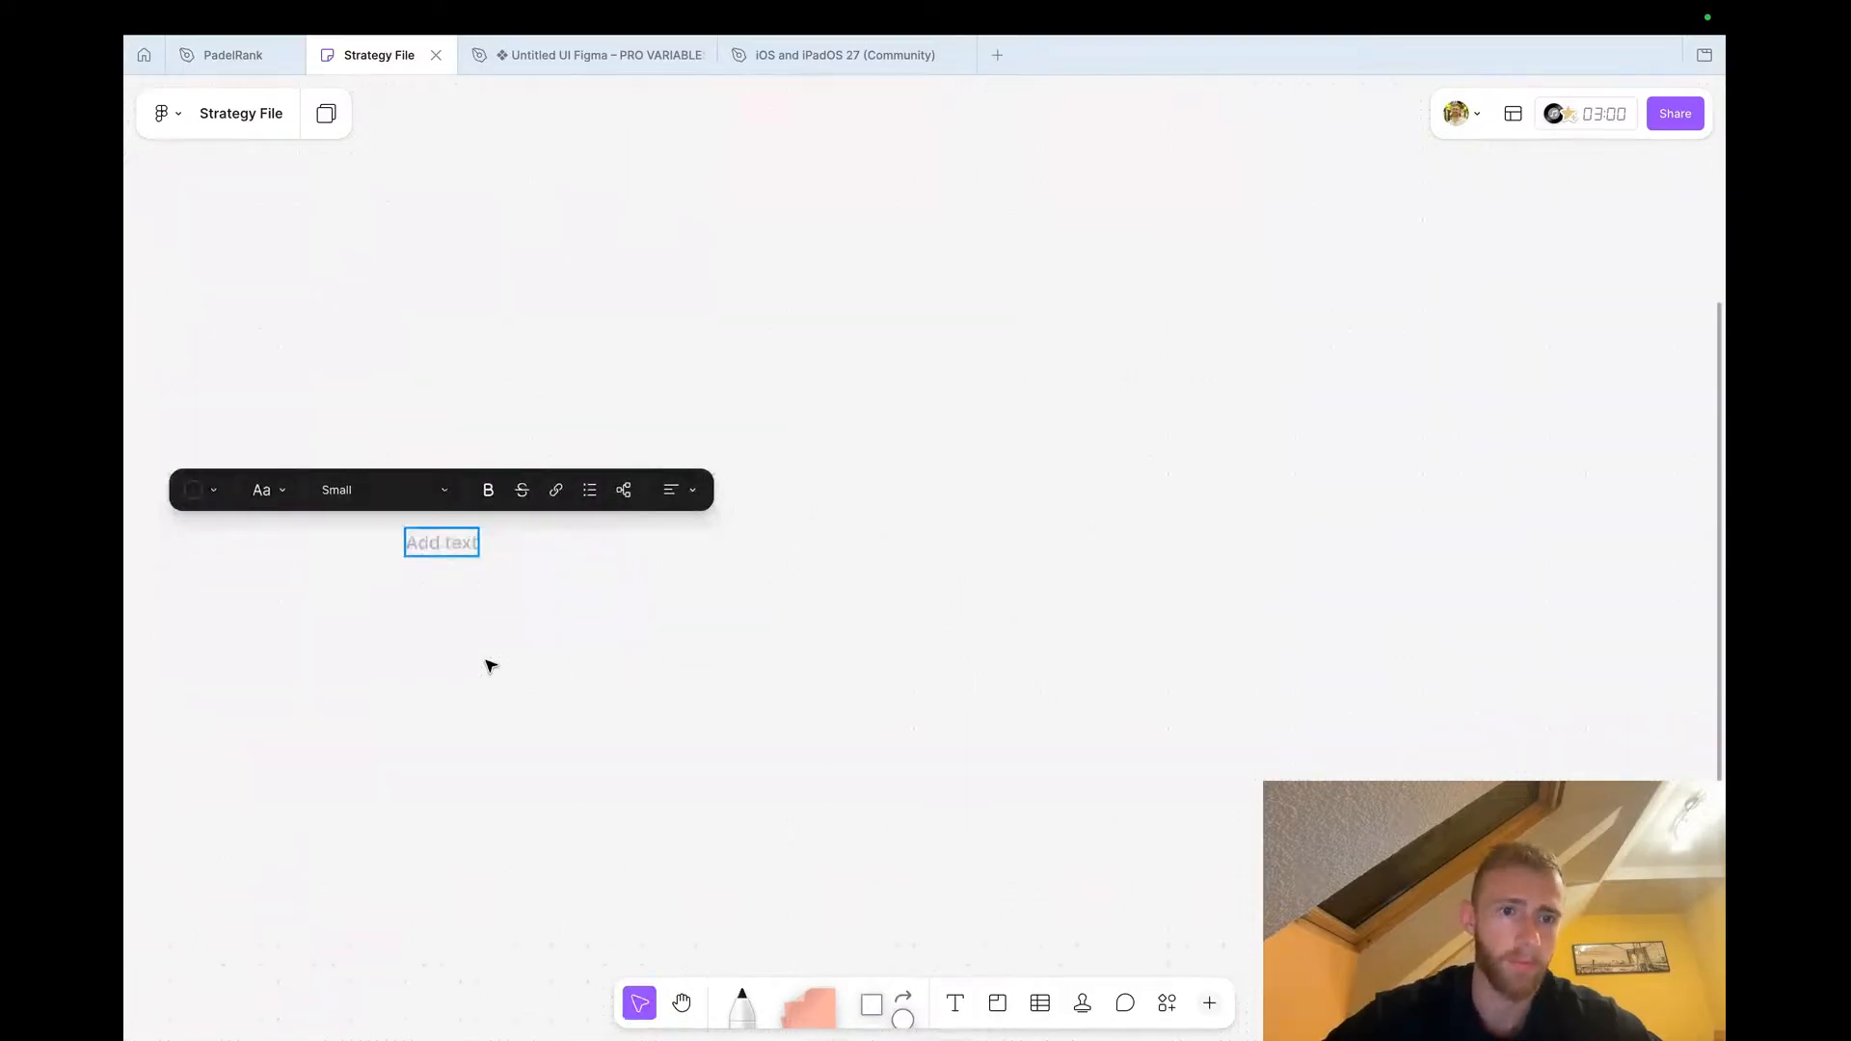
{"action": "type", "text": "Challe"}
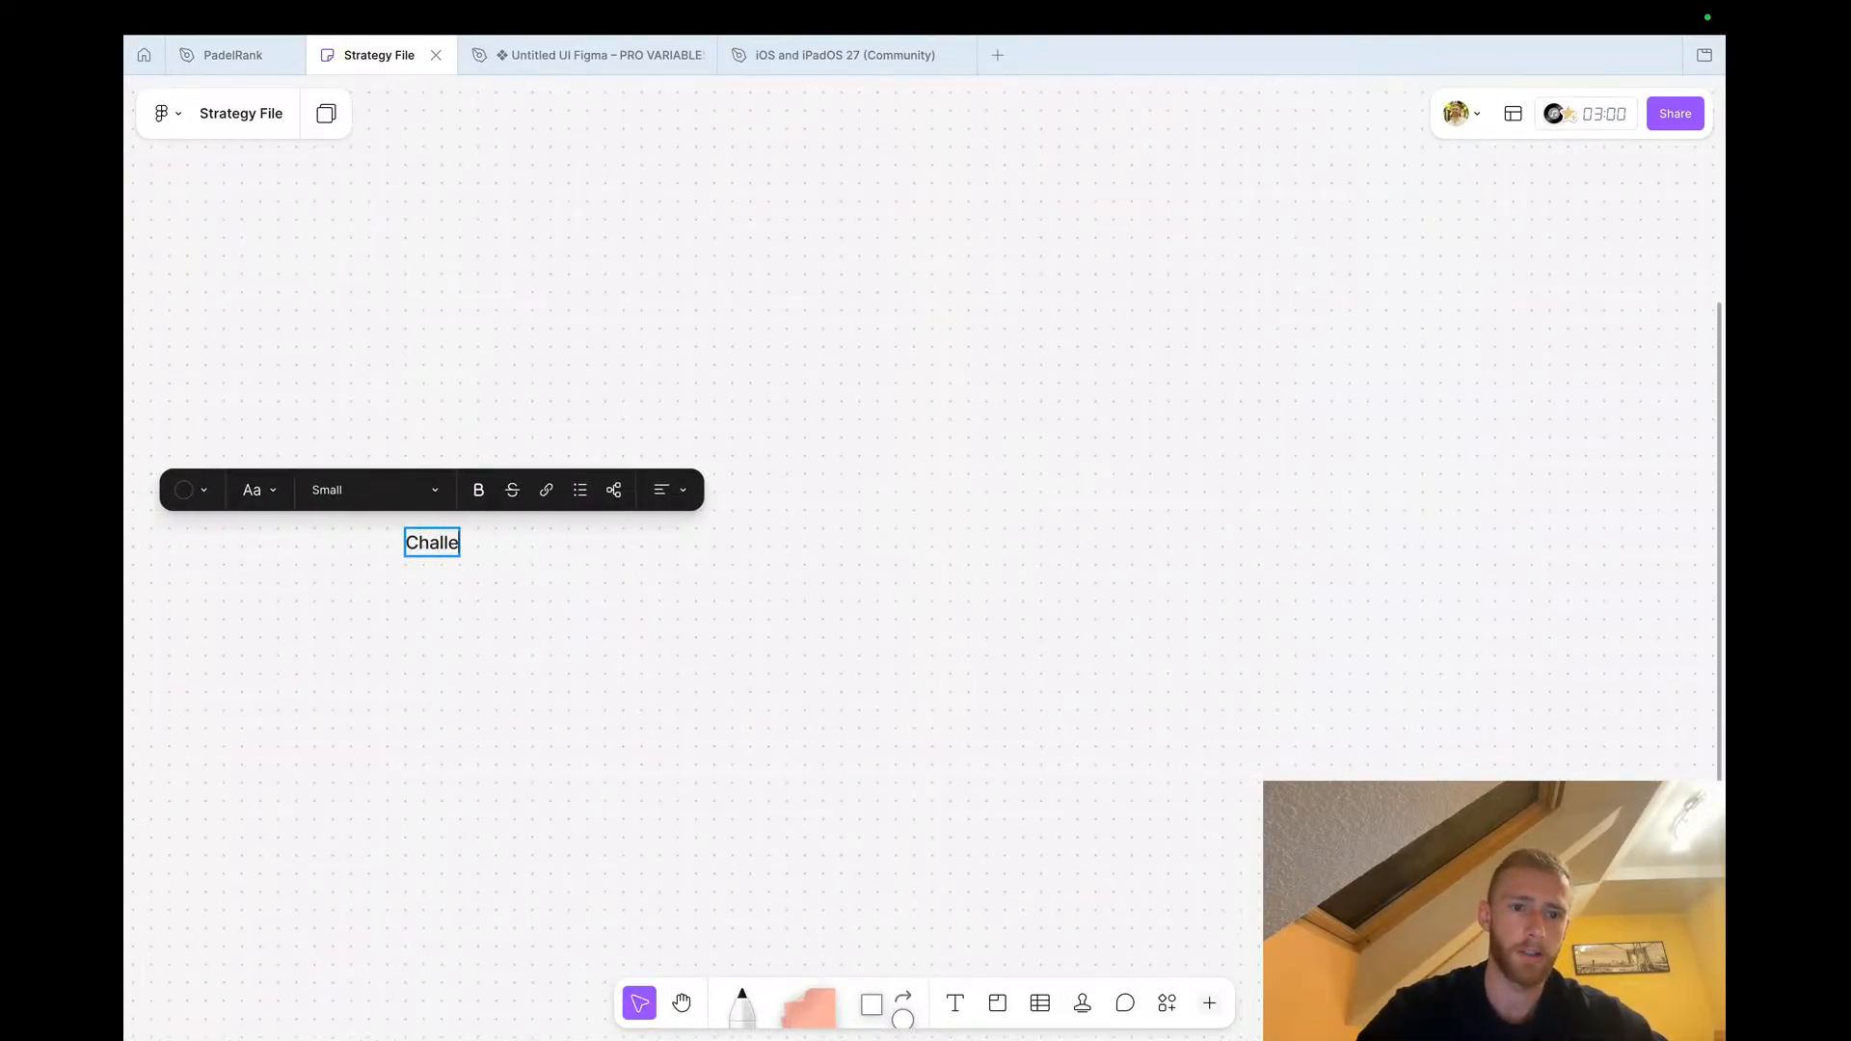
{"action": "type", "text": "nge a player"}
{"action": "key", "text": "Escape"}
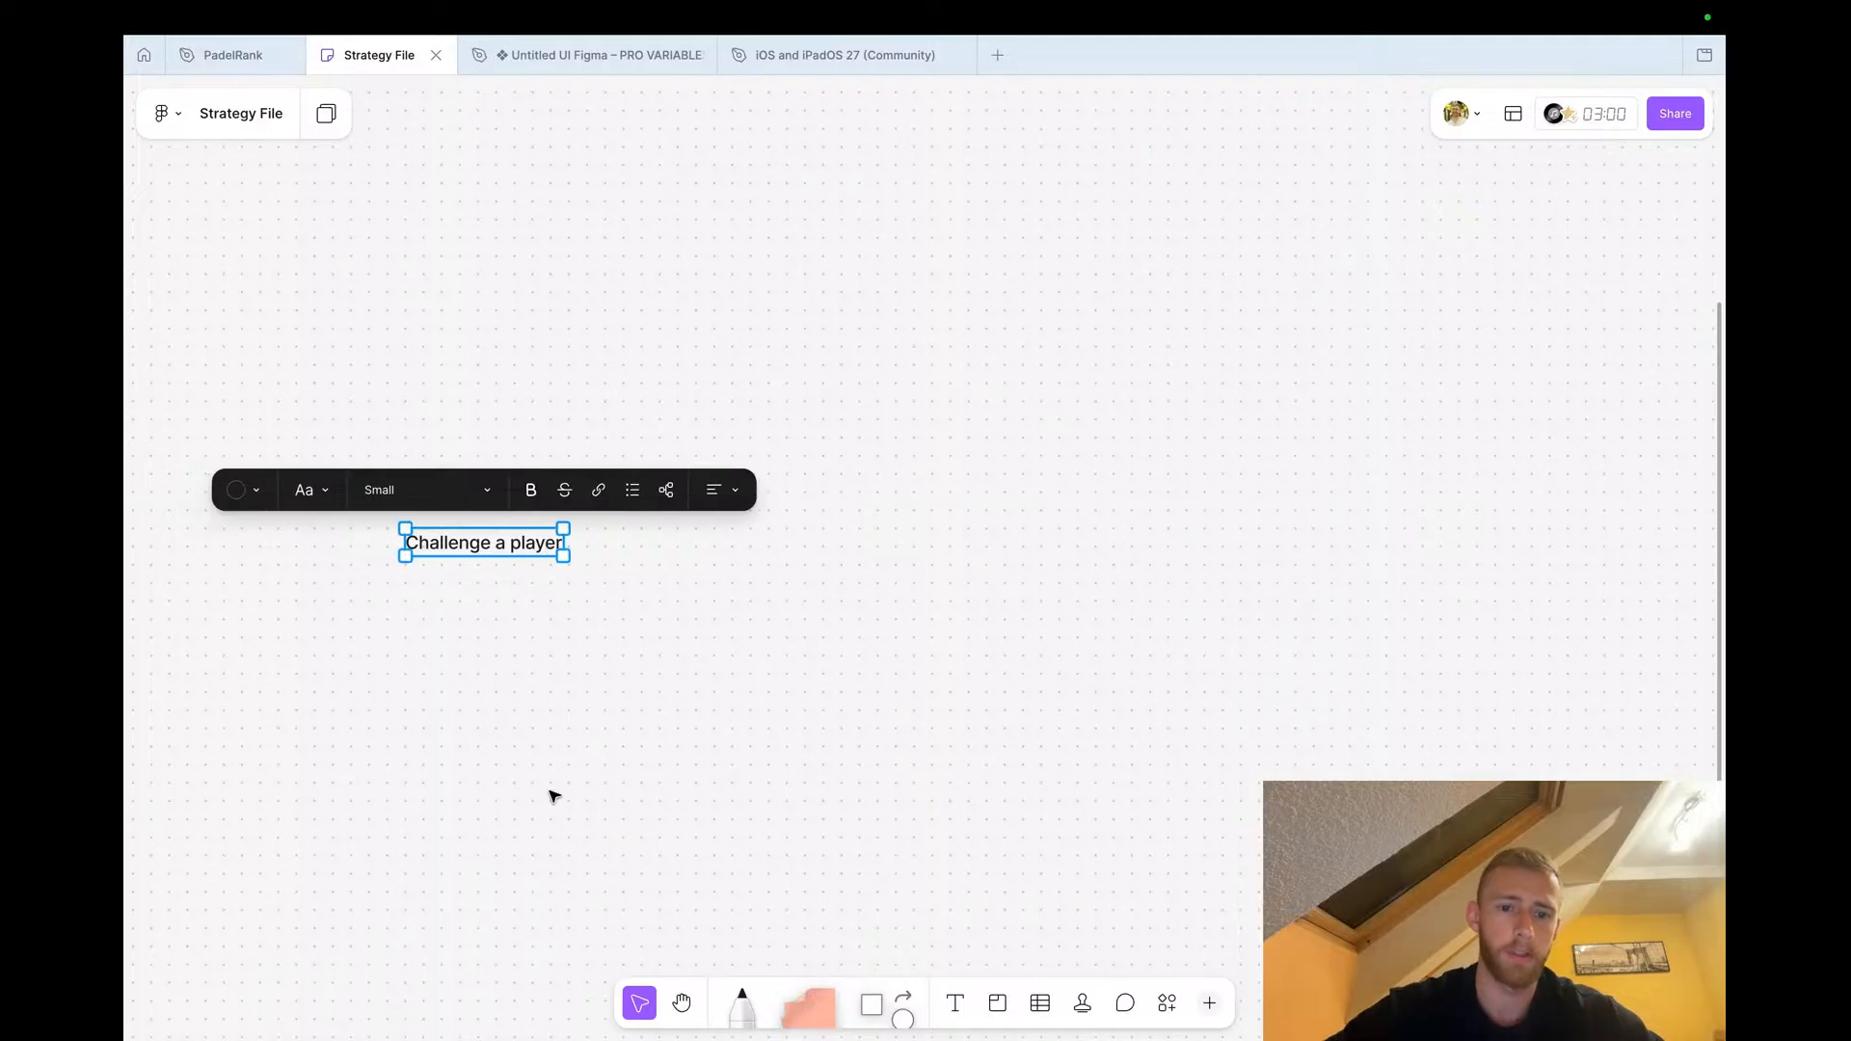
{"action": "left_click", "coordinate": [549, 794]}
Place a square shape beside the label and write 'open ranking page' in it
{"action": "left_click_drag", "start_coordinate": [881, 993], "coordinate": [984, 471]}
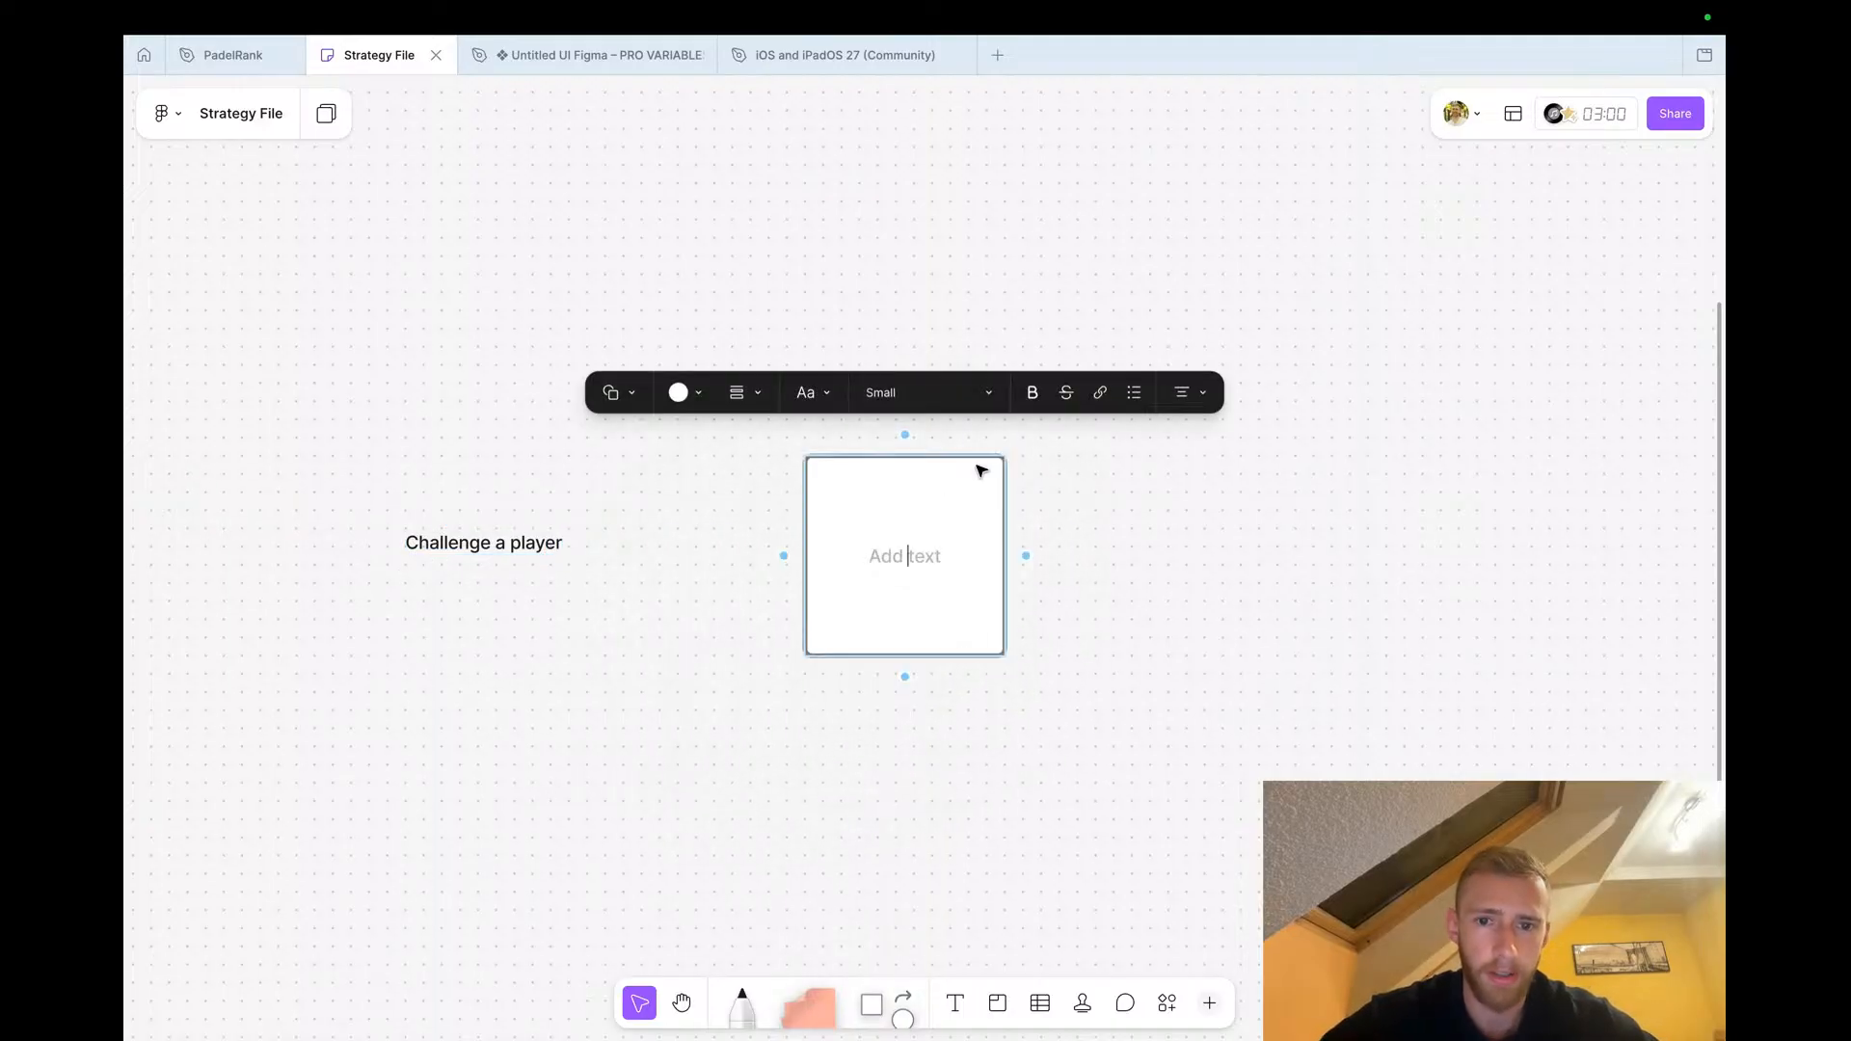
{"action": "scroll", "coordinate": [891, 559], "scroll_direction": "right", "scroll_amount": 3}
{"action": "type", "text": "open ran"}
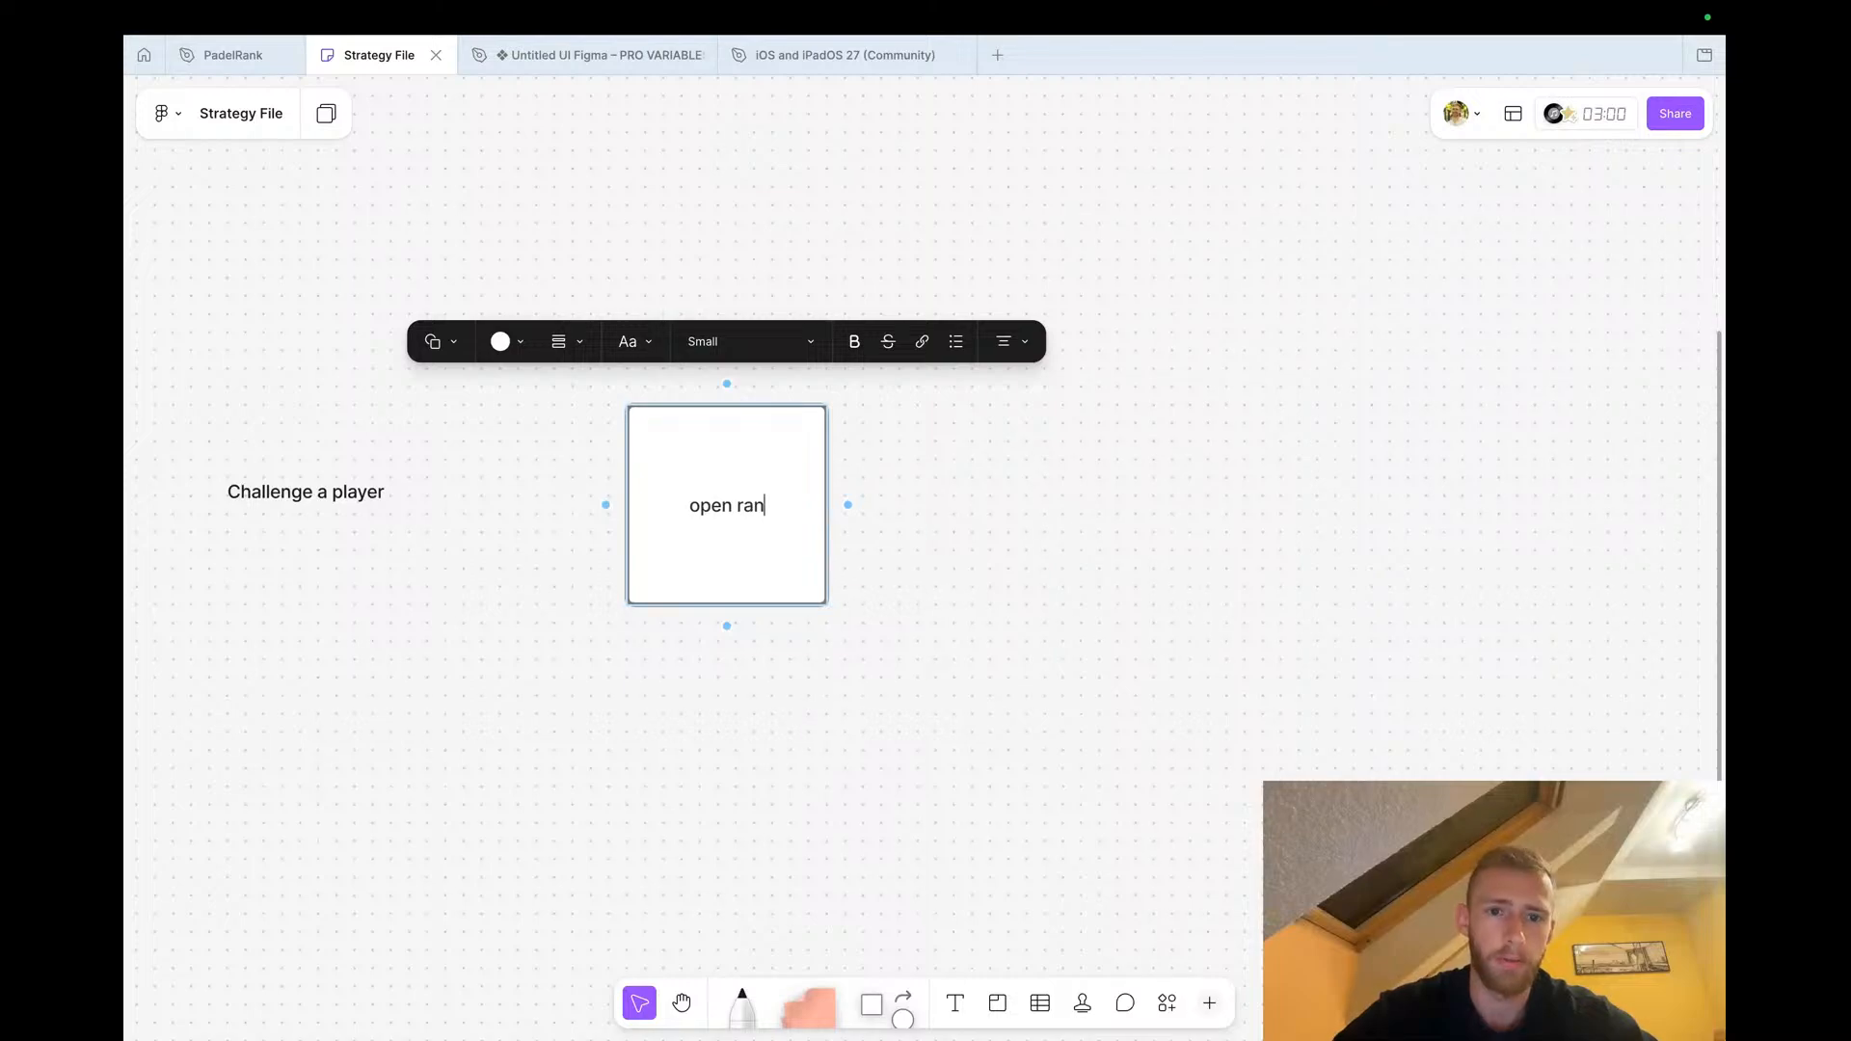
{"action": "type", "text": "king page"}
Add a connected shape after 'open ranking page' reading 'scroll to player (ideally one rank above)'
{"action": "left_click", "coordinate": [663, 767]}
{"action": "scroll", "coordinate": [636, 714], "scroll_direction": "right", "scroll_amount": 3}
{"action": "left_click", "coordinate": [586, 512]}
{"action": "left_click", "coordinate": [603, 492]}
{"action": "type", "text": "see"}
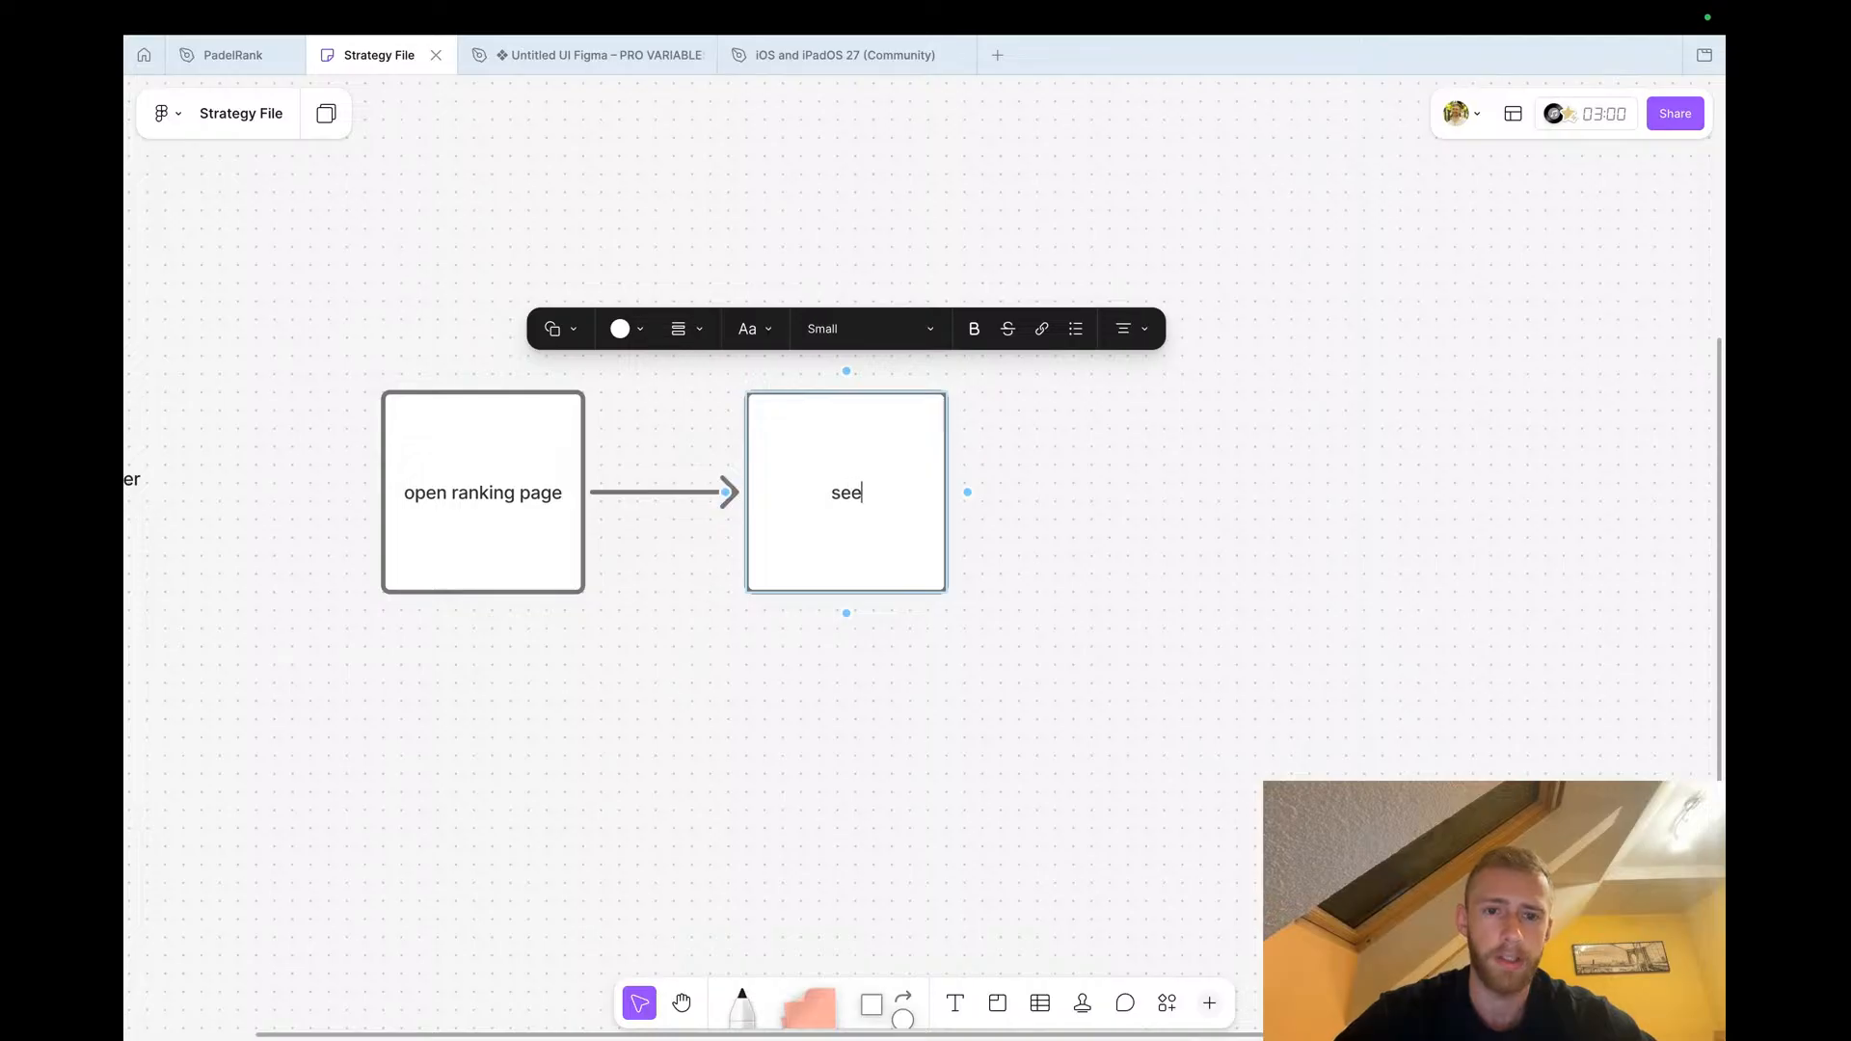
{"action": "key", "text": "BackSpace"}
{"action": "key", "text": "BackSpace"}
{"action": "key", "text": "BackSpace"}
{"action": "type", "text": "see"}
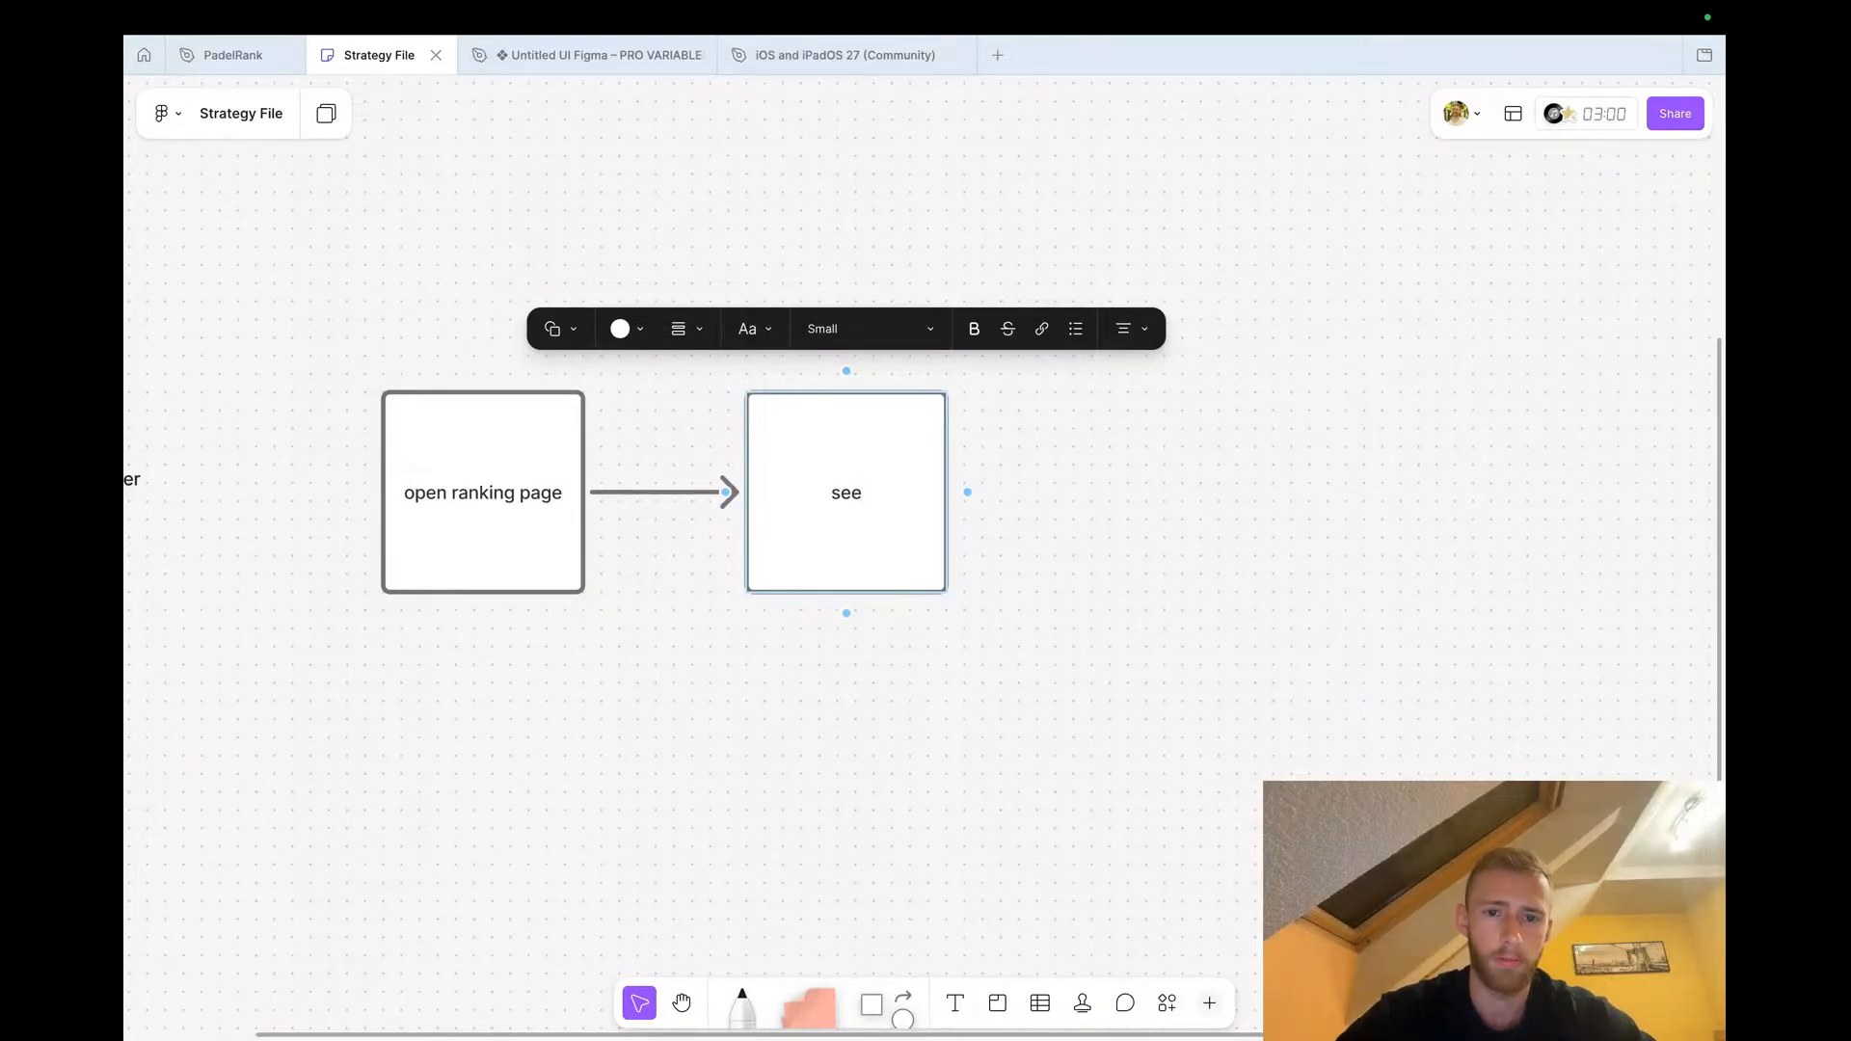
{"action": "type", "text": "croll to"}
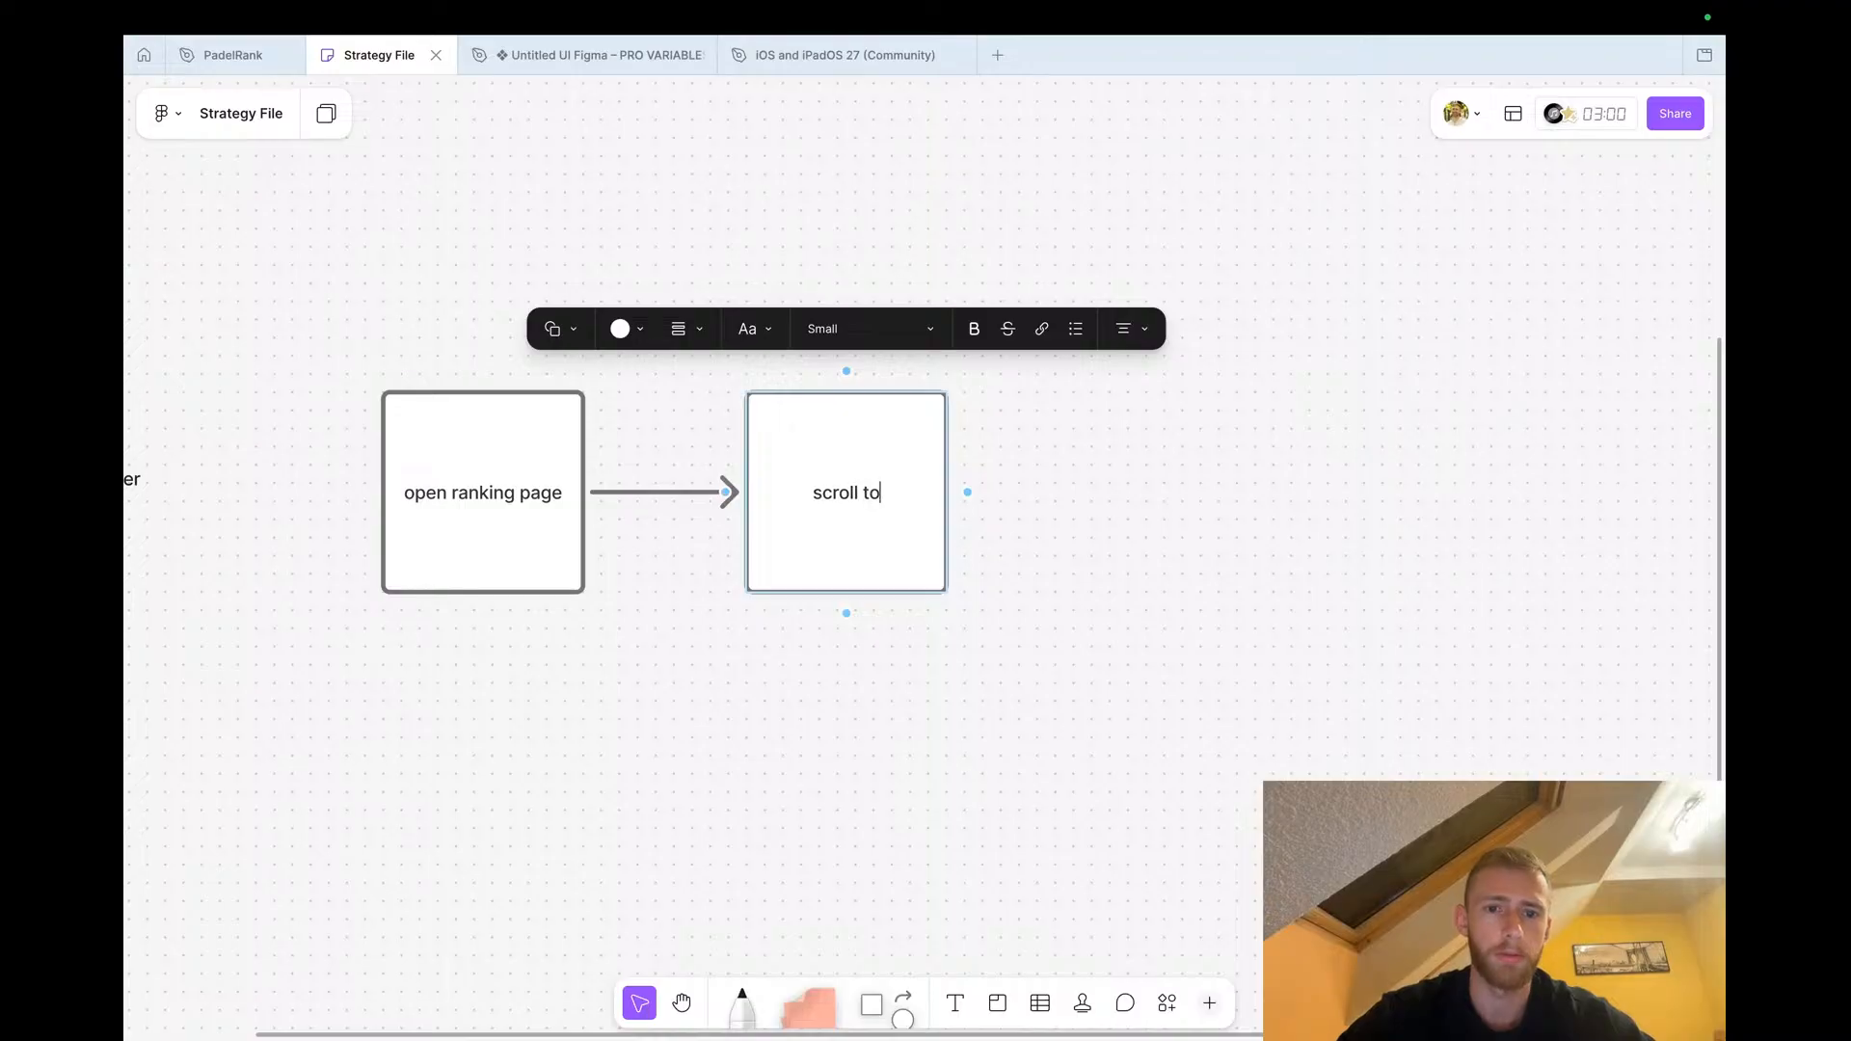
{"action": "type", "text": " player (ideaa"}
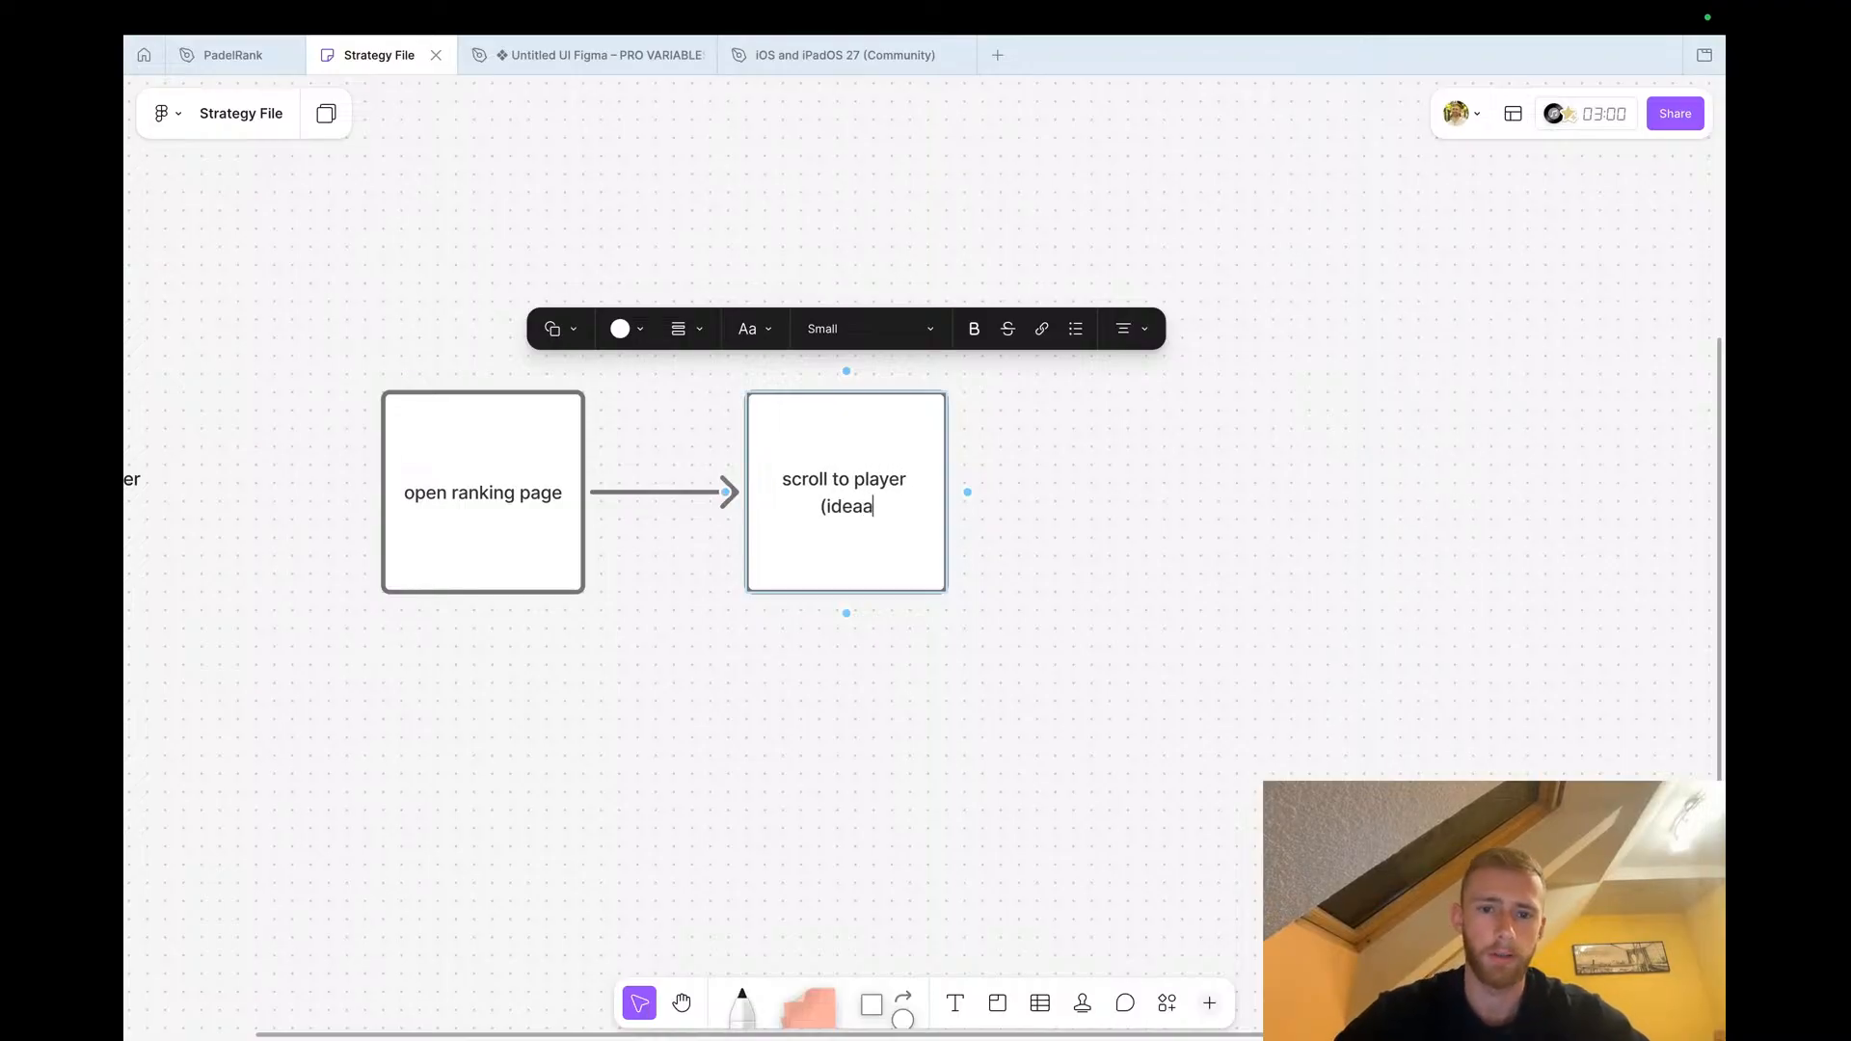
{"action": "key", "text": "BackSpace"}
{"action": "type", "text": "lly "}
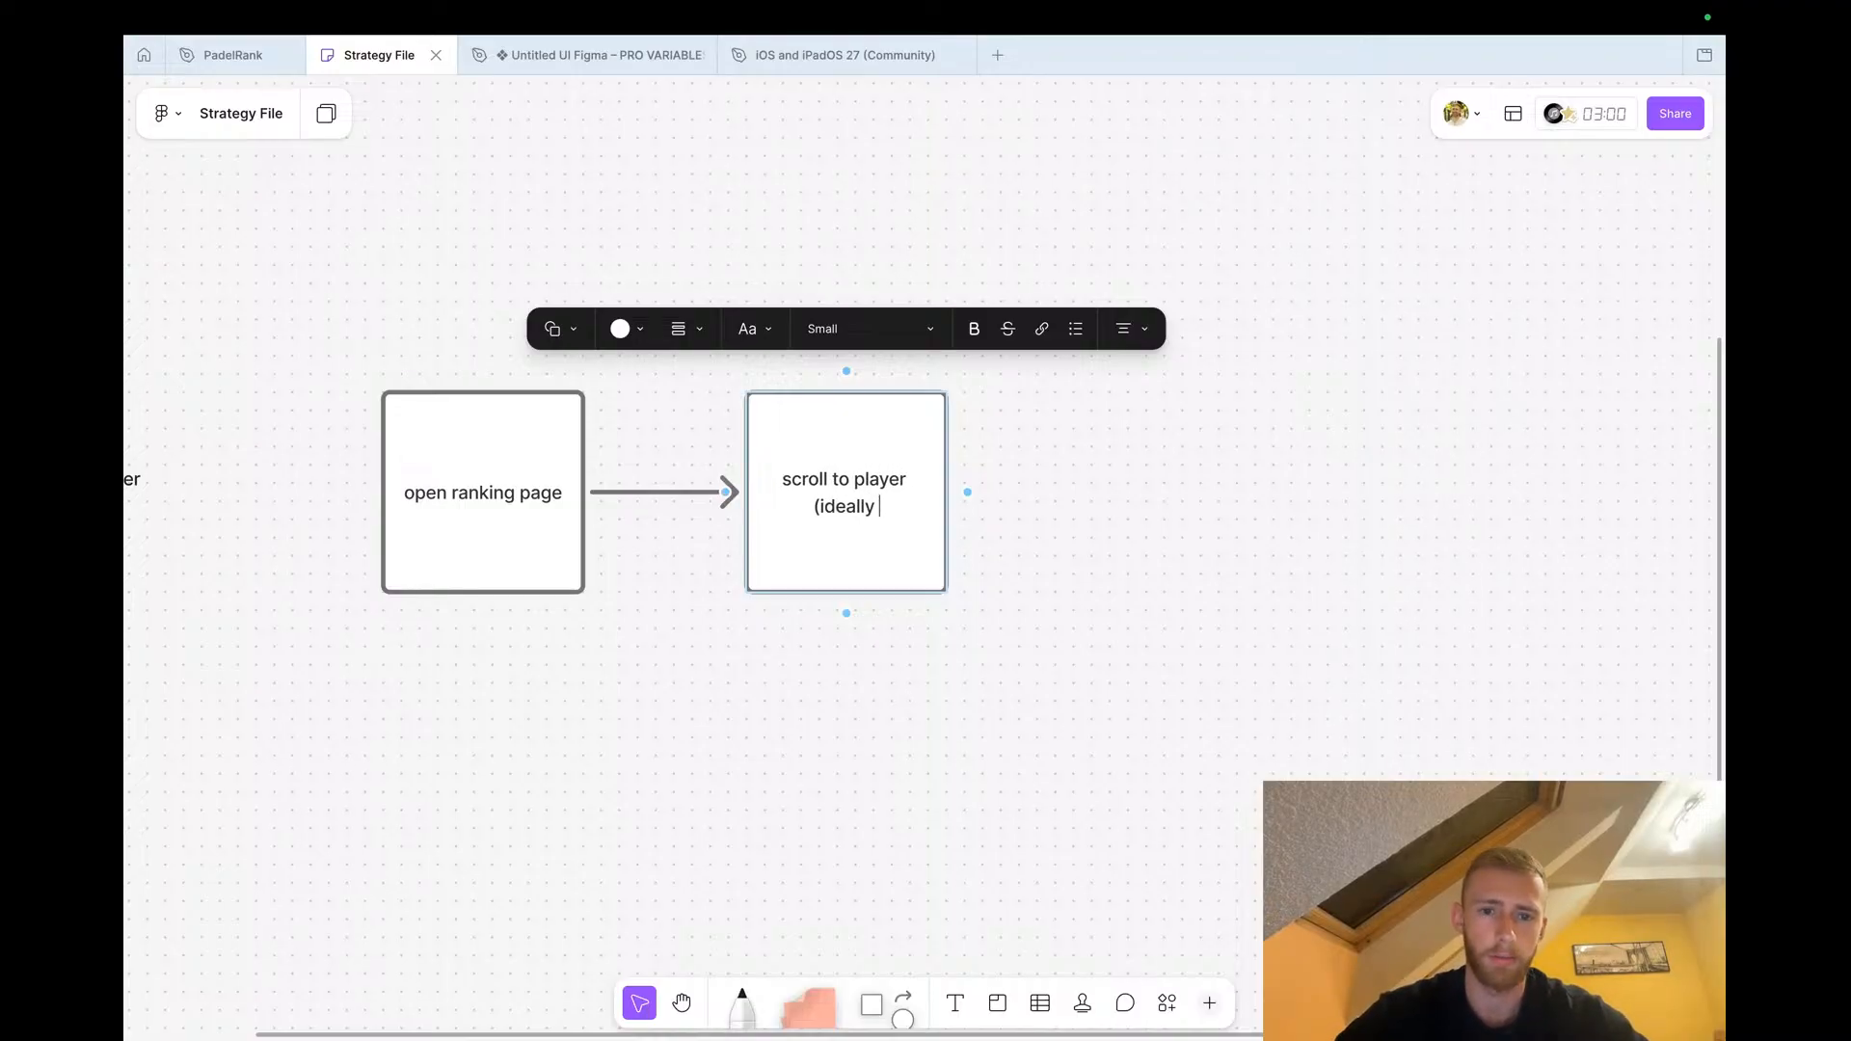
{"action": "type", "text": "one rank above)"}
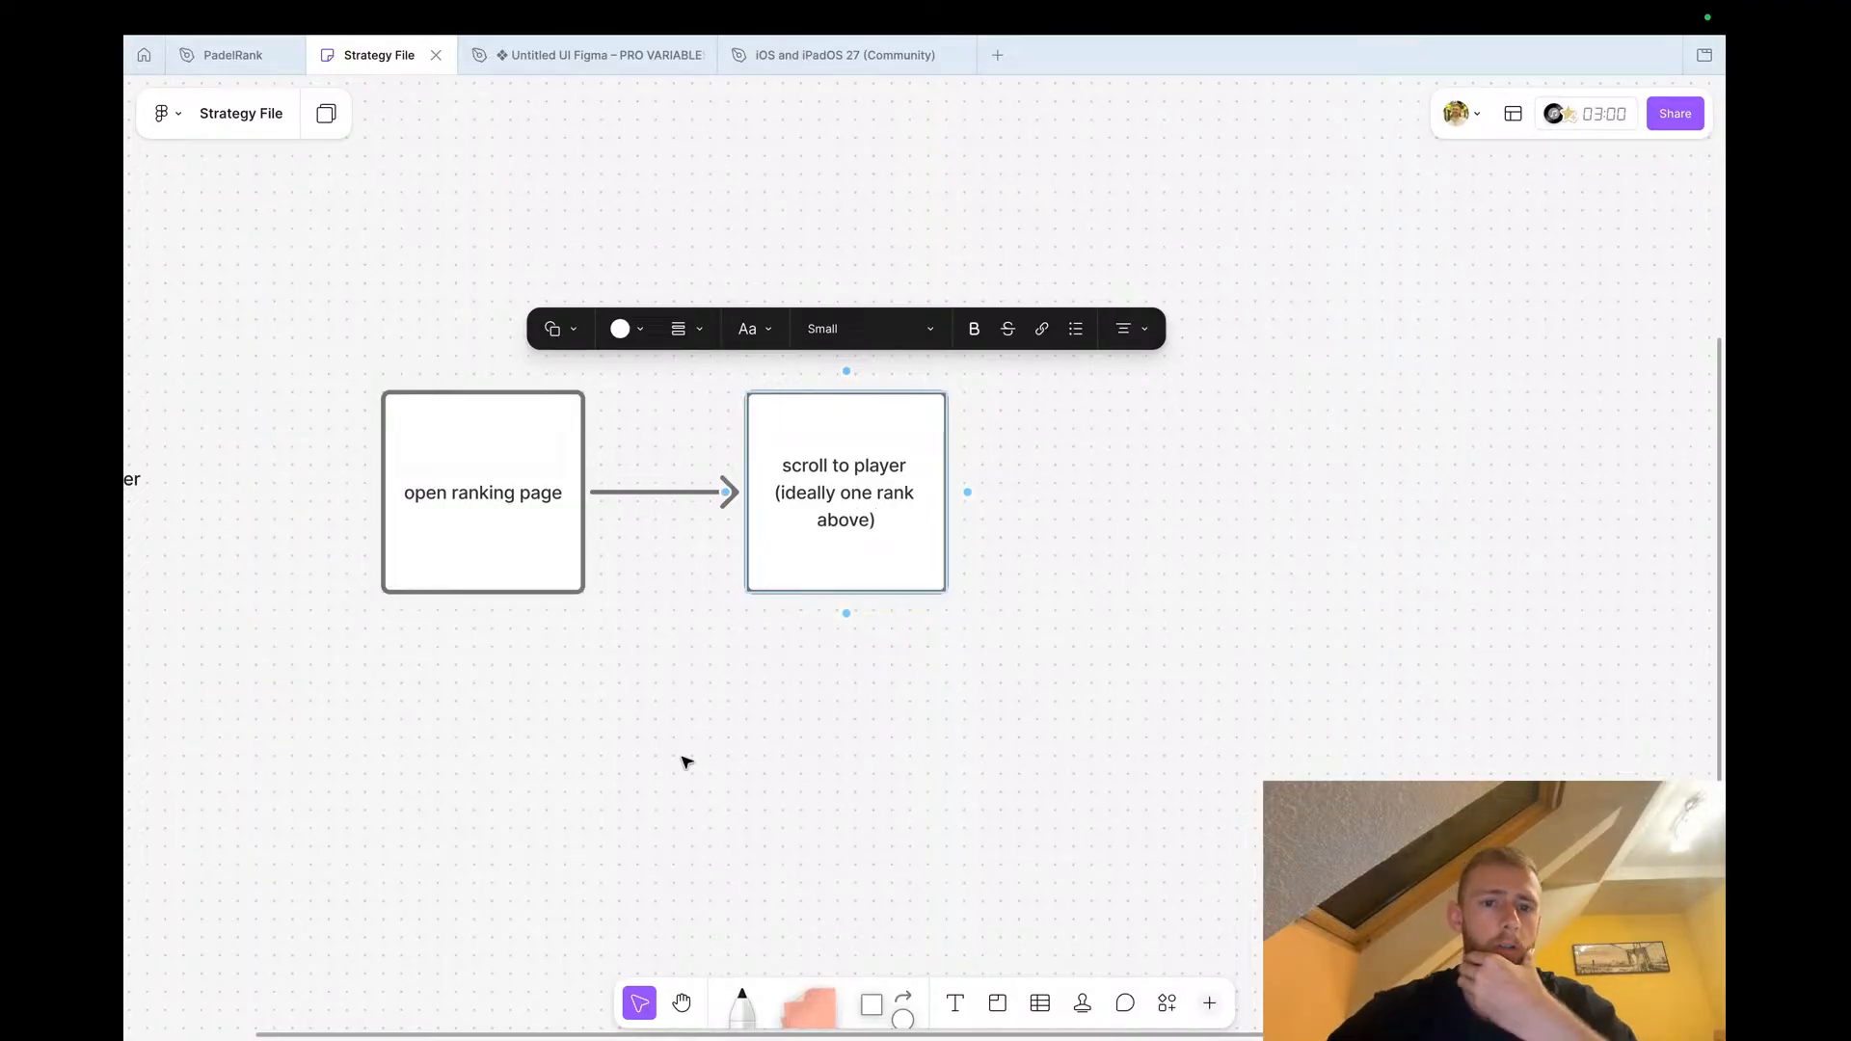
{"action": "left_click", "coordinate": [774, 686]}
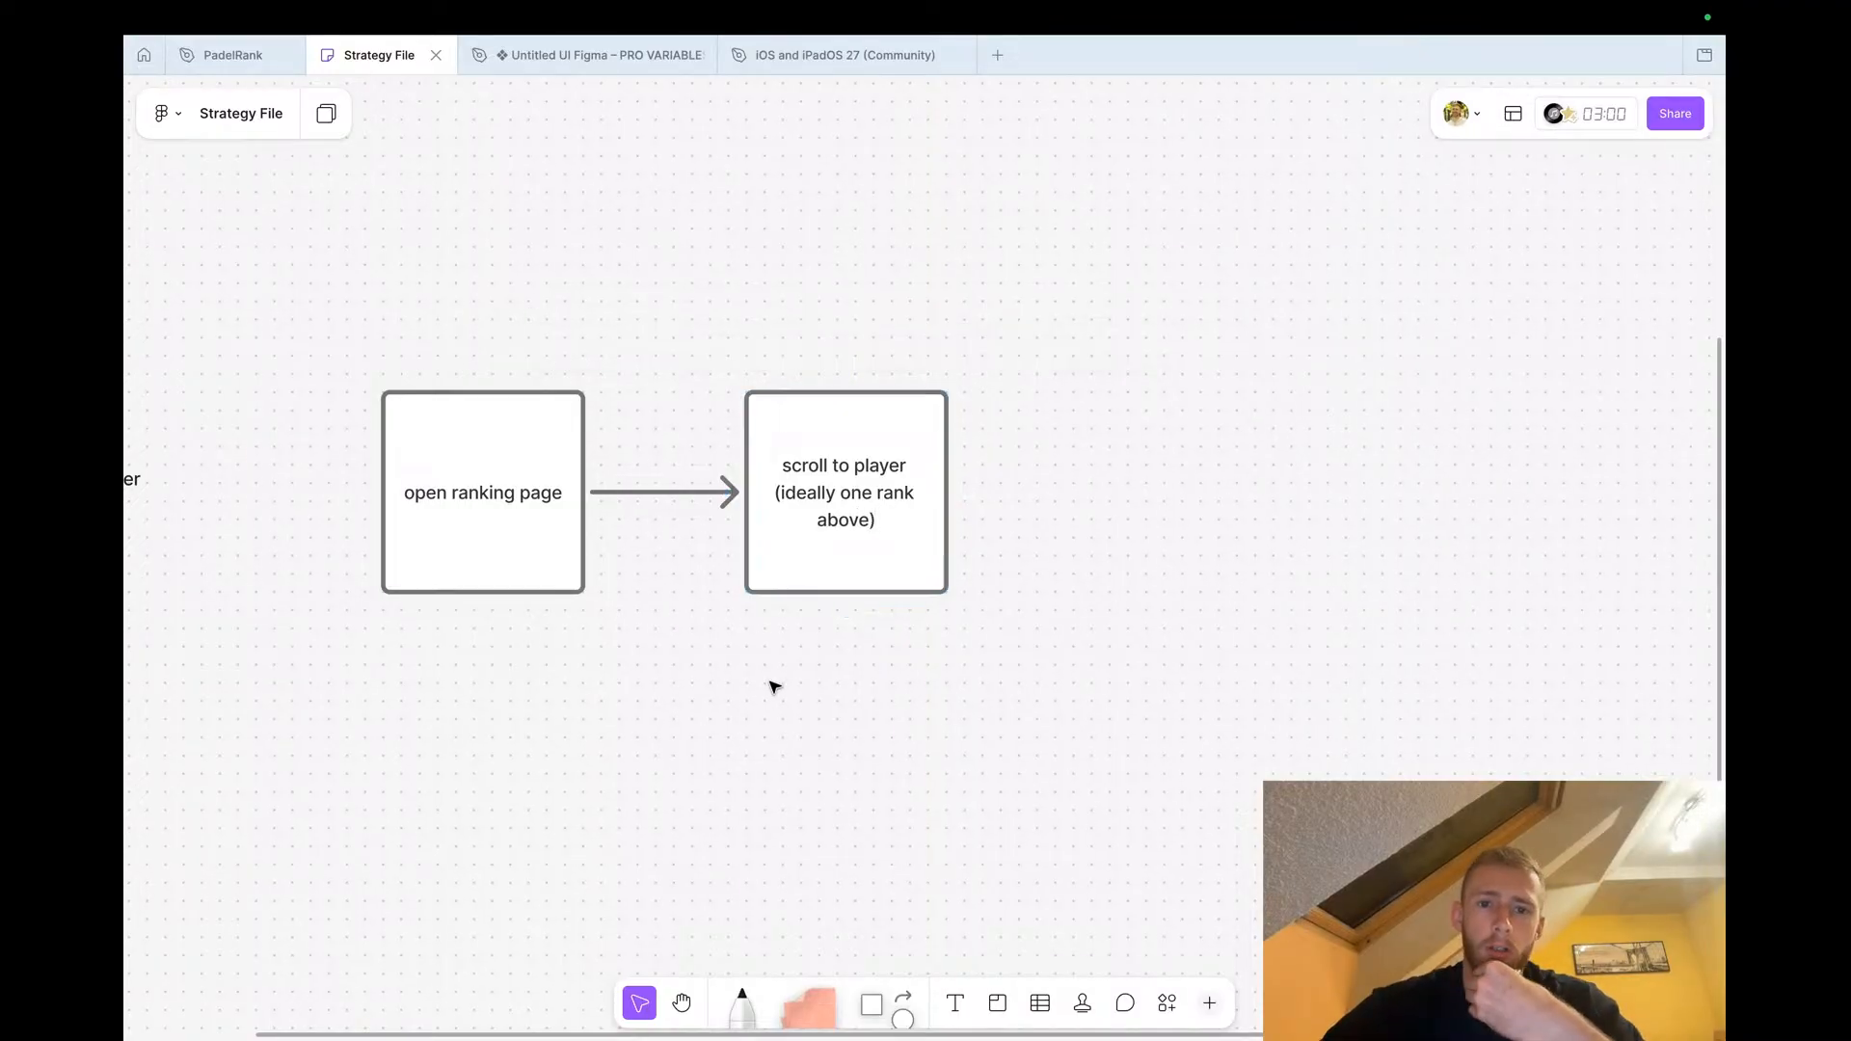
Extend the flow with another connected shape reading 'click it'
{"action": "scroll", "coordinate": [774, 686], "scroll_direction": "right", "scroll_amount": 5}
{"action": "left_click", "coordinate": [686, 511]}
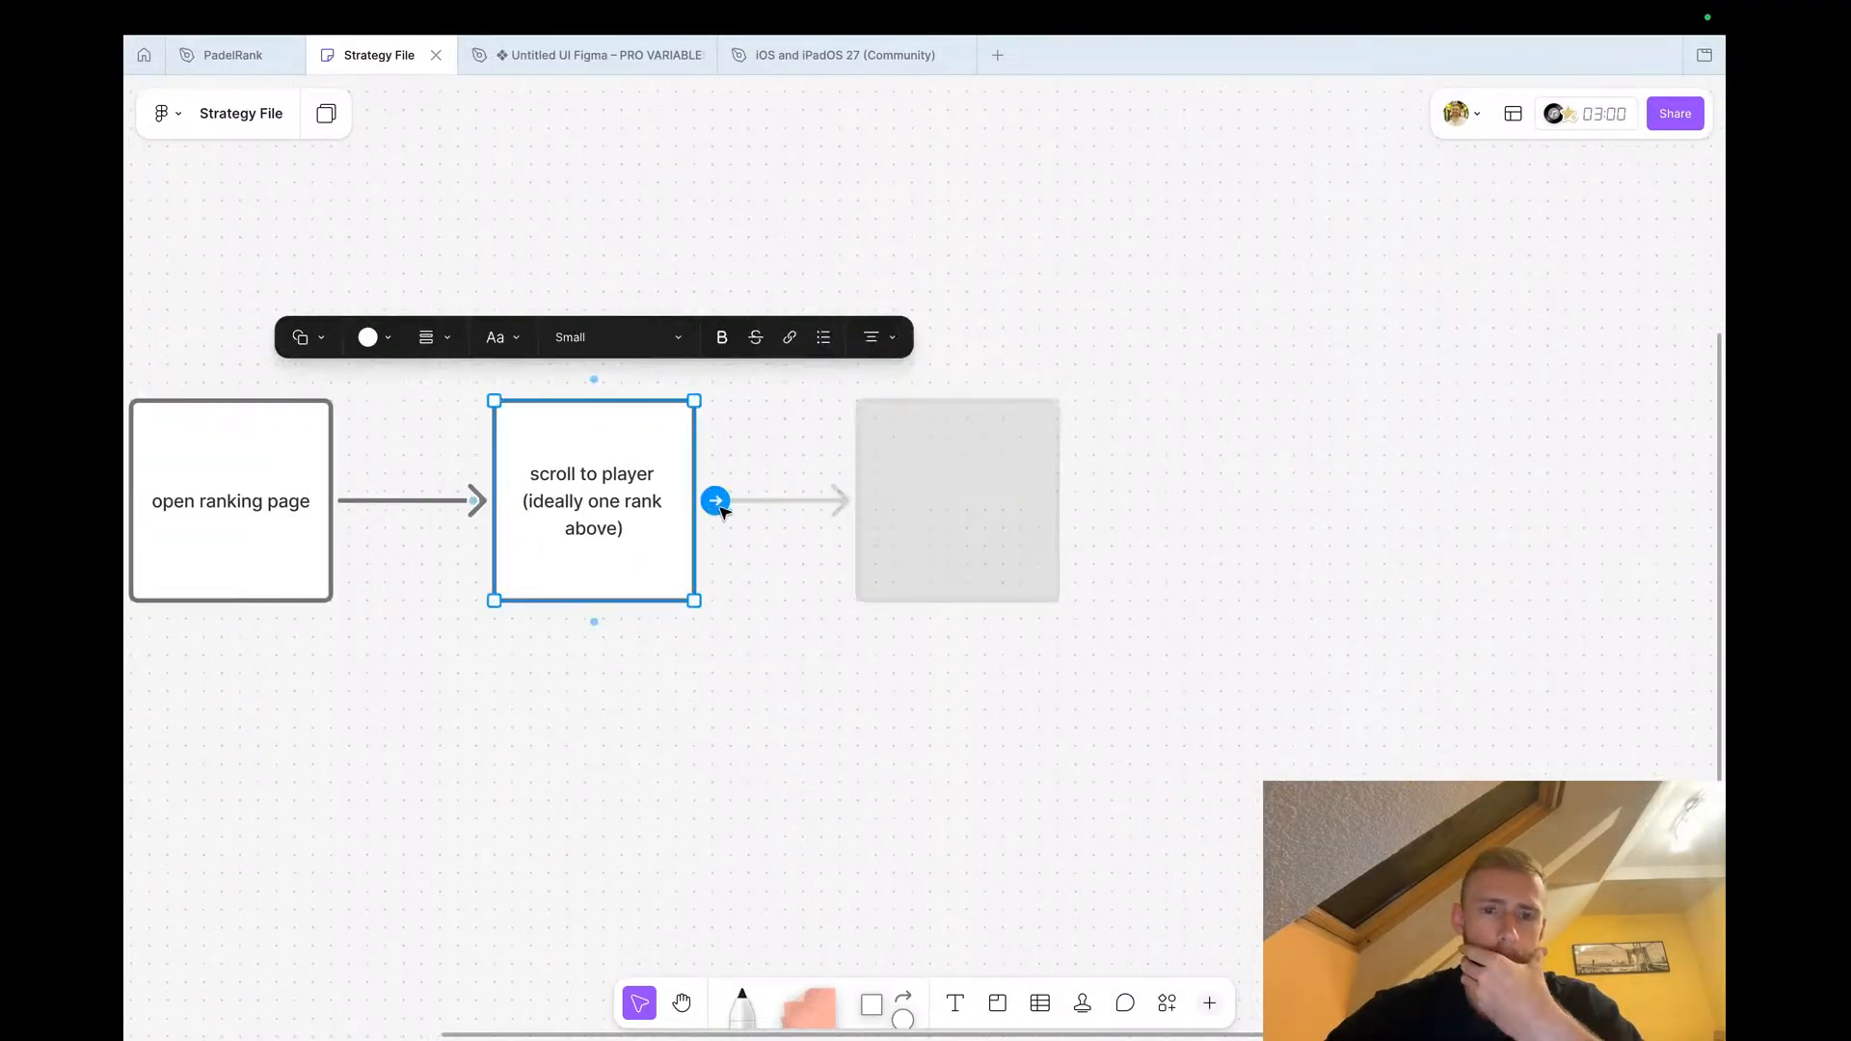
{"action": "left_click", "coordinate": [715, 500]}
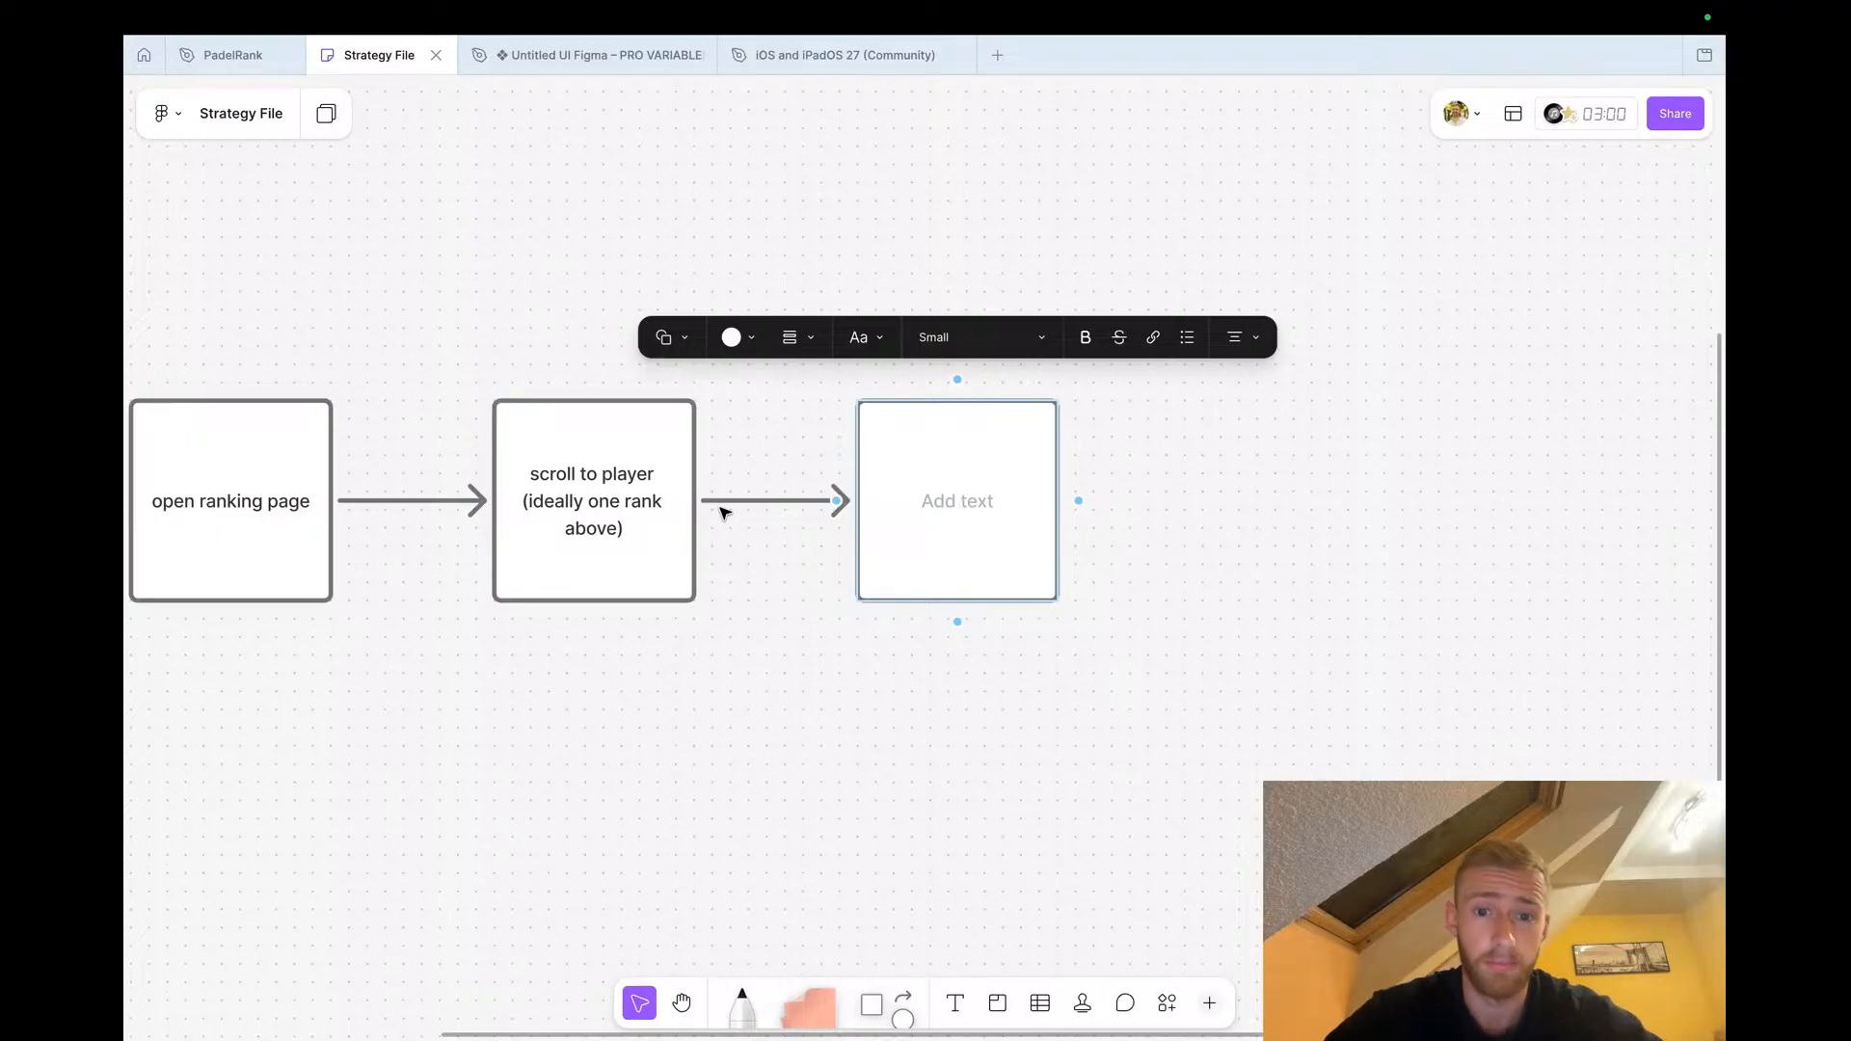
{"action": "type", "text": "click it"}
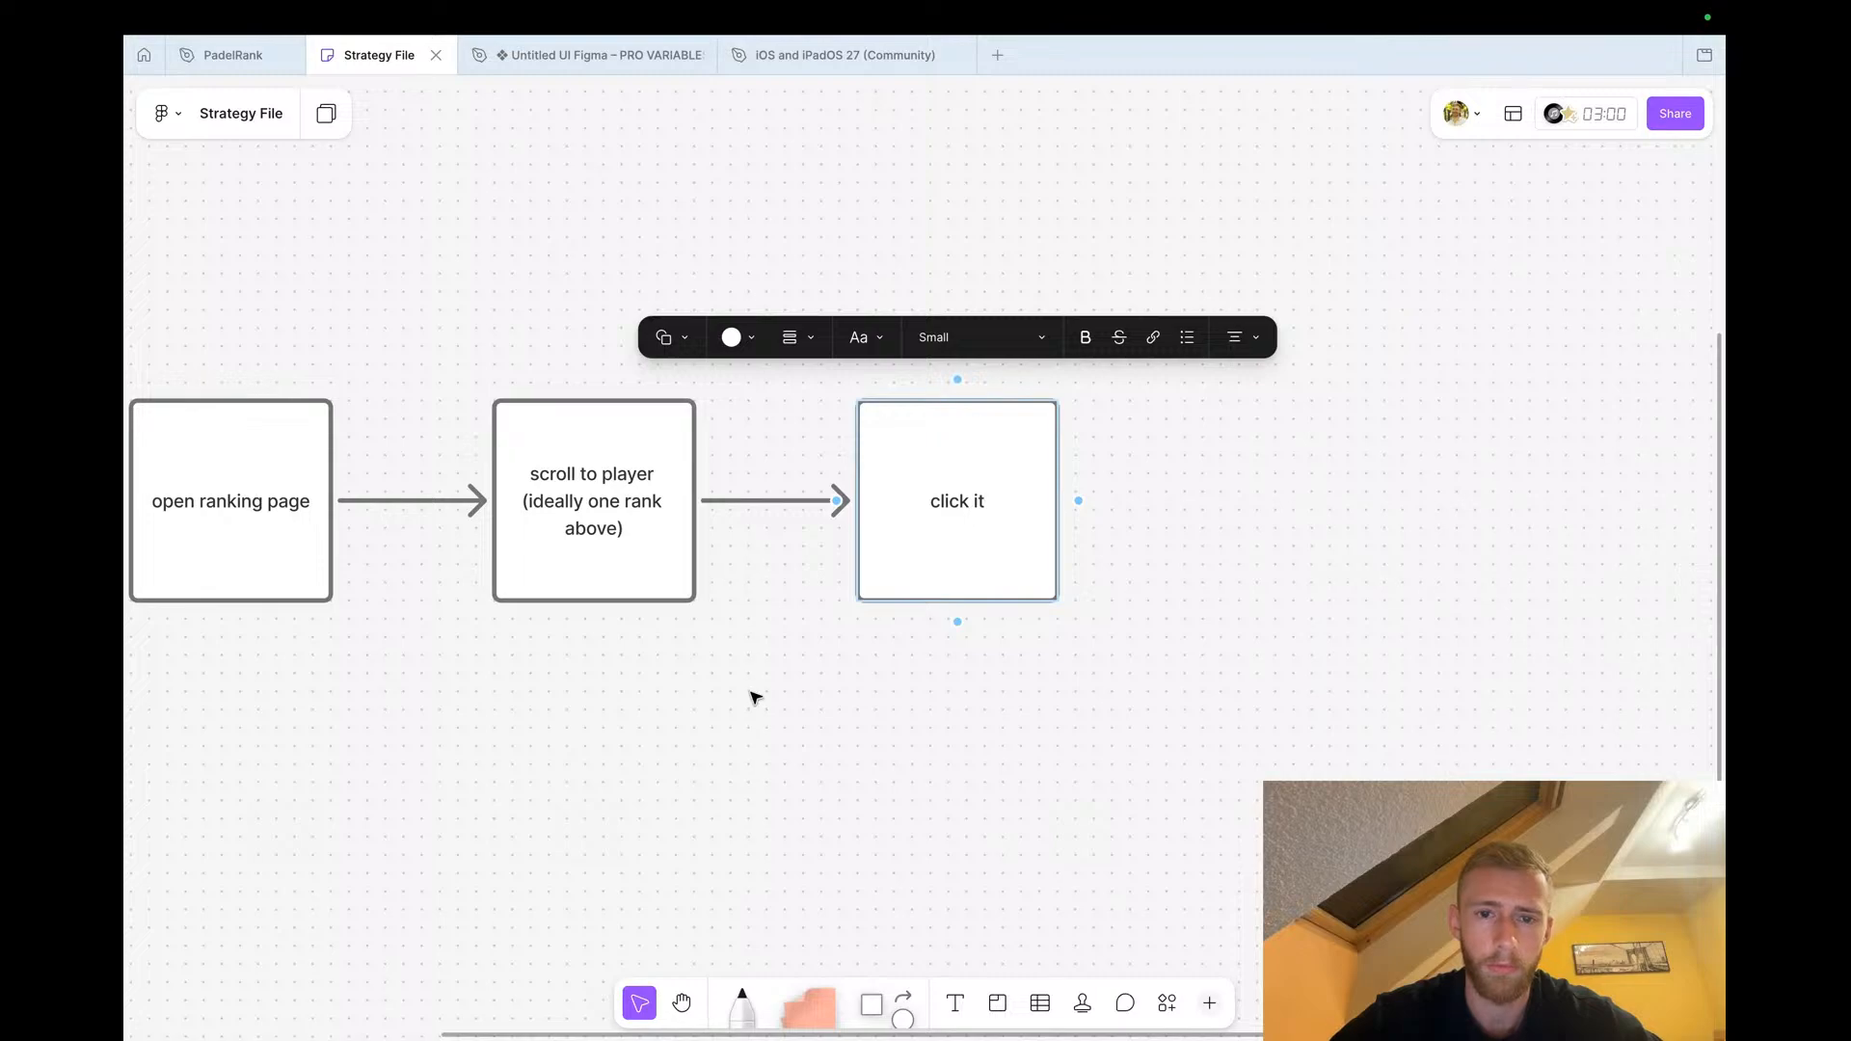
Add the next connected shape in the flow reading 'challenge them'
{"action": "scroll", "coordinate": [754, 681], "scroll_direction": "right", "scroll_amount": 2}
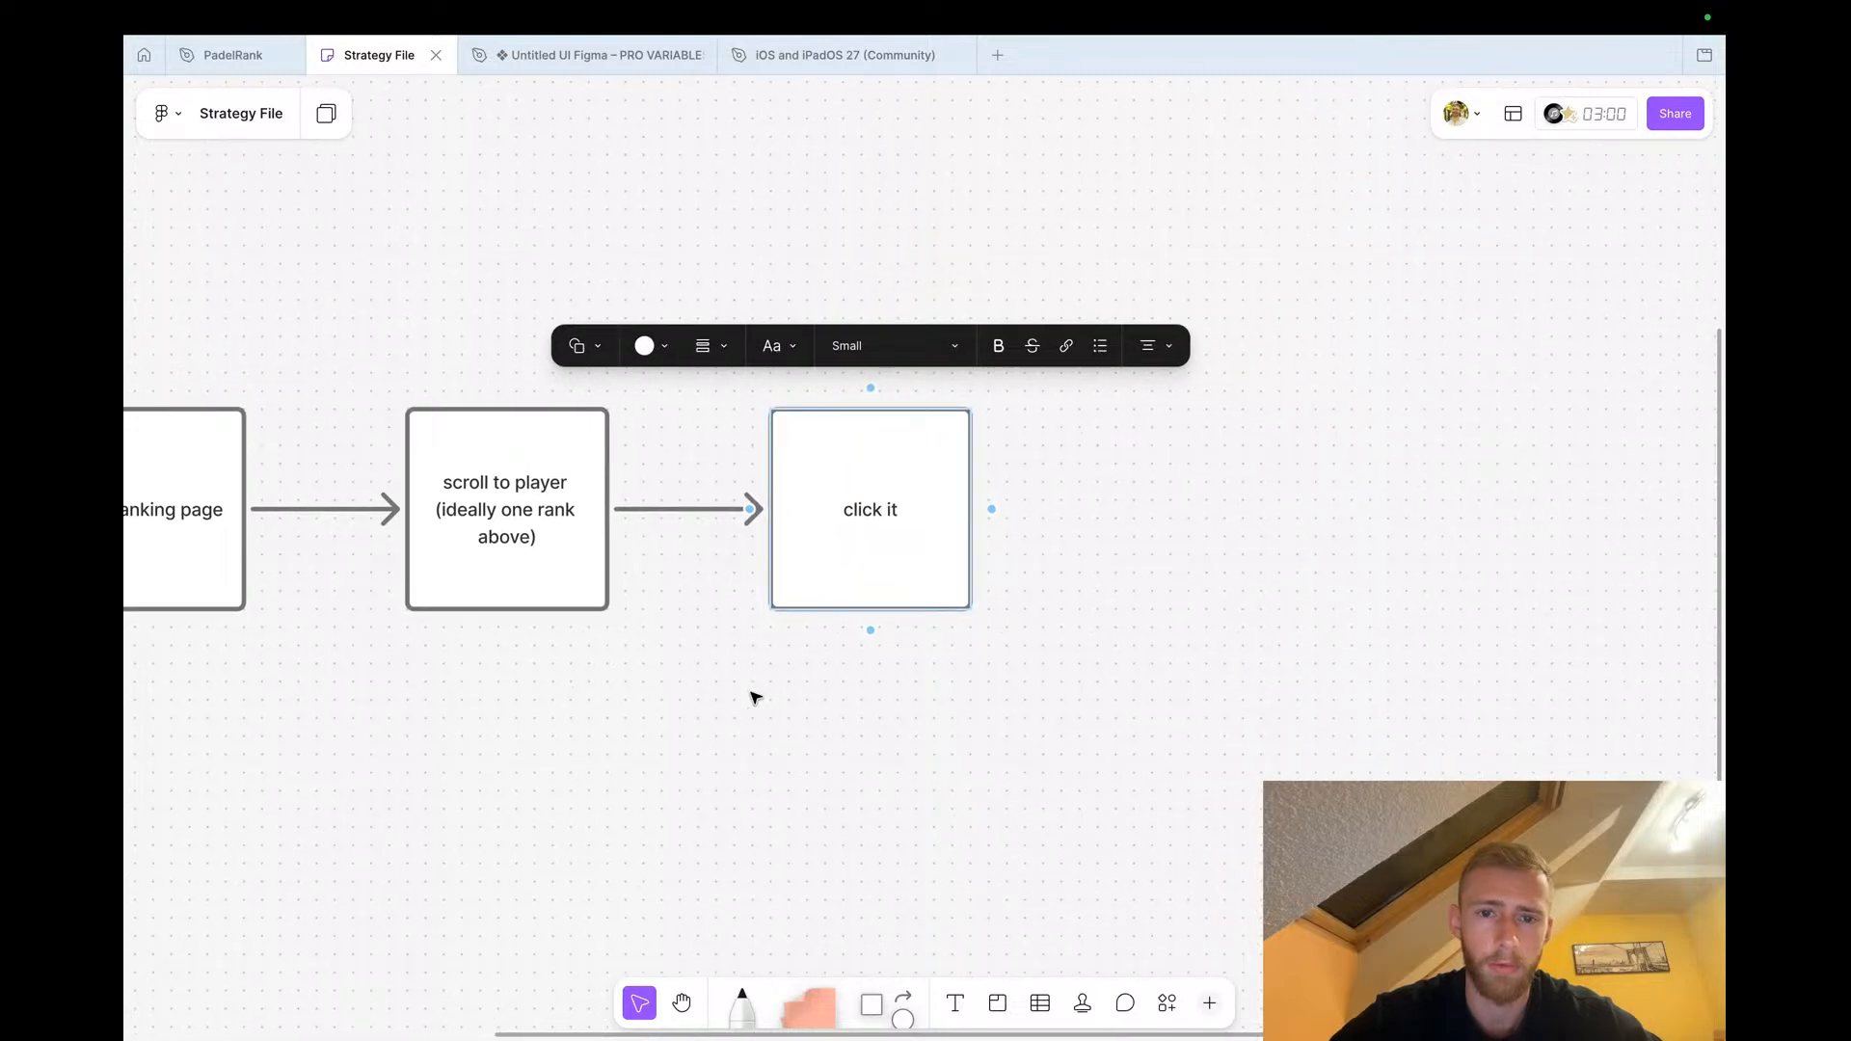
{"action": "left_click", "coordinate": [991, 509]}
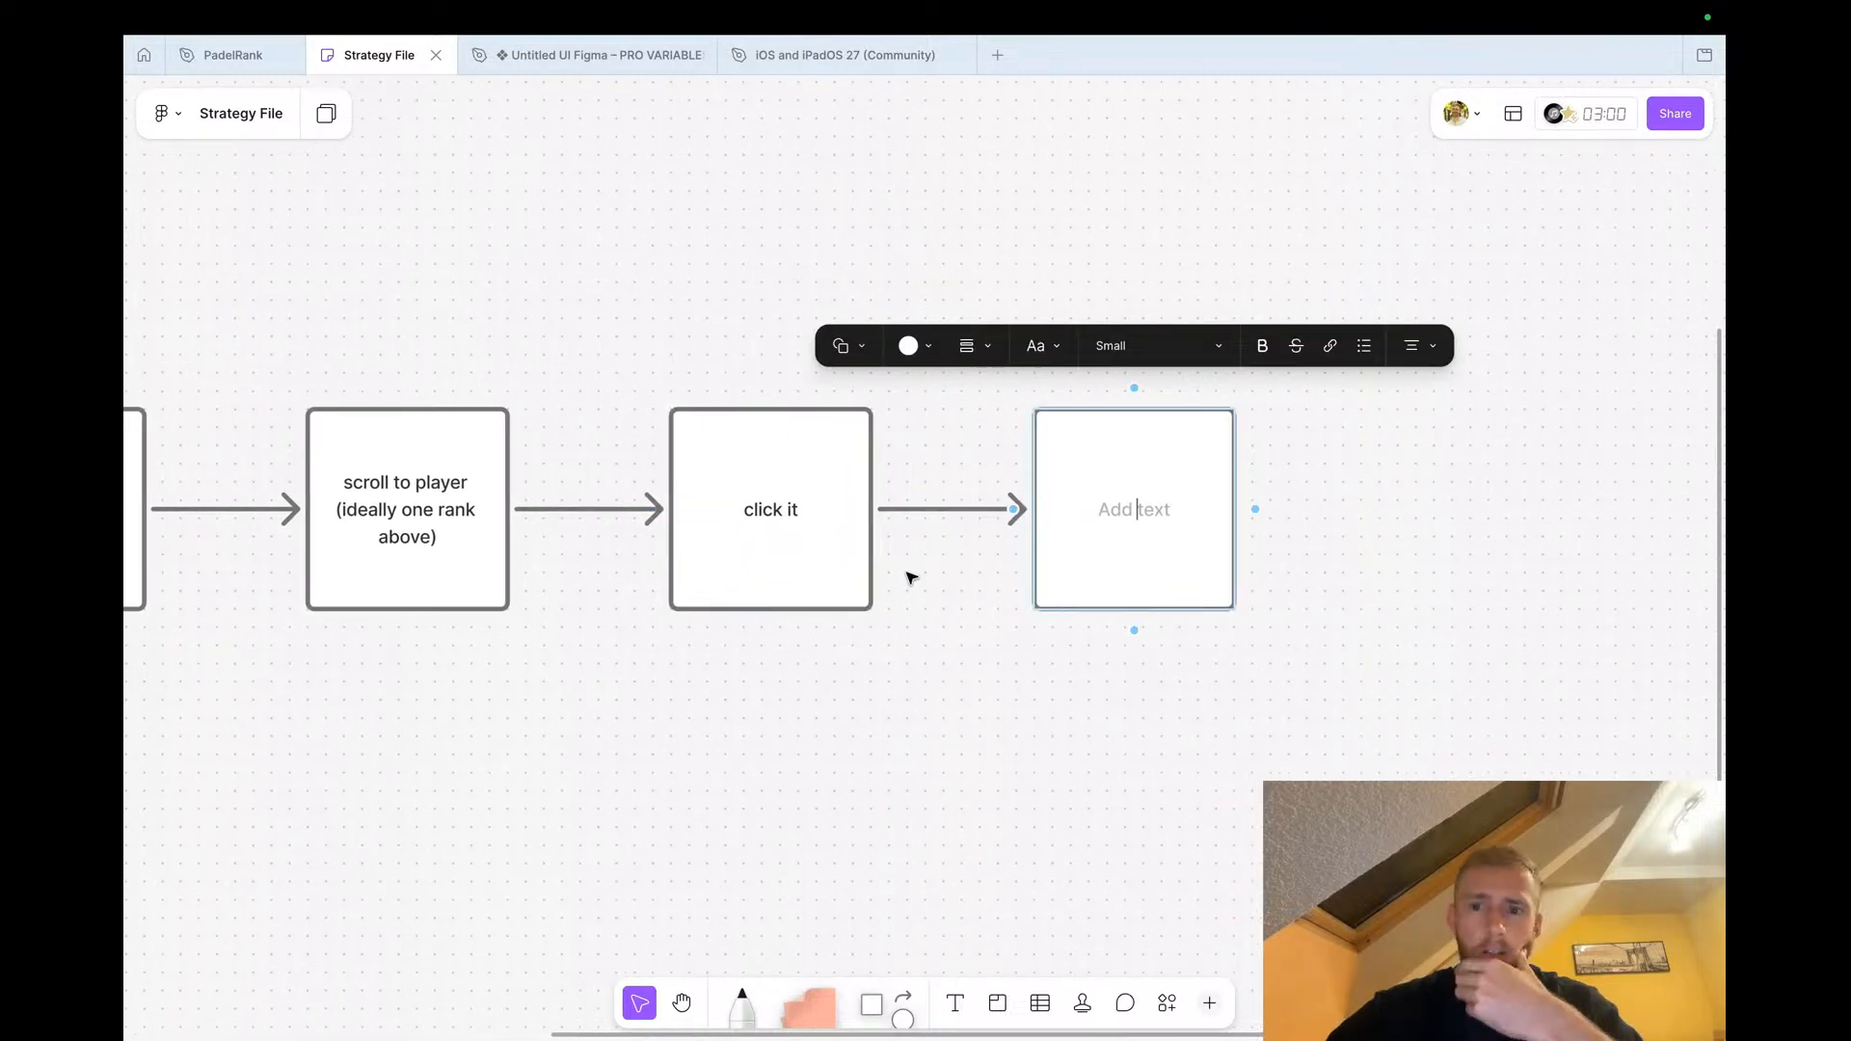
{"action": "type", "text": "challe"}
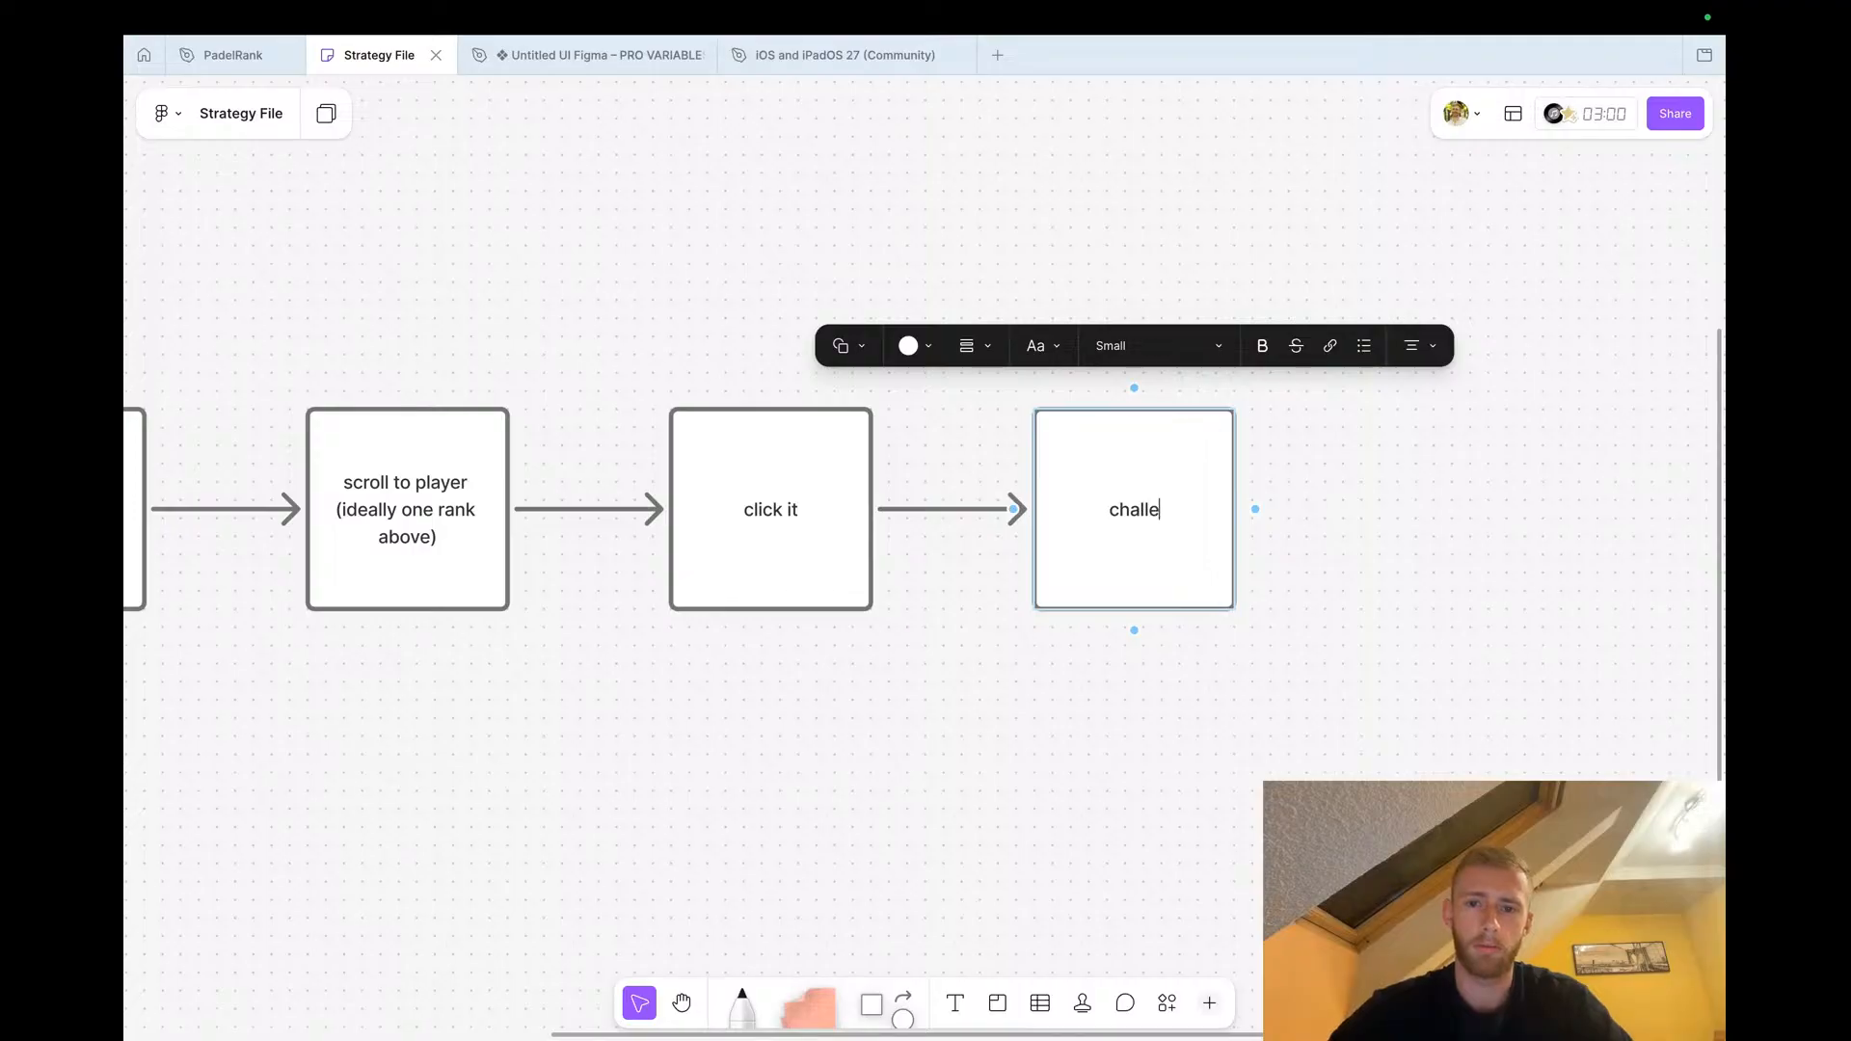
{"action": "type", "text": "nge them"}
{"action": "left_click", "coordinate": [858, 843]}
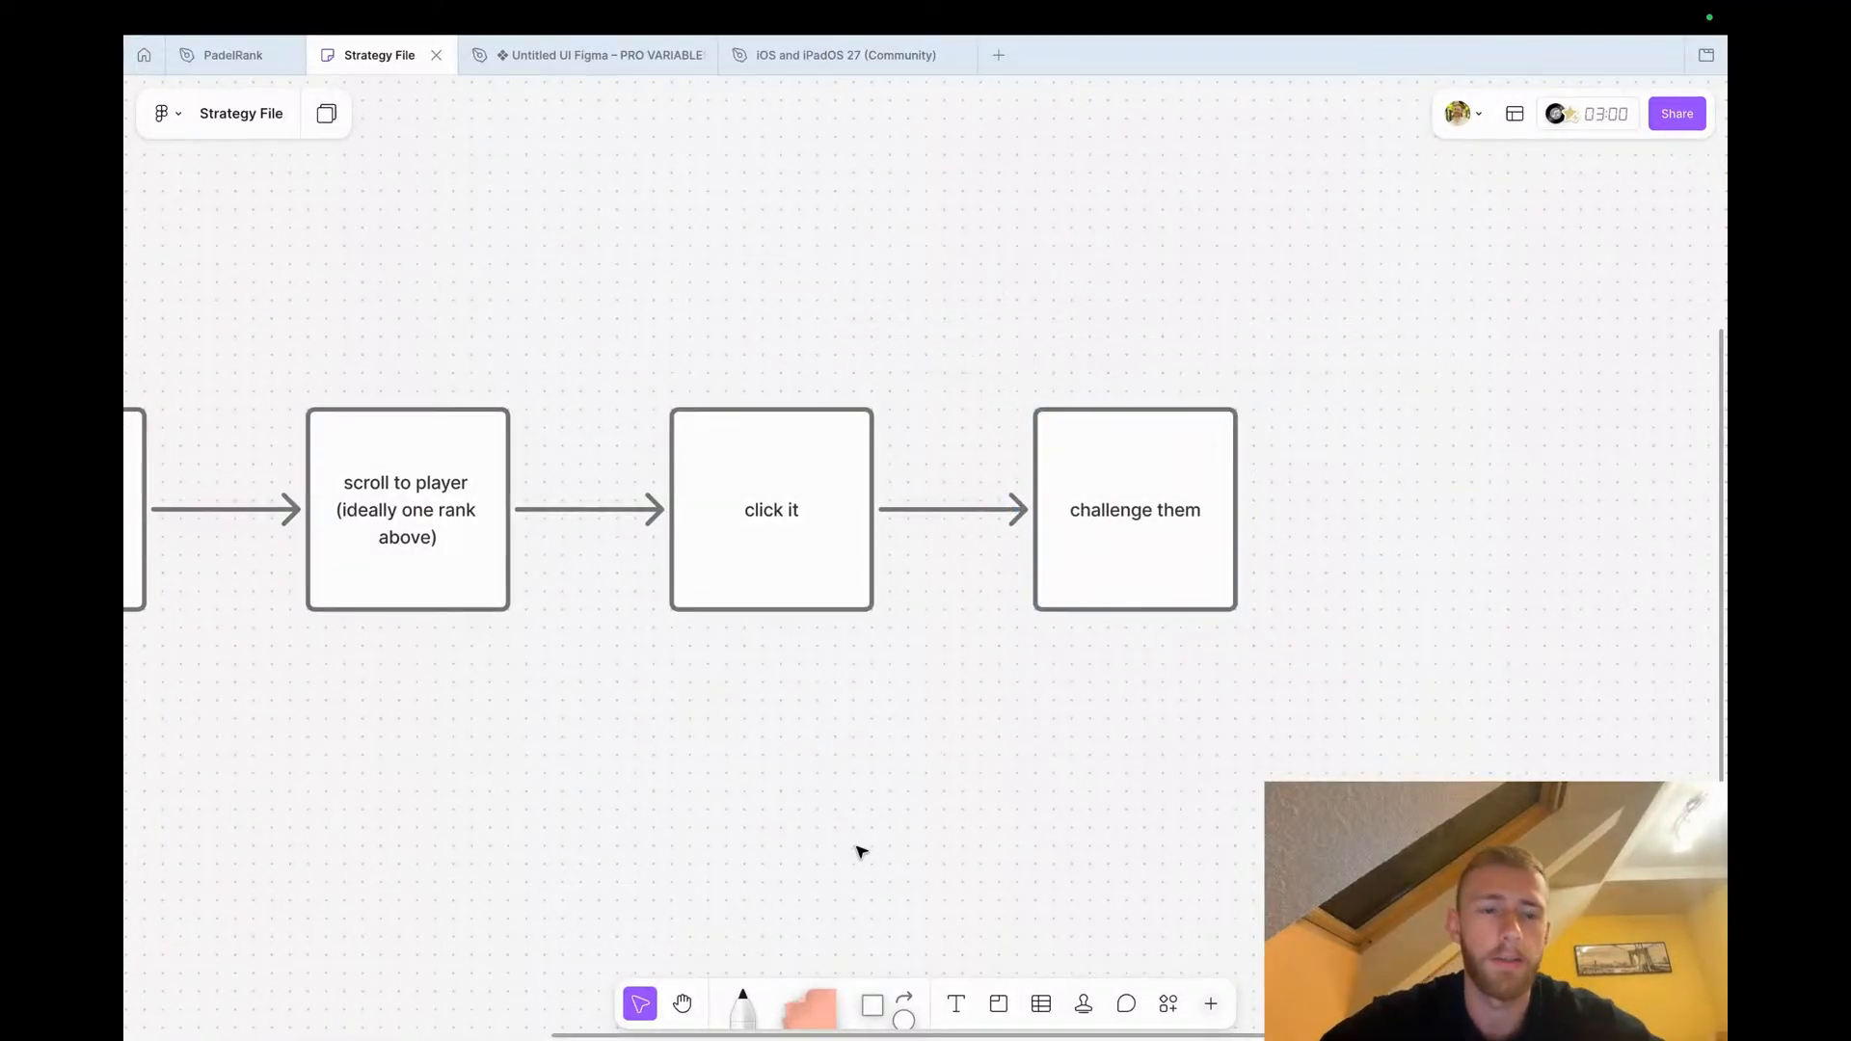
Add a connected shape after 'challenge them' reading 'invite them to a game'
{"action": "scroll", "coordinate": [855, 851], "scroll_direction": "down", "scroll_amount": 5}
{"action": "scroll", "coordinate": [861, 851], "scroll_direction": "down", "scroll_amount": 2}
{"action": "scroll", "coordinate": [810, 753], "scroll_direction": "up", "scroll_amount": 5}
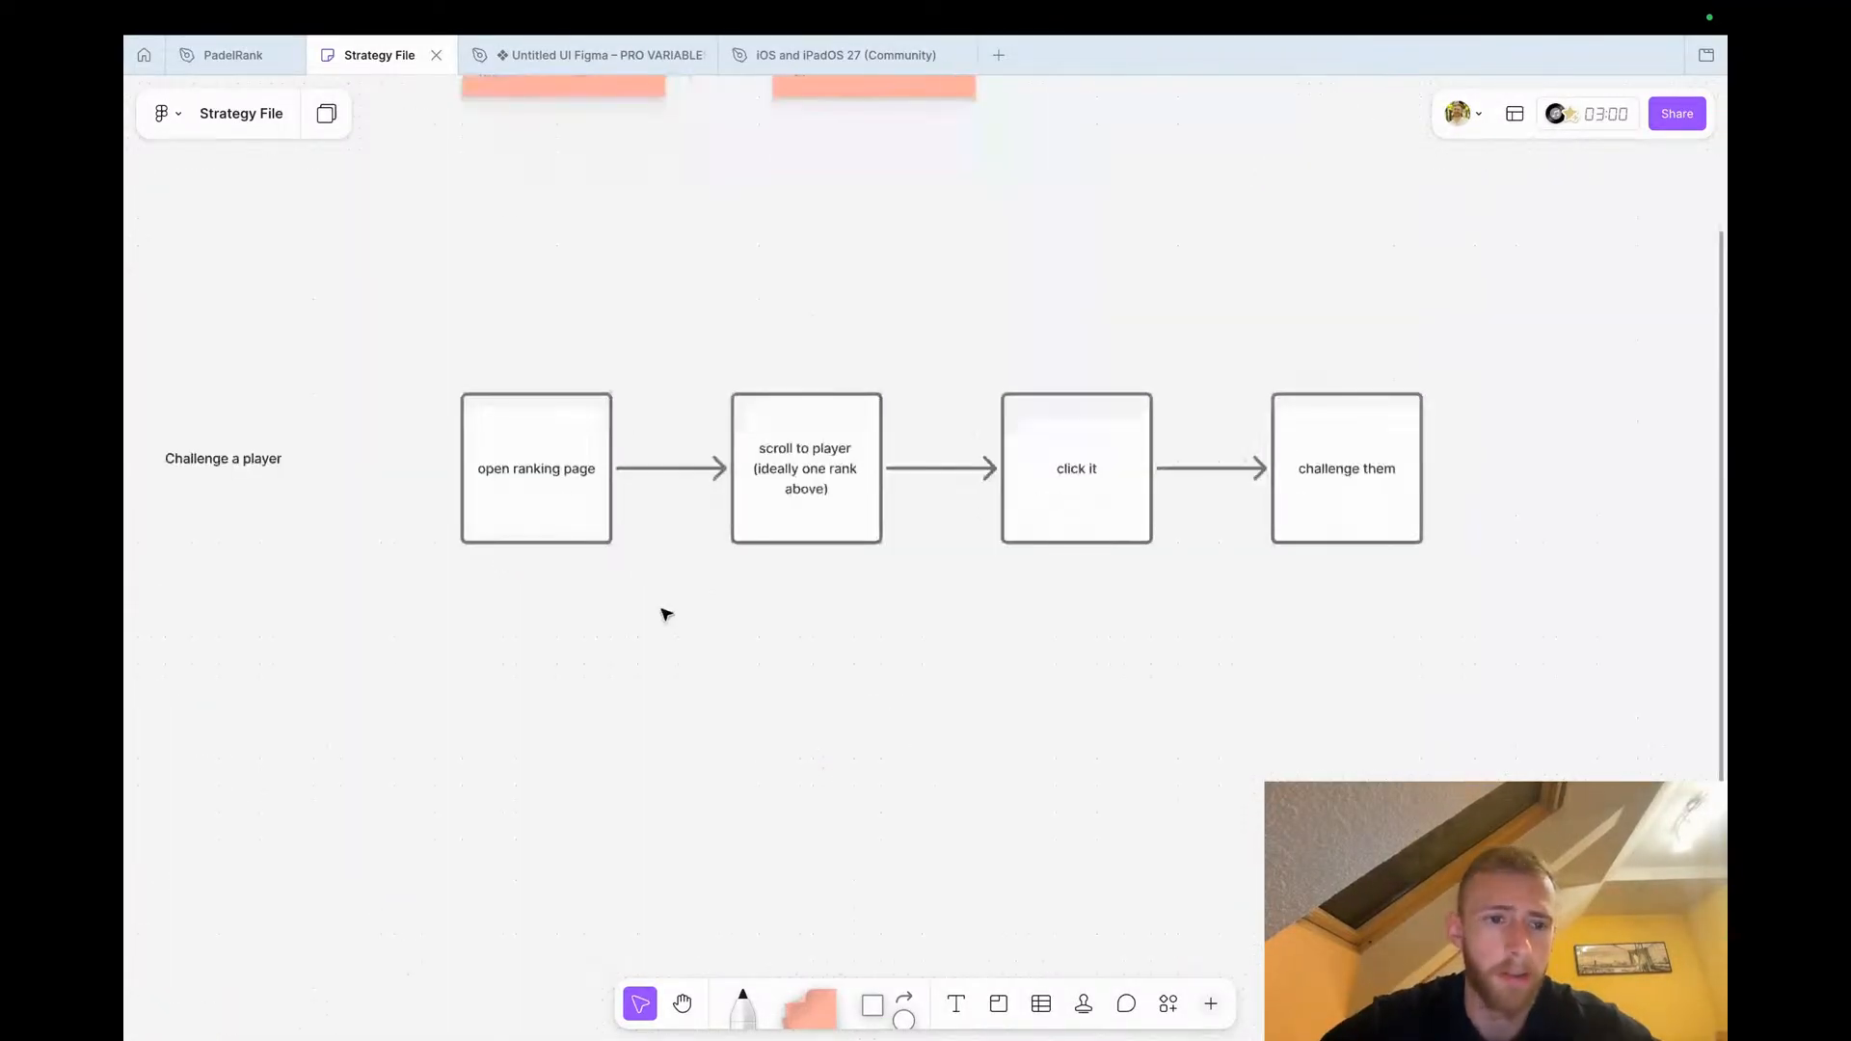
{"action": "left_click", "coordinate": [542, 526]}
{"action": "scroll", "coordinate": [661, 562], "scroll_direction": "right", "scroll_amount": 5}
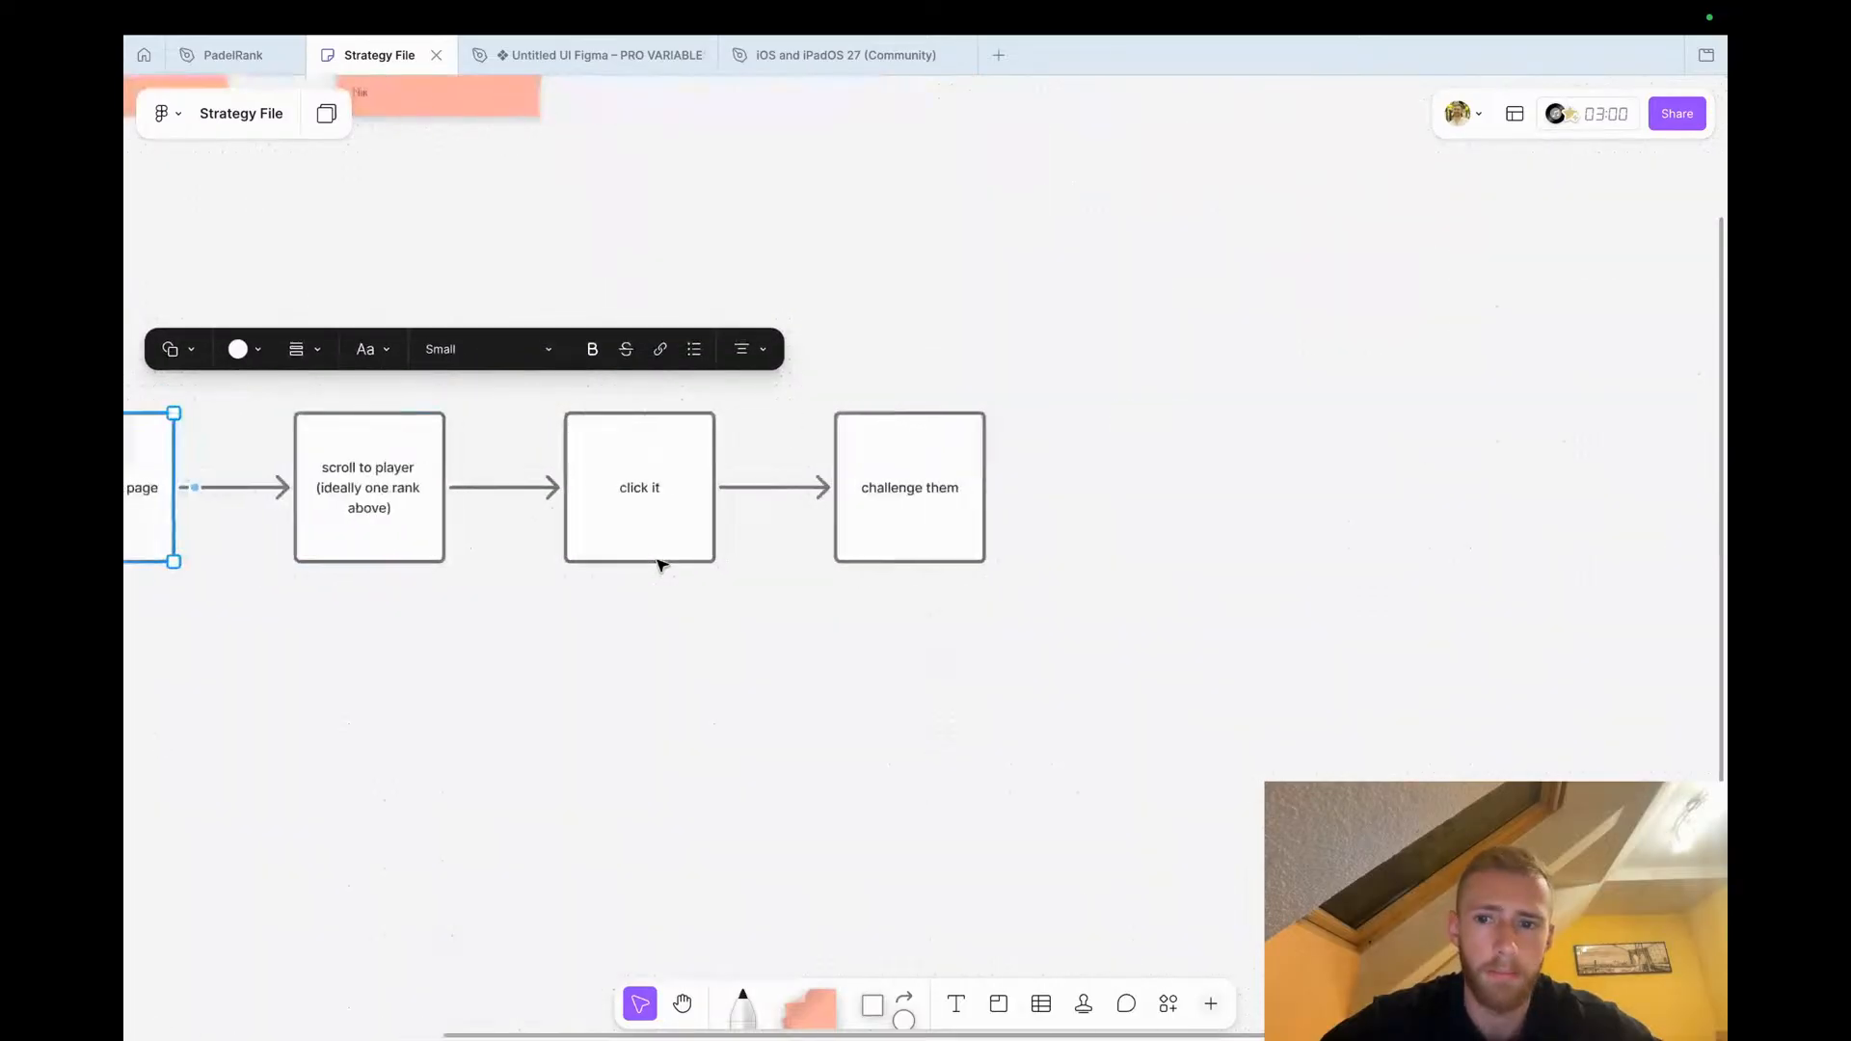
{"action": "left_click", "coordinate": [929, 525]}
{"action": "scroll", "coordinate": [929, 524], "scroll_direction": "right", "scroll_amount": 2}
{"action": "left_click", "coordinate": [848, 521]}
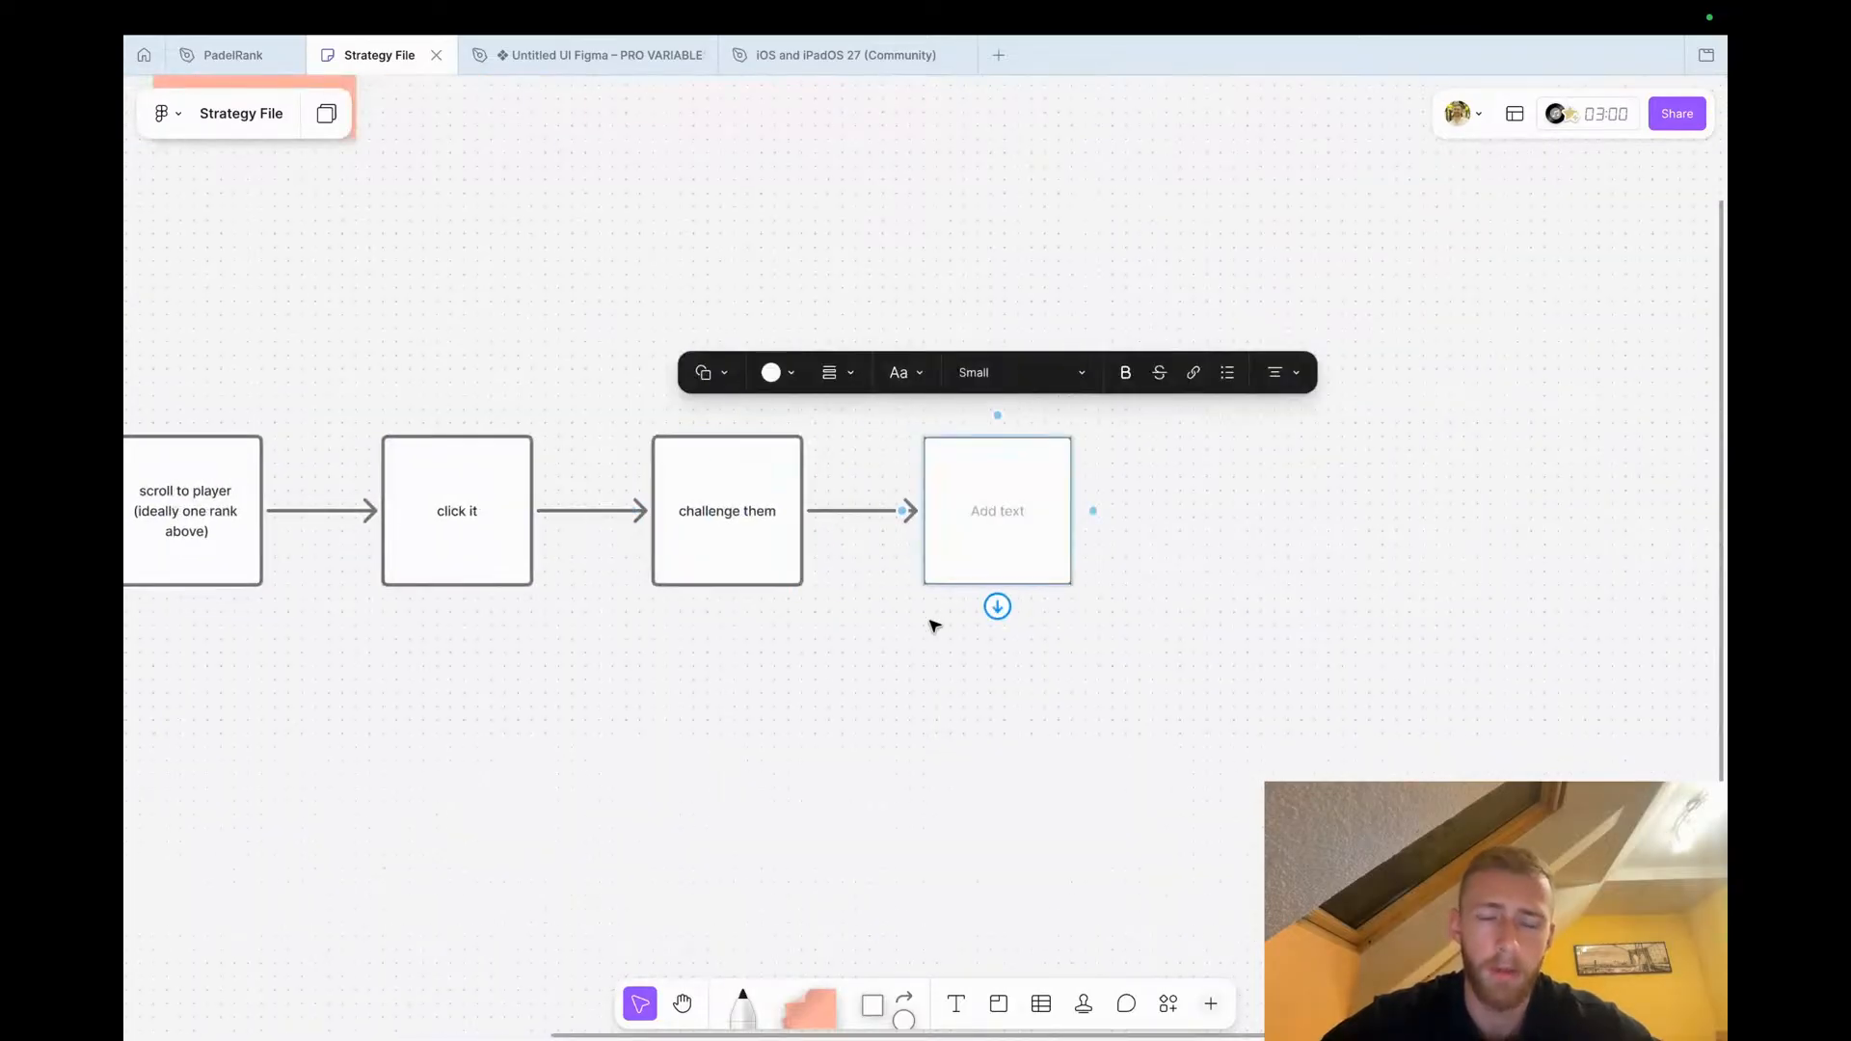
{"action": "type", "text": "invite them "}
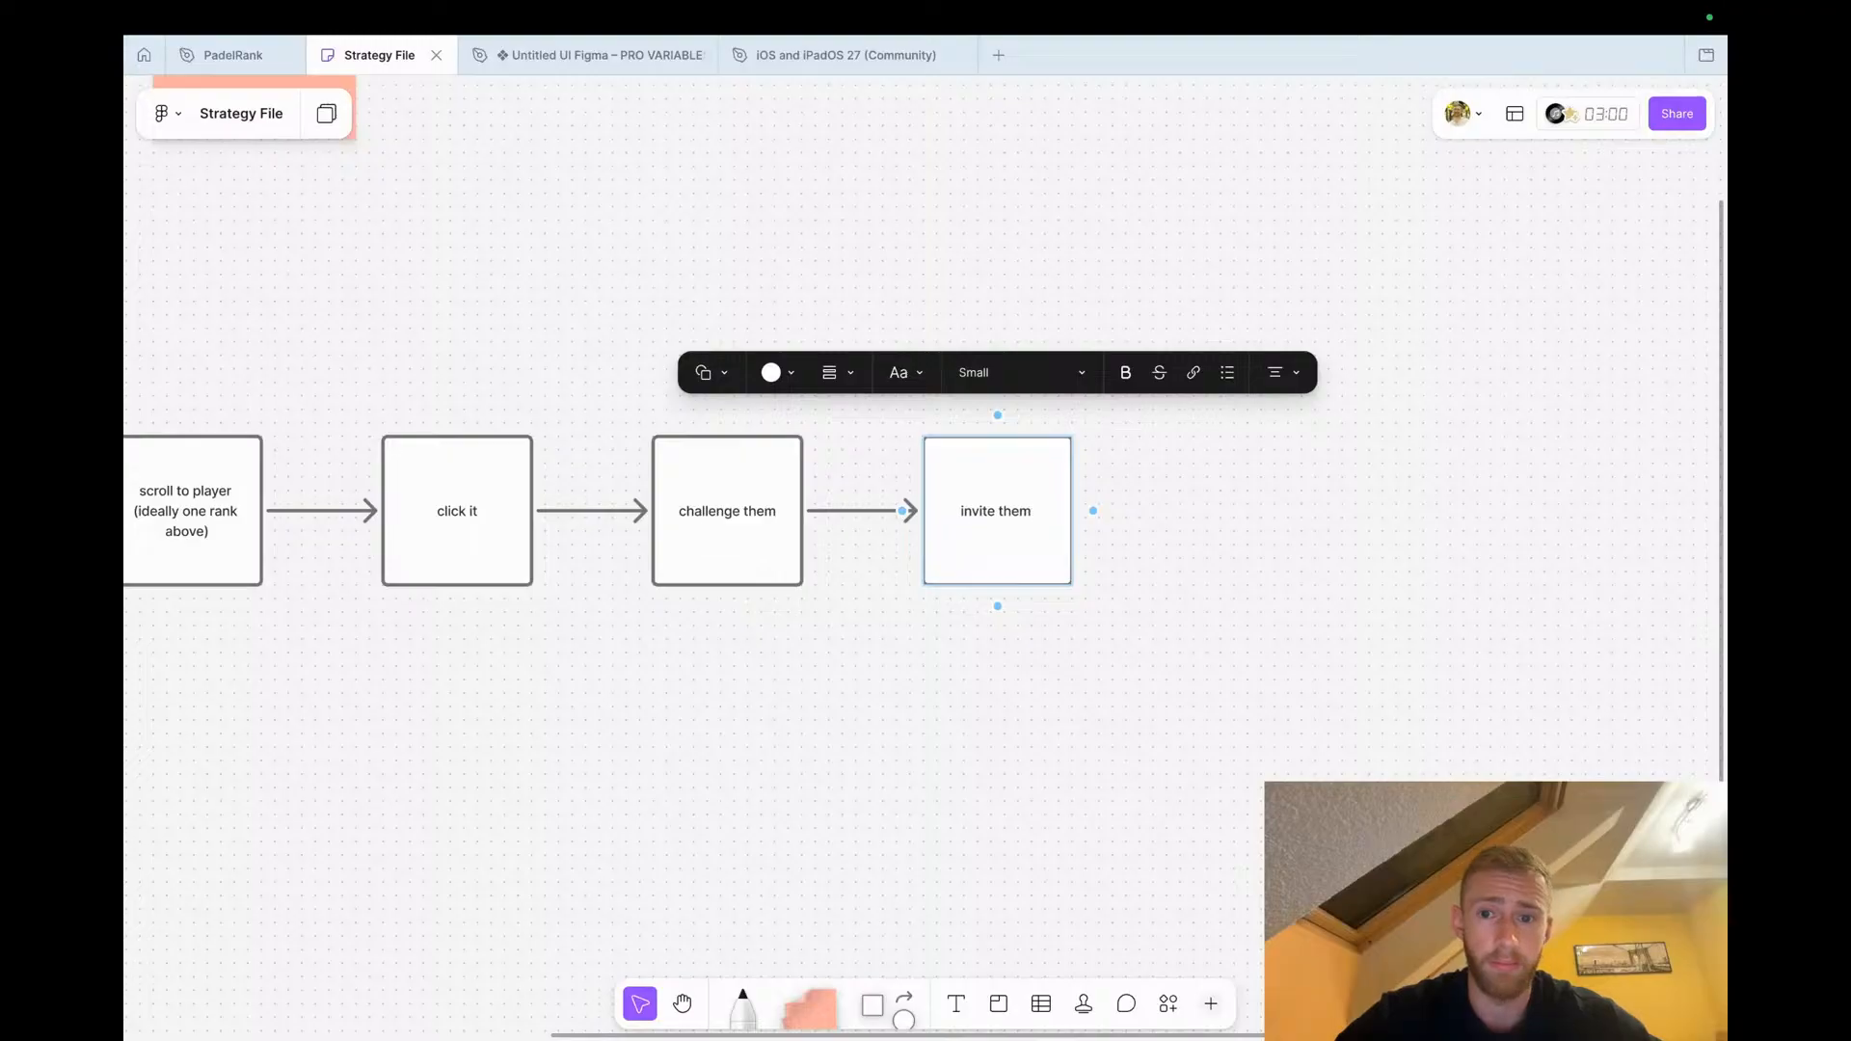
{"action": "type", "text": "to a game"}
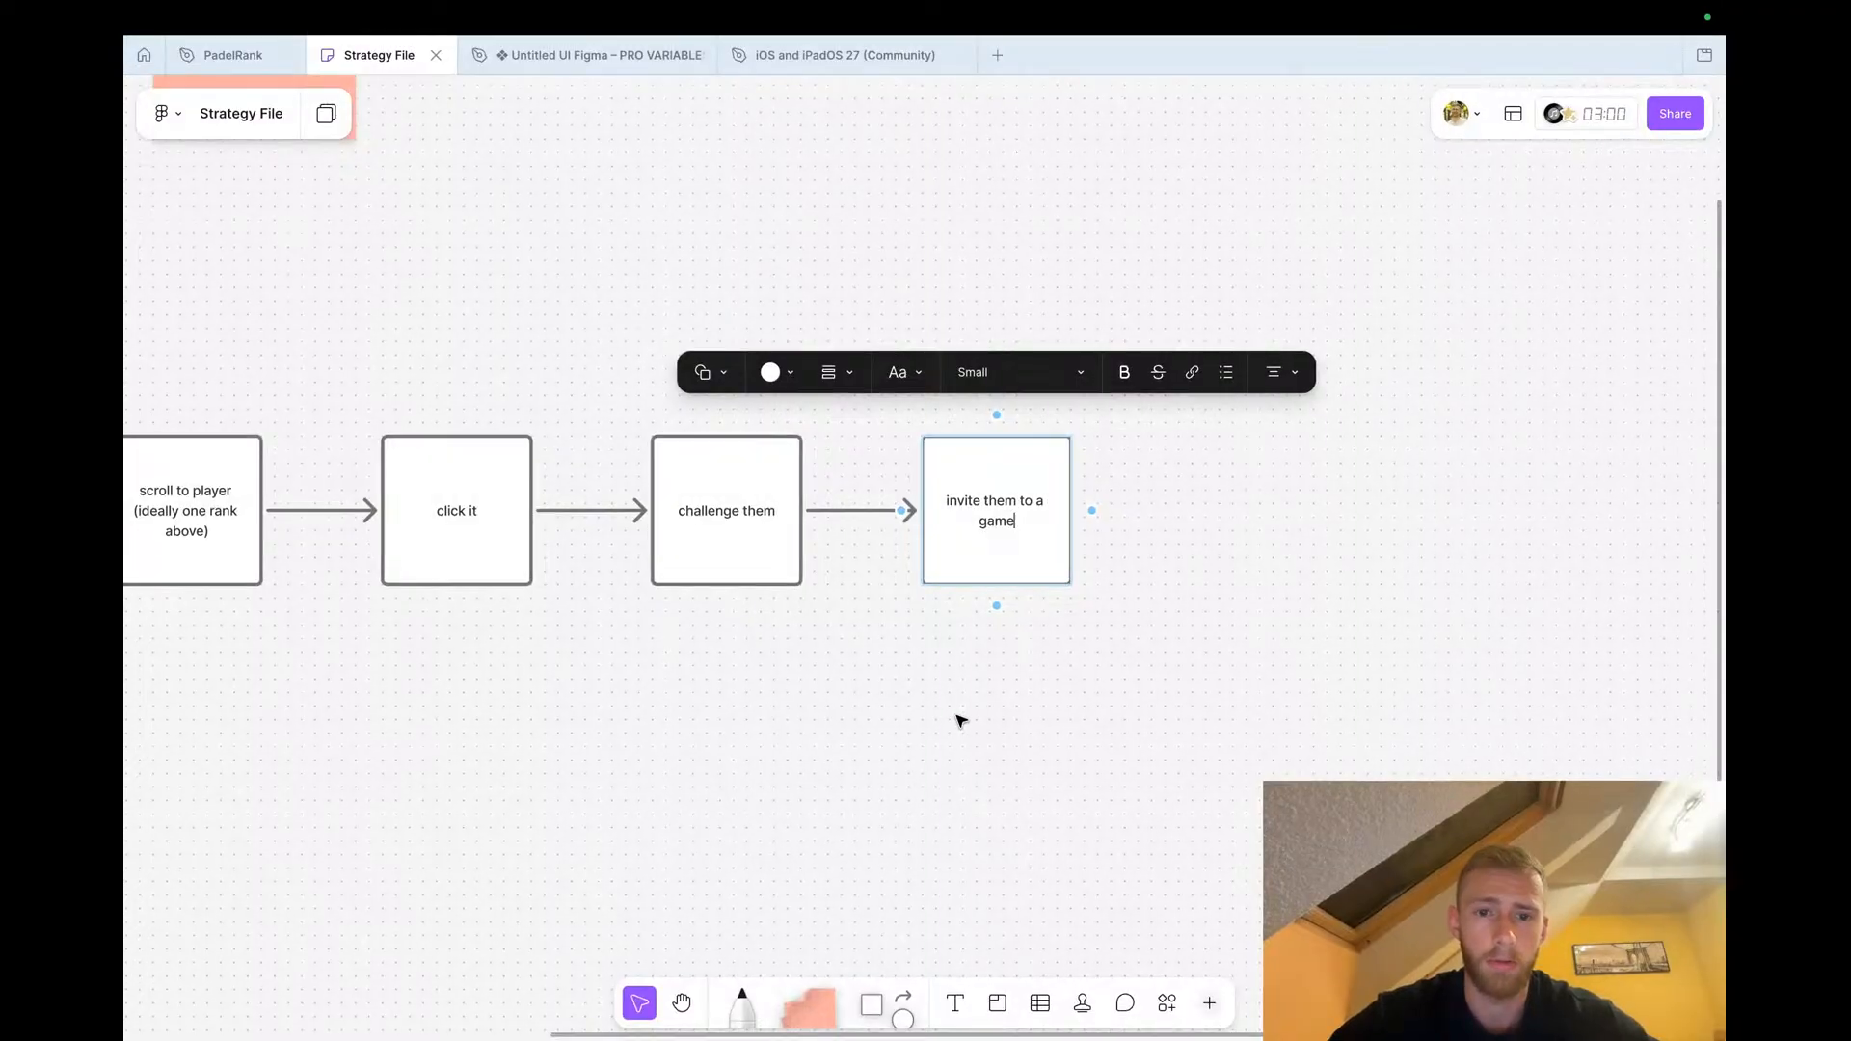
{"action": "left_click", "coordinate": [958, 719]}
Add a final connected shape reading 'wait for them to accept'
{"action": "scroll", "coordinate": [958, 719], "scroll_direction": "right", "scroll_amount": 2}
{"action": "scroll", "coordinate": [958, 719], "scroll_direction": "down", "scroll_amount": 1}
{"action": "left_click", "coordinate": [872, 451]}
{"action": "left_click", "coordinate": [915, 413]}
{"action": "type", "text": "wait for them to accept"}
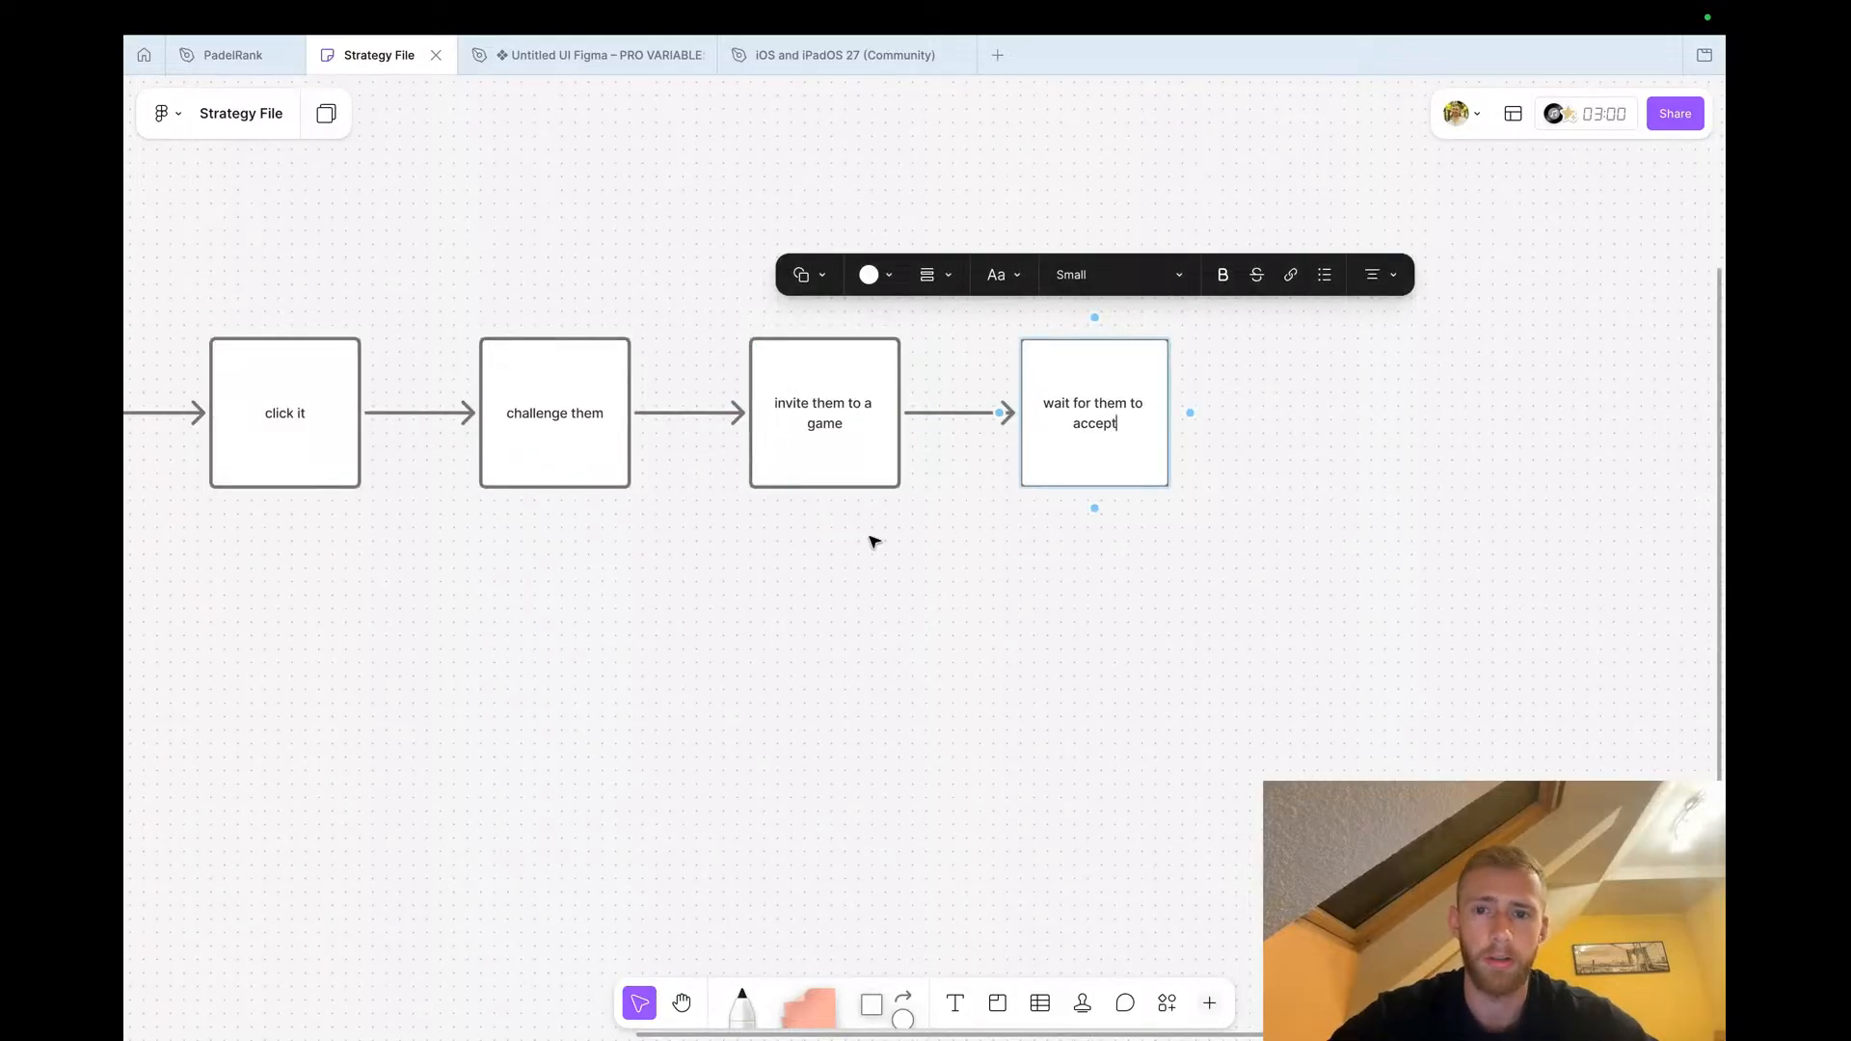
{"action": "left_click", "coordinate": [874, 541]}
Add a sticky note reading 'game invites regularly' just above and right of the last flow shape
{"action": "scroll", "coordinate": [849, 598], "scroll_direction": "right", "scroll_amount": 4}
{"action": "scroll", "coordinate": [848, 598], "scroll_direction": "up", "scroll_amount": 1}
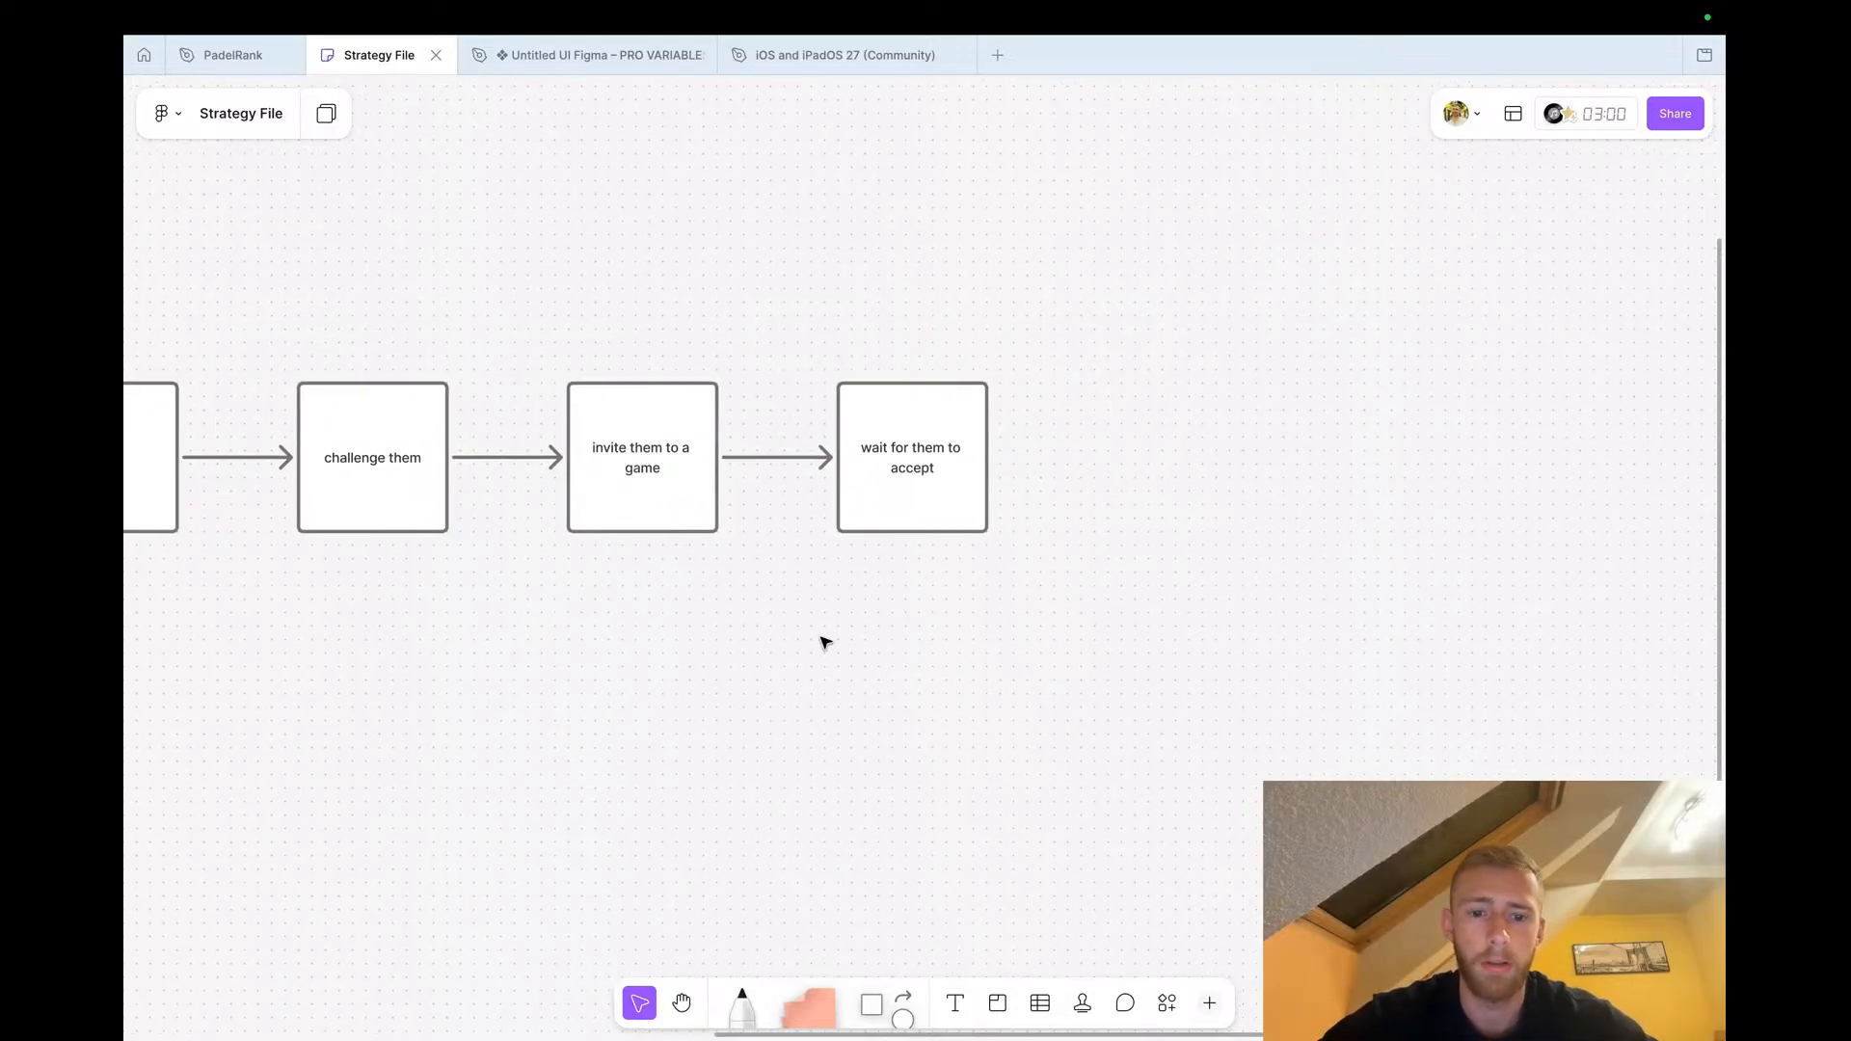
{"action": "key", "text": "s"}
{"action": "left_click", "coordinate": [942, 320]}
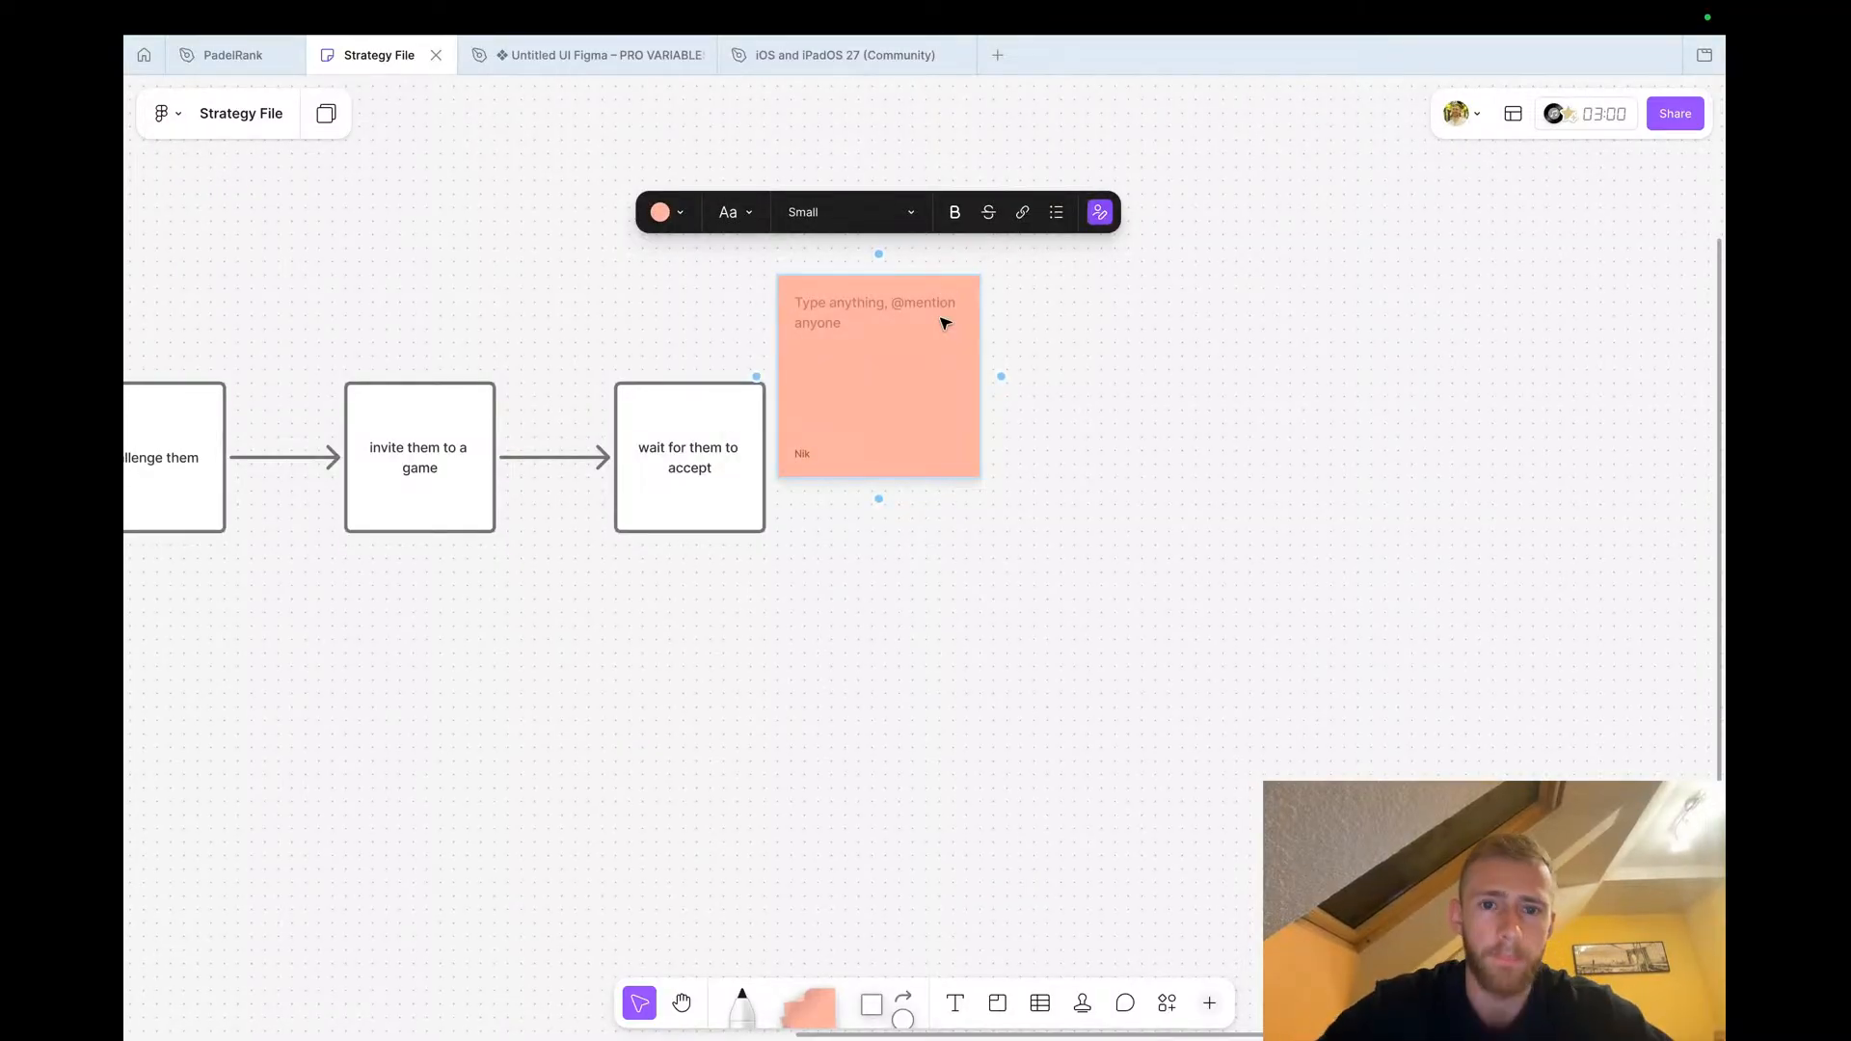
{"action": "type", "text": "game invites regua"}
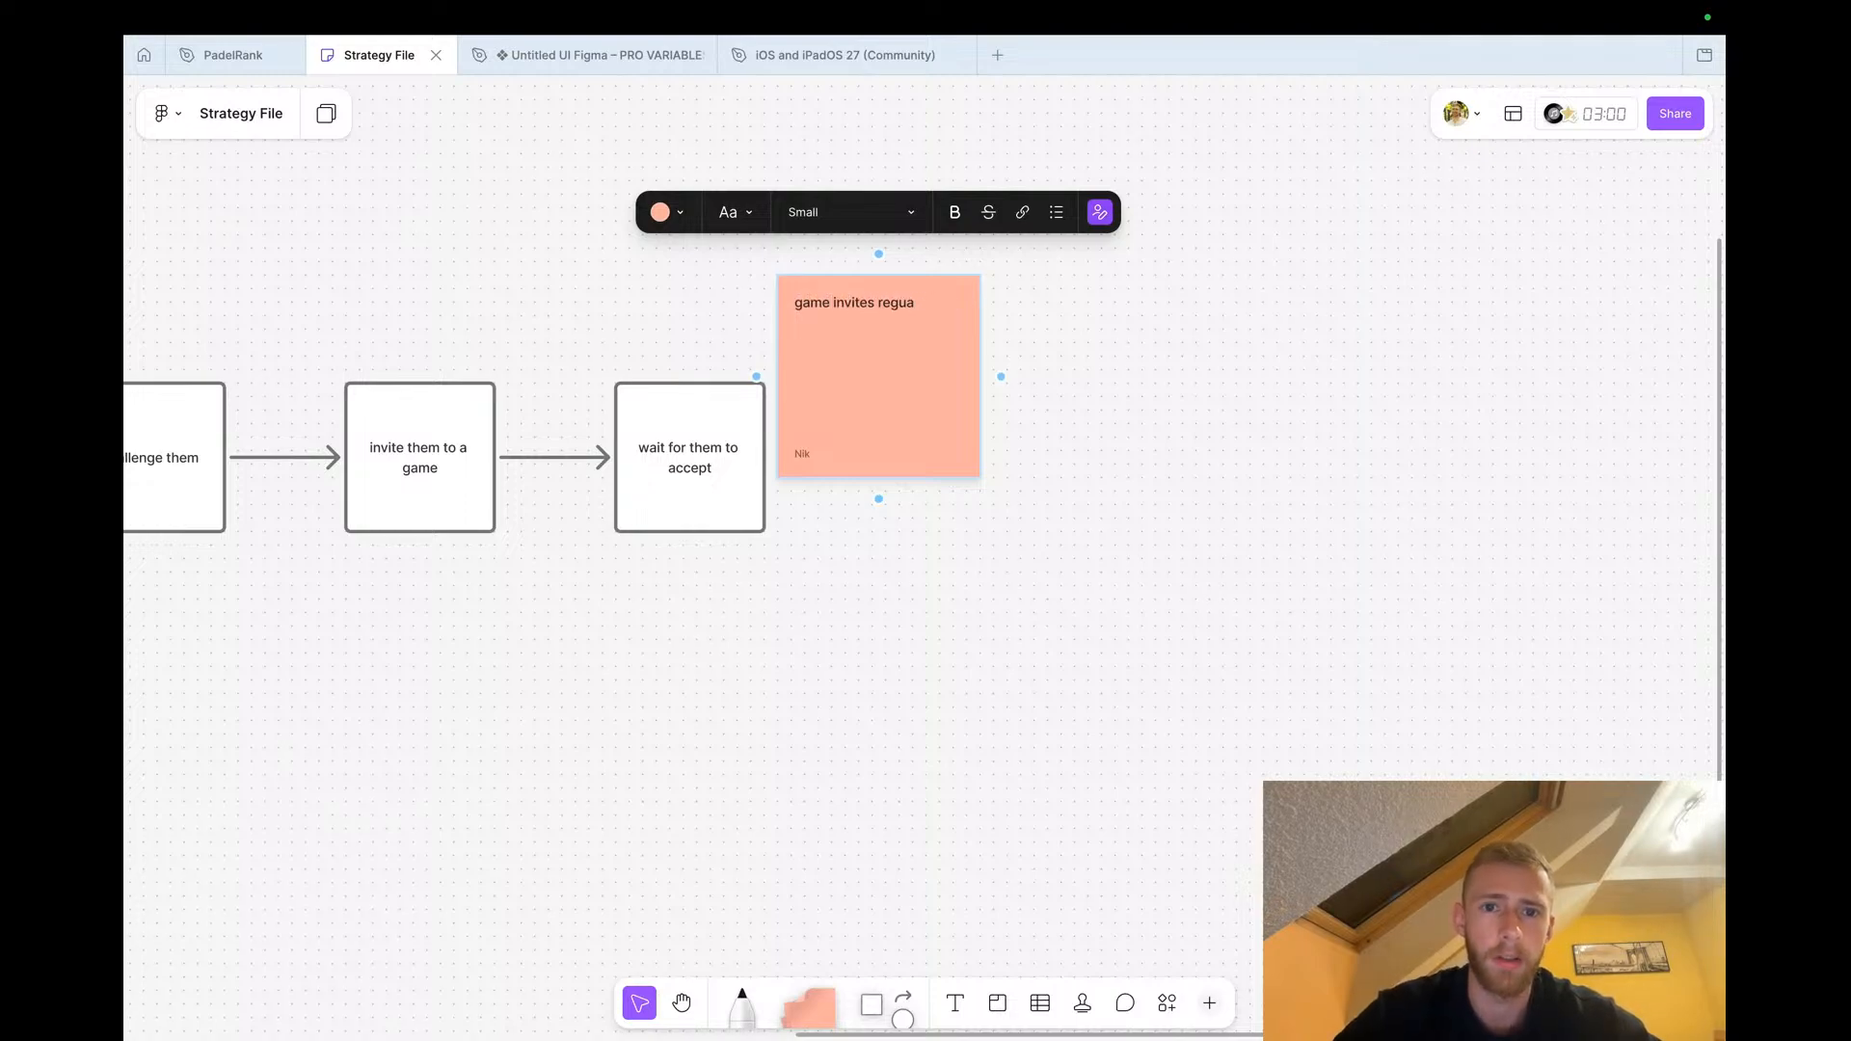
{"action": "key", "text": "BackSpace"}
{"action": "left_click", "coordinate": [845, 718]}
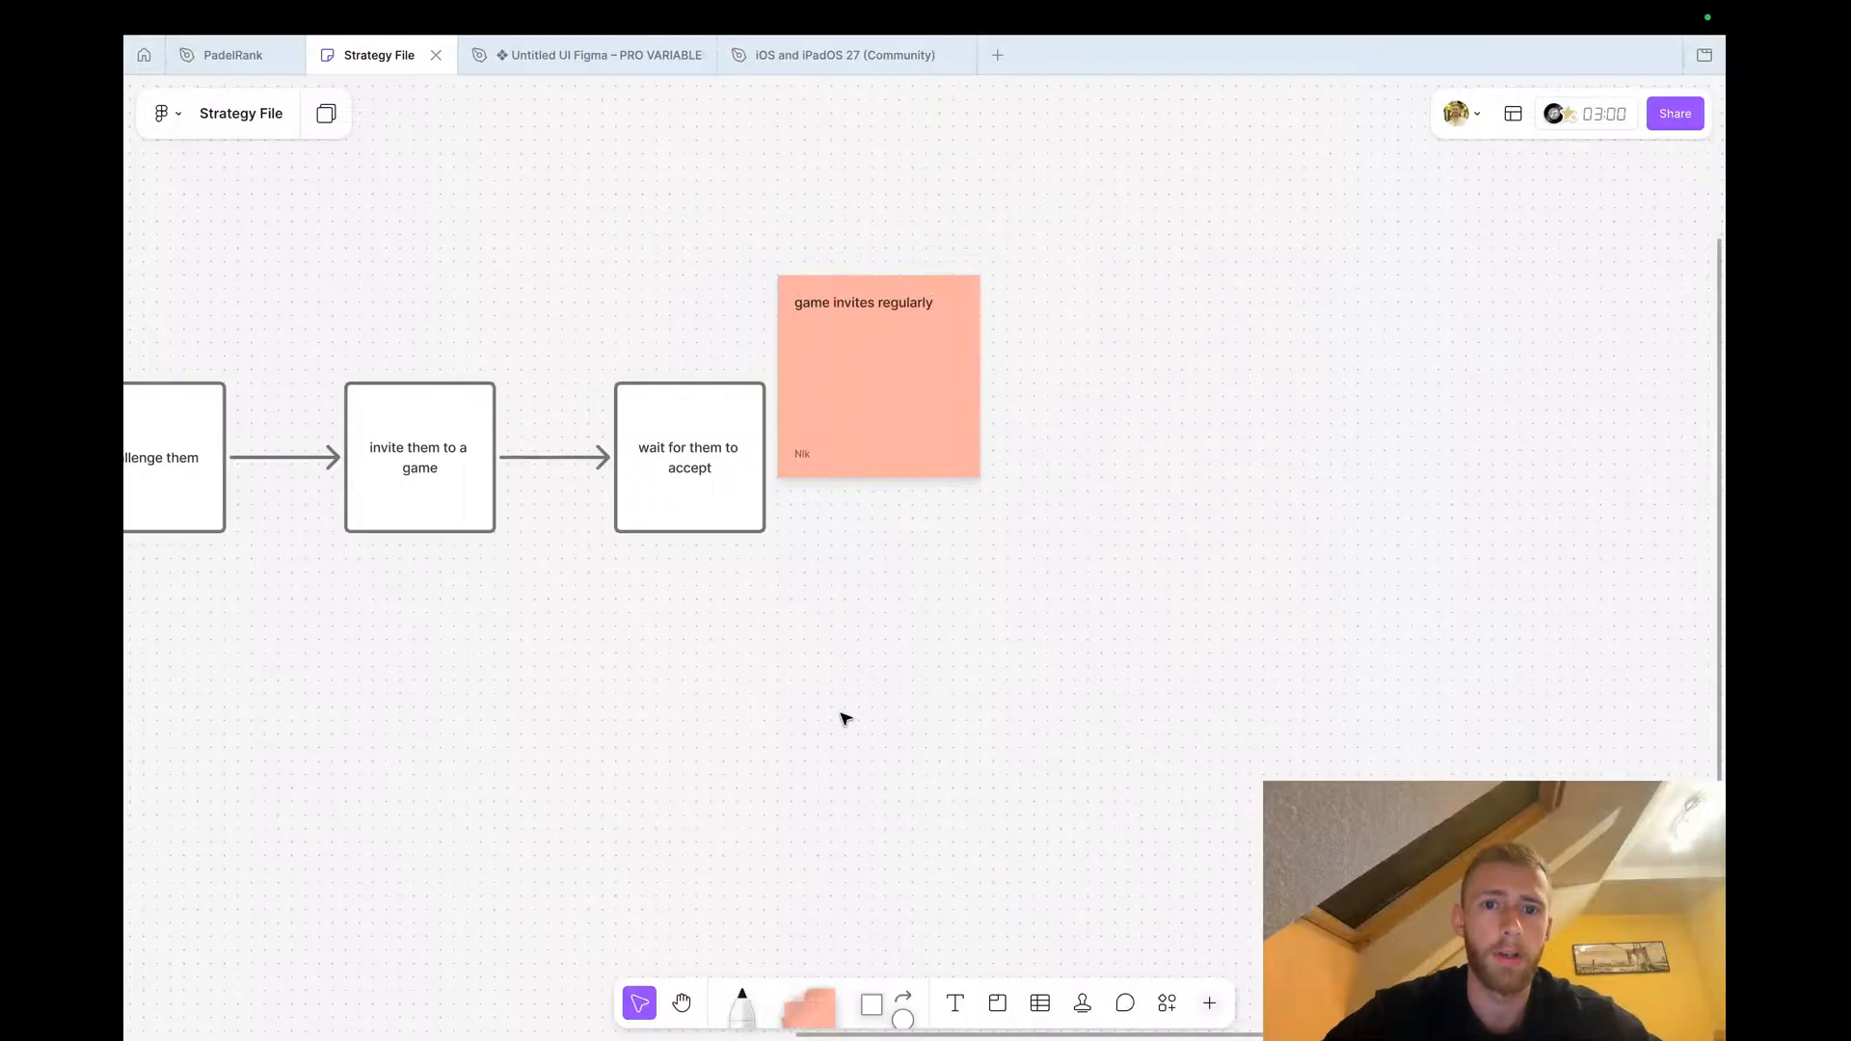
{"action": "left_click_drag", "start_coordinate": [880, 334], "coordinate": [868, 291]}
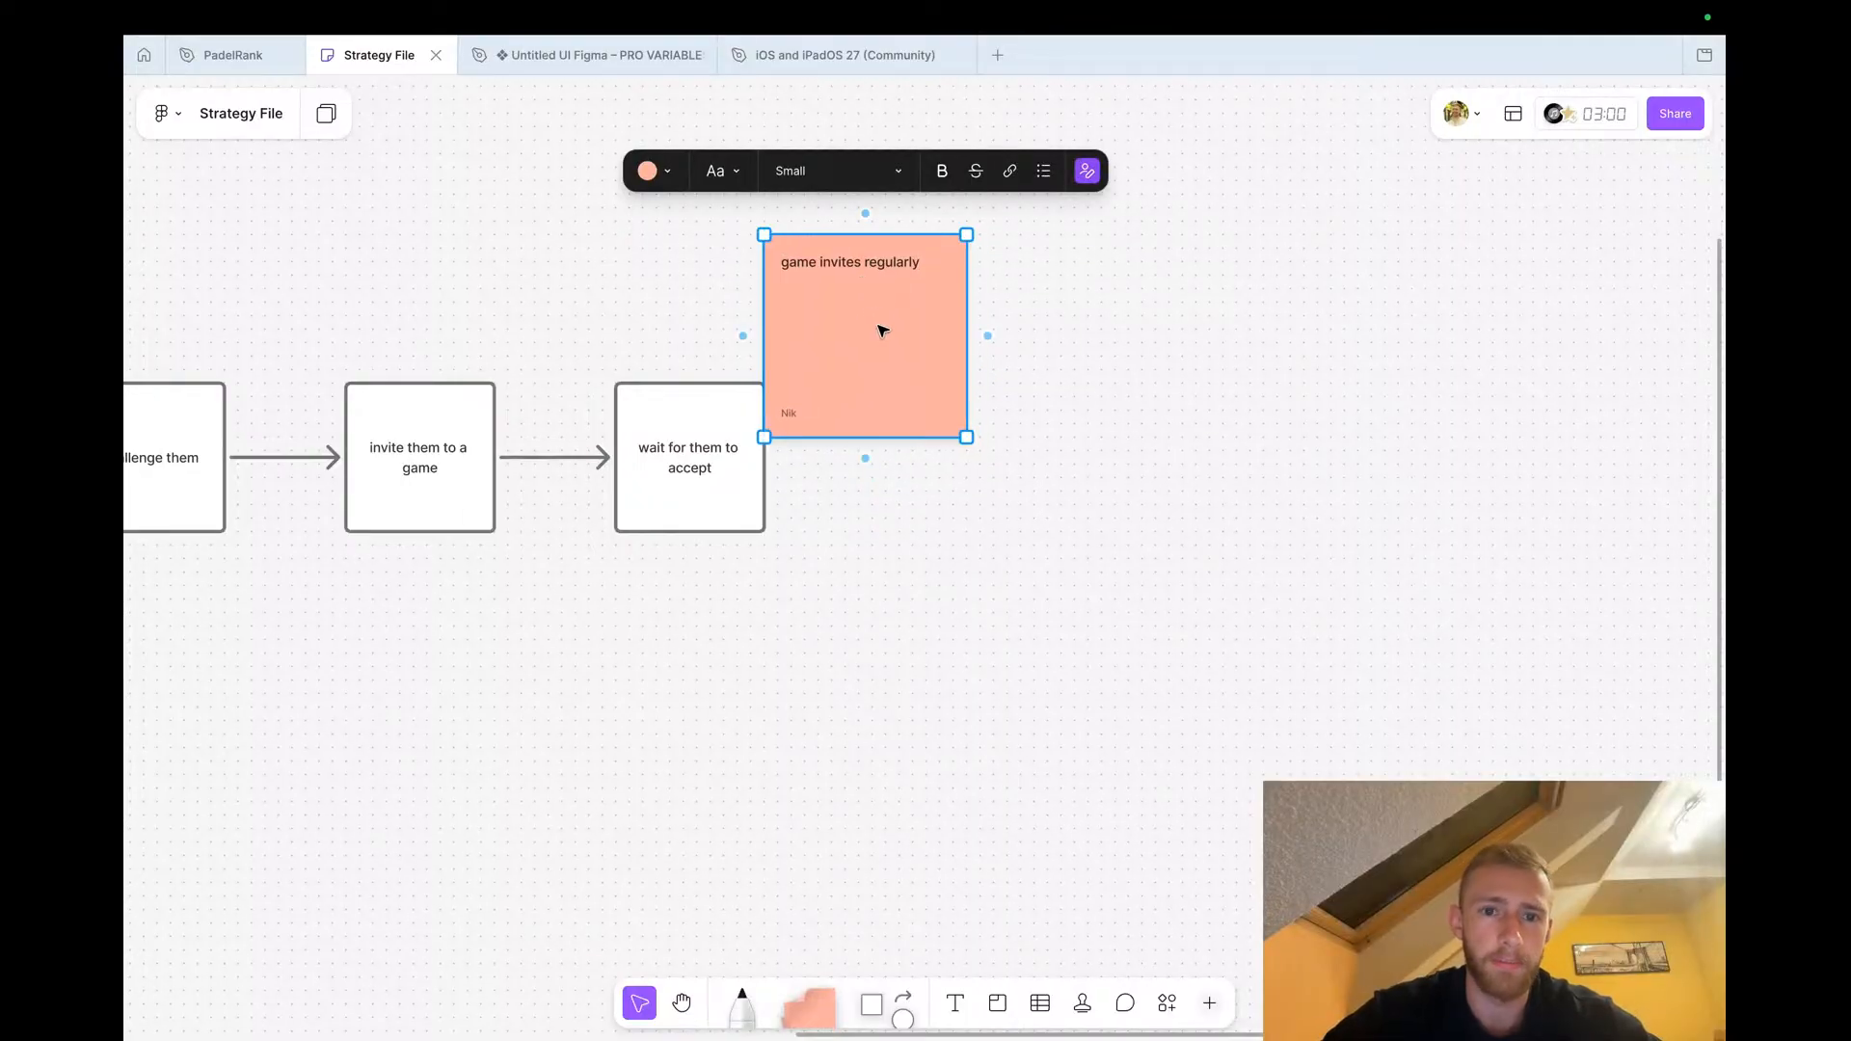
Place a green copy of the sticky note to its right and change its text to 'game invites'
{"action": "left_click_drag", "start_coordinate": [882, 346], "coordinate": [1181, 361]}
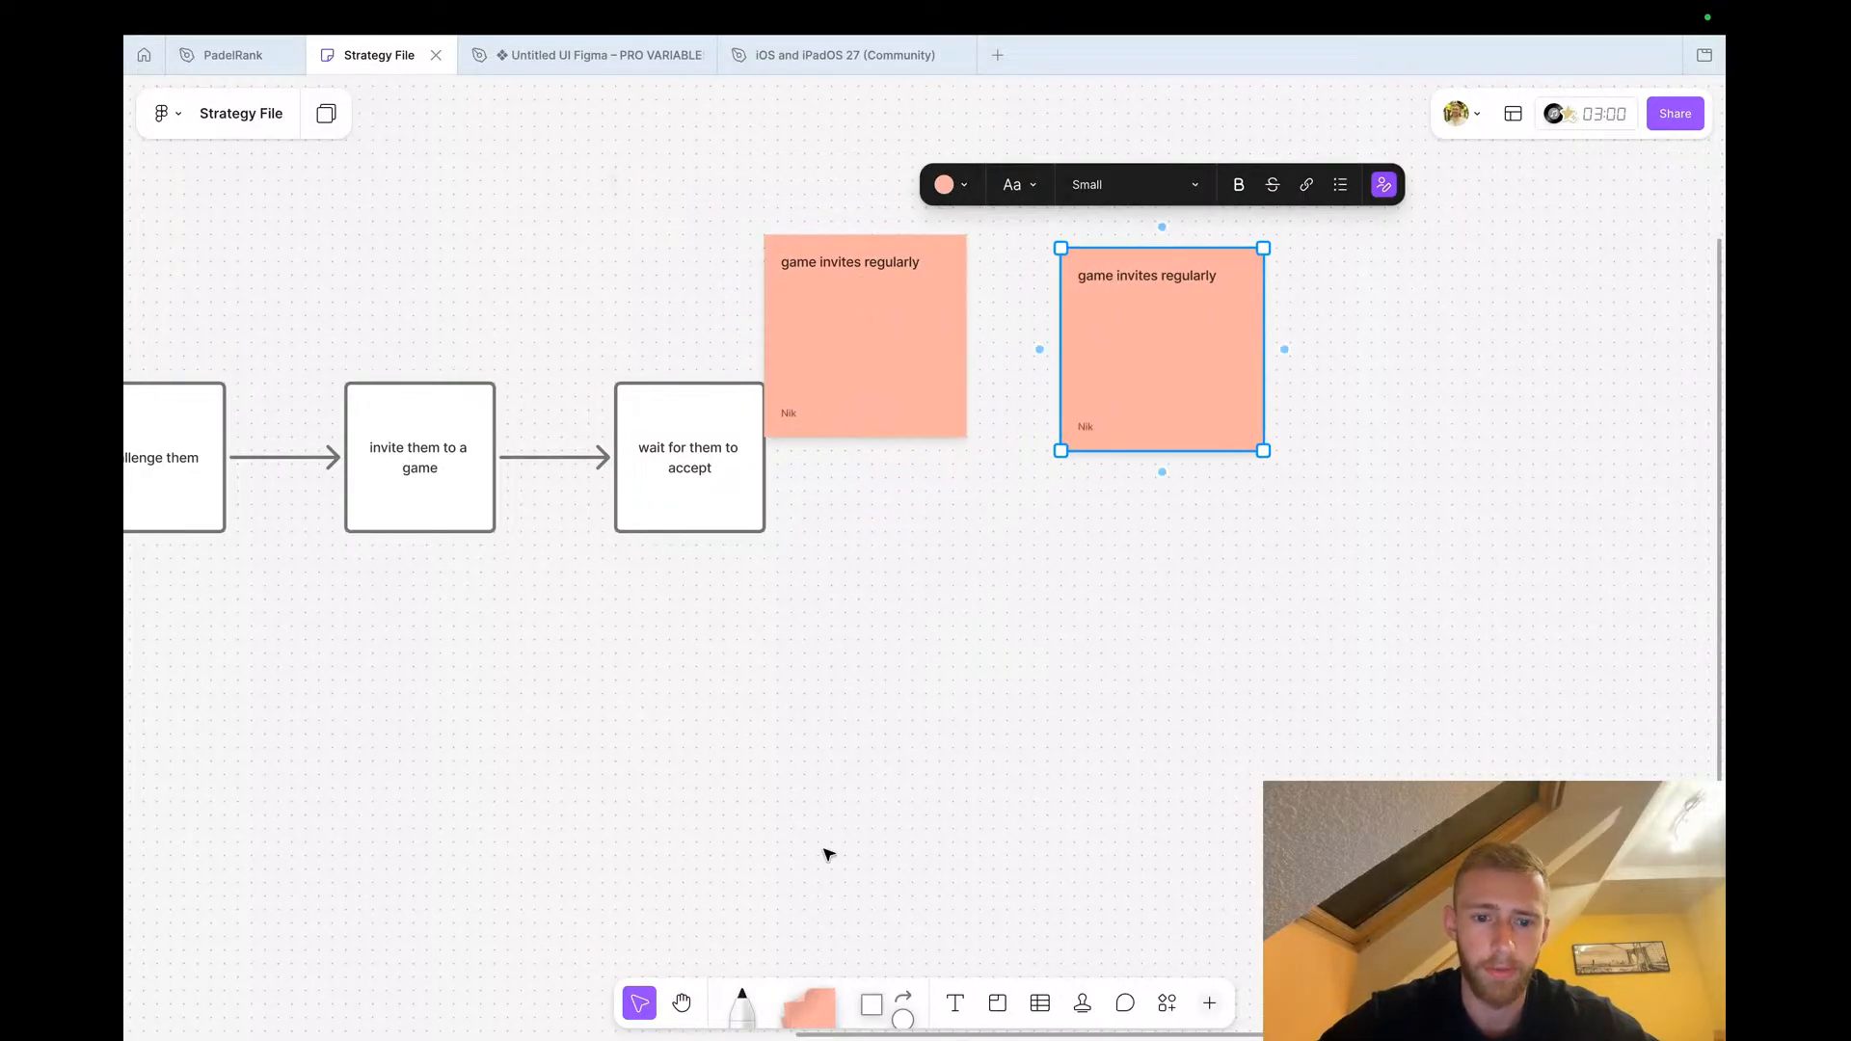
{"action": "left_click", "coordinate": [952, 187]}
{"action": "left_click", "coordinate": [969, 129]}
{"action": "double_click", "coordinate": [1136, 274]}
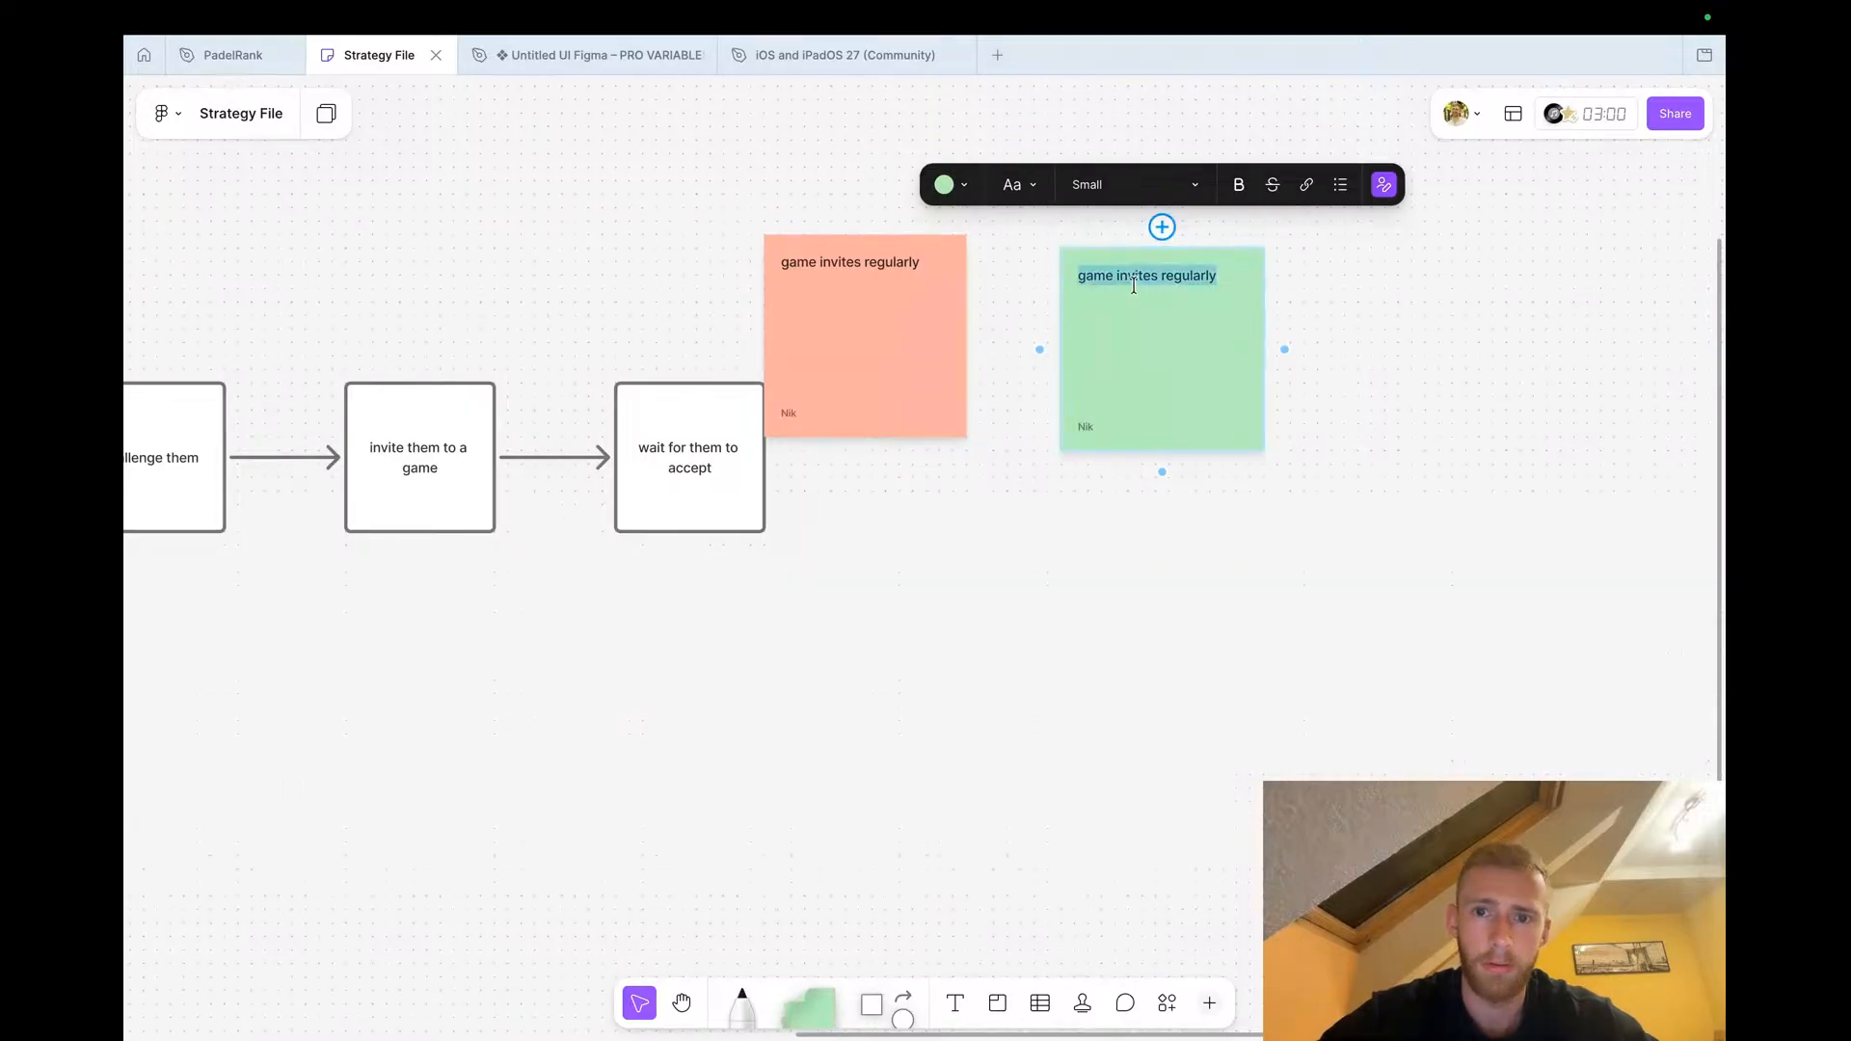
{"action": "type", "text": "game i"}
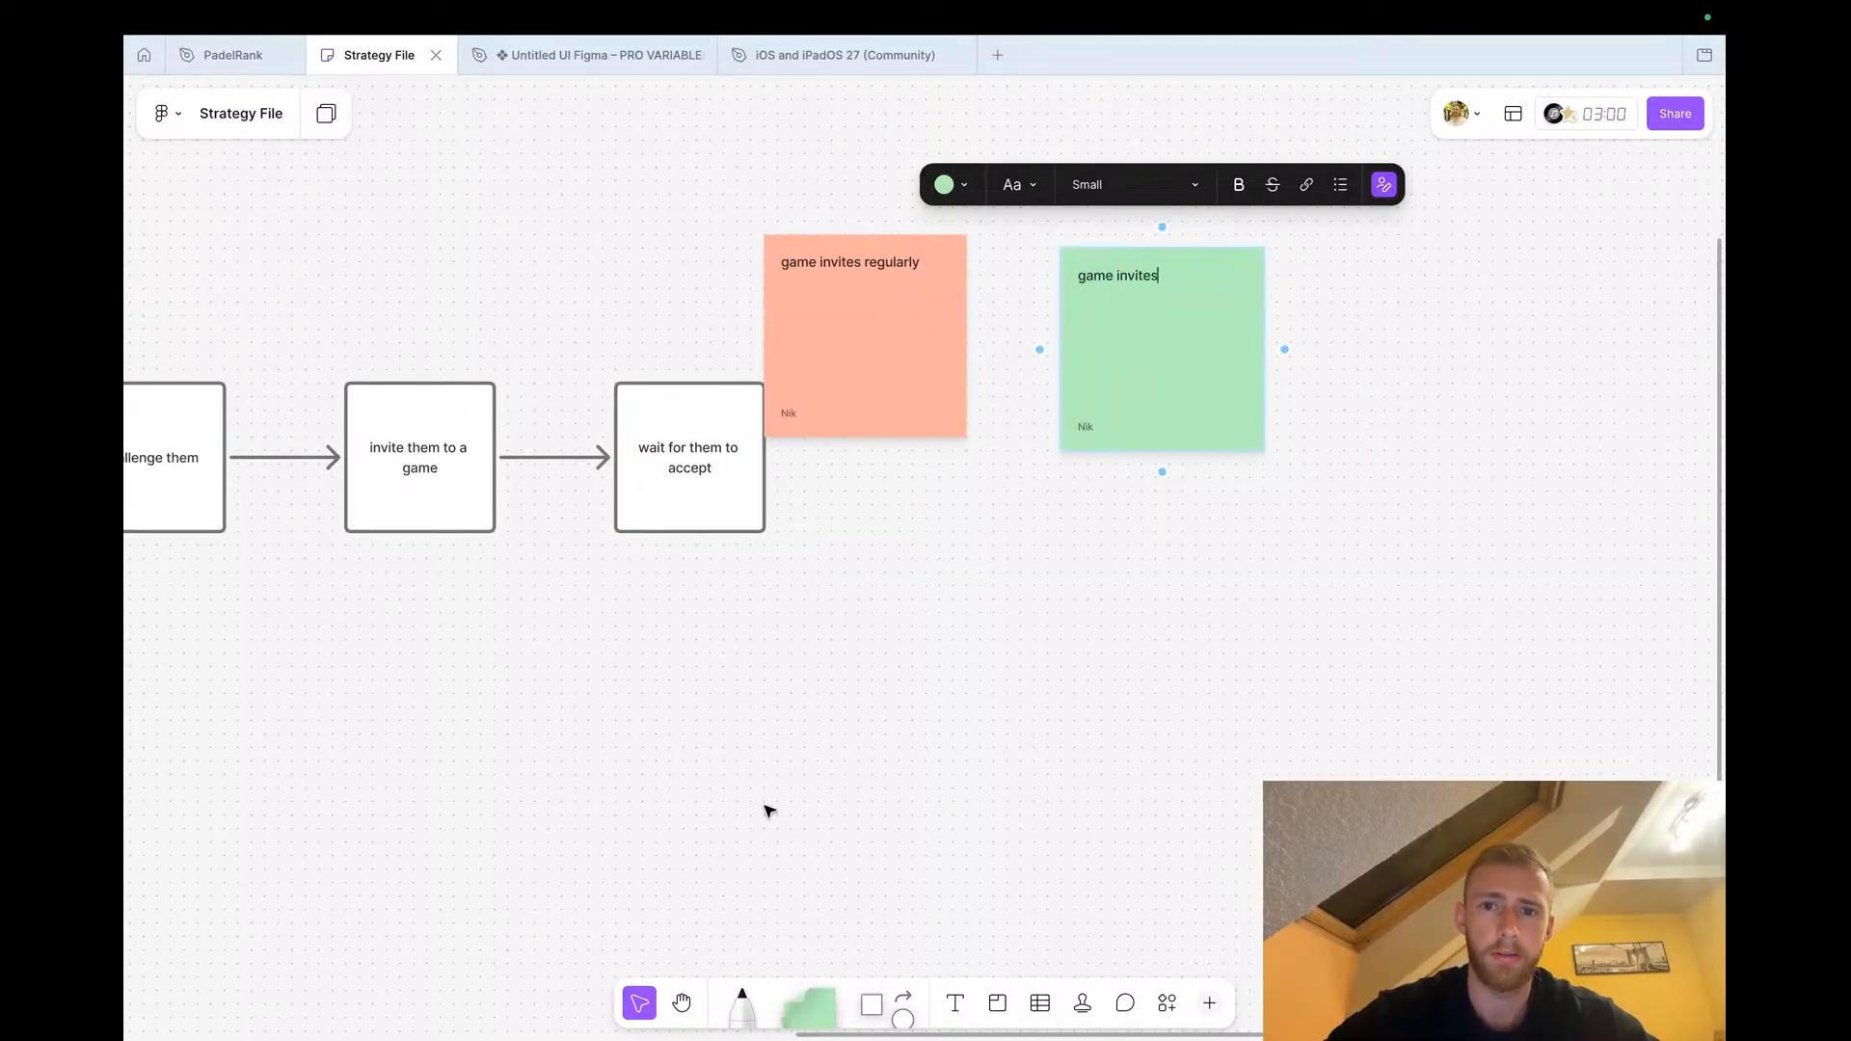
{"action": "left_click", "coordinate": [768, 810]}
Duplicate the 'open ranking page' shape below the flow and rename the copy 'open game setup screen'
{"action": "scroll", "coordinate": [769, 809], "scroll_direction": "left", "scroll_amount": 5}
{"action": "scroll", "coordinate": [768, 810], "scroll_direction": "down", "scroll_amount": 3}
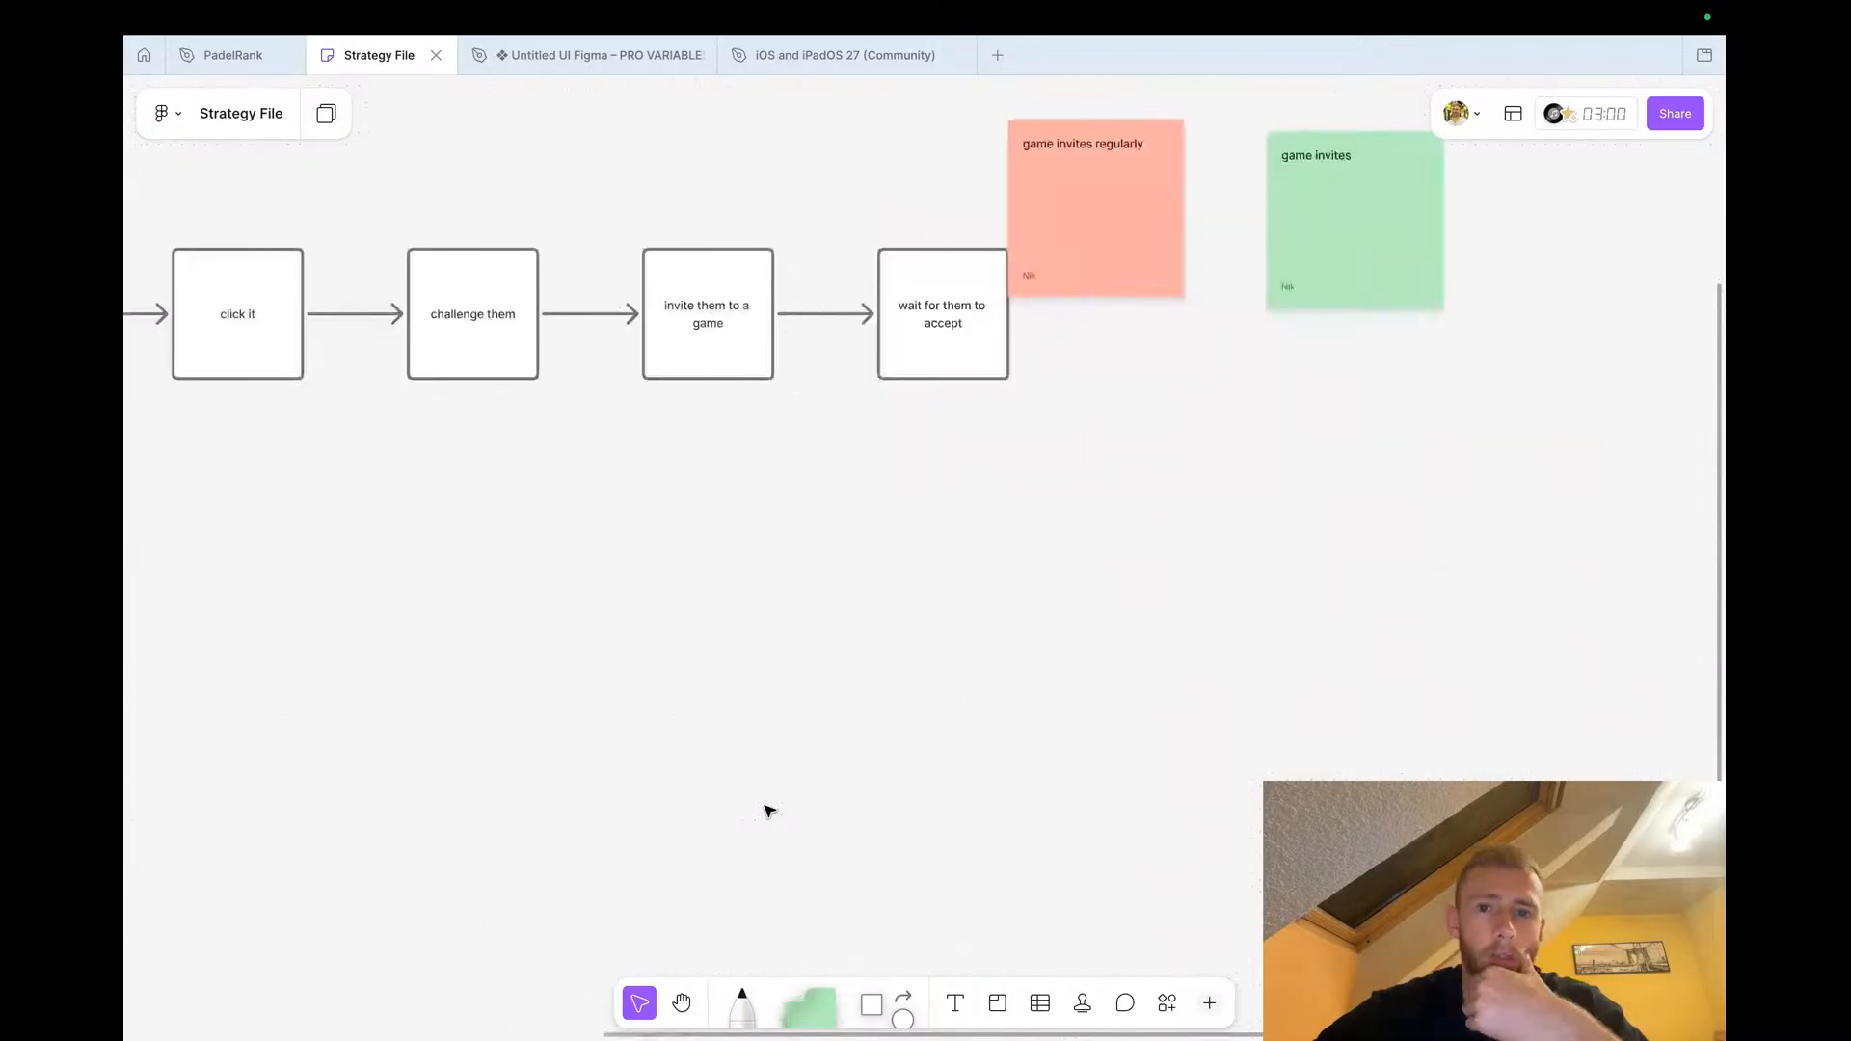
{"action": "scroll", "coordinate": [768, 810], "scroll_direction": "left", "scroll_amount": 8}
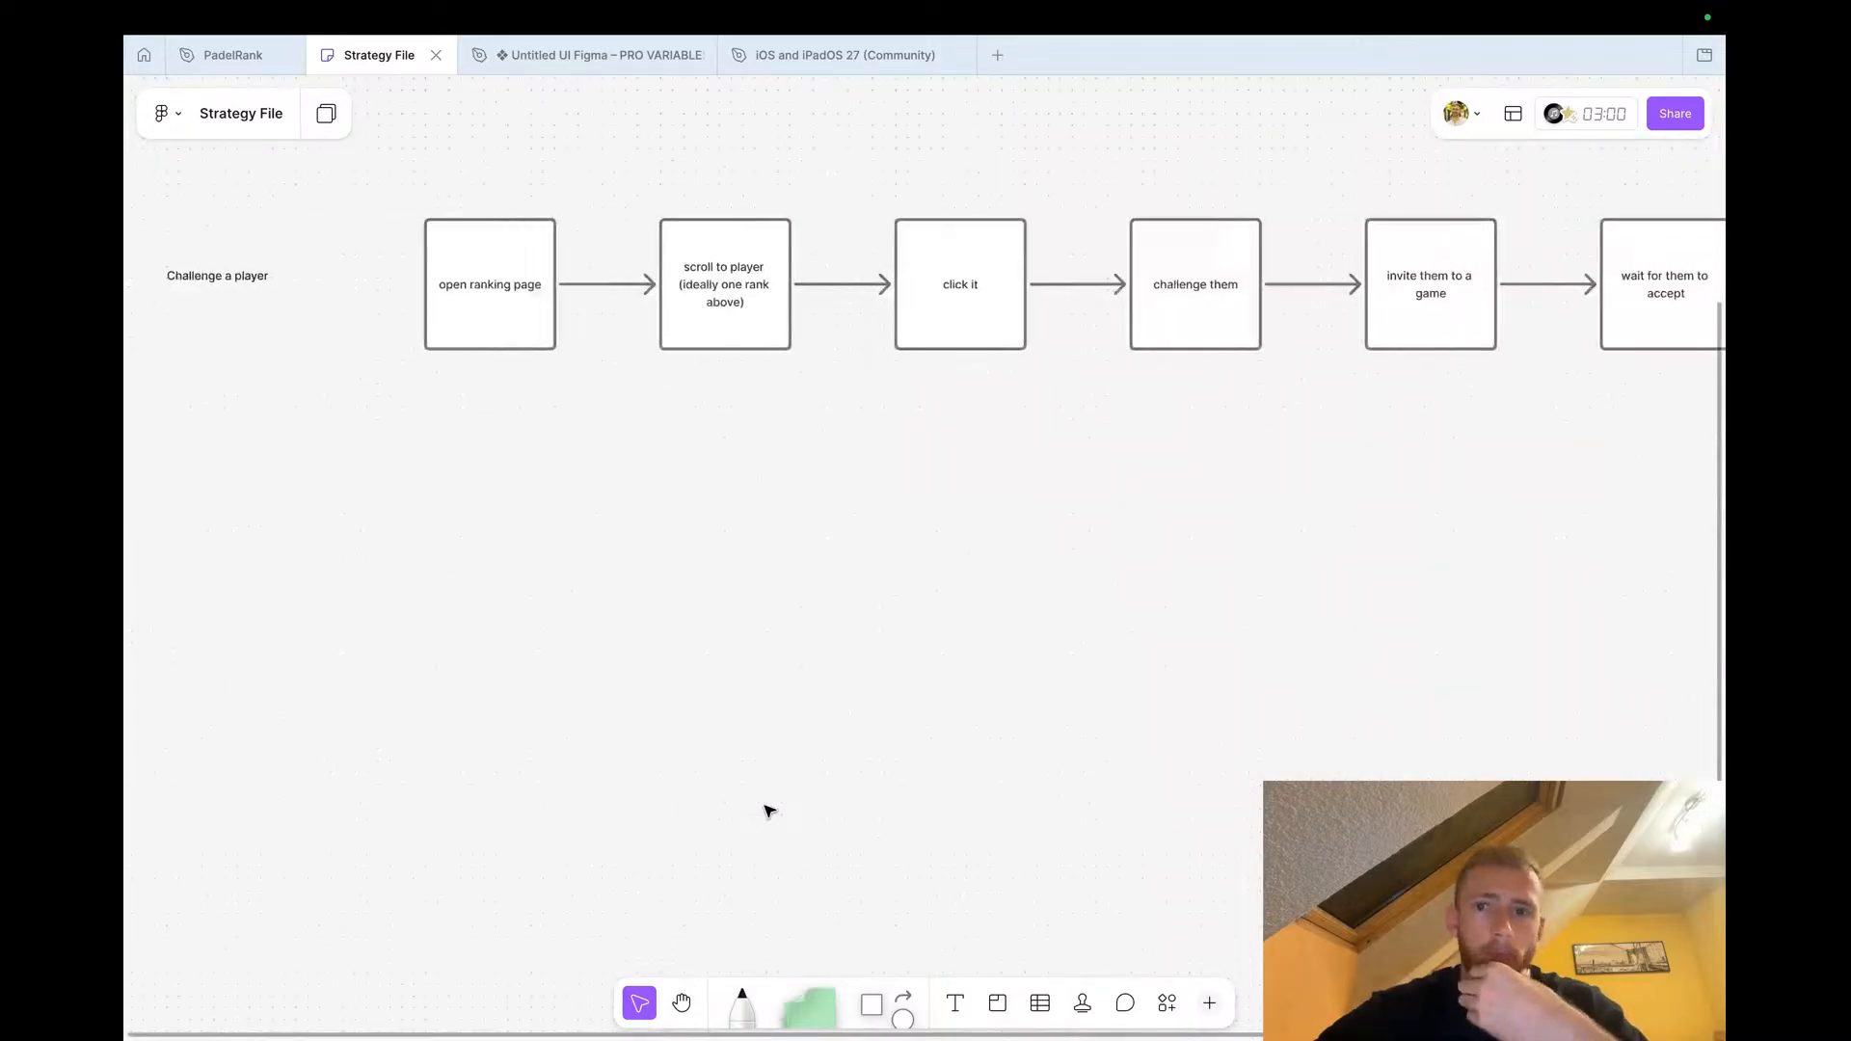
{"action": "scroll", "coordinate": [769, 810], "scroll_direction": "right", "scroll_amount": 2}
{"action": "scroll", "coordinate": [767, 808], "scroll_direction": "down", "scroll_amount": 3}
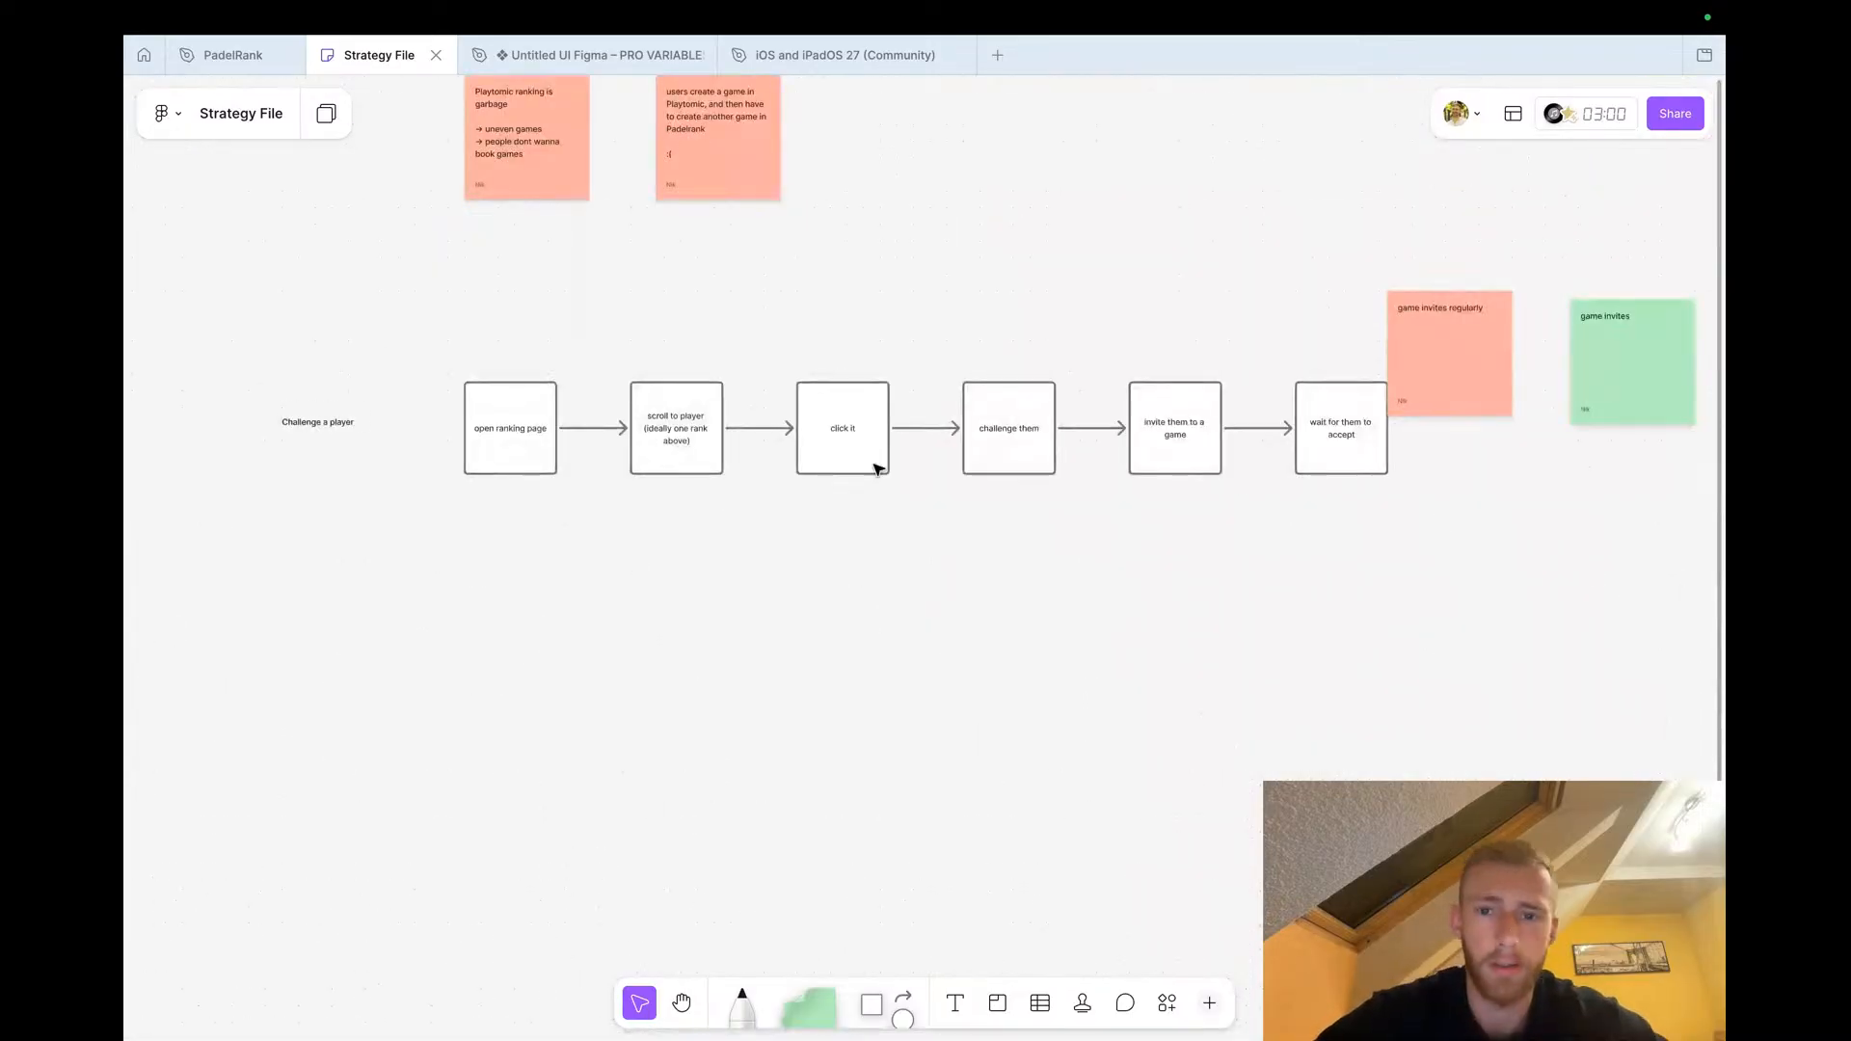
{"action": "left_click", "coordinate": [510, 458]}
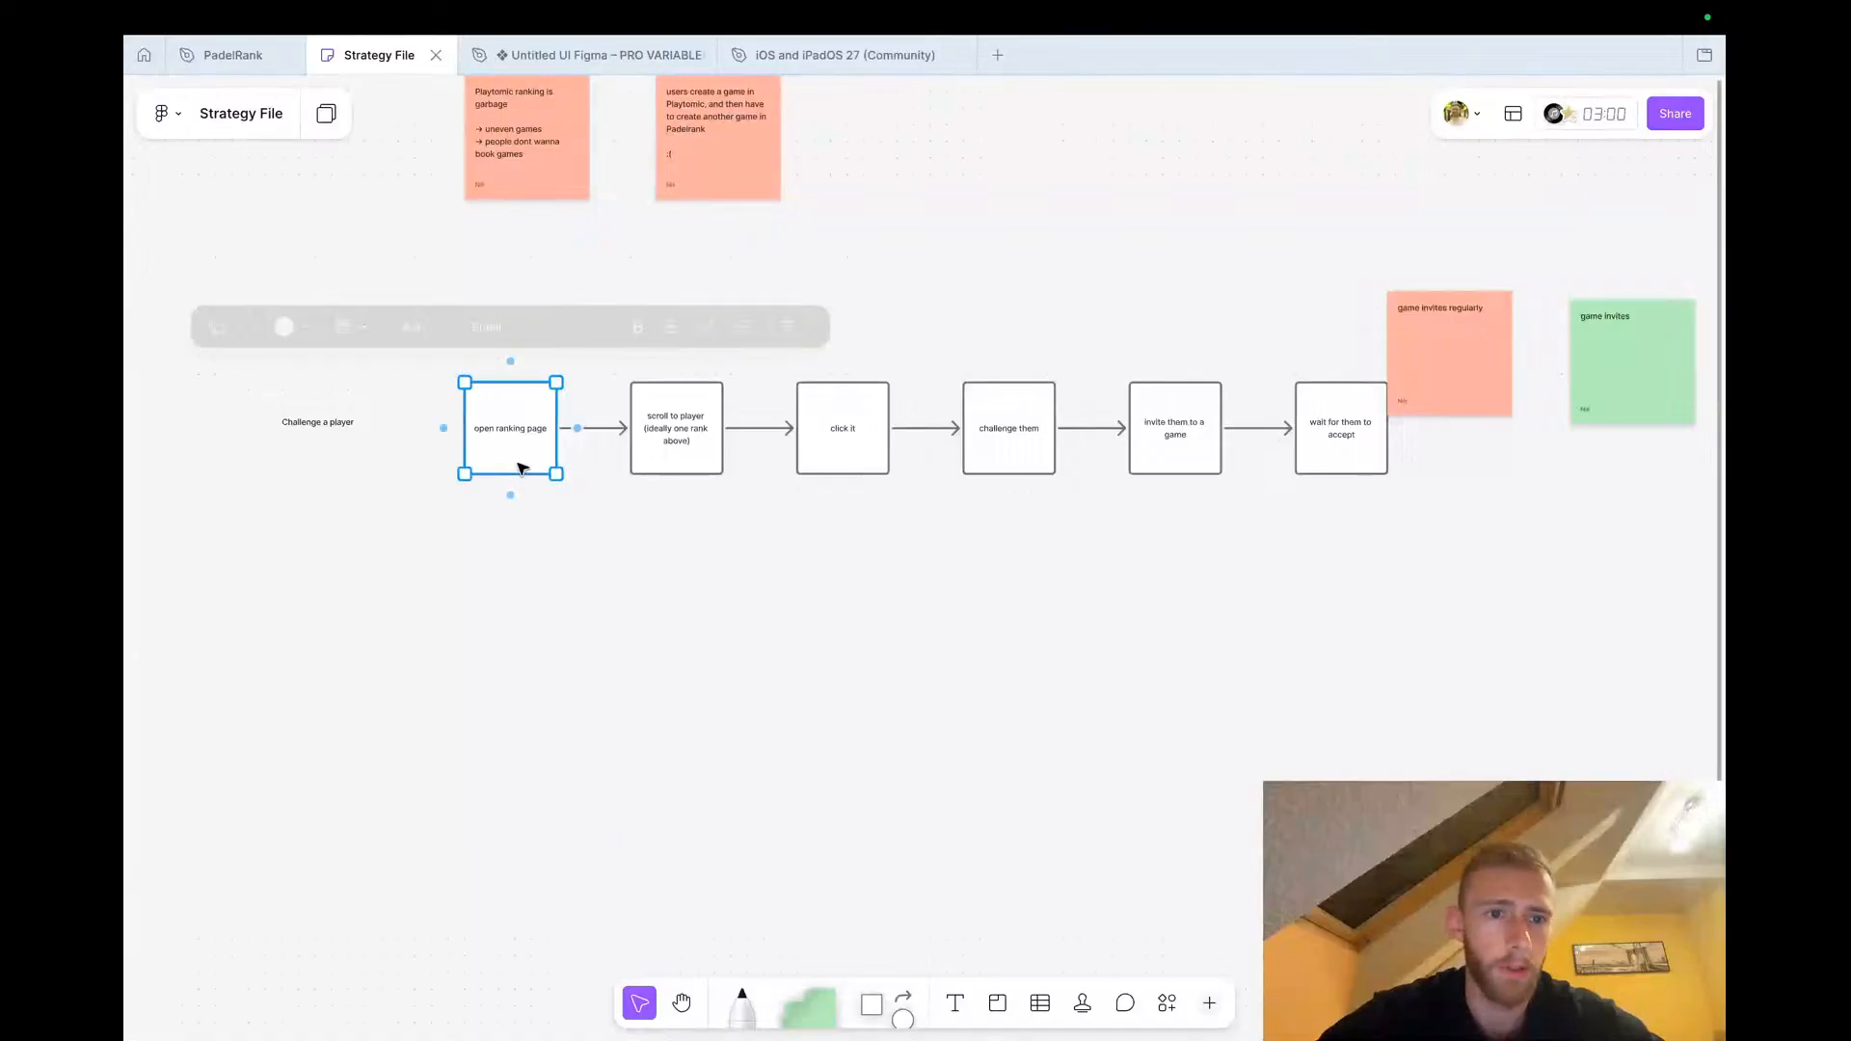
{"action": "left_click_drag", "start_coordinate": [508, 493], "coordinate": [529, 658]}
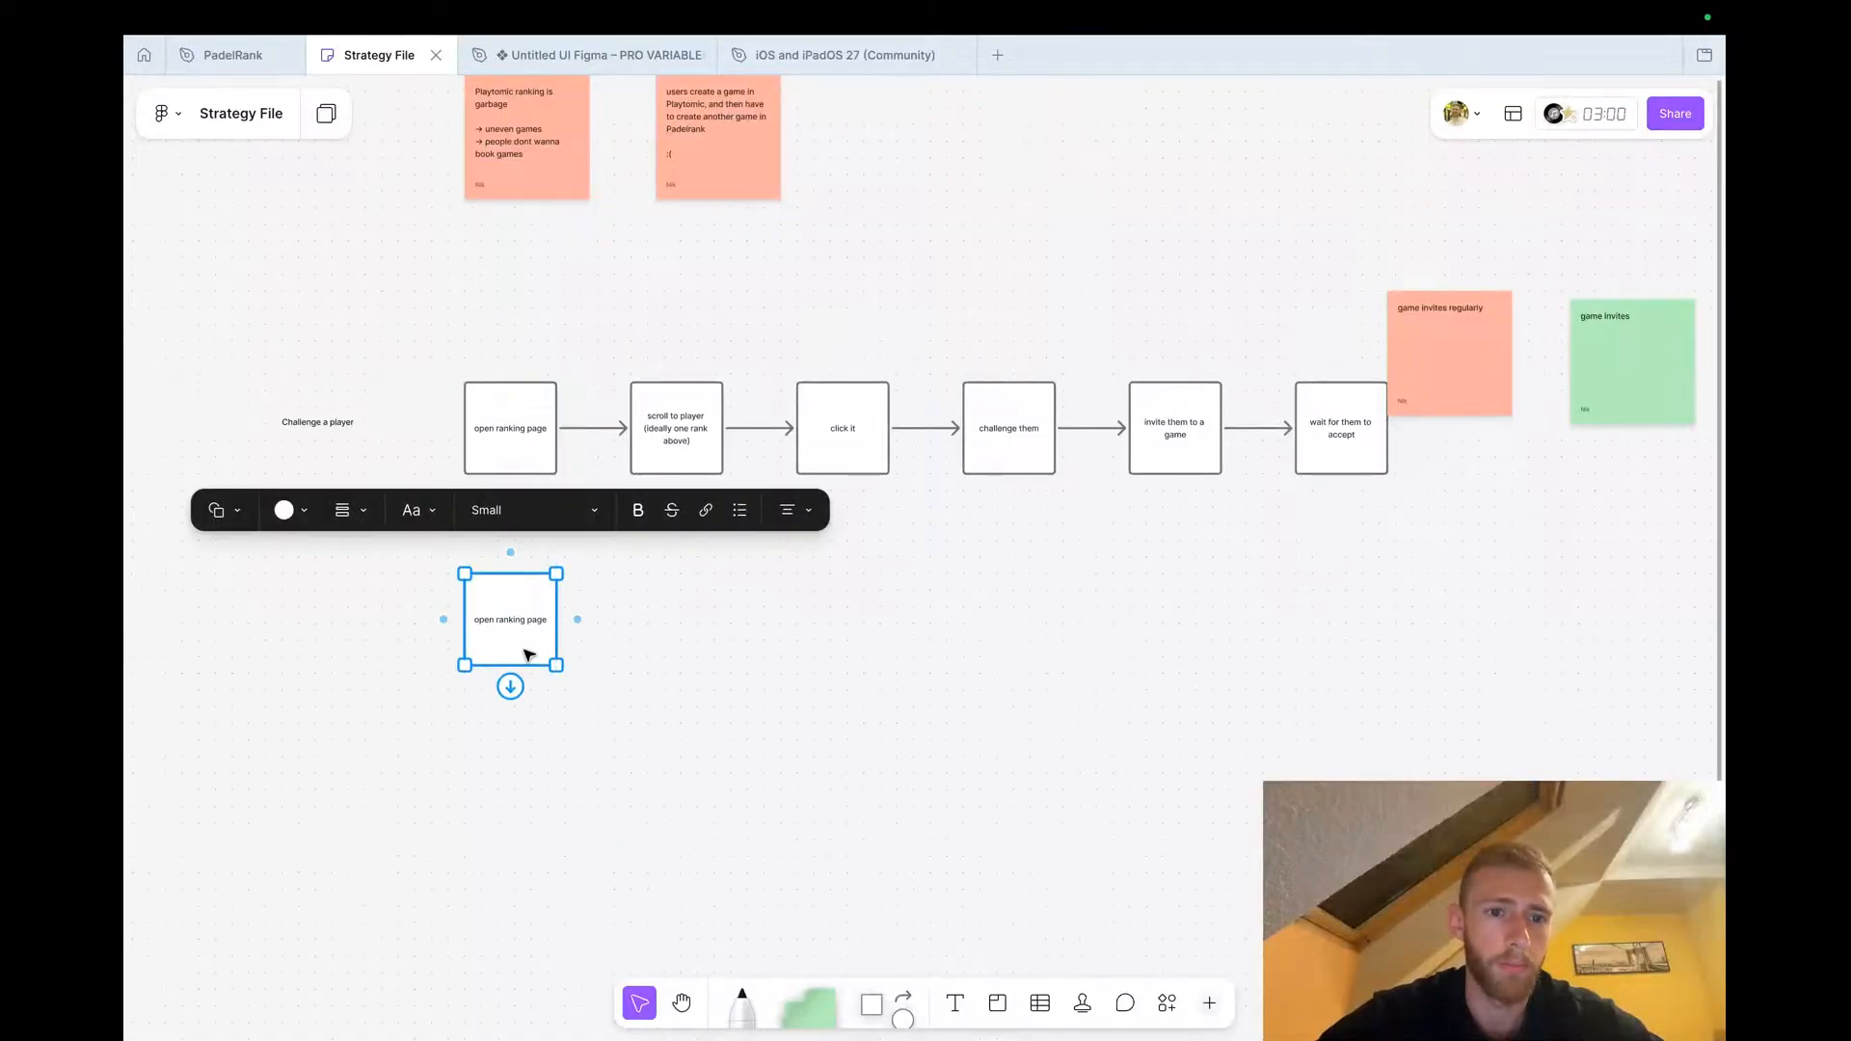
{"action": "scroll", "coordinate": [514, 639], "scroll_direction": "up", "scroll_amount": 1}
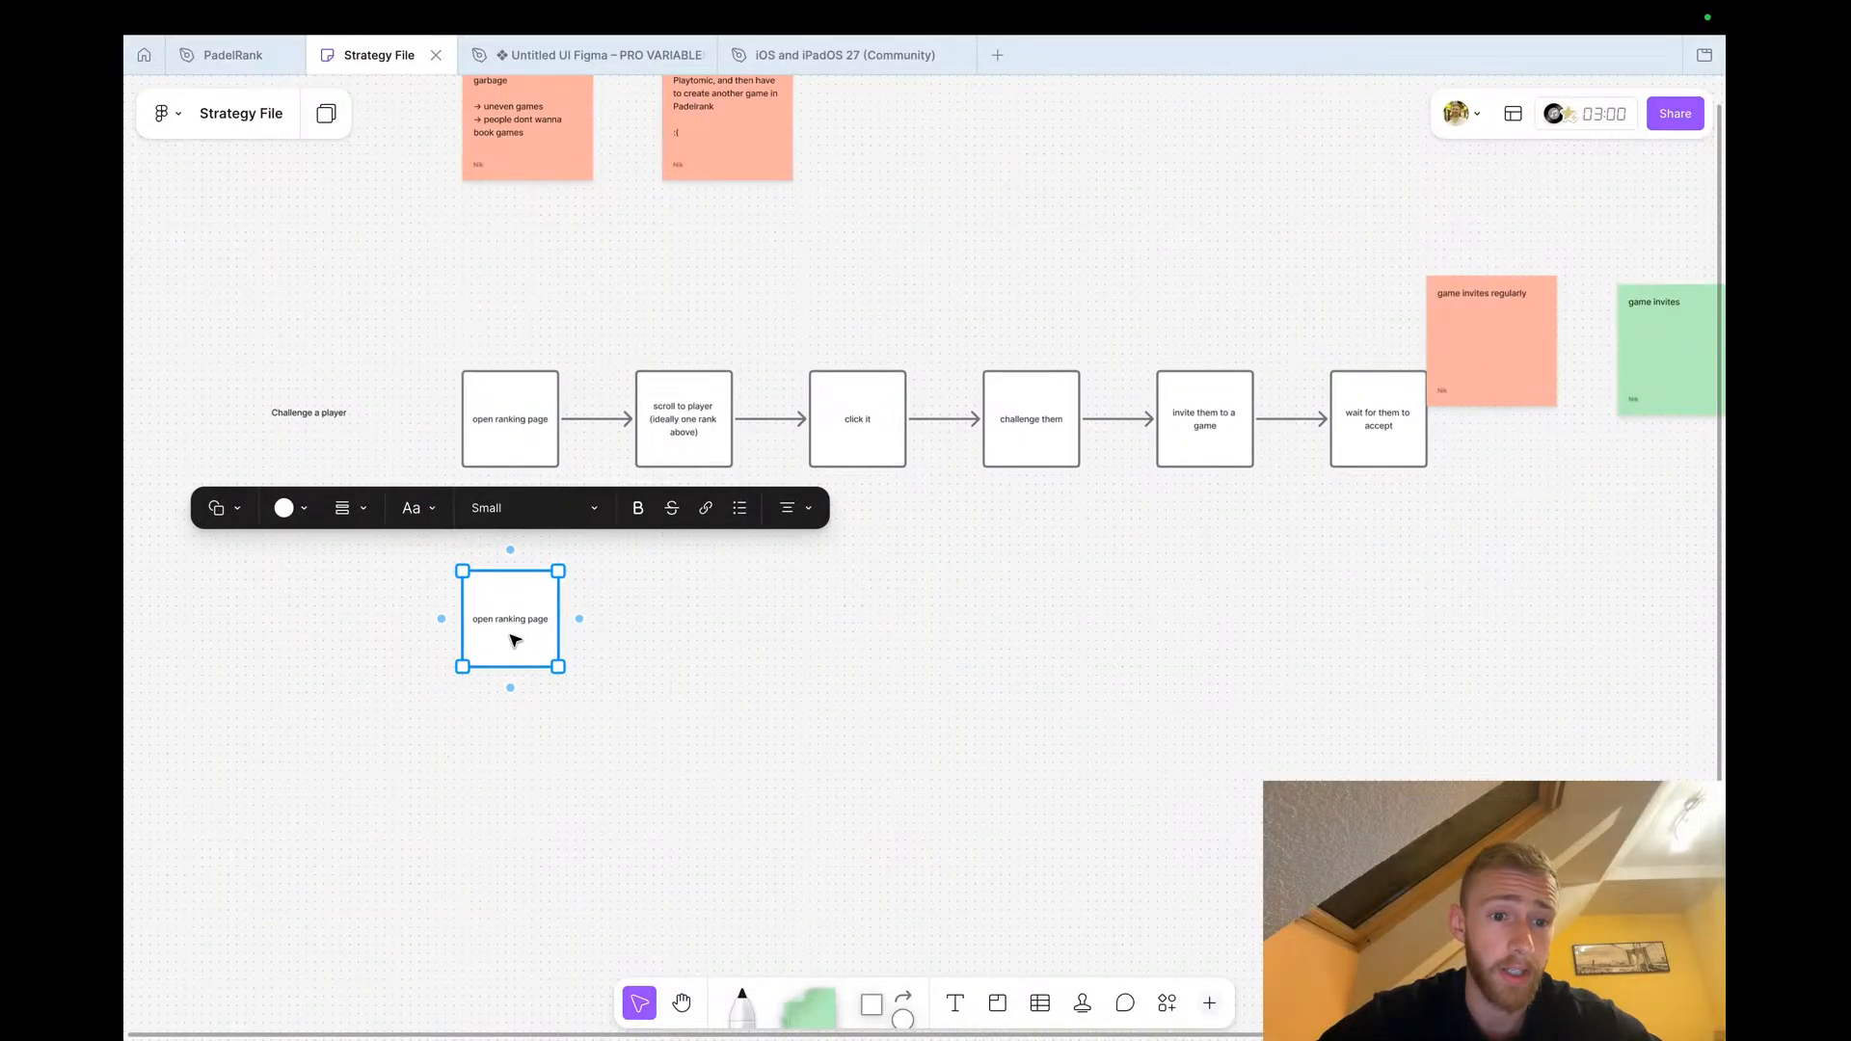
{"action": "scroll", "coordinate": [514, 640], "scroll_direction": "up", "scroll_amount": 2}
{"action": "double_click", "coordinate": [513, 613]}
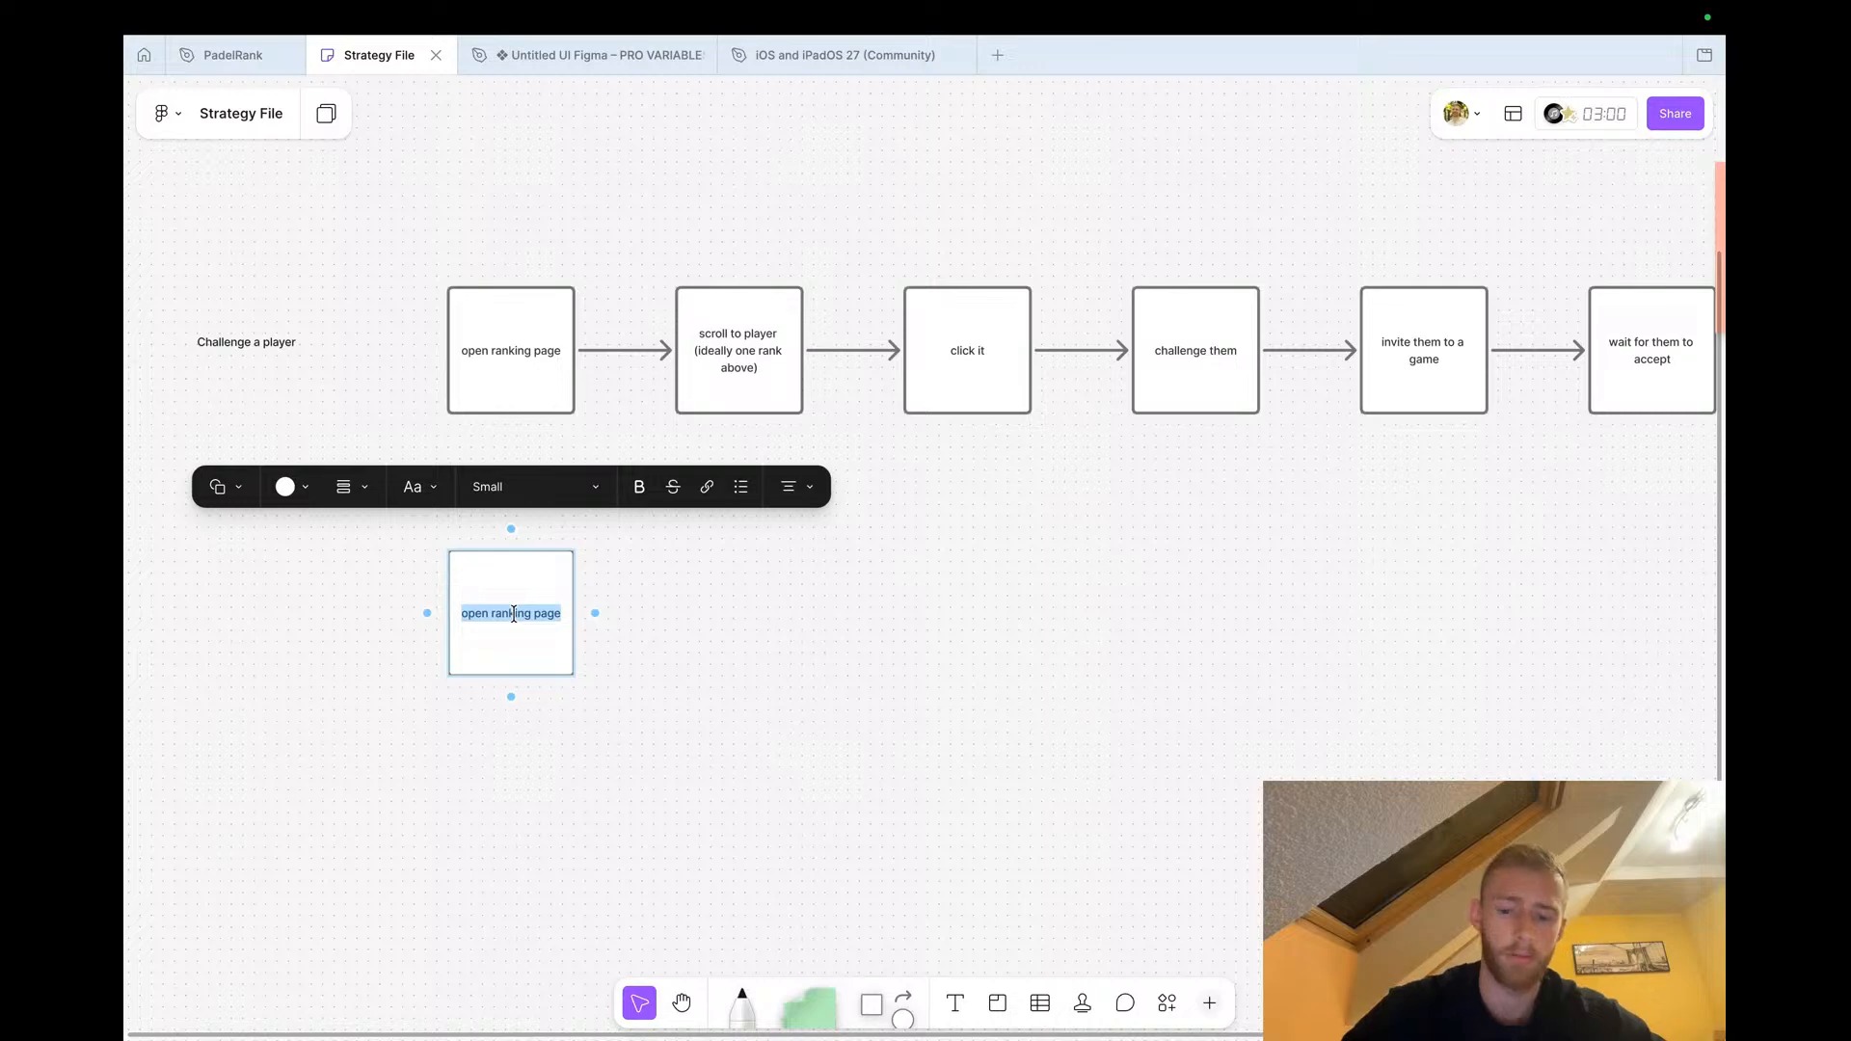
{"action": "type", "text": "open game"}
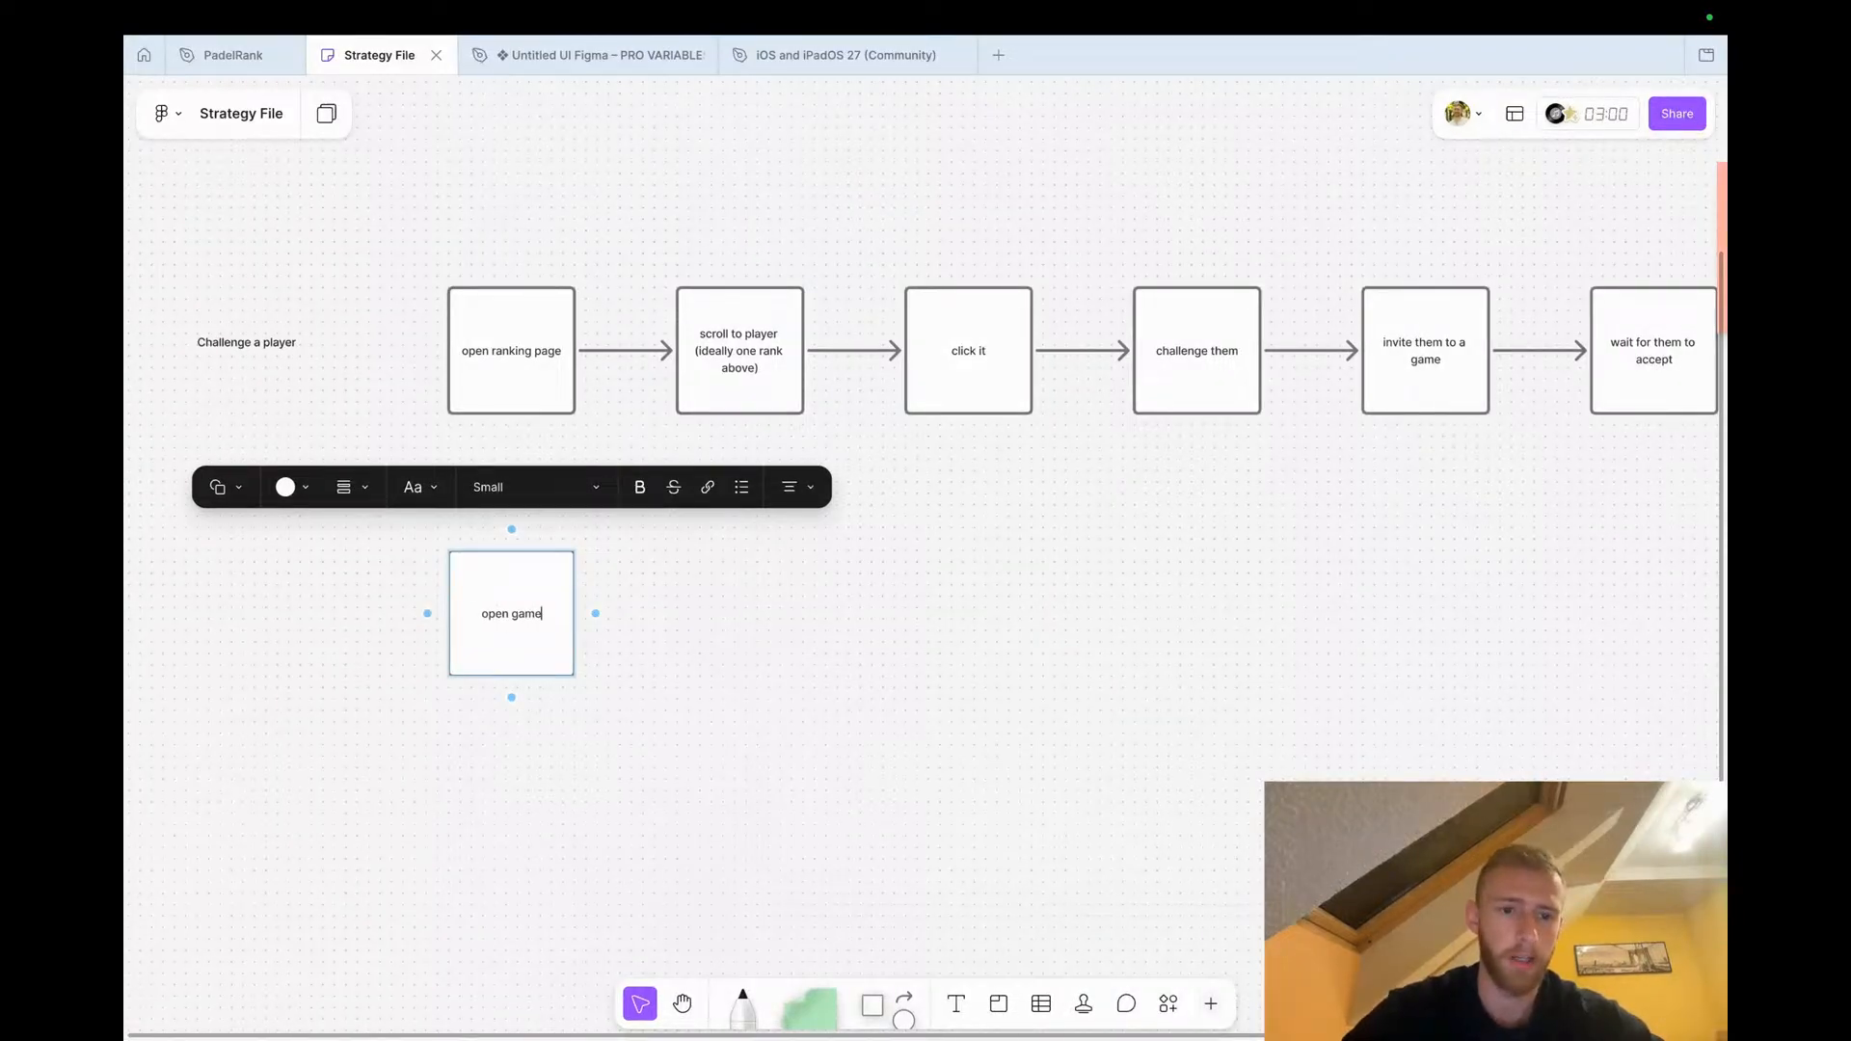
{"action": "type", "text": " setup screen"}
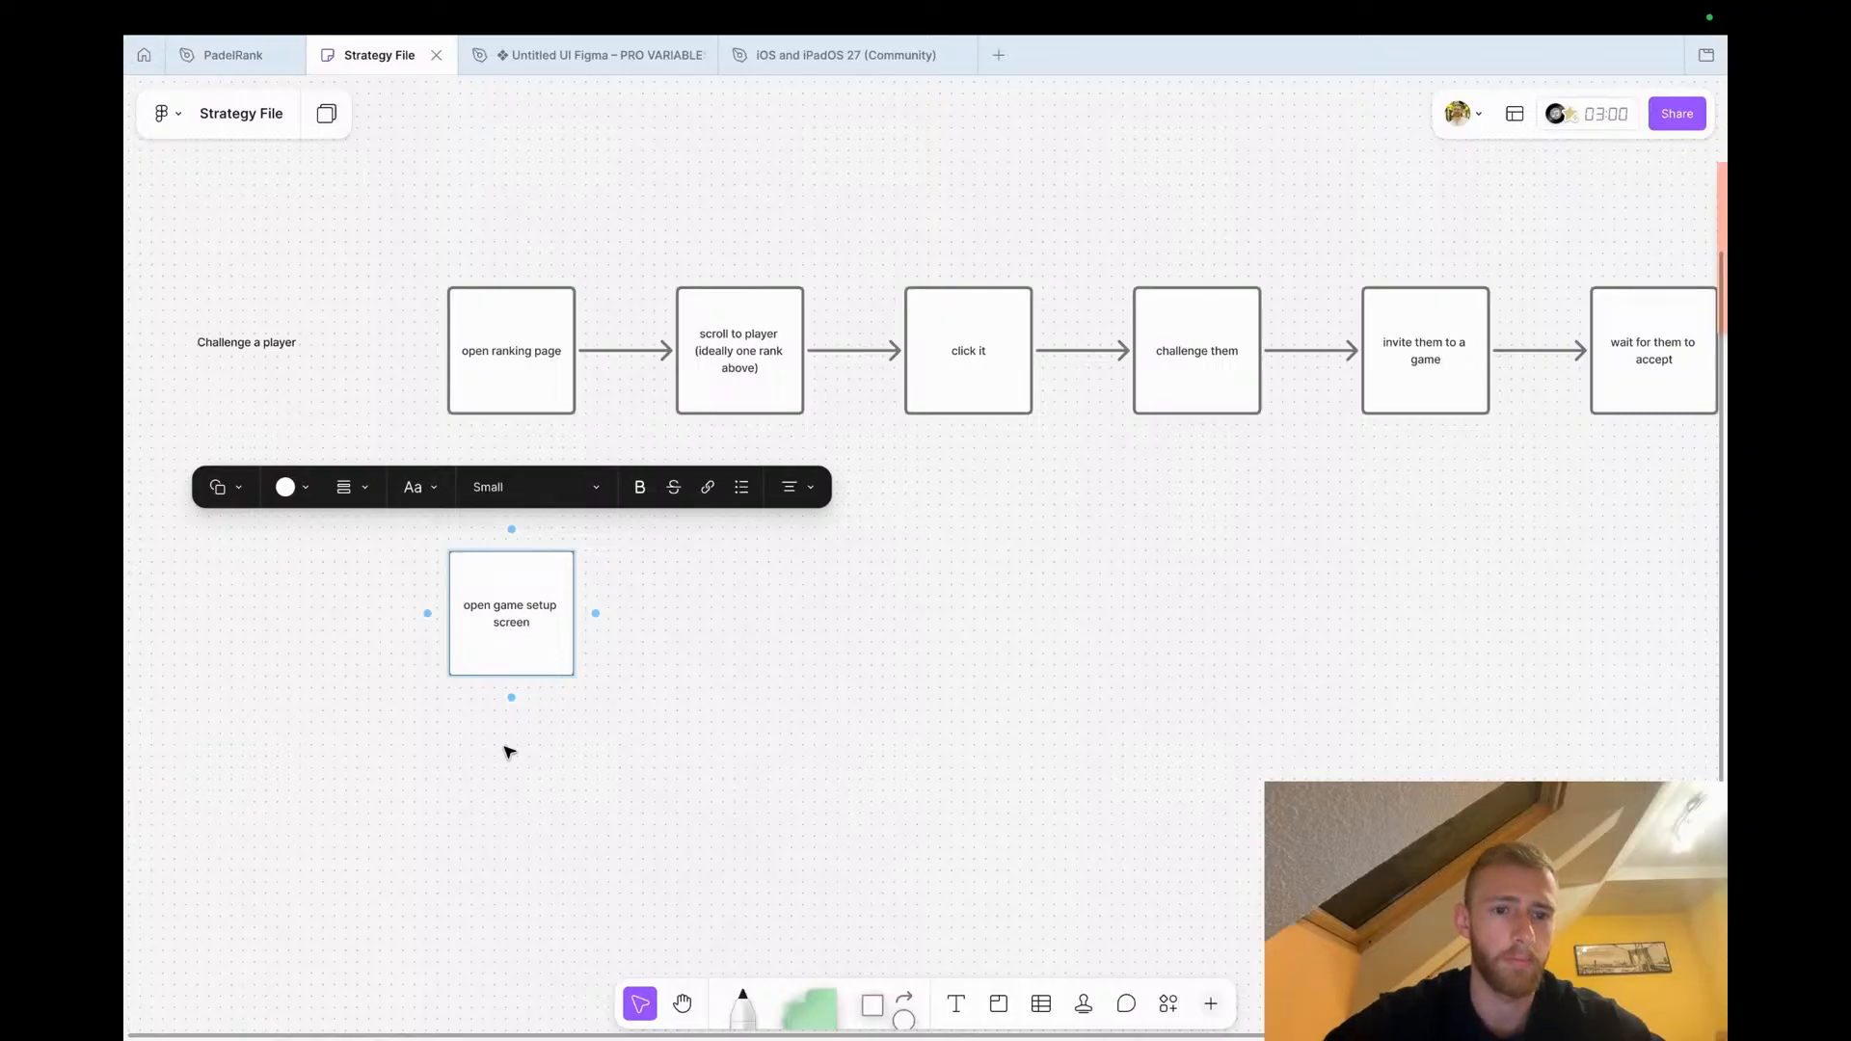
{"action": "left_click", "coordinate": [505, 748]}
Move the 'open game setup screen' shape right so it sits beneath 'click it'
{"action": "scroll", "coordinate": [492, 644], "scroll_direction": "down", "scroll_amount": 3}
{"action": "scroll", "coordinate": [490, 647], "scroll_direction": "right", "scroll_amount": 2}
{"action": "scroll", "coordinate": [490, 648], "scroll_direction": "down", "scroll_amount": 1}
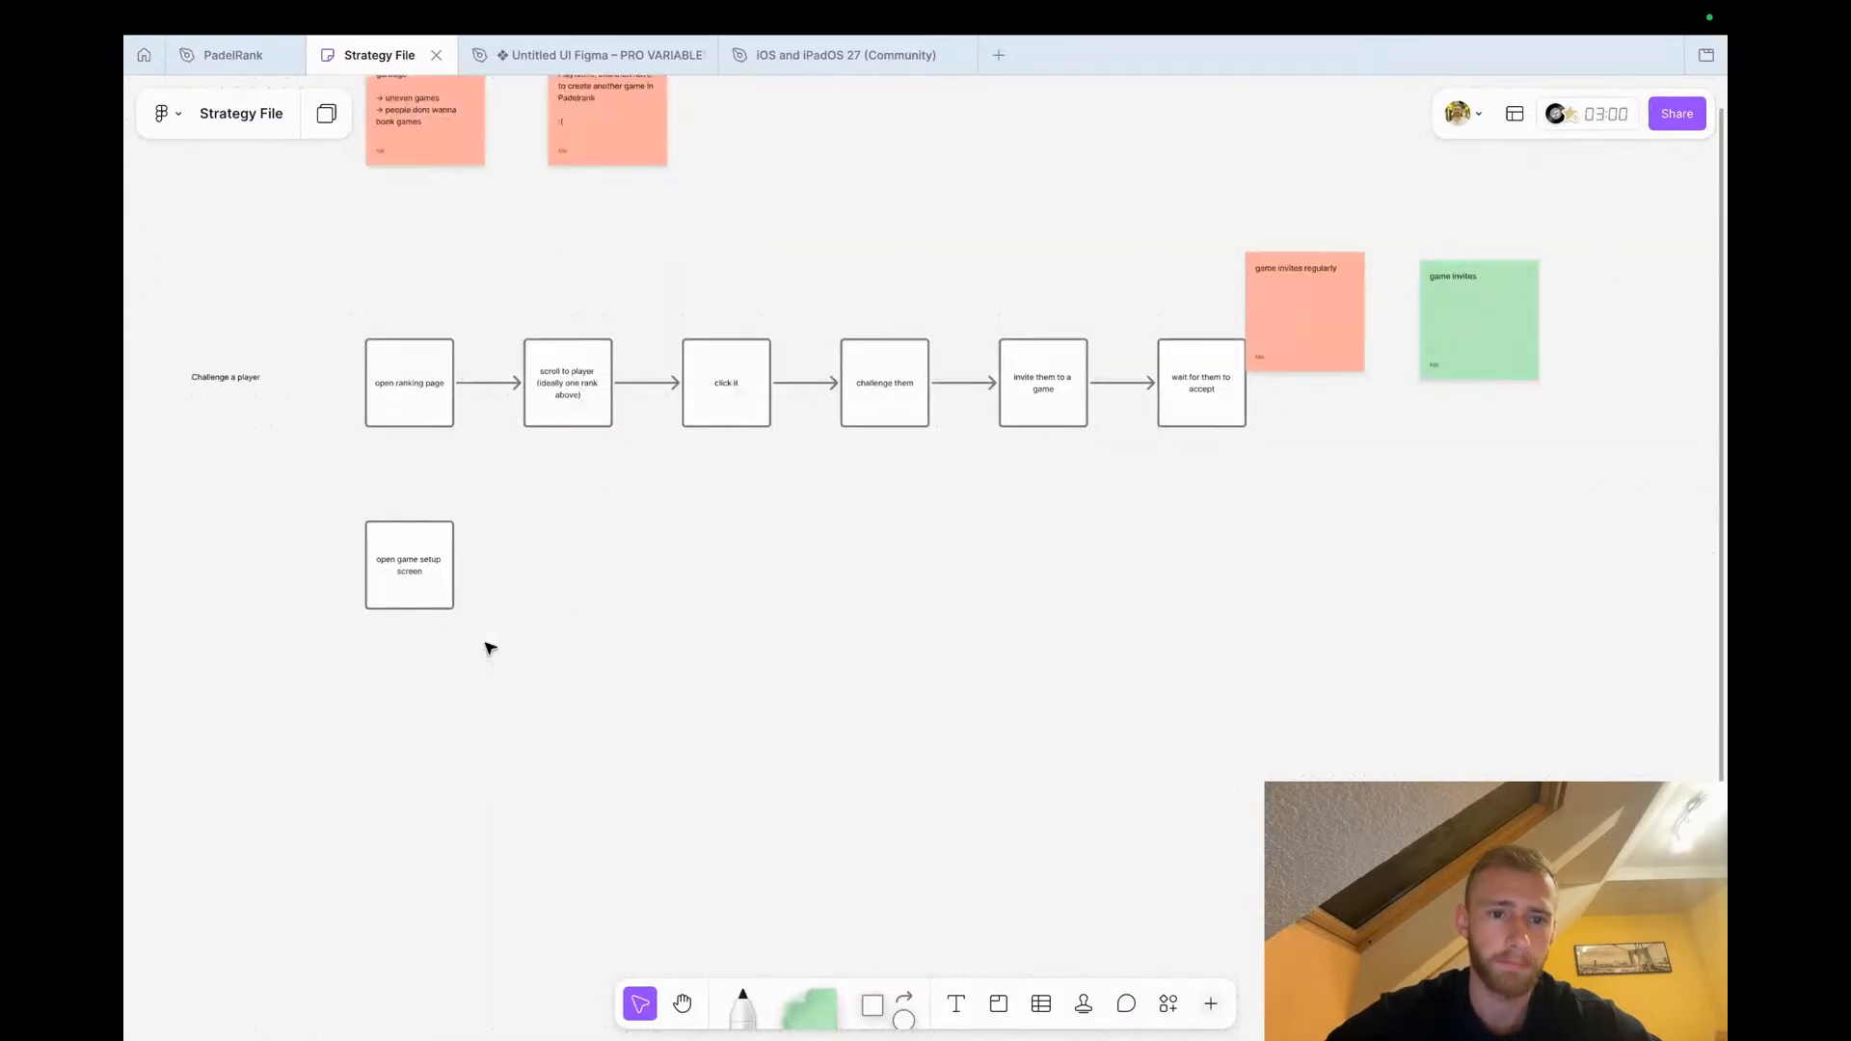
{"action": "left_click_drag", "start_coordinate": [394, 564], "coordinate": [672, 551]}
Add a connected shape after 'open game setup screen' reading 'search for a player'
{"action": "scroll", "coordinate": [870, 561], "scroll_direction": "up", "scroll_amount": 2}
{"action": "left_click", "coordinate": [768, 561]}
{"action": "left_click", "coordinate": [713, 564]}
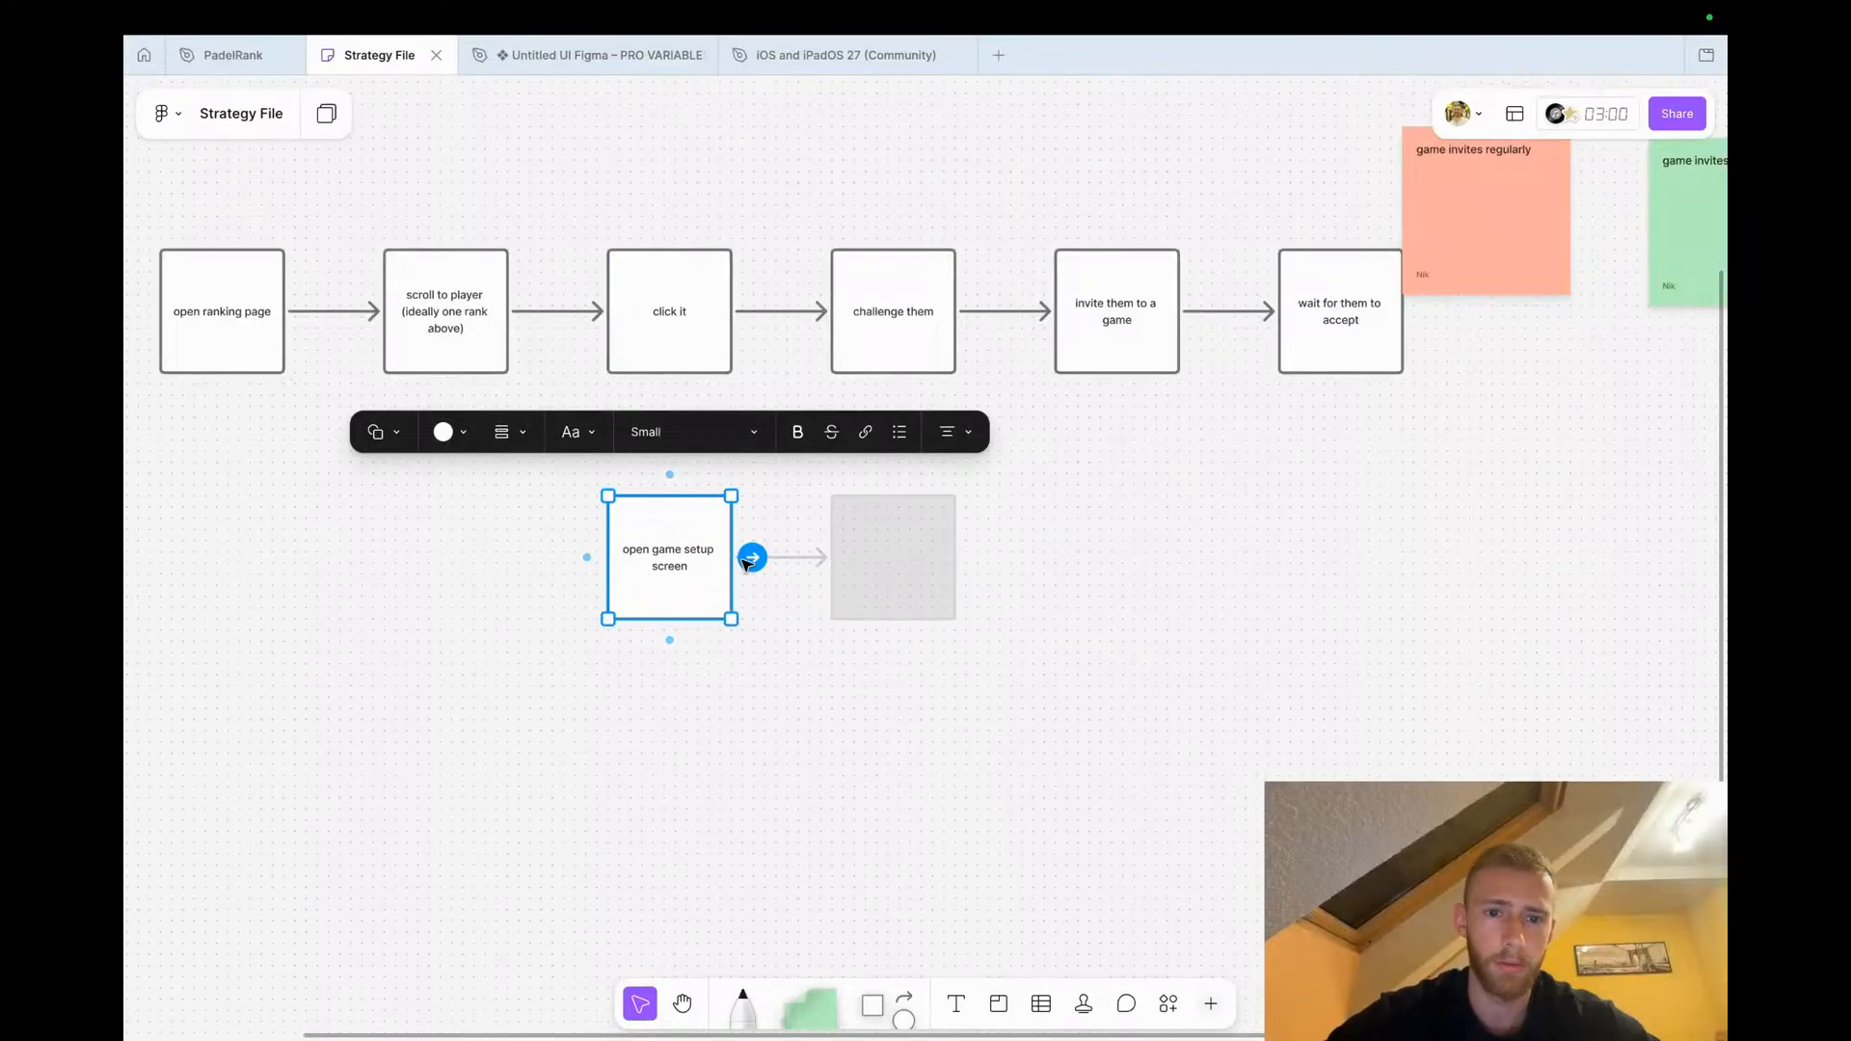
{"action": "left_click", "coordinate": [752, 555]}
{"action": "type", "text": "search for a player"}
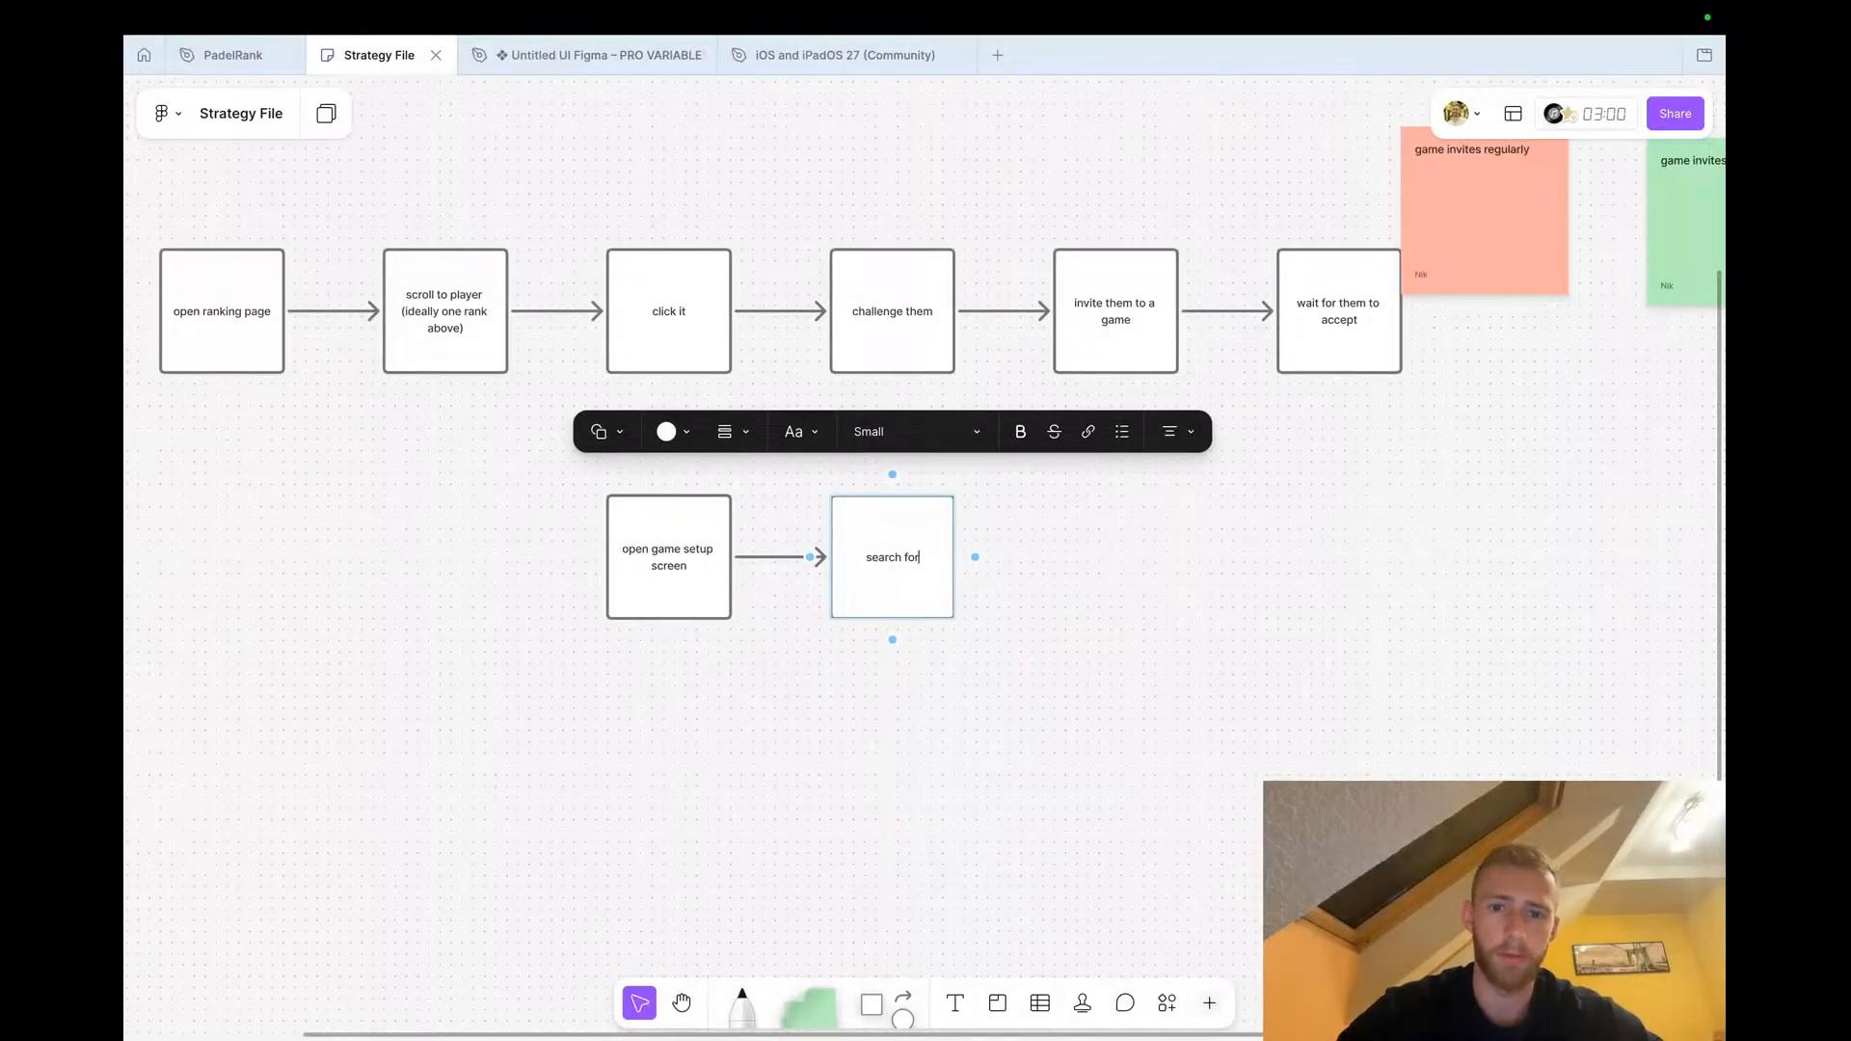
{"action": "left_click", "coordinate": [848, 730]}
{"action": "scroll", "coordinate": [848, 730], "scroll_direction": "right", "scroll_amount": 5}
{"action": "left_click", "coordinate": [566, 649]}
{"action": "left_click", "coordinate": [689, 609]}
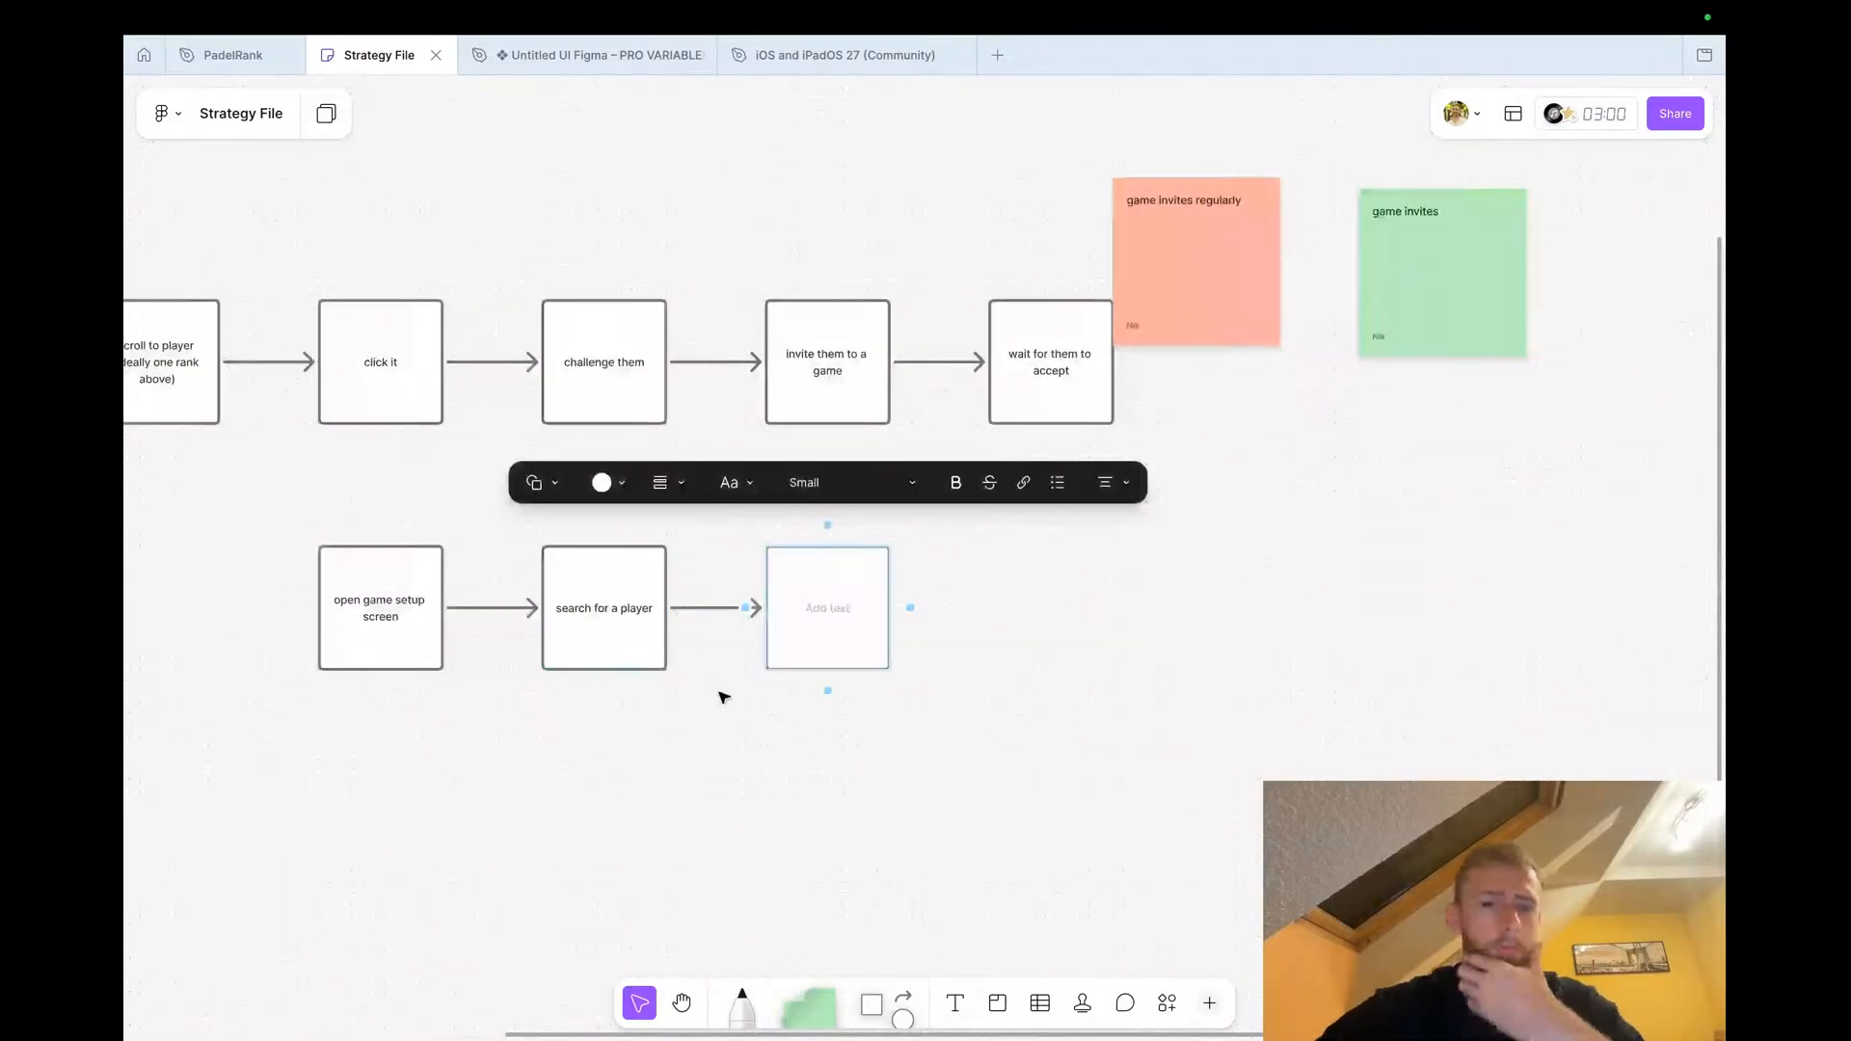
{"action": "left_click", "coordinate": [743, 741]}
{"action": "left_click", "coordinate": [842, 603]}
{"action": "key", "text": "Delete"}
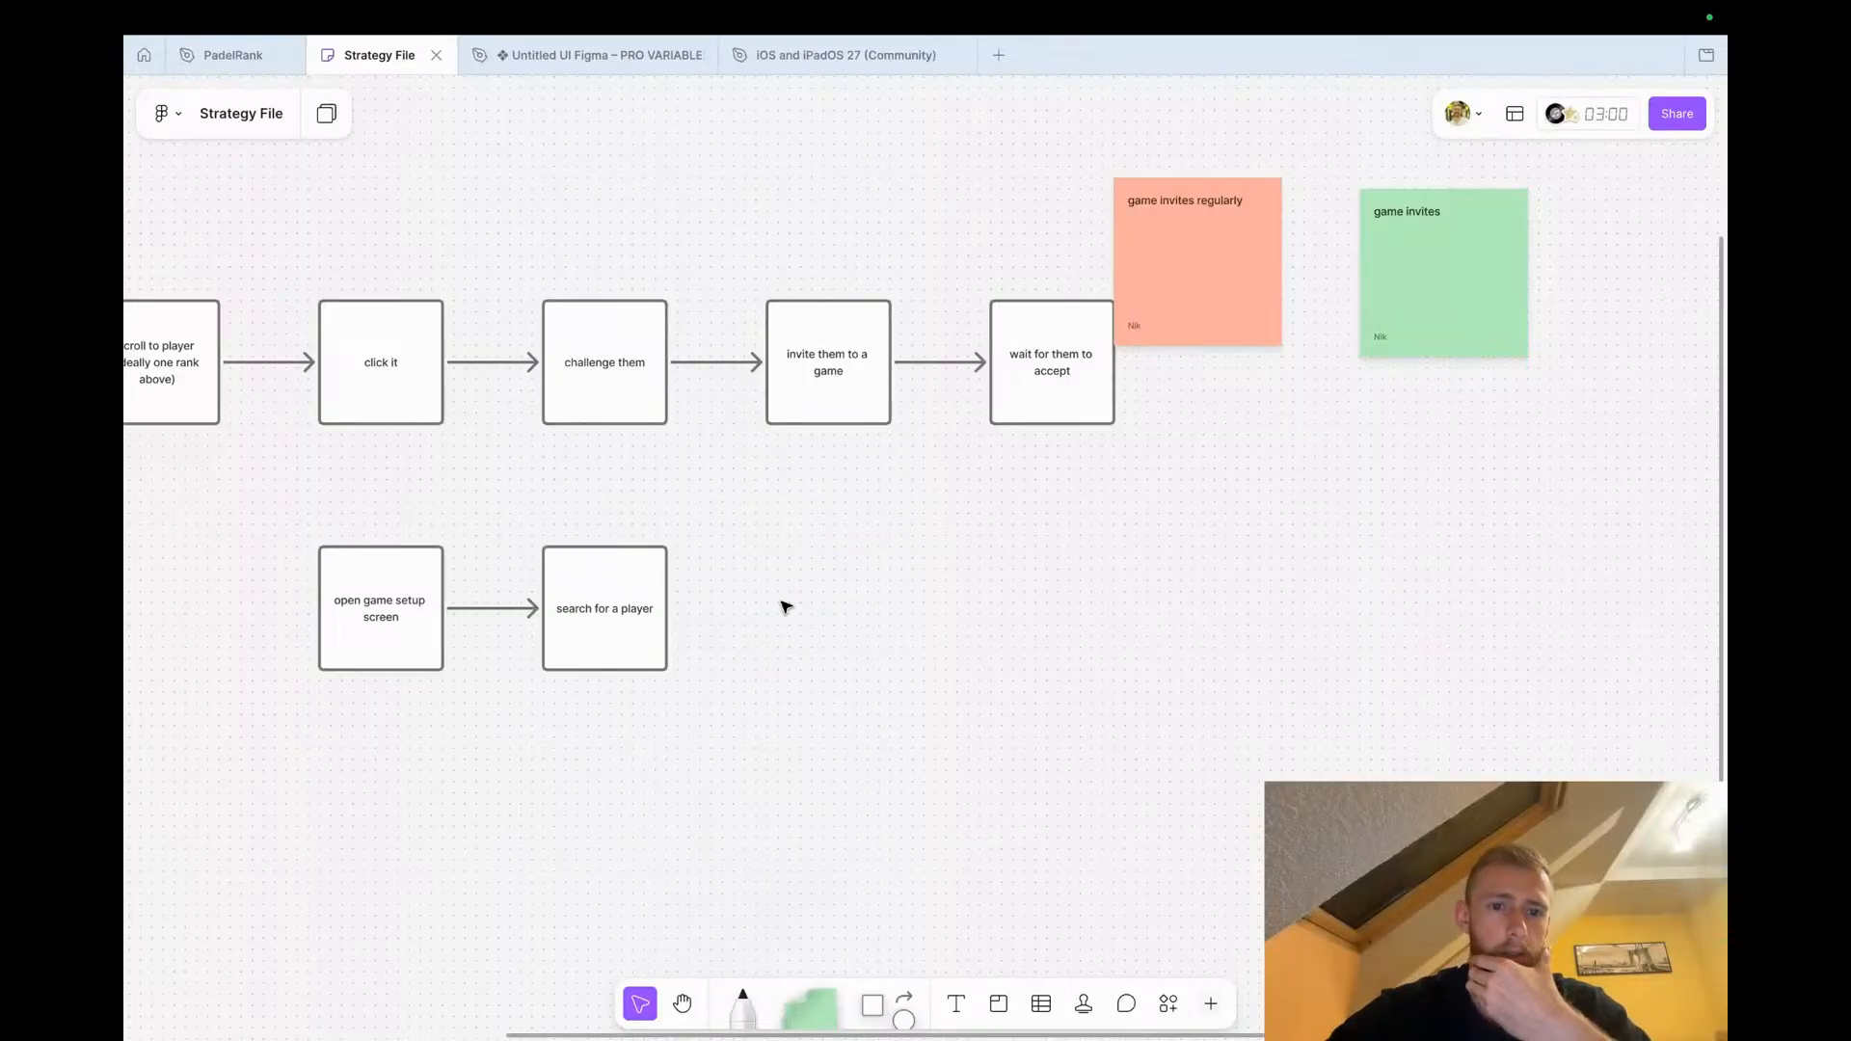
Connect 'search for a player' with an arrow up to the 'invite them to a game' shape
{"action": "left_click", "coordinate": [653, 628]}
{"action": "left_click_drag", "start_coordinate": [688, 610], "coordinate": [828, 415]}
{"action": "left_click", "coordinate": [940, 627]}
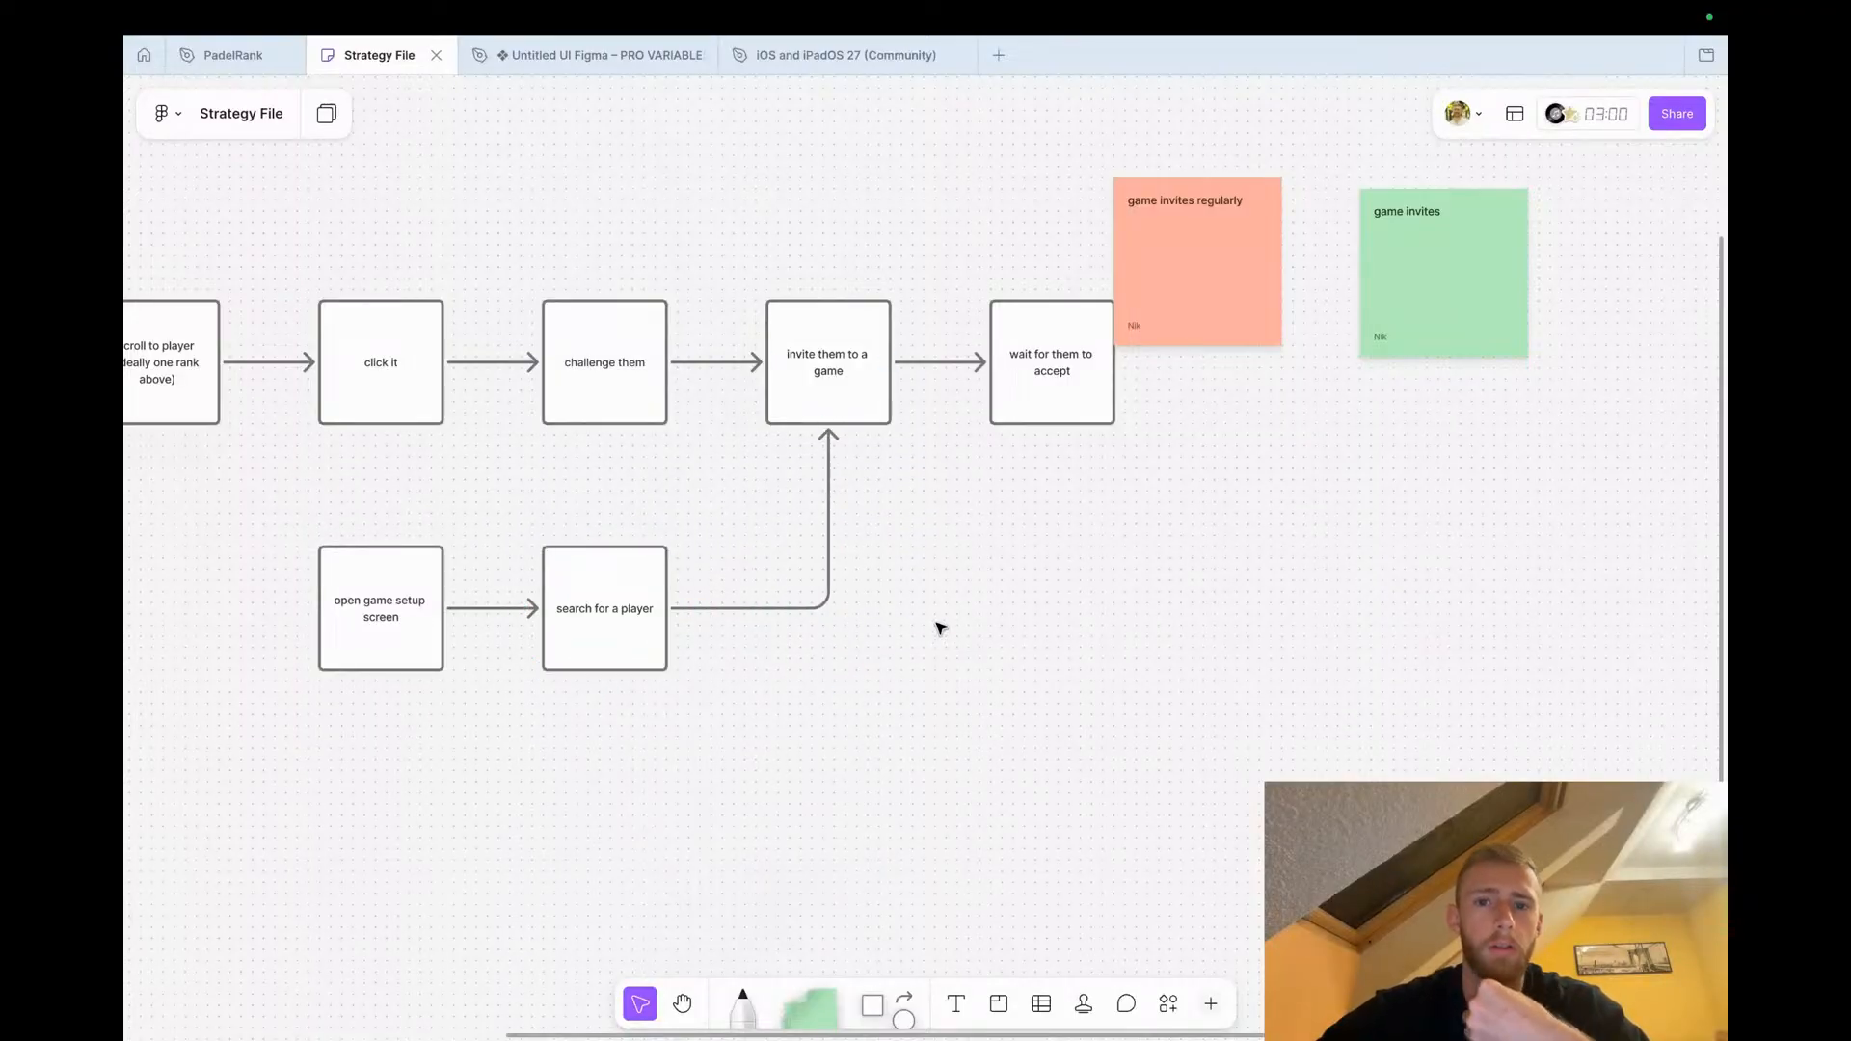
Draw pencil checkmarks over the 'open ranking page' and 'scroll to player' shapes
{"action": "scroll", "coordinate": [940, 627], "scroll_direction": "left", "scroll_amount": 8}
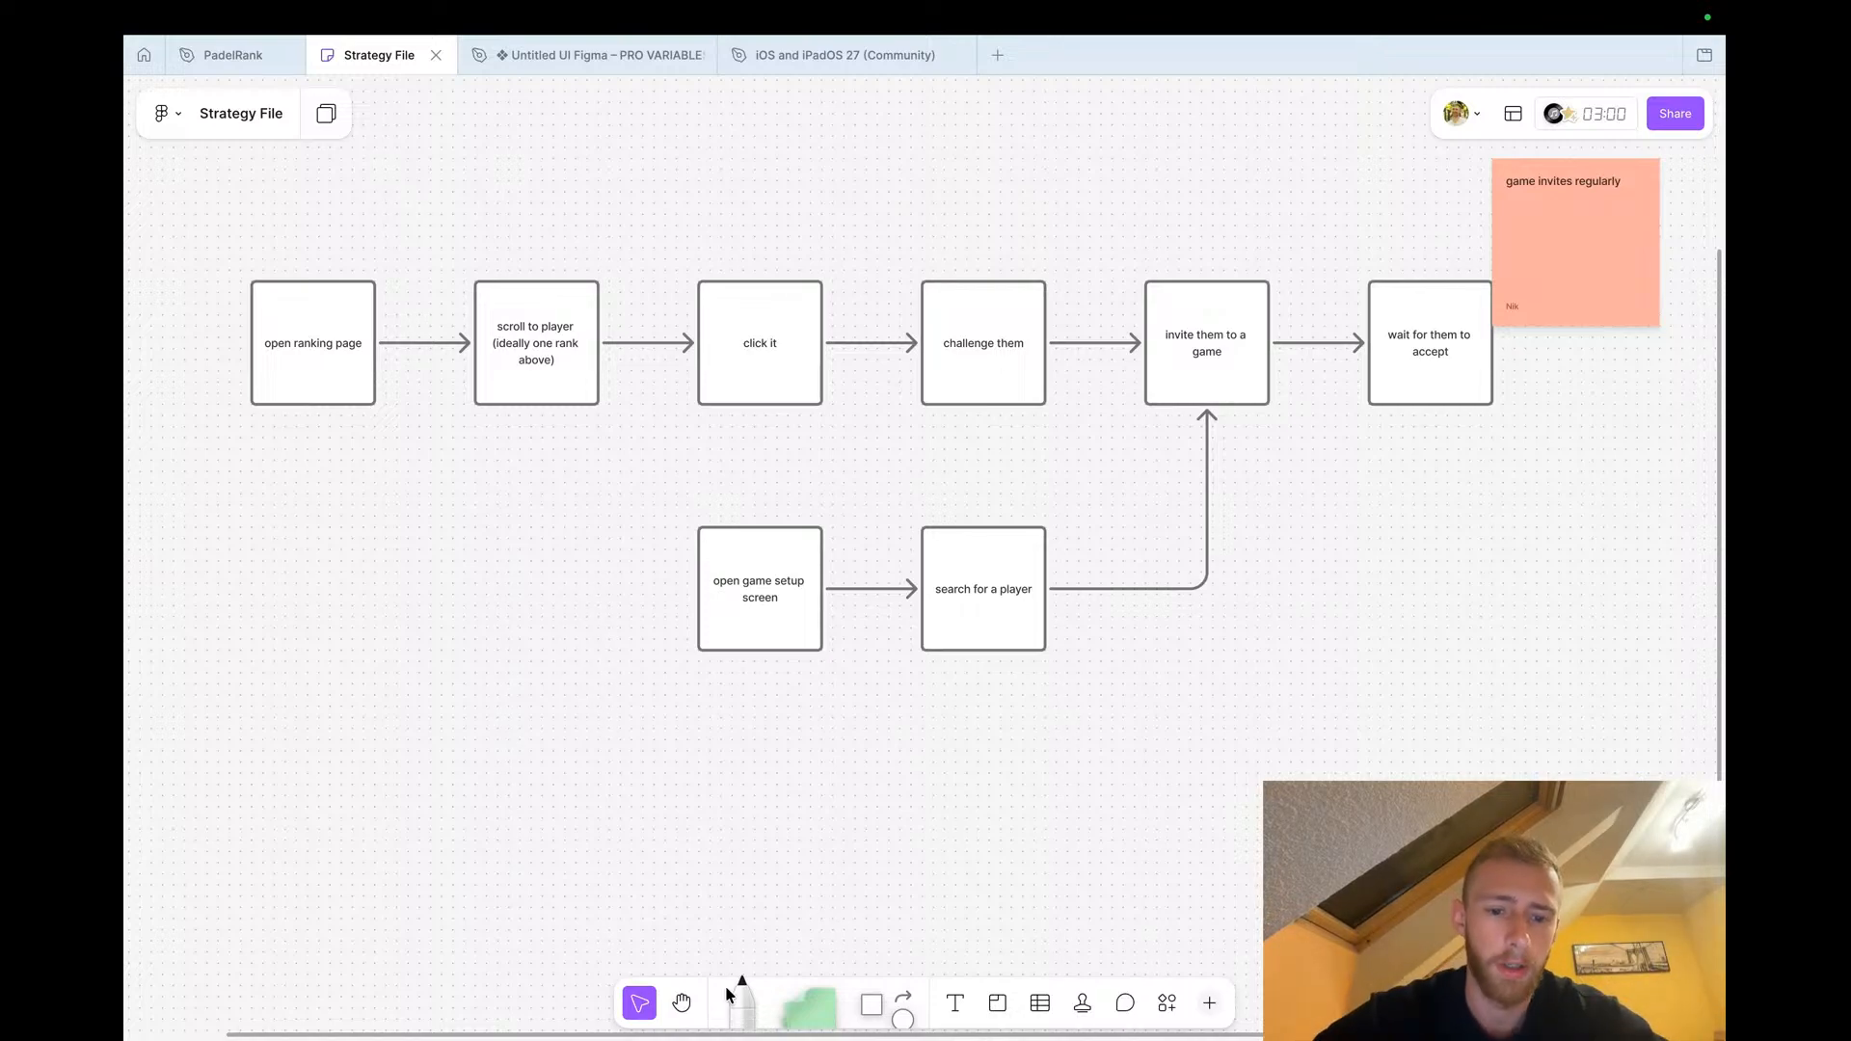
{"action": "left_click", "coordinate": [725, 985]}
{"action": "scroll", "coordinate": [433, 512], "scroll_direction": "left", "scroll_amount": 3}
{"action": "scroll", "coordinate": [434, 512], "scroll_direction": "up", "scroll_amount": 2}
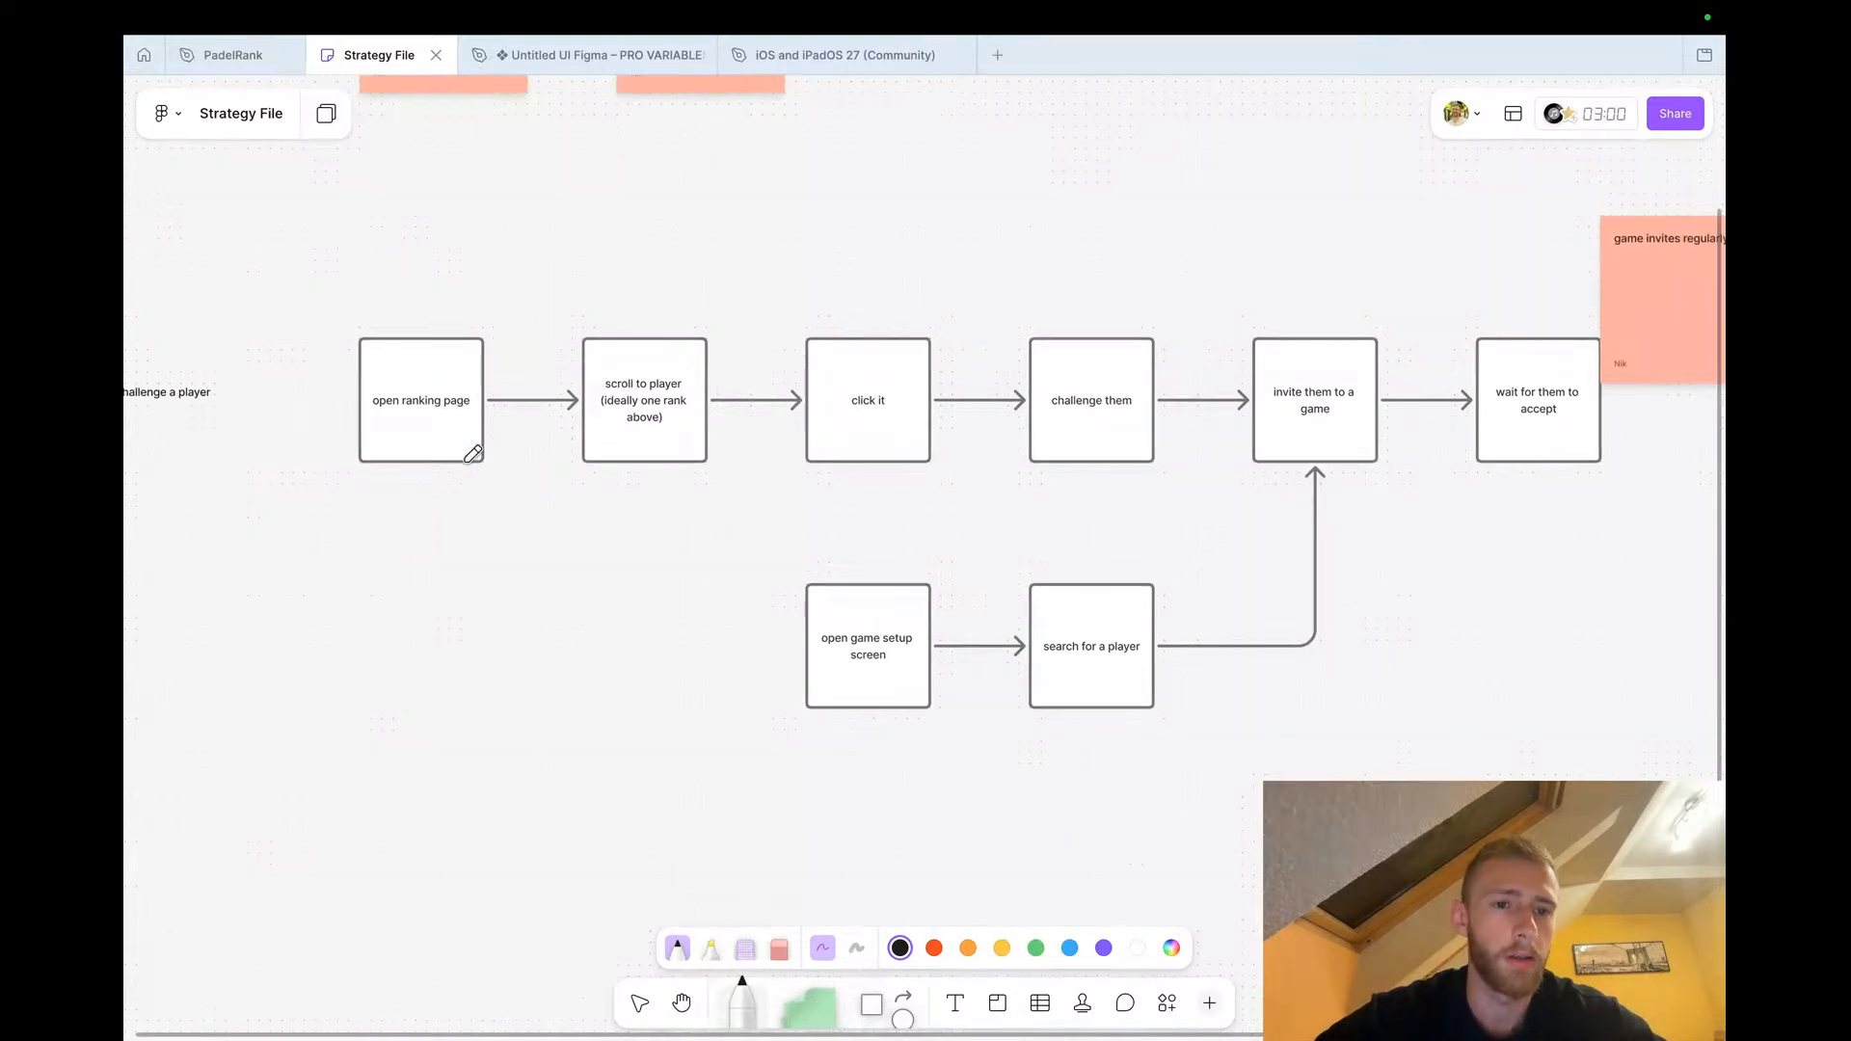
{"action": "mouse_move", "coordinate": [425, 421]}
{"action": "left_mouse_down"}
{"action": "mouse_move", "coordinate": [440, 445]}
{"action": "mouse_move", "coordinate": [518, 309]}
{"action": "left_mouse_up"}
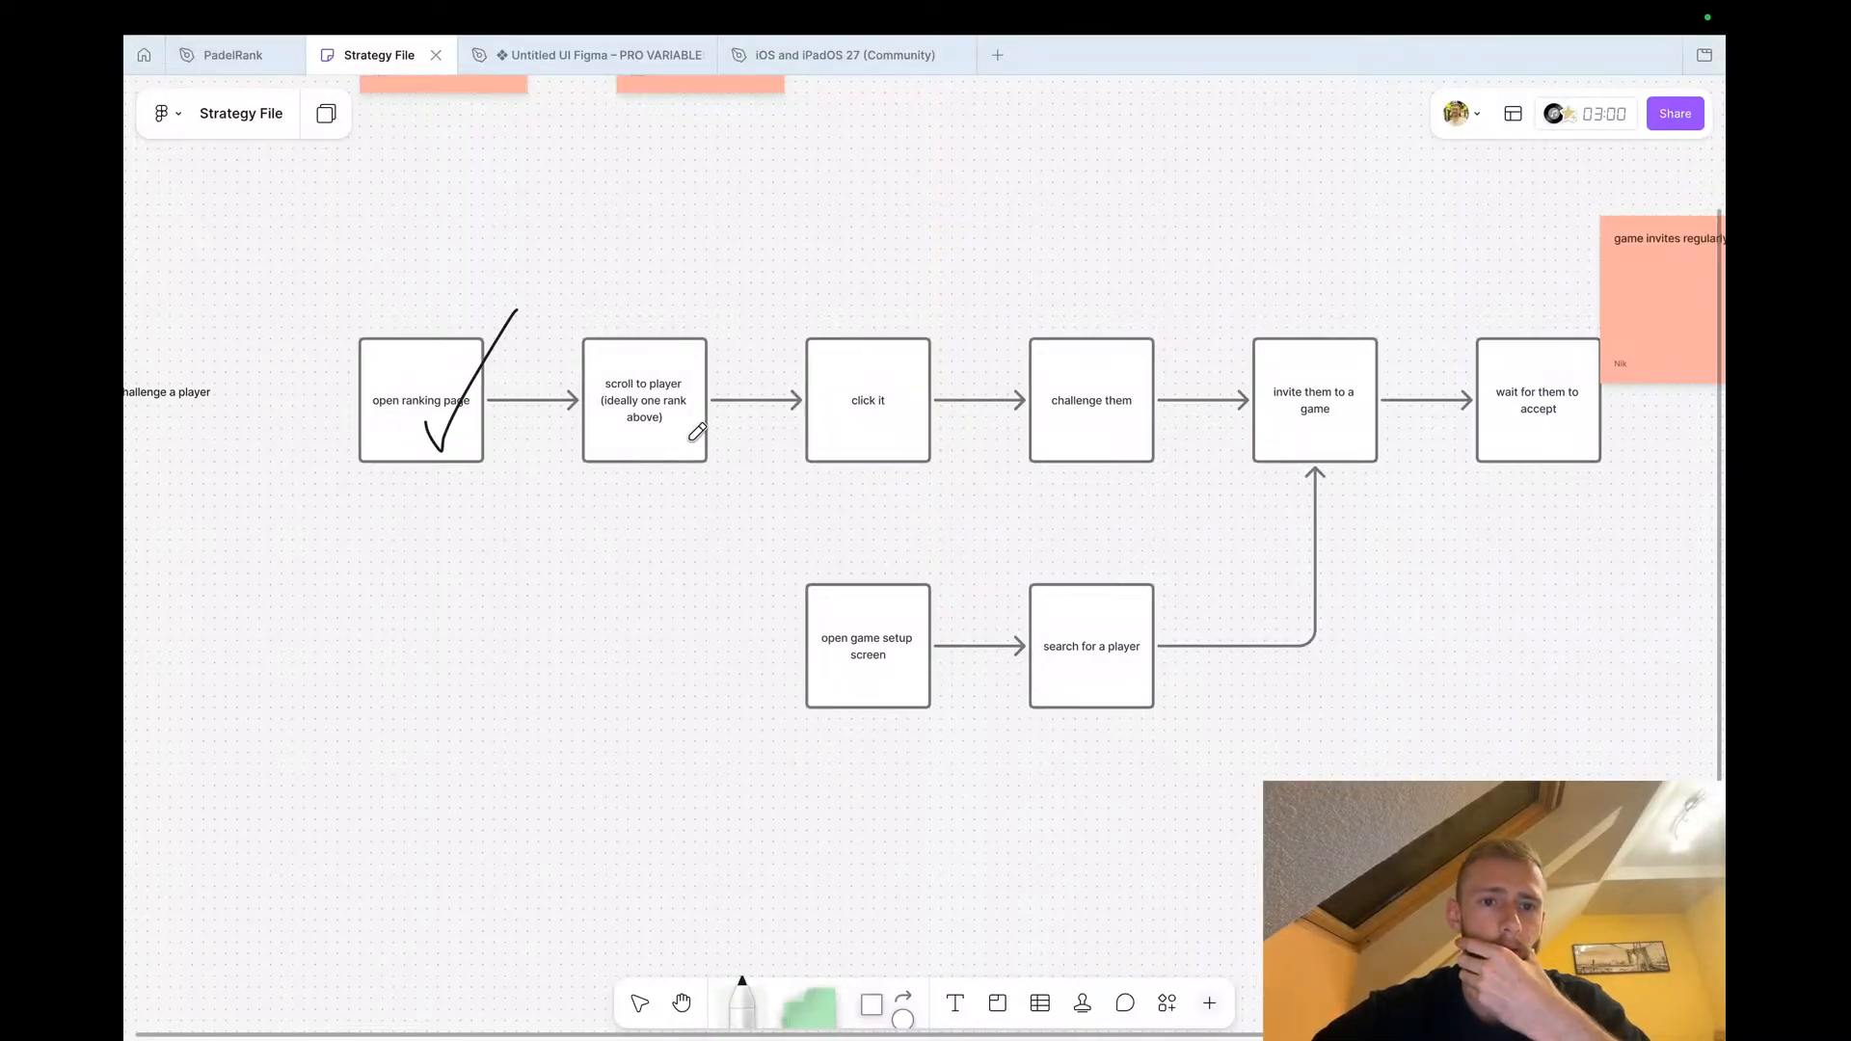
{"action": "mouse_move", "coordinate": [677, 427]}
{"action": "left_mouse_down"}
{"action": "mouse_move", "coordinate": [680, 445]}
{"action": "mouse_move", "coordinate": [746, 247]}
{"action": "left_mouse_up"}
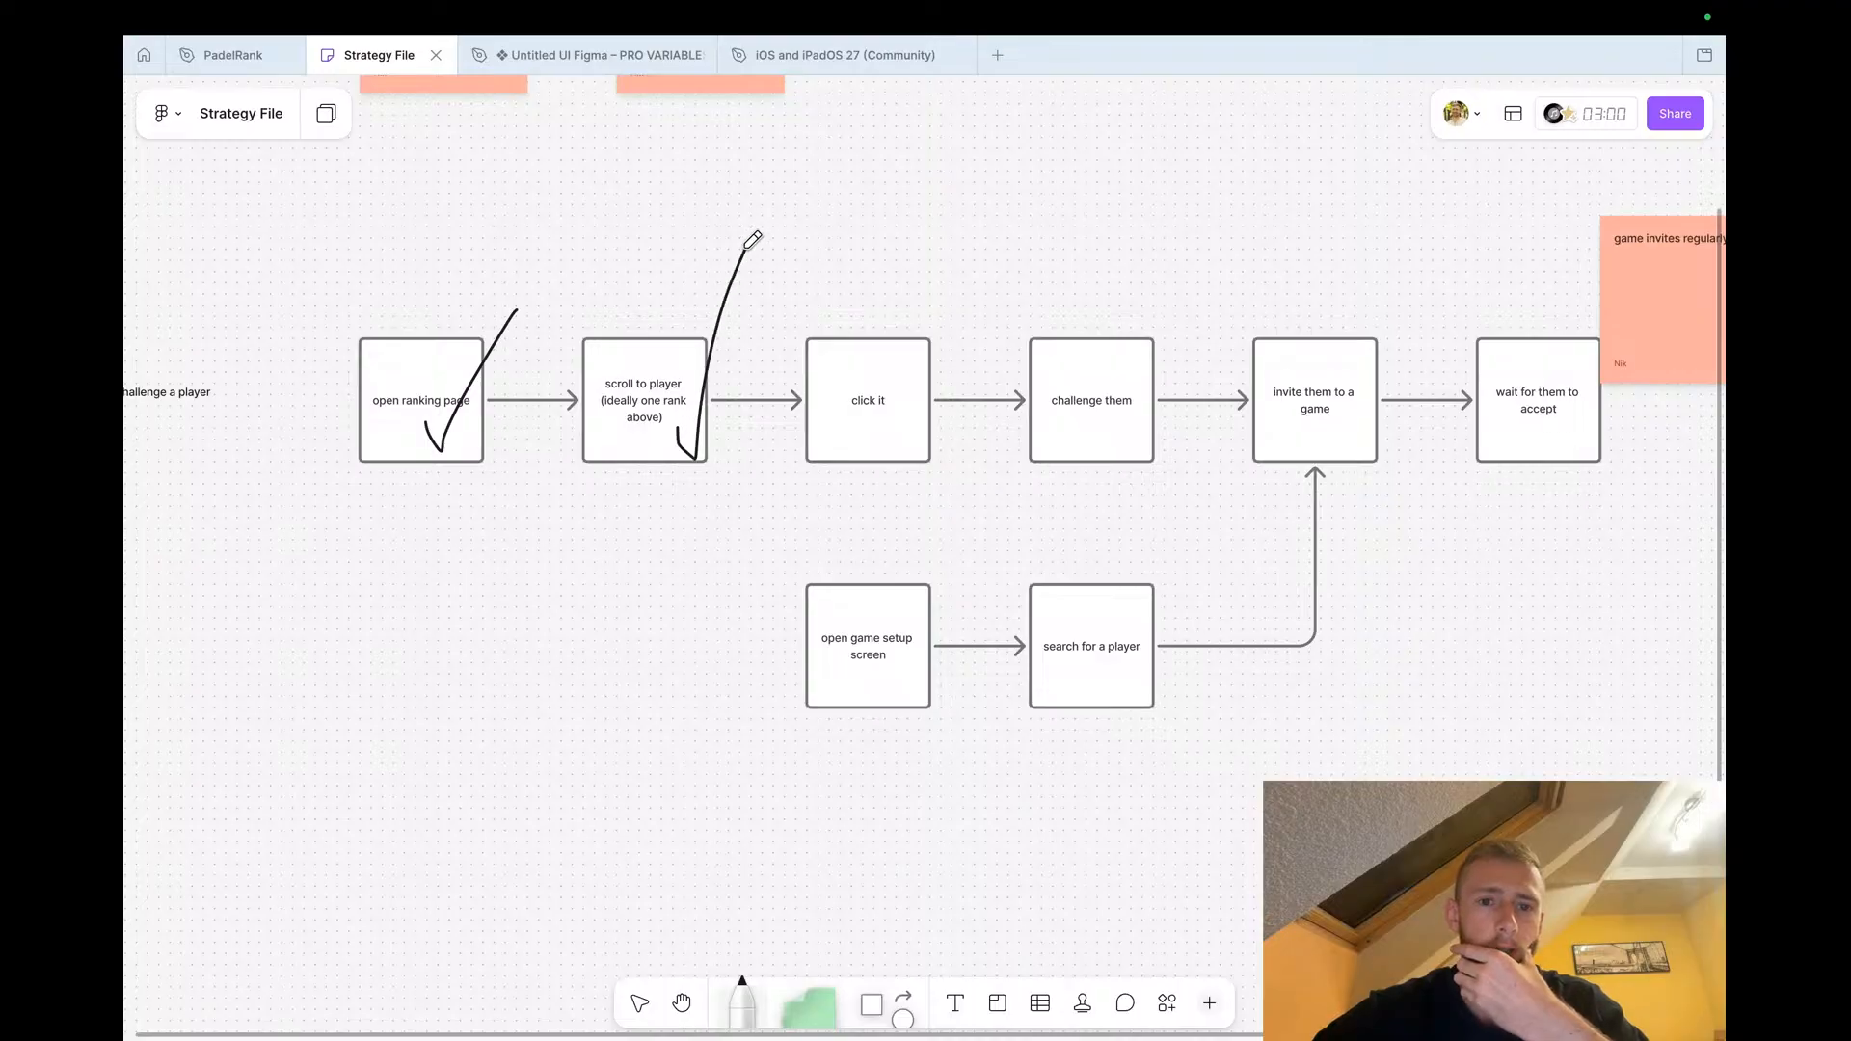
{"action": "key", "text": "v"}
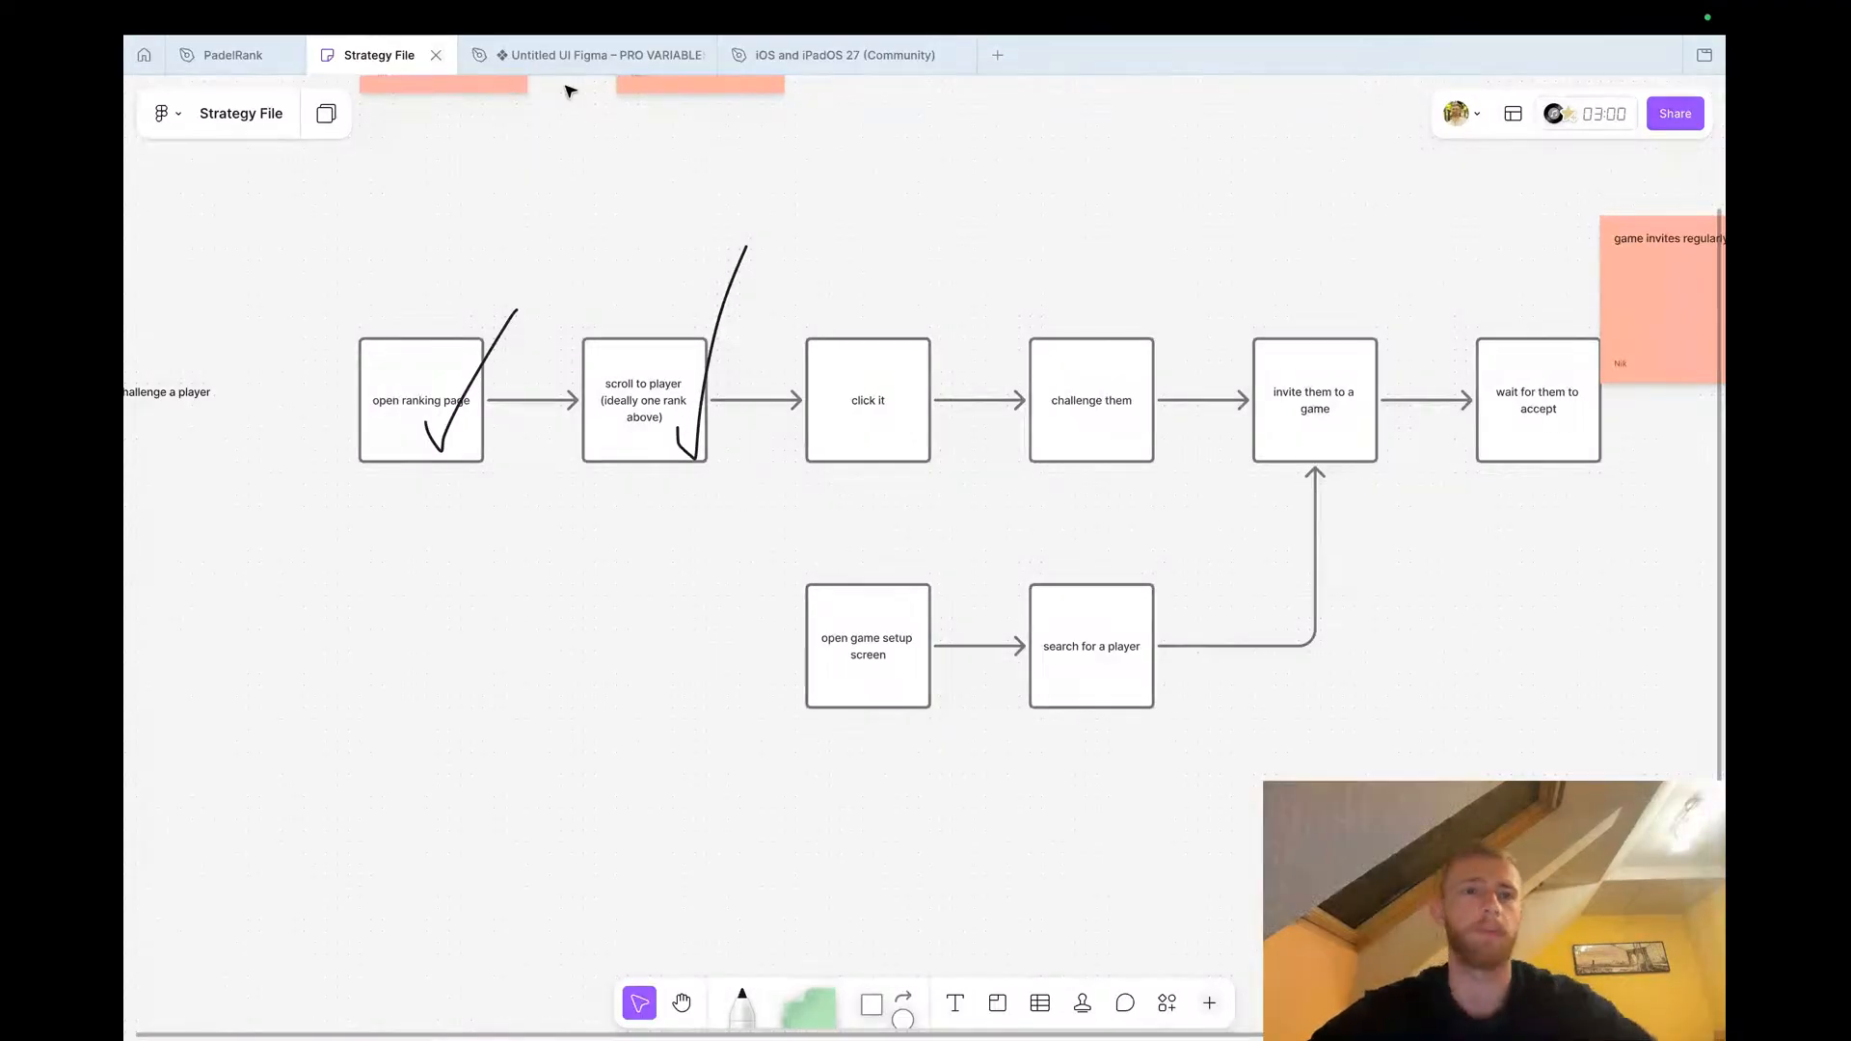
Switch to the PadelRank file and duplicate the Rankings screen frame beside the 'Challenge a player' row
{"action": "left_click", "coordinate": [232, 55]}
{"action": "scroll", "coordinate": [707, 470], "scroll_direction": "down", "scroll_amount": 3}
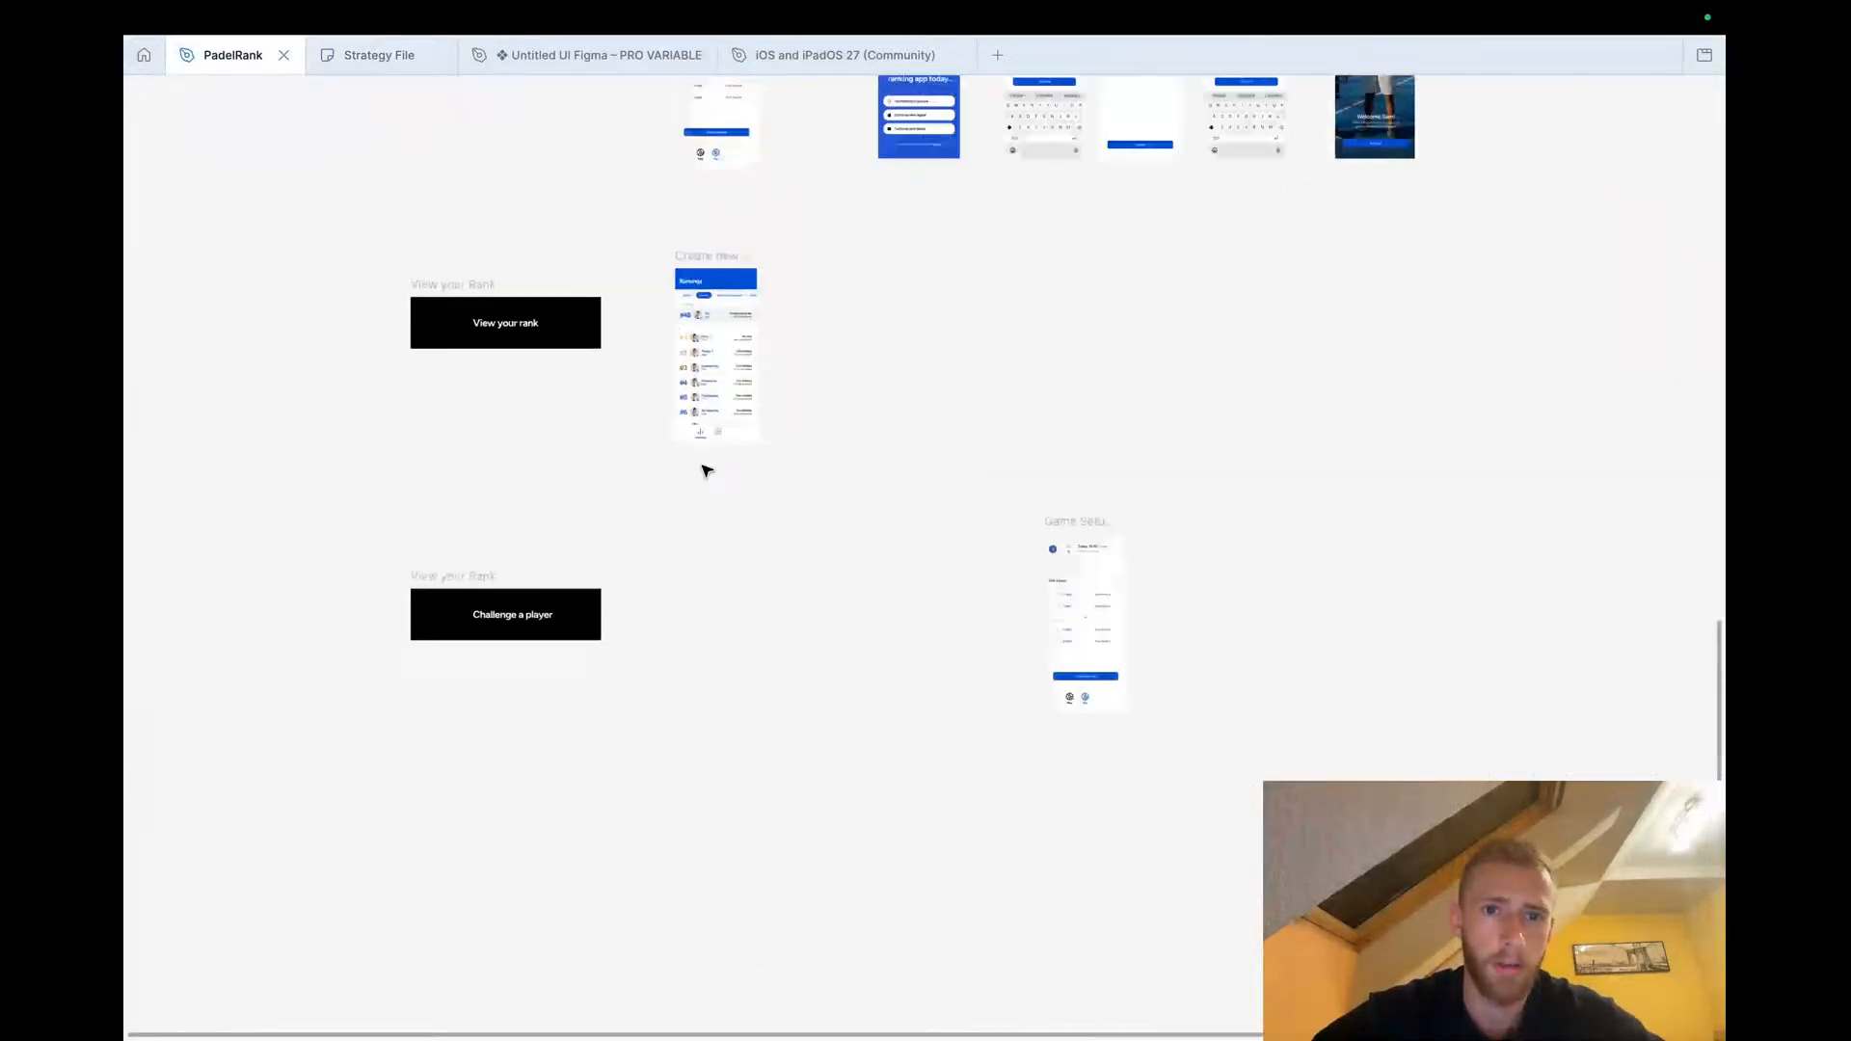
{"action": "left_click", "coordinate": [716, 263]}
{"action": "left_click_drag", "start_coordinate": [718, 268], "coordinate": [718, 533]}
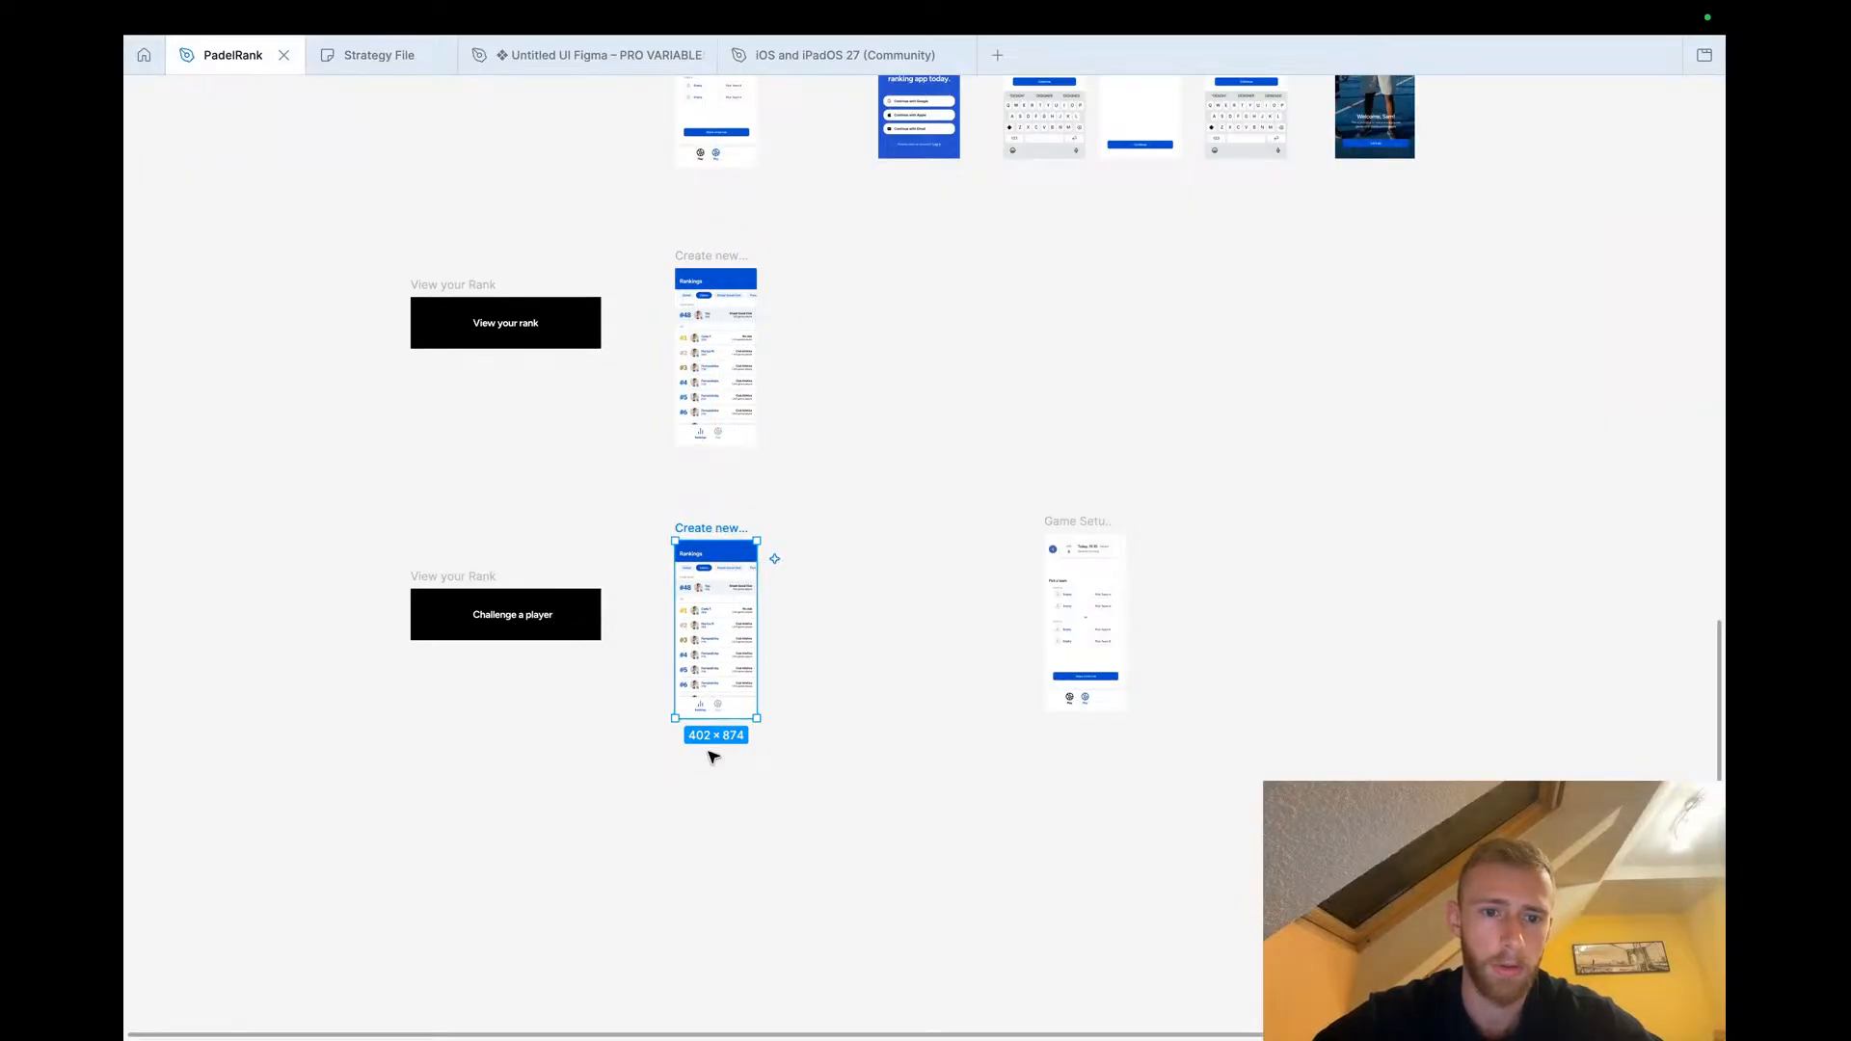
Duplicate the copied Rankings frame again, placing the new copy to its right
{"action": "scroll", "coordinate": [710, 756], "scroll_direction": "up", "scroll_amount": 5}
{"action": "left_click", "coordinate": [644, 768]}
{"action": "scroll", "coordinate": [578, 511], "scroll_direction": "right", "scroll_amount": 3}
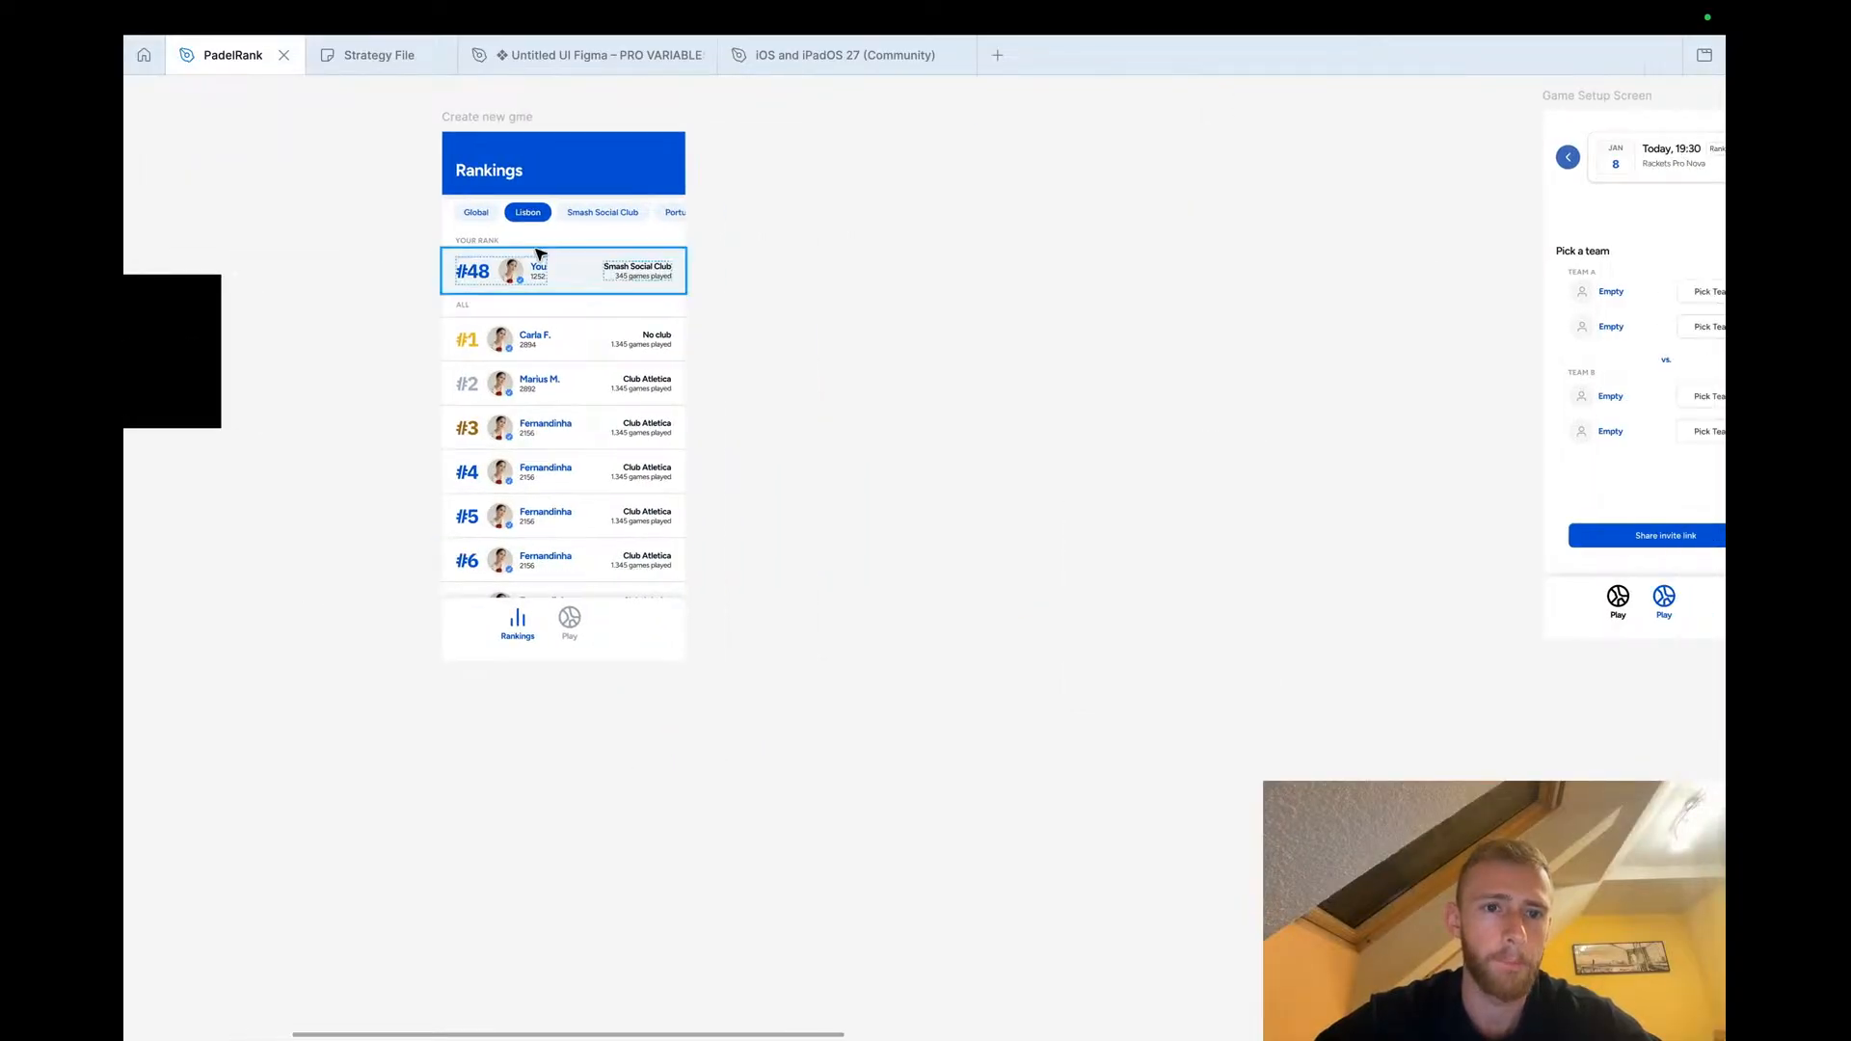
{"action": "left_click", "coordinate": [482, 117]}
{"action": "left_click_drag", "start_coordinate": [479, 117], "coordinate": [757, 112]}
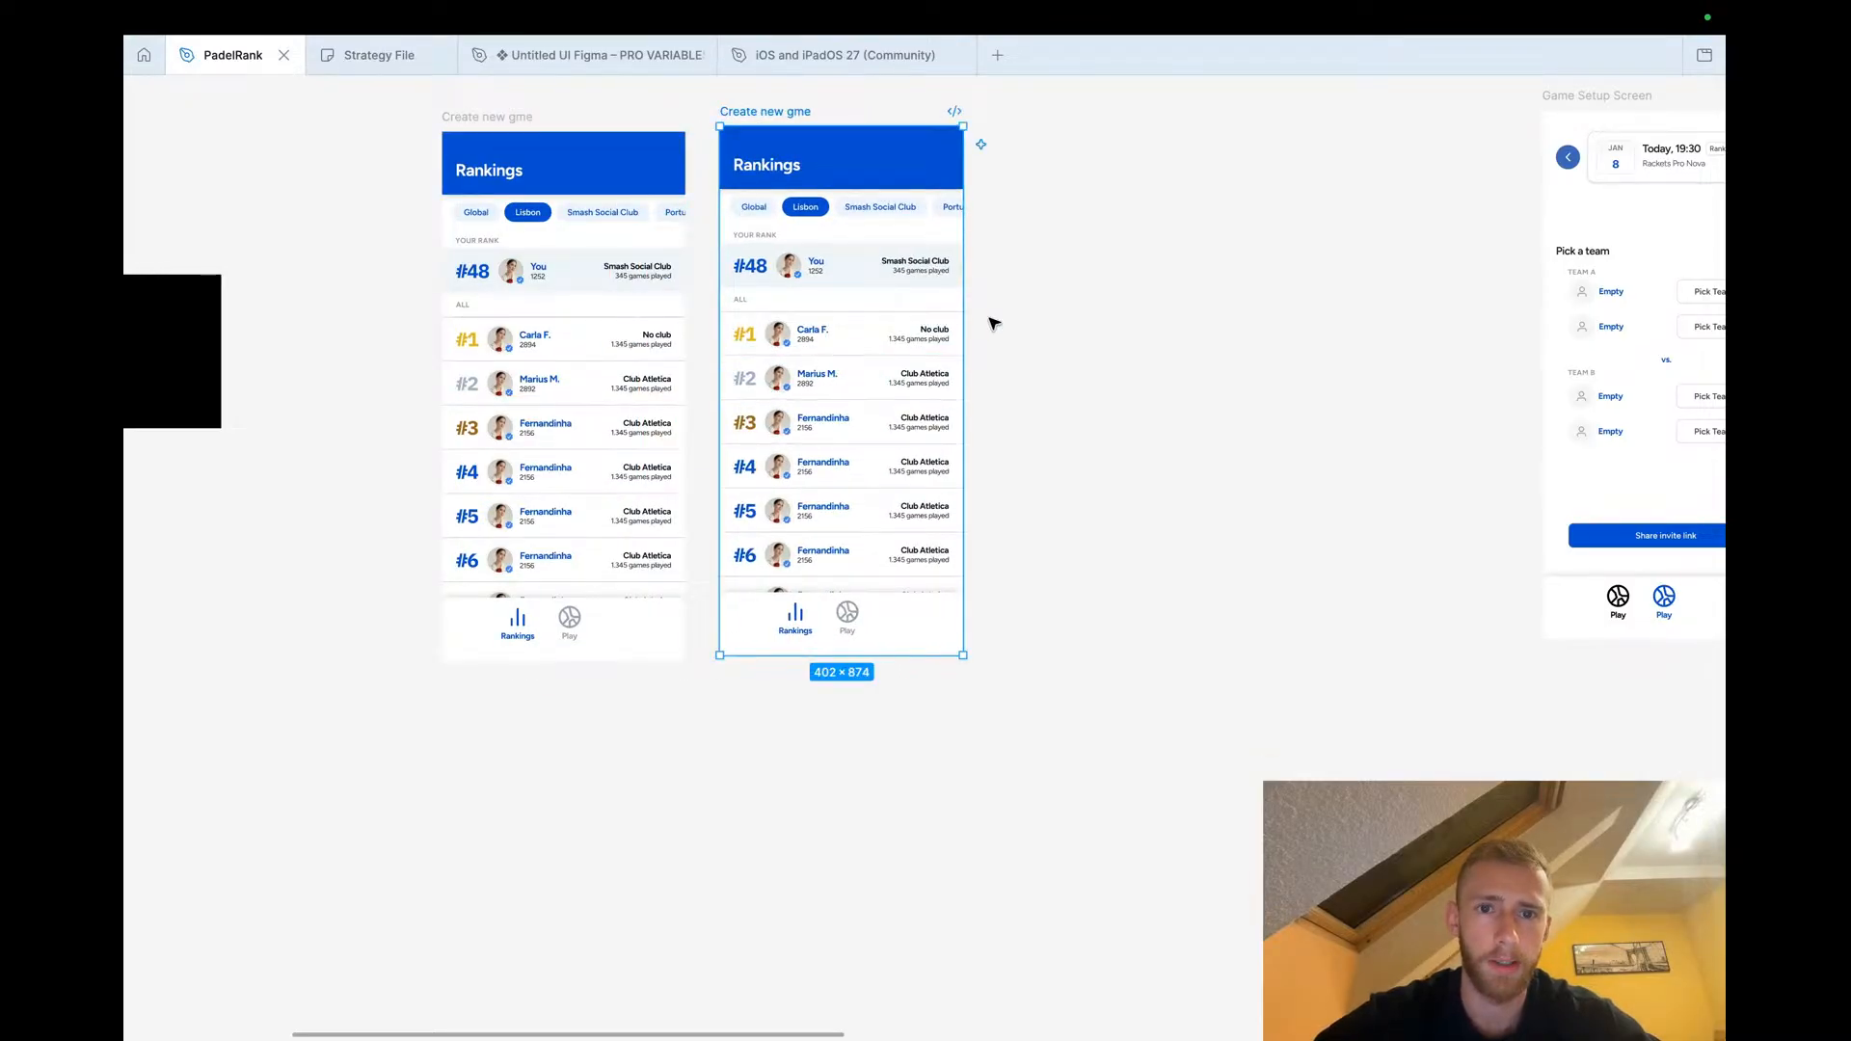
Select the rank rows in the new Rankings copy and wrap them in a frame
{"action": "scroll", "coordinate": [824, 279], "scroll_direction": "up", "scroll_amount": 3}
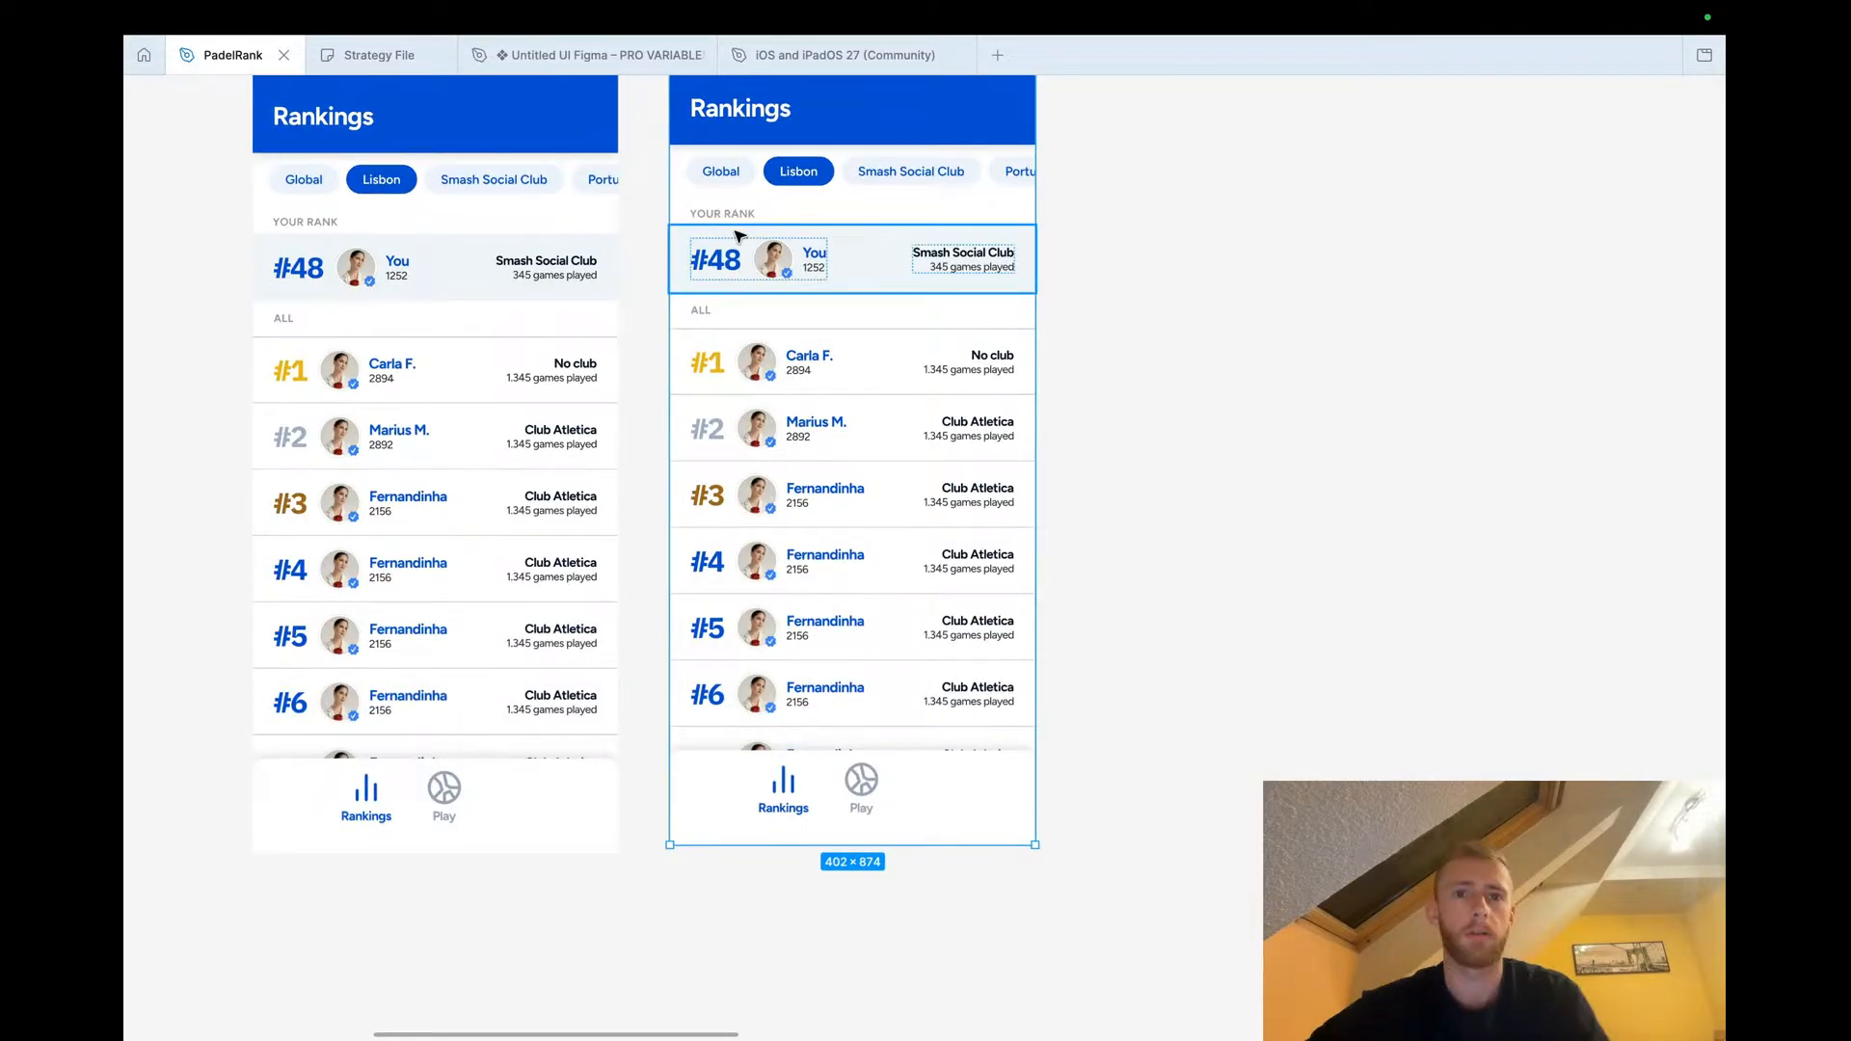
{"action": "left_click", "coordinate": [730, 275]}
{"action": "left_click_drag", "start_coordinate": [730, 310], "coordinate": [744, 814]}
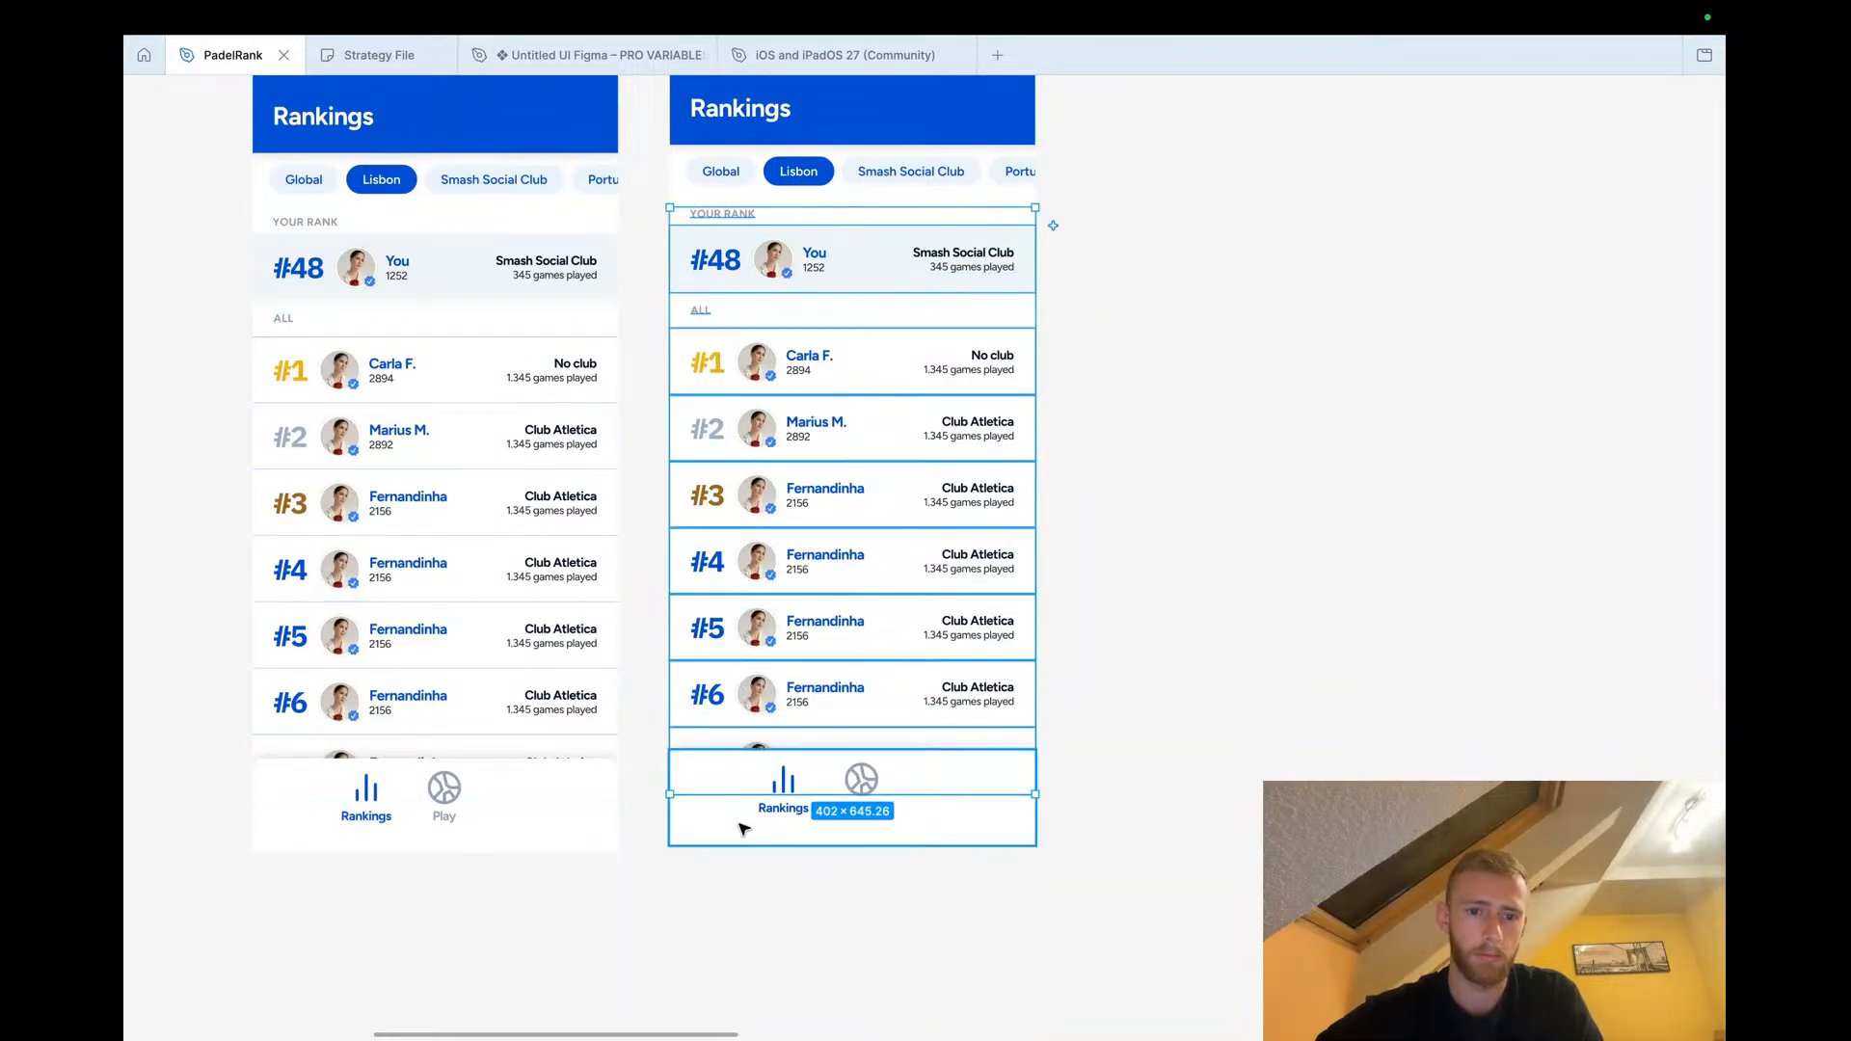
{"action": "right_click", "coordinate": [755, 253]}
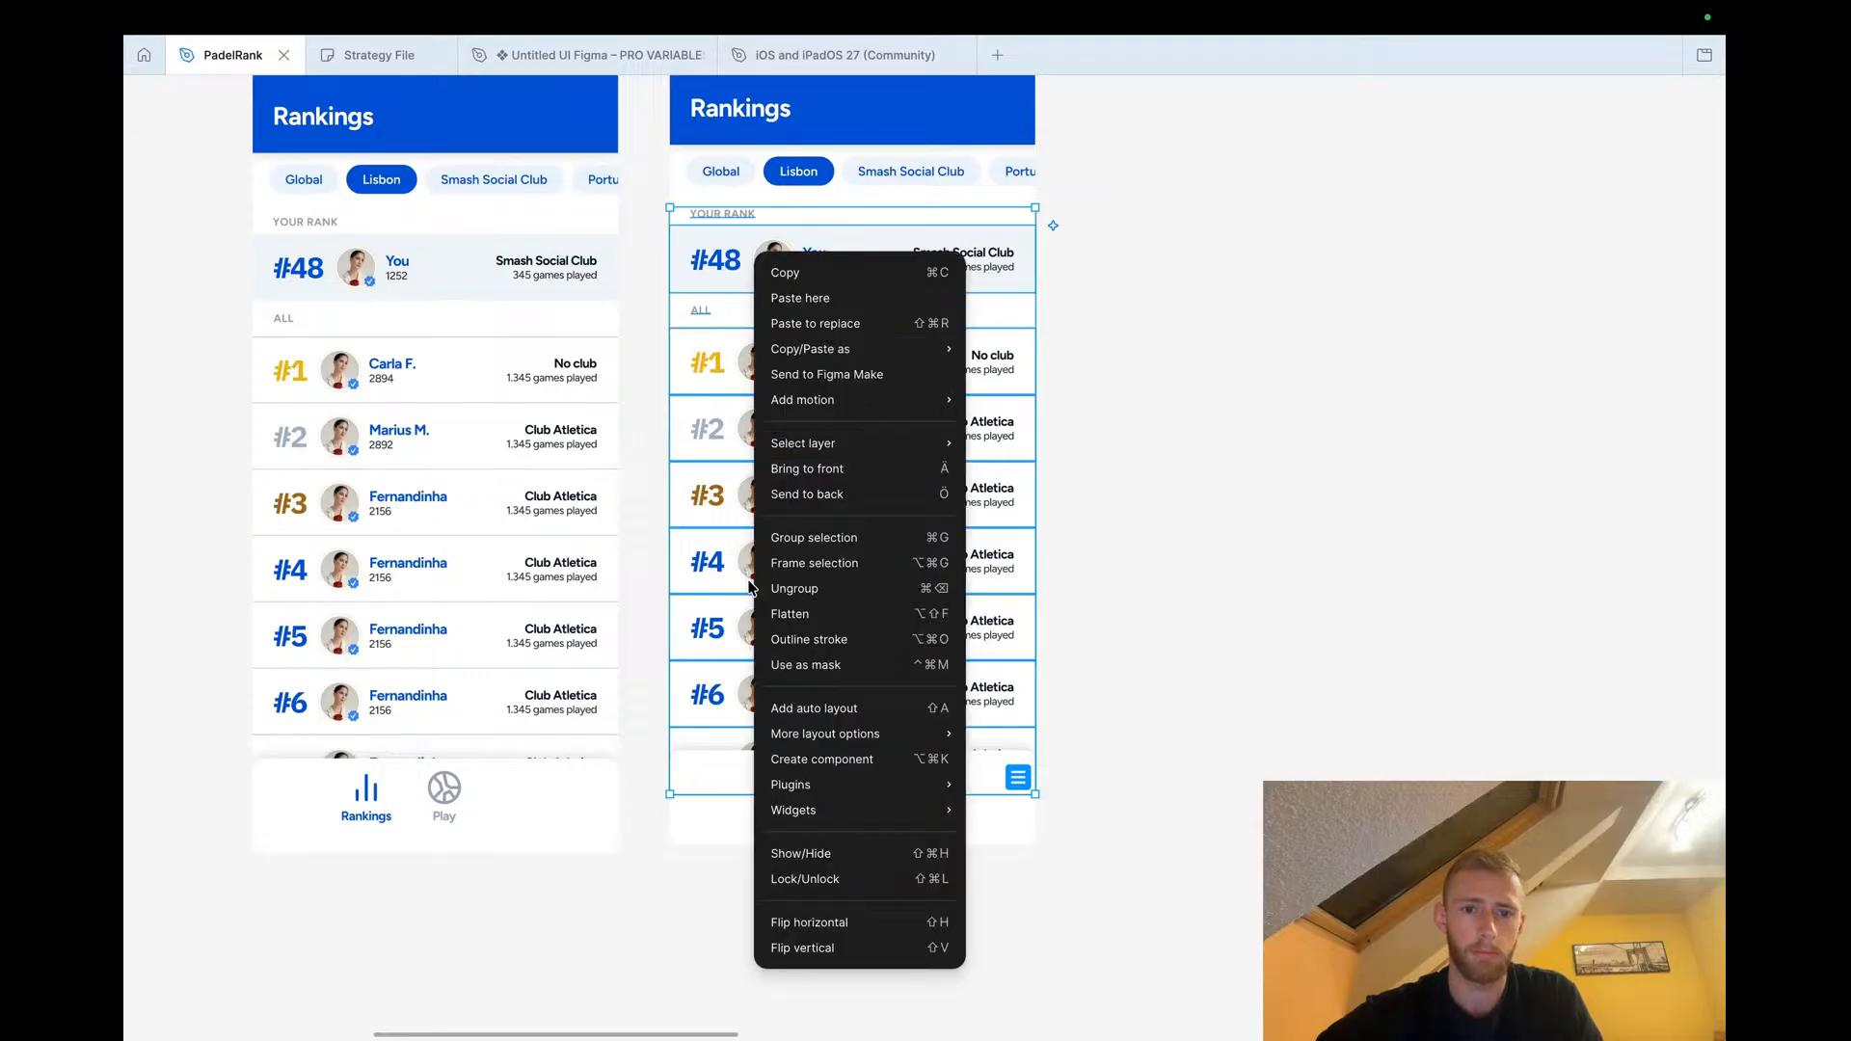
{"action": "left_click", "coordinate": [830, 562]}
{"action": "key", "text": "ctrl+backslash"}
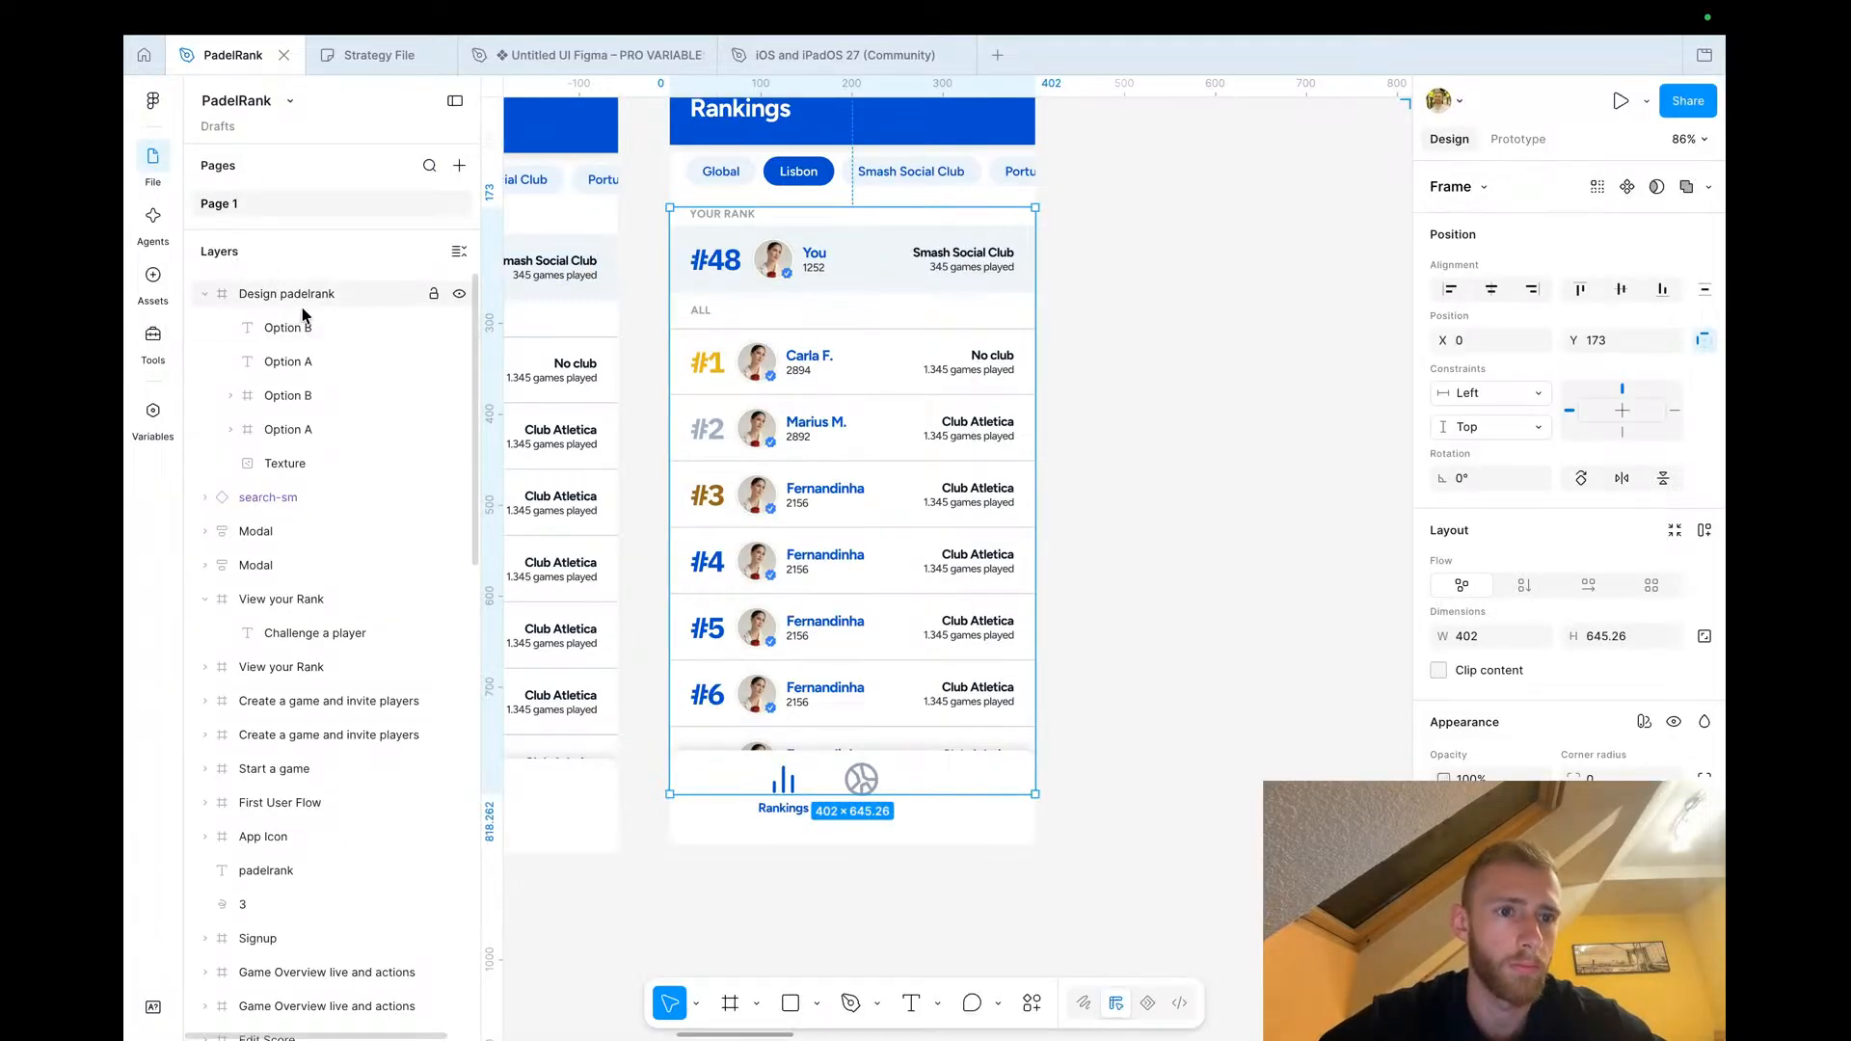
{"action": "left_click", "coordinate": [820, 392]}
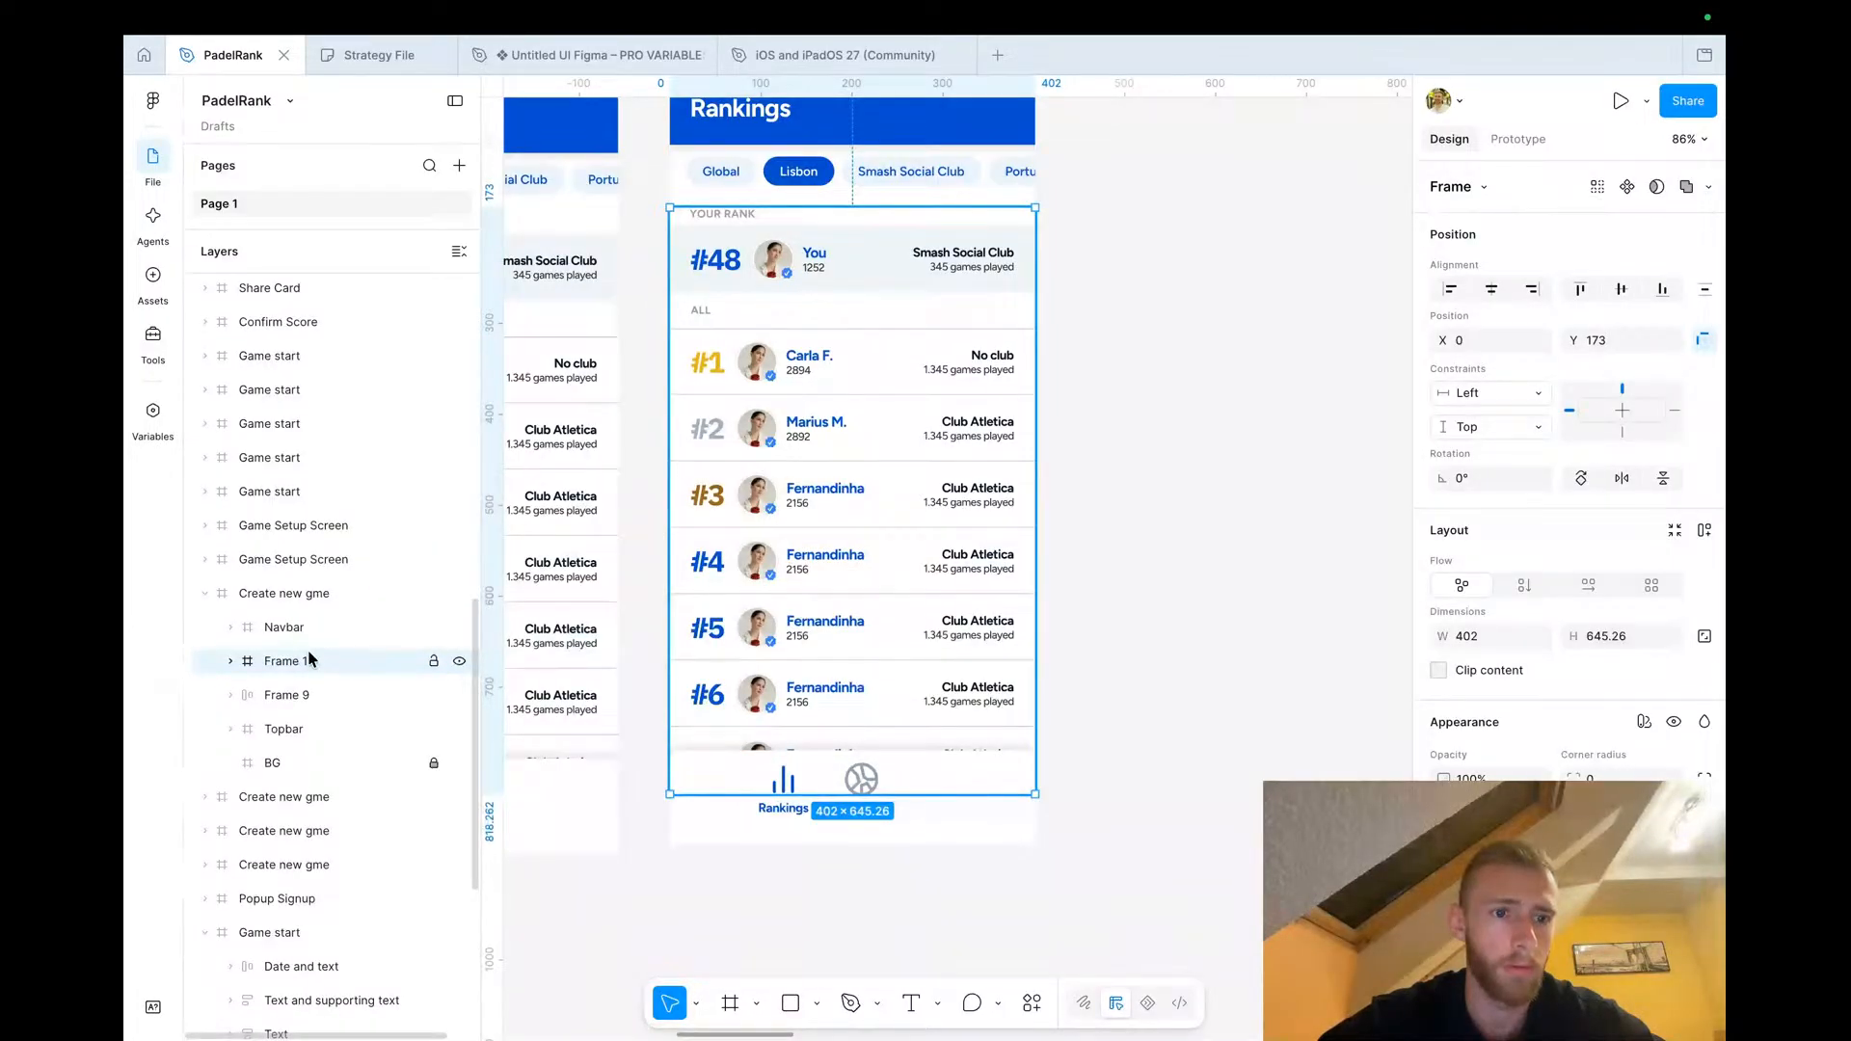
{"action": "left_click", "coordinate": [1524, 585]}
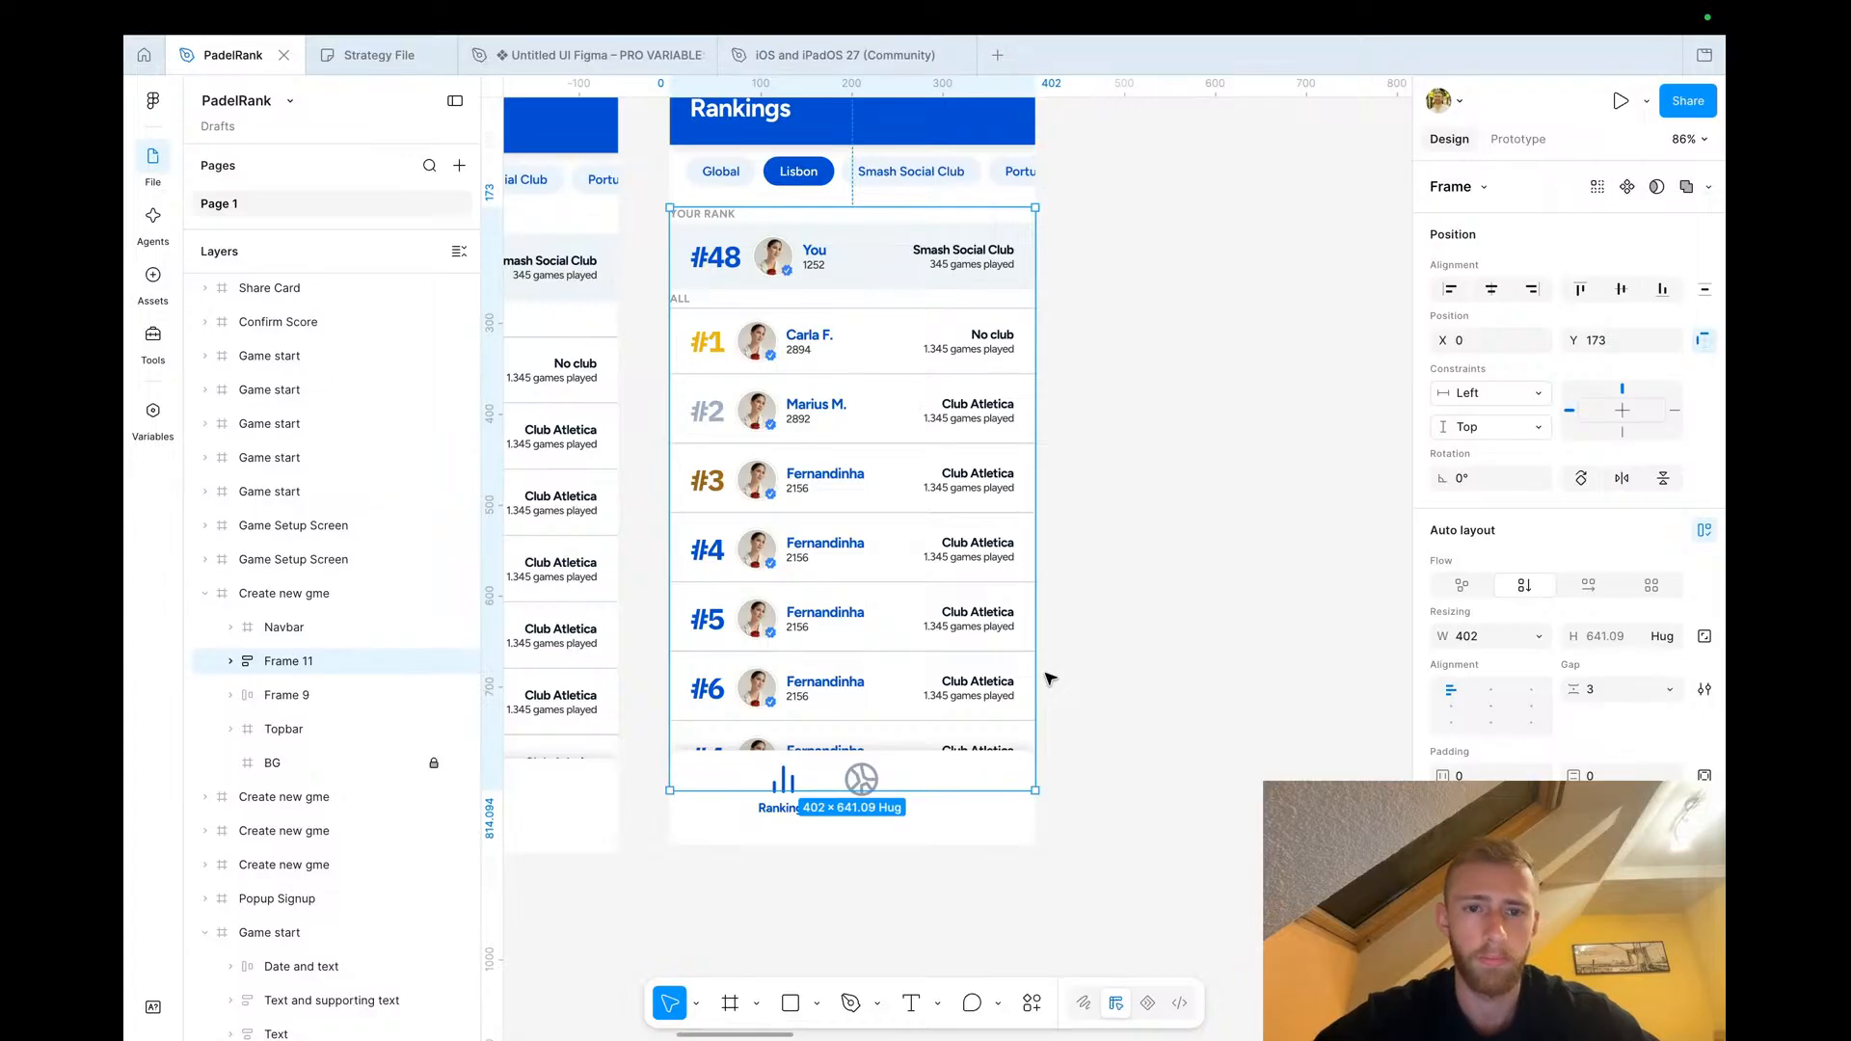
{"action": "key", "text": "ctrl+z"}
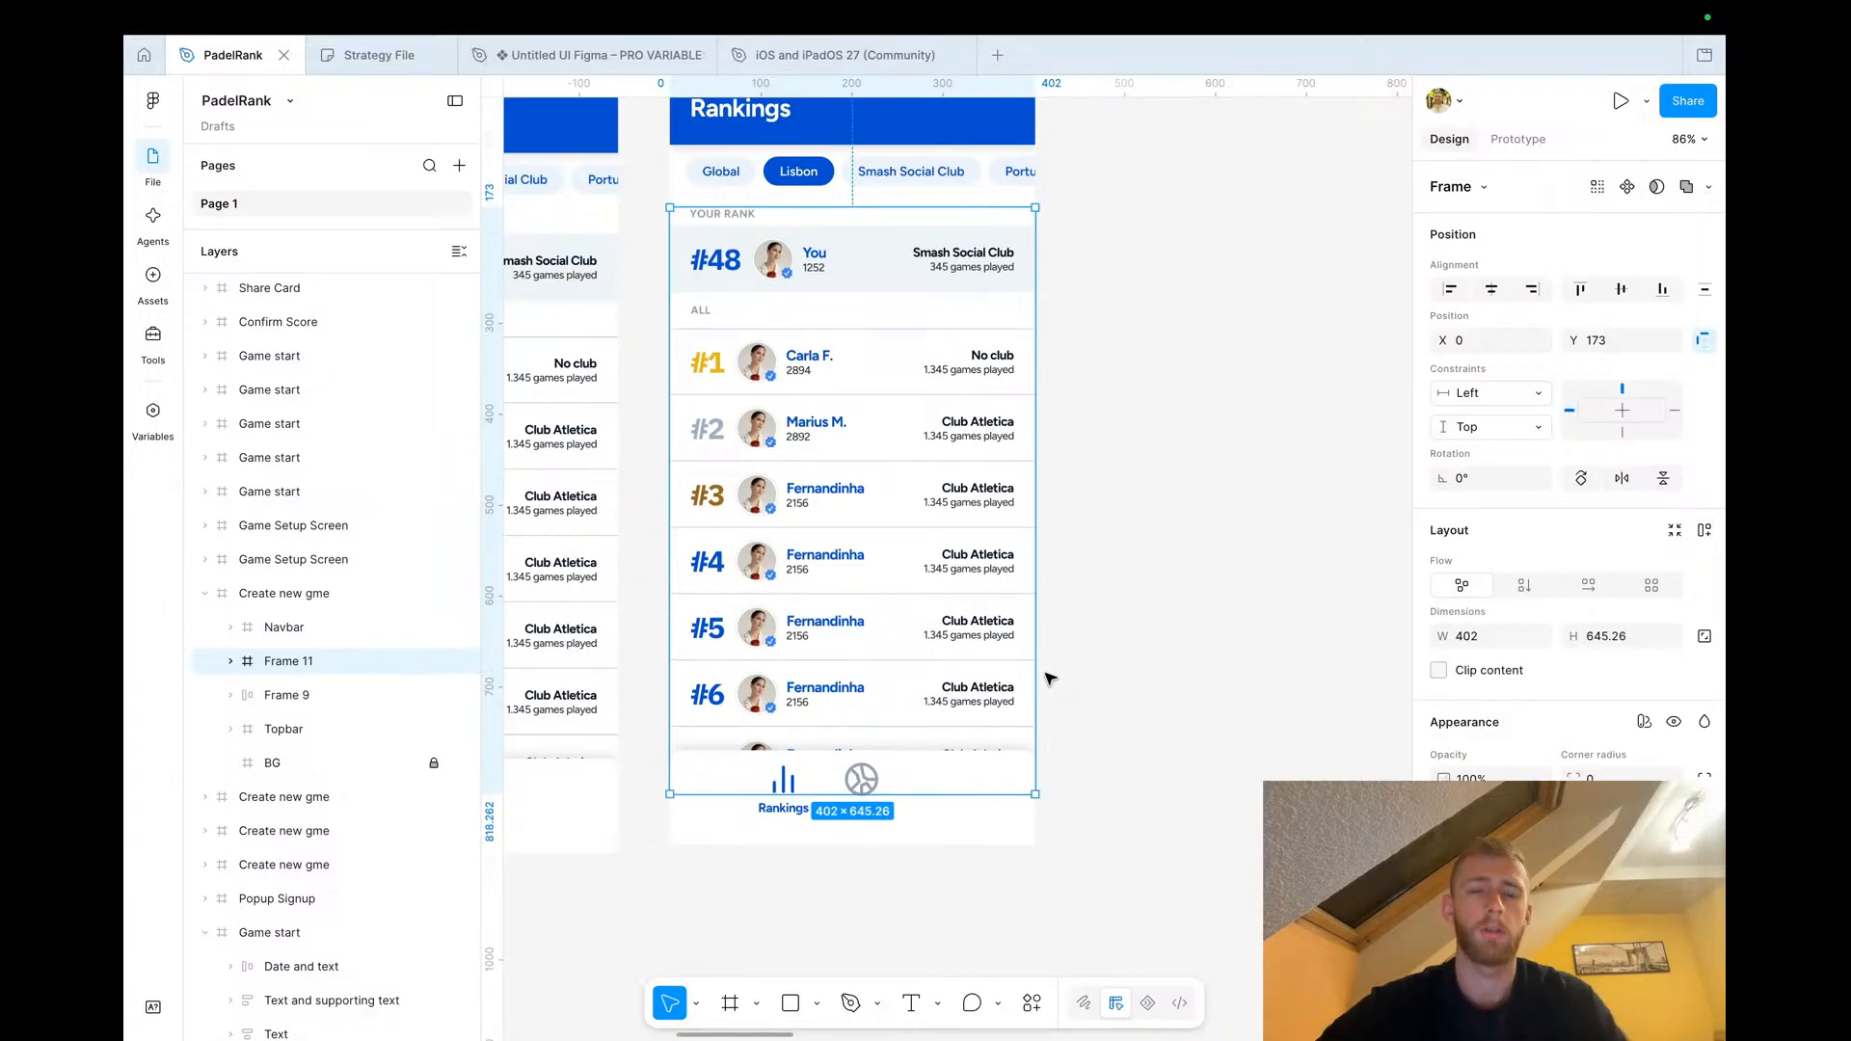
Nudge the rank rows frame upward over the 'your rank' section
{"action": "key", "text": "shift+Up"}
{"action": "key", "text": "shift+Up"}
{"action": "key", "text": "shift+Up"}
{"action": "key", "text": "shift+Up"}
{"action": "key", "text": "shift+Up"}
{"action": "key", "text": "shift+Up"}
{"action": "key", "text": "shift+Up"}
{"action": "key", "text": "shift+Up"}
{"action": "key", "text": "shift+Up"}
{"action": "key", "text": "shift+Up"}
{"action": "key", "text": "shift+Up"}
{"action": "key", "text": "shift+Up"}
{"action": "key", "text": "shift+Up"}
{"action": "key", "text": "shift+Up"}
{"action": "key", "text": "shift+Up"}
{"action": "key", "text": "shift+Up"}
{"action": "key", "text": "shift+Up"}
{"action": "key", "text": "shift+Up"}
{"action": "key", "text": "shift+Up"}
{"action": "key", "text": "shift+Up"}
{"action": "key", "text": "shift+Up"}
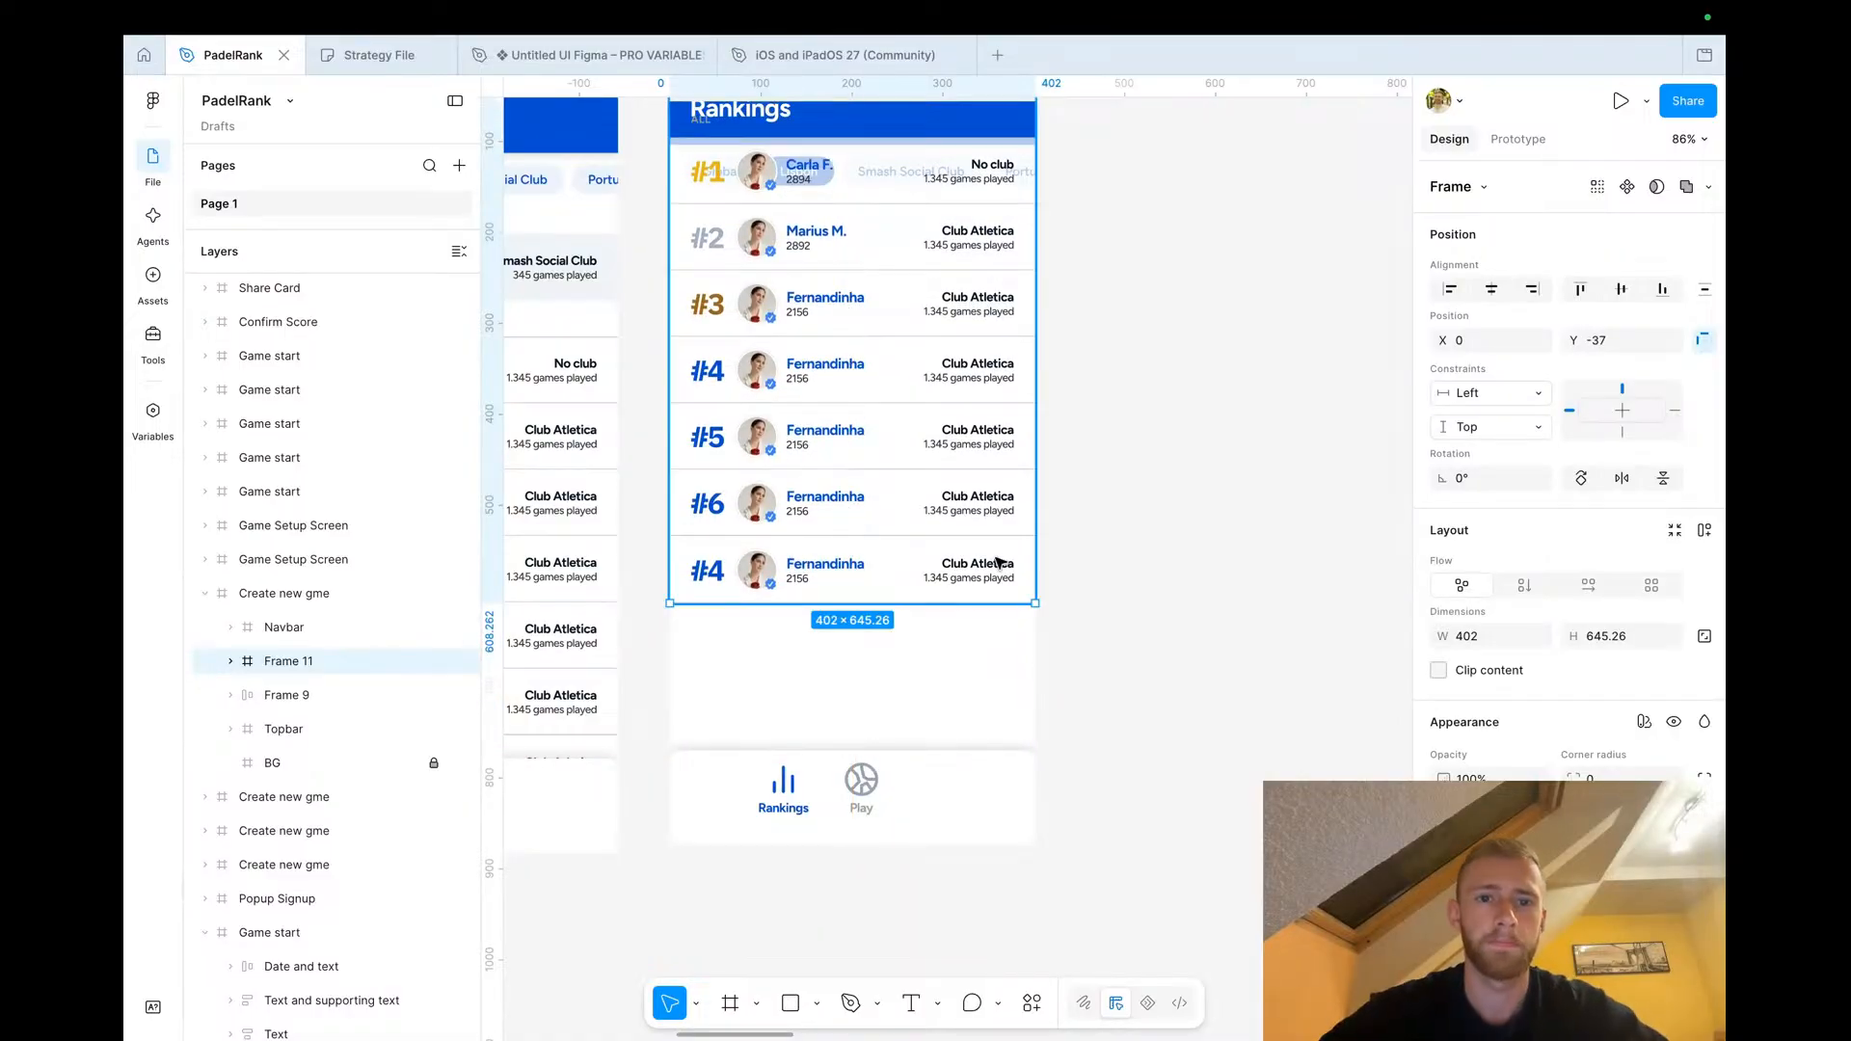
Change the last row's rank label to #7
{"action": "left_click", "coordinate": [725, 576]}
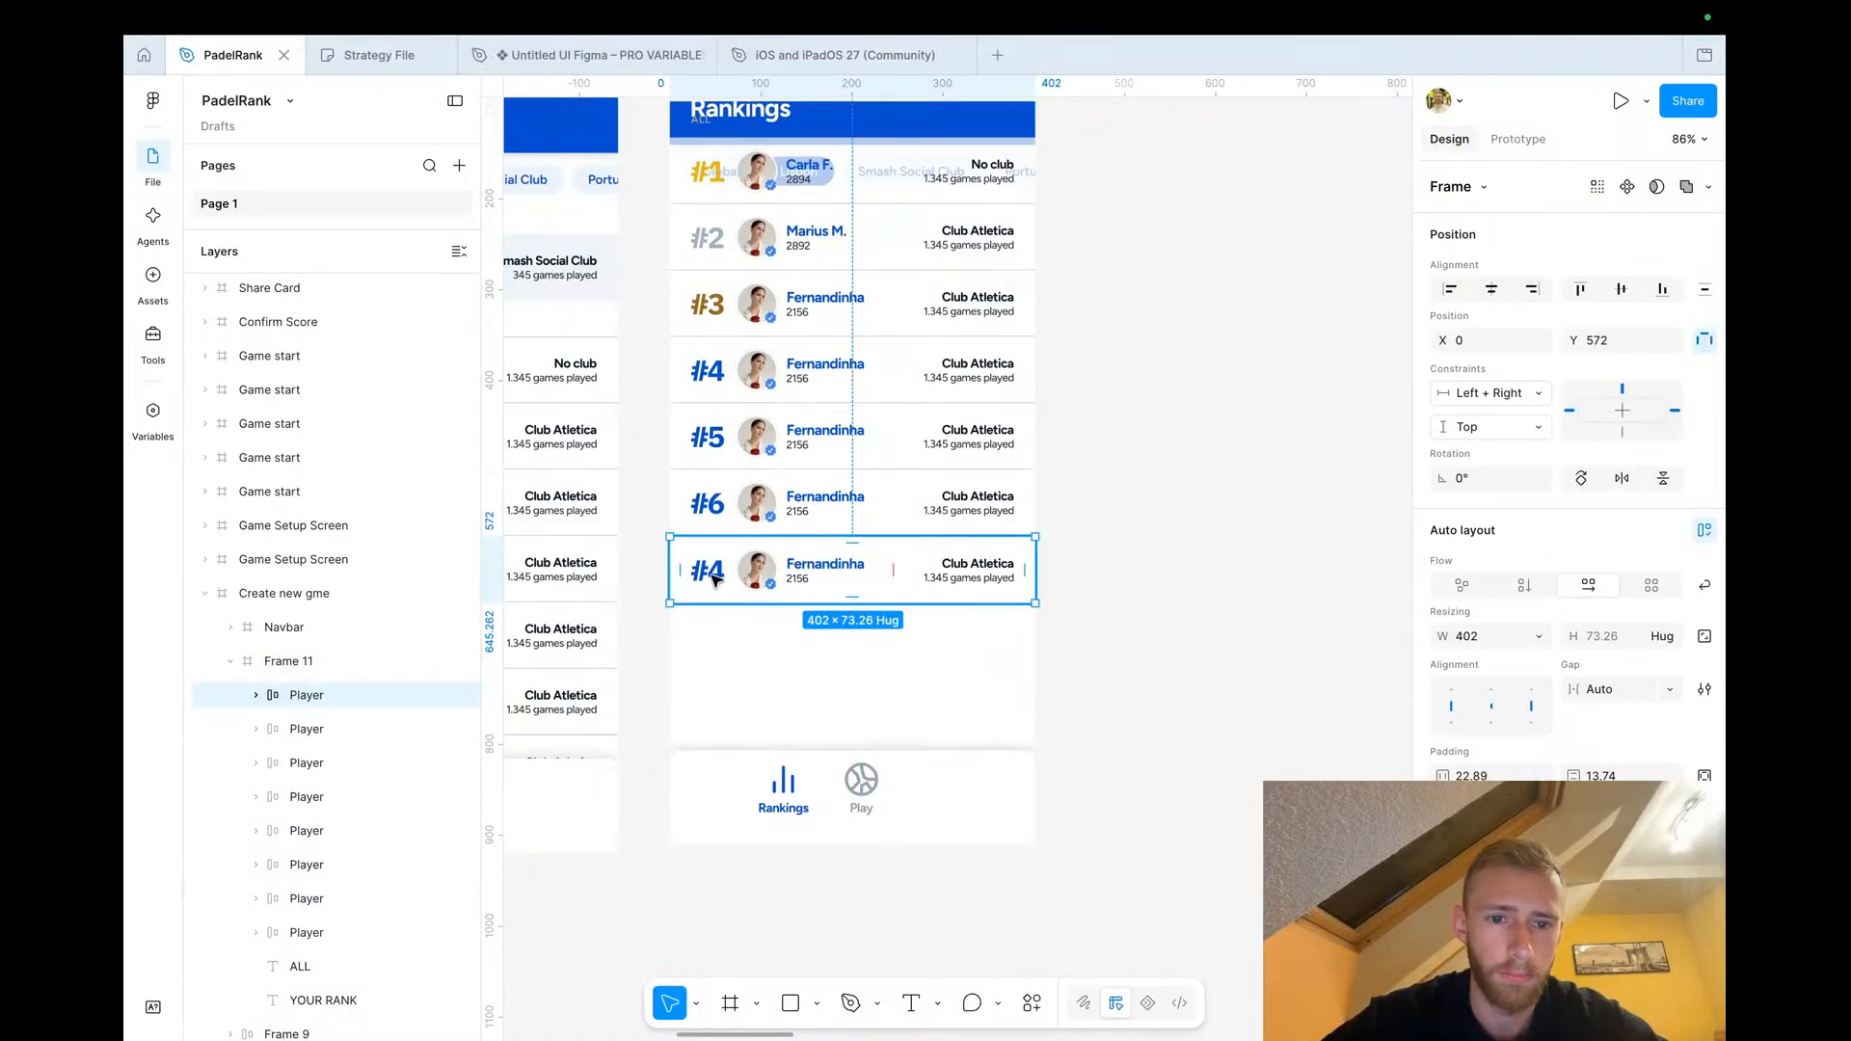
{"action": "left_click", "coordinate": [721, 573]}
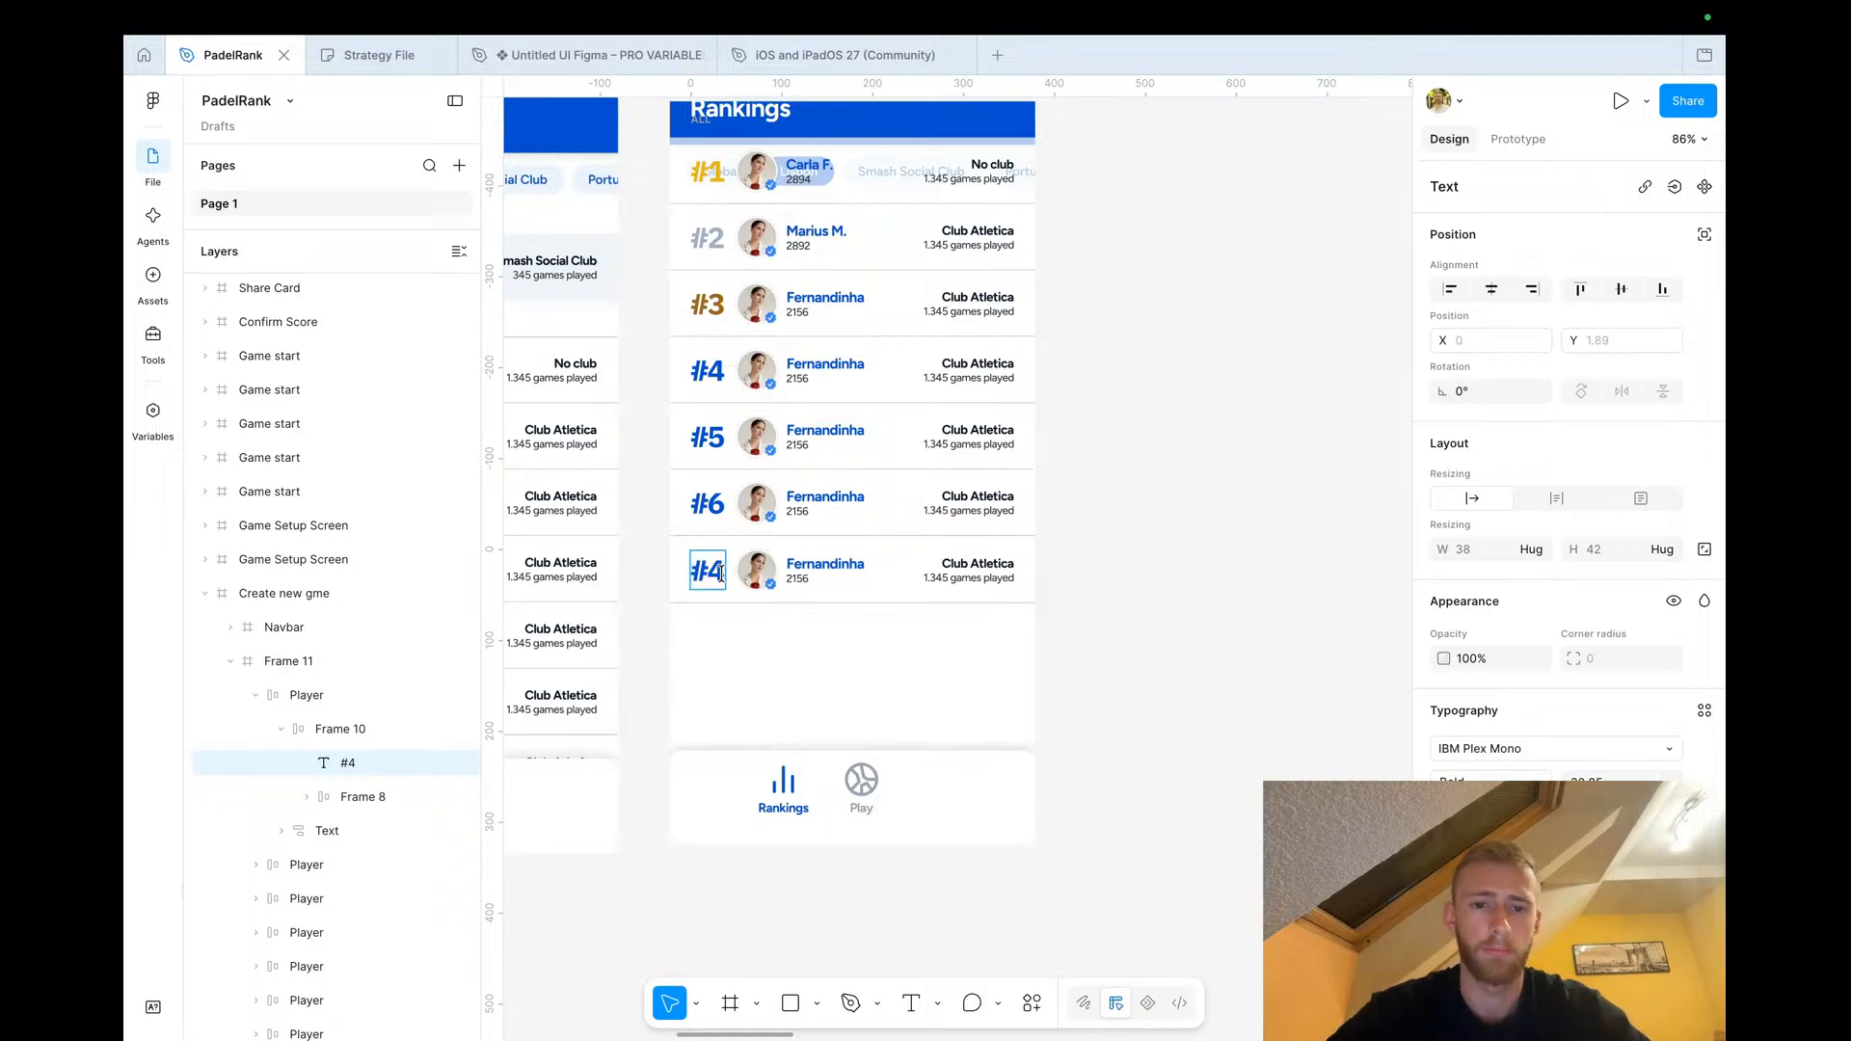
{"action": "scroll", "coordinate": [1032, 546], "scroll_direction": "up", "scroll_amount": 3}
{"action": "scroll", "coordinate": [1033, 545], "scroll_direction": "left", "scroll_amount": 1}
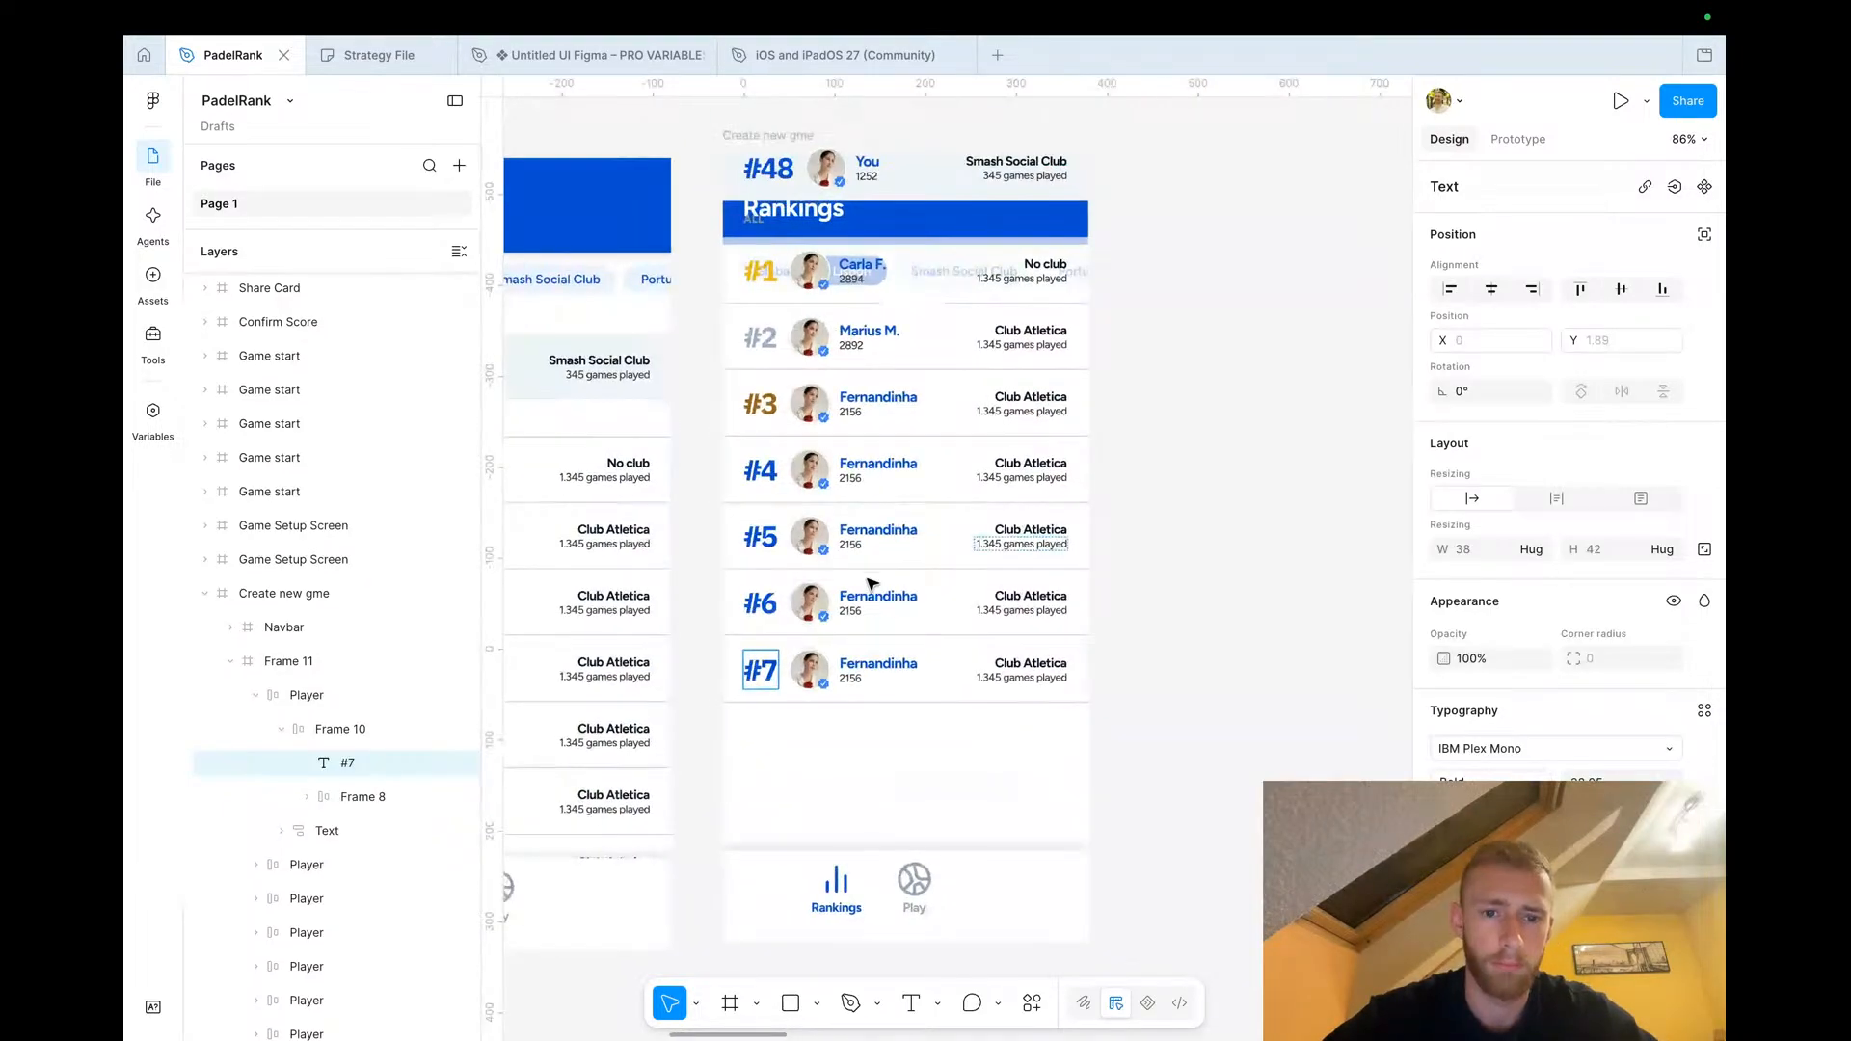
Move the rank rows frame out of the new Rankings copy onto the canvas beside it
{"action": "scroll", "coordinate": [1152, 458], "scroll_direction": "left", "scroll_amount": 4}
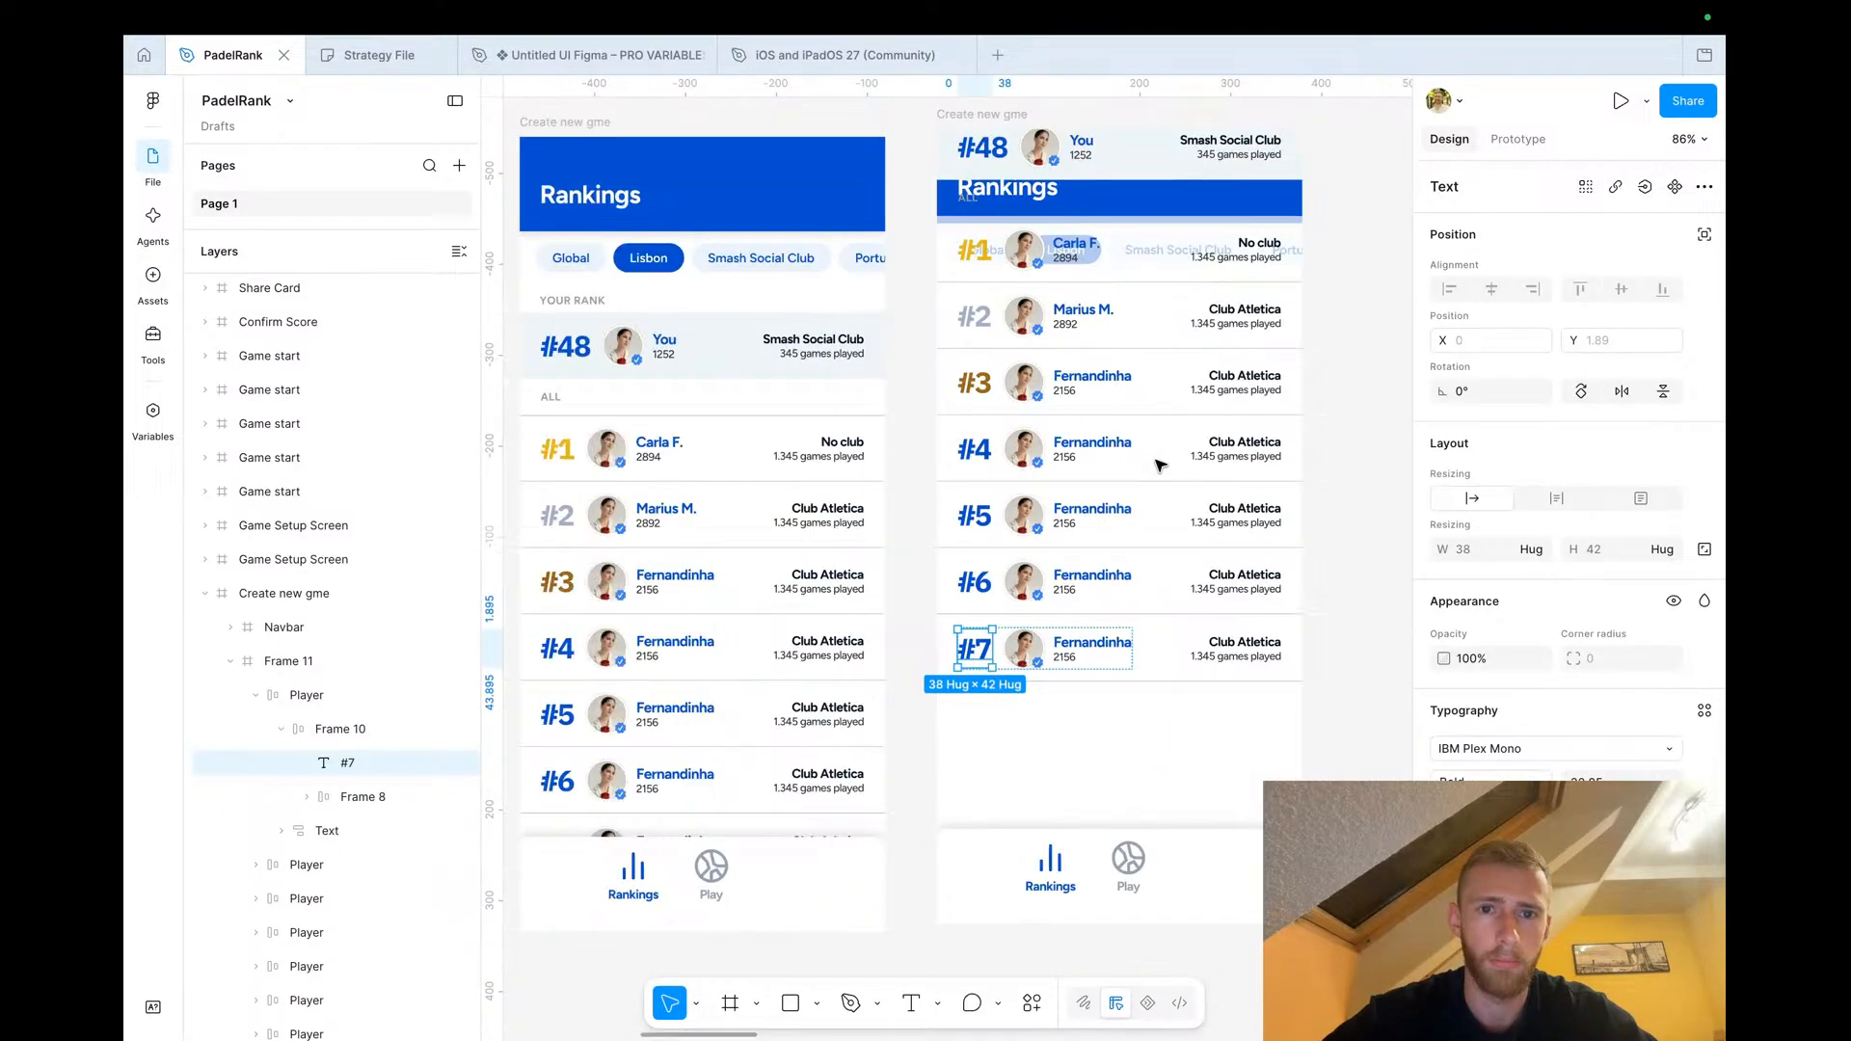
{"action": "scroll", "coordinate": [1086, 427], "scroll_direction": "down", "scroll_amount": 2}
{"action": "scroll", "coordinate": [1075, 444], "scroll_direction": "right", "scroll_amount": 2}
{"action": "scroll", "coordinate": [1074, 447], "scroll_direction": "down", "scroll_amount": 4}
{"action": "left_click", "coordinate": [1050, 594]}
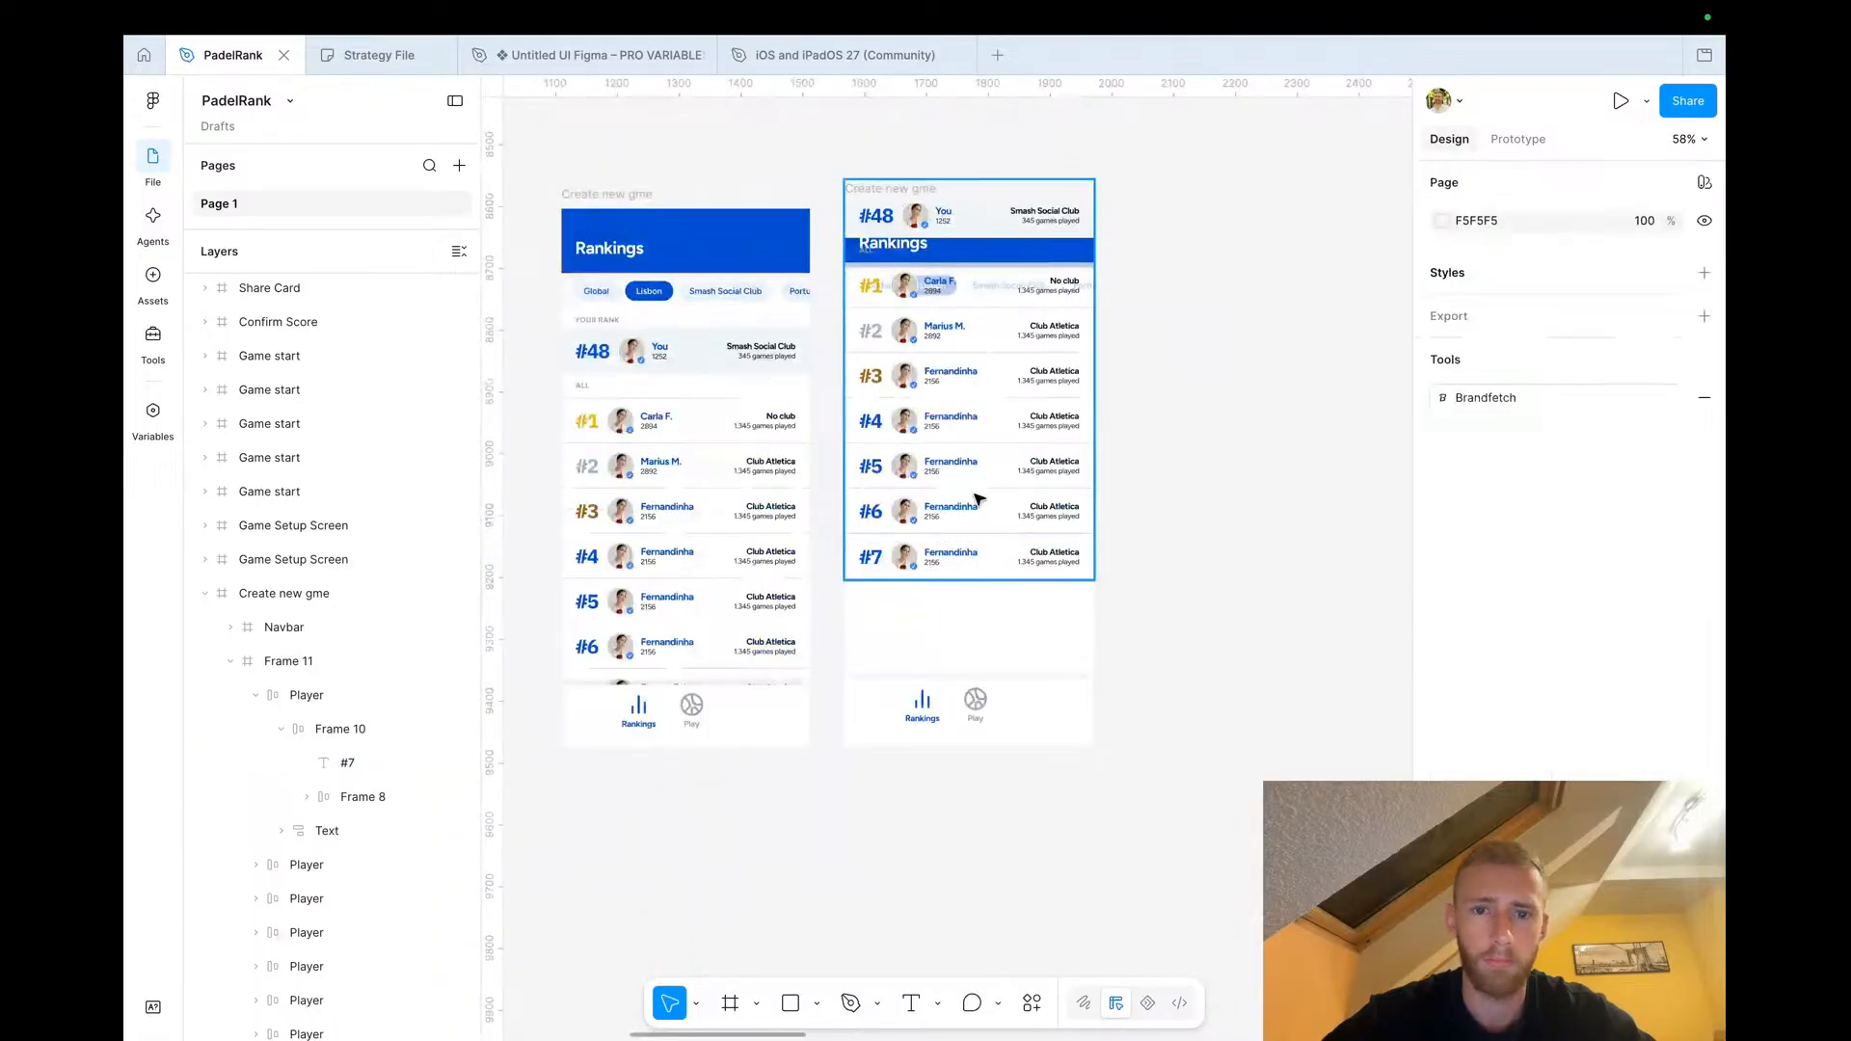
{"action": "left_click", "coordinate": [975, 496]}
{"action": "left_click_drag", "start_coordinate": [947, 480], "coordinate": [1242, 483]}
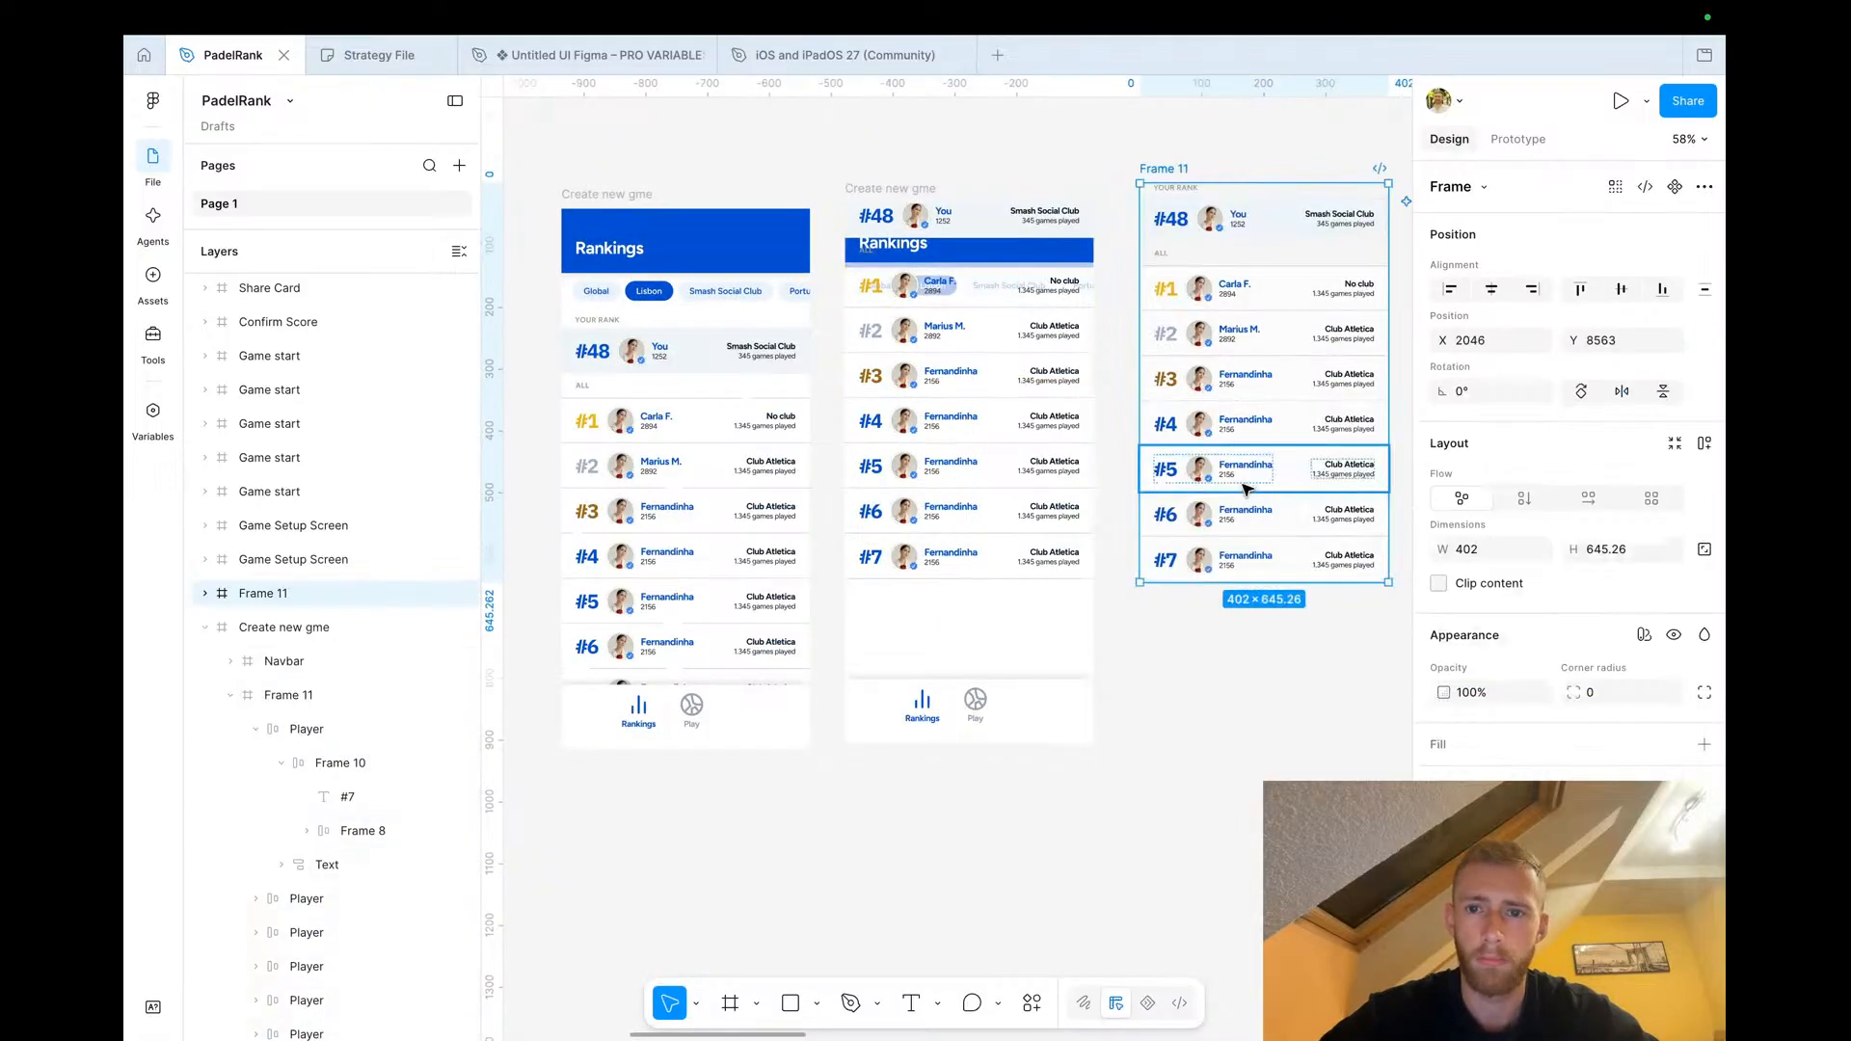
Copy the #48 'You' row into the rank list of the middle Rankings copy, above the last row
{"action": "left_click", "coordinate": [1234, 228]}
{"action": "scroll", "coordinate": [990, 411], "scroll_direction": "up", "scroll_amount": 5}
{"action": "left_click", "coordinate": [853, 595]}
{"action": "right_click", "coordinate": [852, 595]}
{"action": "left_click", "coordinate": [892, 273]}
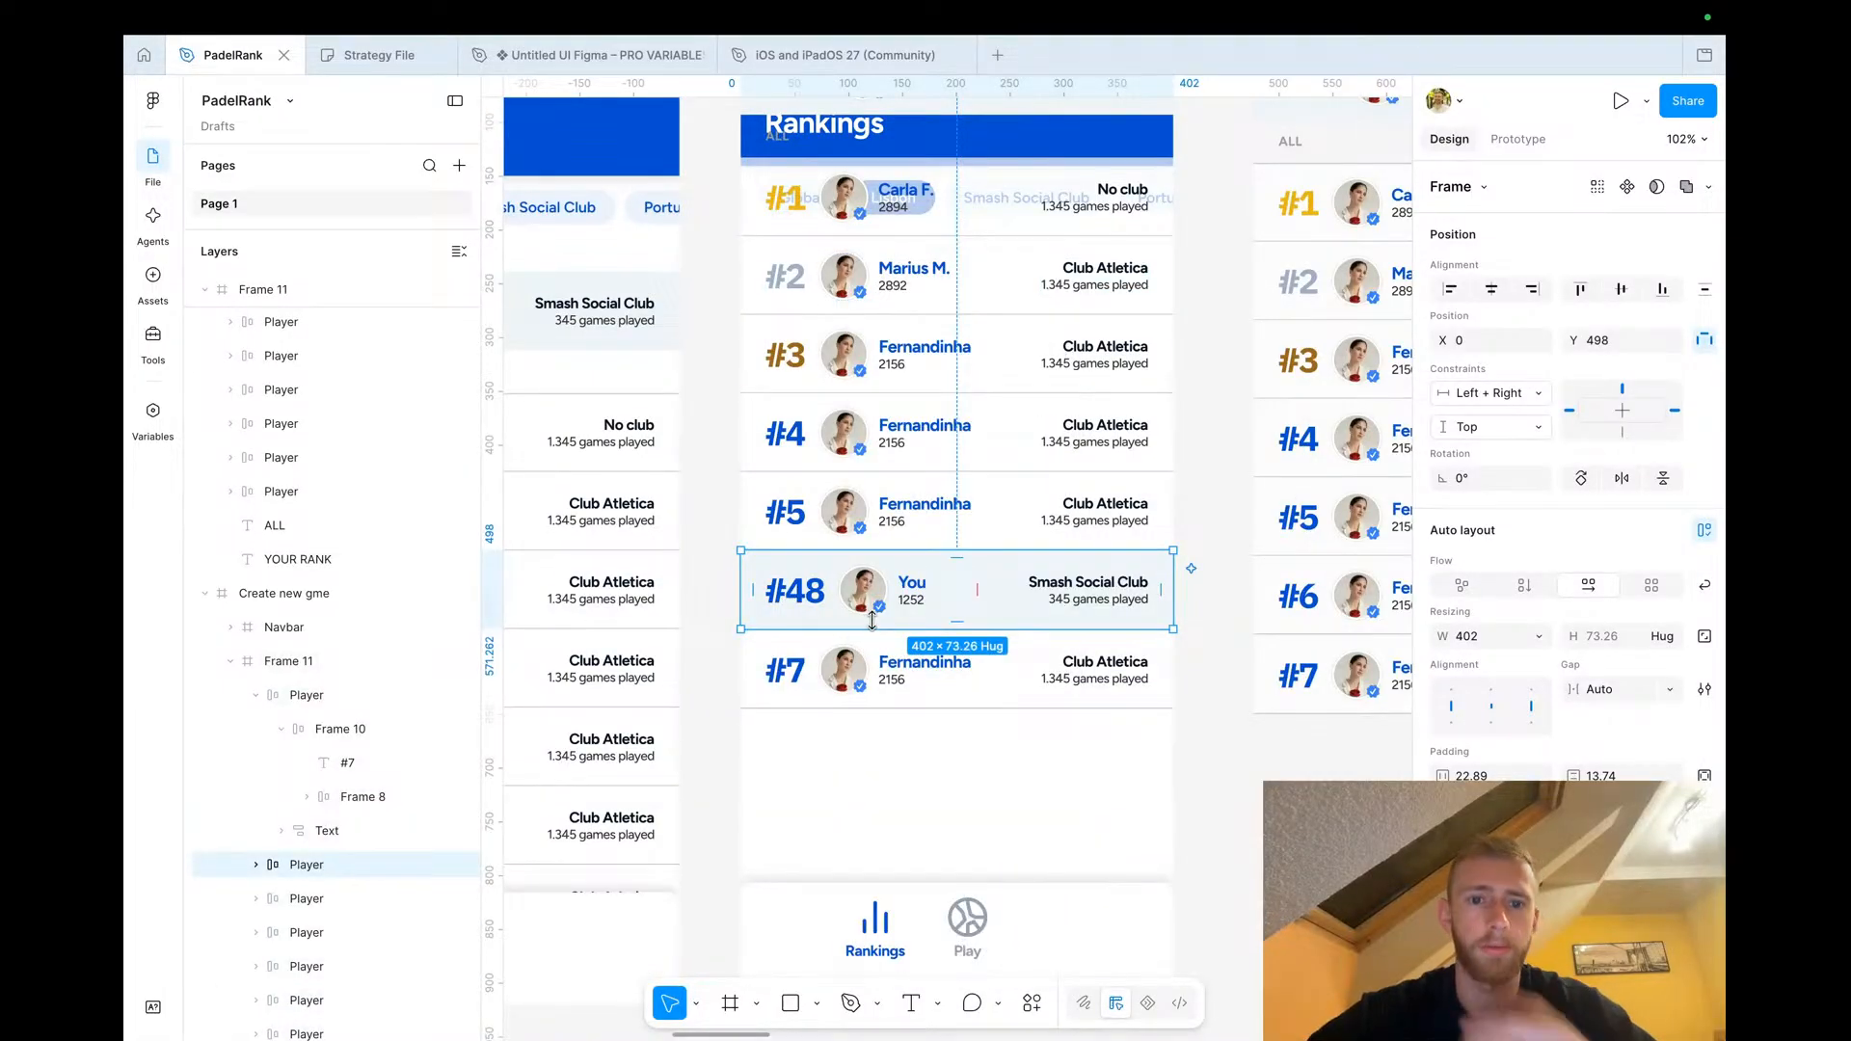
Renumber the rows around the 'You' row, setting the last row to #49 and the #5 row to #47
{"action": "left_click", "coordinate": [799, 673]}
{"action": "left_click", "coordinate": [800, 674]}
{"action": "double_click", "coordinate": [801, 675]}
{"action": "type", "text": "#49"}
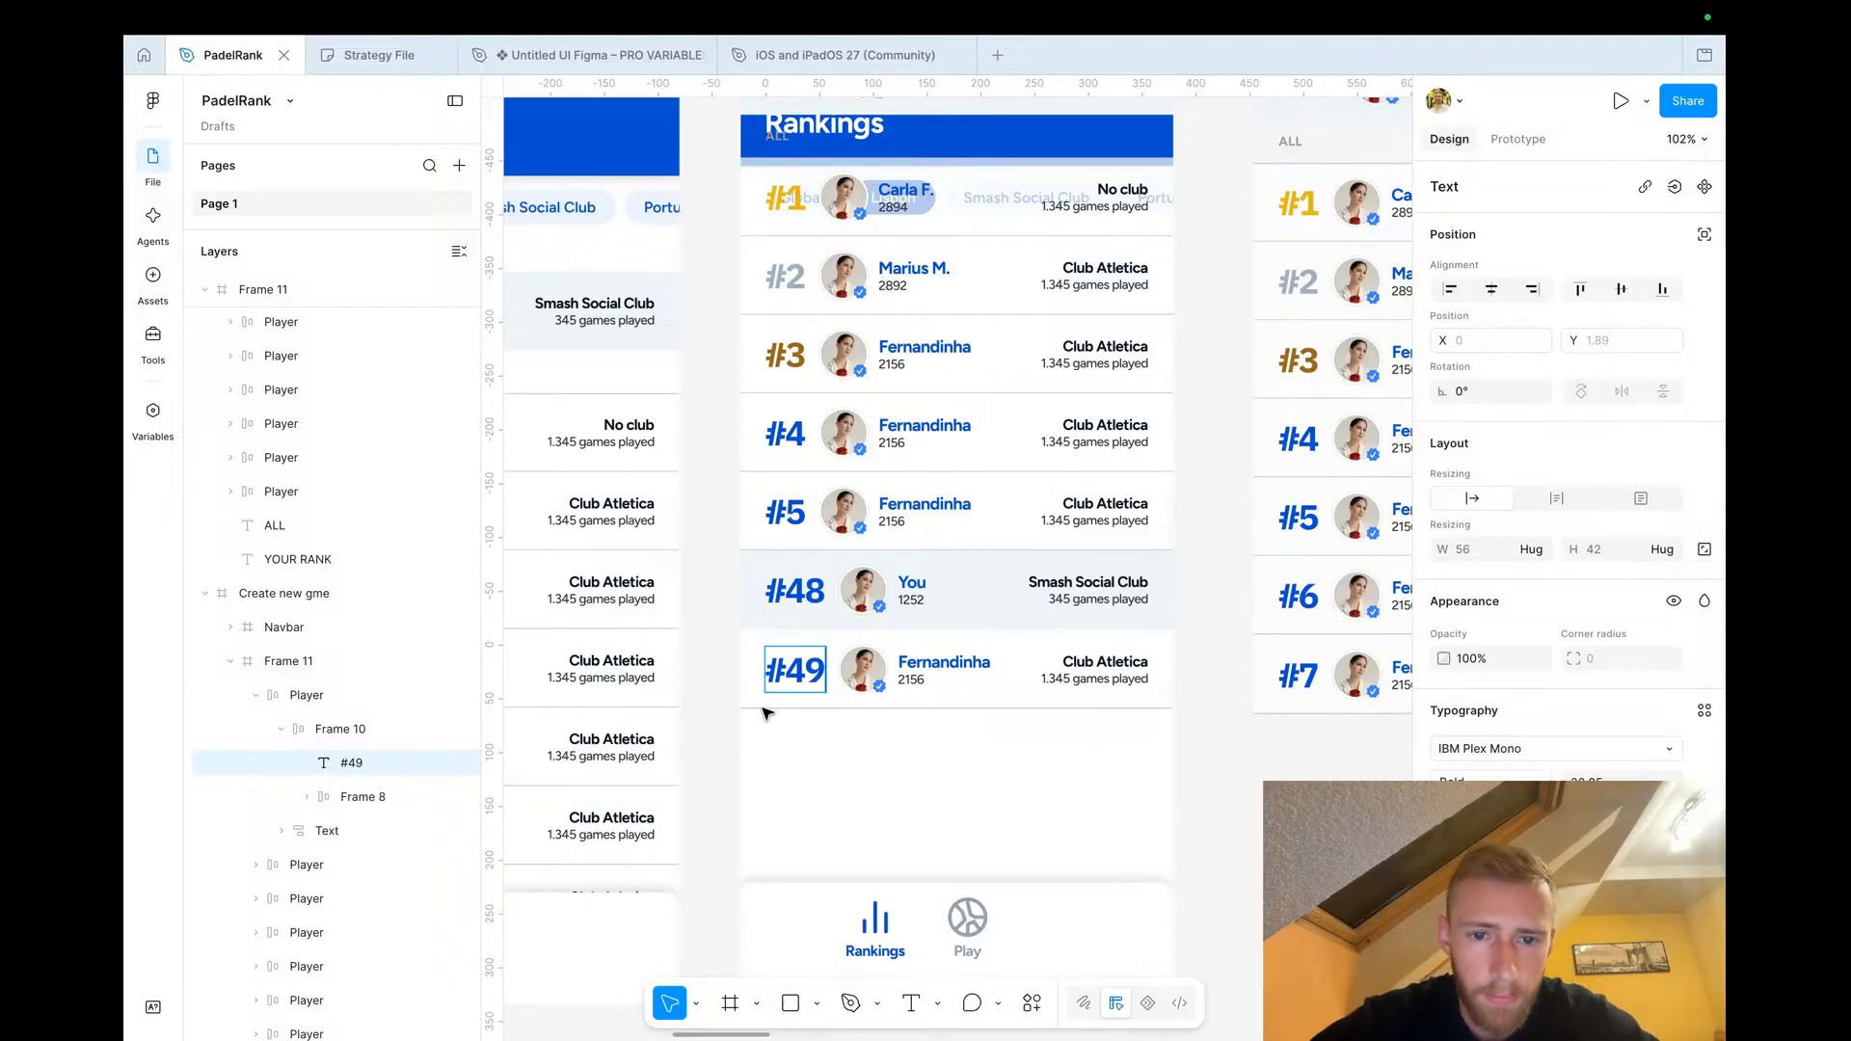
{"action": "left_click", "coordinate": [795, 513]}
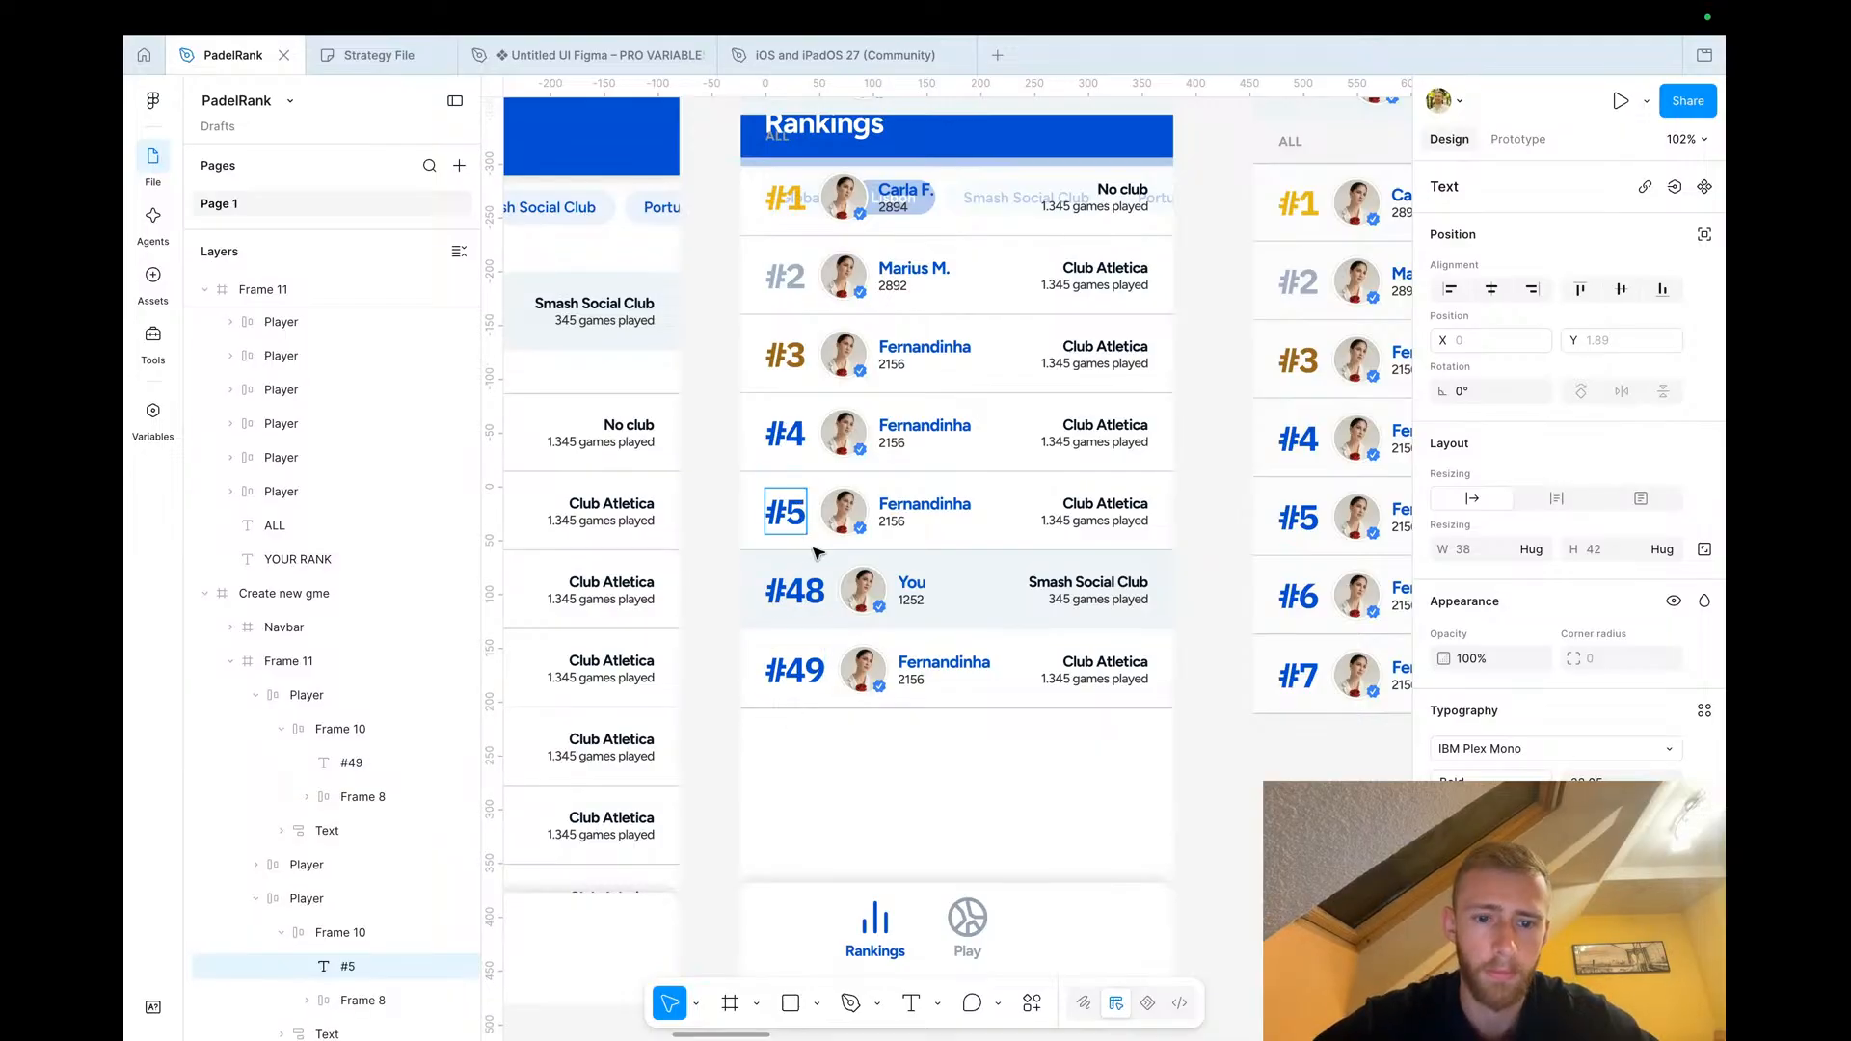
{"action": "key", "text": "Return"}
{"action": "type", "text": "#47"}
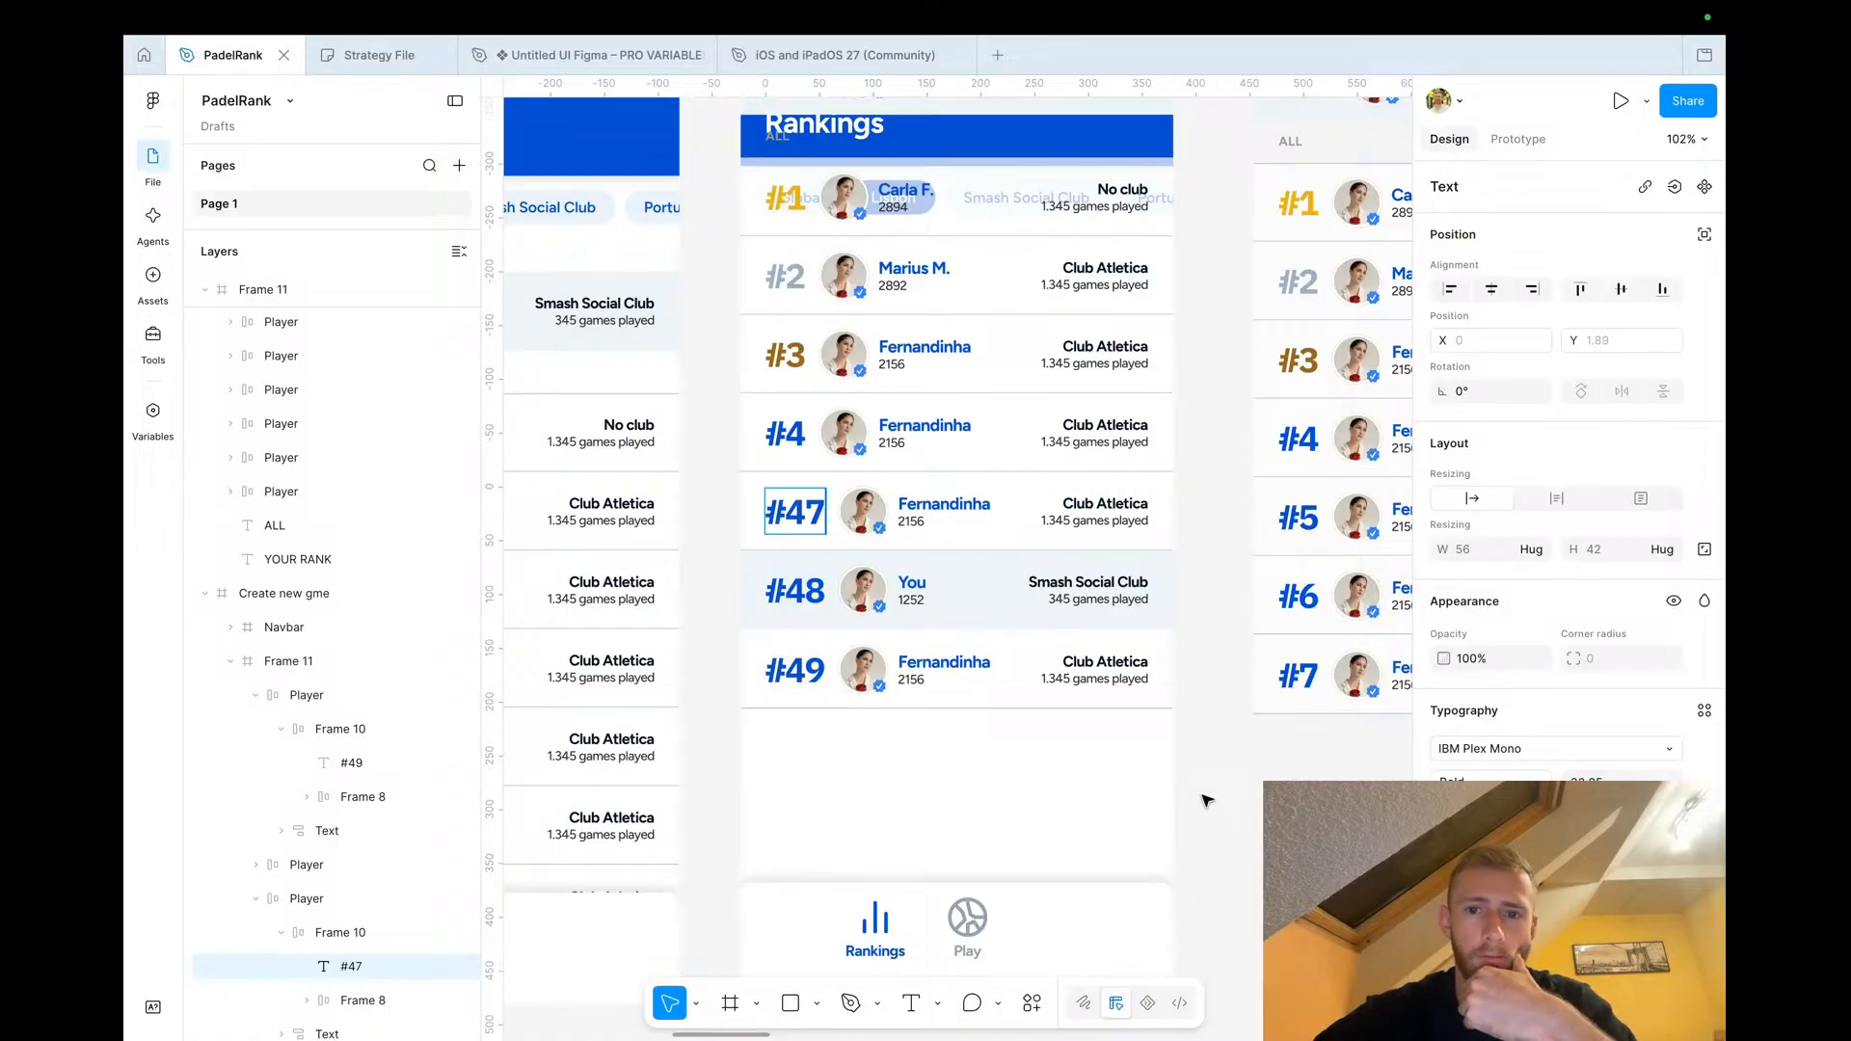
Delete the detached rank rows frame beside the screens
{"action": "left_click", "coordinate": [1260, 779]}
{"action": "scroll", "coordinate": [1260, 779], "scroll_direction": "down", "scroll_amount": 3}
{"action": "scroll", "coordinate": [1260, 779], "scroll_direction": "right", "scroll_amount": 3}
{"action": "scroll", "coordinate": [1218, 752], "scroll_direction": "up", "scroll_amount": 1}
{"action": "left_click", "coordinate": [1003, 239]}
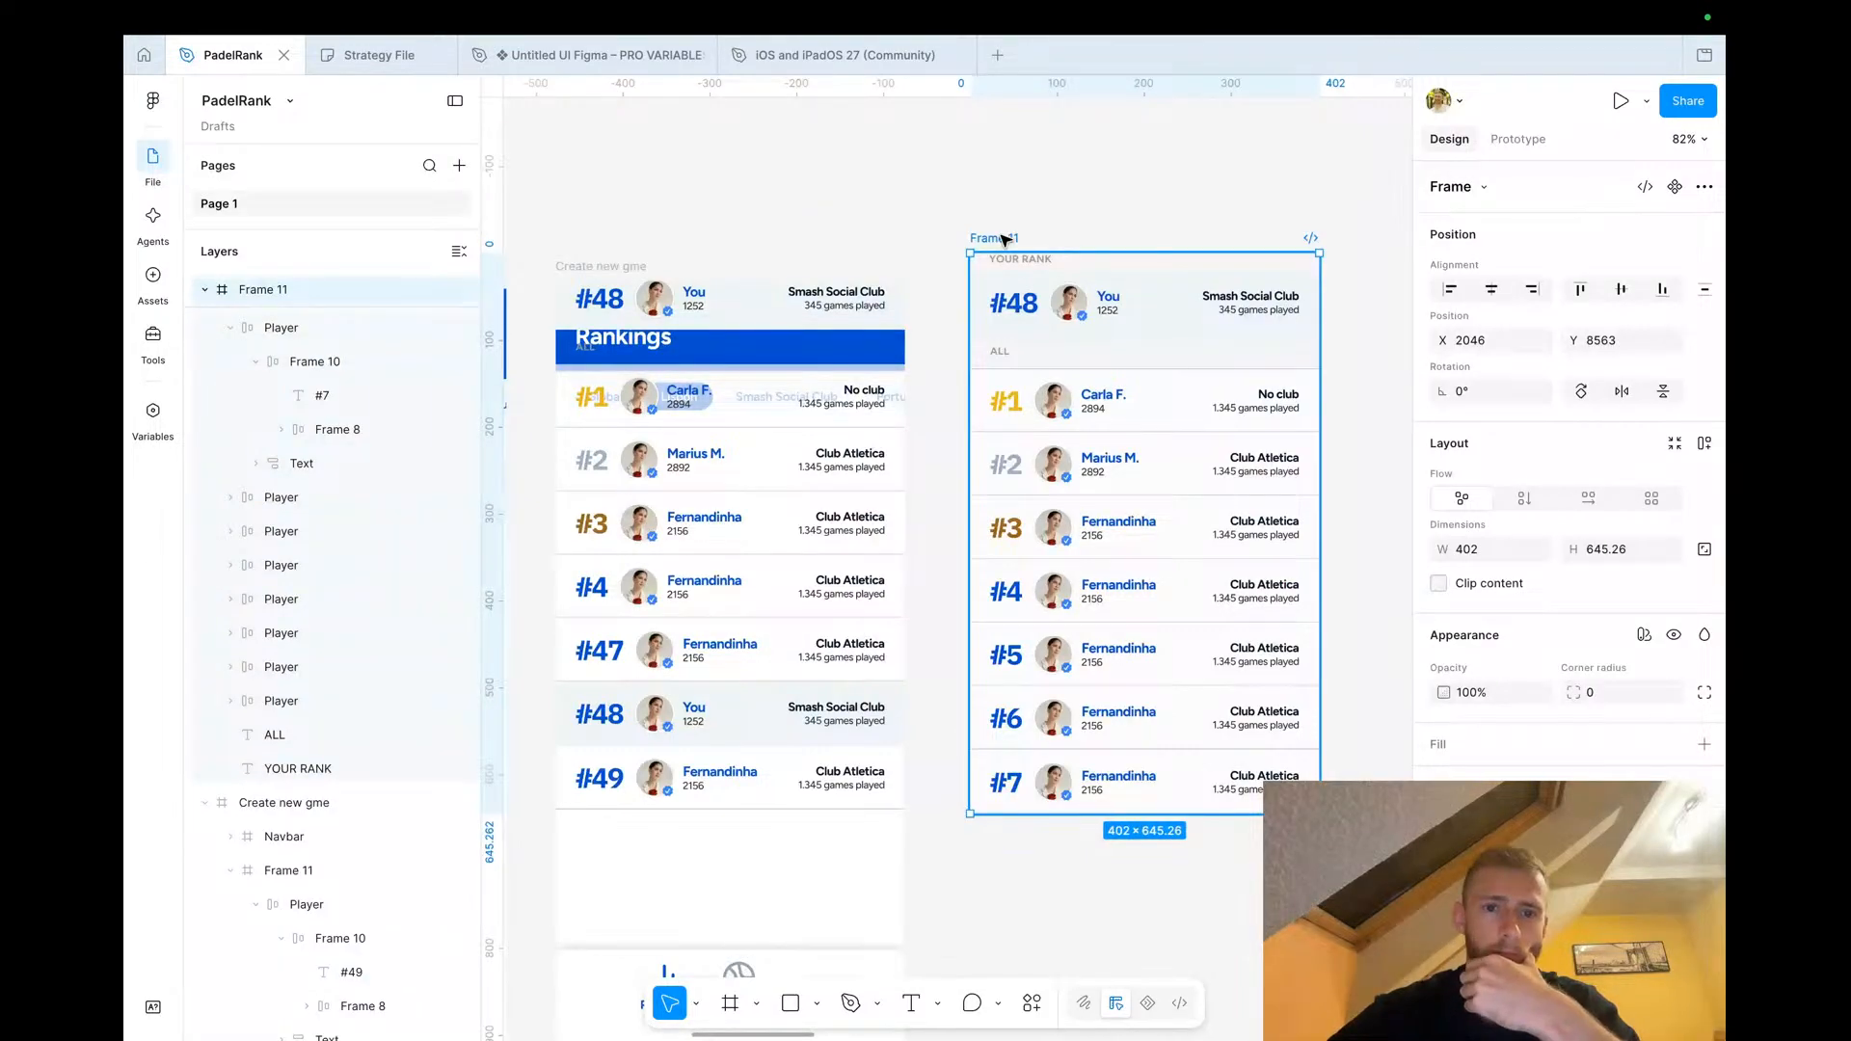
{"action": "key", "text": "Delete"}
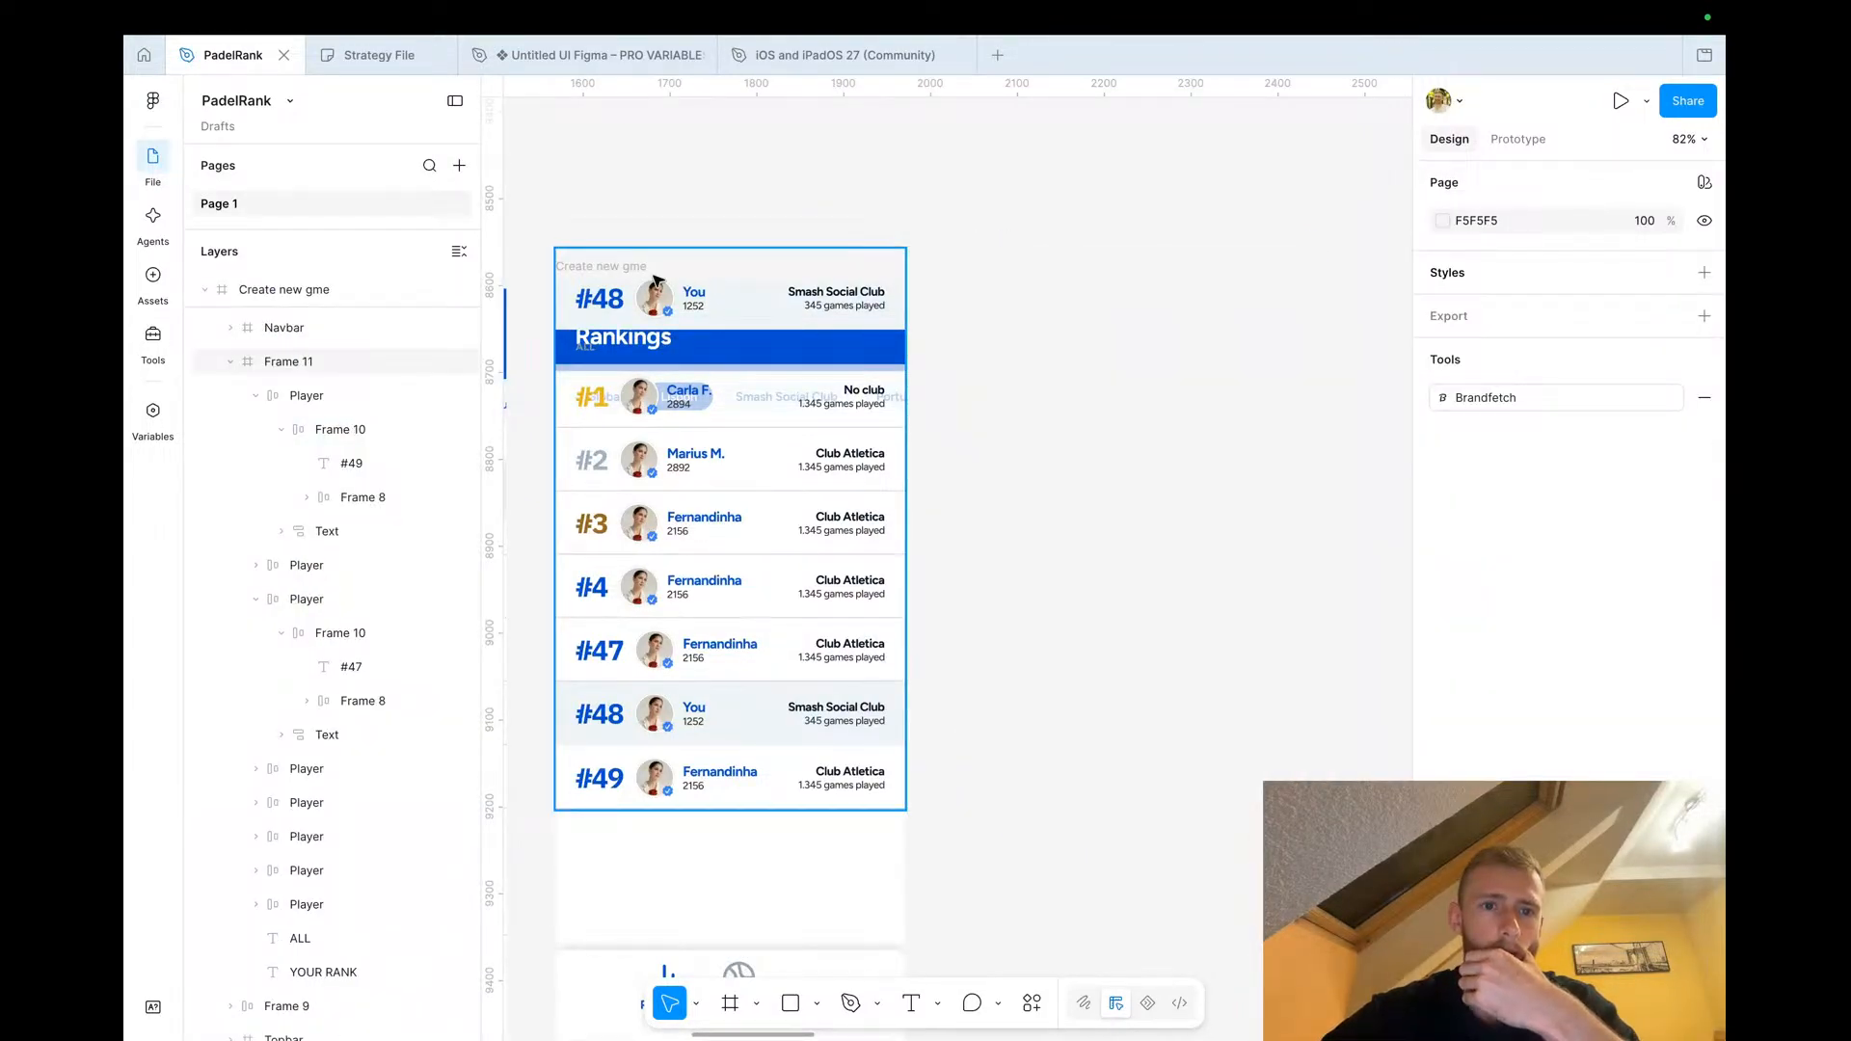
Send the rank rows frame to the back so the Rankings header sits above it
{"action": "left_click", "coordinate": [619, 267]}
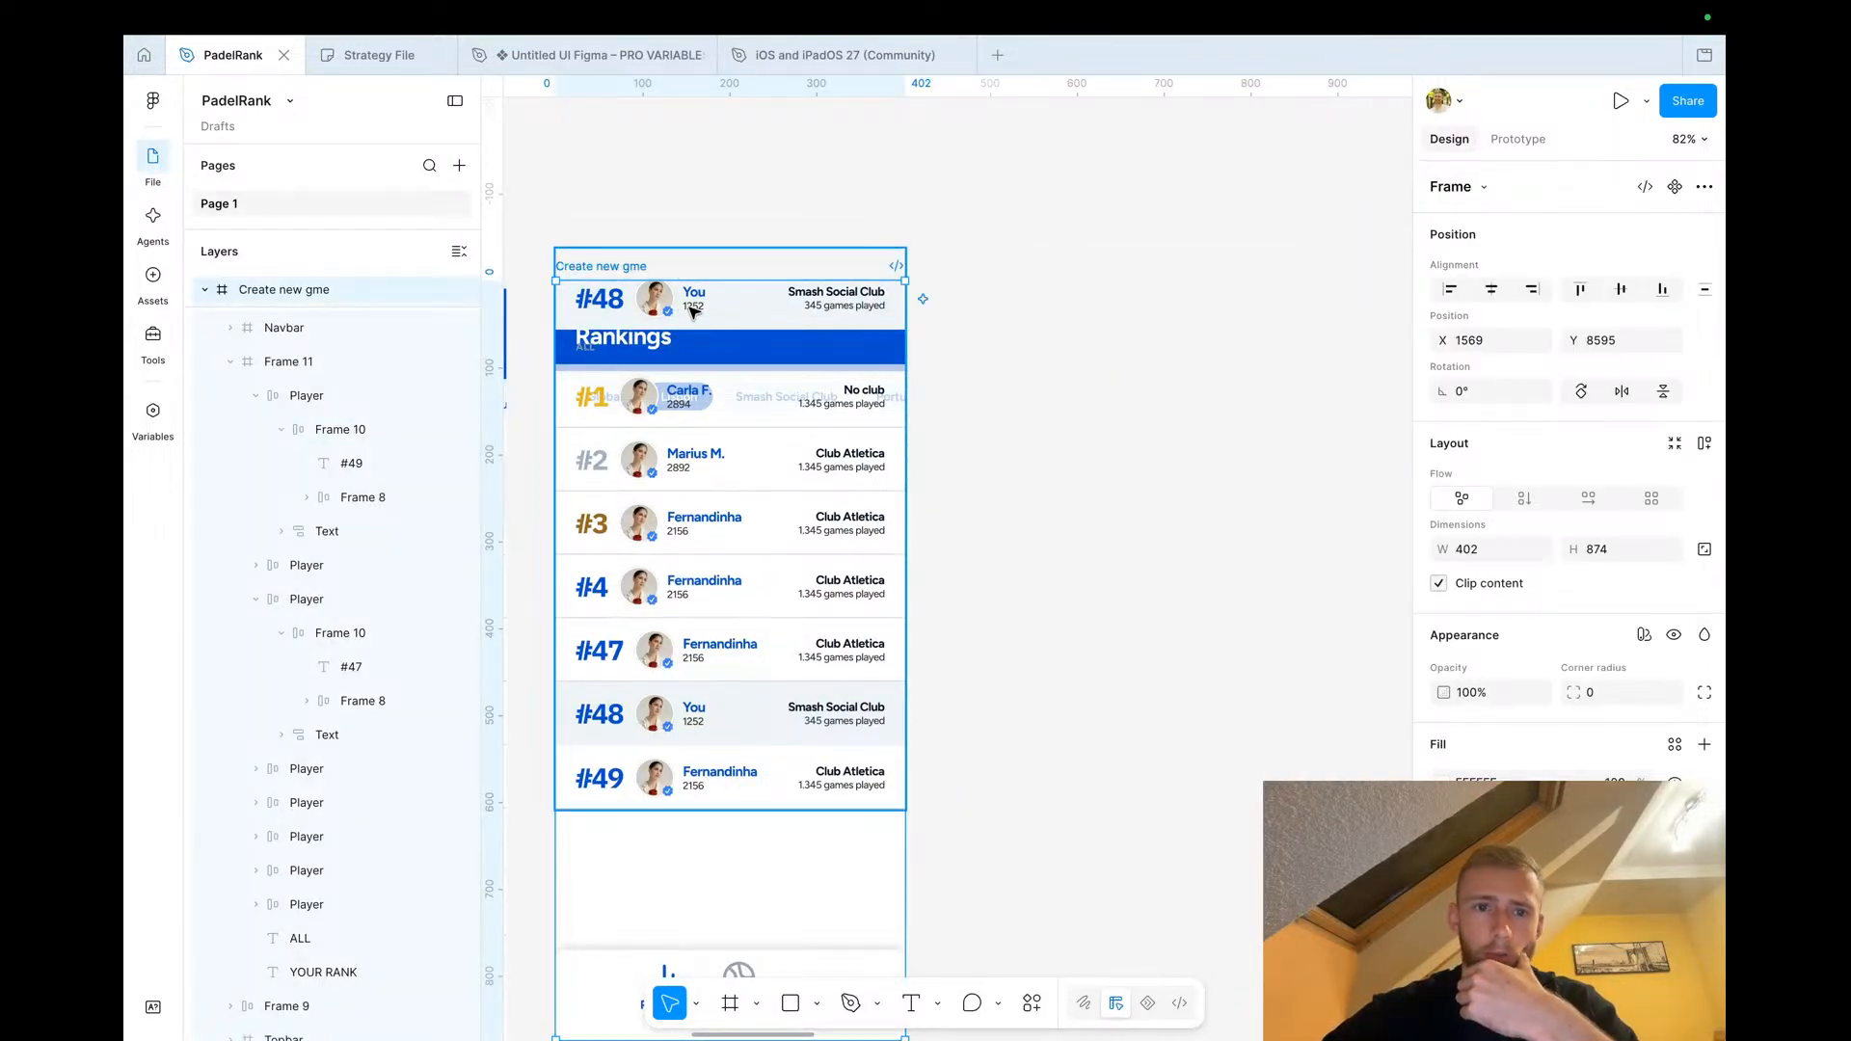
{"action": "left_click", "coordinate": [715, 460]}
{"action": "right_click", "coordinate": [714, 461]}
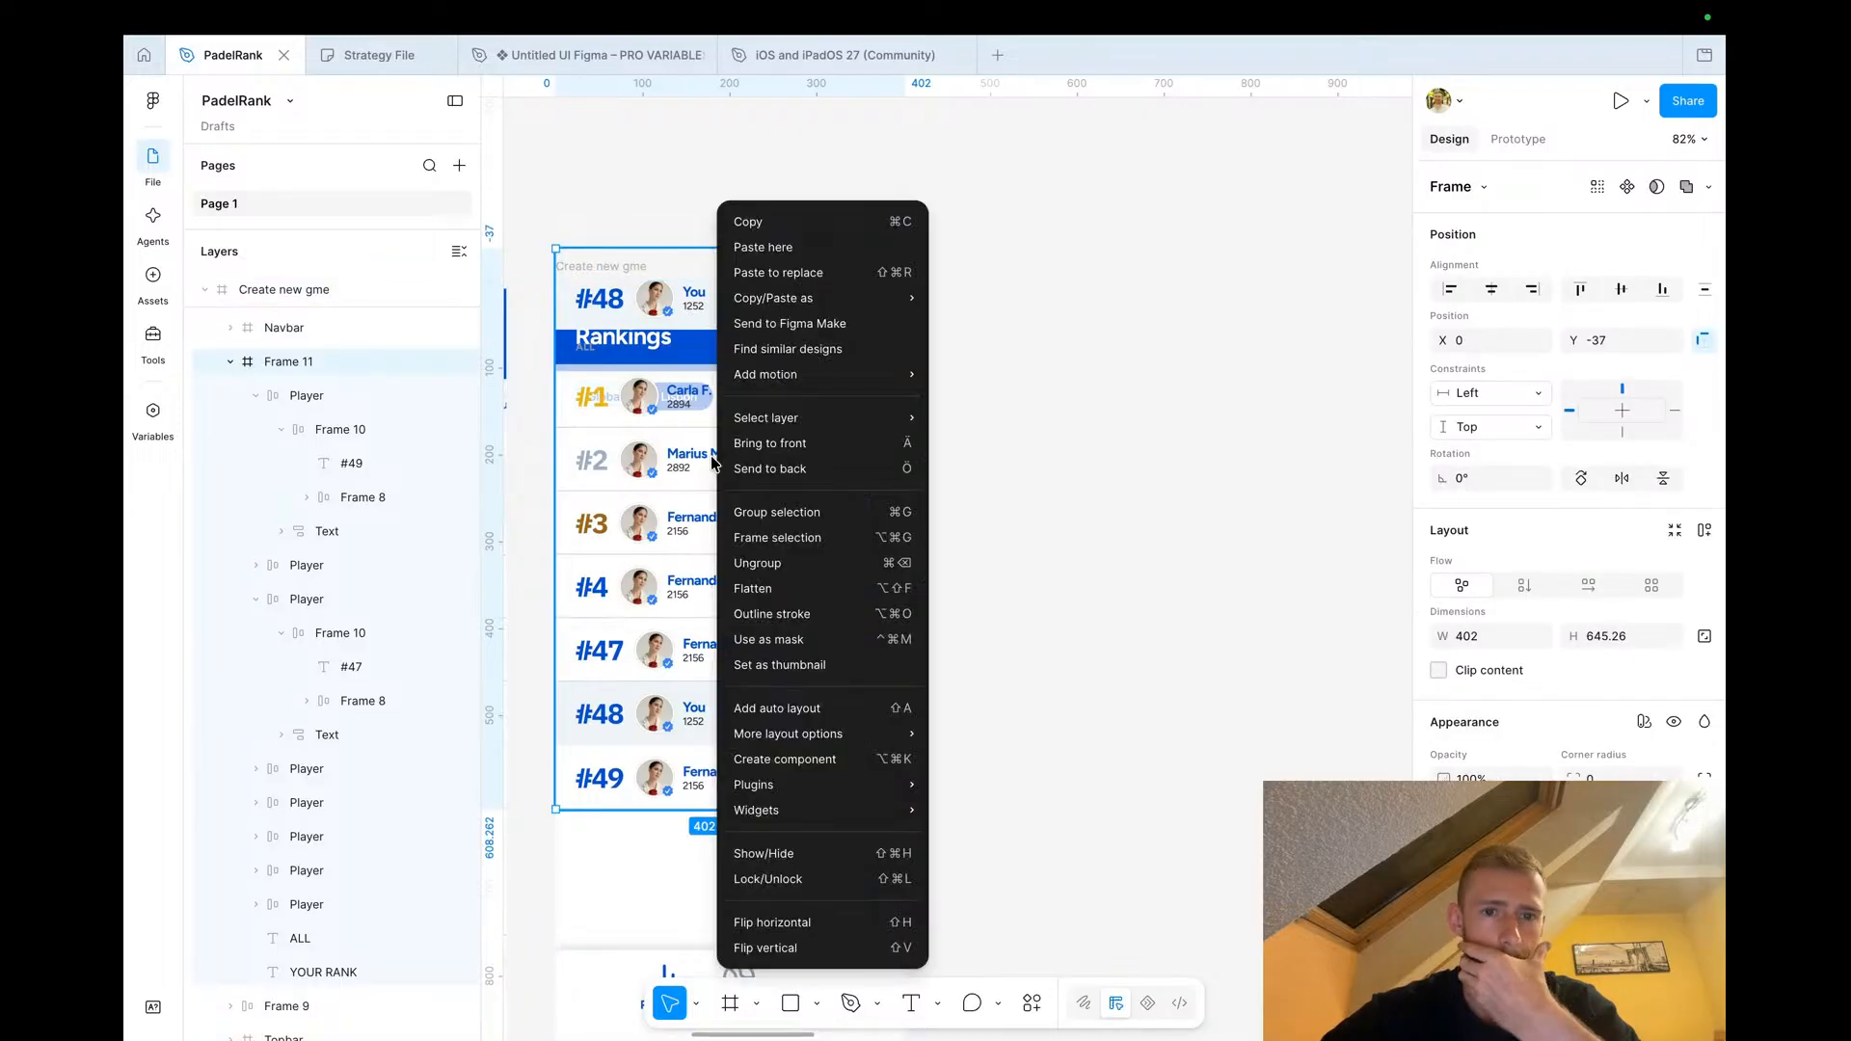
{"action": "left_click", "coordinate": [790, 479]}
Rename the rank rows frame as ScrollFrame
{"action": "left_click", "coordinate": [433, 430]}
{"action": "double_click", "coordinate": [293, 464]}
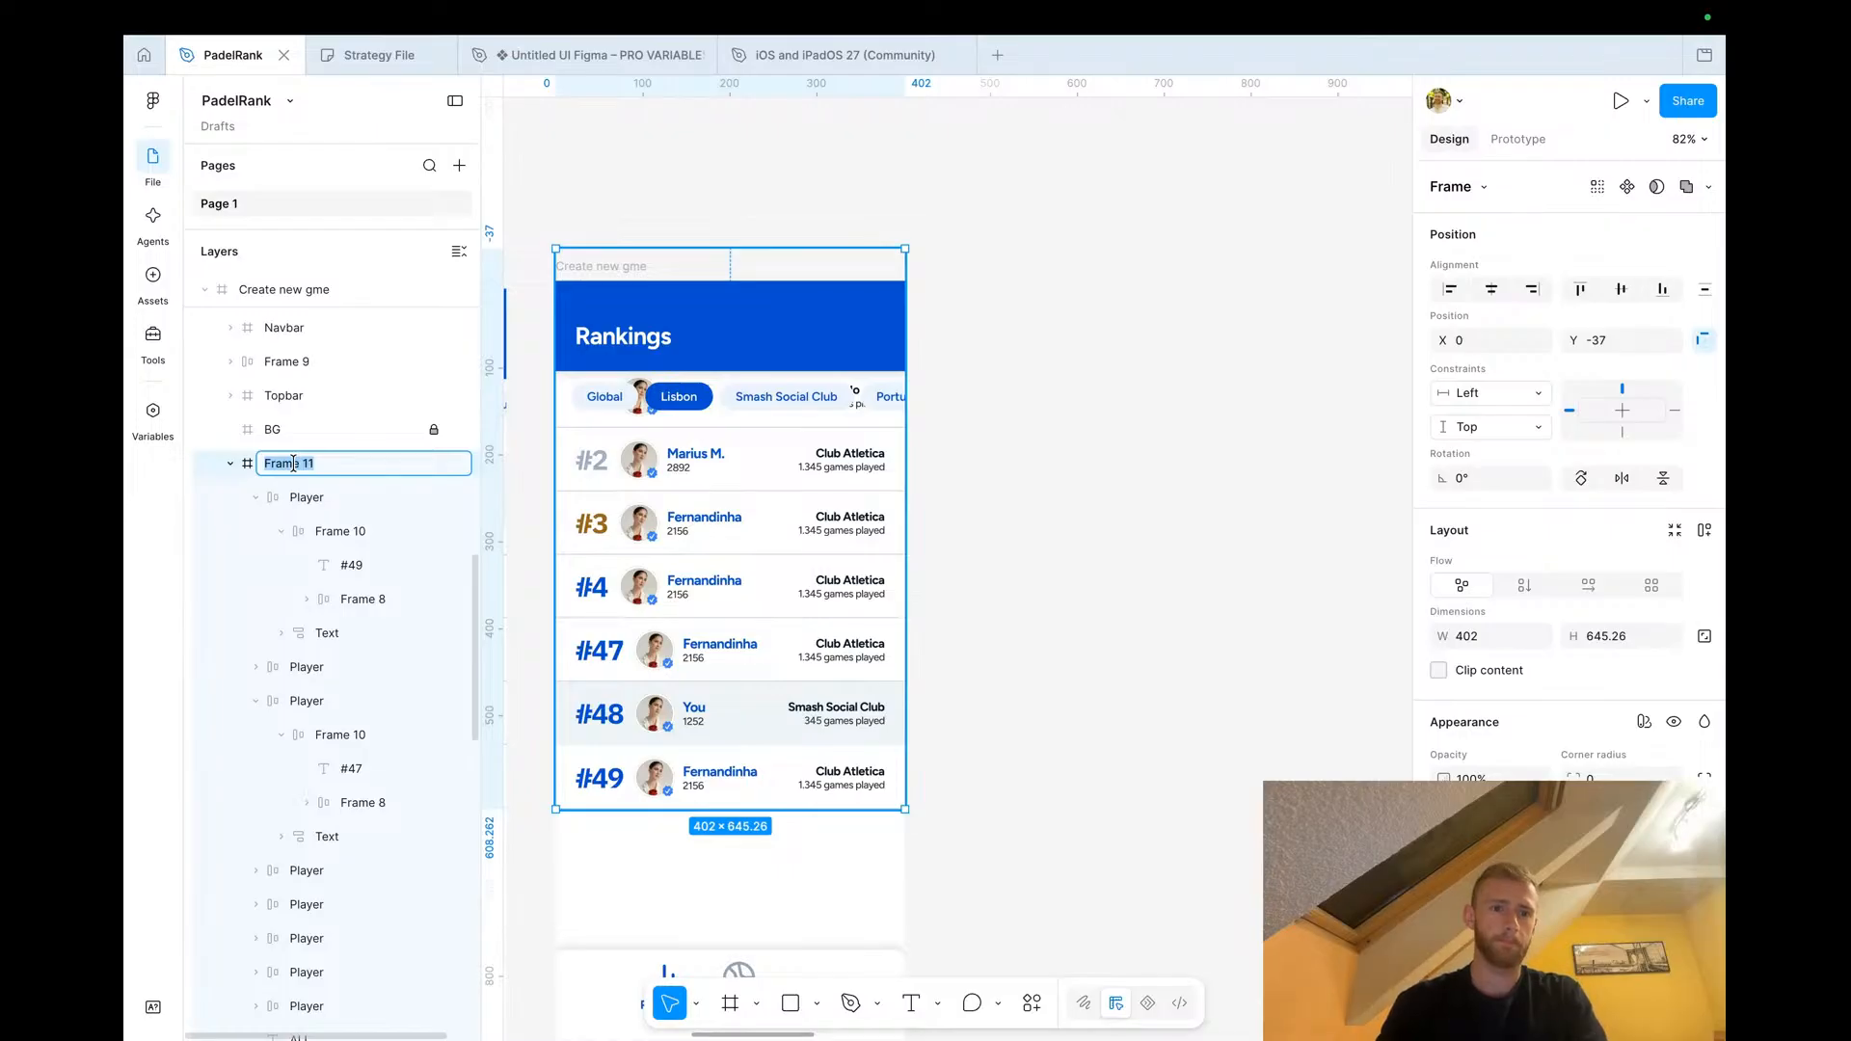
{"action": "type", "text": "SCro"}
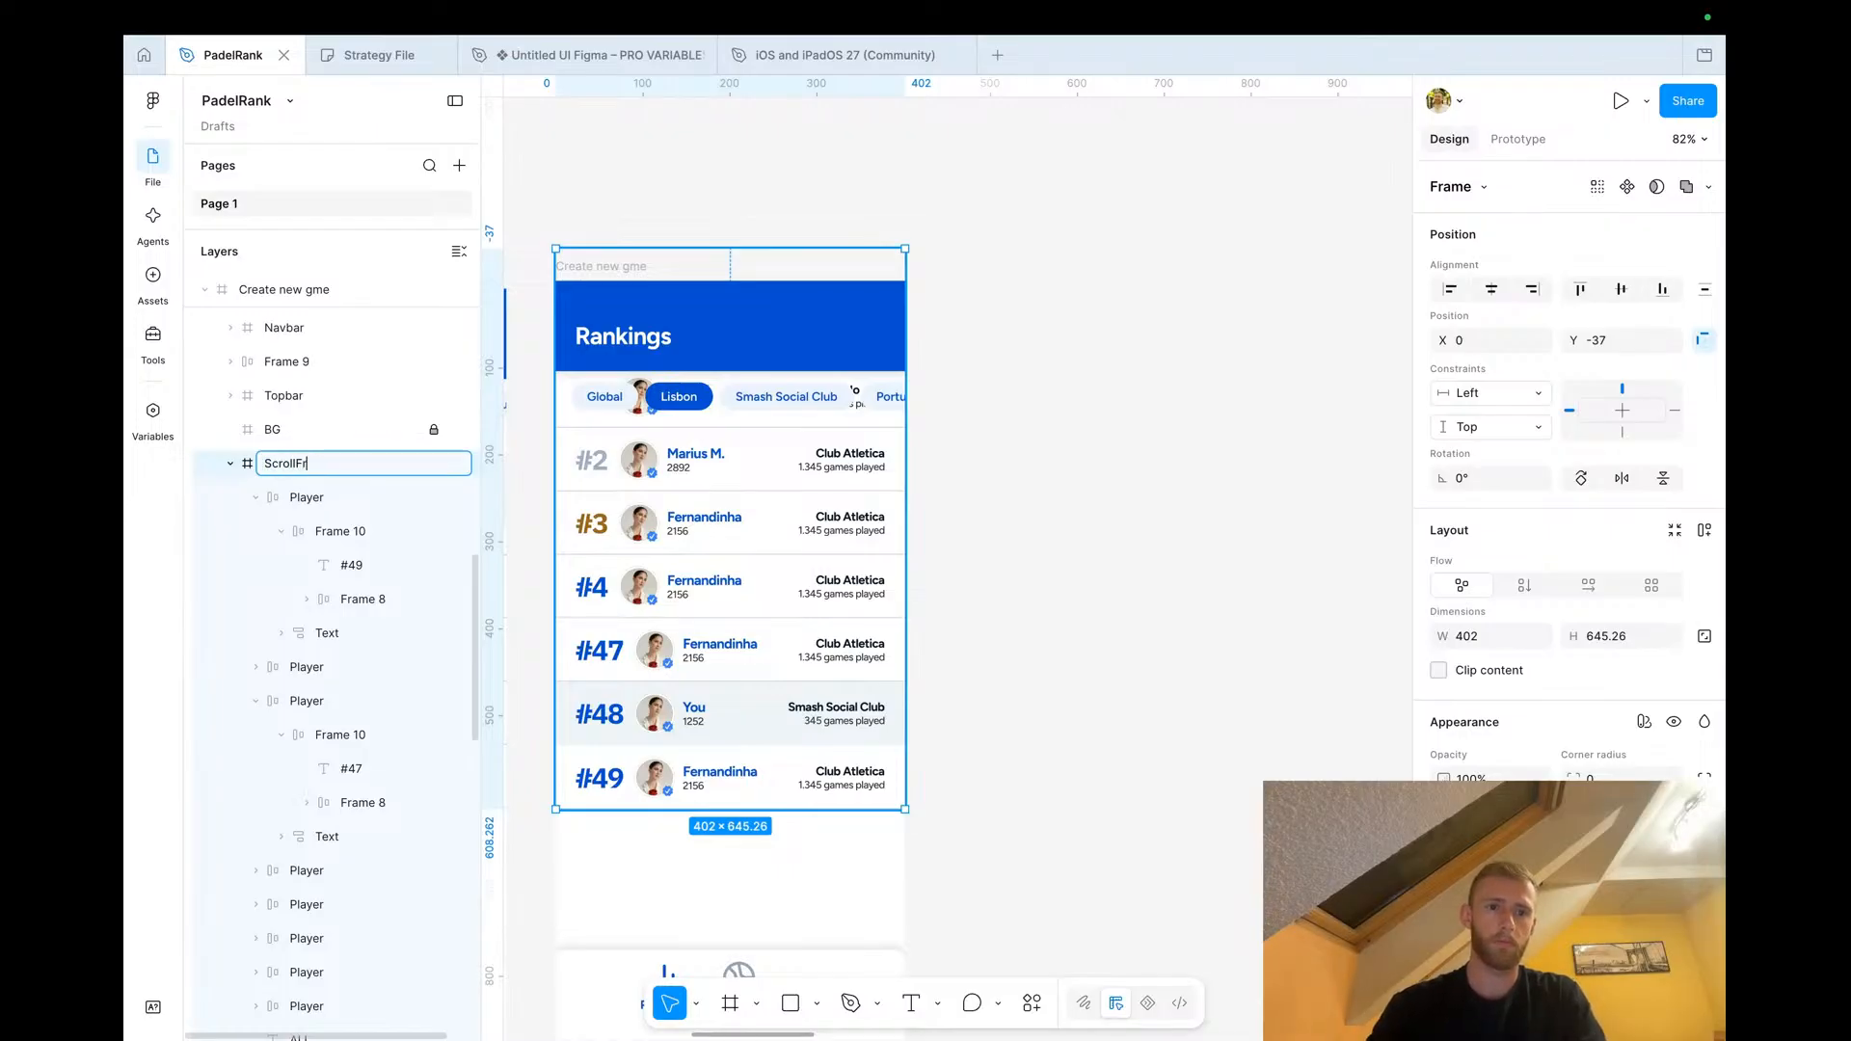
{"action": "key", "text": "Return"}
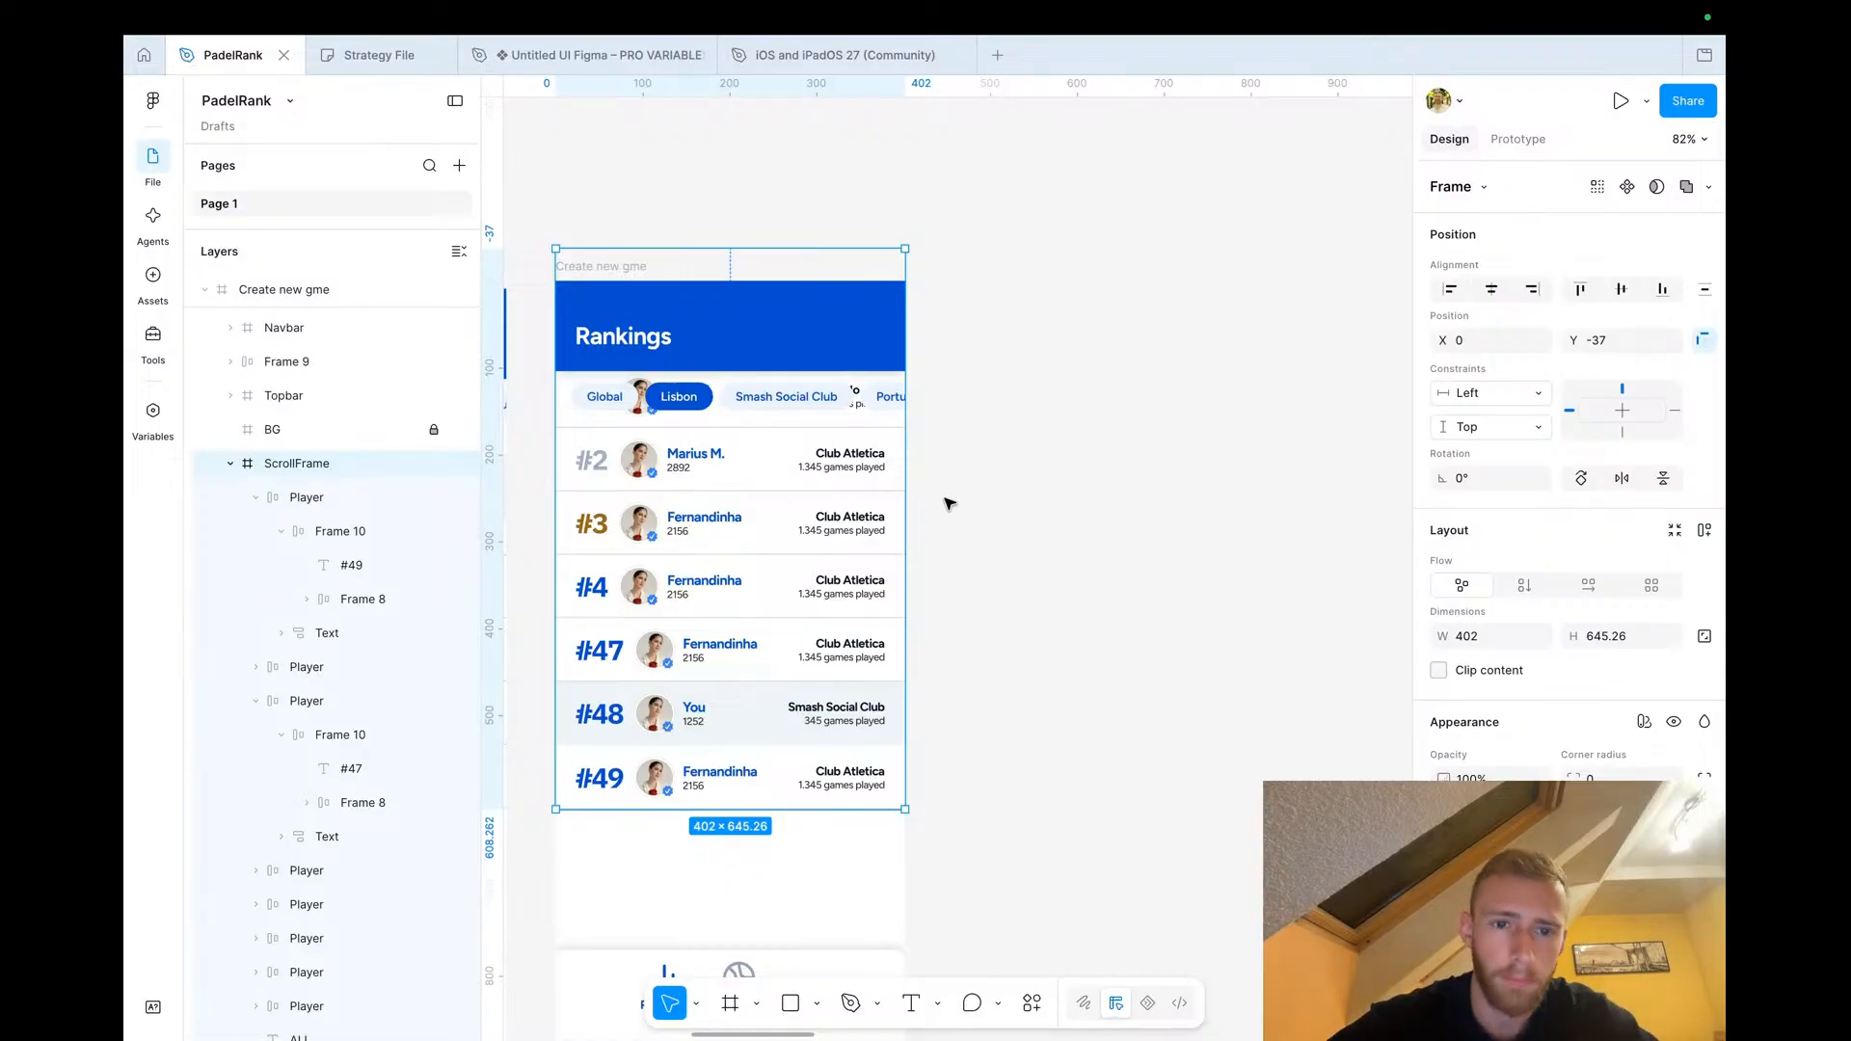
Duplicate the #49 row and move the copy down below it
{"action": "scroll", "coordinate": [937, 526], "scroll_direction": "down", "scroll_amount": 1}
{"action": "scroll", "coordinate": [937, 525], "scroll_direction": "down", "scroll_amount": 1}
{"action": "scroll", "coordinate": [937, 526], "scroll_direction": "left", "scroll_amount": 1}
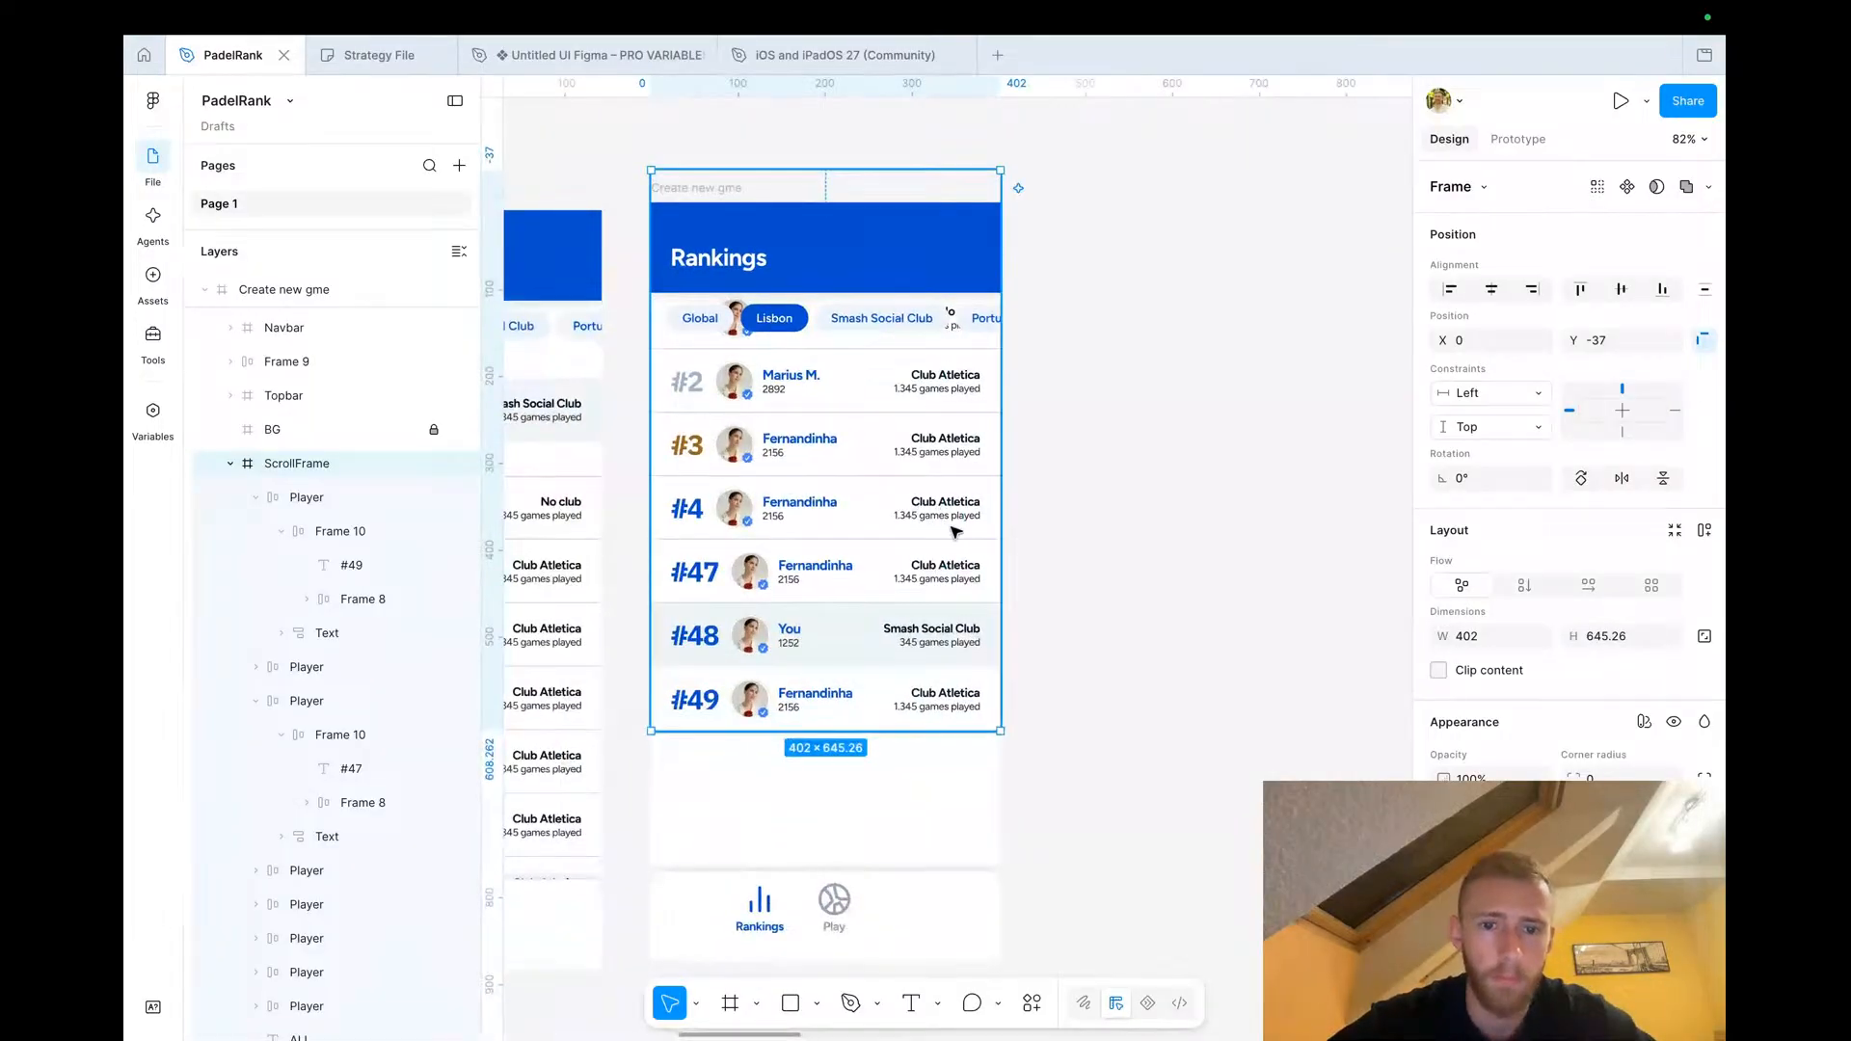
{"action": "left_click", "coordinate": [779, 713]}
{"action": "key", "text": "ctrl+d"}
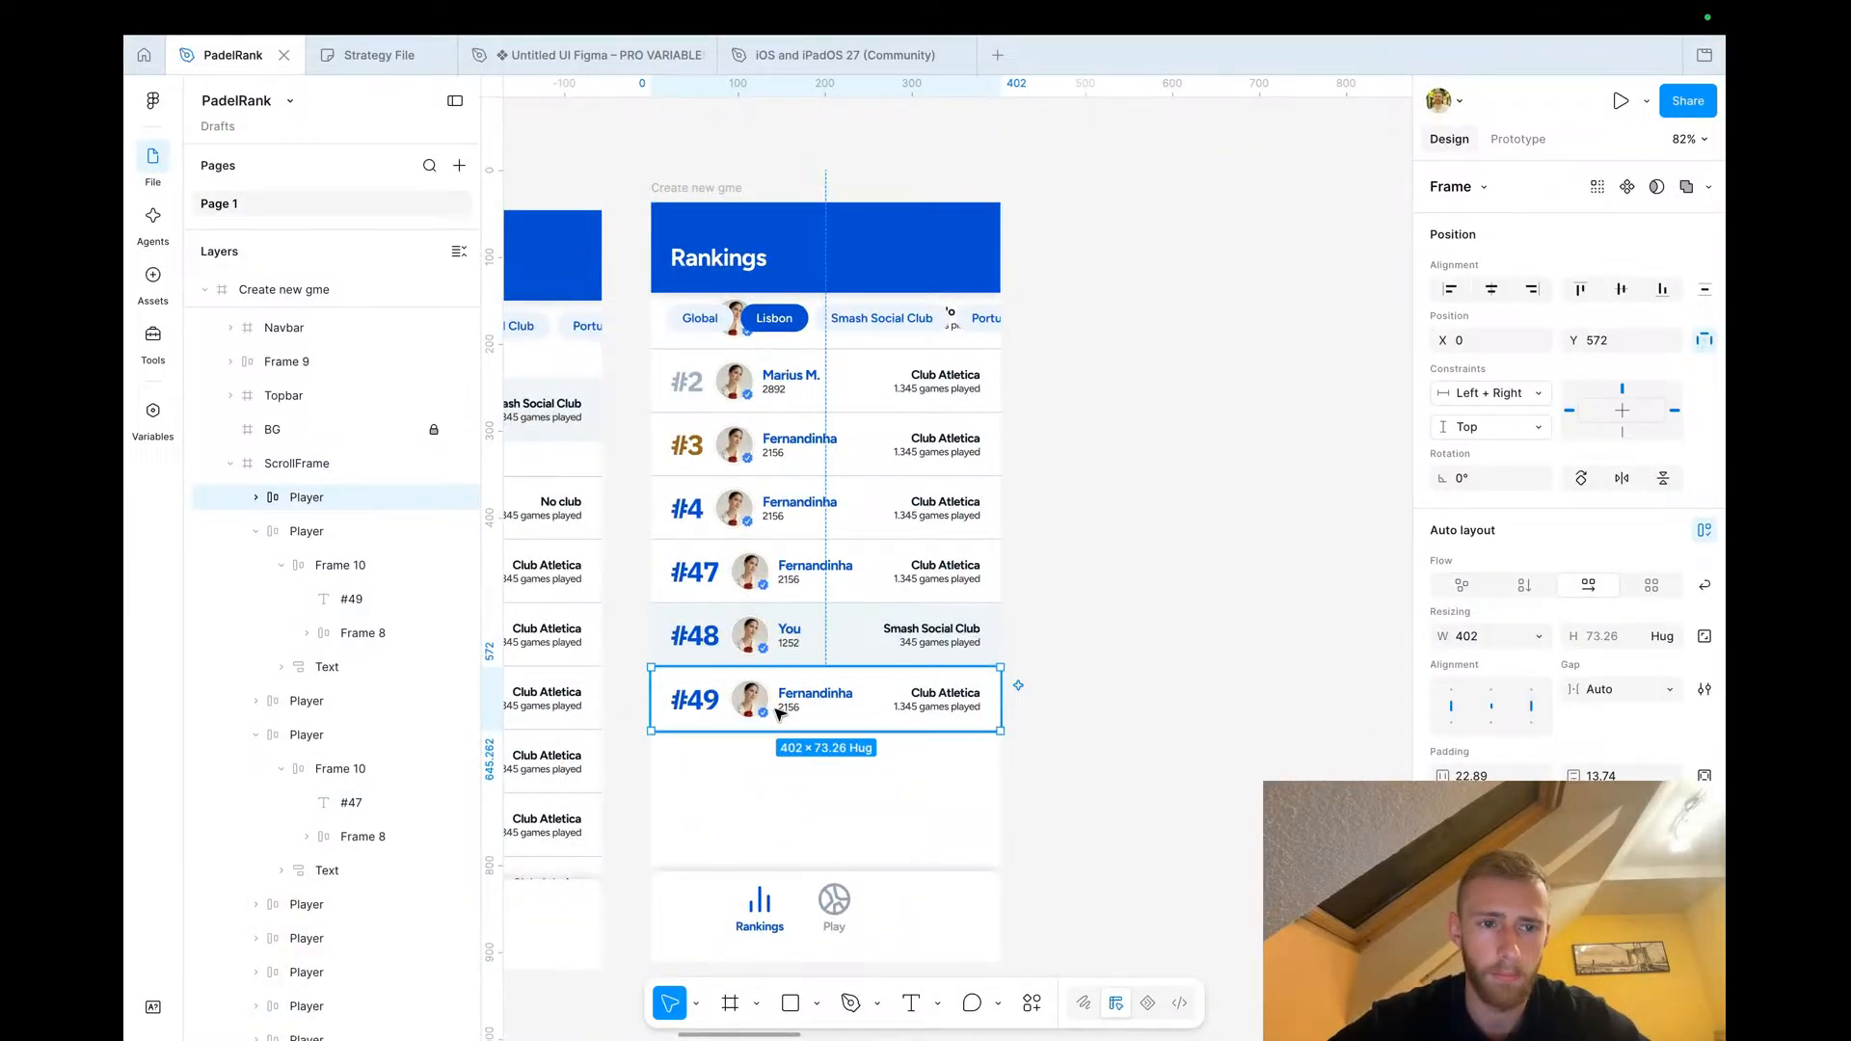
{"action": "key", "text": "shift+Down"}
{"action": "key", "text": "shift+Down"}
{"action": "key", "text": "shift+Down"}
{"action": "key", "text": "shift+Down"}
{"action": "key", "text": "shift+Down"}
{"action": "key", "text": "shift+Down"}
{"action": "key", "text": "shift+Down"}
{"action": "key", "text": "Down"}
{"action": "key", "text": "Down"}
{"action": "key", "text": "Down"}
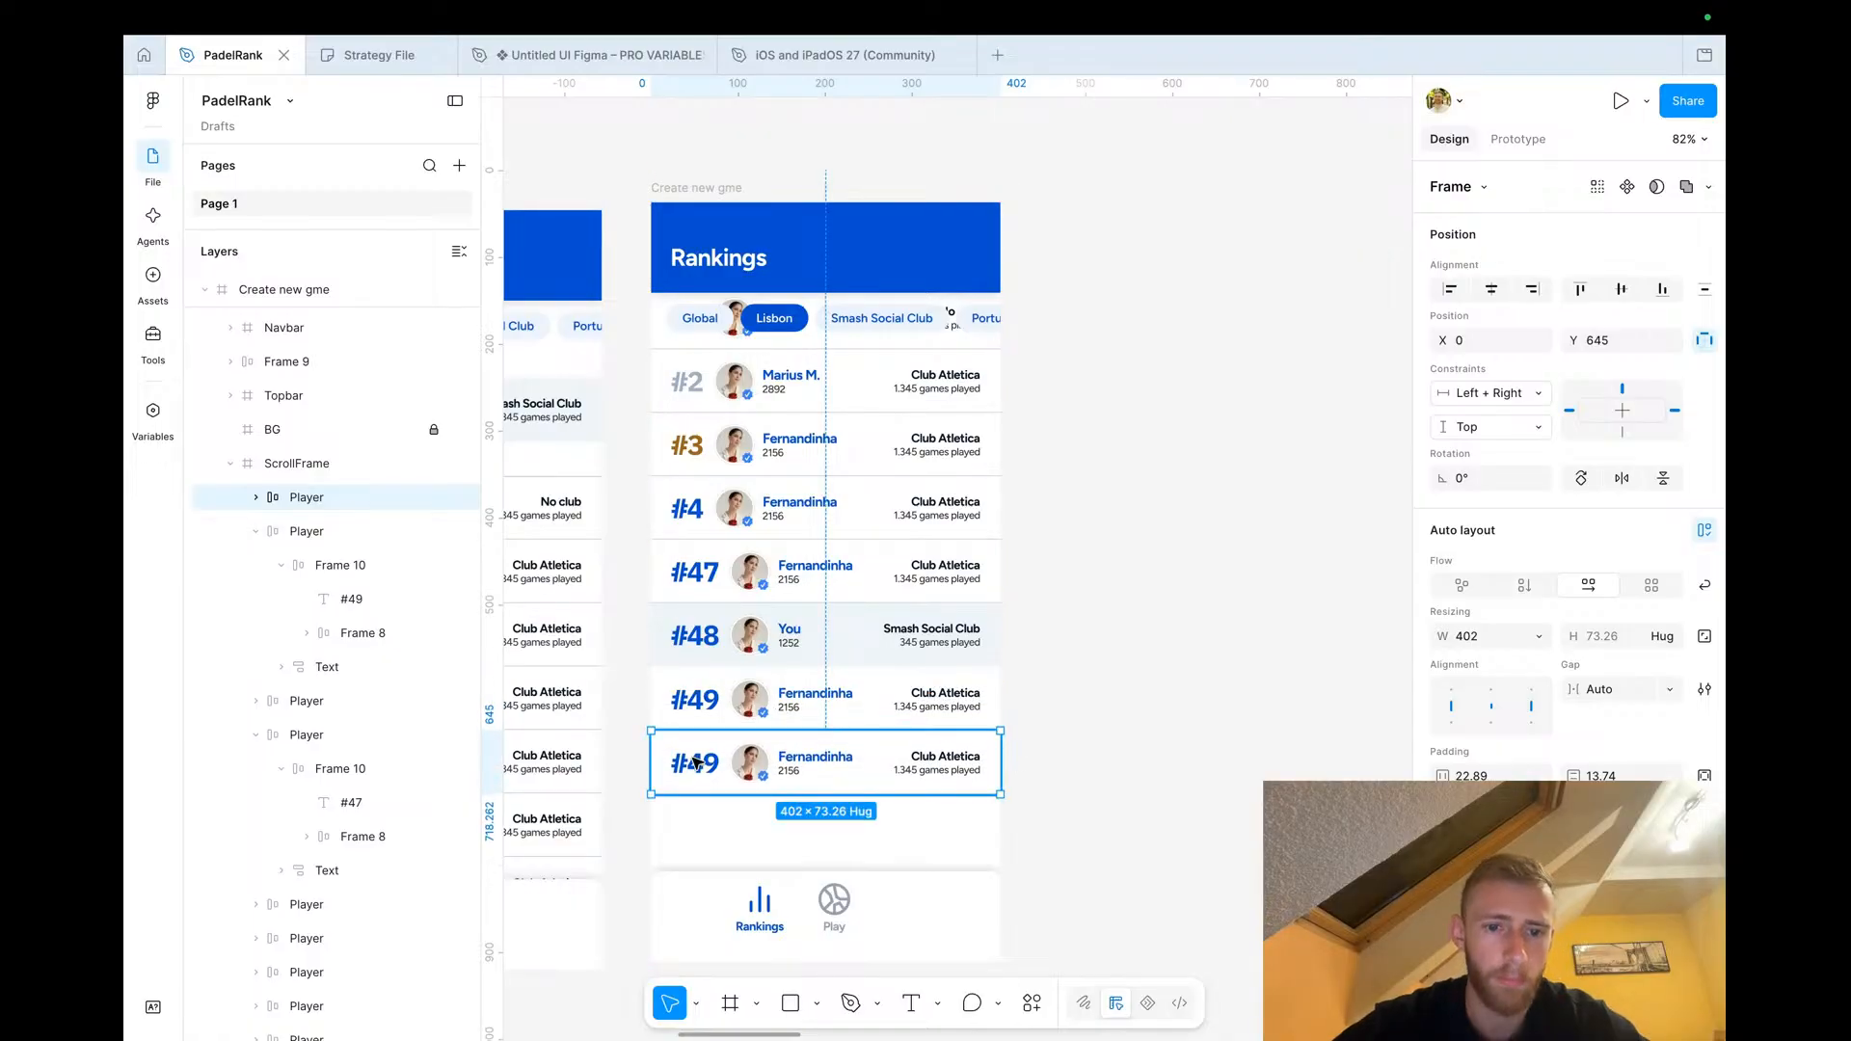
Change the duplicated row's rank label to #50
{"action": "double_click", "coordinate": [696, 762]}
{"action": "double_click", "coordinate": [696, 763]}
{"action": "left_click_drag", "start_coordinate": [718, 762], "coordinate": [690, 759]}
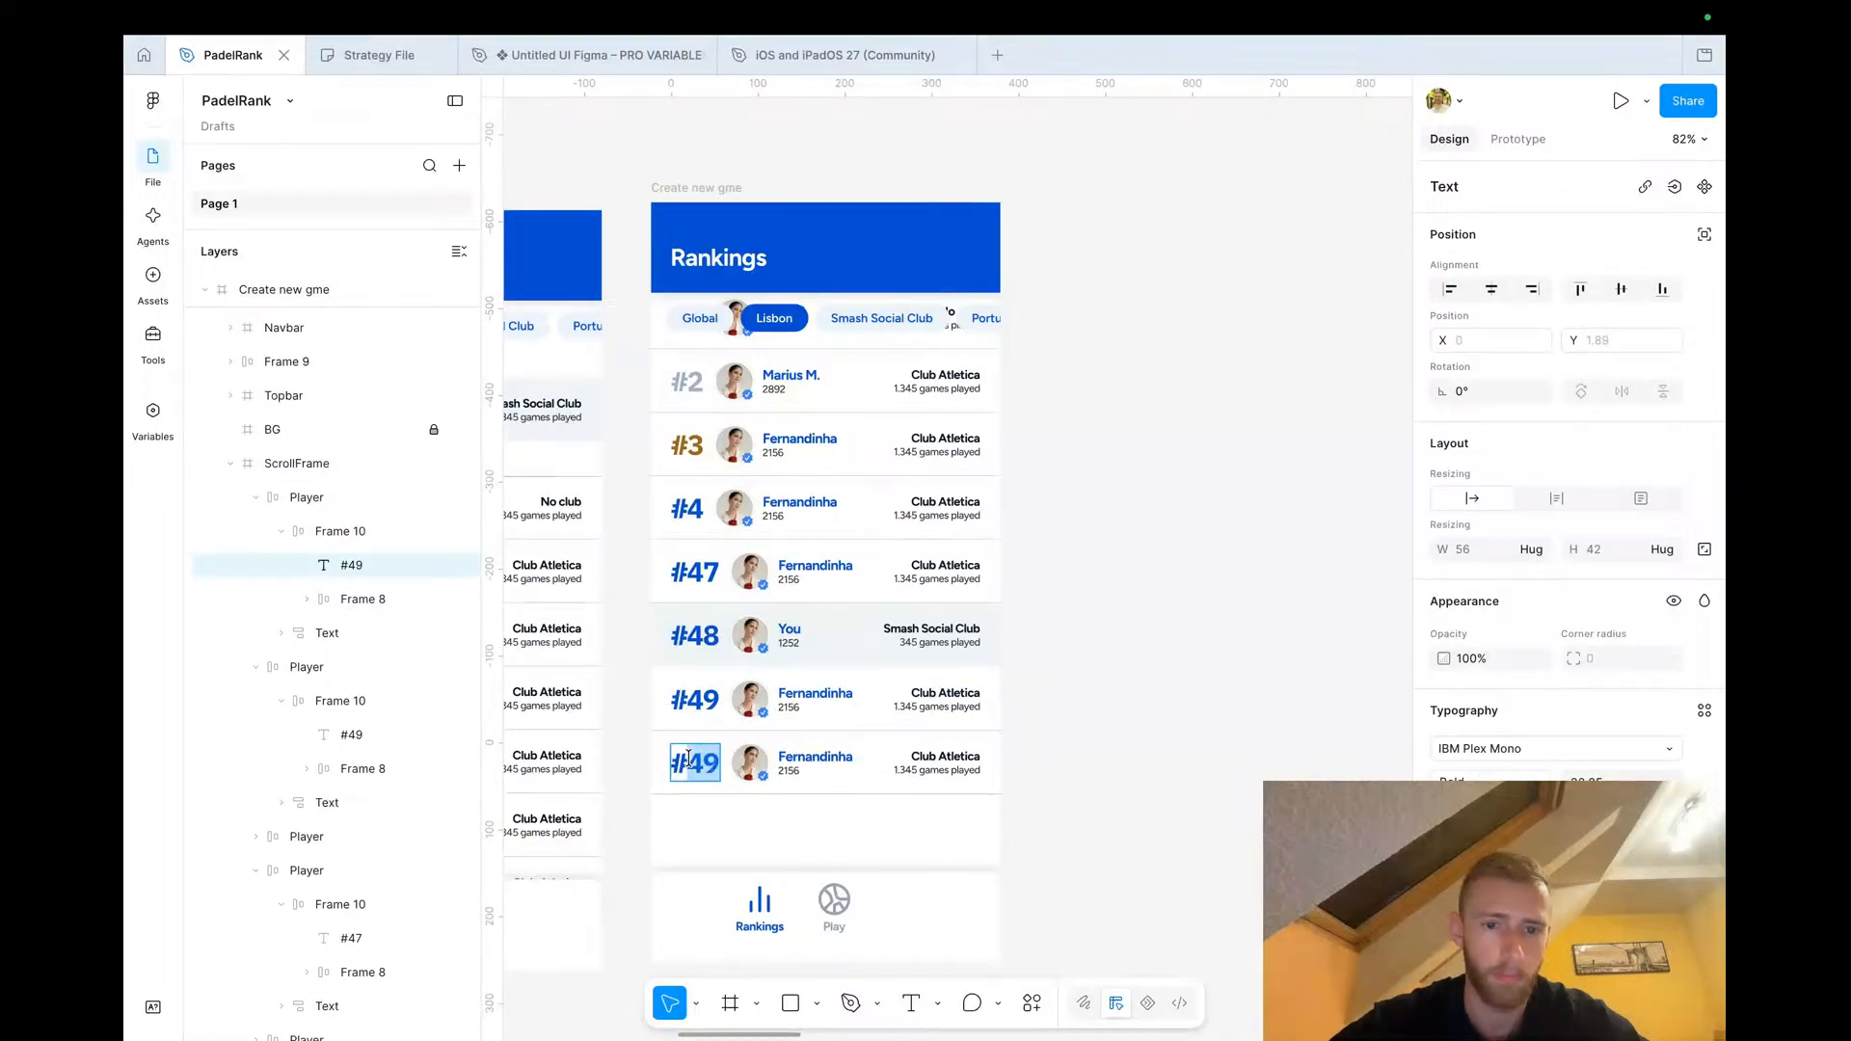
{"action": "type", "text": "50"}
{"action": "left_click", "coordinate": [1053, 838]}
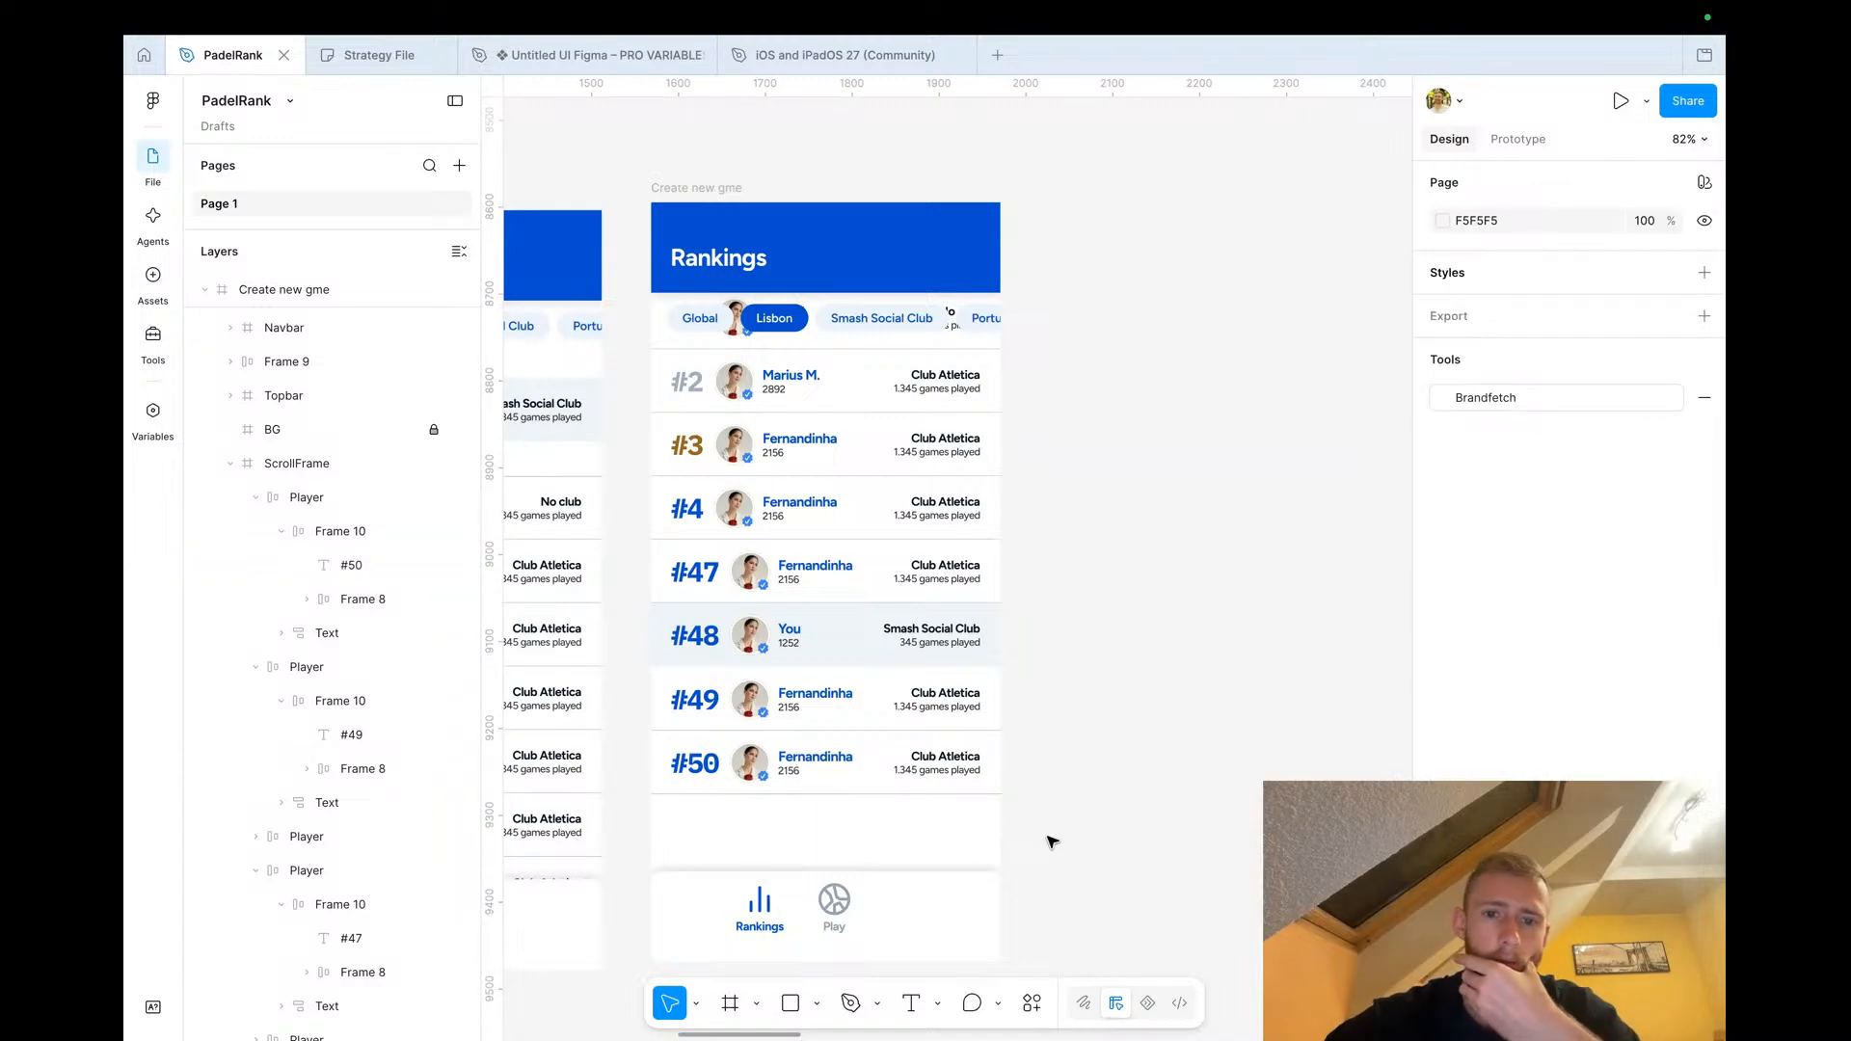
Extend the ScrollFrame's bottom edge down to the navbar
{"action": "scroll", "coordinate": [834, 655], "scroll_direction": "down", "scroll_amount": 3}
{"action": "left_click", "coordinate": [815, 530]}
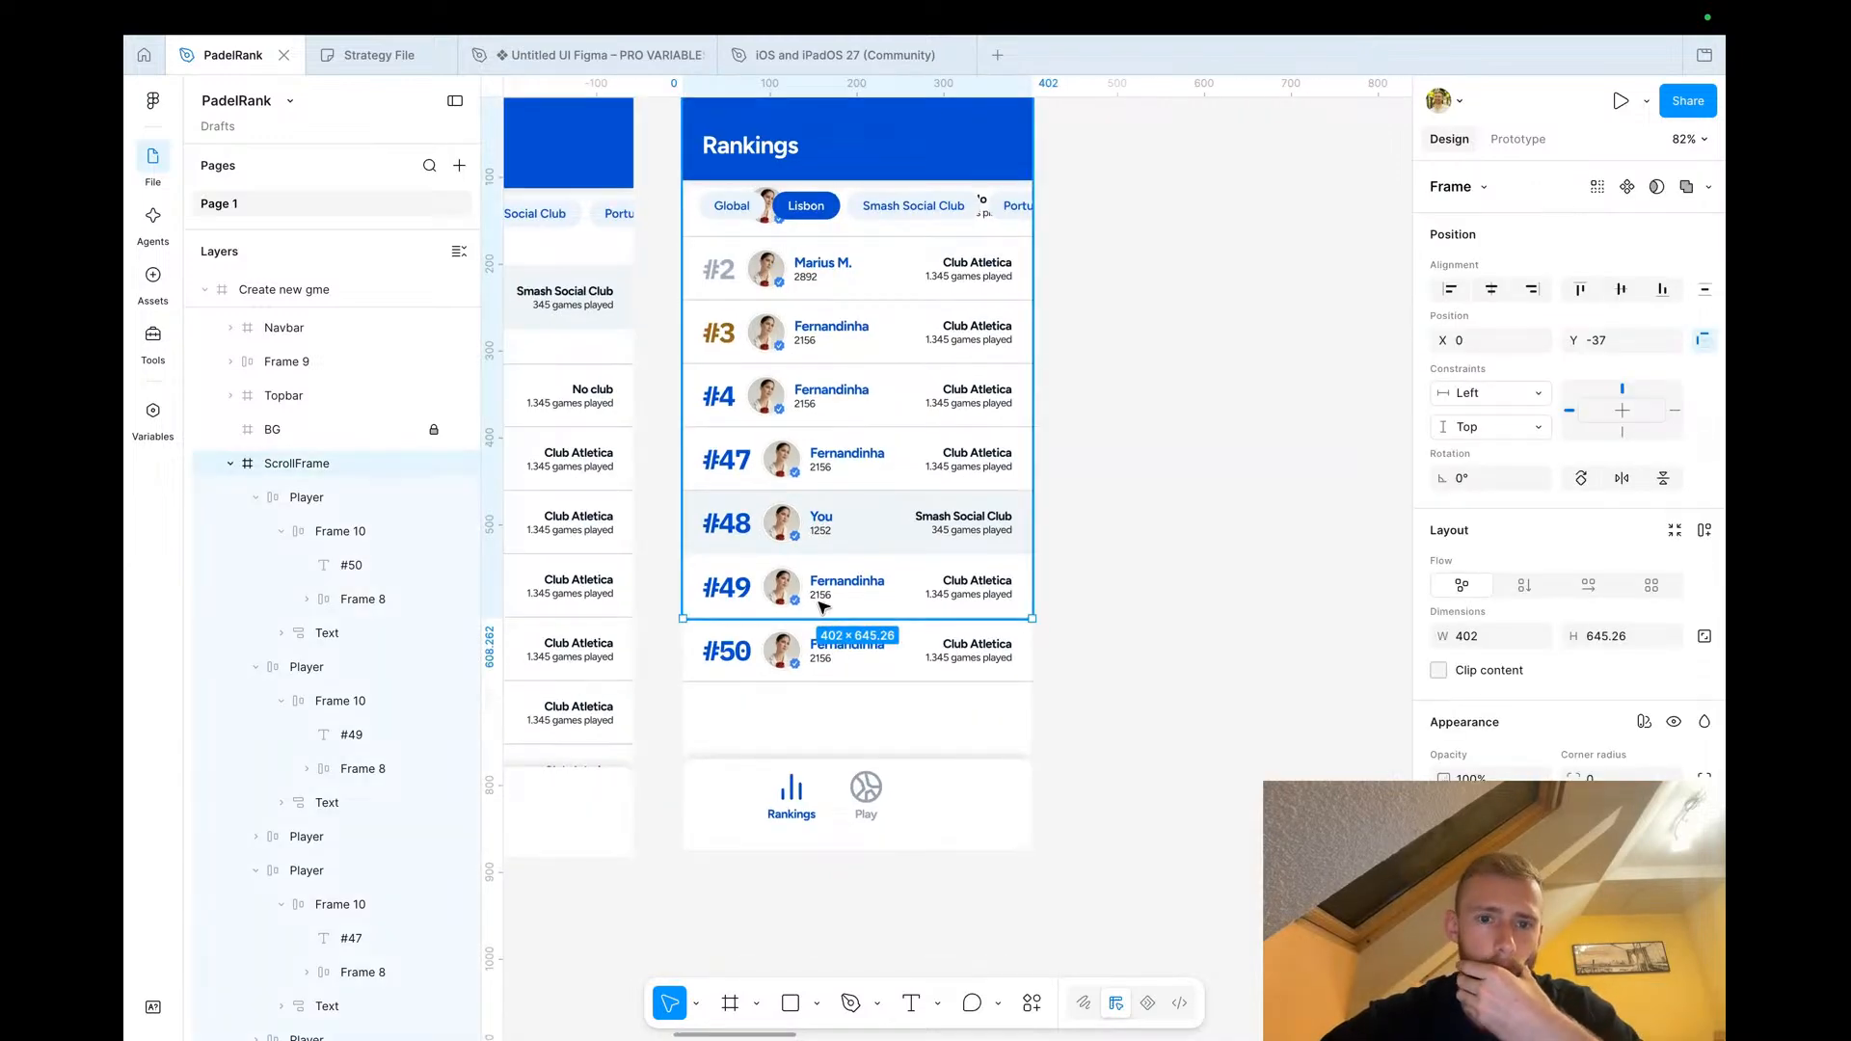
{"action": "left_click_drag", "start_coordinate": [804, 614], "coordinate": [829, 758]}
{"action": "left_click", "coordinate": [806, 723]}
{"action": "left_click", "coordinate": [829, 655]}
{"action": "left_click", "coordinate": [1113, 678]}
{"action": "scroll", "coordinate": [1116, 674], "scroll_direction": "up", "scroll_amount": 1}
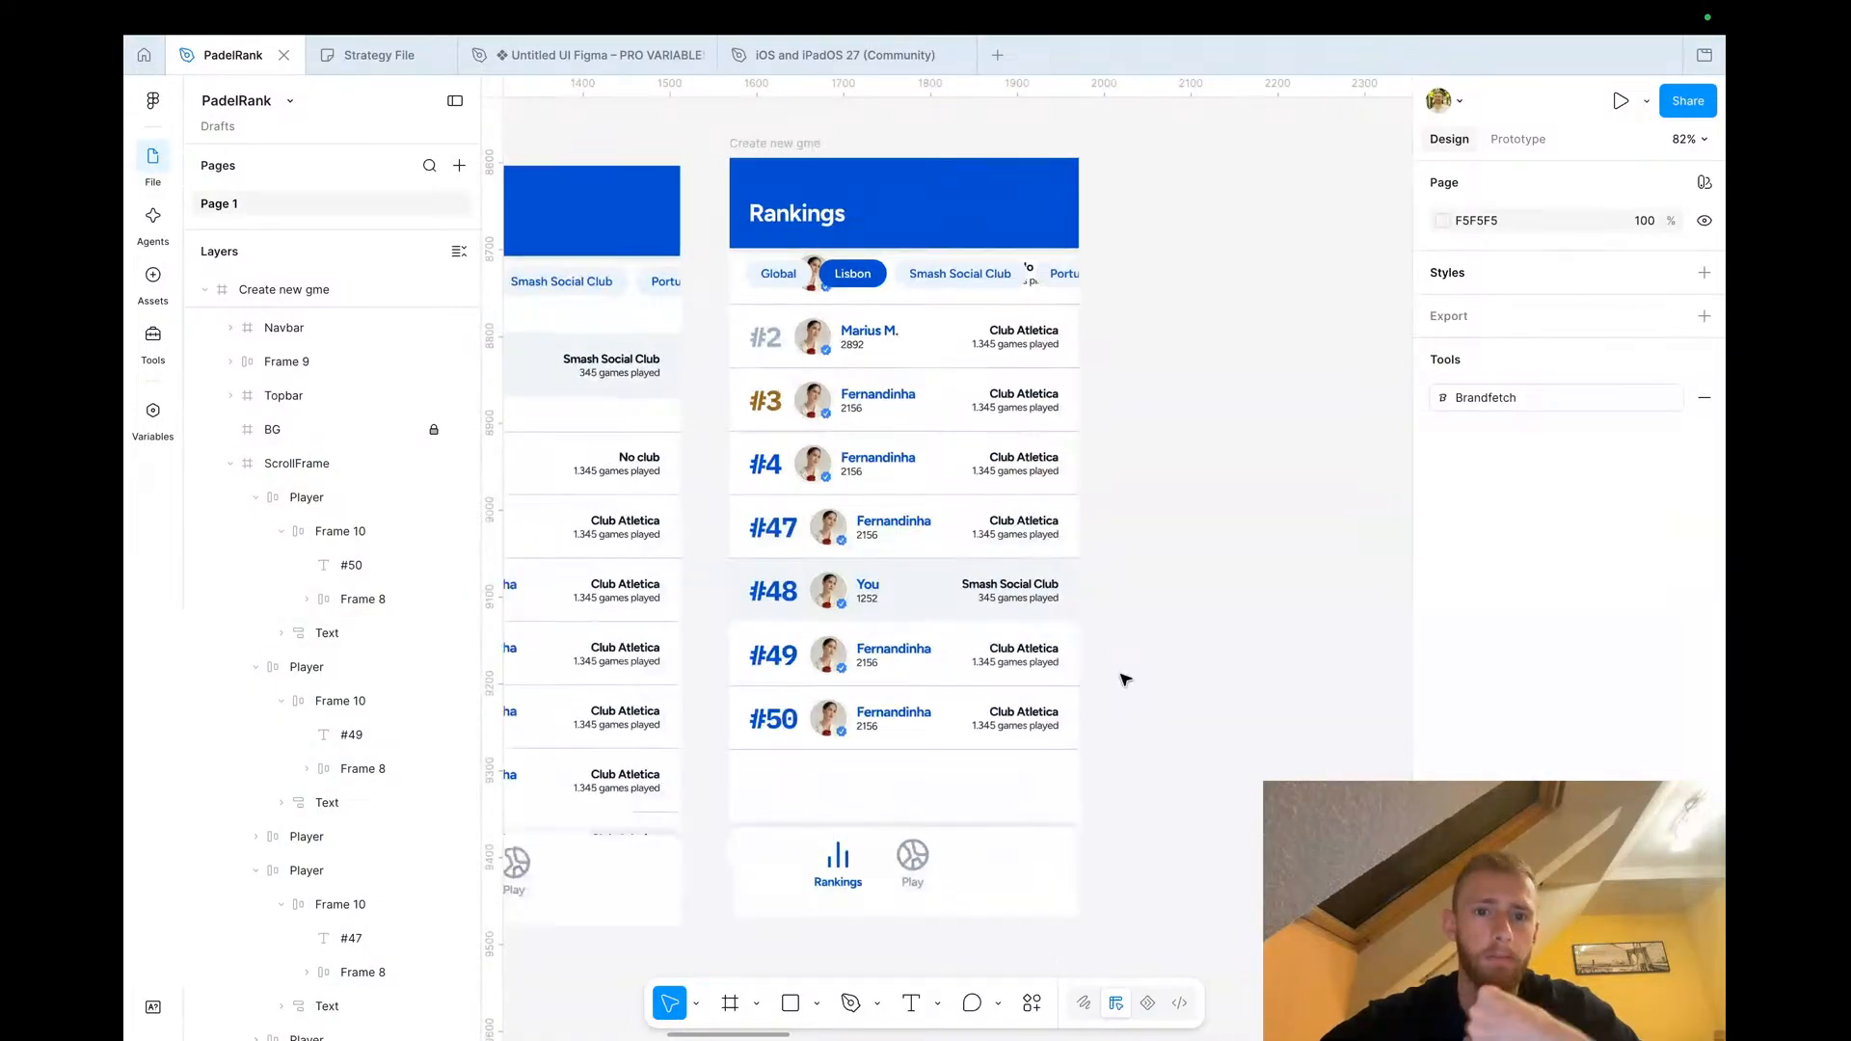
{"action": "double_click", "coordinate": [872, 400]}
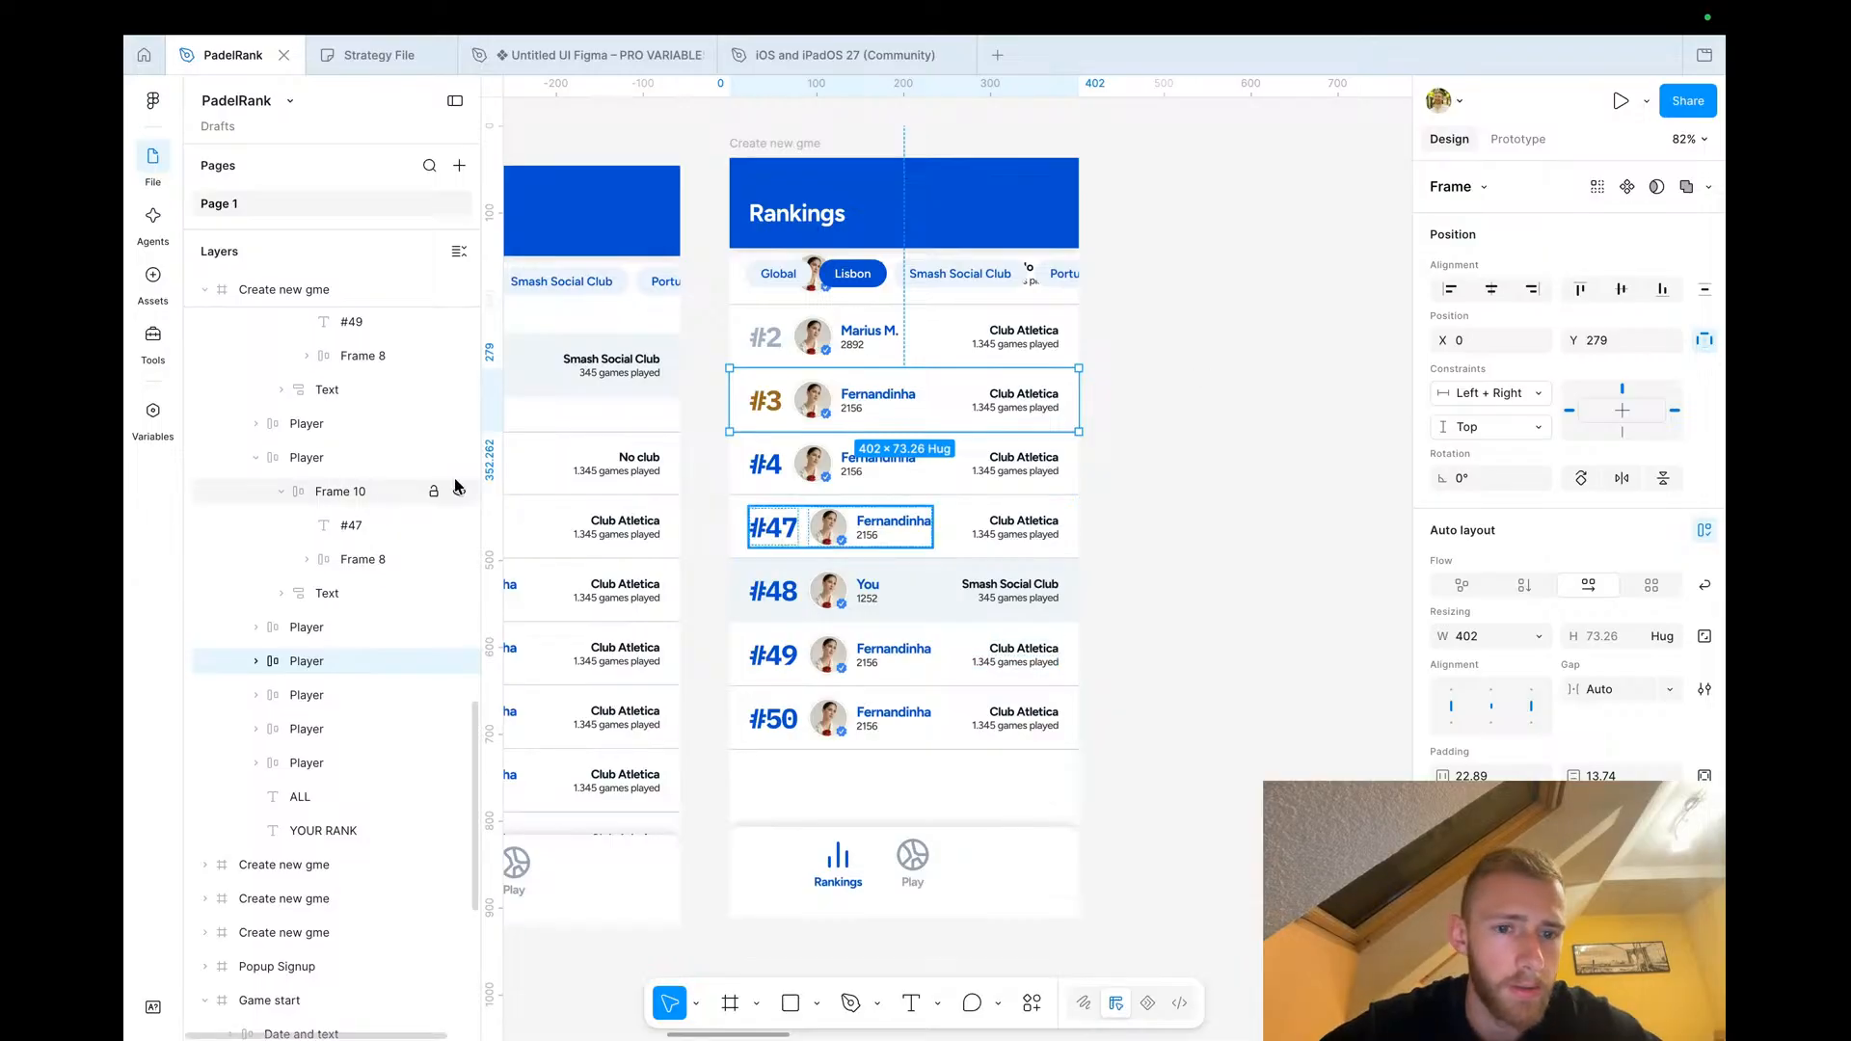
{"action": "key", "text": "Escape"}
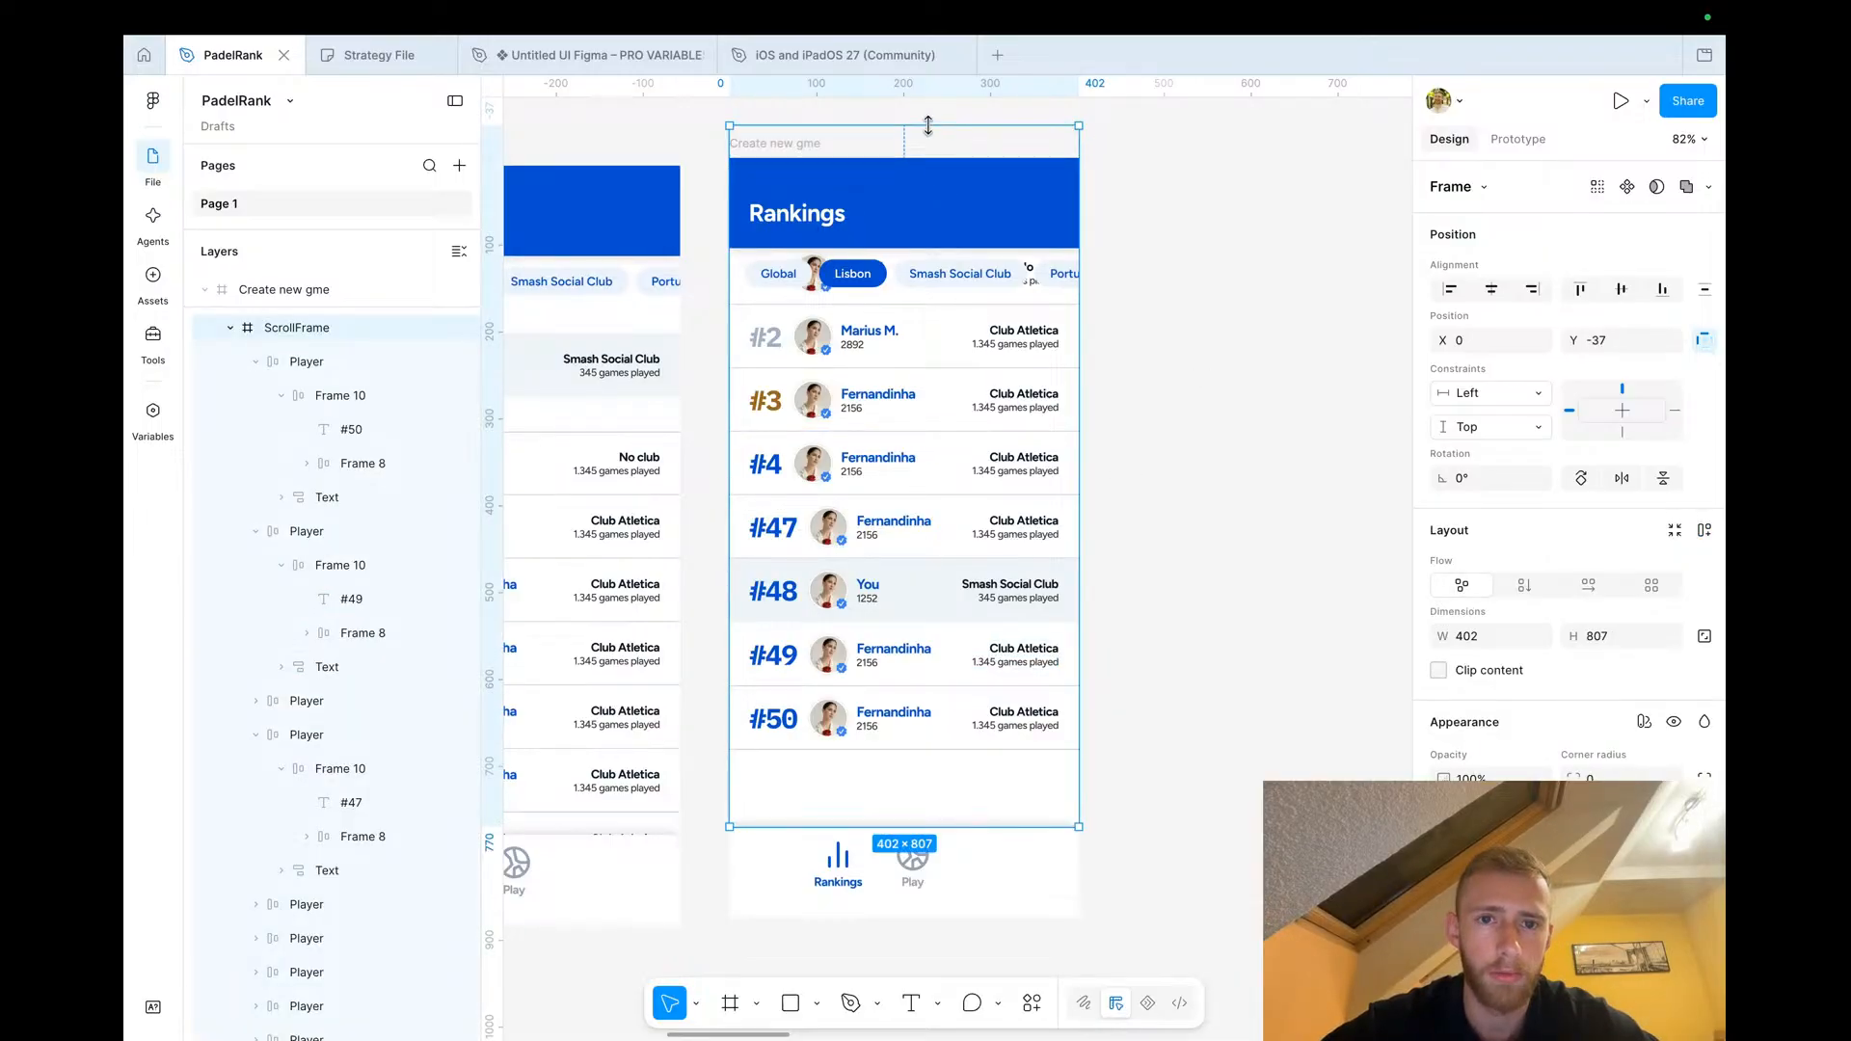
Move the ScrollFrame's top edge down to just below the Rankings header, about 666 px tall
{"action": "left_click_drag", "start_coordinate": [928, 128], "coordinate": [931, 247]}
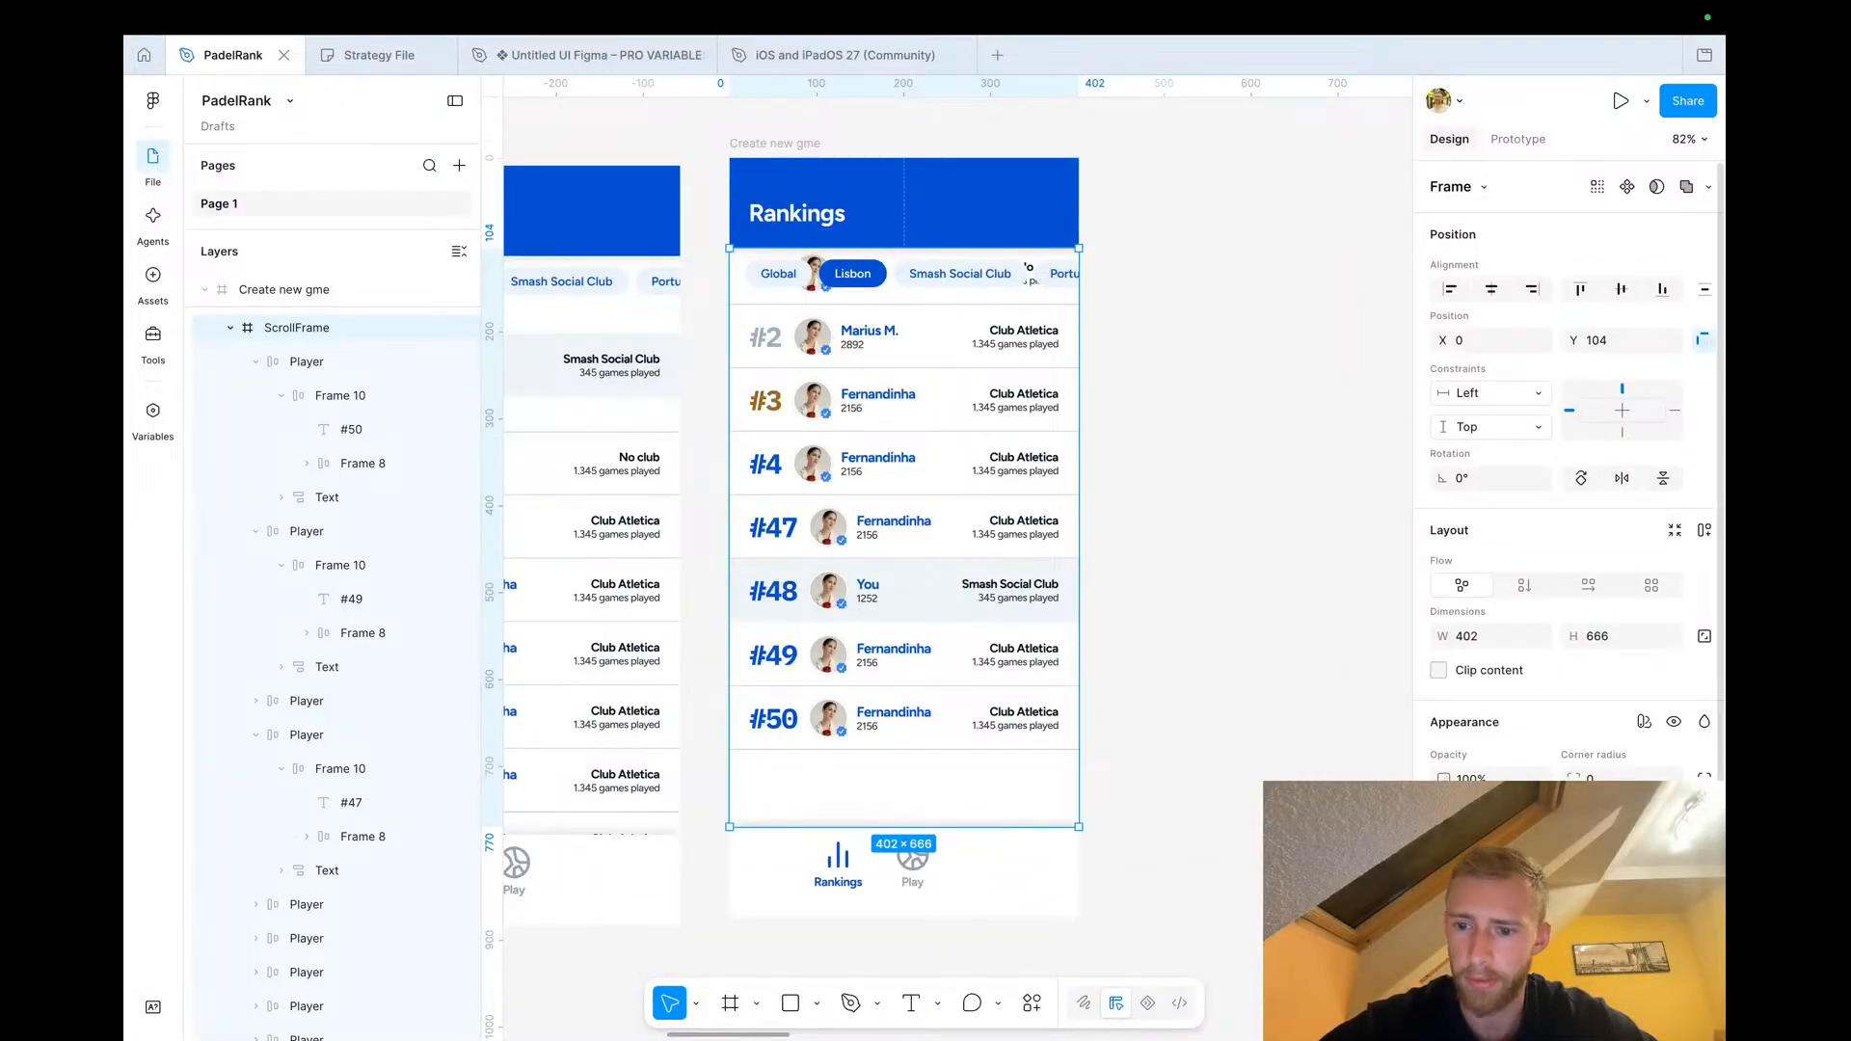
{"action": "scroll", "coordinate": [1566, 579], "scroll_direction": "down", "scroll_amount": 1}
{"action": "scroll", "coordinate": [1060, 540], "scroll_direction": "right", "scroll_amount": 1}
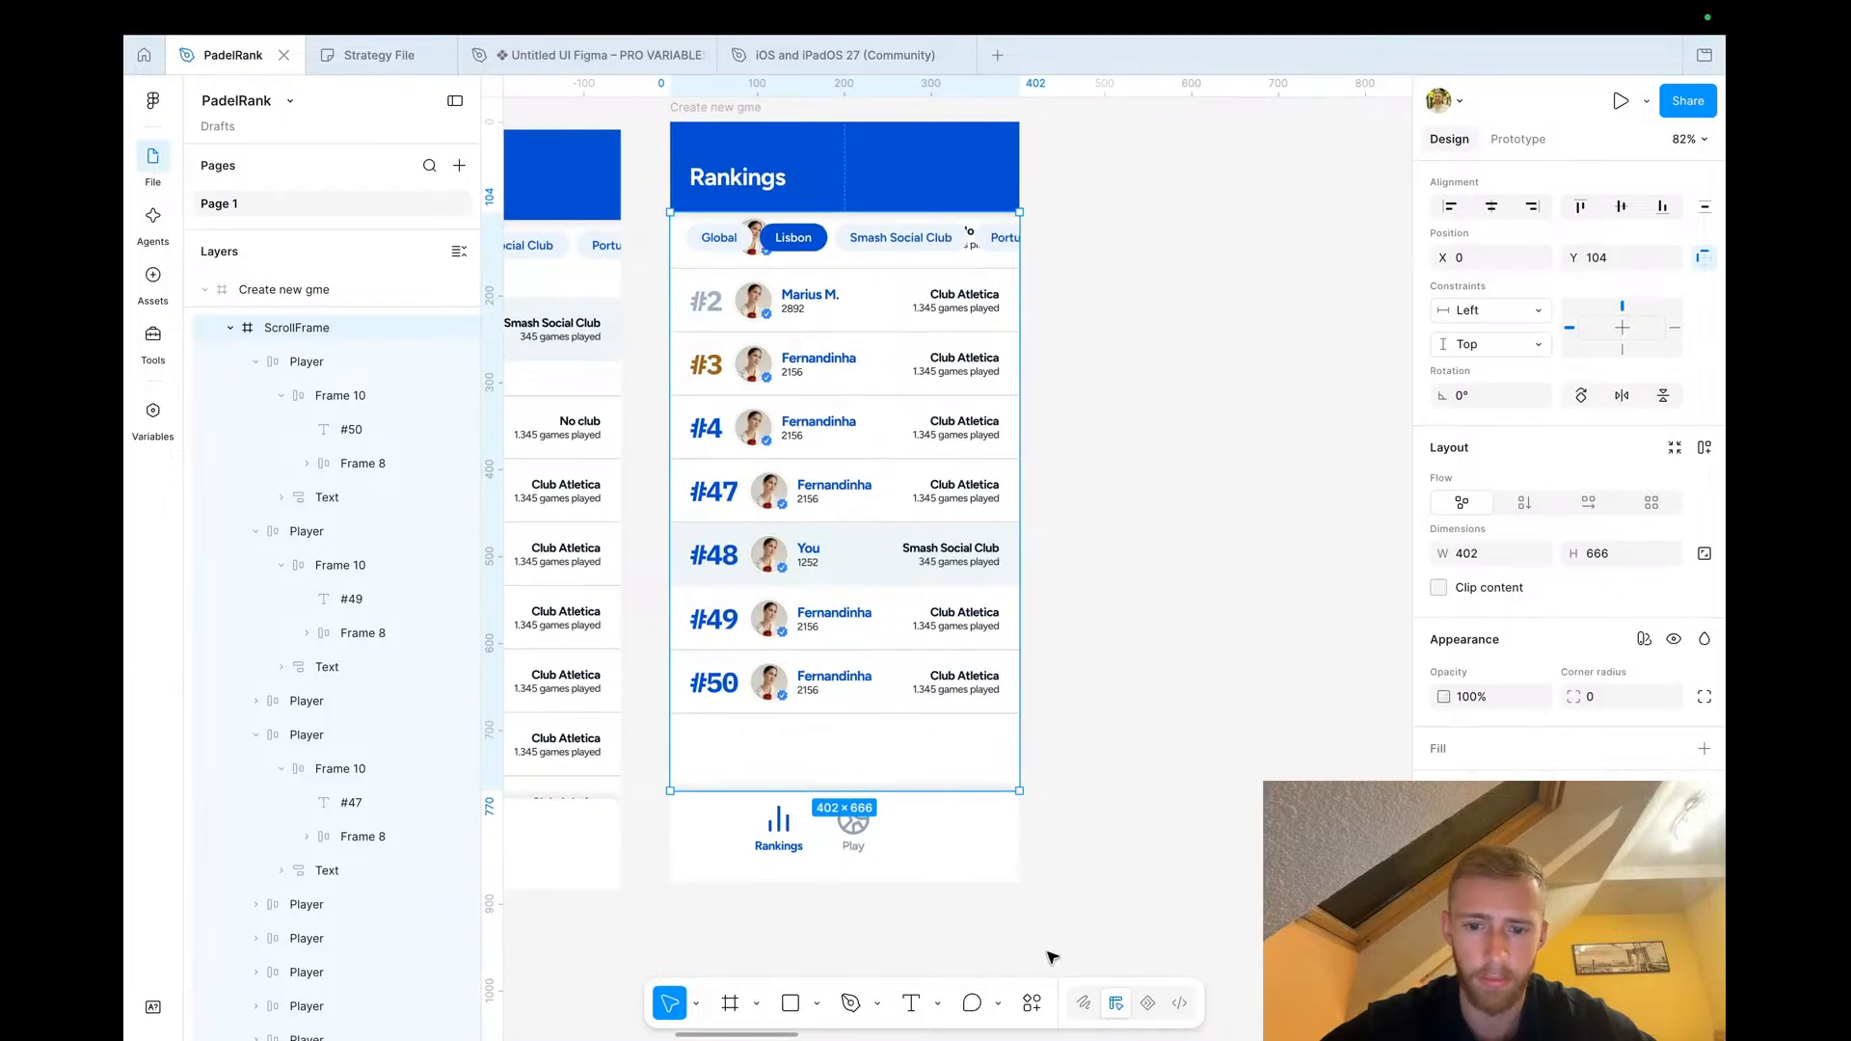
Draw a rectangle about 207 × 89 and place it inside the ScrollFrame
{"action": "left_click", "coordinate": [789, 1002]}
{"action": "left_click_drag", "start_coordinate": [1077, 487], "coordinate": [1258, 564]}
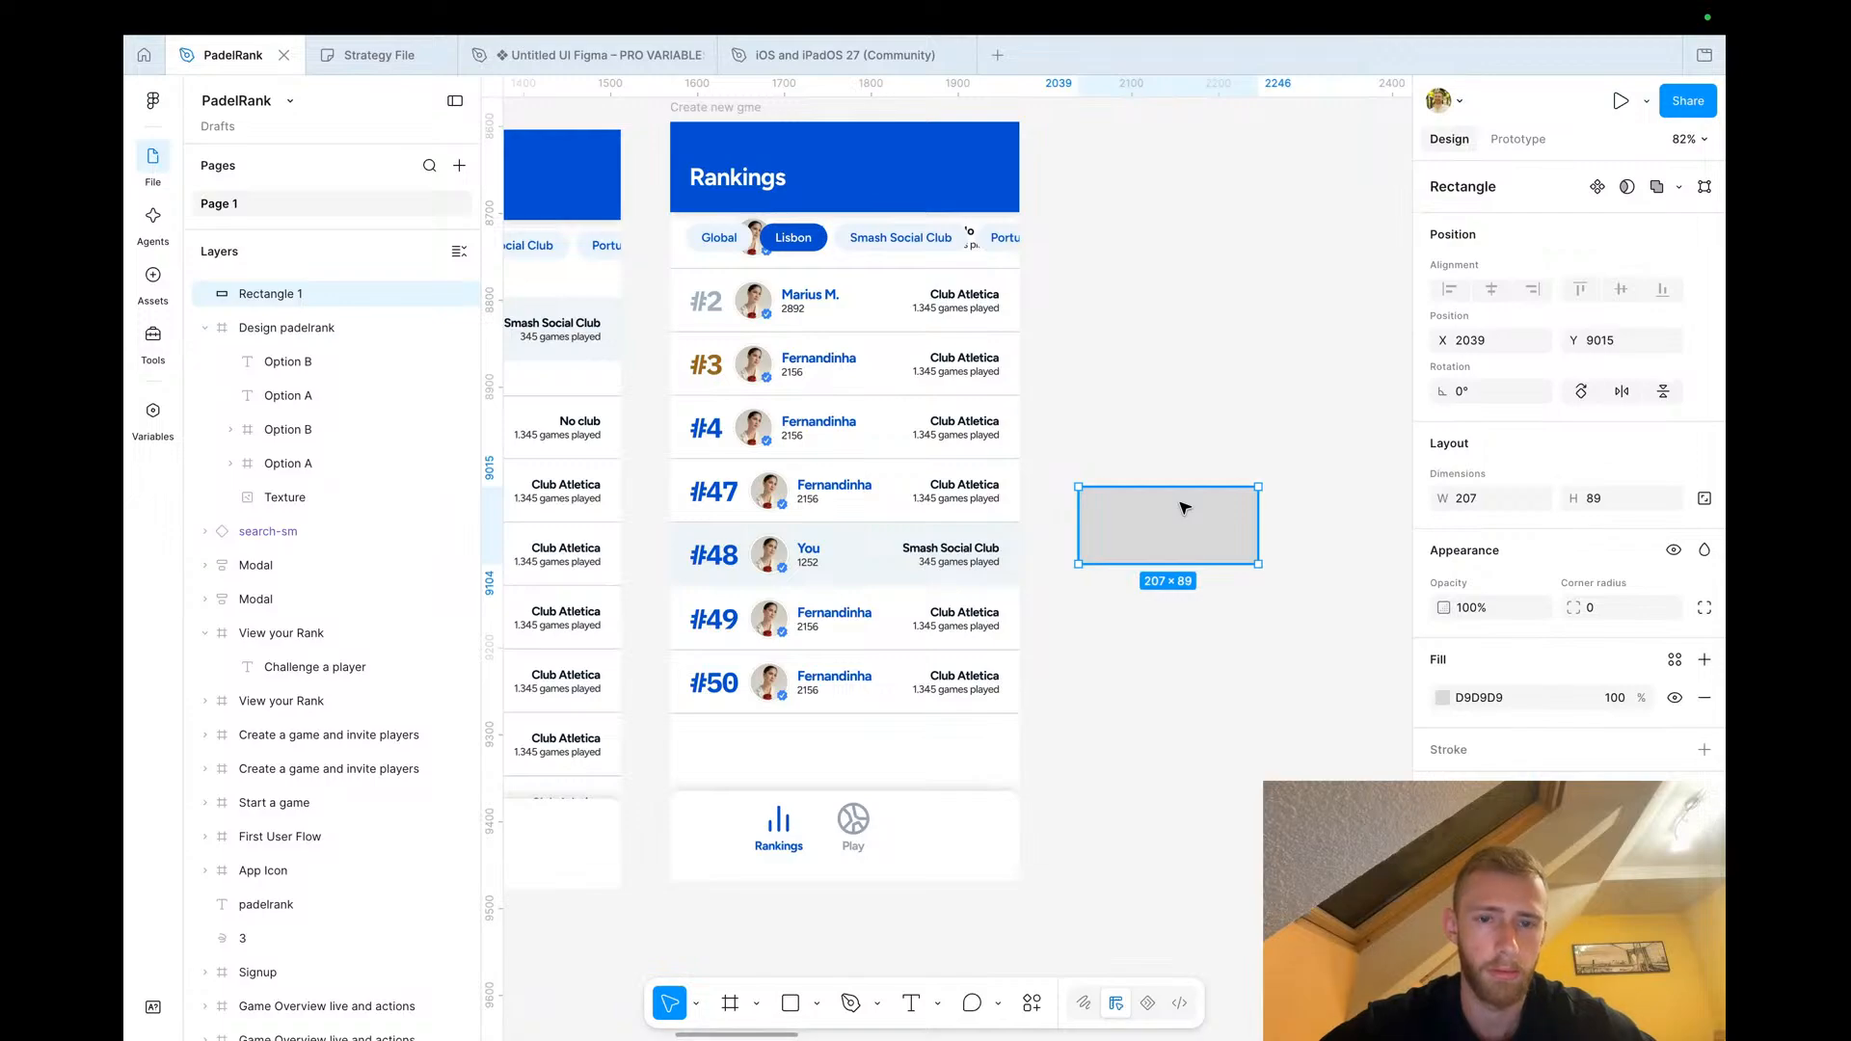
{"action": "key", "text": "ctrl+z"}
{"action": "key", "text": "ctrl+v"}
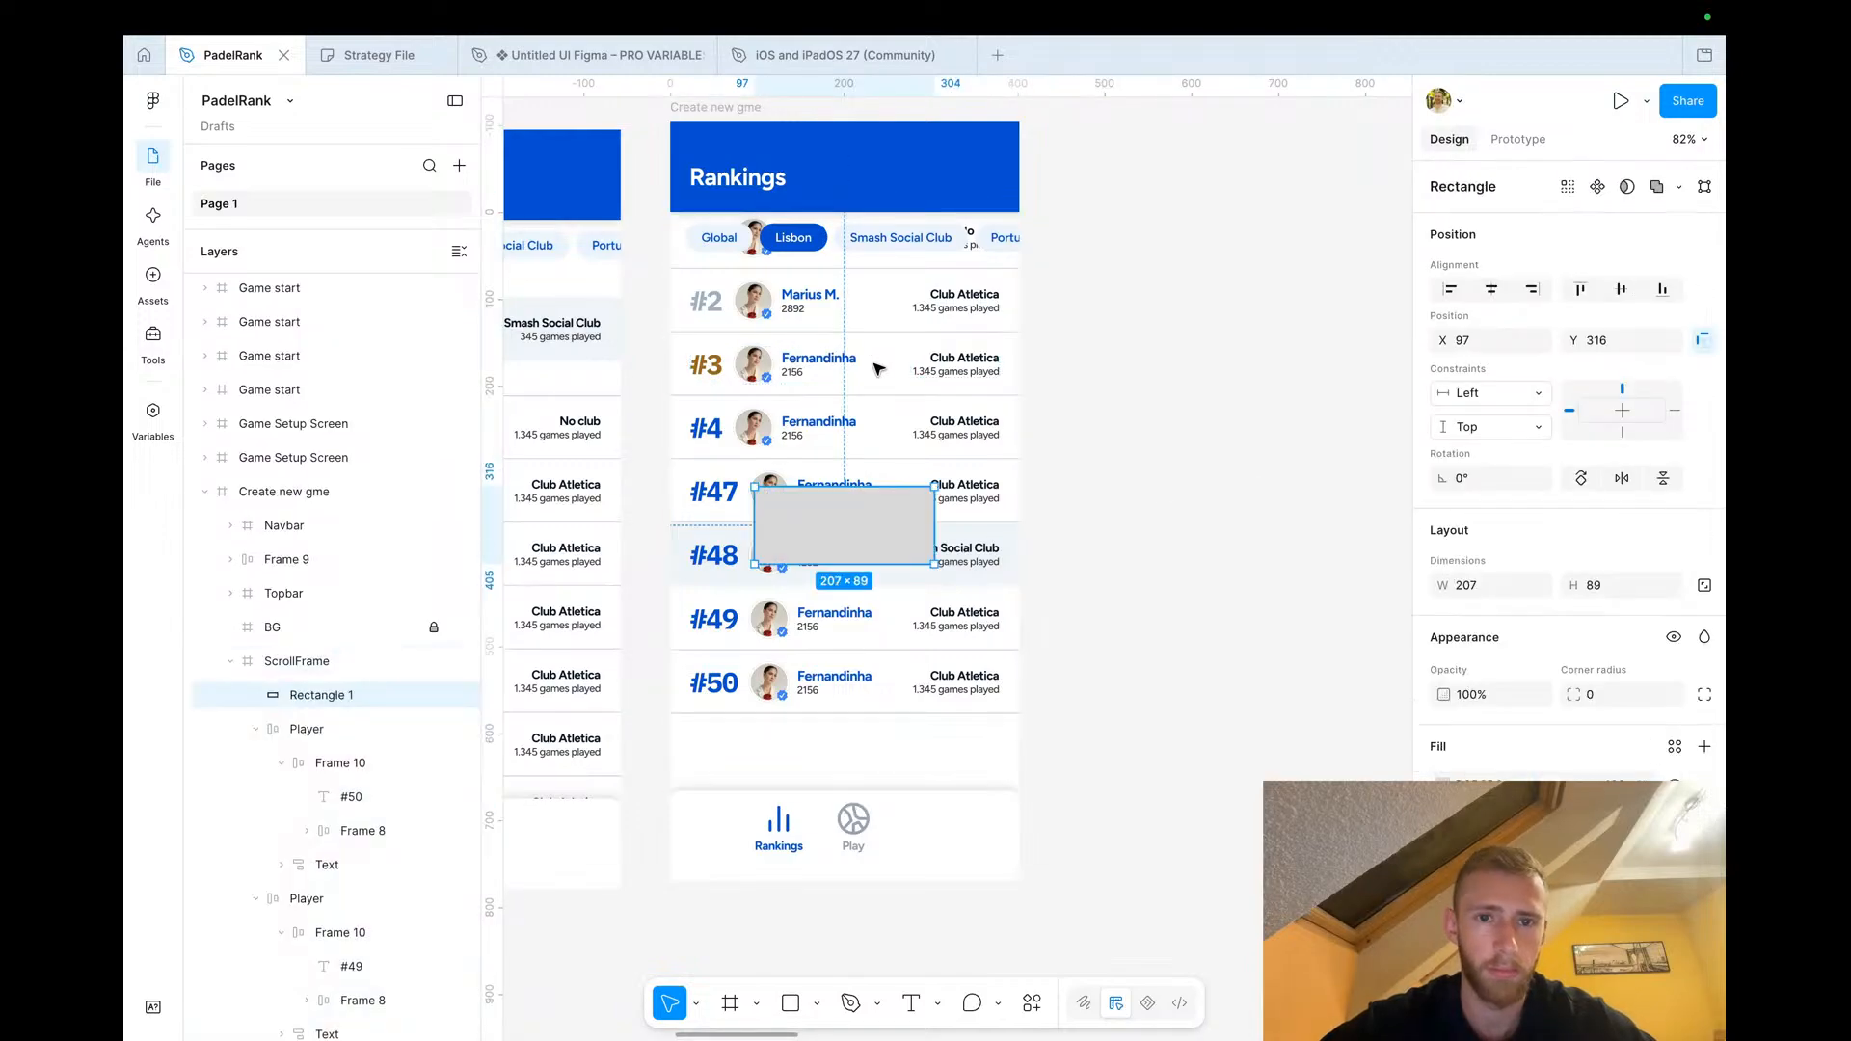
Align the rectangle to the frame's top and centre, stretching it to 402 wide and about 65 tall
{"action": "left_click", "coordinate": [1579, 291]}
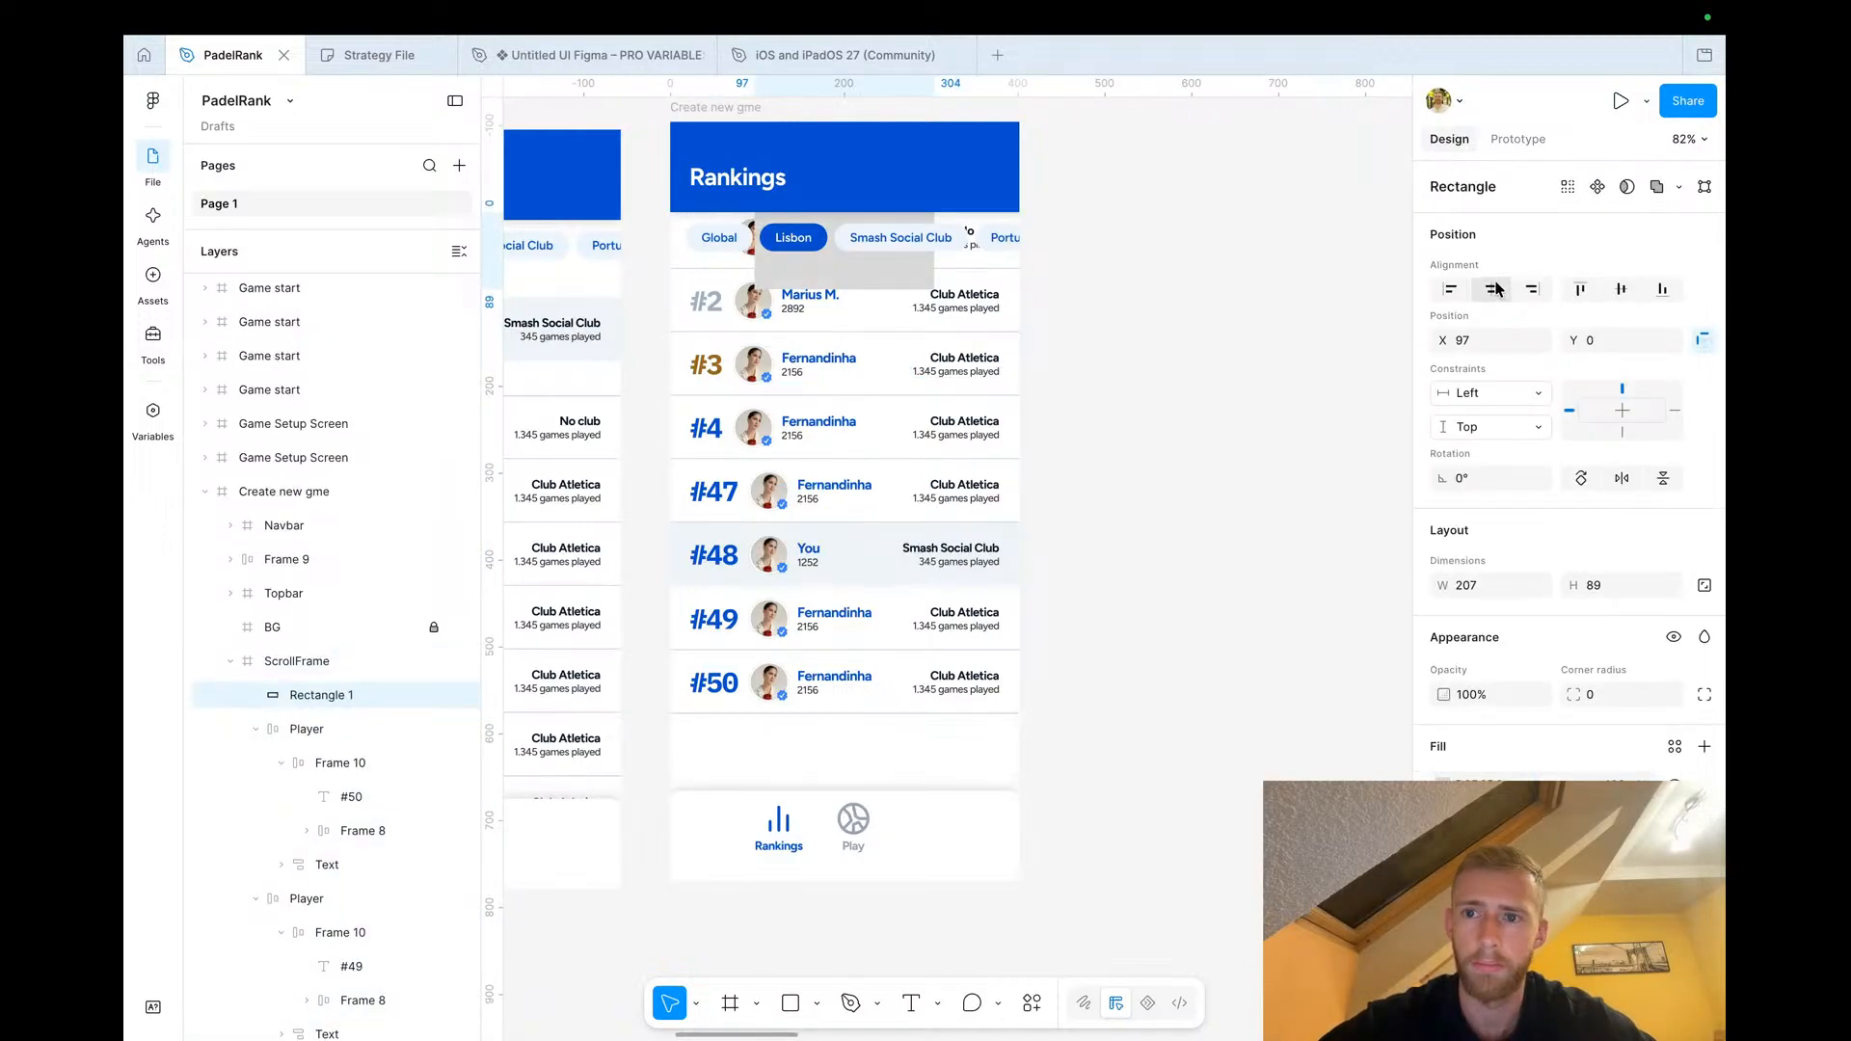
{"action": "left_click", "coordinate": [1493, 289]}
{"action": "left_click_drag", "start_coordinate": [936, 261], "coordinate": [1019, 249]}
{"action": "left_click_drag", "start_coordinate": [755, 246], "coordinate": [669, 243]}
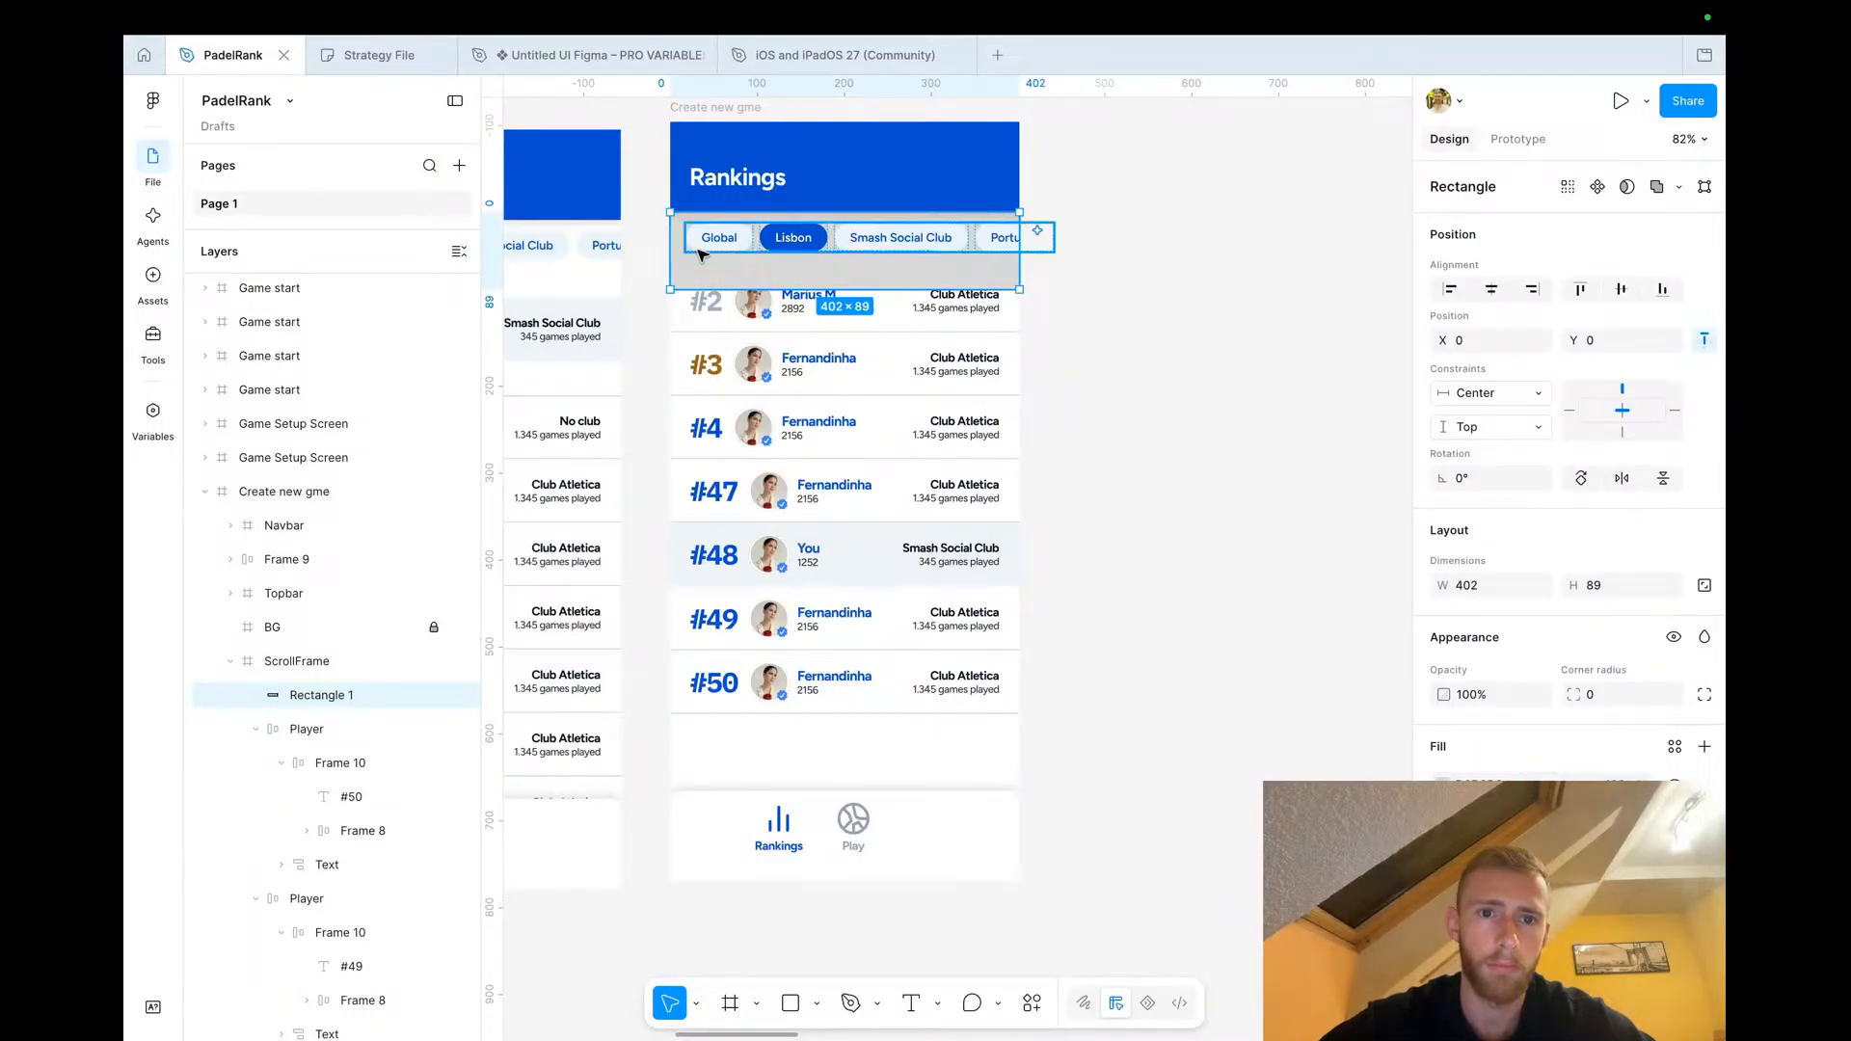
{"action": "left_click_drag", "start_coordinate": [867, 290], "coordinate": [868, 268]}
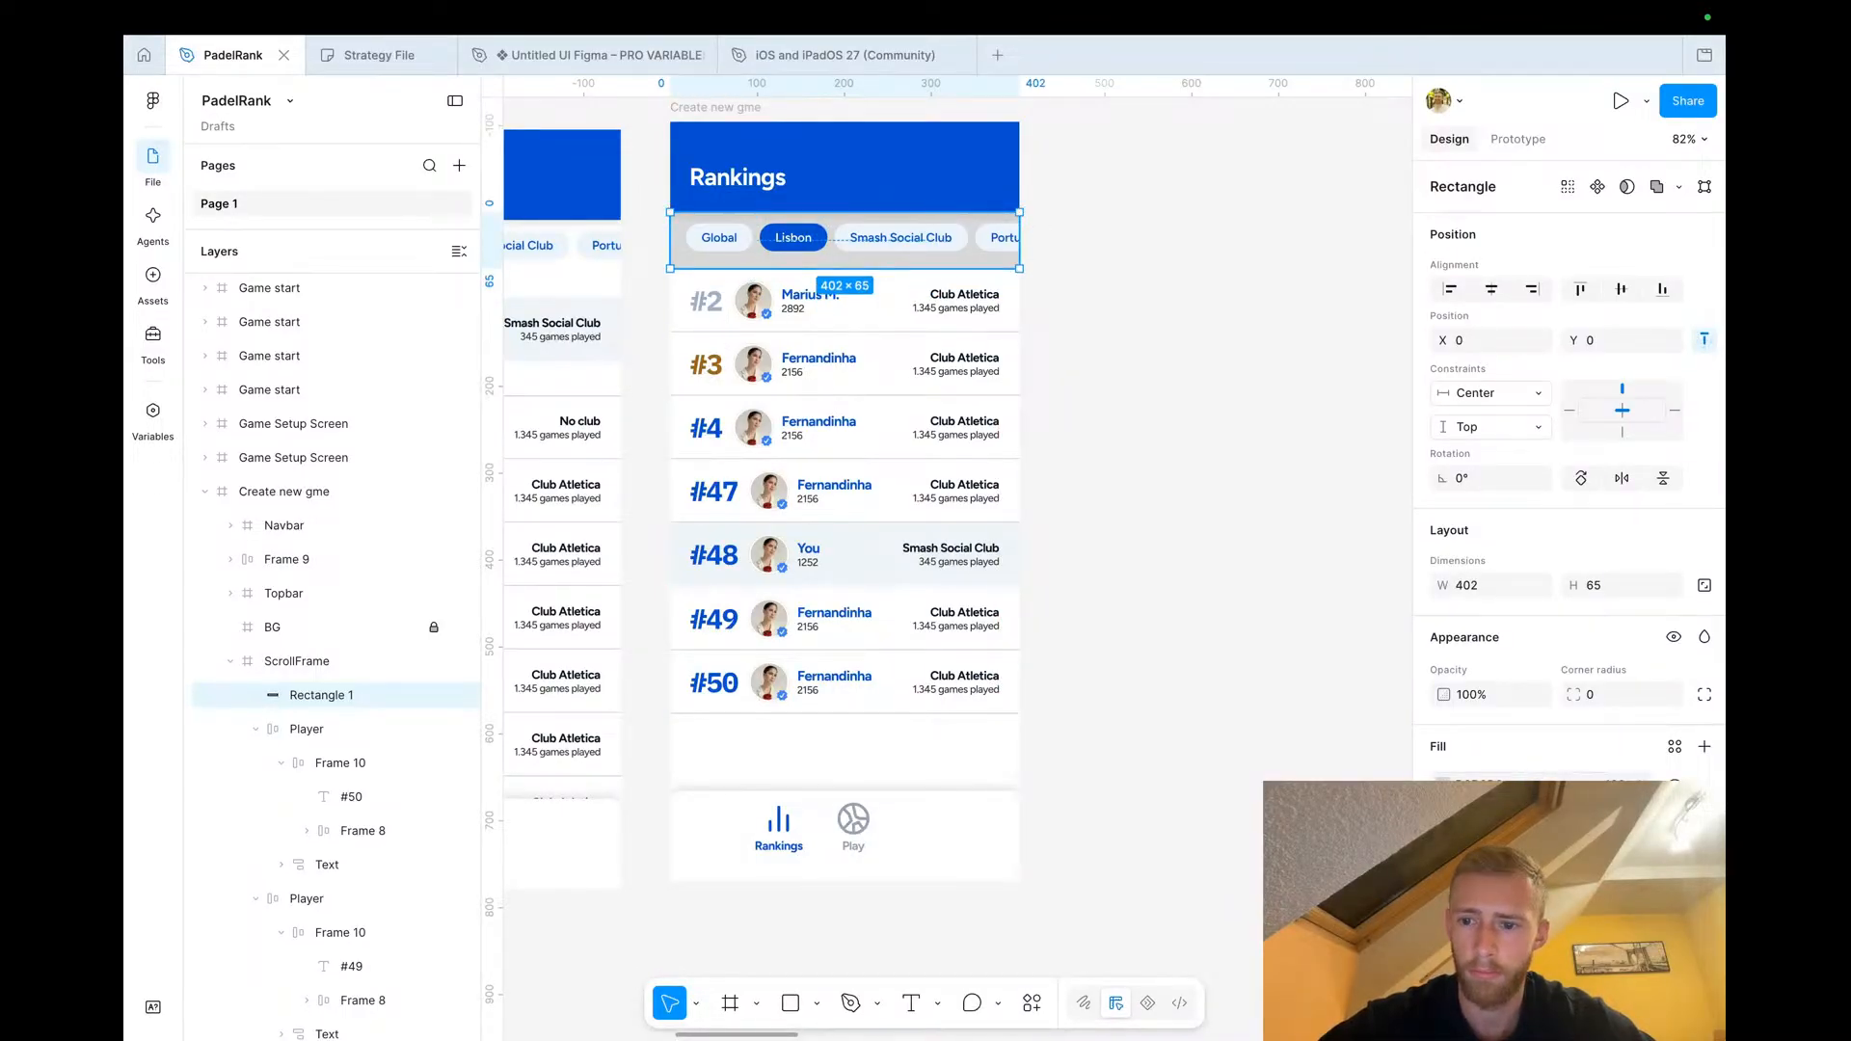
Fill the rectangle with a vertical linear gradient from white at 100% to white at 0% opacity
{"action": "left_click", "coordinate": [1443, 786]}
{"action": "left_click", "coordinate": [1208, 519]}
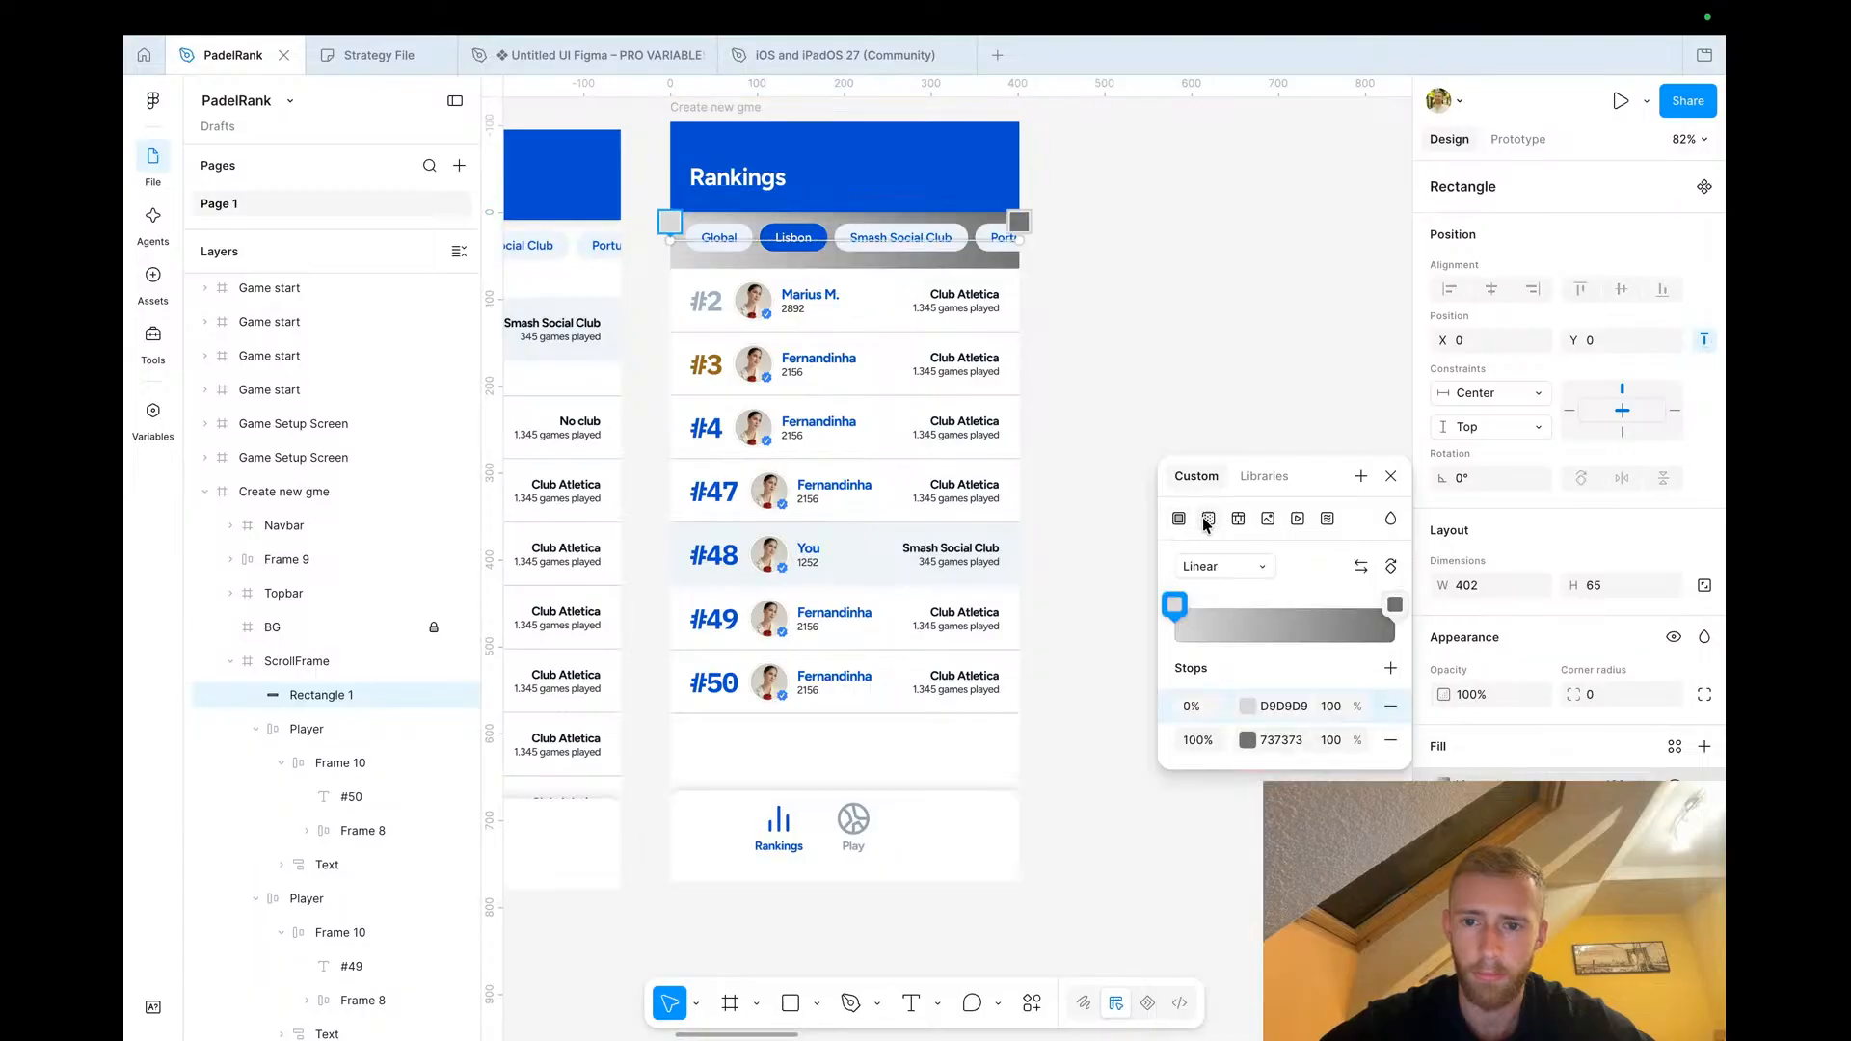
{"action": "left_click", "coordinate": [1227, 569]}
{"action": "left_click", "coordinate": [1231, 569]}
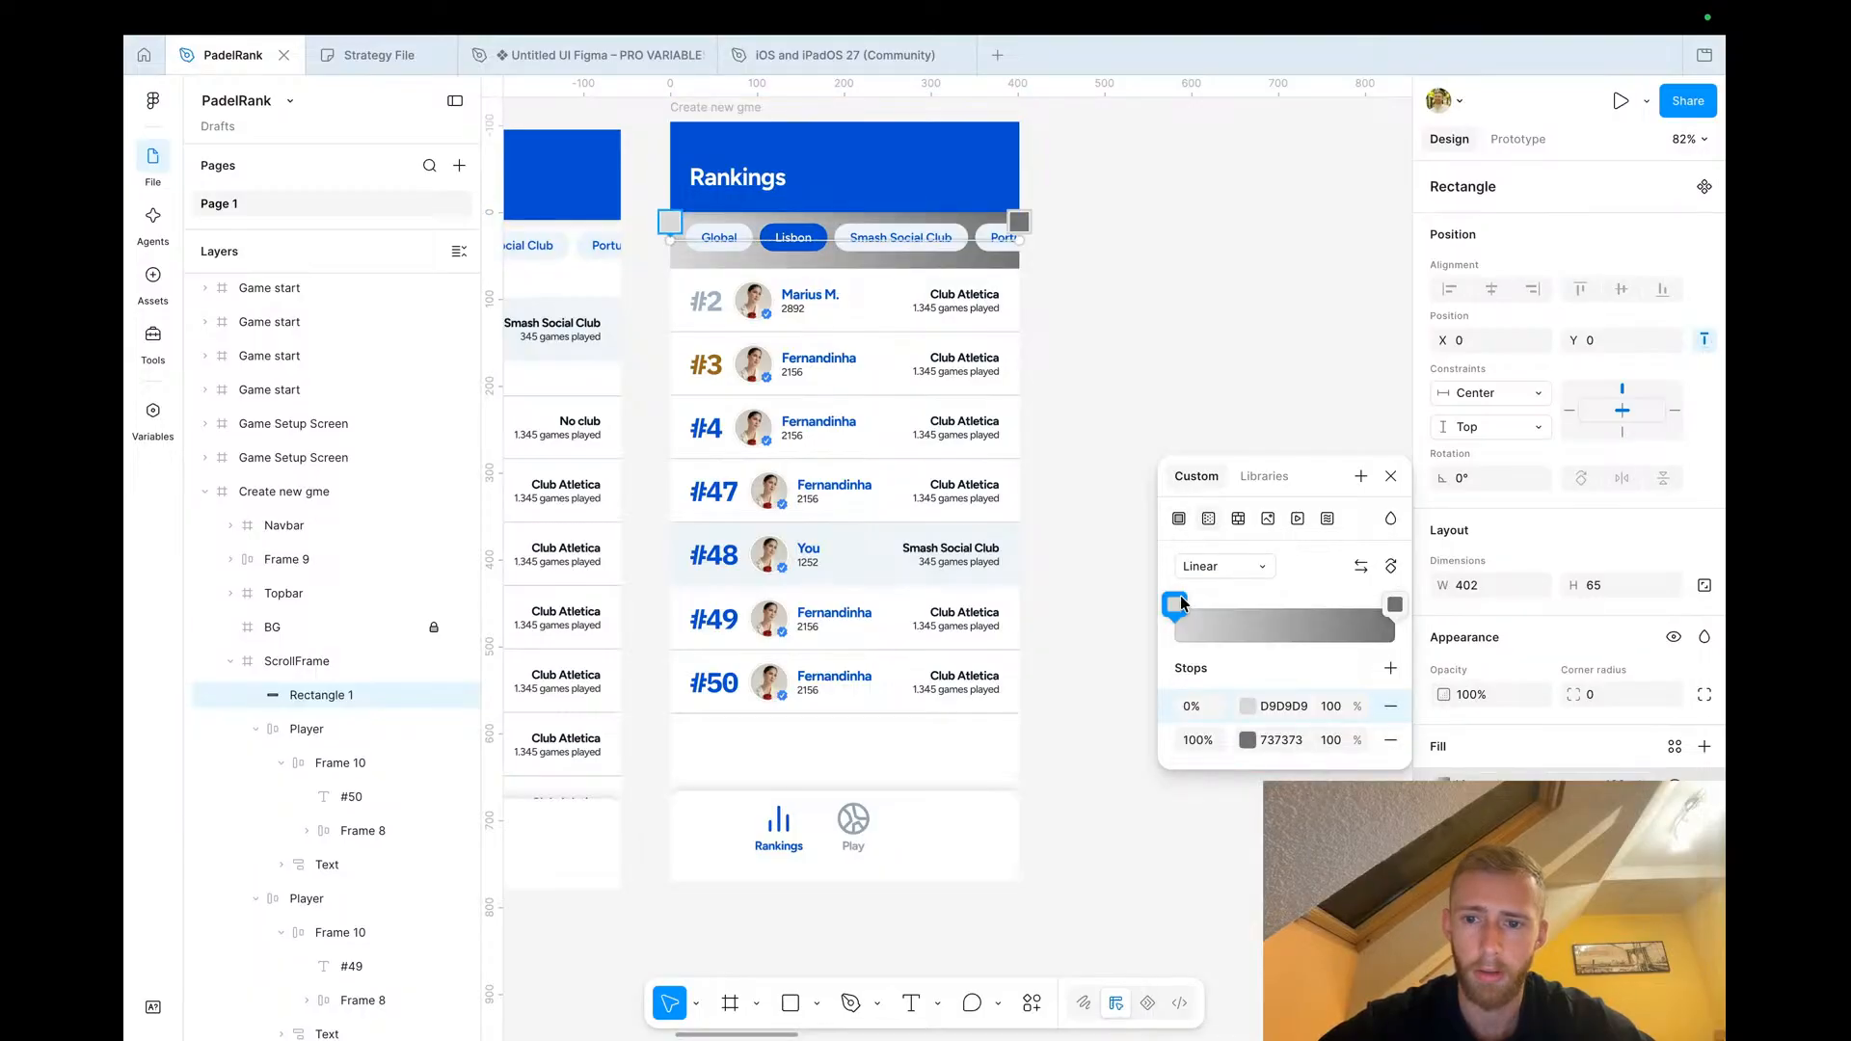
{"action": "left_click", "coordinate": [1247, 706]}
{"action": "left_click_drag", "start_coordinate": [1036, 636], "coordinate": [806, 488]}
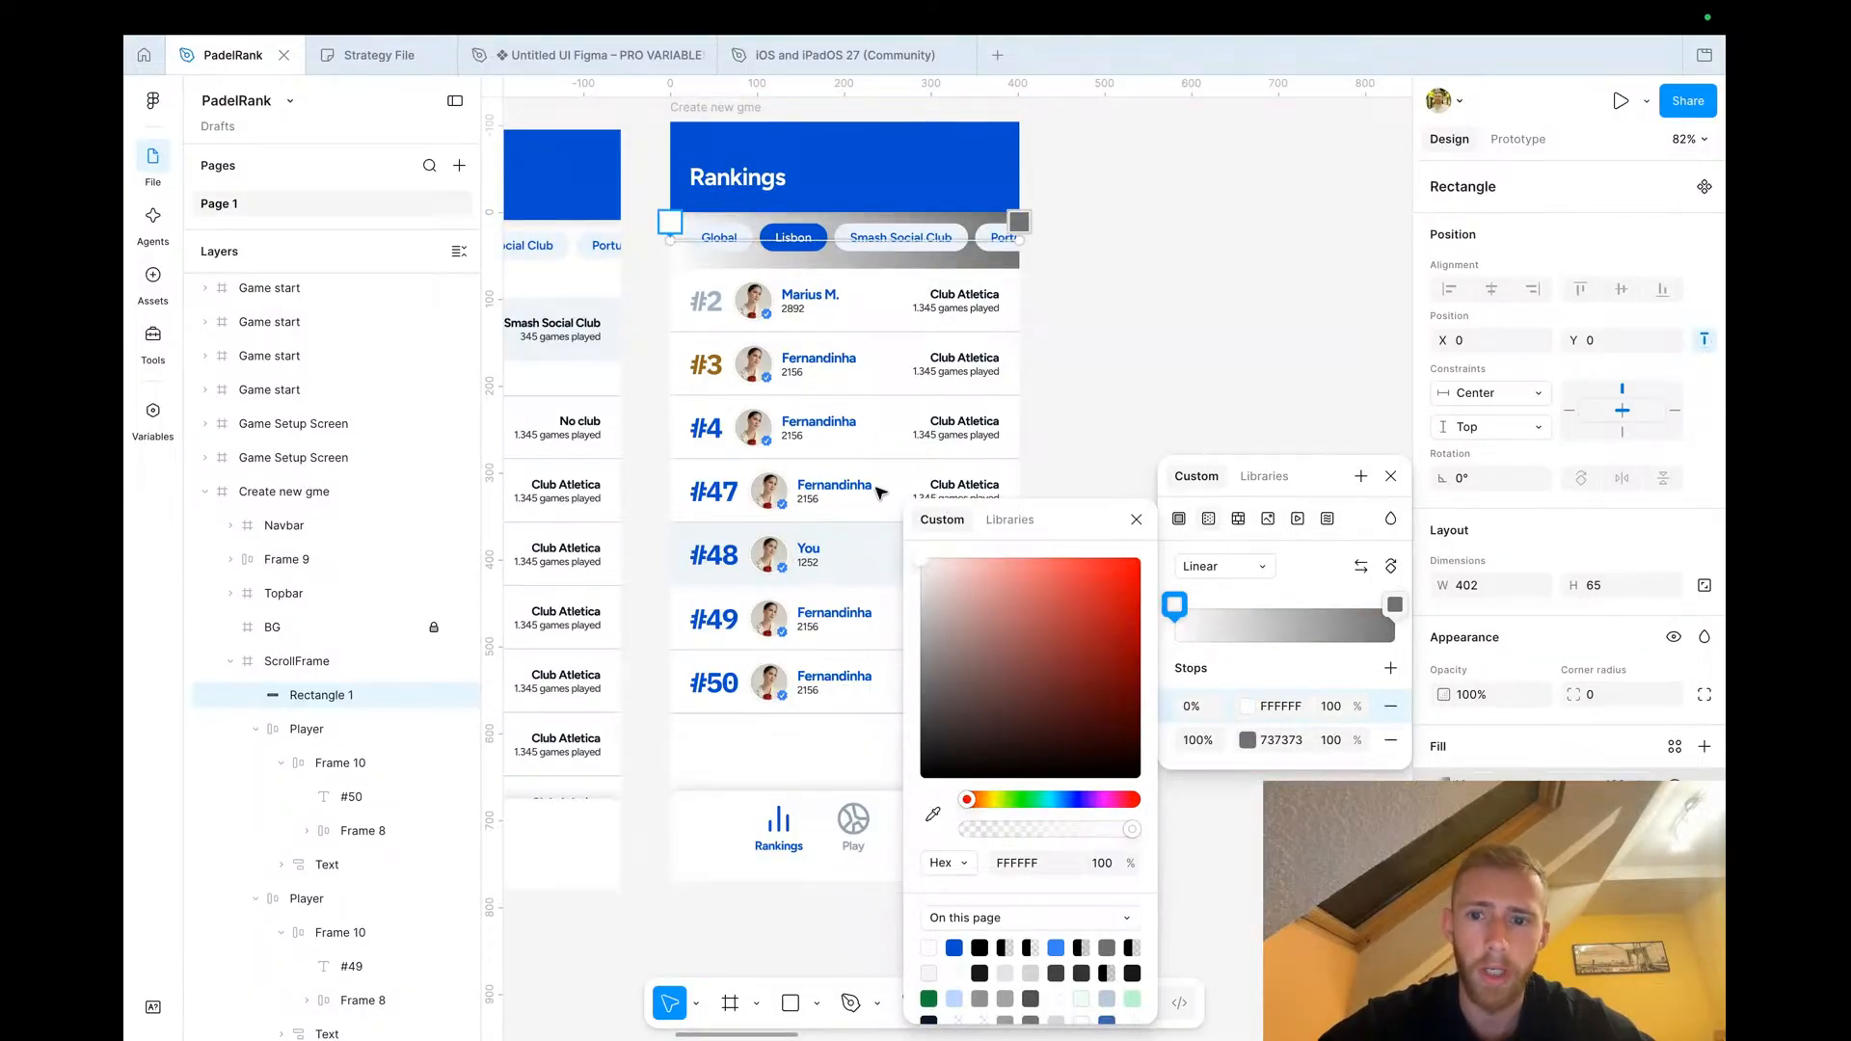
{"action": "left_click", "coordinate": [1391, 566]}
{"action": "left_click", "coordinate": [1247, 740]}
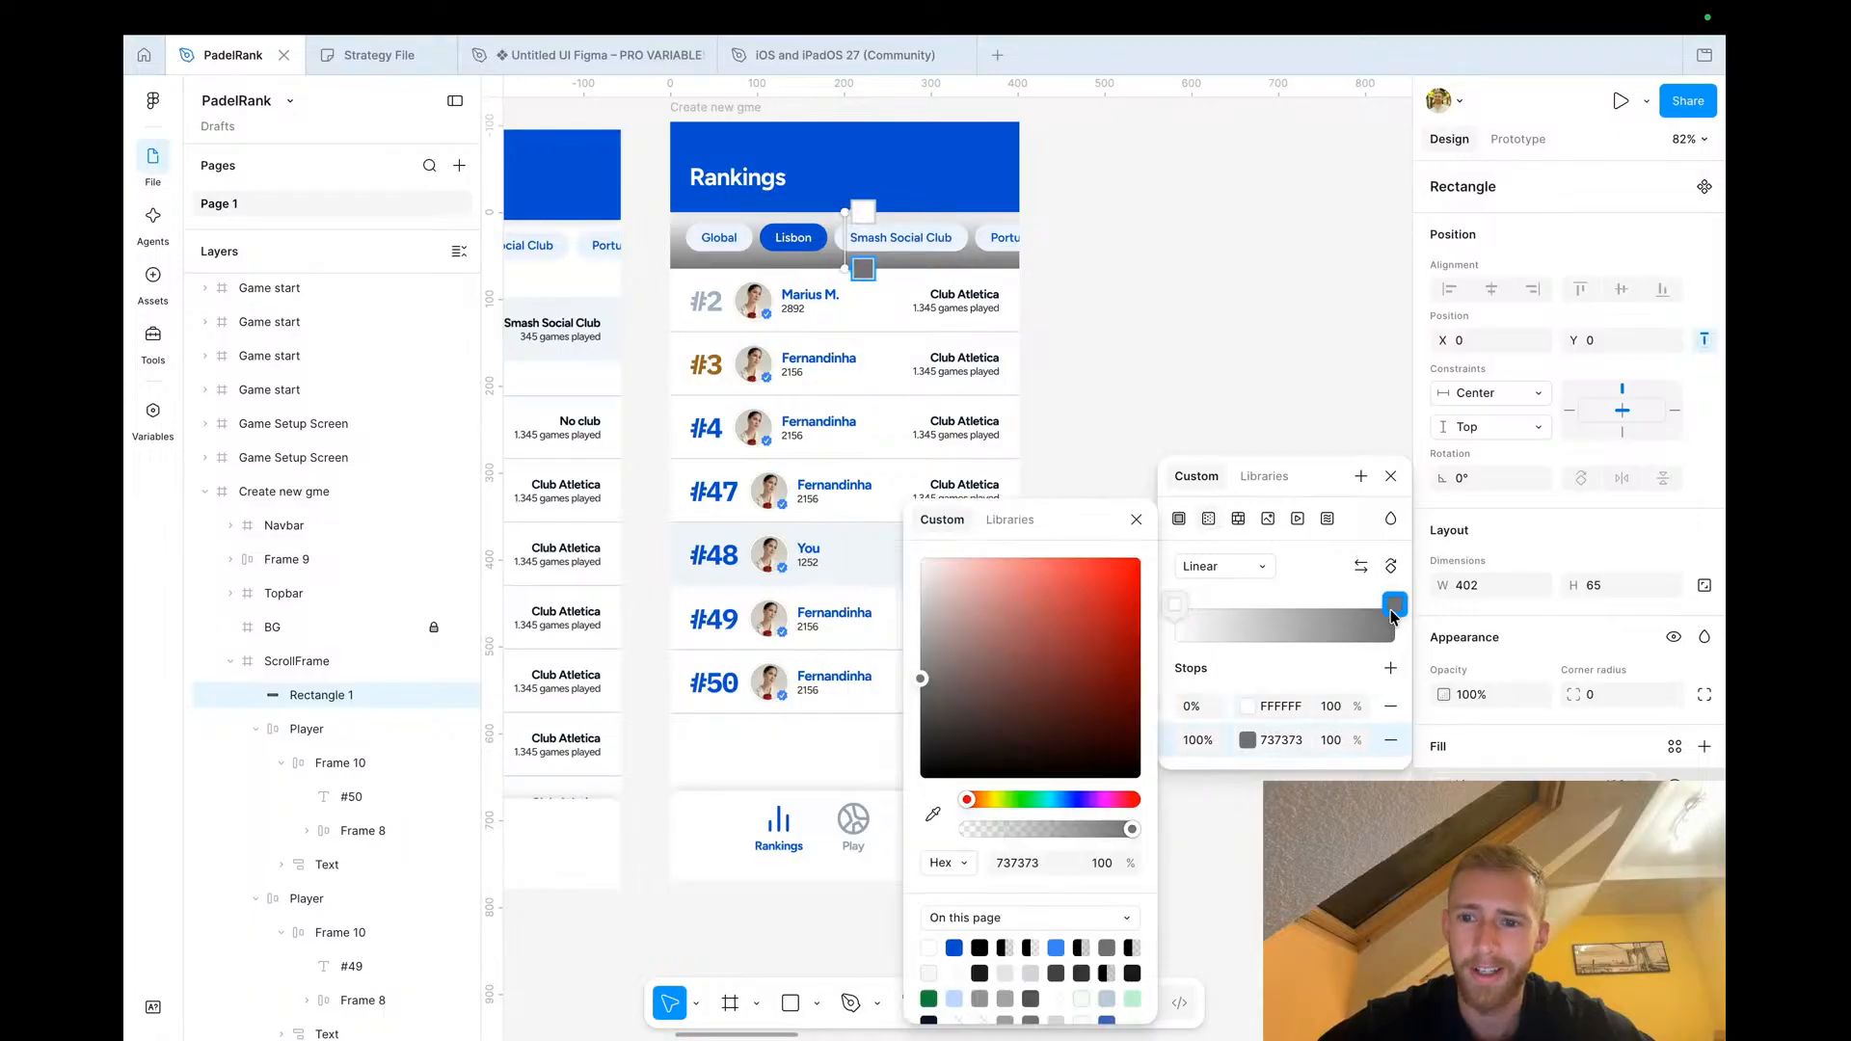
{"action": "left_click_drag", "start_coordinate": [1032, 622], "coordinate": [723, 434]}
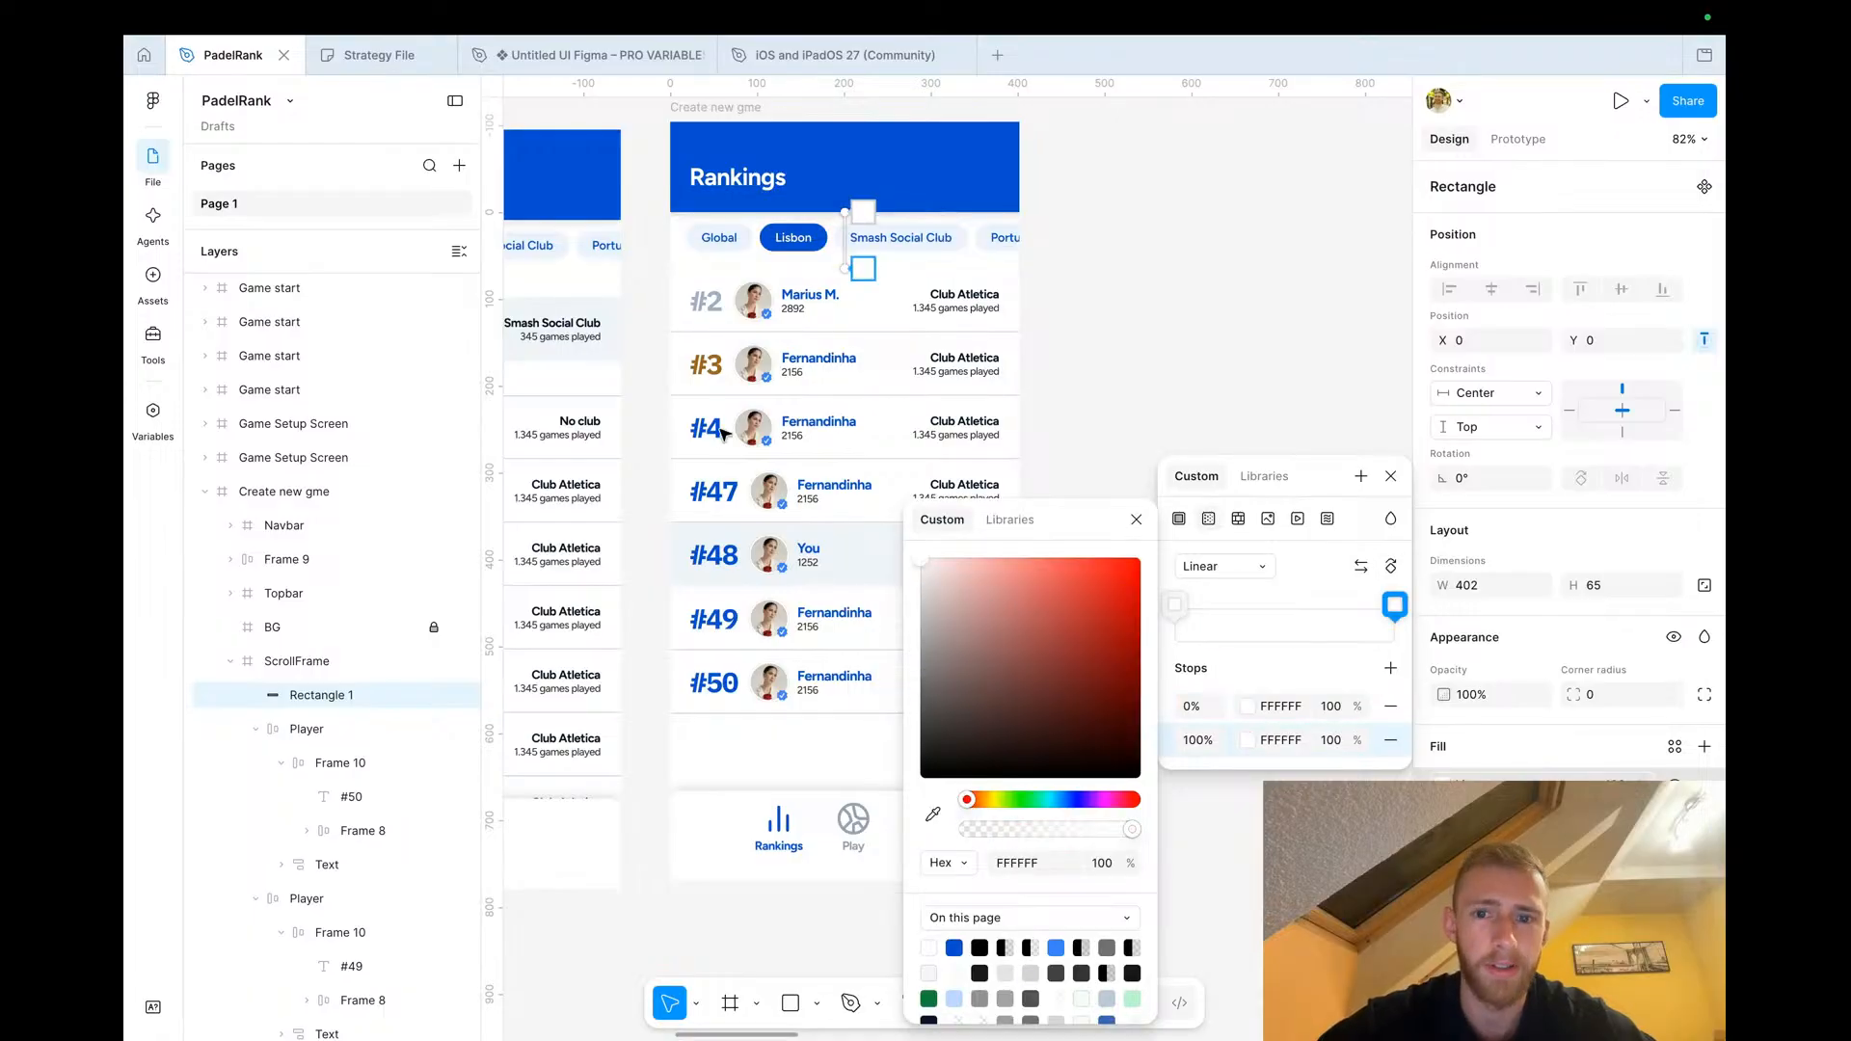
{"action": "left_click", "coordinate": [1136, 520]}
{"action": "left_click", "coordinate": [1334, 740]}
{"action": "type", "text": "0"}
{"action": "key", "text": "Tab"}
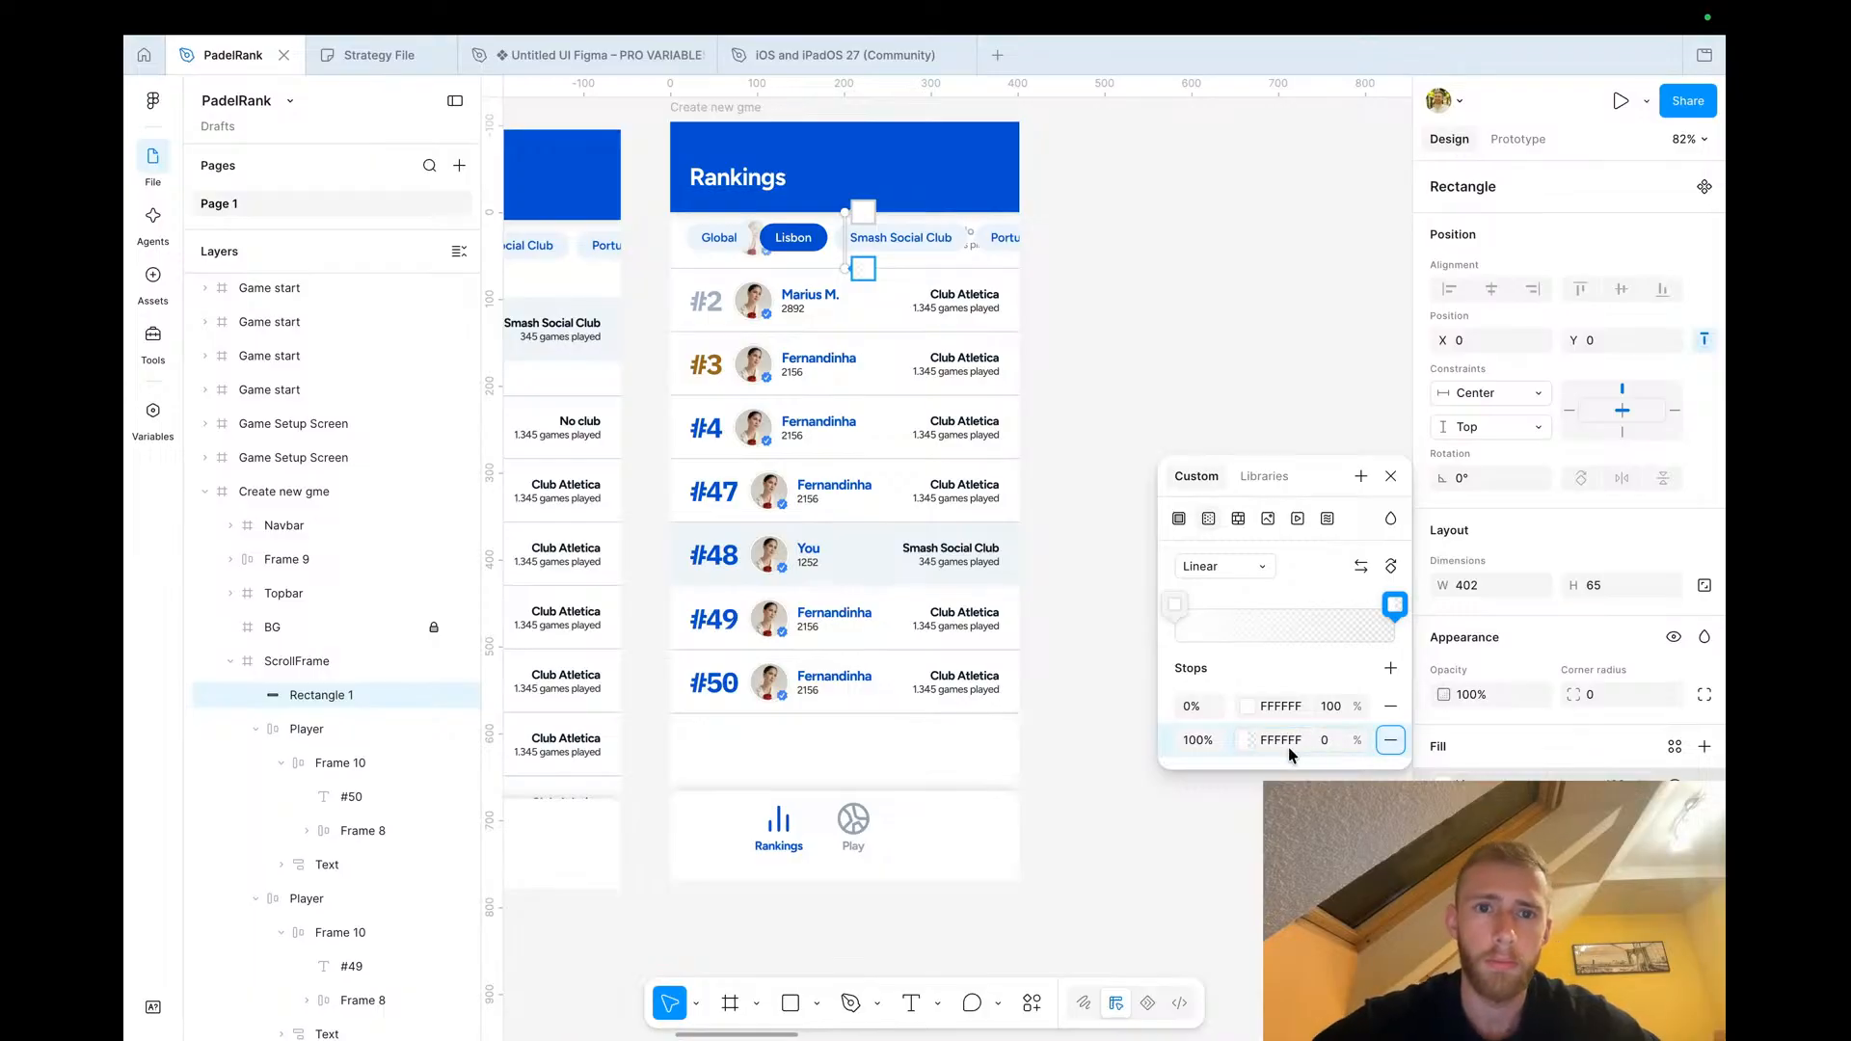
{"action": "left_click", "coordinate": [1391, 475]}
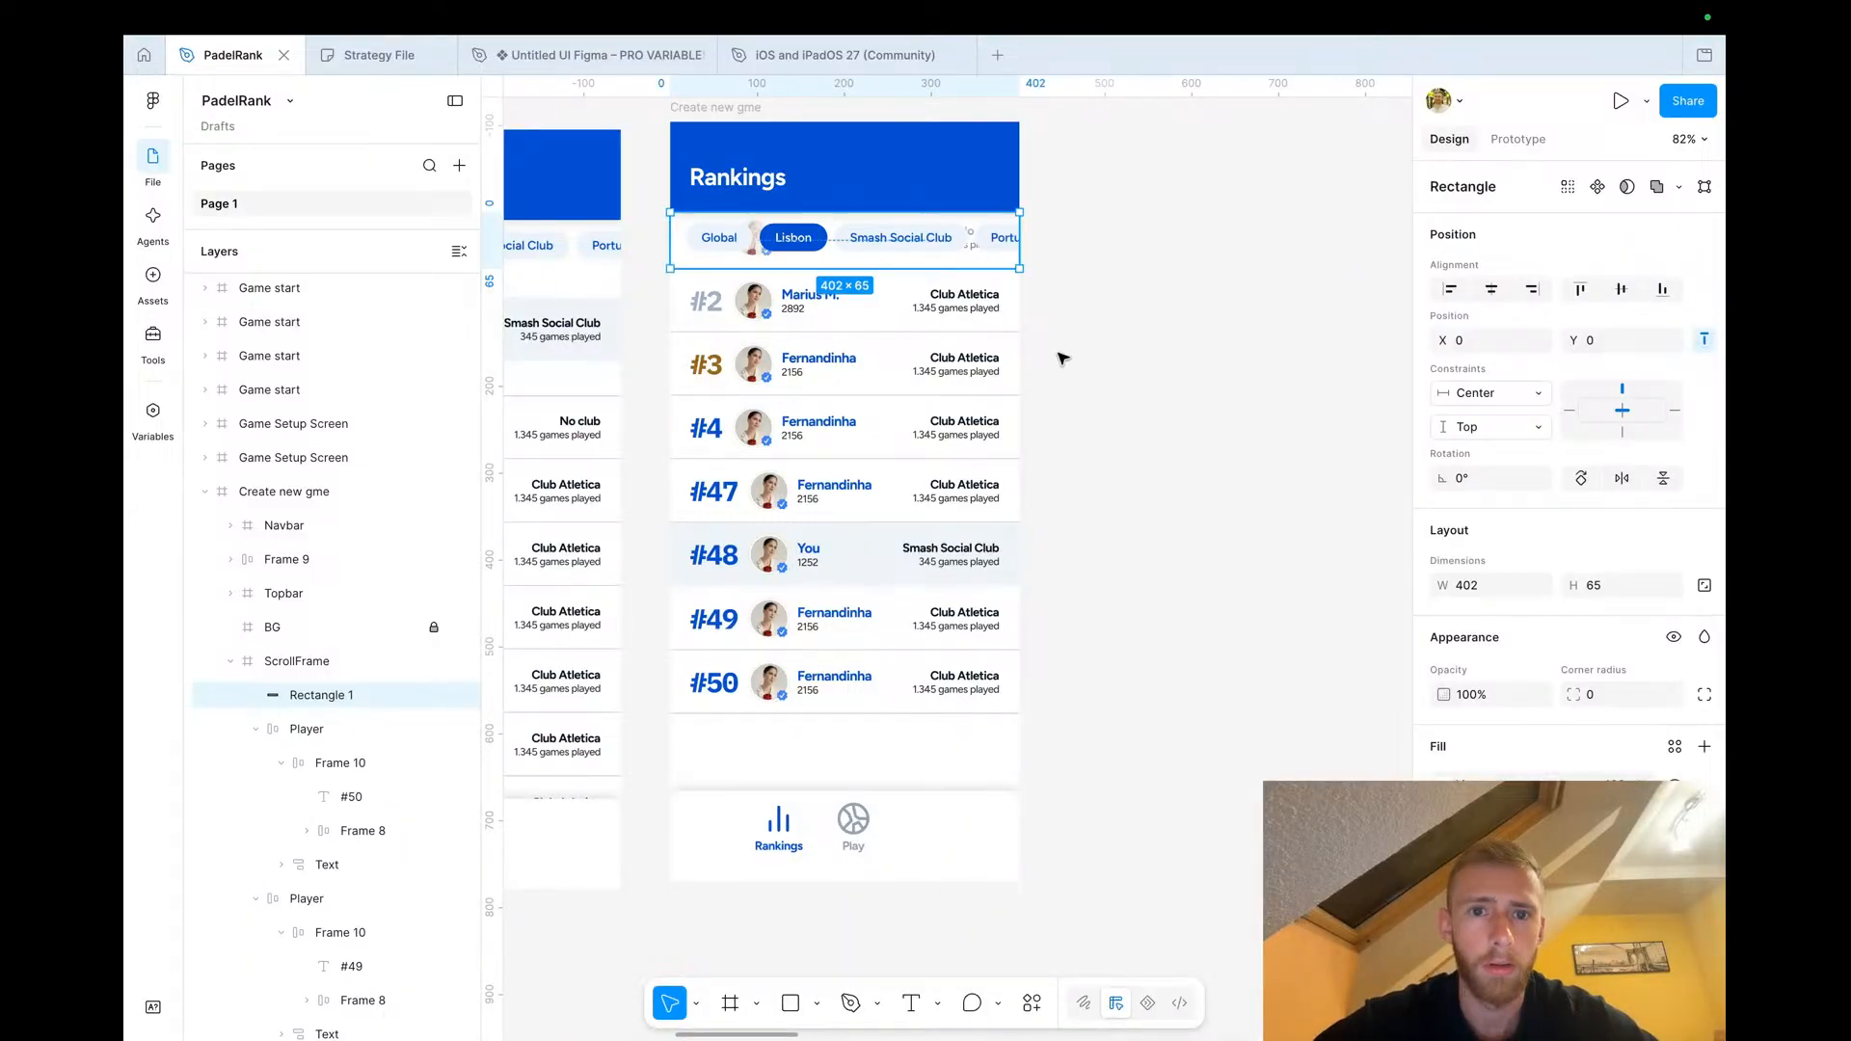
Stretch the gradient rectangle's bottom edge down to 85 tall
{"action": "left_click_drag", "start_coordinate": [869, 275], "coordinate": [870, 286]}
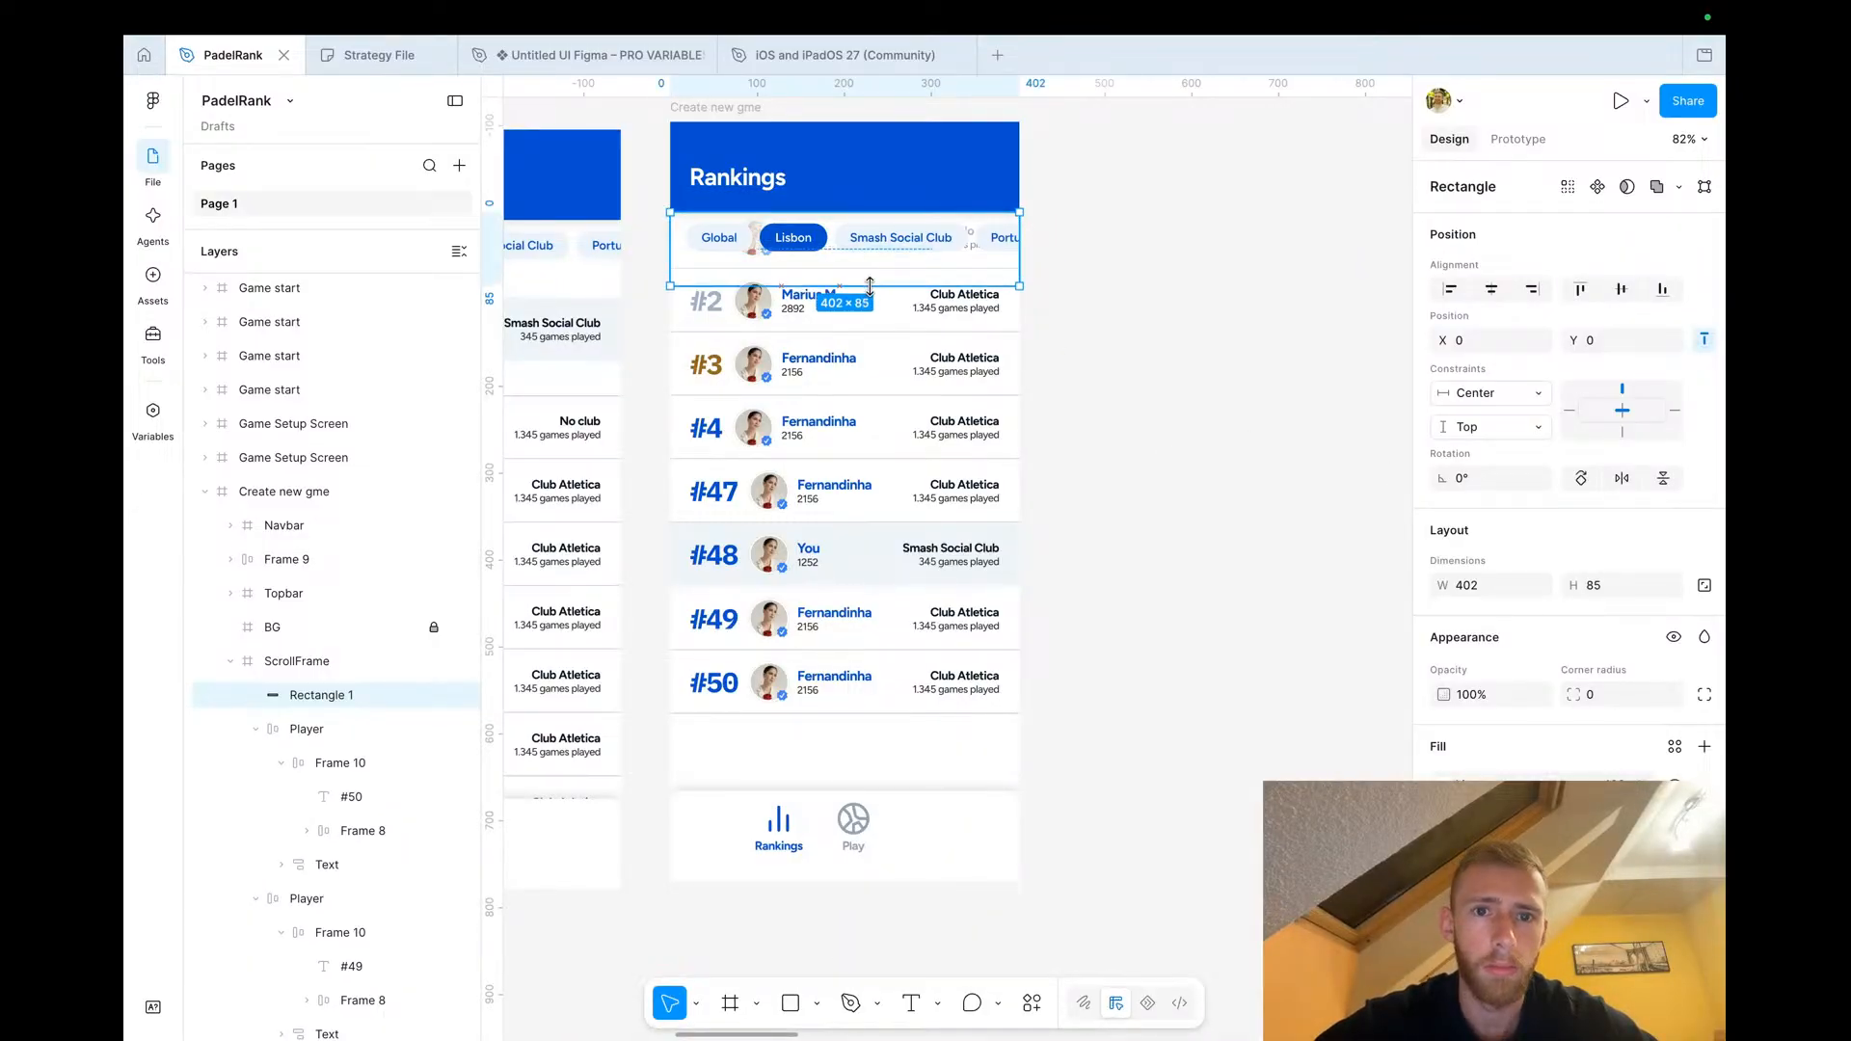
{"action": "left_click", "coordinate": [1097, 331]}
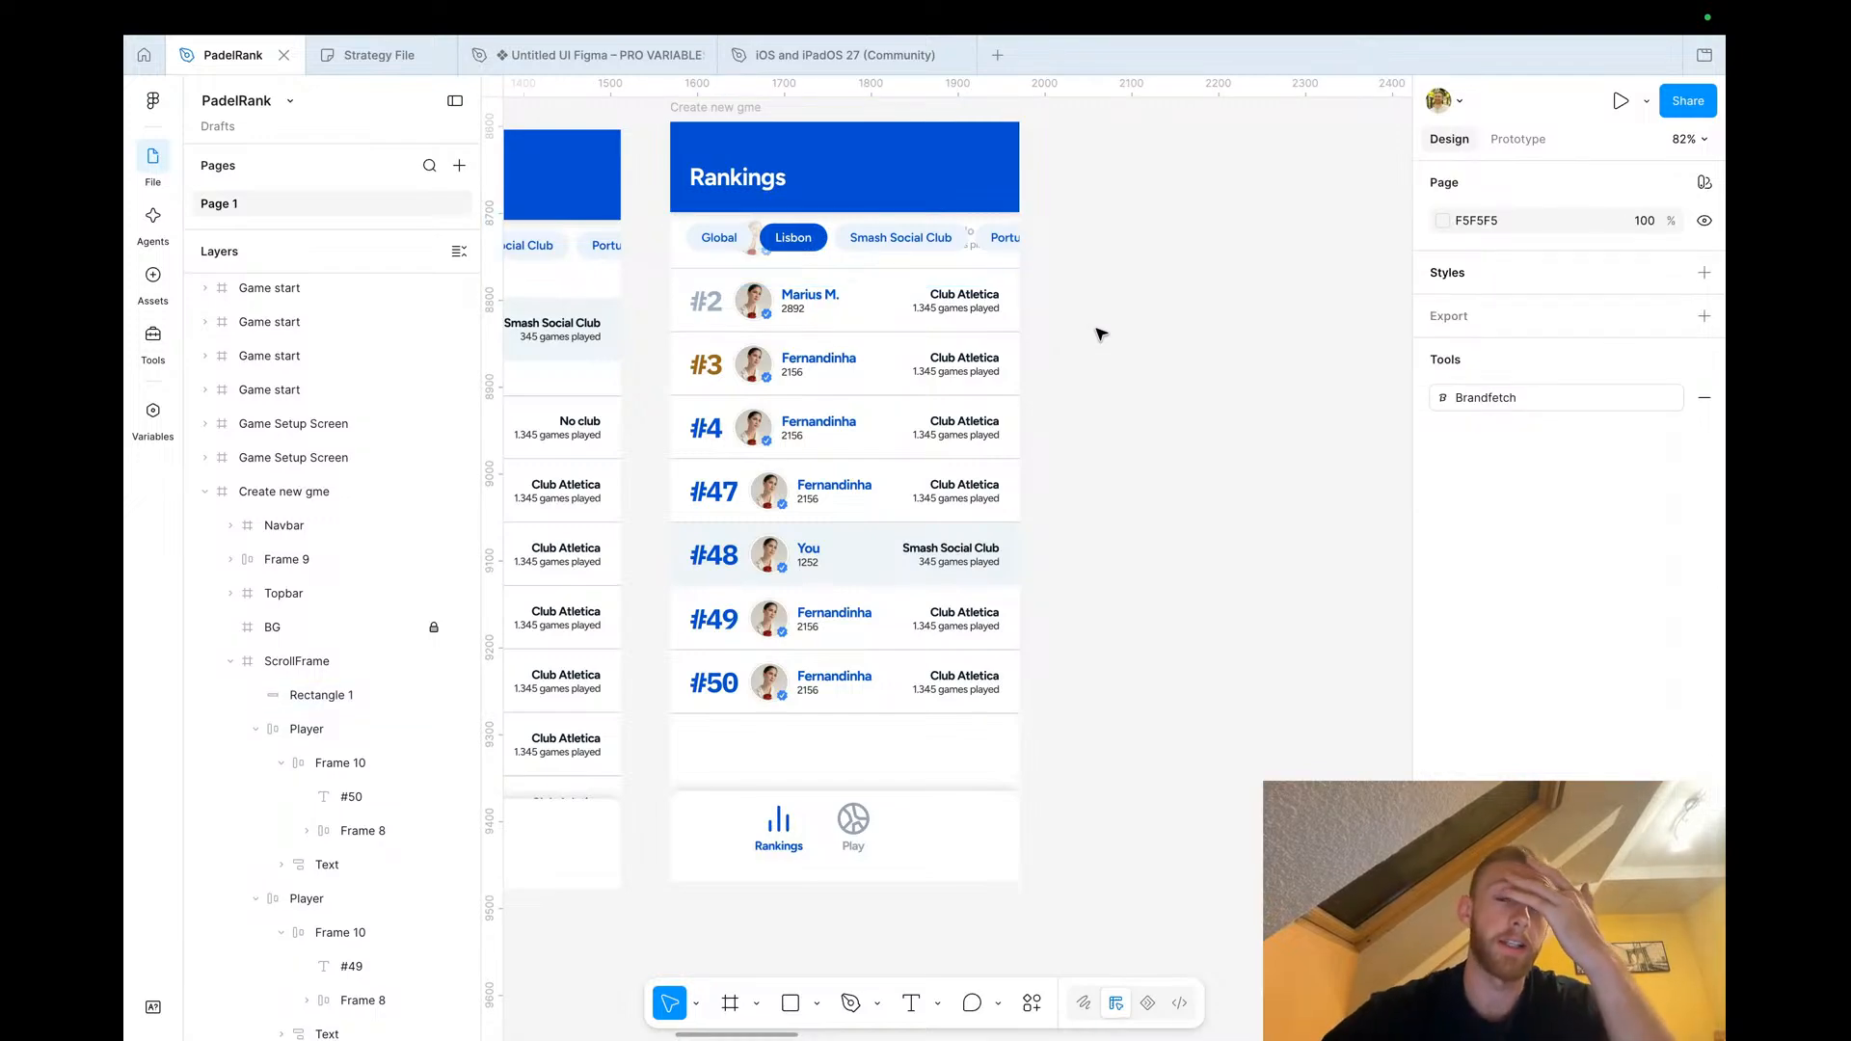
Rename the #47 player's name from Fernandinha to Messinha
{"action": "scroll", "coordinate": [869, 422], "scroll_direction": "down", "scroll_amount": 3}
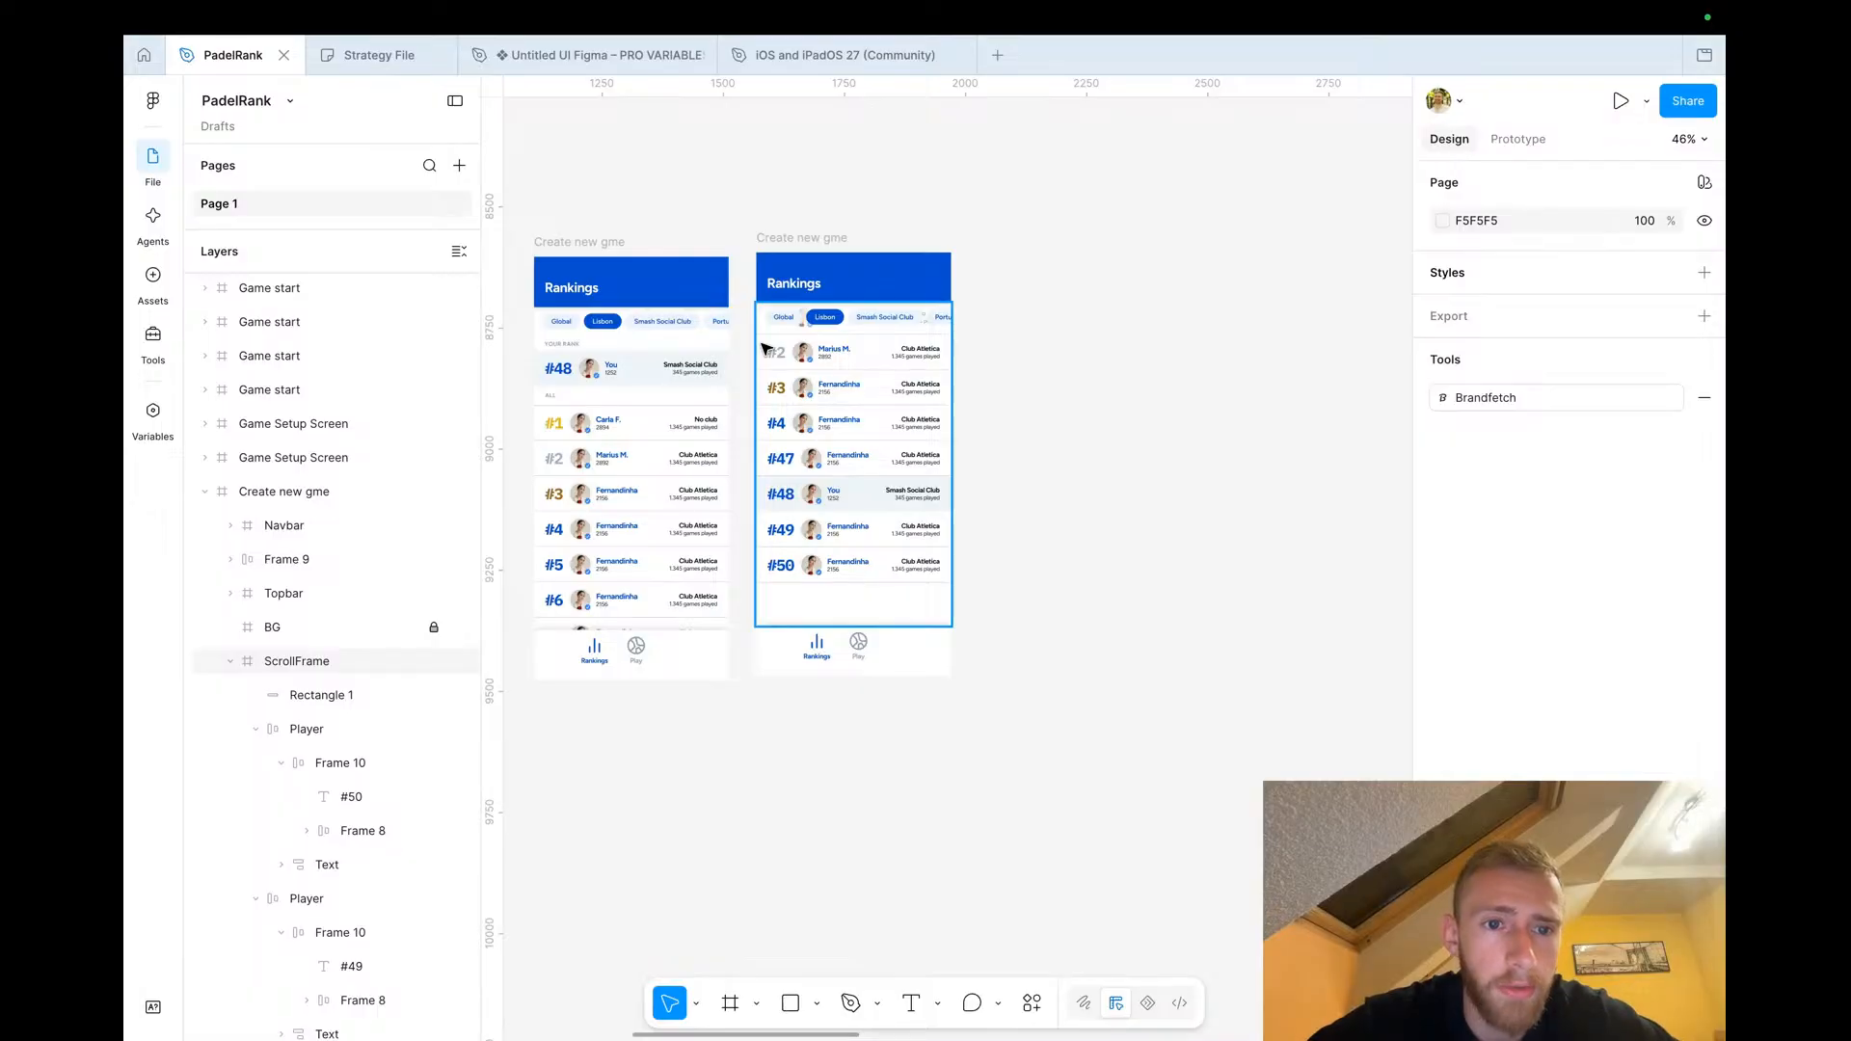
{"action": "scroll", "coordinate": [878, 527], "scroll_direction": "up", "scroll_amount": 3}
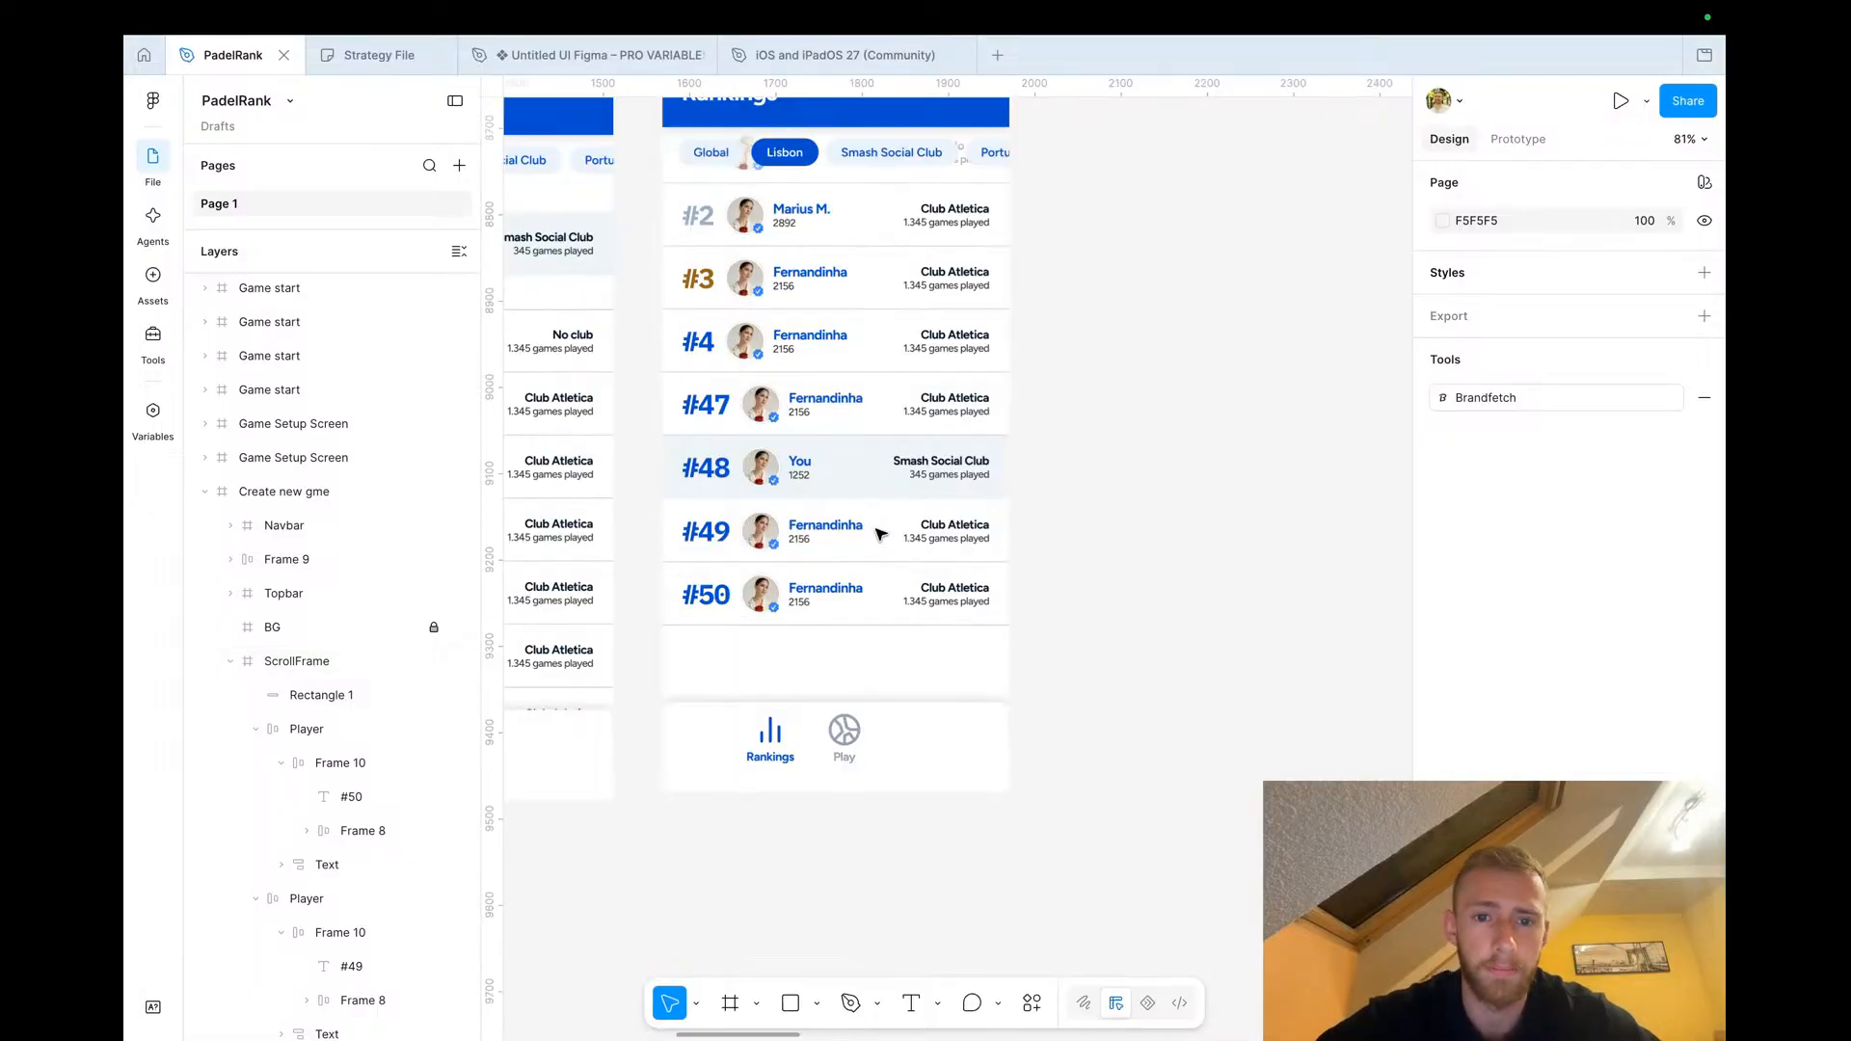
{"action": "double_click", "coordinate": [853, 482]}
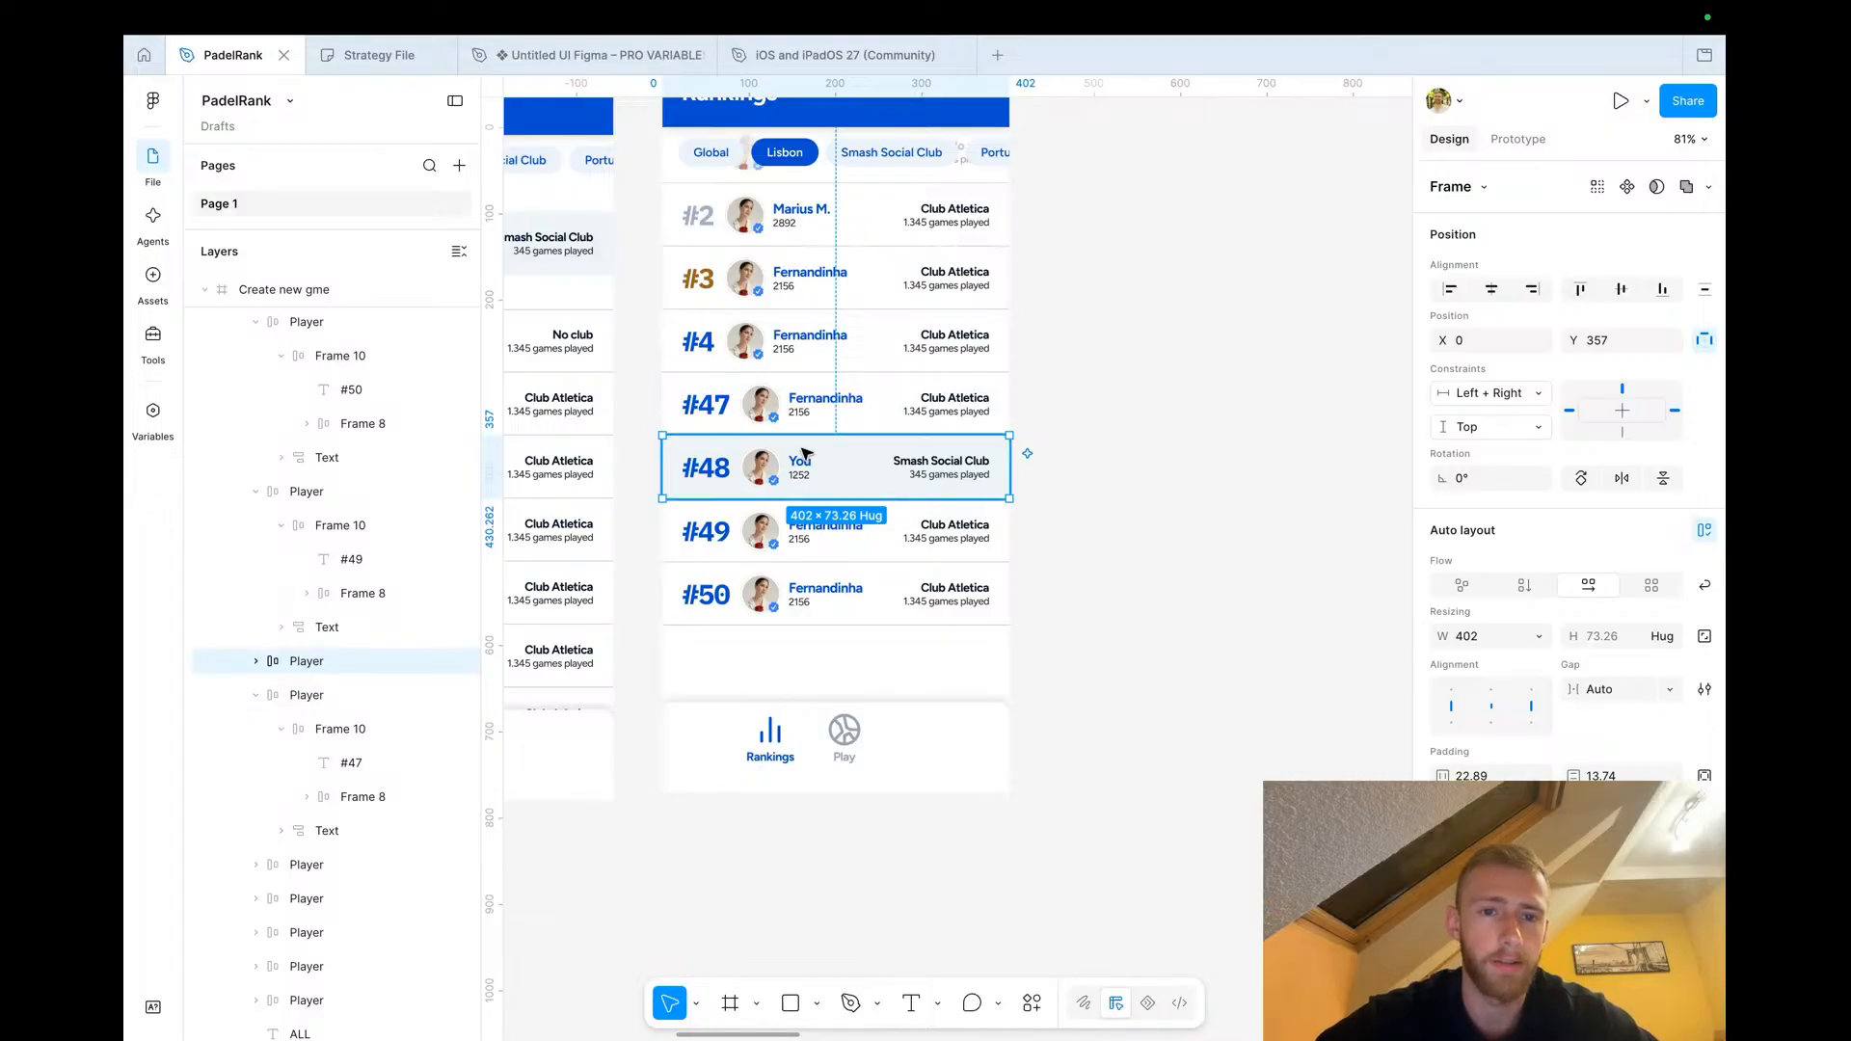
{"action": "scroll", "coordinate": [820, 482], "scroll_direction": "up", "scroll_amount": 3}
{"action": "left_click", "coordinate": [846, 526]}
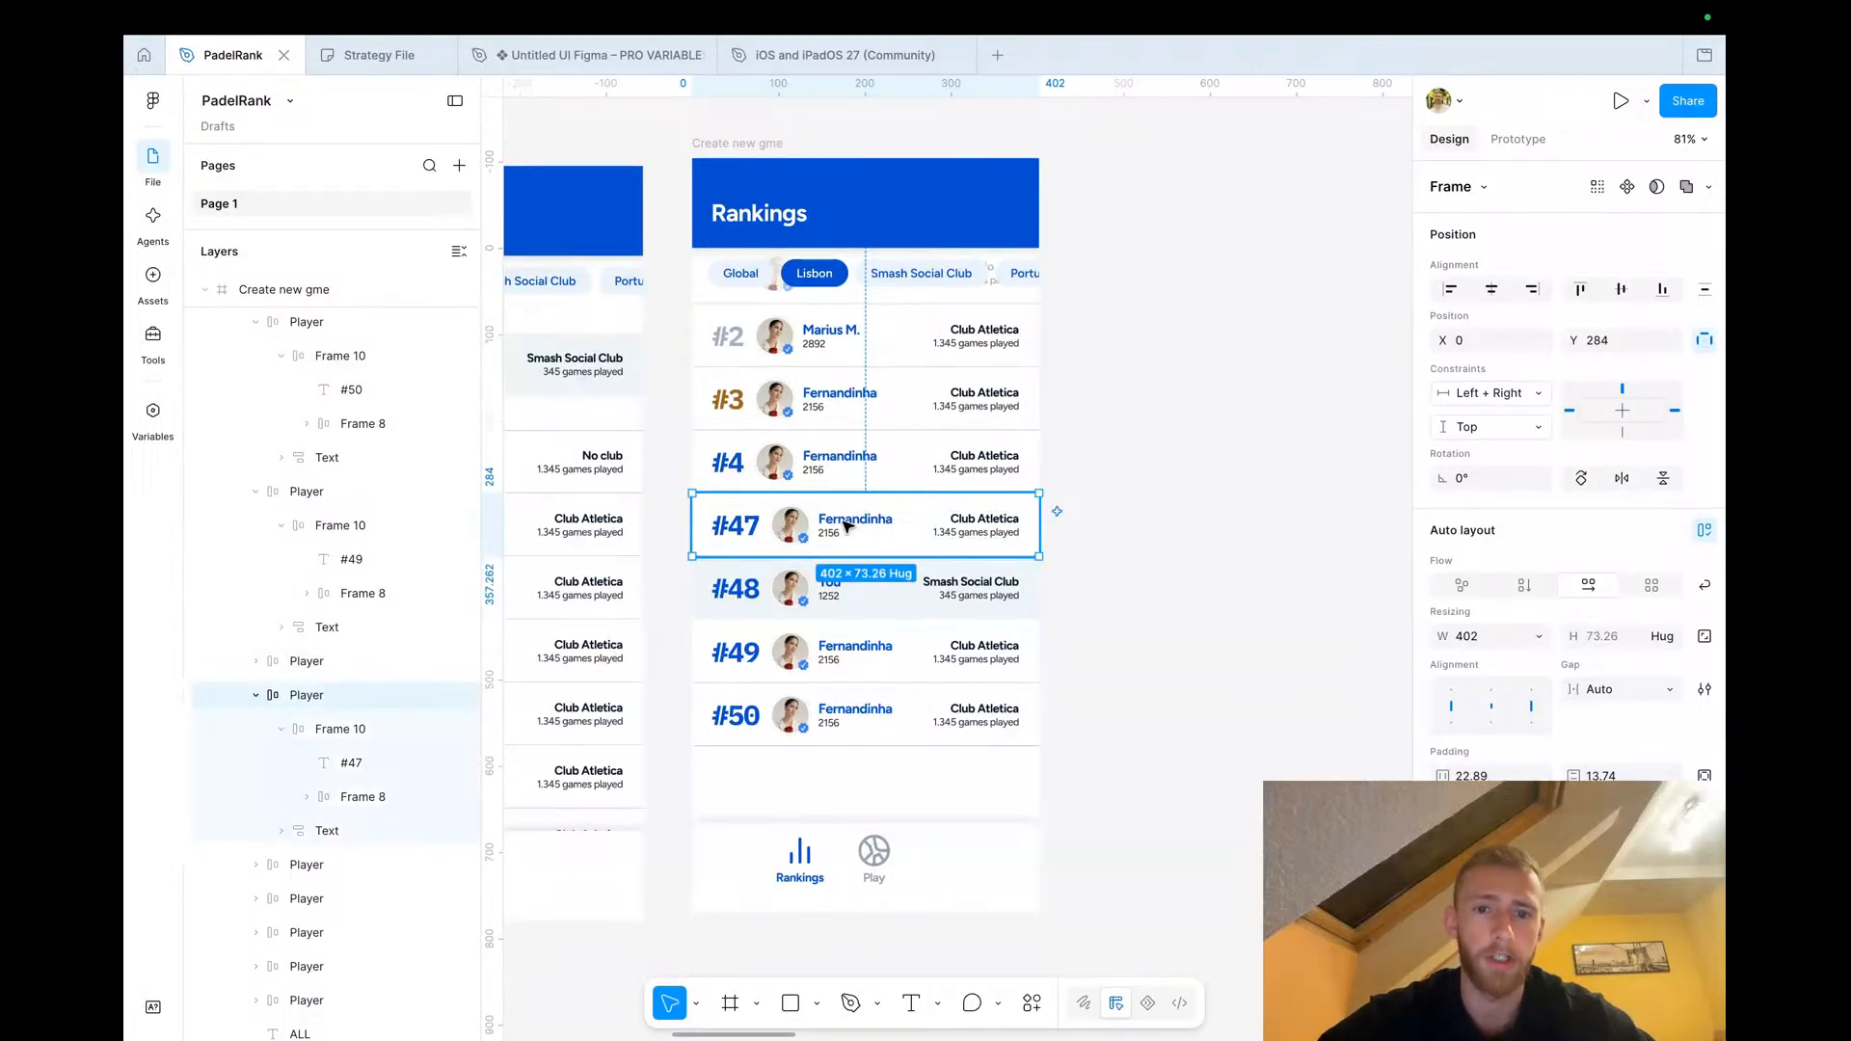
{"action": "scroll", "coordinate": [847, 526], "scroll_direction": "up", "scroll_amount": 5}
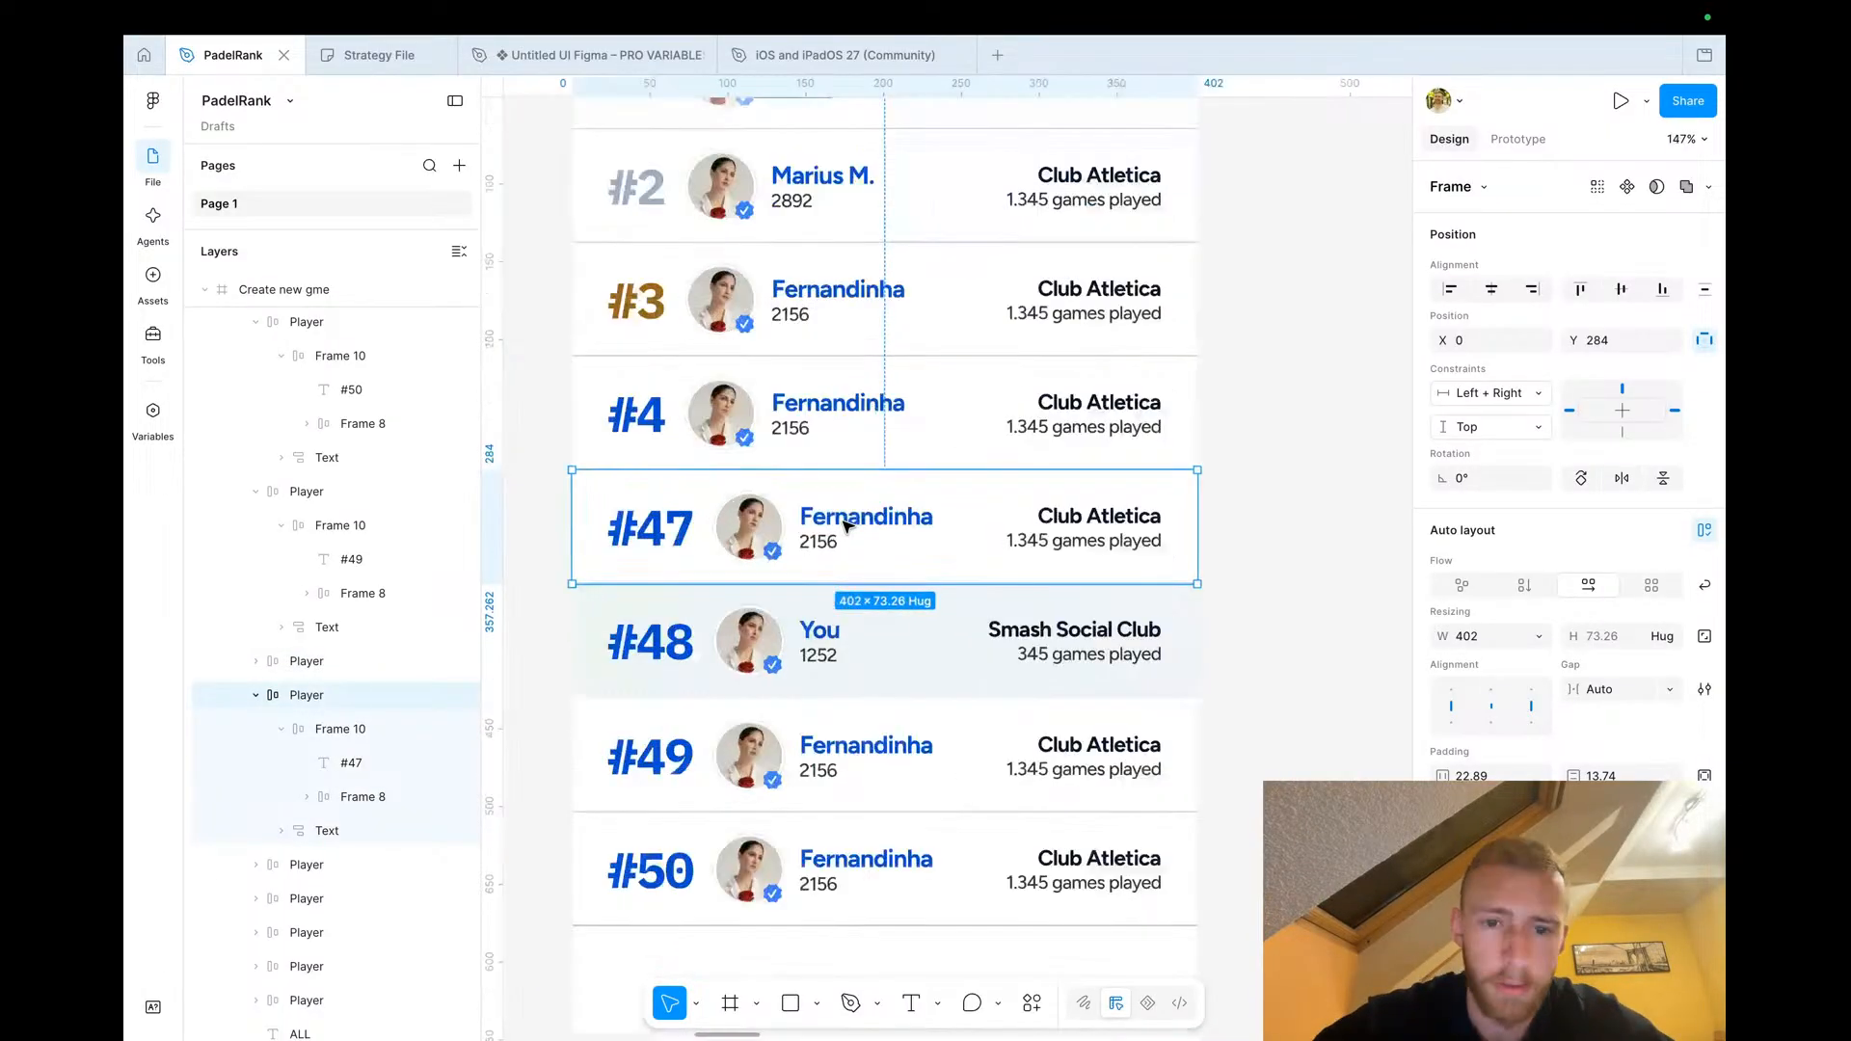
{"action": "double_click", "coordinate": [843, 523]}
{"action": "double_click", "coordinate": [835, 523]}
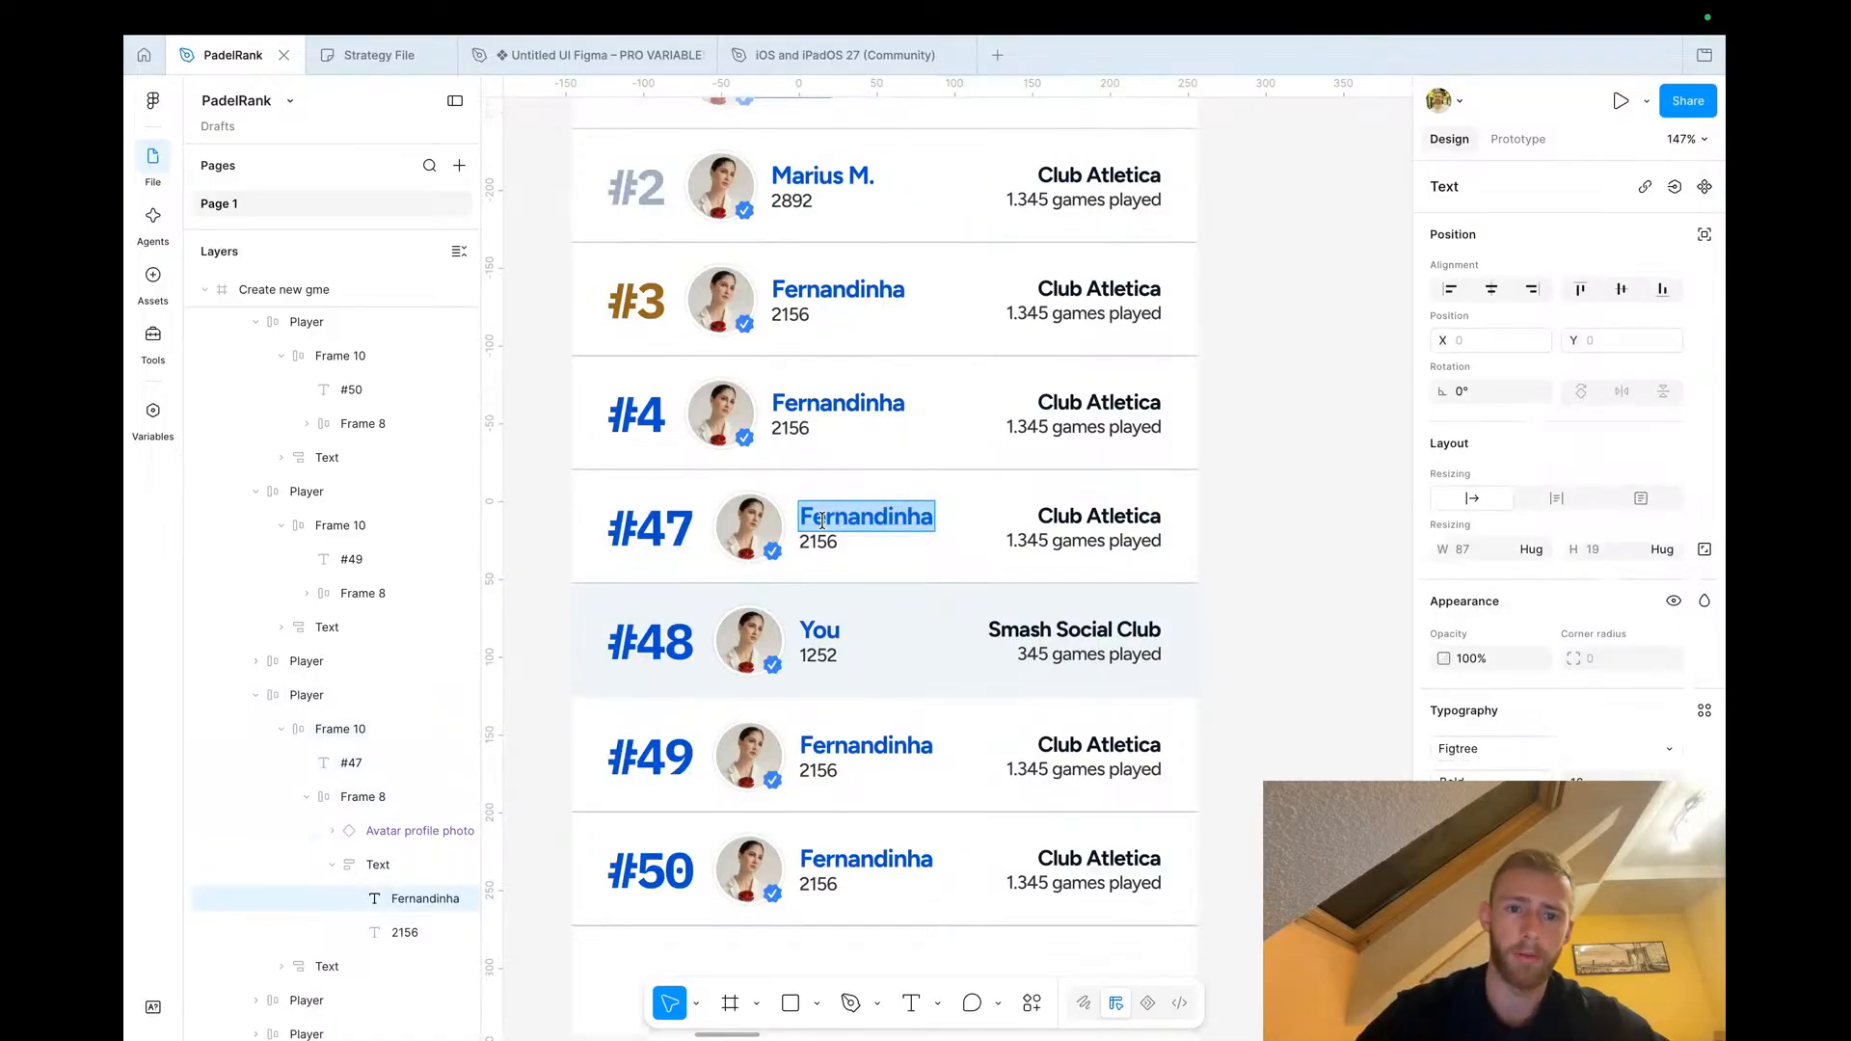
{"action": "type", "text": "M"}
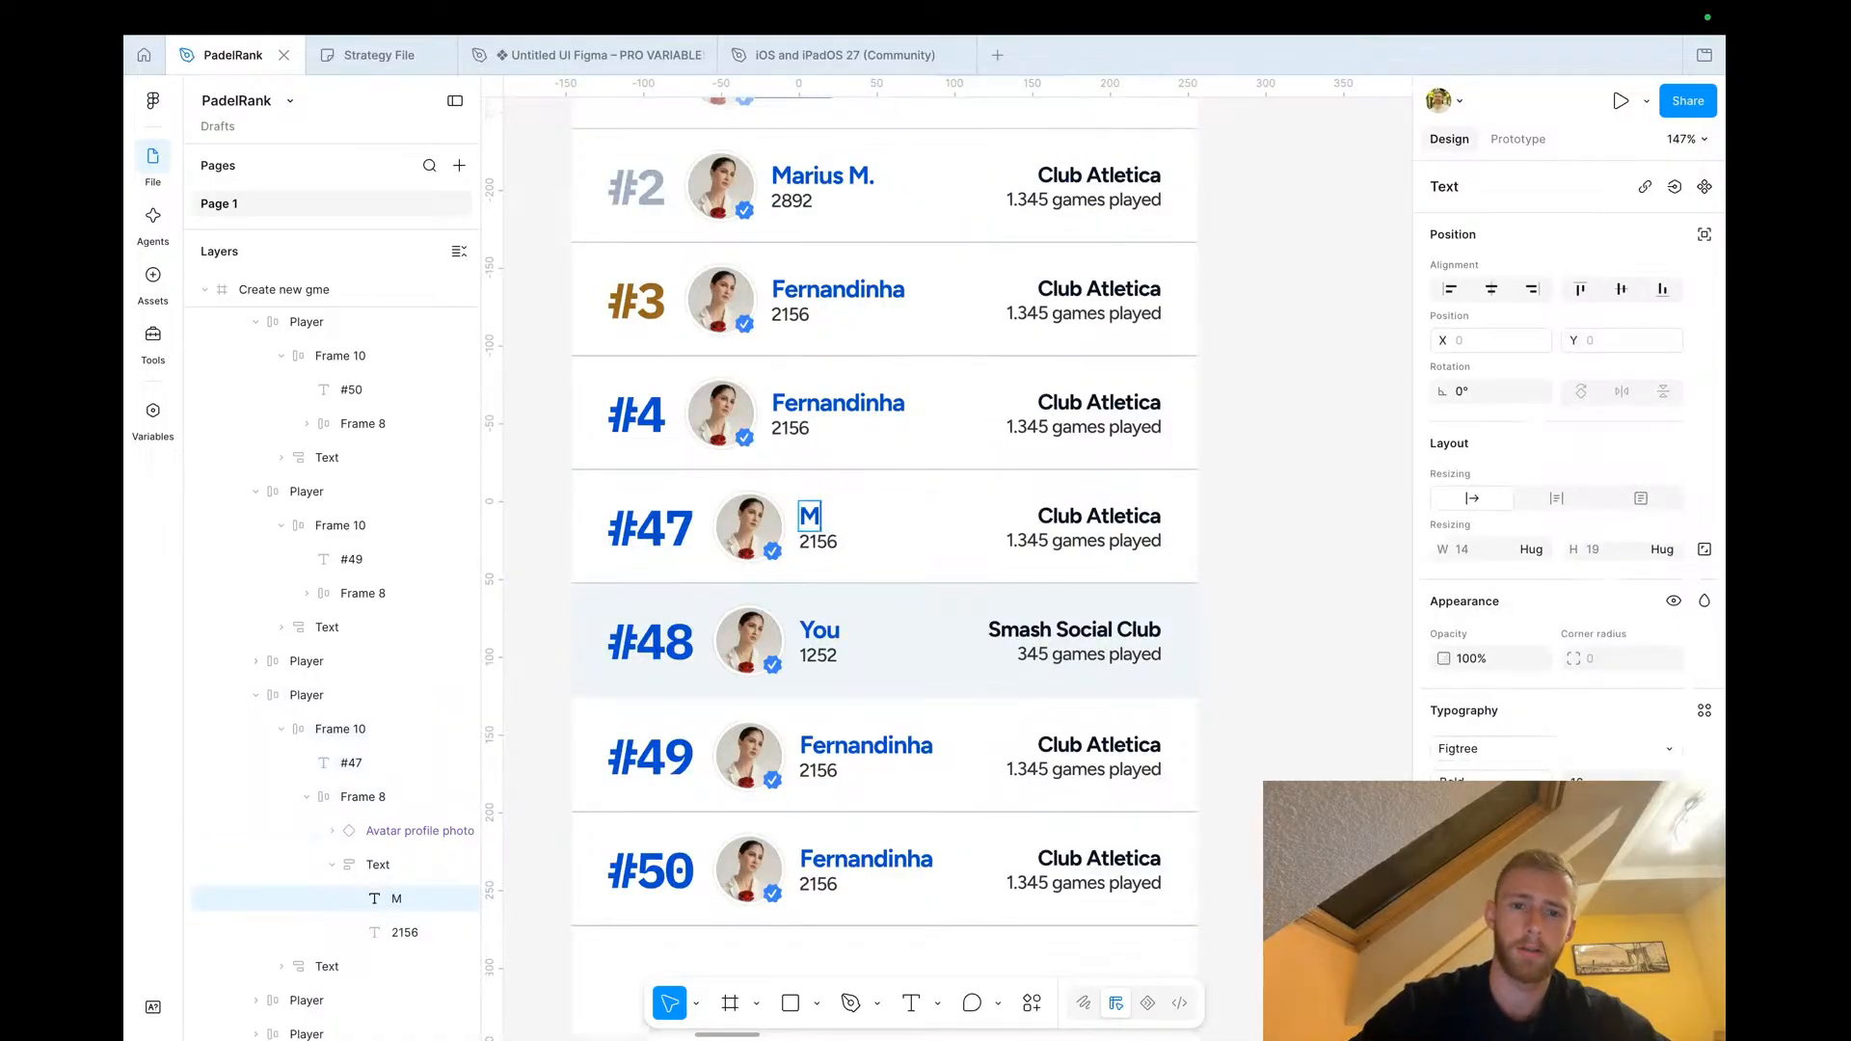
{"action": "type", "text": "essinha"}
{"action": "scroll", "coordinate": [1160, 582], "scroll_direction": "down", "scroll_amount": 3}
{"action": "left_click", "coordinate": [1274, 543]}
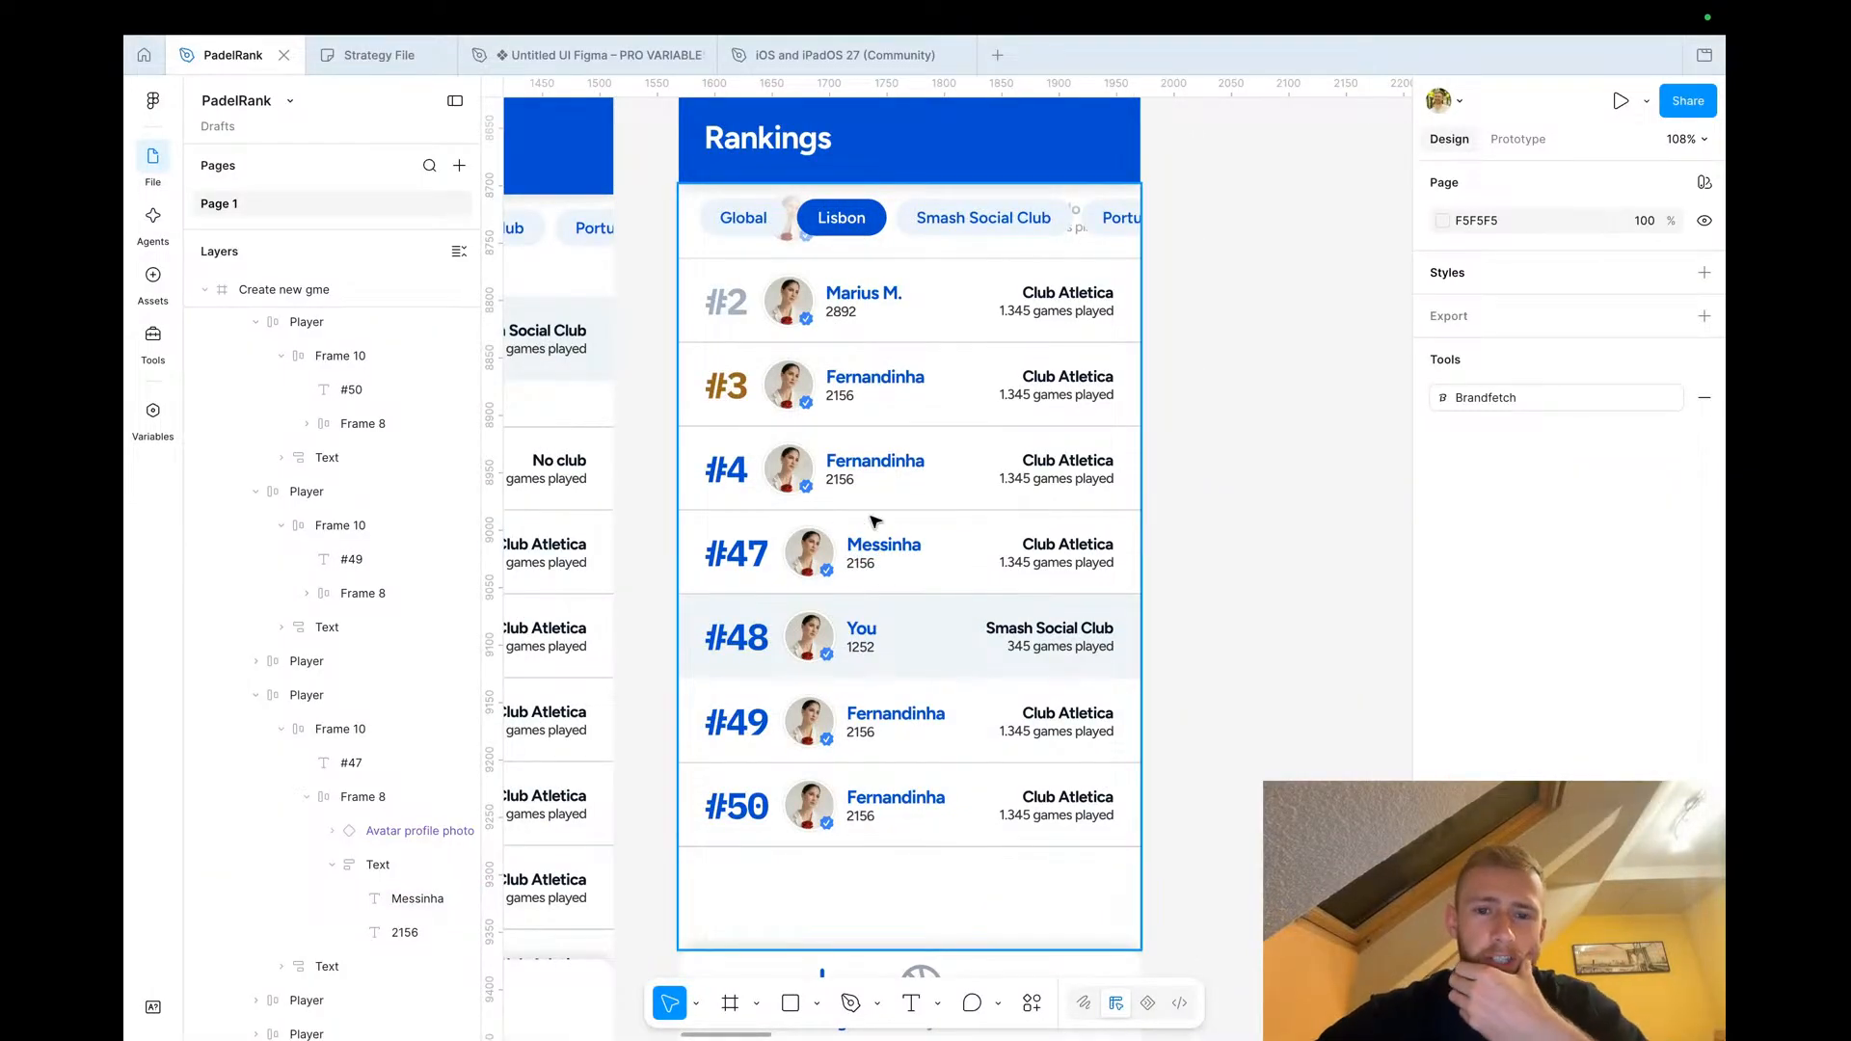
Duplicate the #47 player row out onto the empty canvas beside the Rankings screen
{"action": "scroll", "coordinate": [879, 562], "scroll_direction": "down", "scroll_amount": 6}
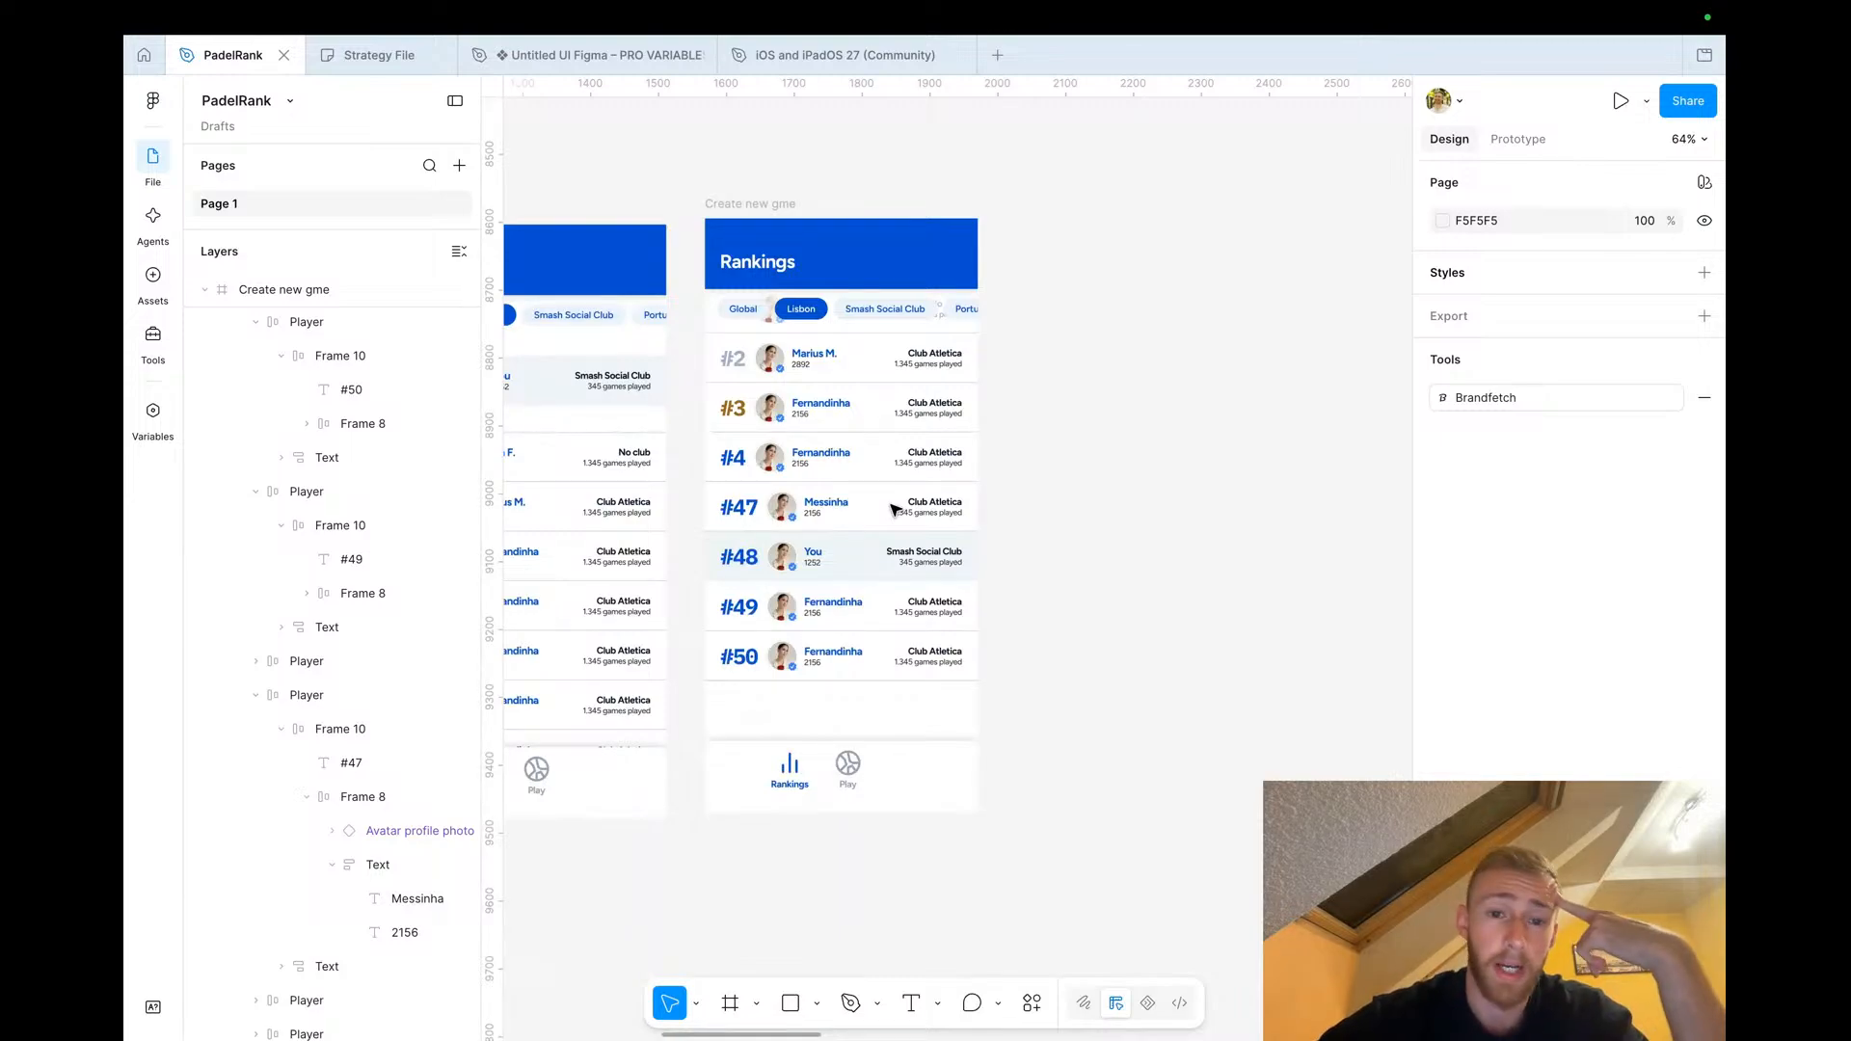
{"action": "scroll", "coordinate": [893, 509], "scroll_direction": "up", "scroll_amount": 5}
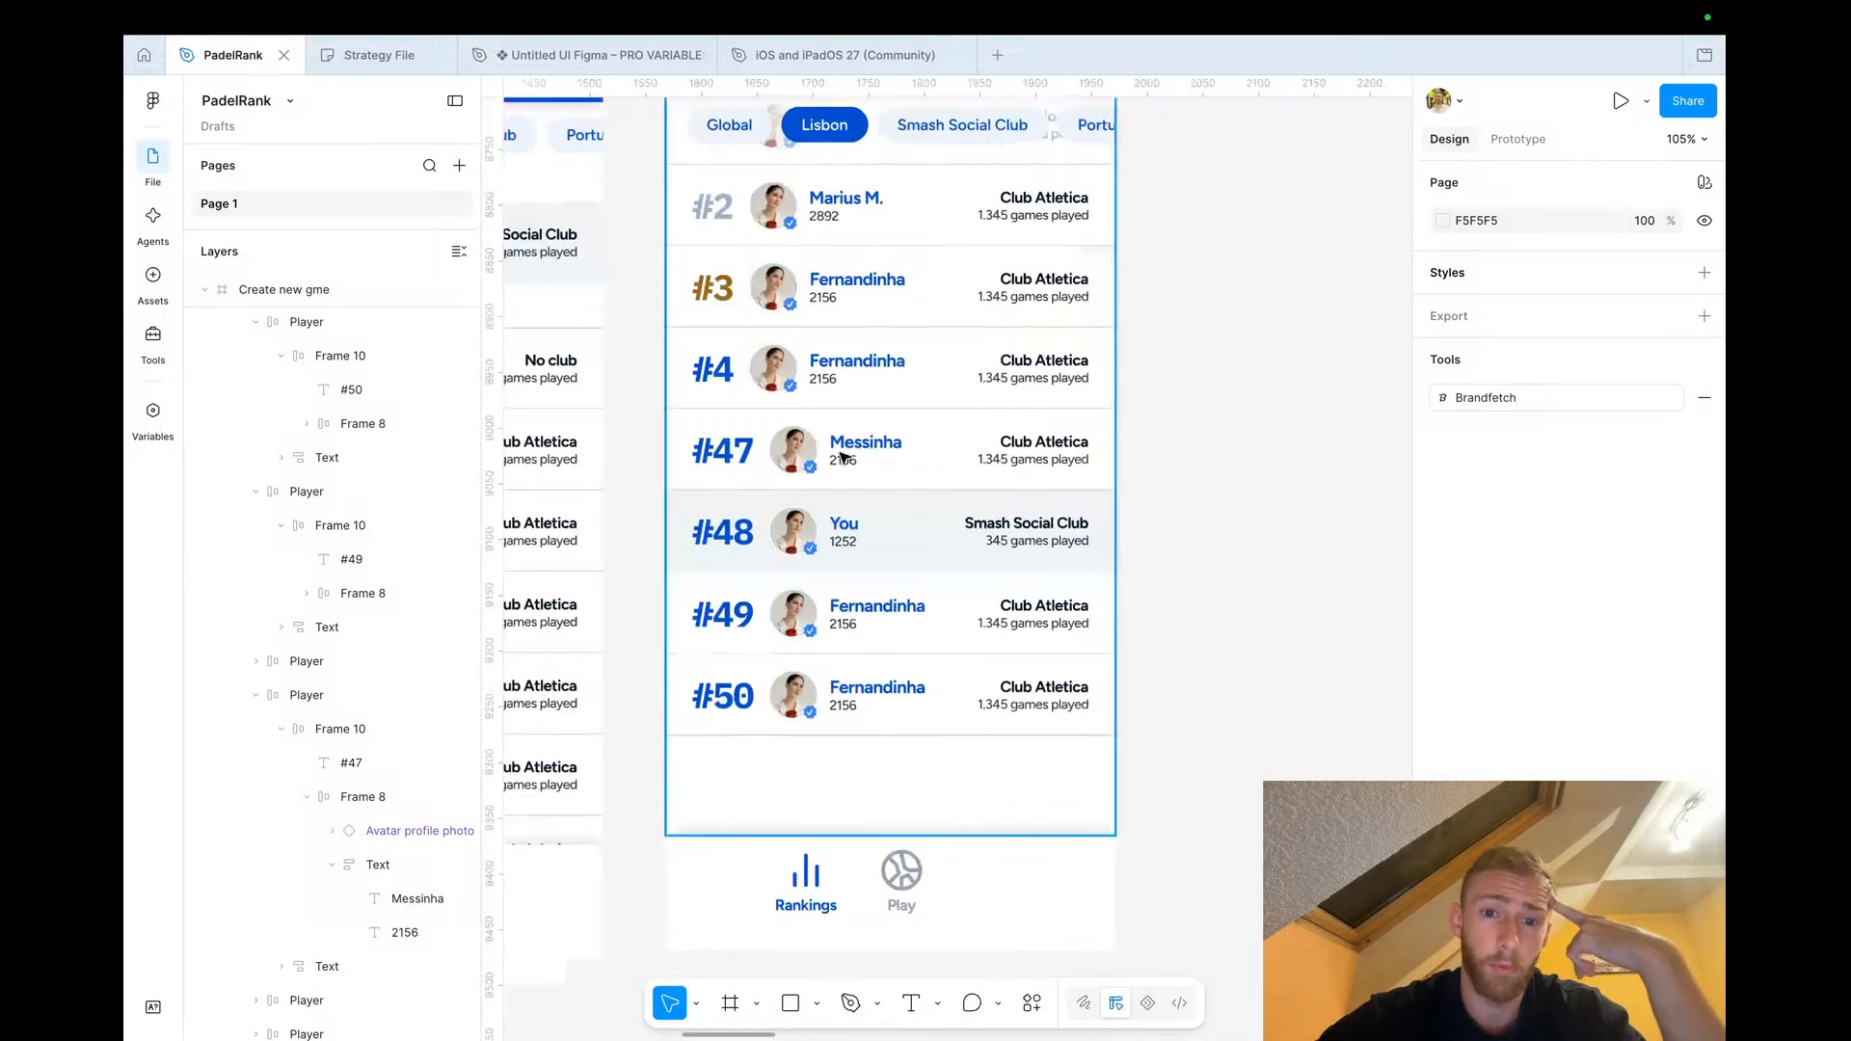
{"action": "left_click", "coordinate": [887, 453]}
{"action": "double_click", "coordinate": [887, 453]}
{"action": "left_click", "coordinate": [955, 427]}
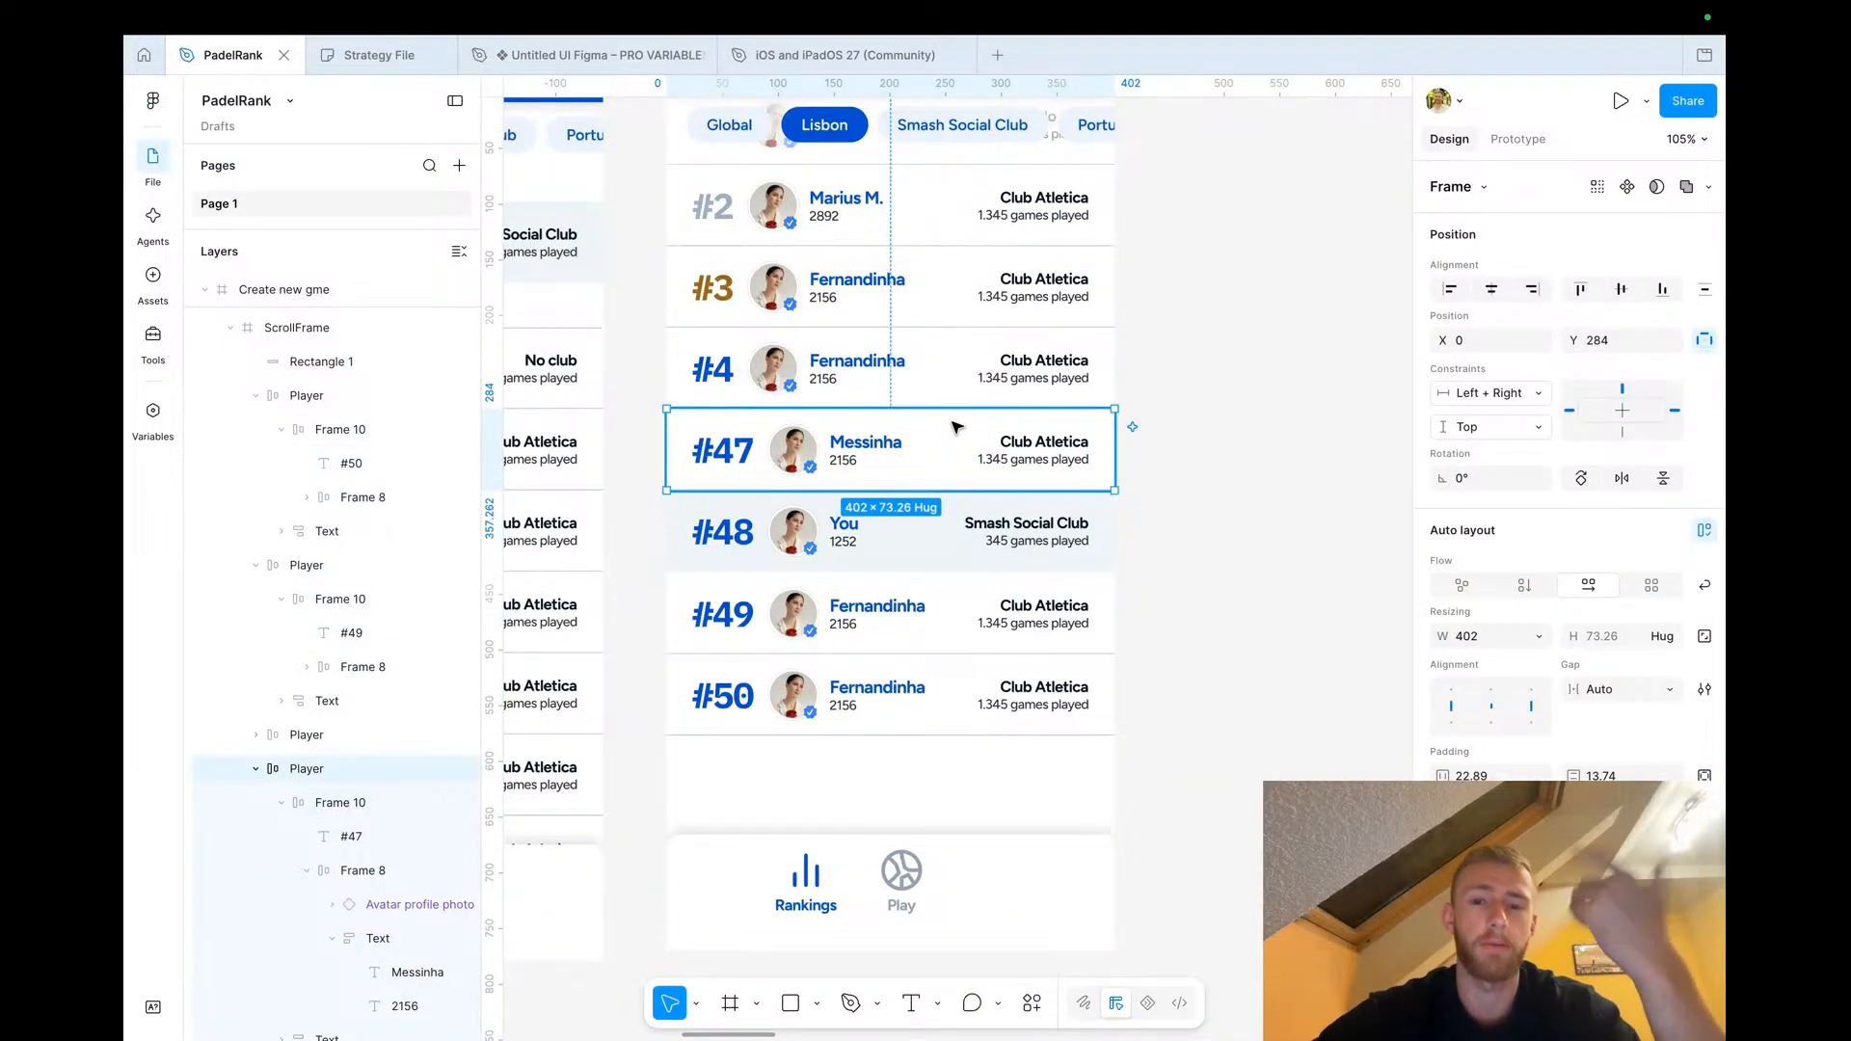
{"action": "scroll", "coordinate": [951, 427], "scroll_direction": "down", "scroll_amount": 2}
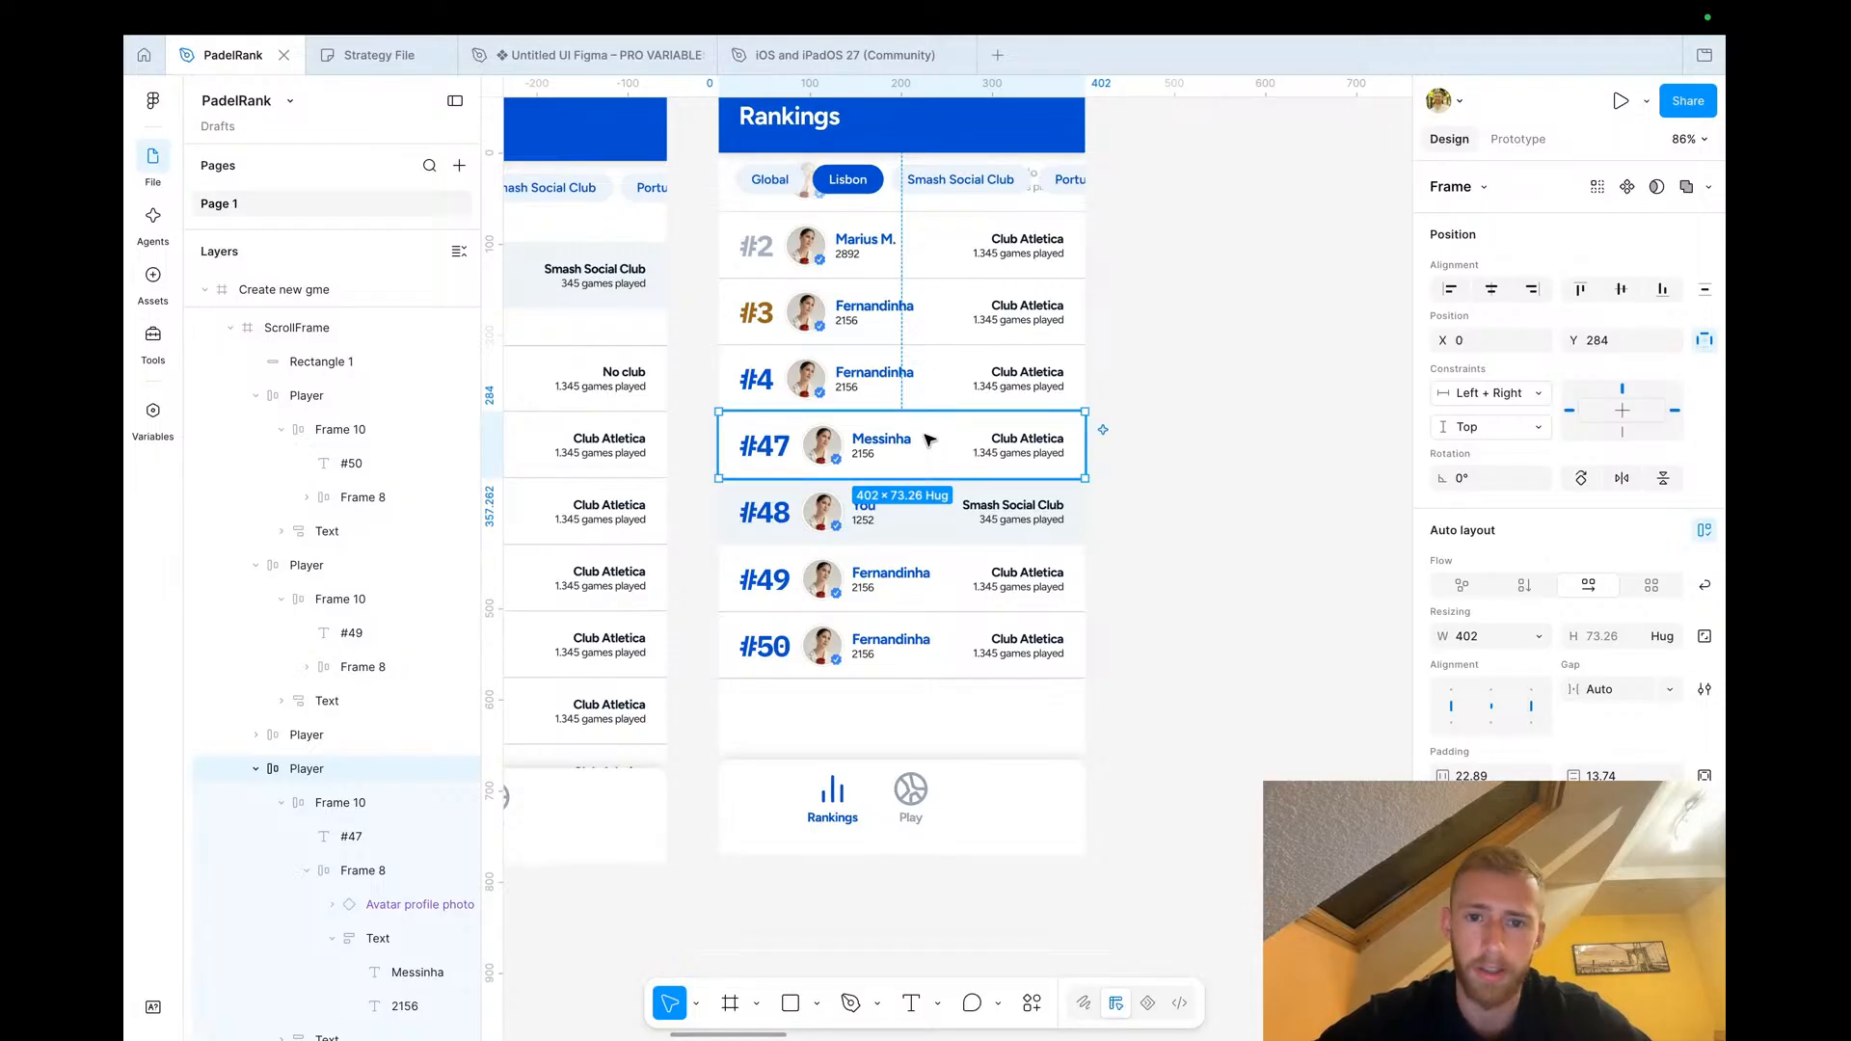
{"action": "left_click_drag", "start_coordinate": [929, 442], "coordinate": [1311, 437]}
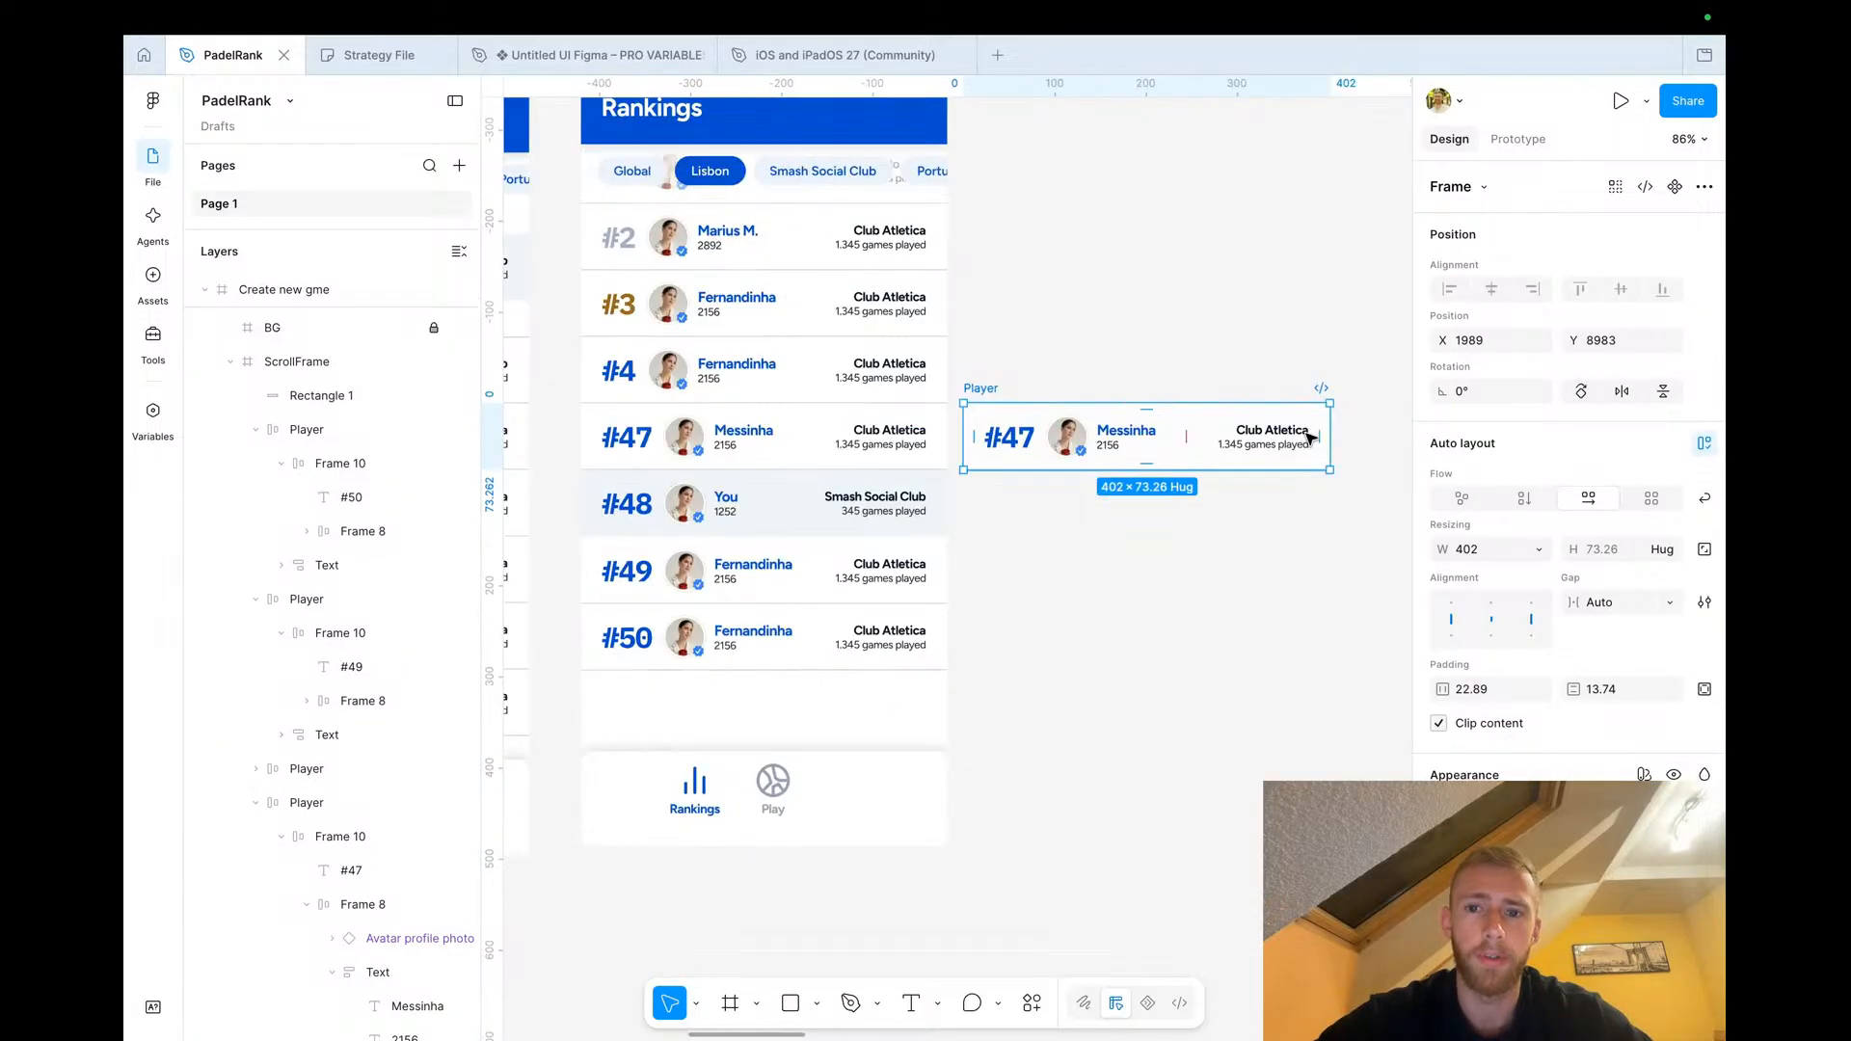
Wrap the duplicated row's club text in a new frame and set its auto layout to horizontal
{"action": "scroll", "coordinate": [1205, 430], "scroll_direction": "up", "scroll_amount": 5}
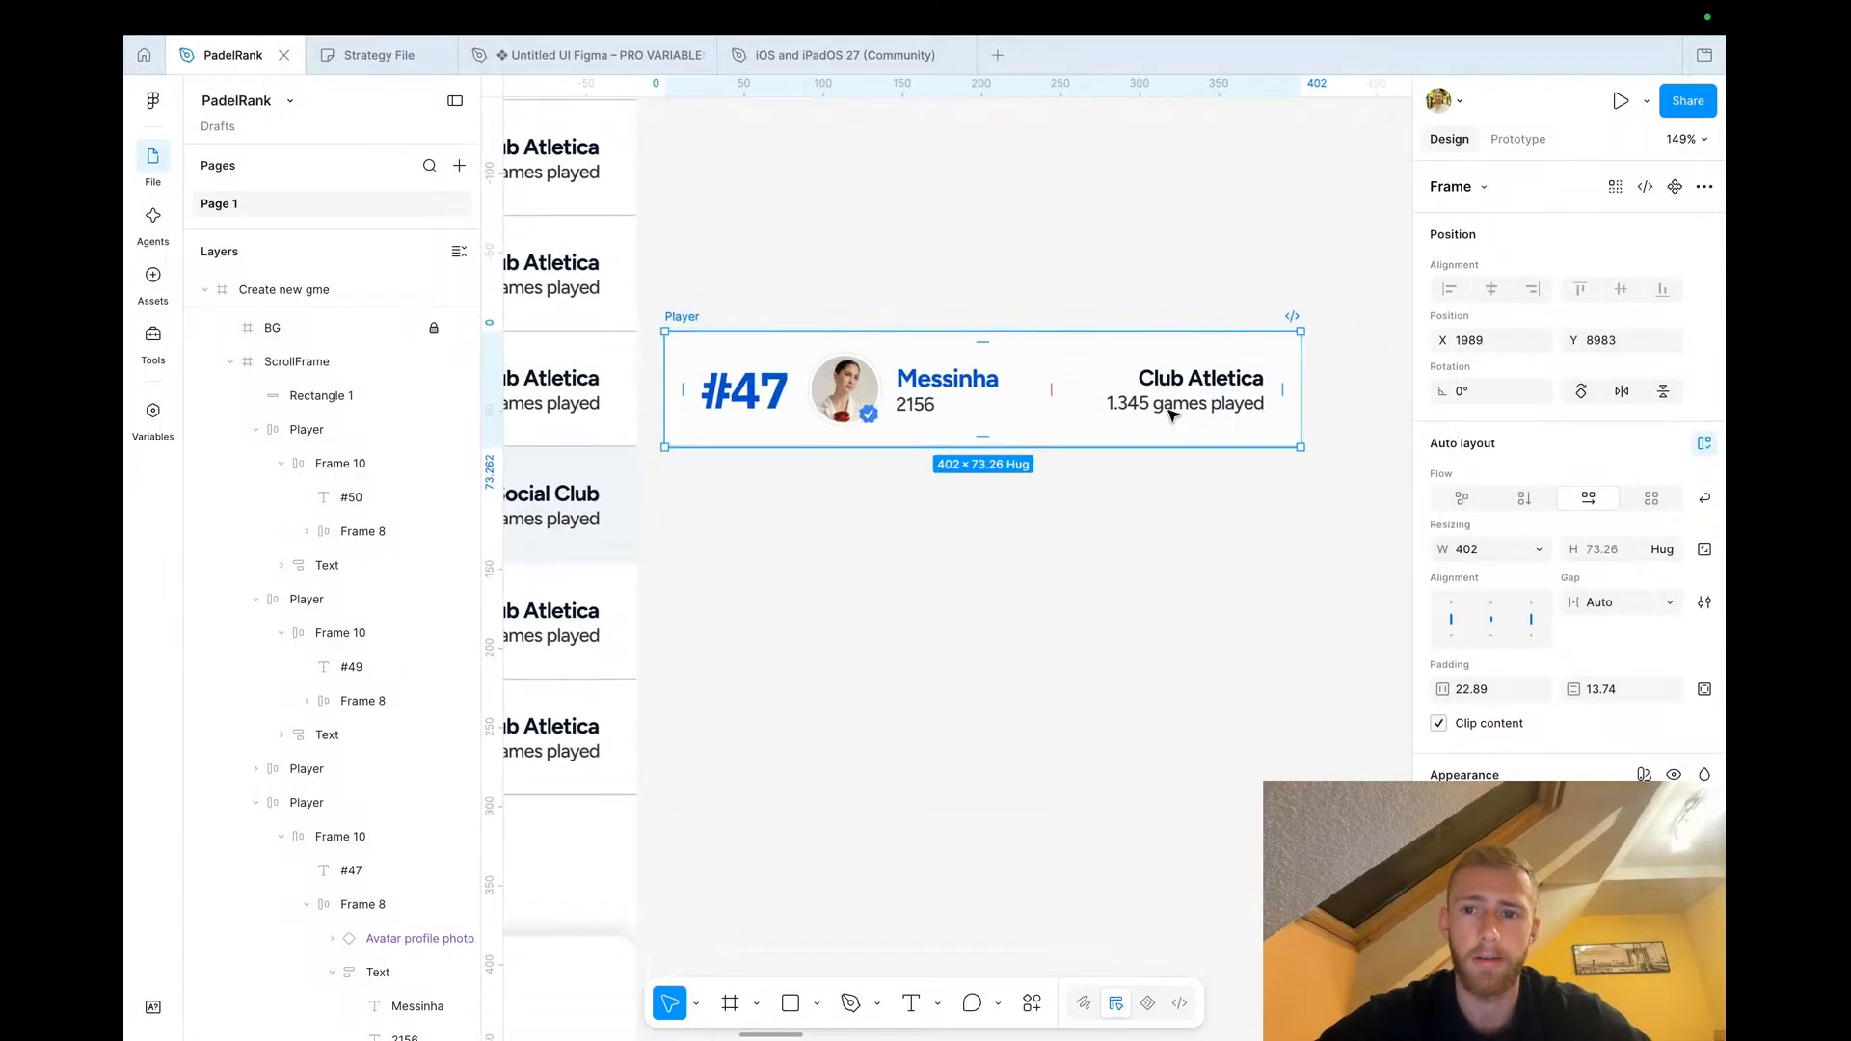
{"action": "left_click", "coordinate": [1051, 422]}
{"action": "mouse_move", "coordinate": [1050, 422]}
{"action": "left_mouse_down"}
{"action": "mouse_move", "coordinate": [650, 422]}
{"action": "mouse_move", "coordinate": [1050, 422]}
{"action": "left_mouse_up"}
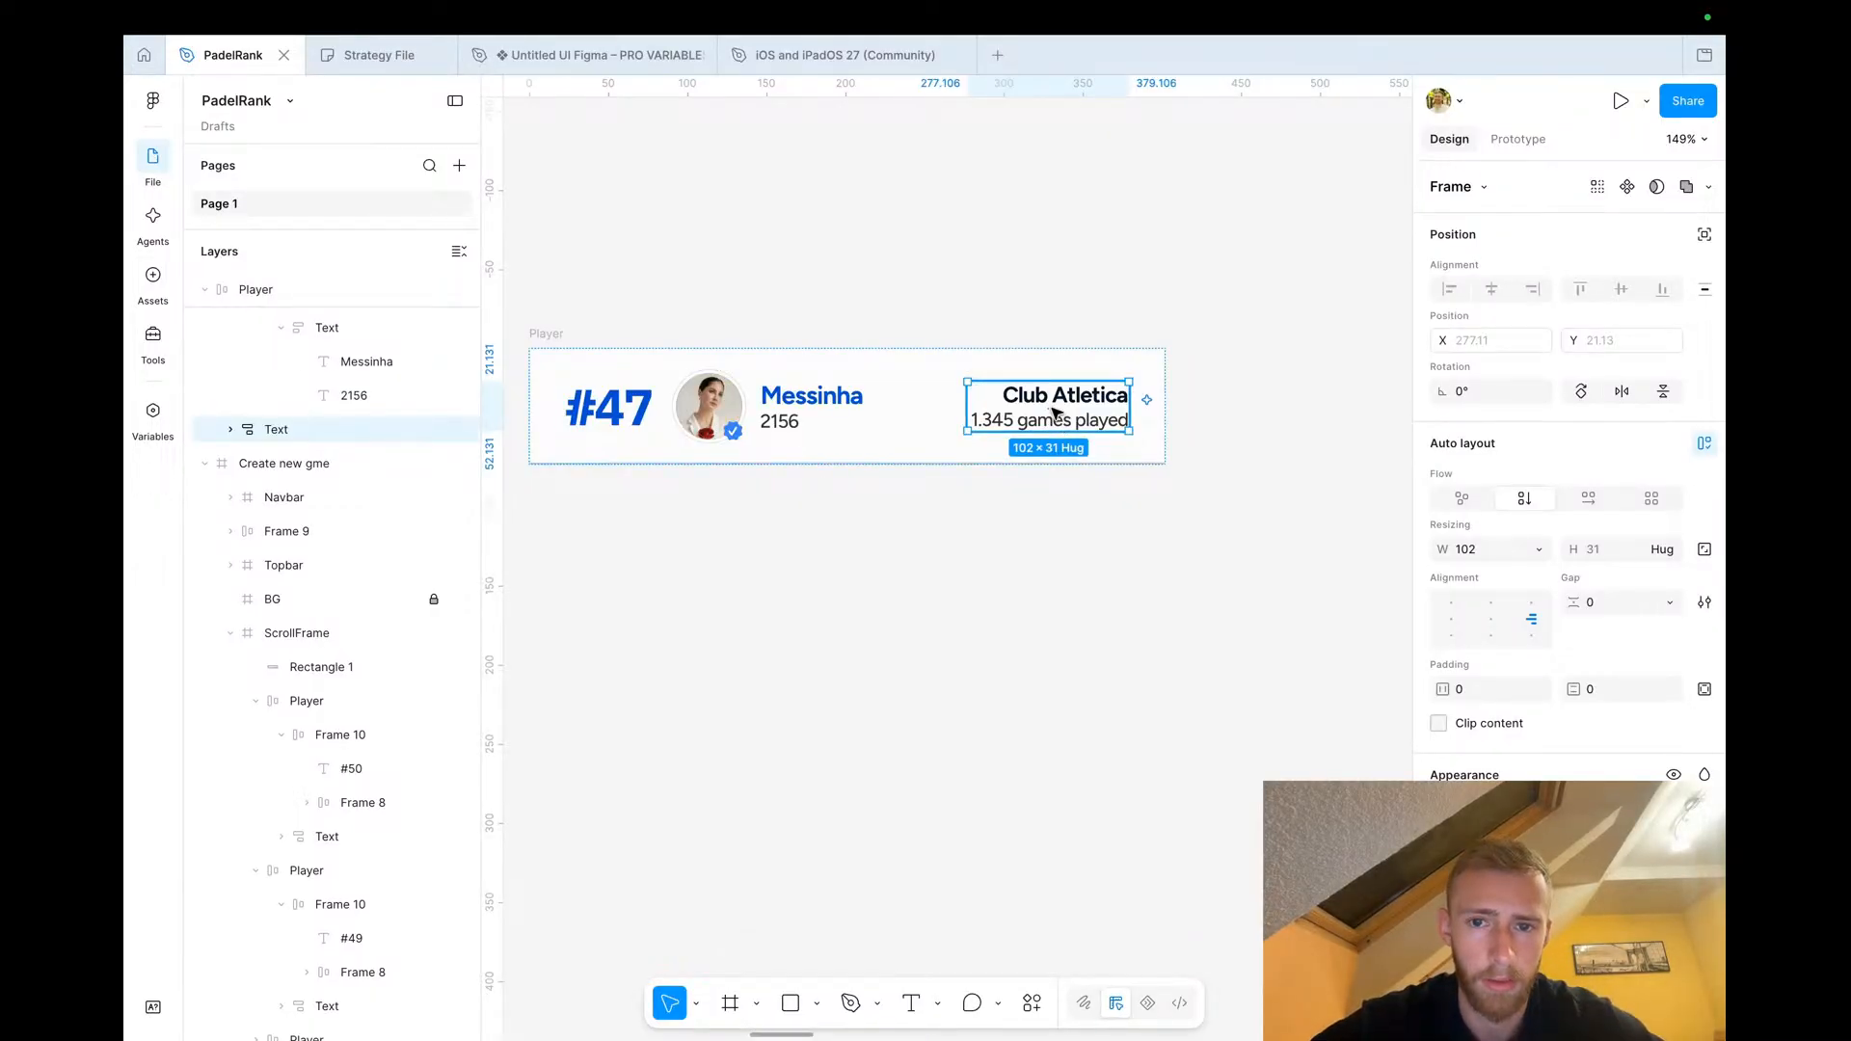
{"action": "right_click", "coordinate": [1054, 413]}
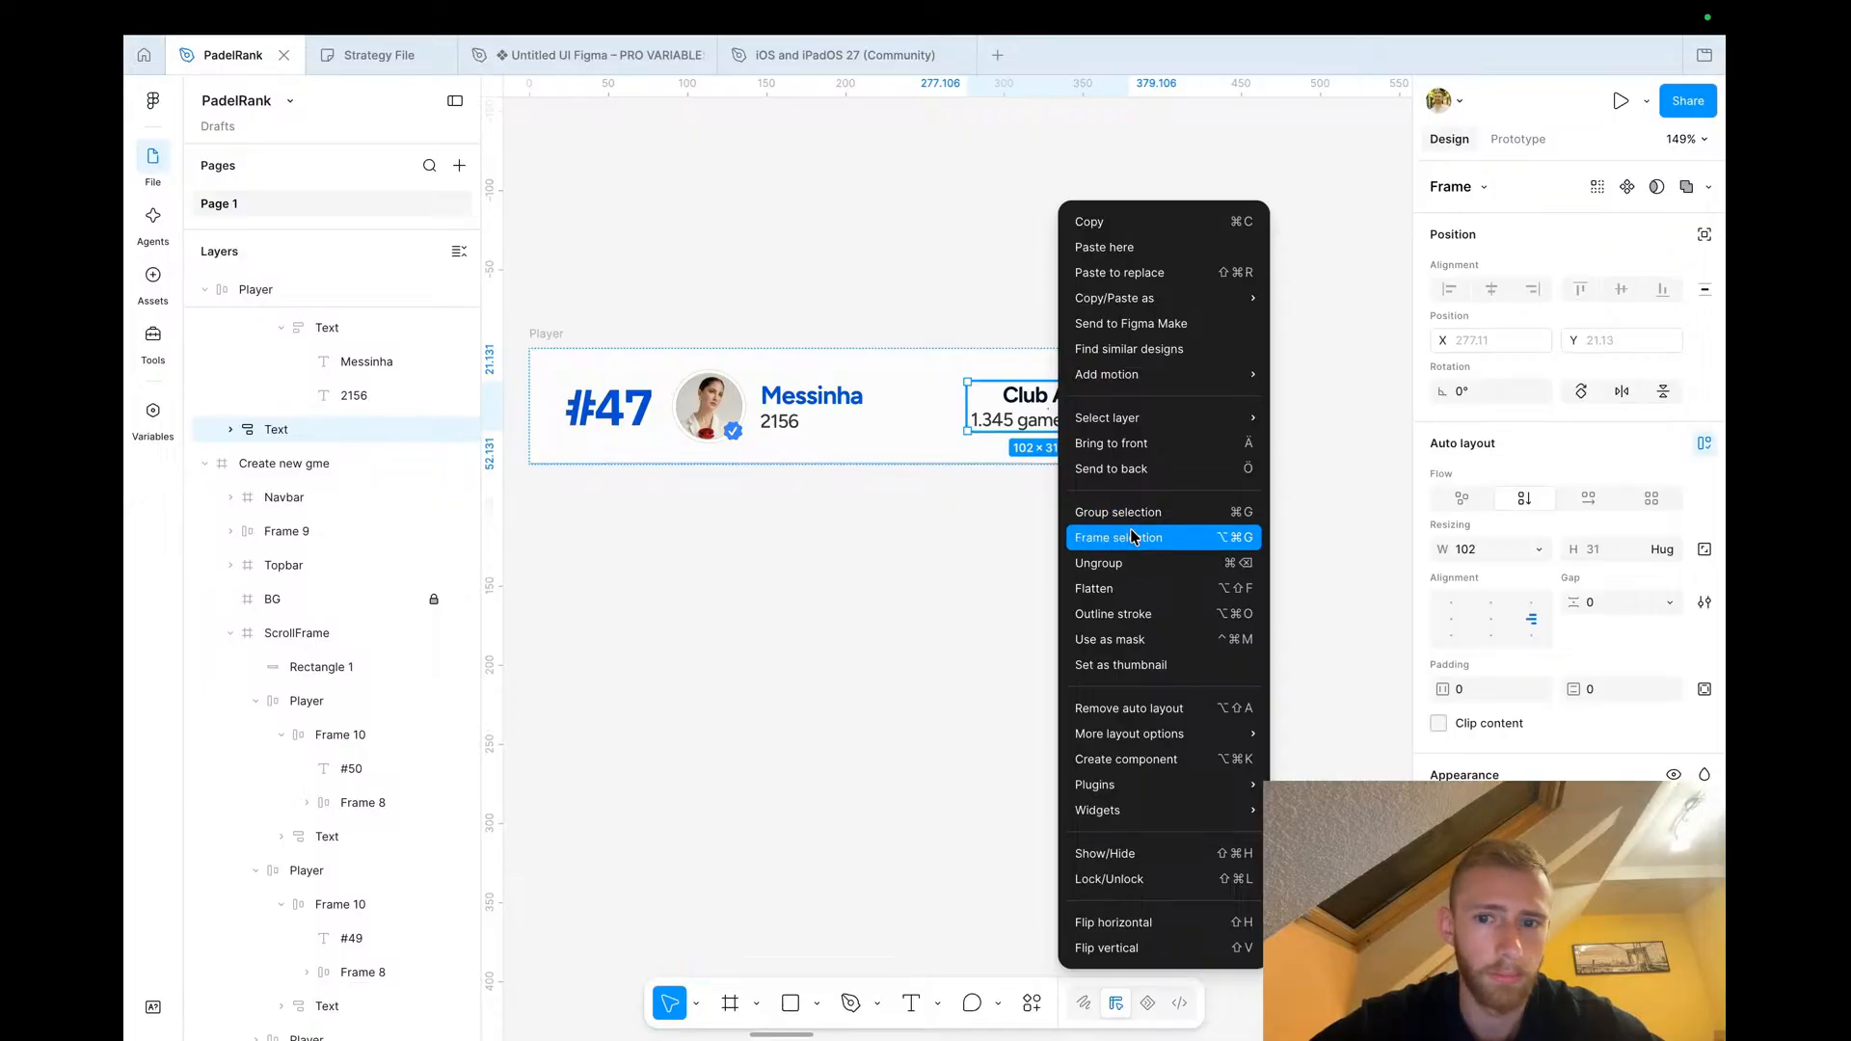
{"action": "left_click", "coordinate": [1135, 539]}
{"action": "left_click", "coordinate": [1588, 498]}
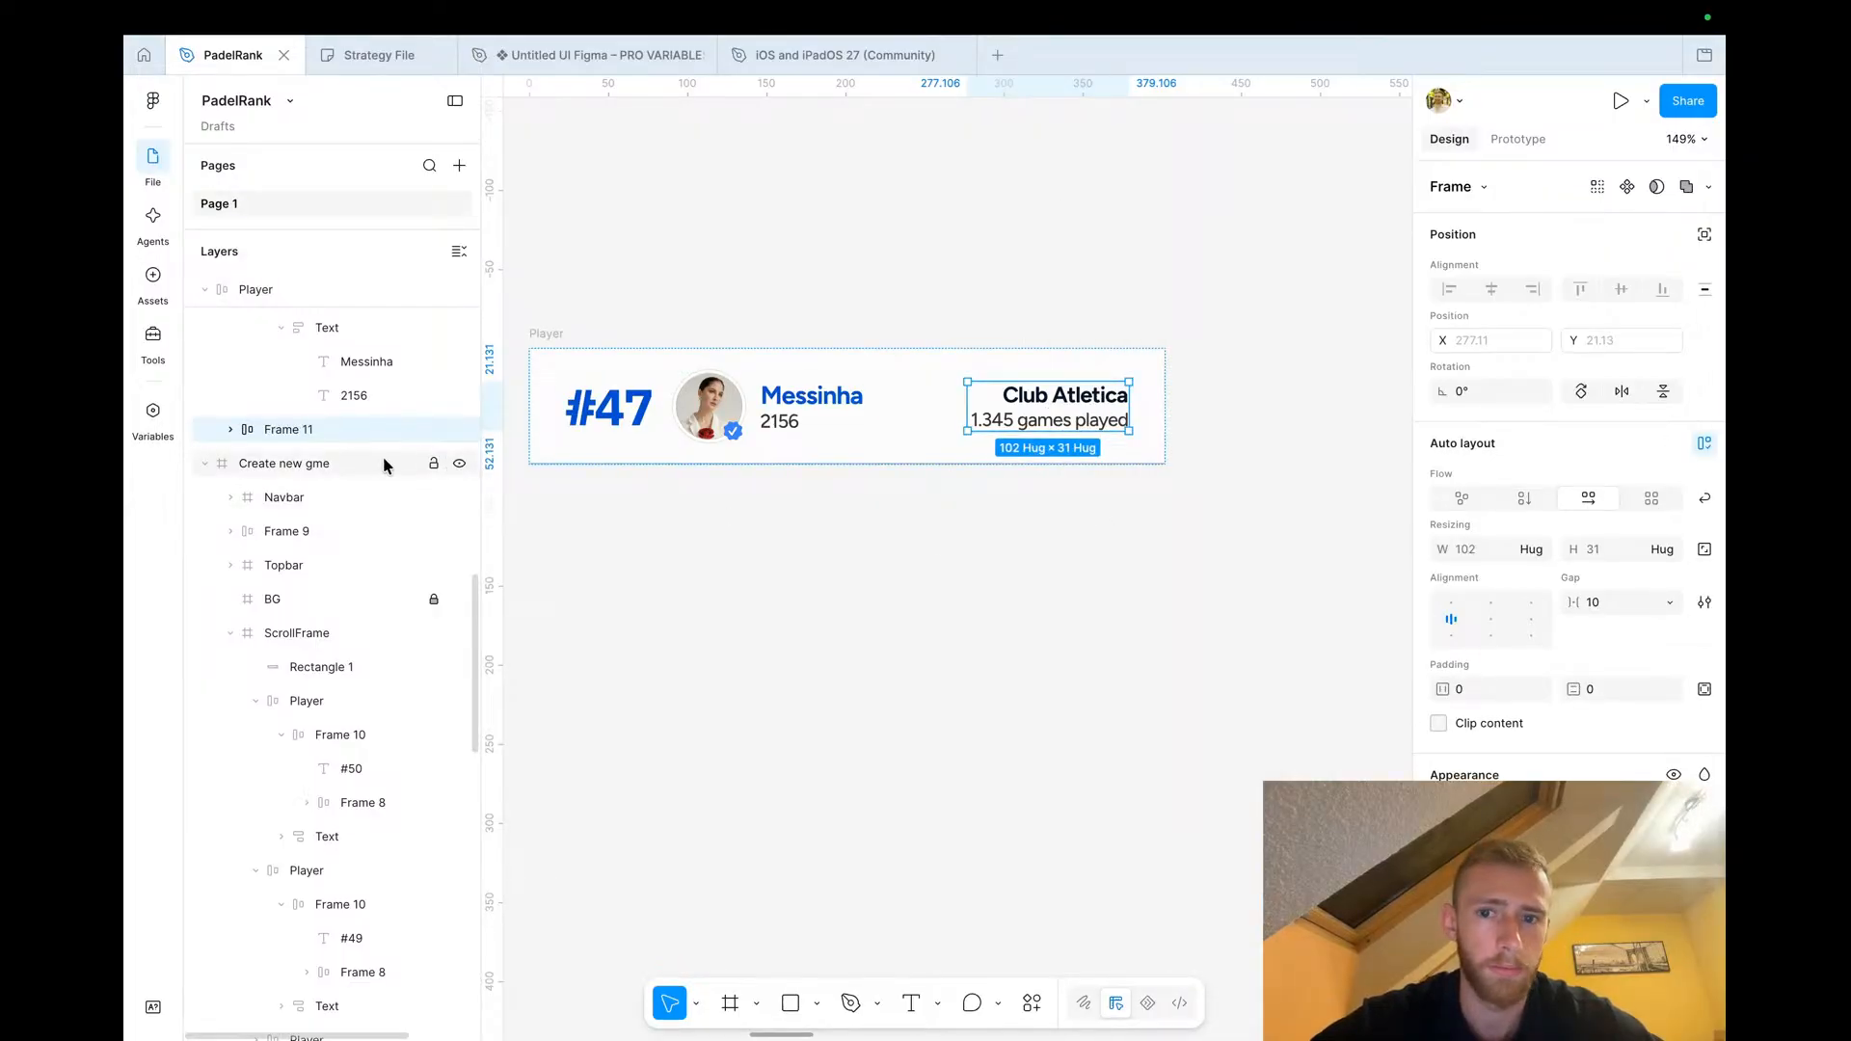
In the Untitled UI kit file's Icons page, duplicate a layout icon and swap the instance to dots-vertical
{"action": "mouse_move", "coordinate": [581, 66]}
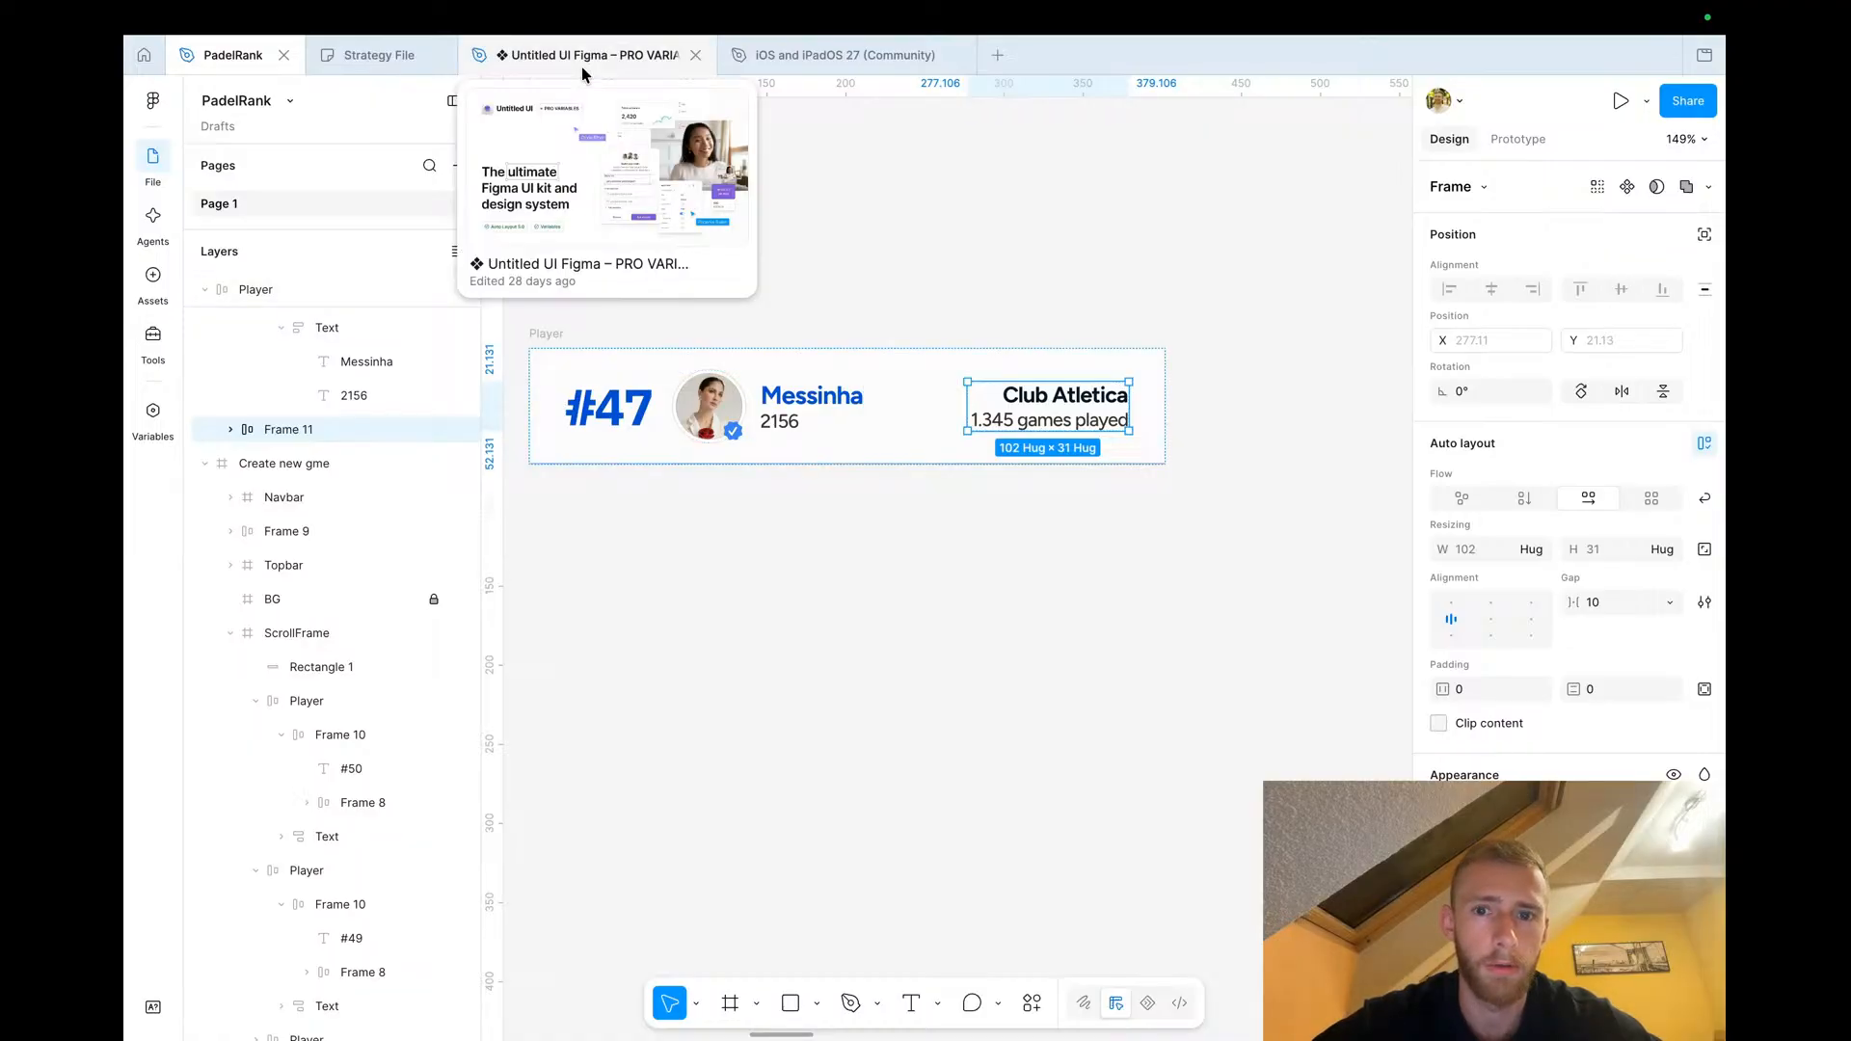
{"action": "left_click", "coordinate": [581, 66]}
{"action": "scroll", "coordinate": [315, 270], "scroll_direction": "up", "scroll_amount": 10}
{"action": "scroll", "coordinate": [311, 260], "scroll_direction": "down", "scroll_amount": 2}
{"action": "left_click", "coordinate": [285, 336]}
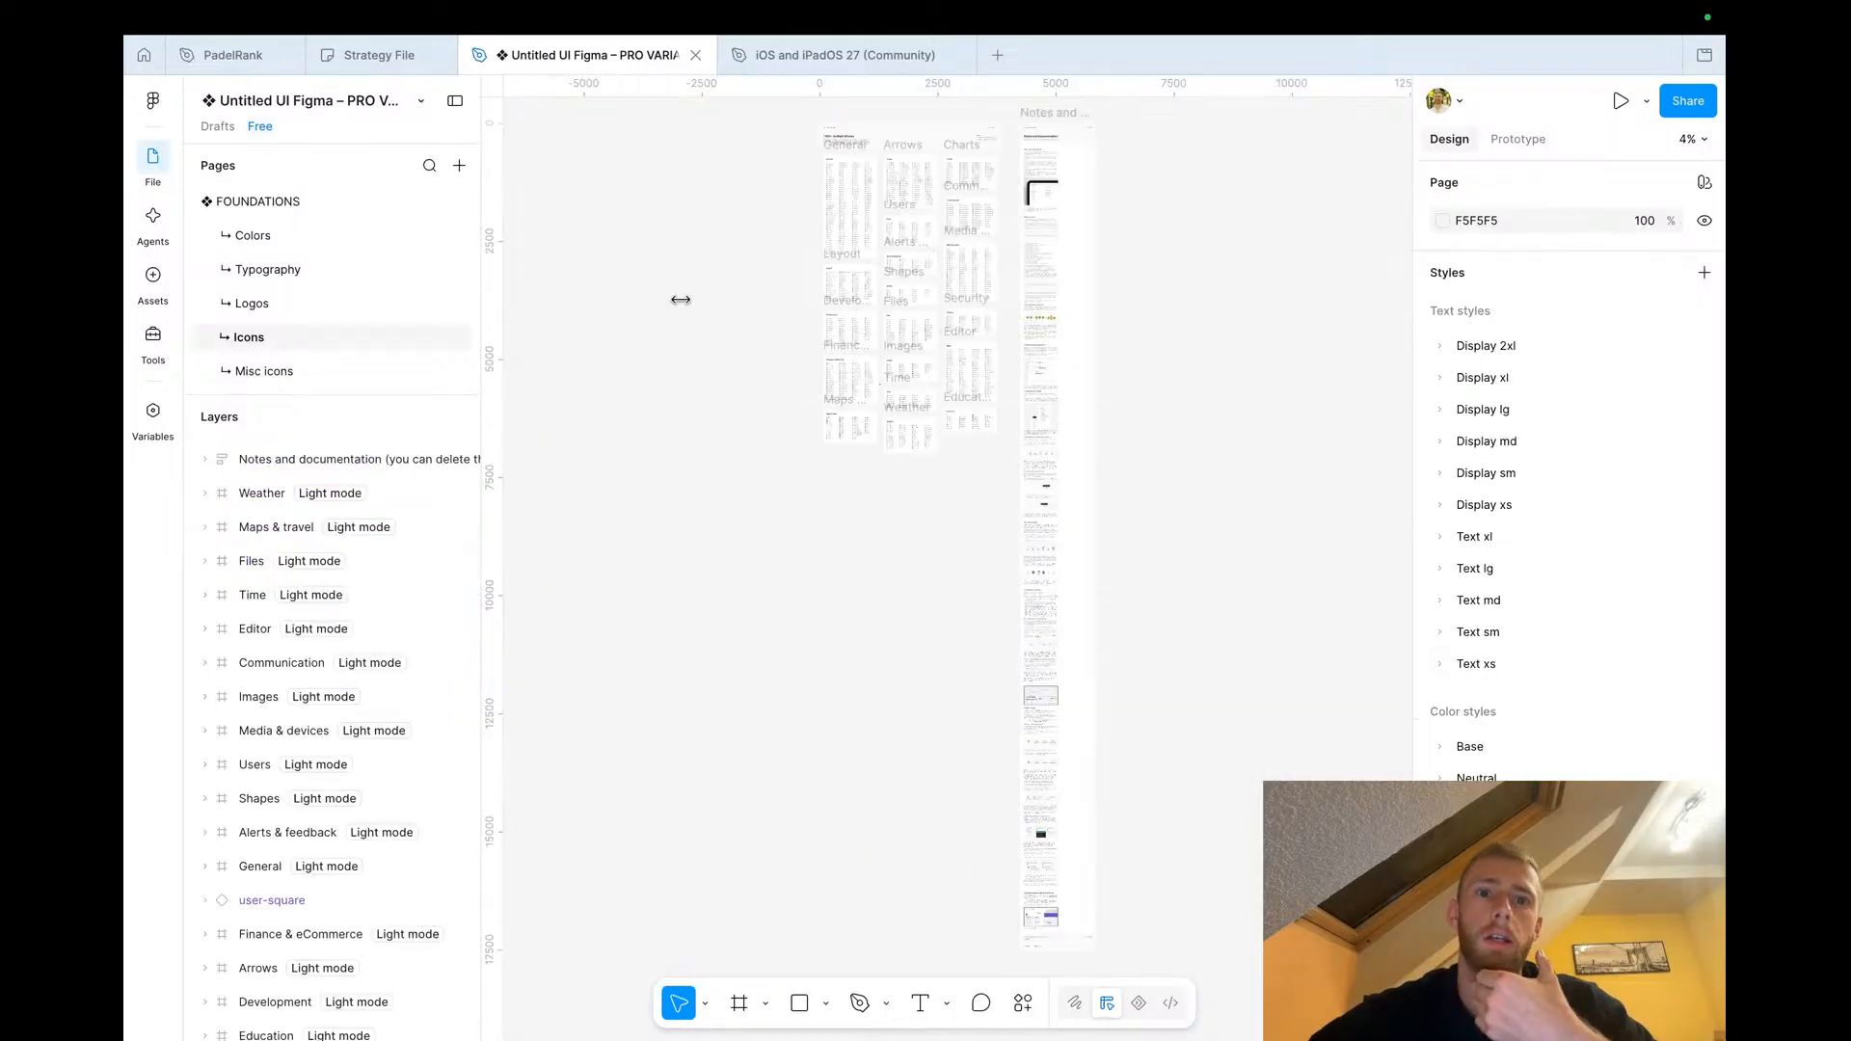
{"action": "scroll", "coordinate": [933, 262], "scroll_direction": "up", "scroll_amount": 5}
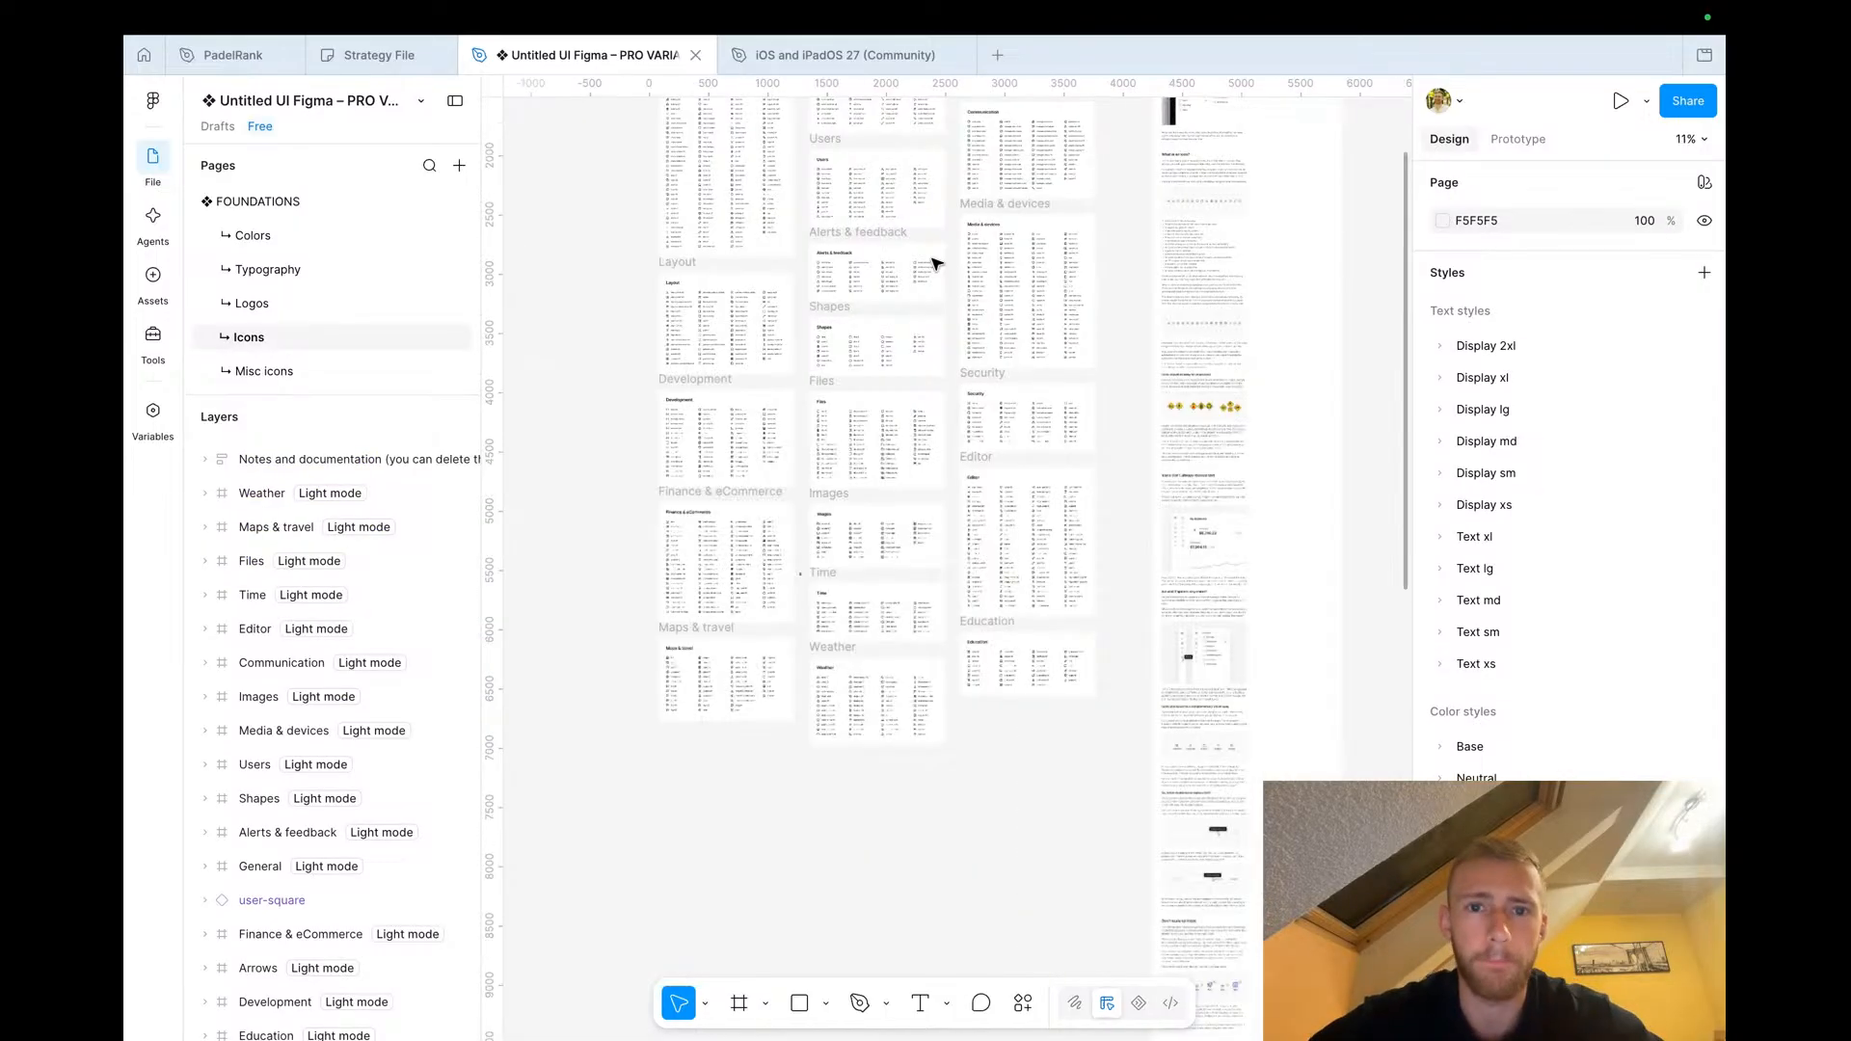
{"action": "scroll", "coordinate": [934, 262], "scroll_direction": "left", "scroll_amount": 5}
{"action": "scroll", "coordinate": [768, 289], "scroll_direction": "up", "scroll_amount": 3}
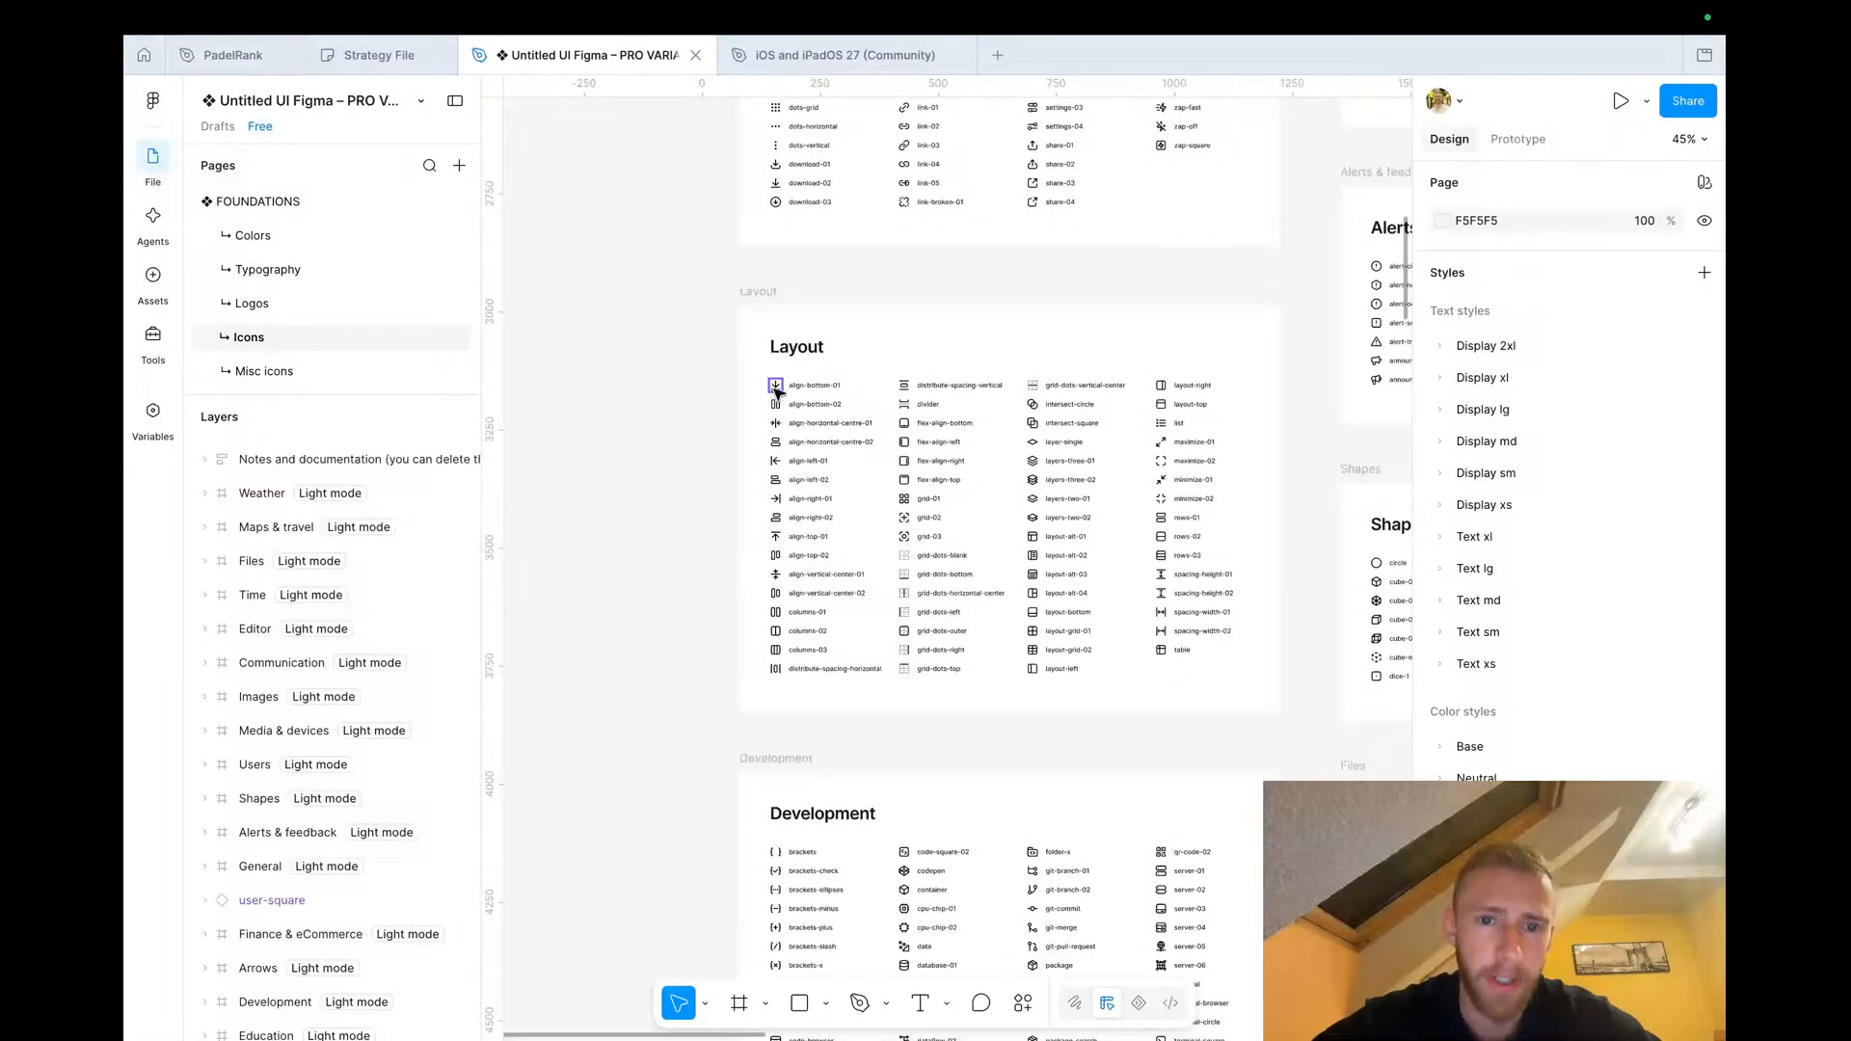
{"action": "left_click", "coordinate": [776, 386]}
{"action": "left_click_drag", "start_coordinate": [778, 390], "coordinate": [650, 391]}
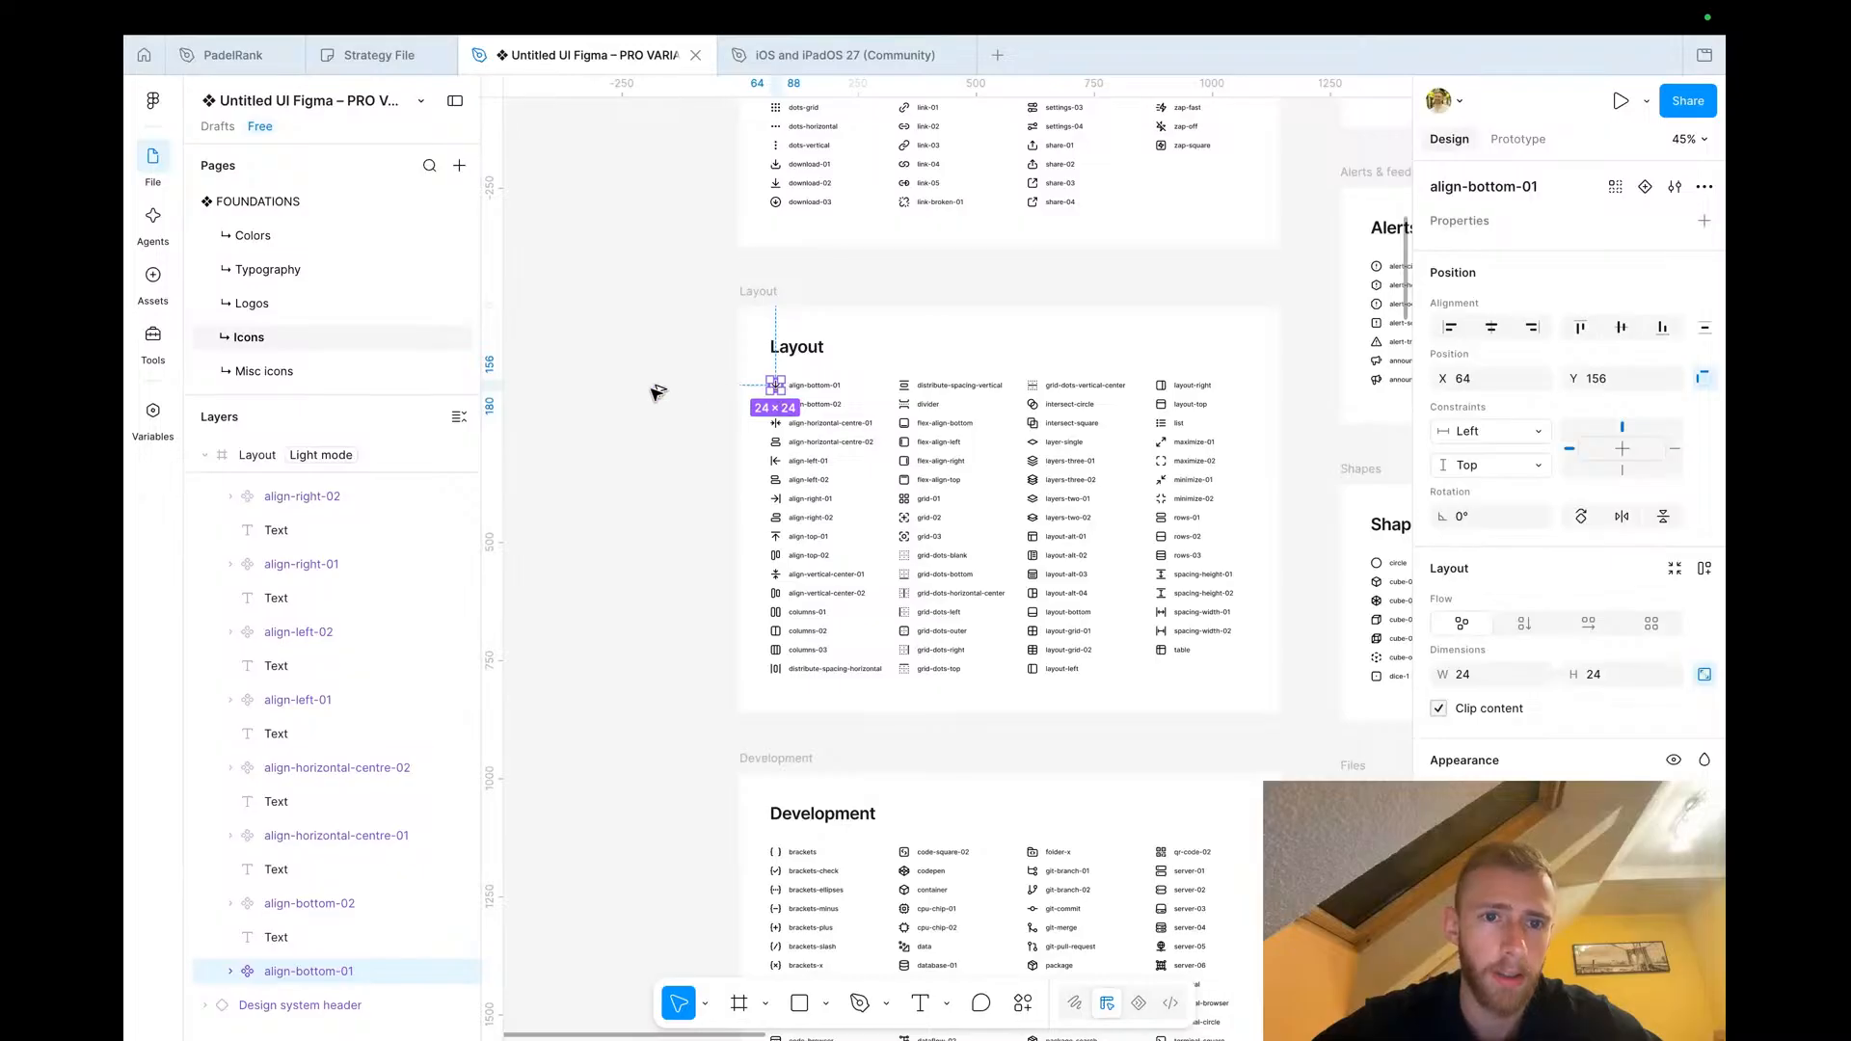
{"action": "left_click", "coordinate": [1512, 189]}
{"action": "type", "text": "dots"}
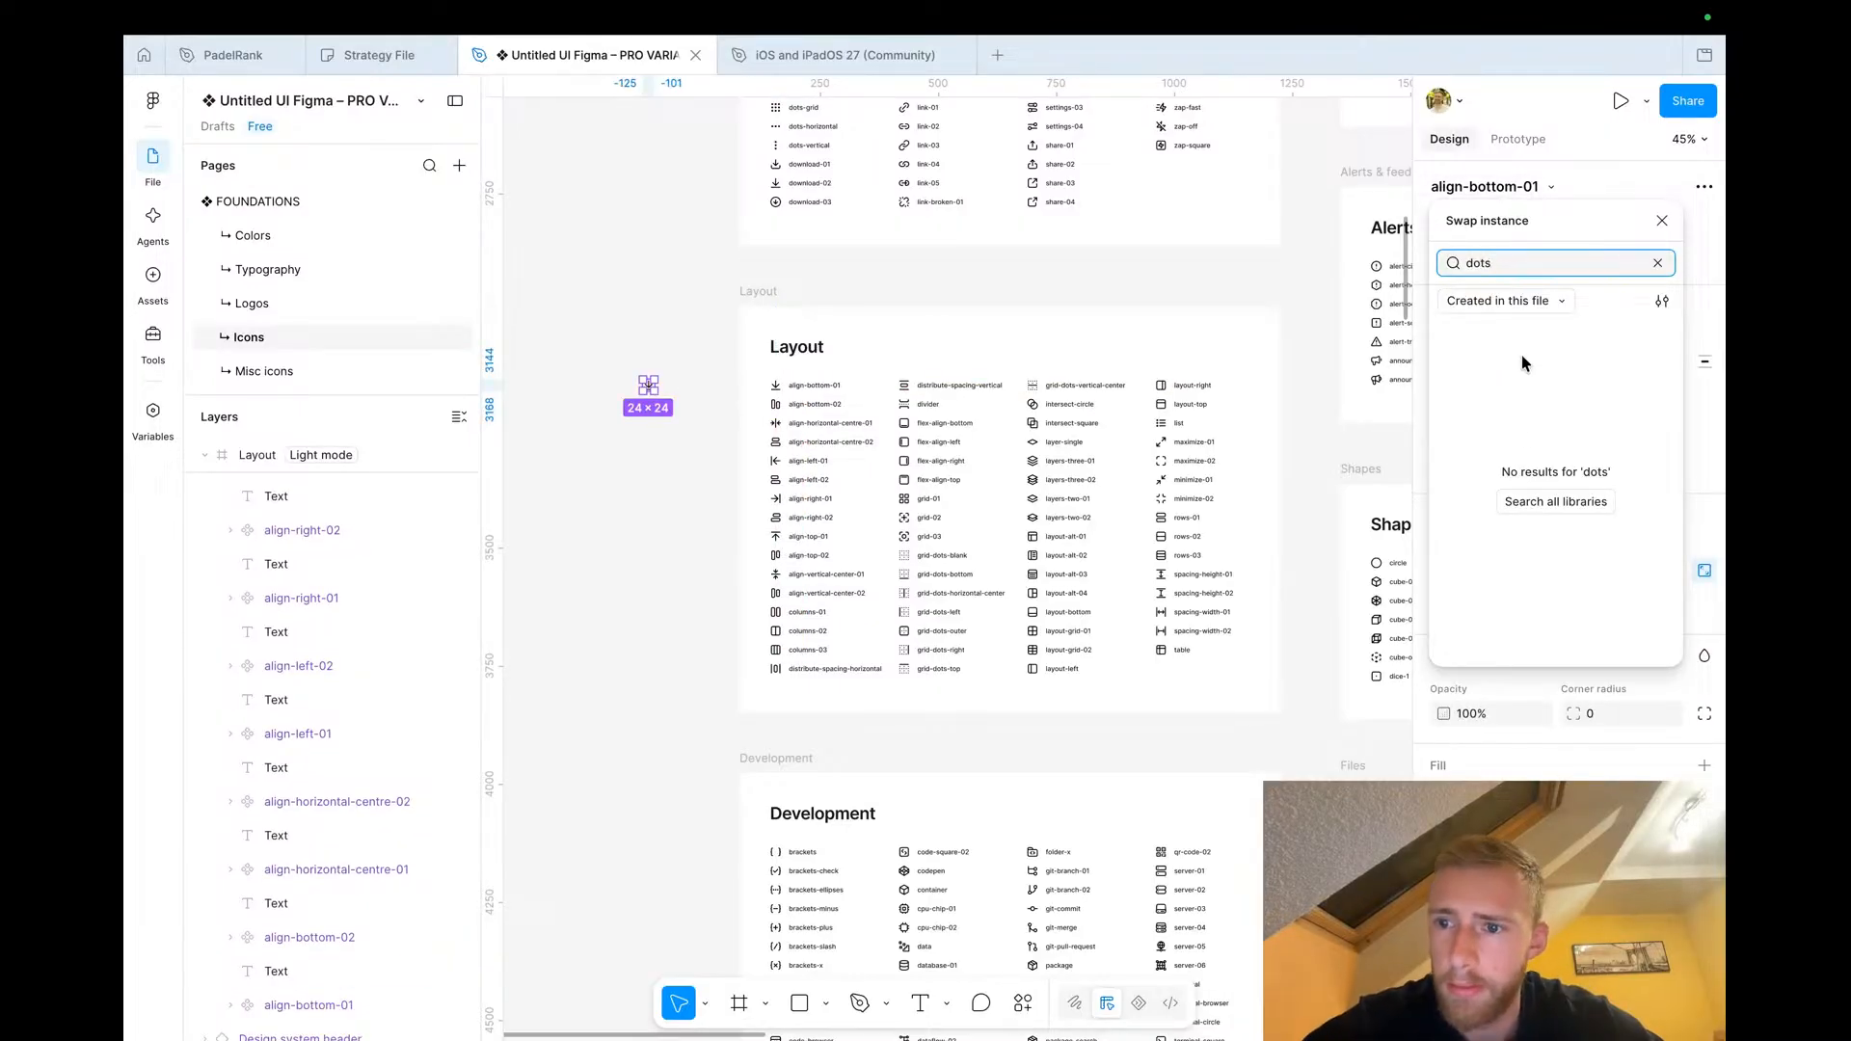
{"action": "left_click", "coordinate": [1508, 344]}
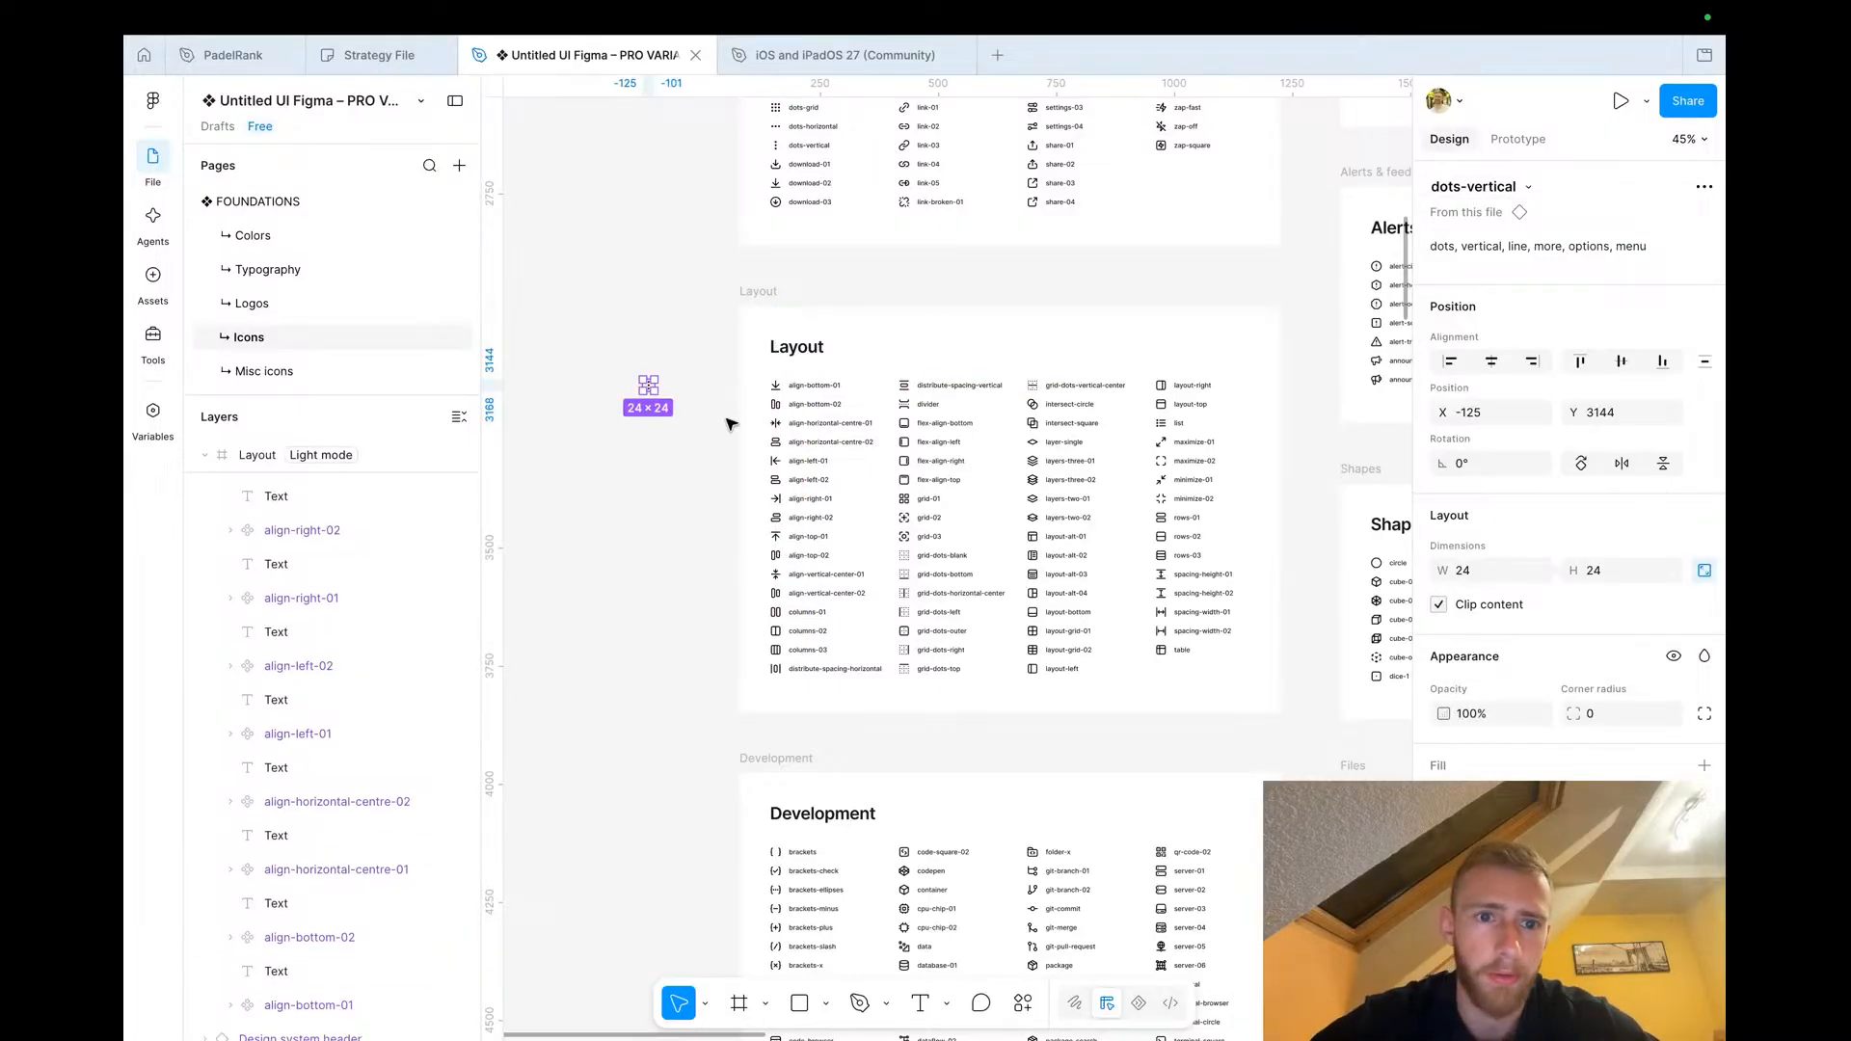
Paste the dots-vertical icon into the club text frame of the duplicated #47 row
{"action": "left_click", "coordinate": [210, 49]}
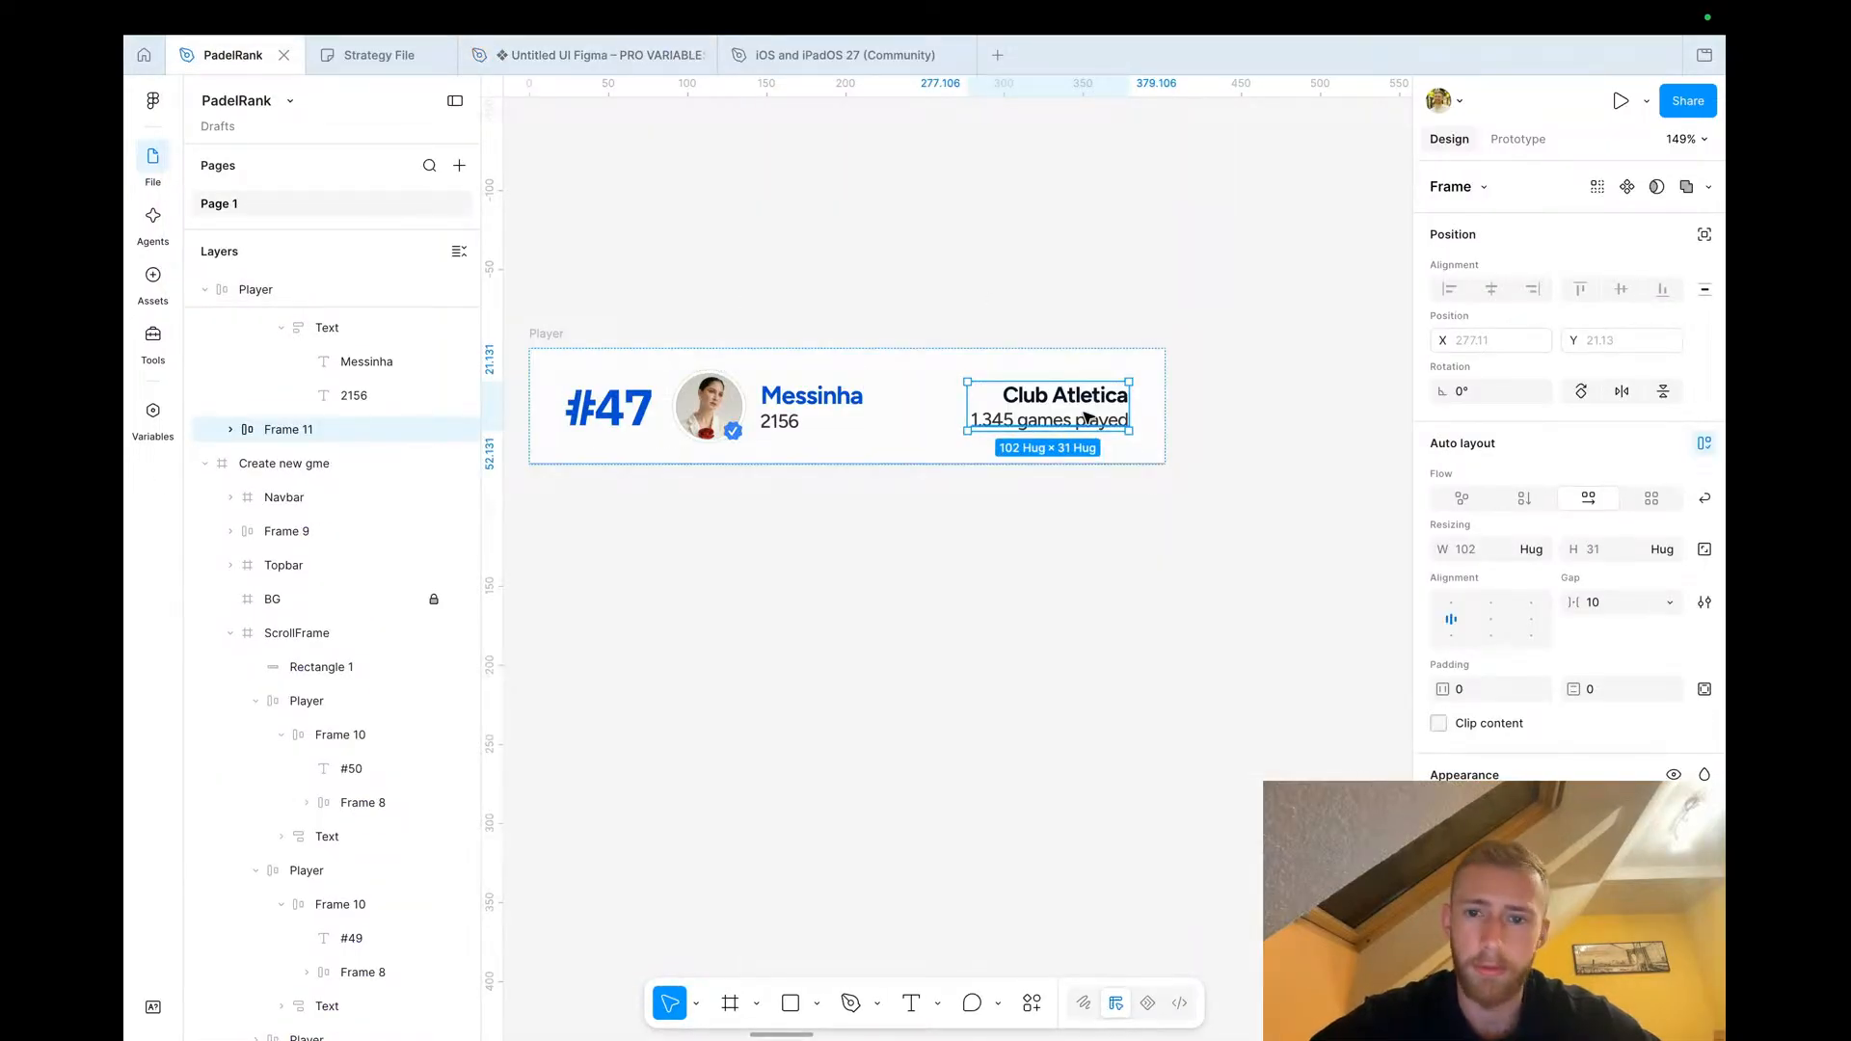
{"action": "key", "text": "ctrl+v"}
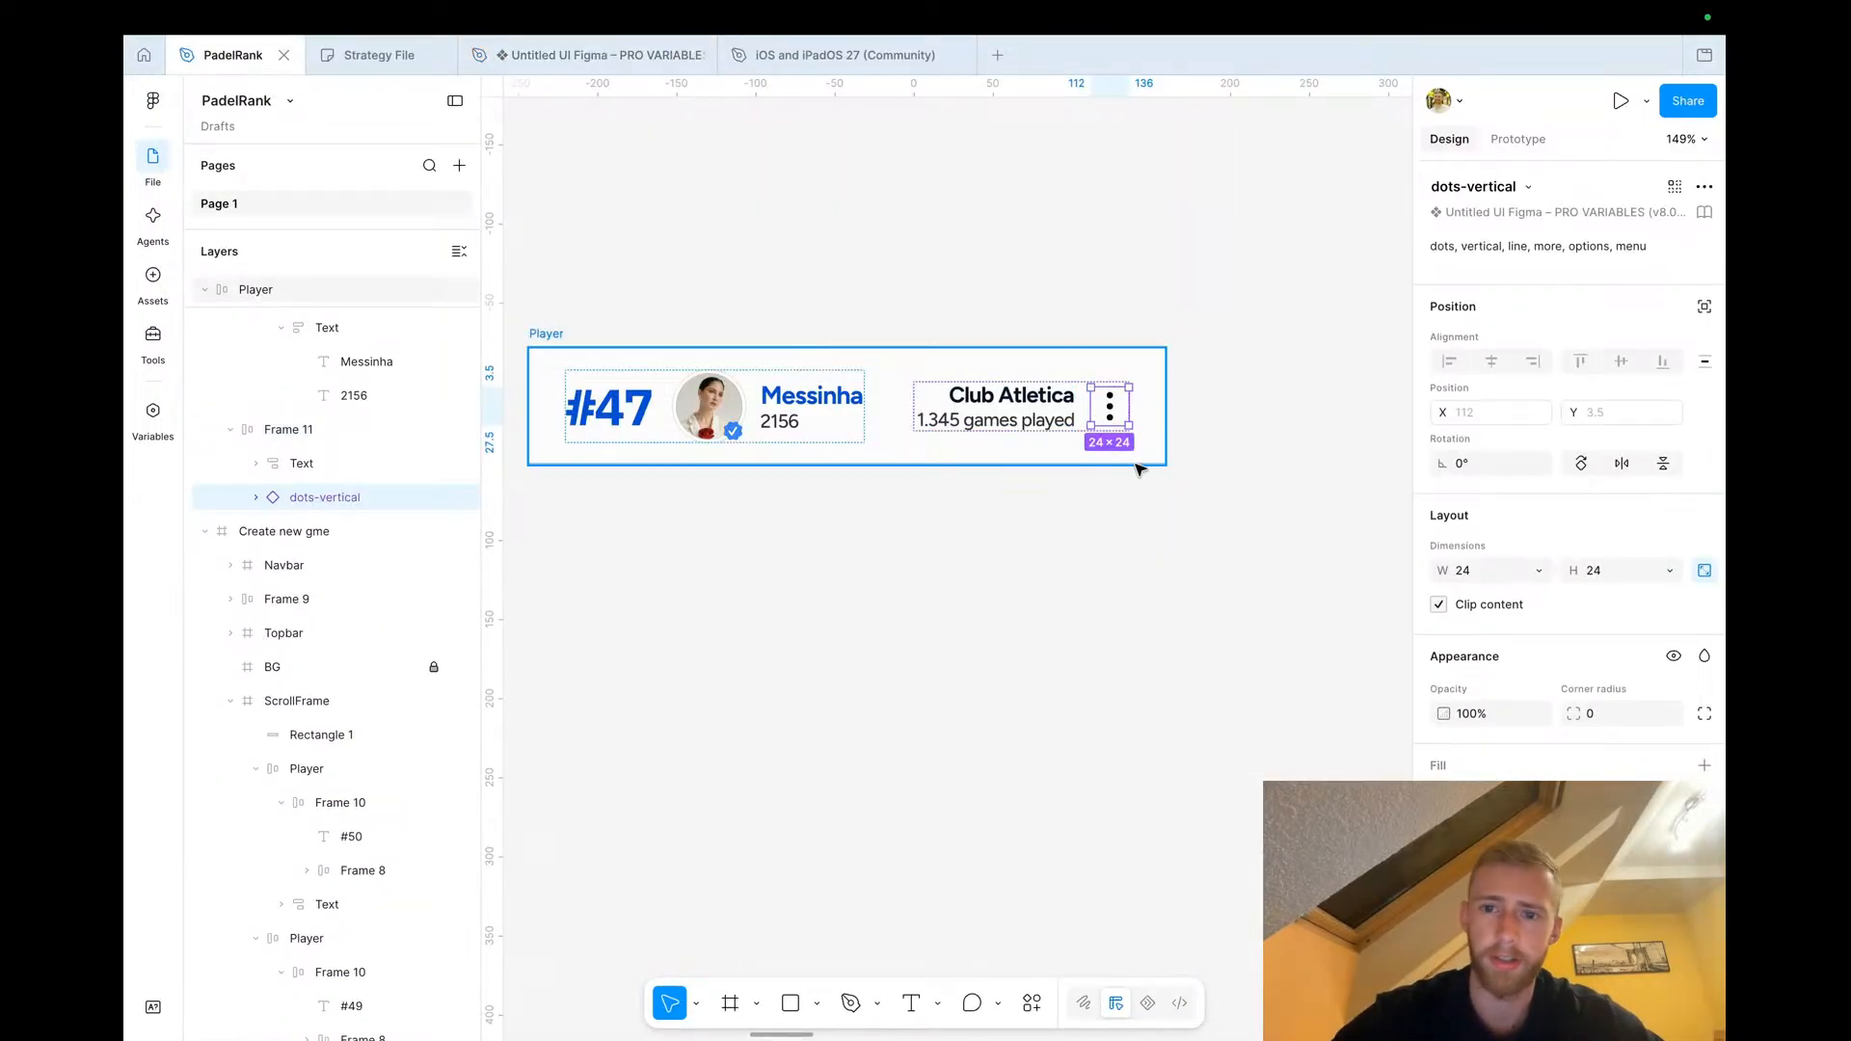
{"action": "left_click", "coordinate": [1084, 412]}
{"action": "left_click", "coordinate": [1610, 614]}
{"action": "key", "text": "Tab"}
{"action": "left_click", "coordinate": [1050, 714]}
{"action": "scroll", "coordinate": [1051, 715], "scroll_direction": "down", "scroll_amount": 5}
{"action": "scroll", "coordinate": [1051, 714], "scroll_direction": "down", "scroll_amount": 2}
{"action": "scroll", "coordinate": [1051, 715], "scroll_direction": "left", "scroll_amount": 1}
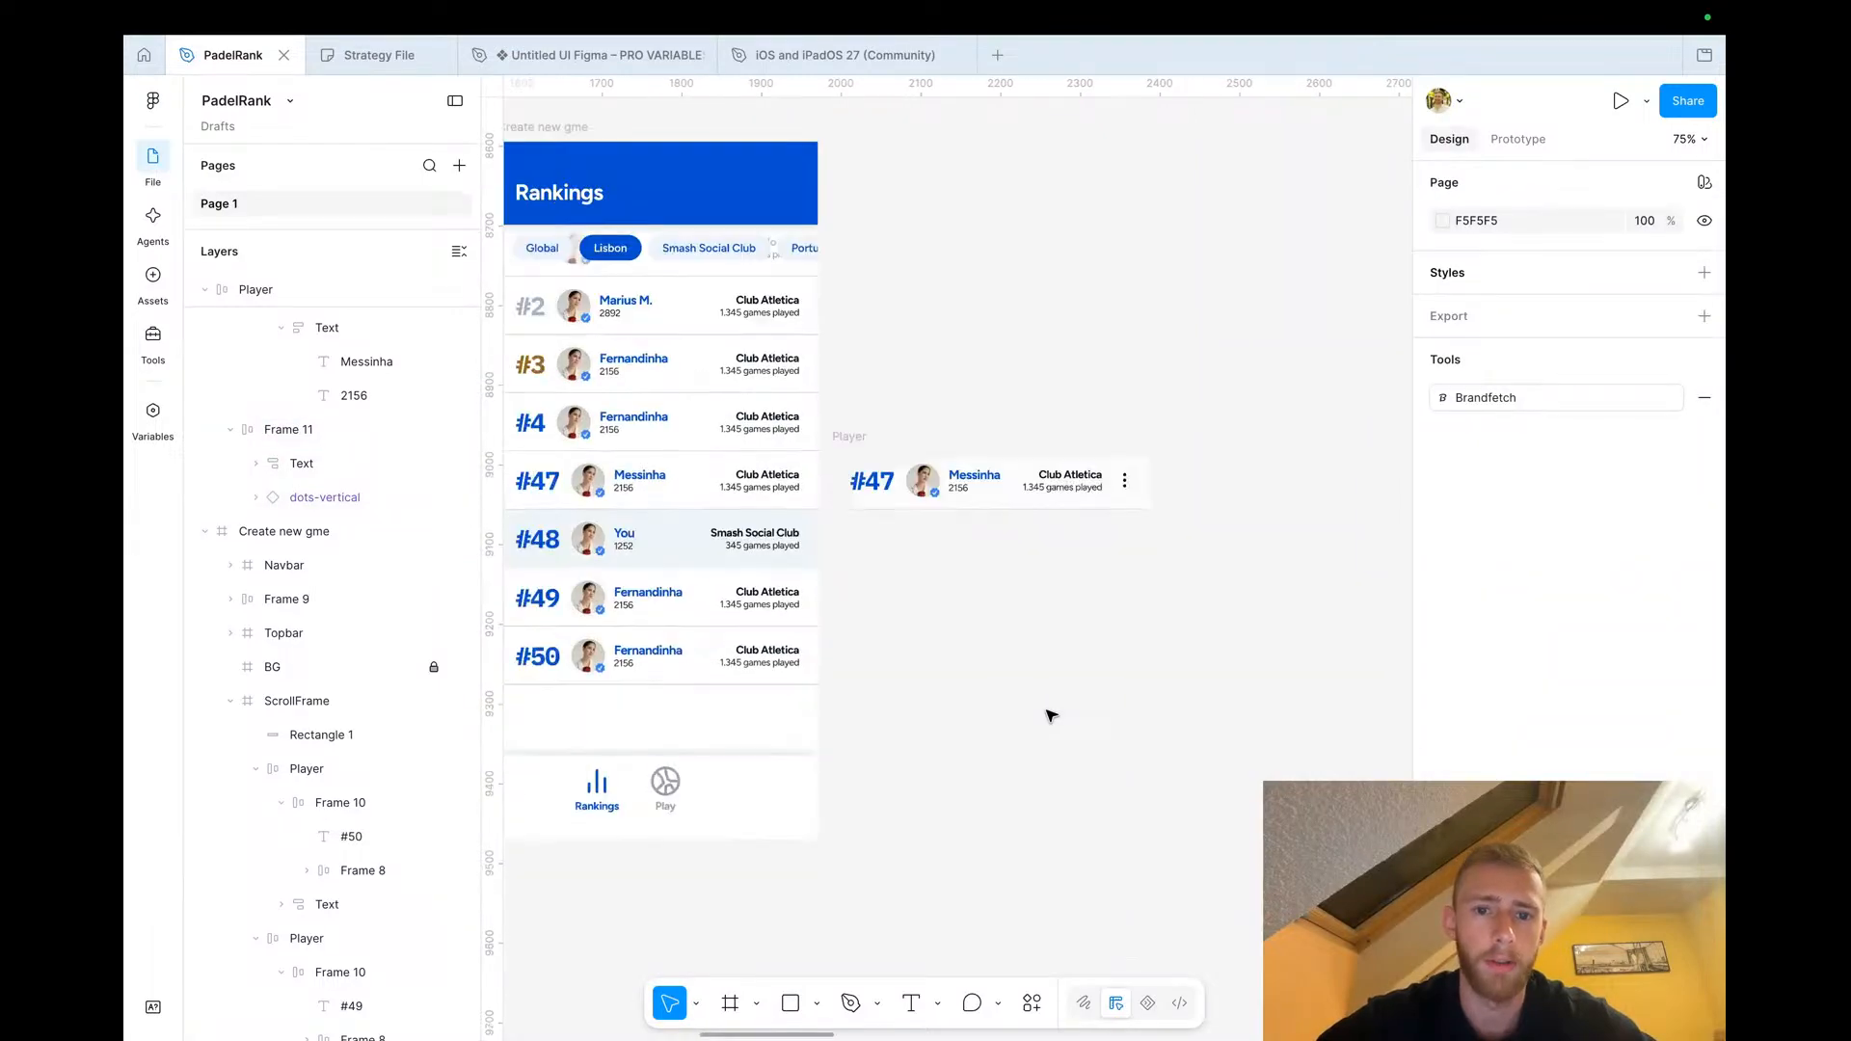
Nudge the duplicated player row slightly to the right
{"action": "left_click_drag", "start_coordinate": [913, 367], "coordinate": [932, 367]}
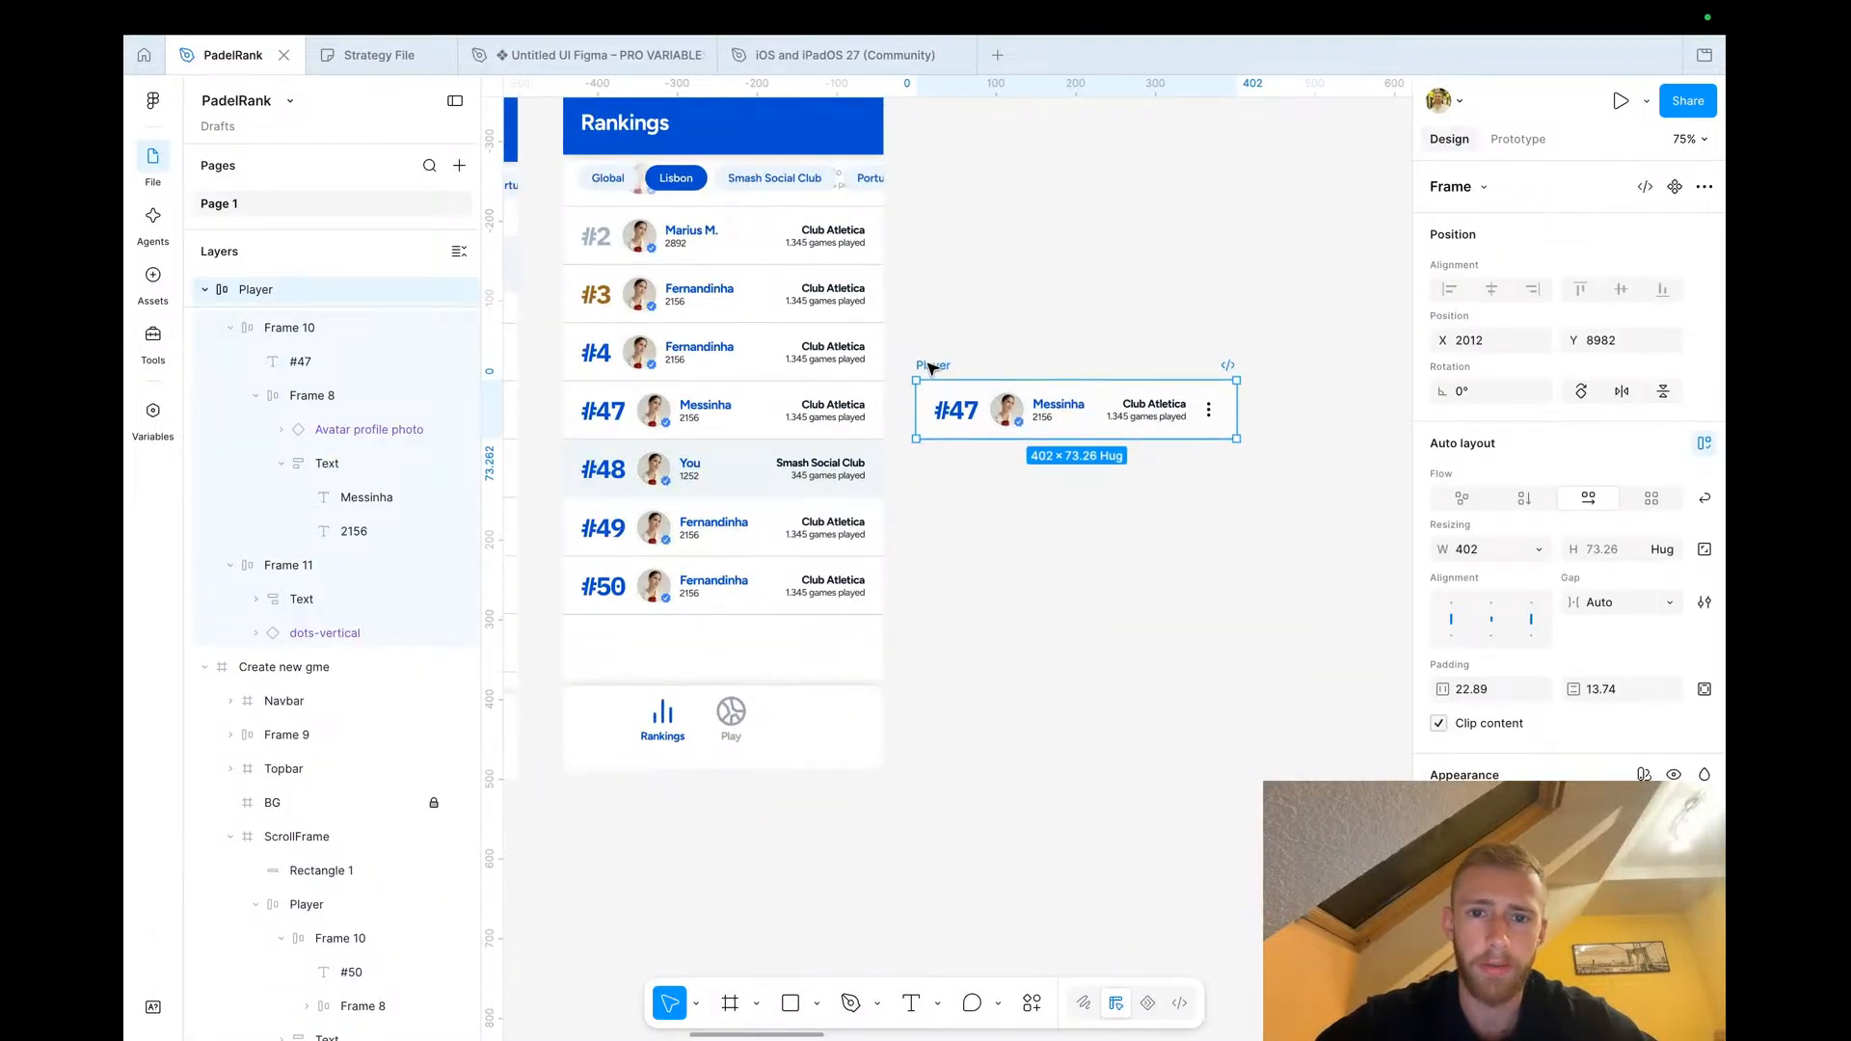
{"action": "left_click", "coordinate": [1227, 485]}
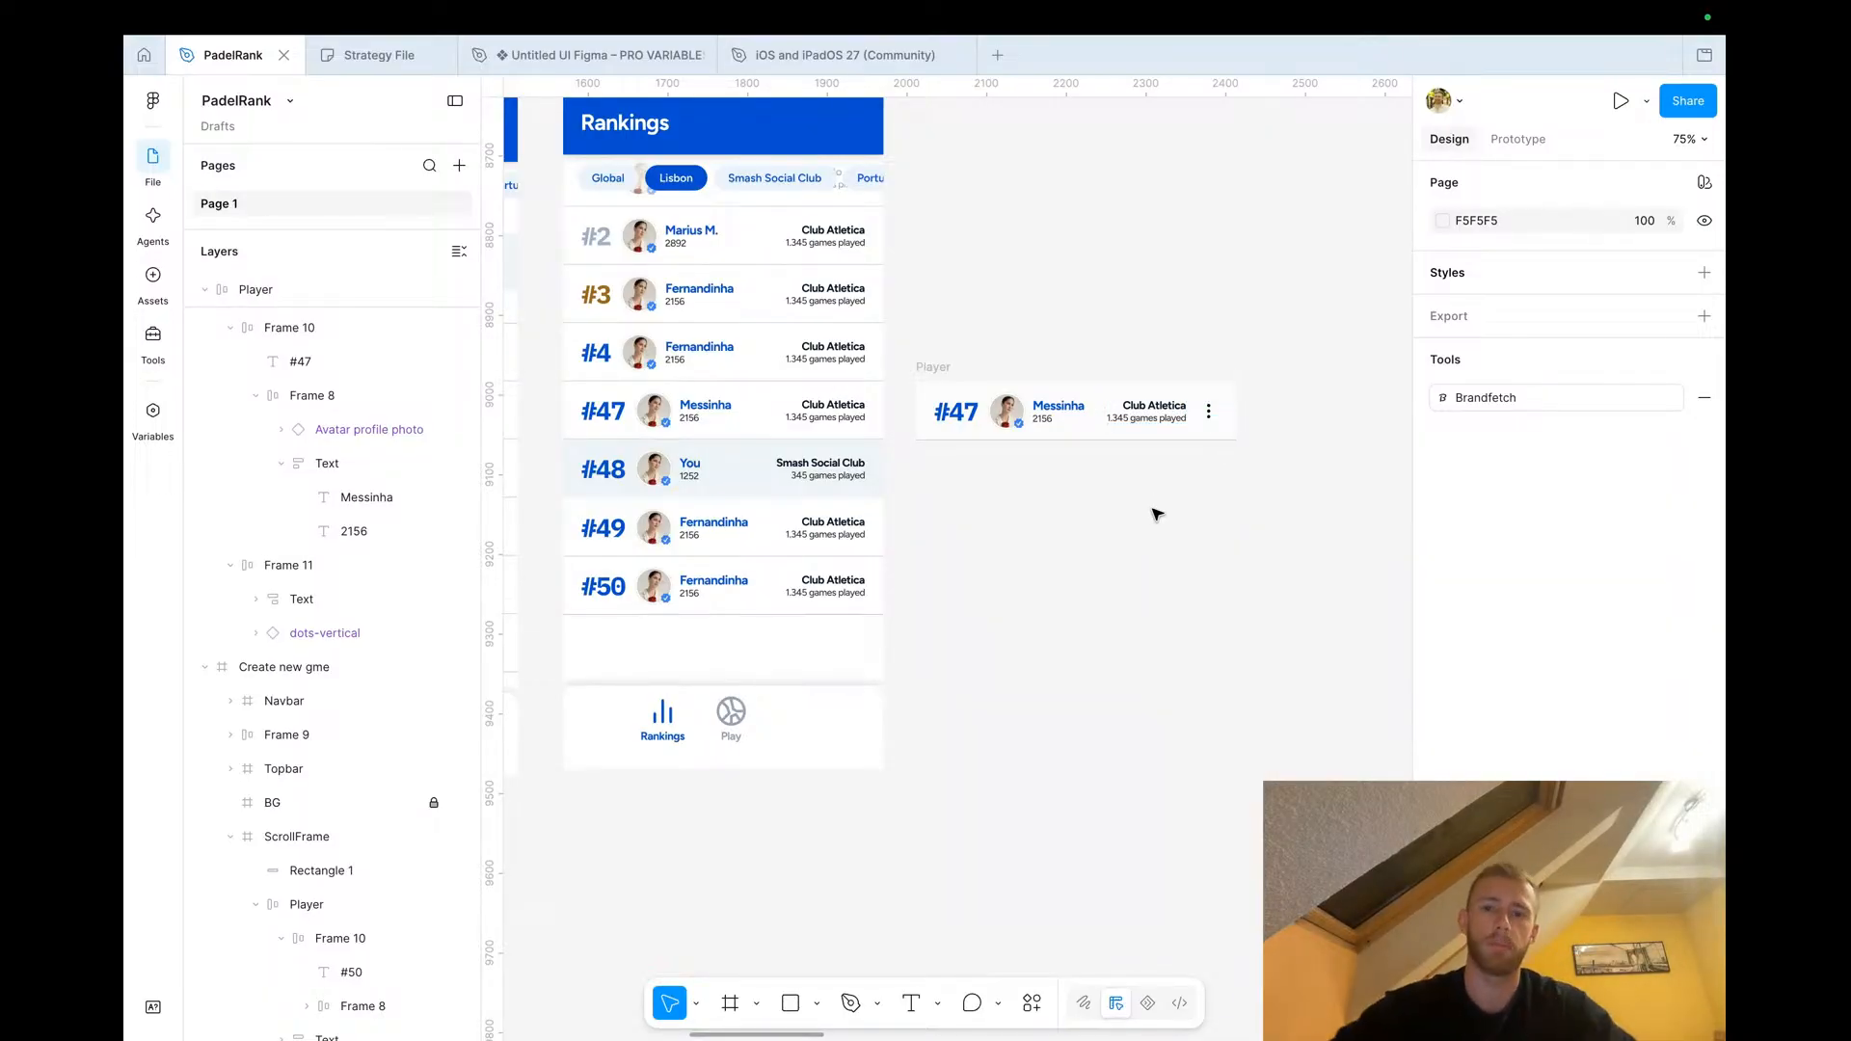
{"action": "scroll", "coordinate": [1014, 415], "scroll_direction": "down", "scroll_amount": 5}
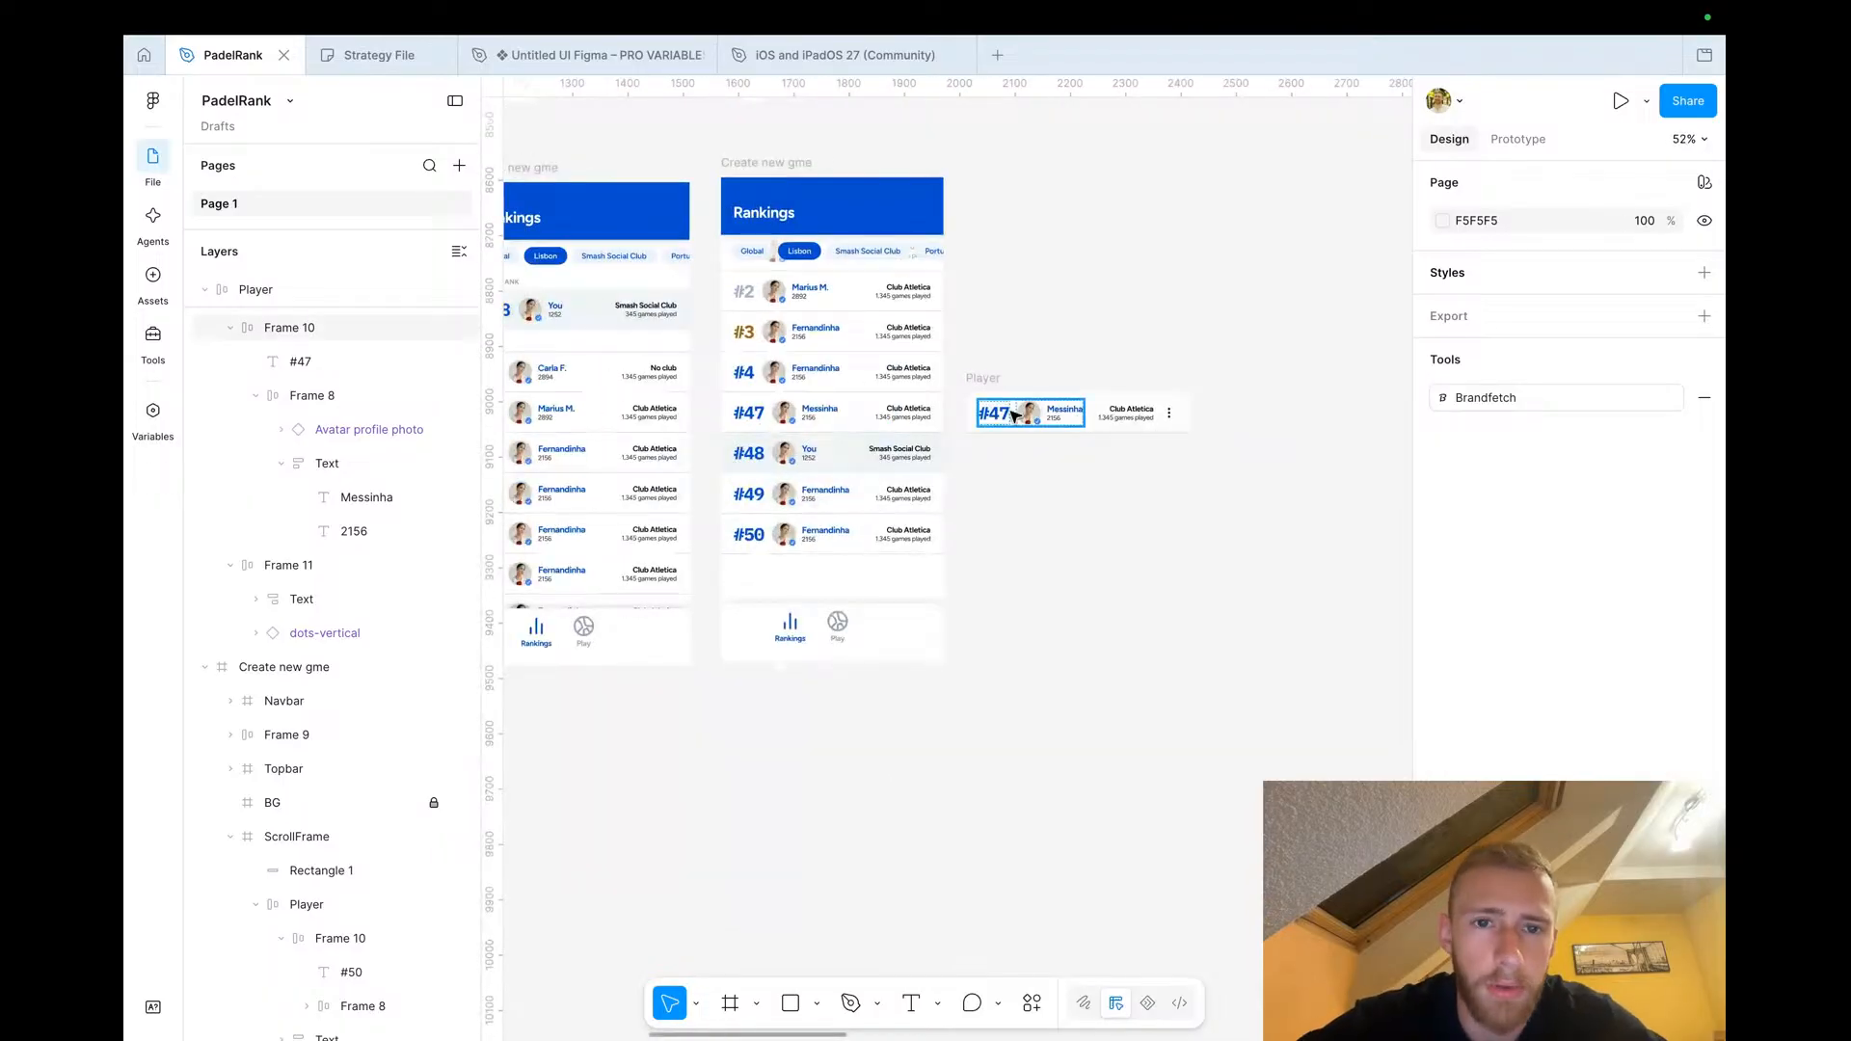
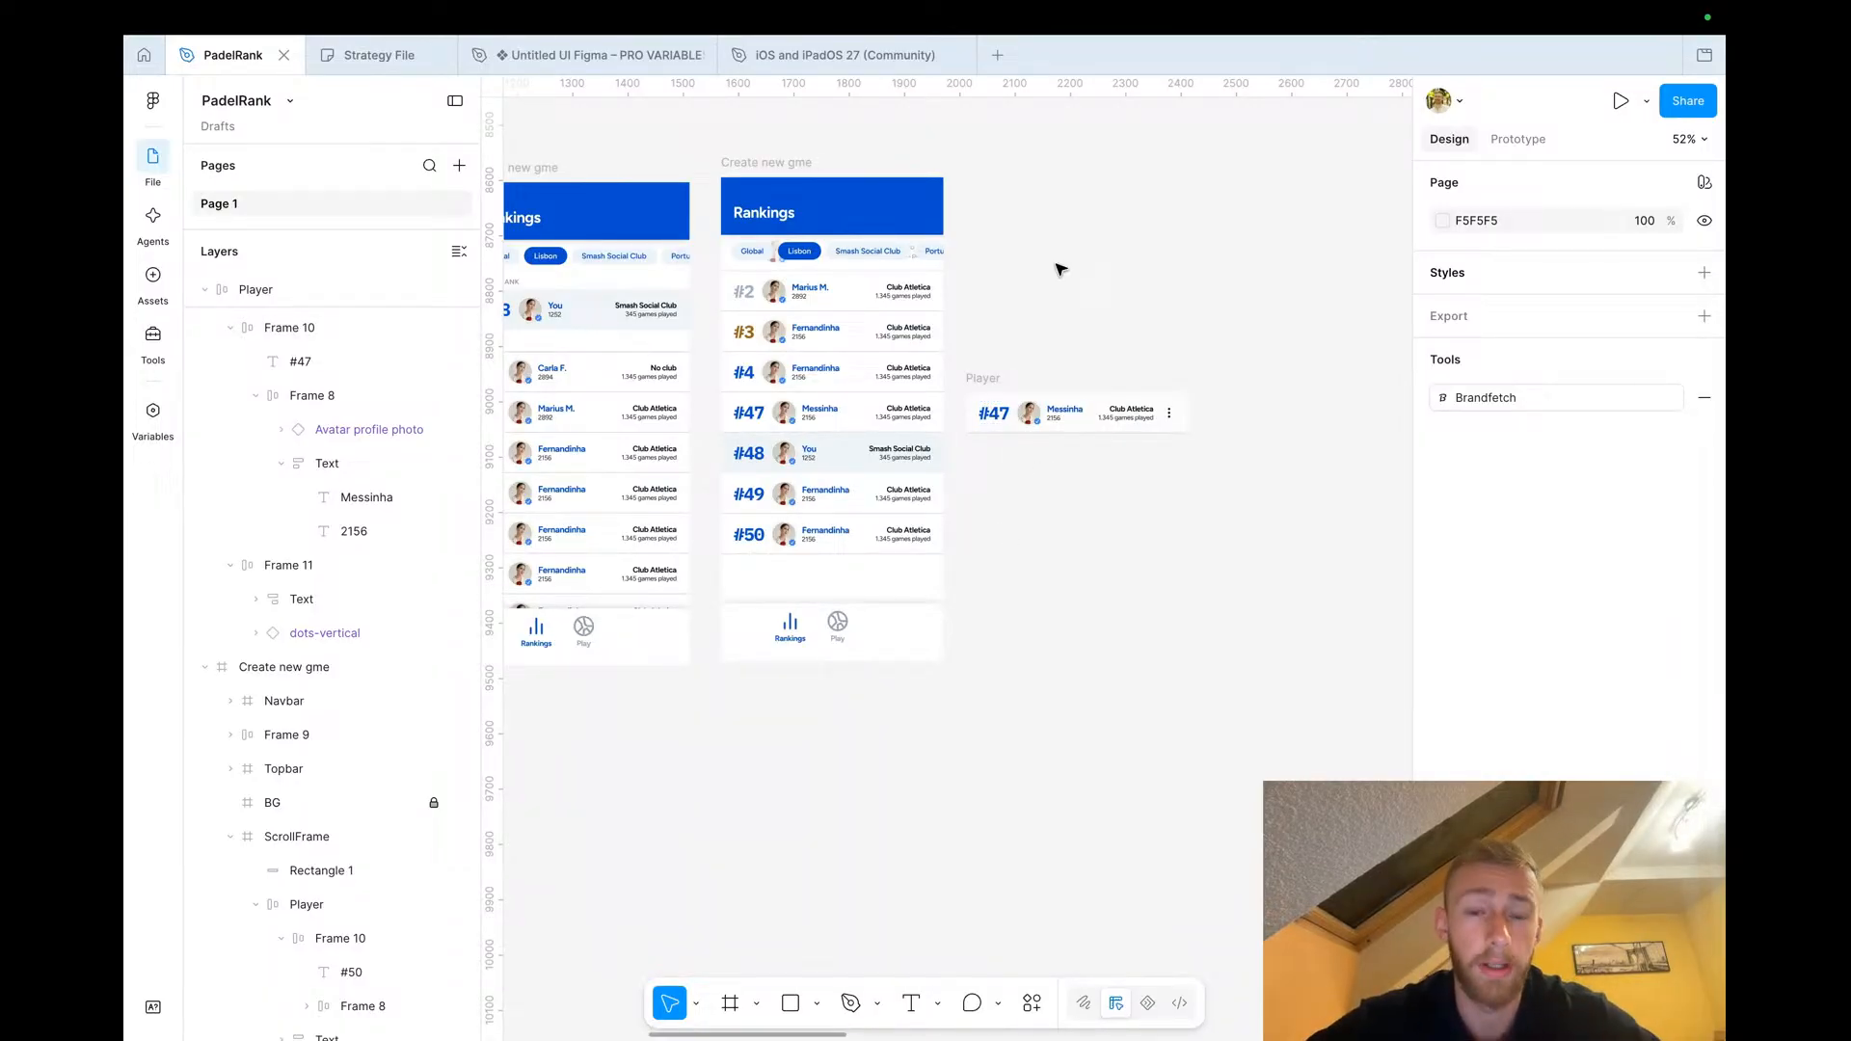
Delete the dots-vertical menu icon from the standalone #47 player row
{"action": "scroll", "coordinate": [989, 316], "scroll_direction": "down", "scroll_amount": 5}
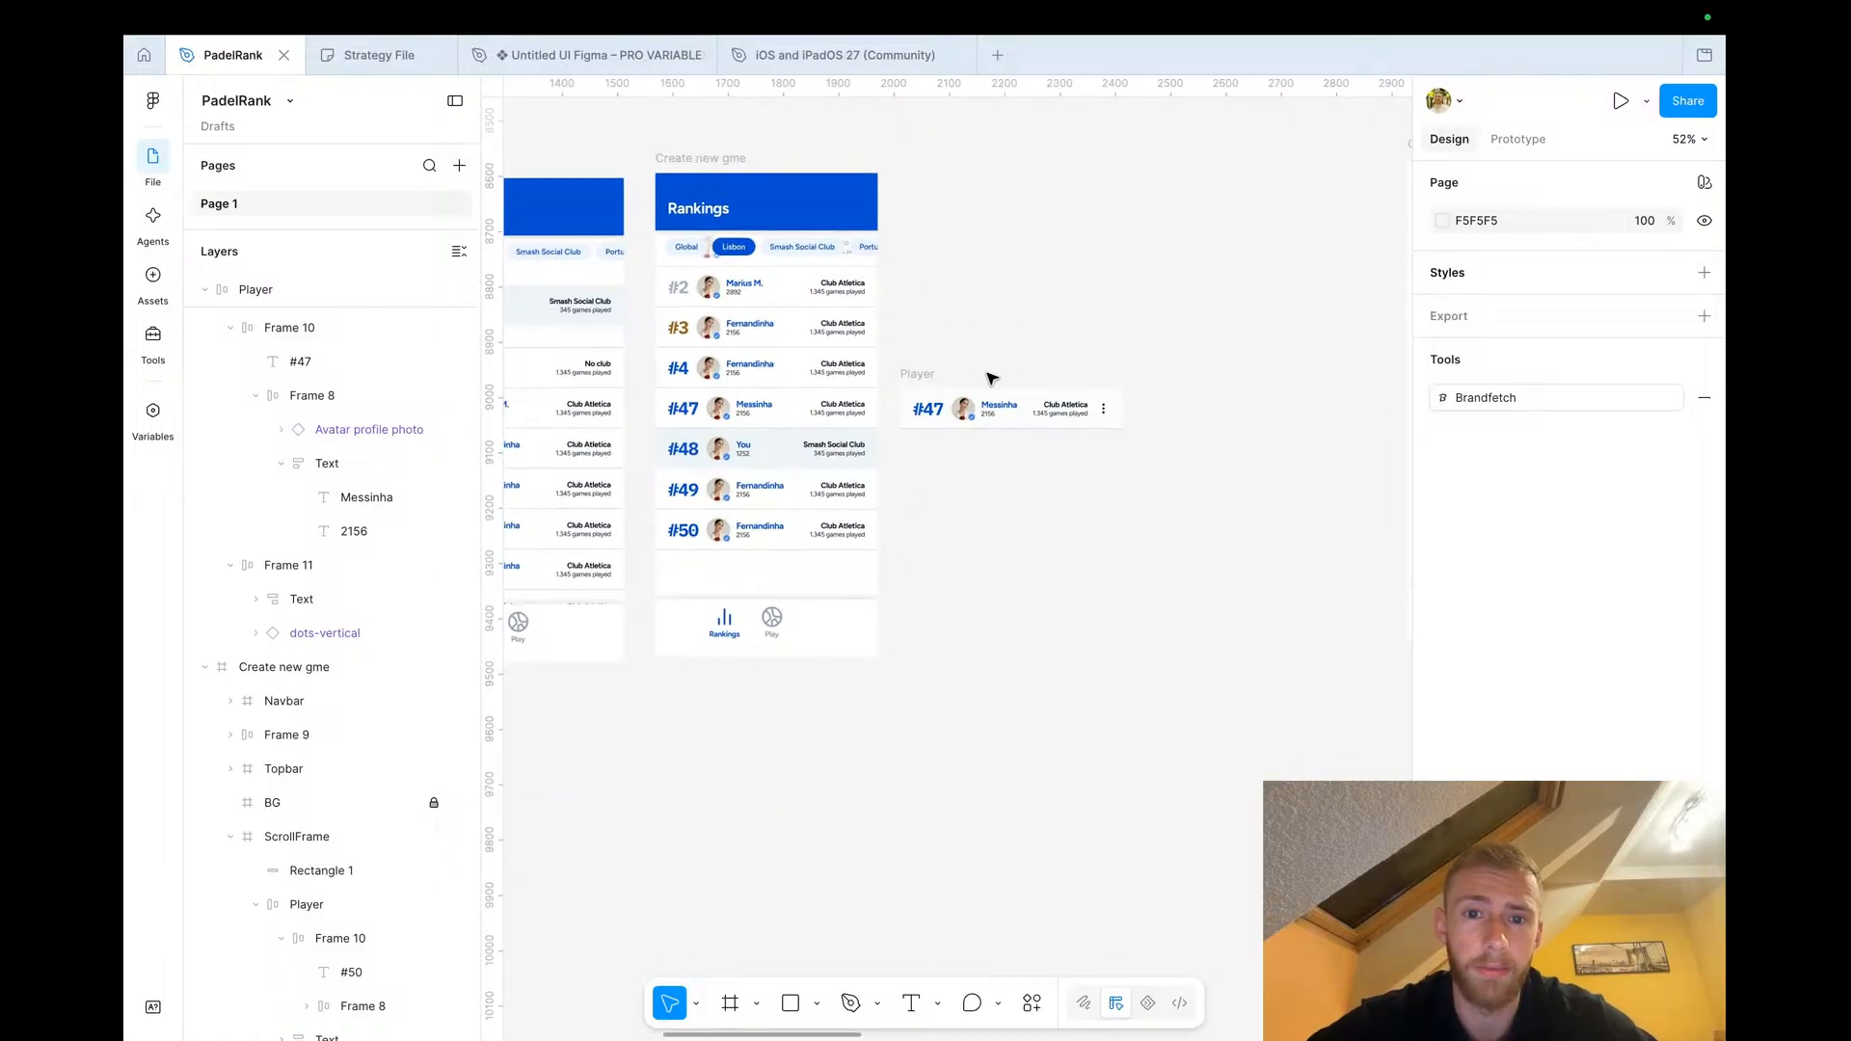
{"action": "scroll", "coordinate": [1211, 207], "scroll_direction": "down", "scroll_amount": 5}
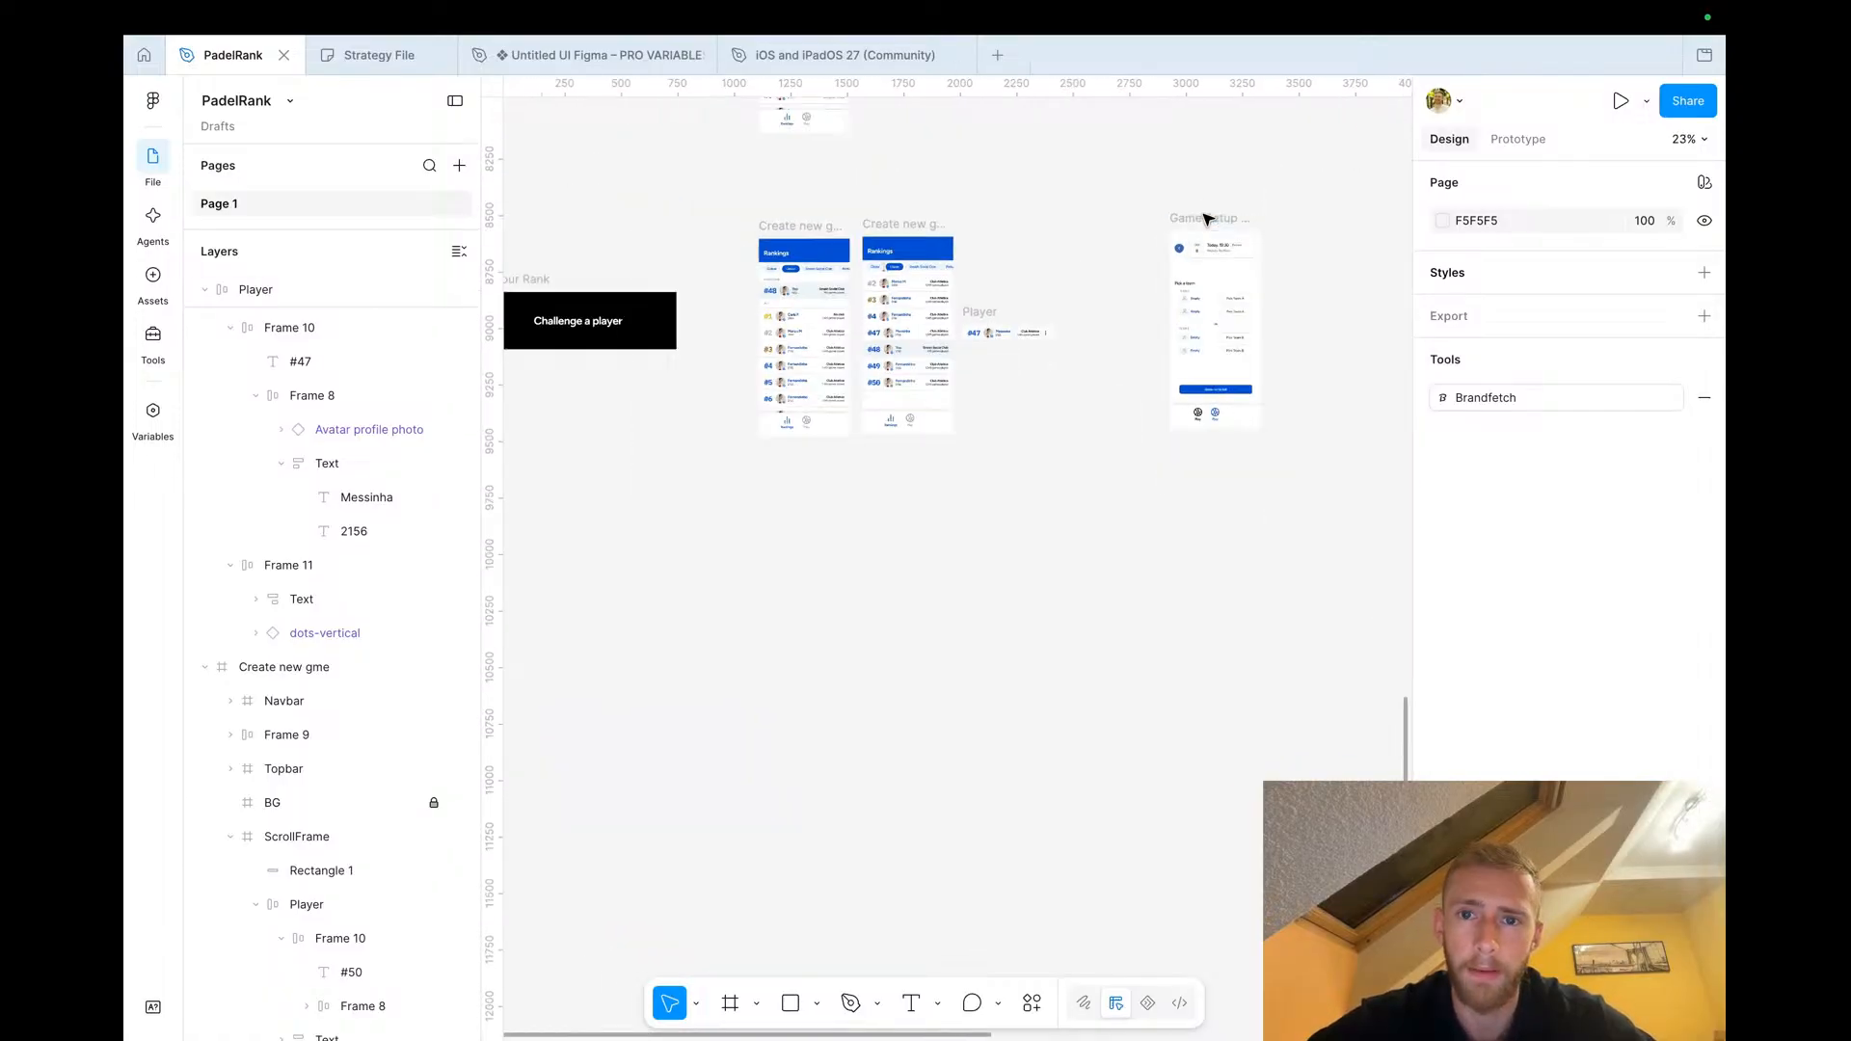
{"action": "left_click", "coordinate": [1015, 247]}
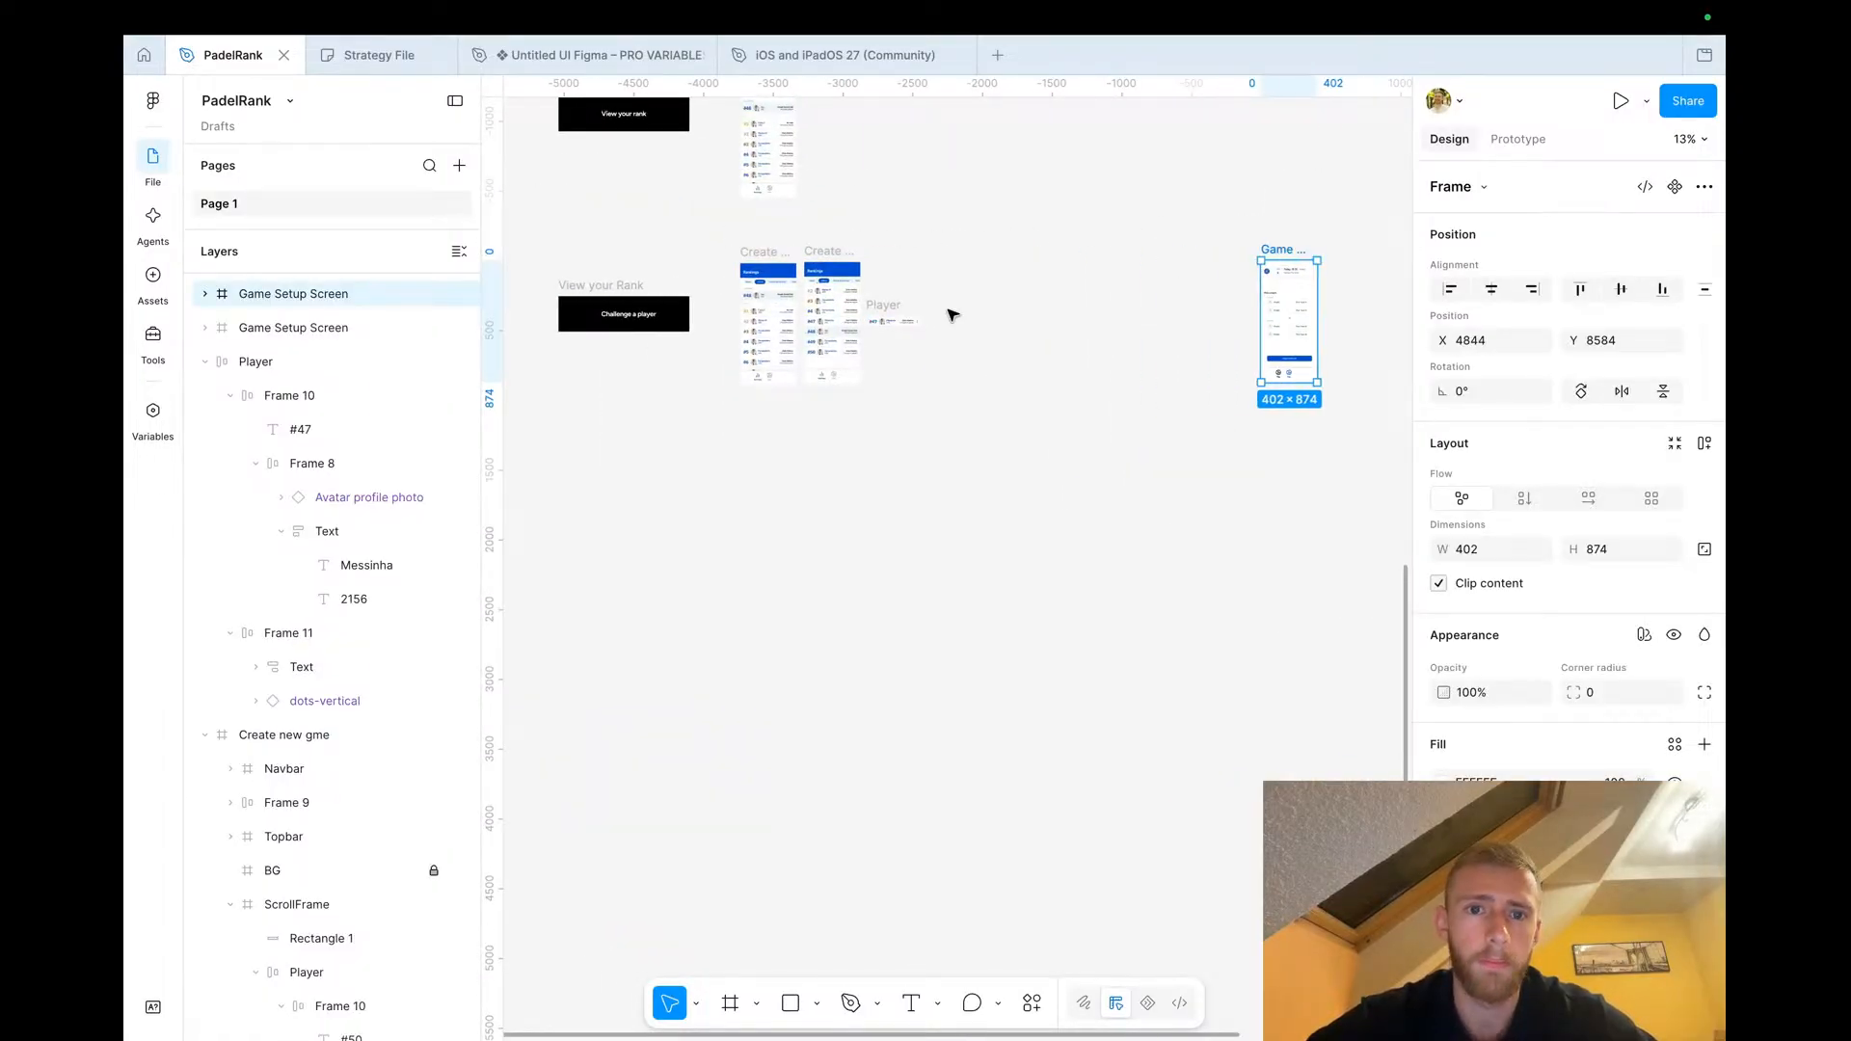
{"action": "key", "text": "Escape"}
{"action": "scroll", "coordinate": [829, 304], "scroll_direction": "up", "scroll_amount": 5}
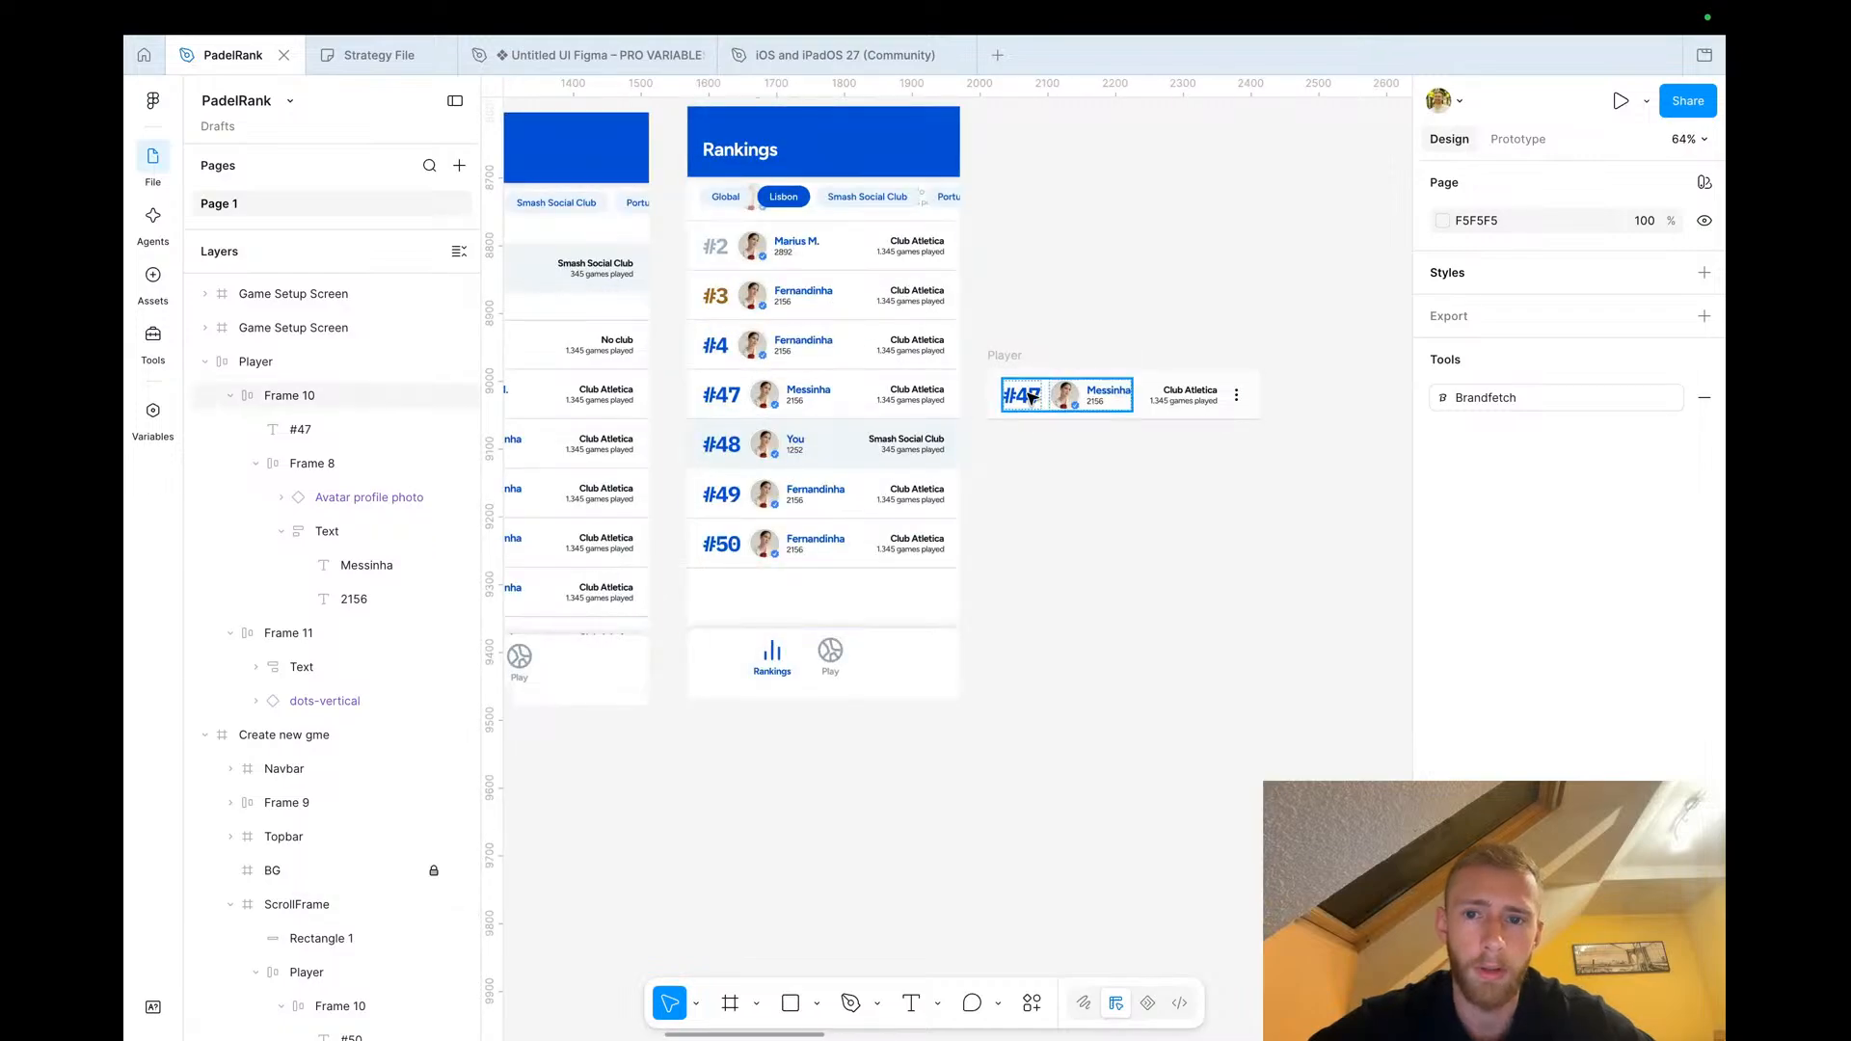
{"action": "scroll", "coordinate": [831, 346], "scroll_direction": "right", "scroll_amount": 3}
{"action": "left_click_drag", "start_coordinate": [815, 350], "coordinate": [1121, 352]}
{"action": "scroll", "coordinate": [1121, 351], "scroll_direction": "right", "scroll_amount": 1}
{"action": "scroll", "coordinate": [1121, 352], "scroll_direction": "up", "scroll_amount": 3}
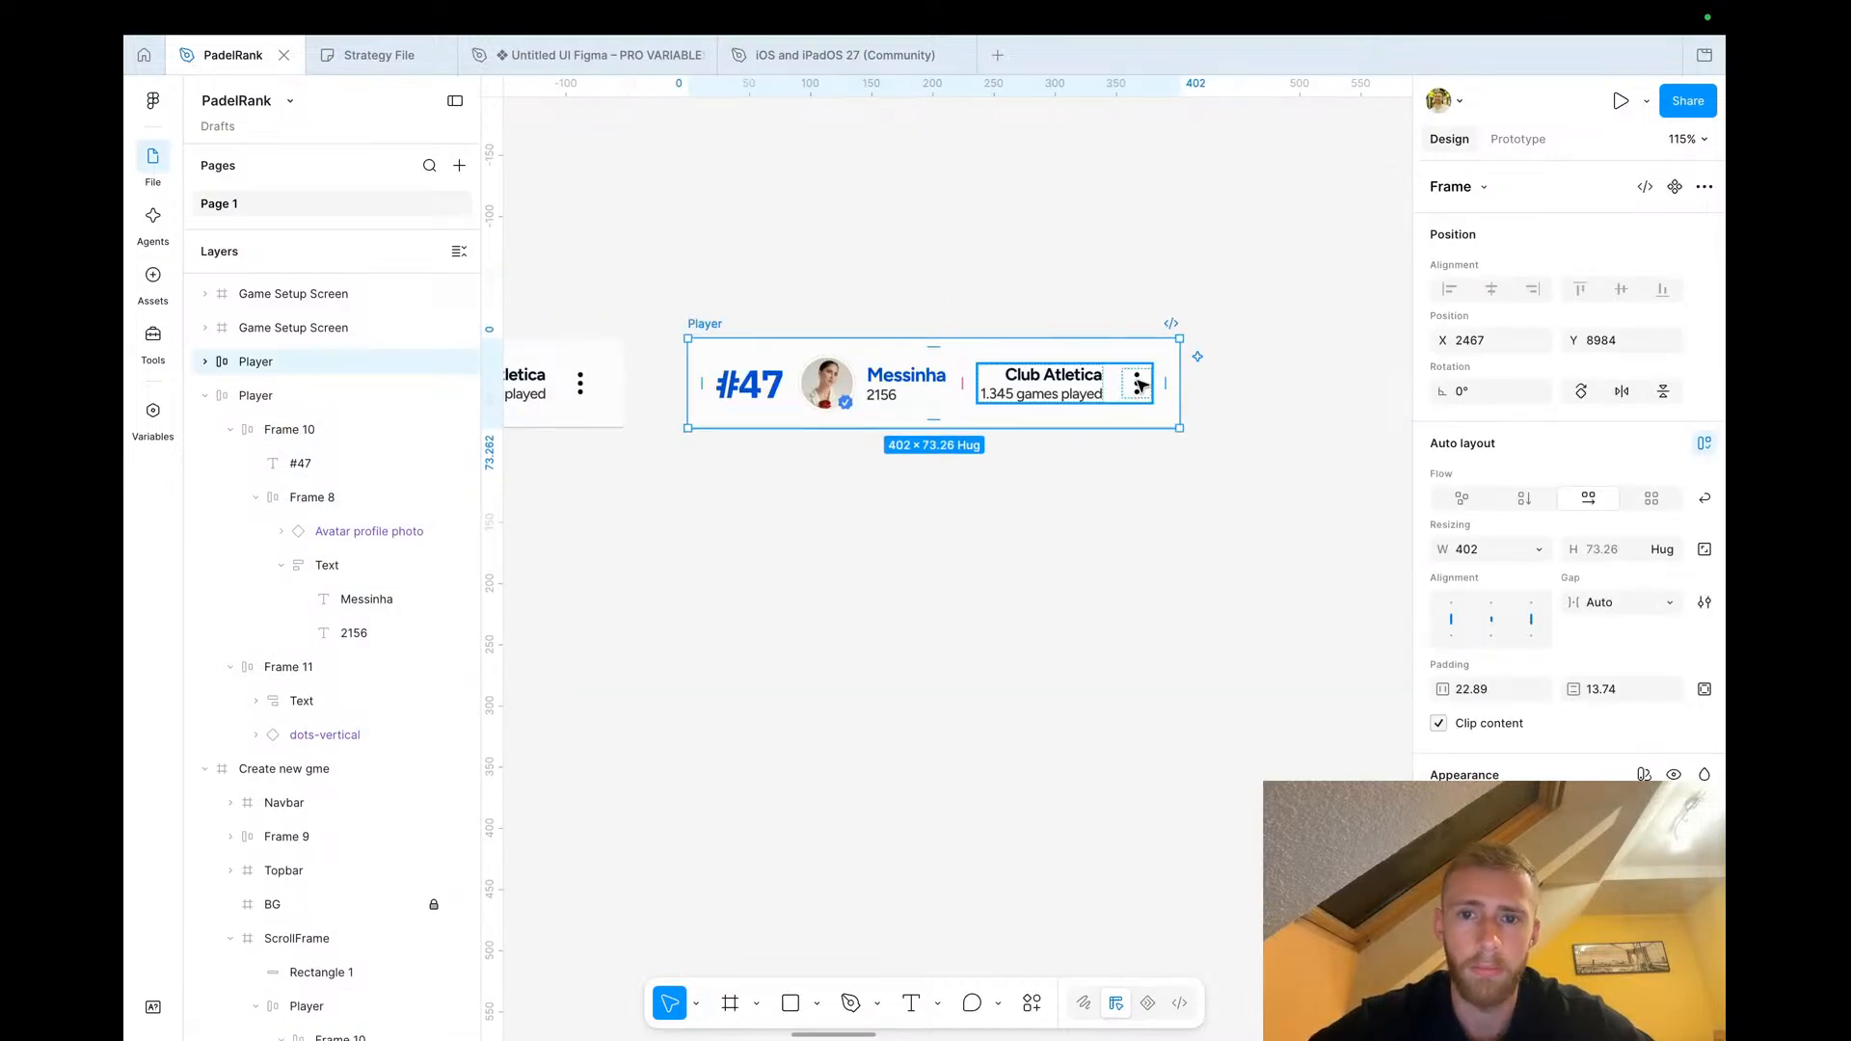
{"action": "left_click", "coordinate": [1144, 382]}
{"action": "key", "text": "Delete"}
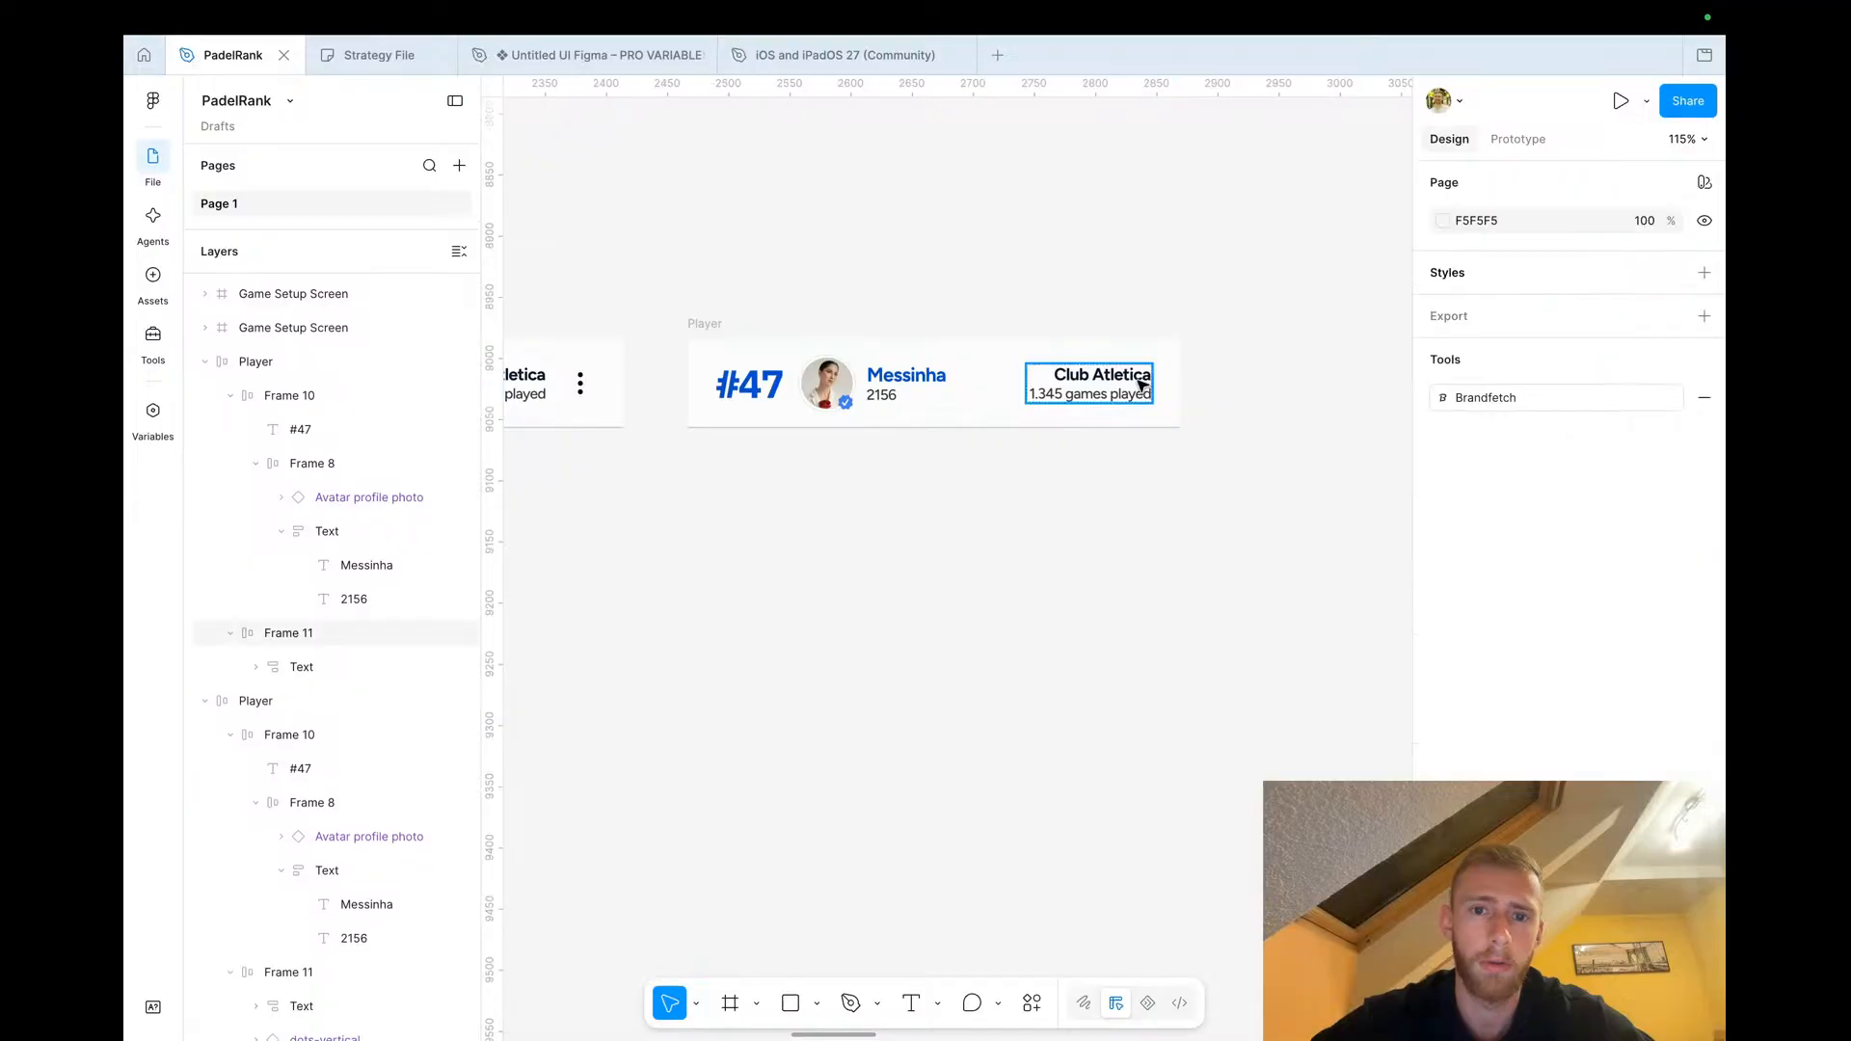
Wrap the row's rank-and-name frame and club frame together in a new frame
{"action": "left_click", "coordinate": [704, 324]}
{"action": "left_click_drag", "start_coordinate": [759, 427], "coordinate": [759, 445]}
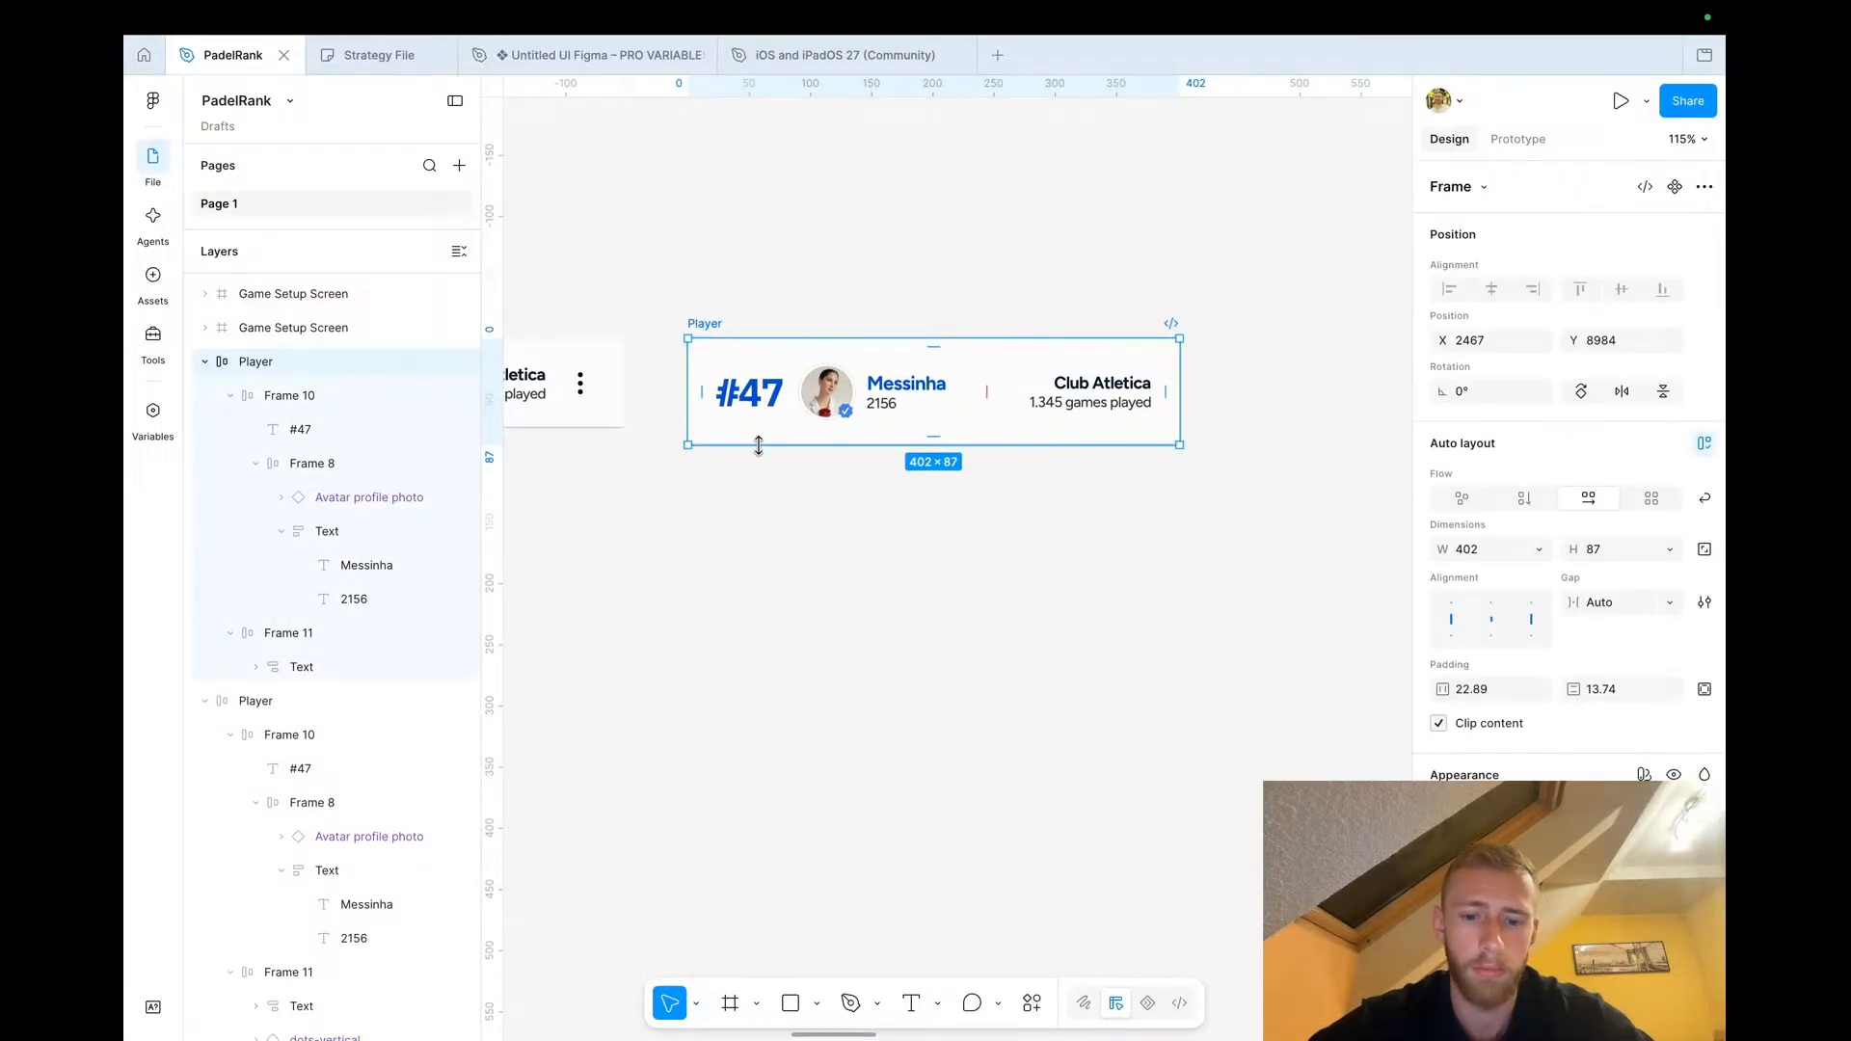
{"action": "double_click", "coordinate": [759, 444]}
{"action": "left_click", "coordinate": [750, 395]}
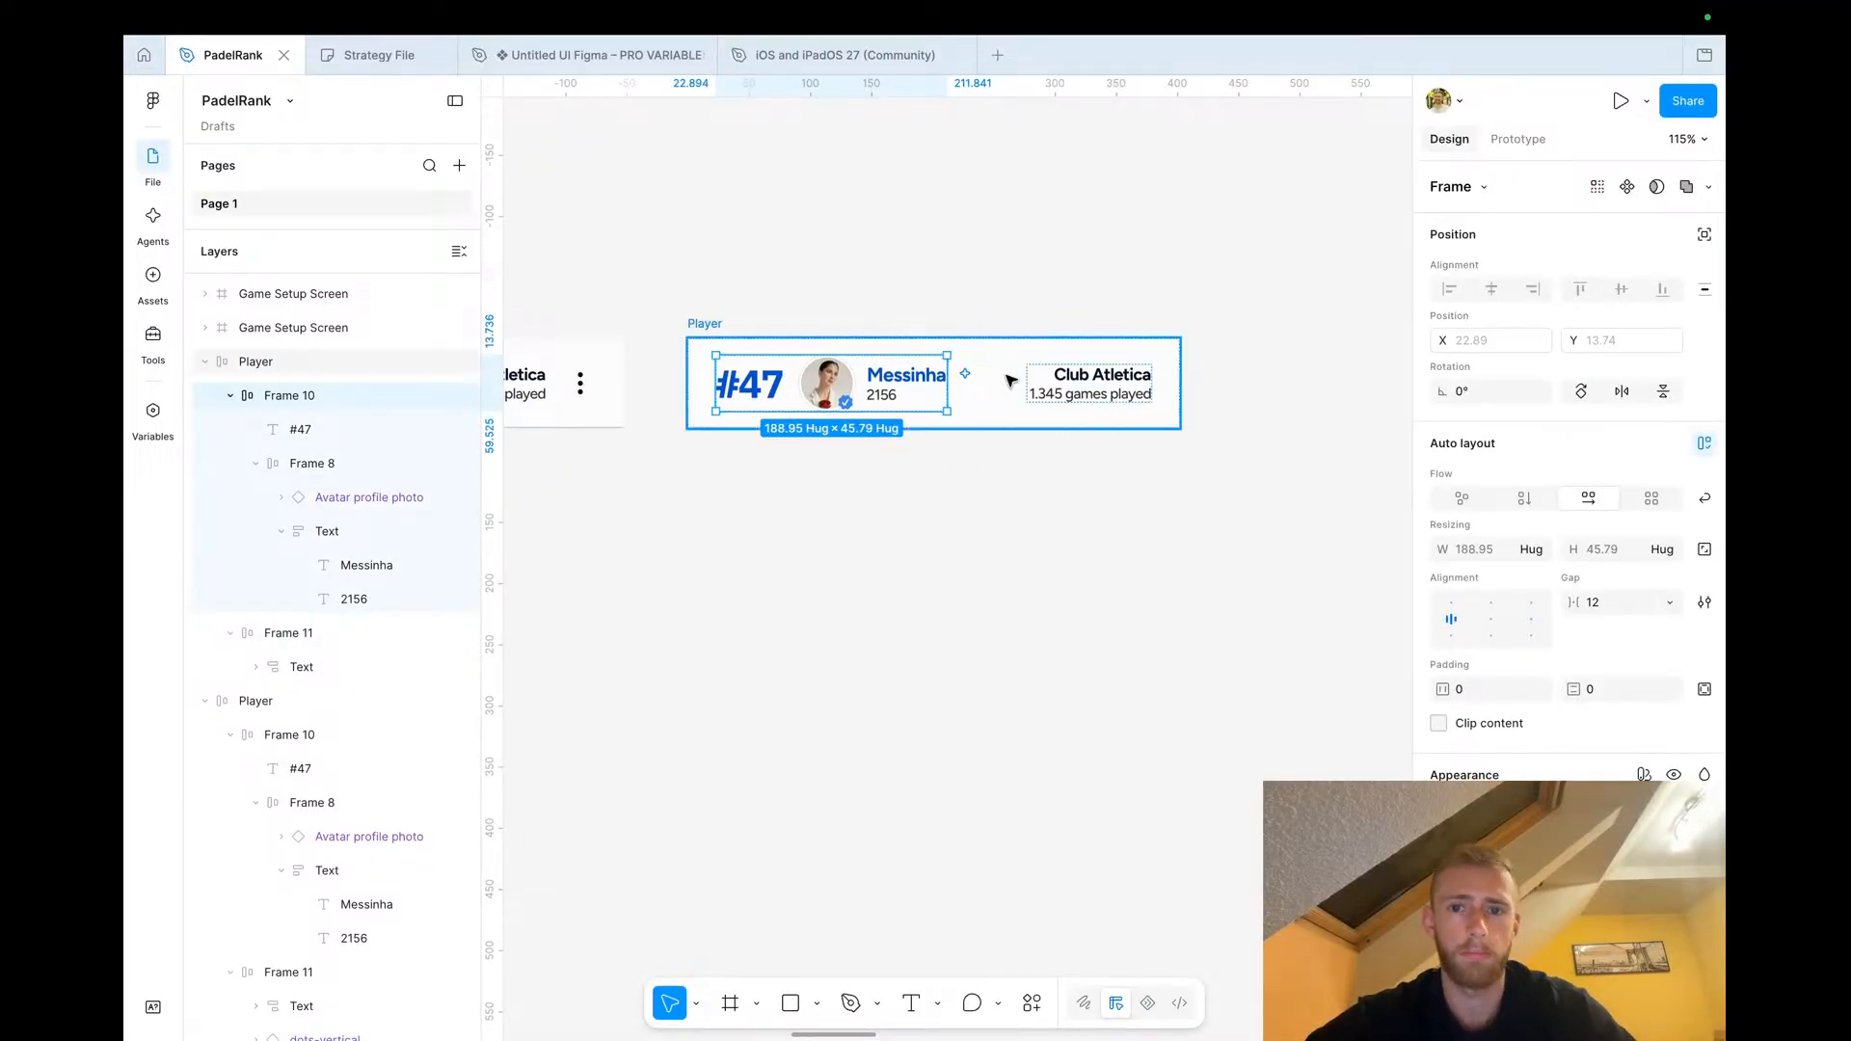
{"action": "left_click", "coordinate": [1064, 394], "text": "shift"}
{"action": "right_click", "coordinate": [1064, 394]}
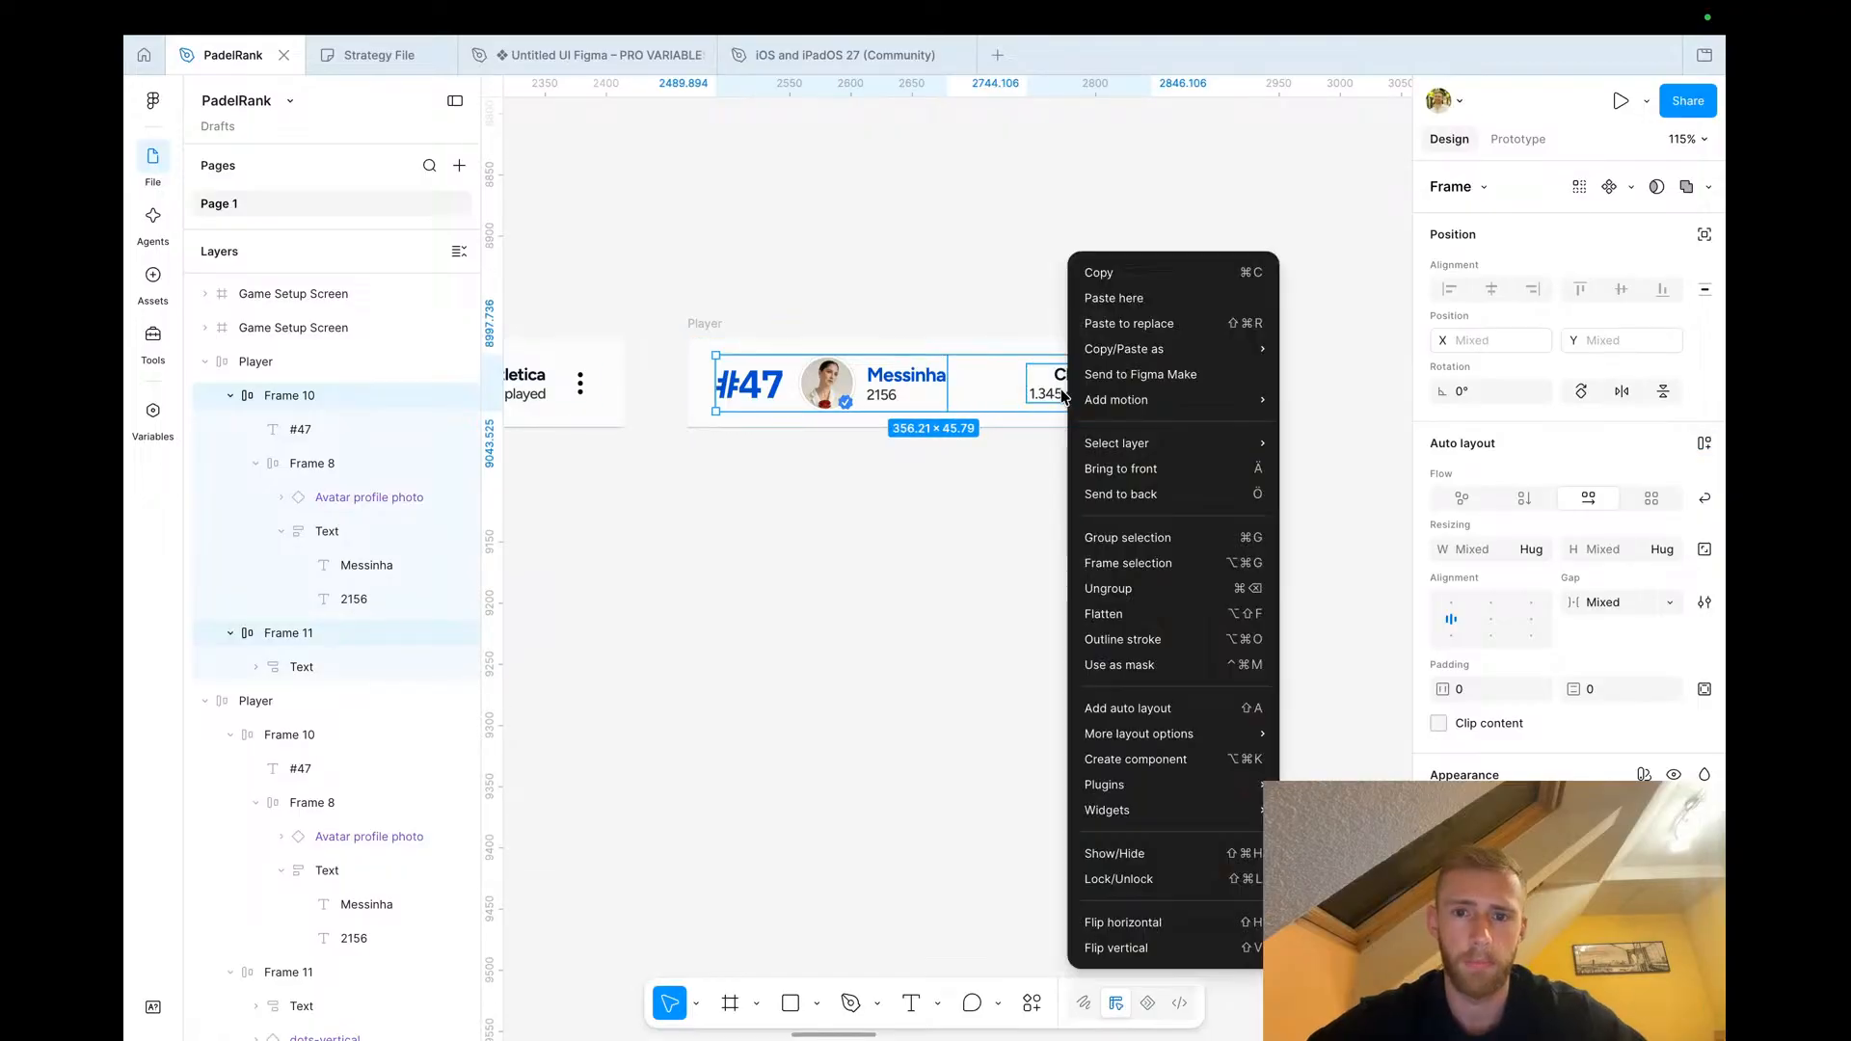
{"action": "left_click", "coordinate": [1123, 564]}
Rename the new frame Main content and set its auto layout to horizontal
{"action": "double_click", "coordinate": [293, 394]}
{"action": "type", "text": "Main con"}
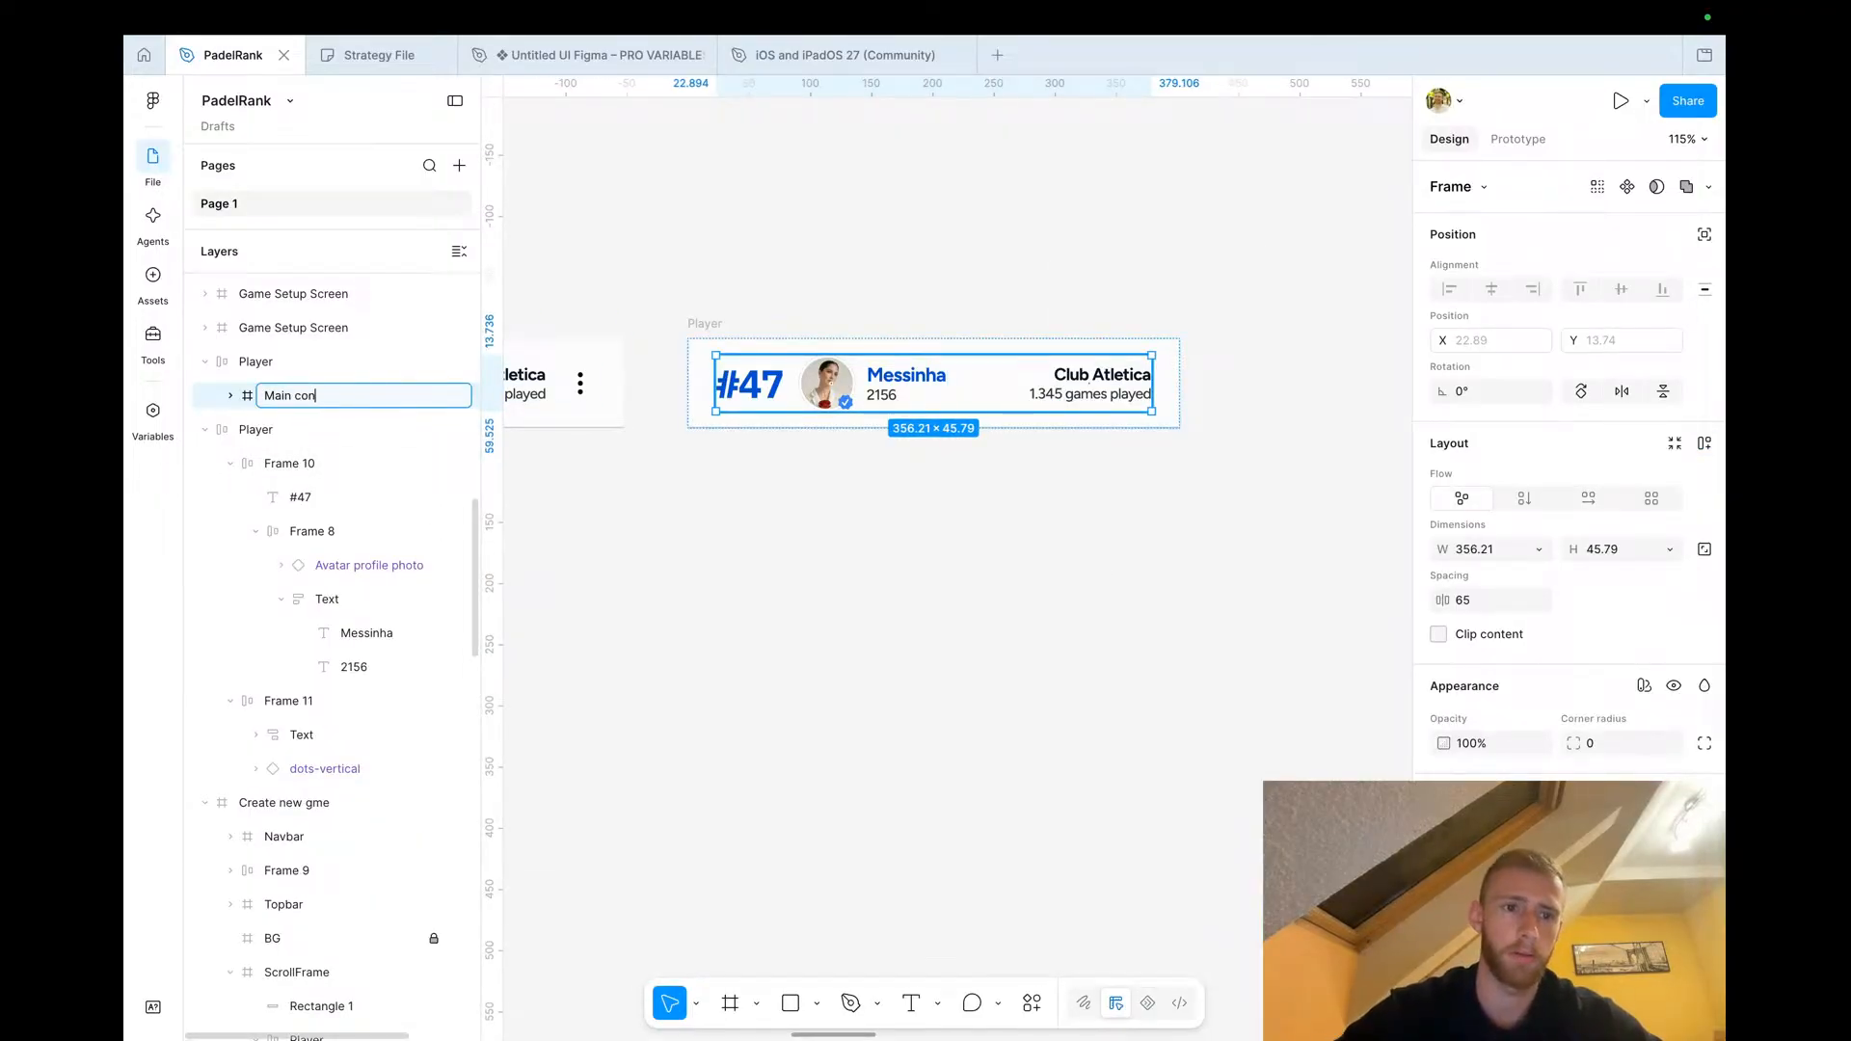
{"action": "type", "text": "tent"}
{"action": "key", "text": "Return"}
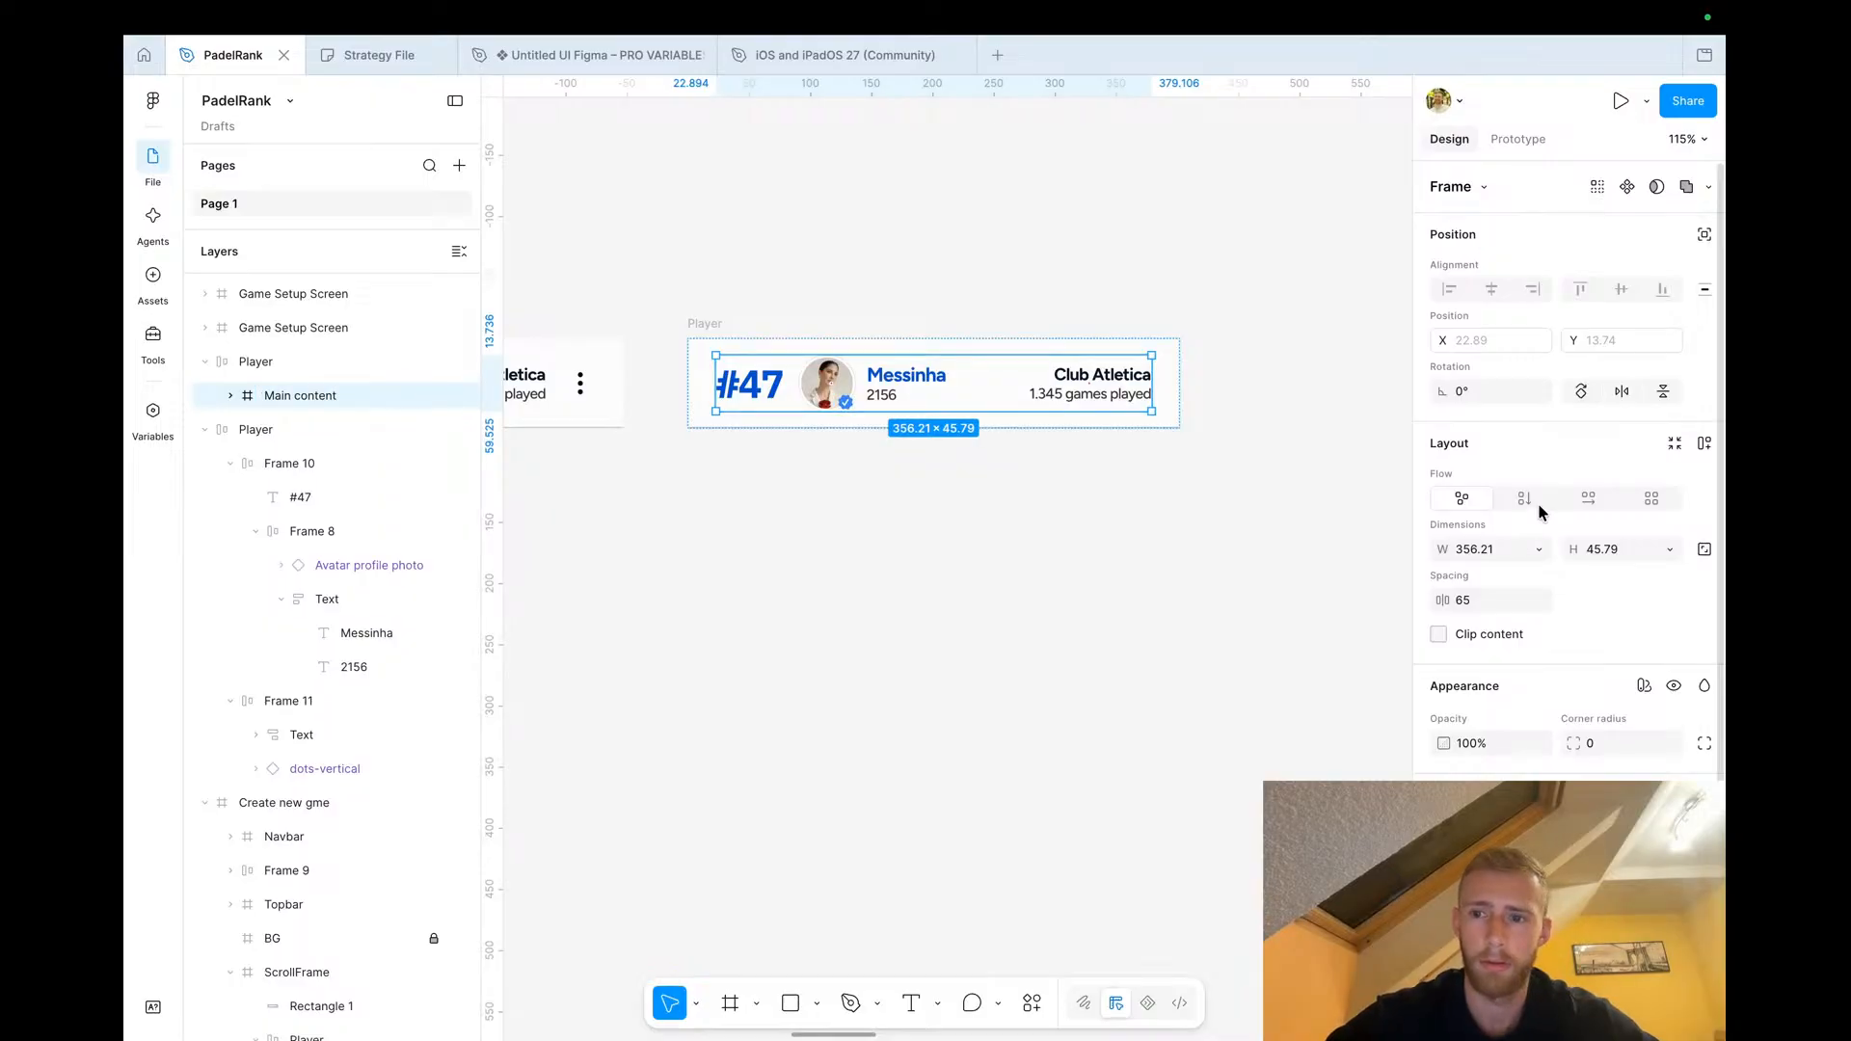
{"action": "left_click", "coordinate": [1588, 497]}
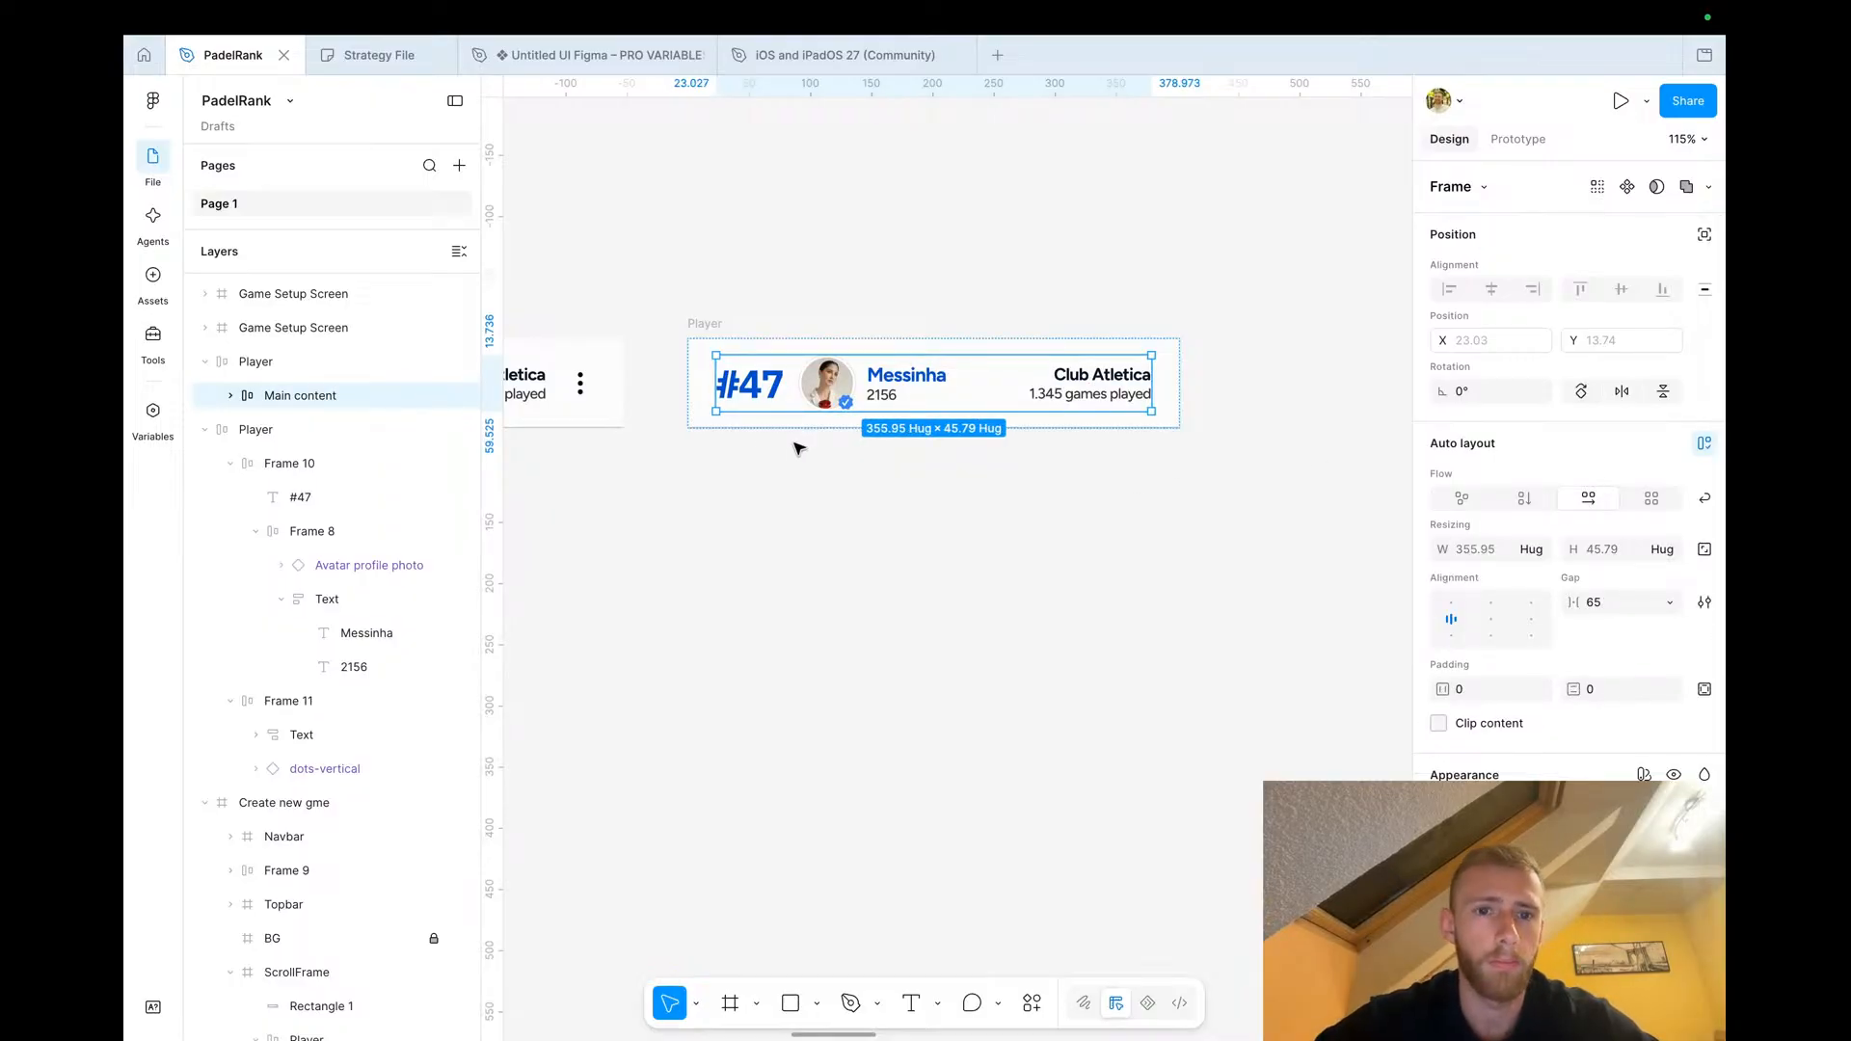
Make the Player row taller, about 151 px, and align its content to the top
{"action": "left_click", "coordinate": [745, 424]}
{"action": "key", "text": "shift+a"}
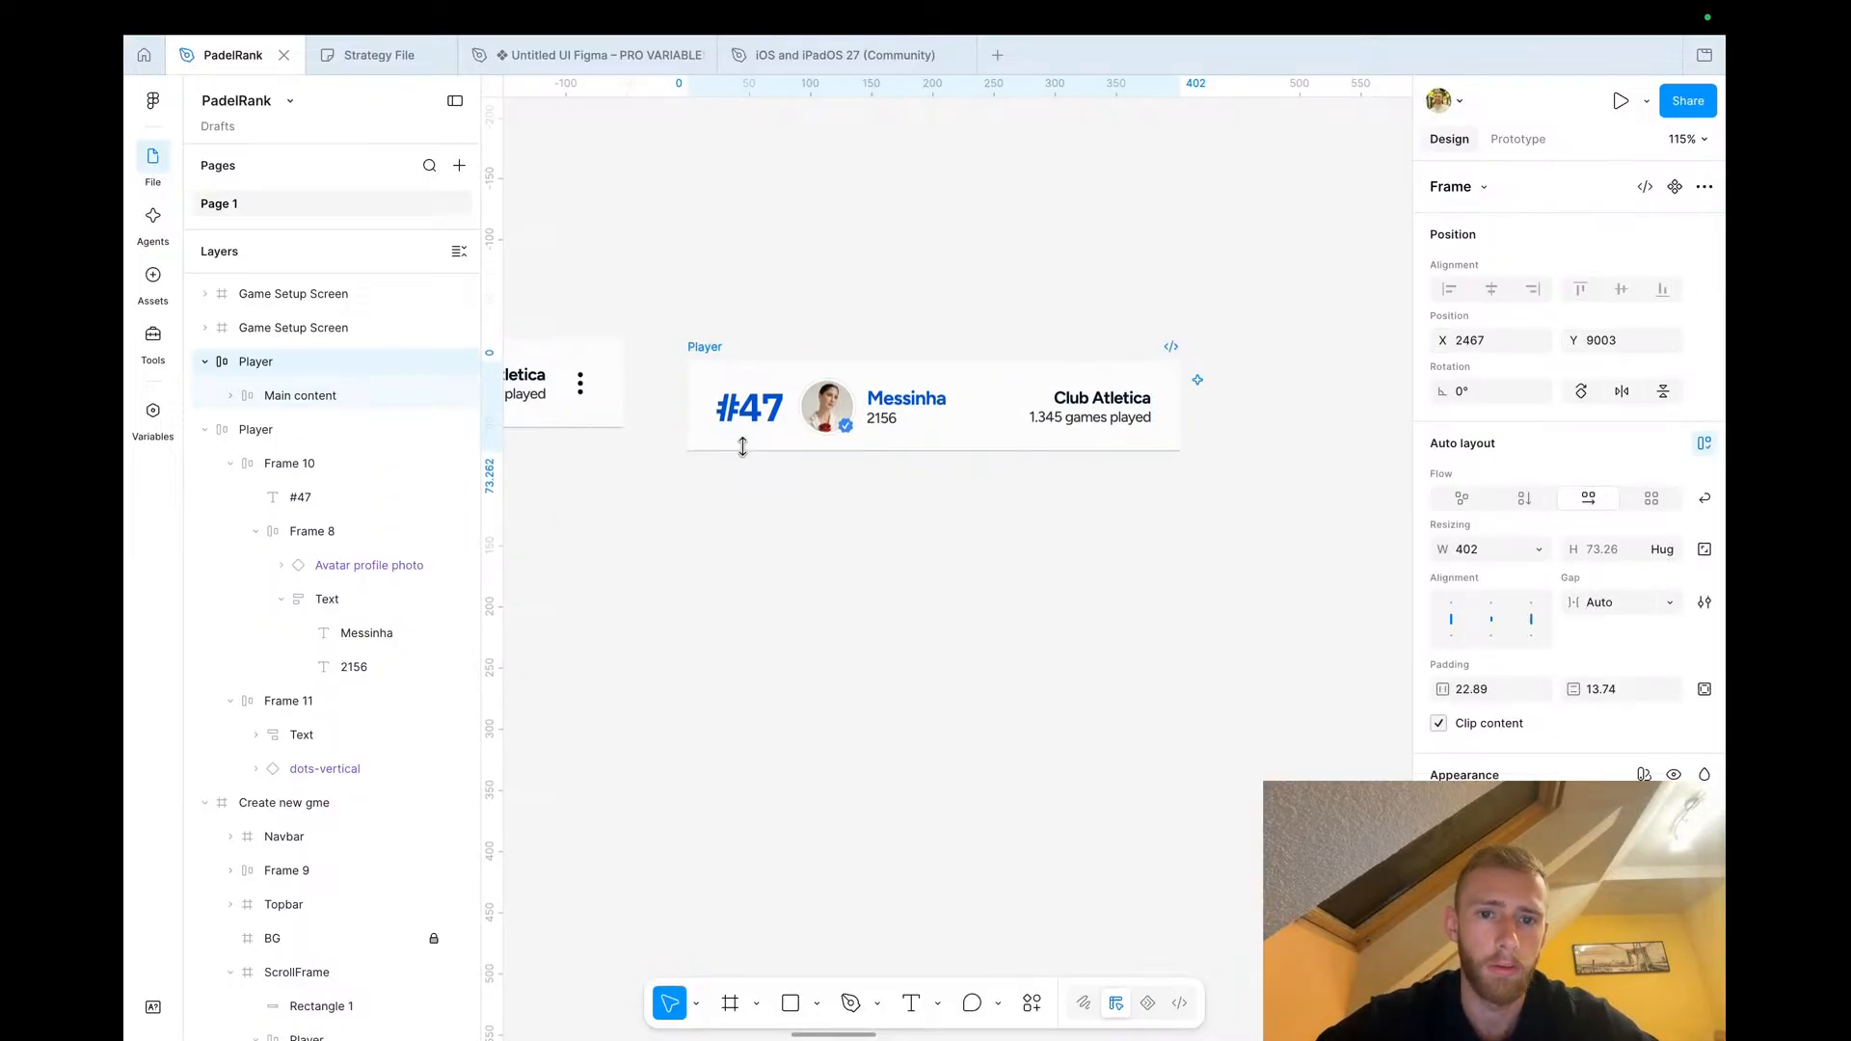
{"action": "left_click_drag", "start_coordinate": [760, 453], "coordinate": [755, 547]}
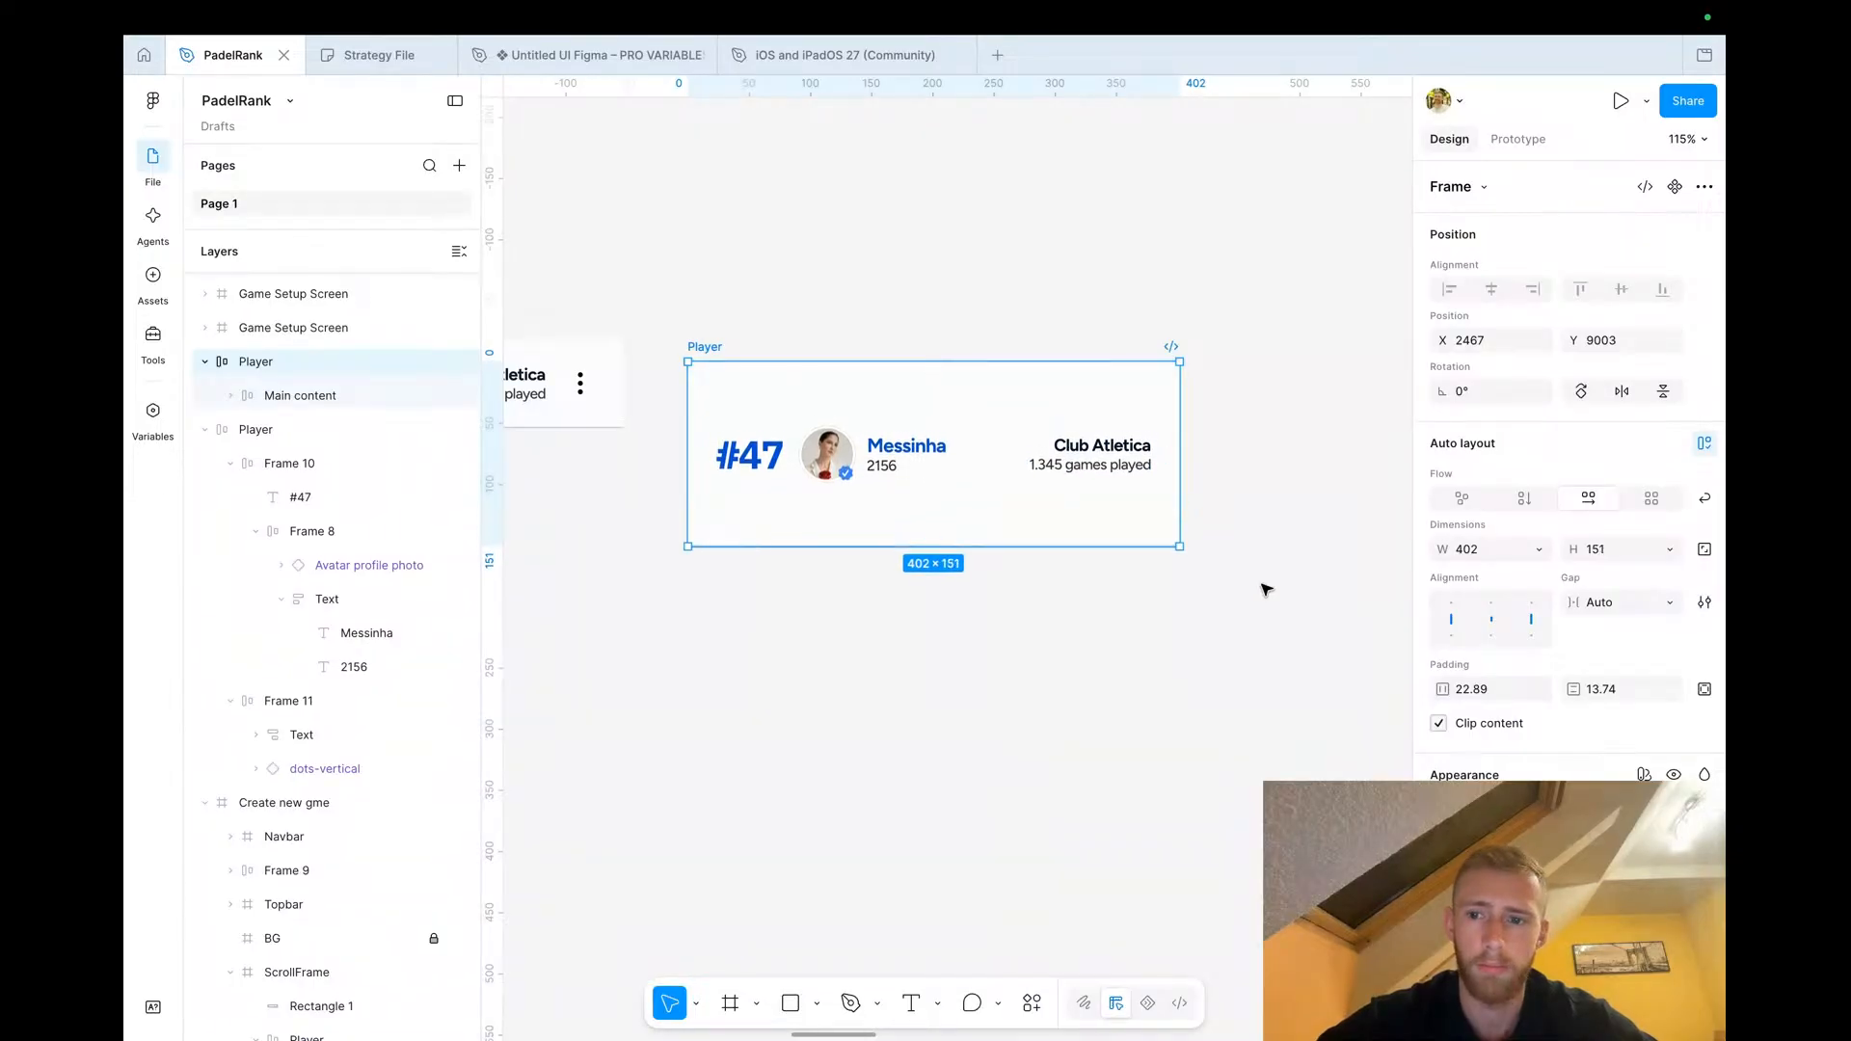
{"action": "left_click", "coordinate": [1494, 605]}
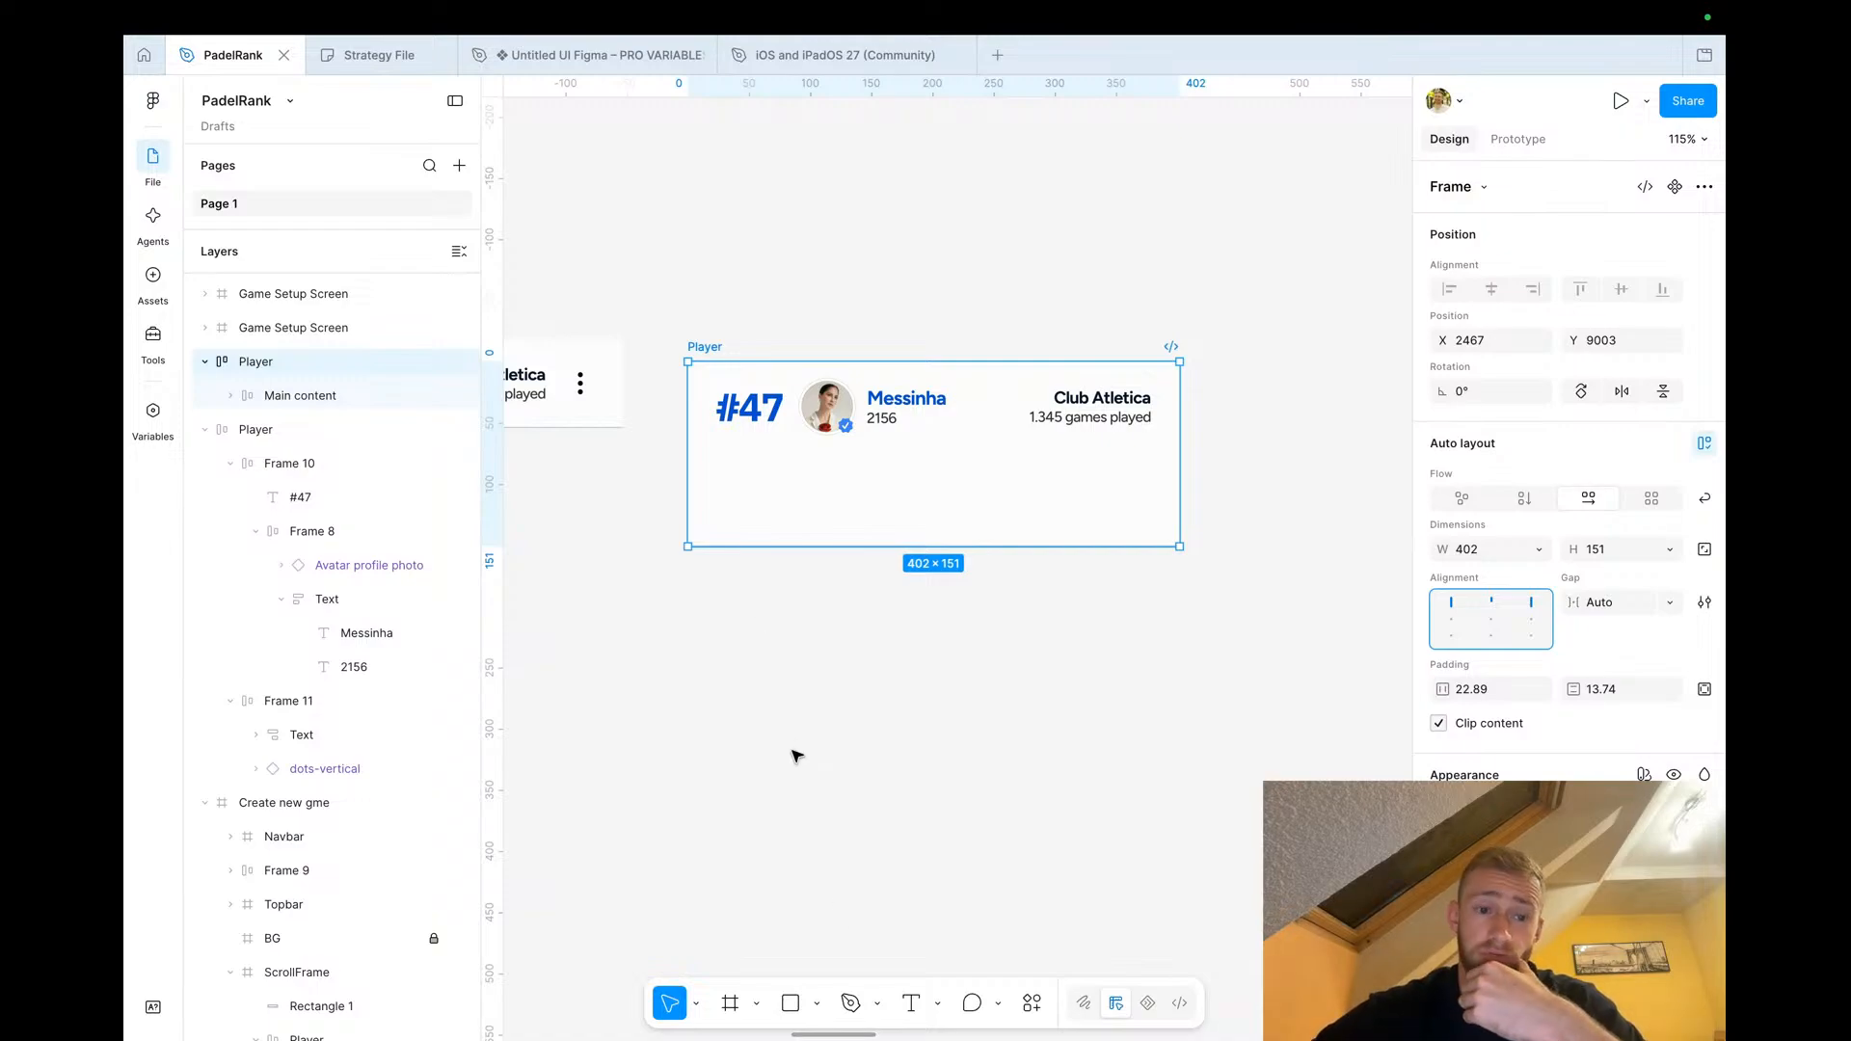
{"action": "left_click", "coordinate": [730, 1003]}
{"action": "mouse_move", "coordinate": [752, 475]}
{"action": "left_mouse_down"}
{"action": "mouse_move", "coordinate": [1178, 527]}
{"action": "mouse_move", "coordinate": [1140, 587]}
{"action": "left_mouse_up"}
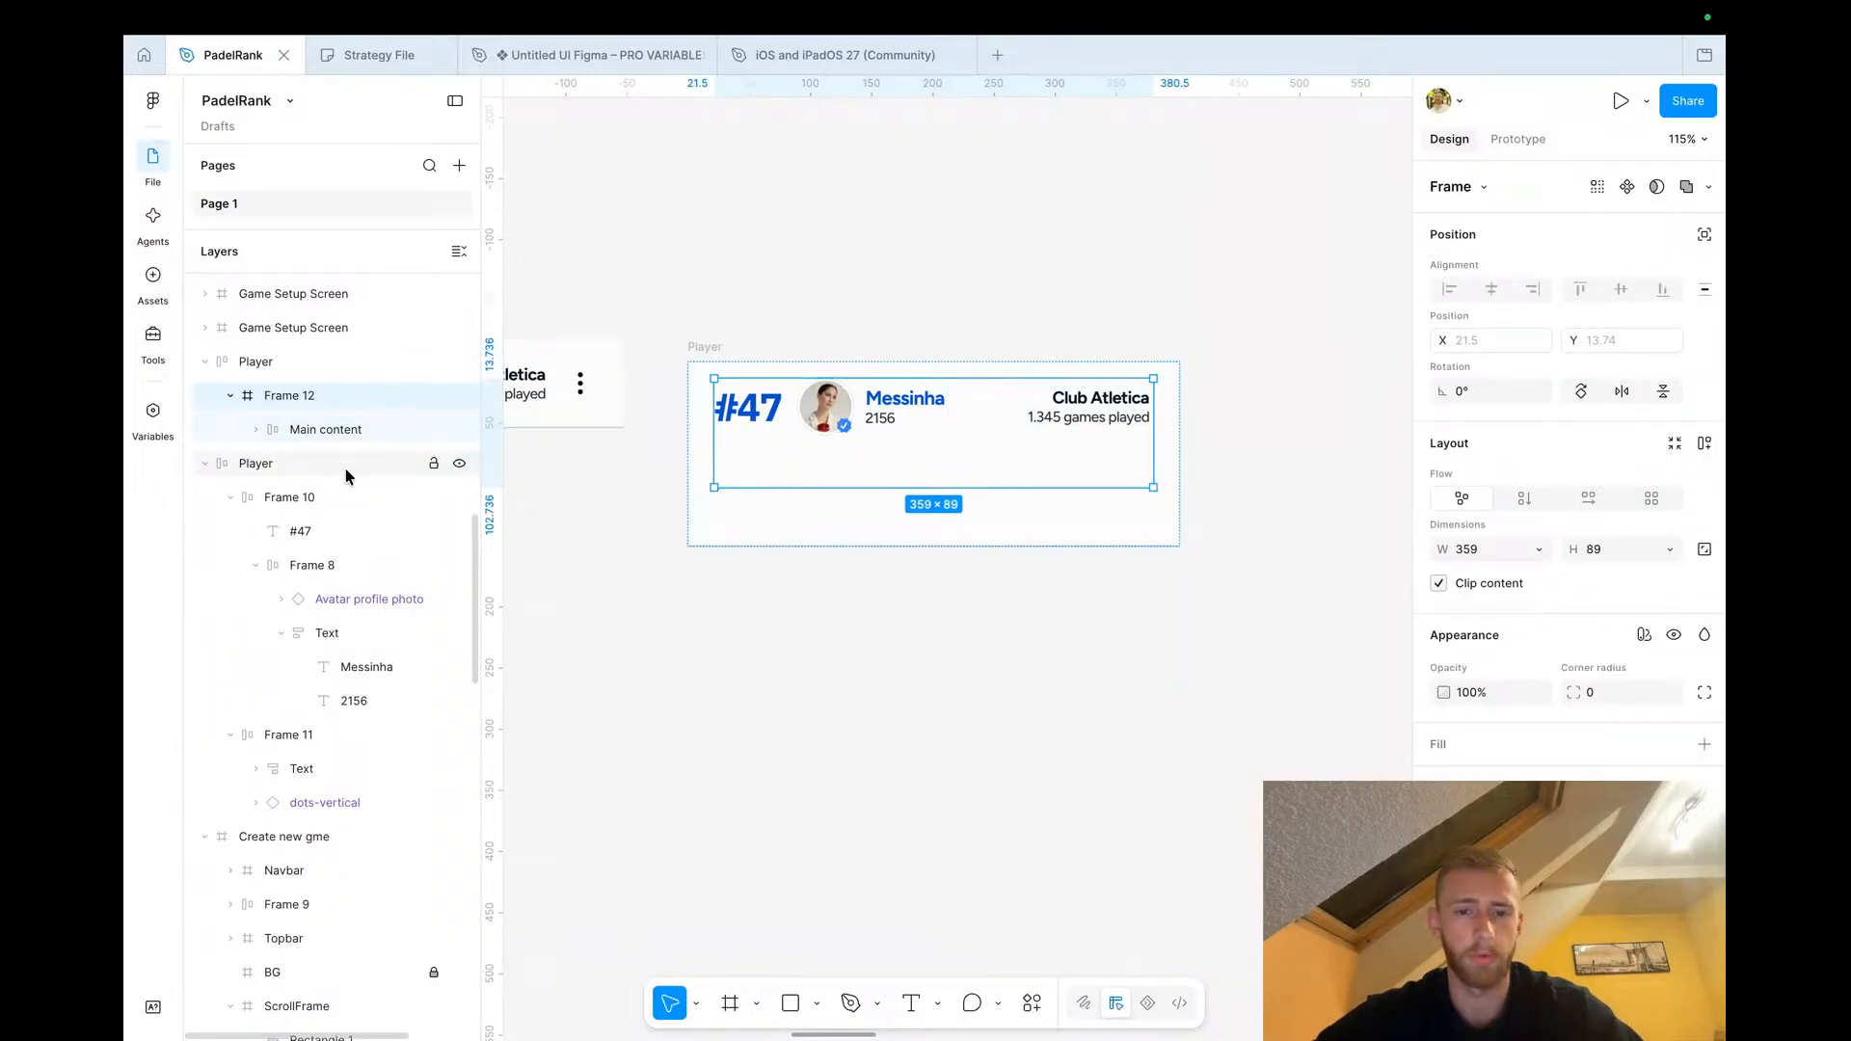
{"action": "key", "text": "ctrl+z"}
{"action": "left_click", "coordinate": [310, 397]}
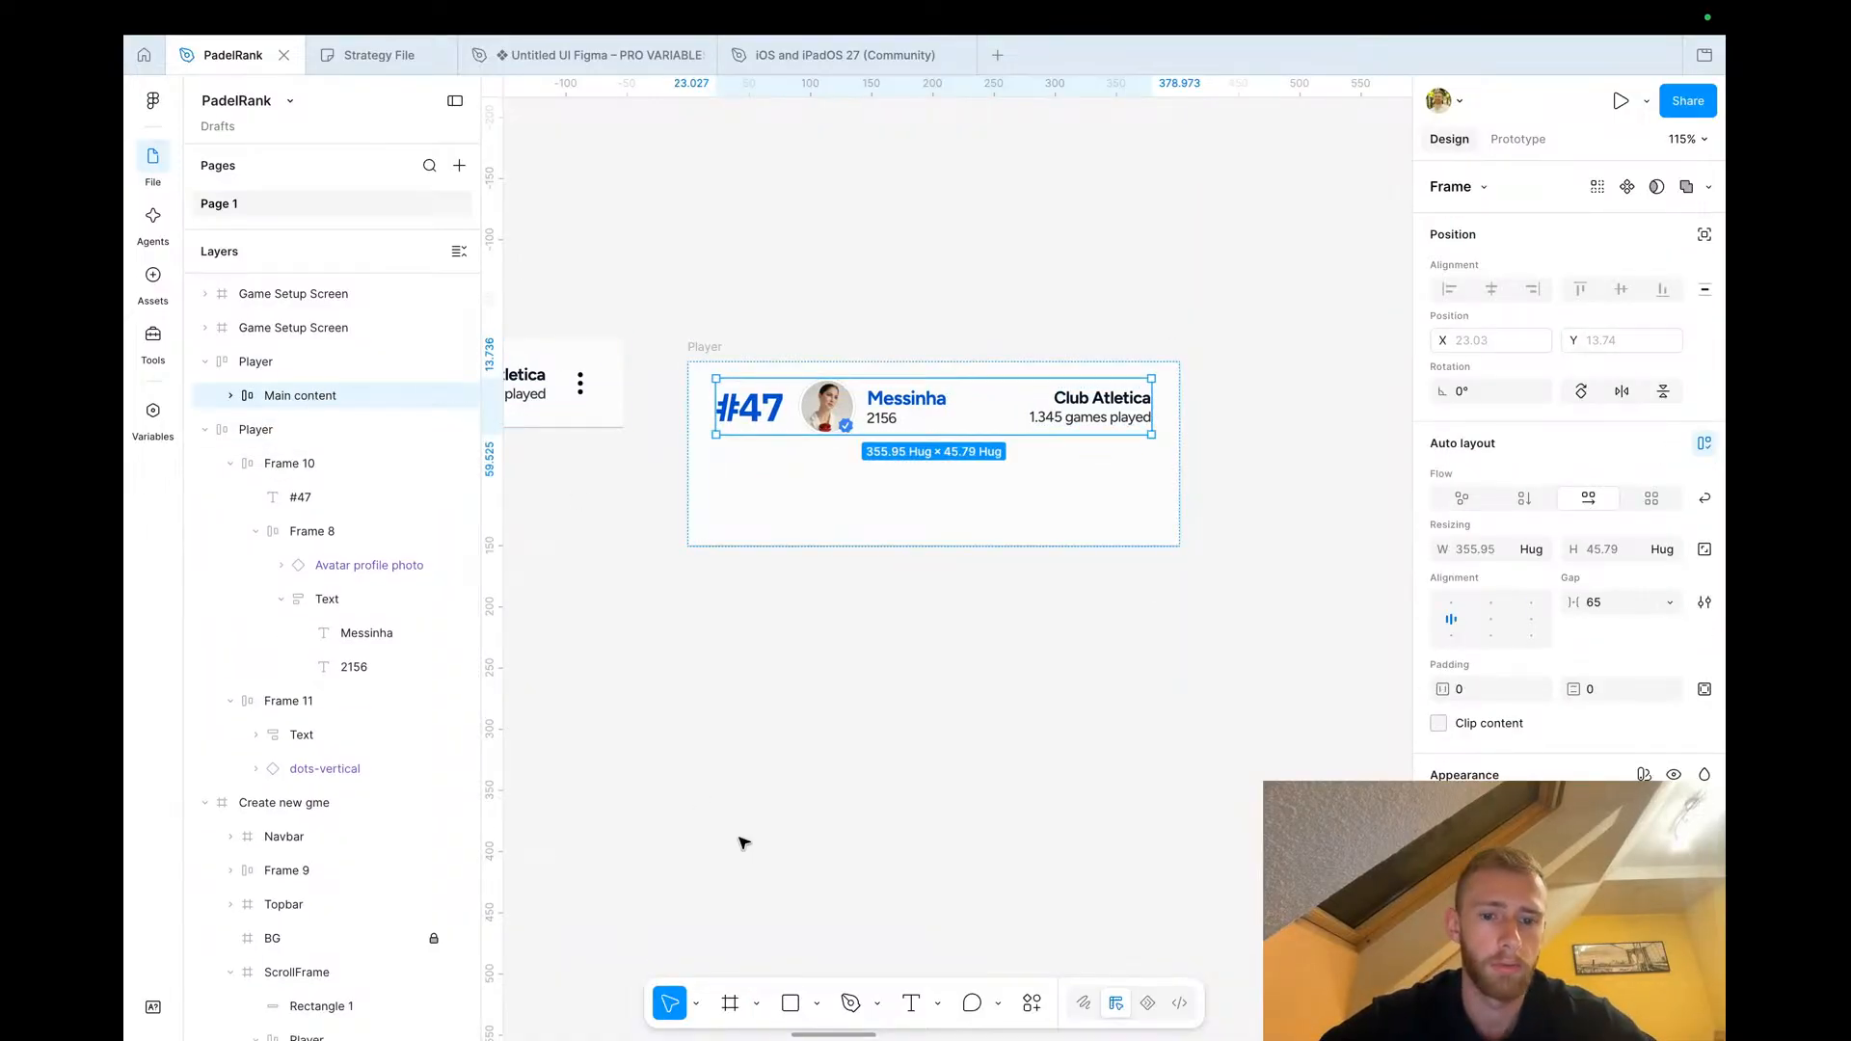
Draw a new frame about 417 × 110 below the player row
{"action": "left_click", "coordinate": [743, 842]}
{"action": "left_click", "coordinate": [733, 998]}
{"action": "left_click_drag", "start_coordinate": [688, 598], "coordinate": [1199, 732]}
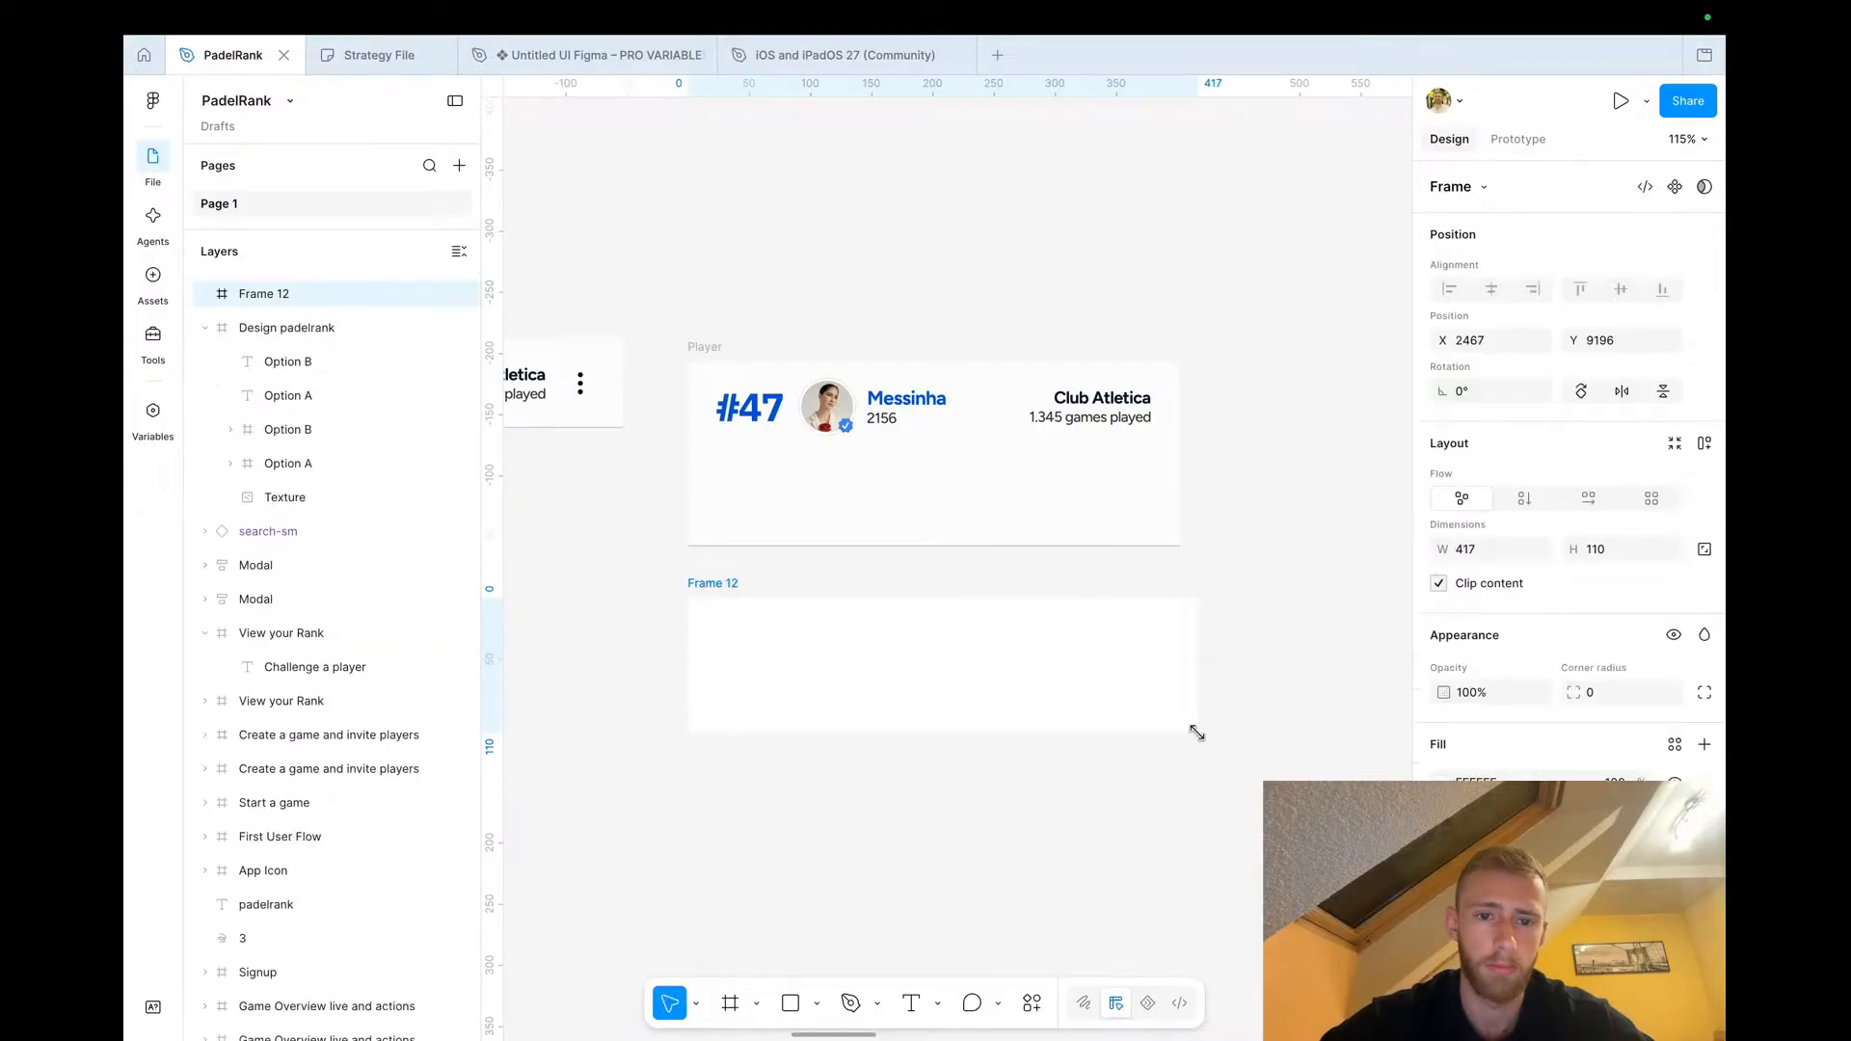
Paste a frame into the Player row and resize it to about 395 px wide
{"action": "left_click", "coordinate": [858, 488]}
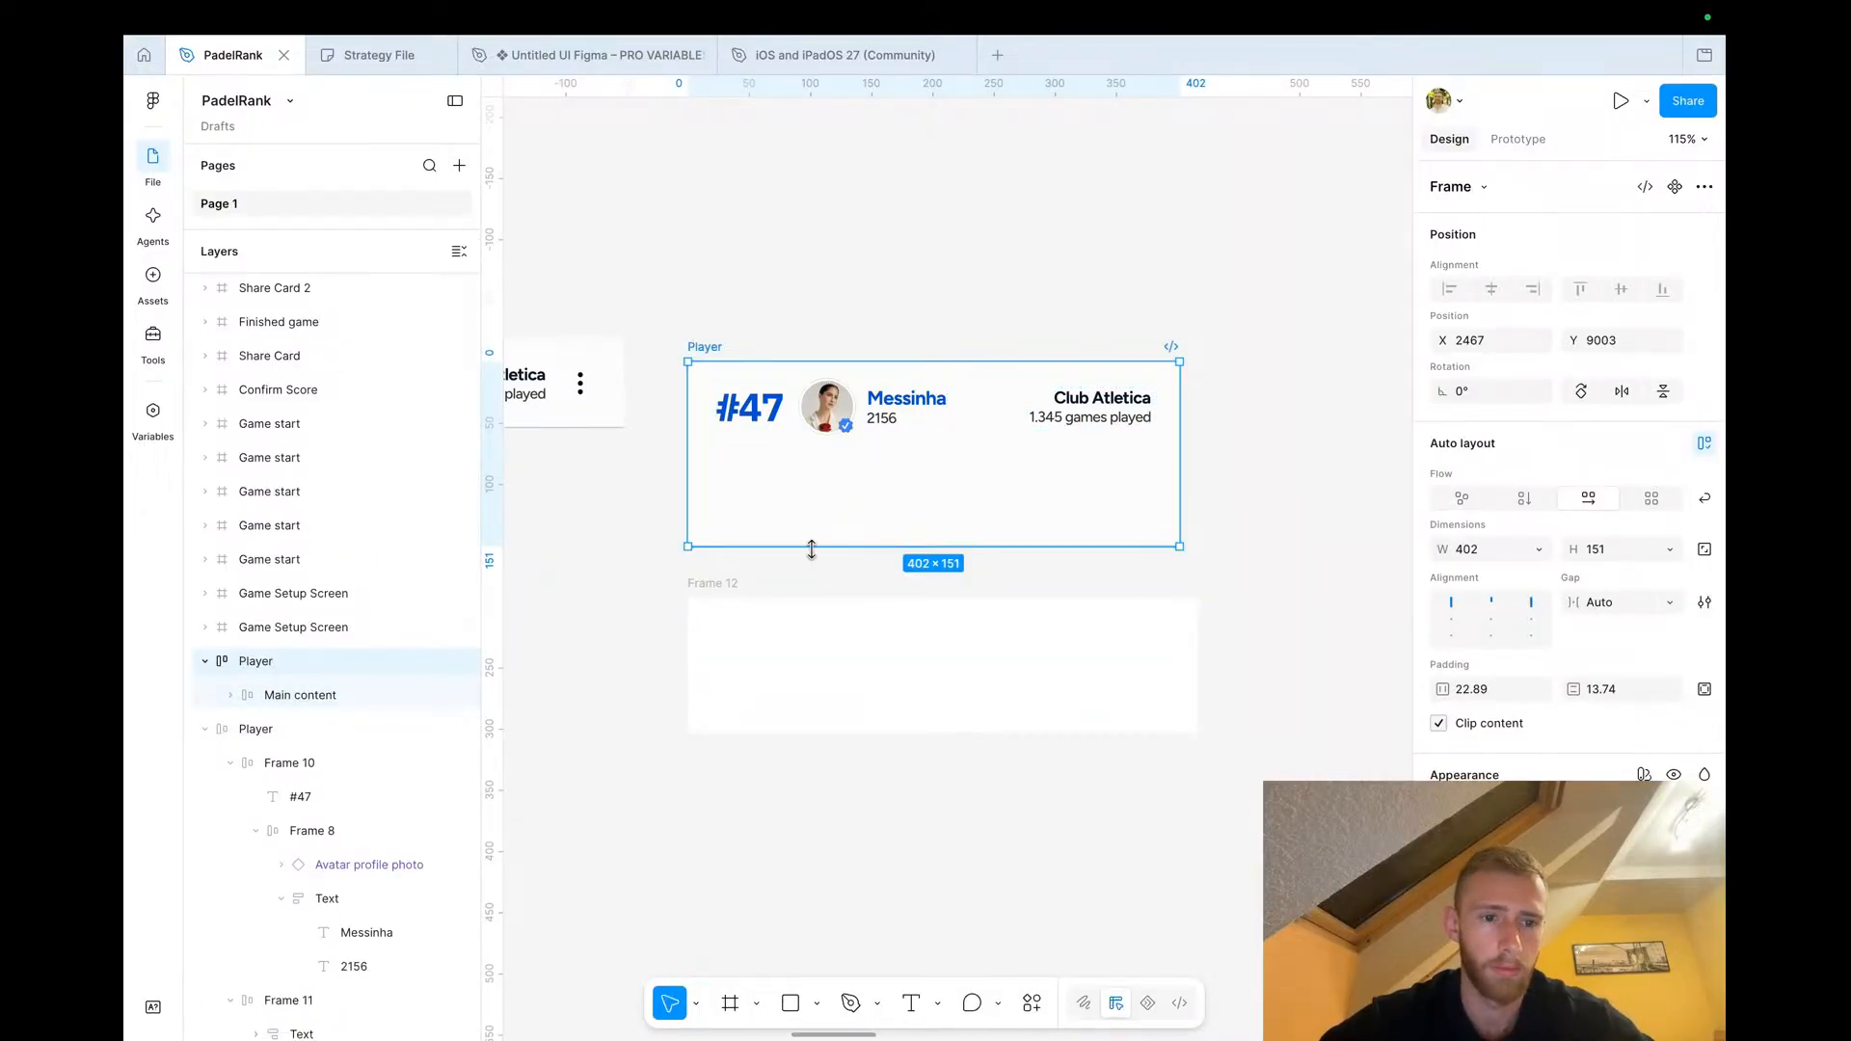
{"action": "key", "text": "ctrl+v"}
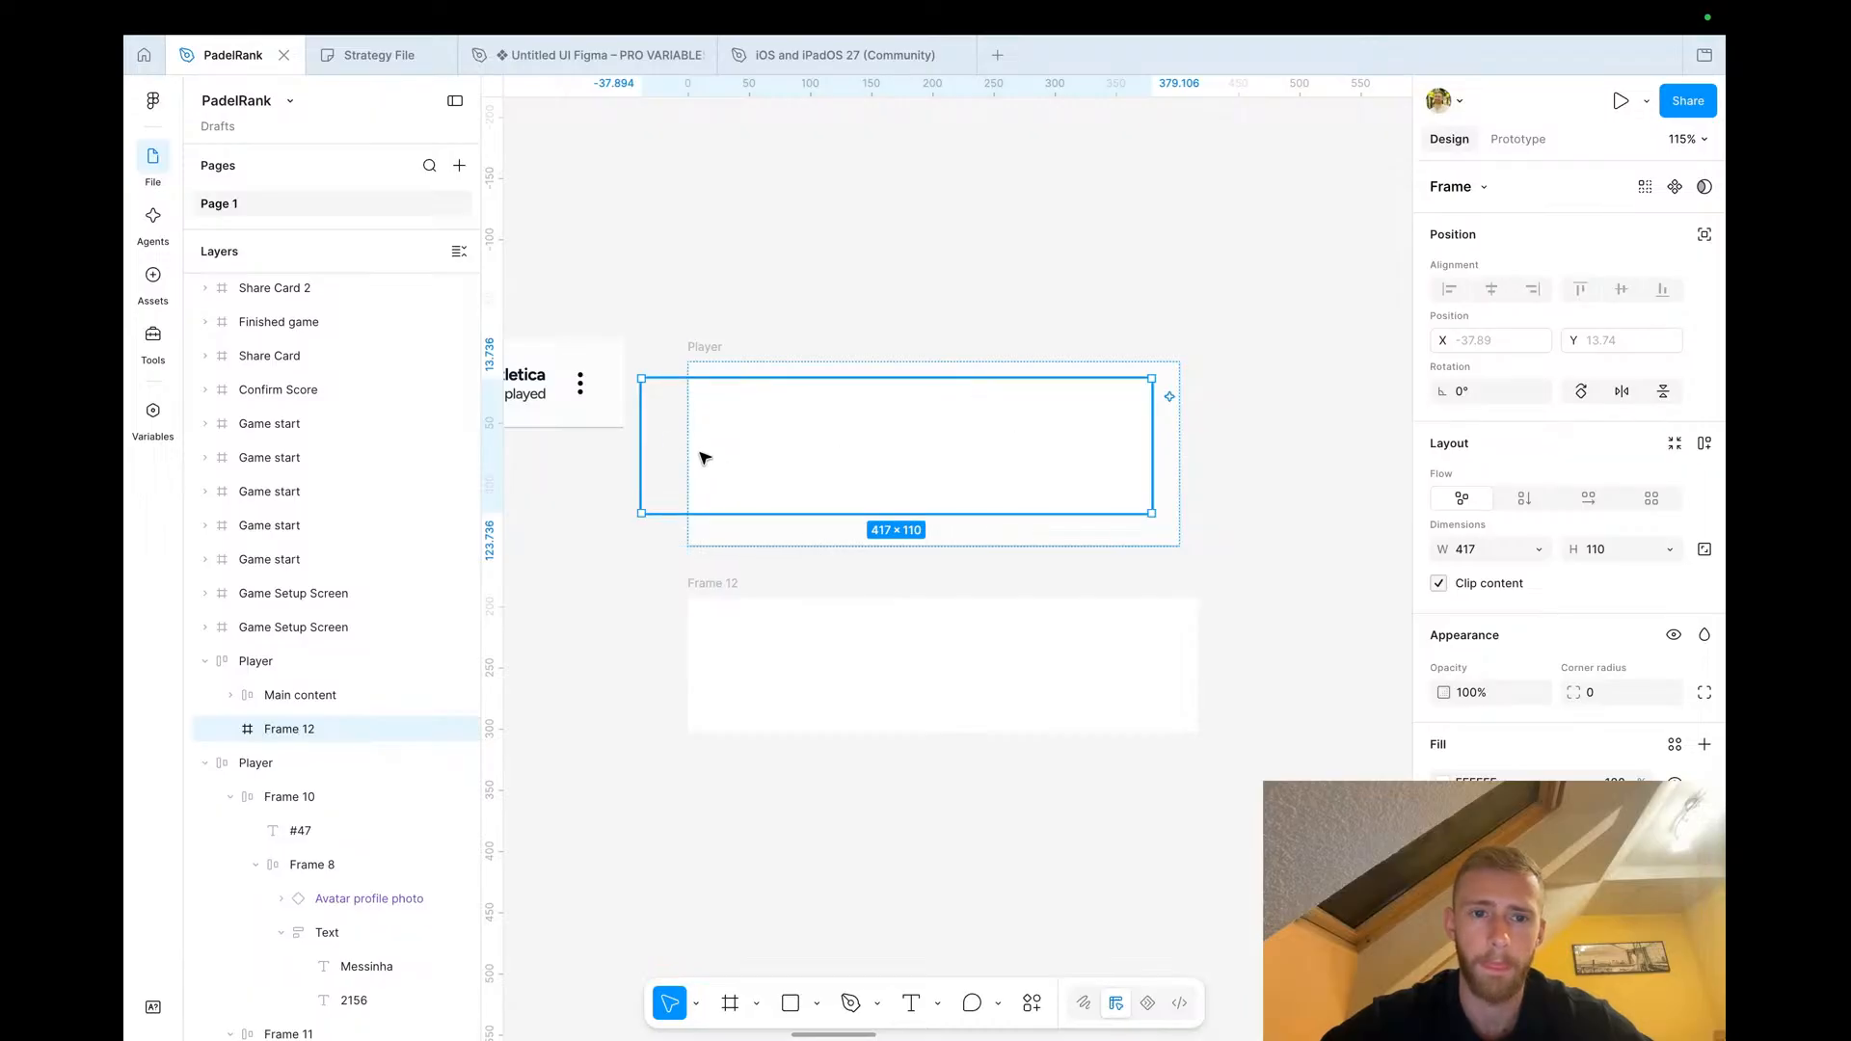
{"action": "left_click_drag", "start_coordinate": [647, 440], "coordinate": [678, 438]}
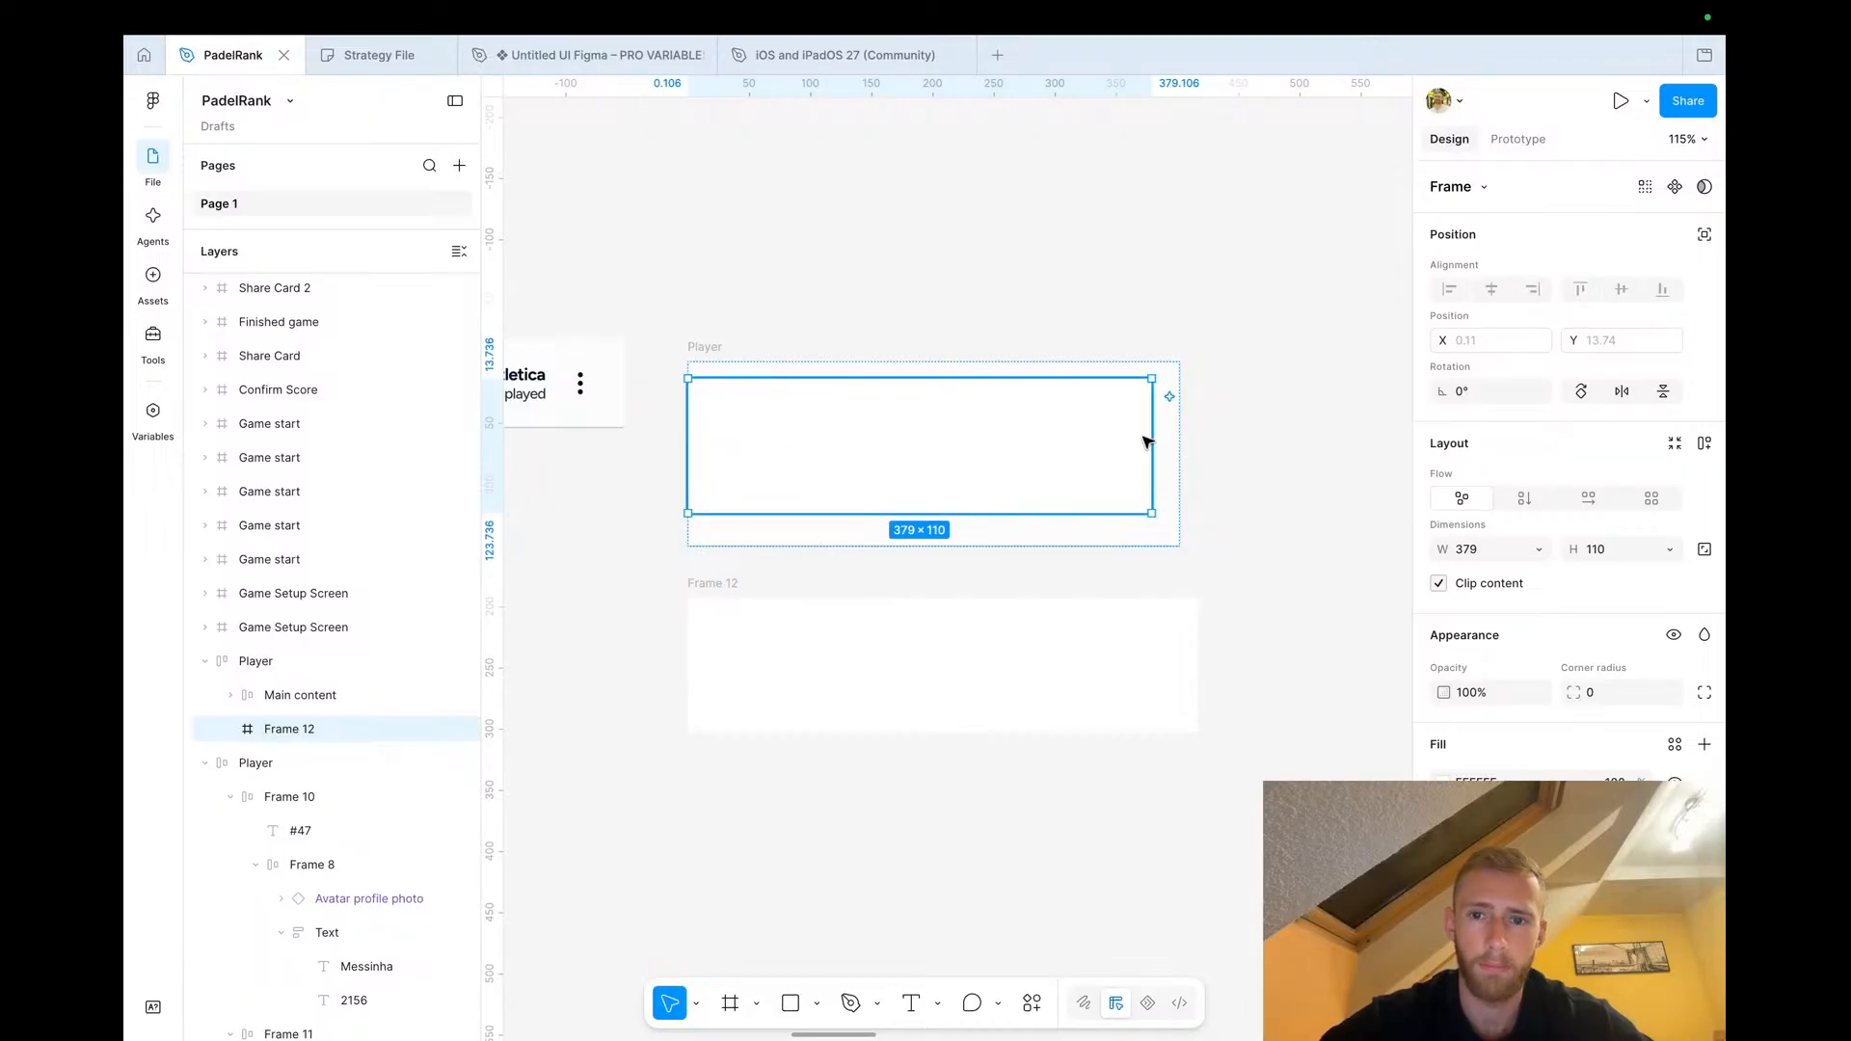
{"action": "left_click_drag", "start_coordinate": [1168, 436], "coordinate": [1151, 432]}
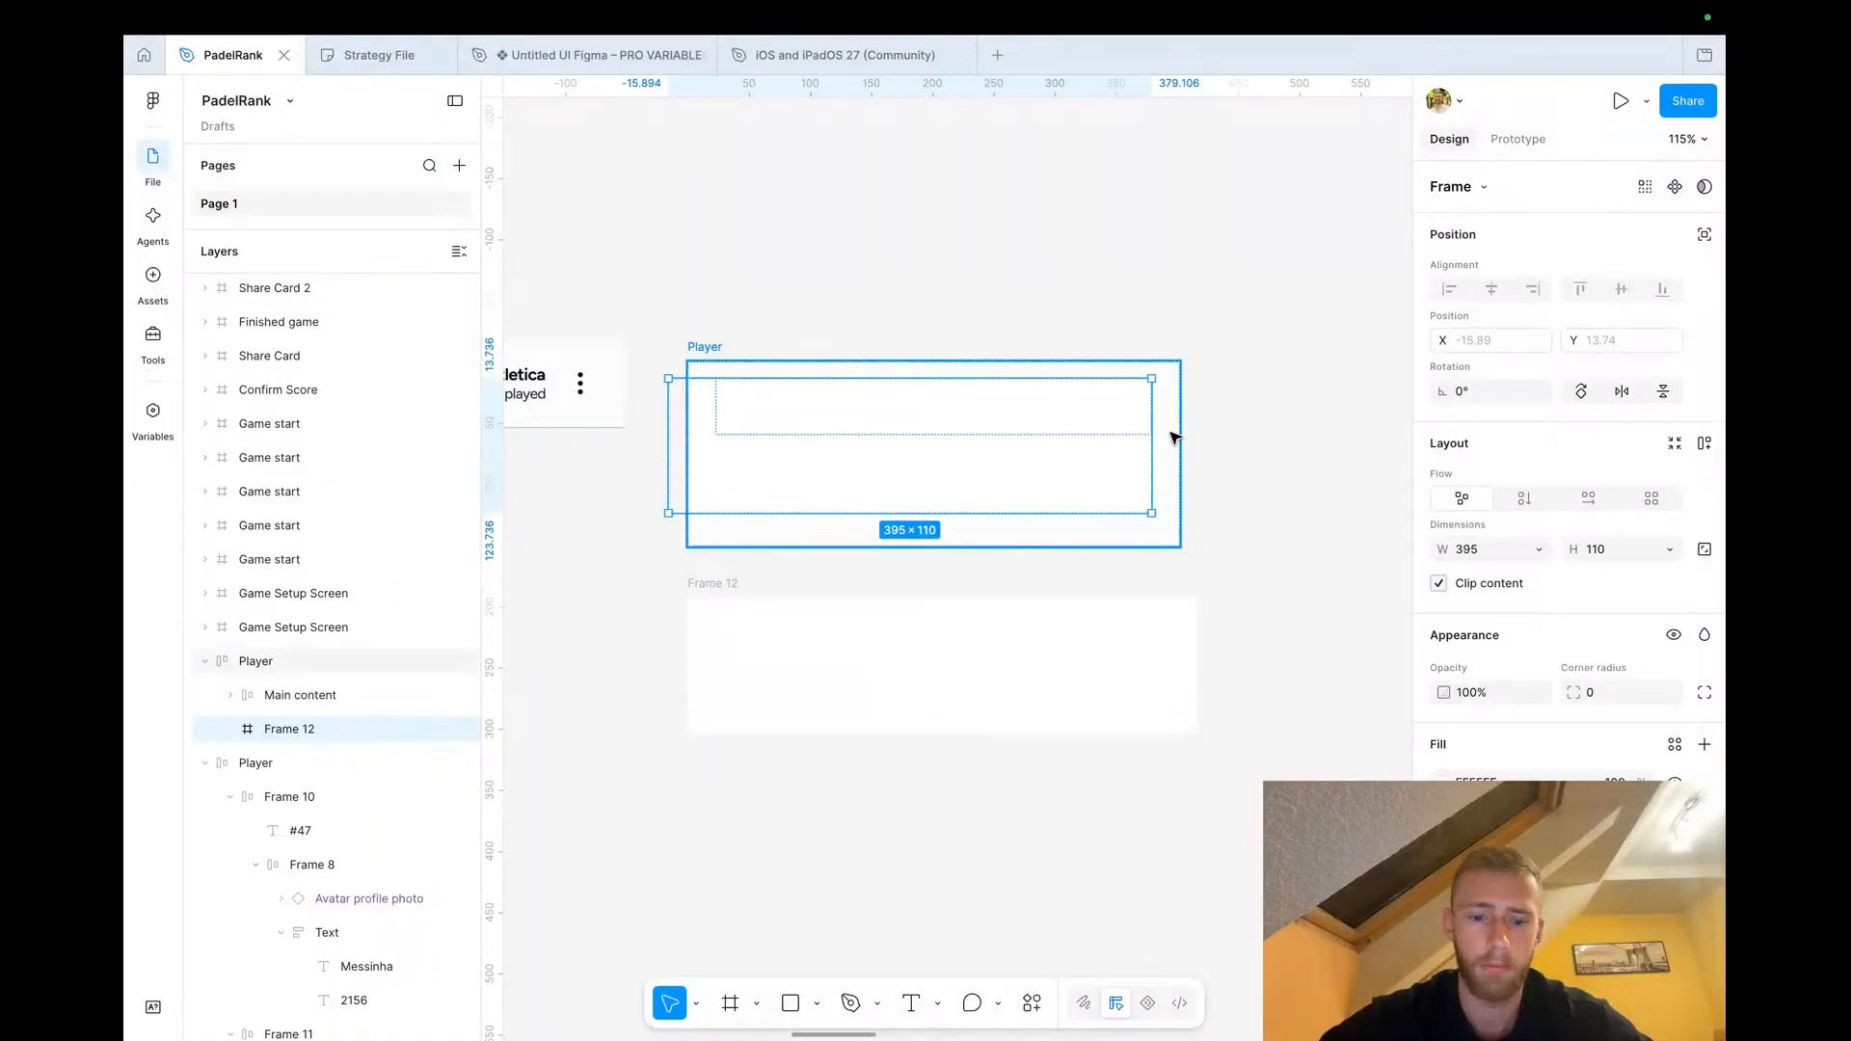
Make the pasted frame absolutely positioned in the row and give it a light blue fill
{"action": "left_click", "coordinate": [706, 348]}
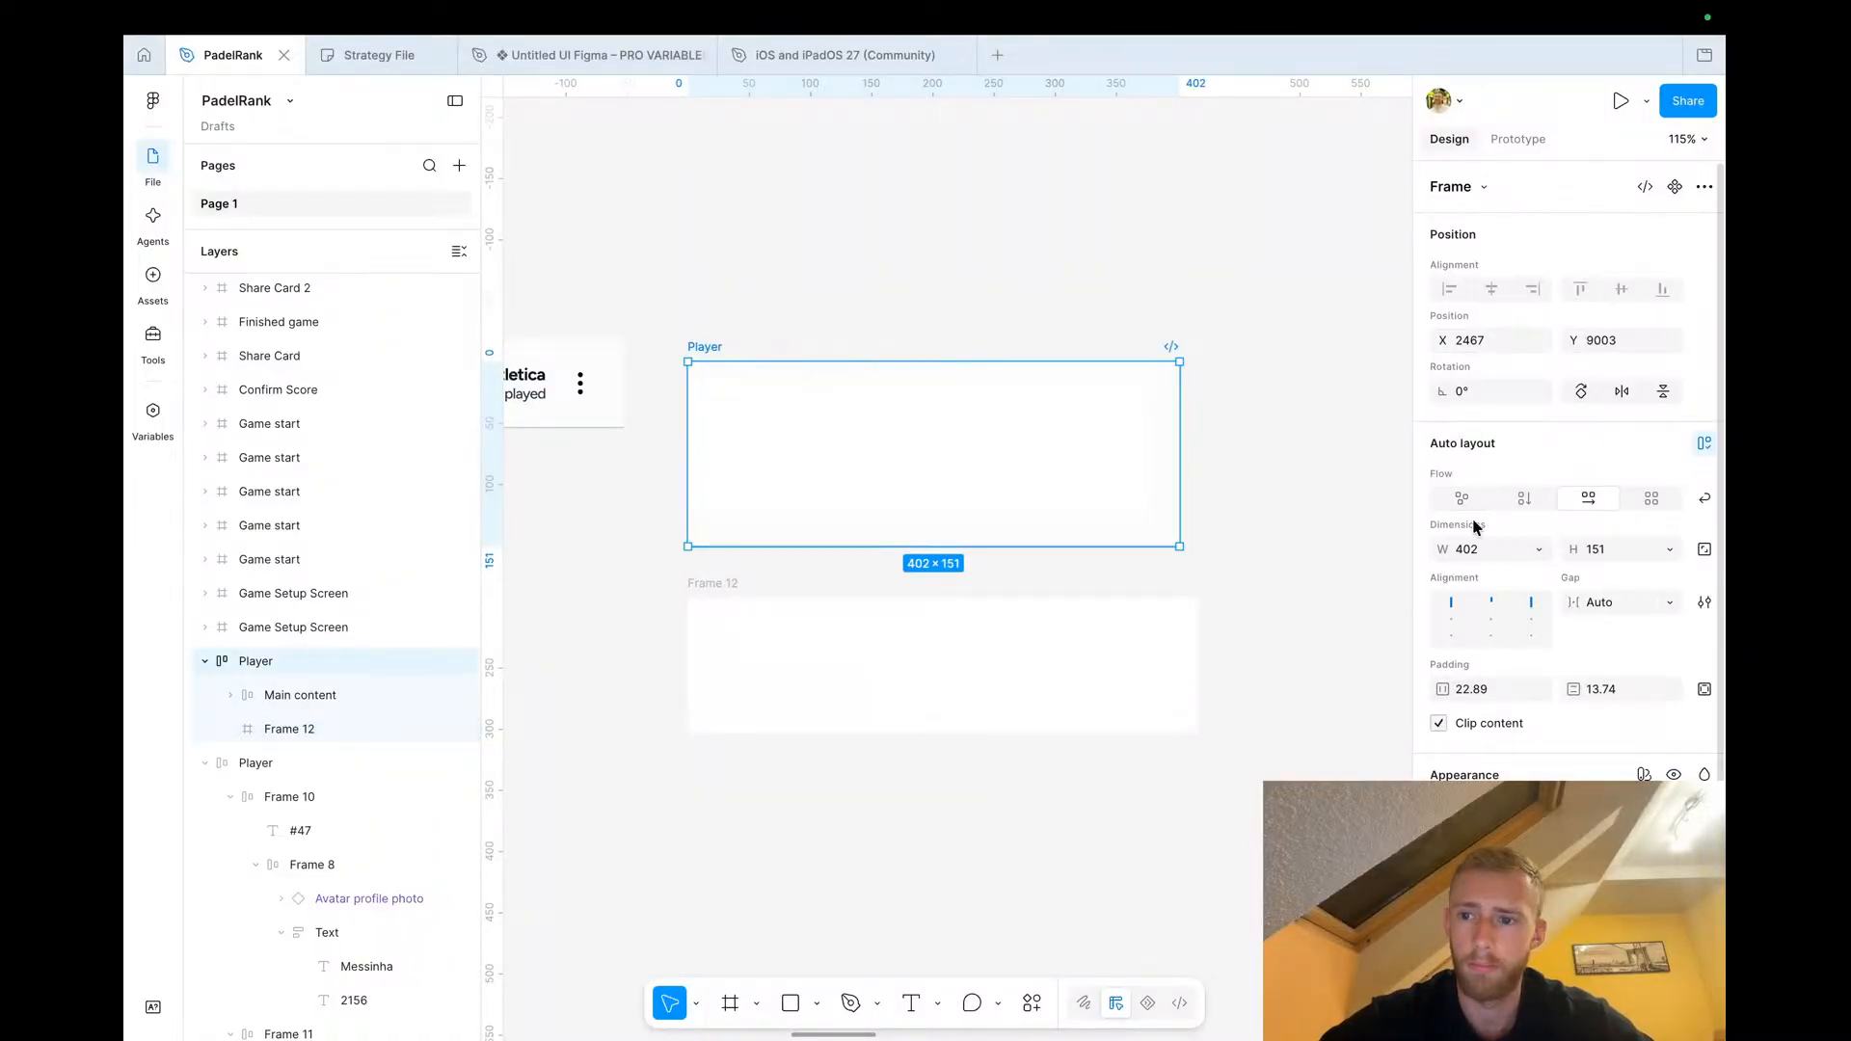
{"action": "left_click", "coordinate": [1703, 444]}
{"action": "left_click", "coordinate": [906, 505]}
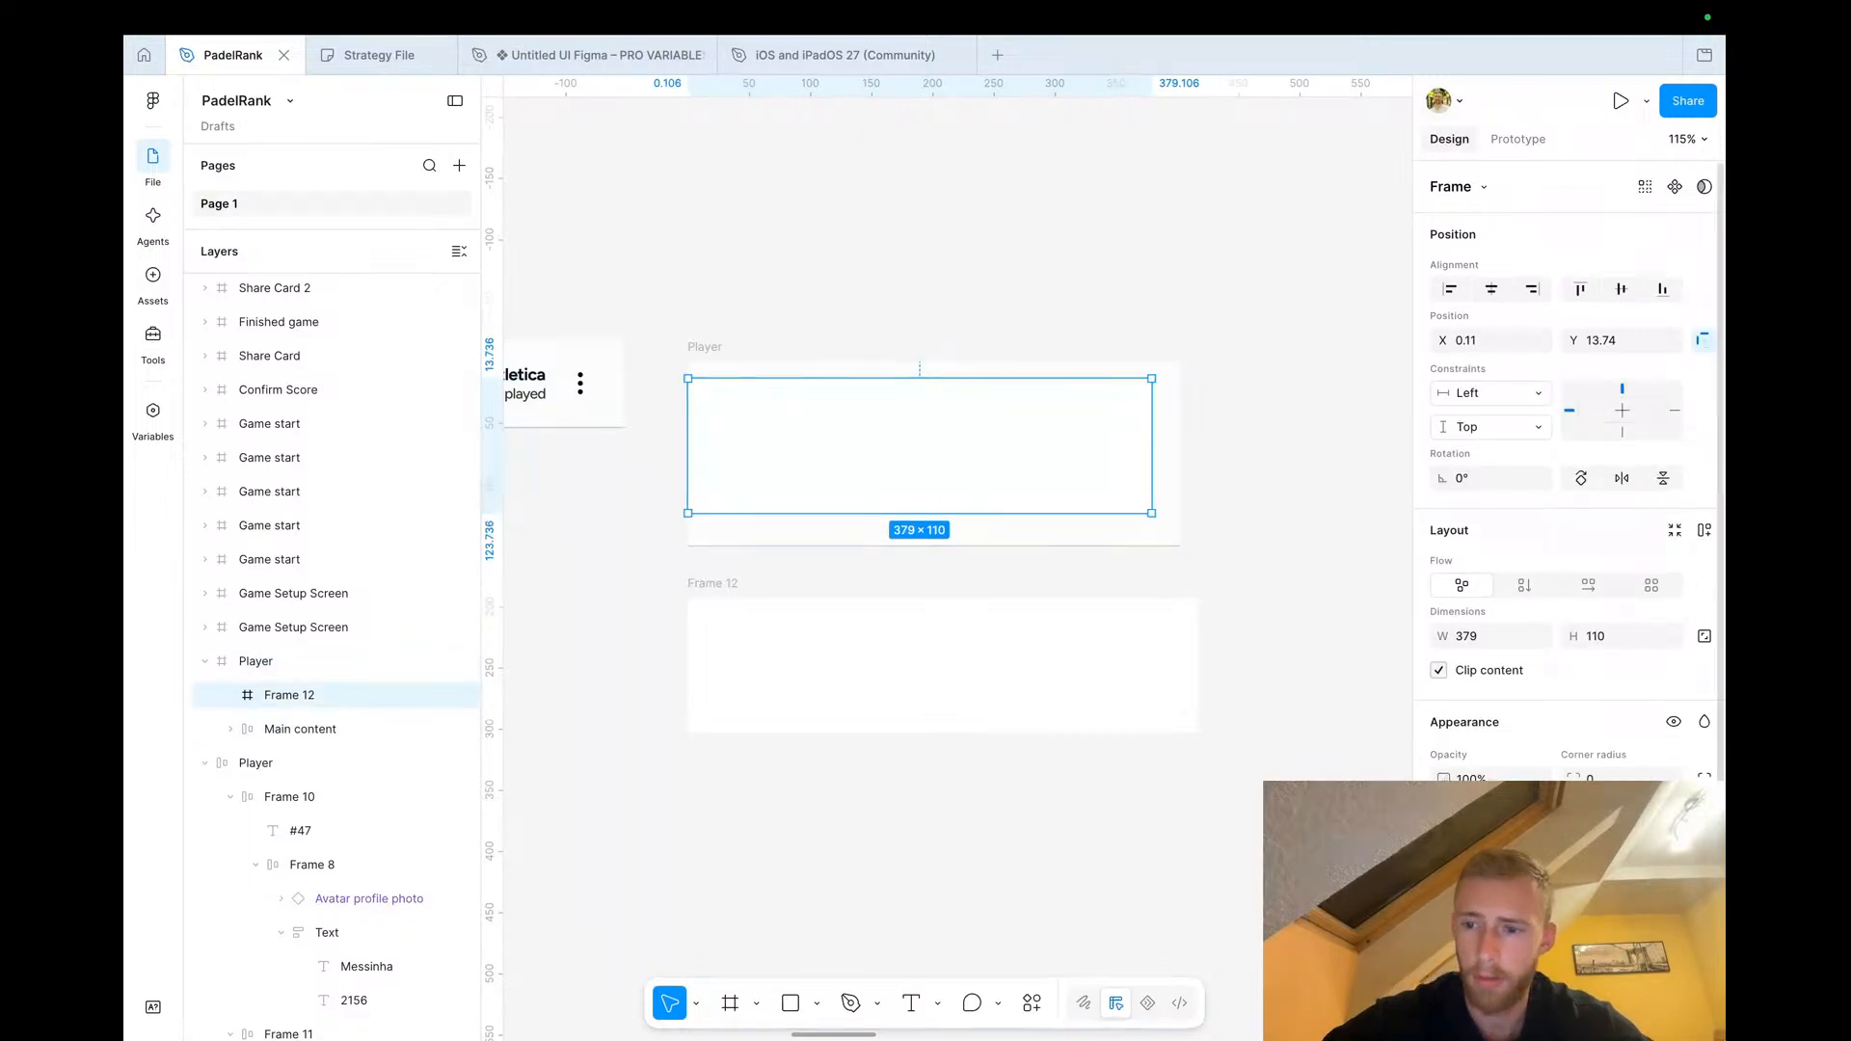
{"action": "left_click", "coordinate": [1445, 864]}
{"action": "left_click", "coordinate": [1207, 948]}
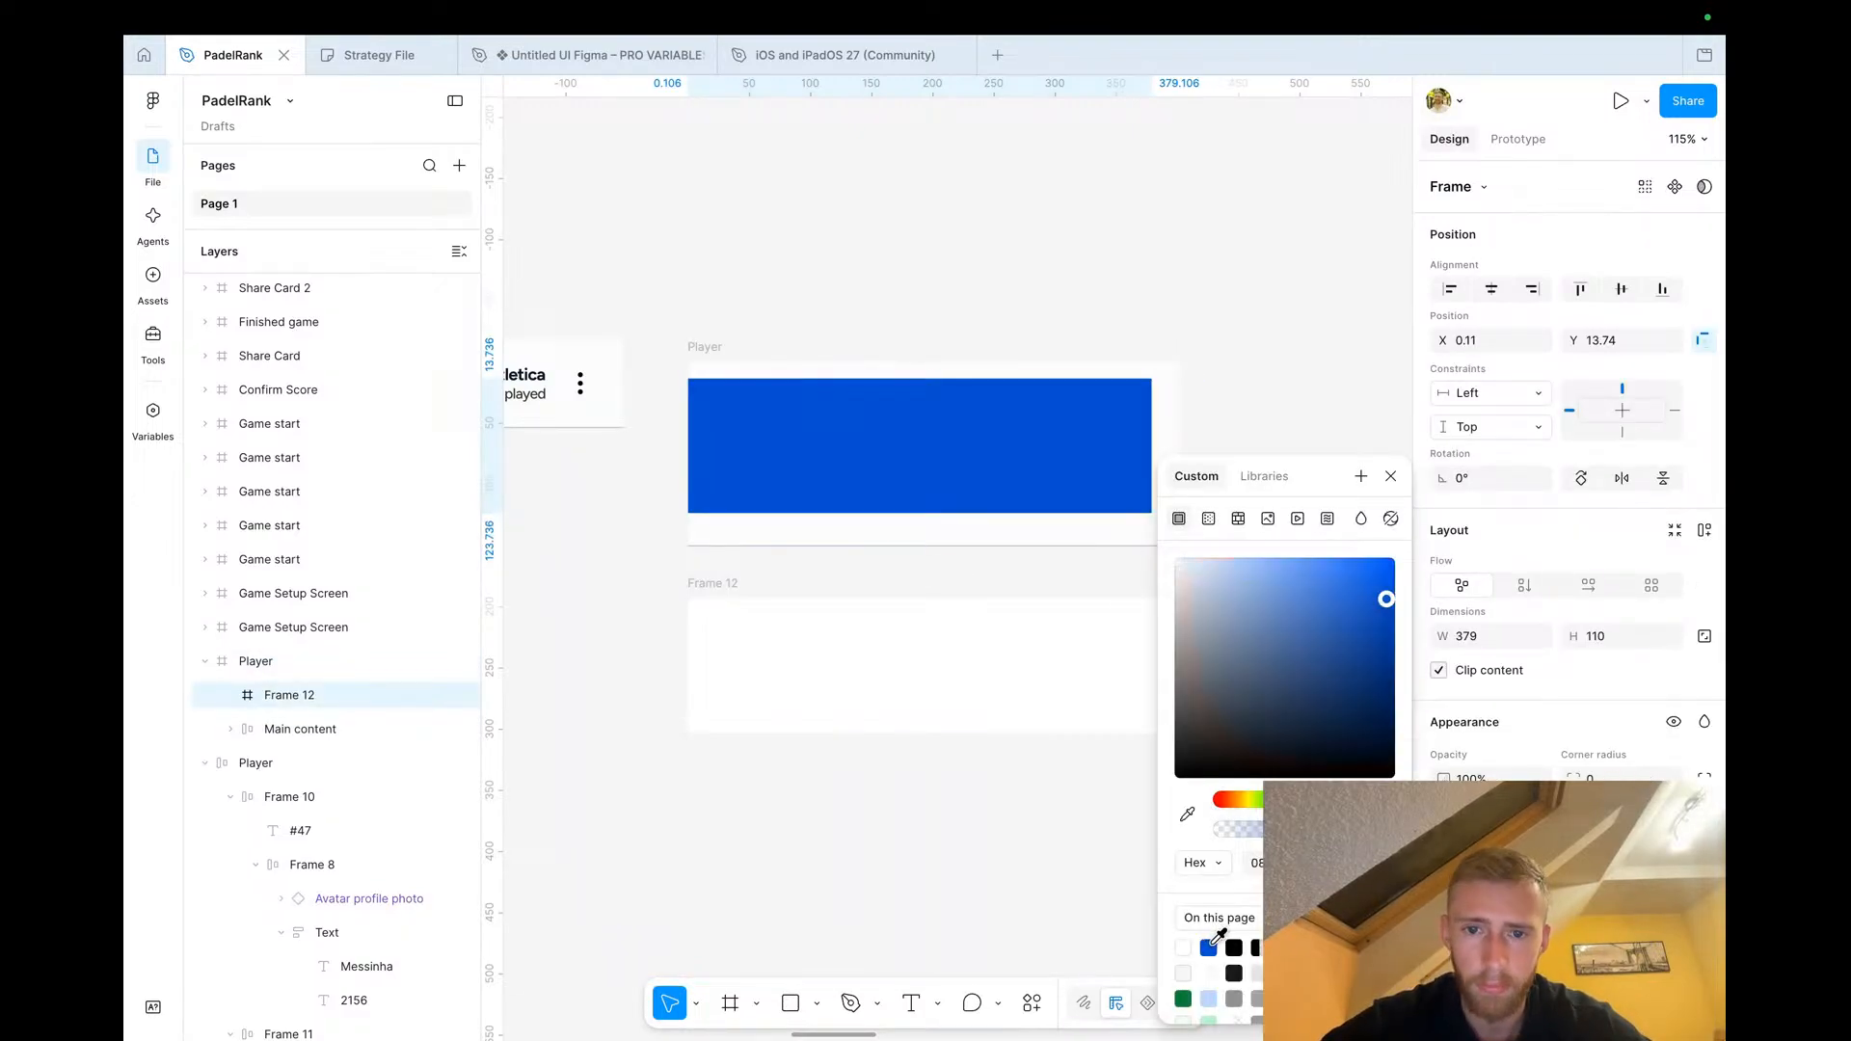
{"action": "left_click_drag", "start_coordinate": [1240, 592], "coordinate": [1194, 554]}
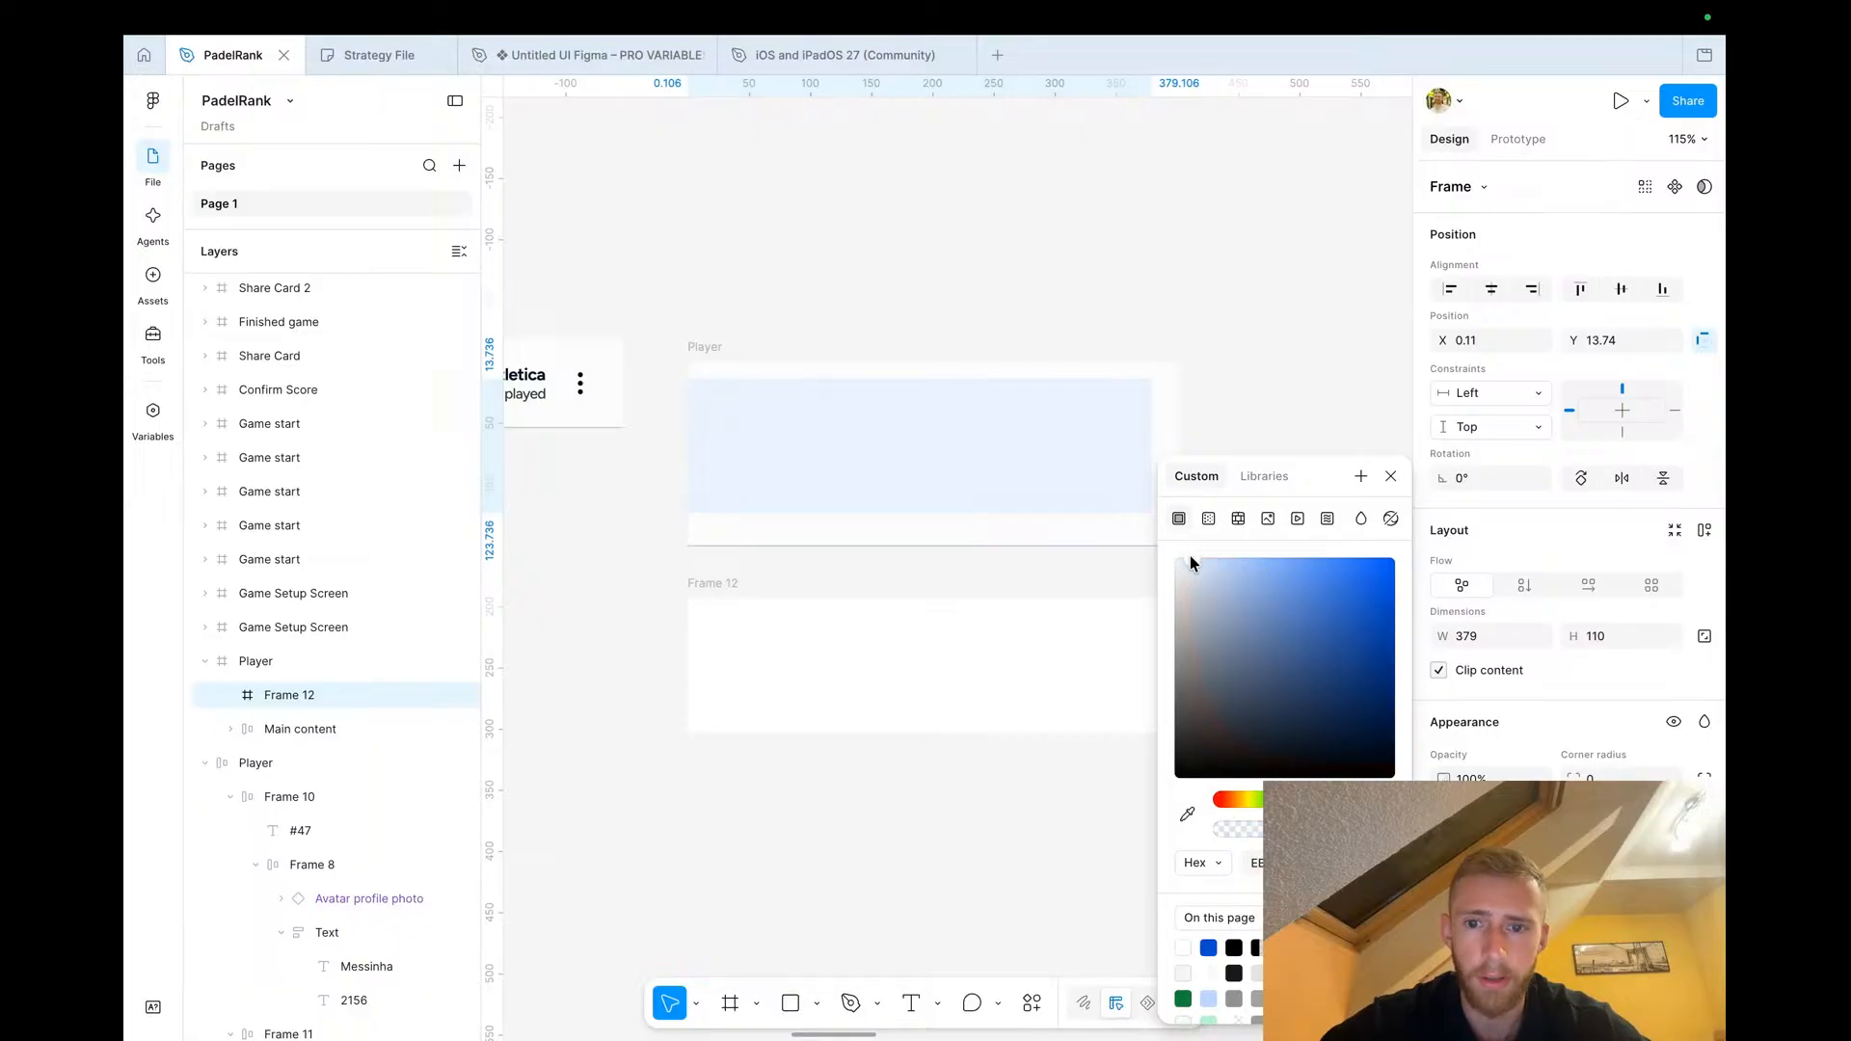
{"action": "left_click", "coordinate": [1391, 476]}
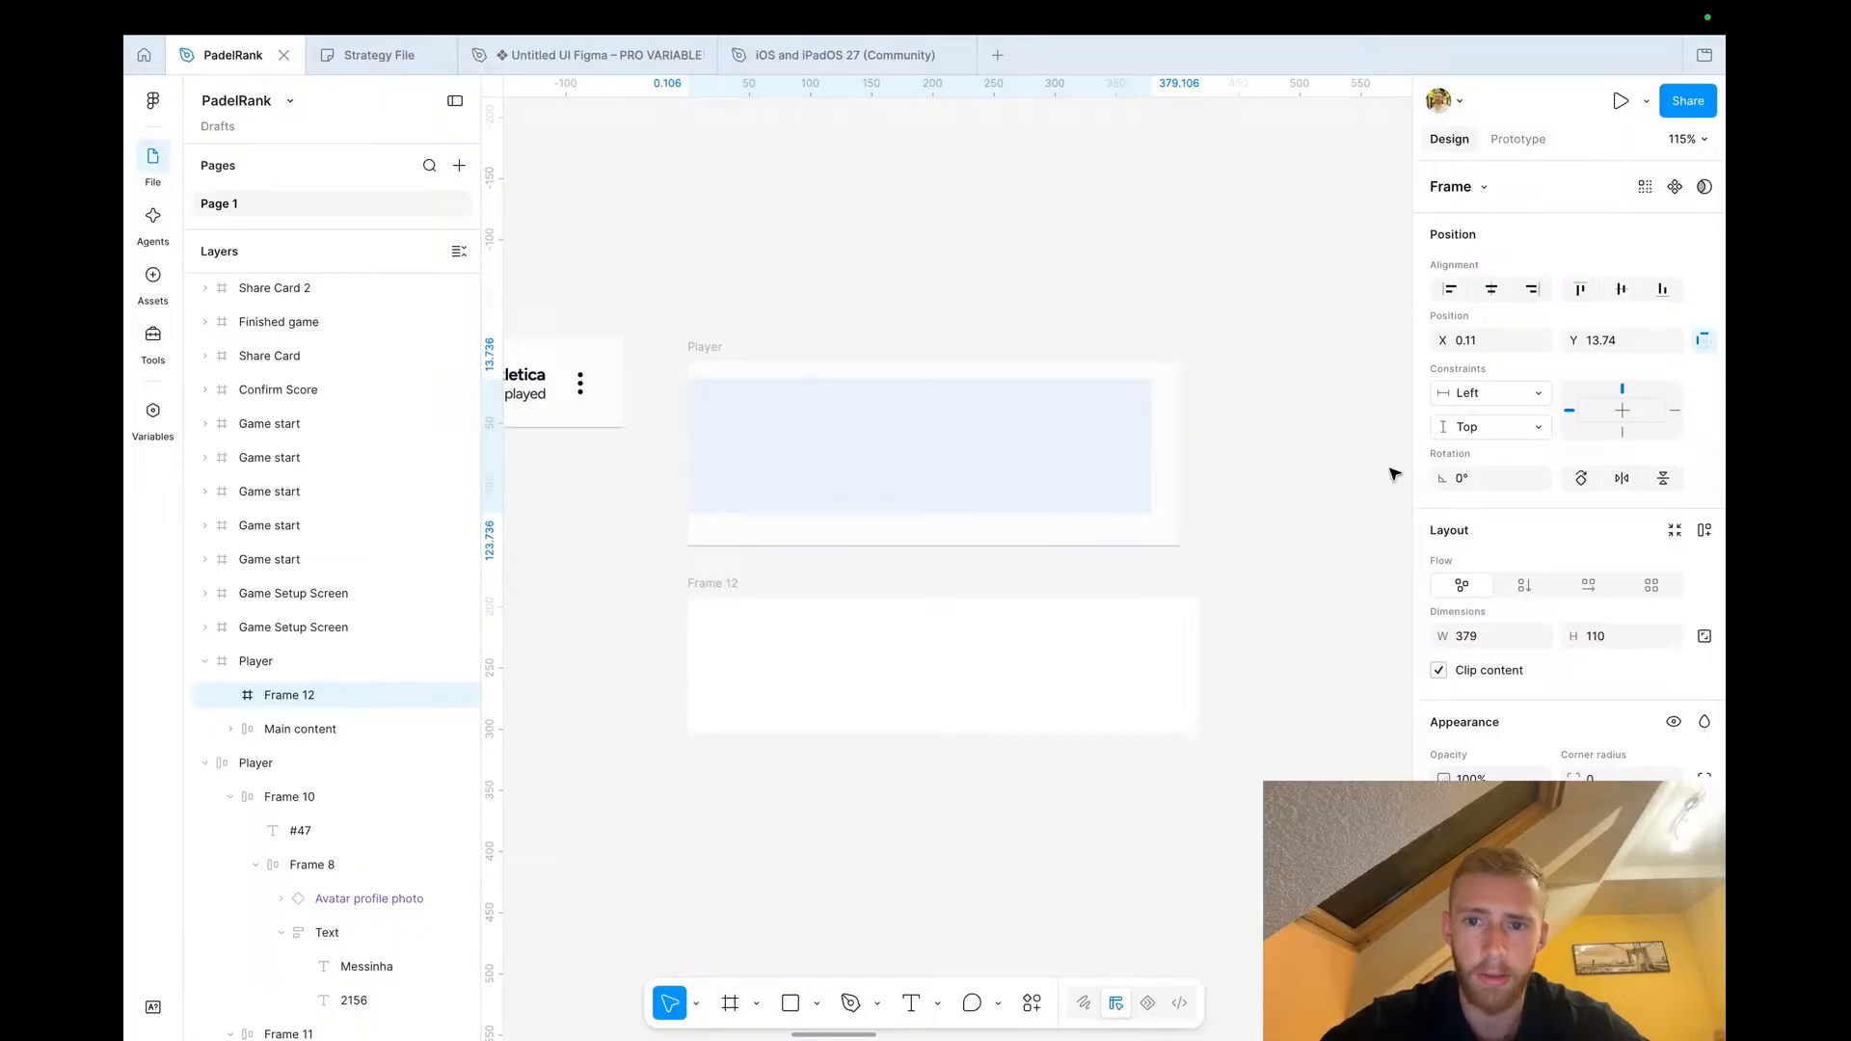
Resize the light blue frame to the row's full width and lower part, about 402 × 81
{"action": "left_click_drag", "start_coordinate": [1152, 441], "coordinate": [1180, 441]}
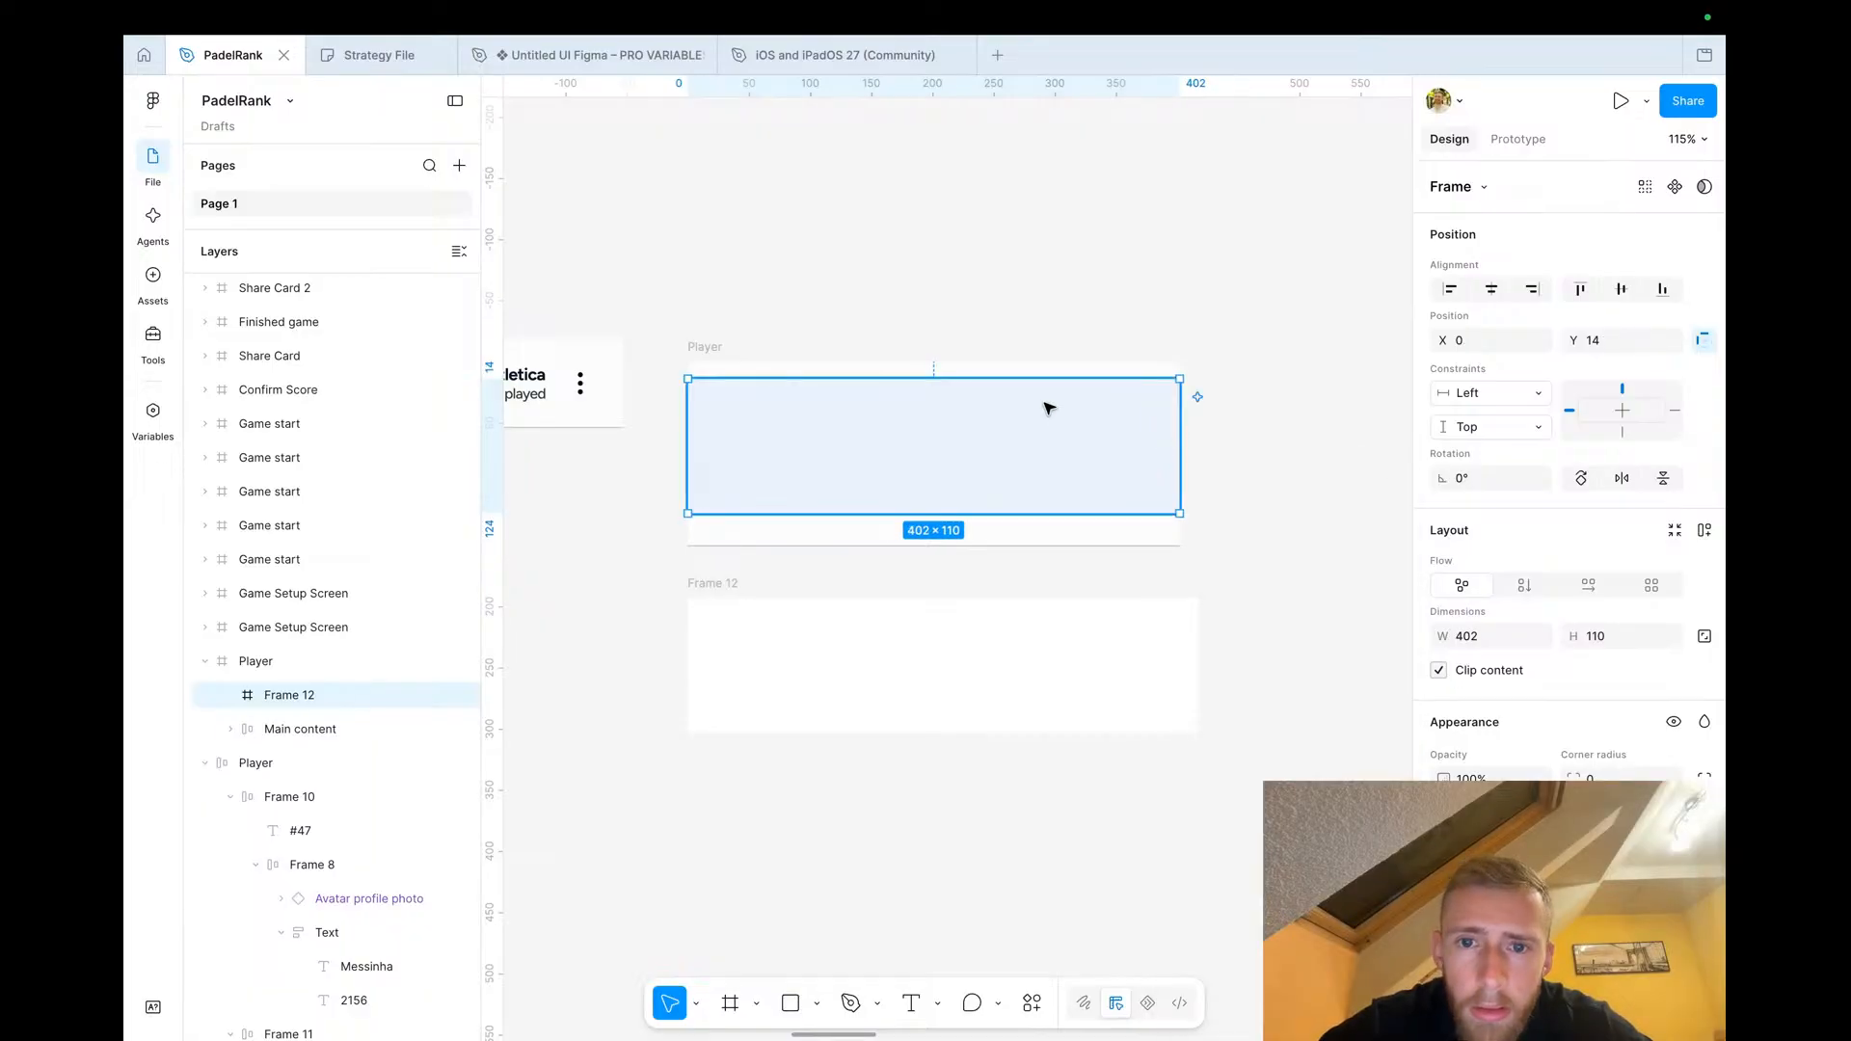
{"action": "left_click_drag", "start_coordinate": [1029, 389], "coordinate": [1000, 537]}
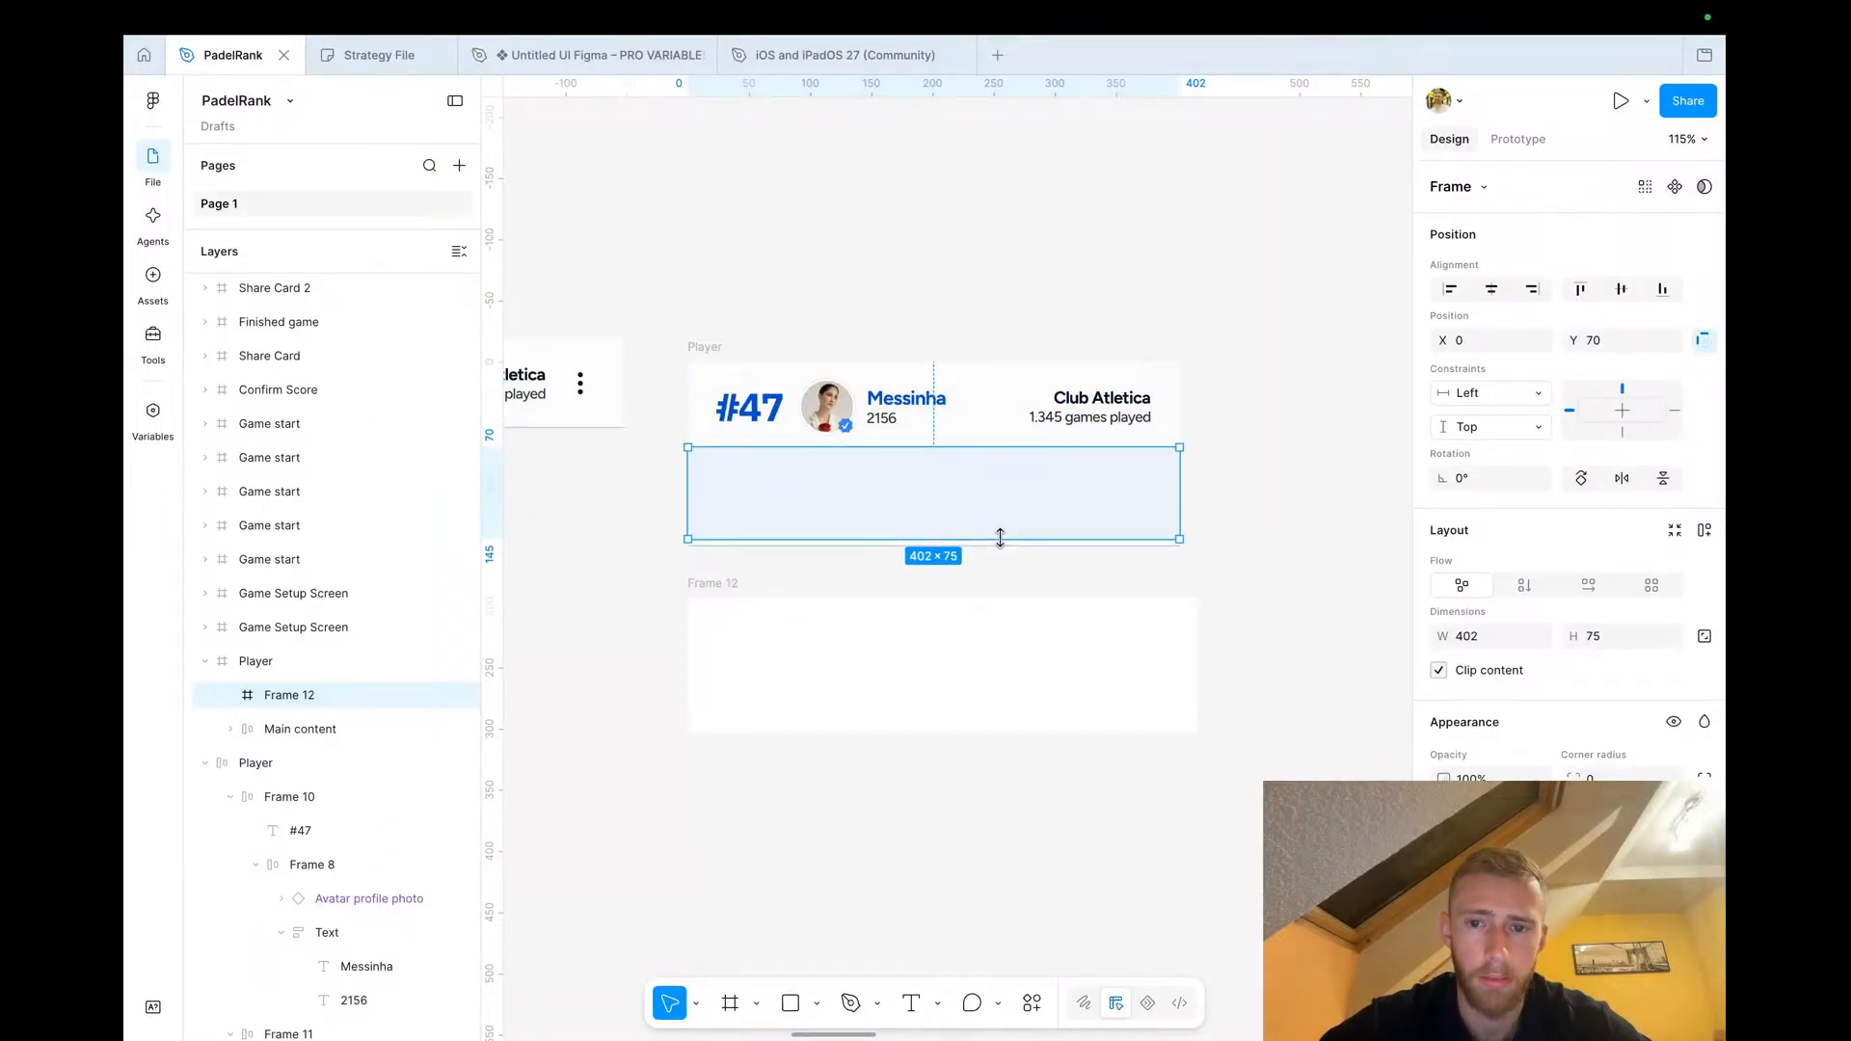
{"action": "left_click", "coordinate": [1273, 568]}
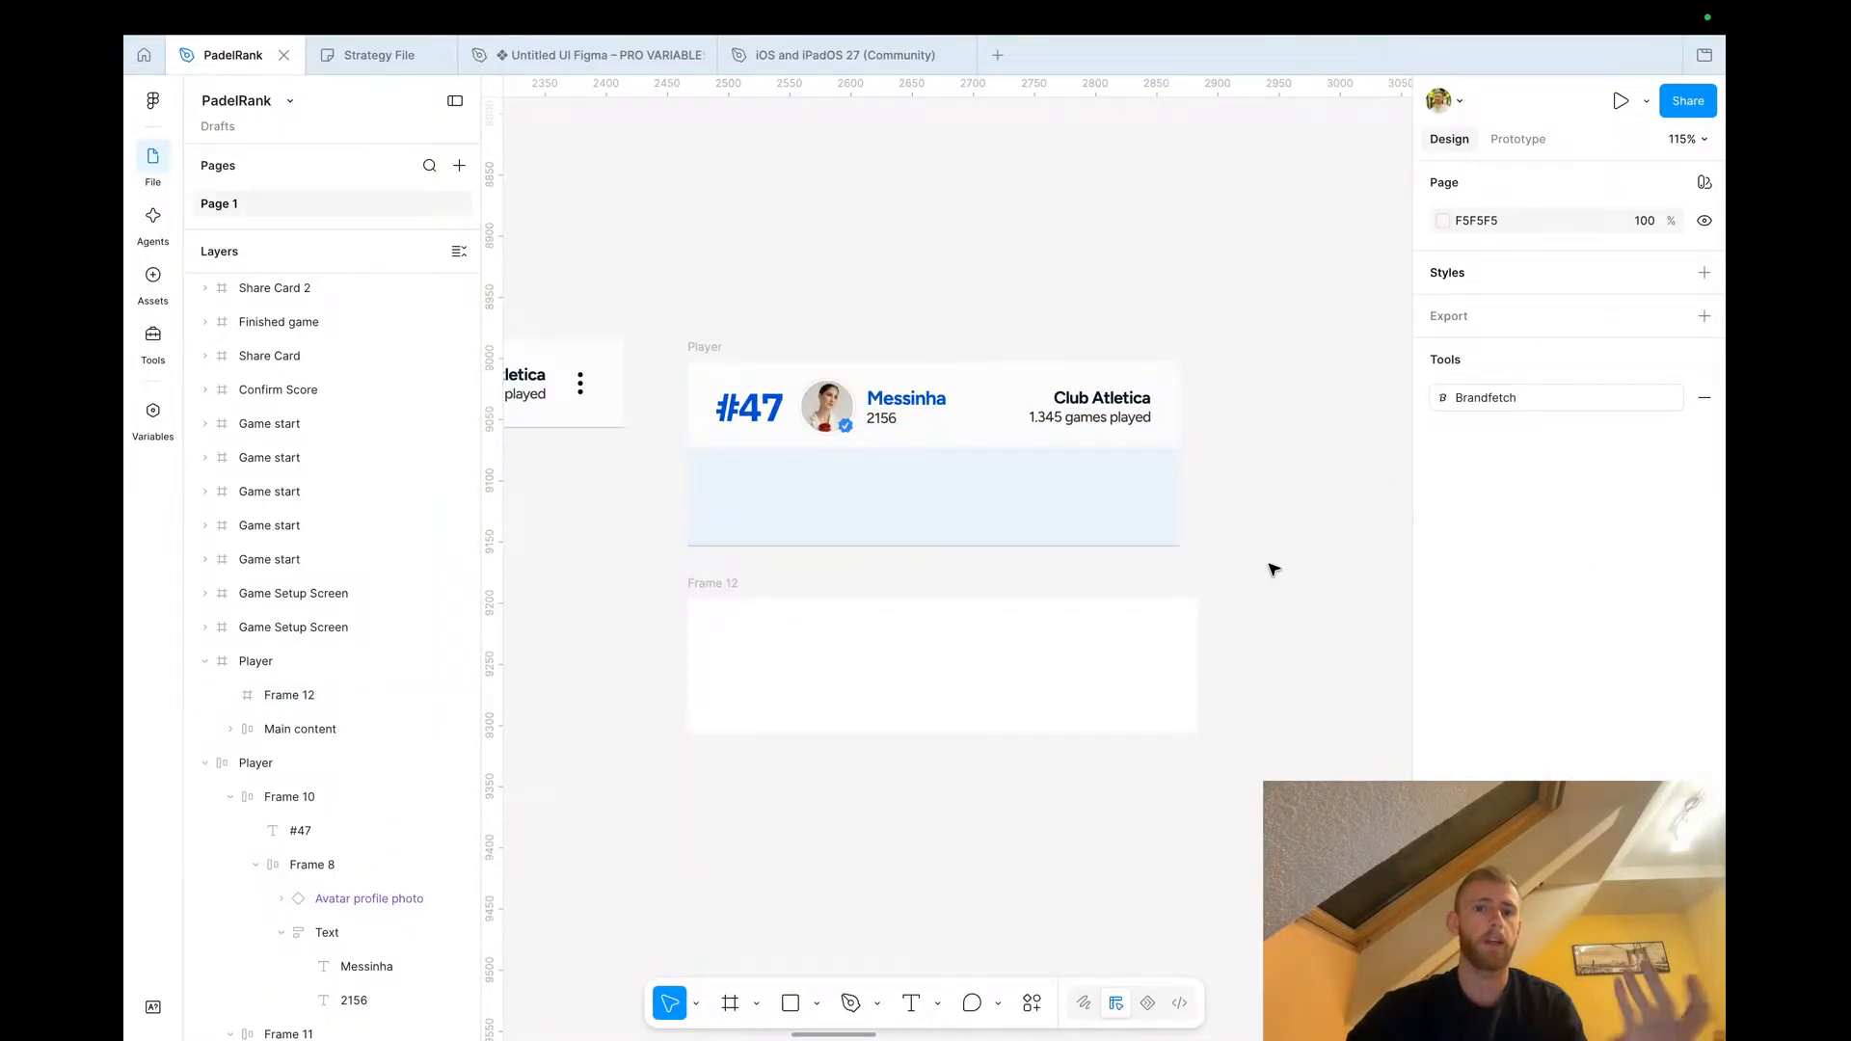
Paste the modal's Create and Cancel button group into the light blue frame and set its flow to horizontal
{"action": "scroll", "coordinate": [871, 401], "scroll_direction": "down", "scroll_amount": 5}
{"action": "scroll", "coordinate": [871, 401], "scroll_direction": "down", "scroll_amount": 8}
{"action": "scroll", "coordinate": [871, 401], "scroll_direction": "up", "scroll_amount": 4}
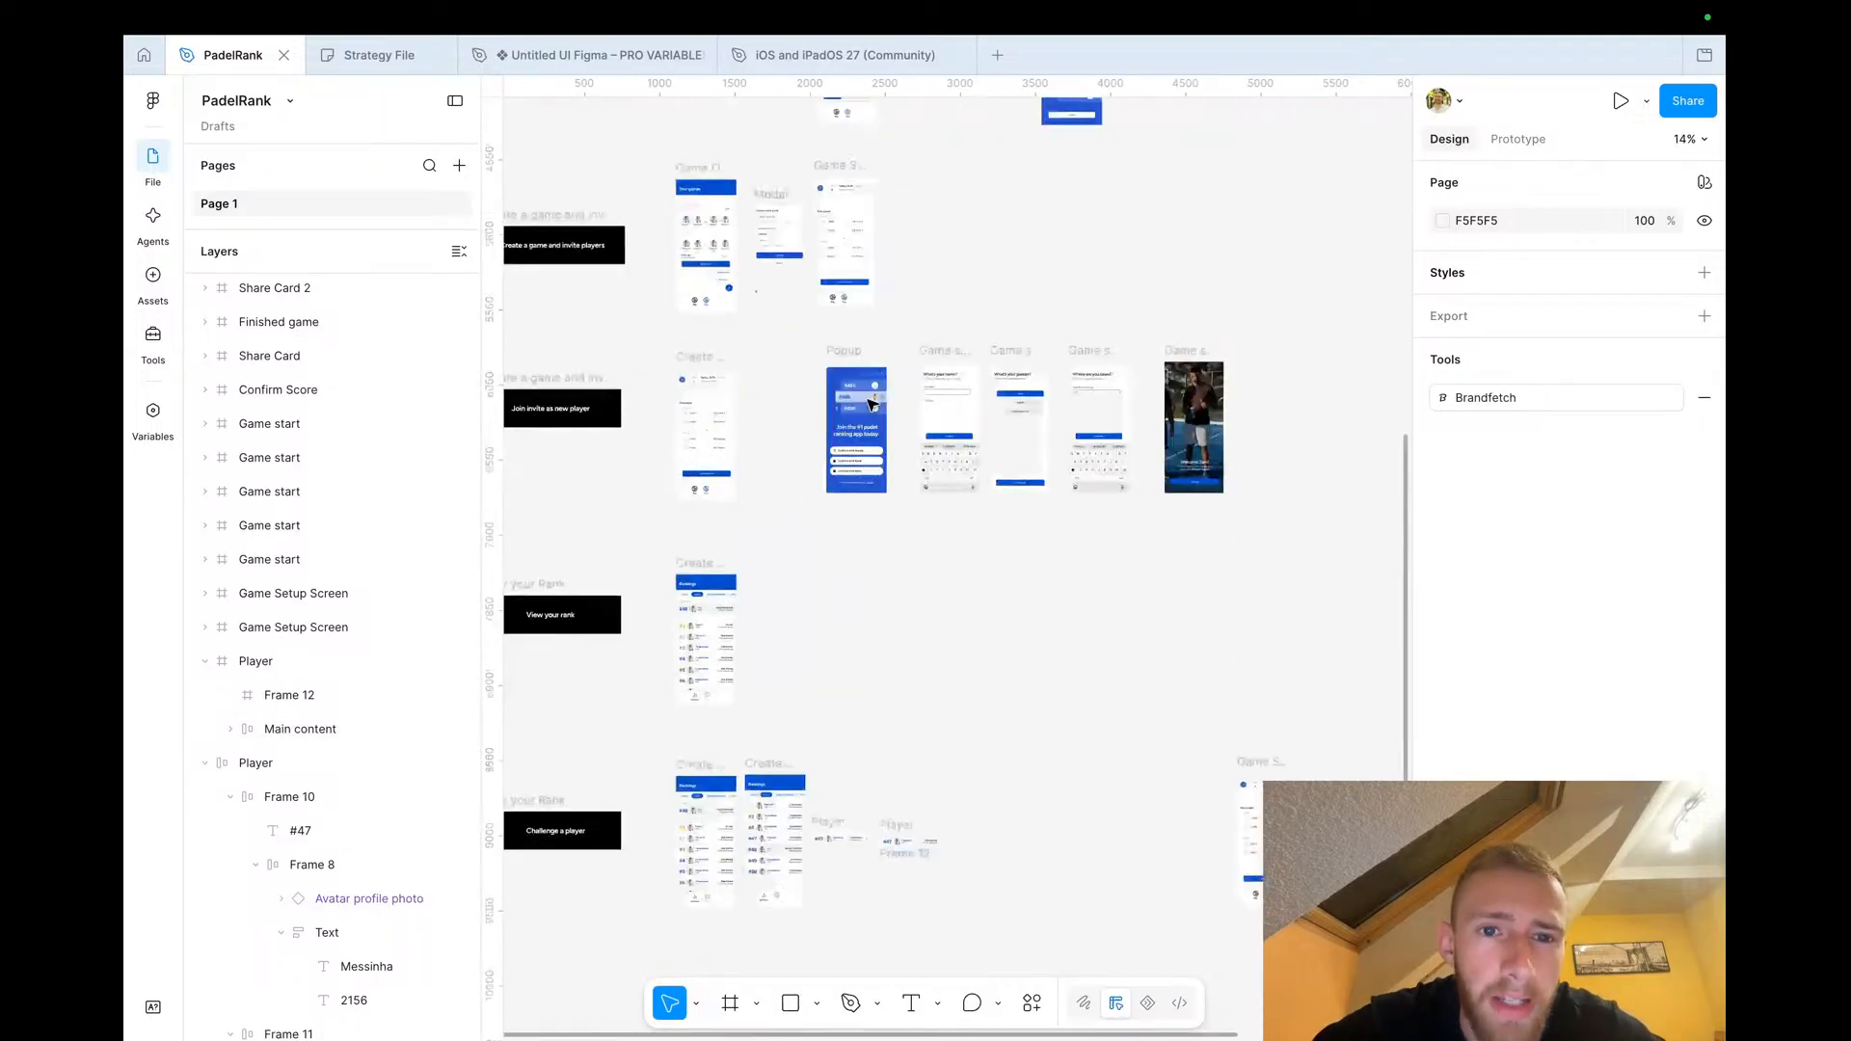
{"action": "scroll", "coordinate": [844, 295], "scroll_direction": "up", "scroll_amount": 5}
{"action": "scroll", "coordinate": [843, 295], "scroll_direction": "up", "scroll_amount": 5}
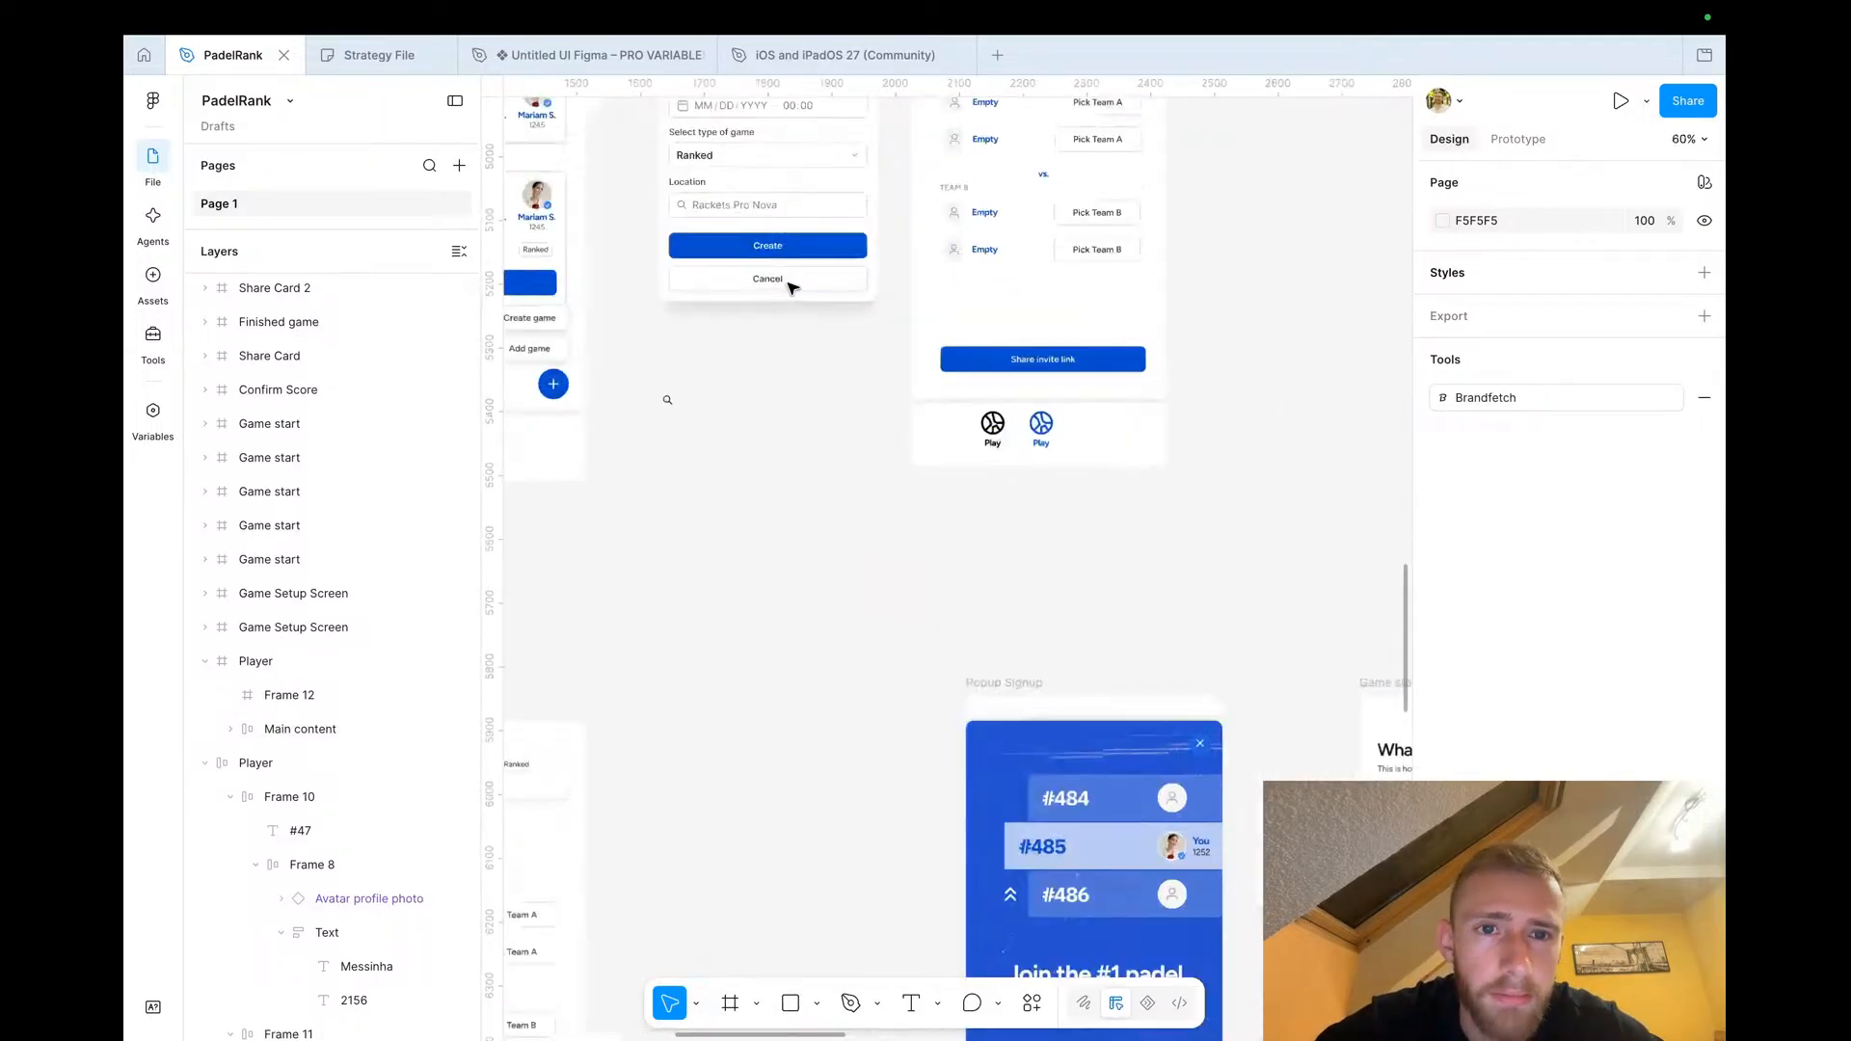
{"action": "scroll", "coordinate": [813, 250], "scroll_direction": "left", "scroll_amount": 1}
{"action": "scroll", "coordinate": [812, 250], "scroll_direction": "up", "scroll_amount": 1}
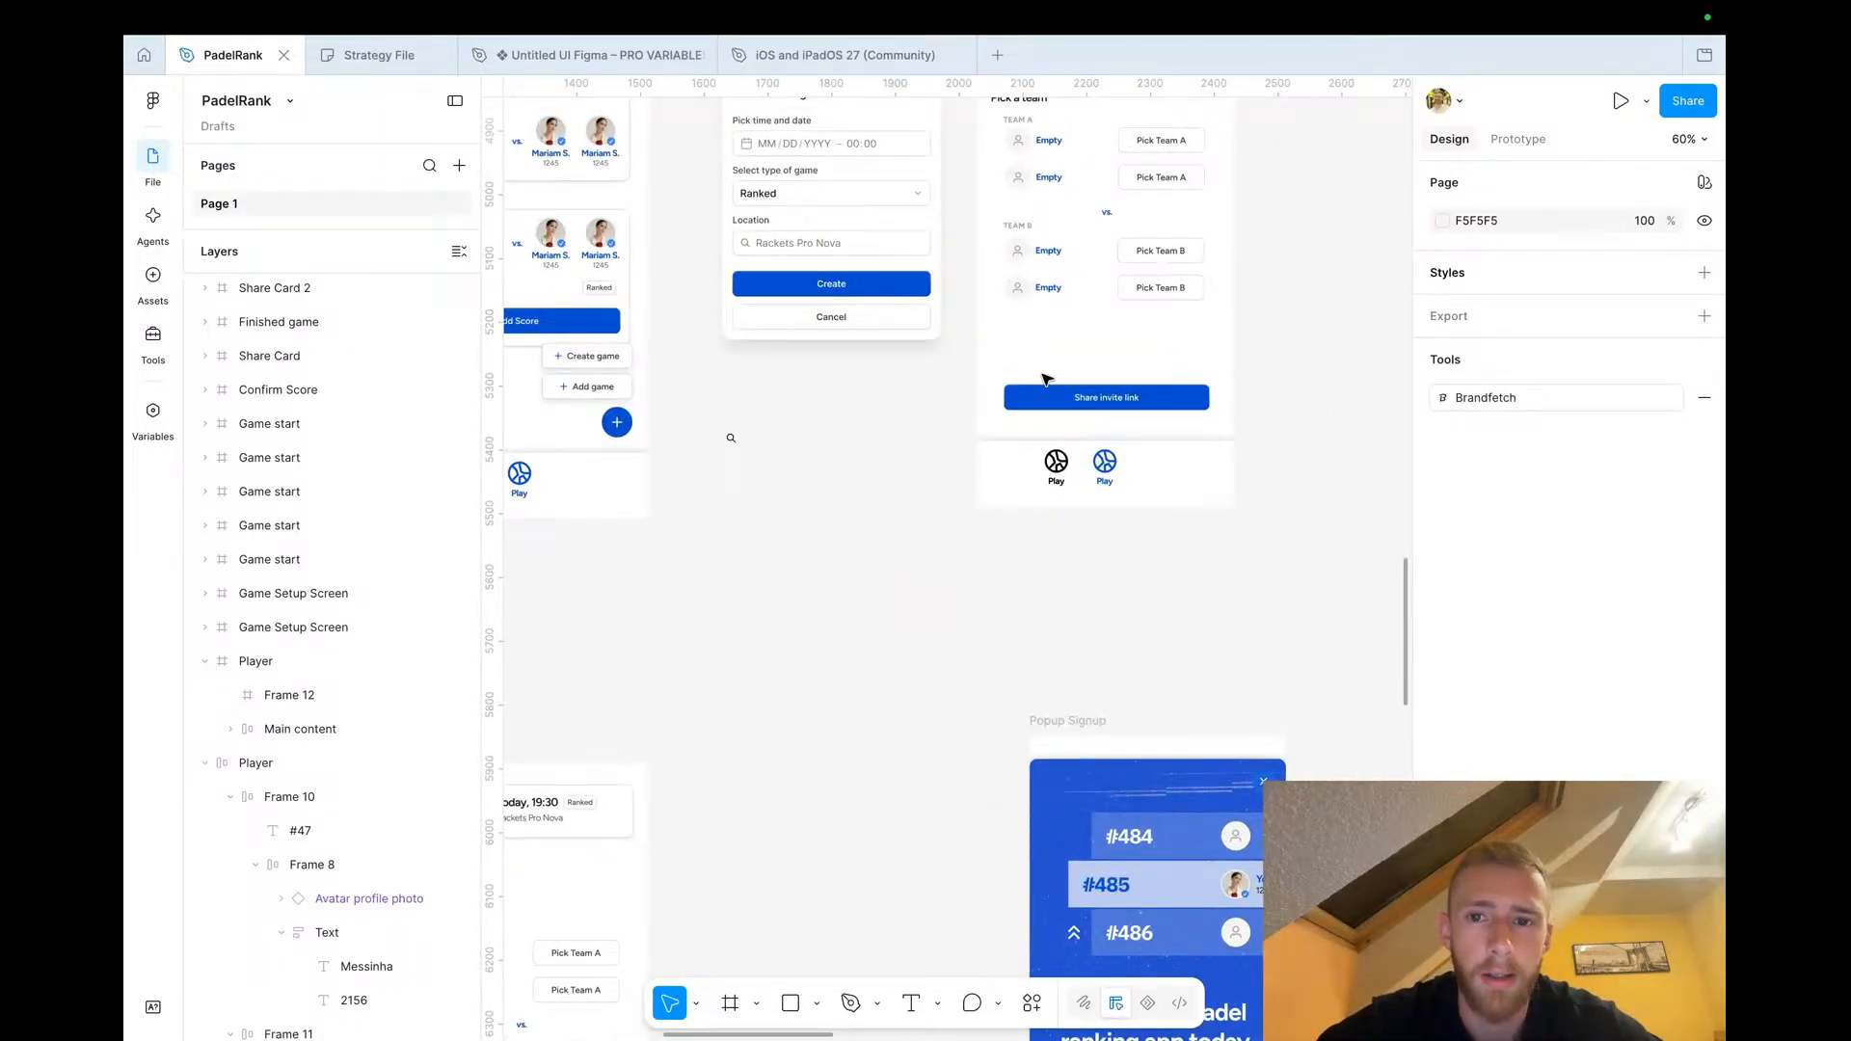
{"action": "left_click", "coordinate": [861, 305]}
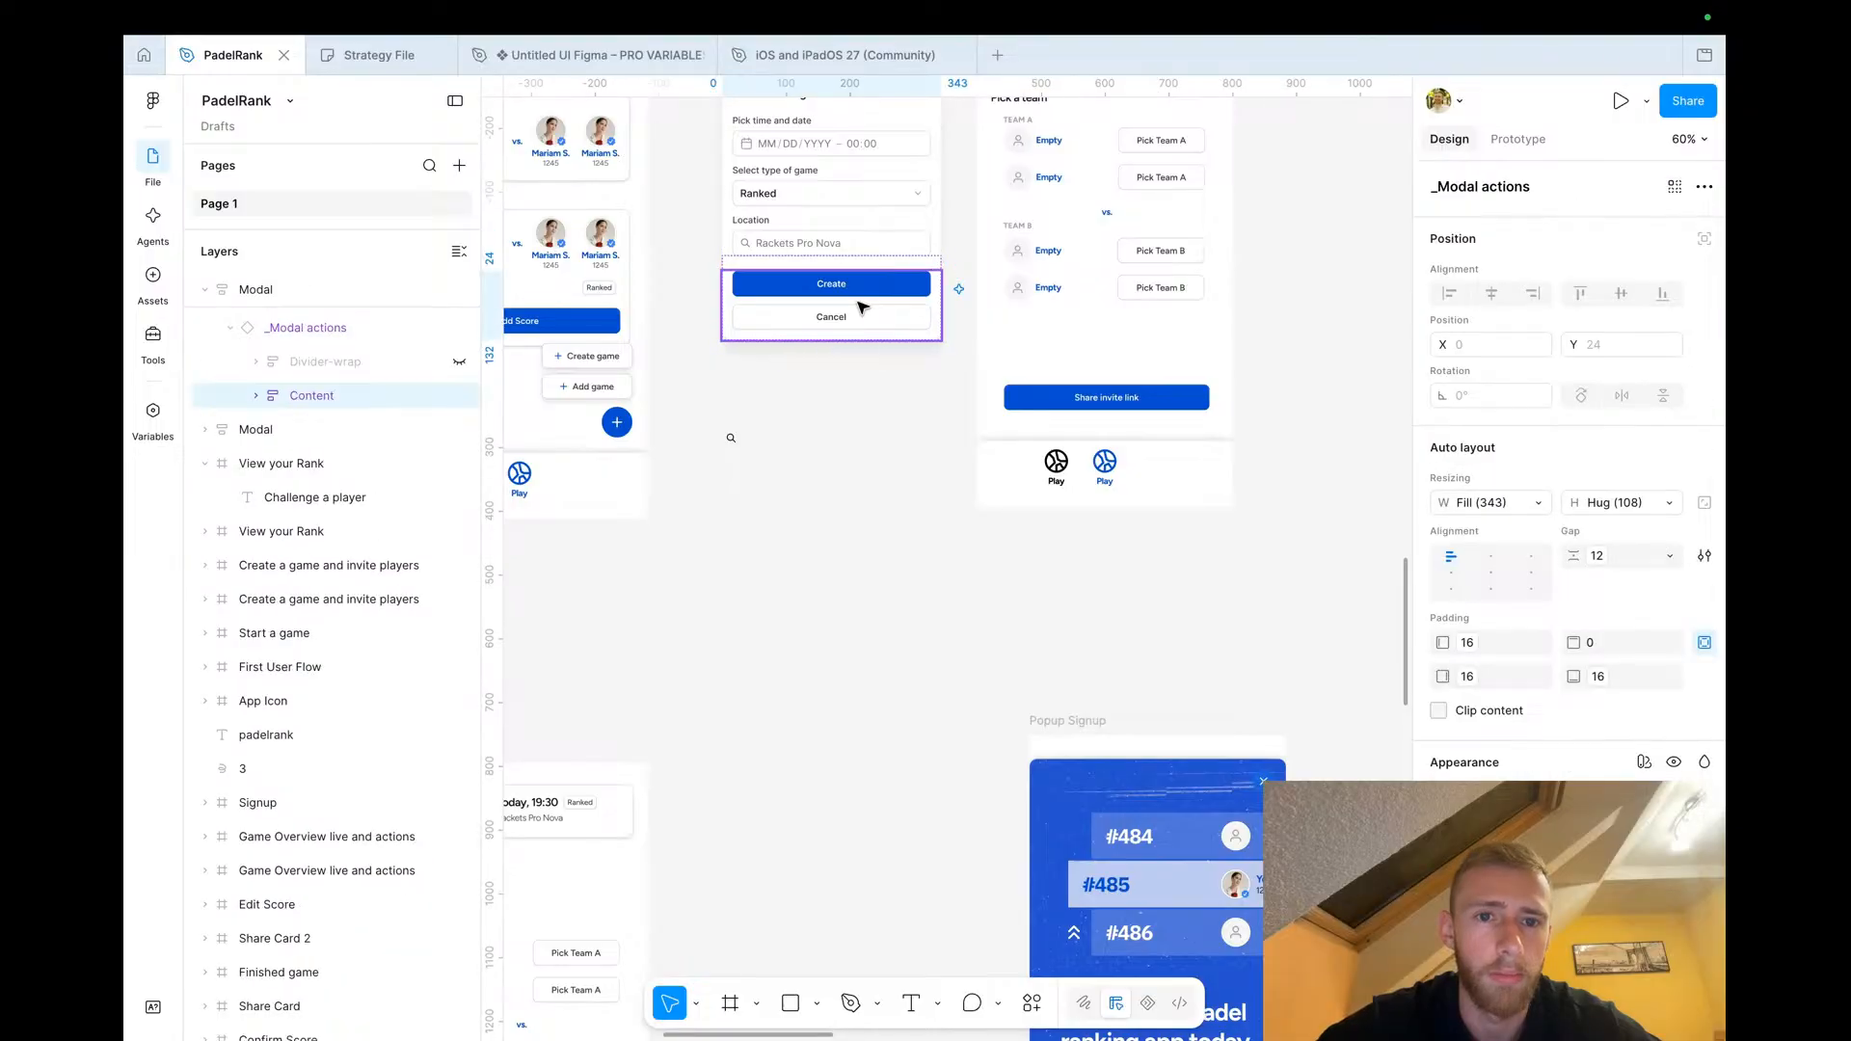
{"action": "double_click", "coordinate": [861, 305]}
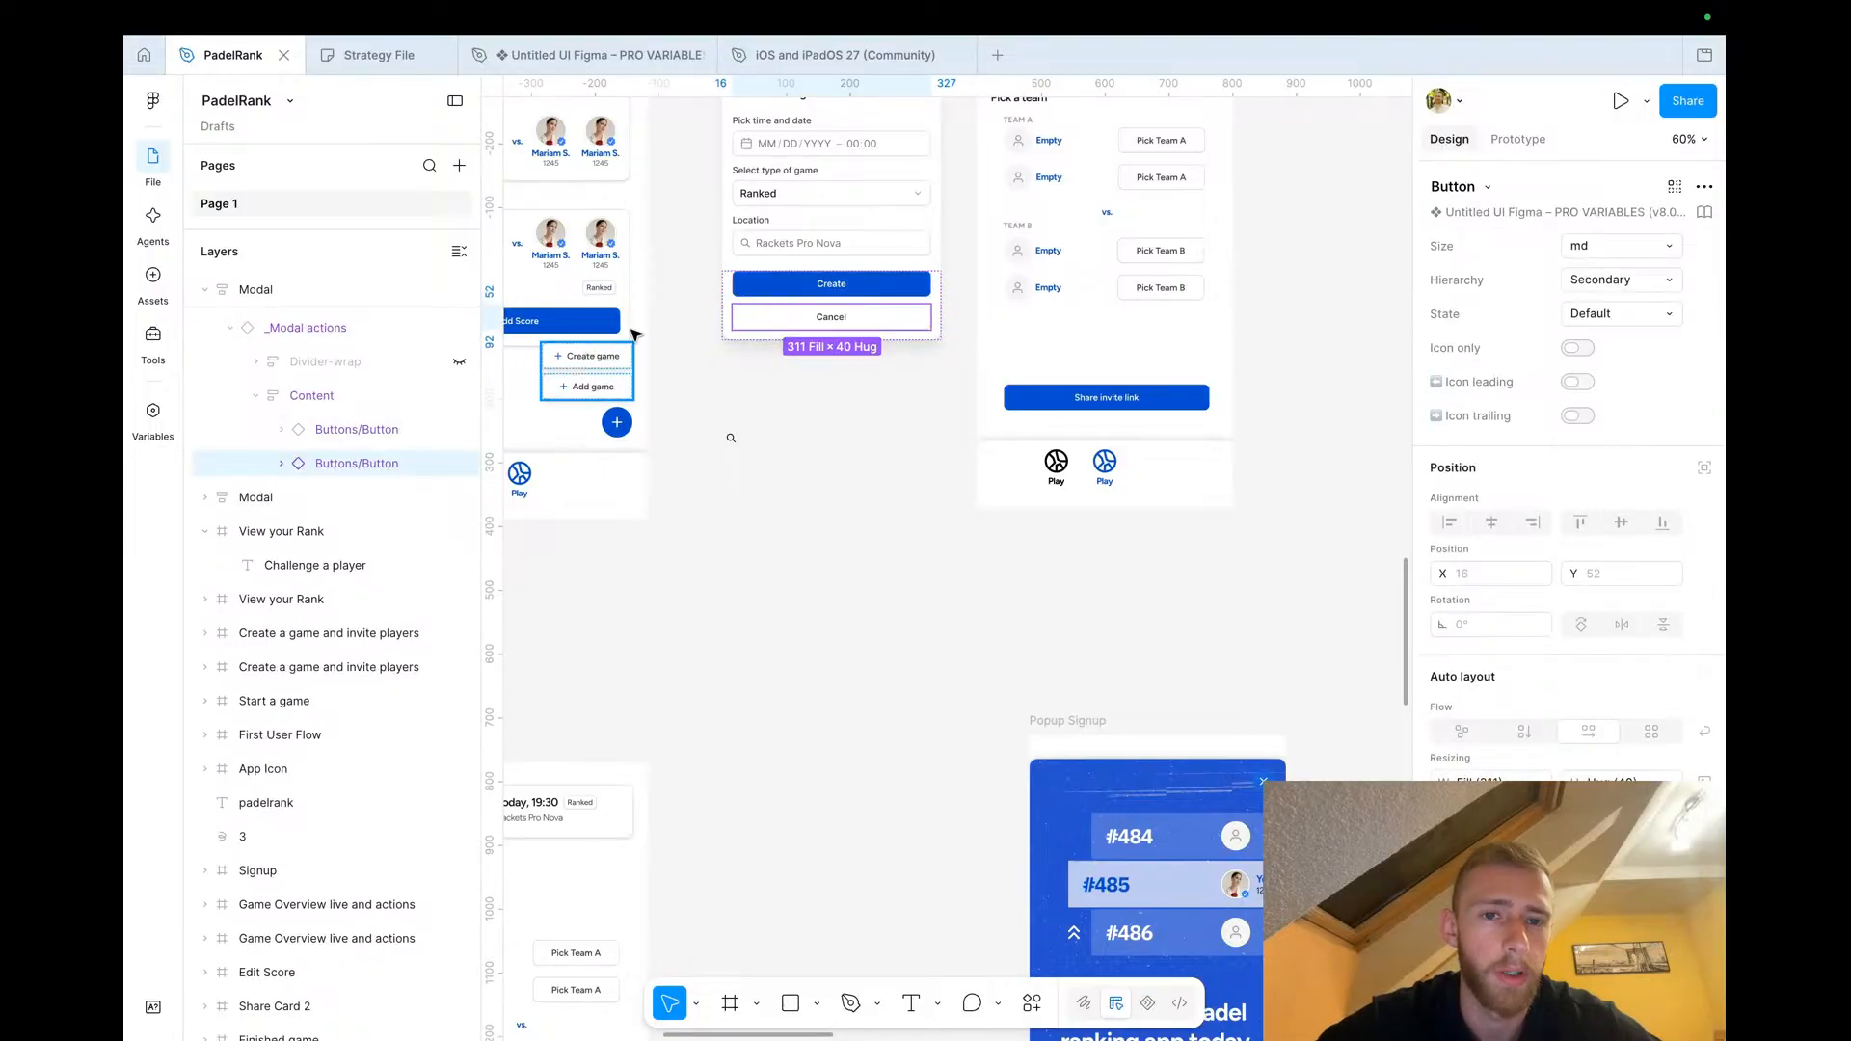
{"action": "left_click", "coordinate": [331, 396]}
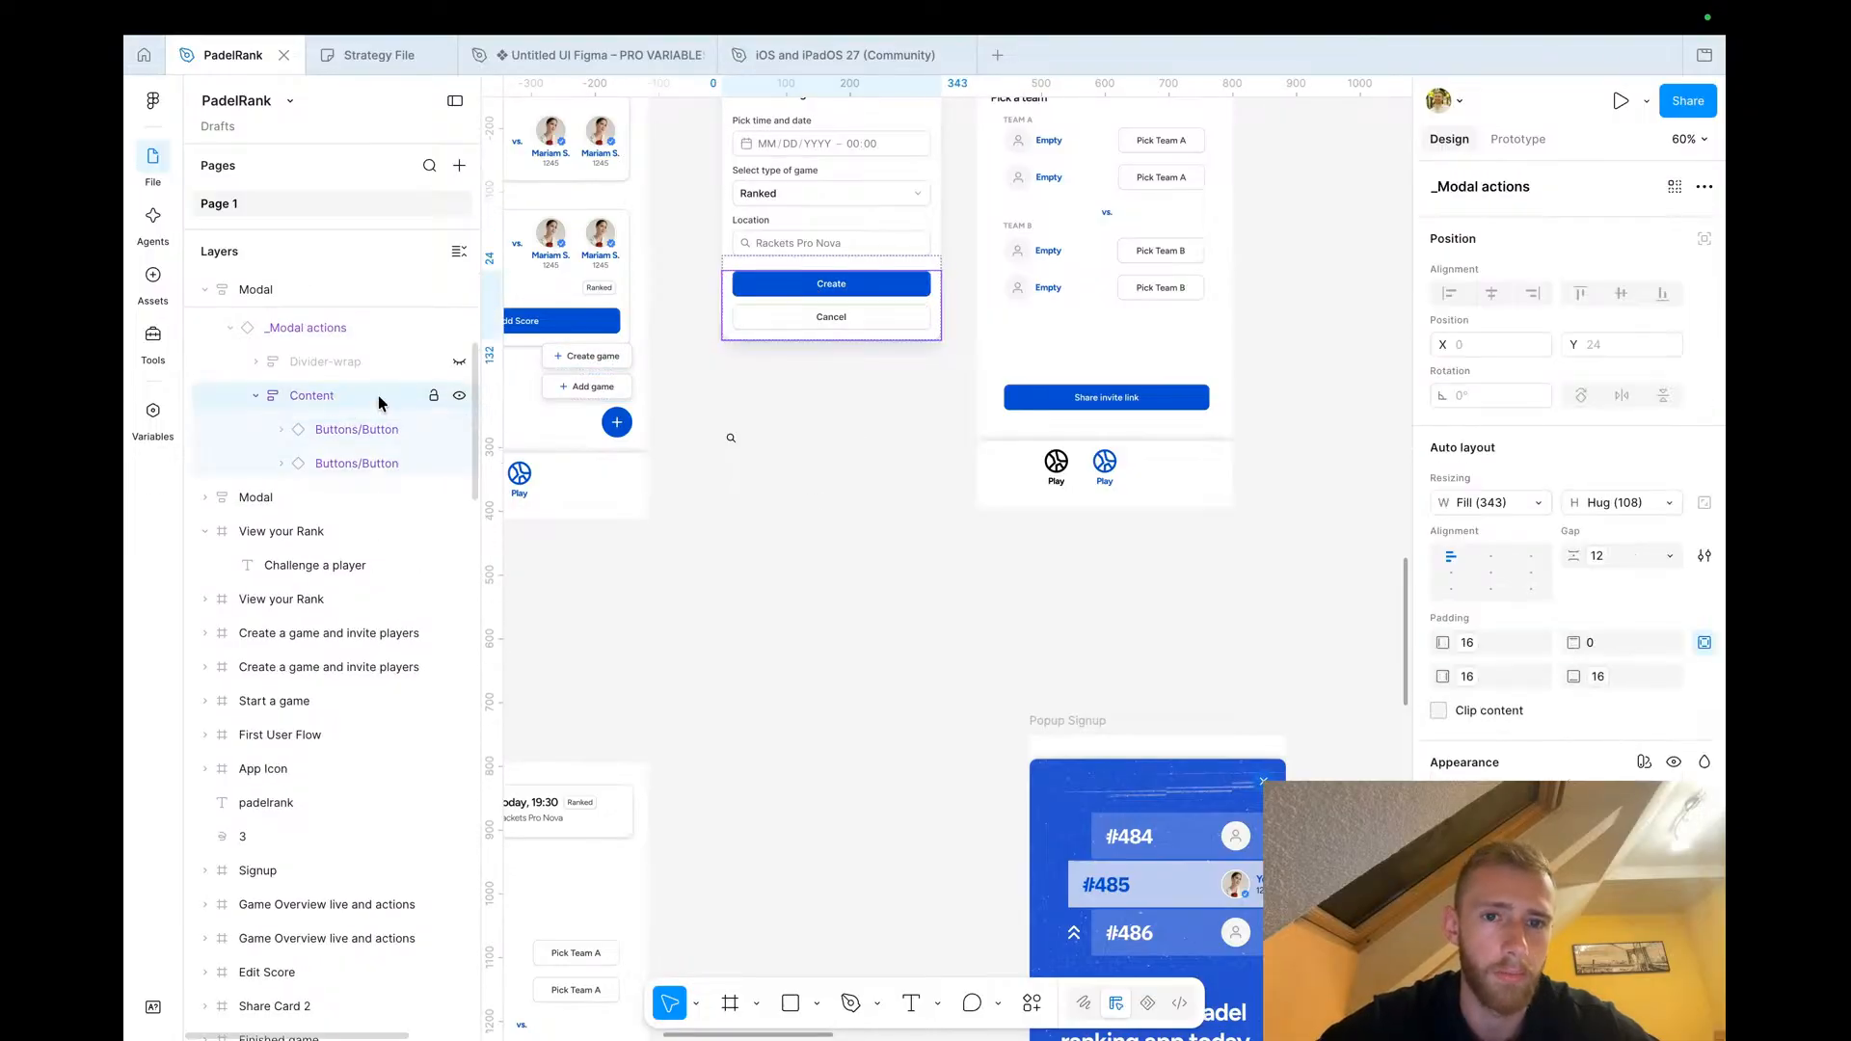
{"action": "scroll", "coordinate": [835, 516], "scroll_direction": "down", "scroll_amount": 5}
{"action": "scroll", "coordinate": [834, 515], "scroll_direction": "down", "scroll_amount": 10}
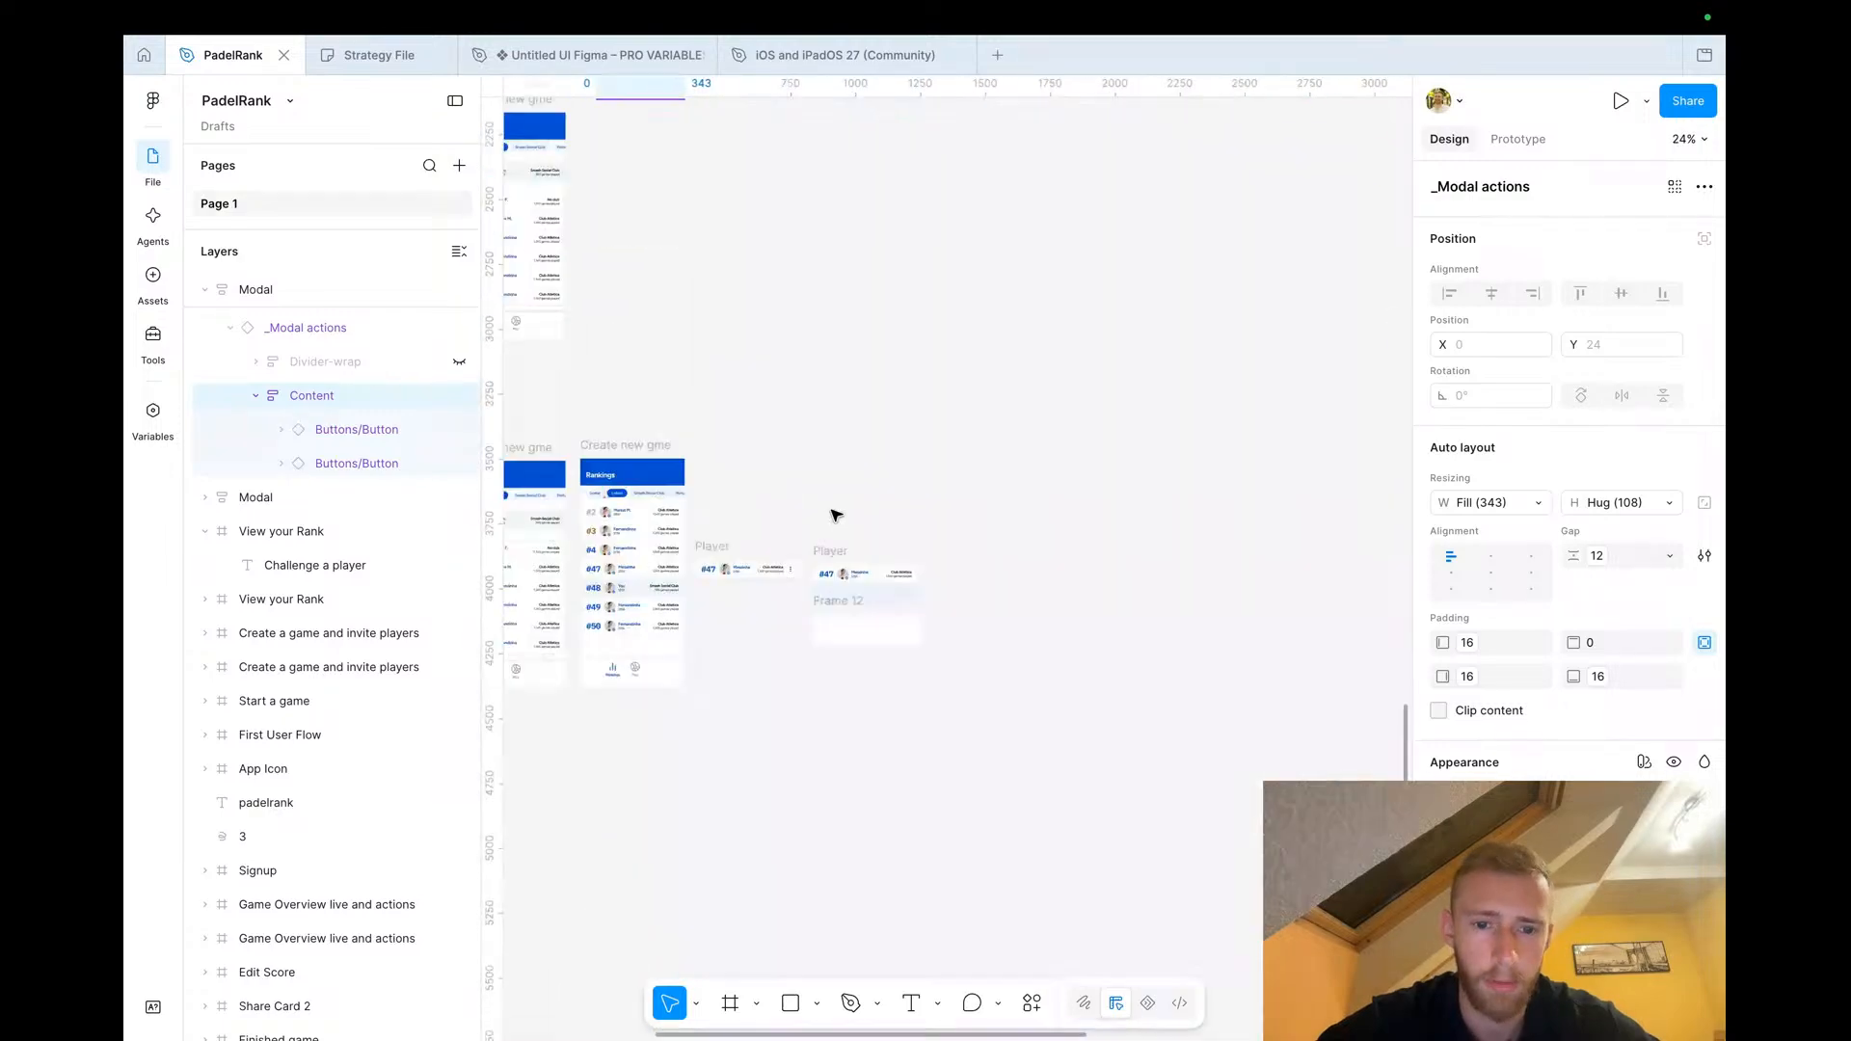
{"action": "scroll", "coordinate": [900, 563], "scroll_direction": "up", "scroll_amount": 5}
{"action": "scroll", "coordinate": [895, 556], "scroll_direction": "up", "scroll_amount": 3}
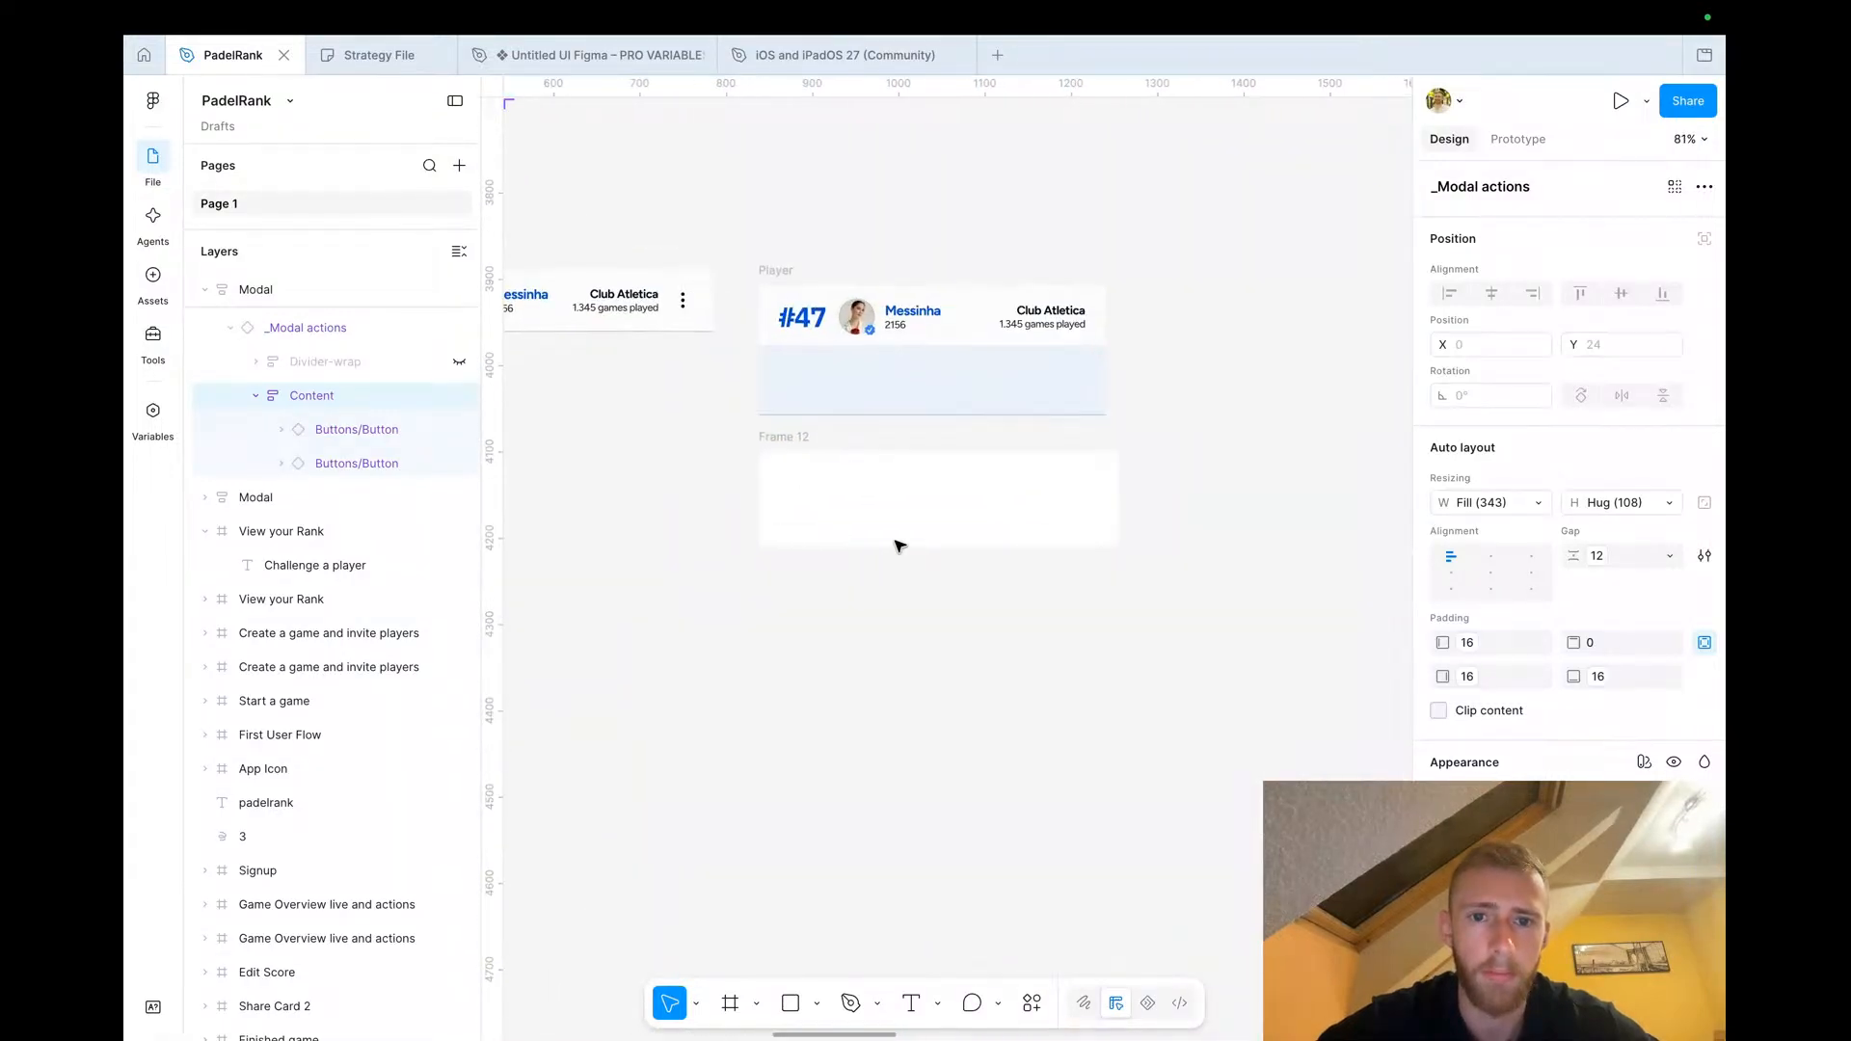
{"action": "left_click", "coordinate": [906, 395]}
{"action": "key", "text": "super+v"}
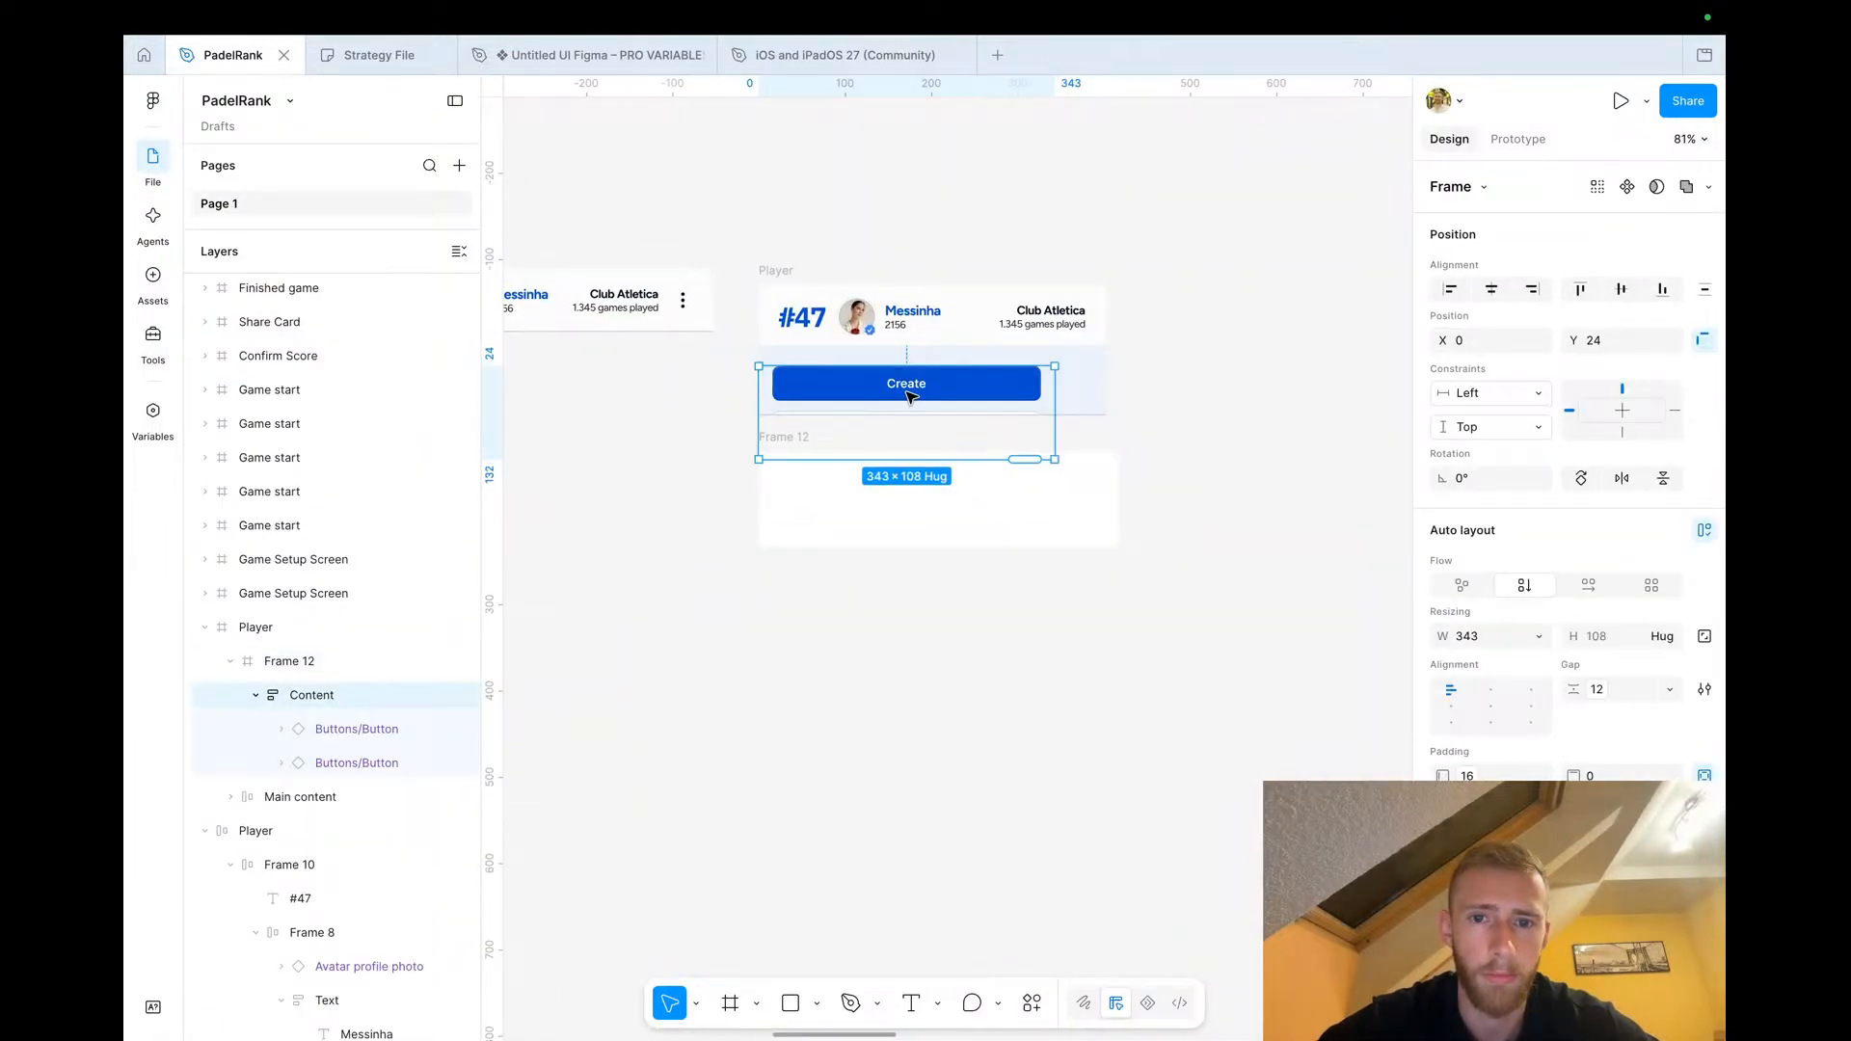
{"action": "left_click", "coordinate": [1593, 586]}
Relabel the Create button as Challenge
{"action": "left_click", "coordinate": [820, 387]}
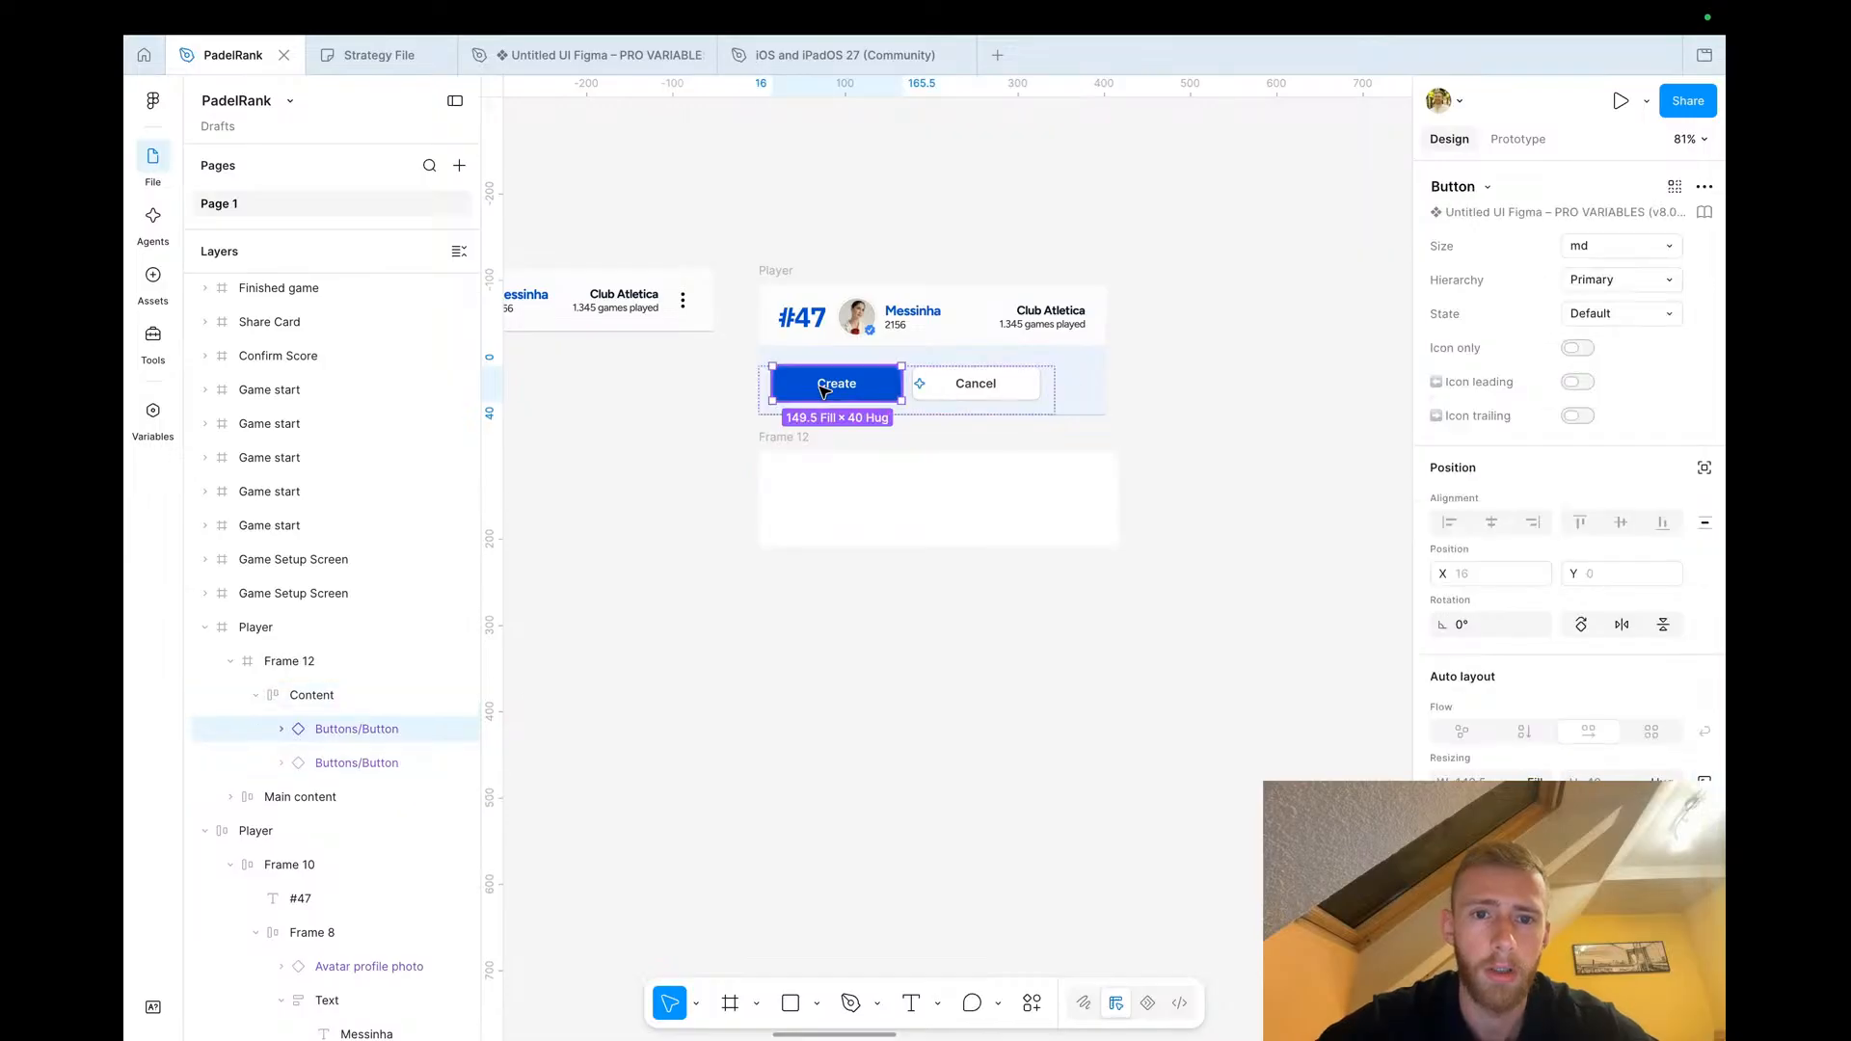
{"action": "double_click", "coordinate": [818, 386]}
{"action": "double_click", "coordinate": [818, 386]}
{"action": "type", "text": "Can"}
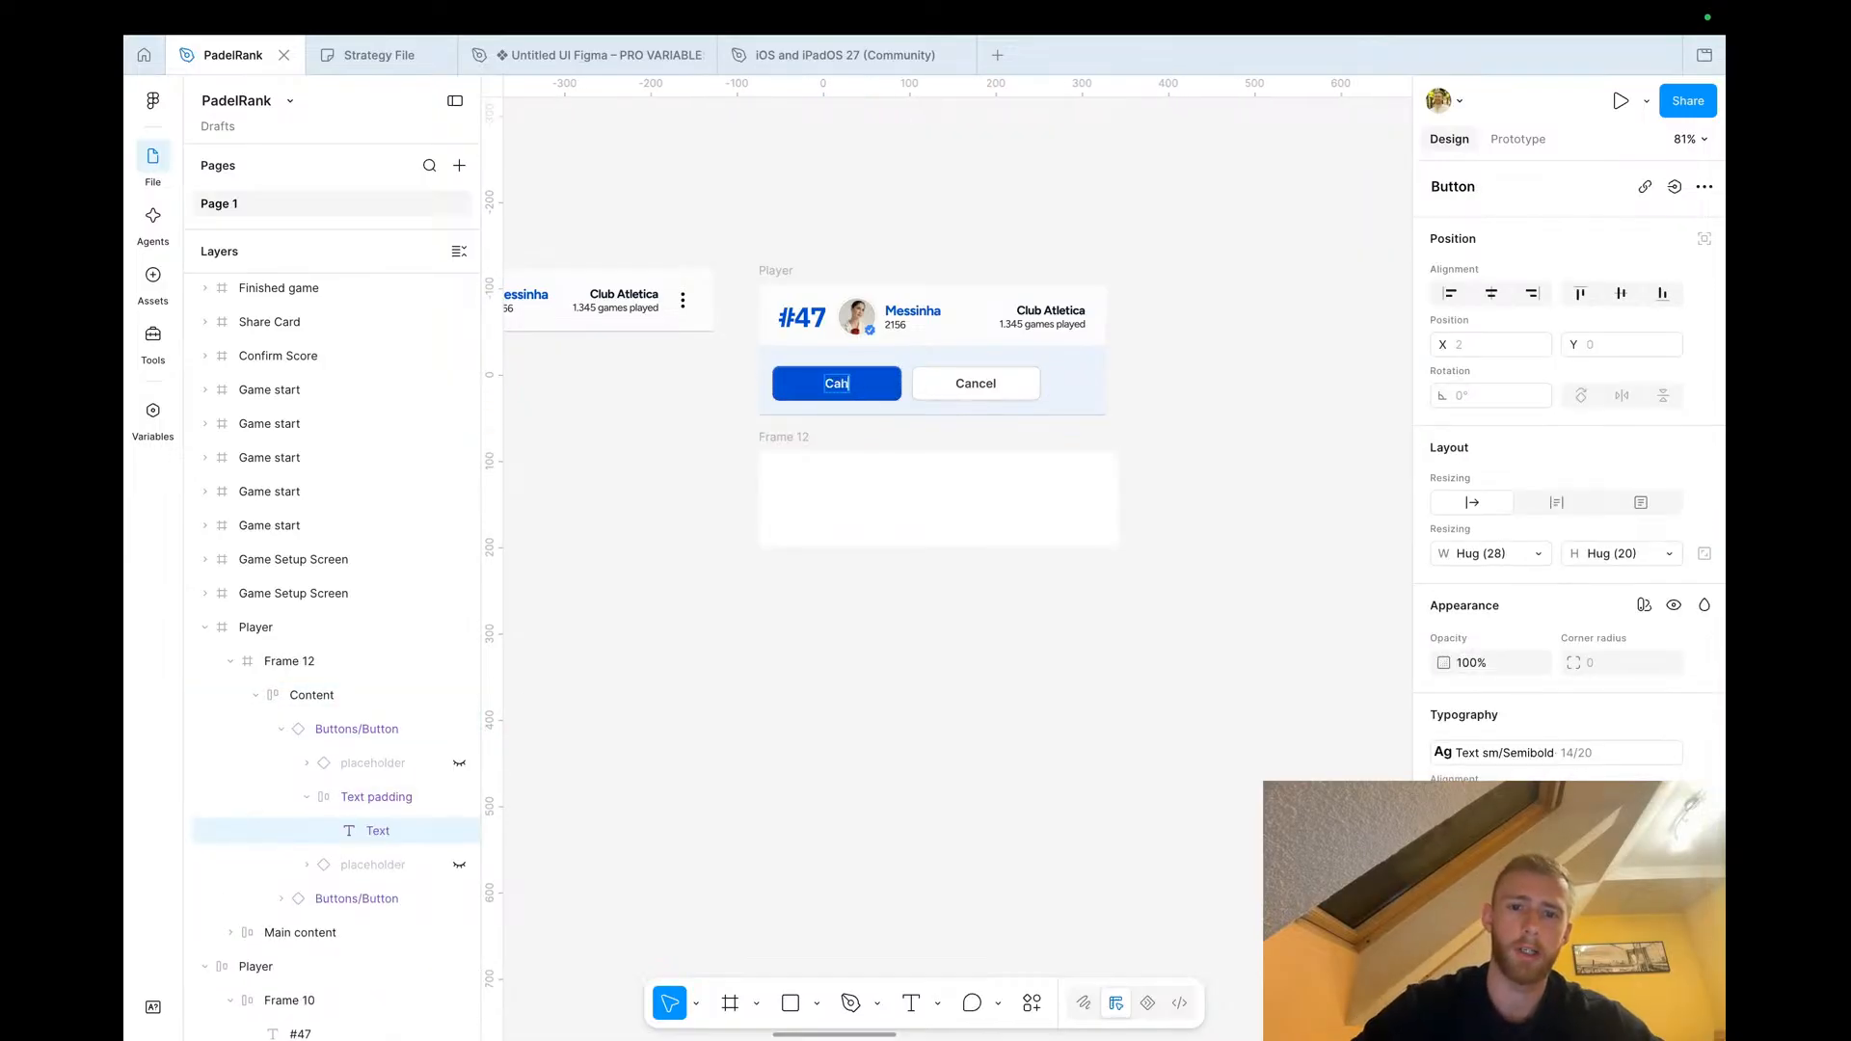
{"action": "key", "text": "BackSpace"}
{"action": "key", "text": "BackSpace"}
{"action": "type", "text": "hallenge"}
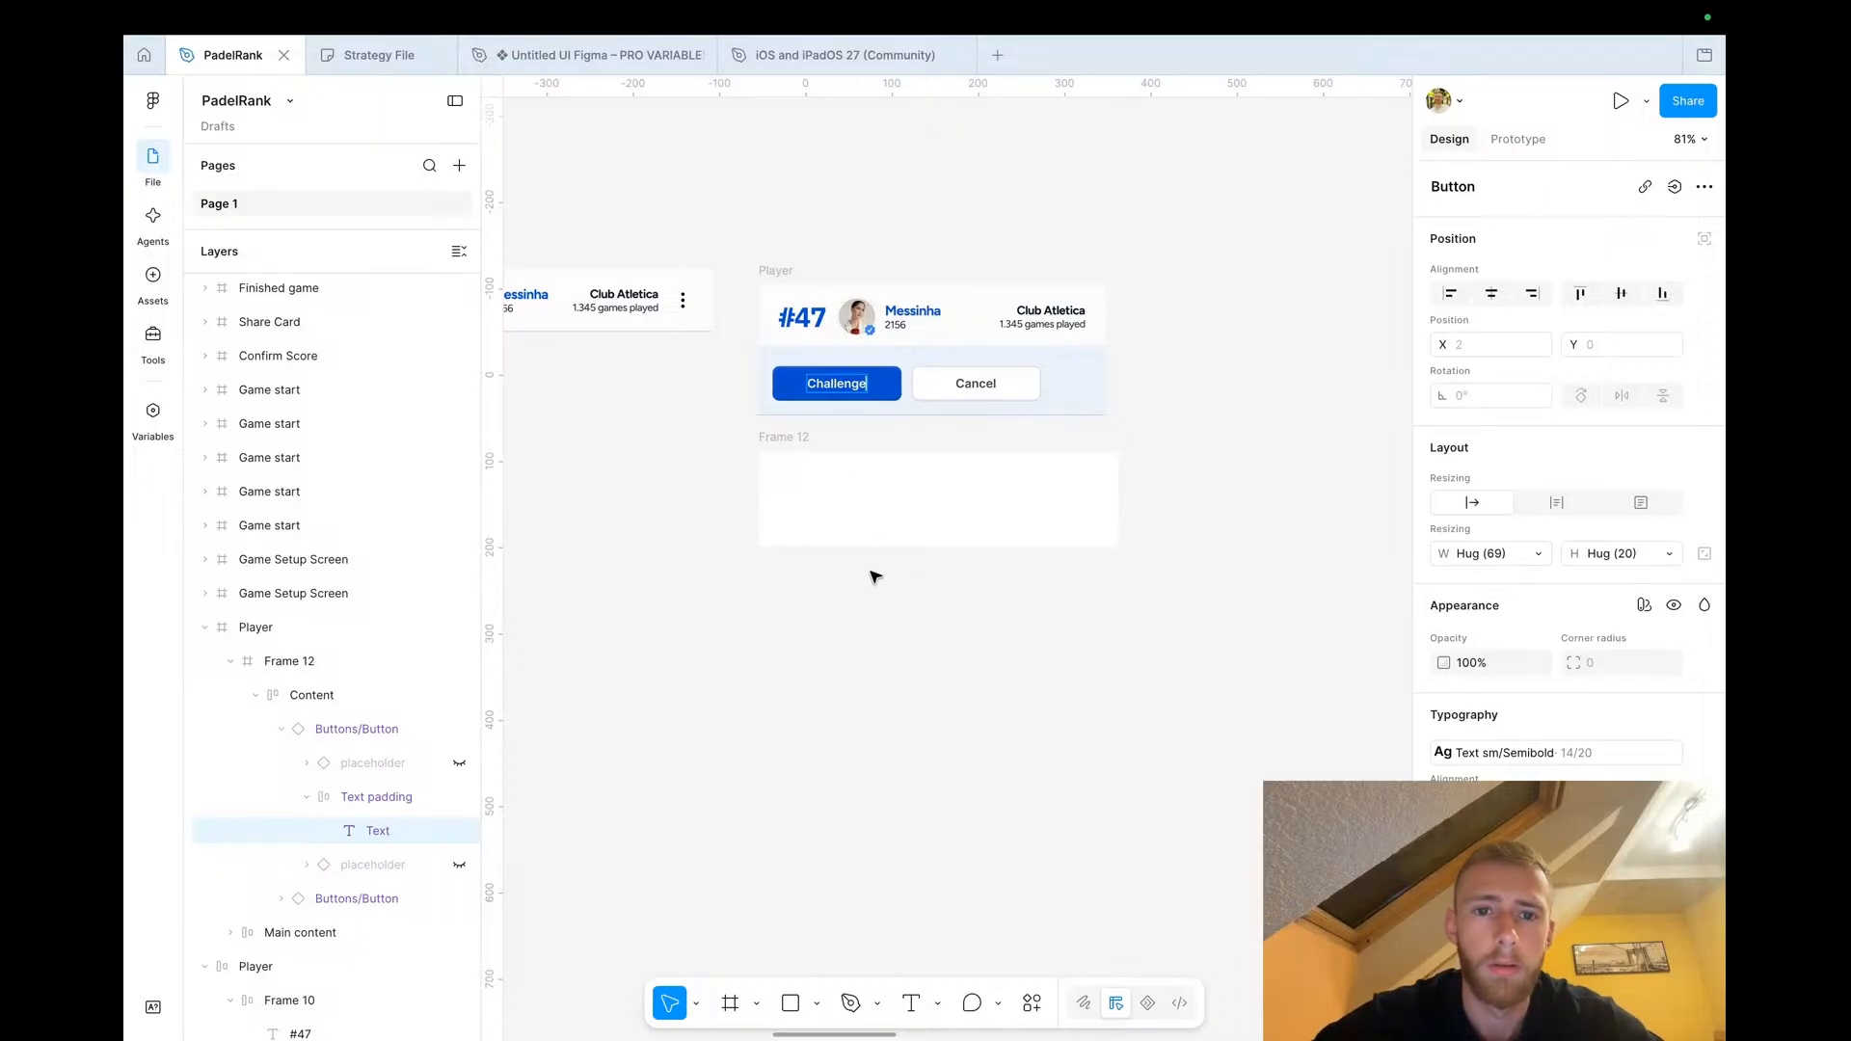
{"action": "key", "text": "Escape"}
Relabel the Cancel button as View Profile
{"action": "scroll", "coordinate": [944, 450], "scroll_direction": "up", "scroll_amount": 3}
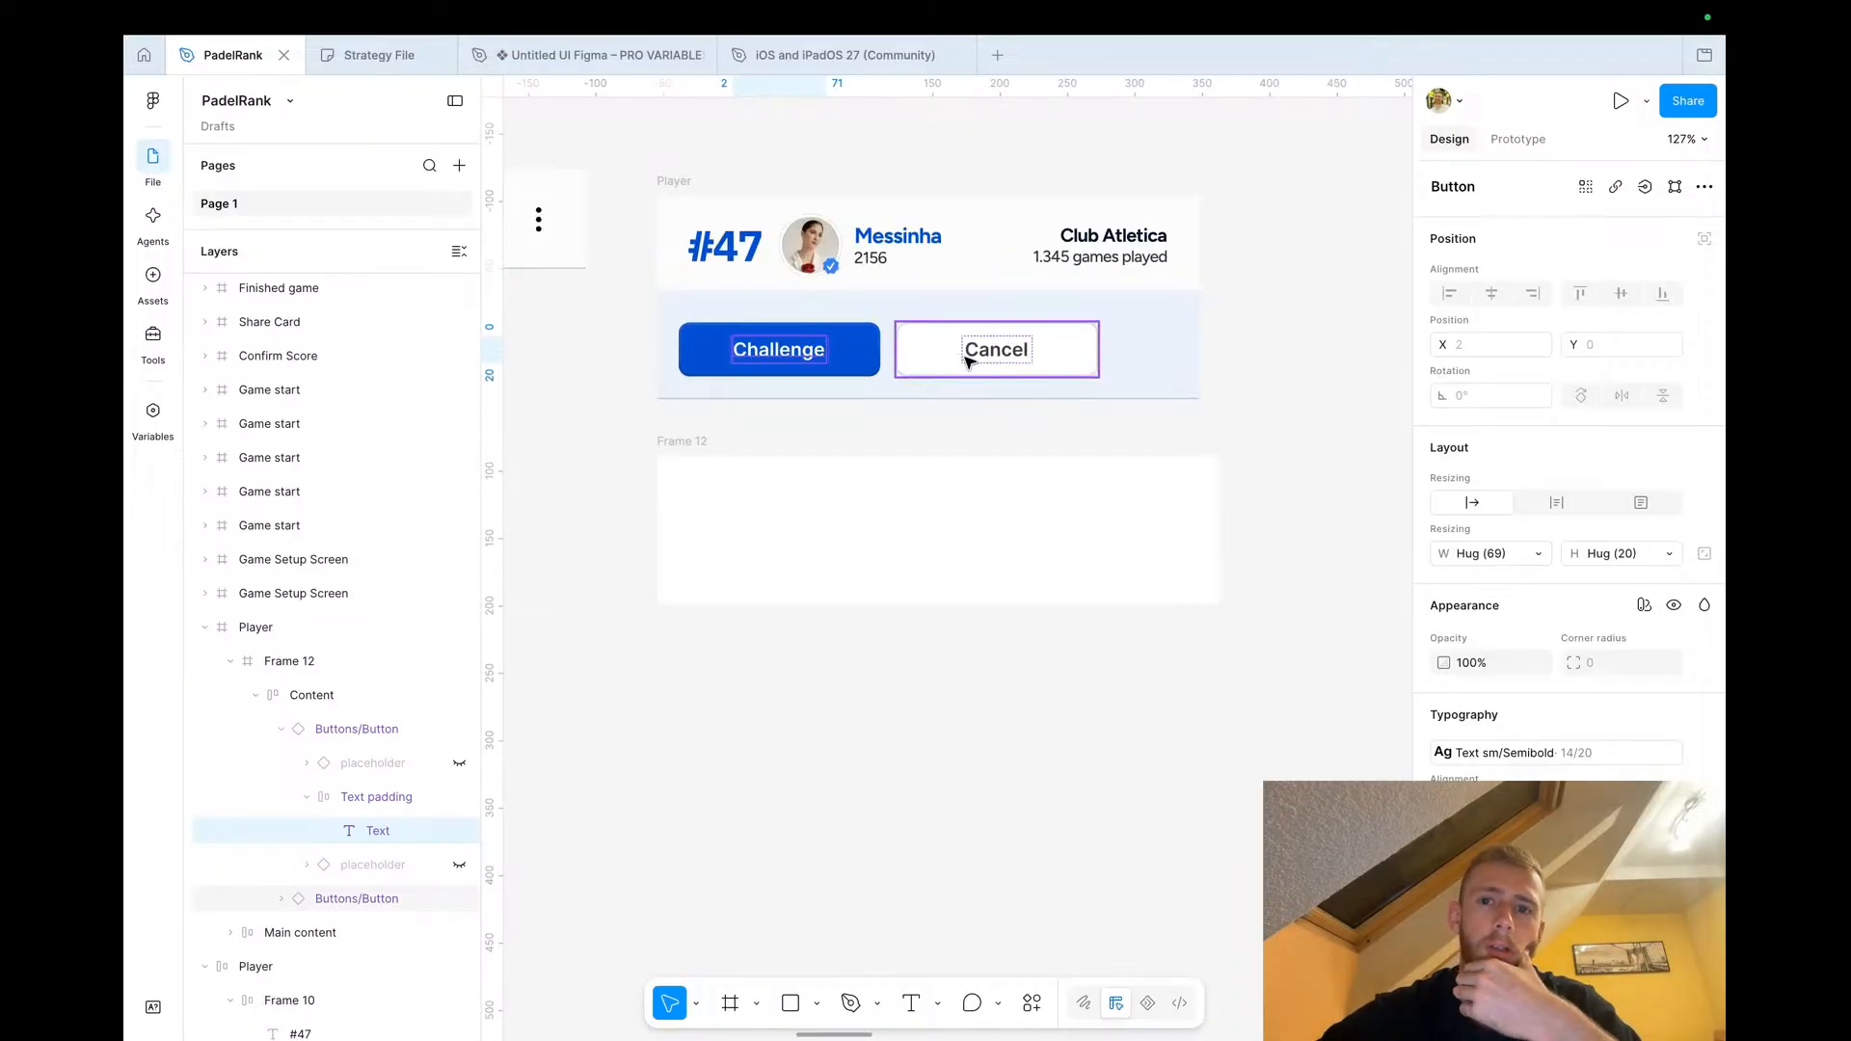
{"action": "left_click", "coordinate": [994, 348]}
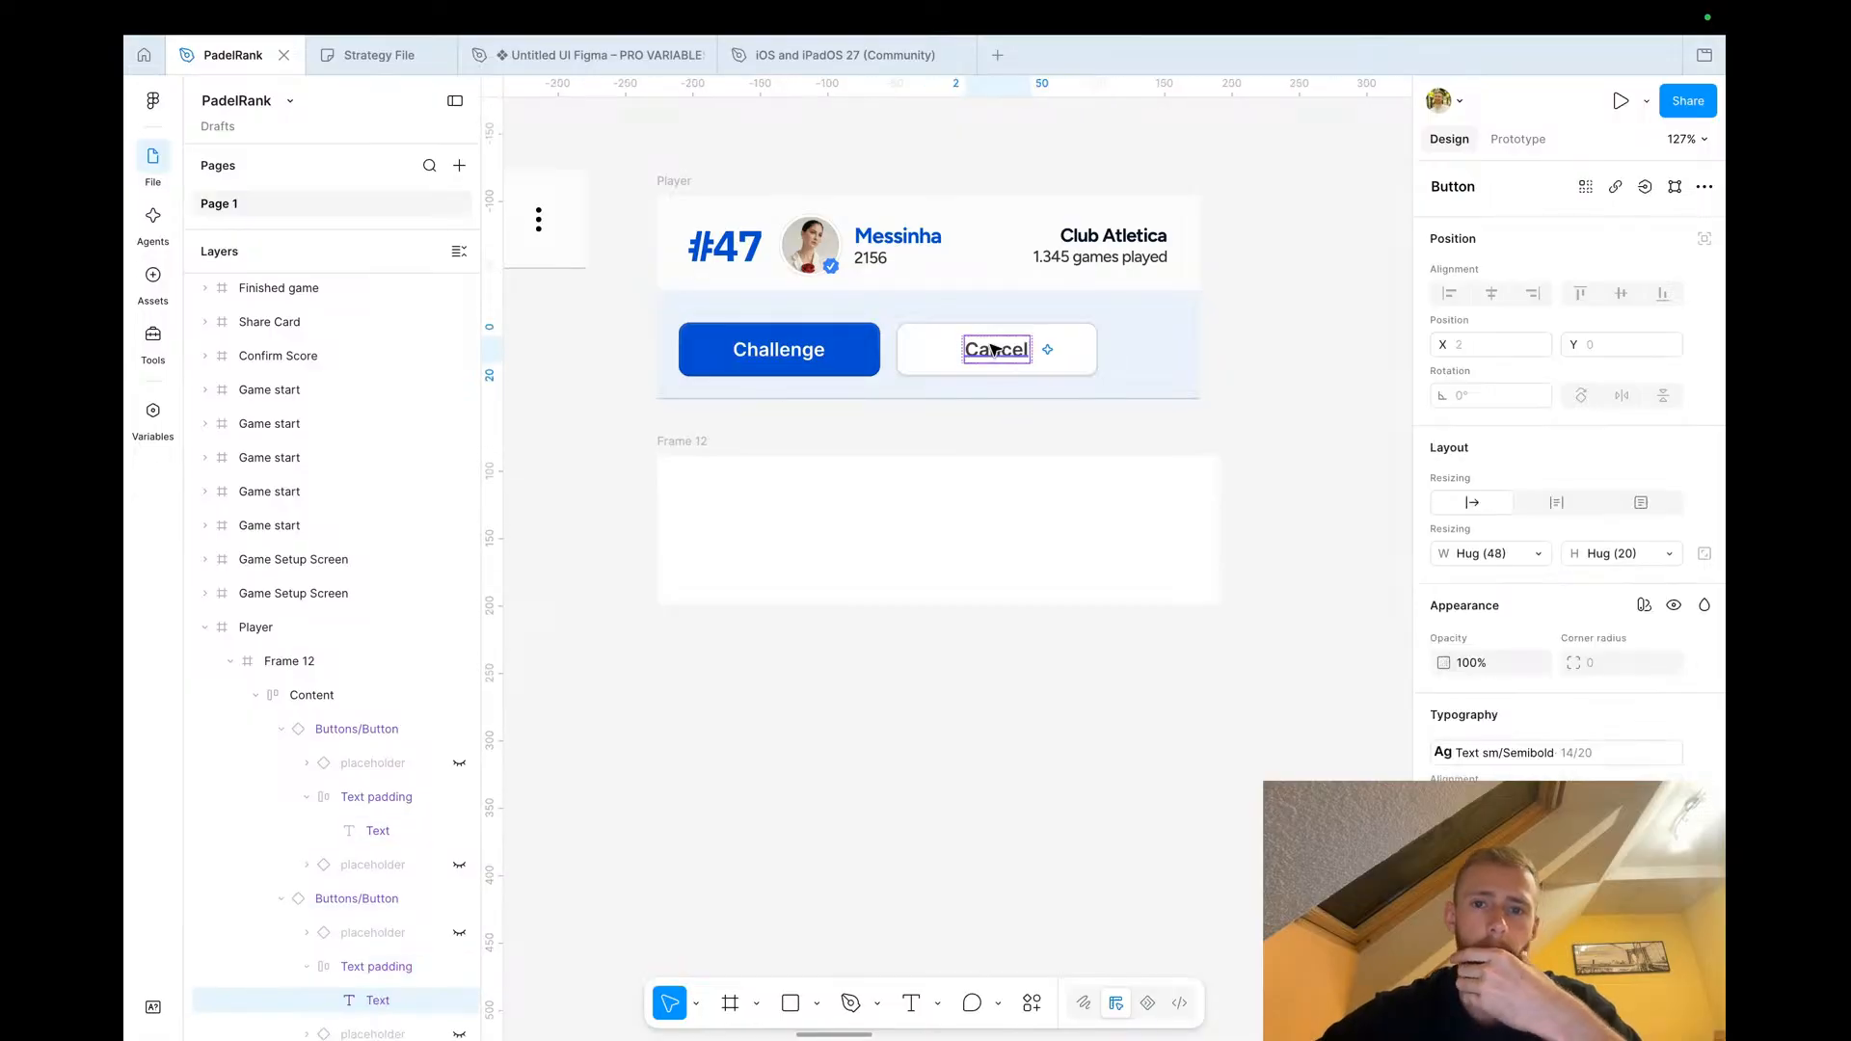
{"action": "double_click", "coordinate": [994, 349]}
{"action": "type", "text": "View Pro"}
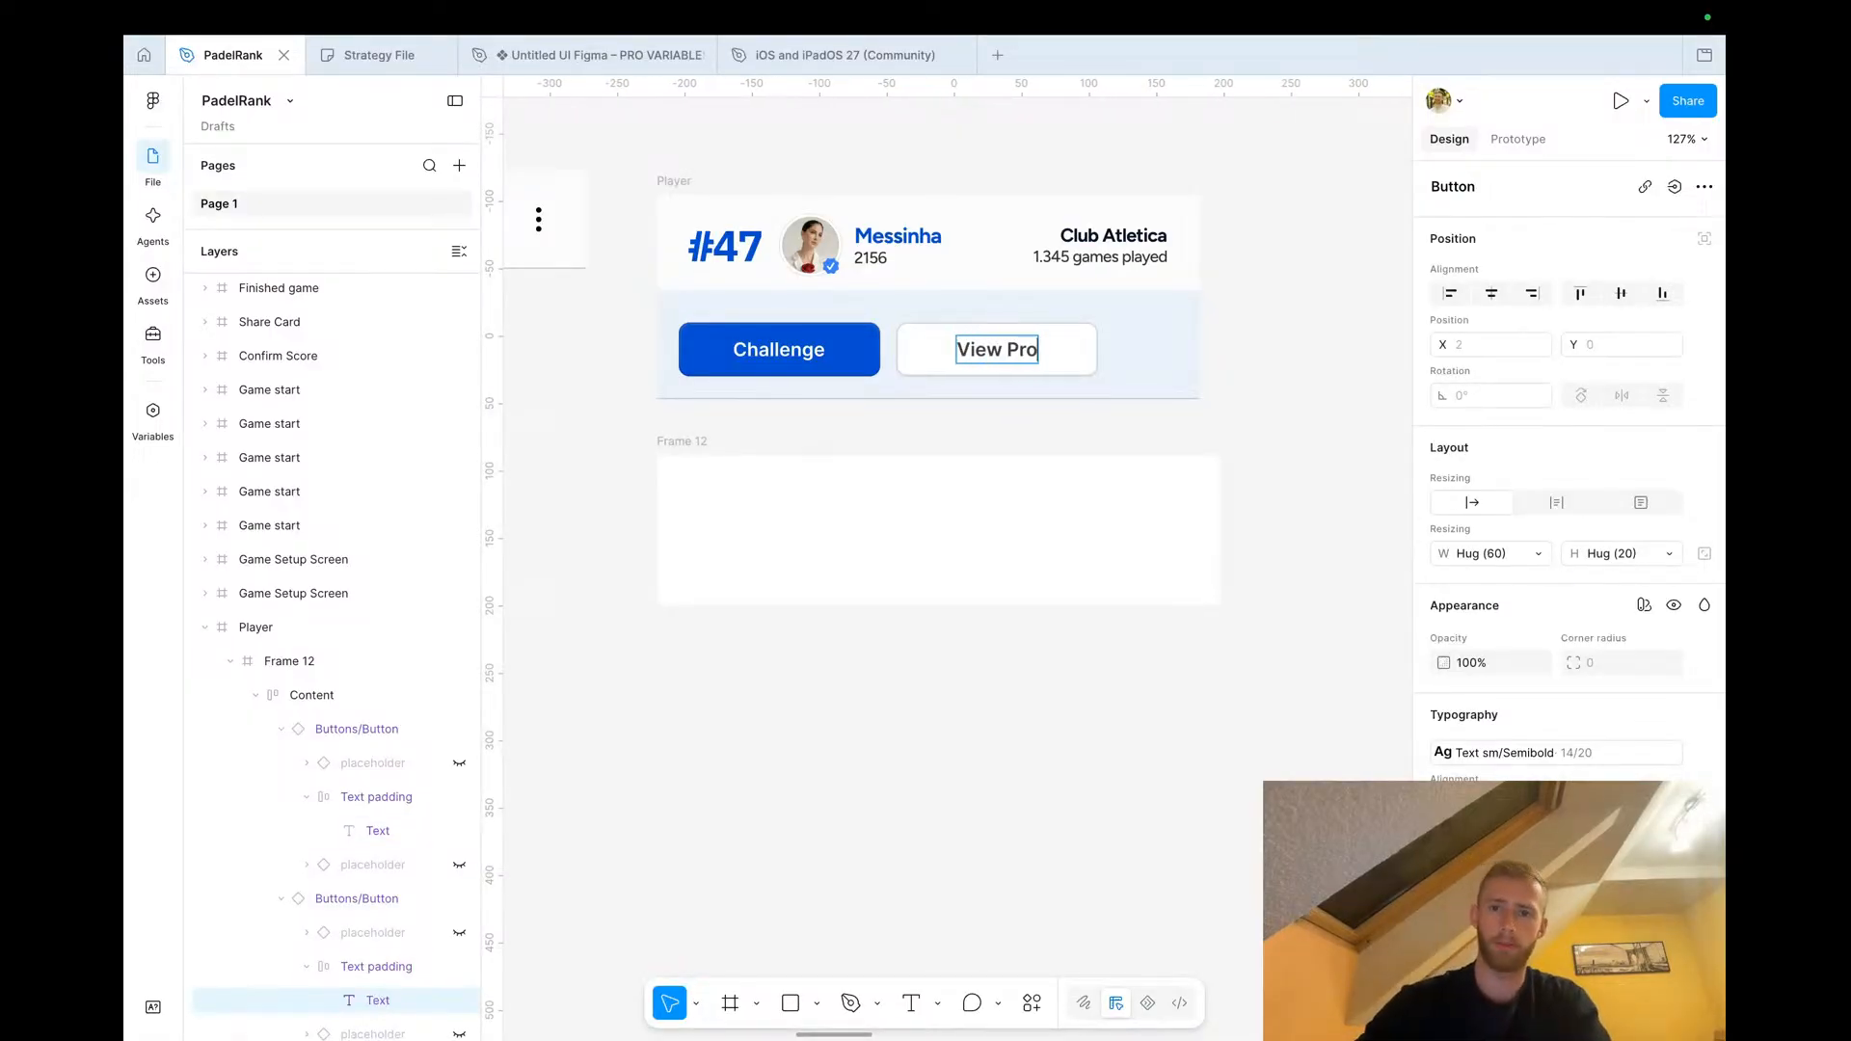
{"action": "type", "text": "file"}
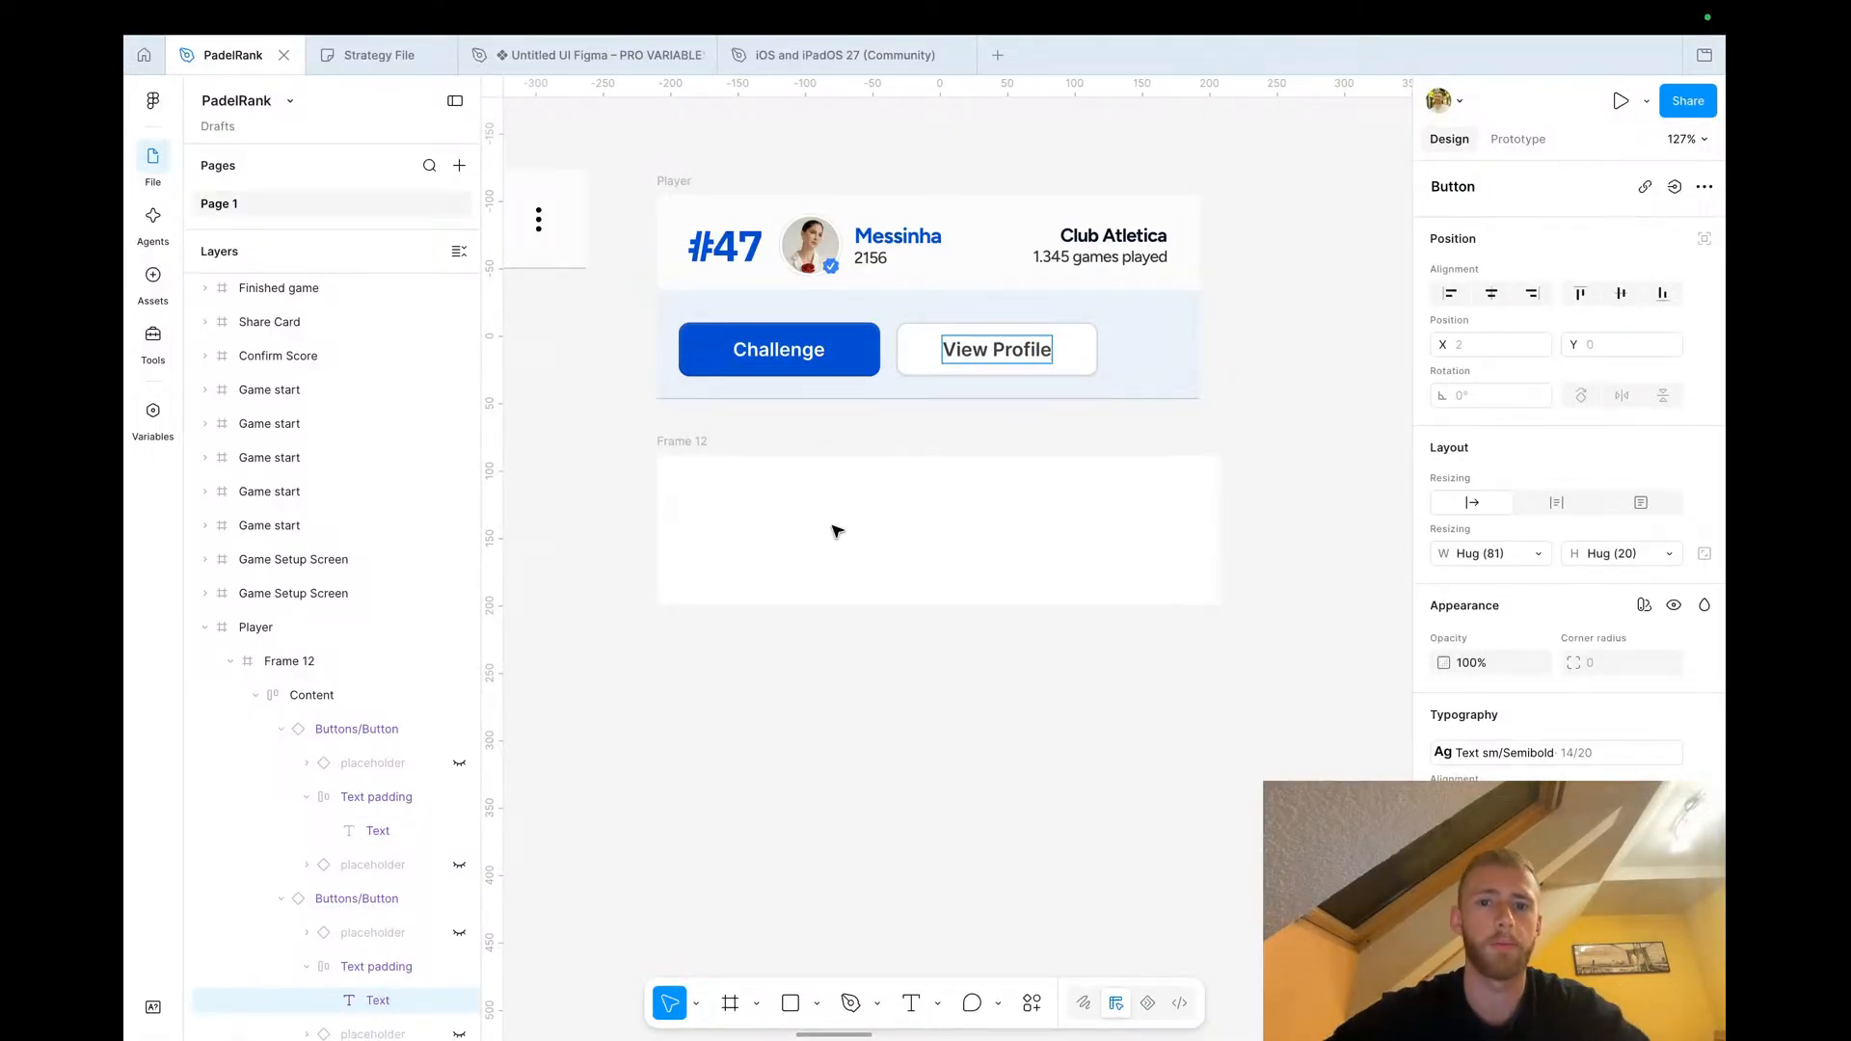
{"action": "left_click", "coordinate": [974, 414]}
Swap the button order so View Profile comes before Challenge
{"action": "left_click", "coordinate": [1013, 356]}
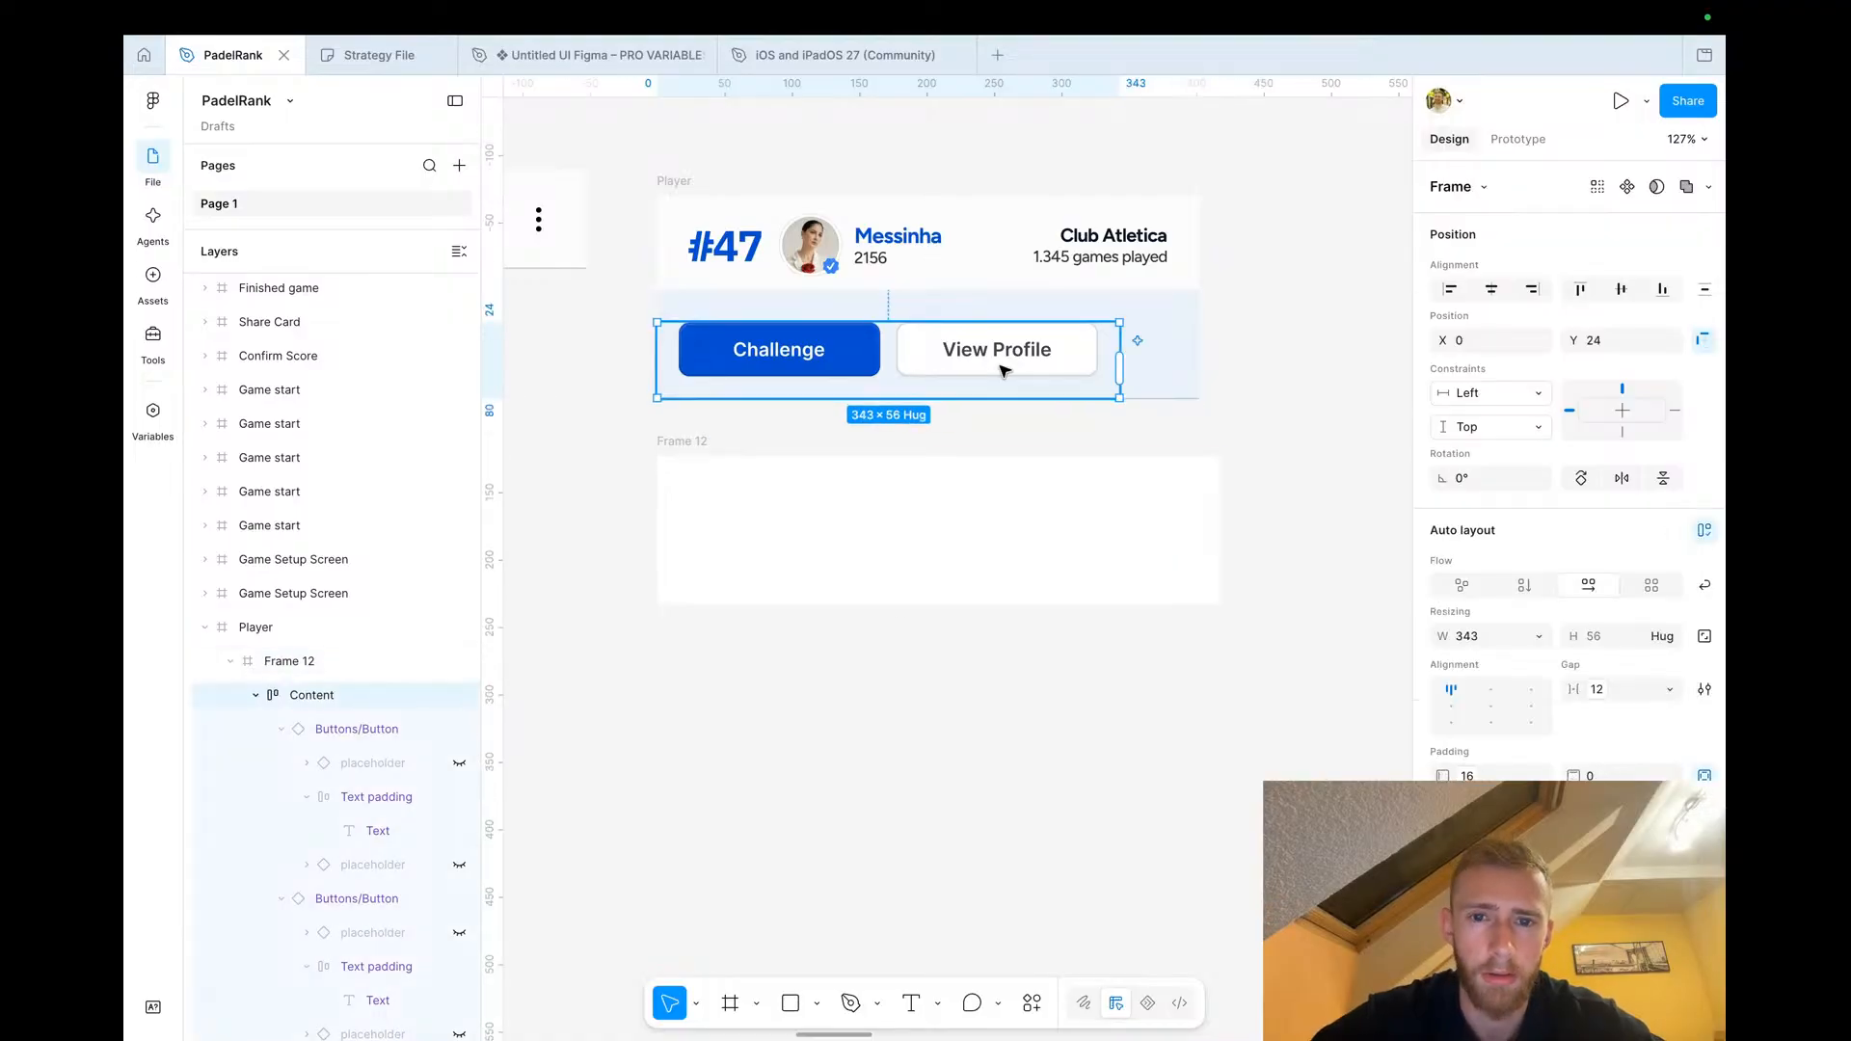
{"action": "left_click", "coordinate": [1013, 357]}
{"action": "left_click", "coordinate": [798, 363]}
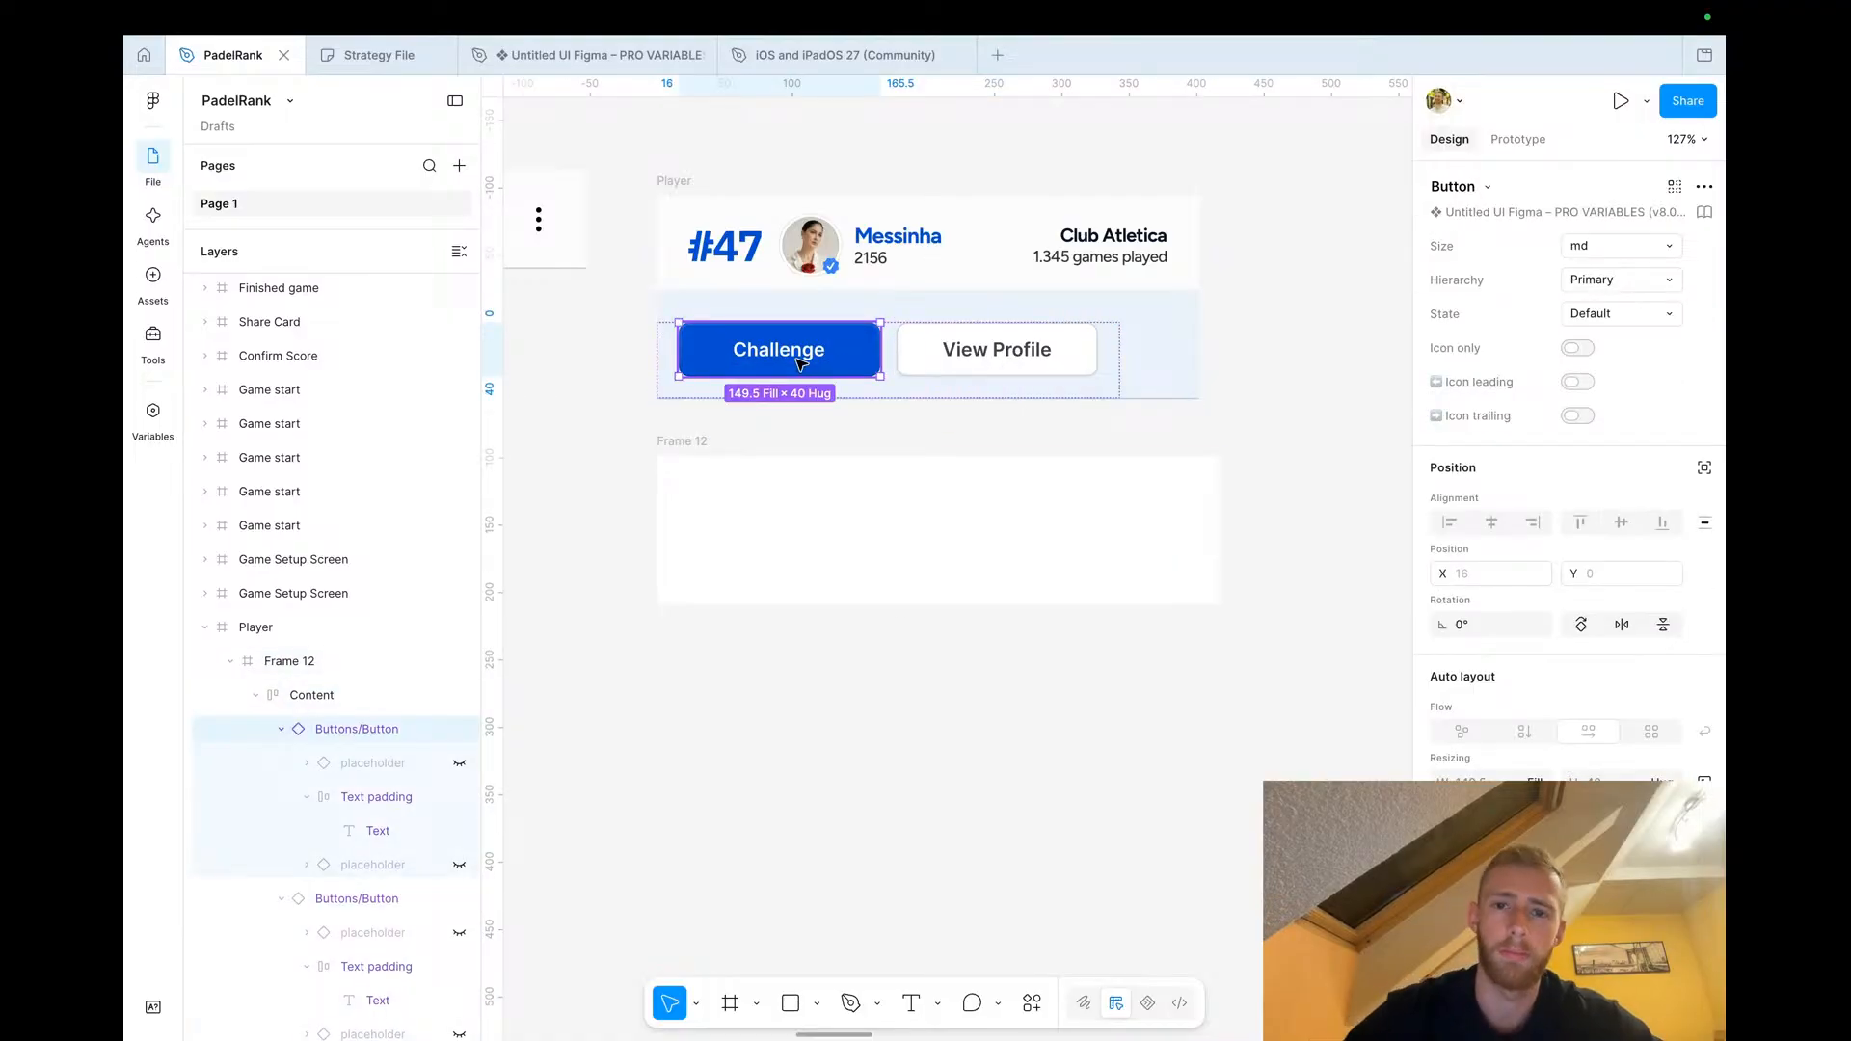
{"action": "key", "text": "Right"}
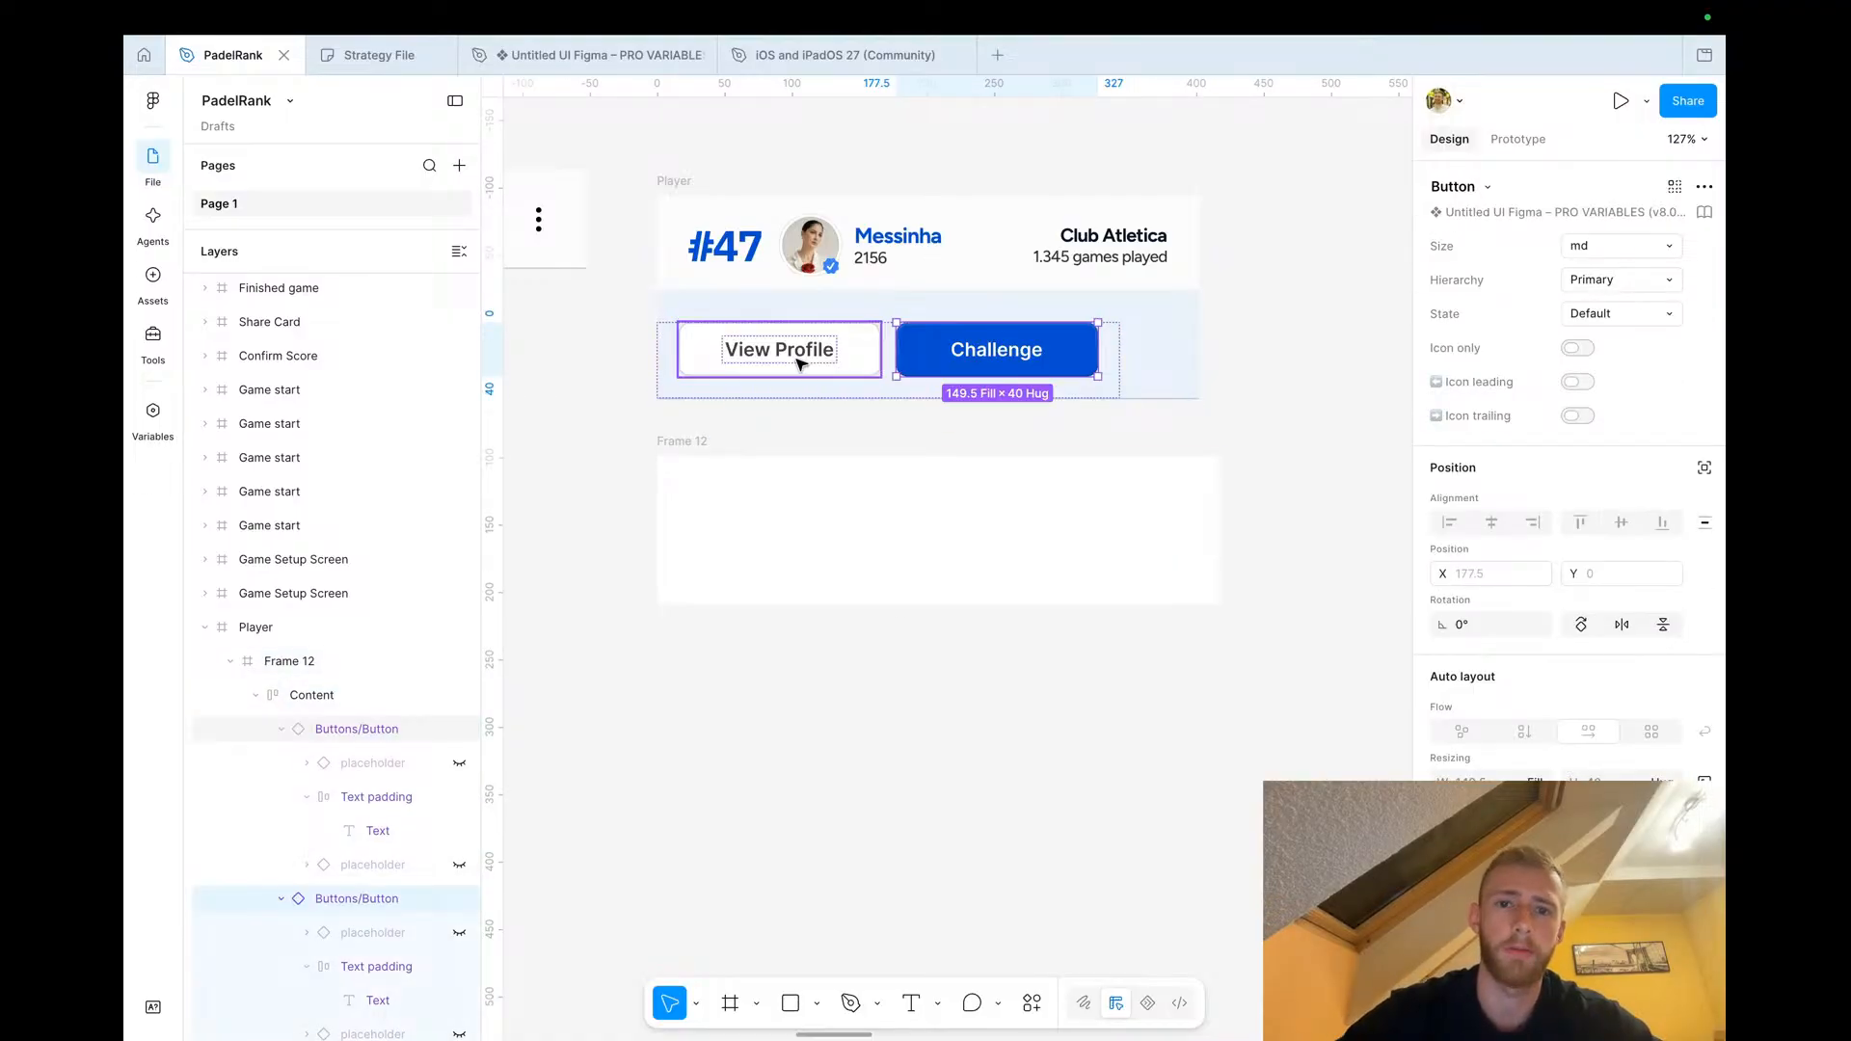
{"action": "left_click", "coordinate": [1117, 376]}
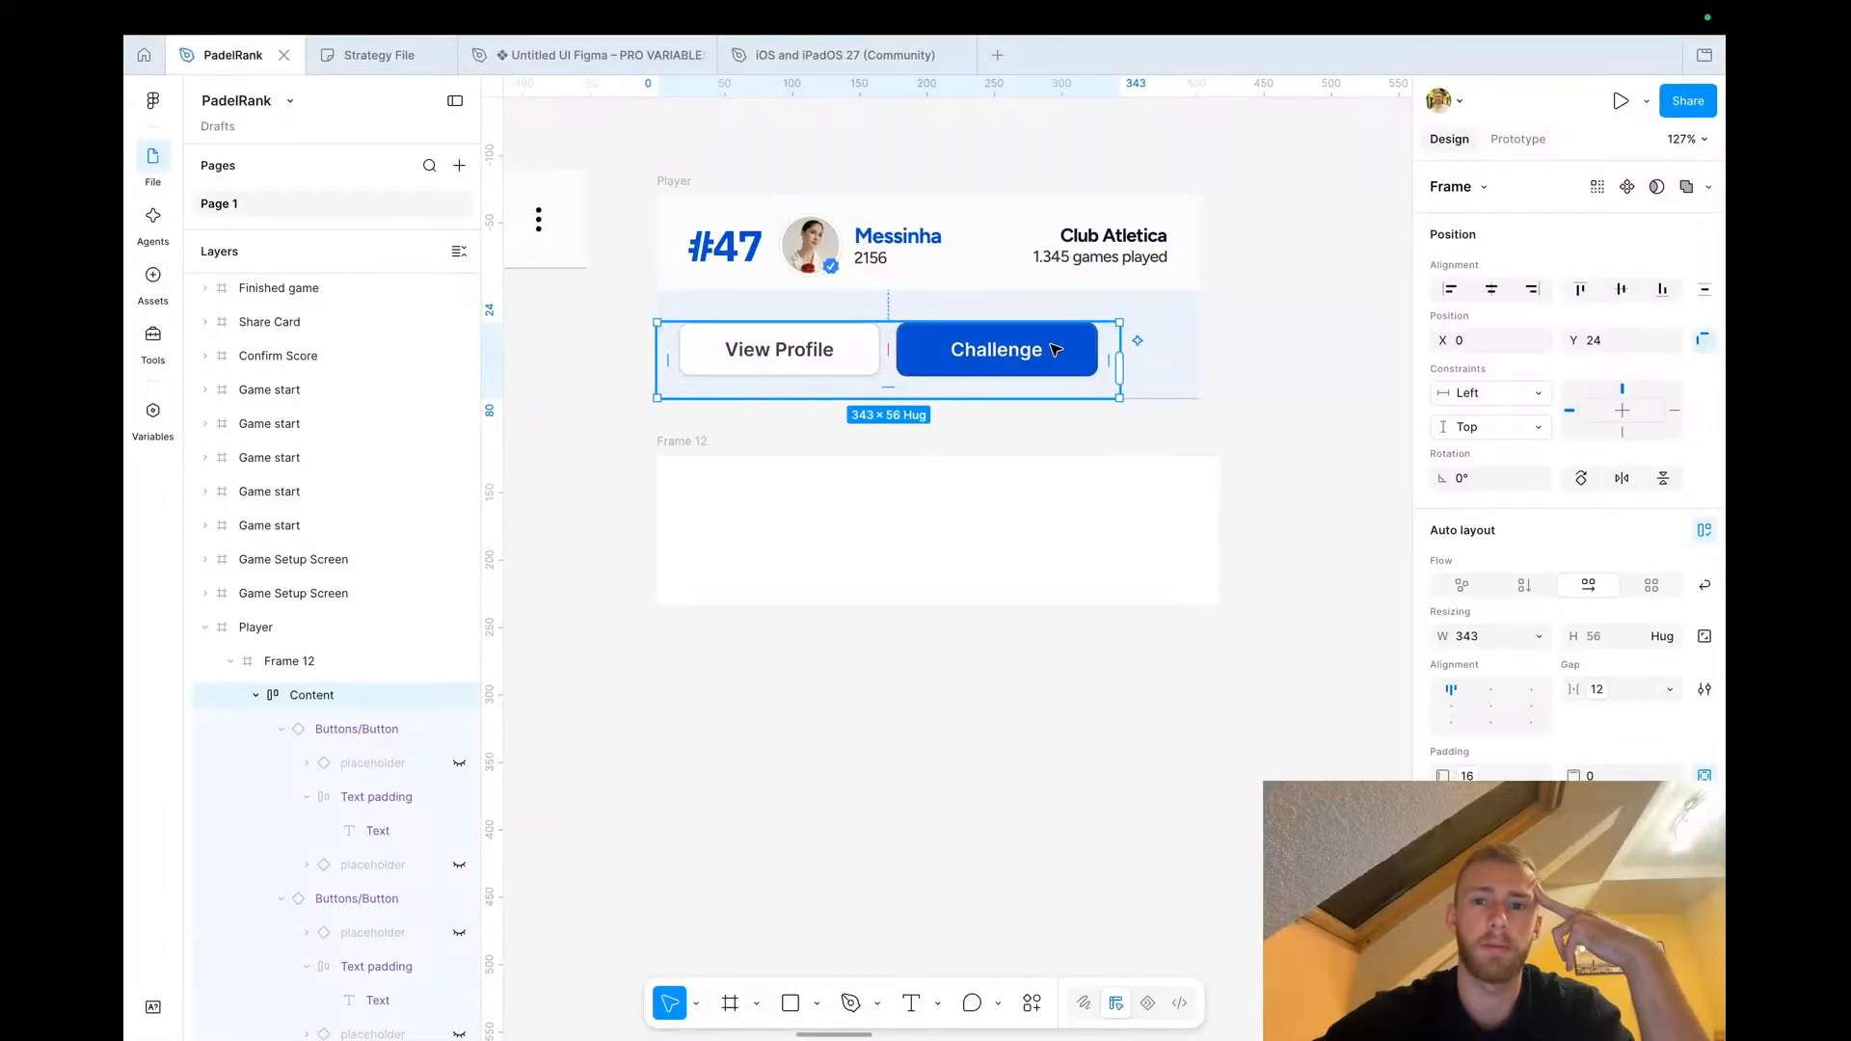
Move the button group right to center it in the light blue frame
{"action": "left_click_drag", "start_coordinate": [972, 350], "coordinate": [1011, 345]}
{"action": "left_click", "coordinate": [1339, 438]}
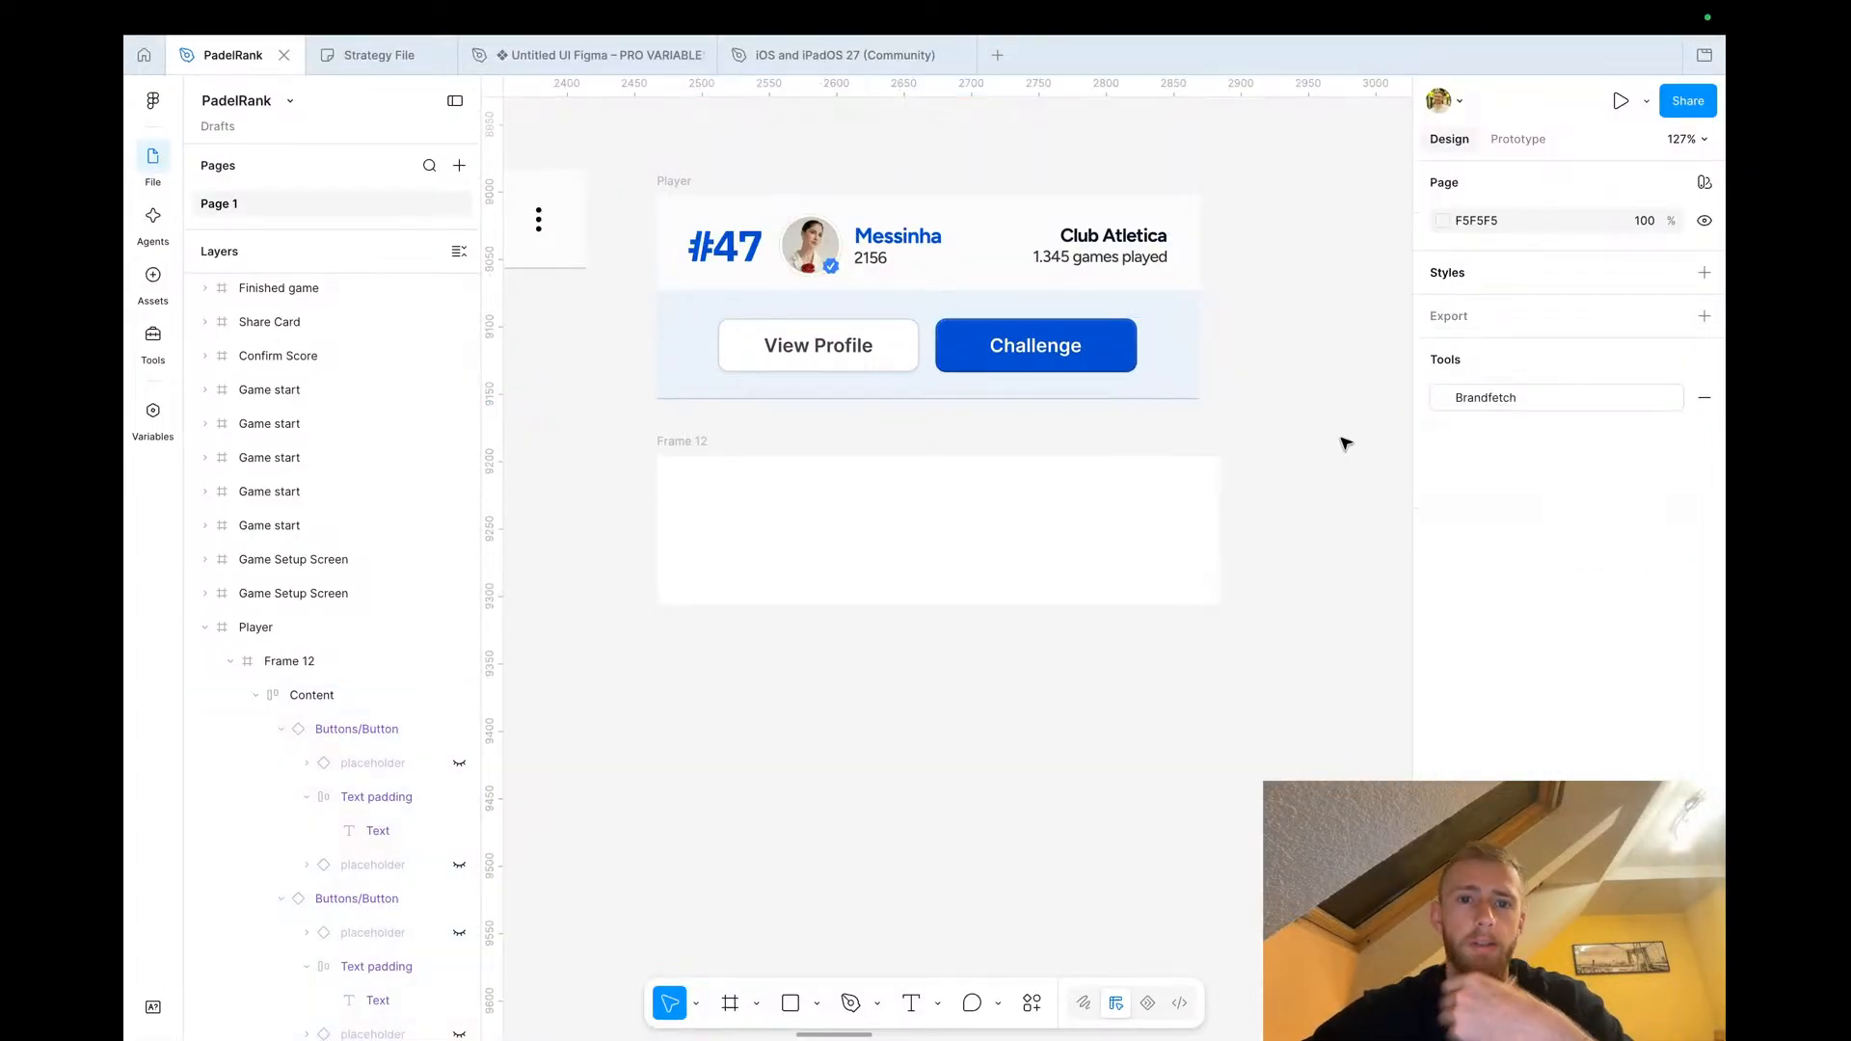
Delete the empty Frame 12 below the player row
{"action": "left_click", "coordinate": [707, 440]}
{"action": "key", "text": "Delete"}
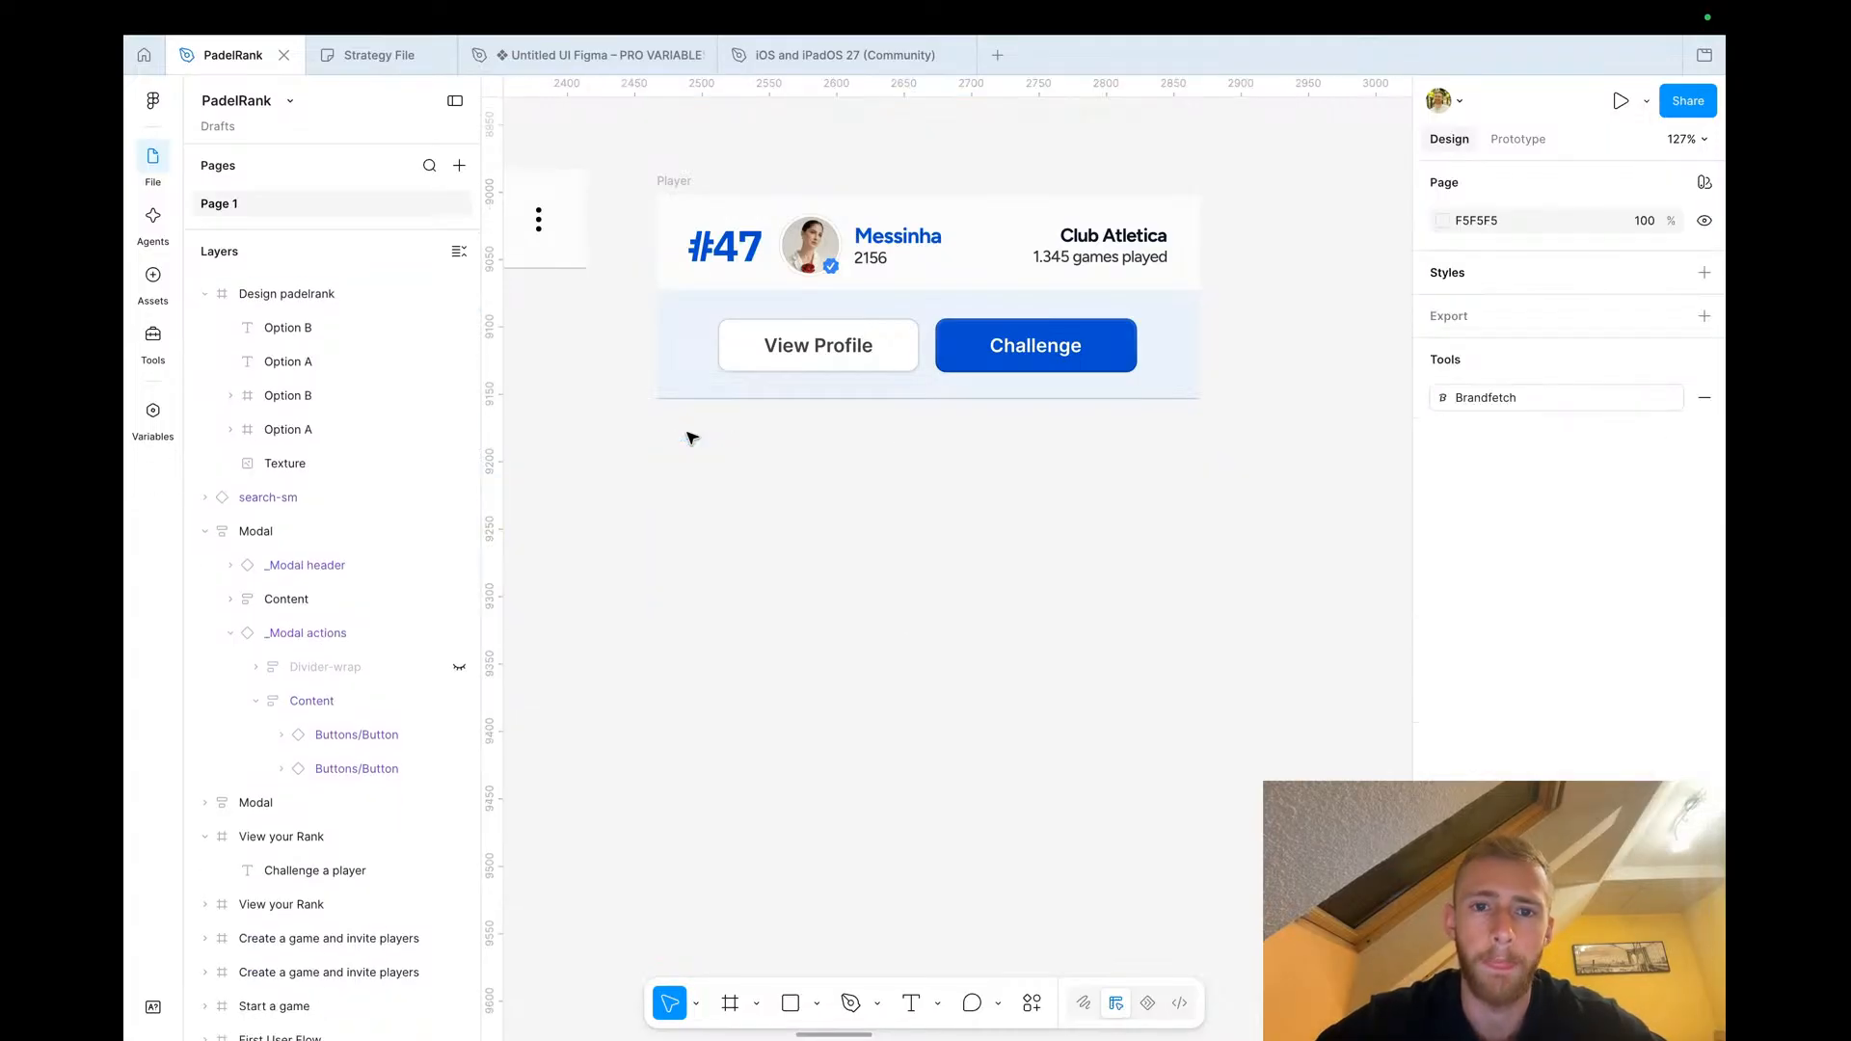
{"action": "scroll", "coordinate": [694, 439], "scroll_direction": "down", "scroll_amount": 5}
{"action": "scroll", "coordinate": [937, 333], "scroll_direction": "up", "scroll_amount": 3}
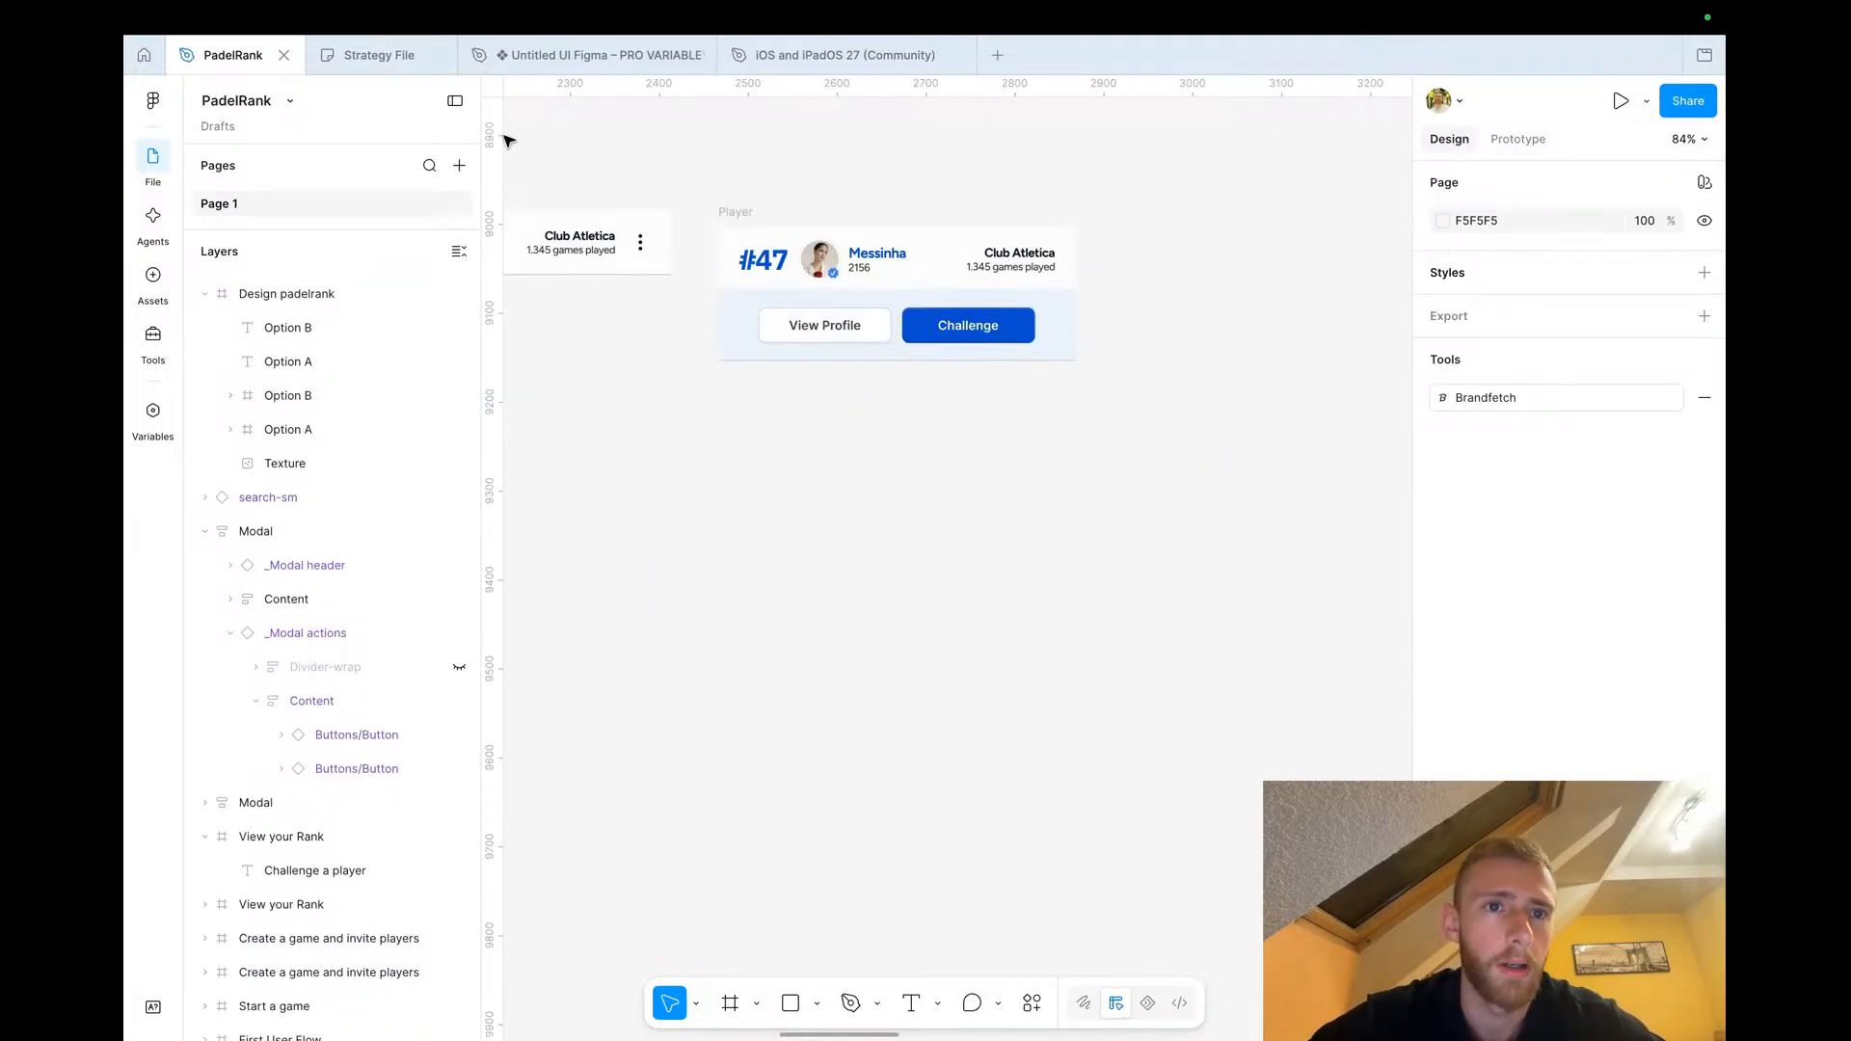
In the Untitled UI file, swap the vertical dots icon instance for lightning-01 via a swap-instance search
{"action": "left_click", "coordinate": [508, 55]}
{"action": "scroll", "coordinate": [613, 390], "scroll_direction": "up", "scroll_amount": 6}
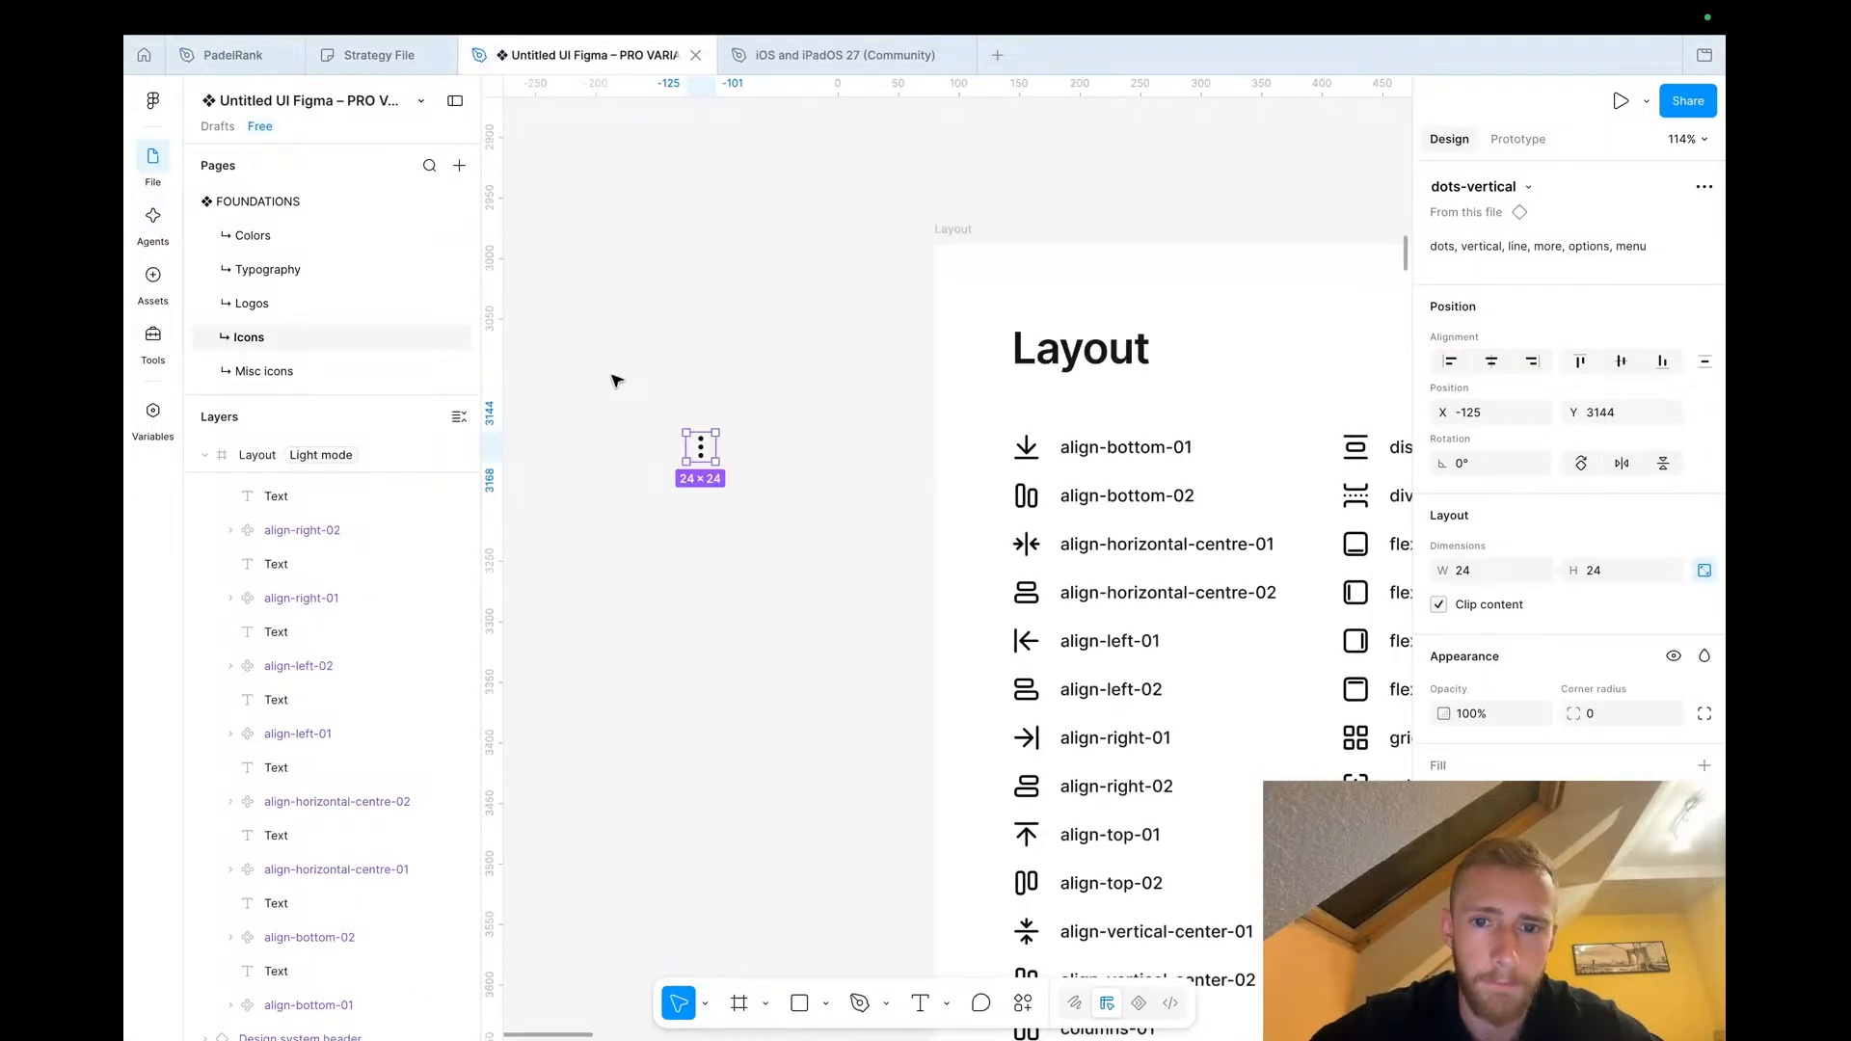
{"action": "left_click", "coordinate": [1487, 185]}
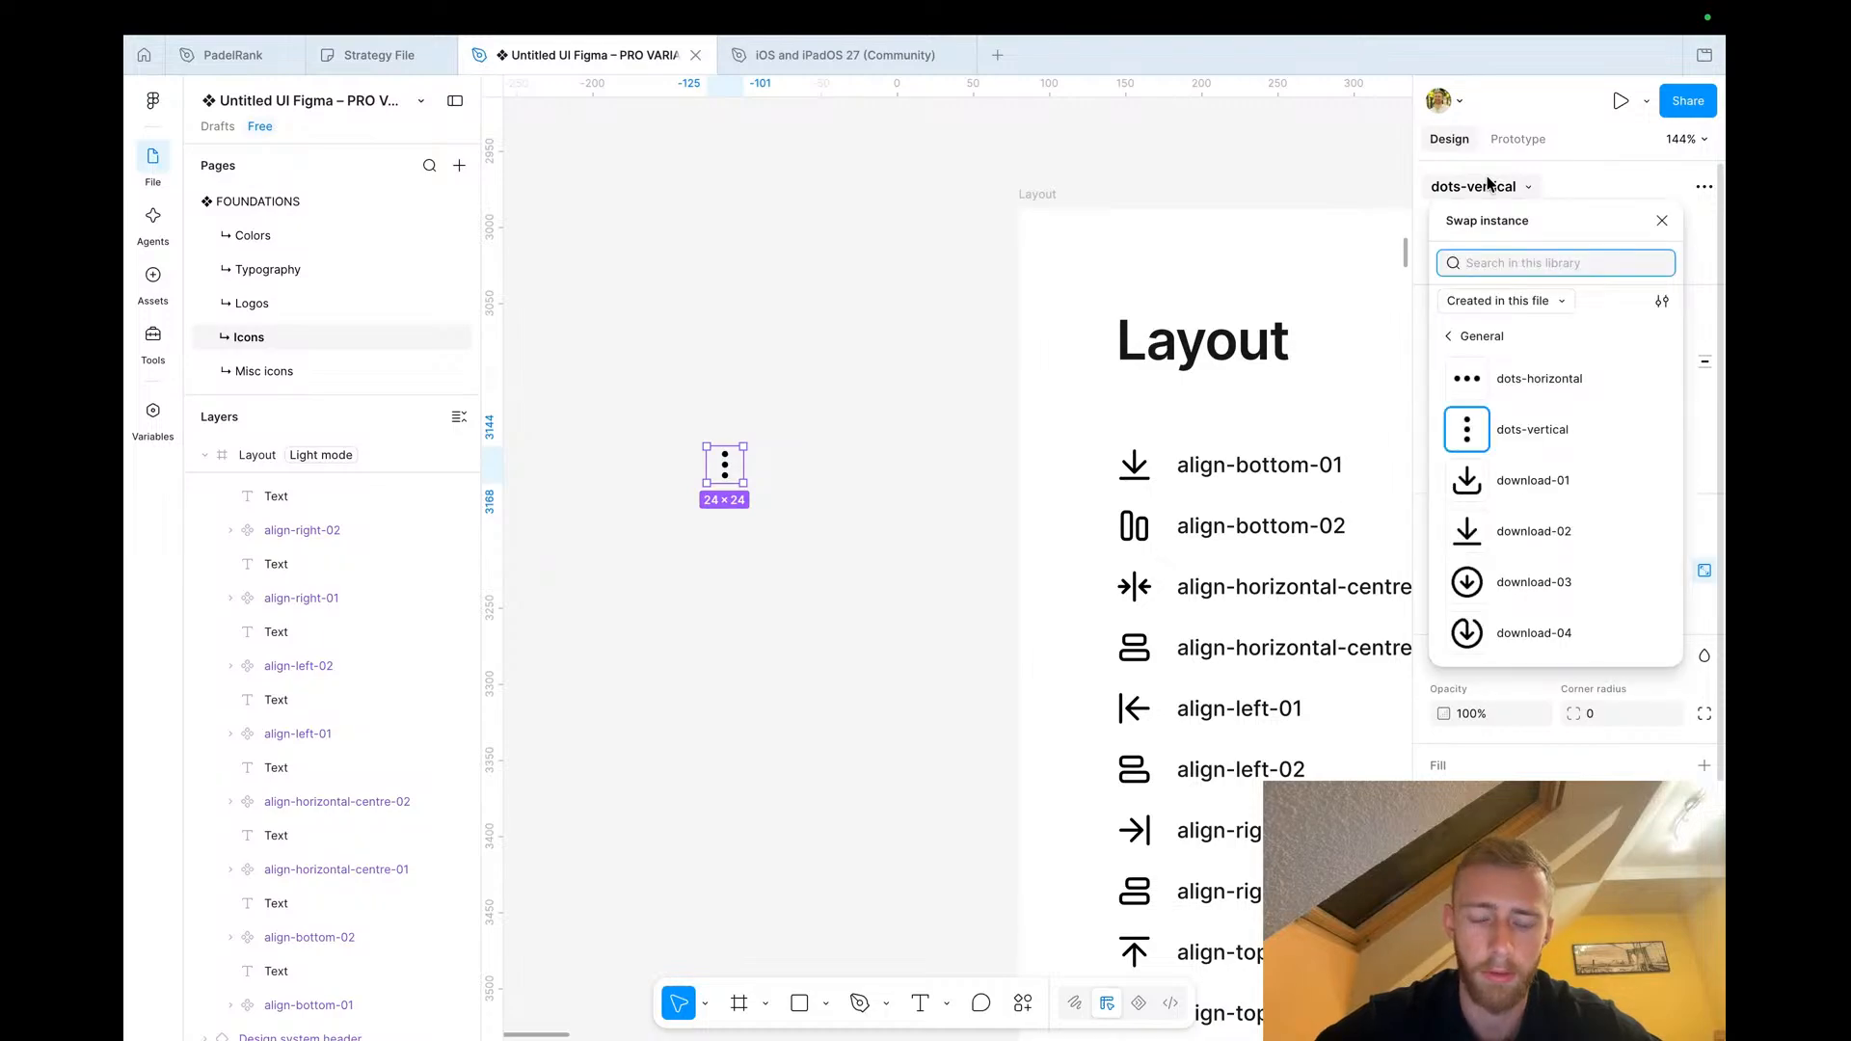
{"action": "type", "text": "fightz"}
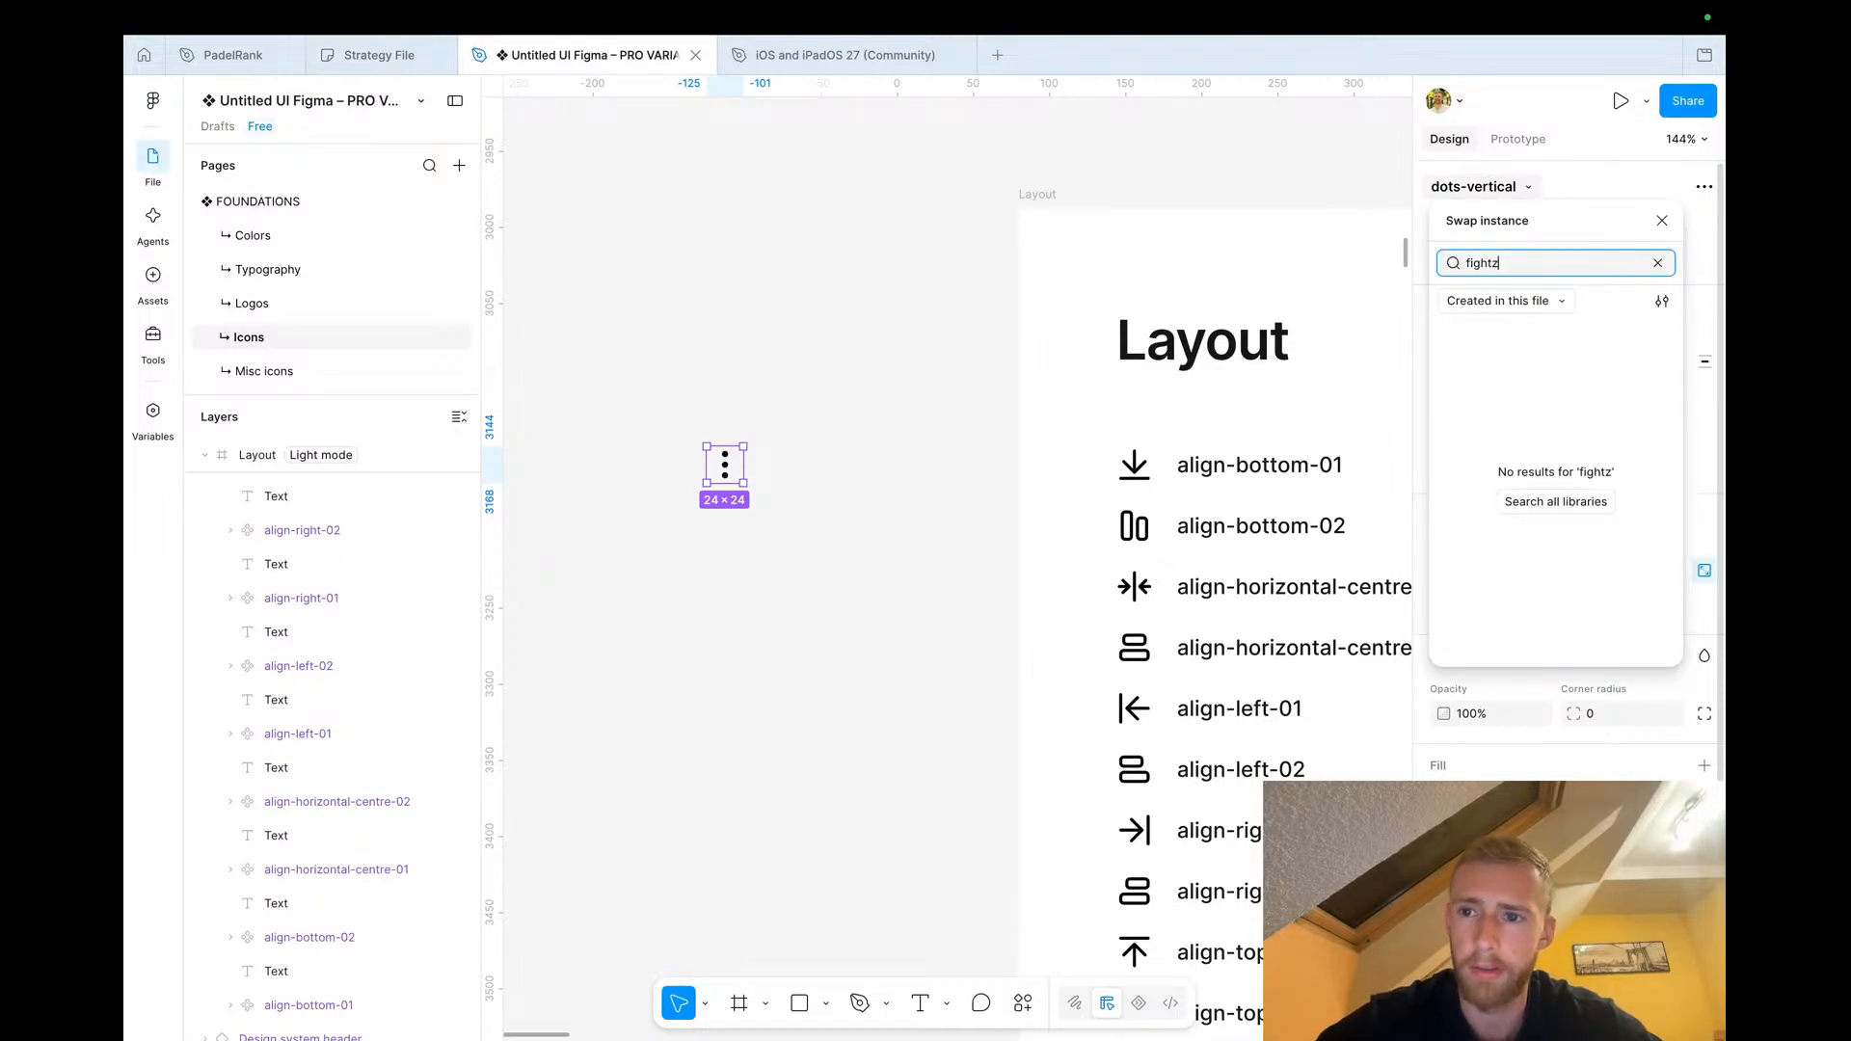
{"action": "scroll", "coordinate": [1553, 441], "scroll_direction": "down", "scroll_amount": 1}
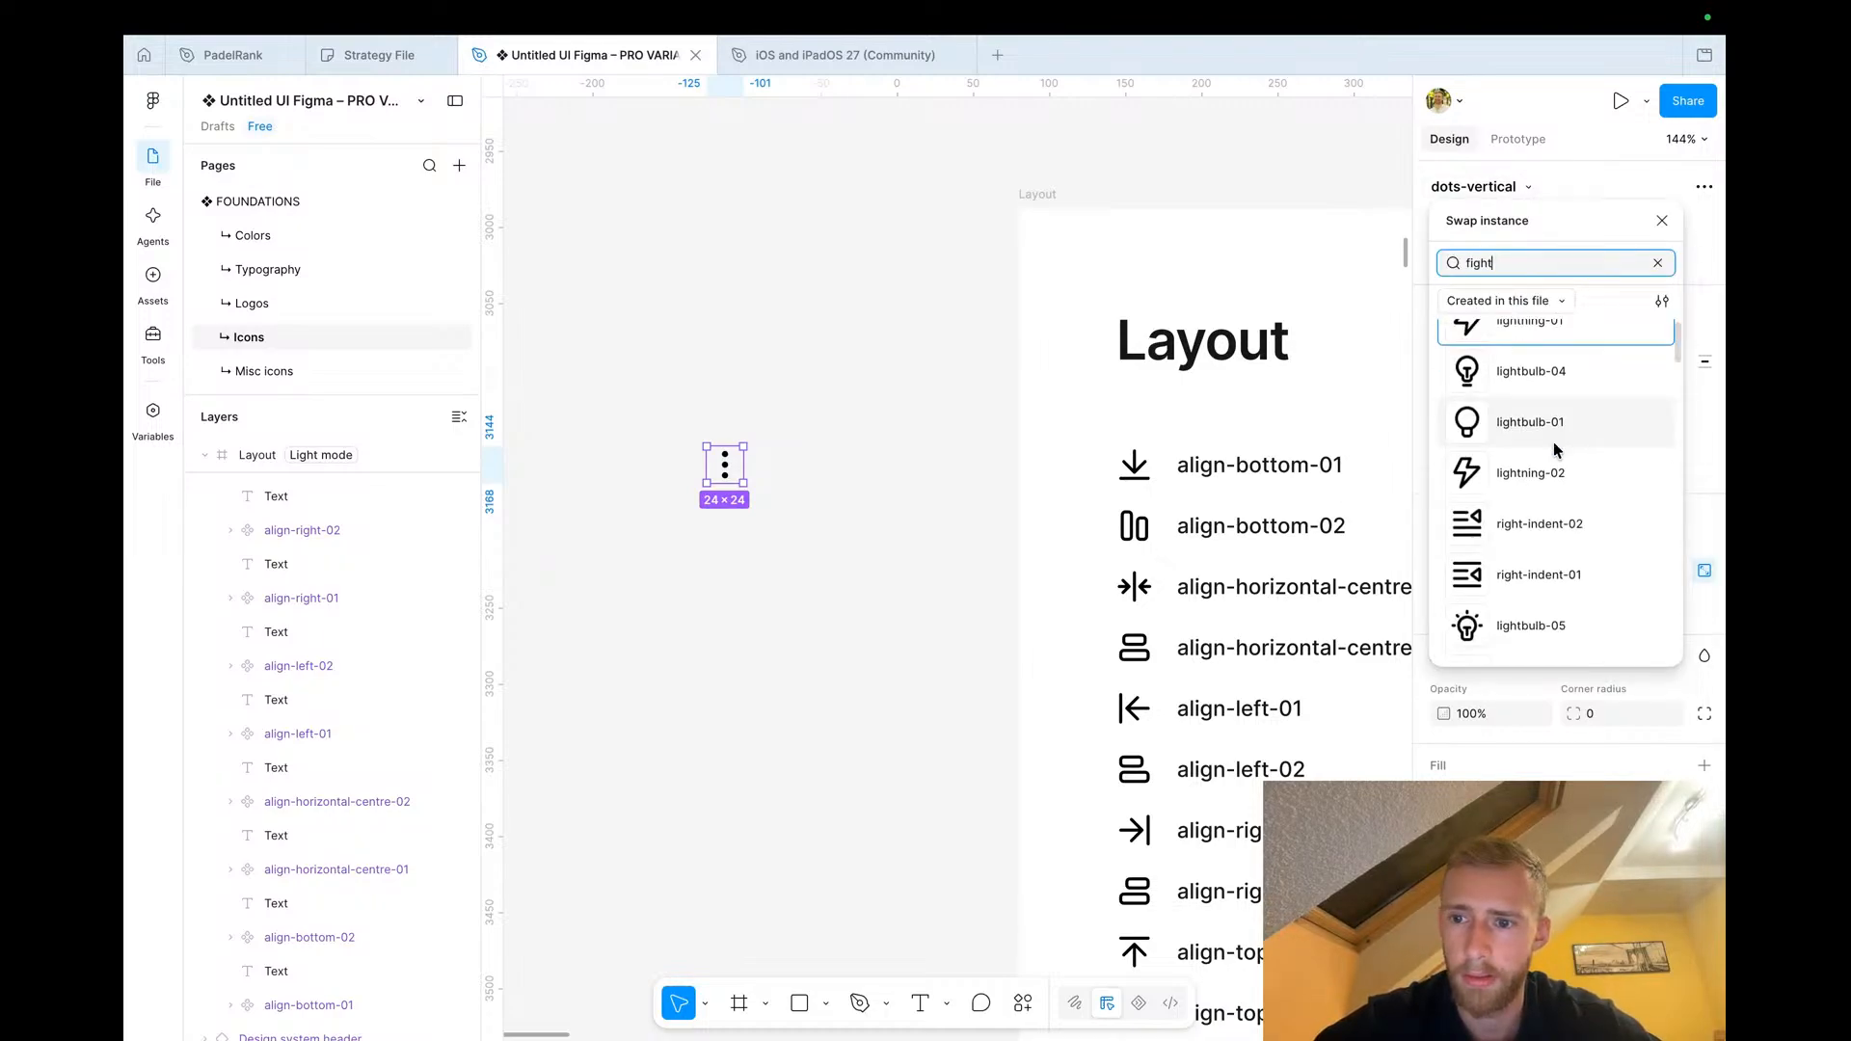
{"action": "scroll", "coordinate": [1553, 441], "scroll_direction": "down", "scroll_amount": 10}
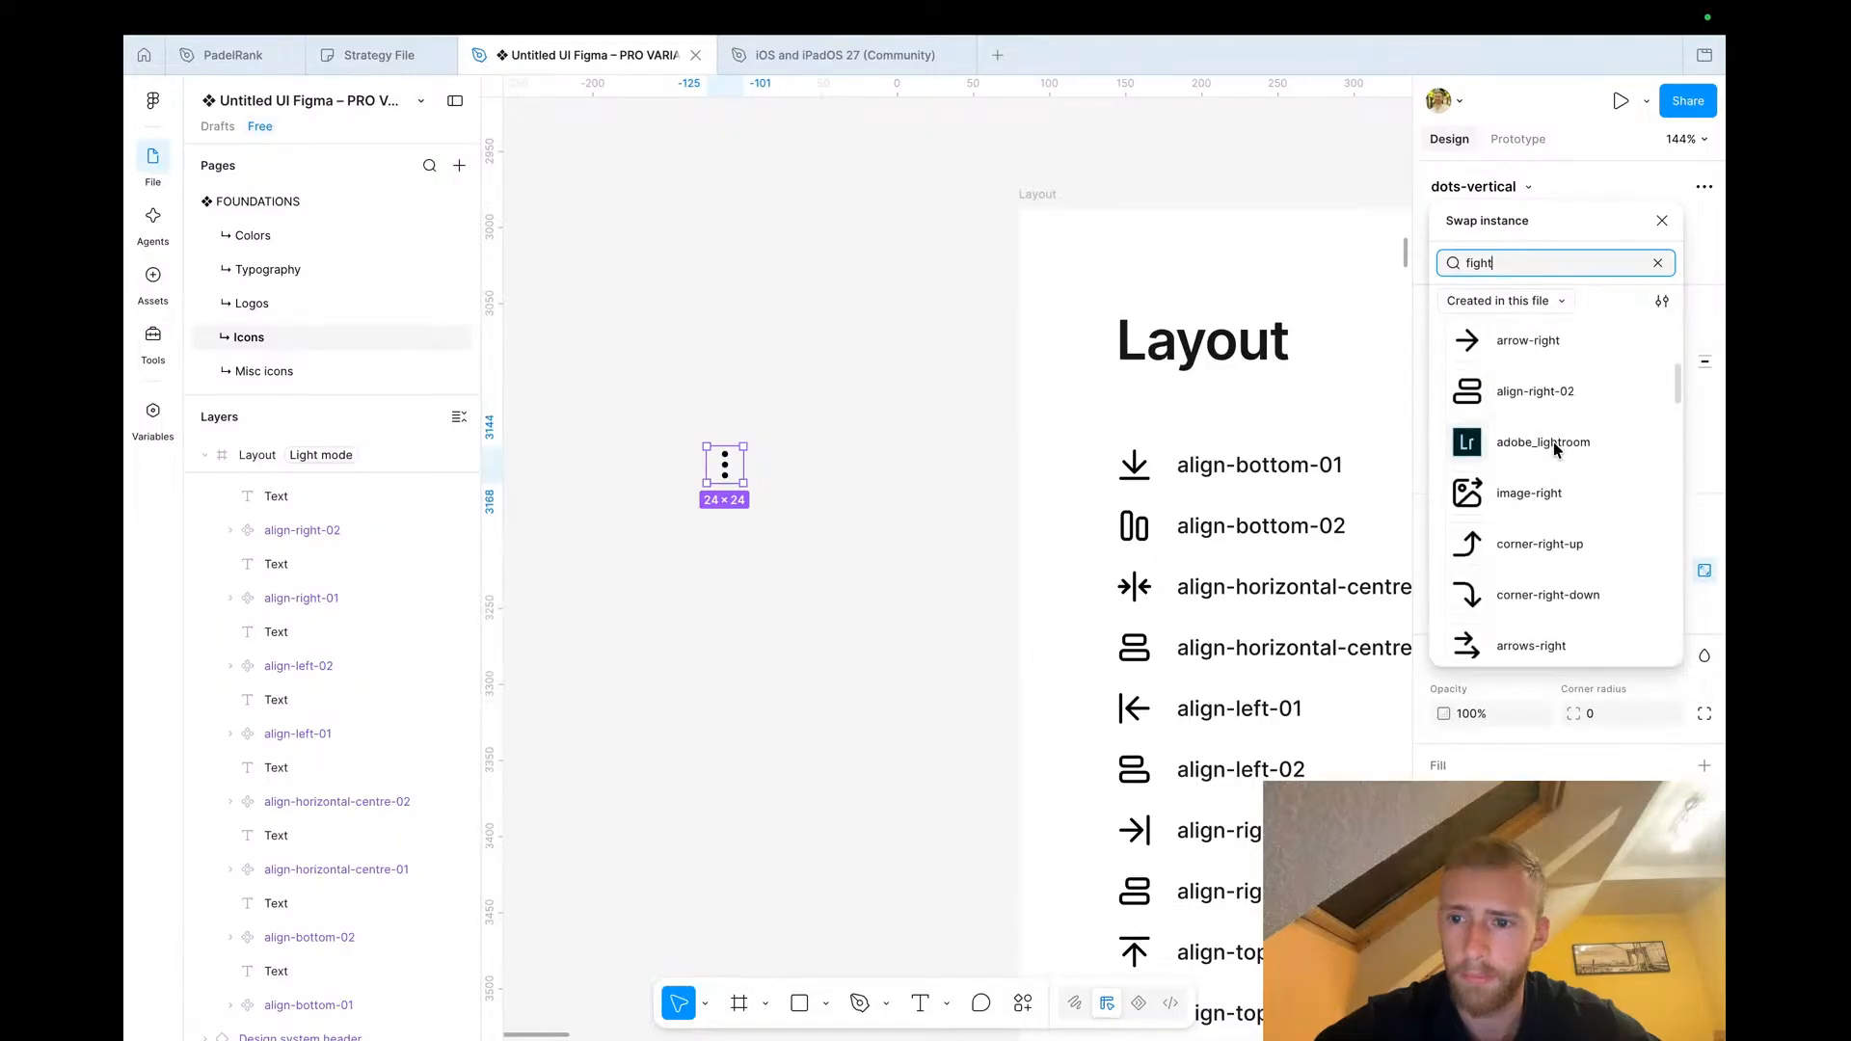
{"action": "key", "text": "BackSpace"}
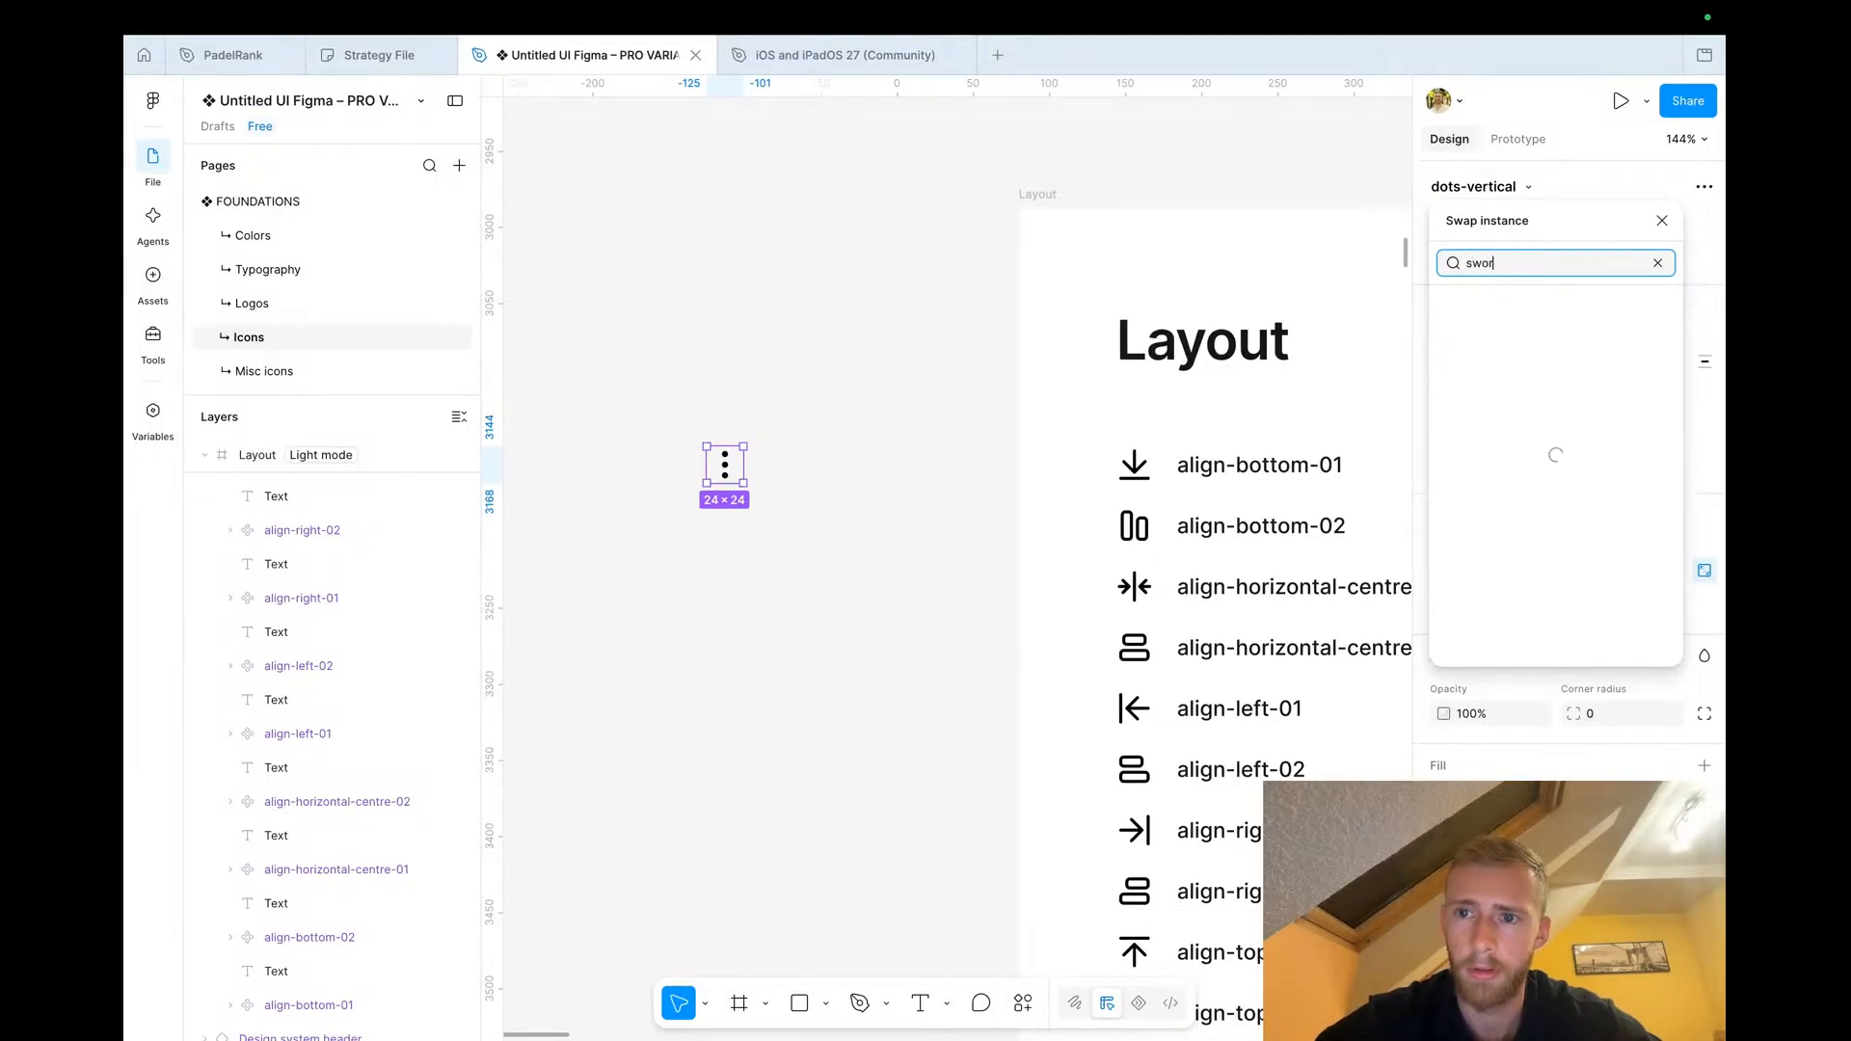
{"action": "scroll", "coordinate": [1523, 464], "scroll_direction": "down", "scroll_amount": 10}
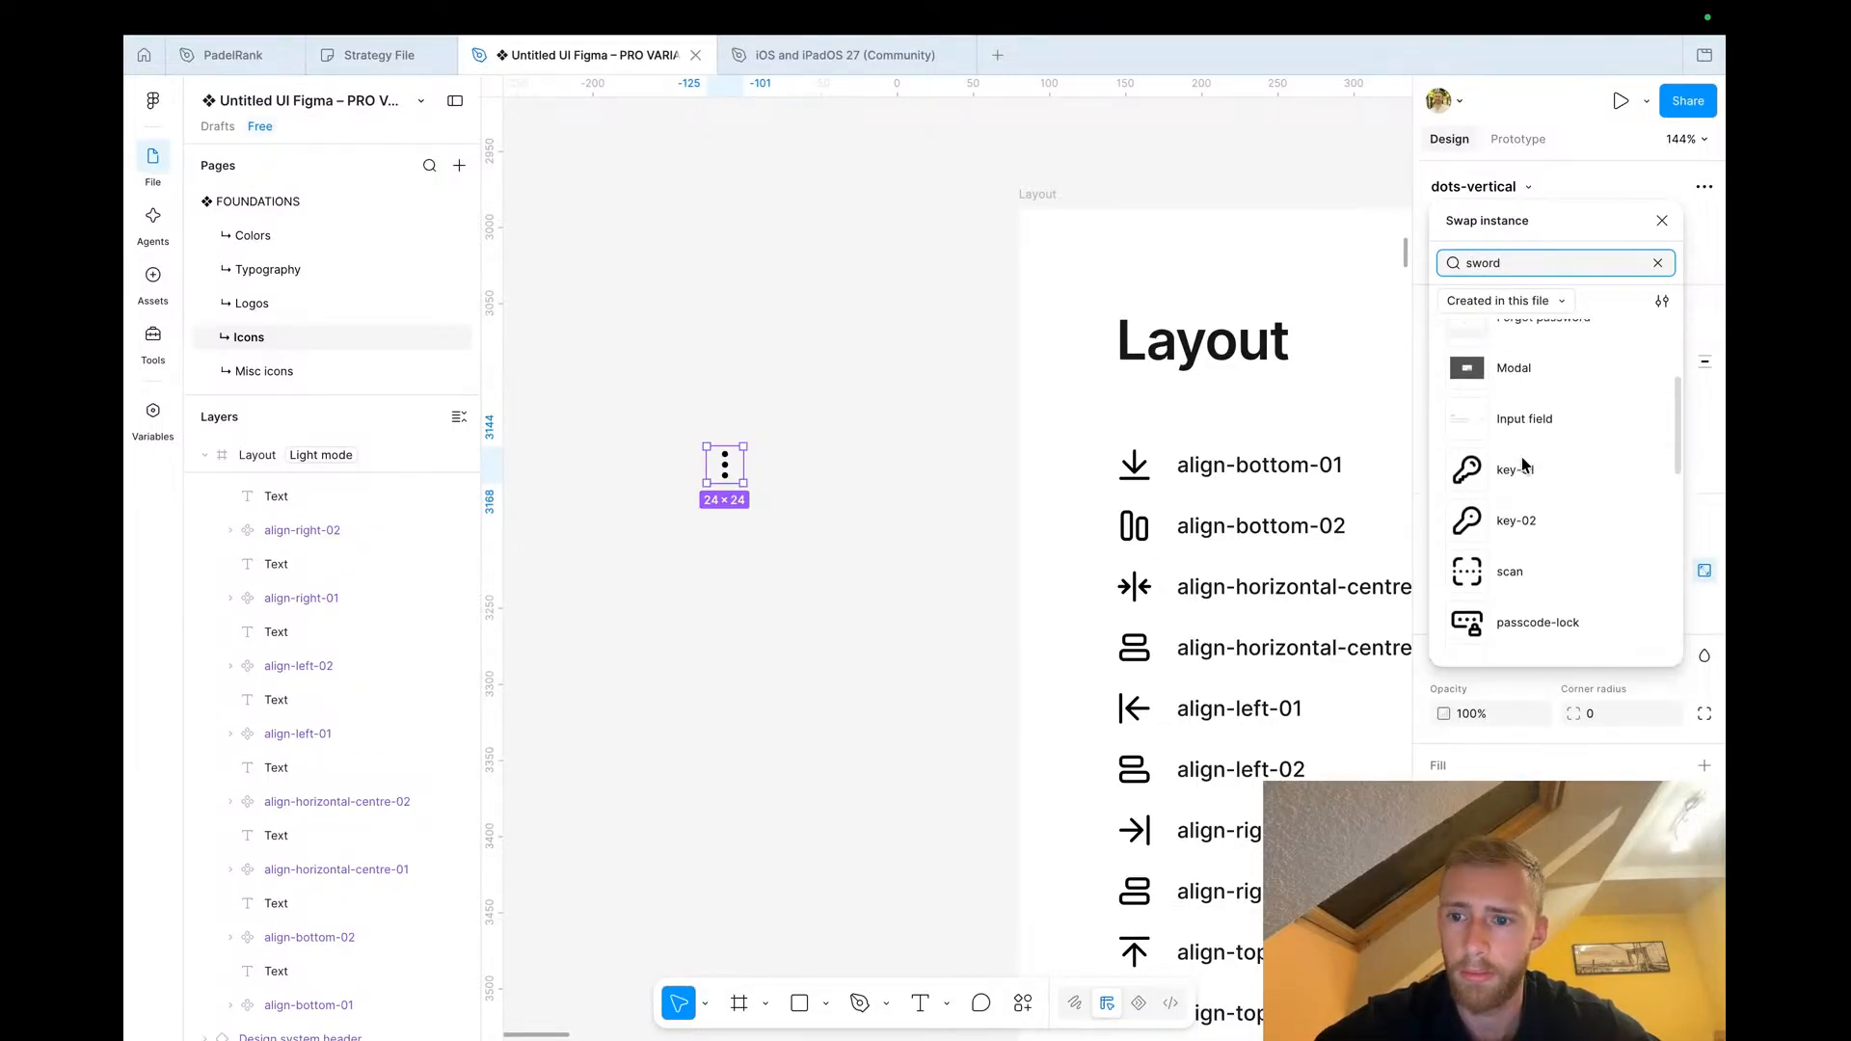
{"action": "key", "text": "BackSpace"}
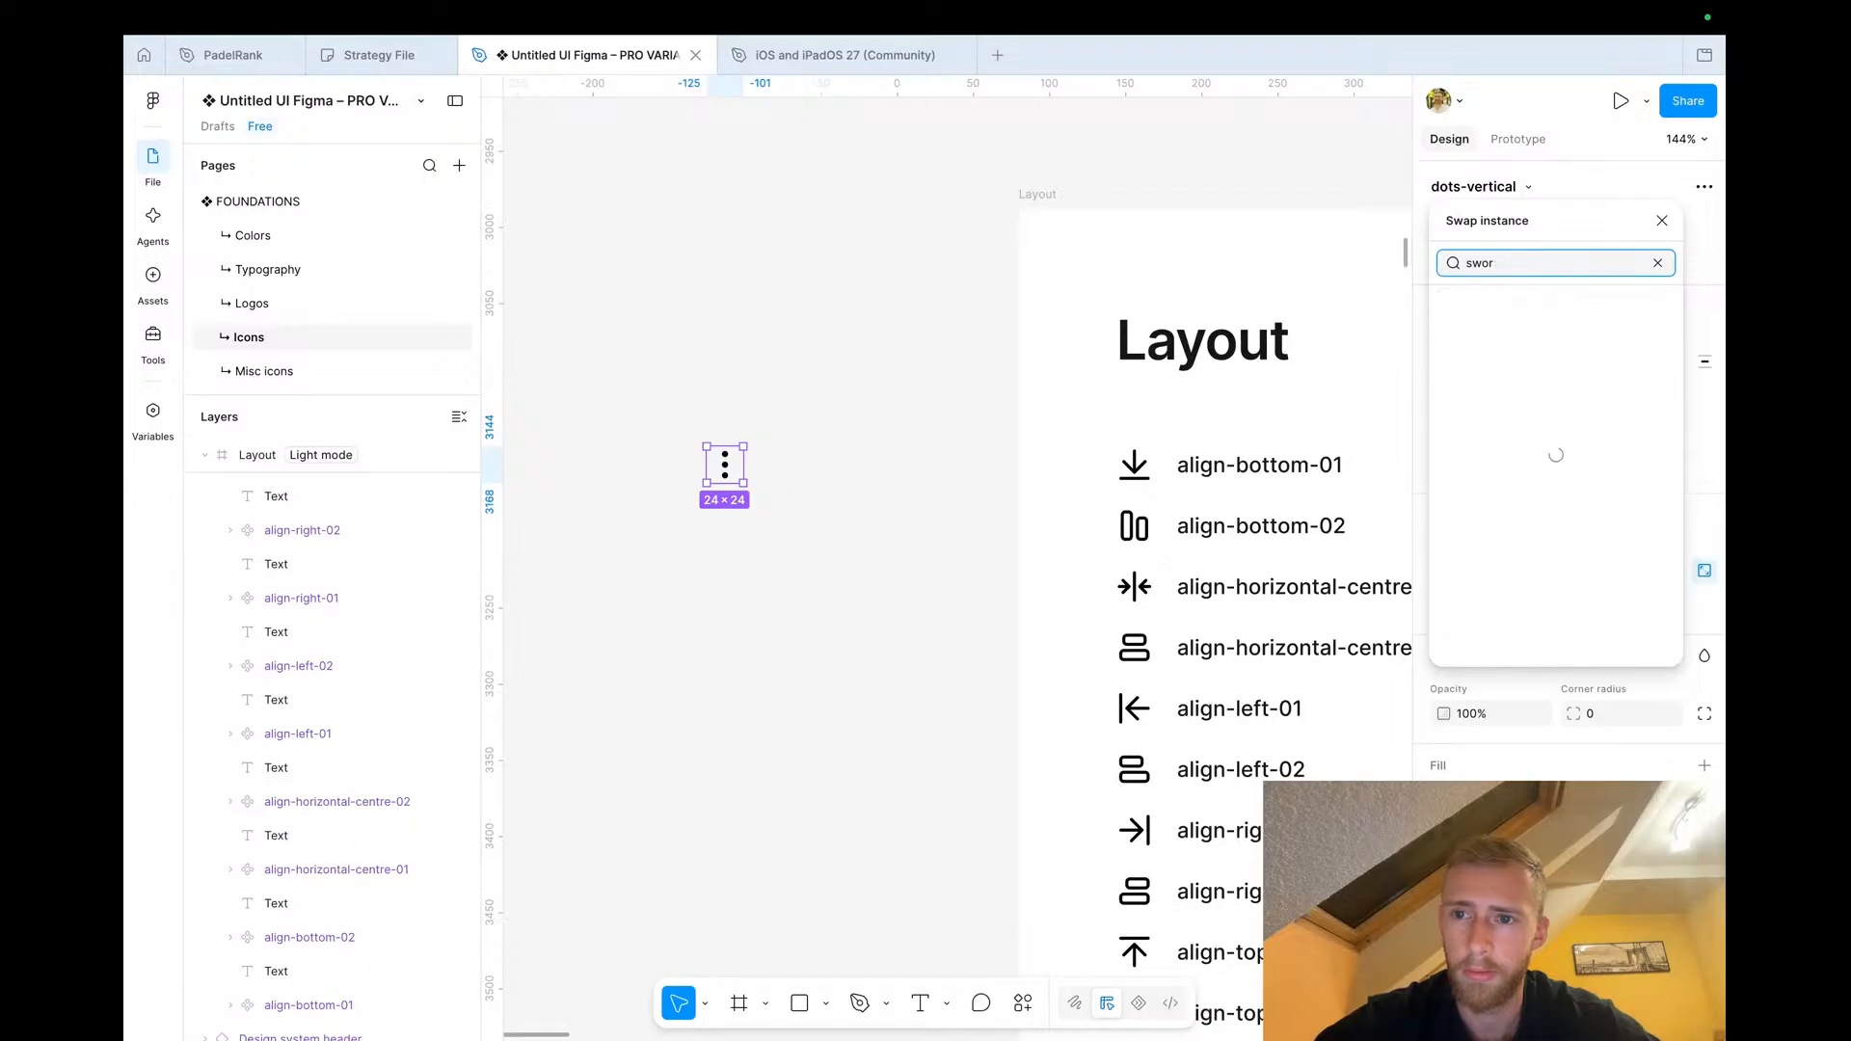
{"action": "key", "text": "BackSpace"}
{"action": "type", "text": "dhallenge"}
{"action": "double_click", "coordinate": [1503, 261]}
{"action": "type", "text": "light"}
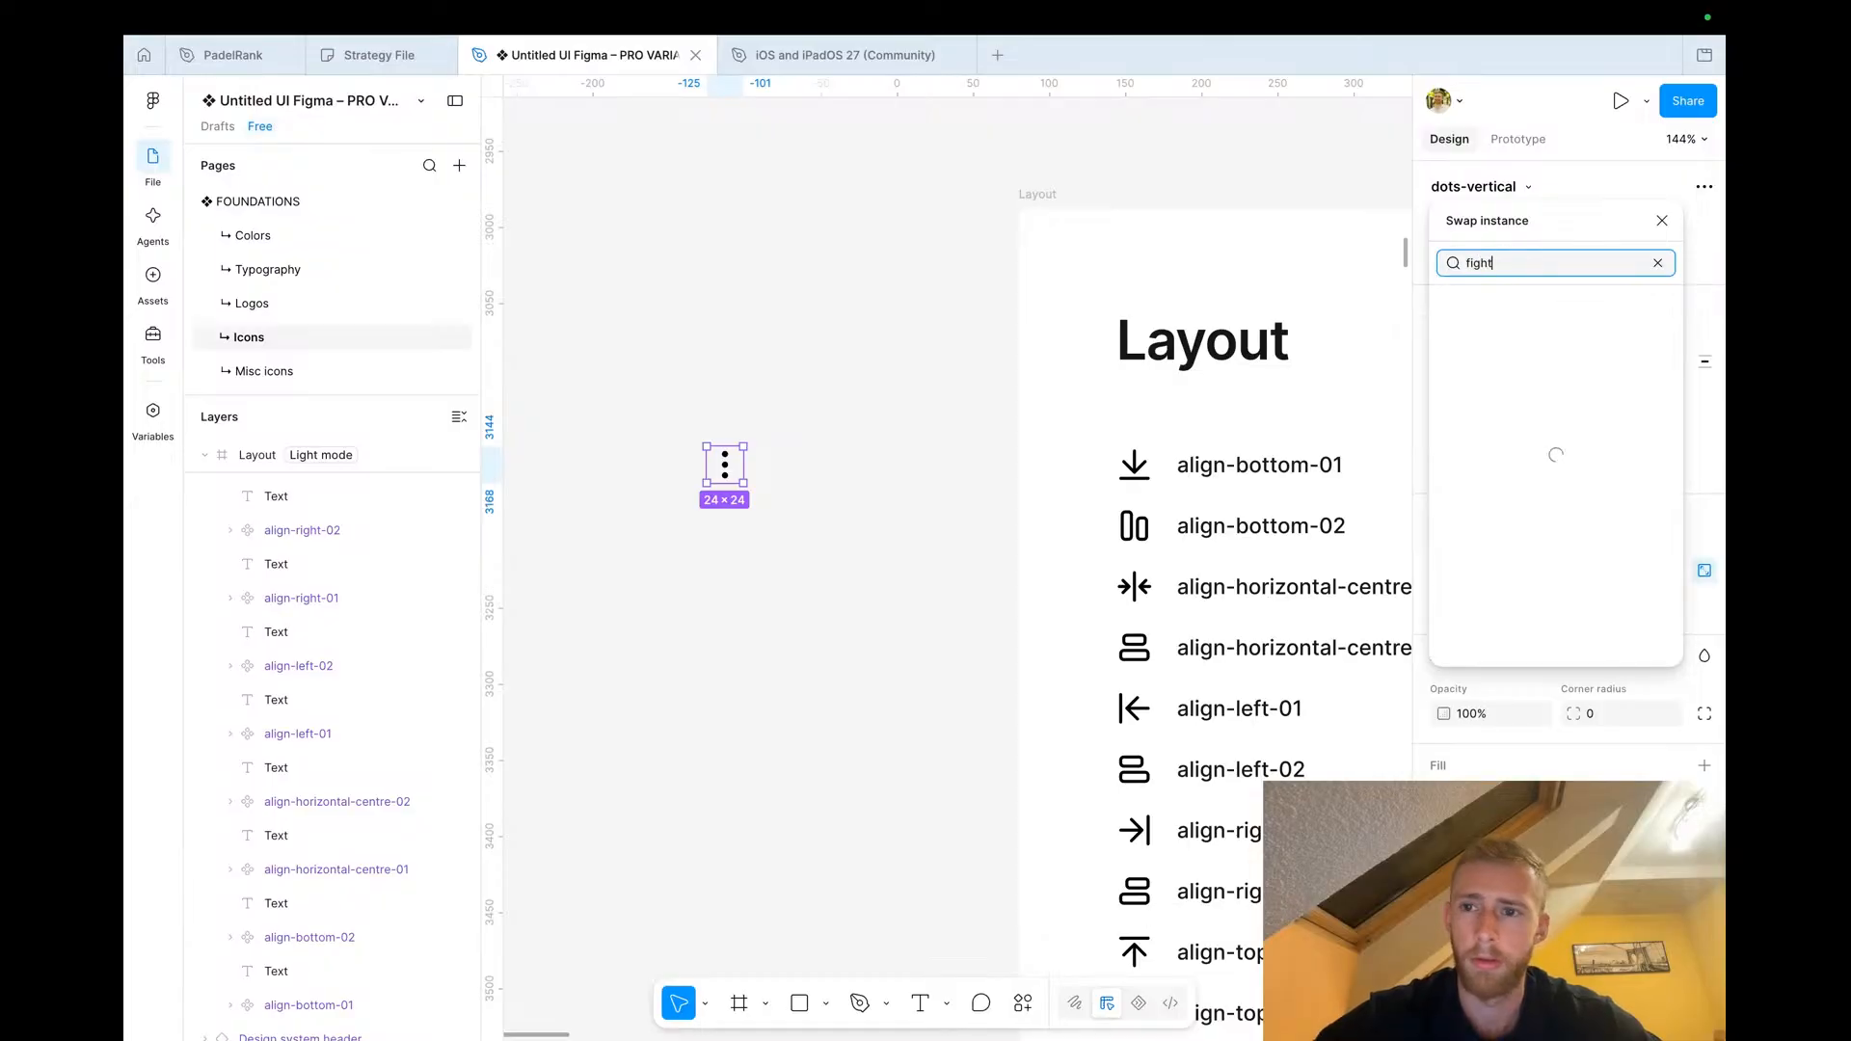
{"action": "left_click", "coordinate": [1518, 343]}
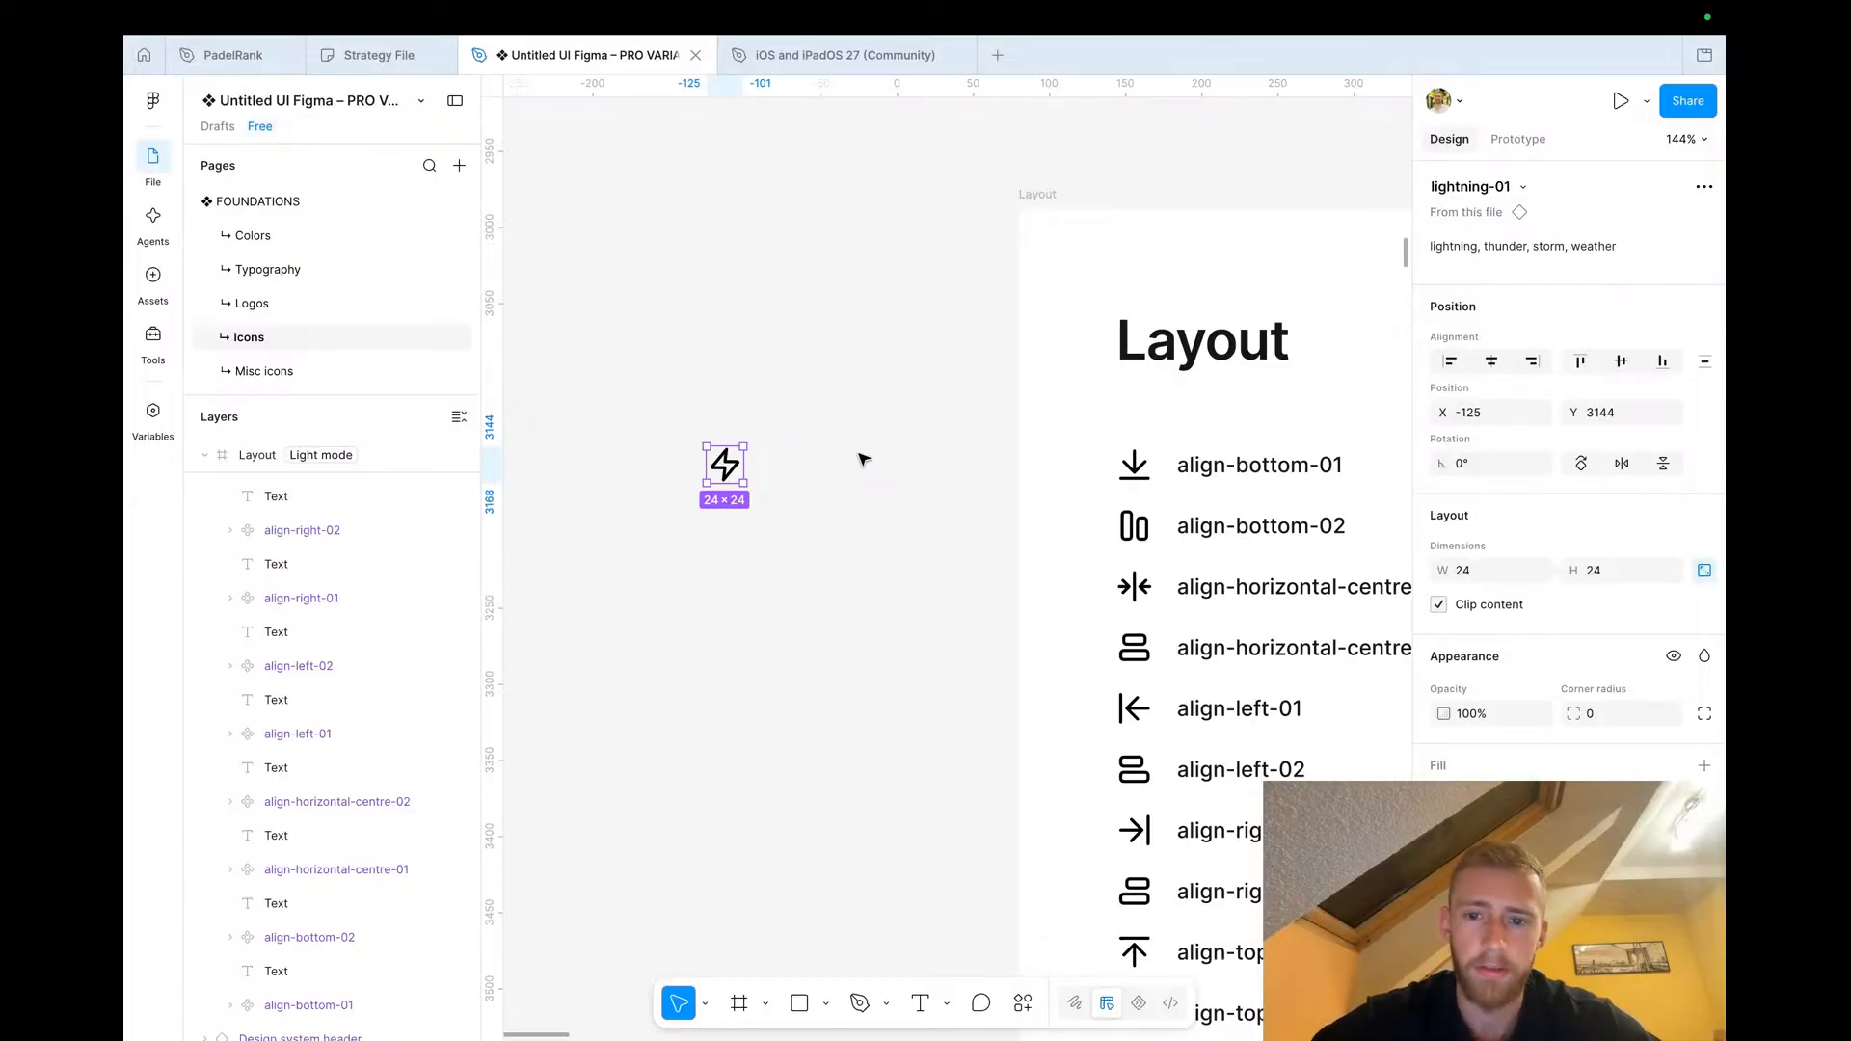
In PadelRank, detach the Challenge button instance and paste the lightning-01 icon into it
{"action": "left_click", "coordinate": [247, 56]}
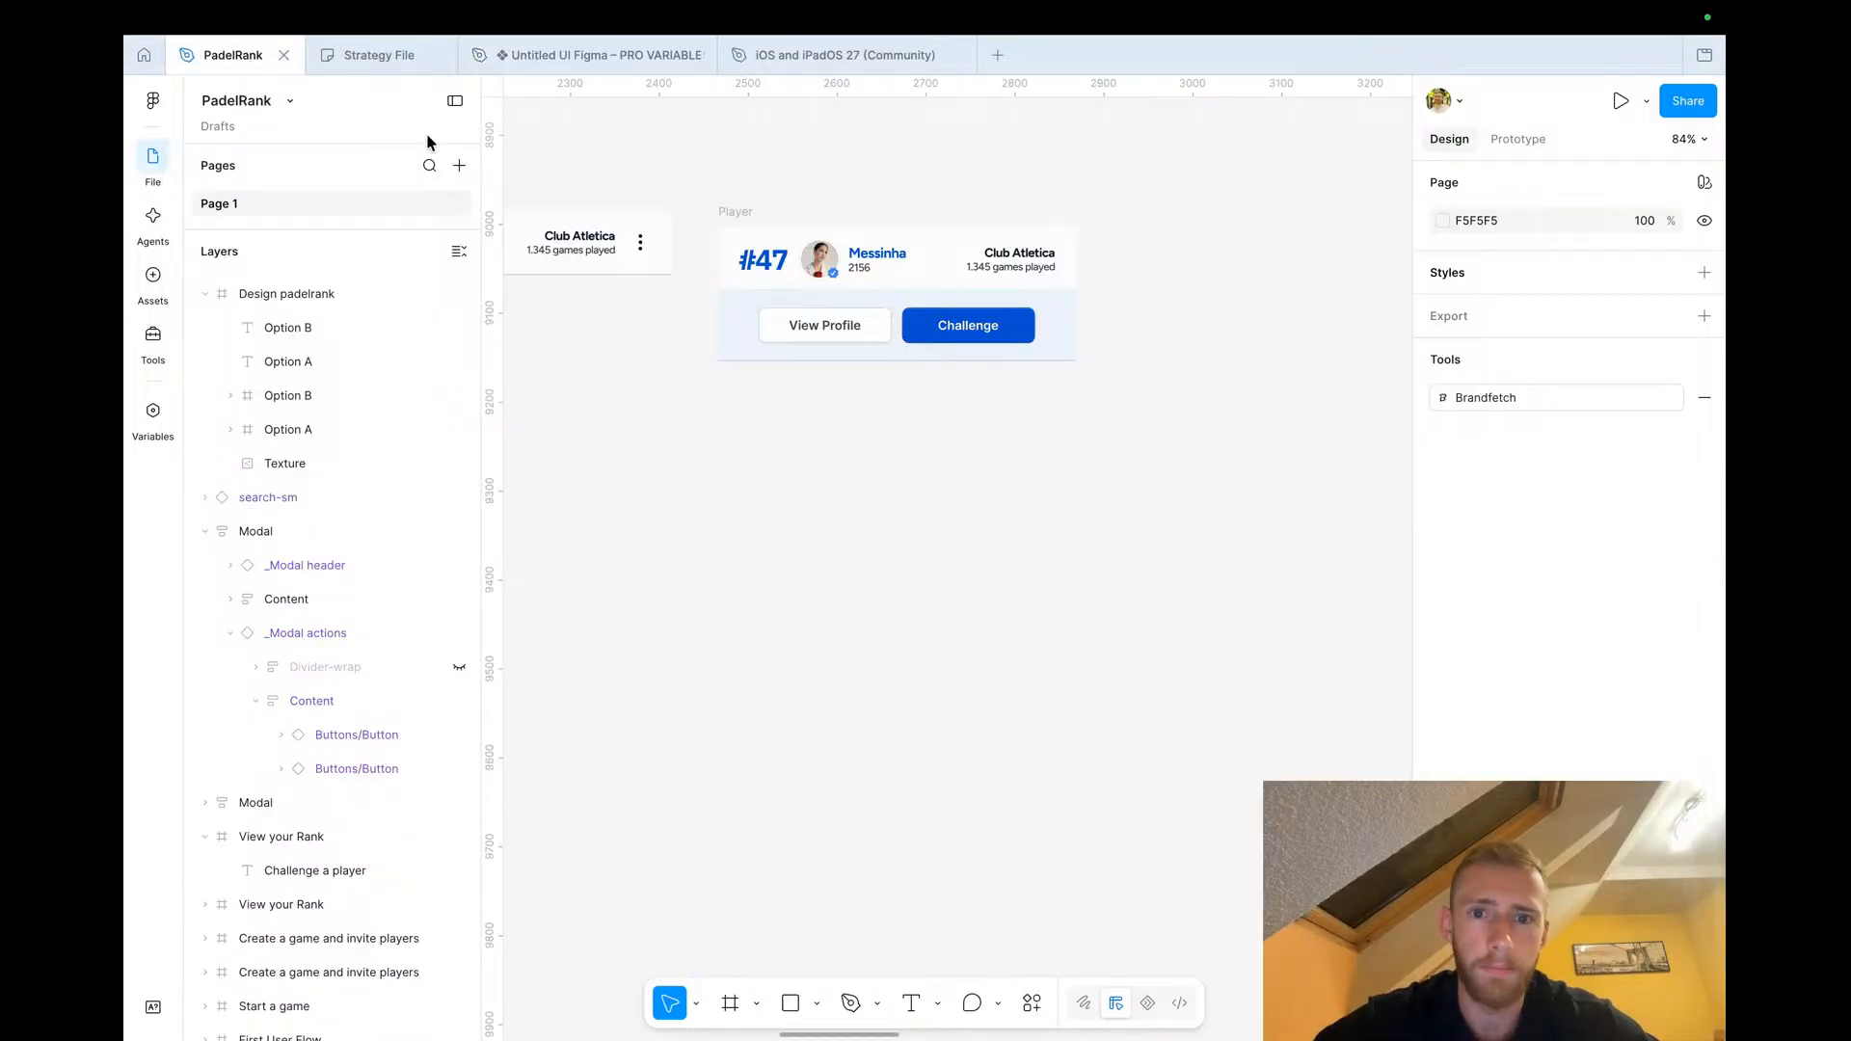
{"action": "scroll", "coordinate": [985, 331], "scroll_direction": "up", "scroll_amount": 3}
{"action": "left_click", "coordinate": [981, 333], "text": "ctrl"}
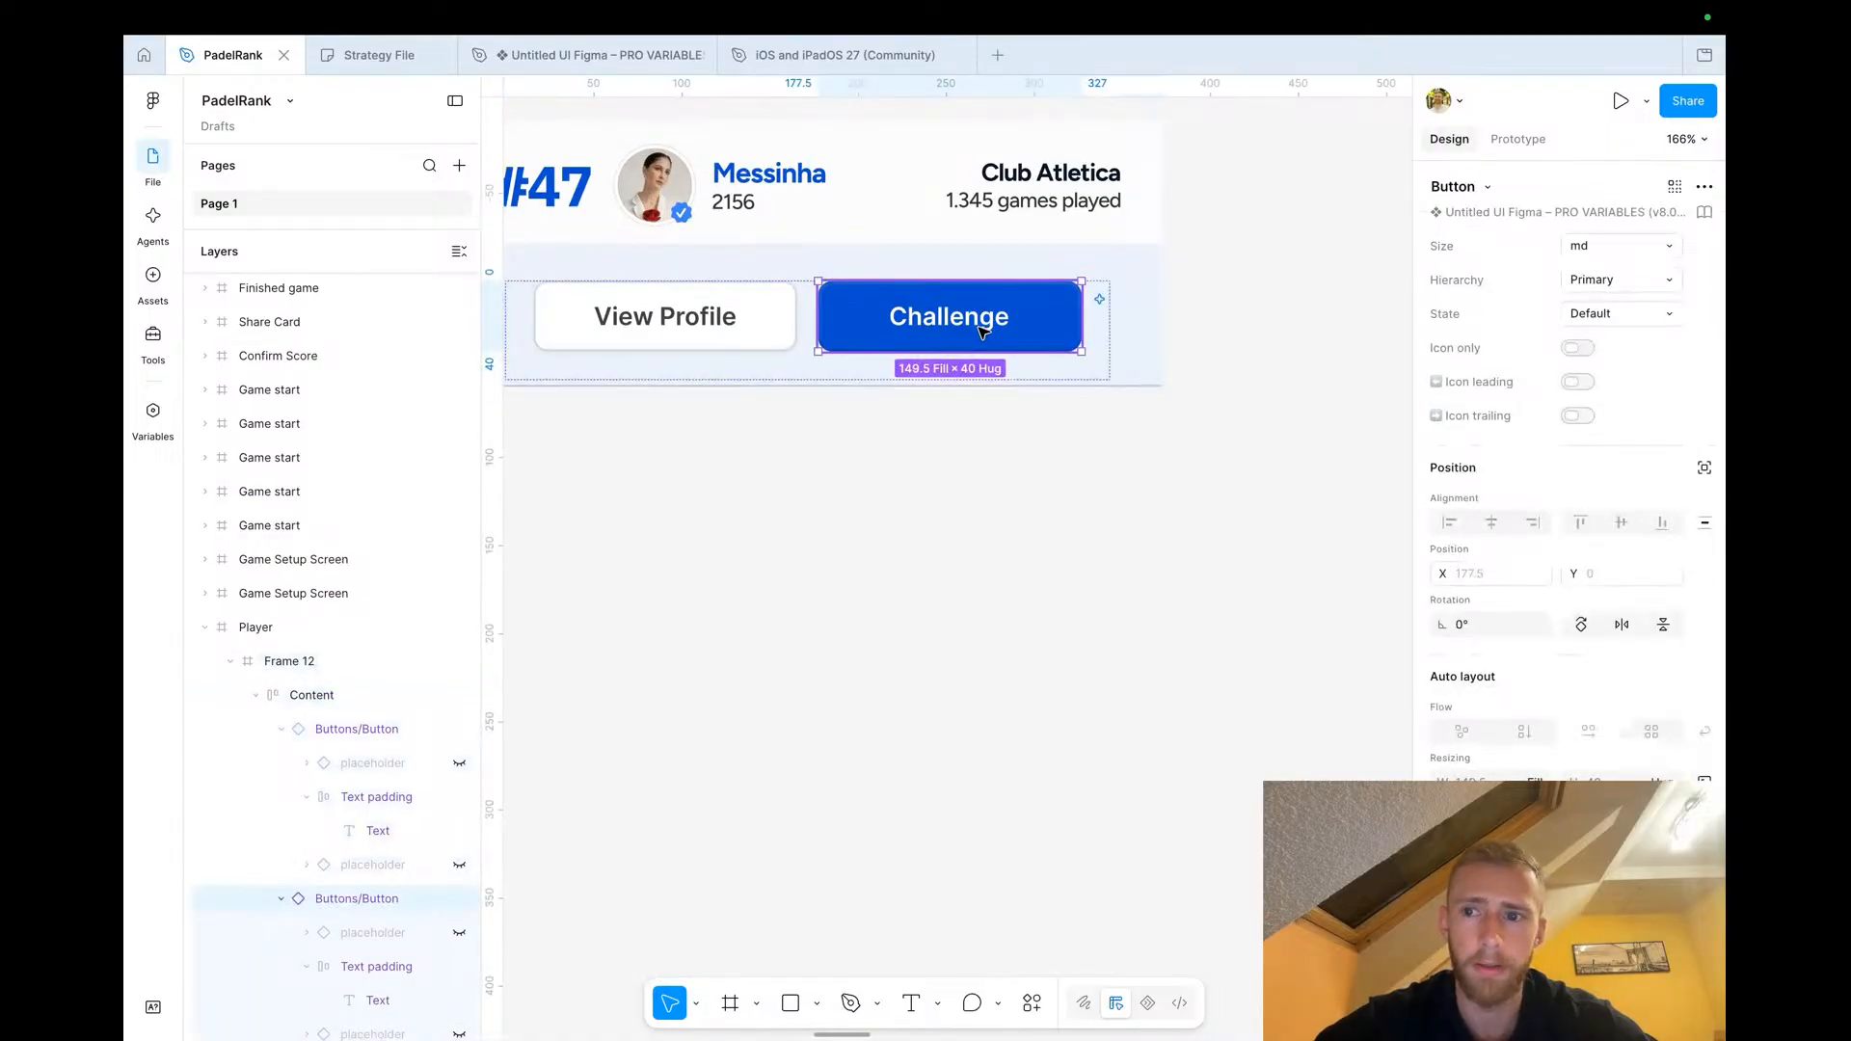
{"action": "right_click", "coordinate": [1024, 312]}
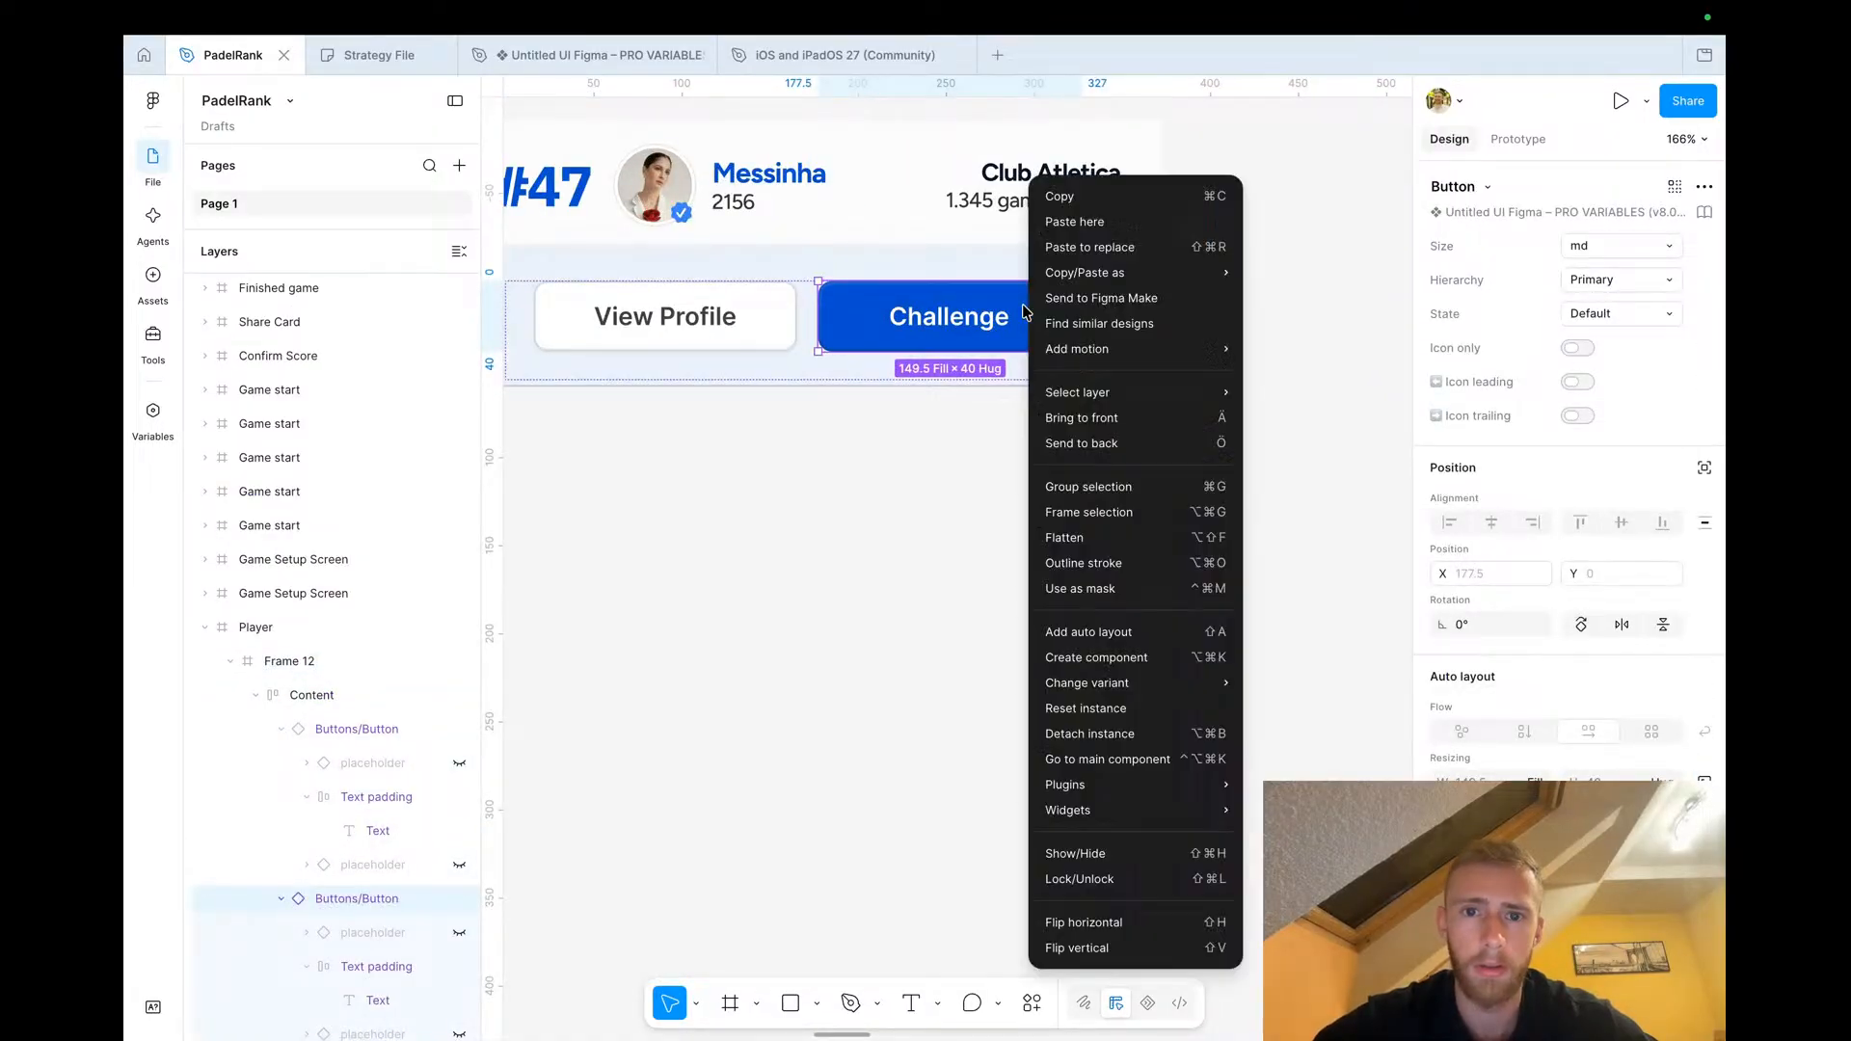
{"action": "left_click", "coordinate": [1099, 735]}
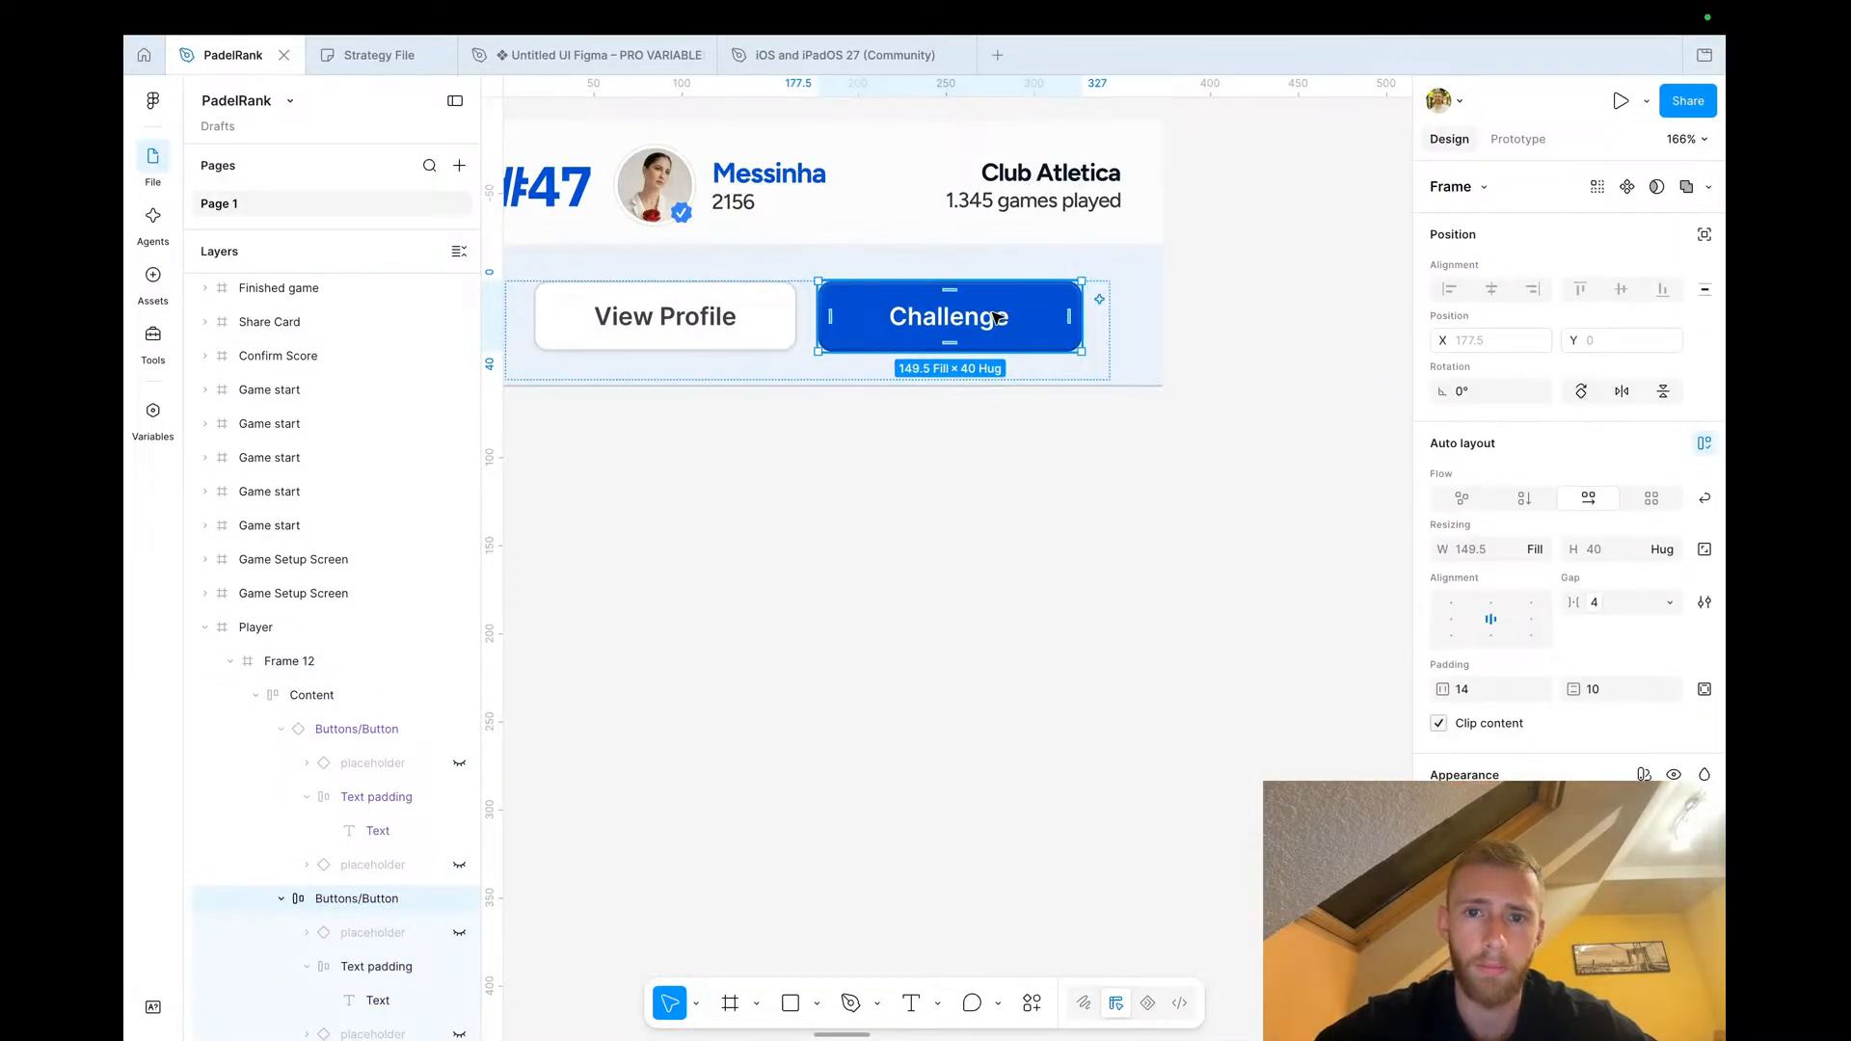
{"action": "key", "text": "ctrl+v"}
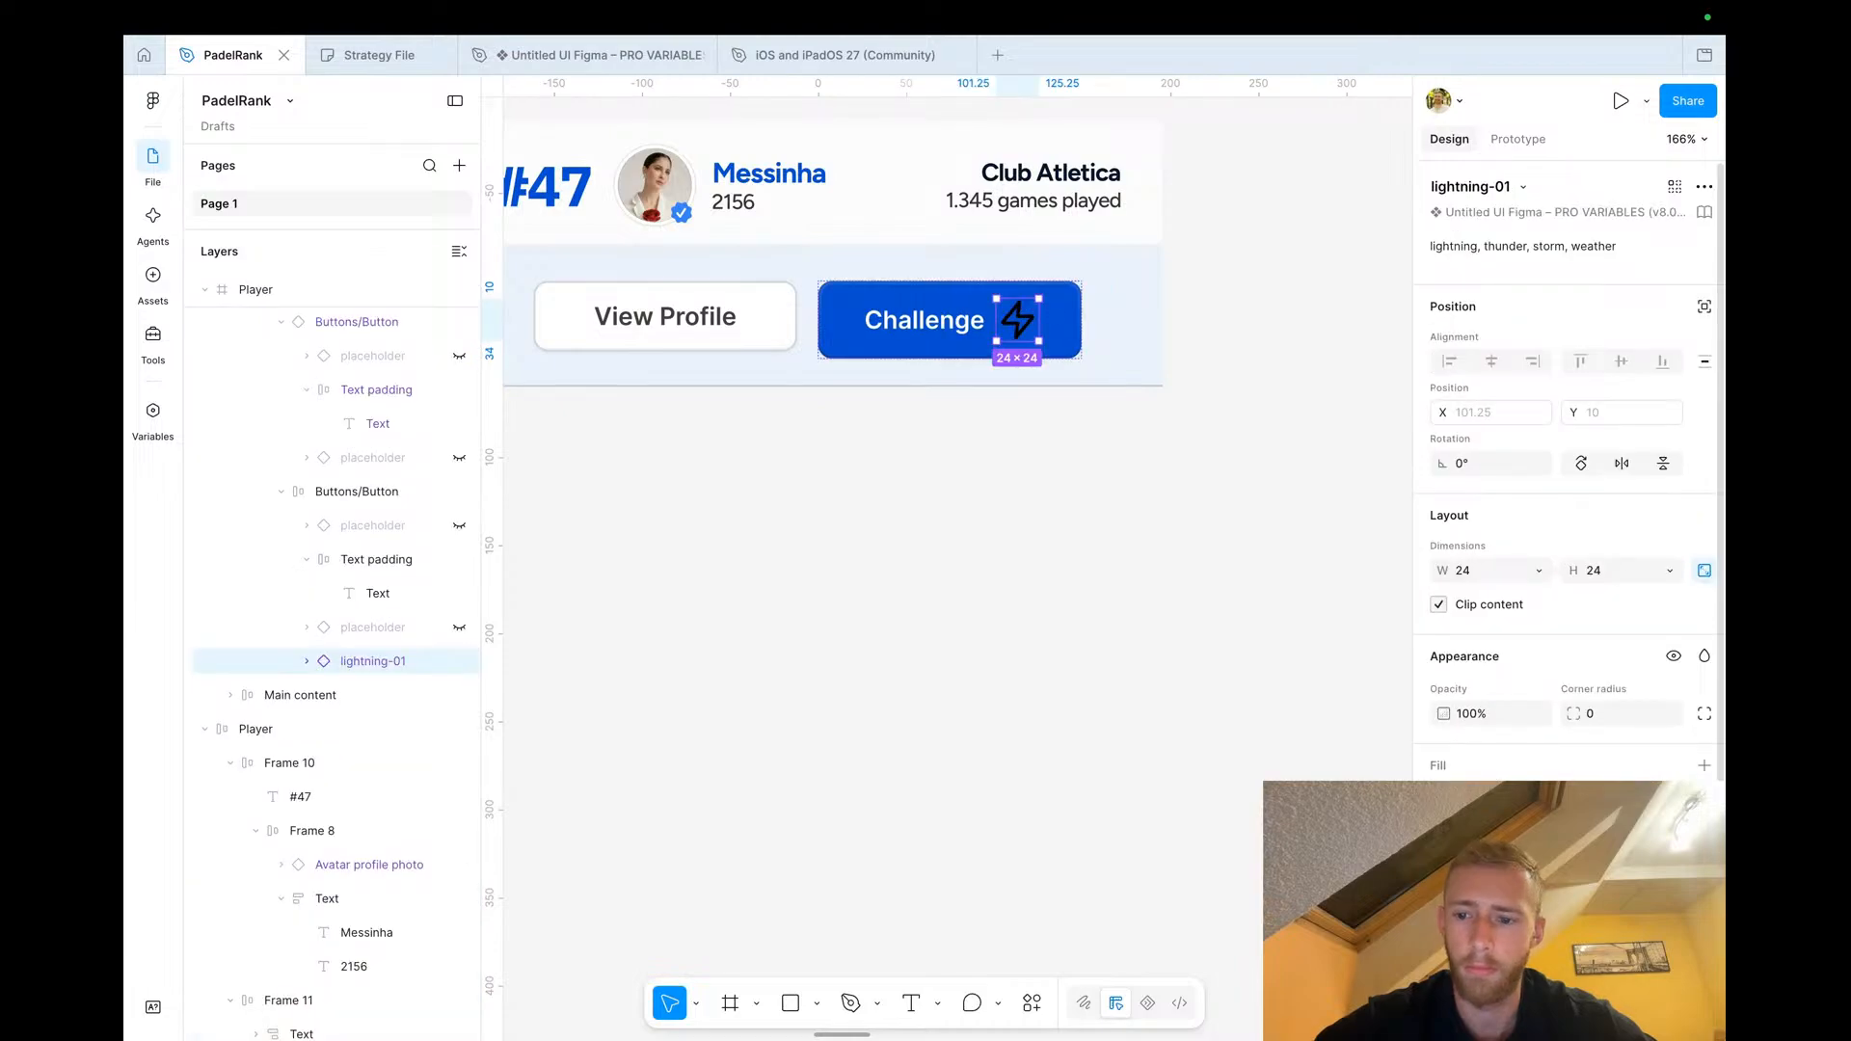
Change the lightning icon's color to white
{"action": "left_click", "coordinate": [1443, 931]}
{"action": "left_click_drag", "start_coordinate": [1244, 584], "coordinate": [927, 405]}
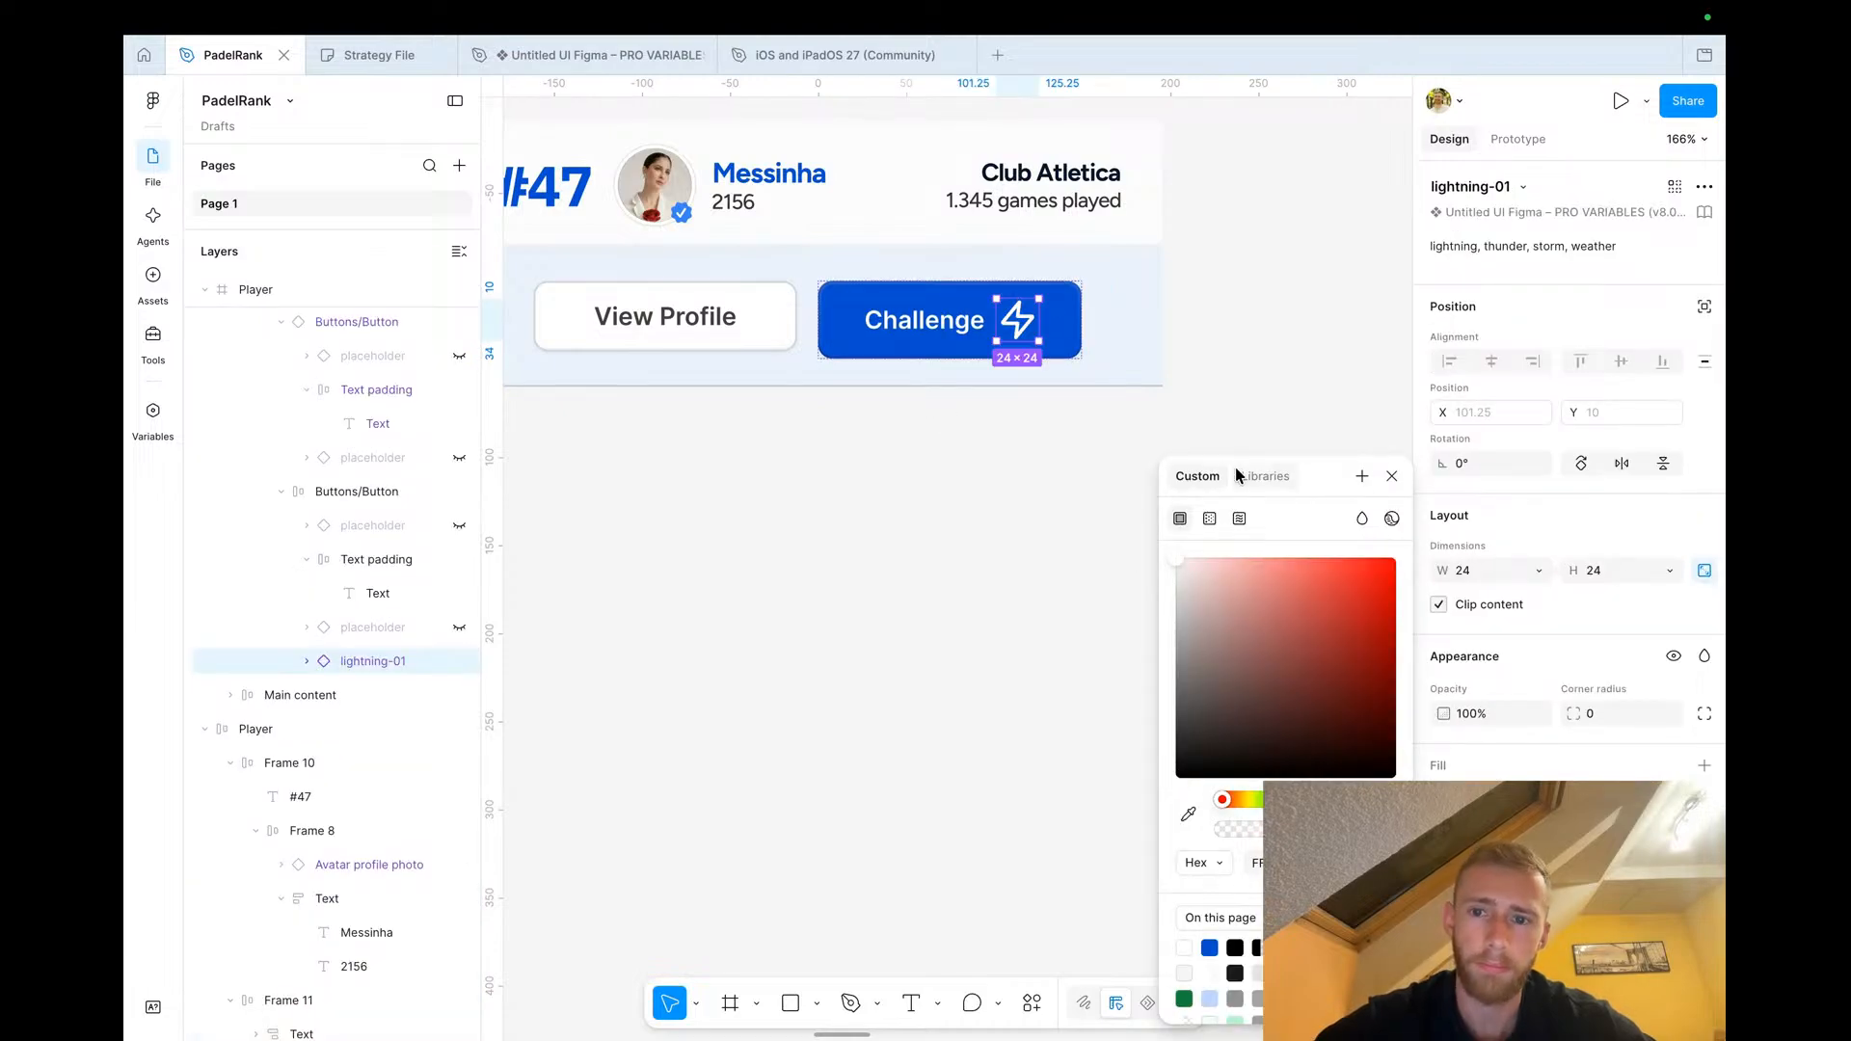
{"action": "left_click", "coordinate": [1391, 476]}
Scale the lightning icon down to 20 × 20 with the Scale tool
{"action": "key", "text": "k"}
{"action": "left_click", "coordinate": [1476, 525]}
{"action": "type", "text": "20"}
{"action": "key", "text": "Return"}
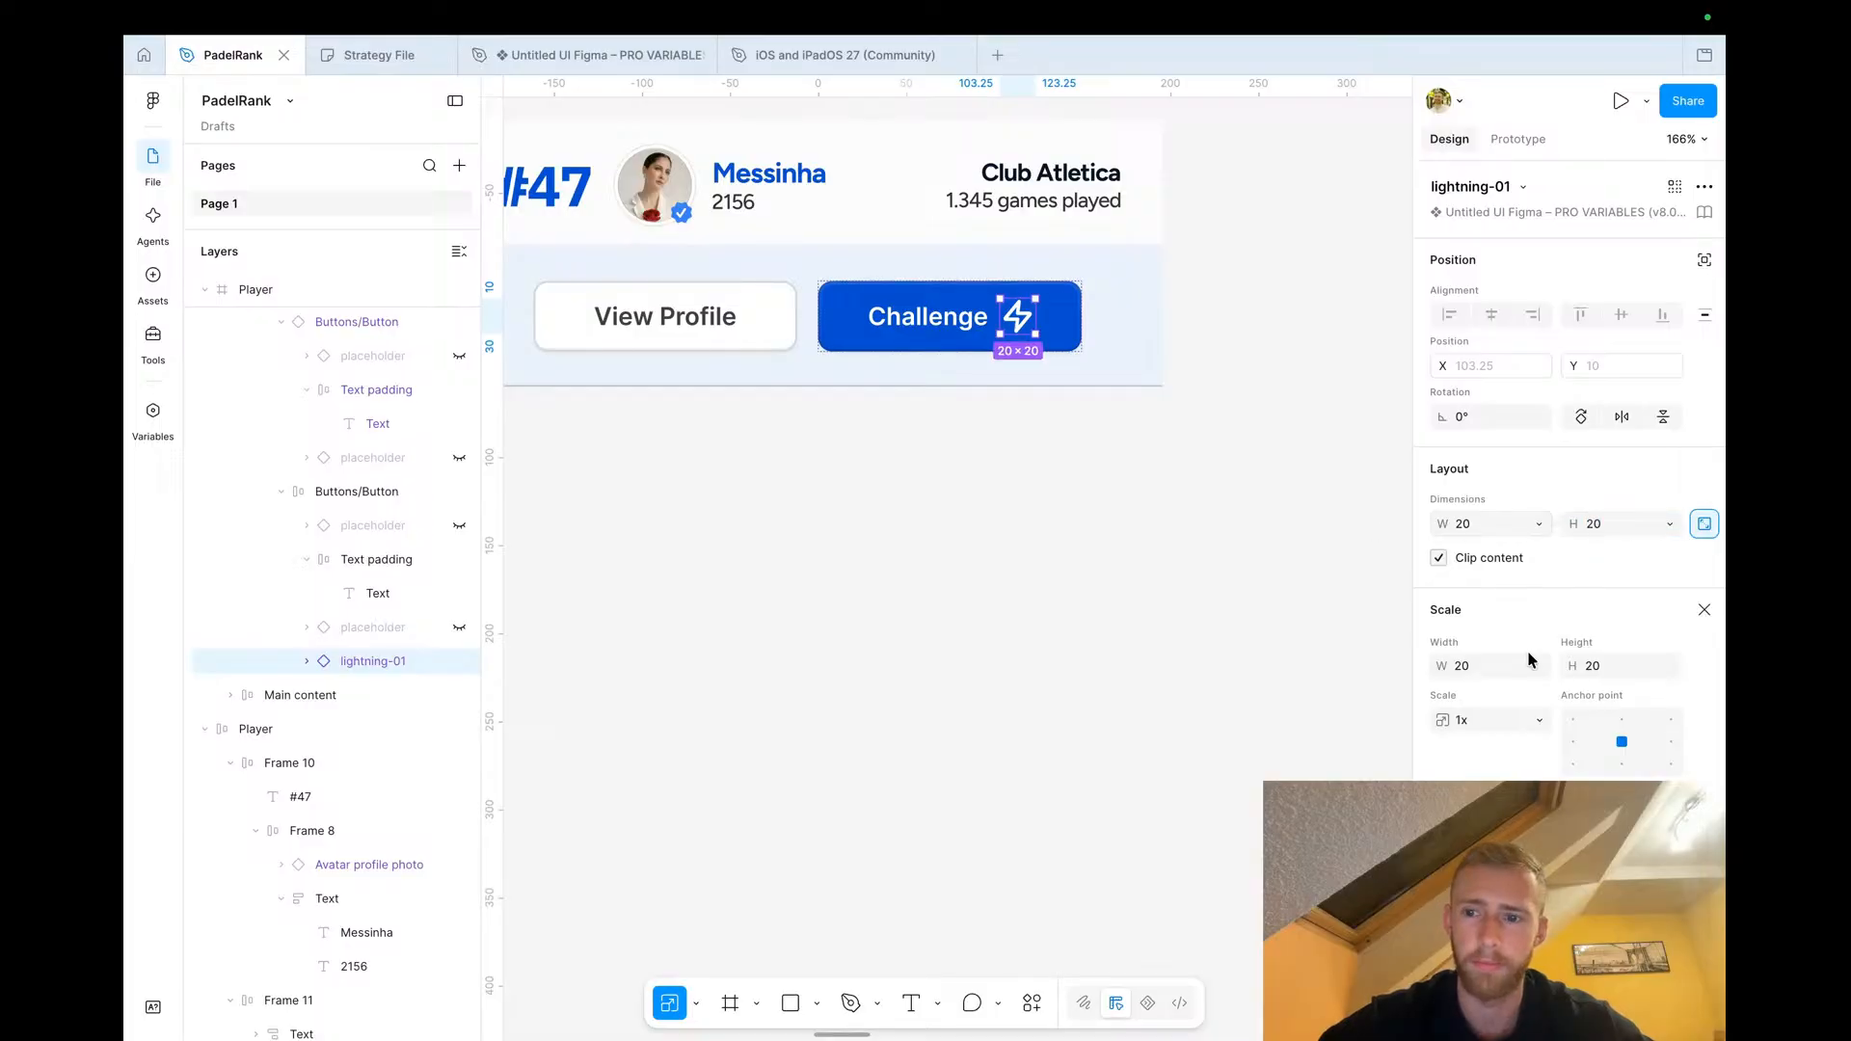
{"action": "key", "text": "v"}
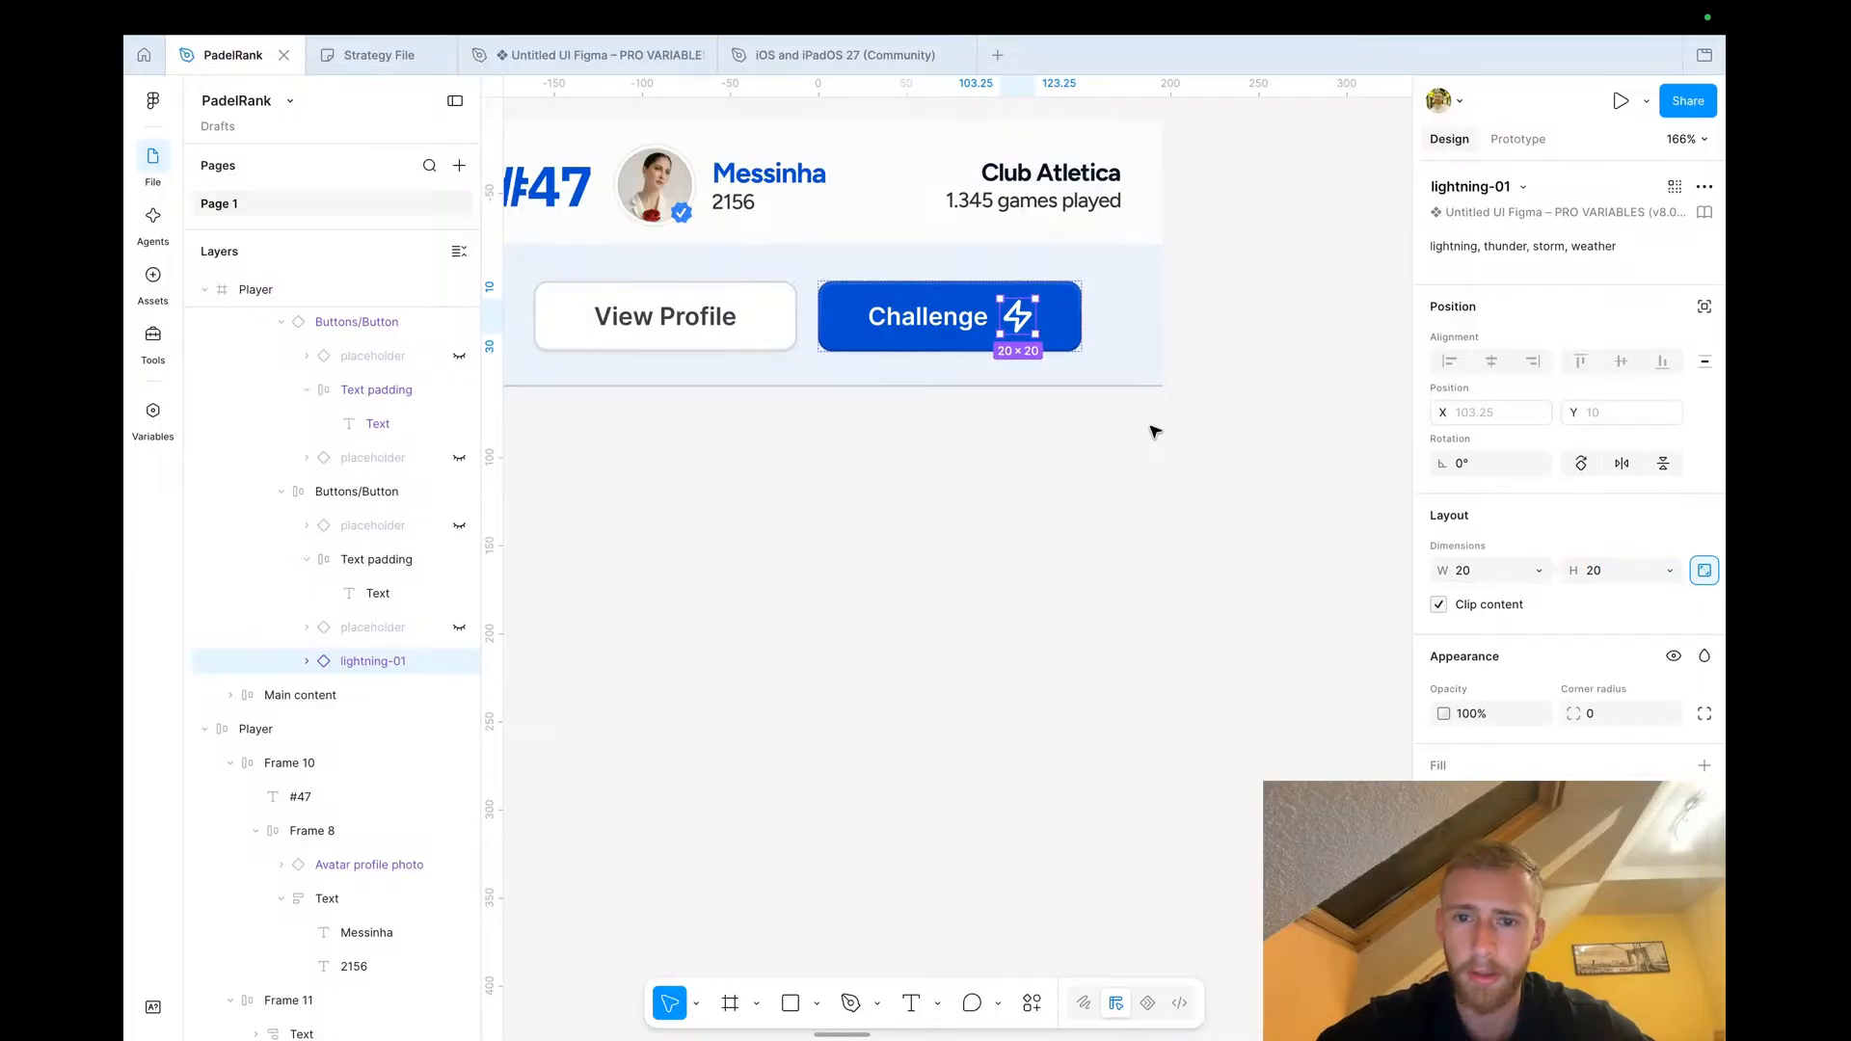
{"action": "key", "text": "Return"}
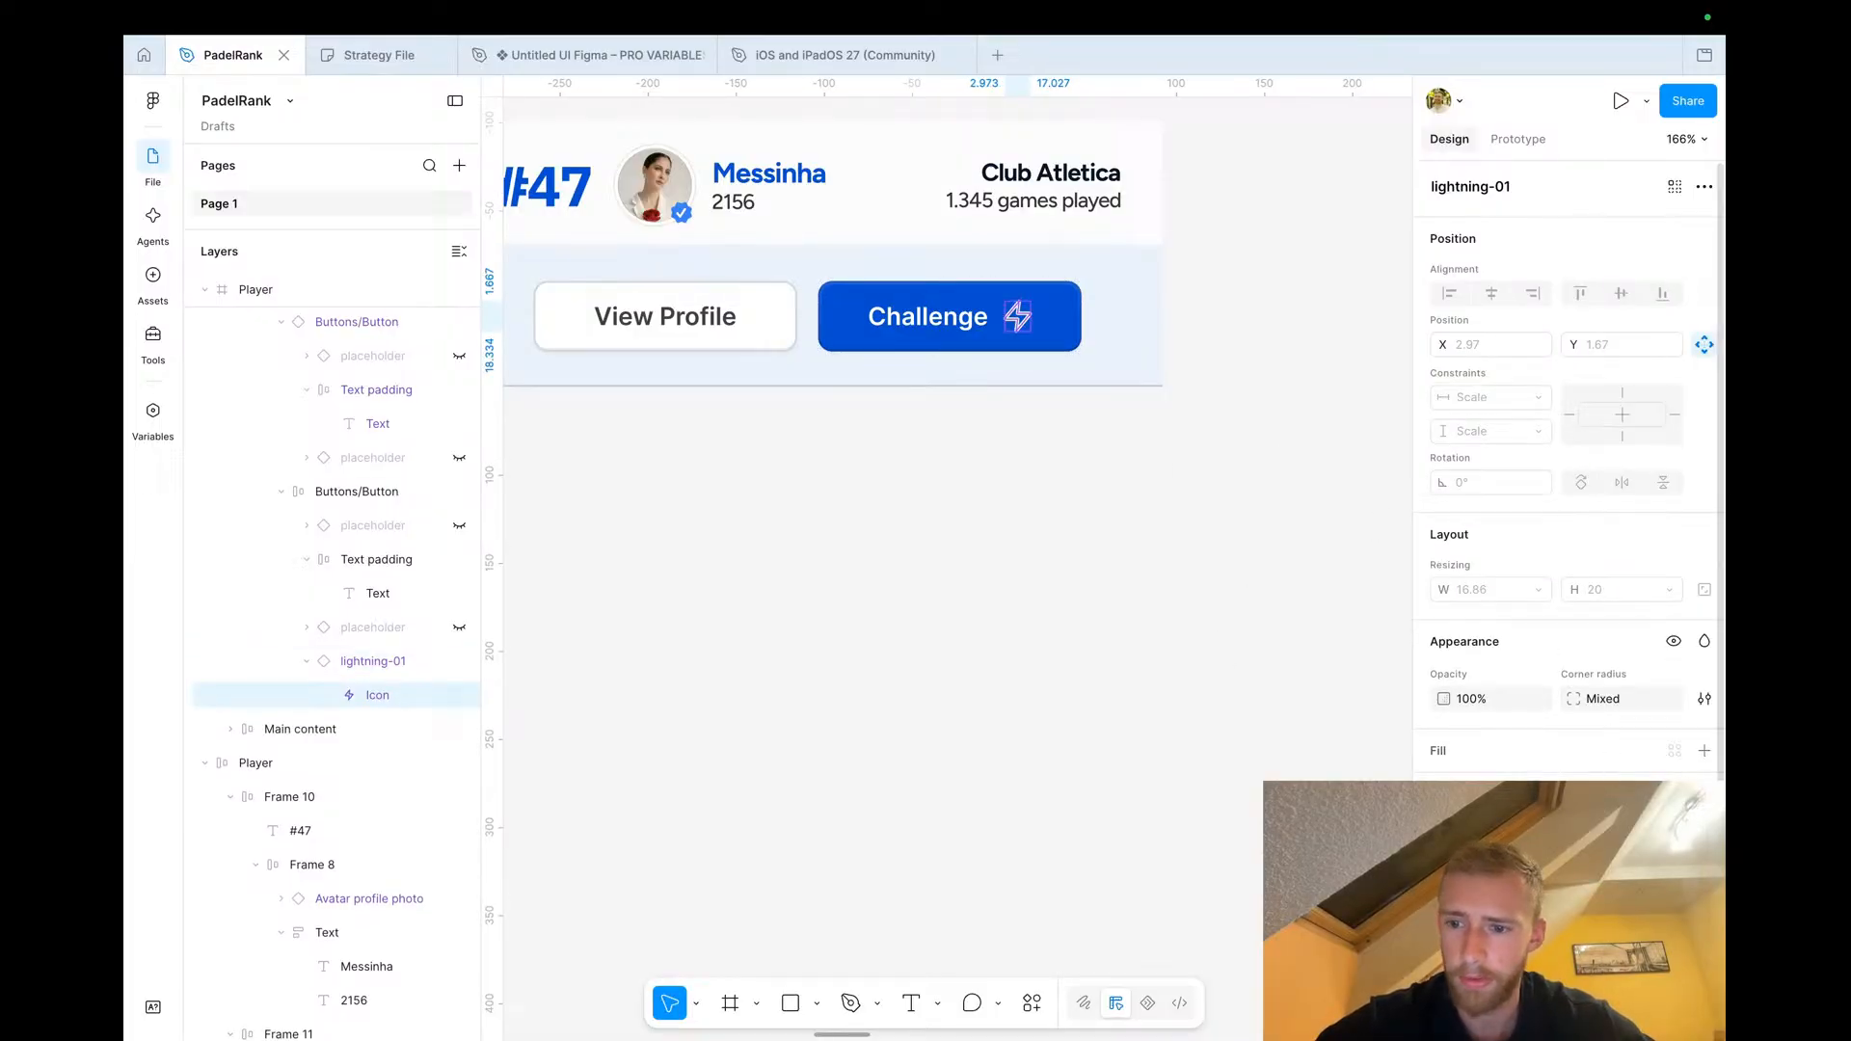
{"action": "left_click", "coordinate": [1096, 507]}
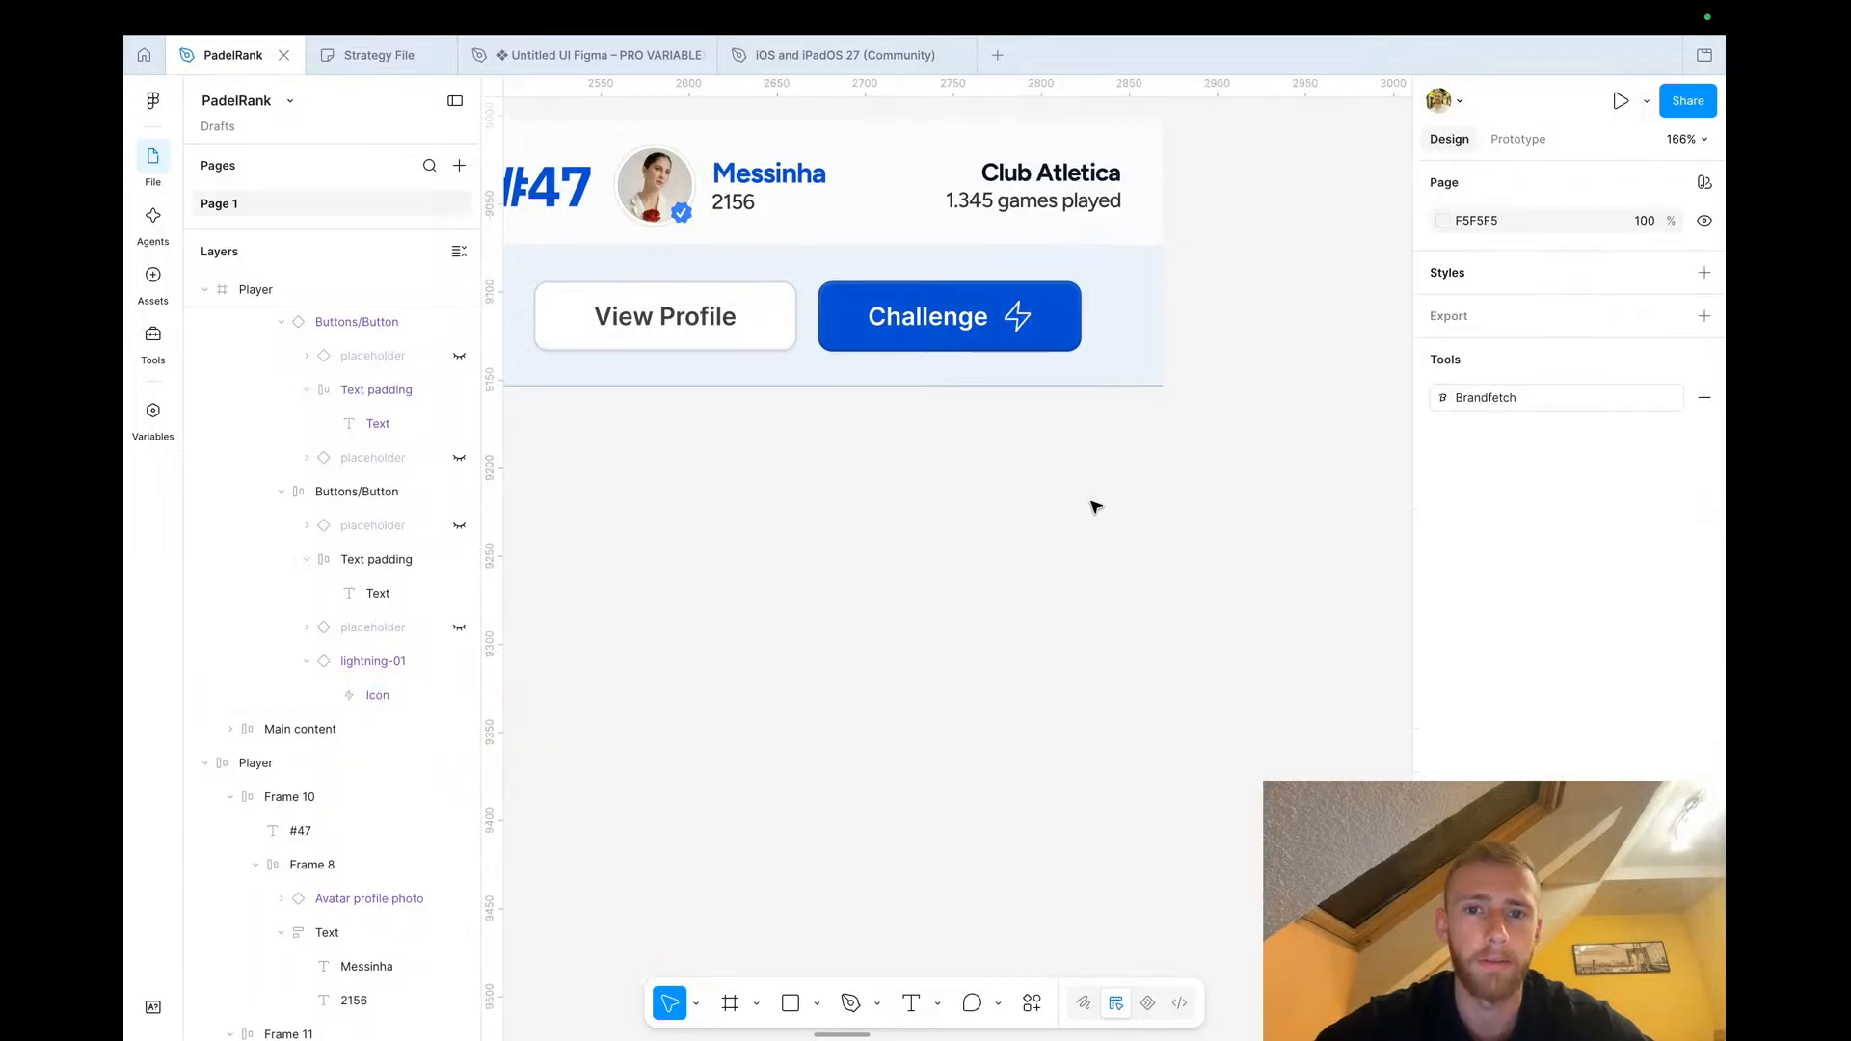
{"action": "left_click", "coordinate": [1014, 318]}
{"action": "double_click", "coordinate": [1017, 320]}
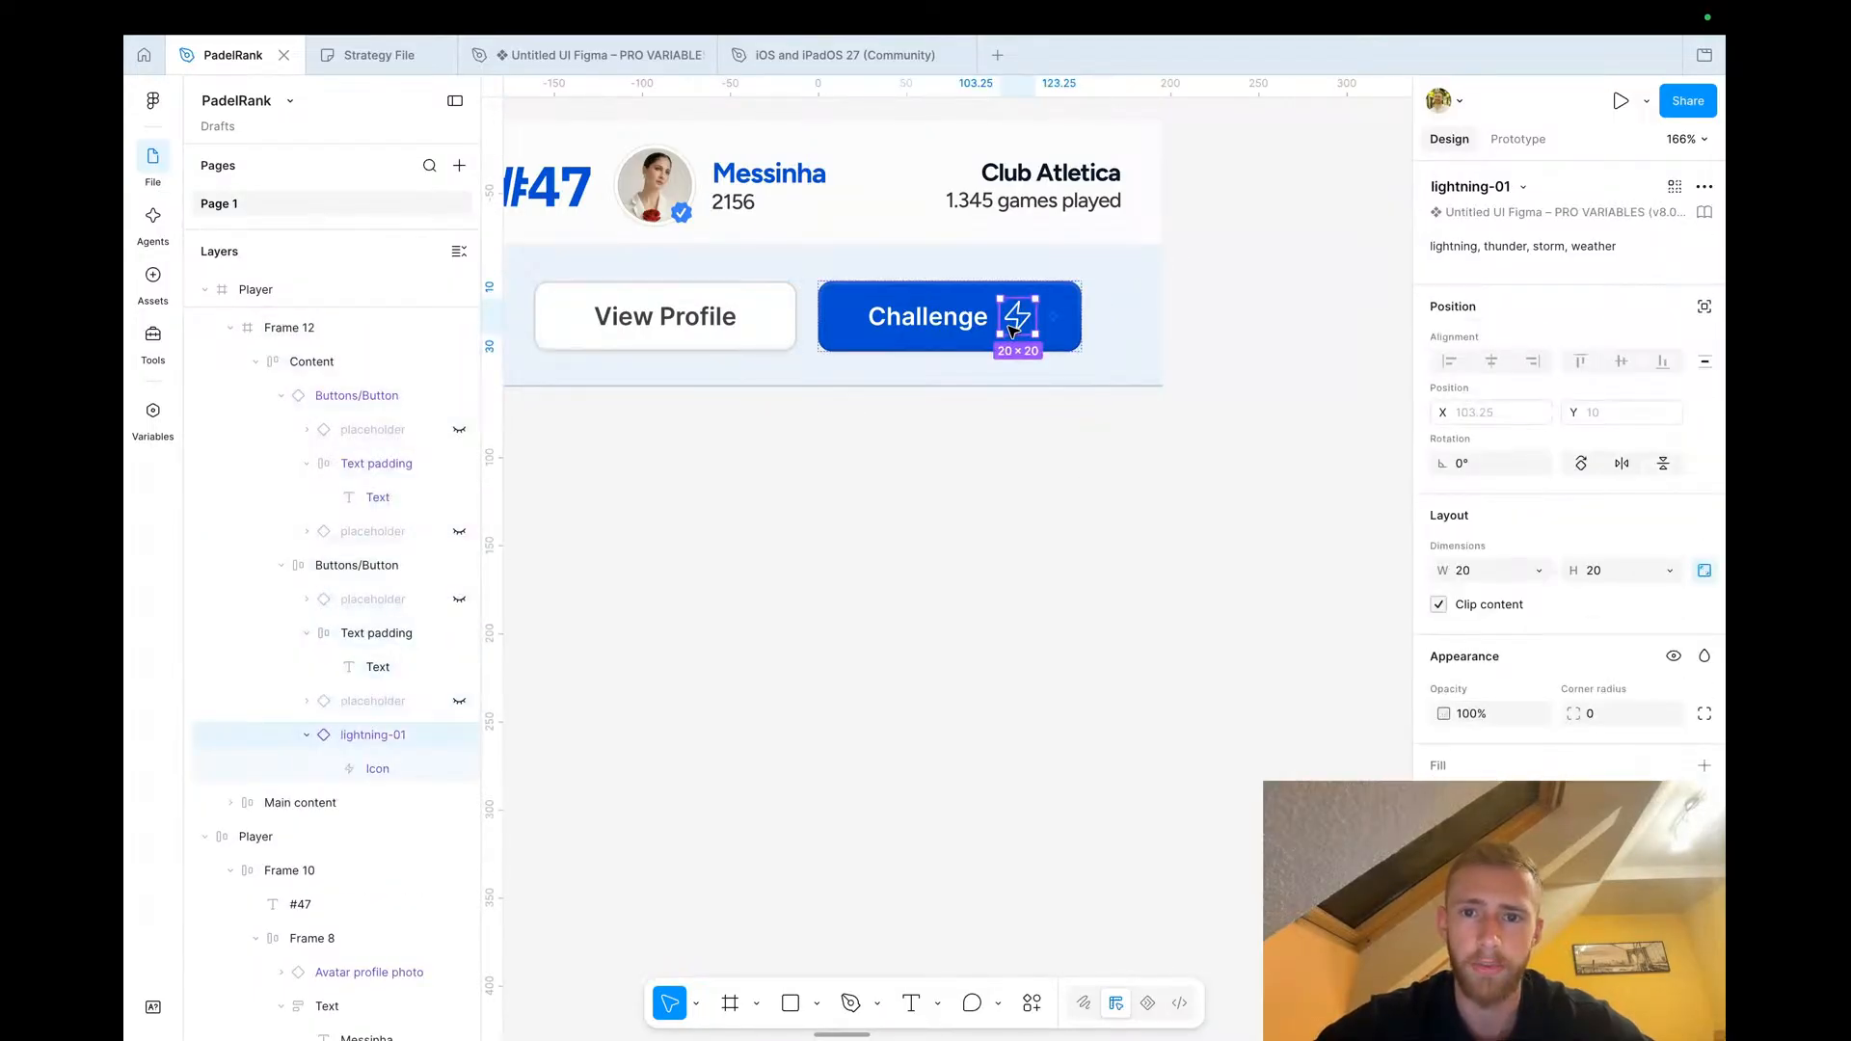
{"action": "key", "text": "Return"}
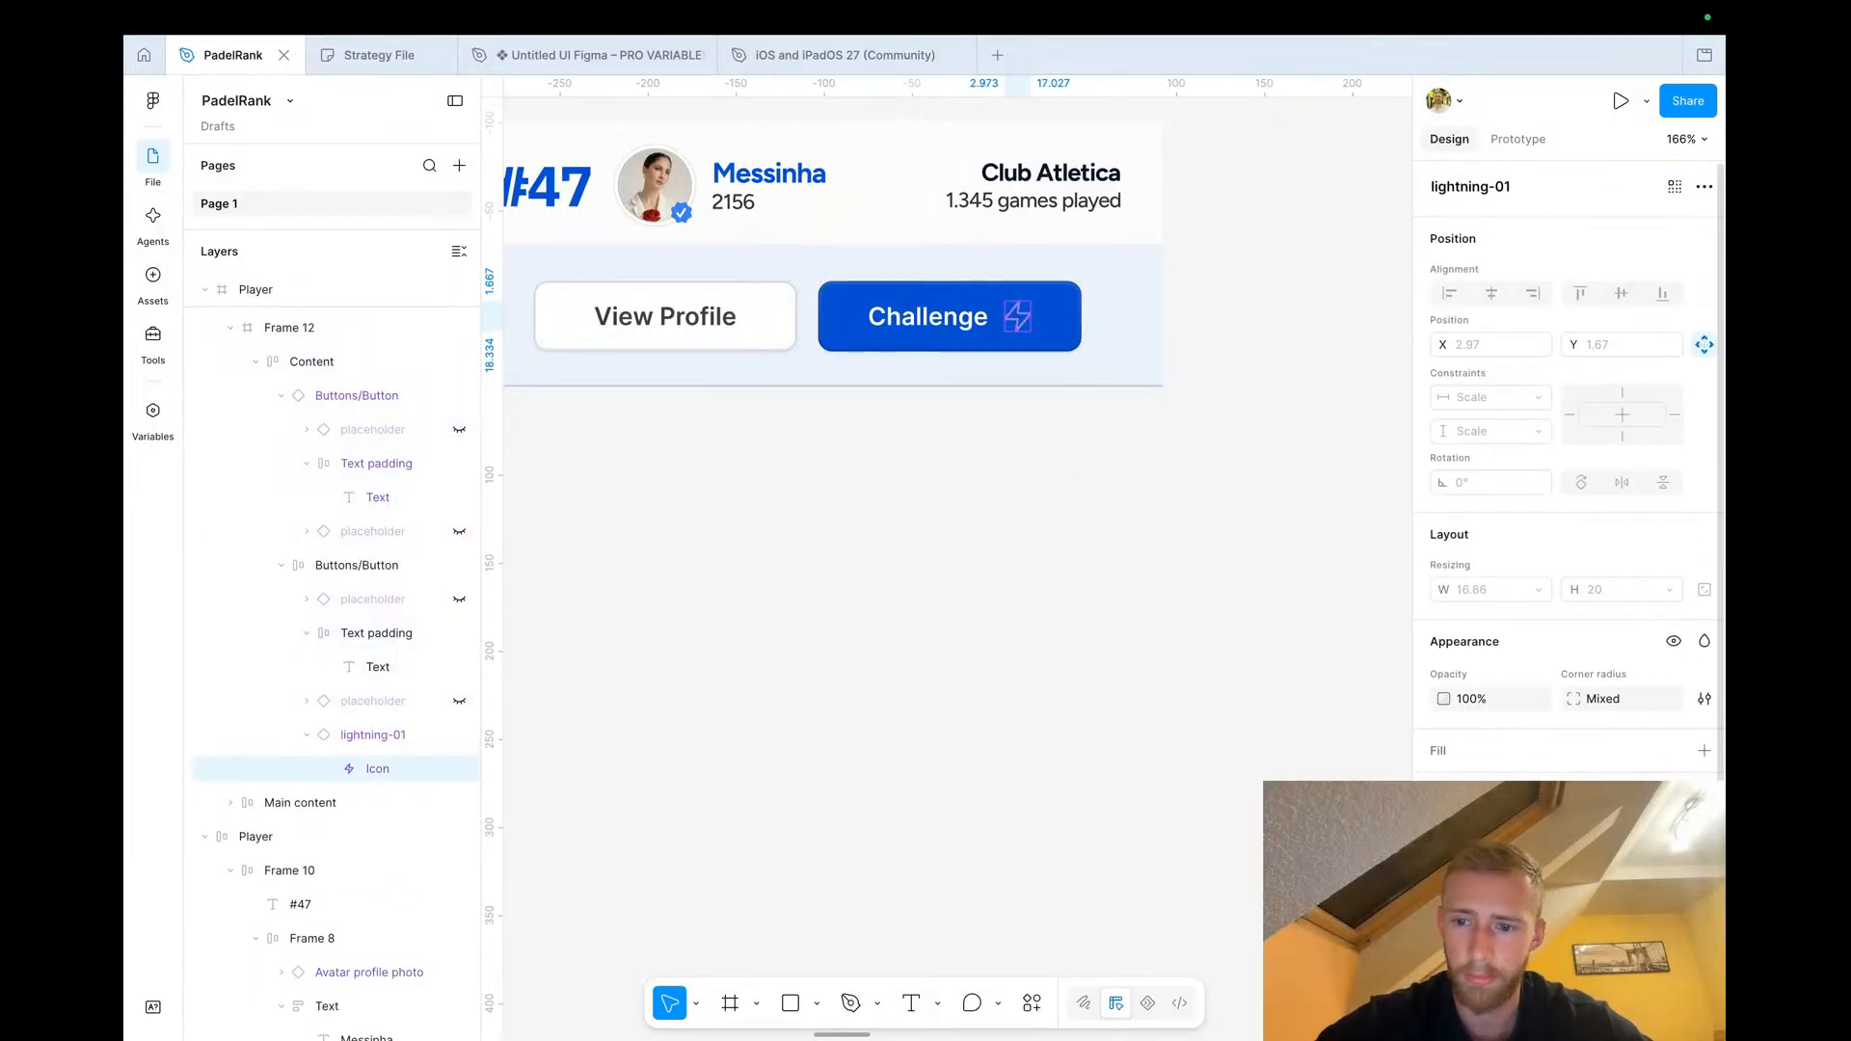
{"action": "left_click", "coordinate": [1184, 753]}
{"action": "scroll", "coordinate": [1183, 767], "scroll_direction": "down", "scroll_amount": 5}
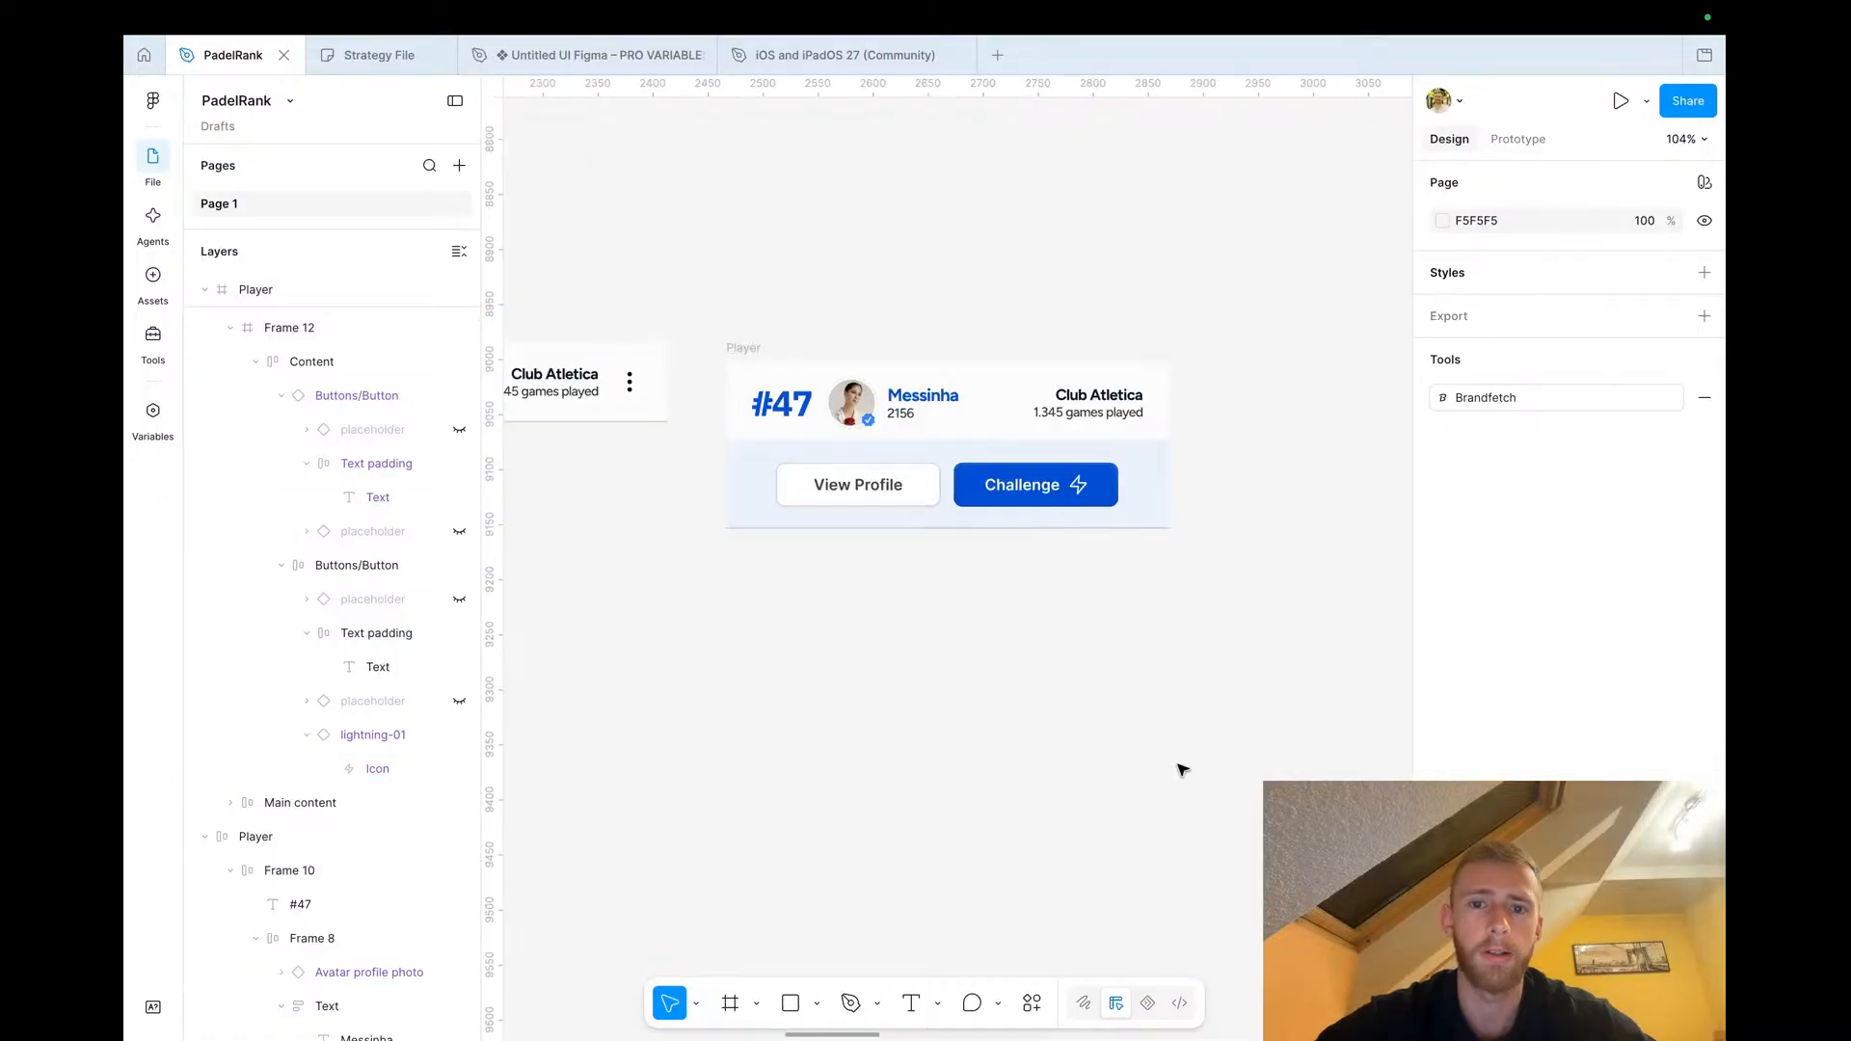
{"action": "scroll", "coordinate": [1182, 769], "scroll_direction": "down", "scroll_amount": 5}
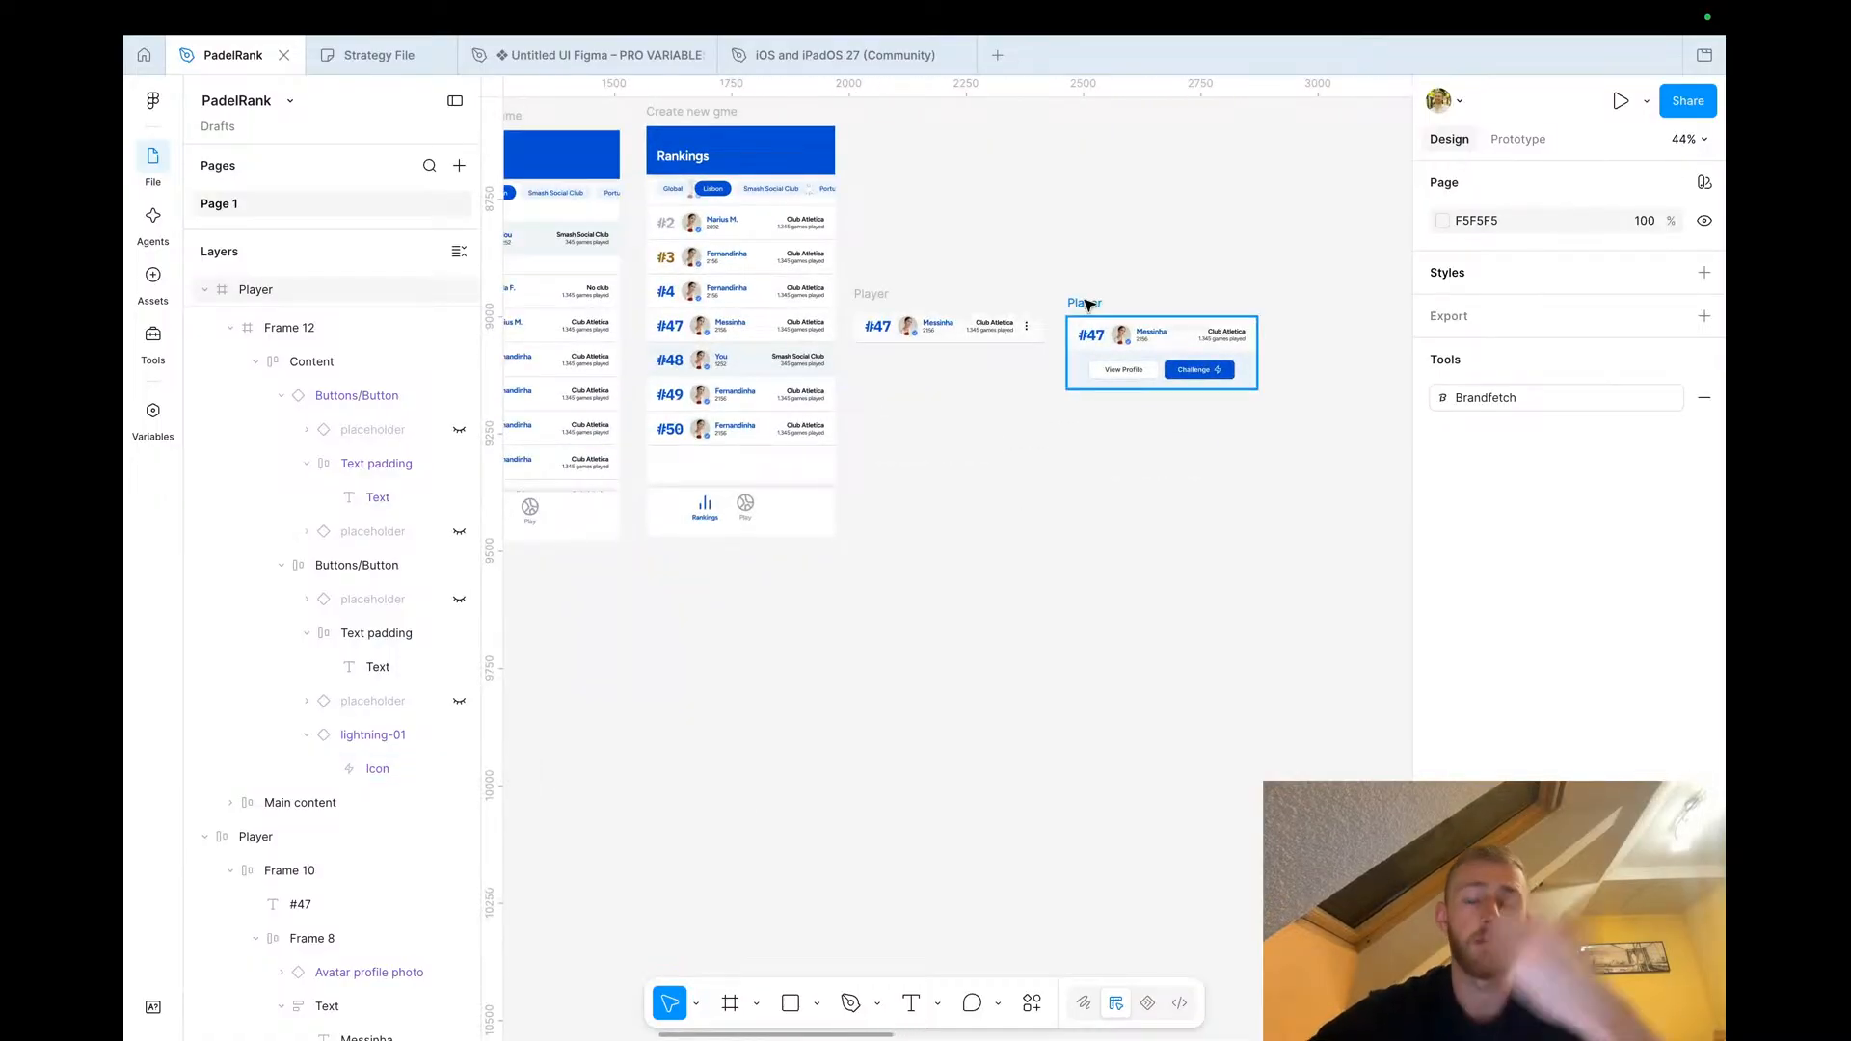
{"action": "scroll", "coordinate": [1086, 305], "scroll_direction": "down", "scroll_amount": 3}
{"action": "scroll", "coordinate": [1086, 304], "scroll_direction": "right", "scroll_amount": 2}
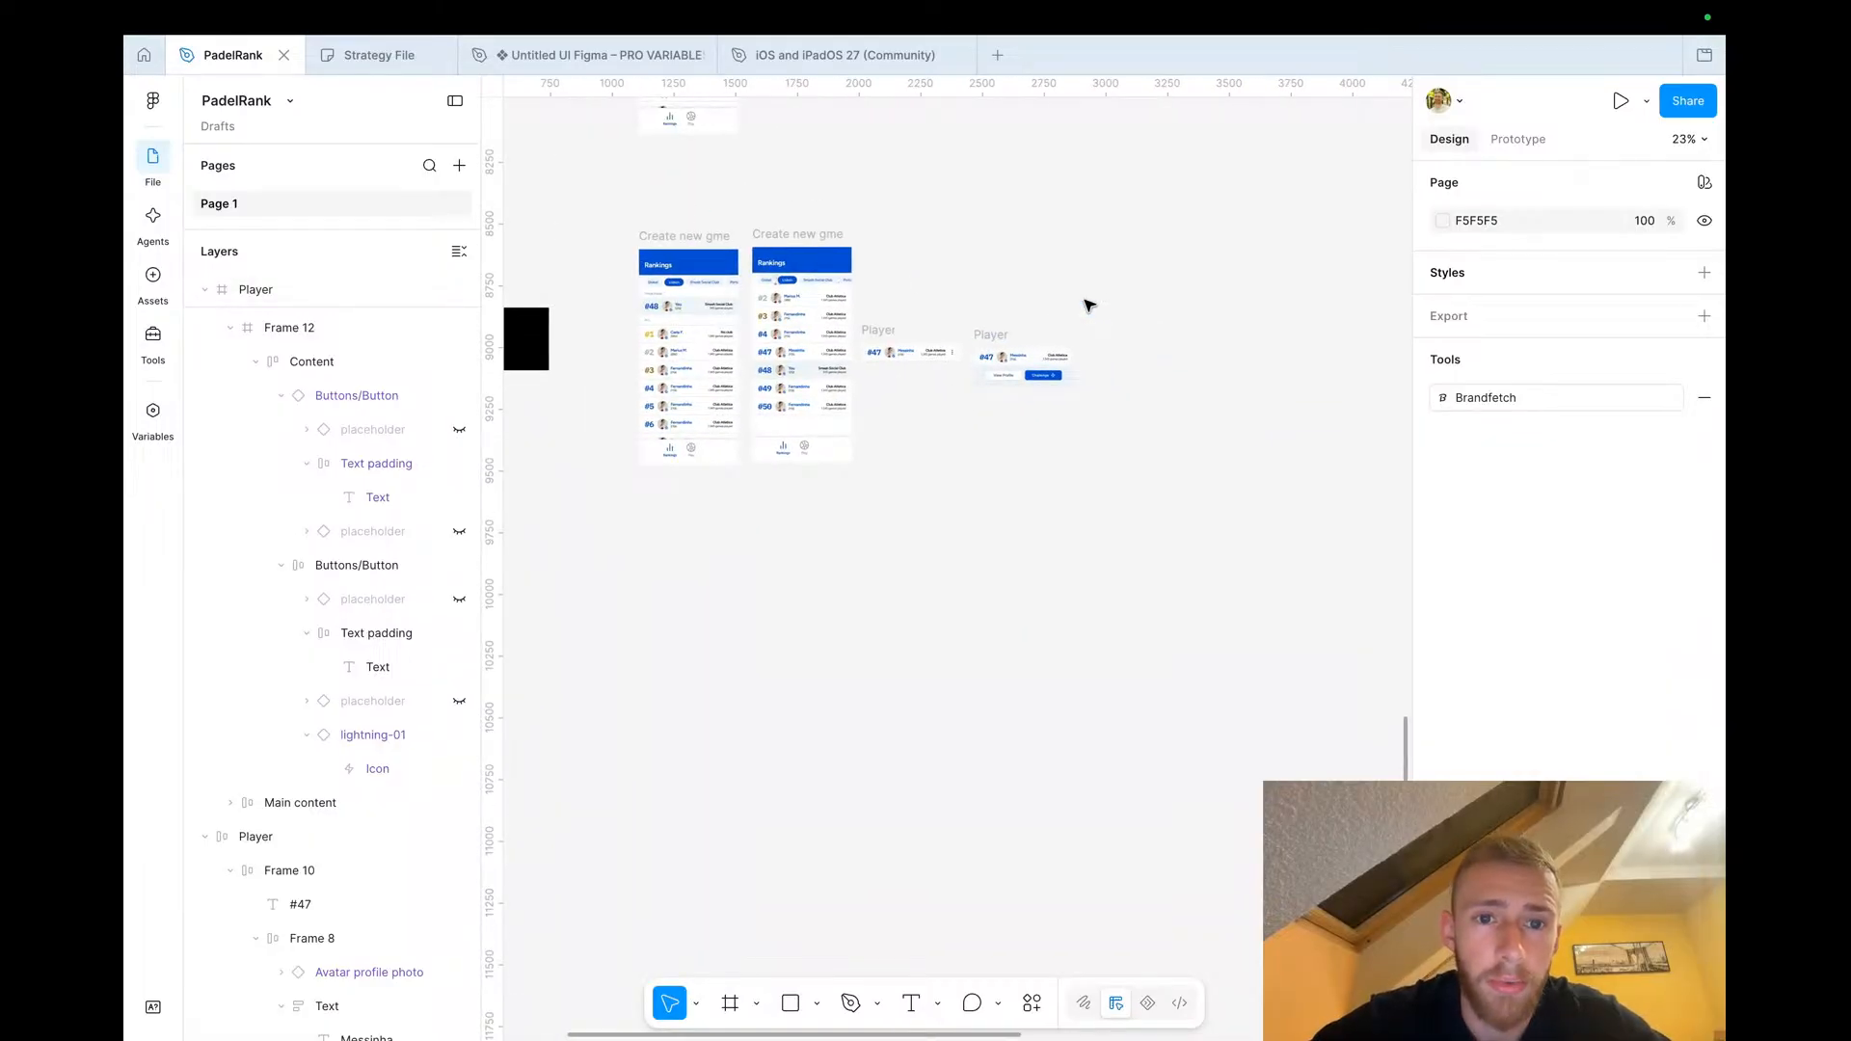
{"action": "scroll", "coordinate": [925, 305], "scroll_direction": "up", "scroll_amount": 3}
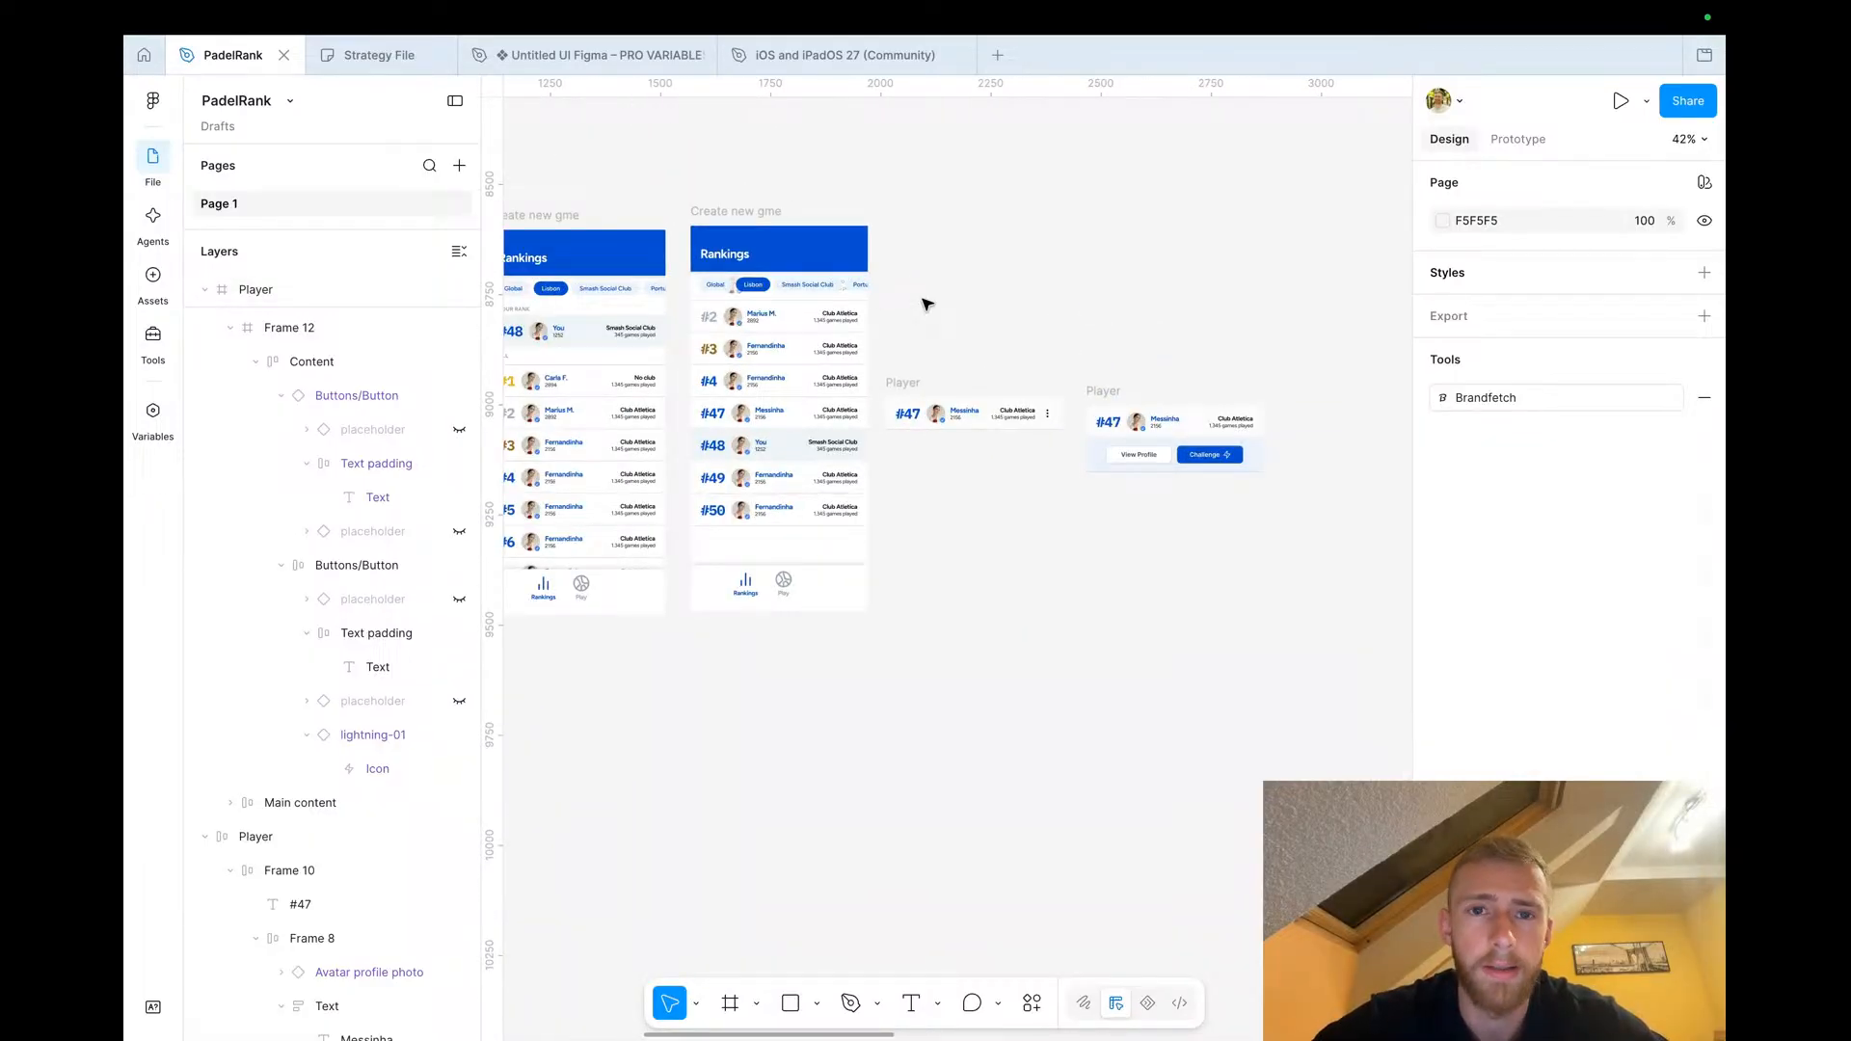
{"action": "scroll", "coordinate": [926, 305], "scroll_direction": "down", "scroll_amount": 3}
{"action": "scroll", "coordinate": [924, 308], "scroll_direction": "up", "scroll_amount": 5}
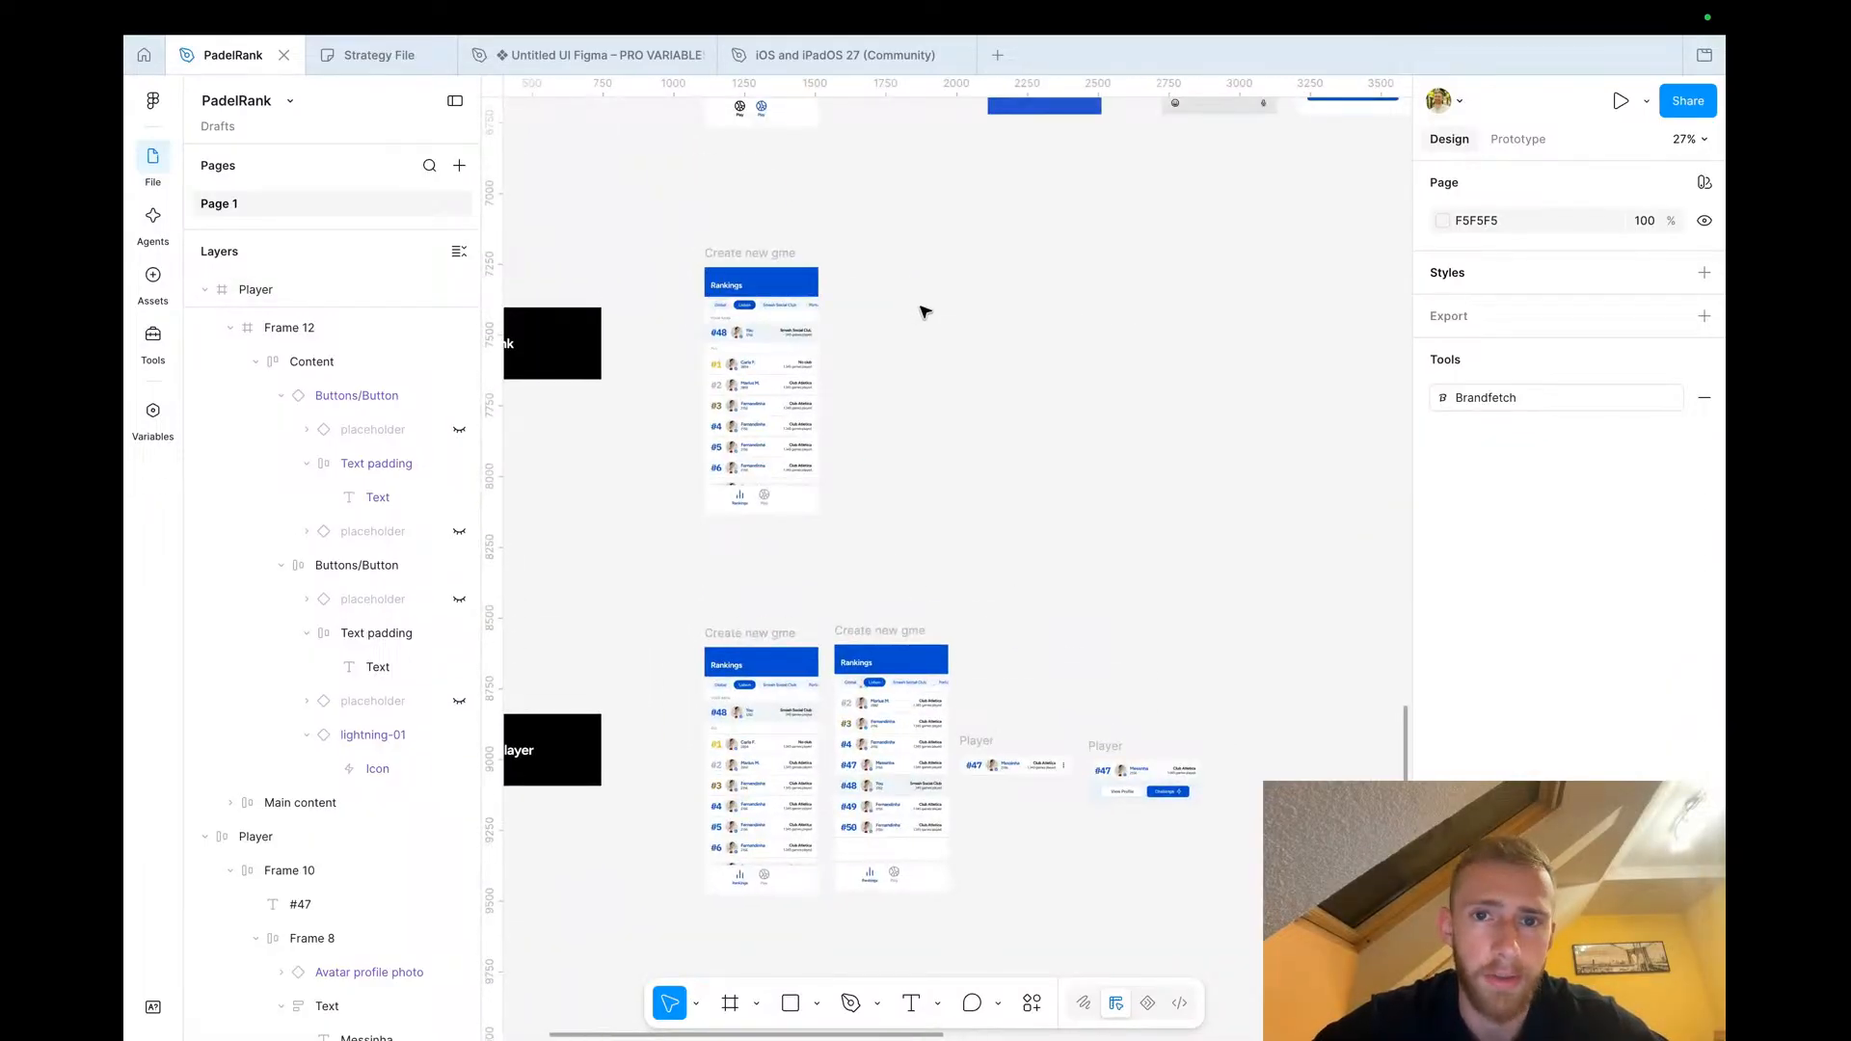
{"action": "scroll", "coordinate": [924, 310], "scroll_direction": "up", "scroll_amount": 5}
{"action": "scroll", "coordinate": [924, 311], "scroll_direction": "right", "scroll_amount": 4}
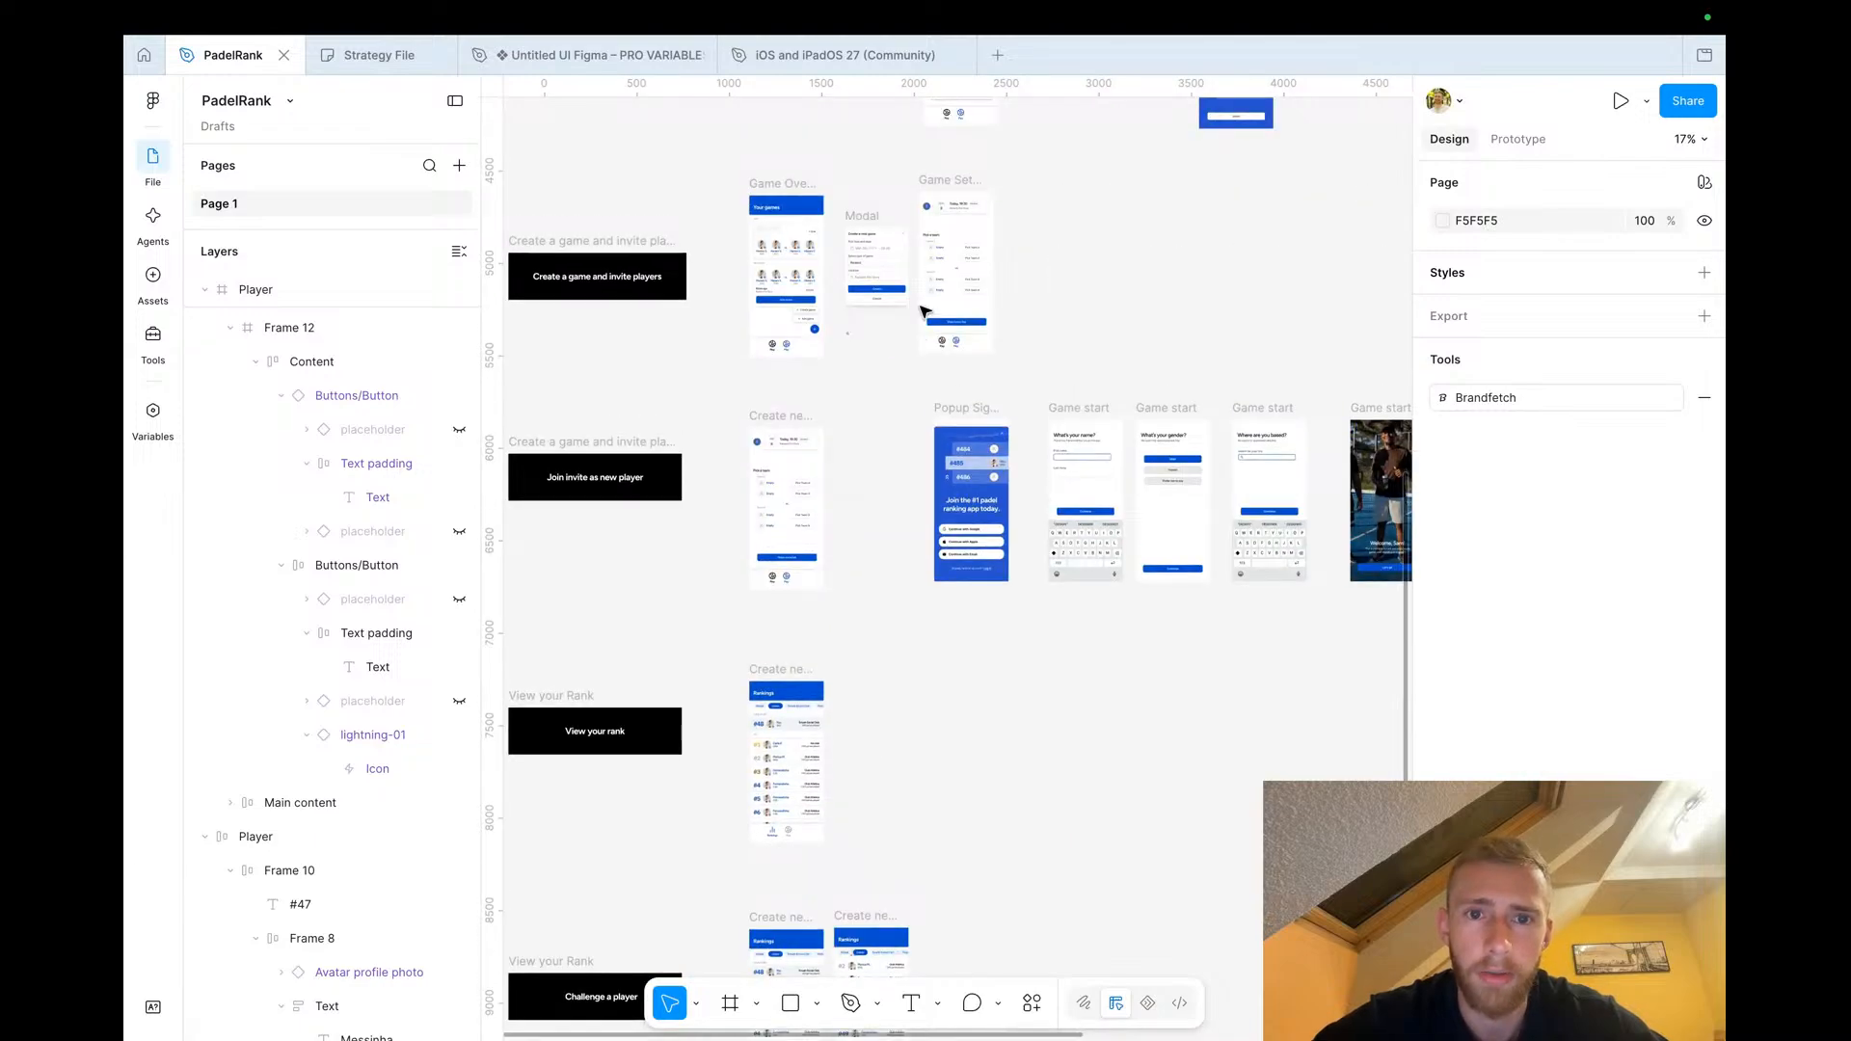
{"action": "scroll", "coordinate": [923, 311], "scroll_direction": "down", "scroll_amount": 10}
{"action": "scroll", "coordinate": [923, 309], "scroll_direction": "right", "scroll_amount": 2}
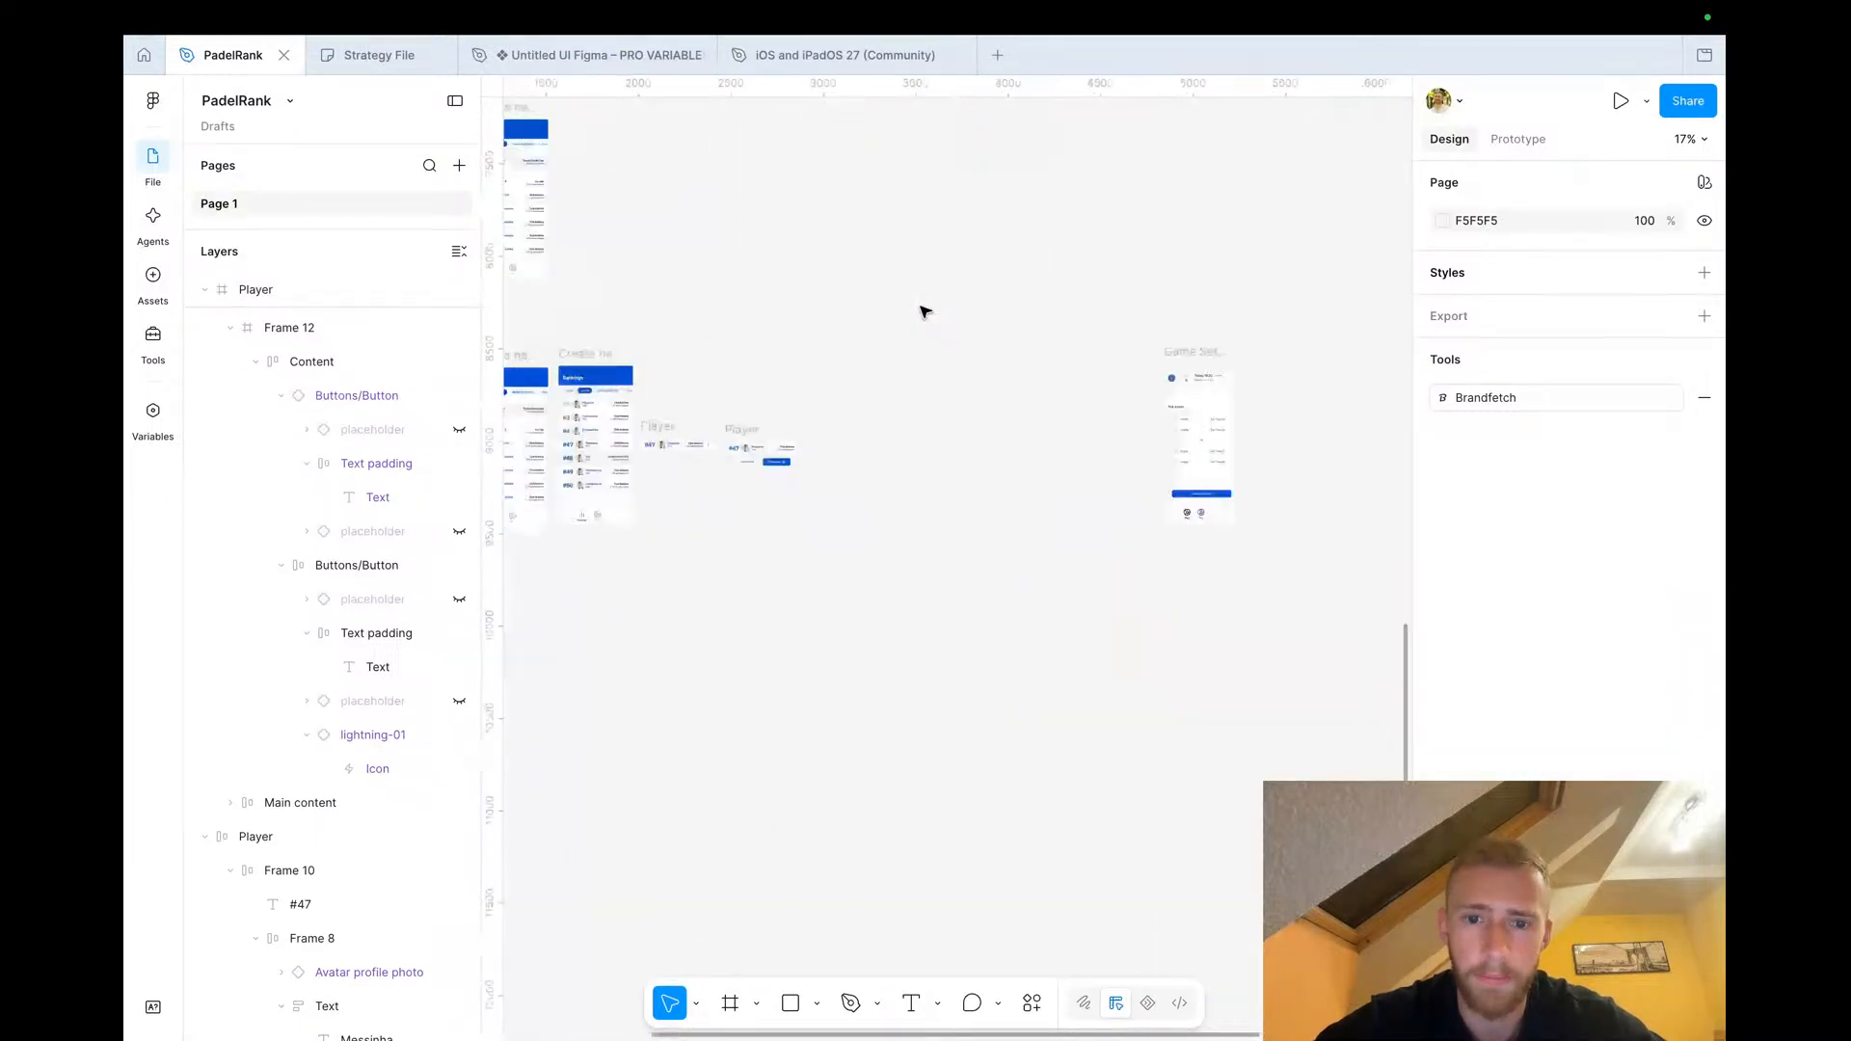
{"action": "scroll", "coordinate": [793, 385], "scroll_direction": "up", "scroll_amount": 5}
{"action": "scroll", "coordinate": [793, 376], "scroll_direction": "left", "scroll_amount": 2}
{"action": "scroll", "coordinate": [792, 378], "scroll_direction": "down", "scroll_amount": 3}
{"action": "scroll", "coordinate": [792, 380], "scroll_direction": "down", "scroll_amount": 2}
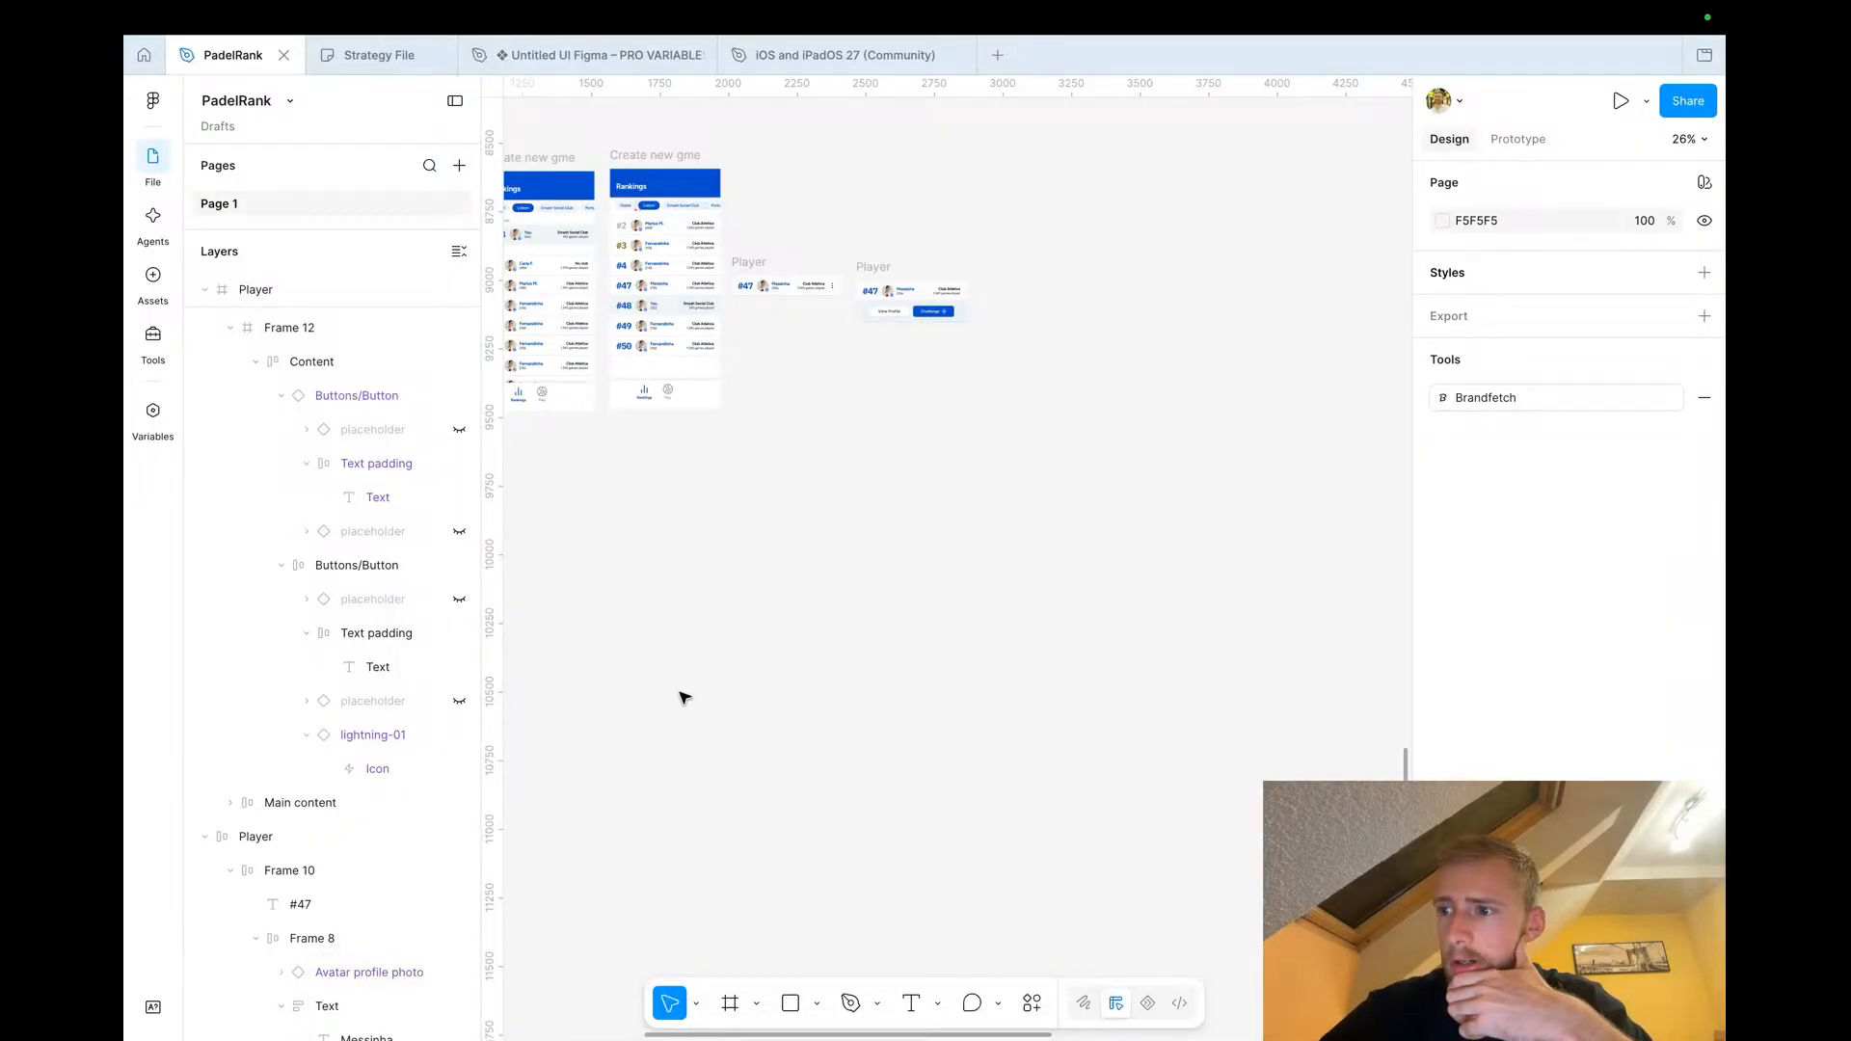
{"action": "key", "text": "ctrl+Left"}
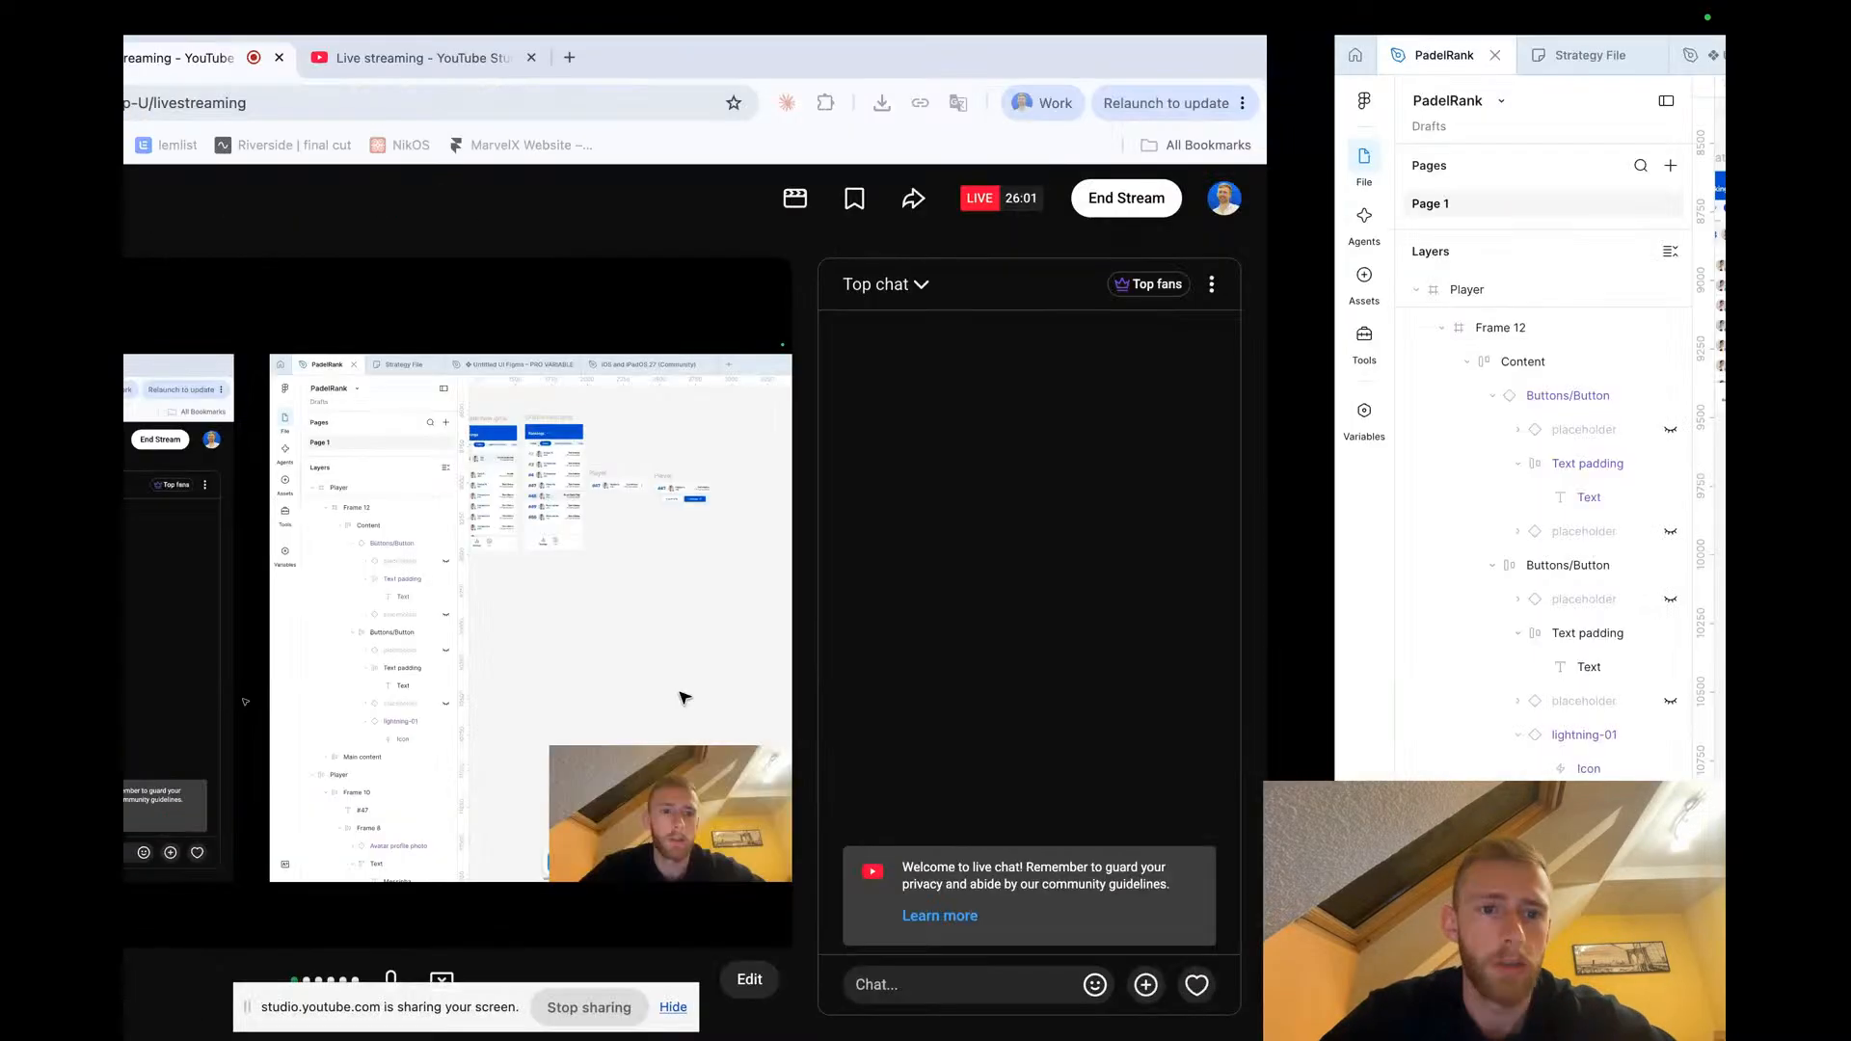
{"action": "key", "text": "ctrl+Right"}
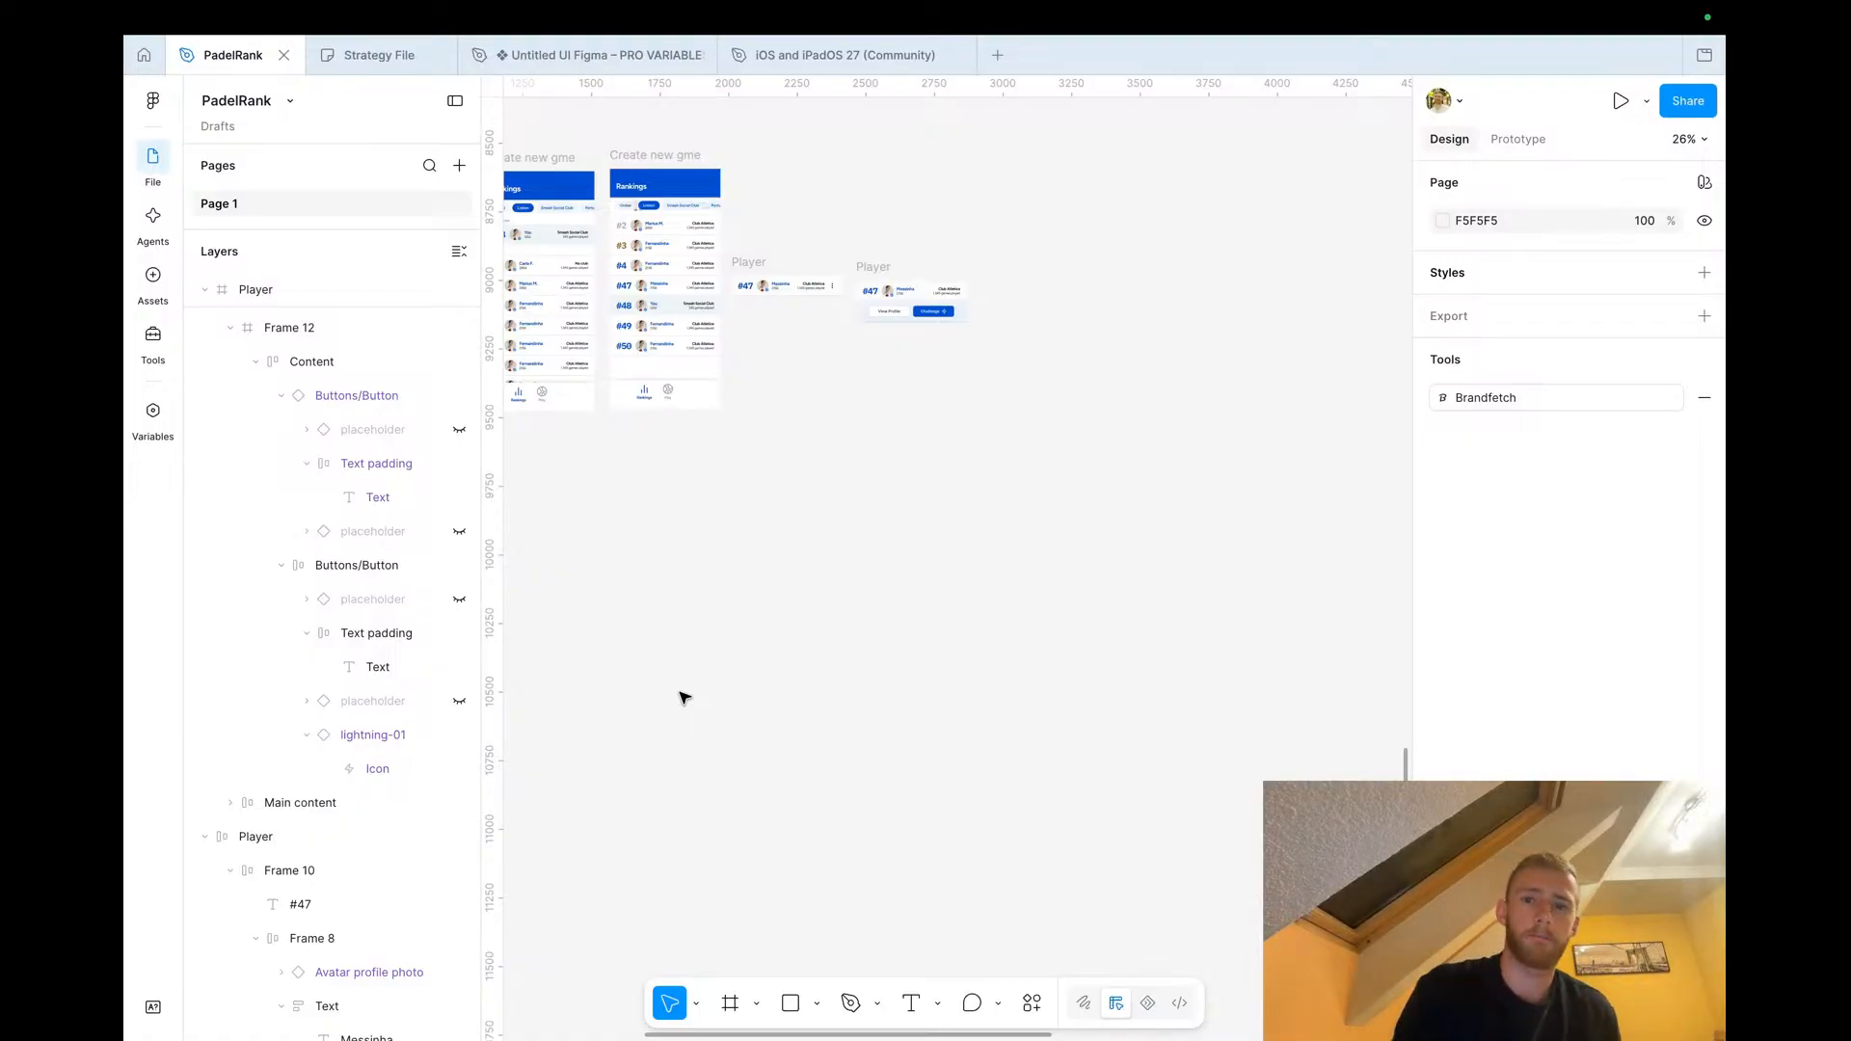
{"action": "scroll", "coordinate": [873, 590], "scroll_direction": "down", "scroll_amount": 5}
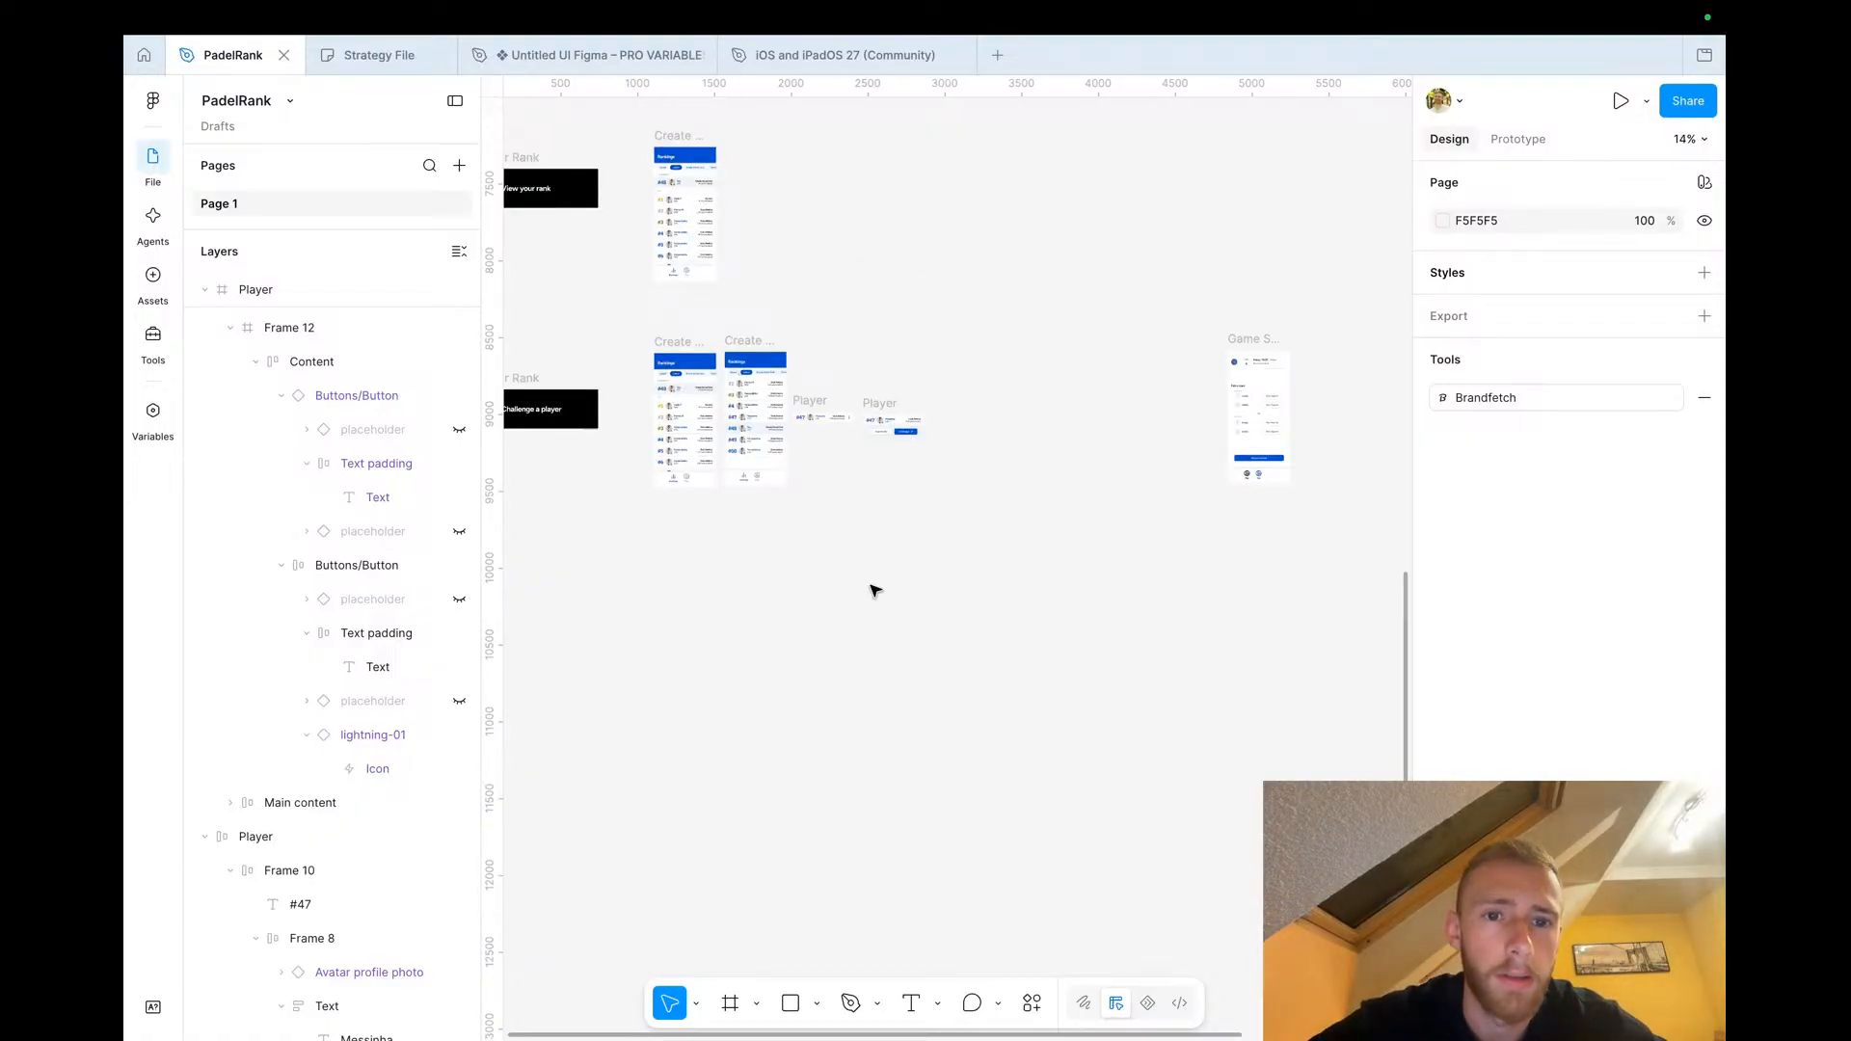
{"action": "scroll", "coordinate": [855, 392], "scroll_direction": "up", "scroll_amount": 5}
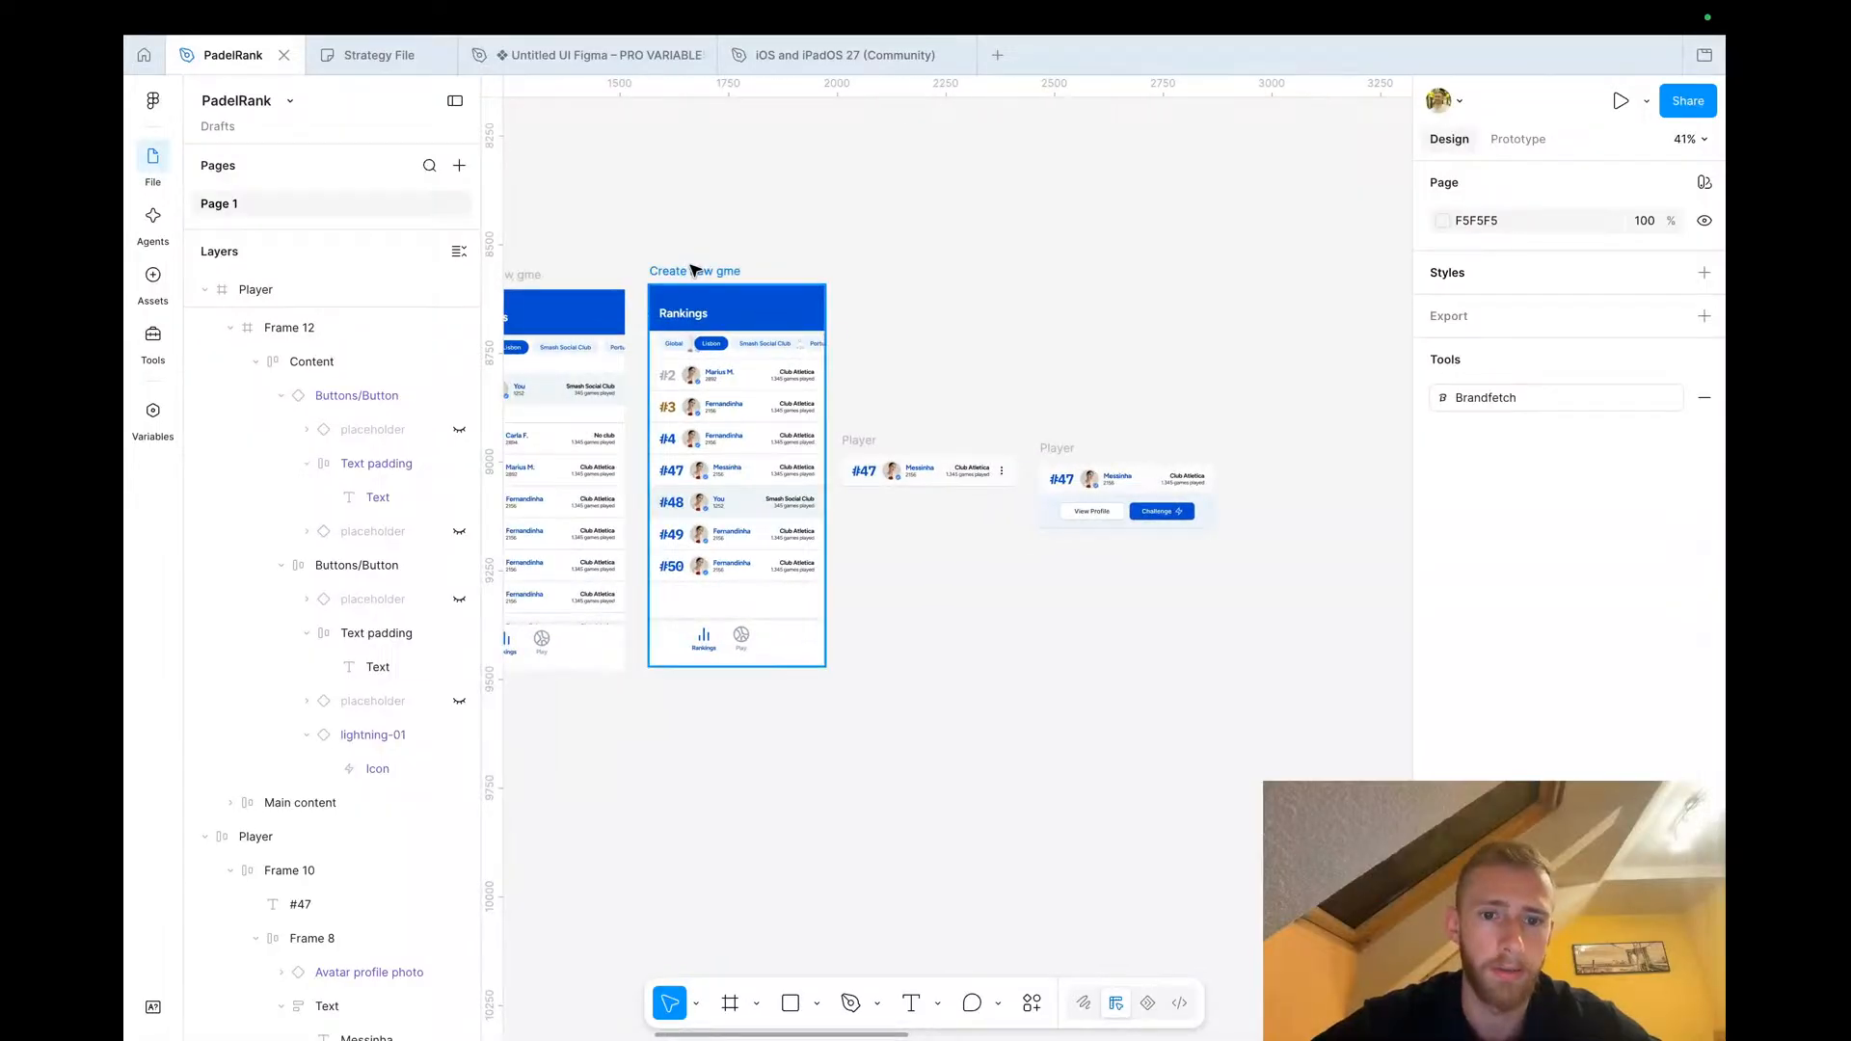
Examine the Create new gme Rankings screen frame at different zoom levels
{"action": "left_click", "coordinate": [694, 270]}
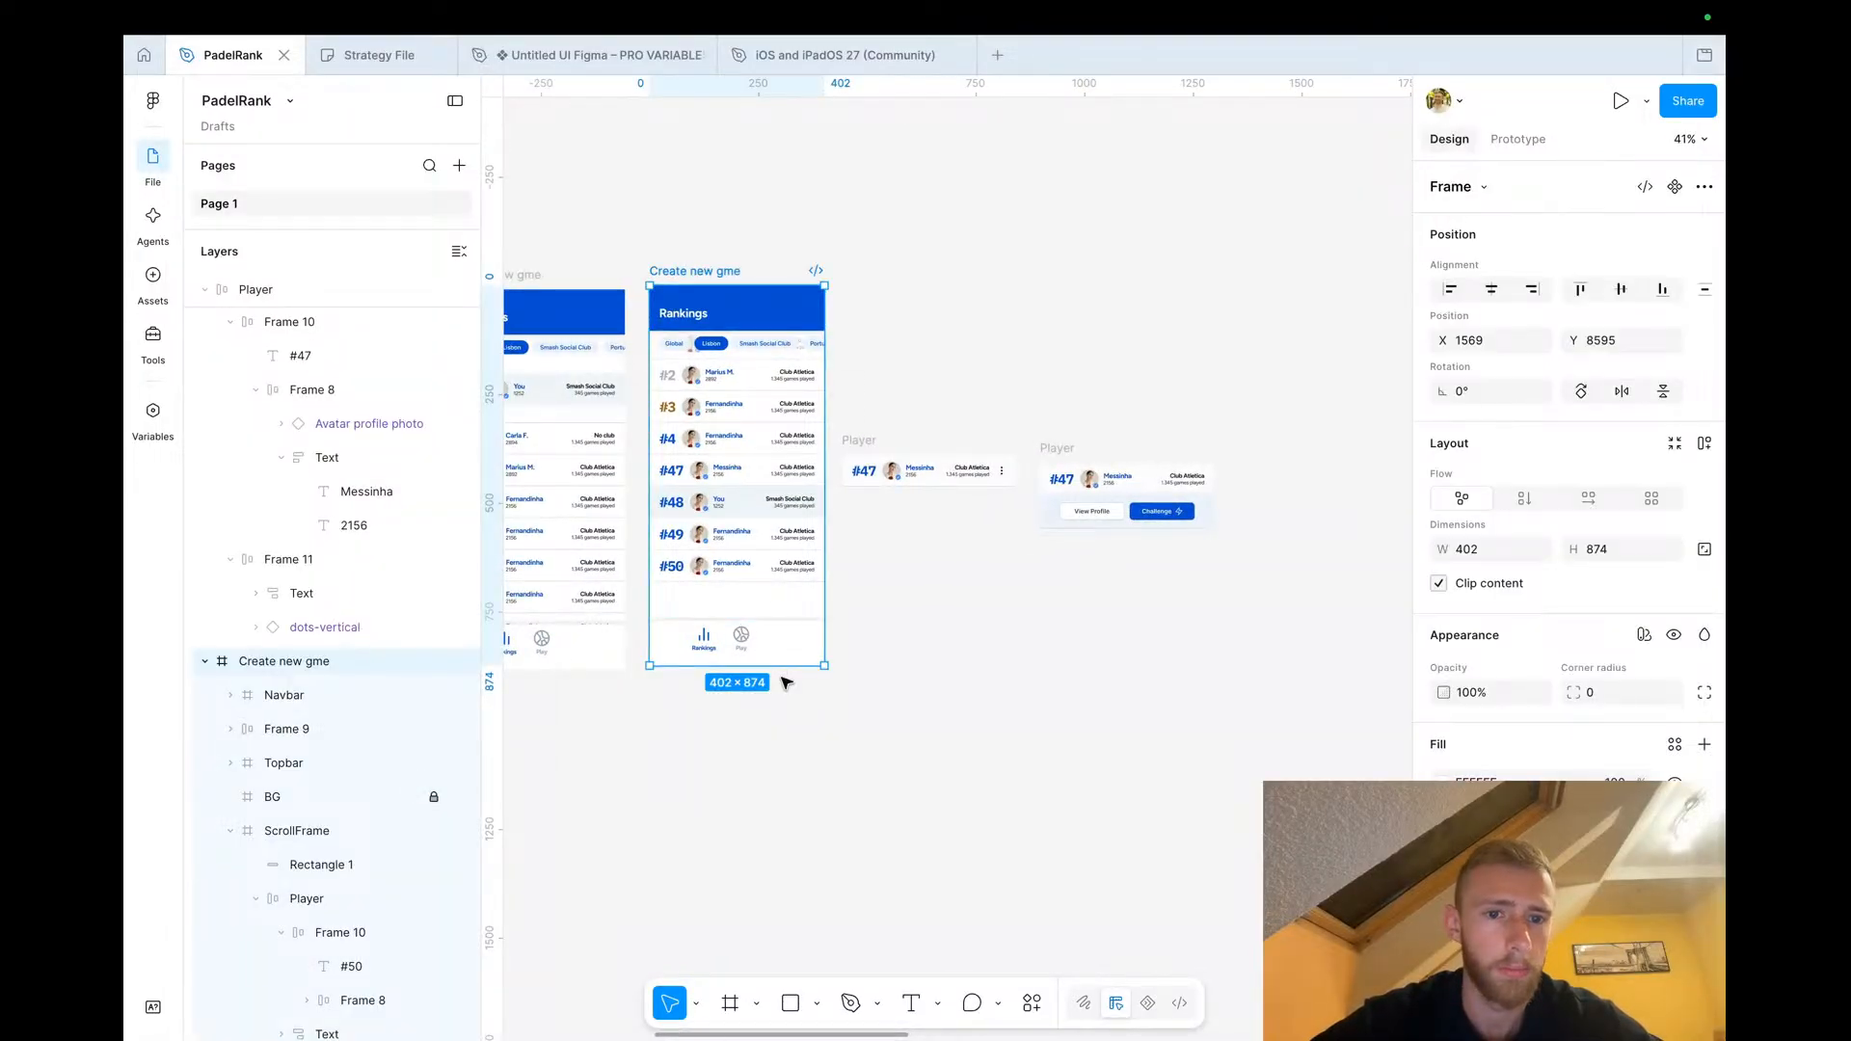
{"action": "scroll", "coordinate": [785, 683], "scroll_direction": "left", "scroll_amount": 1}
{"action": "scroll", "coordinate": [785, 683], "scroll_direction": "down", "scroll_amount": 1}
{"action": "scroll", "coordinate": [804, 555], "scroll_direction": "up", "scroll_amount": 5}
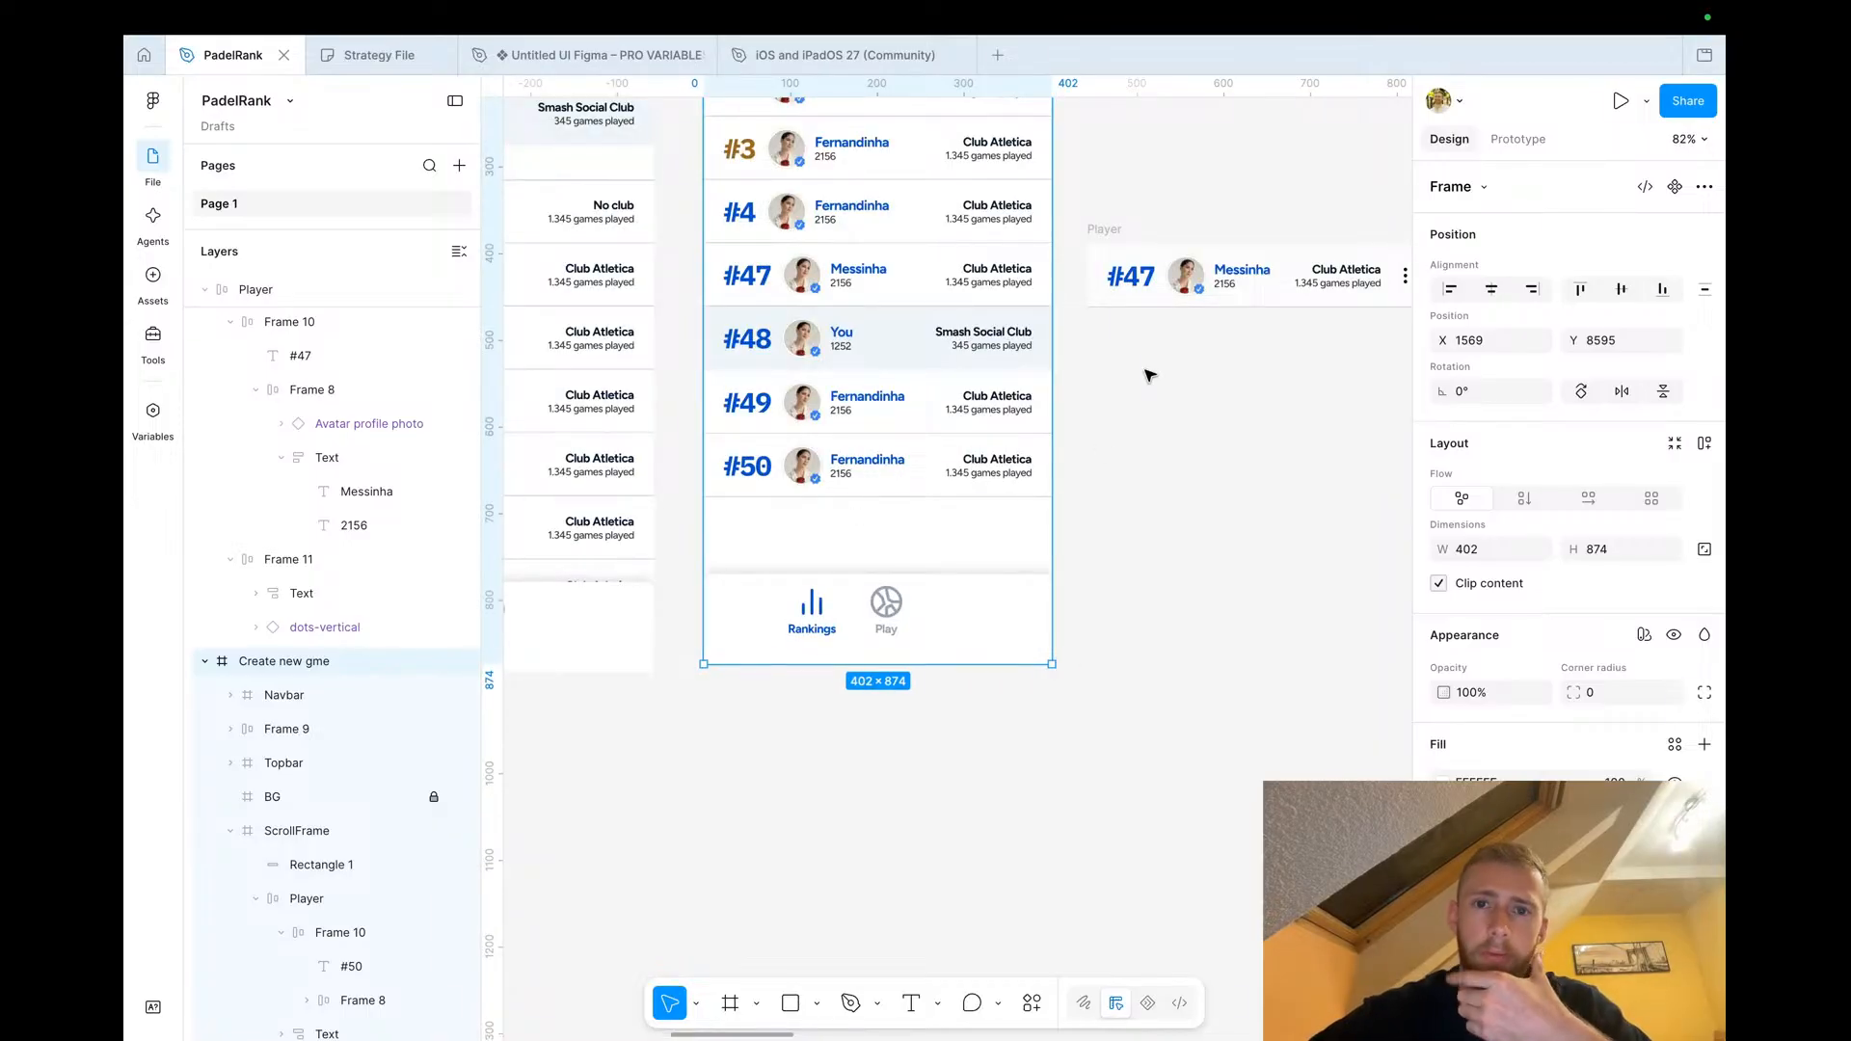
{"action": "scroll", "coordinate": [1096, 426], "scroll_direction": "down", "scroll_amount": 4}
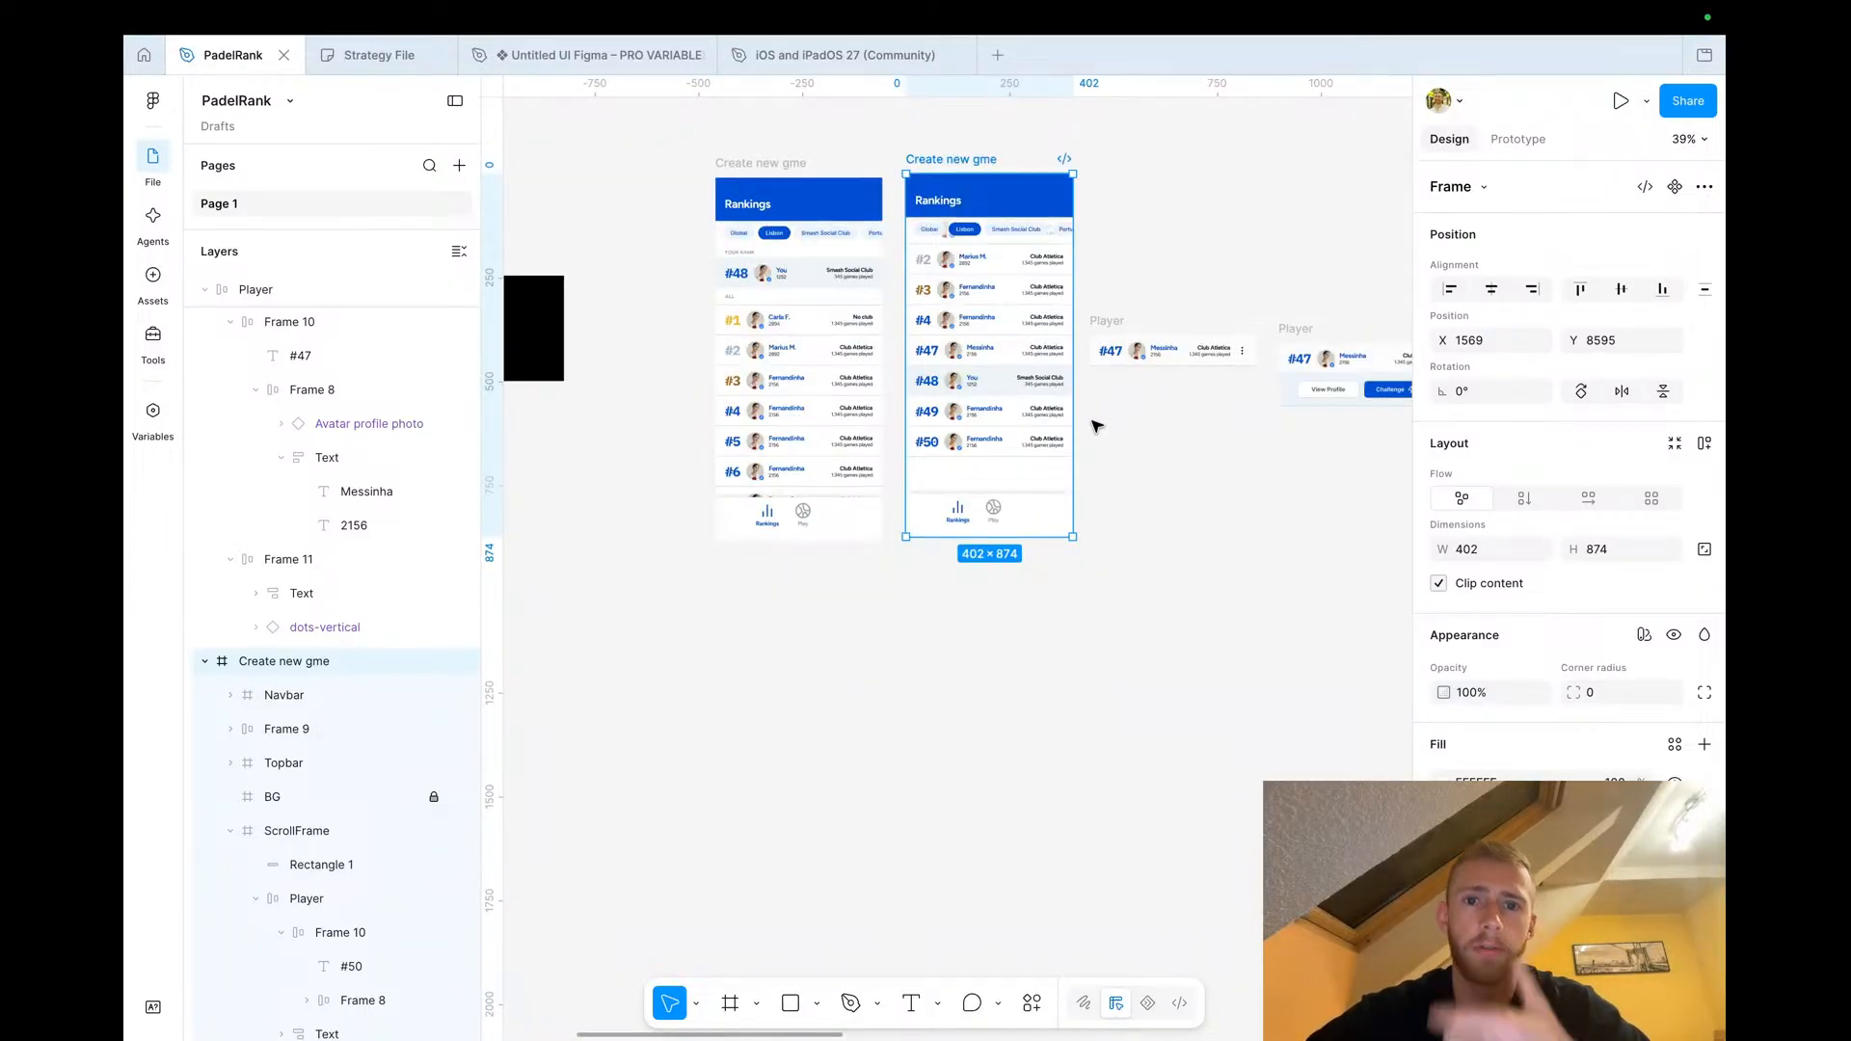
{"action": "scroll", "coordinate": [1070, 447], "scroll_direction": "up", "scroll_amount": 4}
{"action": "scroll", "coordinate": [1005, 561], "scroll_direction": "up", "scroll_amount": 5}
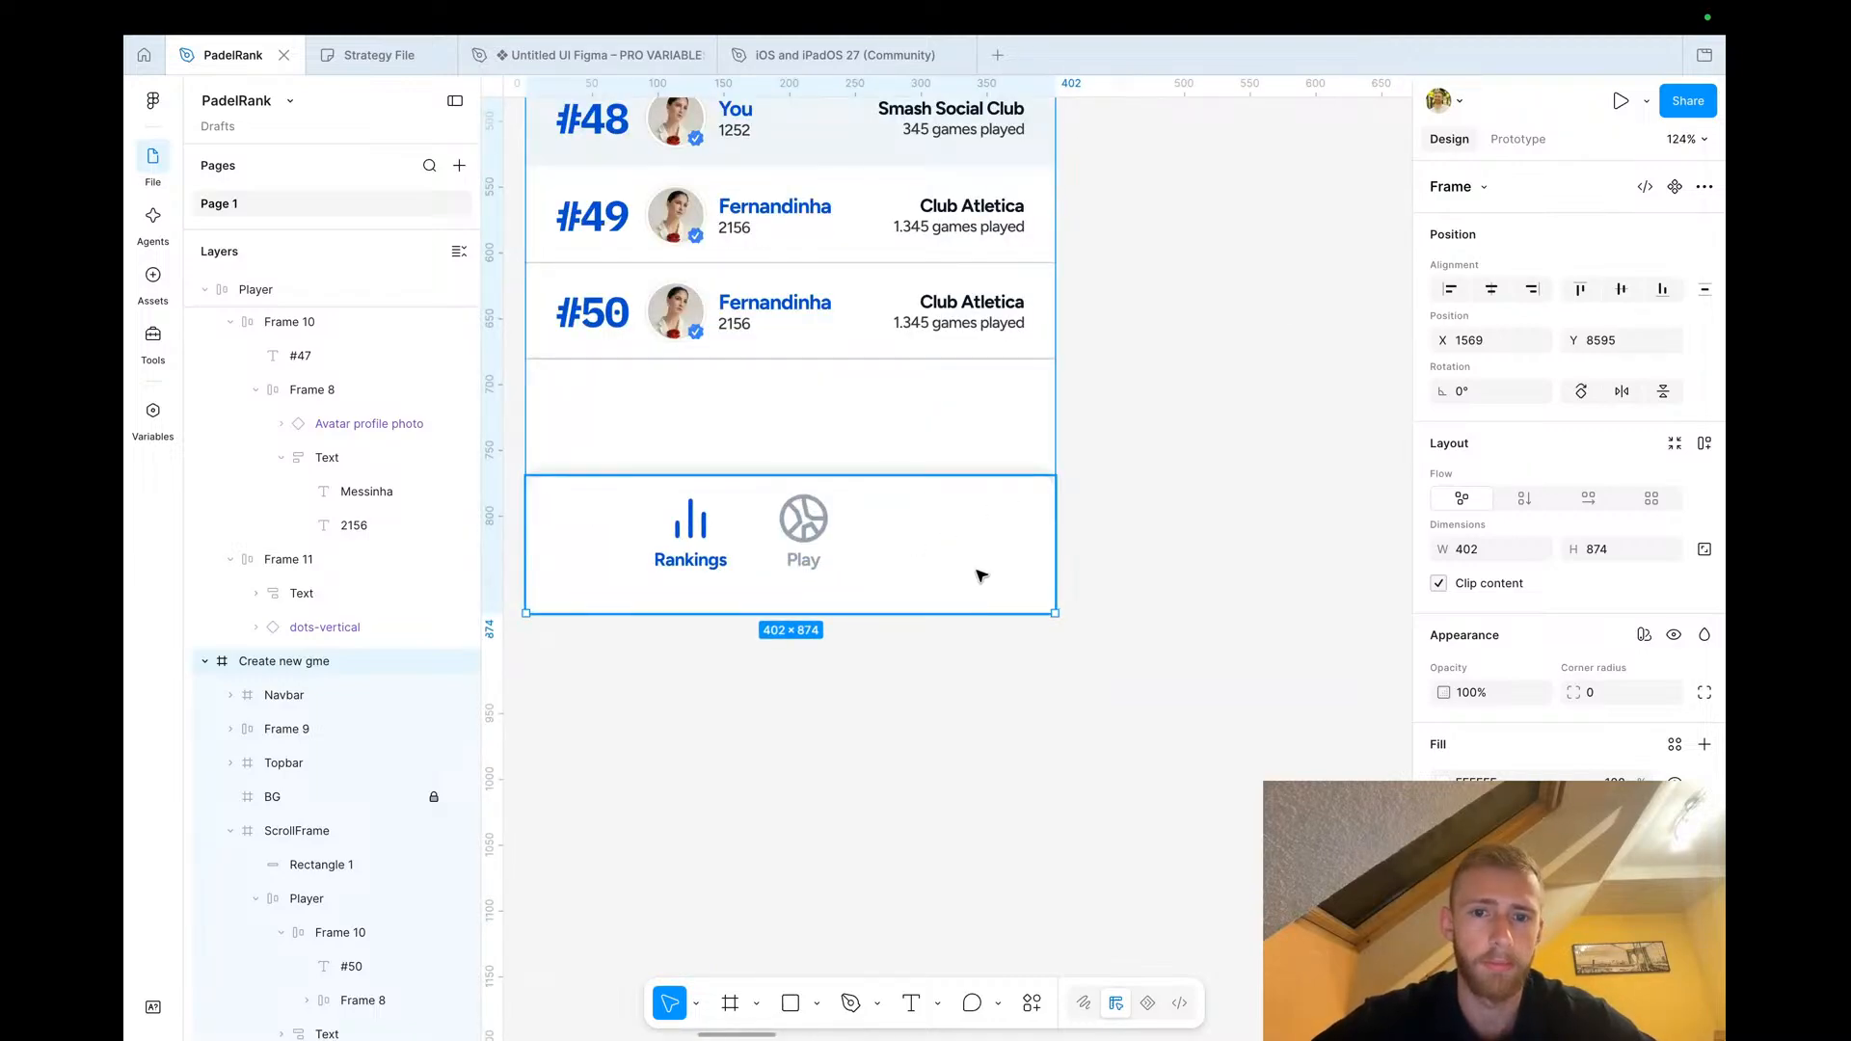
{"action": "scroll", "coordinate": [972, 554], "scroll_direction": "down", "scroll_amount": 8}
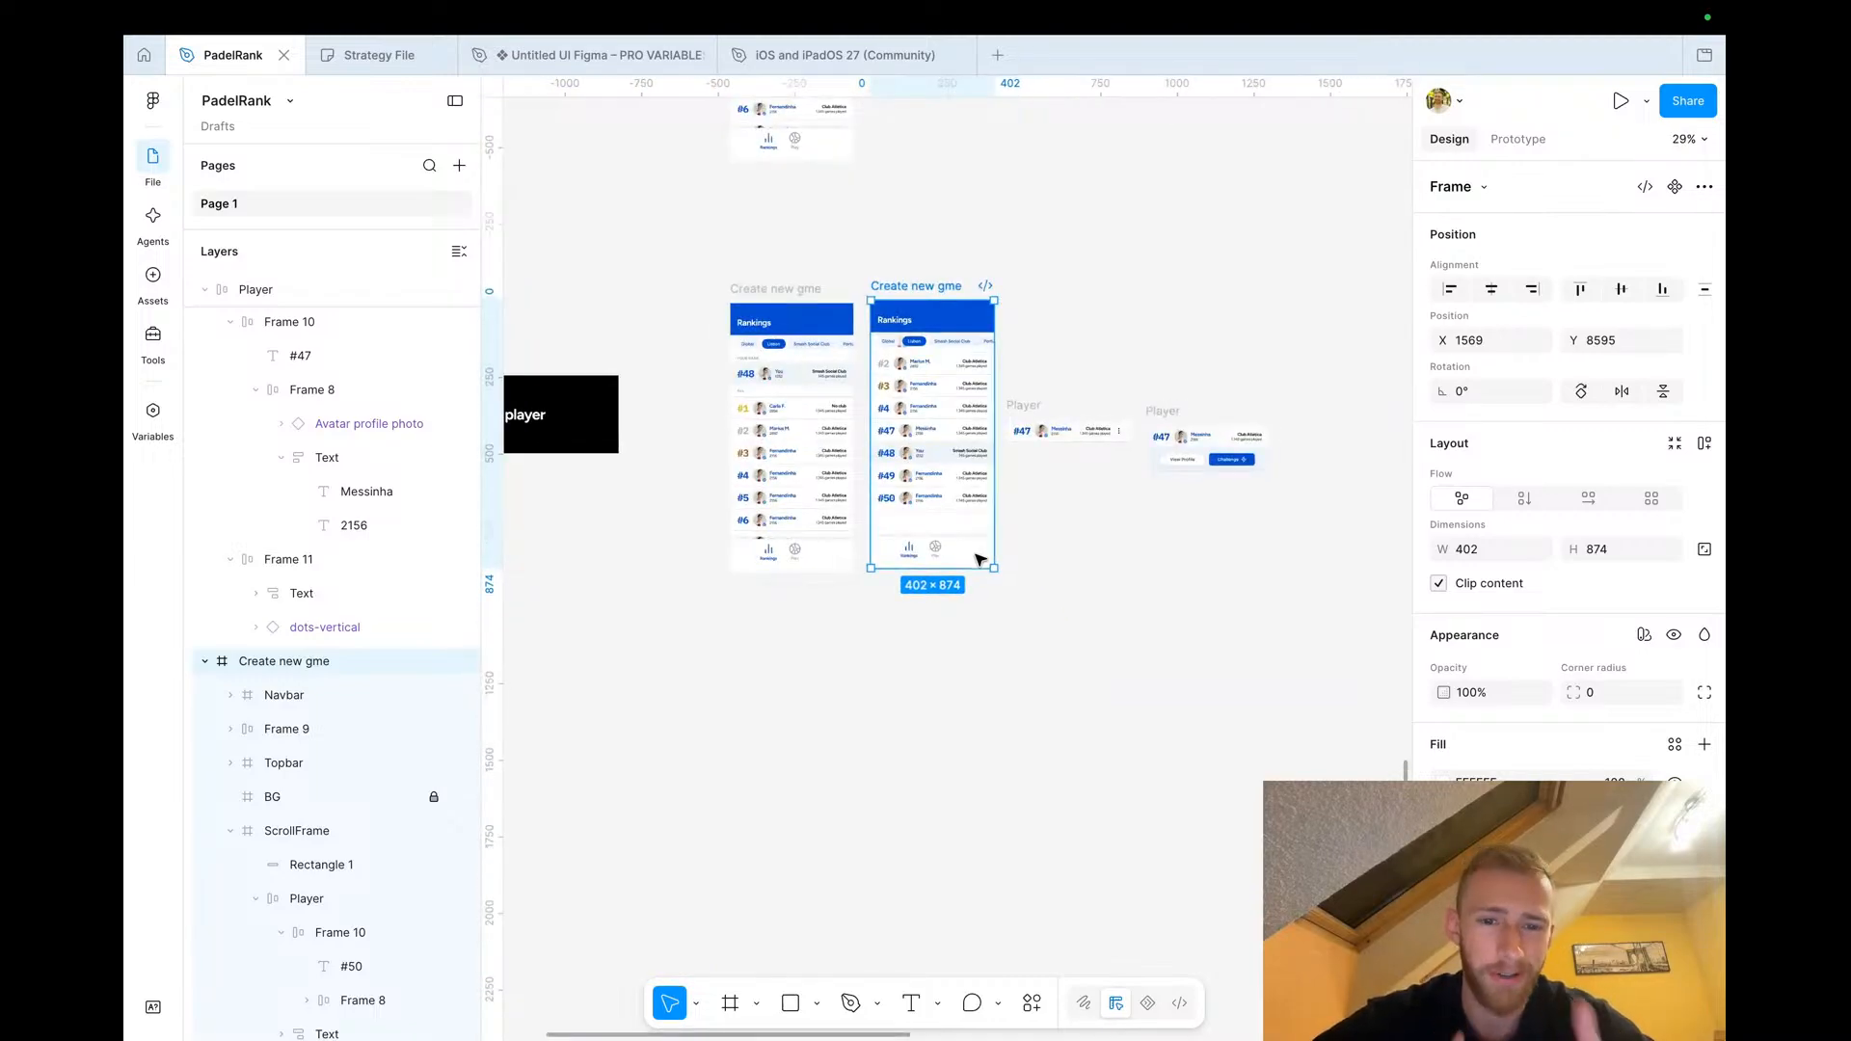
{"action": "scroll", "coordinate": [980, 559], "scroll_direction": "right", "scroll_amount": 4}
{"action": "left_click", "coordinate": [855, 412]}
{"action": "scroll", "coordinate": [826, 350], "scroll_direction": "left", "scroll_amount": 1}
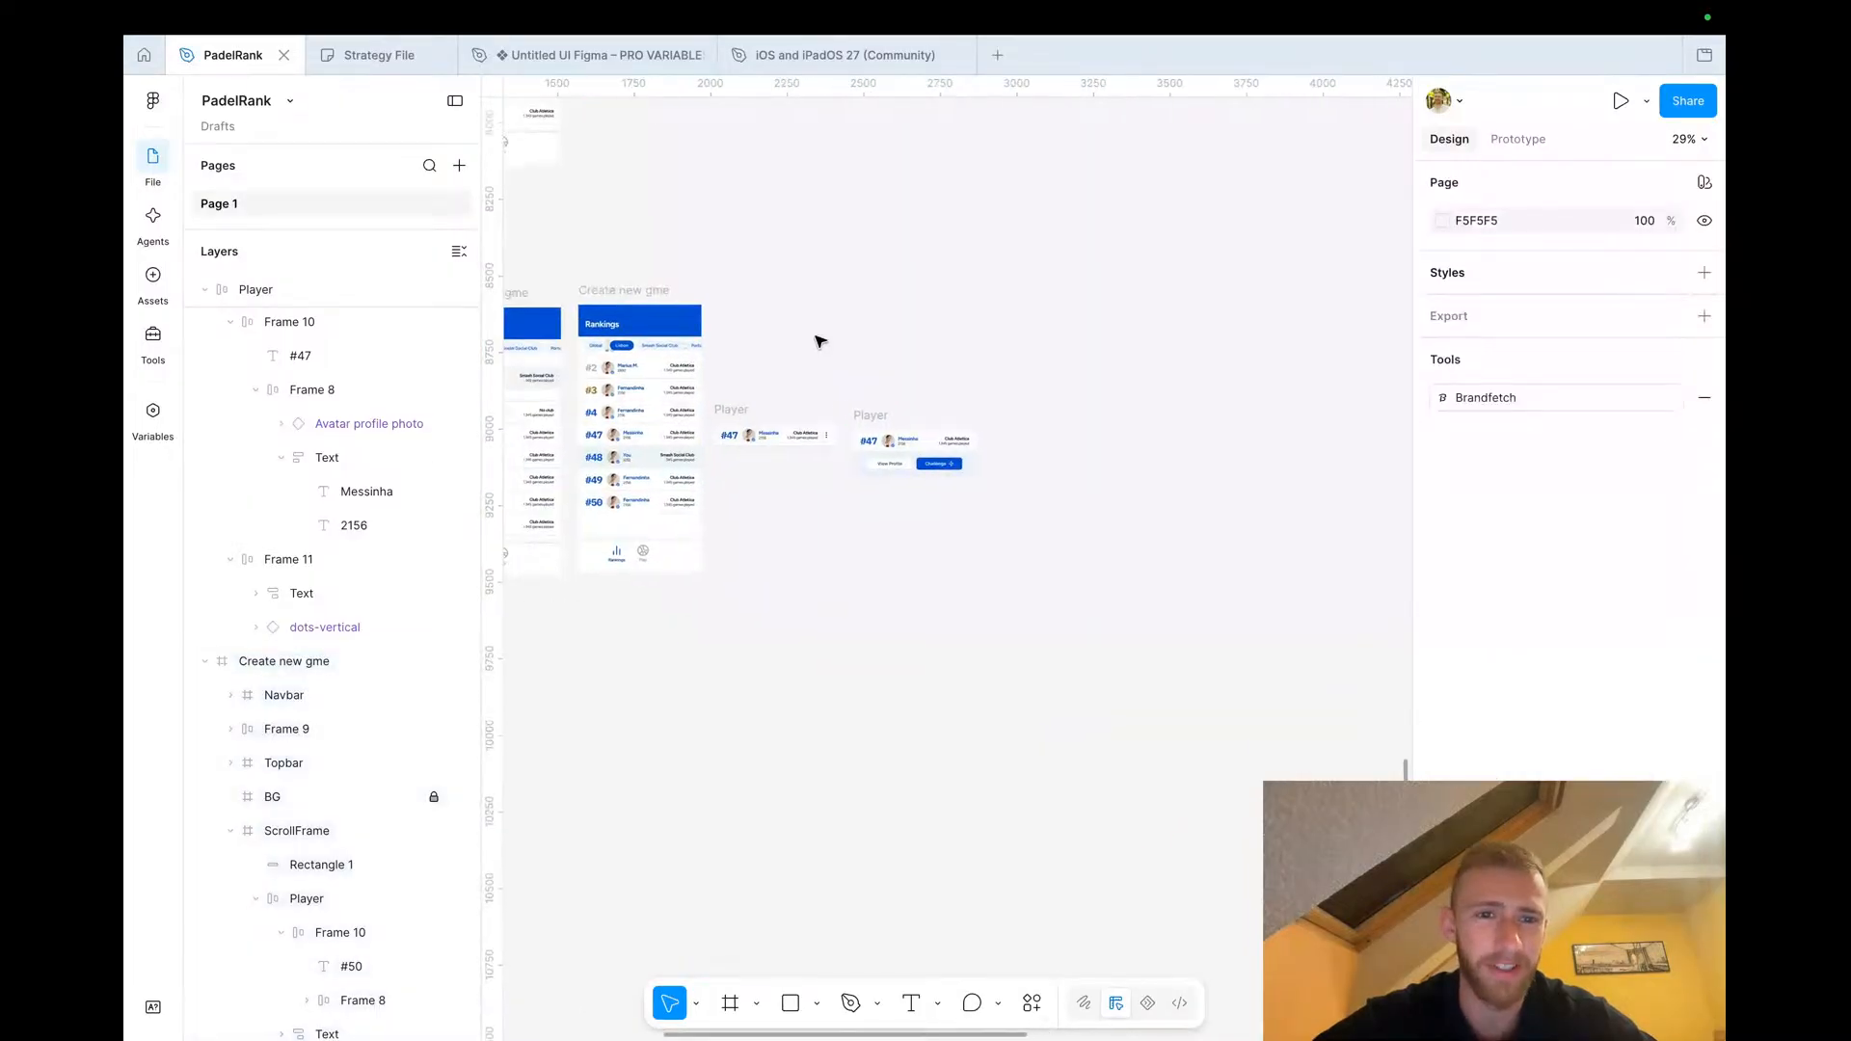
Duplicate the Rankings screen frame, placing the copy to the right of the player rows
{"action": "left_click", "coordinate": [647, 298]}
{"action": "left_click_drag", "start_coordinate": [636, 294], "coordinate": [1123, 292]}
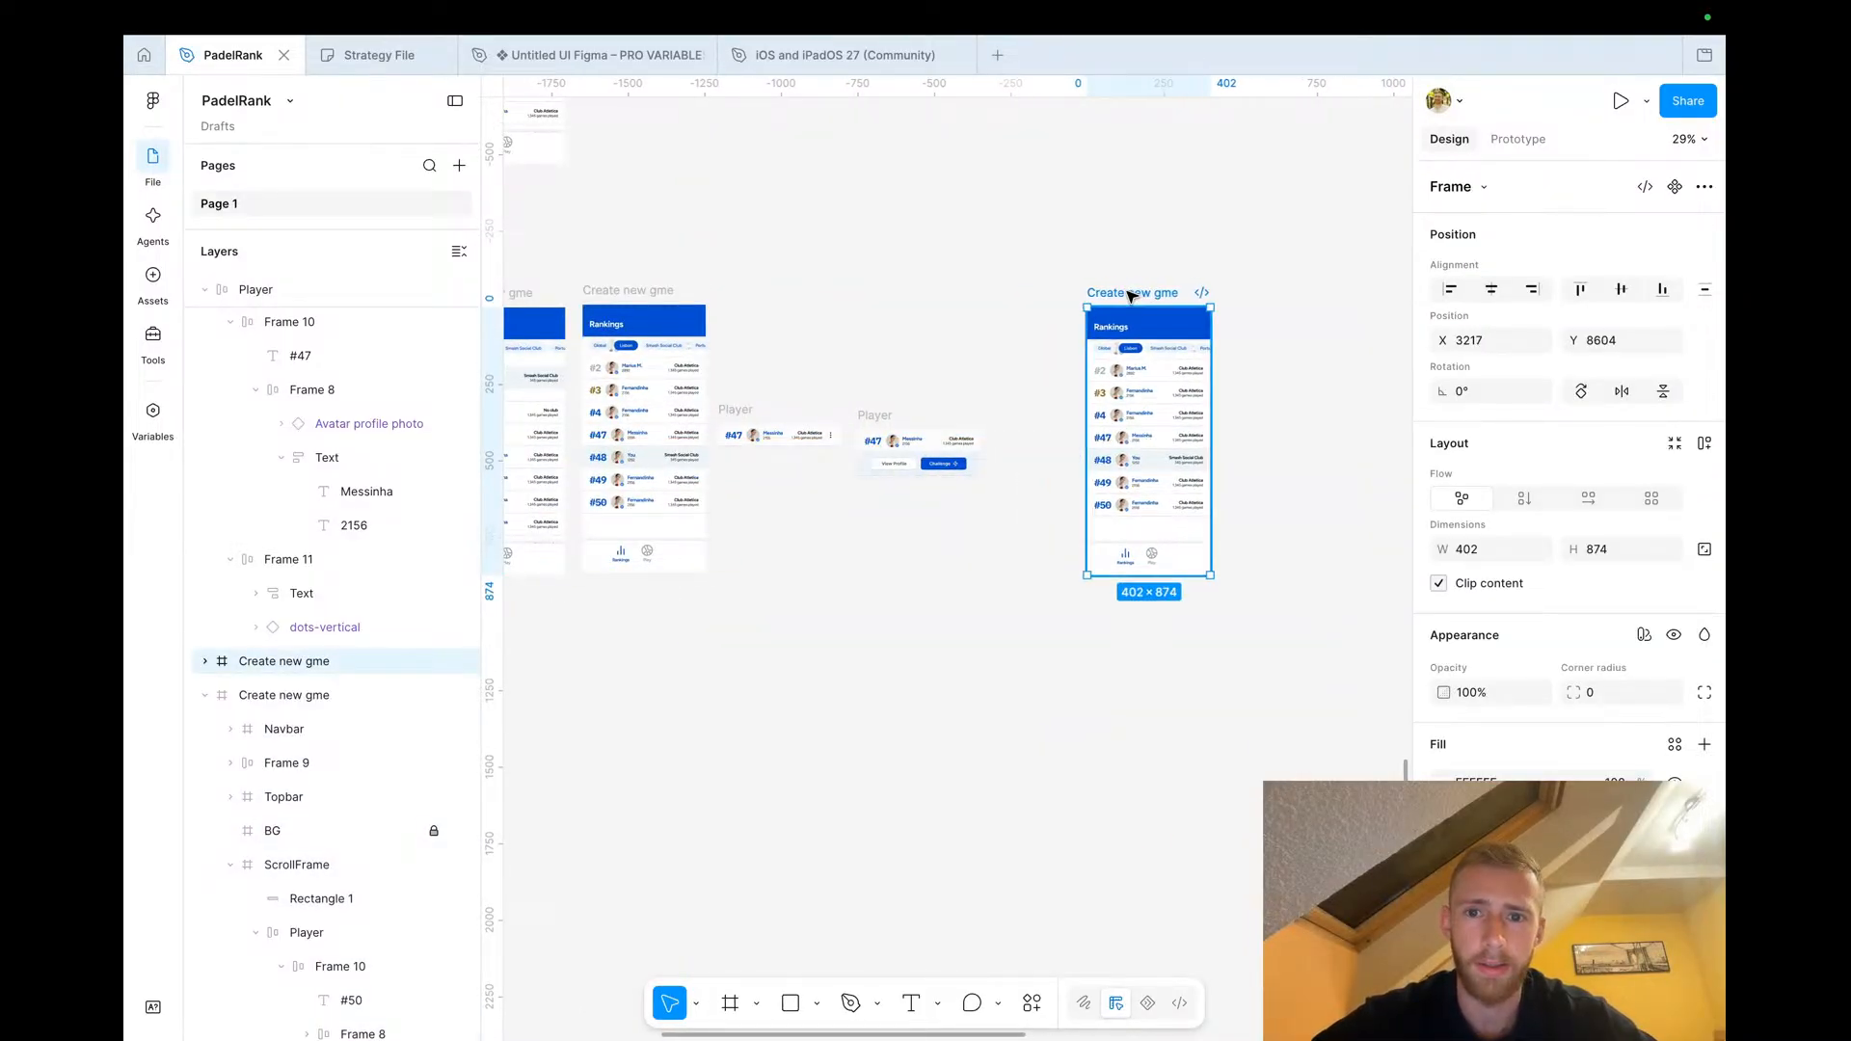
In the copied screen, delete the Rankings top bar and the pinned #48 You row
{"action": "scroll", "coordinate": [1126, 291], "scroll_direction": "up", "scroll_amount": 5}
{"action": "left_click", "coordinate": [1139, 379]}
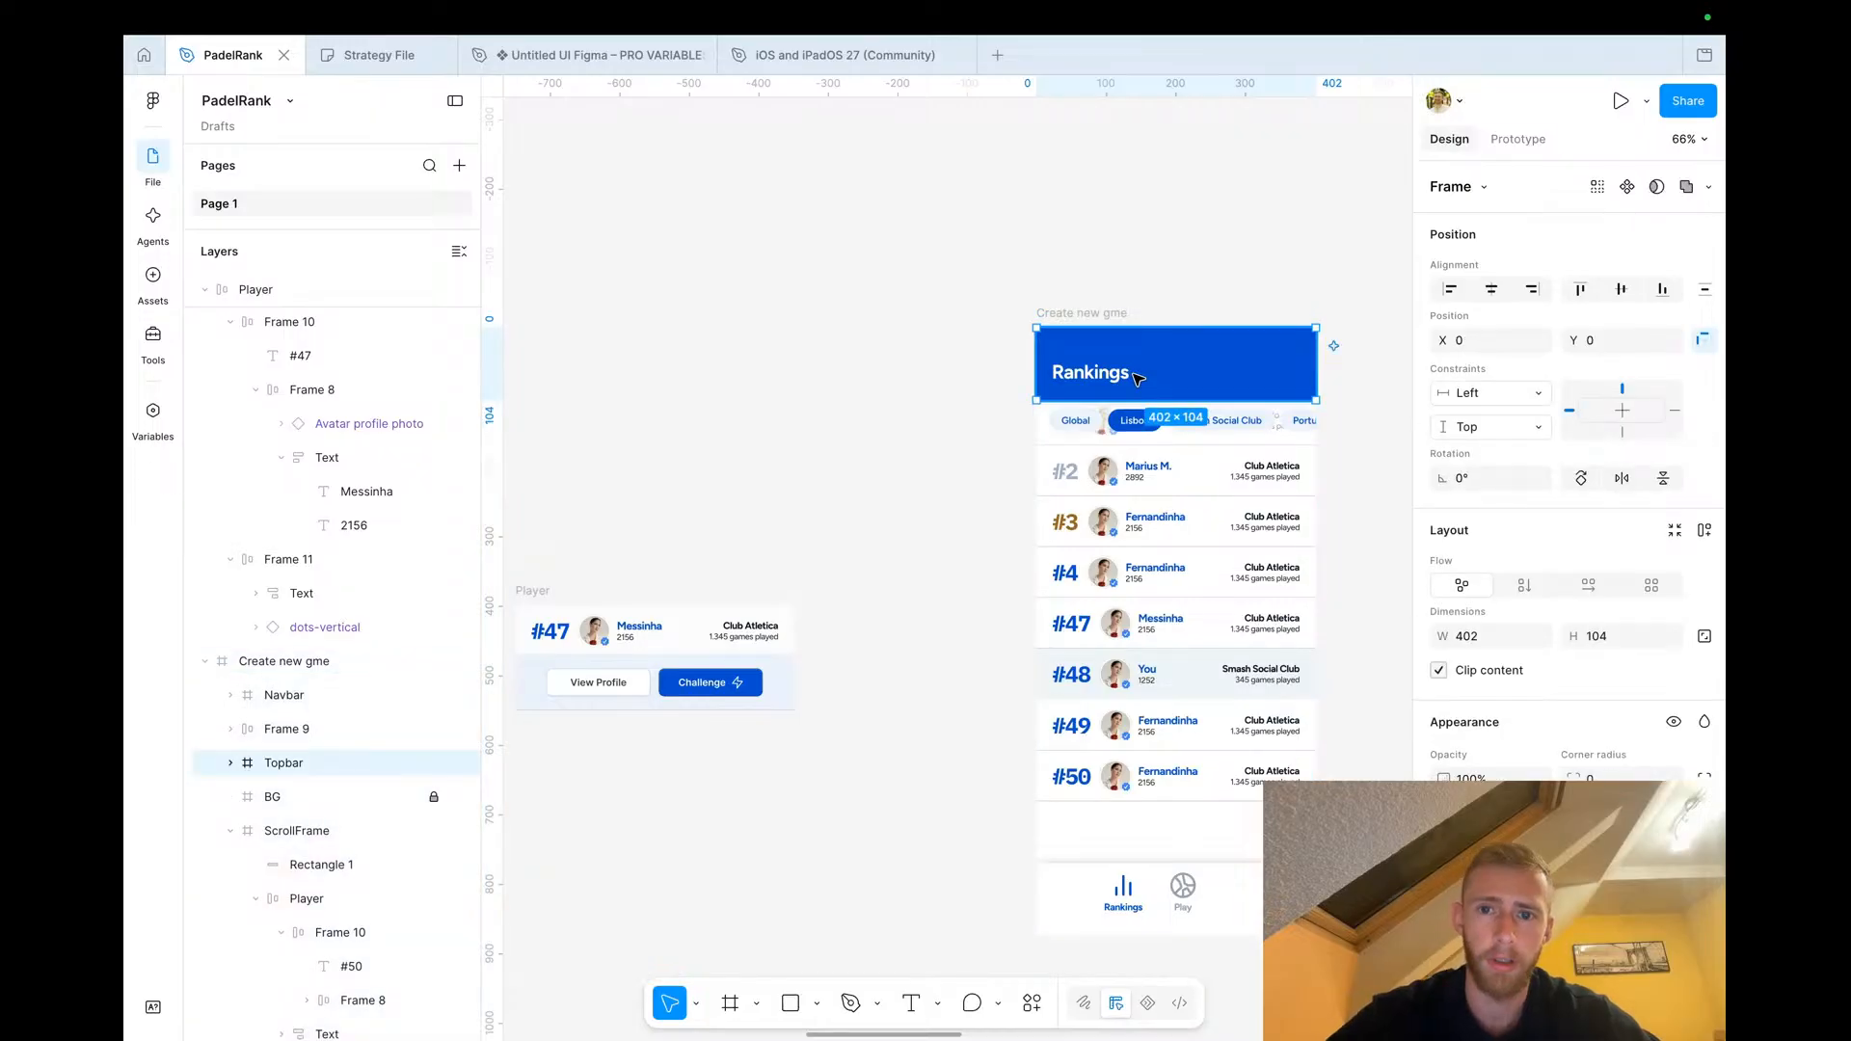
{"action": "key", "text": "Delete"}
{"action": "left_click", "coordinate": [1147, 353]}
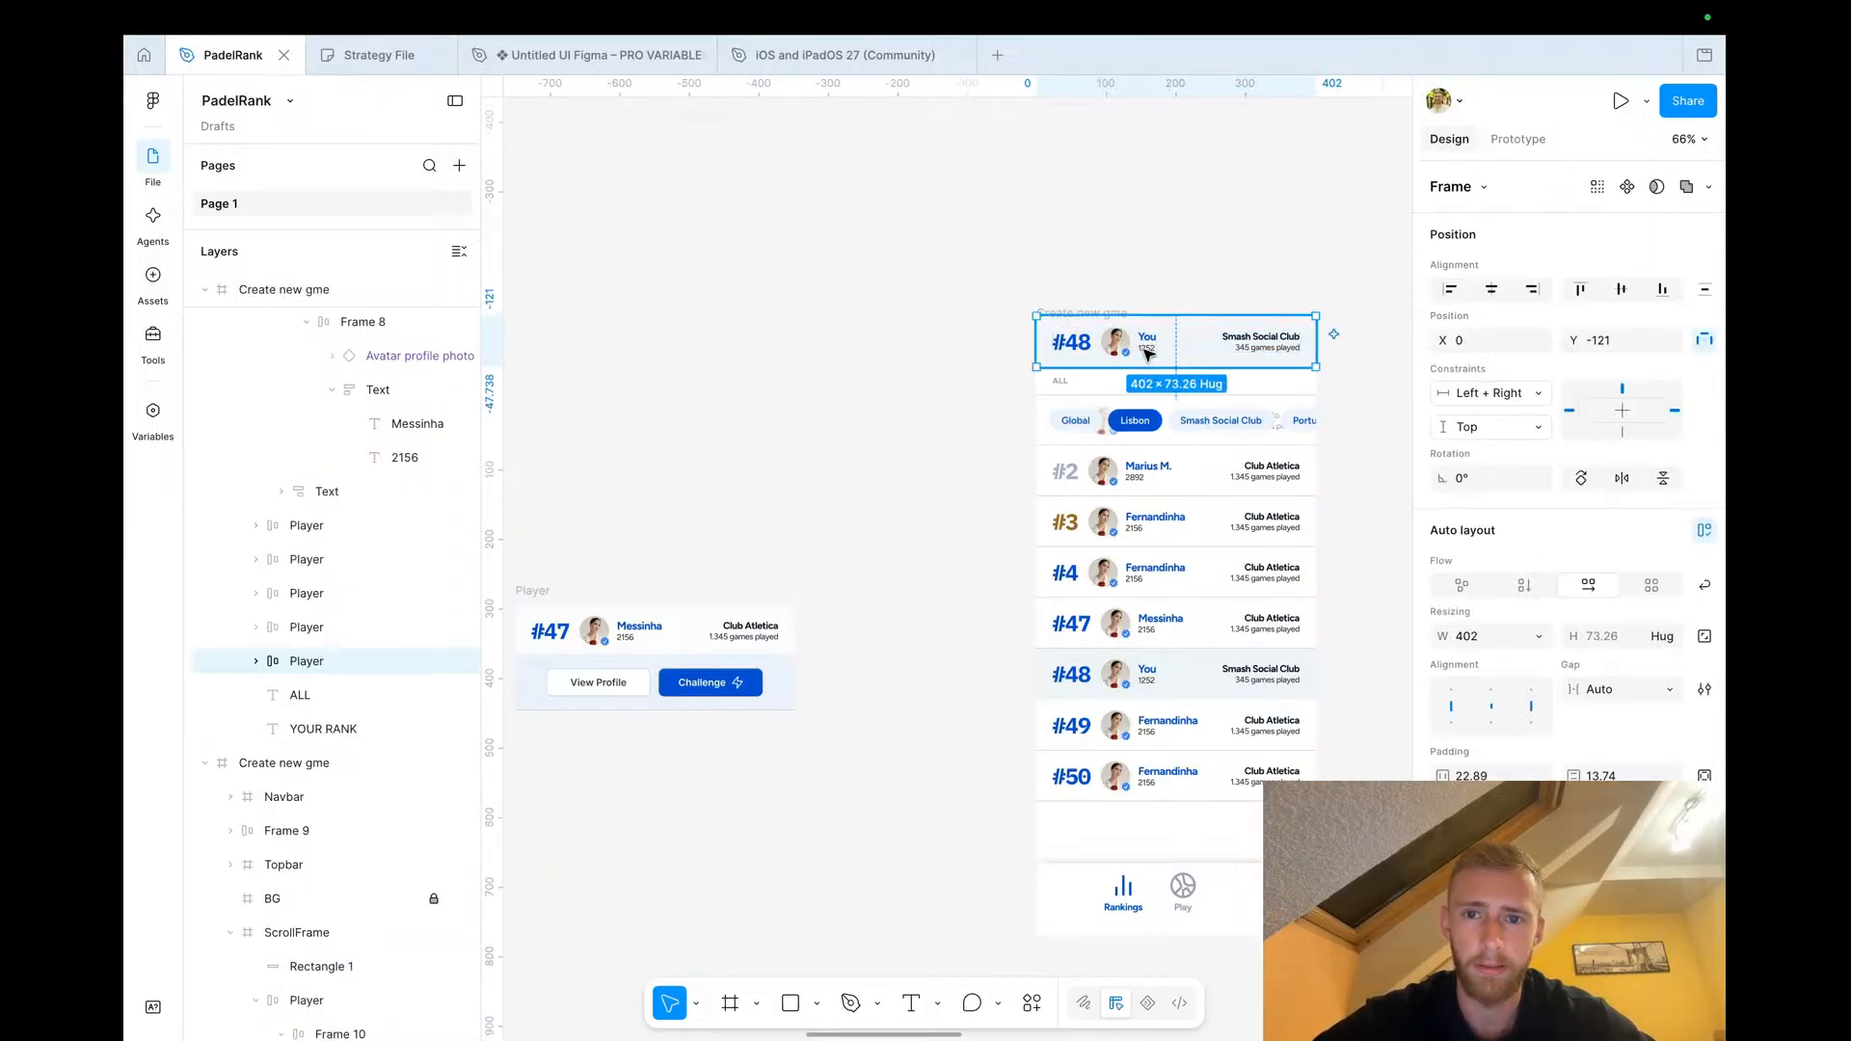
{"action": "key", "text": "Delete"}
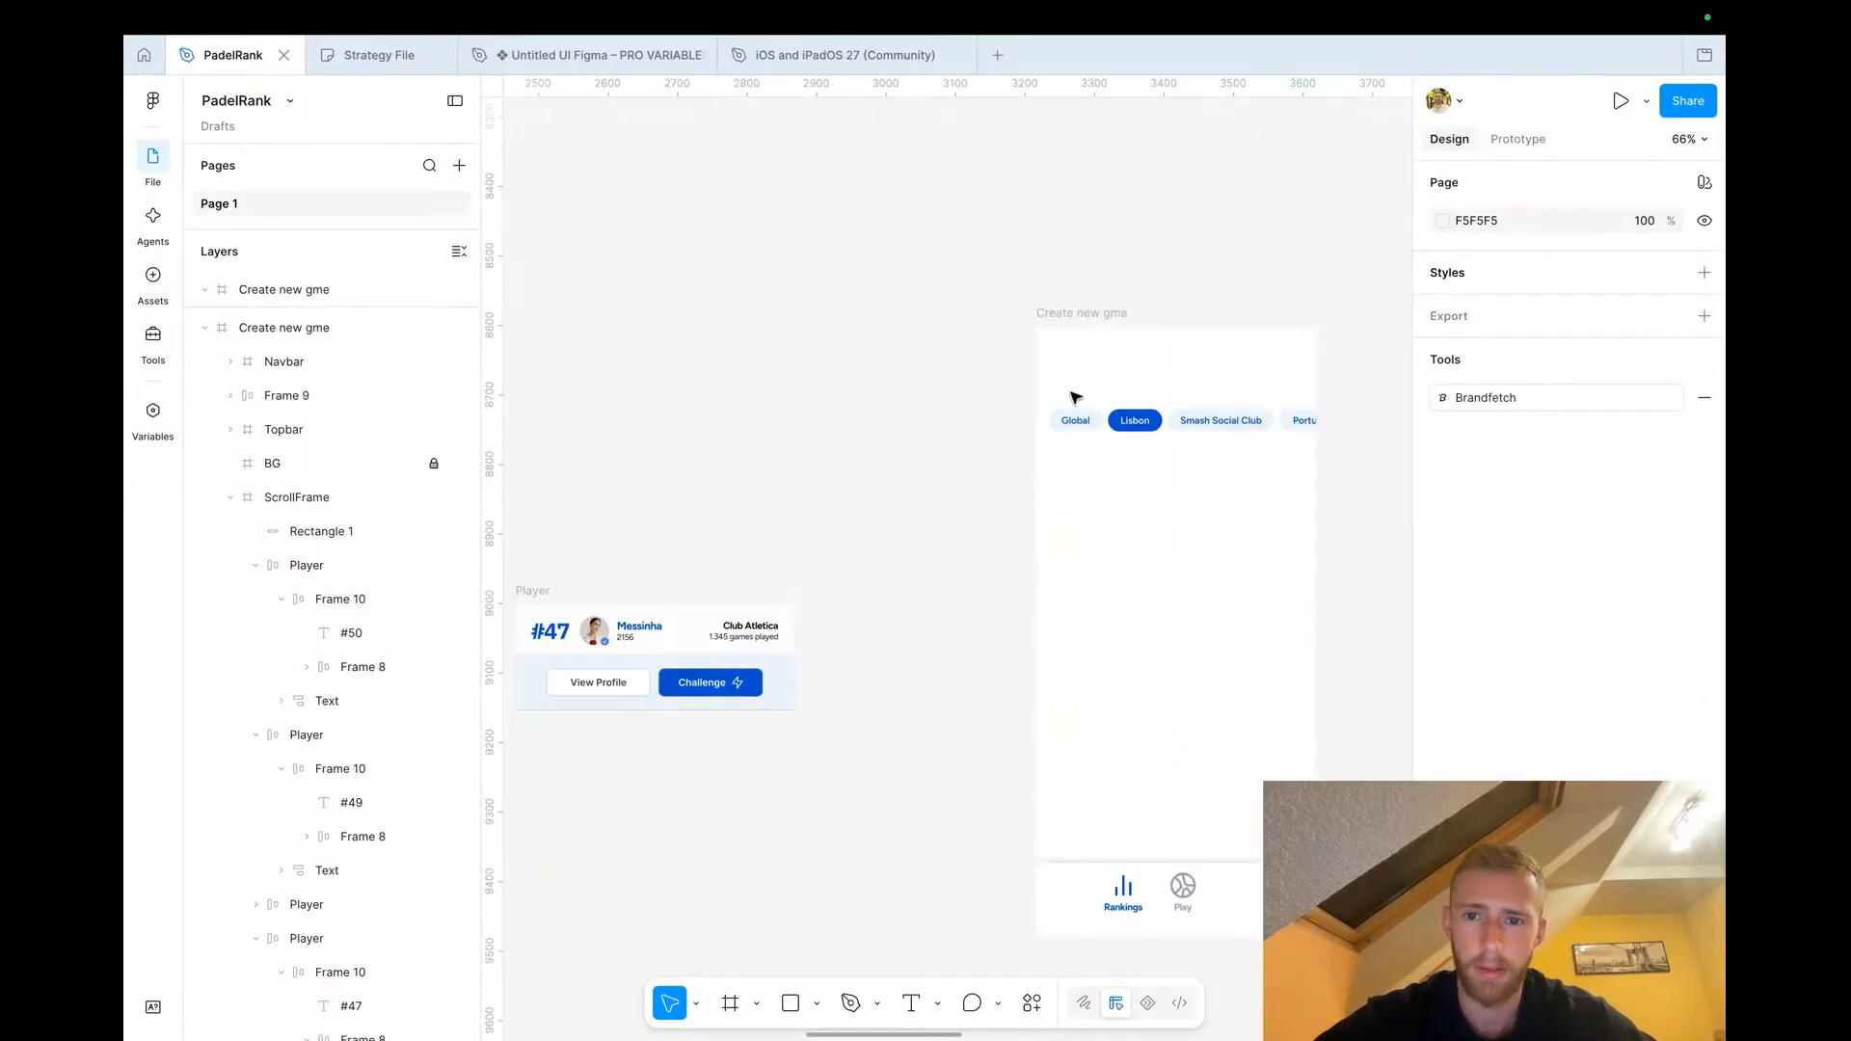
Delete the filter chips row (Global, Lisbon, Smash Social Club) from the copied Rankings screen
{"action": "left_click", "coordinate": [1130, 429]}
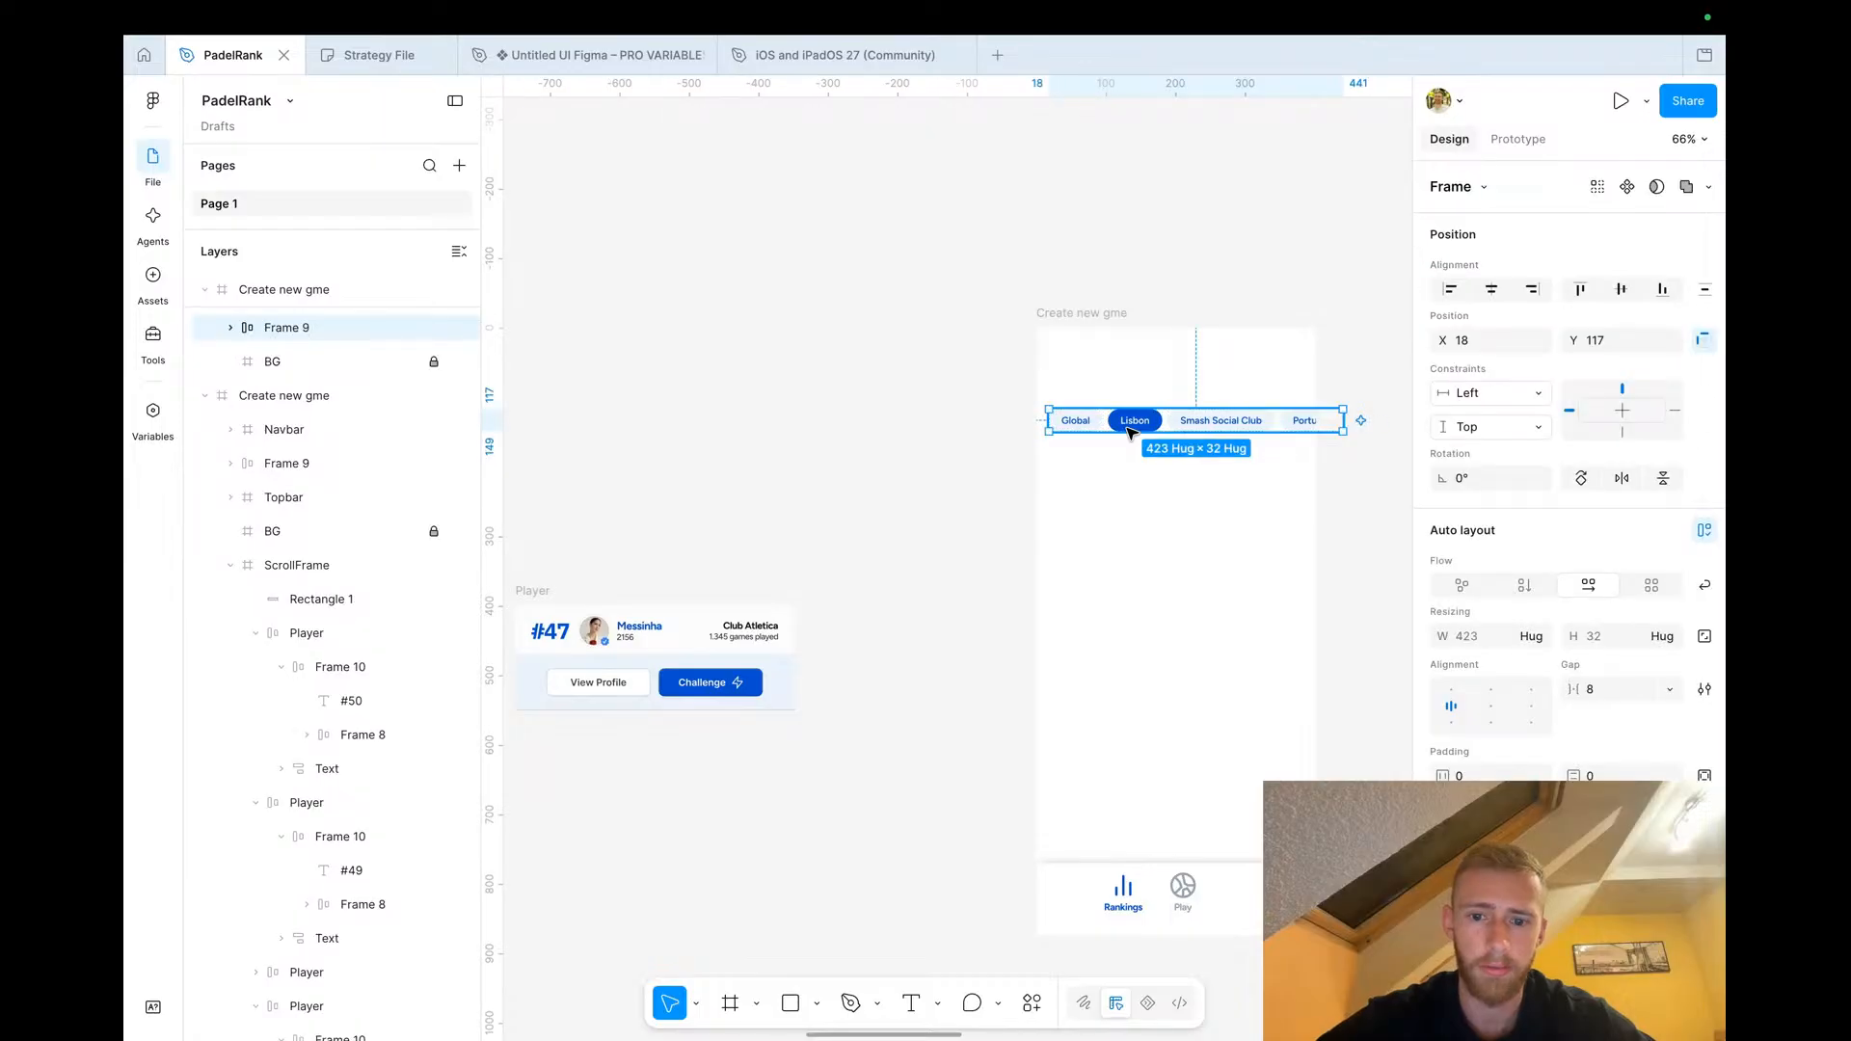
{"action": "key", "text": "Delete"}
Duplicate the Play item in the copied screen's bottom navbar and move the copy to the right end of the navbar
{"action": "scroll", "coordinate": [1060, 665], "scroll_direction": "down", "scroll_amount": 2}
{"action": "scroll", "coordinate": [1061, 665], "scroll_direction": "left", "scroll_amount": 1}
{"action": "scroll", "coordinate": [1060, 667], "scroll_direction": "right", "scroll_amount": 3}
{"action": "scroll", "coordinate": [1060, 667], "scroll_direction": "down", "scroll_amount": 2}
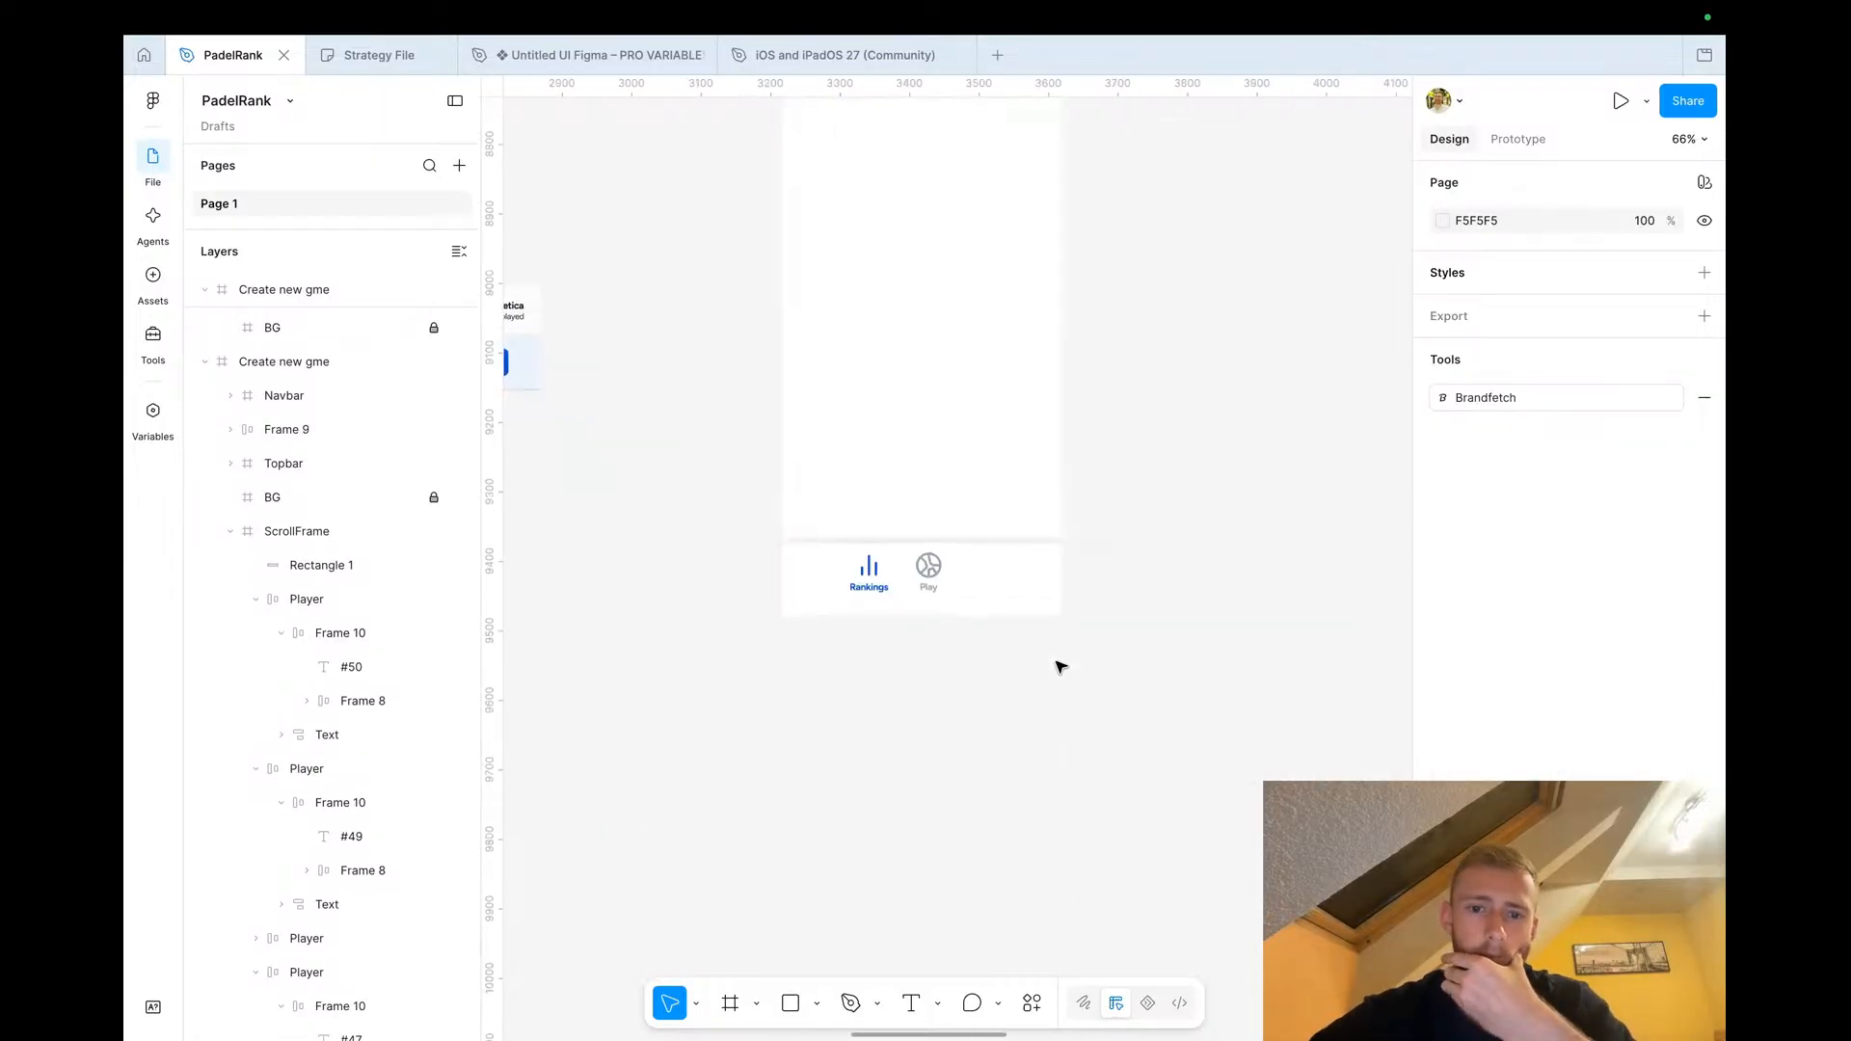
{"action": "left_click", "coordinate": [930, 567]}
{"action": "left_click", "coordinate": [929, 569]}
{"action": "key", "text": "ctrl+d"}
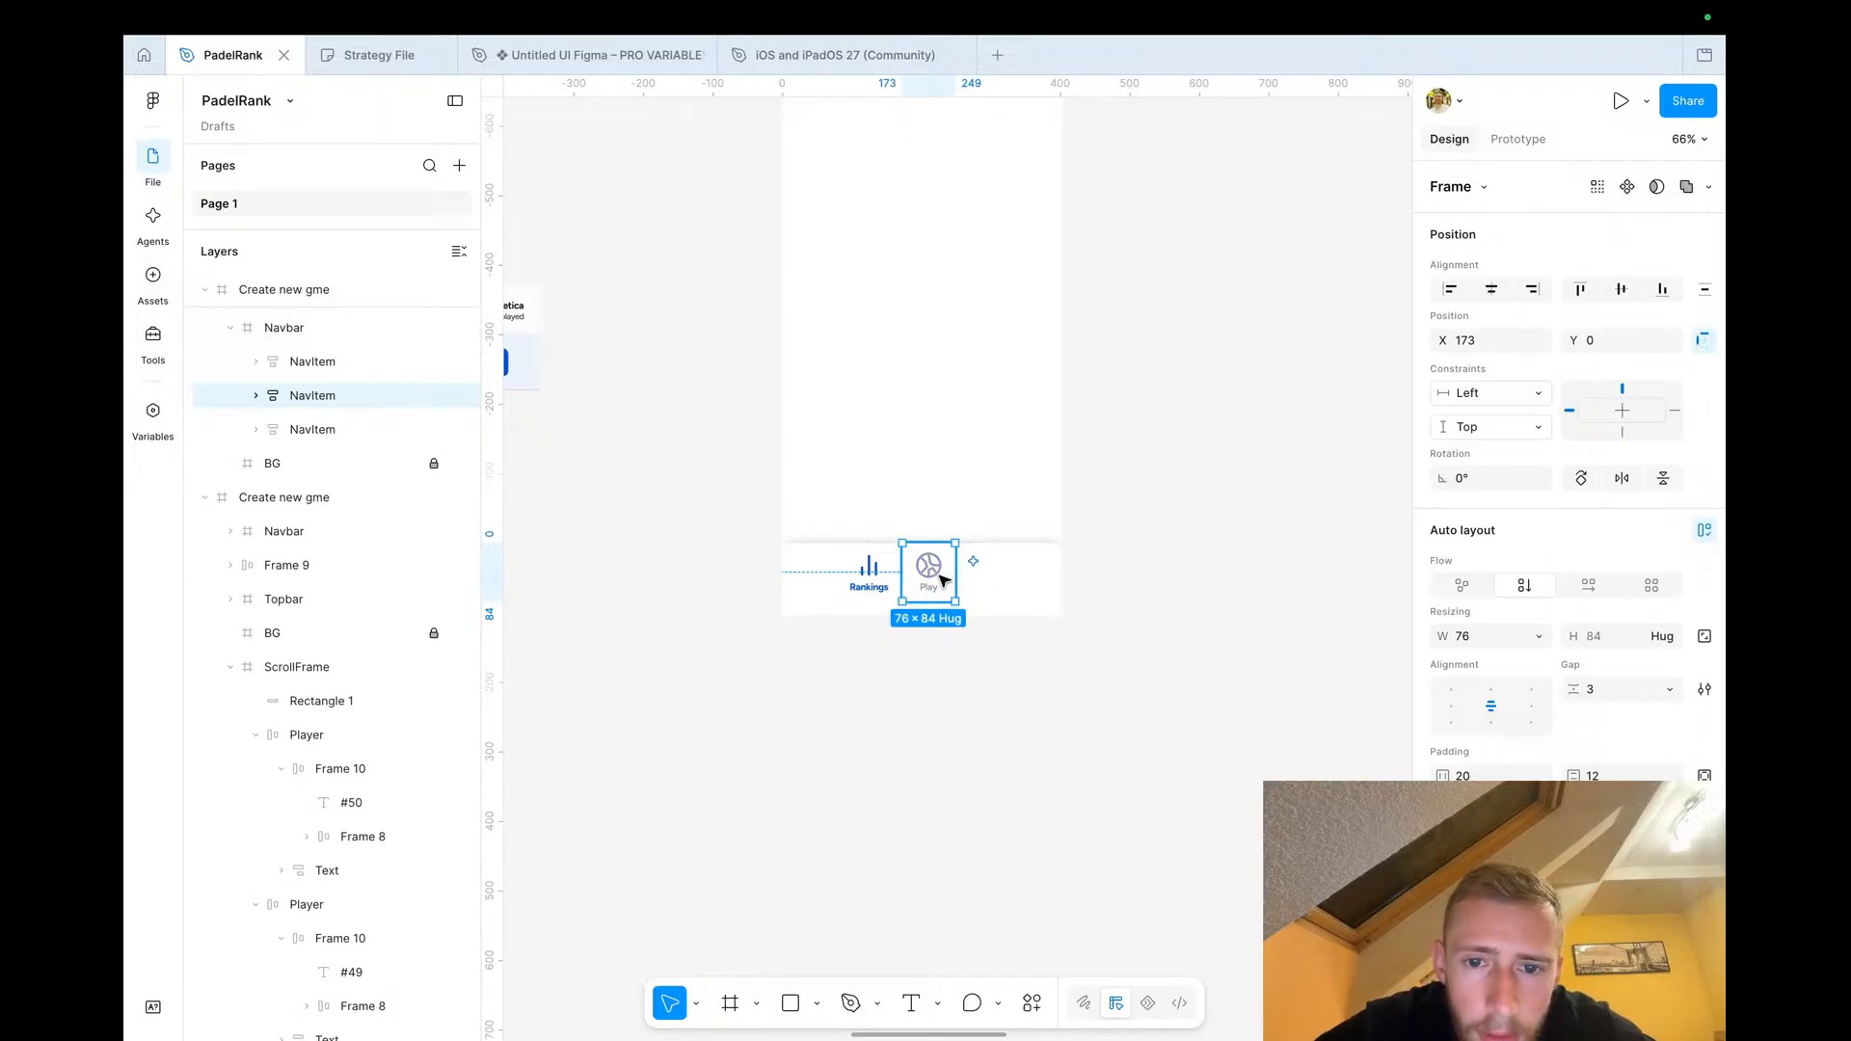
{"action": "left_click_drag", "start_coordinate": [930, 570], "coordinate": [1026, 582]}
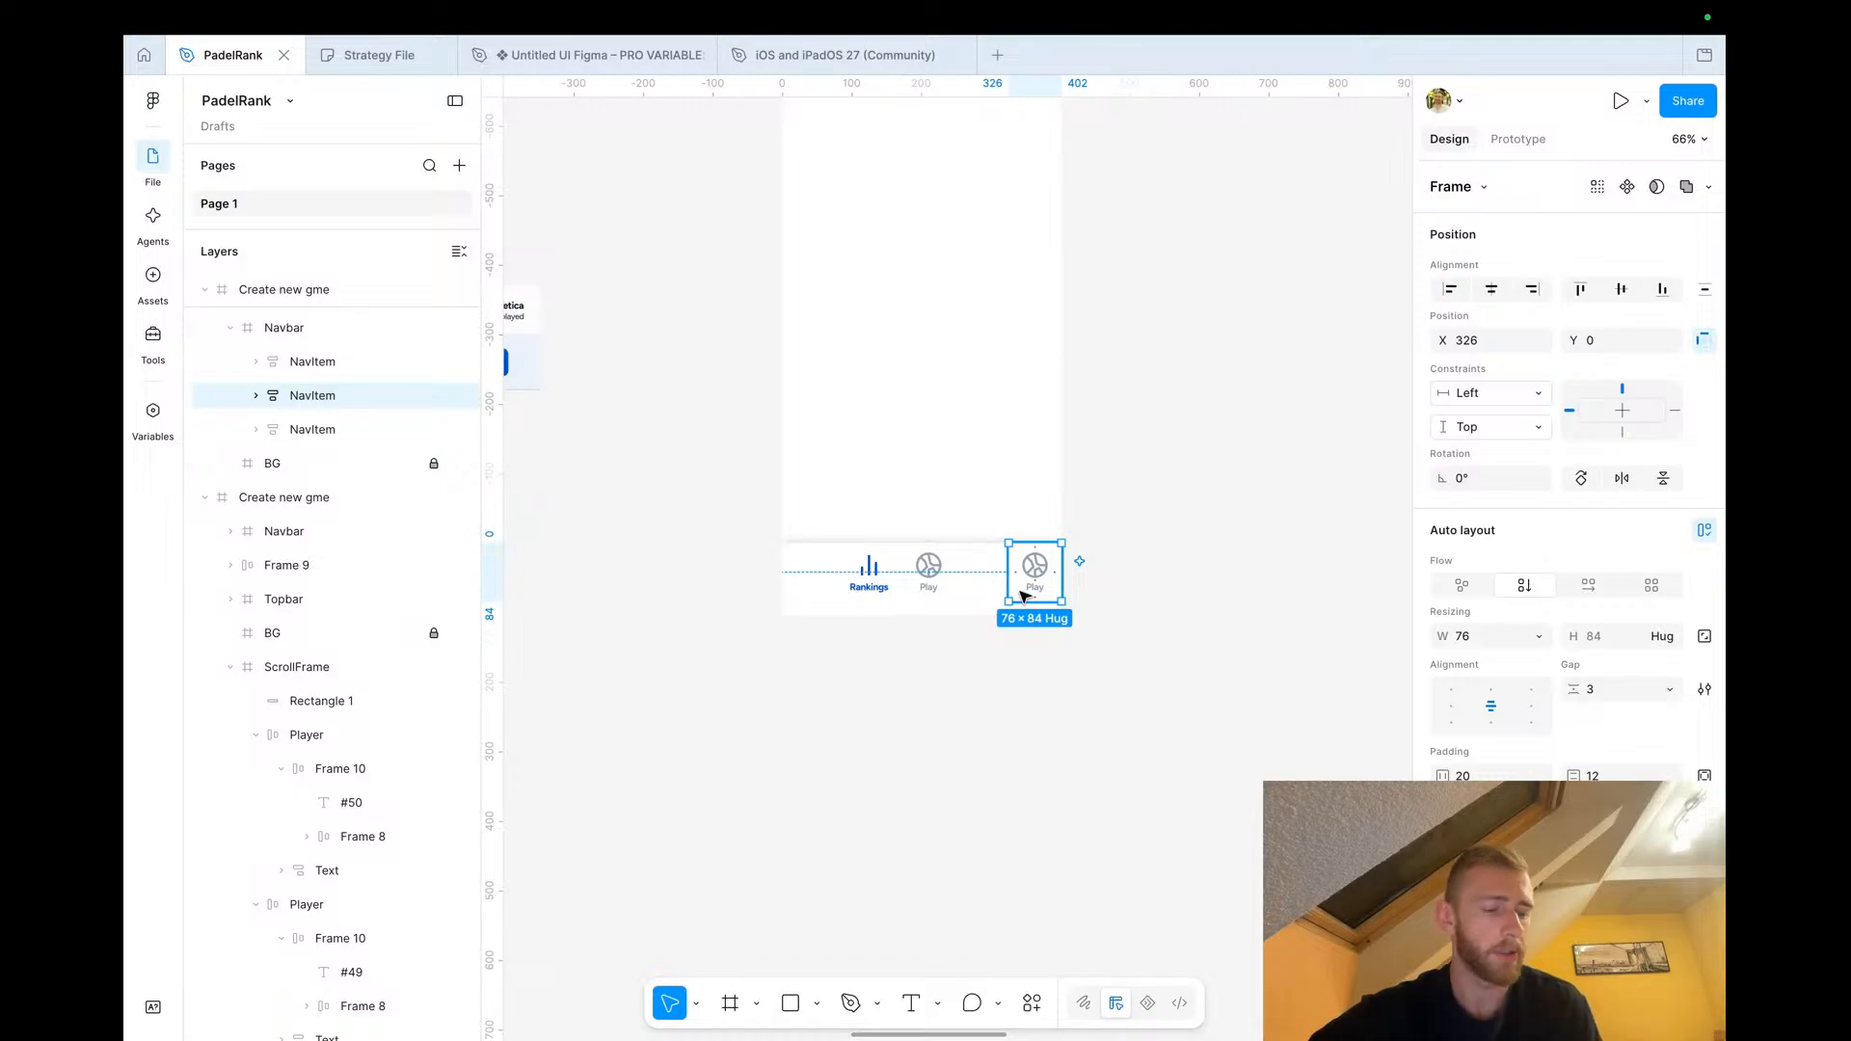
{"action": "left_click", "coordinate": [1037, 734]}
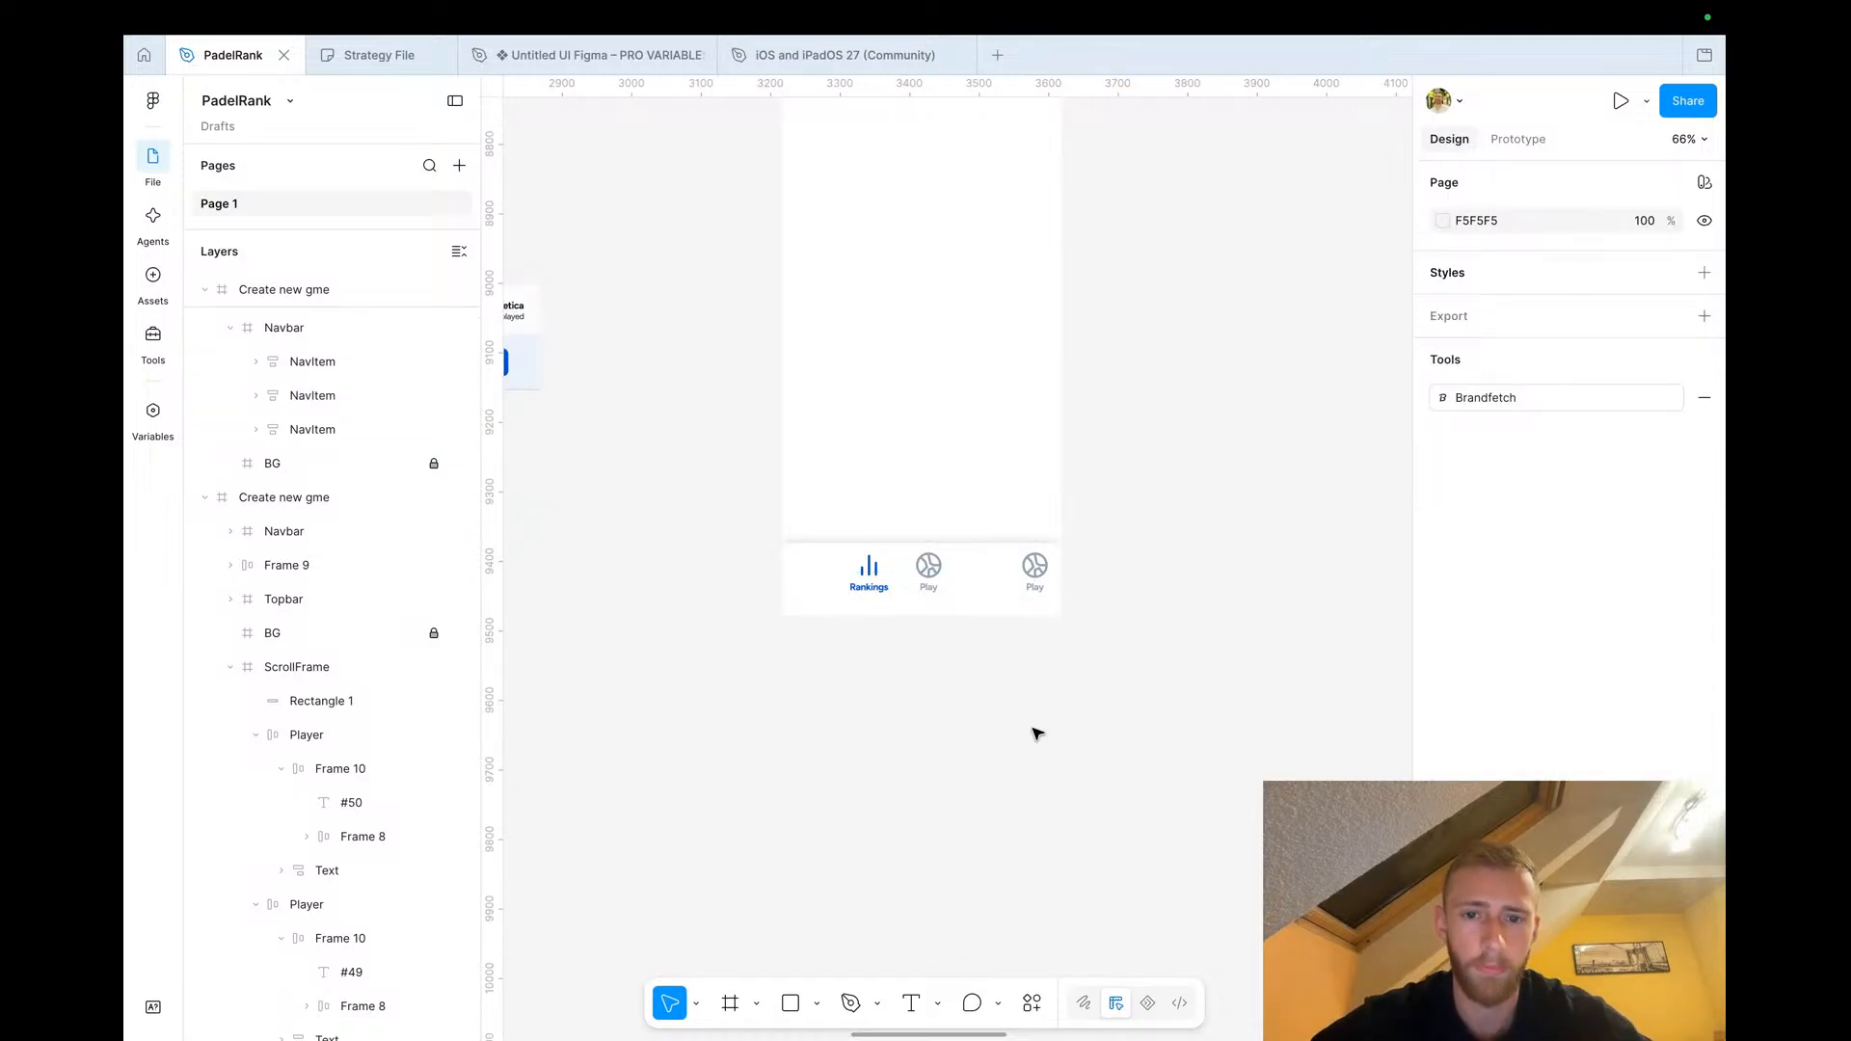
Browse the other app screens on the canvas, such as Game overview, Game start and signup screens
{"action": "scroll", "coordinate": [1038, 735], "scroll_direction": "down", "scroll_amount": 10}
{"action": "scroll", "coordinate": [1049, 328], "scroll_direction": "up", "scroll_amount": 3}
{"action": "scroll", "coordinate": [1049, 328], "scroll_direction": "up", "scroll_amount": 5}
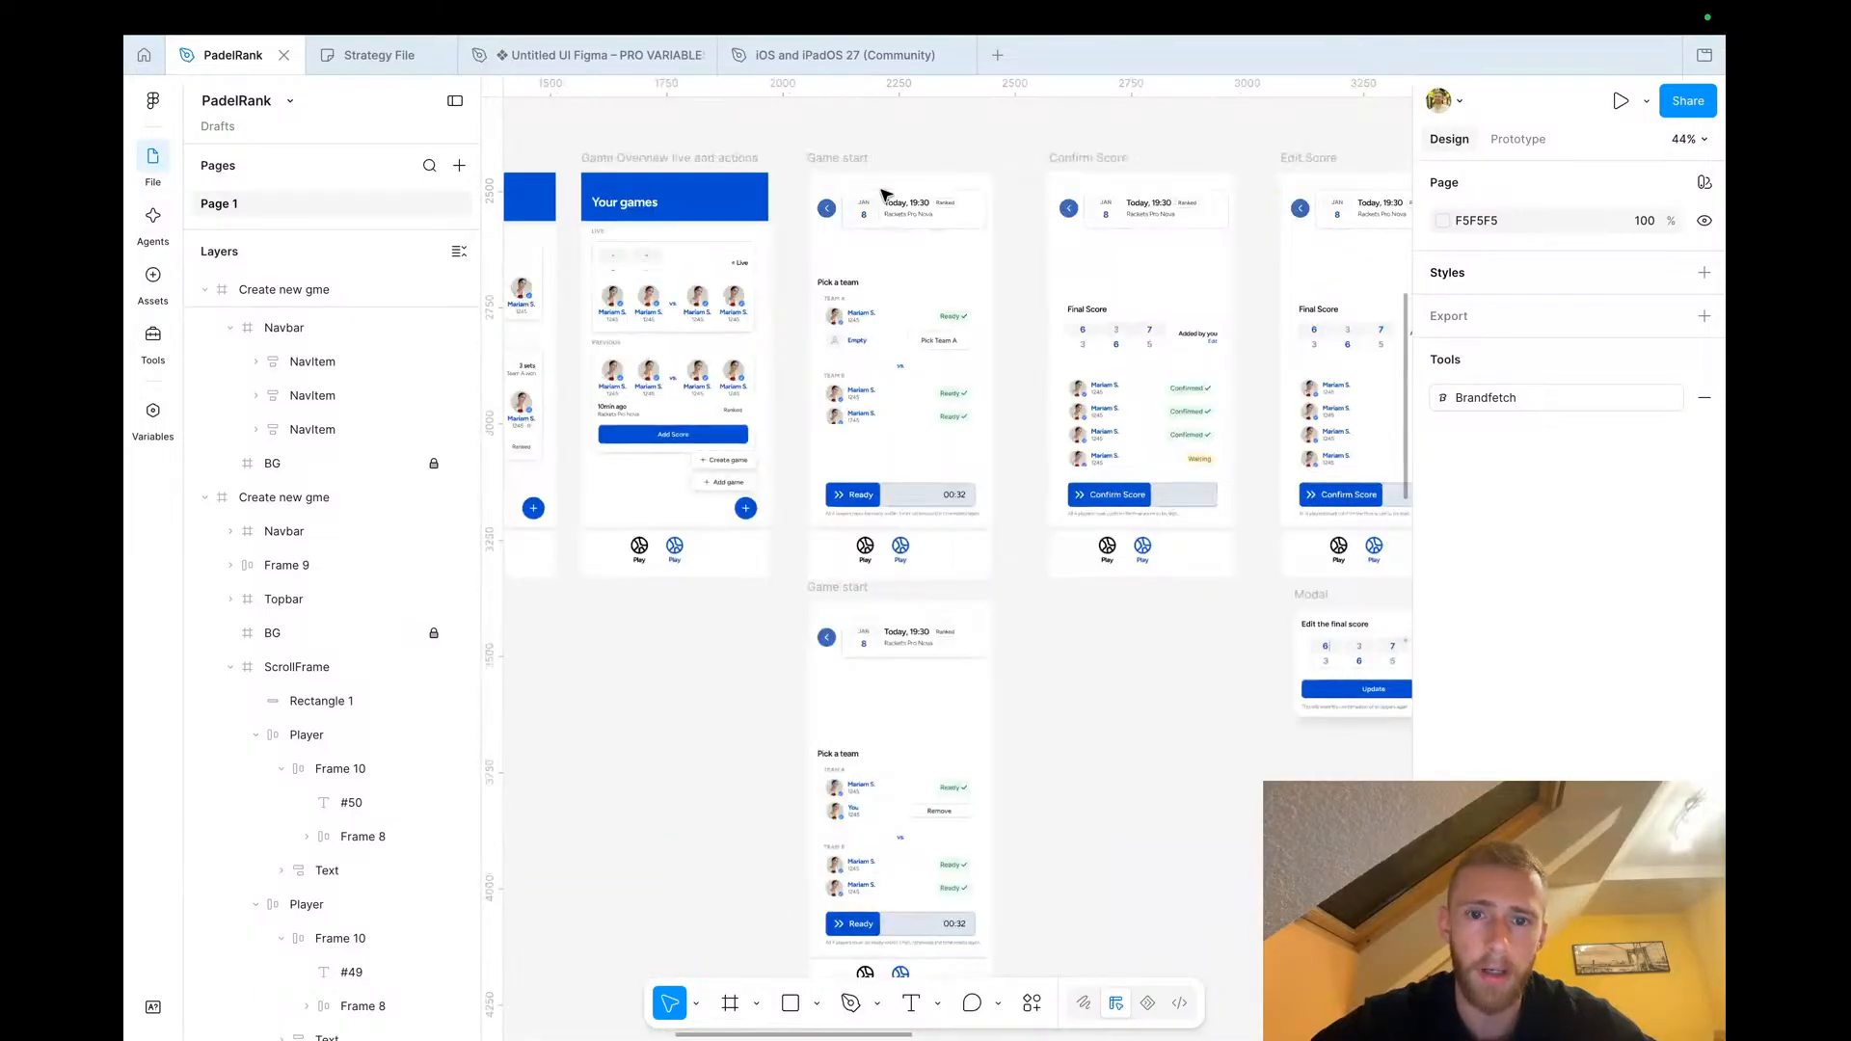
{"action": "scroll", "coordinate": [882, 192], "scroll_direction": "left", "scroll_amount": 6}
{"action": "scroll", "coordinate": [882, 192], "scroll_direction": "up", "scroll_amount": 2}
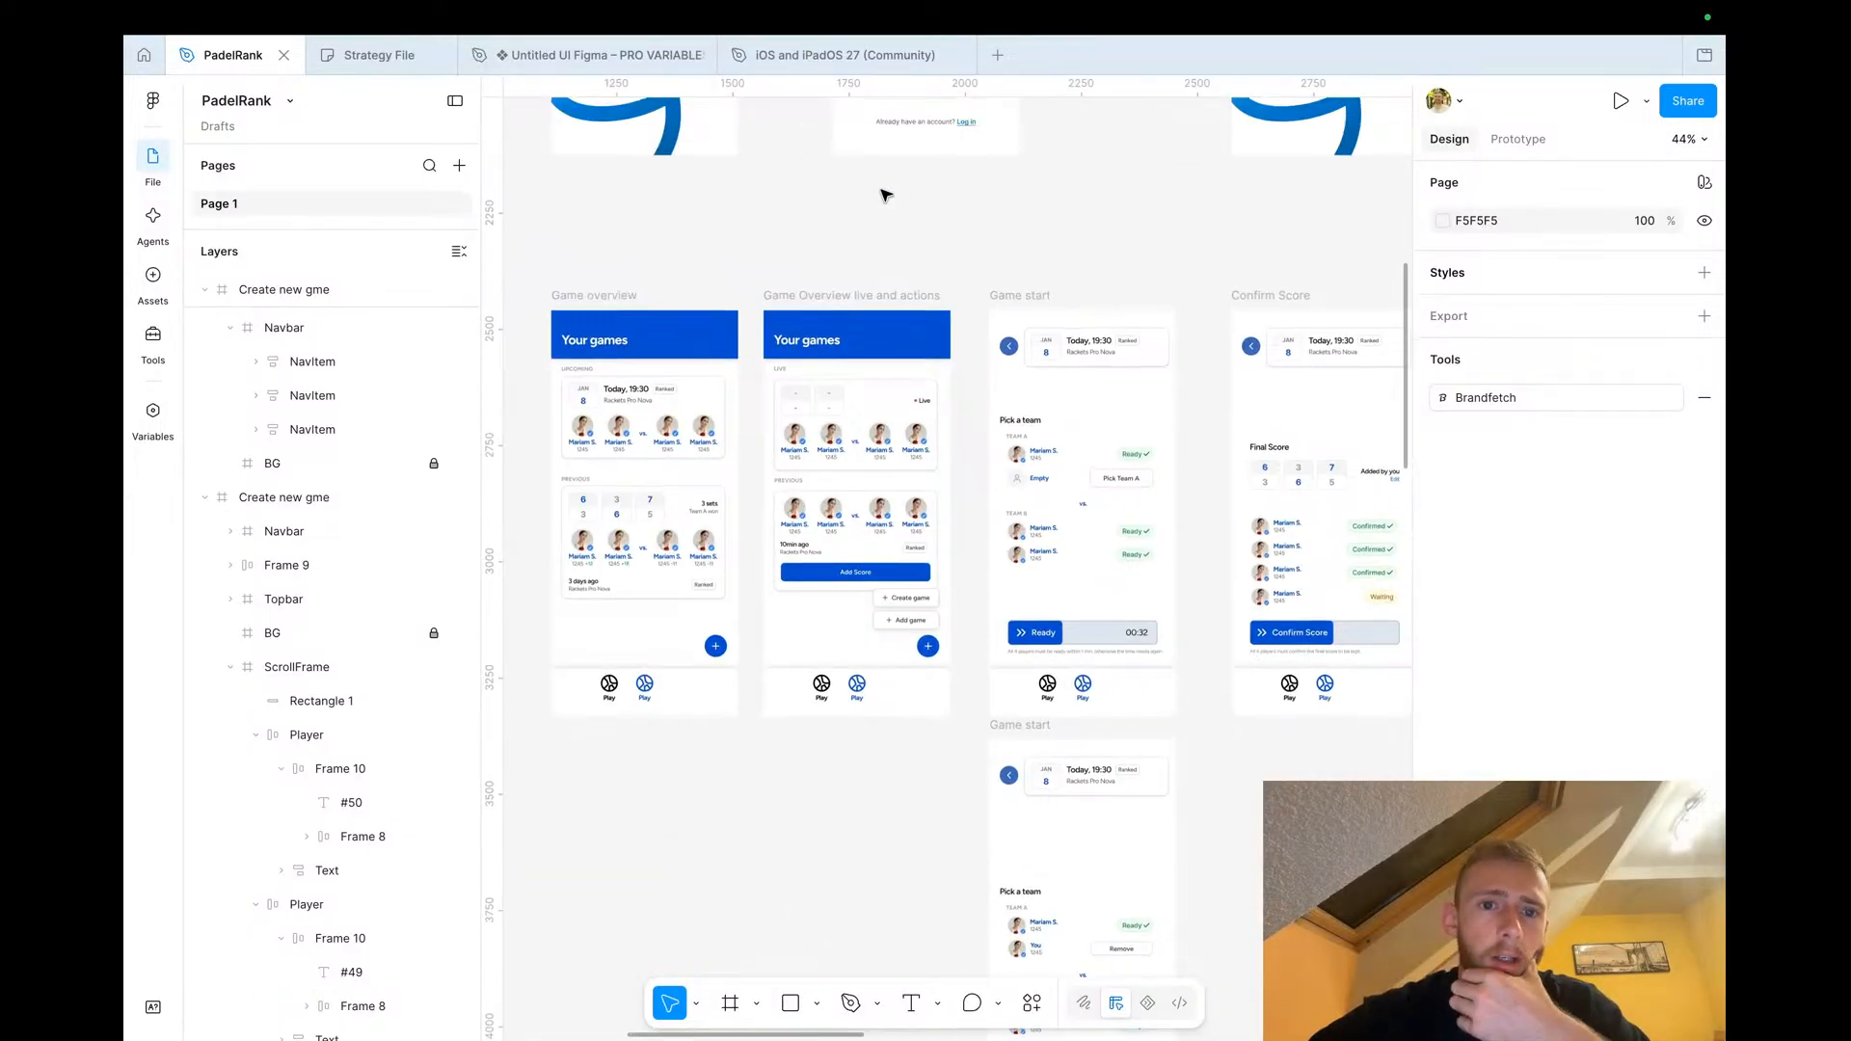
{"action": "scroll", "coordinate": [882, 400], "scroll_direction": "up", "scroll_amount": 3}
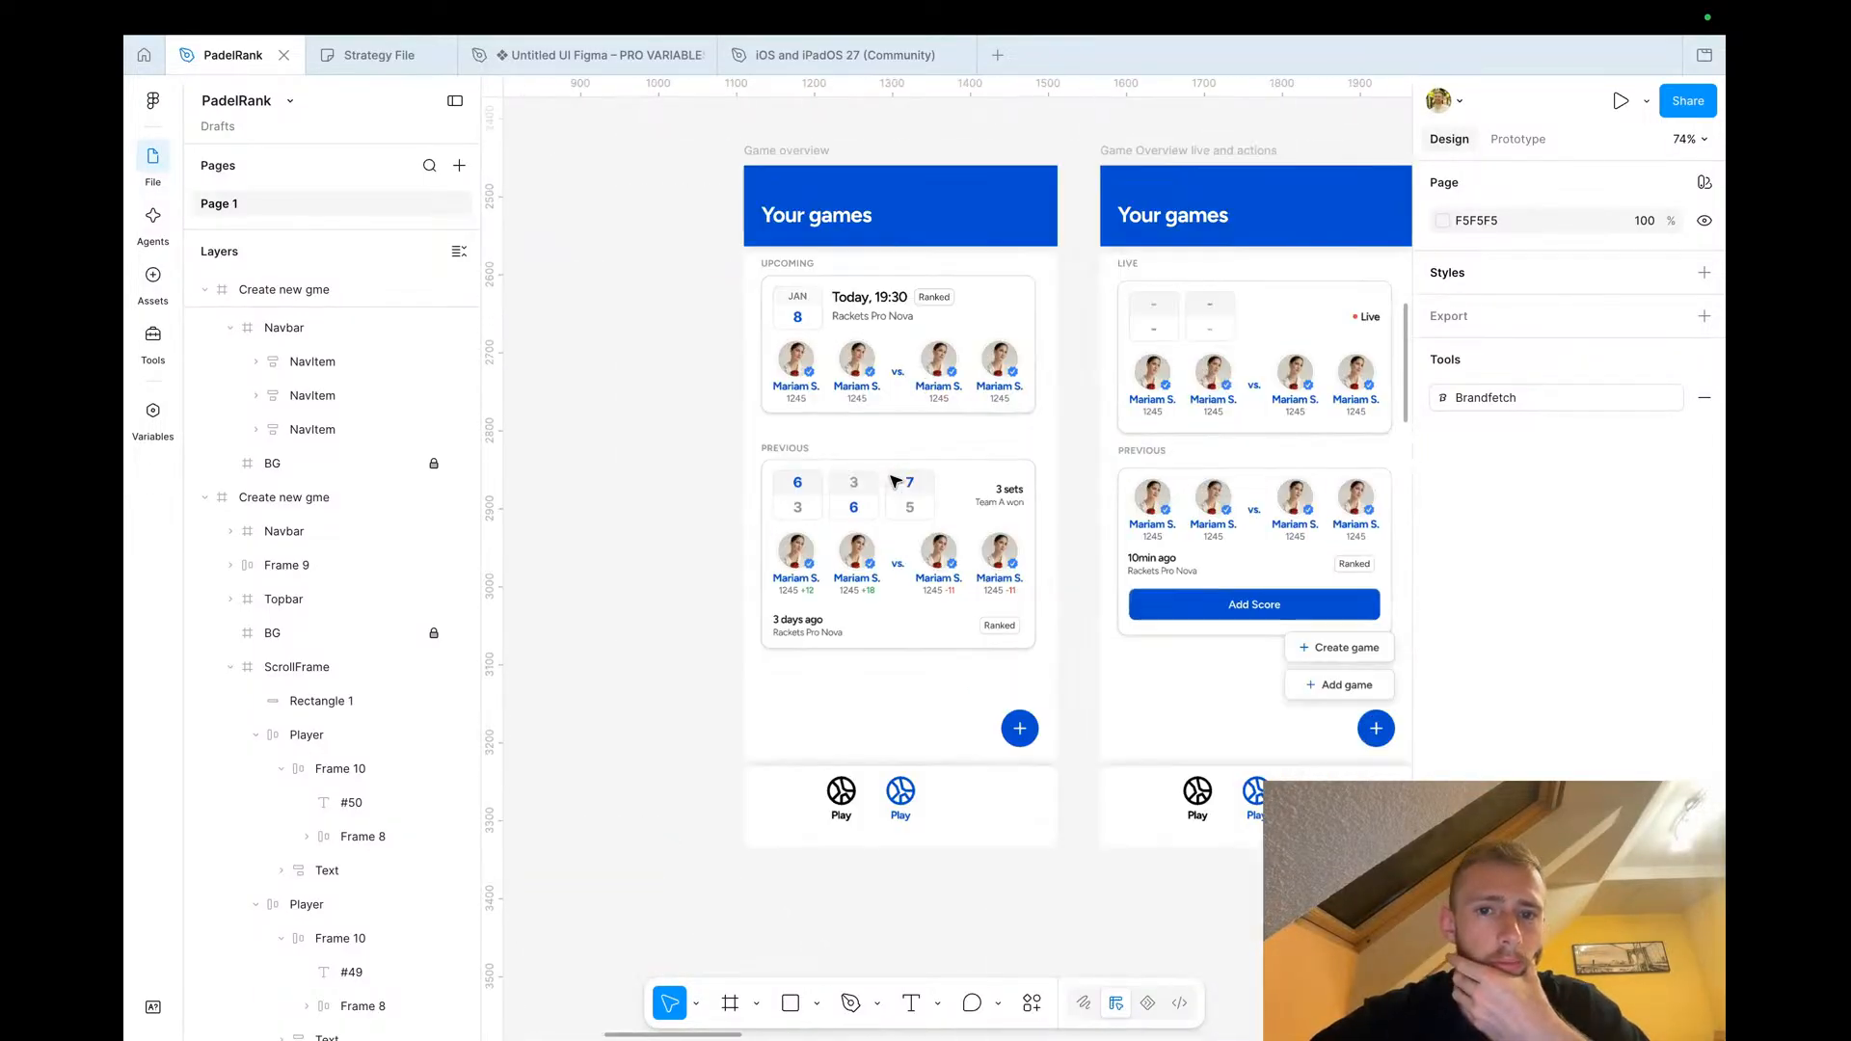
{"action": "left_click", "coordinate": [852, 199]}
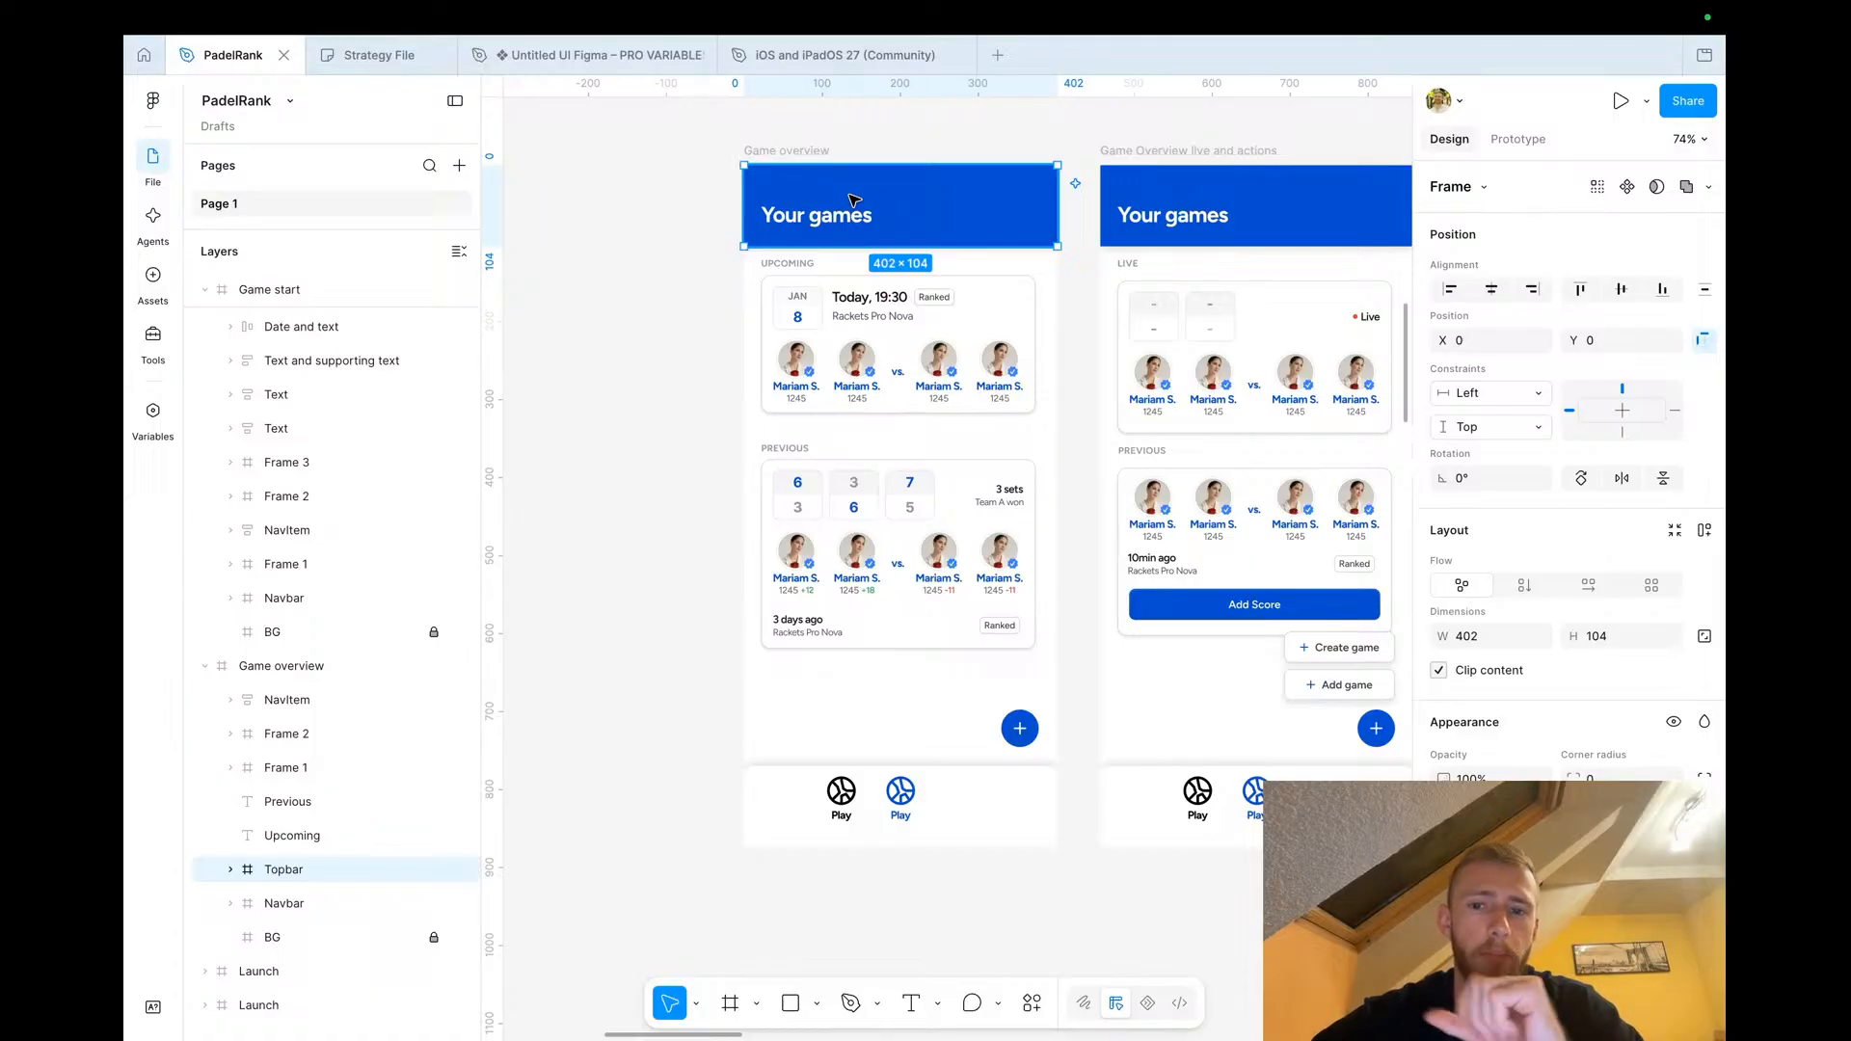
{"action": "scroll", "coordinate": [848, 318], "scroll_direction": "down", "scroll_amount": 4}
{"action": "scroll", "coordinate": [848, 318], "scroll_direction": "right", "scroll_amount": 2}
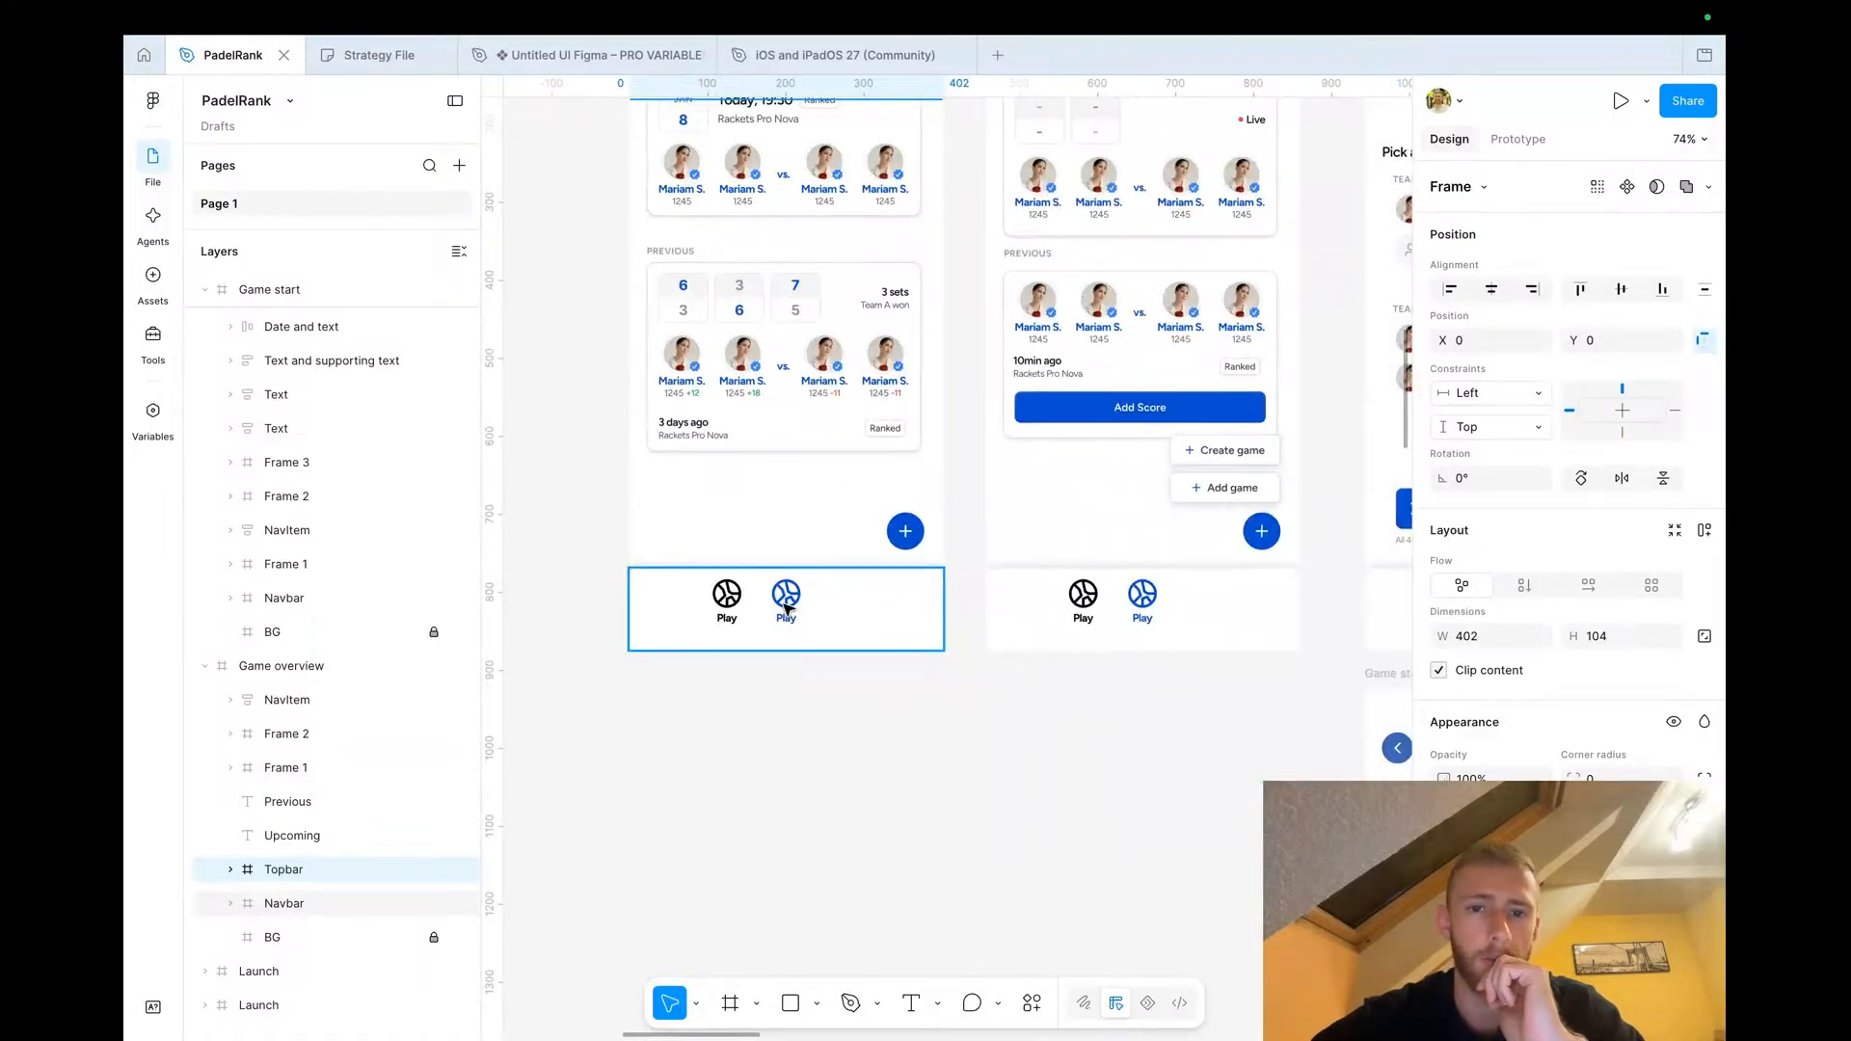
{"action": "scroll", "coordinate": [785, 610], "scroll_direction": "down", "scroll_amount": 4}
{"action": "scroll", "coordinate": [785, 610], "scroll_direction": "down", "scroll_amount": 3}
{"action": "scroll", "coordinate": [786, 609], "scroll_direction": "left", "scroll_amount": 1}
{"action": "scroll", "coordinate": [786, 609], "scroll_direction": "up", "scroll_amount": 3}
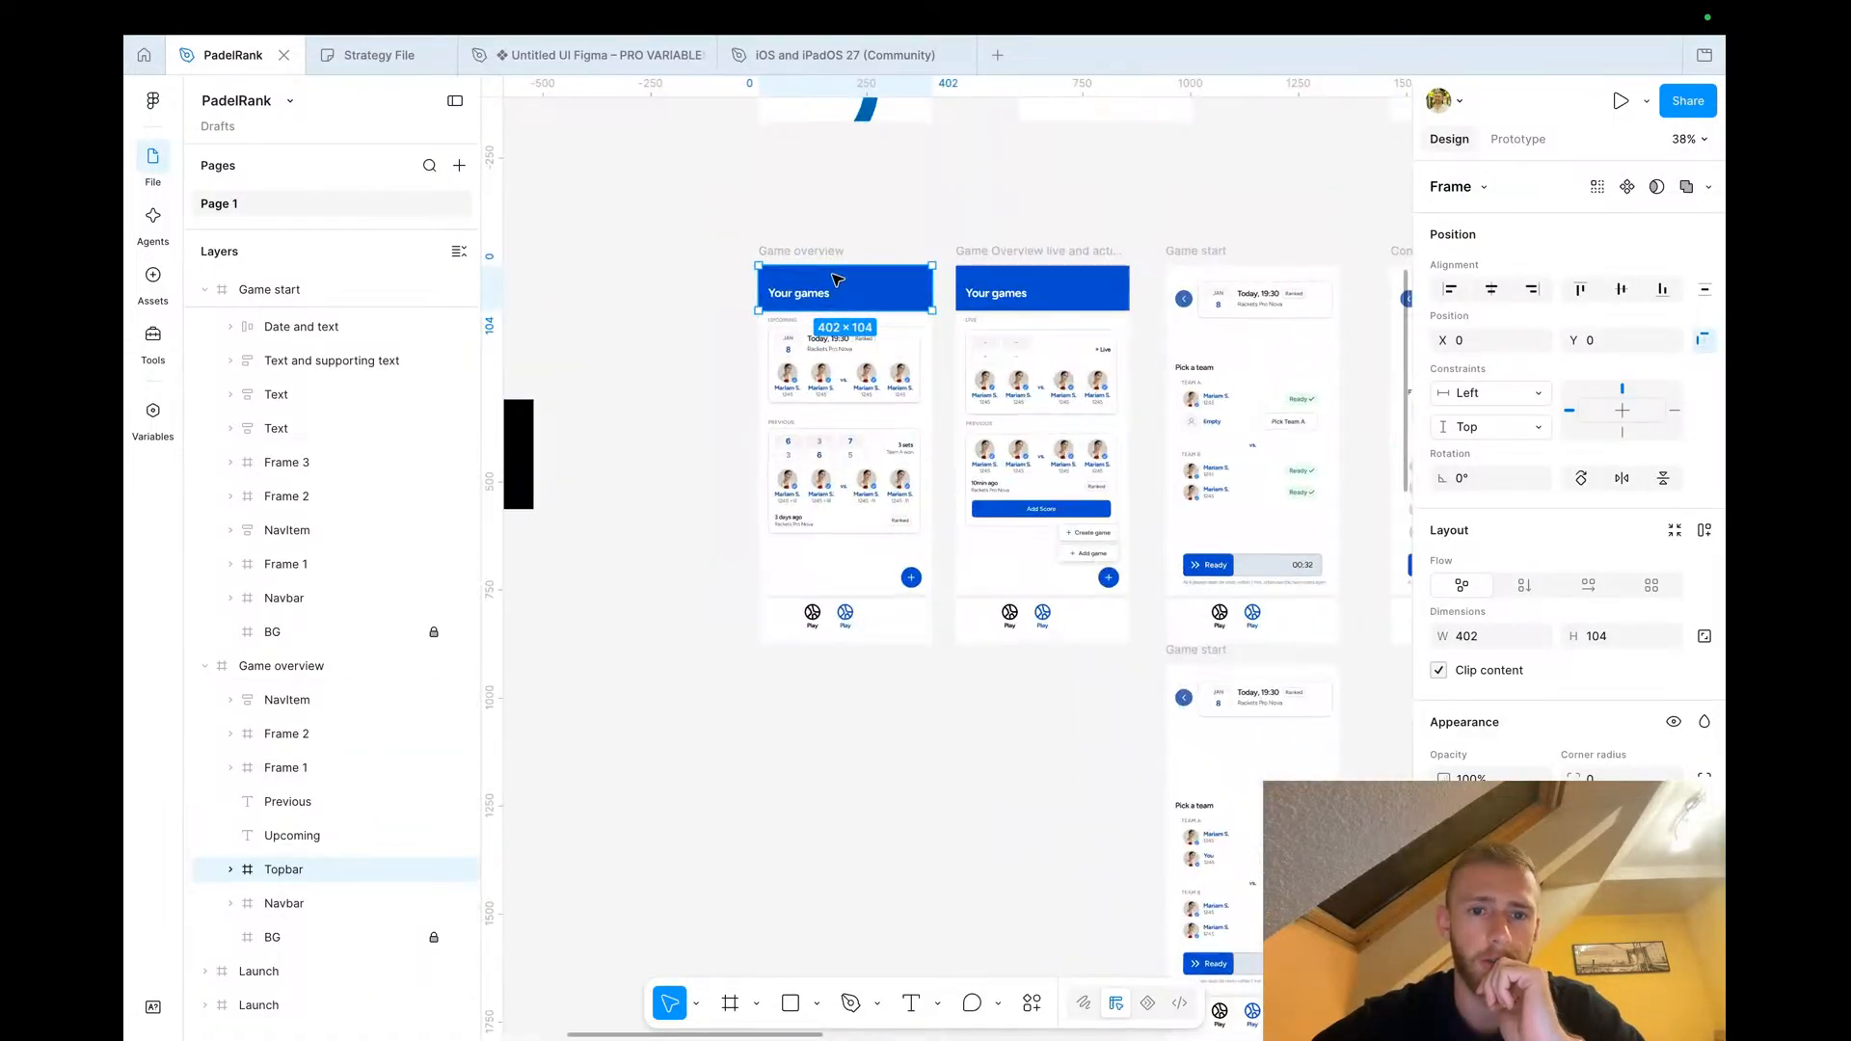
{"action": "scroll", "coordinate": [834, 278], "scroll_direction": "up", "scroll_amount": 3}
{"action": "scroll", "coordinate": [808, 351], "scroll_direction": "down", "scroll_amount": 15}
{"action": "scroll", "coordinate": [810, 353], "scroll_direction": "down", "scroll_amount": 4}
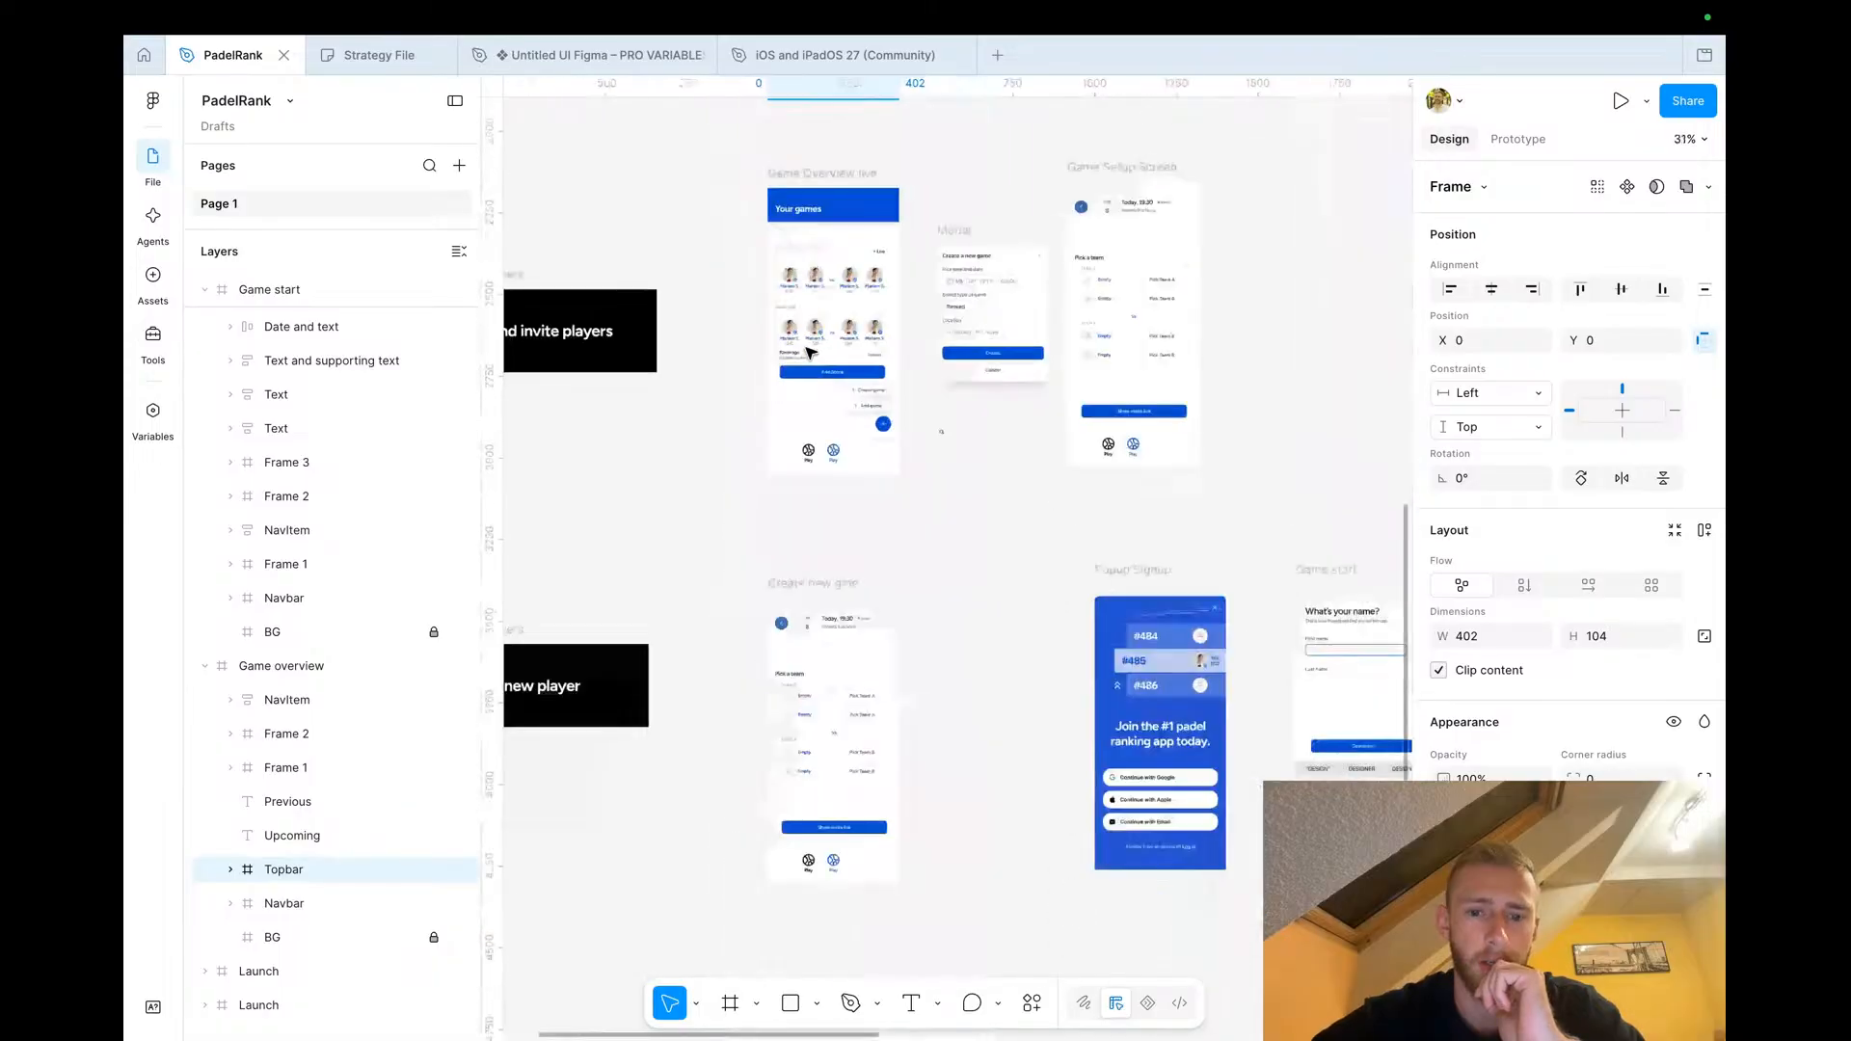
{"action": "scroll", "coordinate": [809, 353], "scroll_direction": "down", "scroll_amount": 10}
{"action": "scroll", "coordinate": [847, 703], "scroll_direction": "down", "scroll_amount": 3}
{"action": "scroll", "coordinate": [844, 703], "scroll_direction": "up", "scroll_amount": 5}
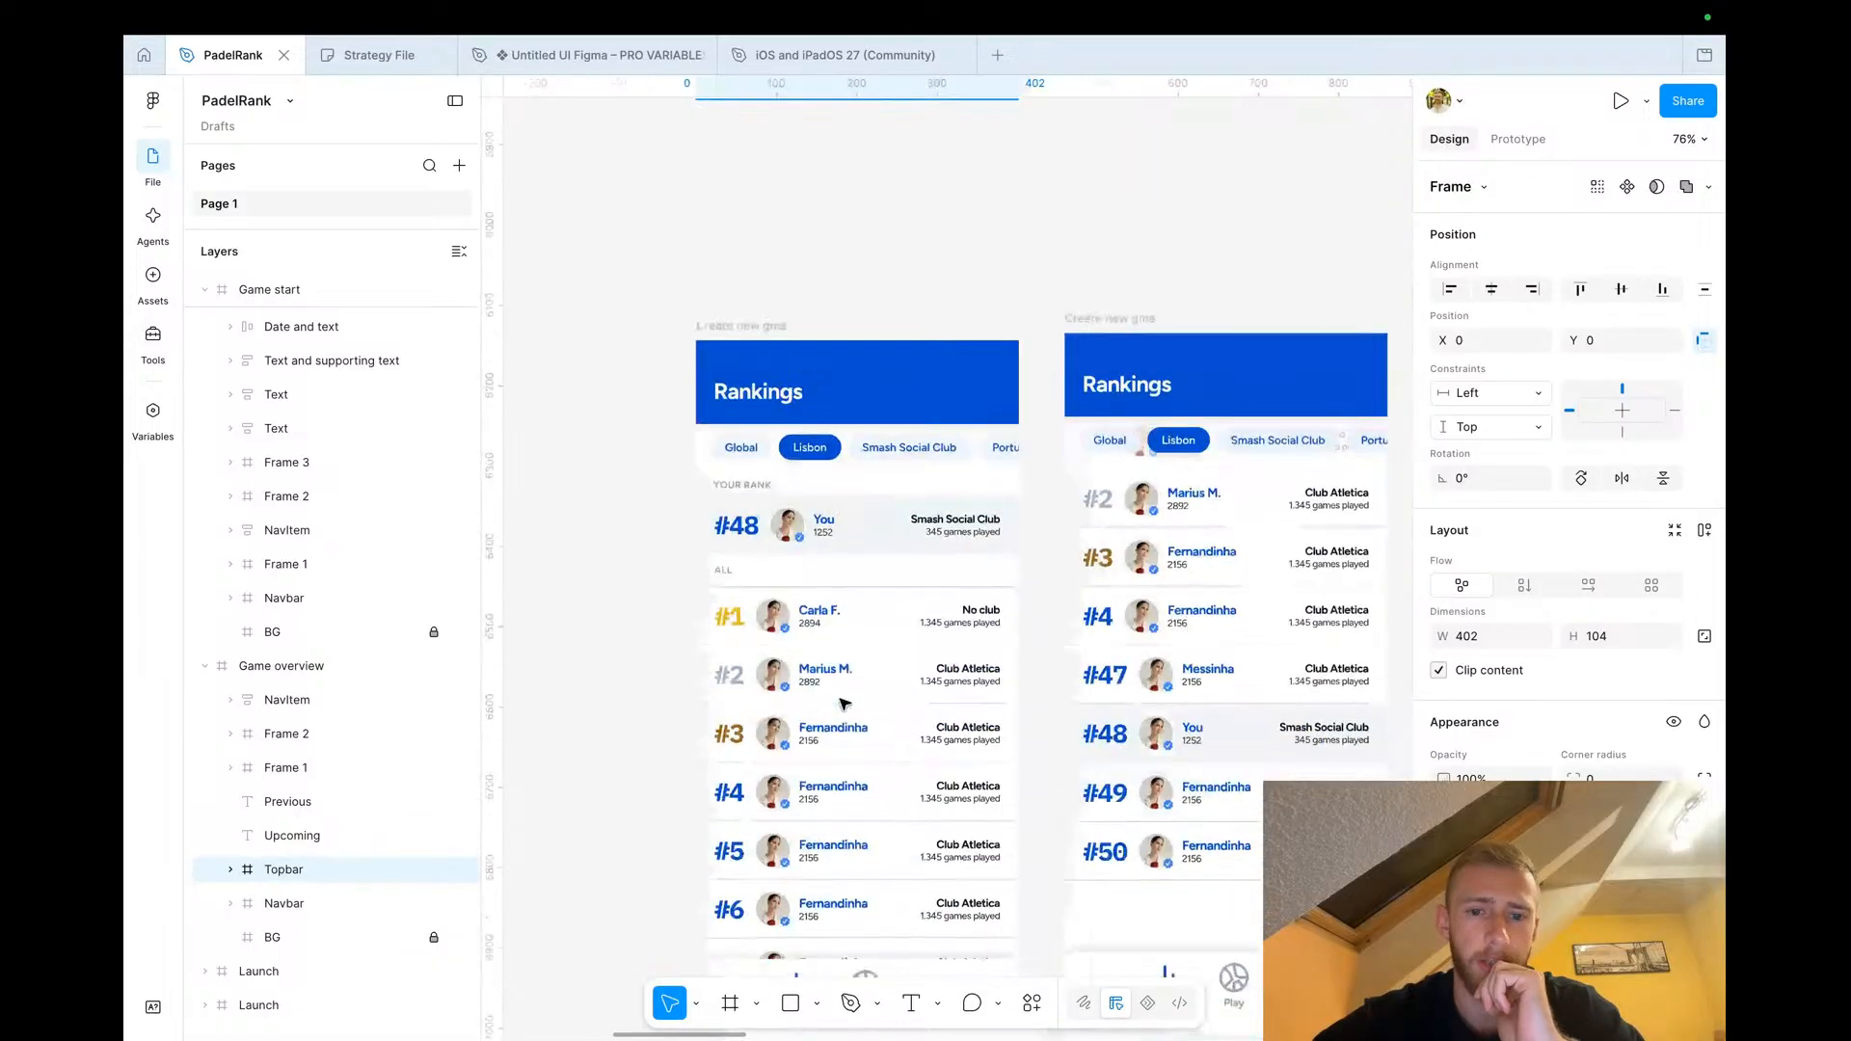
{"action": "scroll", "coordinate": [752, 401], "scroll_direction": "down", "scroll_amount": 5}
{"action": "scroll", "coordinate": [754, 399], "scroll_direction": "up", "scroll_amount": 5}
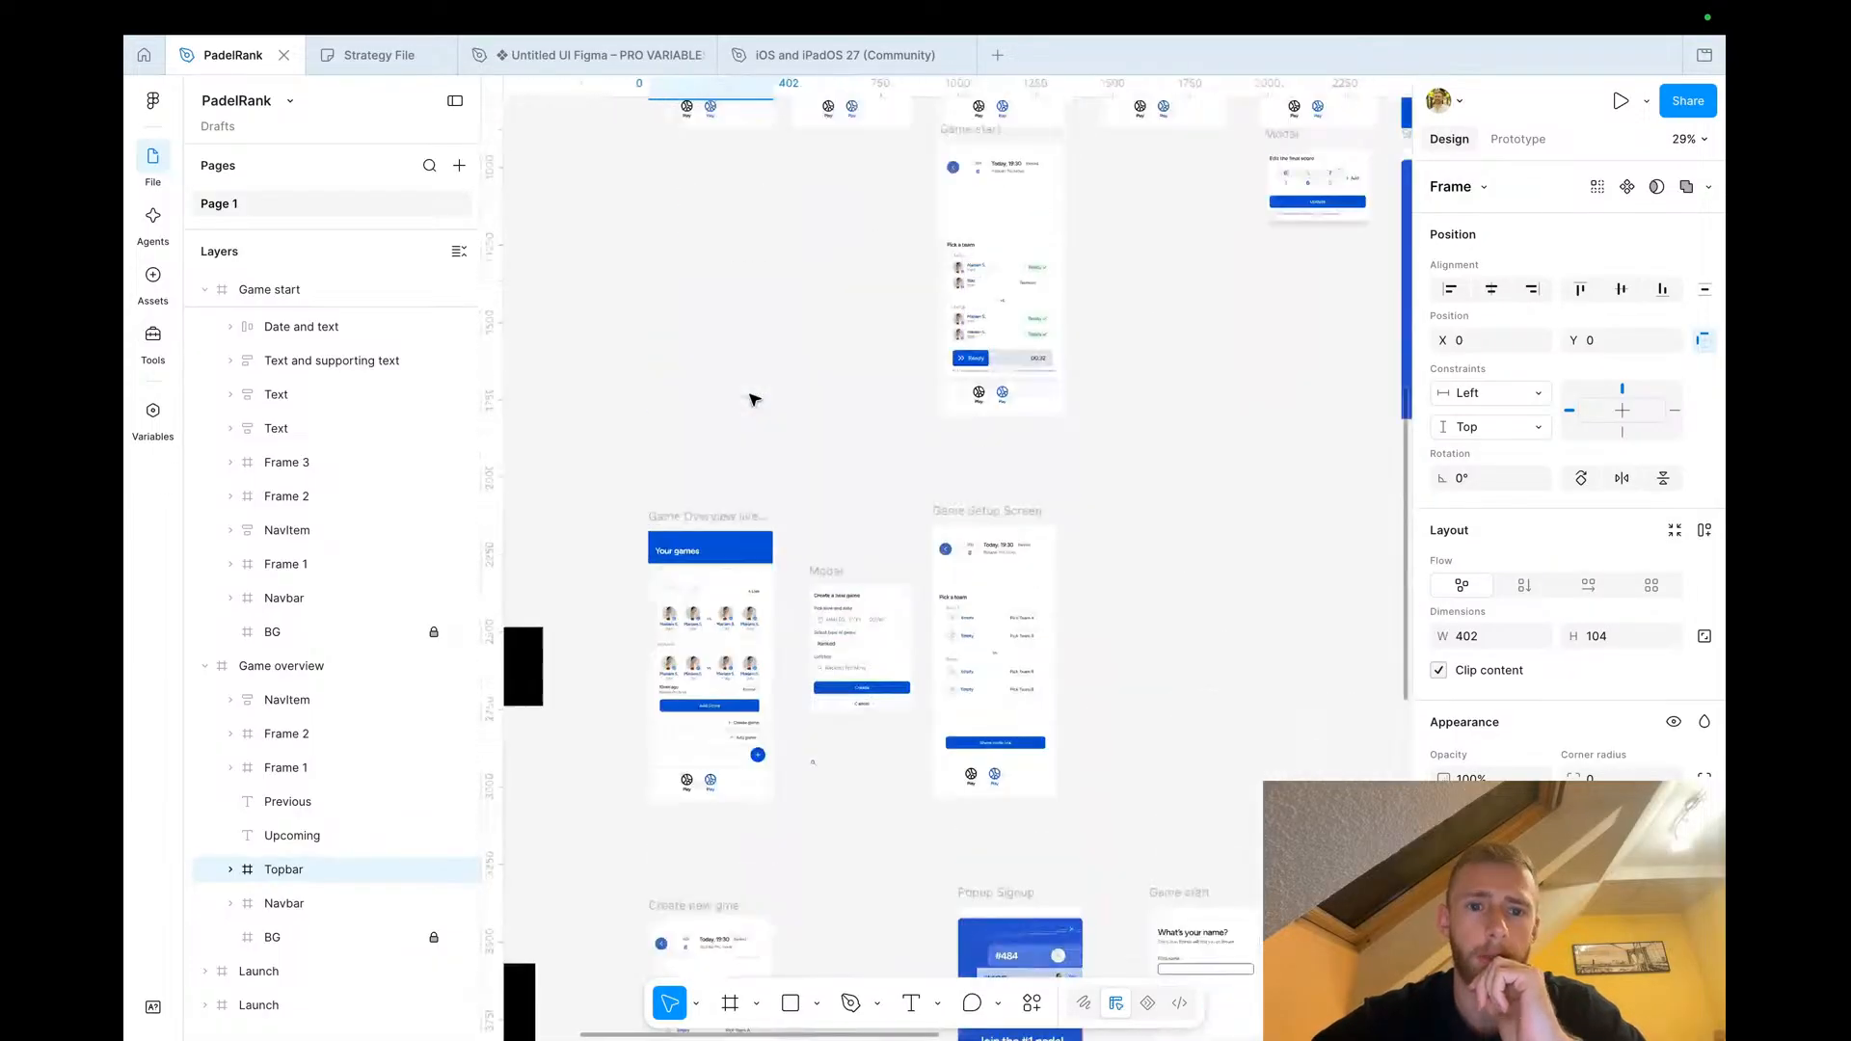
{"action": "scroll", "coordinate": [754, 399], "scroll_direction": "down", "scroll_amount": 3}
{"action": "scroll", "coordinate": [757, 352], "scroll_direction": "up", "scroll_amount": 5}
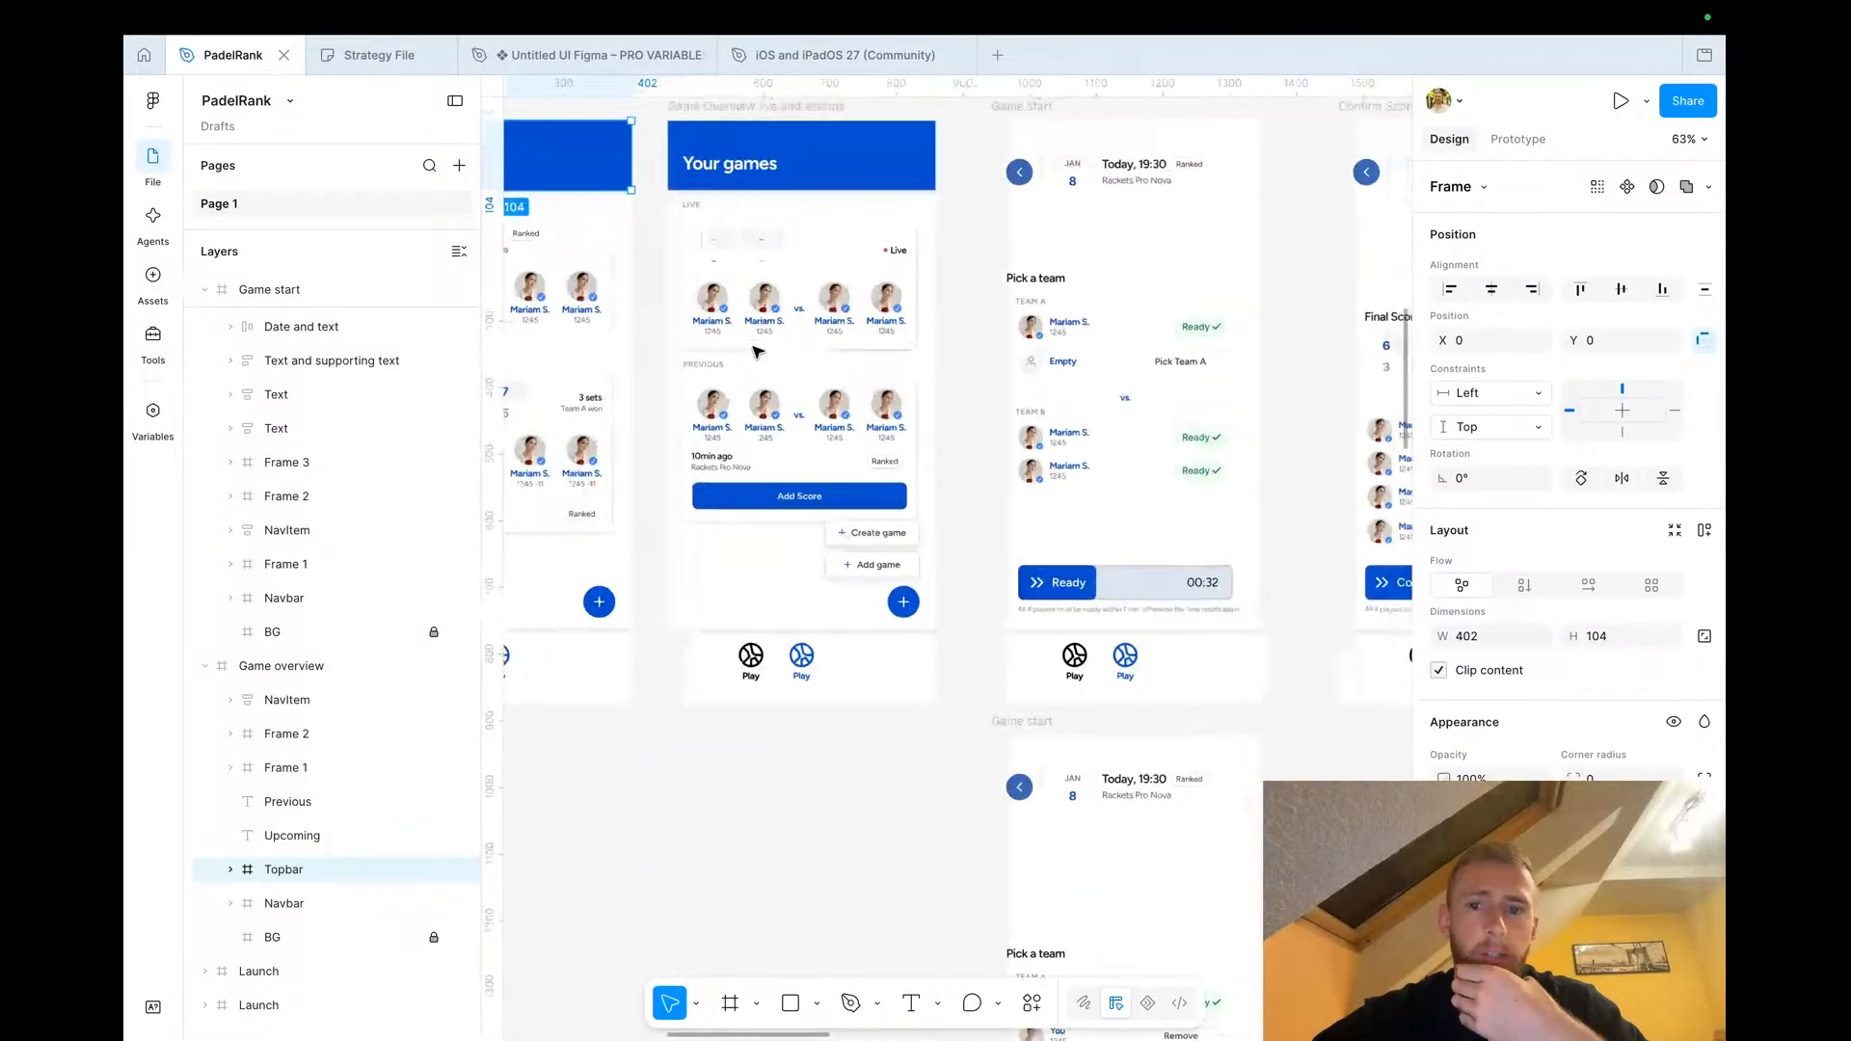
{"action": "scroll", "coordinate": [756, 351], "scroll_direction": "right", "scroll_amount": 5}
{"action": "scroll", "coordinate": [733, 279], "scroll_direction": "up", "scroll_amount": 3}
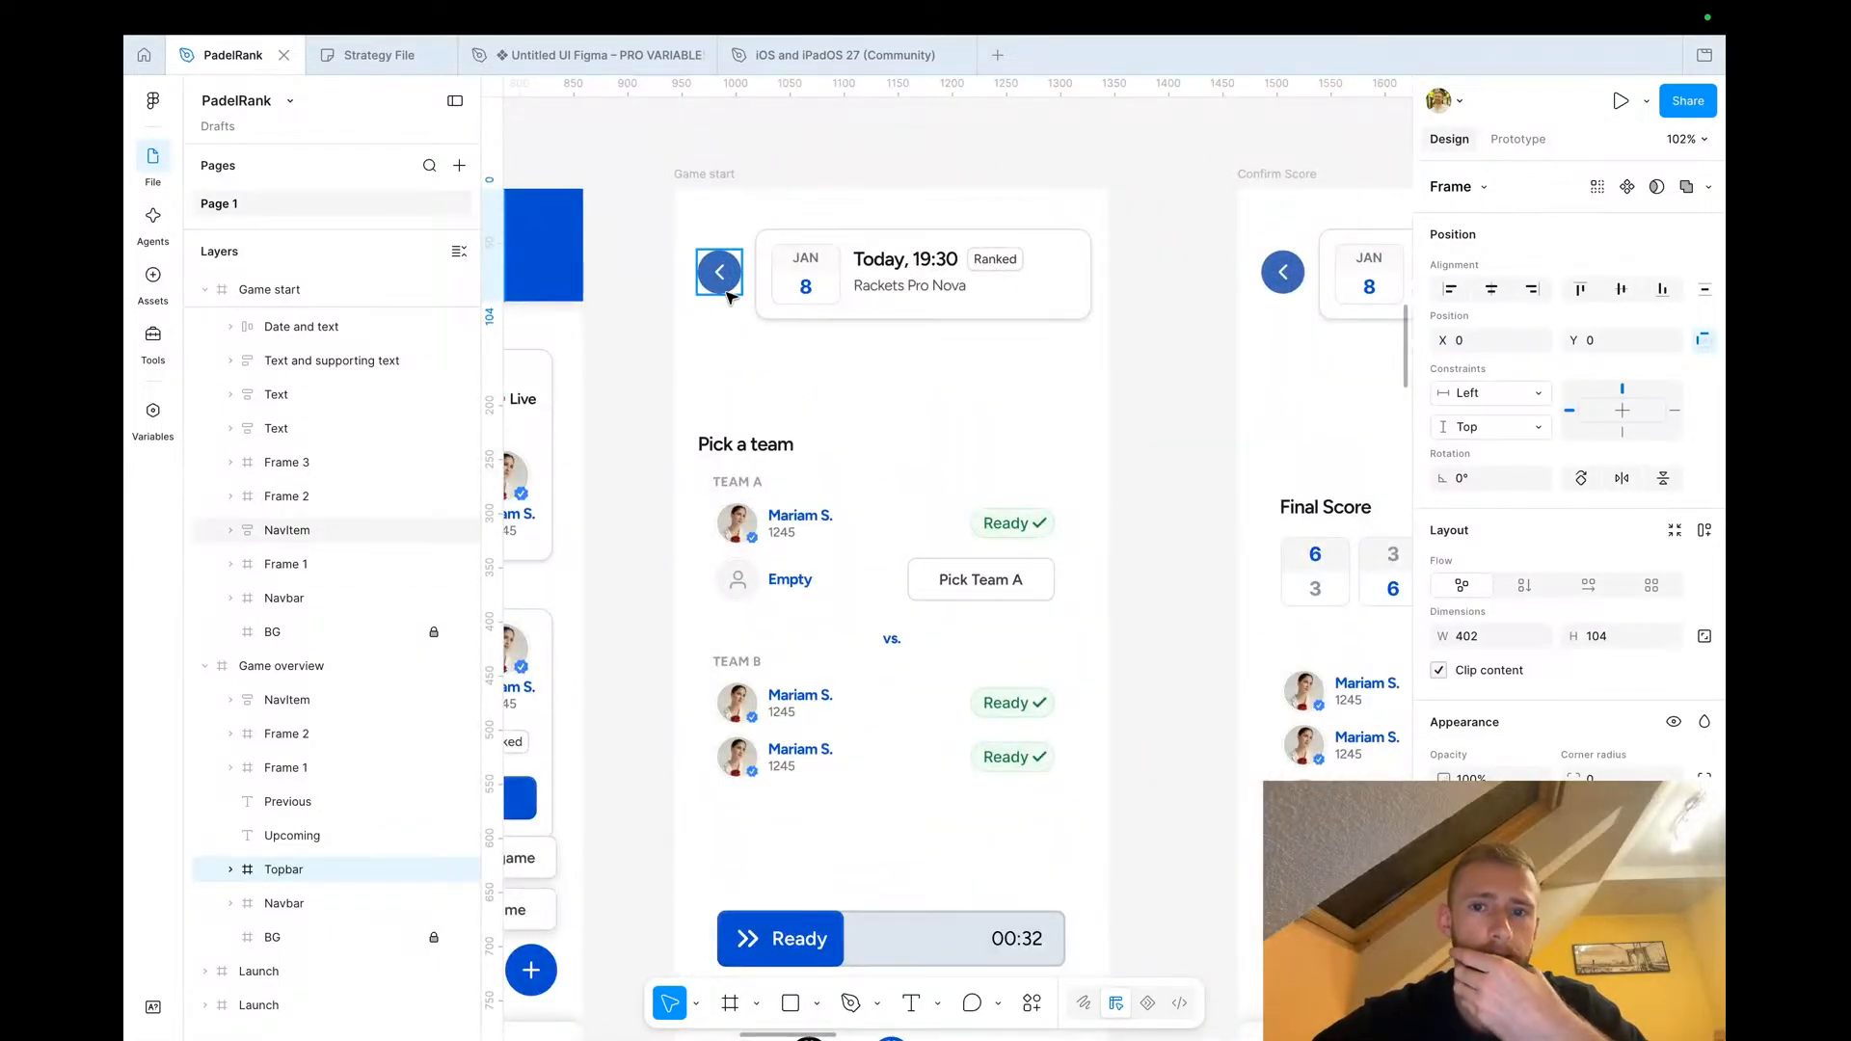
{"action": "scroll", "coordinate": [728, 294], "scroll_direction": "down", "scroll_amount": 4}
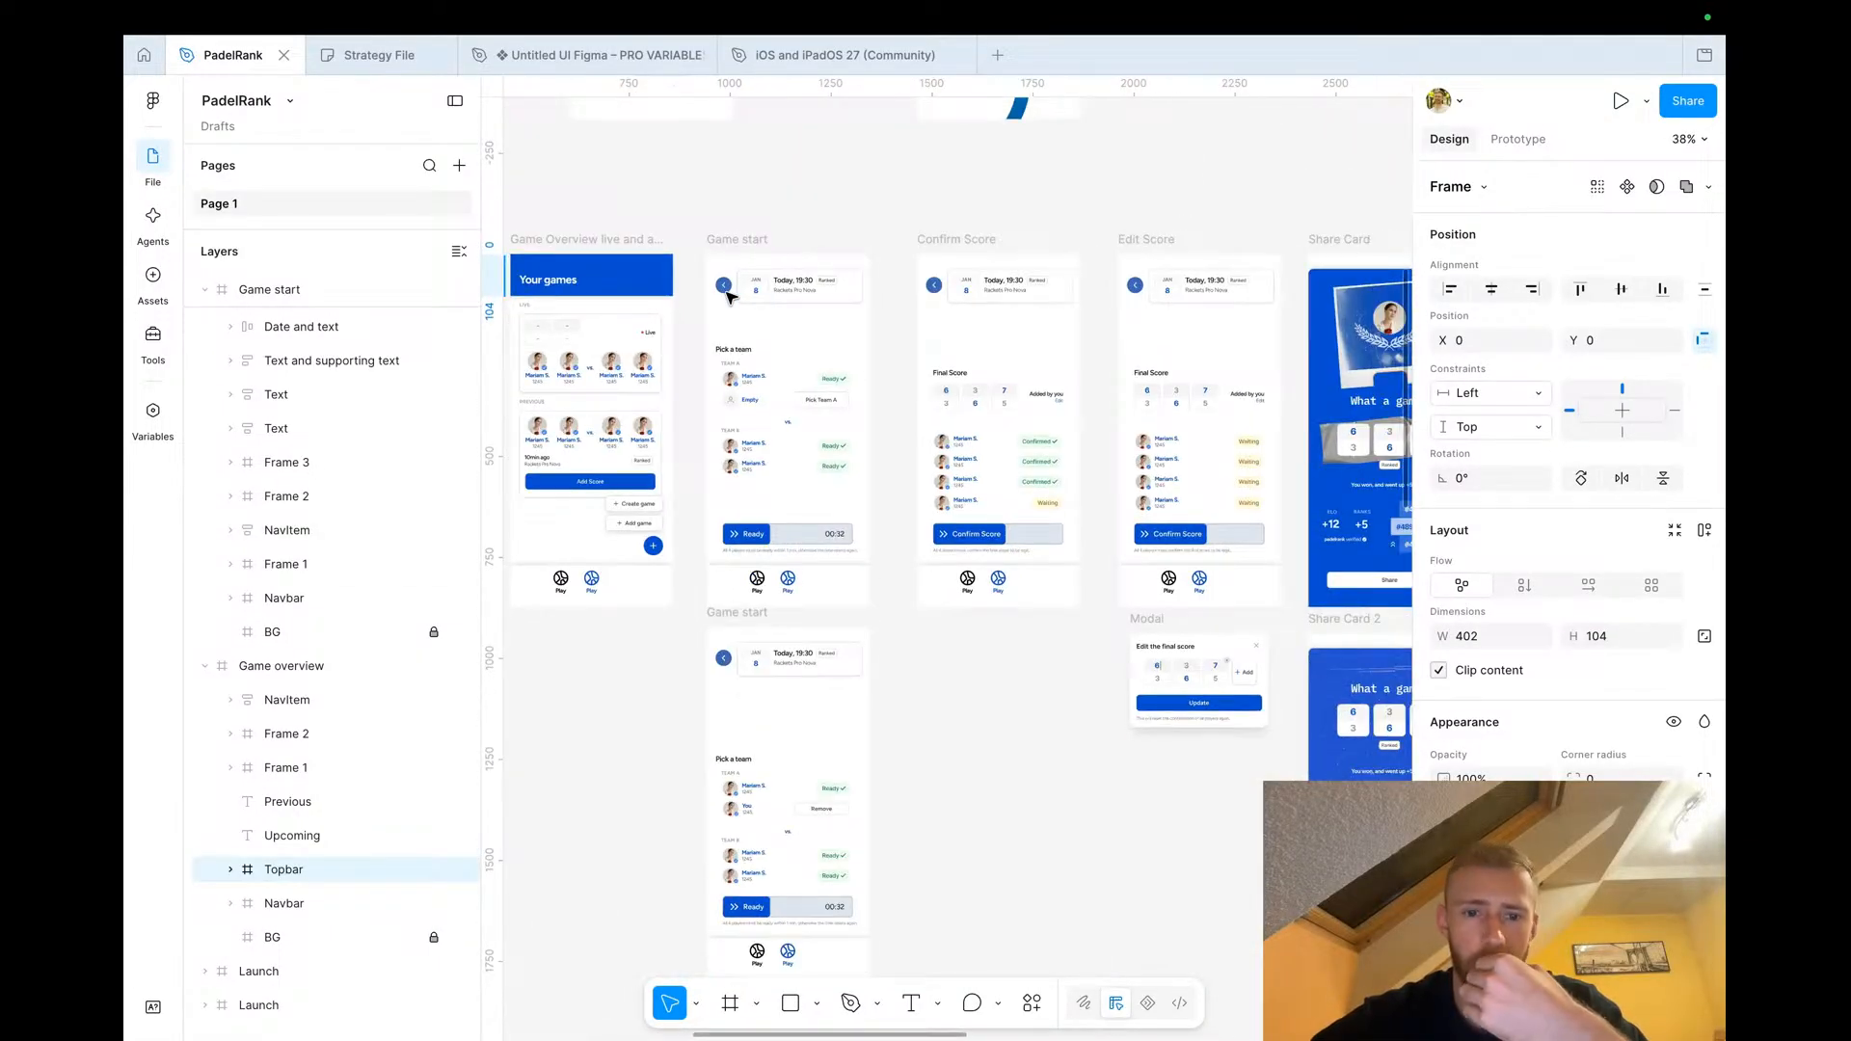
{"action": "scroll", "coordinate": [730, 298], "scroll_direction": "down", "scroll_amount": 5}
{"action": "scroll", "coordinate": [730, 298], "scroll_direction": "up", "scroll_amount": 2}
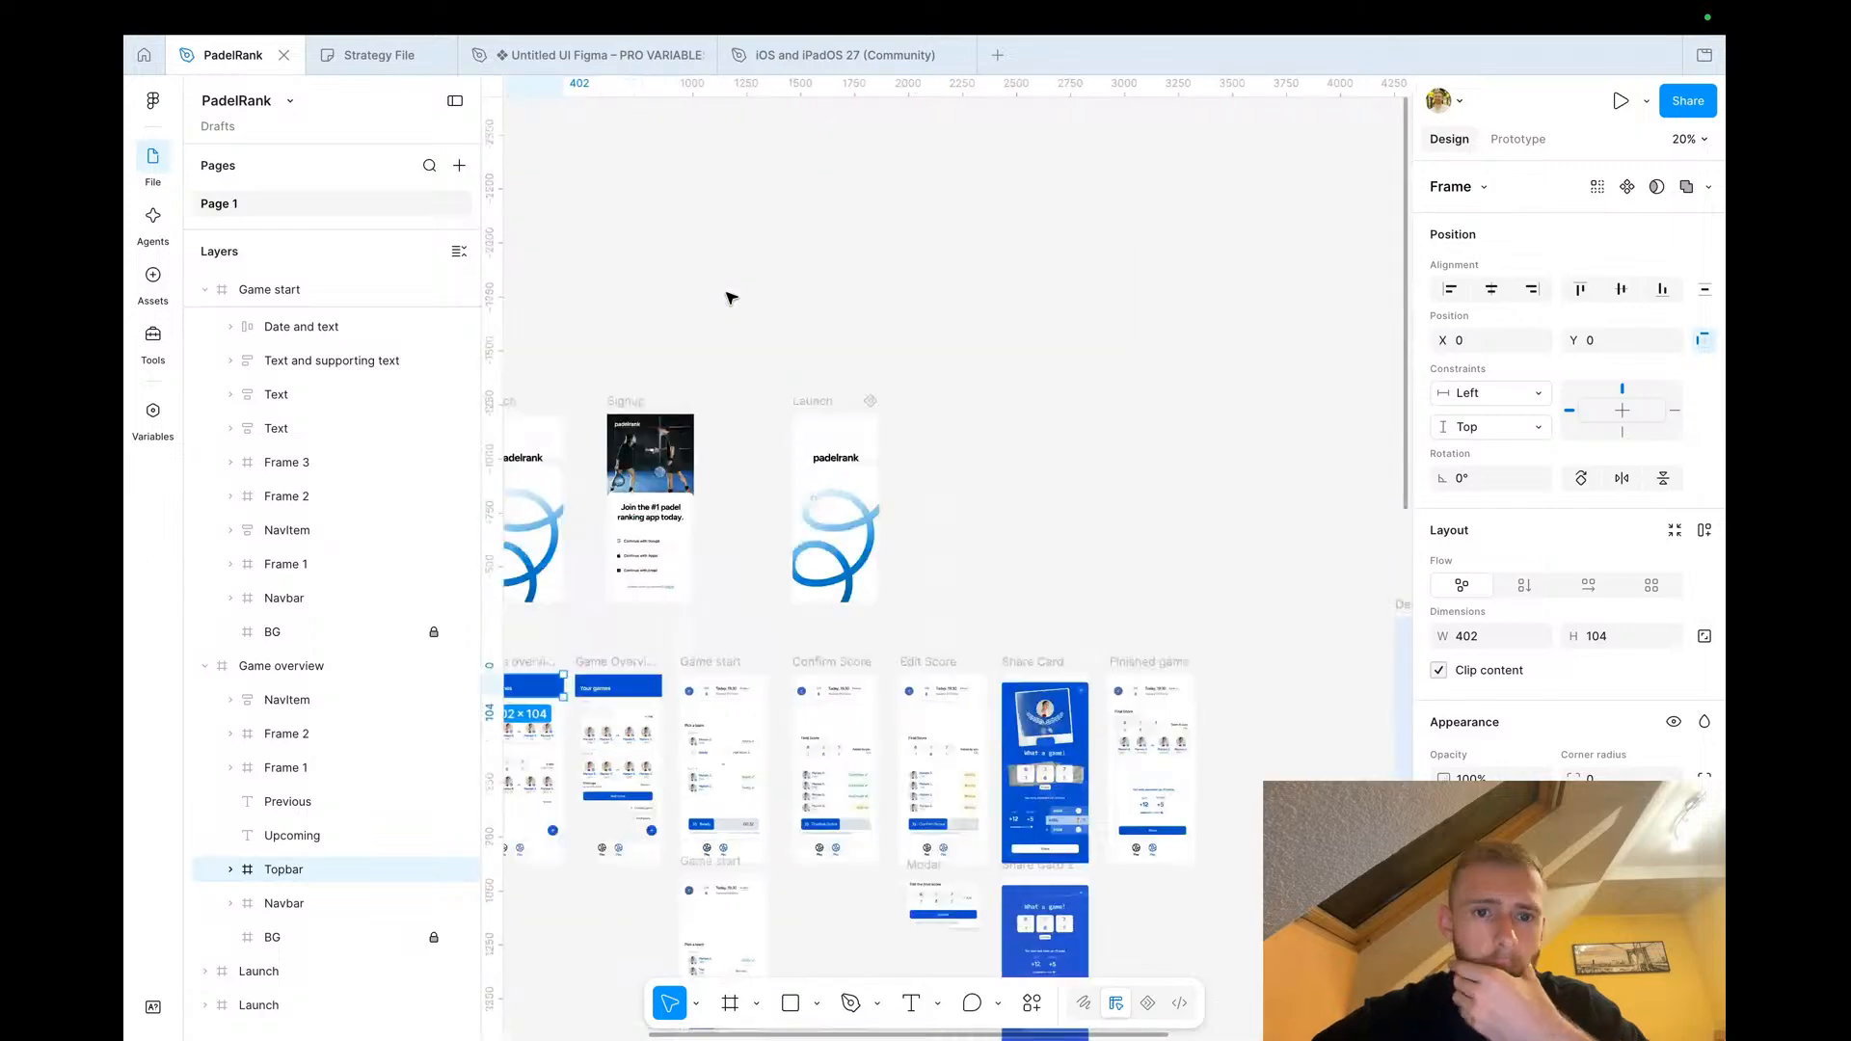
{"action": "scroll", "coordinate": [730, 298], "scroll_direction": "down", "scroll_amount": 8}
{"action": "scroll", "coordinate": [730, 298], "scroll_direction": "left", "scroll_amount": 2}
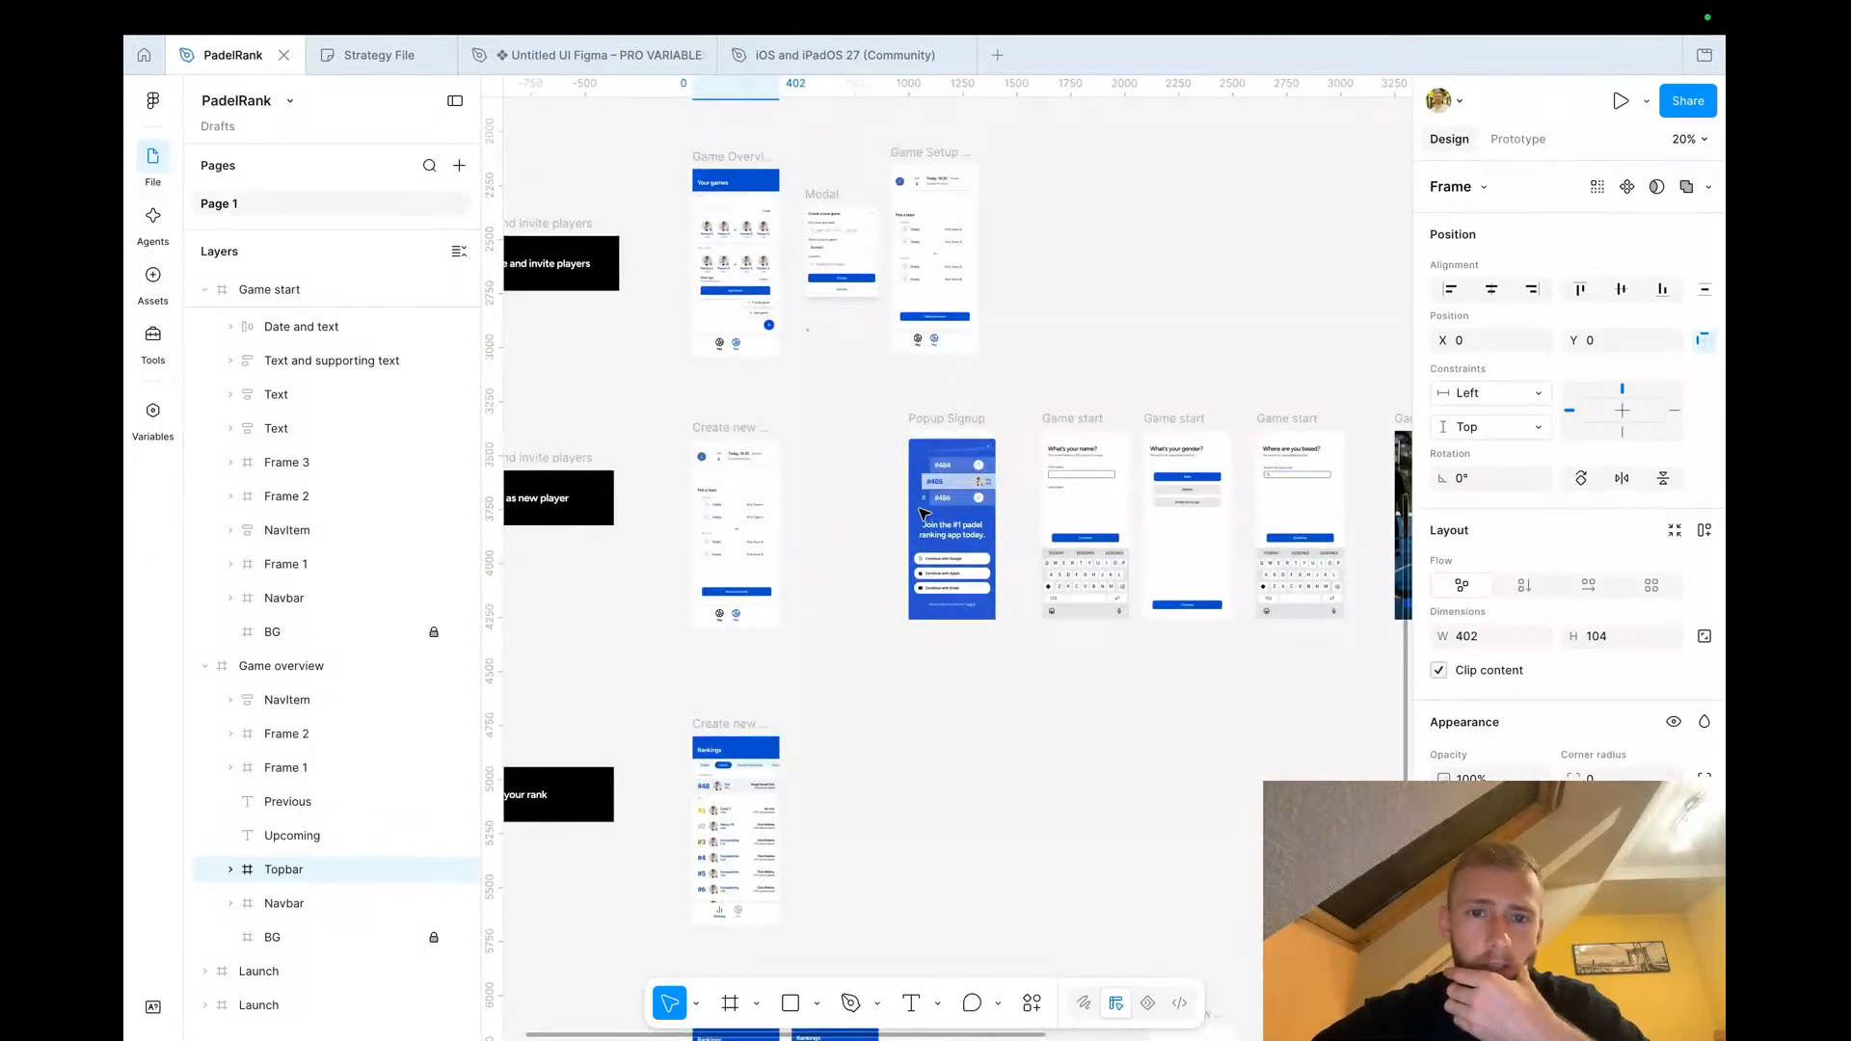
{"action": "scroll", "coordinate": [827, 551], "scroll_direction": "up", "scroll_amount": 5}
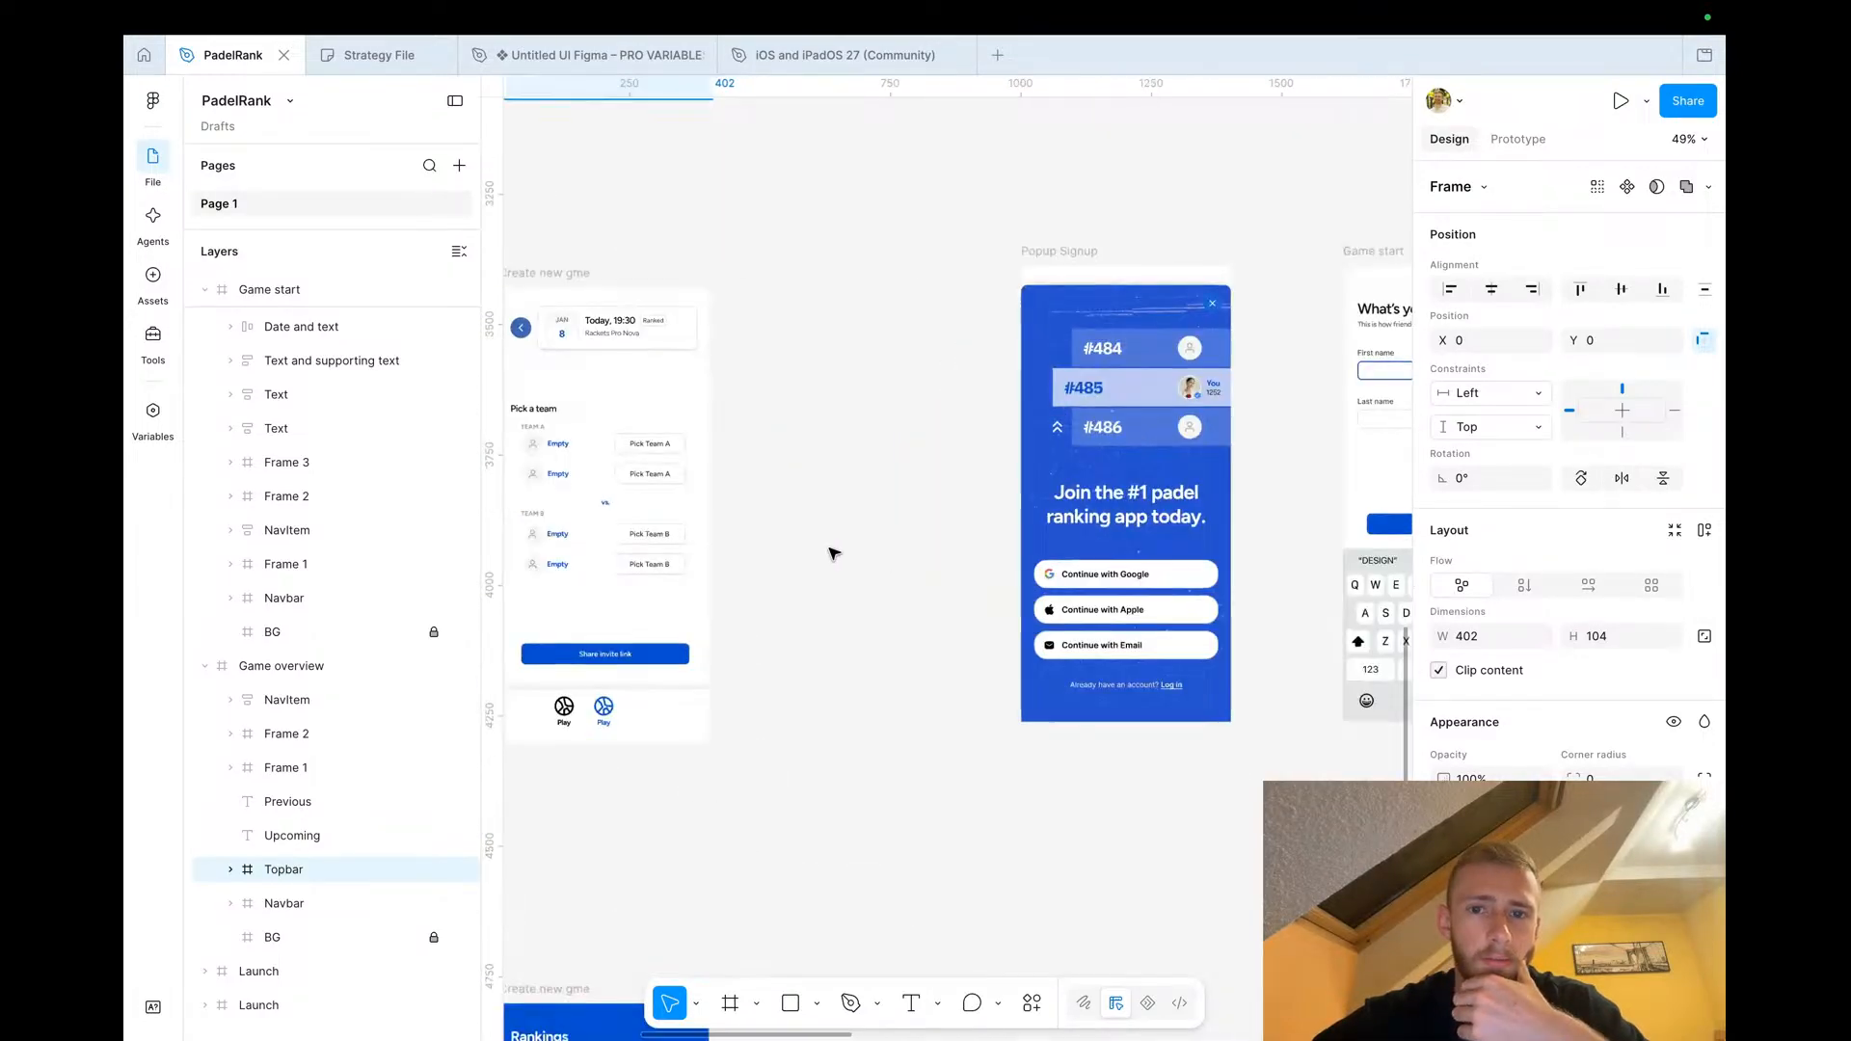
{"action": "scroll", "coordinate": [830, 551], "scroll_direction": "left", "scroll_amount": 5}
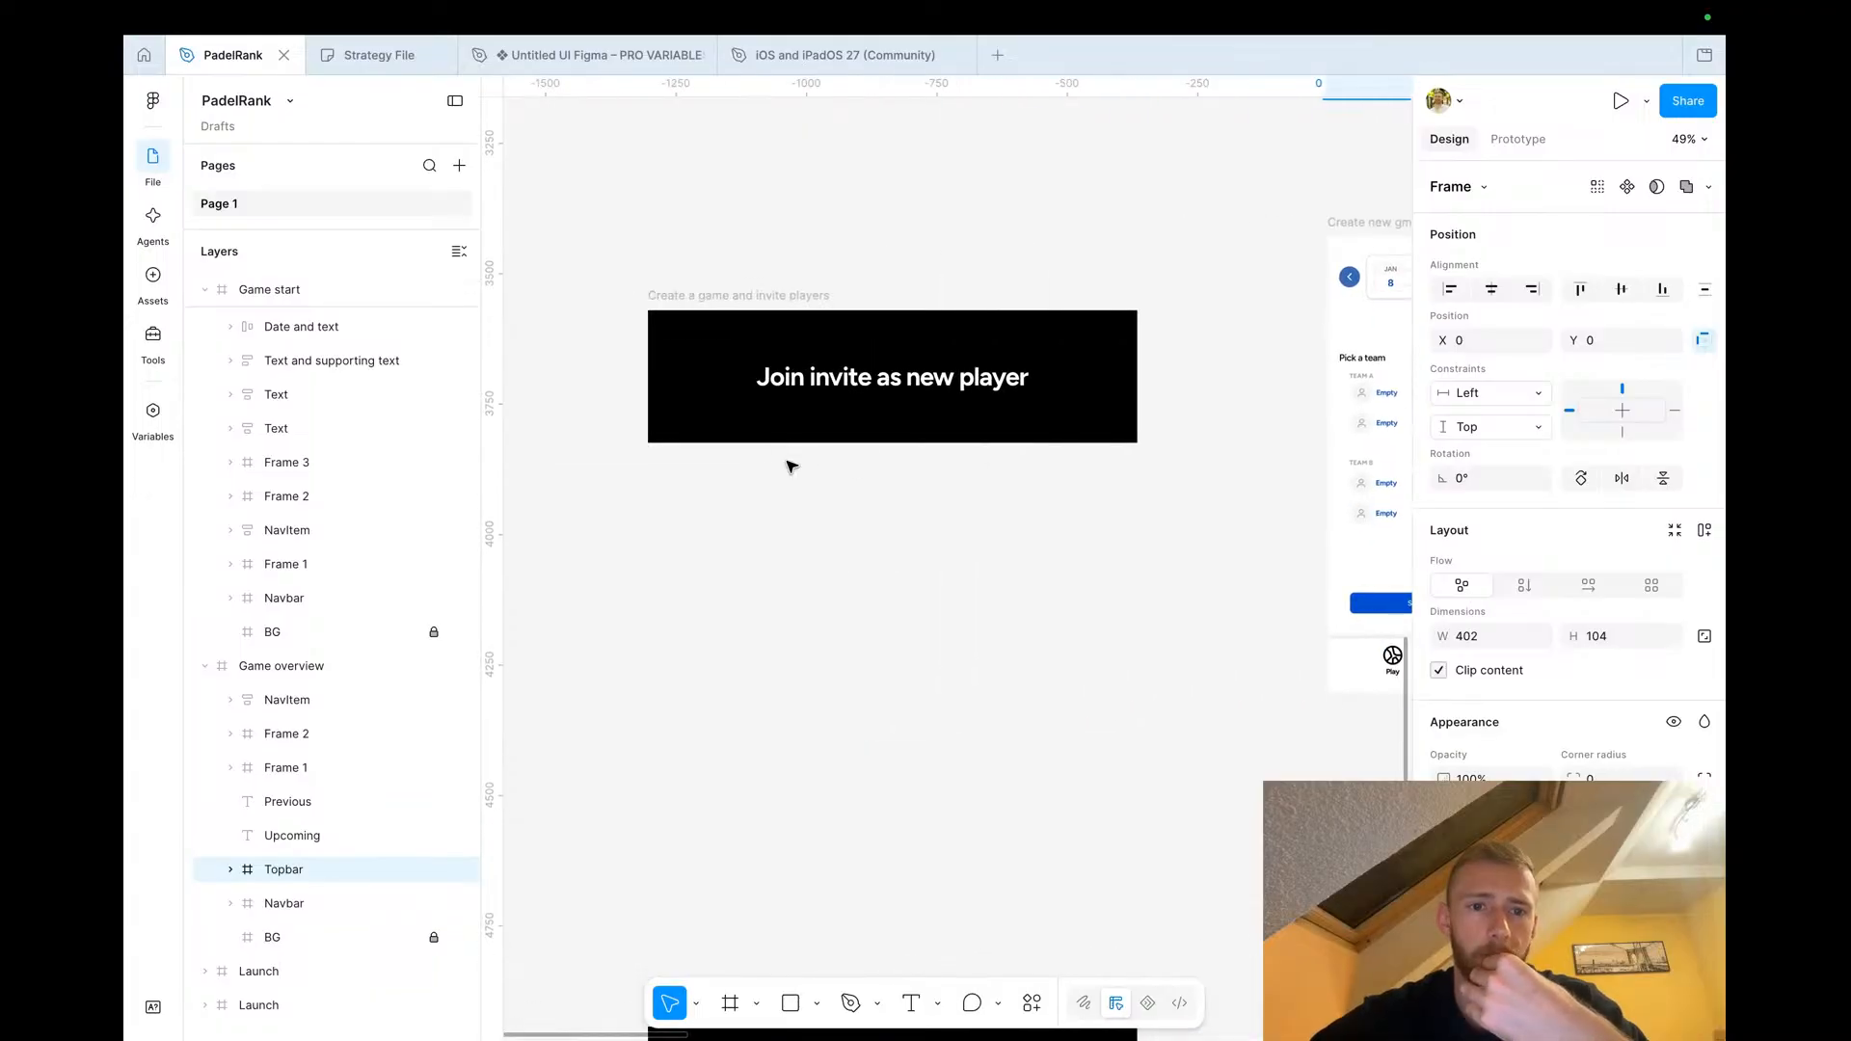
{"action": "scroll", "coordinate": [798, 366], "scroll_direction": "right", "scroll_amount": 1}
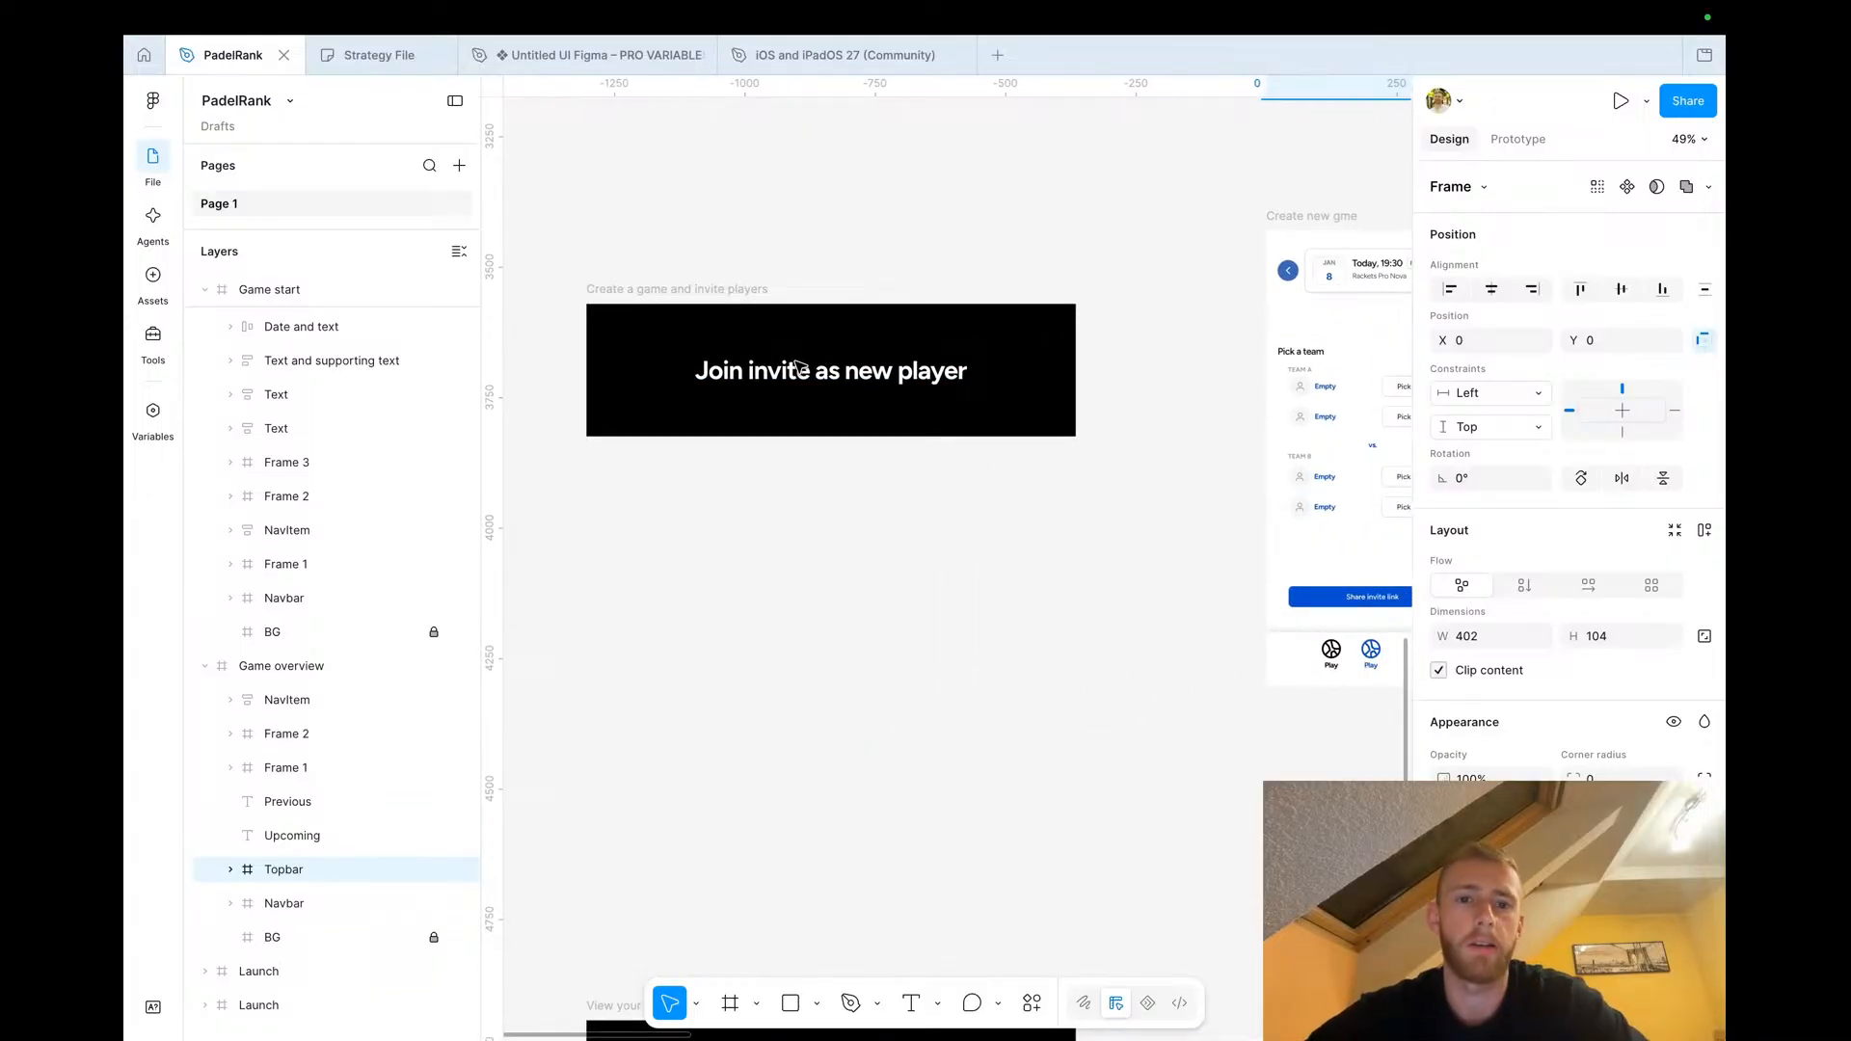
{"action": "scroll", "coordinate": [798, 366], "scroll_direction": "right", "scroll_amount": 4}
{"action": "scroll", "coordinate": [1199, 513], "scroll_direction": "up", "scroll_amount": 3}
{"action": "scroll", "coordinate": [1199, 513], "scroll_direction": "right", "scroll_amount": 6}
{"action": "scroll", "coordinate": [1200, 513], "scroll_direction": "up", "scroll_amount": 2}
{"action": "scroll", "coordinate": [1199, 513], "scroll_direction": "left", "scroll_amount": 6}
{"action": "scroll", "coordinate": [1157, 506], "scroll_direction": "down", "scroll_amount": 2}
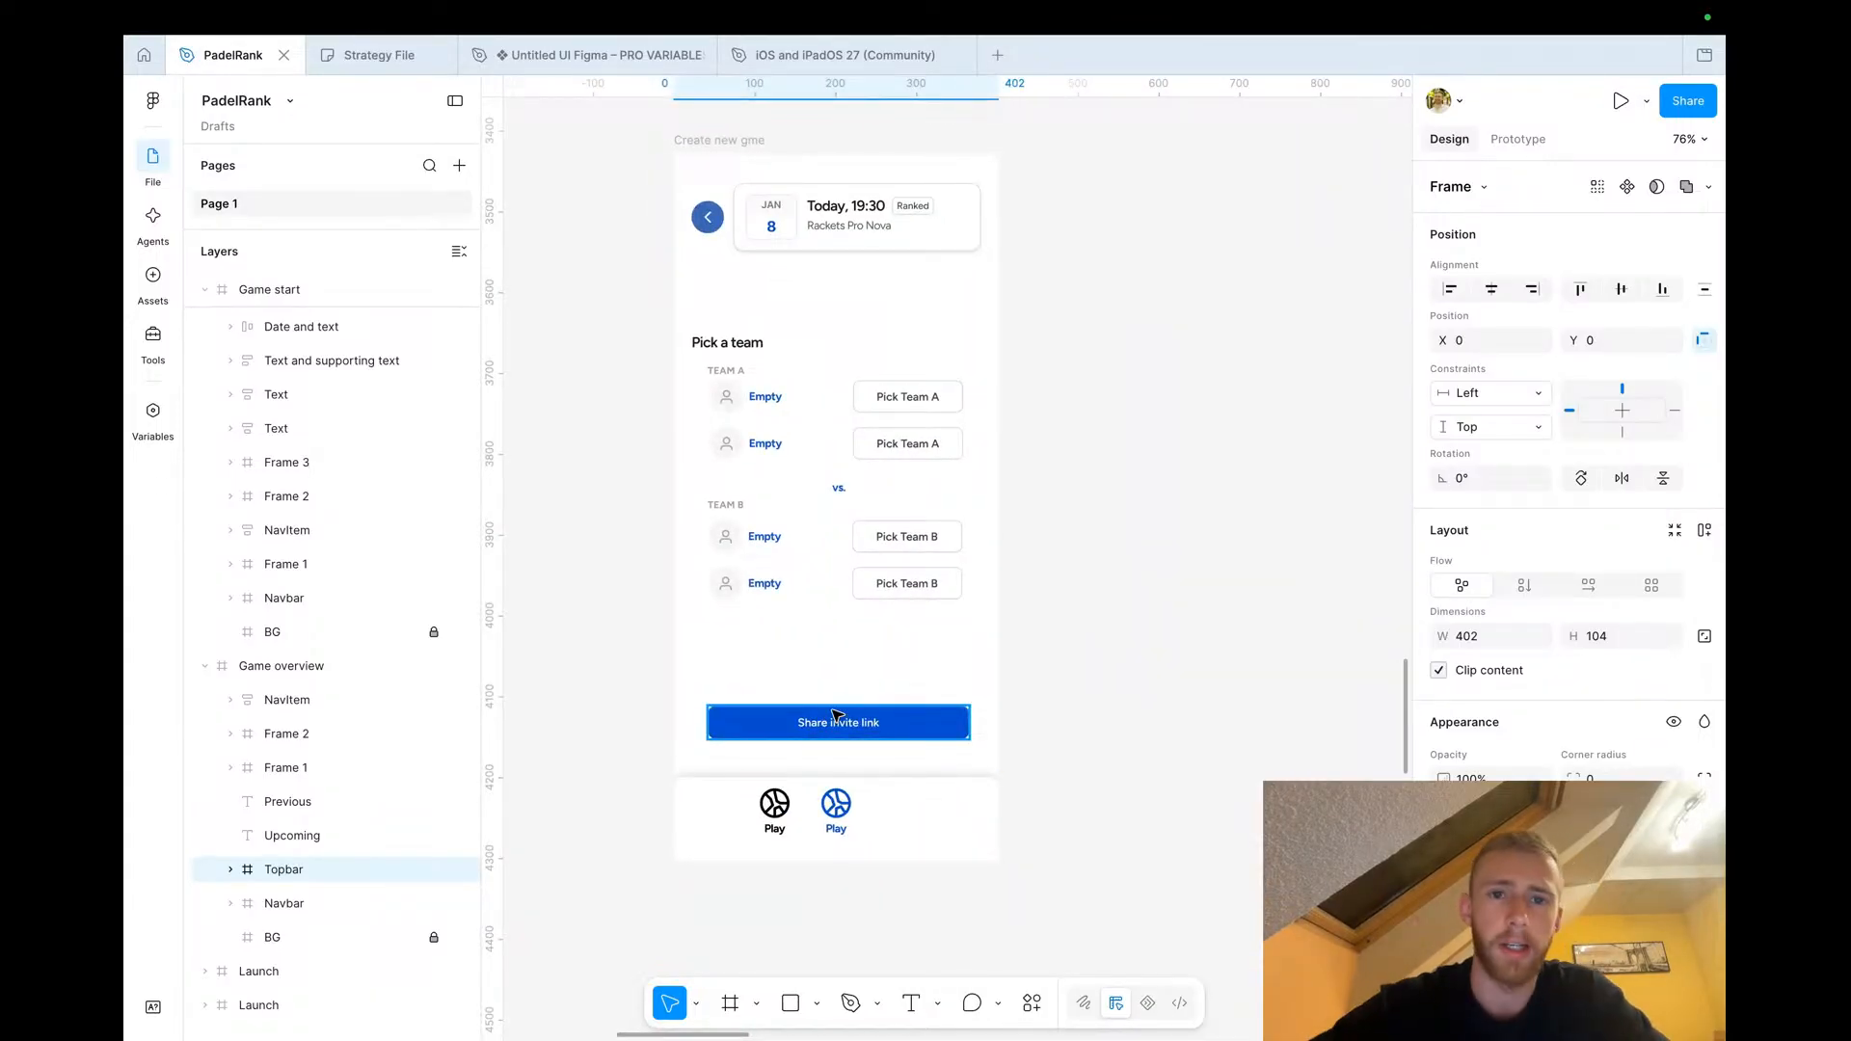
{"action": "scroll", "coordinate": [836, 716], "scroll_direction": "right", "scroll_amount": 10}
{"action": "scroll", "coordinate": [837, 715], "scroll_direction": "up", "scroll_amount": 2}
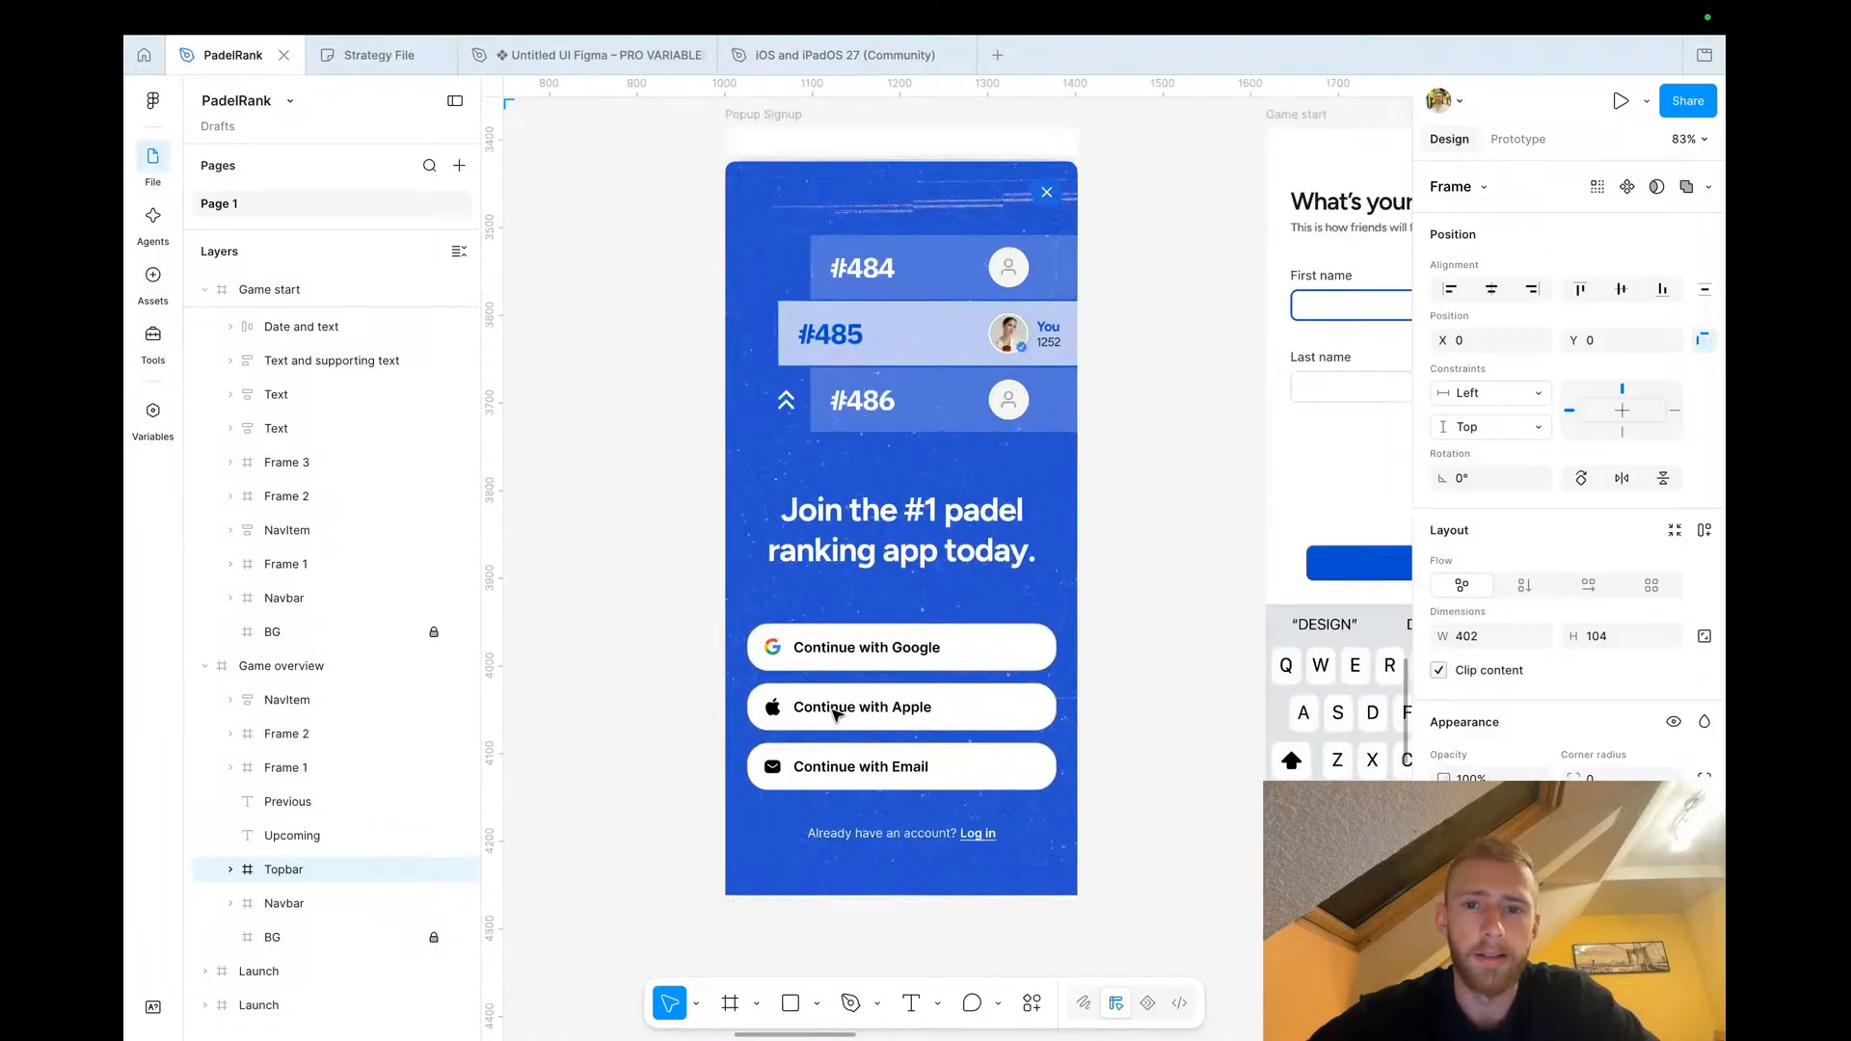
{"action": "scroll", "coordinate": [836, 713], "scroll_direction": "up", "scroll_amount": 2}
{"action": "scroll", "coordinate": [835, 714], "scroll_direction": "up", "scroll_amount": 2}
{"action": "scroll", "coordinate": [835, 713], "scroll_direction": "right", "scroll_amount": 2}
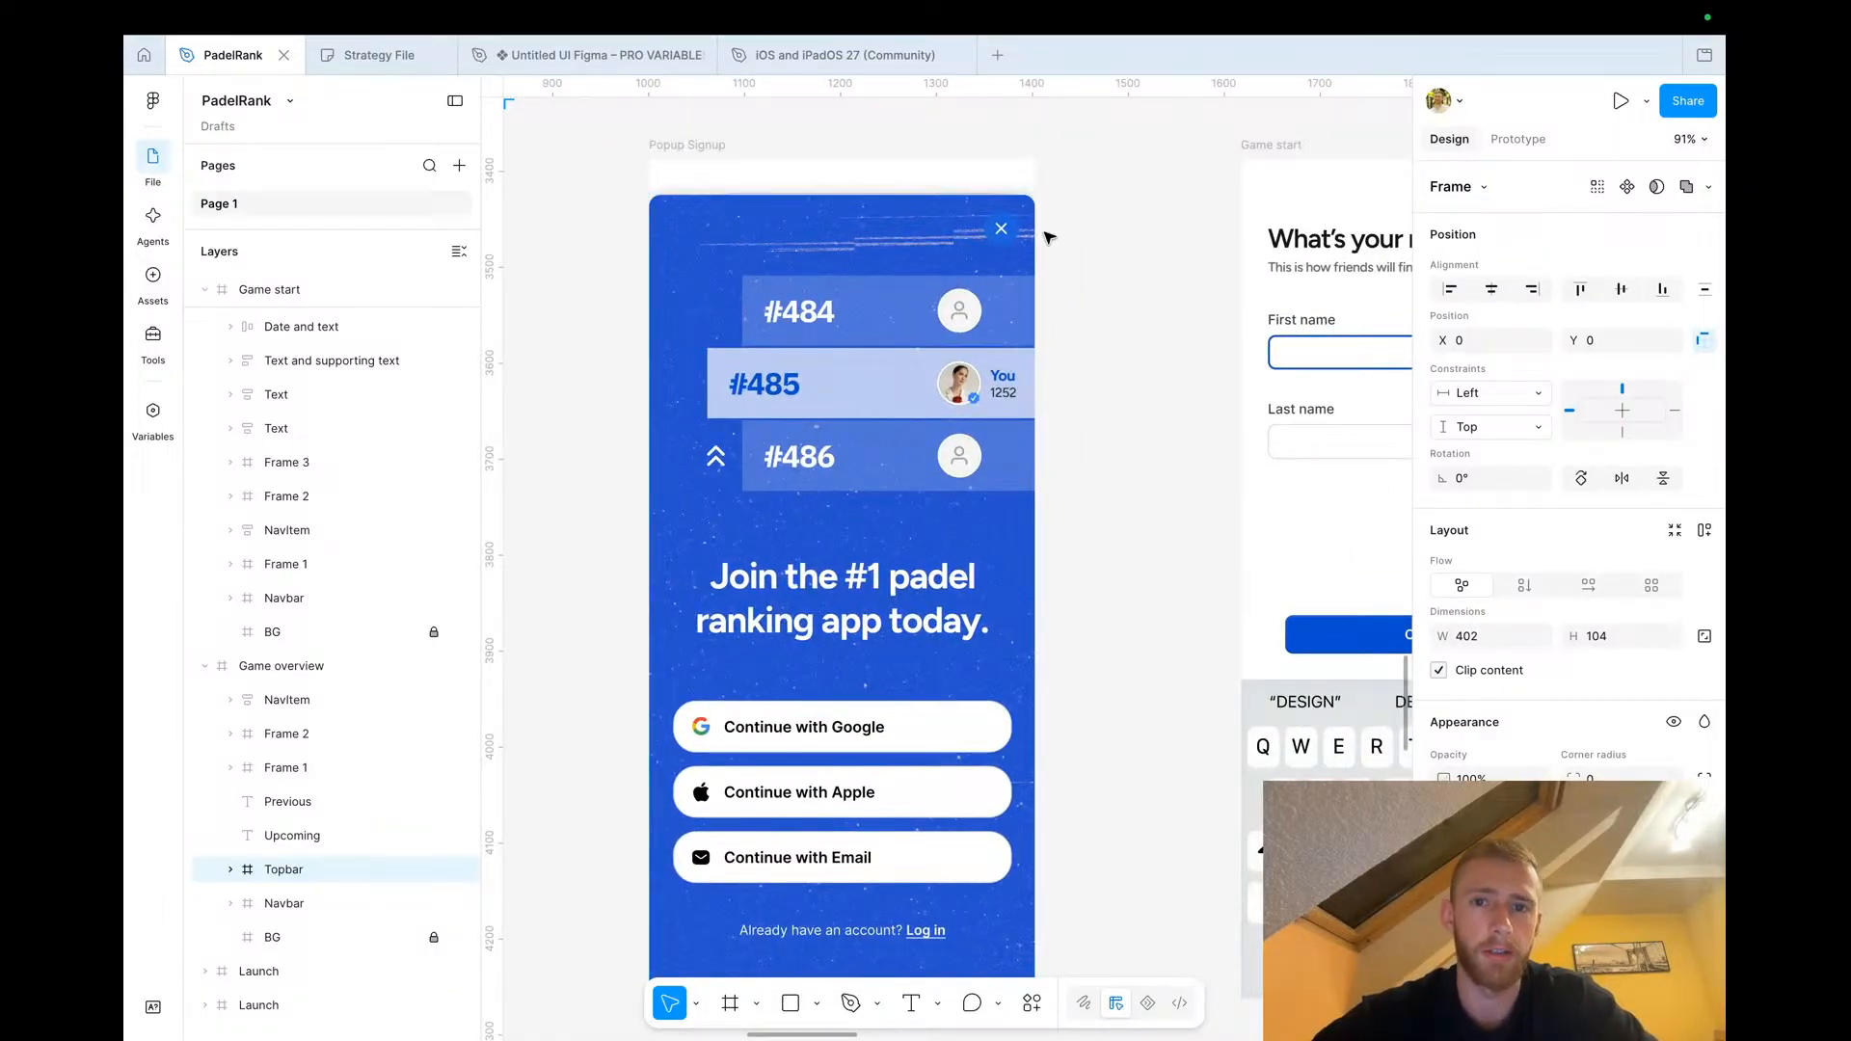
{"action": "scroll", "coordinate": [993, 231], "scroll_direction": "down", "scroll_amount": 4}
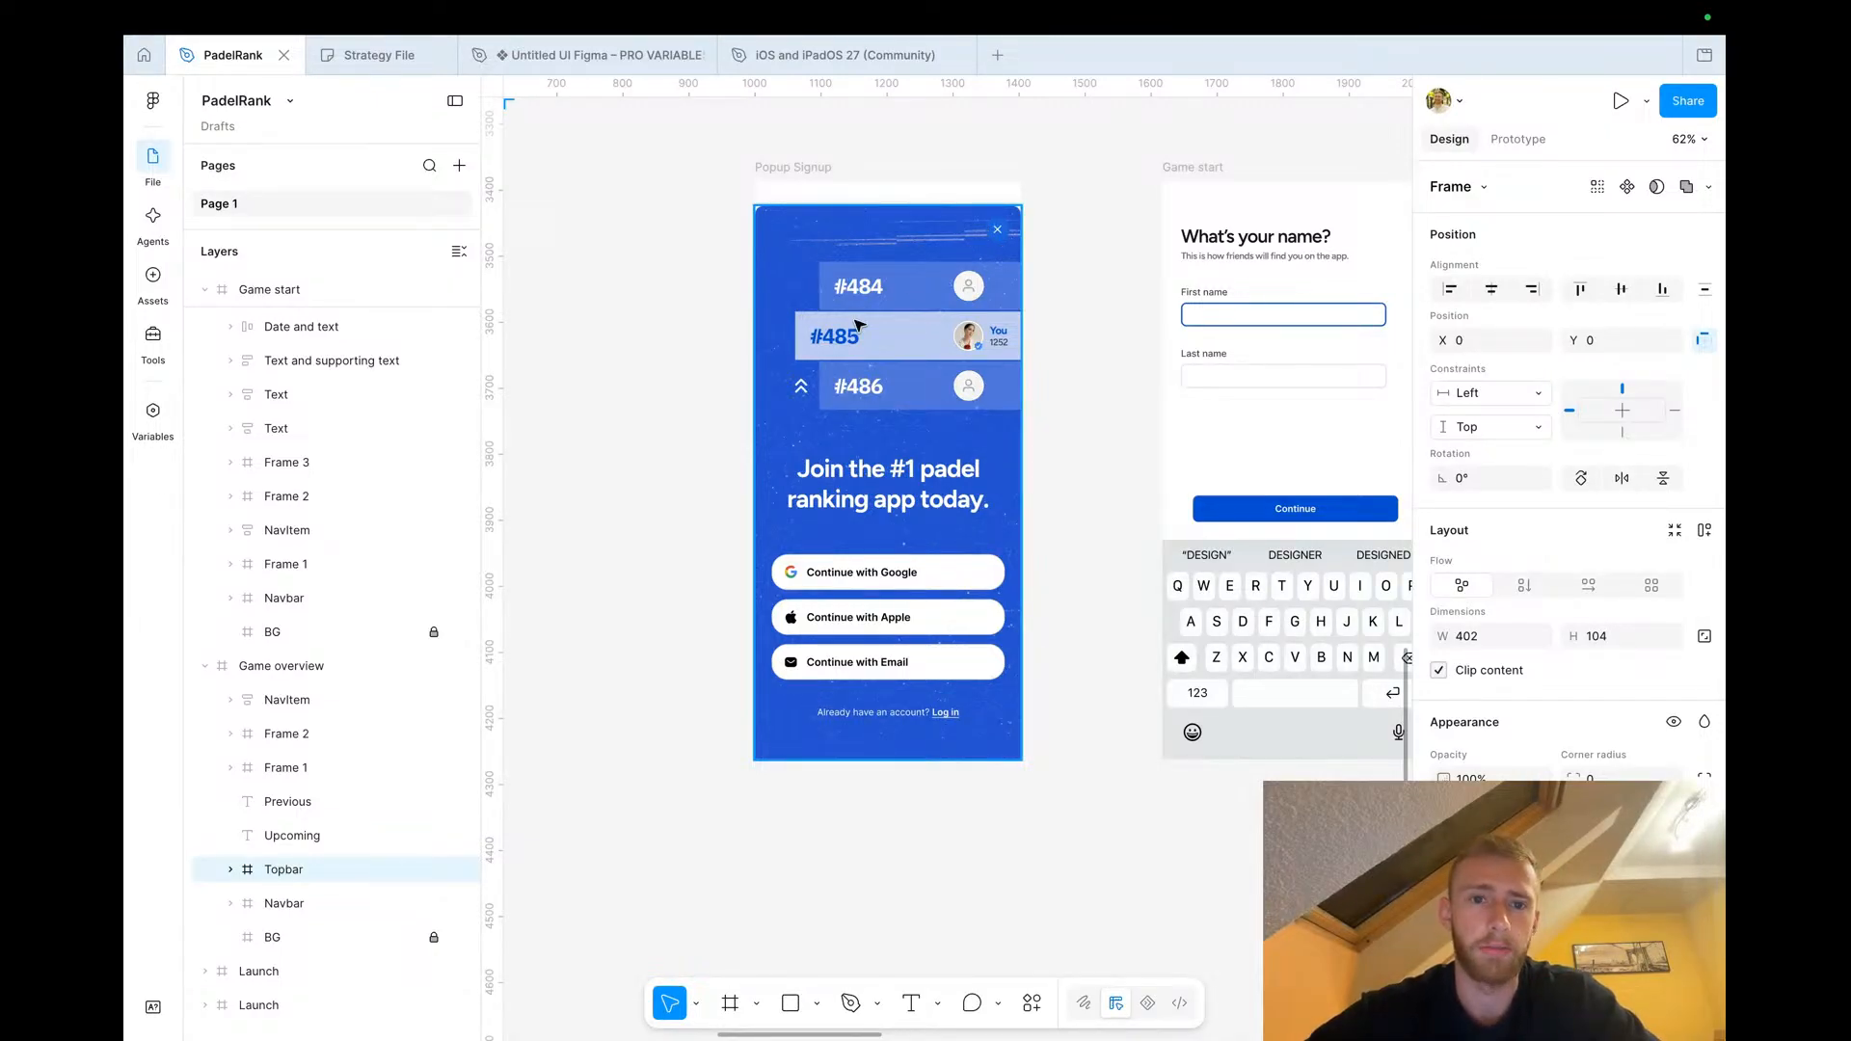
{"action": "scroll", "coordinate": [858, 326], "scroll_direction": "left", "scroll_amount": 10}
{"action": "scroll", "coordinate": [891, 469], "scroll_direction": "right", "scroll_amount": 10}
{"action": "scroll", "coordinate": [898, 434], "scroll_direction": "up", "scroll_amount": 5}
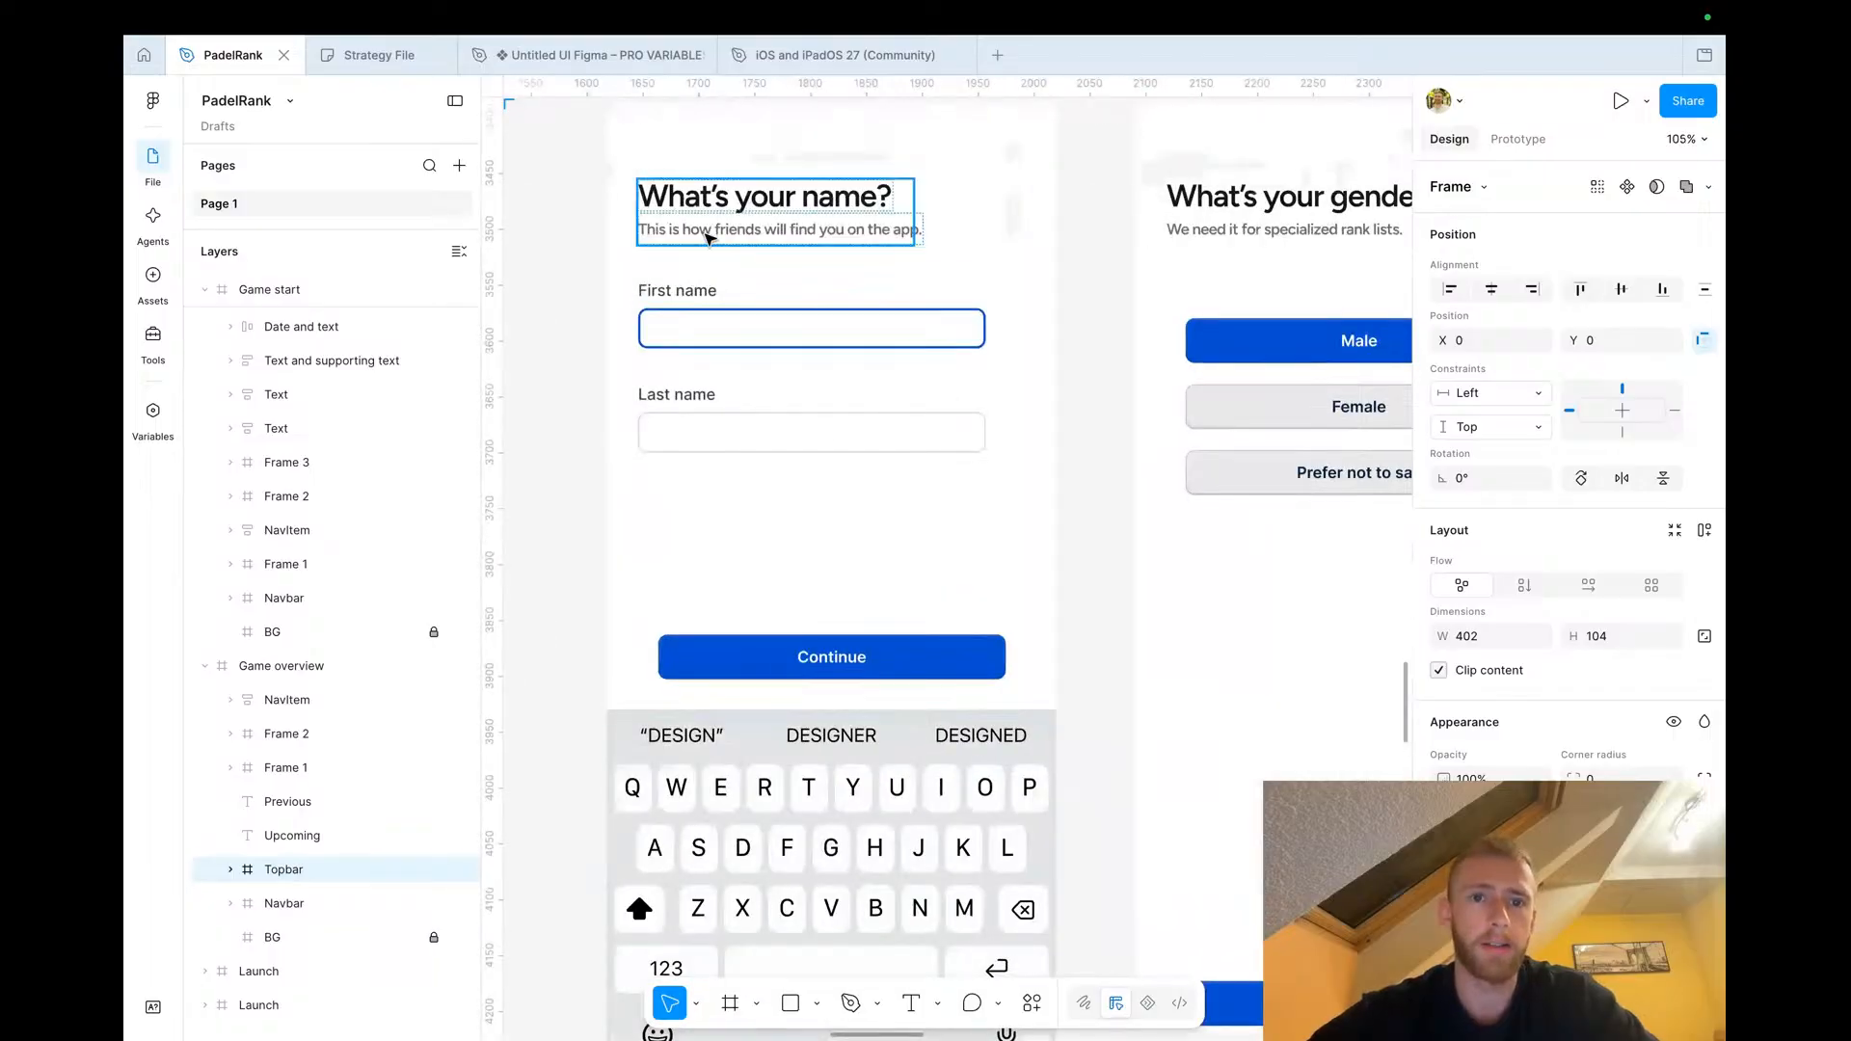
{"action": "scroll", "coordinate": [707, 238], "scroll_direction": "up", "scroll_amount": 2}
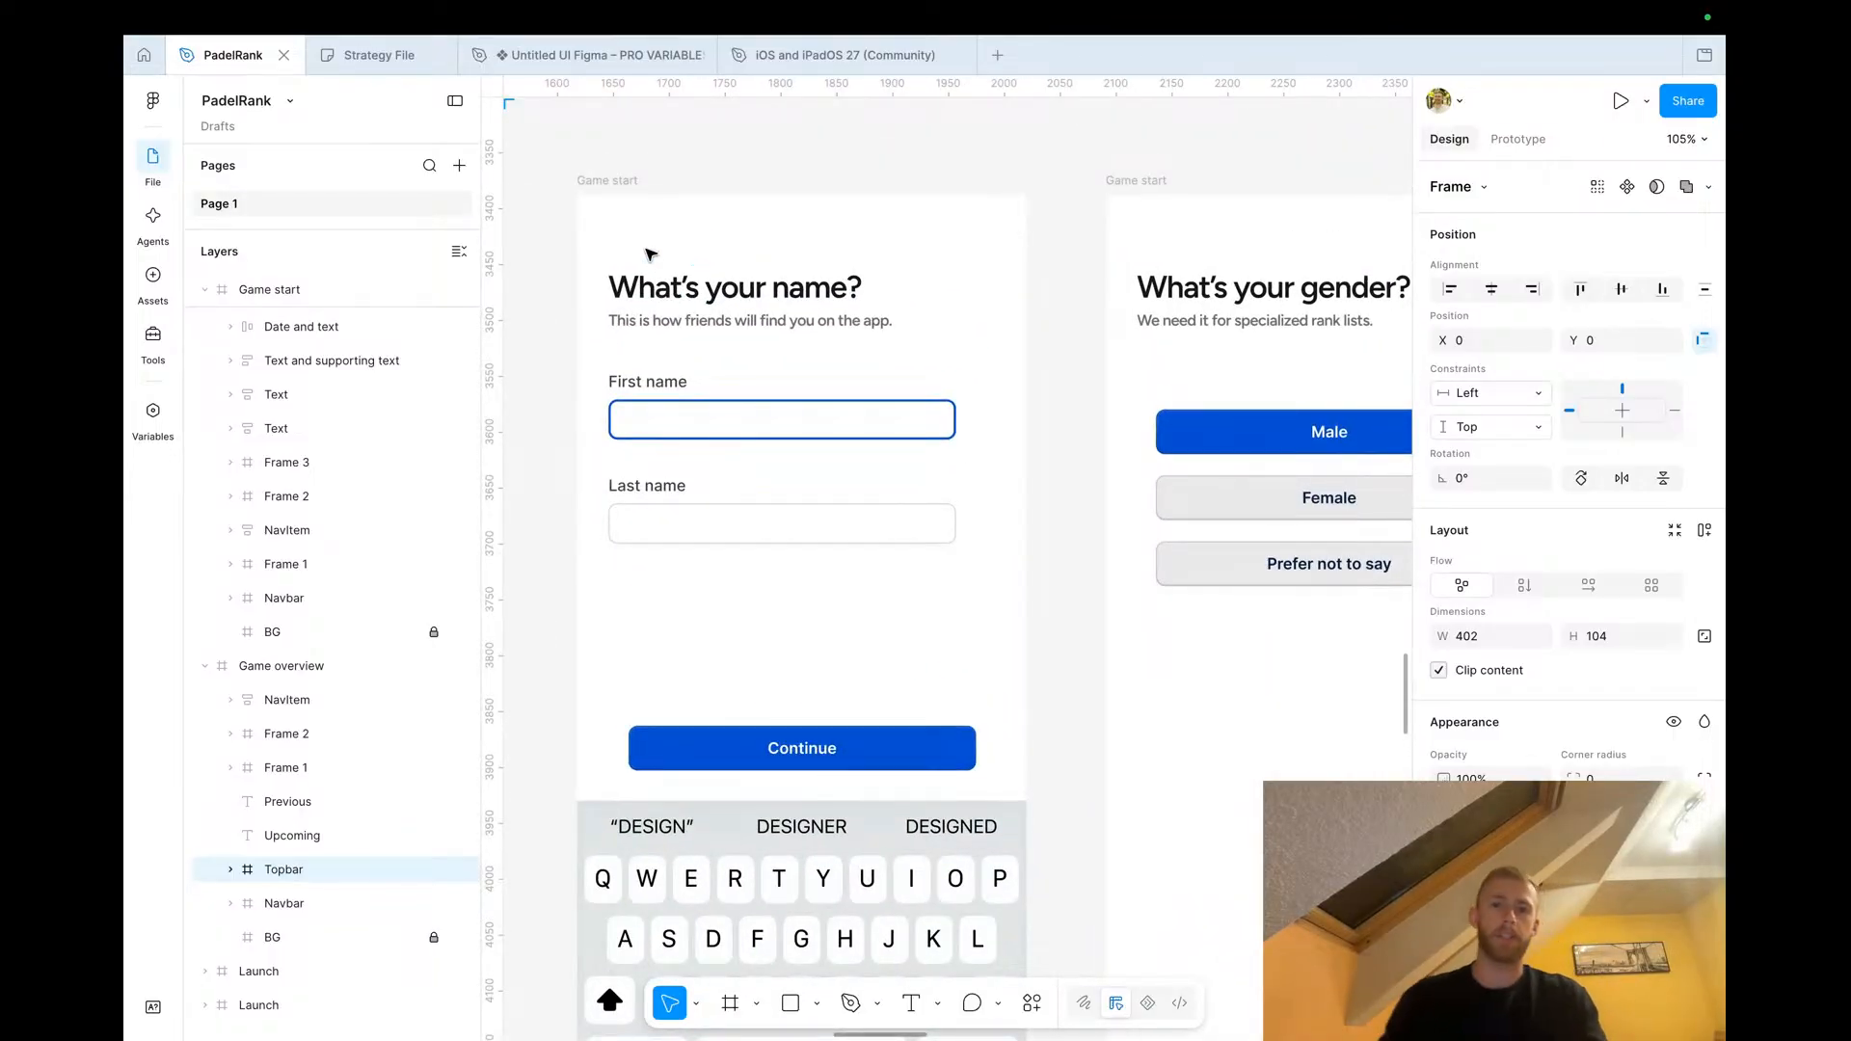
{"action": "scroll", "coordinate": [648, 253], "scroll_direction": "down", "scroll_amount": 8}
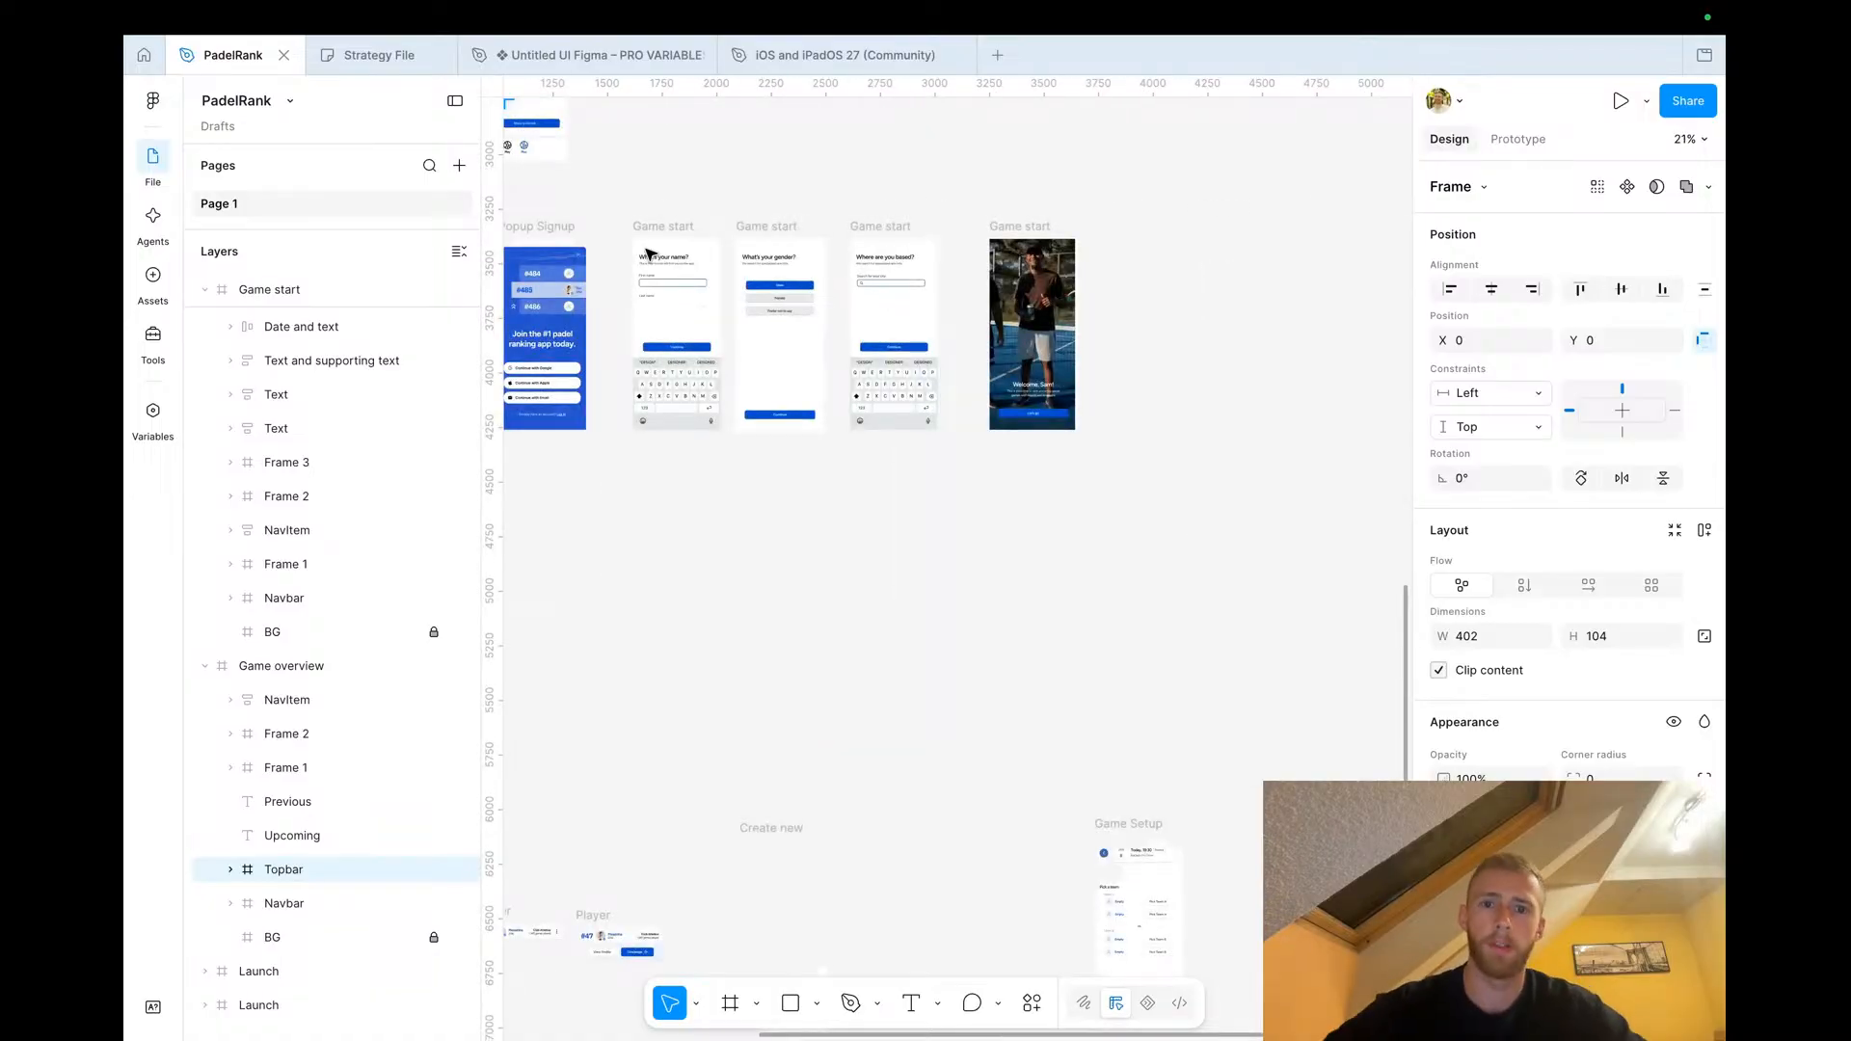
{"action": "scroll", "coordinate": [665, 260], "scroll_direction": "up", "scroll_amount": 10}
{"action": "scroll", "coordinate": [675, 265], "scroll_direction": "left", "scroll_amount": 6}
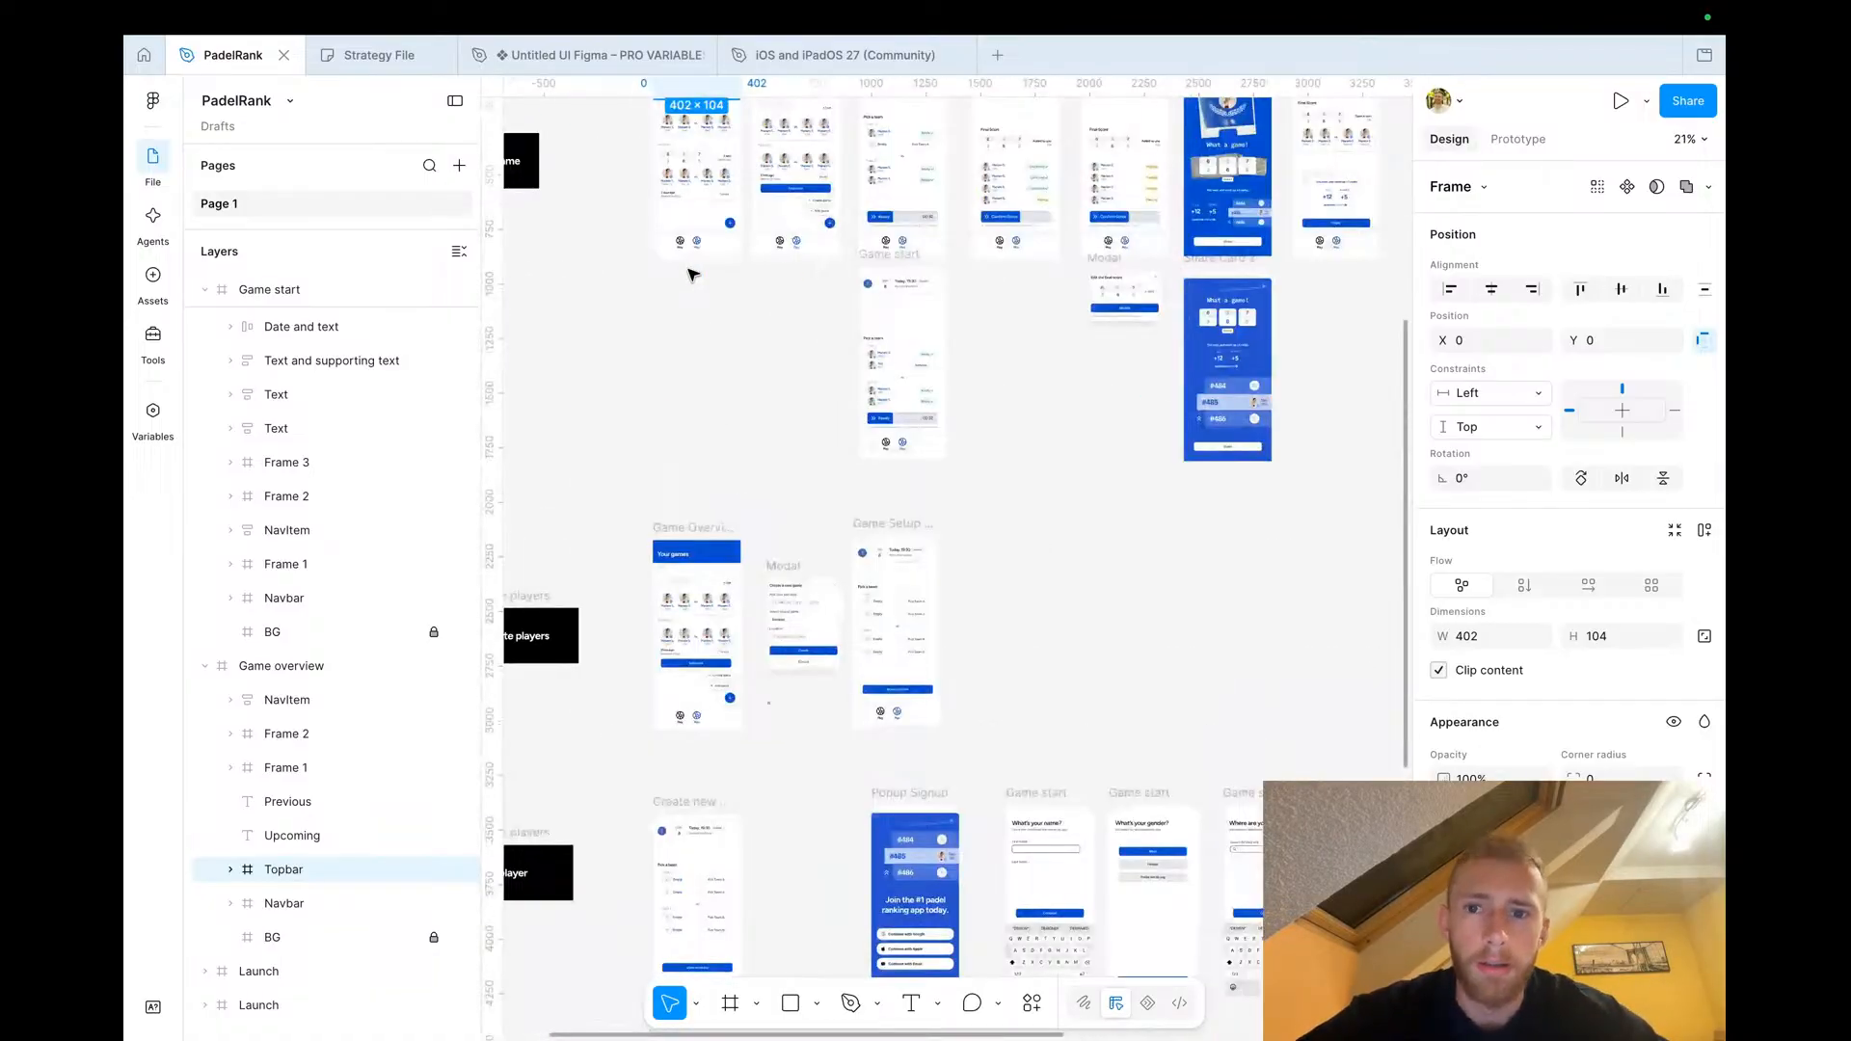
{"action": "scroll", "coordinate": [907, 265], "scroll_direction": "up", "scroll_amount": 4}
{"action": "scroll", "coordinate": [949, 419], "scroll_direction": "up", "scroll_amount": 2}
{"action": "scroll", "coordinate": [950, 420], "scroll_direction": "up", "scroll_amount": 1}
Copy the Confirm Score screen and paste it beside the copied Rankings screen, aligning it with that screen's top
{"action": "left_click", "coordinate": [870, 314]}
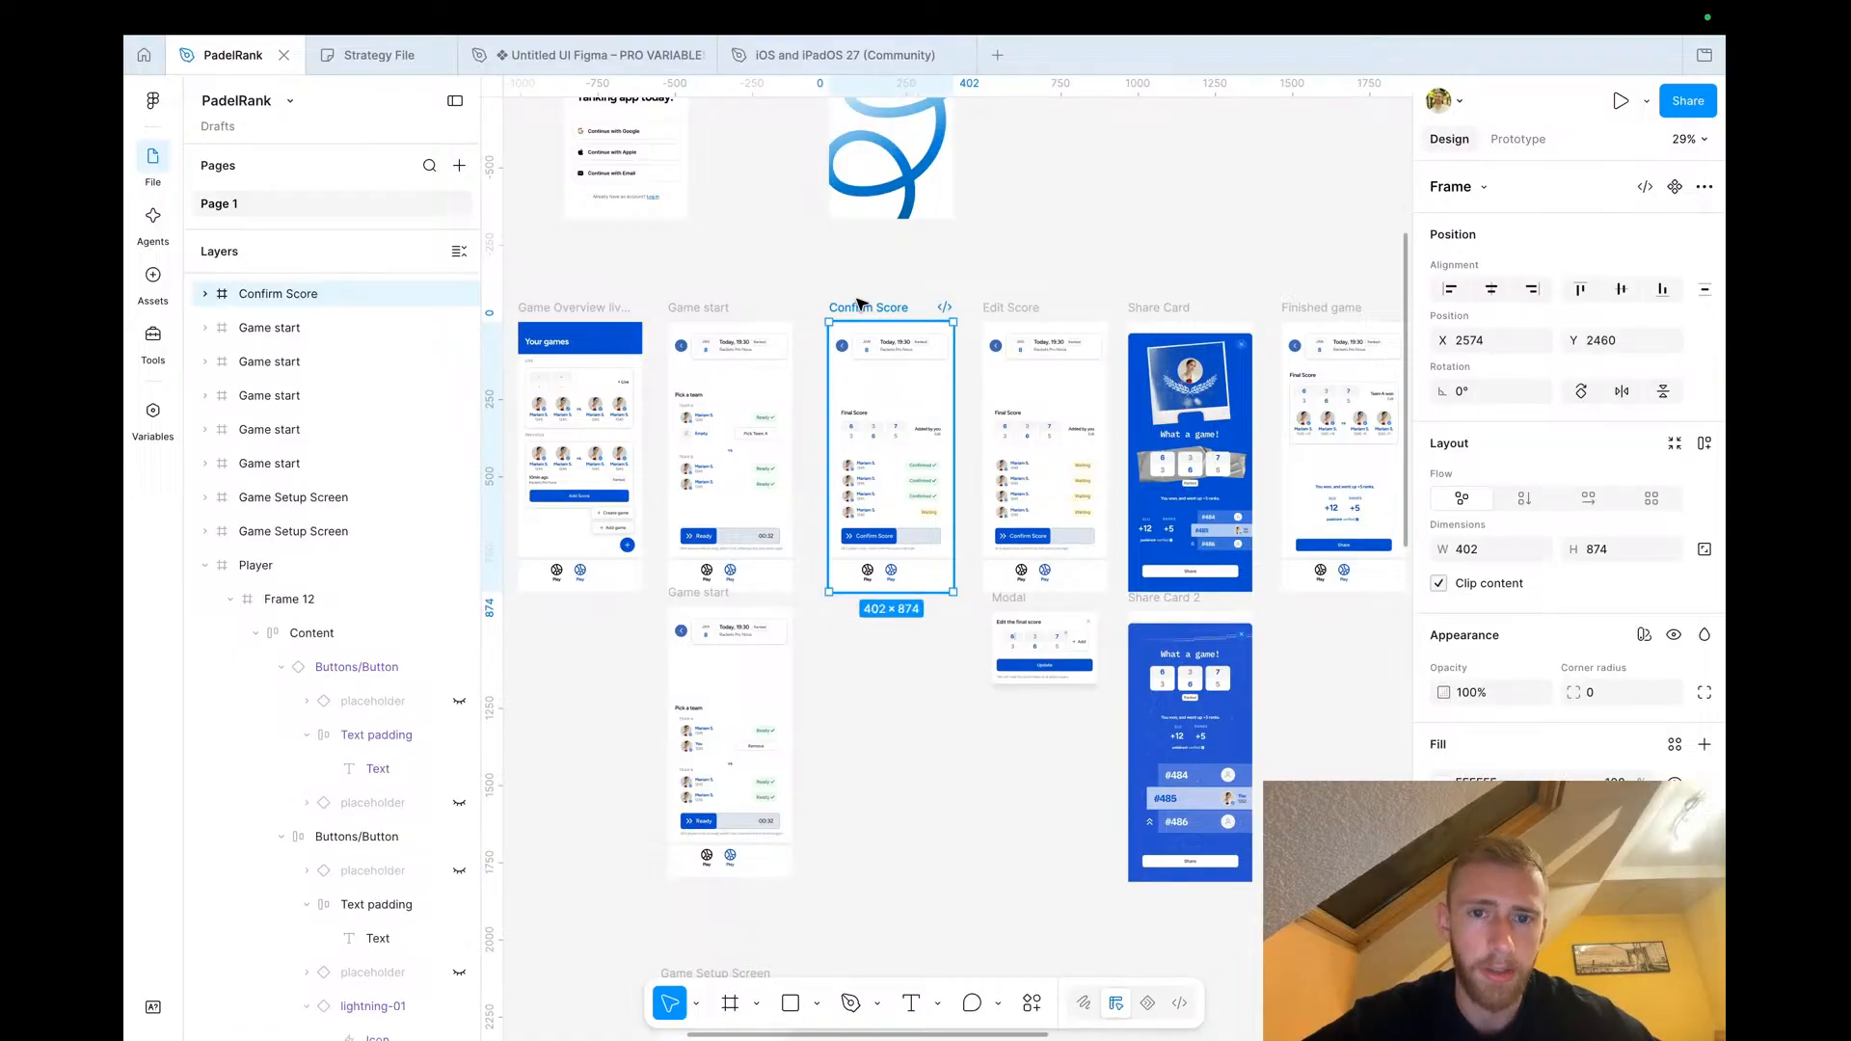
{"action": "scroll", "coordinate": [860, 304], "scroll_direction": "down", "scroll_amount": 8}
{"action": "scroll", "coordinate": [858, 301], "scroll_direction": "down", "scroll_amount": 10}
{"action": "scroll", "coordinate": [858, 300], "scroll_direction": "up", "scroll_amount": 4}
{"action": "scroll", "coordinate": [998, 449], "scroll_direction": "up", "scroll_amount": 10}
{"action": "scroll", "coordinate": [995, 446], "scroll_direction": "right", "scroll_amount": 2}
{"action": "left_click", "coordinate": [1047, 427]}
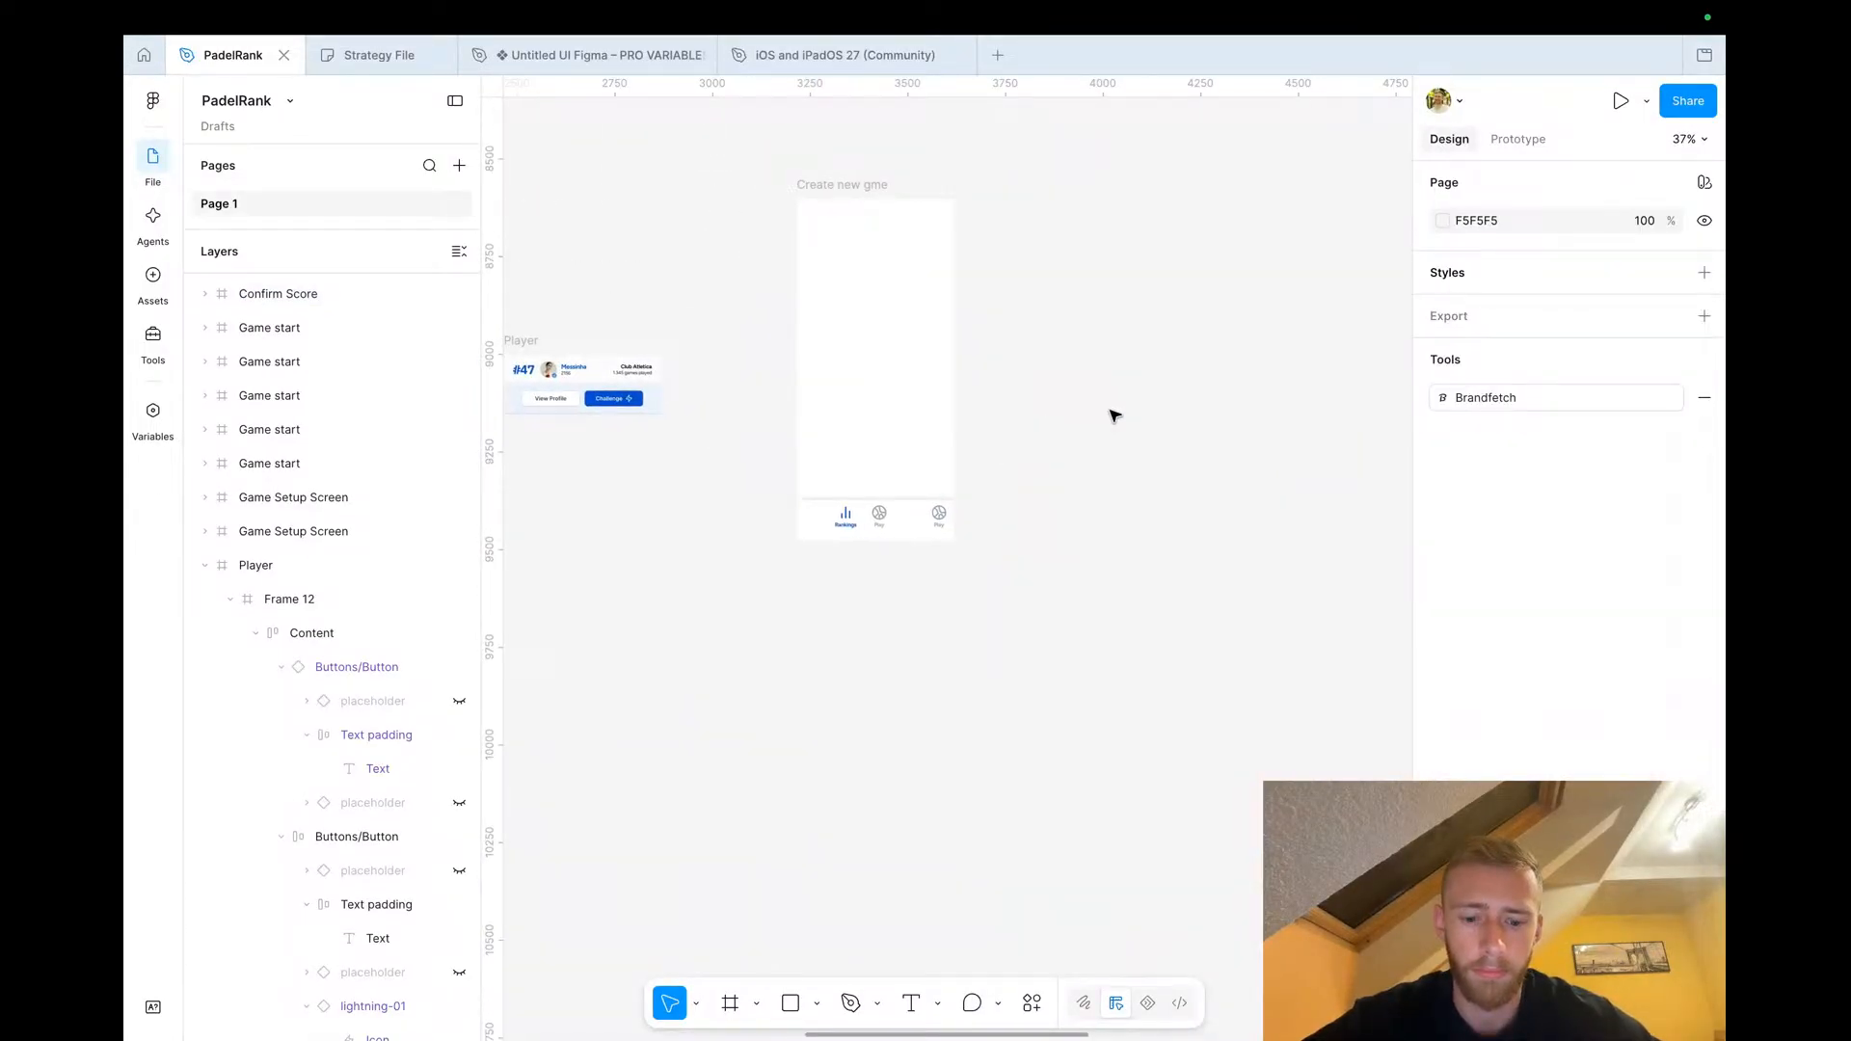
{"action": "key", "text": "super+v"}
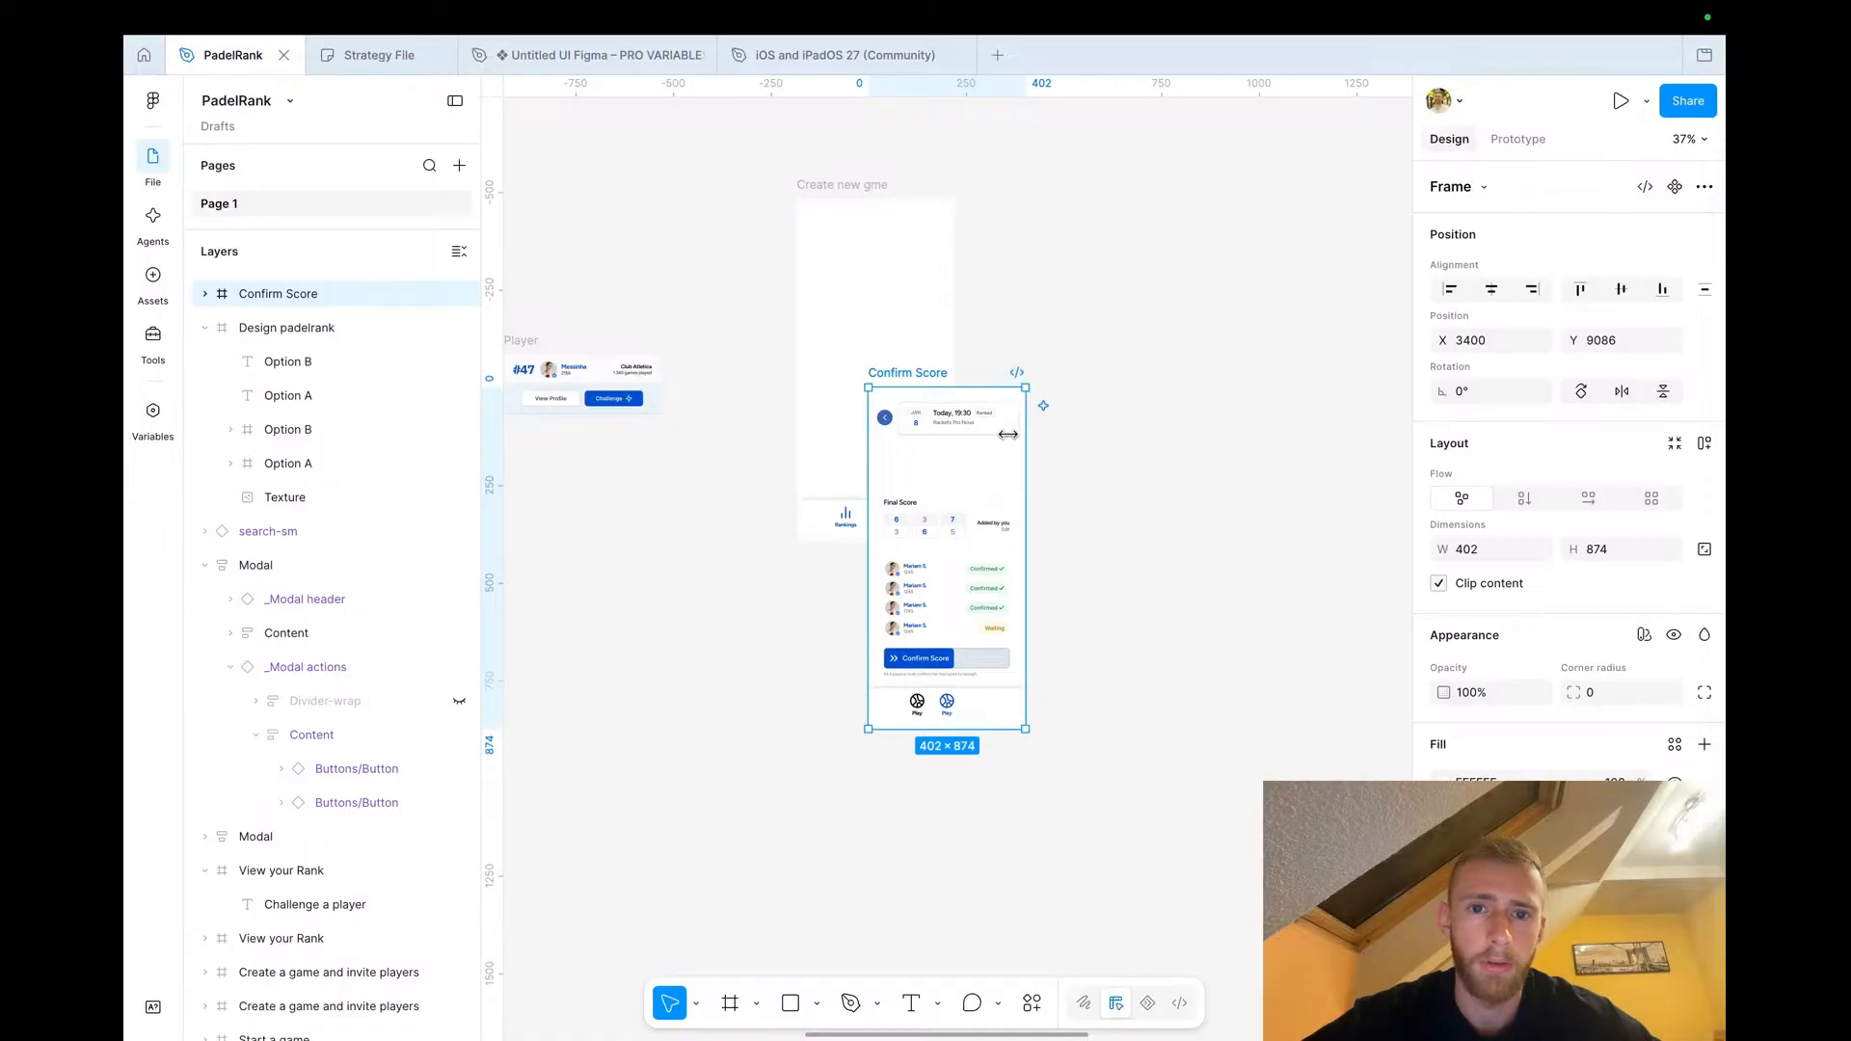
{"action": "left_click_drag", "start_coordinate": [929, 373], "coordinate": [1041, 193]}
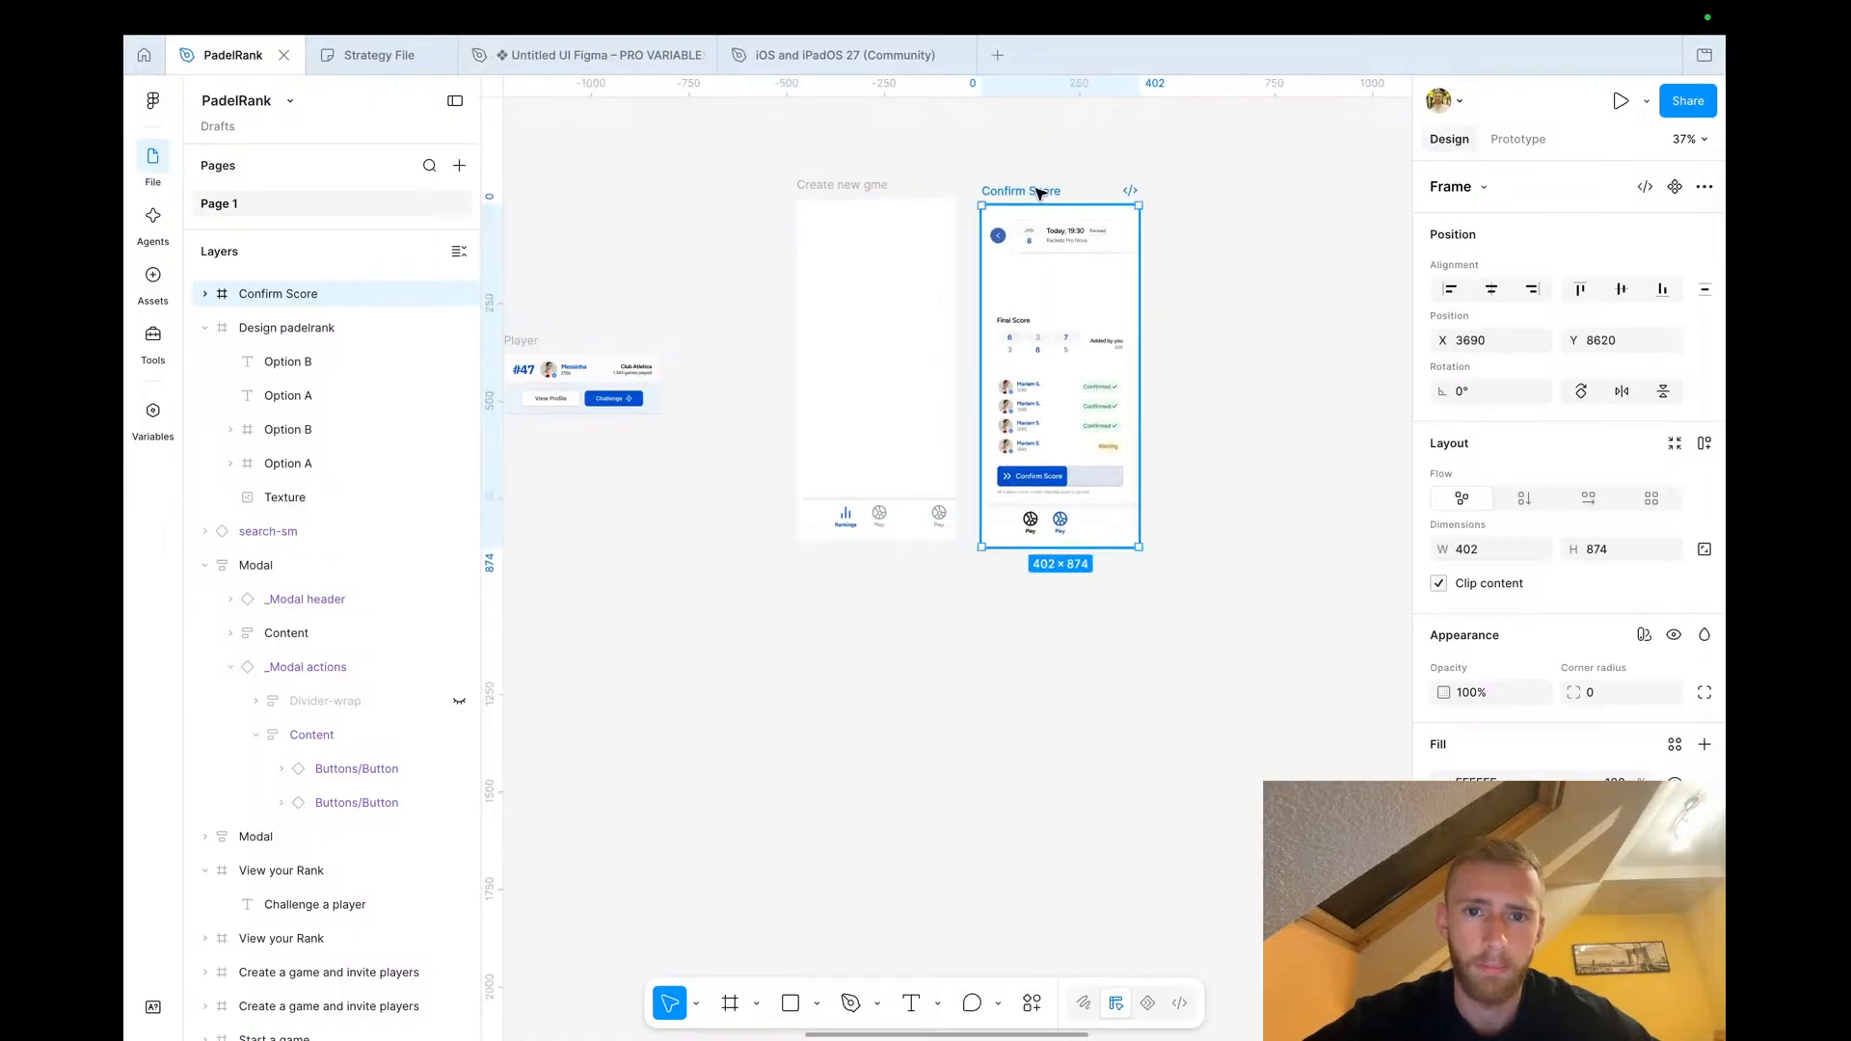
{"action": "scroll", "coordinate": [1059, 264], "scroll_direction": "up", "scroll_amount": 5}
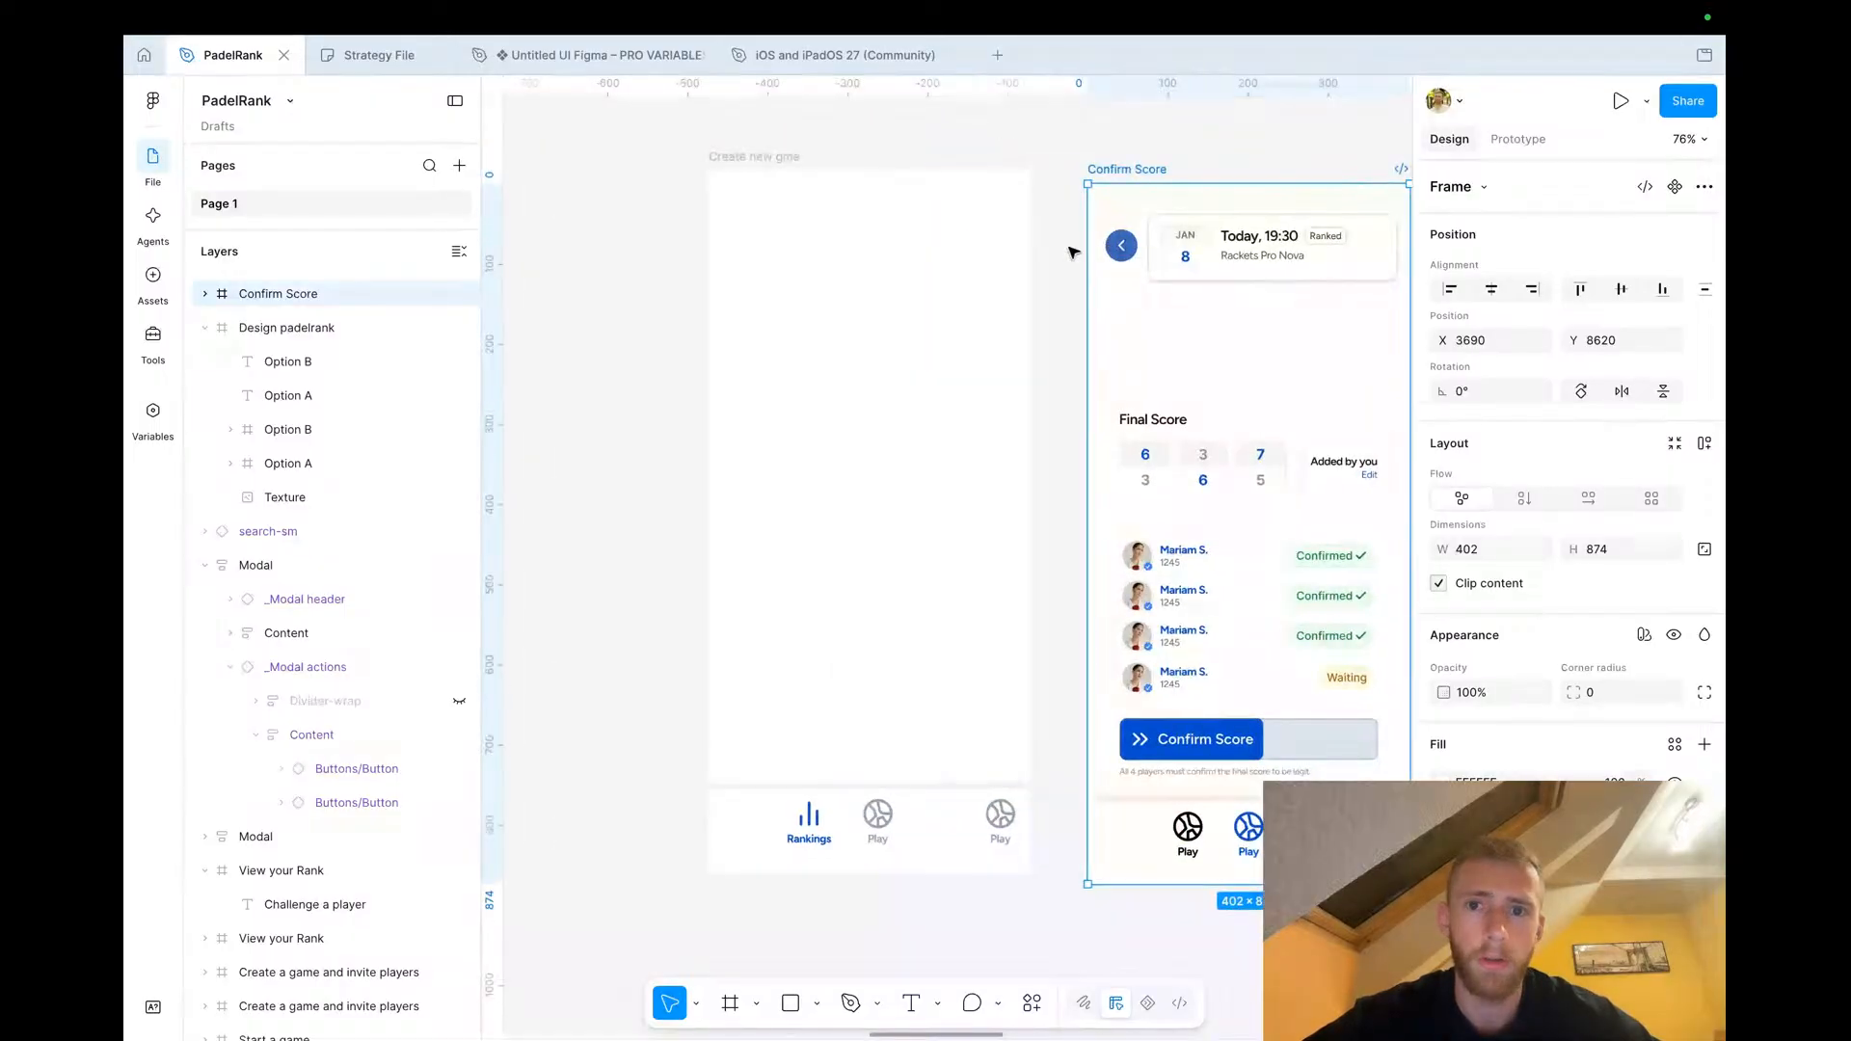
Move the back button from the Confirm Score screen to the top-left corner of the copied Rankings screen
{"action": "left_click", "coordinate": [1122, 245]}
{"action": "left_click_drag", "start_coordinate": [1124, 237], "coordinate": [754, 214]}
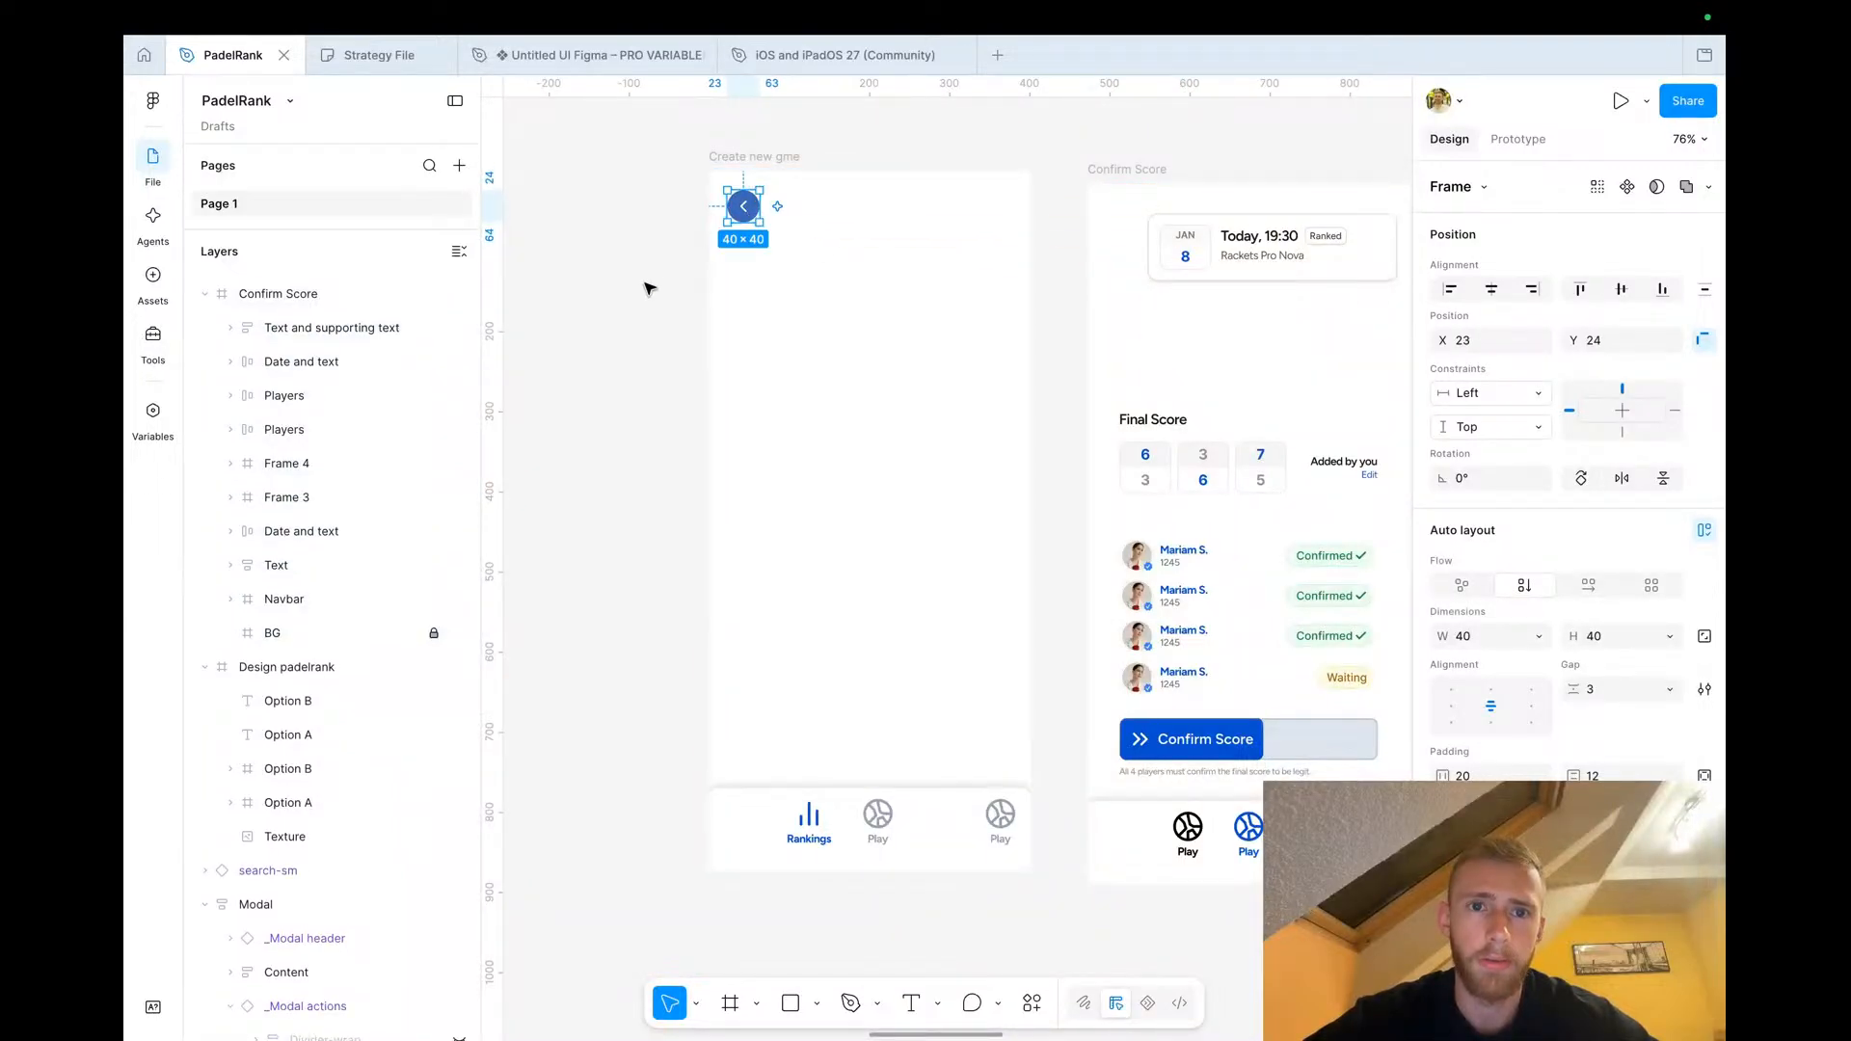
{"action": "left_click", "coordinate": [657, 282]}
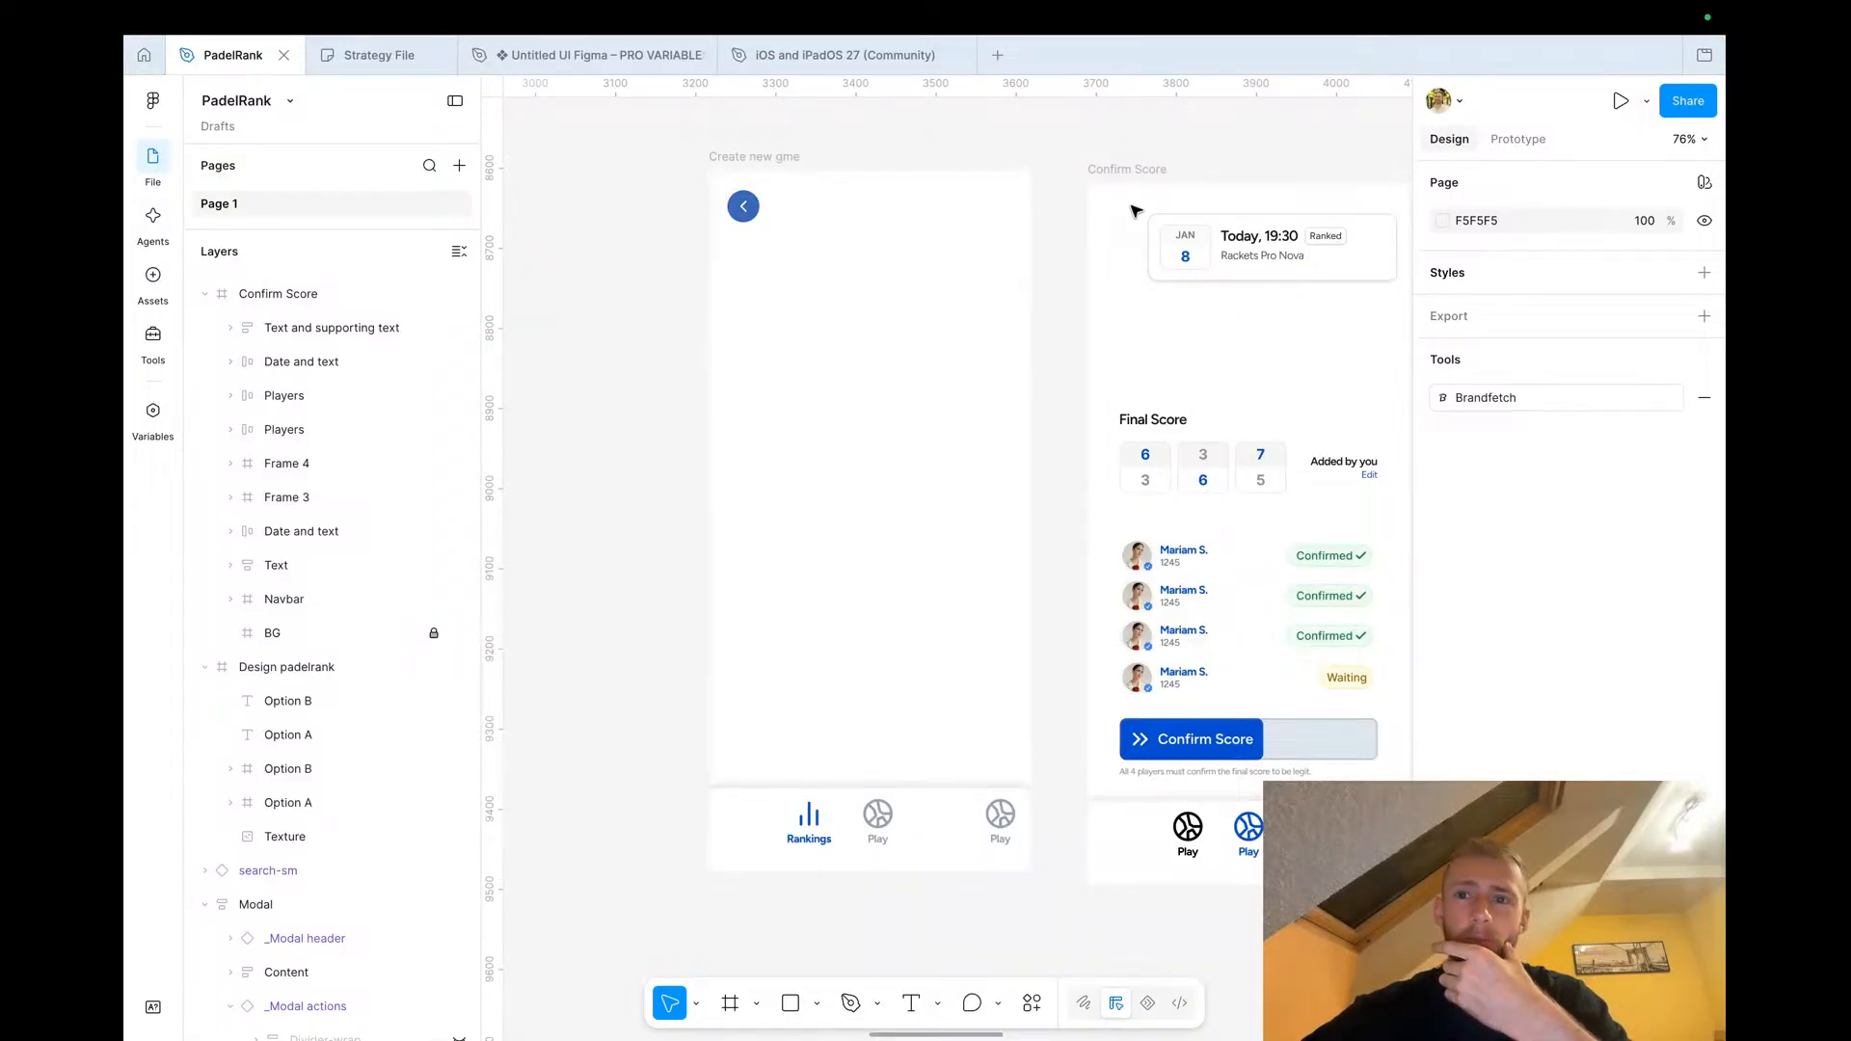
{"action": "left_click", "coordinate": [741, 206]}
{"action": "left_click", "coordinate": [628, 265]}
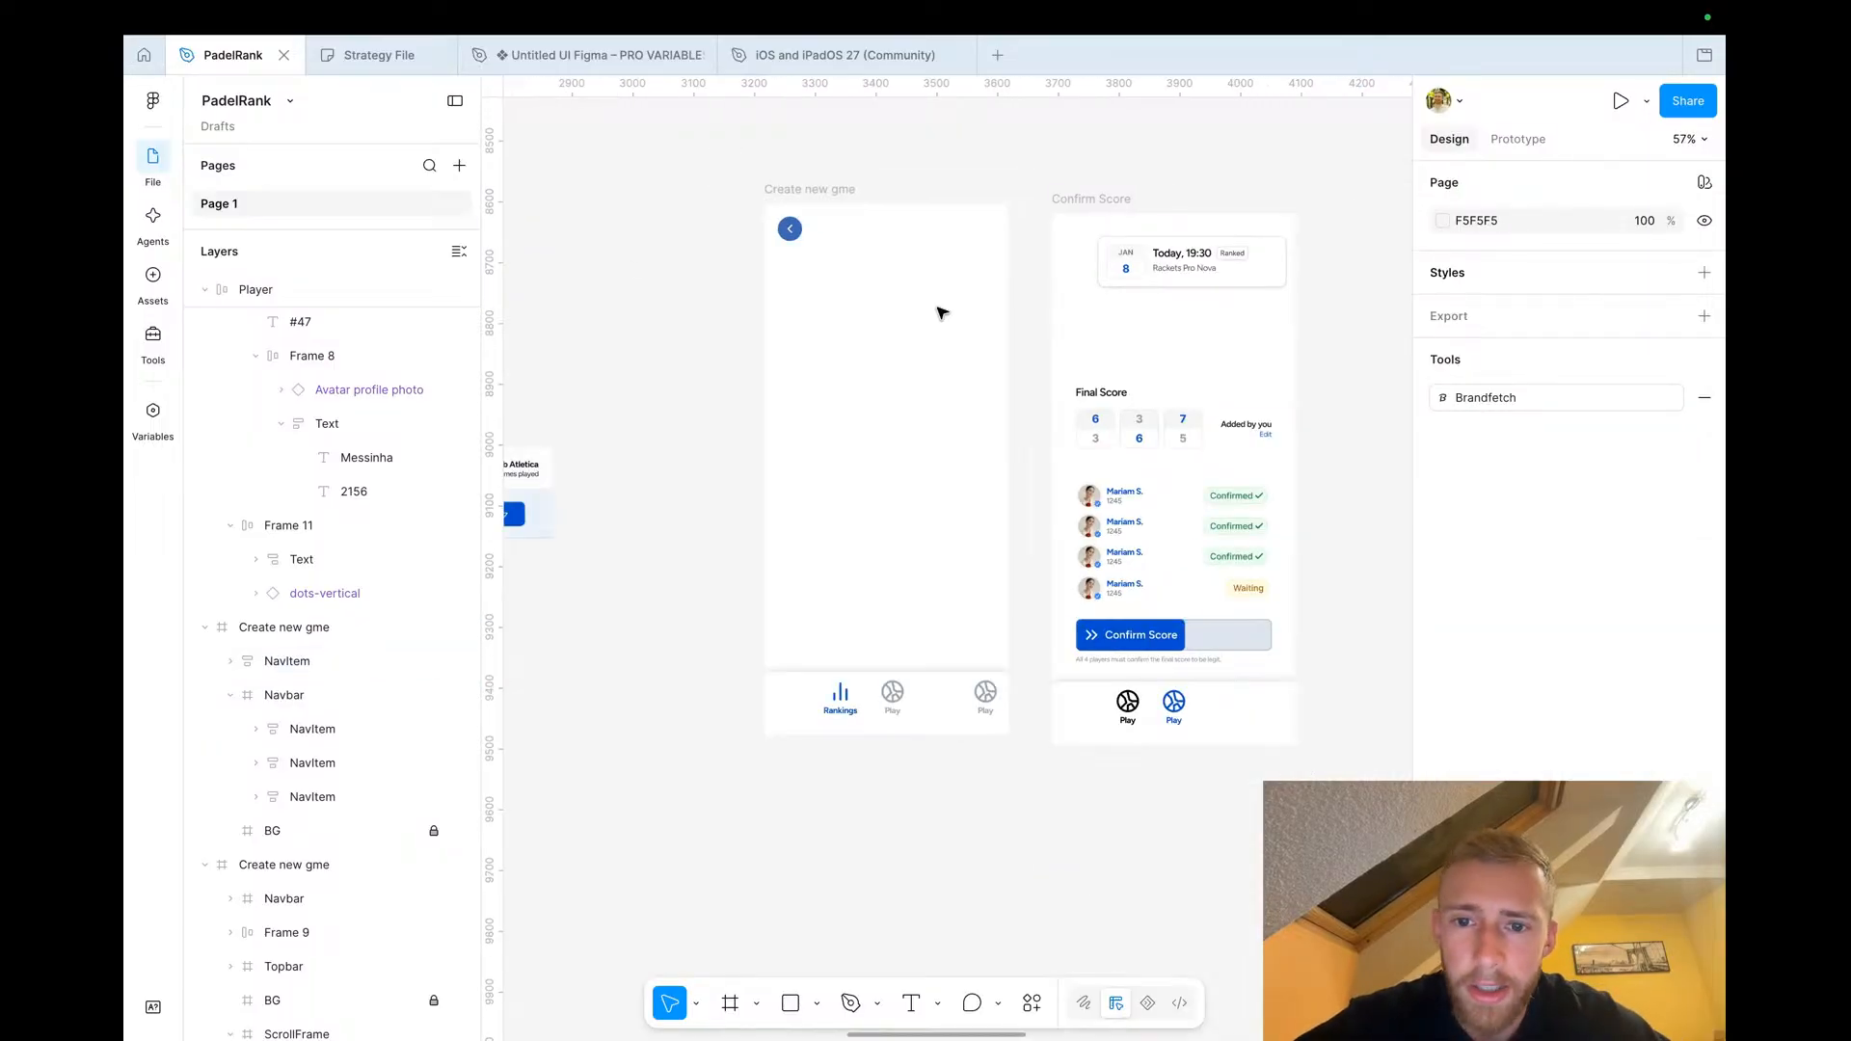
Replace the icon of the new right-hand navbar item with the player avatar photo copied from Confirm Score
{"action": "scroll", "coordinate": [1027, 573], "scroll_direction": "up", "scroll_amount": 2}
{"action": "scroll", "coordinate": [1027, 573], "scroll_direction": "down", "scroll_amount": 2}
{"action": "double_click", "coordinate": [963, 773]}
{"action": "double_click", "coordinate": [963, 774]}
{"action": "left_click", "coordinate": [1129, 561]}
{"action": "double_click", "coordinate": [1129, 561]}
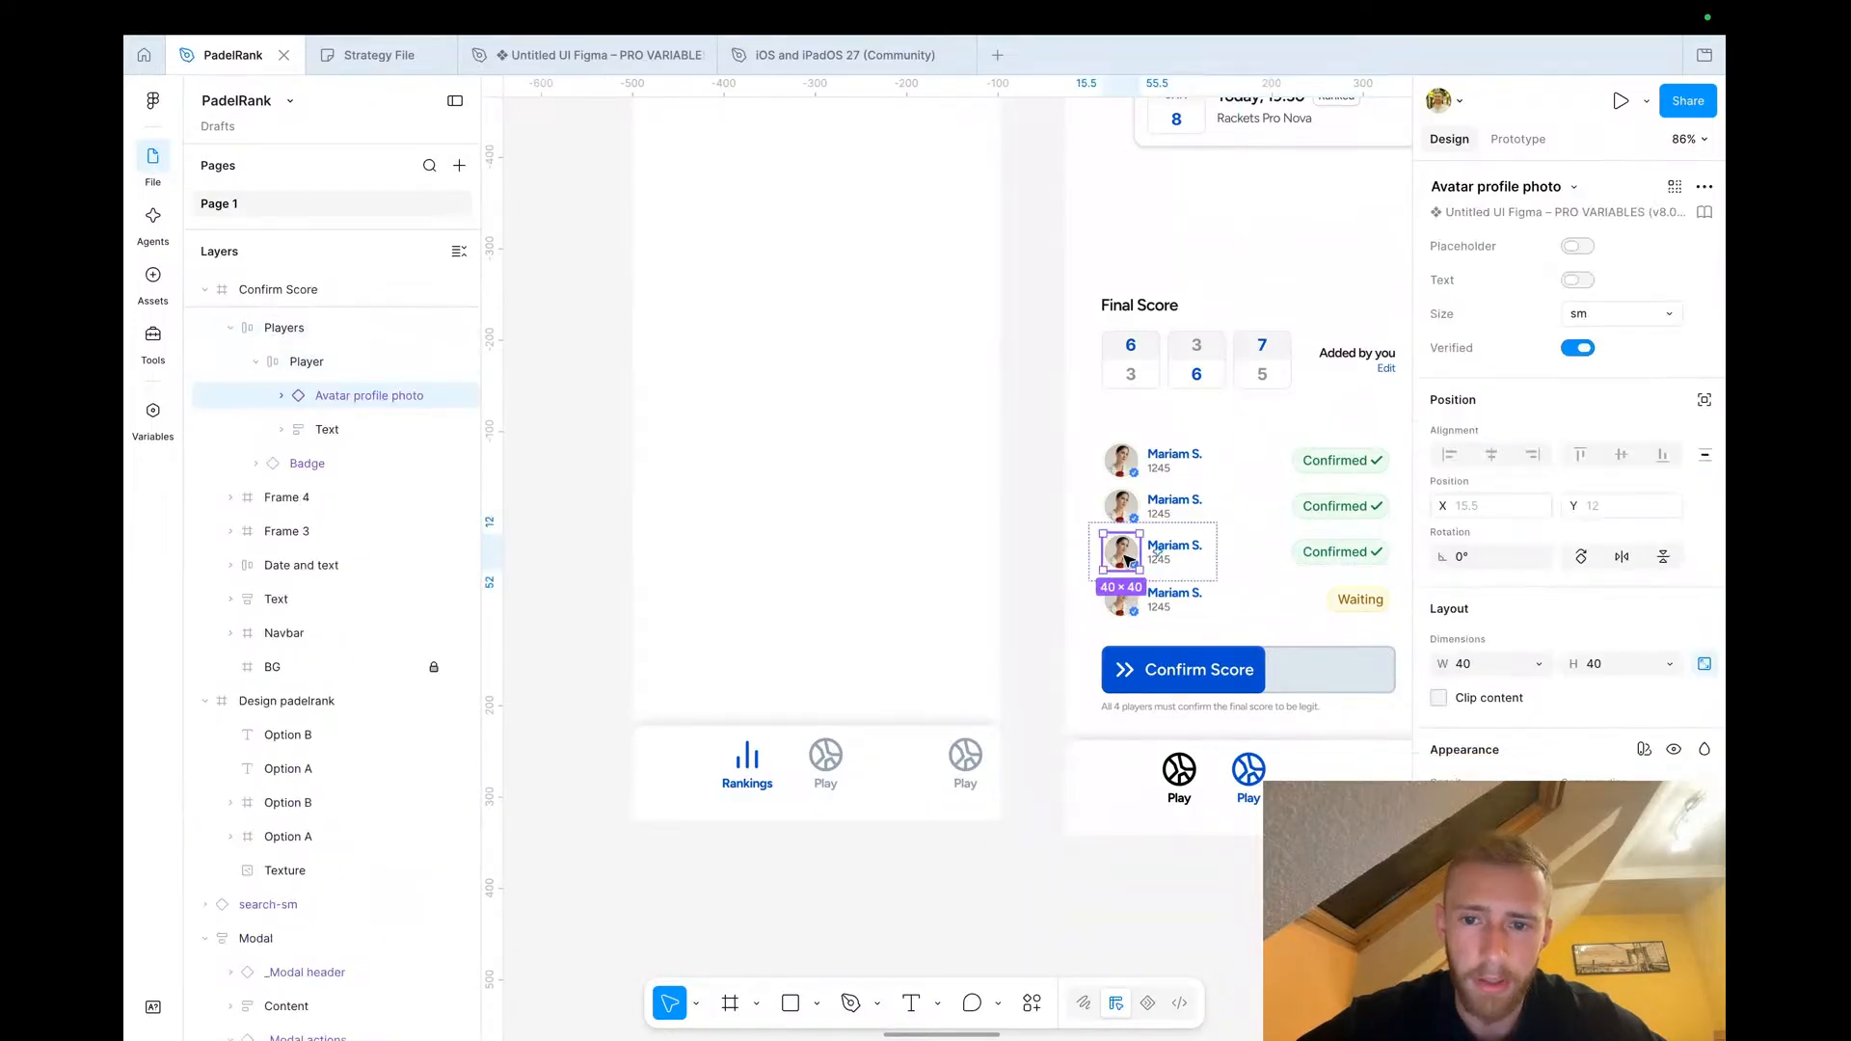
{"action": "scroll", "coordinate": [942, 763], "scroll_direction": "up", "scroll_amount": 4}
{"action": "double_click", "coordinate": [944, 764]}
{"action": "double_click", "coordinate": [944, 764]}
{"action": "right_click", "coordinate": [943, 764]}
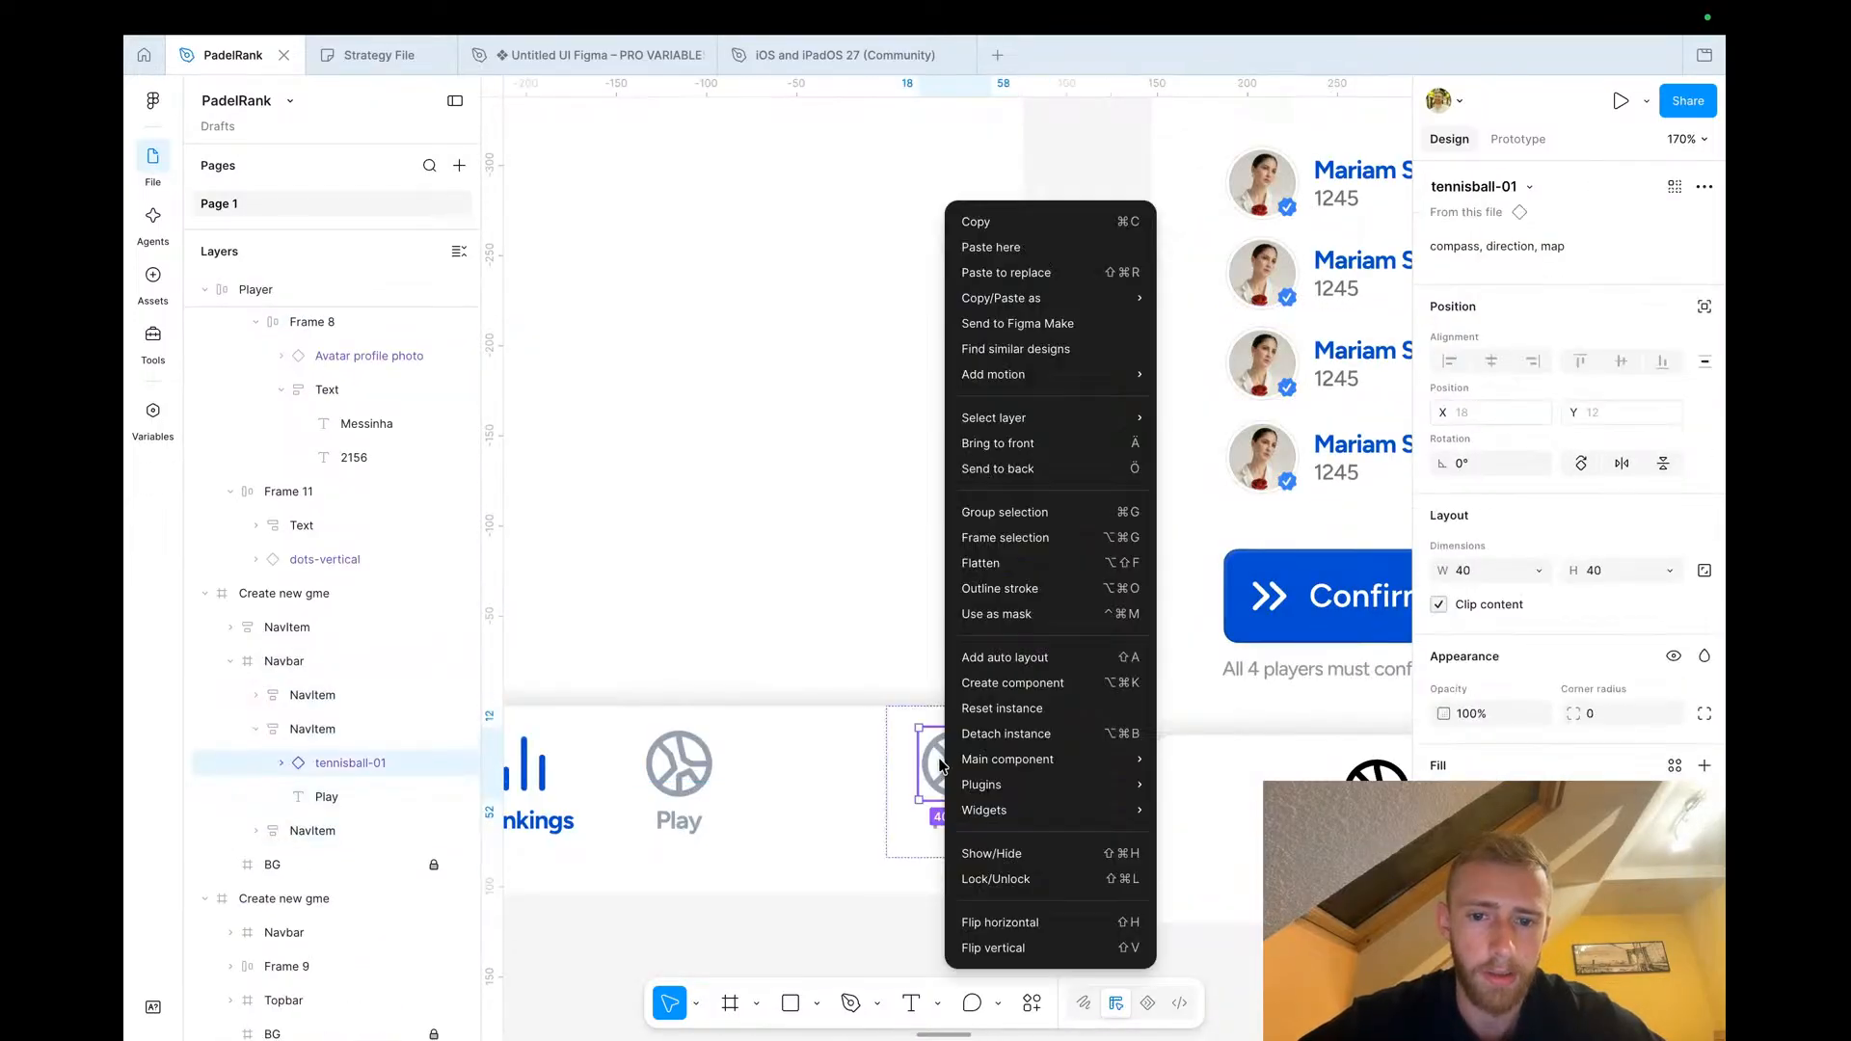
{"action": "left_click", "coordinate": [991, 275]}
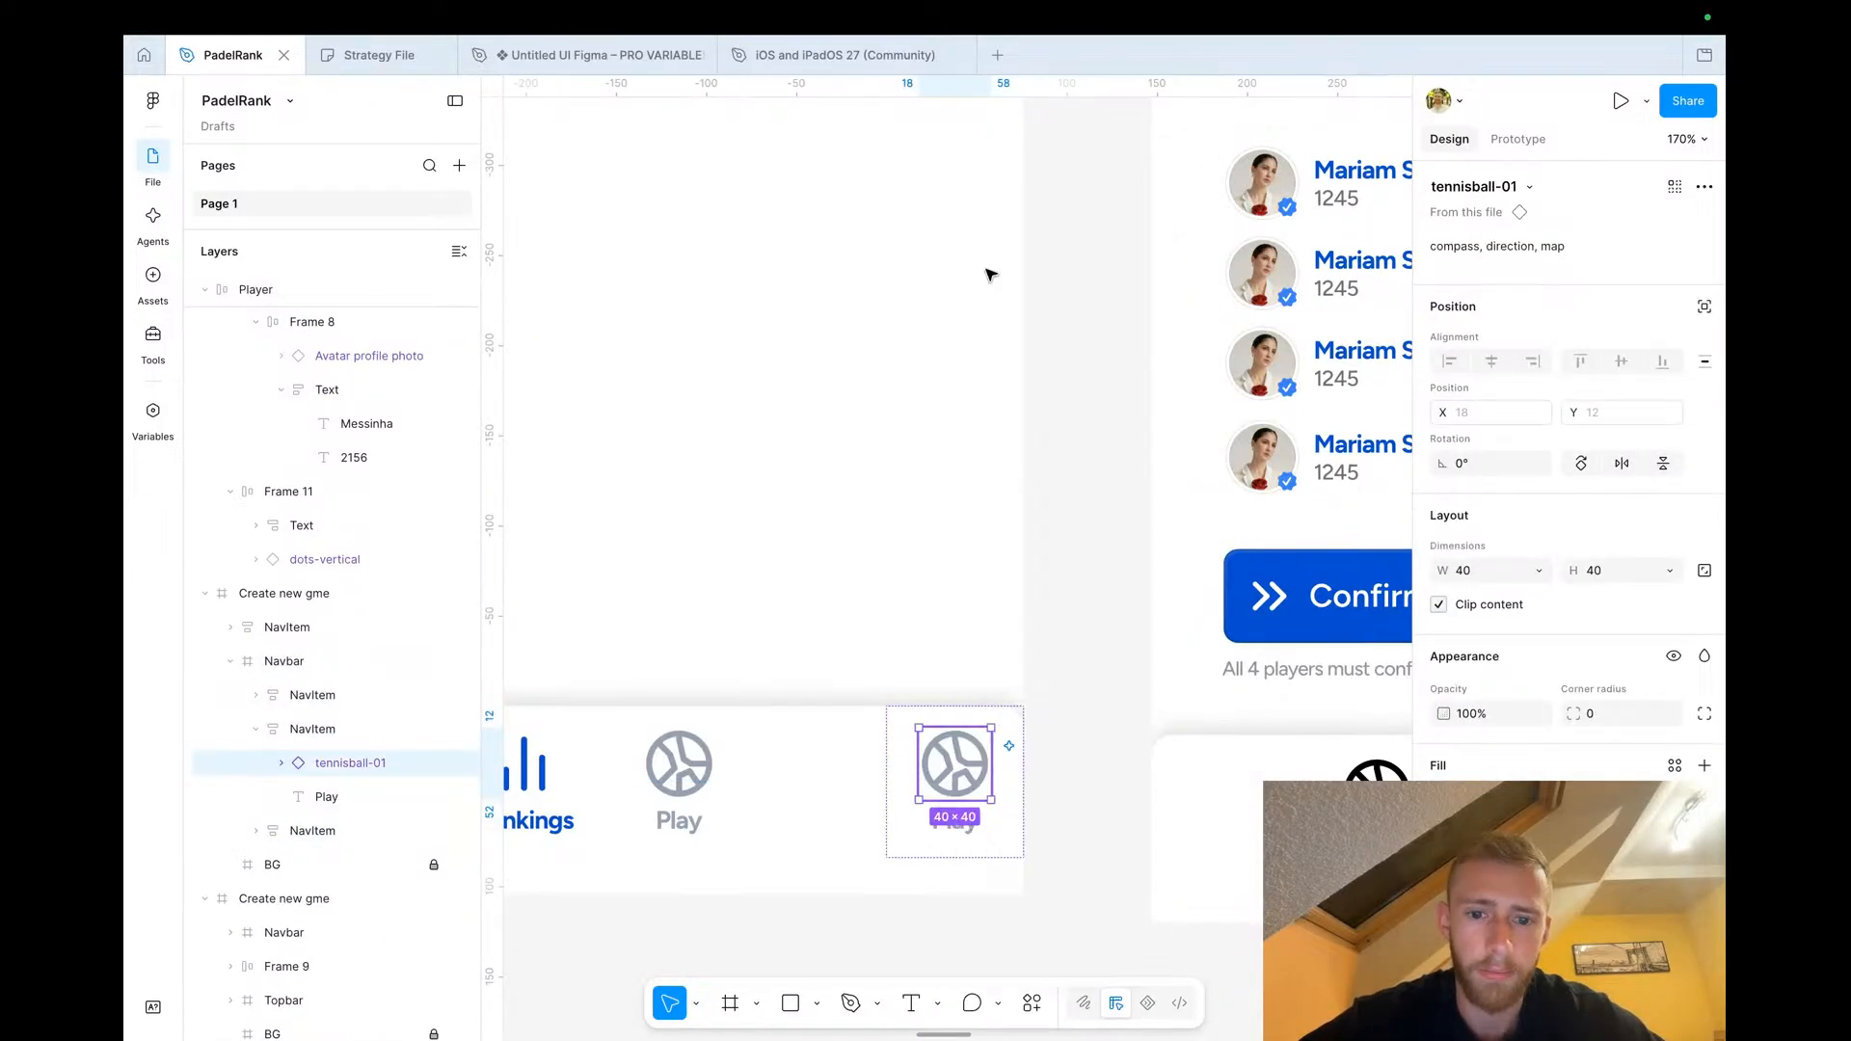
Rename the avatar navbar item's label to You and nudge its avatar into place
{"action": "left_click", "coordinate": [1065, 797]}
{"action": "double_click", "coordinate": [971, 793]}
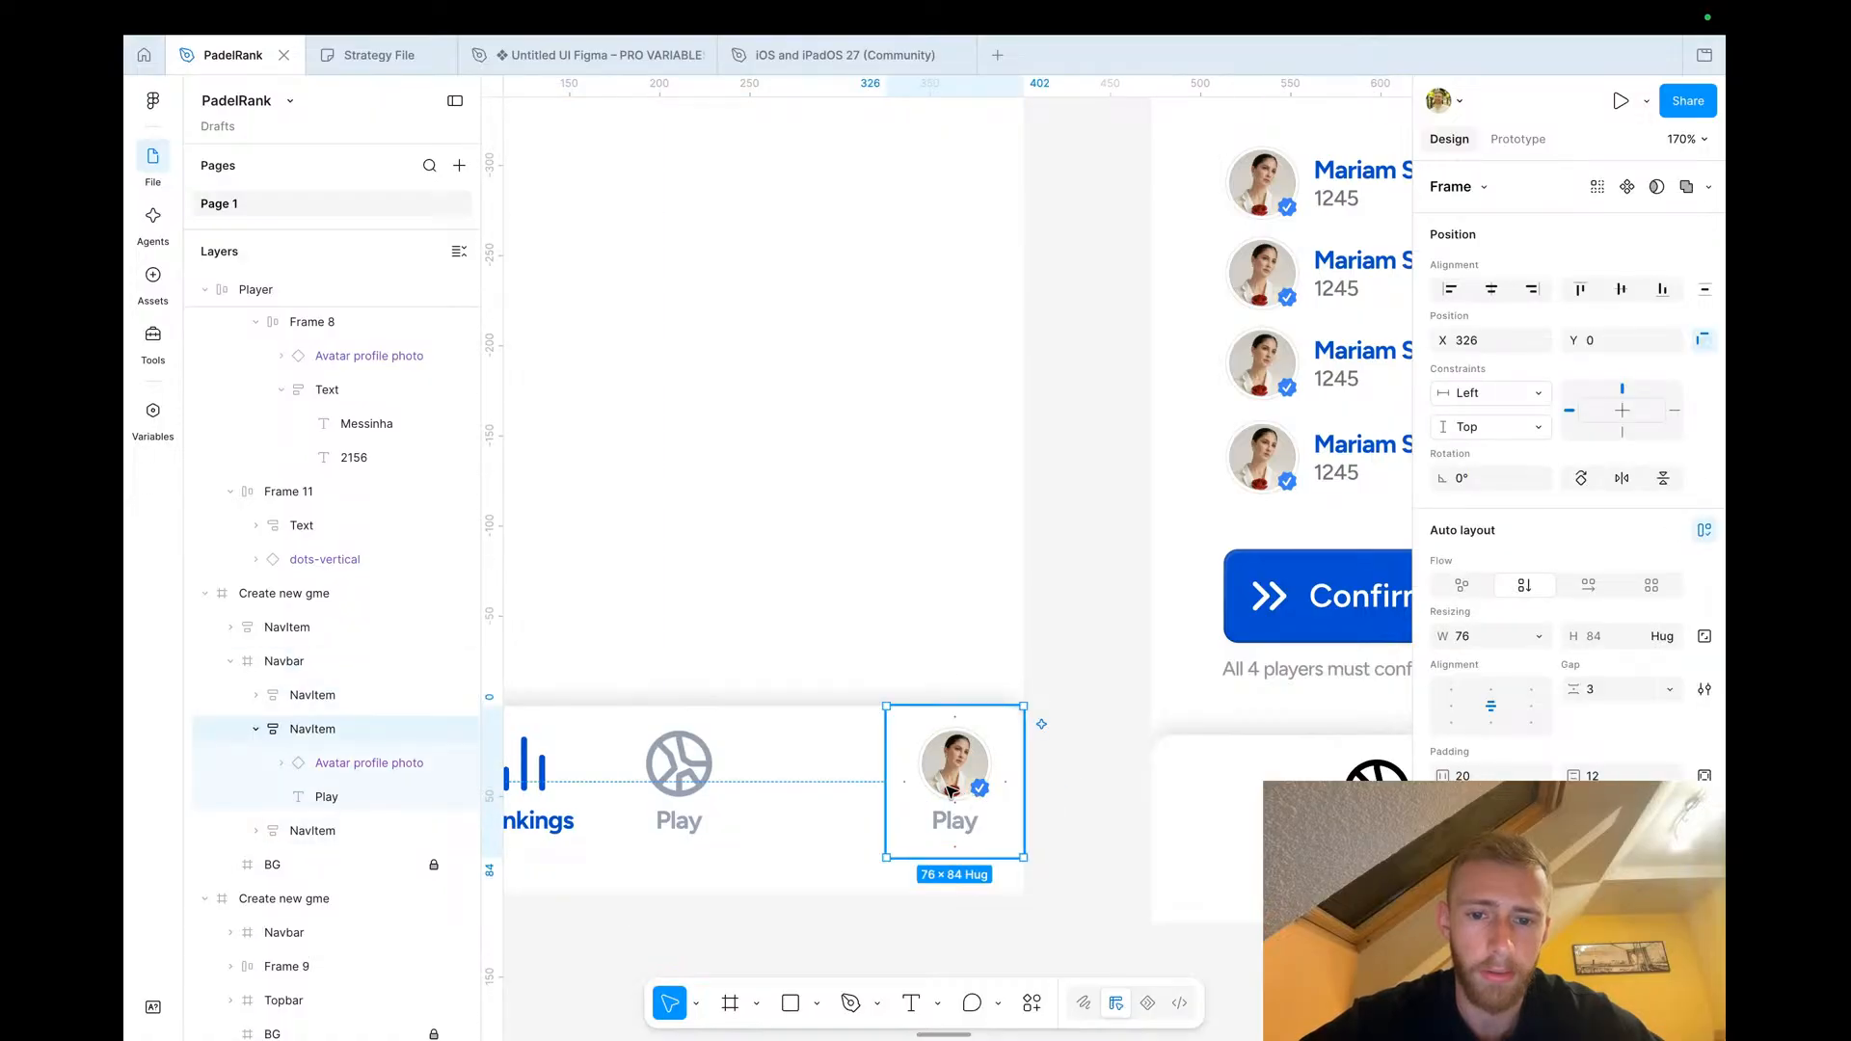
{"action": "double_click", "coordinate": [951, 831]}
{"action": "type", "text": "You"}
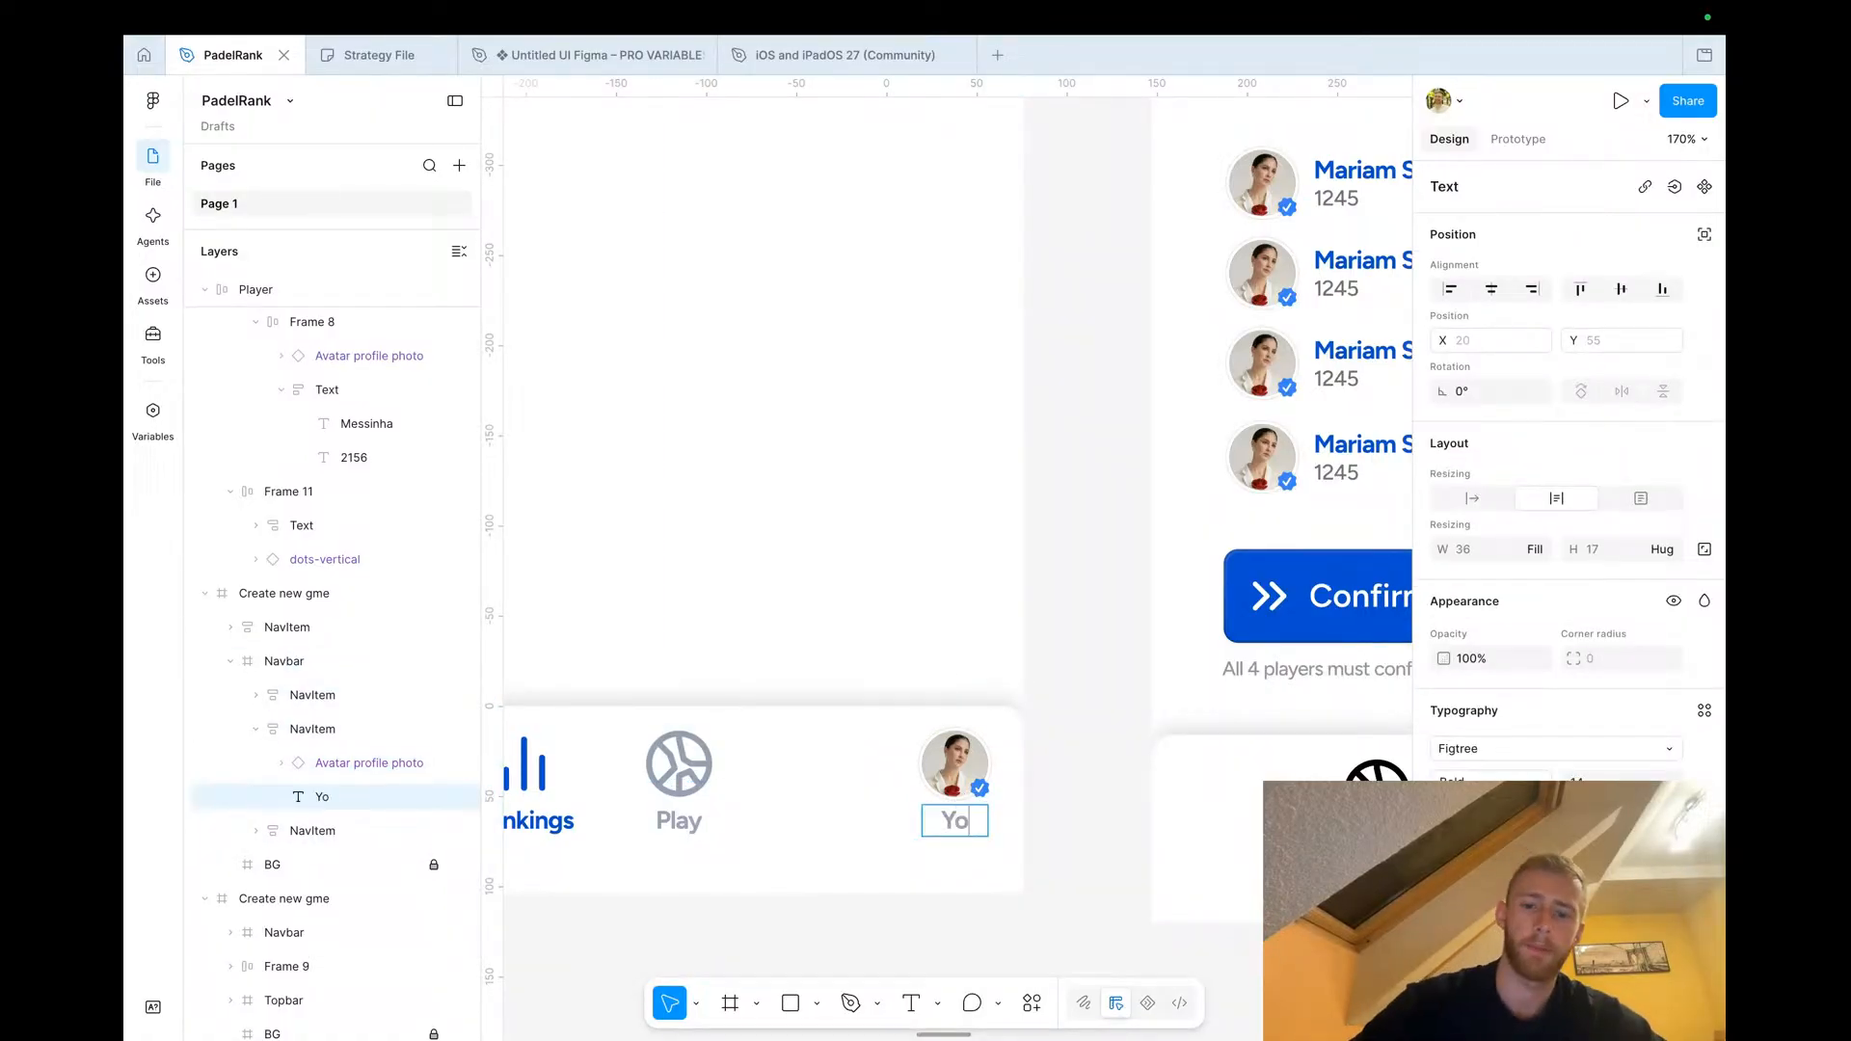
{"action": "left_click", "coordinate": [1055, 869]}
{"action": "double_click", "coordinate": [961, 762]}
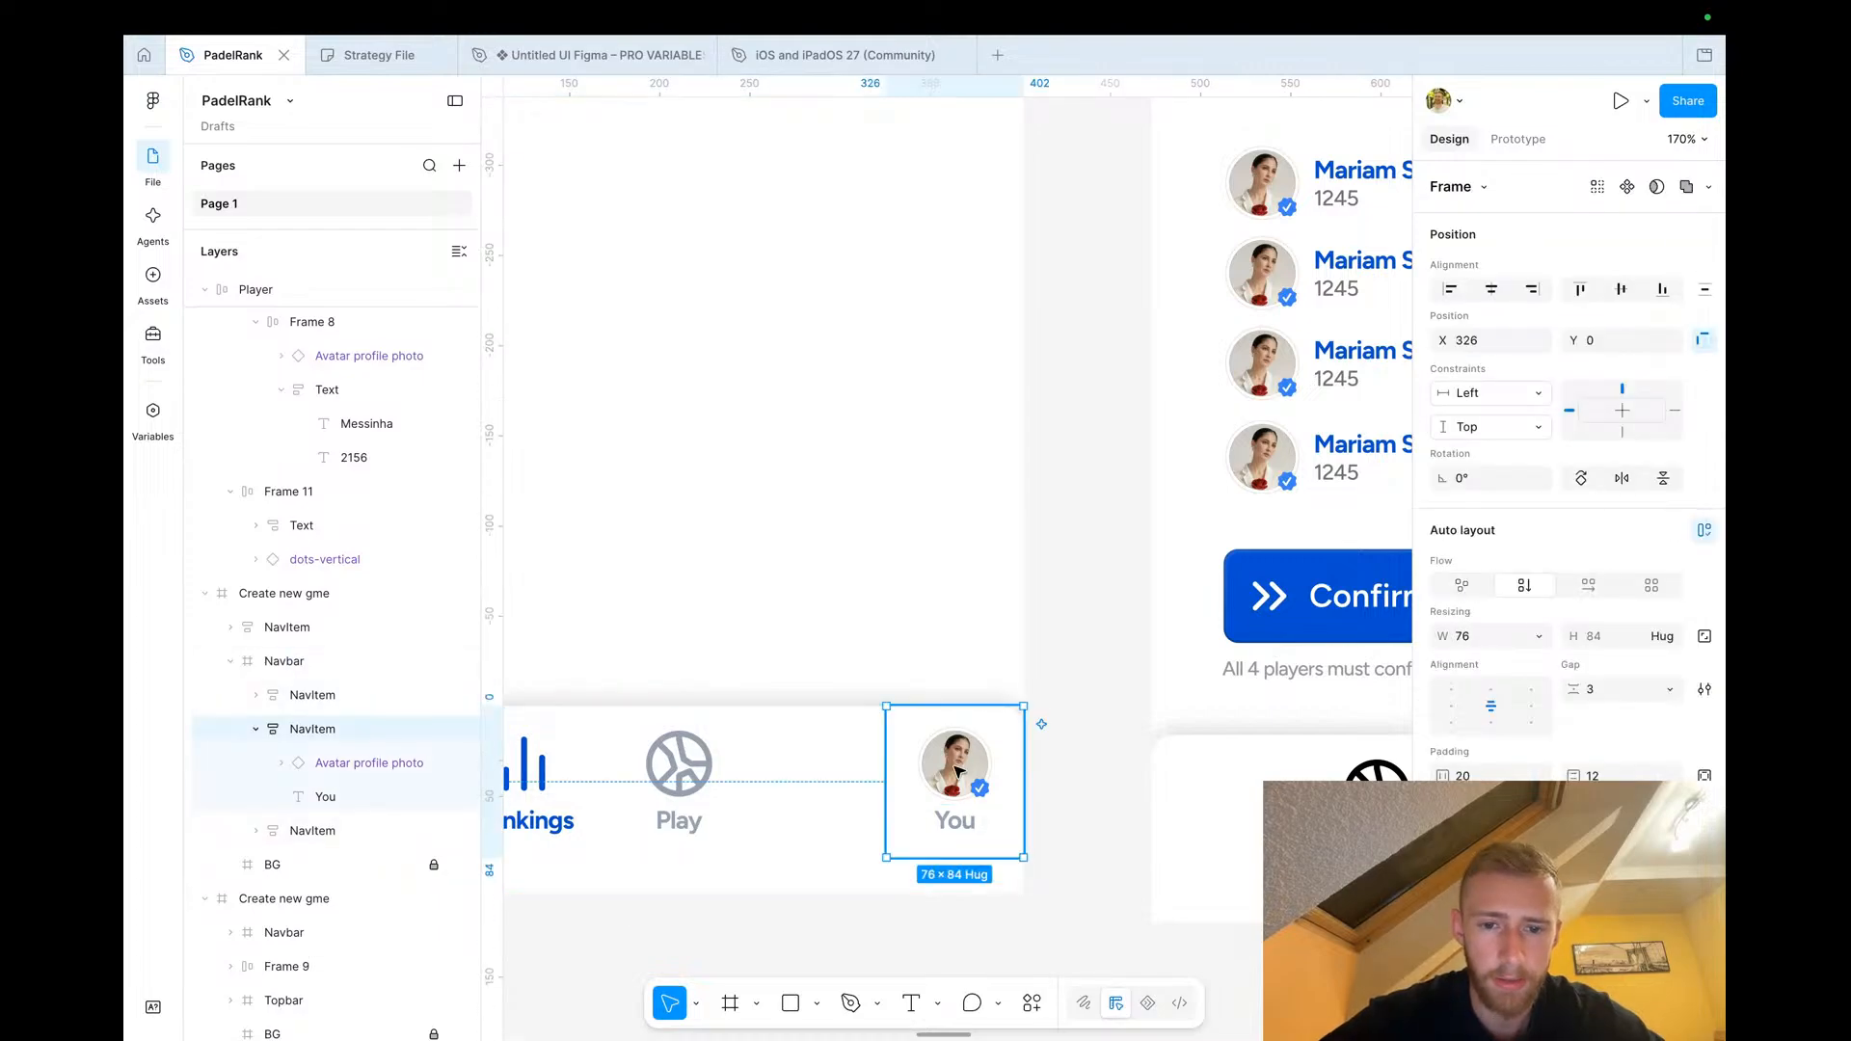
{"action": "double_click", "coordinate": [961, 761]}
{"action": "left_click", "coordinate": [971, 845]}
{"action": "mouse_move", "coordinate": [952, 777]}
{"action": "left_mouse_down"}
{"action": "mouse_move", "coordinate": [952, 802]}
{"action": "mouse_move", "coordinate": [935, 783]}
{"action": "left_mouse_up"}
{"action": "left_click", "coordinate": [1083, 791]}
Copy the main content of the expanded player row into the copied Rankings screen below the back button
{"action": "scroll", "coordinate": [1082, 791], "scroll_direction": "down", "scroll_amount": 5}
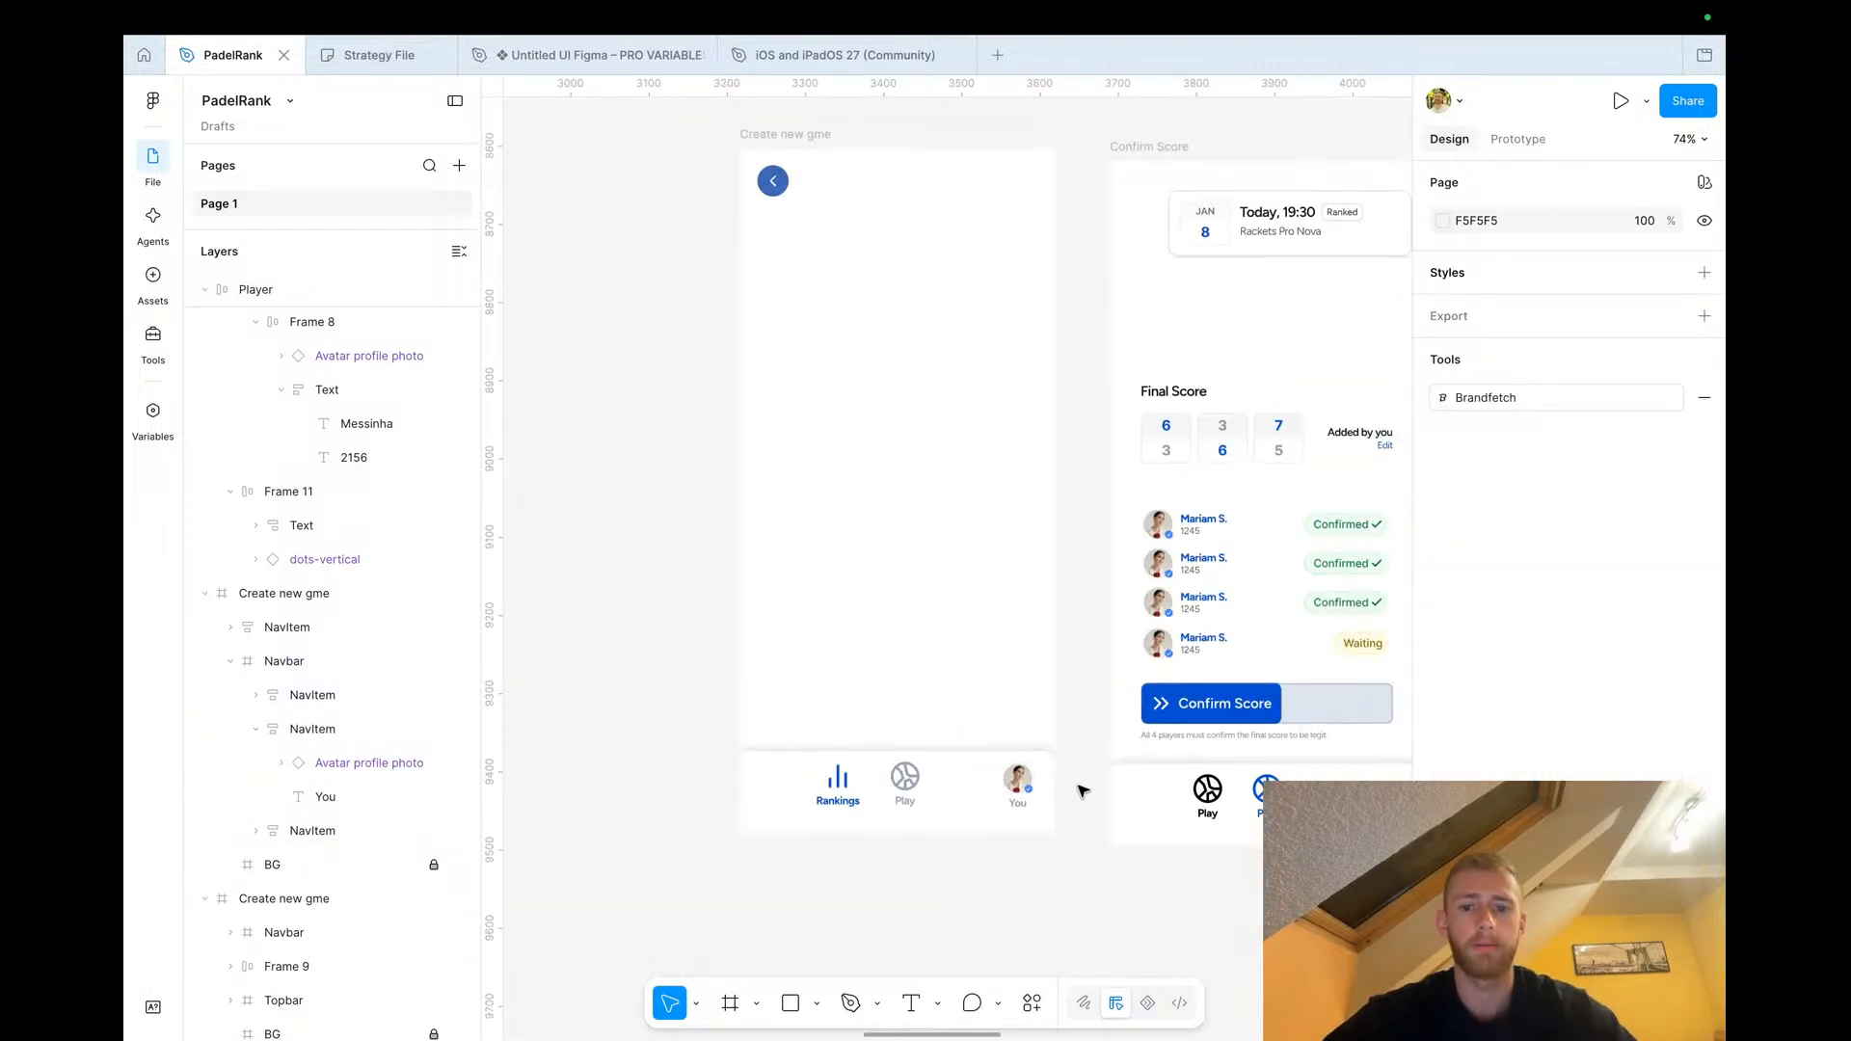
{"action": "scroll", "coordinate": [887, 385], "scroll_direction": "up", "scroll_amount": 3}
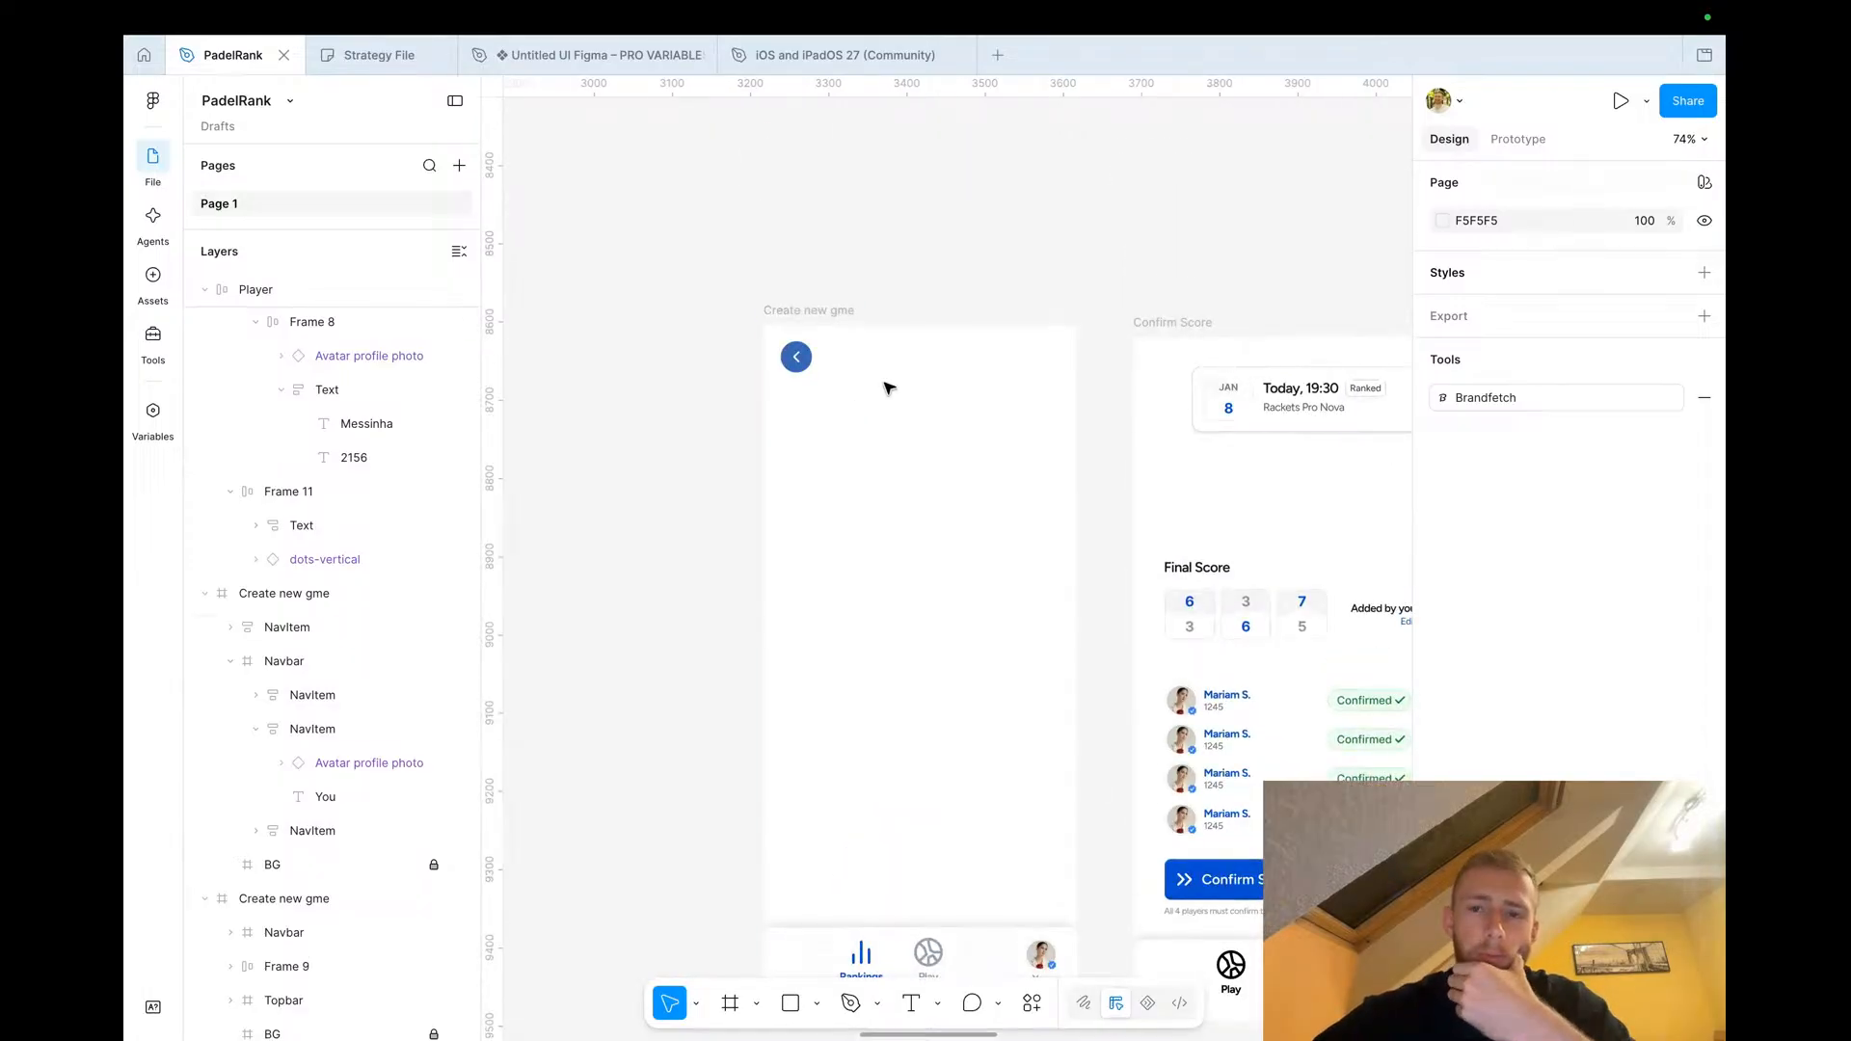
{"action": "scroll", "coordinate": [897, 521], "scroll_direction": "left", "scroll_amount": 10}
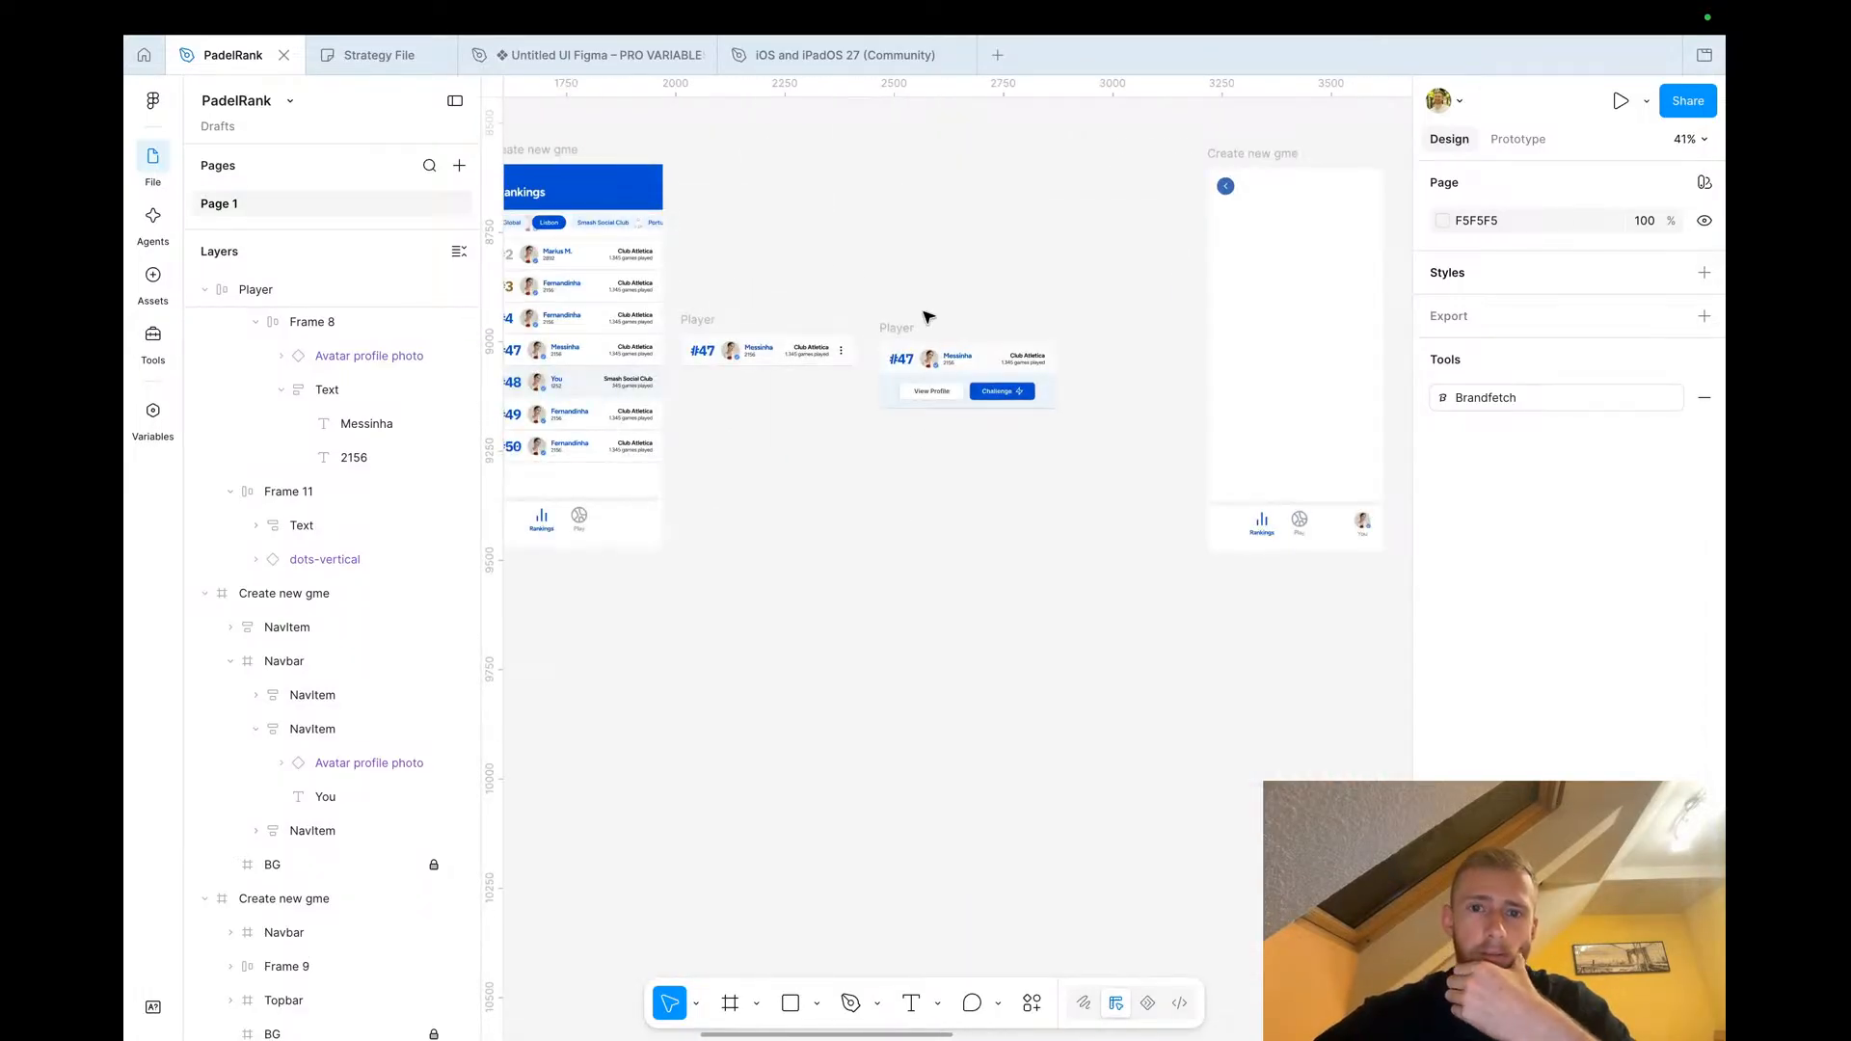
{"action": "scroll", "coordinate": [1014, 399], "scroll_direction": "up", "scroll_amount": 5}
{"action": "left_click", "coordinate": [985, 400]}
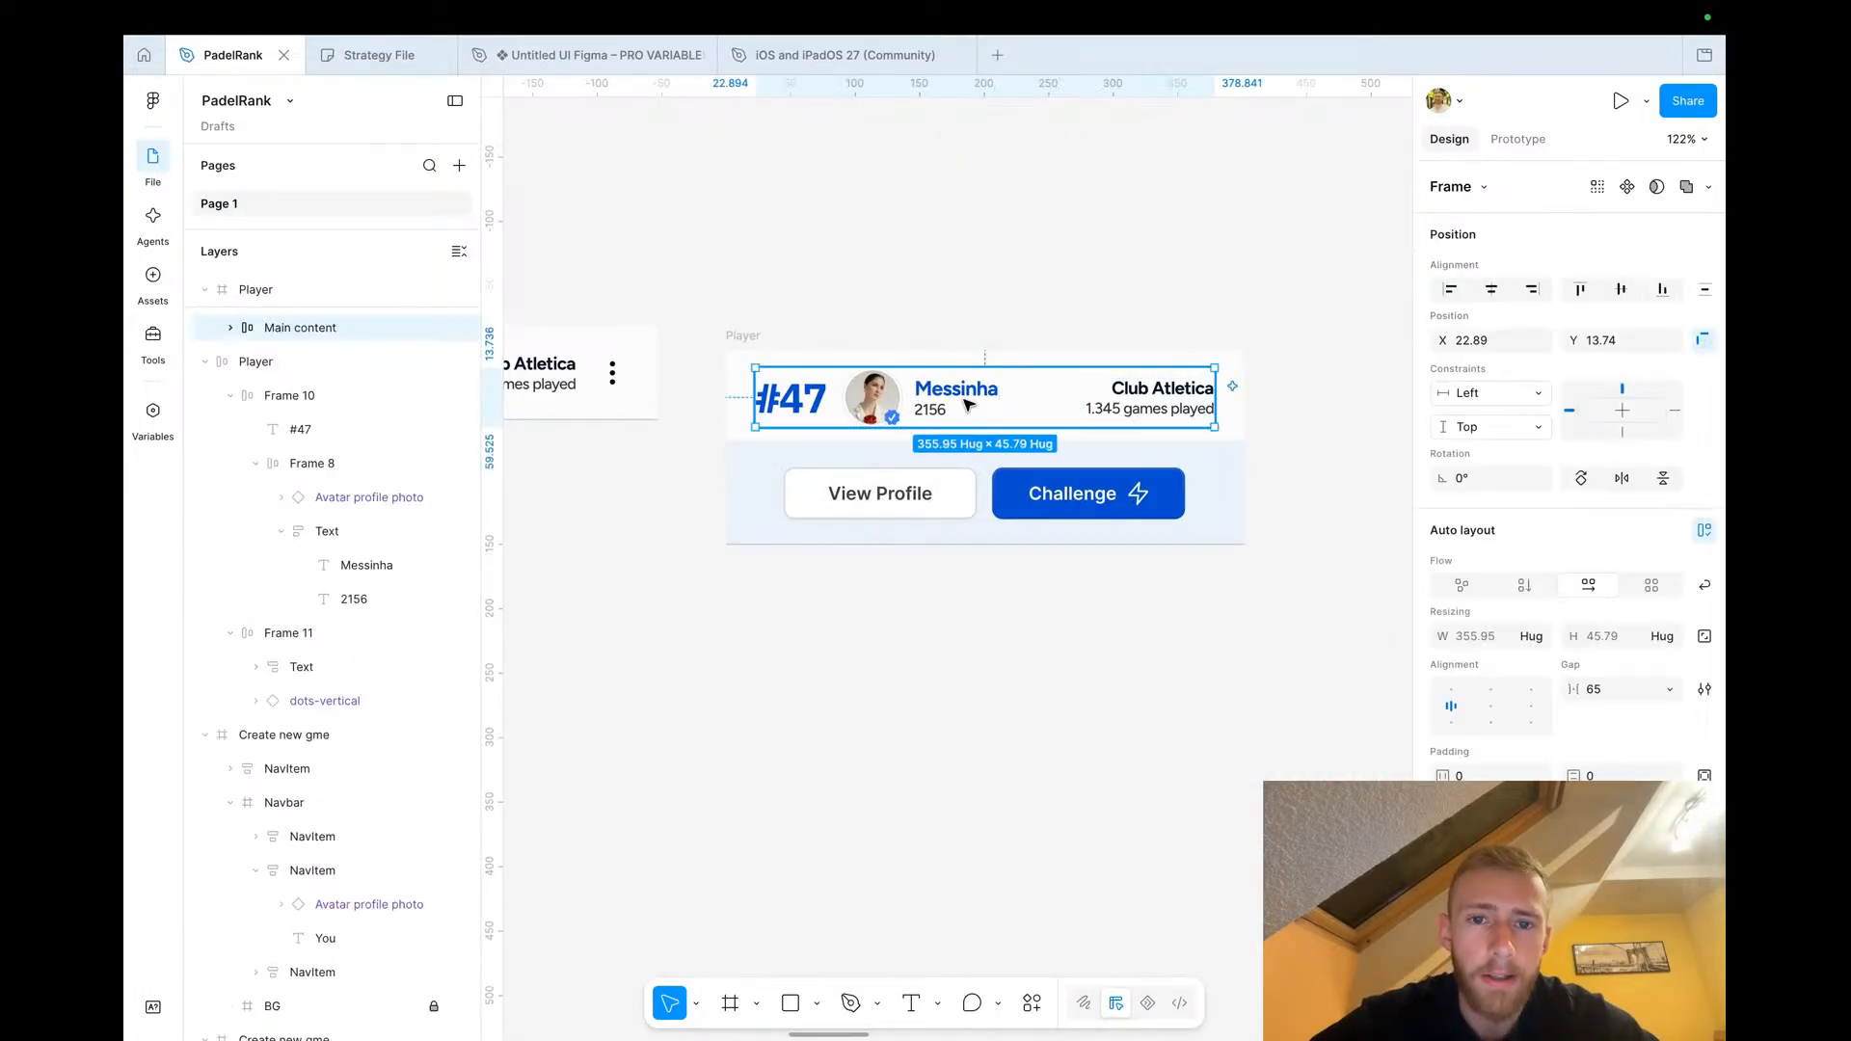
{"action": "left_click", "coordinate": [946, 405]}
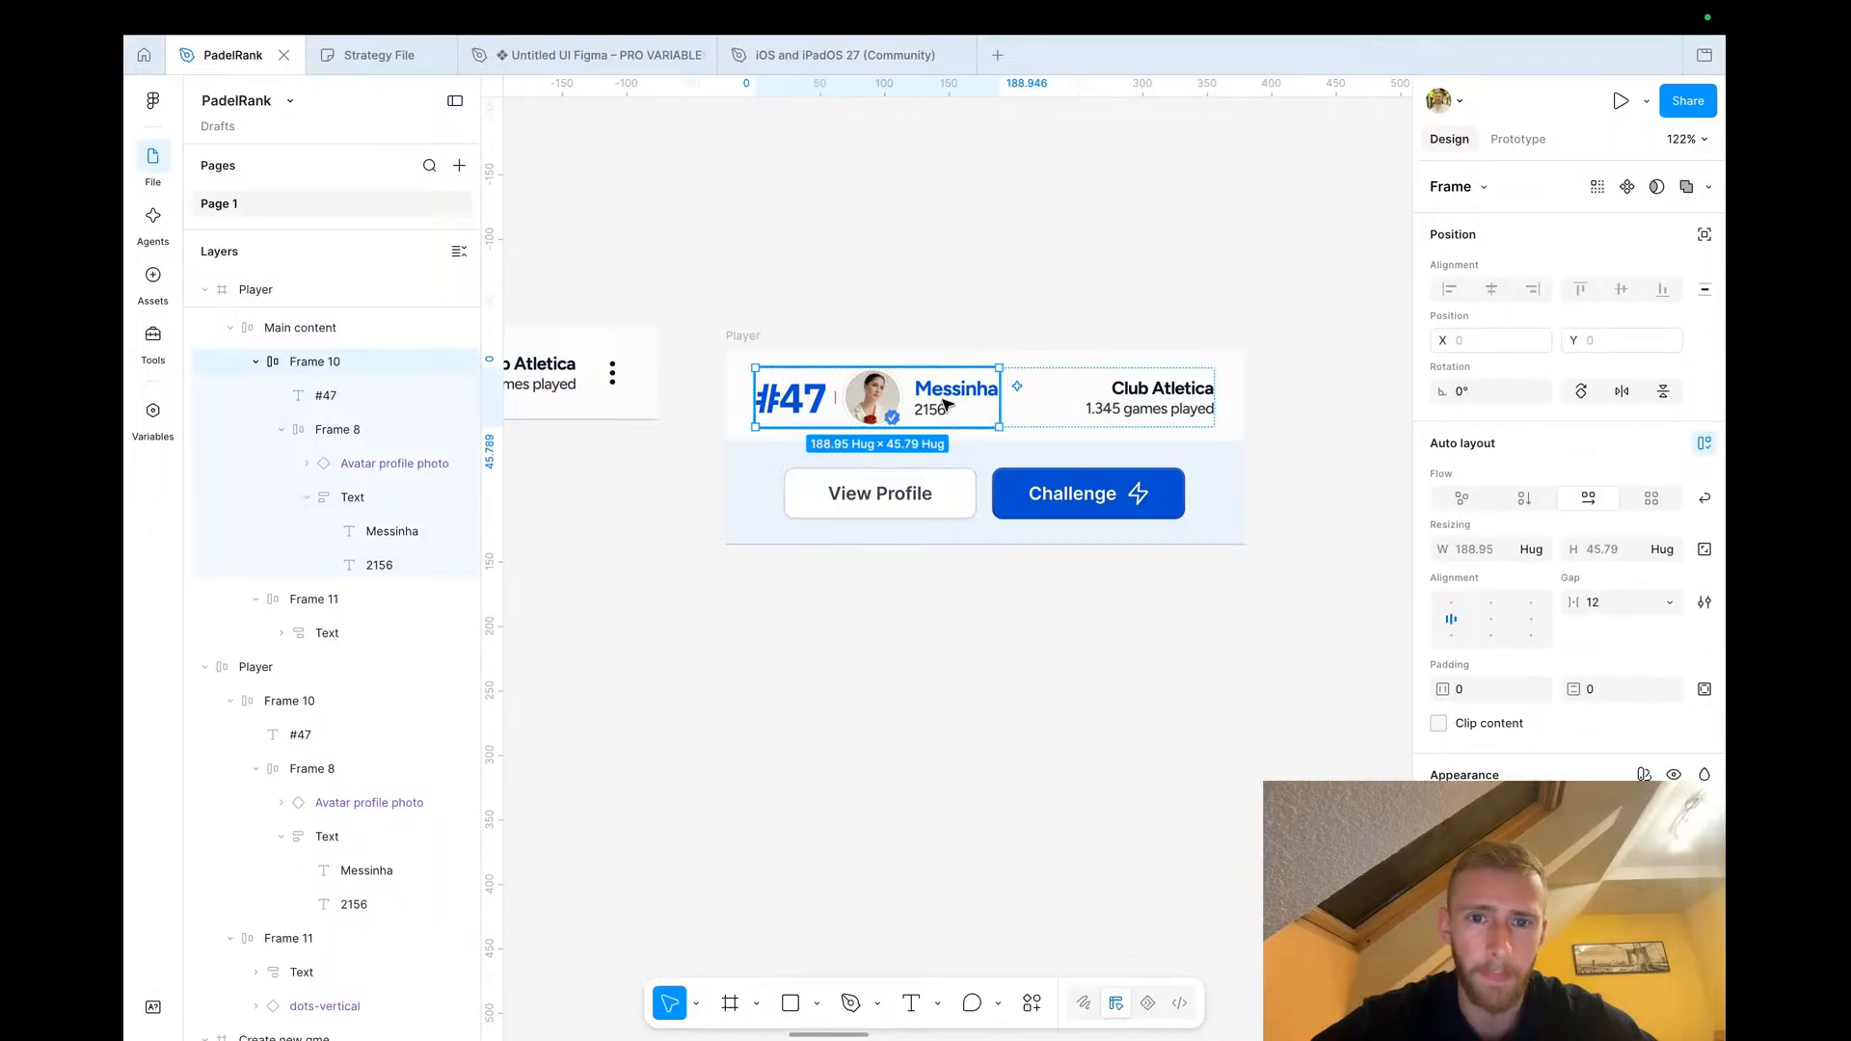
{"action": "scroll", "coordinate": [937, 395], "scroll_direction": "down", "scroll_amount": 3}
{"action": "left_click", "coordinate": [979, 313]}
{"action": "left_click", "coordinate": [944, 405]}
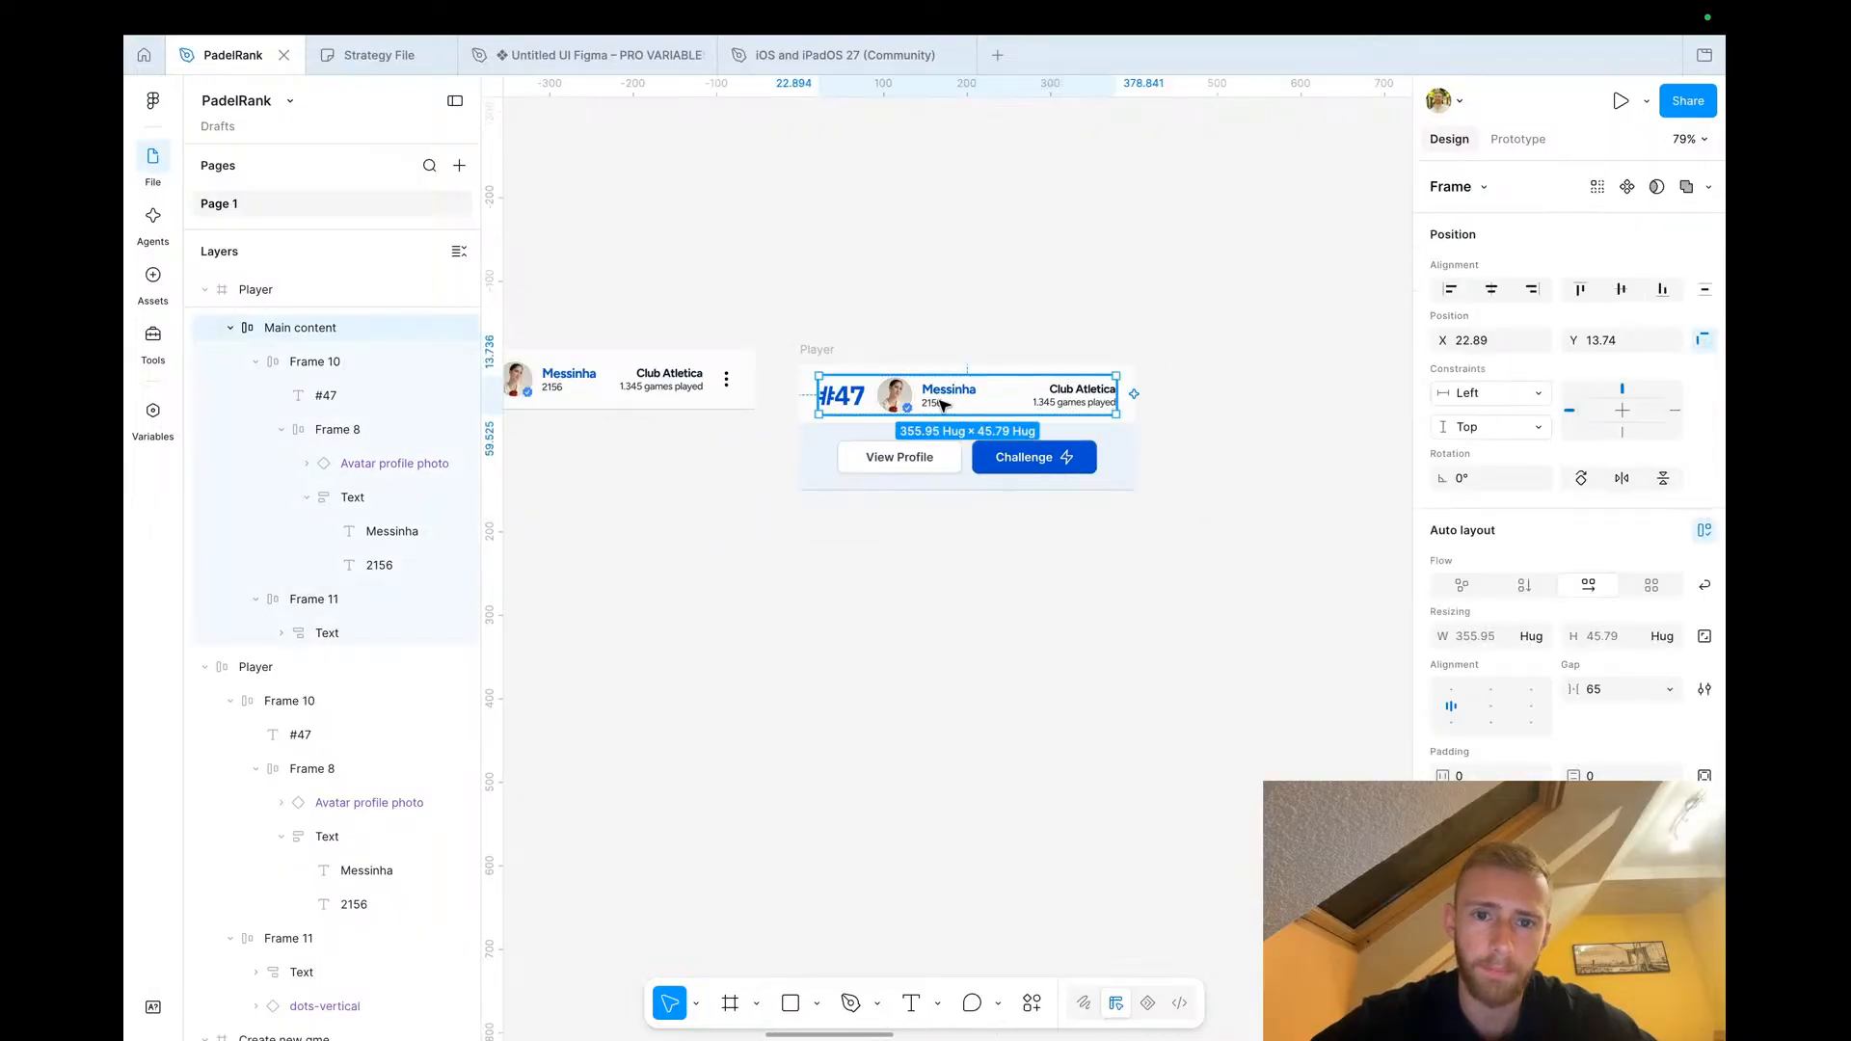
{"action": "left_click", "coordinate": [944, 405]}
{"action": "left_click", "coordinate": [971, 338]}
{"action": "left_click", "coordinate": [964, 391]}
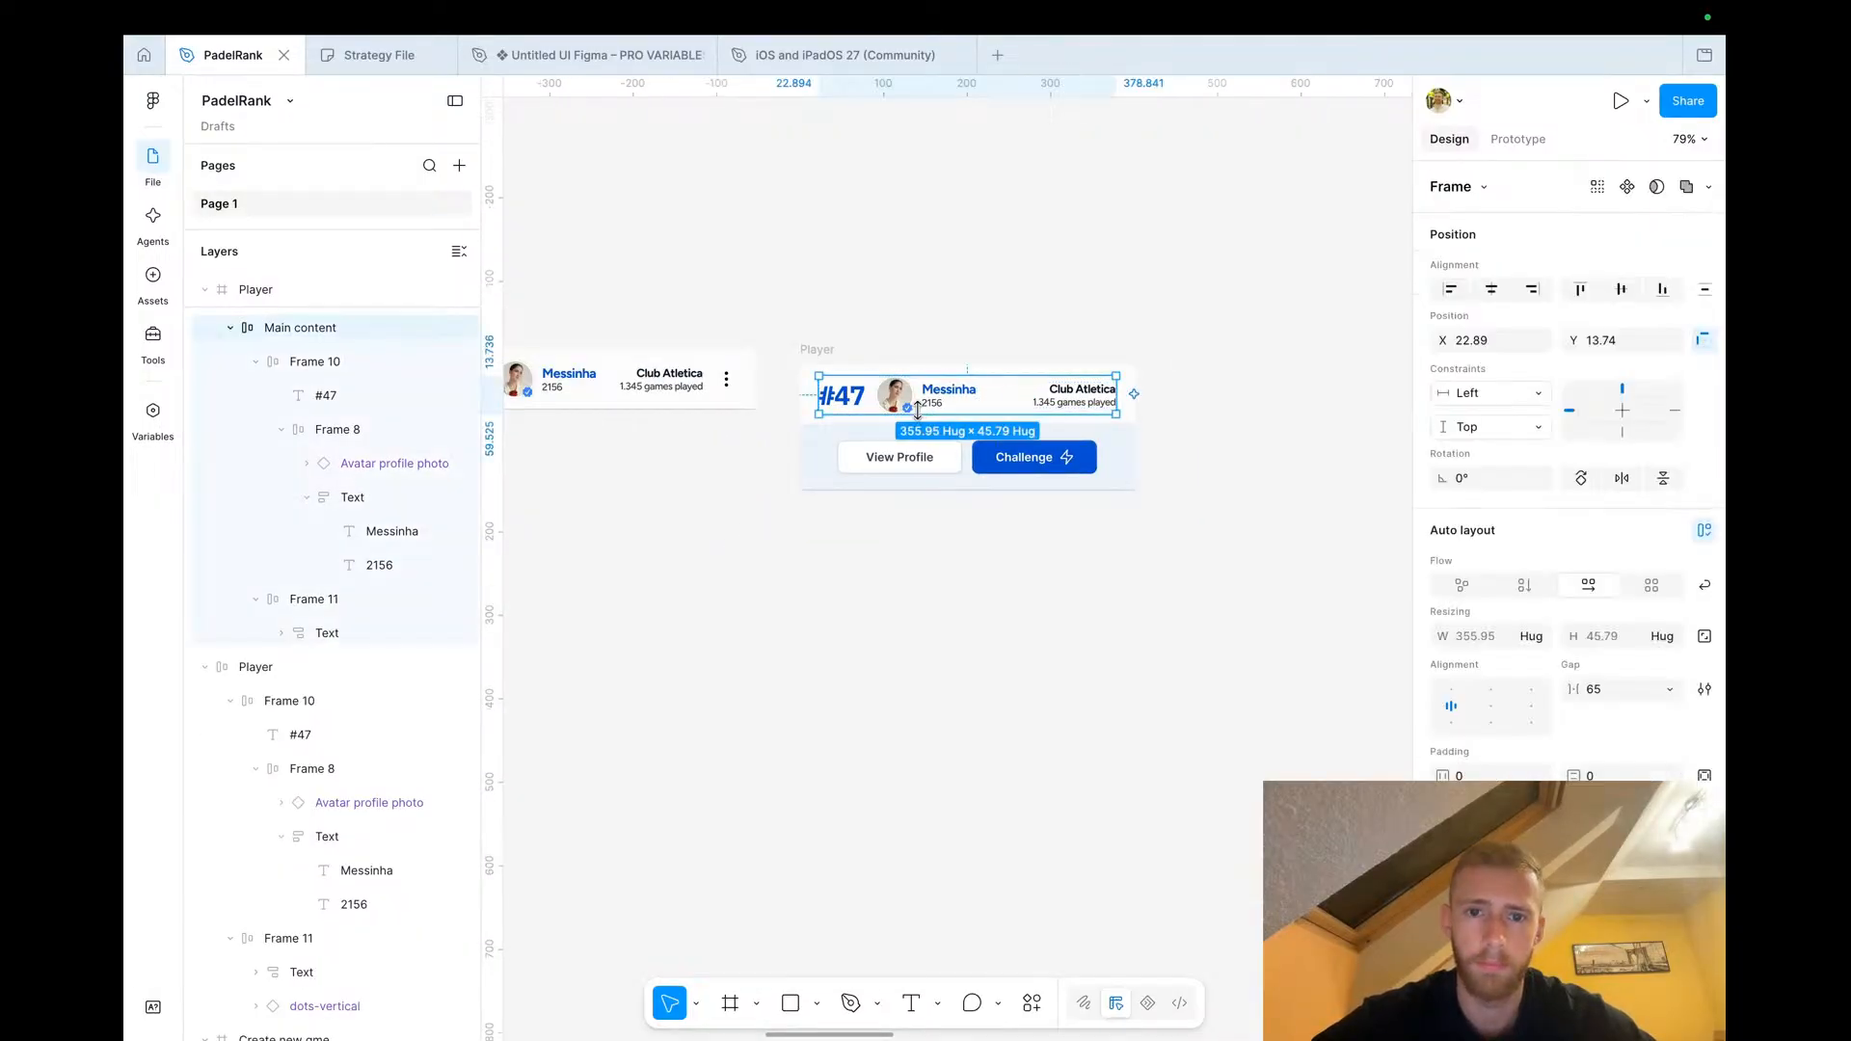
{"action": "scroll", "coordinate": [906, 428], "scroll_direction": "down", "scroll_amount": 2}
{"action": "scroll", "coordinate": [907, 428], "scroll_direction": "right", "scroll_amount": 5}
{"action": "scroll", "coordinate": [906, 428], "scroll_direction": "up", "scroll_amount": 2}
{"action": "left_click_drag", "start_coordinate": [659, 558], "coordinate": [1123, 345]}
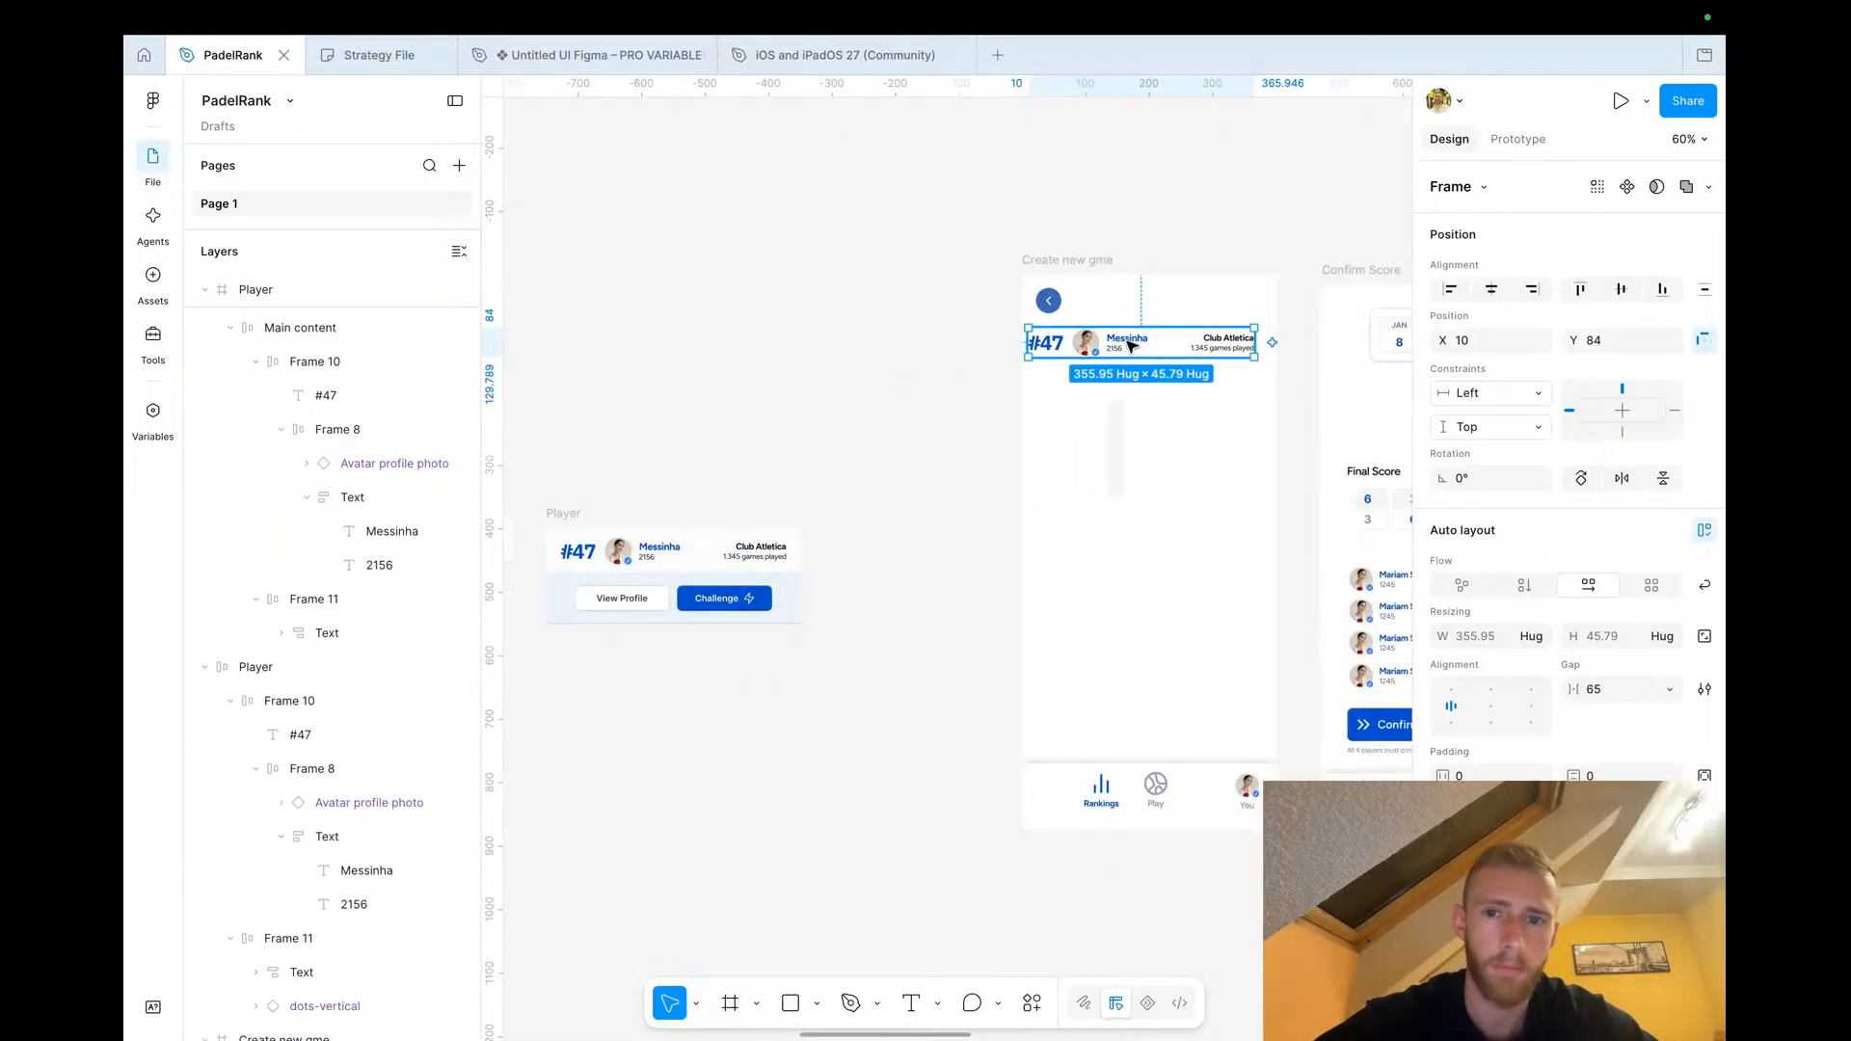
Delete the #47 rank number from the copied player row
{"action": "scroll", "coordinate": [1161, 376], "scroll_direction": "up", "scroll_amount": 5}
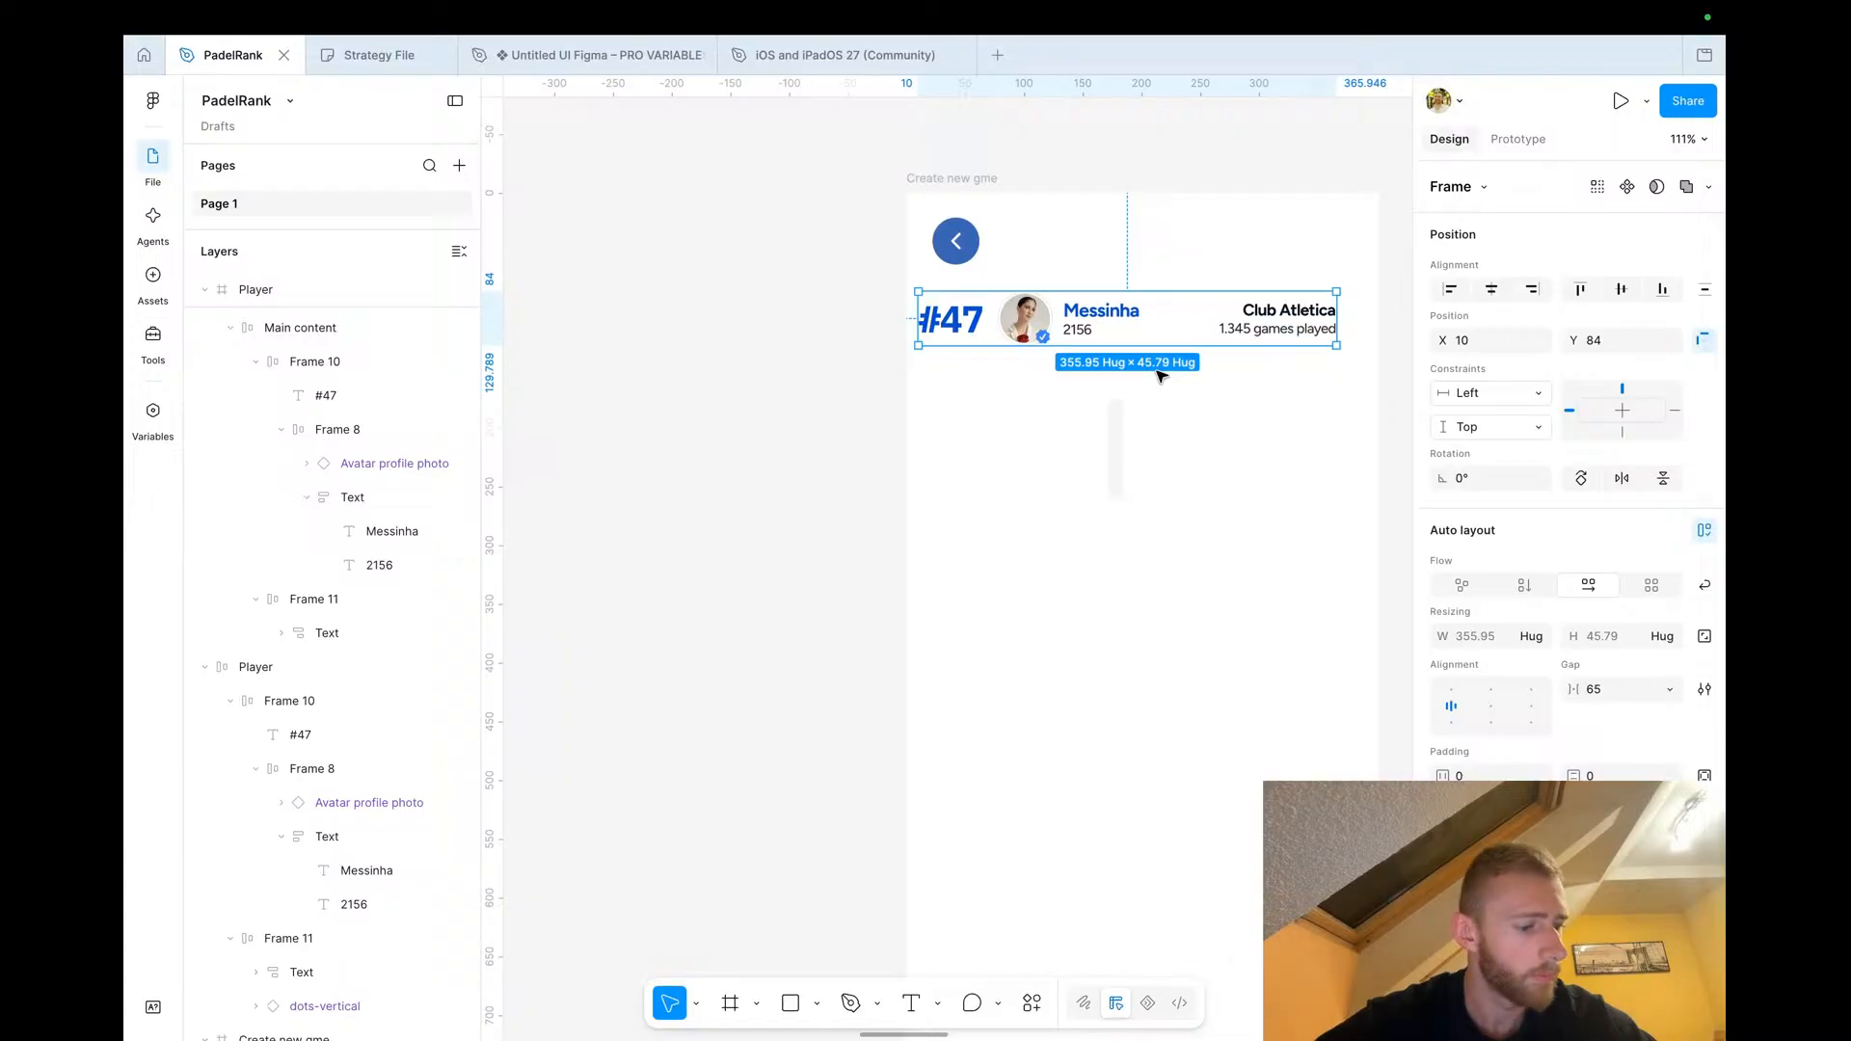
{"action": "scroll", "coordinate": [1118, 362], "scroll_direction": "up", "scroll_amount": 3}
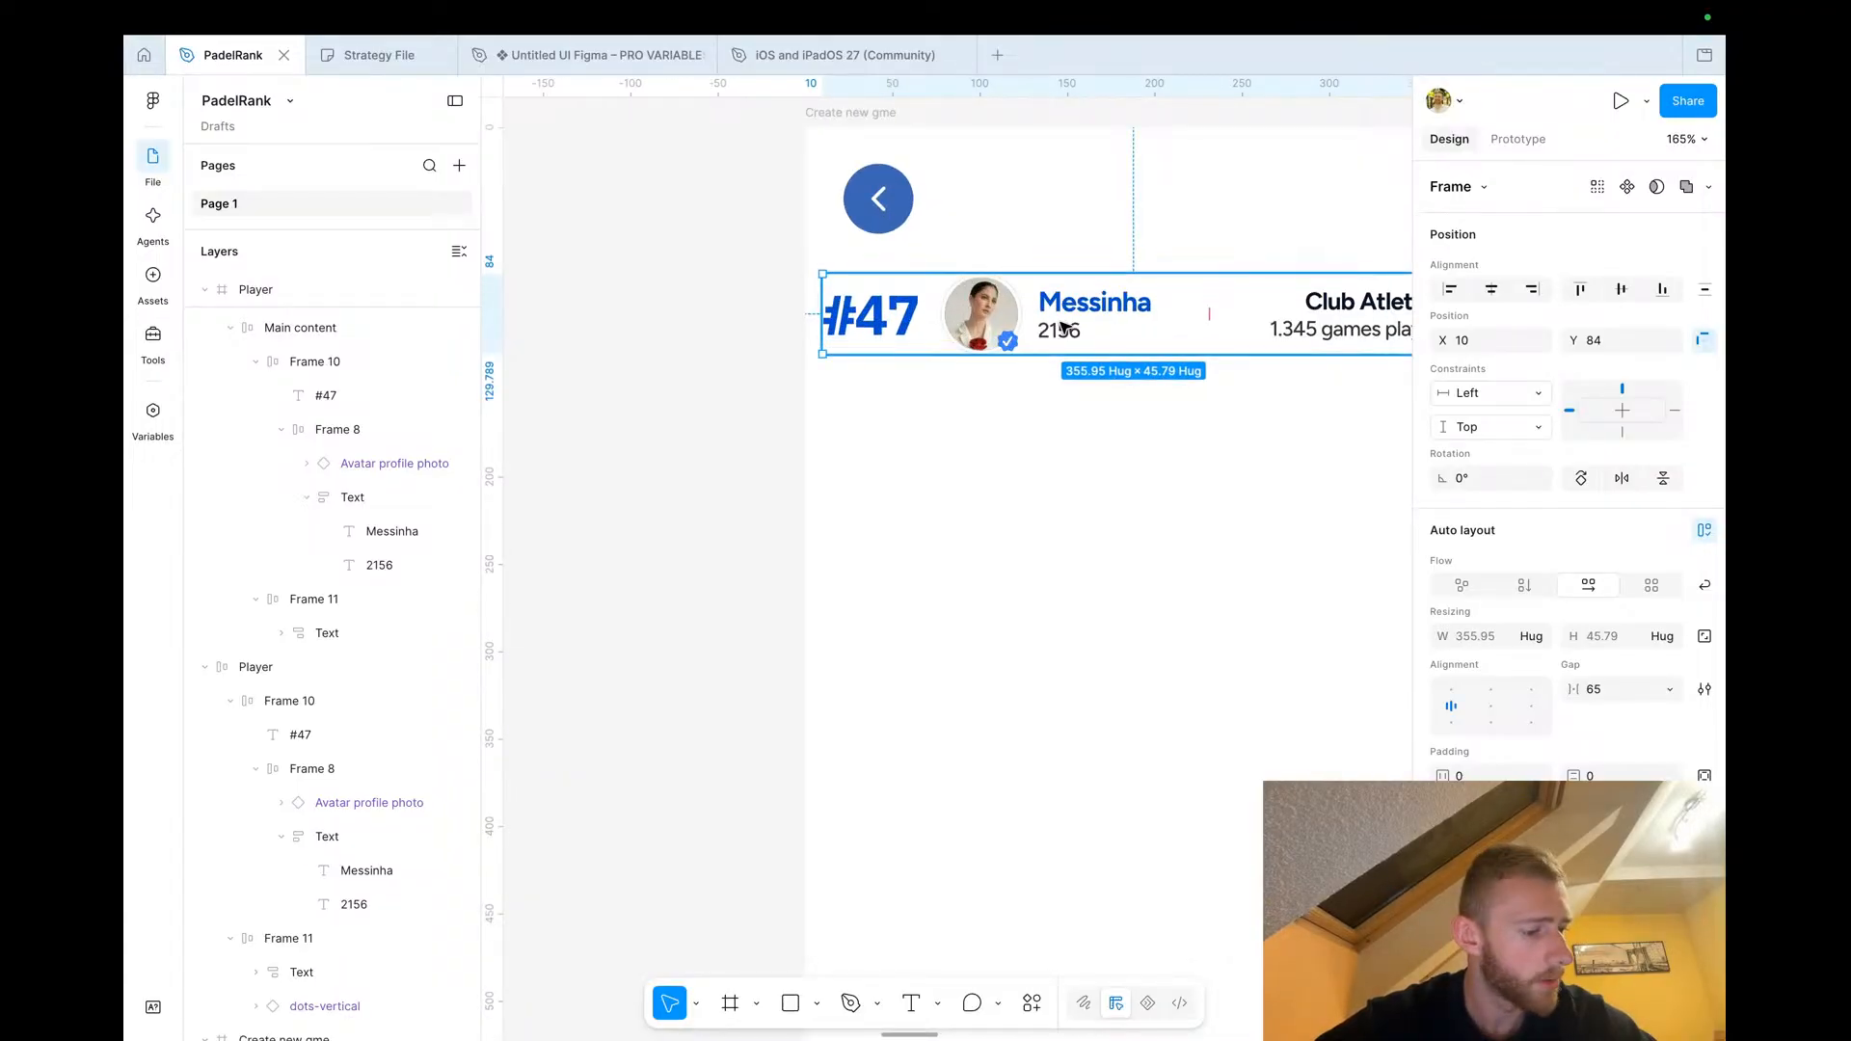
{"action": "scroll", "coordinate": [1033, 328], "scroll_direction": "right", "scroll_amount": 2}
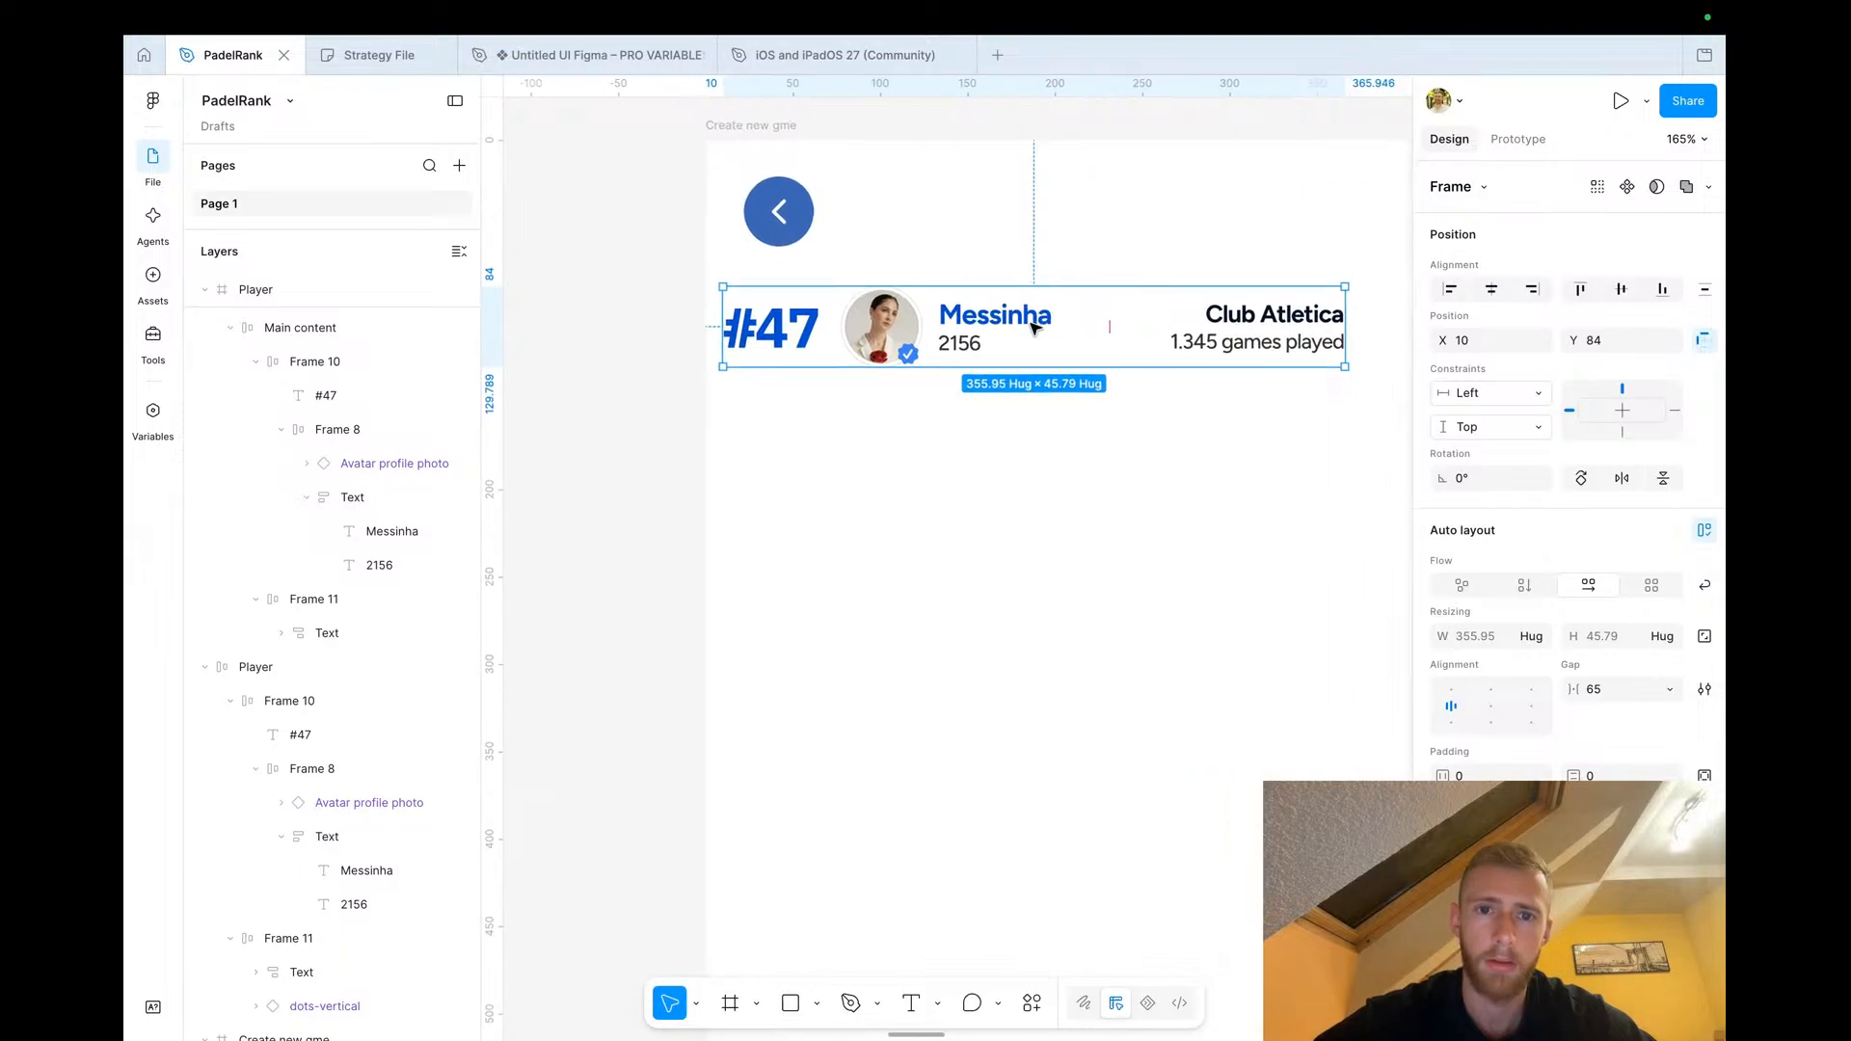
{"action": "double_click", "coordinate": [799, 340]}
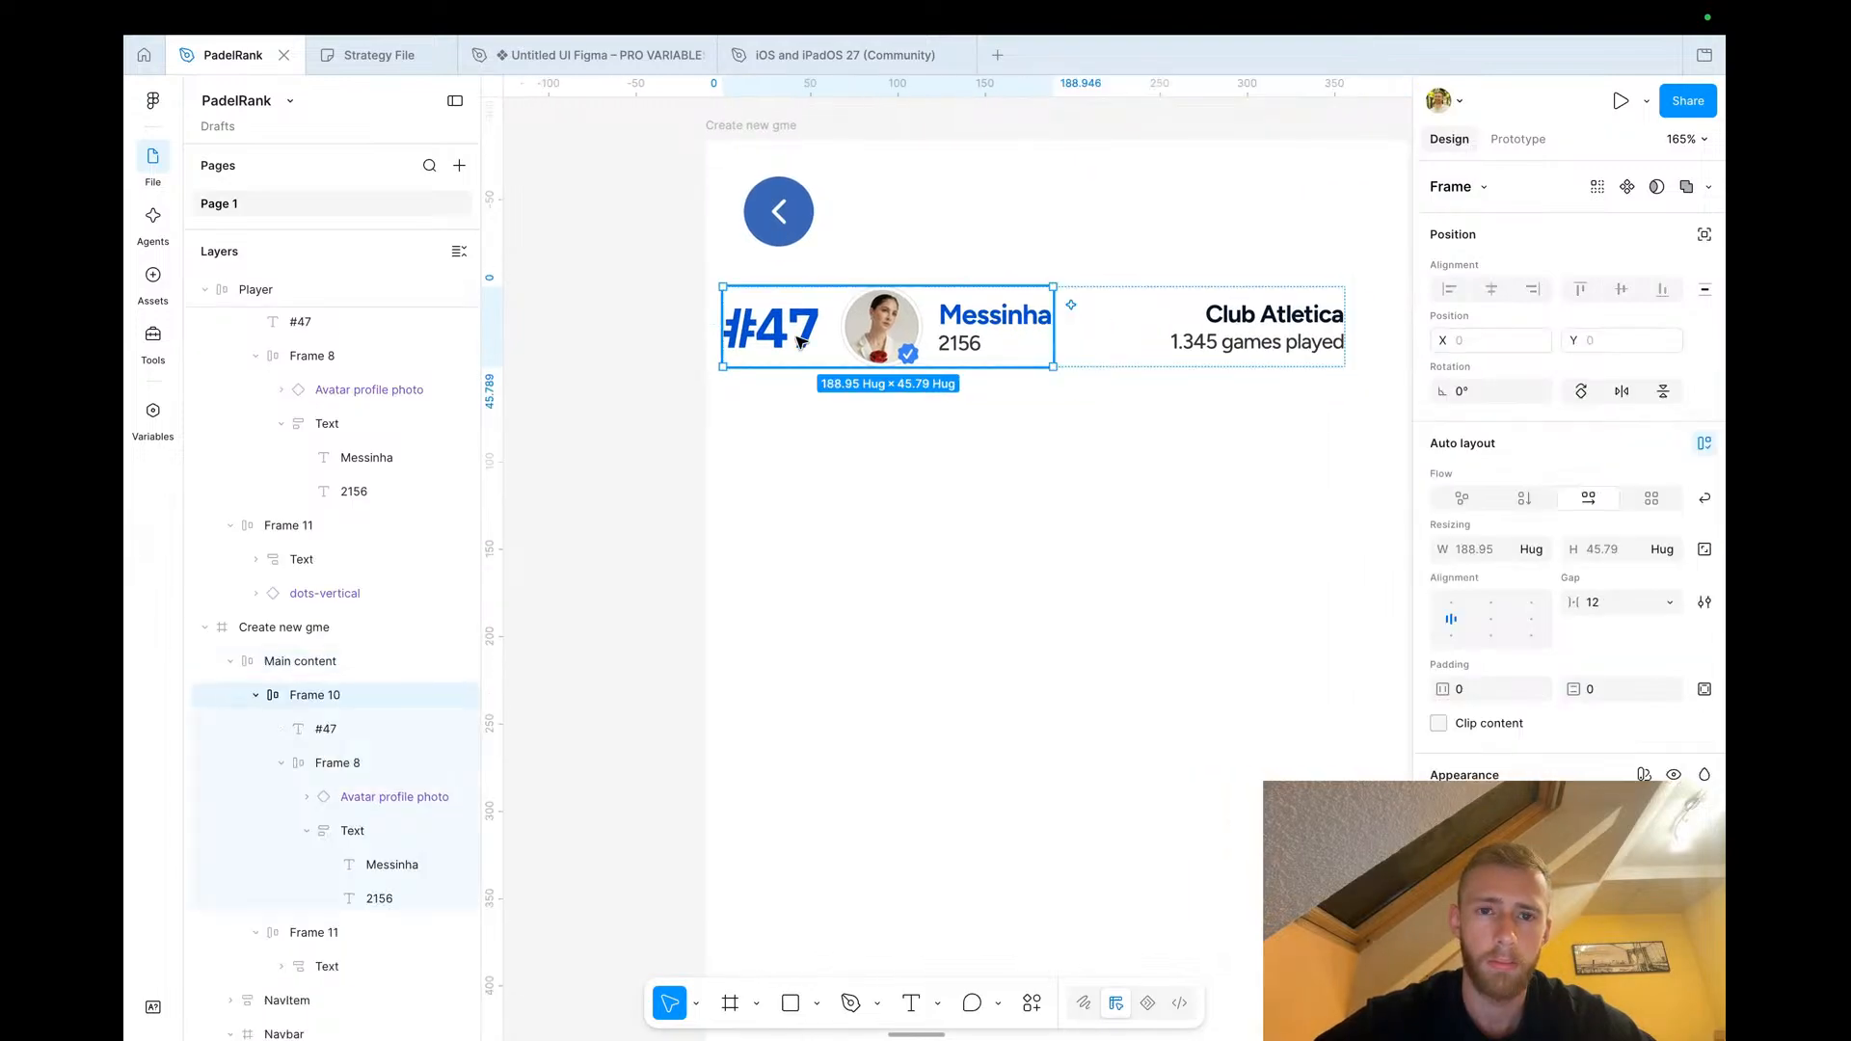
{"action": "key", "text": "Delete"}
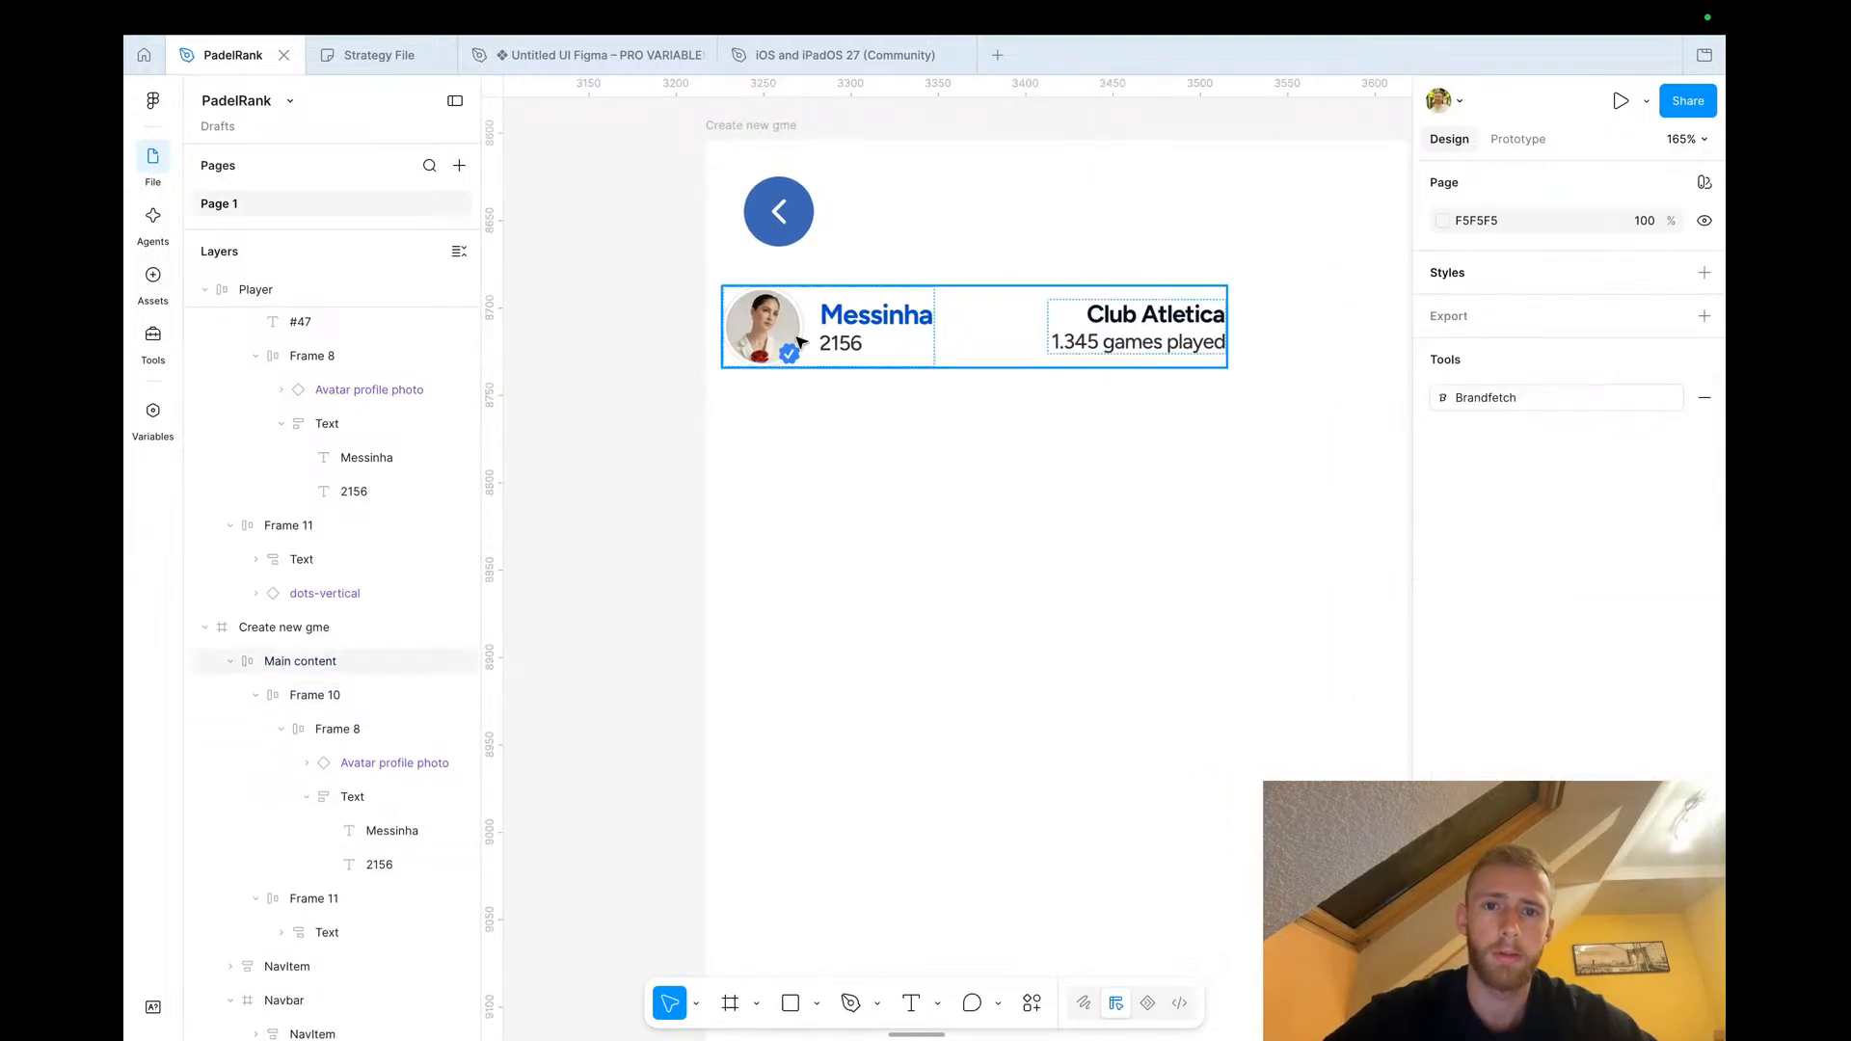
Change the row's rating text to Lisbon and delete the club and games-played text
{"action": "left_click", "coordinate": [844, 346]}
{"action": "double_click", "coordinate": [844, 345]}
{"action": "double_click", "coordinate": [845, 345]}
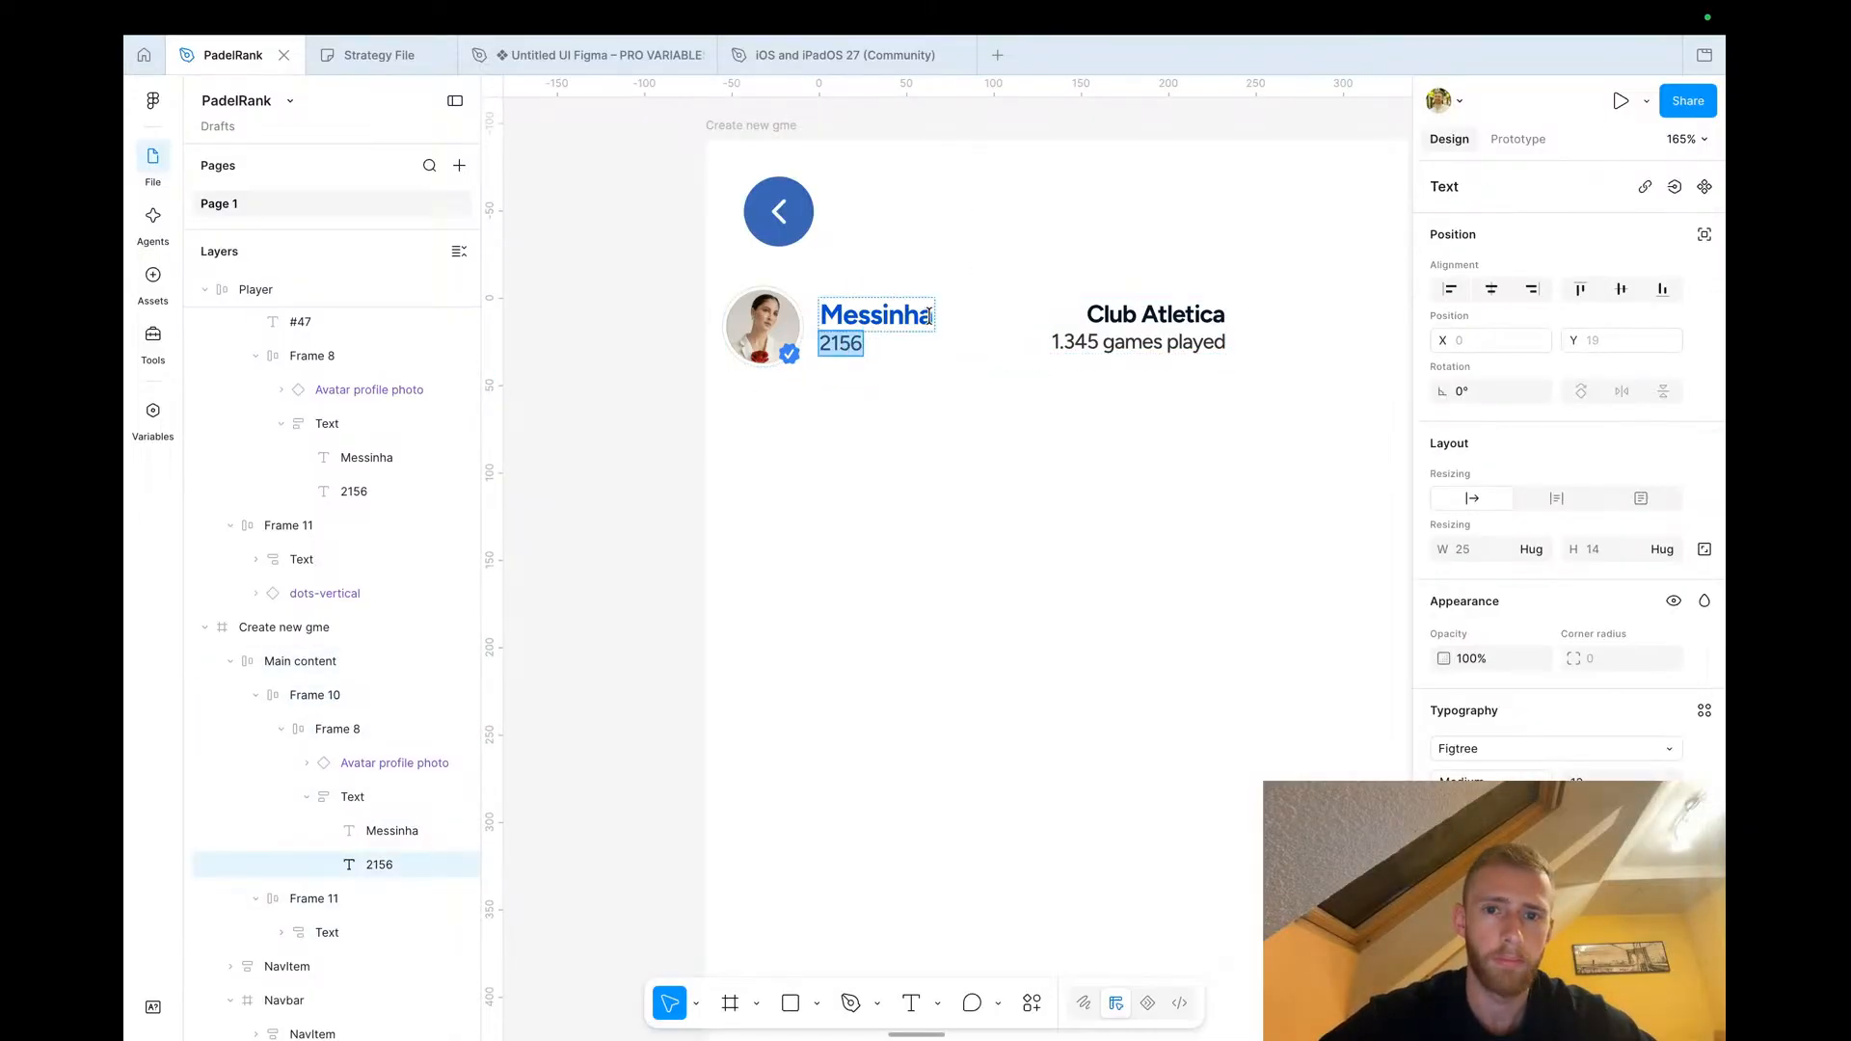
{"action": "type", "text": "Lisbon"}
{"action": "key", "text": "Escape"}
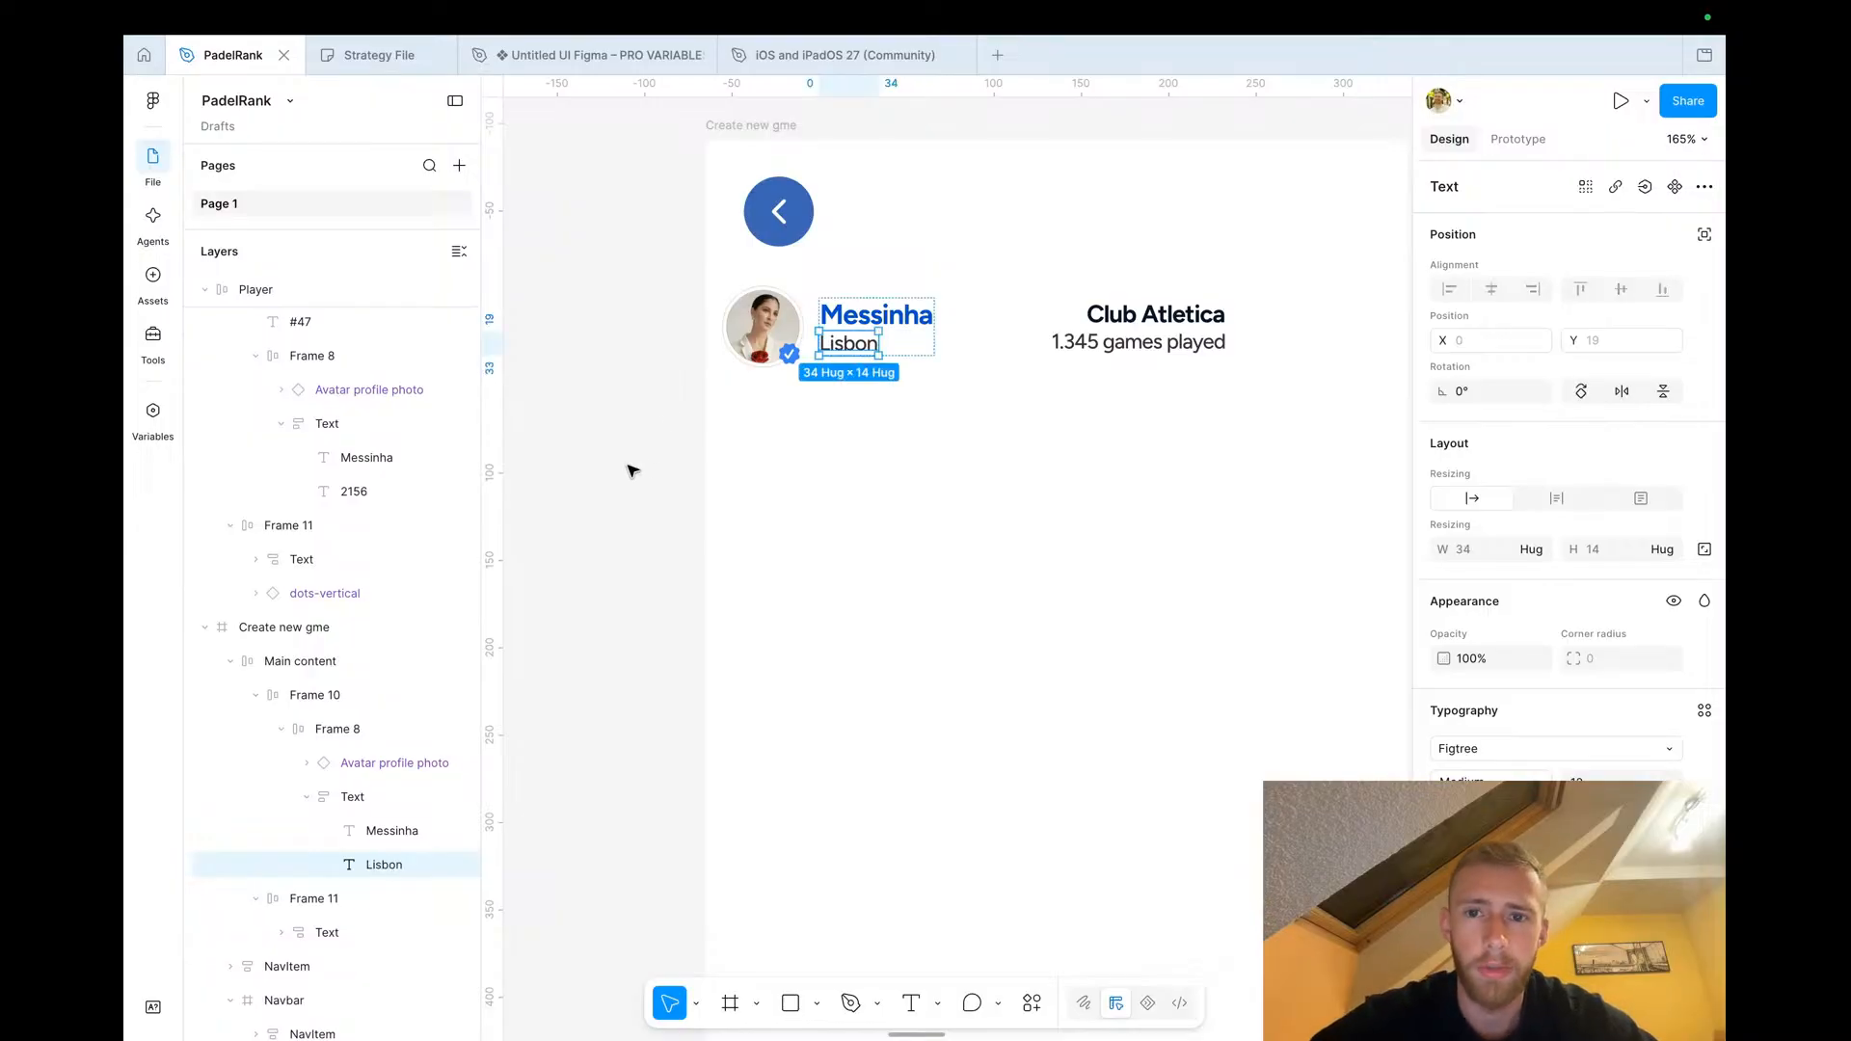
{"action": "left_click", "coordinate": [1141, 341]}
{"action": "key", "text": "Delete"}
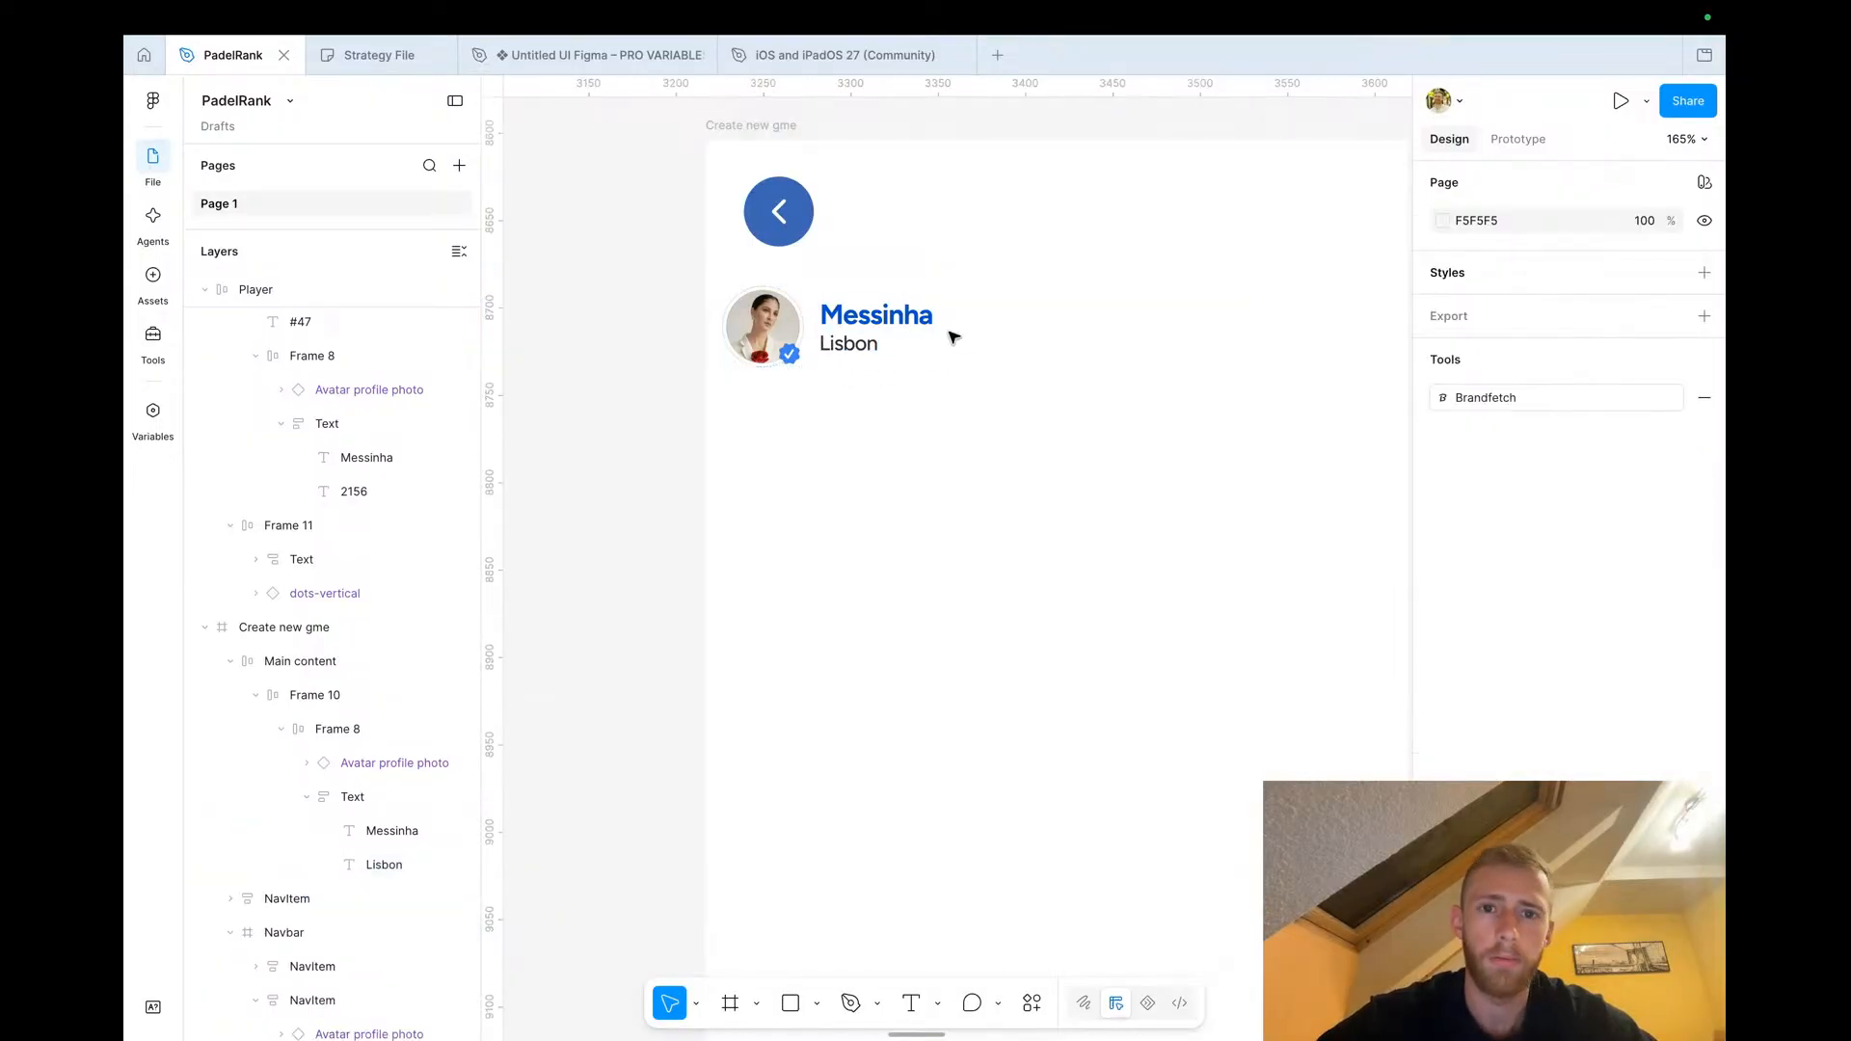
Set the row's avatar profile photo size to md, keeping the verified badge on
{"action": "left_click", "coordinate": [768, 337]}
{"action": "scroll", "coordinate": [776, 339], "scroll_direction": "down", "scroll_amount": 3}
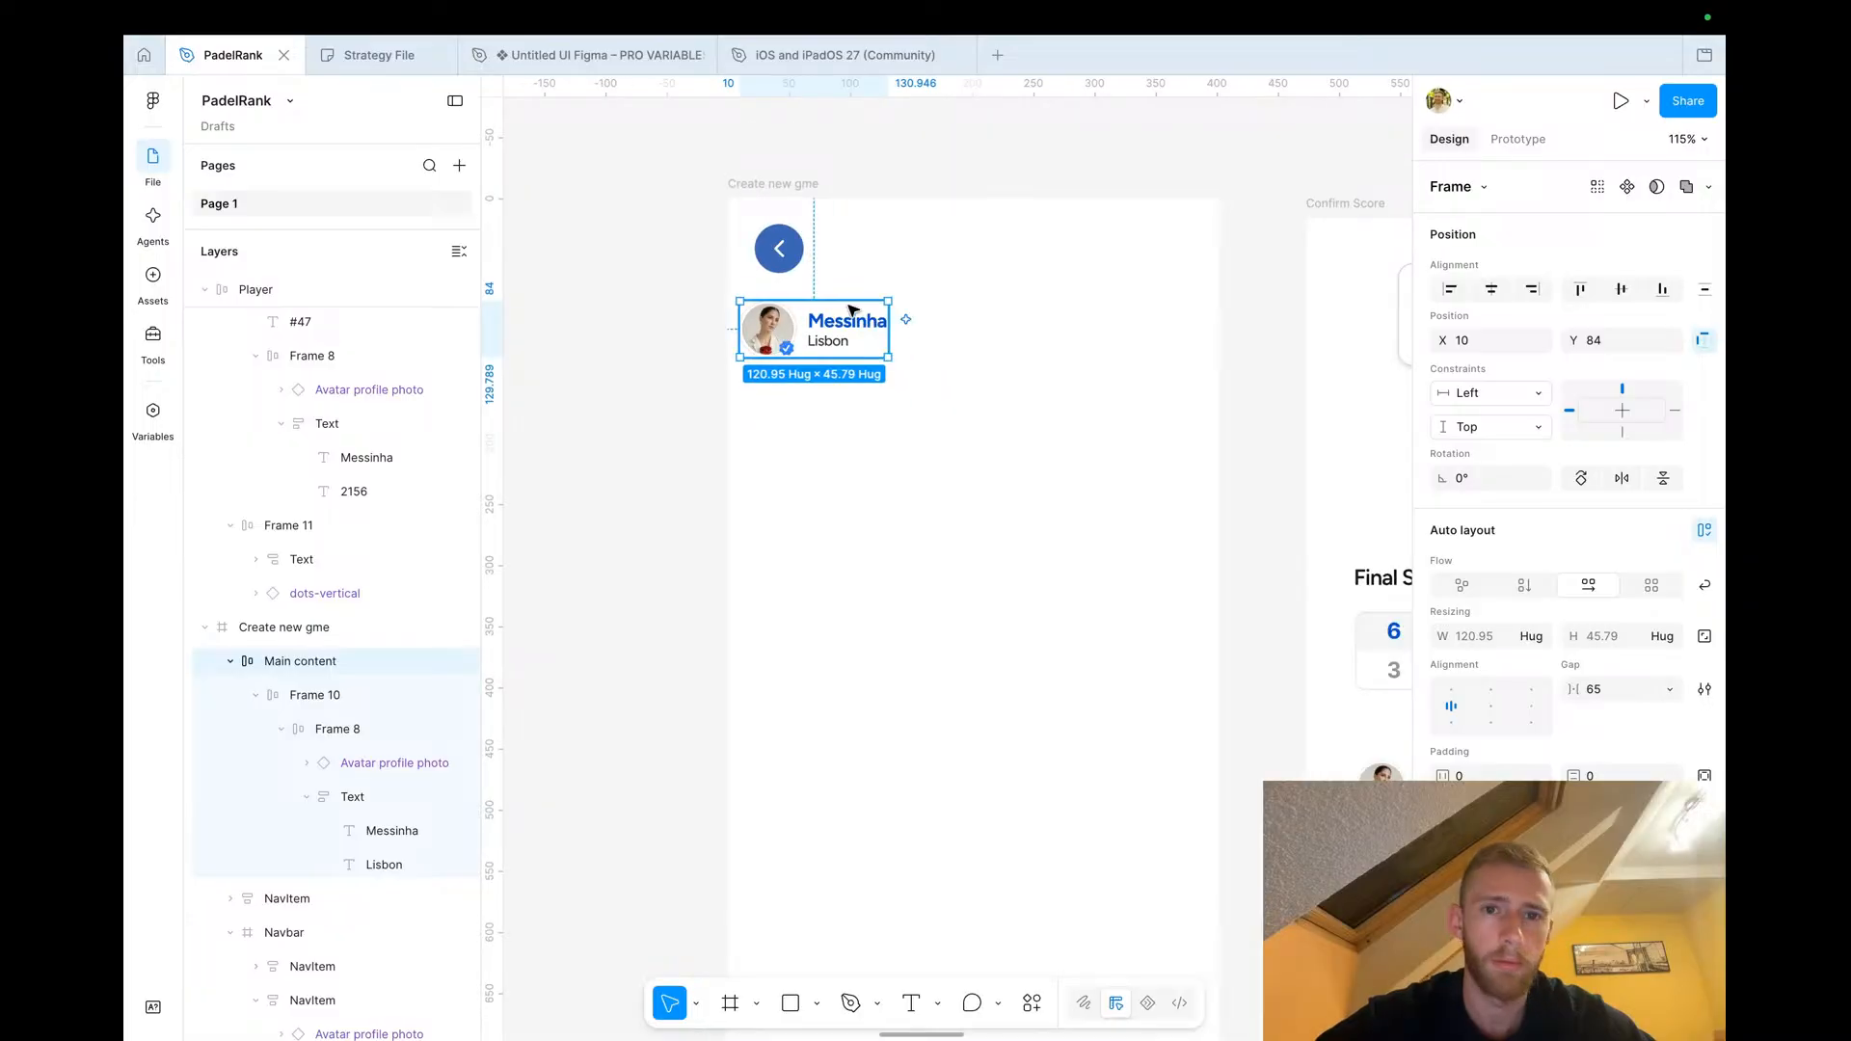
{"action": "left_click", "coordinate": [772, 333]}
{"action": "left_click", "coordinate": [771, 334]}
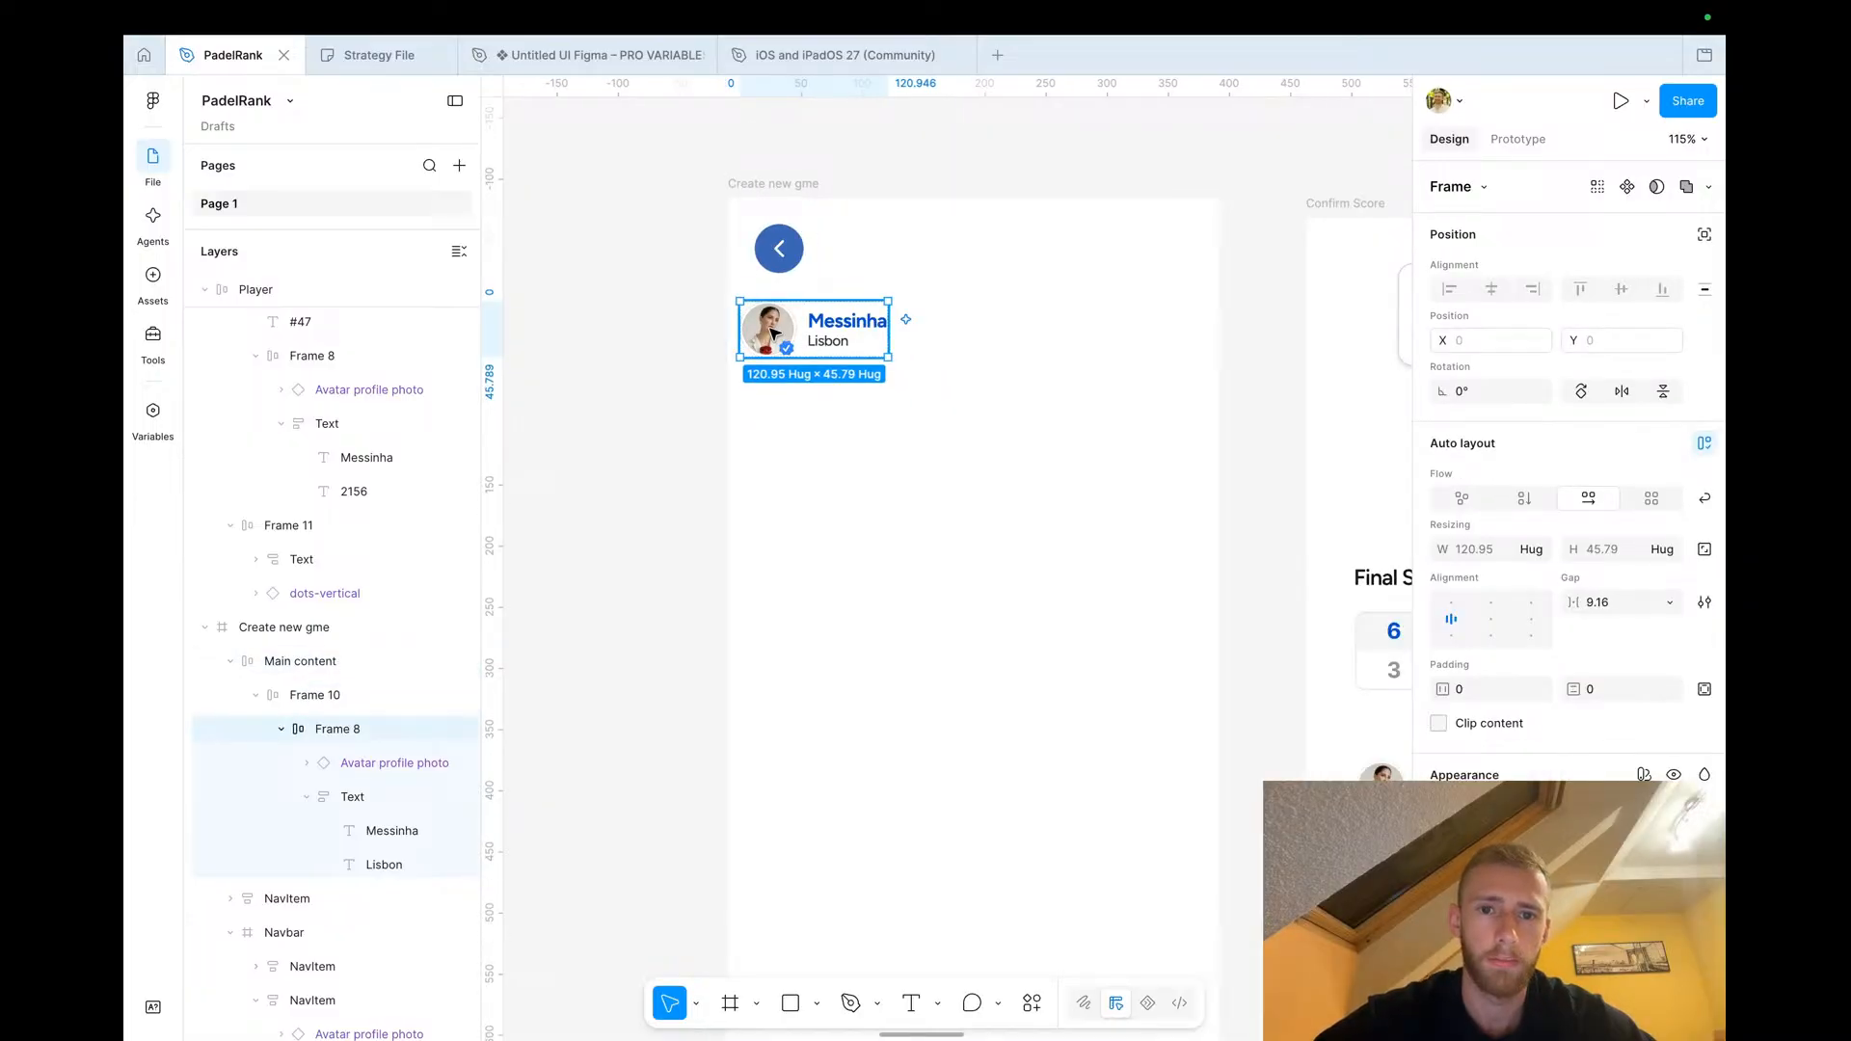
{"action": "left_click", "coordinate": [771, 333]}
{"action": "left_click", "coordinate": [1605, 315]}
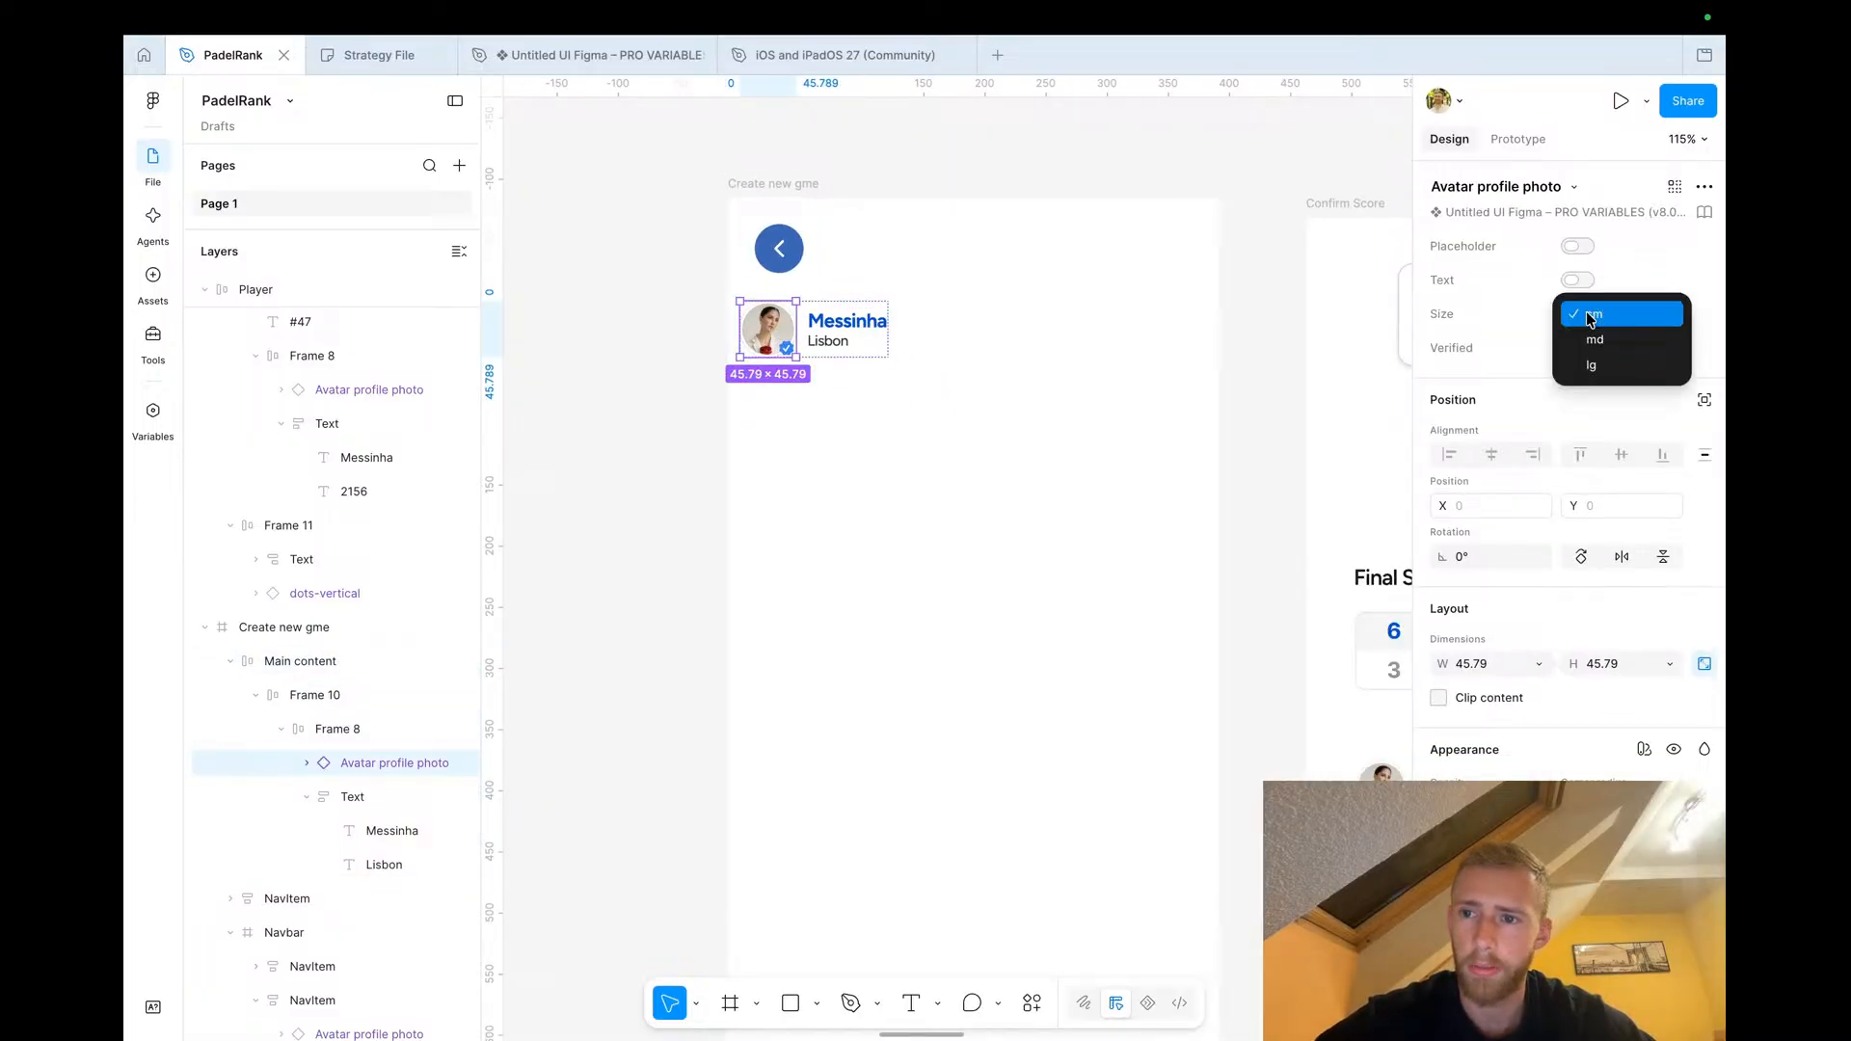
{"action": "left_click", "coordinate": [1593, 347]}
{"action": "left_click", "coordinate": [1586, 348]}
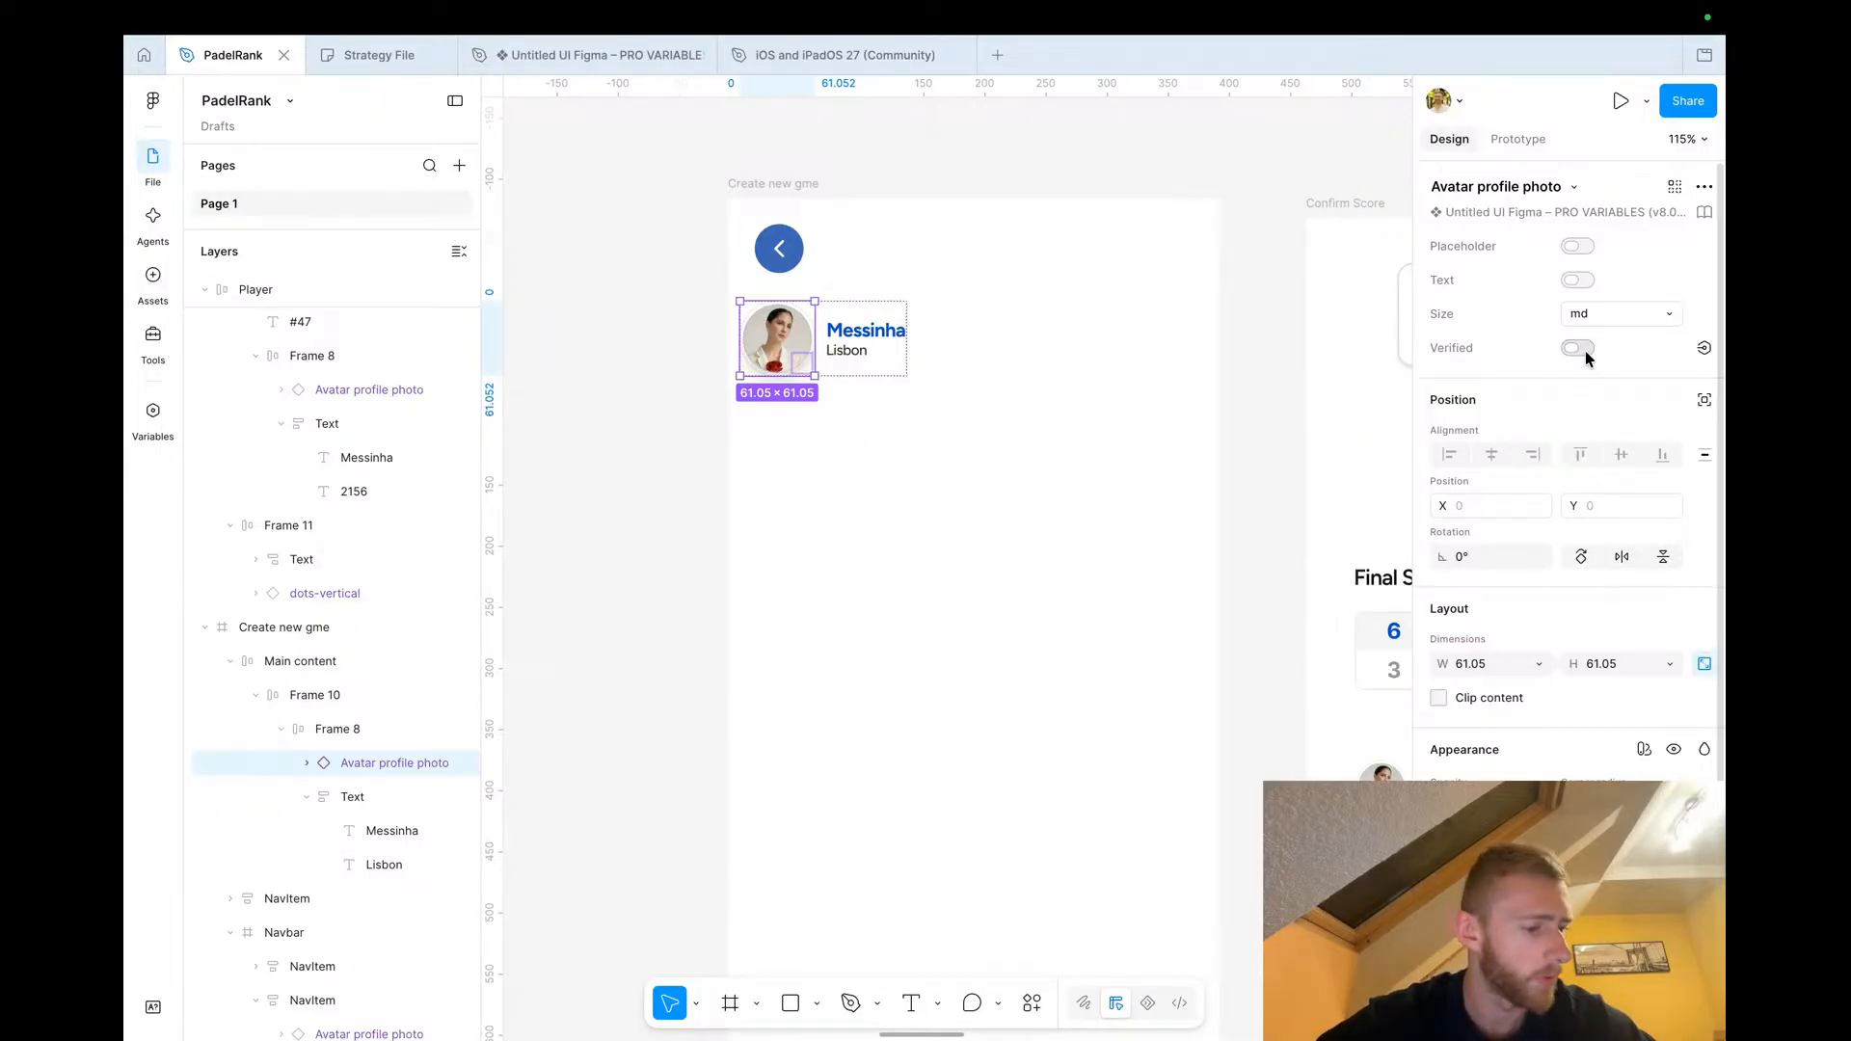
{"action": "left_click", "coordinate": [1579, 348]}
{"action": "left_click", "coordinate": [665, 401]}
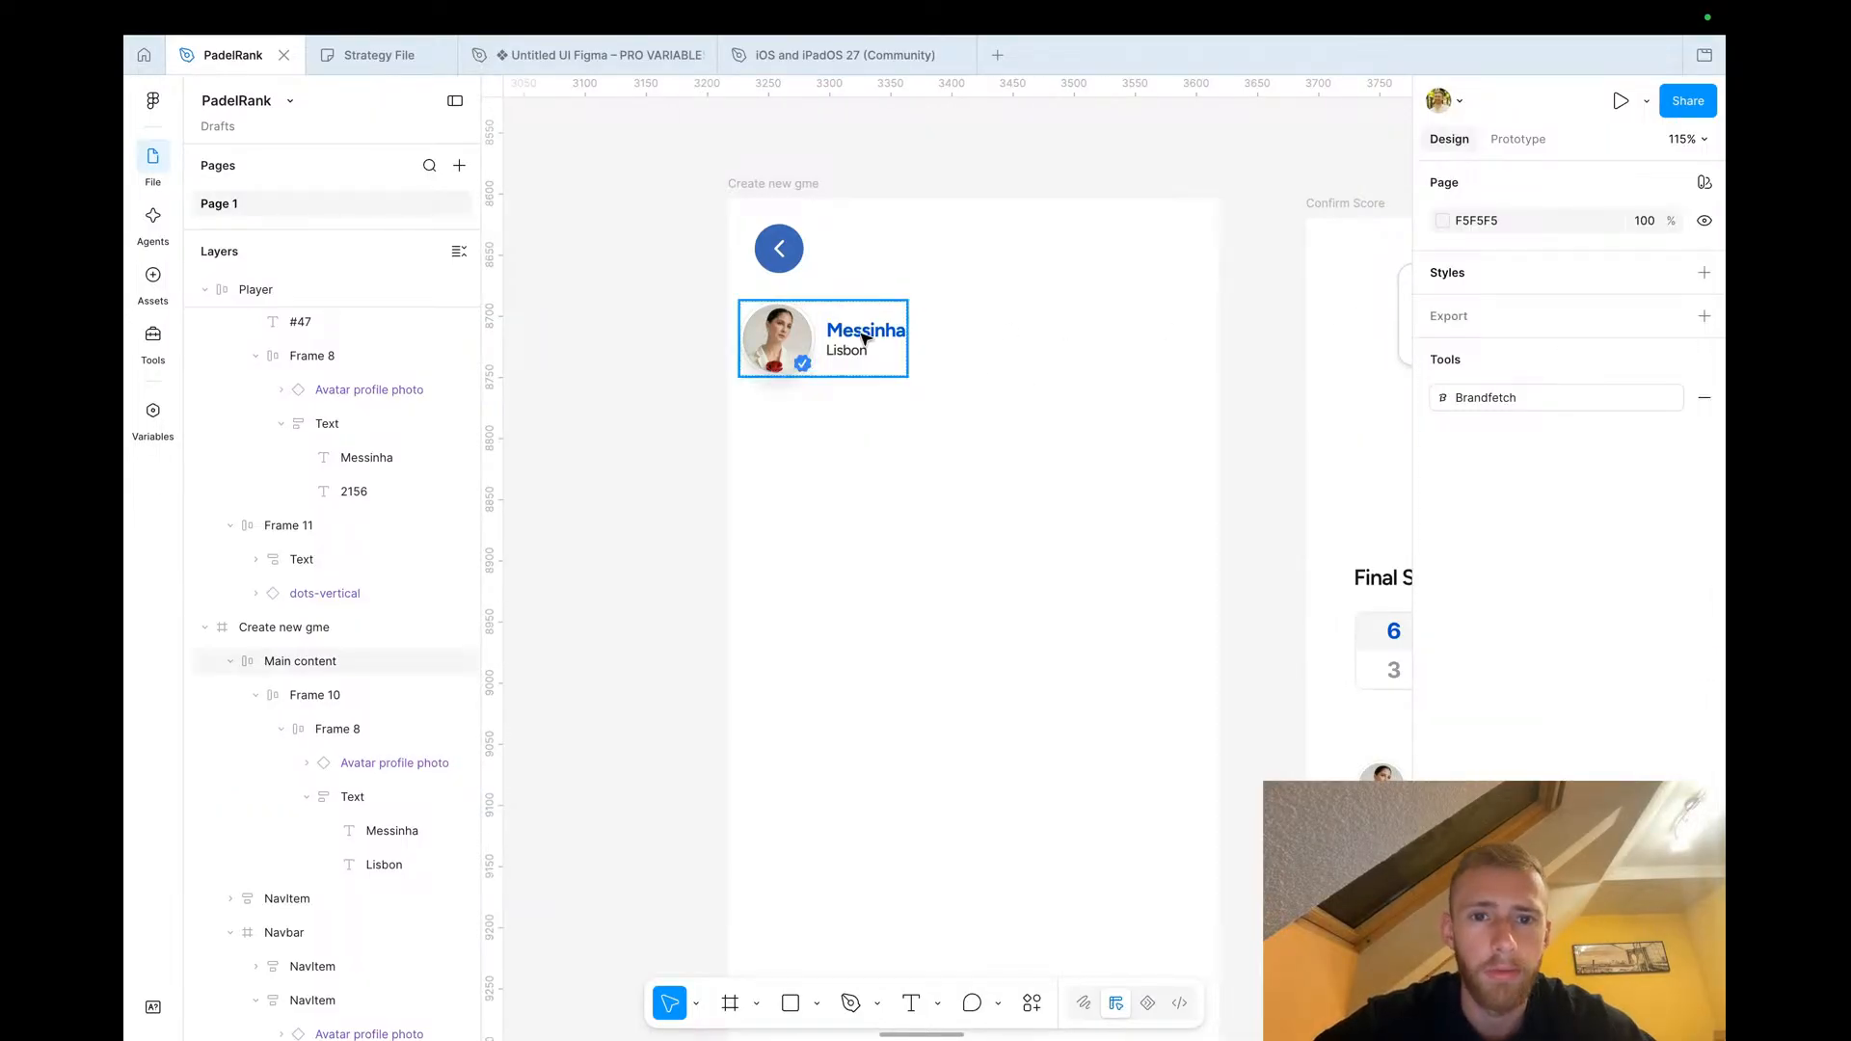
Shift the player row slightly right and extend the player name to Messinha La Masia Rocha
{"action": "mouse_move", "coordinate": [790, 351]}
{"action": "left_mouse_down"}
{"action": "mouse_move", "coordinate": [902, 310]}
{"action": "mouse_move", "coordinate": [803, 349]}
{"action": "left_mouse_up"}
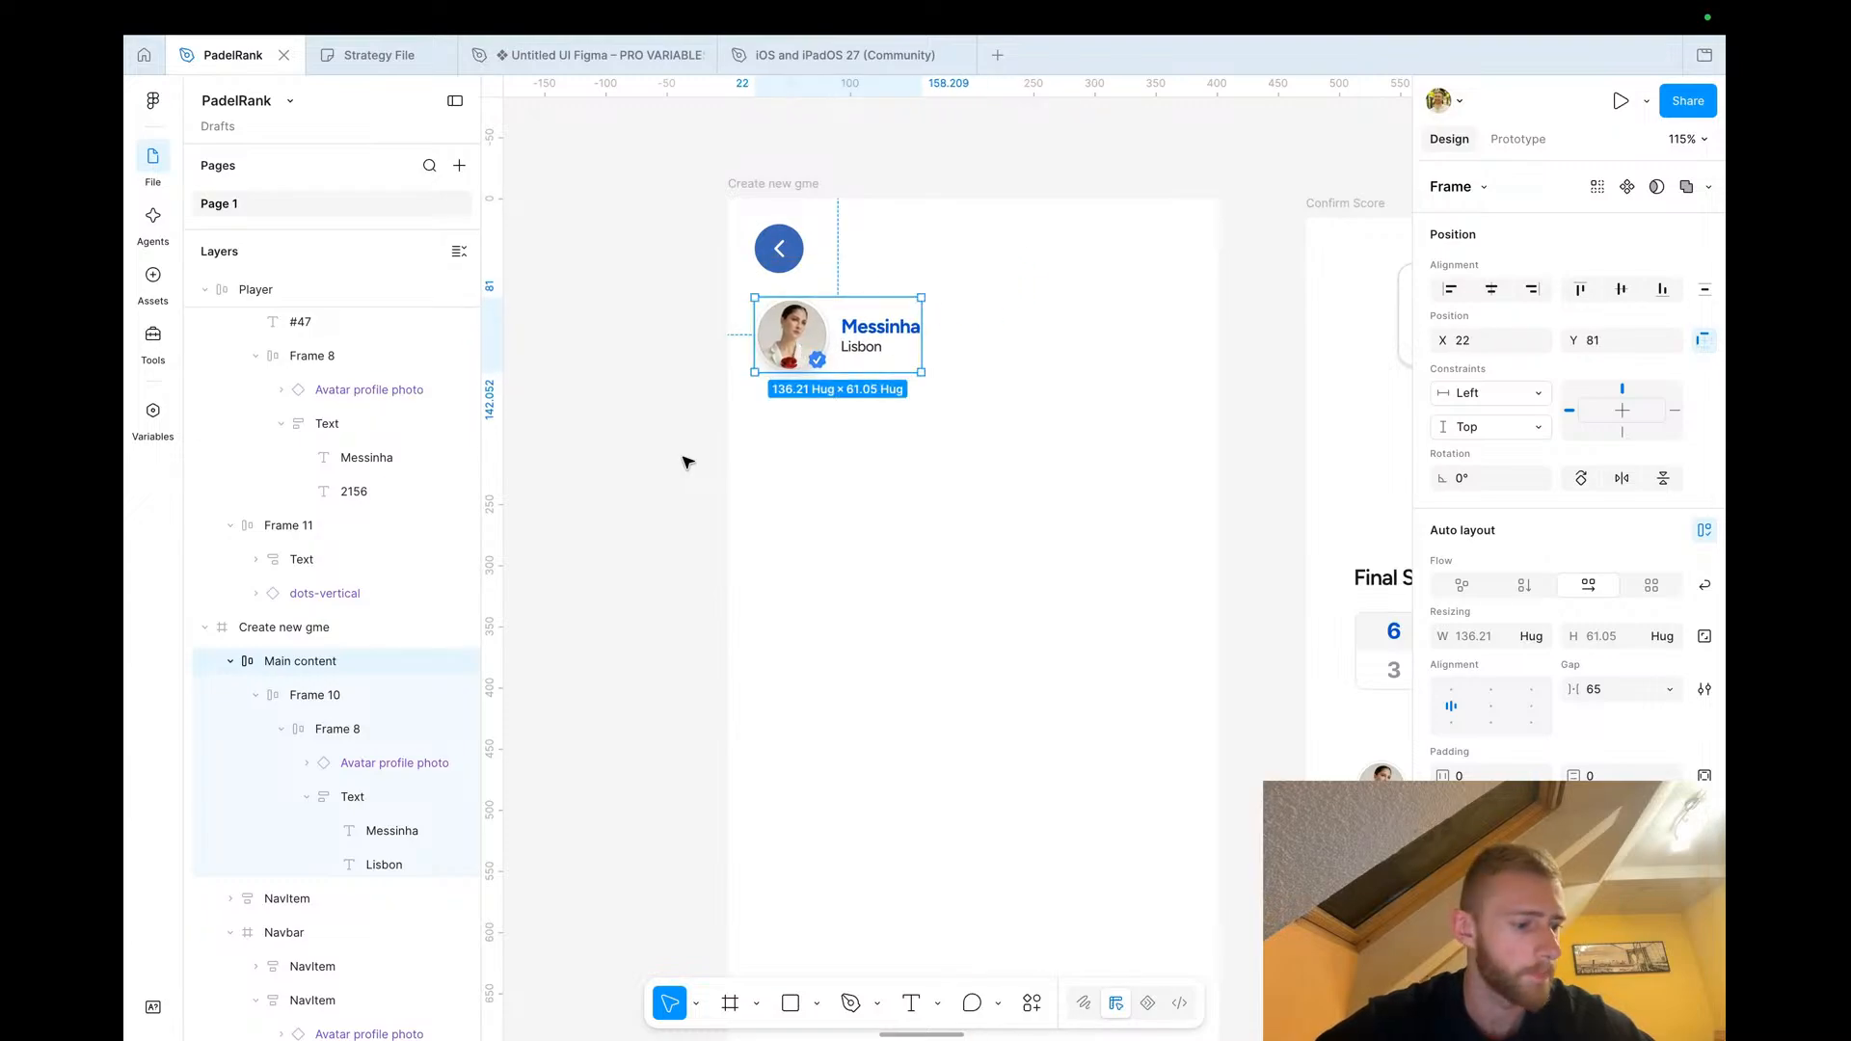
{"action": "double_click", "coordinate": [883, 326]}
{"action": "double_click", "coordinate": [880, 324]}
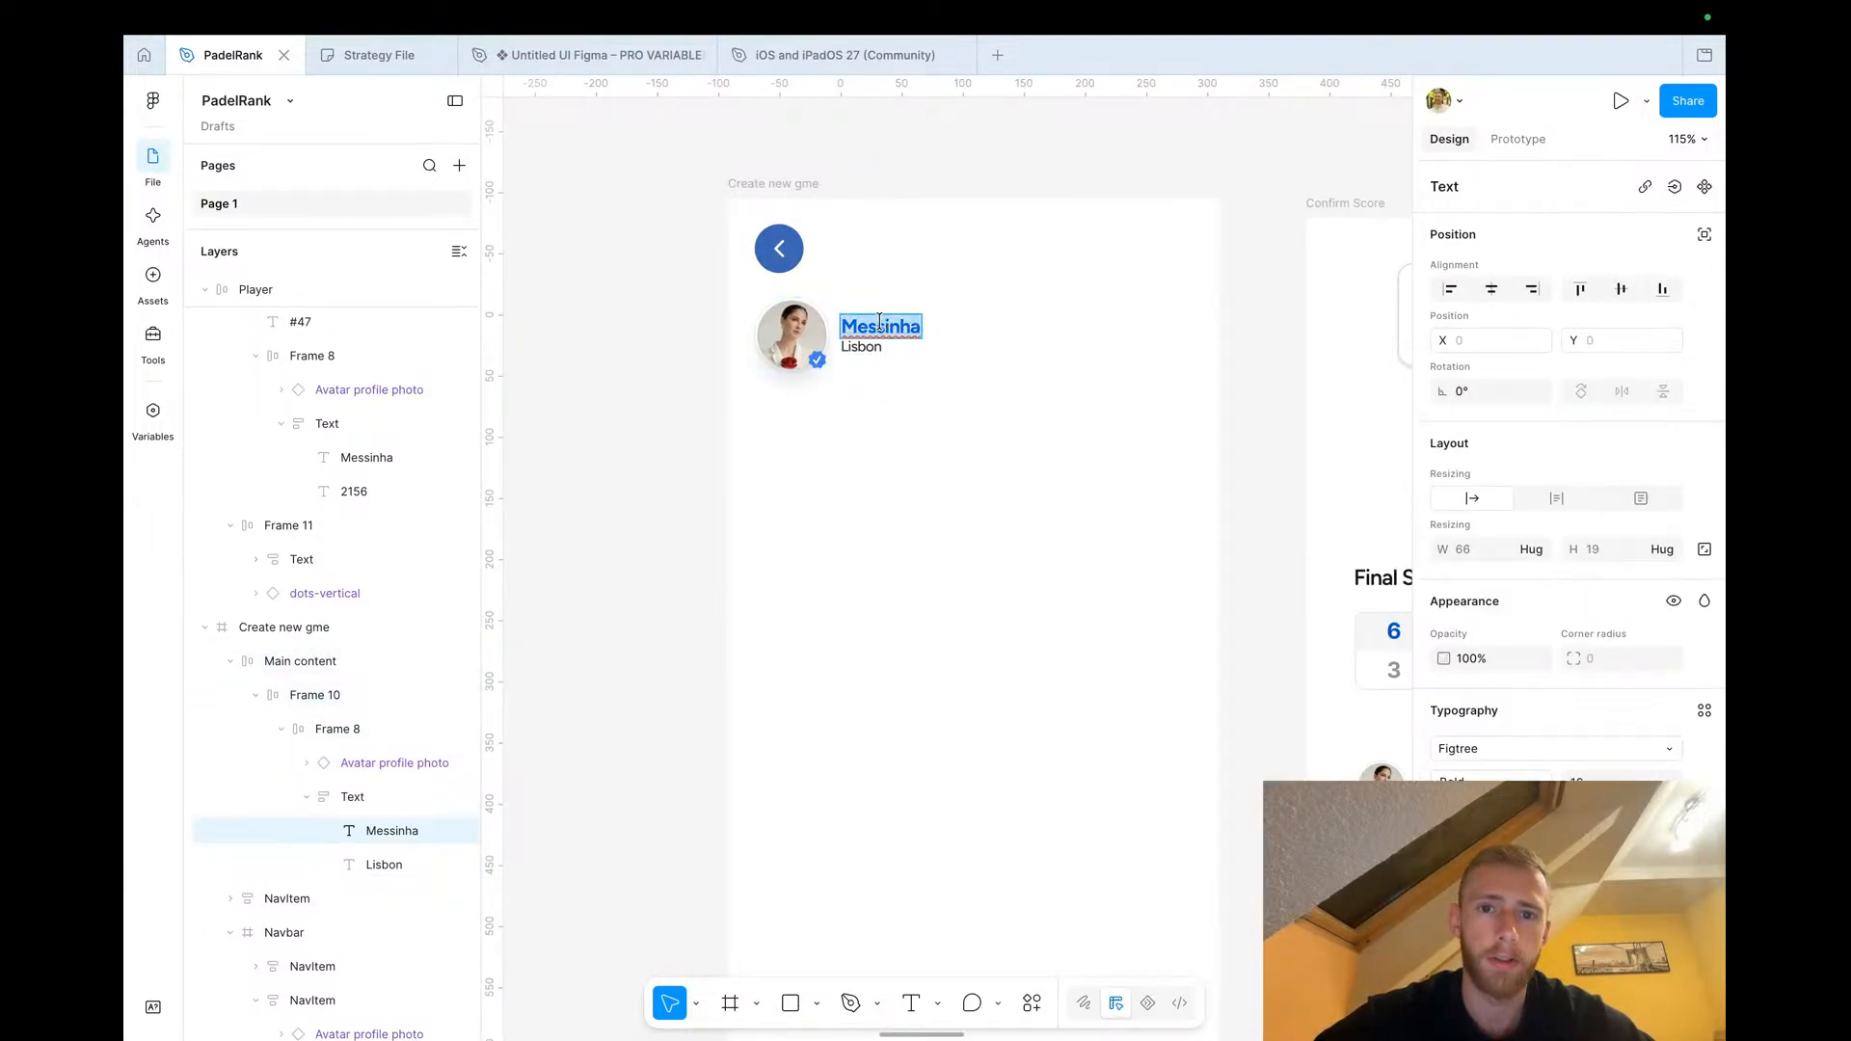
{"action": "left_click", "coordinate": [915, 335]}
{"action": "key", "text": "End"}
{"action": "type", "text": "La"}
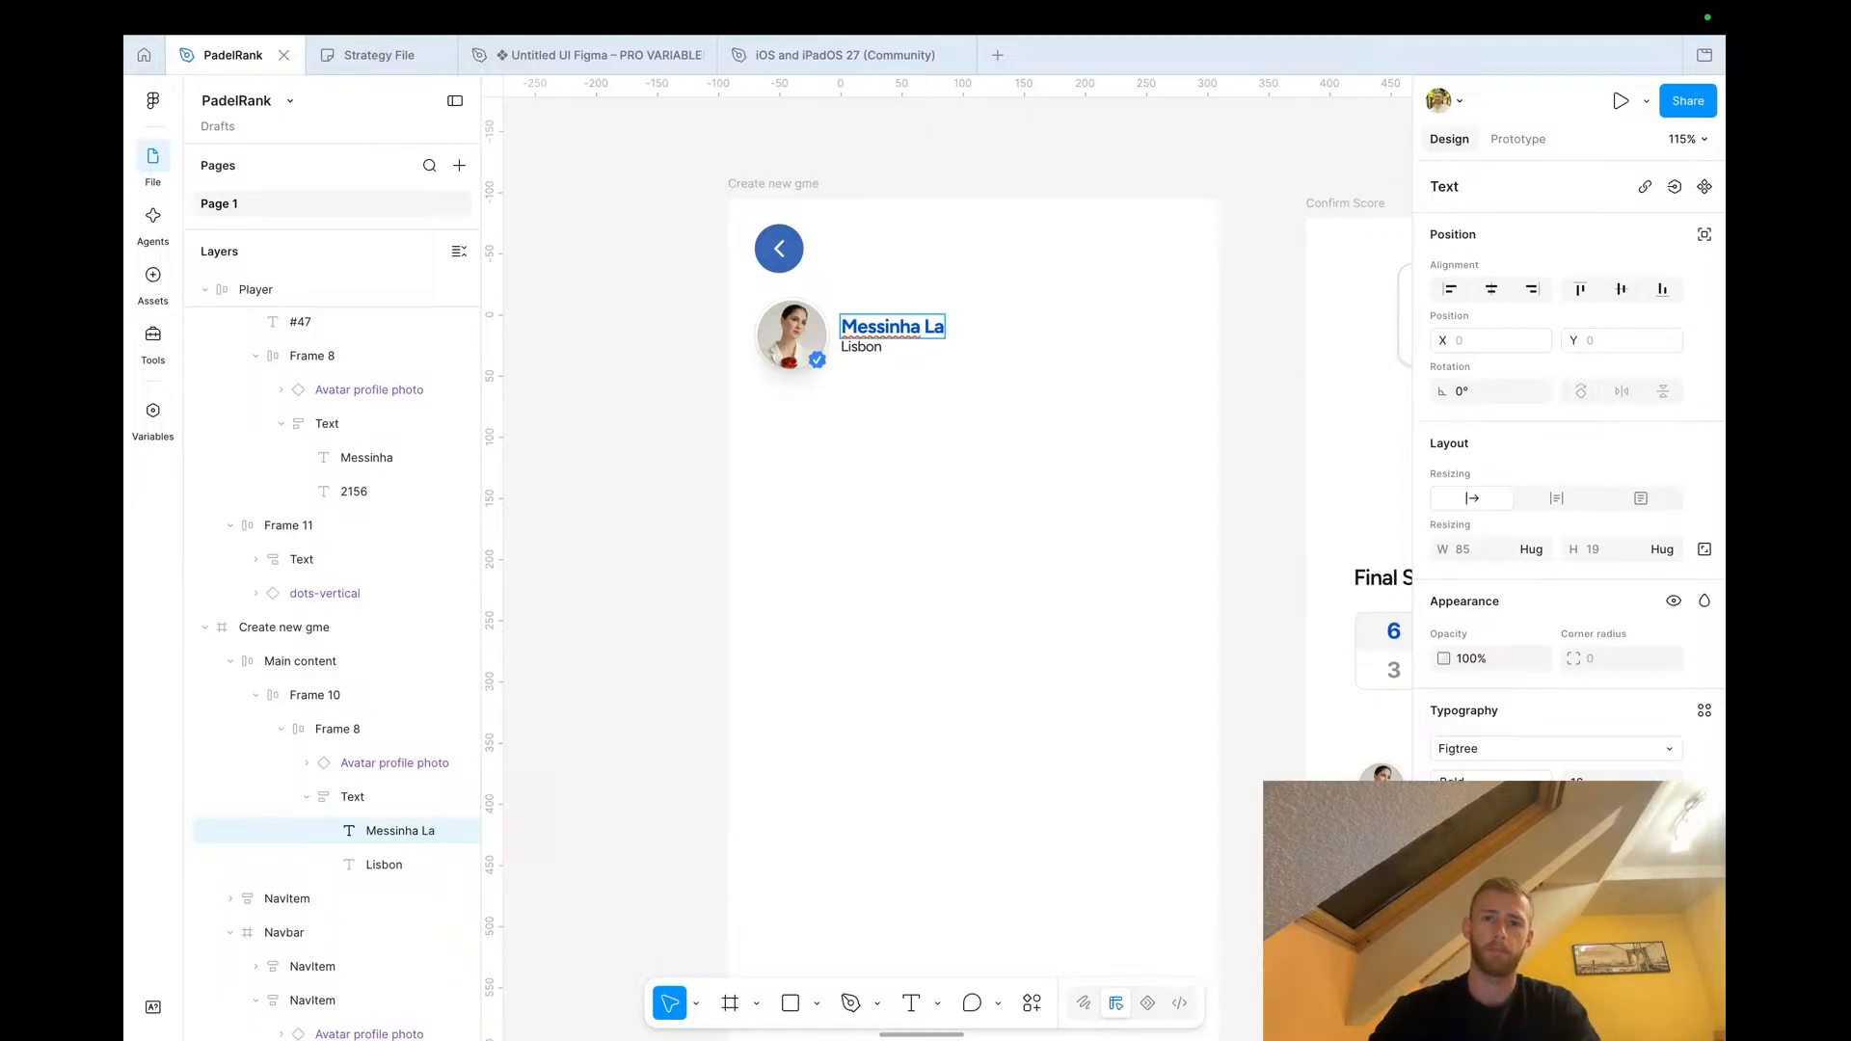
{"action": "type", "text": " Masia Roach"}
{"action": "key", "text": "BackSpace"}
{"action": "key", "text": "BackSpace"}
{"action": "key", "text": "BackSpace"}
{"action": "type", "text": "cha"}
{"action": "left_click", "coordinate": [592, 430]}
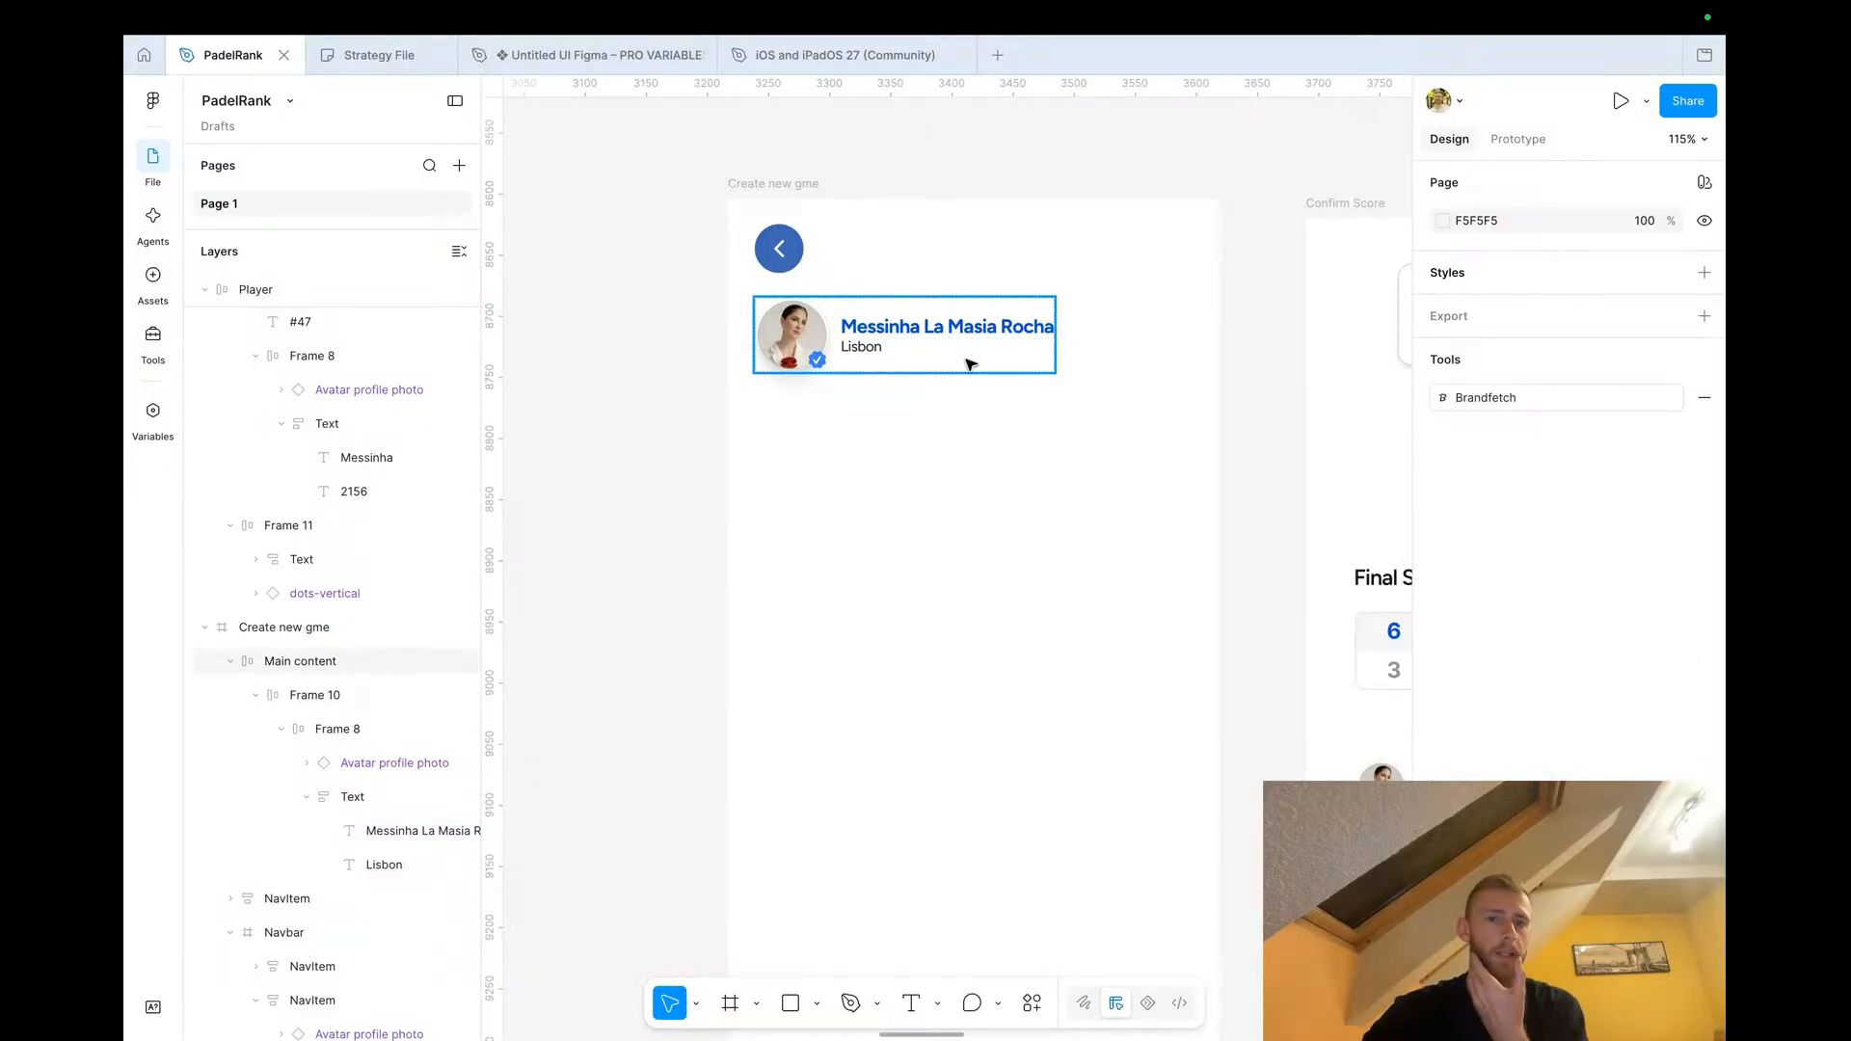
Set the player name's font size to 18
{"action": "left_click", "coordinate": [944, 332]}
{"action": "double_click", "coordinate": [944, 333]}
{"action": "double_click", "coordinate": [944, 332]}
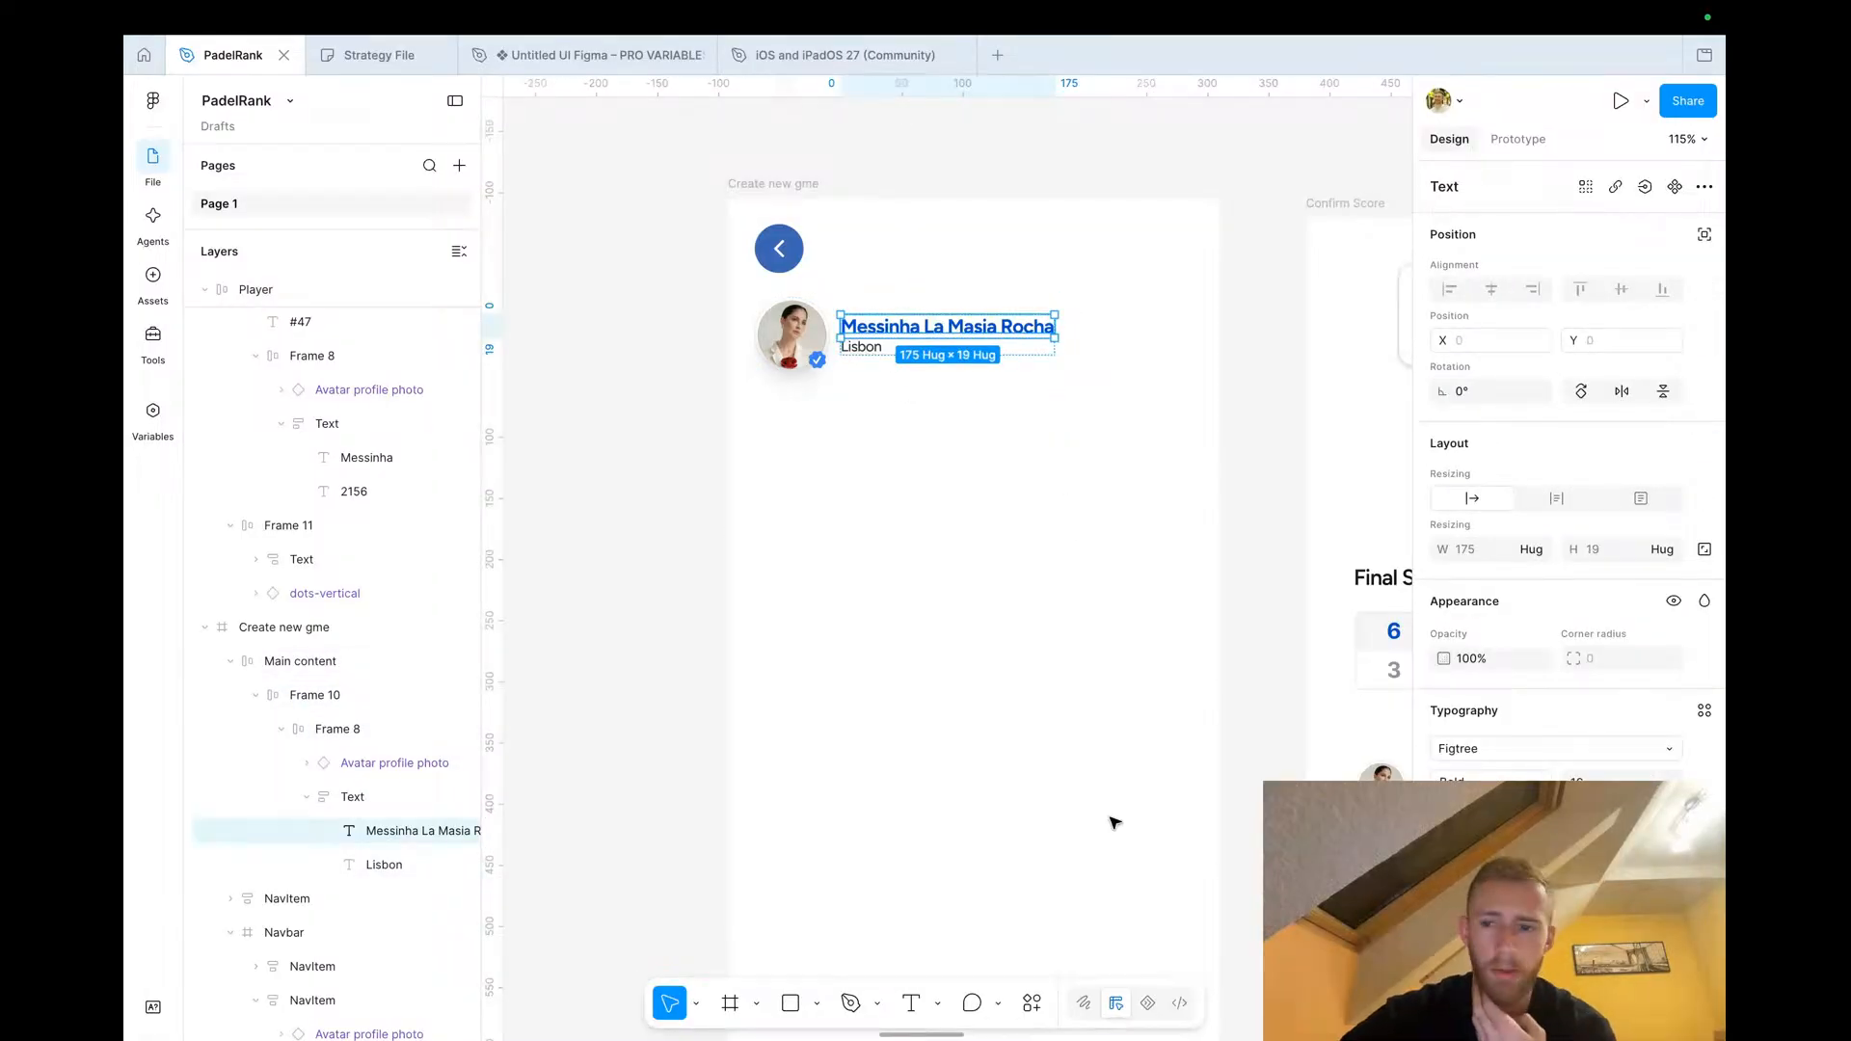
{"action": "type", "text": "18"}
{"action": "key", "text": "Return"}
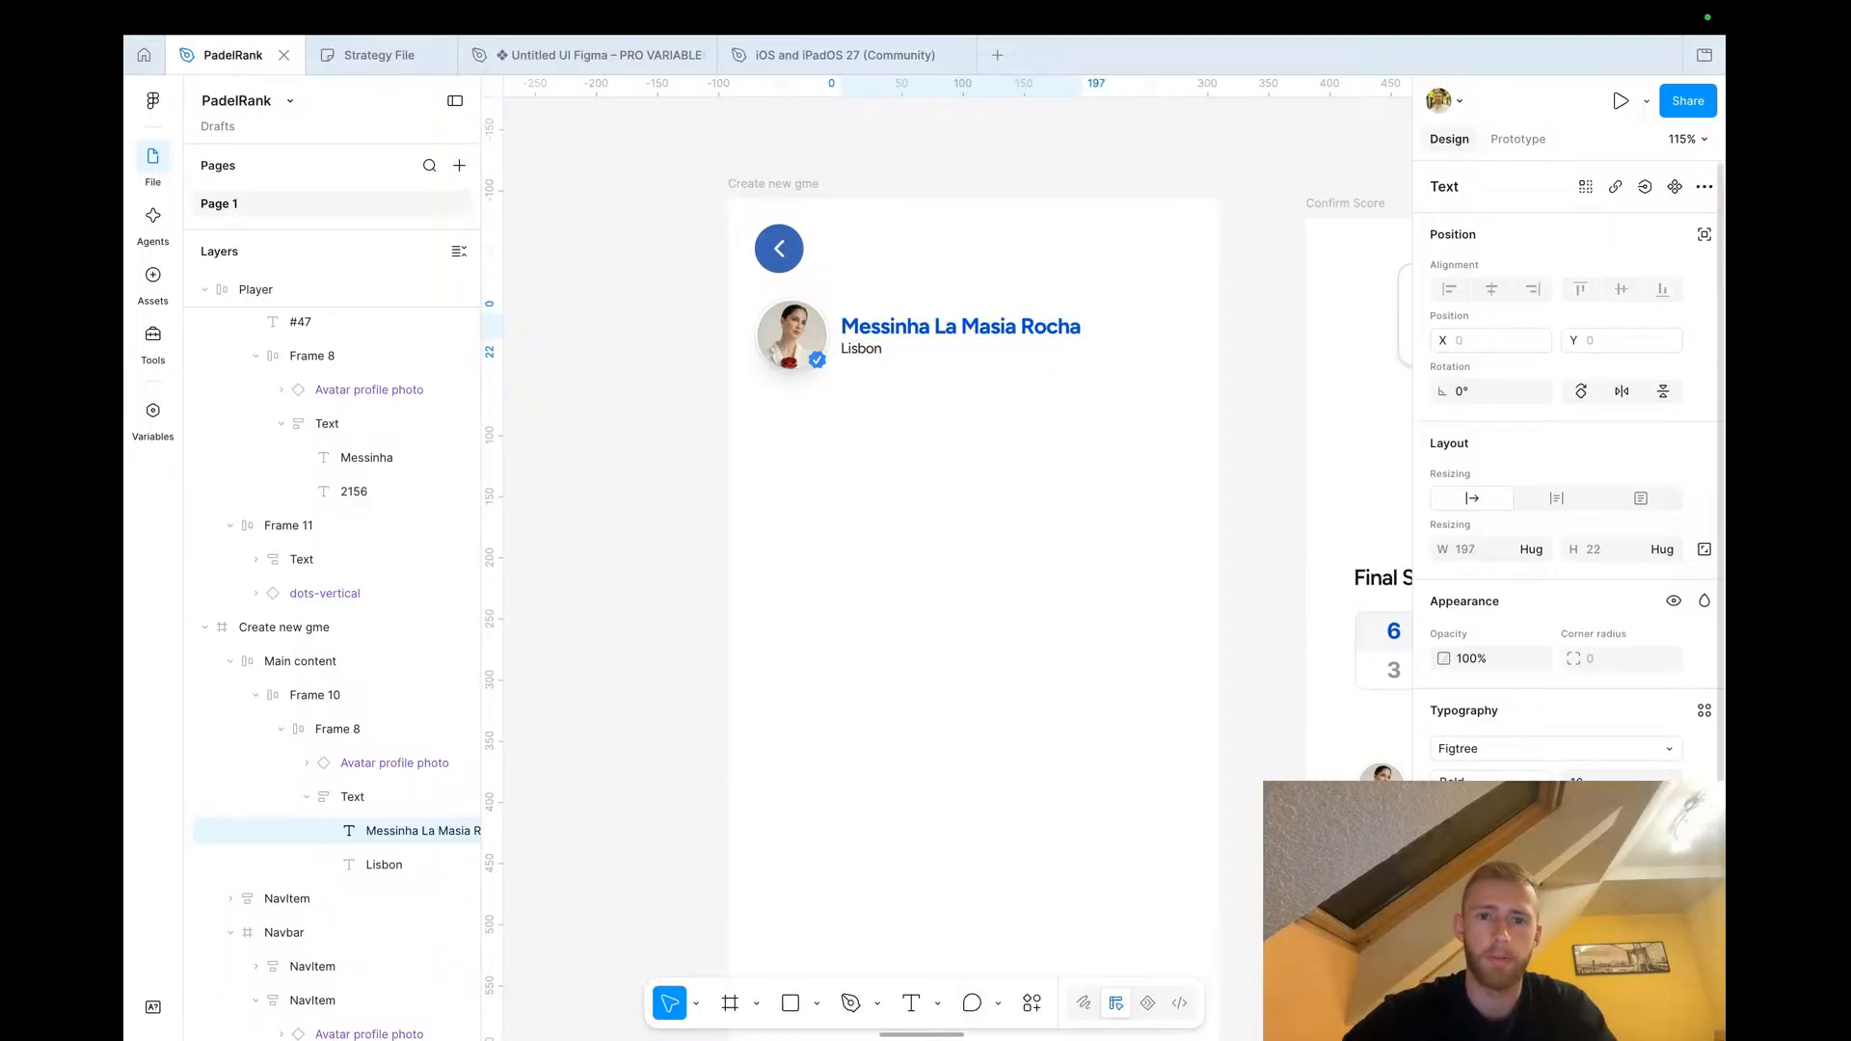
Change the player name's text colour to black
{"action": "left_click", "coordinate": [678, 384]}
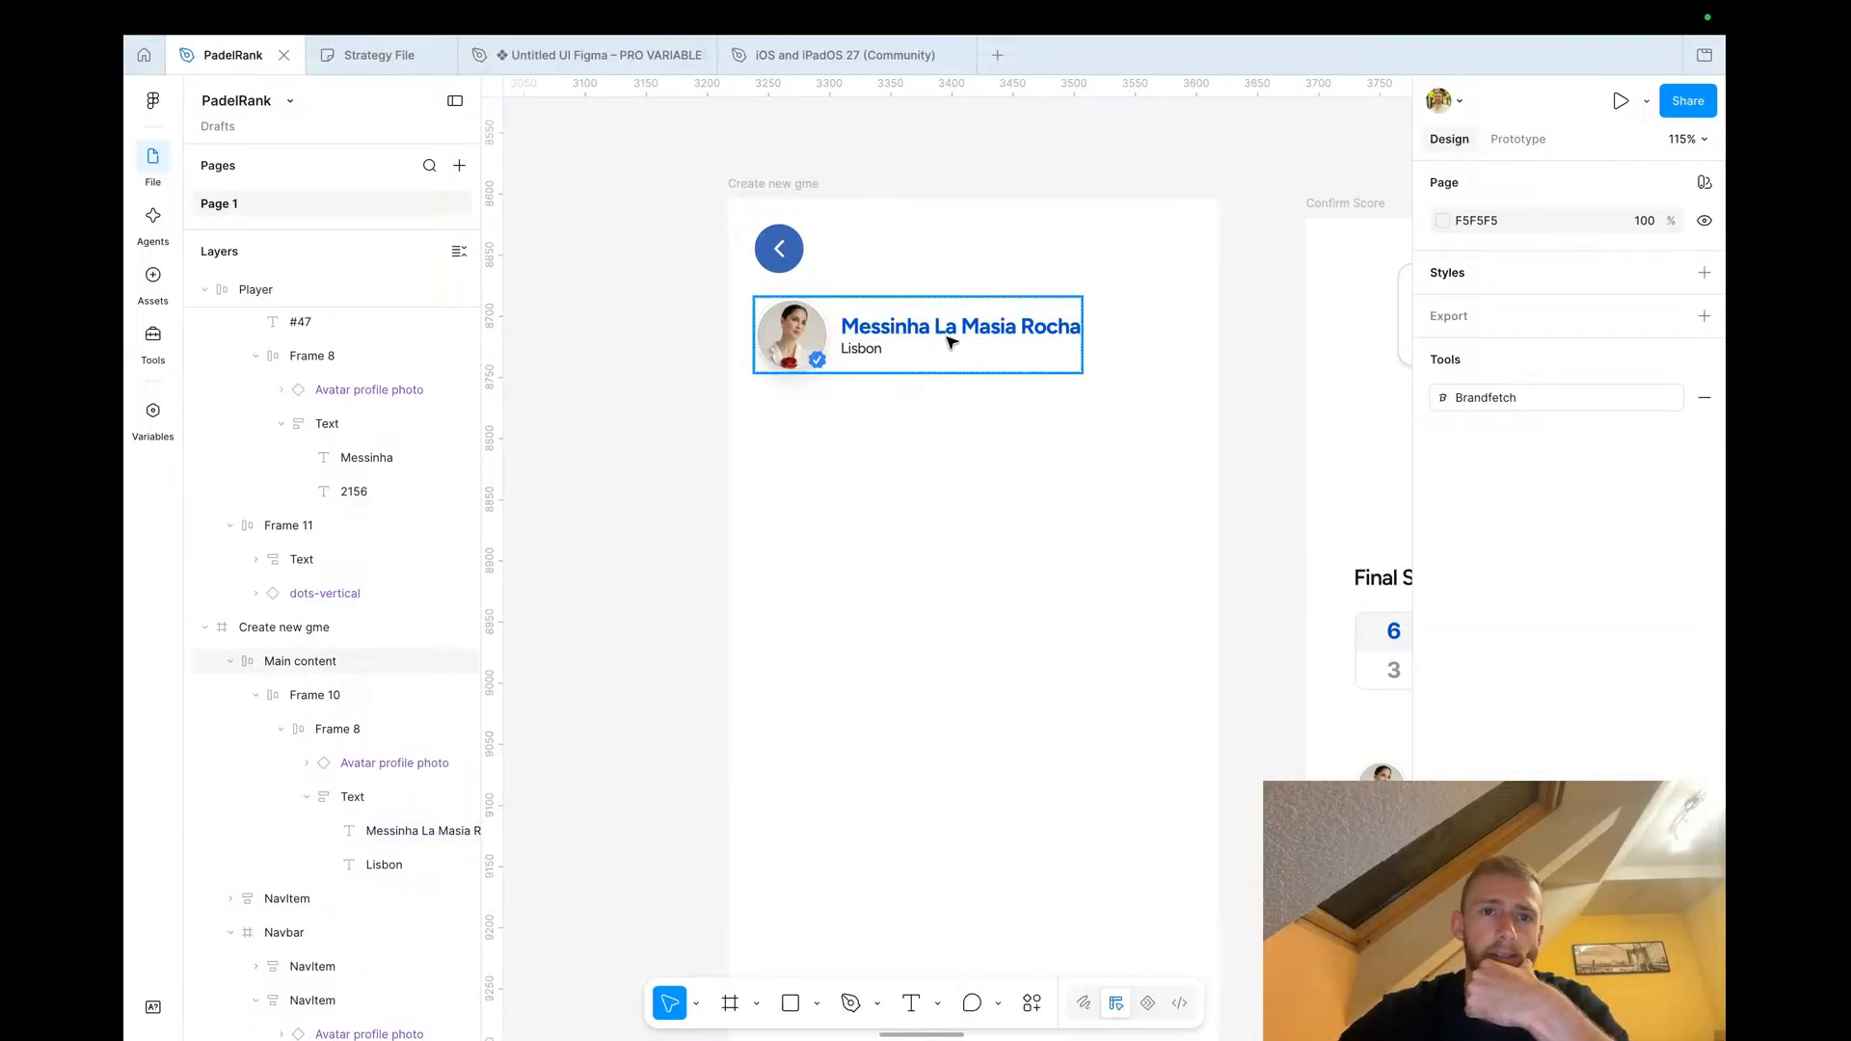
{"action": "scroll", "coordinate": [872, 308], "scroll_direction": "right", "scroll_amount": 2}
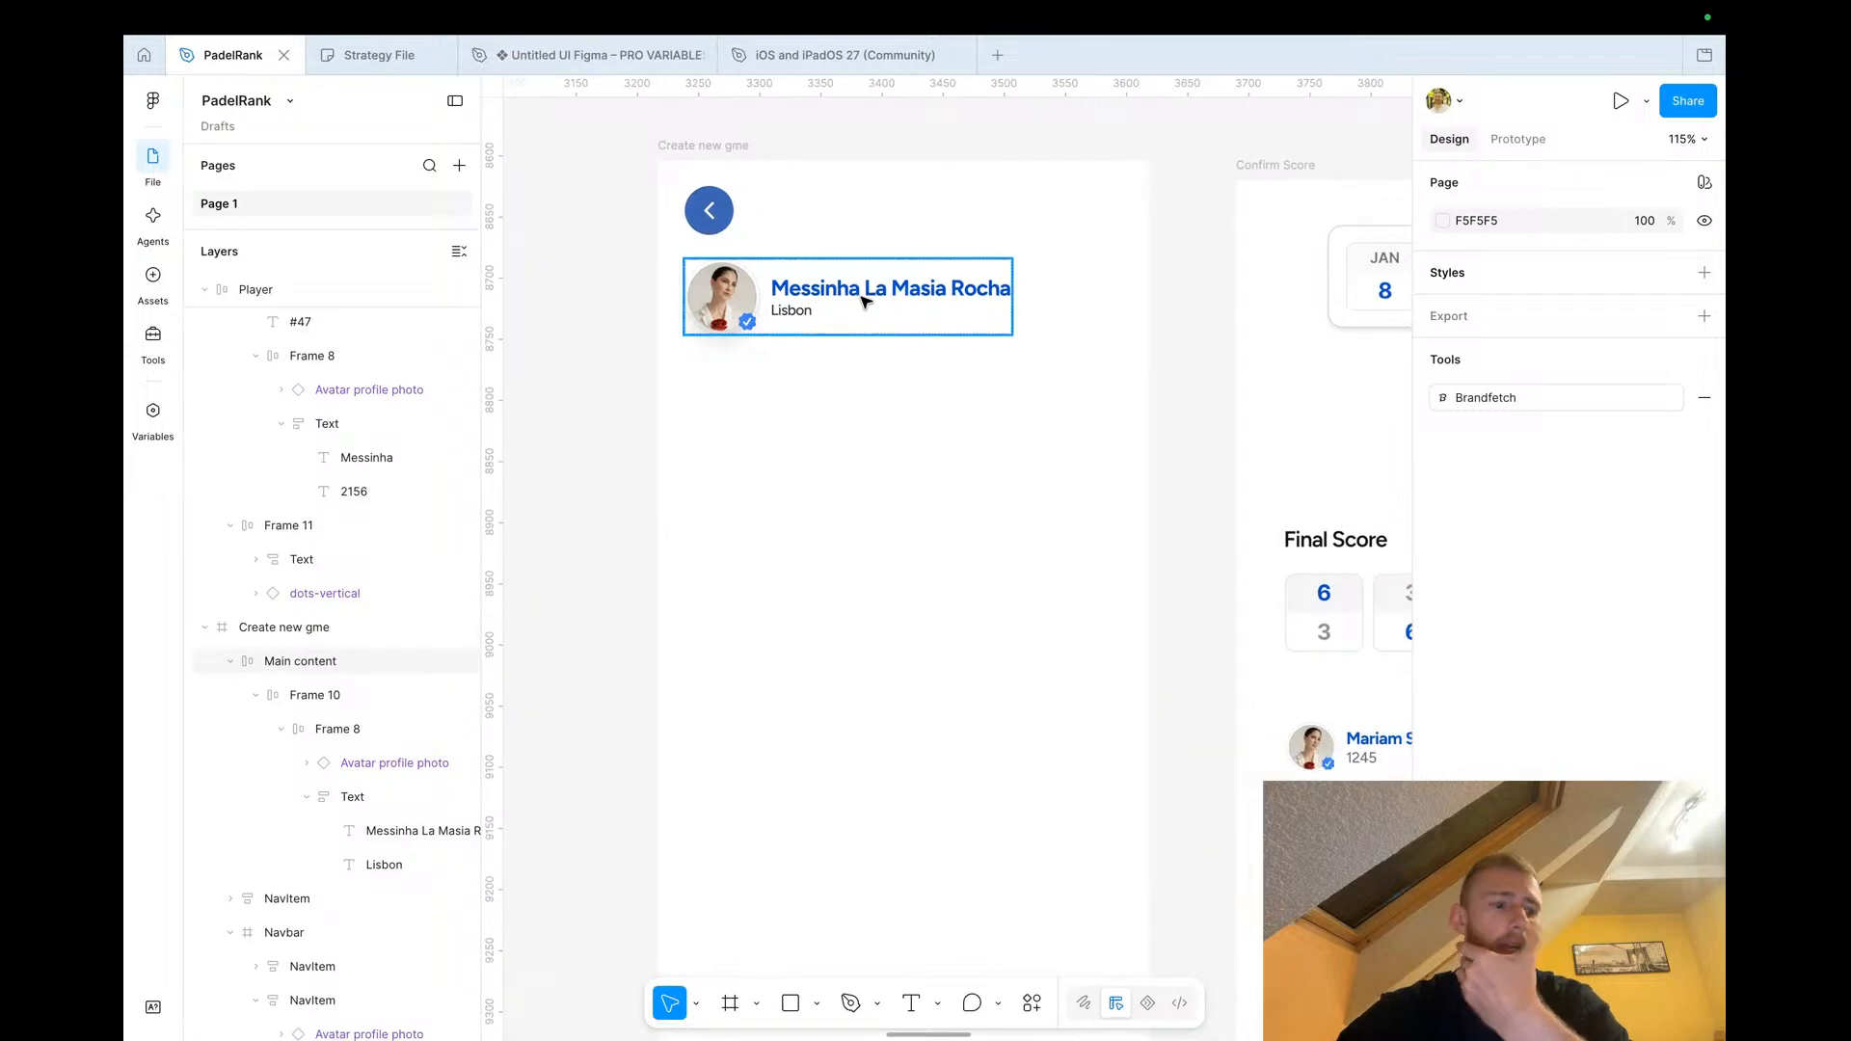
{"action": "double_click", "coordinate": [865, 302]}
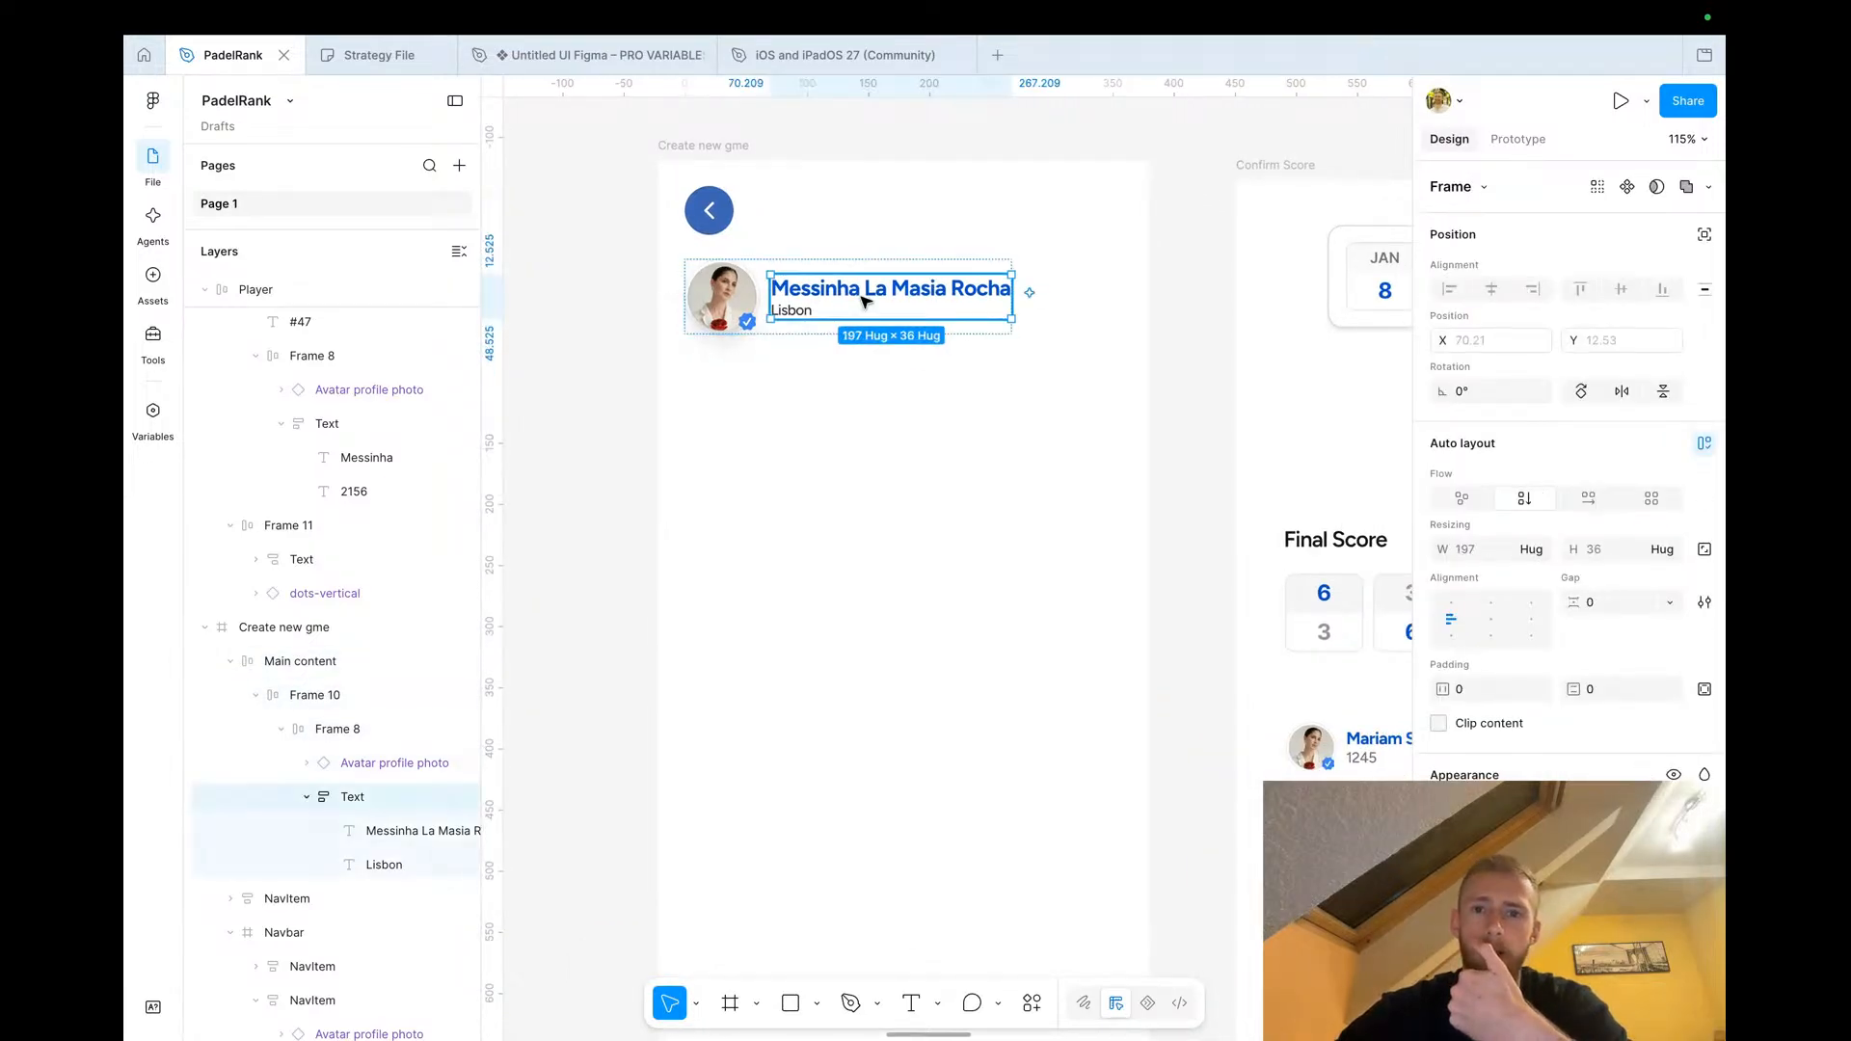
{"action": "left_click", "coordinate": [865, 294]}
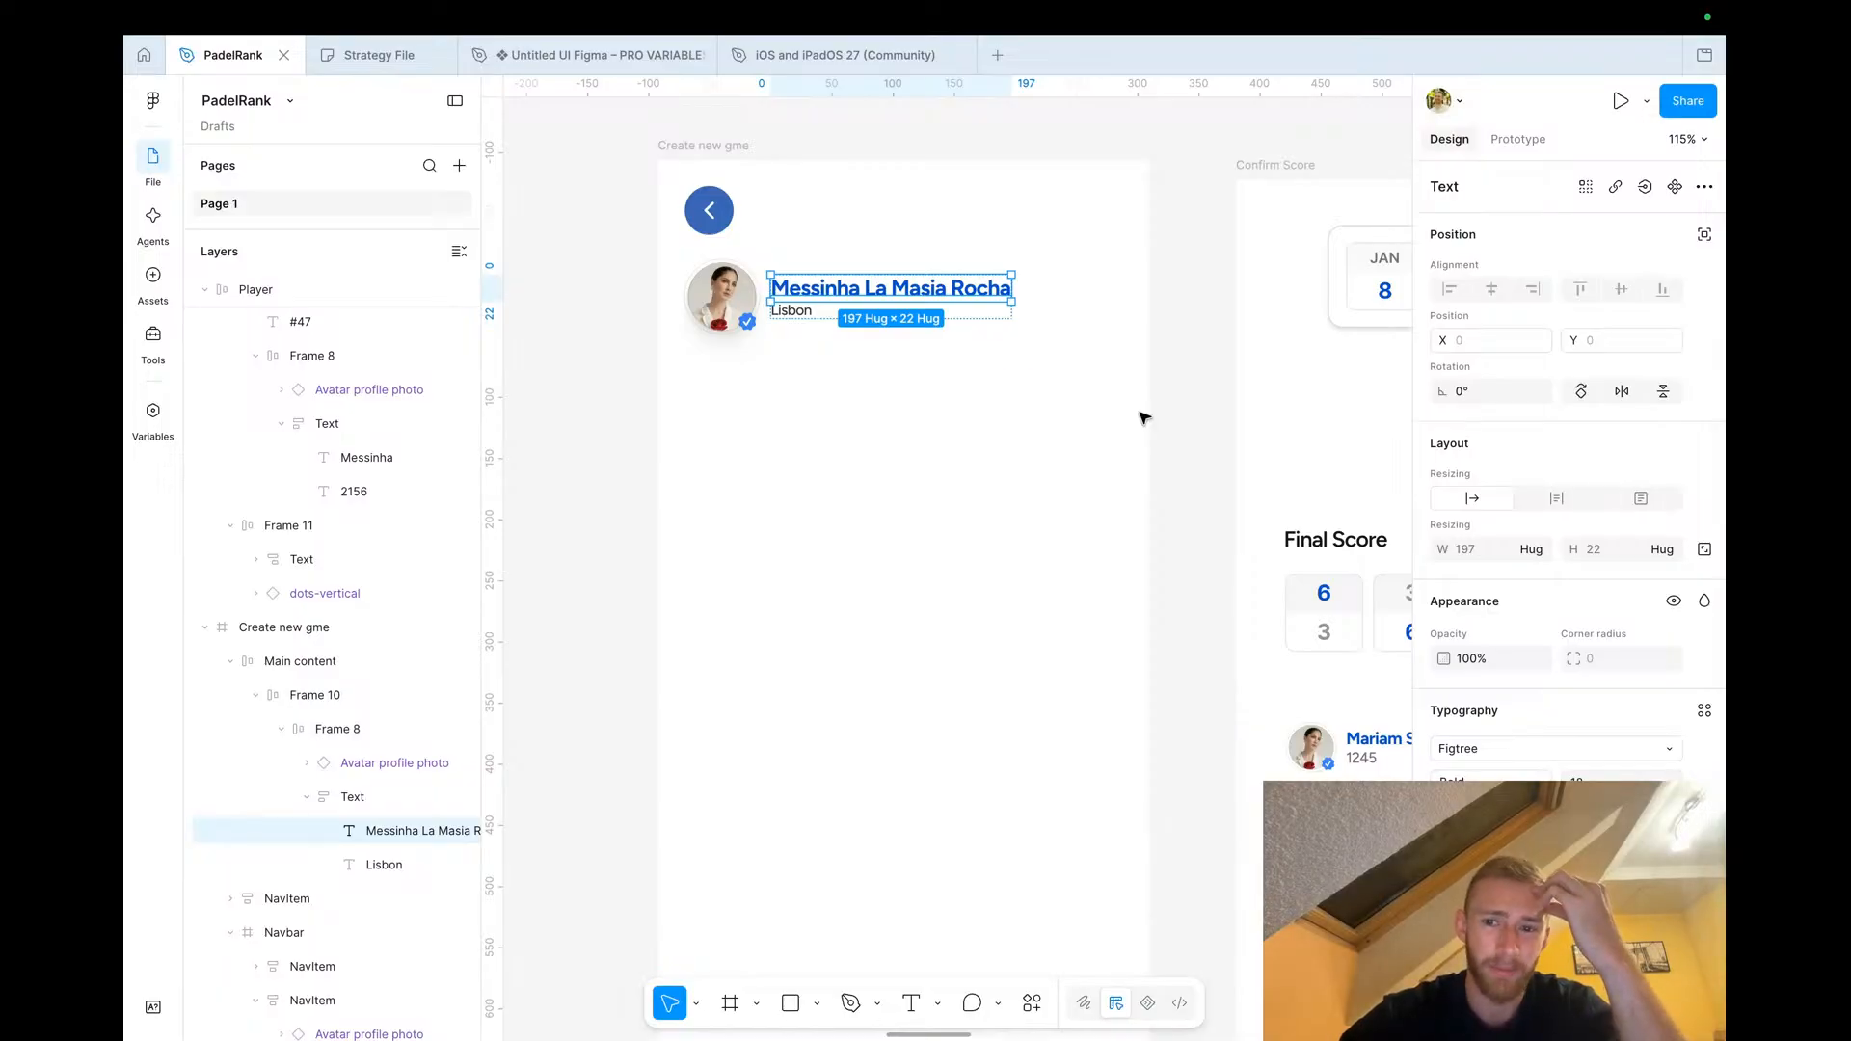
{"action": "scroll", "coordinate": [1145, 418], "scroll_direction": "down", "scroll_amount": 3}
{"action": "scroll", "coordinate": [1144, 417], "scroll_direction": "right", "scroll_amount": 1}
{"action": "scroll", "coordinate": [917, 273], "scroll_direction": "up", "scroll_amount": 5}
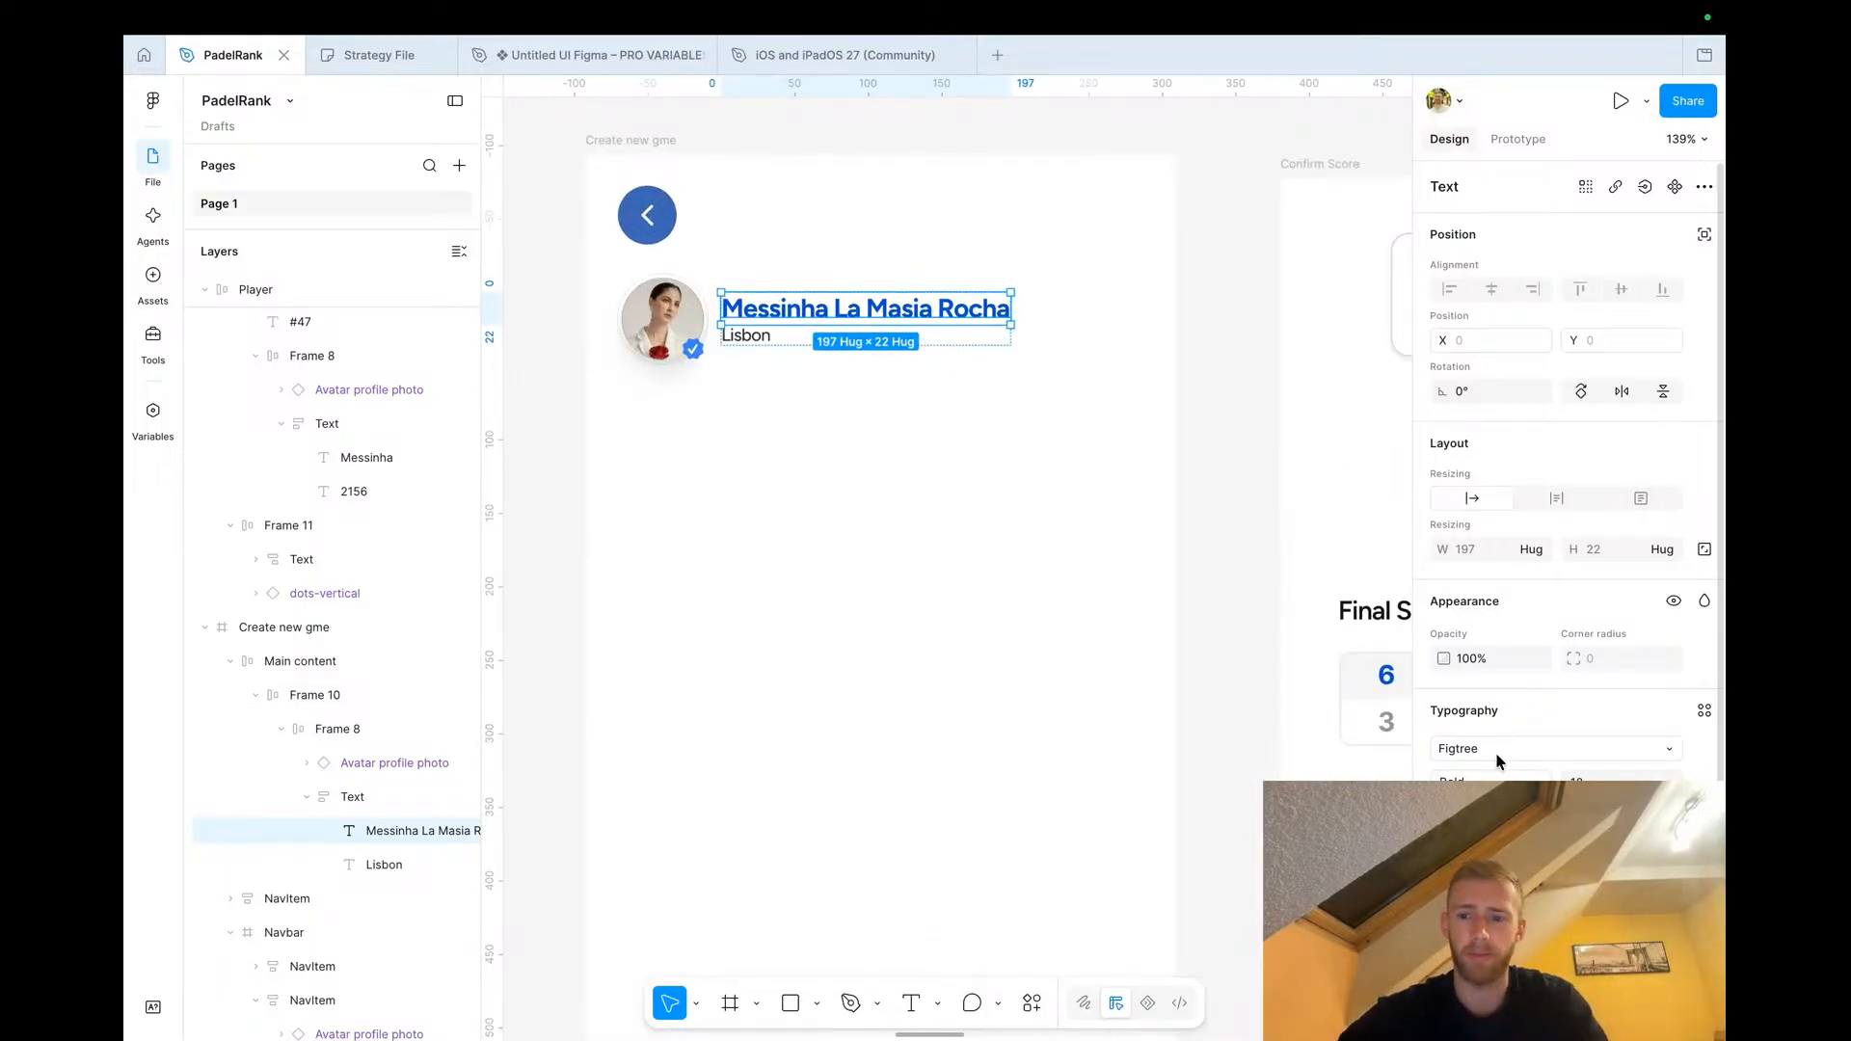
{"action": "left_click", "coordinate": [1446, 973]}
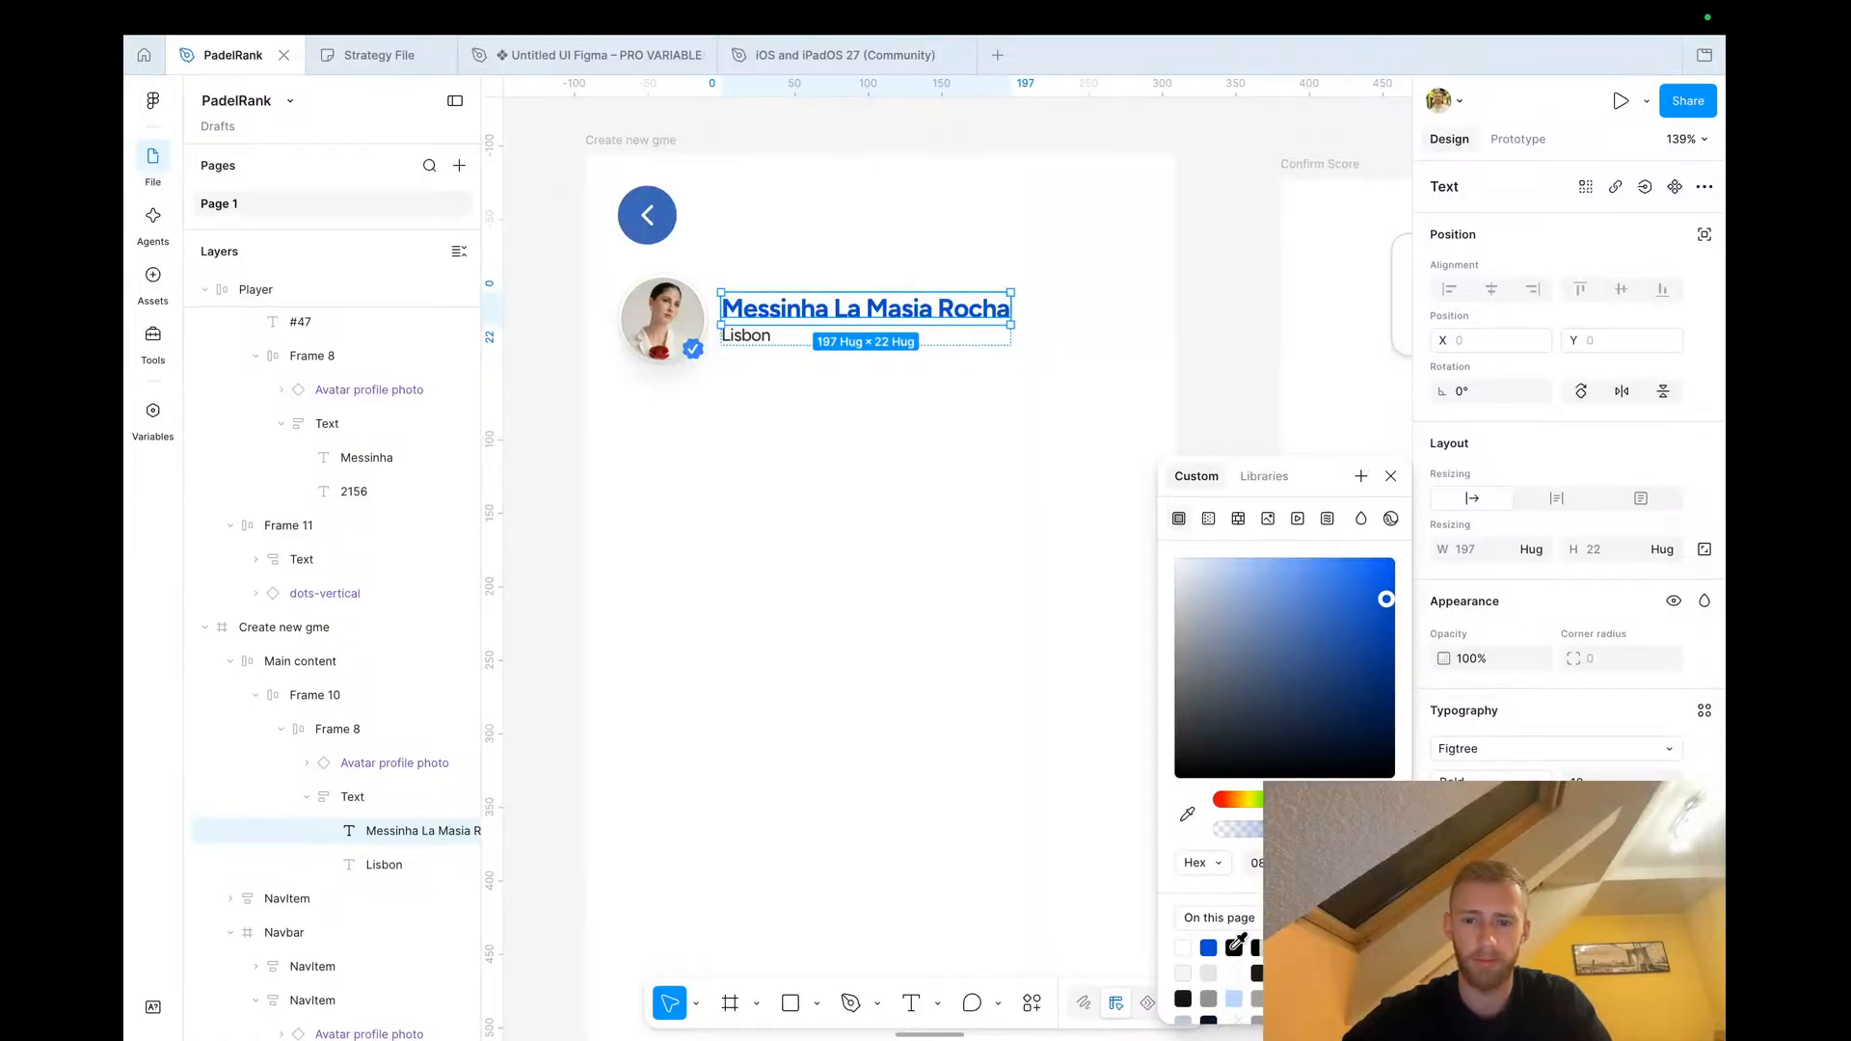
{"action": "left_click", "coordinate": [1253, 326]}
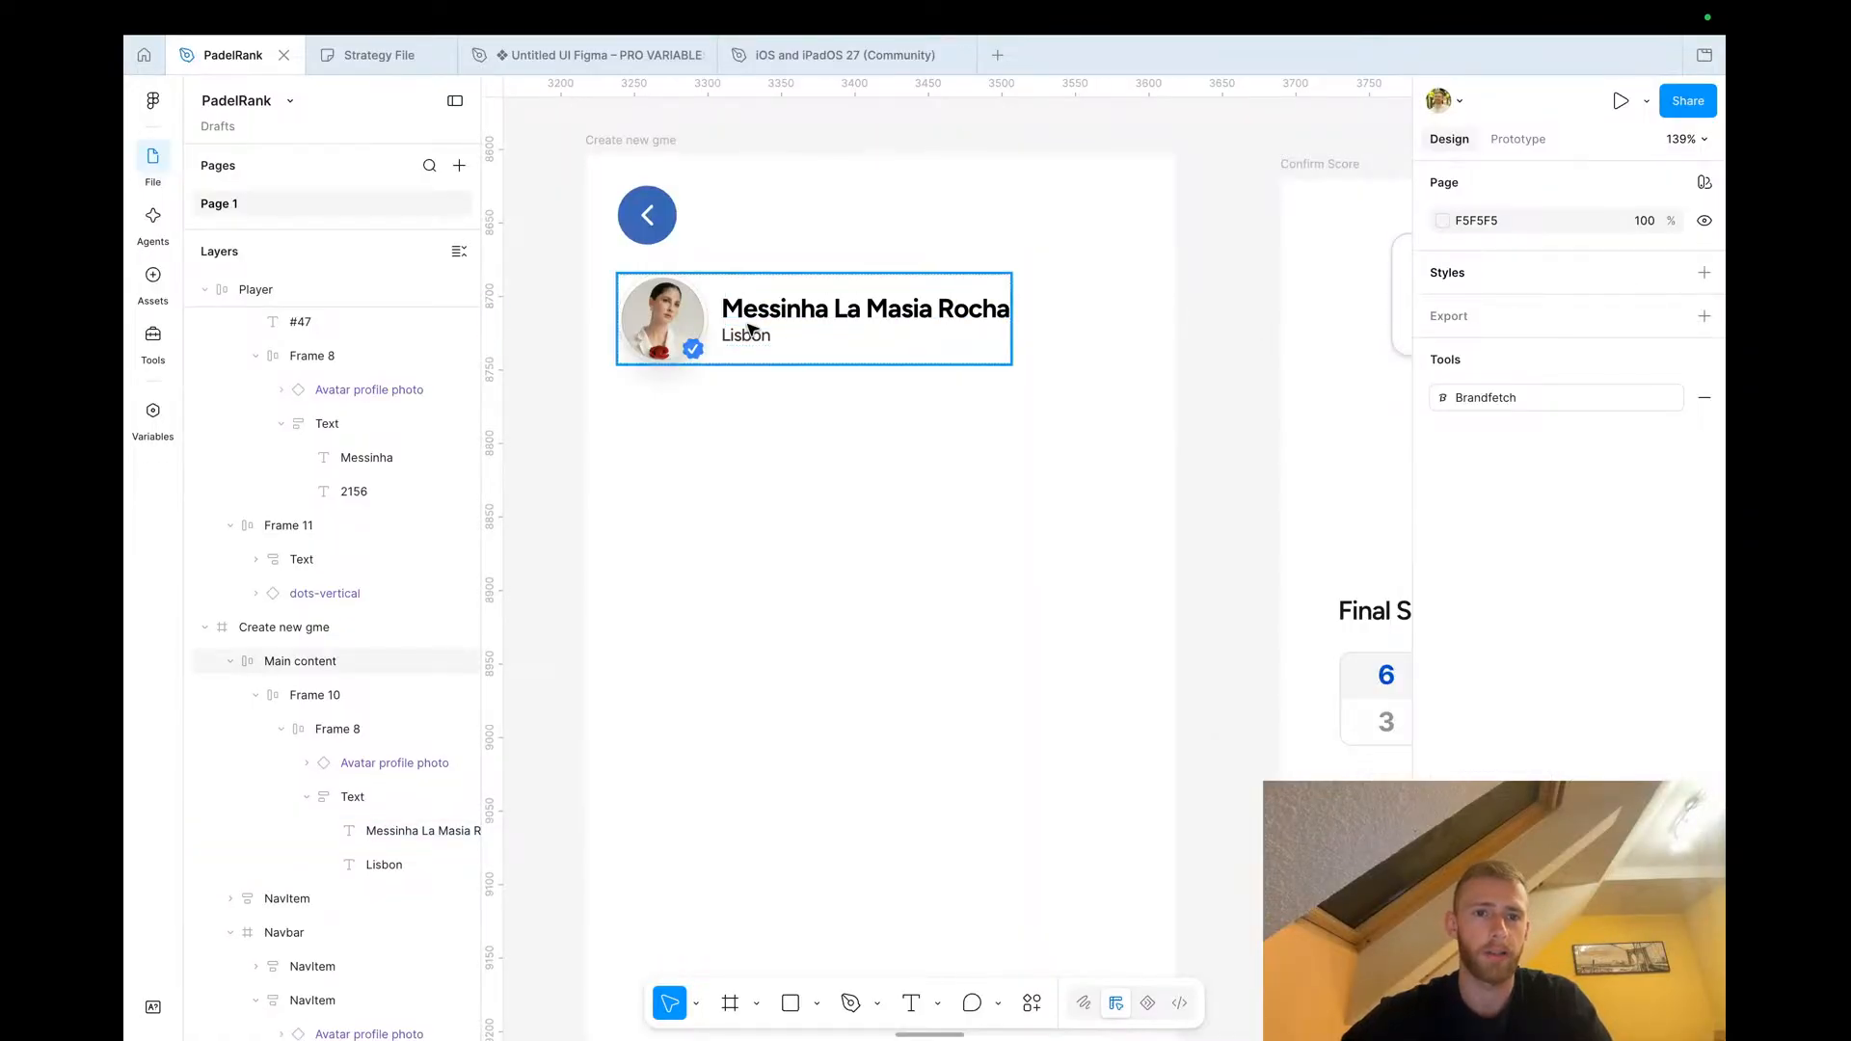
Copy the iPhone status bar from the Option A design into the top of the Create new gme screen
{"action": "left_click", "coordinate": [747, 329]}
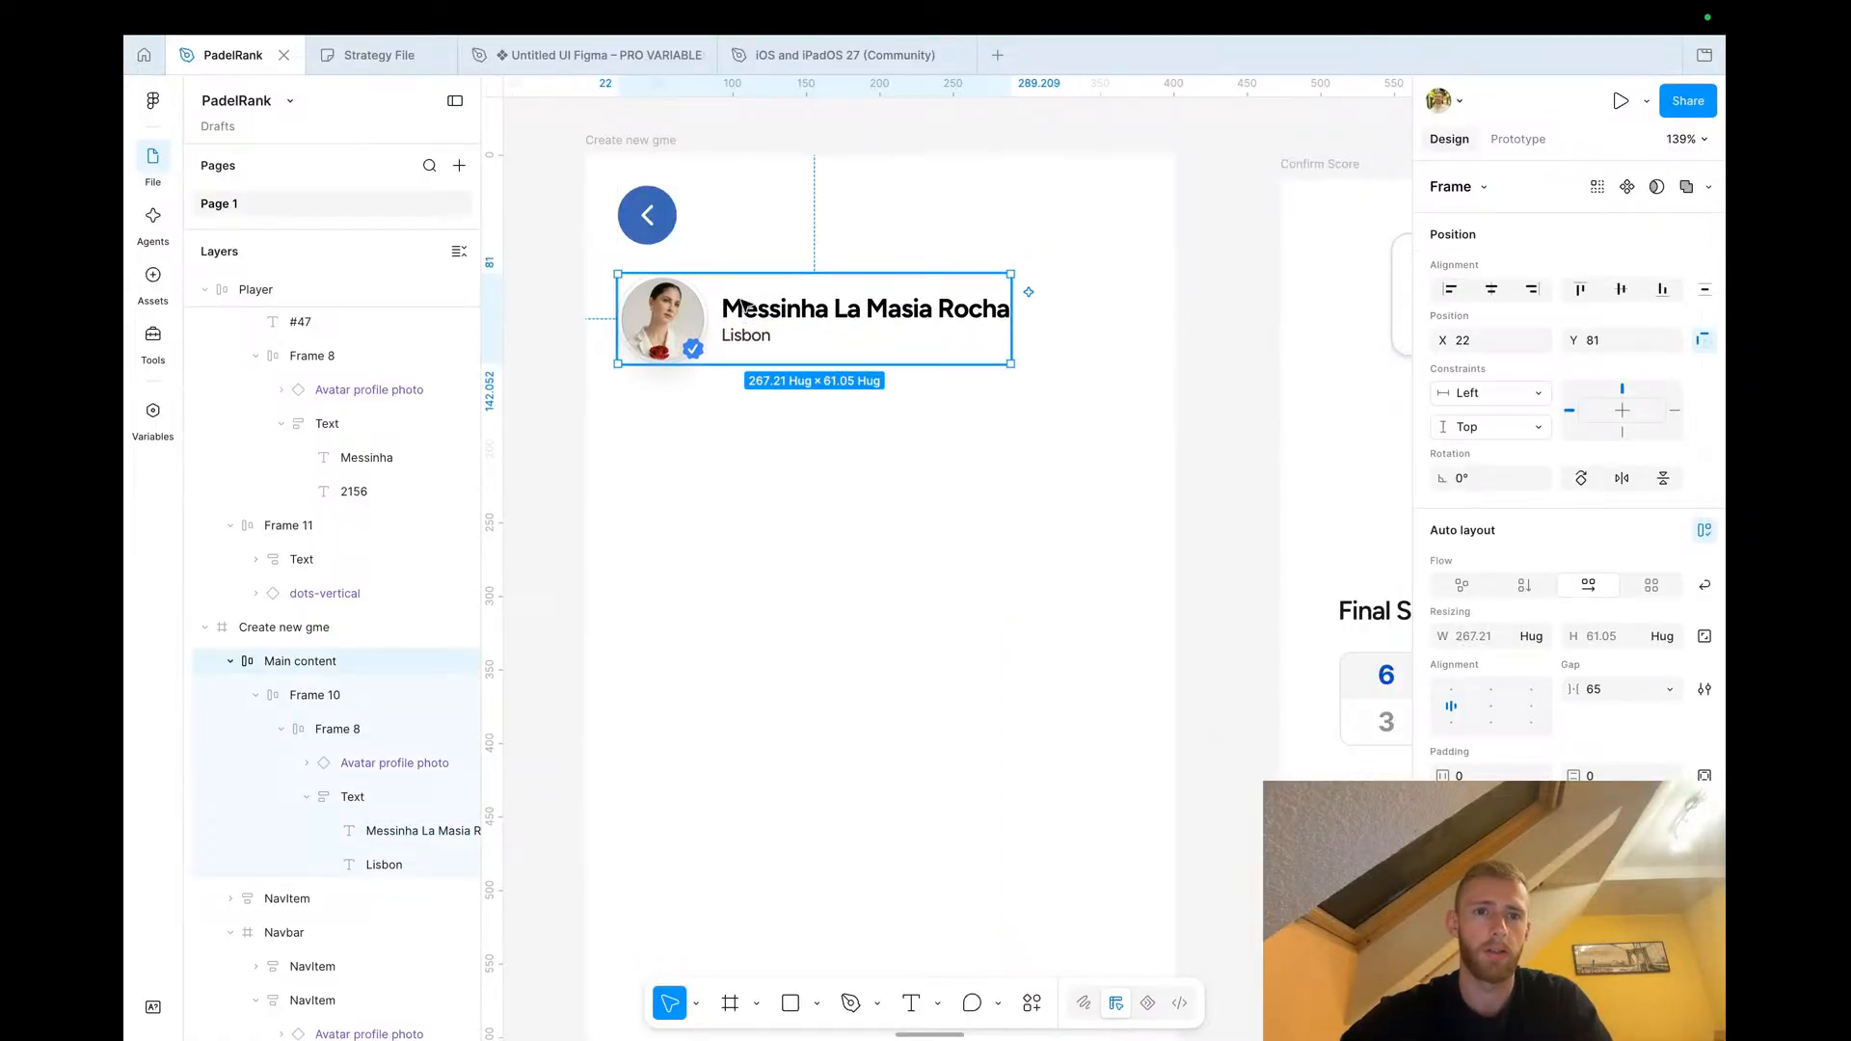
{"action": "left_click", "coordinate": [540, 397]}
{"action": "scroll", "coordinate": [540, 400], "scroll_direction": "down", "scroll_amount": 10}
{"action": "scroll", "coordinate": [549, 401], "scroll_direction": "up", "scroll_amount": 5}
{"action": "scroll", "coordinate": [817, 364], "scroll_direction": "down", "scroll_amount": 2}
{"action": "scroll", "coordinate": [814, 364], "scroll_direction": "up", "scroll_amount": 6}
{"action": "scroll", "coordinate": [815, 363], "scroll_direction": "right", "scroll_amount": 3}
{"action": "scroll", "coordinate": [1214, 385], "scroll_direction": "up", "scroll_amount": 5}
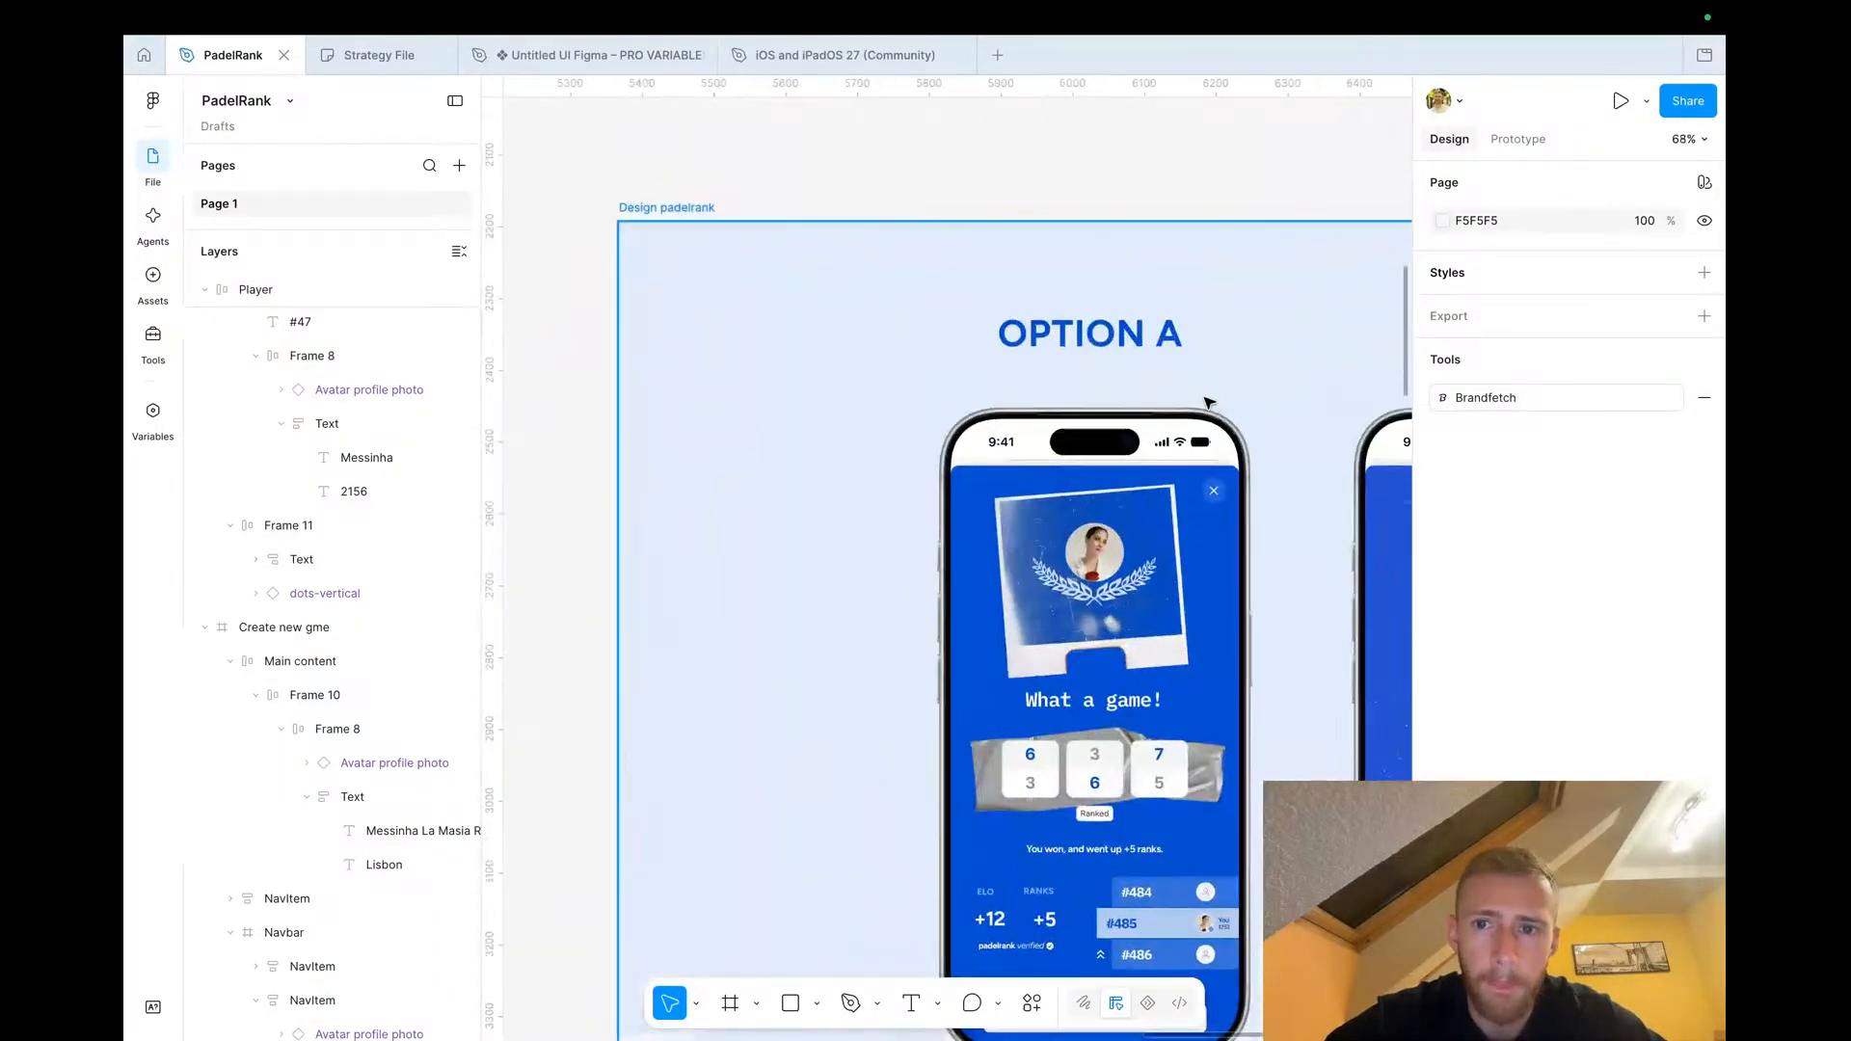
{"action": "left_click", "coordinate": [1172, 443], "text": "ctrl"}
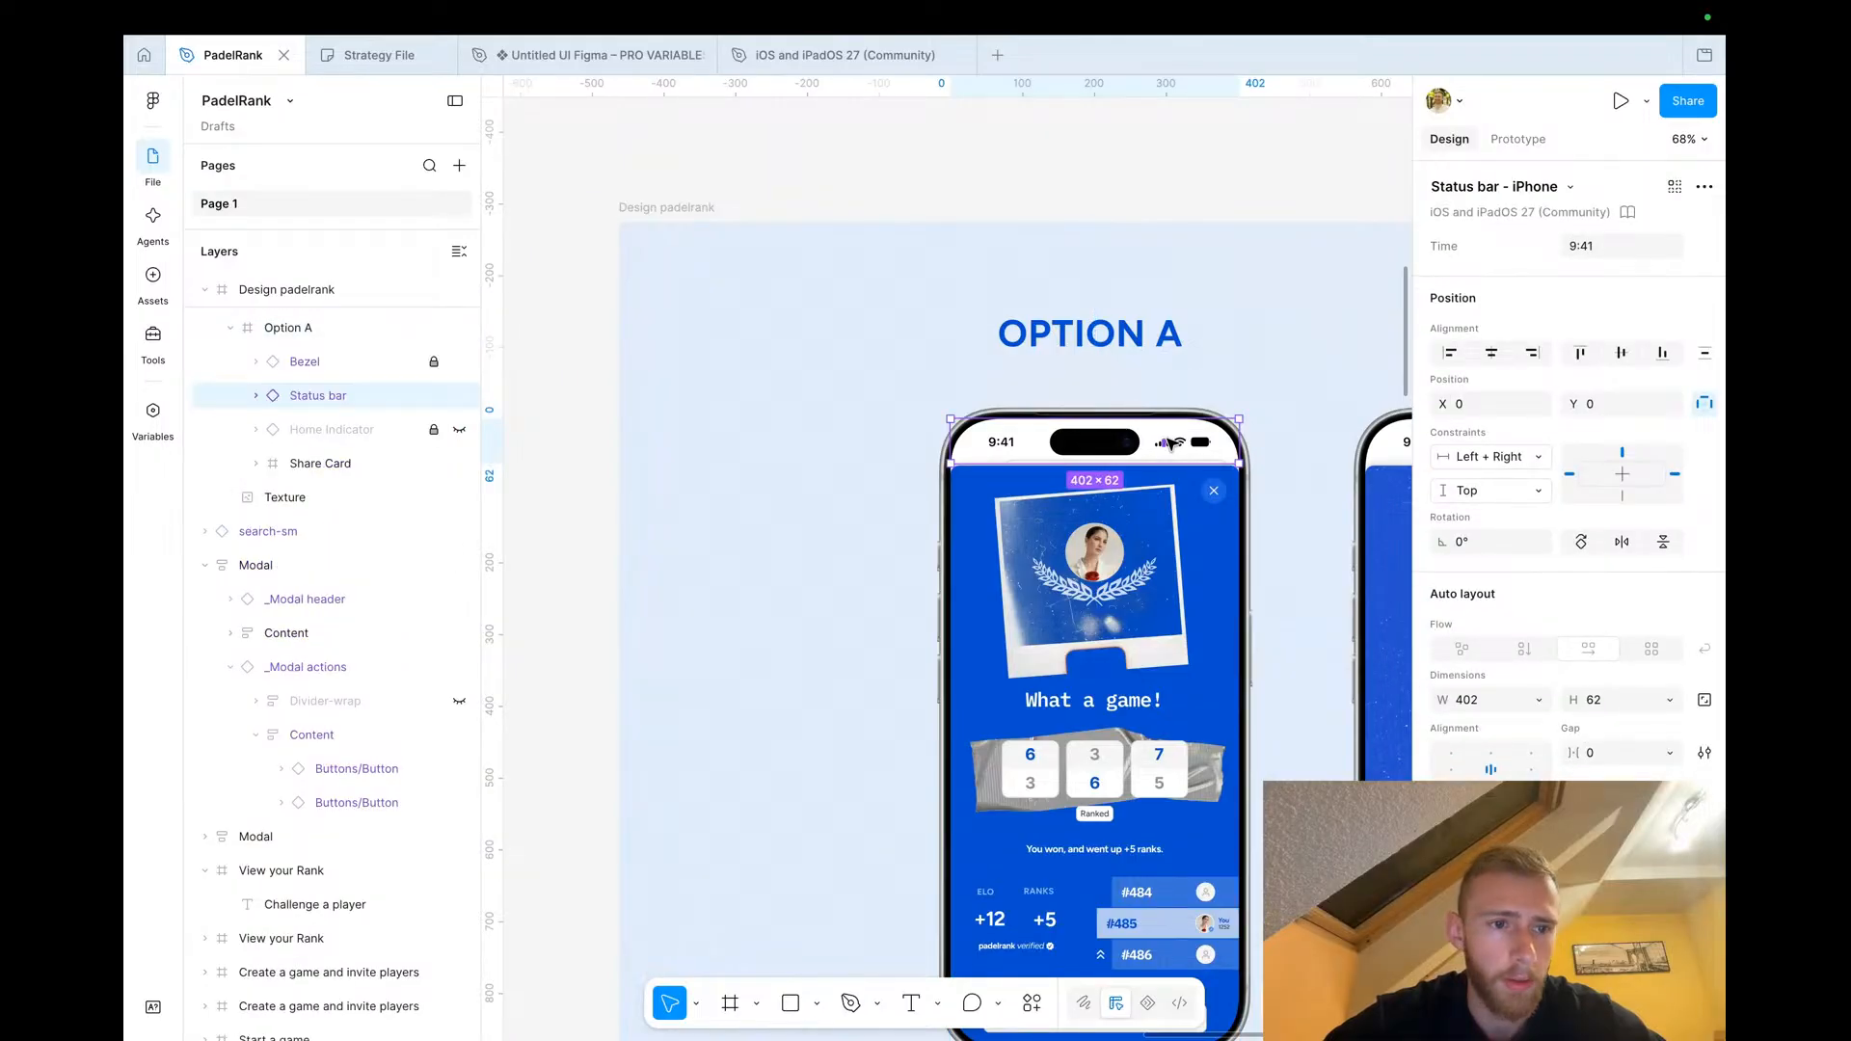
{"action": "scroll", "coordinate": [793, 640], "scroll_direction": "down", "scroll_amount": 3}
{"action": "scroll", "coordinate": [794, 640], "scroll_direction": "down", "scroll_amount": 10}
{"action": "scroll", "coordinate": [793, 640], "scroll_direction": "left", "scroll_amount": 5}
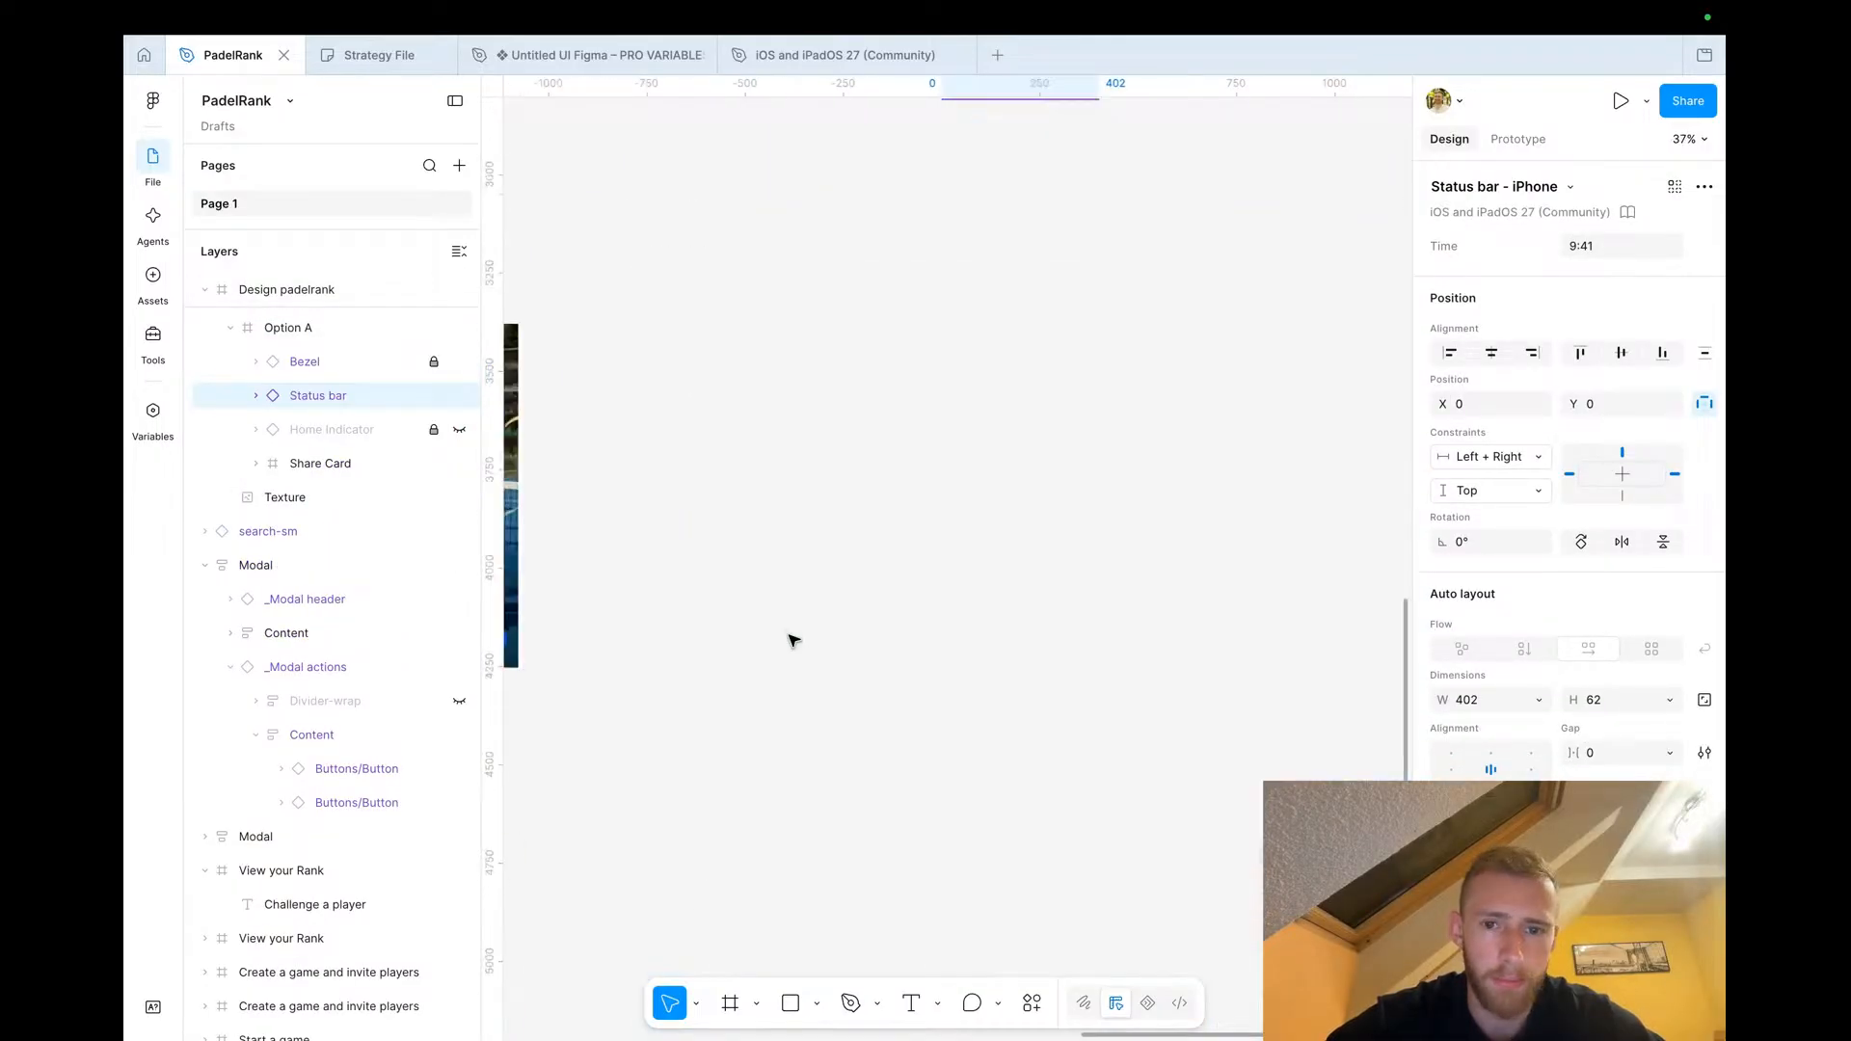
{"action": "scroll", "coordinate": [793, 640], "scroll_direction": "down", "scroll_amount": 3}
{"action": "scroll", "coordinate": [789, 636], "scroll_direction": "down", "scroll_amount": 5}
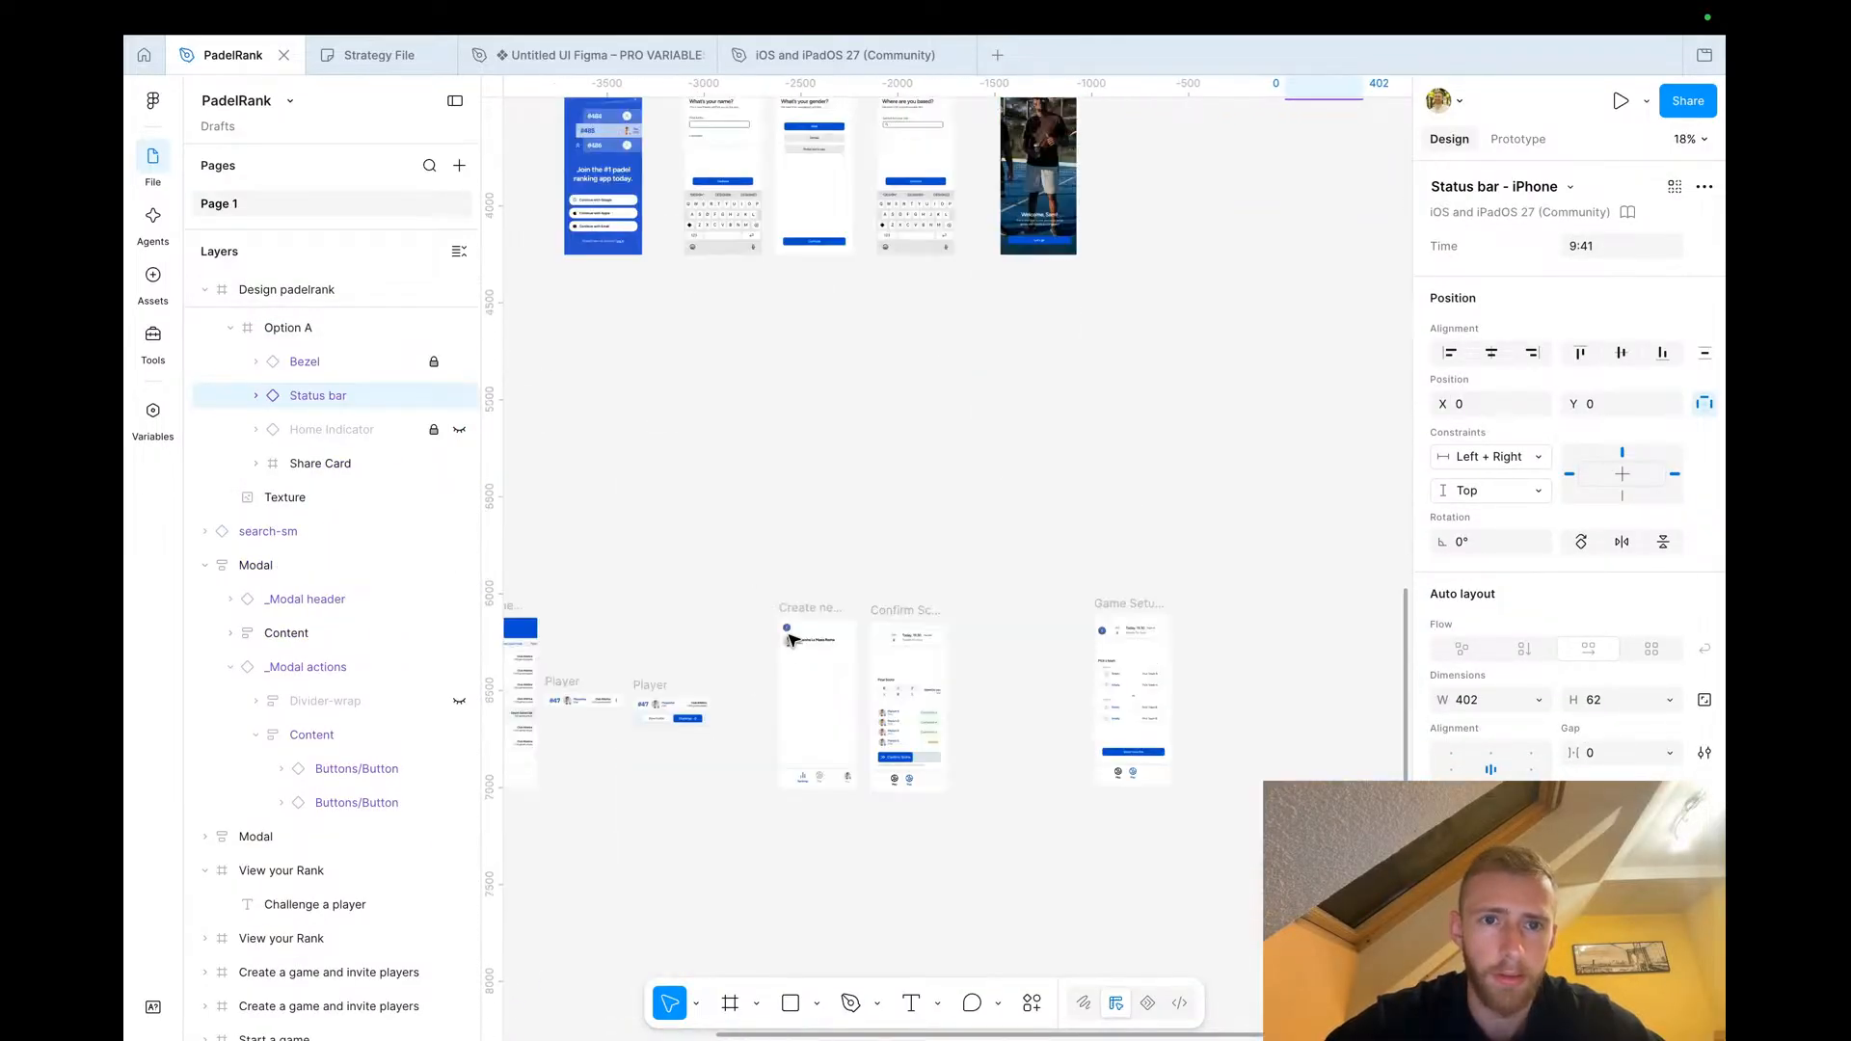
{"action": "scroll", "coordinate": [842, 686], "scroll_direction": "up", "scroll_amount": 10}
{"action": "left_click", "coordinate": [597, 385]}
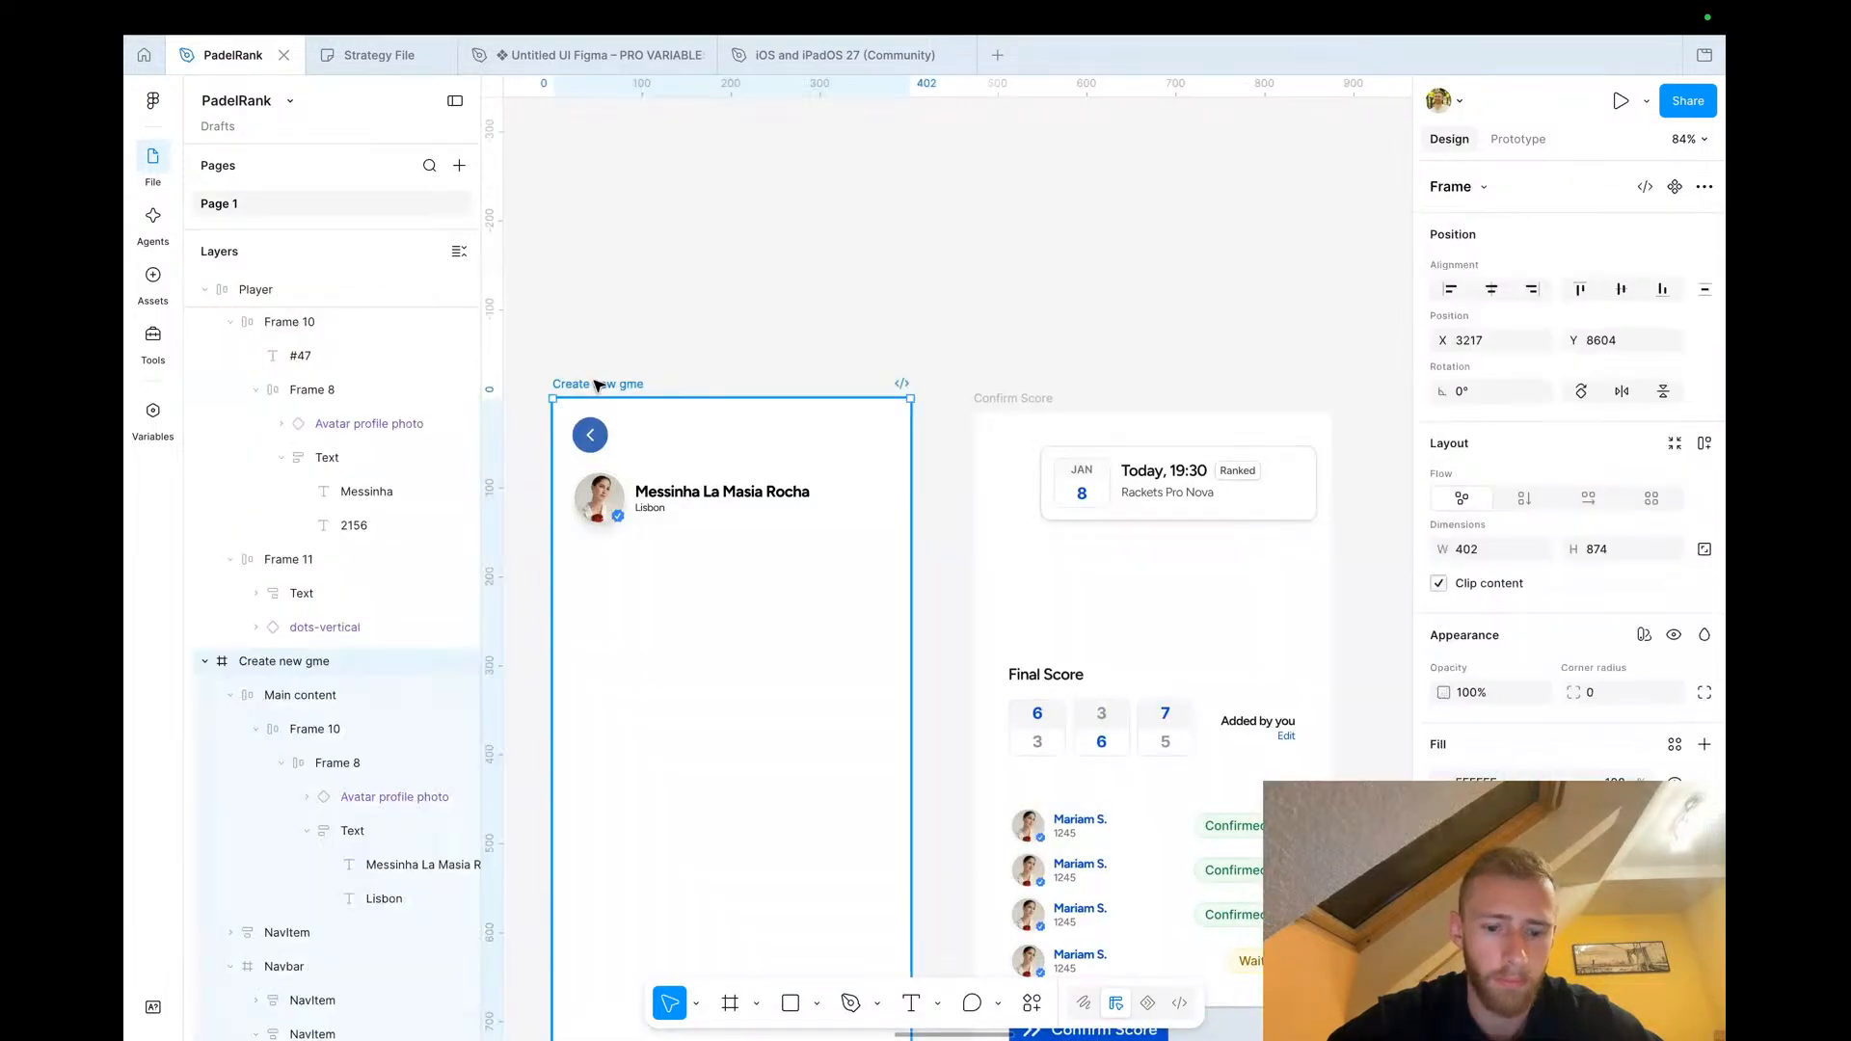
{"action": "scroll", "coordinate": [617, 562], "scroll_direction": "up", "scroll_amount": 3}
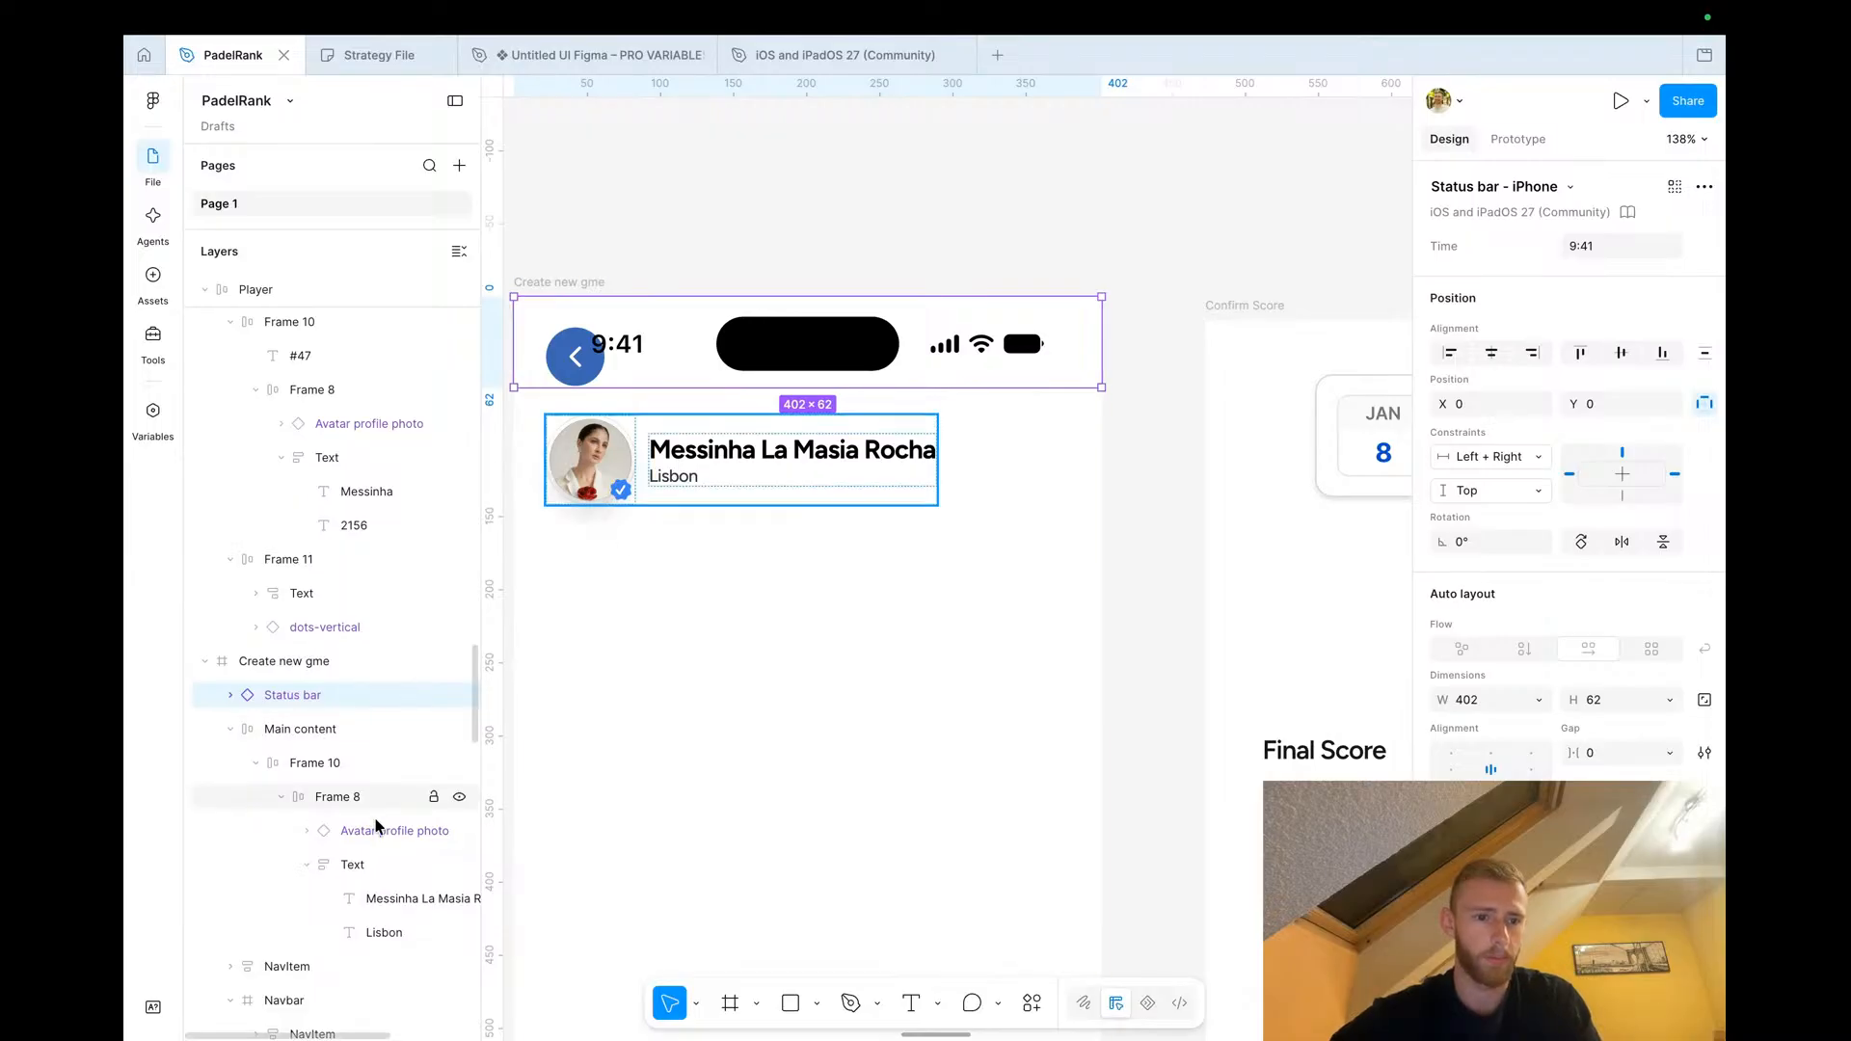
Move the back button down below the status bar to Y 61
{"action": "left_click", "coordinate": [569, 371]}
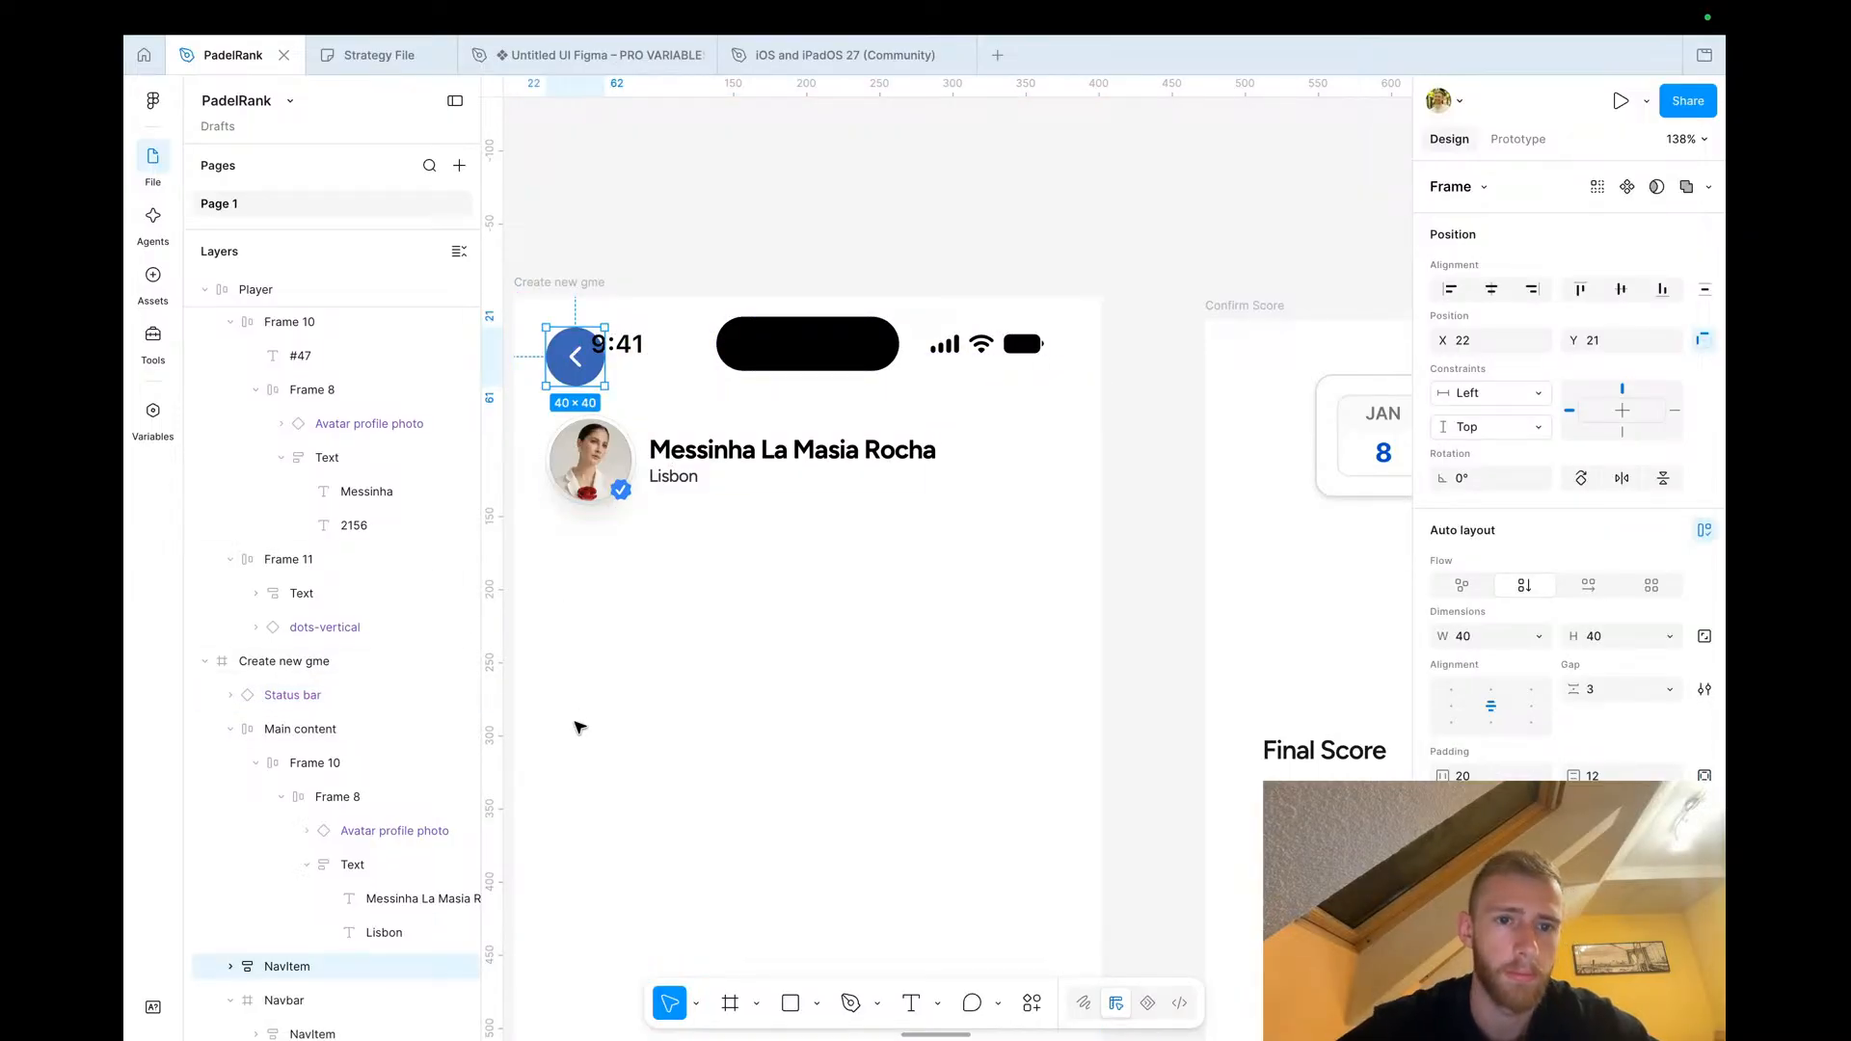
{"action": "key", "text": "shift+Down"}
{"action": "key", "text": "shift+Down"}
{"action": "key", "text": "shift+Down"}
{"action": "key", "text": "shift+Down"}
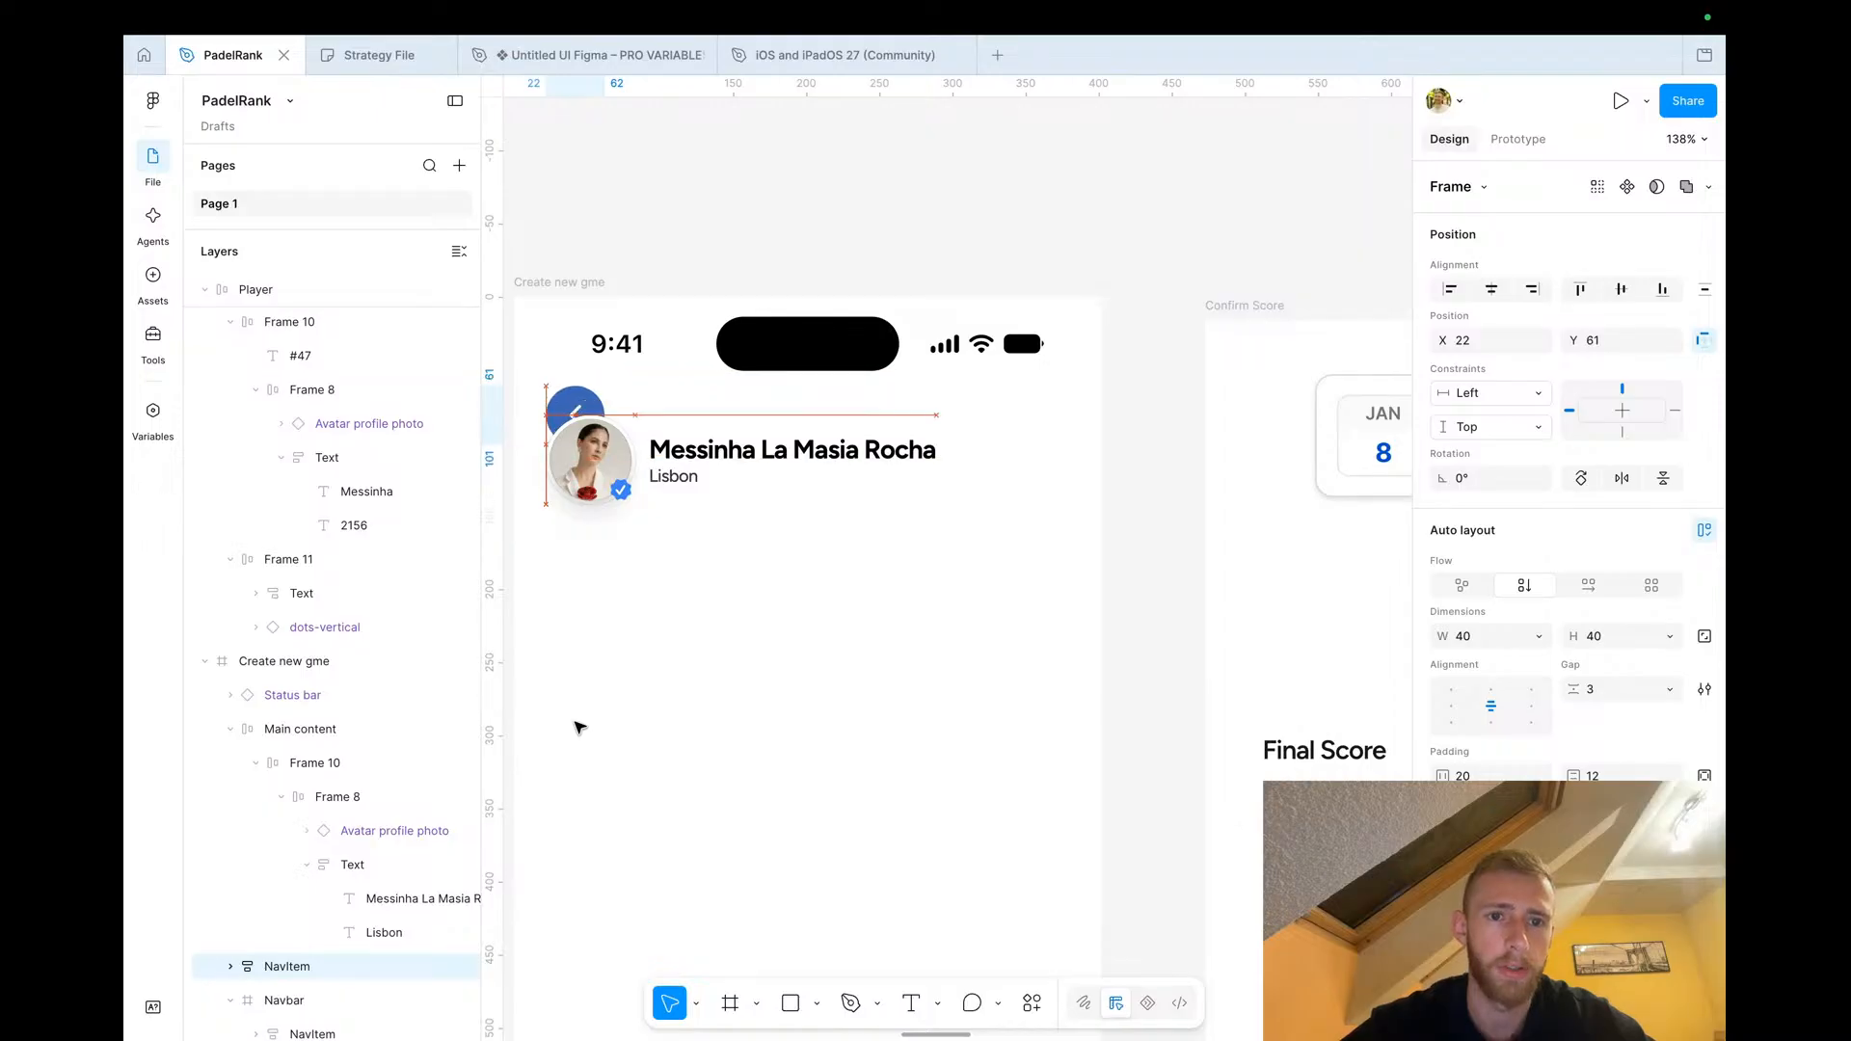
Move the player profile row down beneath the back button to Y 113
{"action": "left_click", "coordinate": [703, 465]}
{"action": "left_click_drag", "start_coordinate": [703, 464], "coordinate": [704, 510]}
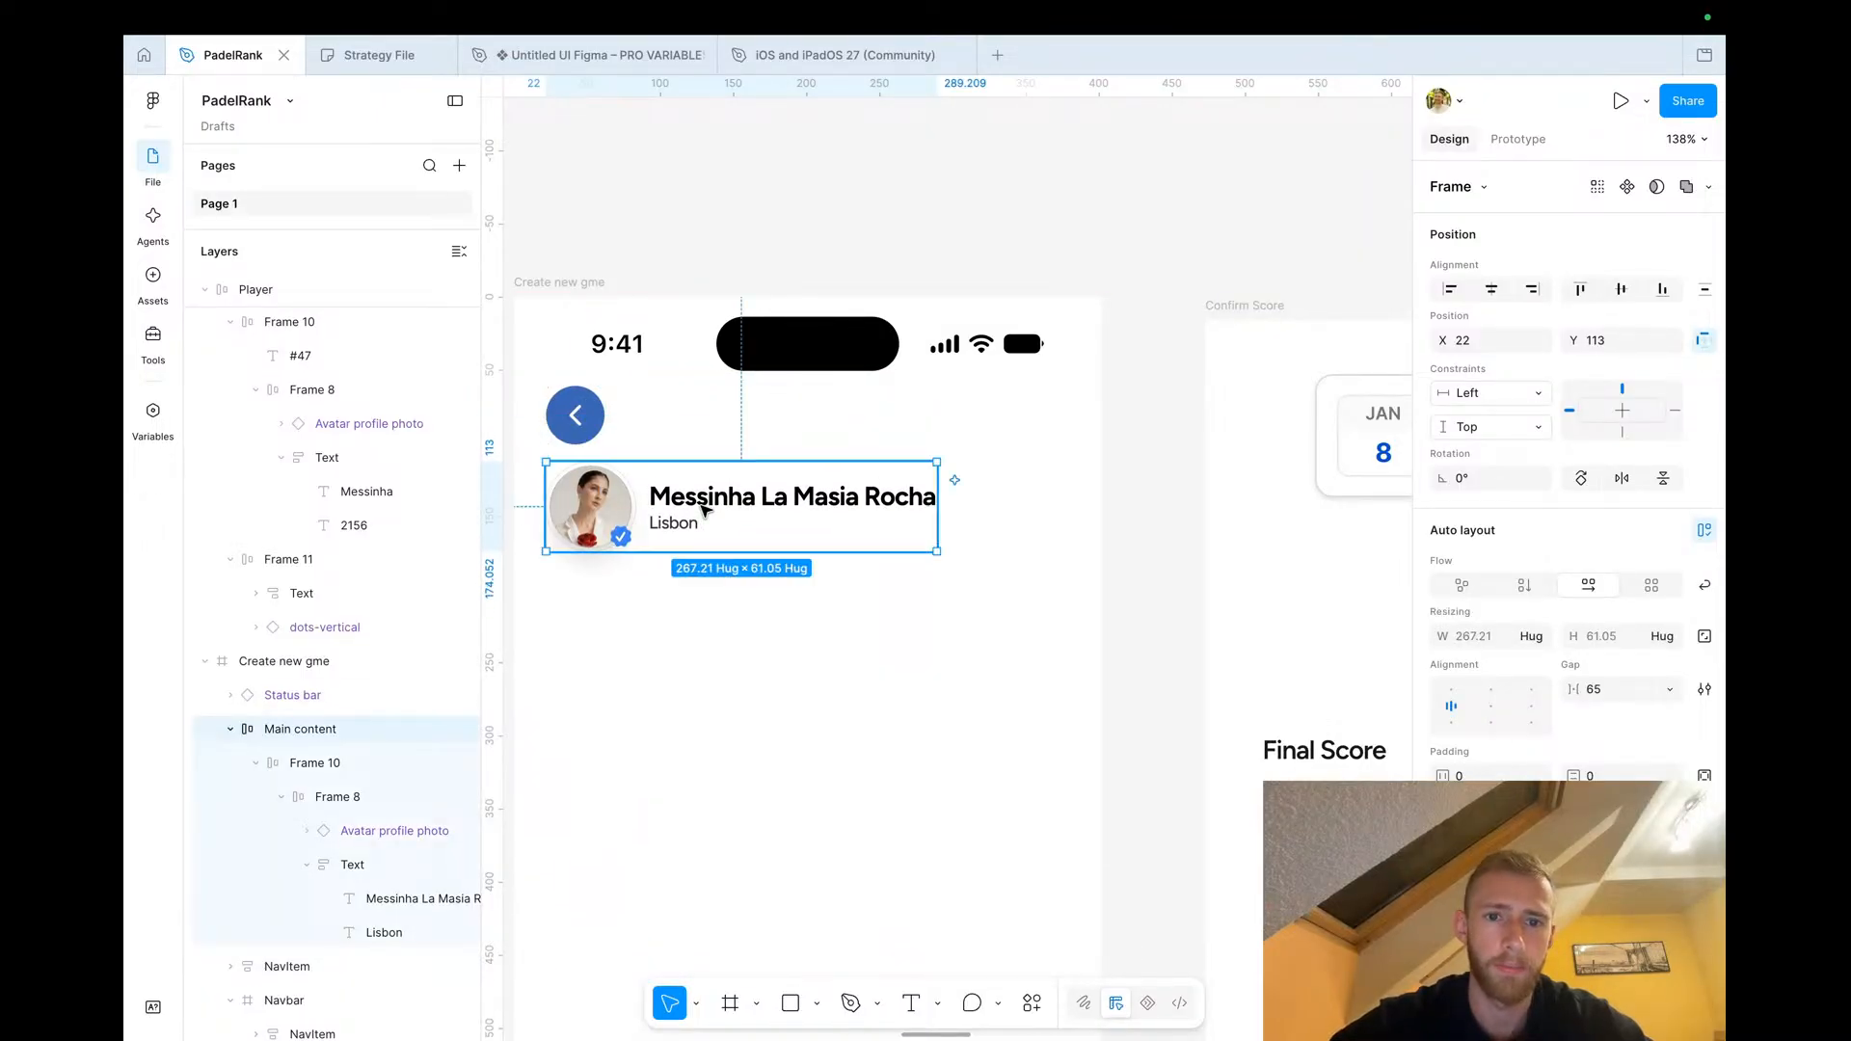
{"action": "left_click", "coordinate": [843, 170]}
{"action": "scroll", "coordinate": [843, 170], "scroll_direction": "down", "scroll_amount": 5}
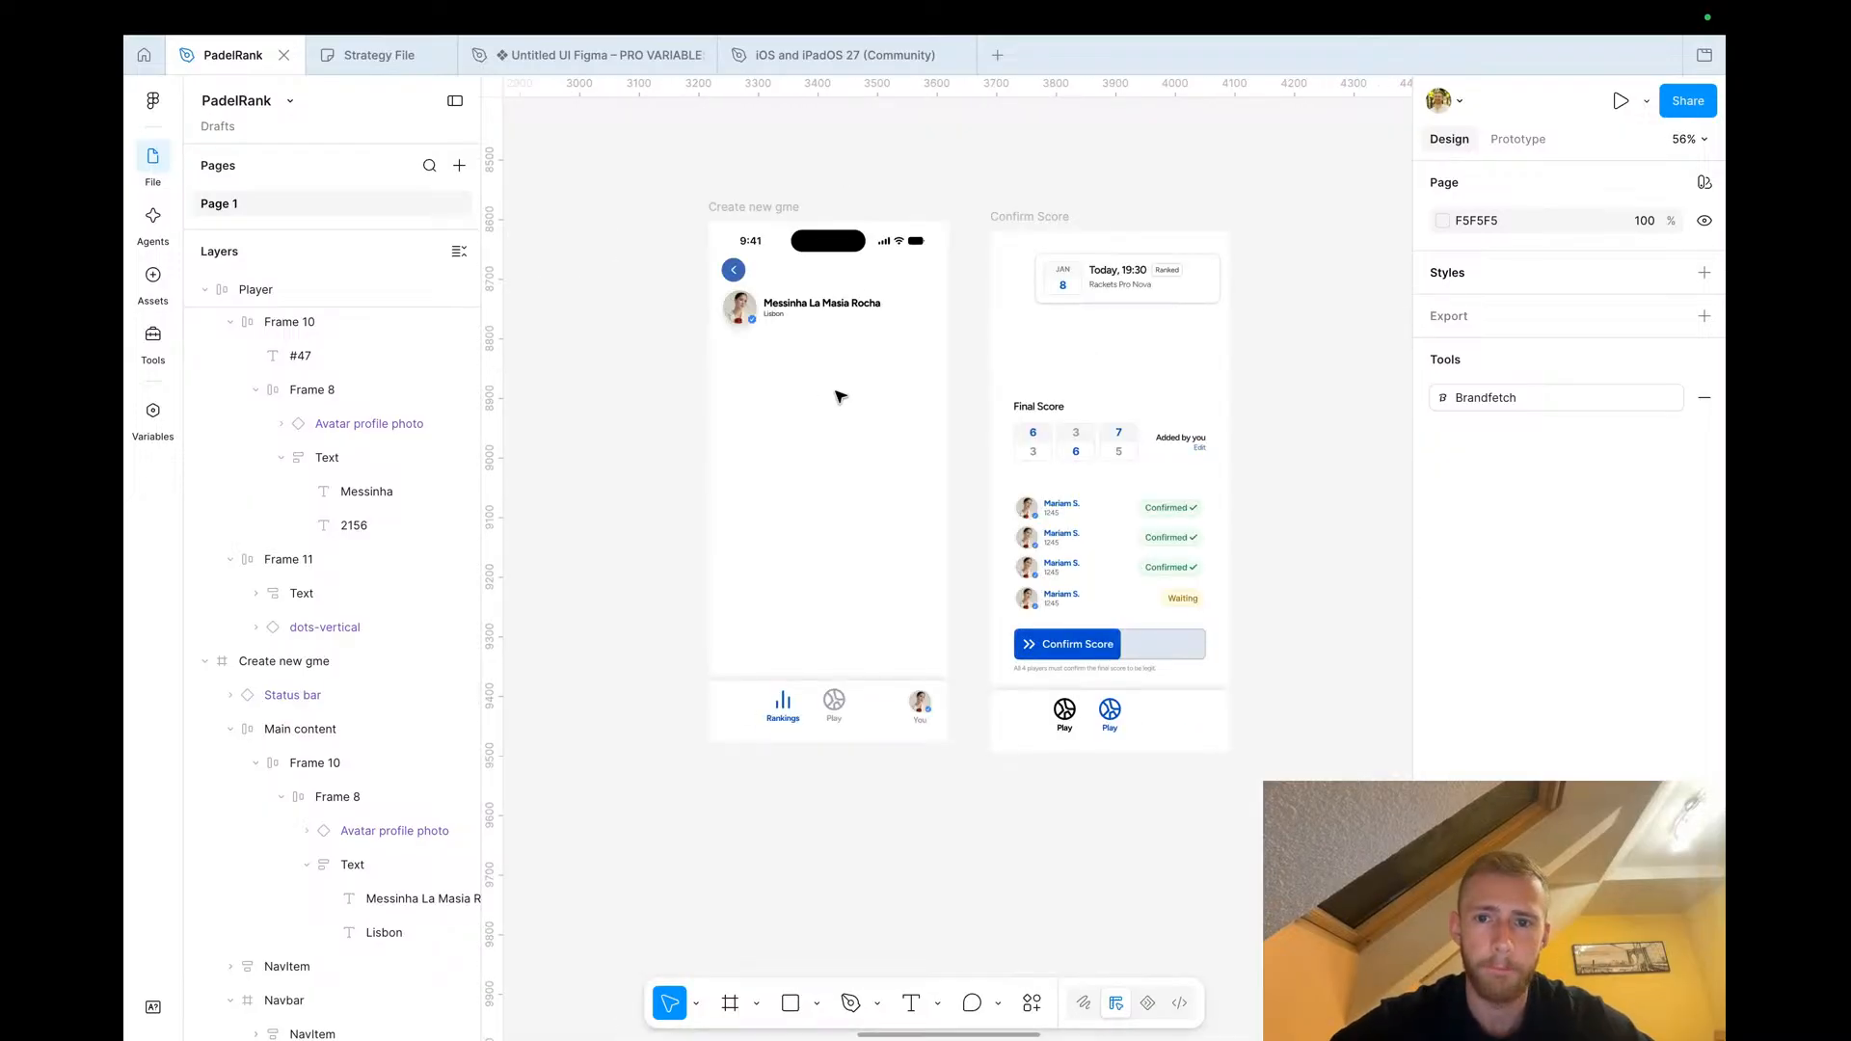
Bring a player name-and-rating text block from the Confirm Score screen below the profile header
{"action": "scroll", "coordinate": [998, 460], "scroll_direction": "up", "scroll_amount": 3}
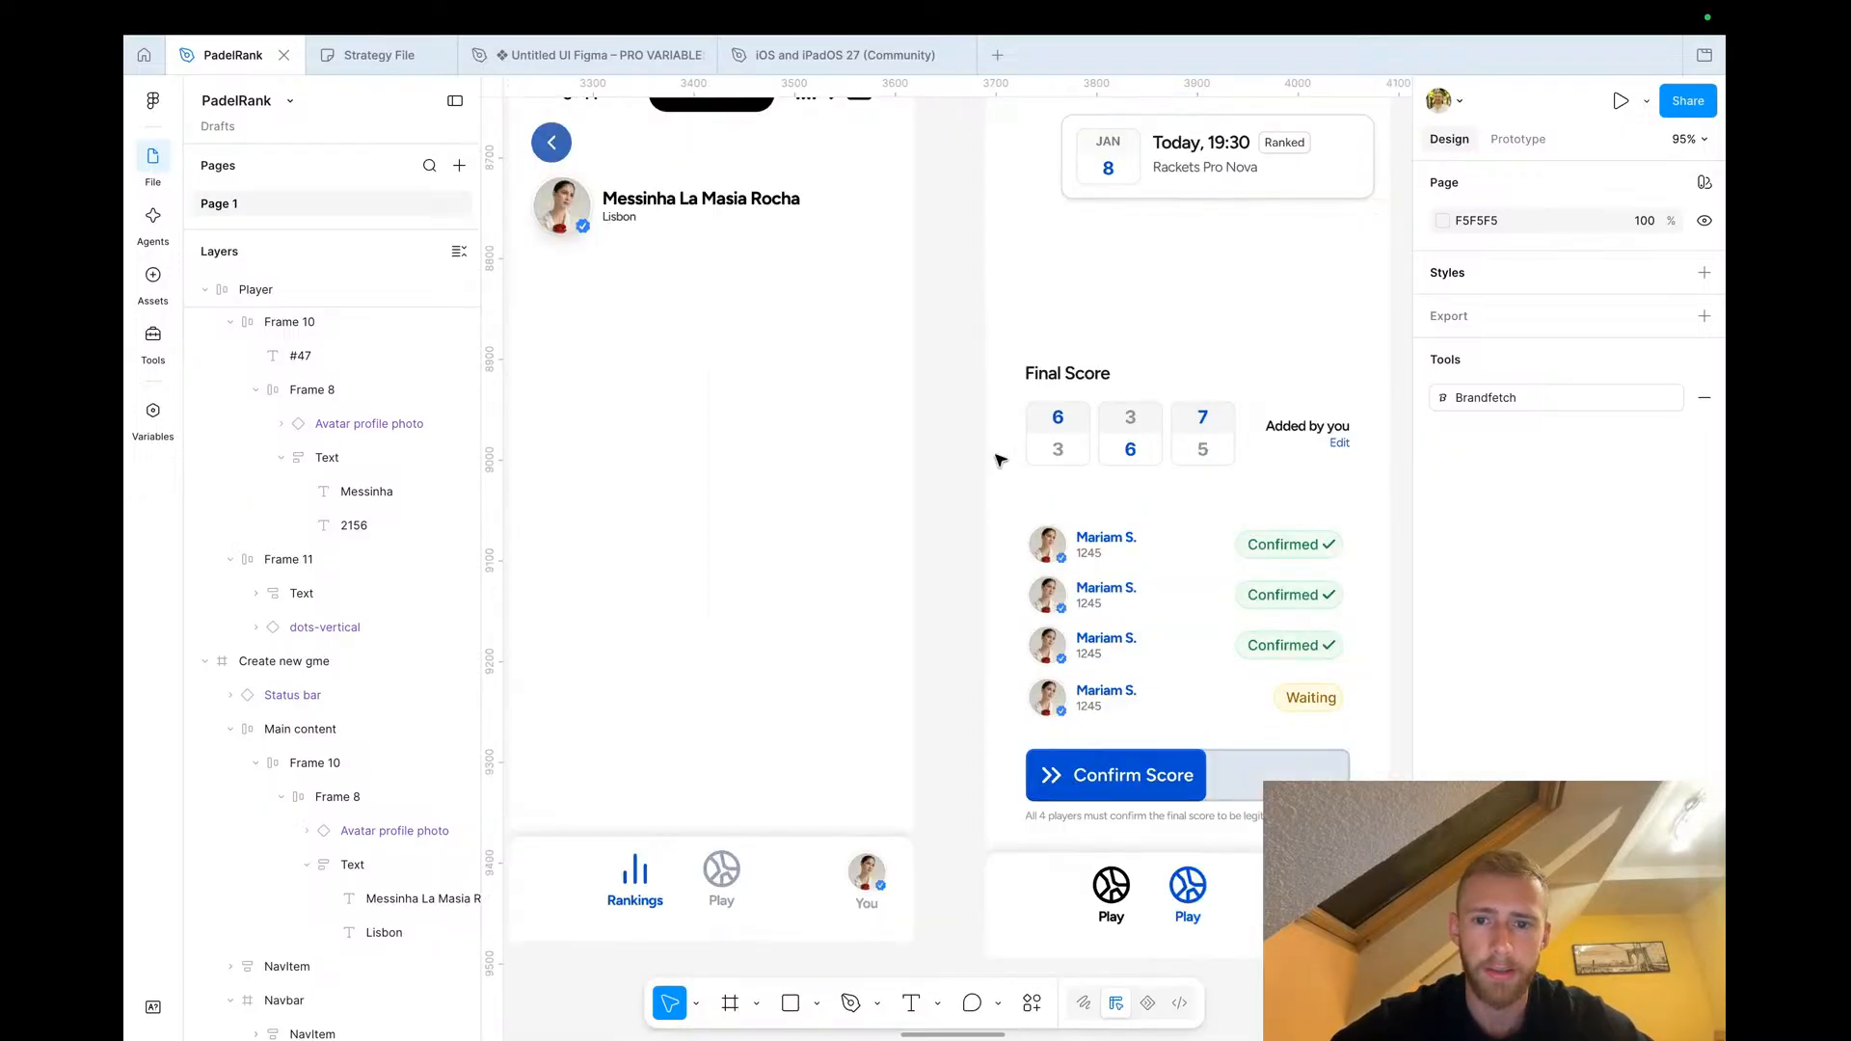
{"action": "left_click", "coordinate": [1105, 547]}
{"action": "left_click", "coordinate": [1106, 552]}
{"action": "left_click_drag", "start_coordinate": [1105, 552], "coordinate": [567, 285]}
{"action": "scroll", "coordinate": [567, 283], "scroll_direction": "up", "scroll_amount": 5}
{"action": "double_click", "coordinate": [568, 253]}
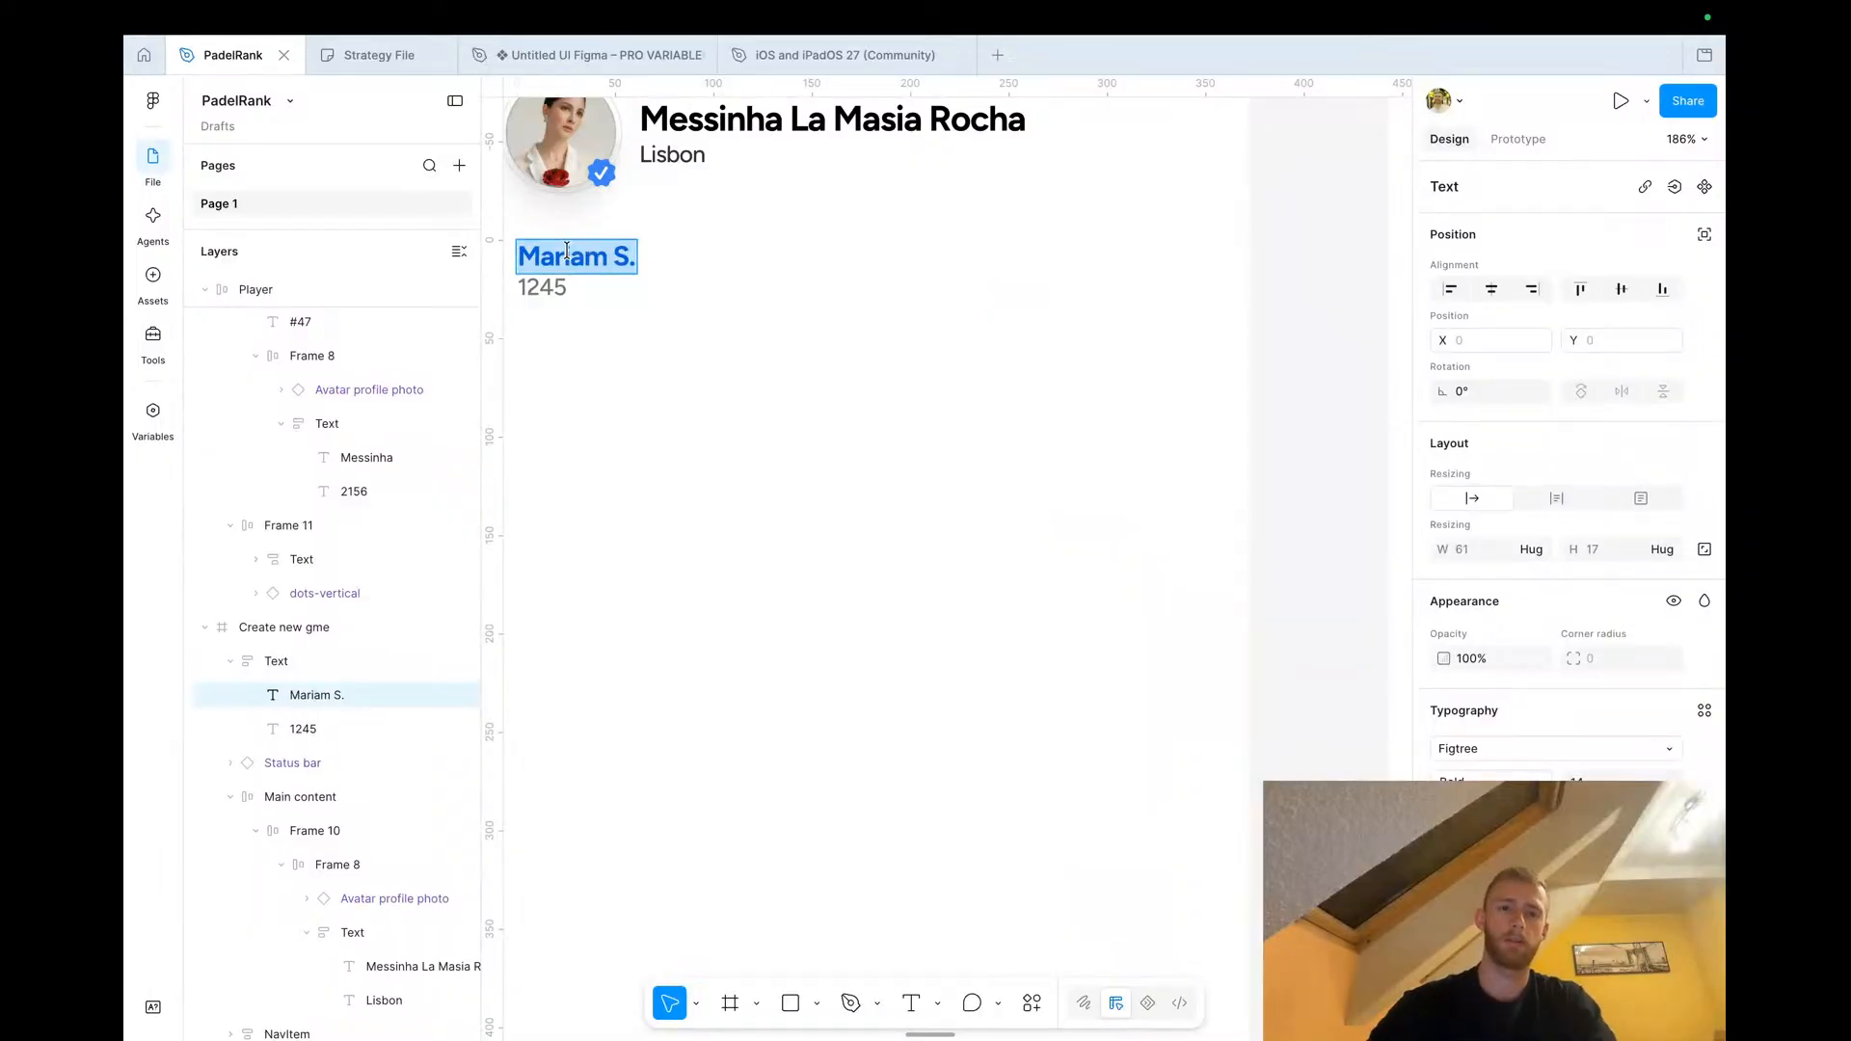
Retitle the copied block Global rank and set its value to #36
{"action": "type", "text": "Global"}
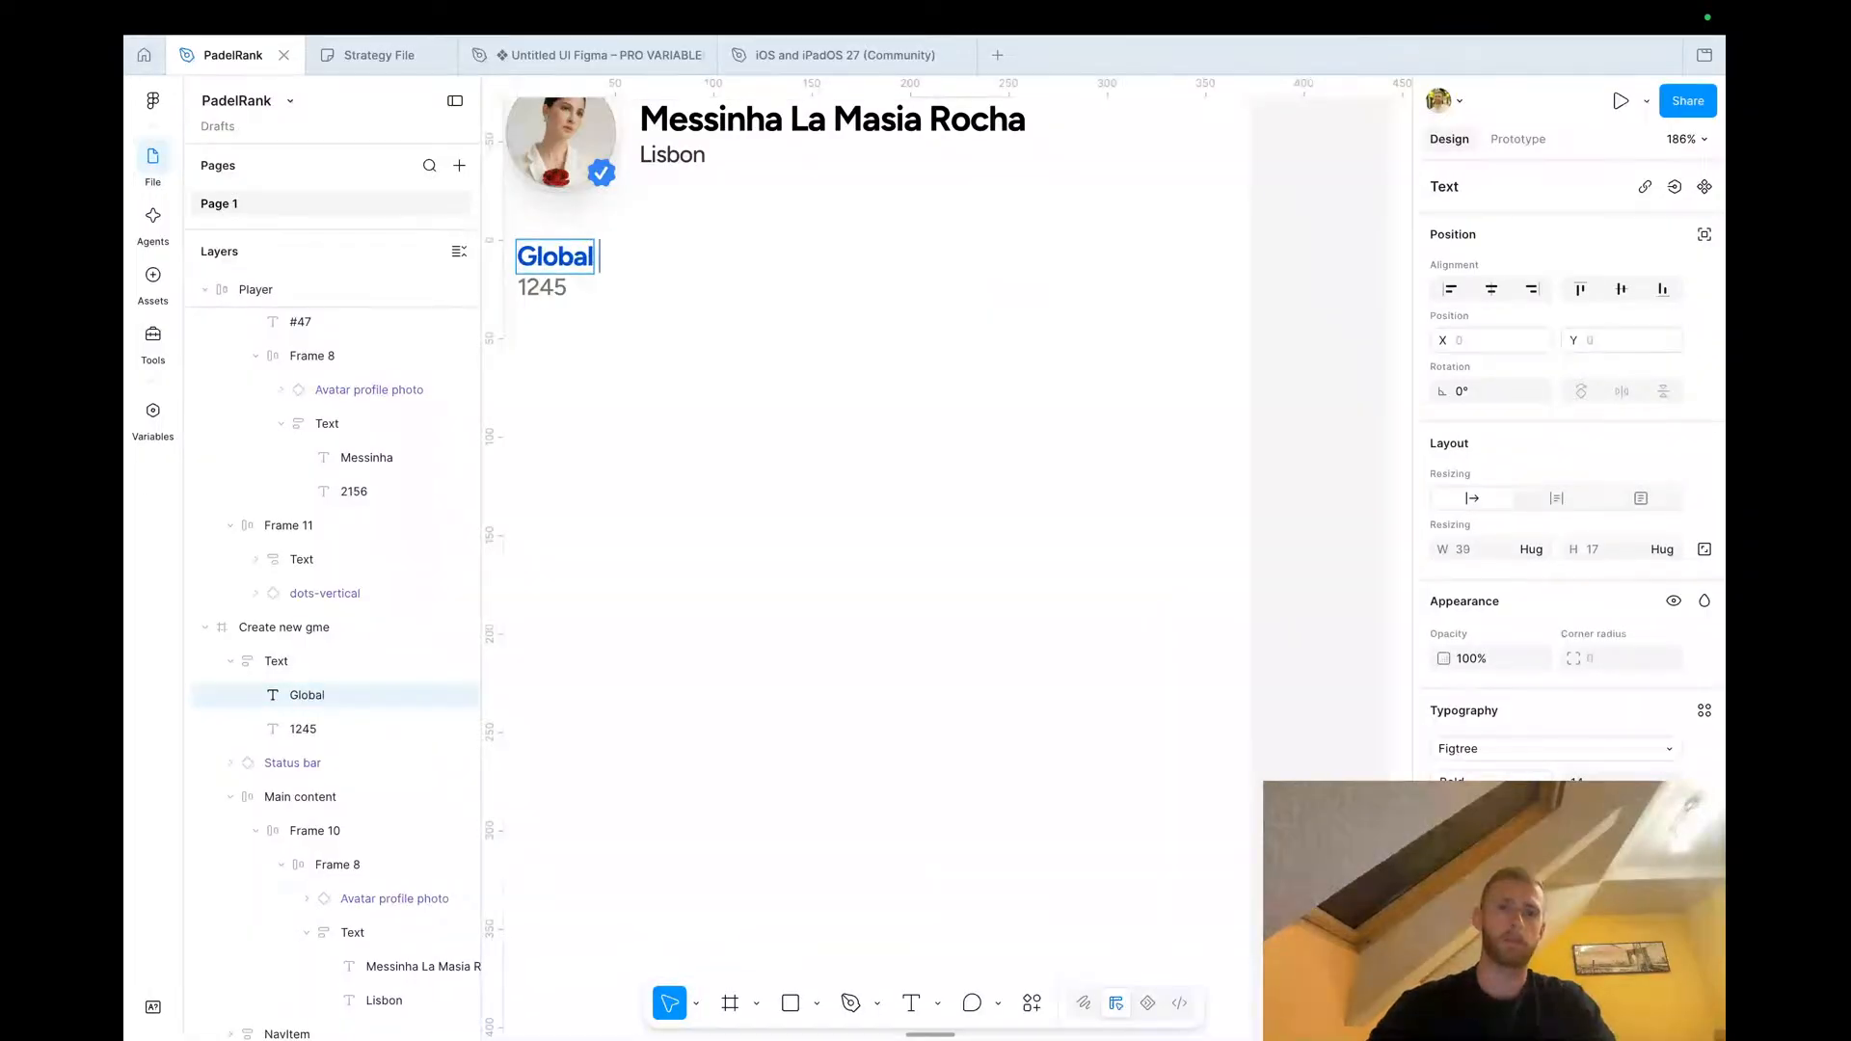
{"action": "type", "text": " rank"}
{"action": "double_click", "coordinate": [537, 289]}
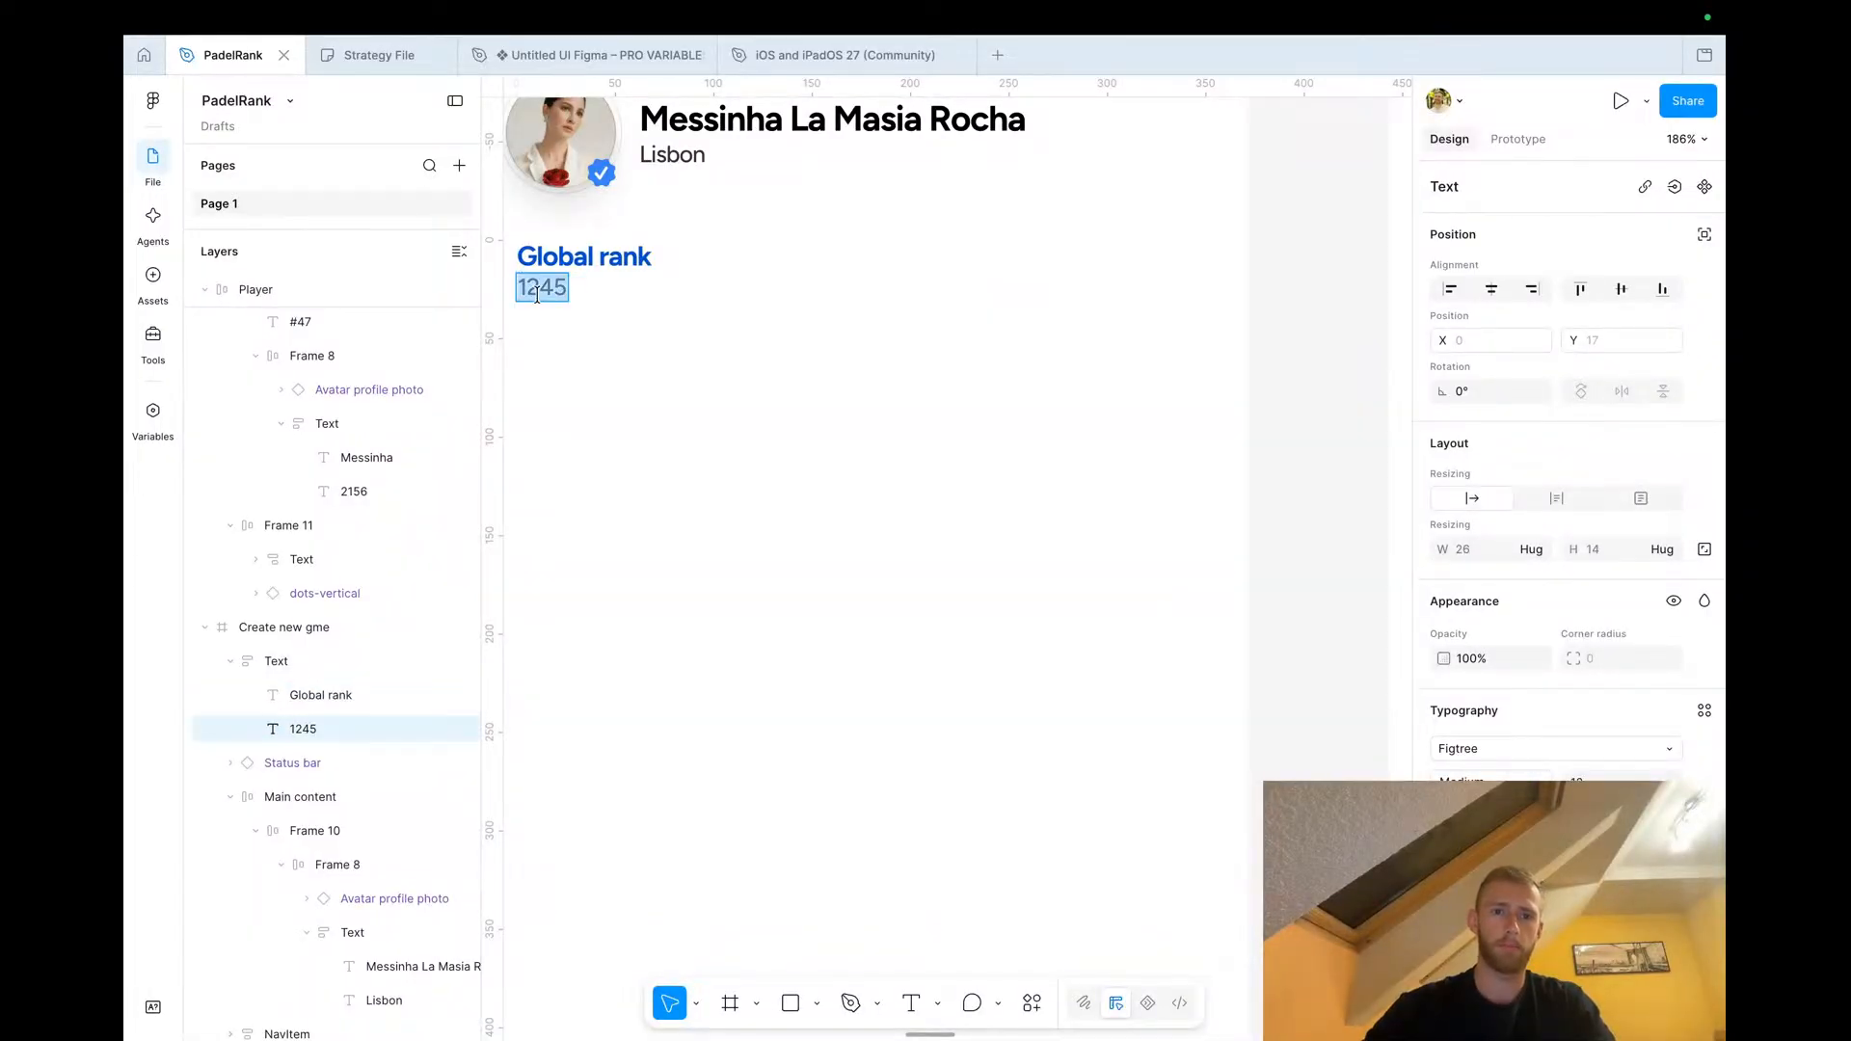
{"action": "type", "text": "#3"}
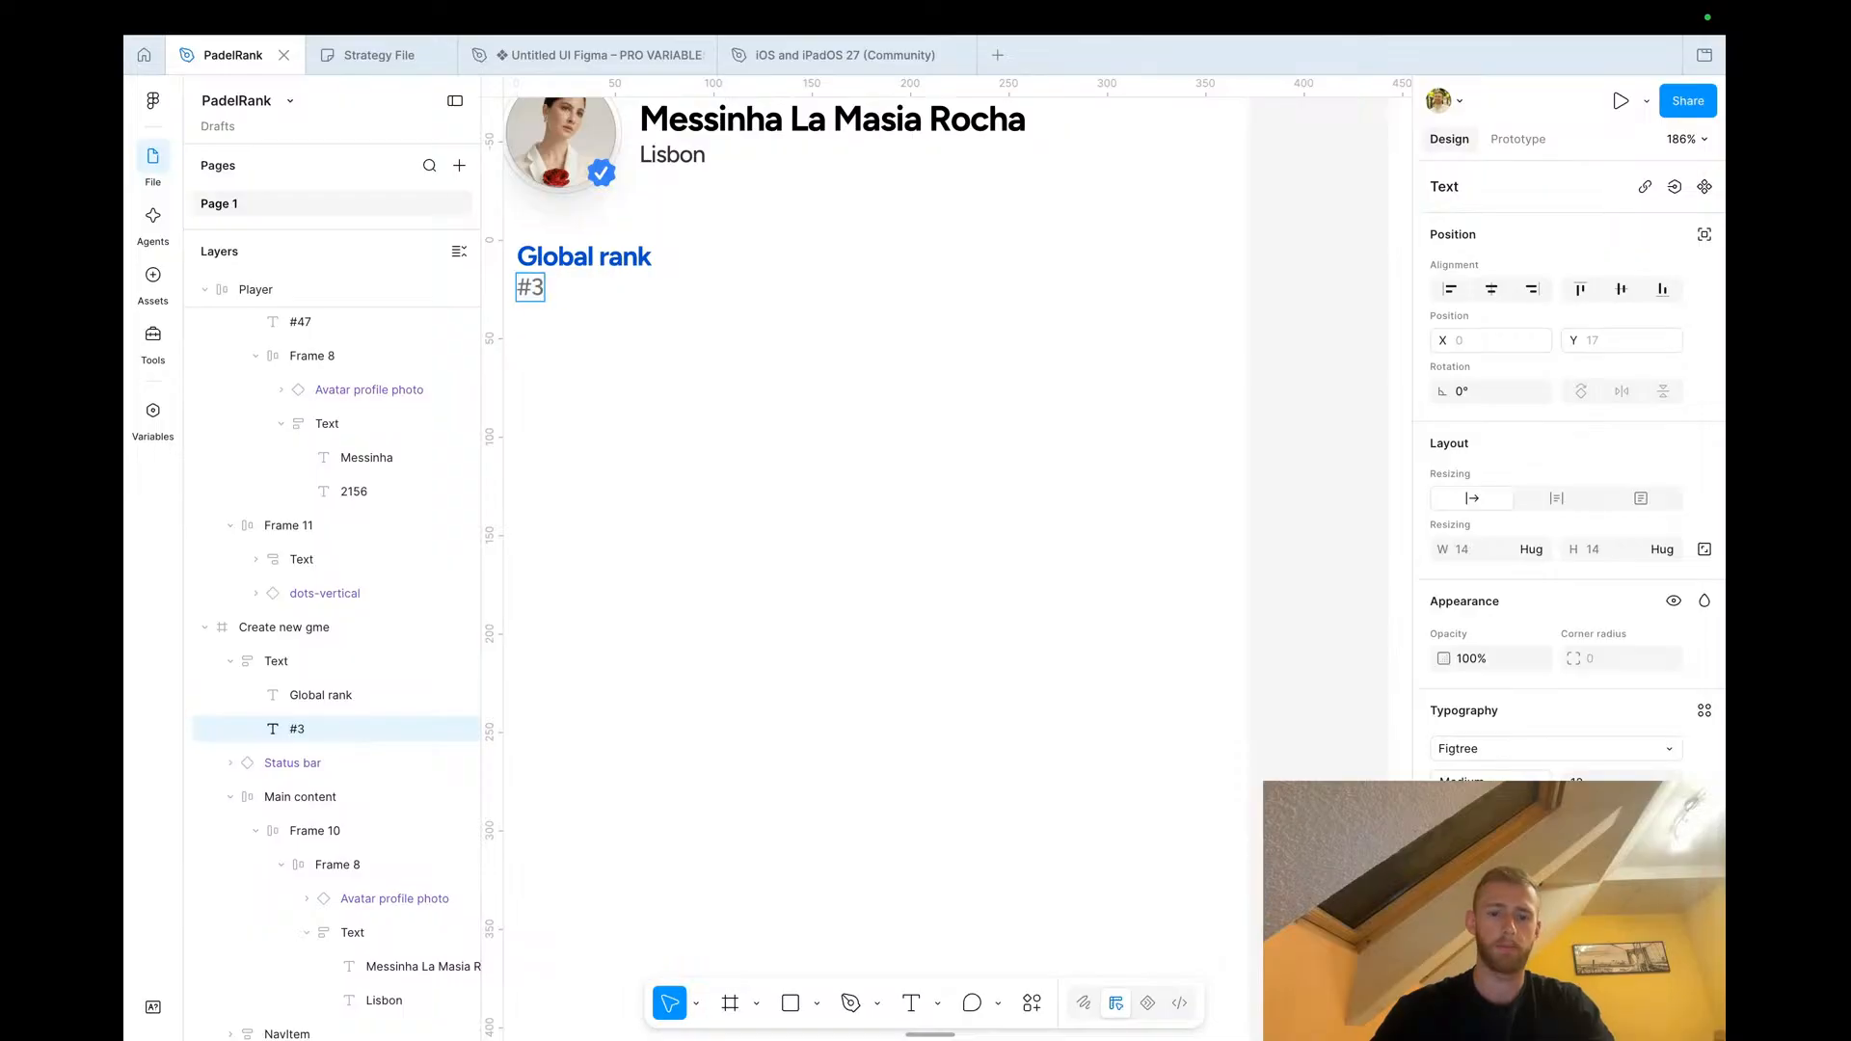
{"action": "type", "text": "6"}
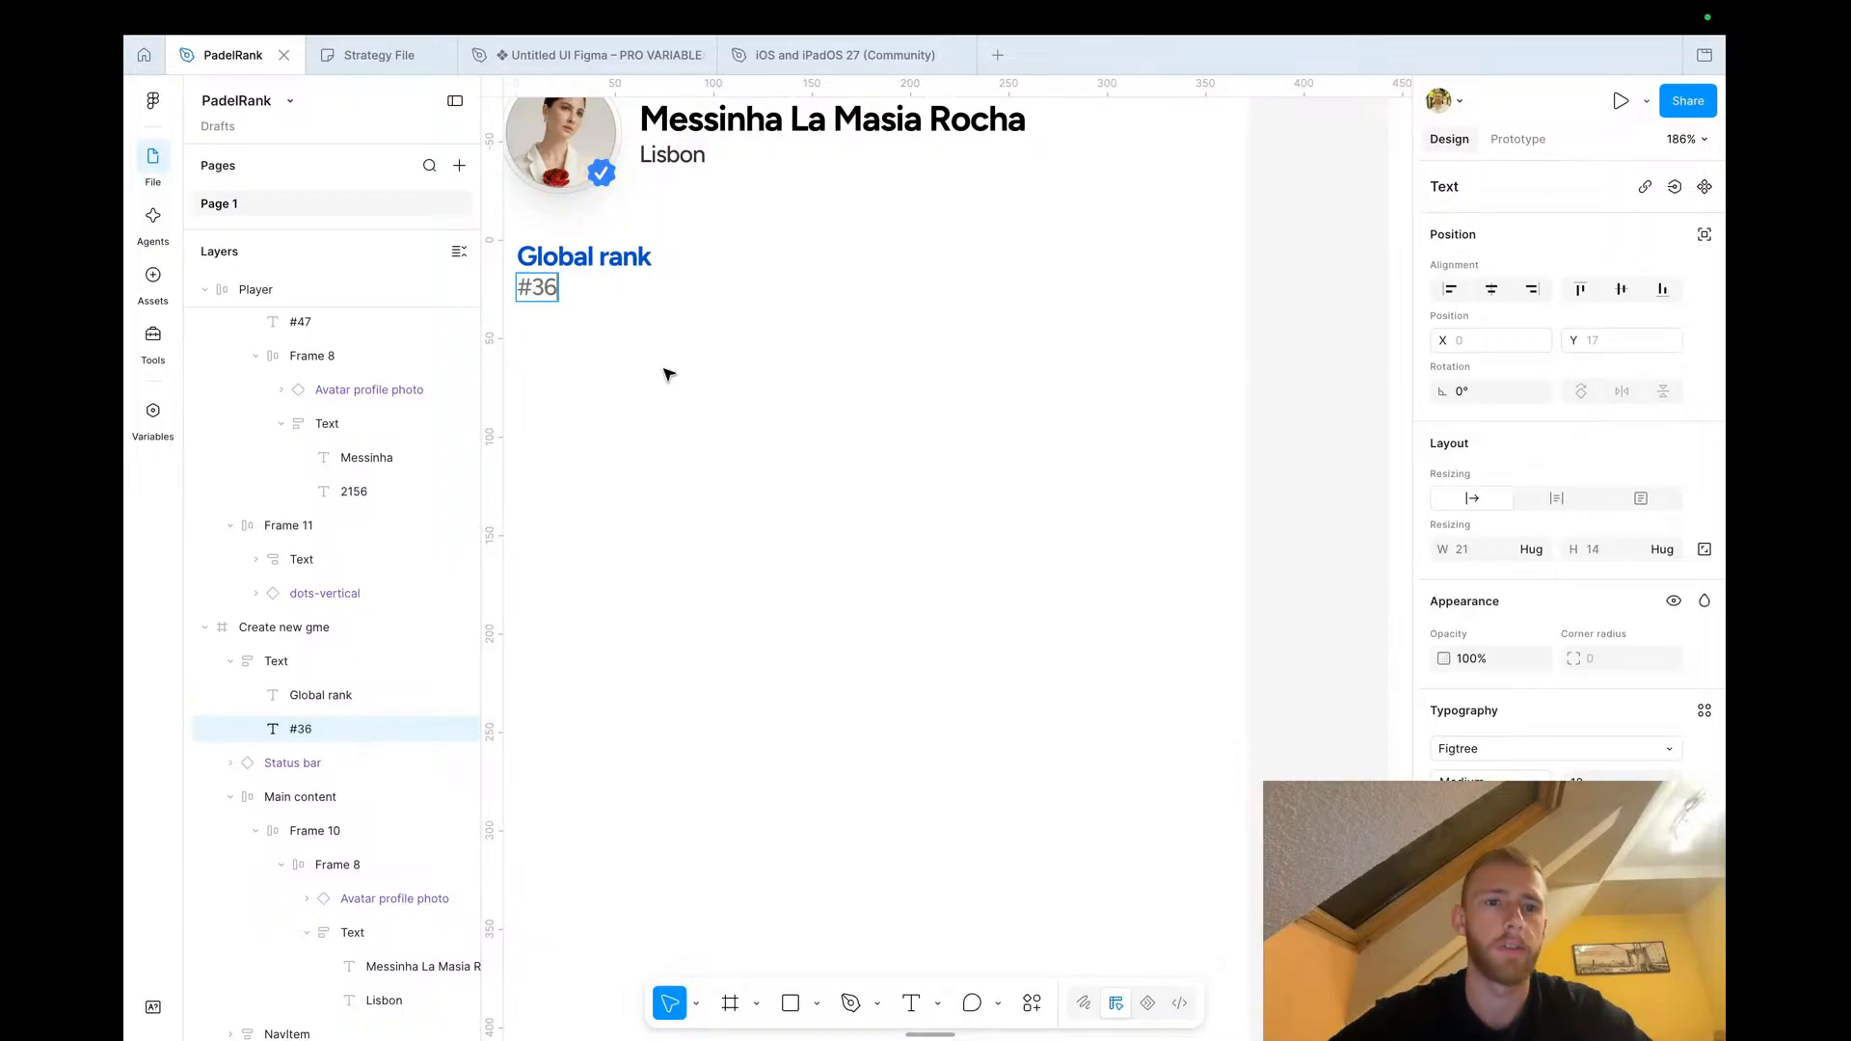
Duplicate the Global rank block to its right and retitle the copy Elo
{"action": "scroll", "coordinate": [612, 356], "scroll_direction": "left", "scroll_amount": 3}
{"action": "key", "text": "Escape"}
{"action": "left_click", "coordinate": [798, 279]}
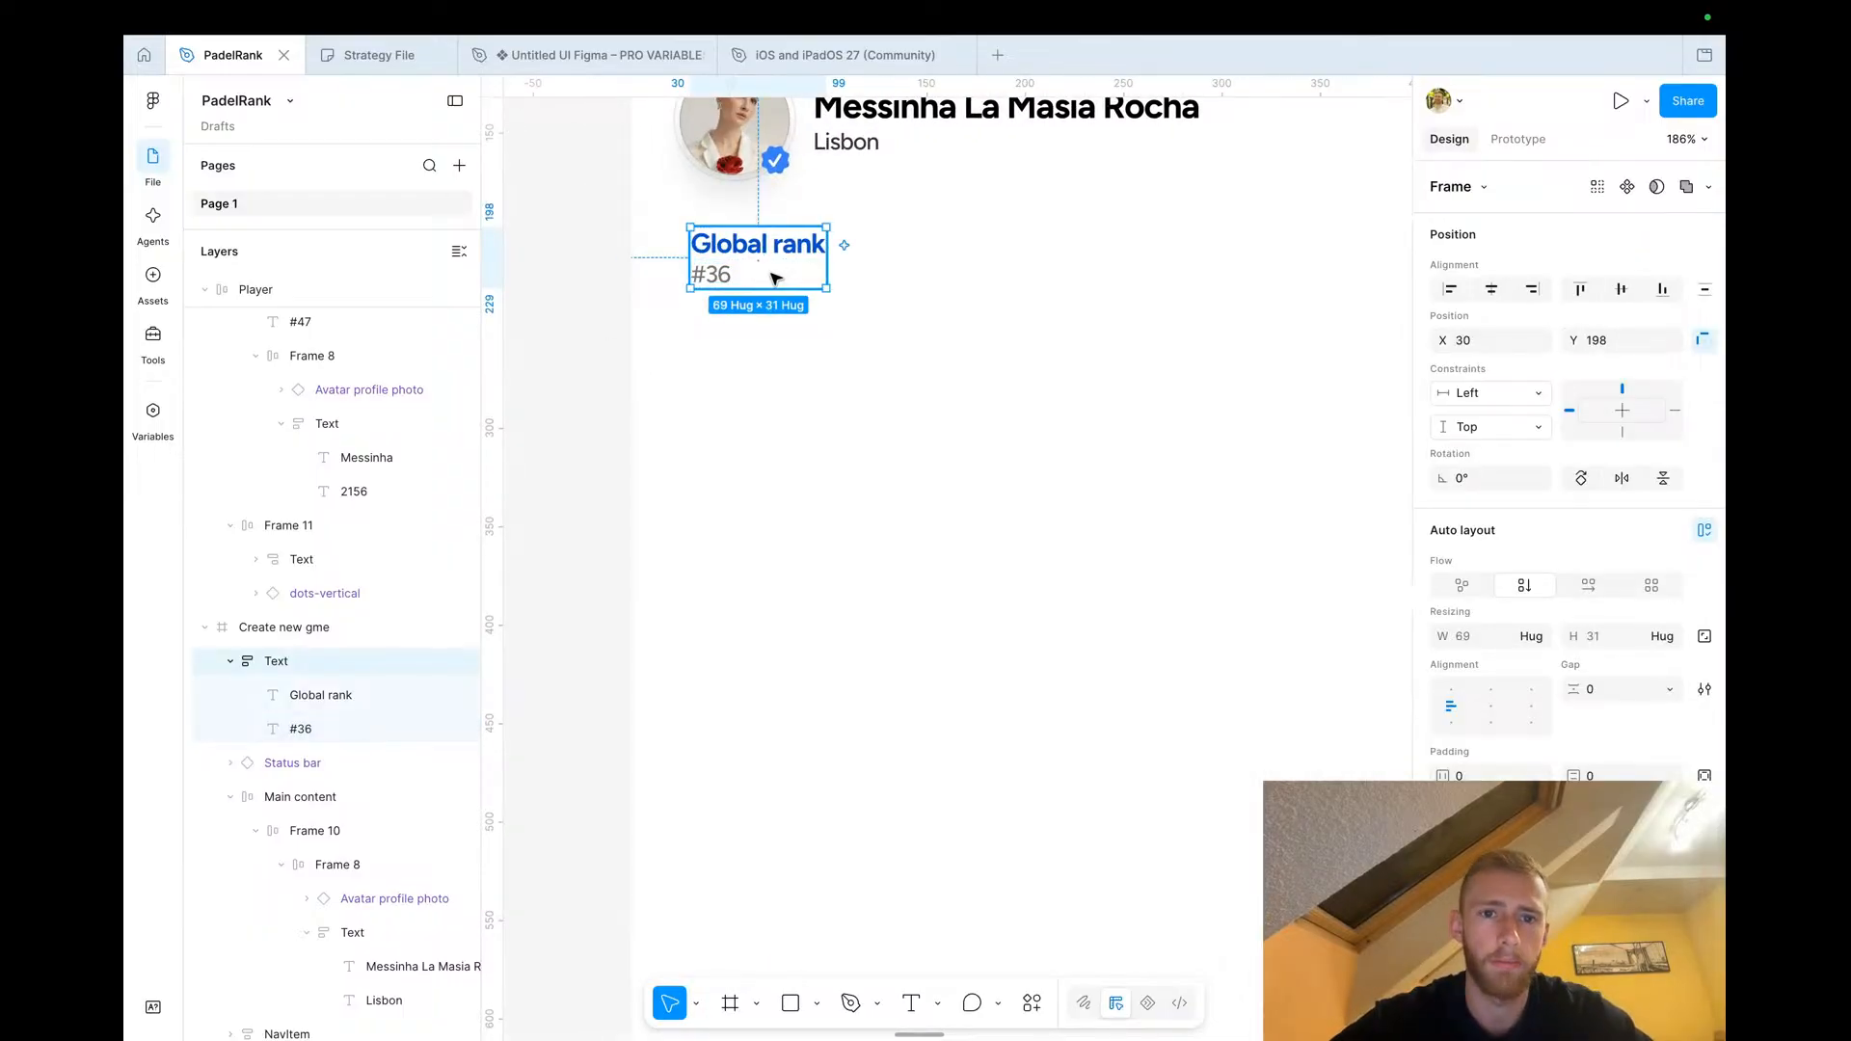
{"action": "left_click_drag", "start_coordinate": [779, 277], "coordinate": [946, 277]}
{"action": "double_click", "coordinate": [921, 250]}
{"action": "type", "text": "Elo"}
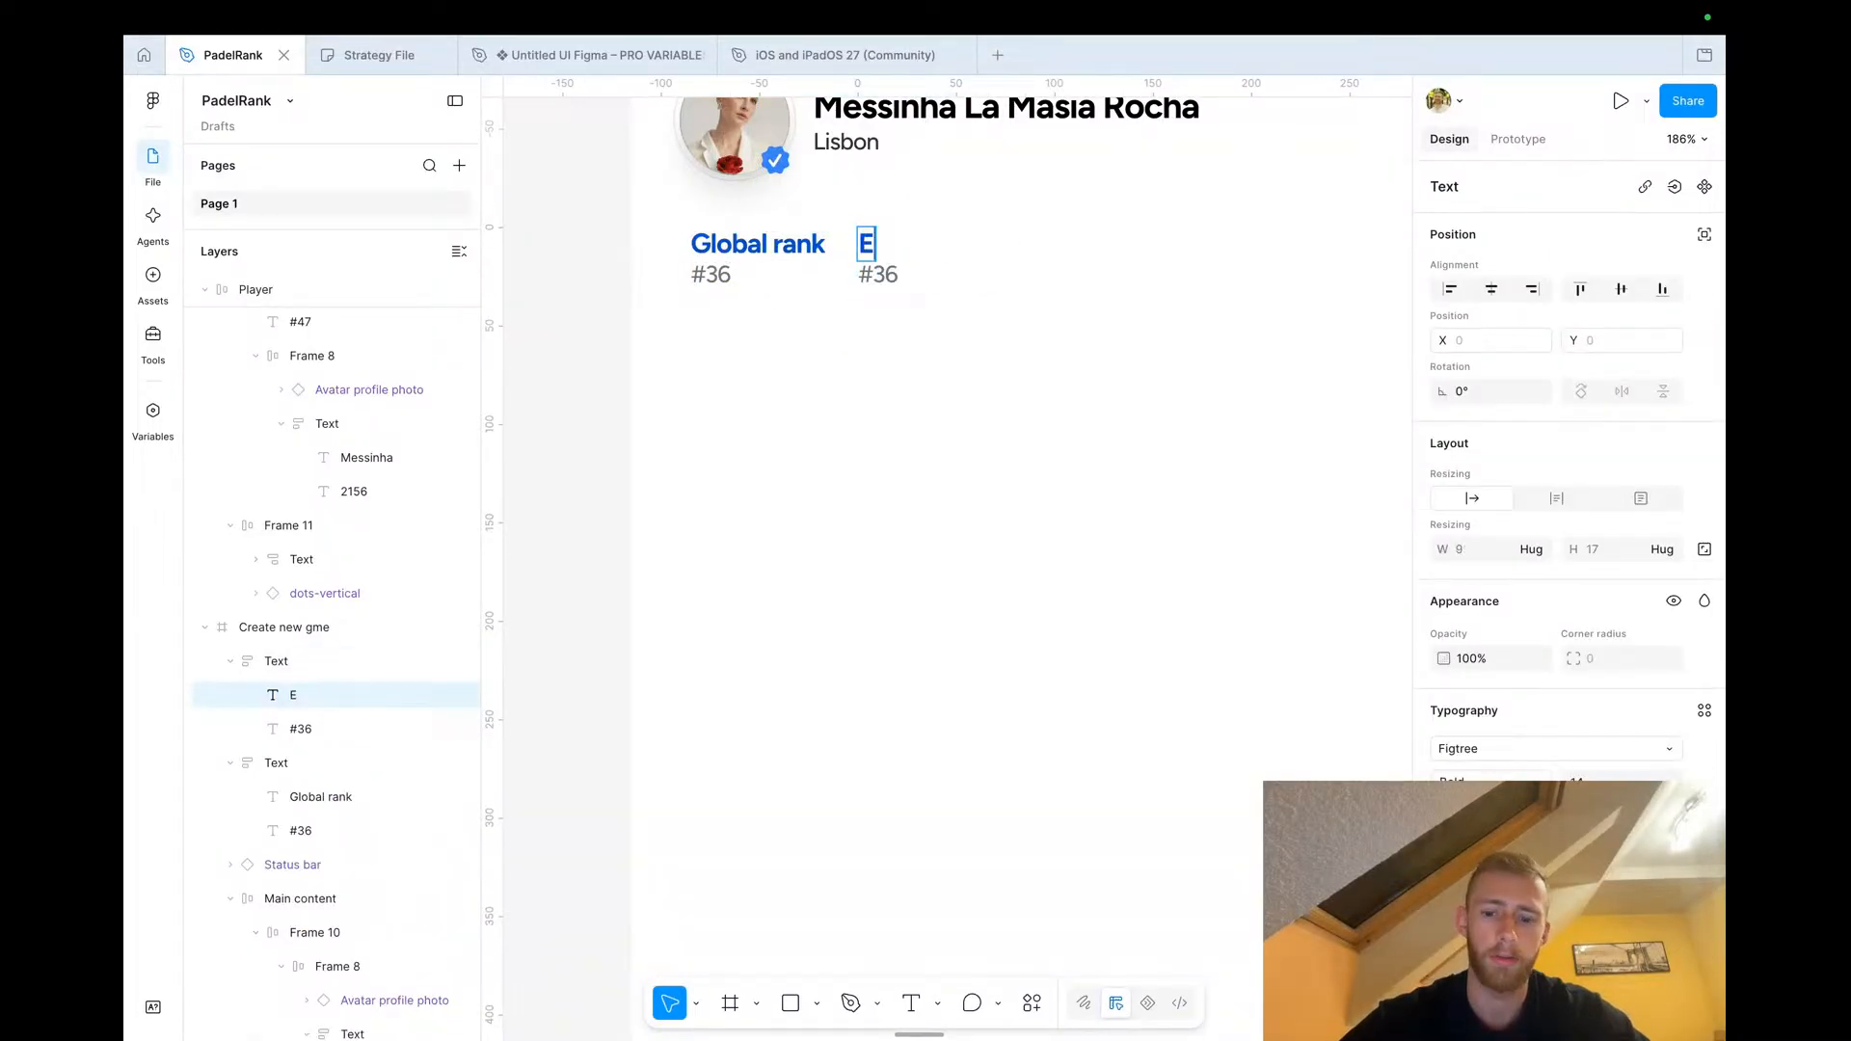
Set the Elo block's value to 2156
{"action": "left_click", "coordinate": [877, 281]}
{"action": "scroll", "coordinate": [877, 282], "scroll_direction": "down", "scroll_amount": 5}
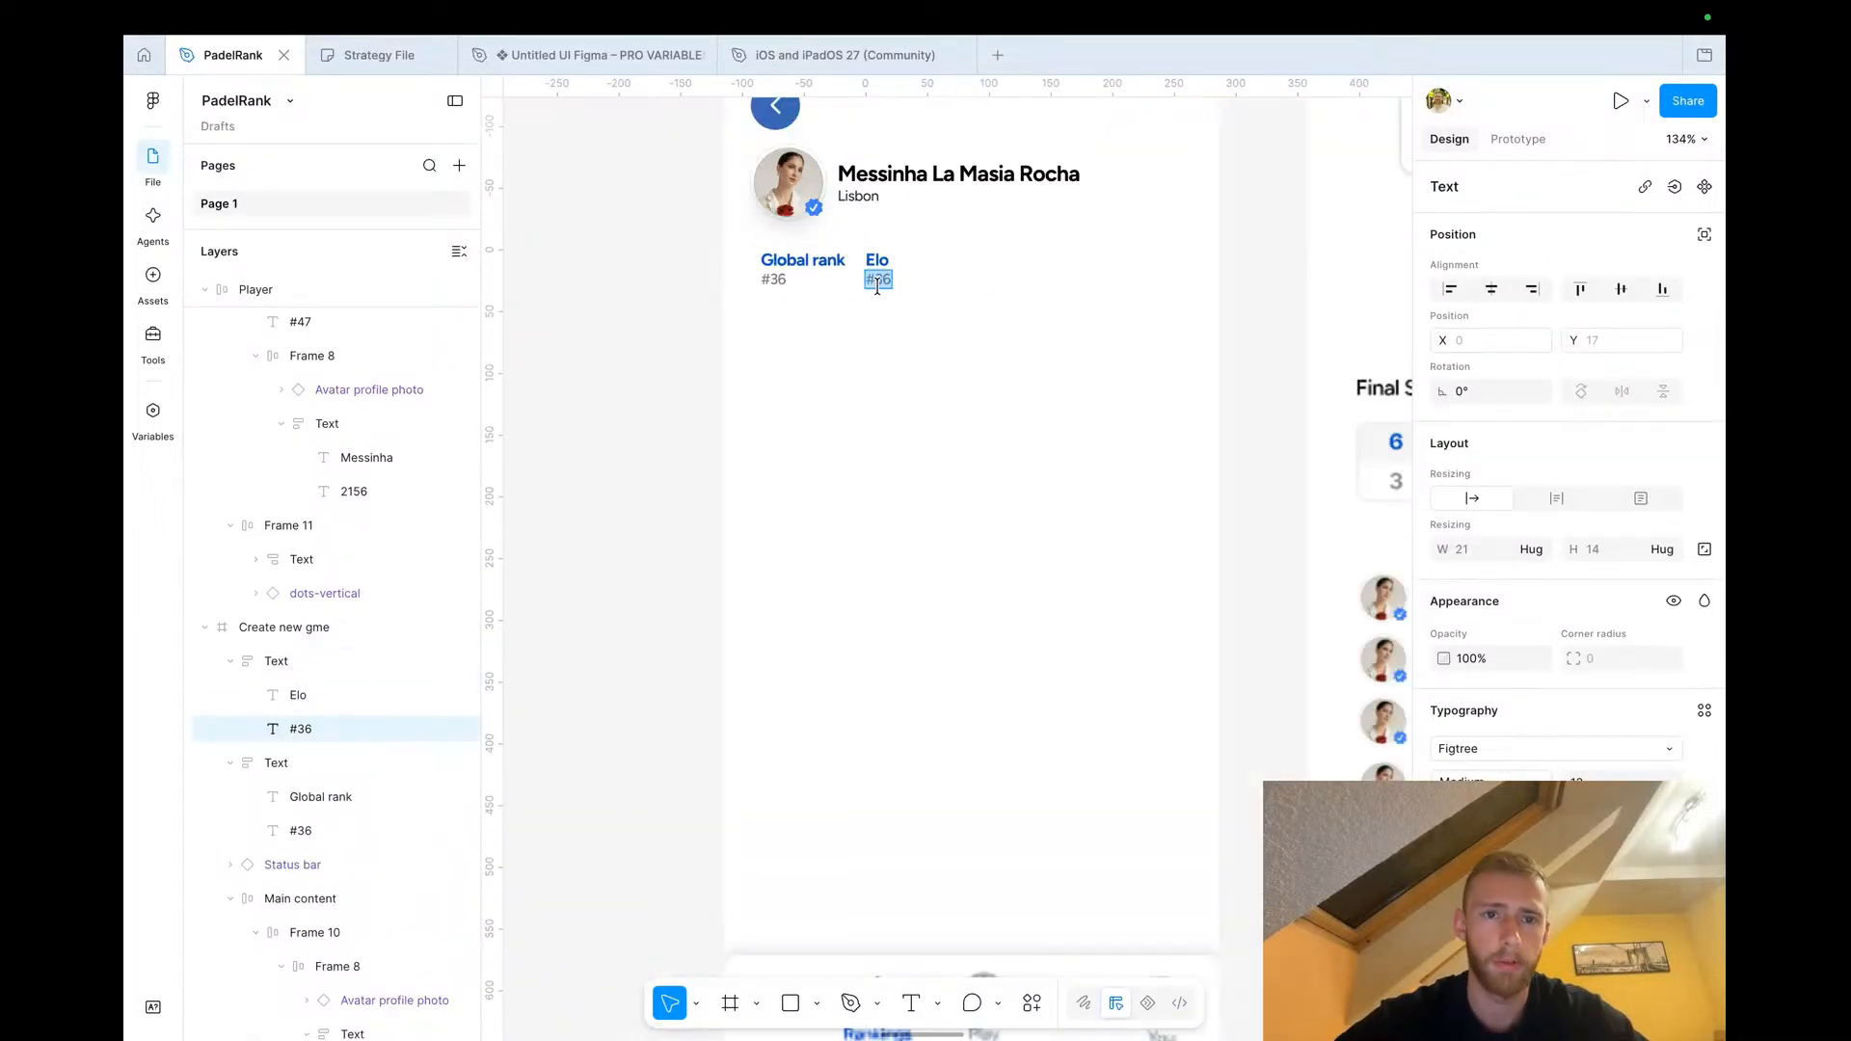
{"action": "scroll", "coordinate": [880, 289], "scroll_direction": "left", "scroll_amount": 10}
{"action": "scroll", "coordinate": [954, 357], "scroll_direction": "right", "scroll_amount": 5}
{"action": "scroll", "coordinate": [1095, 240], "scroll_direction": "up", "scroll_amount": 3}
{"action": "key", "text": "Return"}
{"action": "type", "text": "2156"}
Duplicate the Elo block to its right and retitle the copy Matches played
{"action": "left_click", "coordinate": [640, 425]}
{"action": "scroll", "coordinate": [640, 426], "scroll_direction": "right", "scroll_amount": 3}
{"action": "left_click", "coordinate": [884, 313]}
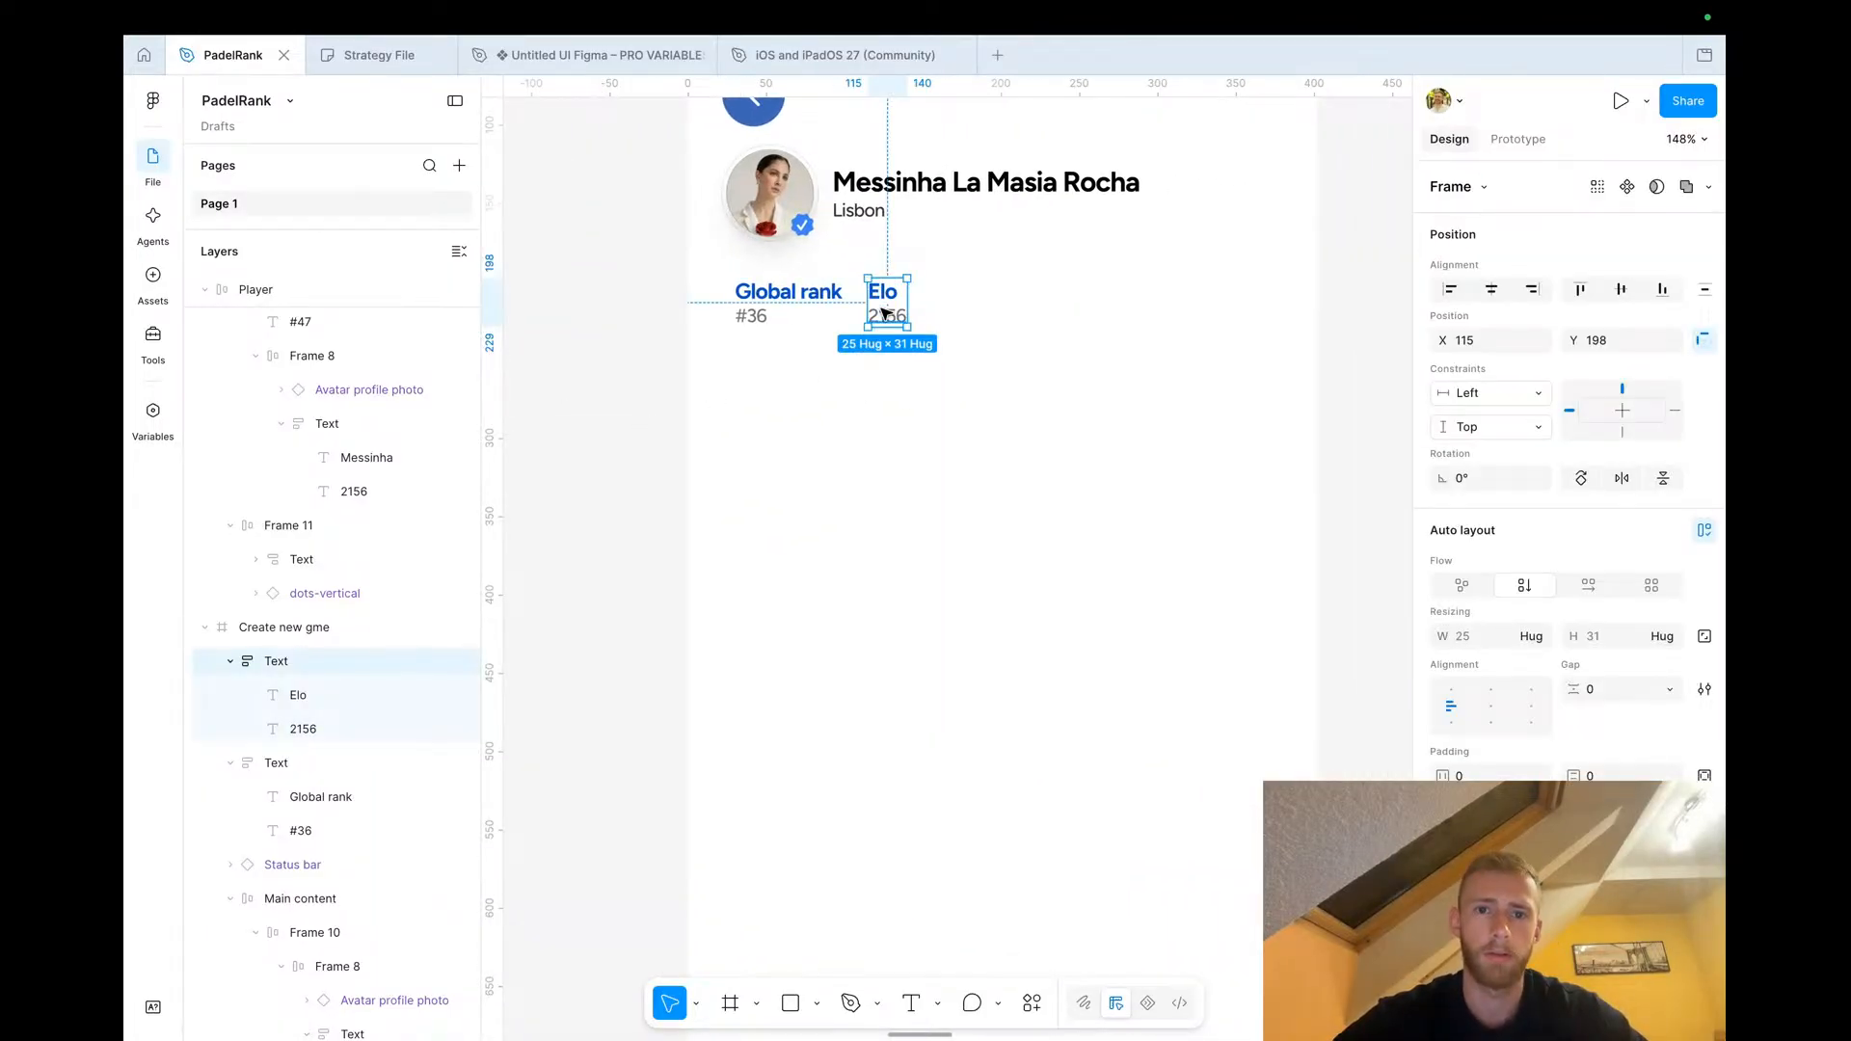
{"action": "left_click", "coordinate": [884, 314]}
{"action": "left_click", "coordinate": [984, 332]}
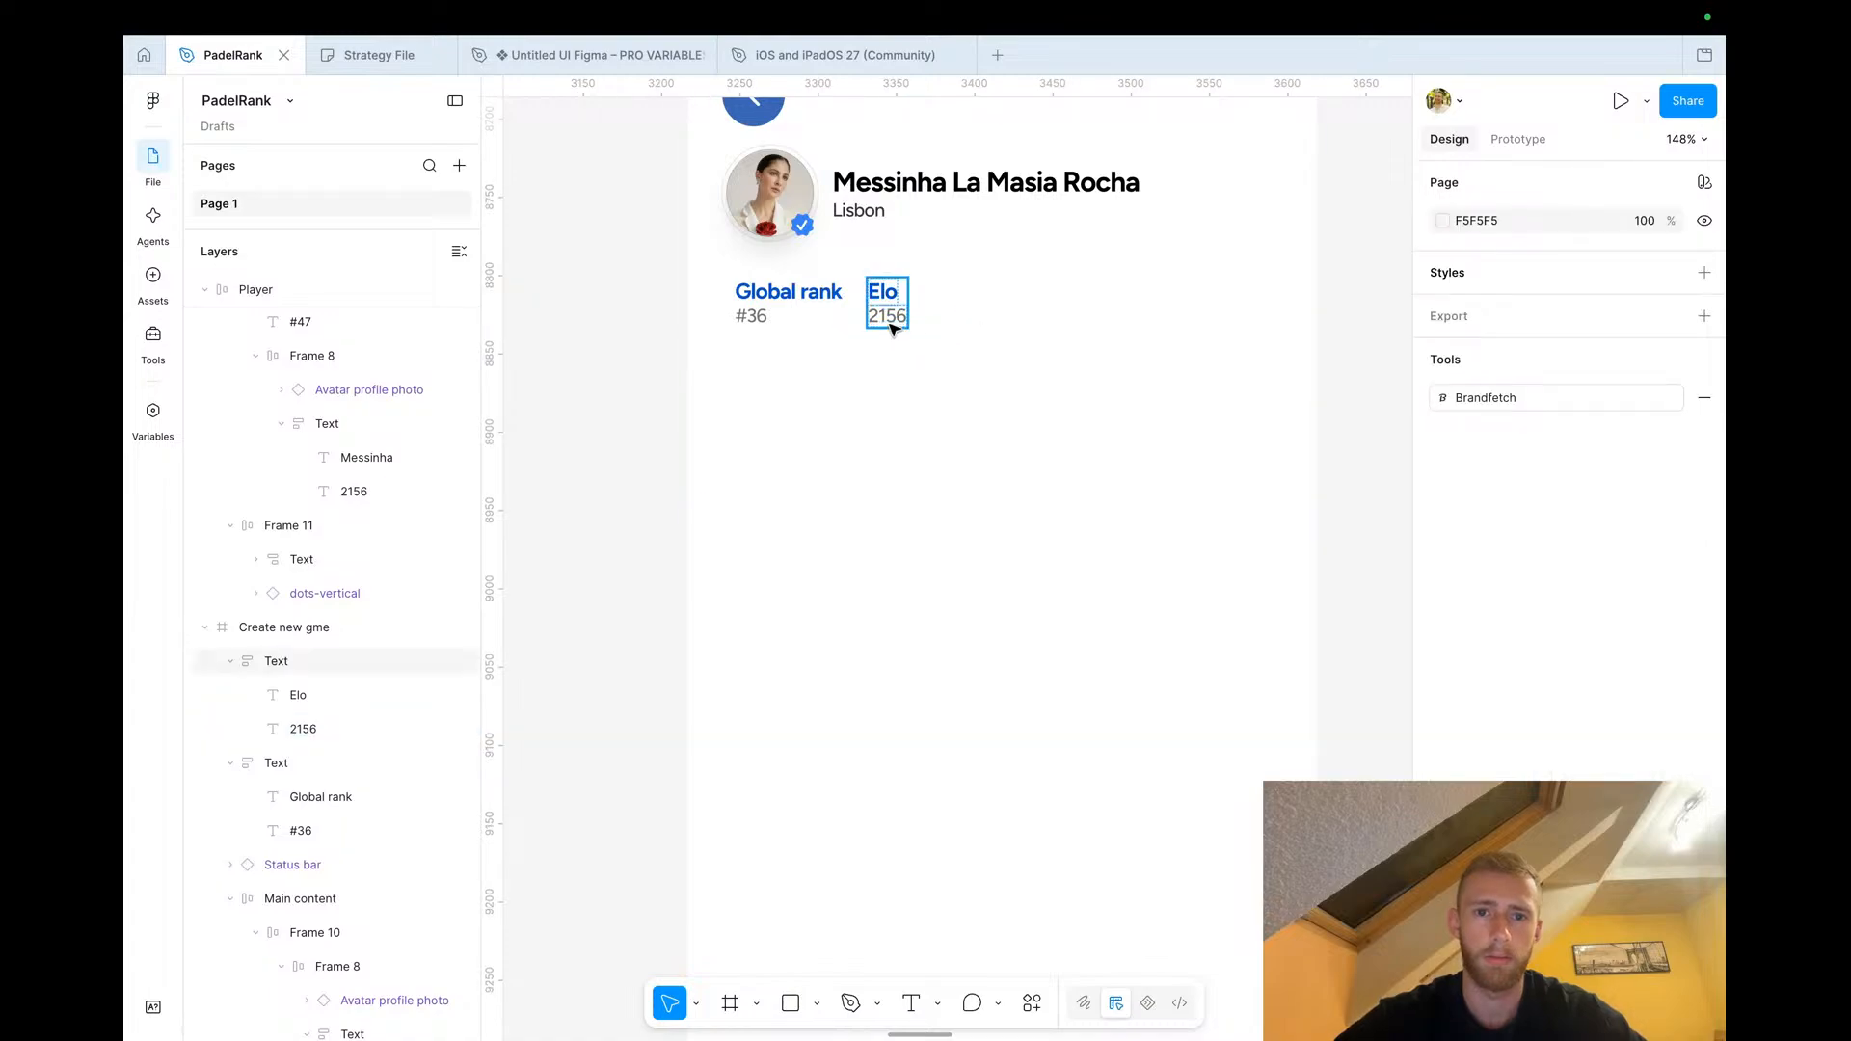
{"action": "left_click", "coordinate": [889, 315]}
{"action": "left_click_drag", "start_coordinate": [889, 312], "coordinate": [976, 311]}
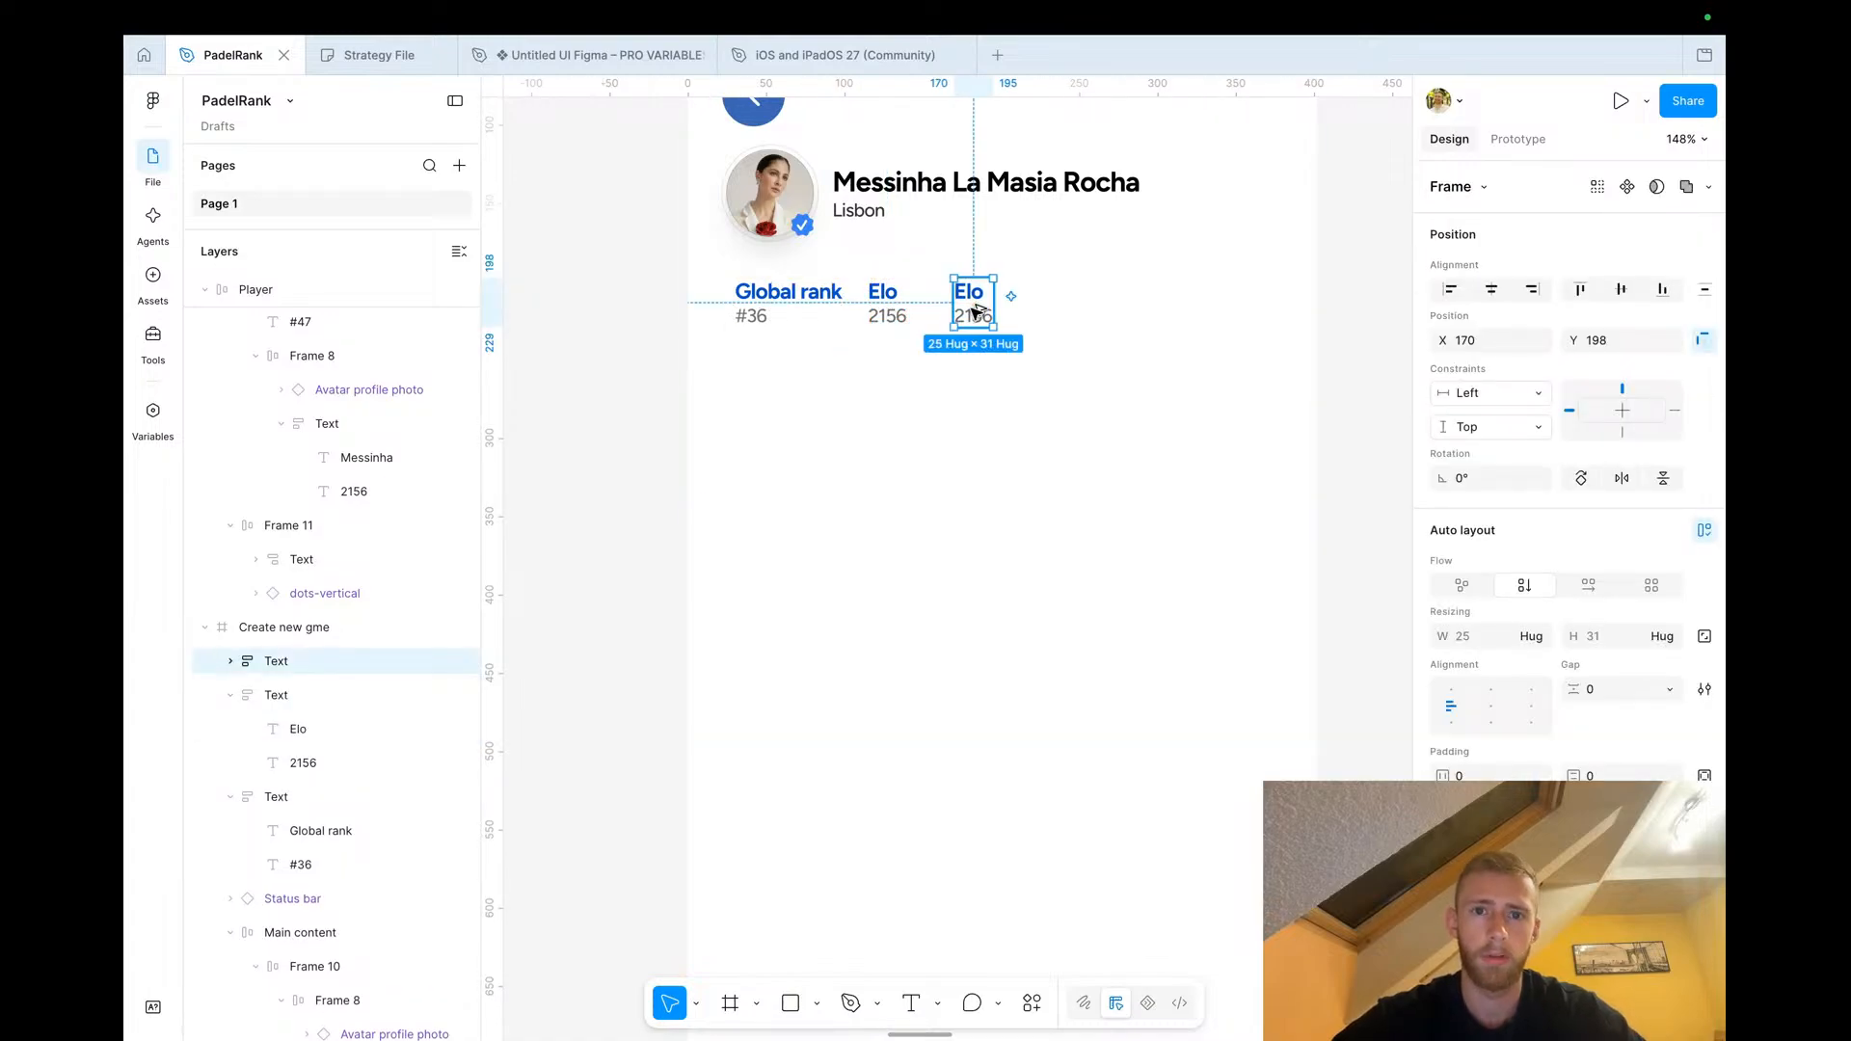
{"action": "double_click", "coordinate": [971, 294]}
{"action": "type", "text": "Mat"}
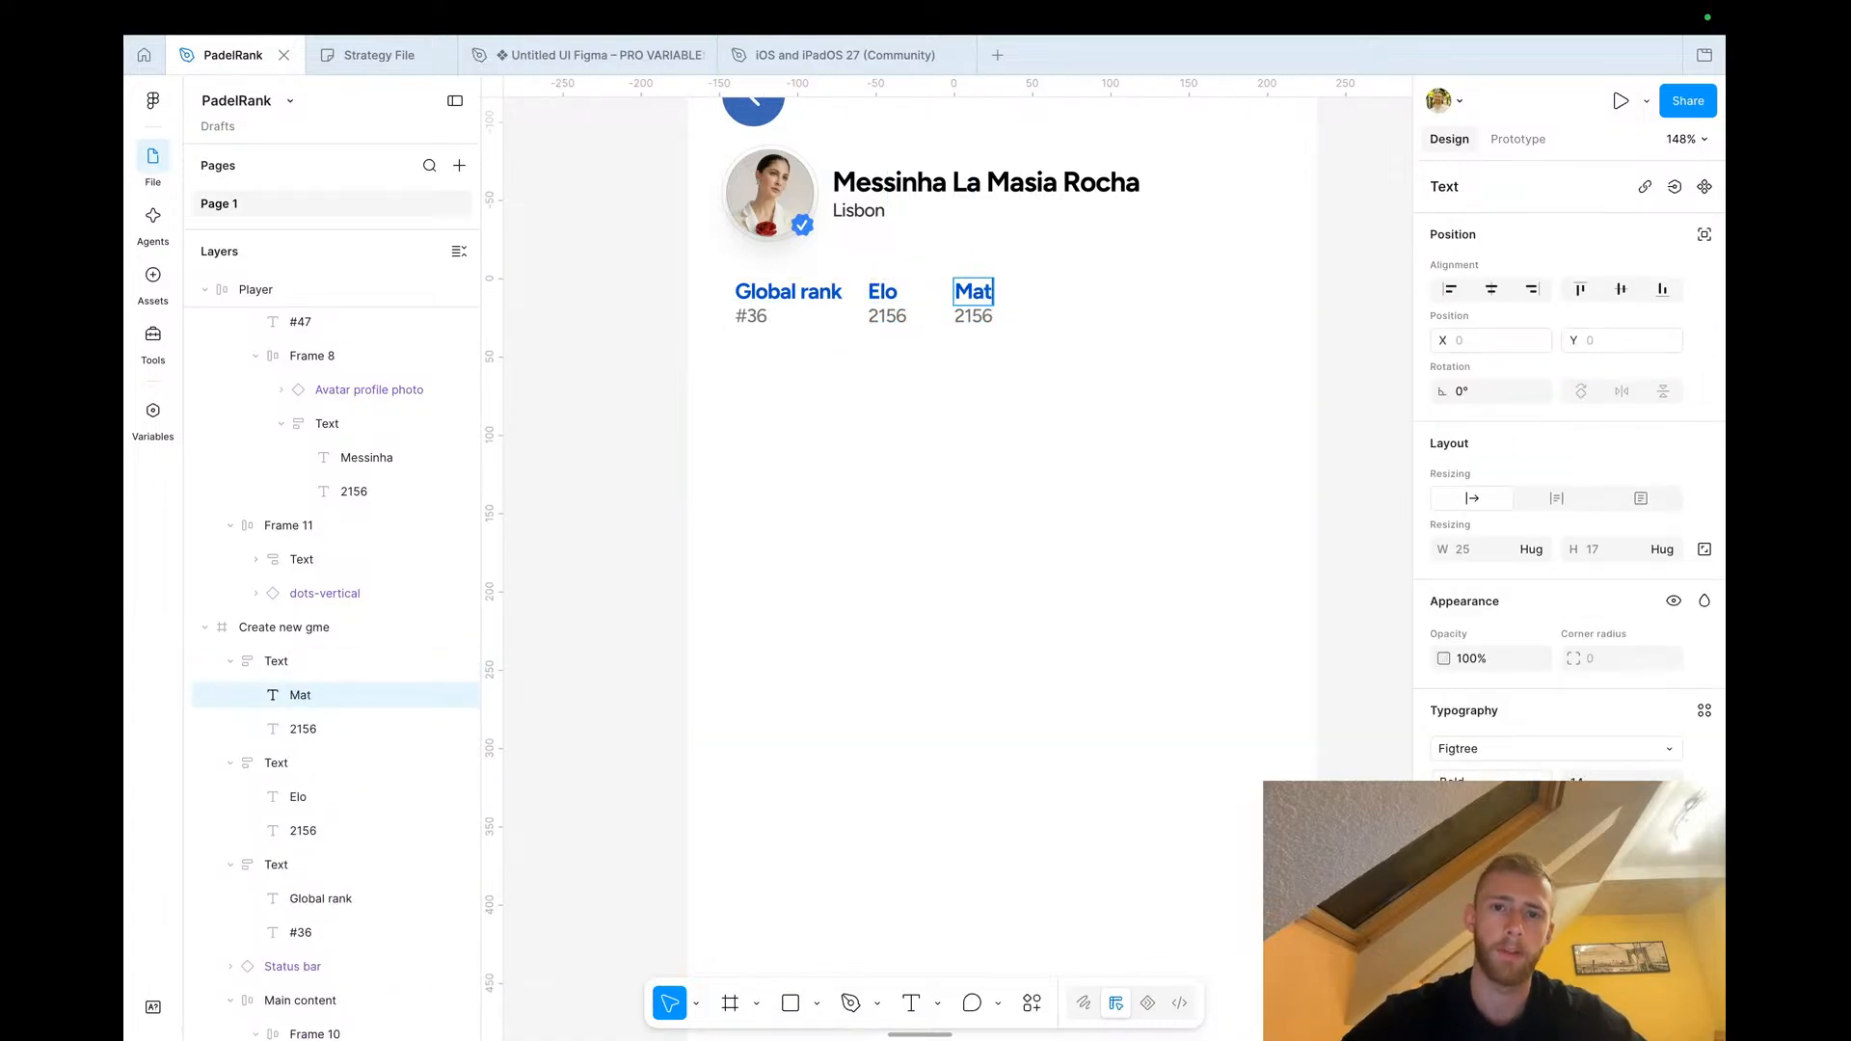
{"action": "type", "text": "ches"}
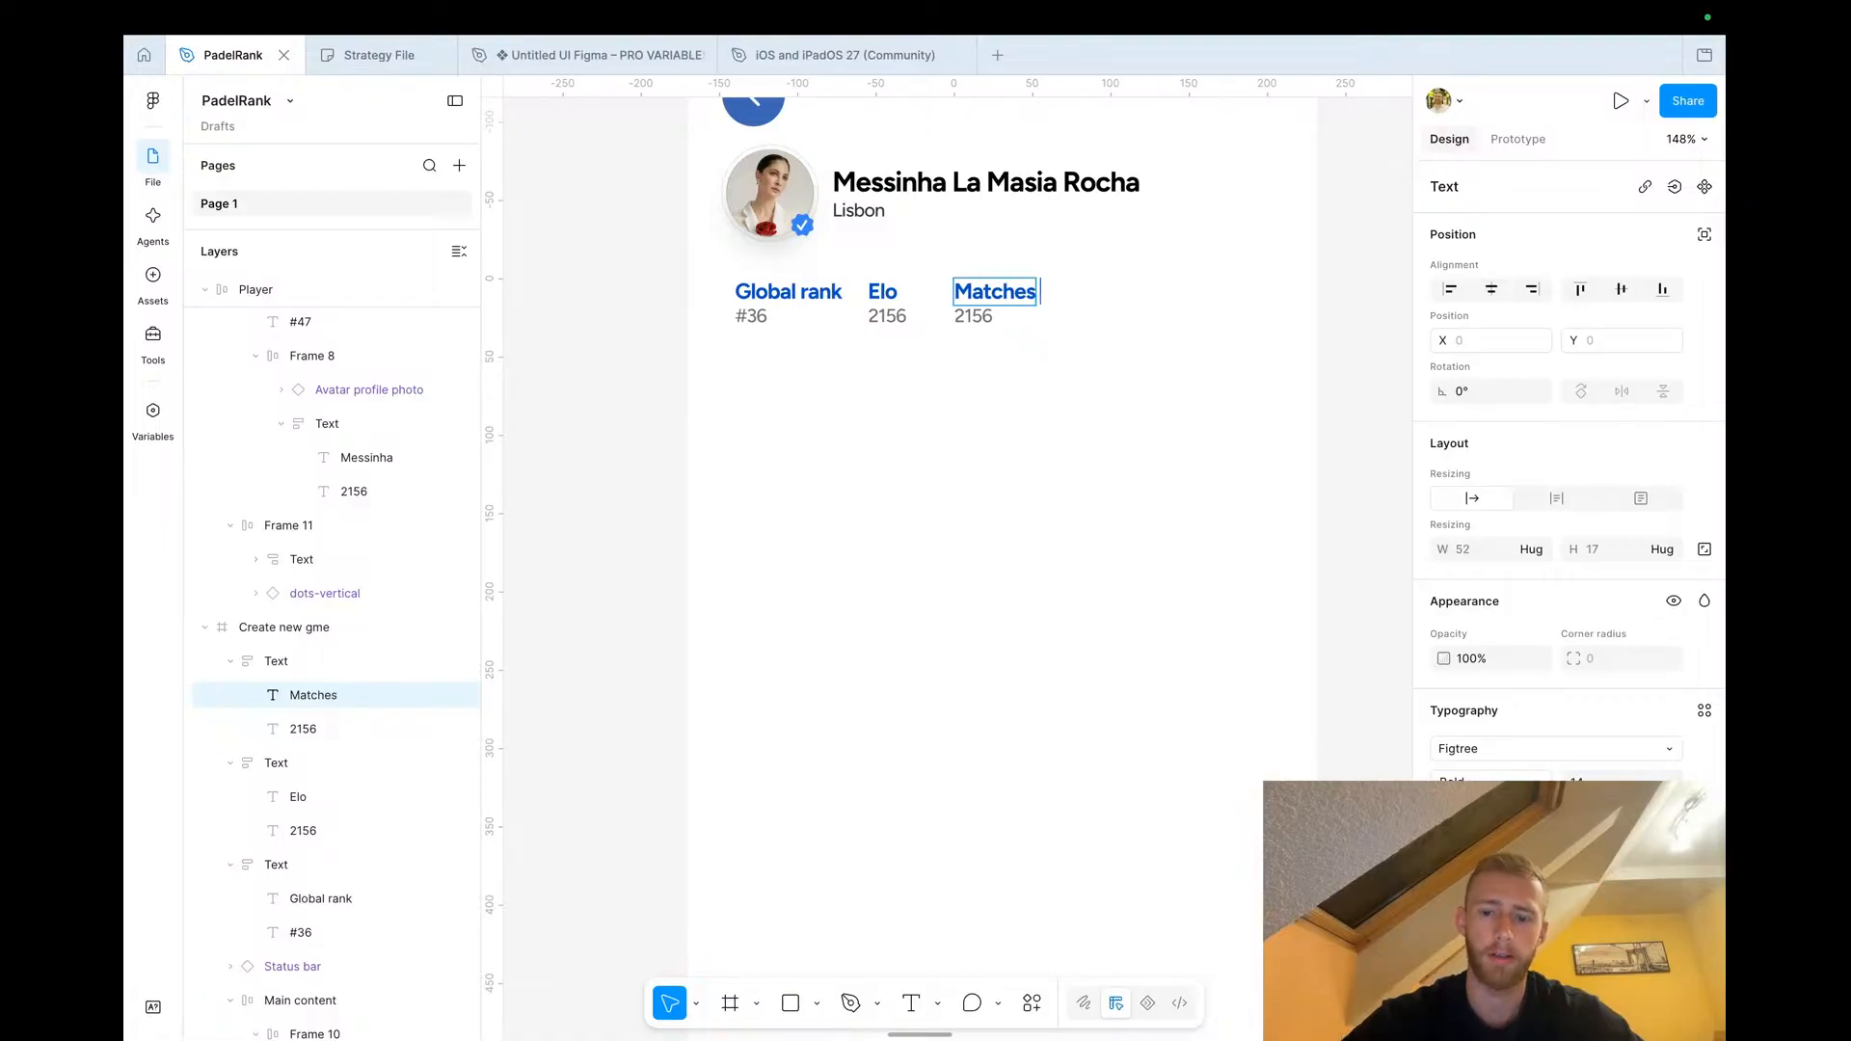
{"action": "type", "text": " played"}
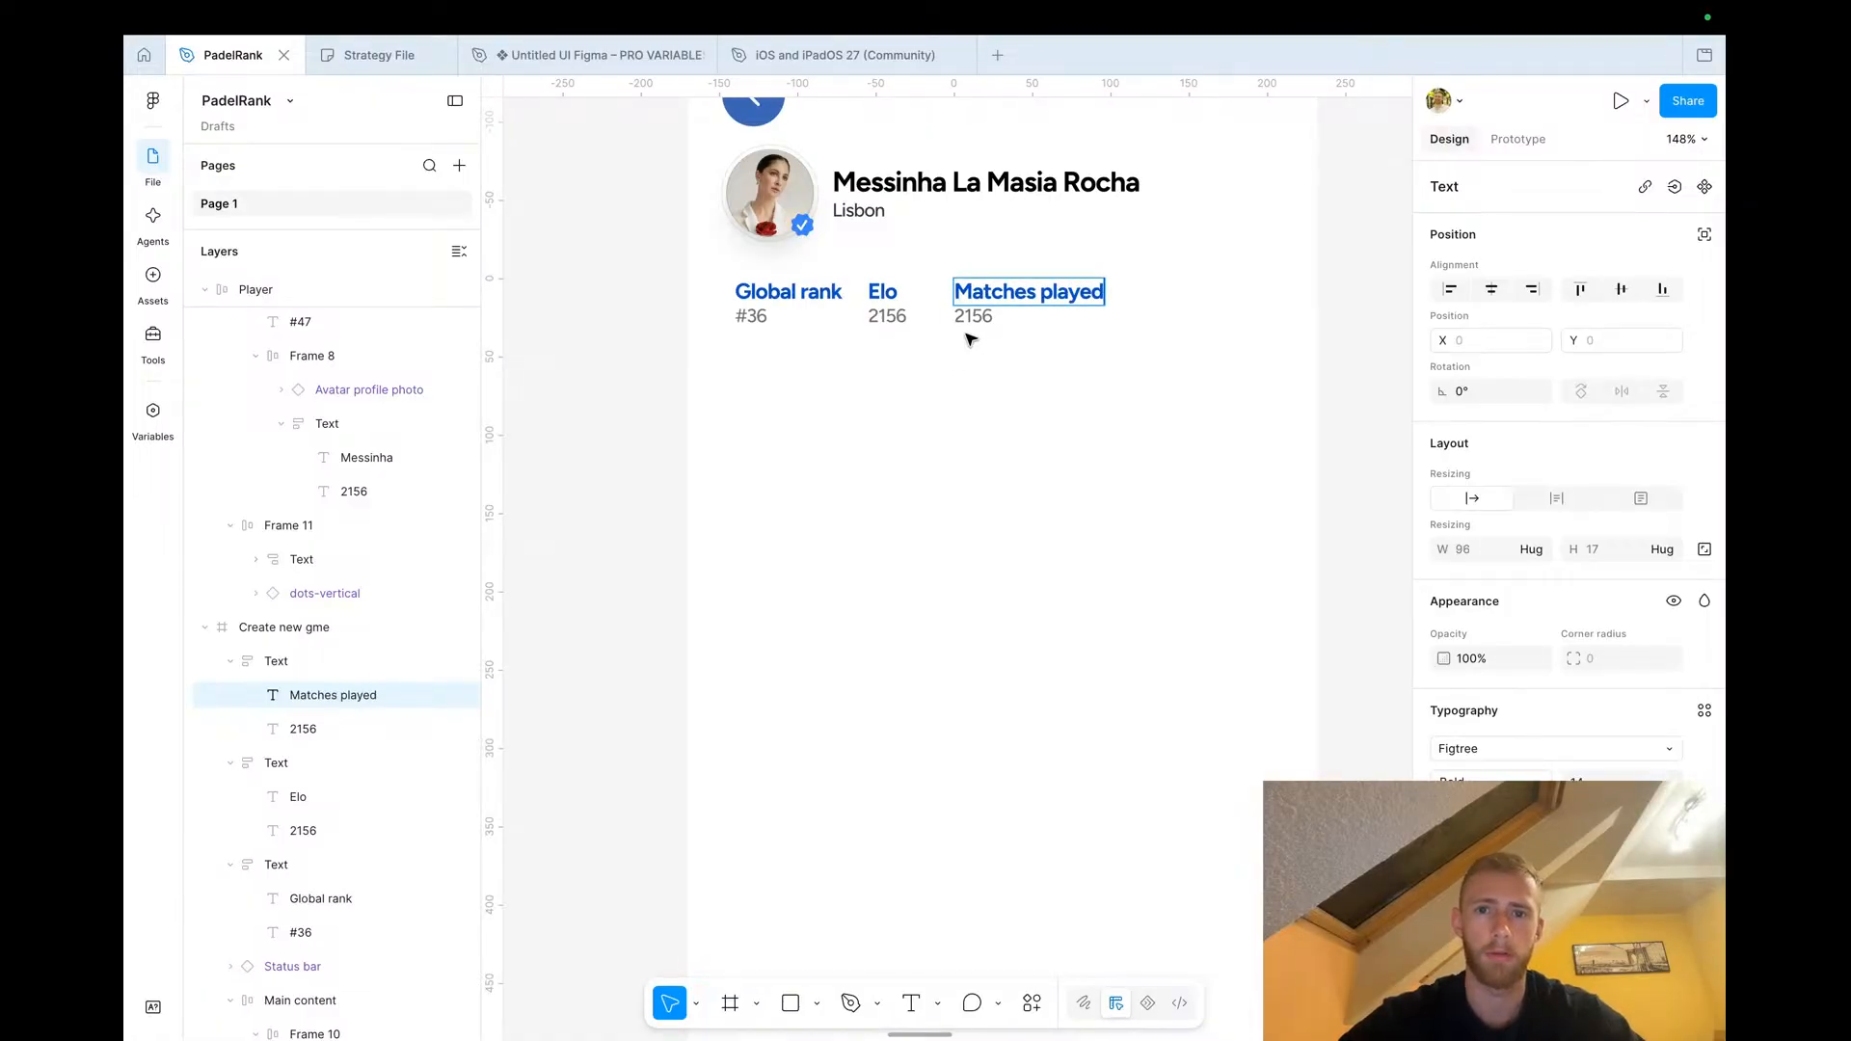
Set the Matches played block's value to 59
{"action": "left_click", "coordinate": [976, 320]}
{"action": "double_click", "coordinate": [976, 320]}
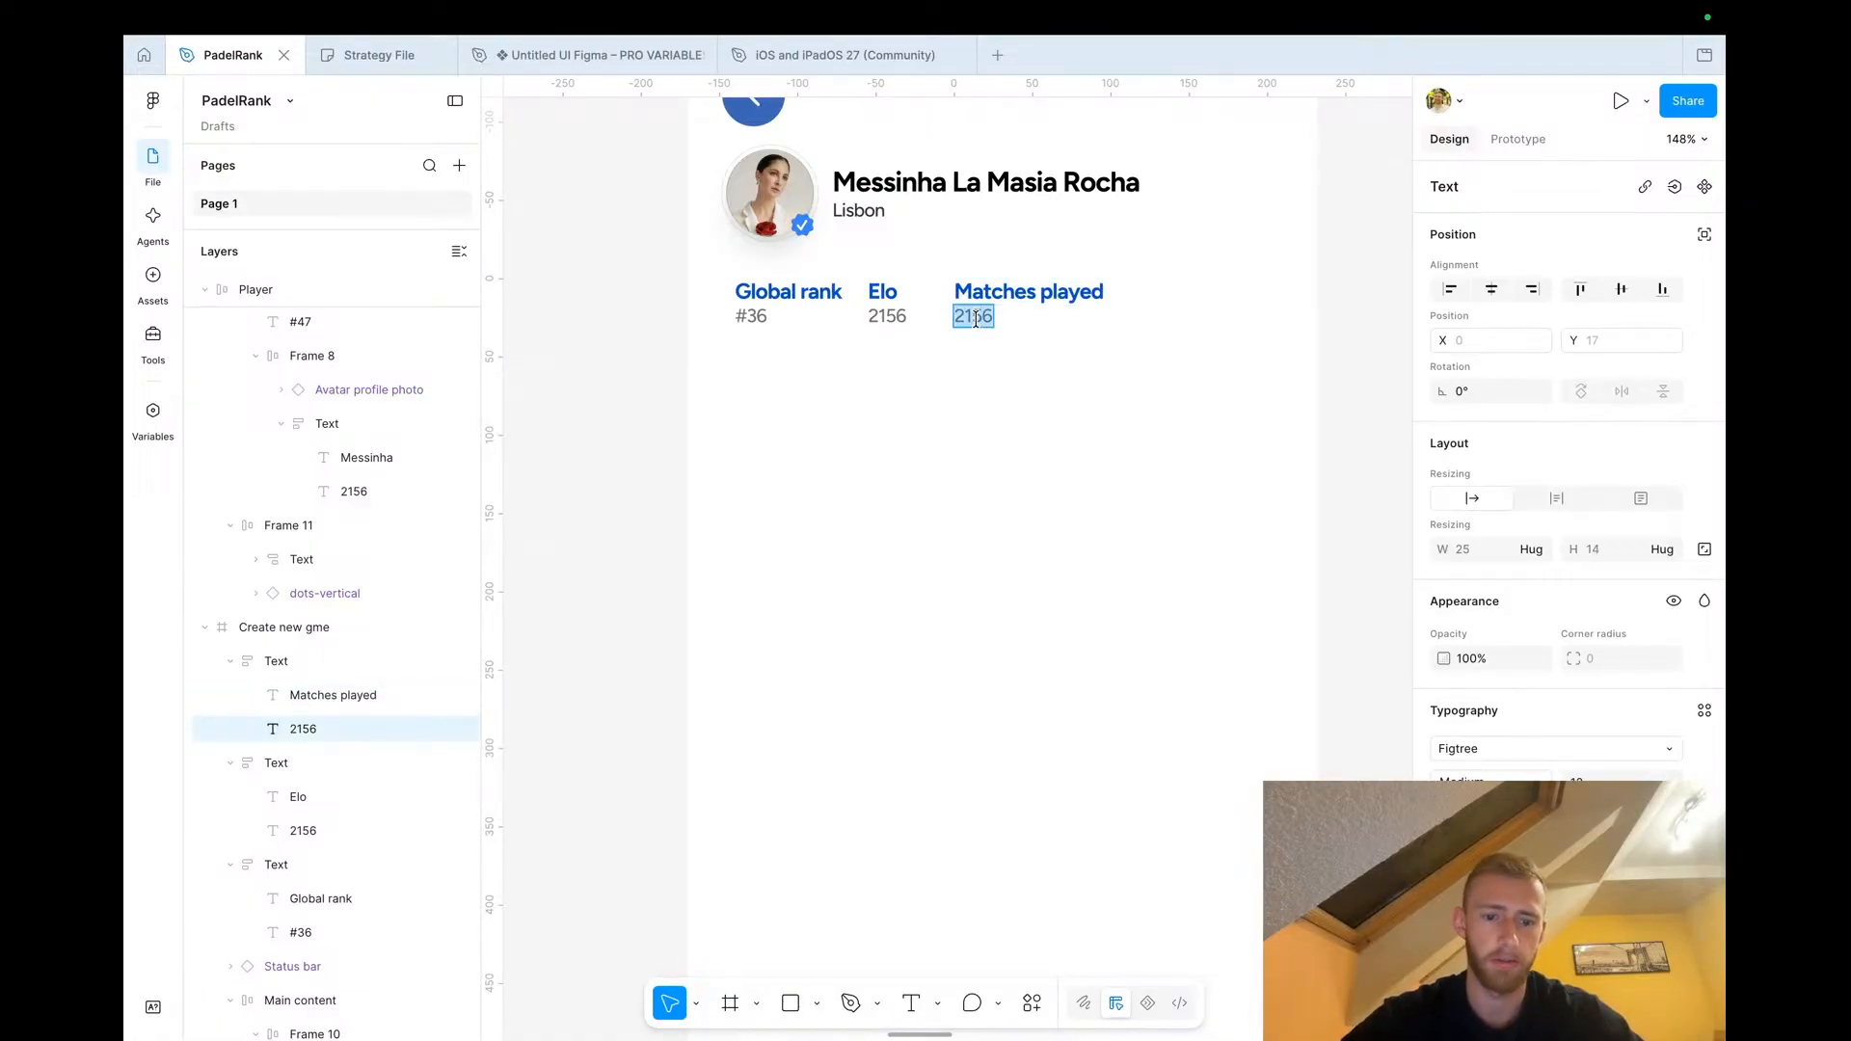
{"action": "type", "text": "59"}
{"action": "key", "text": "Escape"}
{"action": "left_click", "coordinate": [610, 478]}
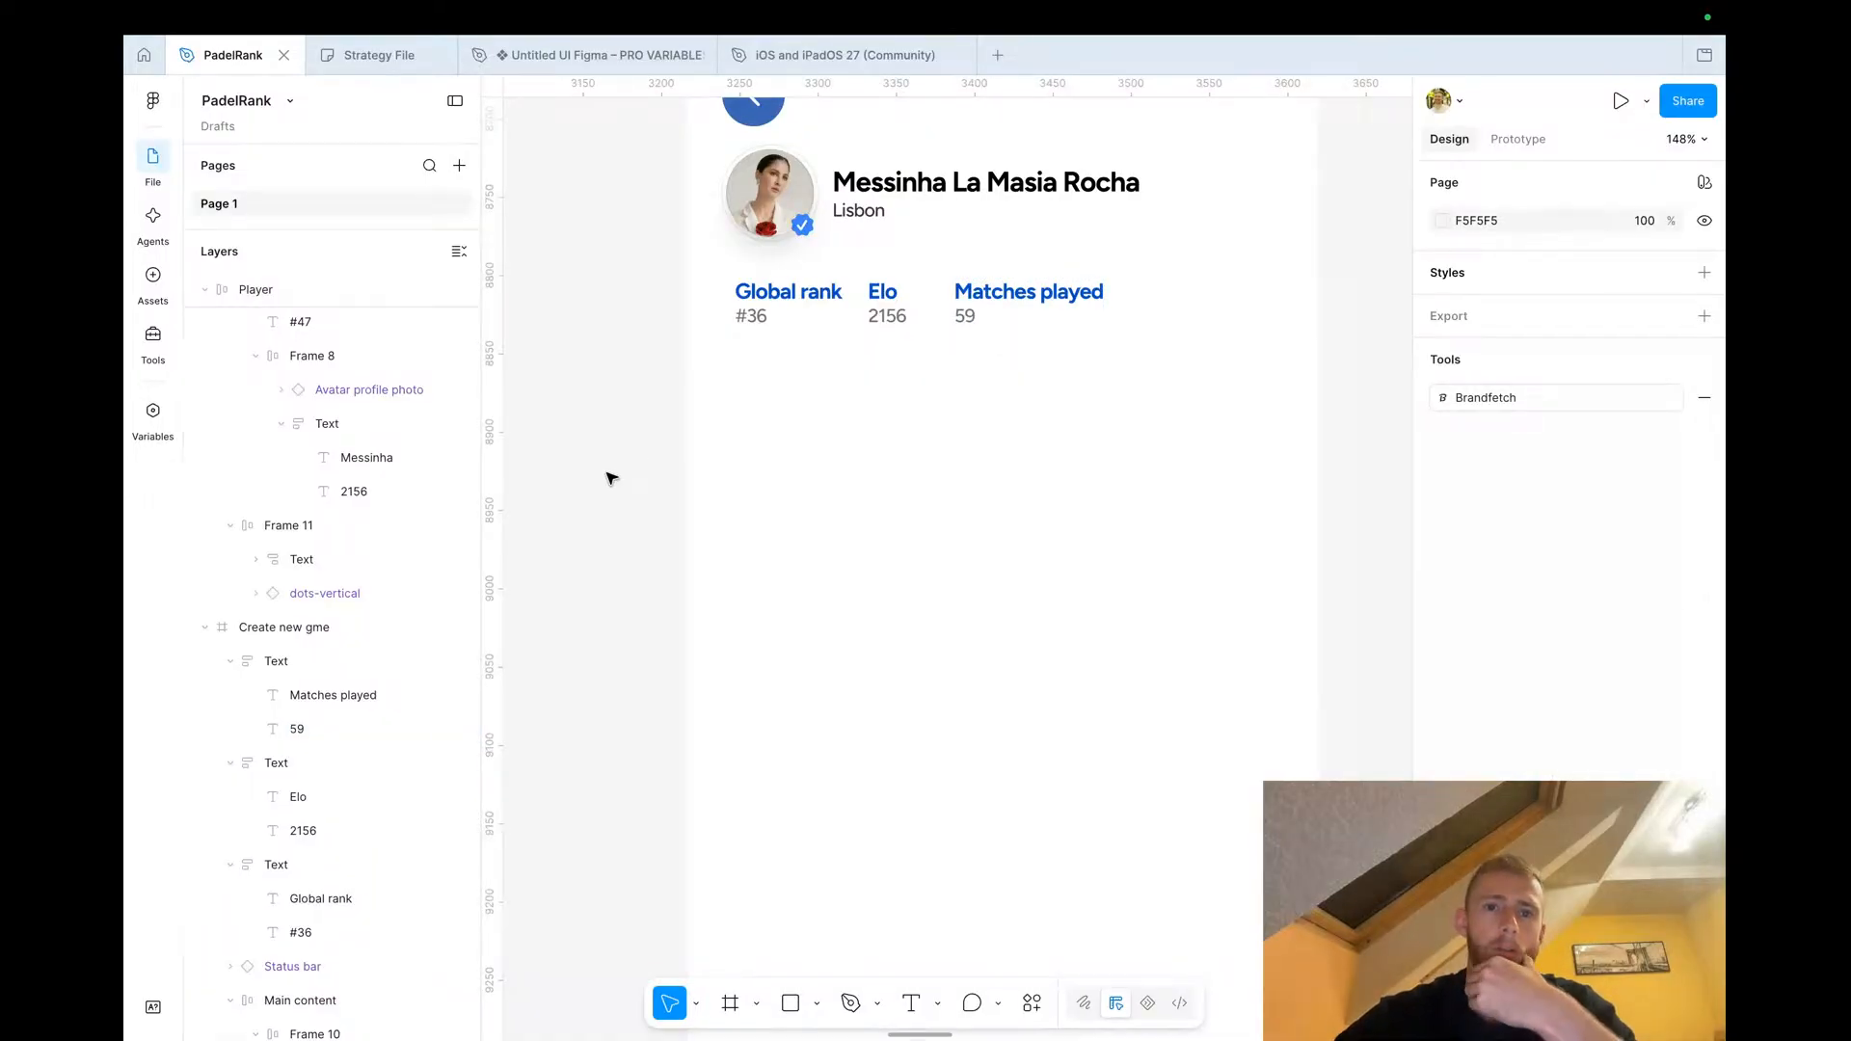
Duplicate the Matches played block to its right and retitle the copy Followers
{"action": "scroll", "coordinate": [610, 479], "scroll_direction": "down", "scroll_amount": 5}
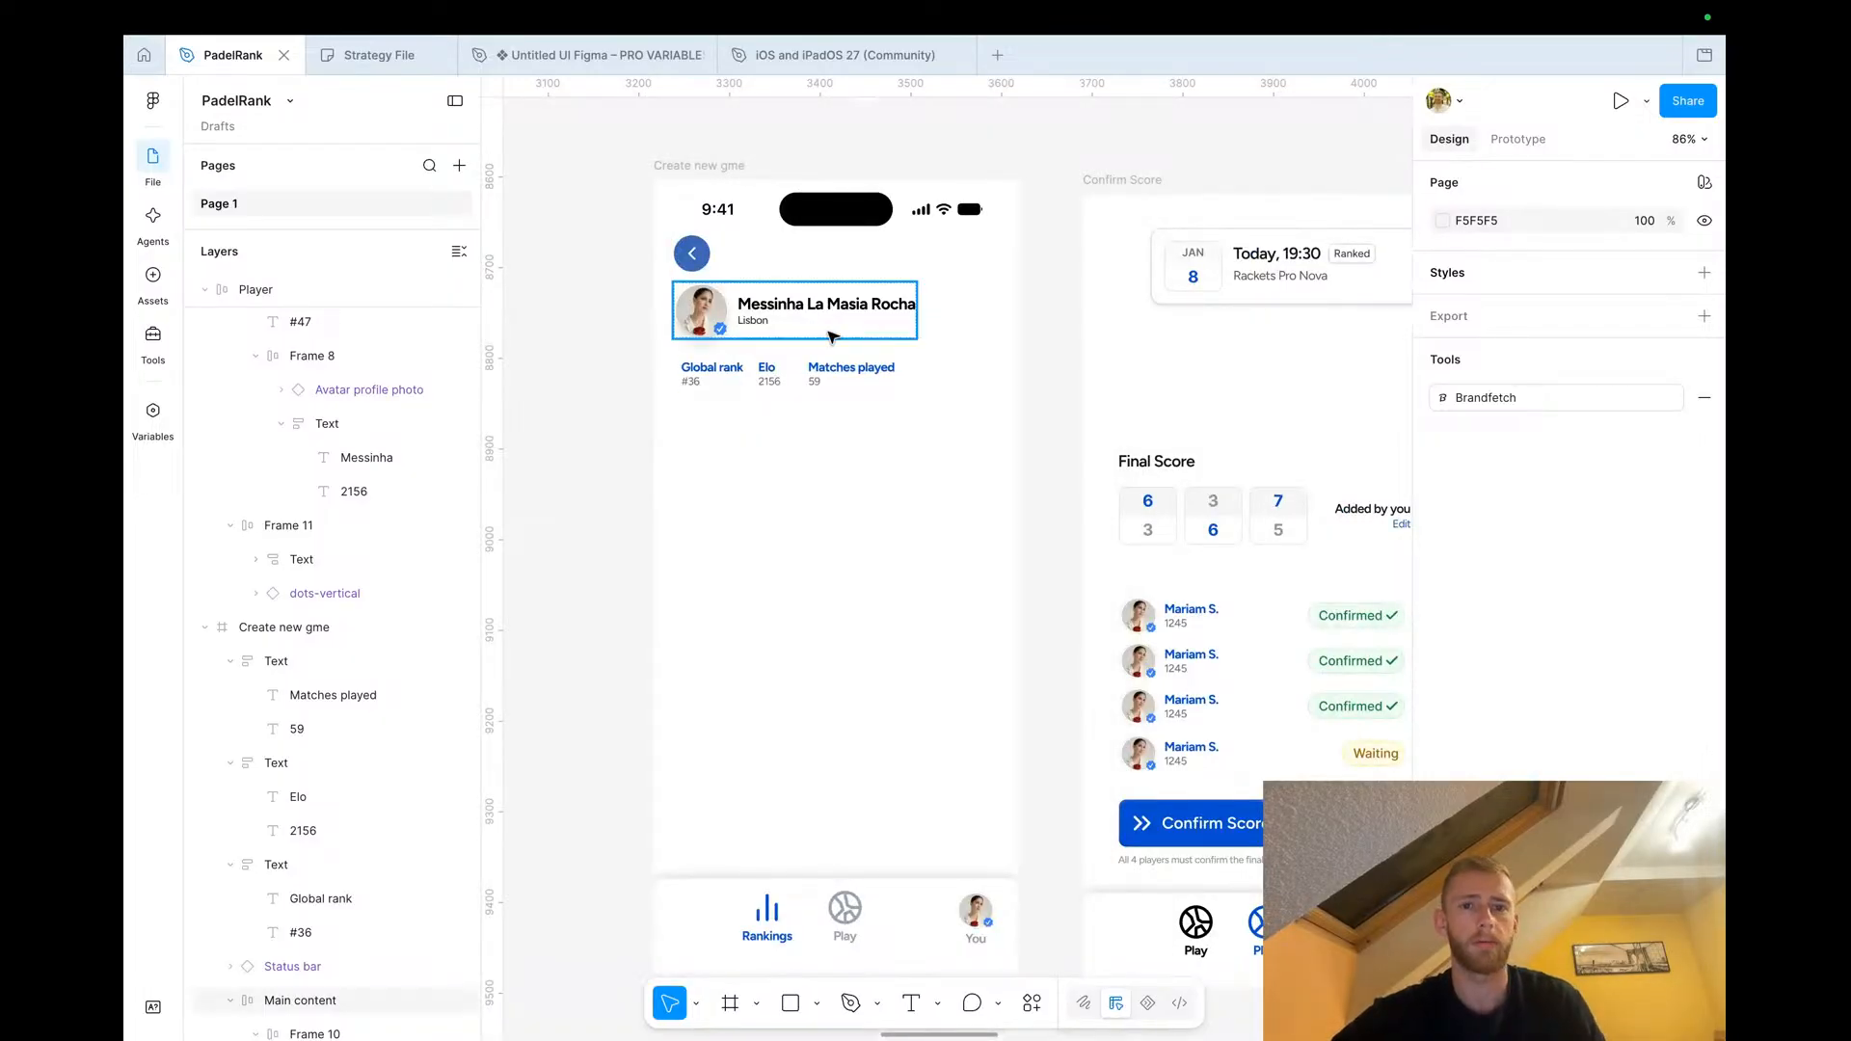
{"action": "scroll", "coordinate": [812, 357], "scroll_direction": "up", "scroll_amount": 5}
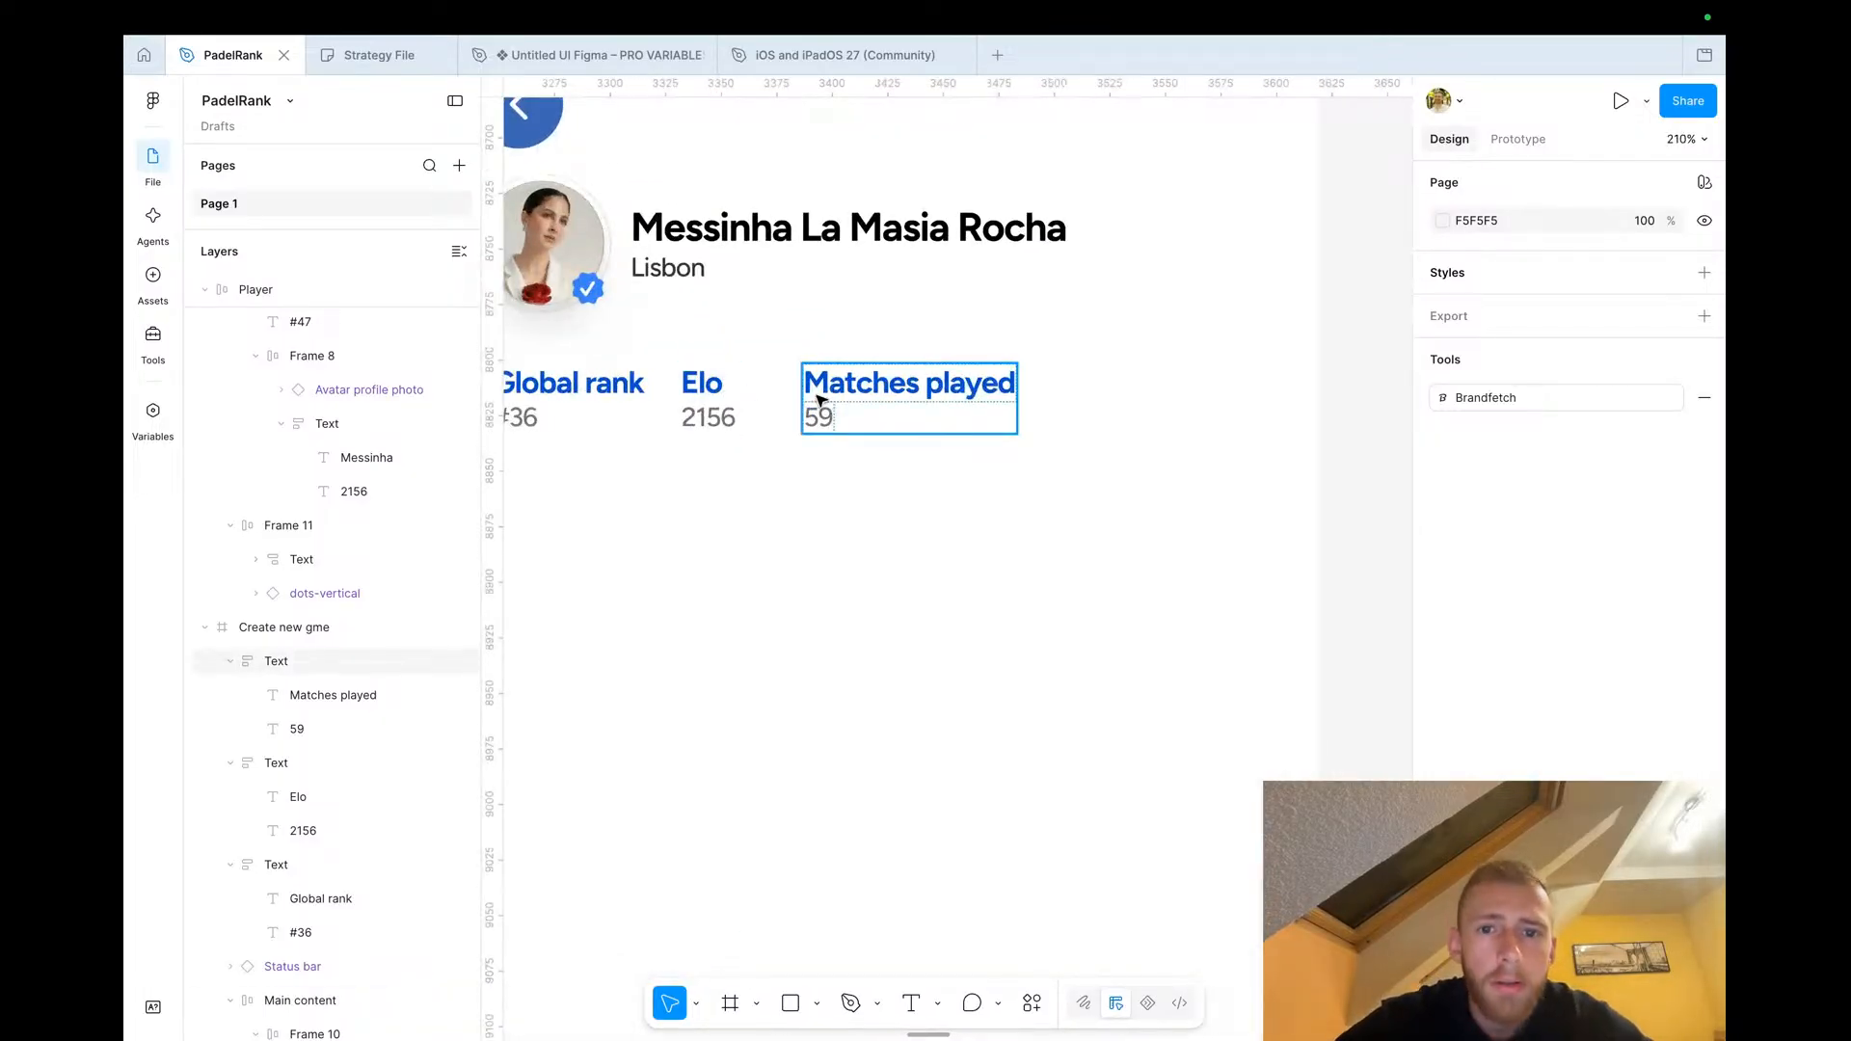
{"action": "left_click_drag", "start_coordinate": [818, 395], "coordinate": [1078, 388]}
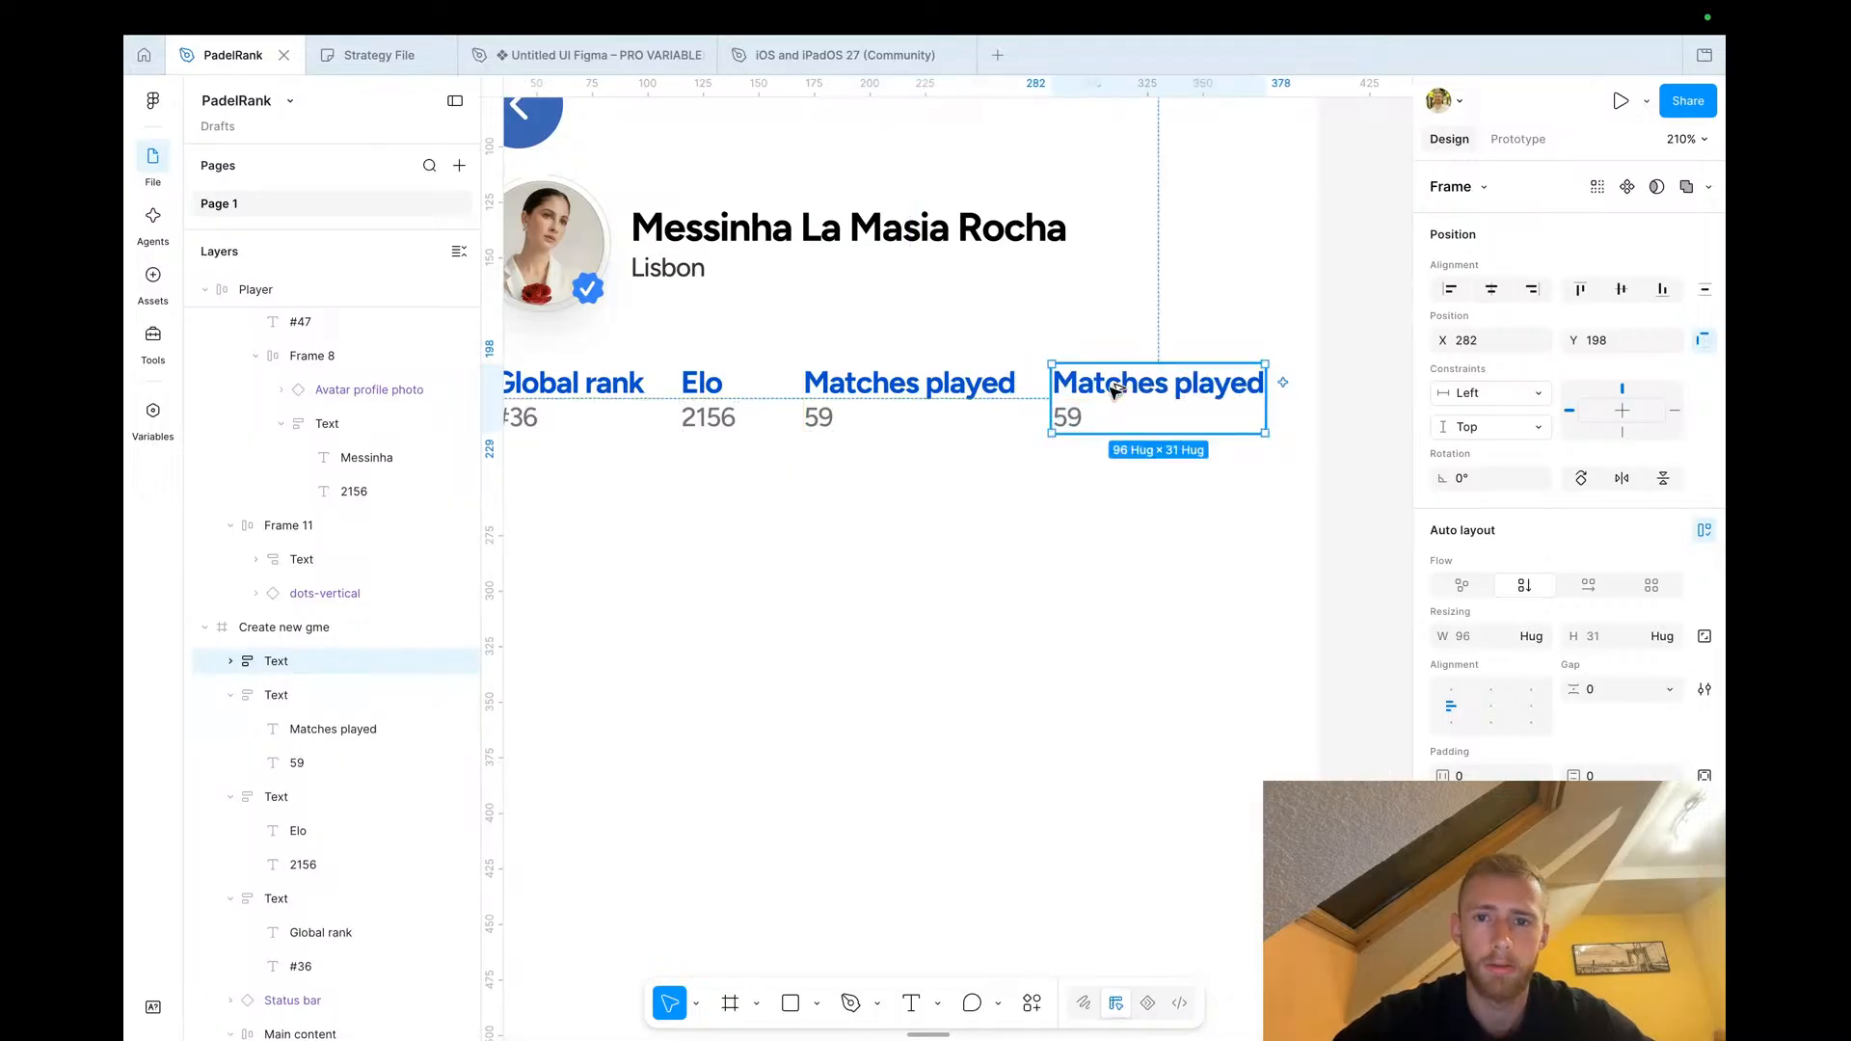
{"action": "double_click", "coordinate": [1078, 389]}
{"action": "key", "text": "Return"}
{"action": "type", "text": "Followers"}
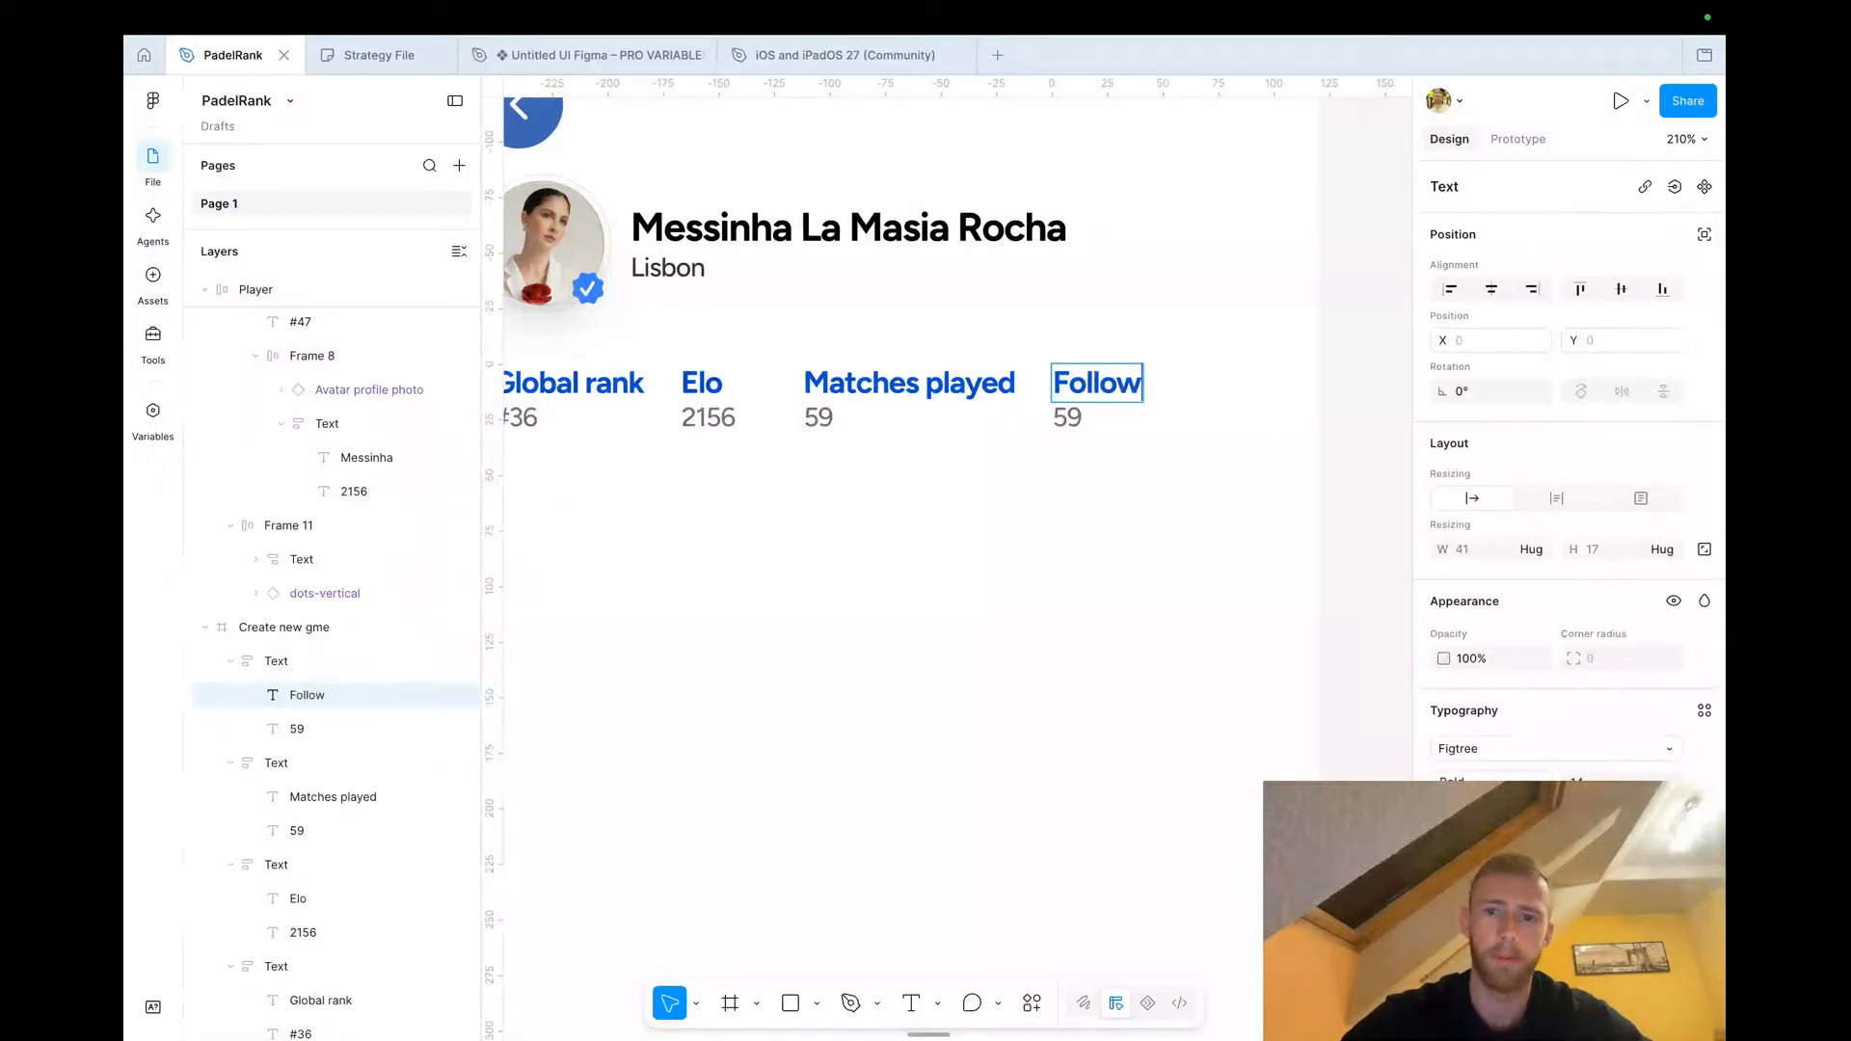
{"action": "key", "text": "Escape"}
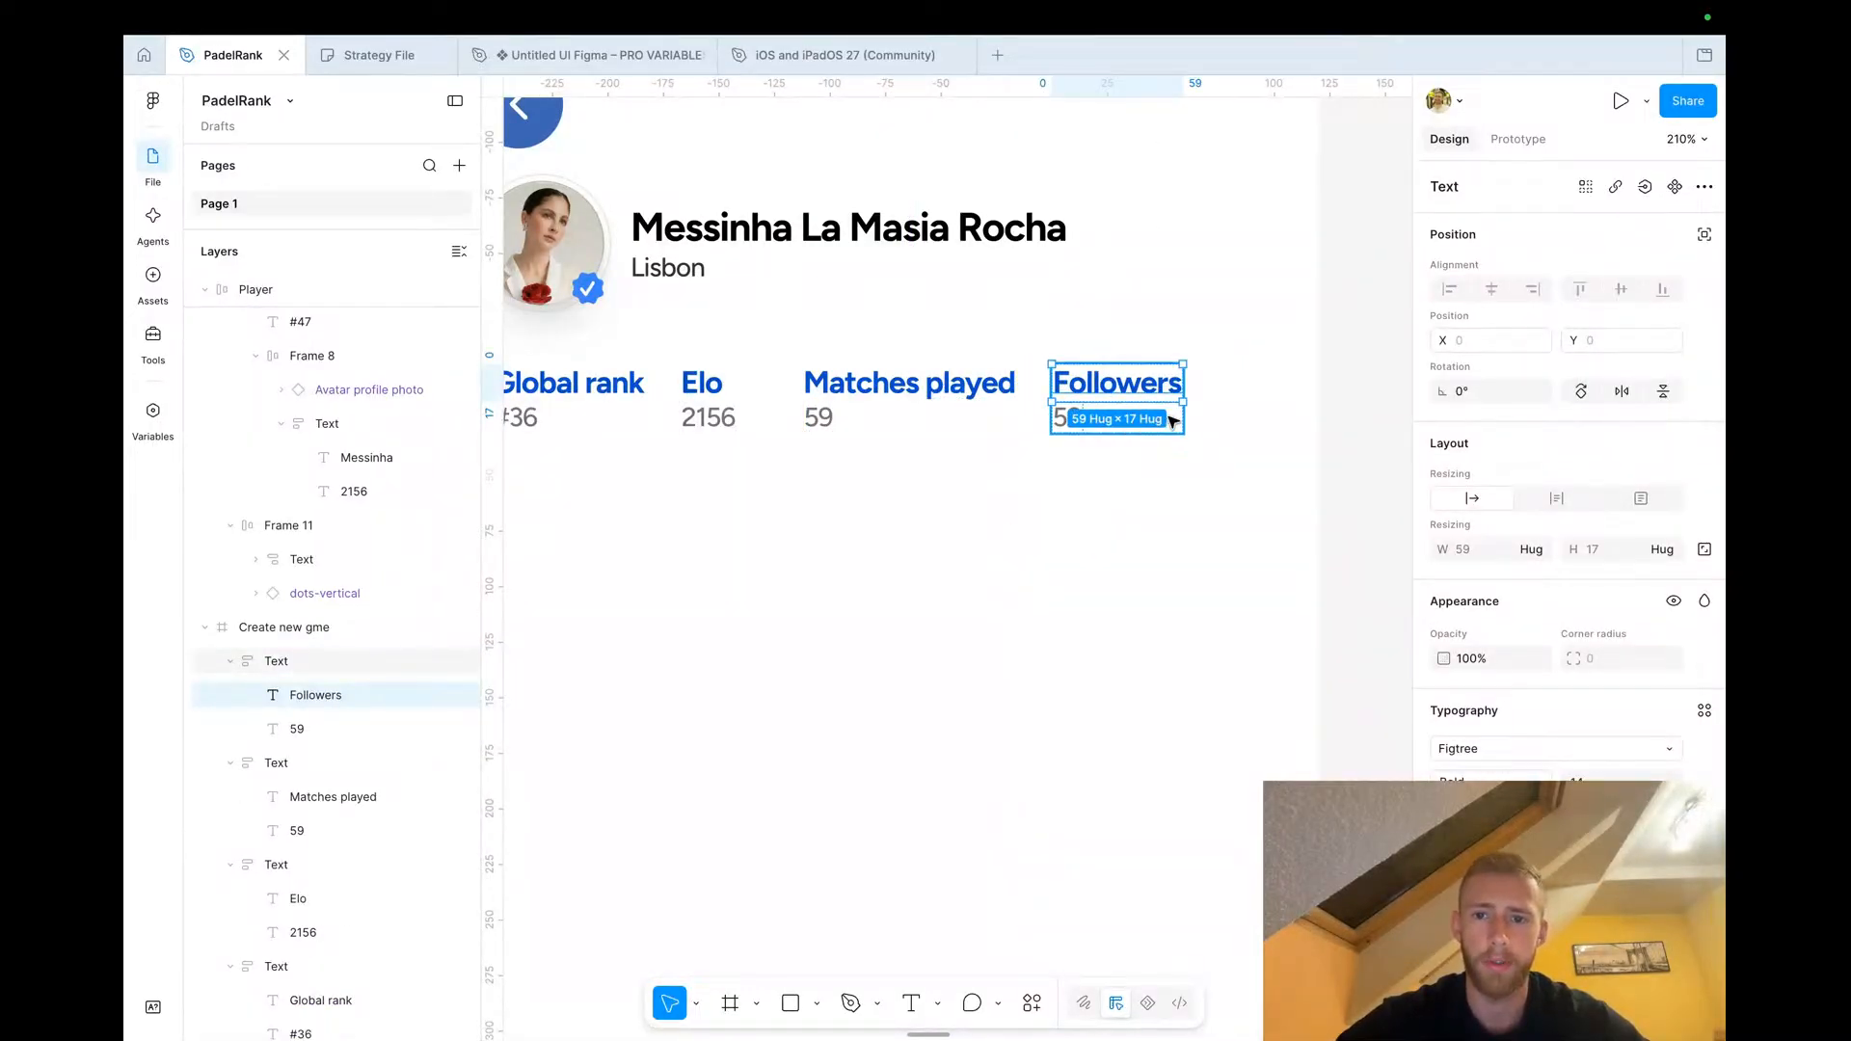
{"action": "key", "text": "Escape"}
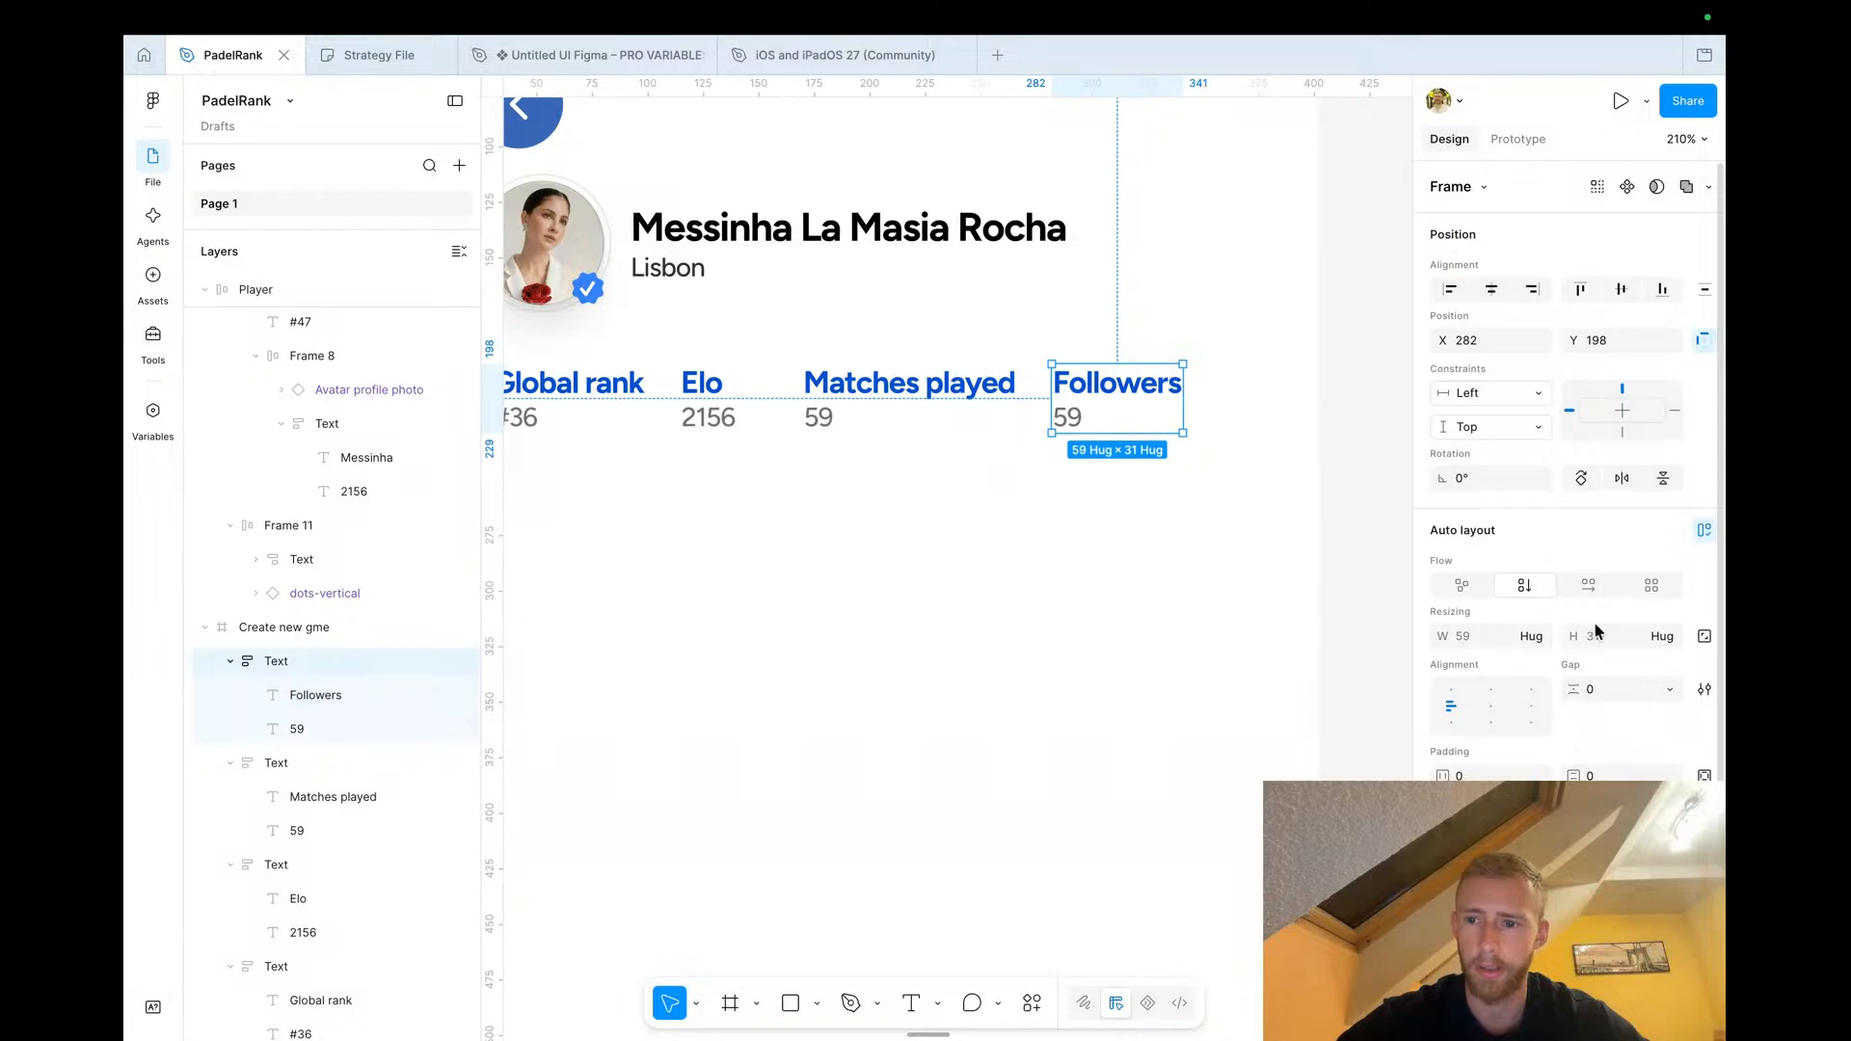
Right-align the Followers block's contents and set its value to 459
{"action": "left_click", "coordinate": [1533, 707]}
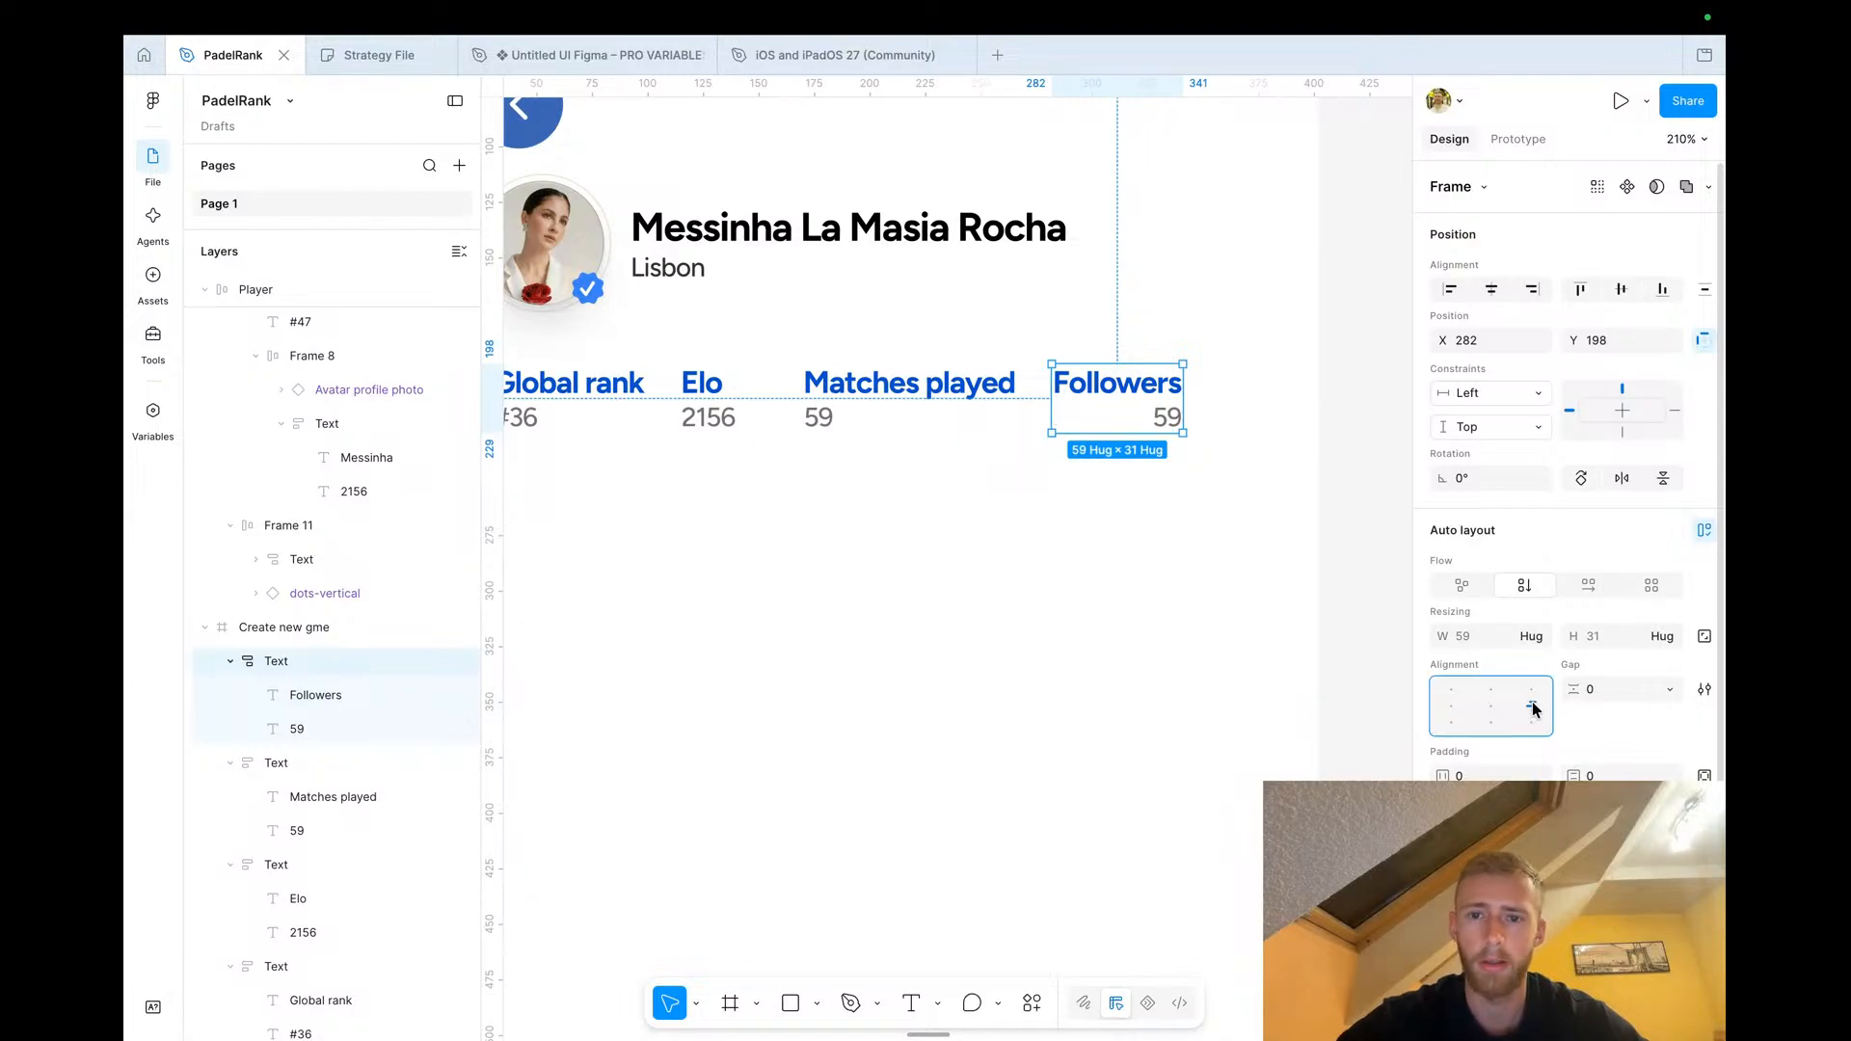
{"action": "left_click", "coordinate": [1157, 418]}
{"action": "double_click", "coordinate": [1161, 418]}
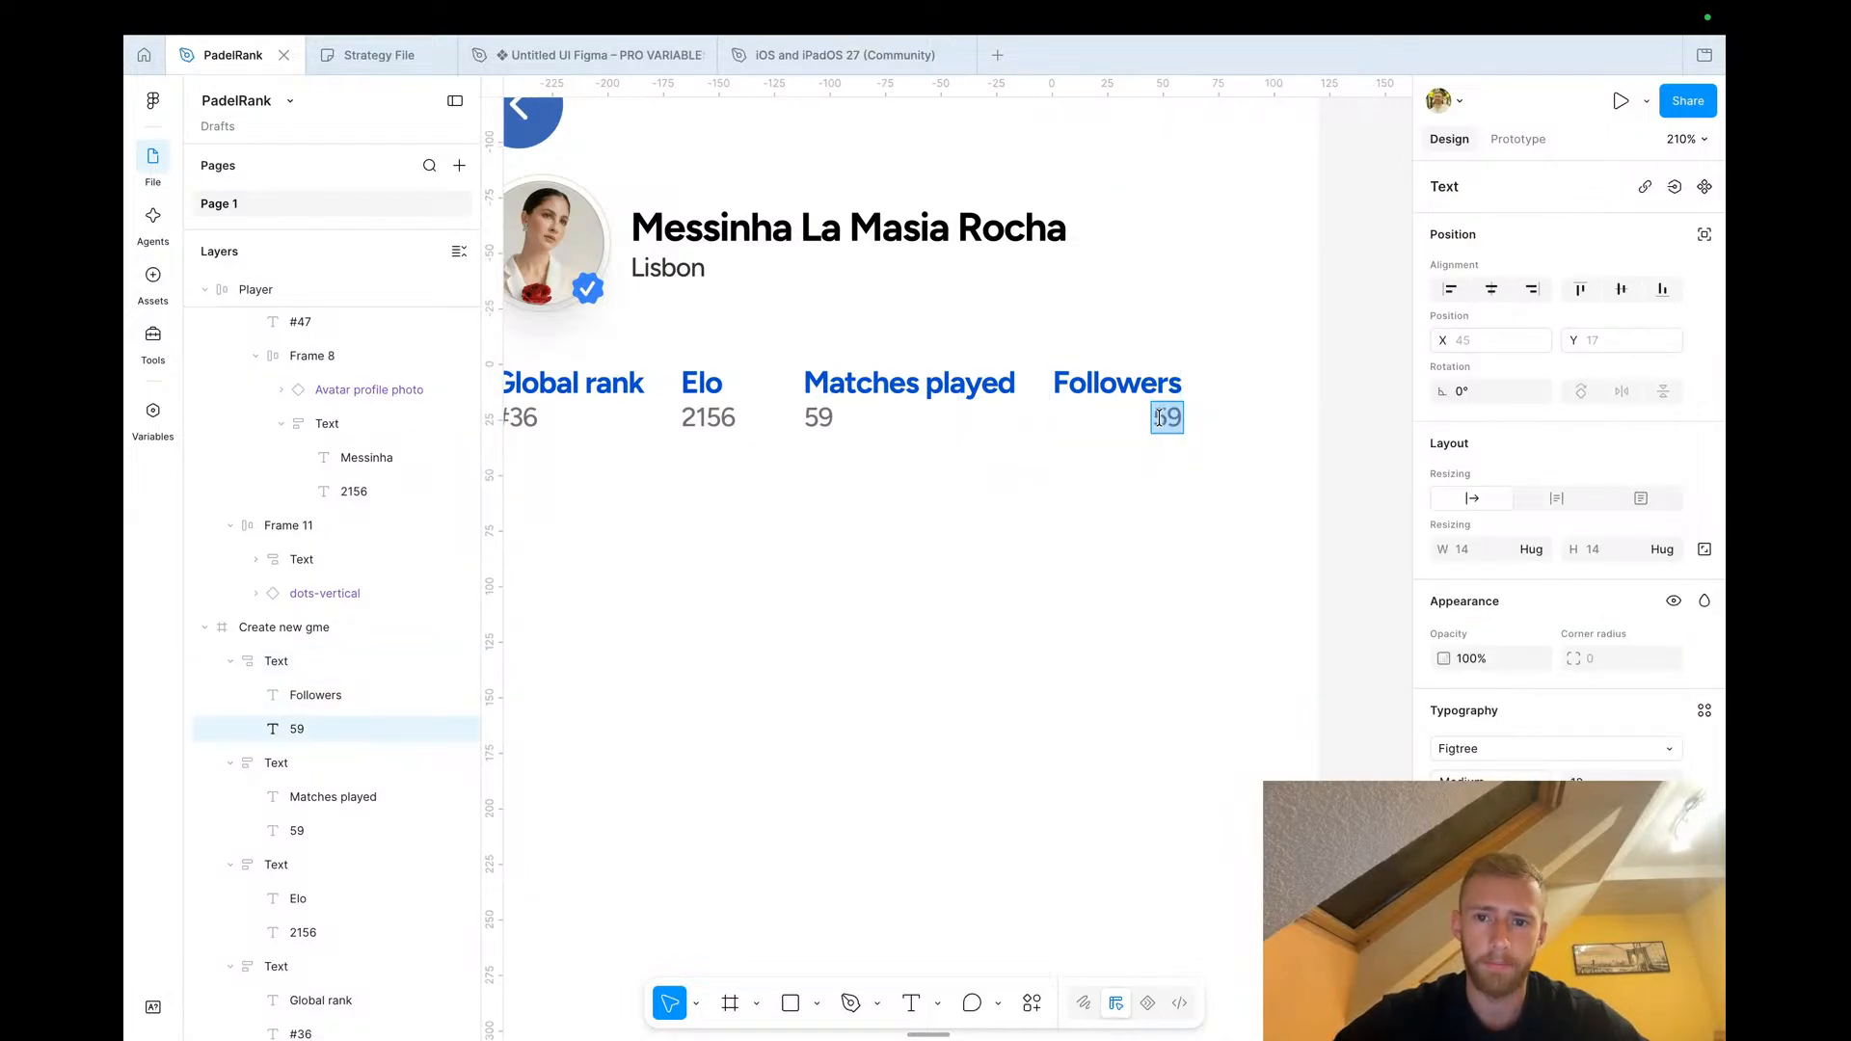
{"action": "key", "text": "Left"}
{"action": "type", "text": "4"}
{"action": "key", "text": "Escape"}
{"action": "left_click", "coordinate": [1345, 431]}
Wrap the four stat blocks in a horizontal auto layout with a gap of 16
{"action": "scroll", "coordinate": [1346, 431], "scroll_direction": "down", "scroll_amount": 3}
{"action": "left_click", "coordinate": [950, 433]}
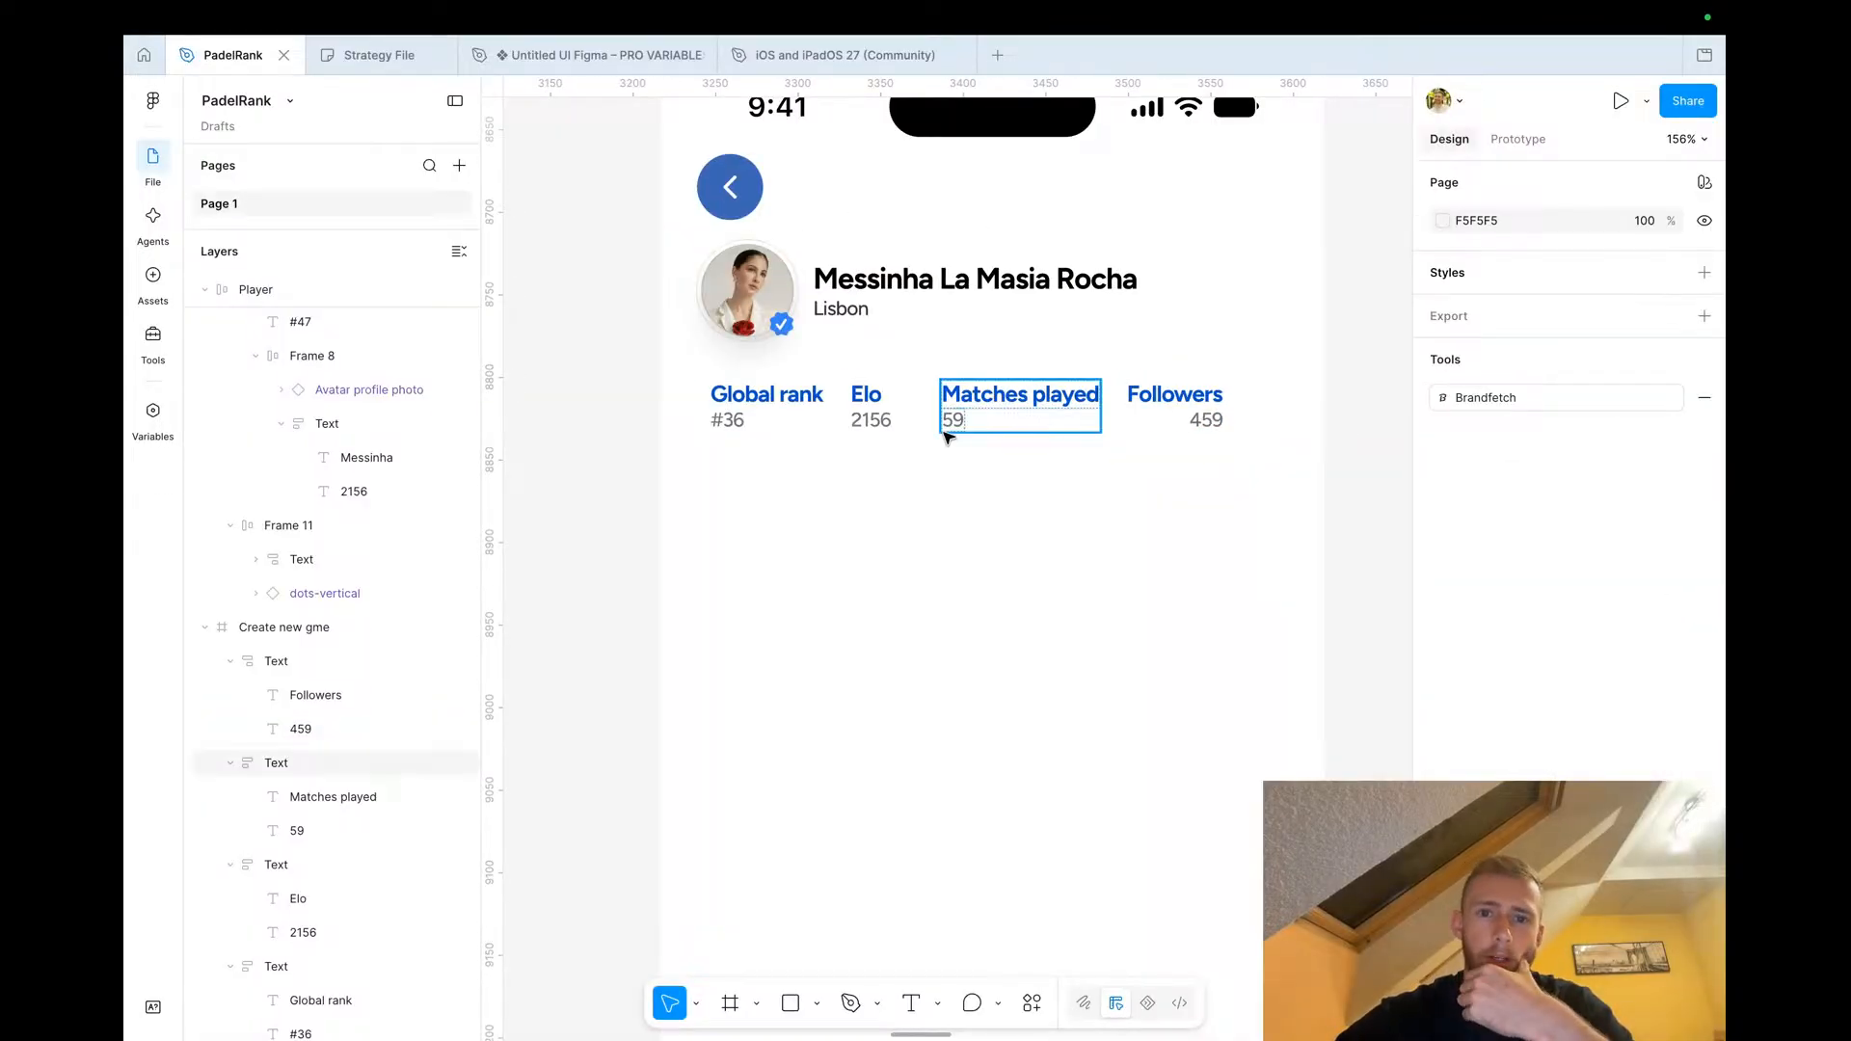
{"action": "left_click", "coordinate": [800, 422]}
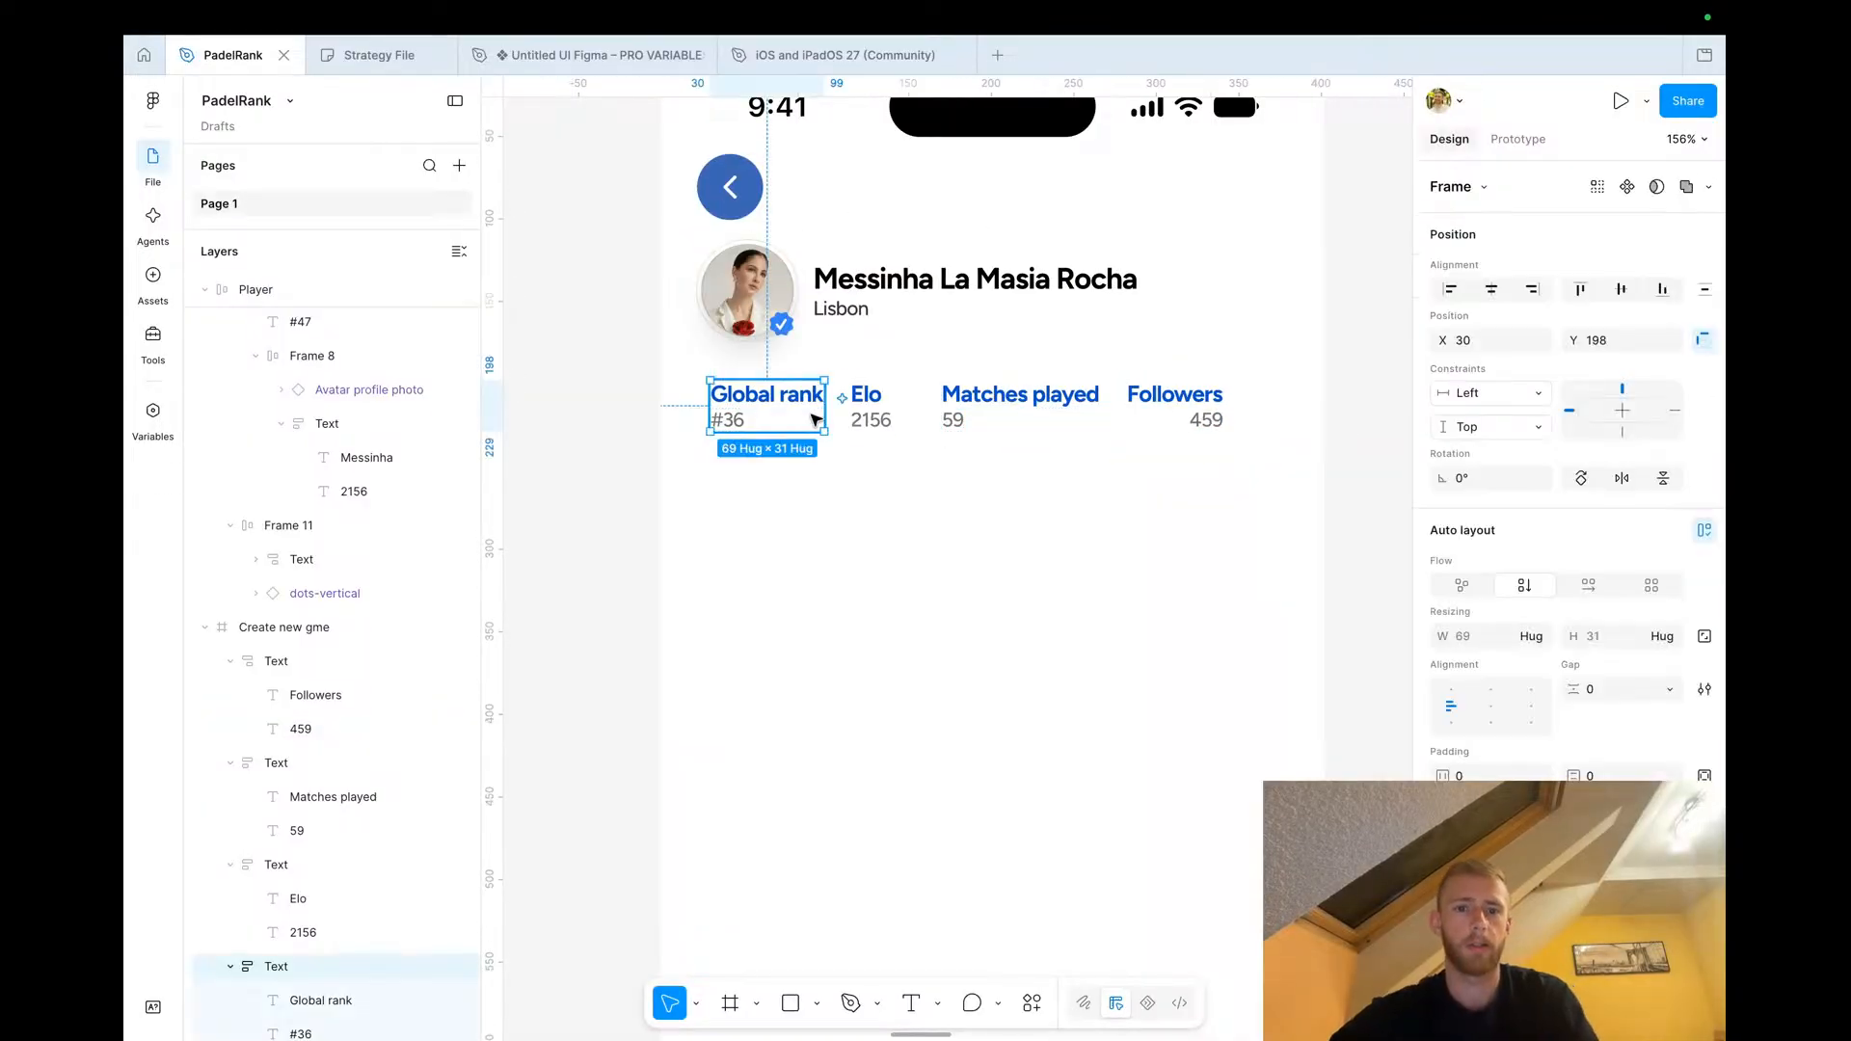
{"action": "left_click", "coordinate": [867, 422], "text": "shift"}
{"action": "left_click", "coordinate": [978, 413], "text": "shift"}
{"action": "left_click", "coordinate": [1200, 416], "text": "shift"}
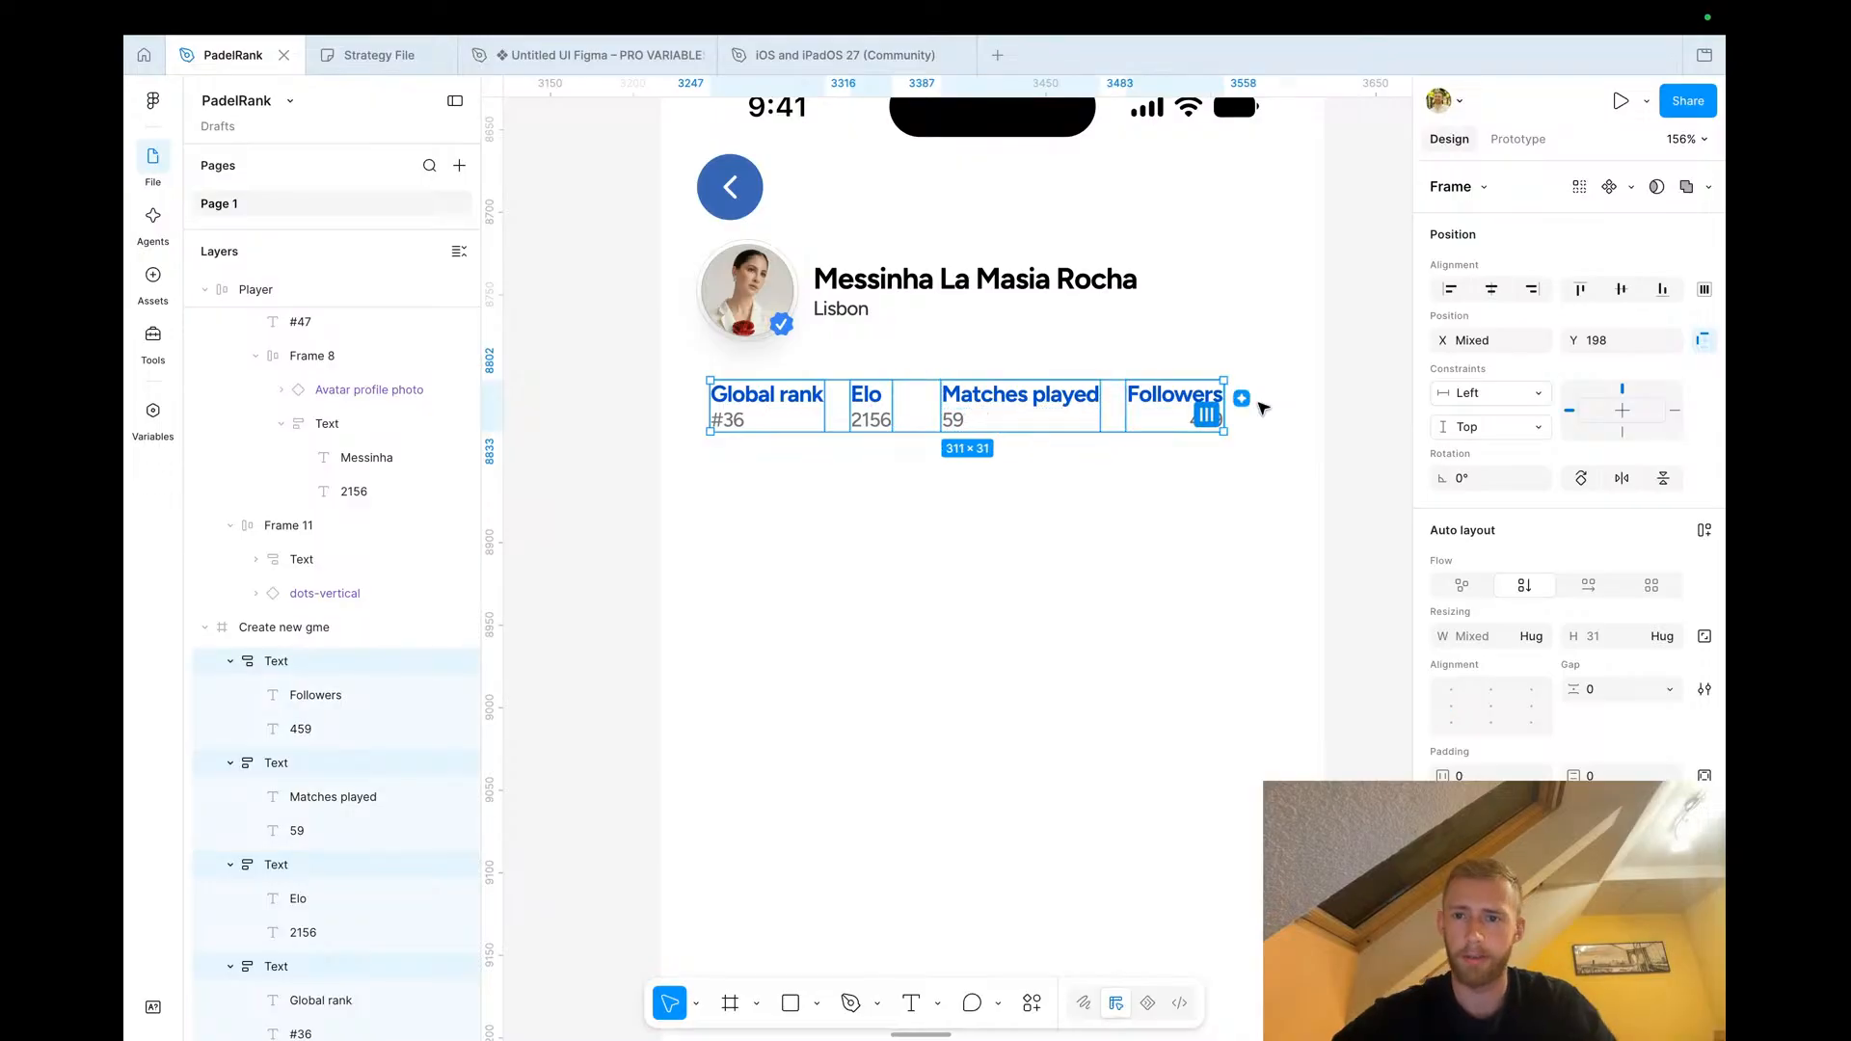
{"action": "left_click", "coordinate": [1586, 587]}
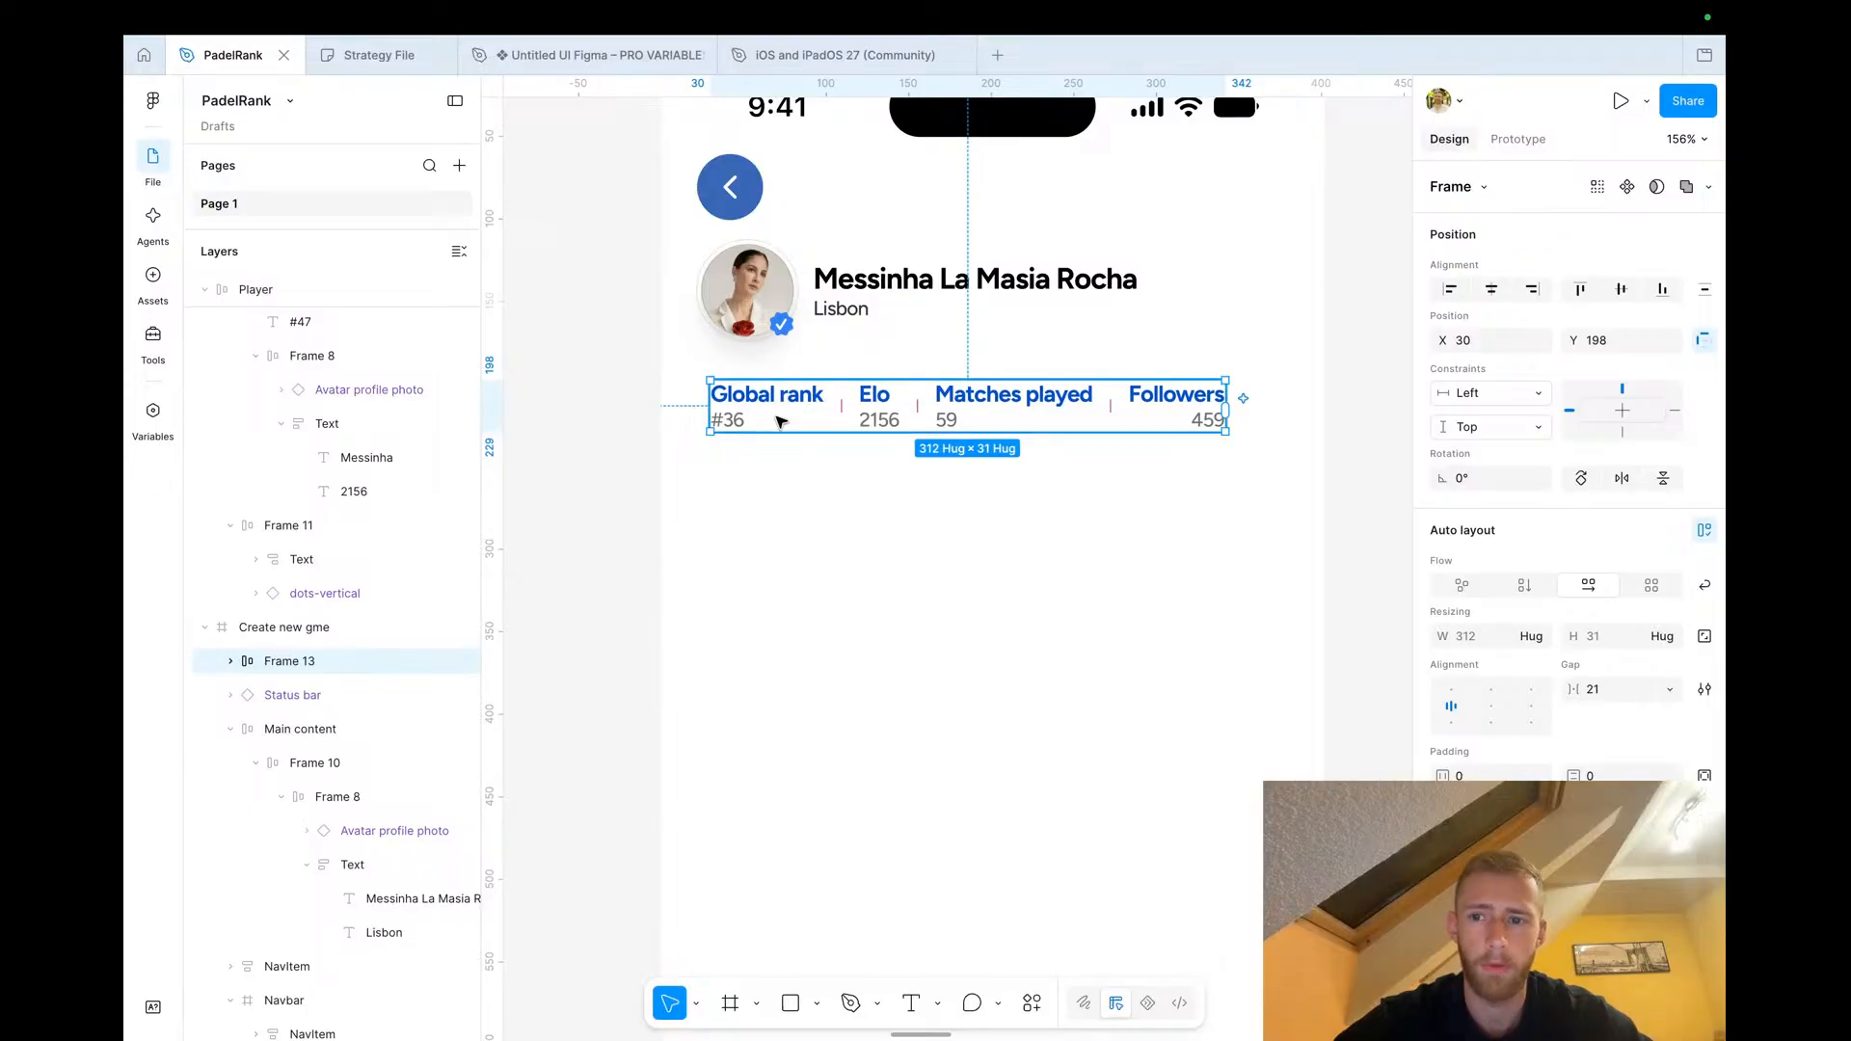
{"action": "left_click", "coordinate": [1597, 694]}
{"action": "type", "text": "16"}
{"action": "key", "text": "Tab"}
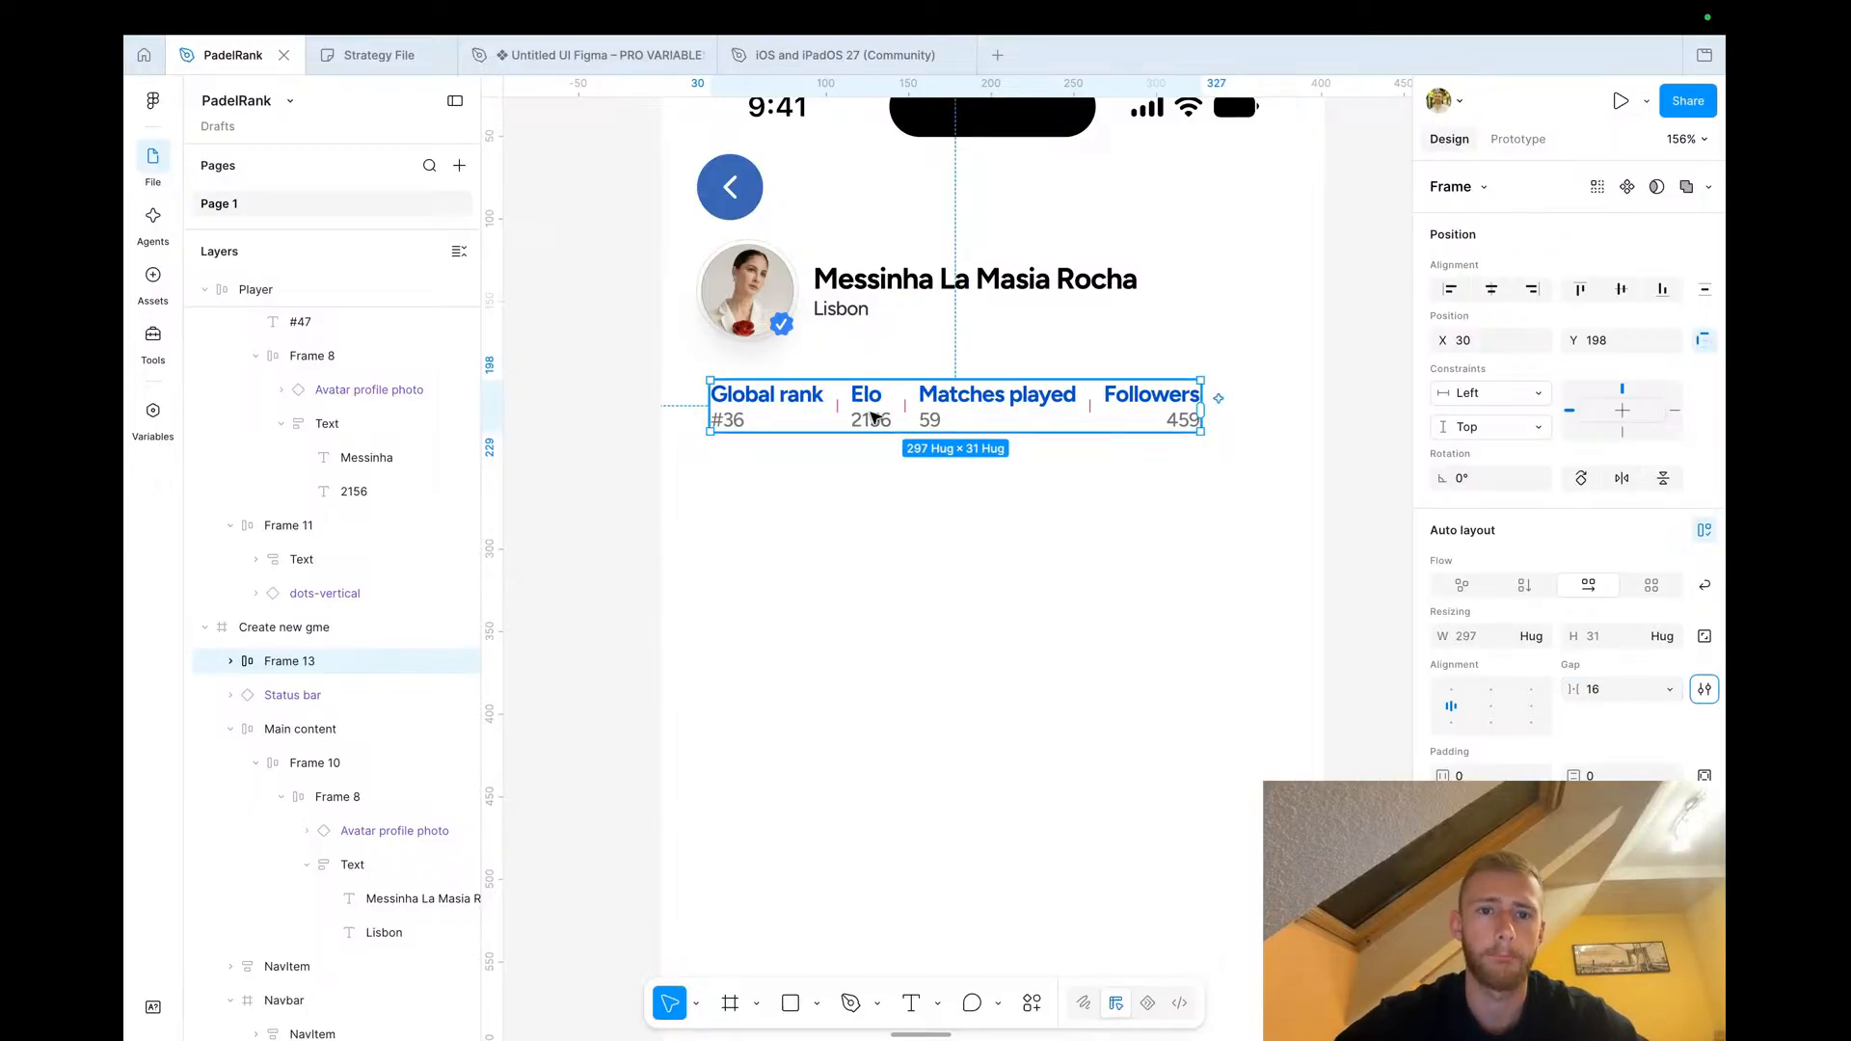
{"action": "left_click", "coordinate": [603, 455]}
Copy the View Profile and Challenge button row from the Player card into the profile screen below the stats
{"action": "scroll", "coordinate": [605, 459], "scroll_direction": "down", "scroll_amount": 3}
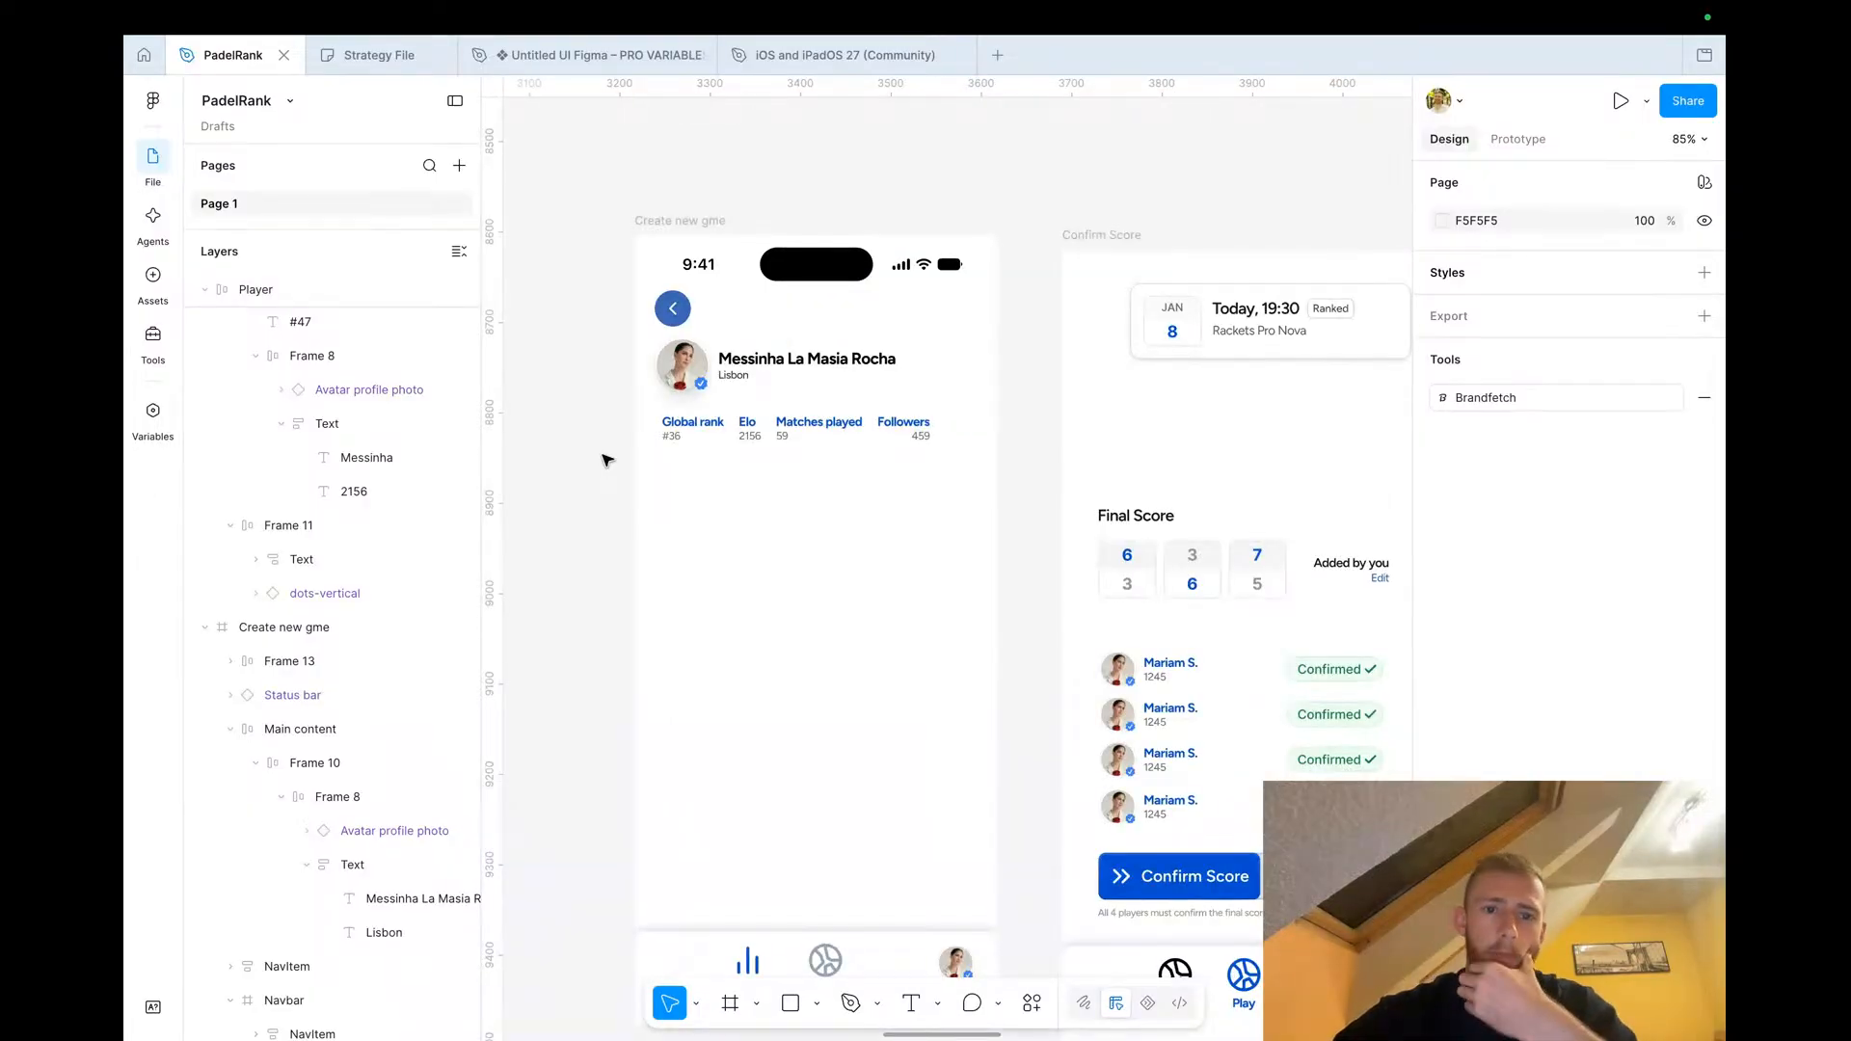
{"action": "scroll", "coordinate": [945, 657], "scroll_direction": "down", "scroll_amount": 4}
{"action": "scroll", "coordinate": [944, 655], "scroll_direction": "left", "scroll_amount": 1}
{"action": "scroll", "coordinate": [944, 655], "scroll_direction": "down", "scroll_amount": 1}
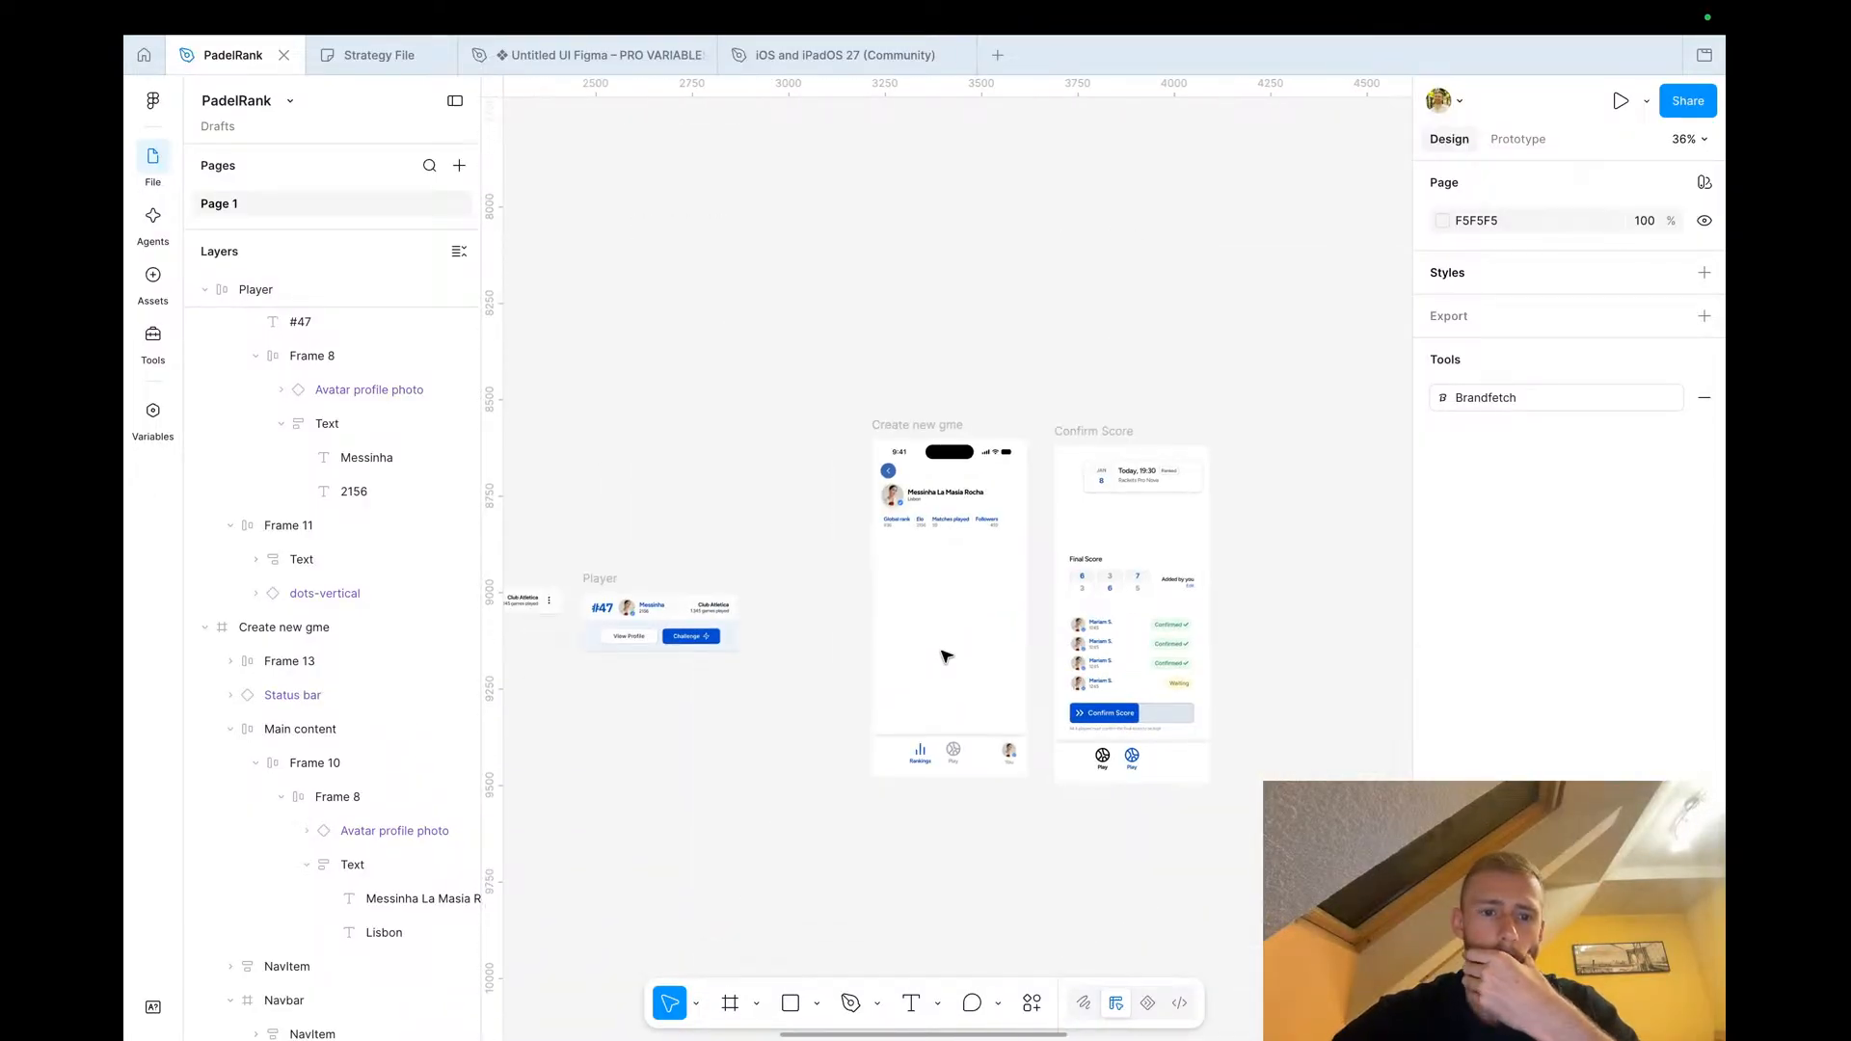
{"action": "scroll", "coordinate": [775, 698], "scroll_direction": "up", "scroll_amount": 2}
{"action": "scroll", "coordinate": [775, 696], "scroll_direction": "up", "scroll_amount": 2}
{"action": "double_click", "coordinate": [635, 541]}
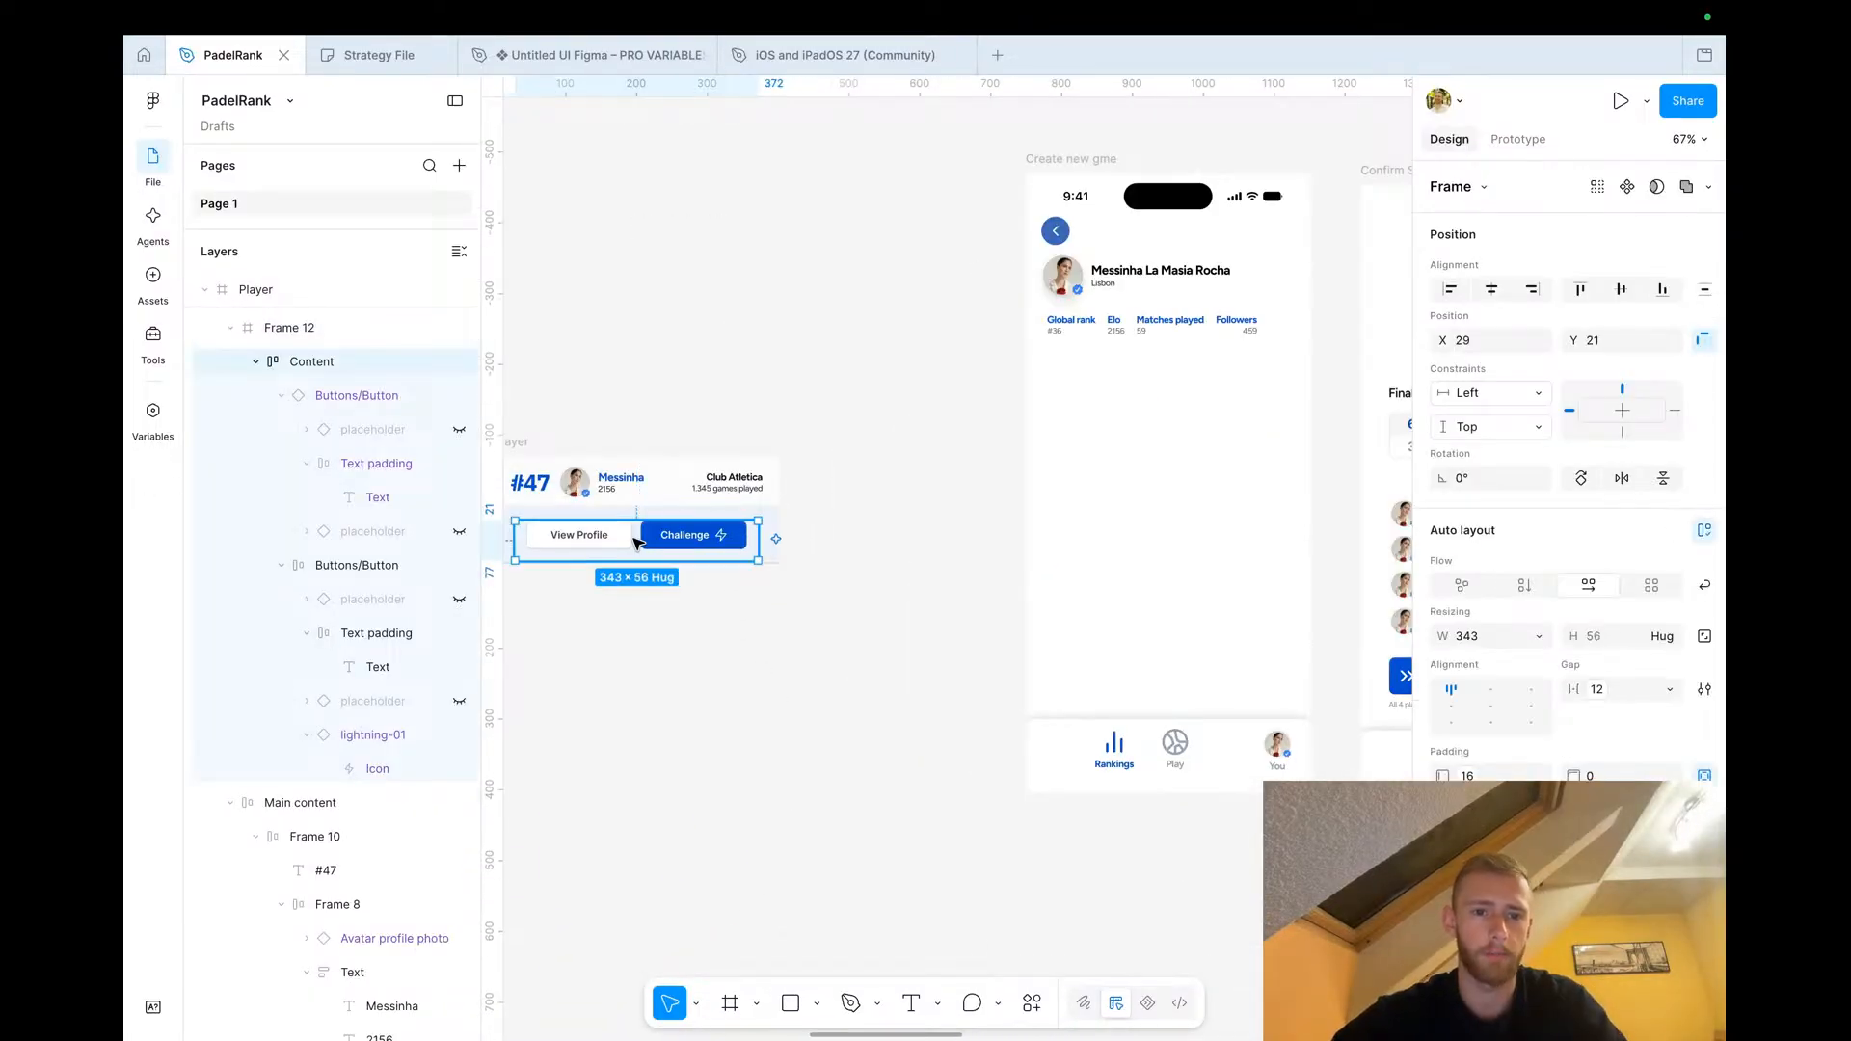
{"action": "double_click", "coordinate": [619, 541]}
{"action": "left_click", "coordinate": [690, 649]}
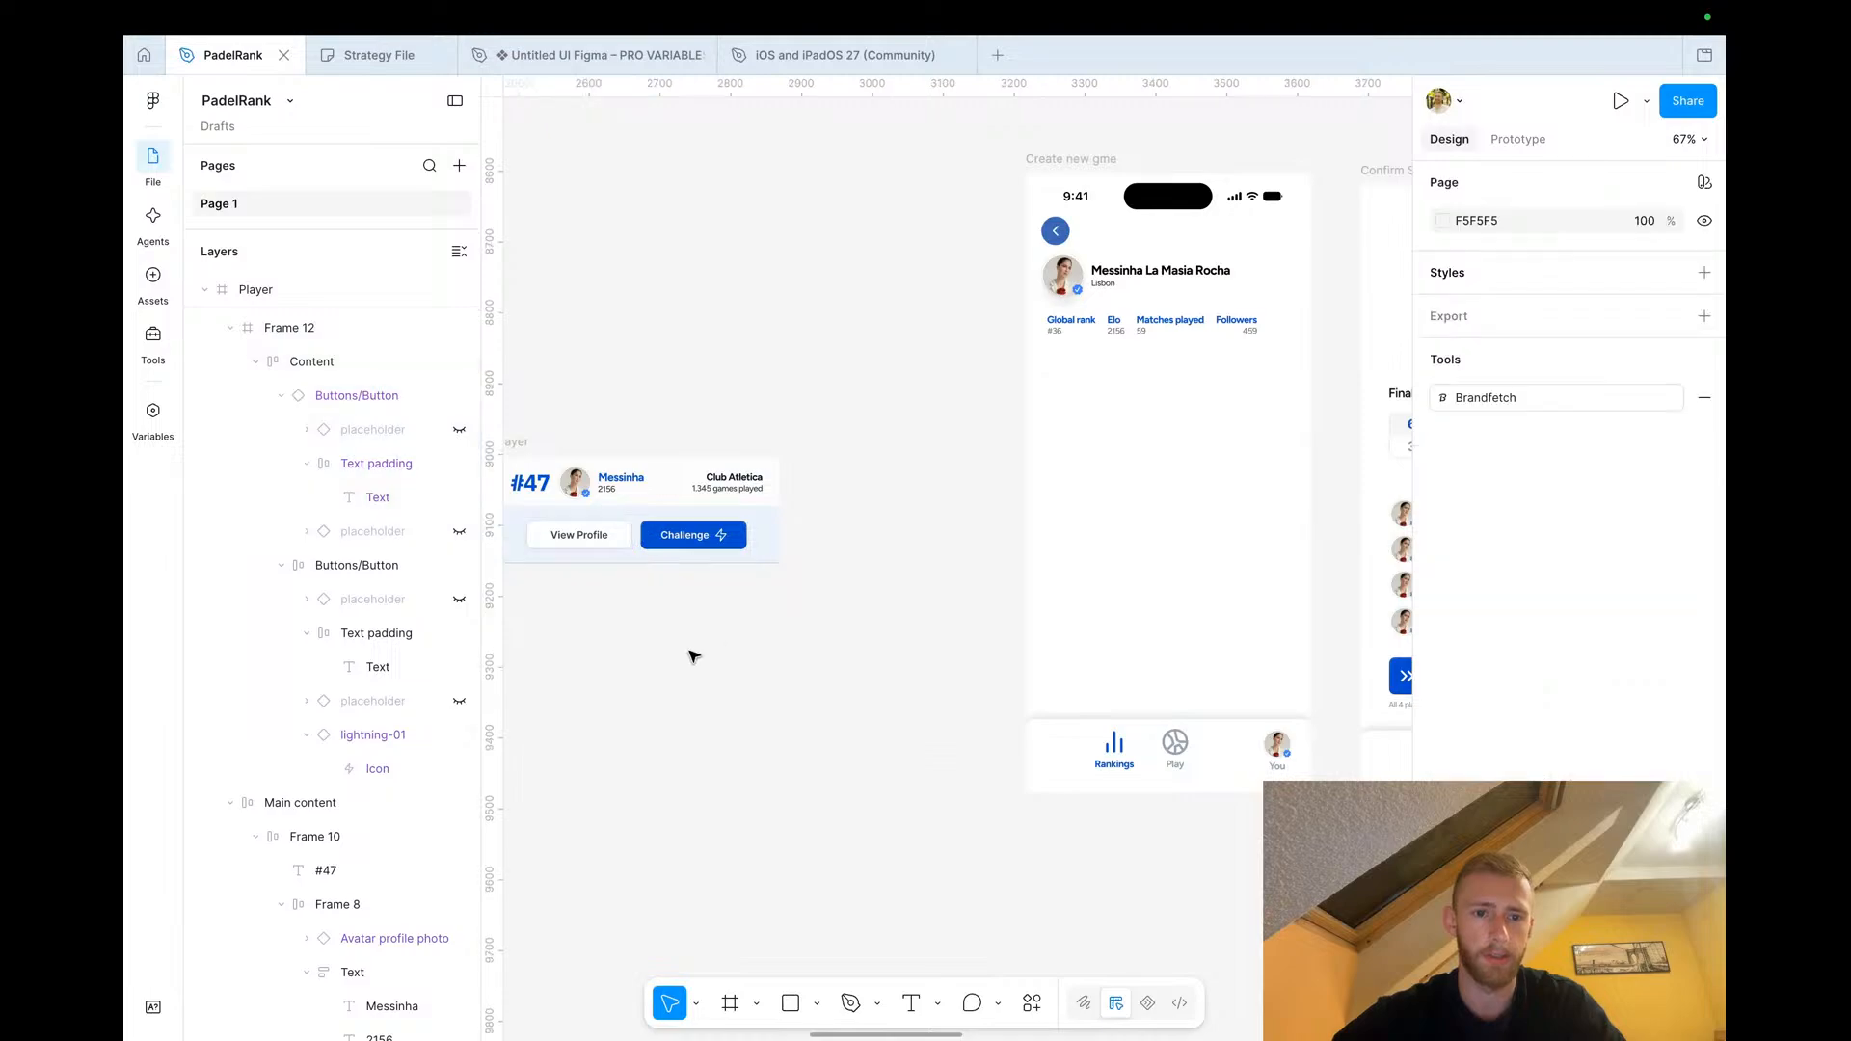
{"action": "left_click", "coordinate": [599, 541]}
{"action": "left_click", "coordinate": [599, 541]}
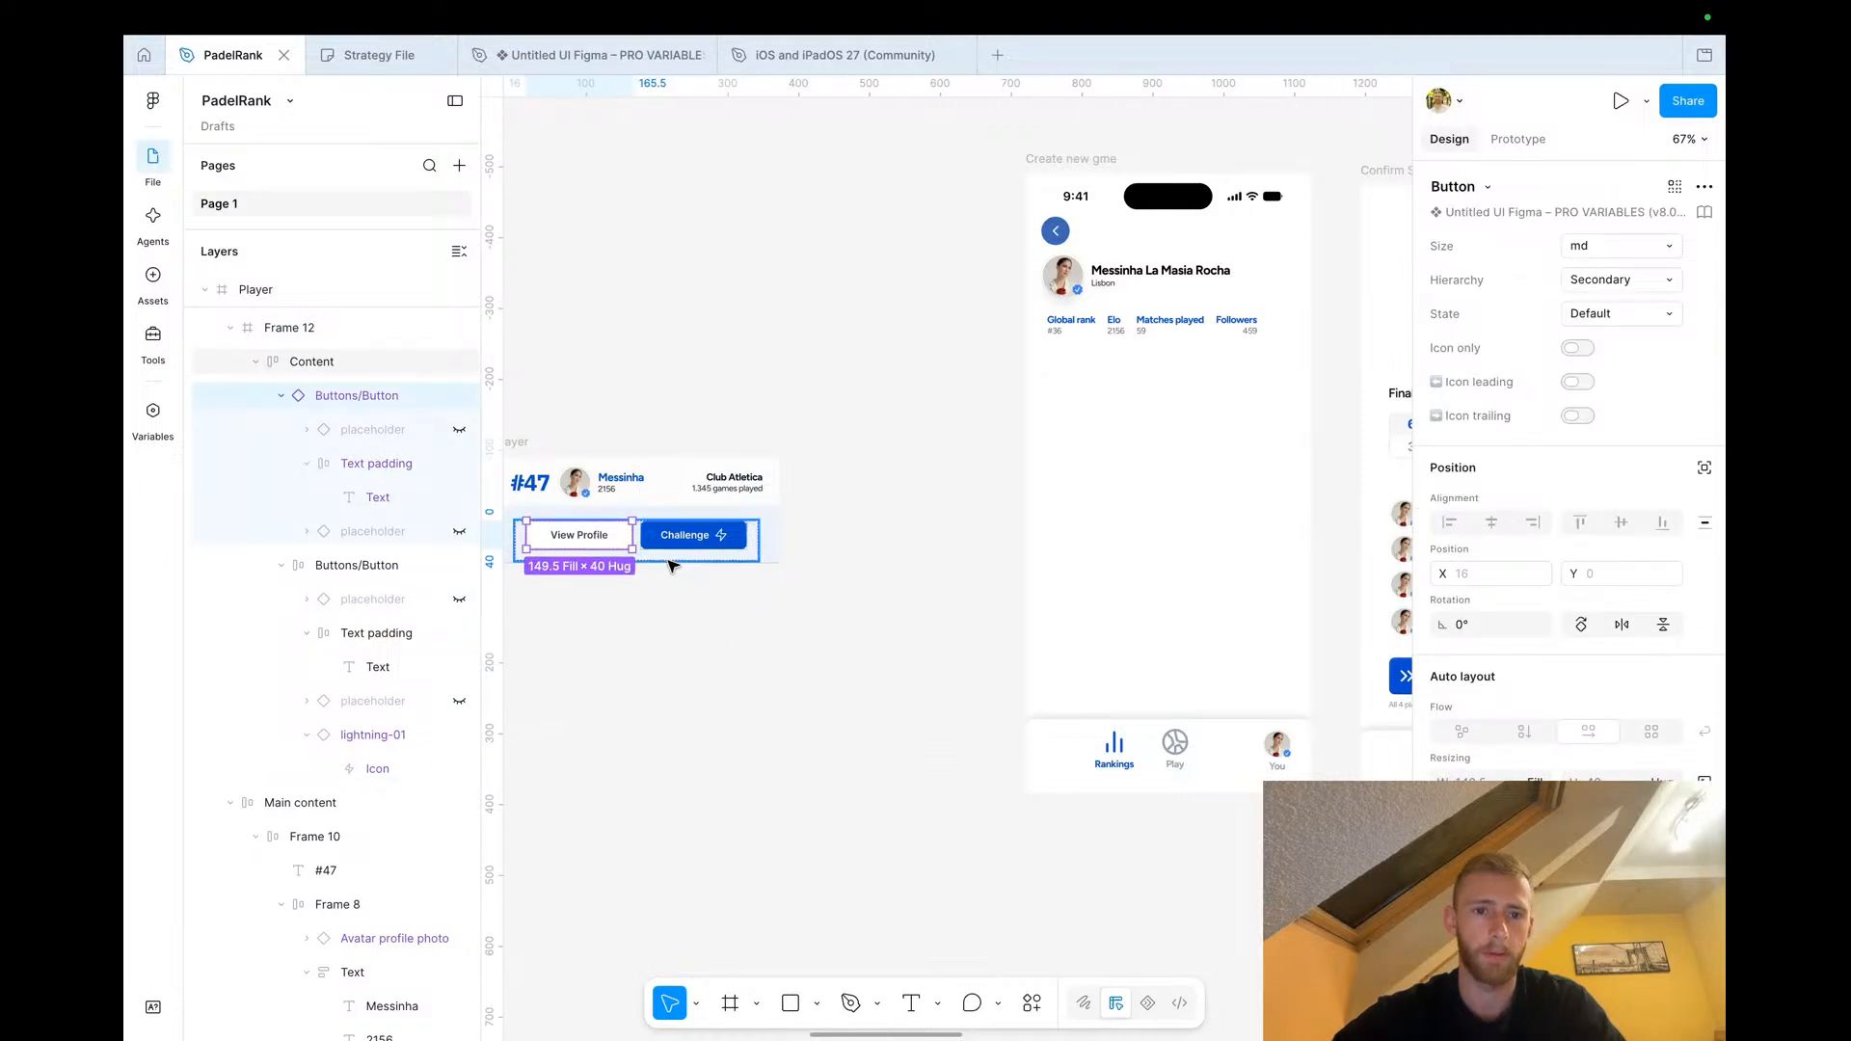
{"action": "key", "text": "Escape"}
{"action": "left_click_drag", "start_coordinate": [659, 557], "coordinate": [1177, 389]}
{"action": "scroll", "coordinate": [1177, 389], "scroll_direction": "up", "scroll_amount": 5}
Rename the View Profile button label to Follow
{"action": "double_click", "coordinate": [1041, 347]}
{"action": "double_click", "coordinate": [1036, 346]}
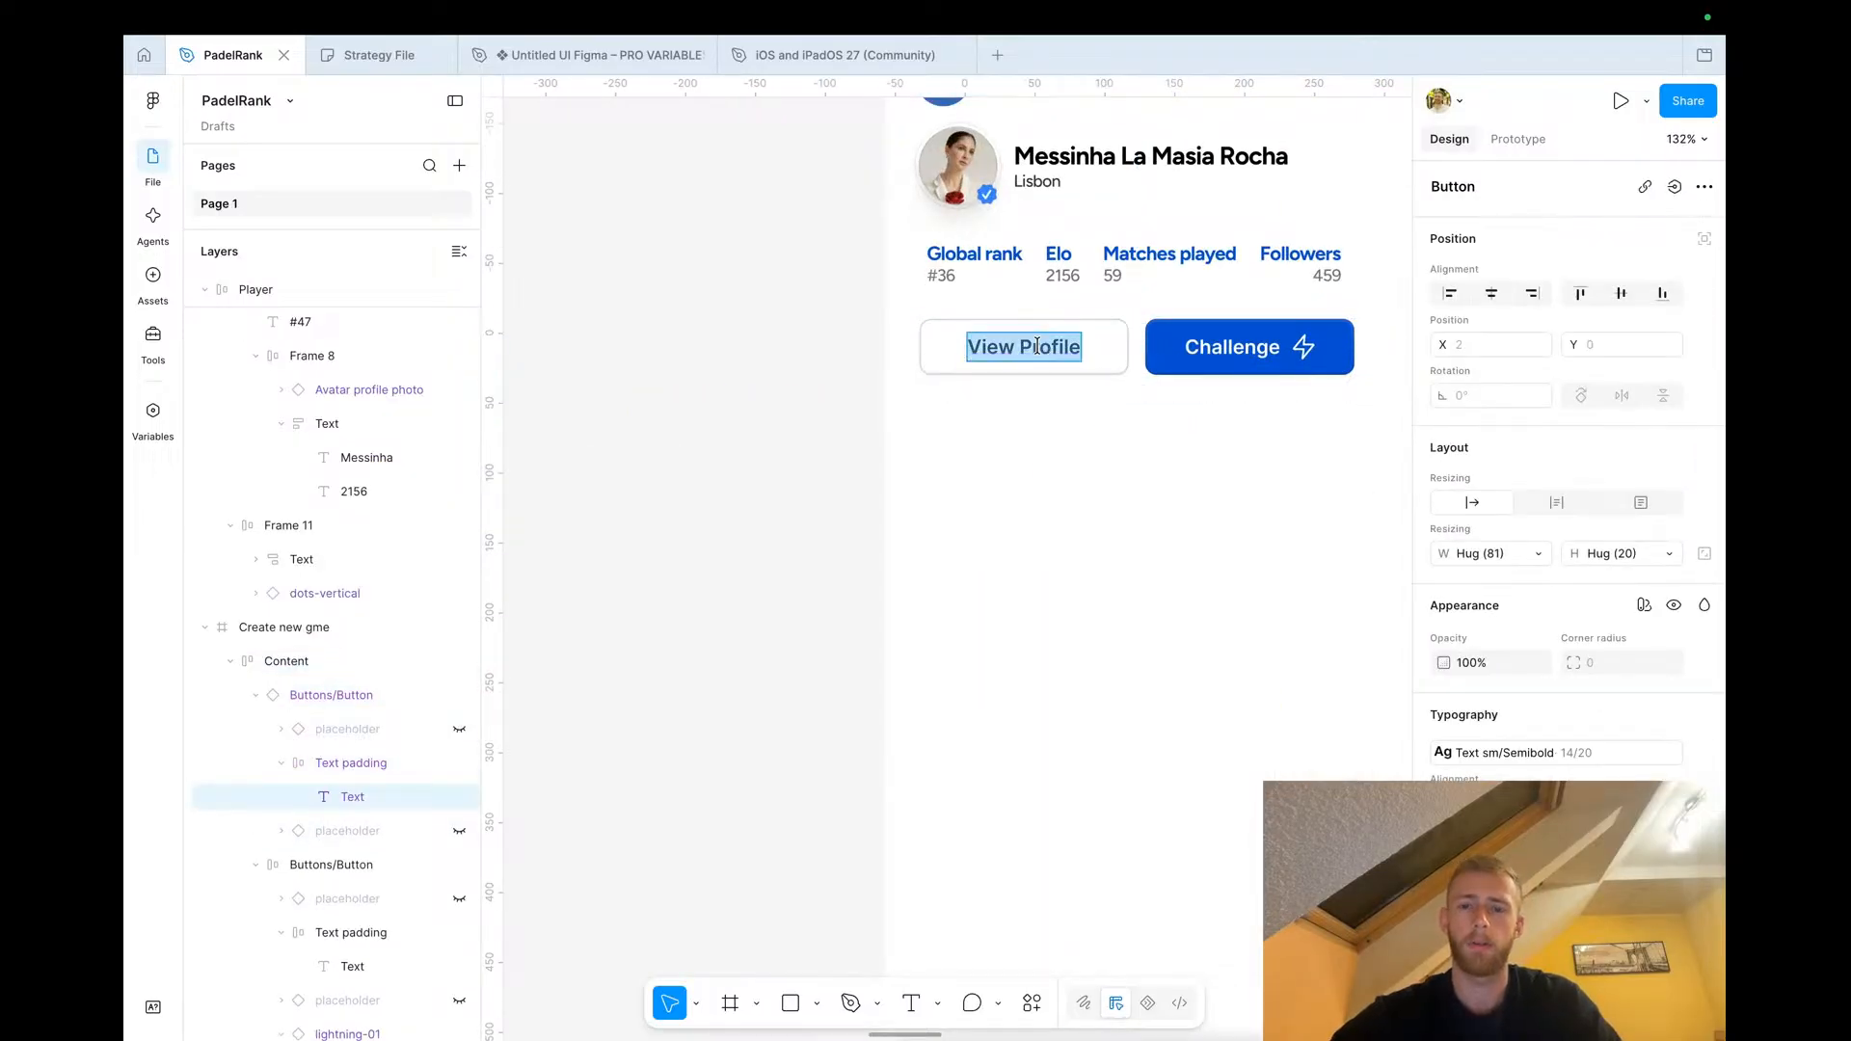
{"action": "type", "text": "Follow"}
{"action": "left_click", "coordinate": [715, 450]}
Nudge the button row slightly below the stats
{"action": "scroll", "coordinate": [714, 451], "scroll_direction": "up", "scroll_amount": 3}
{"action": "scroll", "coordinate": [715, 450], "scroll_direction": "right", "scroll_amount": 4}
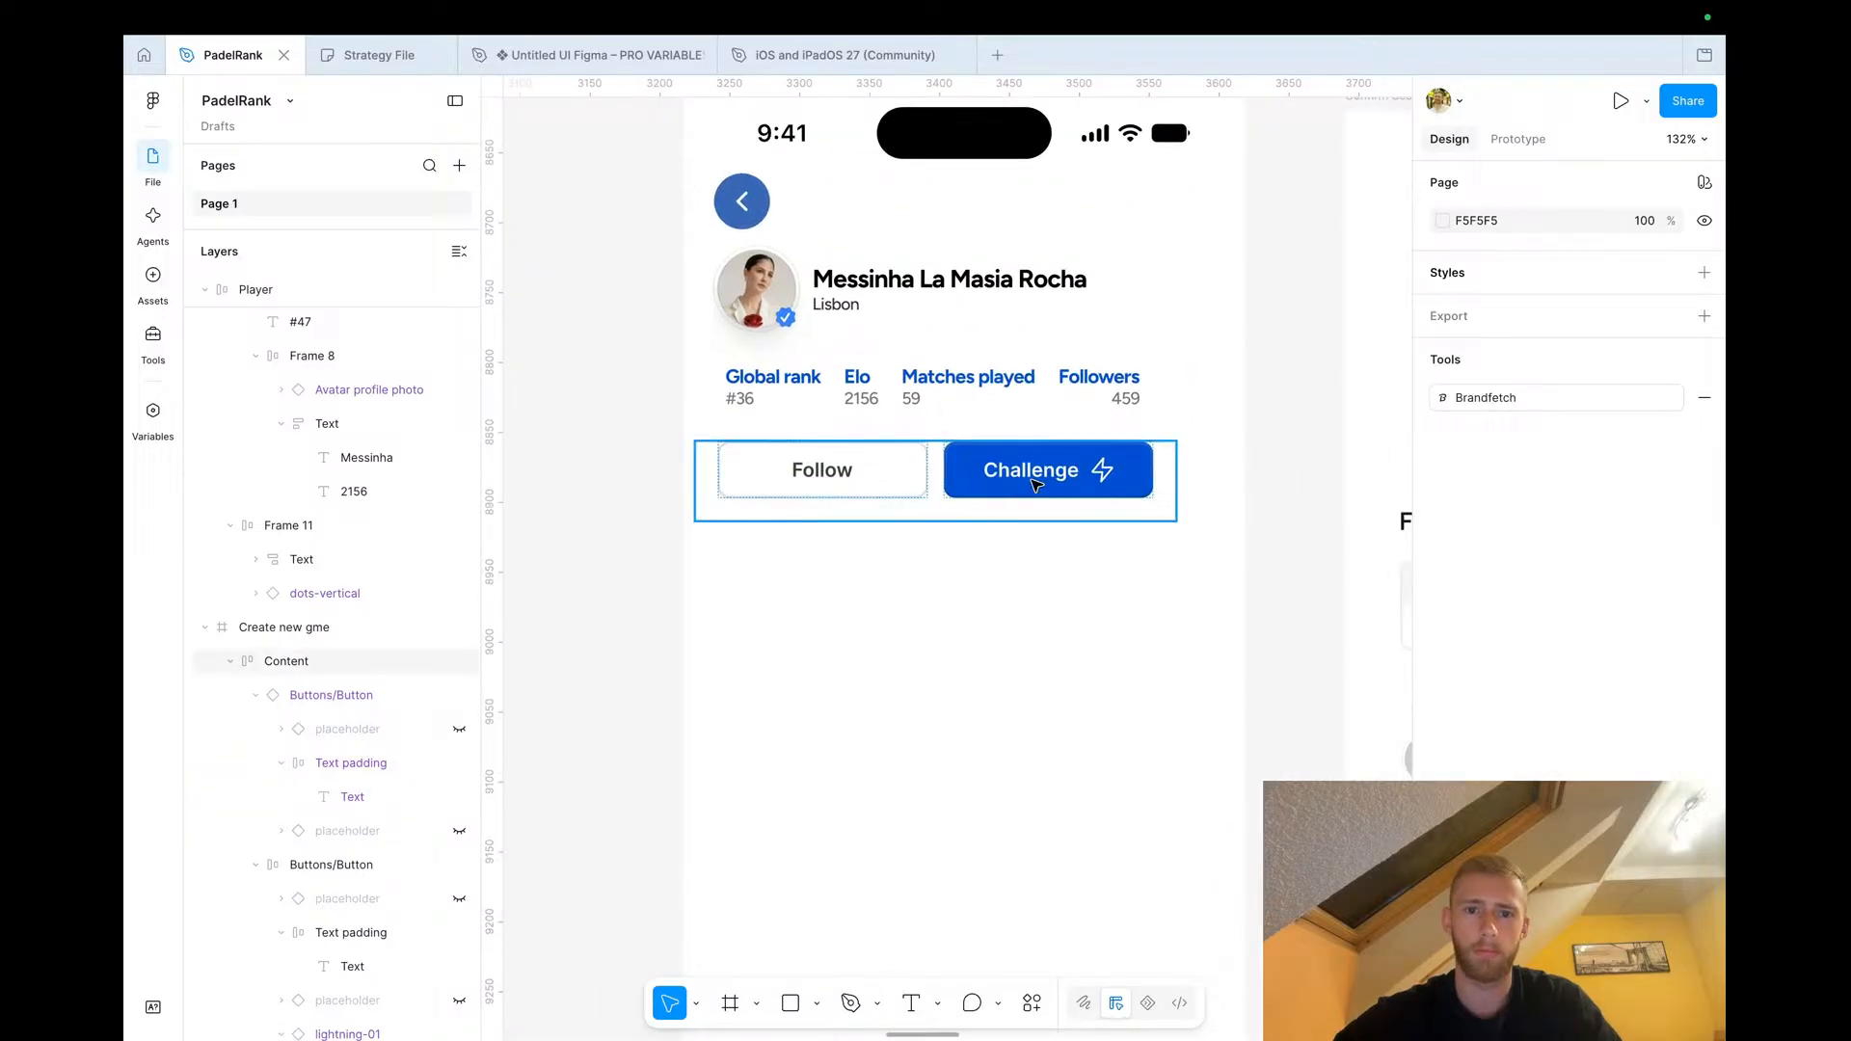
{"action": "double_click", "coordinate": [1049, 482]}
{"action": "double_click", "coordinate": [1049, 482]}
{"action": "left_click", "coordinate": [569, 560]}
{"action": "left_click_drag", "start_coordinate": [856, 482], "coordinate": [888, 505]}
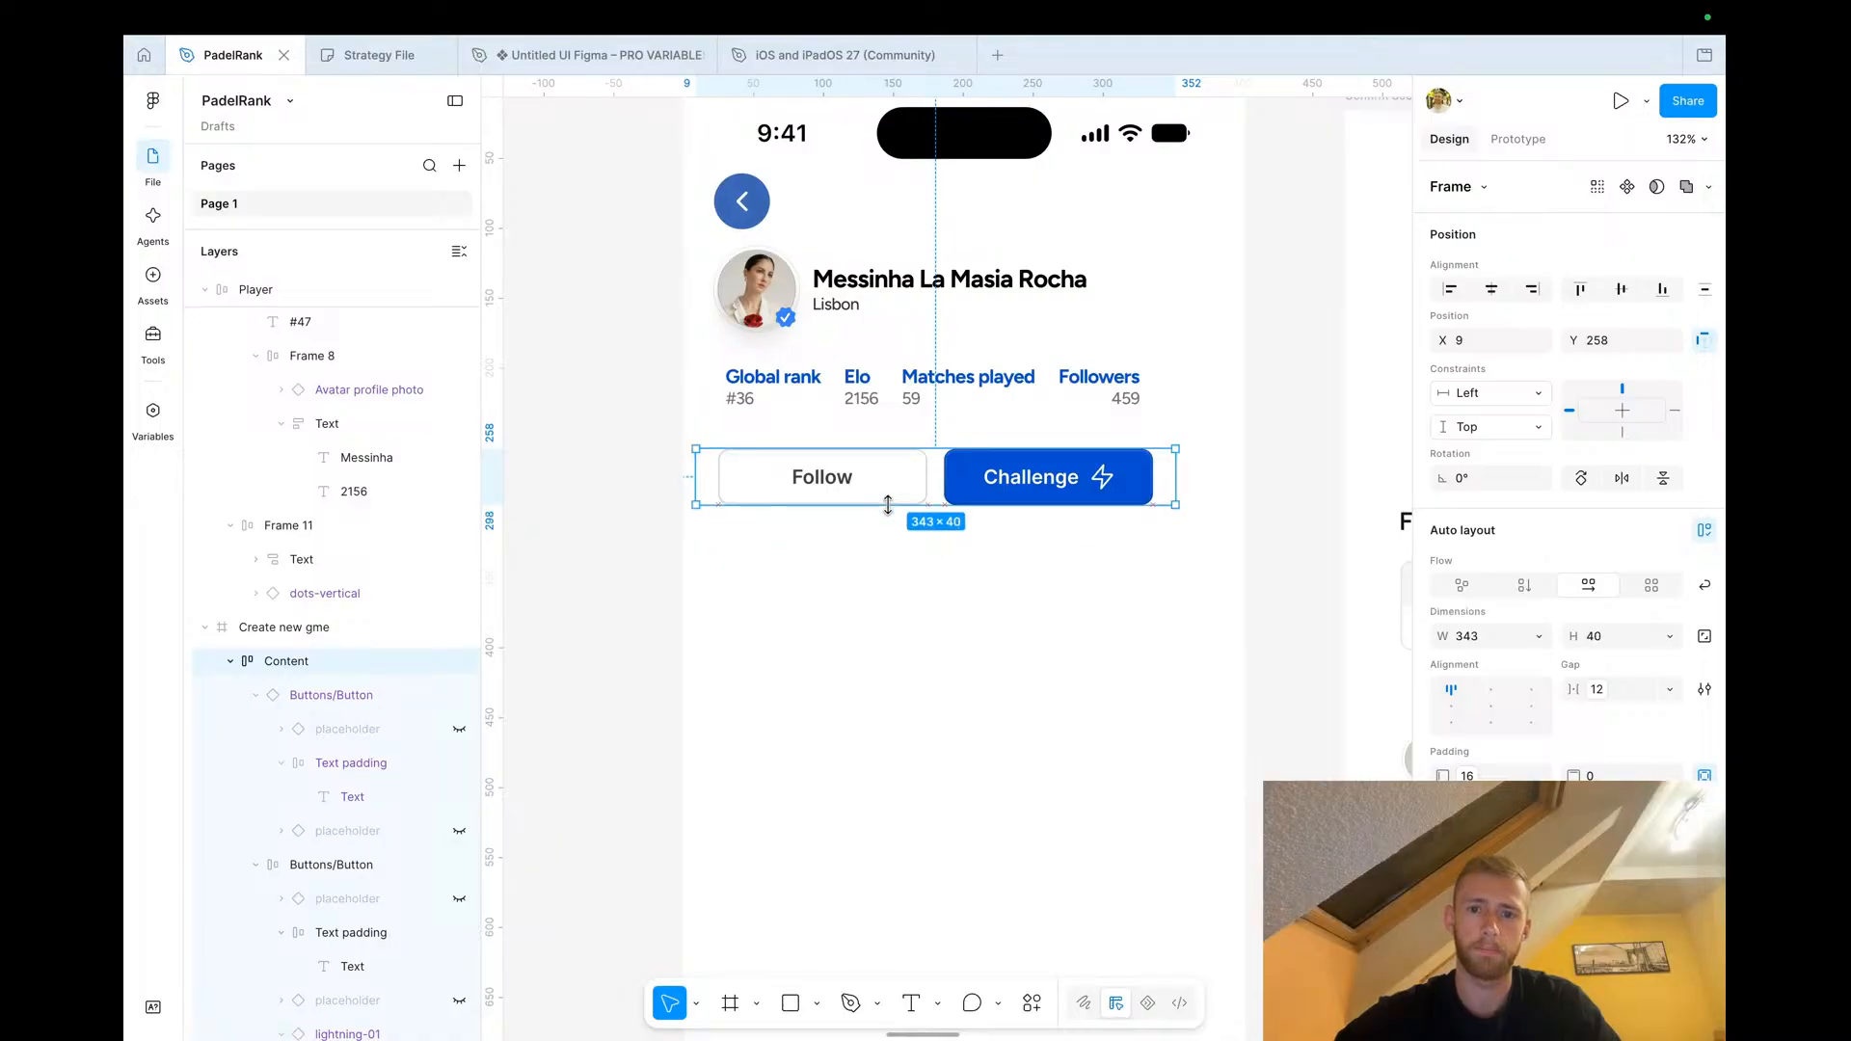
{"action": "left_click", "coordinate": [651, 560]}
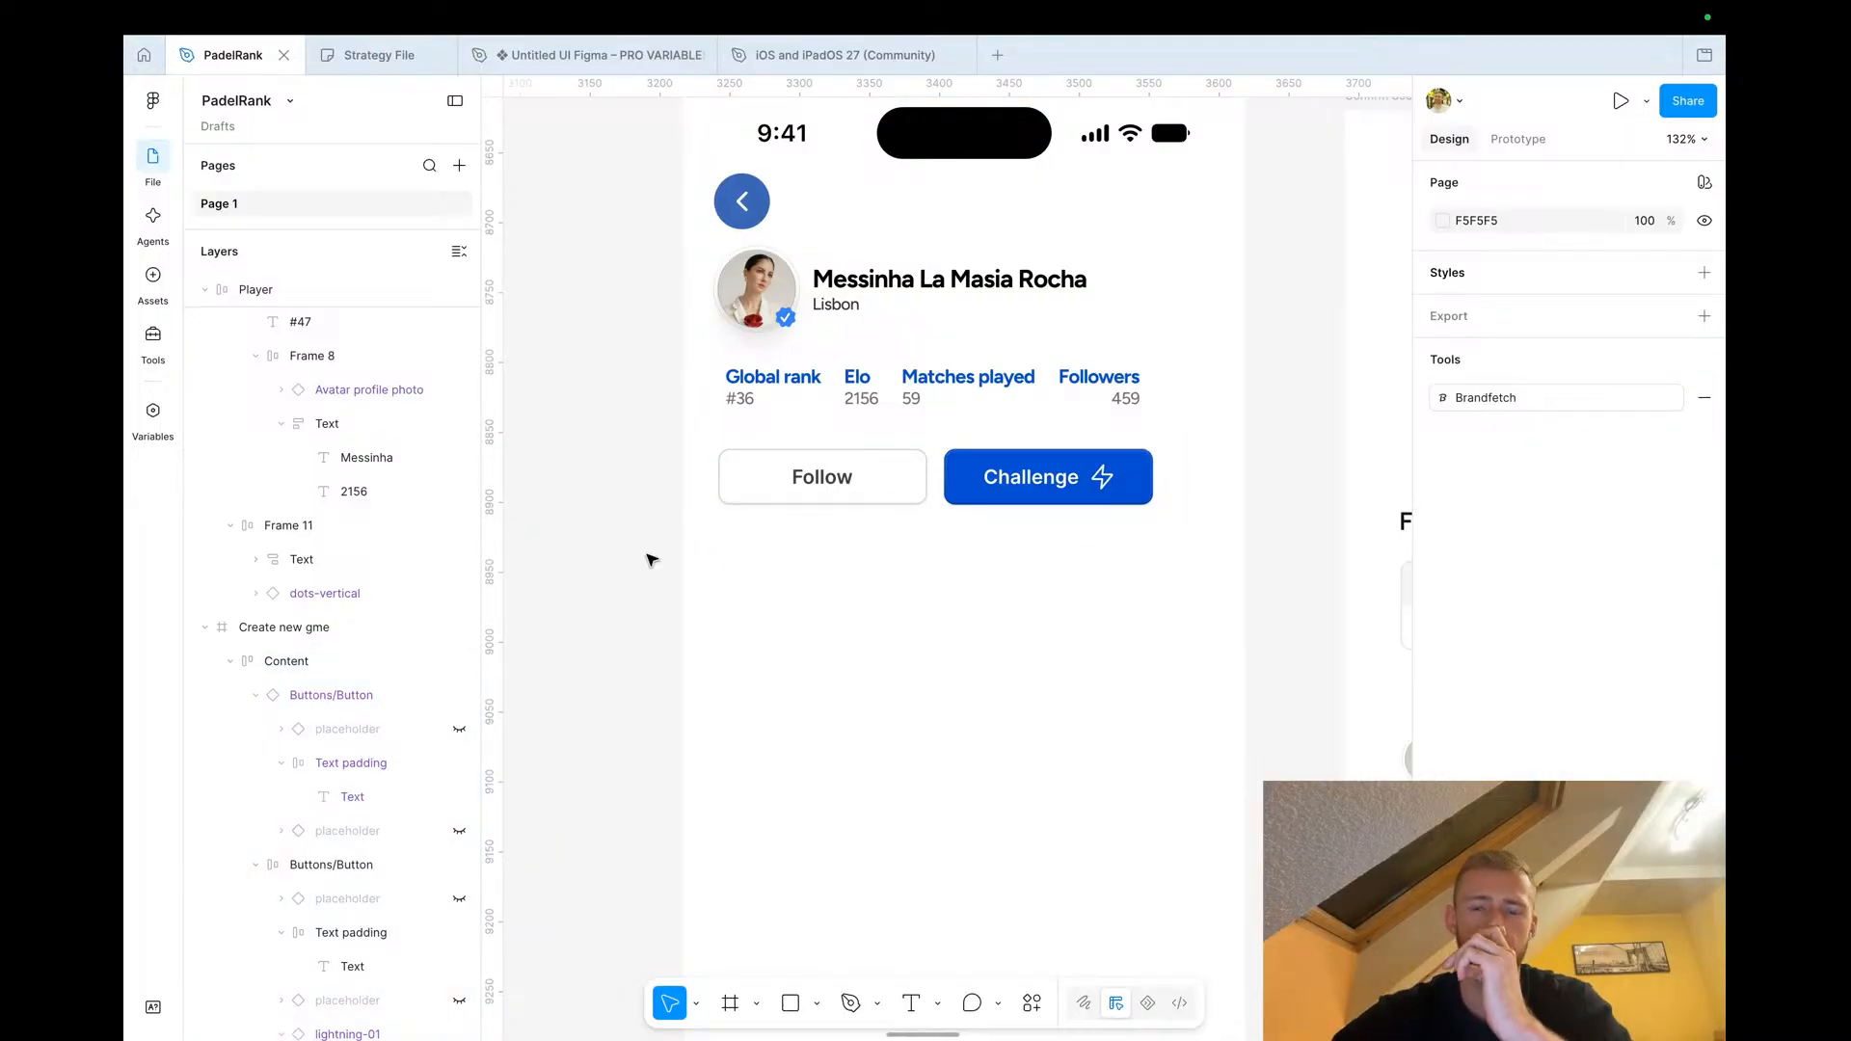
{"action": "left_click", "coordinate": [813, 493]}
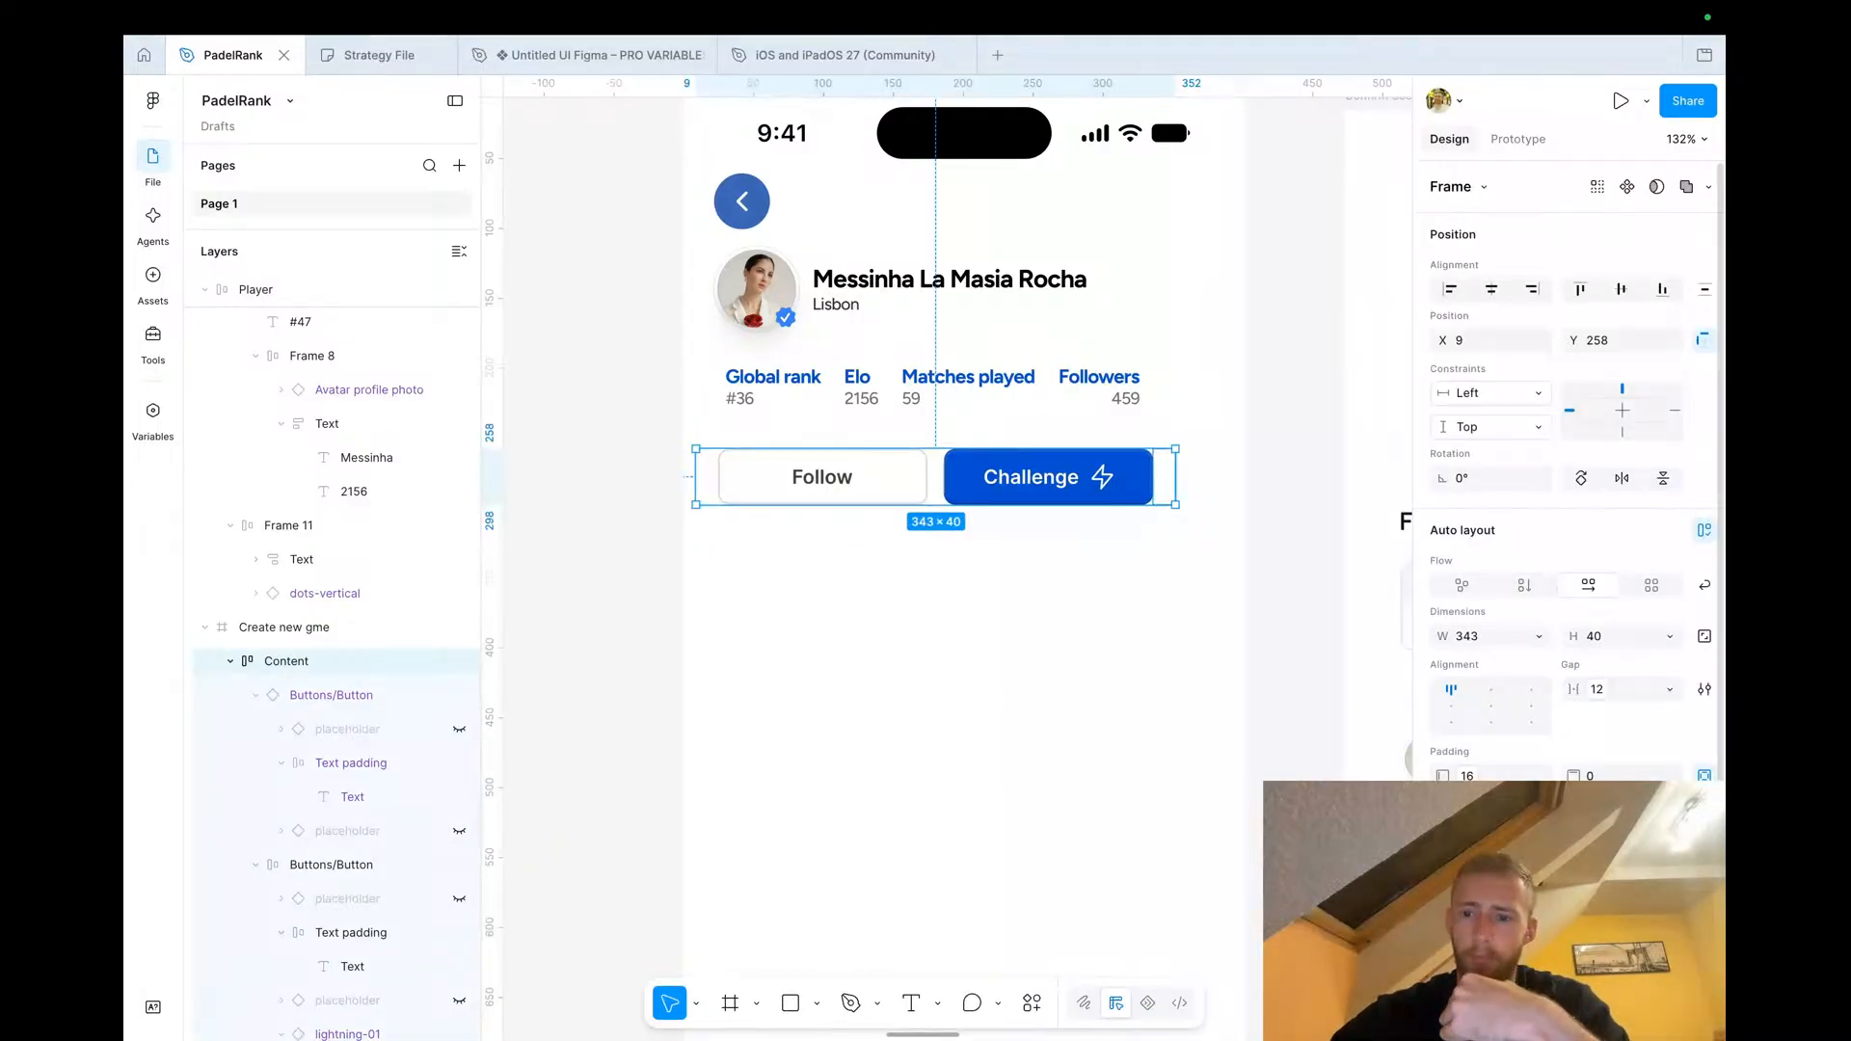
Set the button row's horizontal padding to 0 and move it to about X 25, Y 253
{"action": "left_click", "coordinate": [1701, 775]}
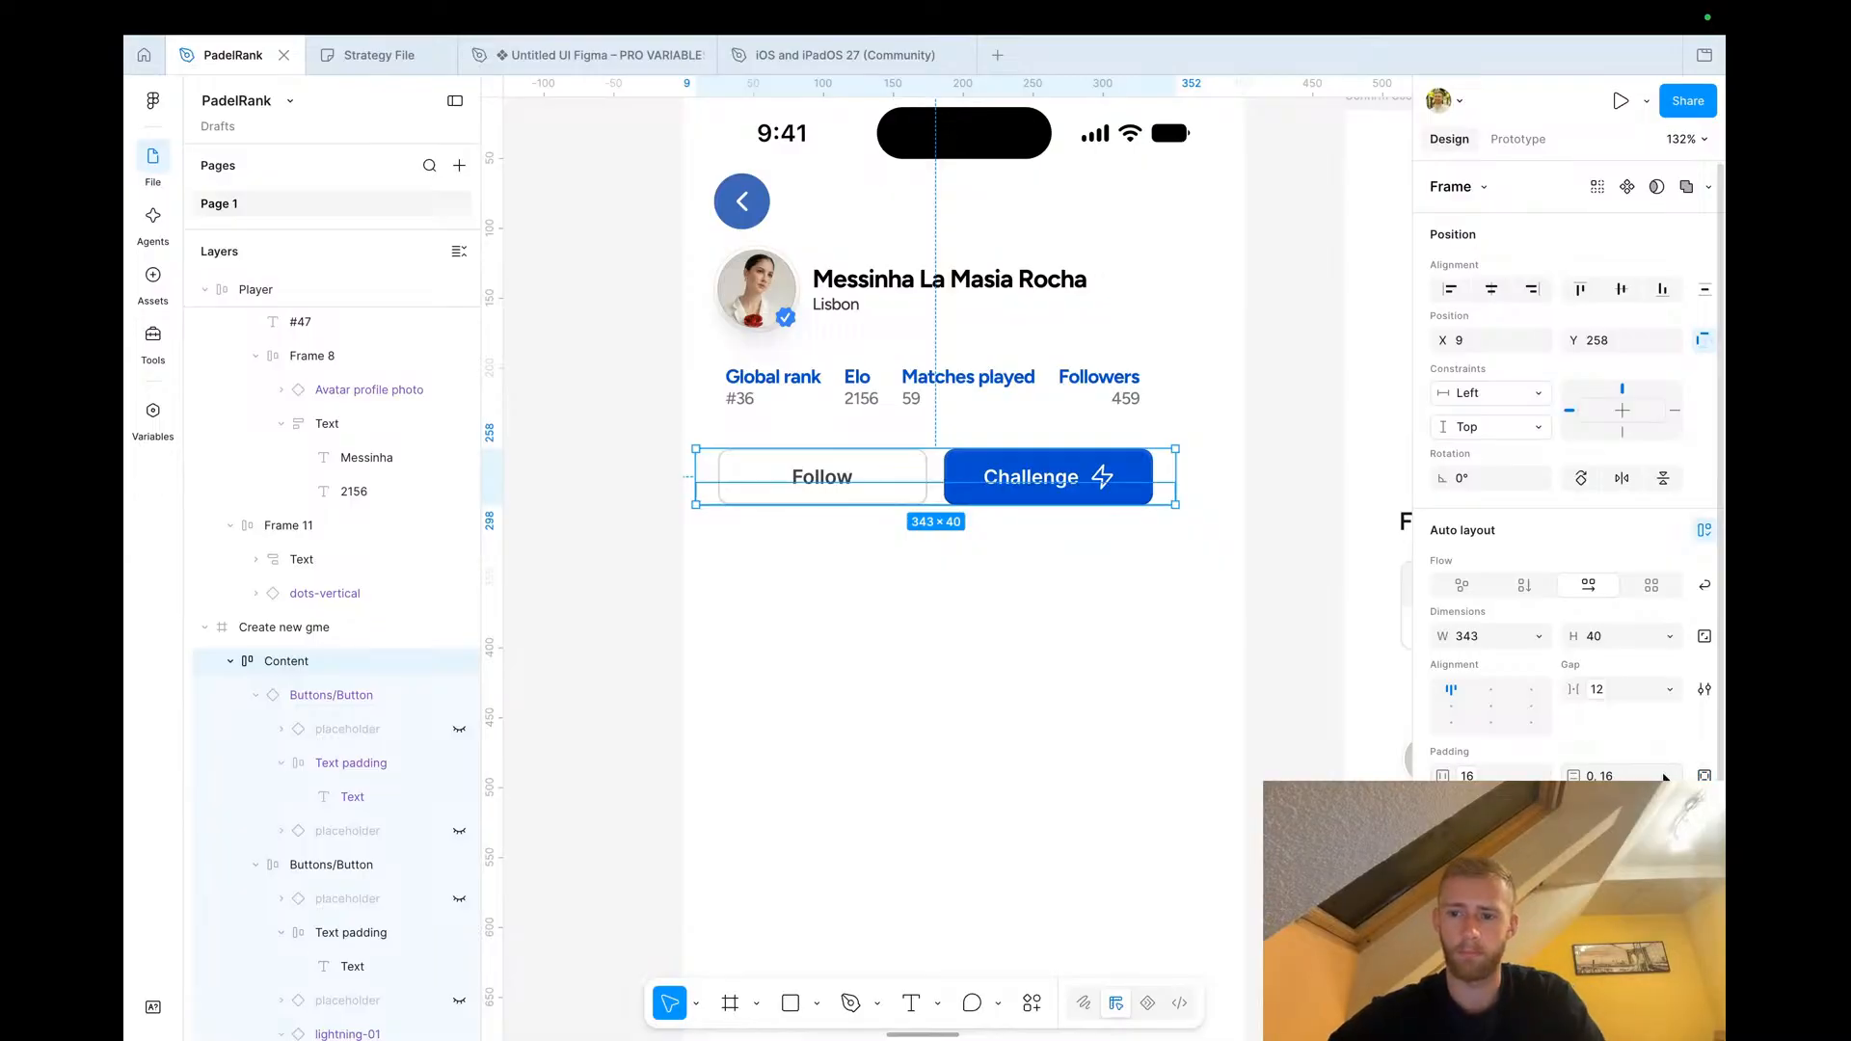
{"action": "left_click", "coordinate": [1467, 775]}
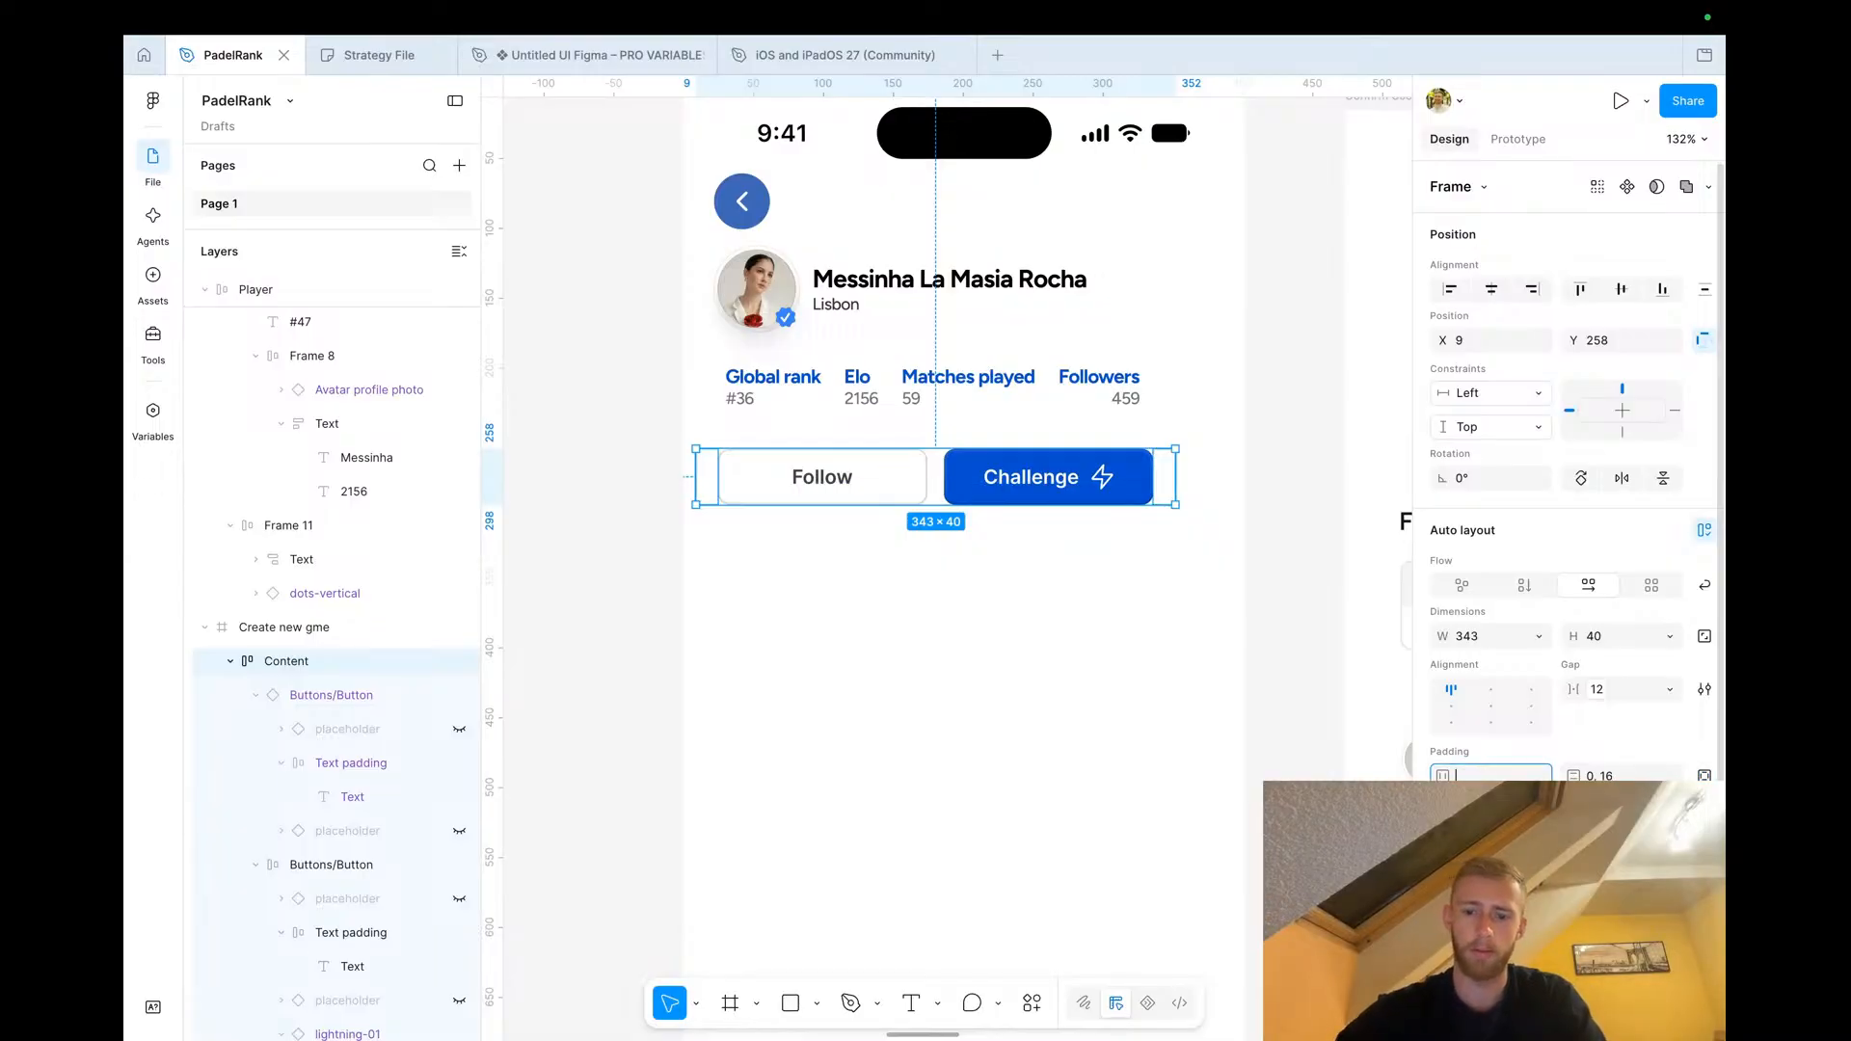
{"action": "type", "text": "0"}
{"action": "key", "text": "Tab"}
{"action": "type", "text": "0"}
{"action": "key", "text": "Return"}
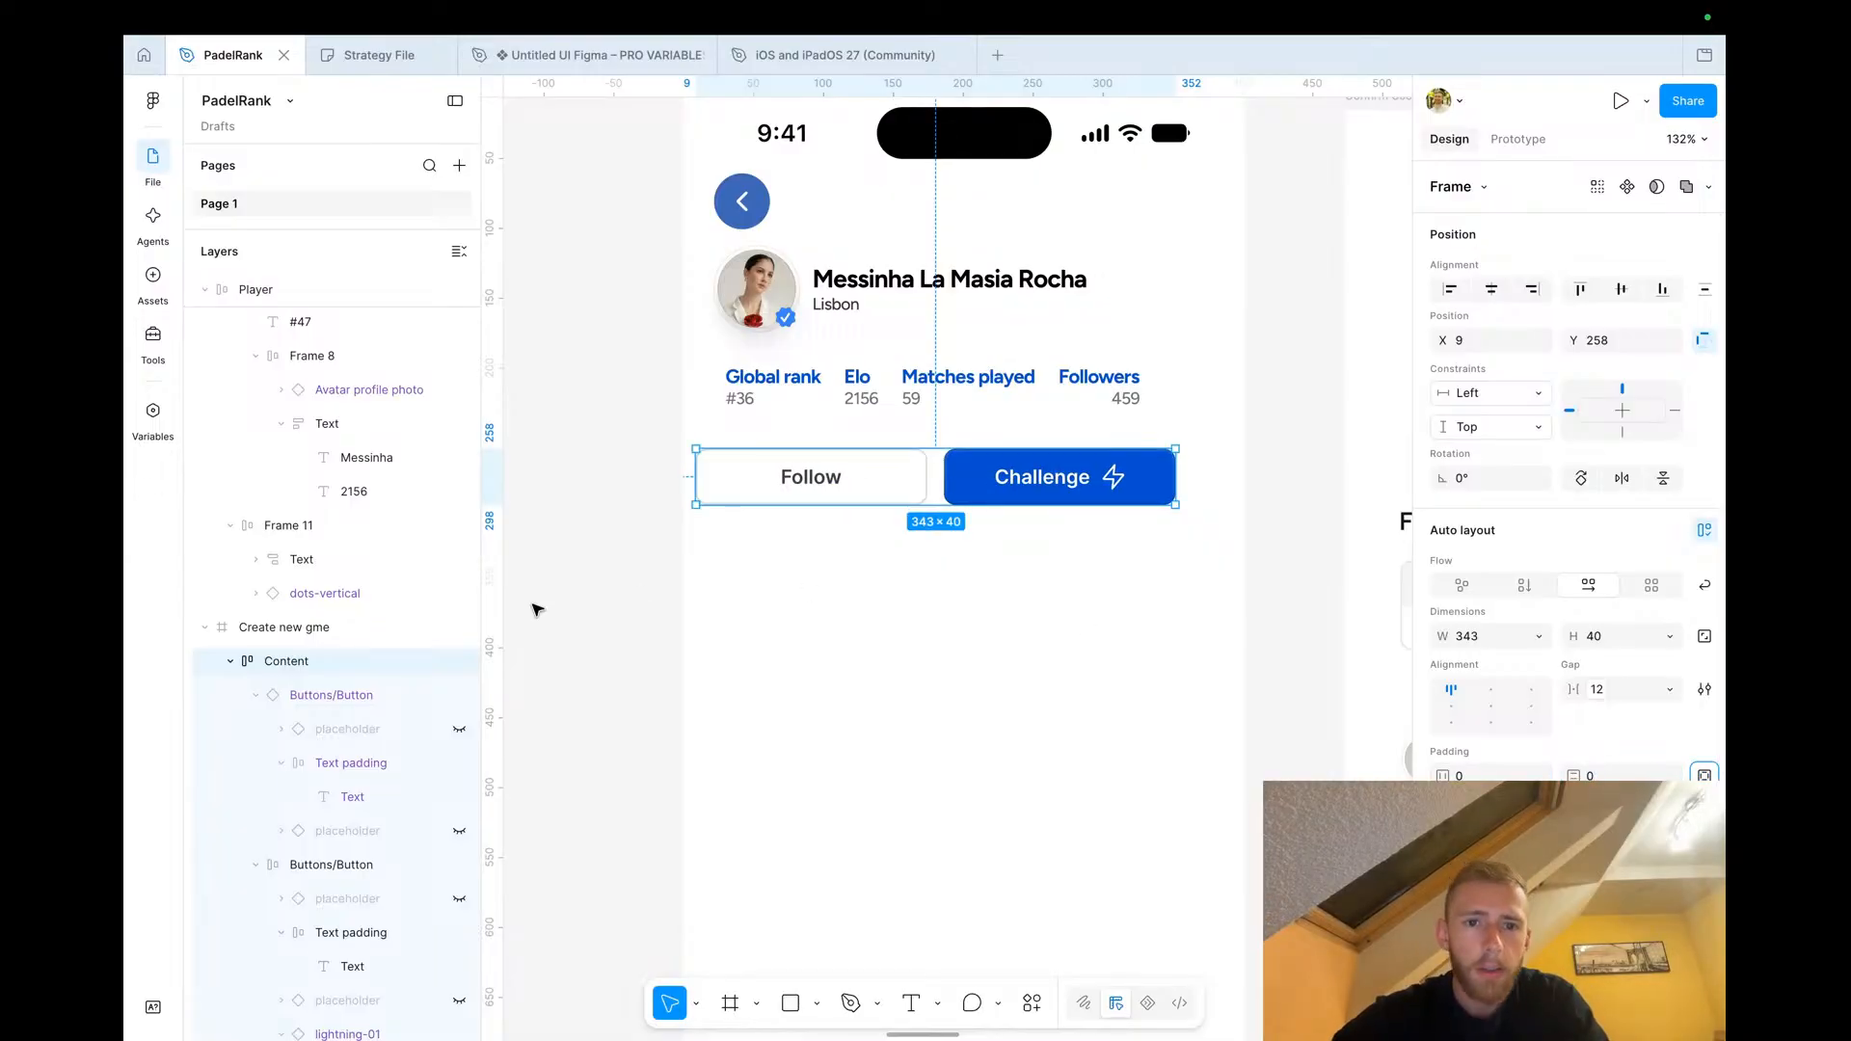
{"action": "left_click_drag", "start_coordinate": [748, 488], "coordinate": [776, 490]}
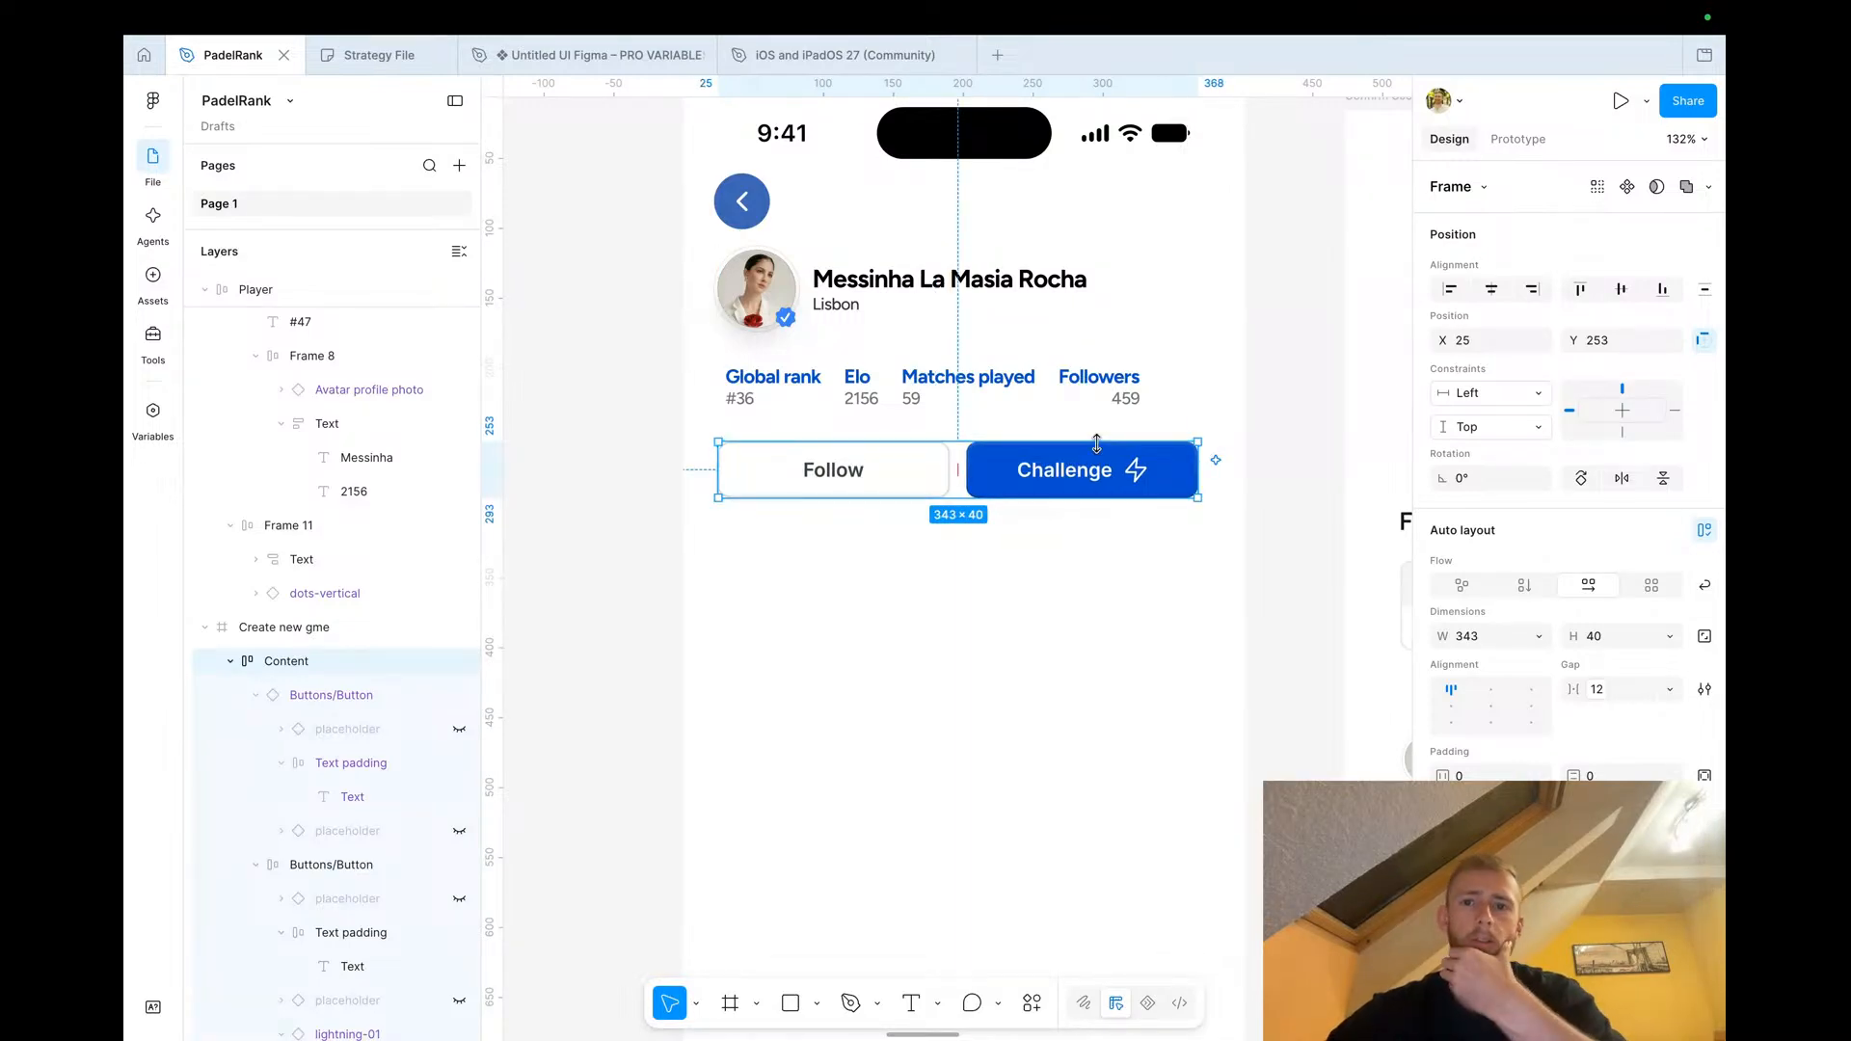
{"action": "left_click", "coordinate": [1317, 480]}
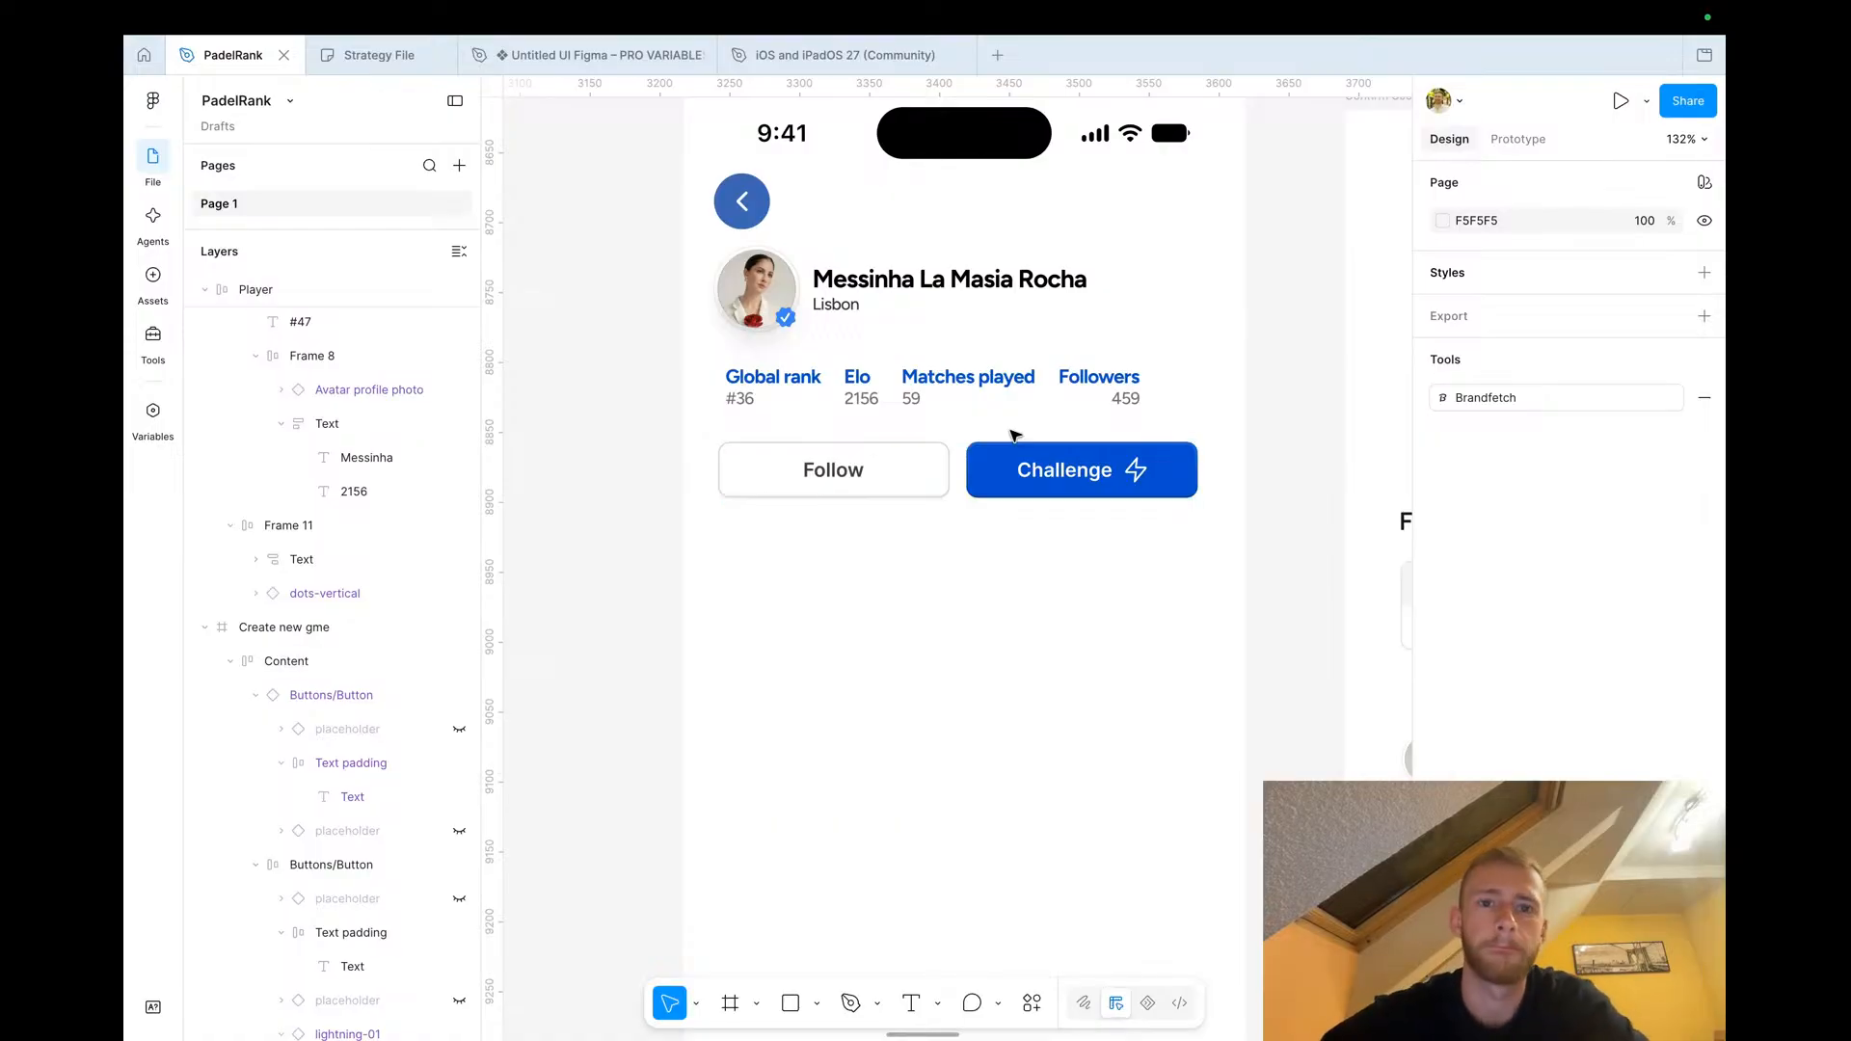
{"action": "key", "text": "ctrl+Left"}
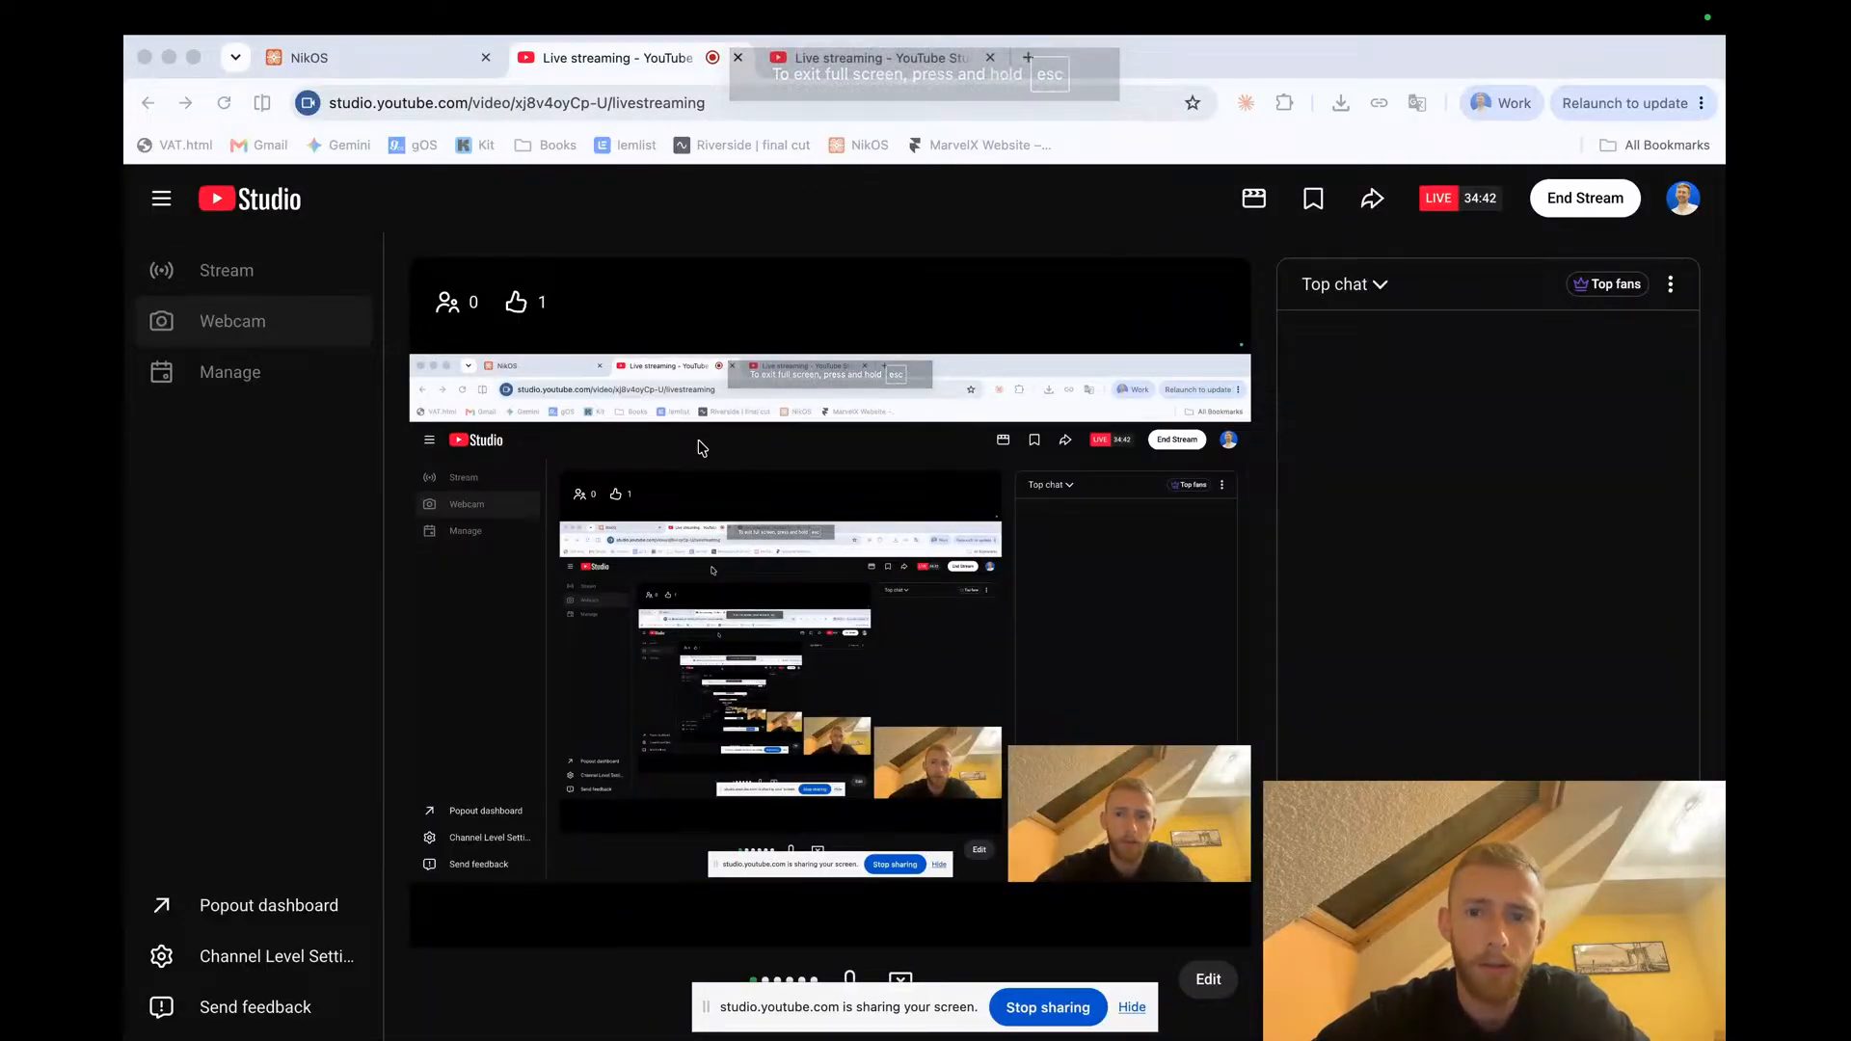
{"action": "key", "text": "ctrl+Right"}
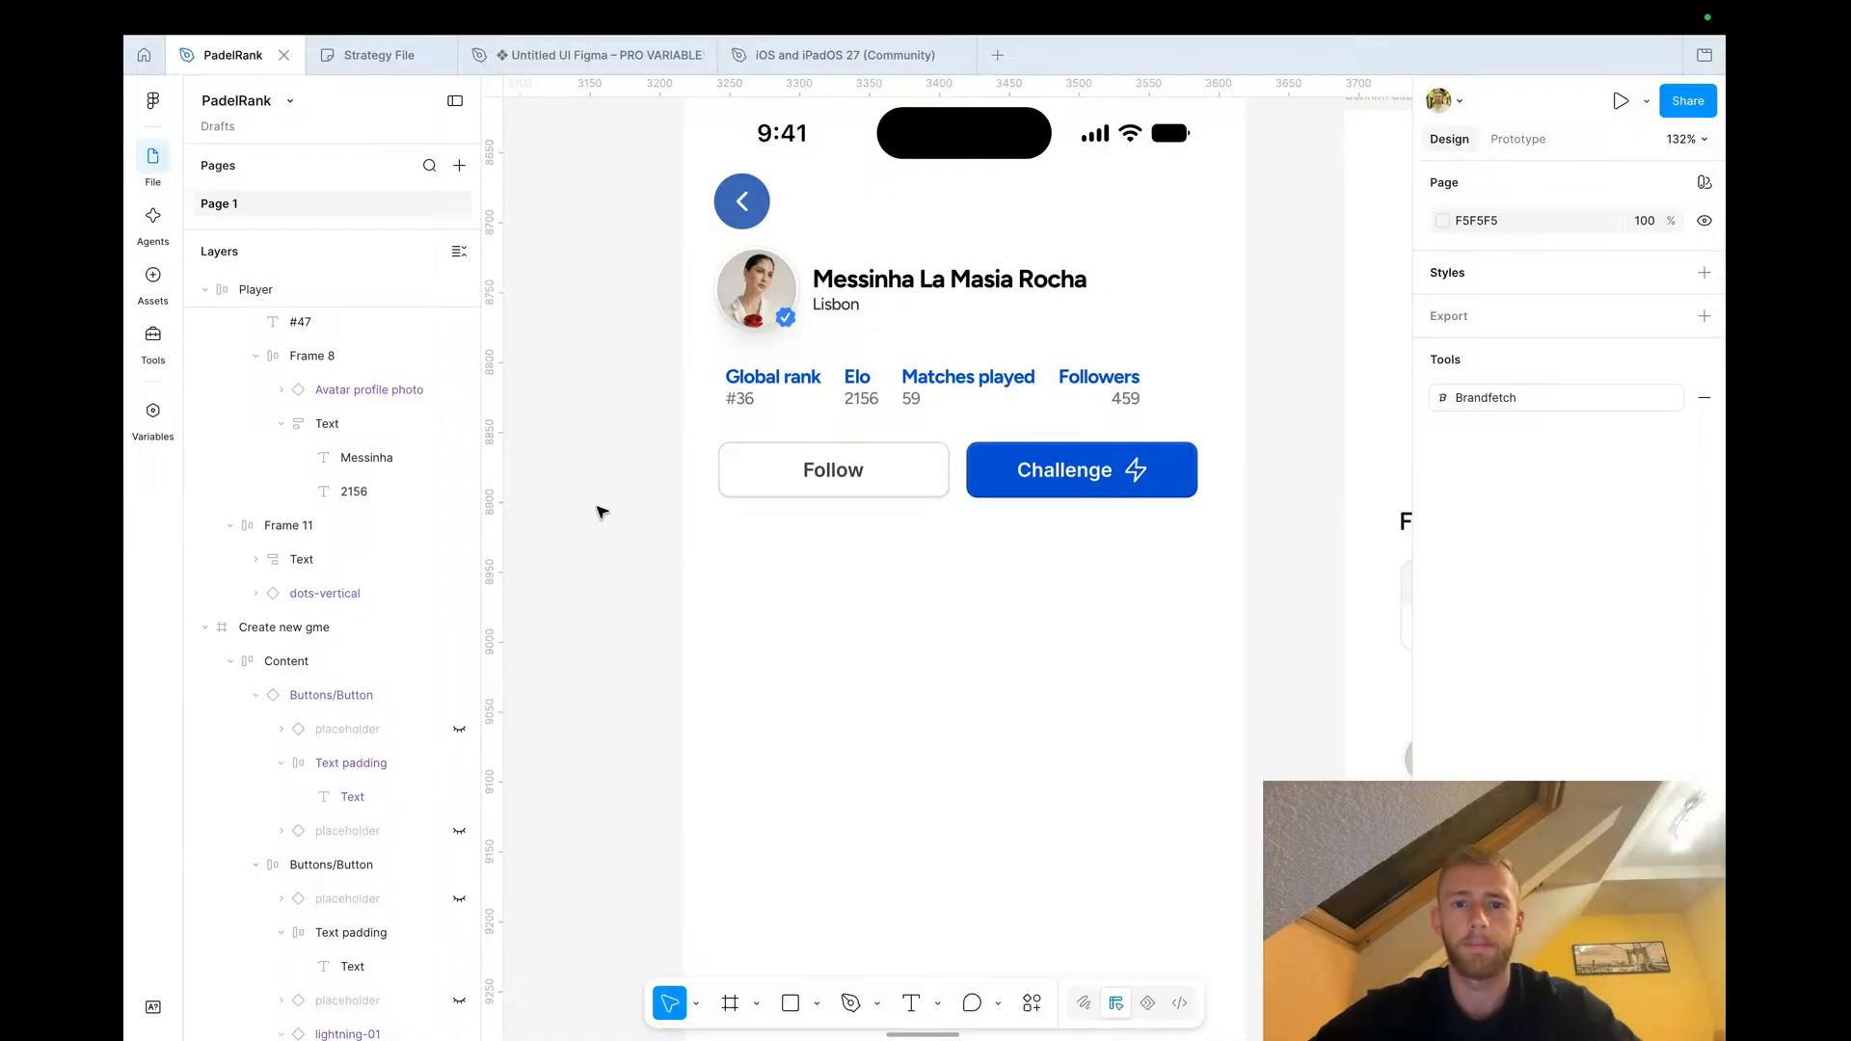
{"action": "scroll", "coordinate": [798, 550], "scroll_direction": "down", "scroll_amount": 5}
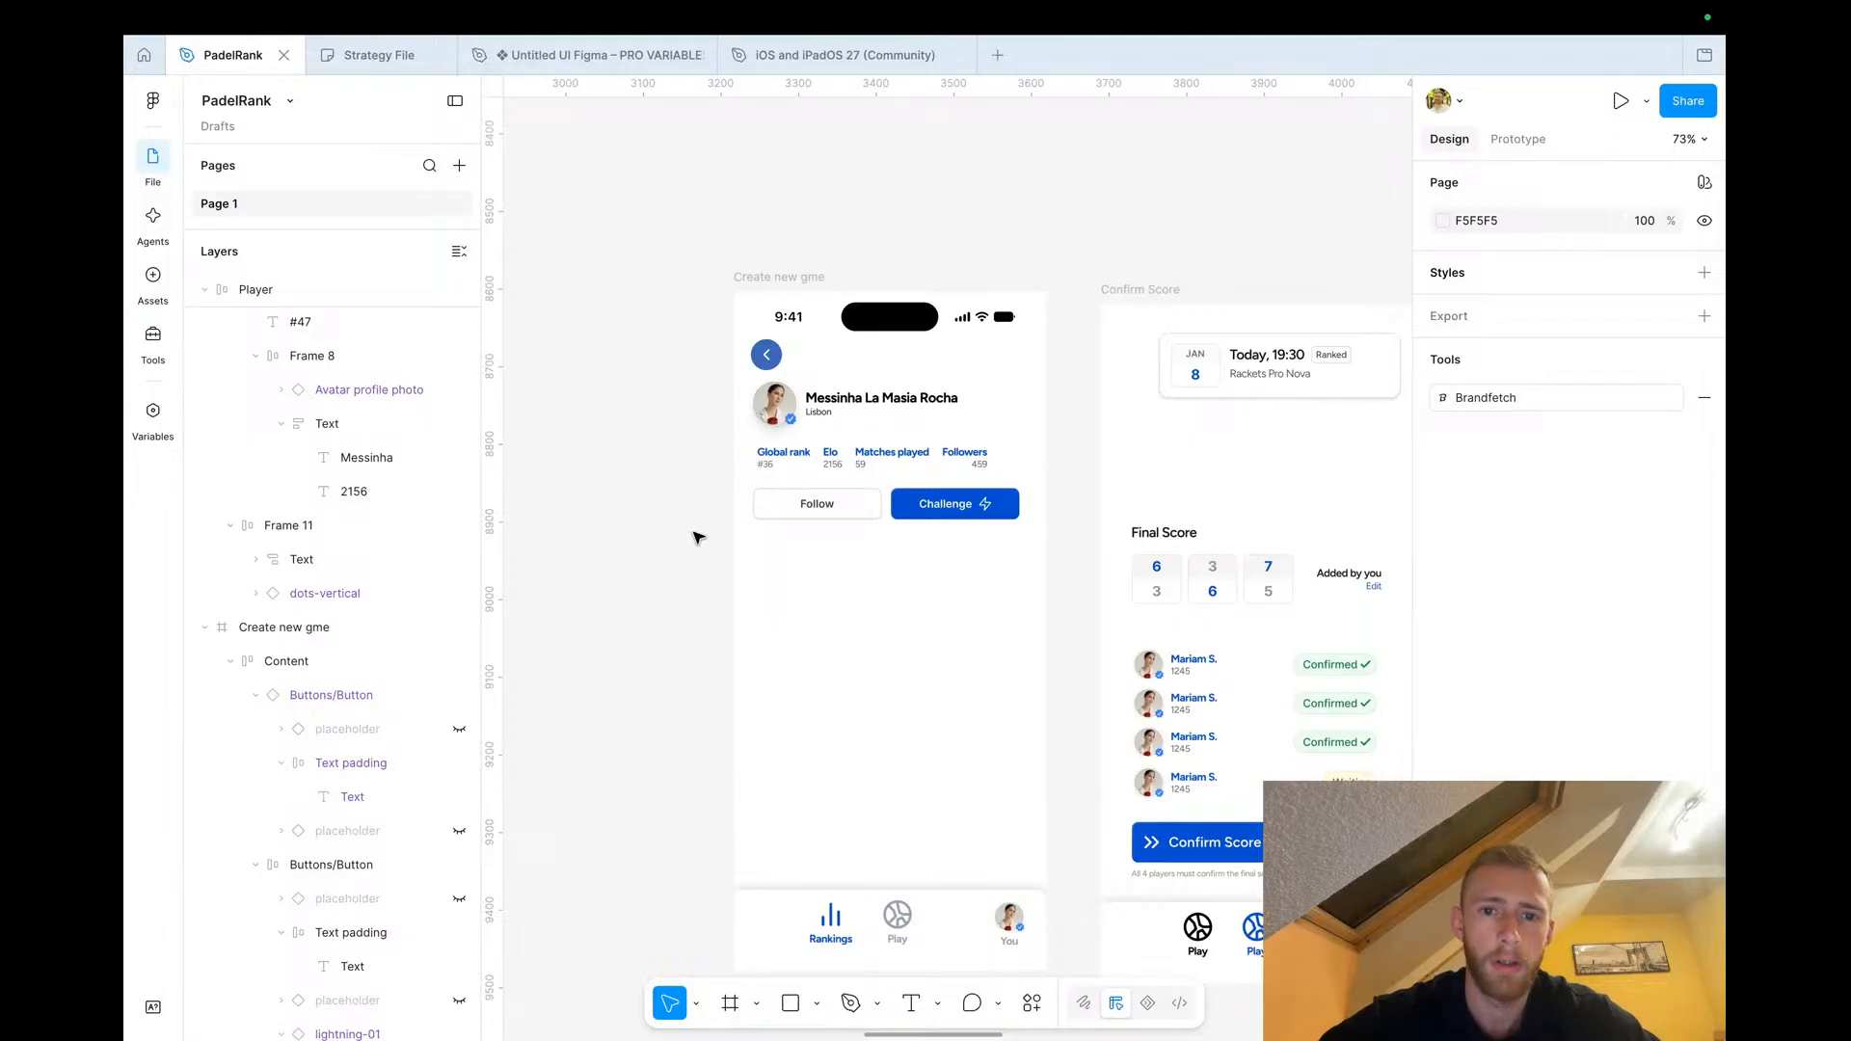
{"action": "scroll", "coordinate": [698, 537], "scroll_direction": "down", "scroll_amount": 5}
{"action": "scroll", "coordinate": [698, 537], "scroll_direction": "left", "scroll_amount": 5}
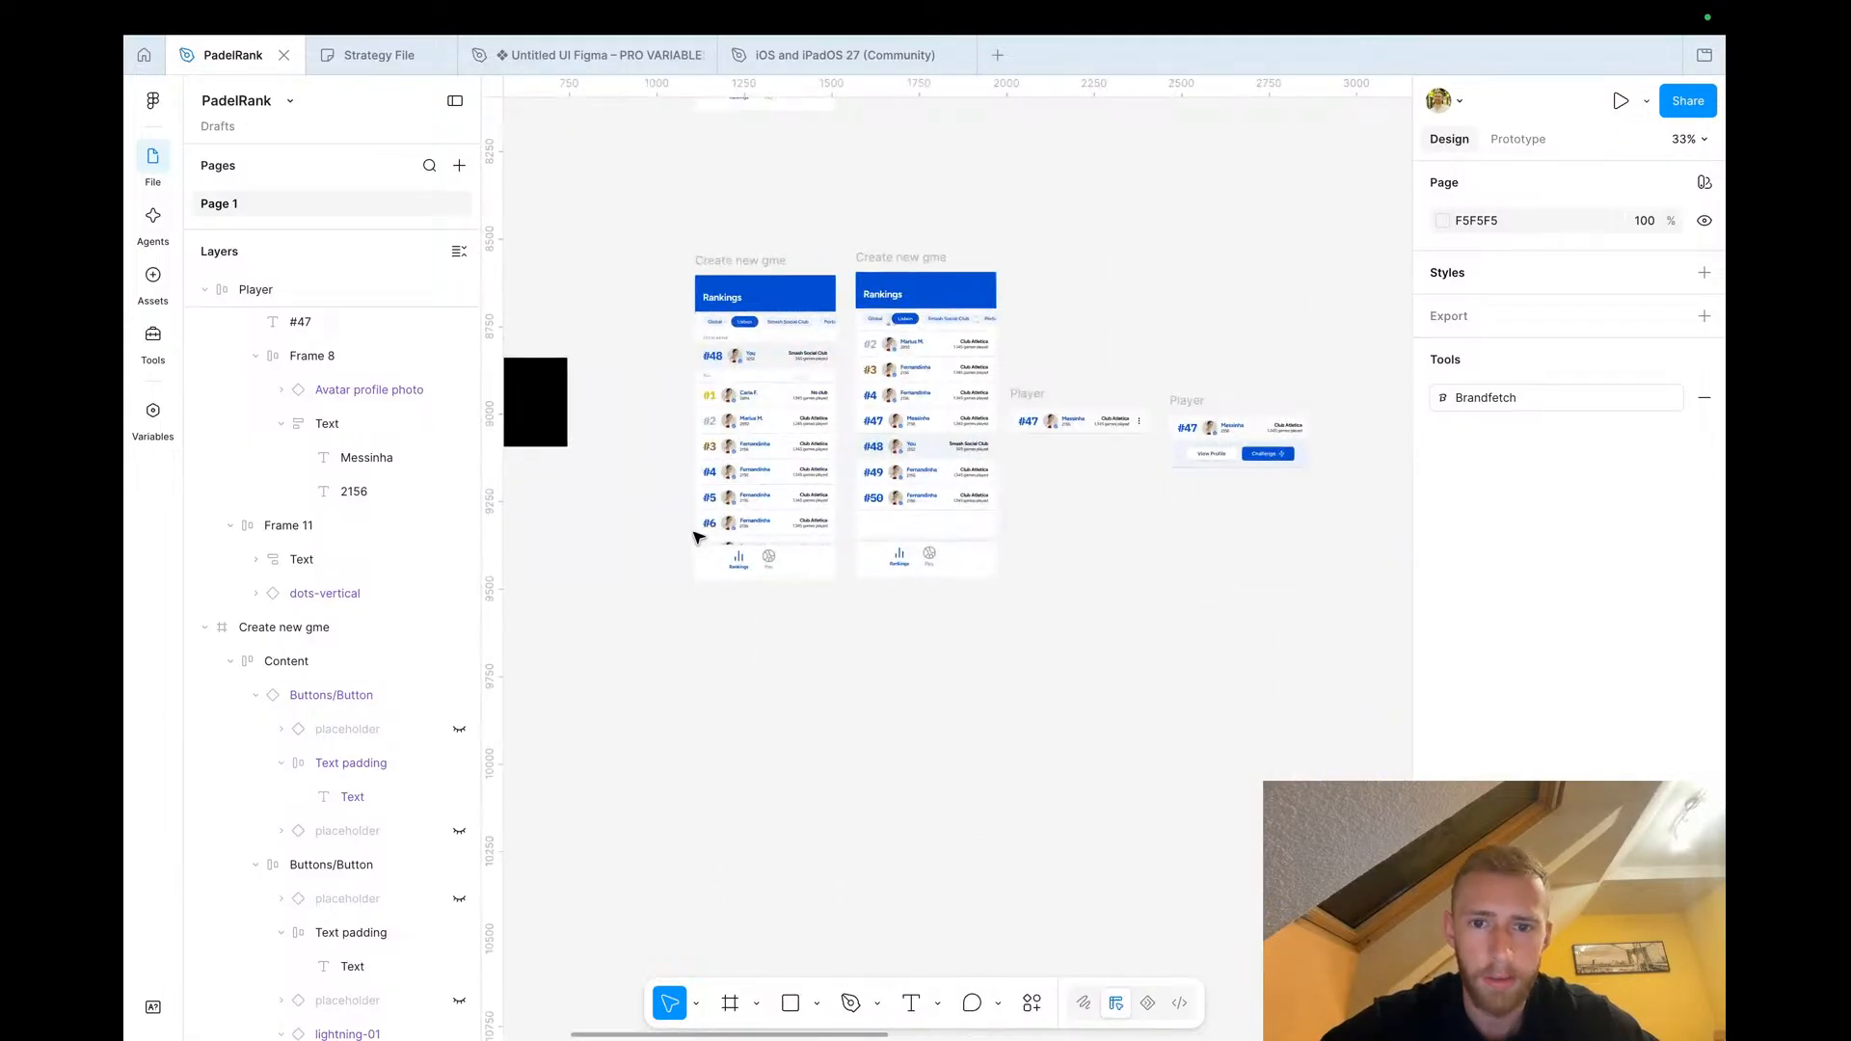
{"action": "scroll", "coordinate": [714, 518], "scroll_direction": "down", "scroll_amount": 3}
{"action": "scroll", "coordinate": [752, 453], "scroll_direction": "up", "scroll_amount": 10}
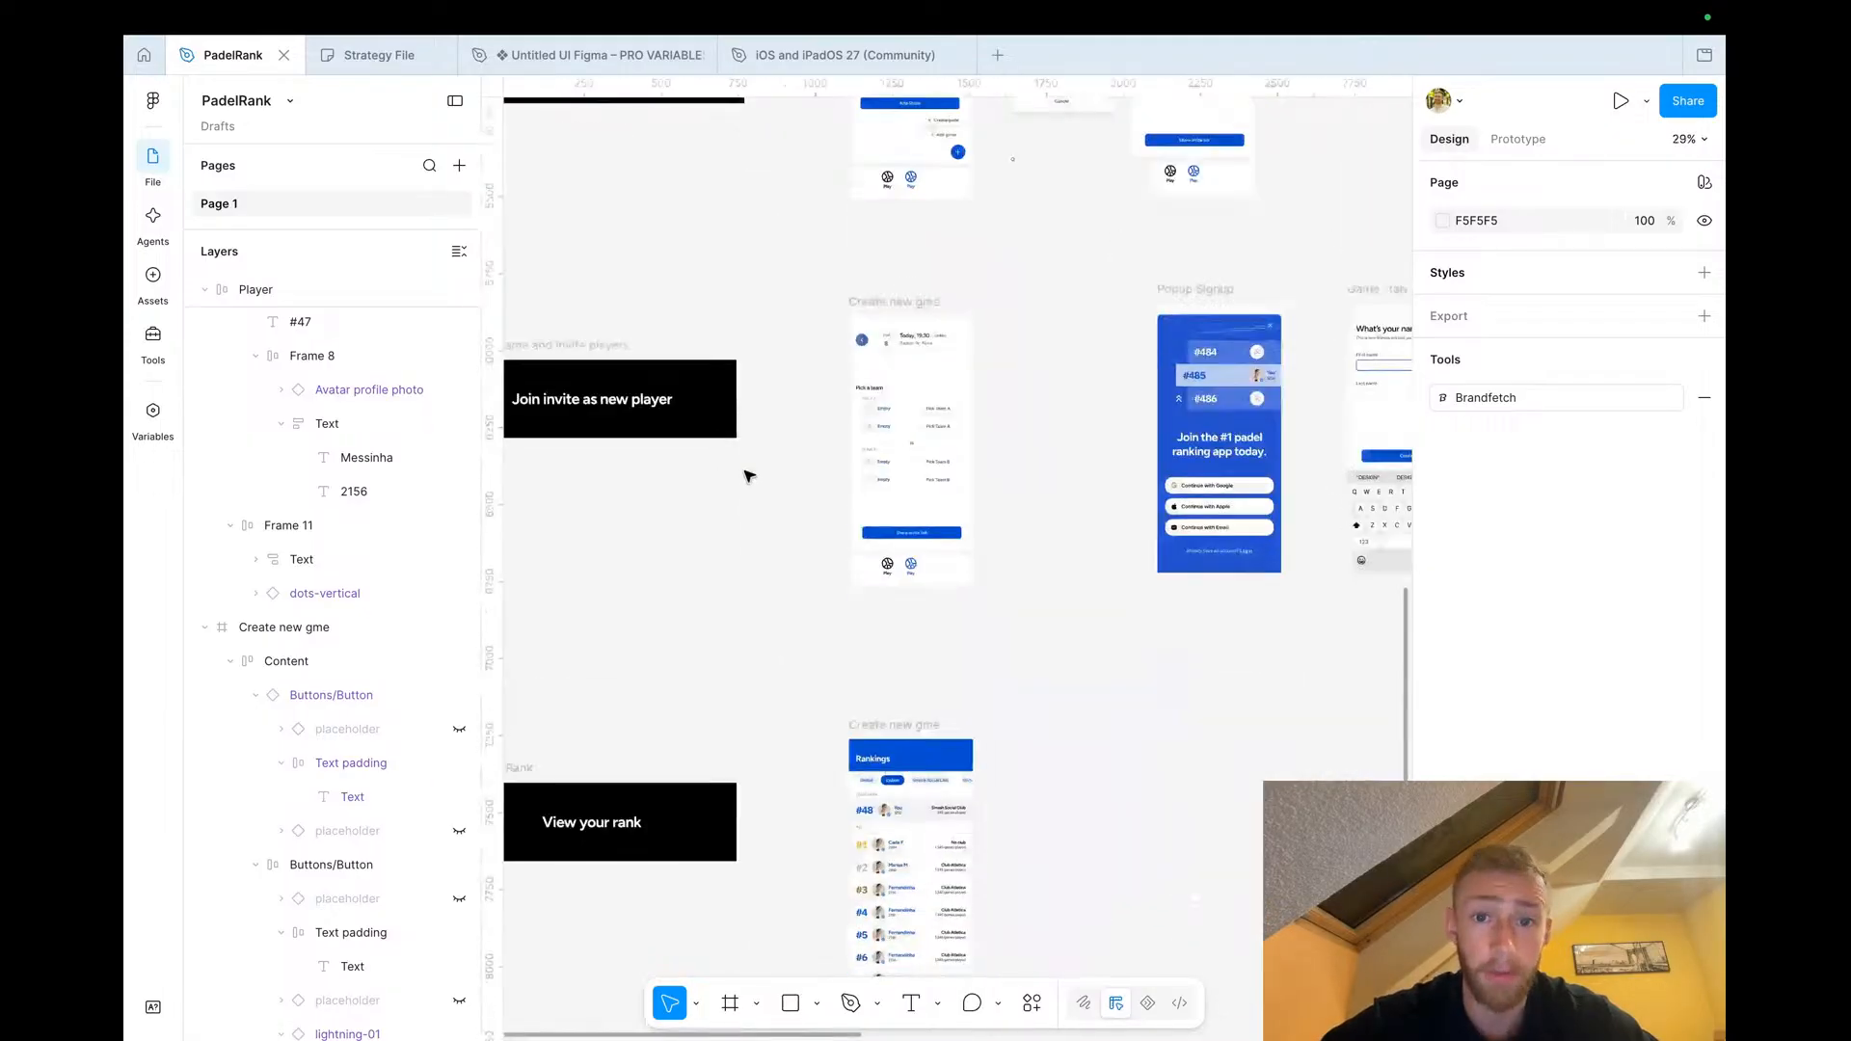
Select the Final Score card in the Finished game screen to copy it
{"action": "scroll", "coordinate": [749, 475], "scroll_direction": "right", "scroll_amount": 3}
{"action": "scroll", "coordinate": [762, 434], "scroll_direction": "up", "scroll_amount": 2}
{"action": "scroll", "coordinate": [764, 424], "scroll_direction": "up", "scroll_amount": 10}
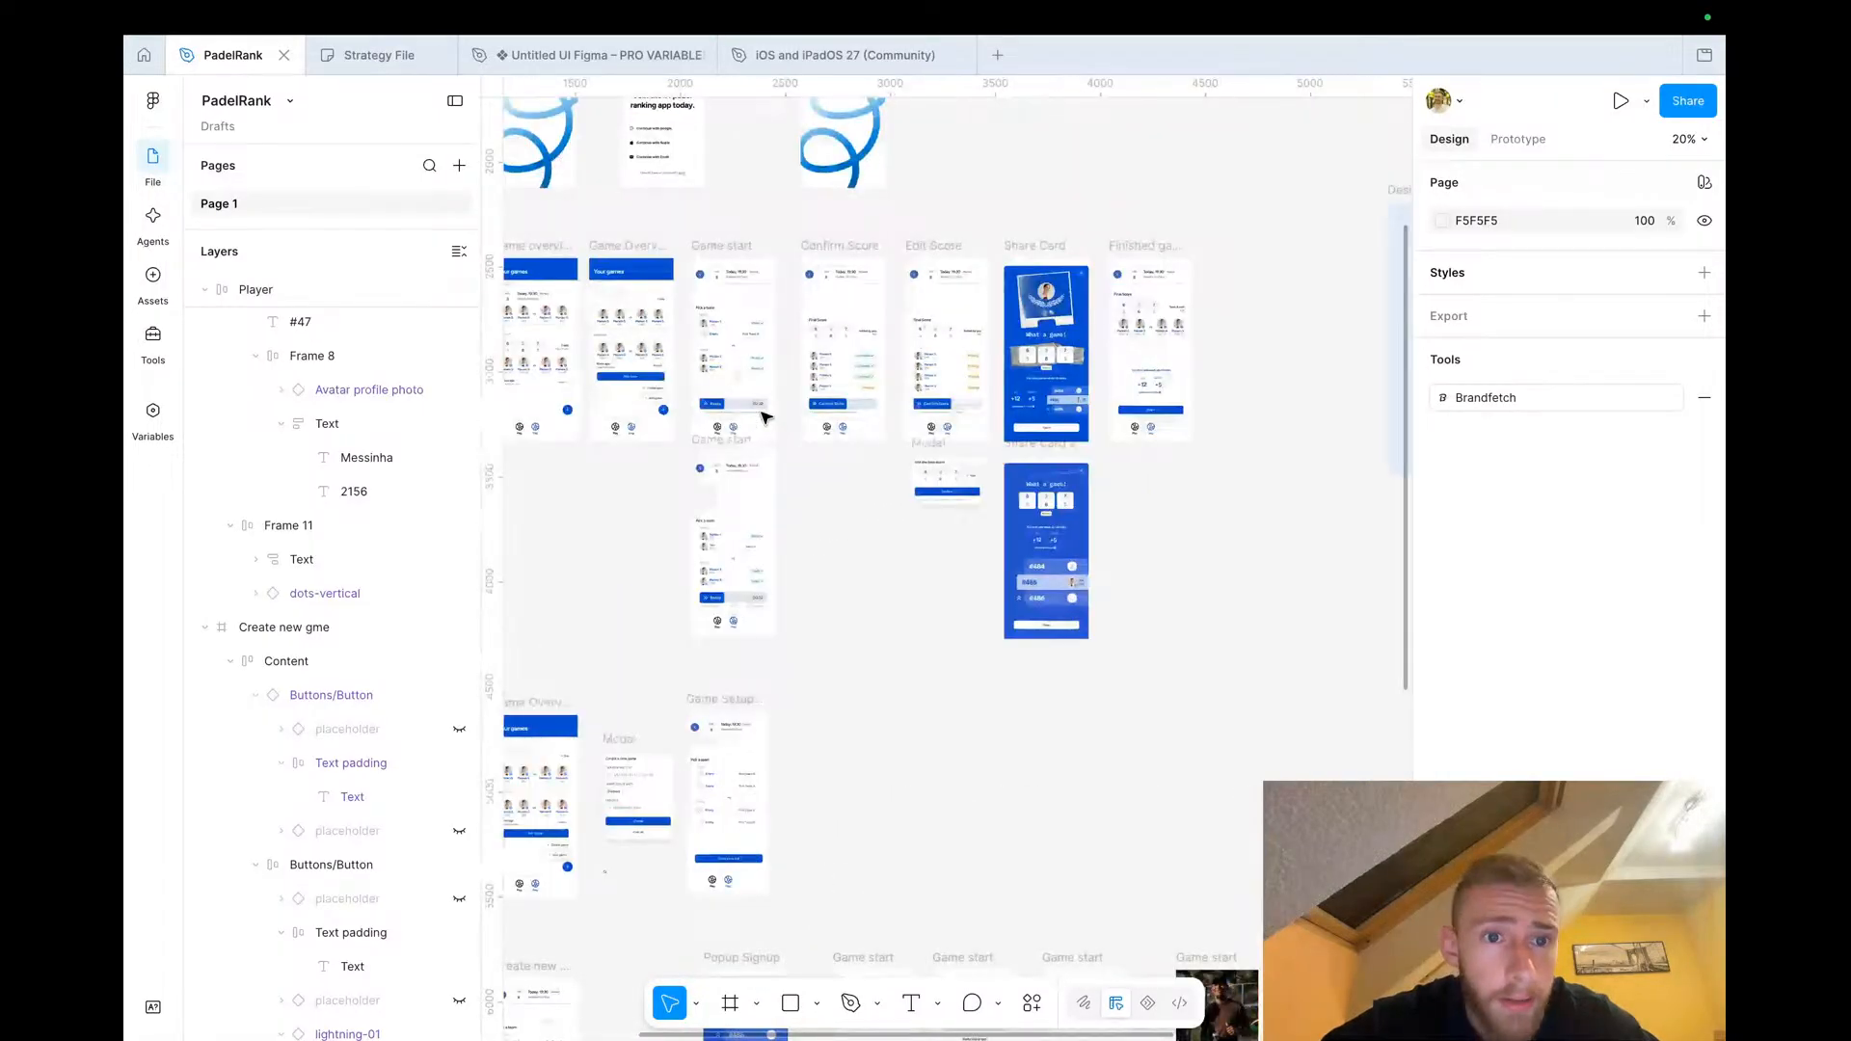
{"action": "scroll", "coordinate": [763, 414], "scroll_direction": "right", "scroll_amount": 10}
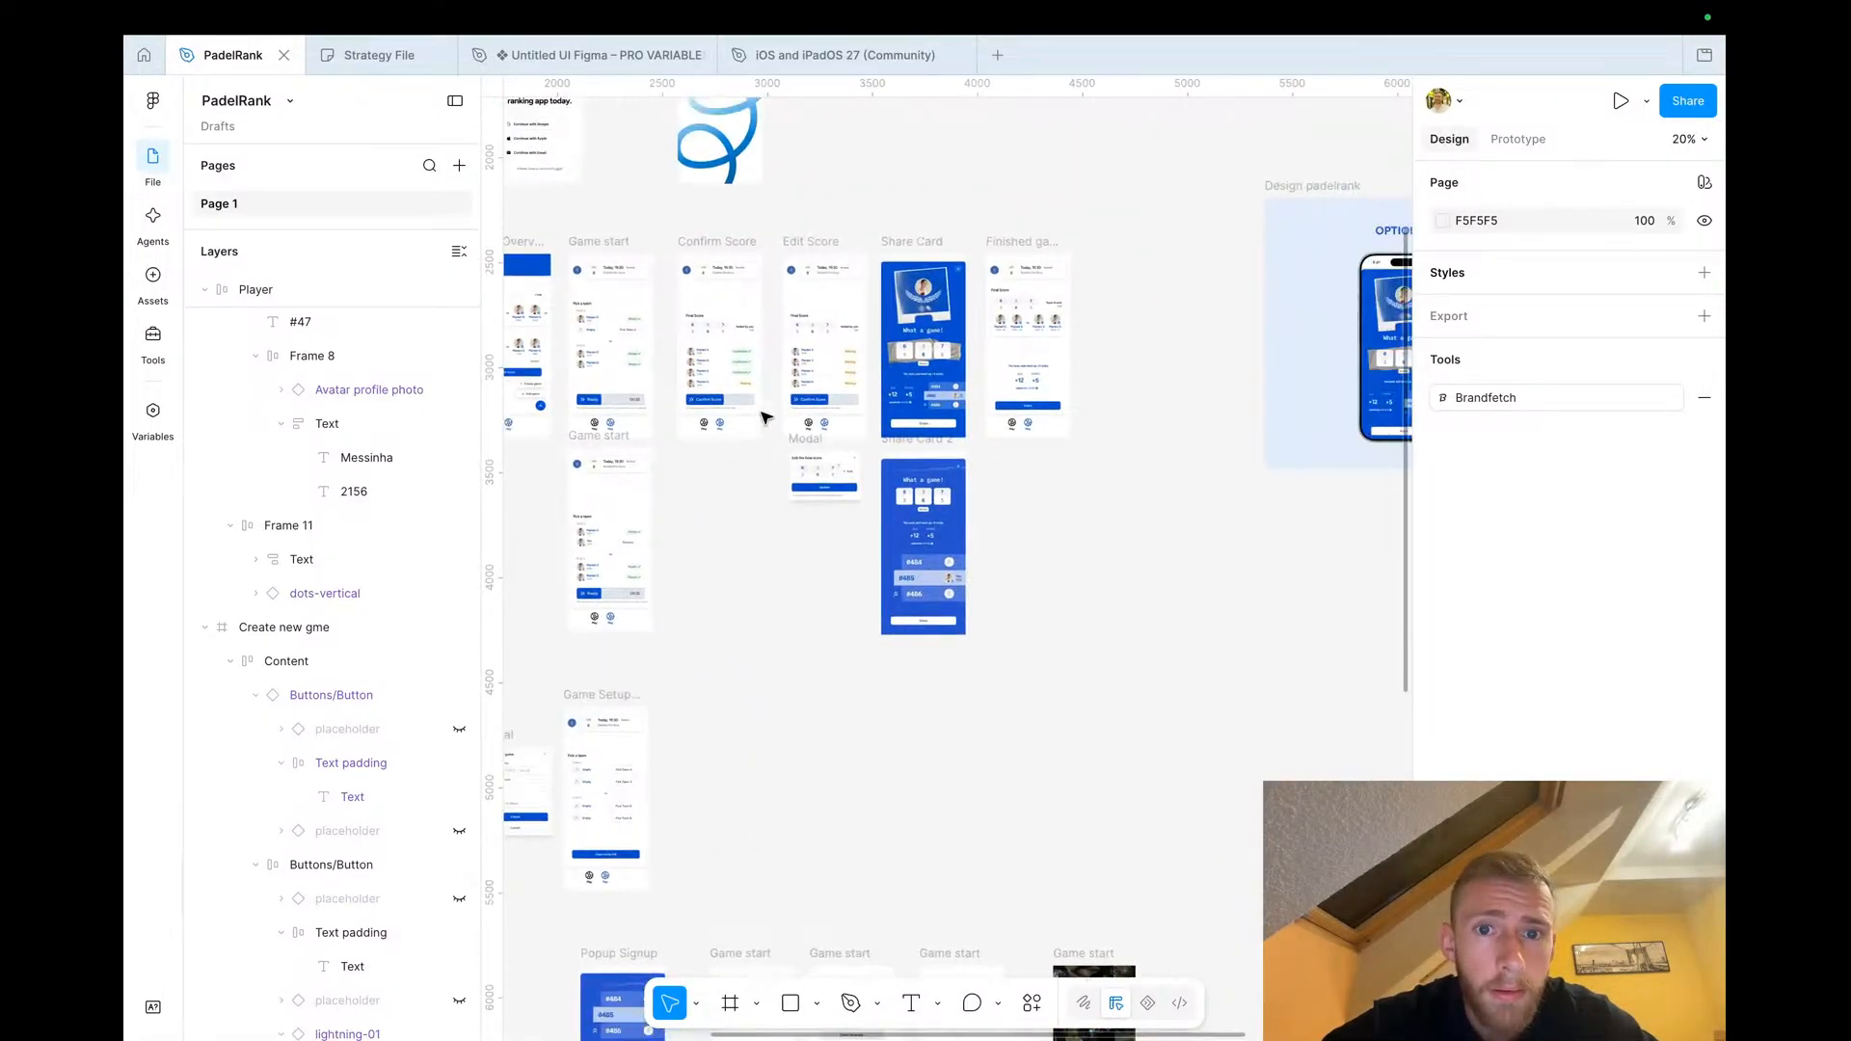
{"action": "scroll", "coordinate": [841, 328], "scroll_direction": "up", "scroll_amount": 5}
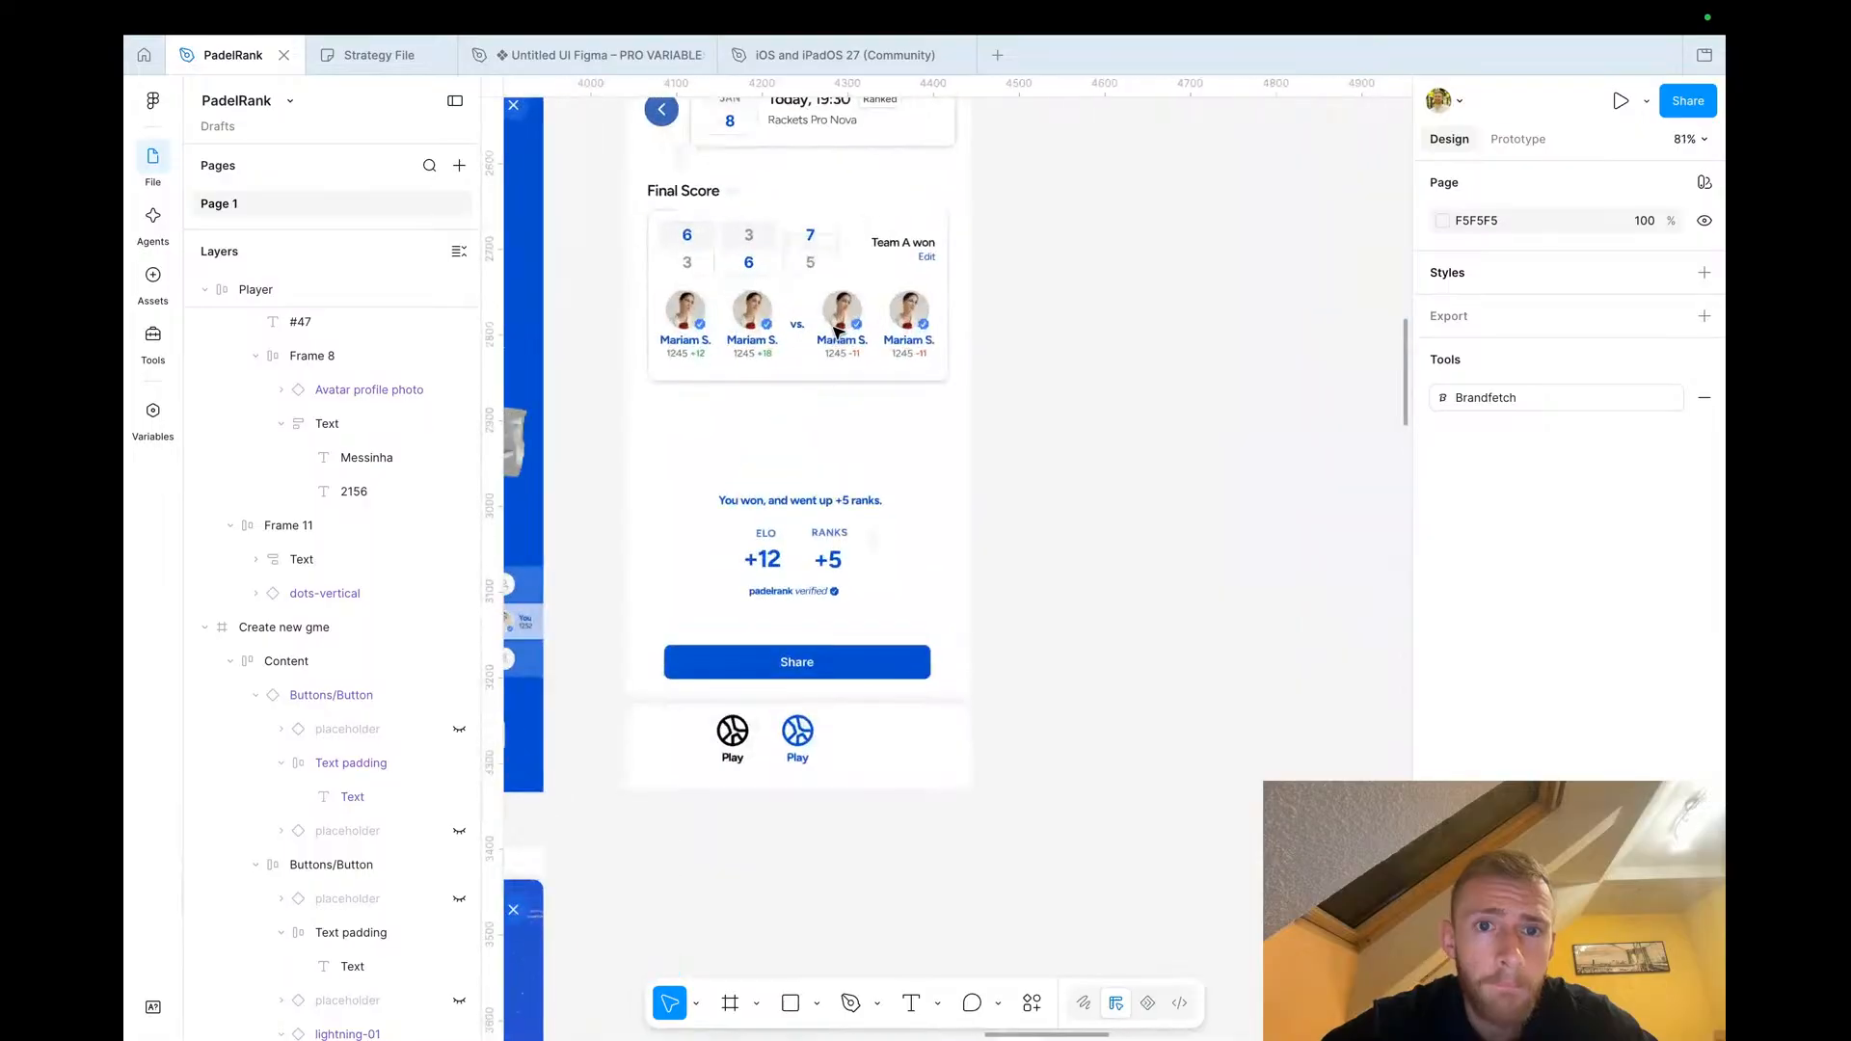
{"action": "left_click", "coordinate": [758, 331]}
{"action": "scroll", "coordinate": [758, 330], "scroll_direction": "up", "scroll_amount": 3}
{"action": "scroll", "coordinate": [758, 330], "scroll_direction": "left", "scroll_amount": 2}
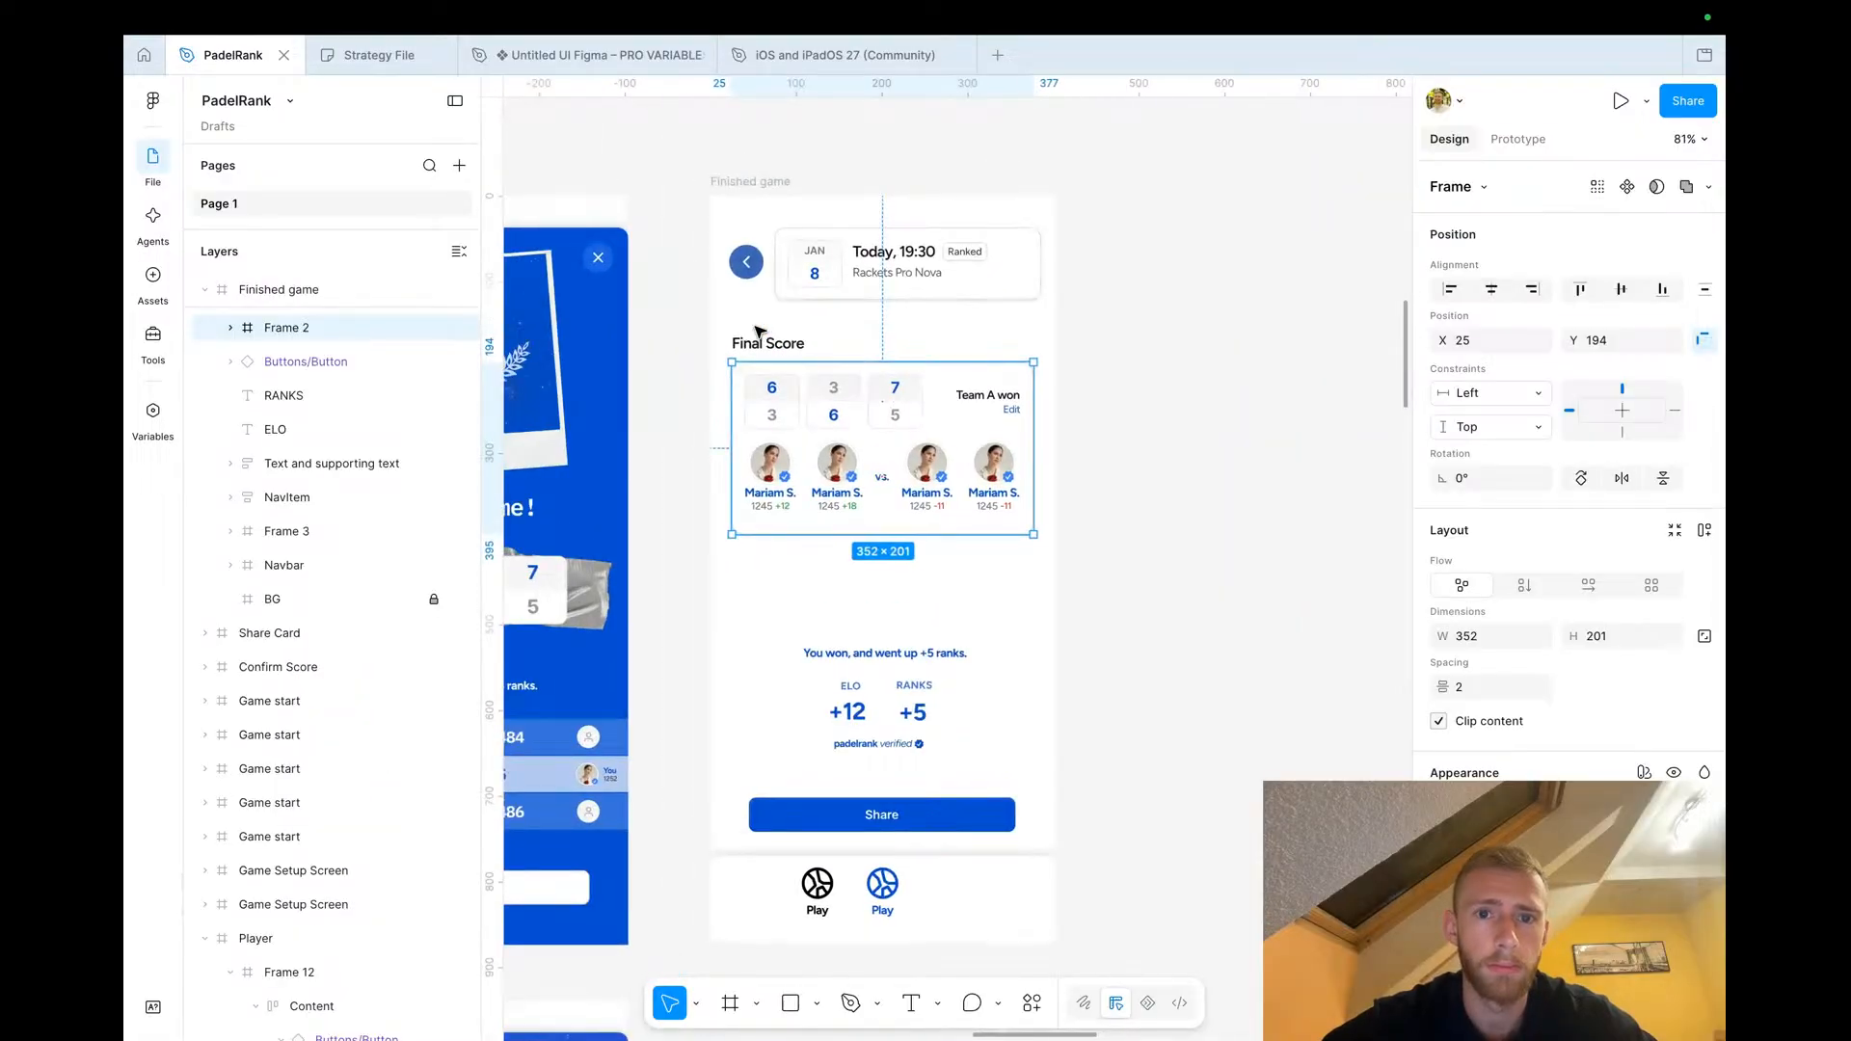
{"action": "scroll", "coordinate": [827, 491], "scroll_direction": "down", "scroll_amount": 10}
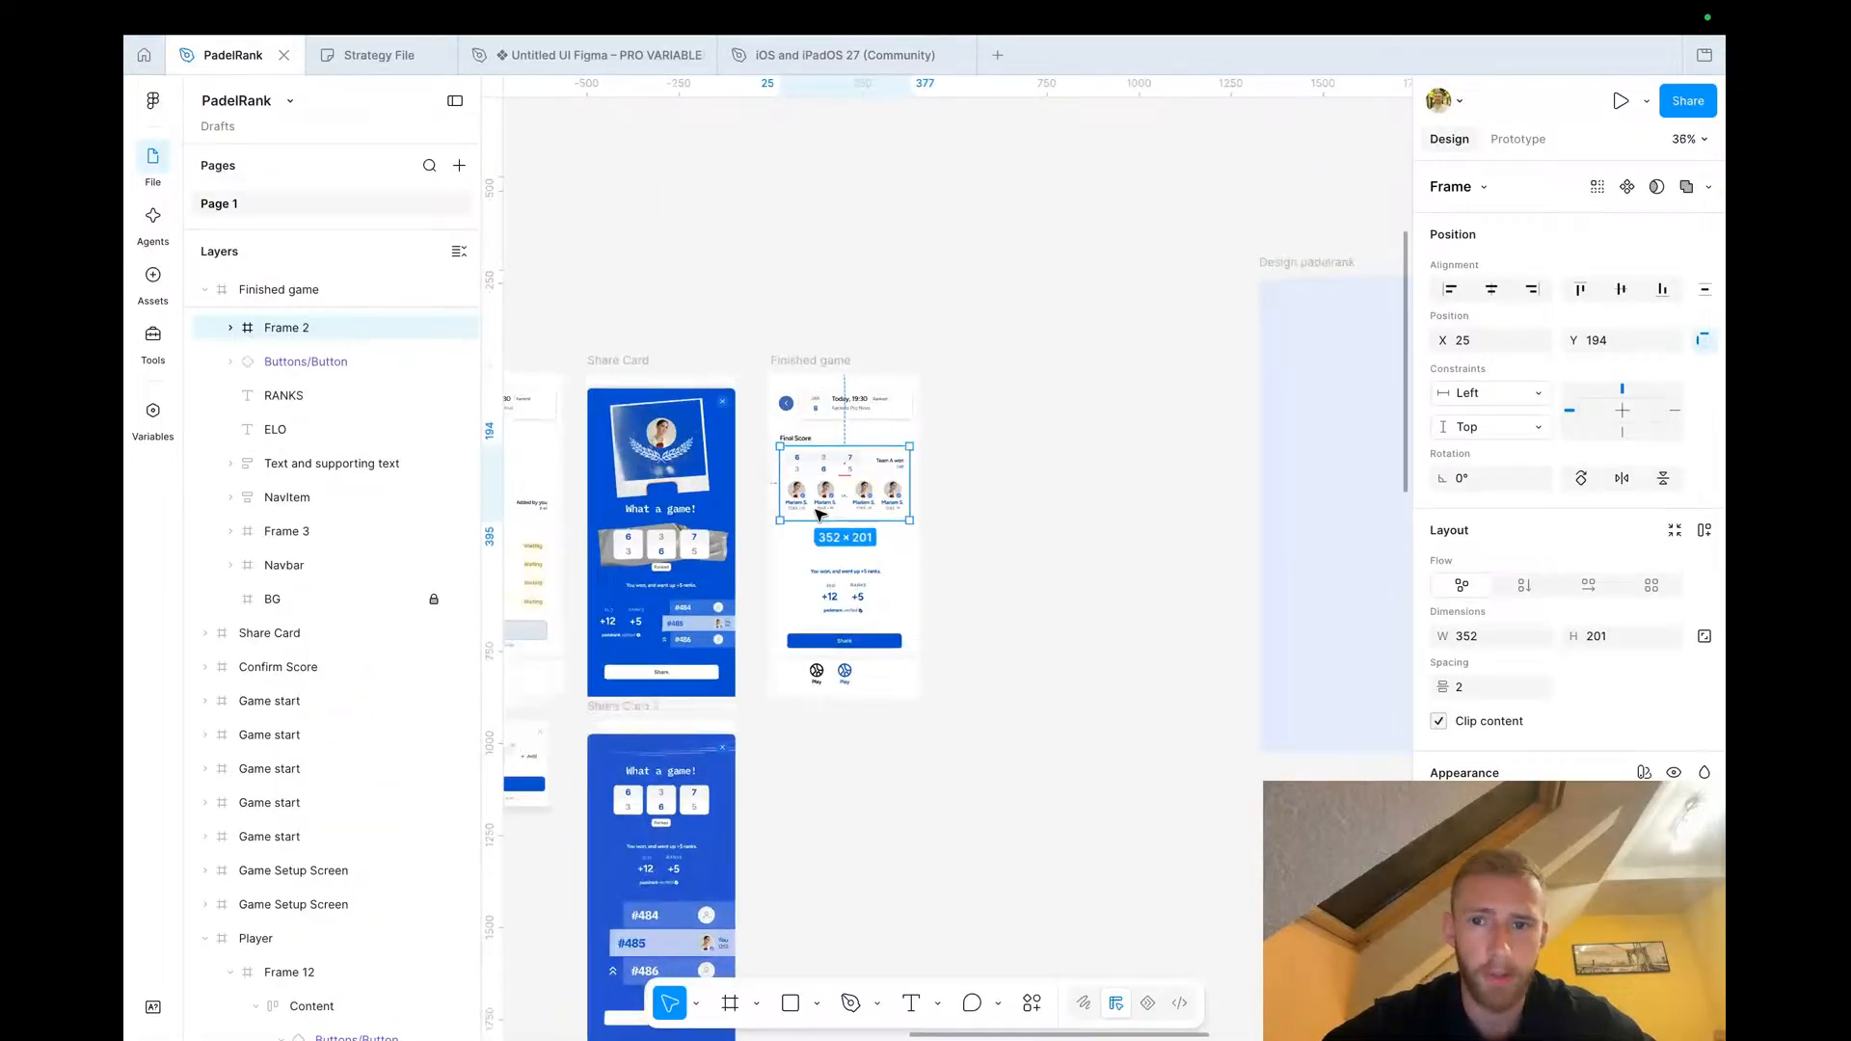
{"action": "scroll", "coordinate": [820, 516], "scroll_direction": "up", "scroll_amount": 8}
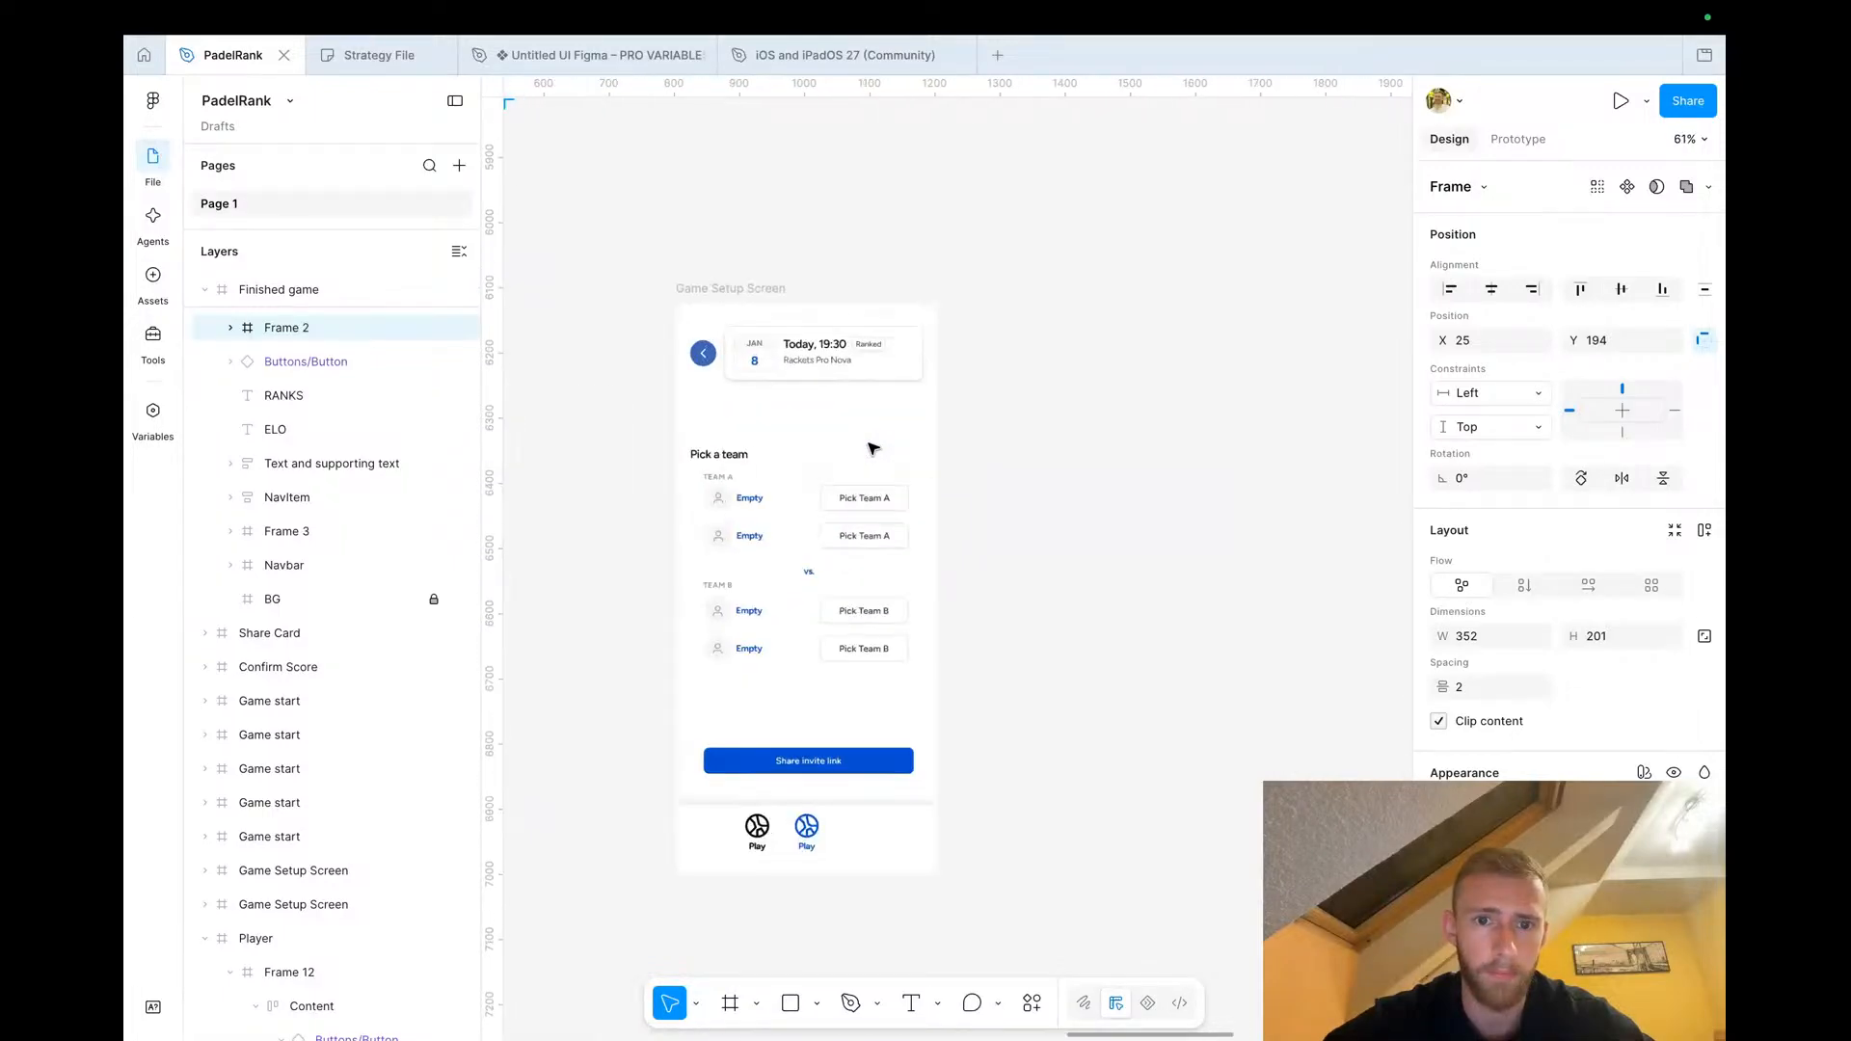
{"action": "scroll", "coordinate": [863, 453], "scroll_direction": "left", "scroll_amount": 12}
{"action": "scroll", "coordinate": [863, 453], "scroll_direction": "right", "scroll_amount": 3}
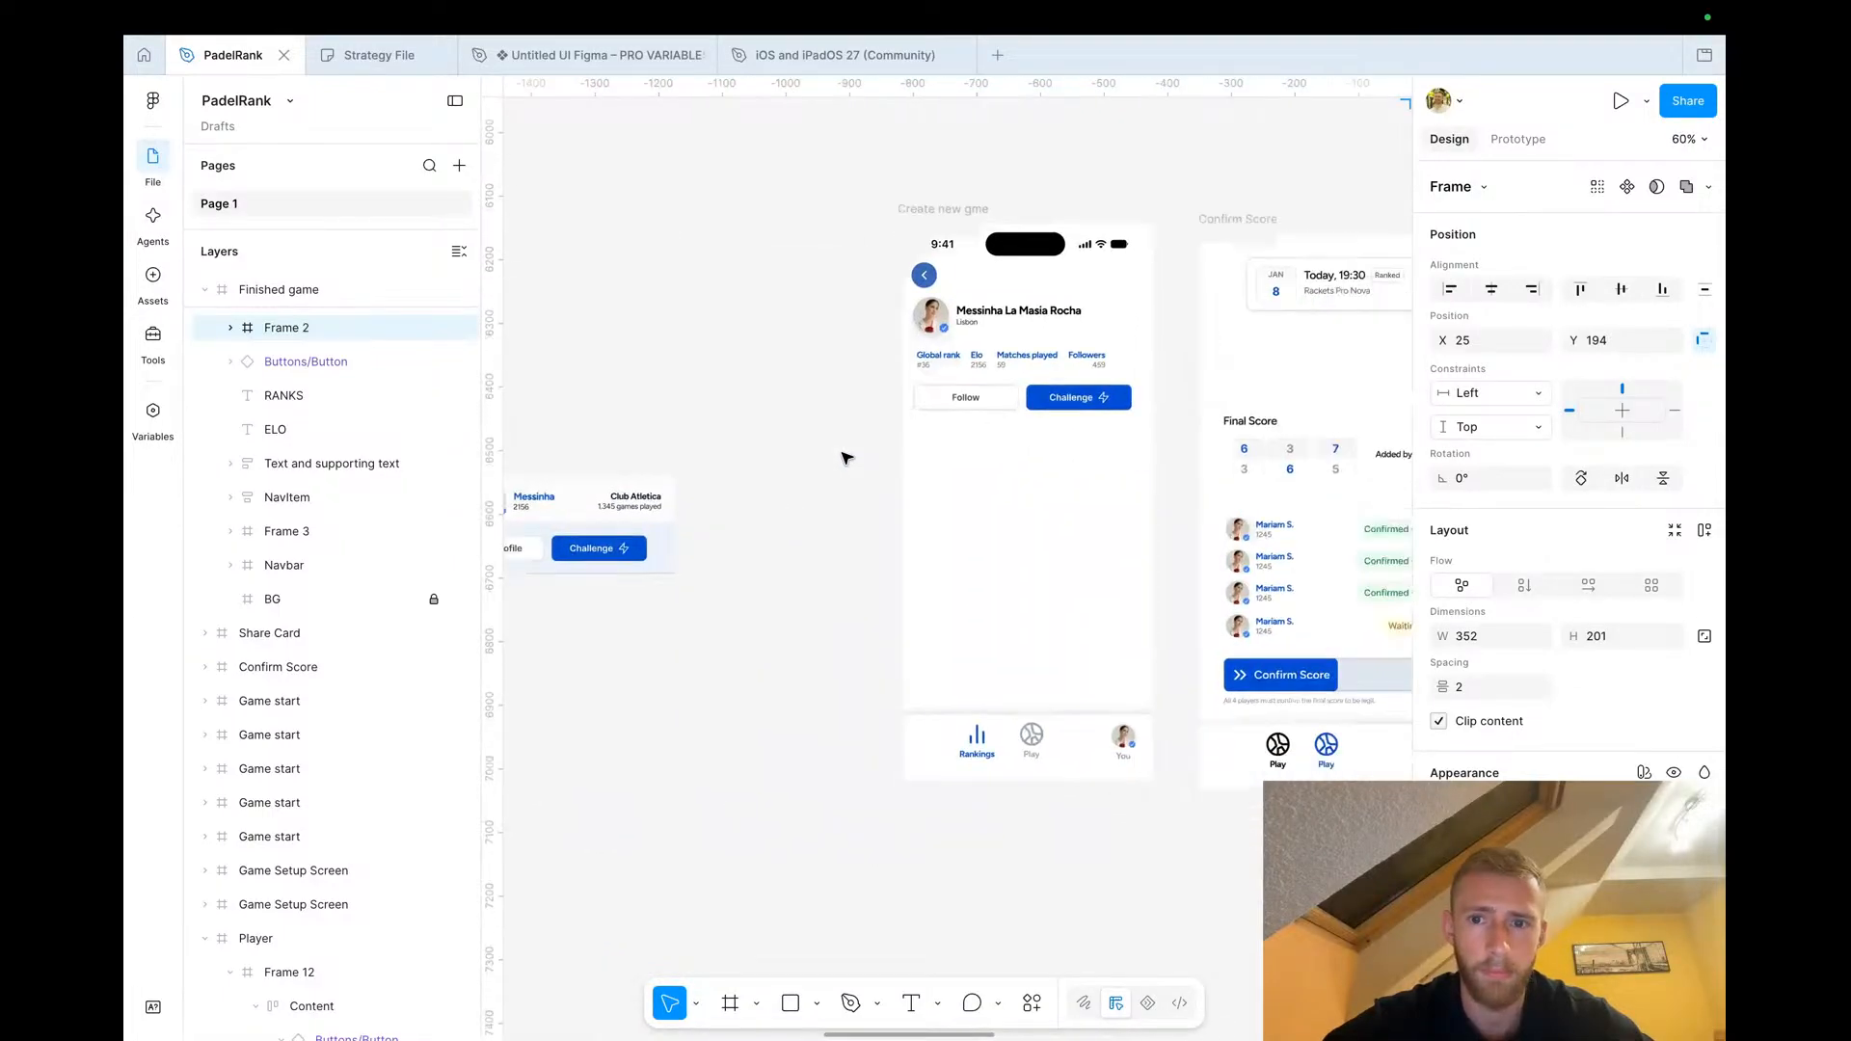
Paste the score card into the profile screen below the Follow and Challenge buttons
{"action": "left_click", "coordinate": [881, 519]}
{"action": "scroll", "coordinate": [880, 521], "scroll_direction": "up", "scroll_amount": 5}
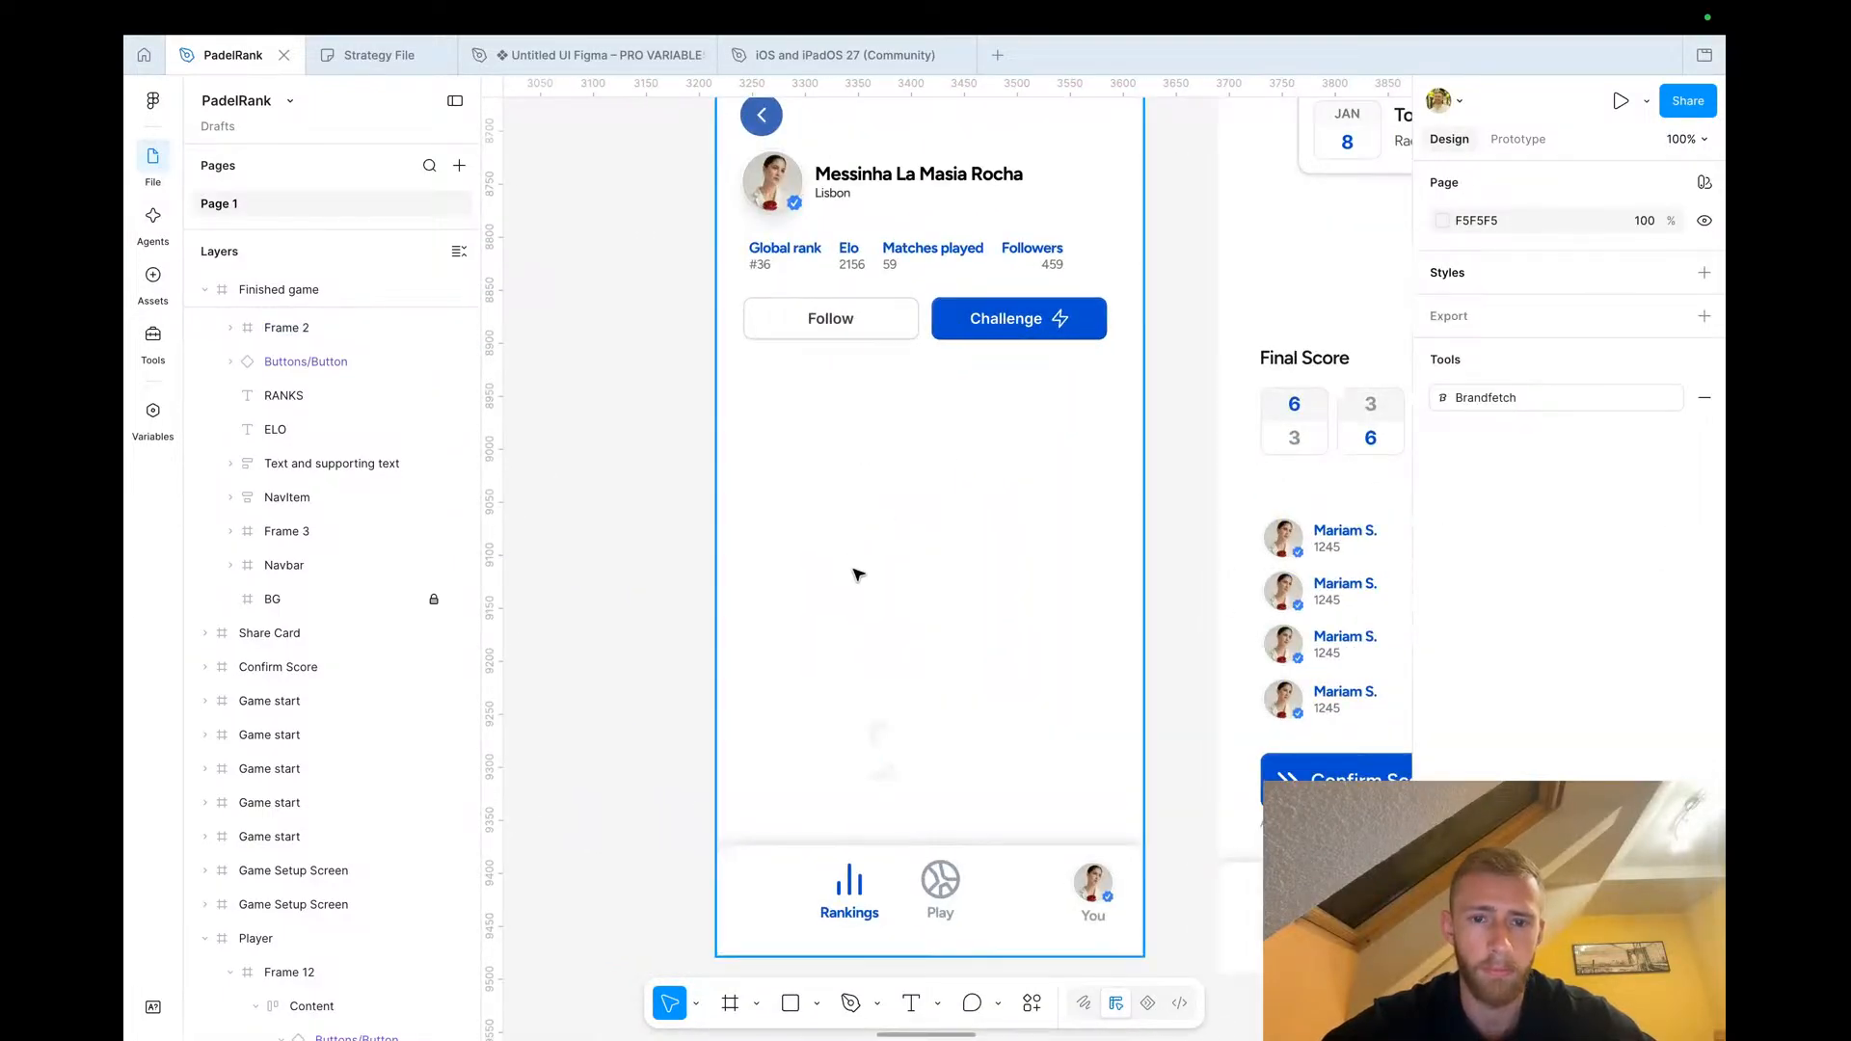
{"action": "left_click", "coordinate": [888, 559]}
{"action": "left_click_drag", "start_coordinate": [926, 537], "coordinate": [911, 467]}
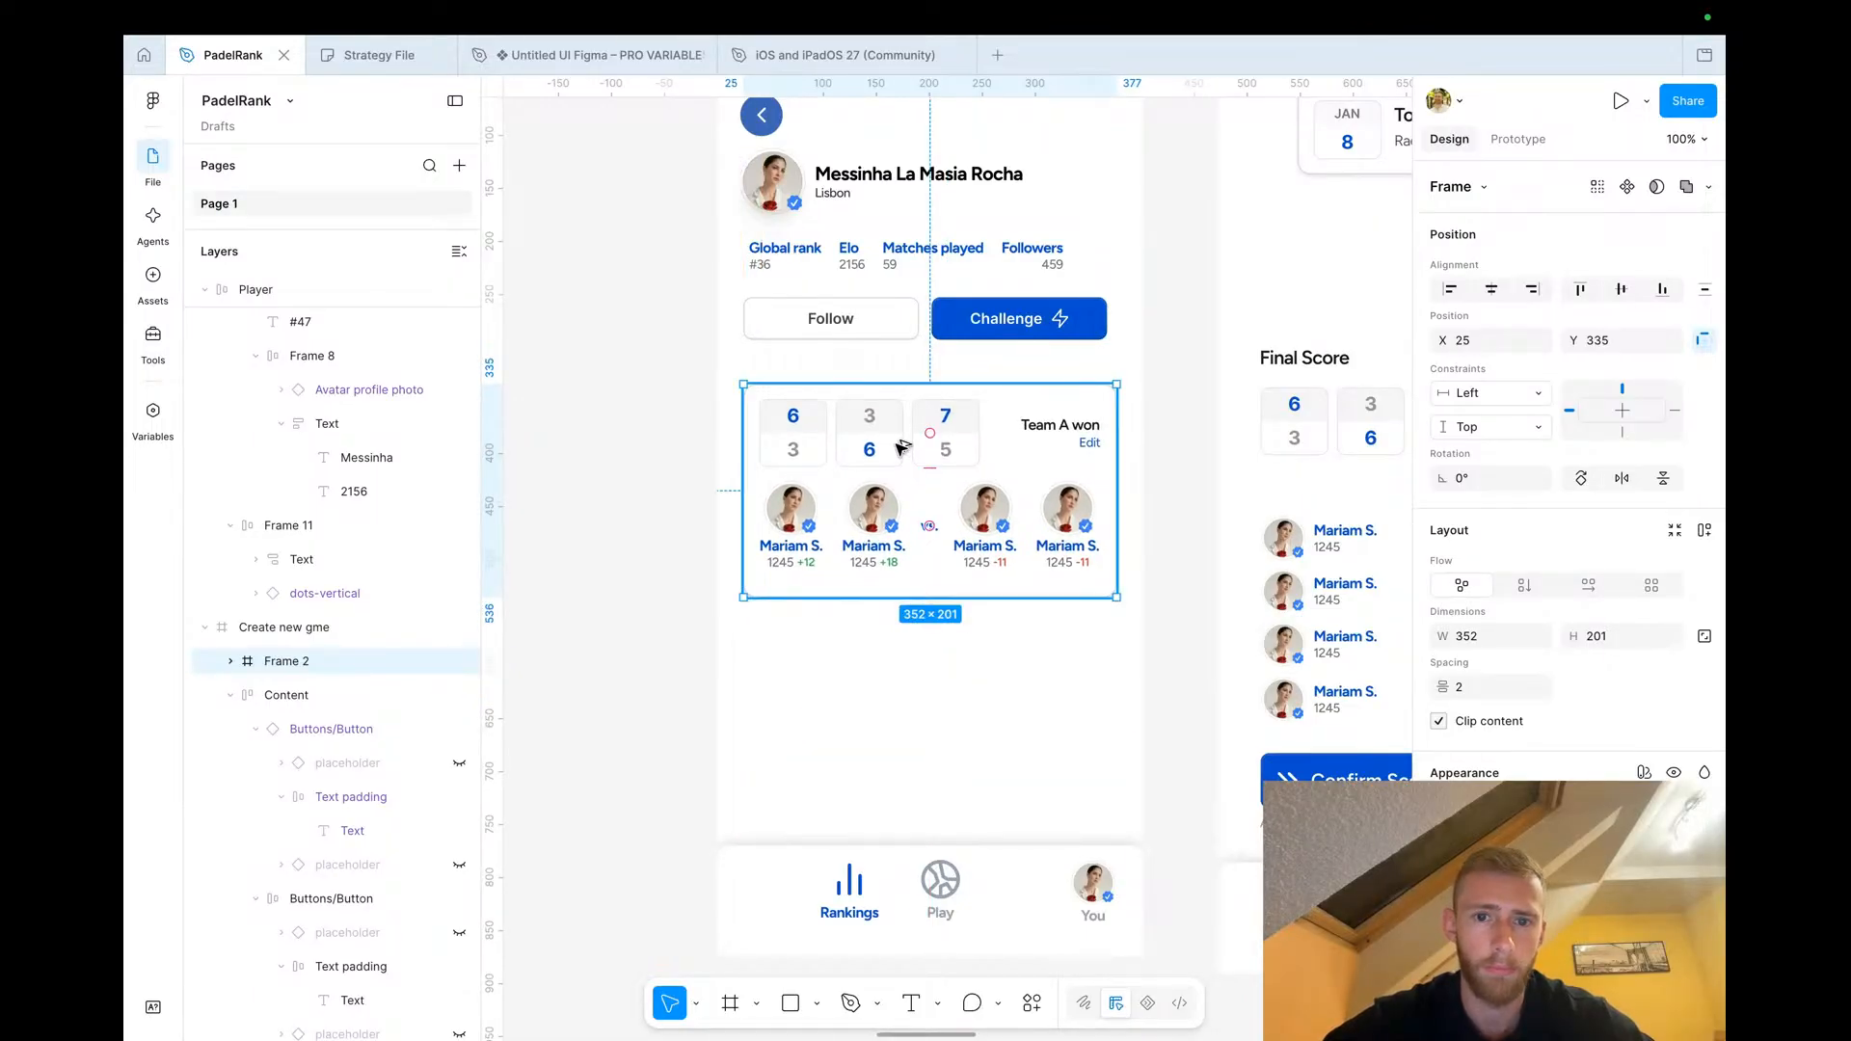
Duplicate the score card and place the copy directly beneath the first one
{"action": "left_click_drag", "start_coordinate": [897, 441], "coordinate": [909, 730]}
{"action": "left_click", "coordinate": [620, 648]}
{"action": "left_click", "coordinate": [898, 543]}
{"action": "left_click", "coordinate": [909, 686], "text": "shift"}
{"action": "left_click", "coordinate": [578, 363]}
{"action": "scroll", "coordinate": [579, 357], "scroll_direction": "down", "scroll_amount": 5}
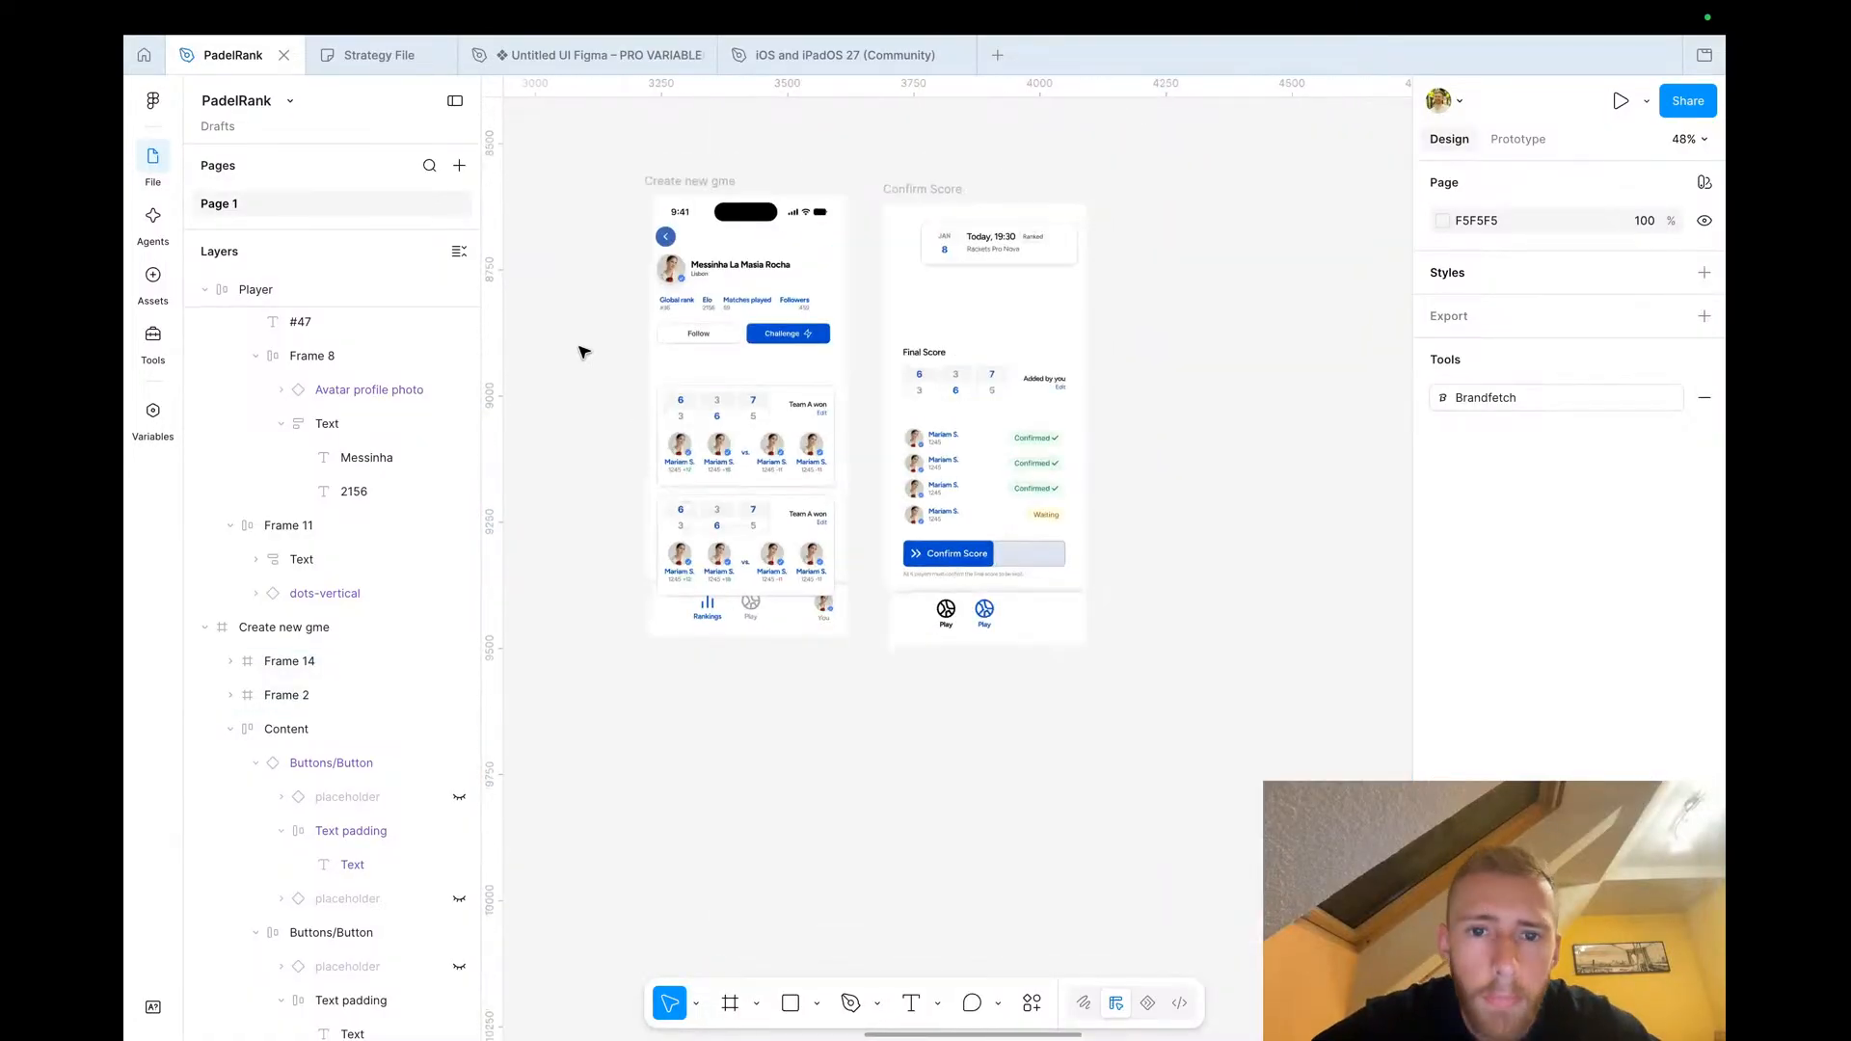
Select the small section label text in the Rankings screen to copy it
{"action": "scroll", "coordinate": [581, 353], "scroll_direction": "left", "scroll_amount": 5}
{"action": "scroll", "coordinate": [808, 411], "scroll_direction": "down", "scroll_amount": 2}
{"action": "scroll", "coordinate": [807, 411], "scroll_direction": "left", "scroll_amount": 10}
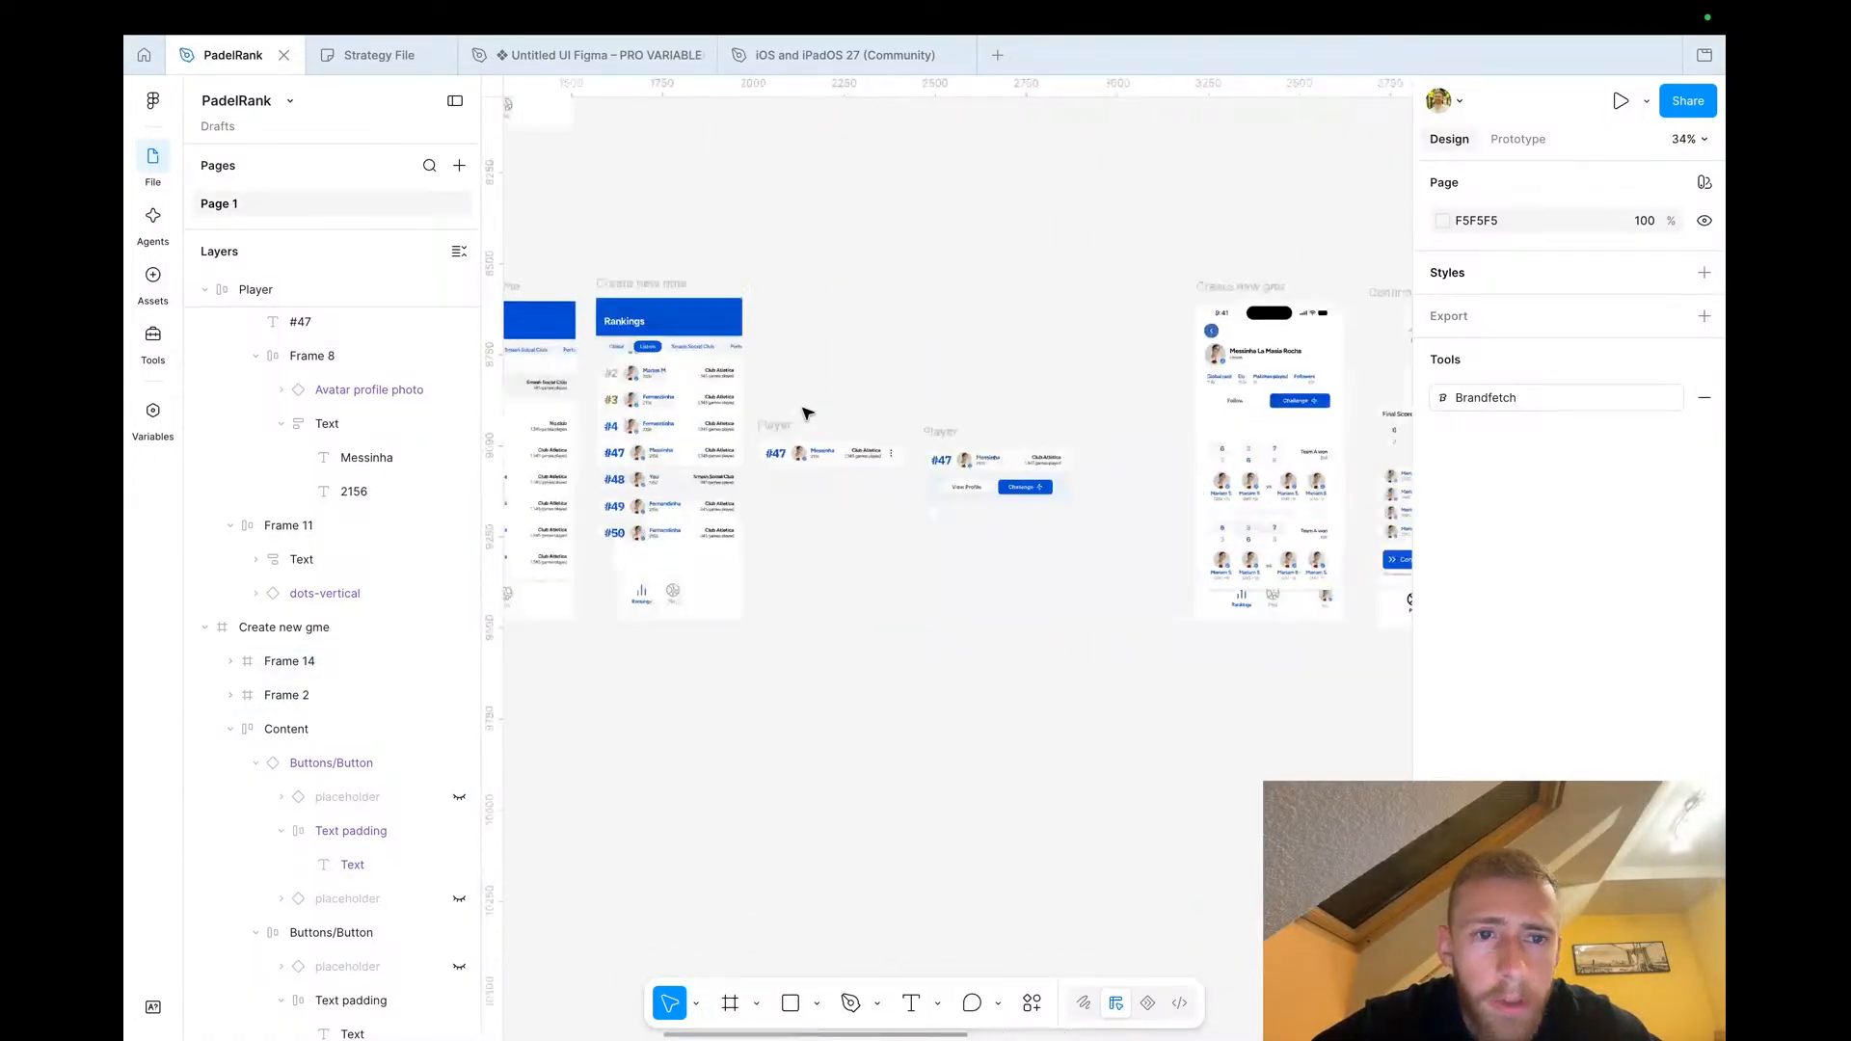
{"action": "scroll", "coordinate": [810, 409], "scroll_direction": "up", "scroll_amount": 5}
{"action": "left_click", "coordinate": [632, 322]}
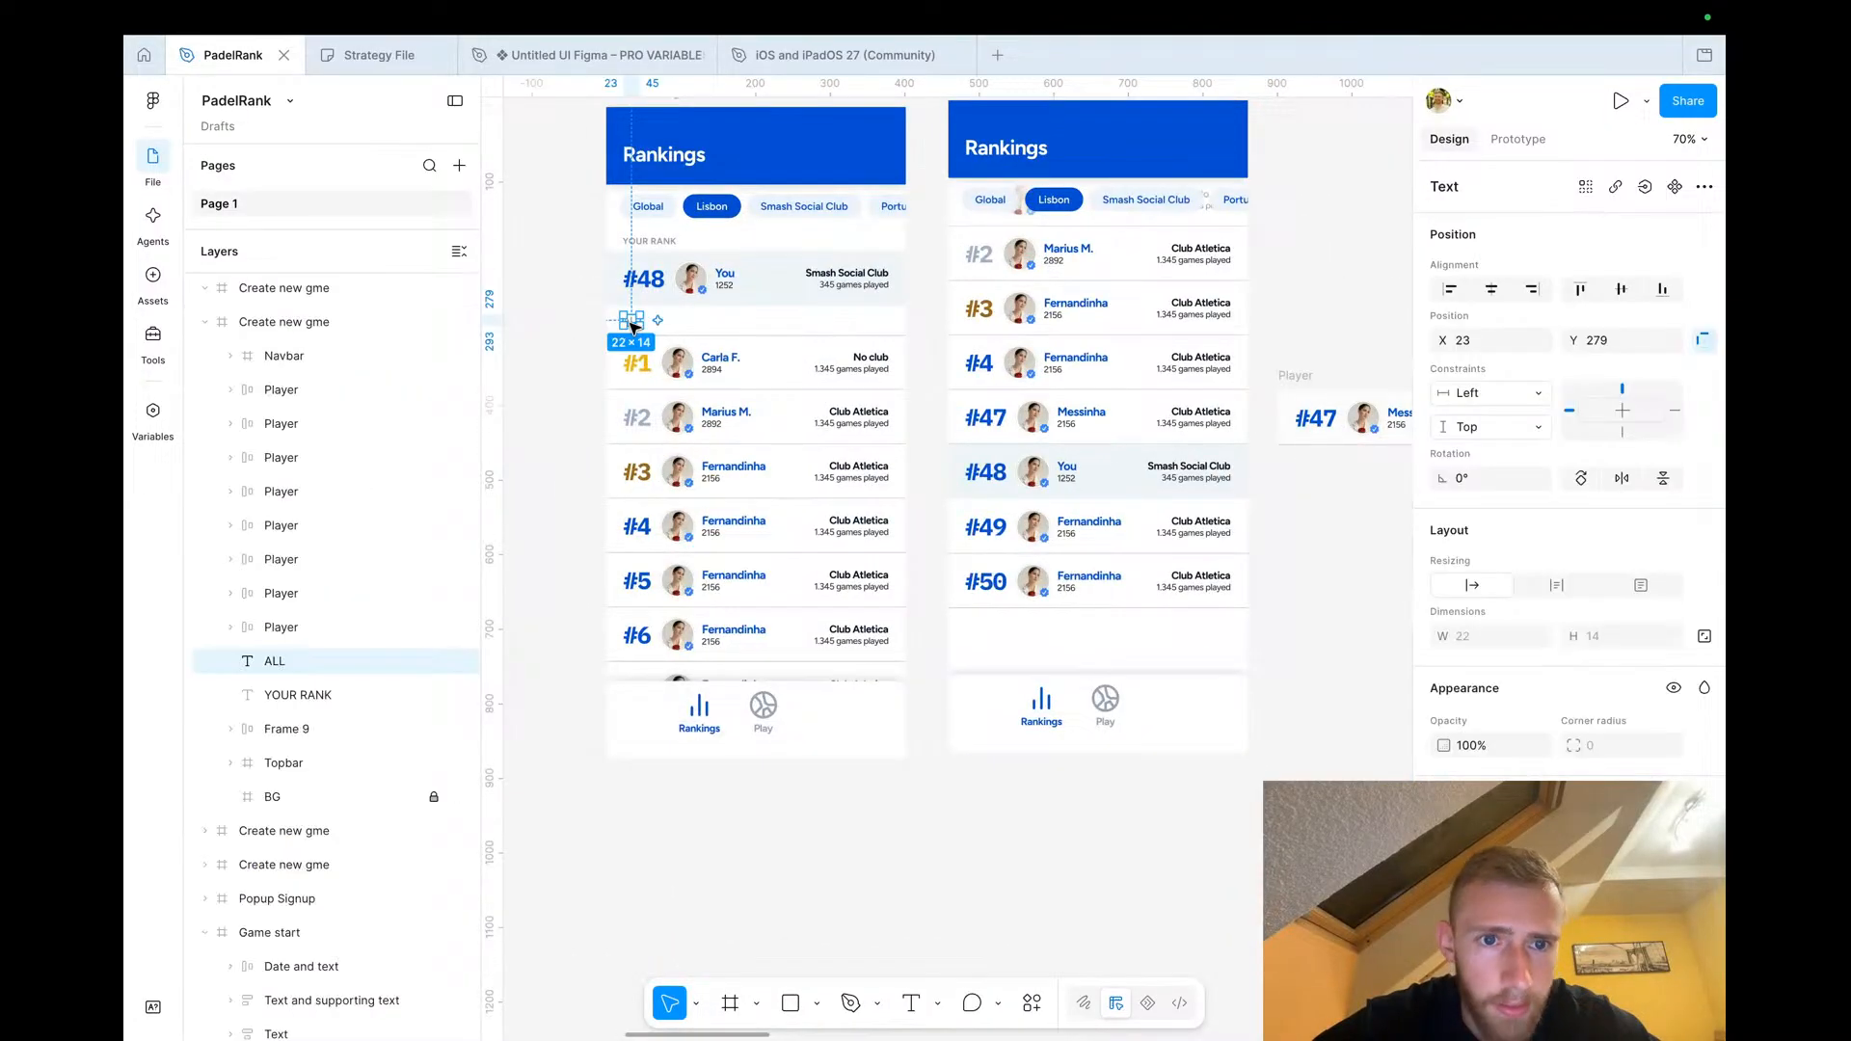
{"action": "scroll", "coordinate": [716, 381], "scroll_direction": "right", "scroll_amount": 10}
{"action": "scroll", "coordinate": [723, 362], "scroll_direction": "up", "scroll_amount": 4}
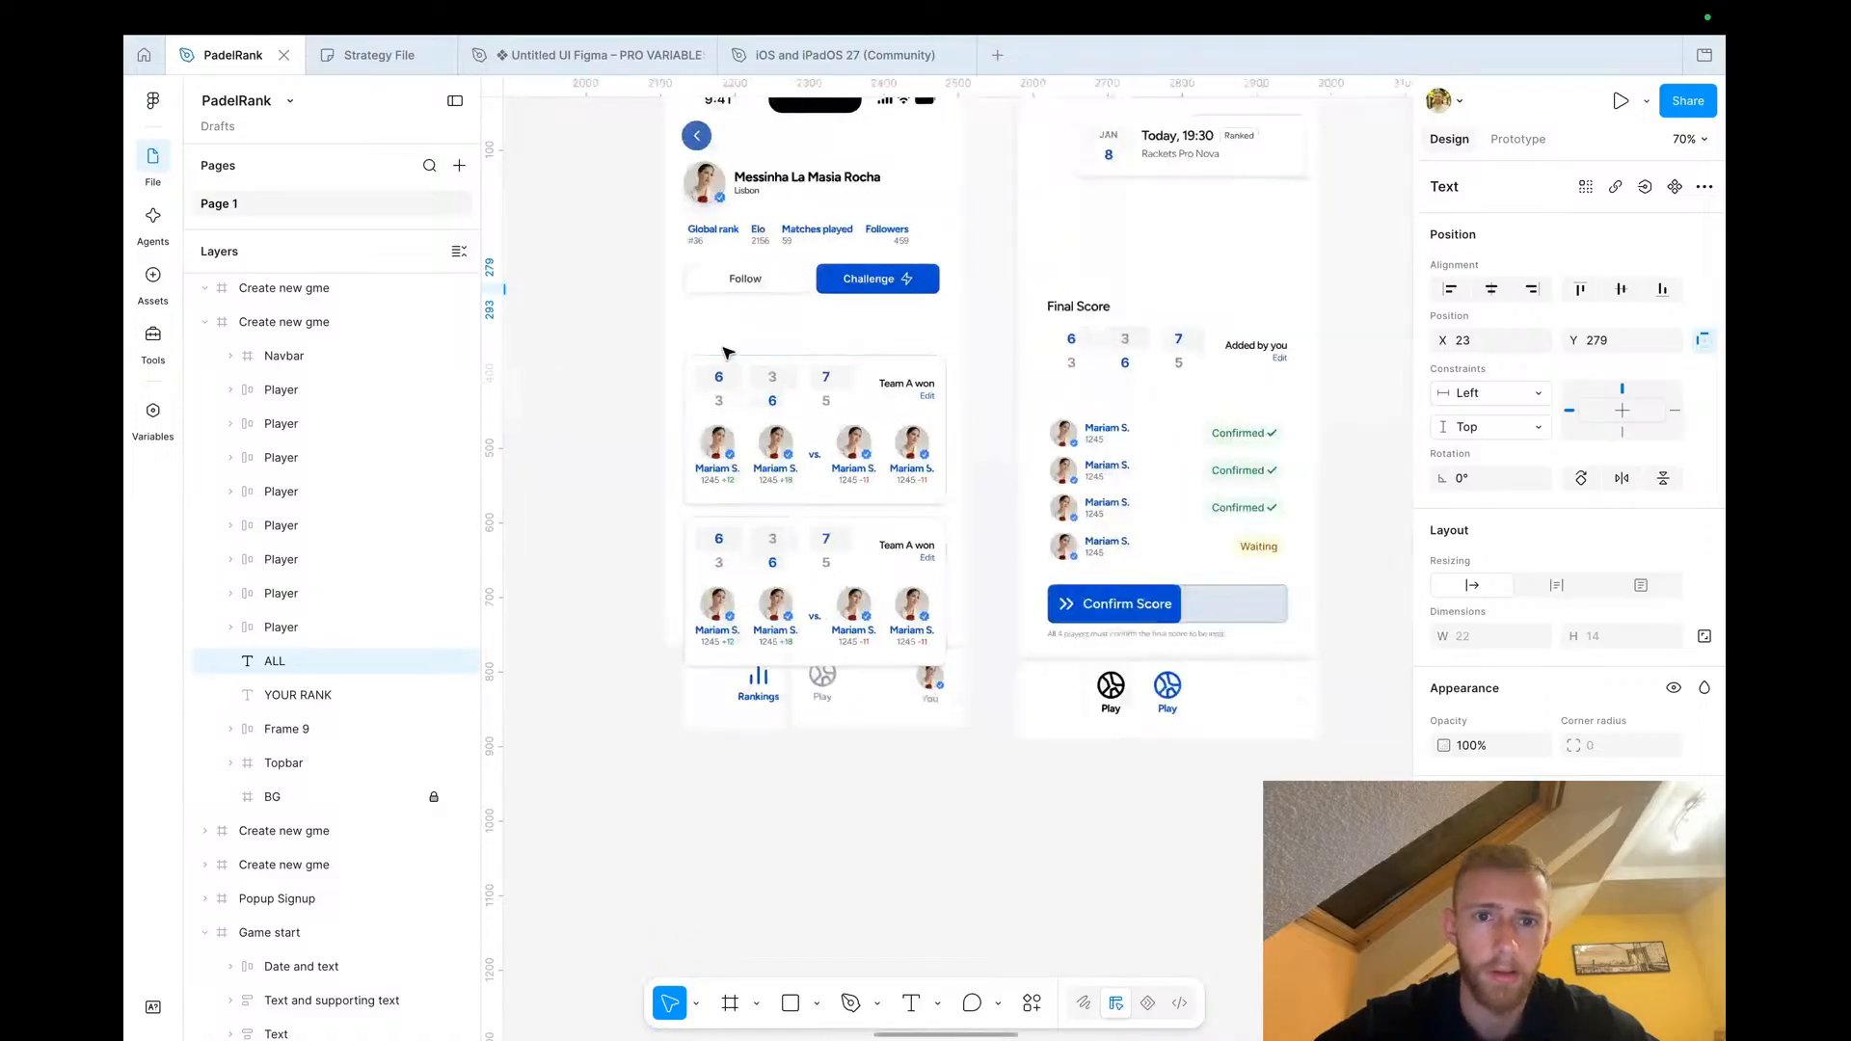
Paste the label into the profile screen above the score cards and rename it Recent games
{"action": "left_click", "coordinate": [724, 337]}
{"action": "key", "text": "super+v"}
{"action": "left_click_drag", "start_coordinate": [942, 562], "coordinate": [662, 324]}
{"action": "key", "text": "Return"}
{"action": "type", "text": "Re"}
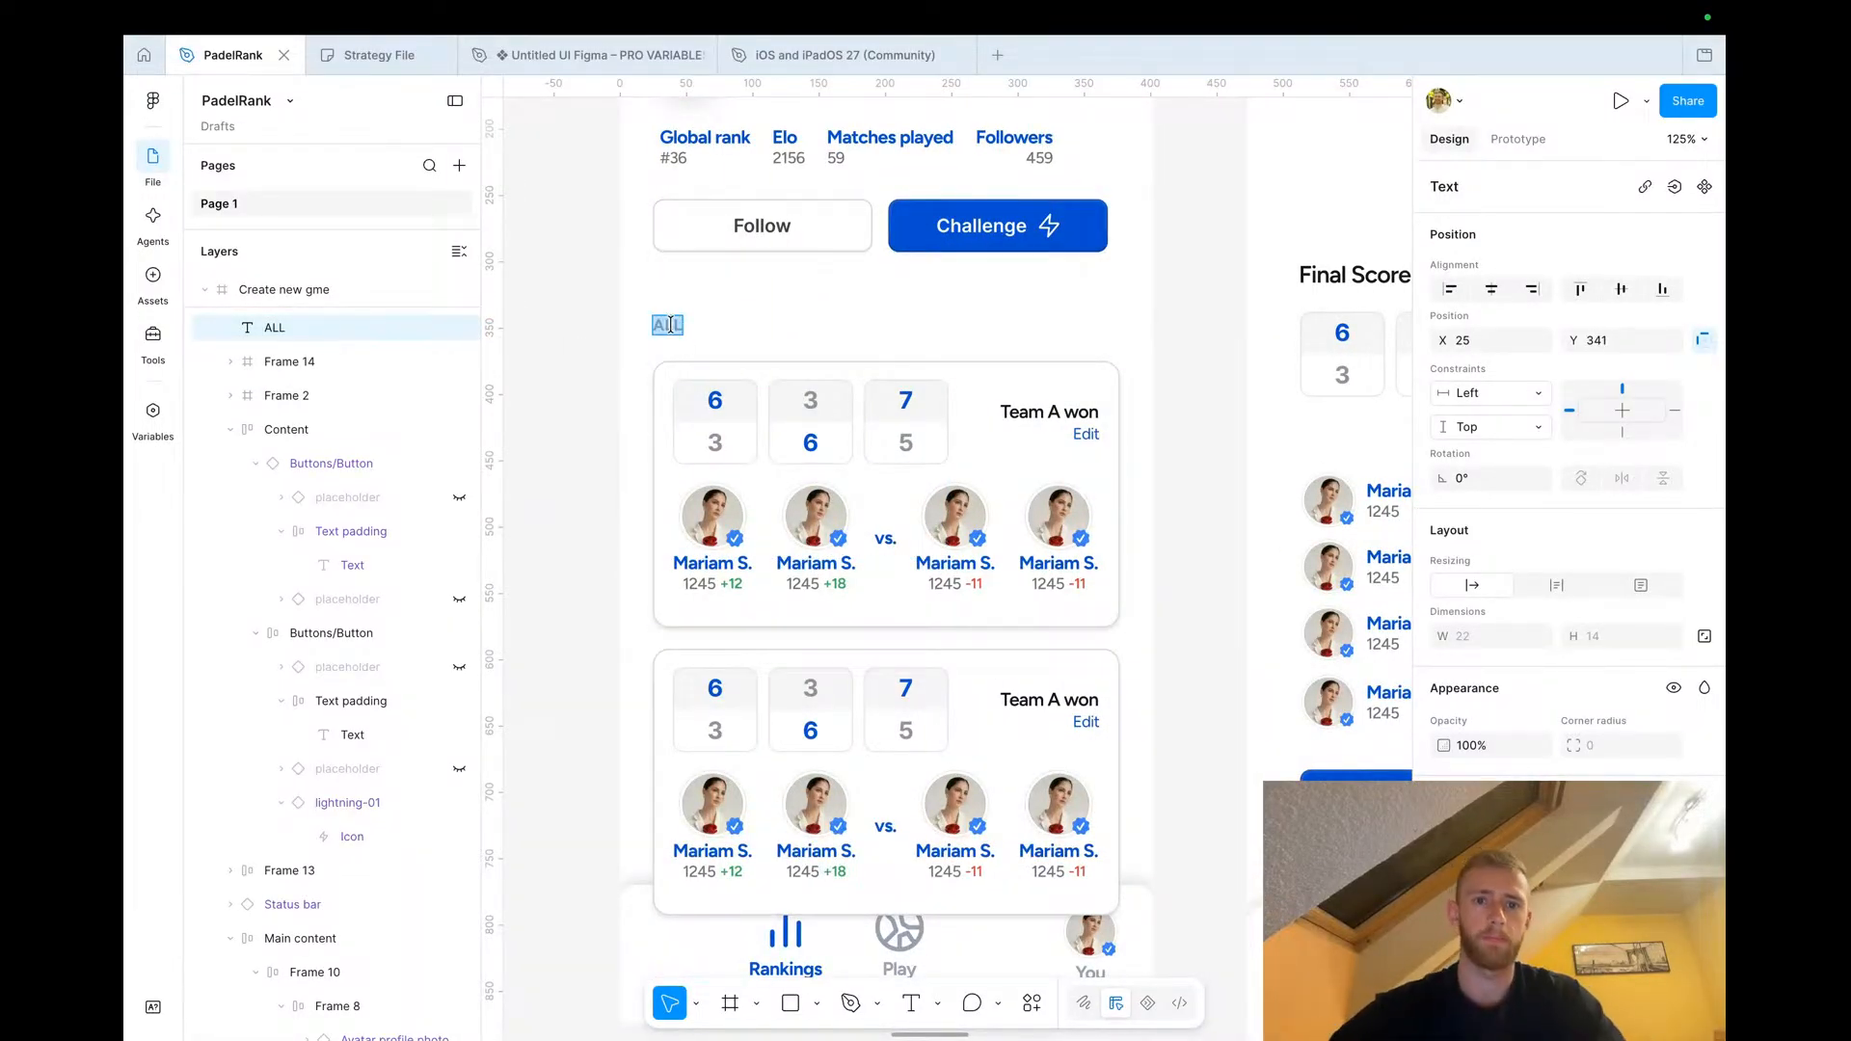
{"action": "type", "text": "cent game"}
Nudge the Recent games label and the second score card slightly upward to tighten spacing
{"action": "left_click", "coordinate": [545, 370]}
{"action": "left_click_drag", "start_coordinate": [703, 326], "coordinate": [704, 307]}
{"action": "left_click", "coordinate": [723, 402]}
{"action": "left_click", "coordinate": [736, 711], "text": "shift"}
{"action": "left_click_drag", "start_coordinate": [736, 716], "coordinate": [735, 690]}
{"action": "left_click", "coordinate": [541, 653]}
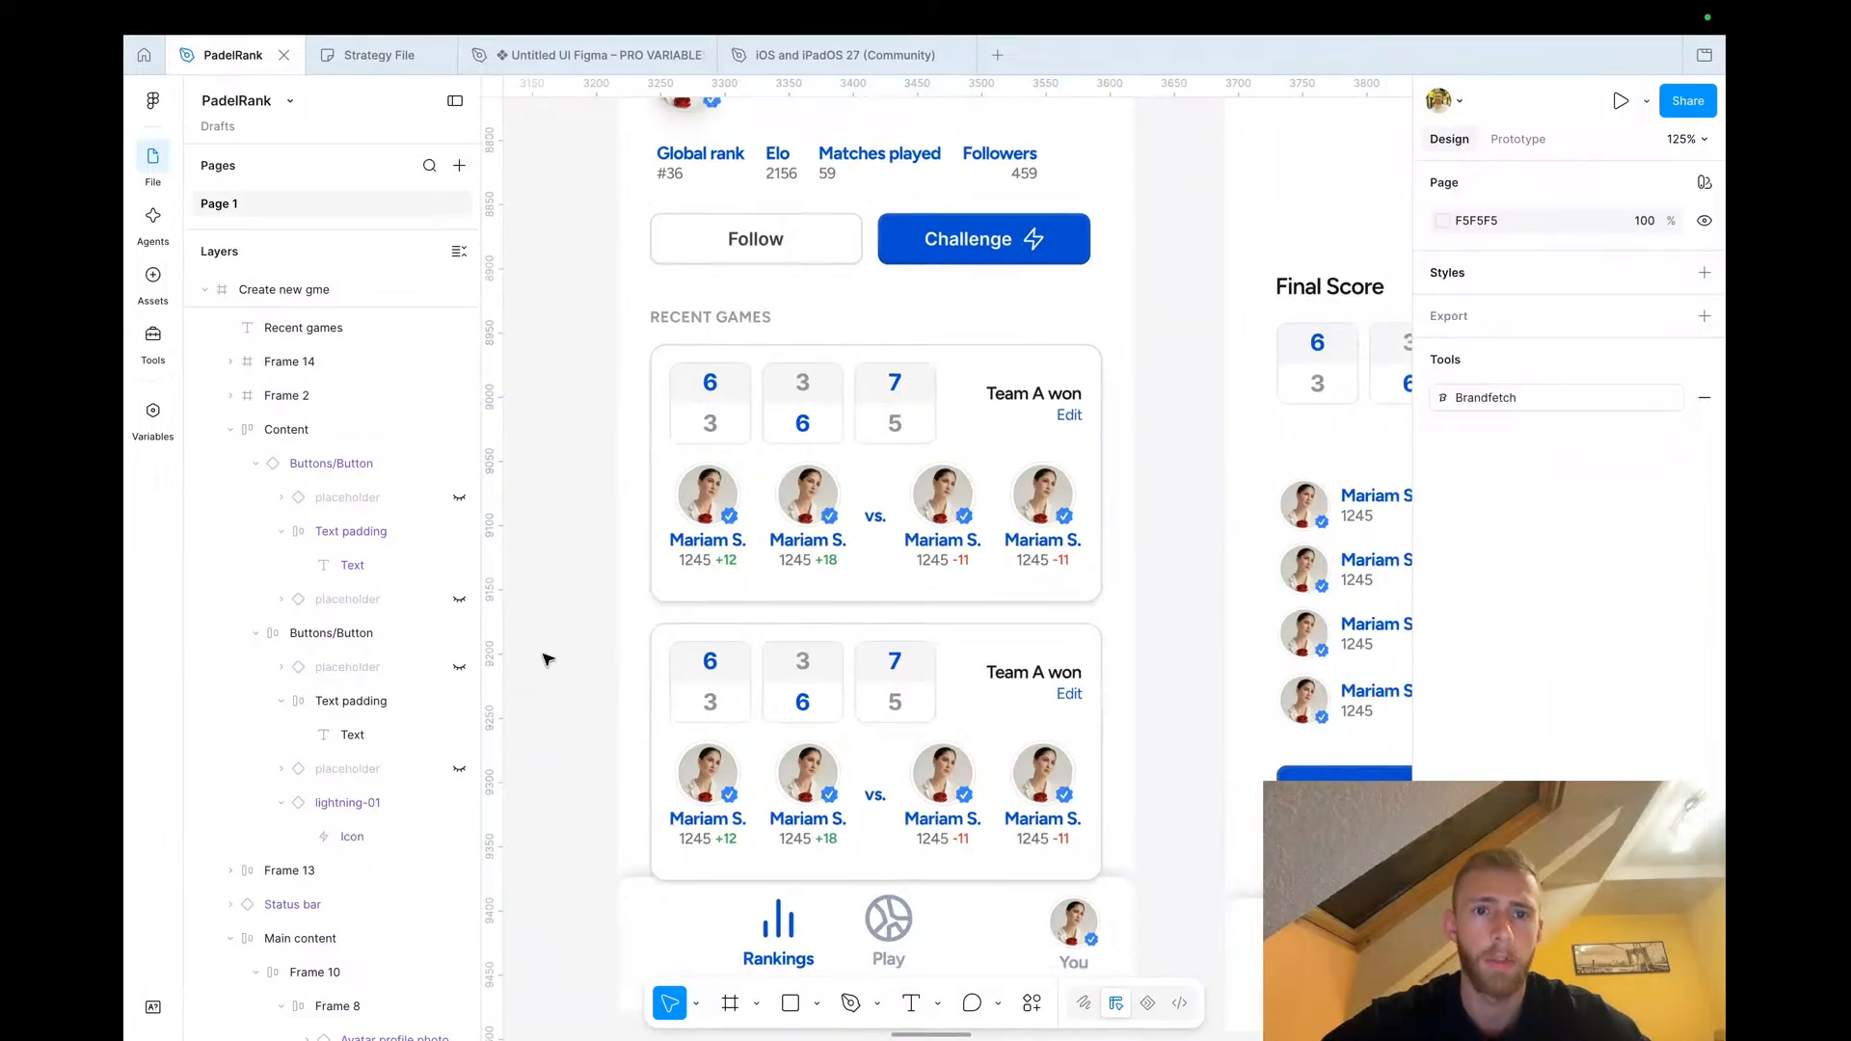
Bring the bottom navigation bar to the front of the profile screen
{"action": "scroll", "coordinate": [541, 653], "scroll_direction": "down", "scroll_amount": 5}
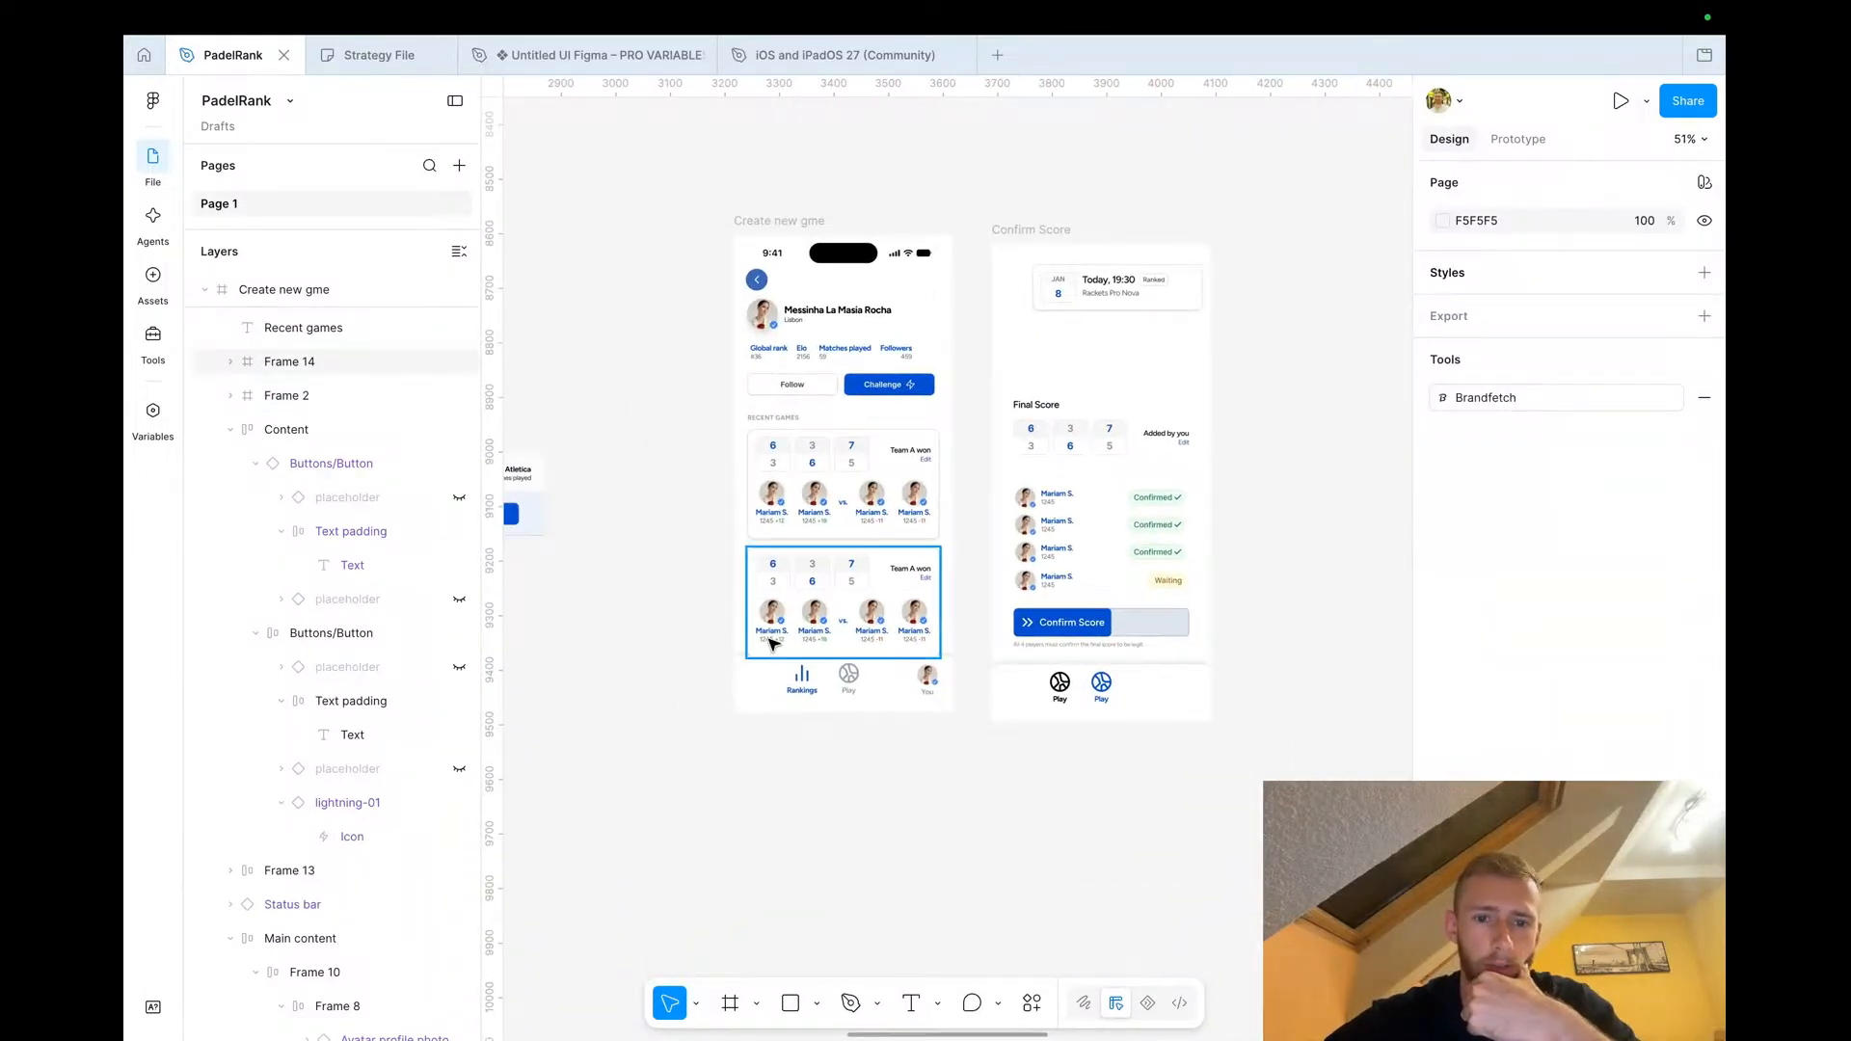
{"action": "right_click", "coordinate": [766, 680]}
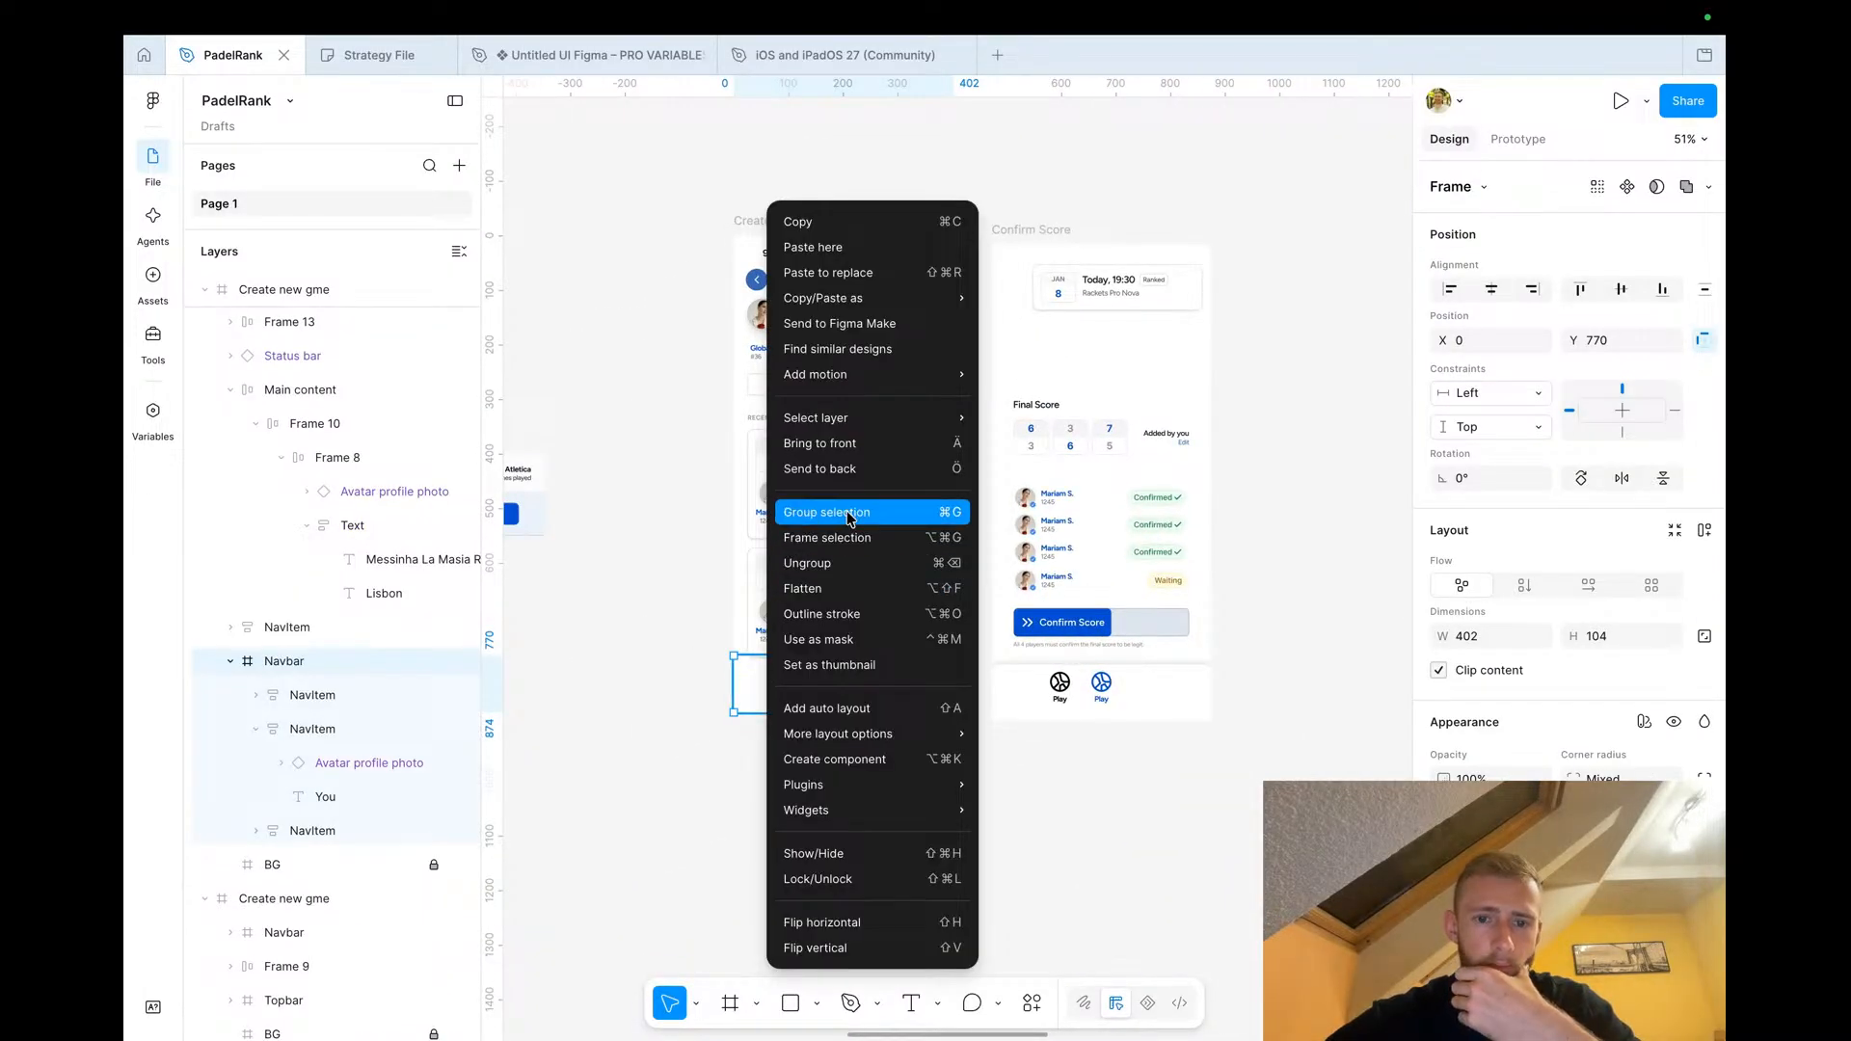
{"action": "left_click", "coordinate": [836, 445]}
{"action": "left_click", "coordinate": [648, 699]}
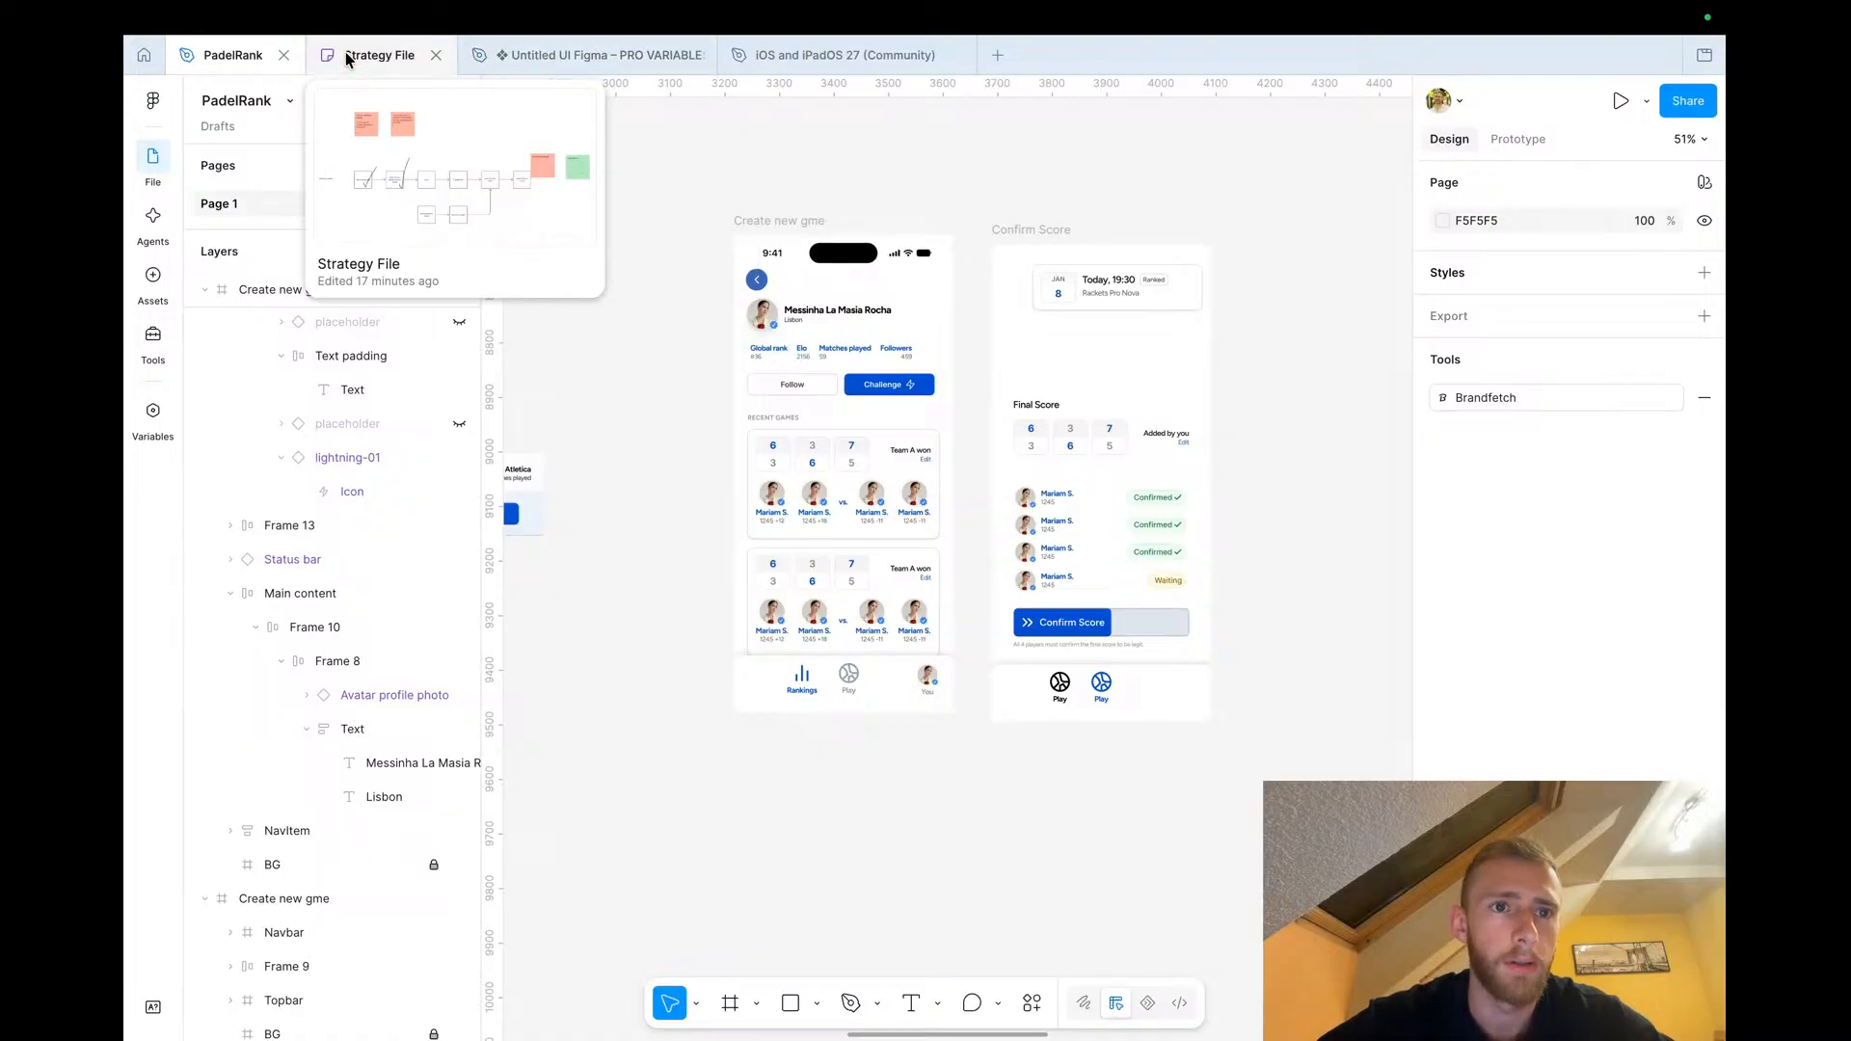
In the Untitled UI kit file, swap the lightning icon instance for dots-horizontal
{"action": "left_click", "coordinate": [776, 58]}
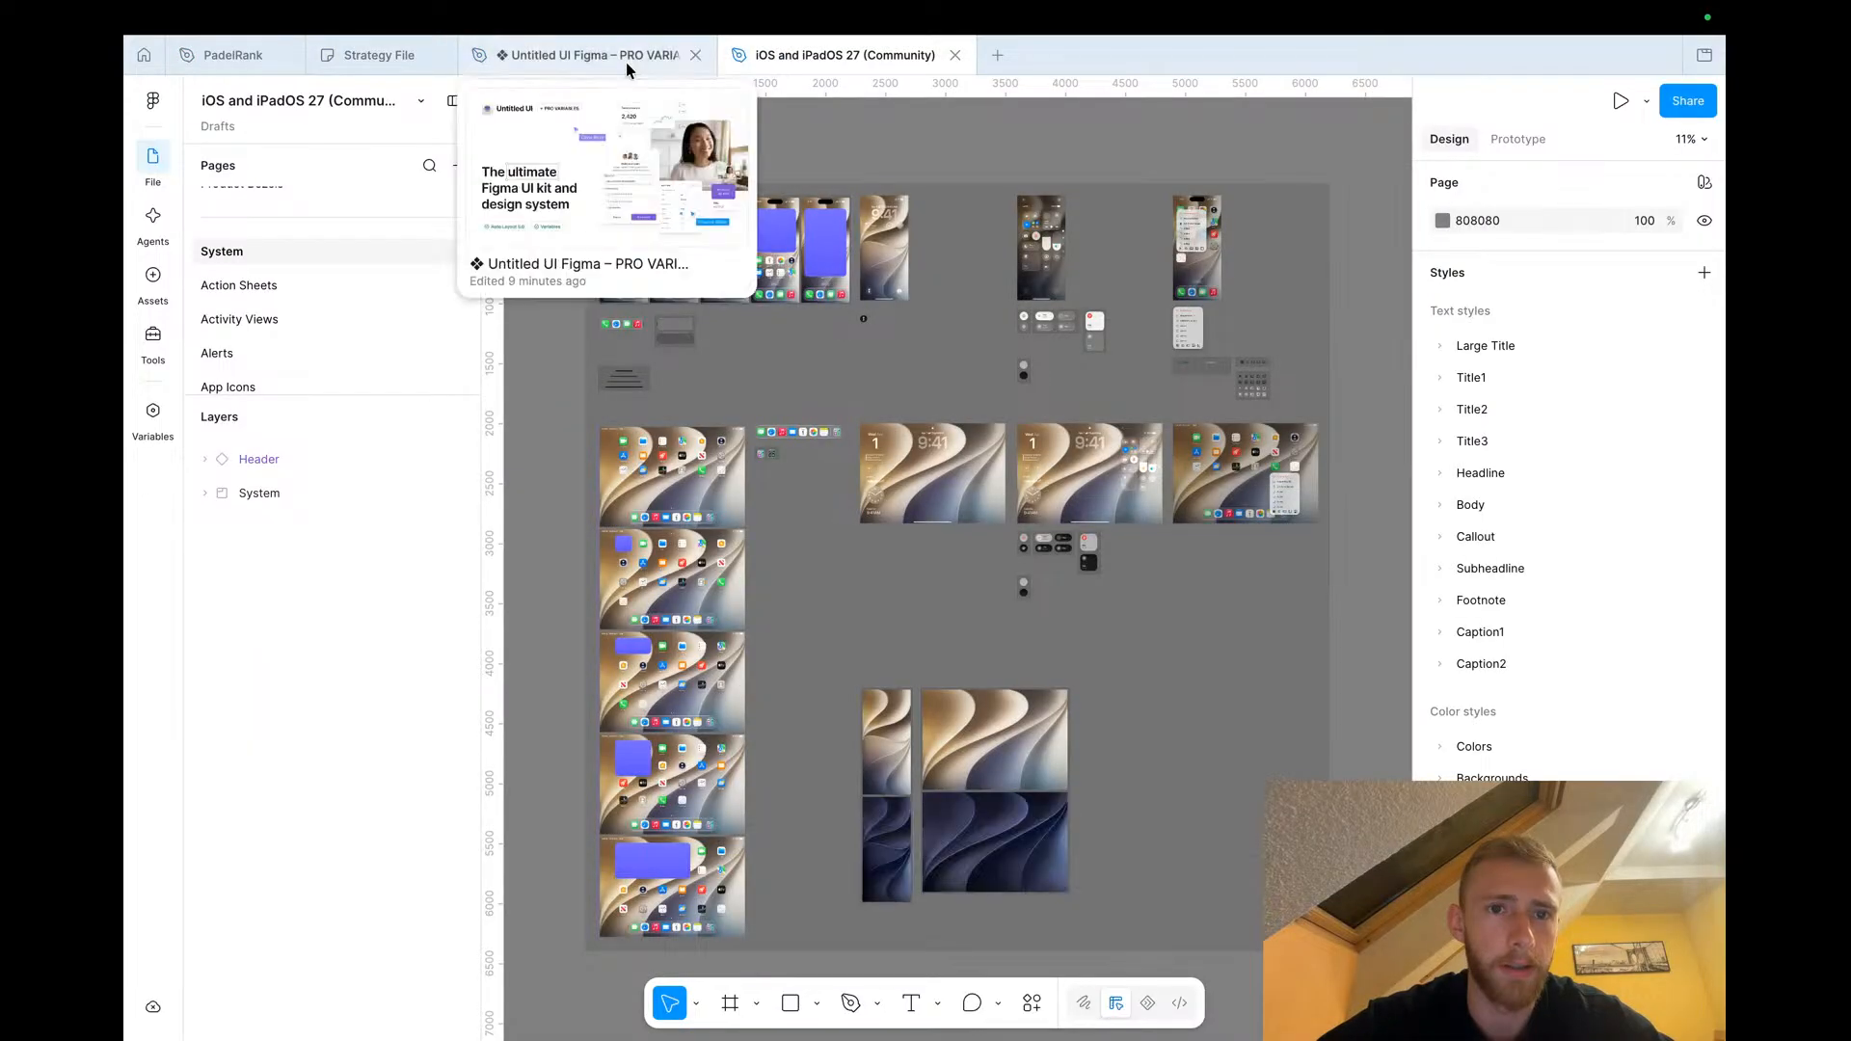
{"action": "left_click", "coordinate": [593, 56]}
{"action": "left_click", "coordinate": [1504, 189]}
{"action": "type", "text": "dots"}
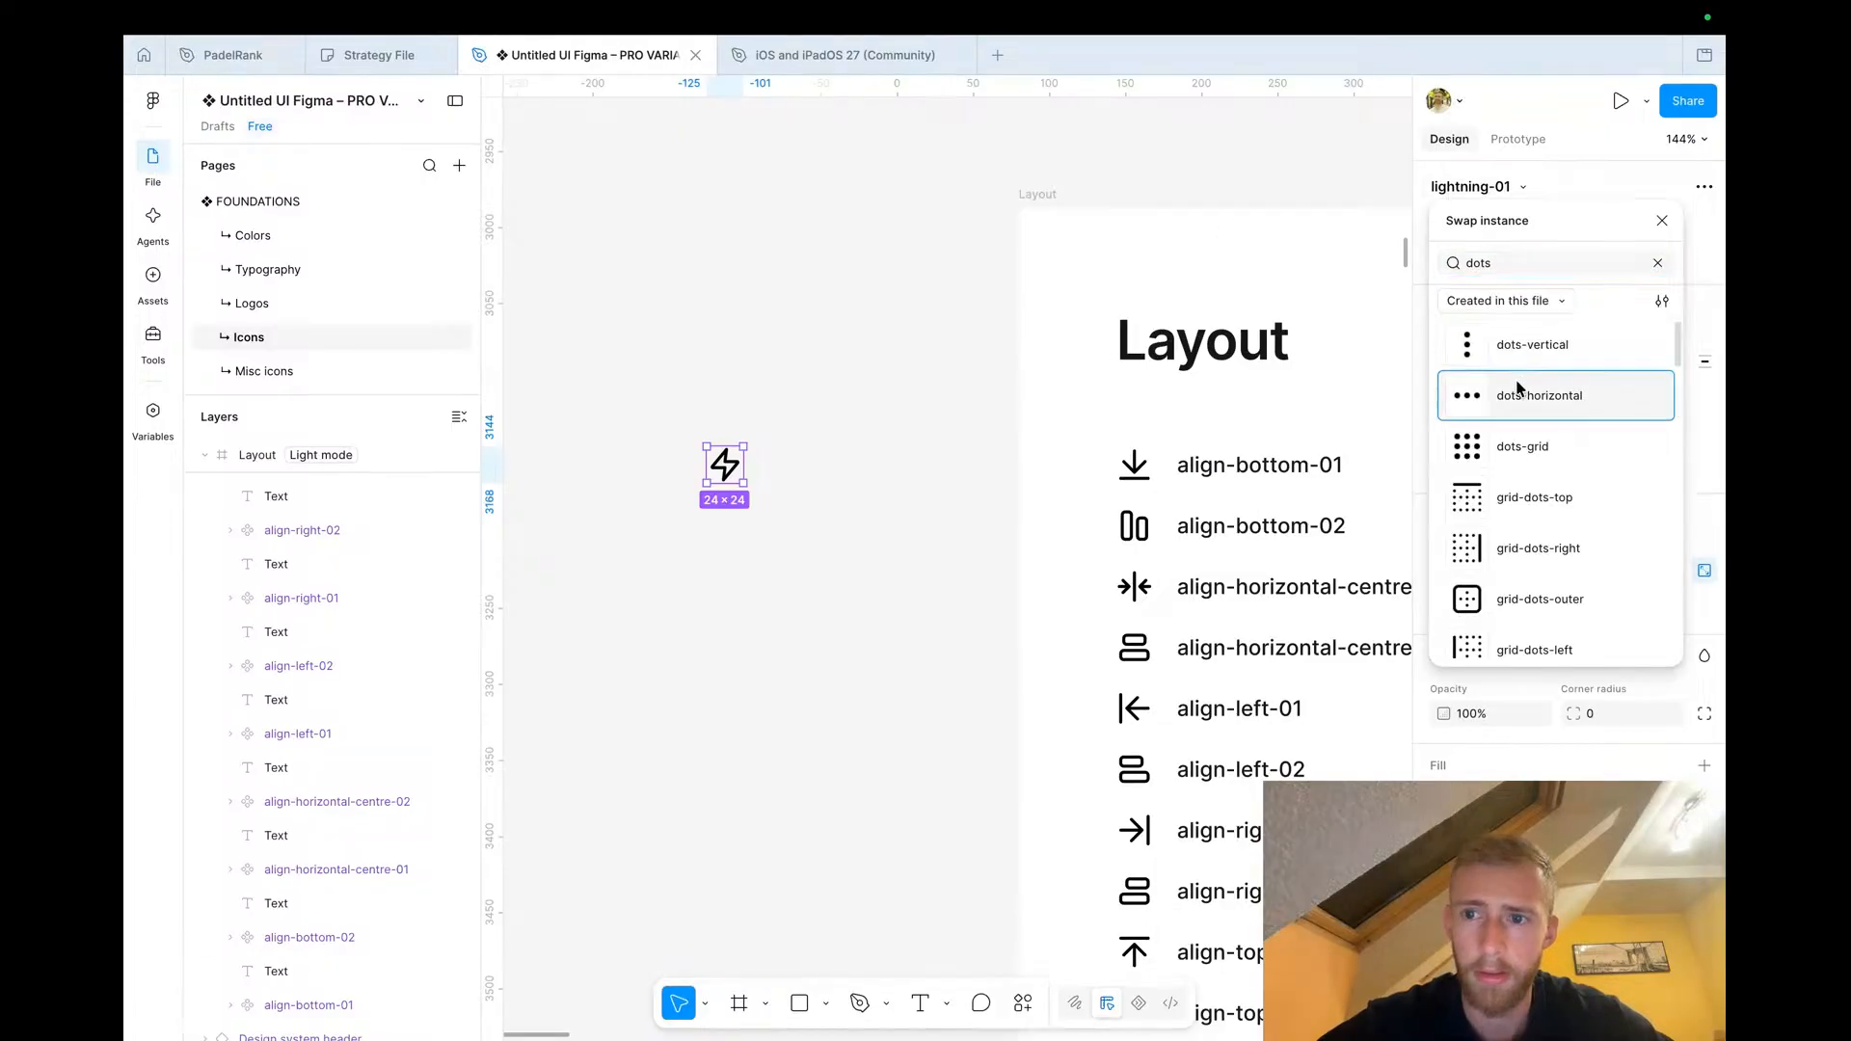
{"action": "left_click", "coordinate": [1516, 392]}
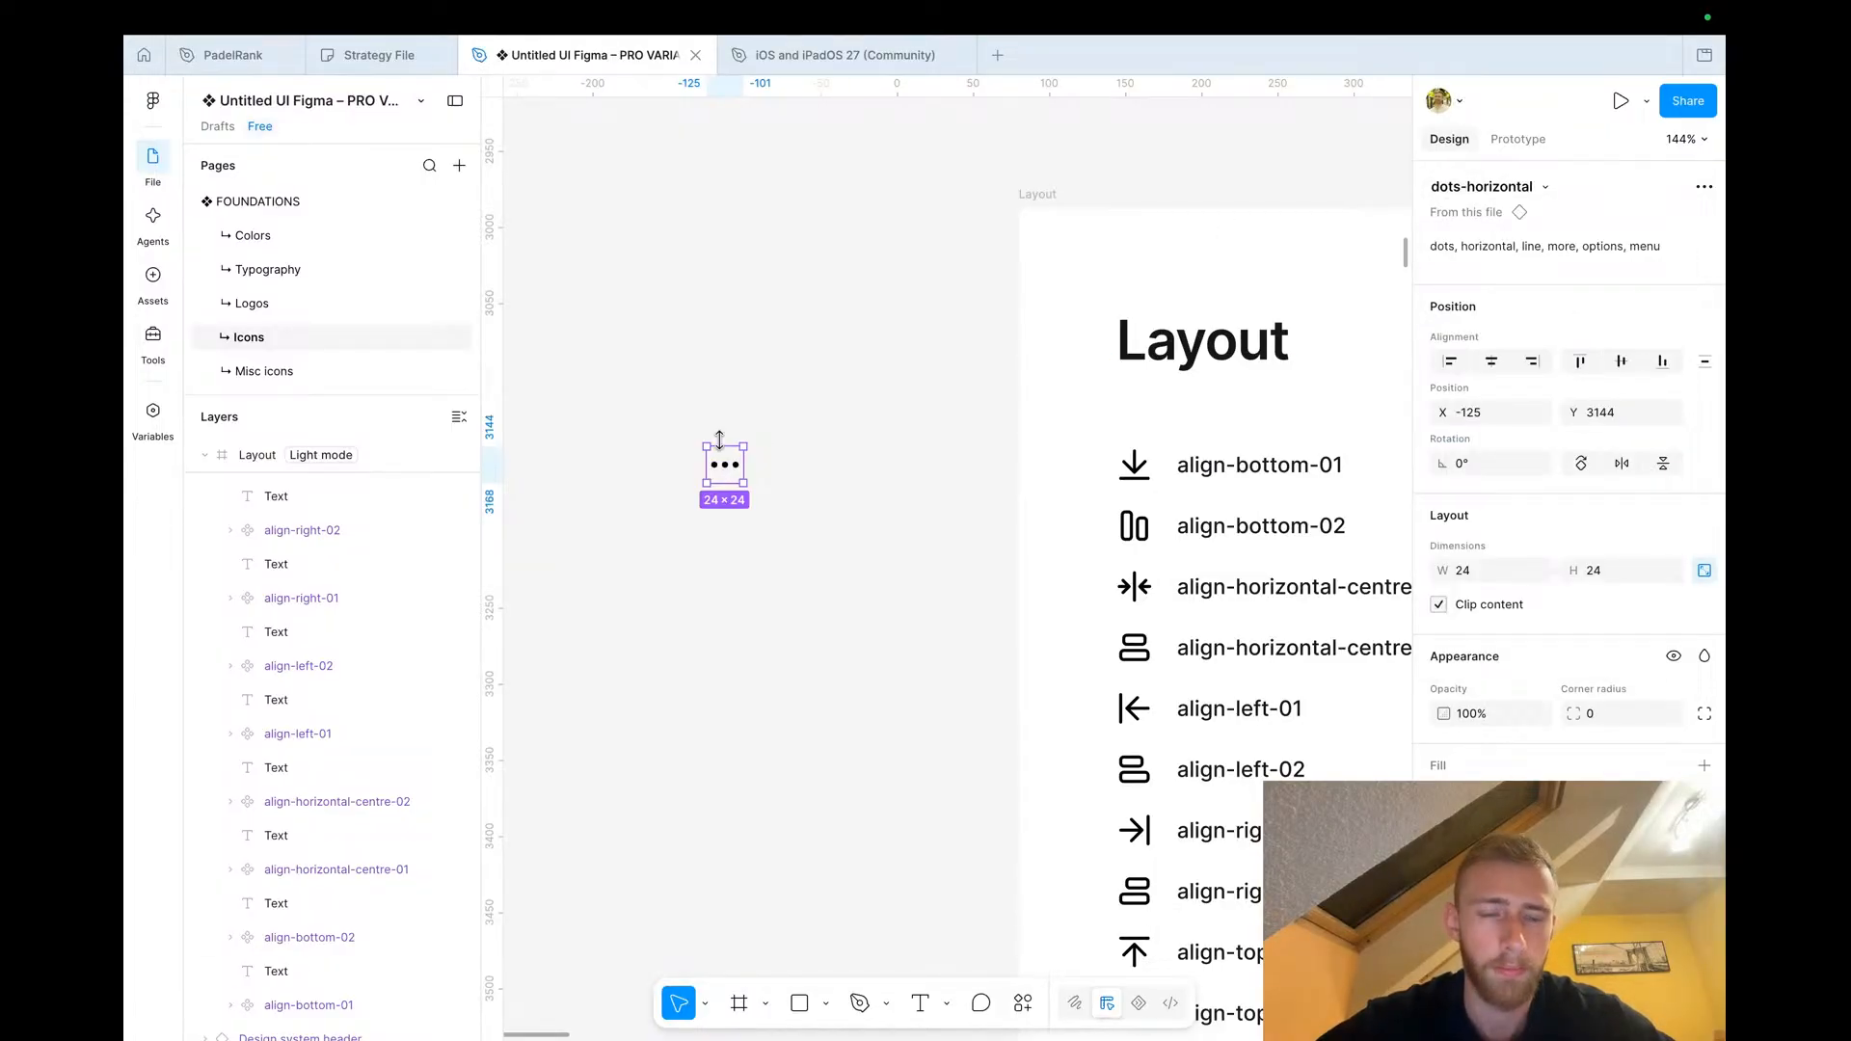
Paste the dots-horizontal icon into the profile screen and place it at the top right of the header
{"action": "left_click", "coordinate": [354, 56]}
{"action": "left_click", "coordinate": [294, 55]}
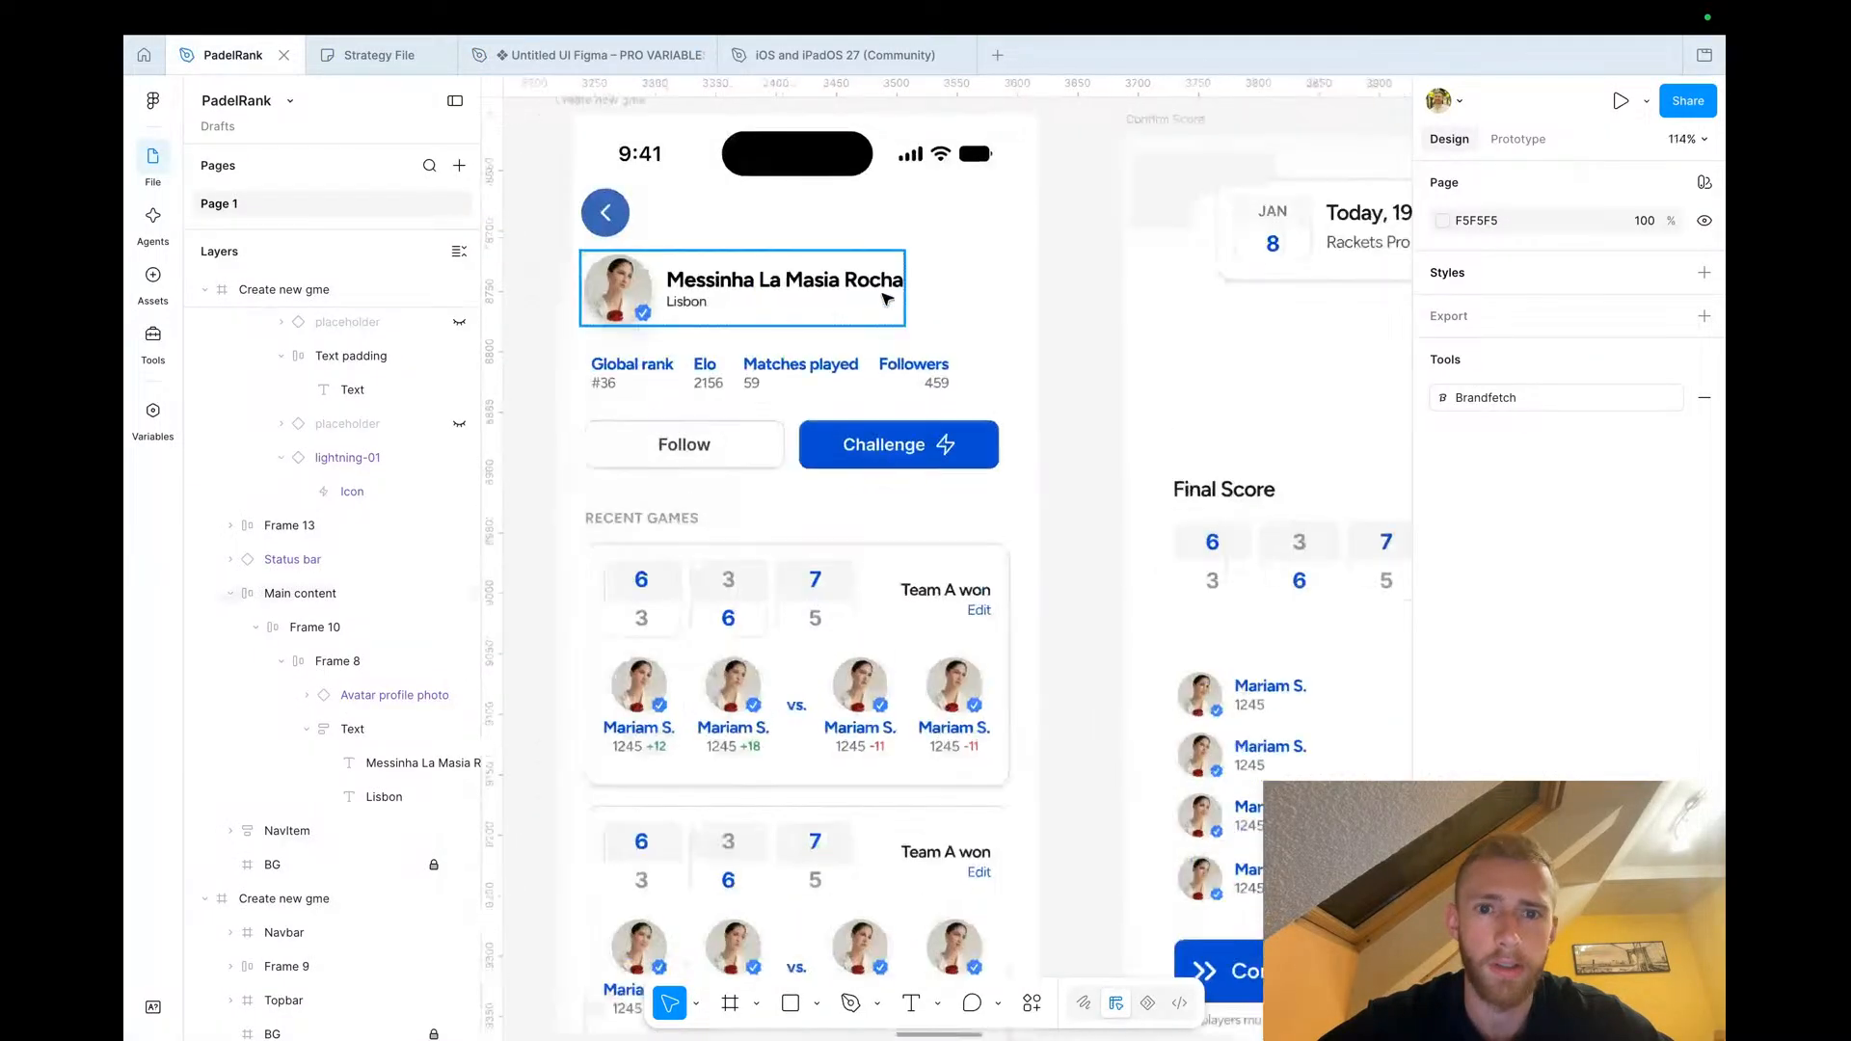
{"action": "key", "text": "super+v"}
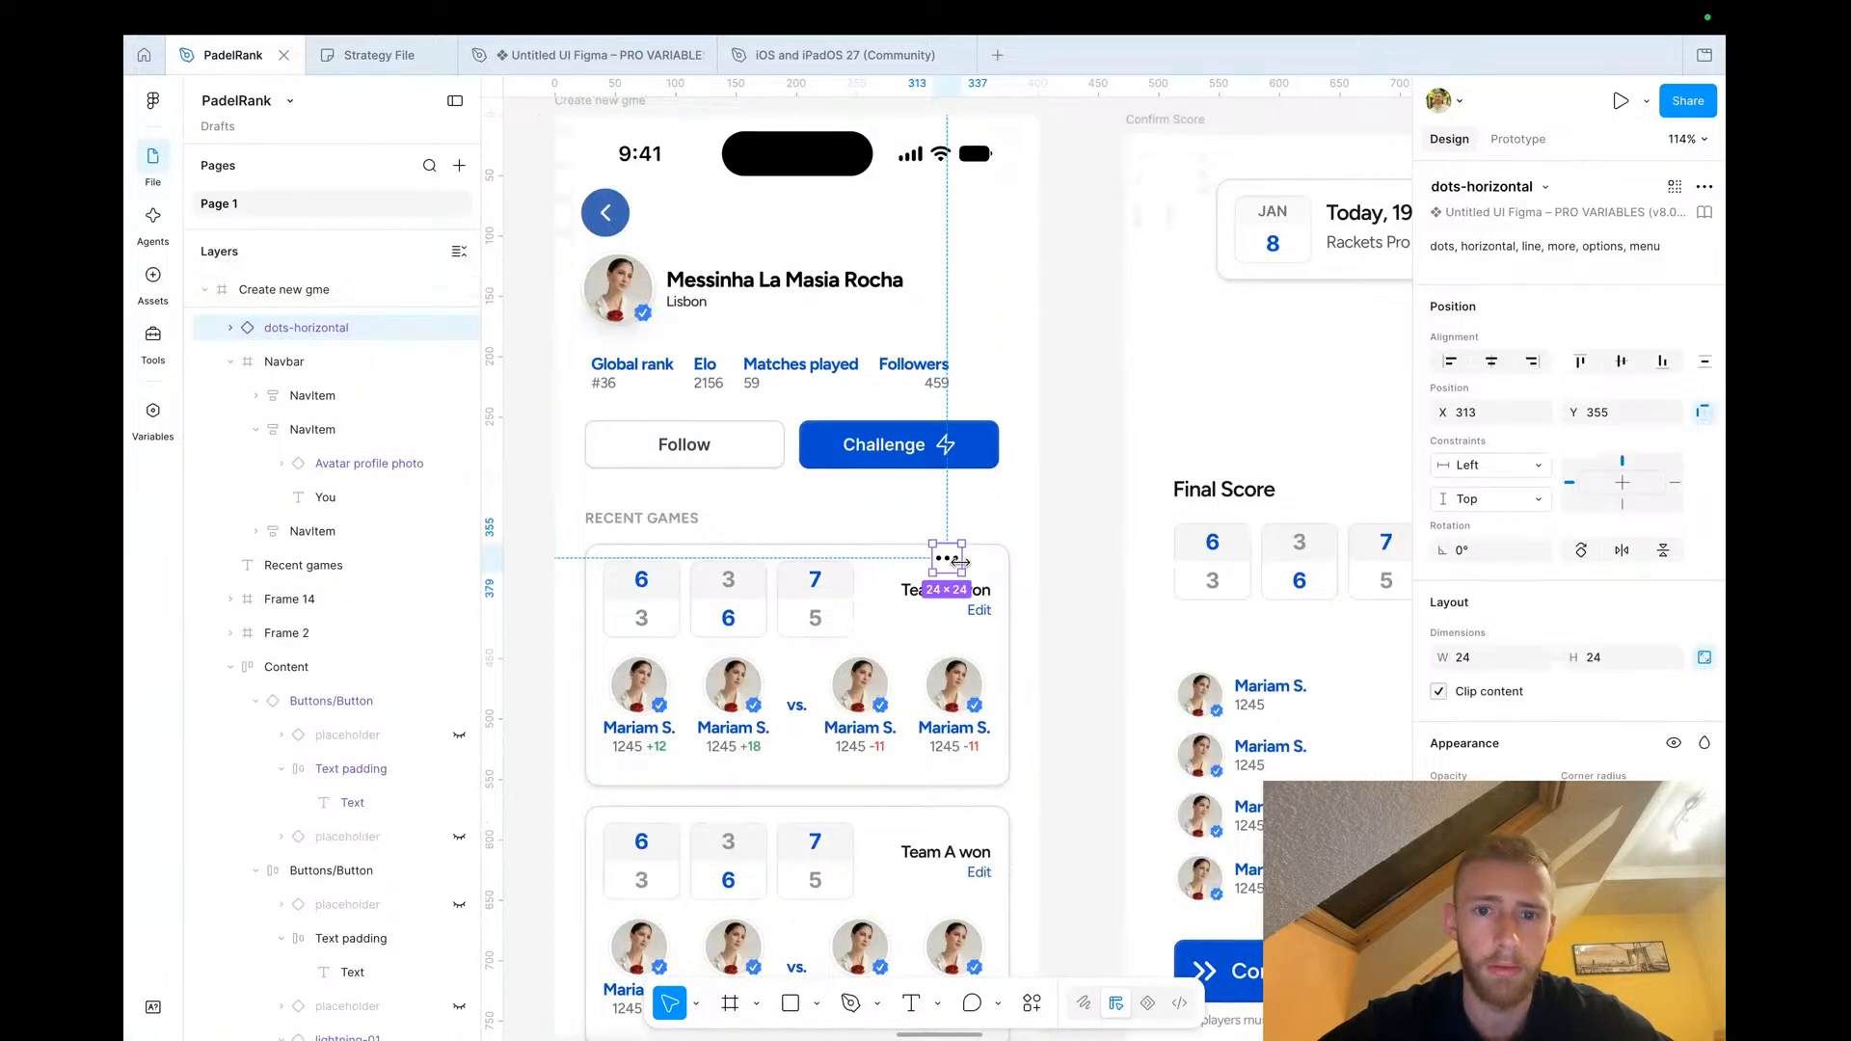
{"action": "left_click_drag", "start_coordinate": [952, 542], "coordinate": [998, 216]}
{"action": "left_click", "coordinate": [1095, 274]}
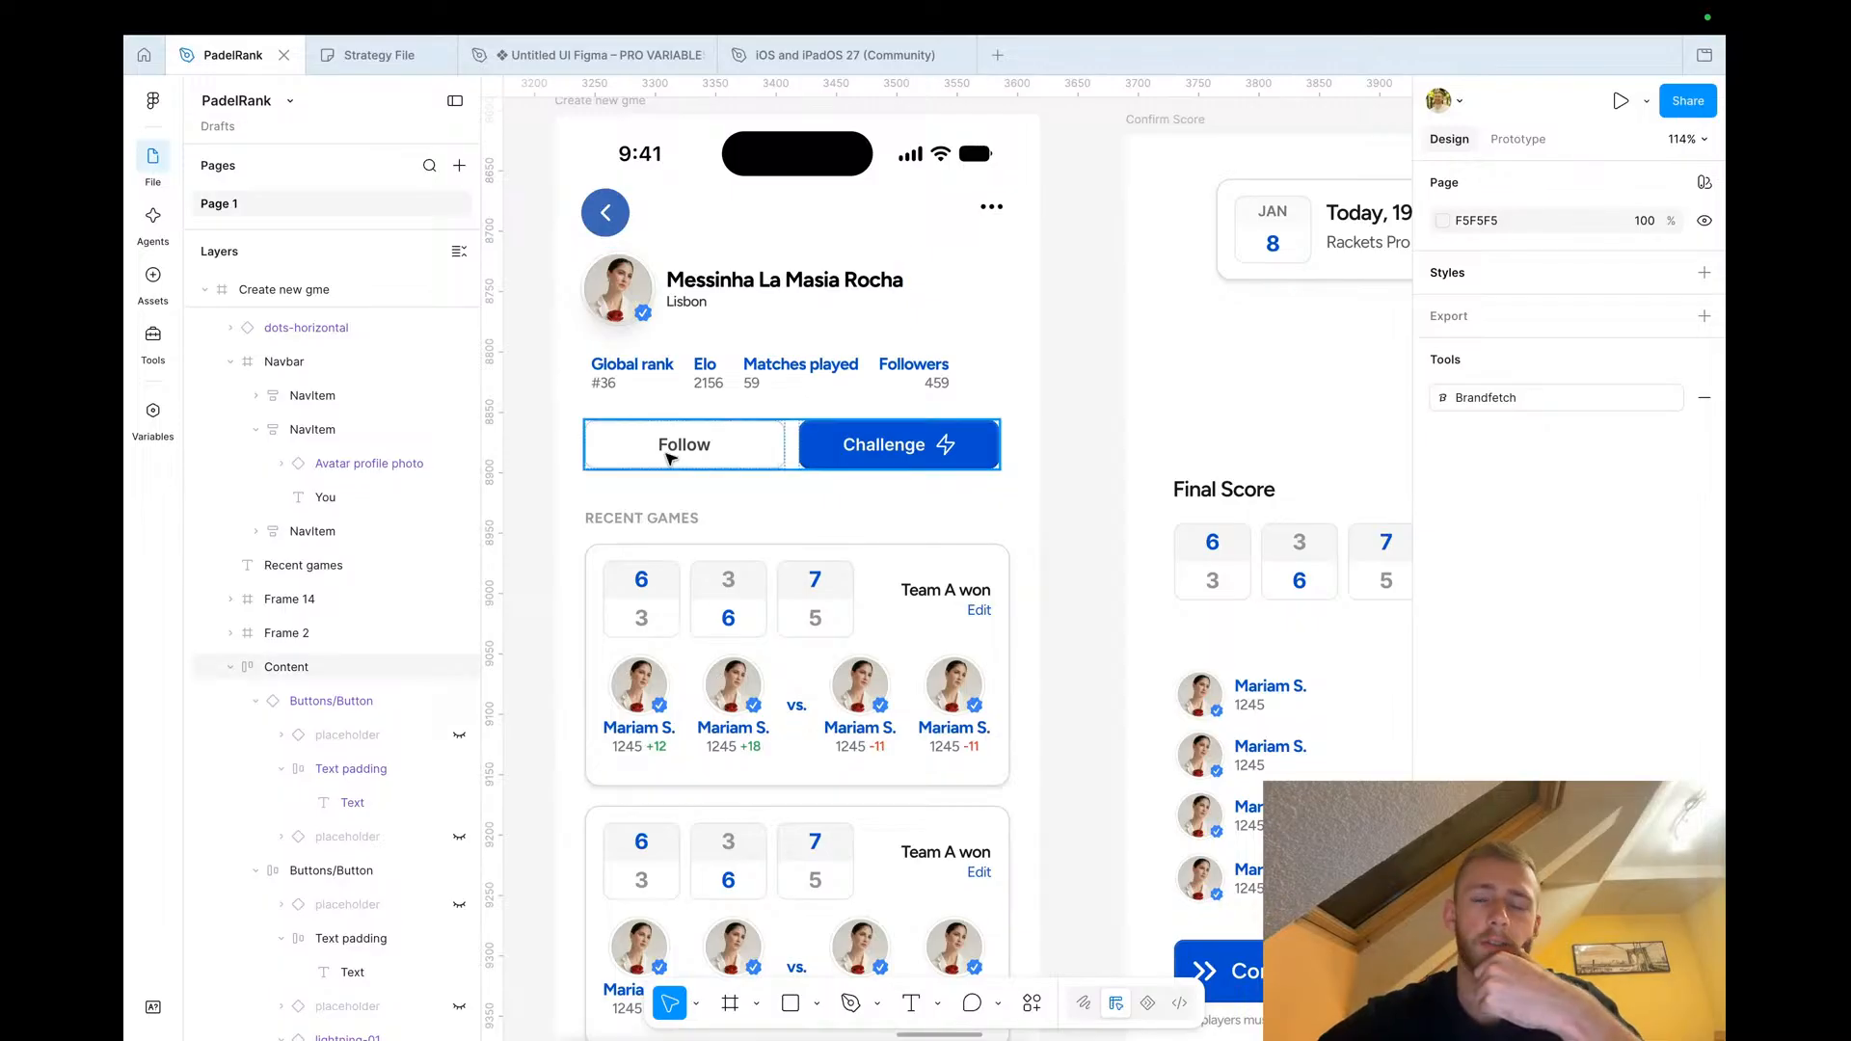
Review the finished profile screen layout
{"action": "scroll", "coordinate": [711, 535], "scroll_direction": "down", "scroll_amount": 5}
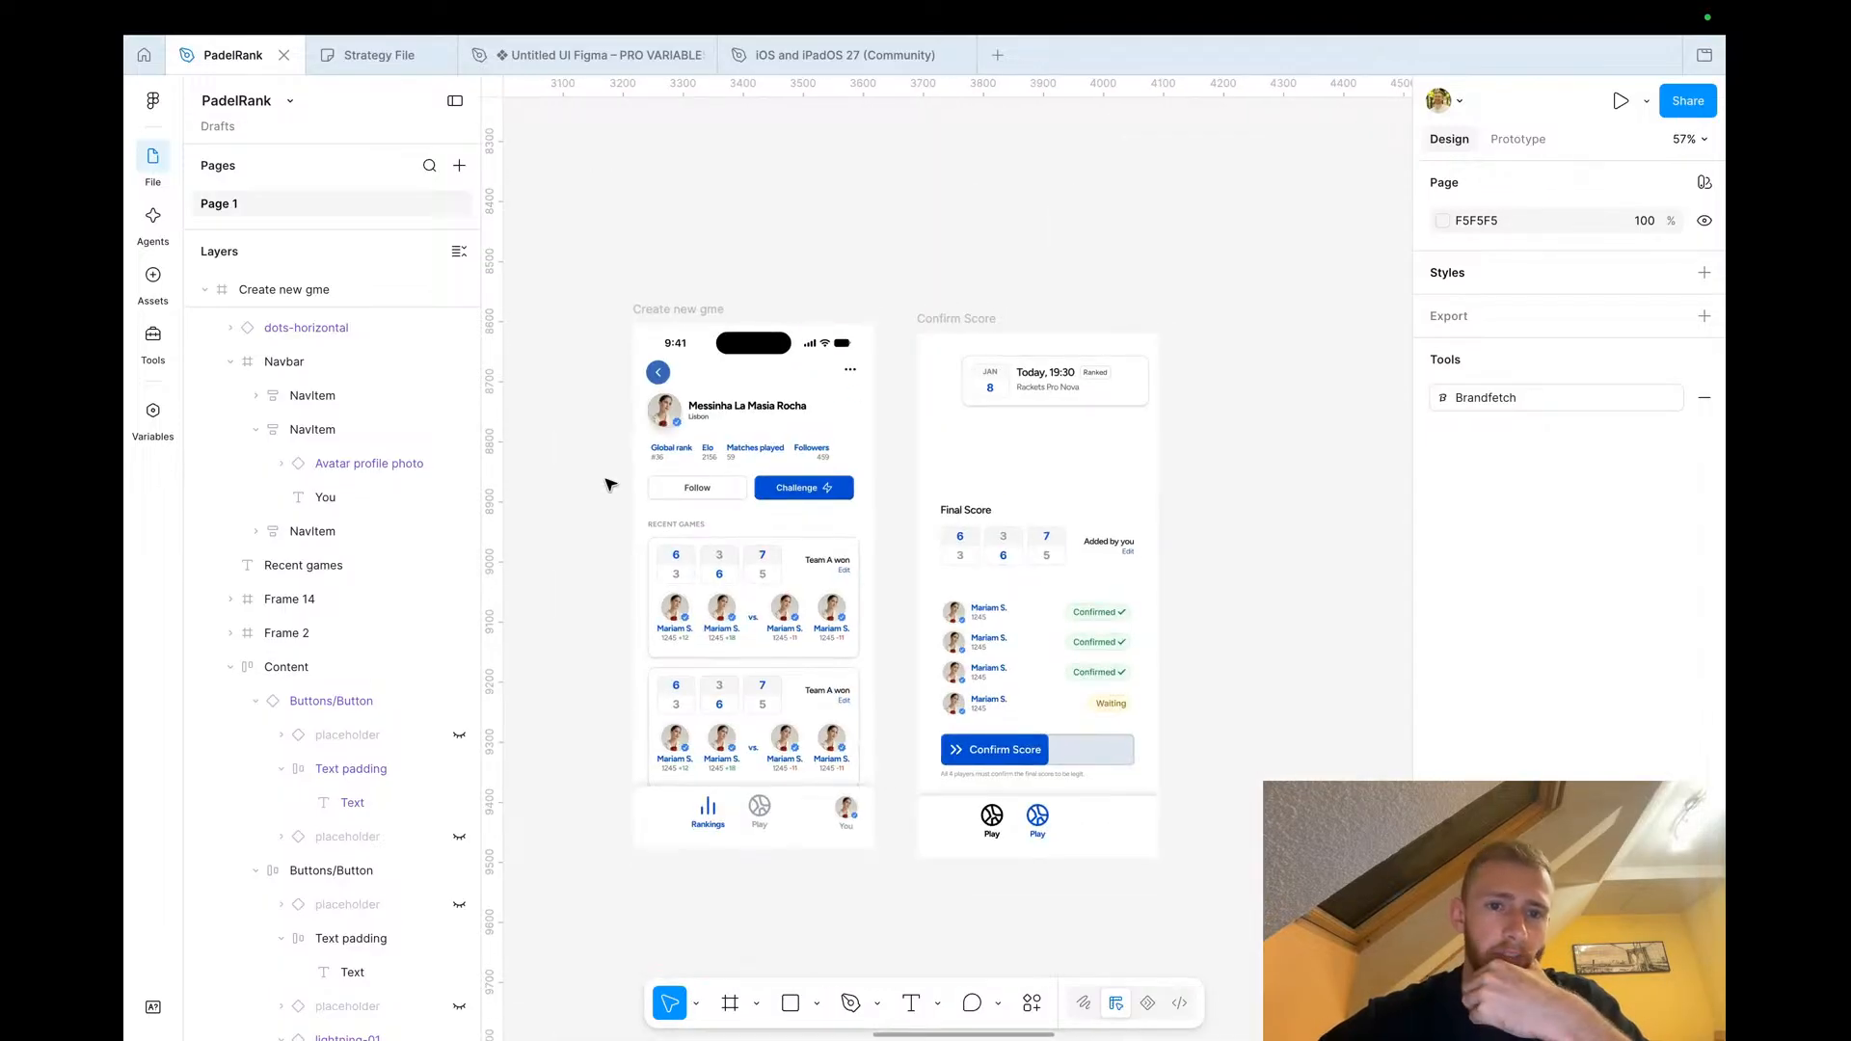
{"action": "scroll", "coordinate": [609, 484], "scroll_direction": "up", "scroll_amount": 5}
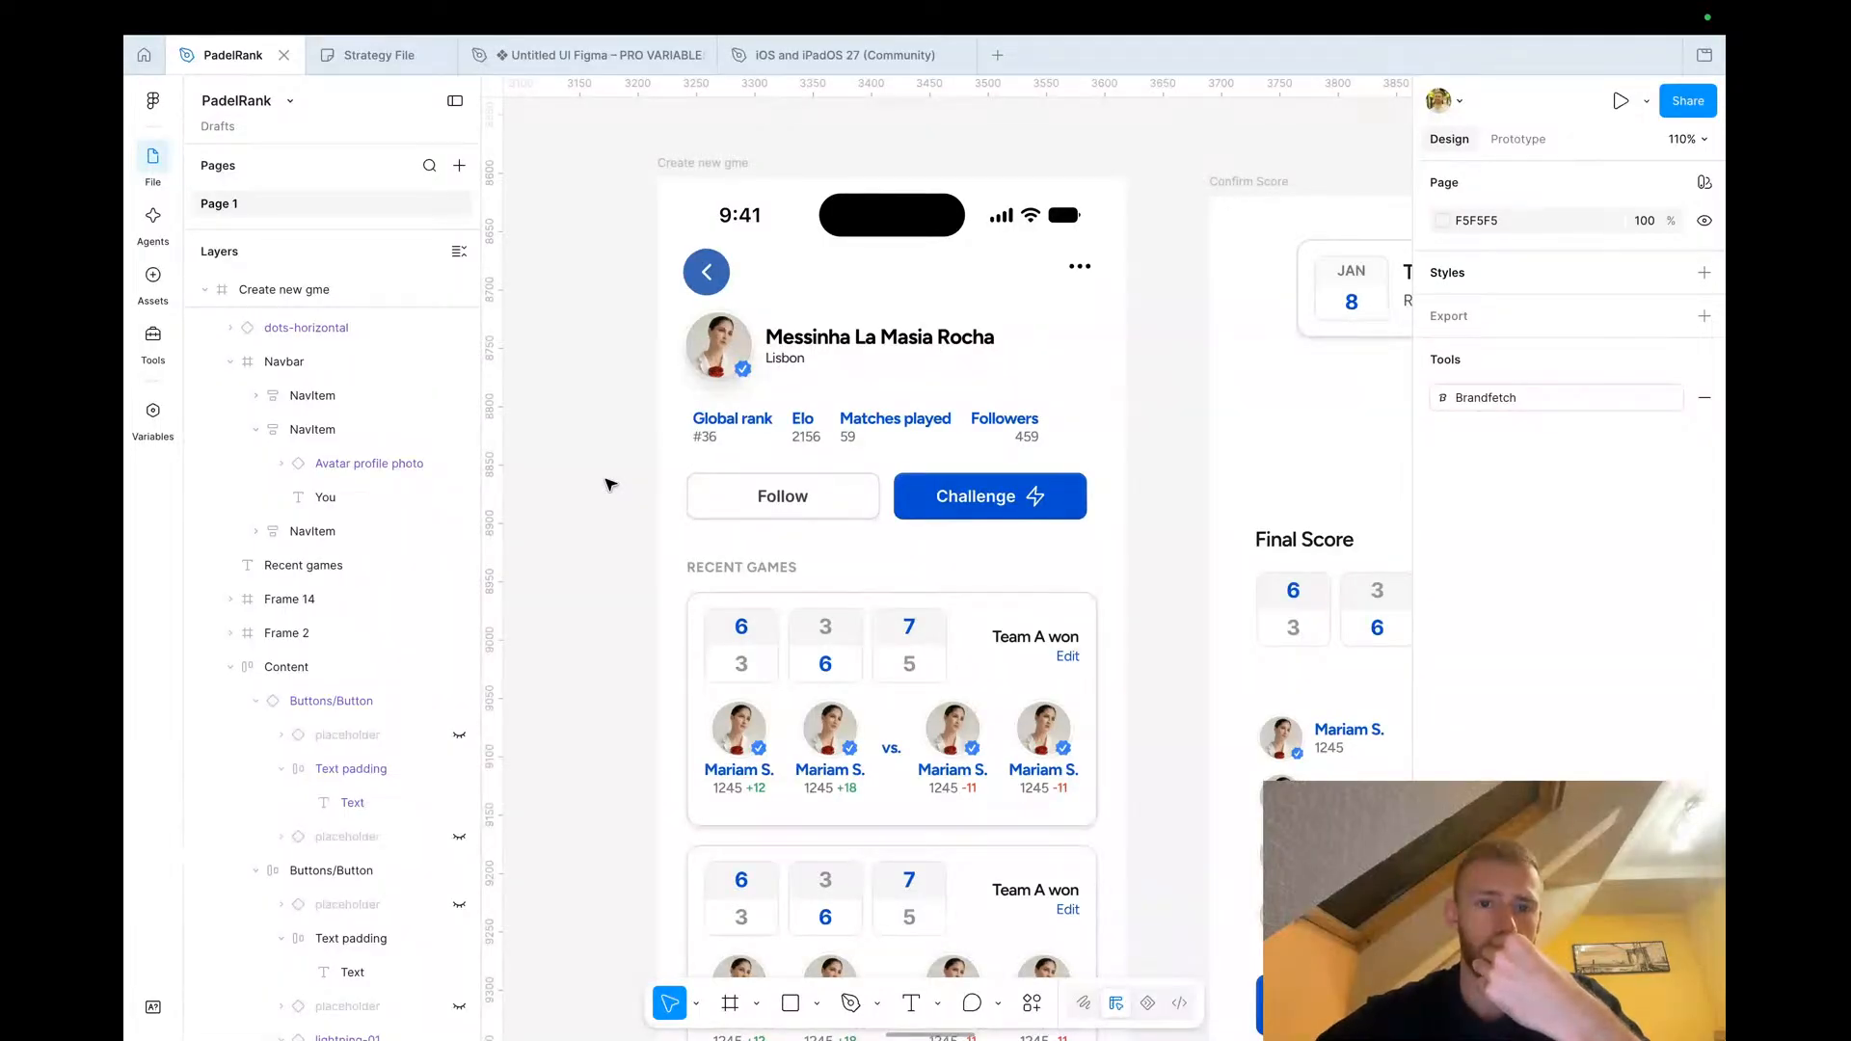
{"action": "scroll", "coordinate": [665, 511], "scroll_direction": "down", "scroll_amount": 1}
{"action": "scroll", "coordinate": [675, 518], "scroll_direction": "down", "scroll_amount": 3}
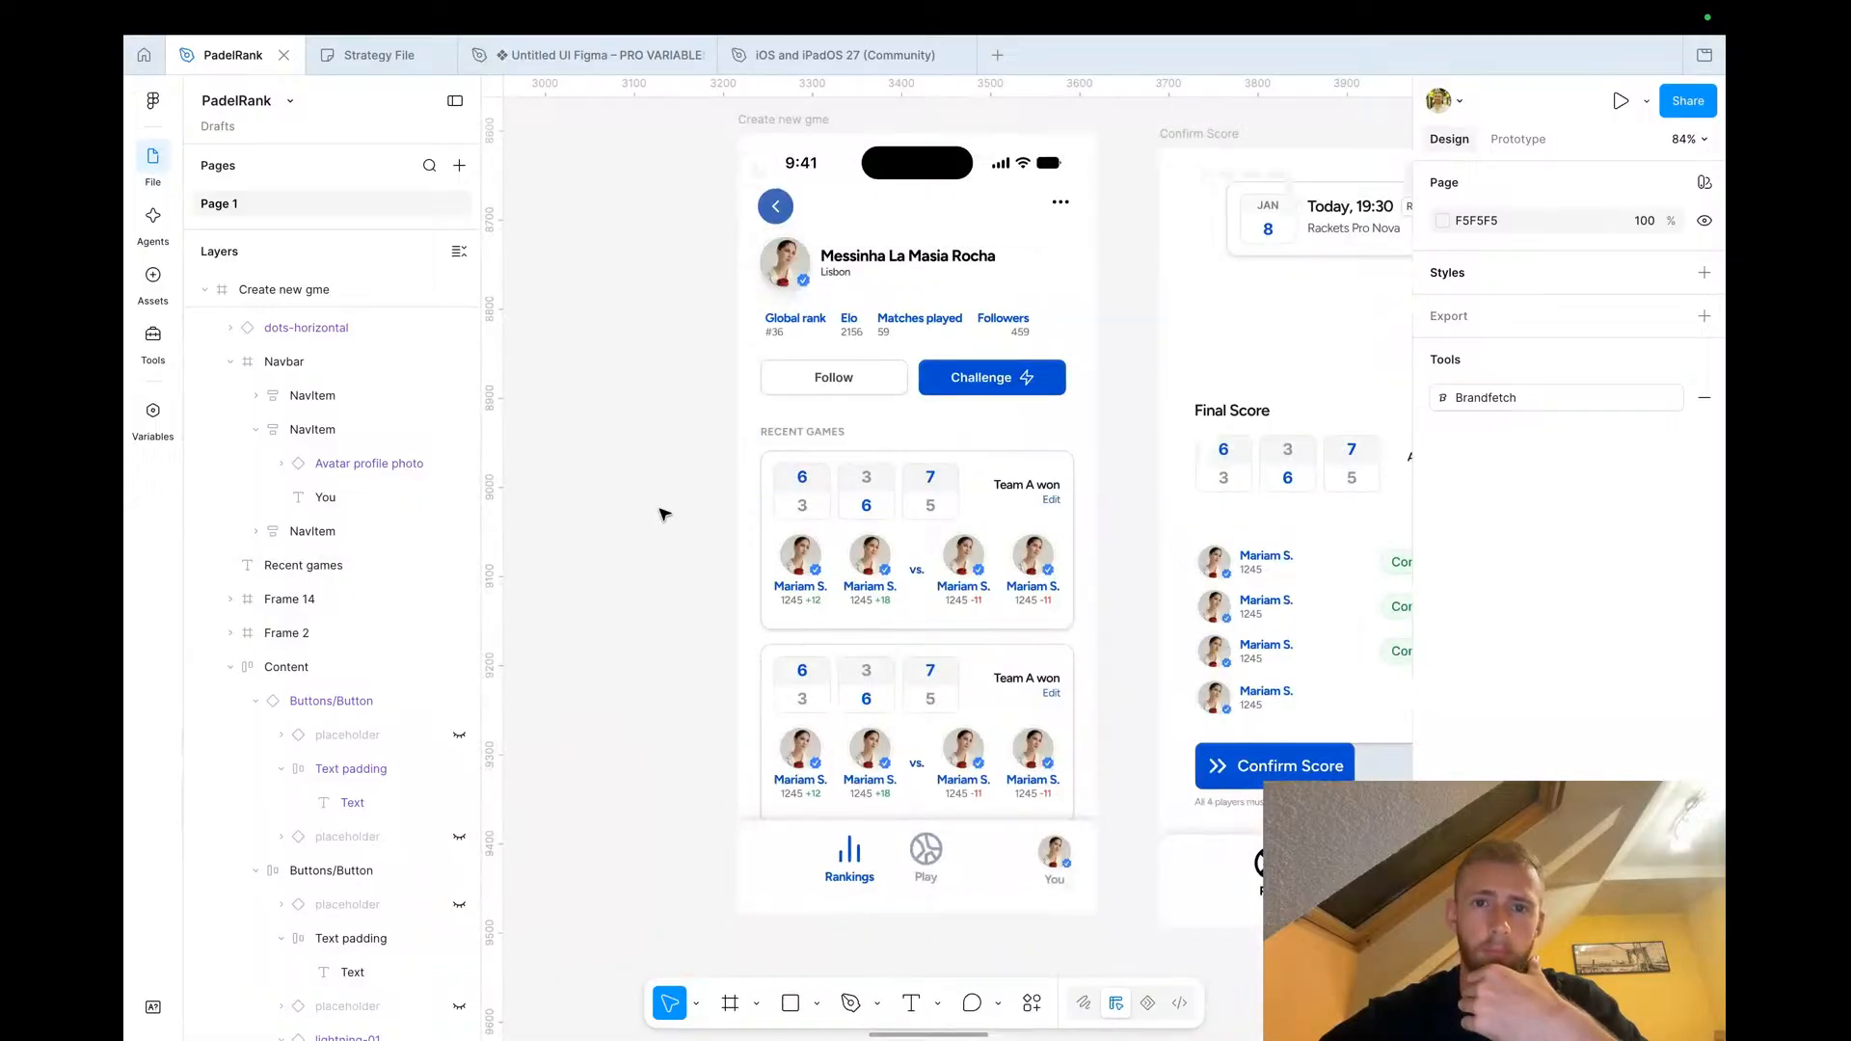
{"action": "scroll", "coordinate": [663, 514], "scroll_direction": "down", "scroll_amount": 5}
{"action": "scroll", "coordinate": [663, 514], "scroll_direction": "left", "scroll_amount": 5}
{"action": "scroll", "coordinate": [663, 514], "scroll_direction": "down", "scroll_amount": 4}
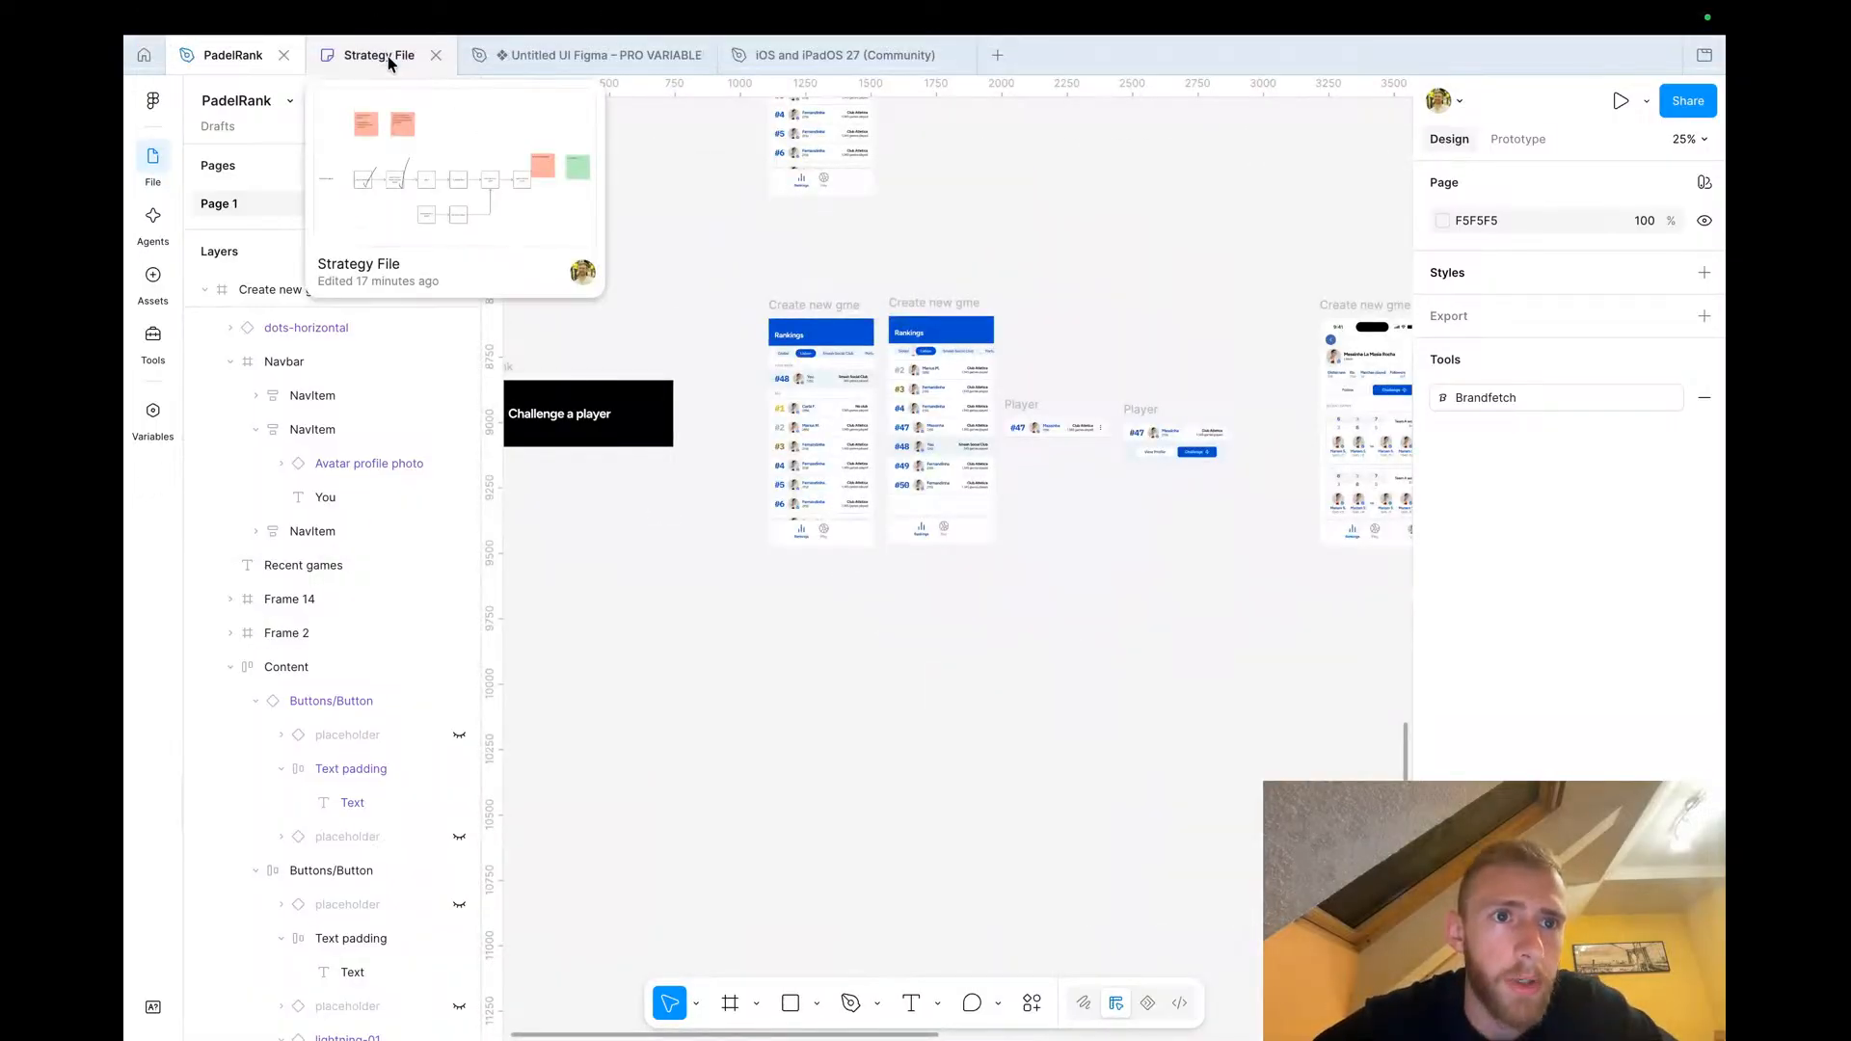
Review the challenge user flow in the Strategy File board
{"action": "left_click", "coordinate": [388, 63]}
{"action": "scroll", "coordinate": [681, 591], "scroll_direction": "up", "scroll_amount": 3}
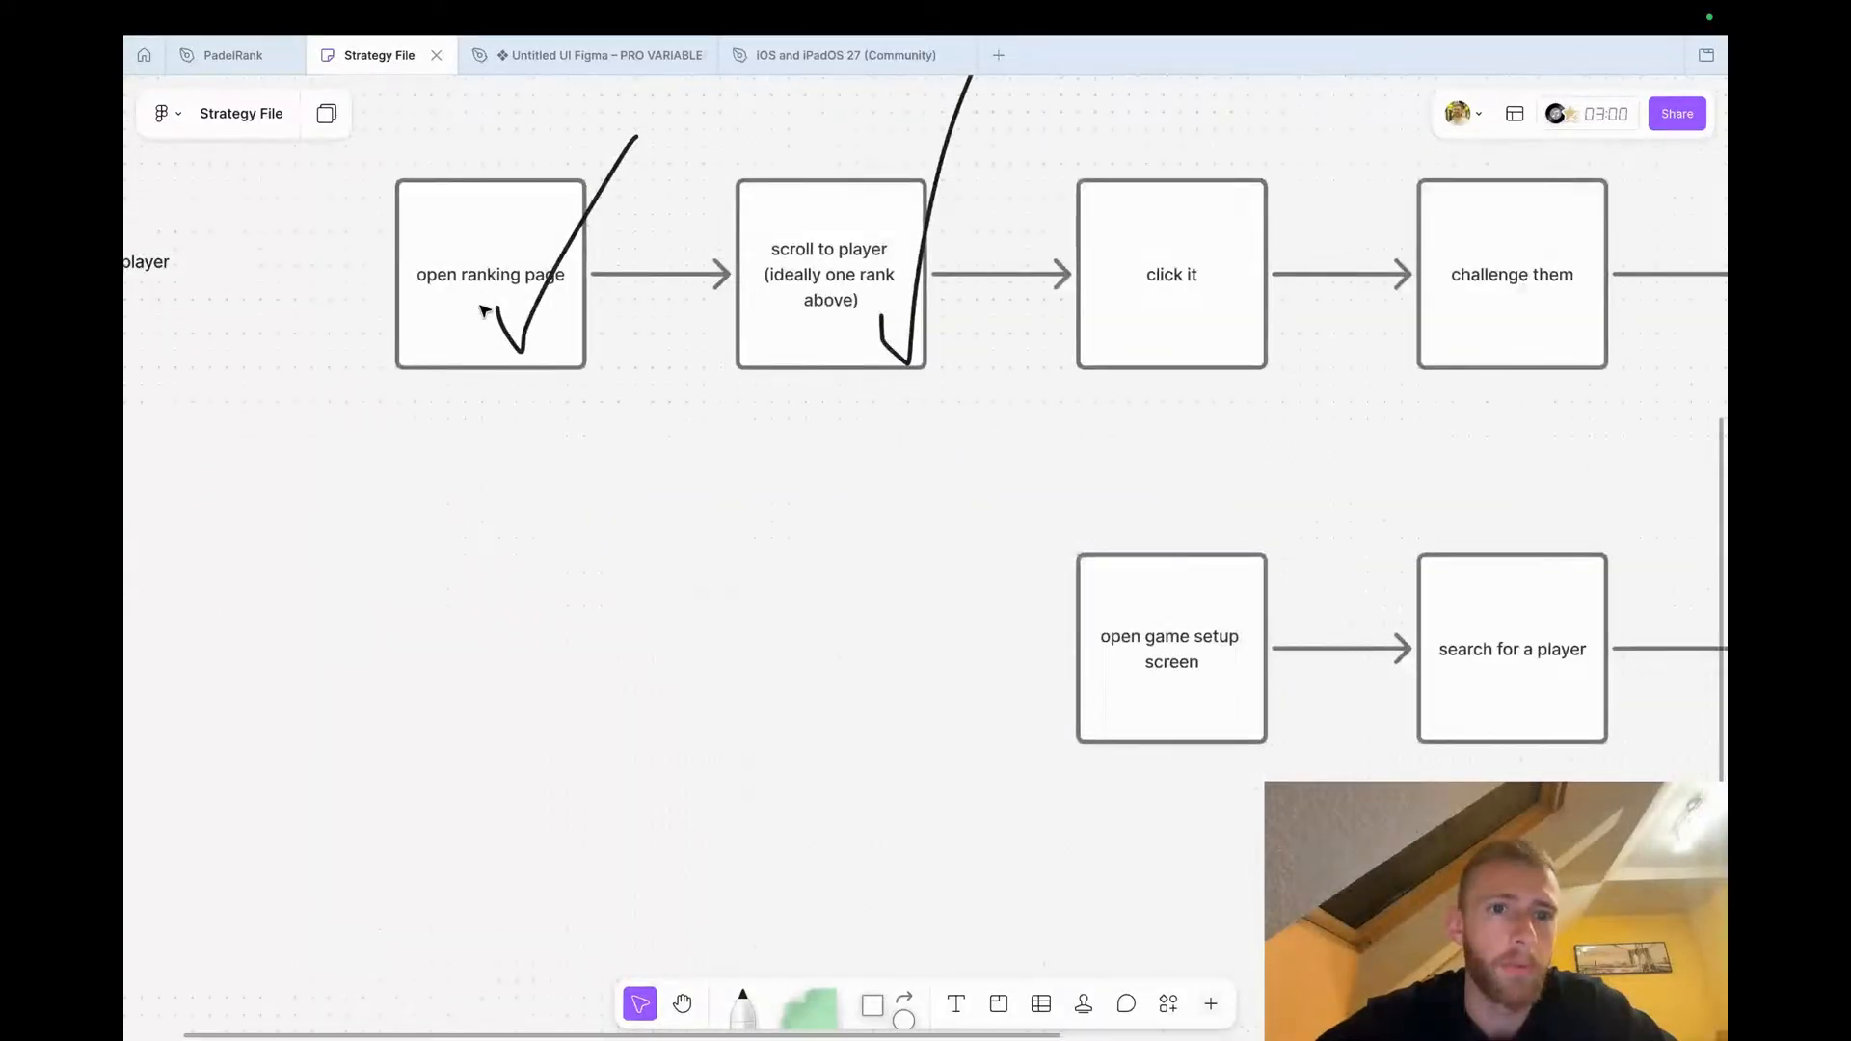
{"action": "scroll", "coordinate": [558, 301], "scroll_direction": "right", "scroll_amount": 2}
{"action": "scroll", "coordinate": [557, 302], "scroll_direction": "up", "scroll_amount": 1}
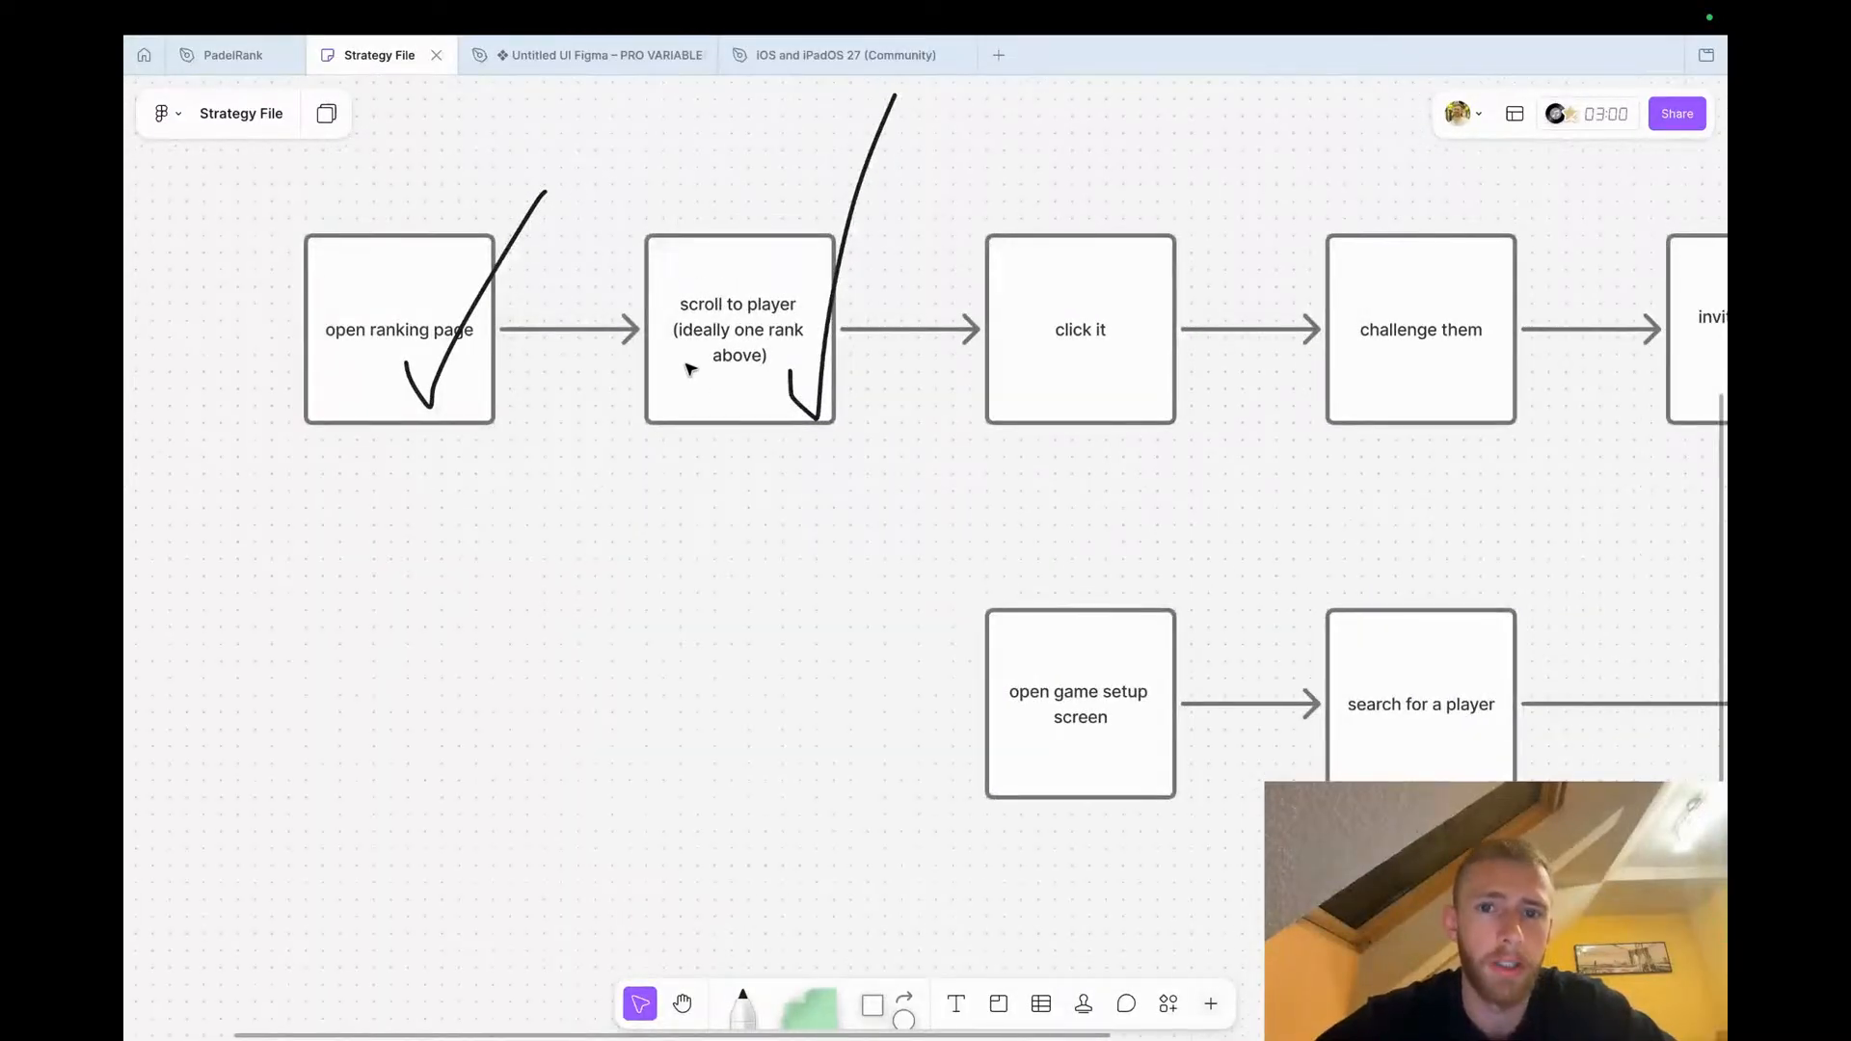
{"action": "scroll", "coordinate": [690, 368], "scroll_direction": "right", "scroll_amount": 4}
{"action": "scroll", "coordinate": [690, 368], "scroll_direction": "up", "scroll_amount": 1}
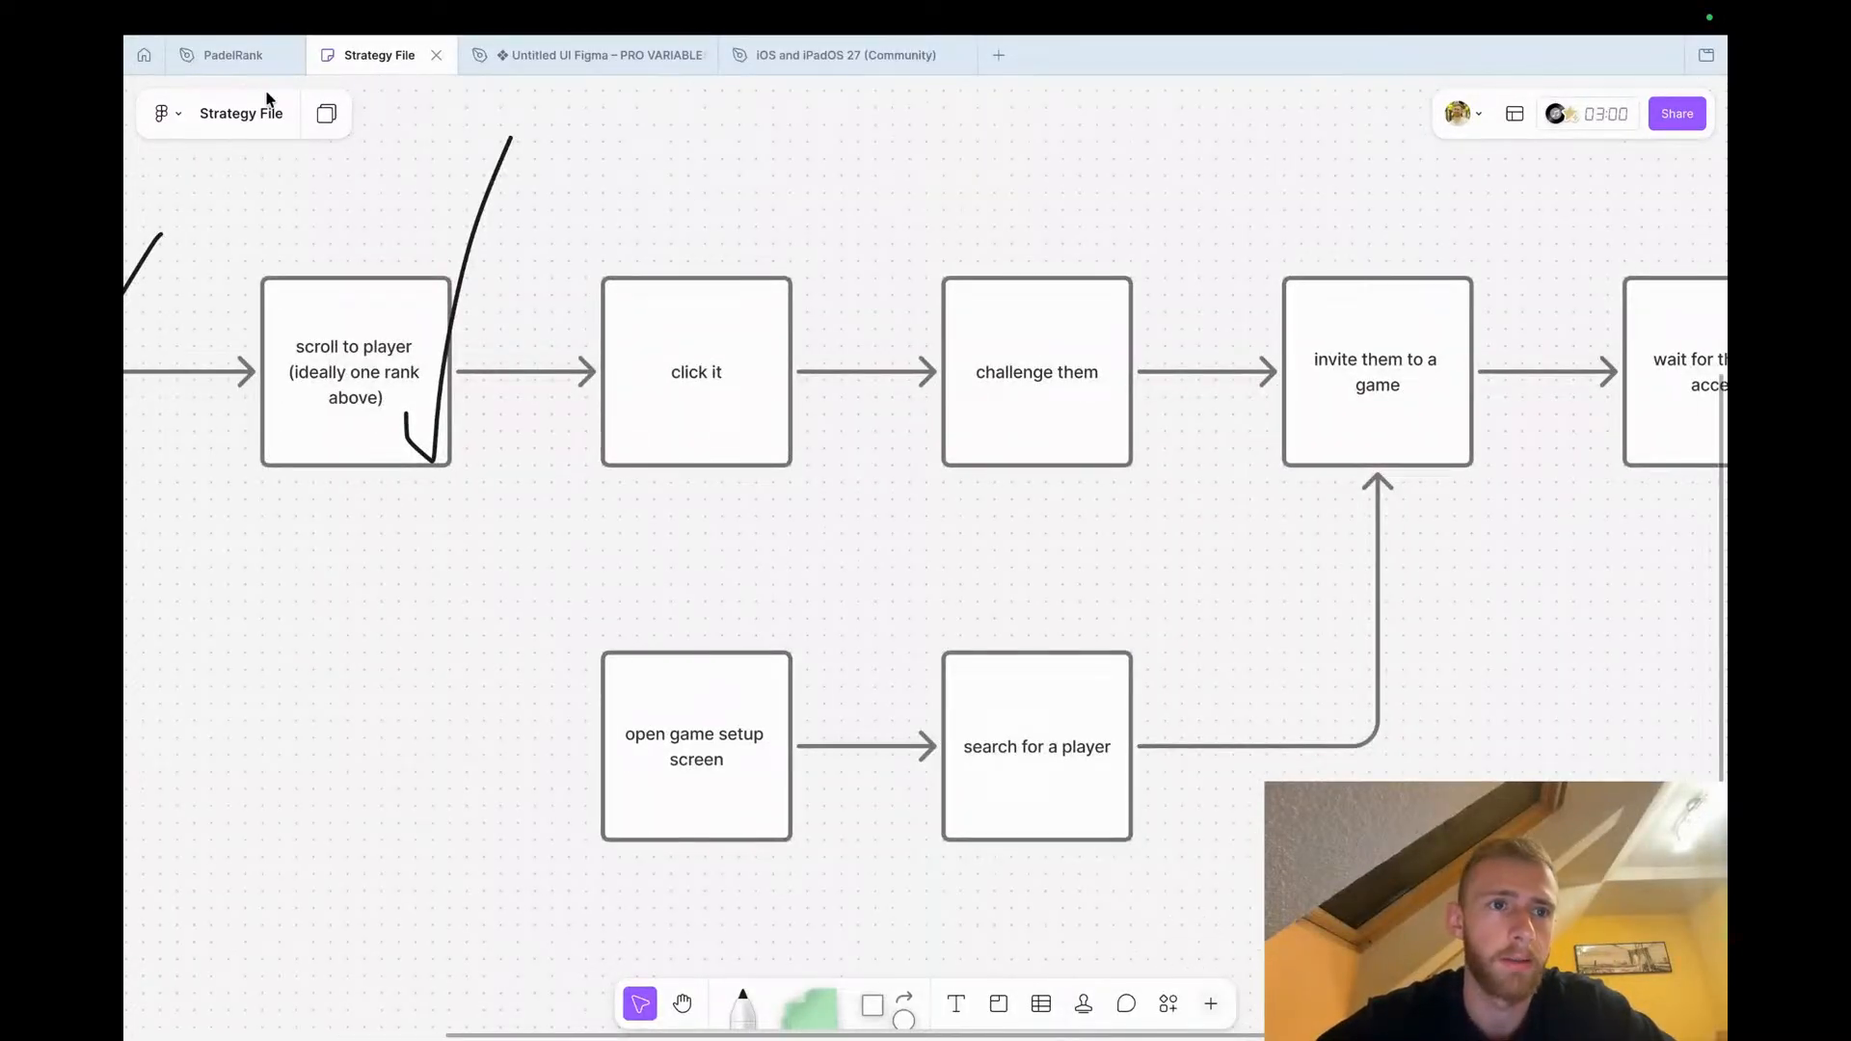
{"action": "left_click", "coordinate": [1041, 405]}
{"action": "left_click", "coordinate": [696, 573]}
{"action": "left_click", "coordinate": [236, 56]}
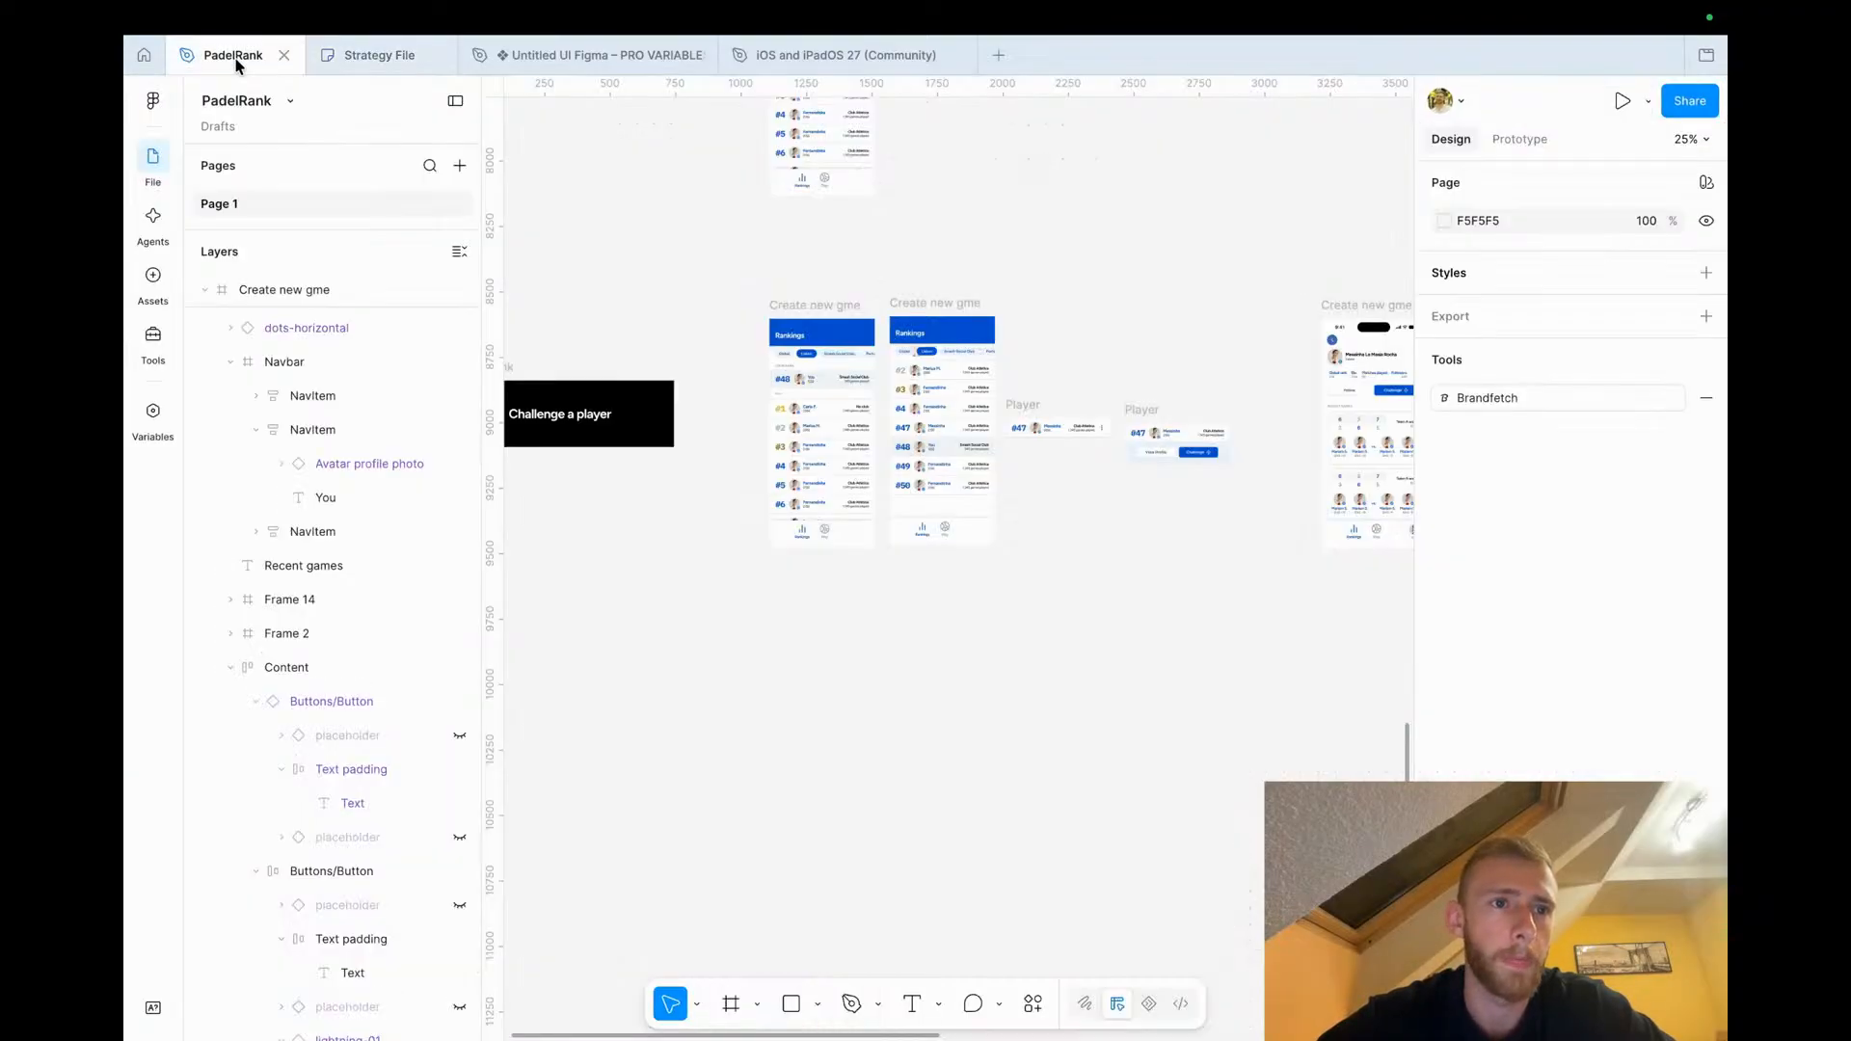
Examine the Player row cards next to the Rankings screen
{"action": "scroll", "coordinate": [841, 438], "scroll_direction": "up", "scroll_amount": 3}
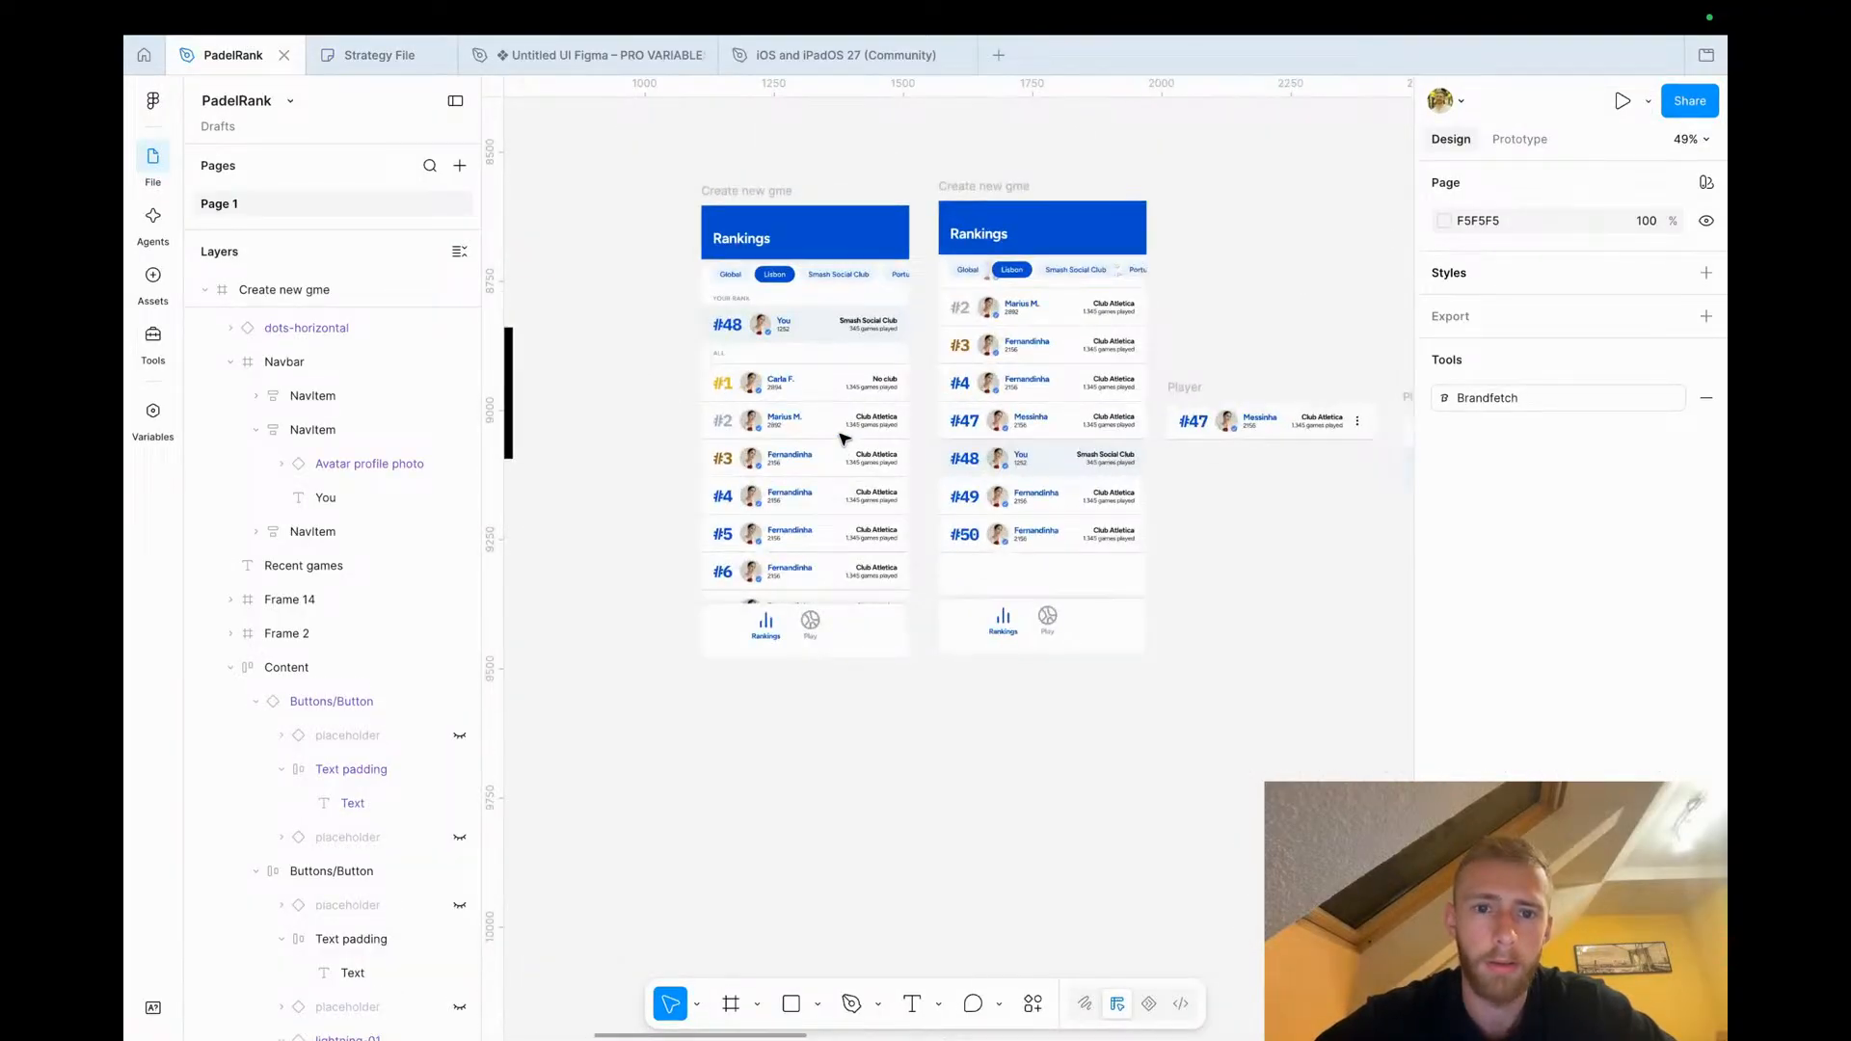
{"action": "scroll", "coordinate": [842, 439], "scroll_direction": "up", "scroll_amount": 3}
{"action": "scroll", "coordinate": [844, 437], "scroll_direction": "right", "scroll_amount": 5}
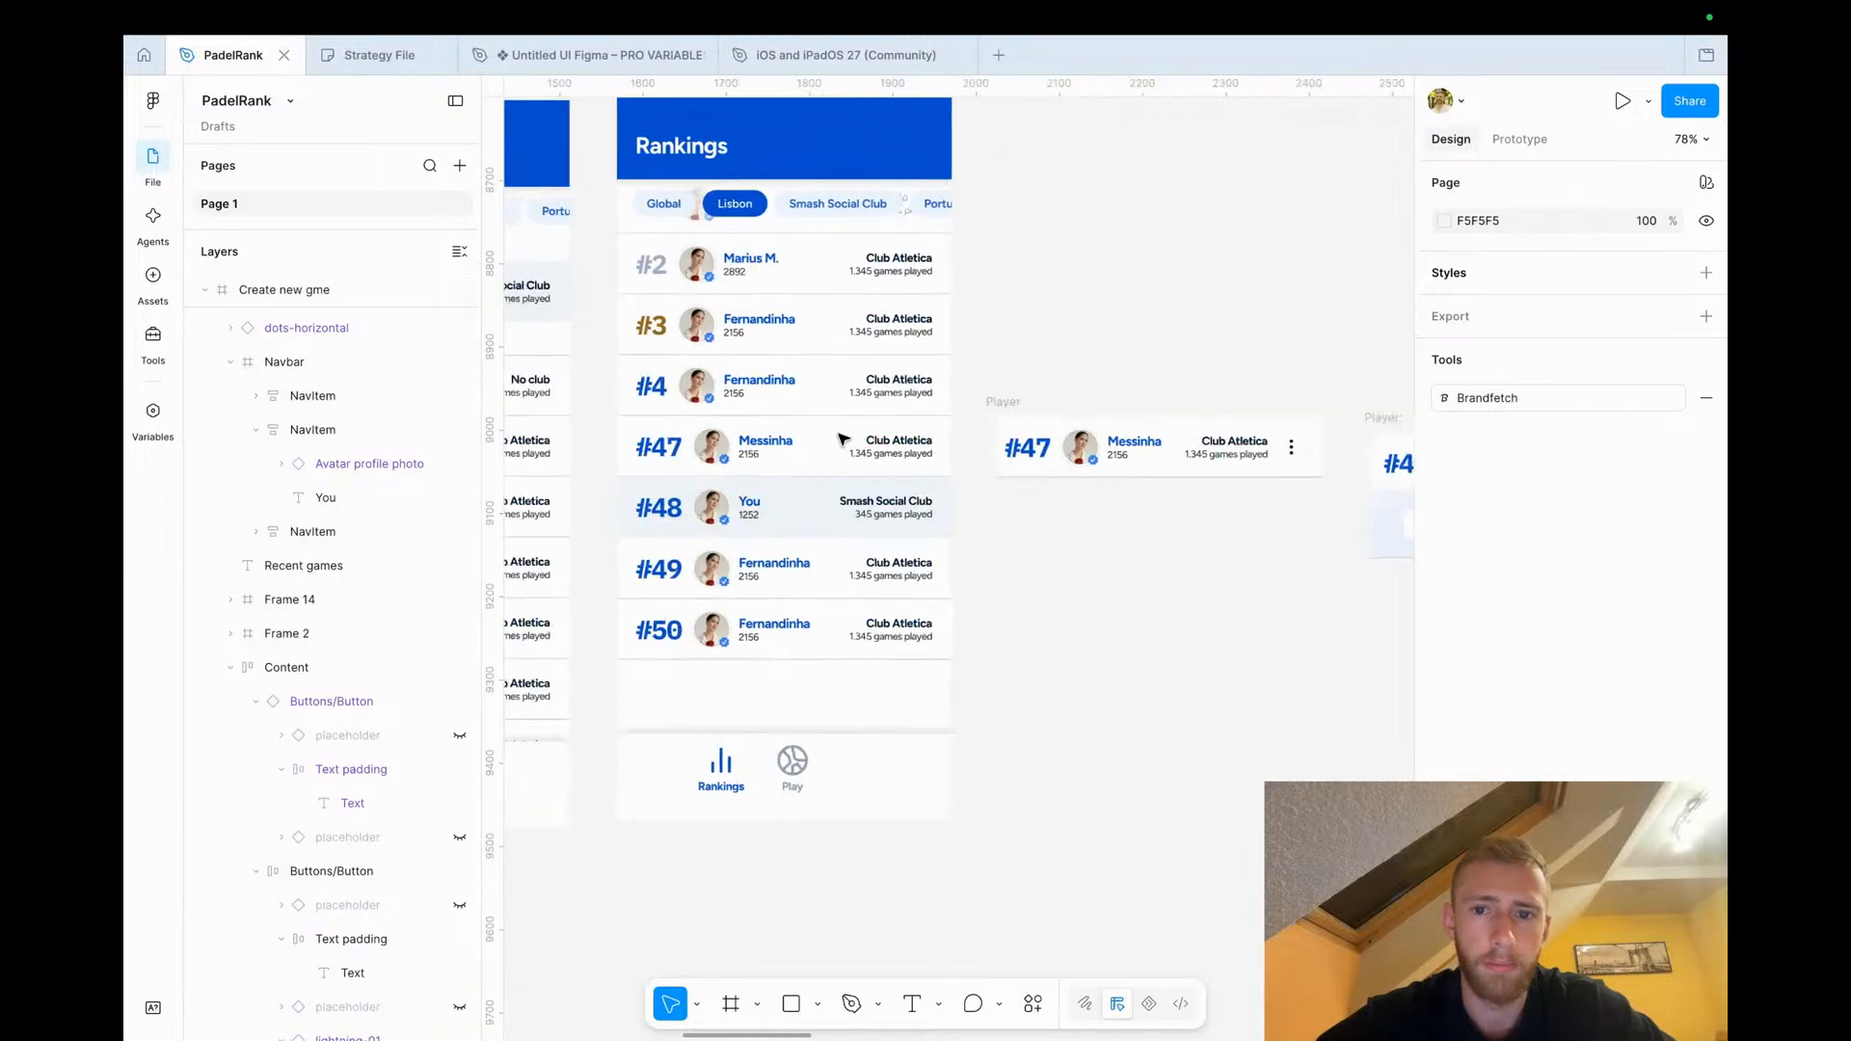
{"action": "scroll", "coordinate": [809, 570], "scroll_direction": "right", "scroll_amount": 3}
{"action": "left_click_drag", "start_coordinate": [1236, 344], "coordinate": [859, 439]}
{"action": "left_click", "coordinate": [922, 656]}
{"action": "scroll", "coordinate": [922, 657], "scroll_direction": "up", "scroll_amount": 3}
{"action": "scroll", "coordinate": [921, 656], "scroll_direction": "right", "scroll_amount": 2}
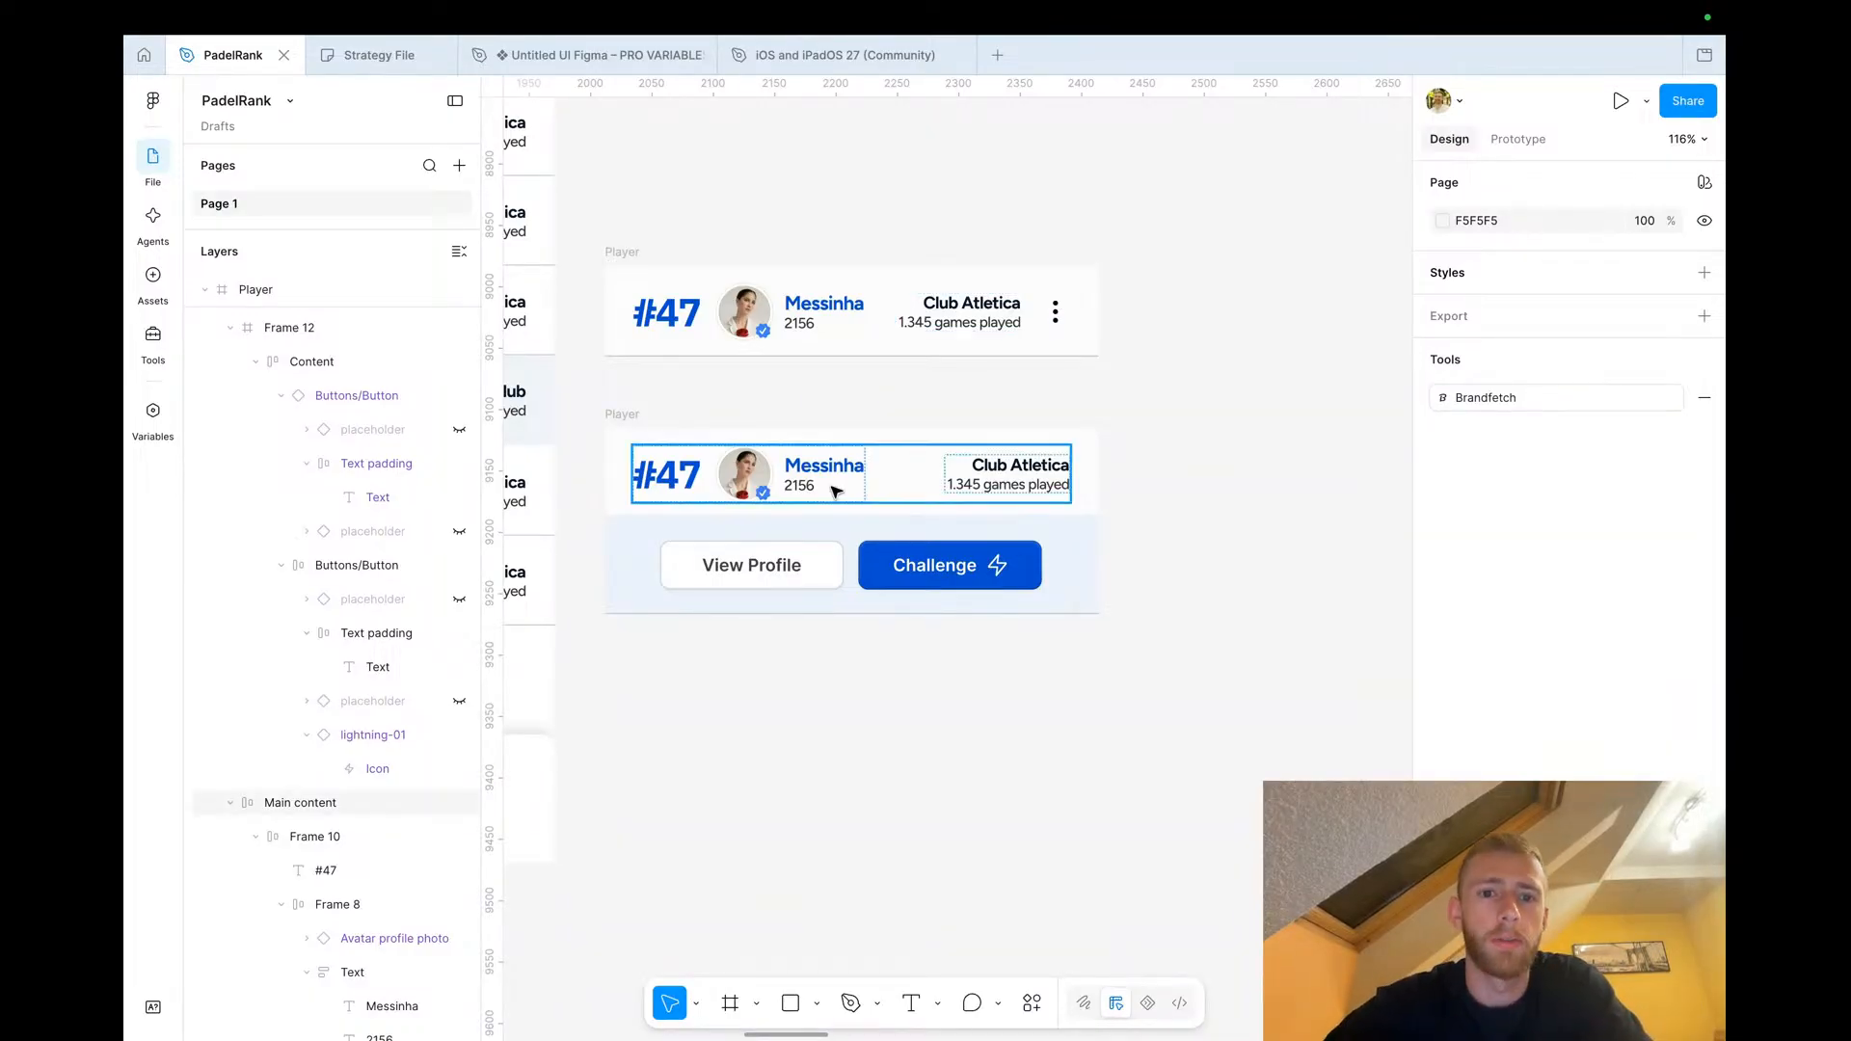
Examine the Player row variants and the neighbouring profile and Rankings screen frames on the canvas
{"action": "scroll", "coordinate": [834, 489], "scroll_direction": "left", "scroll_amount": 2}
{"action": "scroll", "coordinate": [835, 489], "scroll_direction": "down", "scroll_amount": 1}
{"action": "scroll", "coordinate": [835, 489], "scroll_direction": "down", "scroll_amount": 4}
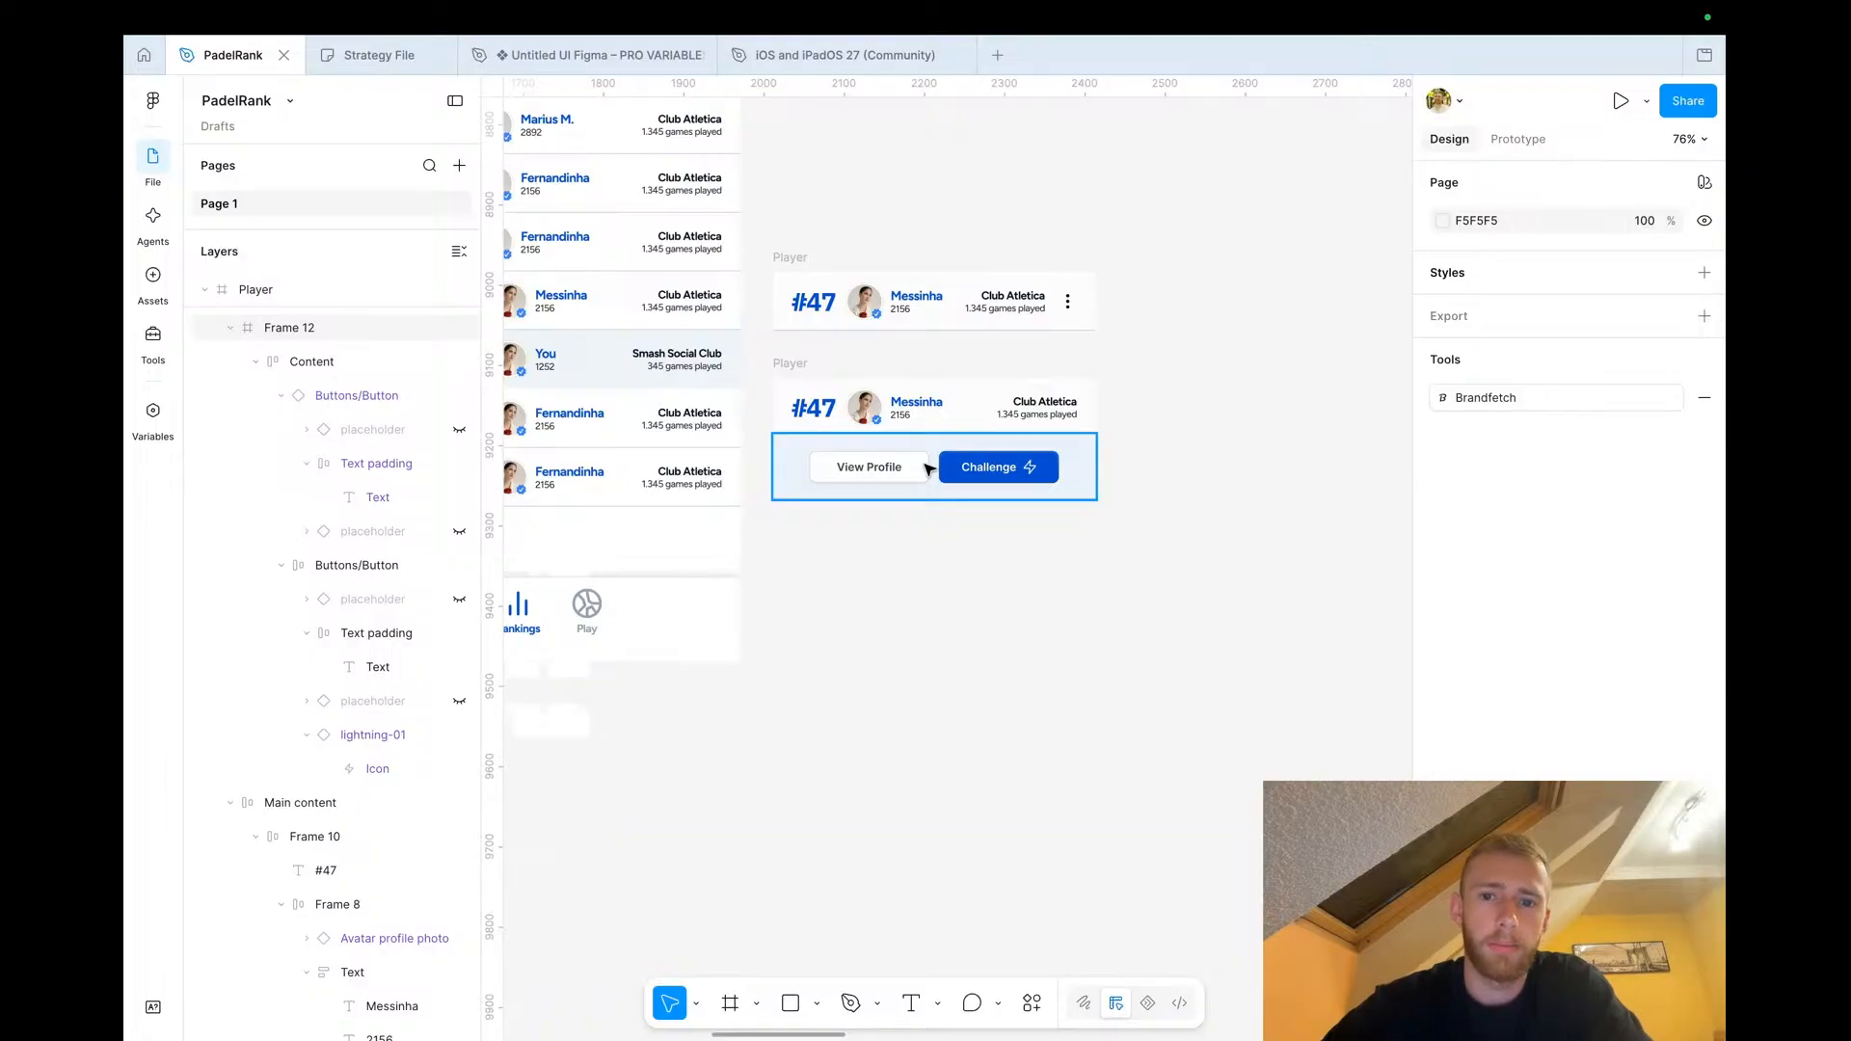
{"action": "scroll", "coordinate": [945, 476], "scroll_direction": "down", "scroll_amount": 3}
{"action": "scroll", "coordinate": [942, 475], "scroll_direction": "right", "scroll_amount": 5}
{"action": "scroll", "coordinate": [942, 475], "scroll_direction": "left", "scroll_amount": 4}
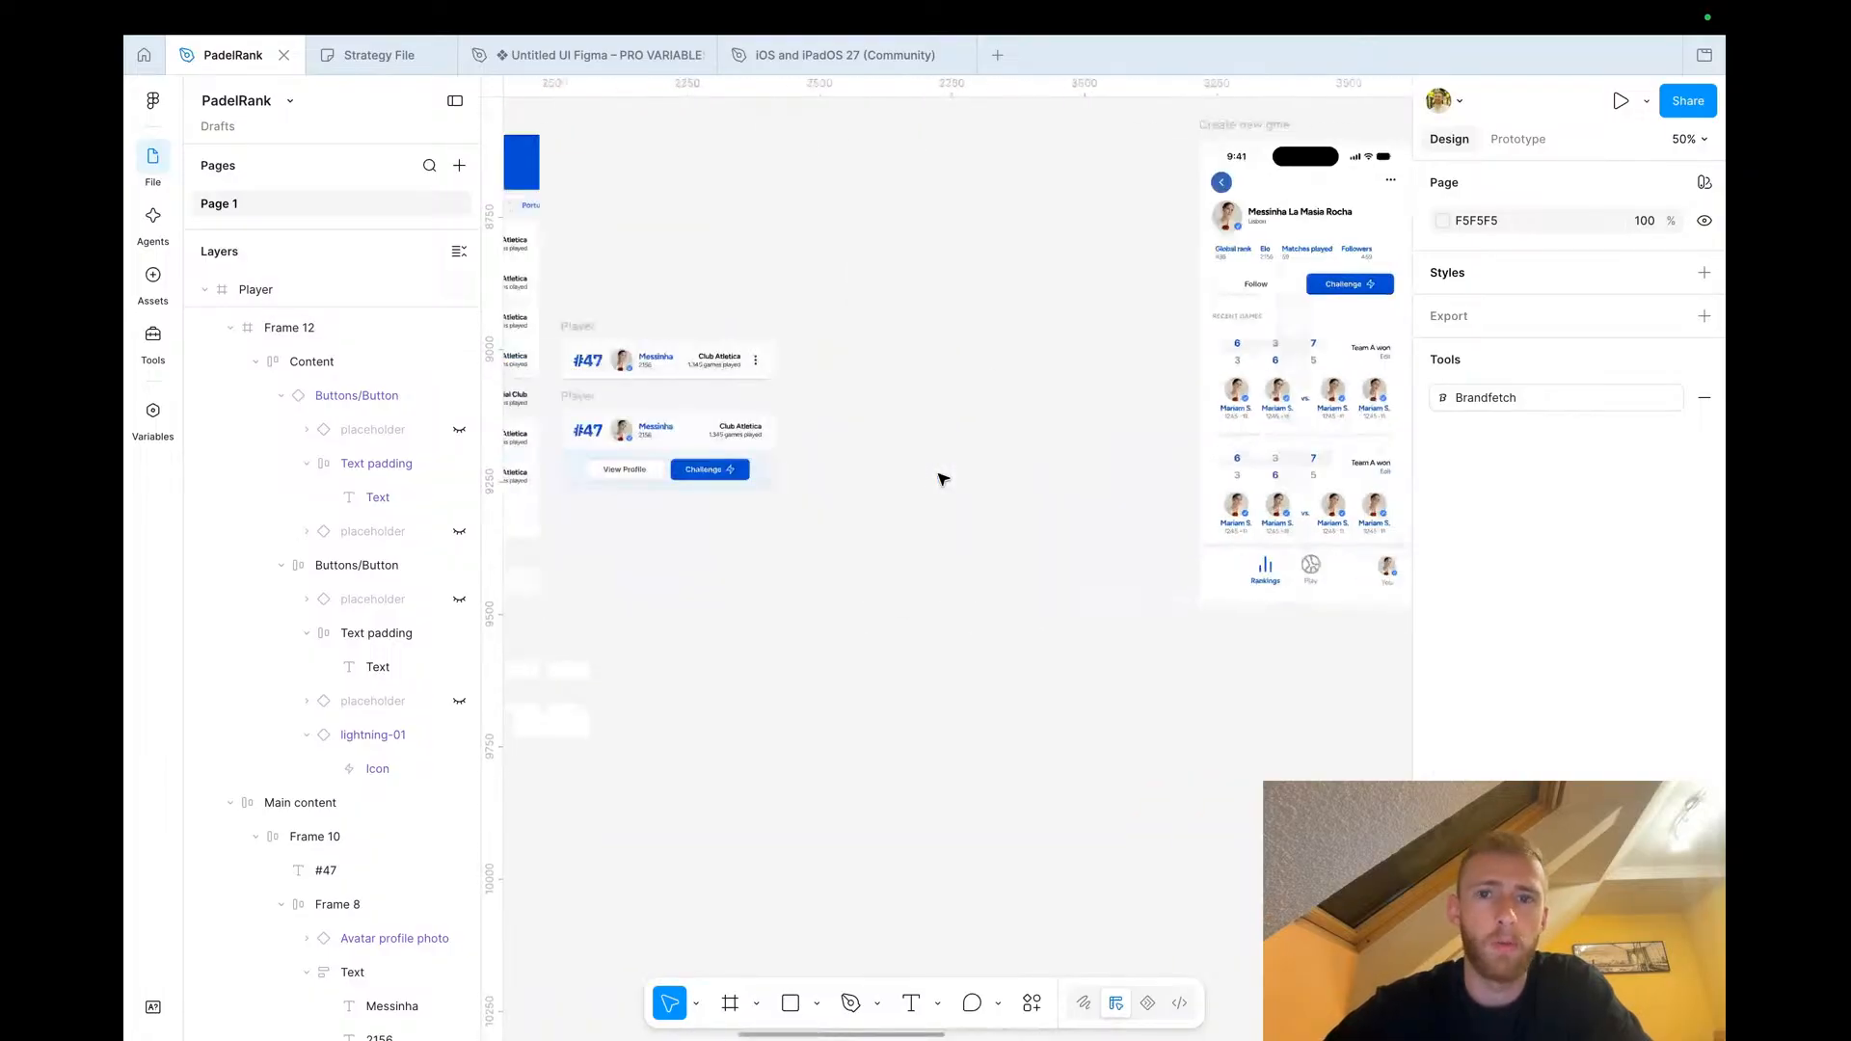
{"action": "left_click_drag", "start_coordinate": [1187, 185], "coordinate": [789, 385]}
{"action": "left_click", "coordinate": [802, 316]}
{"action": "scroll", "coordinate": [802, 316], "scroll_direction": "left", "scroll_amount": 4}
{"action": "scroll", "coordinate": [802, 316], "scroll_direction": "down", "scroll_amount": 3}
{"action": "scroll", "coordinate": [802, 317], "scroll_direction": "down", "scroll_amount": 2, "text": "ctrl"}
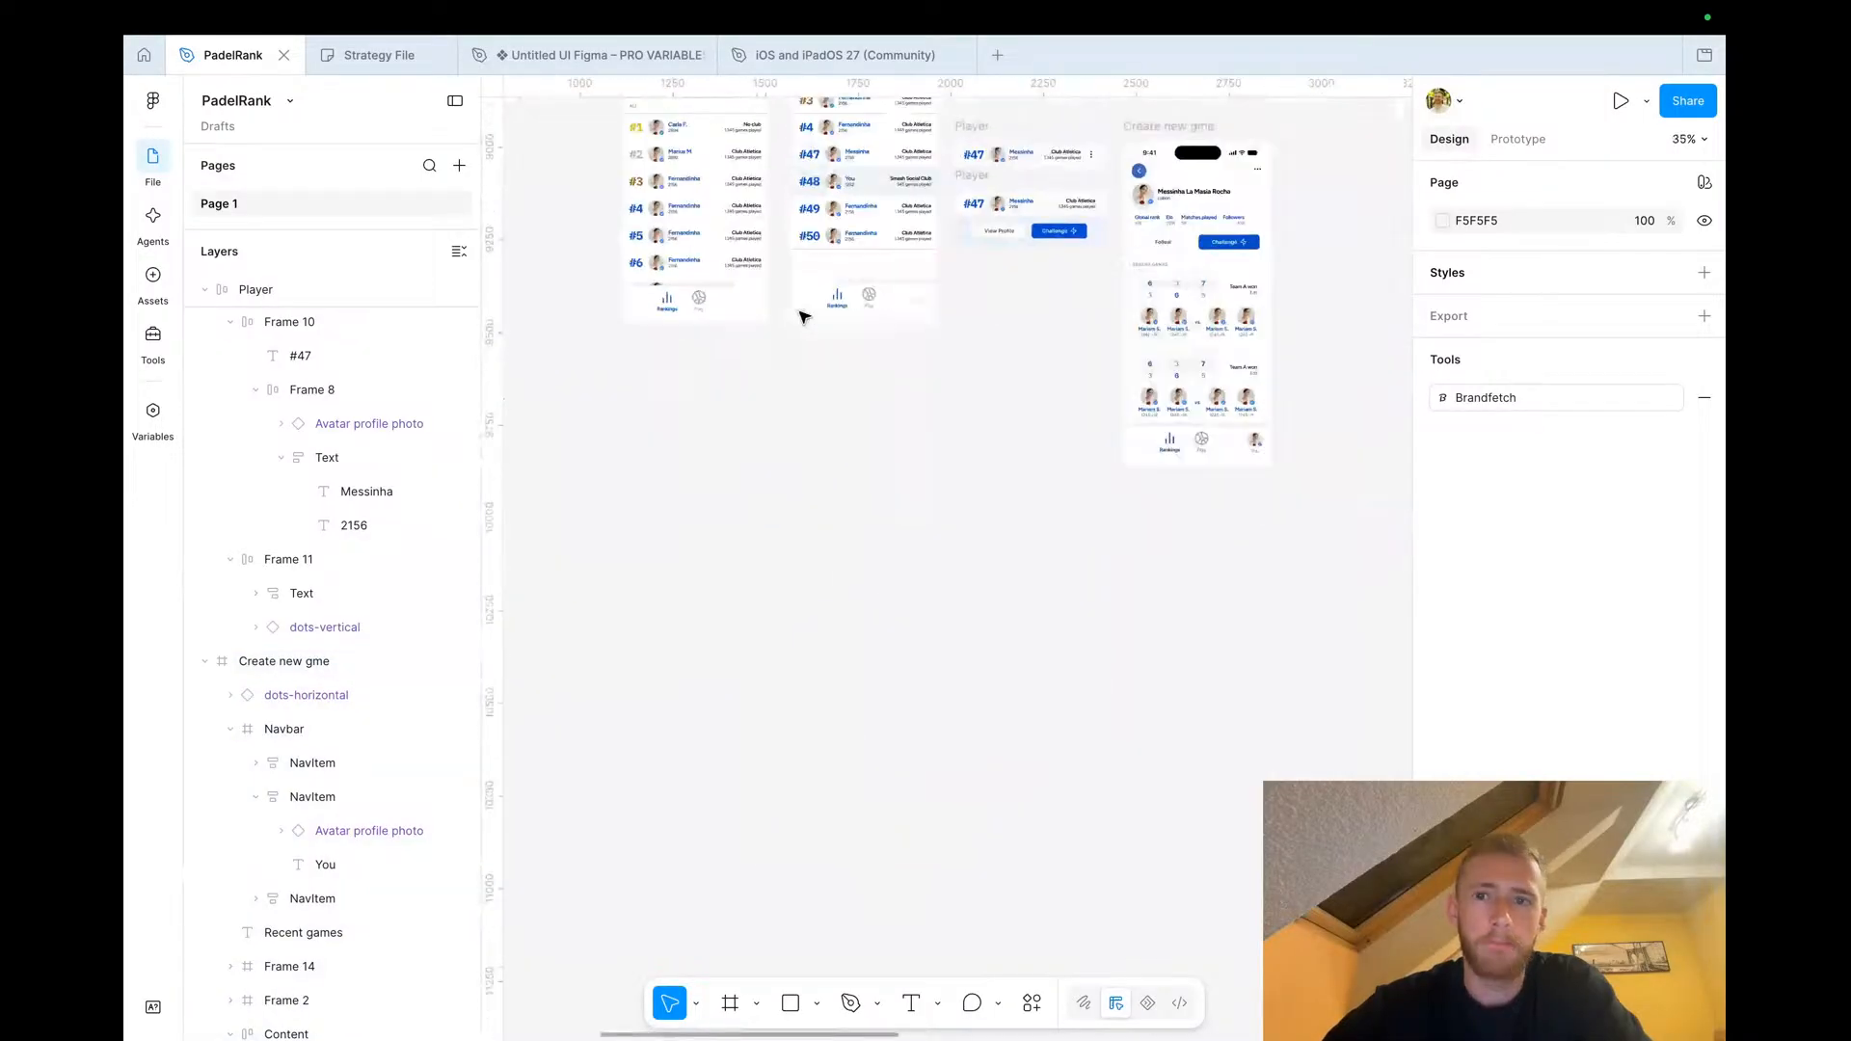
{"action": "scroll", "coordinate": [802, 316], "scroll_direction": "up", "scroll_amount": 3}
{"action": "scroll", "coordinate": [802, 316], "scroll_direction": "right", "scroll_amount": 2}
{"action": "left_click_drag", "start_coordinate": [961, 462], "coordinate": [941, 260]}
{"action": "left_click", "coordinate": [942, 260]}
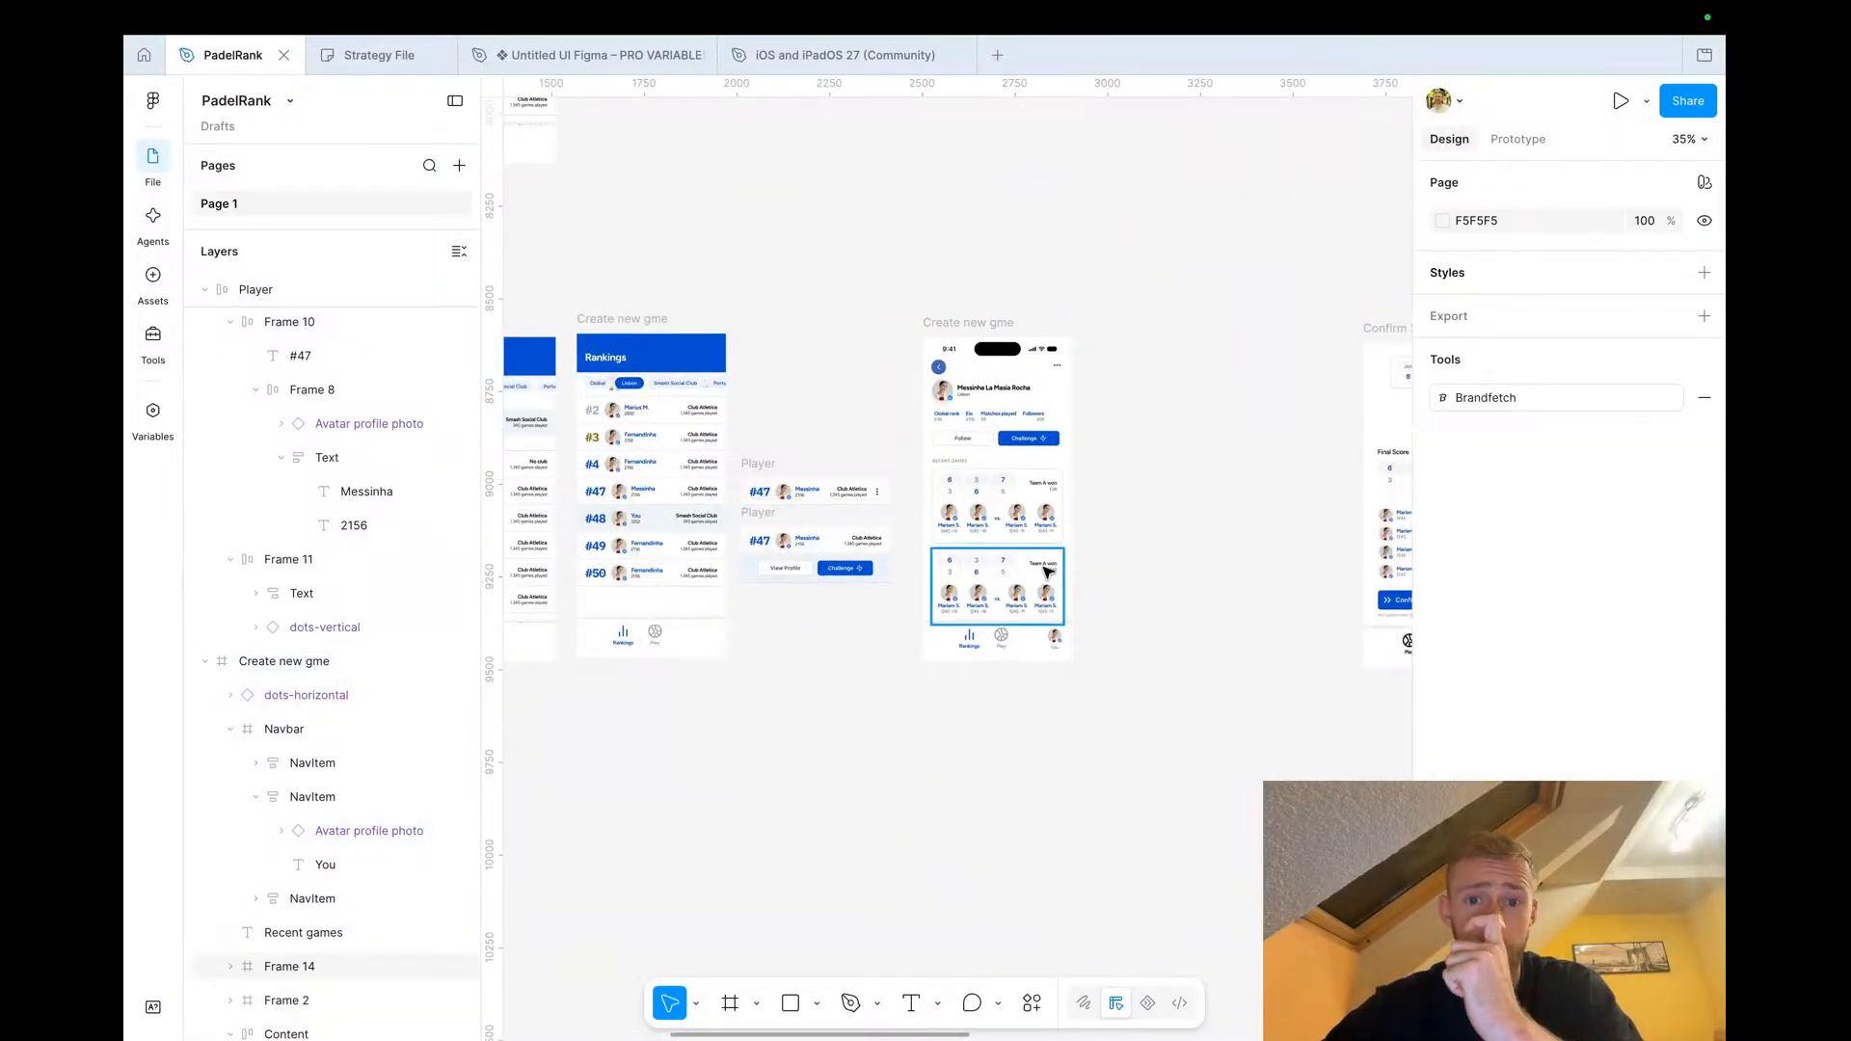
Compare the Rankings screen's player list with the player profile screen
{"action": "scroll", "coordinate": [1048, 572], "scroll_direction": "down", "scroll_amount": 5}
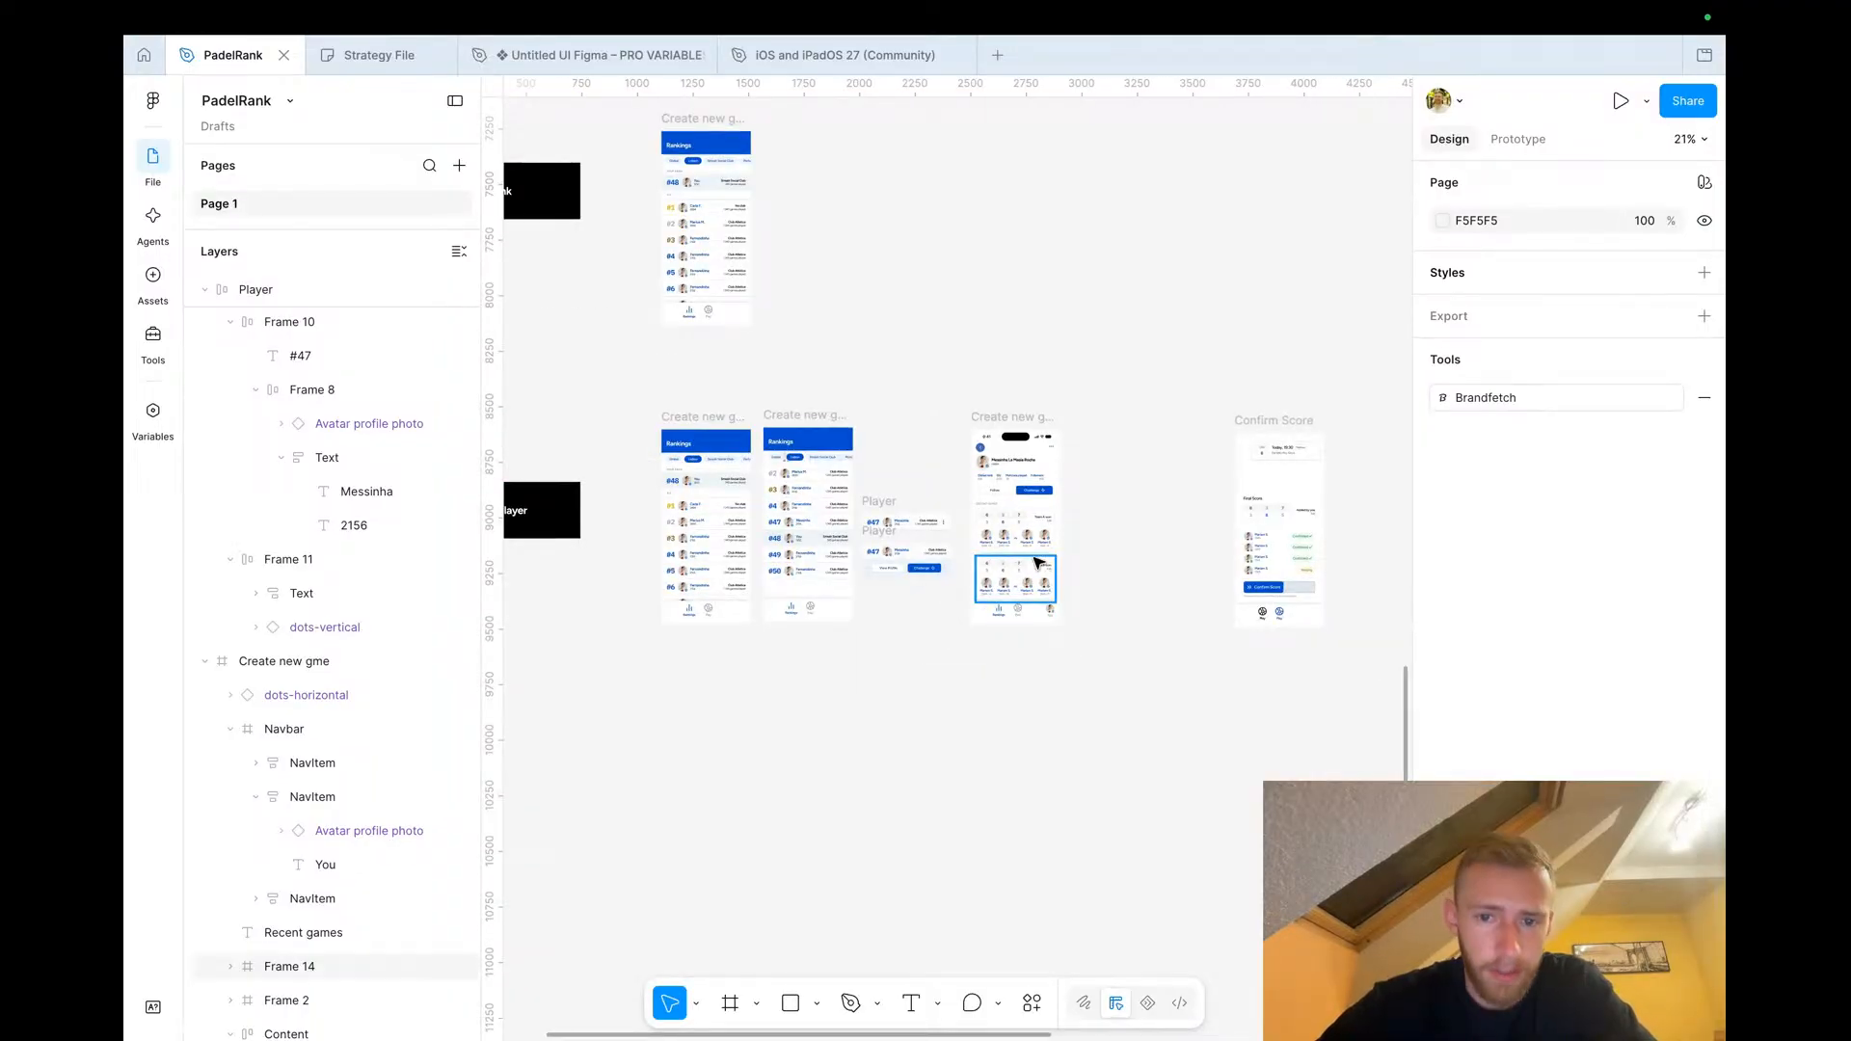
{"action": "scroll", "coordinate": [988, 458], "scroll_direction": "up", "scroll_amount": 5}
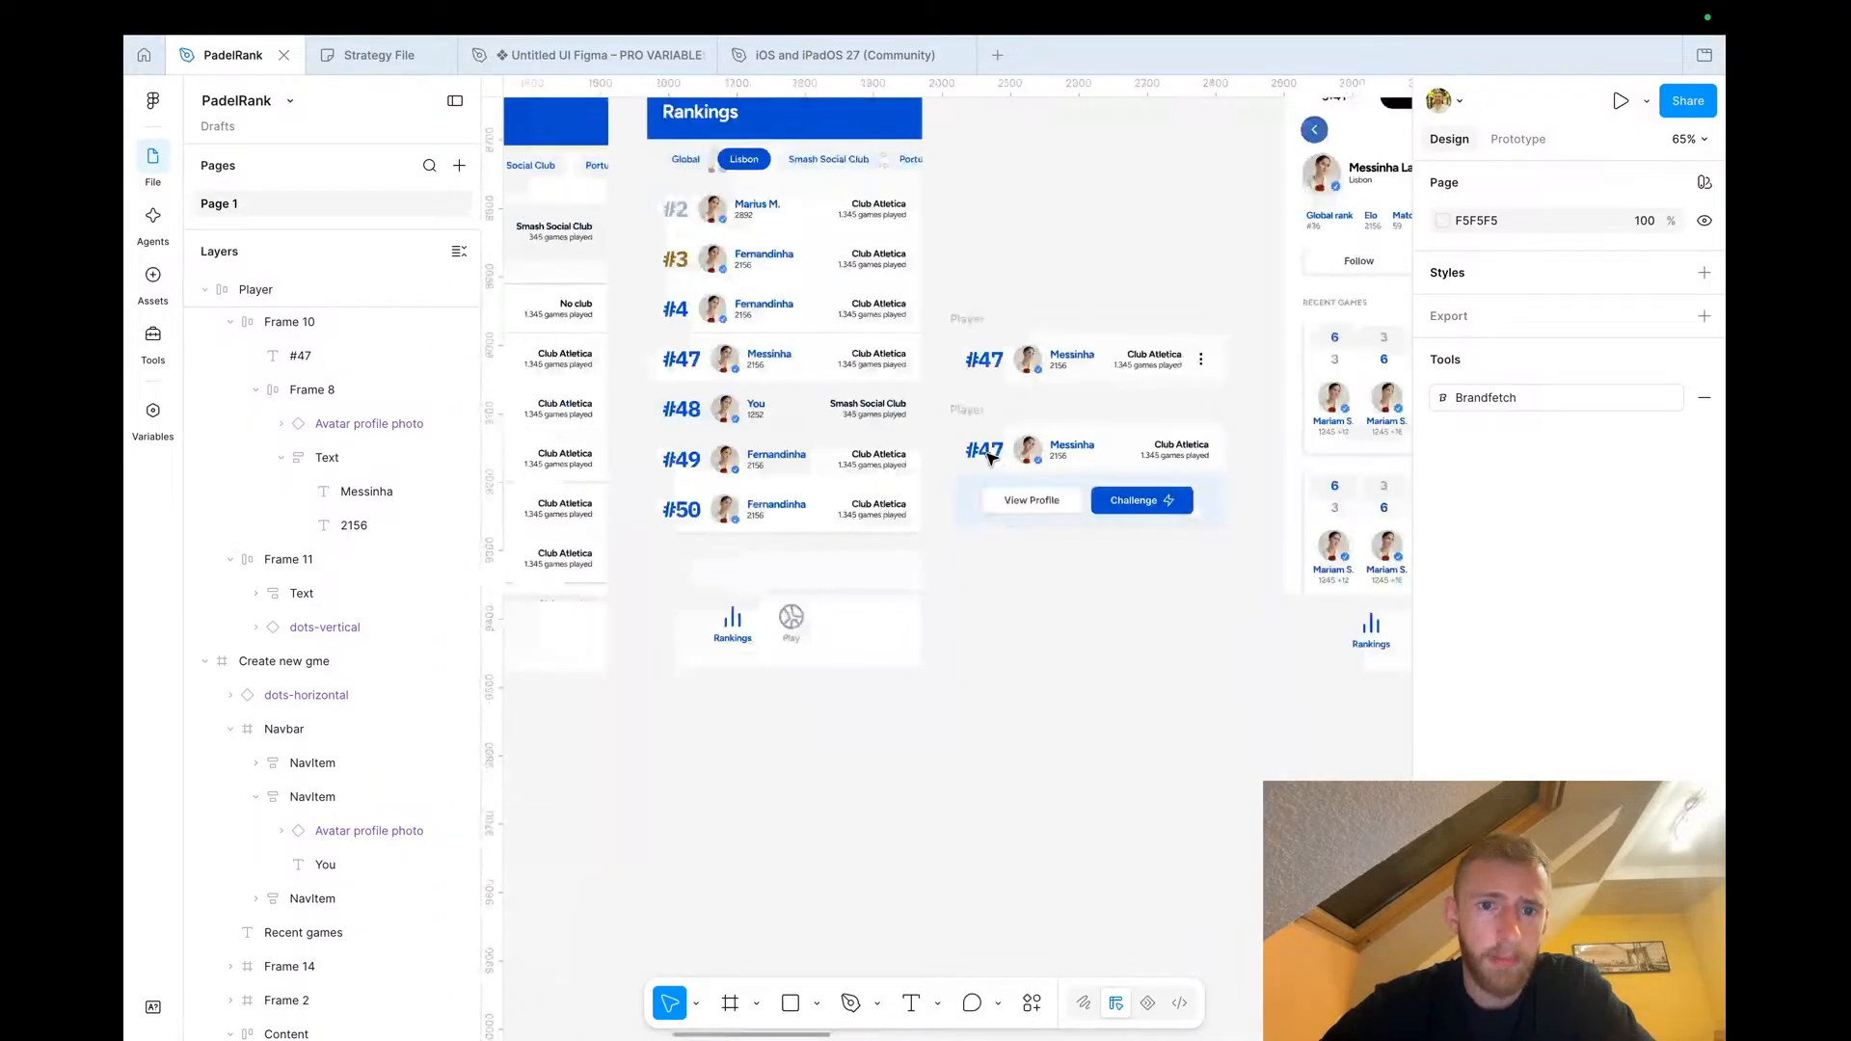
{"action": "scroll", "coordinate": [1006, 657], "scroll_direction": "right", "scroll_amount": 1}
{"action": "scroll", "coordinate": [1007, 656], "scroll_direction": "up", "scroll_amount": 1}
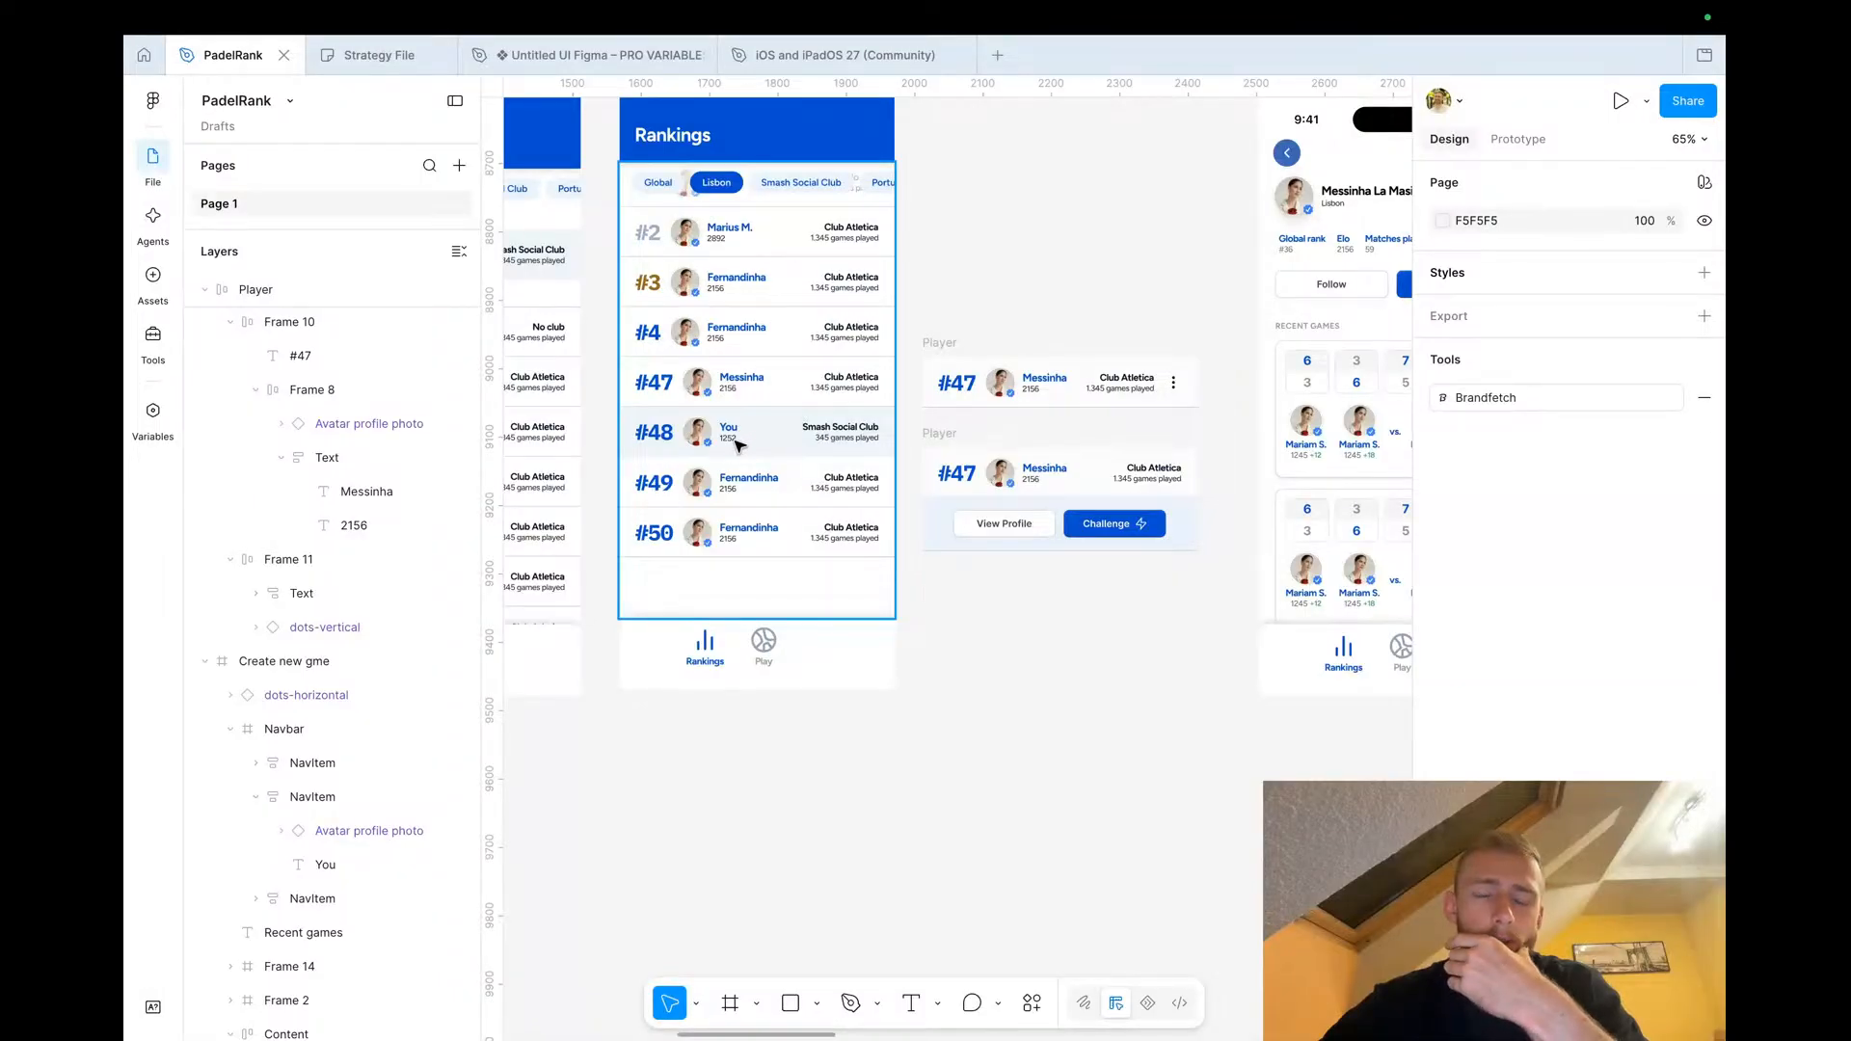
{"action": "scroll", "coordinate": [736, 442], "scroll_direction": "up", "scroll_amount": 5}
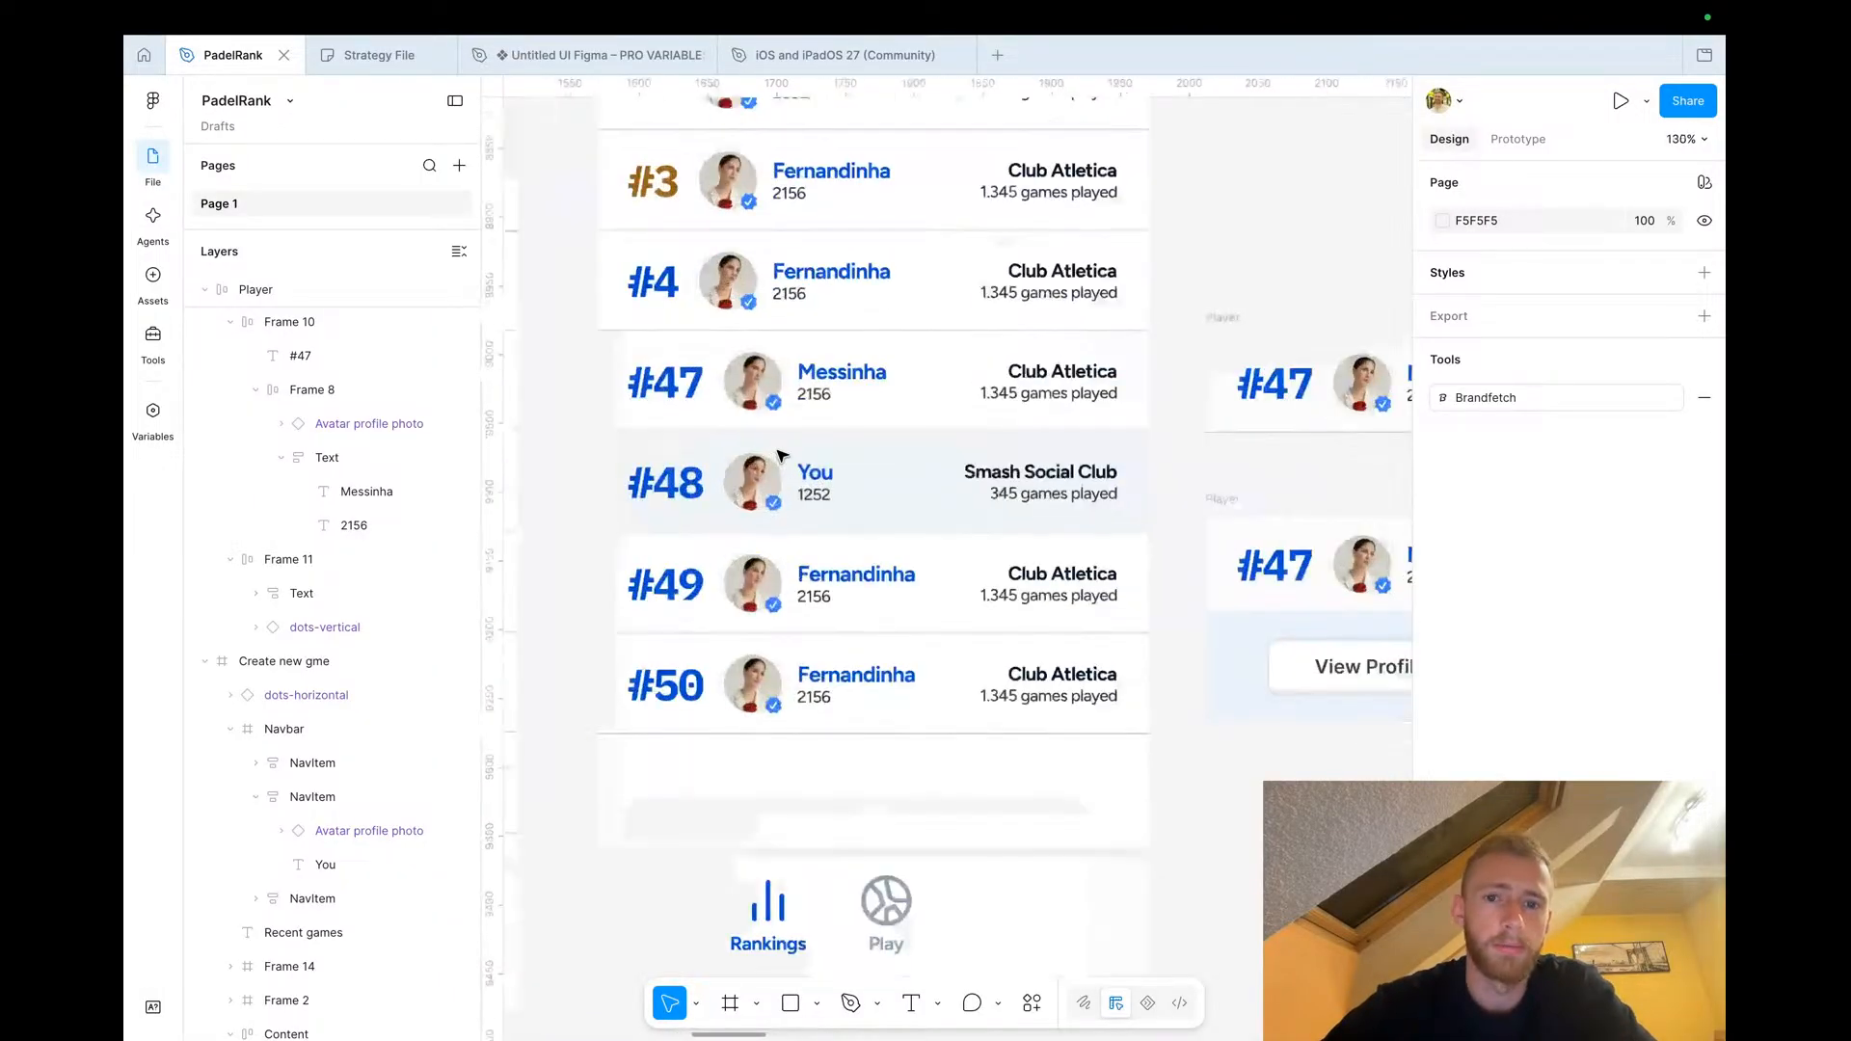
{"action": "scroll", "coordinate": [780, 454], "scroll_direction": "down", "scroll_amount": 2}
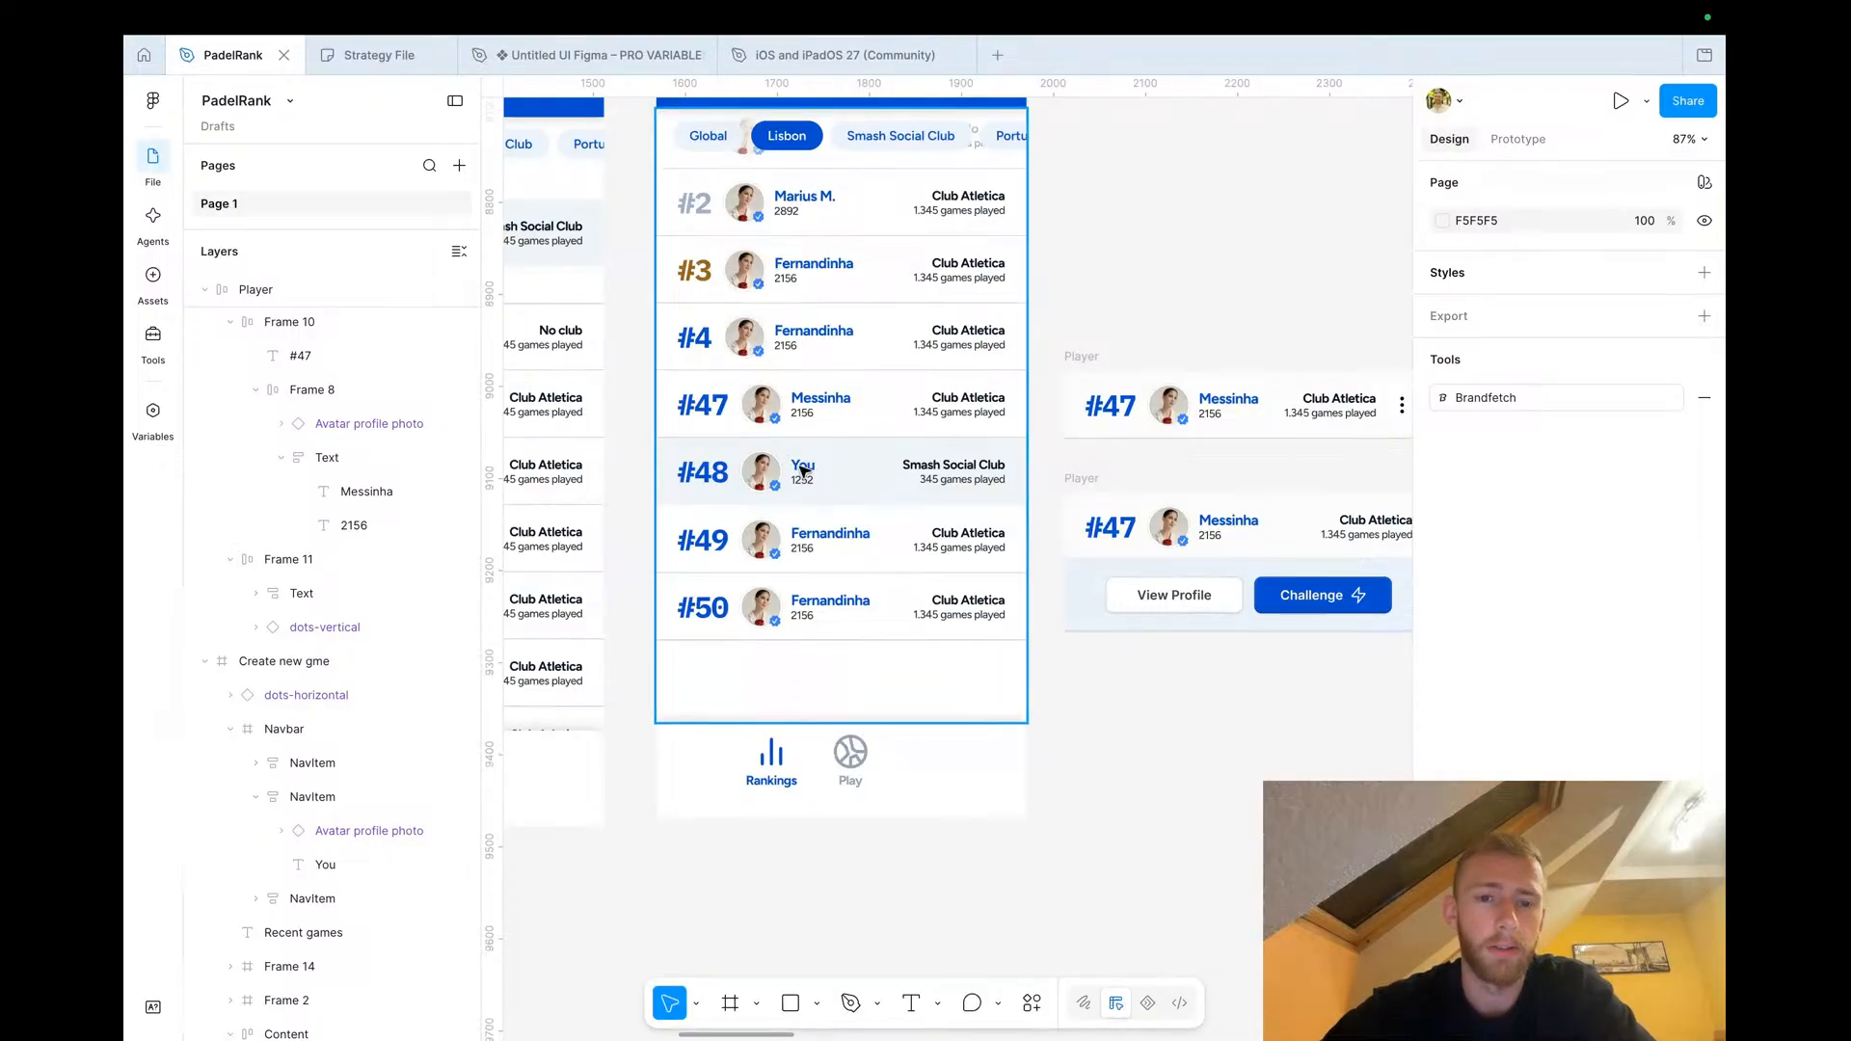
{"action": "scroll", "coordinate": [805, 475], "scroll_direction": "right", "scroll_amount": 10}
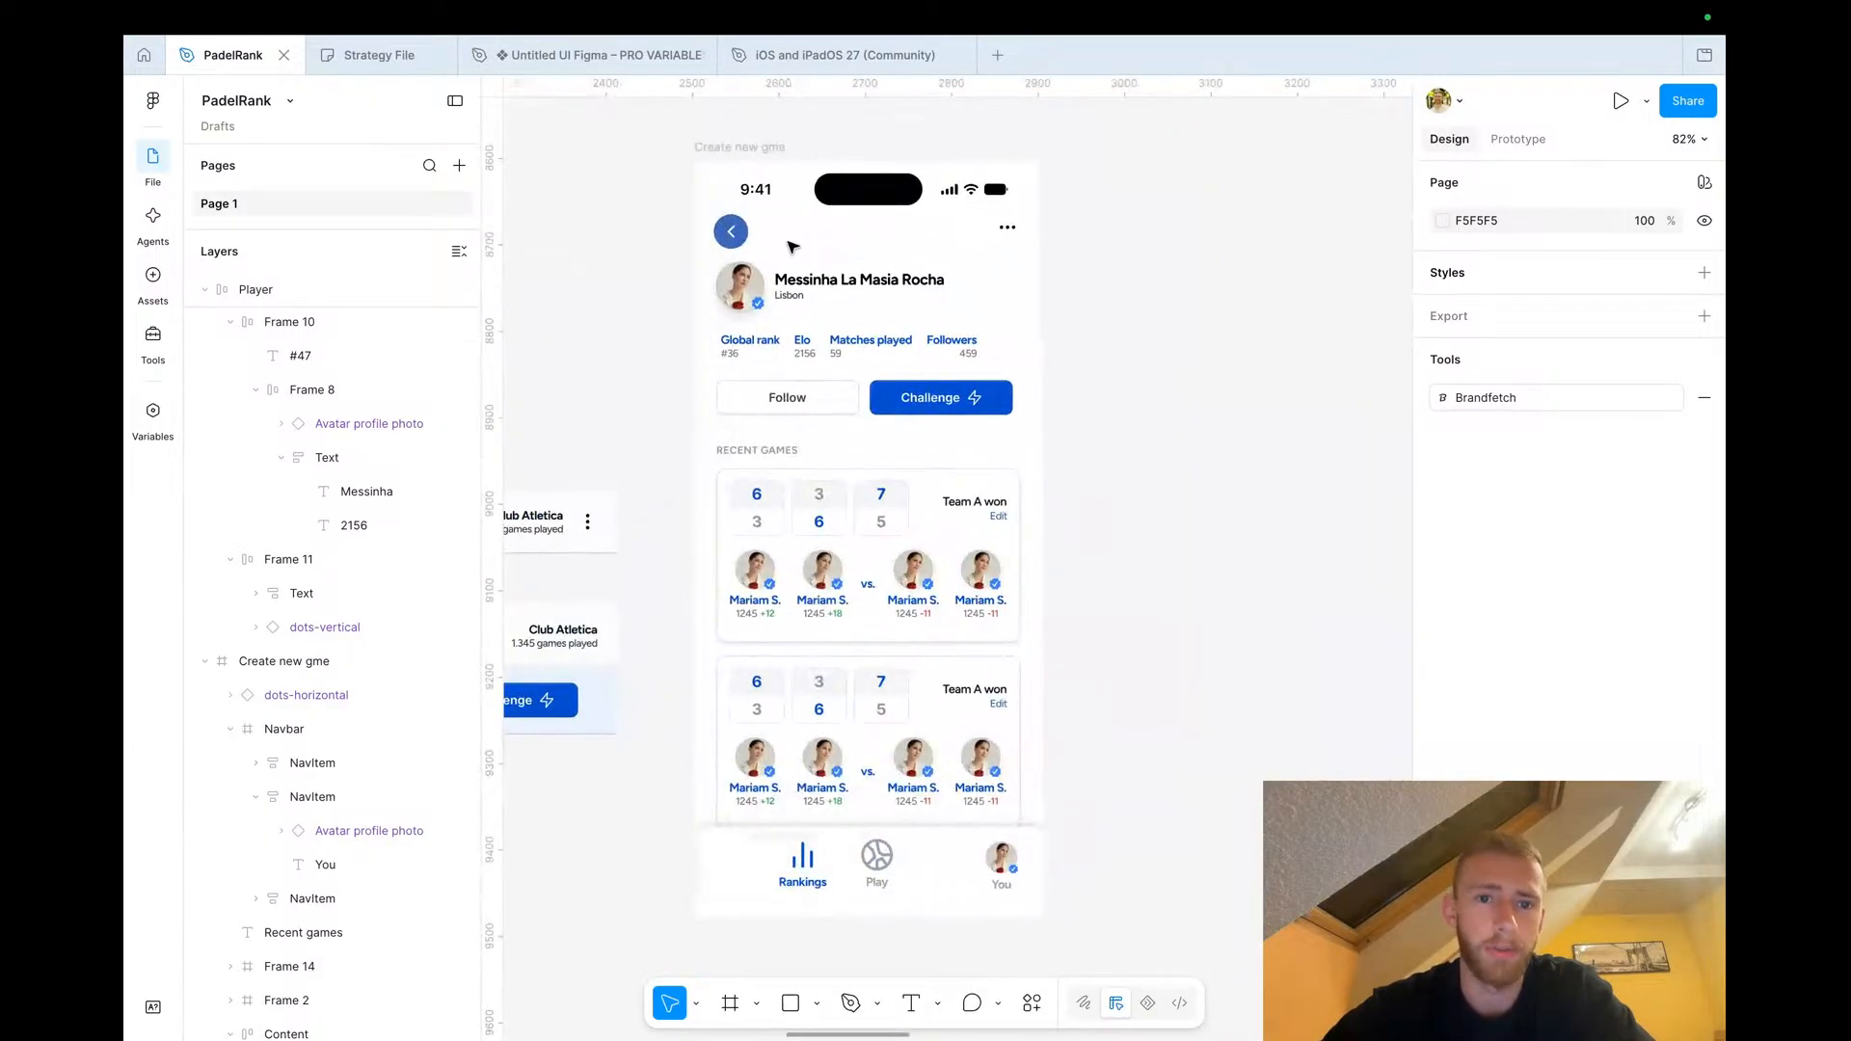
{"action": "scroll", "coordinate": [792, 257], "scroll_direction": "down", "scroll_amount": 5}
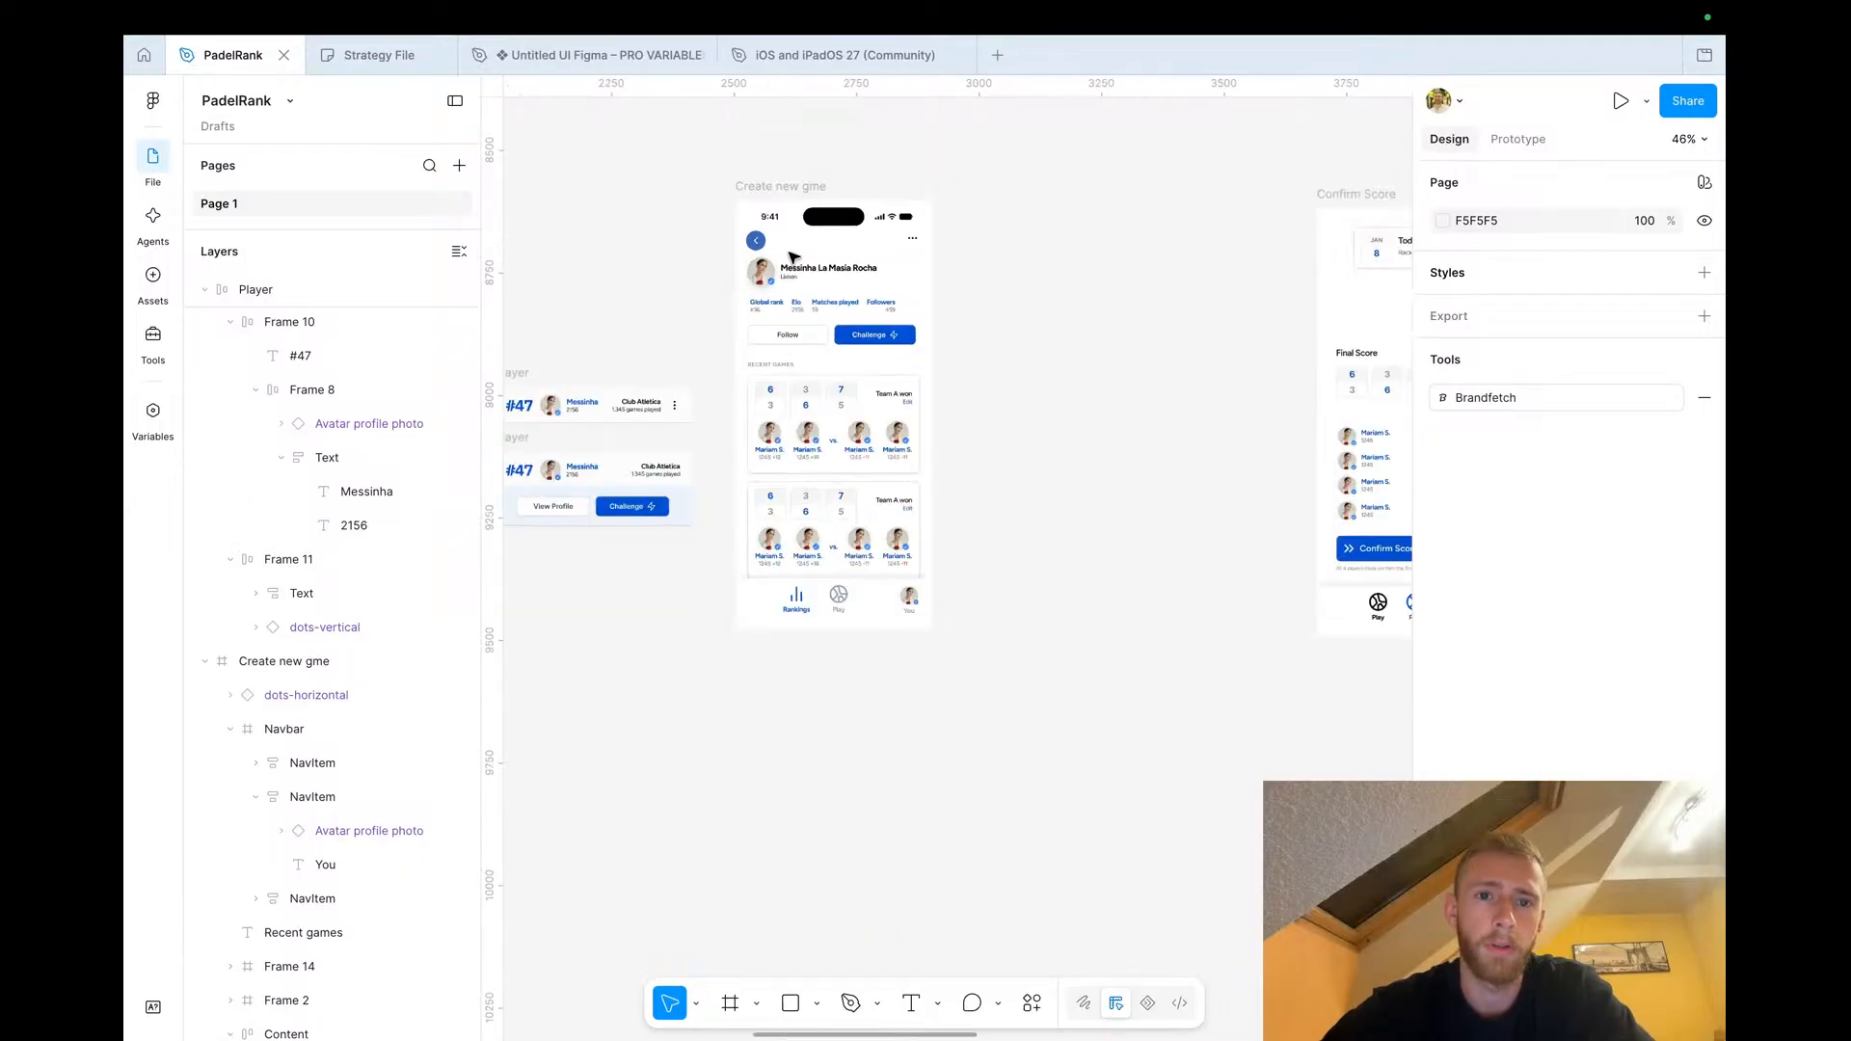
{"action": "scroll", "coordinate": [793, 256], "scroll_direction": "left", "scroll_amount": 6}
Add a prototype flow starting point on the Rankings screen frame
{"action": "left_click", "coordinate": [815, 148]}
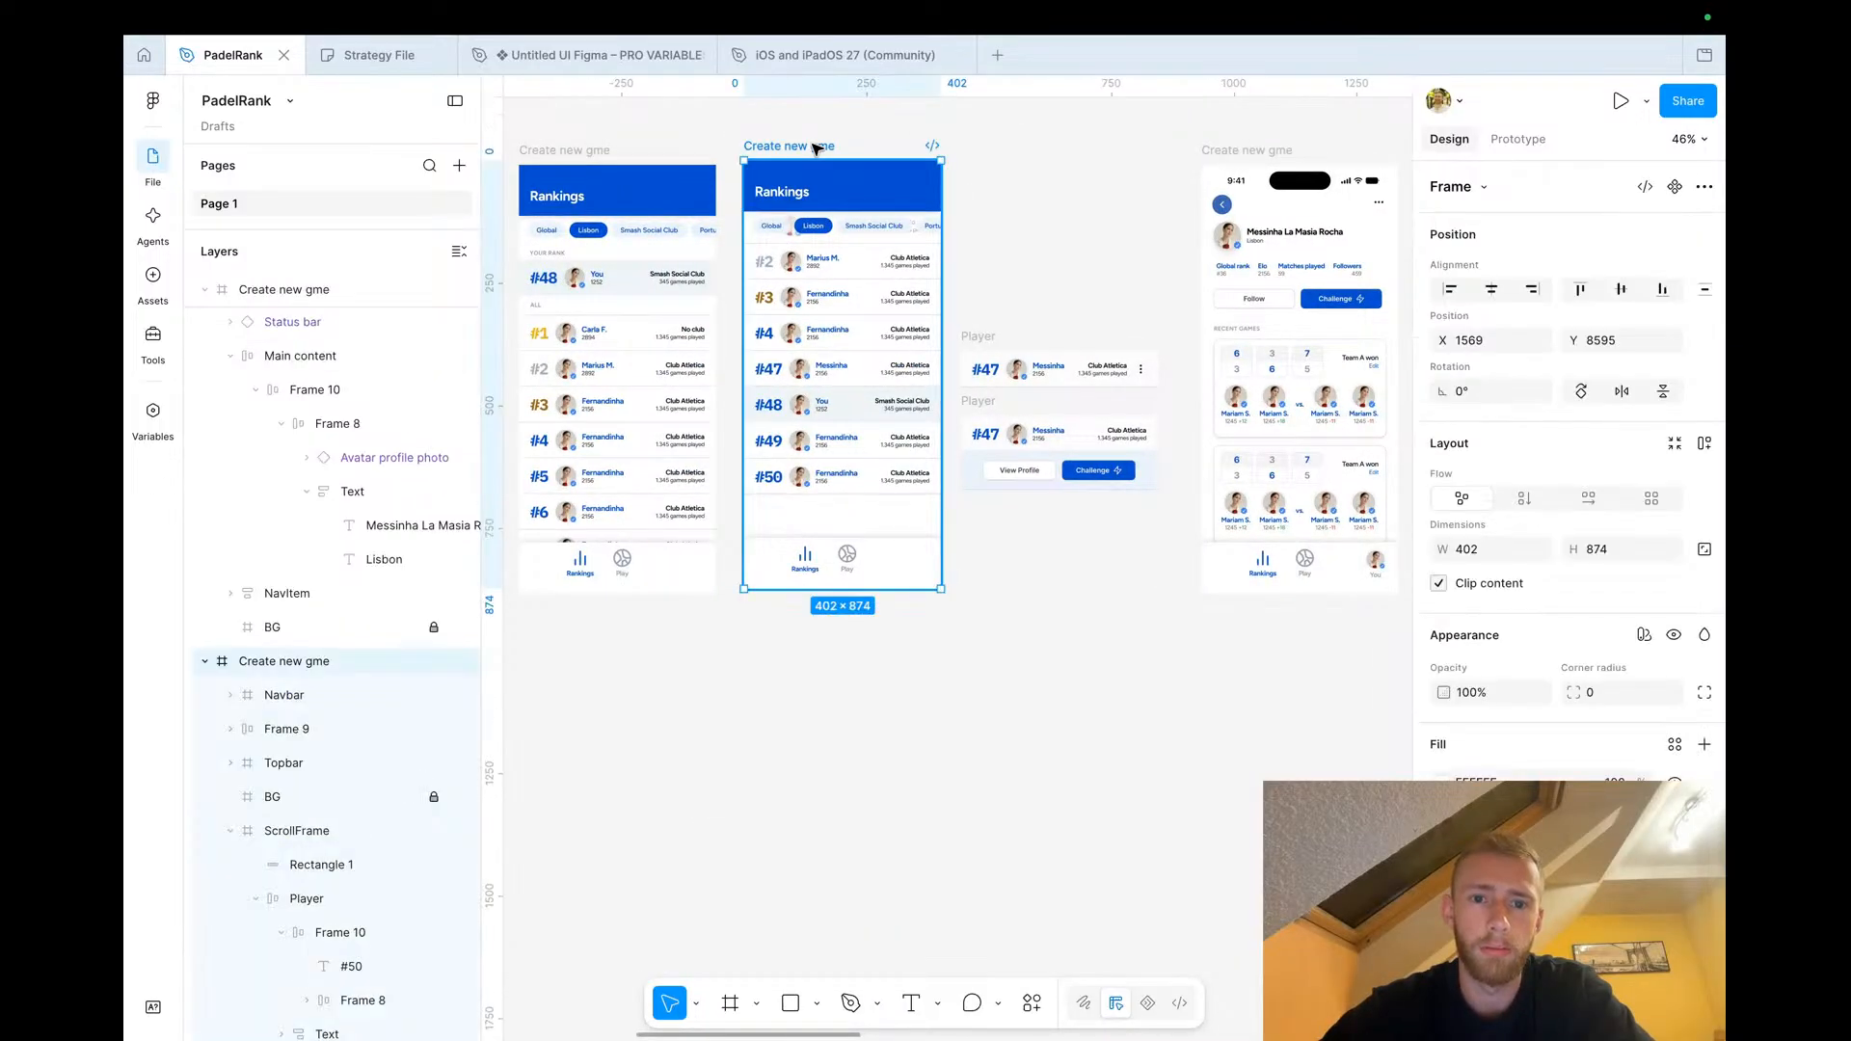
{"action": "left_click", "coordinate": [1517, 139]}
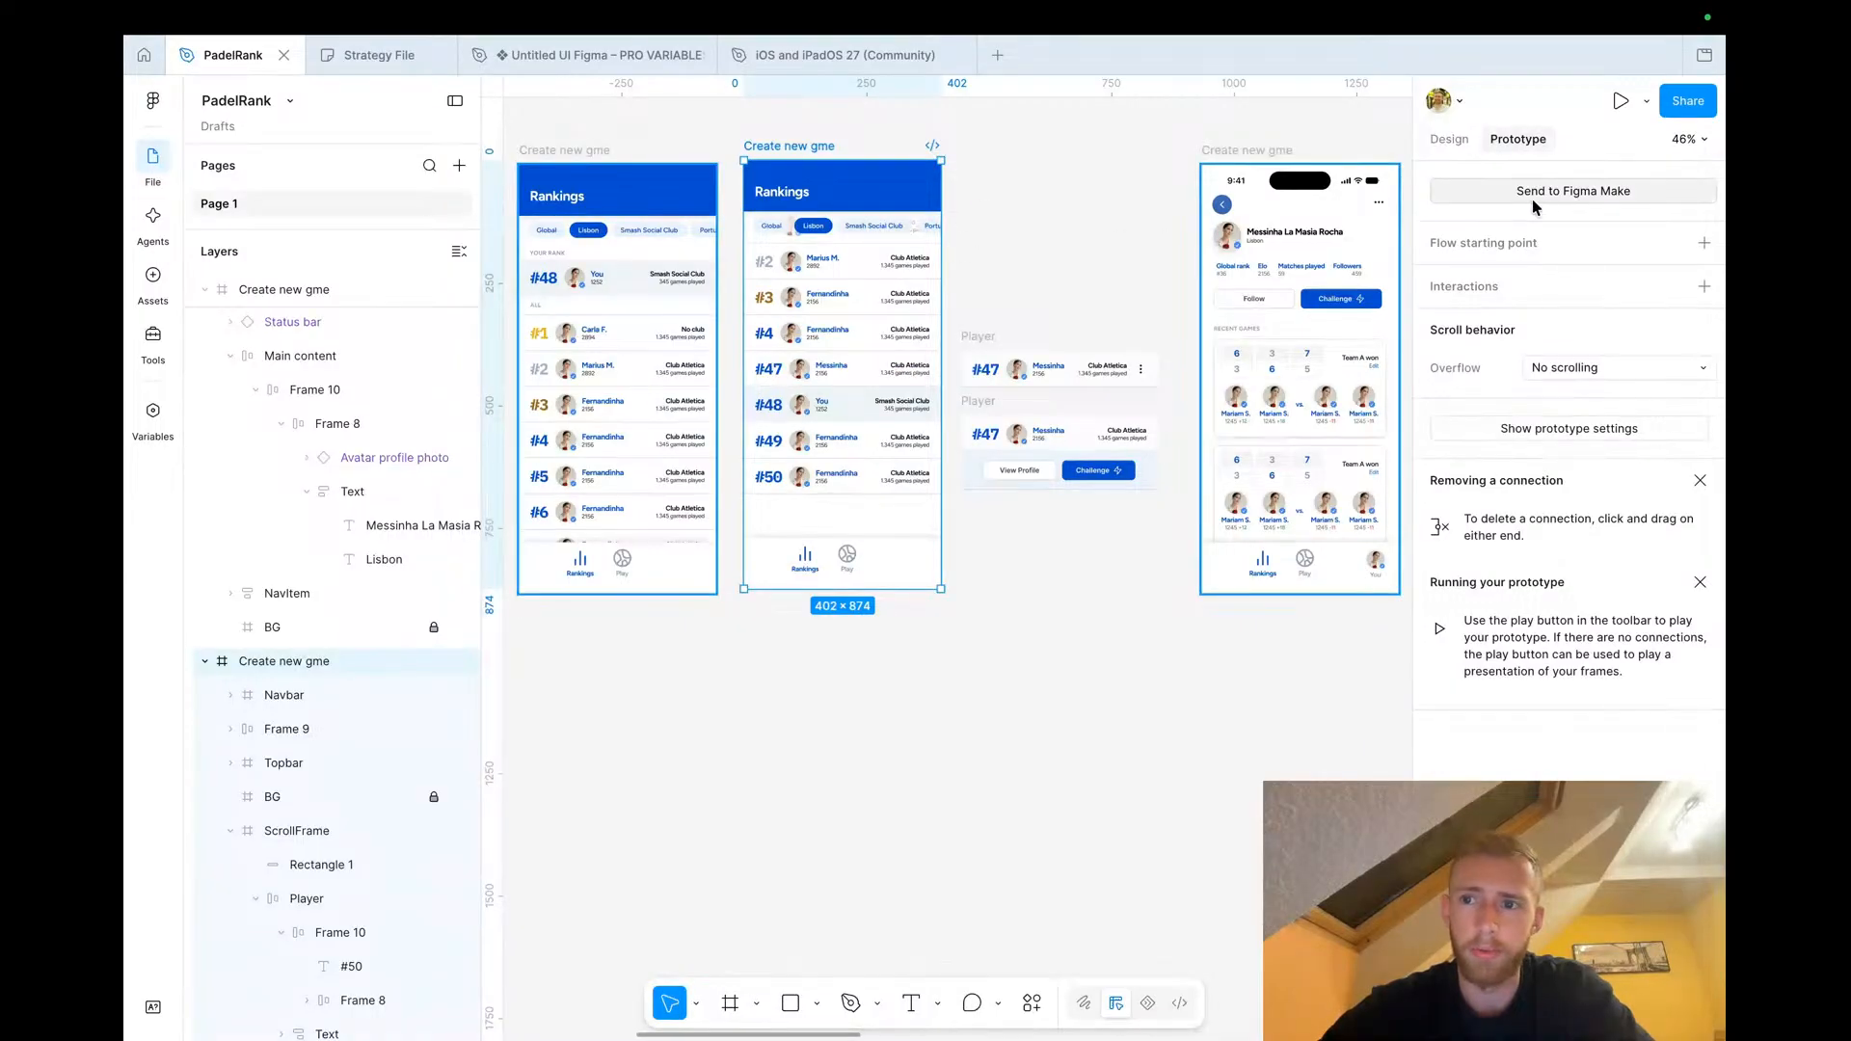
{"action": "left_click", "coordinate": [1703, 243]}
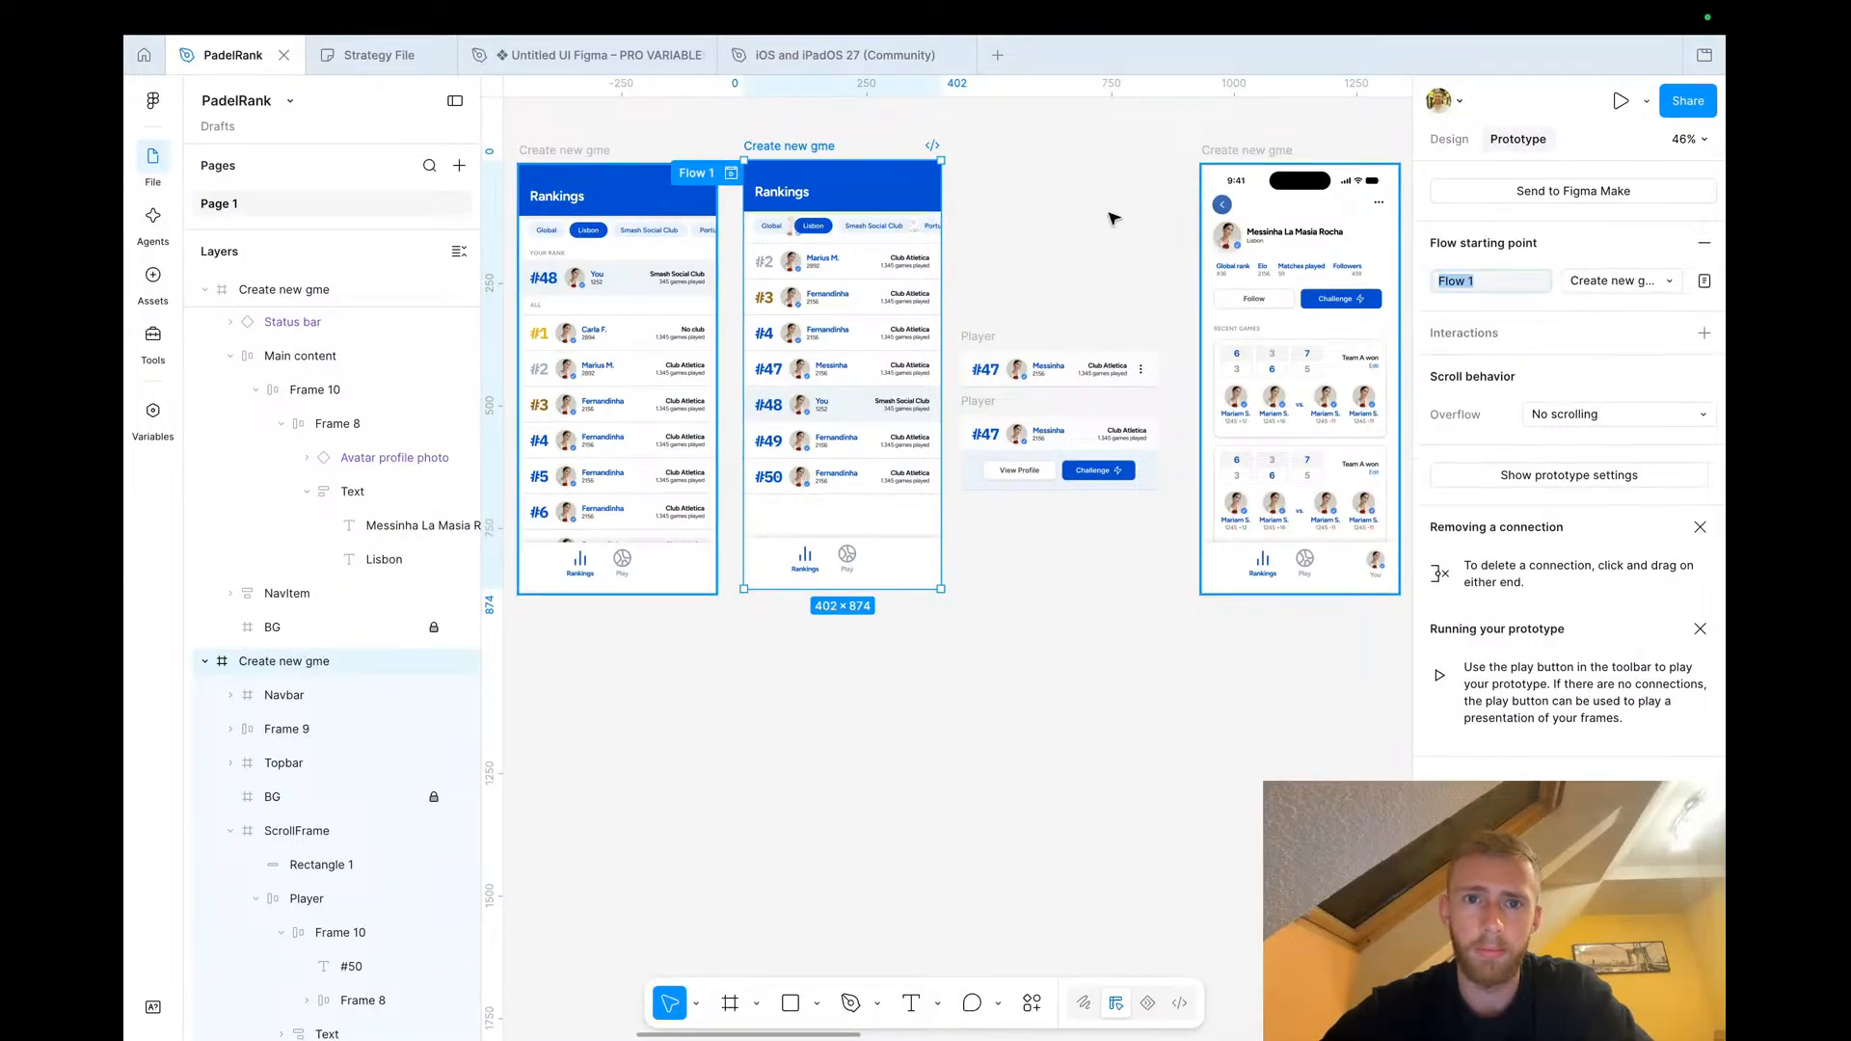
Connect the Rankings screen to the profile screen with an On tap Navigate to interaction using a Move in animation
{"action": "left_click_drag", "start_coordinate": [941, 374], "coordinate": [1244, 301]}
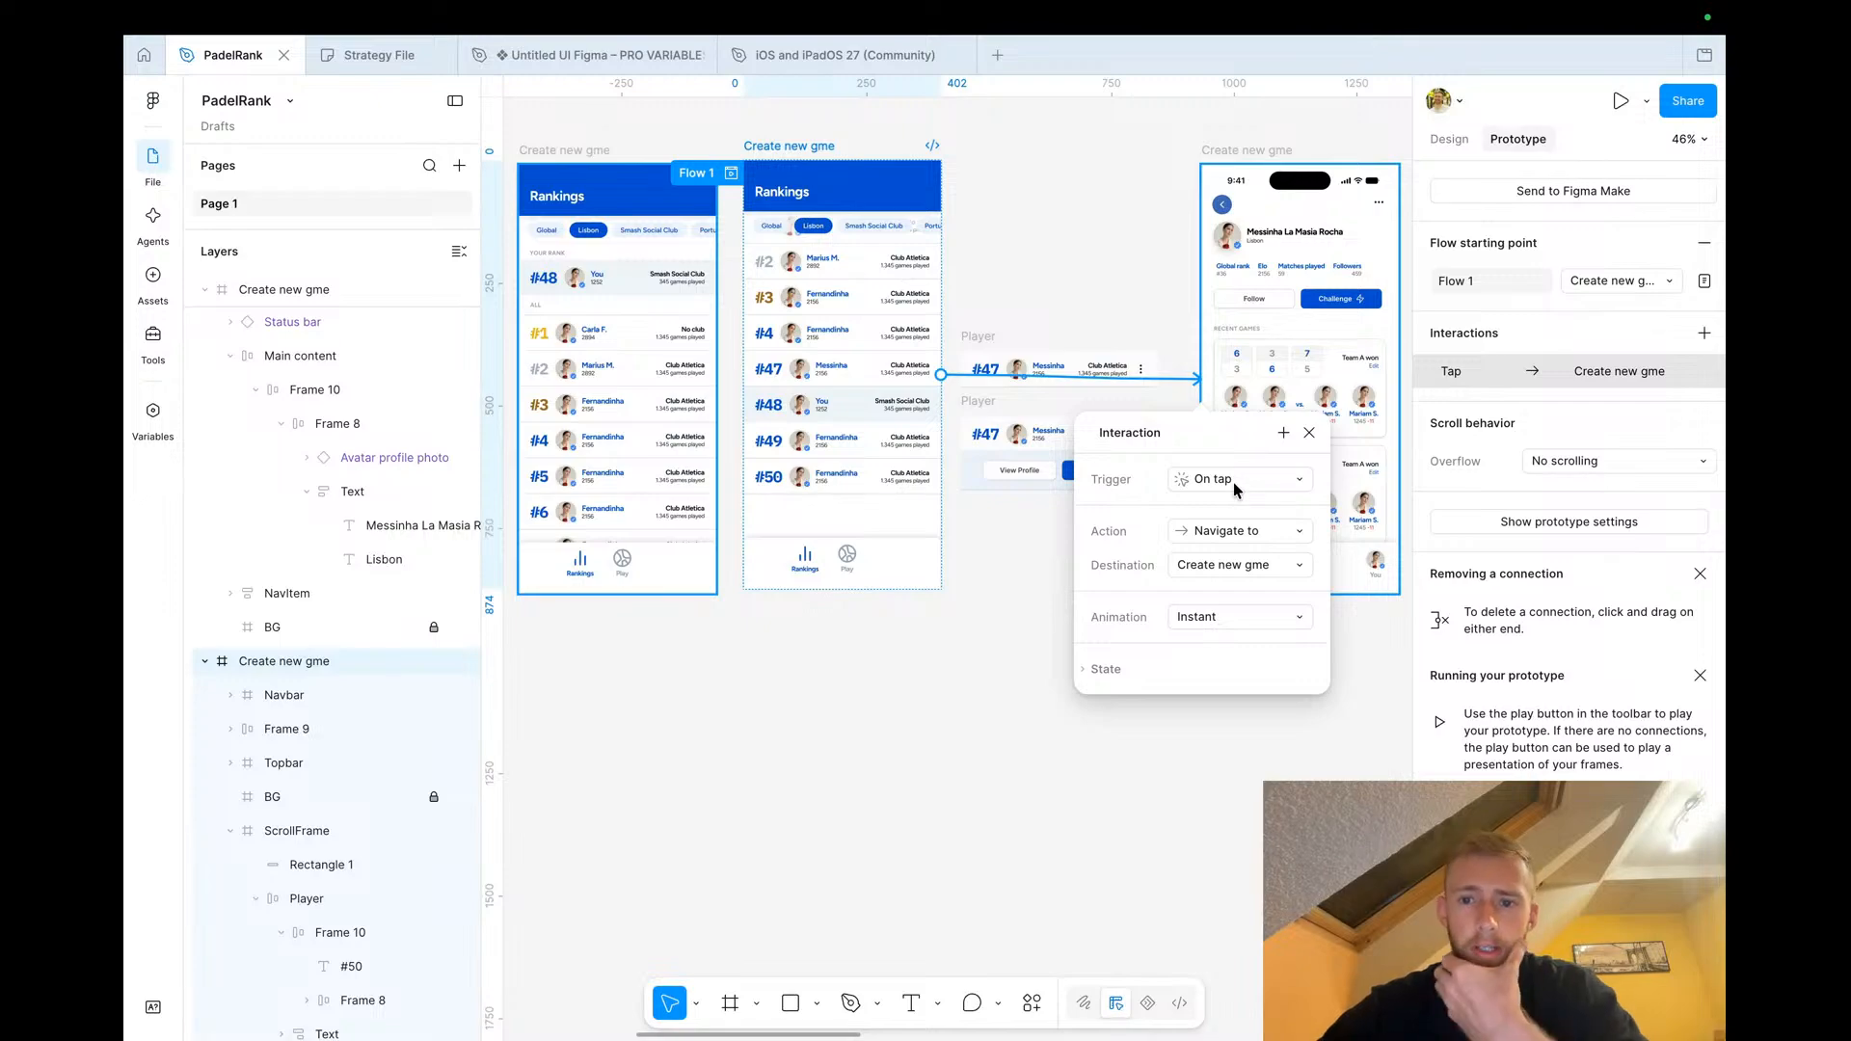
{"action": "left_click", "coordinate": [1207, 614]}
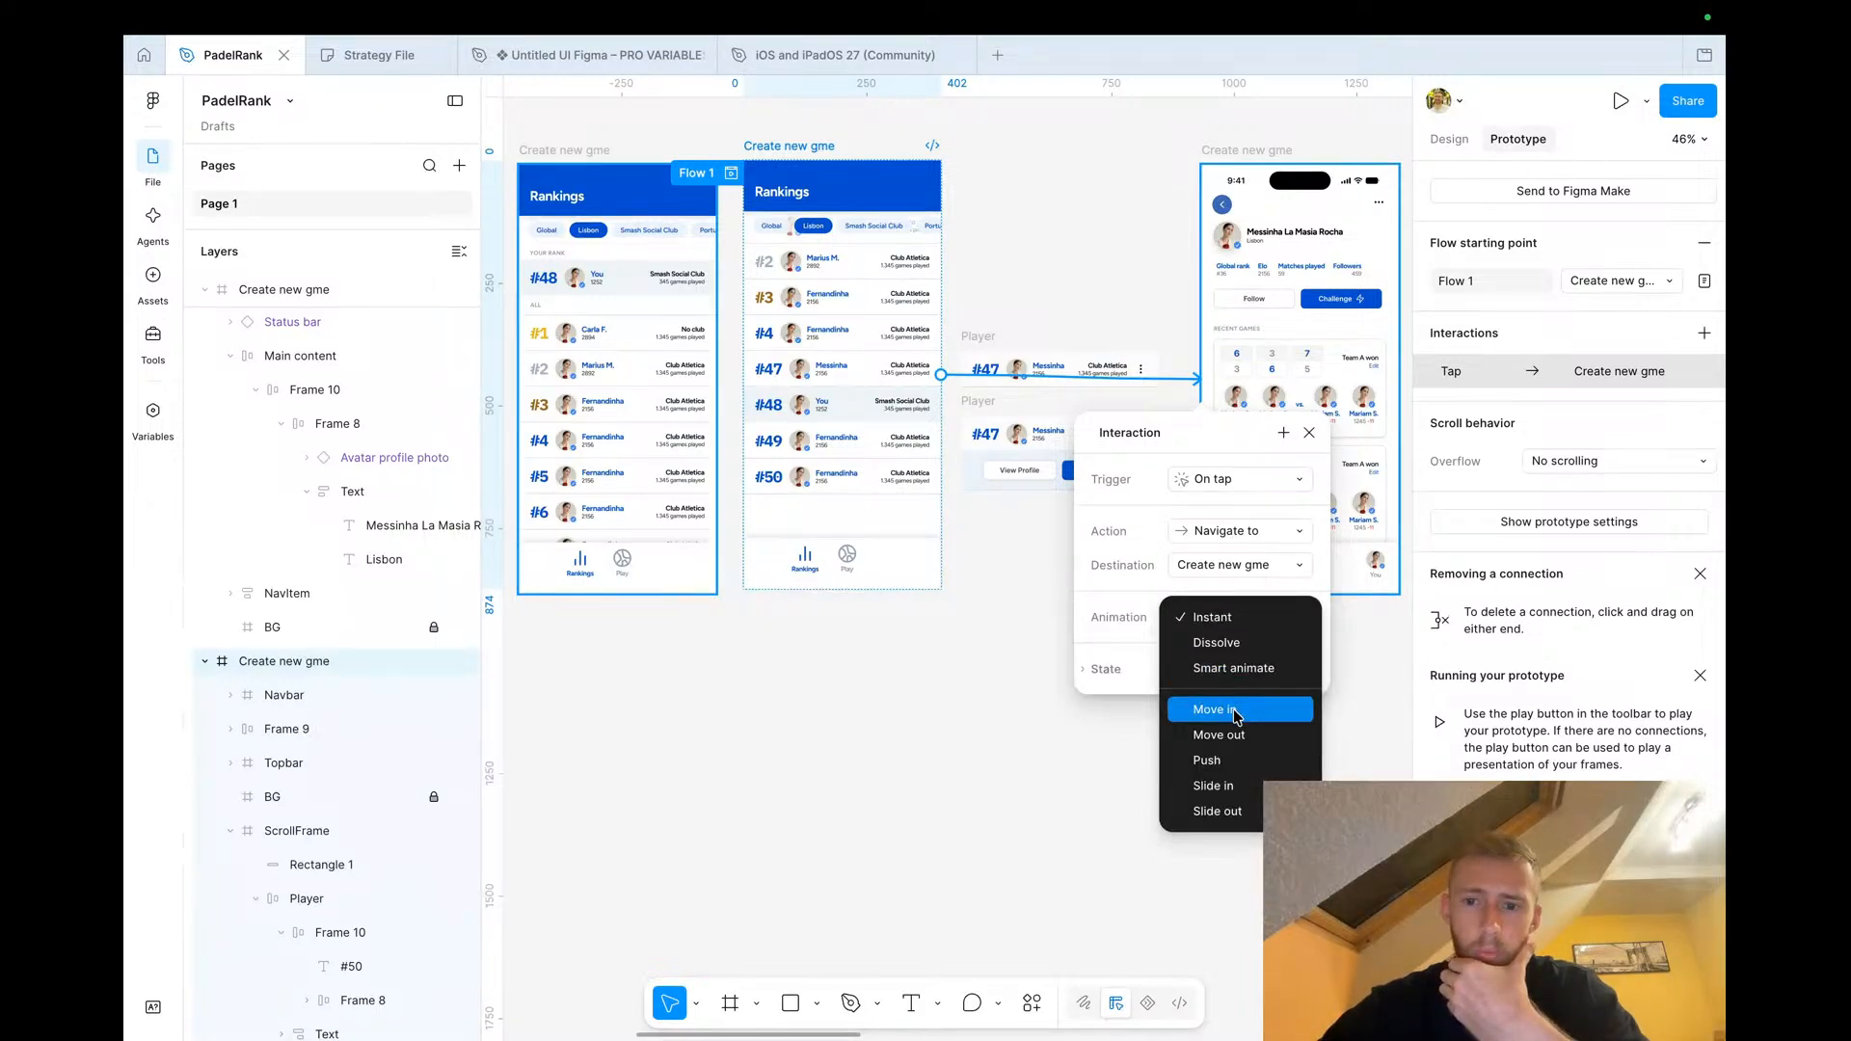
{"action": "left_click", "coordinate": [1236, 716]}
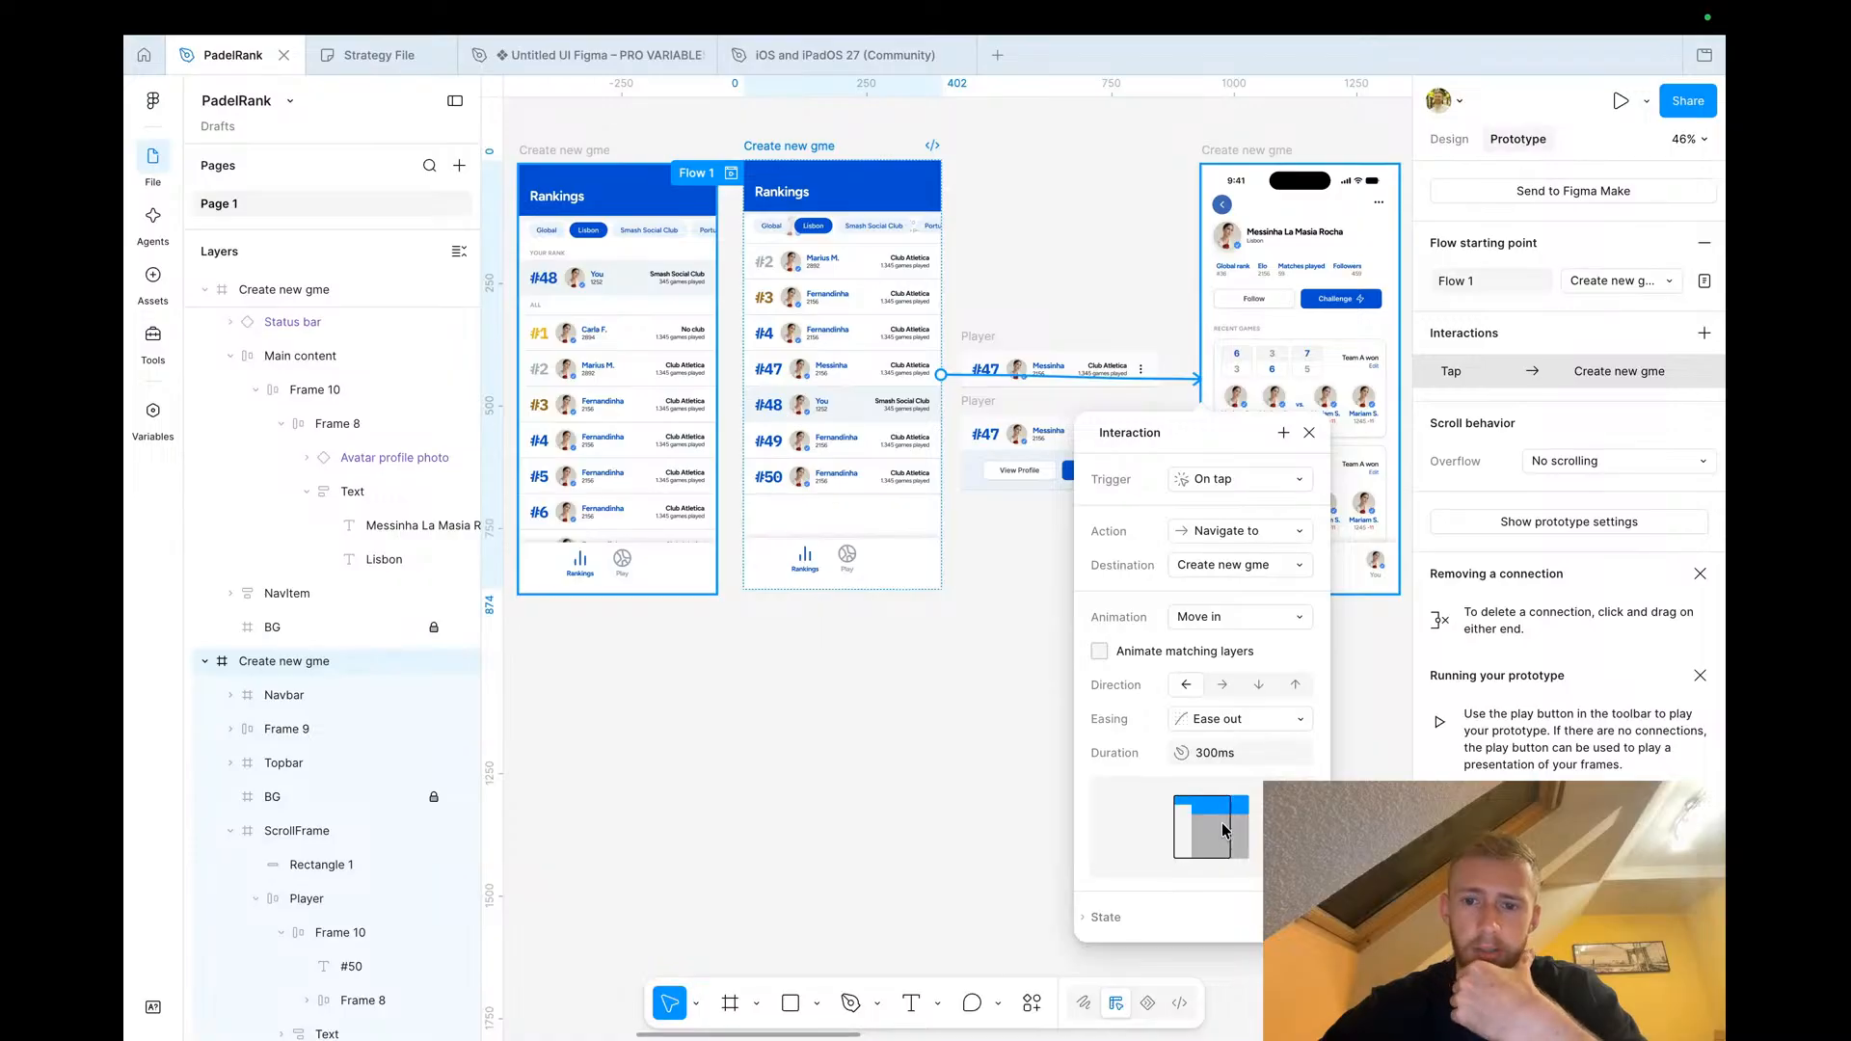
Add an On tap interaction to the profile screen's back button and set its action
{"action": "left_click", "coordinate": [1243, 151]}
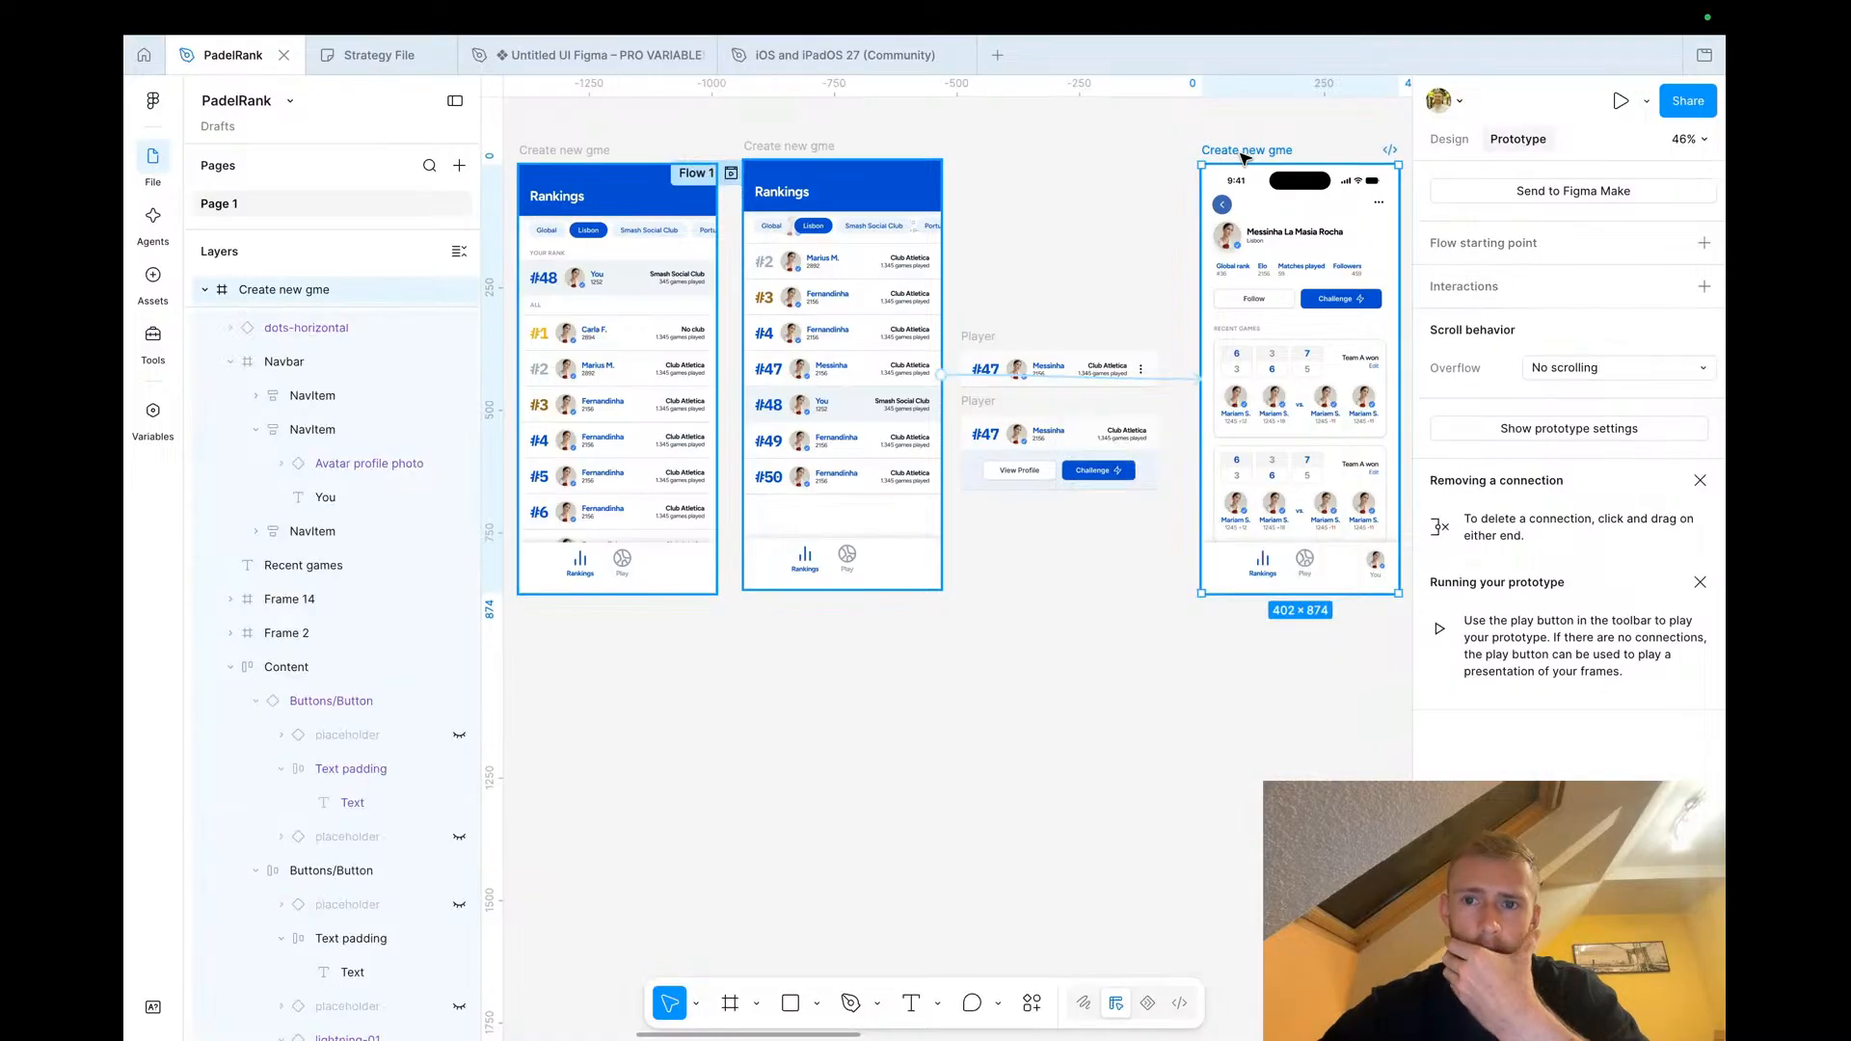
{"action": "left_click", "coordinate": [1226, 205]}
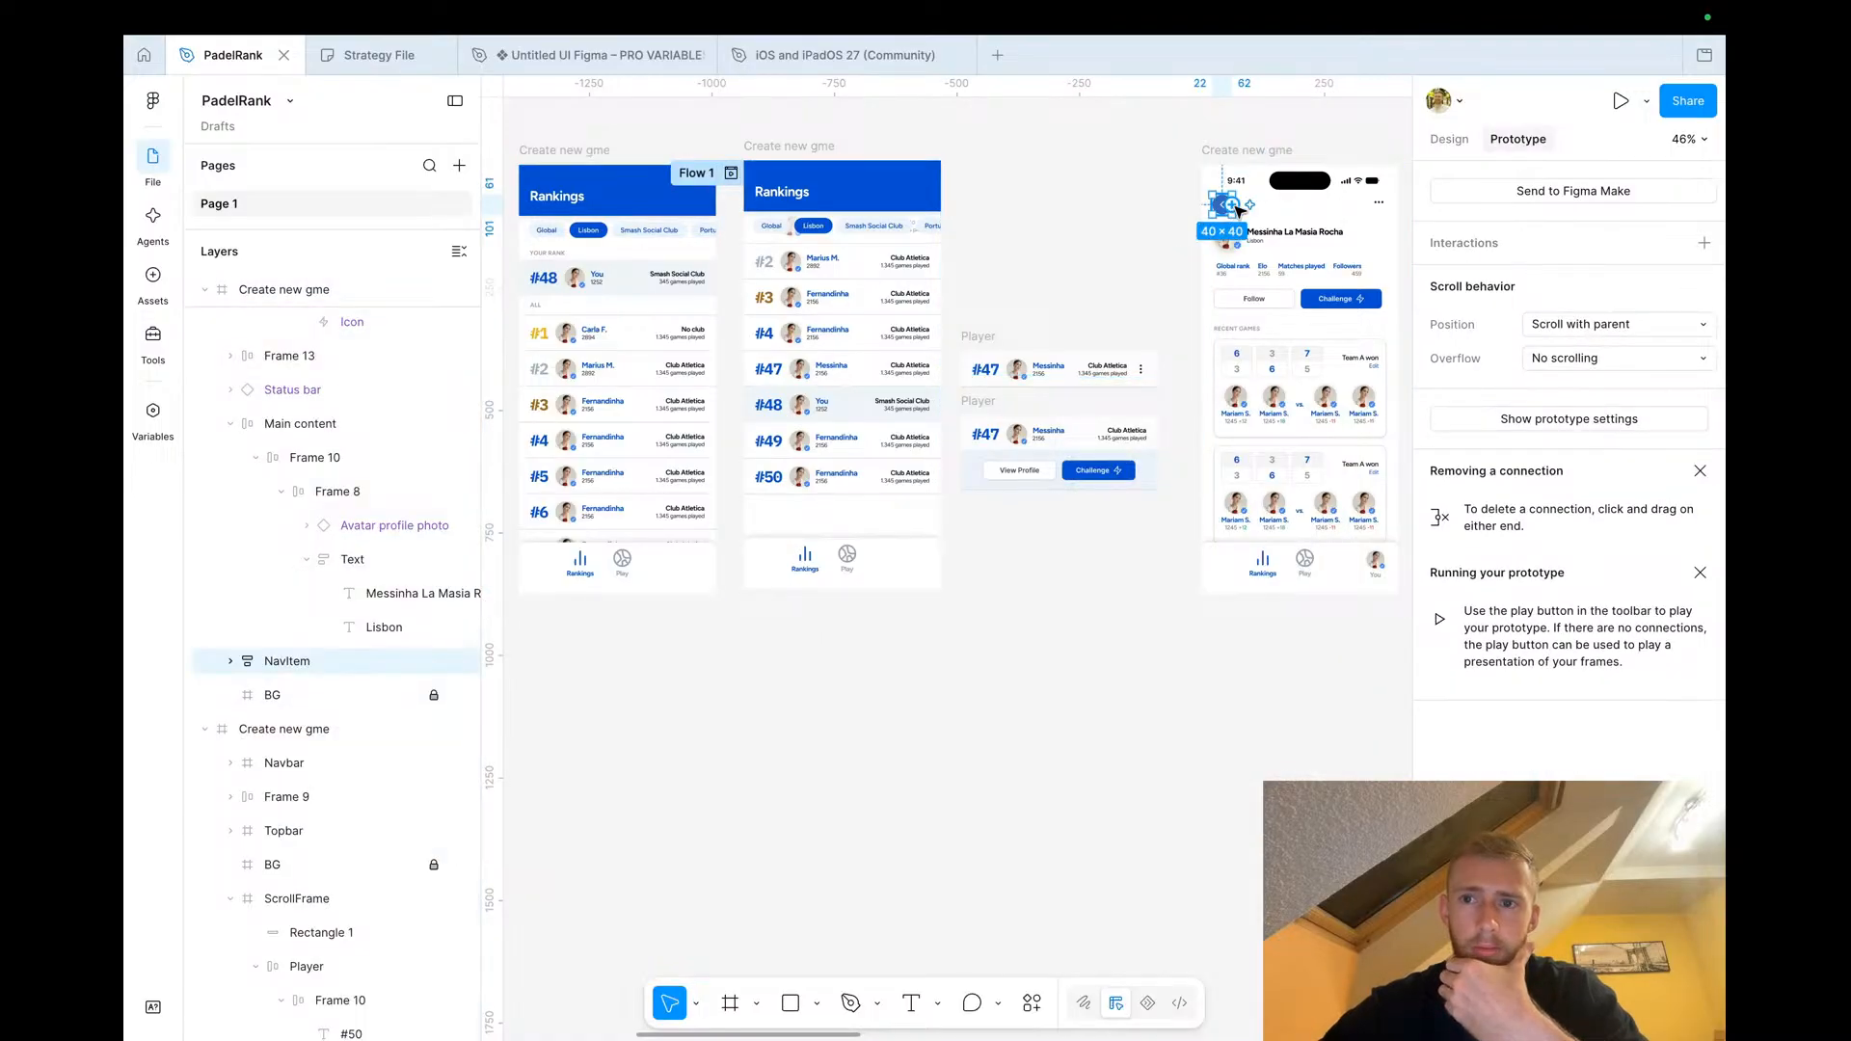
{"action": "left_click", "coordinate": [1704, 243]}
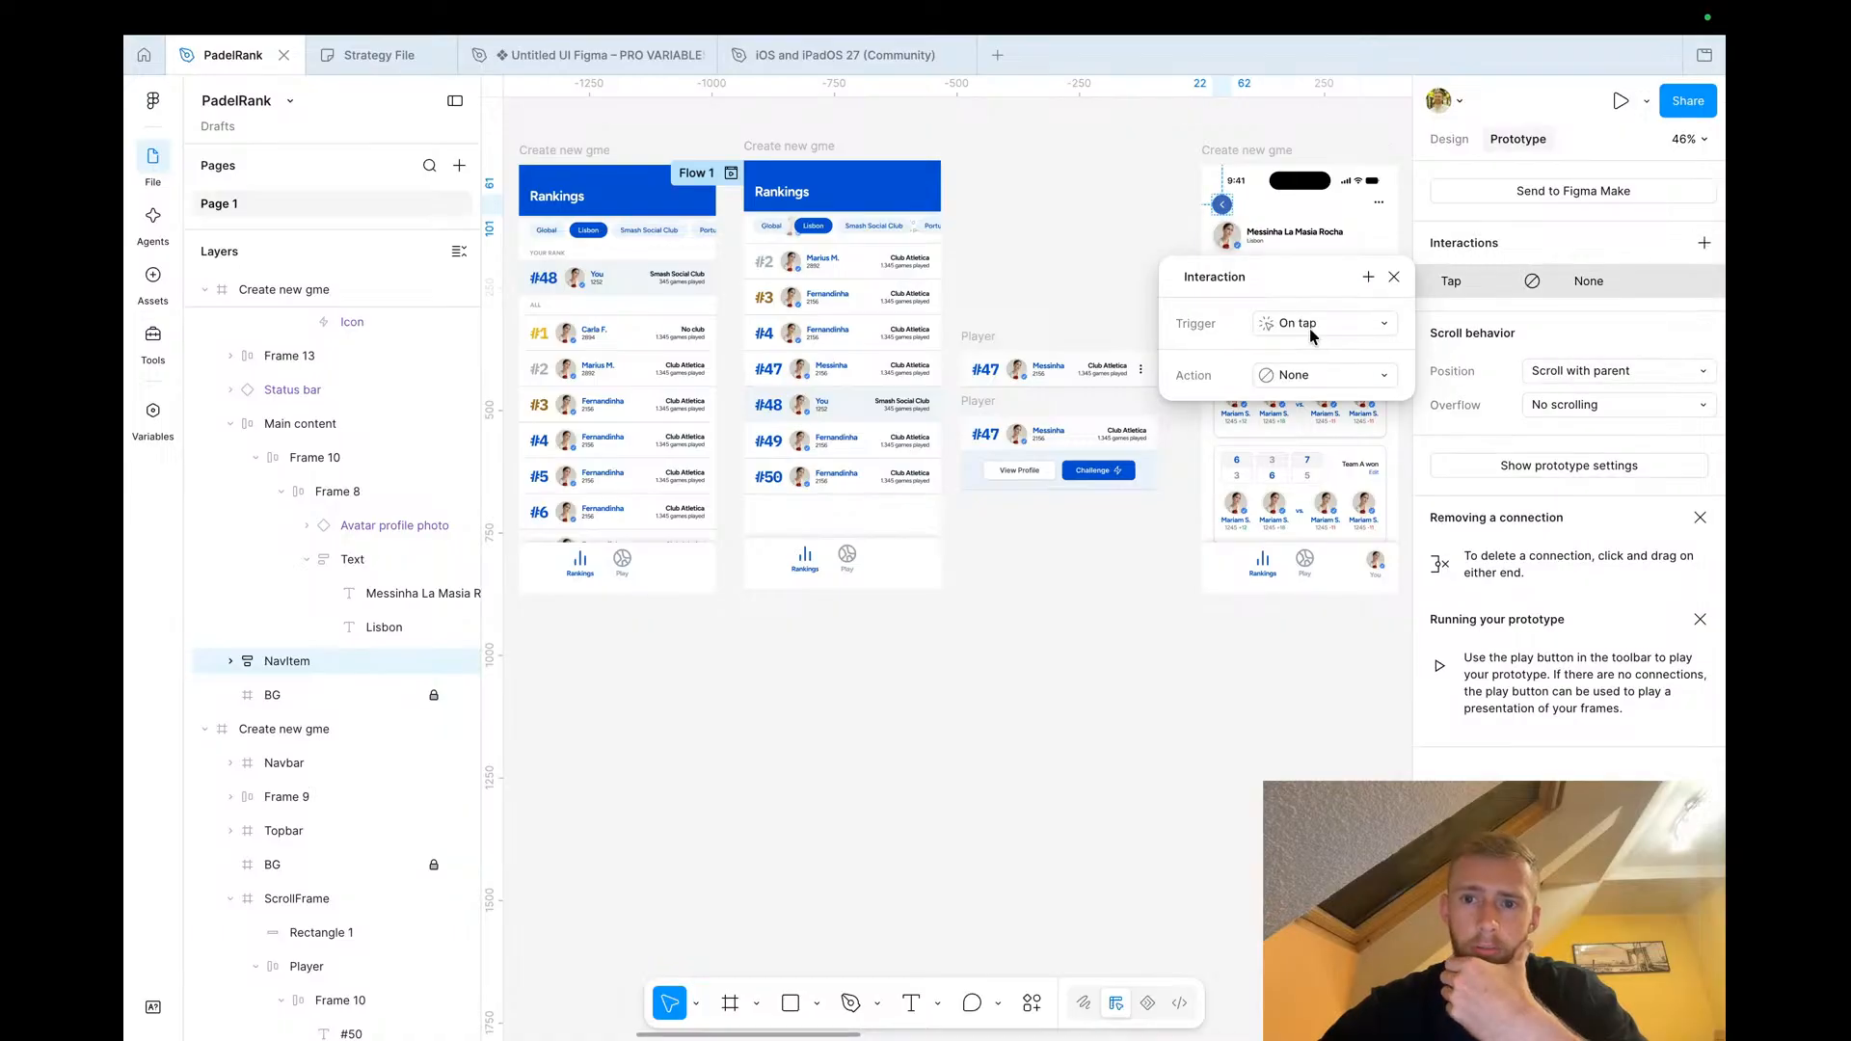
{"action": "left_click", "coordinate": [1326, 375]}
{"action": "left_click", "coordinate": [1282, 469]}
Set the prototype device to iPhone 16 Pro
{"action": "left_click", "coordinate": [1102, 715]}
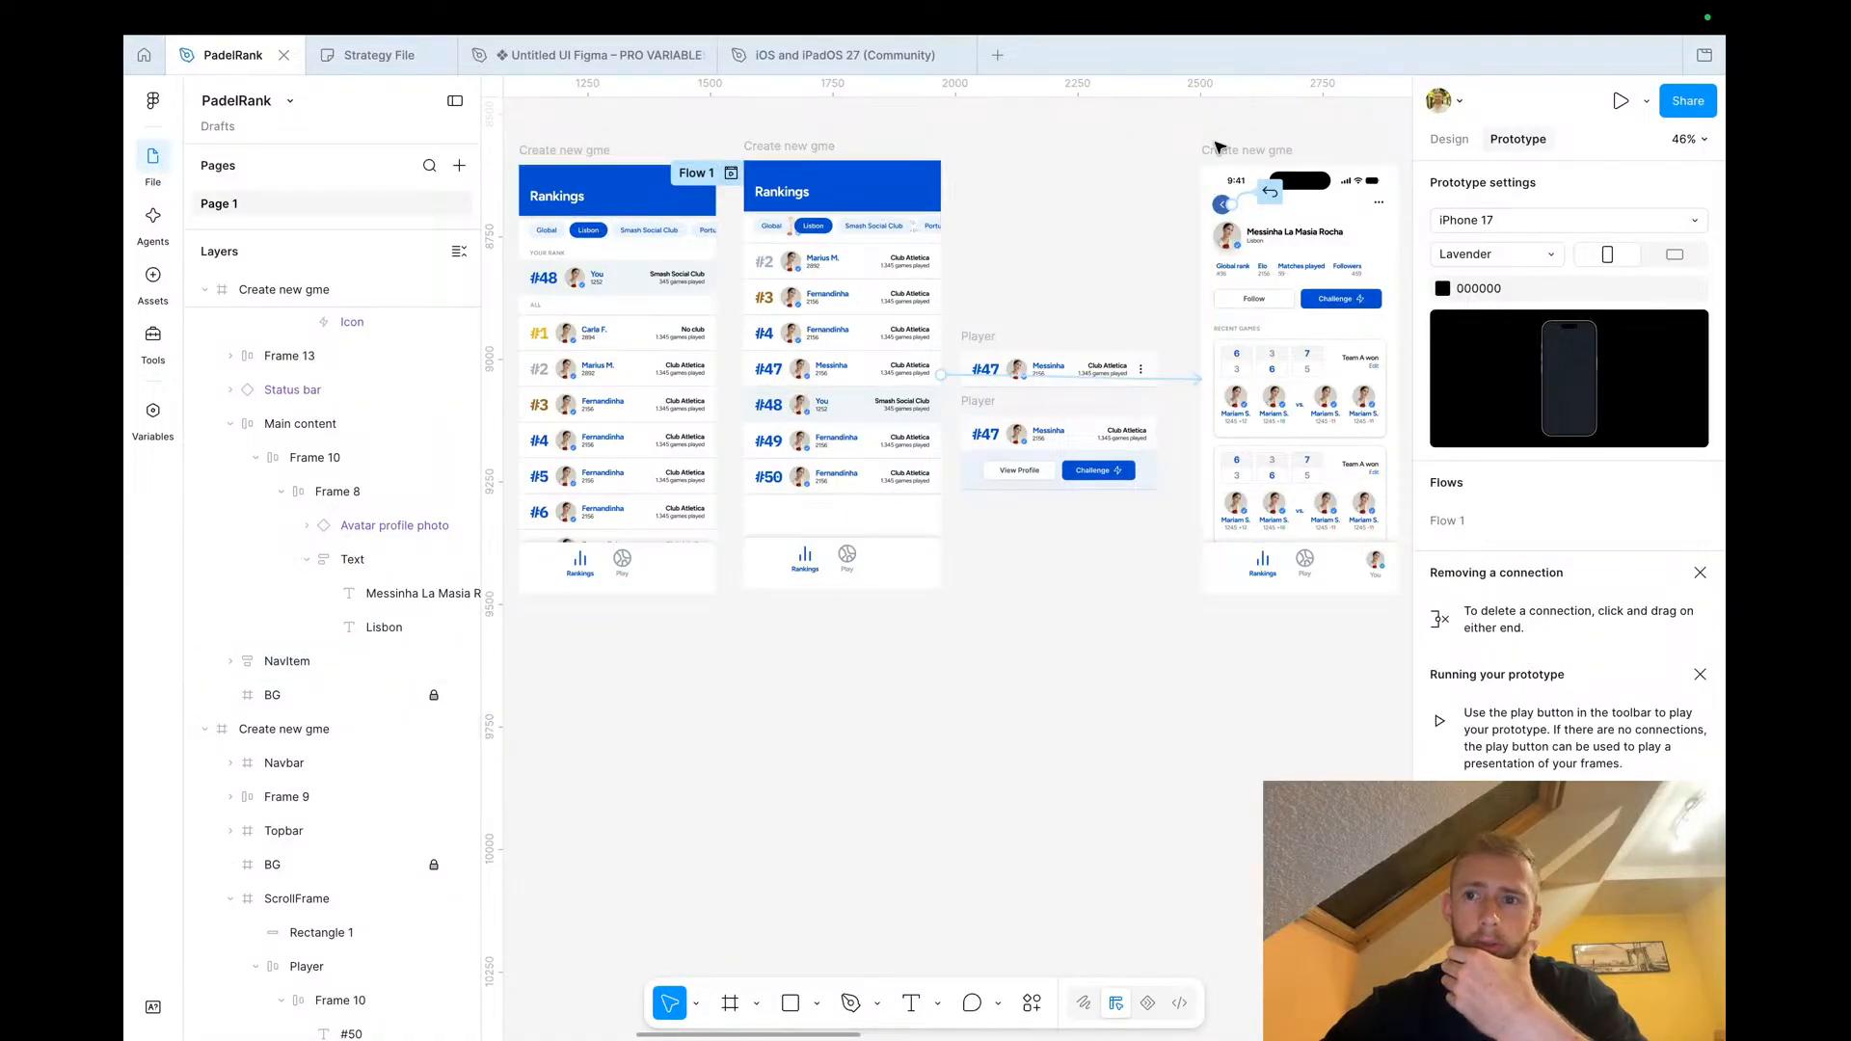
{"action": "left_click", "coordinate": [1570, 219]}
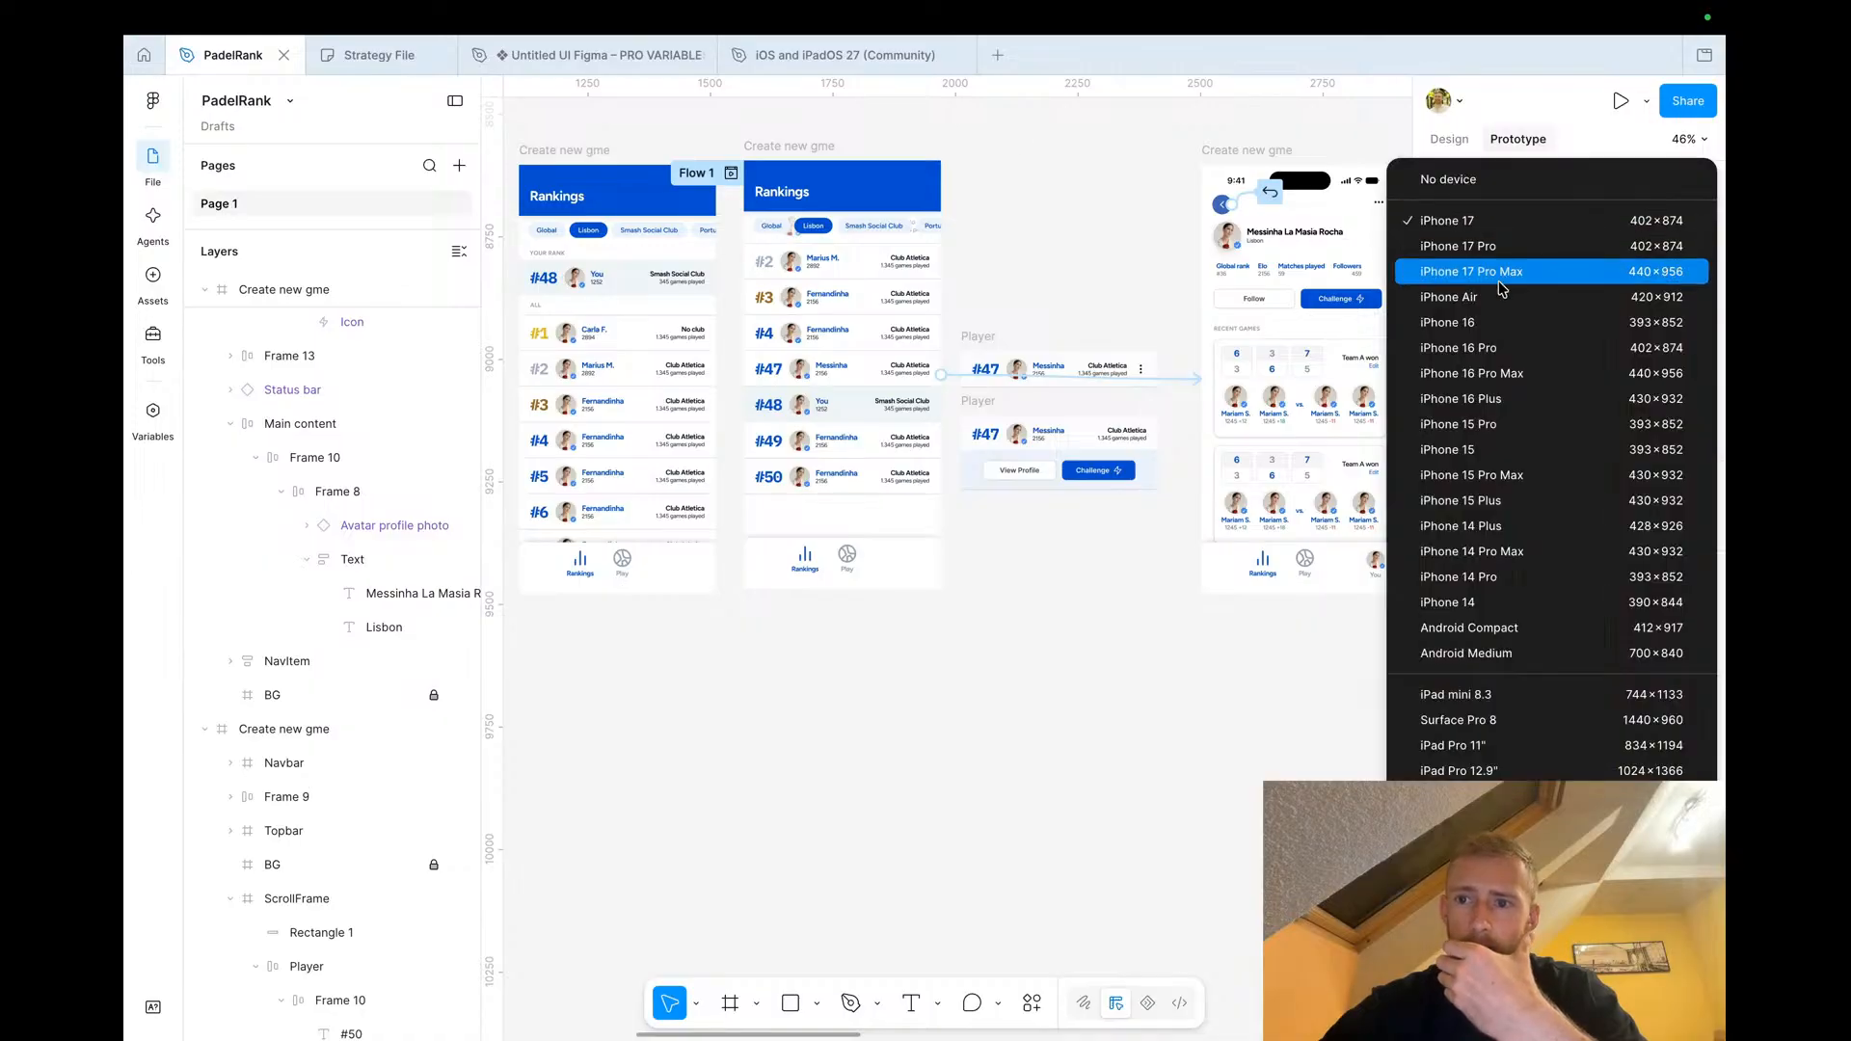
{"action": "left_click", "coordinate": [1495, 361]}
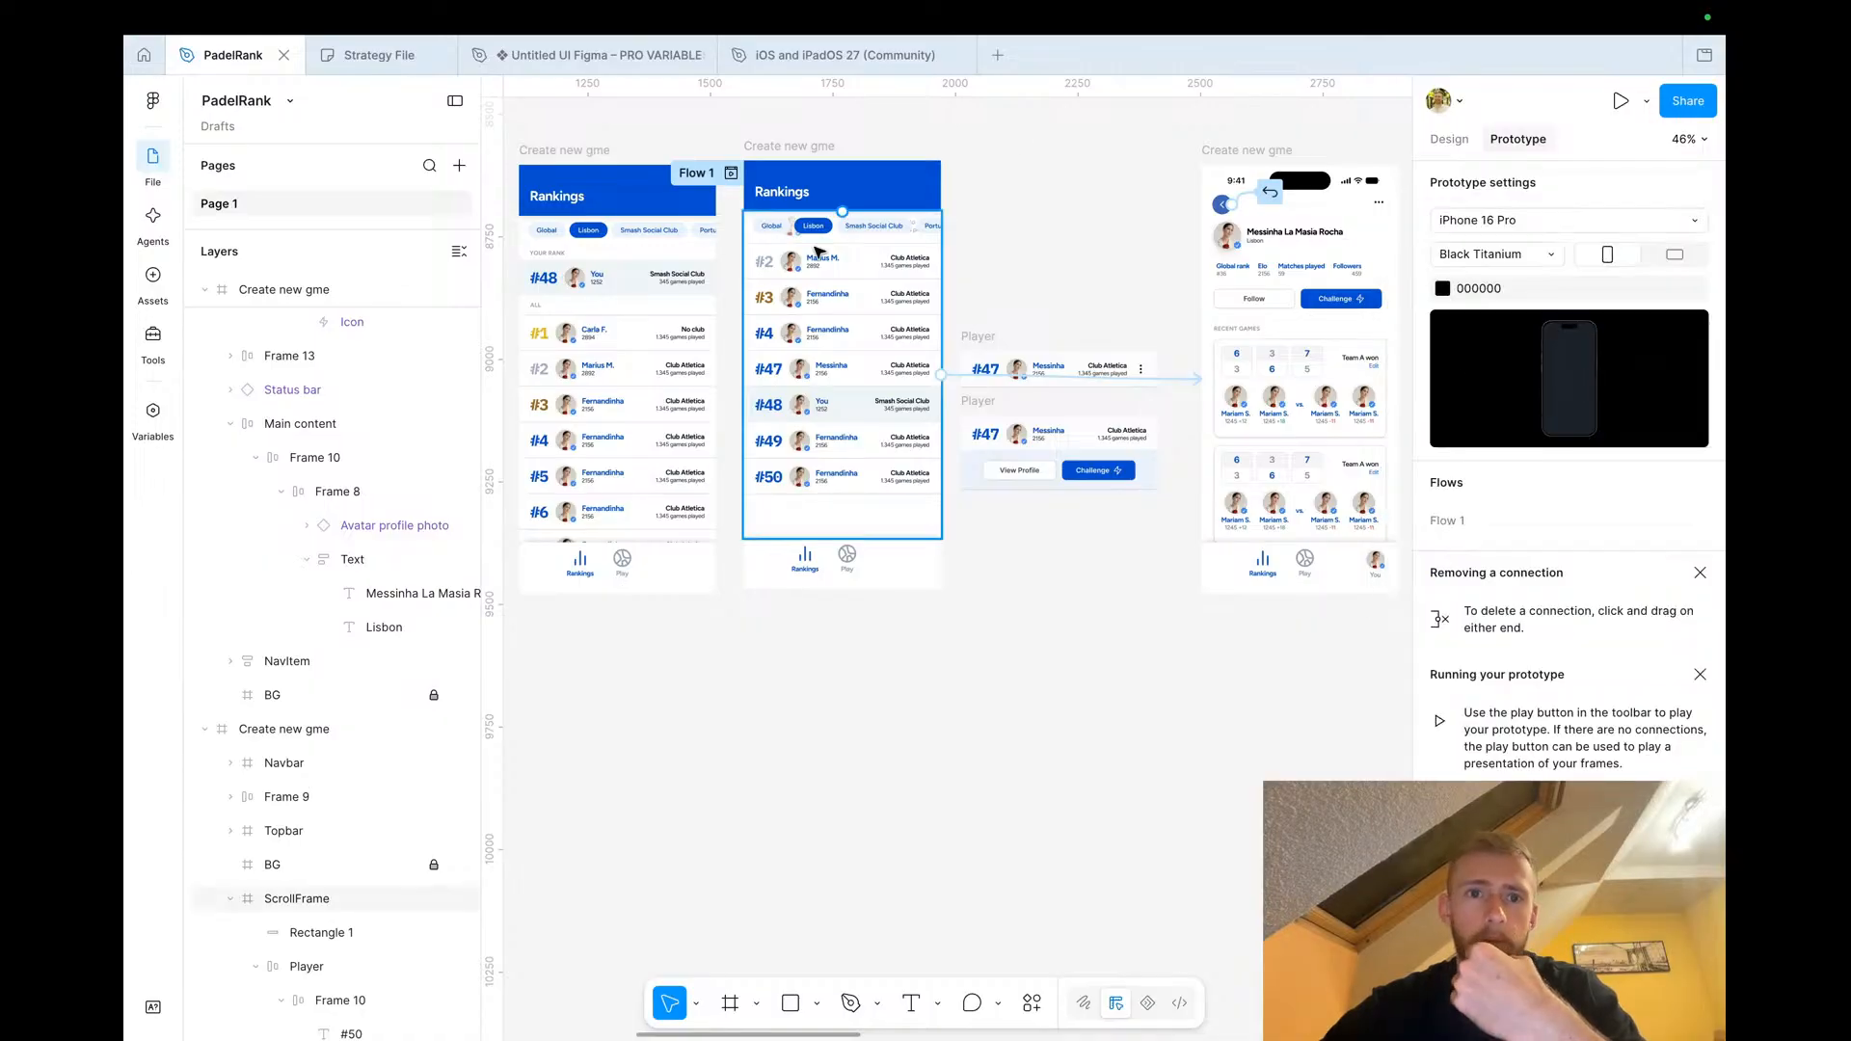
Play Flow 1 and tap the Messinha row to test navigation to the profile screen
{"action": "left_click", "coordinate": [731, 173]}
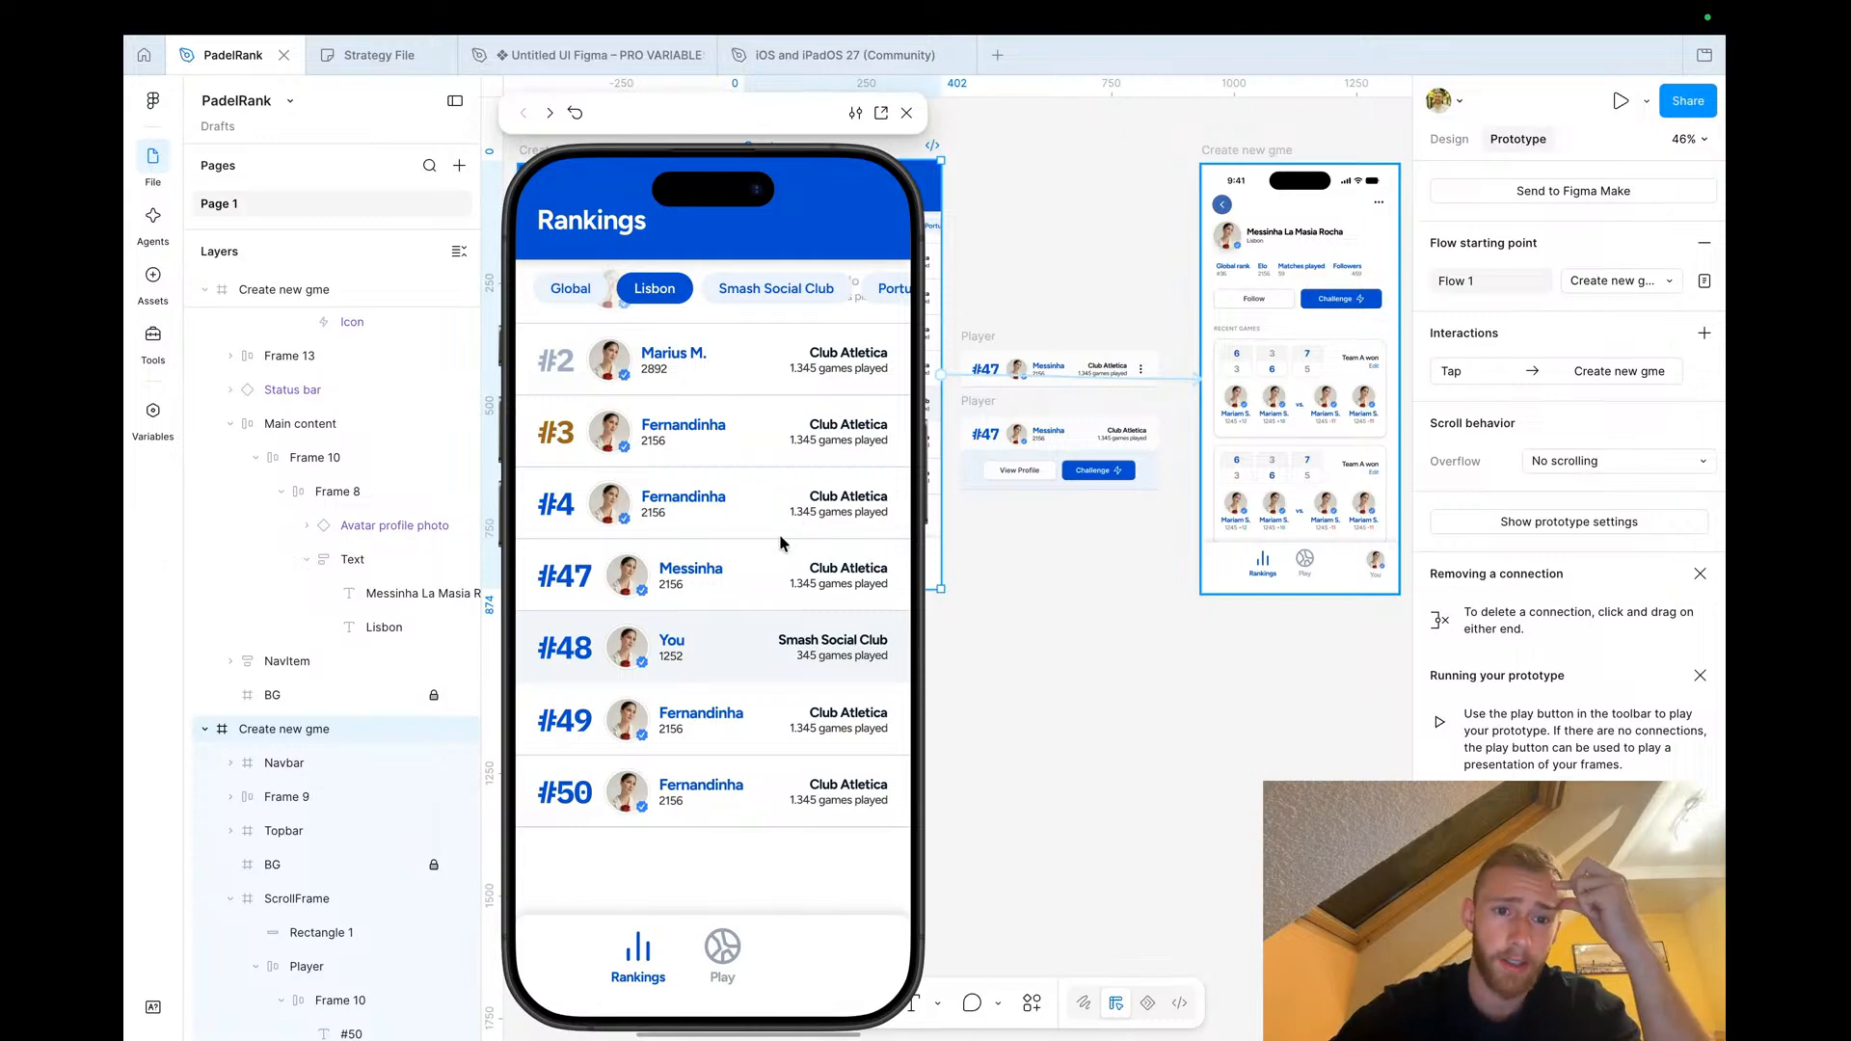
{"action": "left_click", "coordinate": [686, 569]}
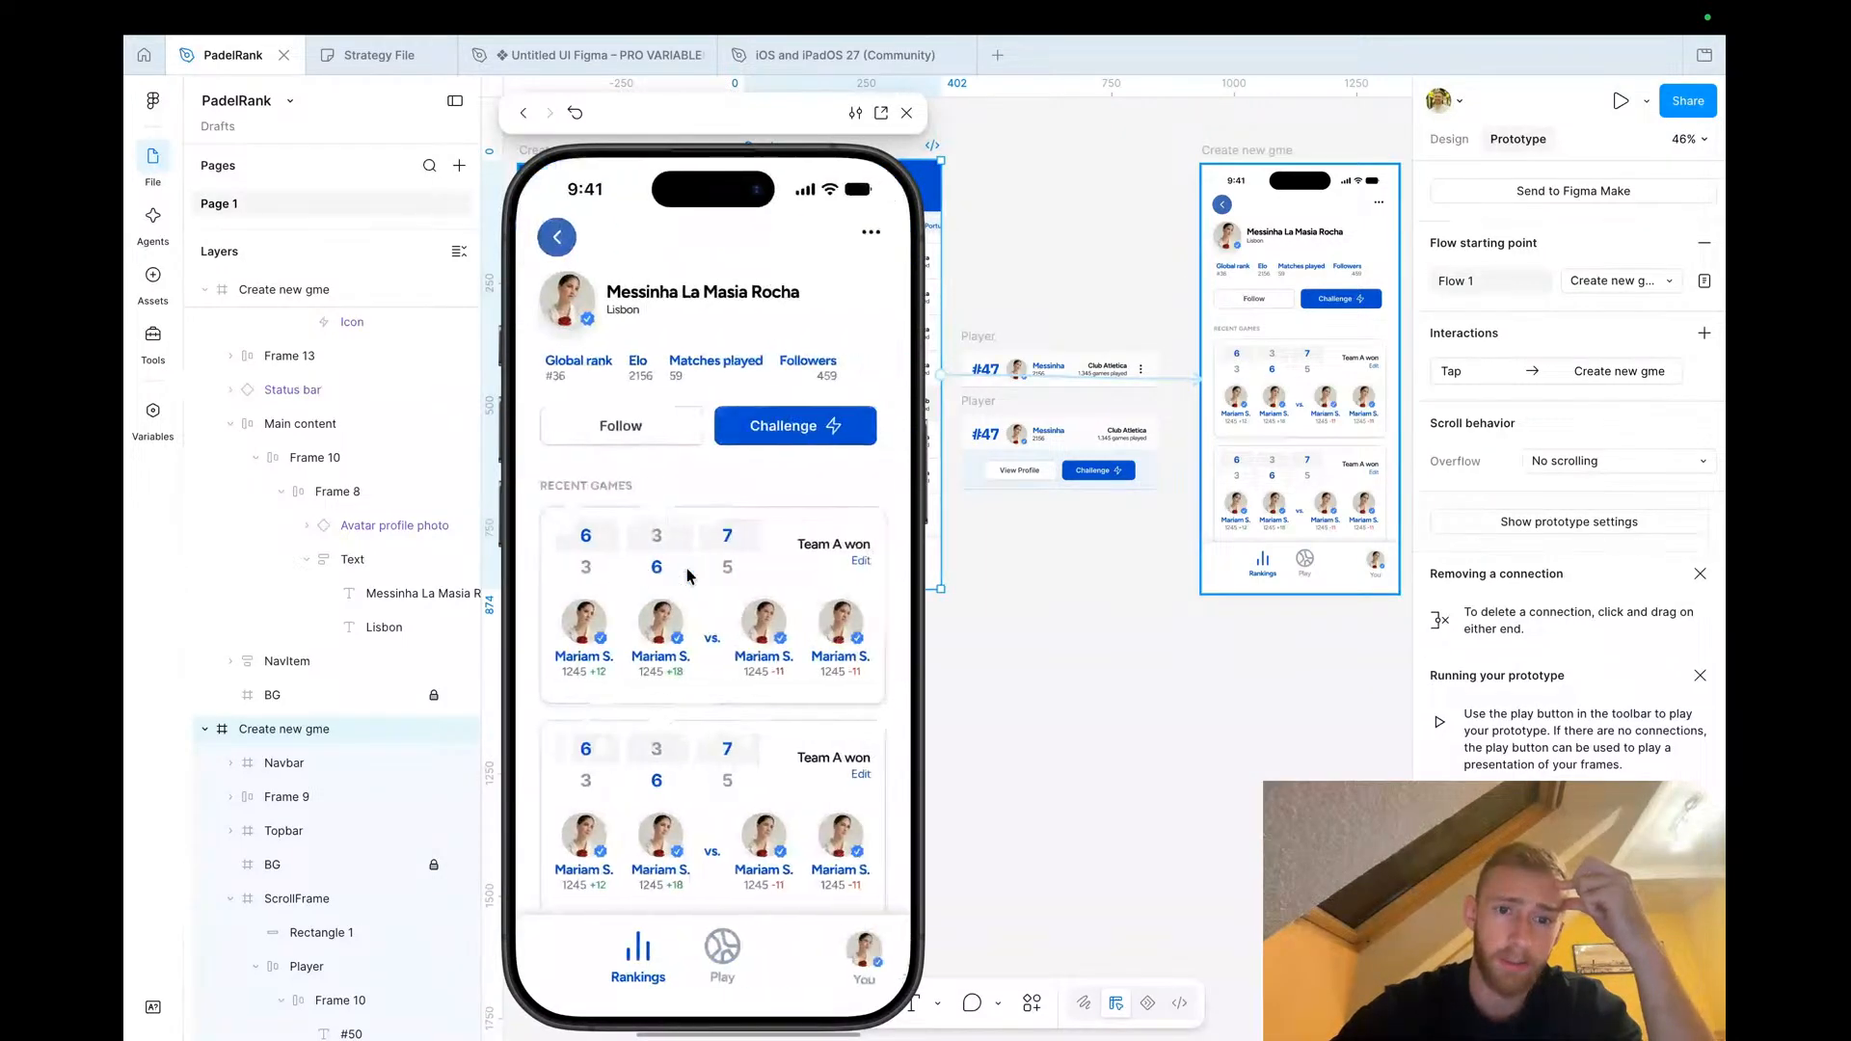
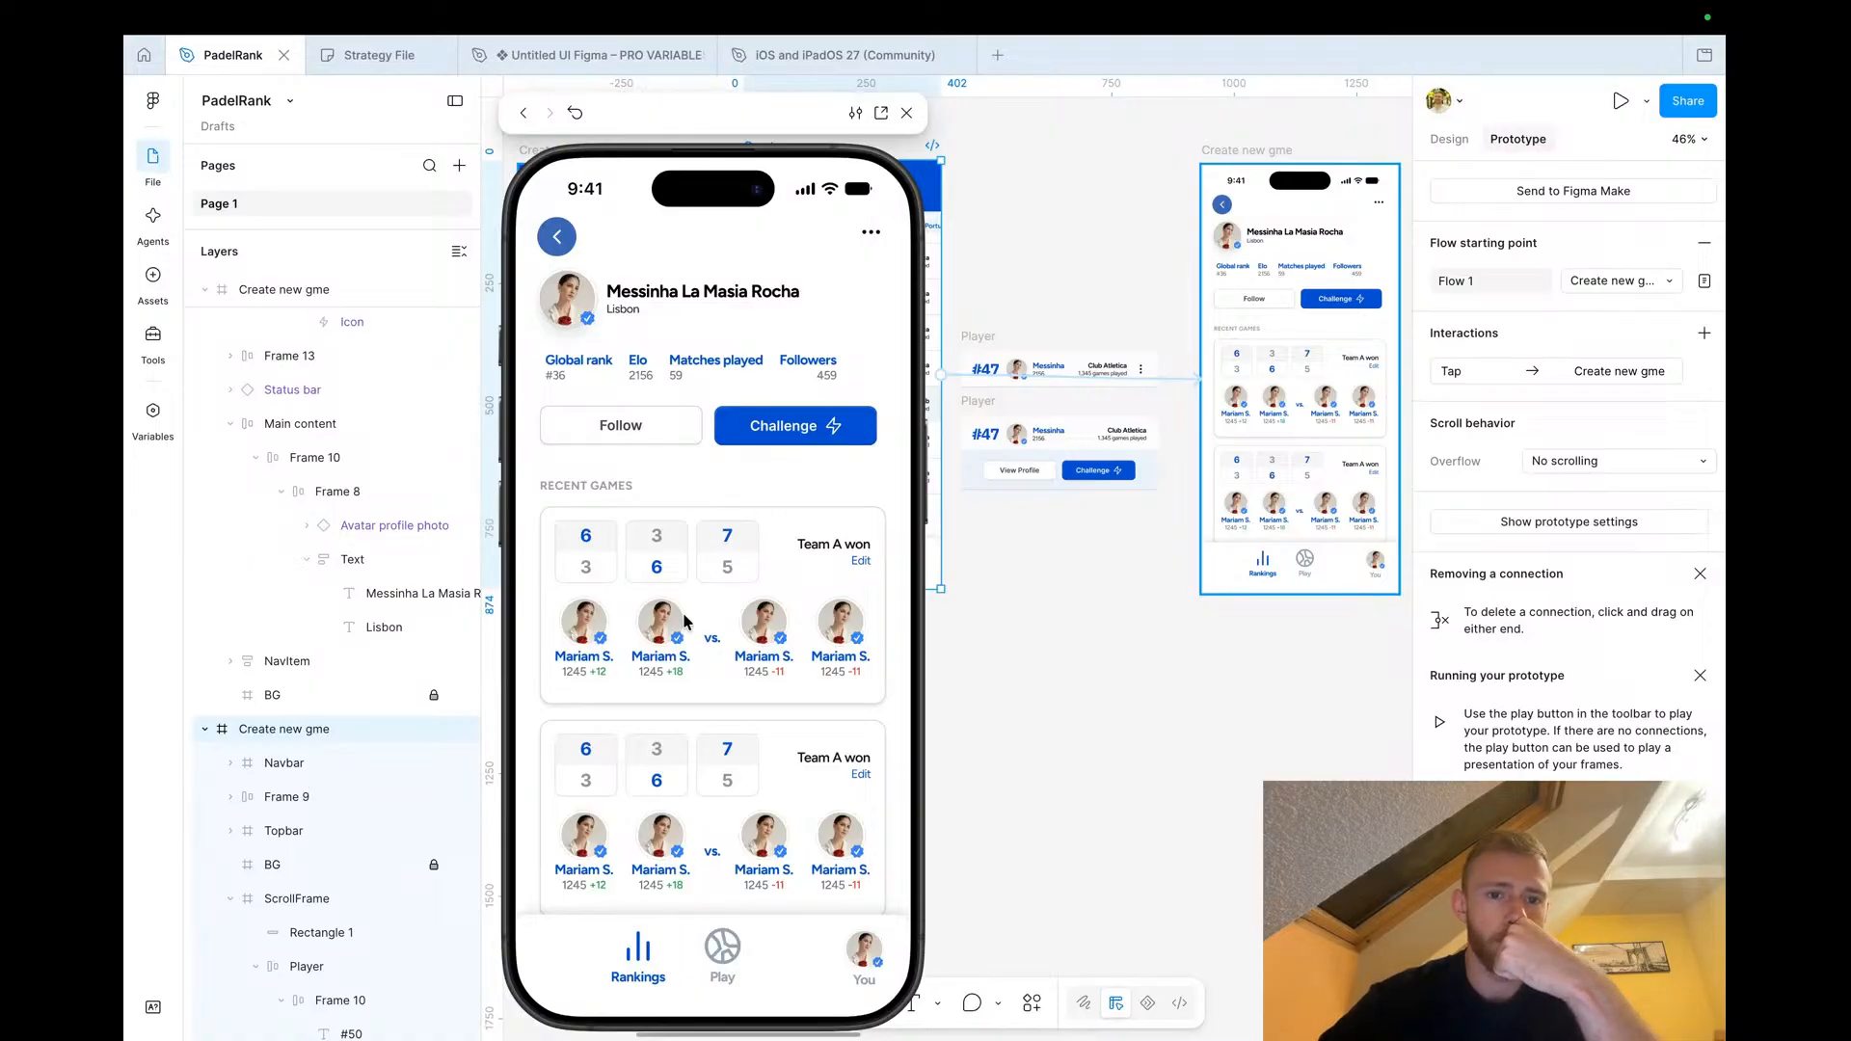
Tap the profile screen's back button in the prototype preview to test returning to Rankings
{"action": "left_click", "coordinate": [564, 246]}
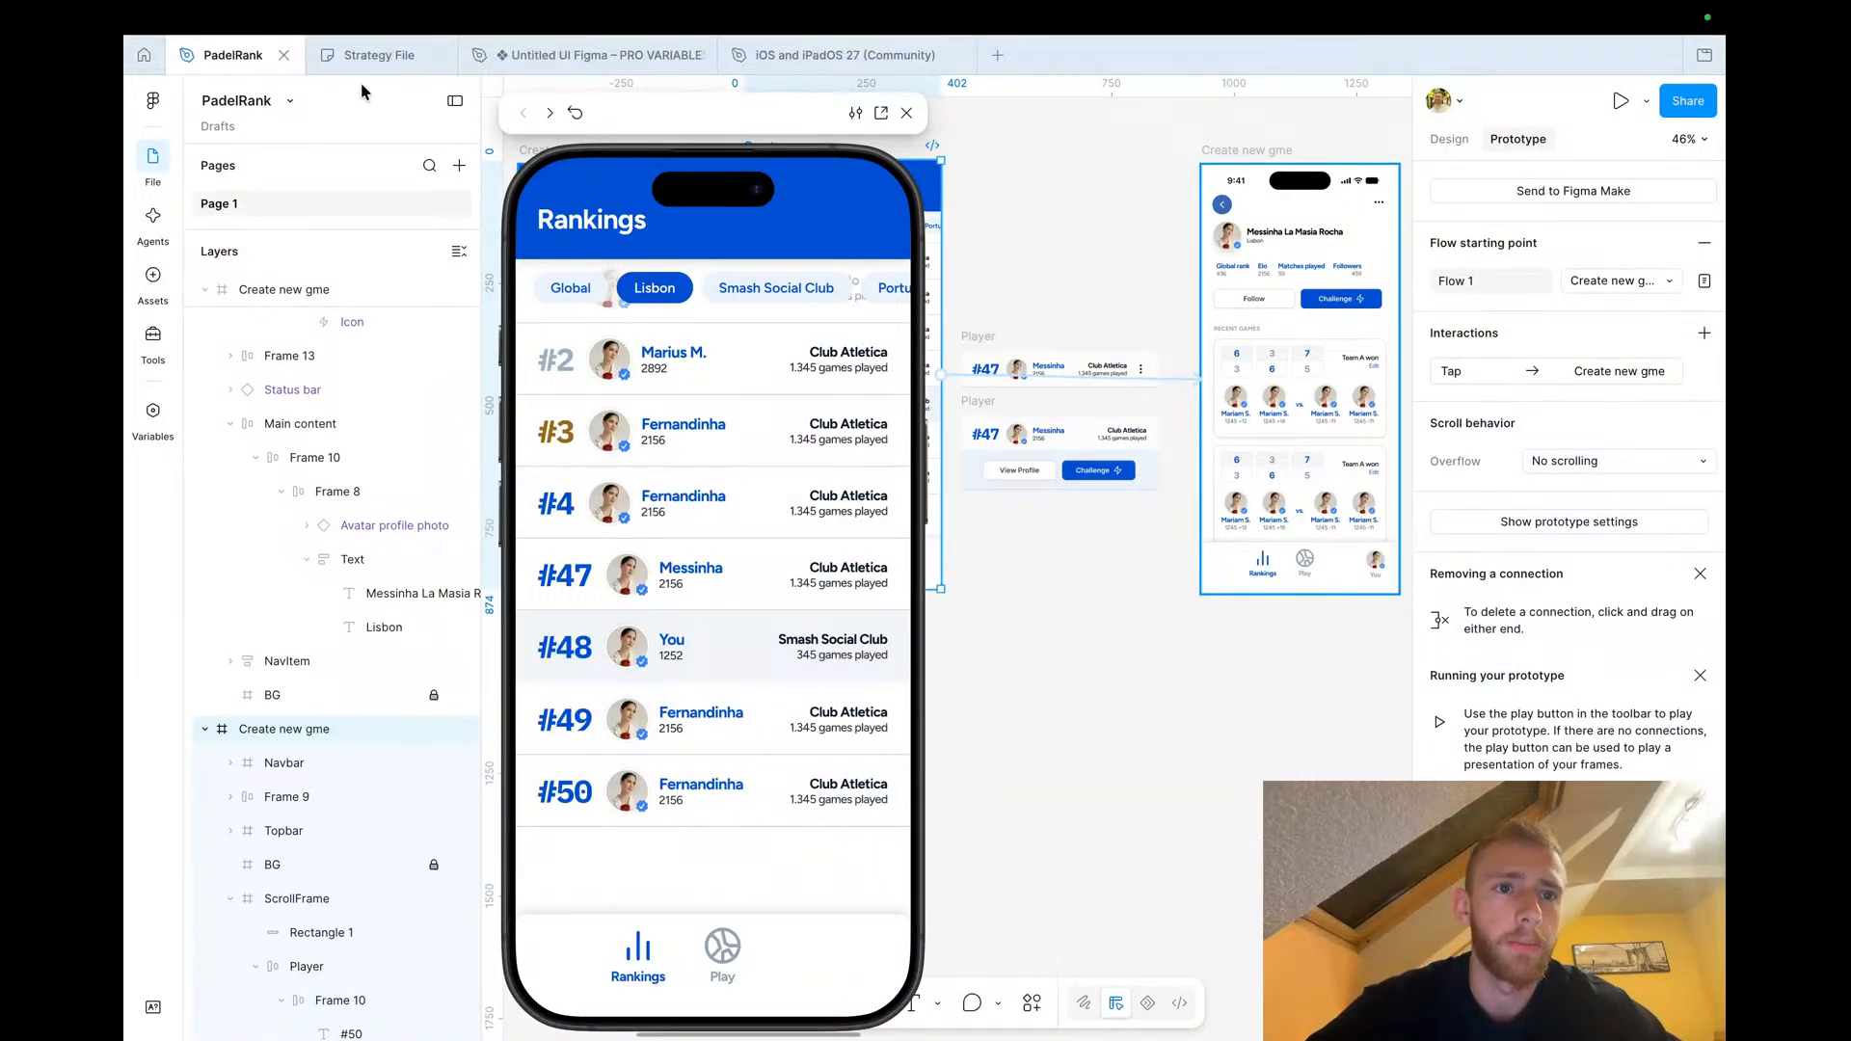
Switch to the Strategy File board and review the challenge-a-player flowchart and its sticky notes
{"action": "left_click", "coordinate": [374, 55]}
{"action": "scroll", "coordinate": [946, 499], "scroll_direction": "down", "scroll_amount": 5}
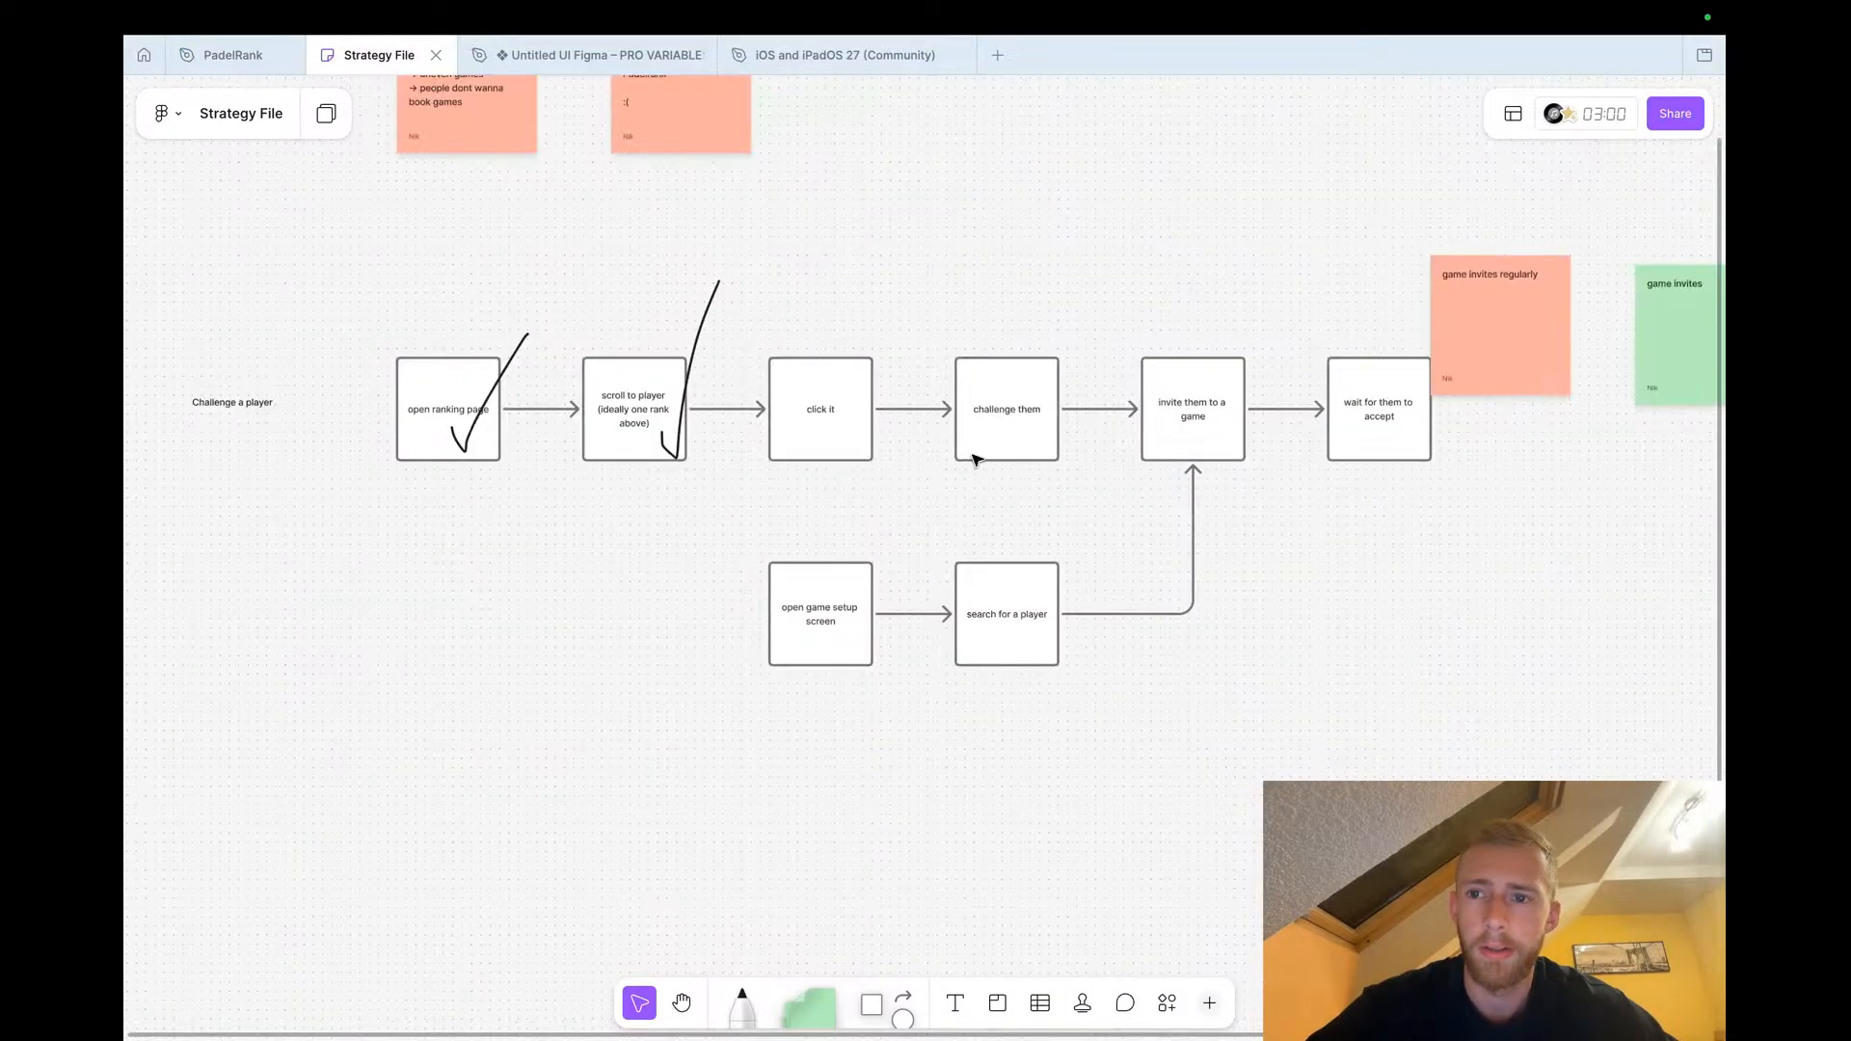
{"action": "scroll", "coordinate": [974, 460], "scroll_direction": "up", "scroll_amount": 5}
{"action": "left_click", "coordinate": [871, 400]}
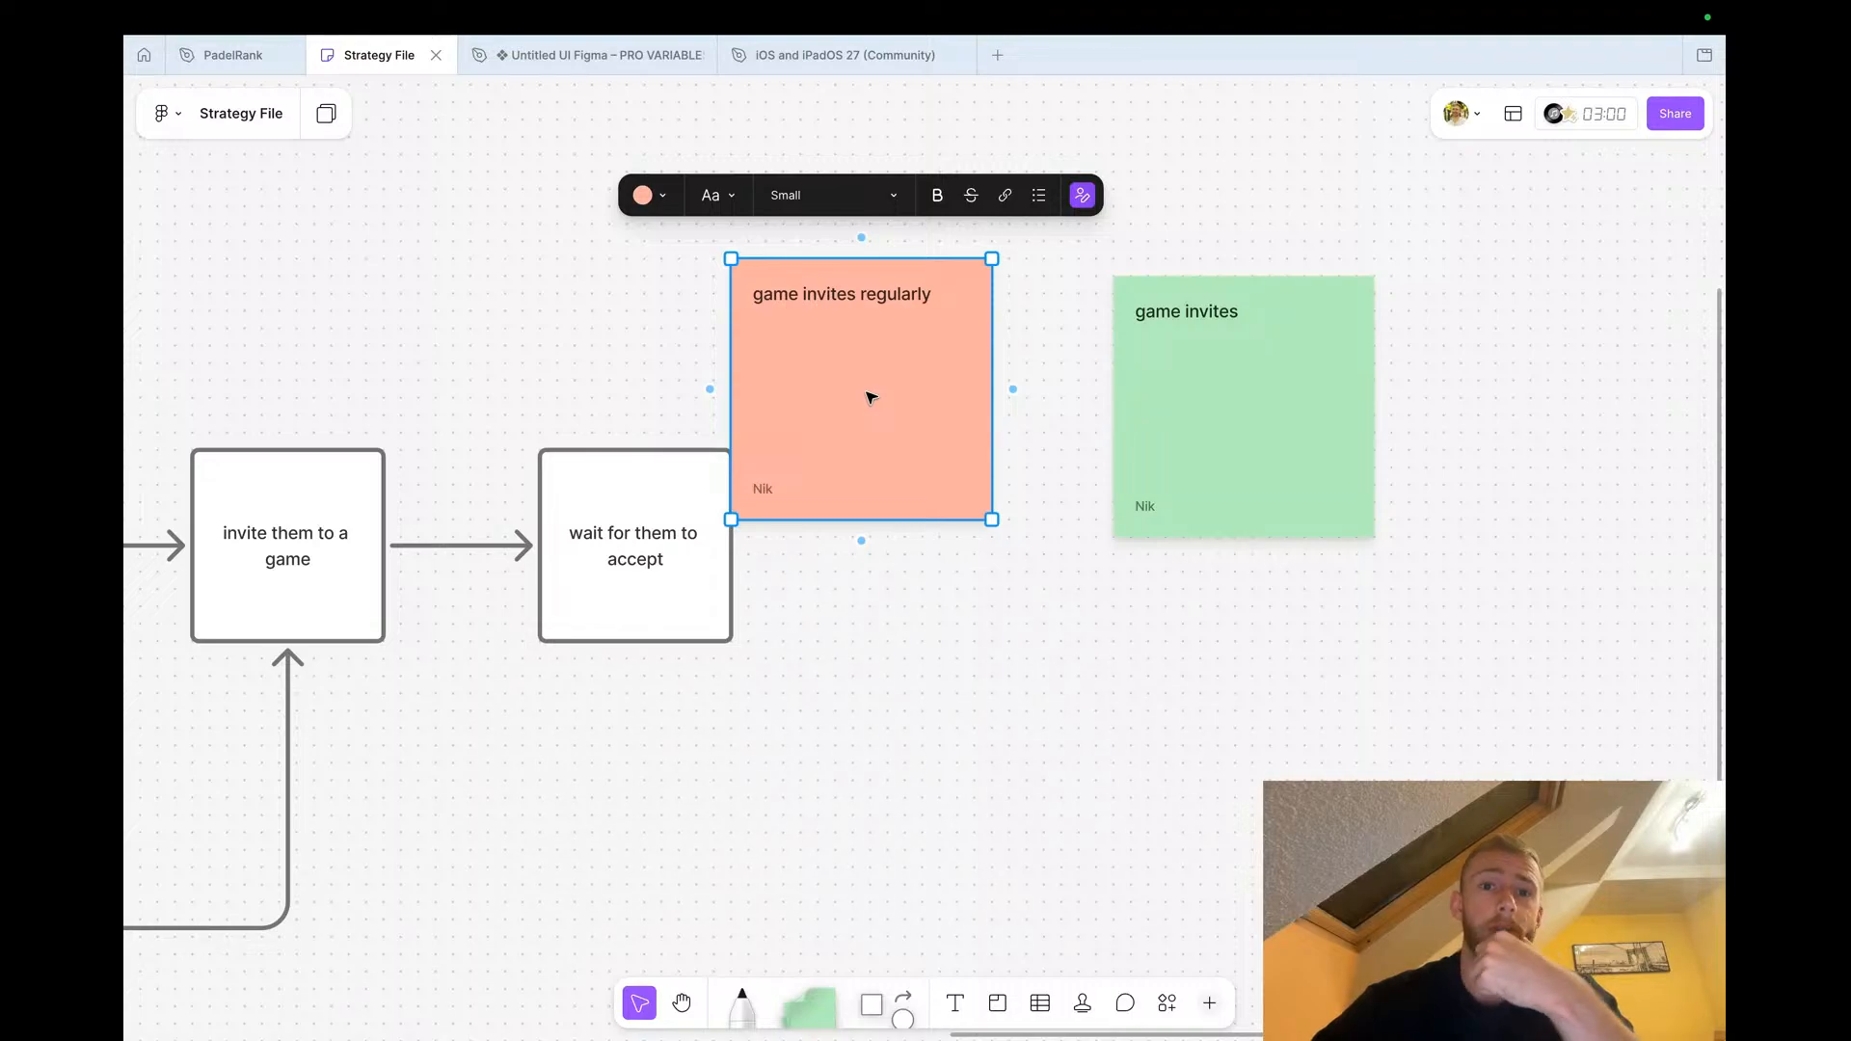
{"action": "left_click", "coordinate": [888, 667]}
{"action": "scroll", "coordinate": [888, 667], "scroll_direction": "down", "scroll_amount": 5}
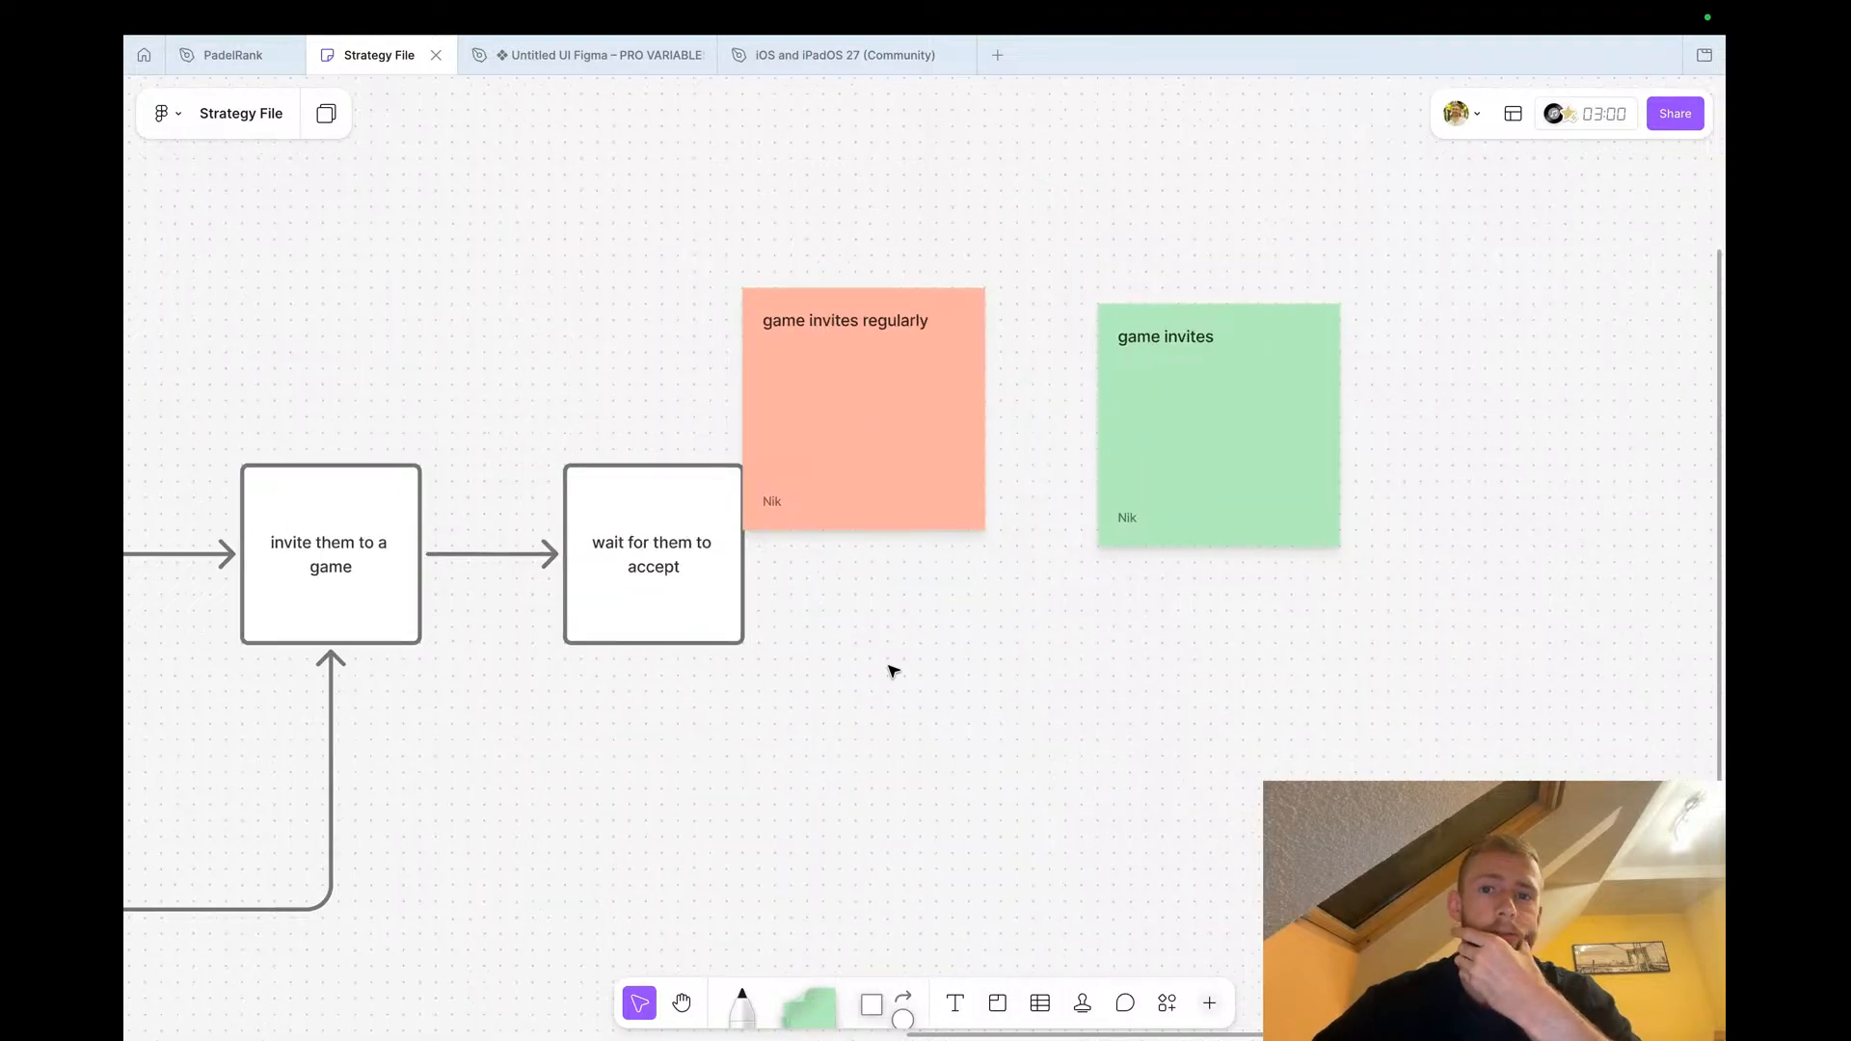
{"action": "scroll", "coordinate": [892, 670], "scroll_direction": "down", "scroll_amount": 3}
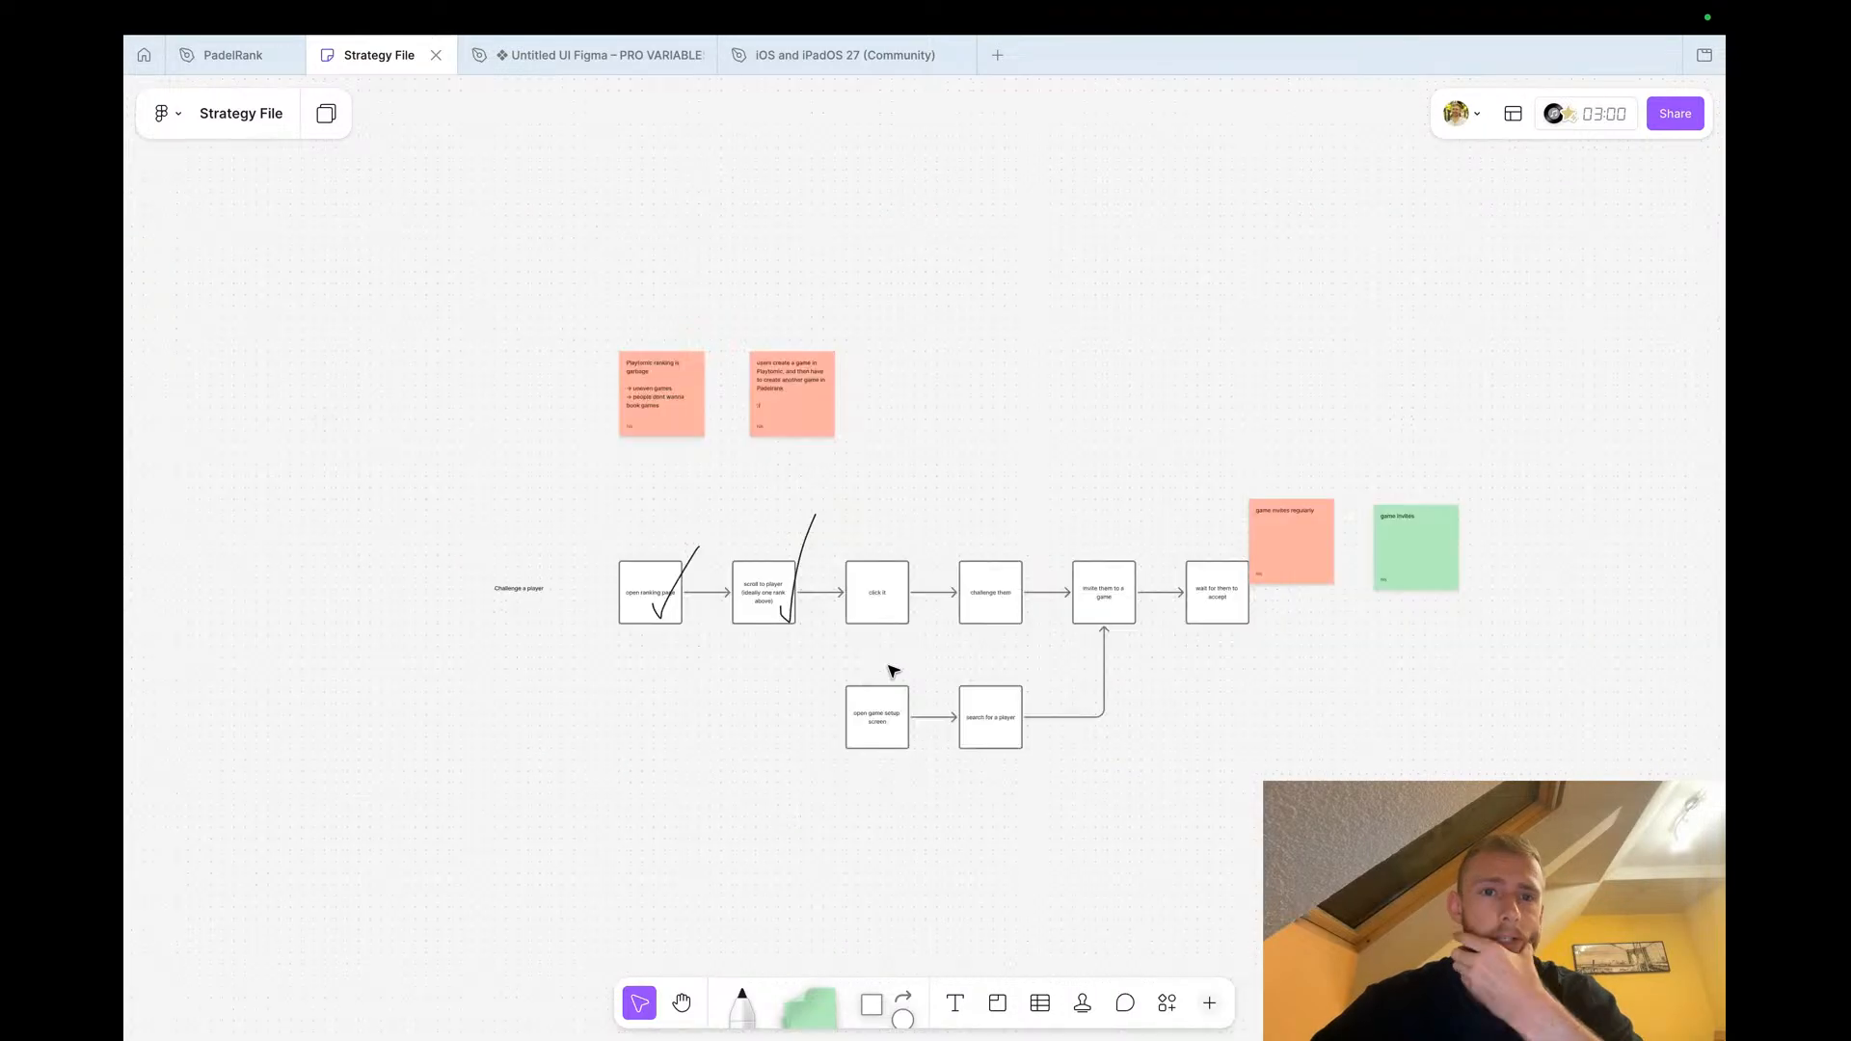
{"action": "scroll", "coordinate": [893, 670], "scroll_direction": "up", "scroll_amount": 5}
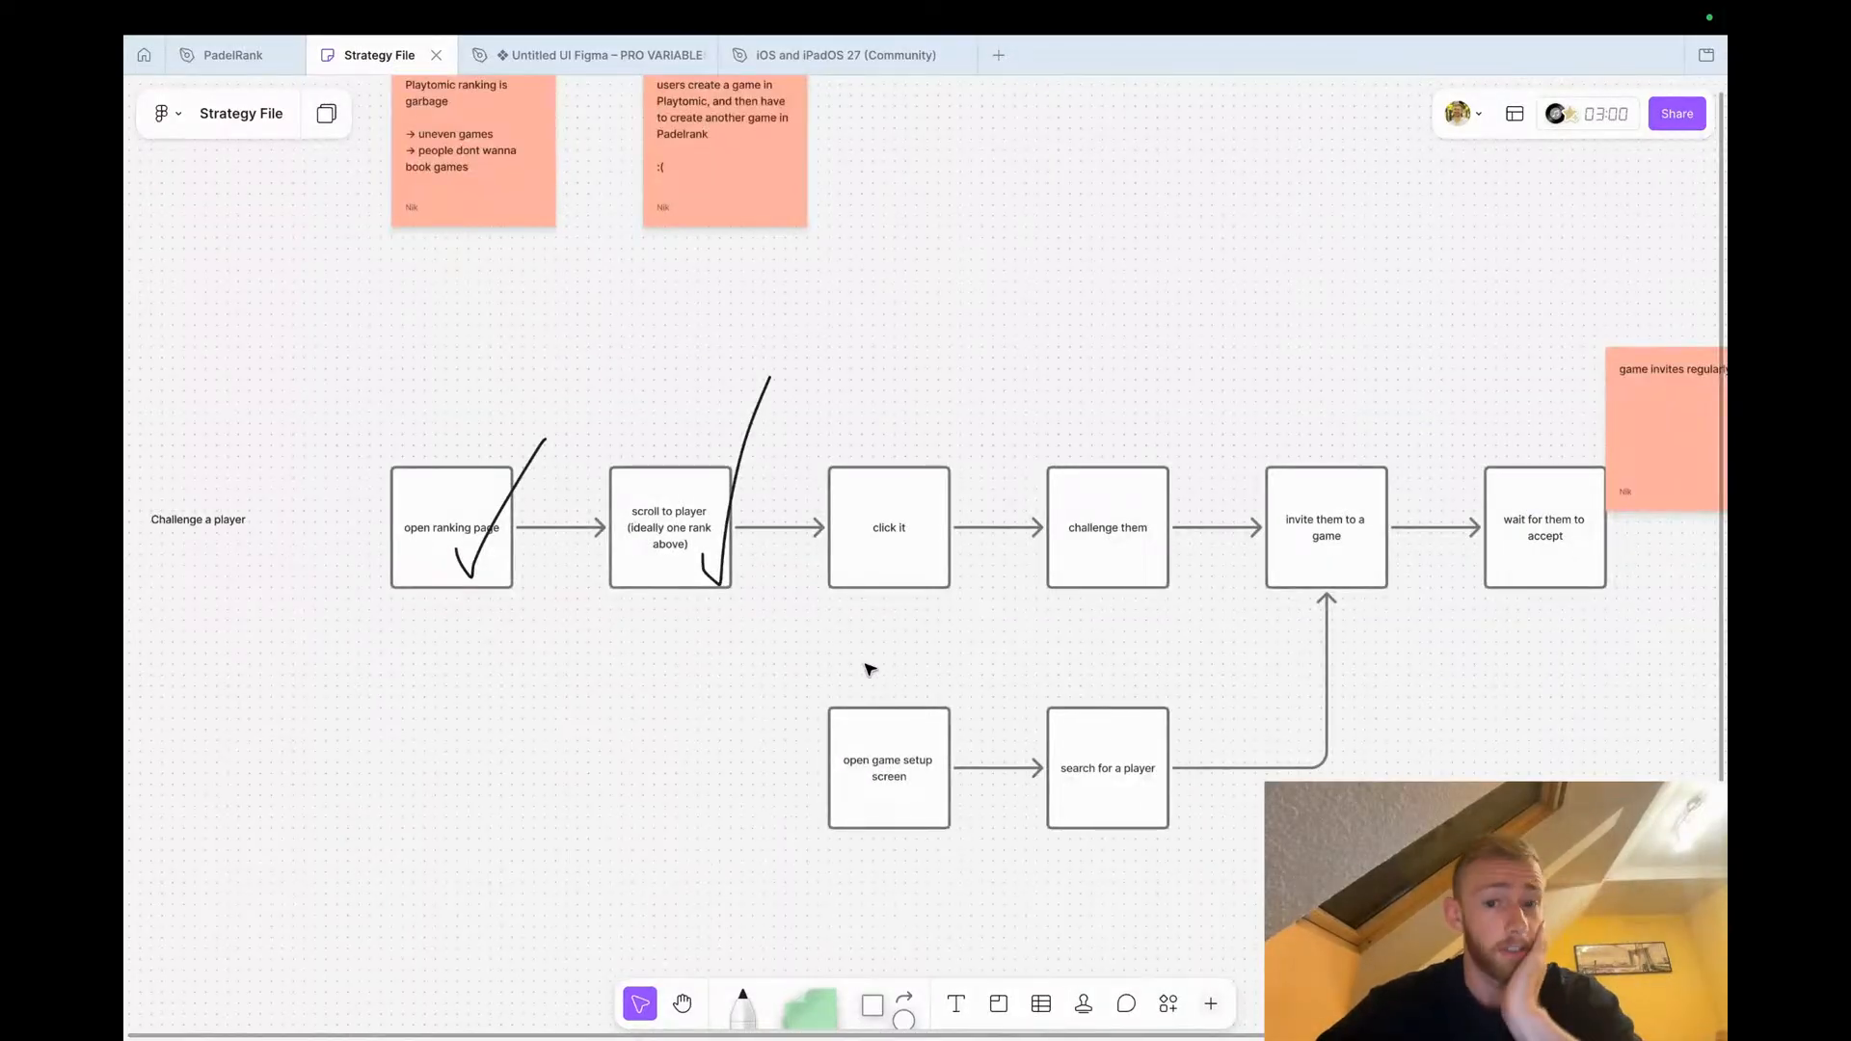
{"action": "scroll", "coordinate": [867, 546], "scroll_direction": "up", "scroll_amount": 5}
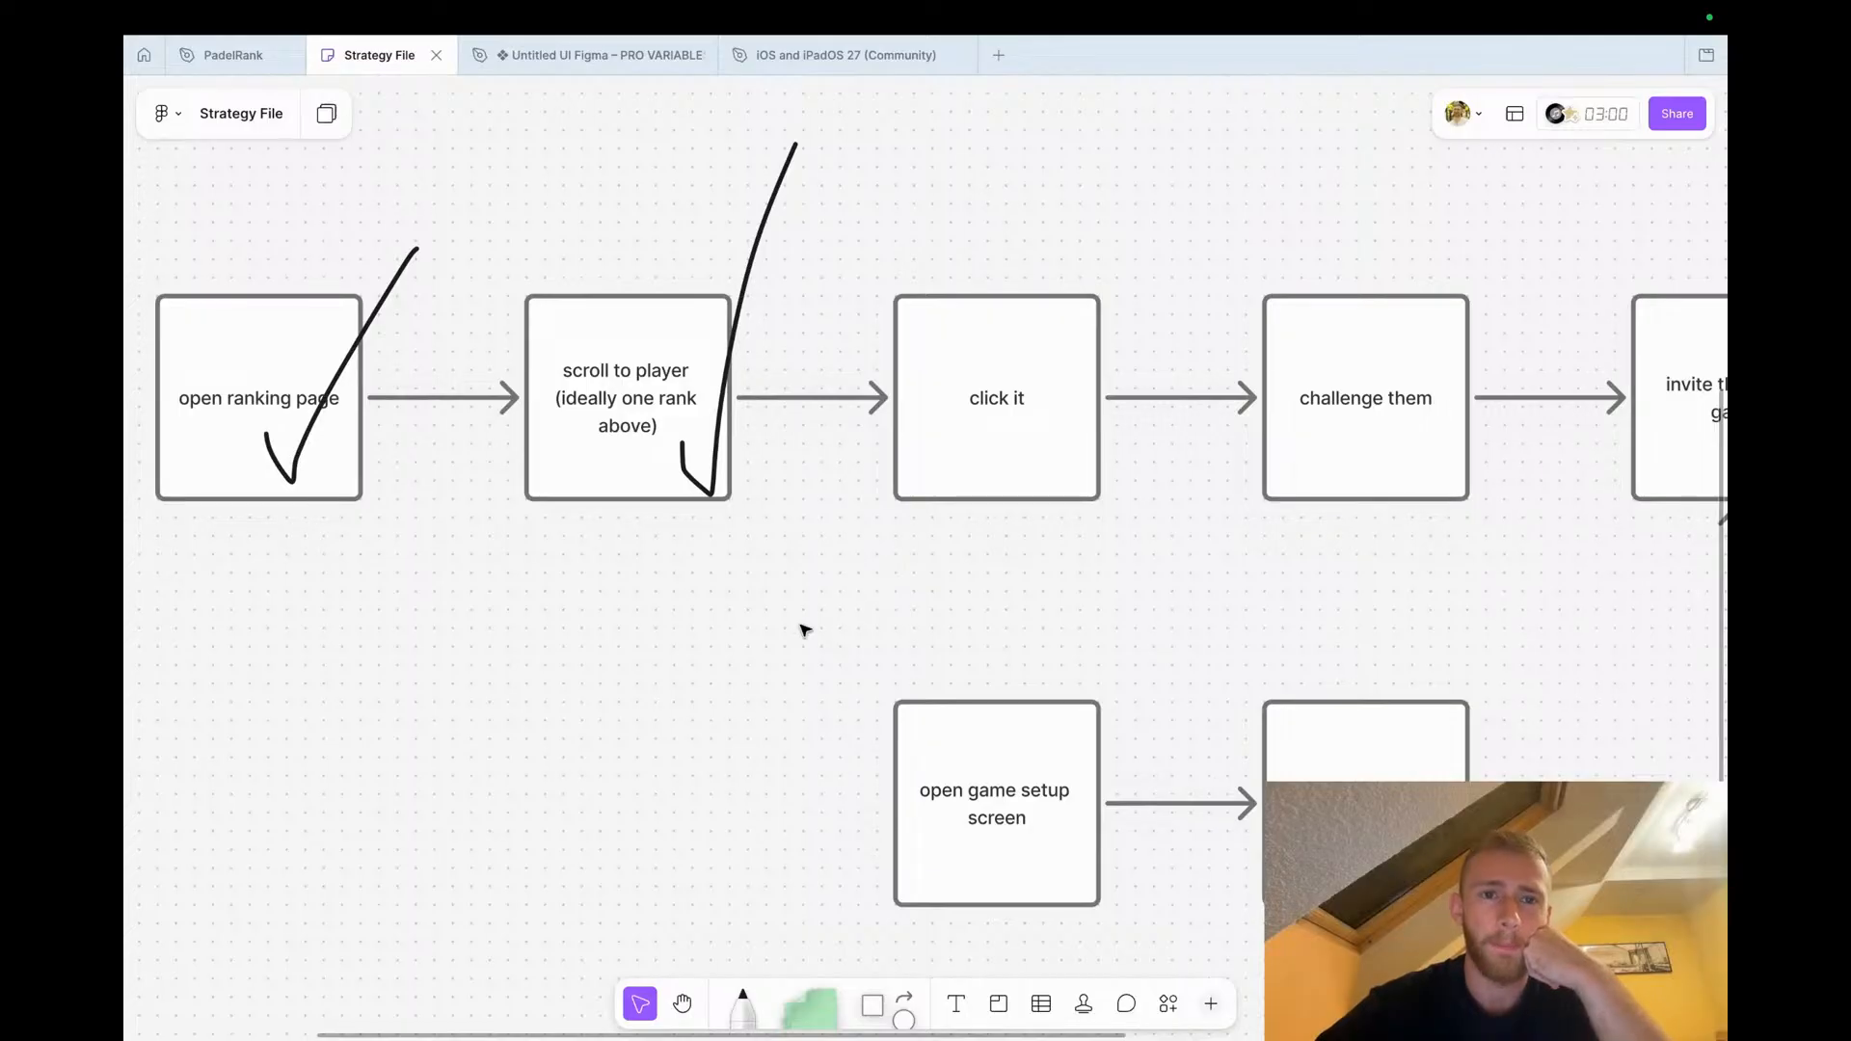
{"action": "scroll", "coordinate": [776, 483], "scroll_direction": "down", "scroll_amount": 5}
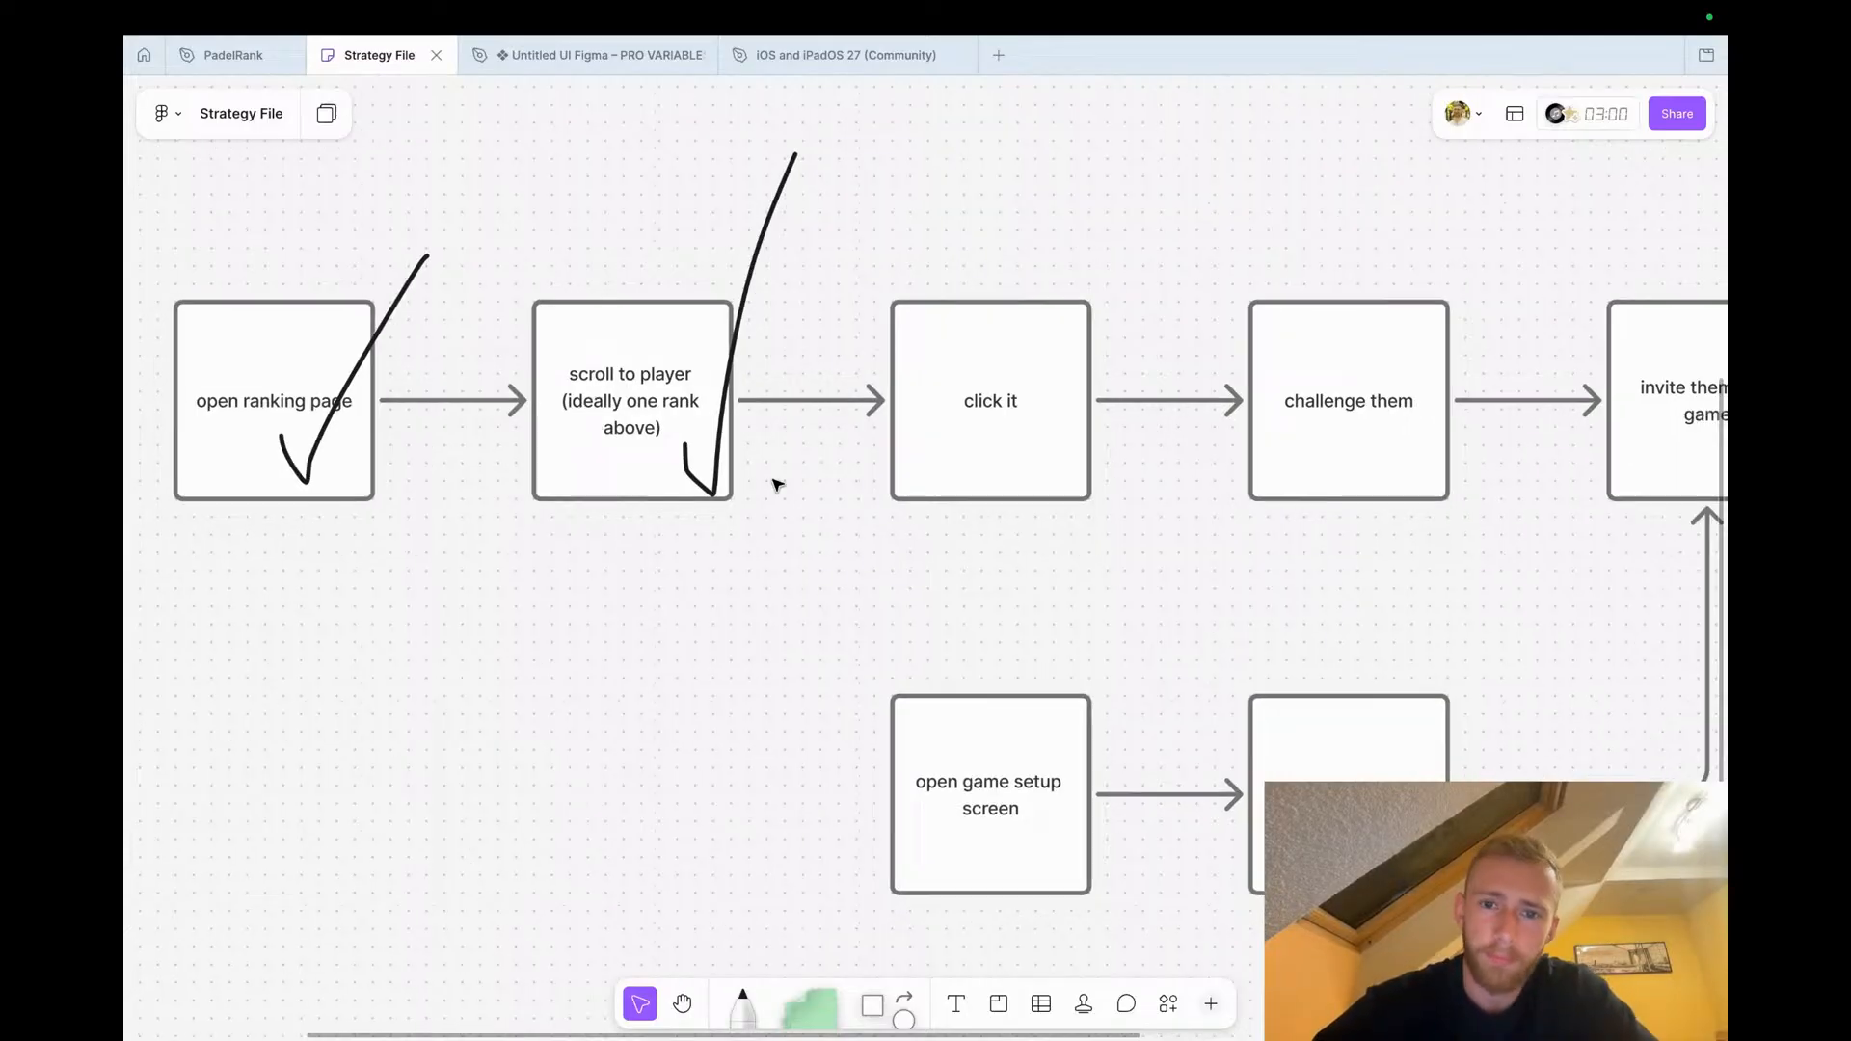
{"action": "scroll", "coordinate": [776, 483], "scroll_direction": "right", "scroll_amount": 5}
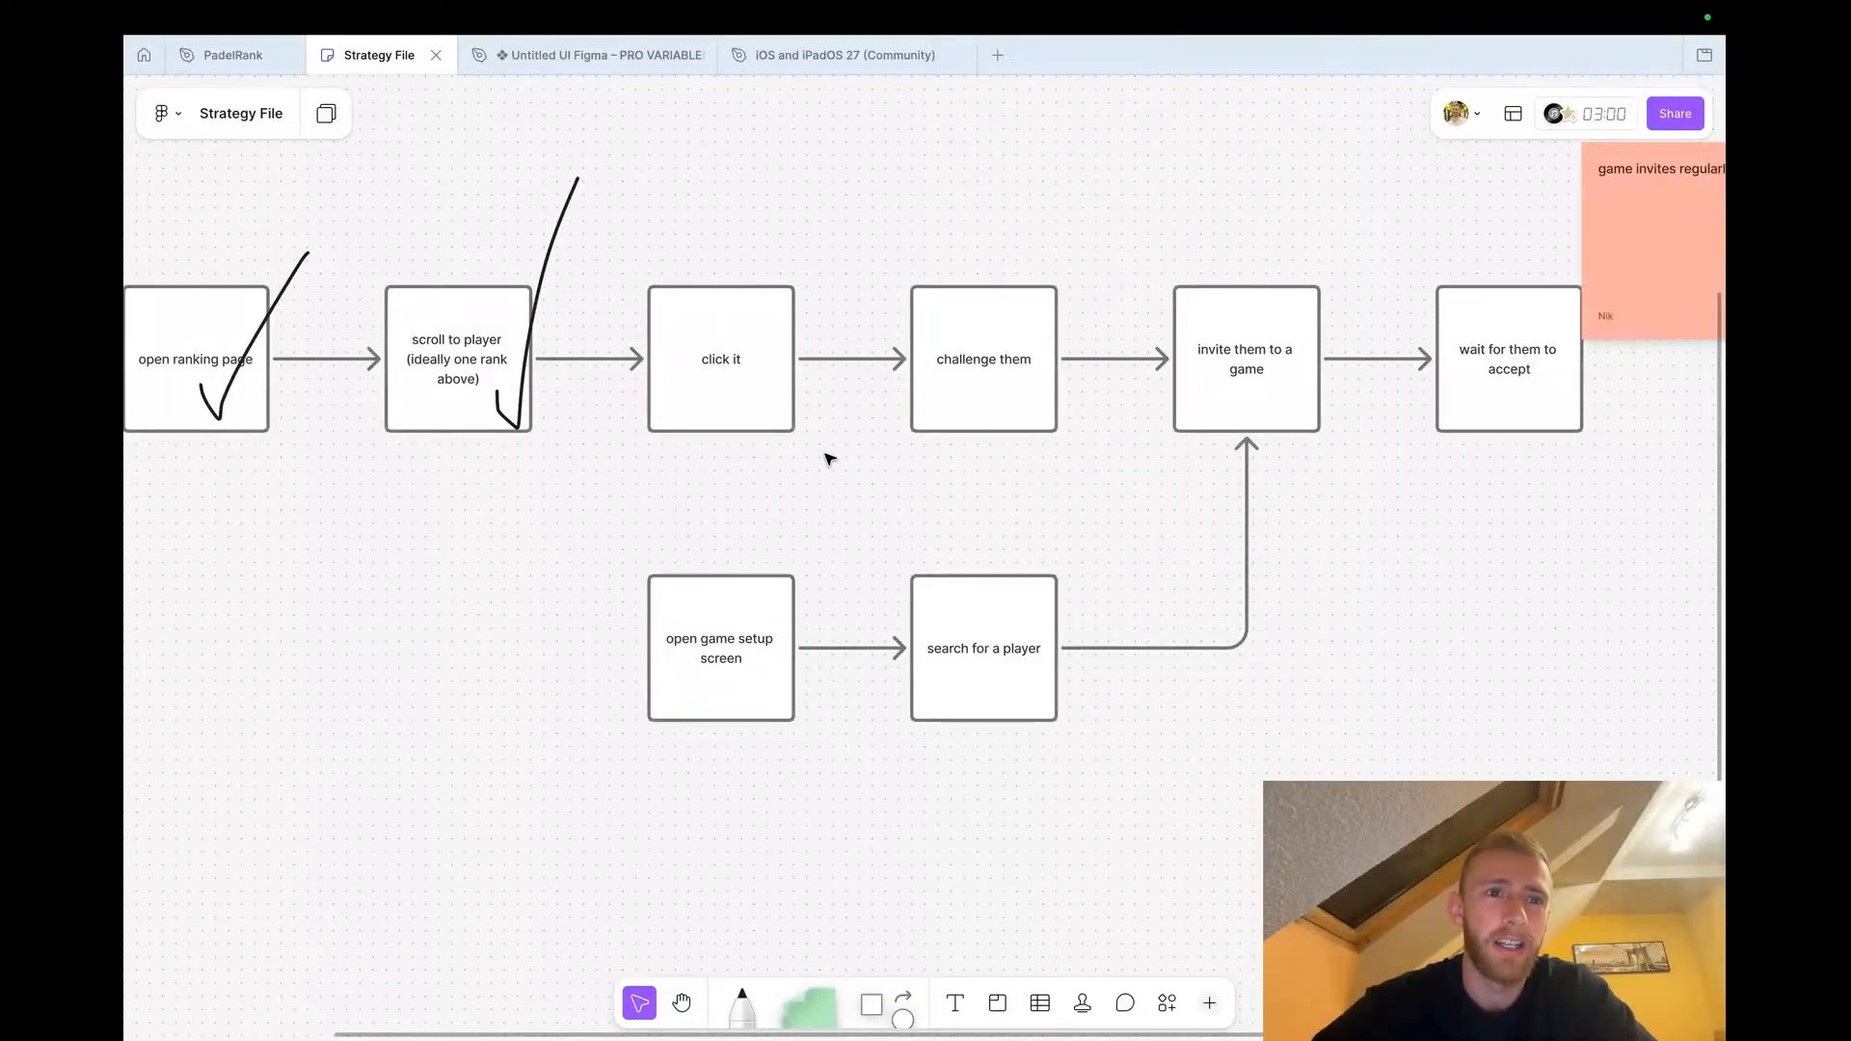
{"action": "scroll", "coordinate": [710, 381], "scroll_direction": "down", "scroll_amount": 2}
{"action": "scroll", "coordinate": [711, 381], "scroll_direction": "down", "scroll_amount": 4}
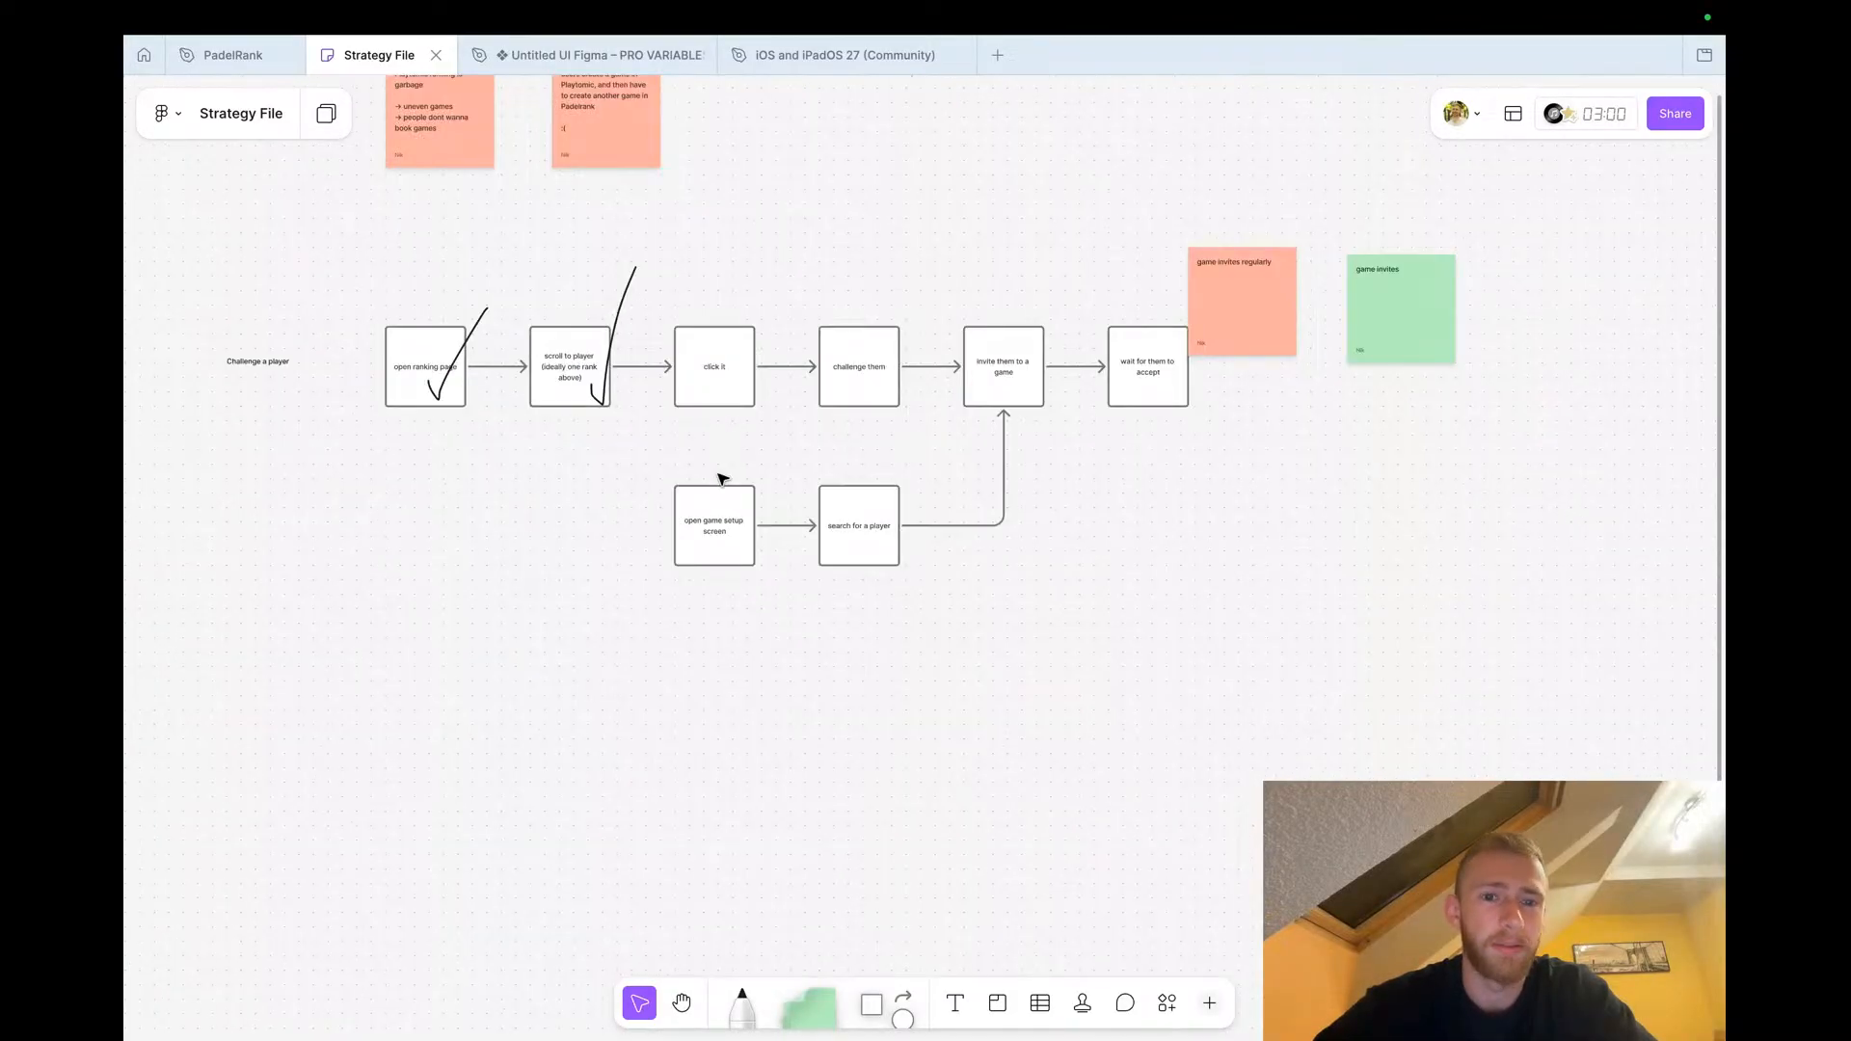
{"action": "scroll", "coordinate": [707, 659], "scroll_direction": "up", "scroll_amount": 5}
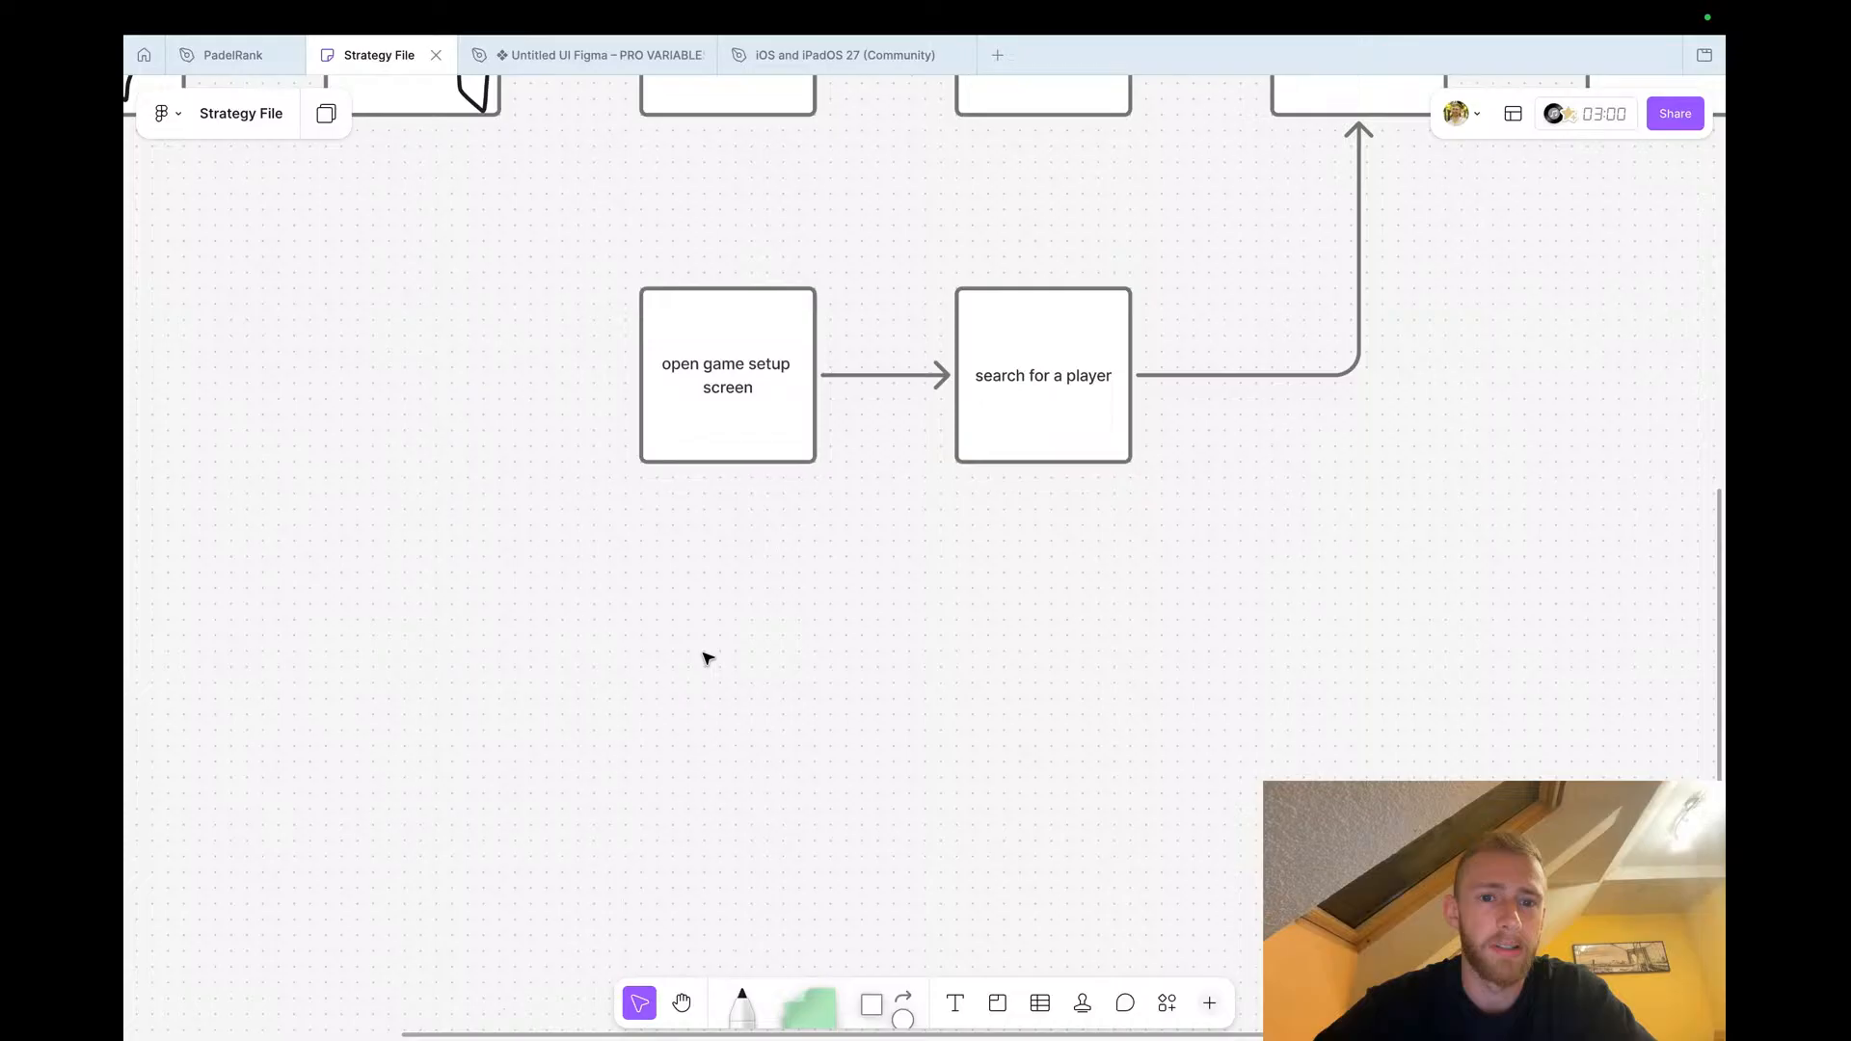
{"action": "scroll", "coordinate": [707, 658], "scroll_direction": "up", "scroll_amount": 3}
{"action": "scroll", "coordinate": [706, 658], "scroll_direction": "right", "scroll_amount": 2}
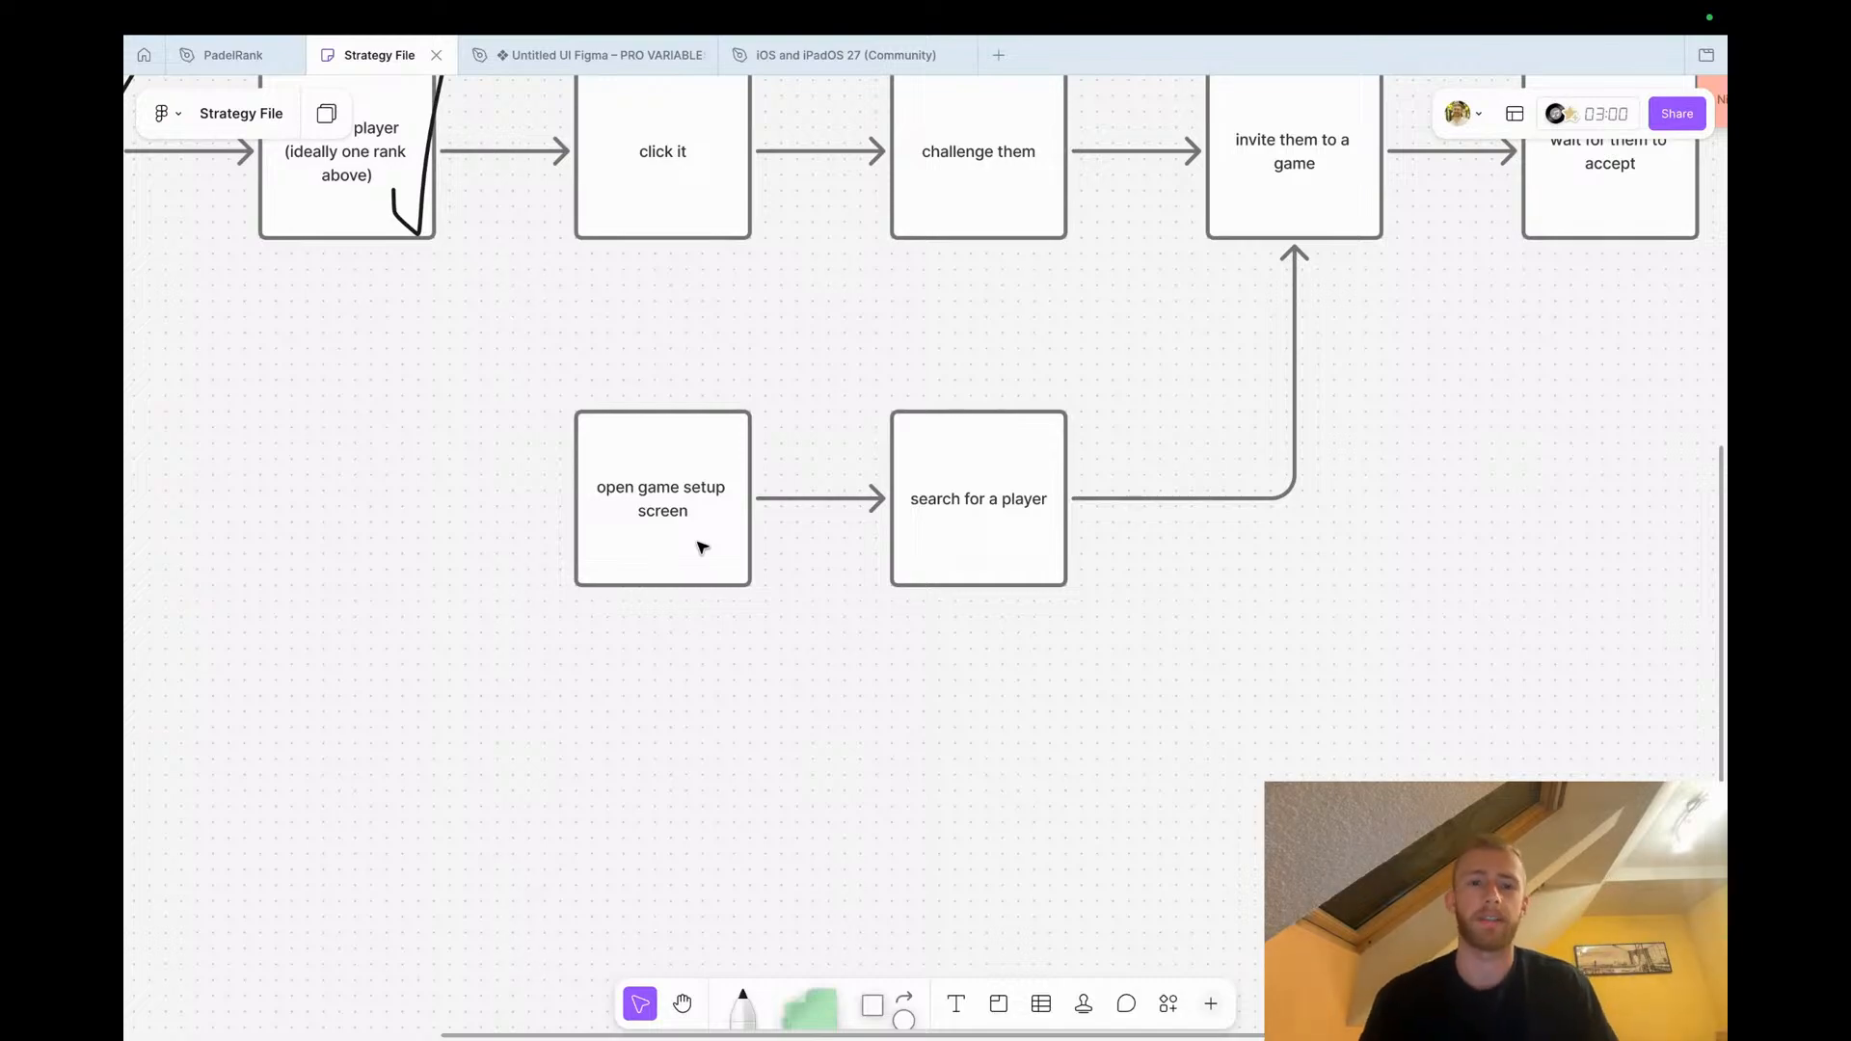
{"action": "scroll", "coordinate": [701, 548], "scroll_direction": "down", "scroll_amount": 3}
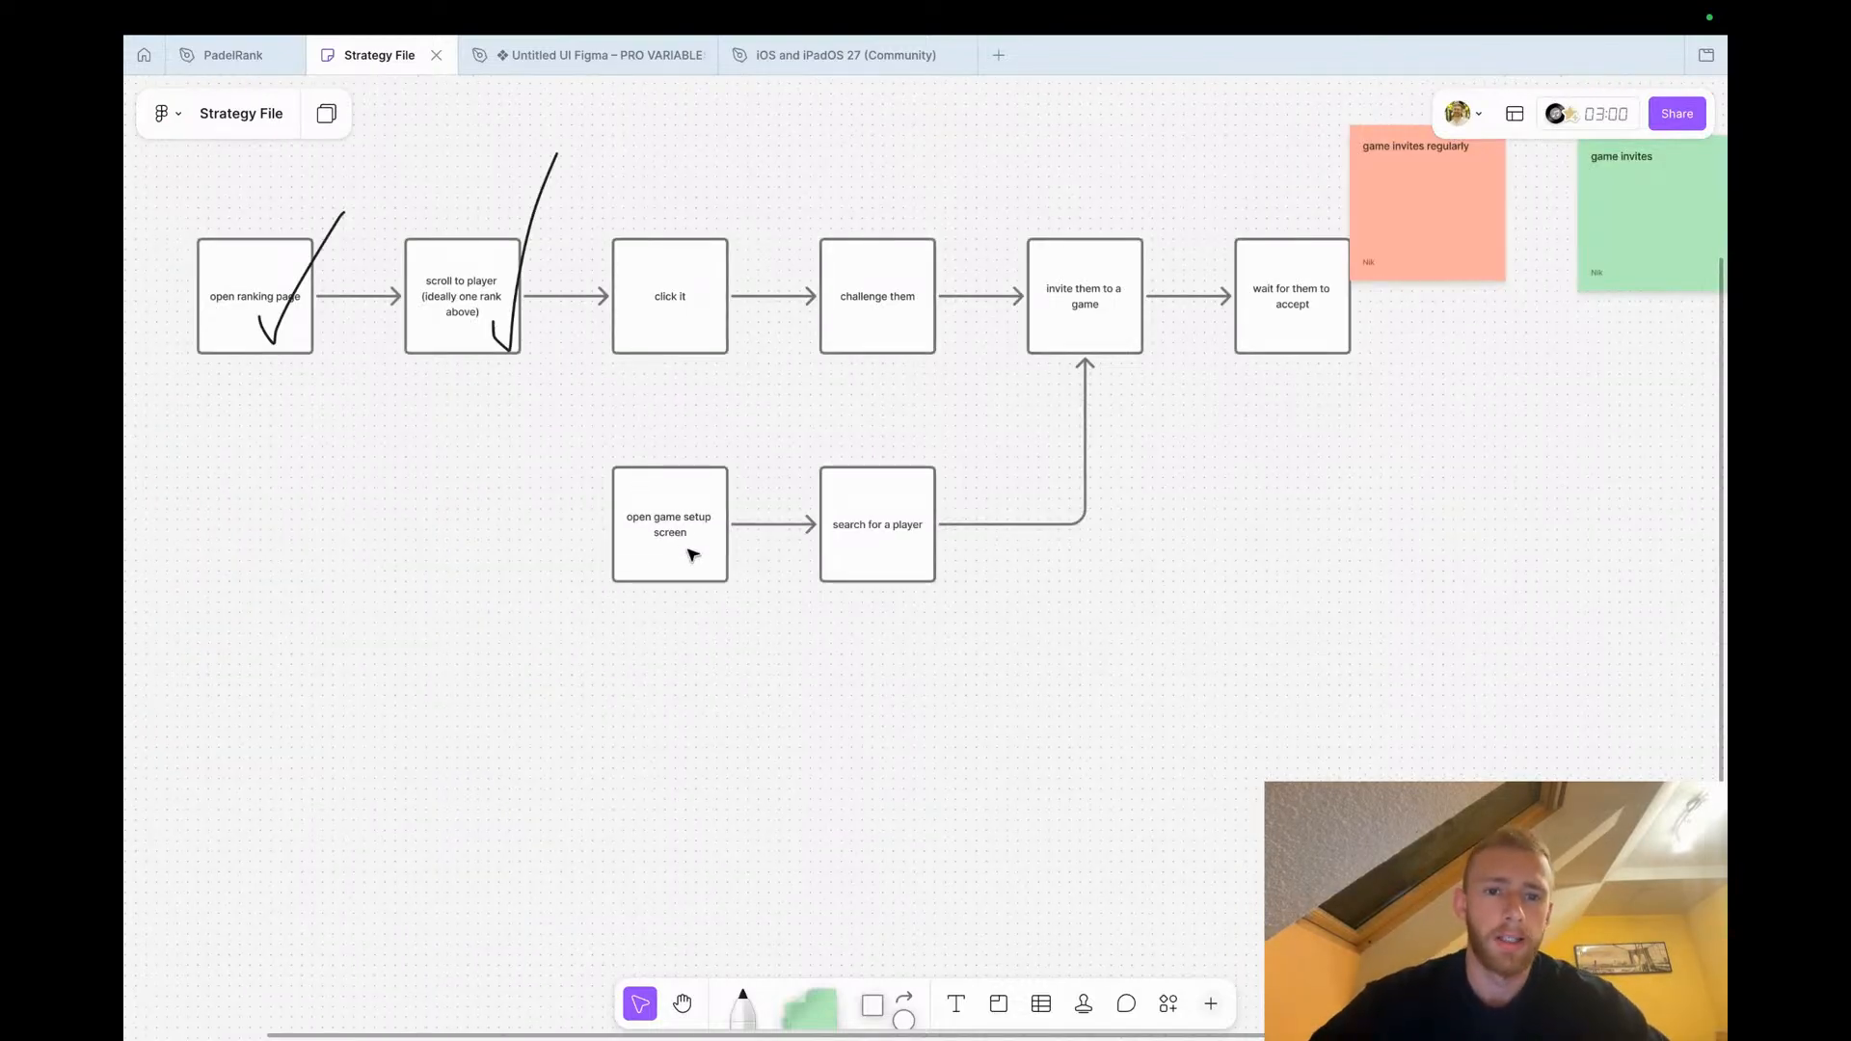
{"action": "left_click", "coordinate": [691, 555]}
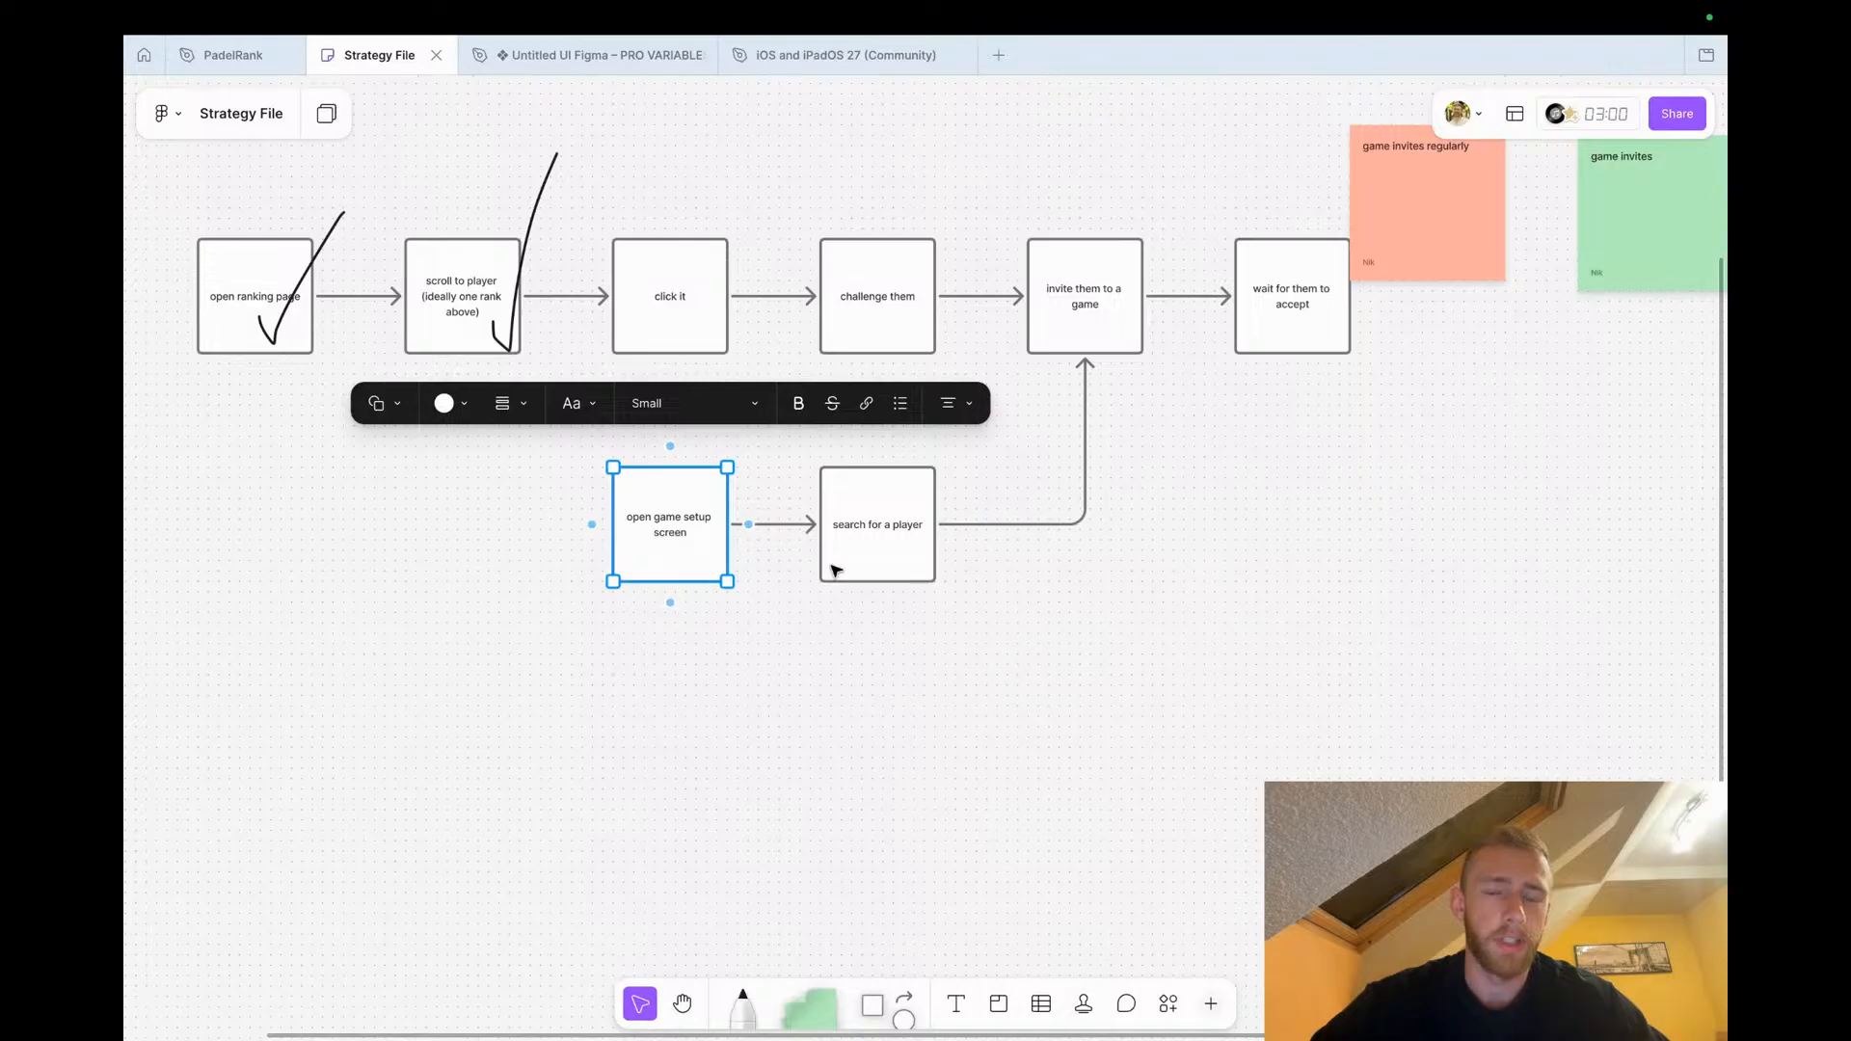
{"action": "left_click", "coordinate": [609, 629]}
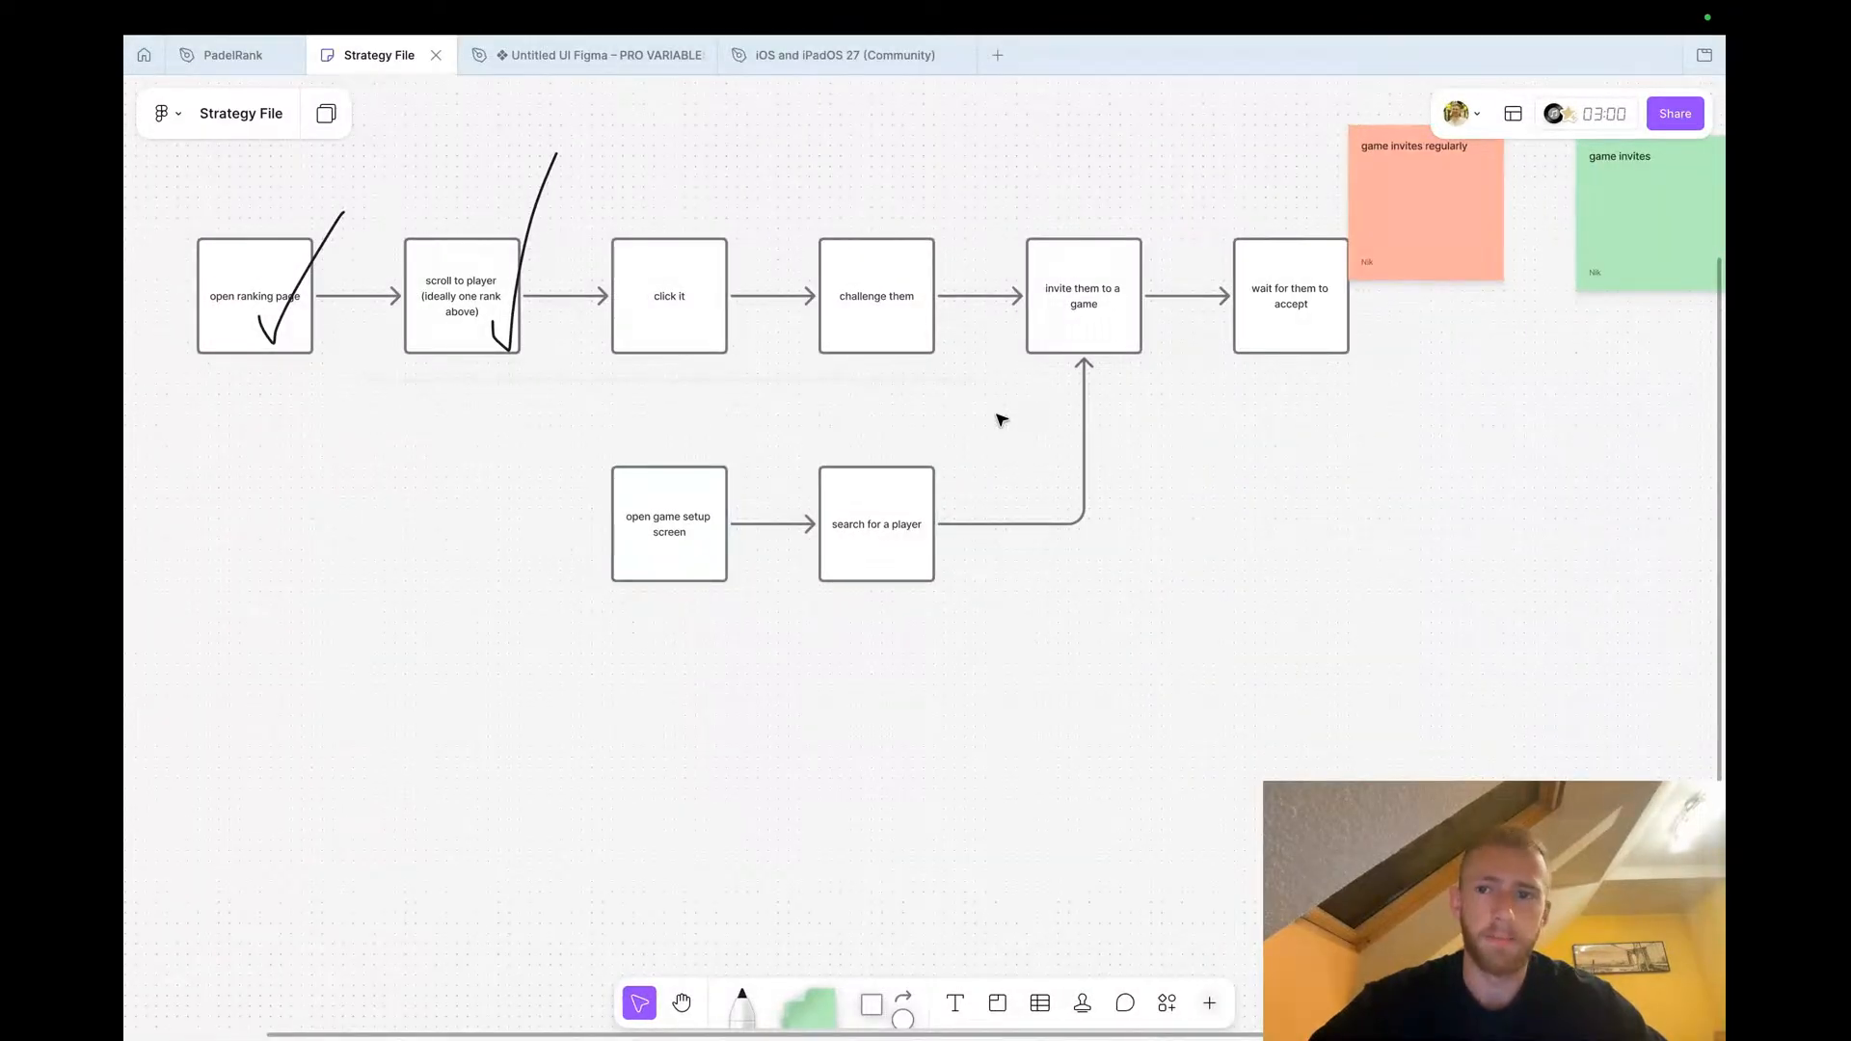
{"action": "scroll", "coordinate": [707, 518], "scroll_direction": "up", "scroll_amount": 5}
{"action": "scroll", "coordinate": [725, 557], "scroll_direction": "up", "scroll_amount": 2}
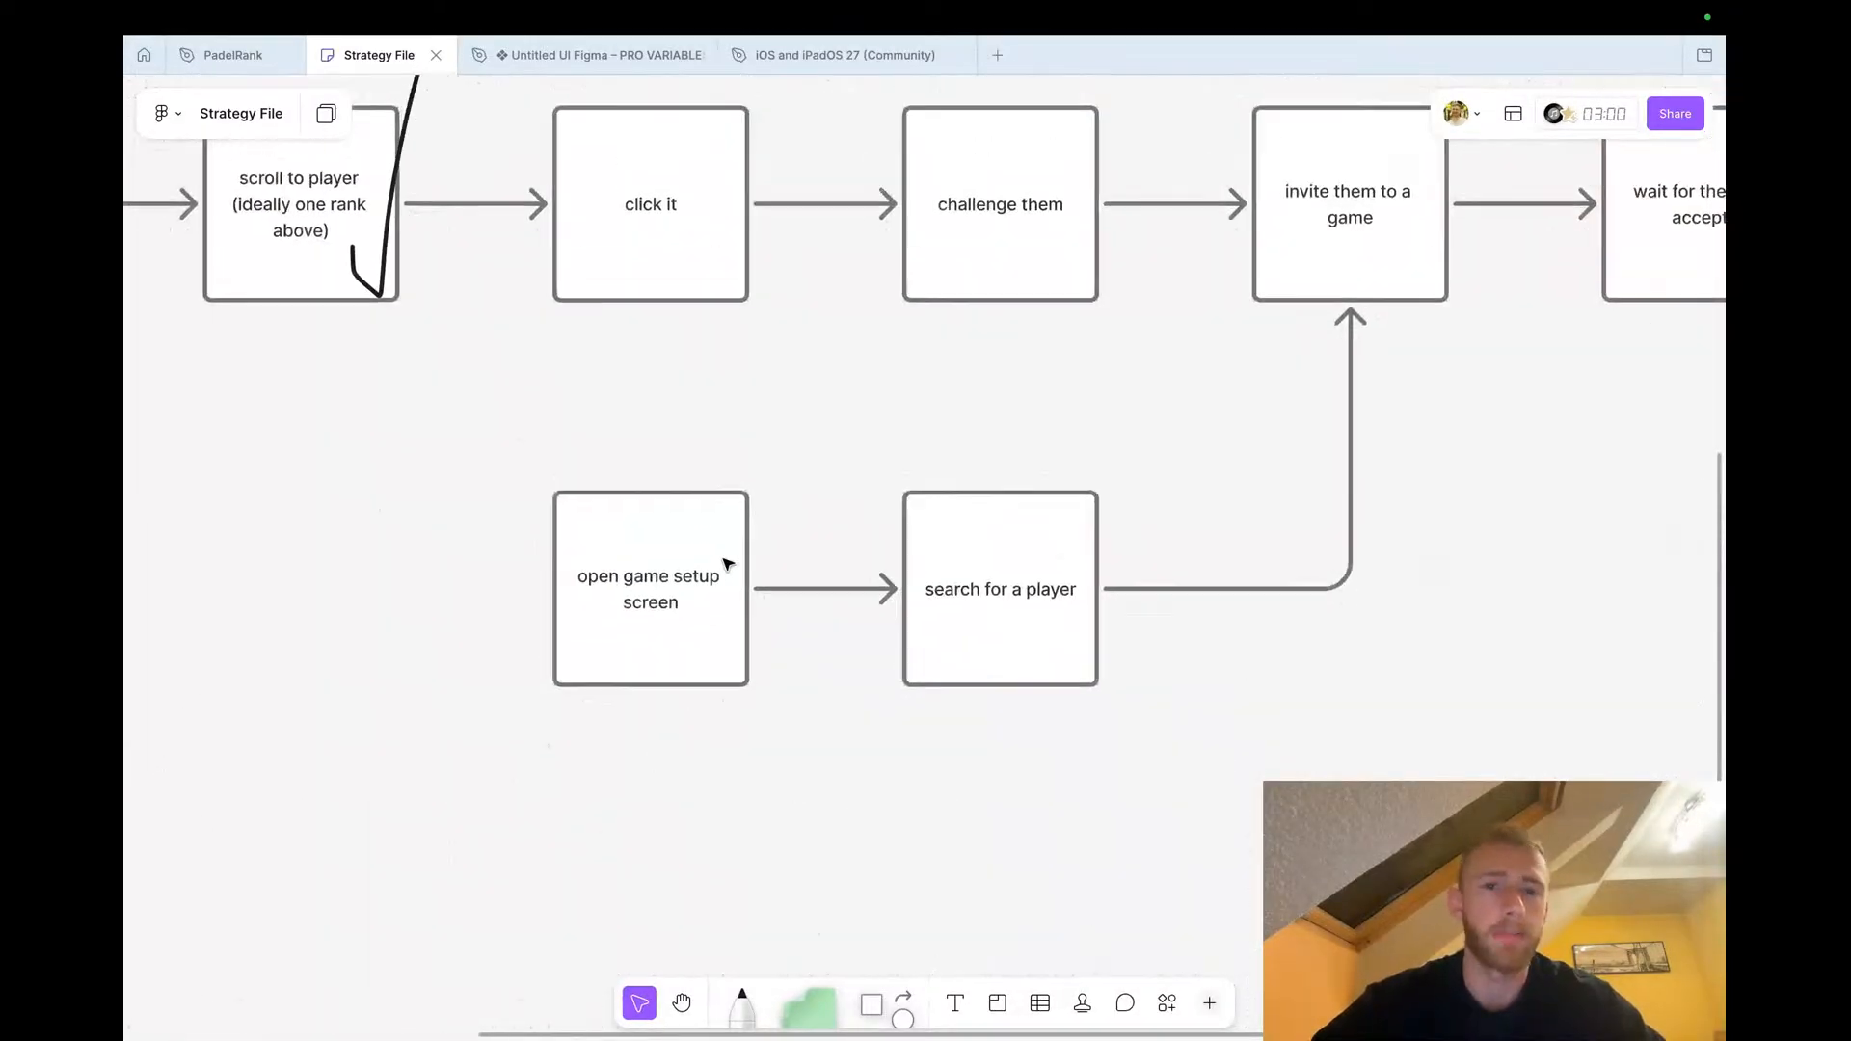
{"action": "left_click", "coordinate": [640, 248]}
{"action": "left_click", "coordinate": [872, 154]}
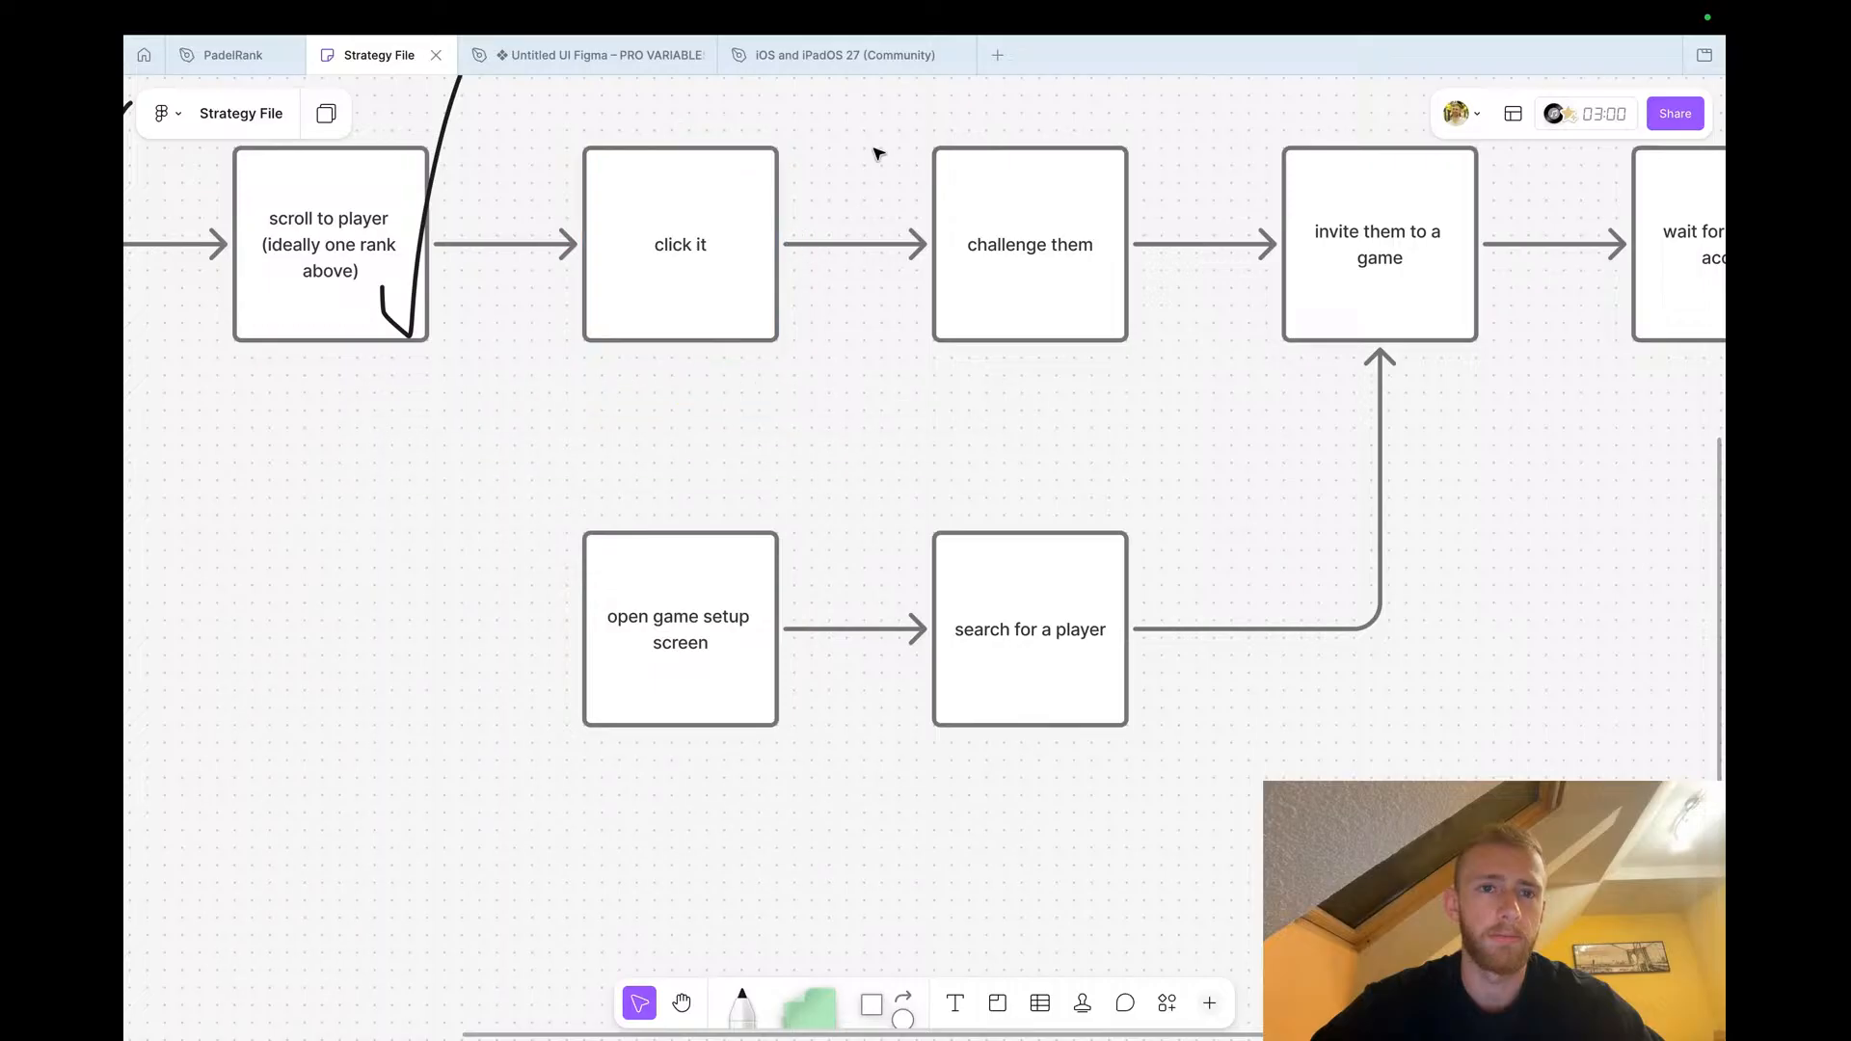
Return to the PadelRank file, close the prototype preview and review the Rankings and profile screens in design mode
{"action": "left_click", "coordinate": [236, 55]}
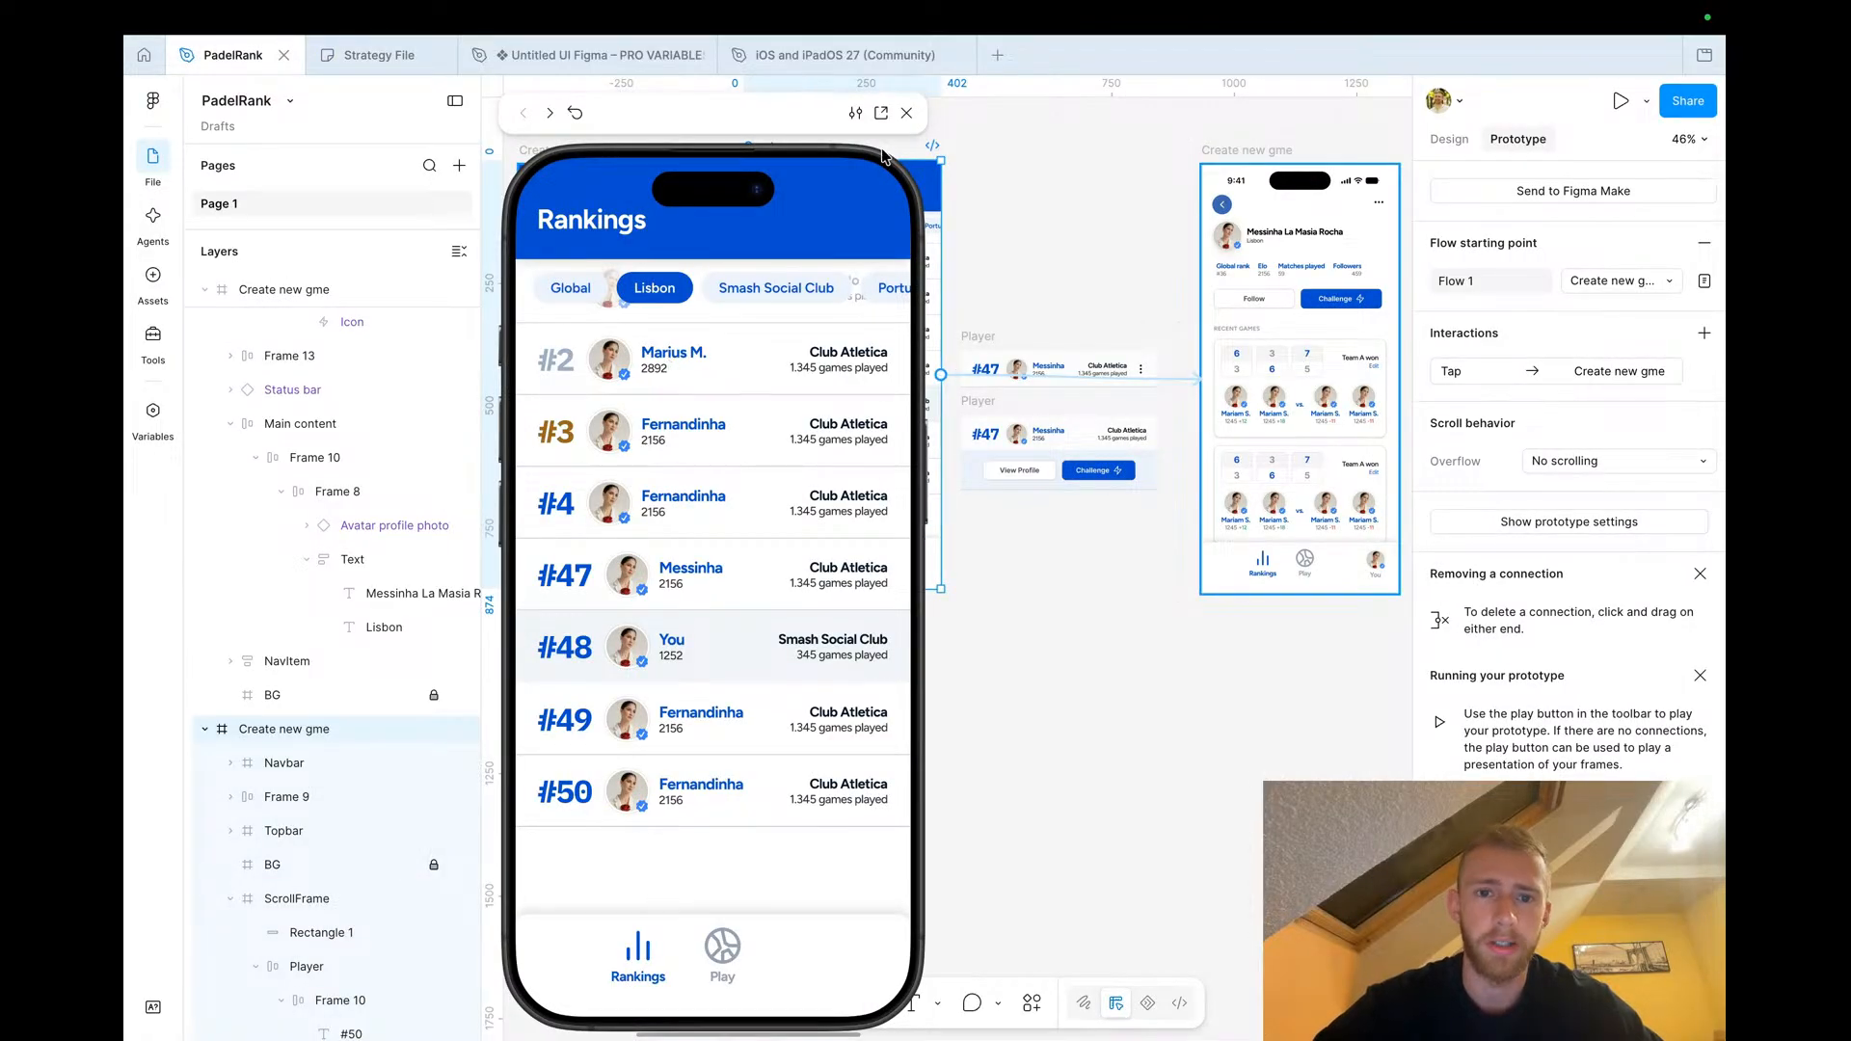
{"action": "left_click", "coordinate": [907, 114]}
{"action": "left_click", "coordinate": [964, 694]}
{"action": "scroll", "coordinate": [964, 694], "scroll_direction": "right", "scroll_amount": 5}
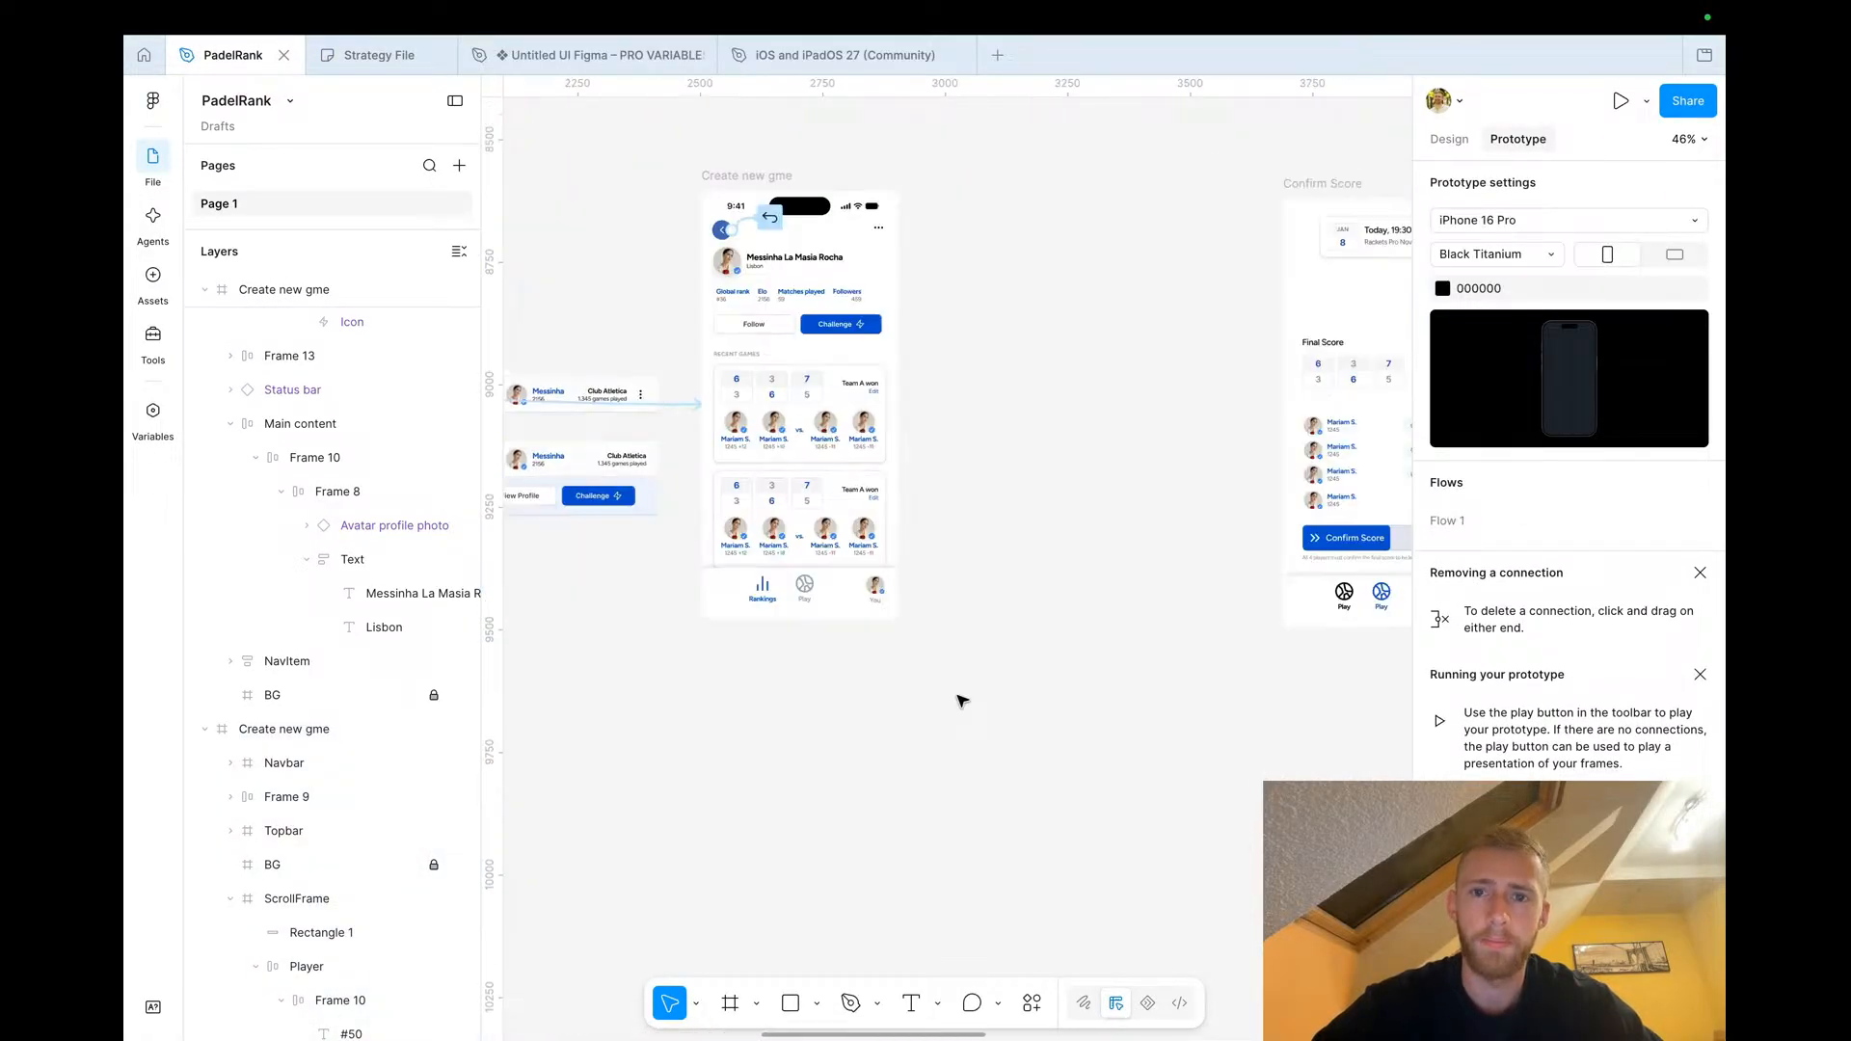
{"action": "left_click", "coordinate": [1449, 138]}
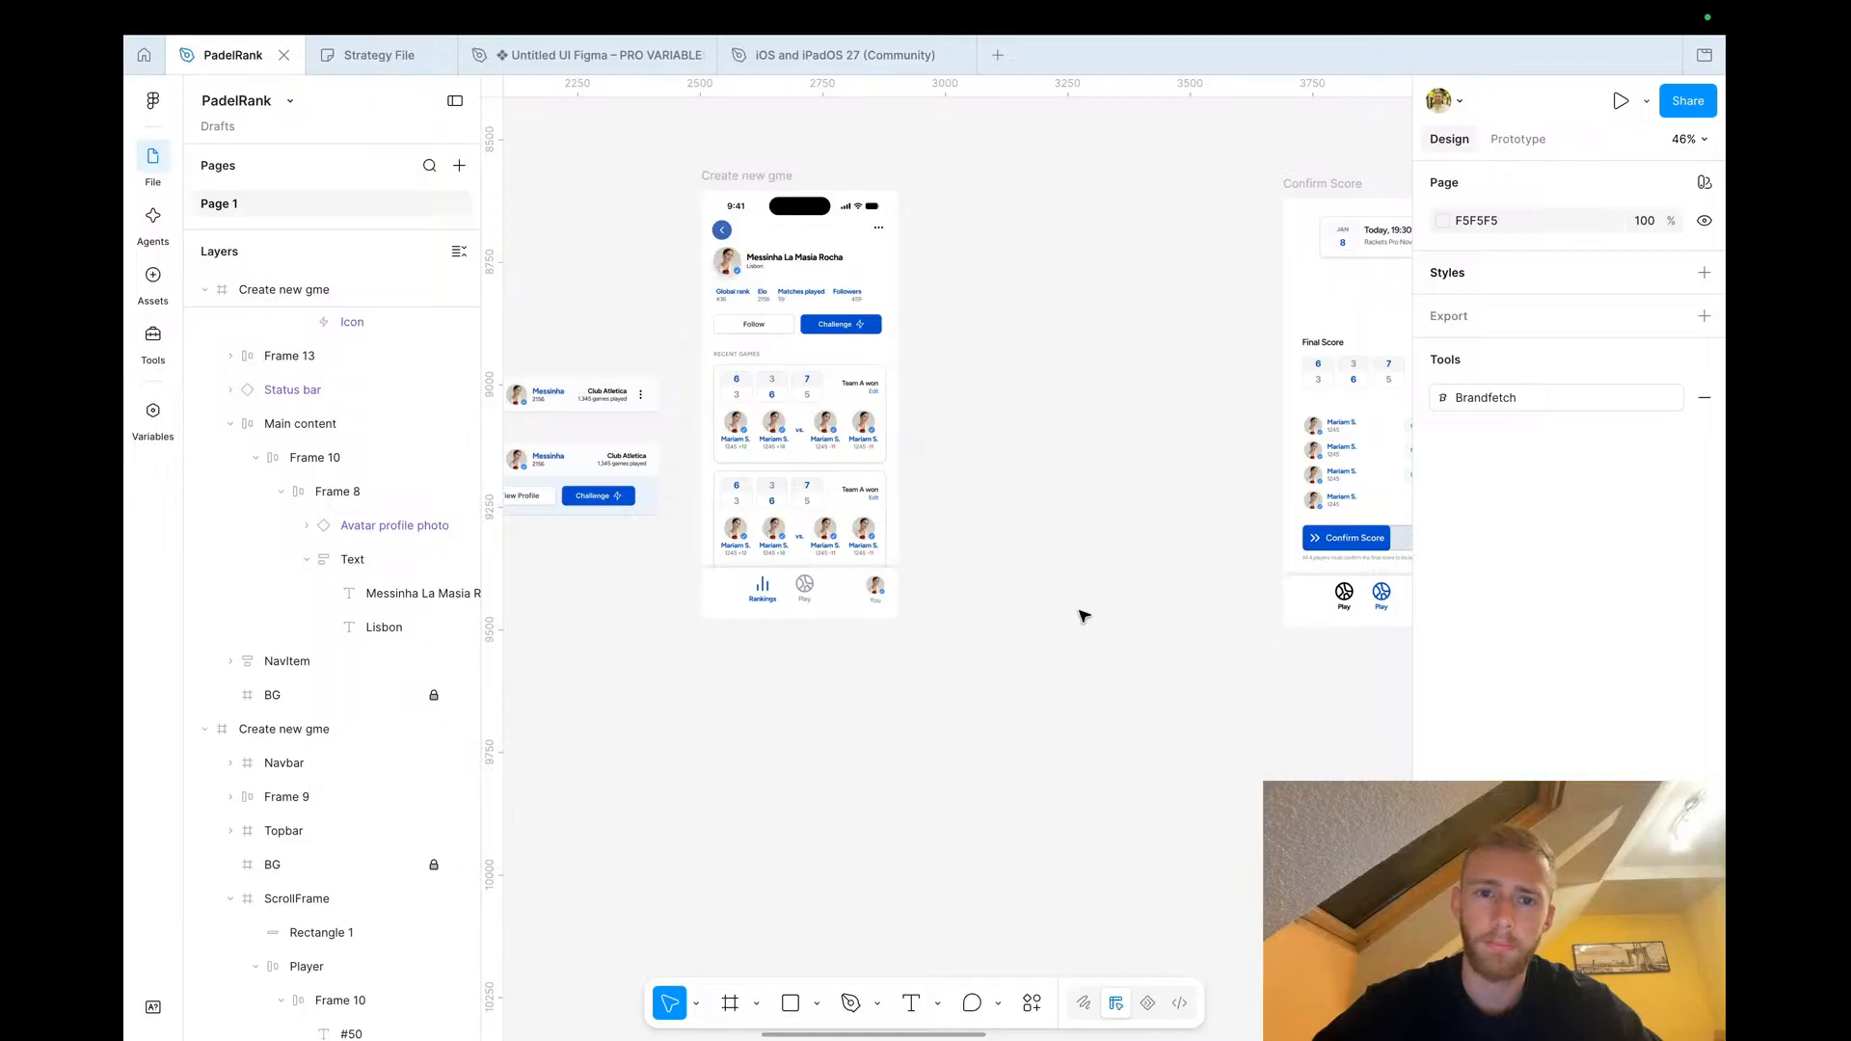
{"action": "scroll", "coordinate": [1085, 617], "scroll_direction": "down", "scroll_amount": 2}
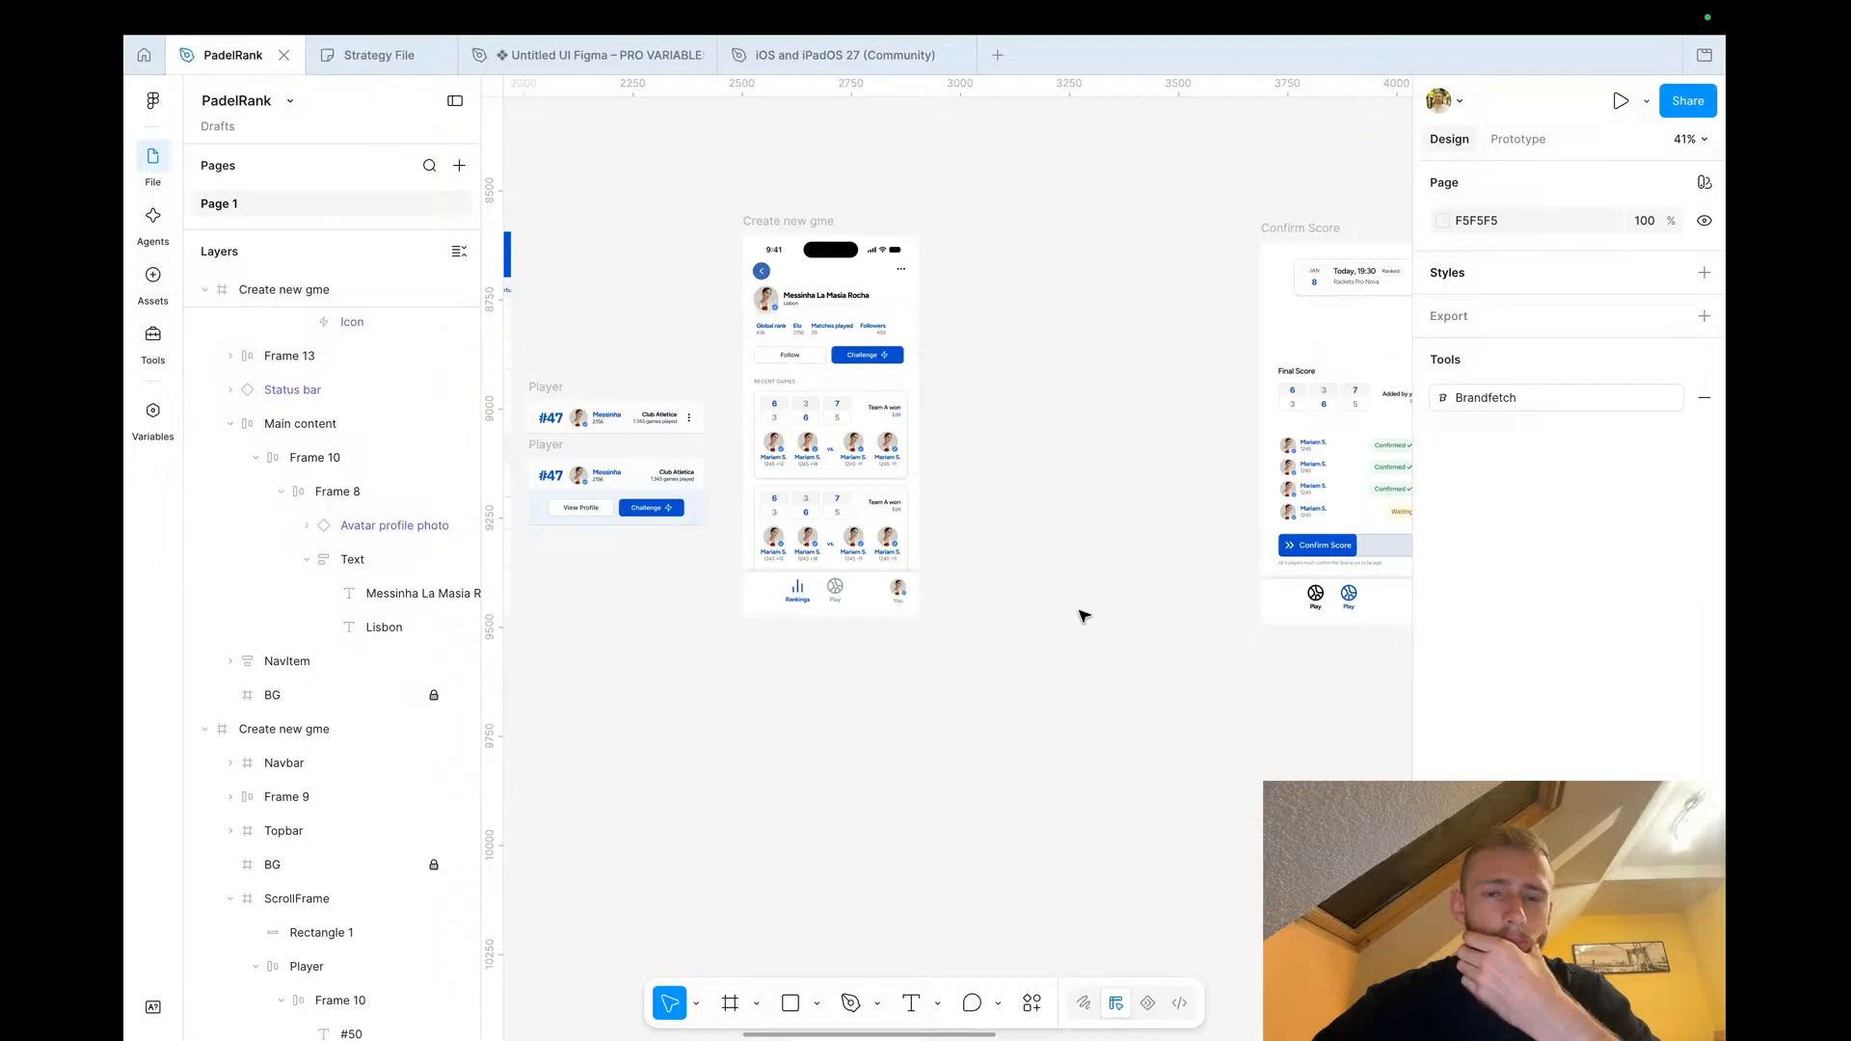
{"action": "scroll", "coordinate": [1084, 617], "scroll_direction": "left", "scroll_amount": 5}
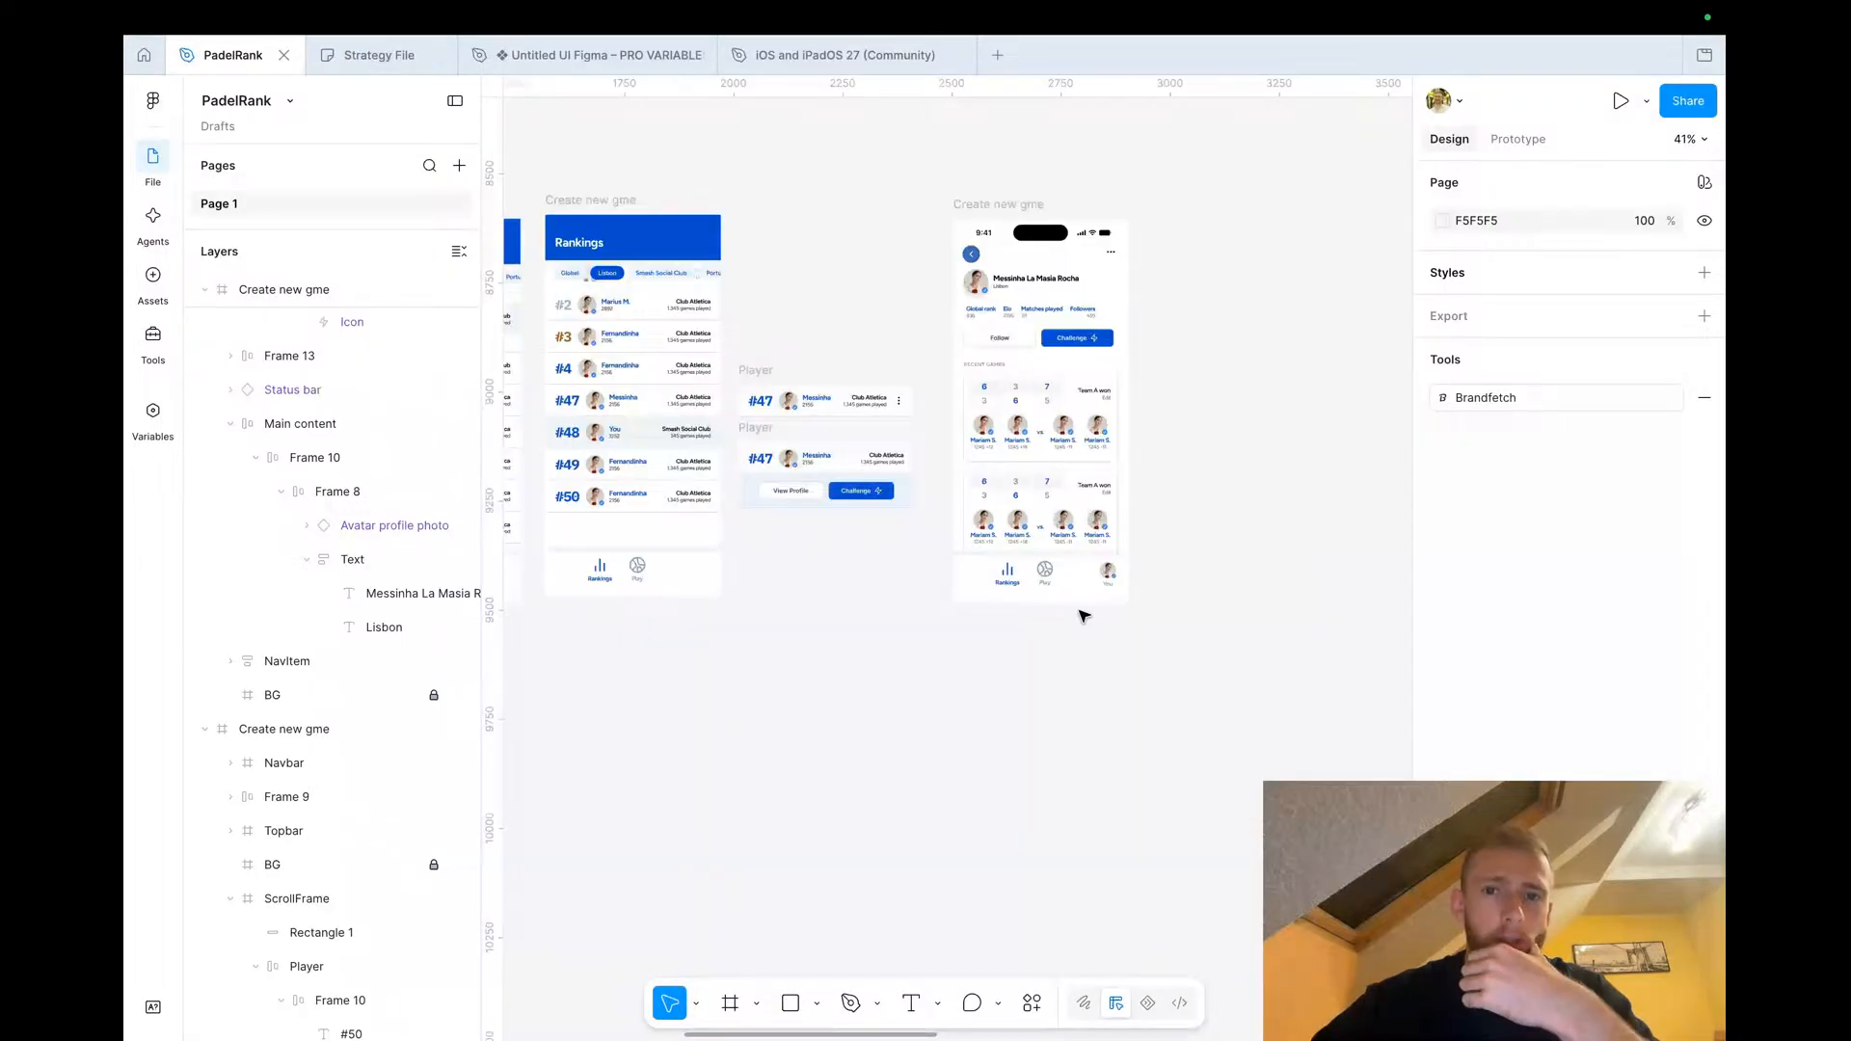
{"action": "scroll", "coordinate": [1051, 338], "scroll_direction": "up", "scroll_amount": 5}
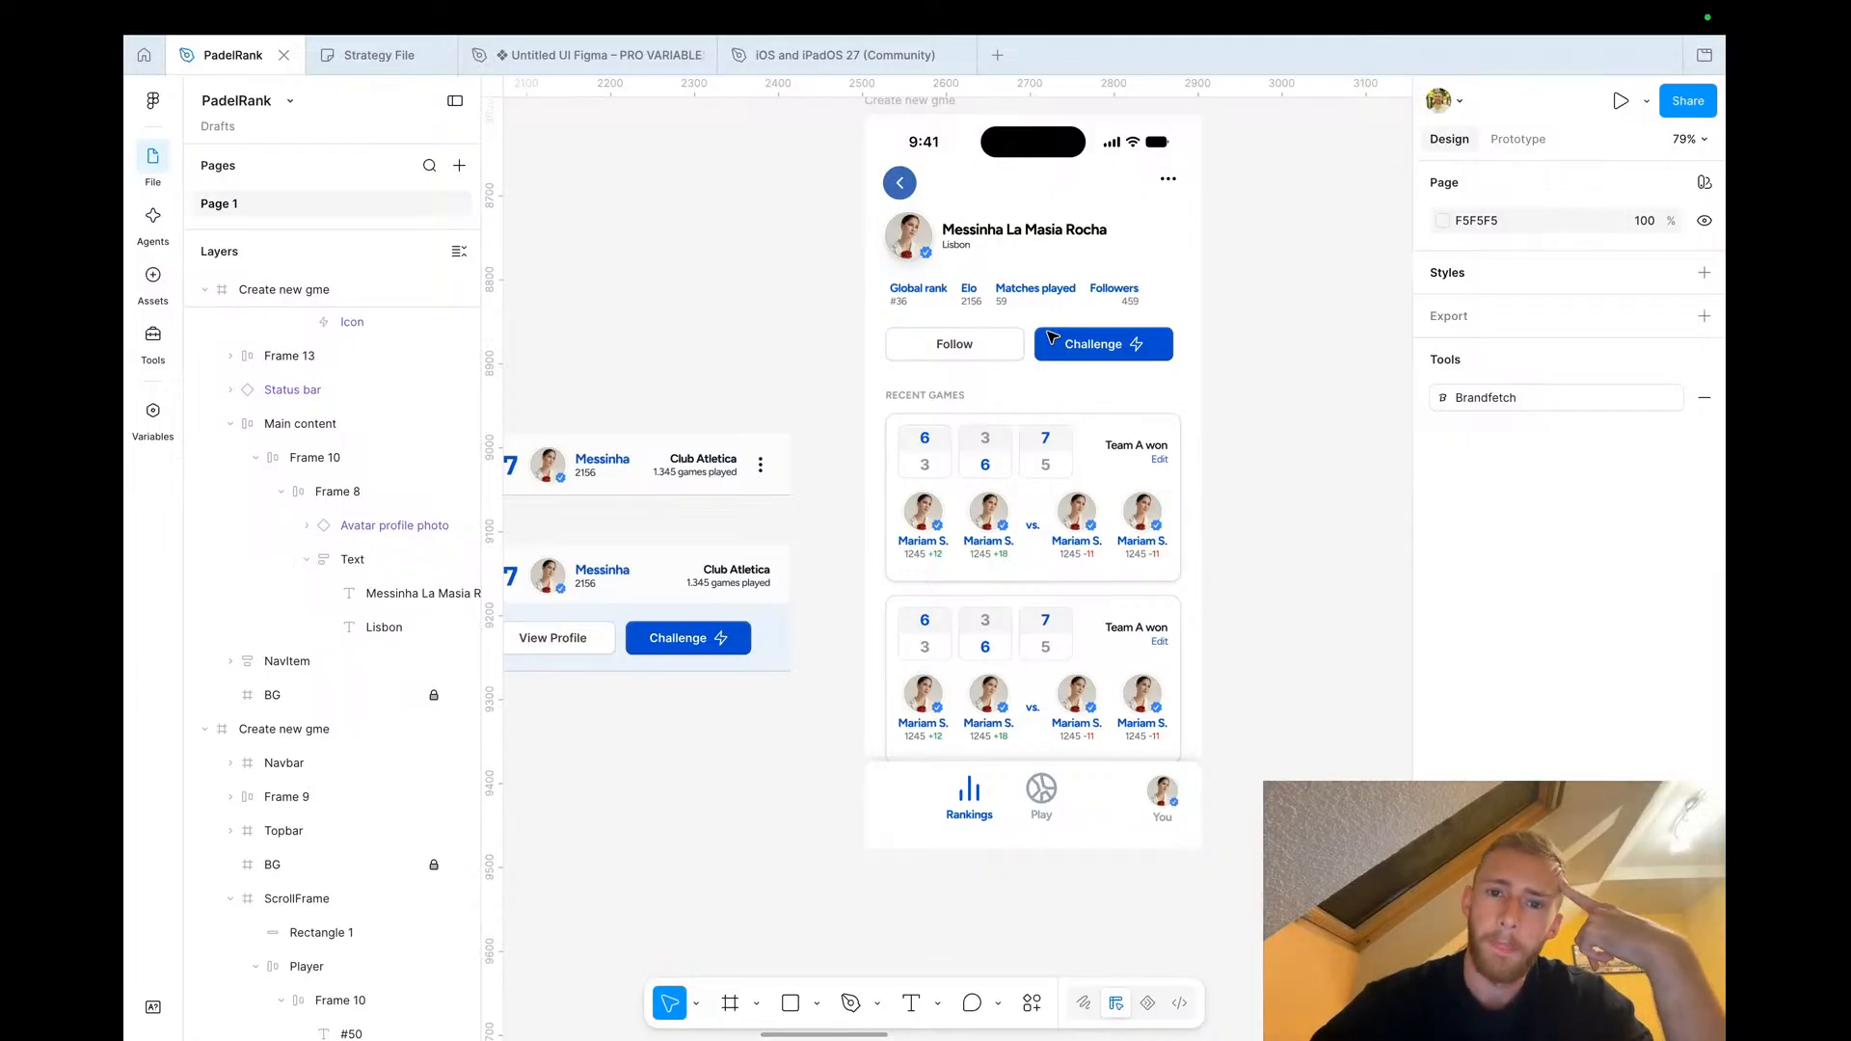
In the Strategy File, move the invite and wait boxes and their sticky notes right to widen the gap after 'challenge them'
{"action": "left_click", "coordinate": [372, 55]}
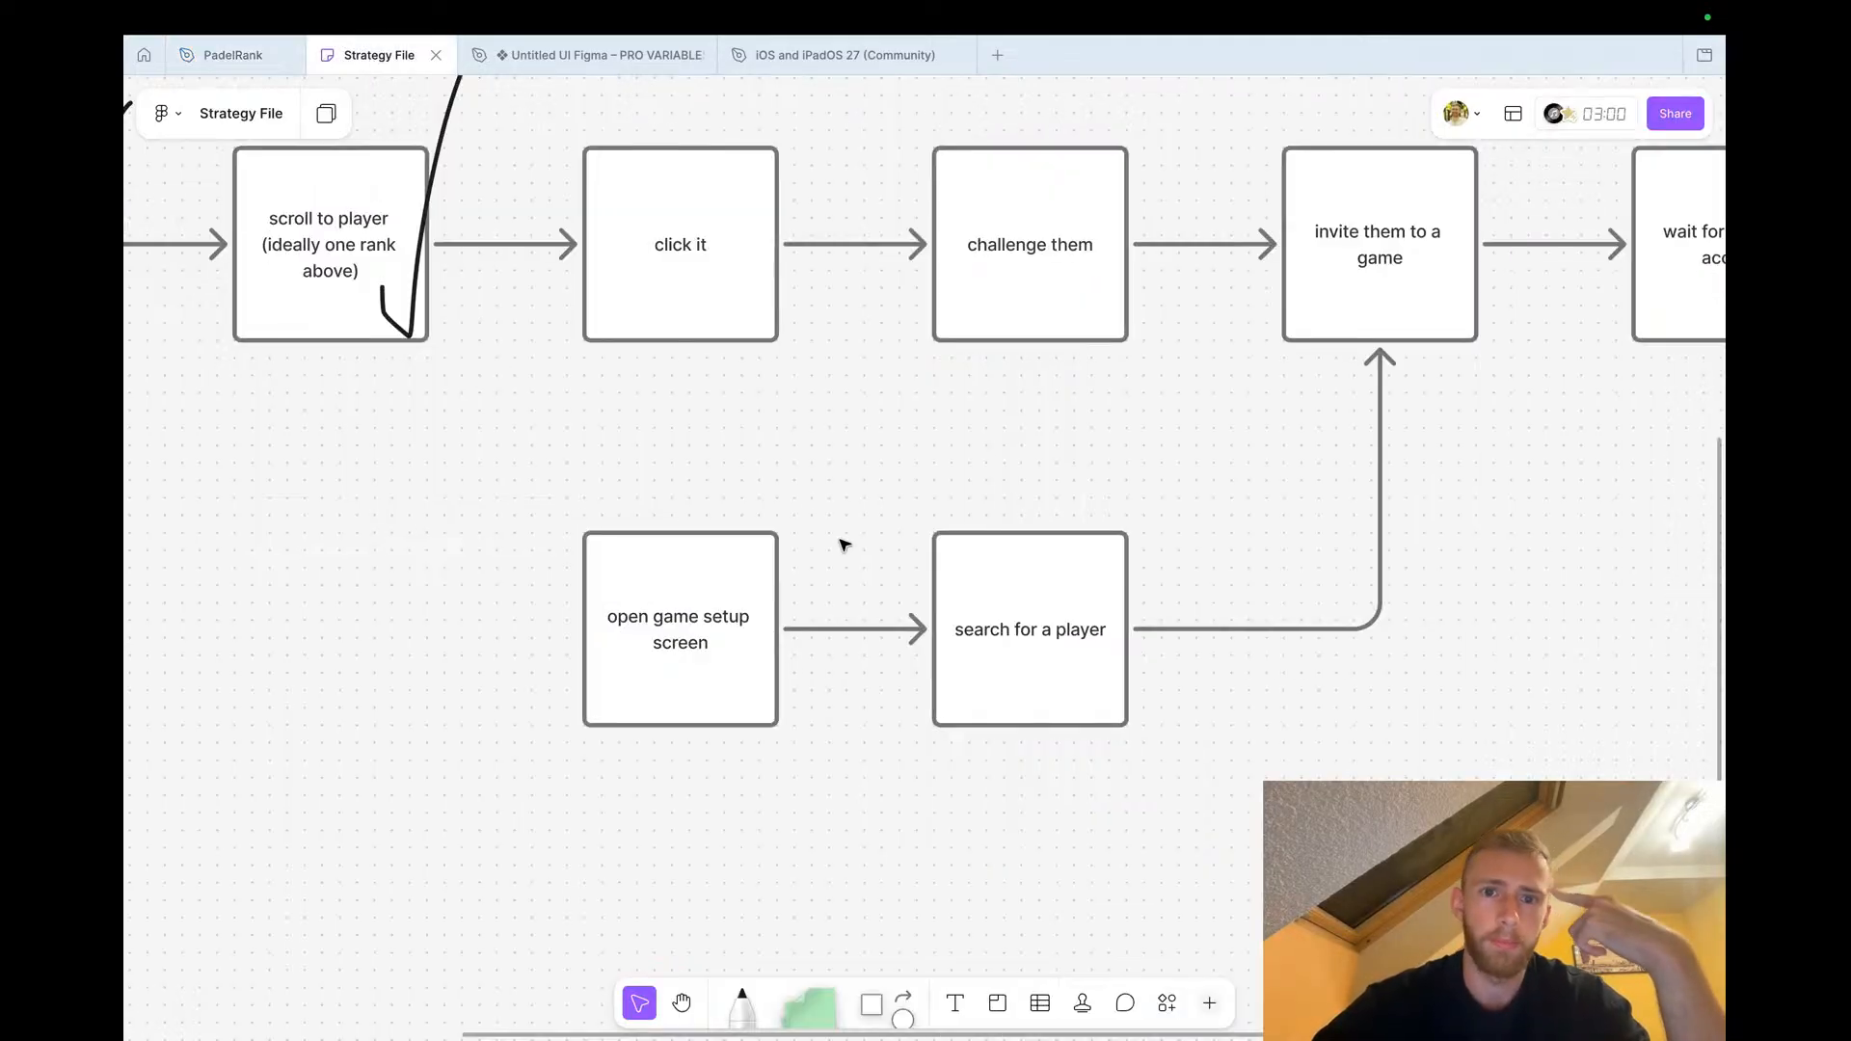
{"action": "scroll", "coordinate": [808, 499], "scroll_direction": "down", "scroll_amount": 5}
{"action": "scroll", "coordinate": [913, 467], "scroll_direction": "up", "scroll_amount": 3}
{"action": "scroll", "coordinate": [913, 470], "scroll_direction": "down", "scroll_amount": 2}
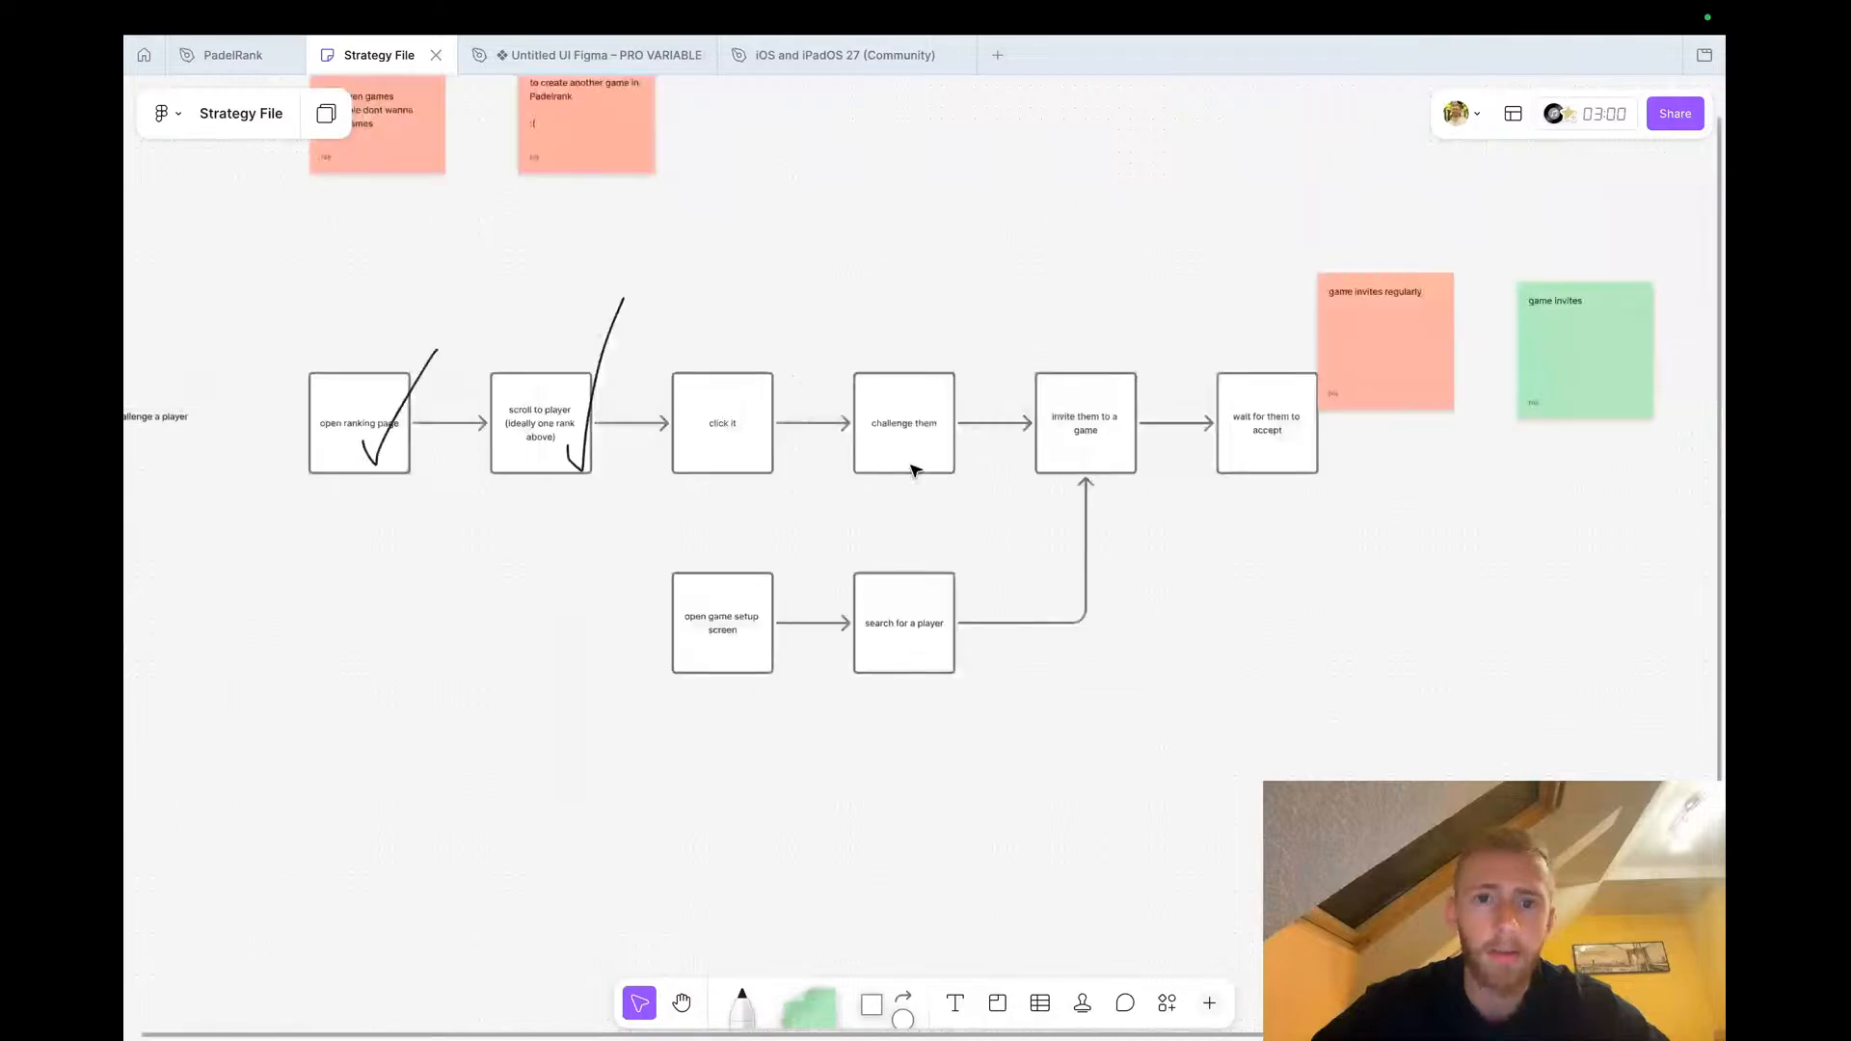
{"action": "scroll", "coordinate": [911, 462], "scroll_direction": "down", "scroll_amount": 2}
{"action": "scroll", "coordinate": [911, 462], "scroll_direction": "down", "scroll_amount": 2}
{"action": "left_click_drag", "start_coordinate": [1353, 715], "coordinate": [1294, 449]}
{"action": "left_click_drag", "start_coordinate": [942, 644], "coordinate": [781, 520]}
{"action": "left_click", "coordinate": [1152, 678]}
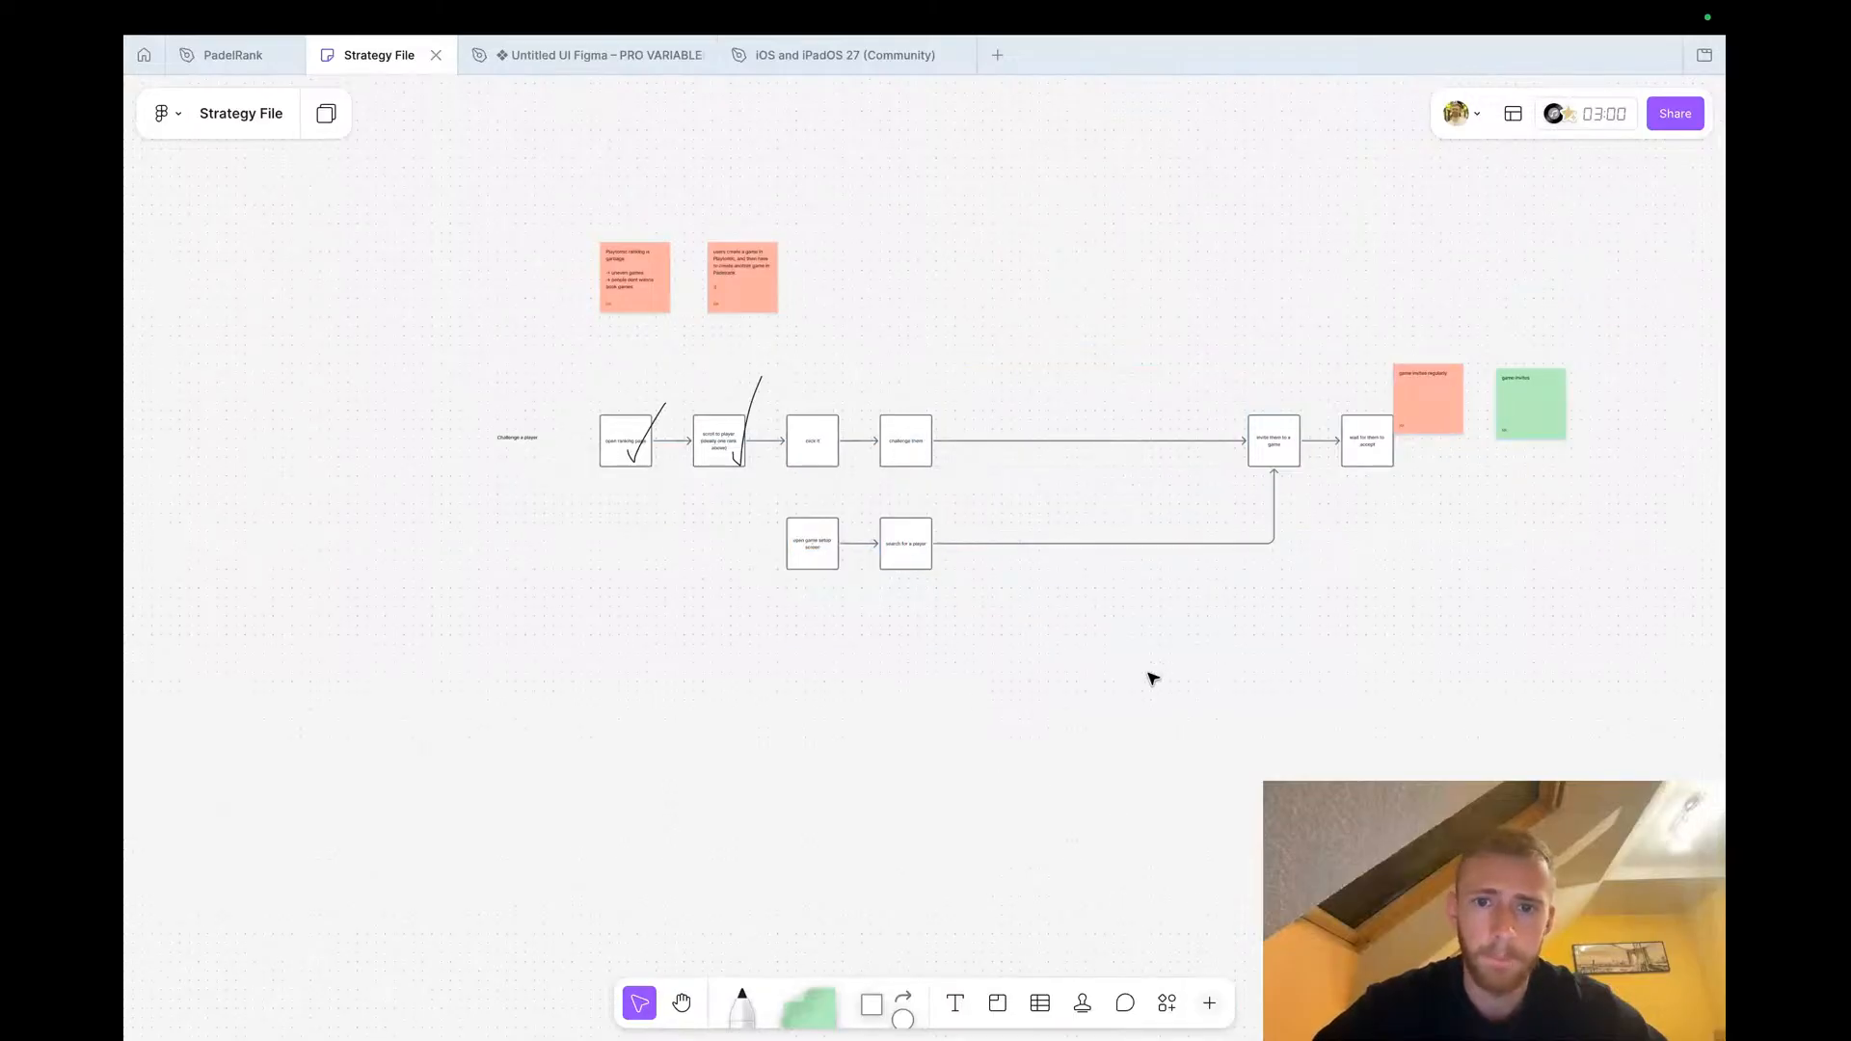
Detach the arrow from 'challenge them' from the 'invite them to a game' box so it ends in the empty gap
{"action": "scroll", "coordinate": [992, 467], "scroll_direction": "up", "scroll_amount": 5}
{"action": "left_click", "coordinate": [1112, 413]}
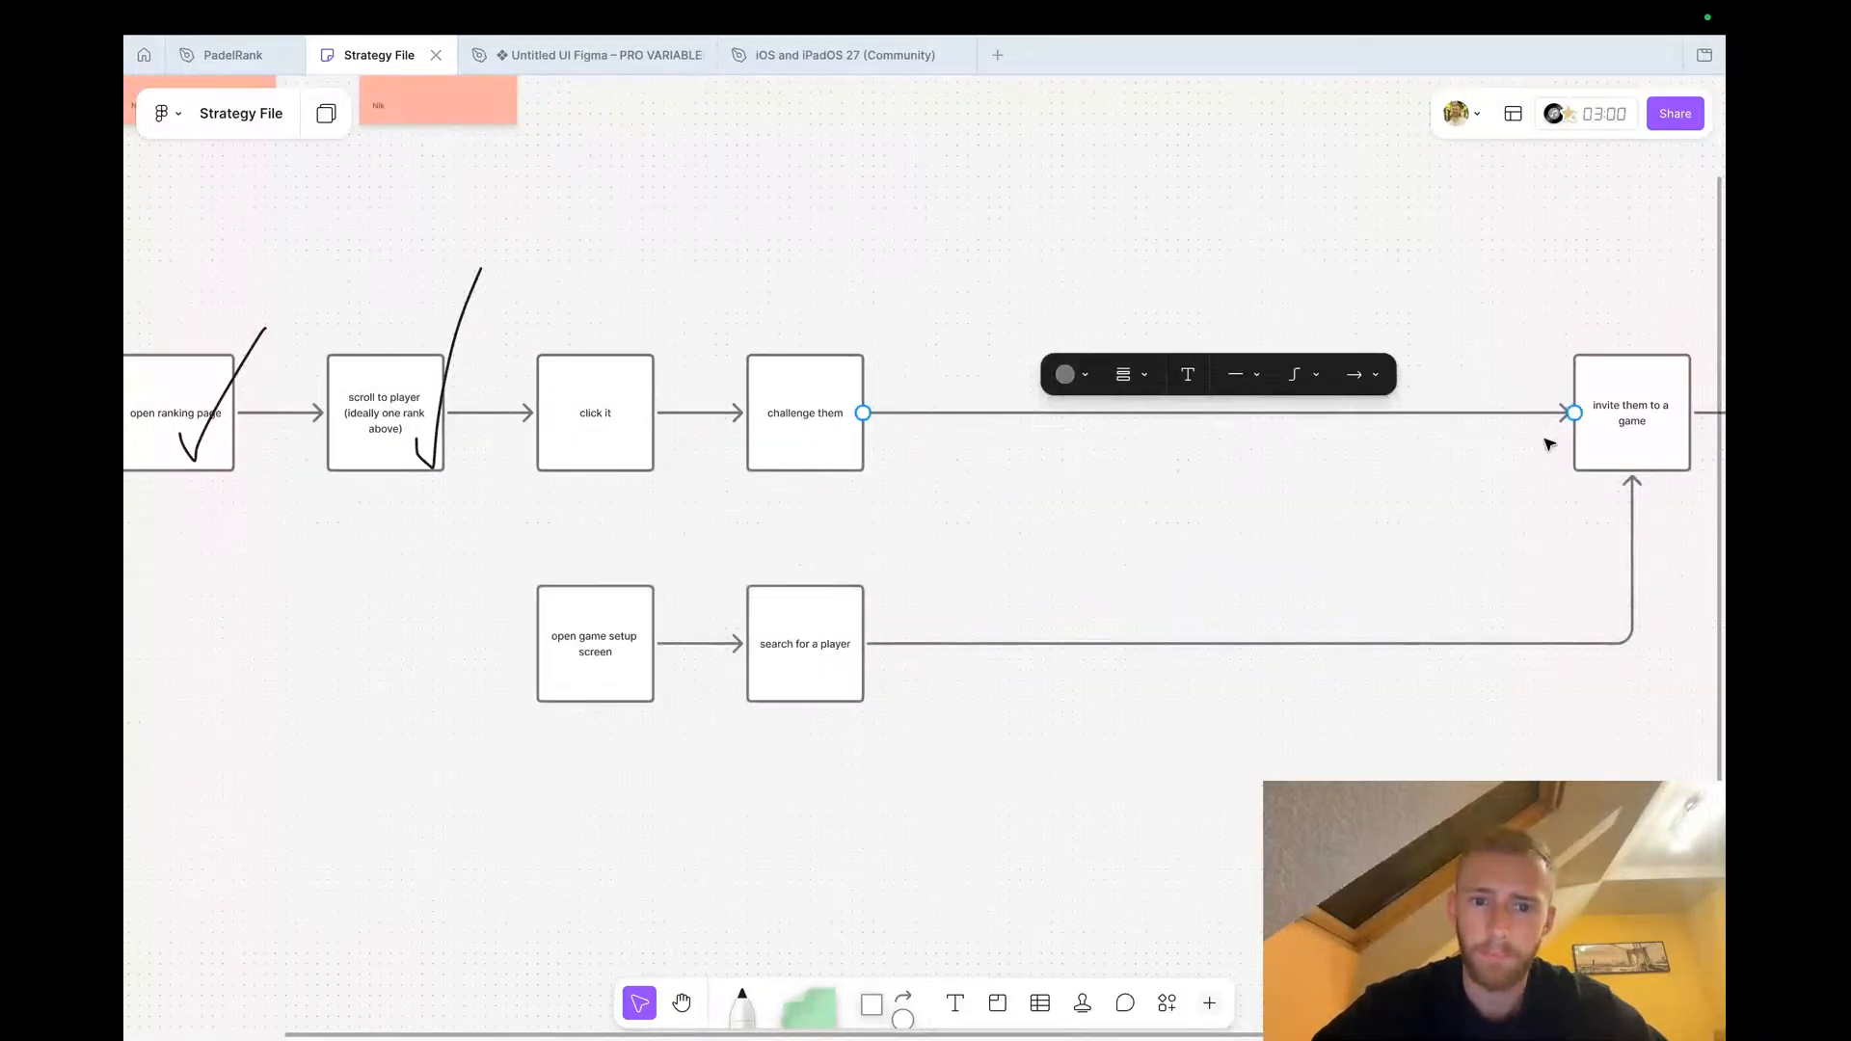
{"action": "left_click_drag", "start_coordinate": [1573, 413], "coordinate": [947, 412]}
{"action": "left_click", "coordinate": [1017, 482]}
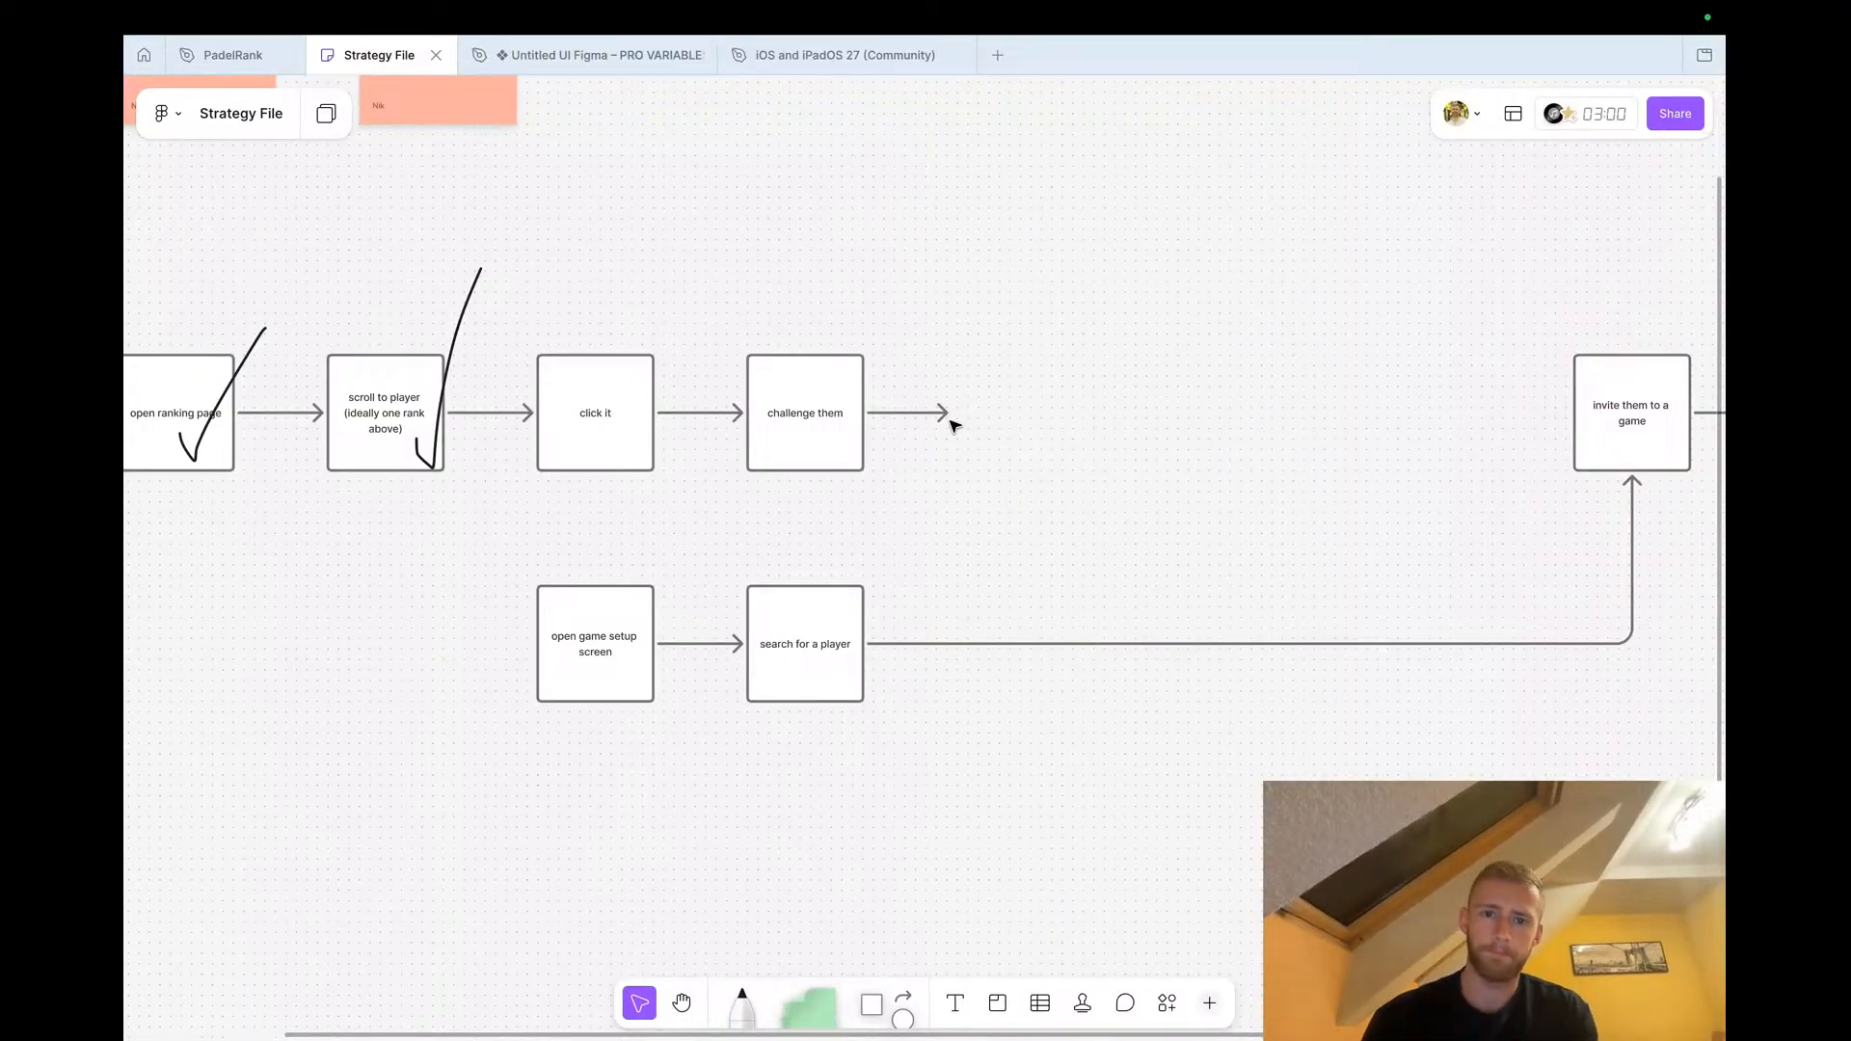
{"action": "key", "text": "ctrl+Left"}
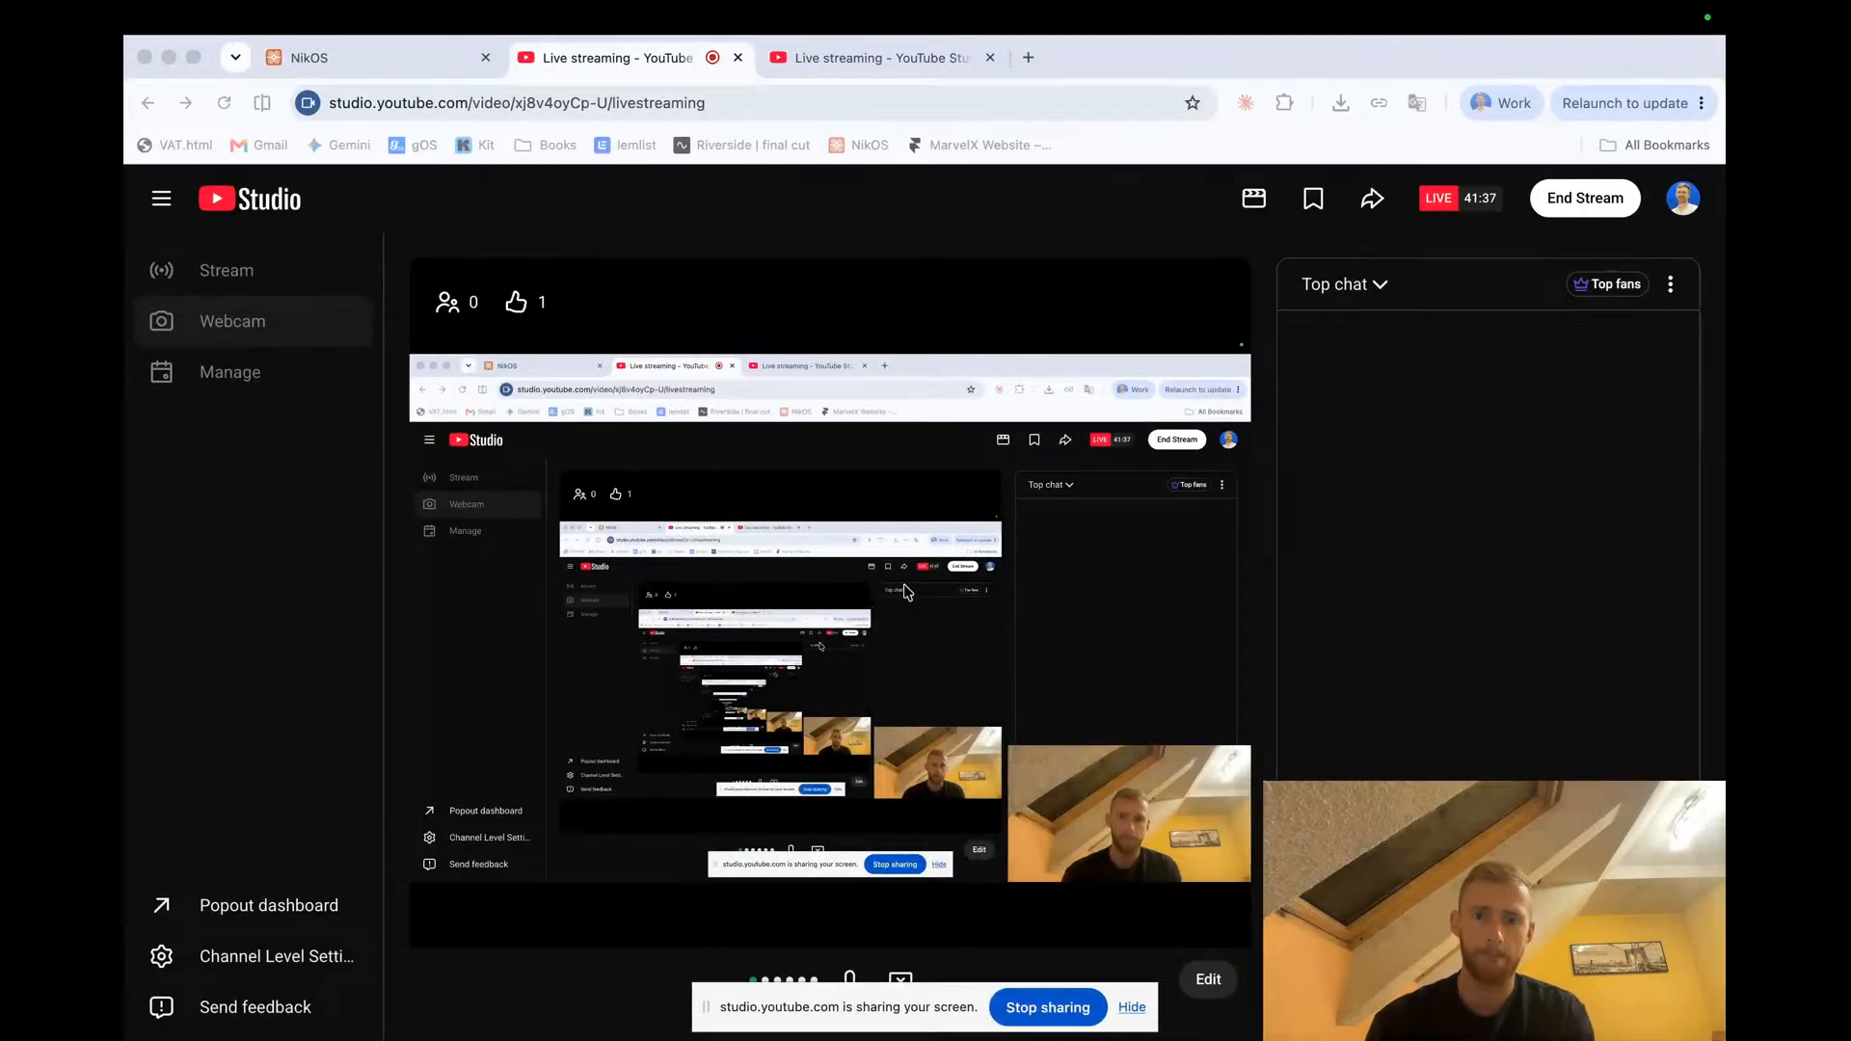
{"action": "key", "text": "ctrl+Right"}
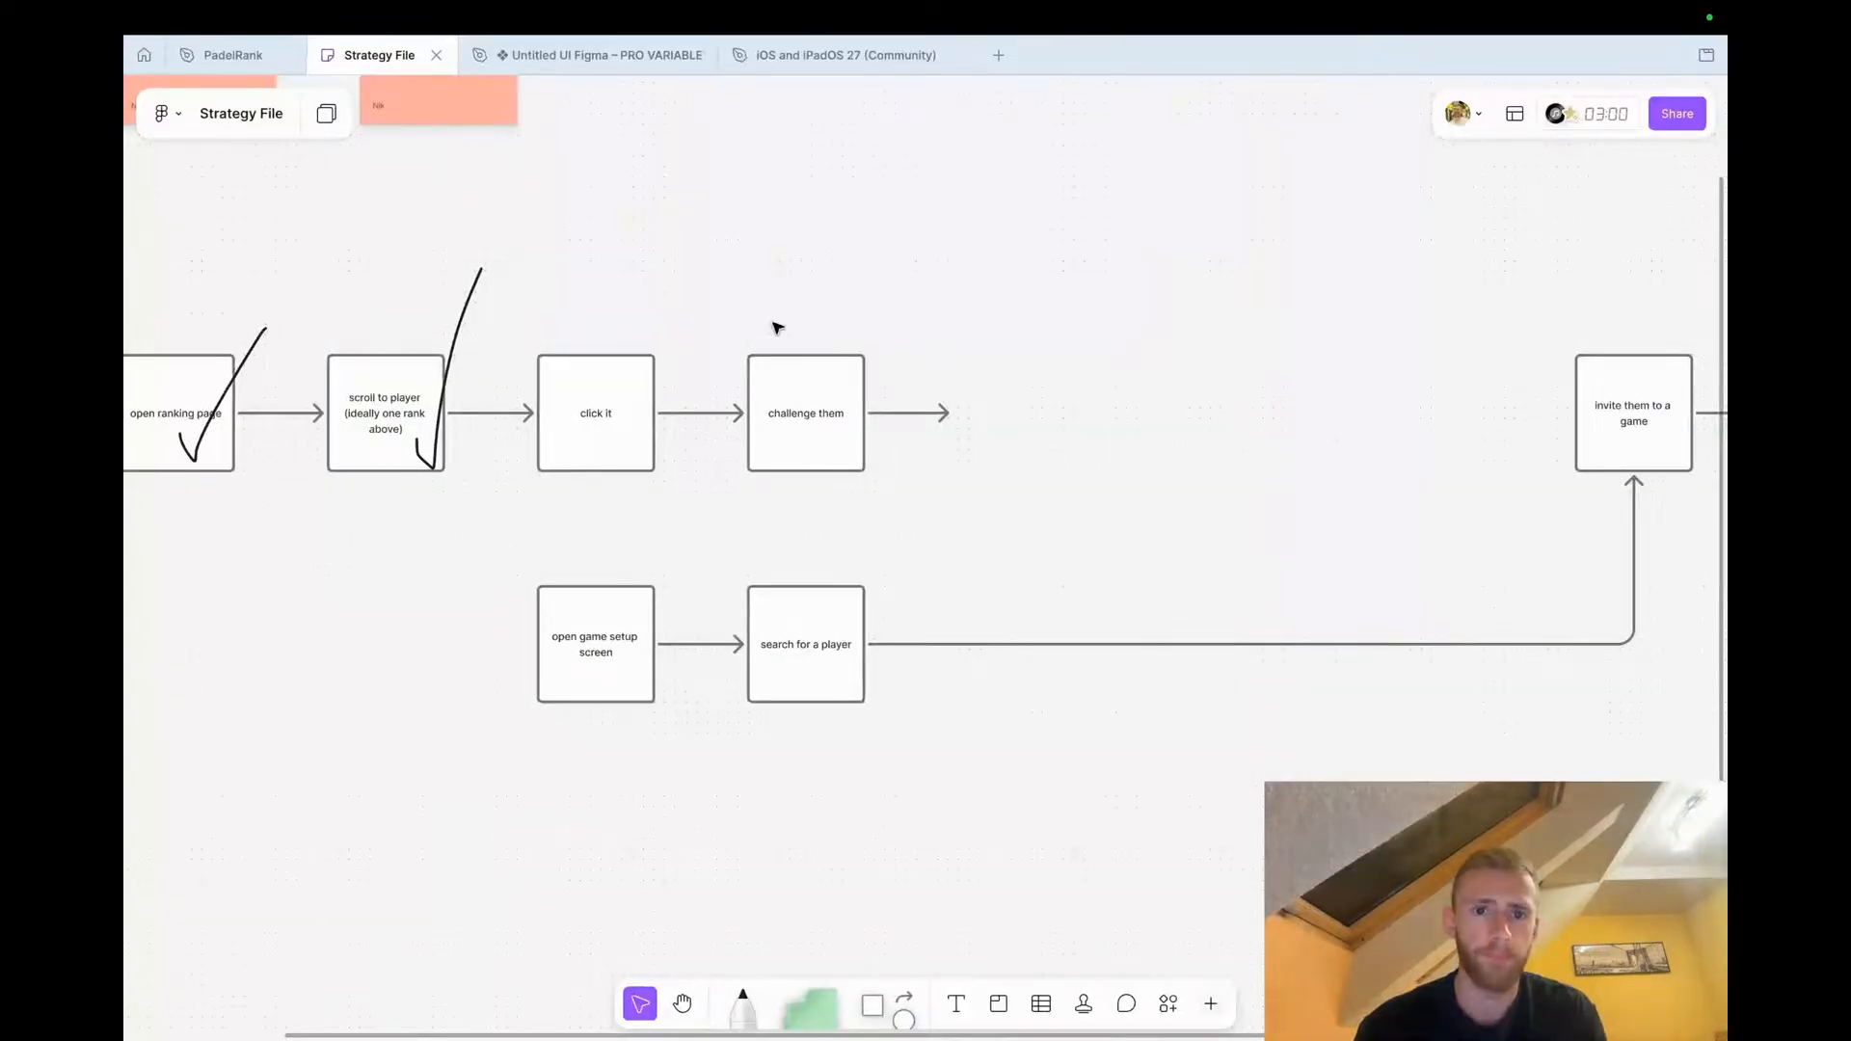
{"action": "key", "text": "ctrl+Left"}
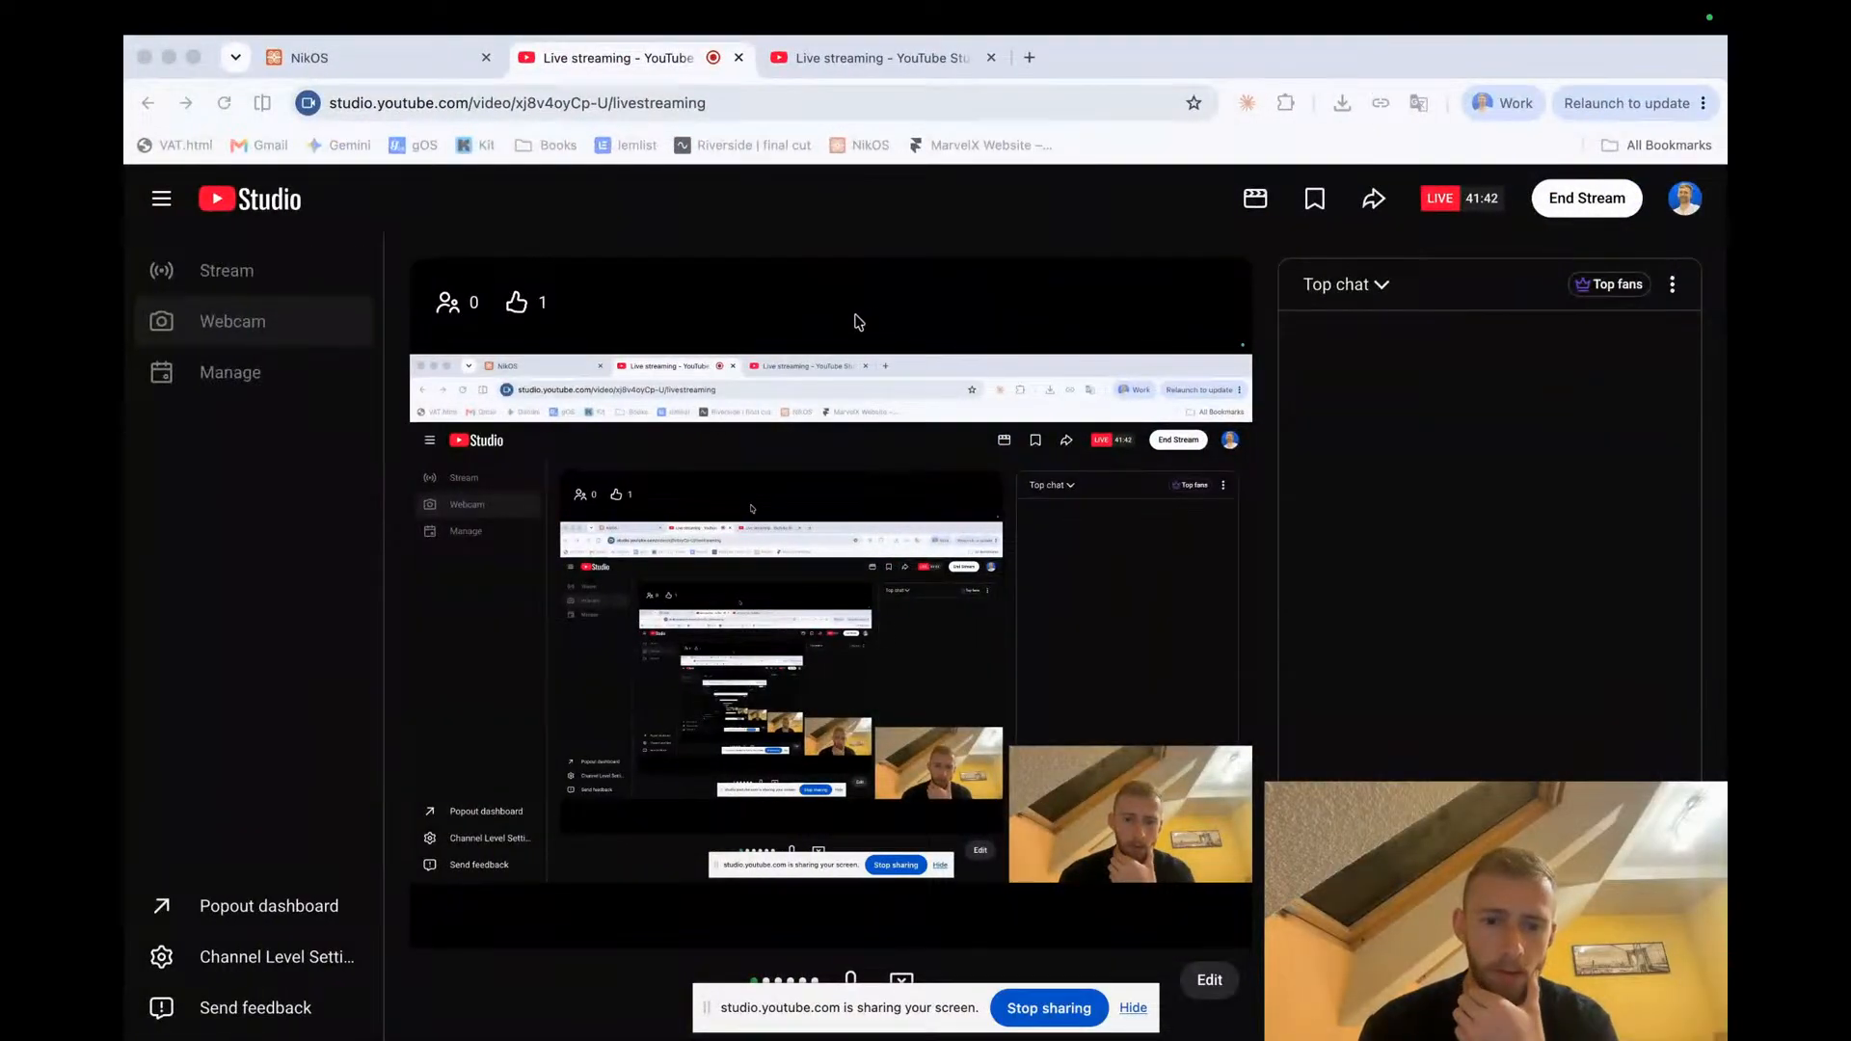
{"action": "key", "text": "ctrl+Right"}
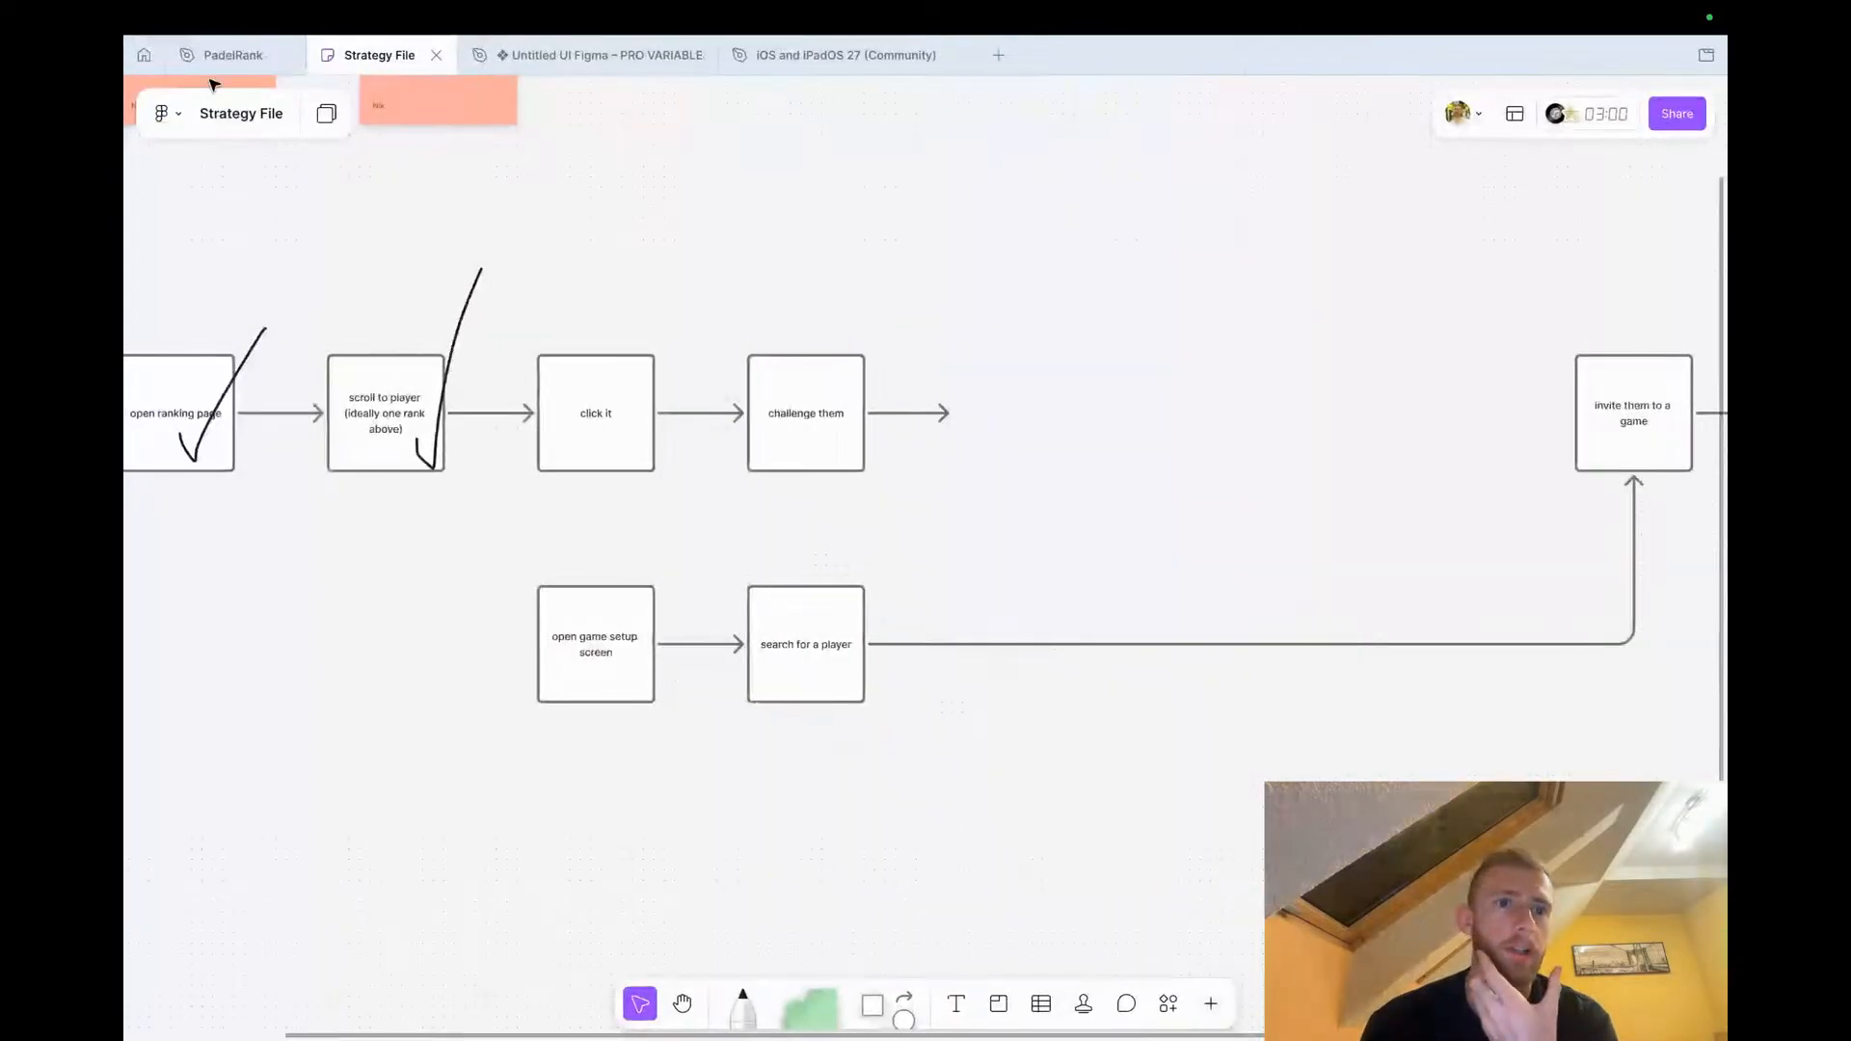
Switch back to the PadelRank file and look over the screens on the canvas
{"action": "left_click", "coordinate": [232, 56]}
{"action": "scroll", "coordinate": [687, 457], "scroll_direction": "down", "scroll_amount": 6}
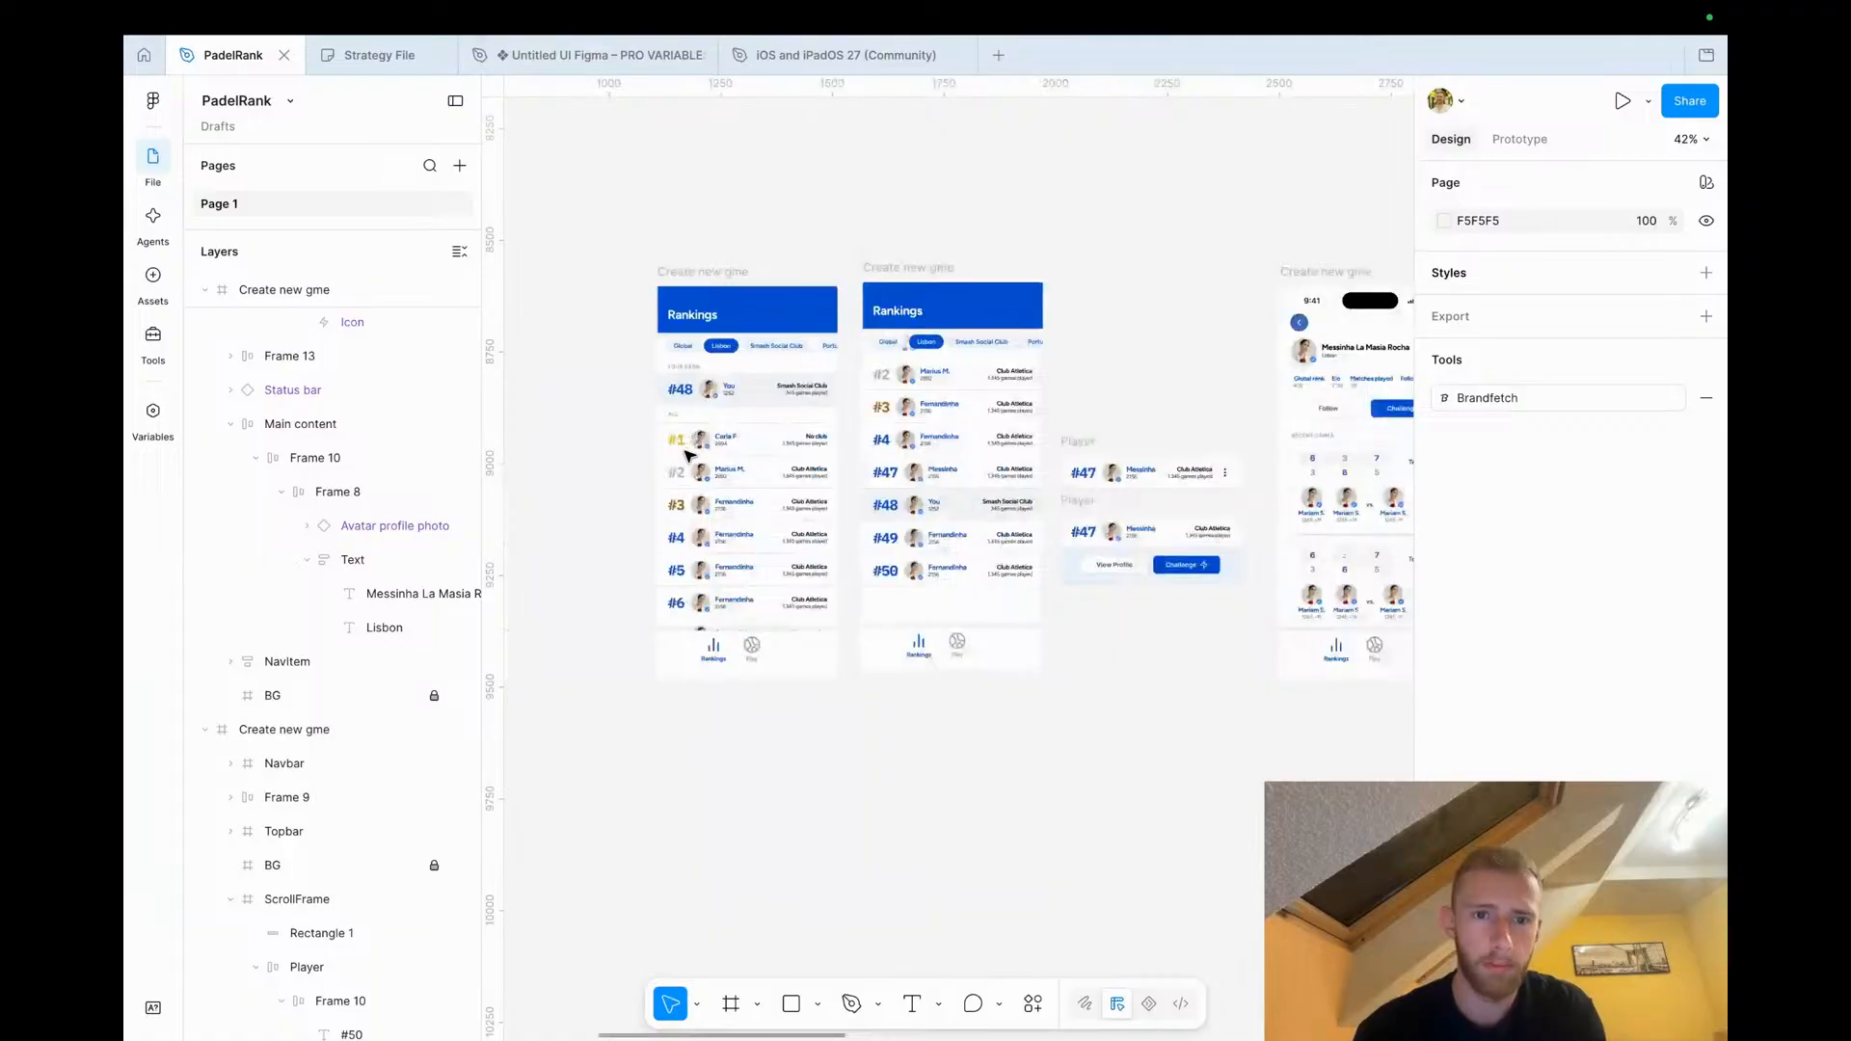
{"action": "scroll", "coordinate": [826, 491], "scroll_direction": "right", "scroll_amount": 5}
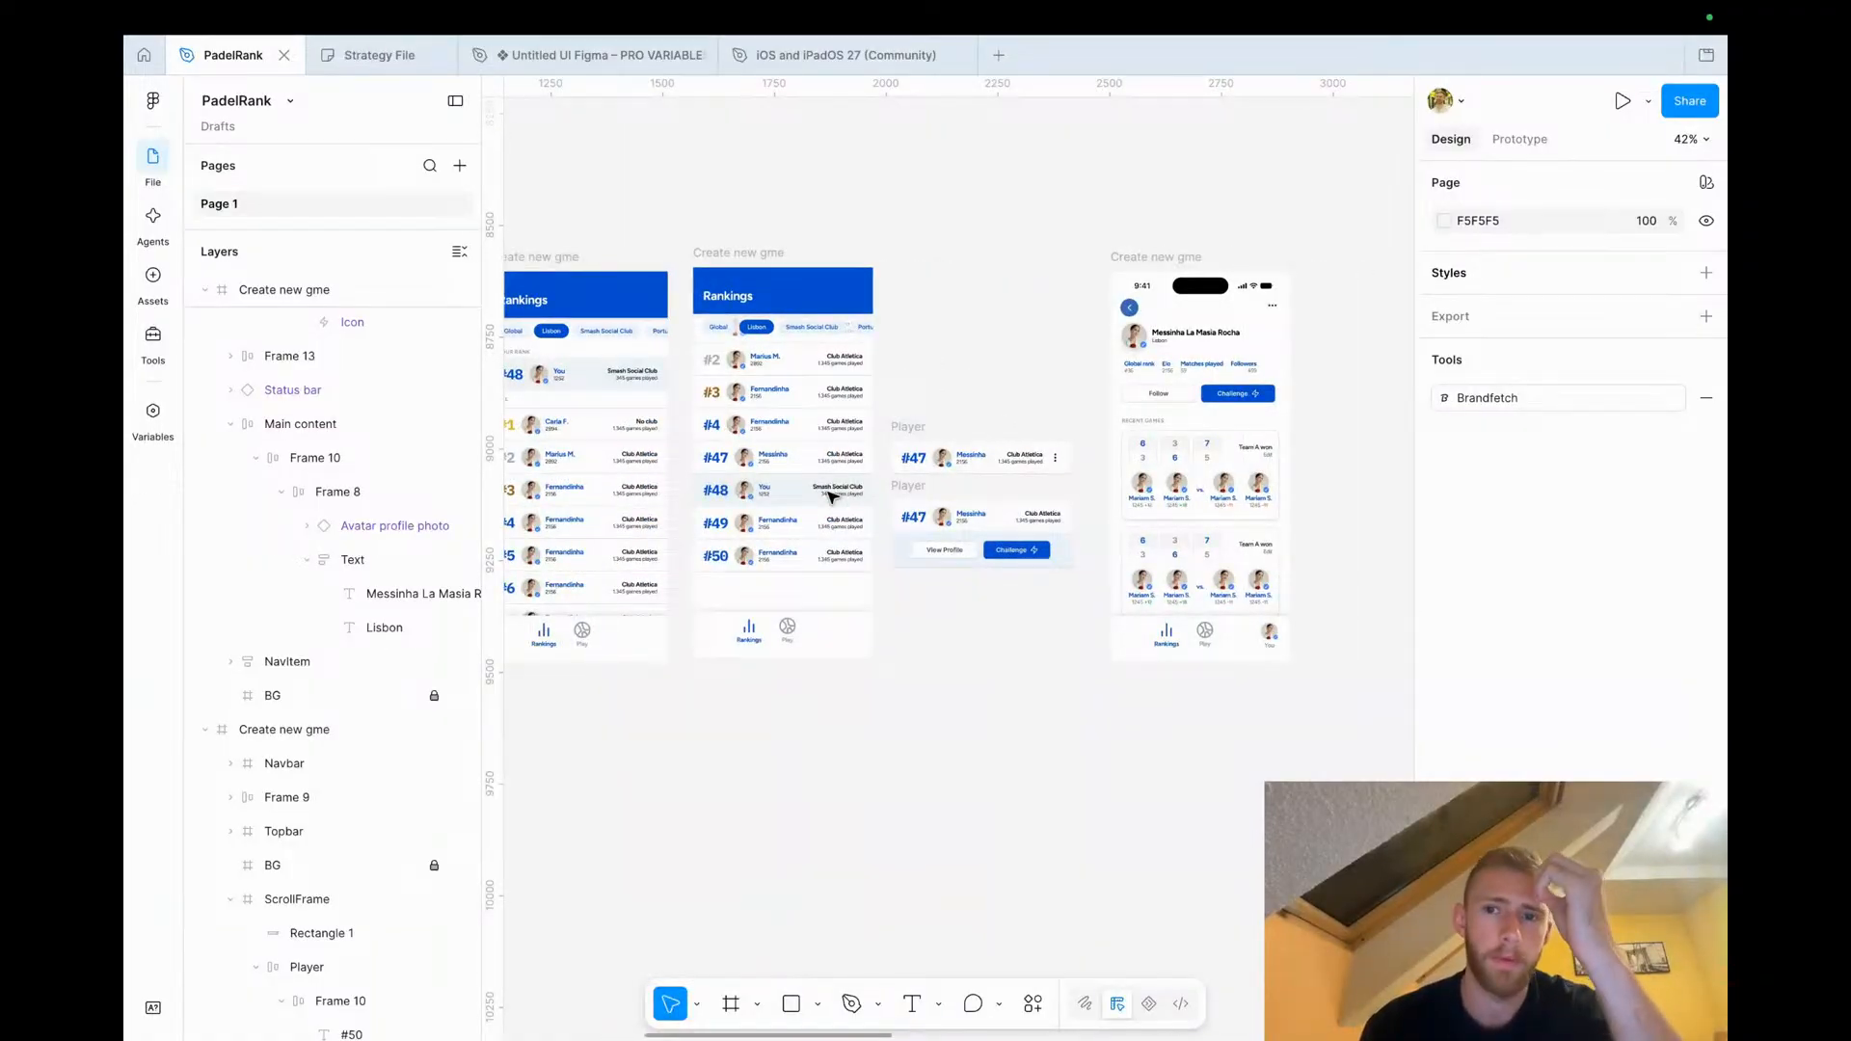
{"action": "scroll", "coordinate": [833, 496], "scroll_direction": "left", "scroll_amount": 6}
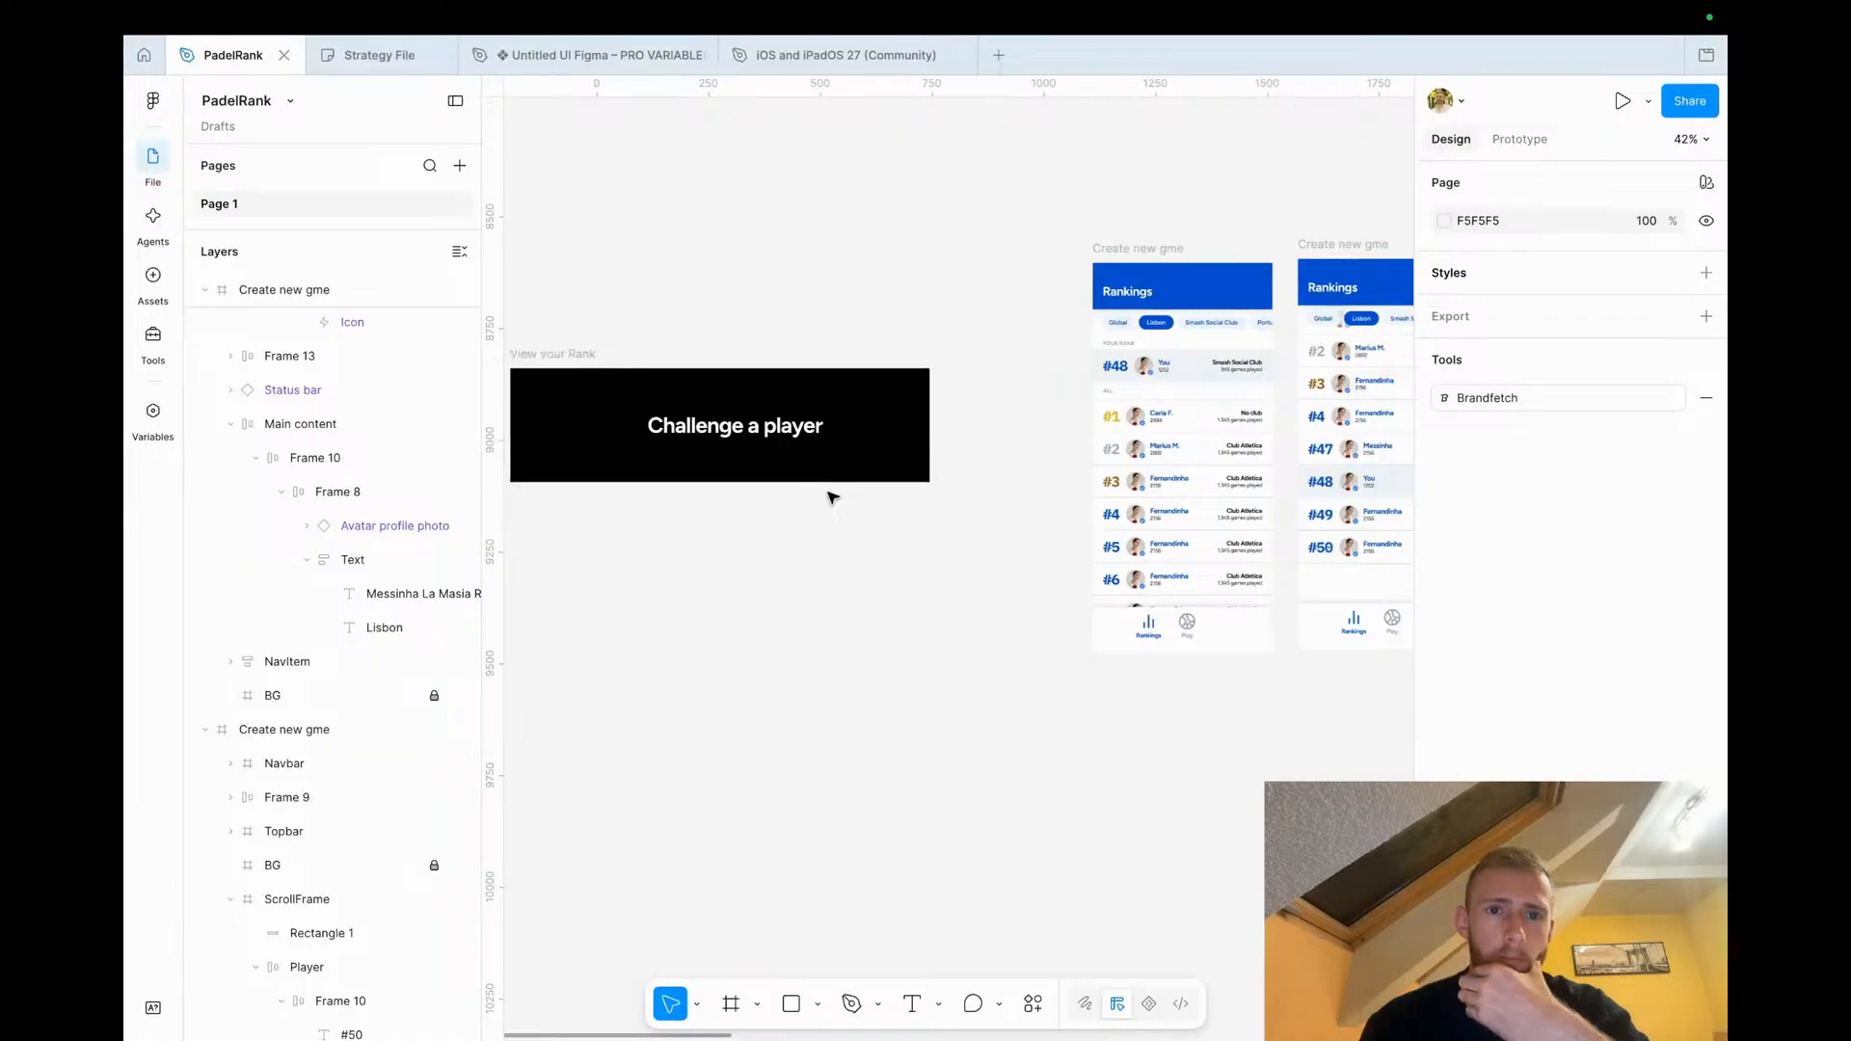
Examine the onboarding, rankings and game screens across the canvas
{"action": "scroll", "coordinate": [833, 497], "scroll_direction": "down", "scroll_amount": 5}
{"action": "scroll", "coordinate": [833, 497], "scroll_direction": "up", "scroll_amount": 2}
{"action": "scroll", "coordinate": [833, 497], "scroll_direction": "right", "scroll_amount": 2}
{"action": "scroll", "coordinate": [833, 496], "scroll_direction": "up", "scroll_amount": 15}
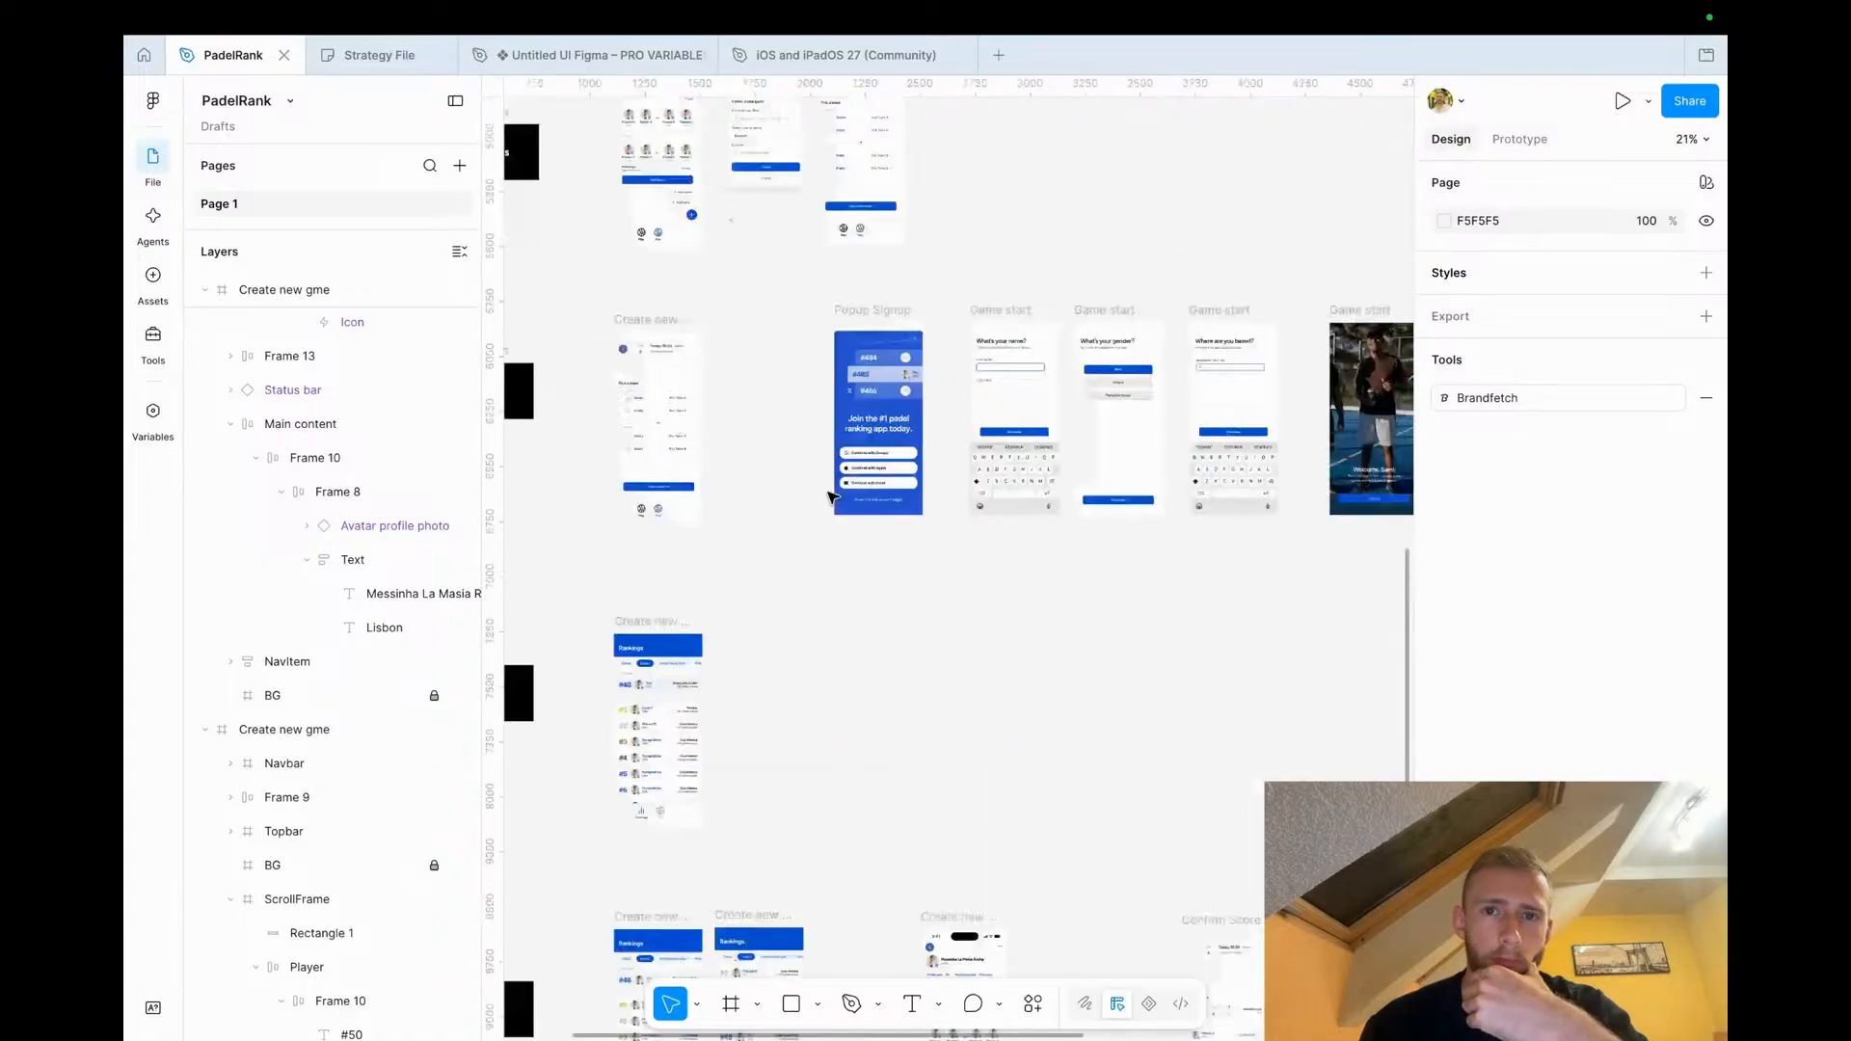
{"action": "scroll", "coordinate": [701, 514], "scroll_direction": "up", "scroll_amount": 5}
{"action": "scroll", "coordinate": [702, 514], "scroll_direction": "up", "scroll_amount": 3}
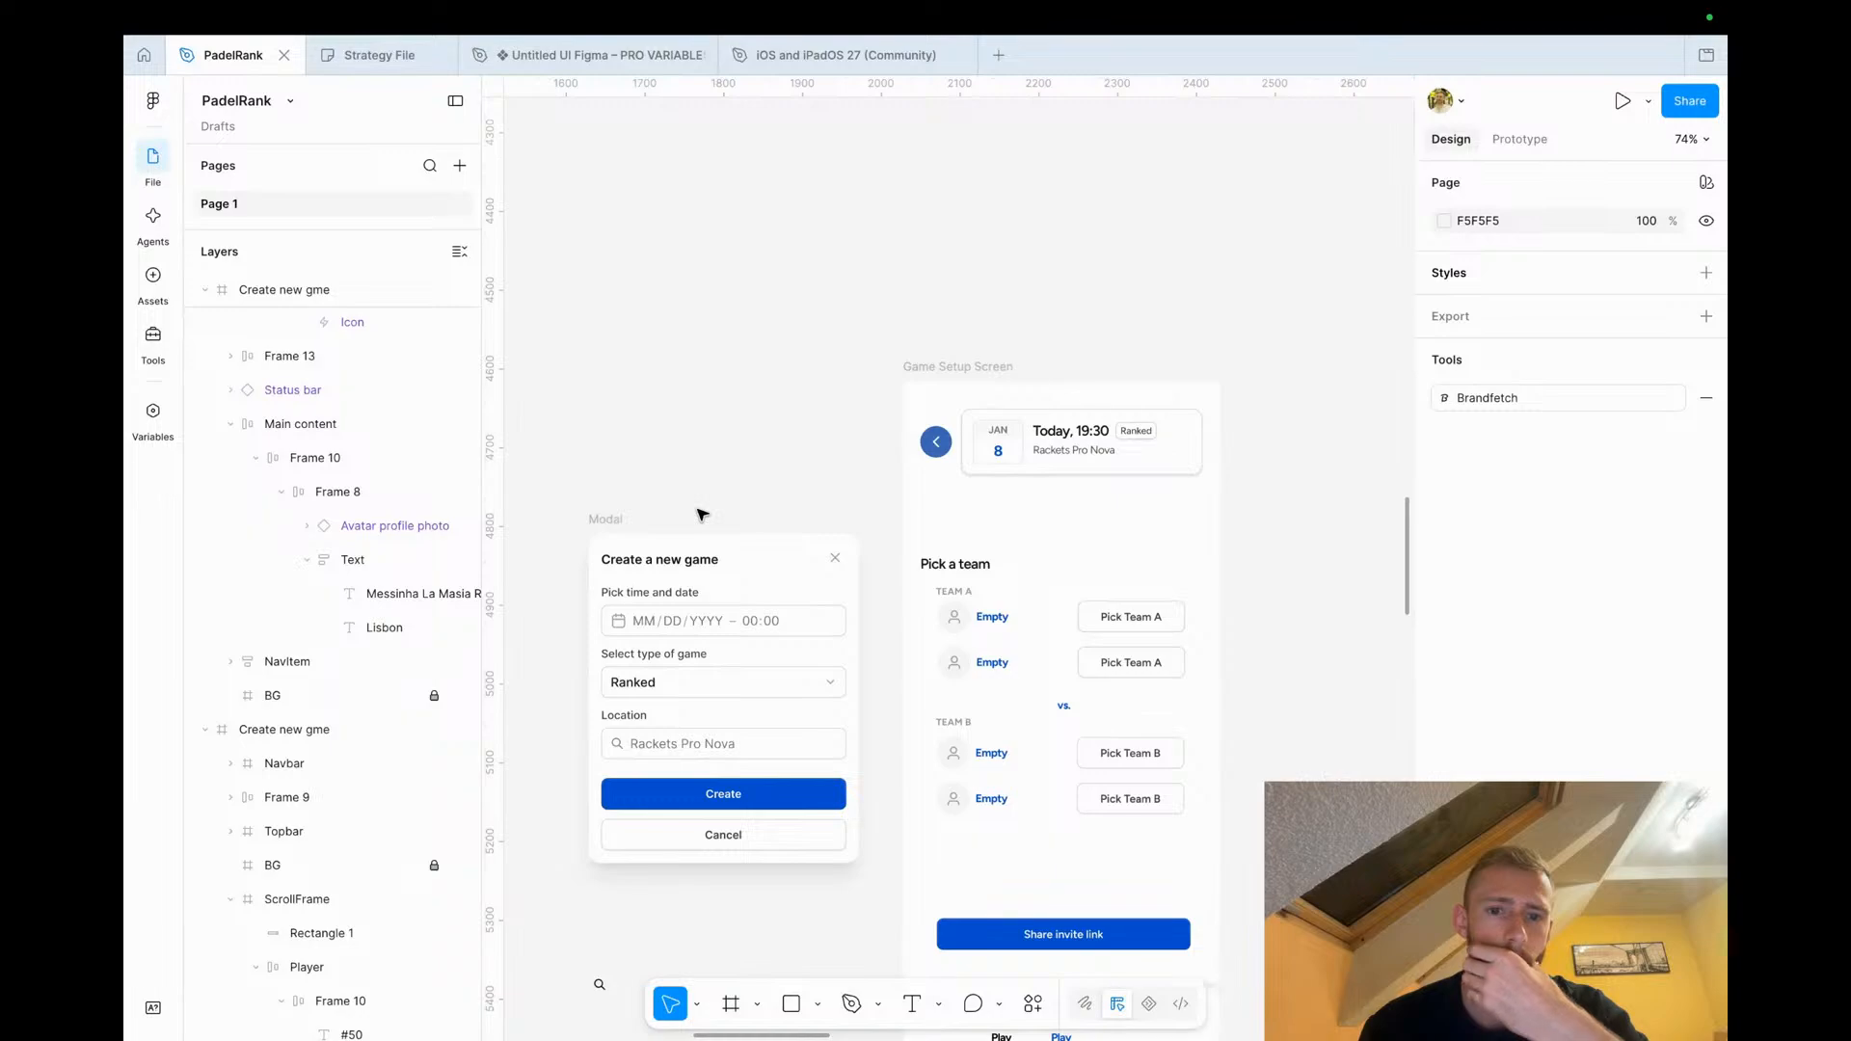
{"action": "scroll", "coordinate": [702, 513], "scroll_direction": "down", "scroll_amount": 8}
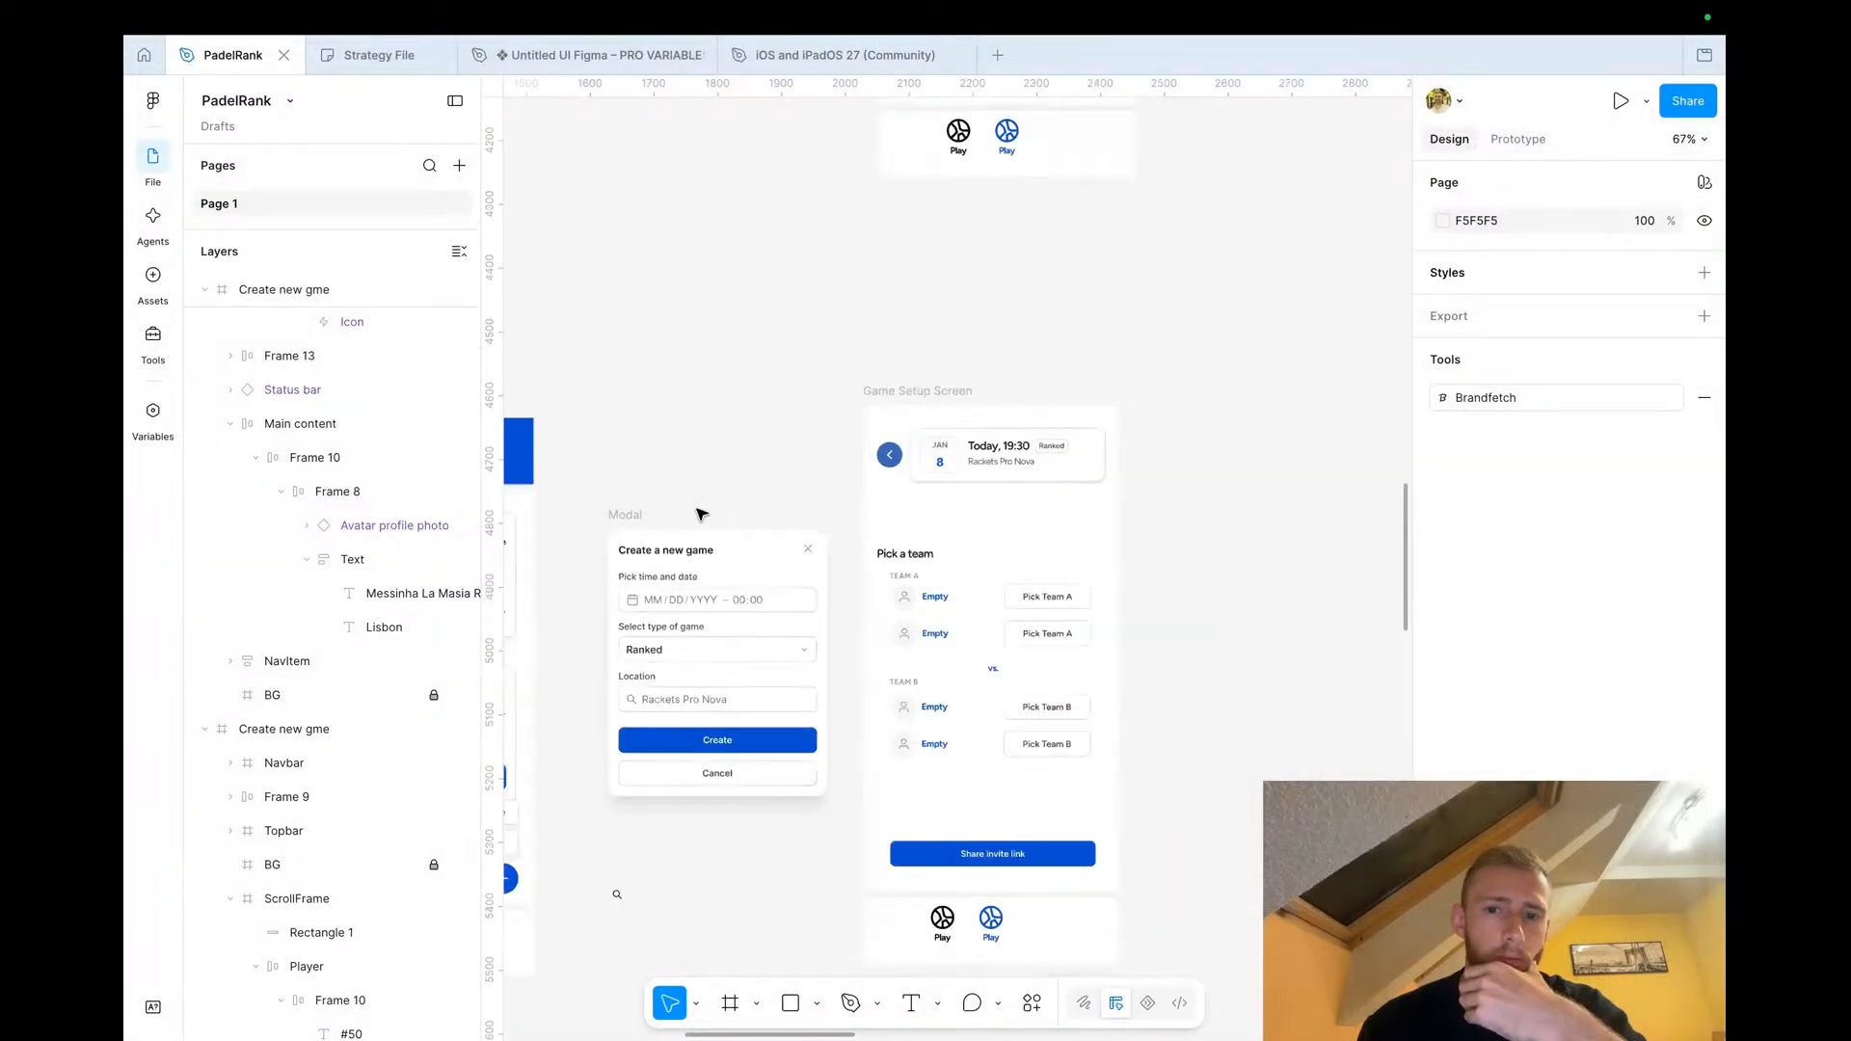
{"action": "scroll", "coordinate": [701, 514], "scroll_direction": "down", "scroll_amount": 5}
{"action": "scroll", "coordinate": [702, 514], "scroll_direction": "down", "scroll_amount": 3}
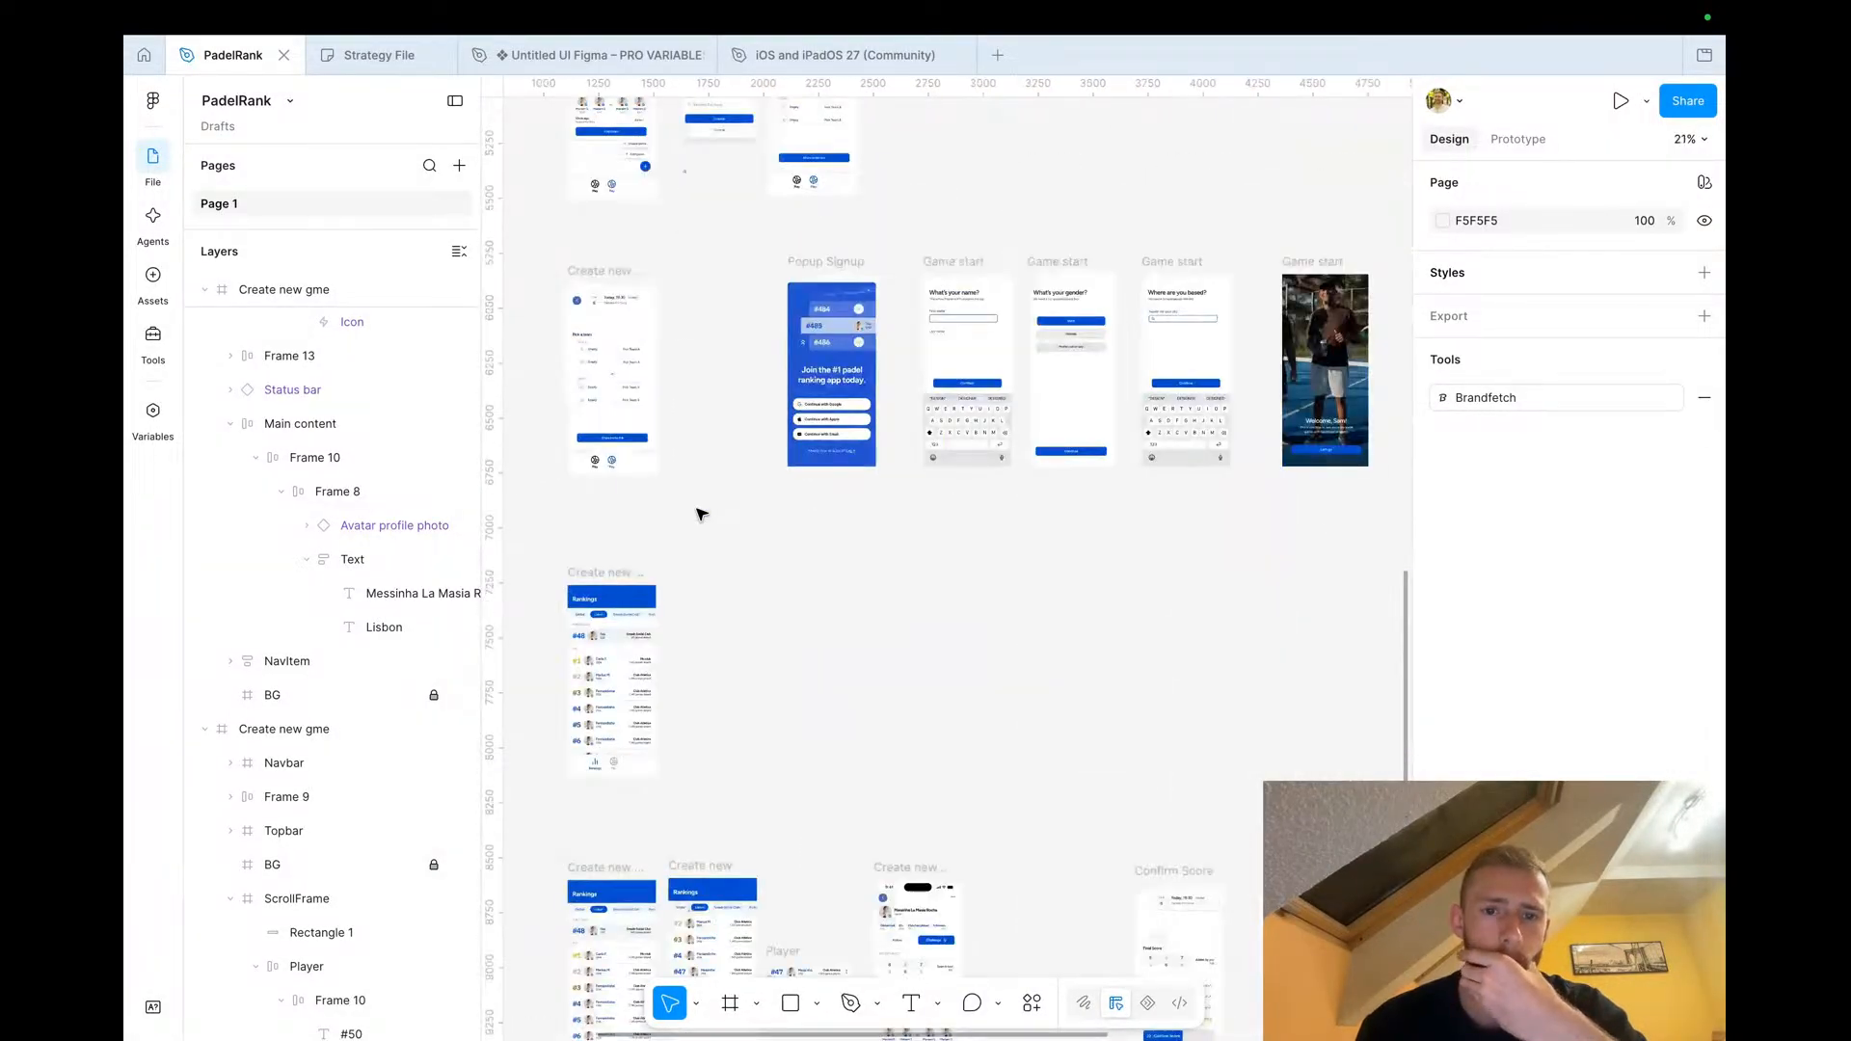
{"action": "scroll", "coordinate": [702, 514], "scroll_direction": "down", "scroll_amount": 8}
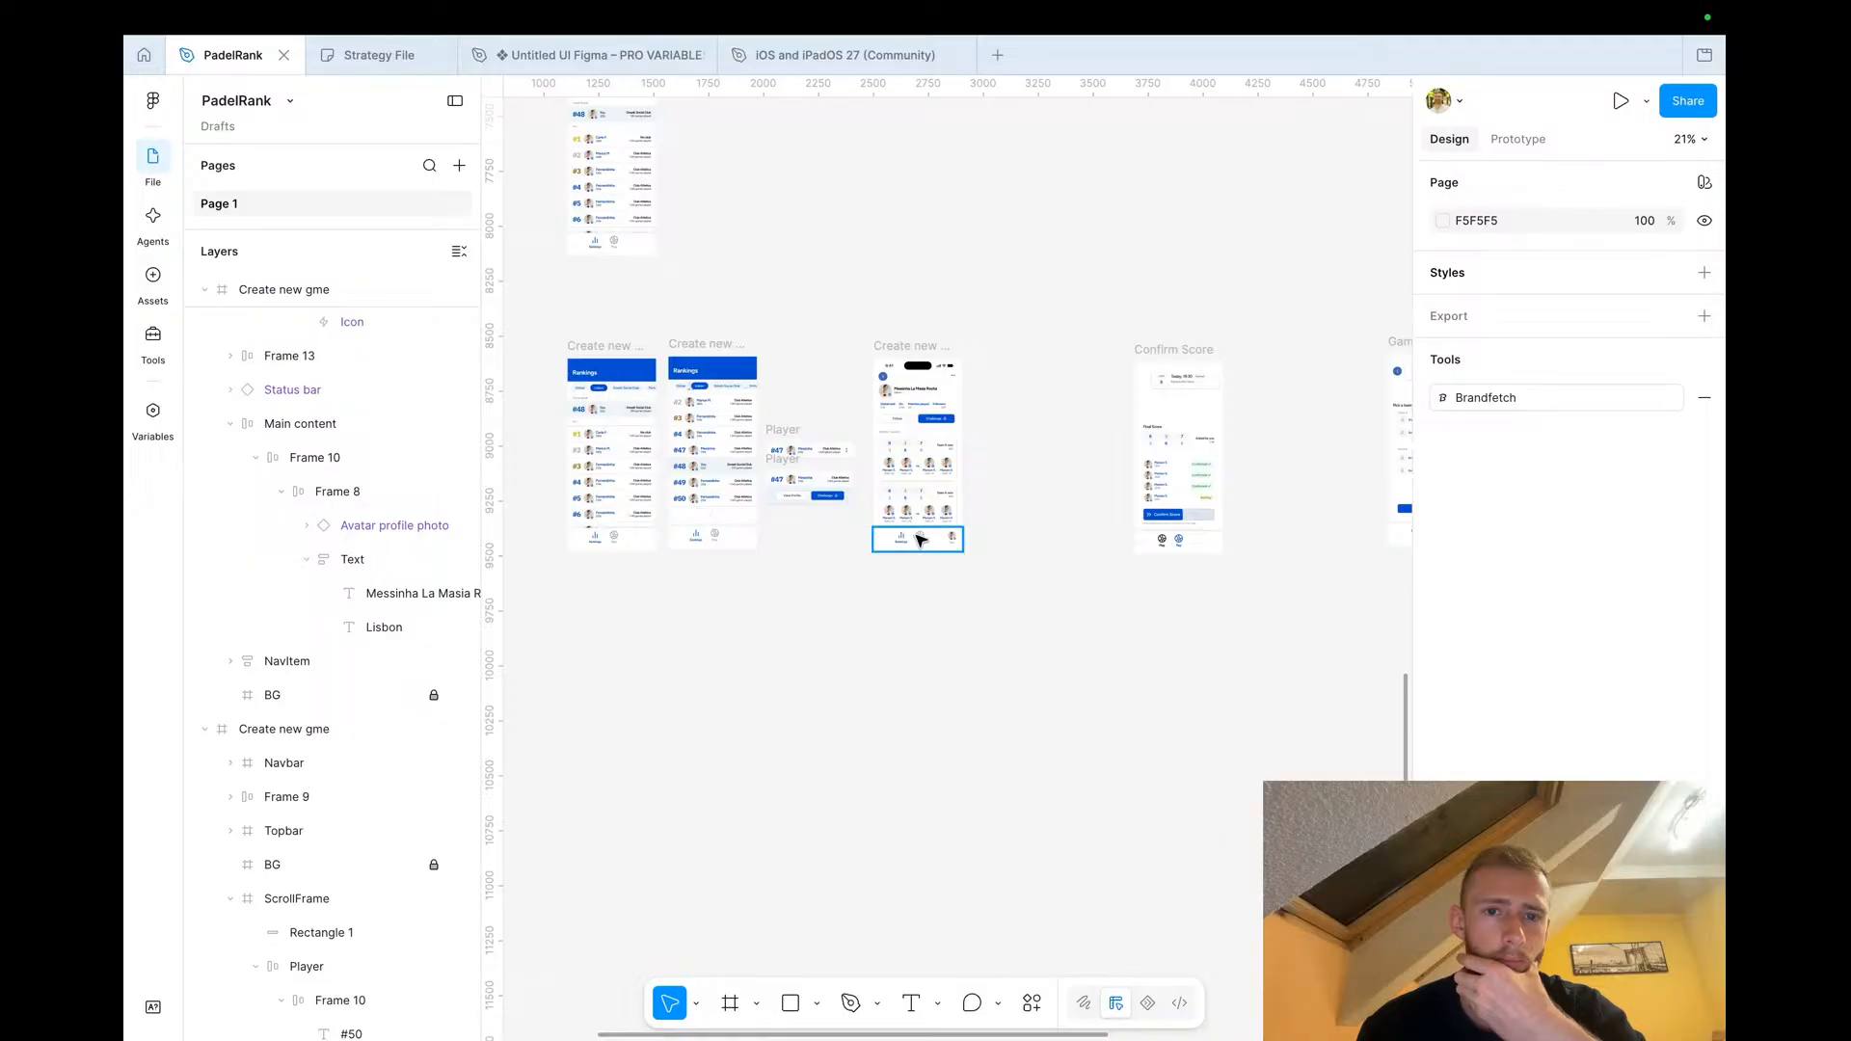
{"action": "scroll", "coordinate": [921, 540], "scroll_direction": "up", "scroll_amount": 3}
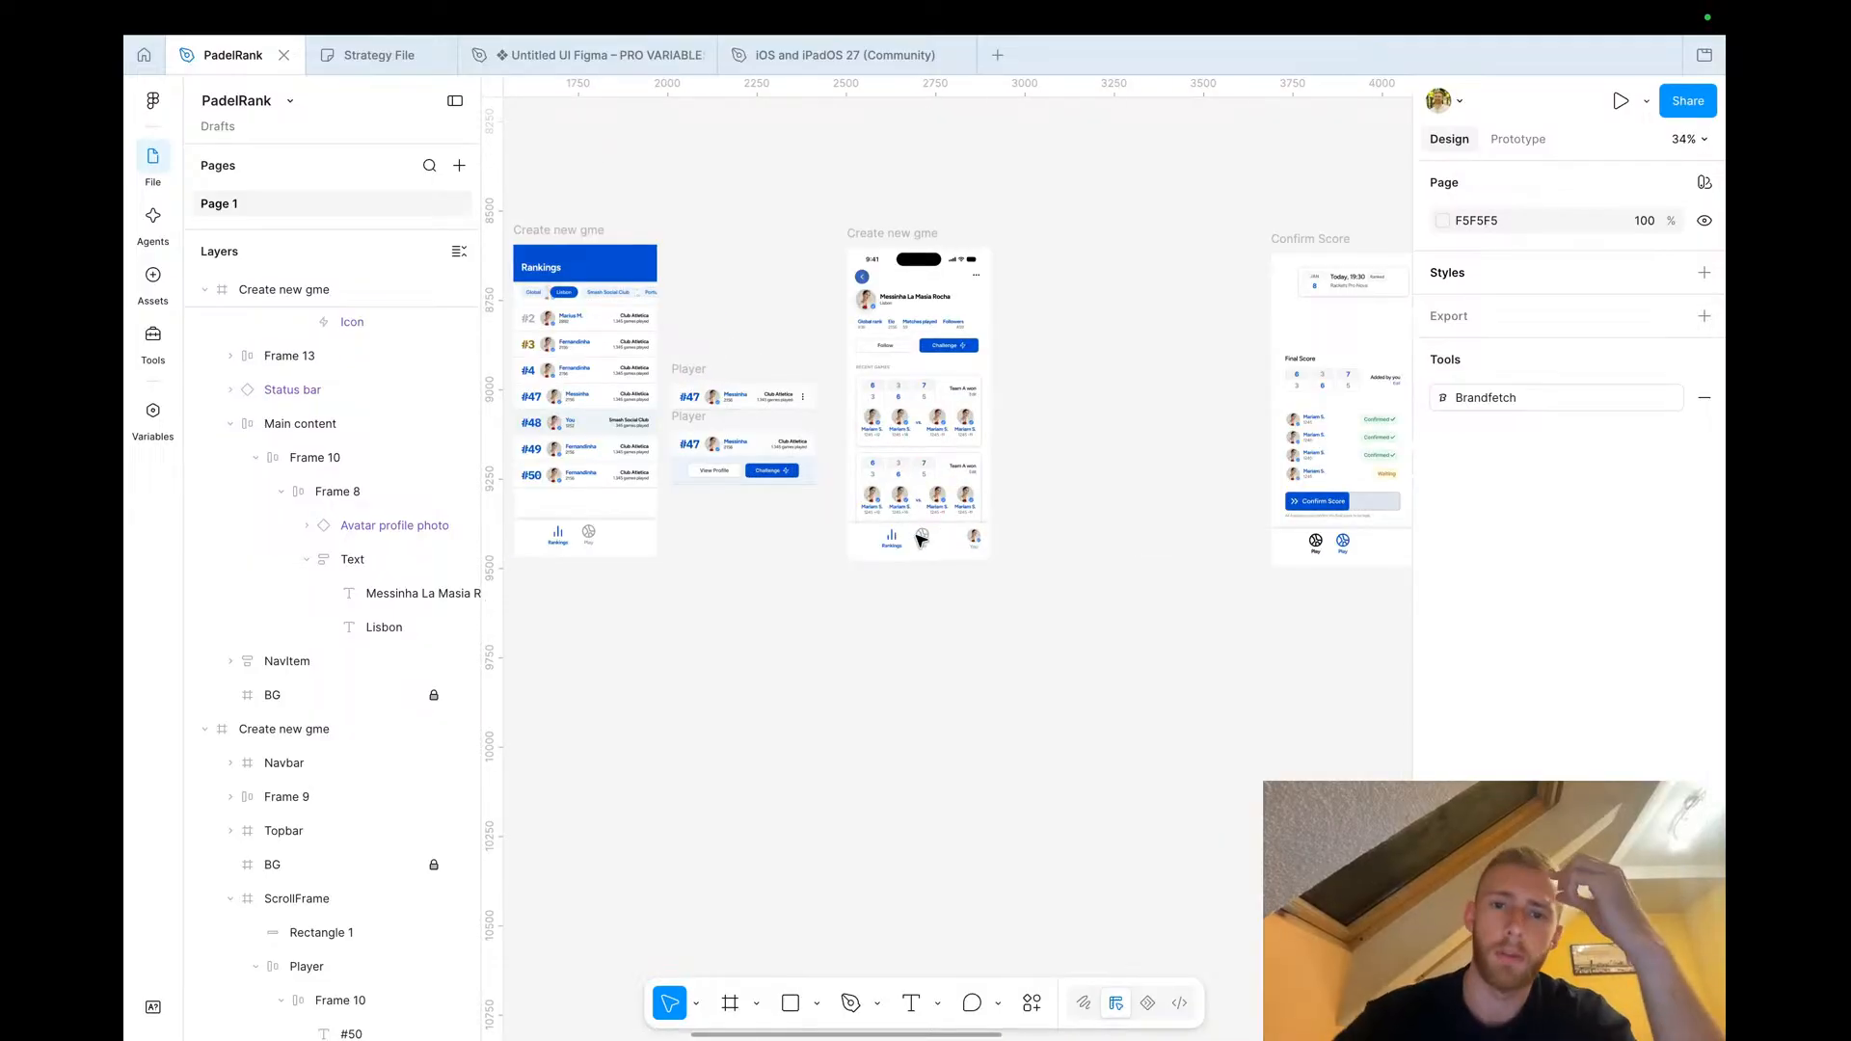
{"action": "scroll", "coordinate": [993, 371], "scroll_direction": "down", "scroll_amount": 1}
{"action": "scroll", "coordinate": [993, 371], "scroll_direction": "down", "scroll_amount": 4}
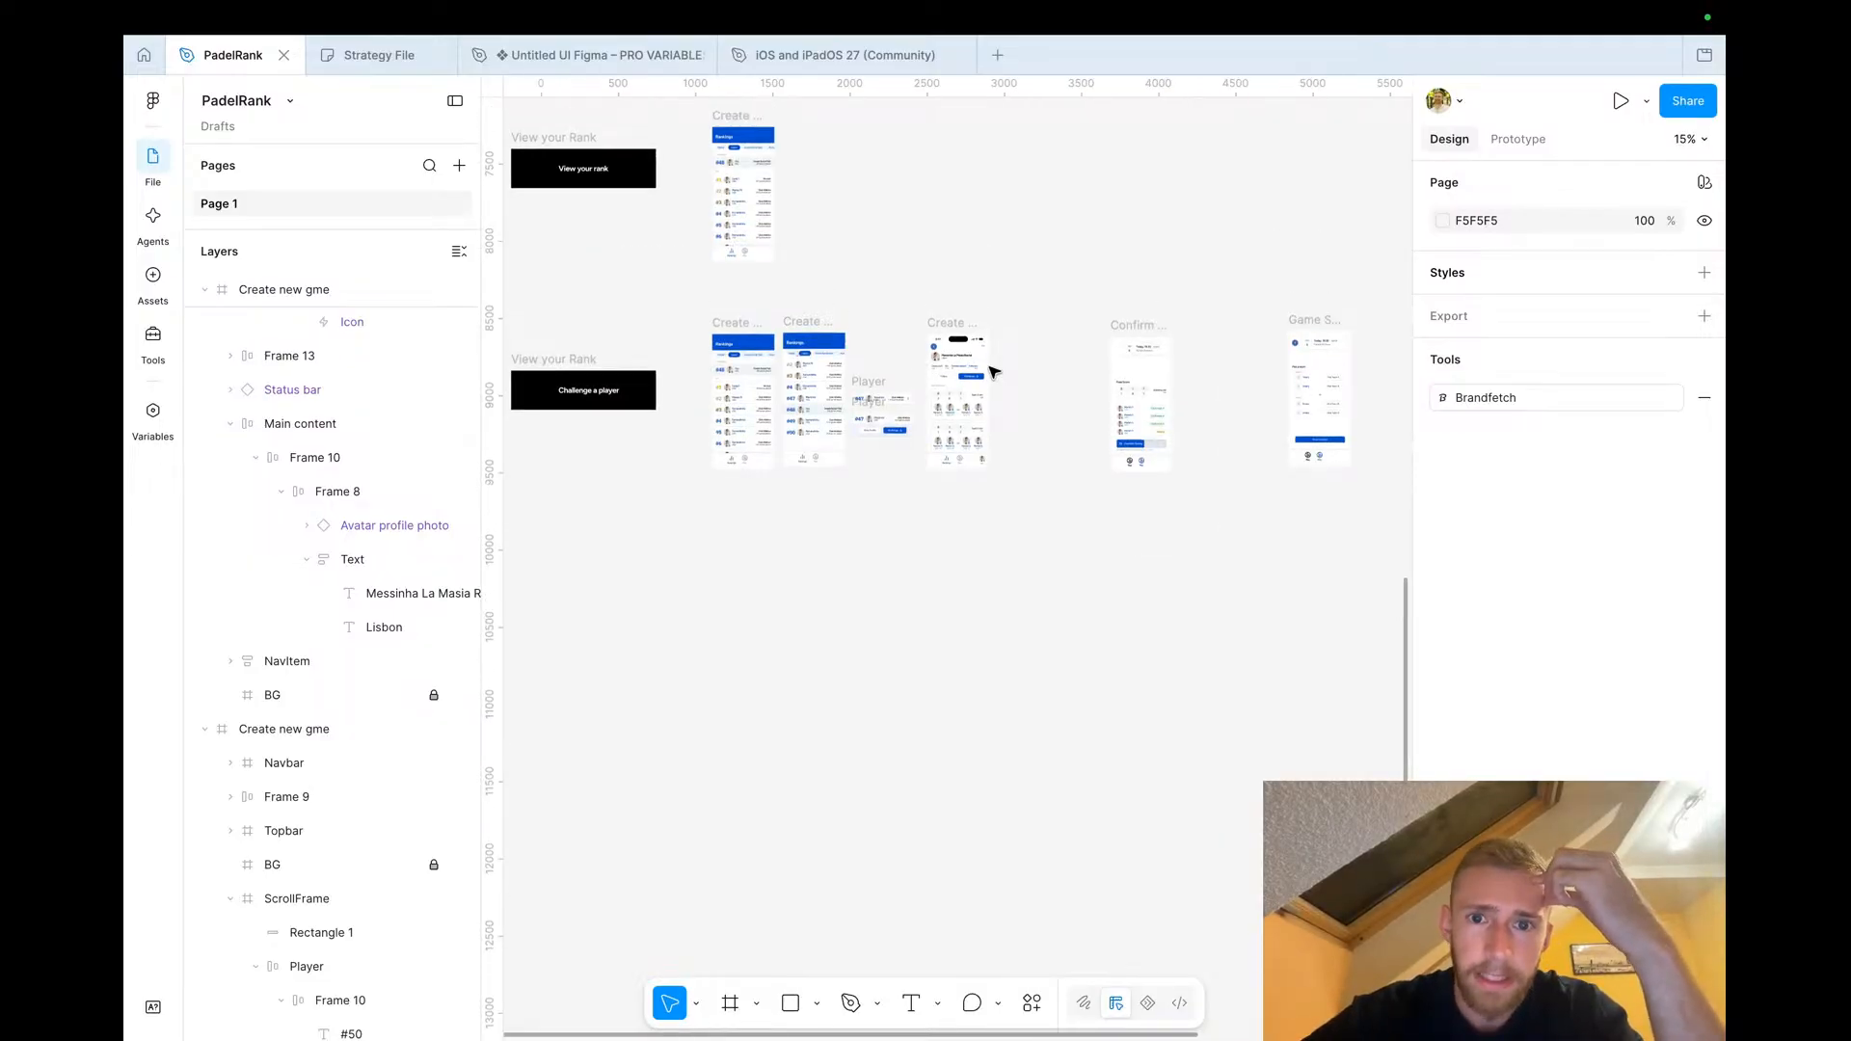
{"action": "scroll", "coordinate": [993, 371], "scroll_direction": "up", "scroll_amount": 3}
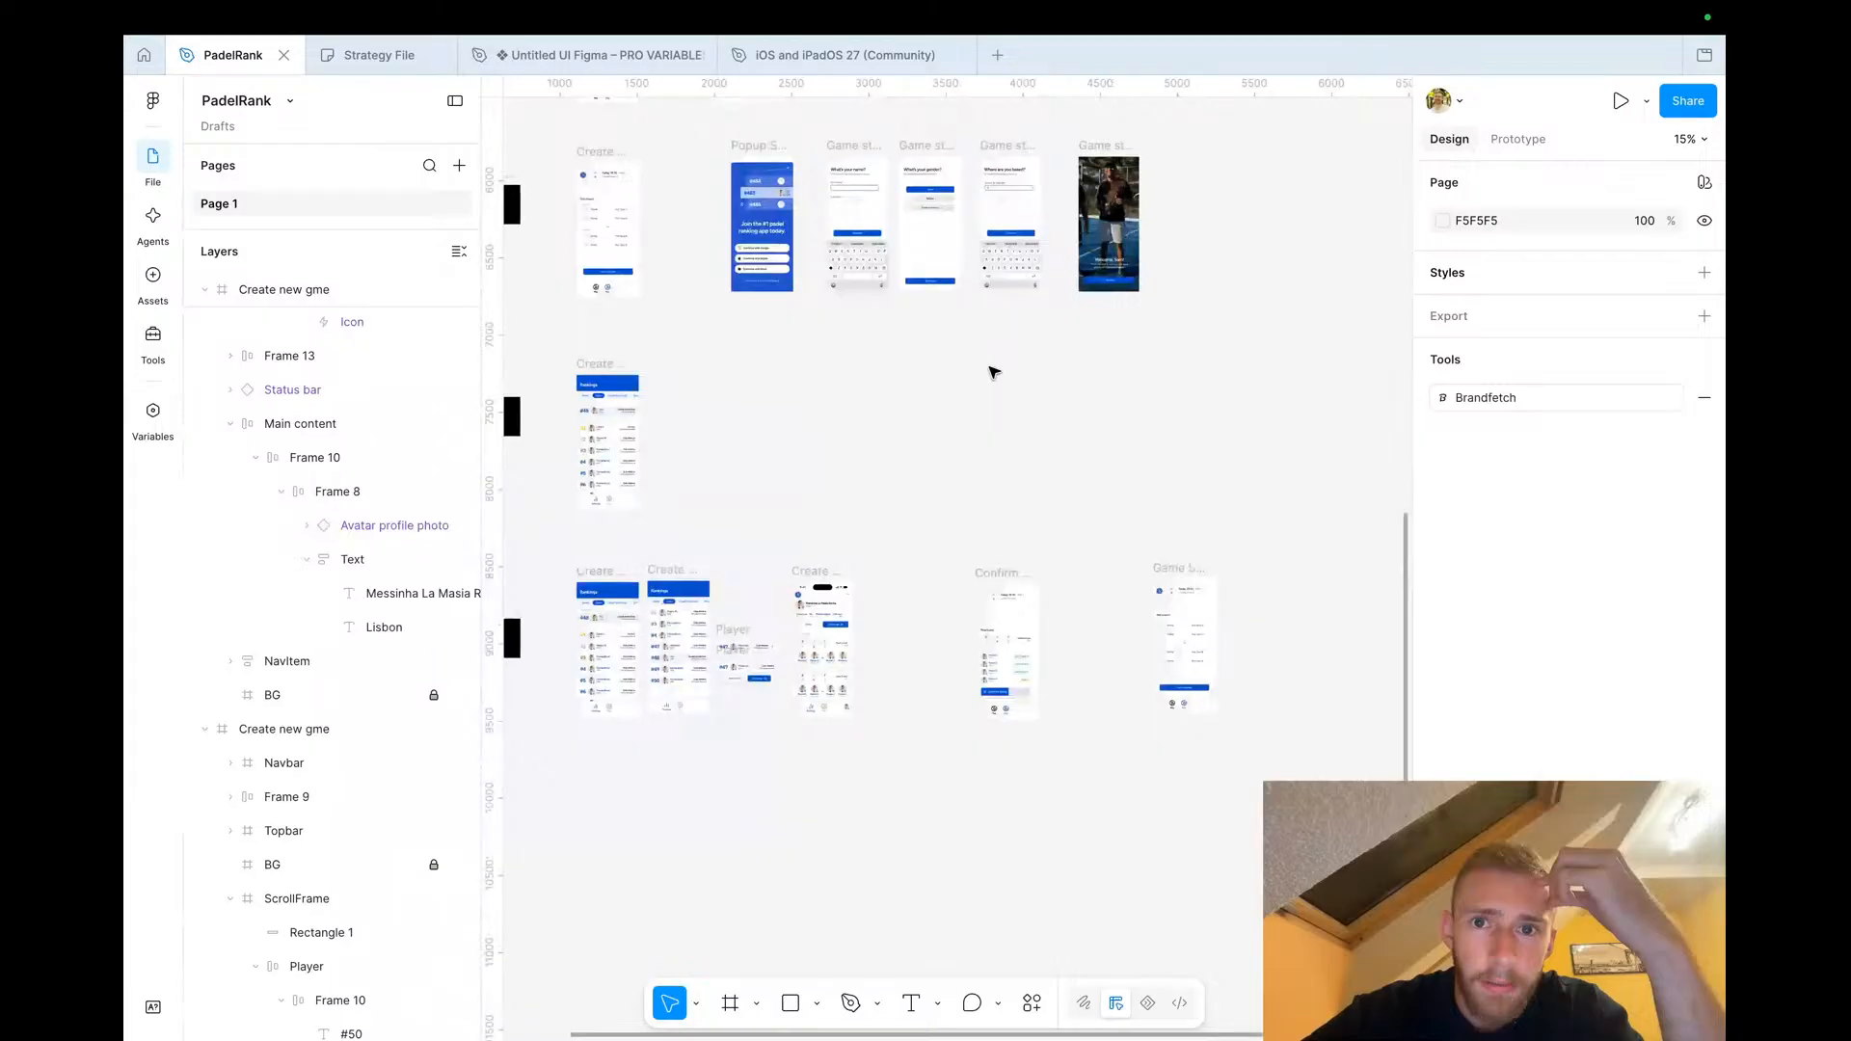
{"action": "scroll", "coordinate": [818, 231], "scroll_direction": "up", "scroll_amount": 4}
{"action": "scroll", "coordinate": [818, 228], "scroll_direction": "up", "scroll_amount": 4}
{"action": "scroll", "coordinate": [817, 229], "scroll_direction": "left", "scroll_amount": 2}
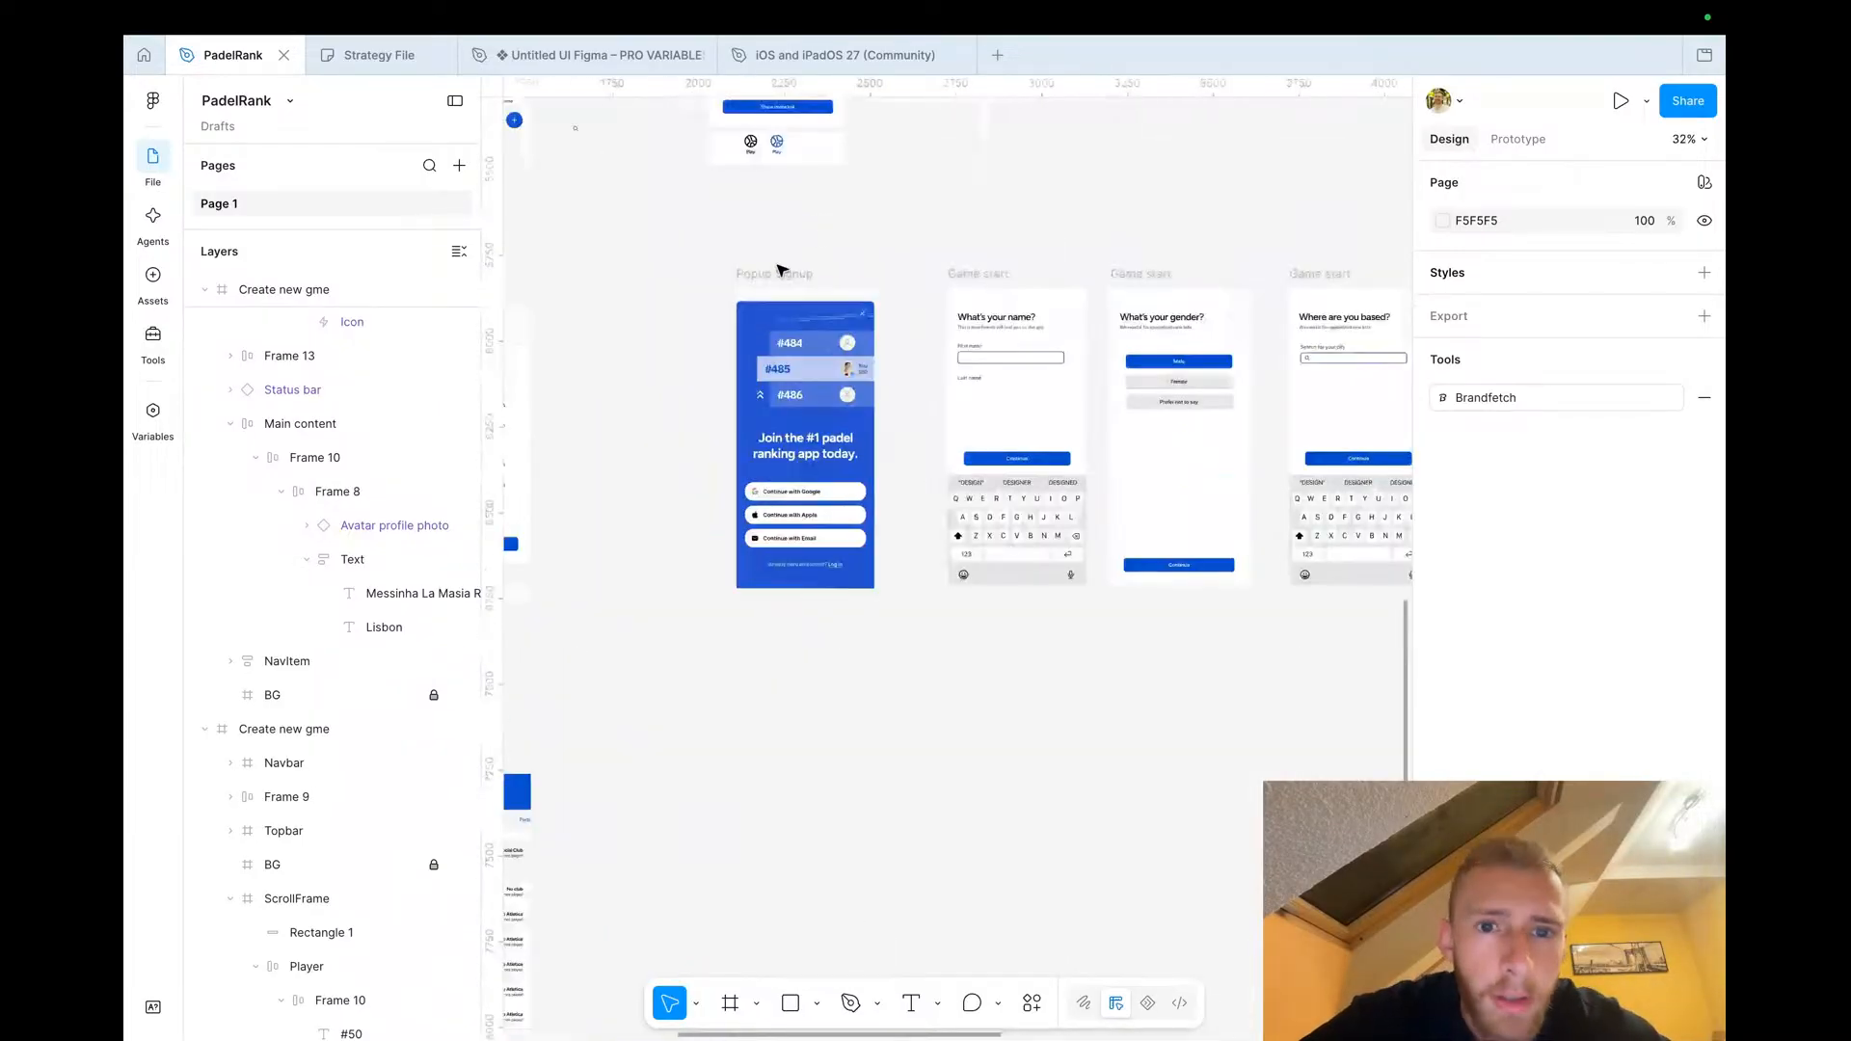
Place a copy of the Popup Signup frame beside the player profile screen, deleting the extra frame there
{"action": "left_click", "coordinate": [783, 307]}
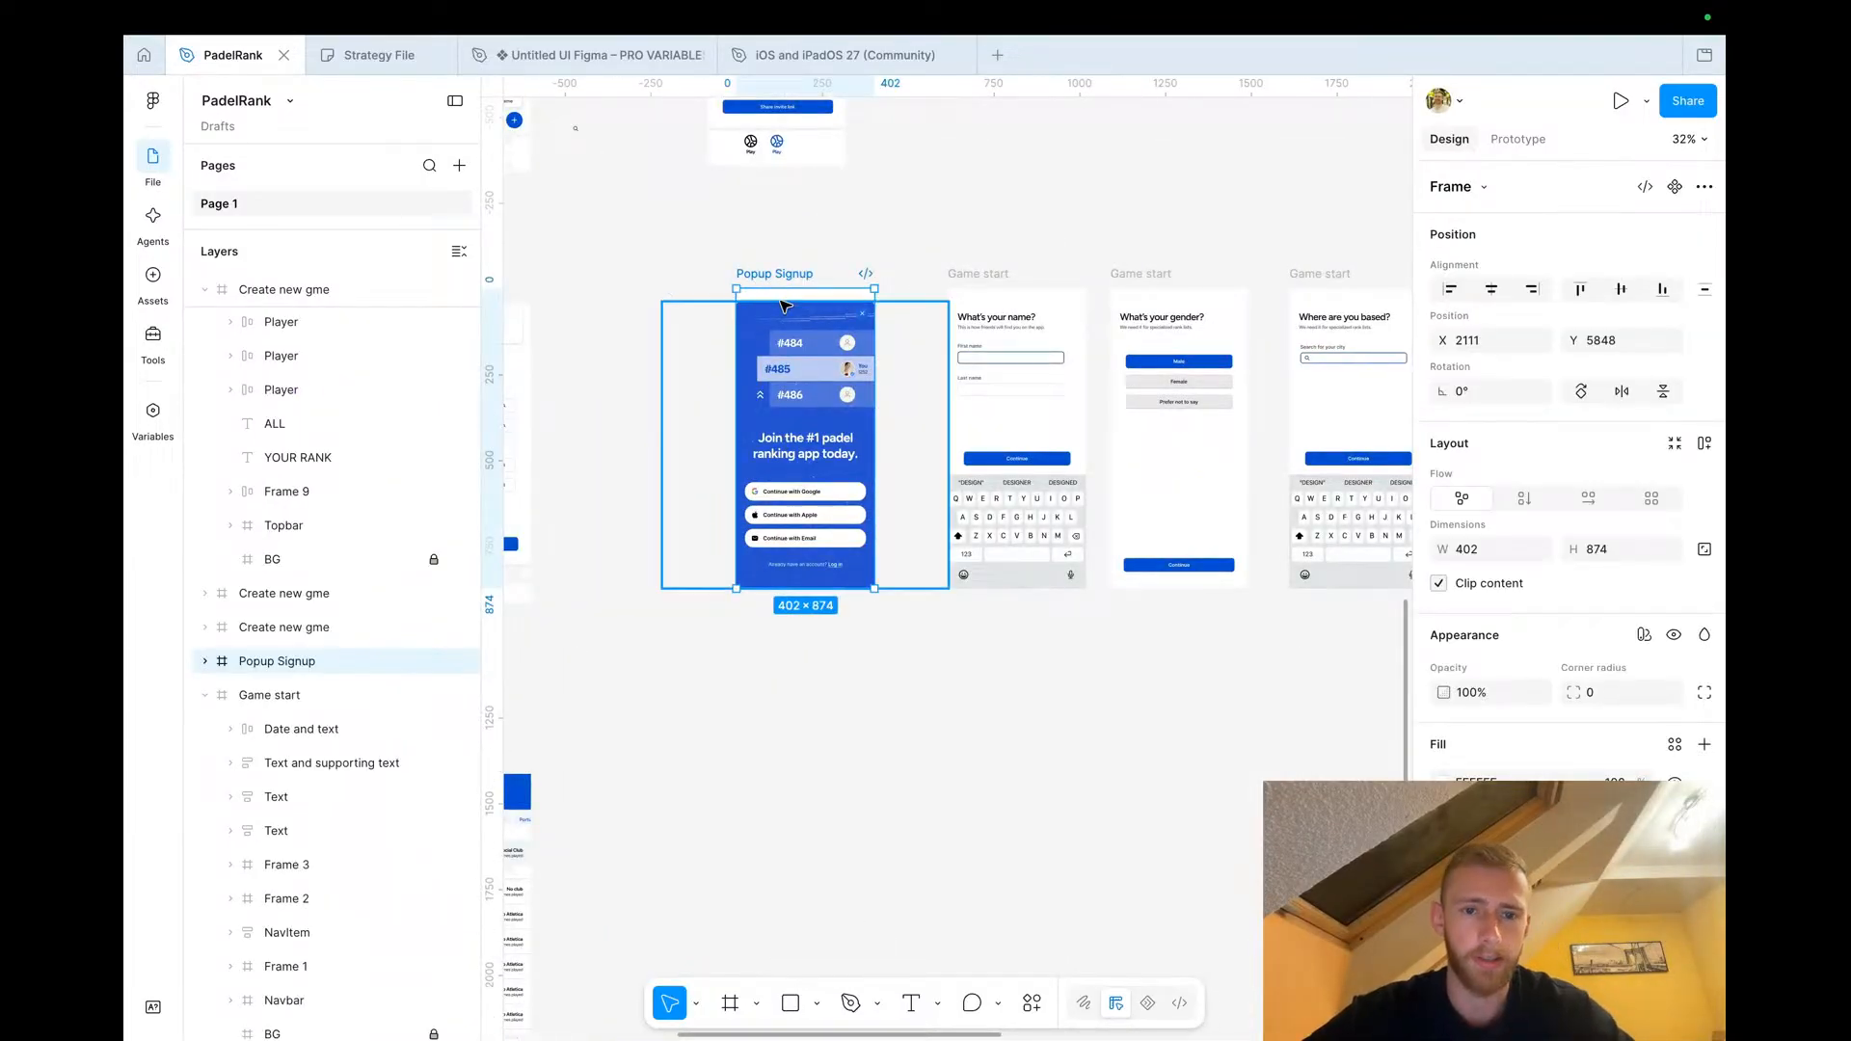
{"action": "scroll", "coordinate": [750, 624], "scroll_direction": "down", "scroll_amount": 4}
{"action": "scroll", "coordinate": [829, 434], "scroll_direction": "down", "scroll_amount": 2}
{"action": "scroll", "coordinate": [854, 396], "scroll_direction": "up", "scroll_amount": 4}
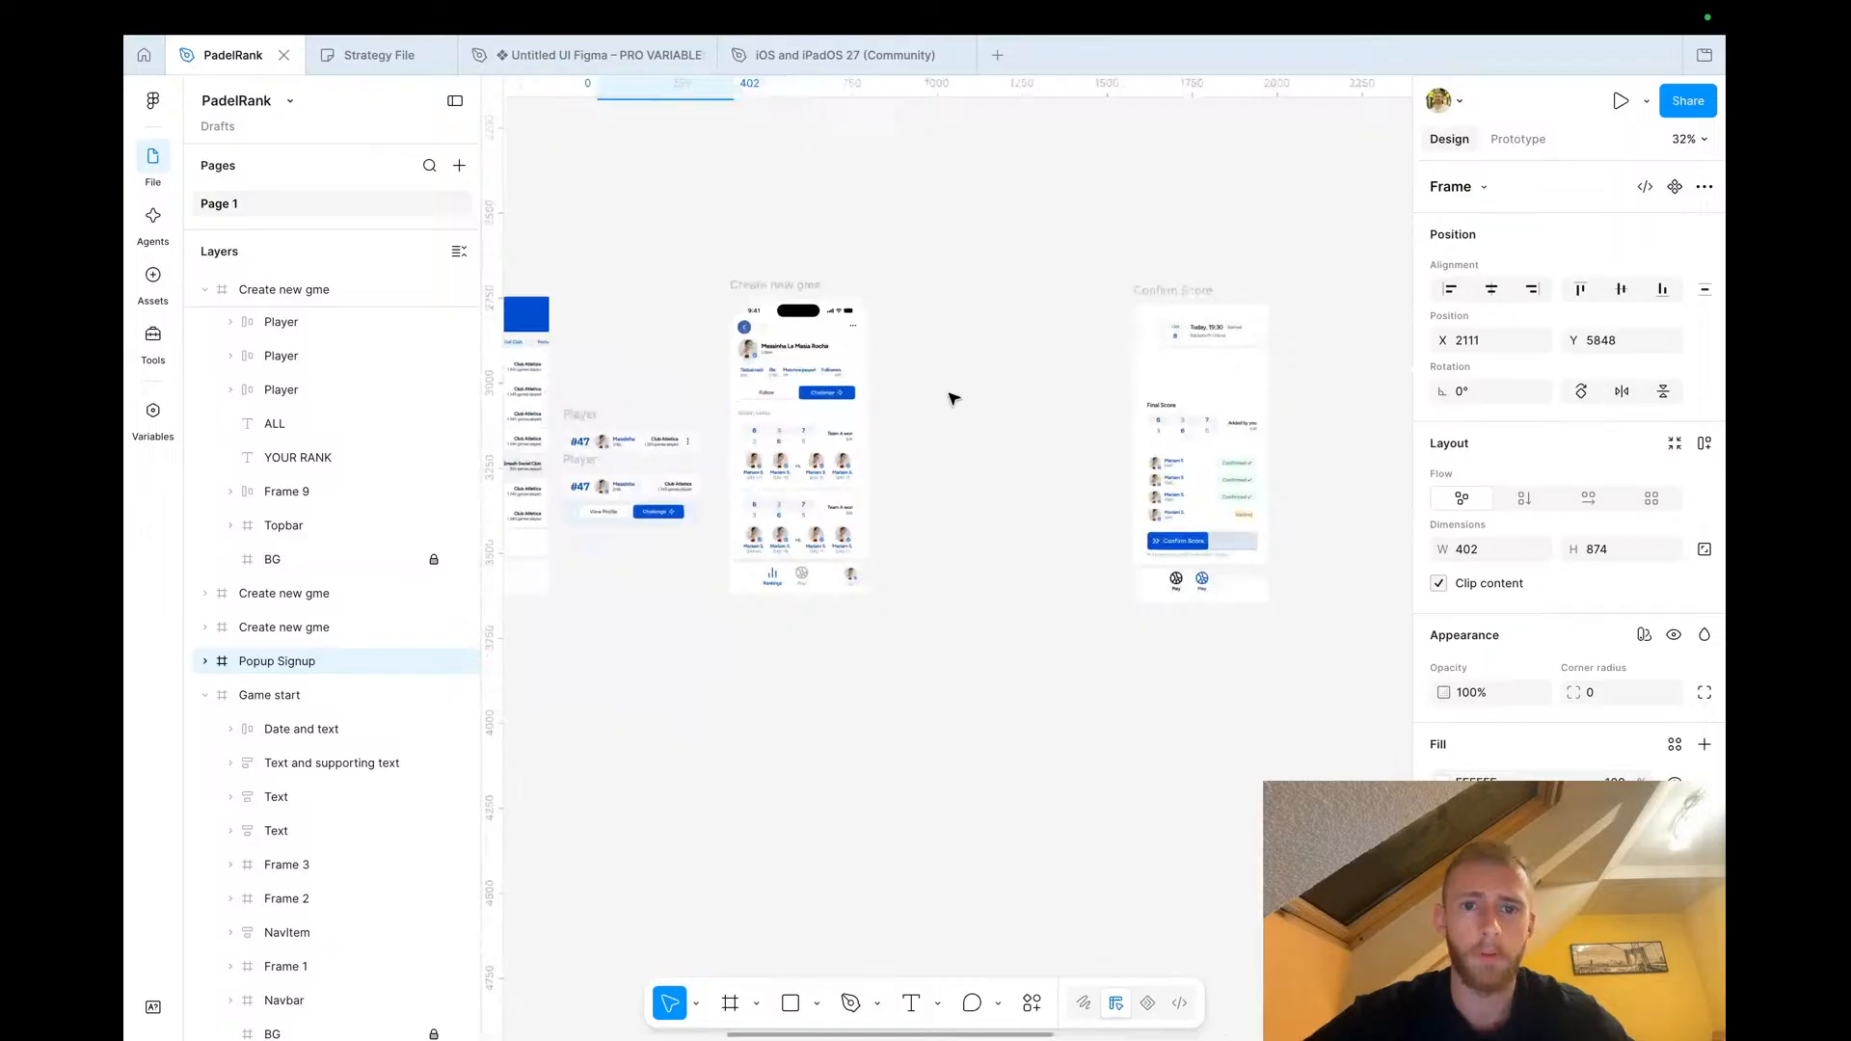
{"action": "left_click", "coordinate": [951, 401]}
{"action": "key", "text": "ctrl+v"}
{"action": "left_click_drag", "start_coordinate": [927, 392], "coordinate": [940, 278]}
{"action": "left_click", "coordinate": [961, 375]}
{"action": "left_click_drag", "start_coordinate": [946, 364], "coordinate": [903, 749]}
{"action": "left_click", "coordinate": [917, 282]}
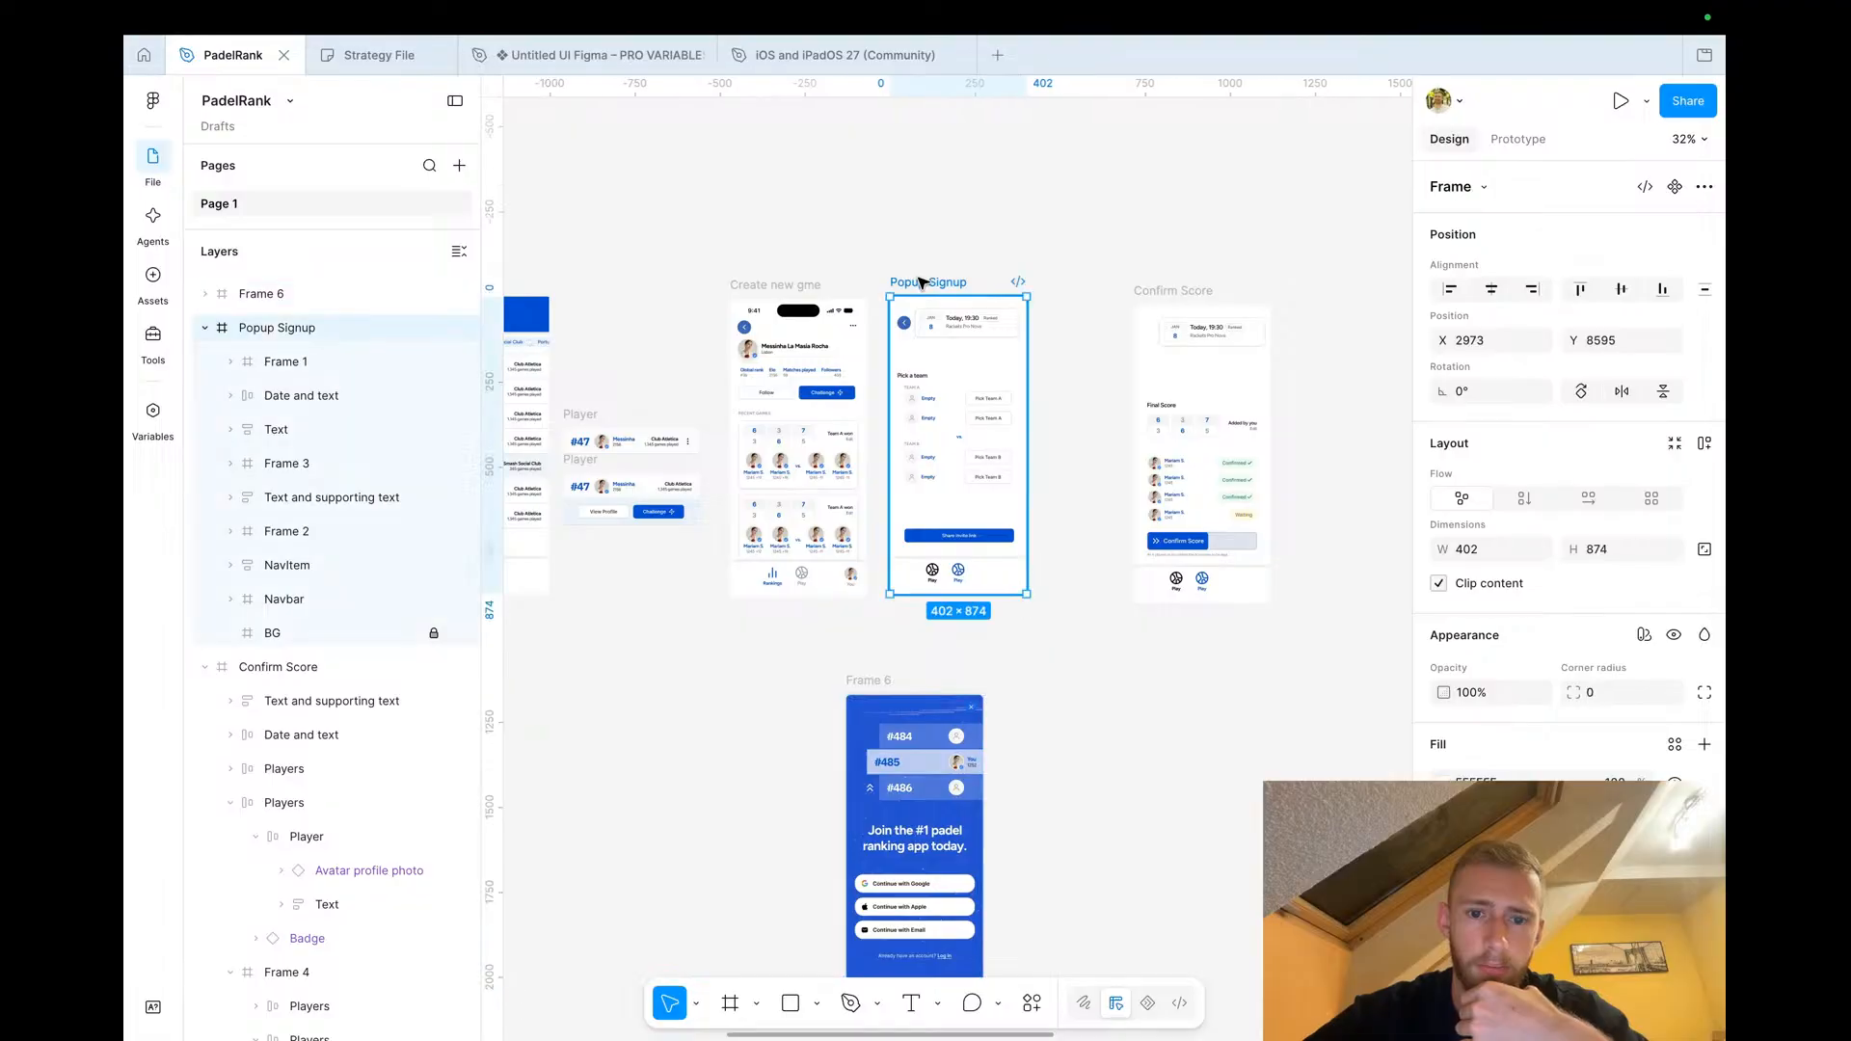
{"action": "key", "text": "Delete"}
{"action": "left_click_drag", "start_coordinate": [872, 686], "coordinate": [908, 303]}
Delete the sign-in buttons and the 'Already have an account? Log in' text from the copied popup
{"action": "scroll", "coordinate": [913, 547], "scroll_direction": "up", "scroll_amount": 3}
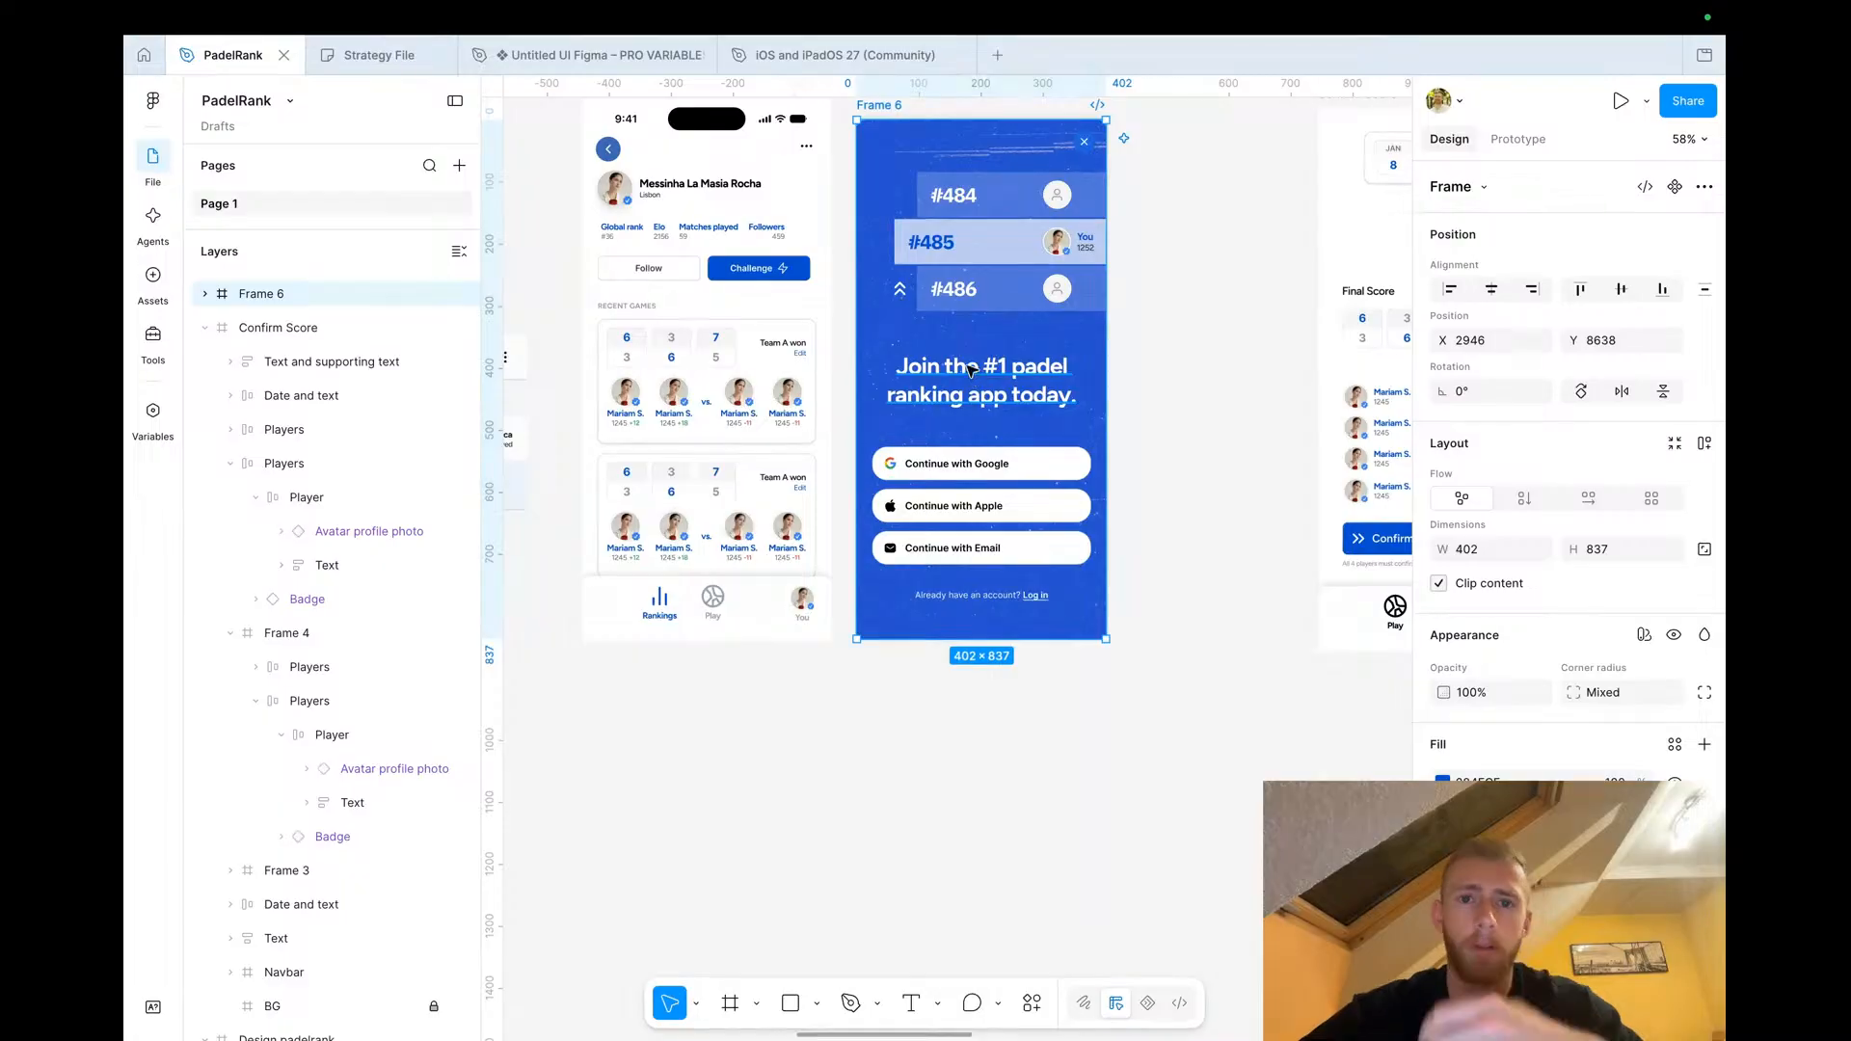
{"action": "left_click", "coordinate": [954, 485]}
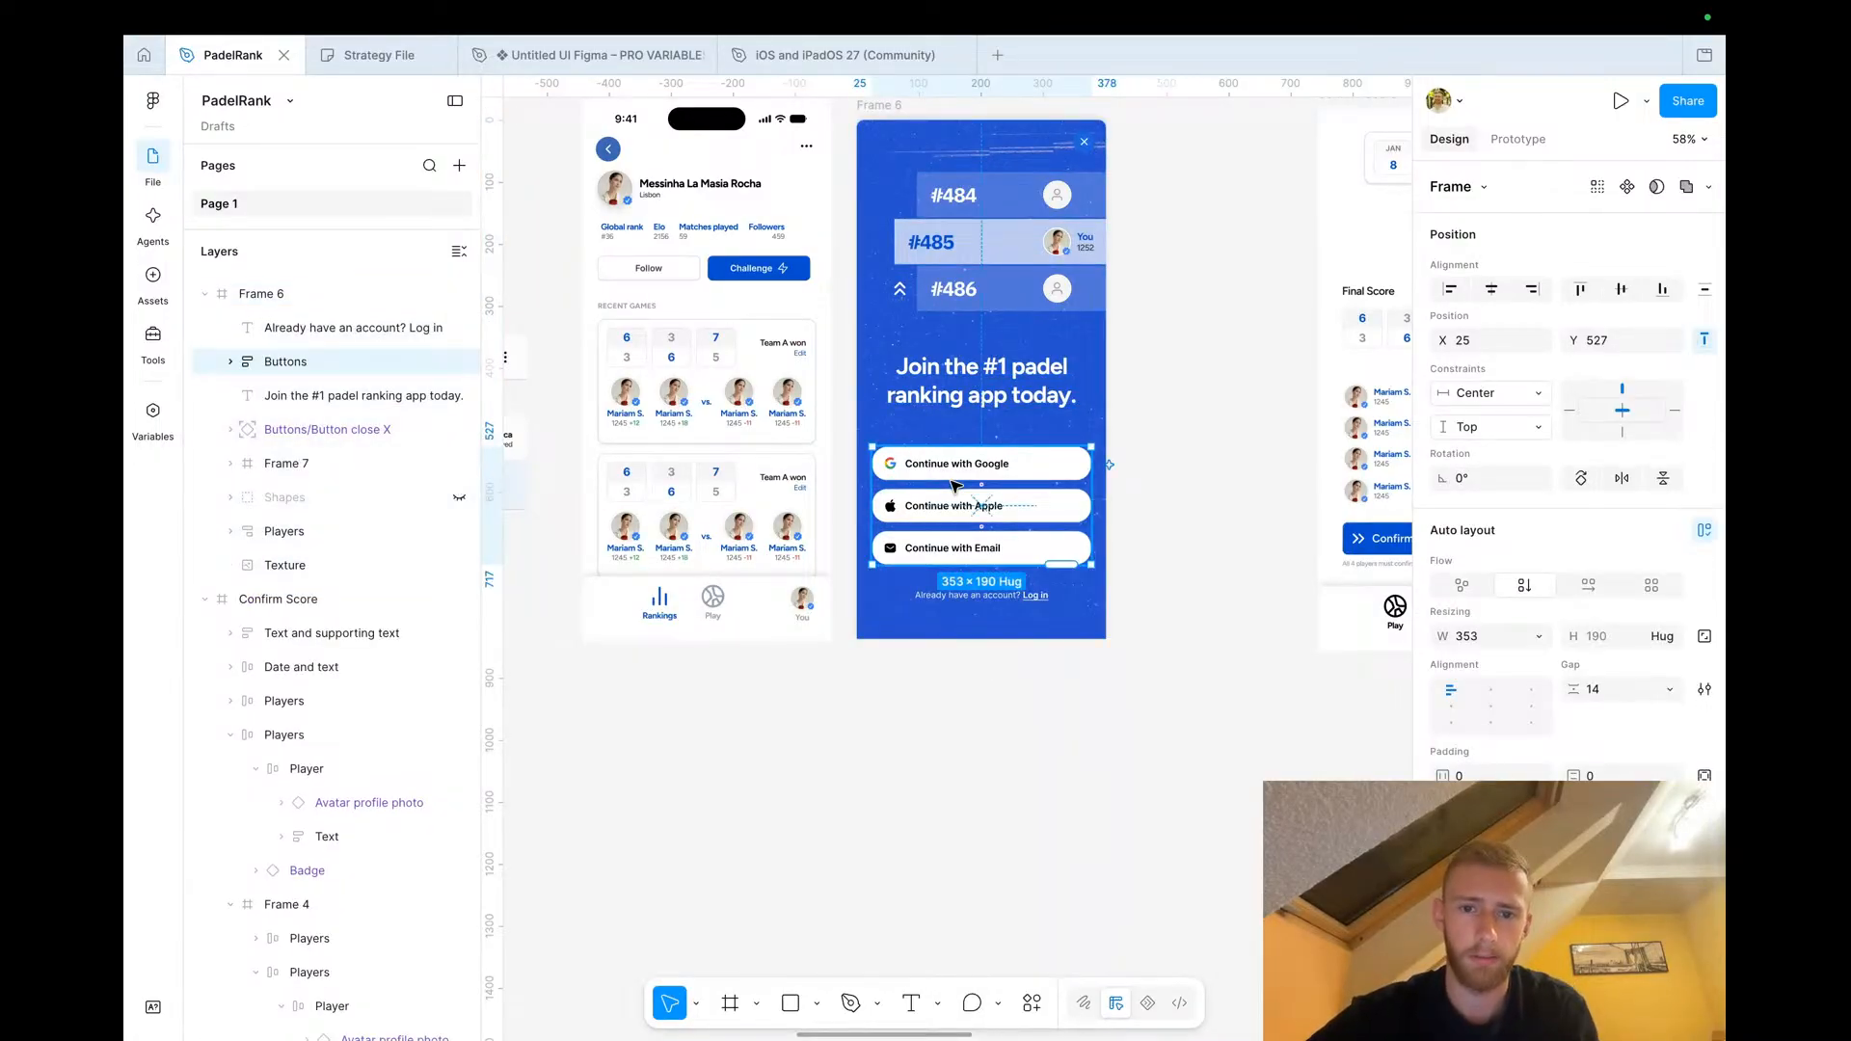
{"action": "key", "text": "Delete"}
{"action": "left_click", "coordinate": [997, 595]}
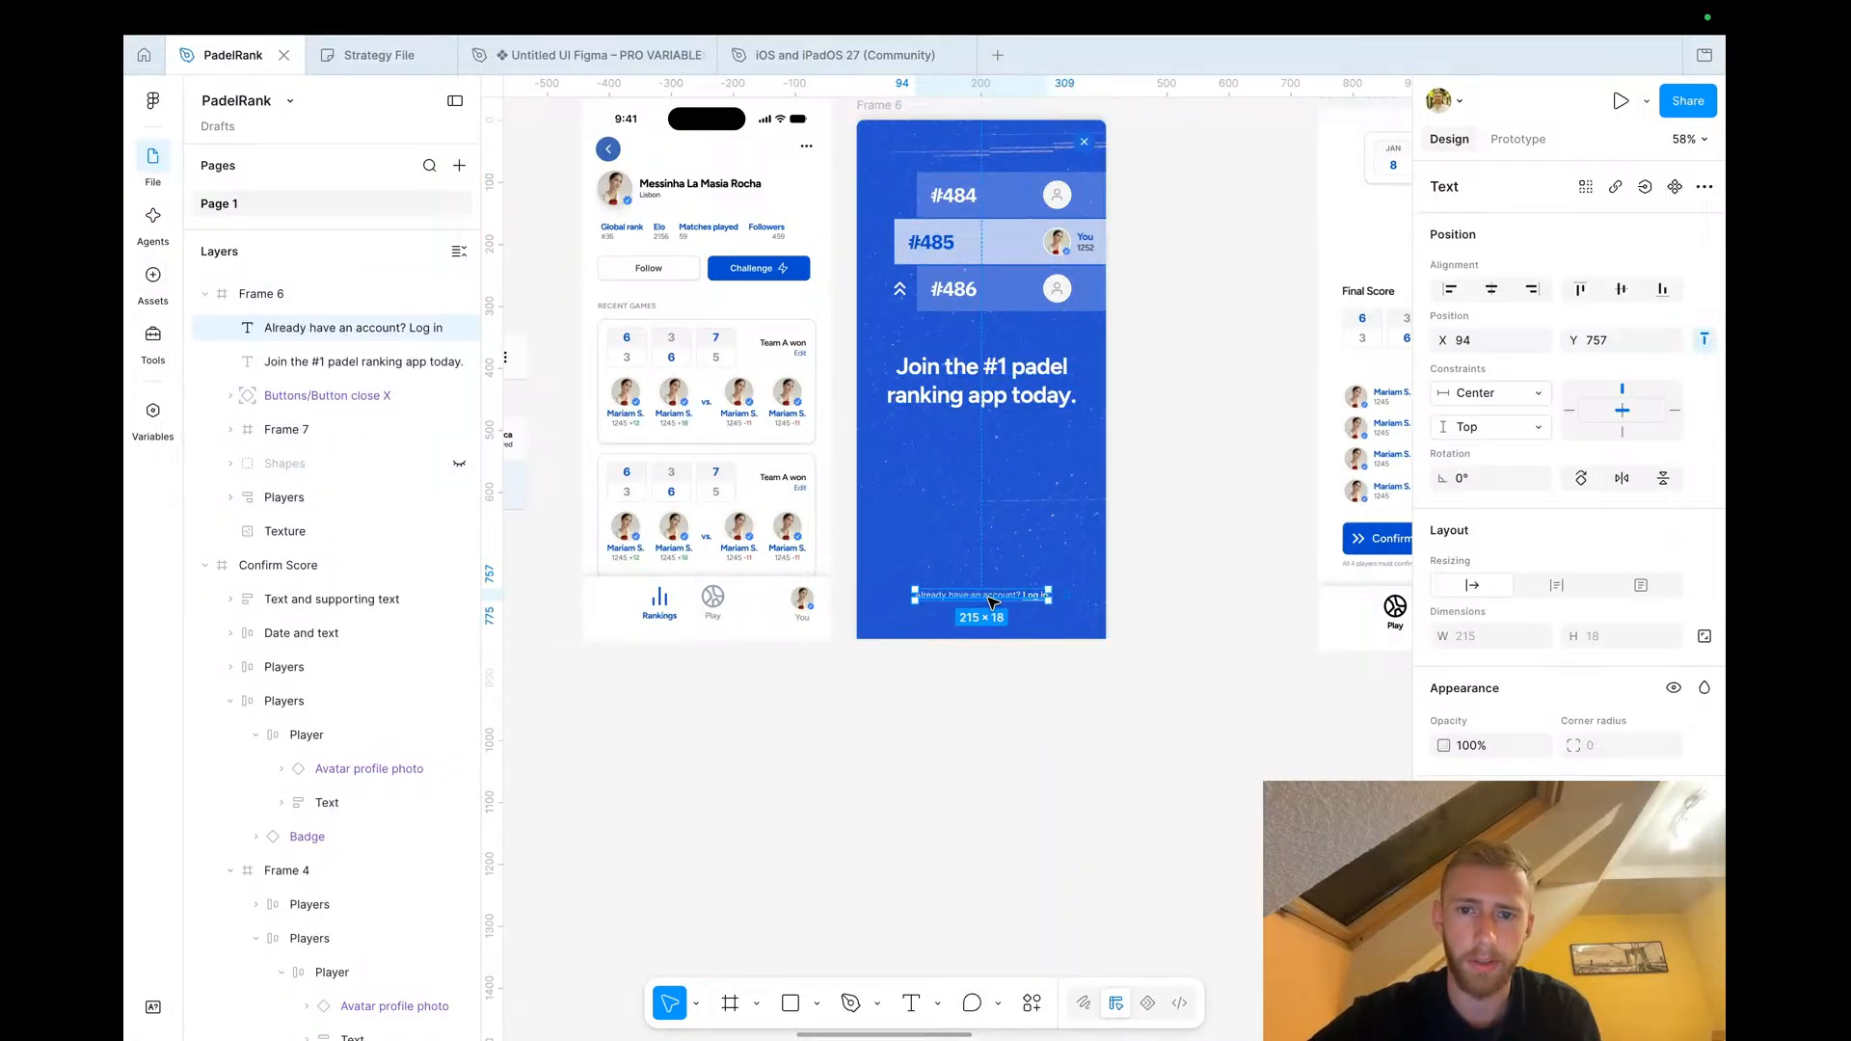
{"action": "key", "text": "Delete"}
Move the rank rows lower in the popup and the headline up near its top
{"action": "left_click", "coordinate": [1001, 242]}
{"action": "left_click_drag", "start_coordinate": [1000, 241], "coordinate": [999, 434]}
{"action": "left_click", "coordinate": [985, 355]}
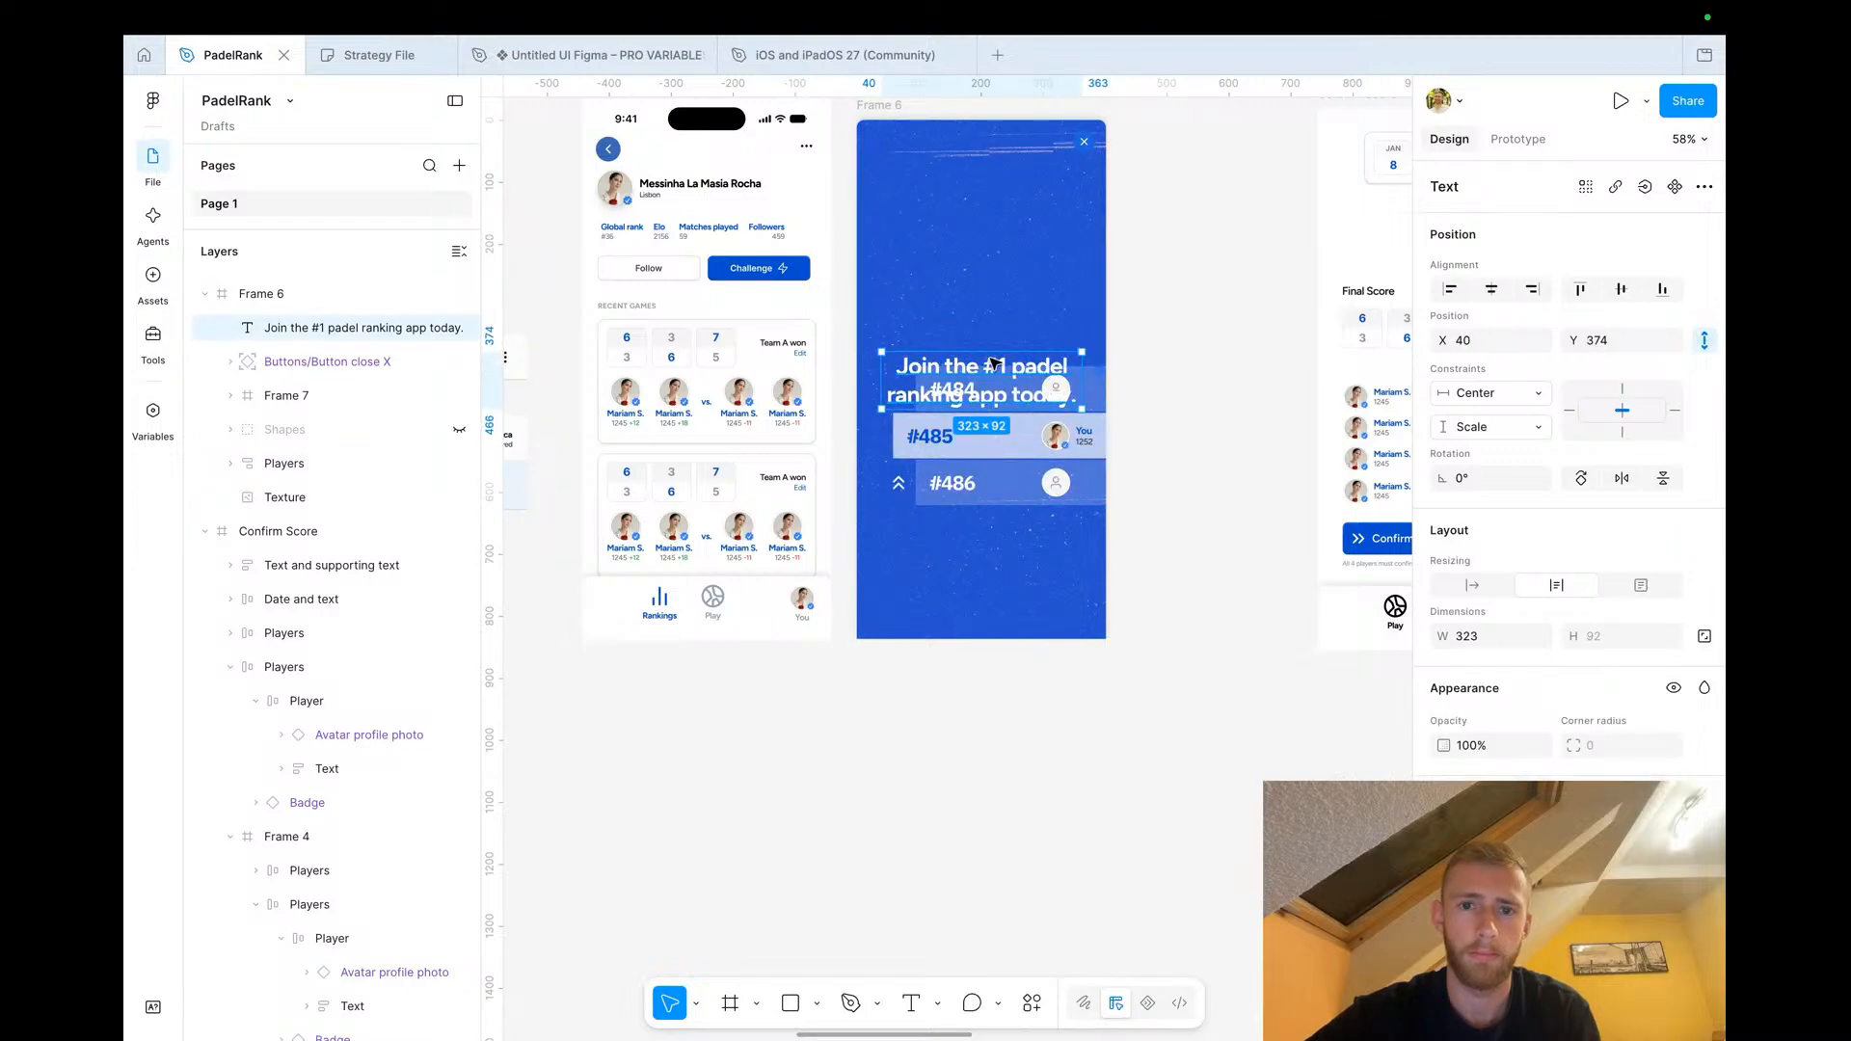
{"action": "left_click_drag", "start_coordinate": [992, 362], "coordinate": [995, 210]}
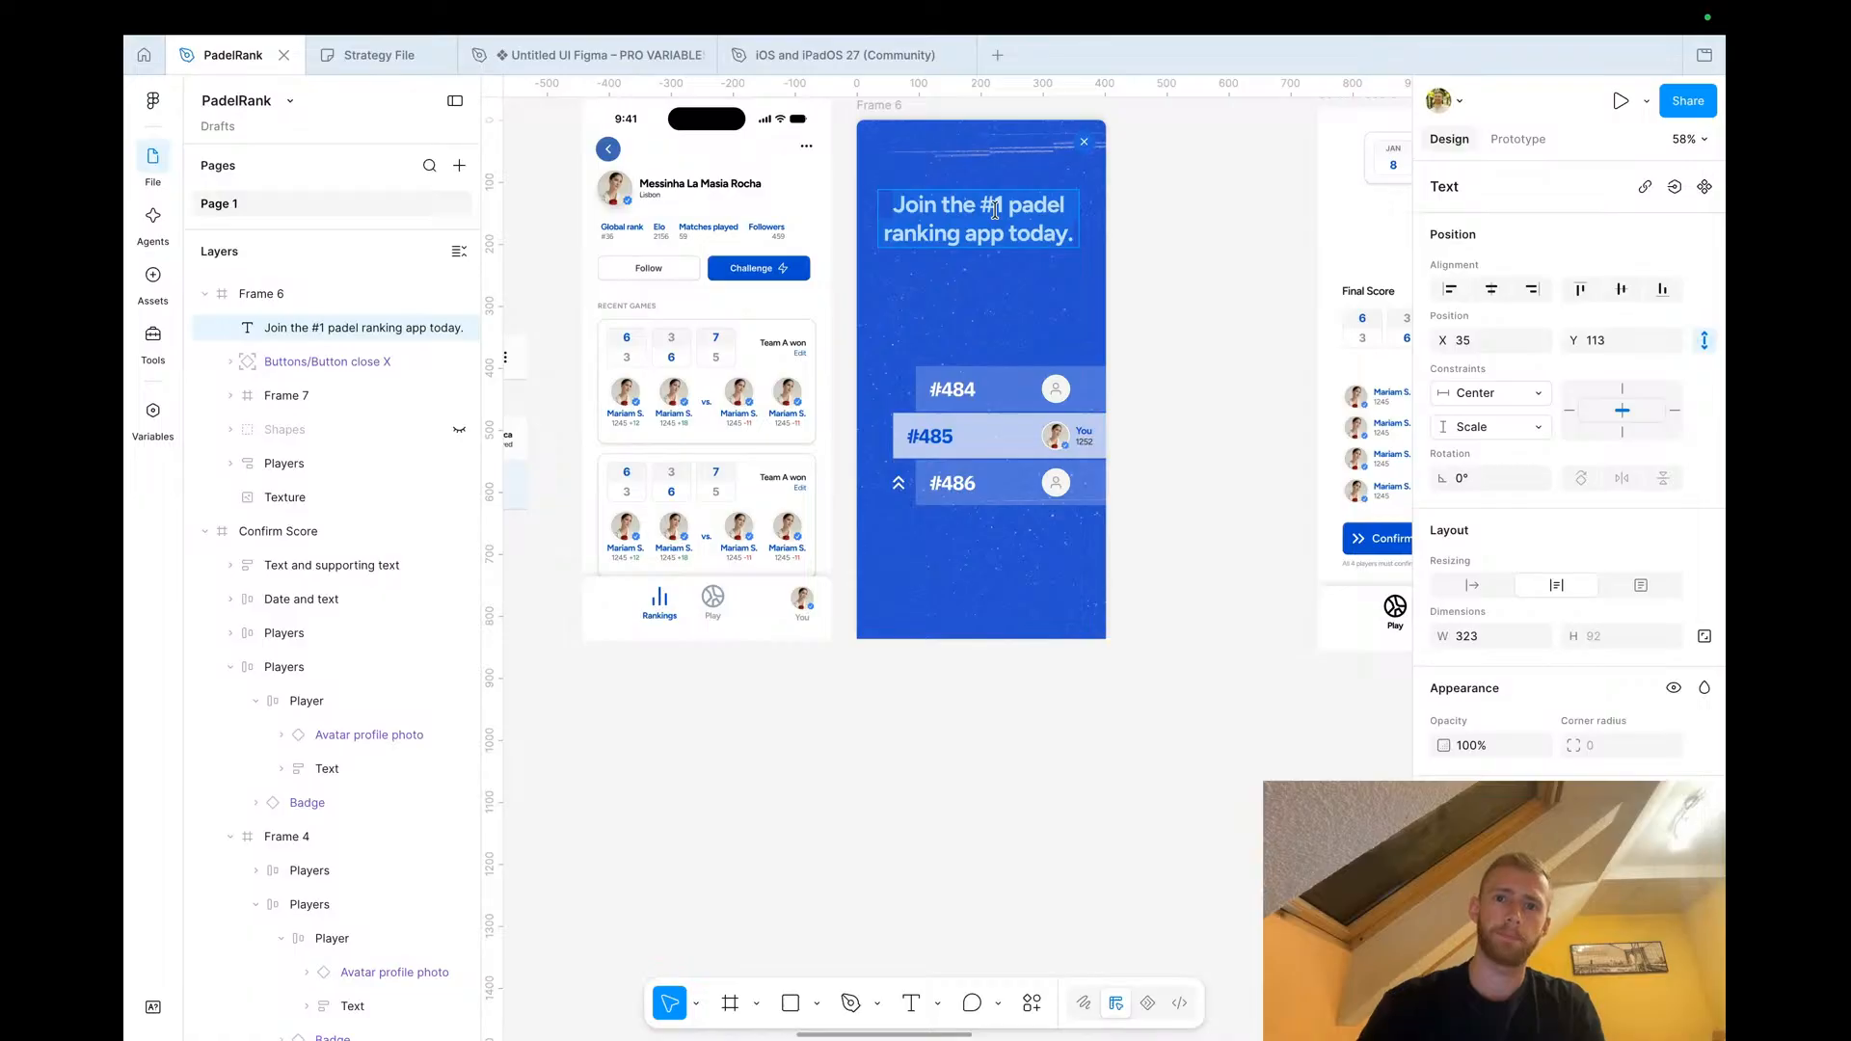
Change the popup headline to 'You want challenge'
{"action": "double_click", "coordinate": [995, 210]}
{"action": "type", "text": "You want challengfe"}
{"action": "key", "text": "BackSpace"}
{"action": "key", "text": "BackSpace"}
{"action": "type", "text": "ge"}
{"action": "key", "text": "BackSpace"}
{"action": "key", "text": "BackSpace"}
{"action": "type", "text": "e"}
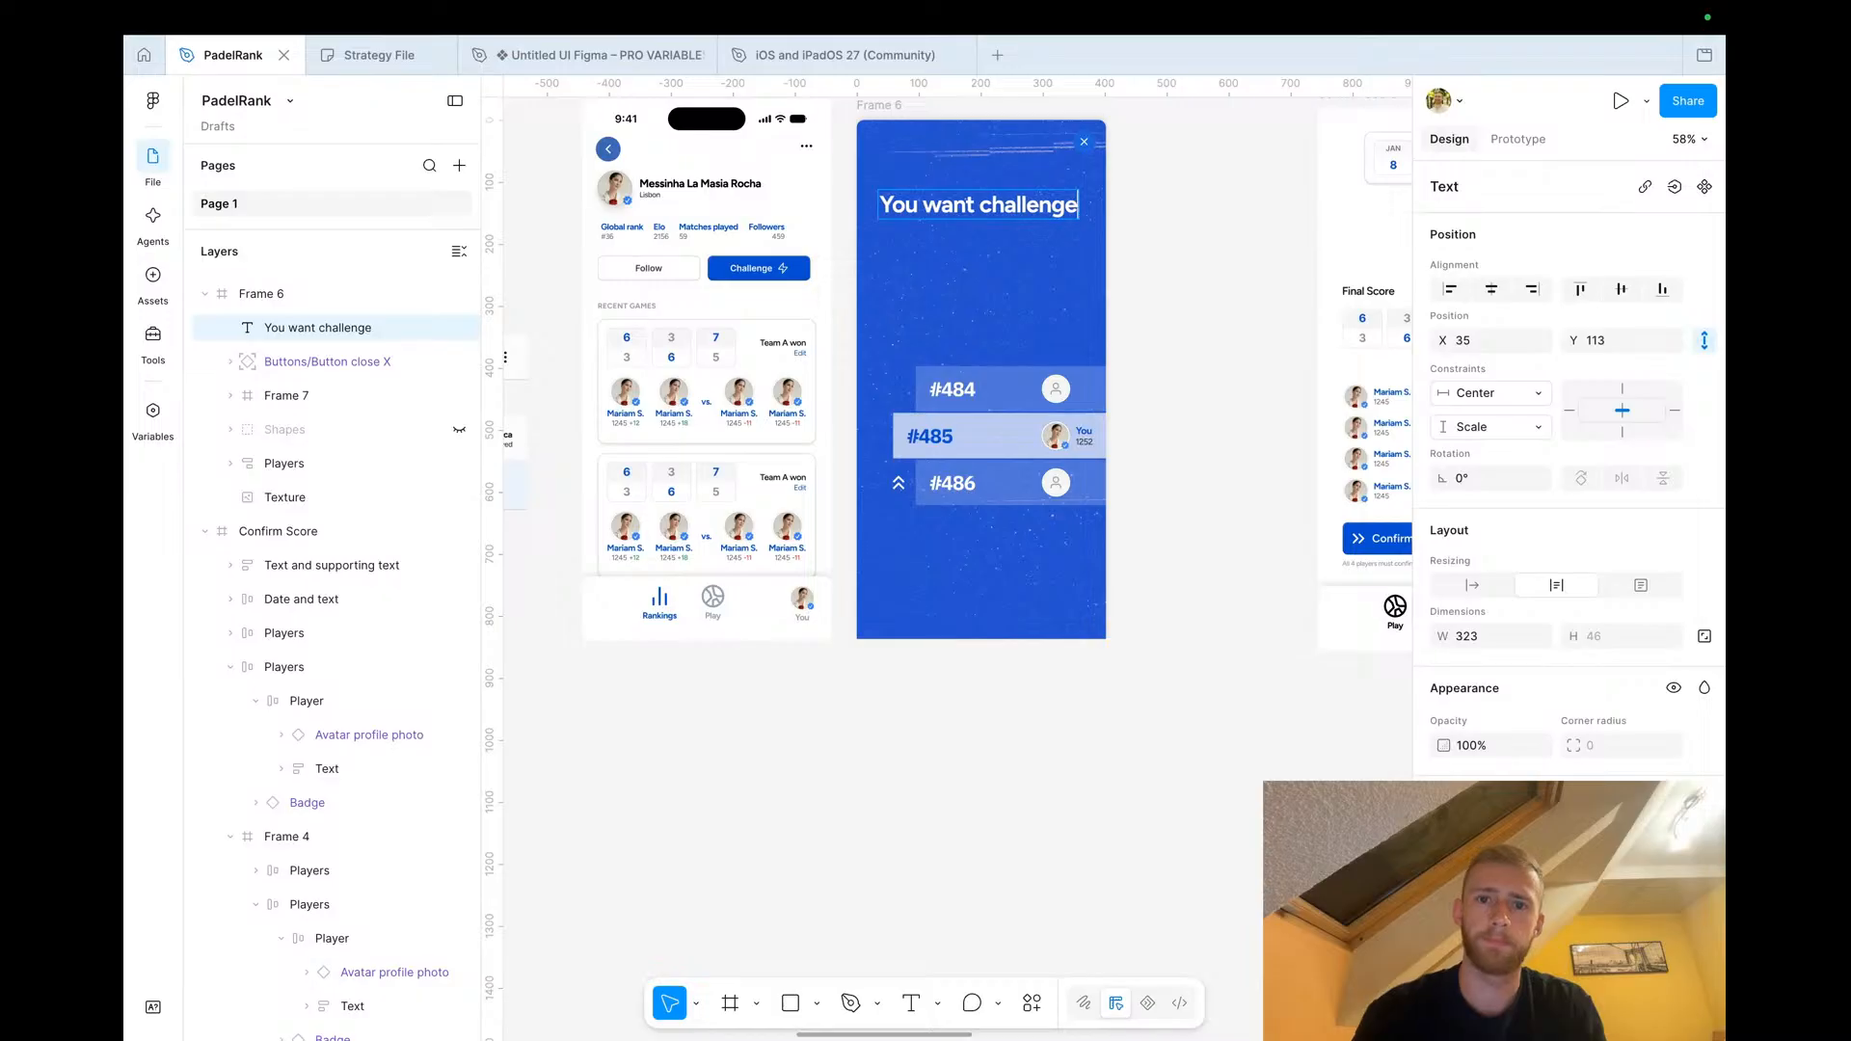
Copy the player's avatar and name block from the profile into the popup below the headline, removing its Lisbon line
{"action": "left_click", "coordinate": [1139, 264]}
{"action": "left_click", "coordinate": [644, 192]}
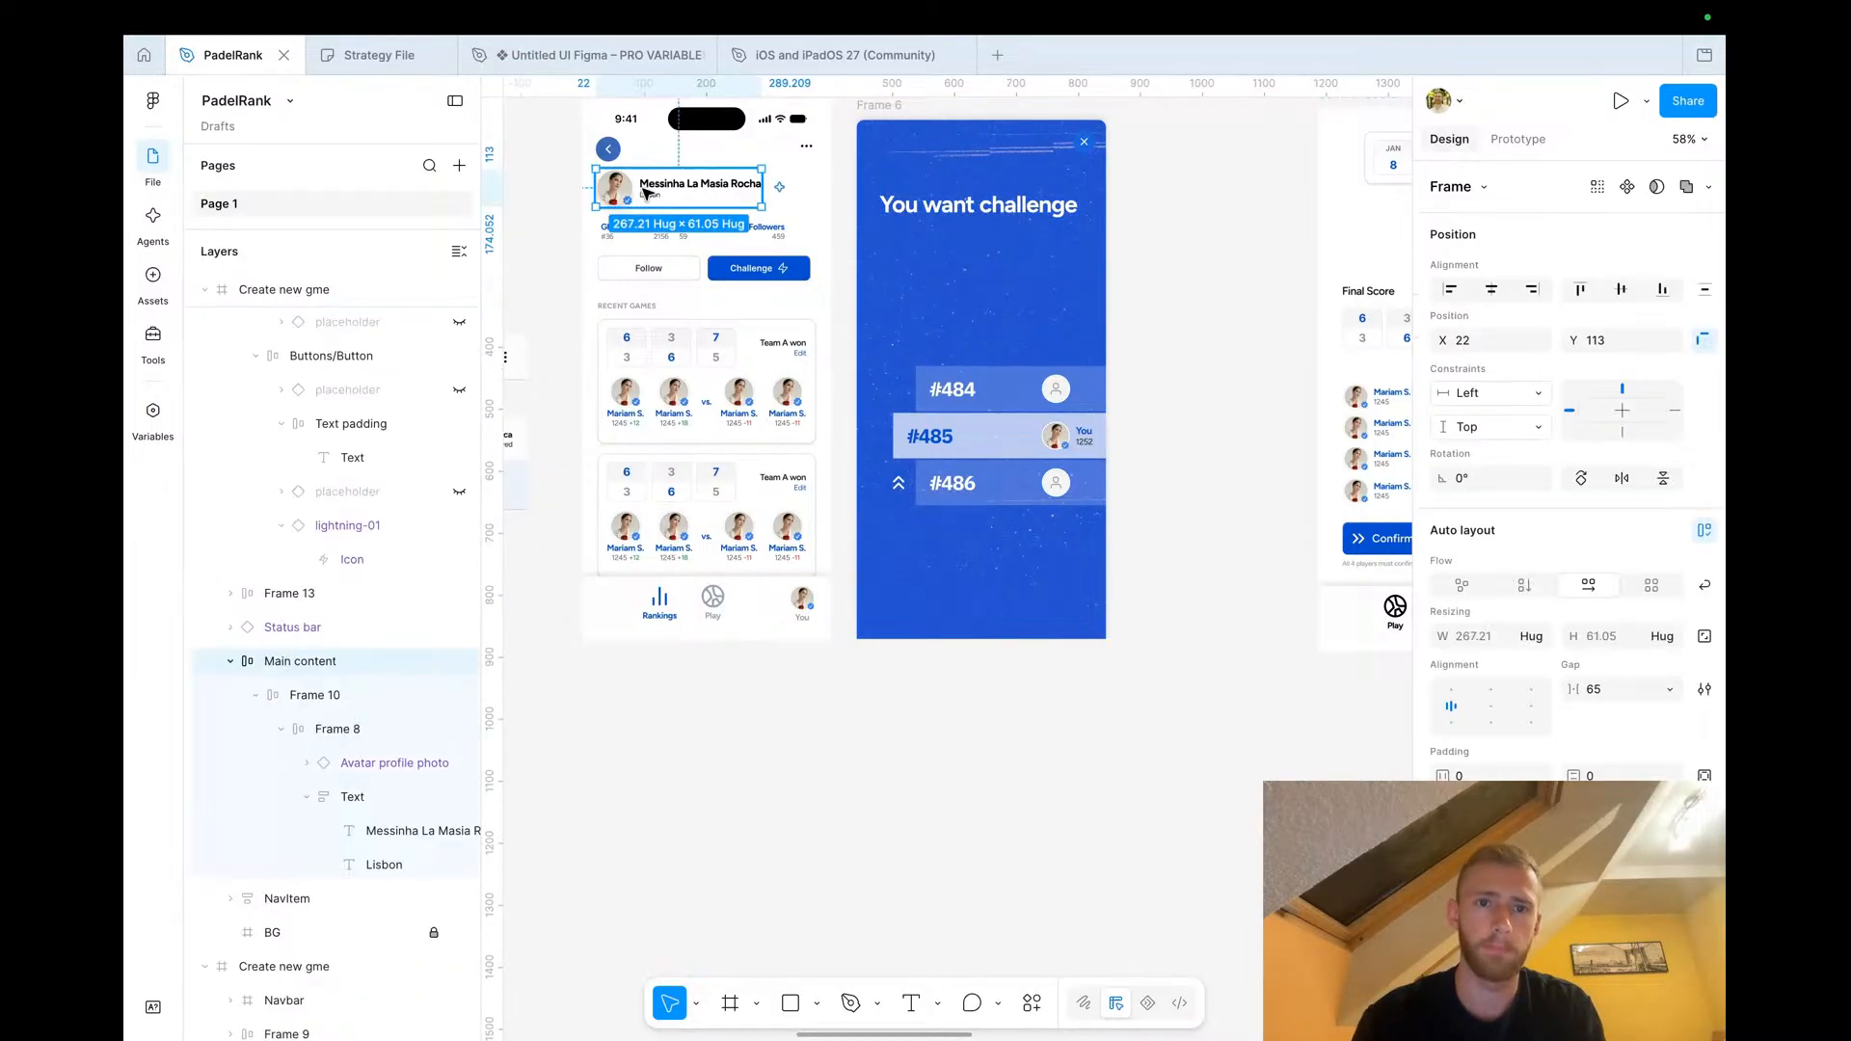
{"action": "left_click_drag", "start_coordinate": [644, 193], "coordinate": [932, 239]}
{"action": "scroll", "coordinate": [932, 239], "scroll_direction": "up", "scroll_amount": 5}
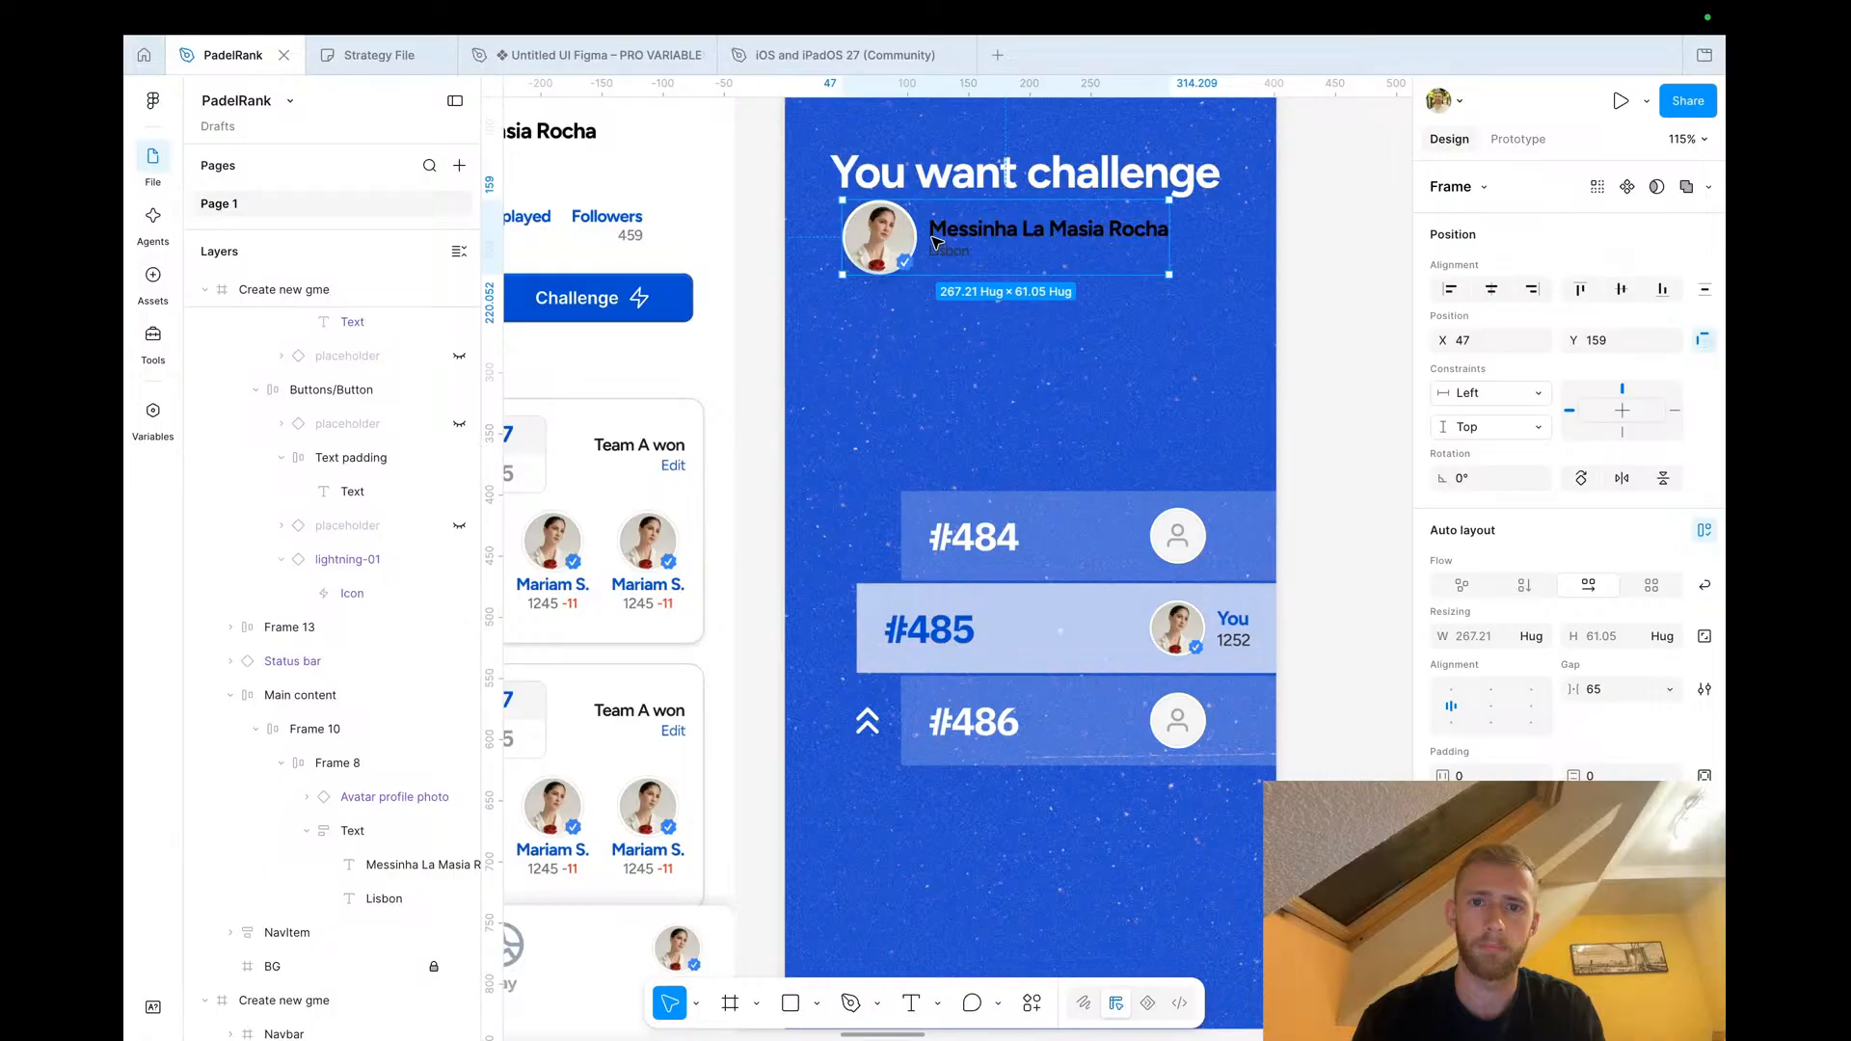
{"action": "double_click", "coordinate": [935, 242]}
{"action": "double_click", "coordinate": [940, 246]}
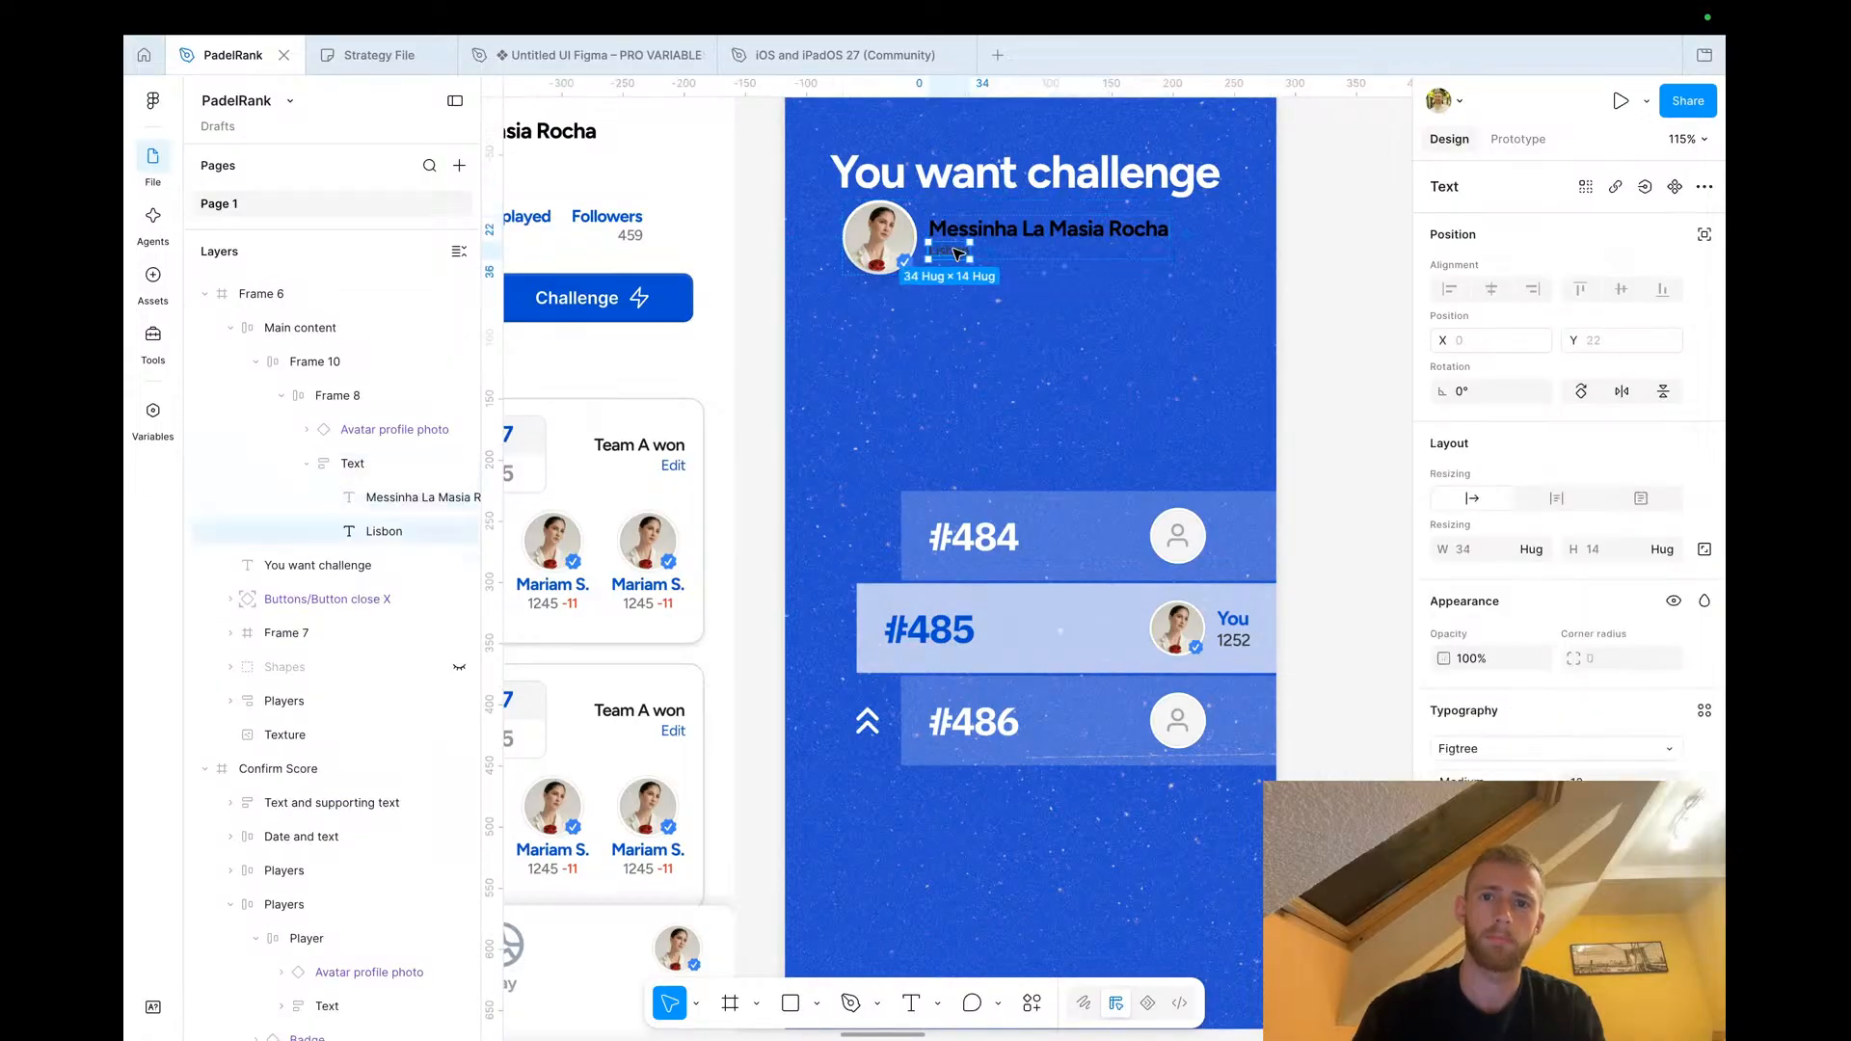
{"action": "key", "text": "Delete"}
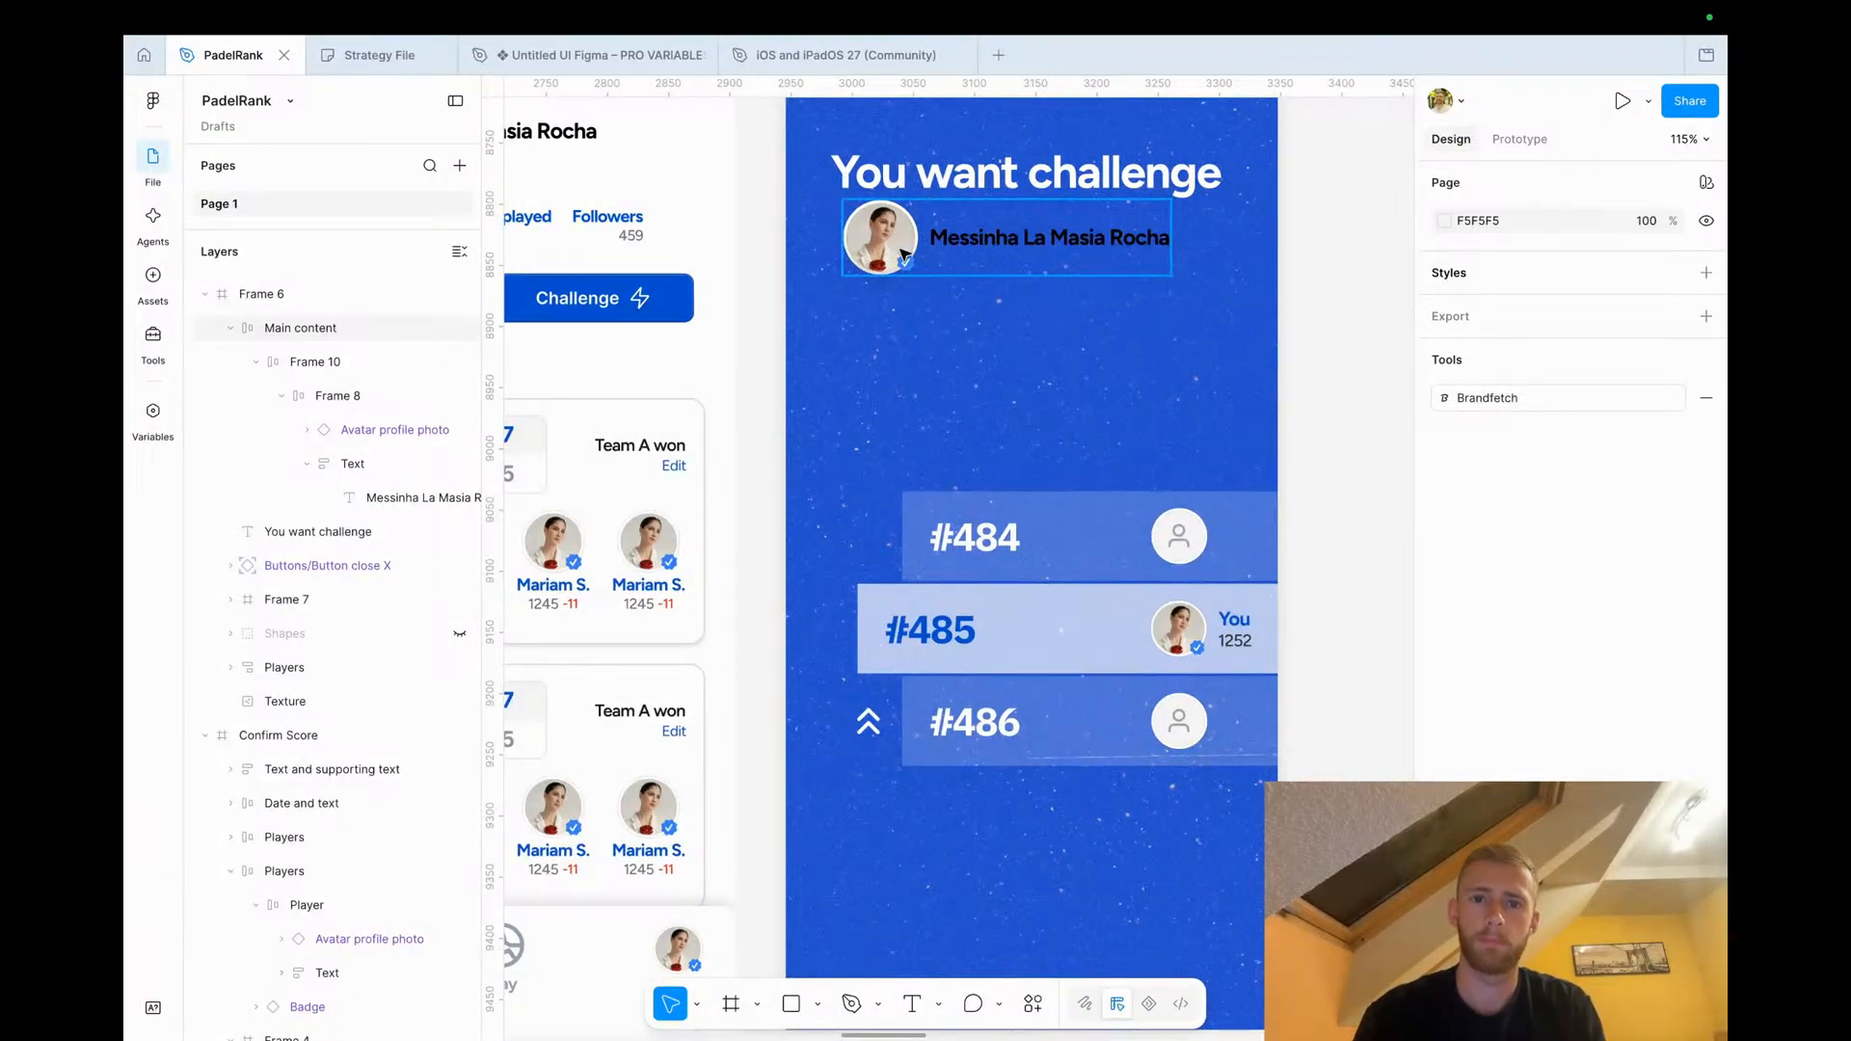
Set the copied player's name text colour to white
{"action": "left_click", "coordinate": [1070, 238]}
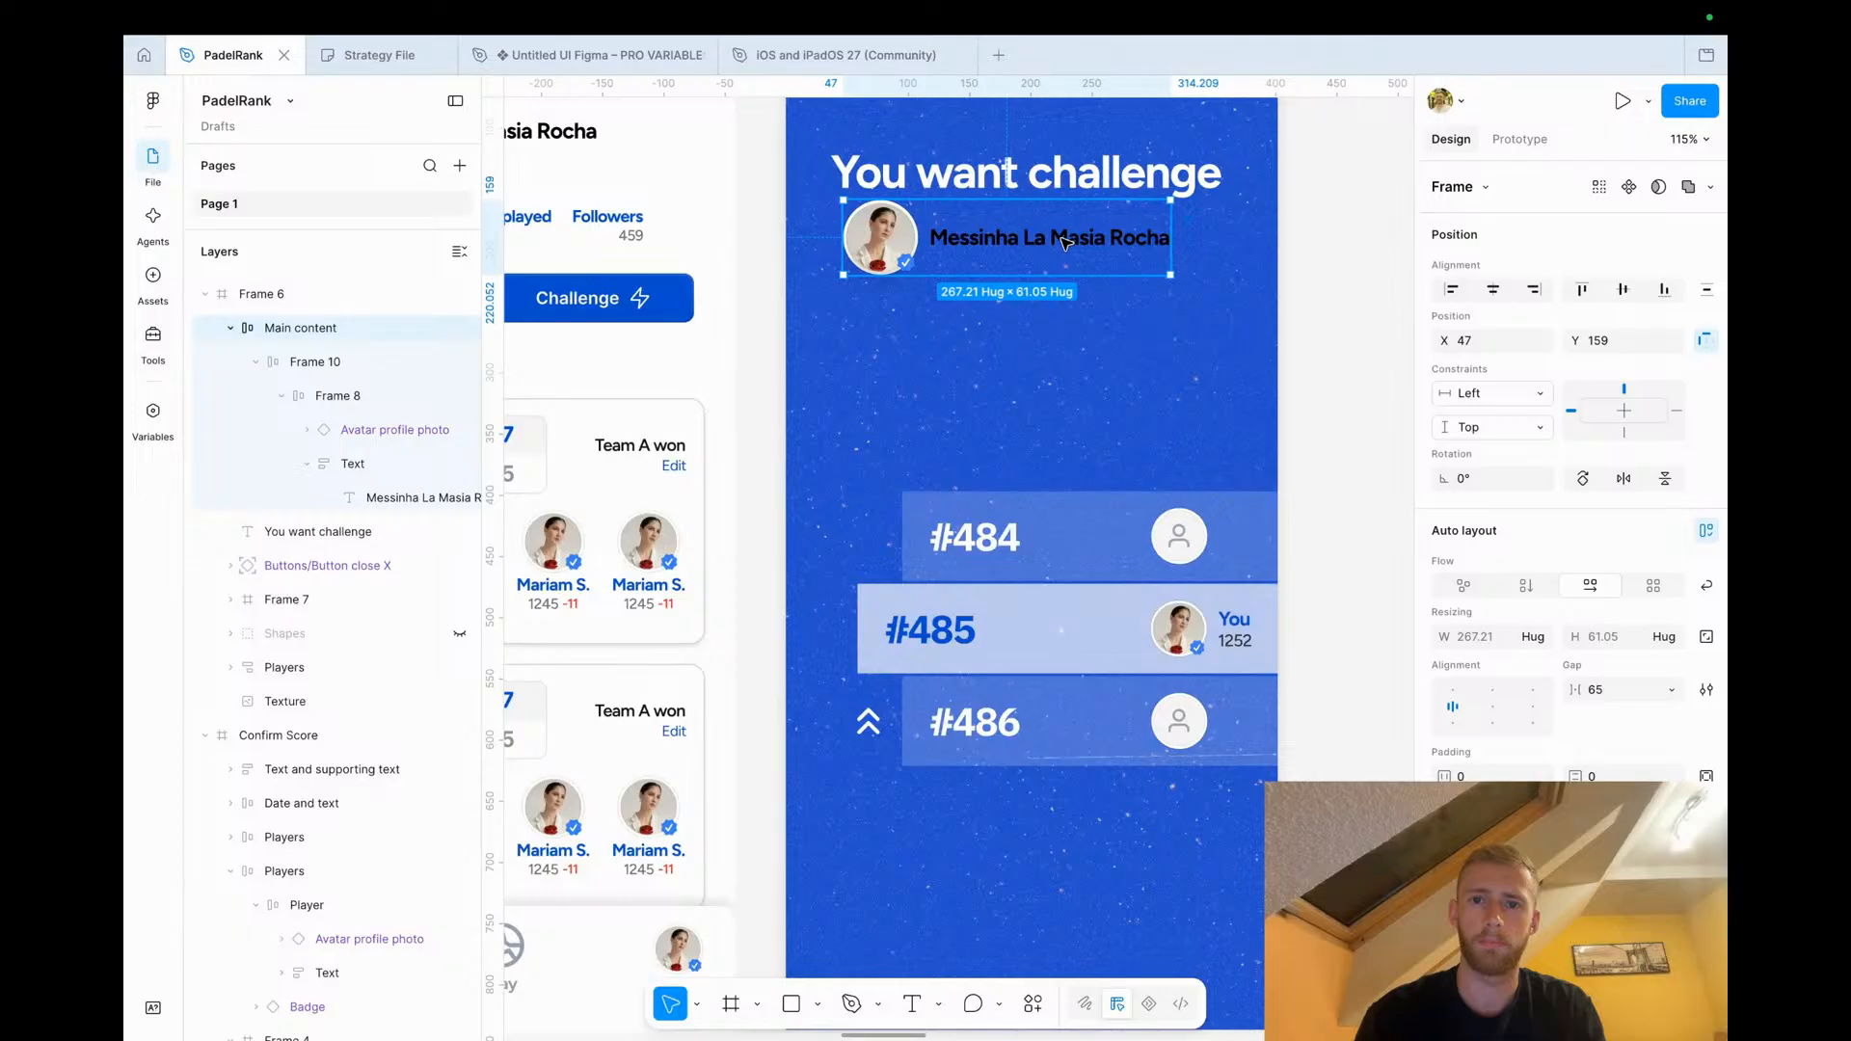
{"action": "scroll", "coordinate": [1572, 482], "scroll_direction": "down", "scroll_amount": 3}
{"action": "scroll", "coordinate": [1571, 472], "scroll_direction": "down", "scroll_amount": 3}
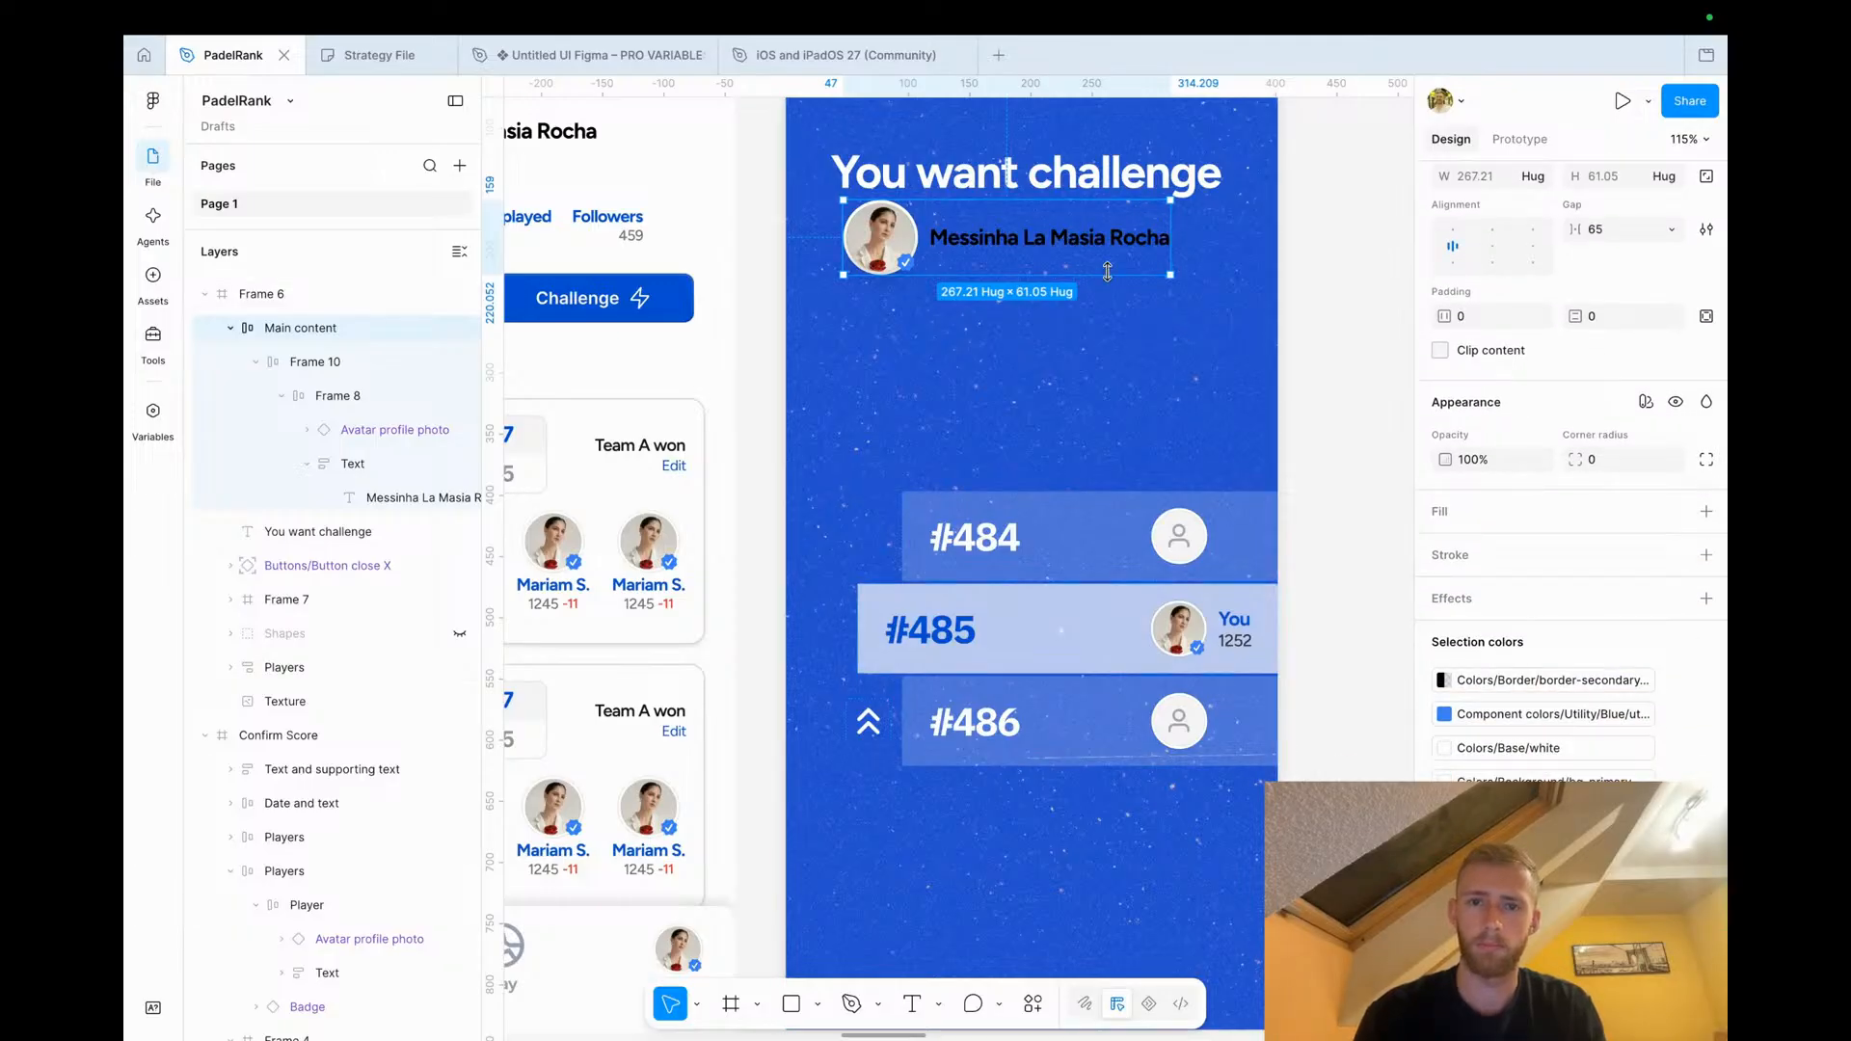
{"action": "left_click", "coordinate": [1116, 241], "text": "super"}
{"action": "left_click", "coordinate": [1444, 828]}
{"action": "left_click_drag", "start_coordinate": [1265, 631], "coordinate": [975, 373]}
{"action": "left_click", "coordinate": [1391, 477]}
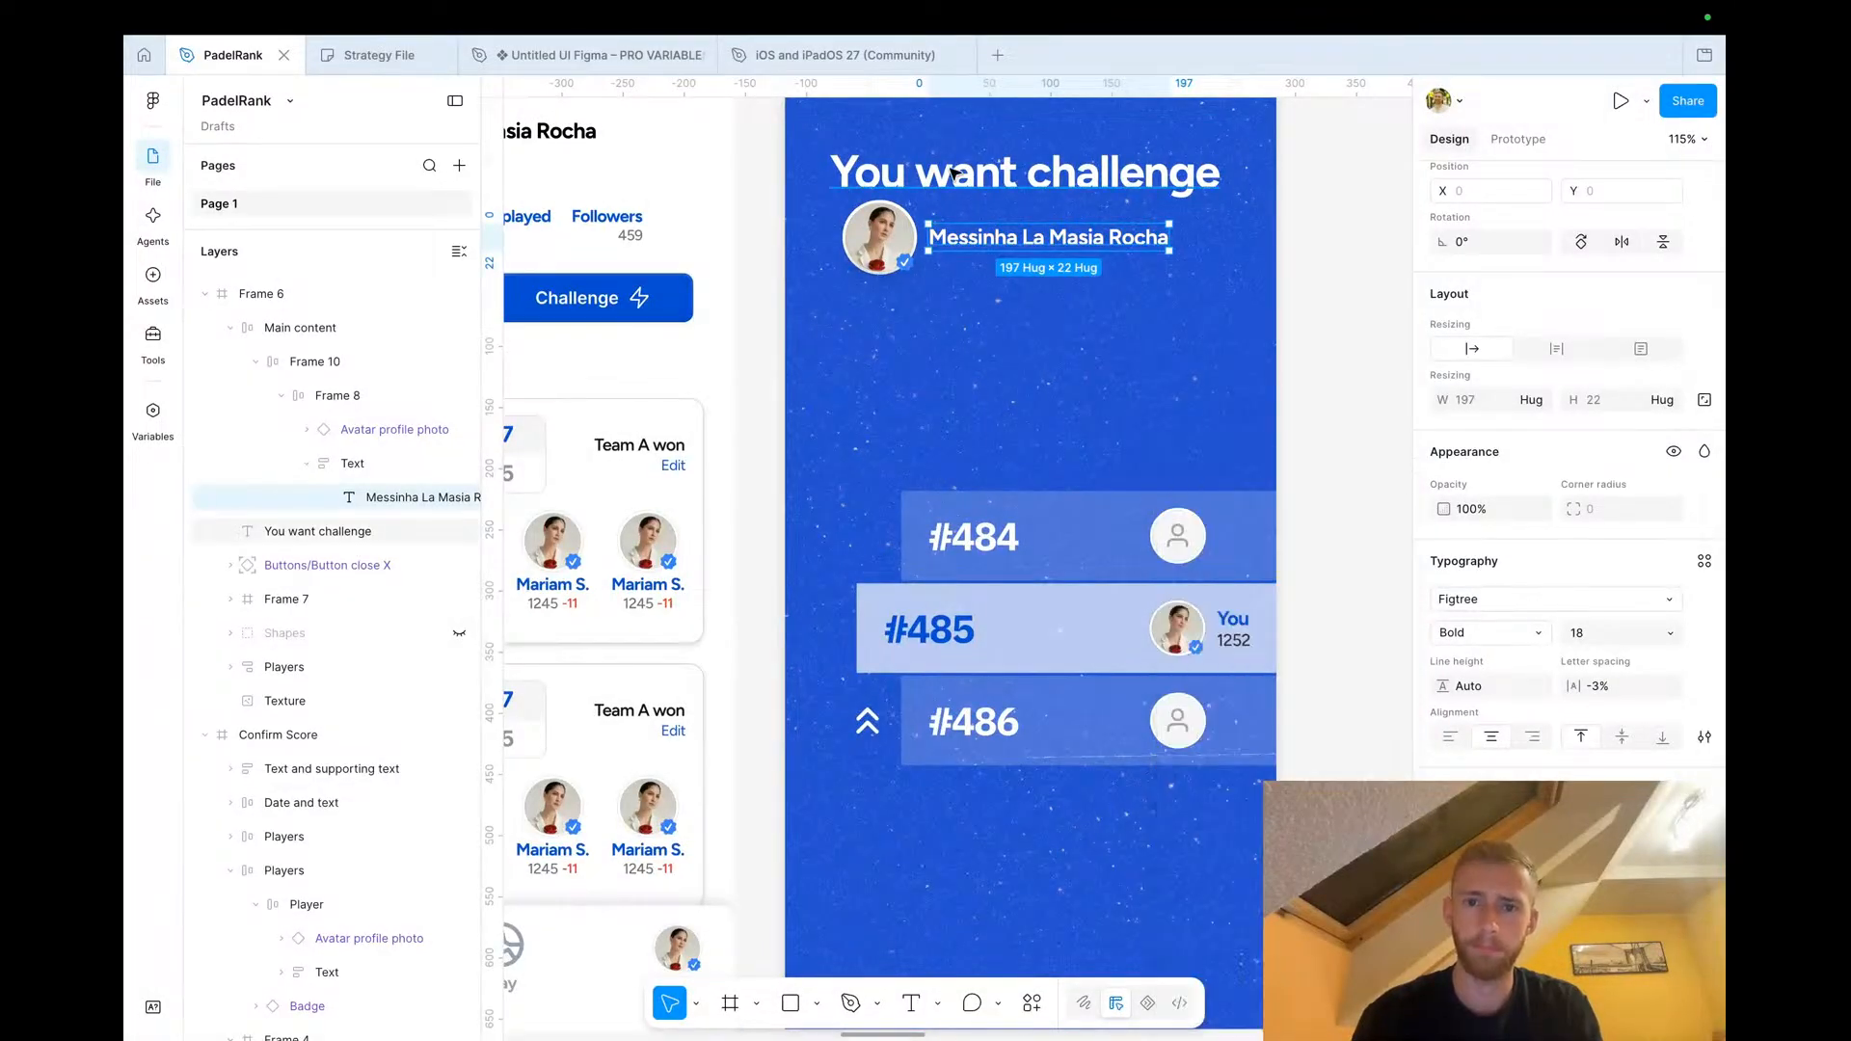
Set the popup headline's font size to 28
{"action": "left_click", "coordinate": [983, 181]}
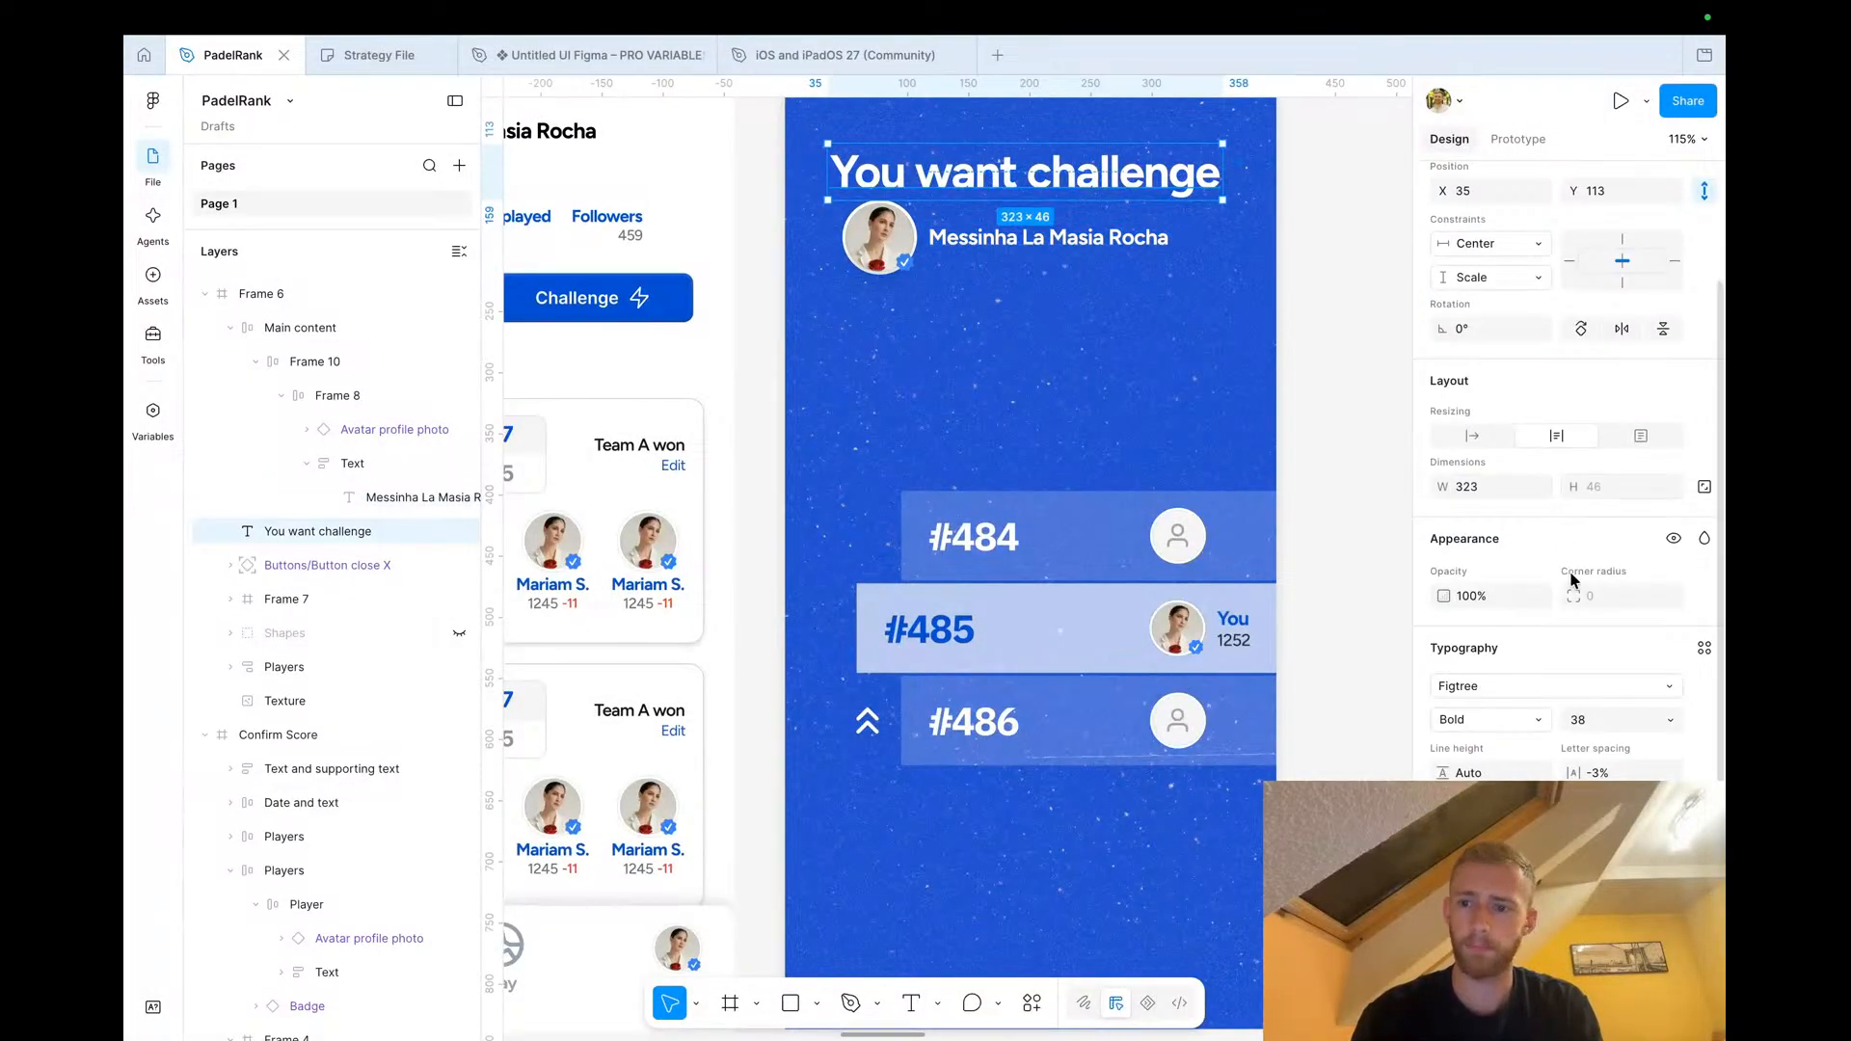
{"action": "type", "text": "28"}
{"action": "key", "text": "Tab"}
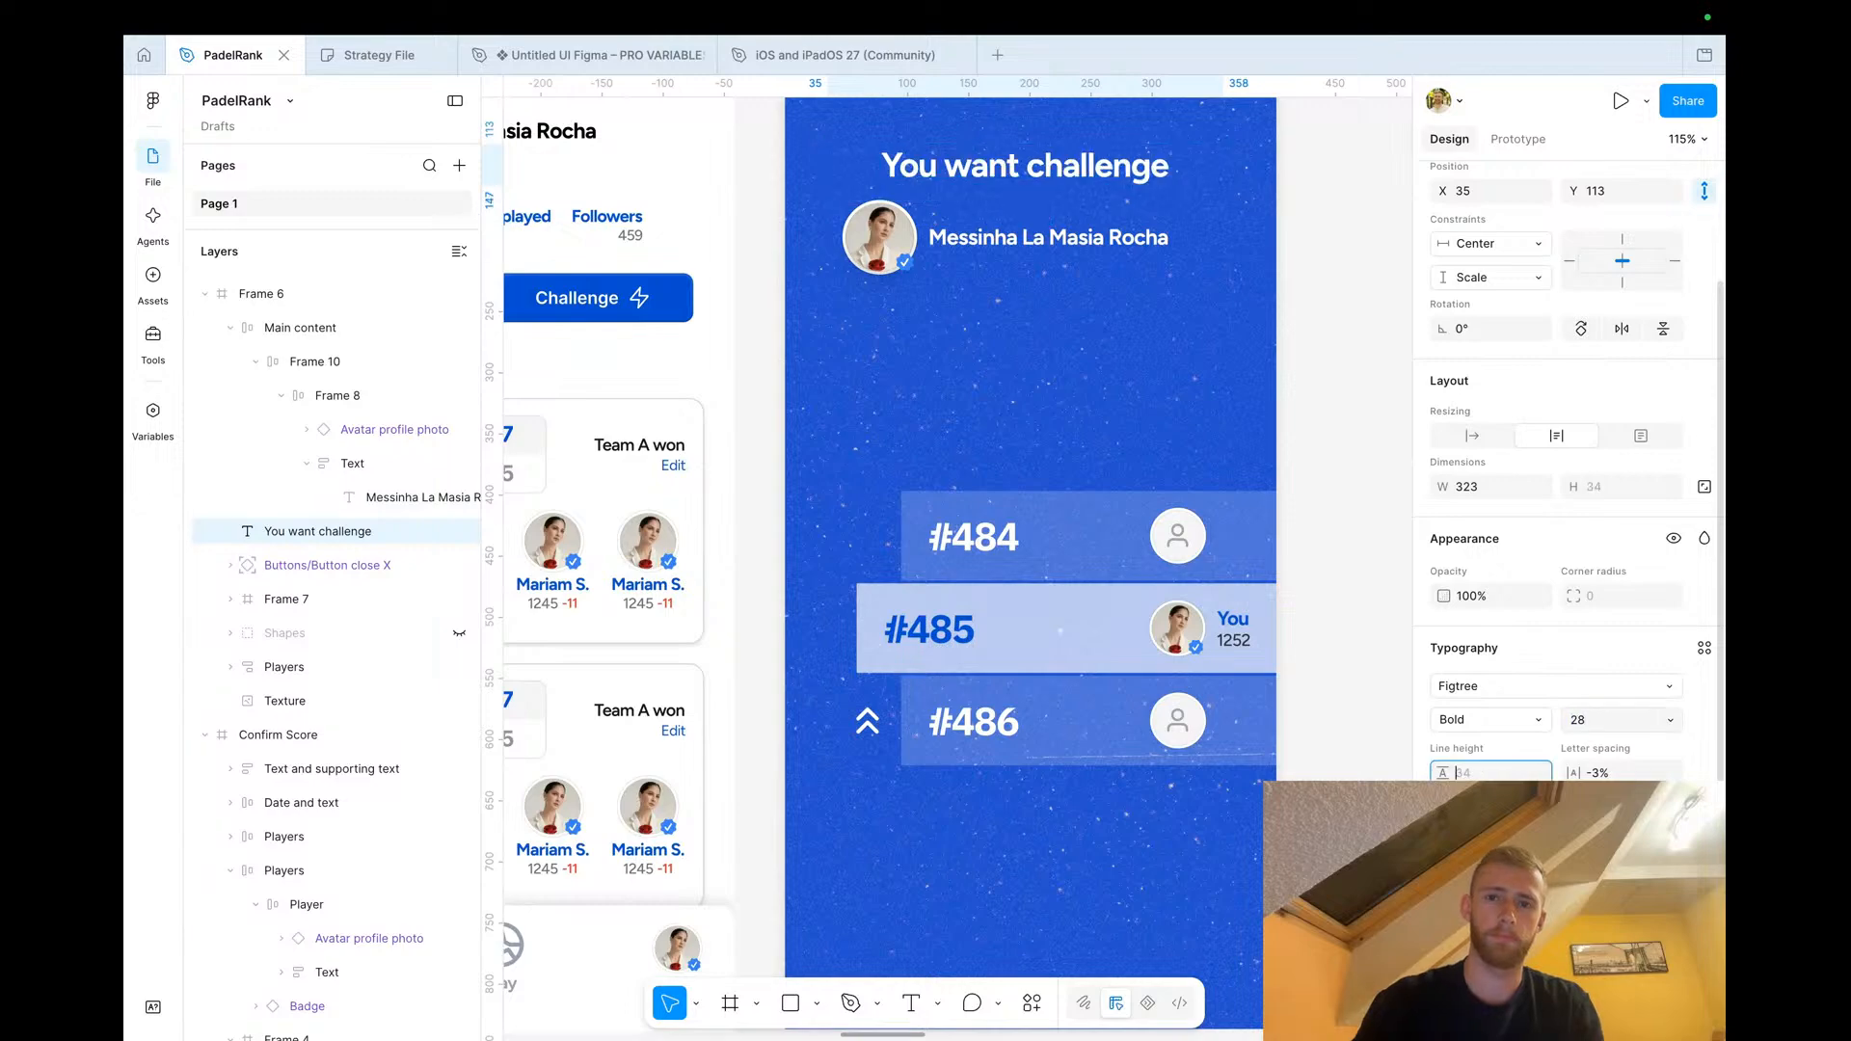
Nudge the avatar and name block slightly to the right under the headline
{"action": "left_click", "coordinate": [985, 263]}
{"action": "left_click_drag", "start_coordinate": [969, 265], "coordinate": [979, 265]}
{"action": "left_click", "coordinate": [769, 367]}
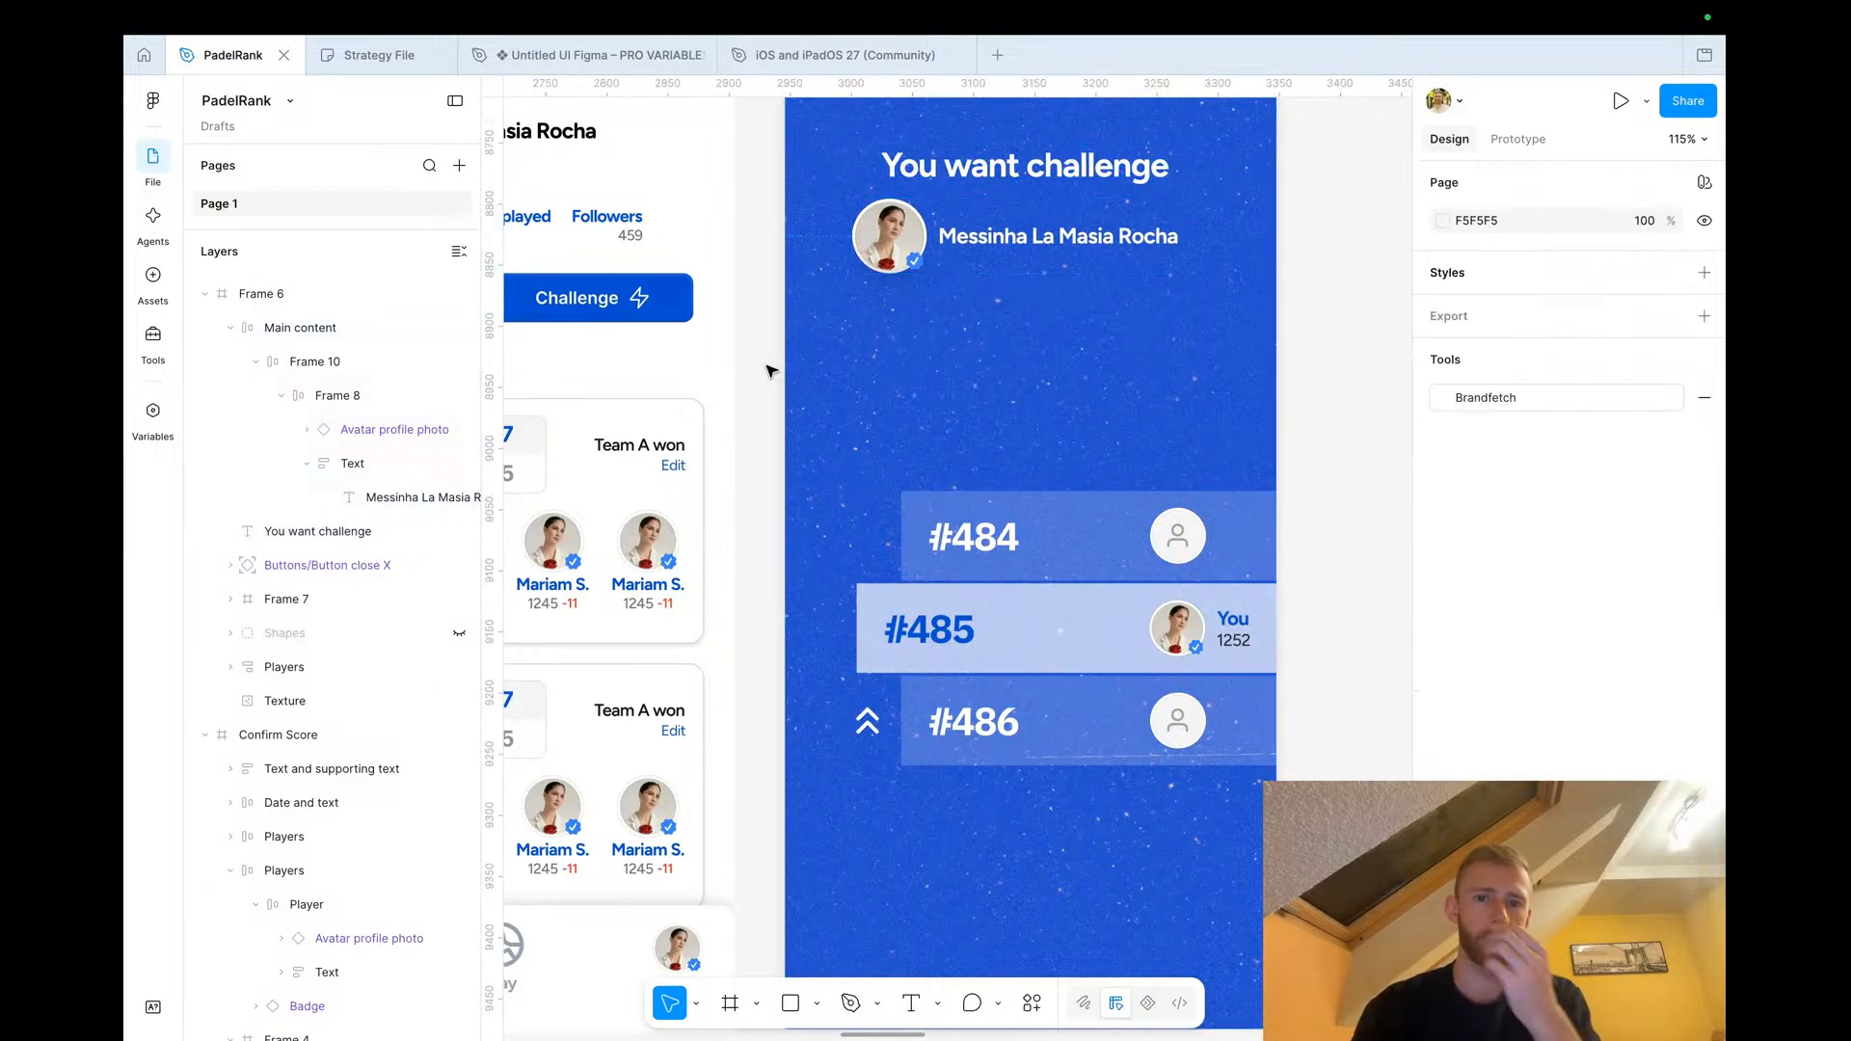
Copy the two opposing players with the 'vs.' label from a recent game card into the popup below the player block
{"action": "key", "text": "minus"}
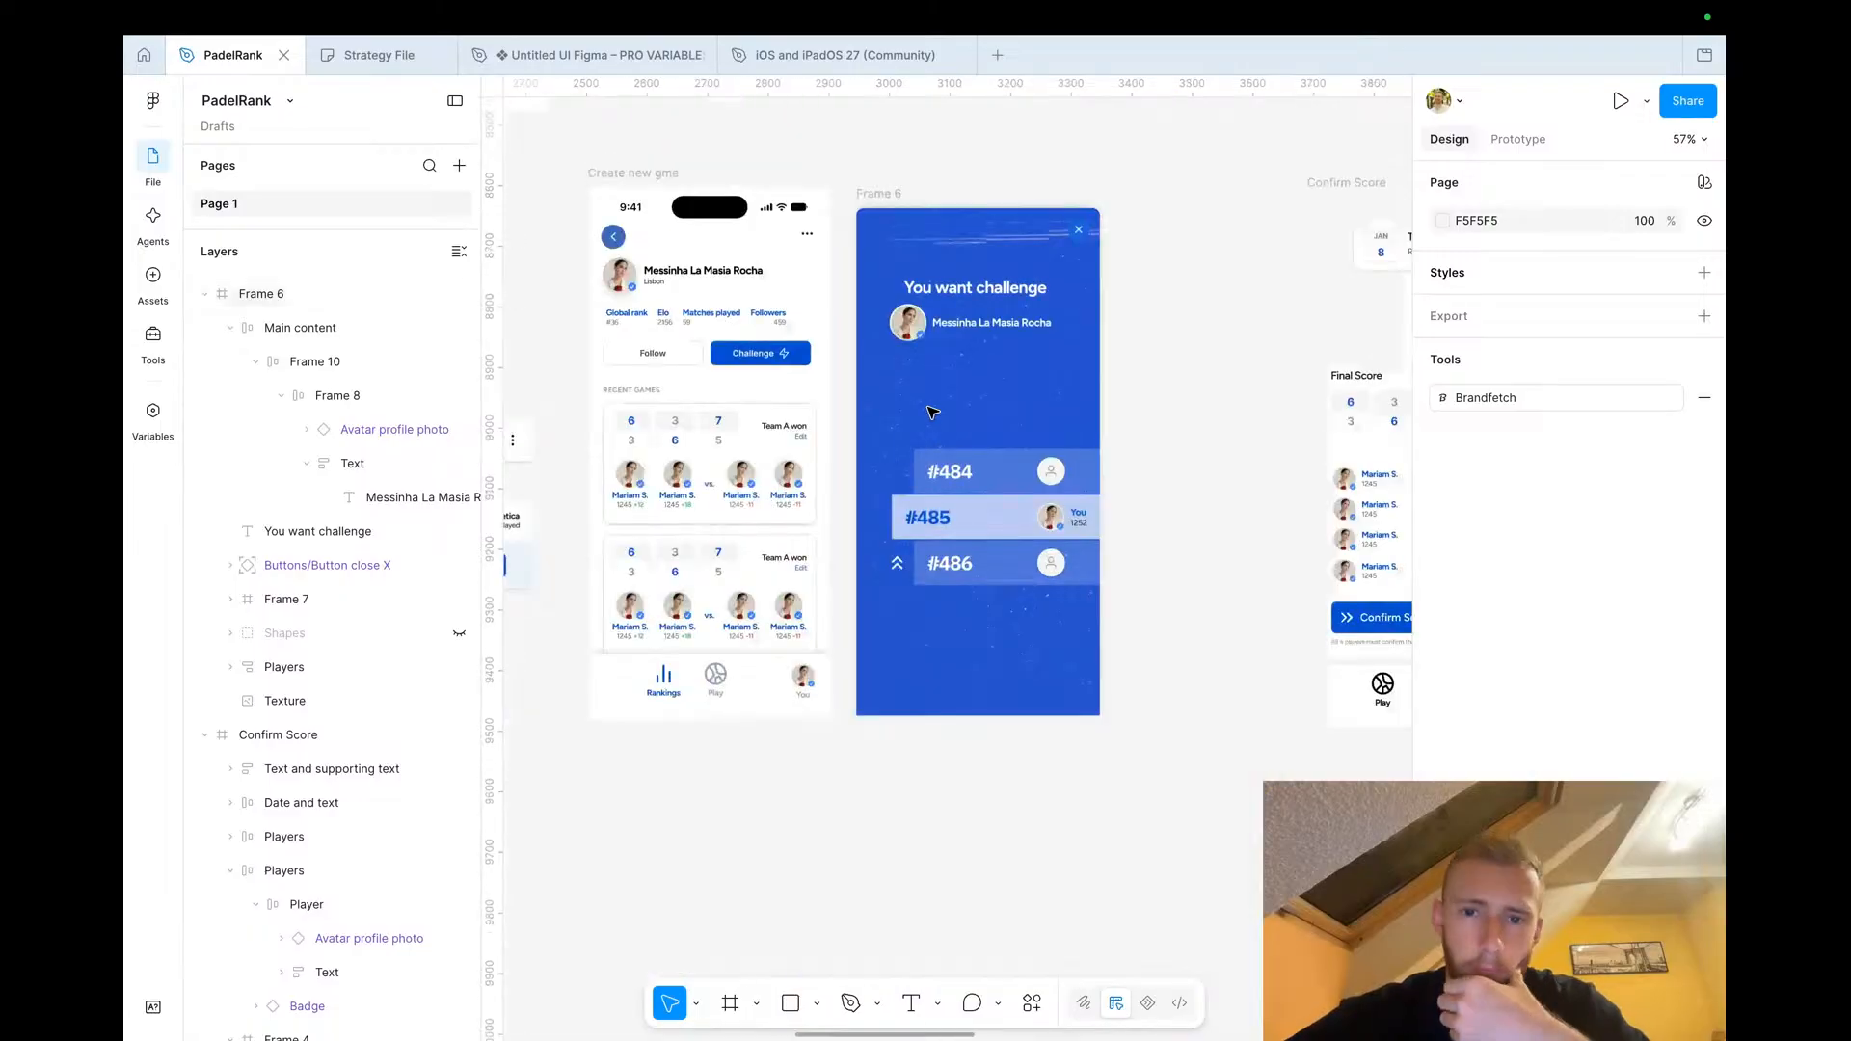
{"action": "scroll", "coordinate": [949, 489], "scroll_direction": "up", "scroll_amount": 1}
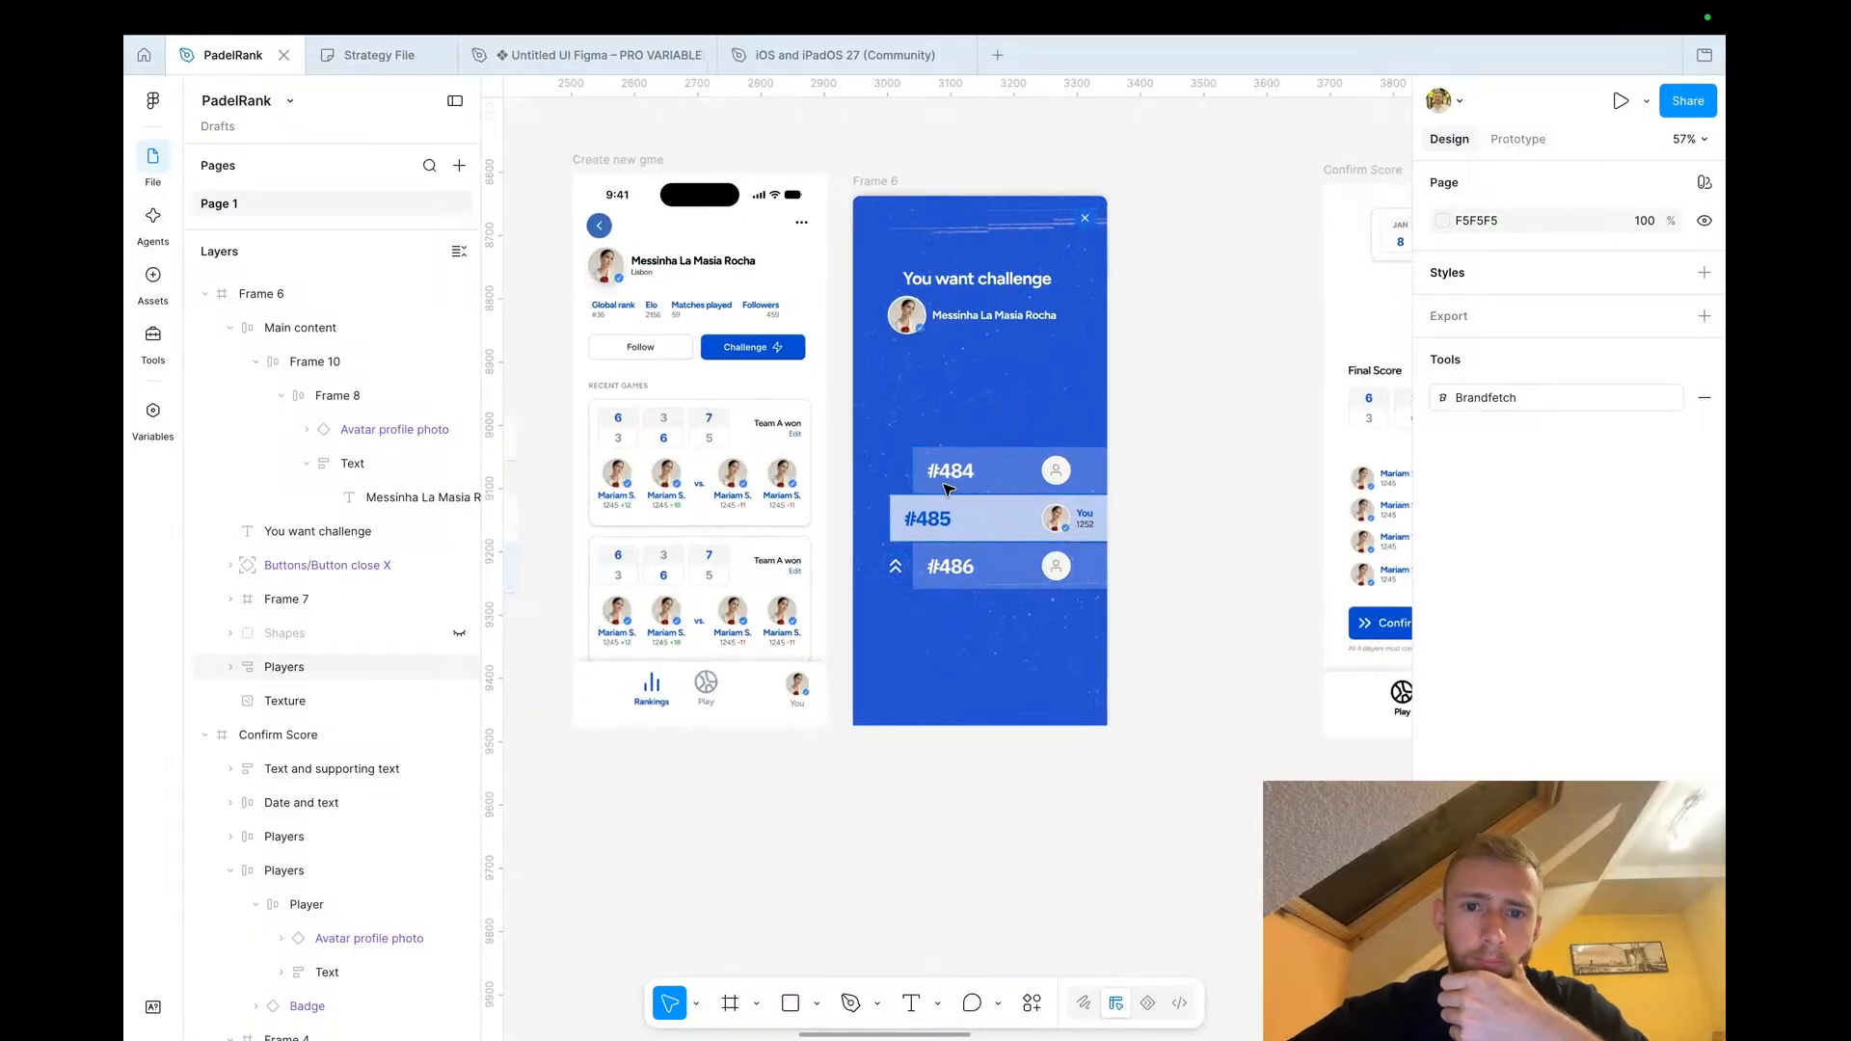
{"action": "scroll", "coordinate": [948, 489], "scroll_direction": "up", "scroll_amount": 3}
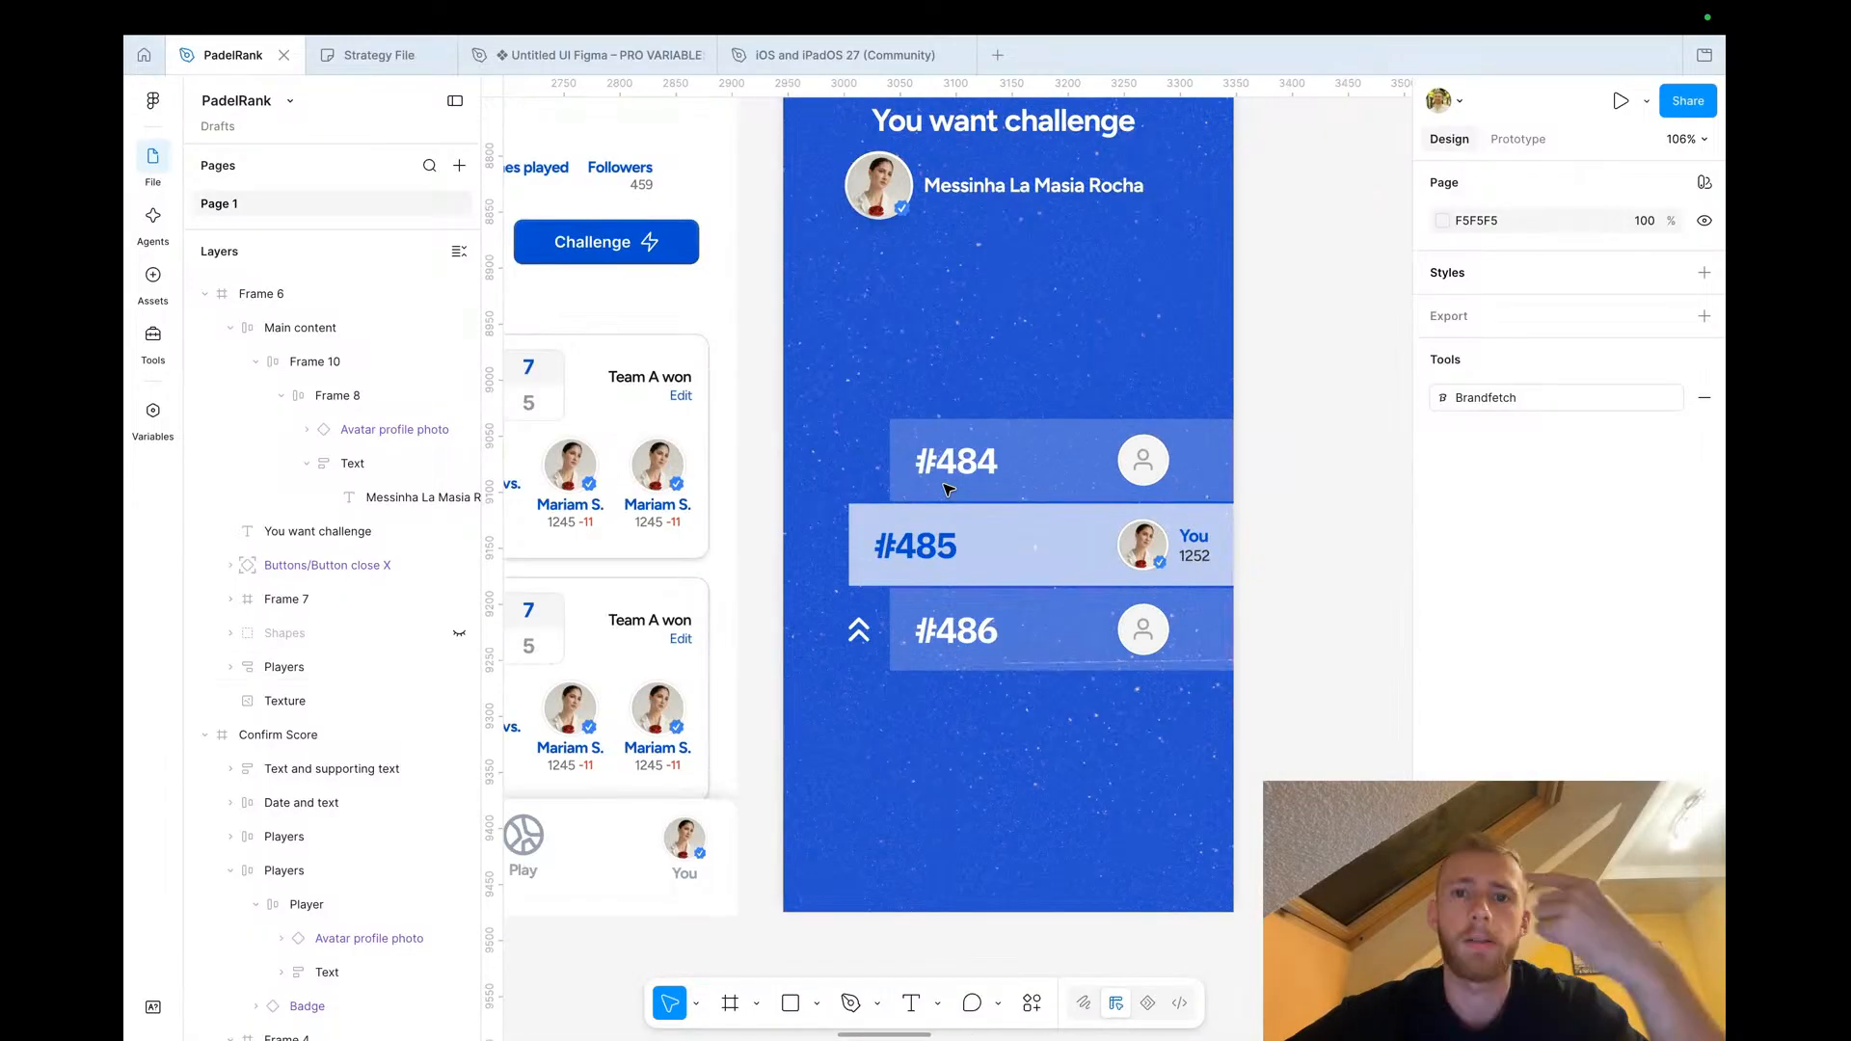
{"action": "scroll", "coordinate": [969, 521], "scroll_direction": "down", "scroll_amount": 3}
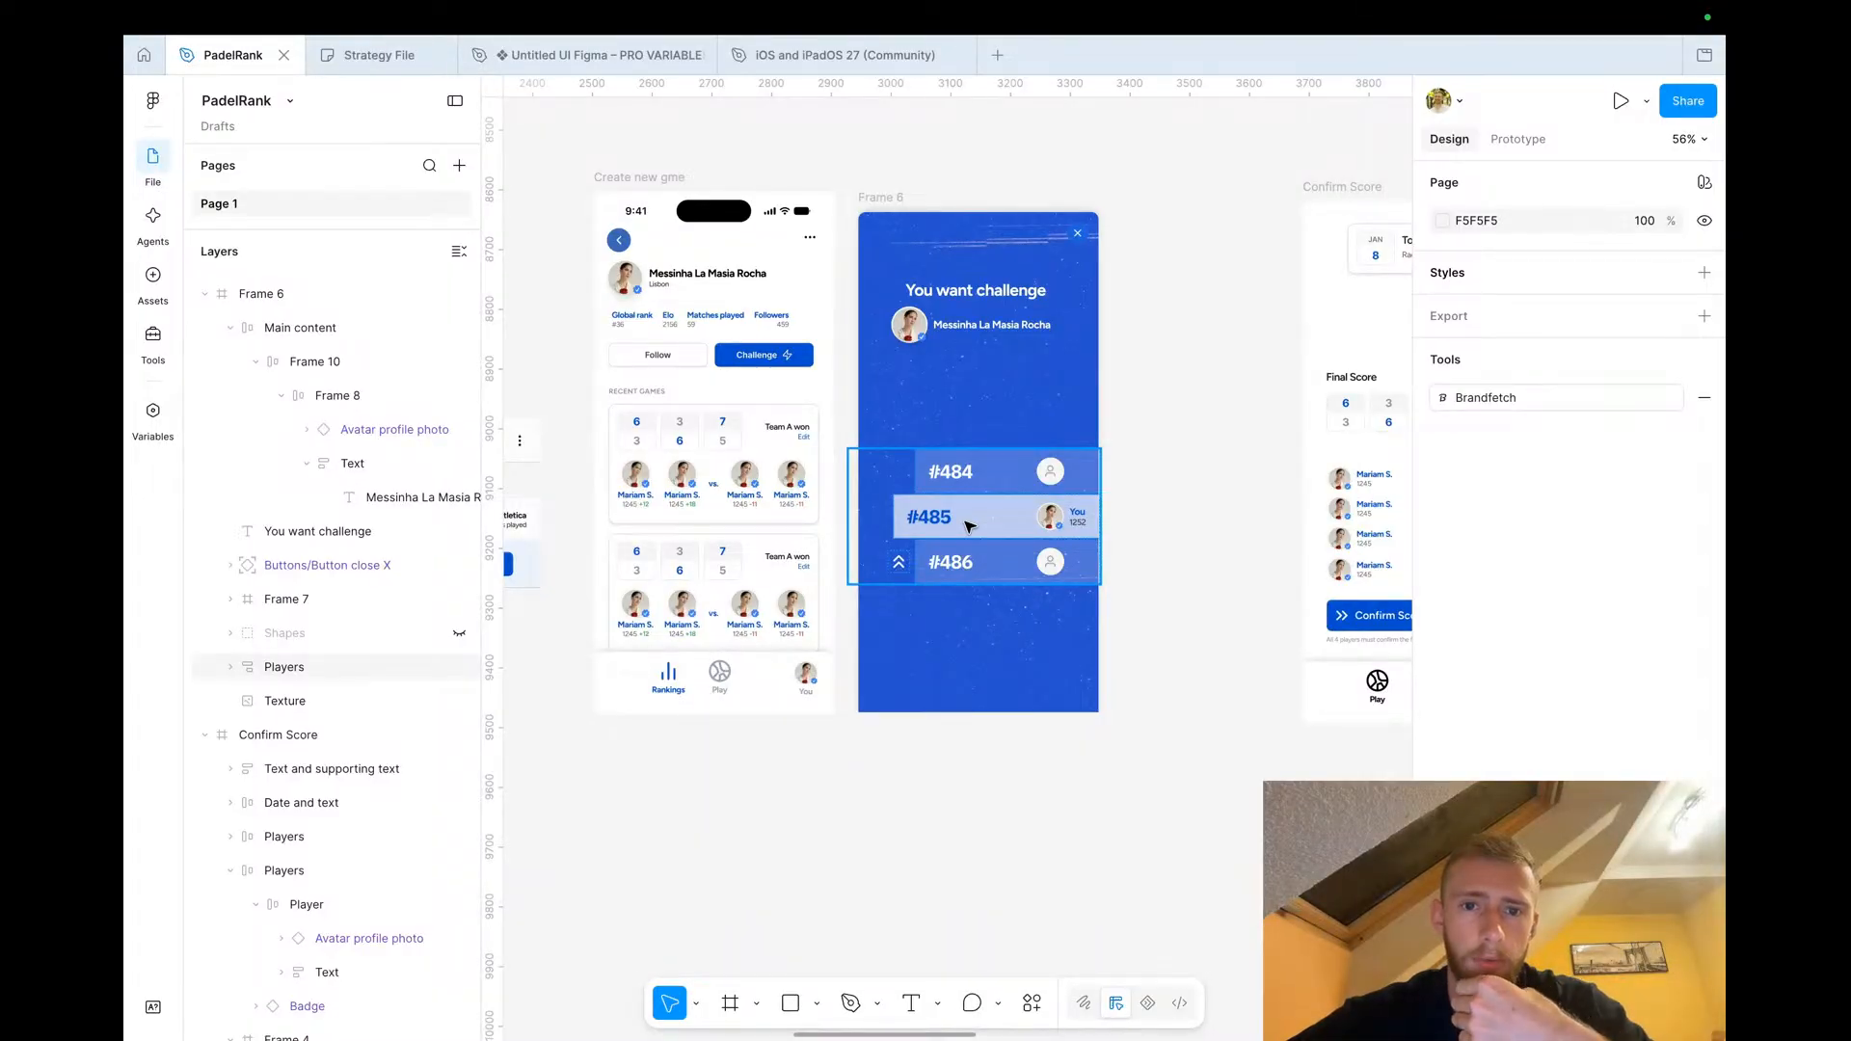
{"action": "scroll", "coordinate": [867, 502], "scroll_direction": "left", "scroll_amount": 2}
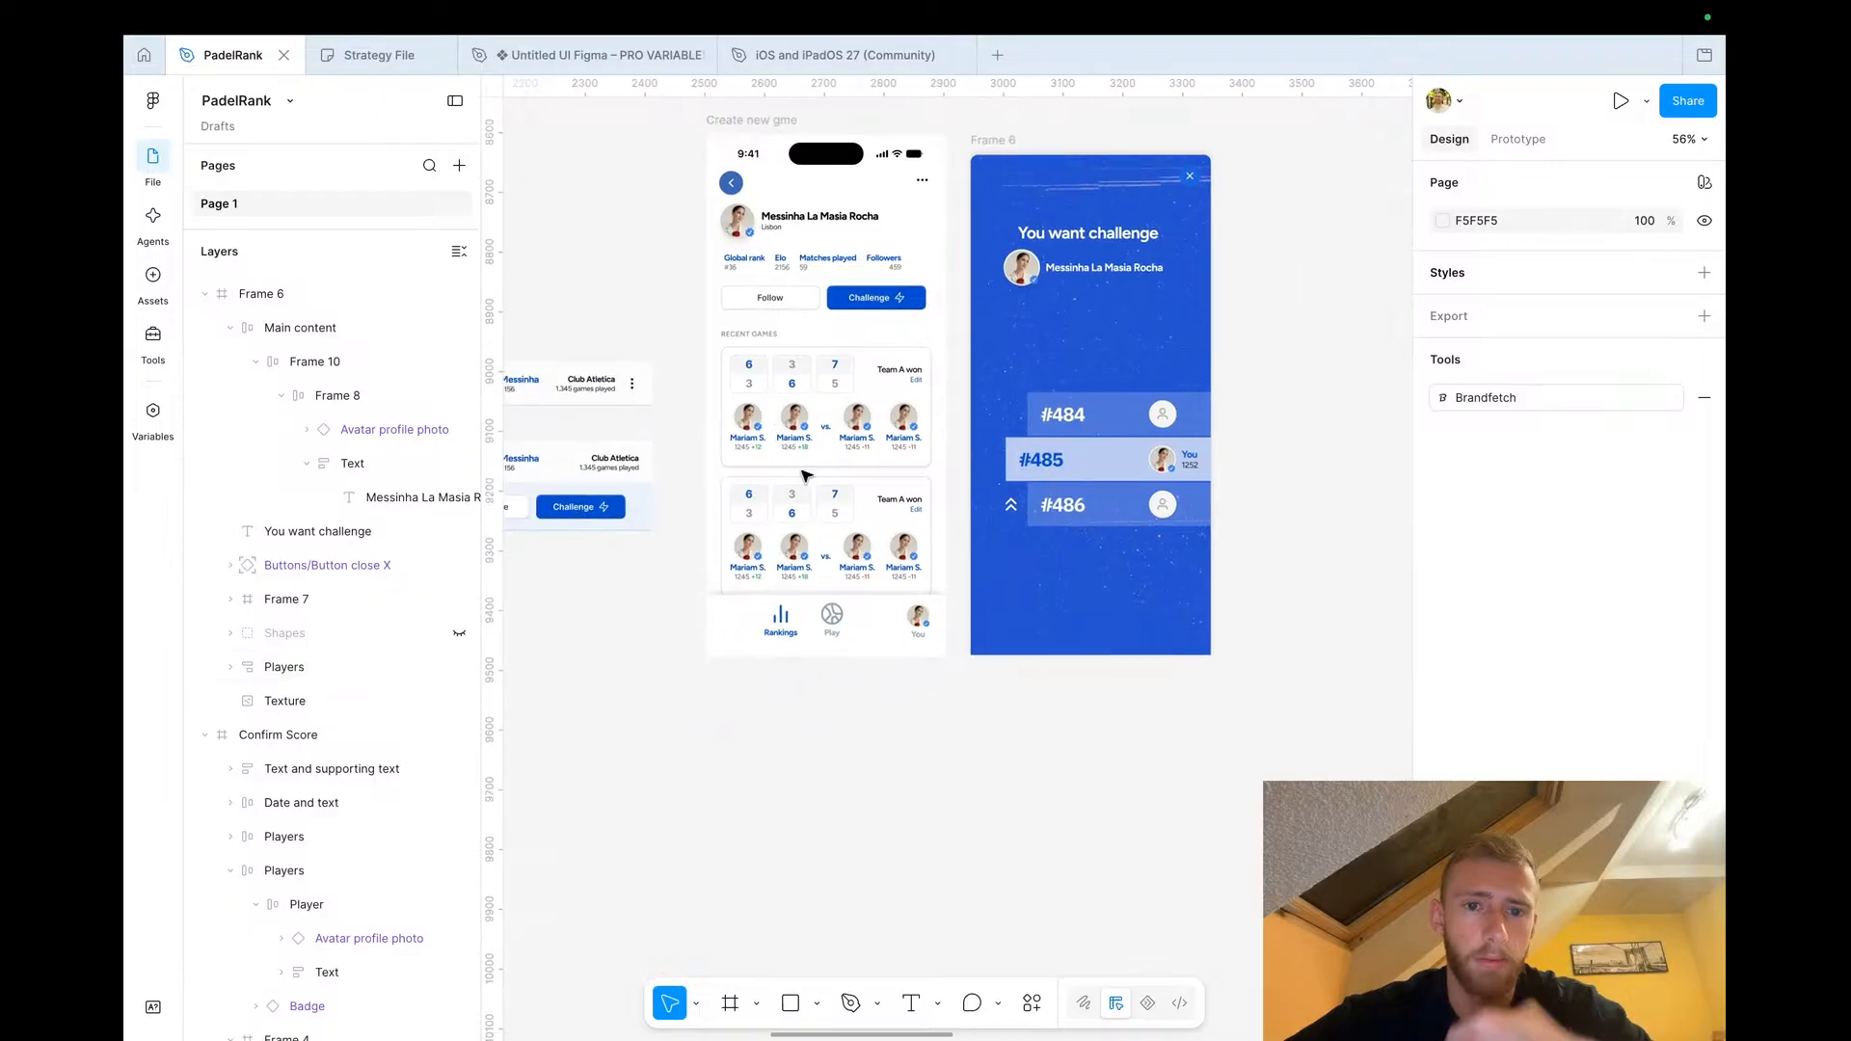
{"action": "scroll", "coordinate": [807, 477], "scroll_direction": "up", "scroll_amount": 5}
{"action": "left_click", "coordinate": [706, 381]}
{"action": "left_click", "coordinate": [786, 384]}
{"action": "left_click", "coordinate": [848, 385], "text": "shift"}
{"action": "left_click", "coordinate": [911, 385], "text": "shift"}
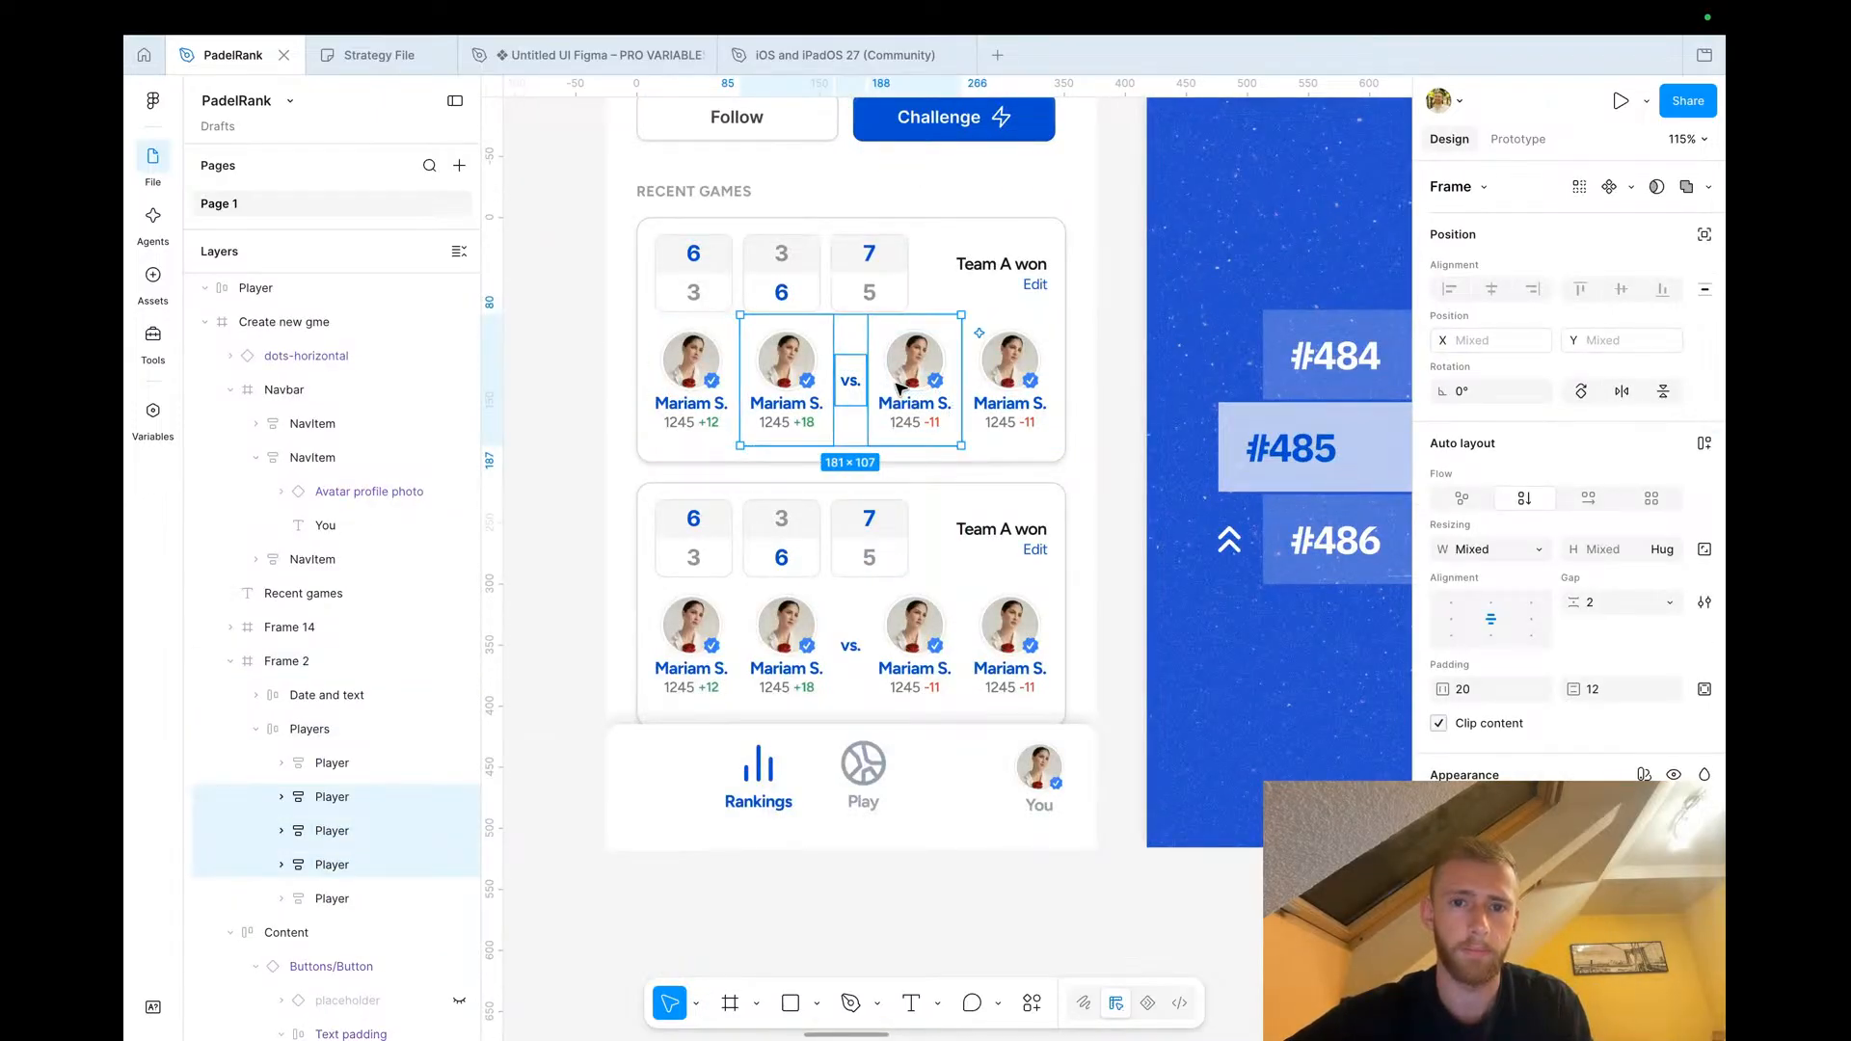
{"action": "scroll", "coordinate": [905, 381], "scroll_direction": "down", "scroll_amount": 2}
{"action": "scroll", "coordinate": [901, 387], "scroll_direction": "down", "scroll_amount": 3}
{"action": "scroll", "coordinate": [900, 388], "scroll_direction": "right", "scroll_amount": 1}
{"action": "left_click_drag", "start_coordinate": [718, 434], "coordinate": [1069, 333]}
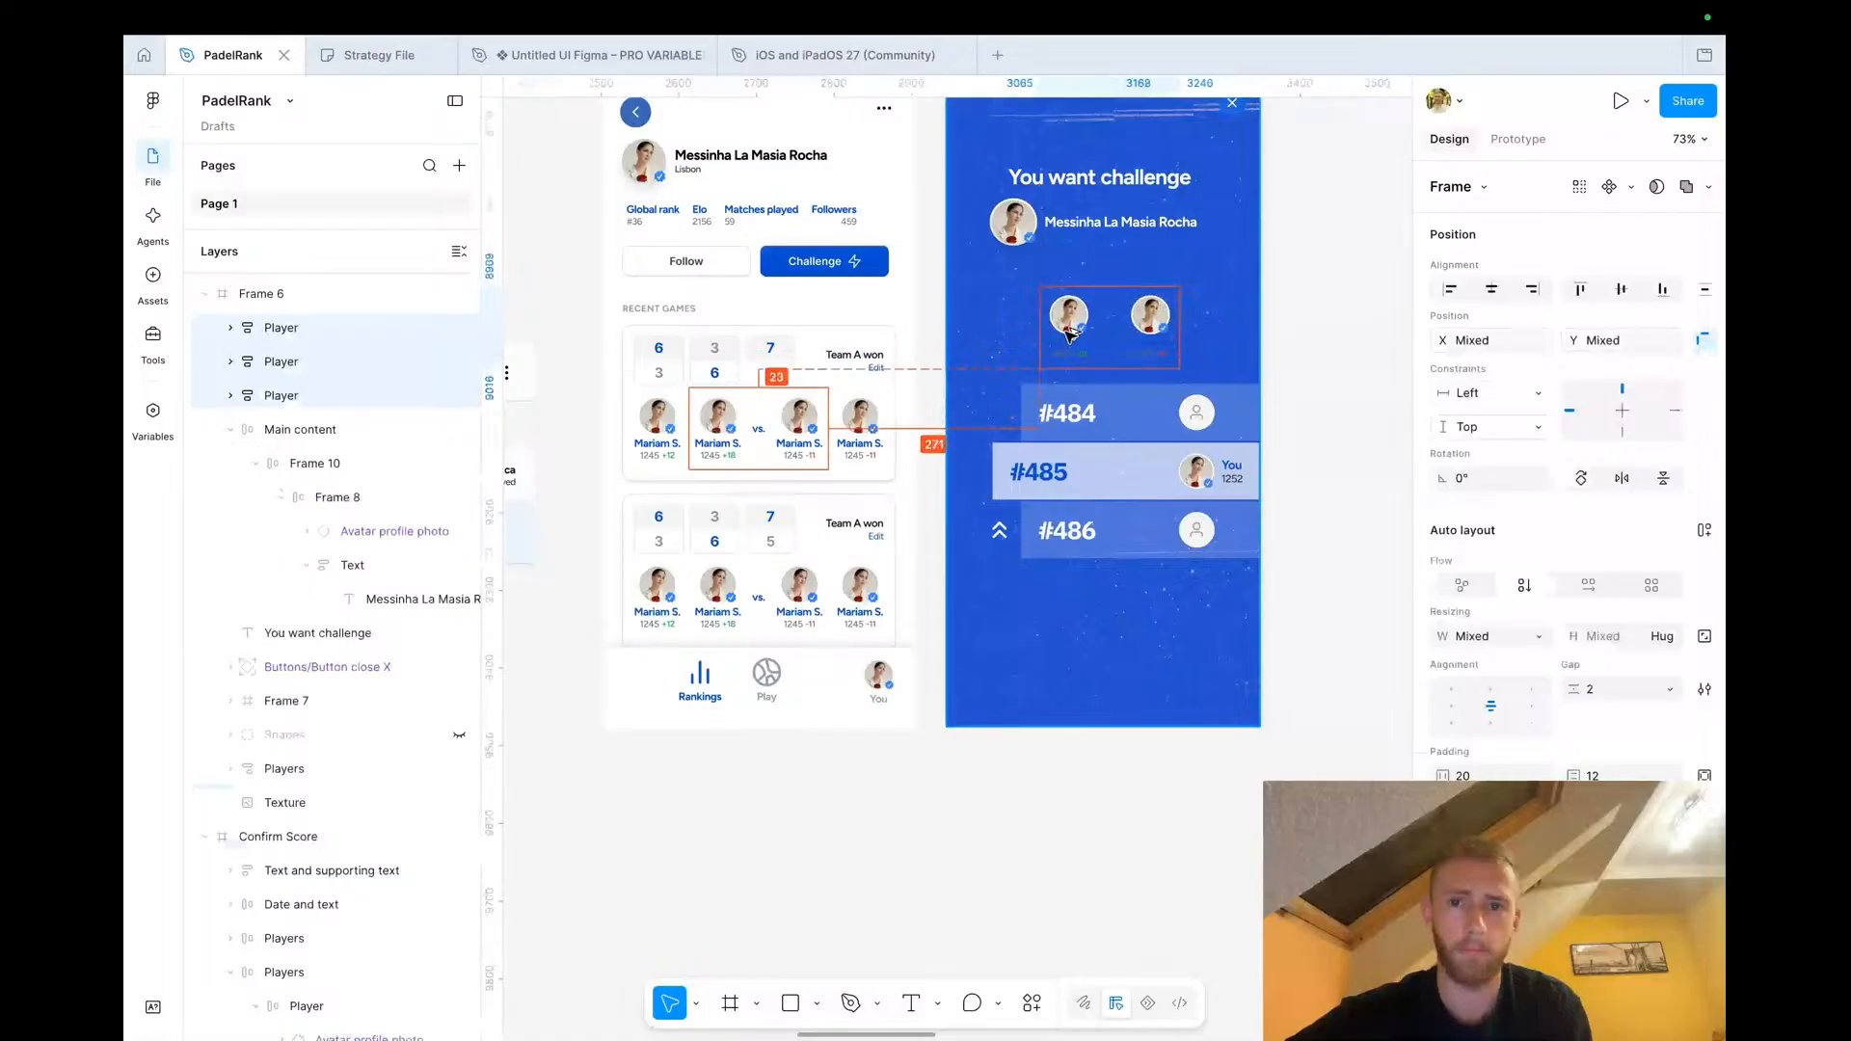
{"action": "scroll", "coordinate": [1068, 333], "scroll_direction": "right", "scroll_amount": 1}
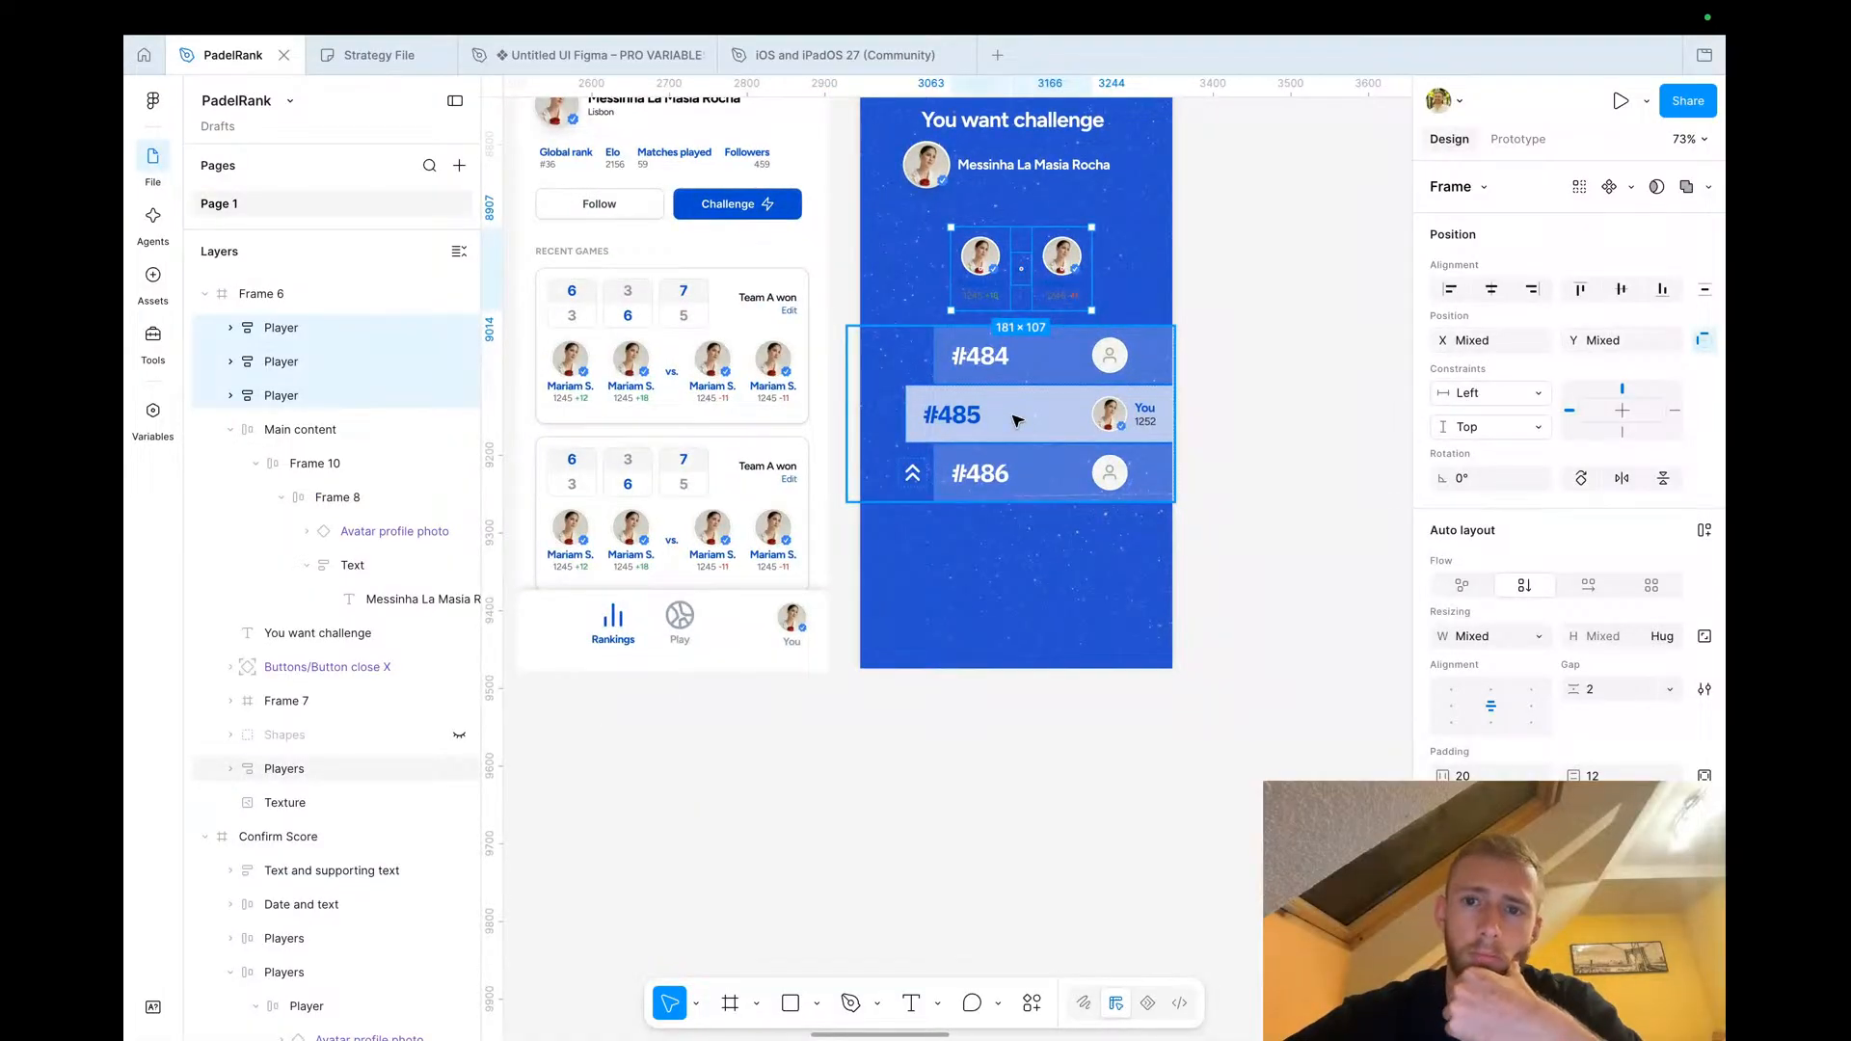
Set the copied 'vs.' label's colour to white
{"action": "scroll", "coordinate": [1069, 403], "scroll_direction": "up", "scroll_amount": 5}
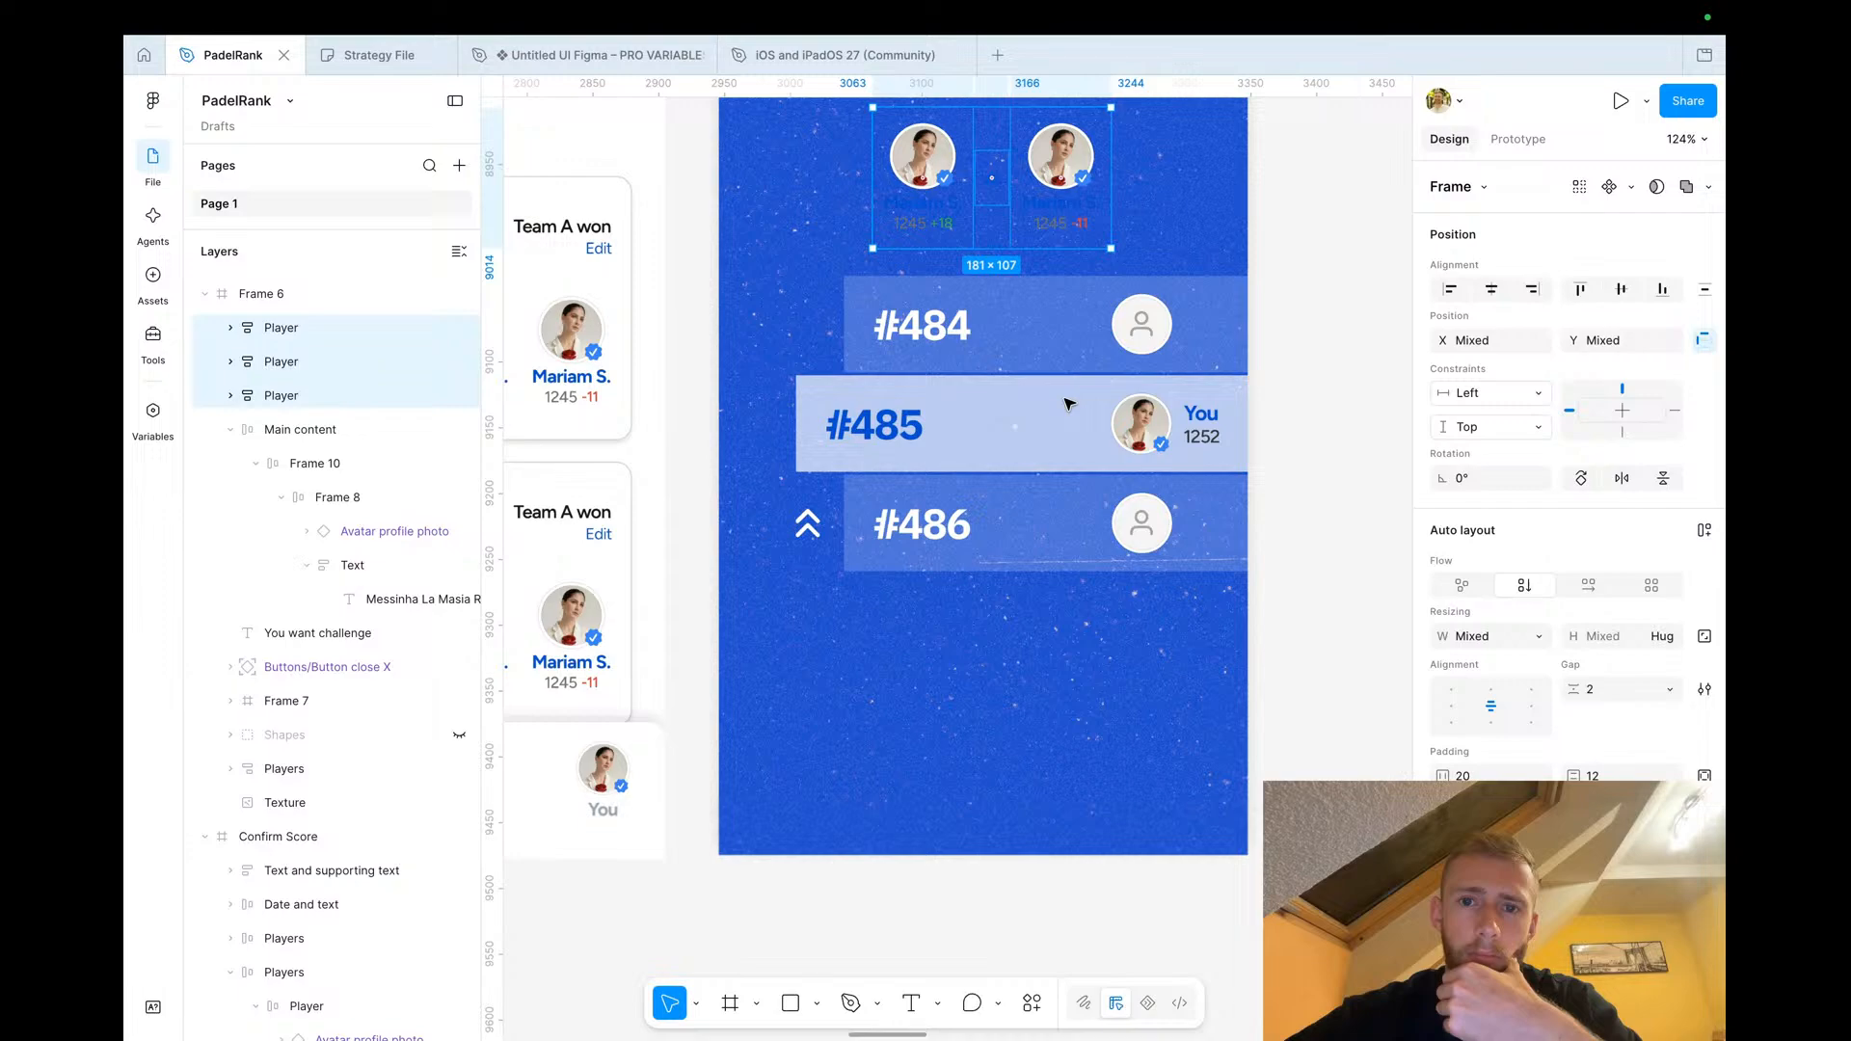
{"action": "scroll", "coordinate": [1068, 403], "scroll_direction": "up", "scroll_amount": 3}
{"action": "left_click", "coordinate": [972, 328]}
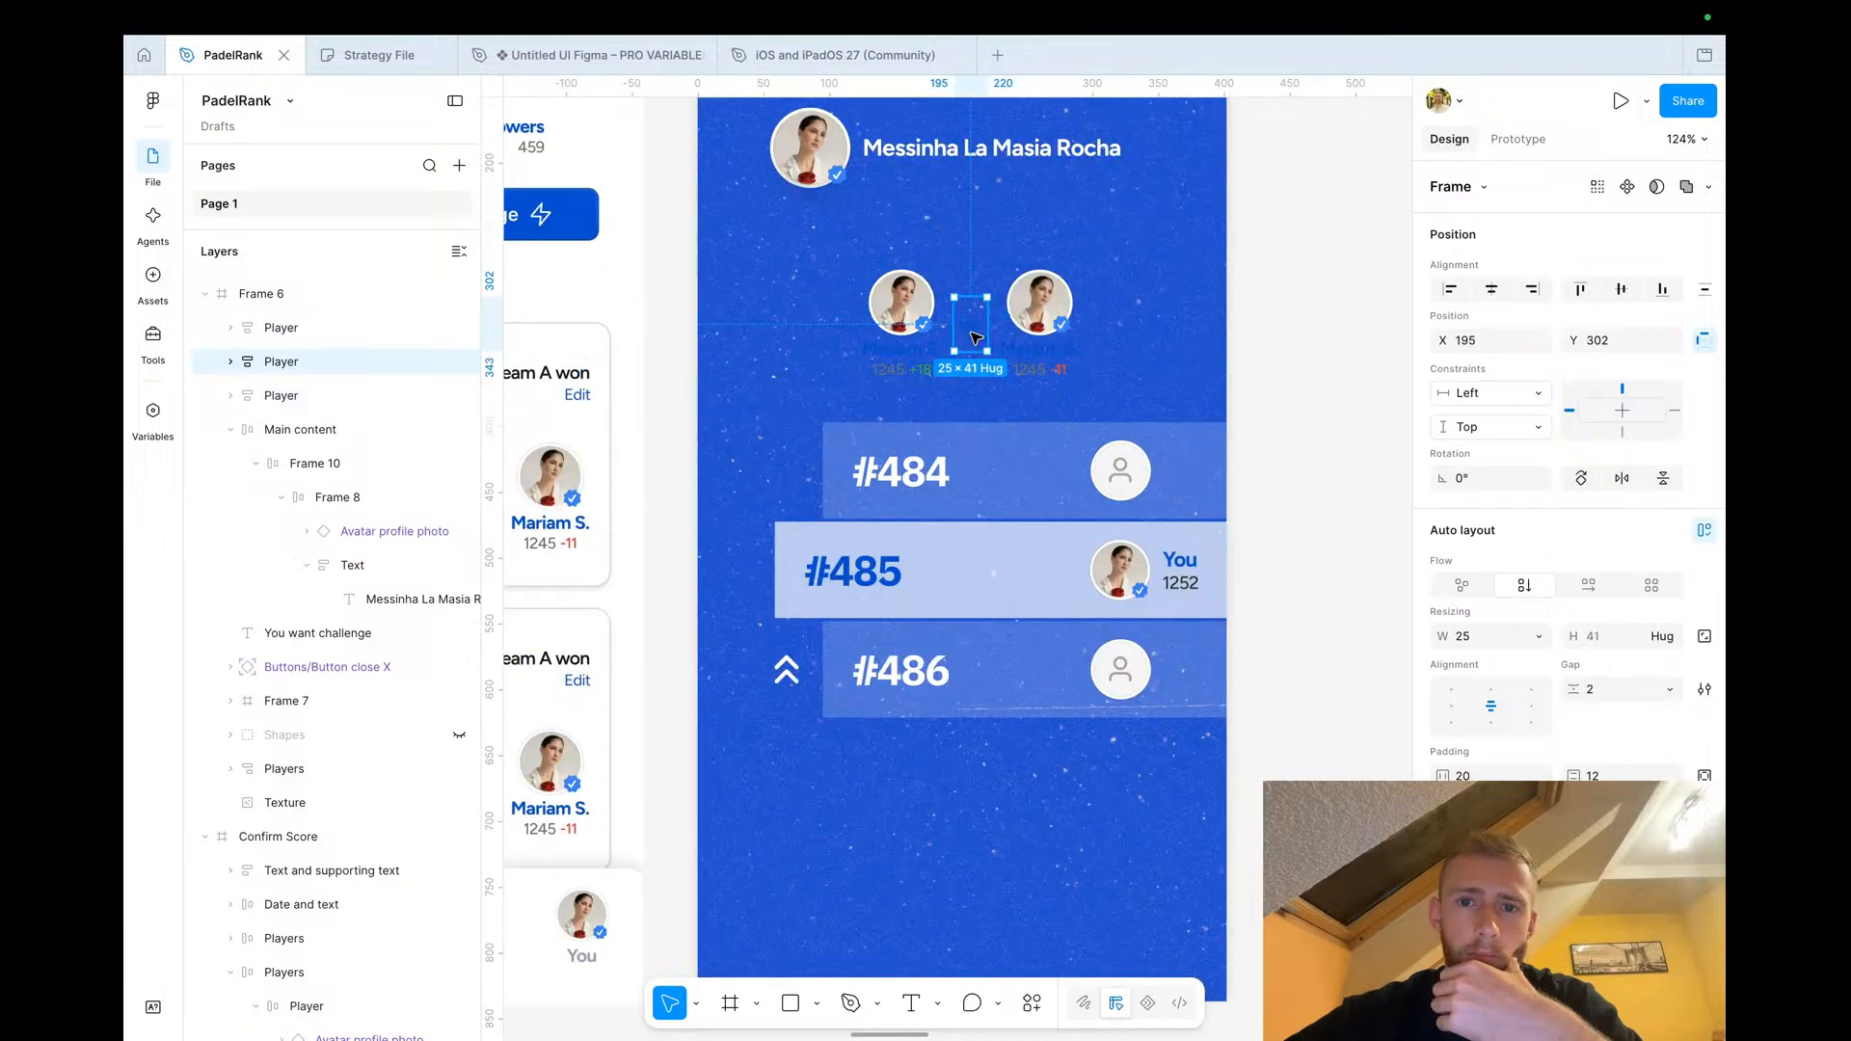
{"action": "double_click", "coordinate": [976, 338]}
{"action": "scroll", "coordinate": [1504, 674], "scroll_direction": "down", "scroll_amount": 3}
{"action": "left_click", "coordinate": [1445, 867]}
{"action": "left_click_drag", "start_coordinate": [1243, 596], "coordinate": [1153, 540]}
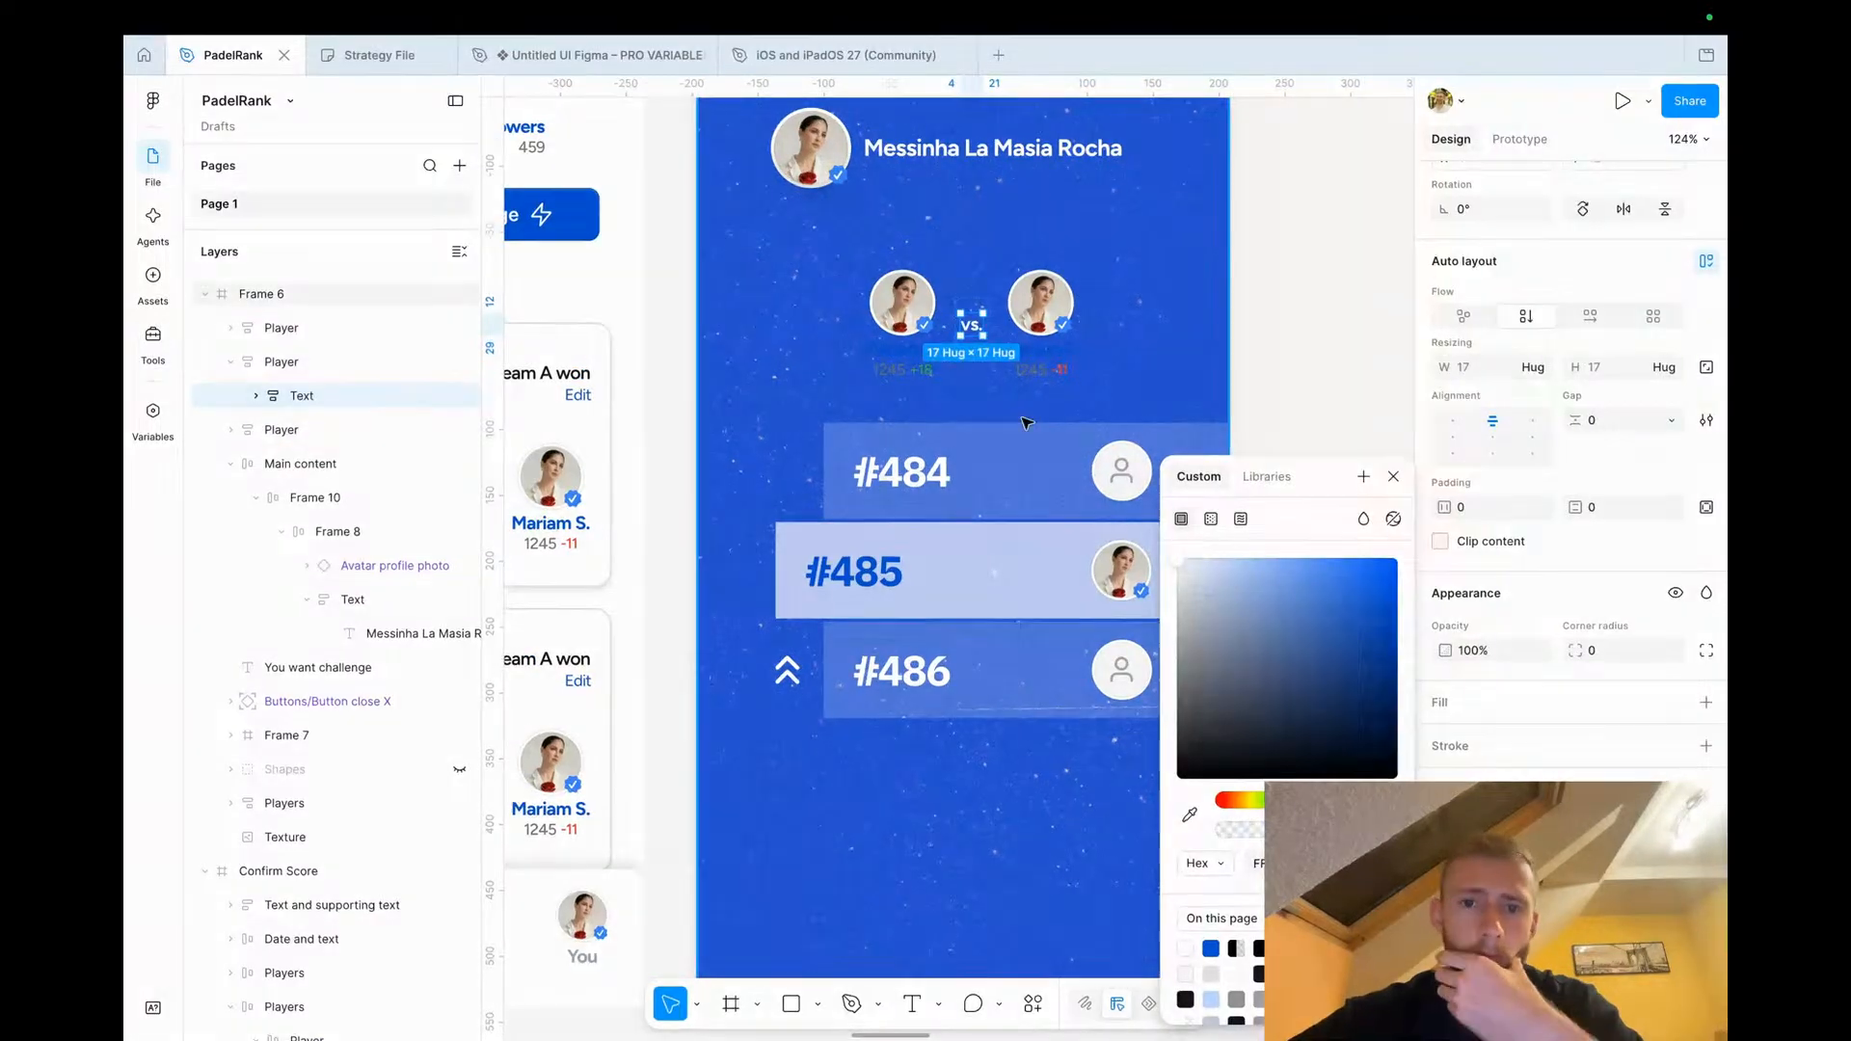
{"action": "key", "text": "Escape"}
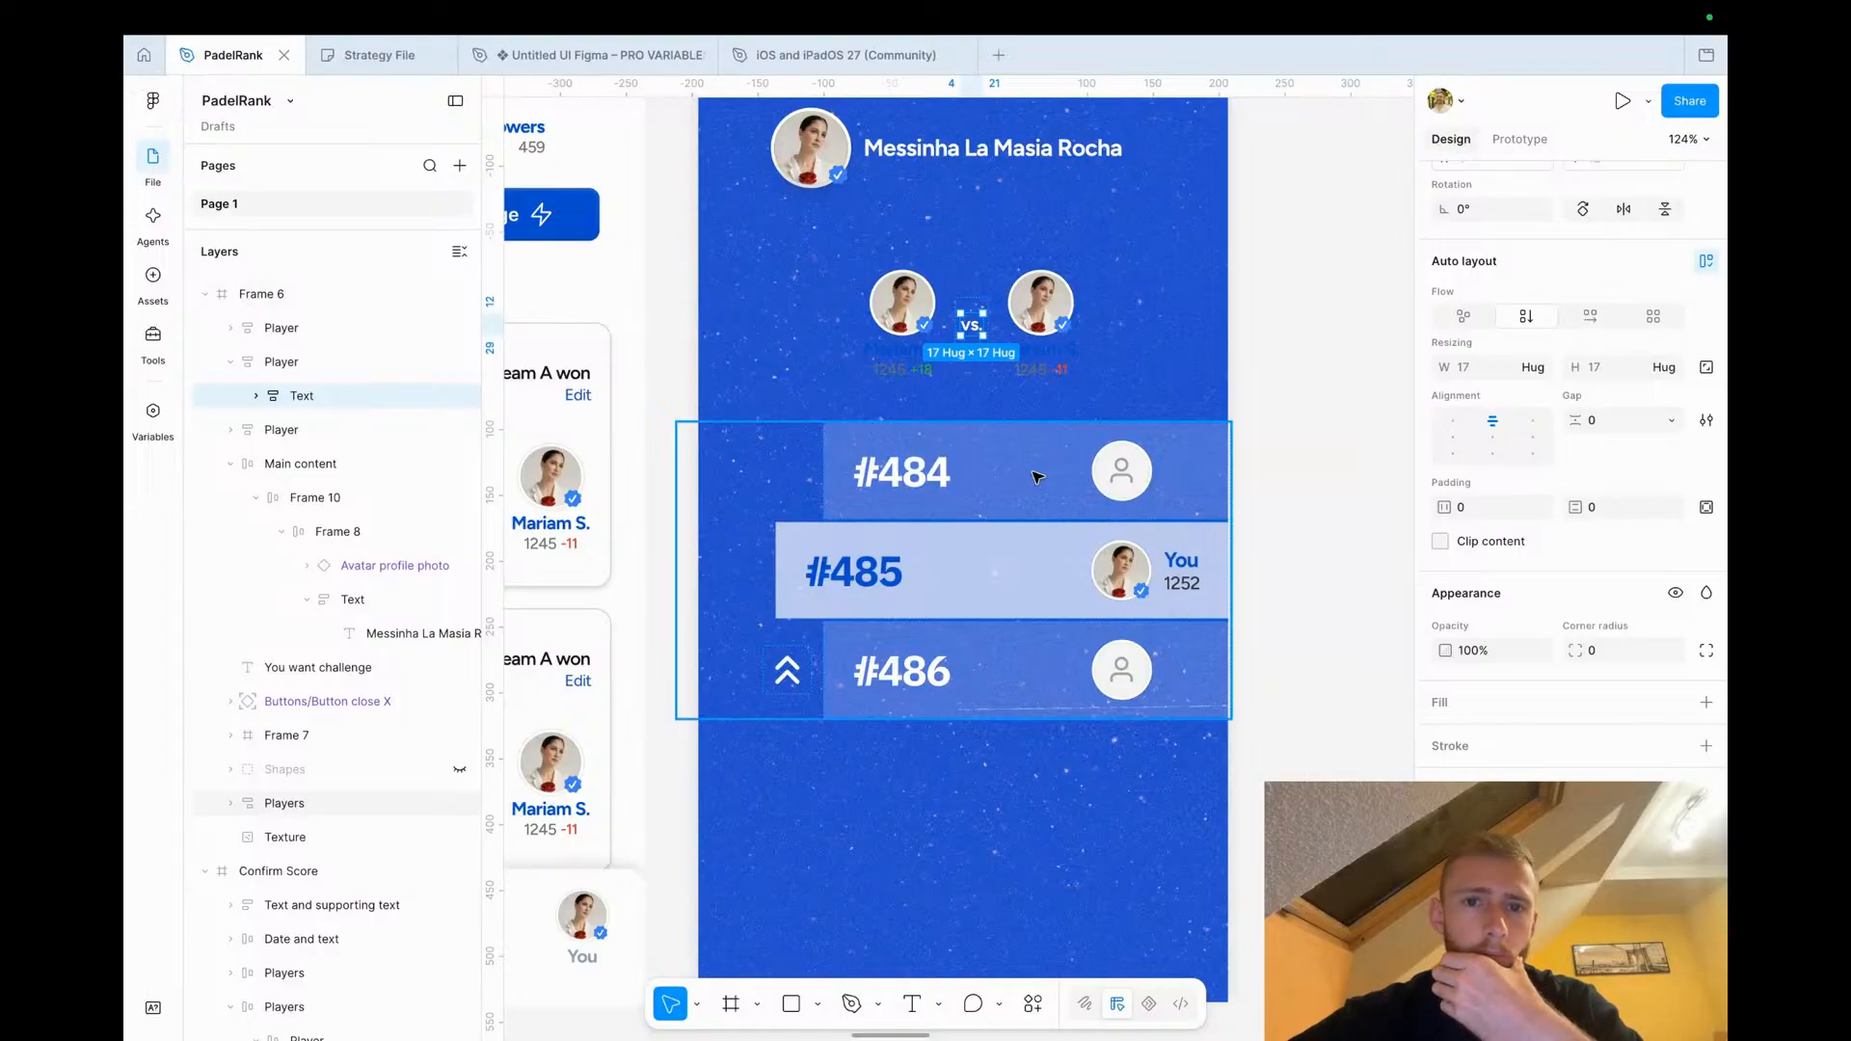
Copy the Lisbon line from the profile into the popup's name block and set its colour to white
{"action": "scroll", "coordinate": [1038, 477], "scroll_direction": "up", "scroll_amount": 2}
{"action": "scroll", "coordinate": [1037, 477], "scroll_direction": "left", "scroll_amount": 1}
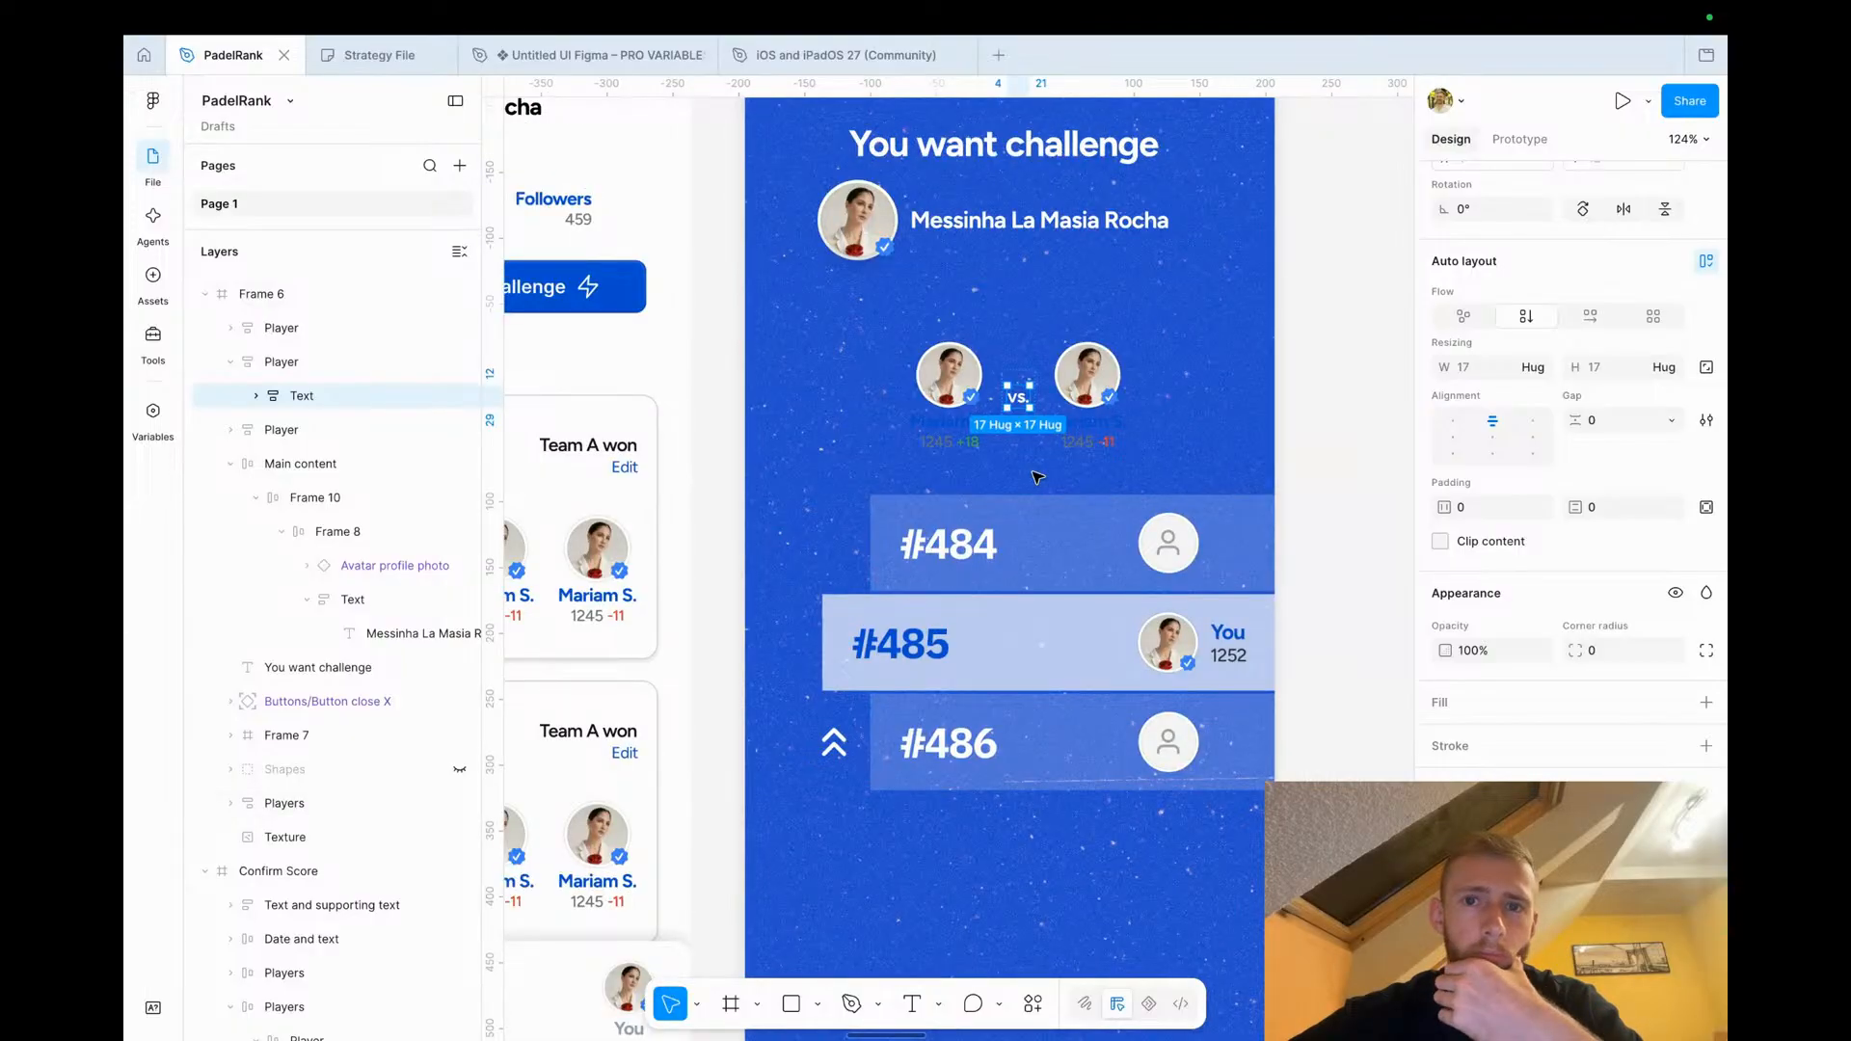
{"action": "scroll", "coordinate": [1037, 477], "scroll_direction": "up", "scroll_amount": 1}
{"action": "double_click", "coordinate": [1016, 274]}
{"action": "double_click", "coordinate": [1014, 275]}
{"action": "scroll", "coordinate": [1008, 276], "scroll_direction": "left", "scroll_amount": 4}
{"action": "scroll", "coordinate": [1010, 278], "scroll_direction": "down", "scroll_amount": 5}
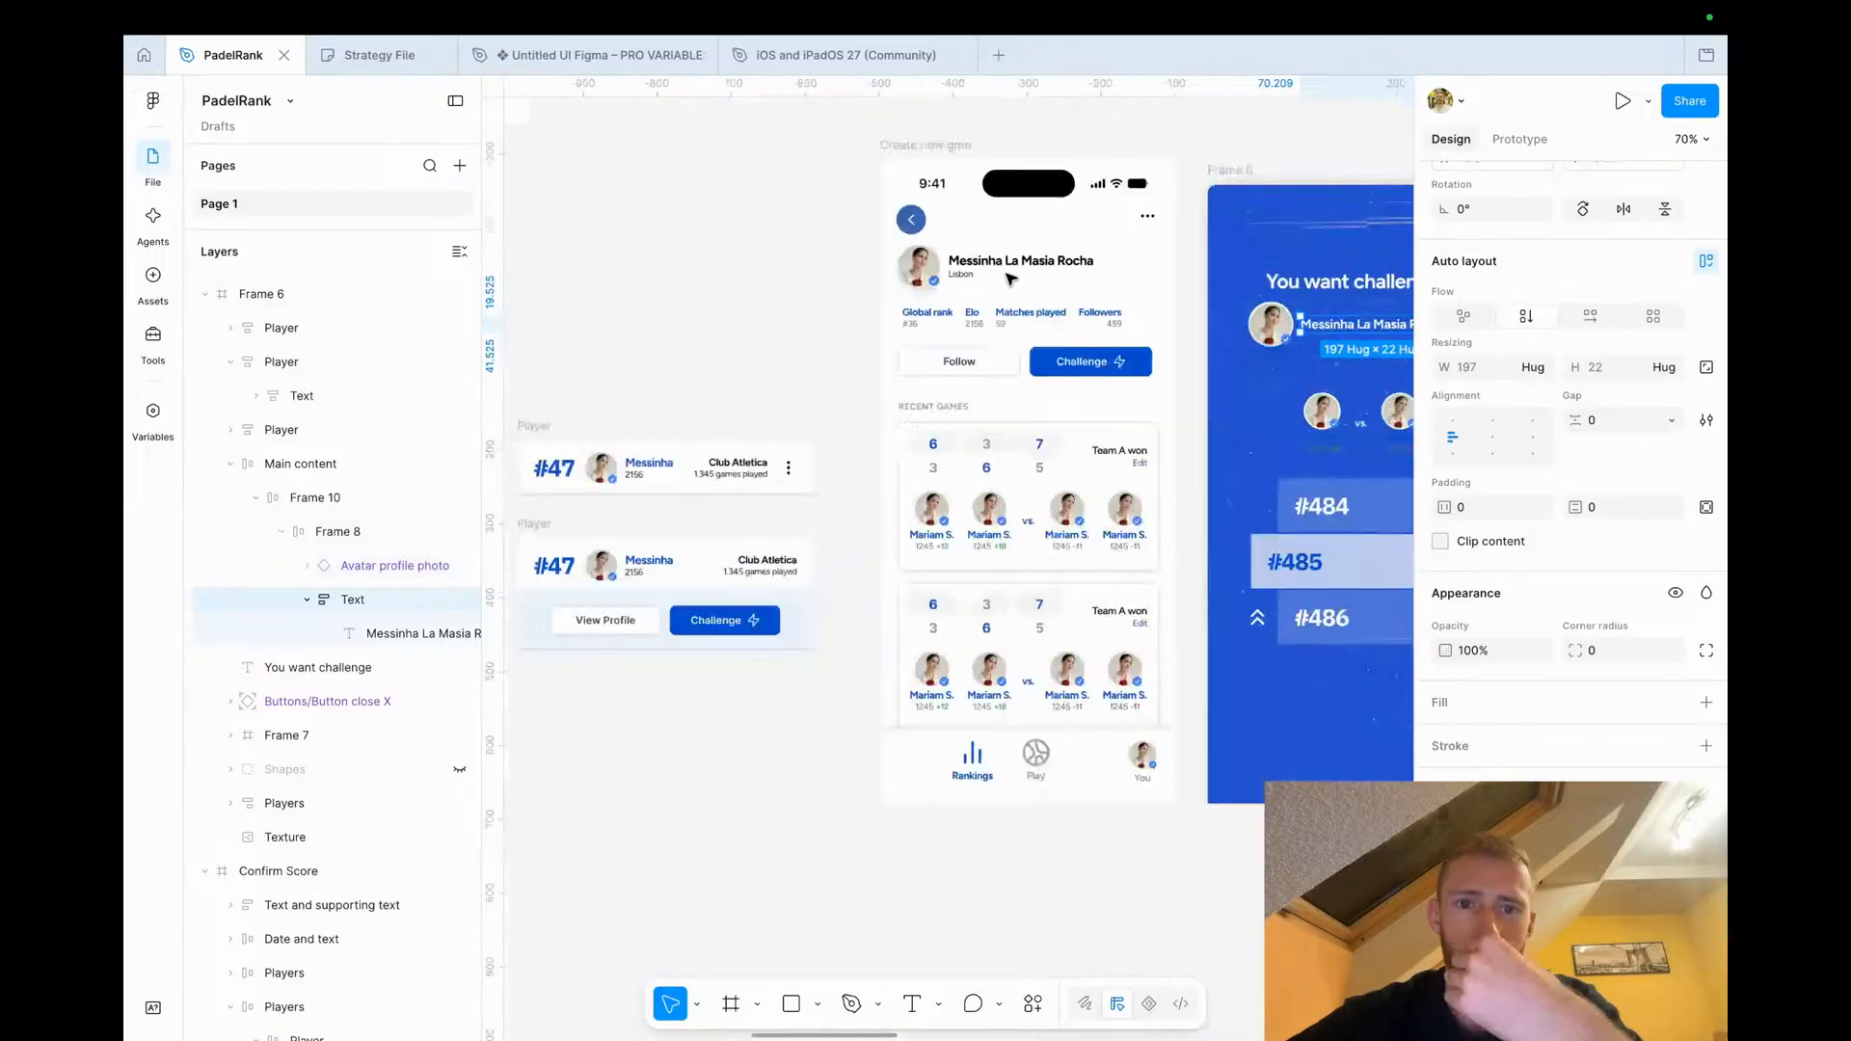
{"action": "double_click", "coordinate": [958, 277]}
{"action": "double_click", "coordinate": [958, 276]}
{"action": "double_click", "coordinate": [959, 277]}
{"action": "double_click", "coordinate": [969, 277]}
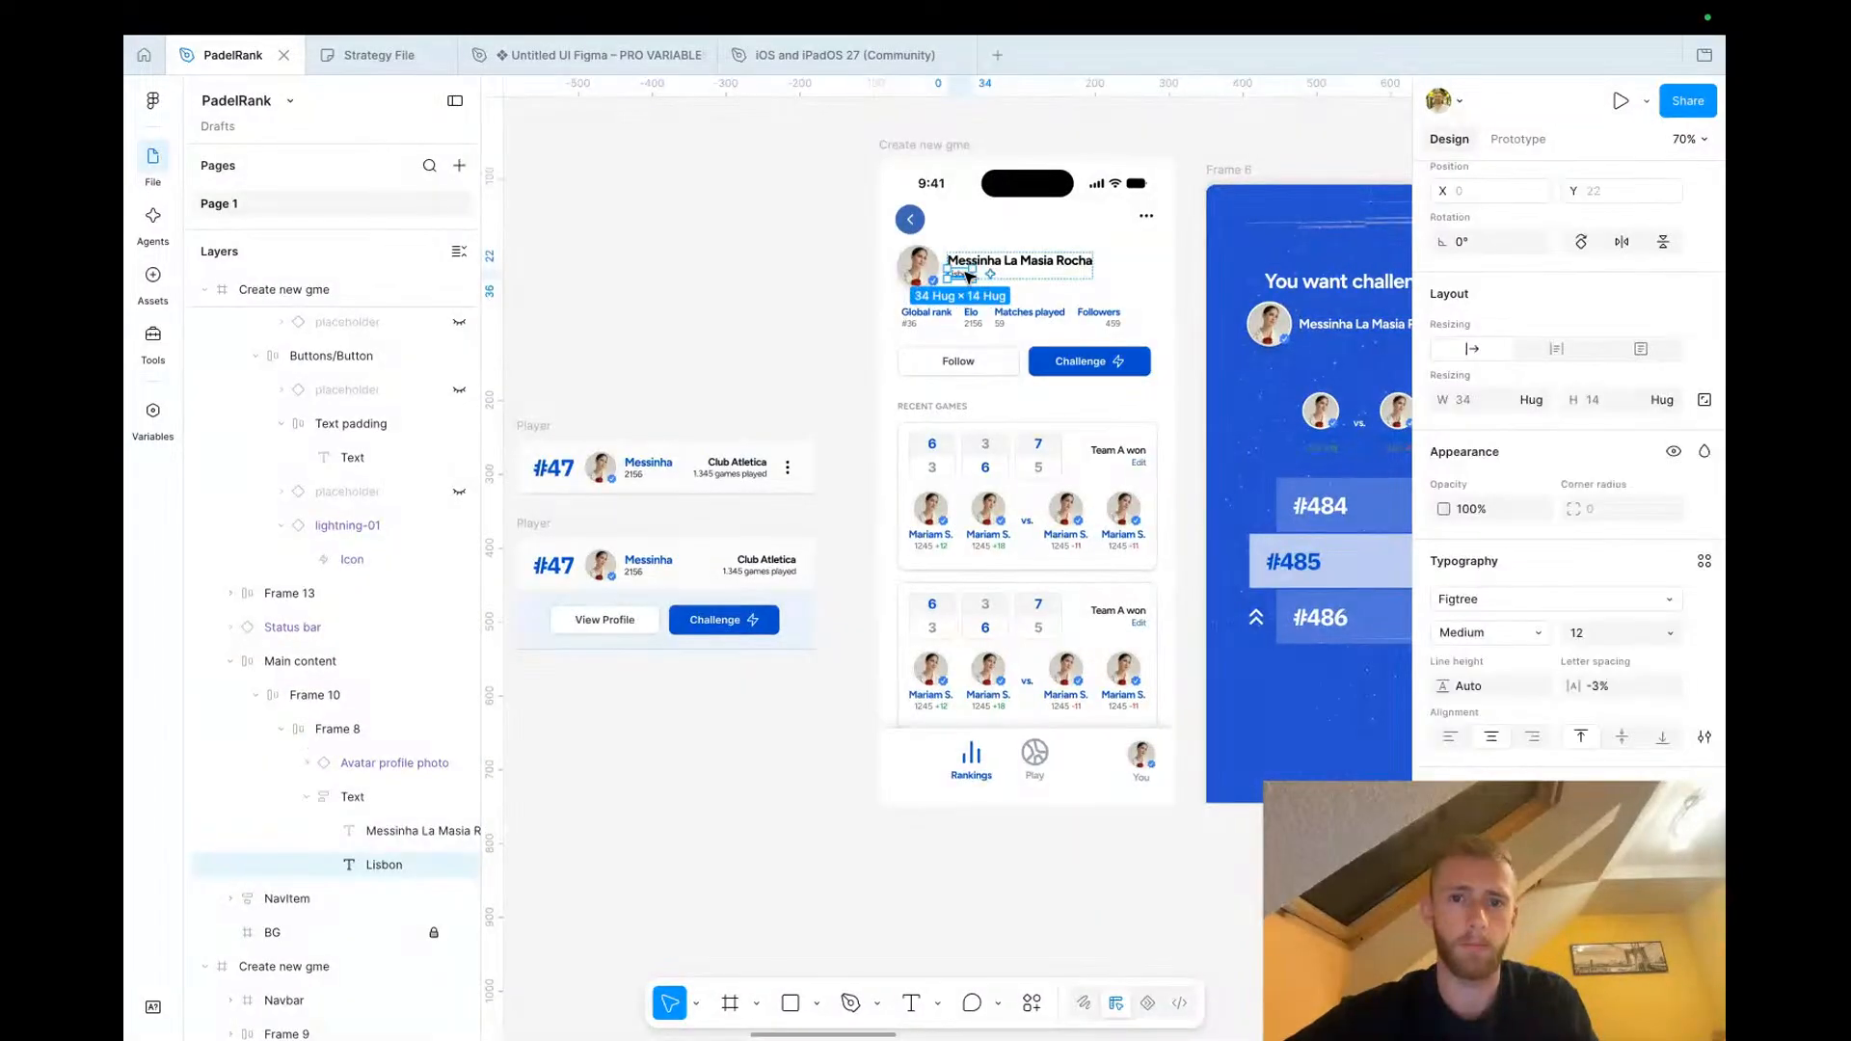
{"action": "scroll", "coordinate": [966, 289], "scroll_direction": "right", "scroll_amount": 5}
{"action": "scroll", "coordinate": [800, 283], "scroll_direction": "up", "scroll_amount": 3}
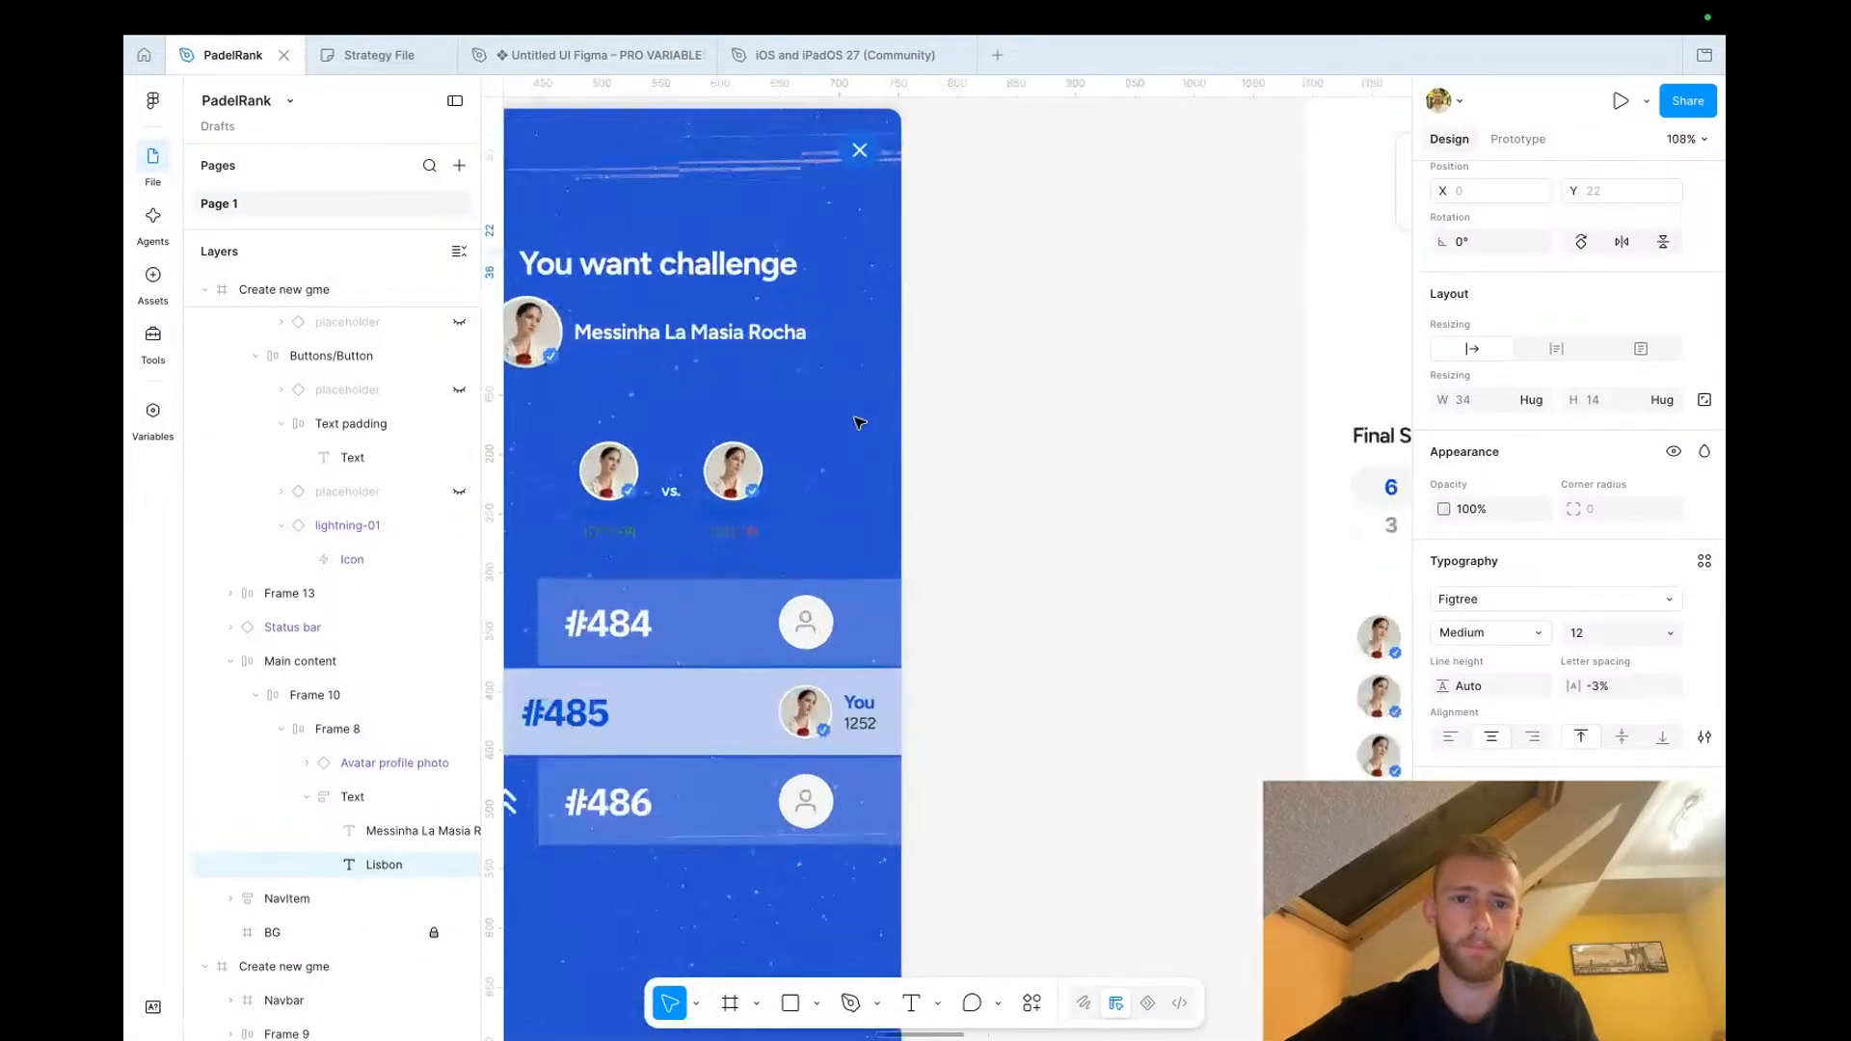
{"action": "left_click", "coordinate": [800, 283]}
{"action": "double_click", "coordinate": [800, 283]}
{"action": "double_click", "coordinate": [800, 283]}
{"action": "double_click", "coordinate": [795, 267]}
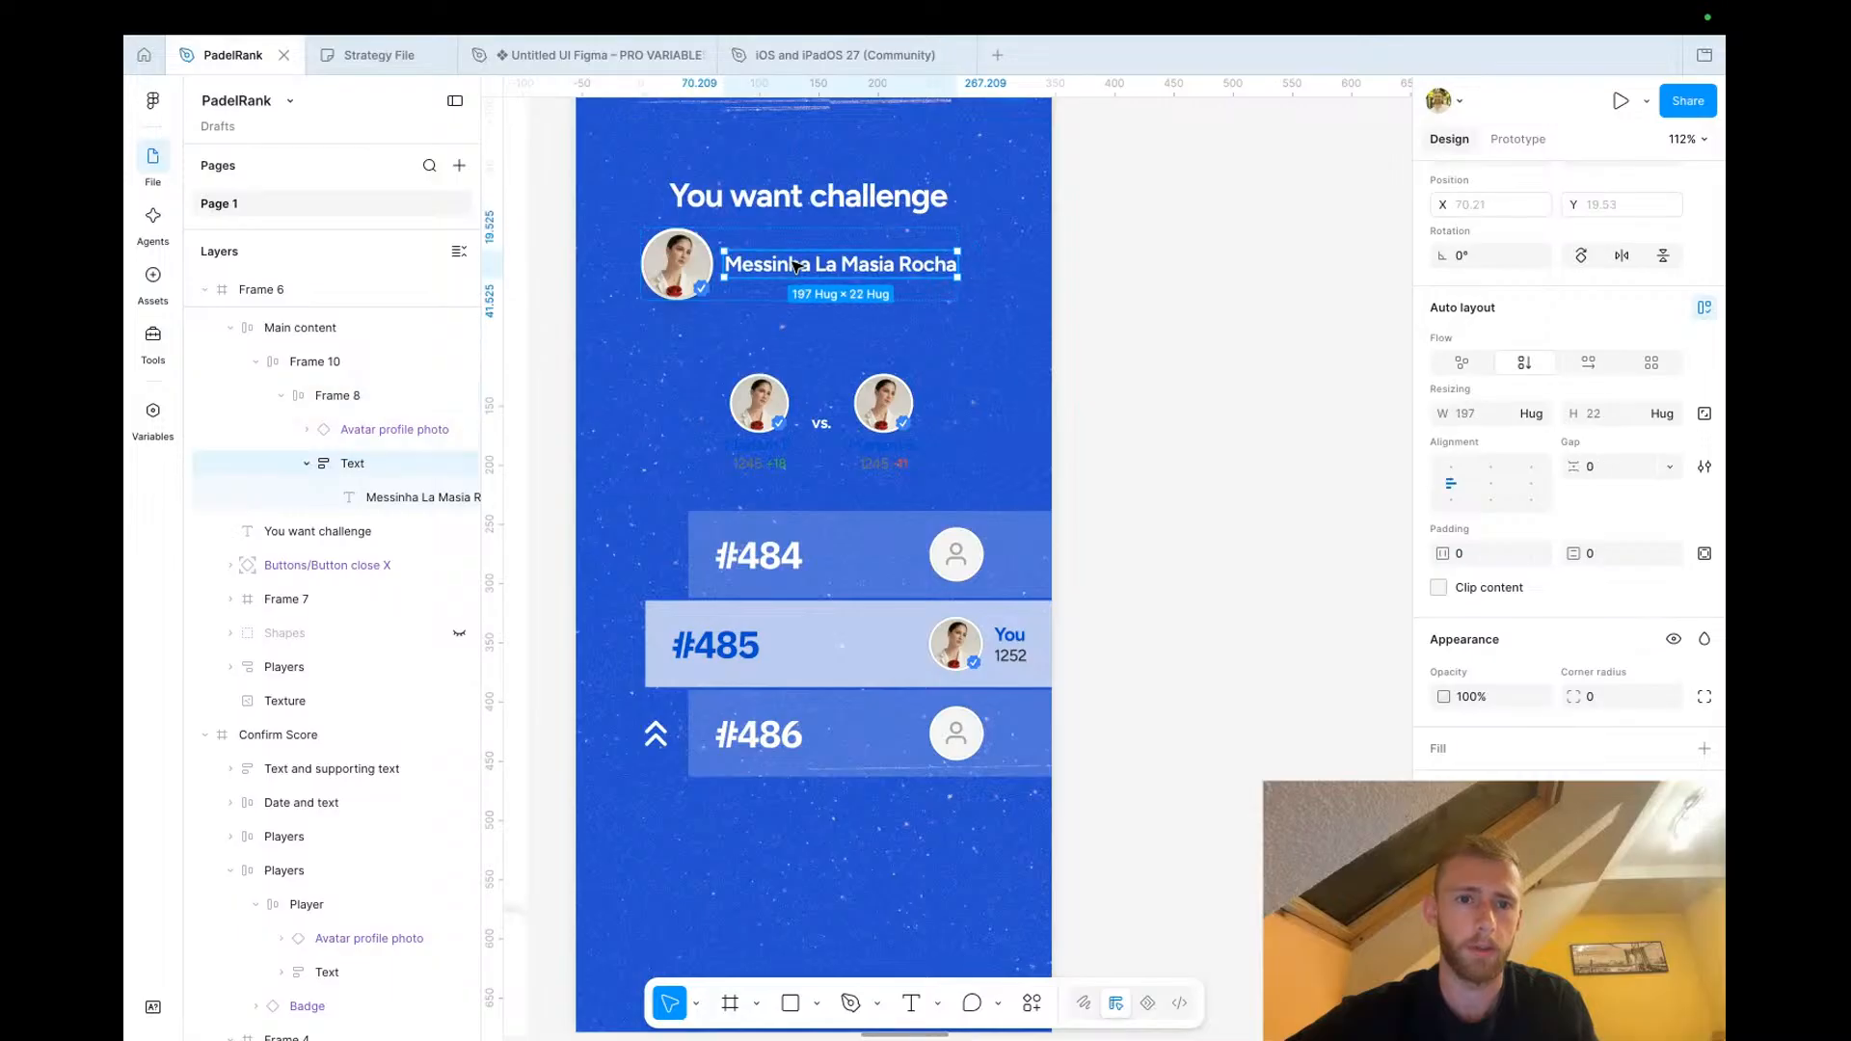
{"action": "key", "text": "ctrl+v"}
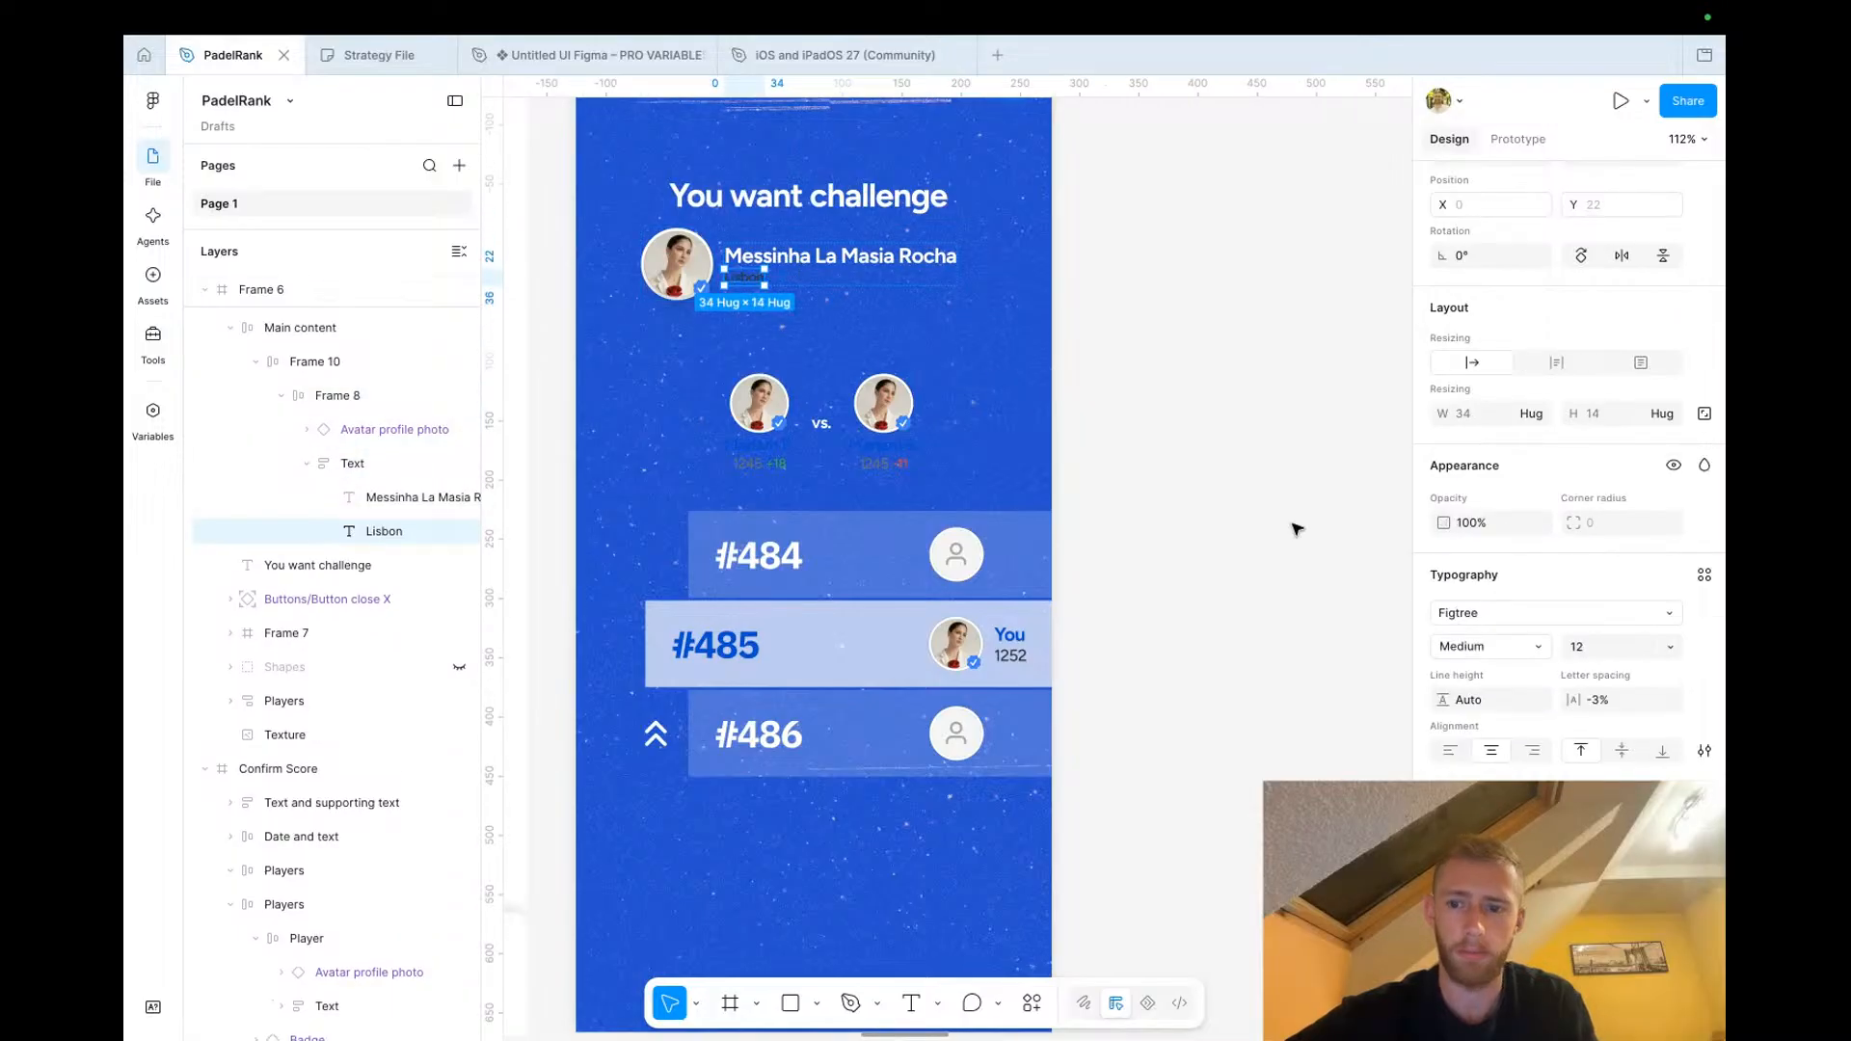
{"action": "left_click", "coordinate": [1444, 839]}
{"action": "left_click_drag", "start_coordinate": [1261, 634], "coordinate": [1165, 548]}
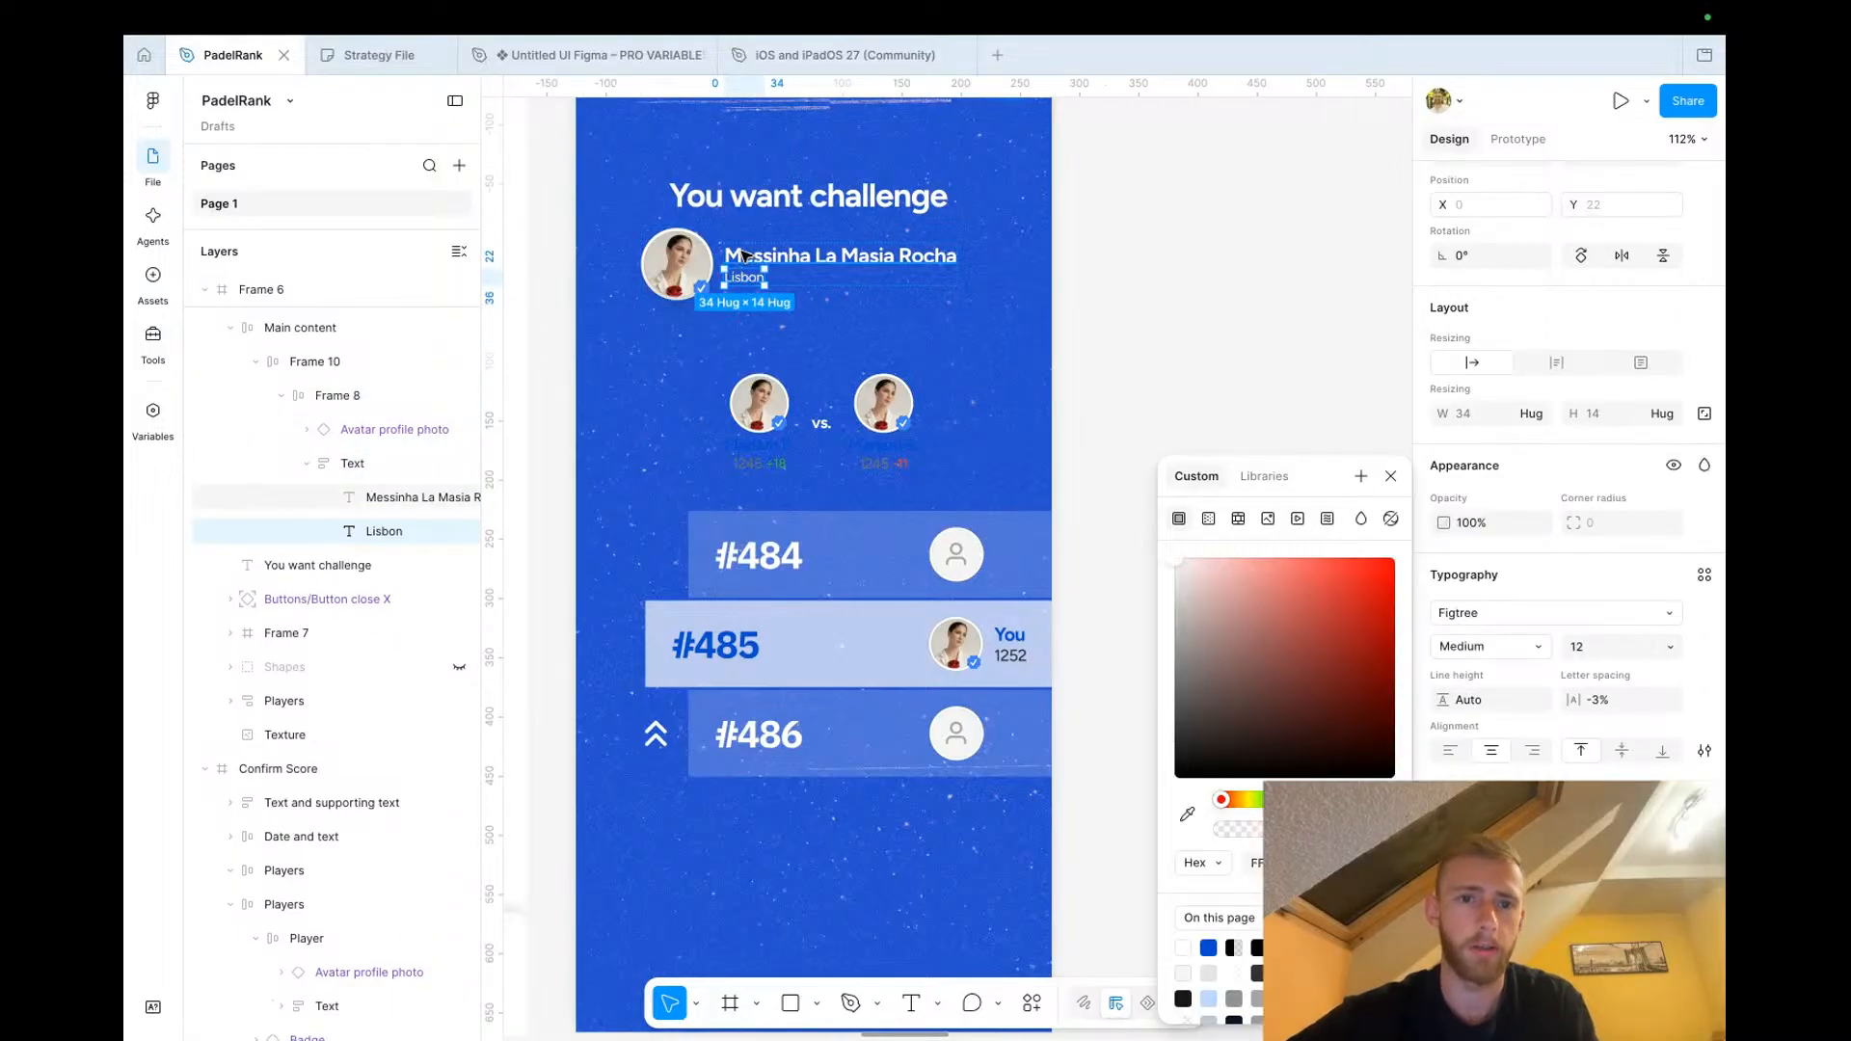
Replace the pasted line's text with 2159
{"action": "double_click", "coordinate": [752, 280]}
{"action": "type", "text": "21"}
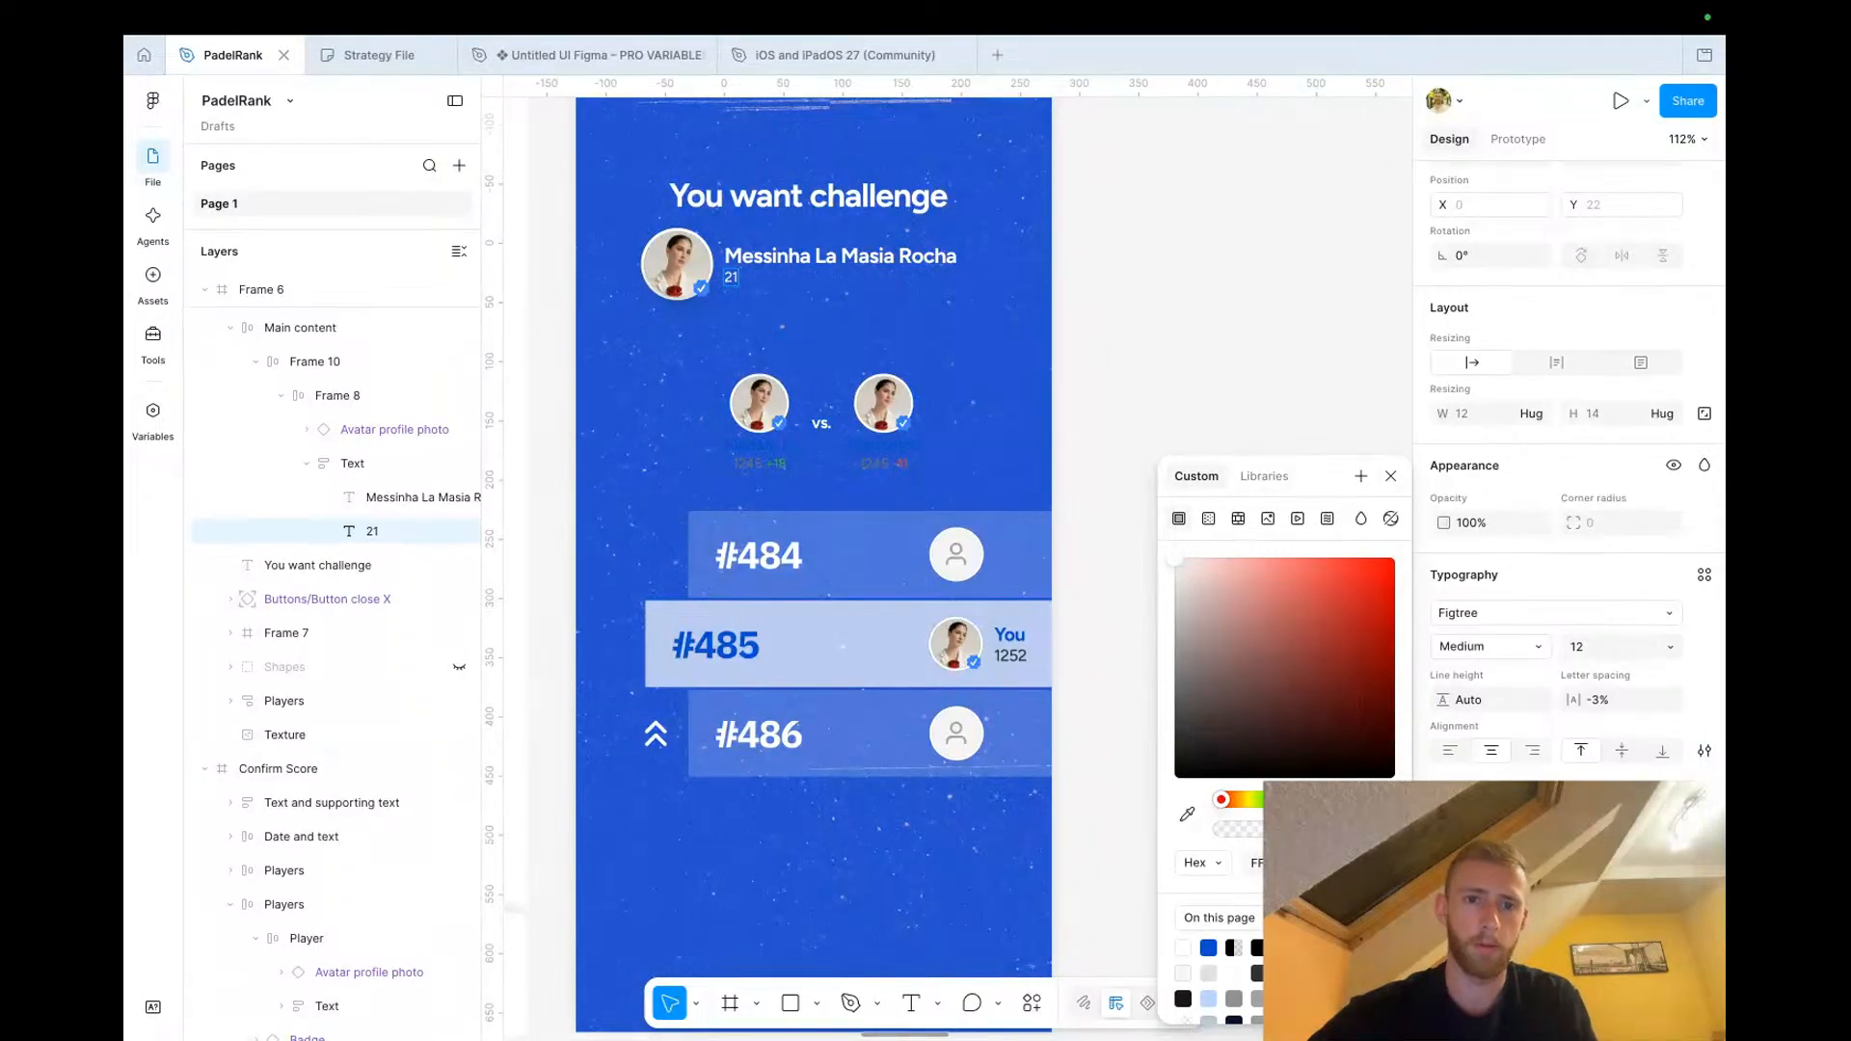
{"action": "type", "text": "59"}
{"action": "left_click", "coordinate": [1165, 317]}
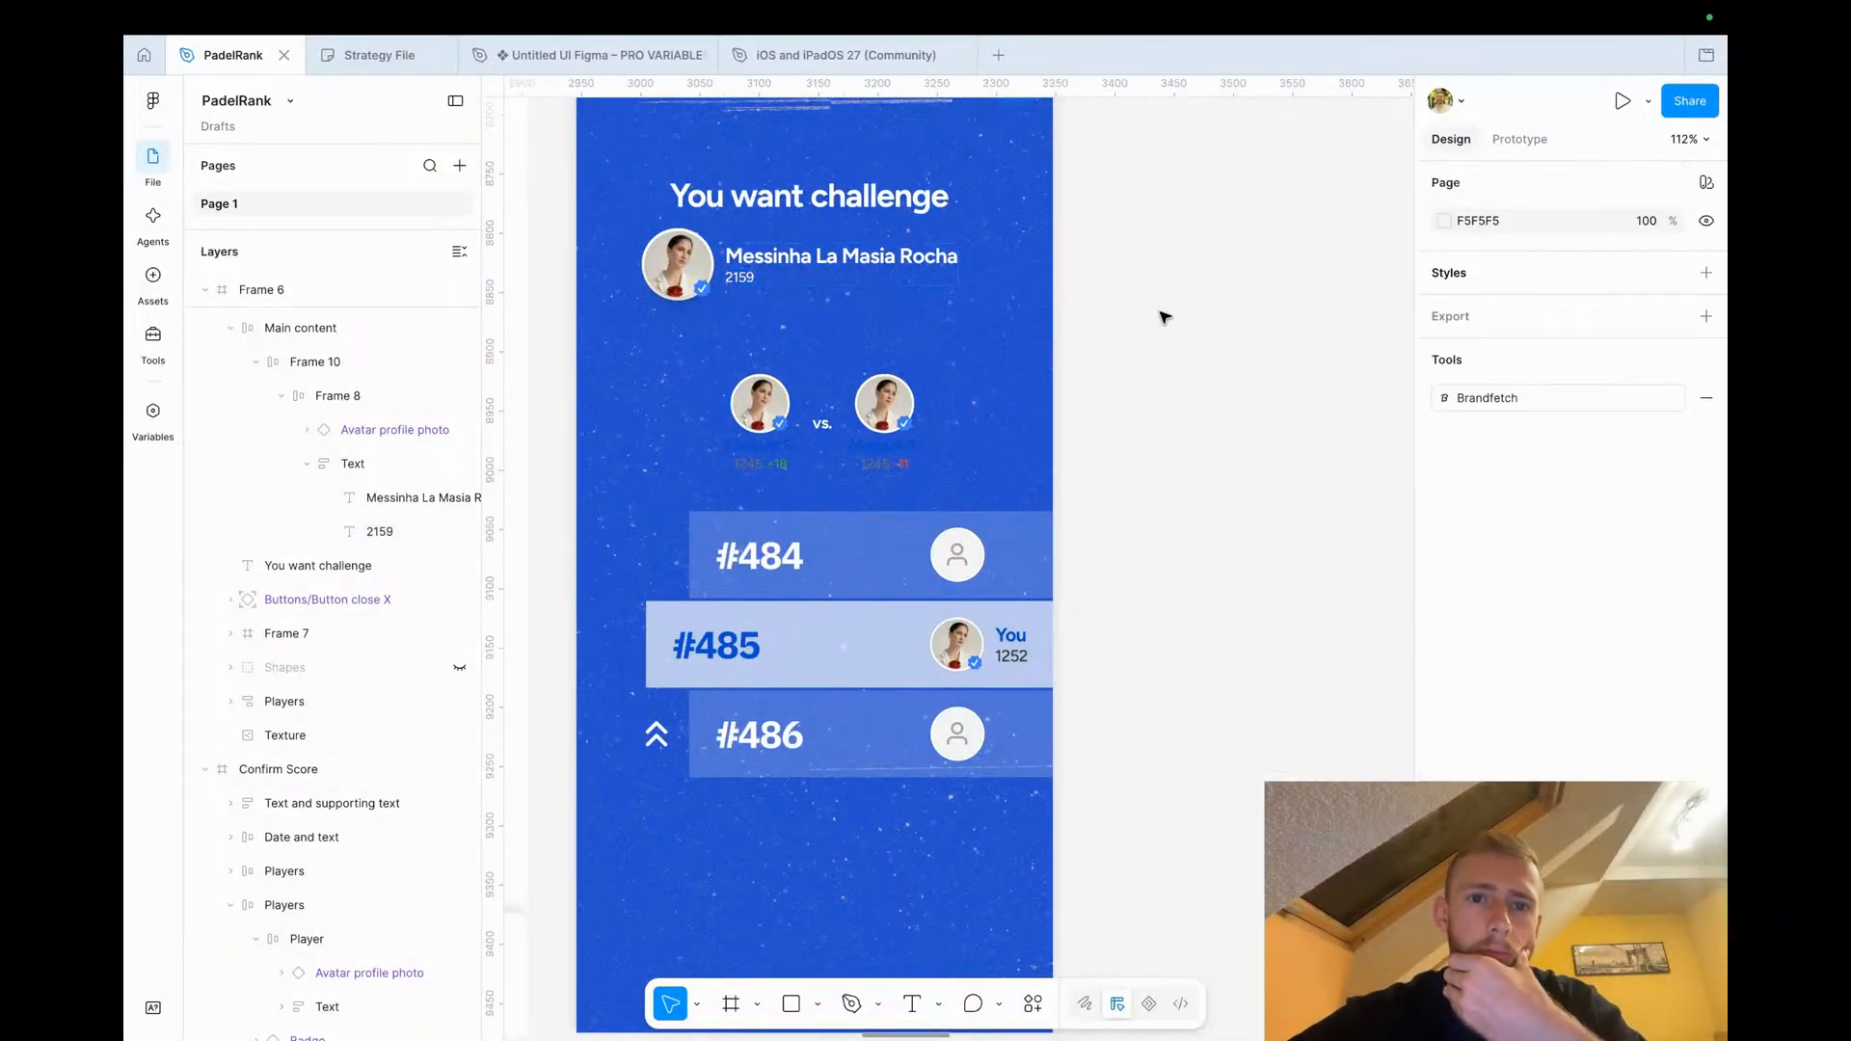
Delete the copied players and 'vs.' row from the popup
{"action": "scroll", "coordinate": [1164, 316], "scroll_direction": "left", "scroll_amount": 2}
{"action": "scroll", "coordinate": [1164, 316], "scroll_direction": "down", "scroll_amount": 1}
{"action": "scroll", "coordinate": [1165, 316], "scroll_direction": "left", "scroll_amount": 3}
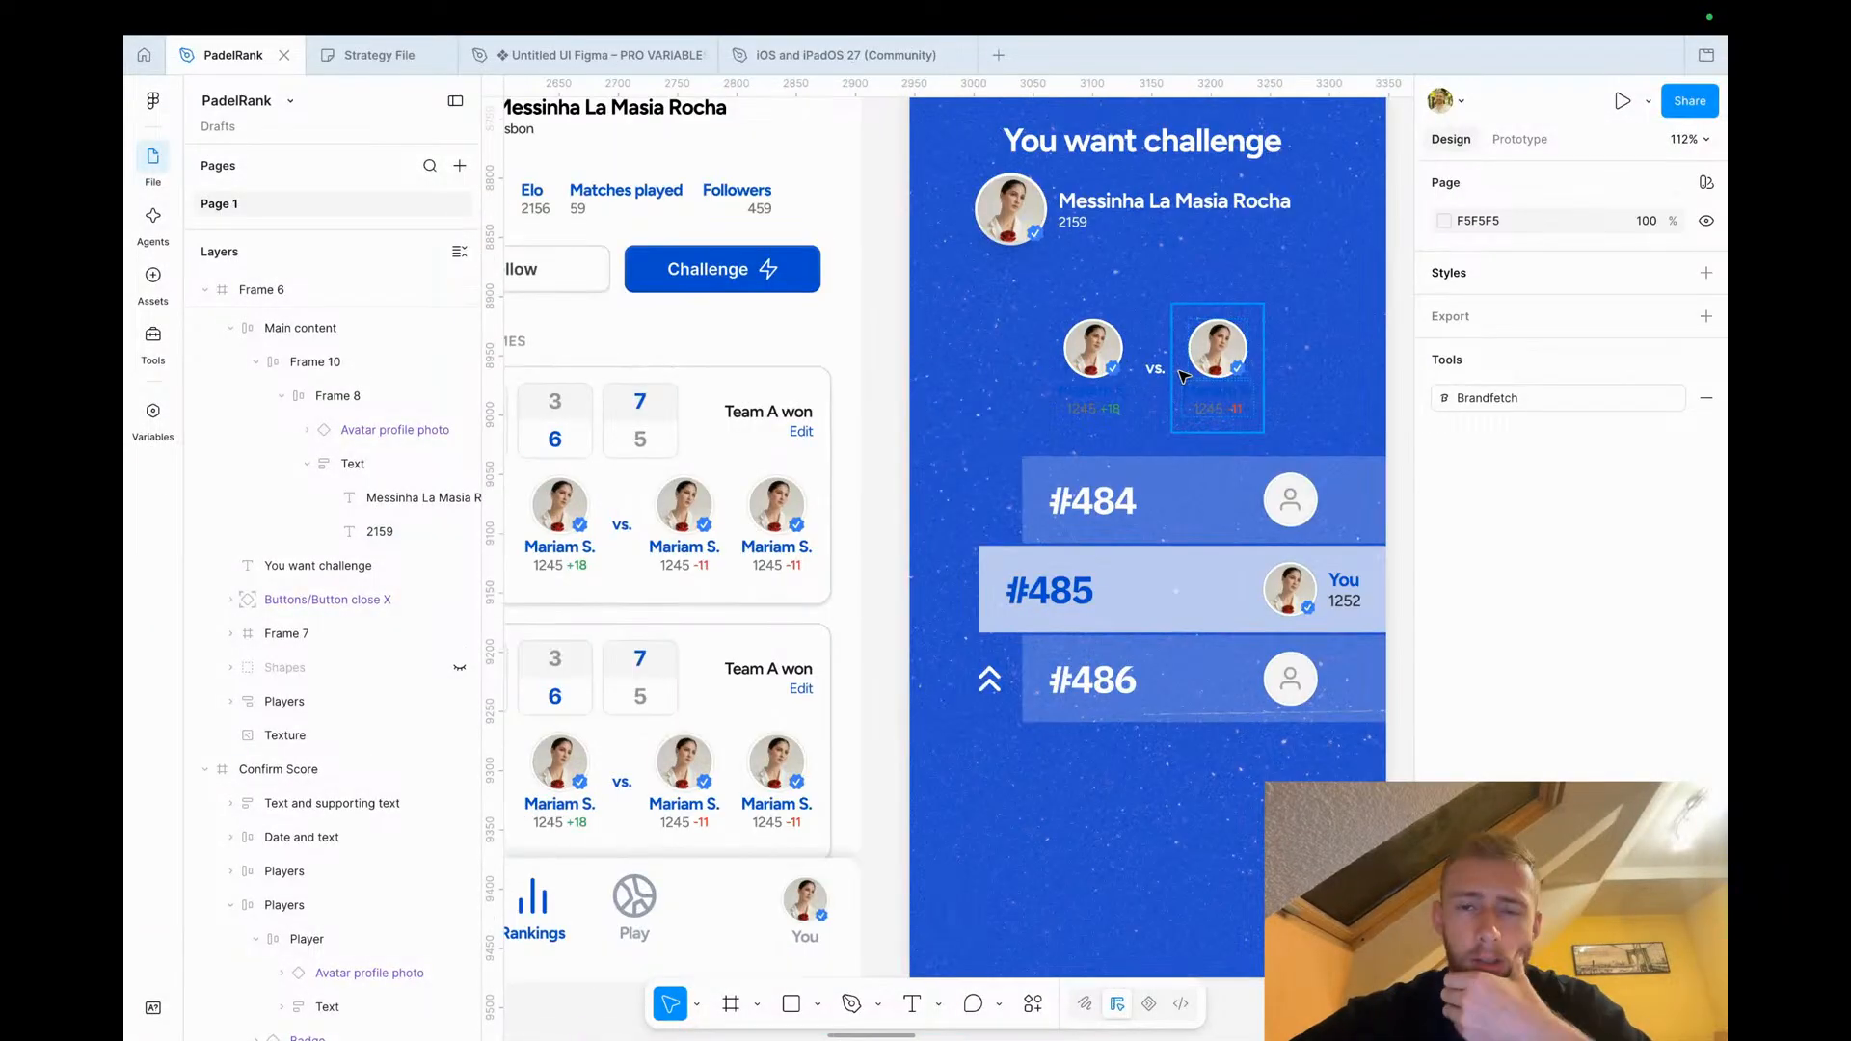
{"action": "scroll", "coordinate": [1184, 375], "scroll_direction": "right", "scroll_amount": 1}
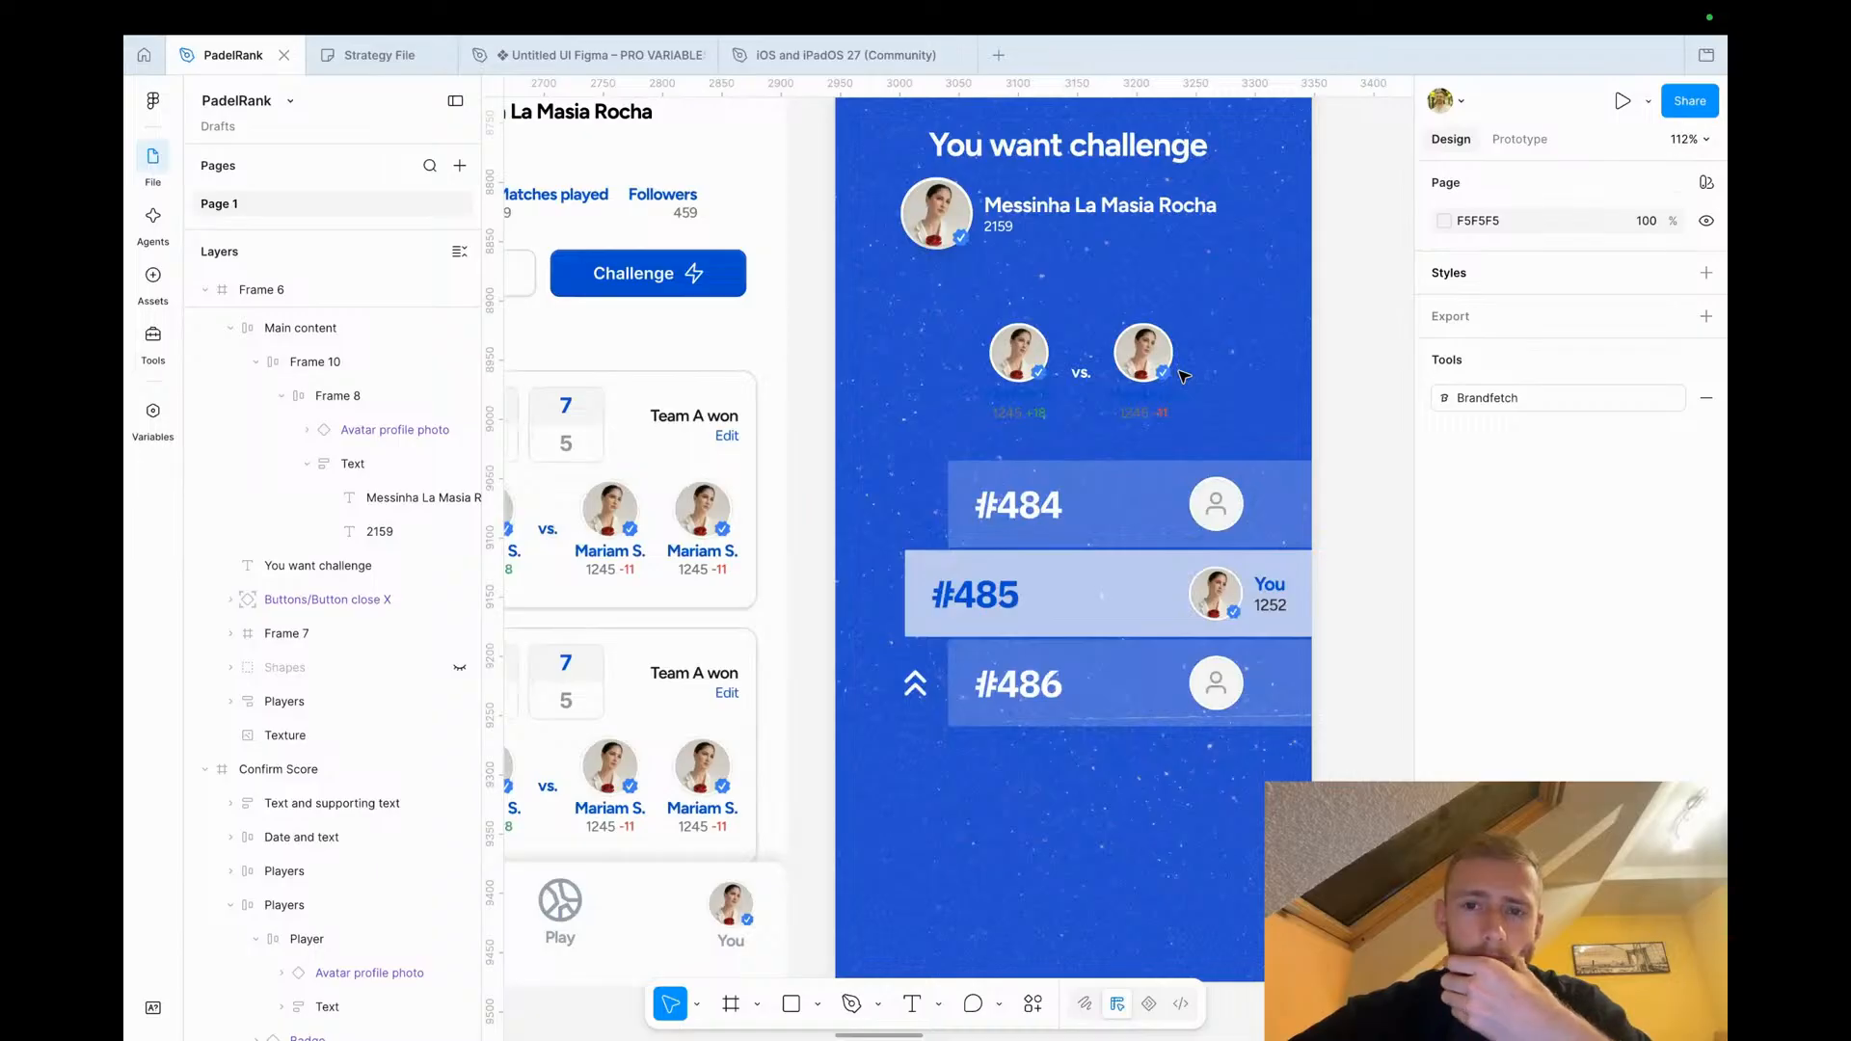
{"action": "left_click", "coordinate": [1033, 385]}
{"action": "left_click", "coordinate": [1084, 372]}
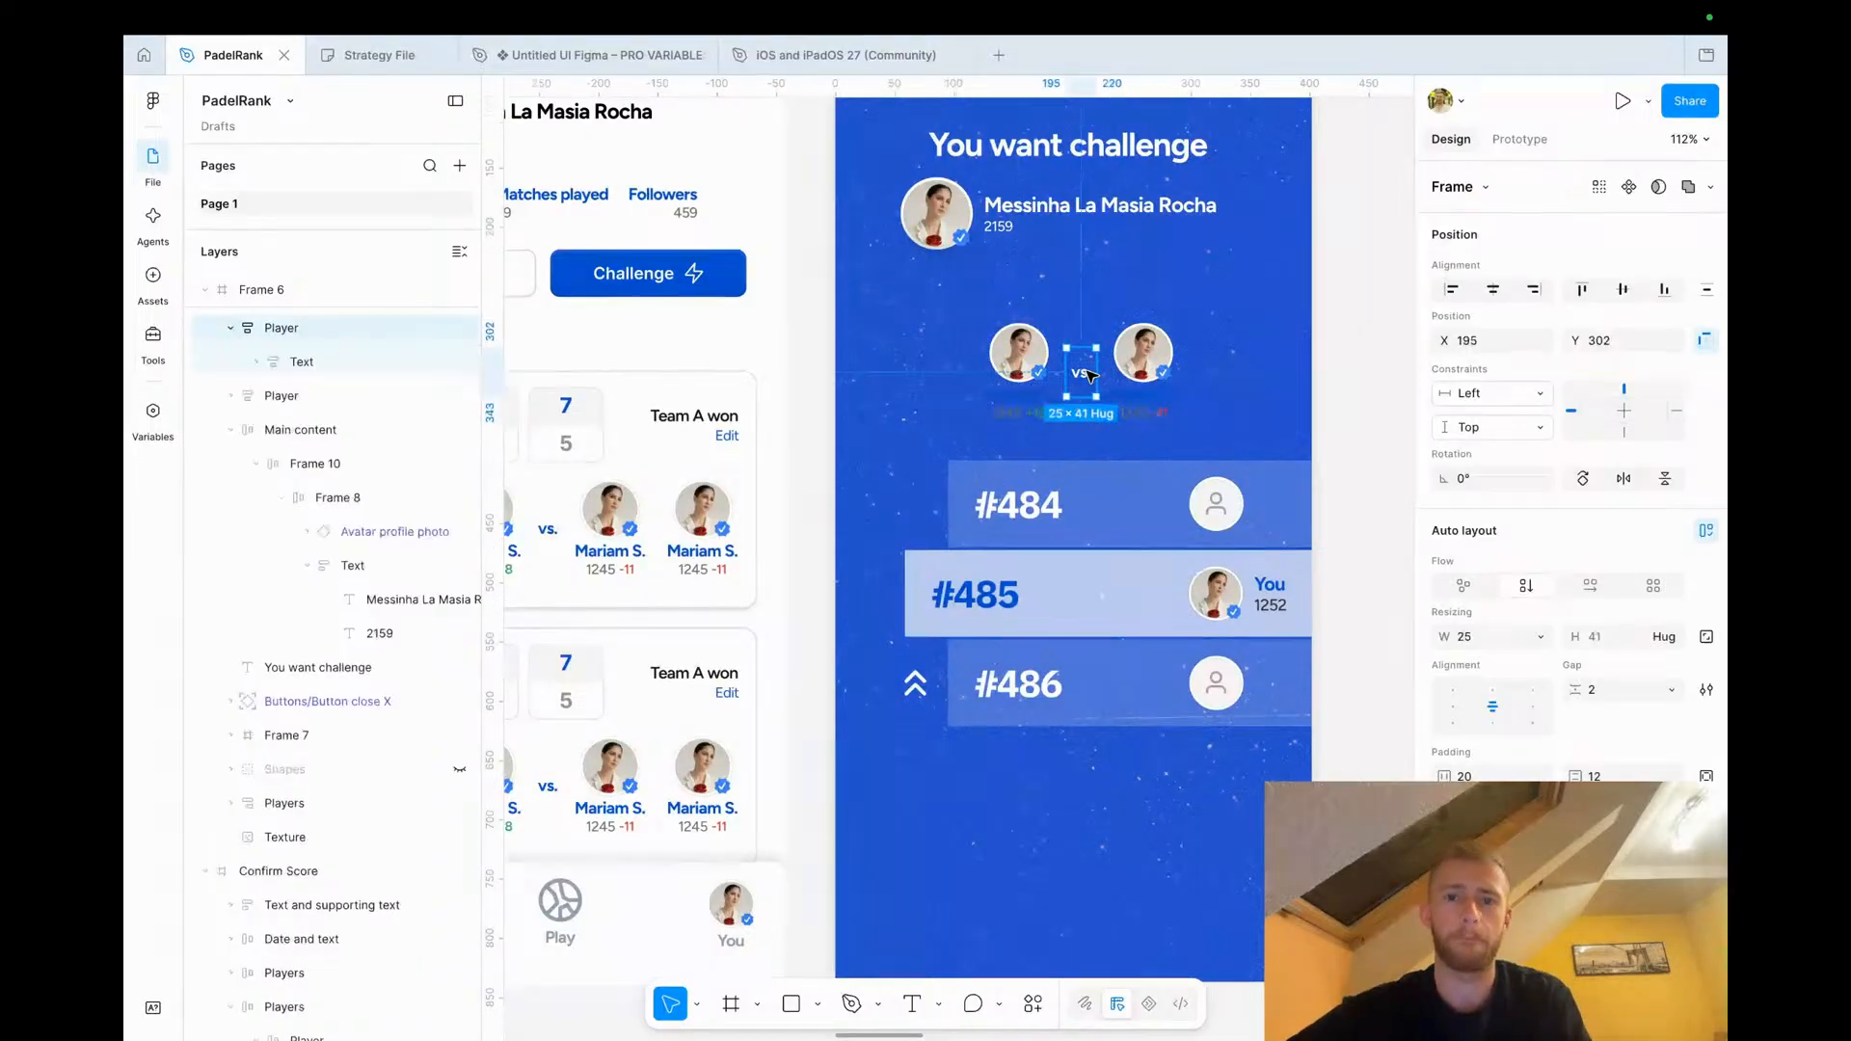
{"action": "left_click", "coordinate": [1142, 377], "text": "shift"}
{"action": "left_click", "coordinate": [1036, 382], "text": "shift"}
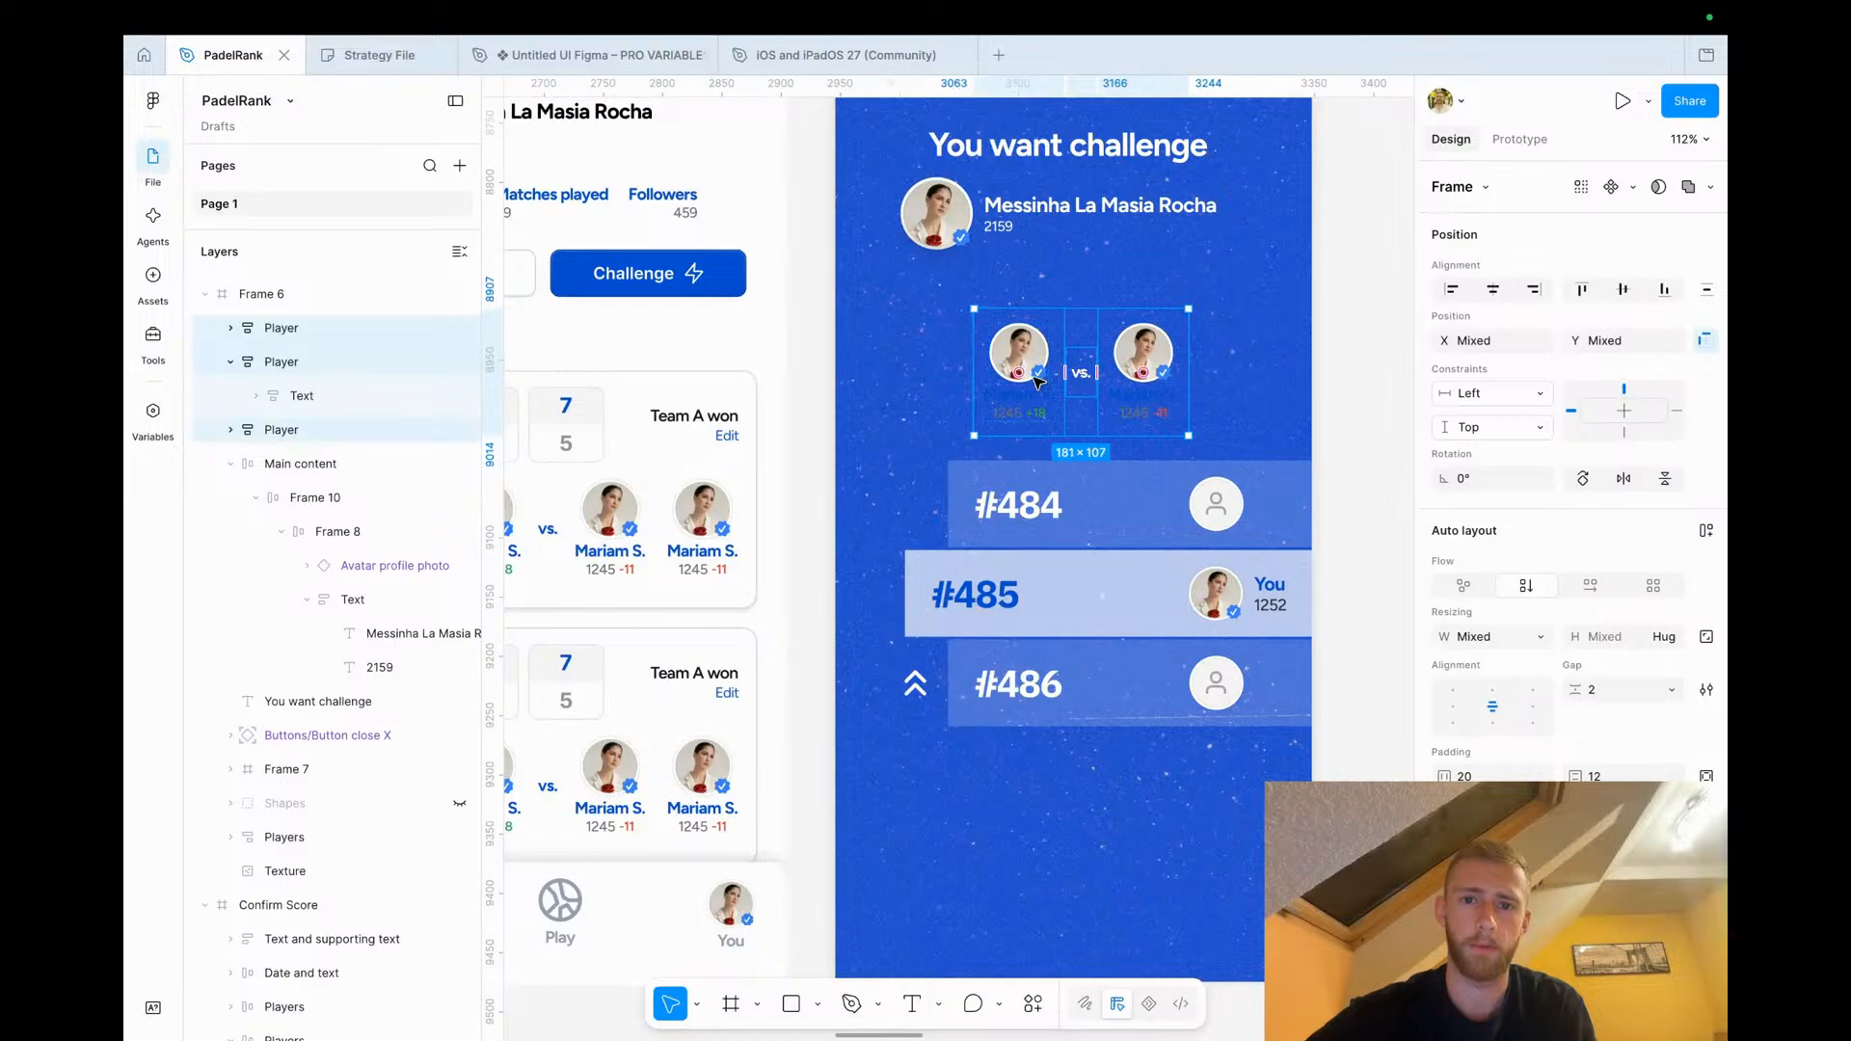
{"action": "key", "text": "Delete"}
Duplicate the headline below the player block, change its text to 'Potential gain:' and nudge it slightly down
{"action": "left_click", "coordinate": [1047, 147]}
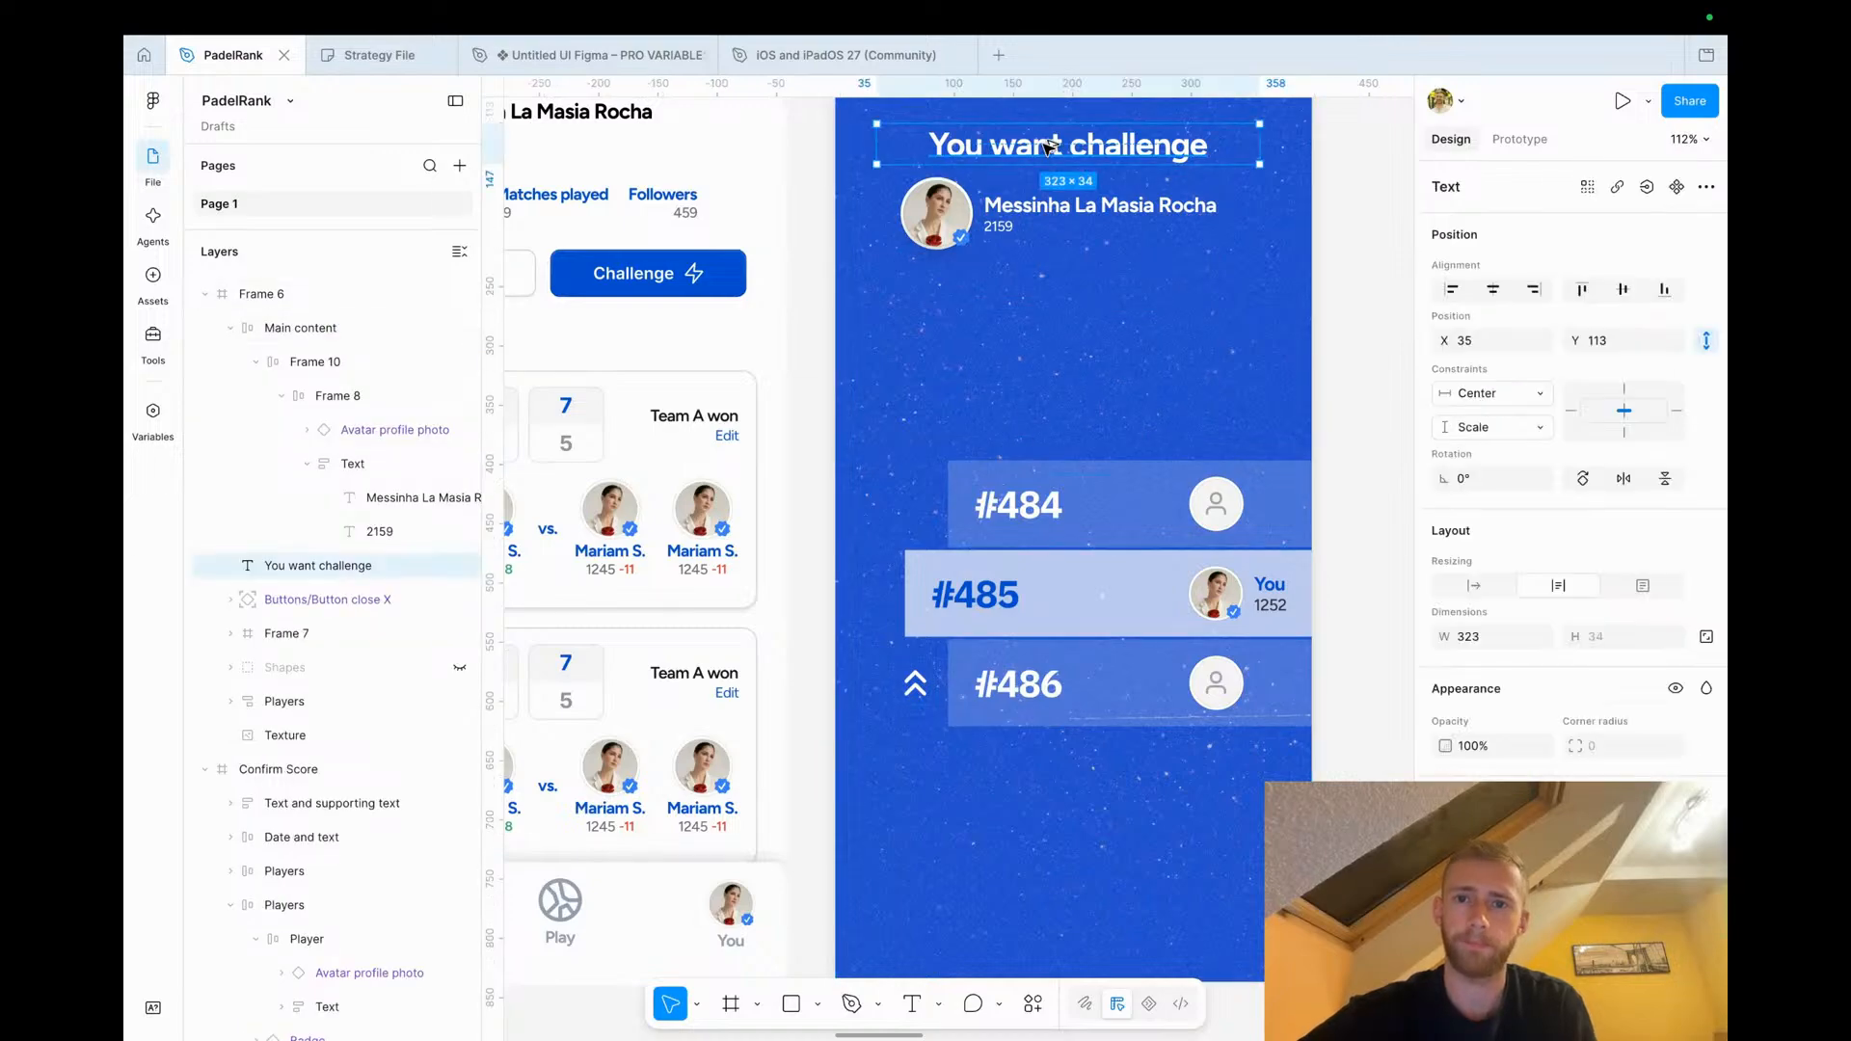
{"action": "left_click_drag", "start_coordinate": [1026, 157], "coordinate": [1027, 394]}
{"action": "key", "text": "Return"}
{"action": "type", "text": "P"}
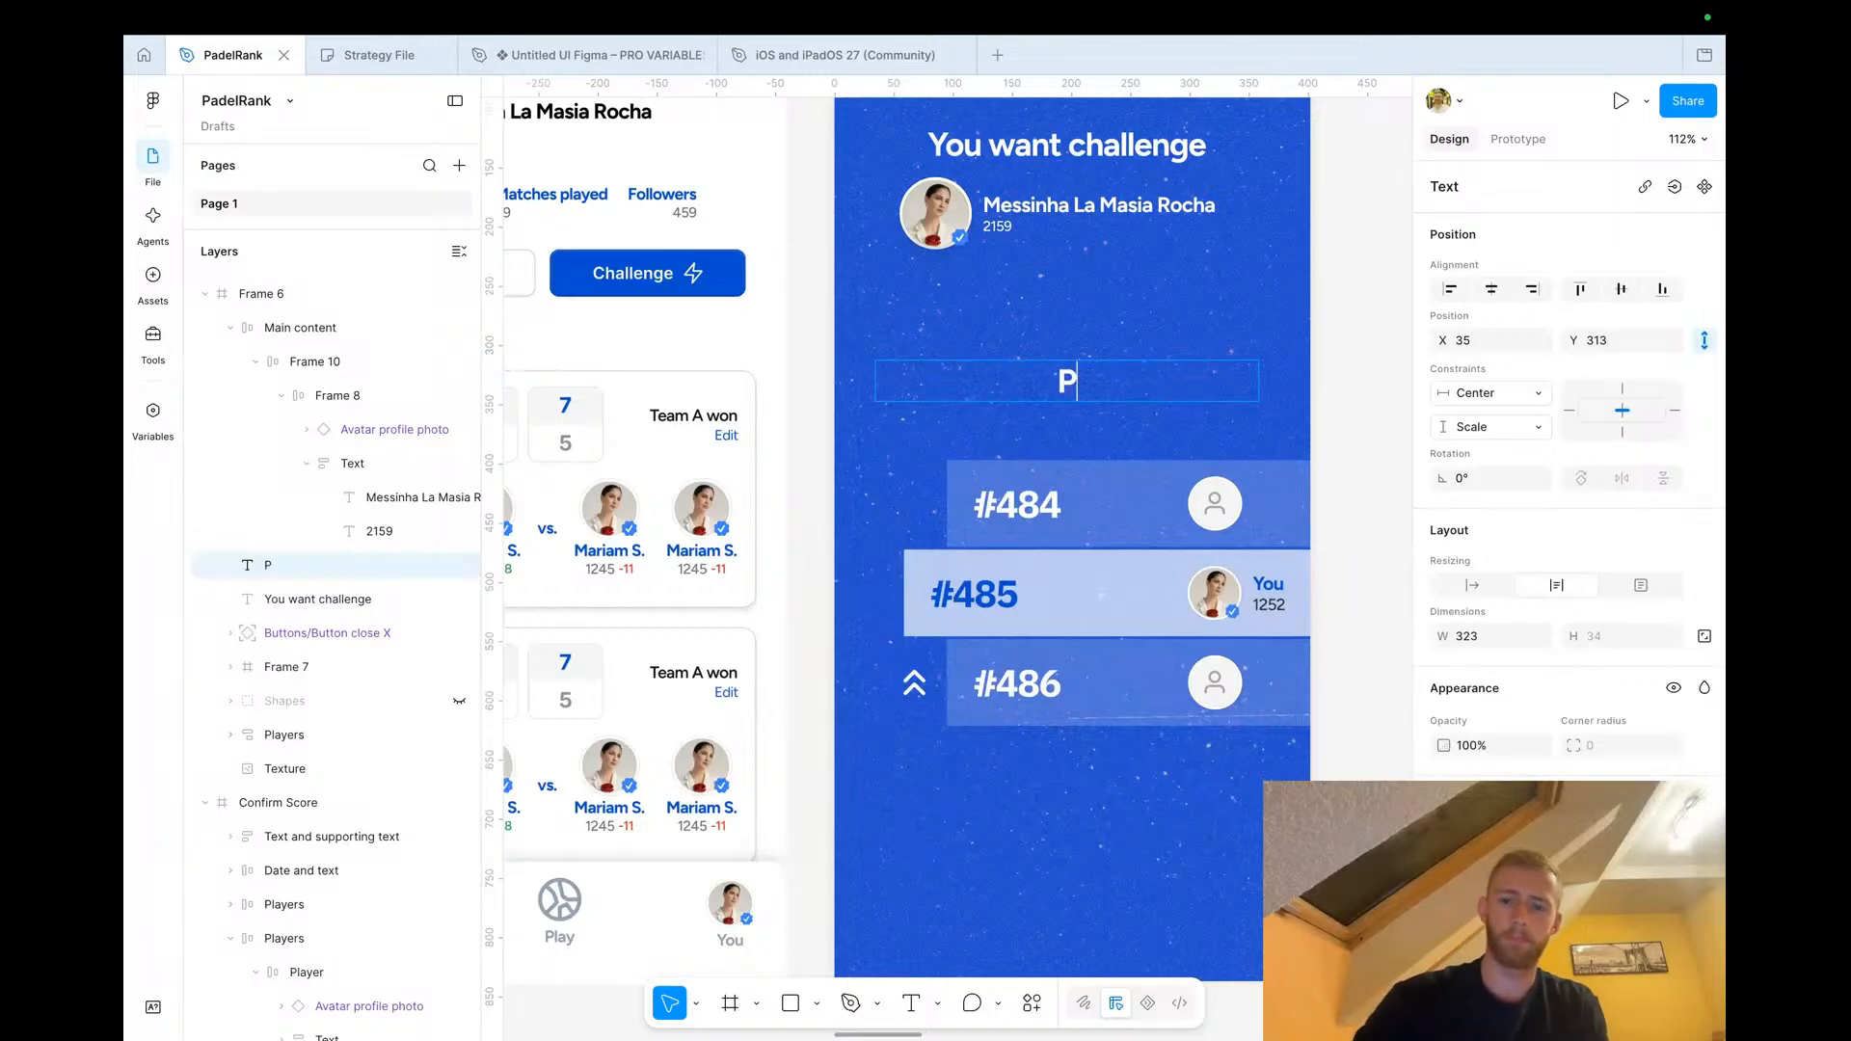
{"action": "type", "text": "otential gain:"}
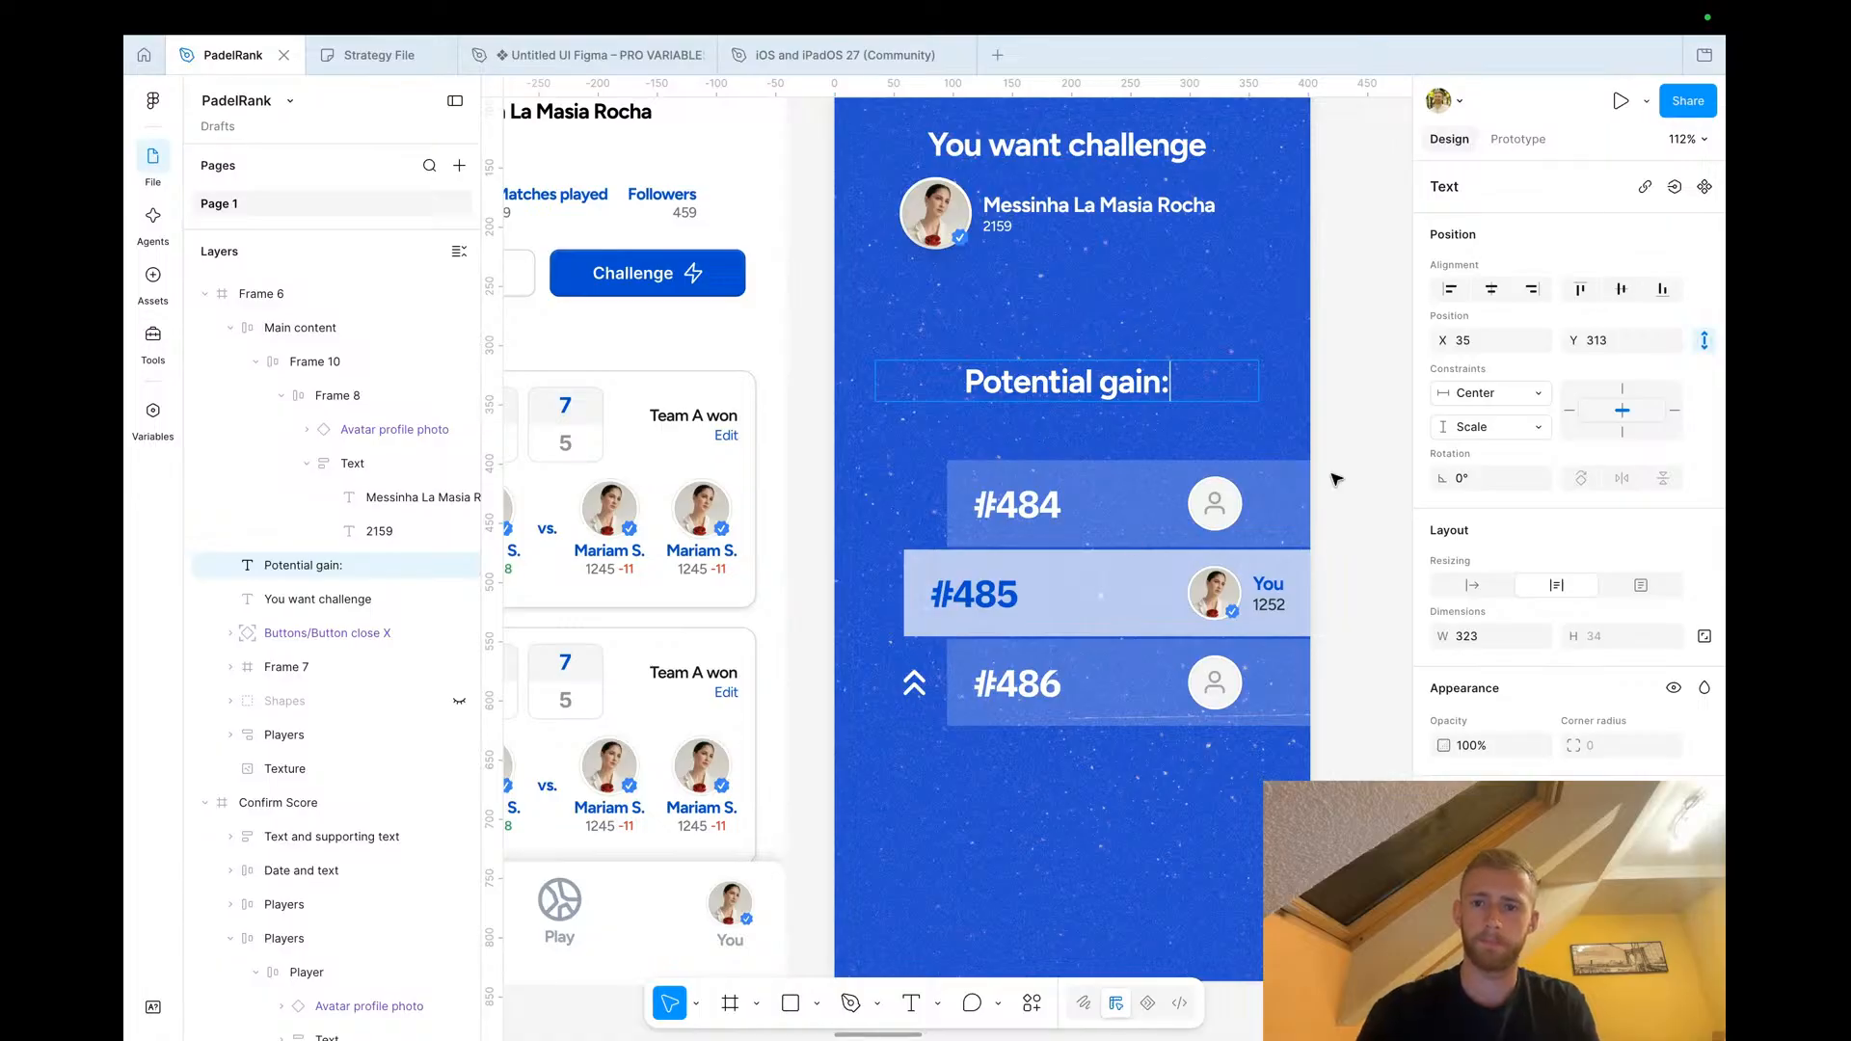
{"action": "key", "text": "Escape"}
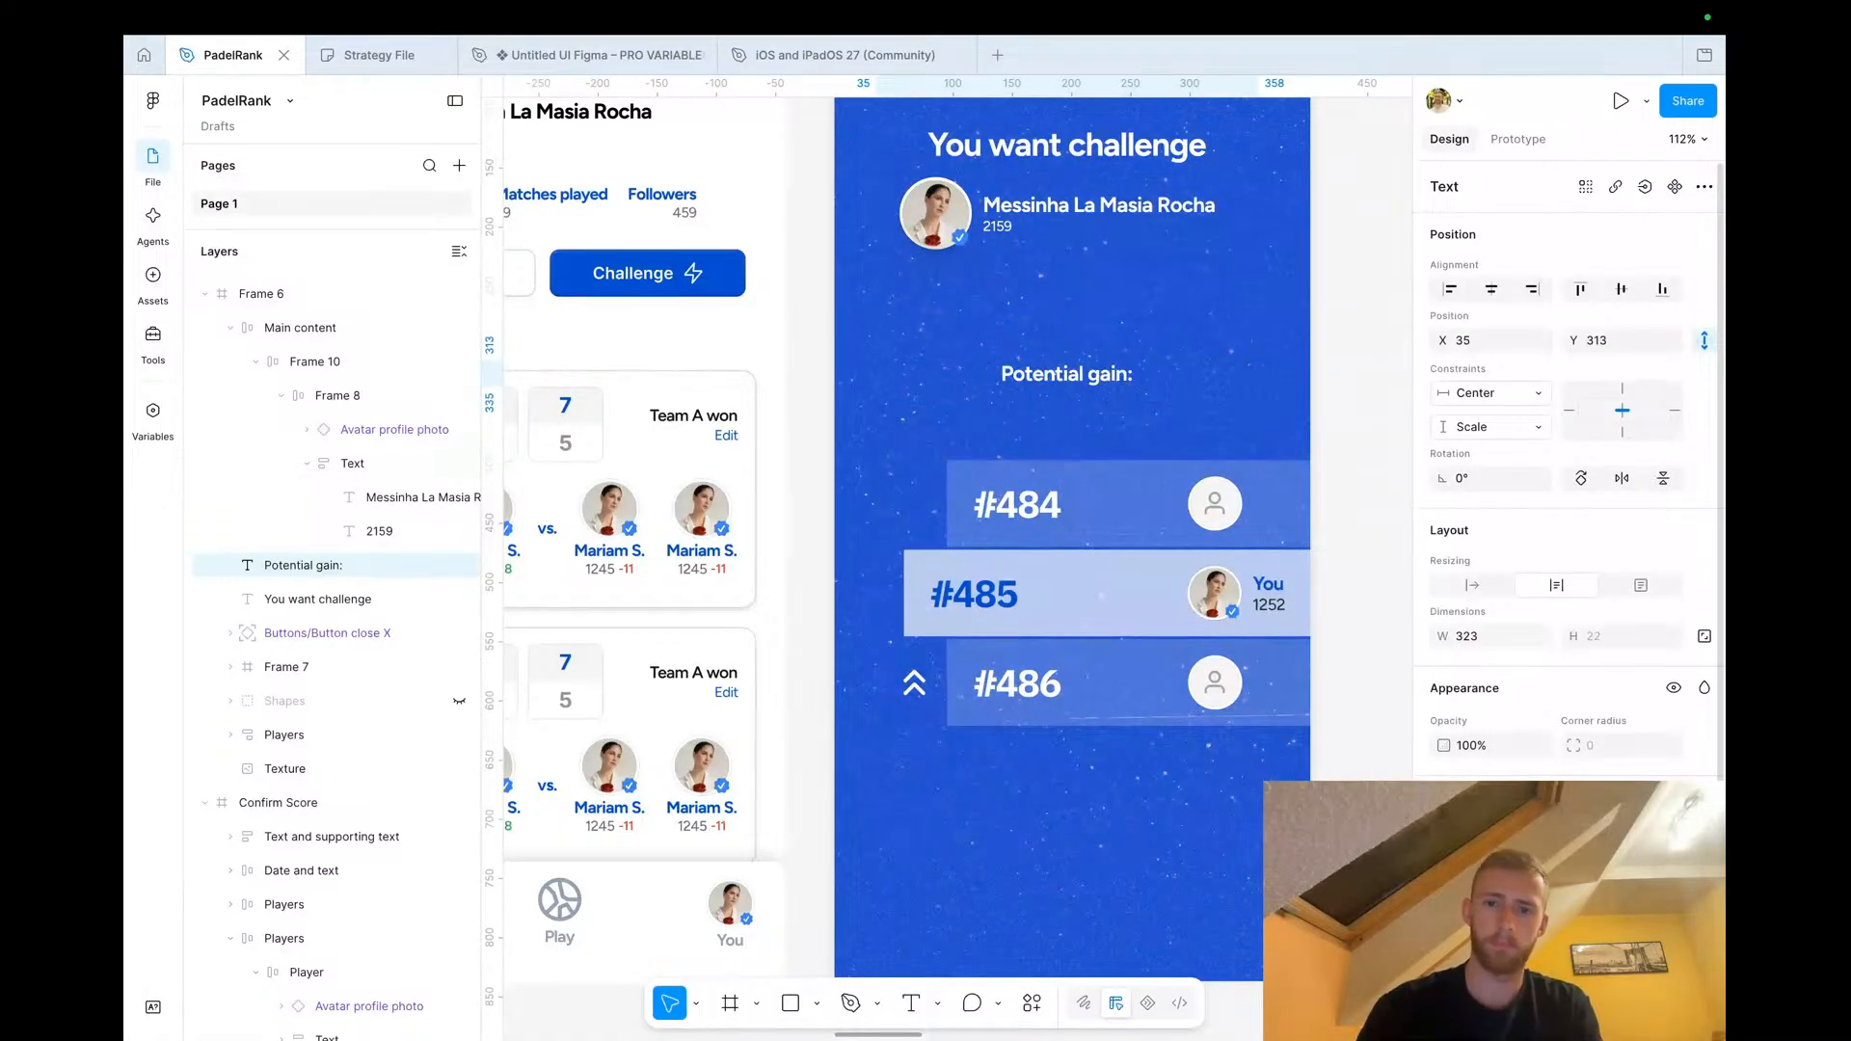
{"action": "left_click_drag", "start_coordinate": [1090, 373], "coordinate": [1086, 401]}
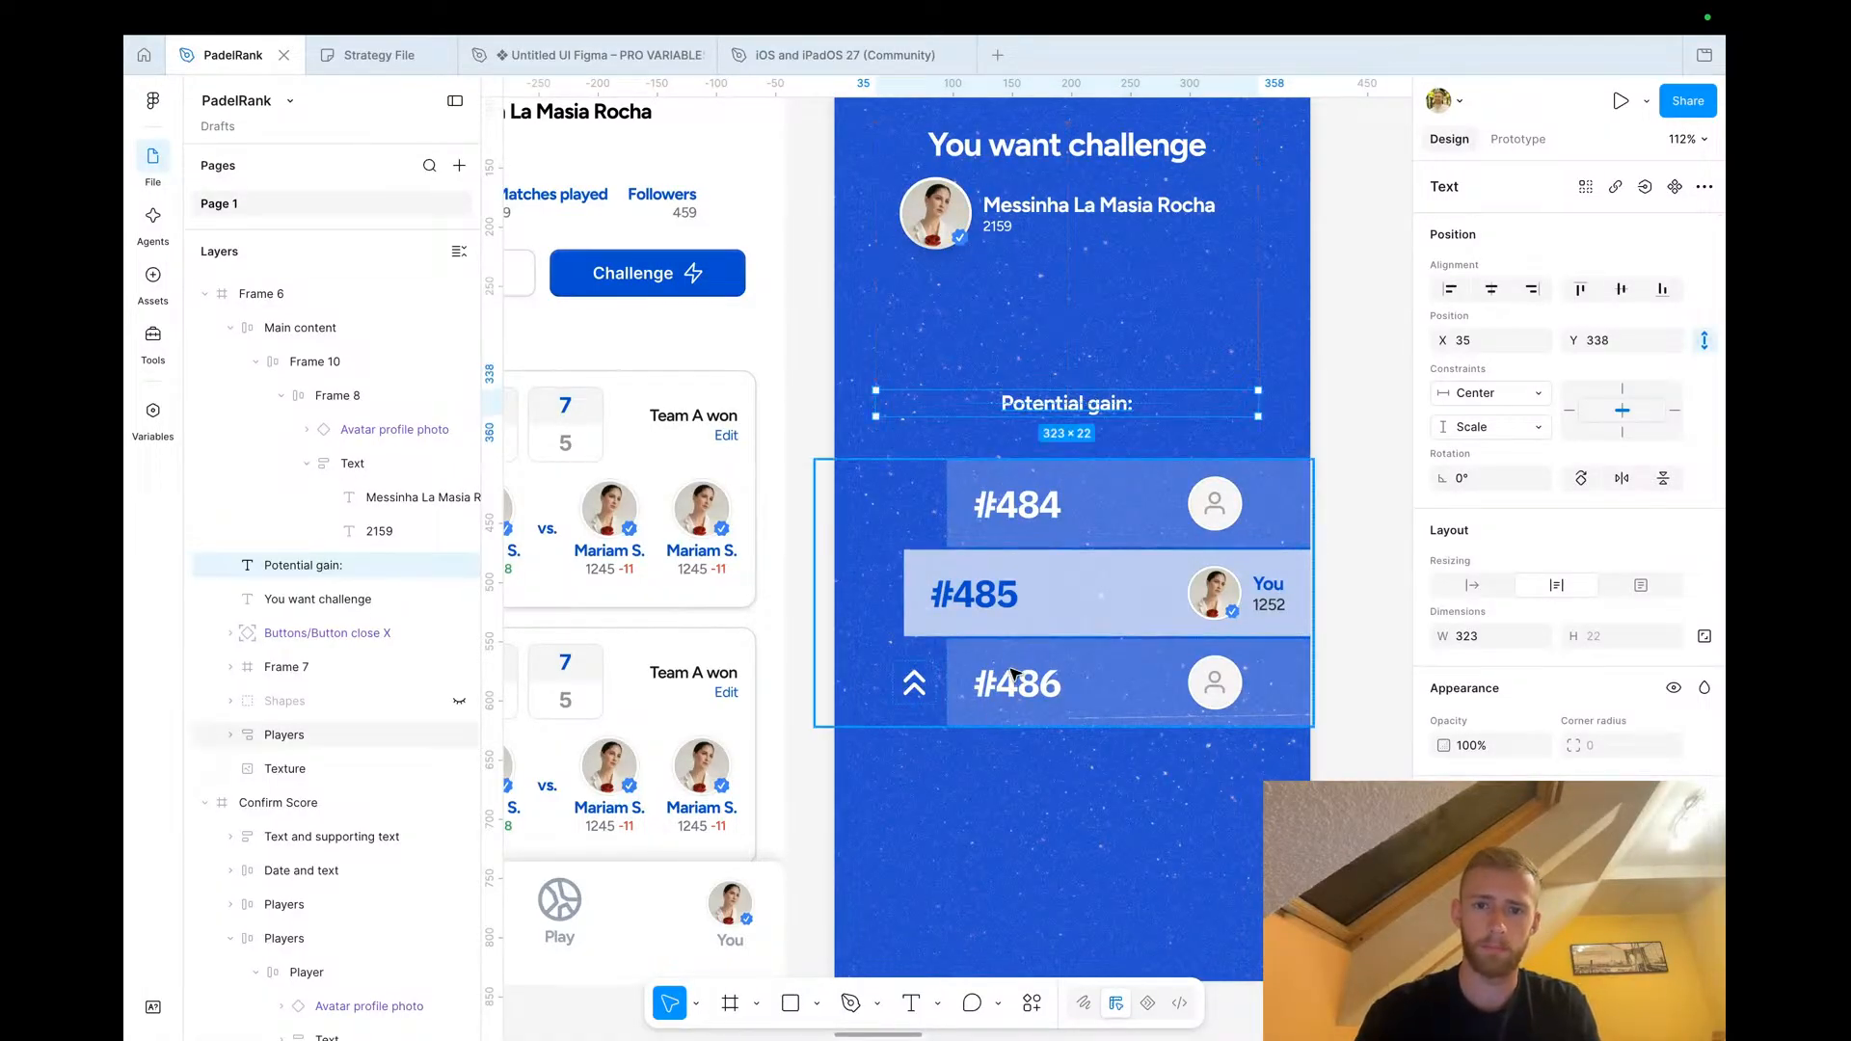
Edit the highlighted #485 rank label so it reads #48
{"action": "left_click", "coordinate": [962, 622]}
{"action": "double_click", "coordinate": [962, 622]}
{"action": "double_click", "coordinate": [966, 612]}
{"action": "scroll", "coordinate": [994, 601], "scroll_direction": "left", "scroll_amount": 1}
{"action": "scroll", "coordinate": [994, 601], "scroll_direction": "left", "scroll_amount": 10}
{"action": "scroll", "coordinate": [998, 605], "scroll_direction": "down", "scroll_amount": 2}
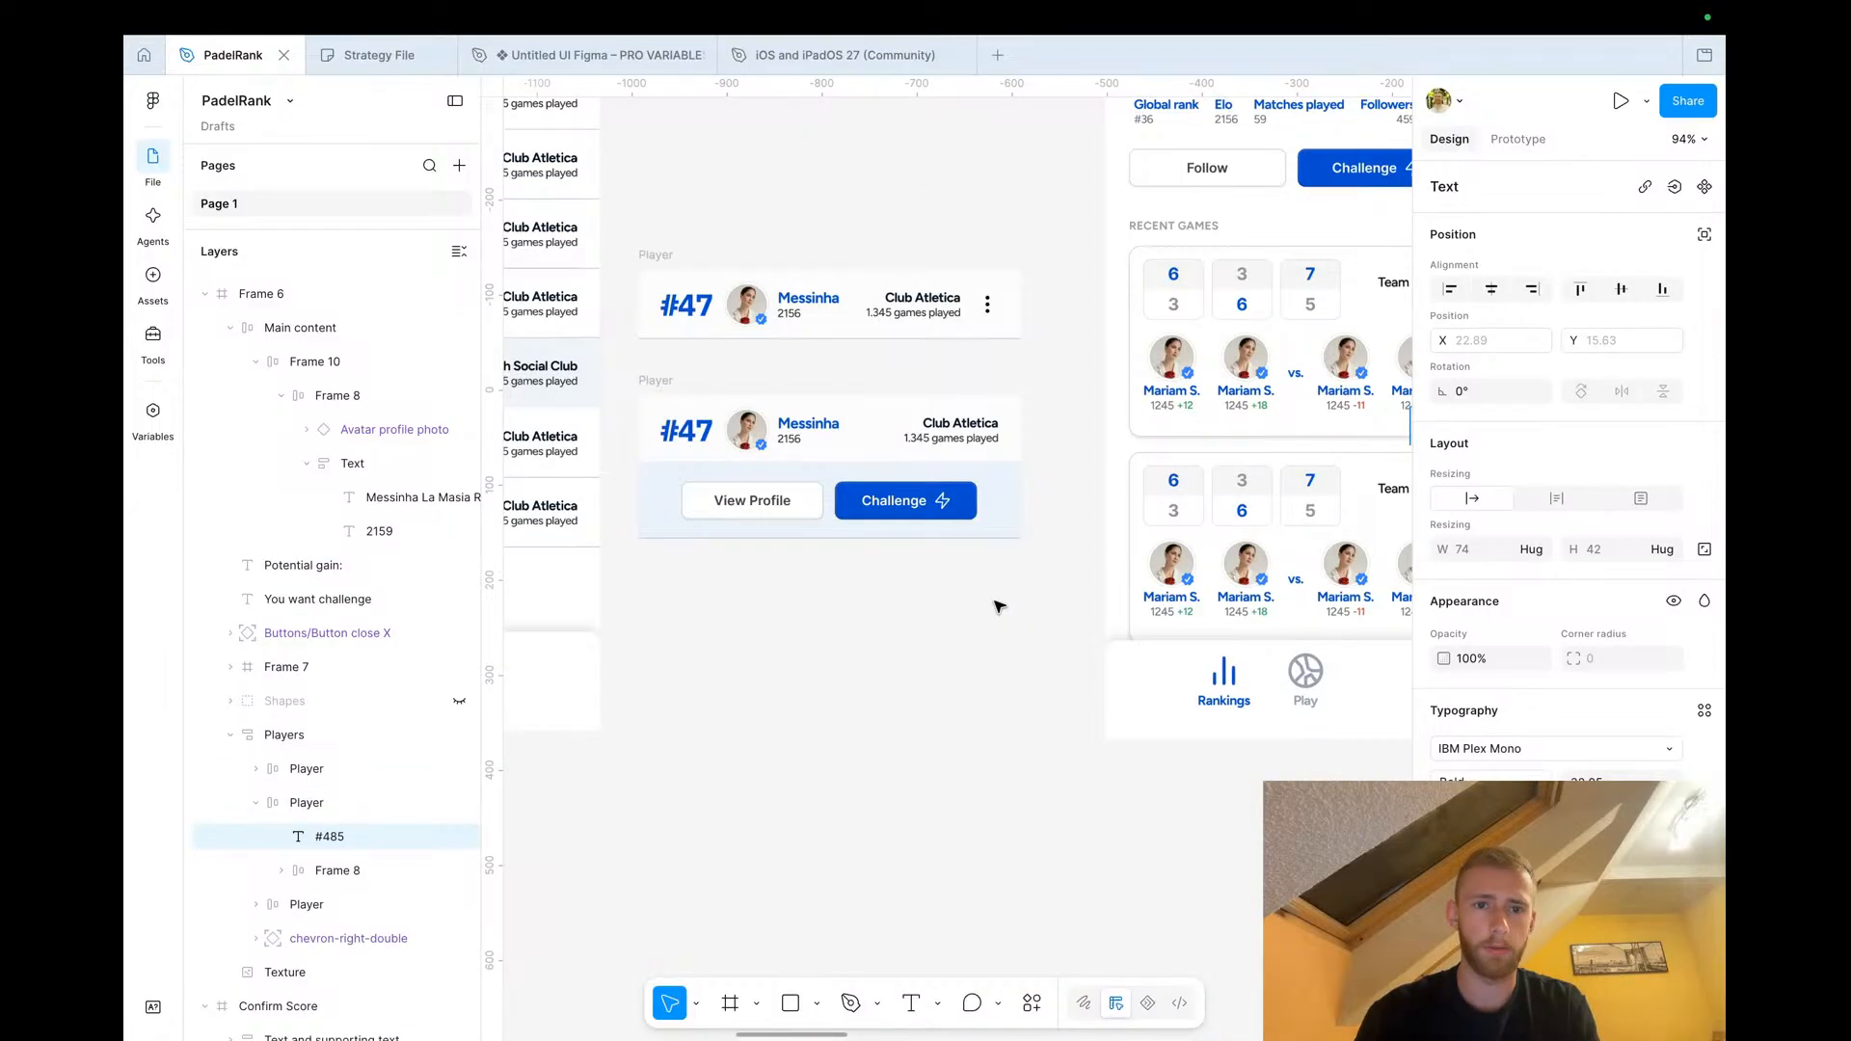
{"action": "scroll", "coordinate": [998, 606], "scroll_direction": "left", "scroll_amount": 4}
{"action": "scroll", "coordinate": [997, 606], "scroll_direction": "right", "scroll_amount": 10}
{"action": "scroll", "coordinate": [1135, 476], "scroll_direction": "up", "scroll_amount": 3}
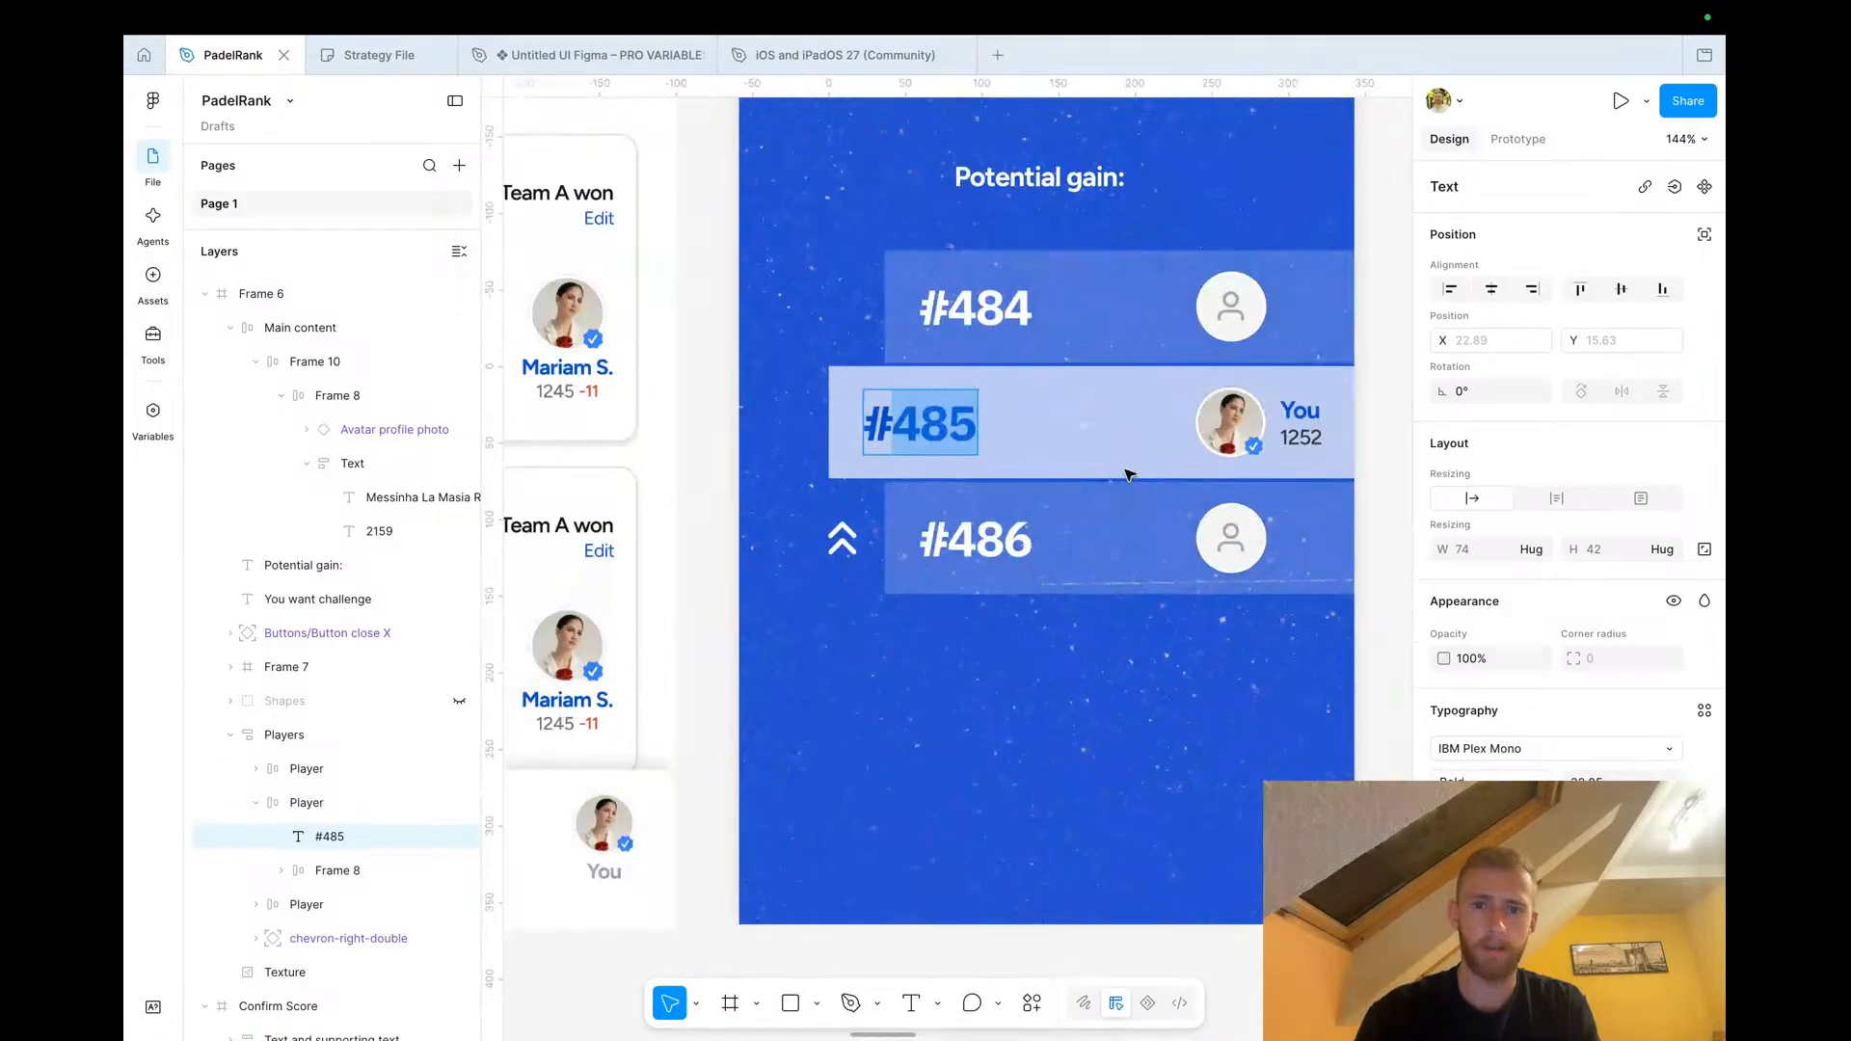
{"action": "key", "text": "Right"}
{"action": "key", "text": "BackSpace"}
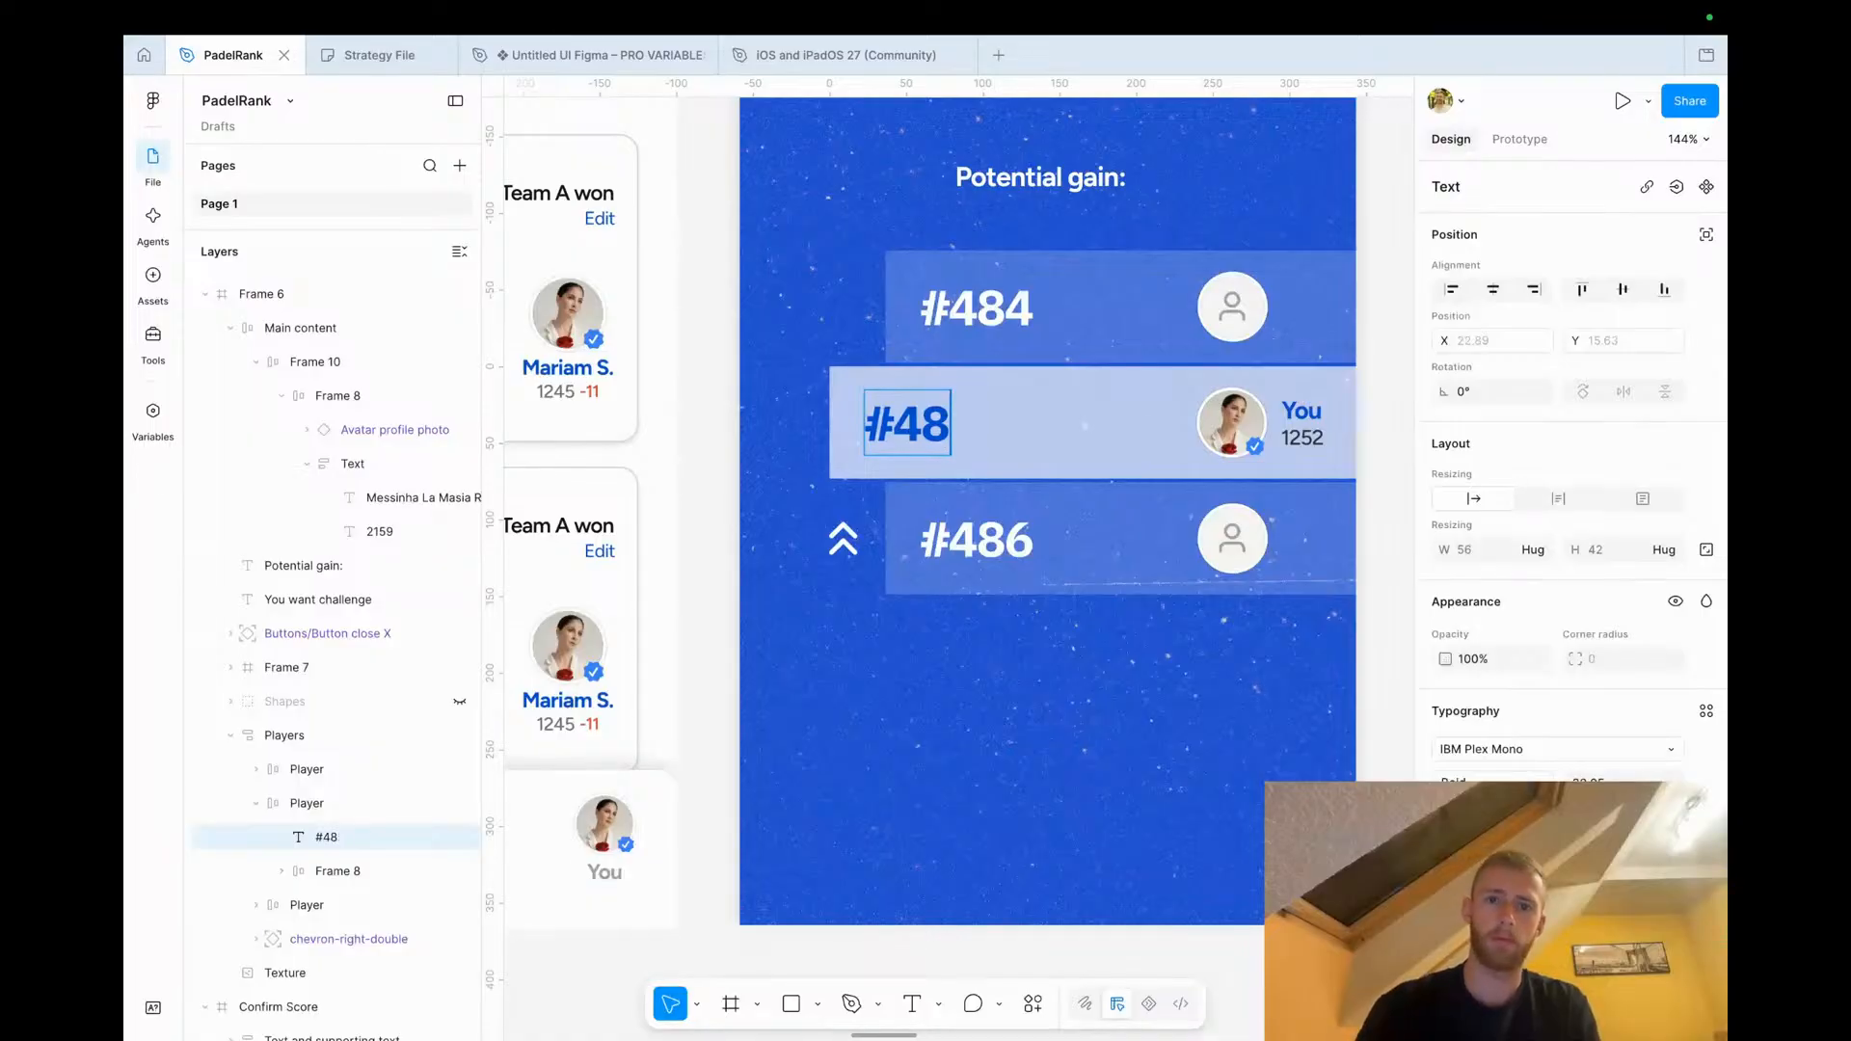
Change the #486 rank label to read #49
{"action": "scroll", "coordinate": [944, 541], "scroll_direction": "up", "scroll_amount": 2}
{"action": "scroll", "coordinate": [944, 540], "scroll_direction": "right", "scroll_amount": 1}
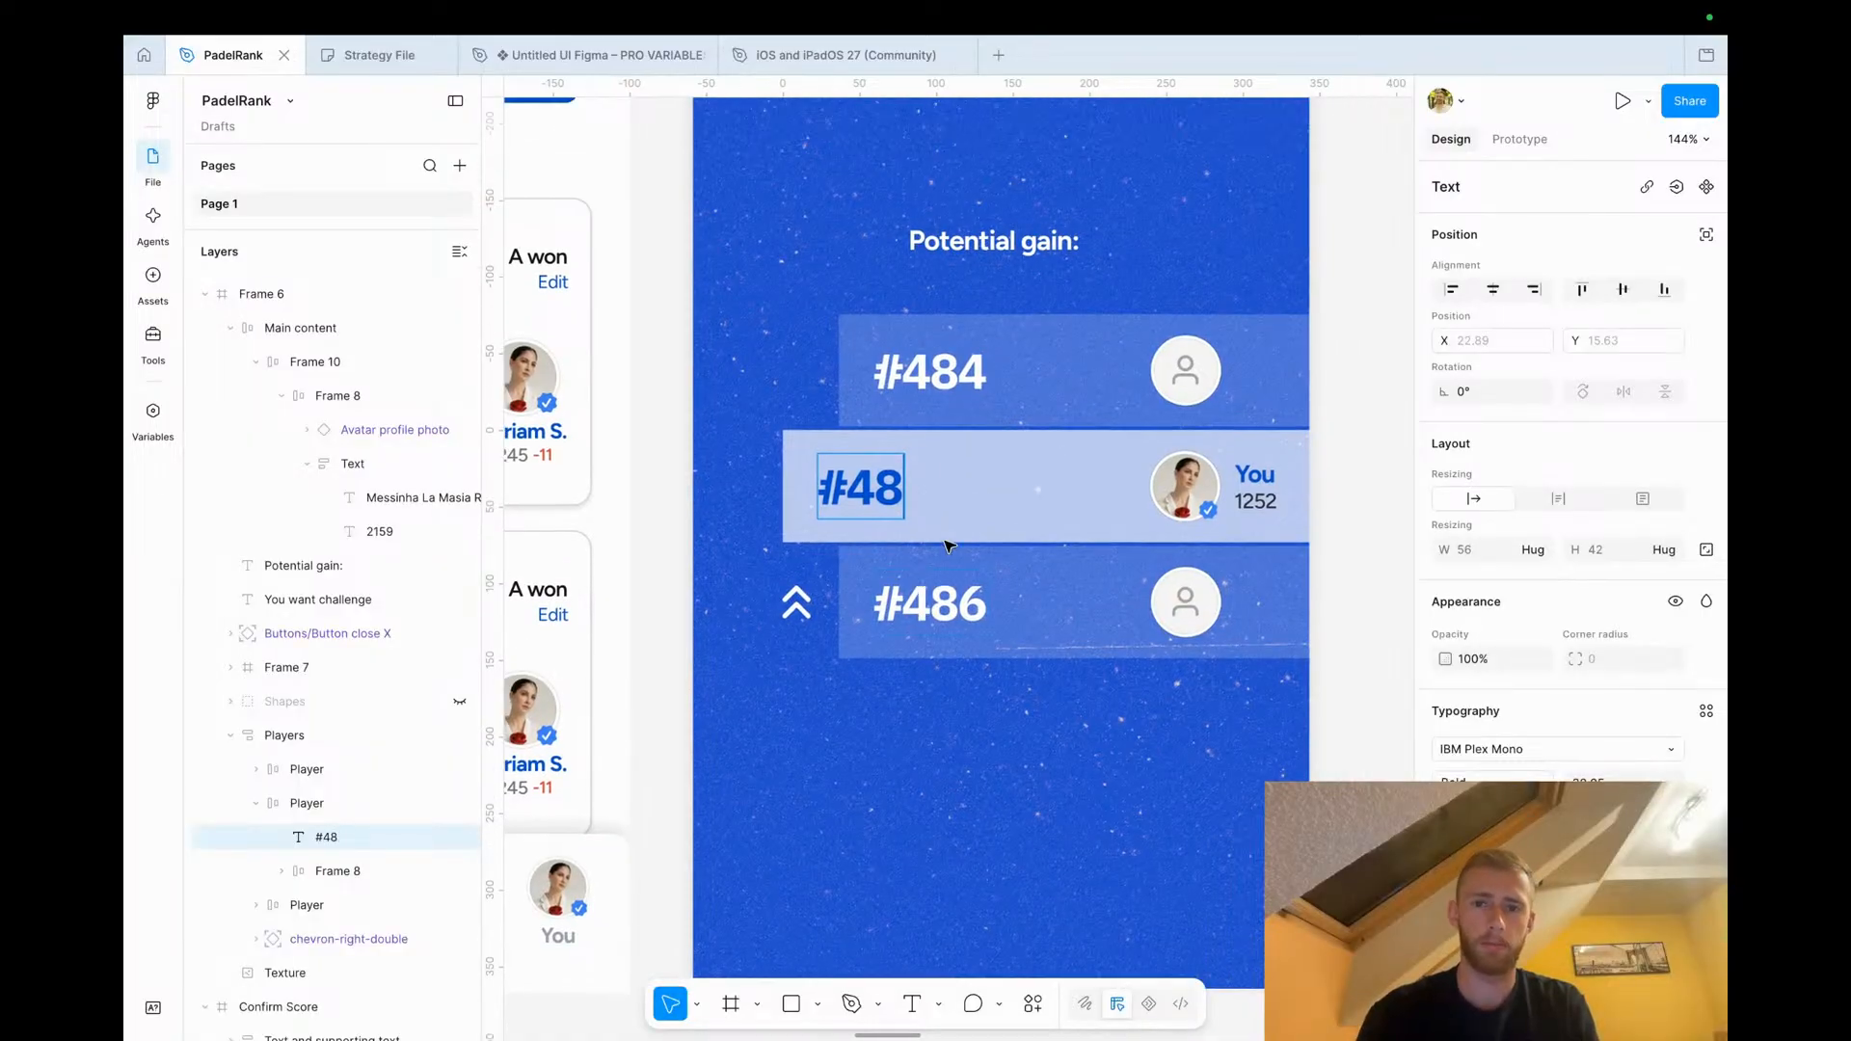
{"action": "double_click", "coordinate": [940, 604]}
{"action": "left_click_drag", "start_coordinate": [927, 604], "coordinate": [998, 605]}
{"action": "type", "text": "9"}
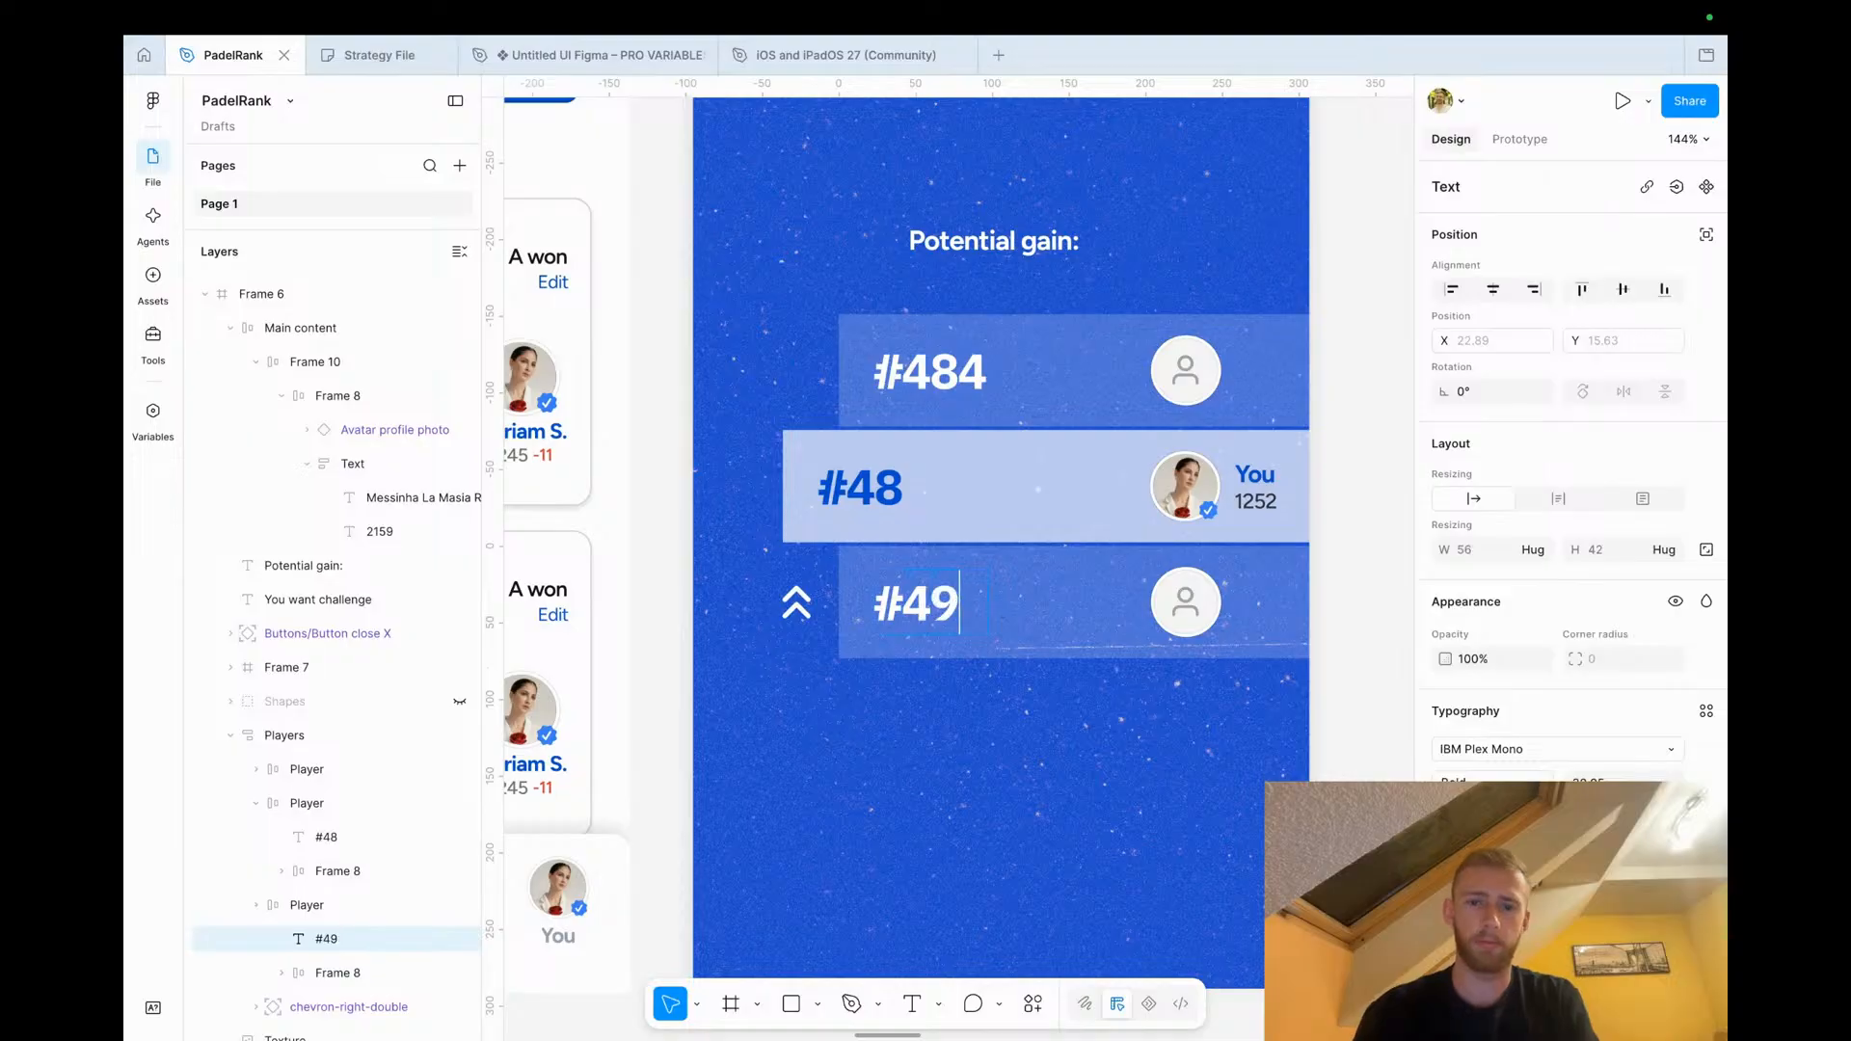
Edit the top rank label so it reads #47
{"action": "left_click", "coordinate": [868, 730]}
{"action": "left_click", "coordinate": [795, 601]}
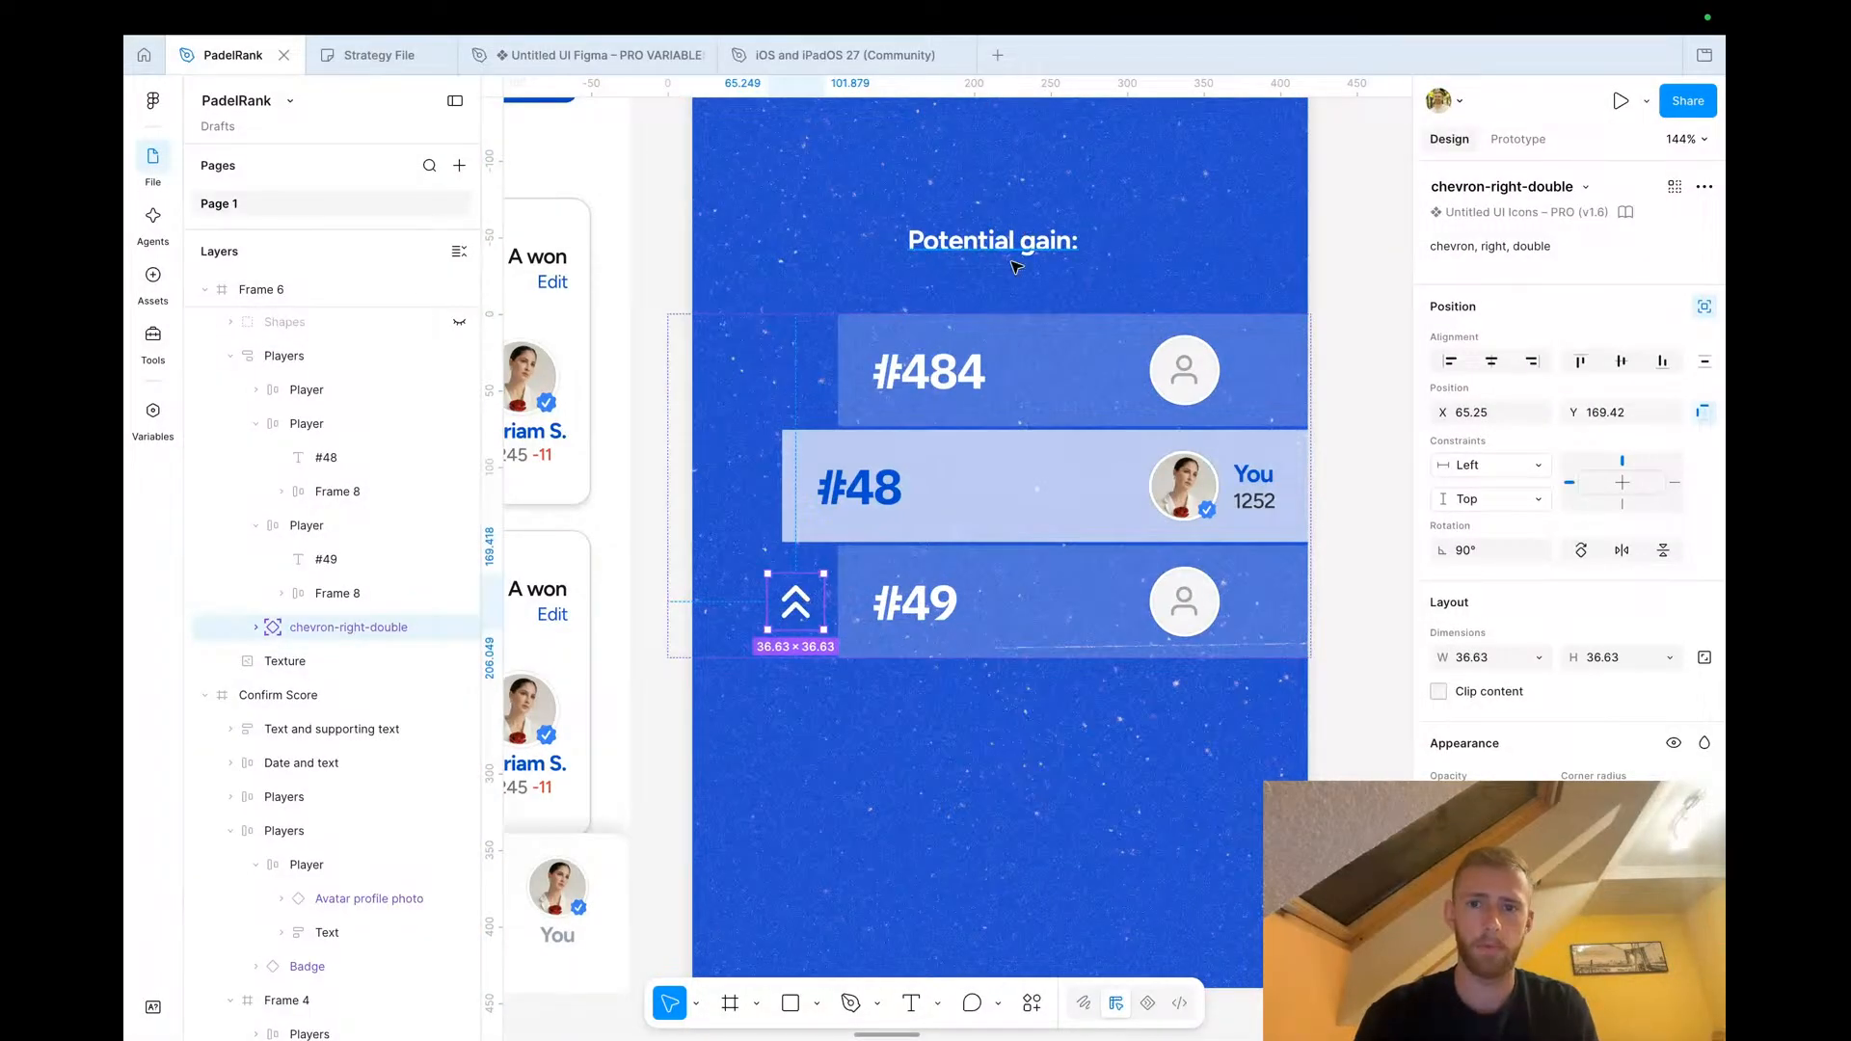
{"action": "scroll", "coordinate": [973, 449], "scroll_direction": "up", "scroll_amount": 3}
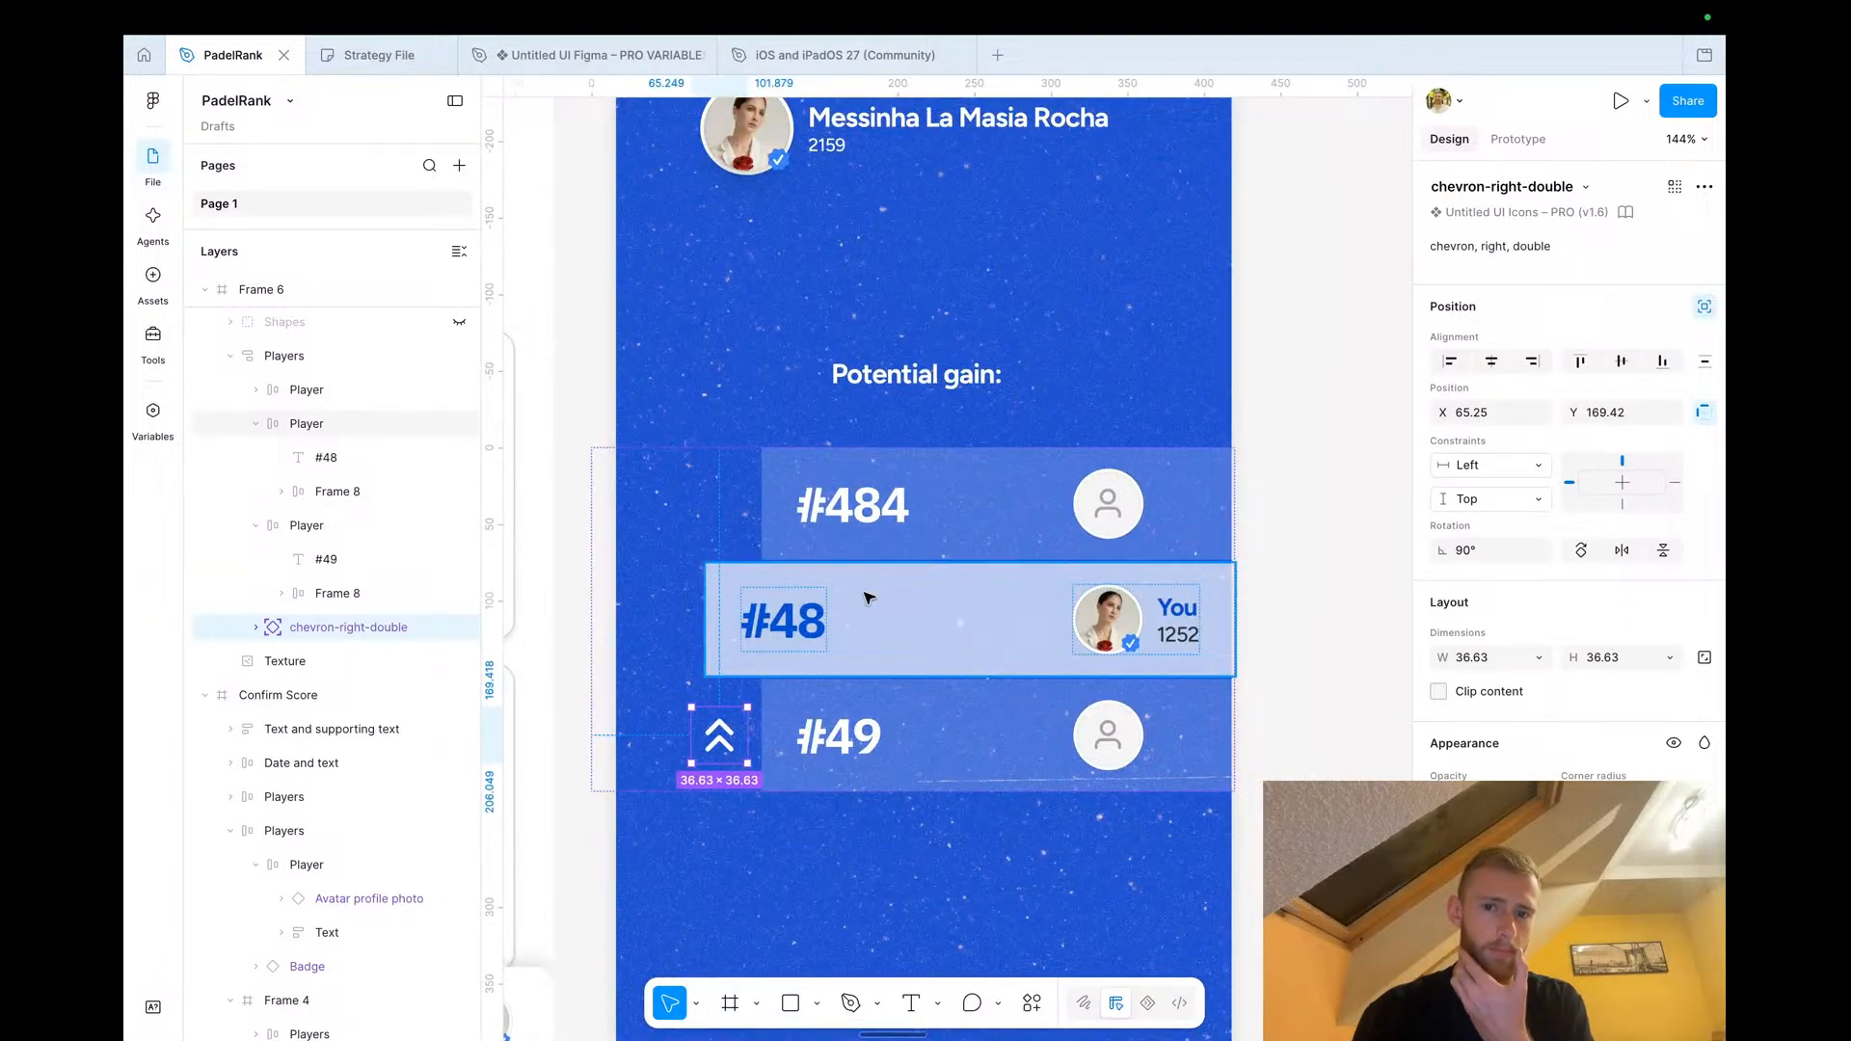
{"action": "left_click", "coordinate": [810, 633]}
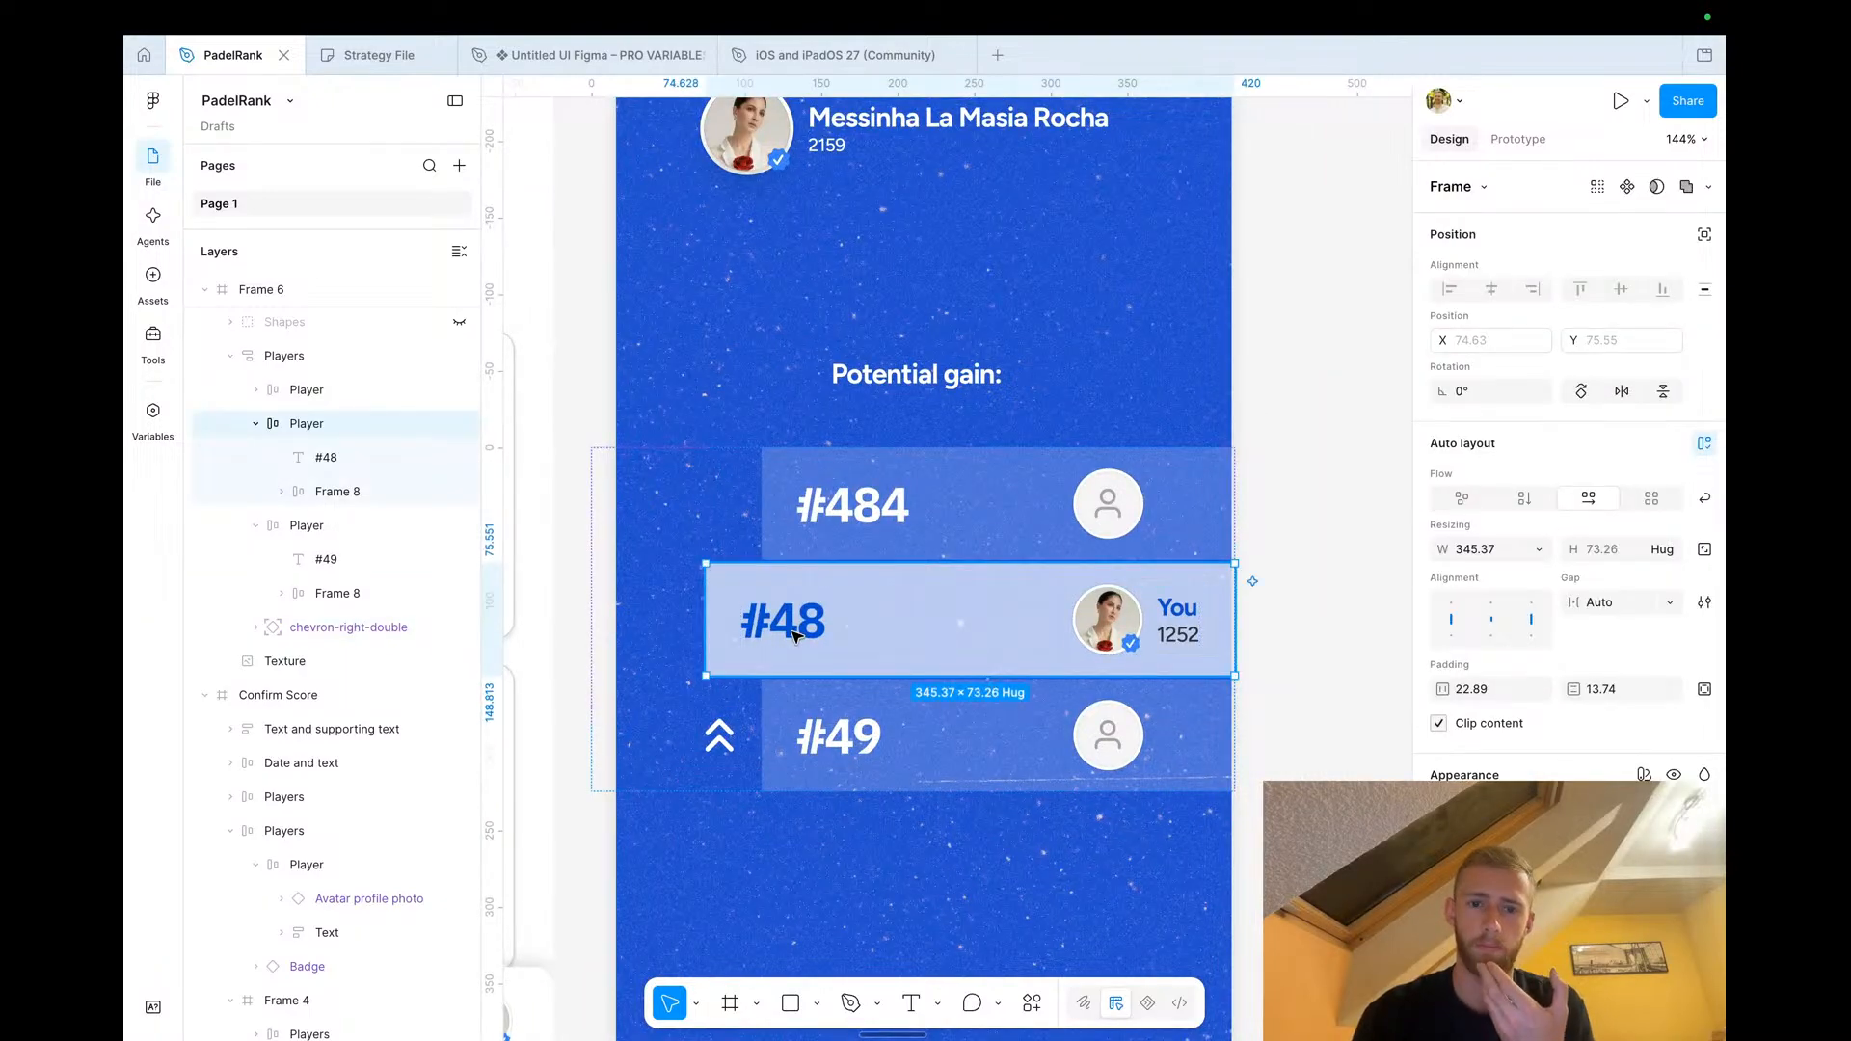
{"action": "left_click", "coordinate": [795, 636]}
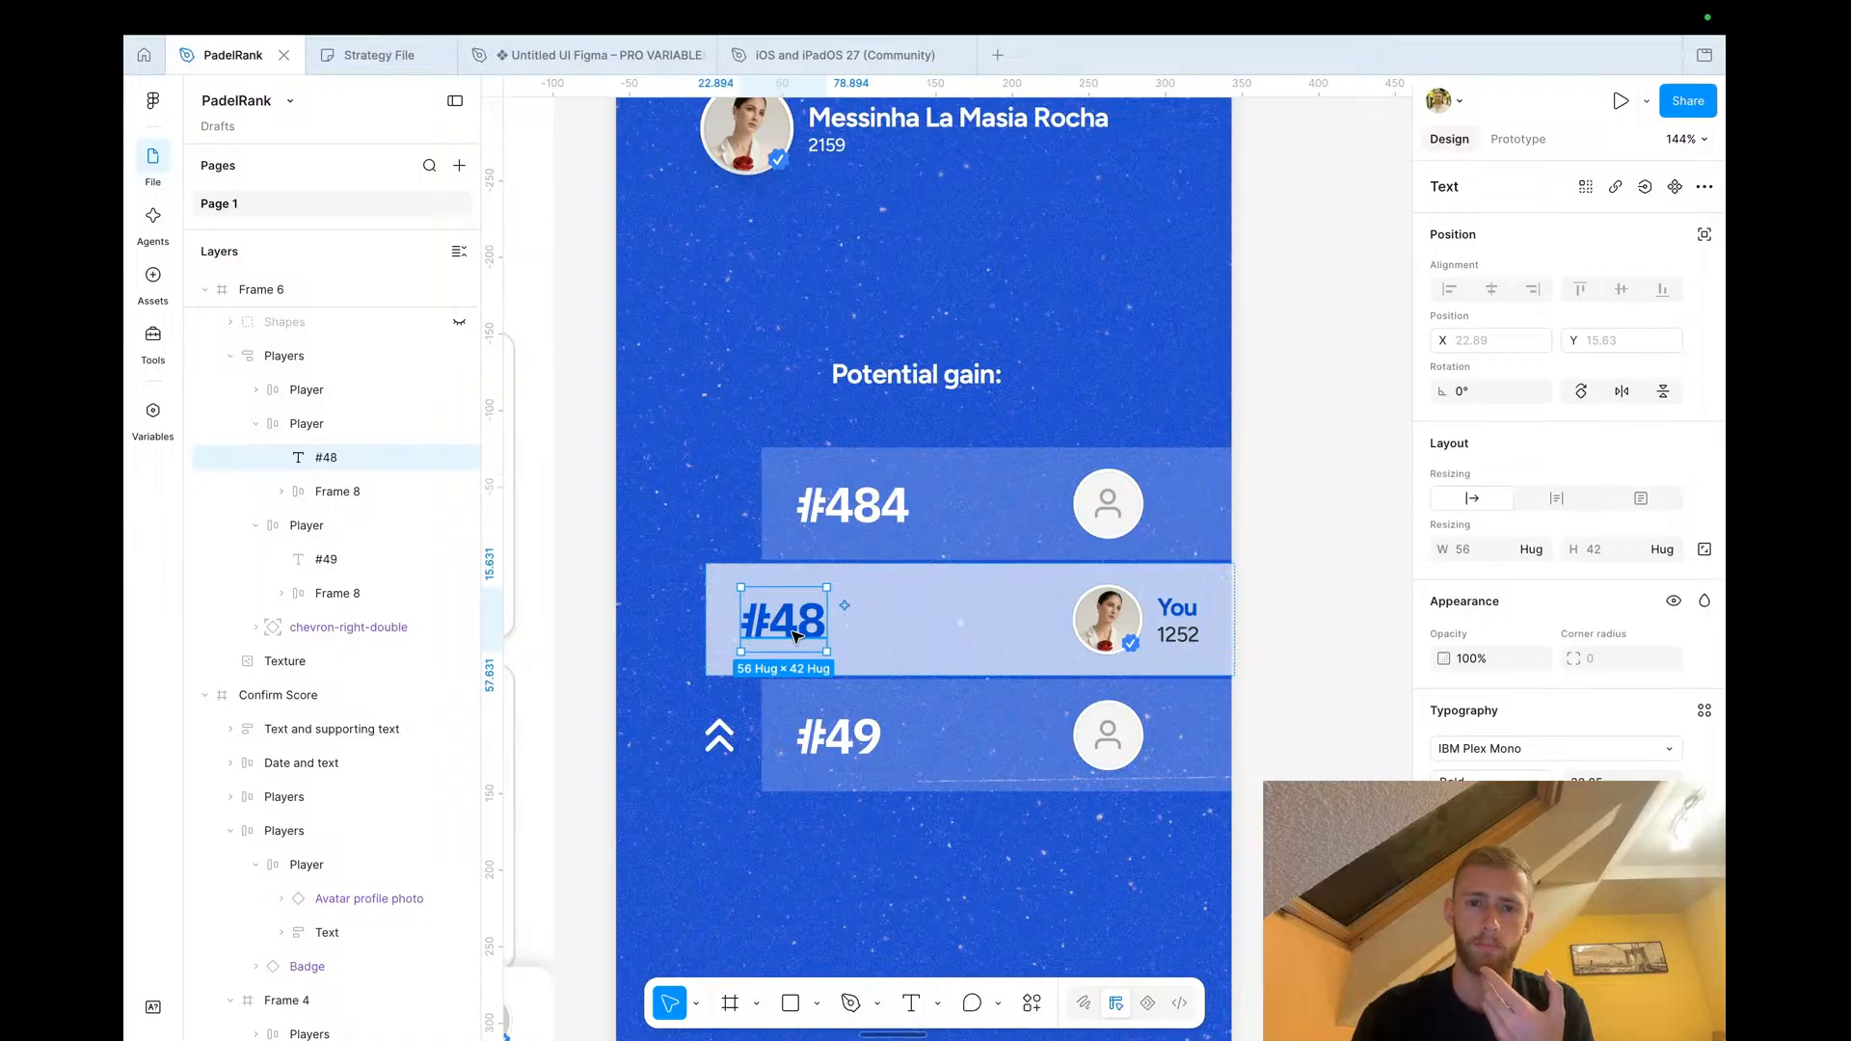
{"action": "left_click", "coordinate": [862, 520]}
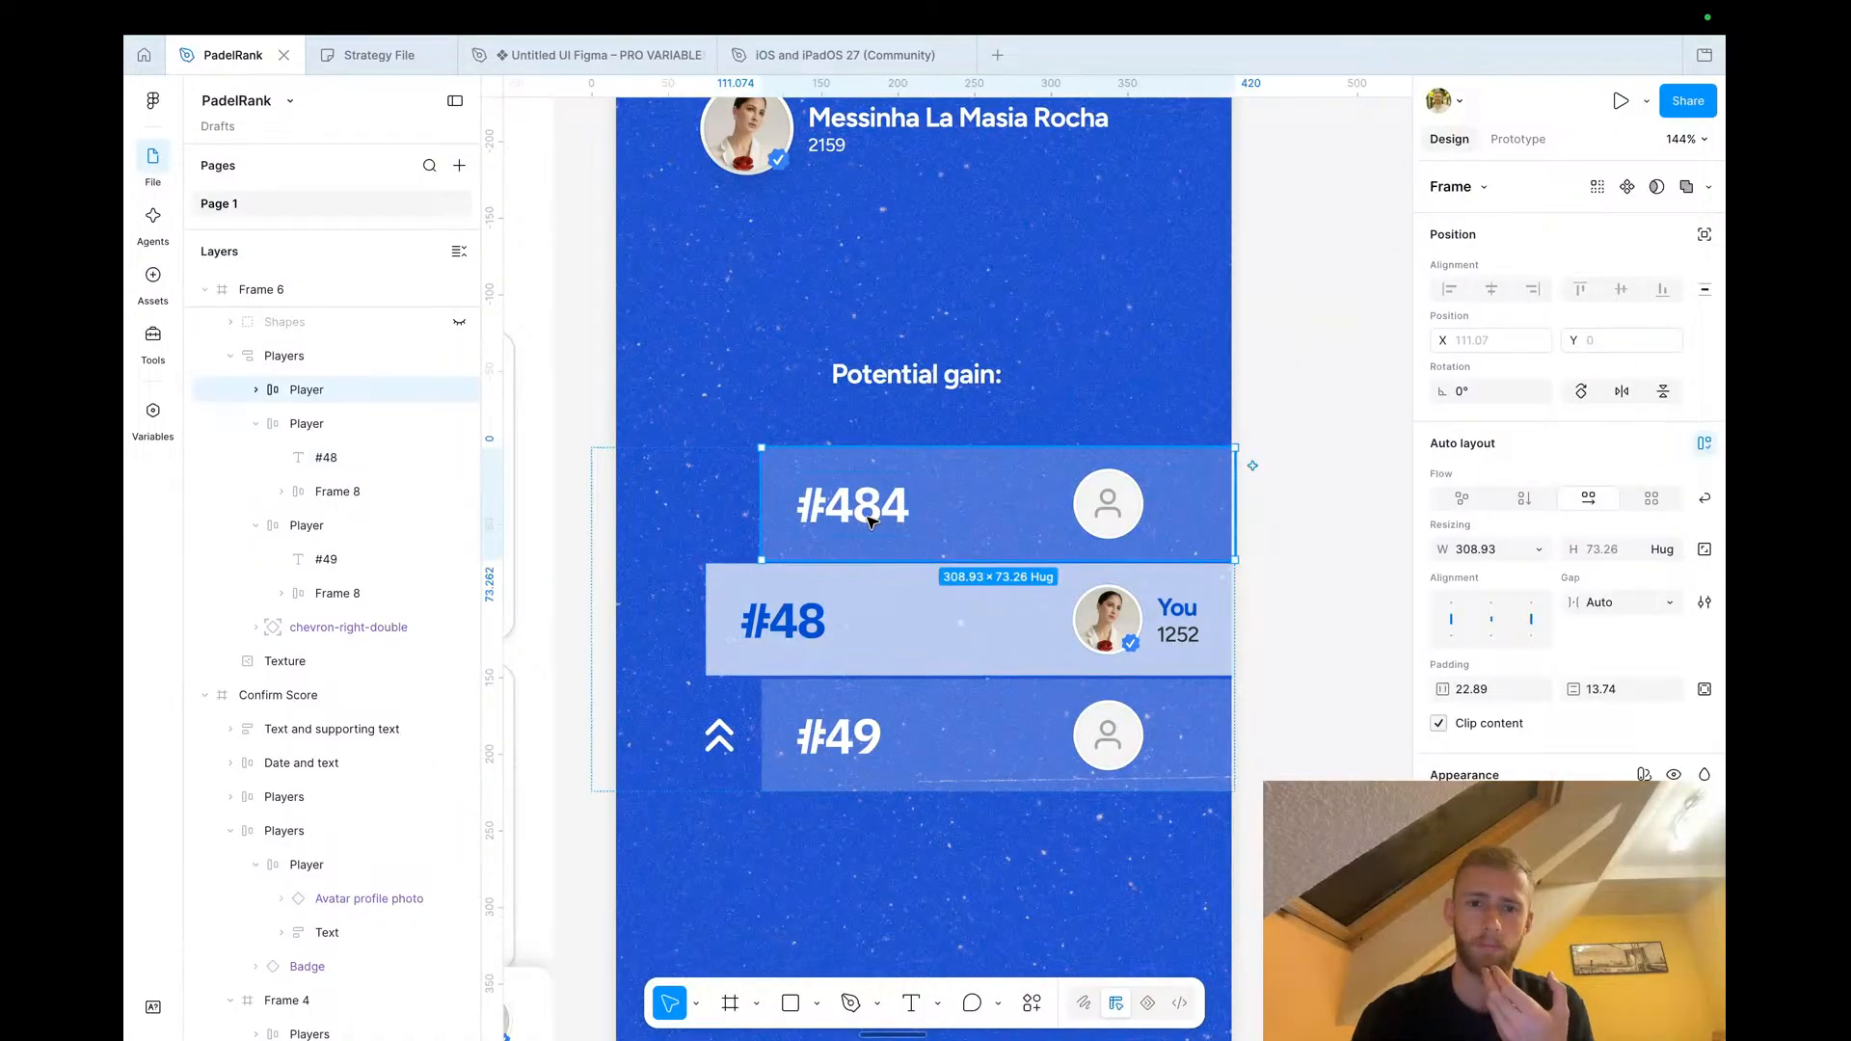
{"action": "double_click", "coordinate": [866, 517]}
{"action": "type", "text": "47"}
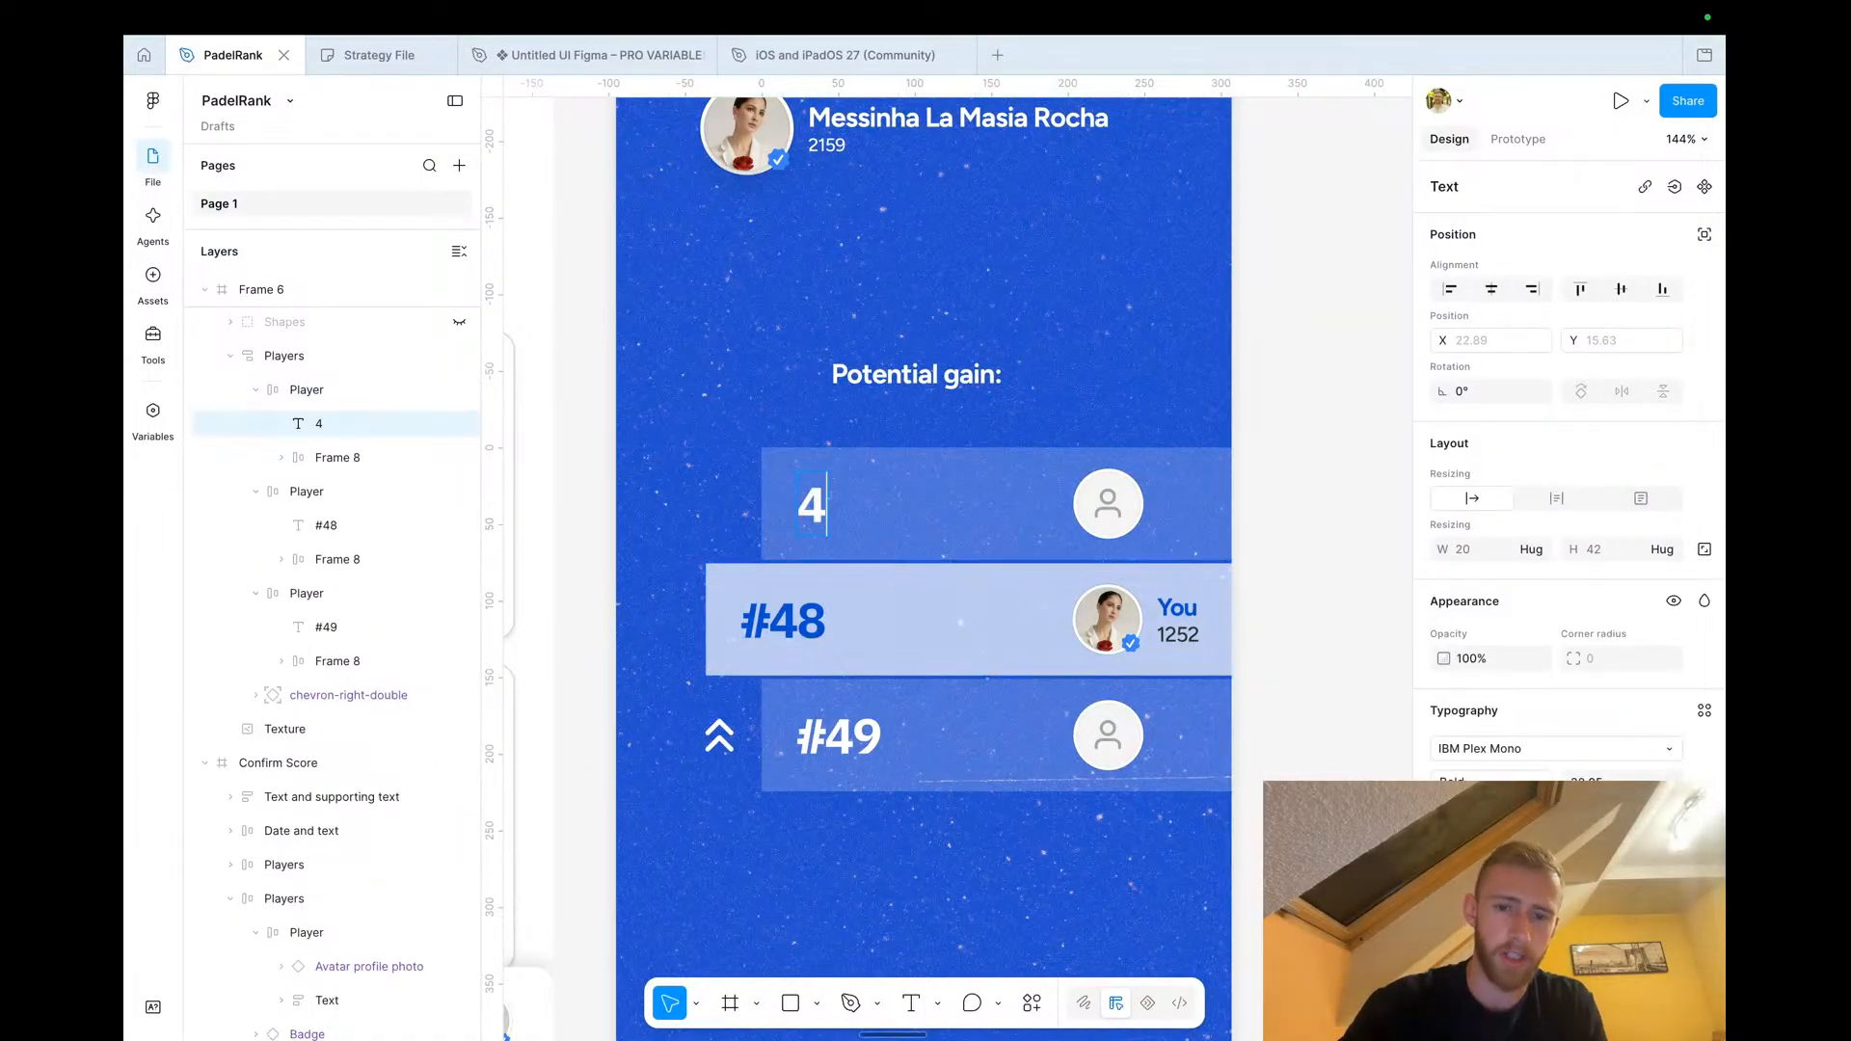
{"action": "key", "text": "BackSpace"}
{"action": "key", "text": "BackSpace"}
{"action": "type", "text": "#47"}
Delete the double-chevron icon beside the bottom rank row
{"action": "scroll", "coordinate": [906, 481], "scroll_direction": "down", "scroll_amount": 3}
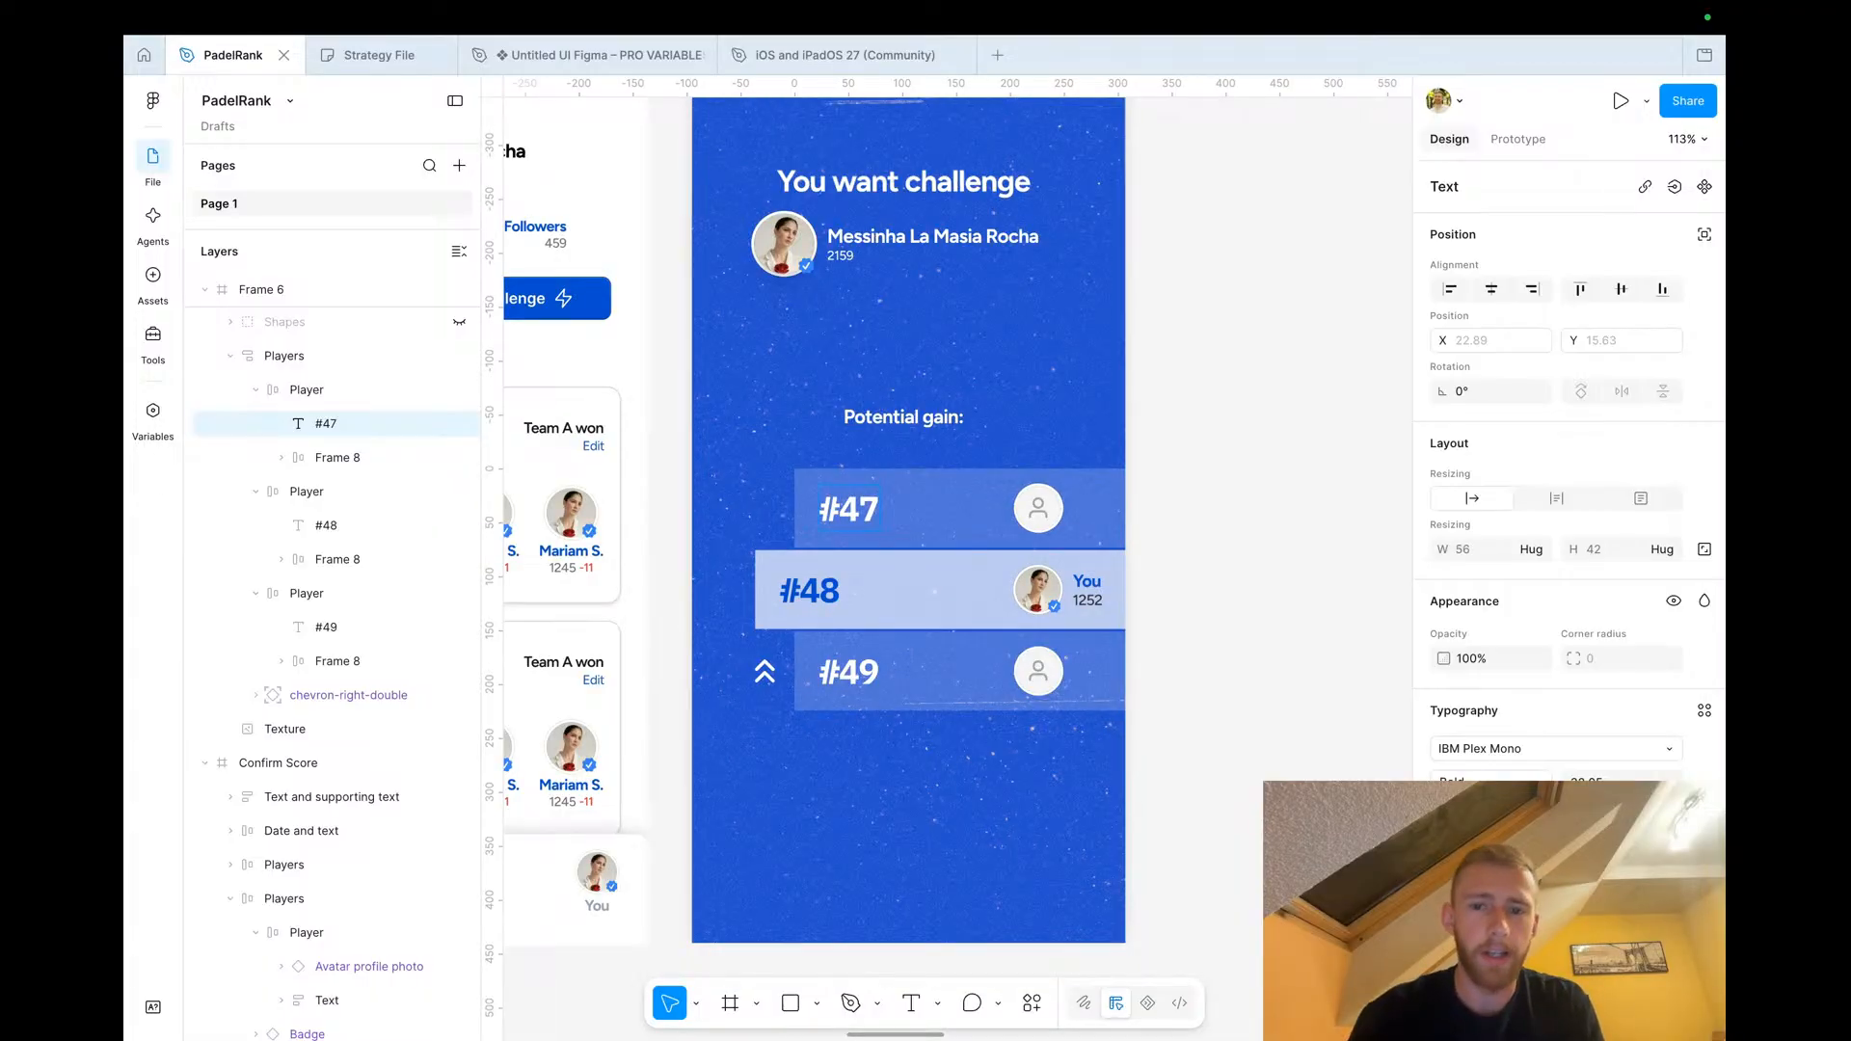
{"action": "scroll", "coordinate": [766, 675], "scroll_direction": "down", "scroll_amount": 2}
{"action": "left_click", "coordinate": [765, 672]}
{"action": "key", "text": "Delete"}
Renumber the three rank labels to #44, #45 and #46
{"action": "double_click", "coordinate": [869, 511]}
{"action": "double_click", "coordinate": [868, 511]}
{"action": "double_click", "coordinate": [823, 590]}
{"action": "double_click", "coordinate": [820, 590]}
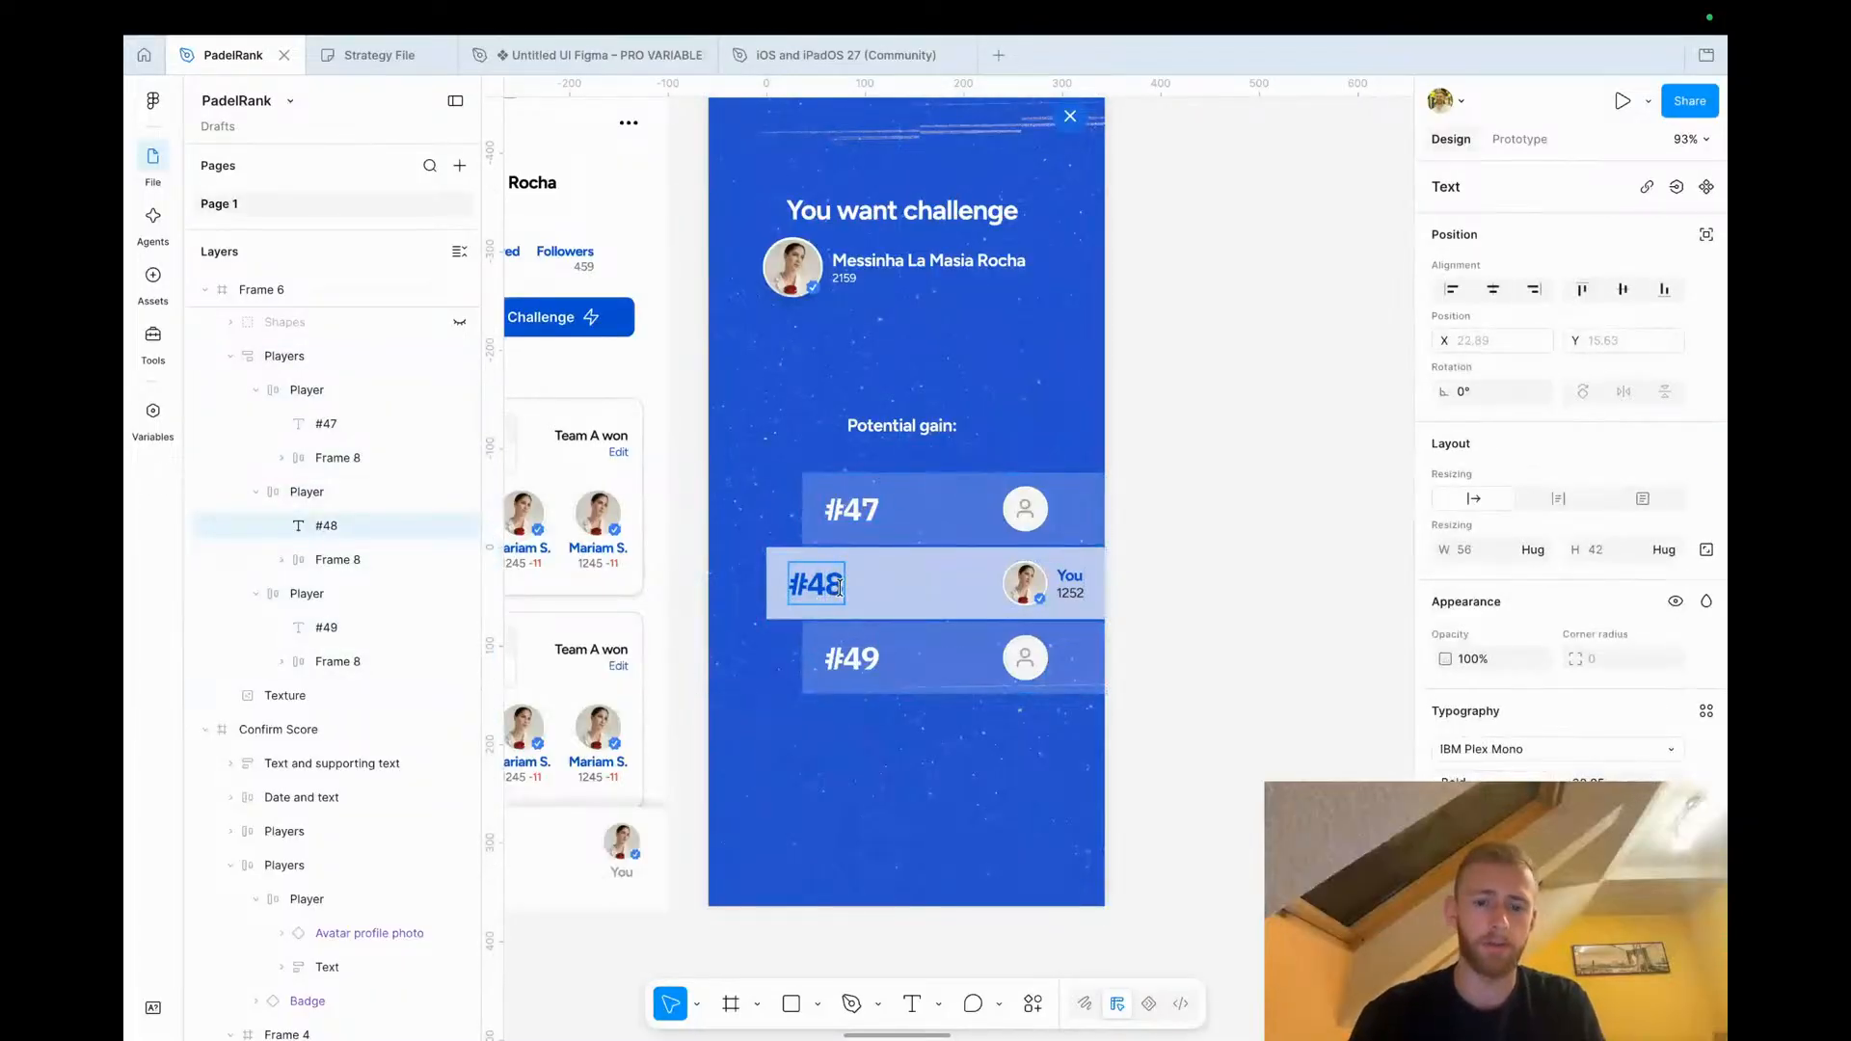
{"action": "double_click", "coordinate": [874, 660]}
{"action": "key", "text": "BackSpace"}
{"action": "type", "text": "6"}
{"action": "left_click", "coordinate": [881, 511]}
{"action": "double_click", "coordinate": [869, 512]}
{"action": "key", "text": "BackSpace"}
{"action": "type", "text": "4"}
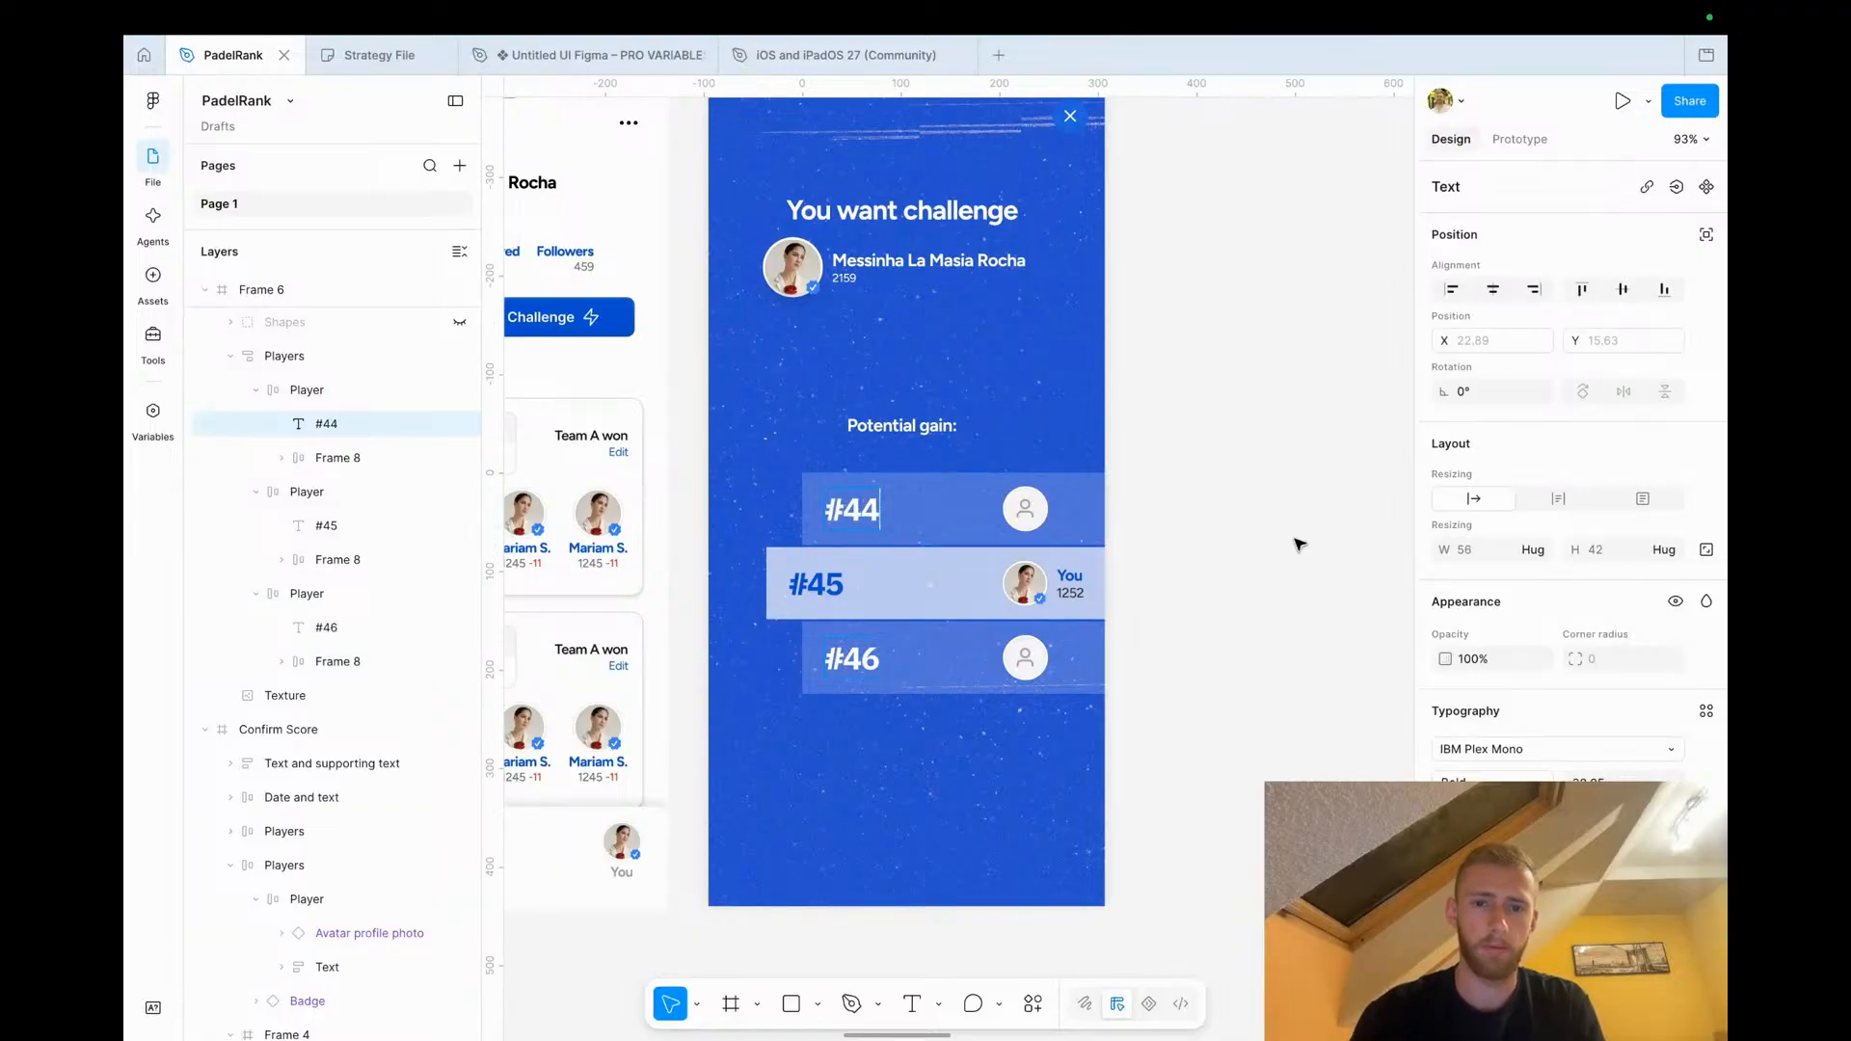
Move the 'Potential gain:' headline and the rank rows up in the popup
{"action": "left_click", "coordinate": [1282, 537]}
{"action": "left_click_drag", "start_coordinate": [906, 429], "coordinate": [906, 389]}
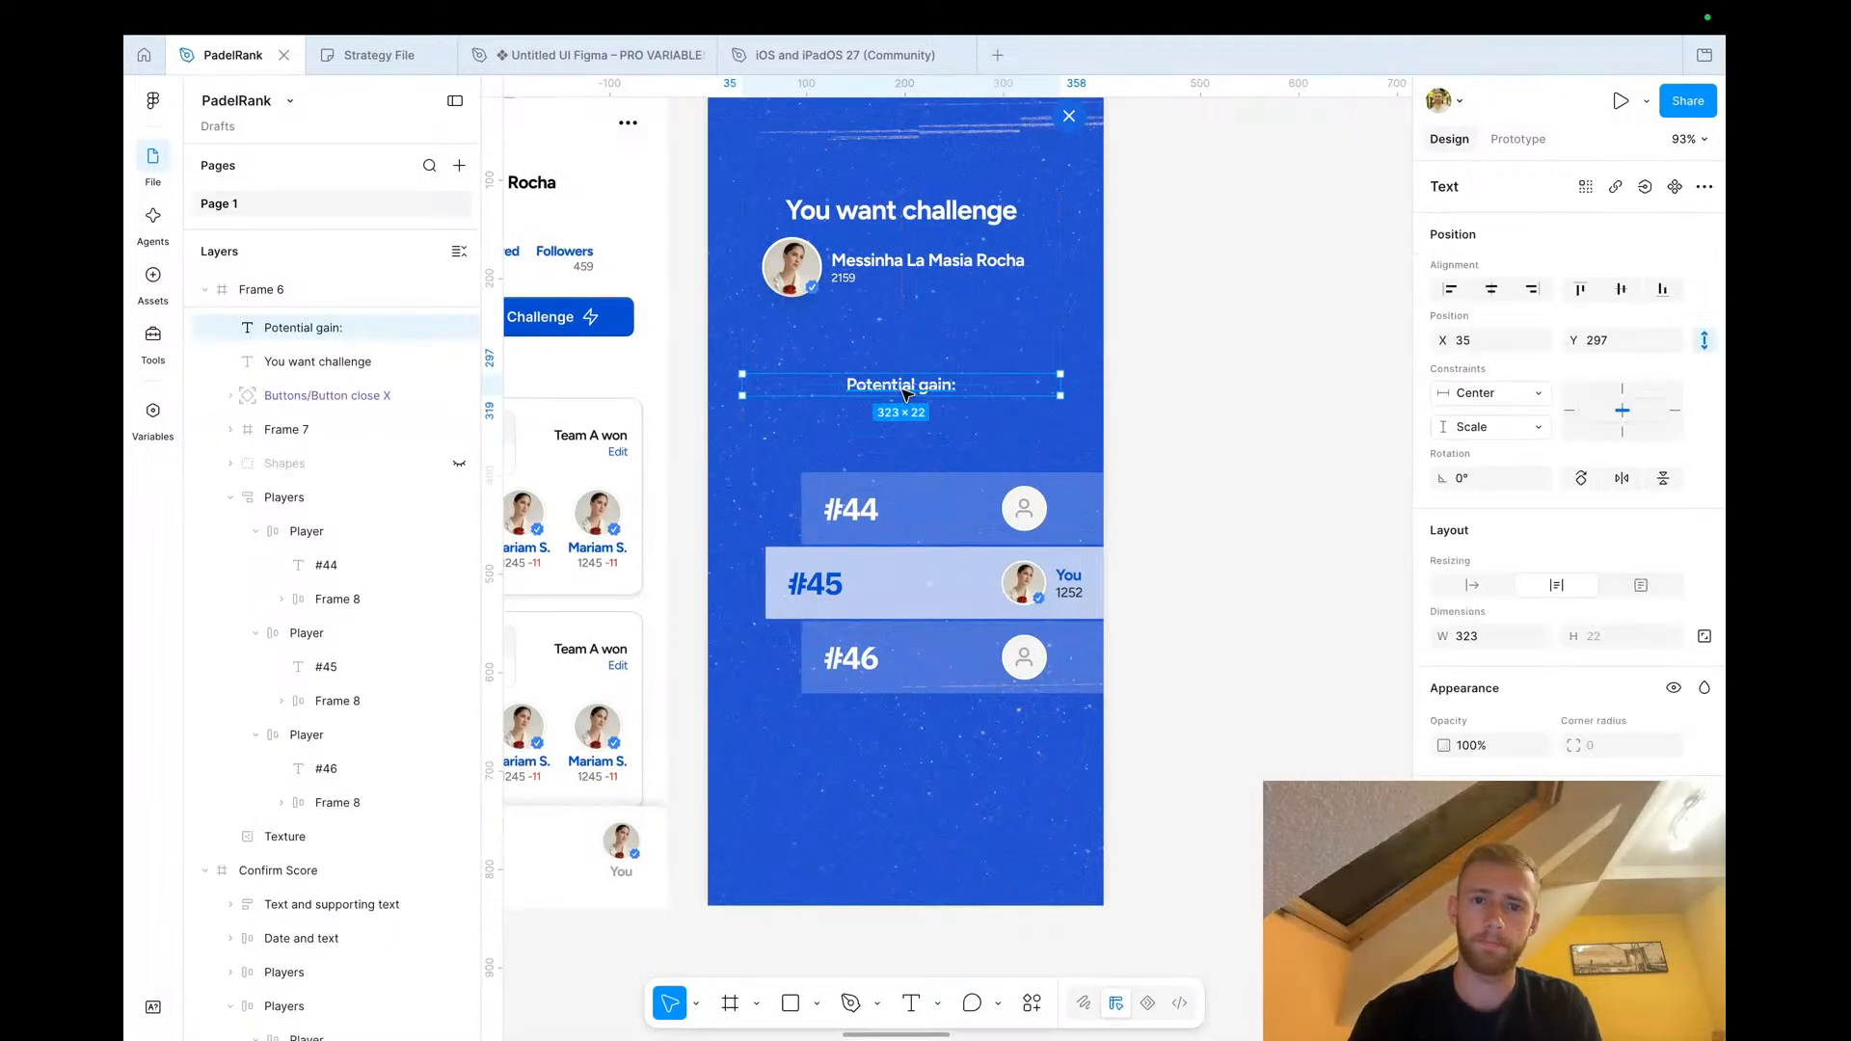
{"action": "left_click", "coordinate": [930, 536]}
{"action": "left_click_drag", "start_coordinate": [924, 562], "coordinate": [925, 509]}
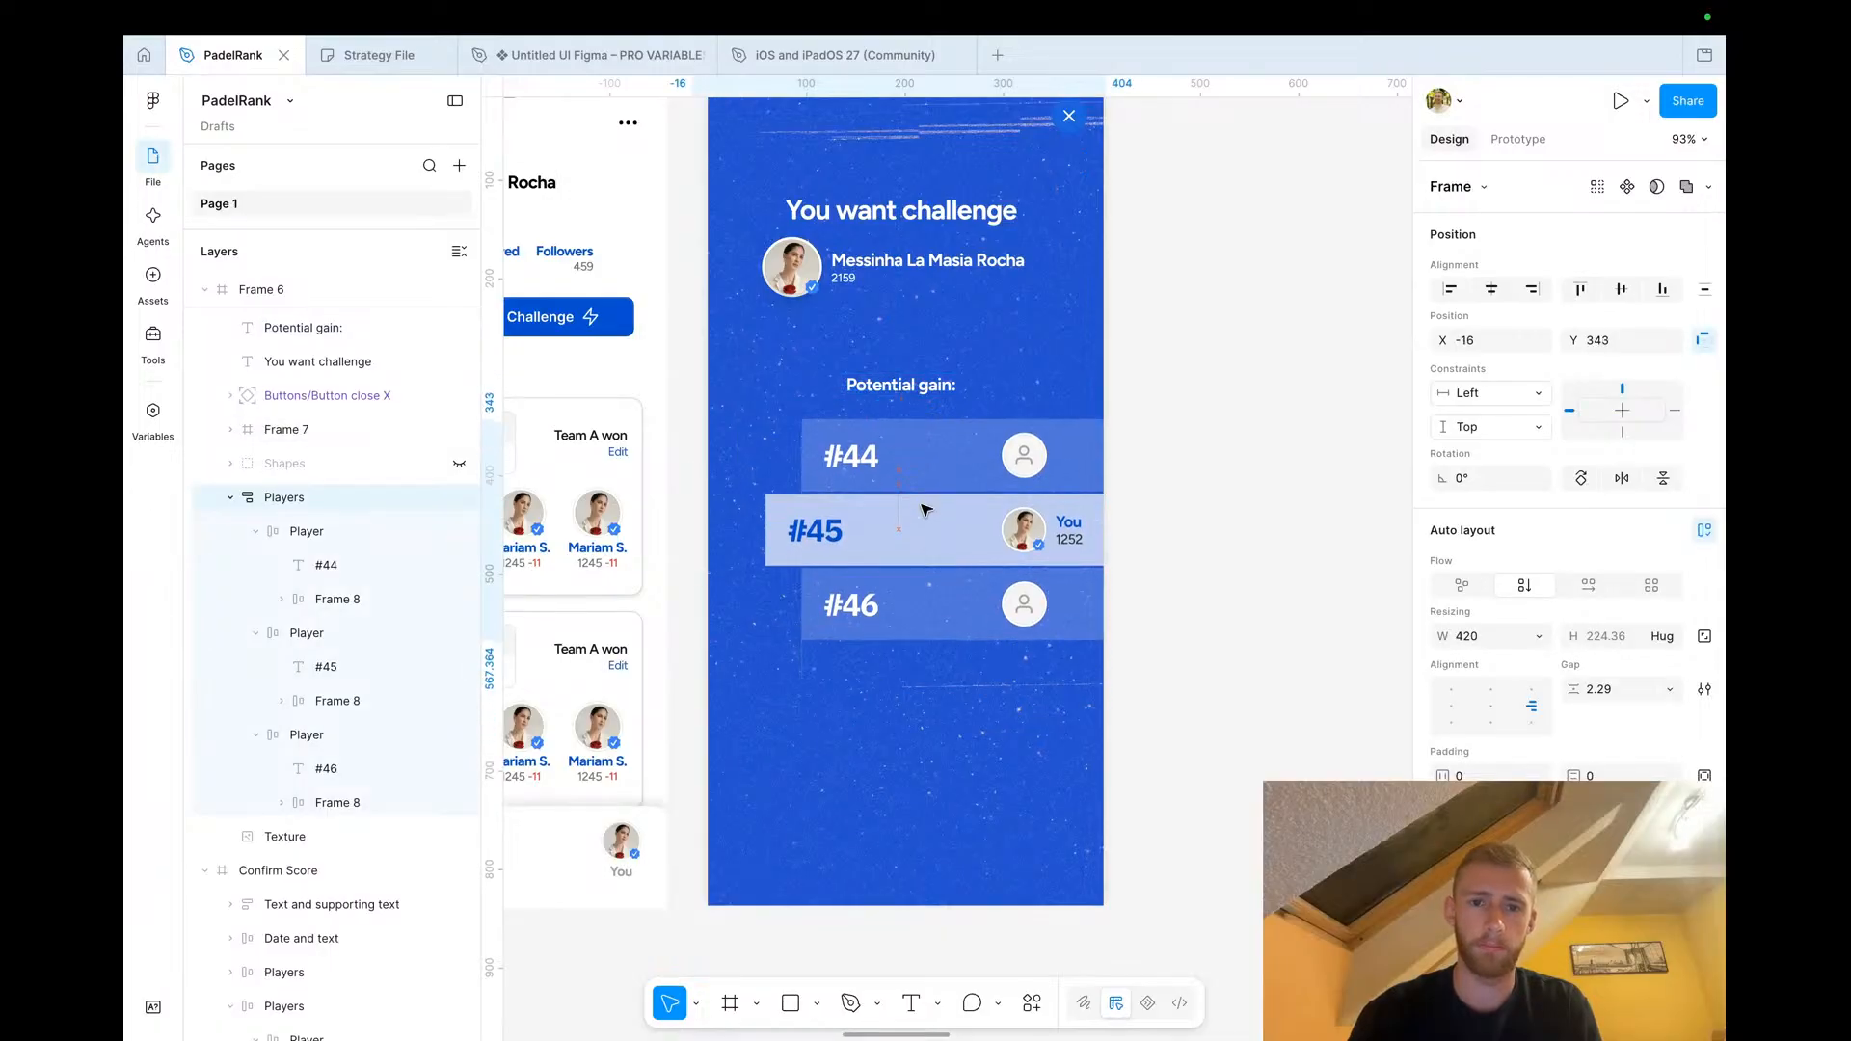
{"action": "left_click", "coordinate": [1269, 611]}
Duplicate a rank label, change its text to '+3' and place it left of the #45 row
{"action": "scroll", "coordinate": [962, 594], "scroll_direction": "up", "scroll_amount": 2}
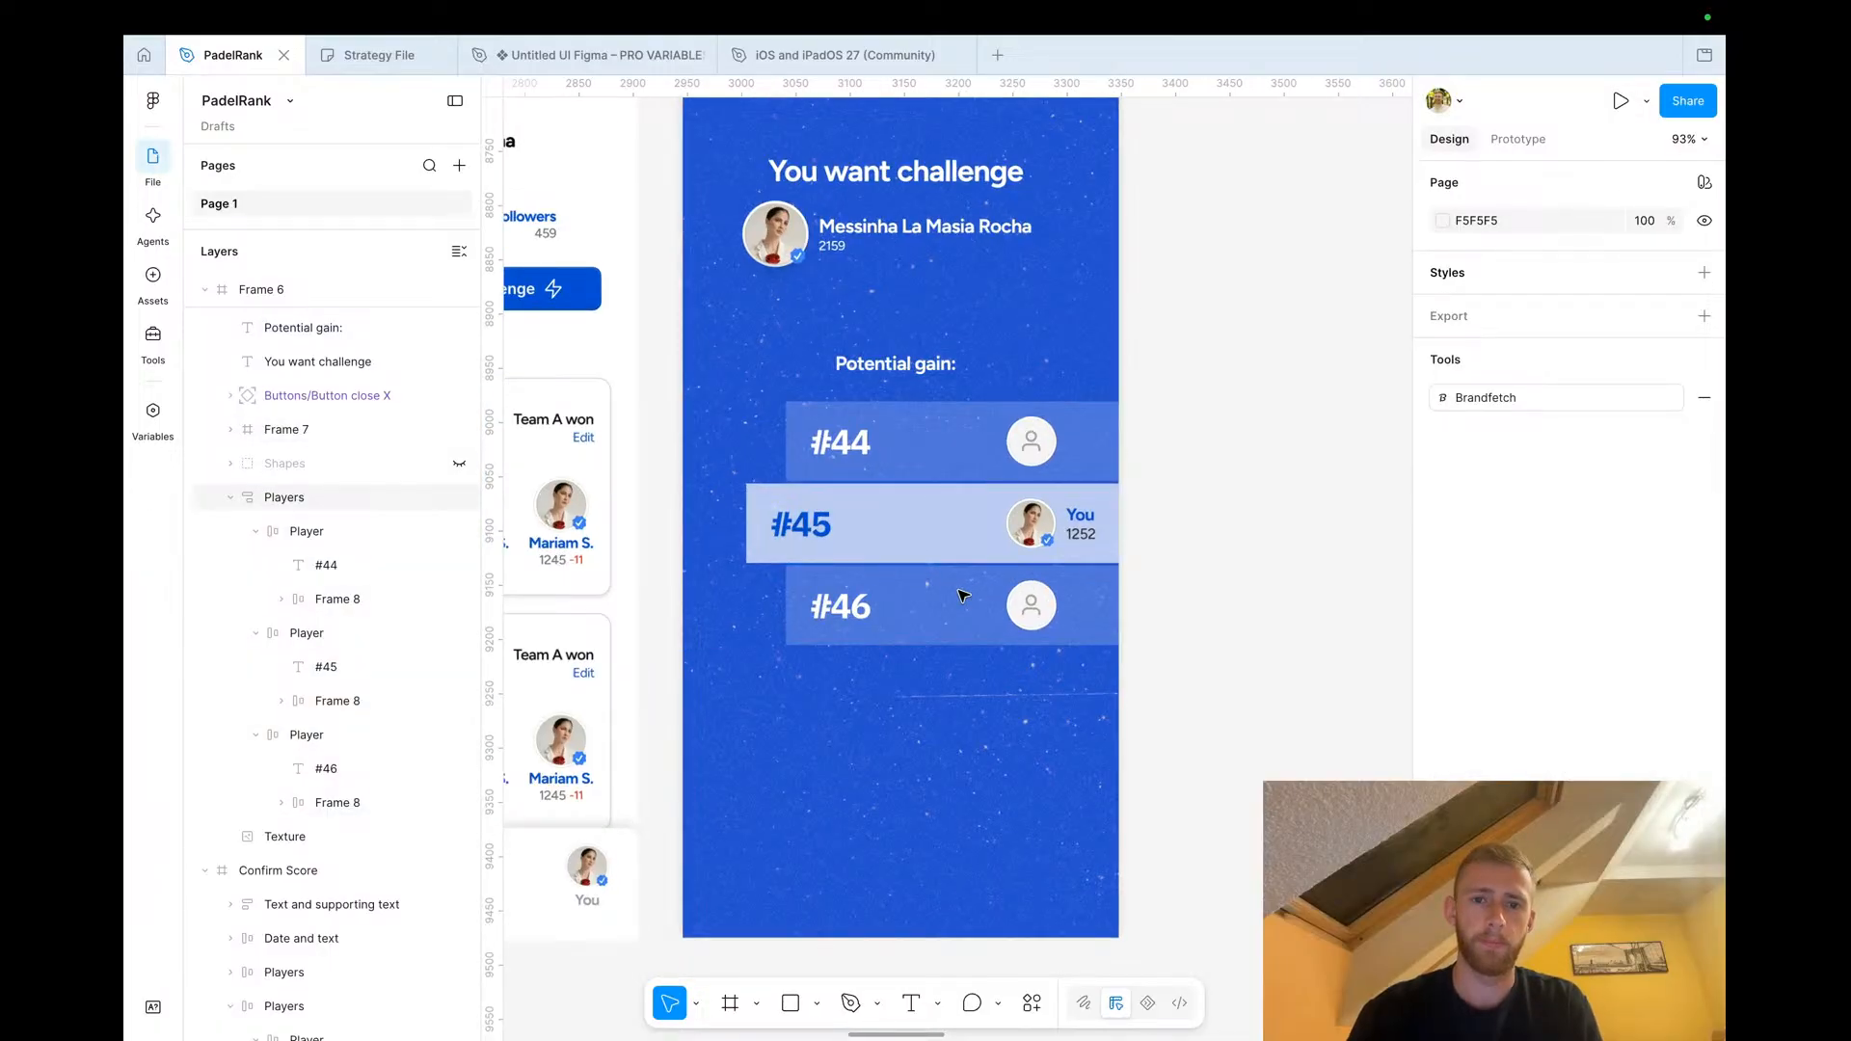
{"action": "scroll", "coordinate": [963, 595], "scroll_direction": "up", "scroll_amount": 5}
{"action": "left_click", "coordinate": [795, 383], "text": "super"}
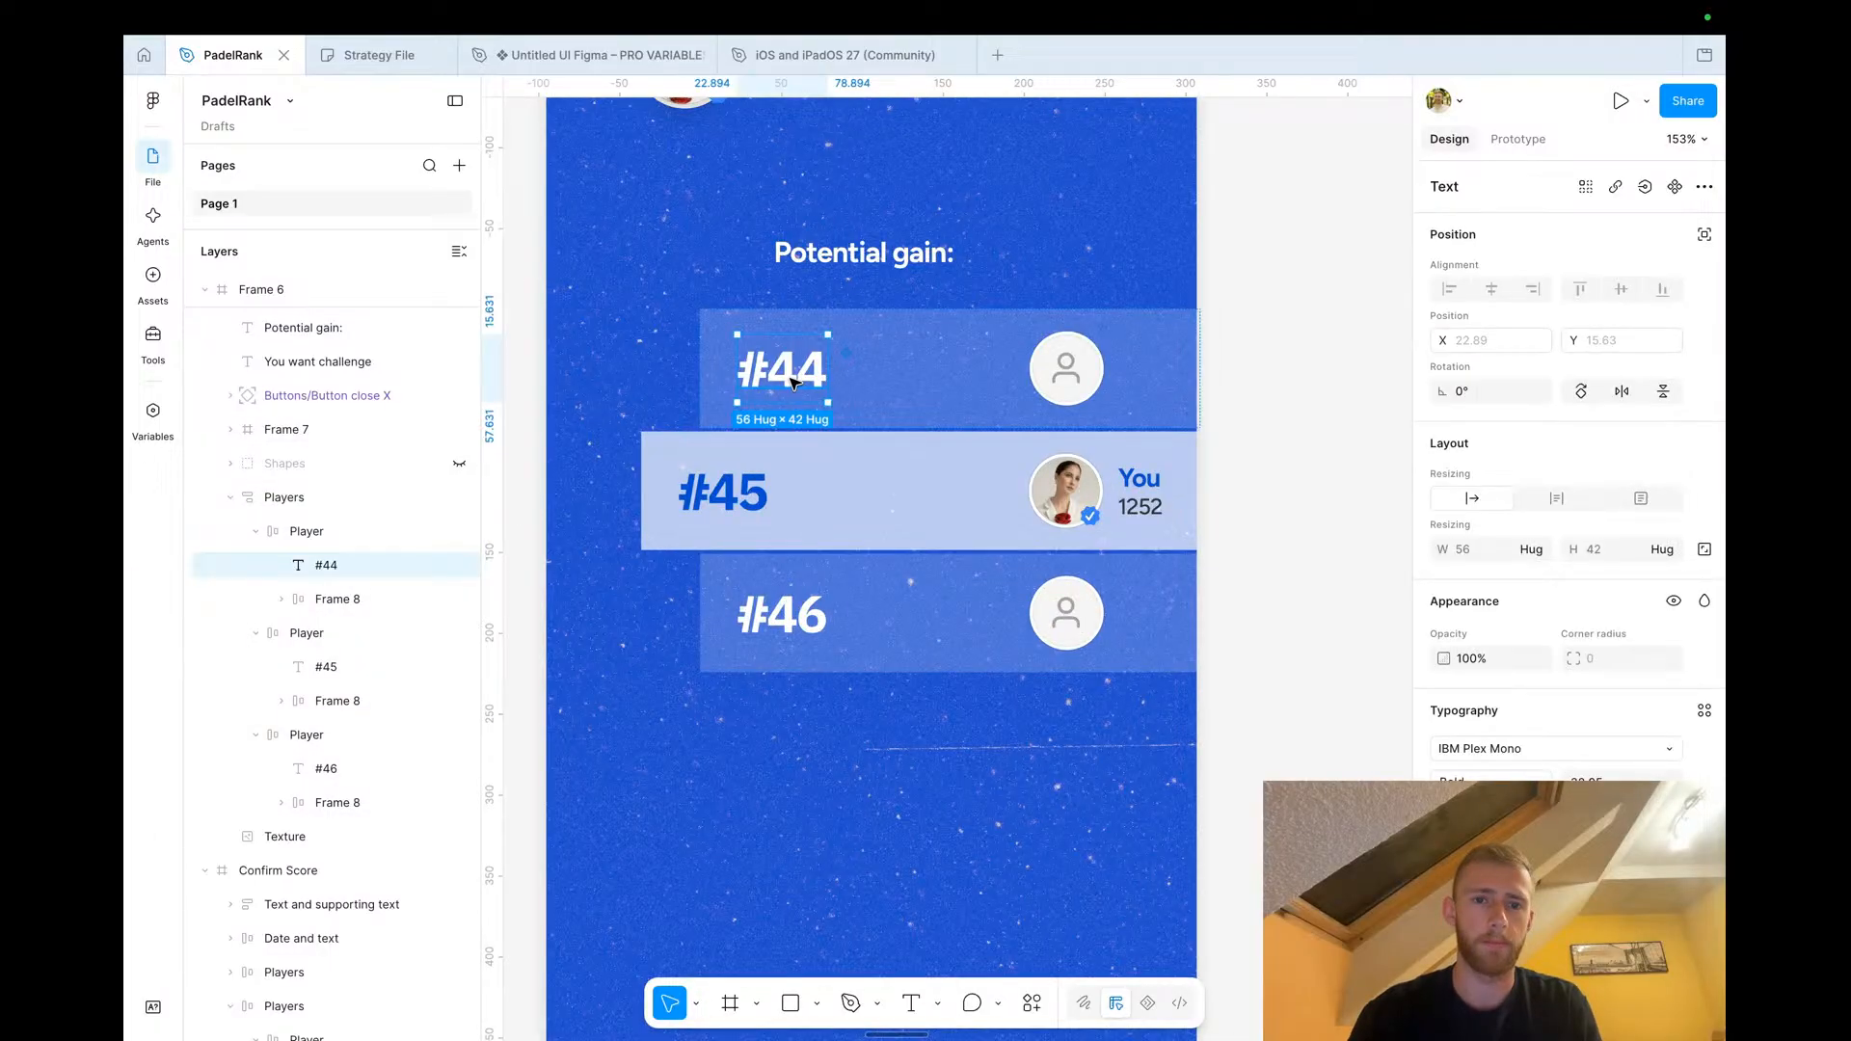
{"action": "left_click_drag", "start_coordinate": [793, 383], "coordinate": [800, 861]}
{"action": "double_click", "coordinate": [800, 861]}
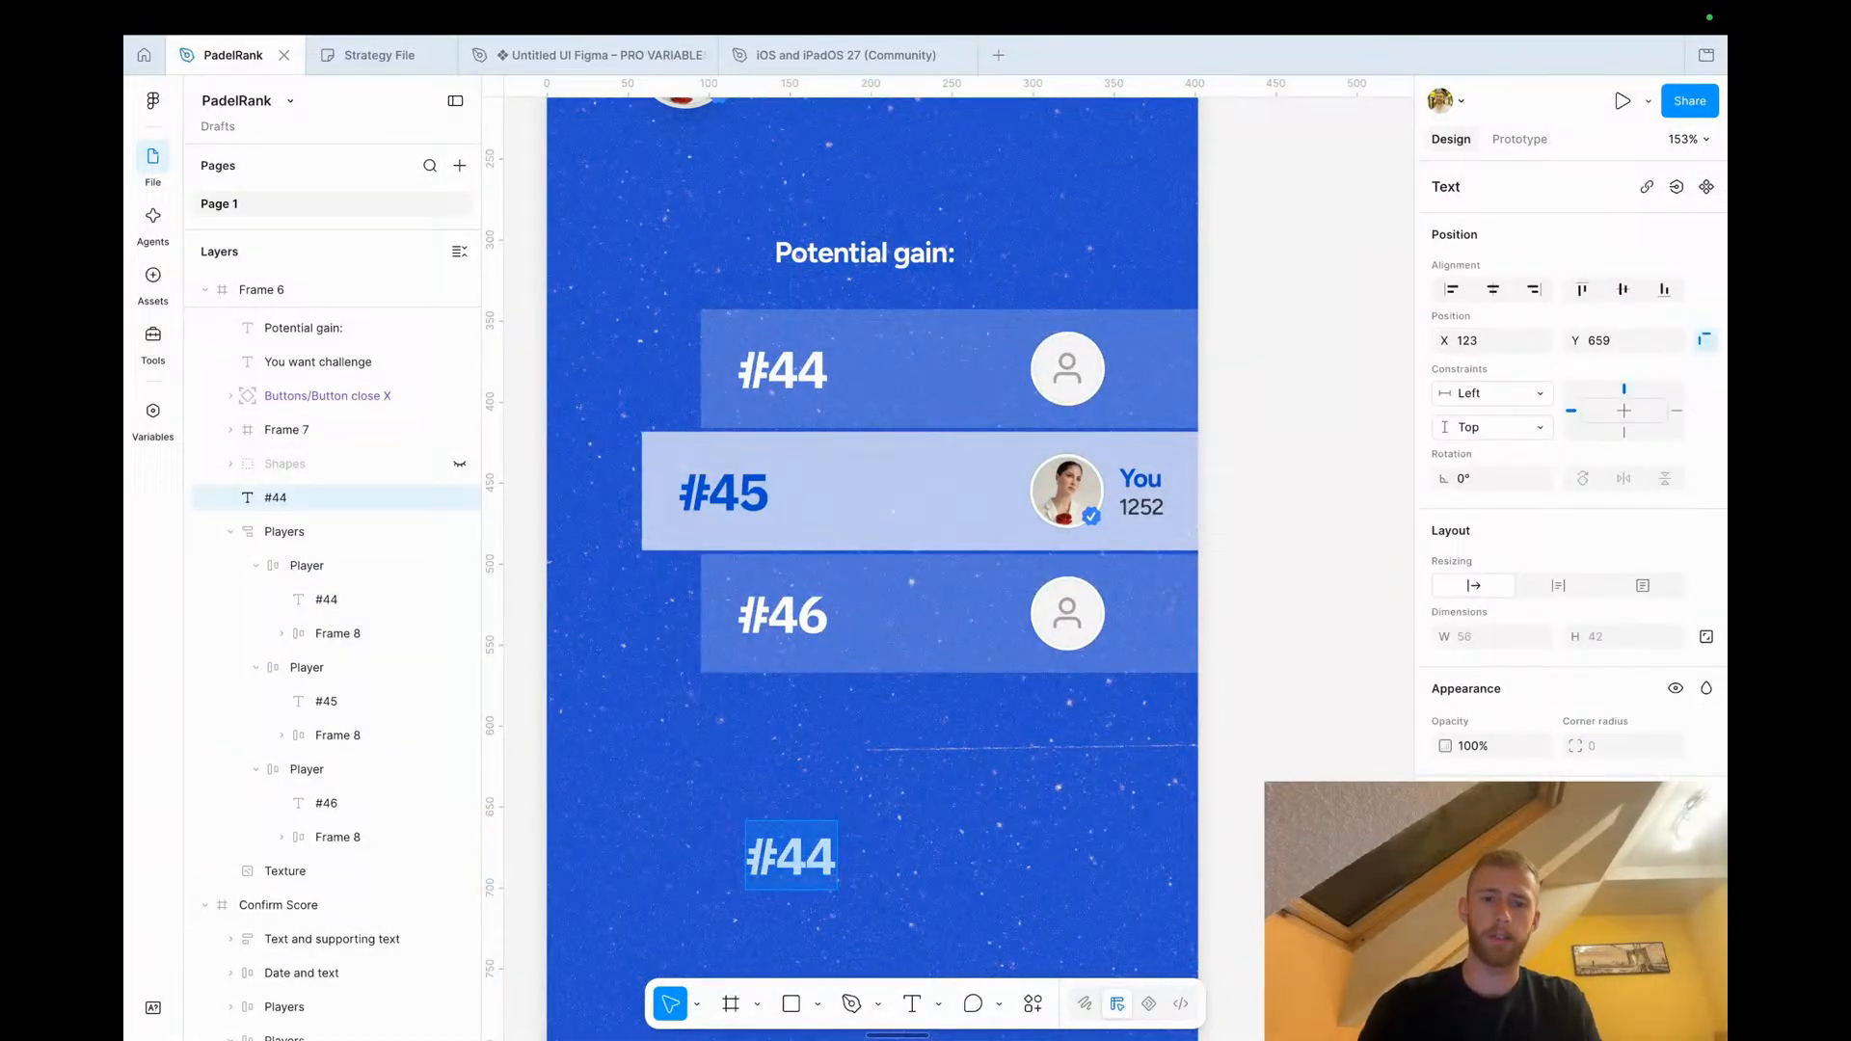
{"action": "type", "text": "+4"}
{"action": "key", "text": "BackSpace"}
{"action": "type", "text": "3"}
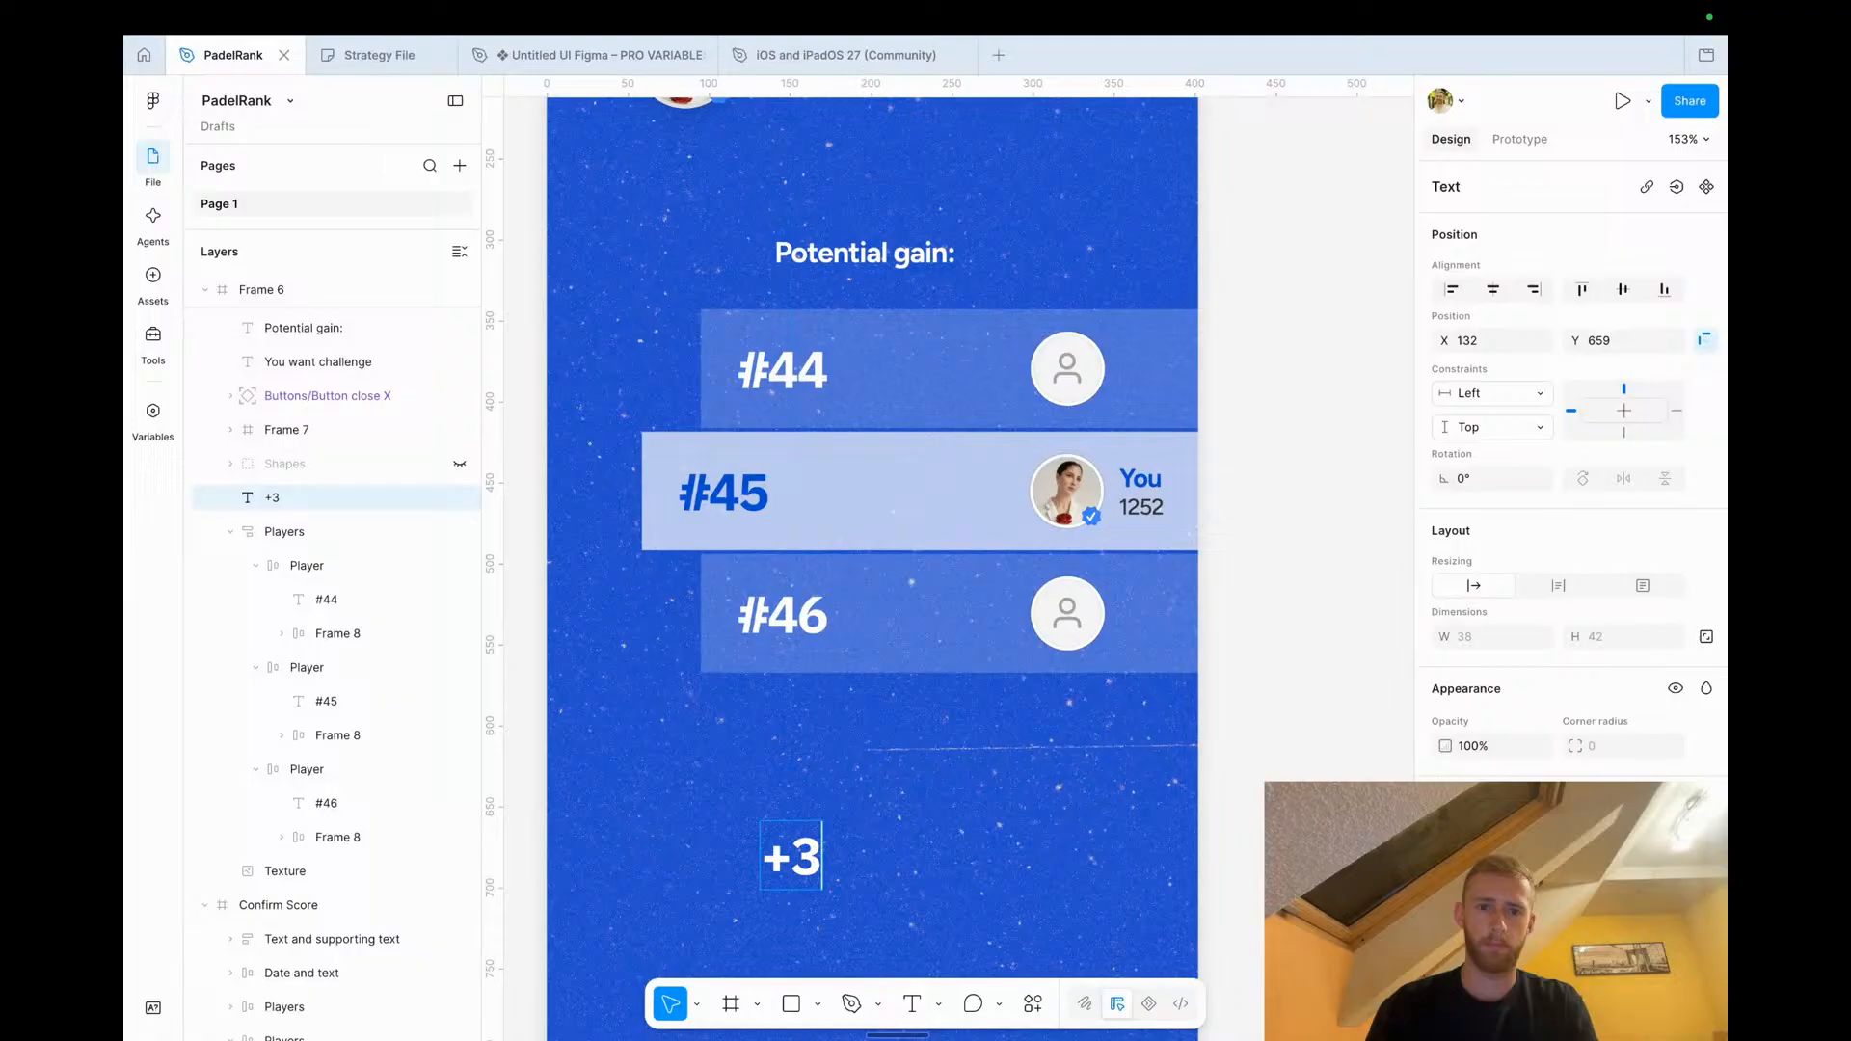
{"action": "key", "text": "Escape"}
{"action": "left_click_drag", "start_coordinate": [791, 856], "coordinate": [593, 492]}
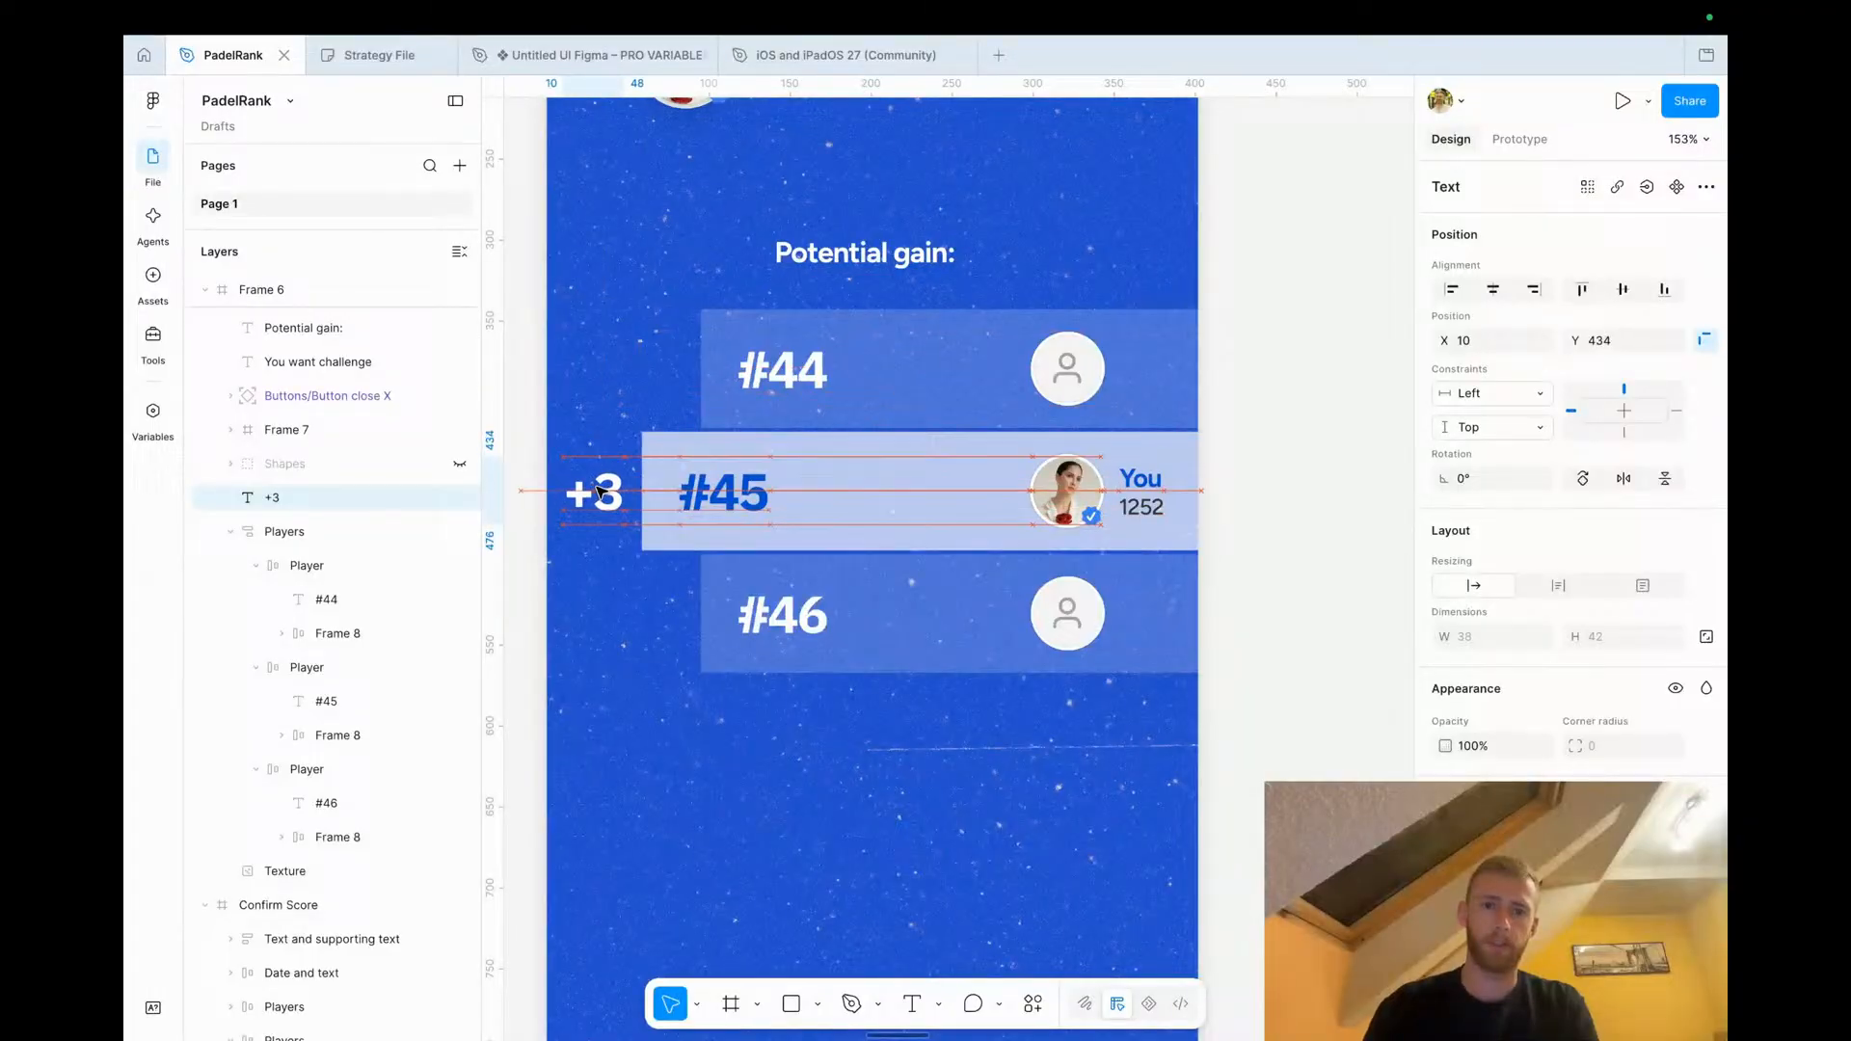
Nudge the +3 label and rank rows together slightly to the right
{"action": "left_click", "coordinate": [880, 494], "text": "shift"}
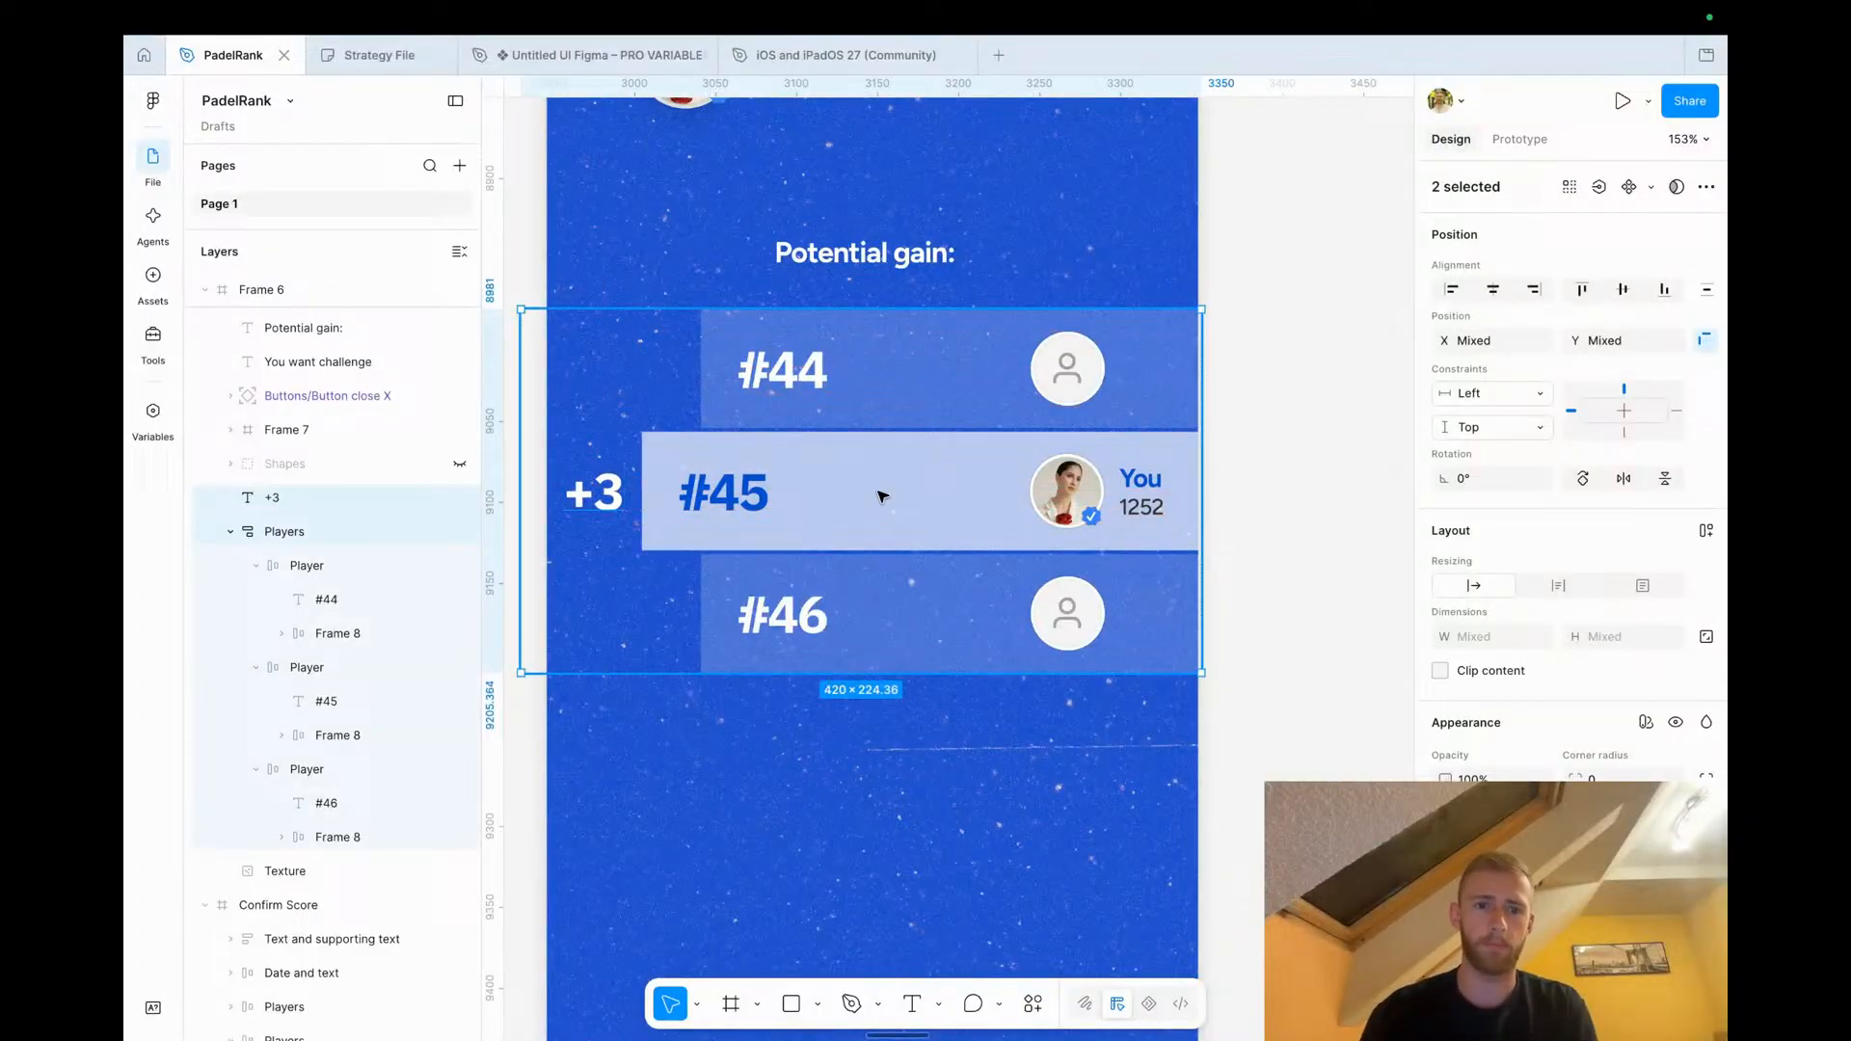
{"action": "key", "text": "shift+Right"}
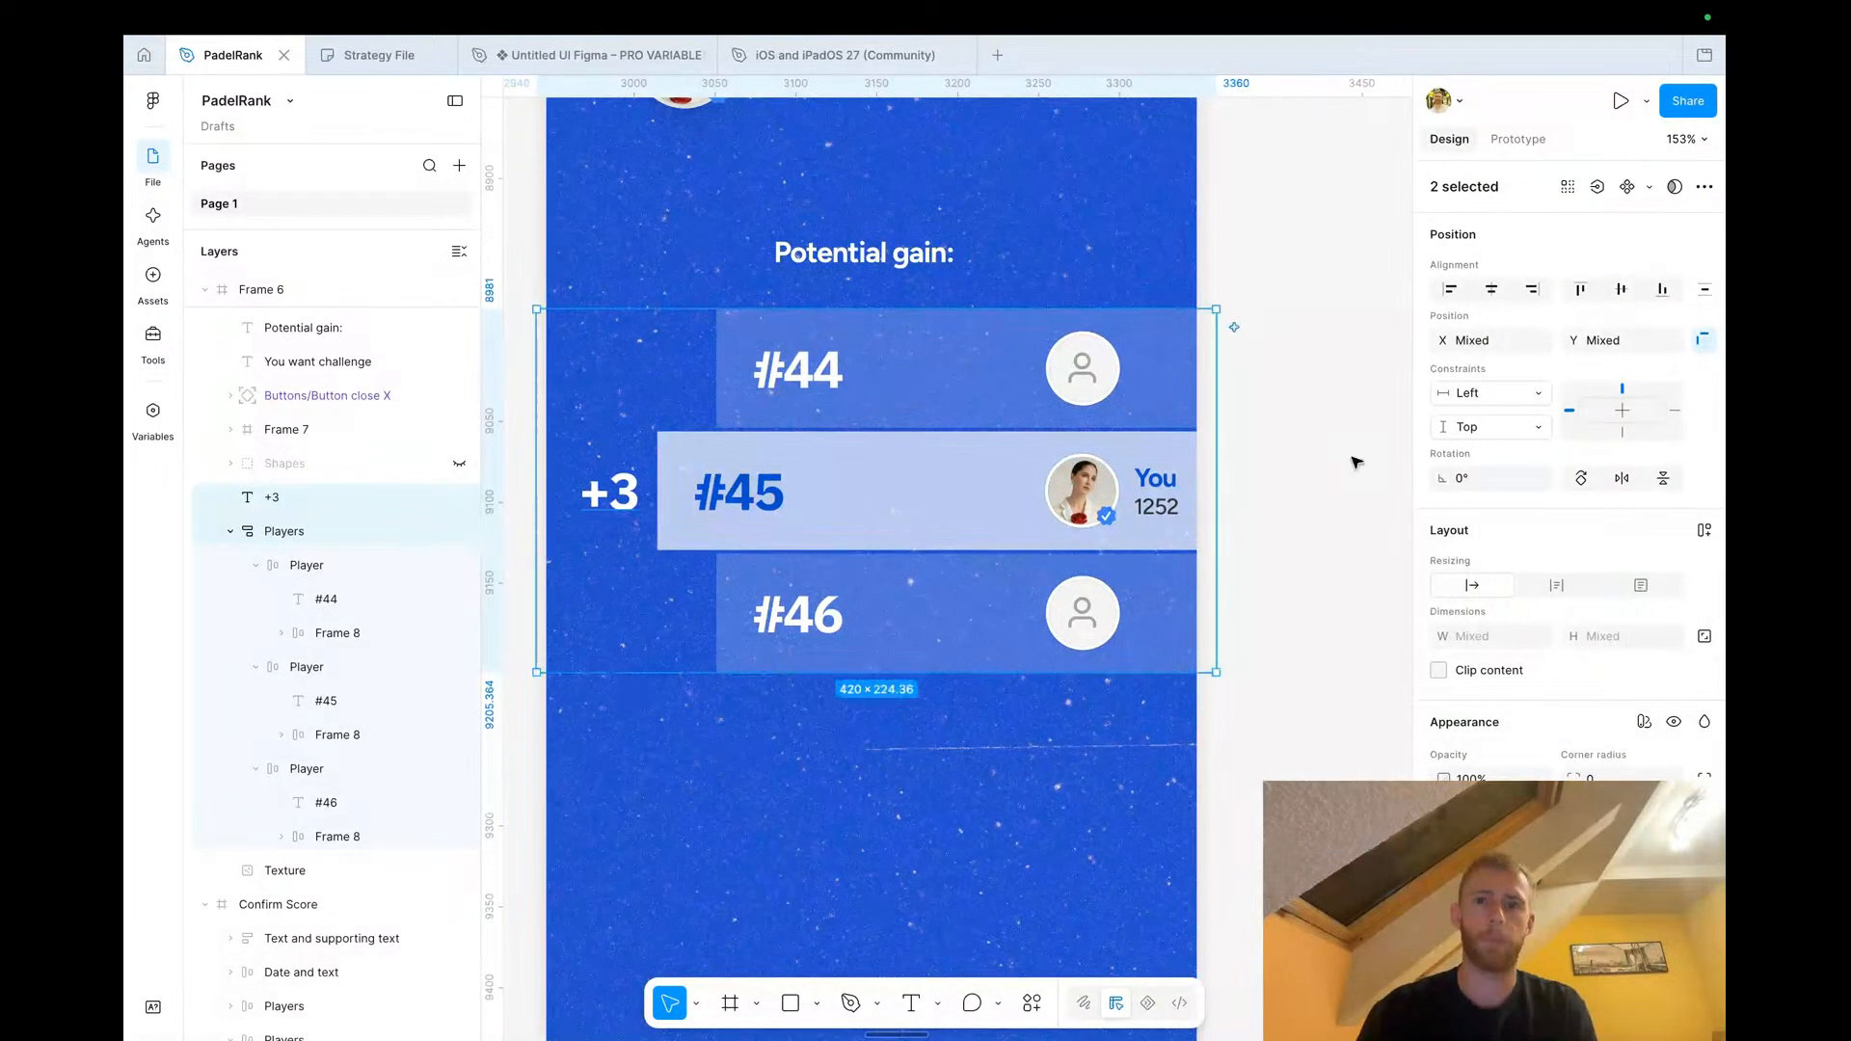
{"action": "left_click", "coordinate": [1286, 472]}
Copy the Follow and Challenge button pair from the profile screen into the popup and stack them vertically
{"action": "scroll", "coordinate": [1287, 473], "scroll_direction": "down", "scroll_amount": 5}
{"action": "left_click", "coordinate": [1044, 367]}
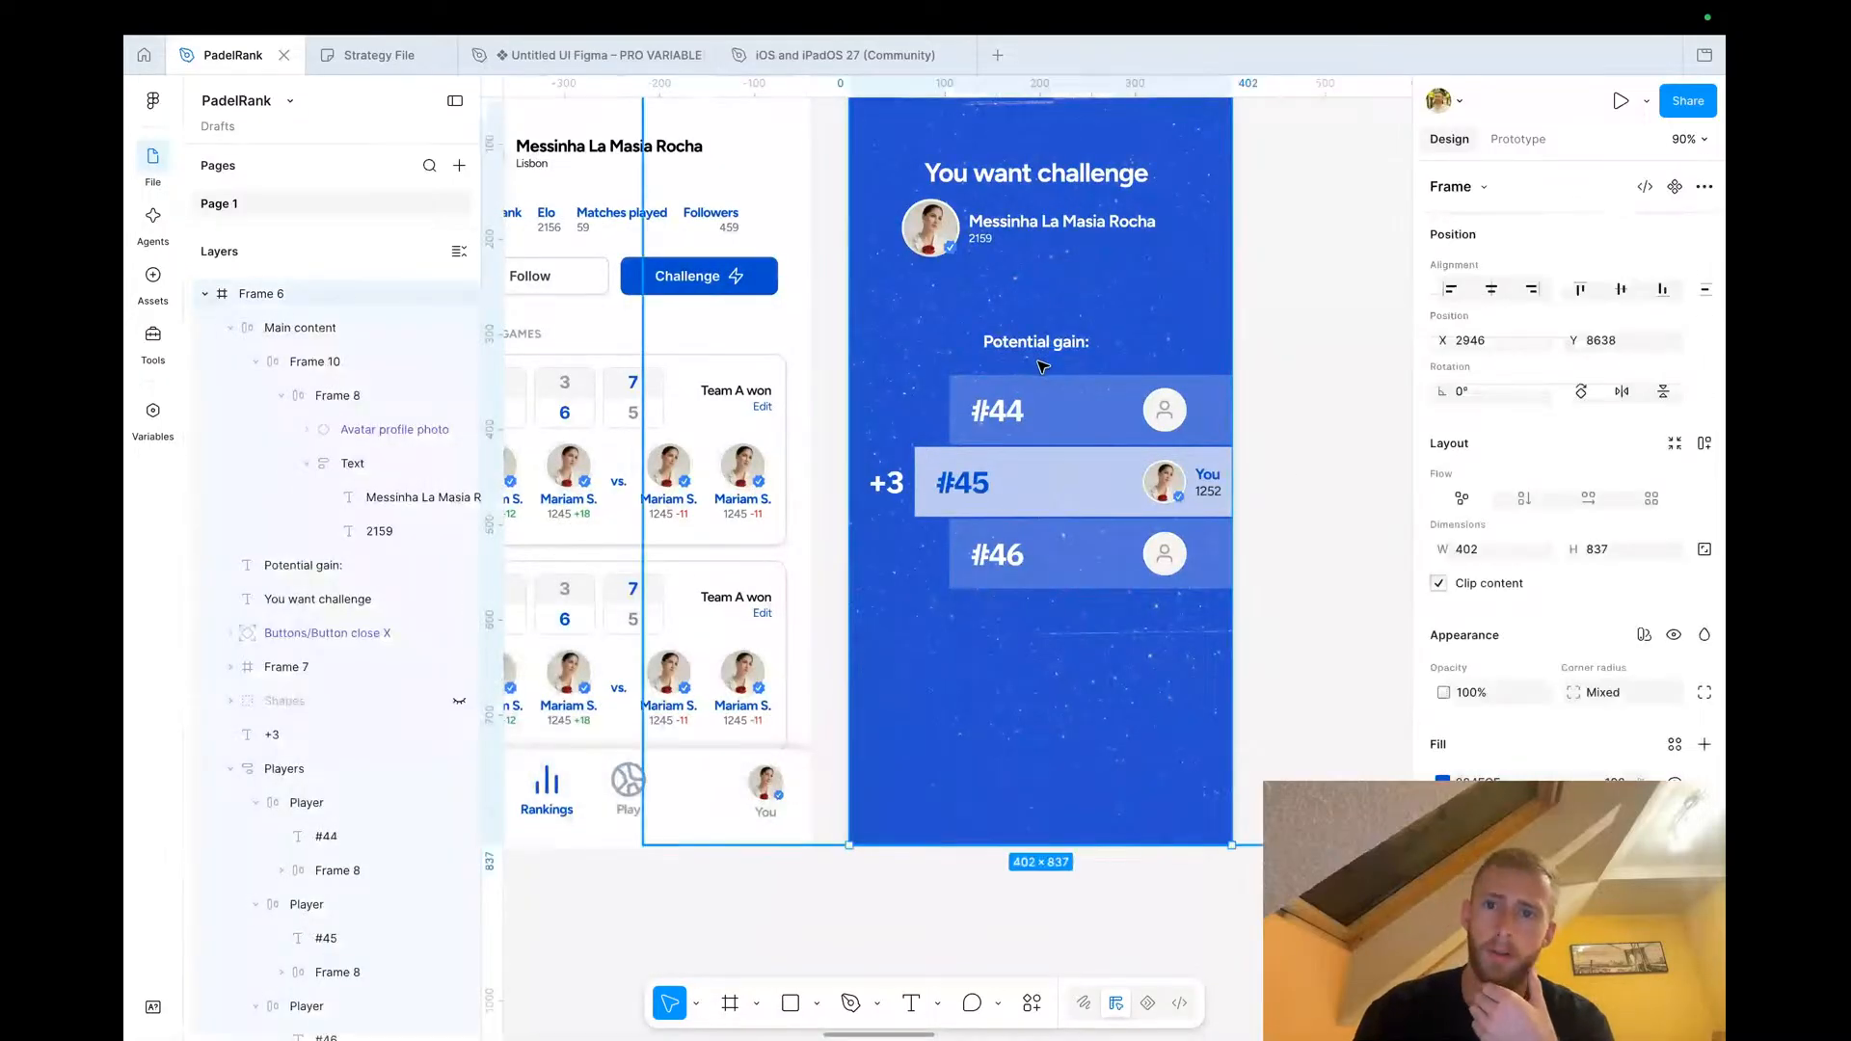
{"action": "left_click", "coordinate": [1097, 338]}
{"action": "left_click", "coordinate": [1482, 286]}
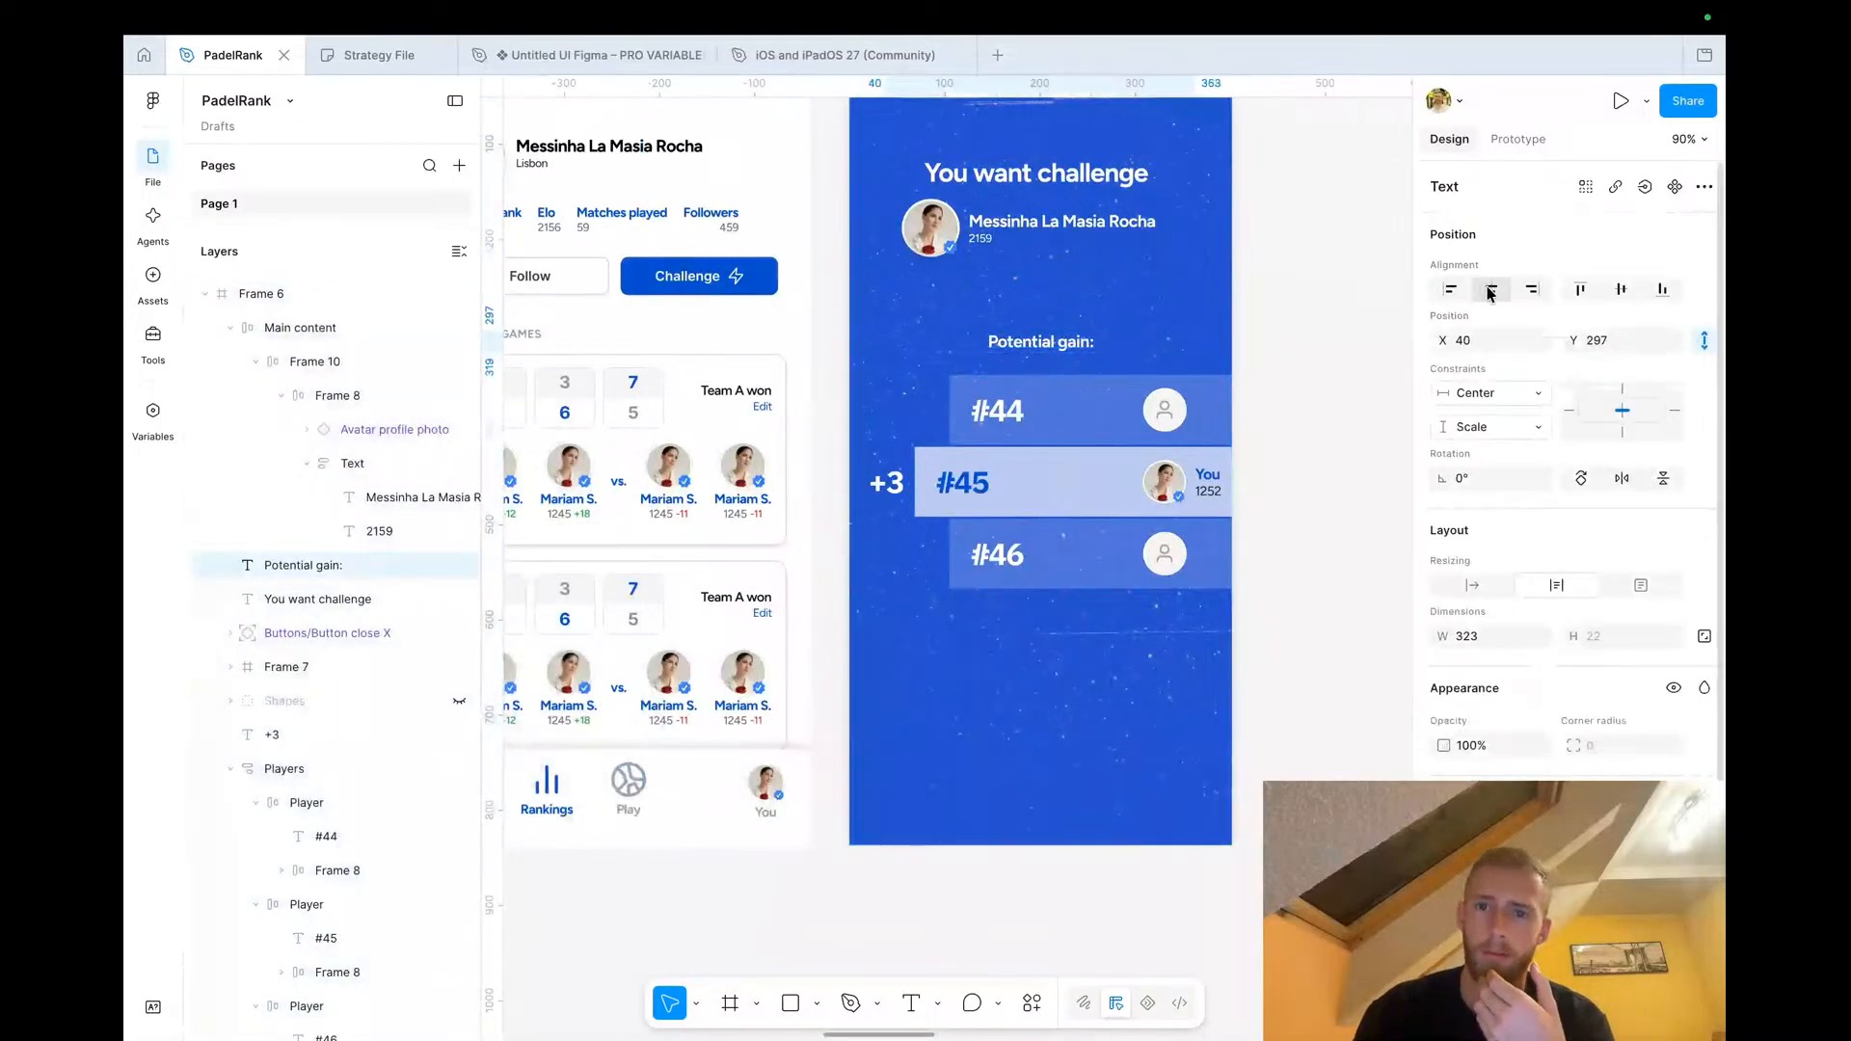
{"action": "left_click", "coordinate": [1275, 416]}
{"action": "scroll", "coordinate": [1145, 358], "scroll_direction": "down", "scroll_amount": 3}
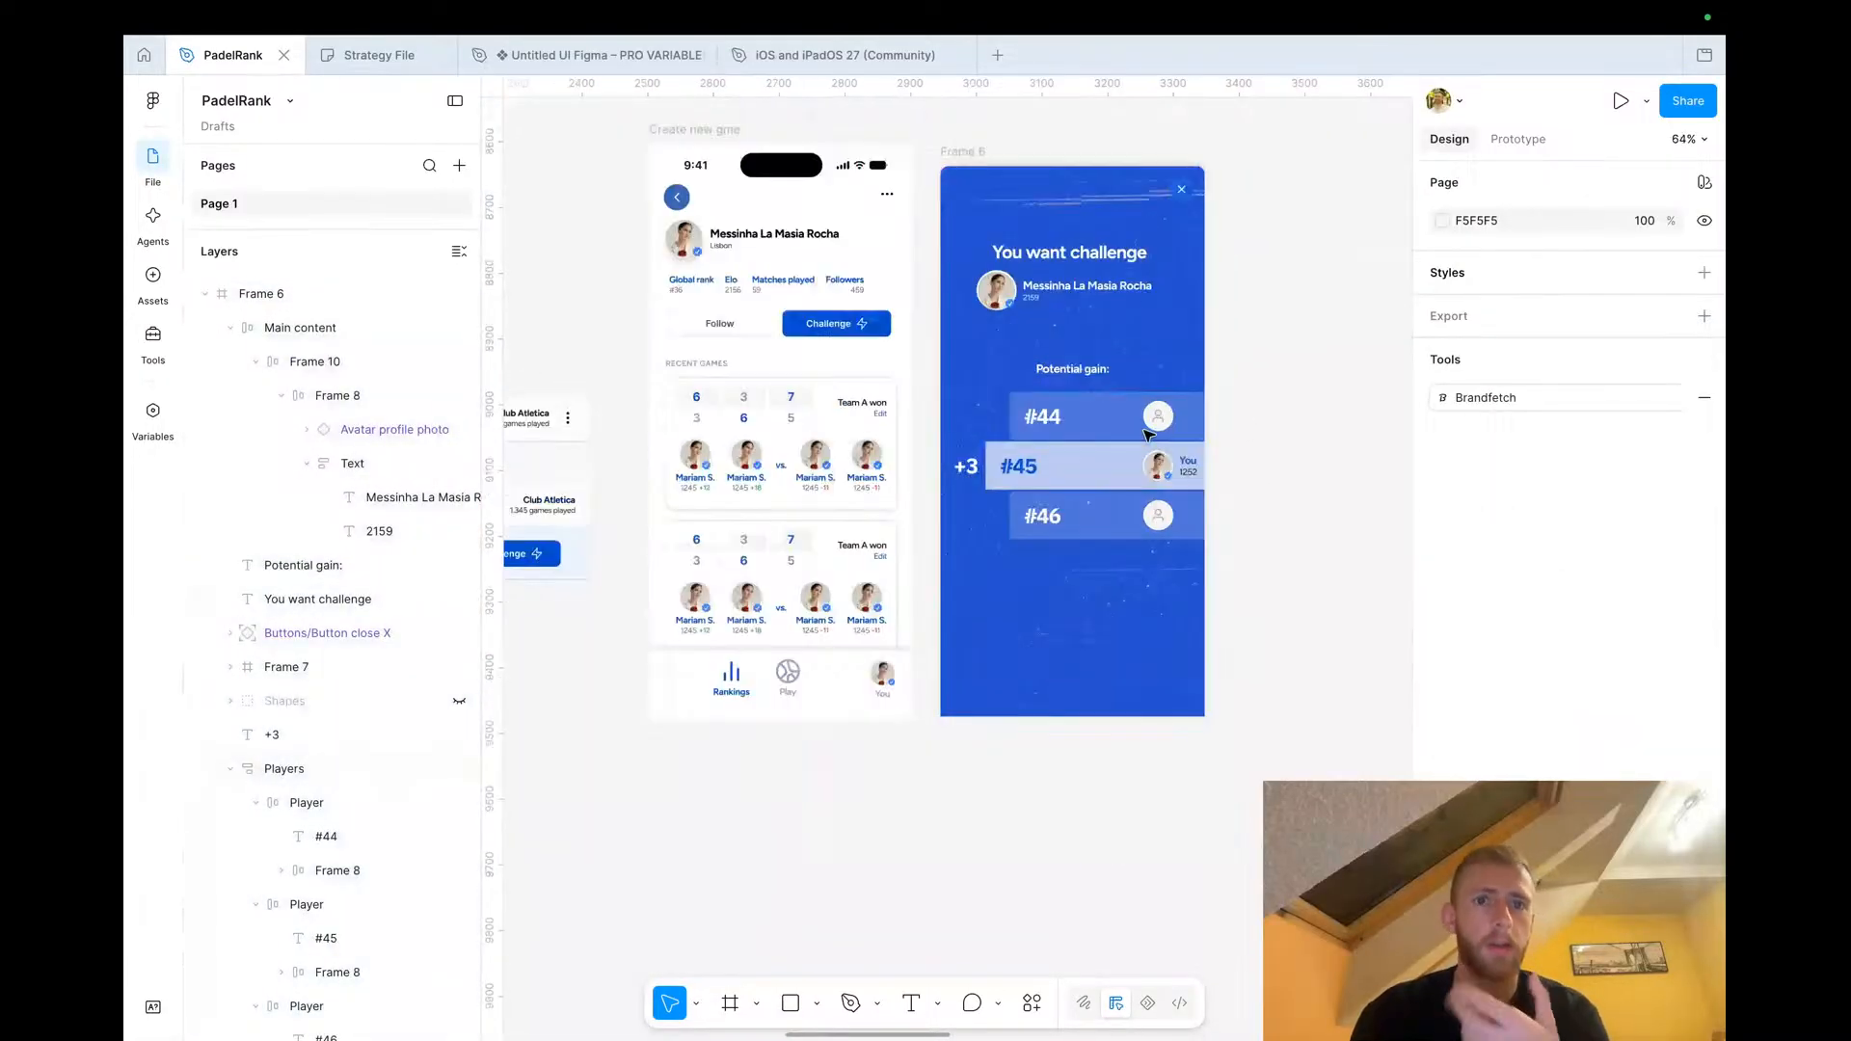
{"action": "left_click", "coordinate": [772, 333]}
{"action": "left_click_drag", "start_coordinate": [771, 332], "coordinate": [1080, 633]}
{"action": "scroll", "coordinate": [1081, 632], "scroll_direction": "up", "scroll_amount": 3}
{"action": "scroll", "coordinate": [1081, 633], "scroll_direction": "up", "scroll_amount": 3}
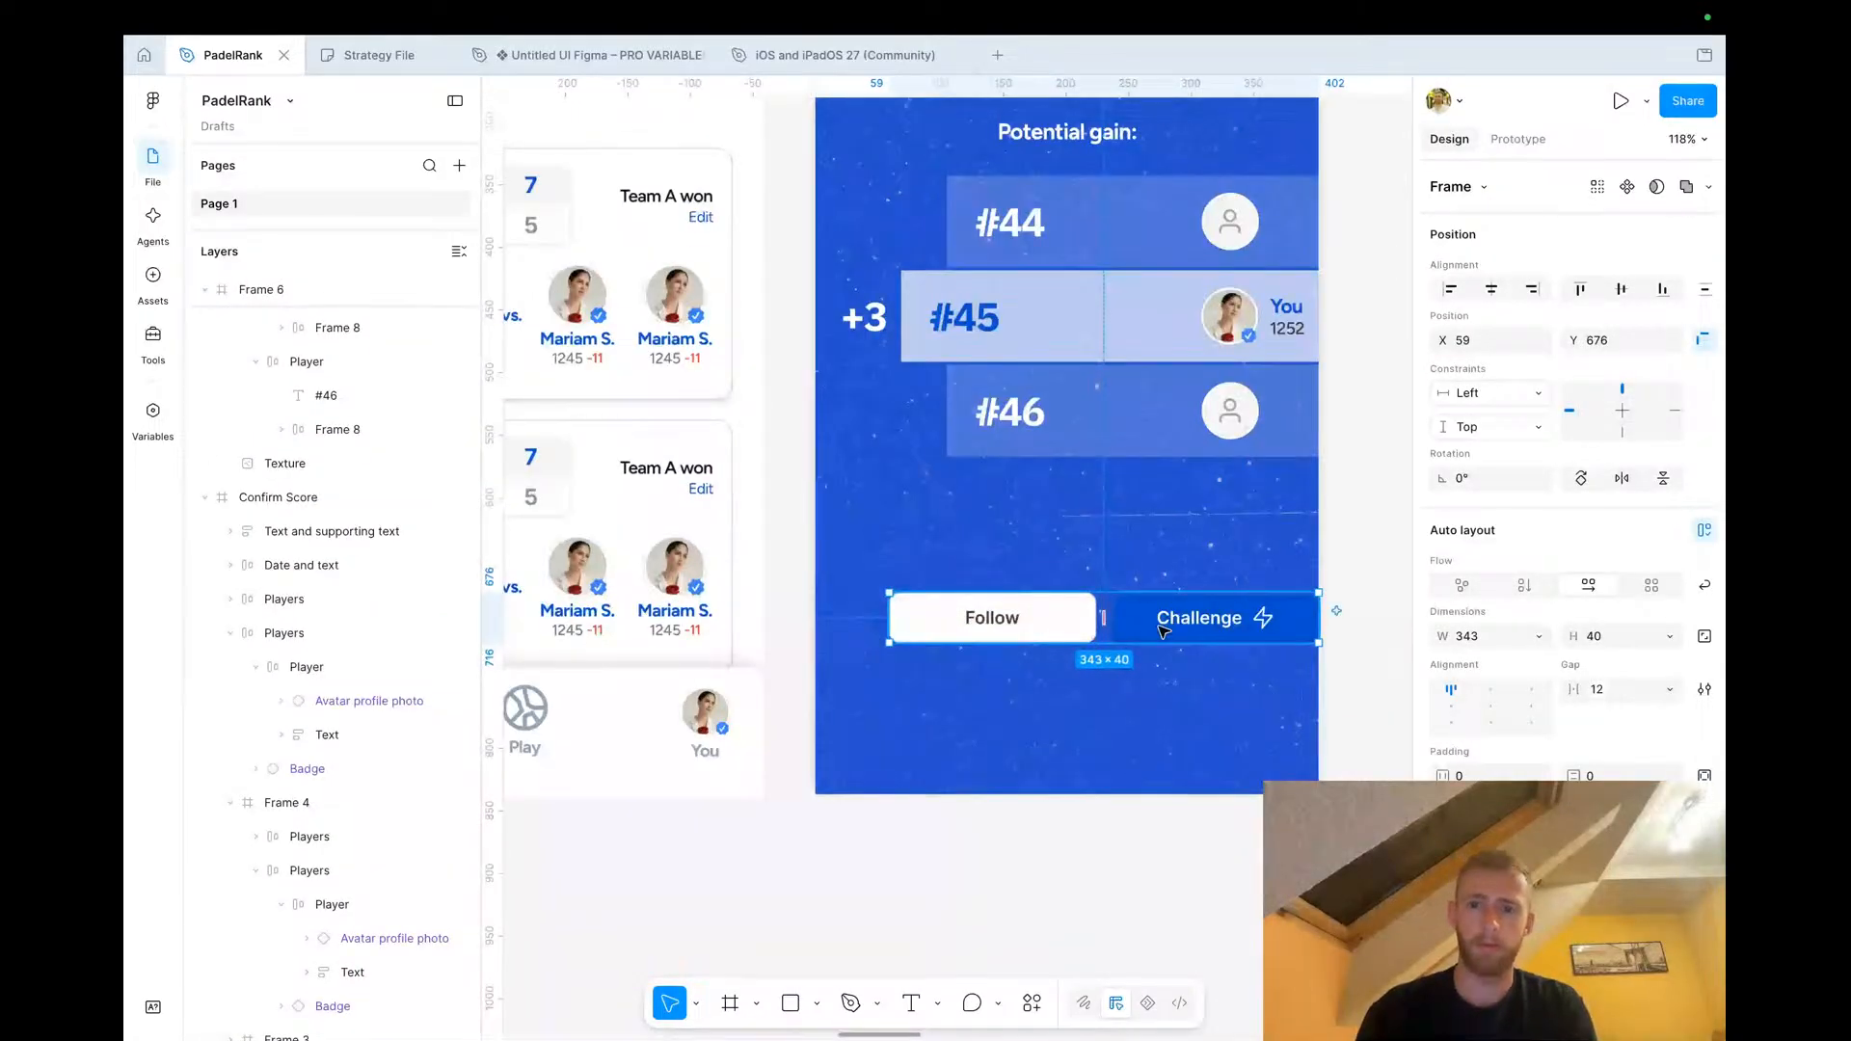
{"action": "left_click", "coordinate": [1524, 585]}
{"action": "mouse_move", "coordinate": [1186, 636]}
{"action": "left_mouse_down"}
{"action": "mouse_move", "coordinate": [1129, 639]}
{"action": "mouse_move", "coordinate": [1153, 632]}
{"action": "left_mouse_up"}
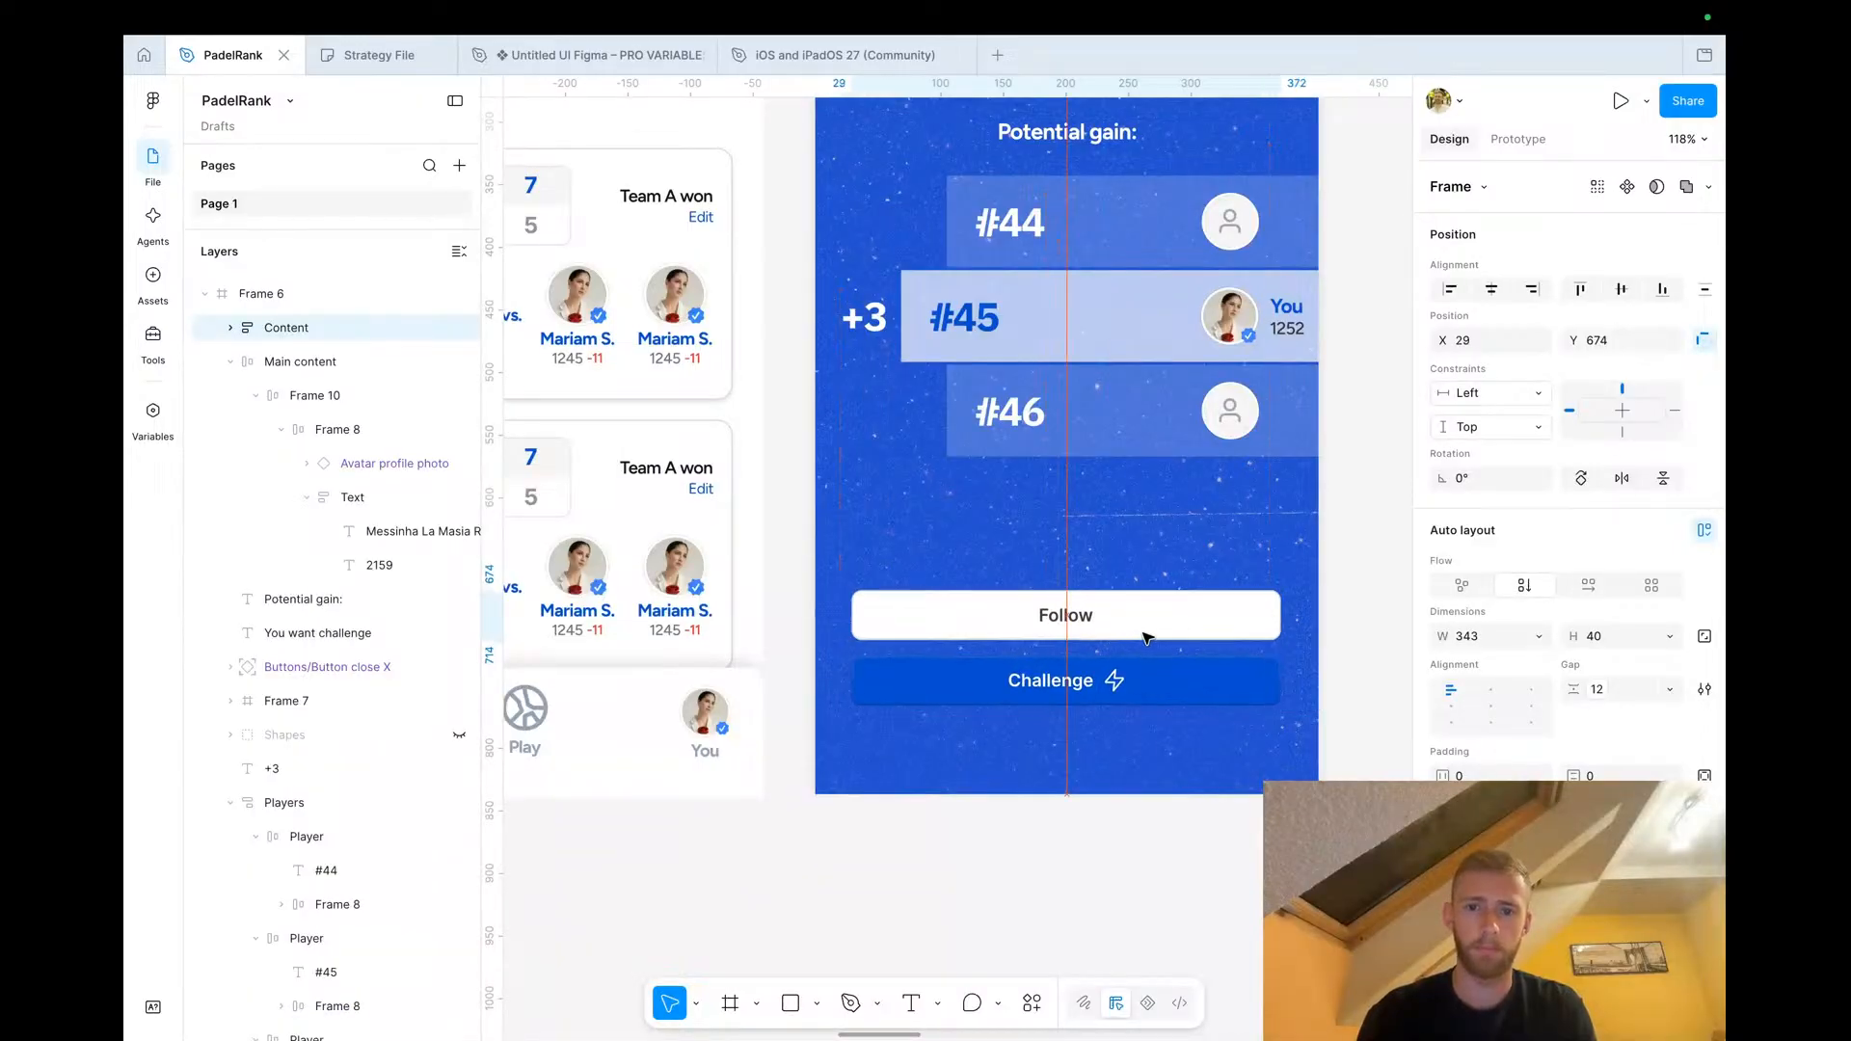
Rename the Follow button to 'Create new game'
{"action": "double_click", "coordinate": [1068, 617]}
{"action": "double_click", "coordinate": [1066, 614]}
{"action": "type", "text": "Create new game"}
{"action": "key", "text": "Escape"}
Delete the Challenge button from the popup's button stack
{"action": "left_click", "coordinate": [1190, 614]}
{"action": "key", "text": "super+d"}
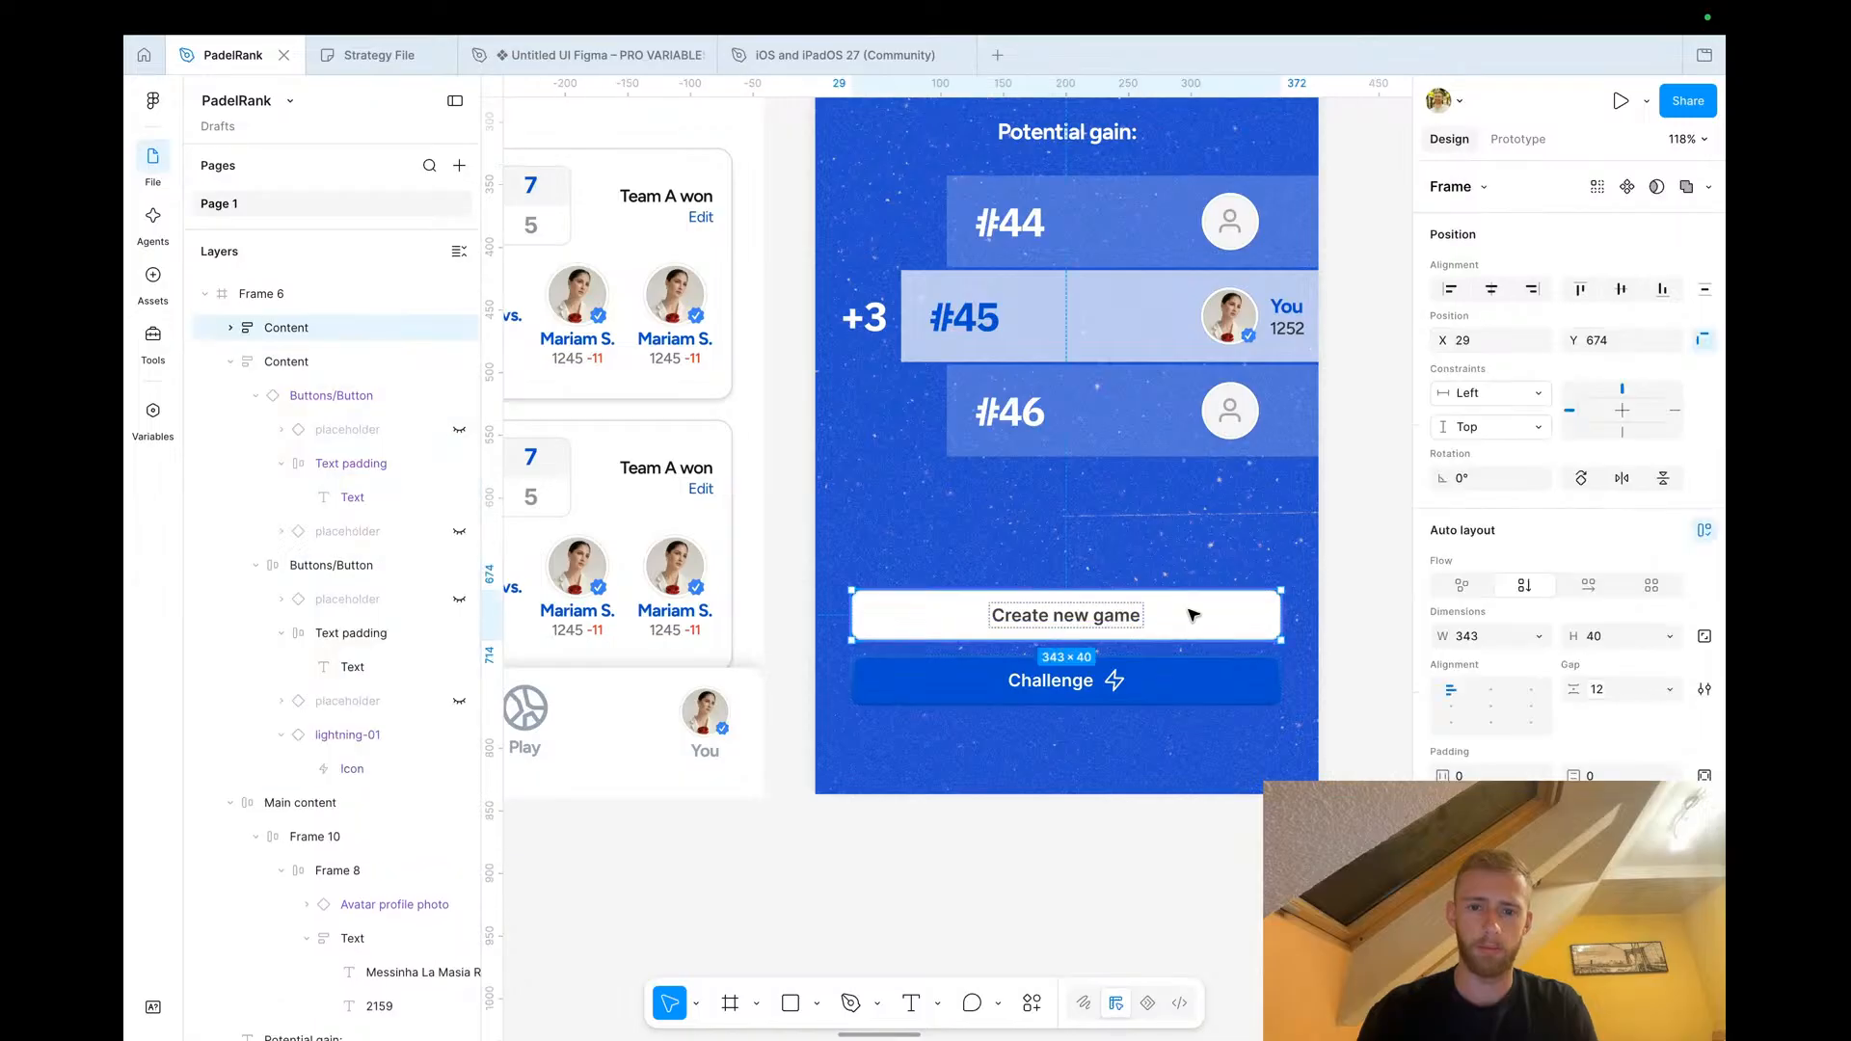
{"action": "left_click", "coordinate": [1127, 687], "text": "super"}
{"action": "key", "text": "Delete"}
{"action": "left_click", "coordinate": [1093, 687], "text": "super"}
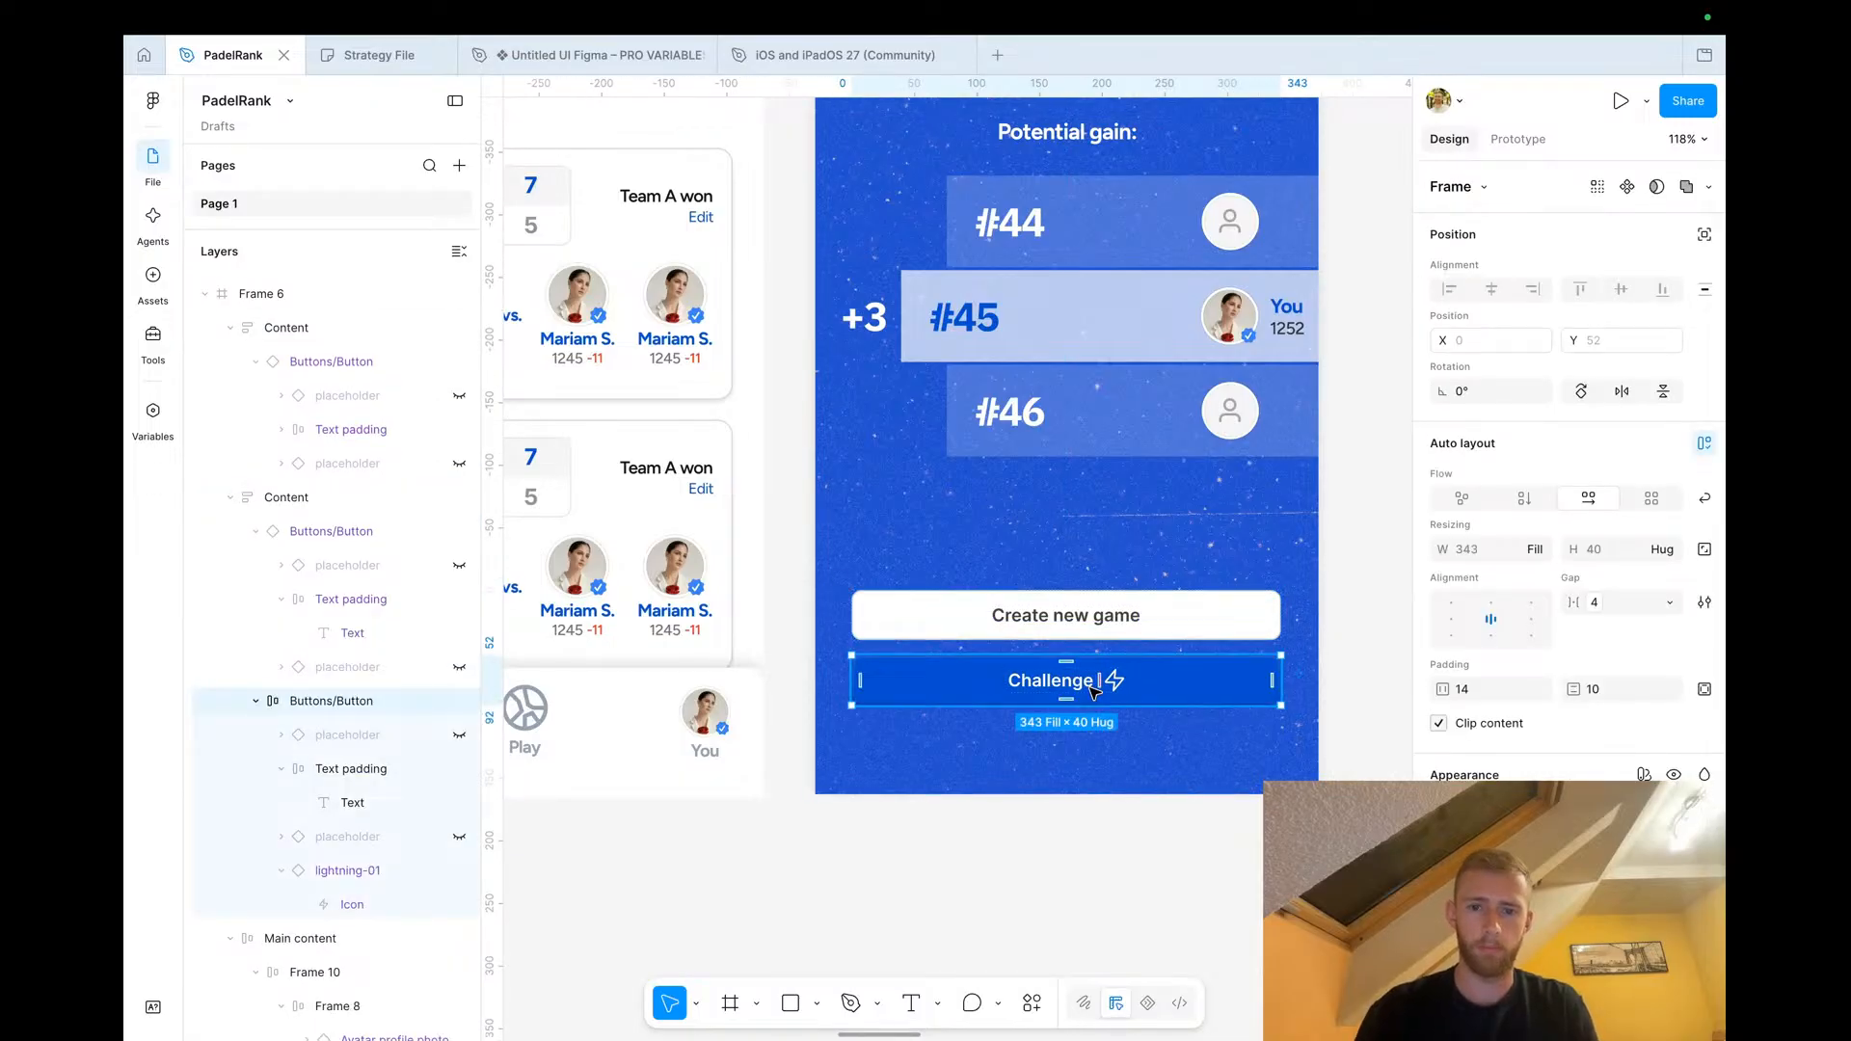
{"action": "key", "text": "Delete"}
{"action": "left_click", "coordinate": [1065, 619]}
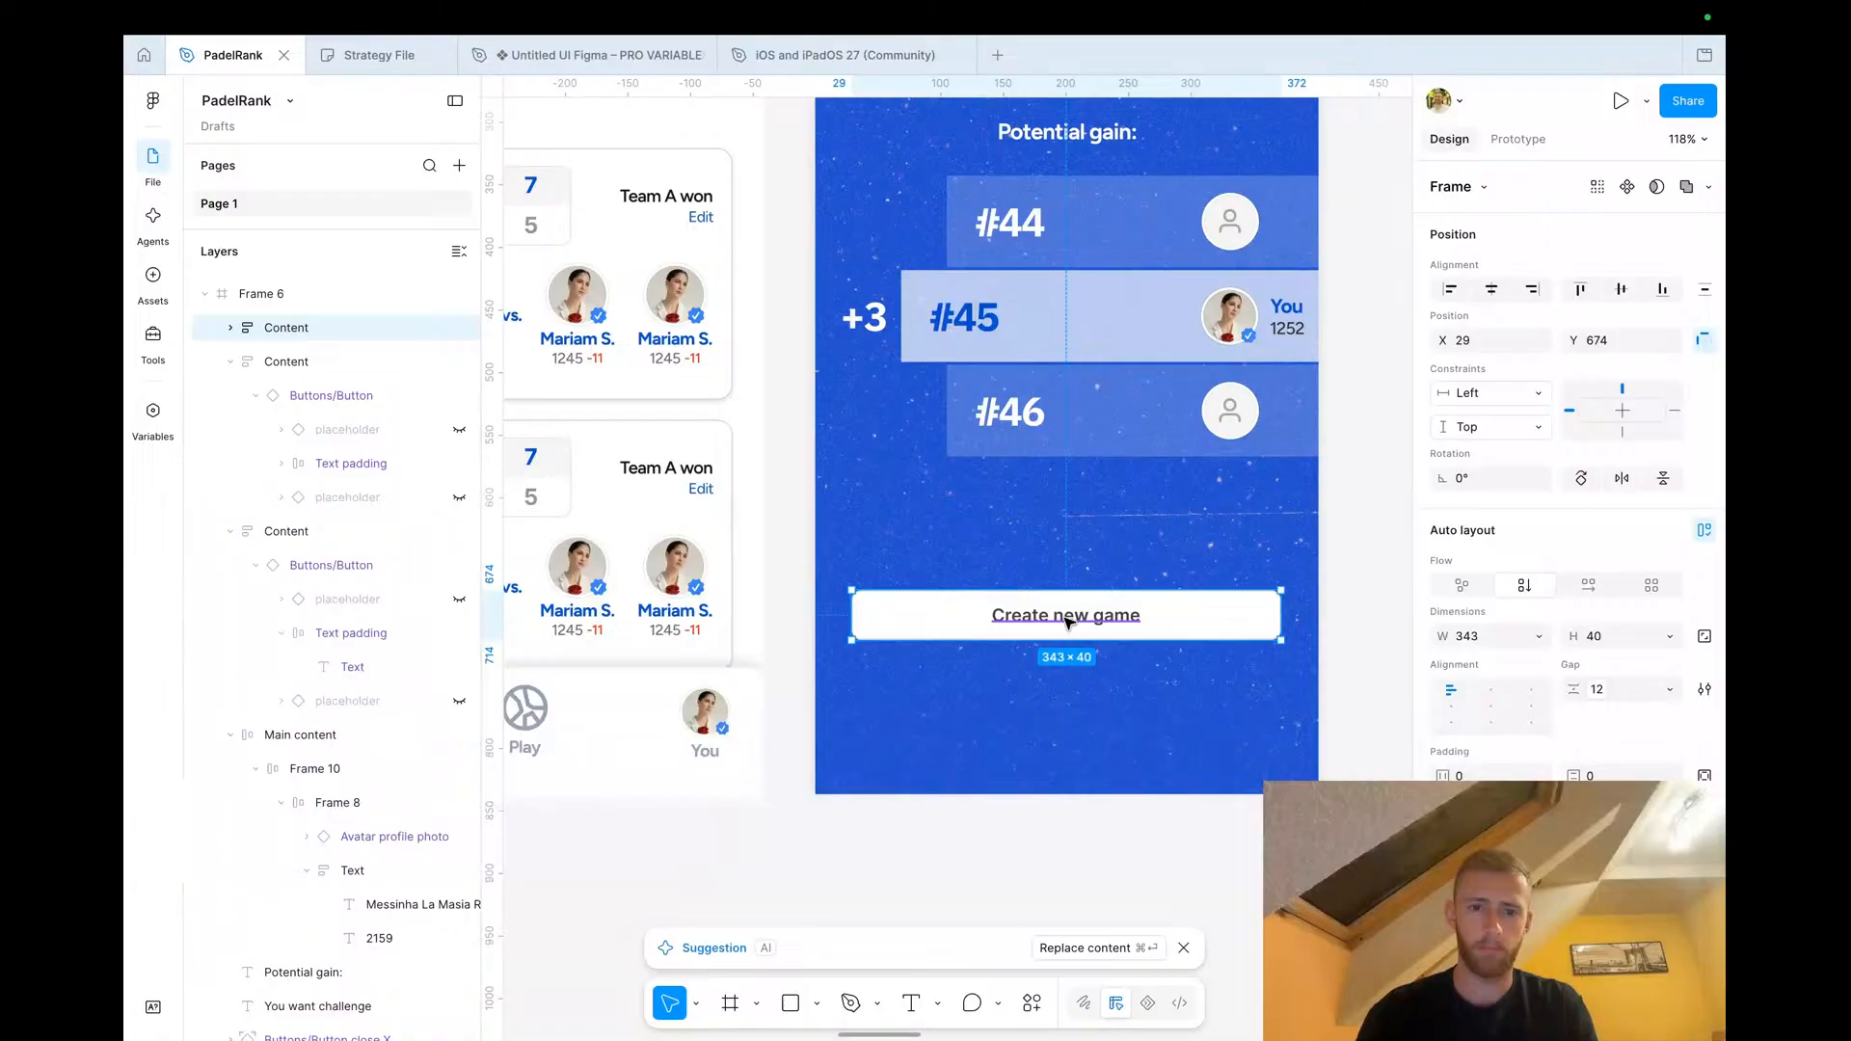
{"action": "key", "text": "super+z"}
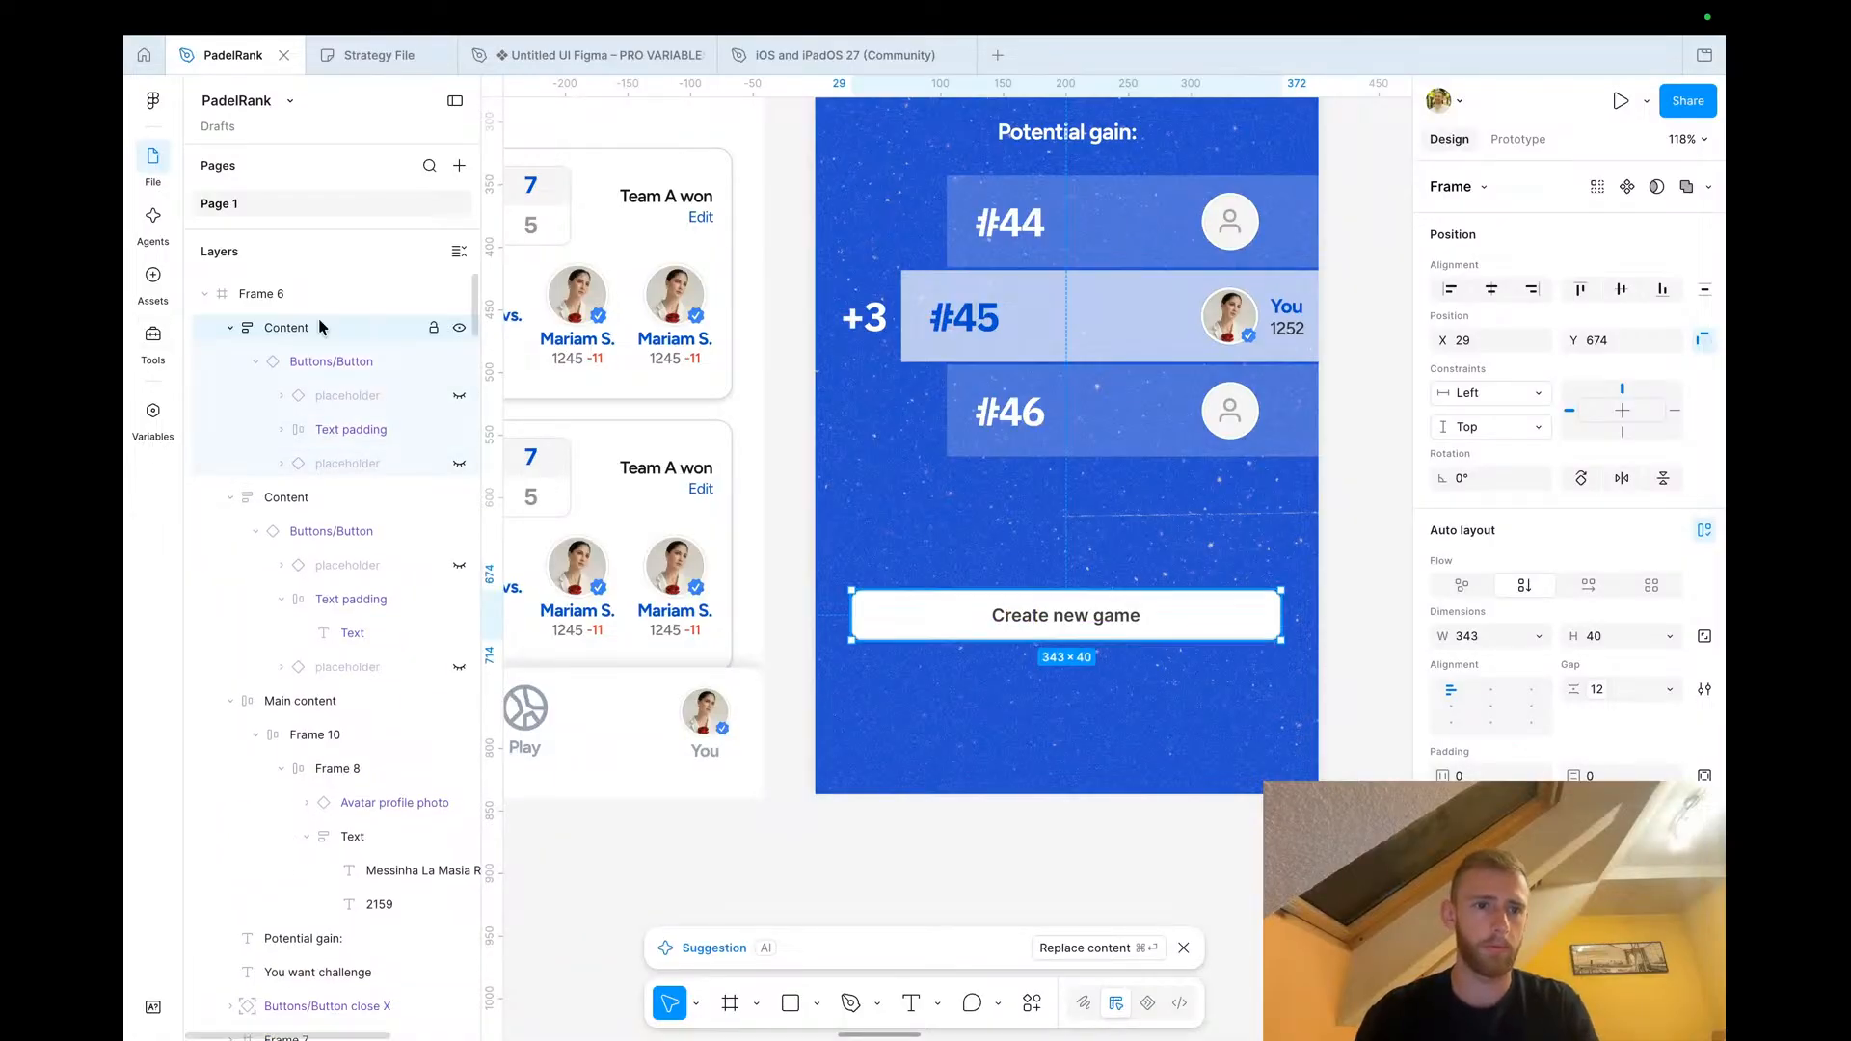
Duplicate the Create new game button and rename the copy 'Invite to existing game'
{"action": "left_click", "coordinate": [333, 360]}
{"action": "key", "text": "super+d"}
{"action": "left_click", "coordinate": [1058, 689]}
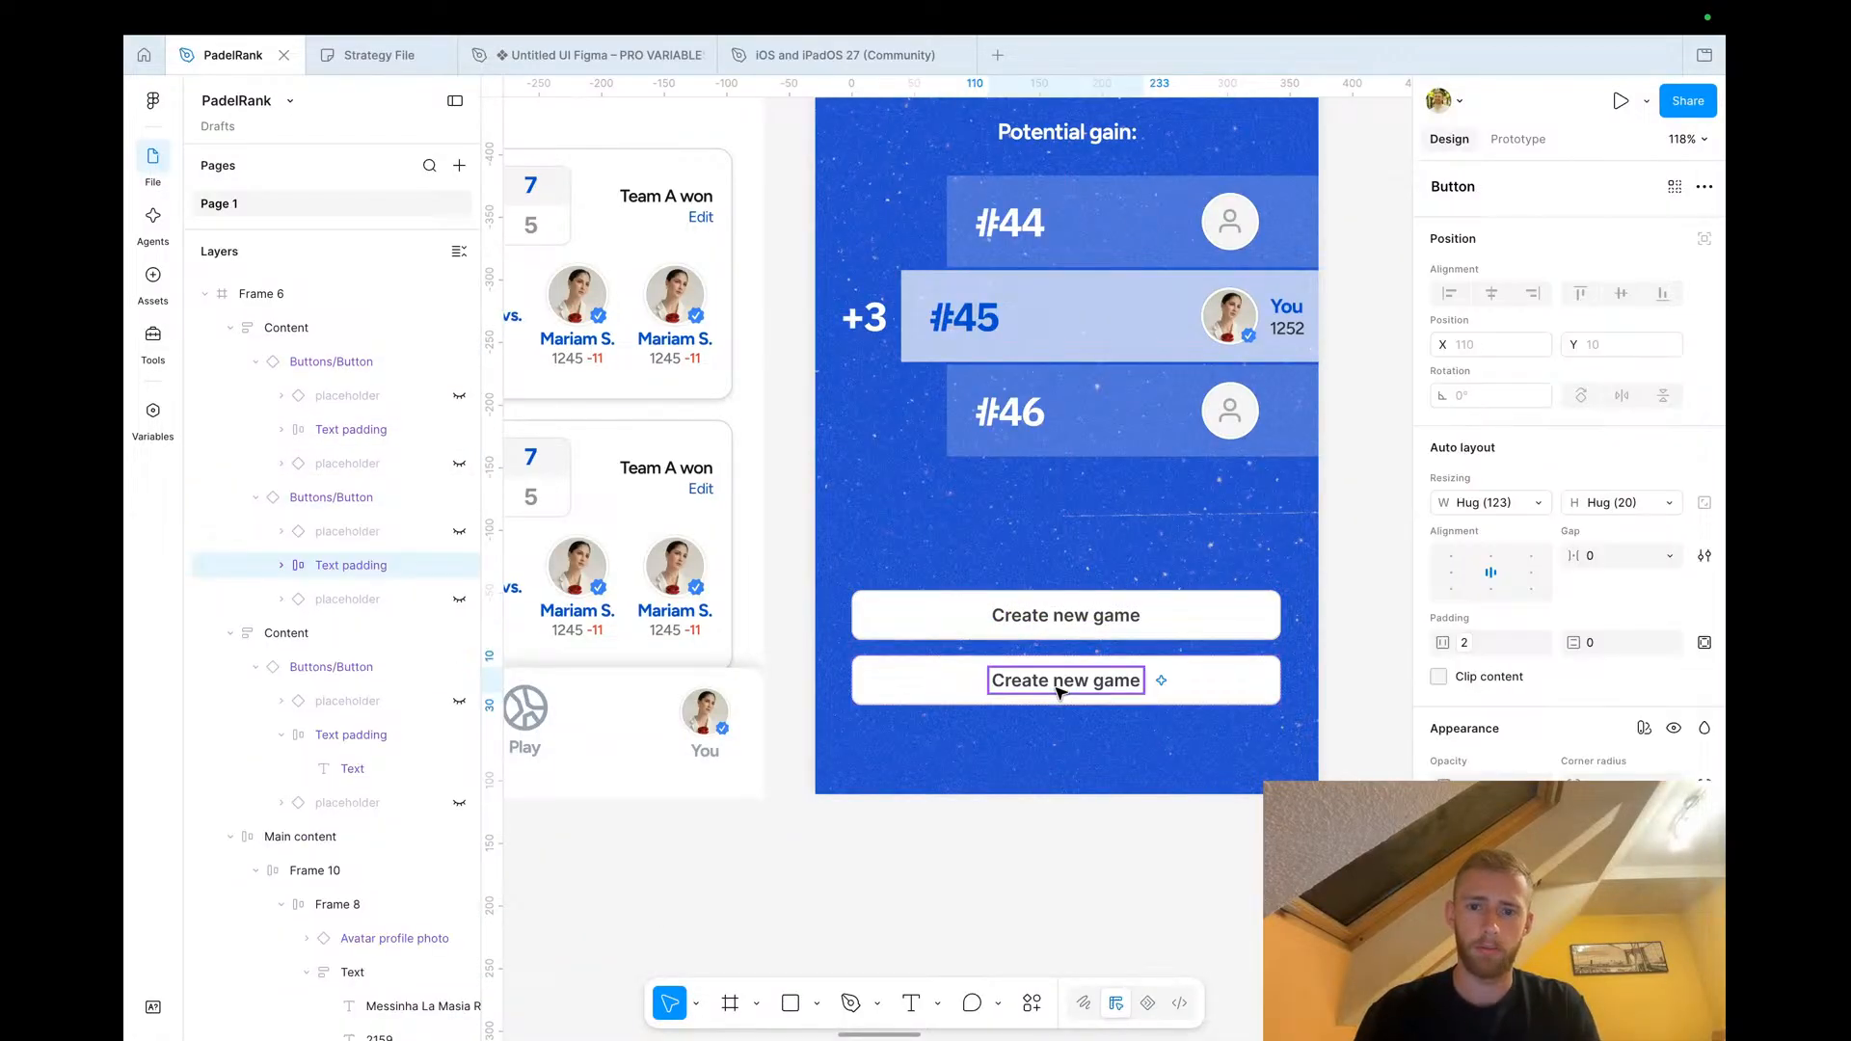
{"action": "left_click", "coordinate": [1056, 689]}
{"action": "double_click", "coordinate": [1056, 688]}
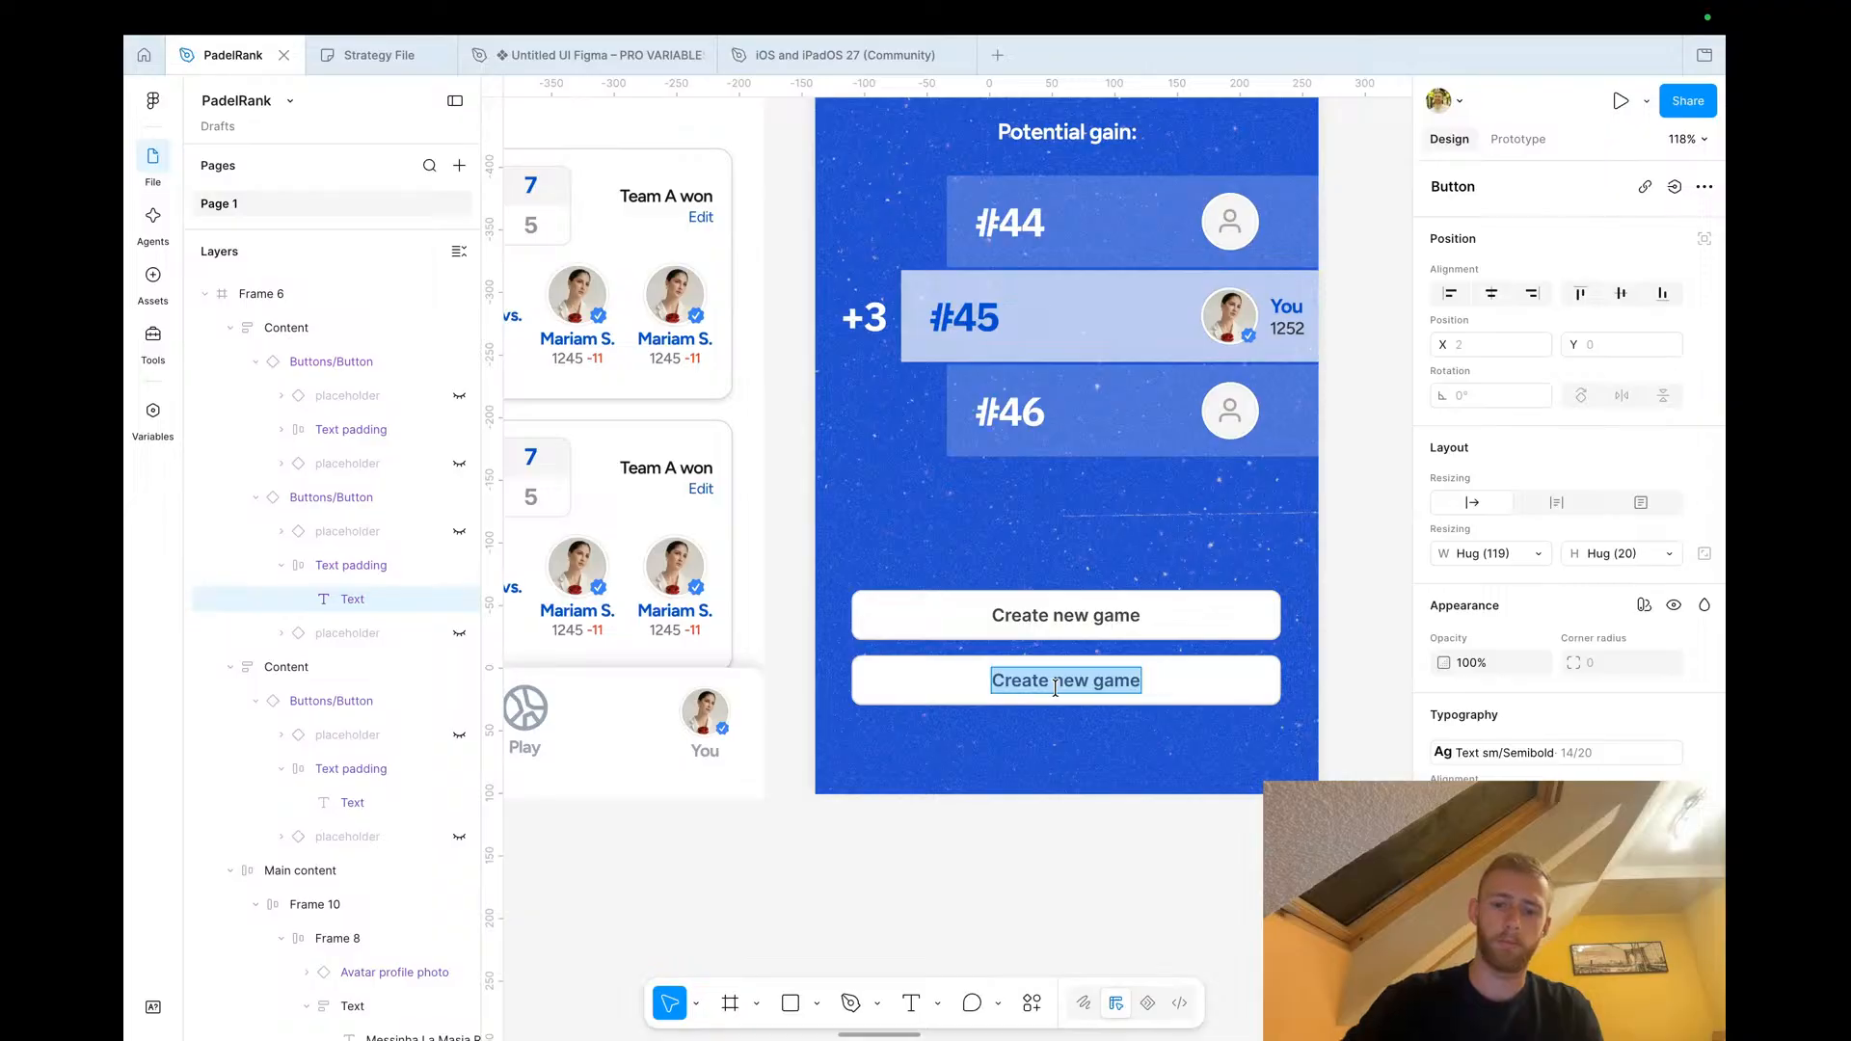
{"action": "type", "text": "Invite to existing game"}
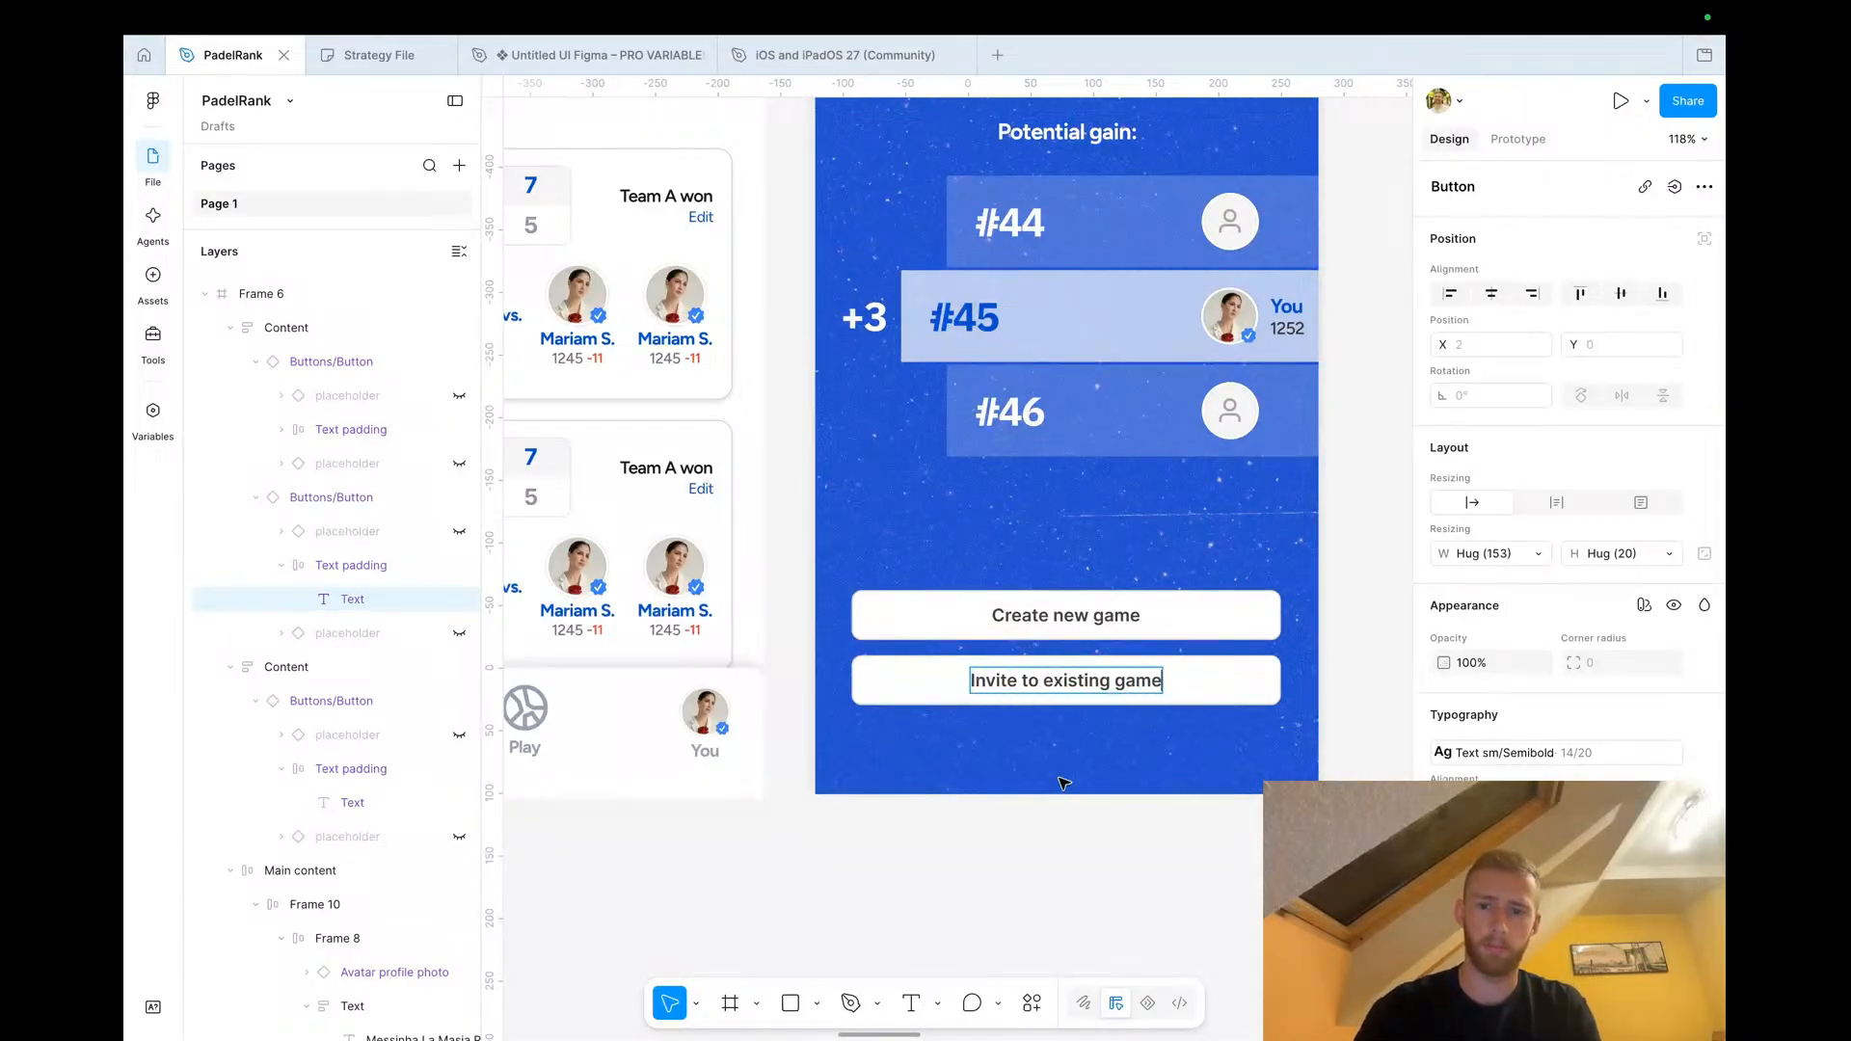
{"action": "left_click", "coordinate": [1025, 838]}
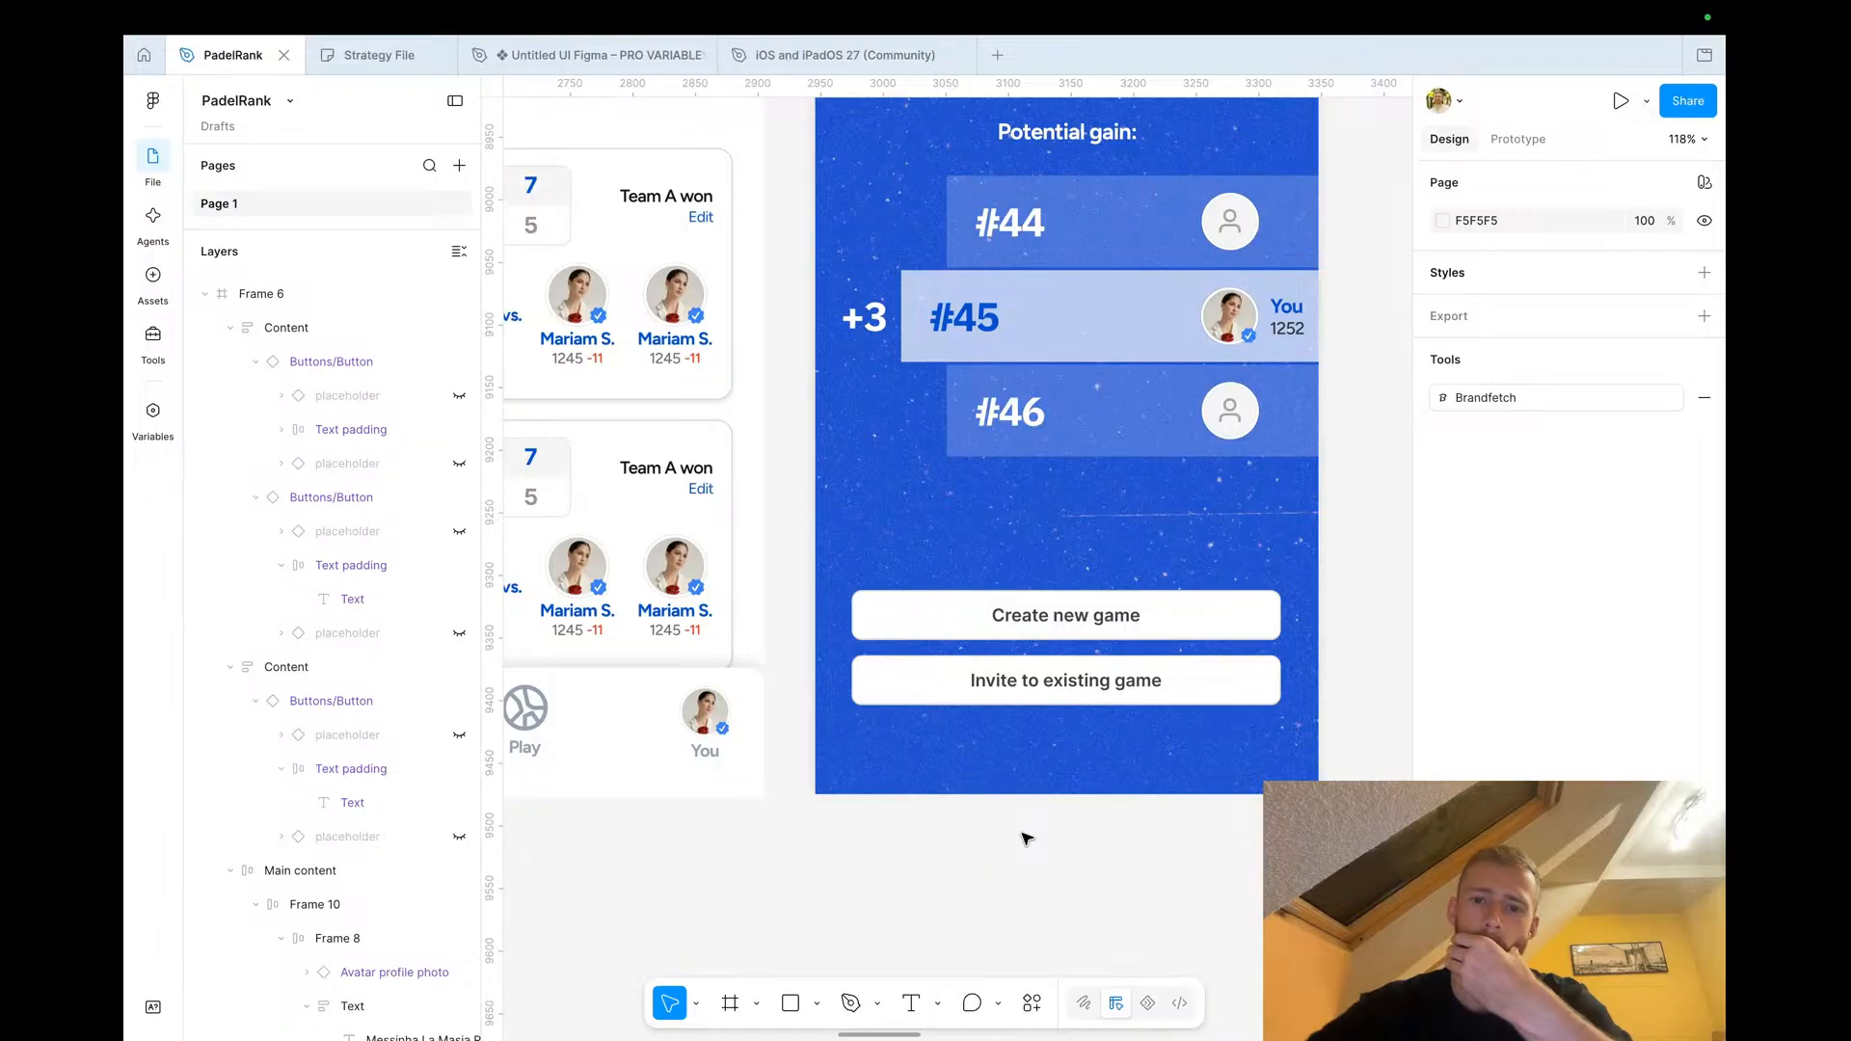
{"action": "scroll", "coordinate": [1025, 894], "scroll_direction": "down", "scroll_amount": 5}
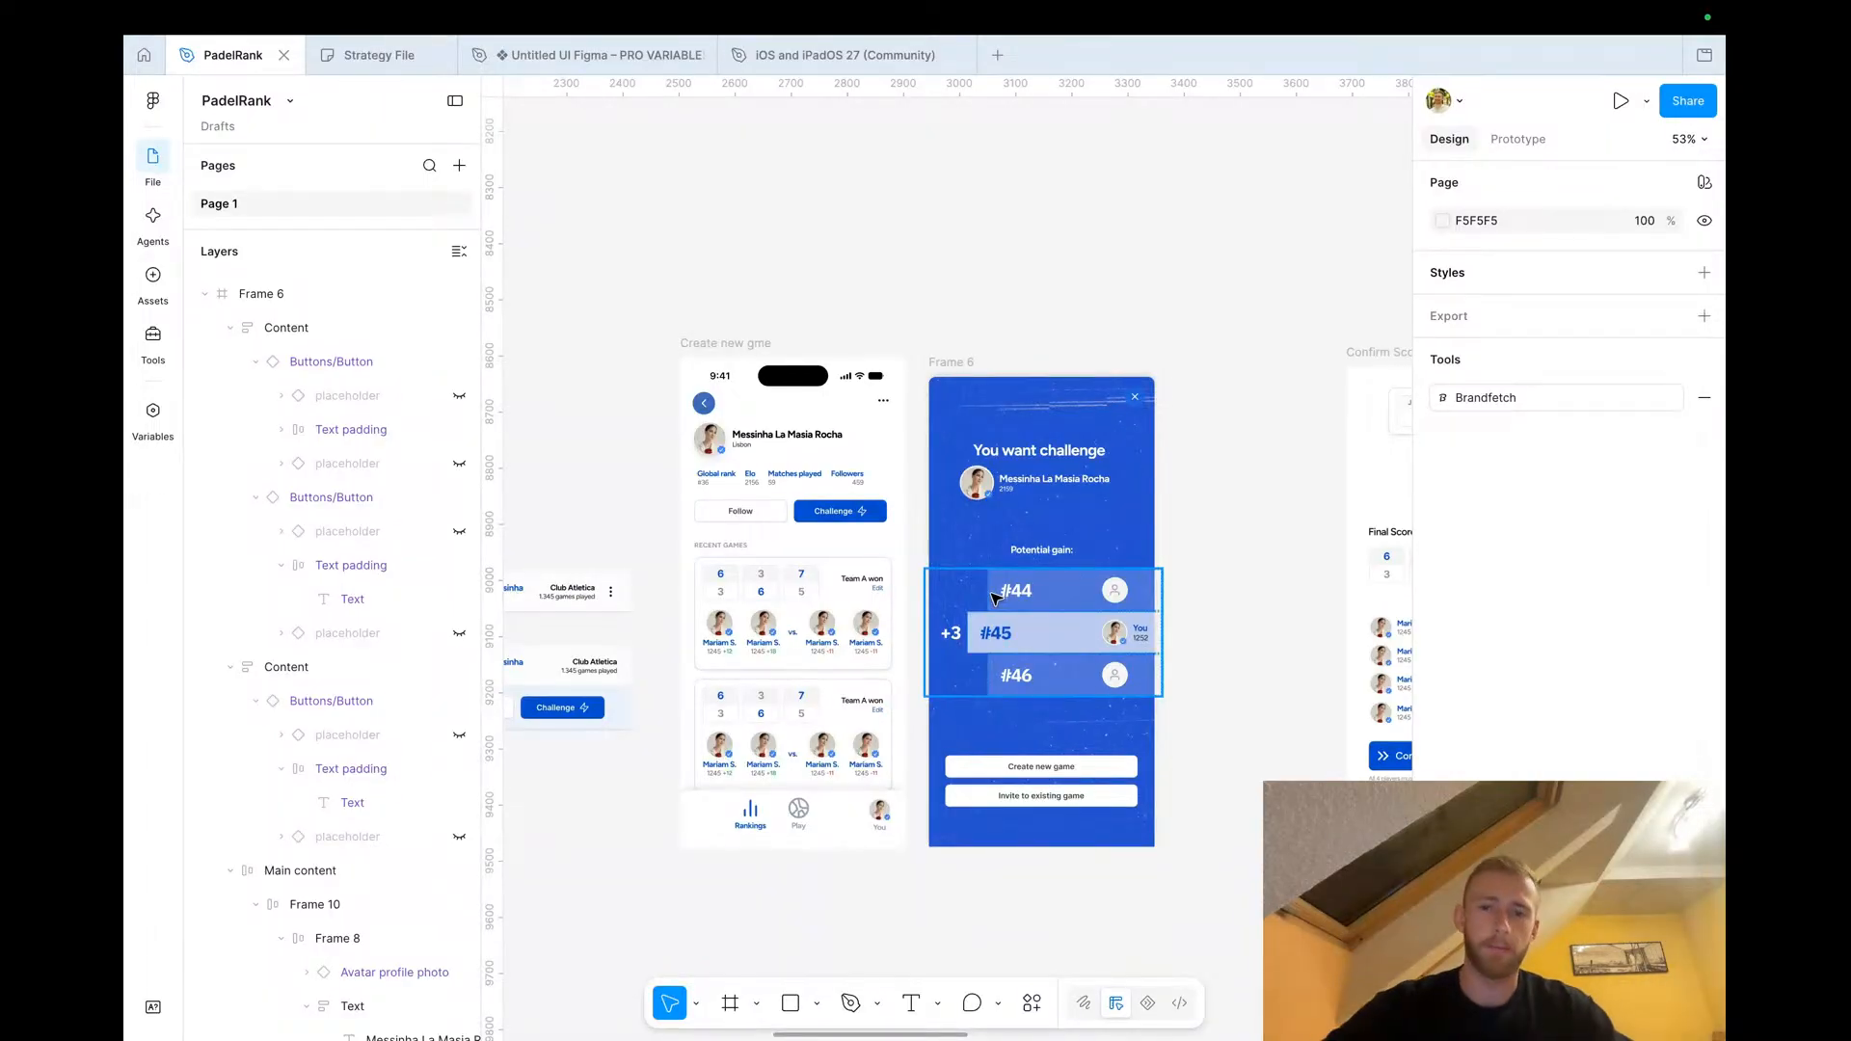
{"action": "scroll", "coordinate": [1037, 536], "scroll_direction": "up", "scroll_amount": 5}
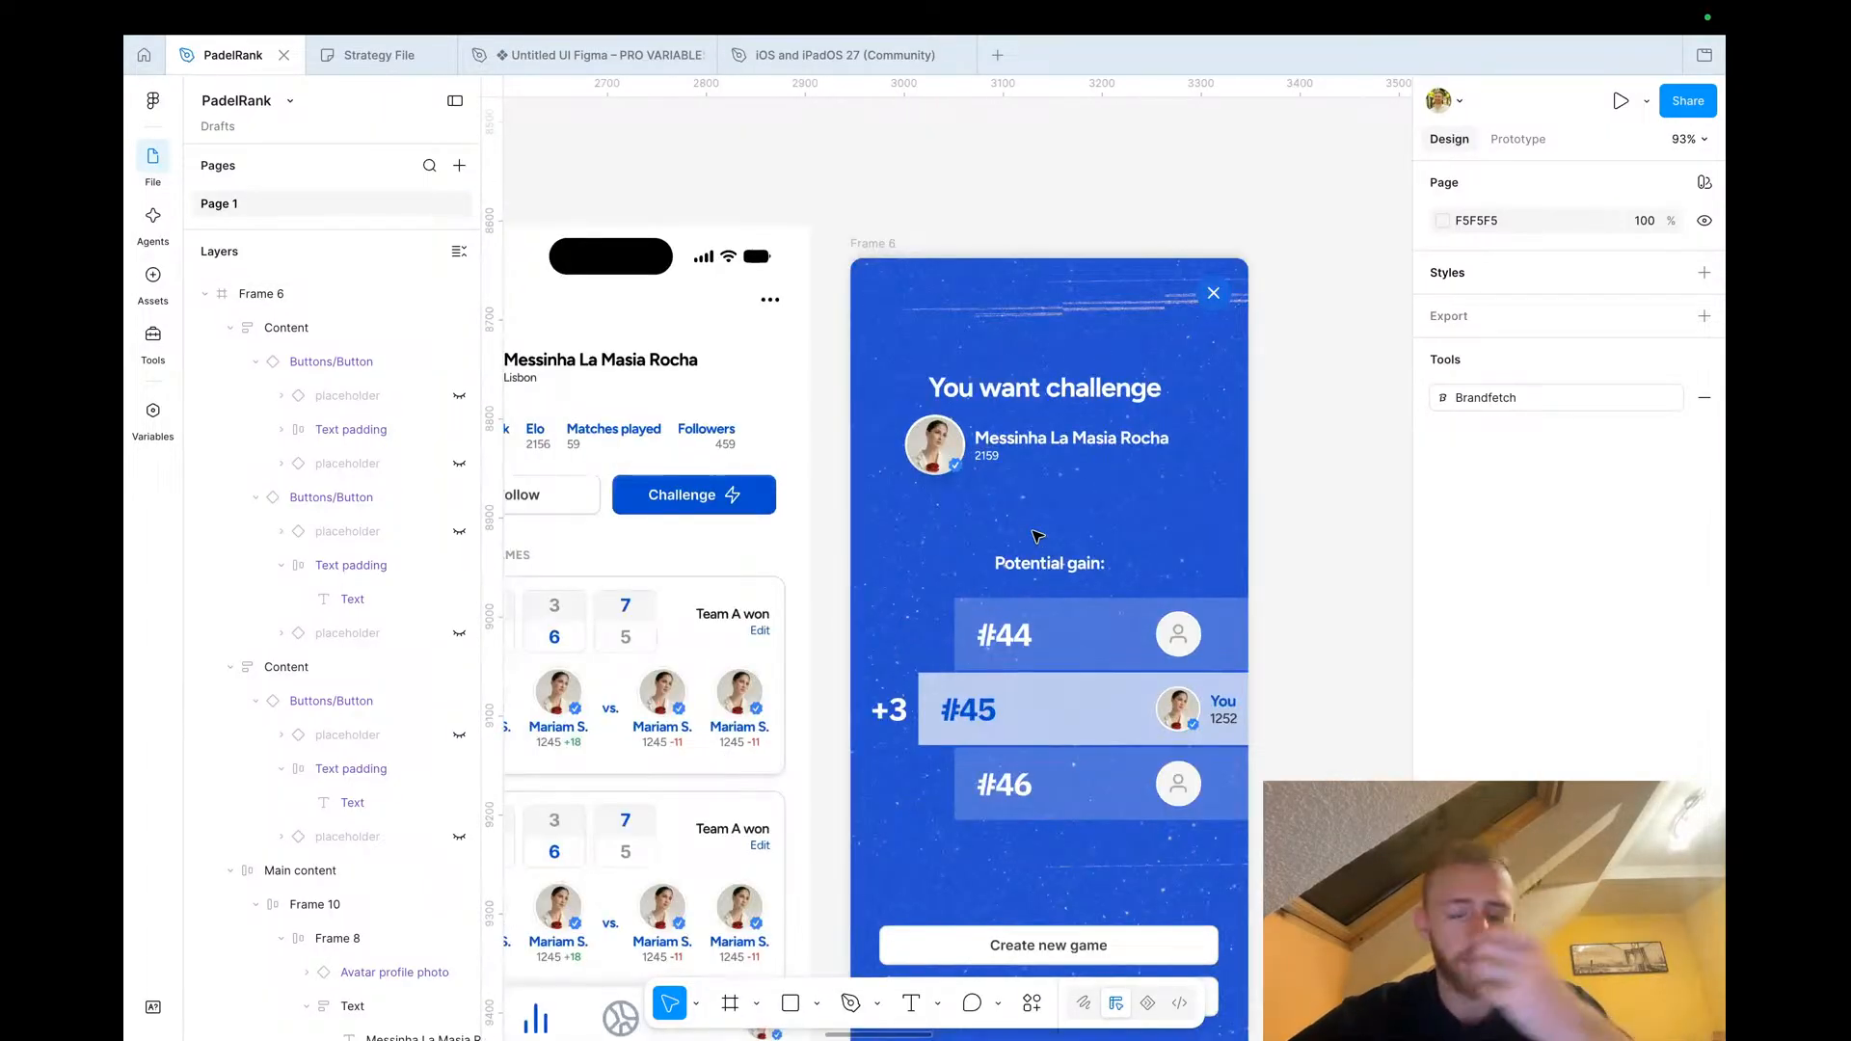
{"action": "scroll", "coordinate": [1187, 739], "scroll_direction": "up", "scroll_amount": 2}
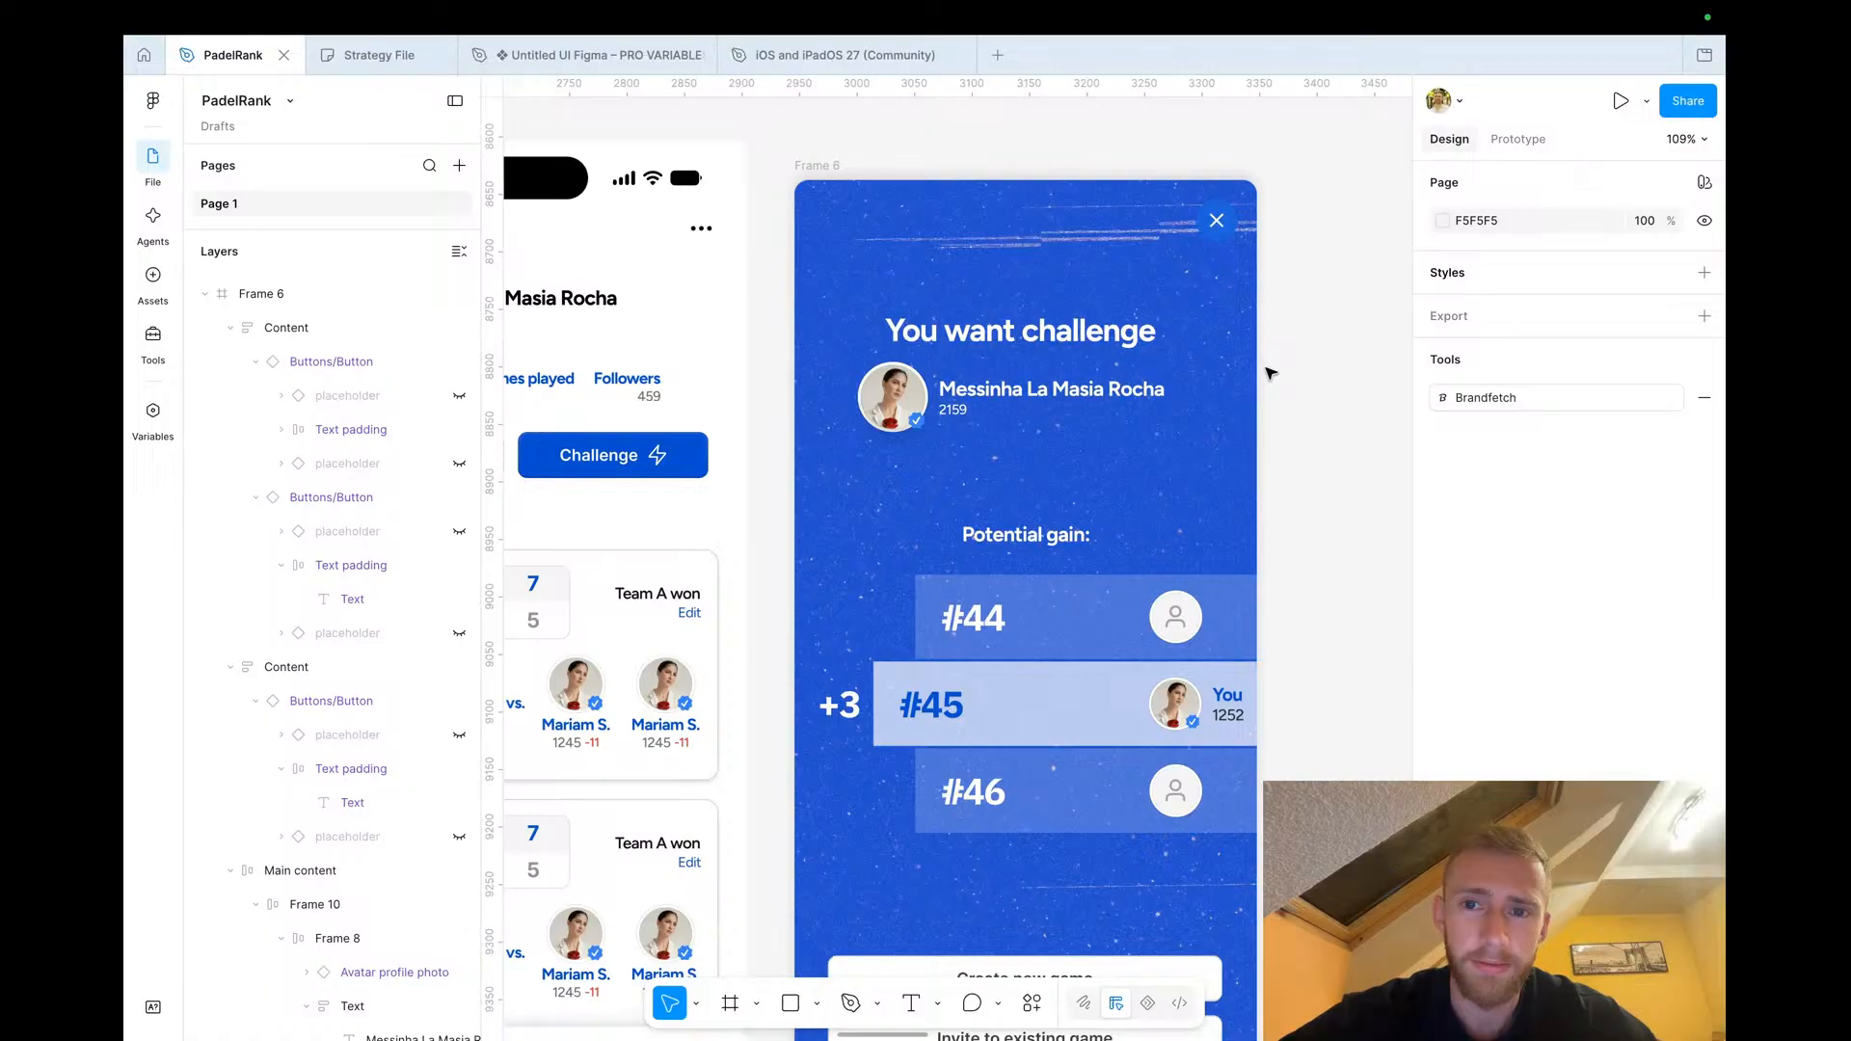
{"action": "scroll", "coordinate": [1269, 373], "scroll_direction": "down", "scroll_amount": 2}
{"action": "scroll", "coordinate": [1269, 373], "scroll_direction": "down", "scroll_amount": 5}
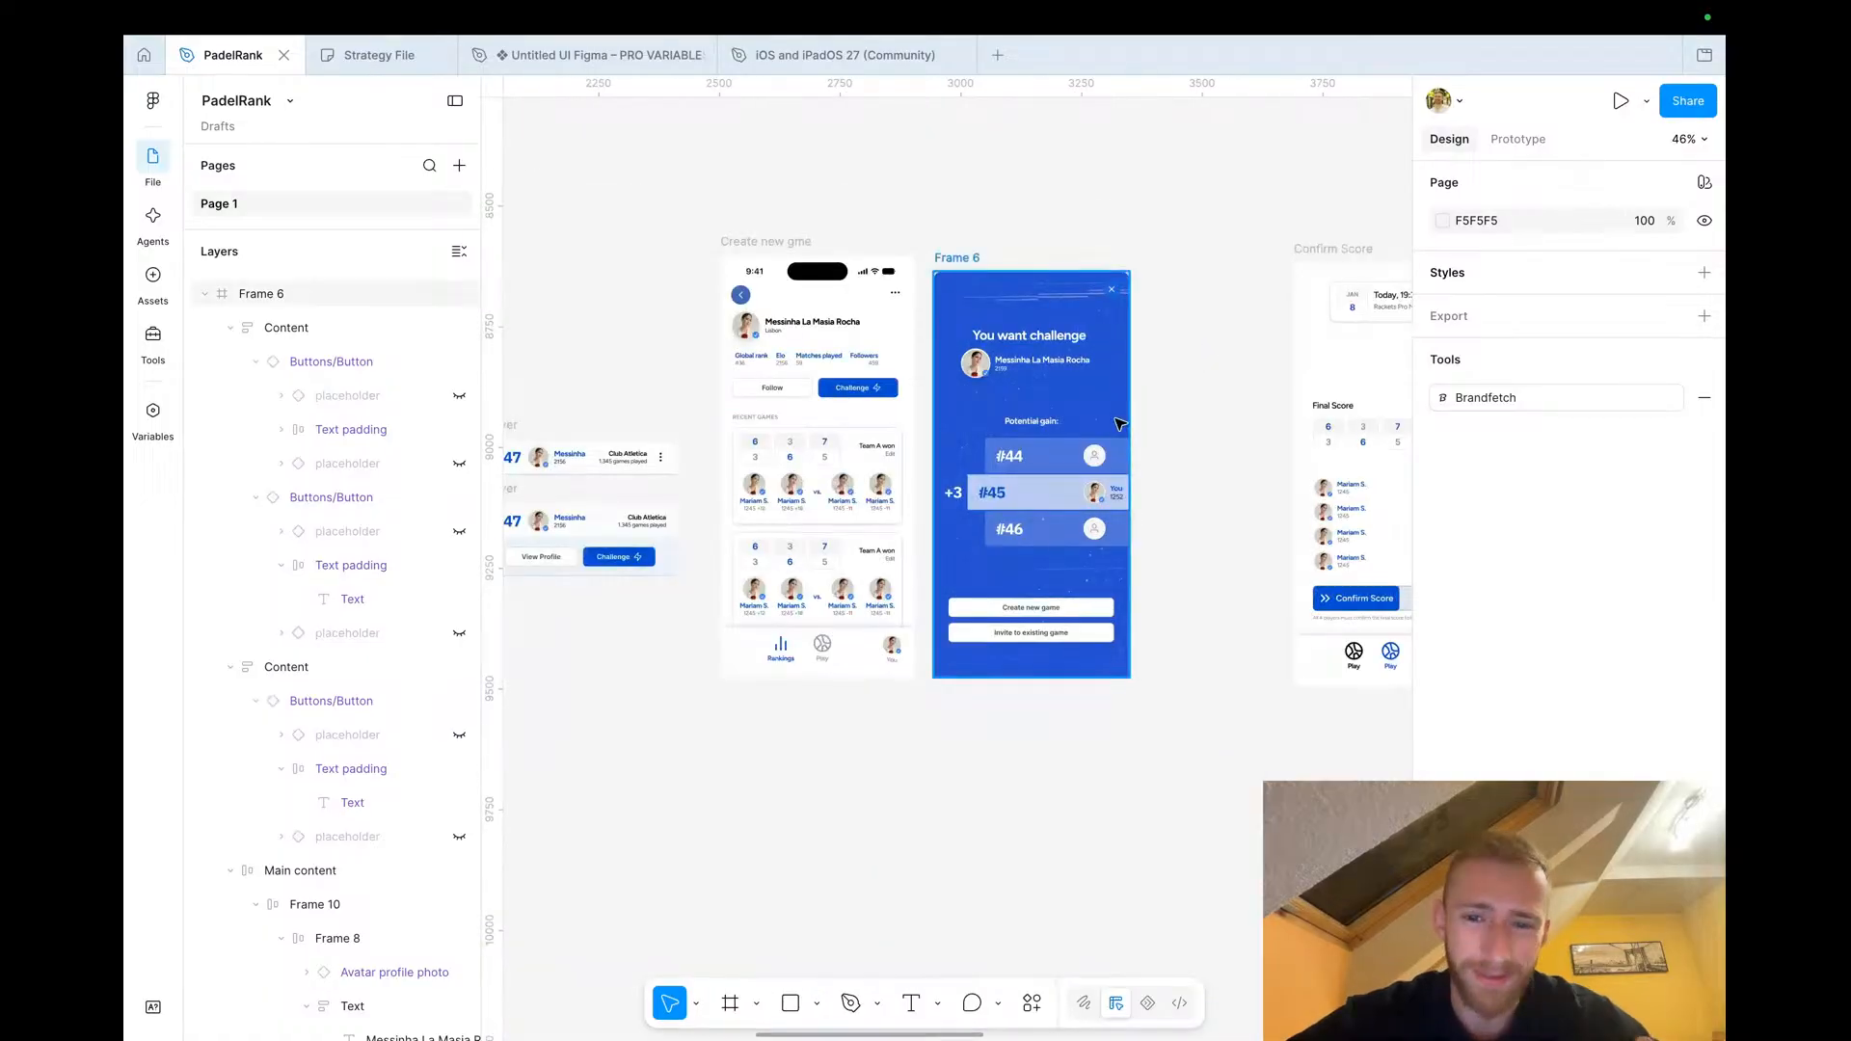
Move the Confirm Score frame further right to free space beside the challenge popup
{"action": "scroll", "coordinate": [1142, 601], "scroll_direction": "right", "scroll_amount": 5}
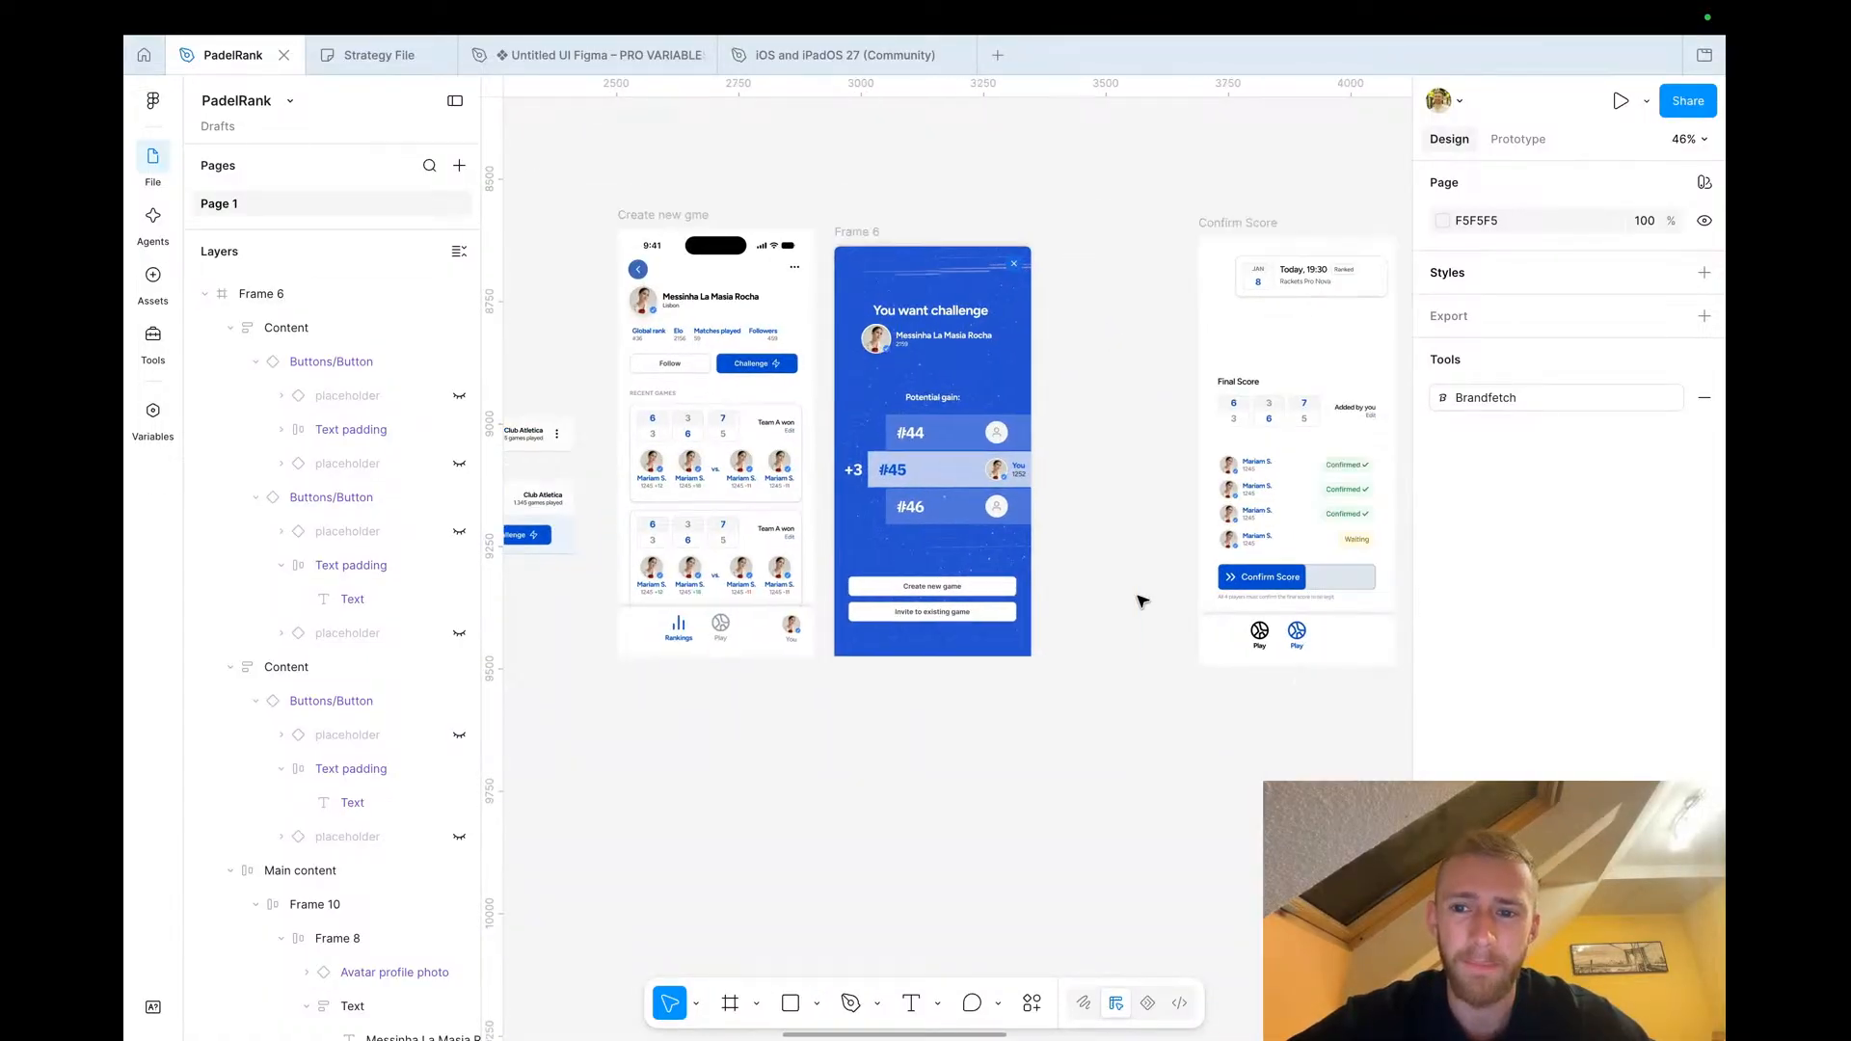
{"action": "left_click", "coordinate": [1096, 227]}
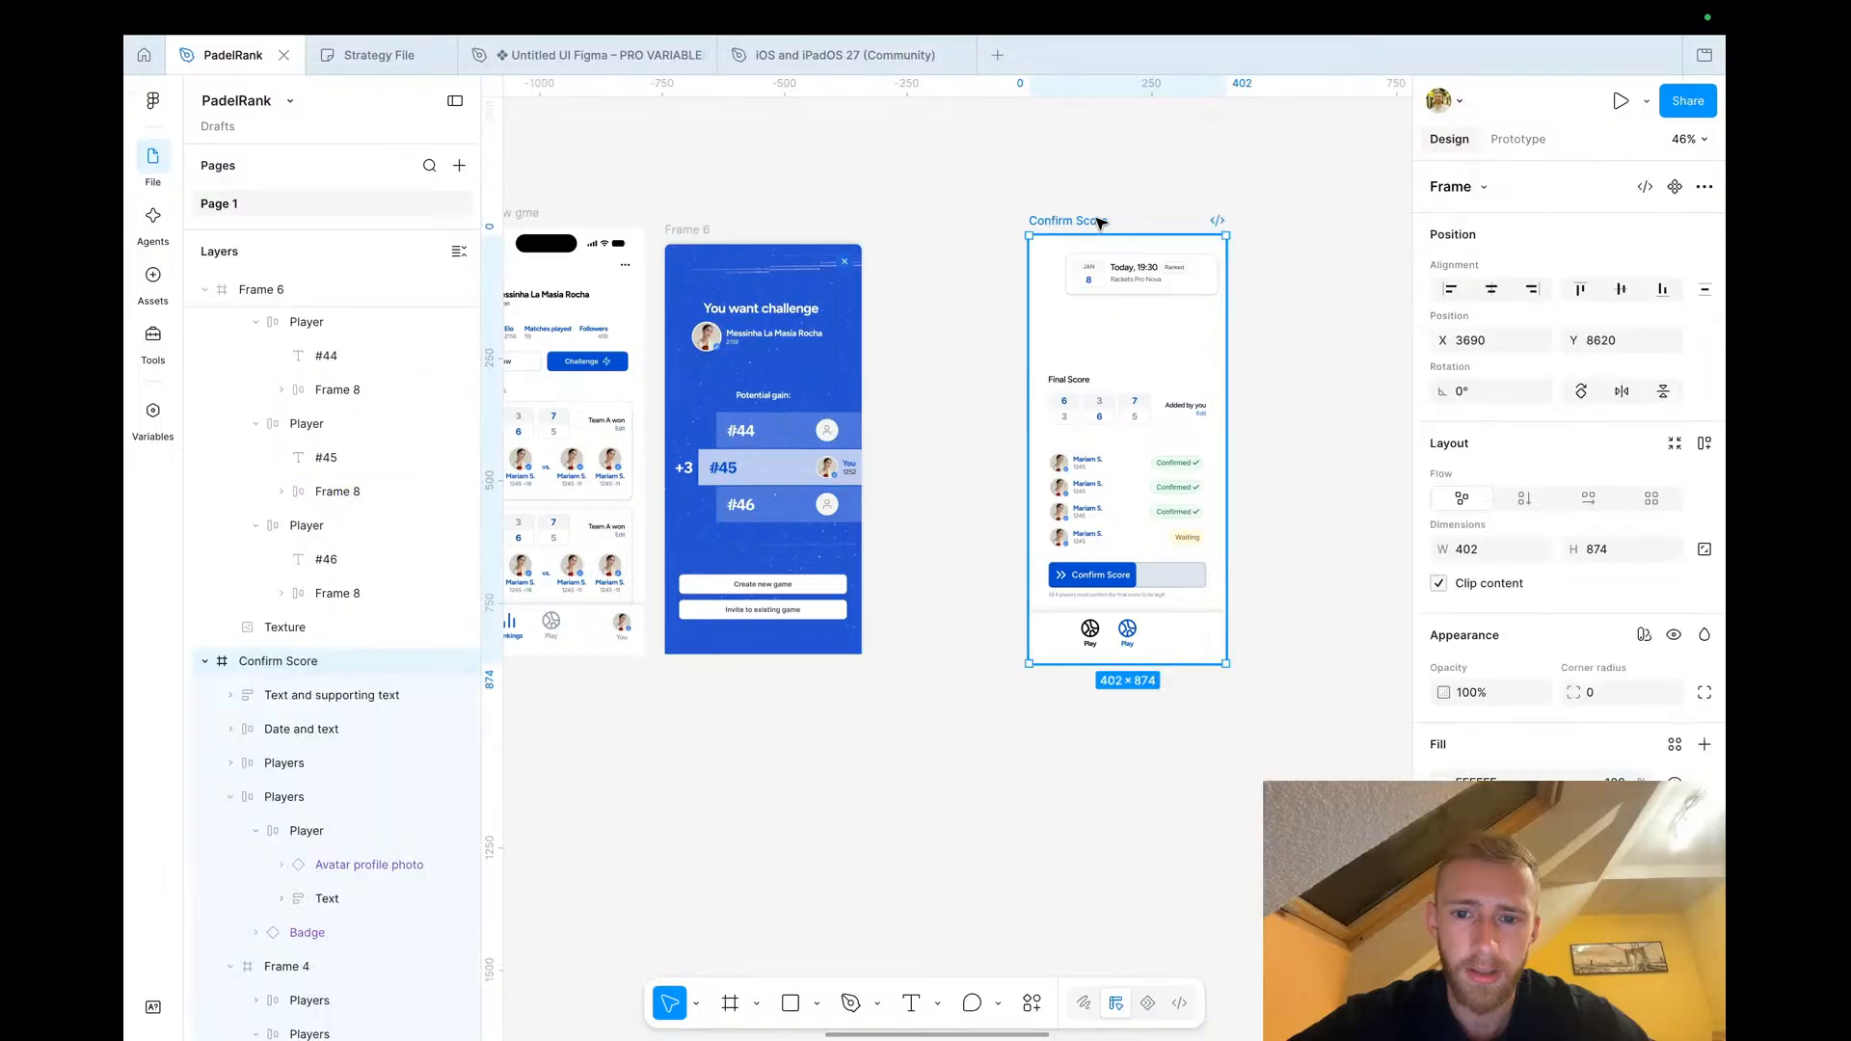
{"action": "left_click_drag", "start_coordinate": [1095, 228], "coordinate": [1285, 221]}
{"action": "left_click", "coordinate": [1008, 254]}
{"action": "scroll", "coordinate": [1007, 254], "scroll_direction": "down", "scroll_amount": 5}
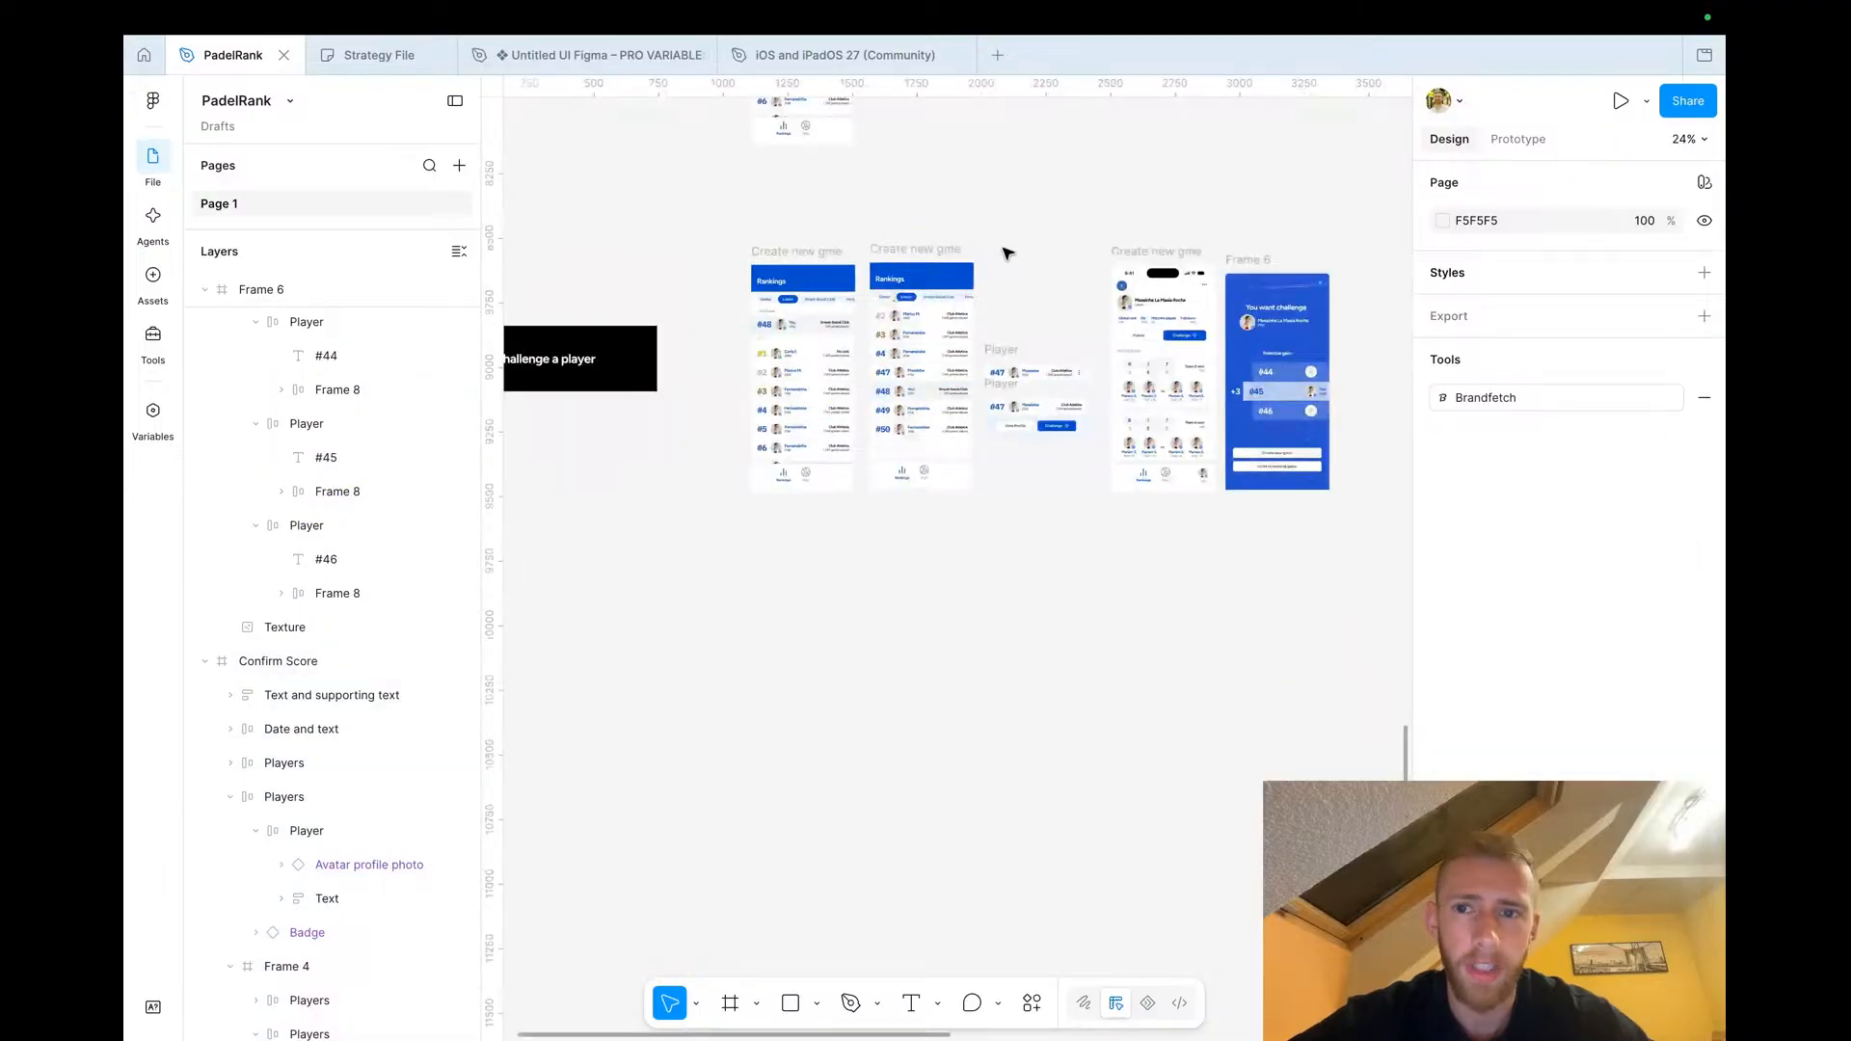
Copy the 'Create a new game' modal and paste it next to the You want challenge popup
{"action": "scroll", "coordinate": [1021, 254], "scroll_direction": "up", "scroll_amount": 5}
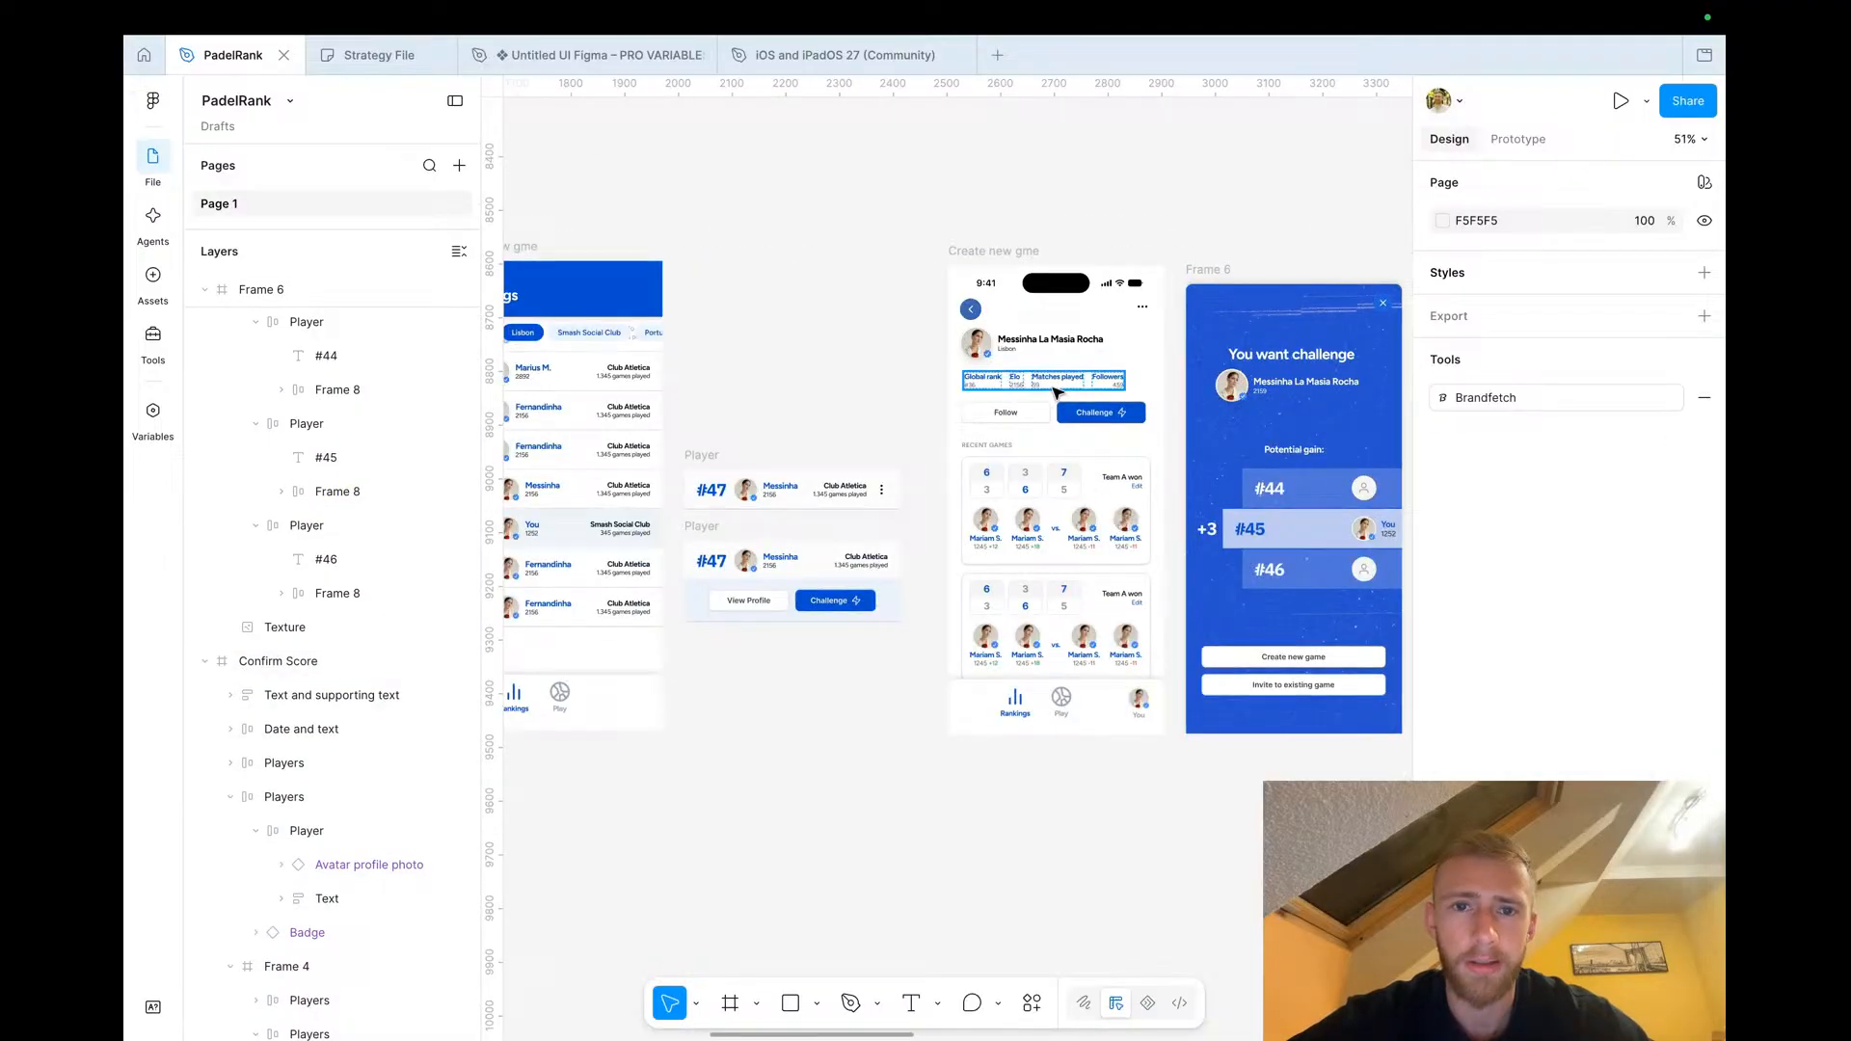
{"action": "scroll", "coordinate": [1058, 411], "scroll_direction": "up", "scroll_amount": 5}
{"action": "scroll", "coordinate": [1057, 411], "scroll_direction": "down", "scroll_amount": 4}
{"action": "scroll", "coordinate": [1055, 417], "scroll_direction": "down", "scroll_amount": 8}
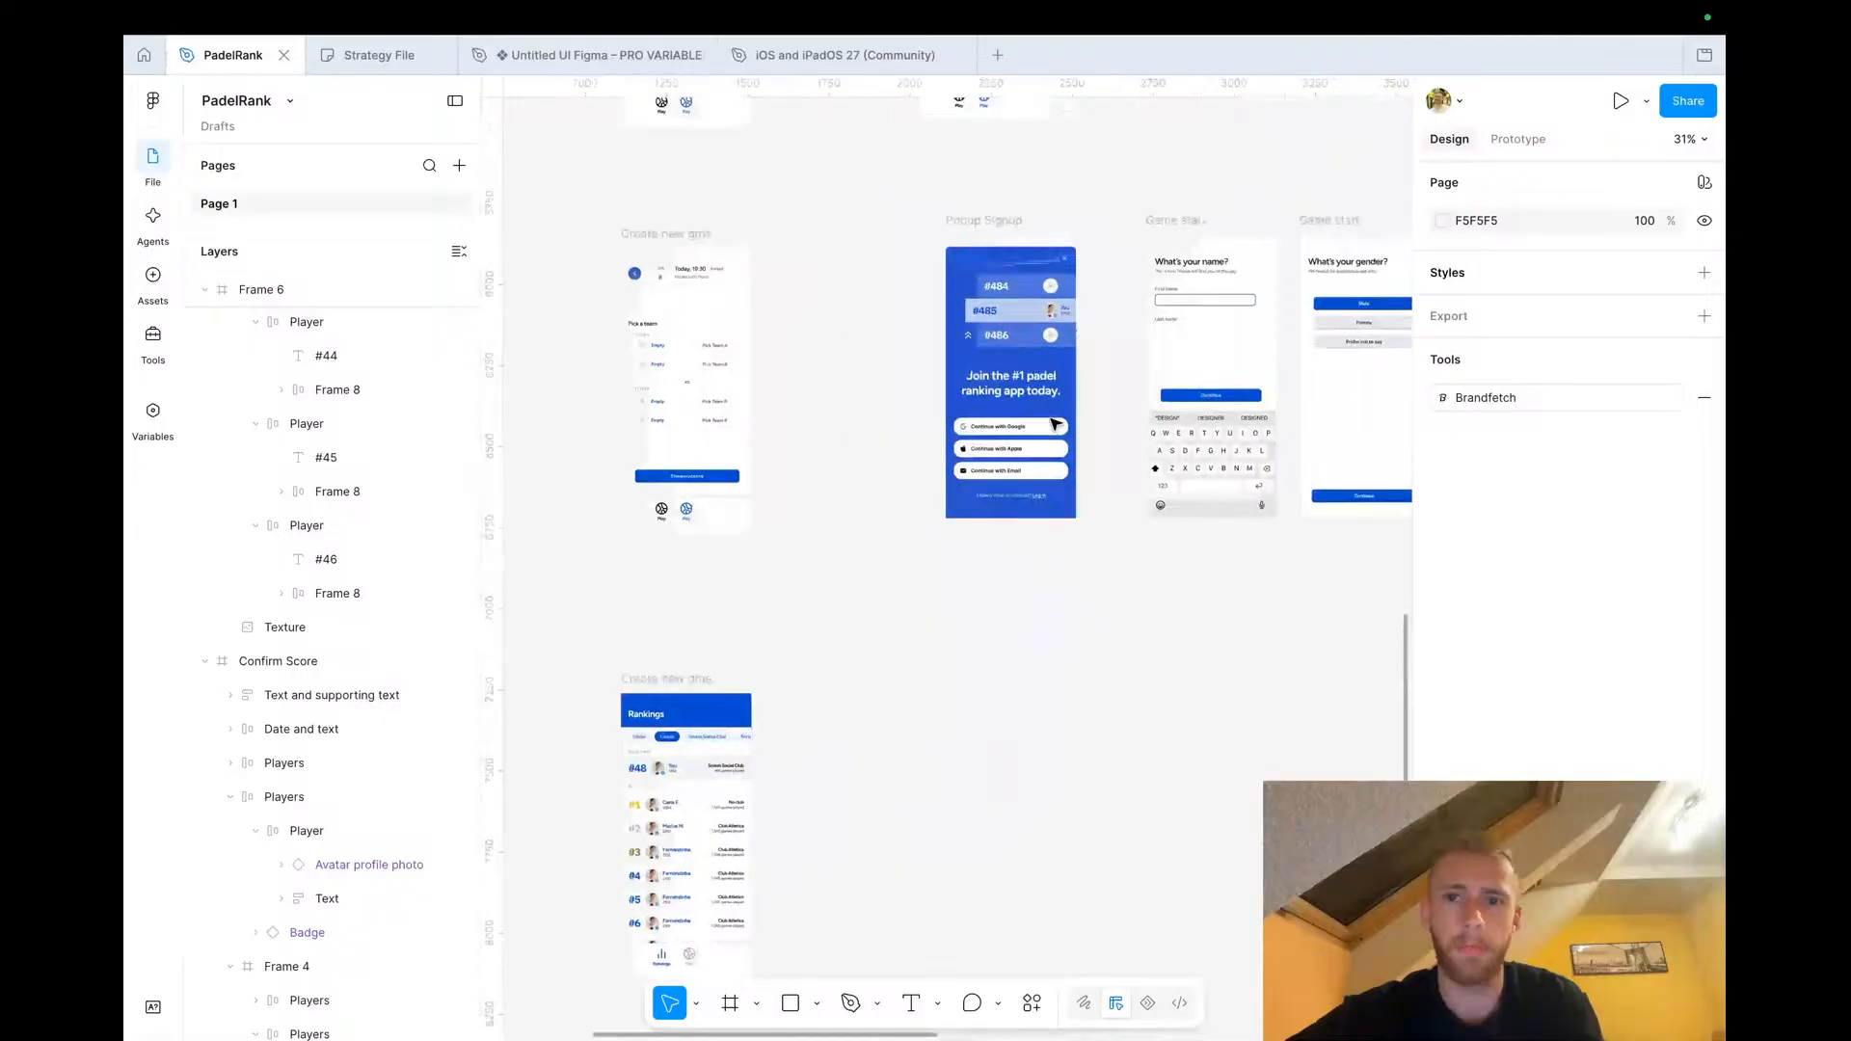
{"action": "scroll", "coordinate": [1051, 415], "scroll_direction": "up", "scroll_amount": 5}
{"action": "left_click", "coordinate": [922, 240]}
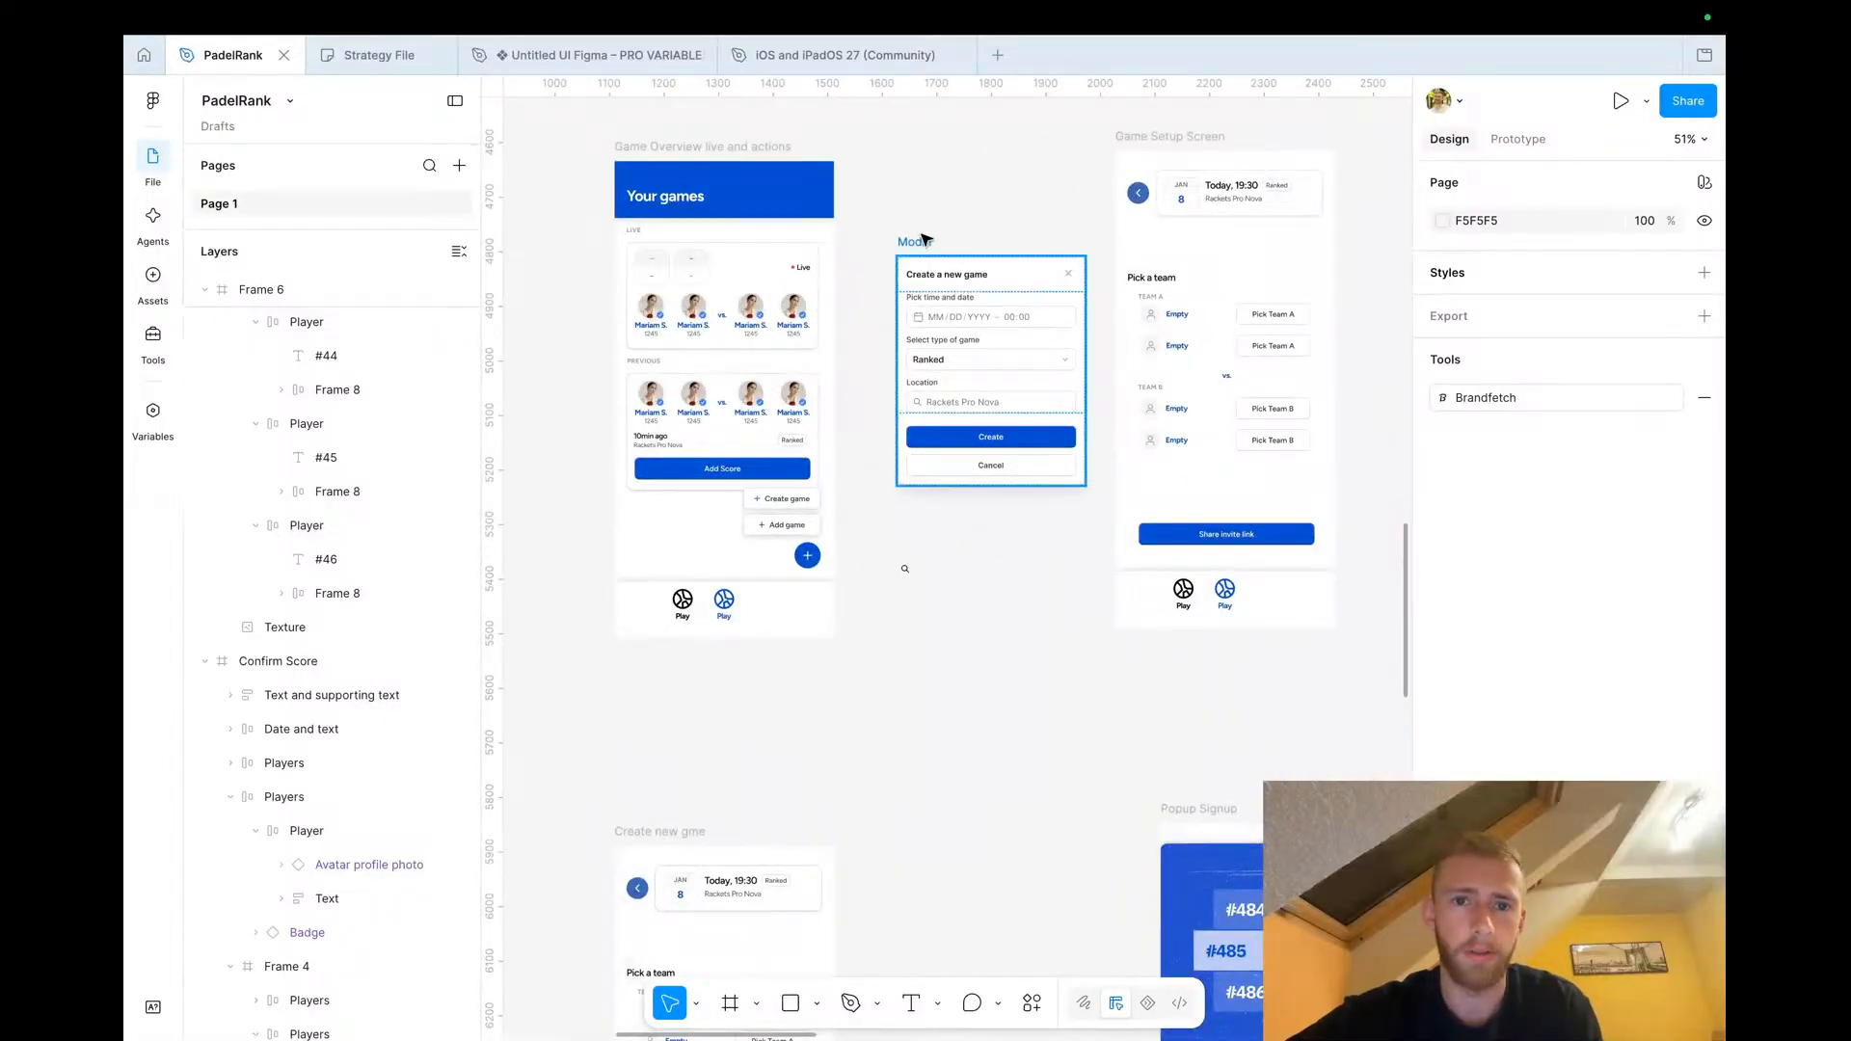
{"action": "scroll", "coordinate": [923, 240], "scroll_direction": "down", "scroll_amount": 10}
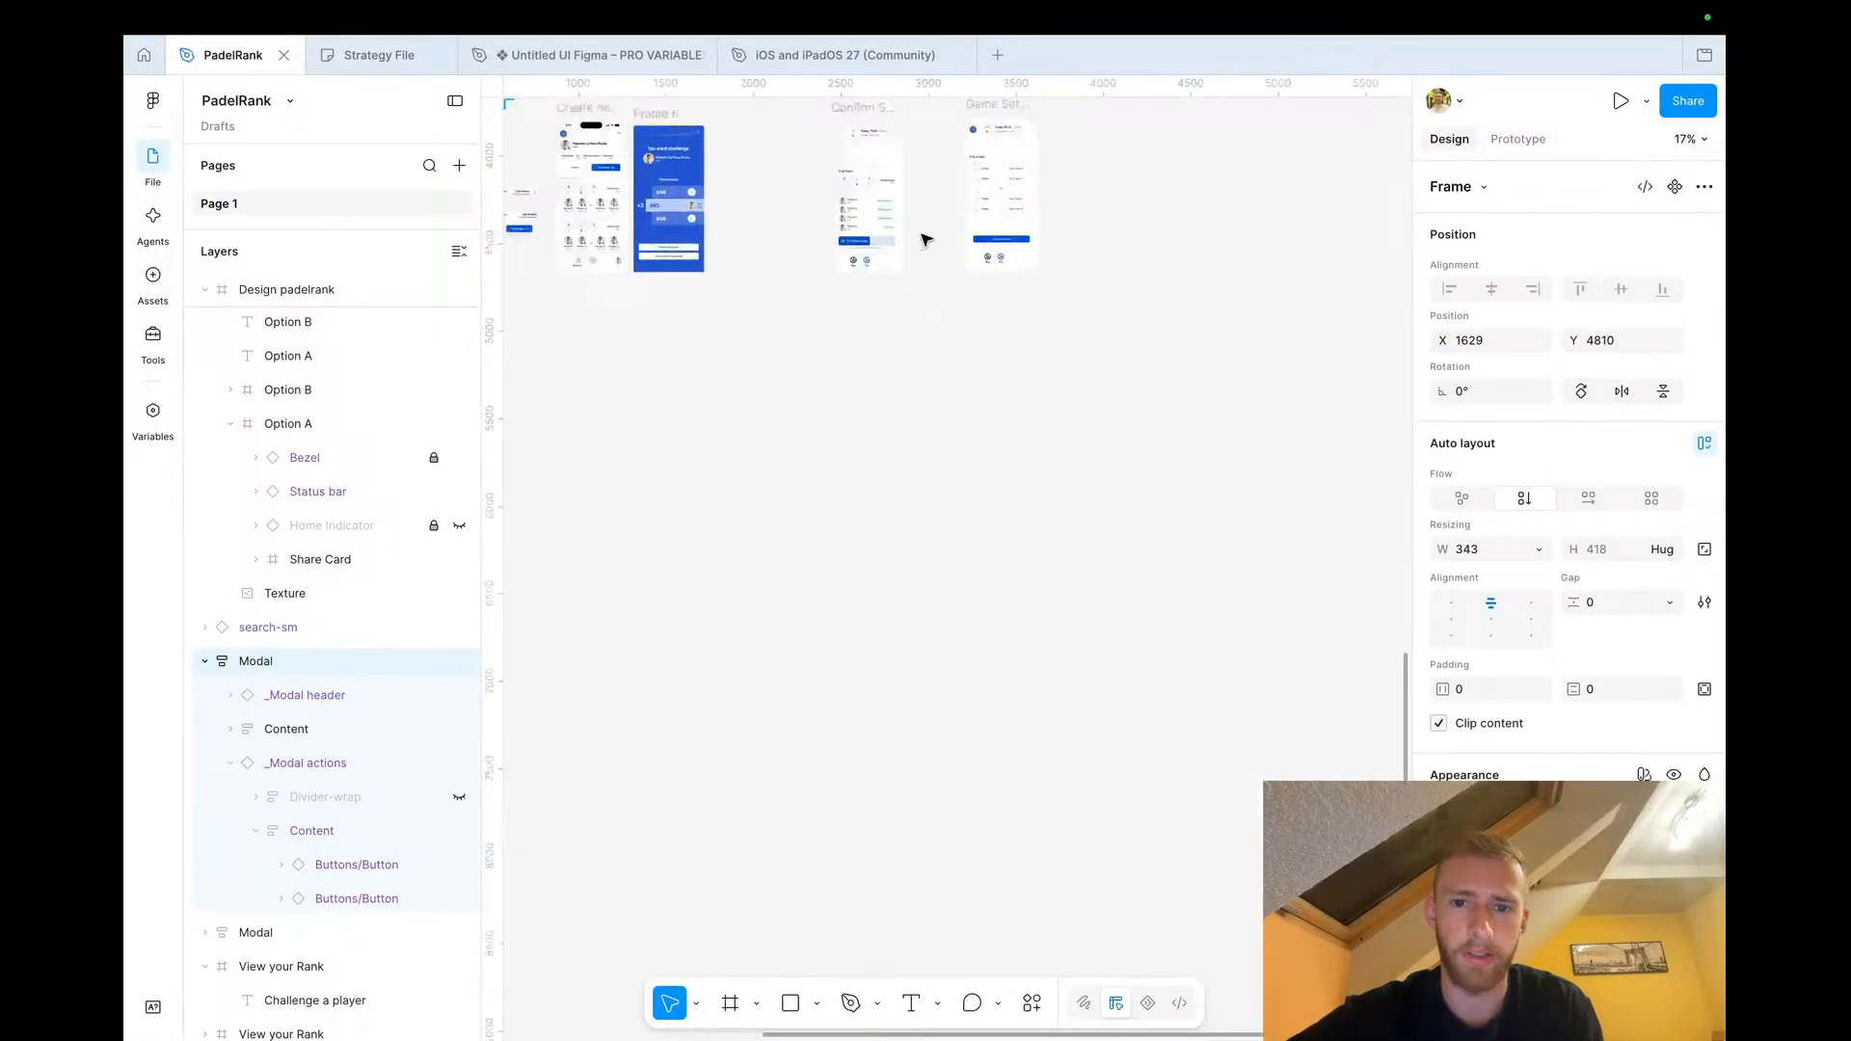
{"action": "scroll", "coordinate": [880, 276], "scroll_direction": "up", "scroll_amount": 10}
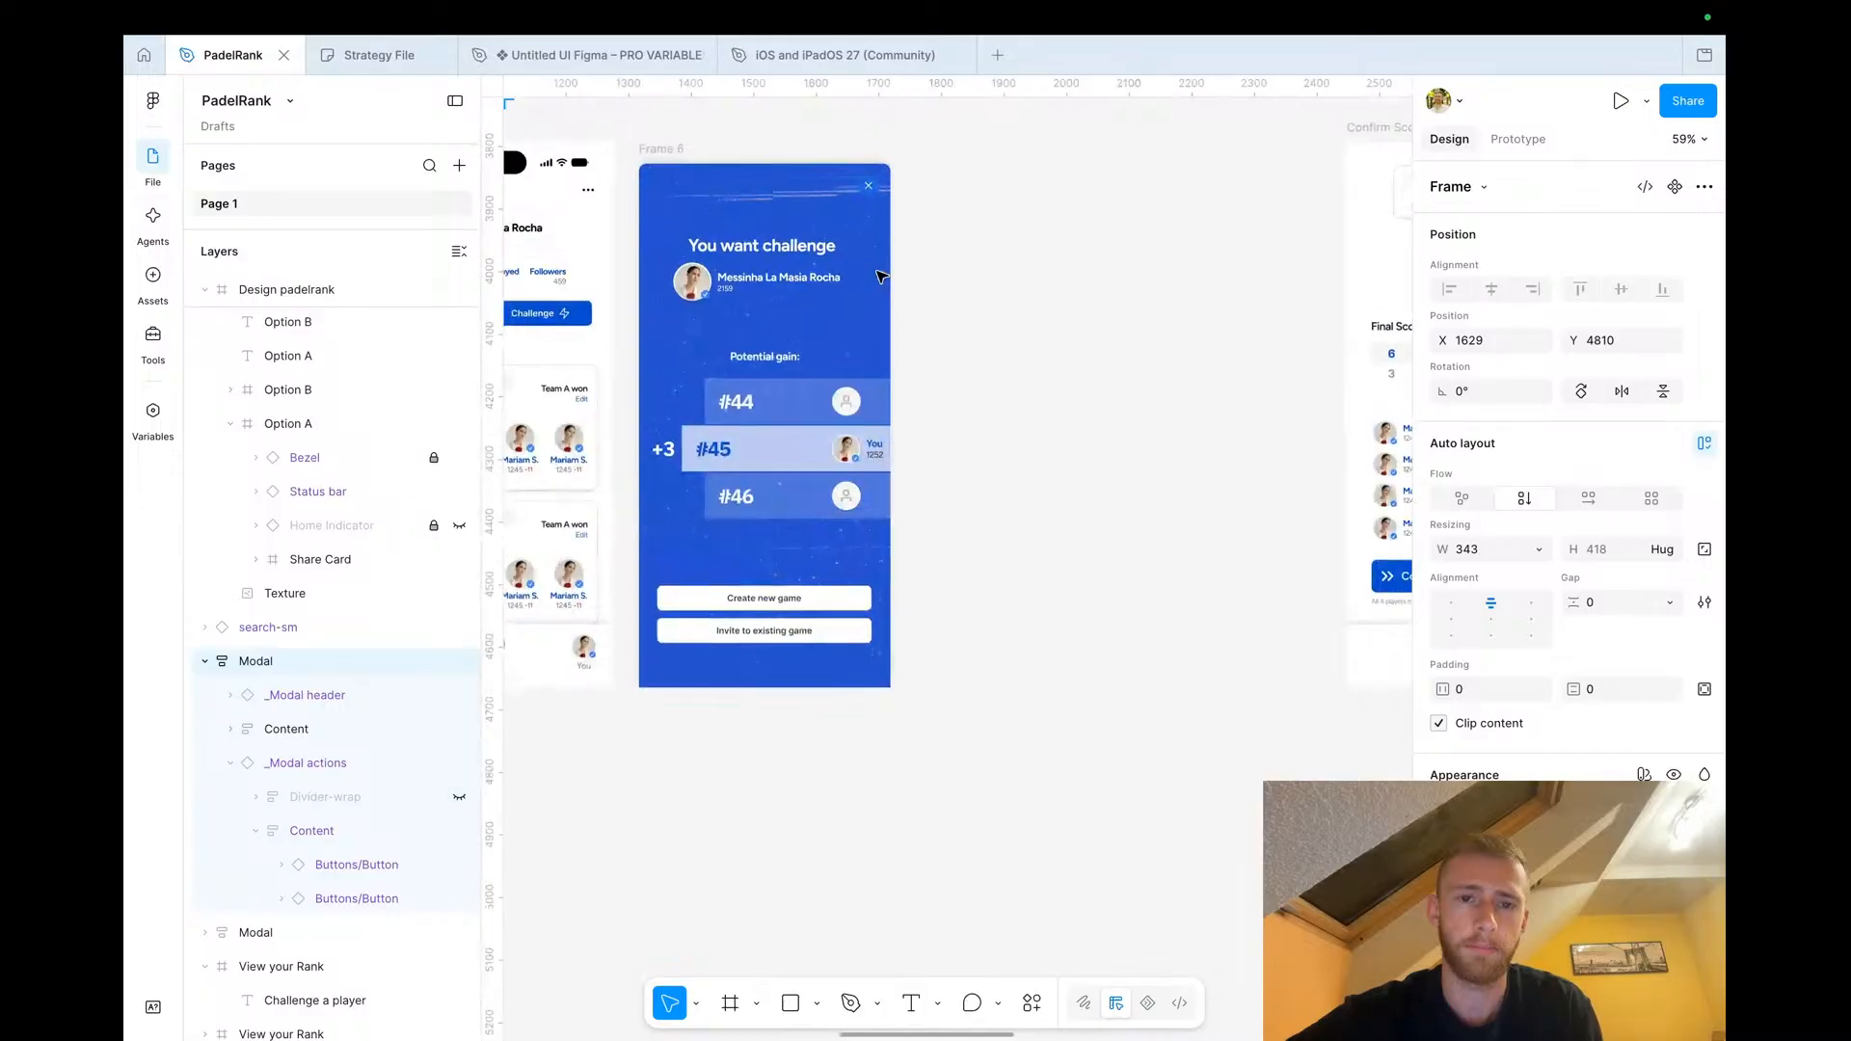
{"action": "left_click", "coordinate": [1027, 467]}
{"action": "key", "text": "ctrl+v"}
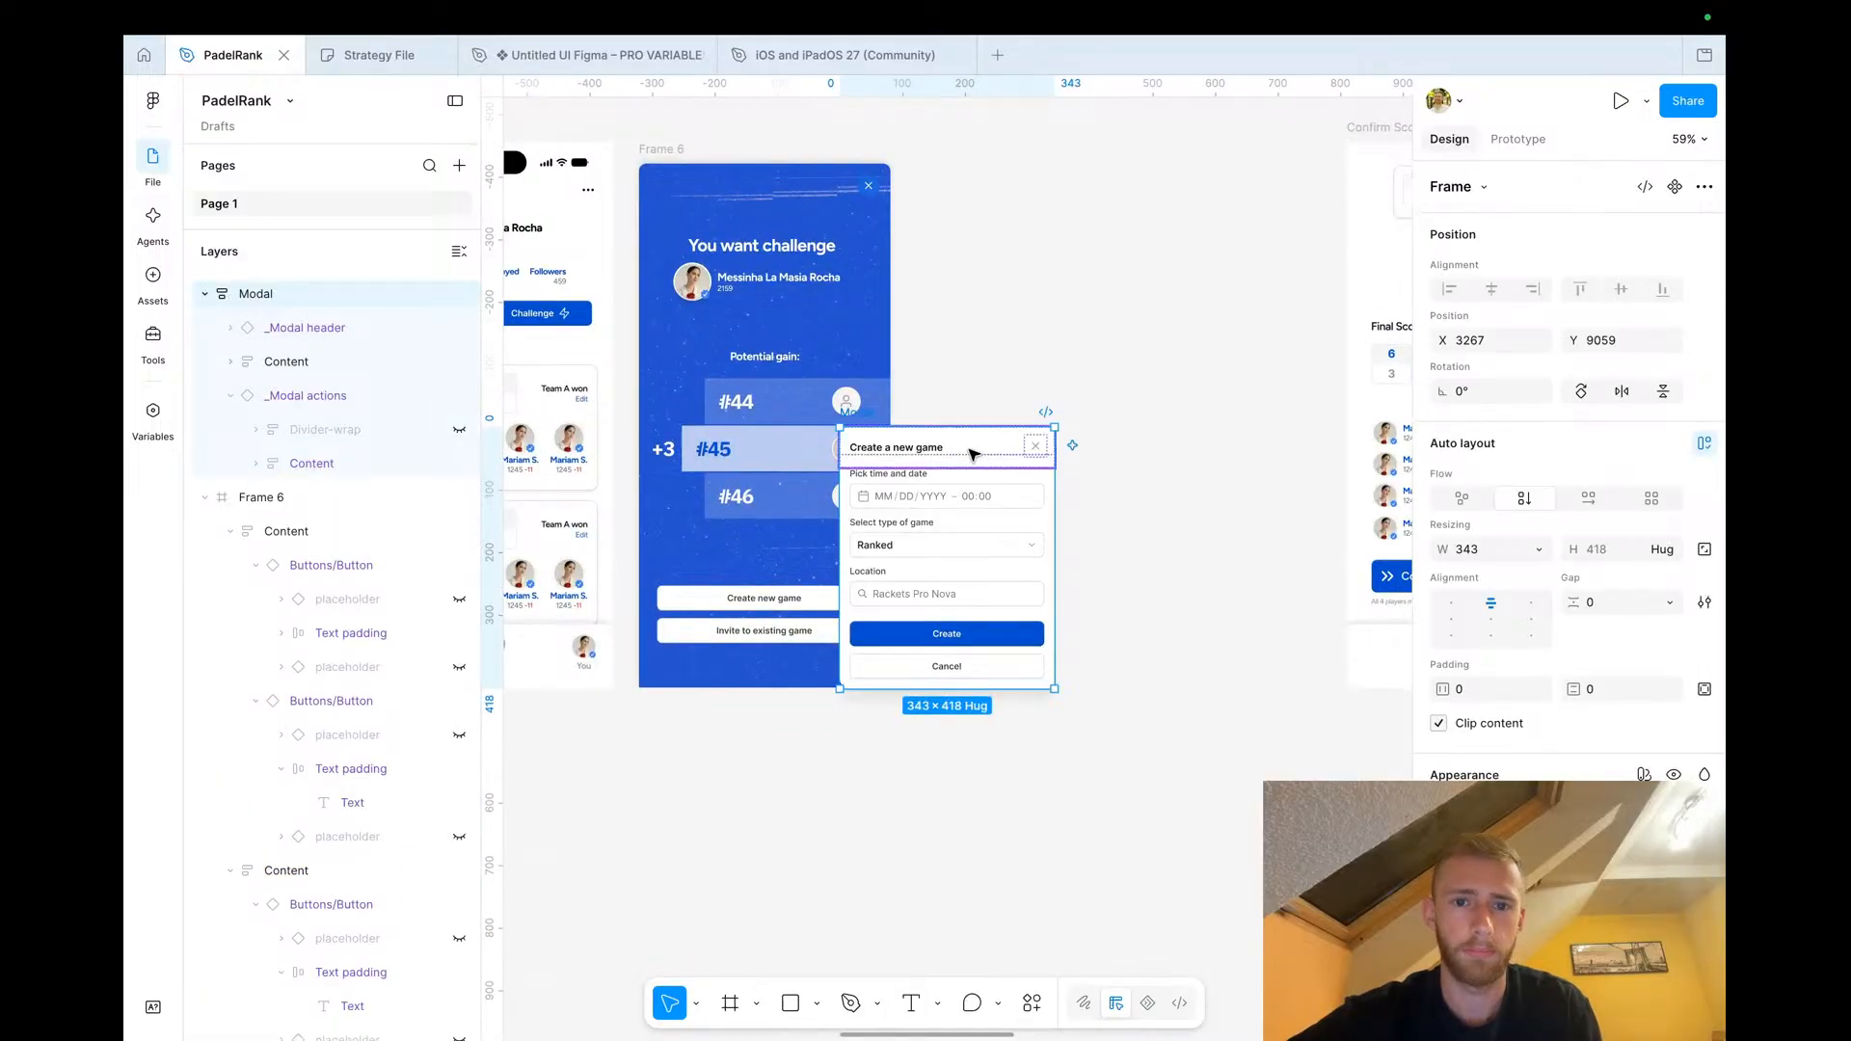
{"action": "left_click_drag", "start_coordinate": [847, 412], "coordinate": [948, 281]}
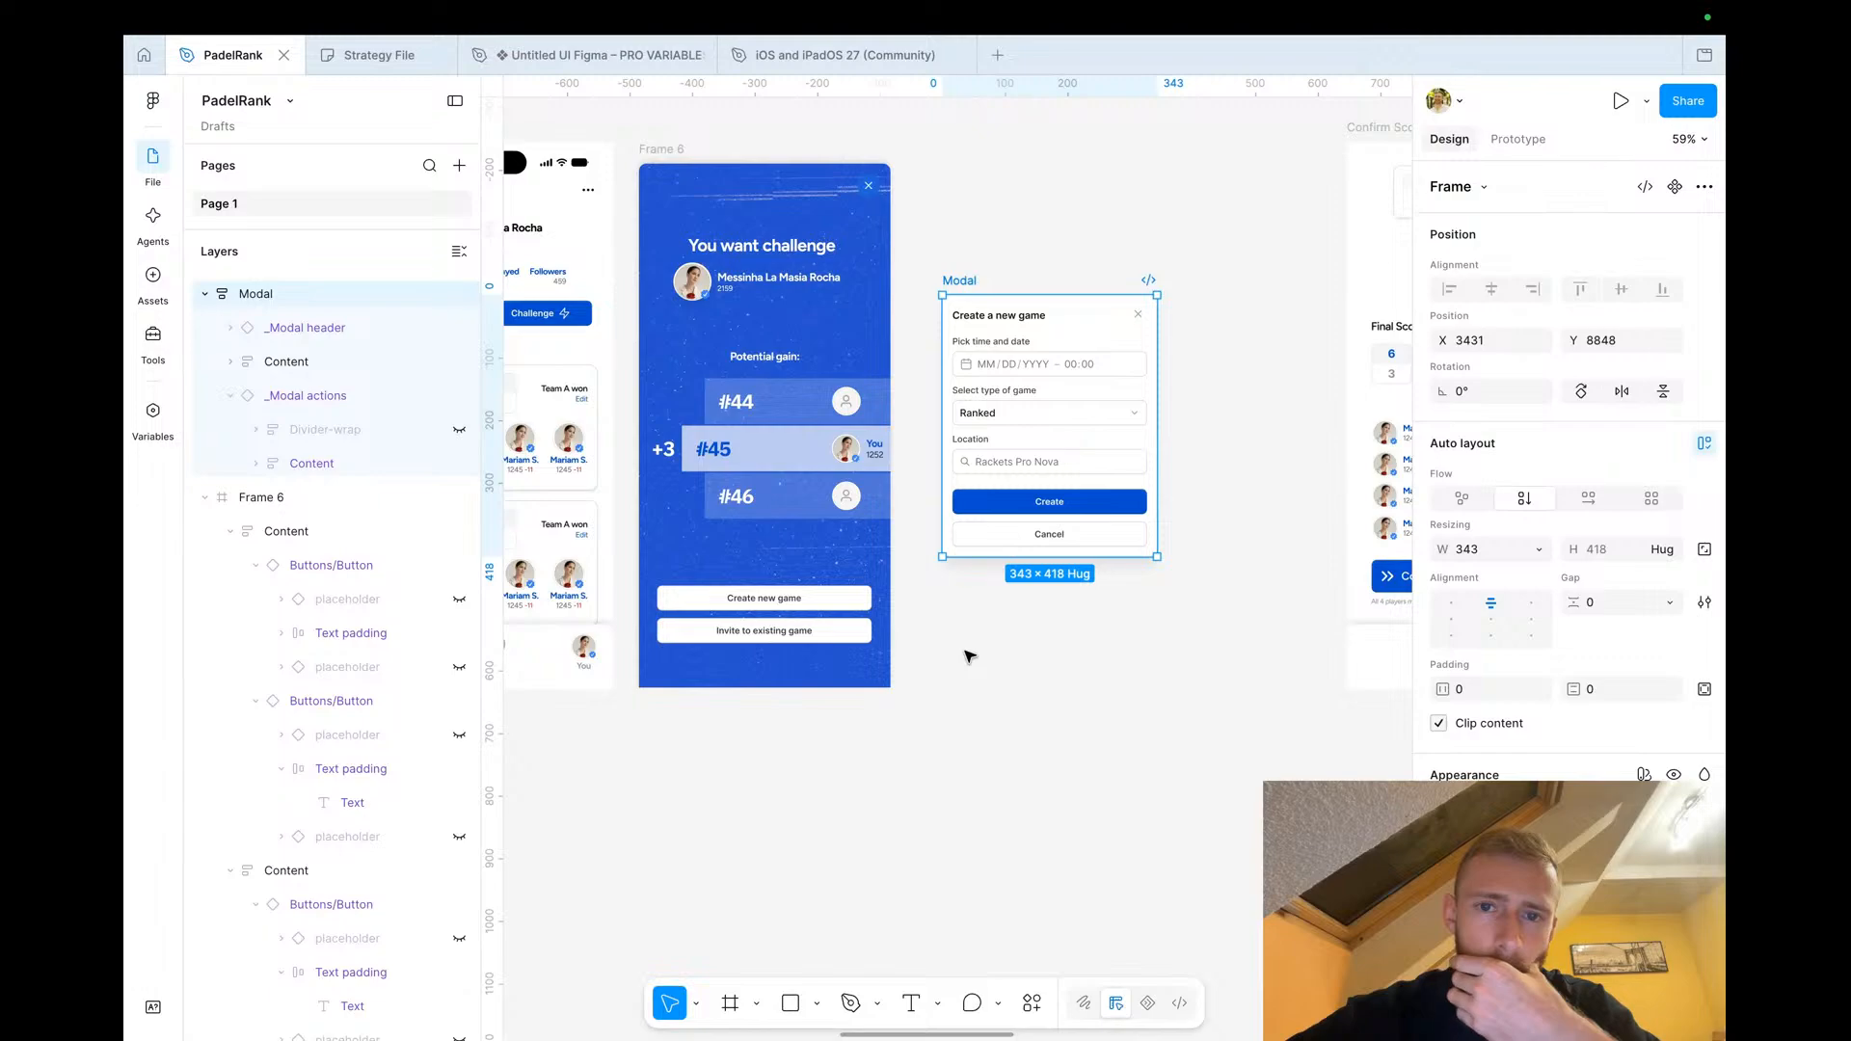
Reorder the frames so the Game Setup Screen sits right after the new modal, ahead of Confirm Score
{"action": "scroll", "coordinate": [969, 656], "scroll_direction": "left", "scroll_amount": 3}
{"action": "scroll", "coordinate": [969, 655], "scroll_direction": "down", "scroll_amount": 1}
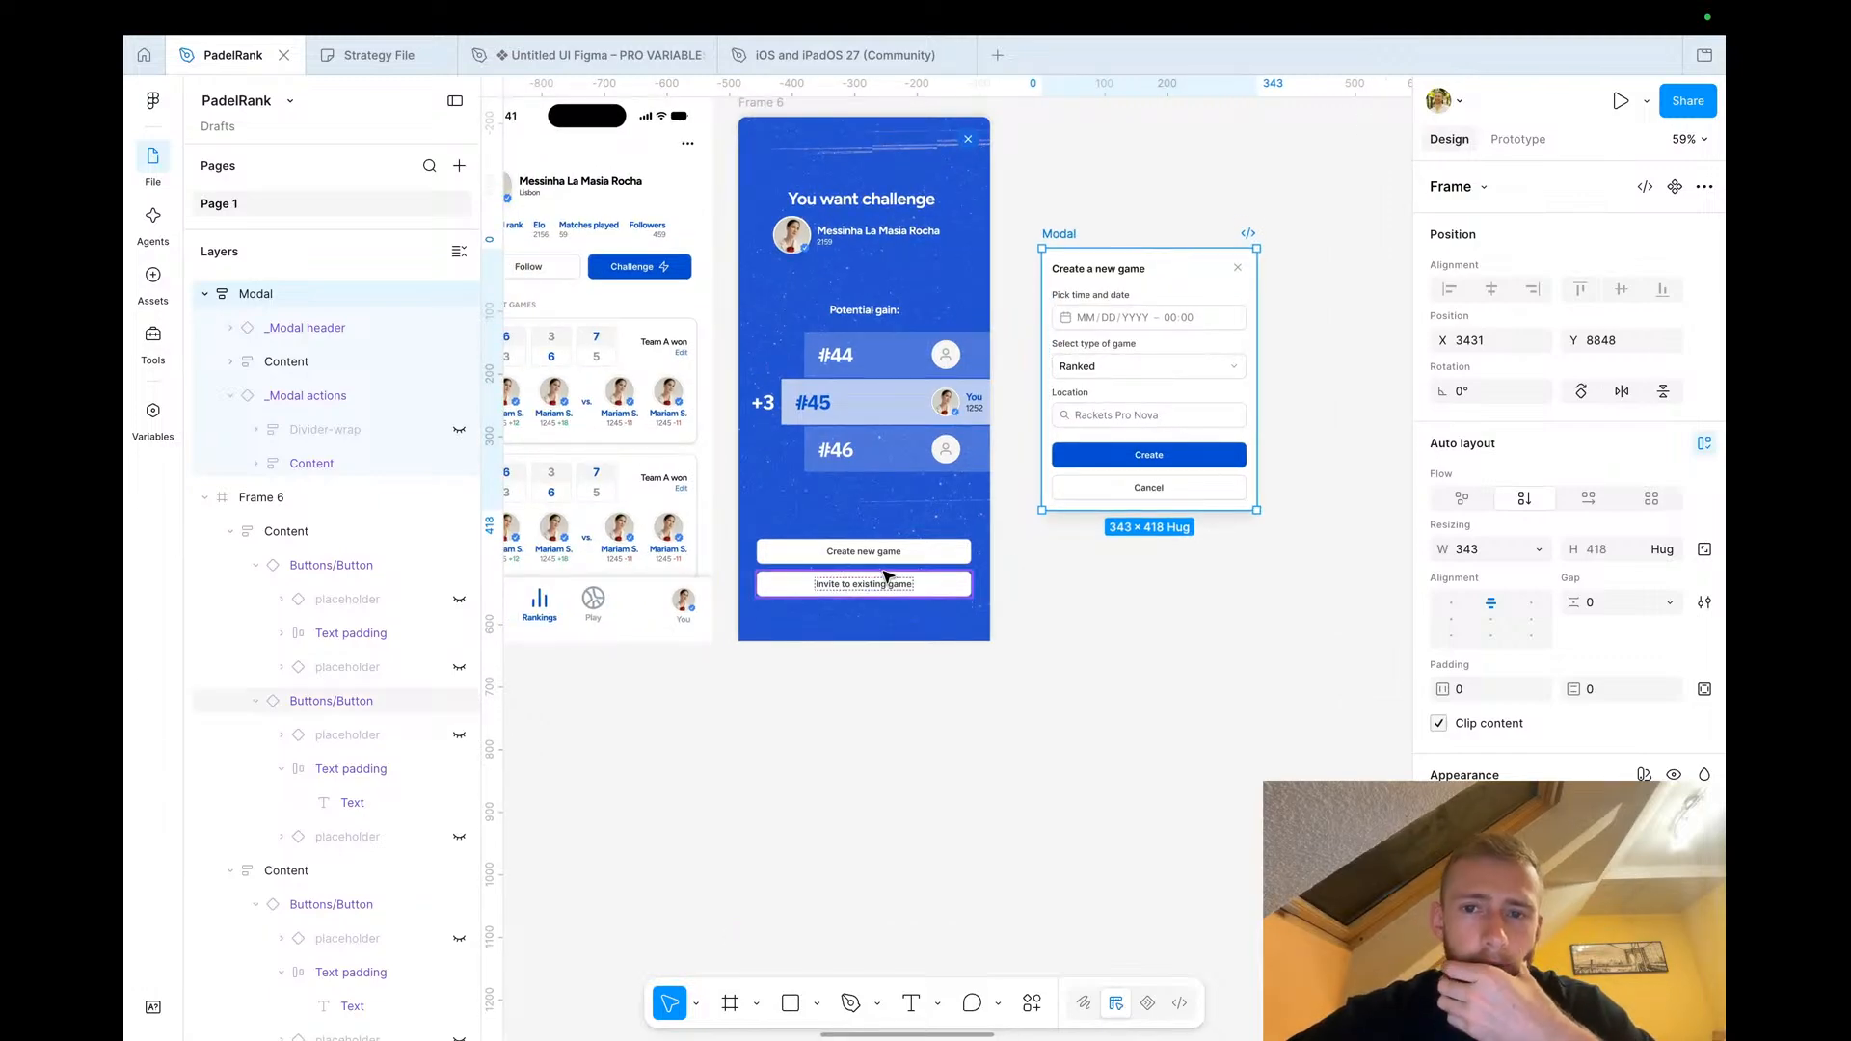
{"action": "scroll", "coordinate": [1124, 403], "scroll_direction": "up", "scroll_amount": 5}
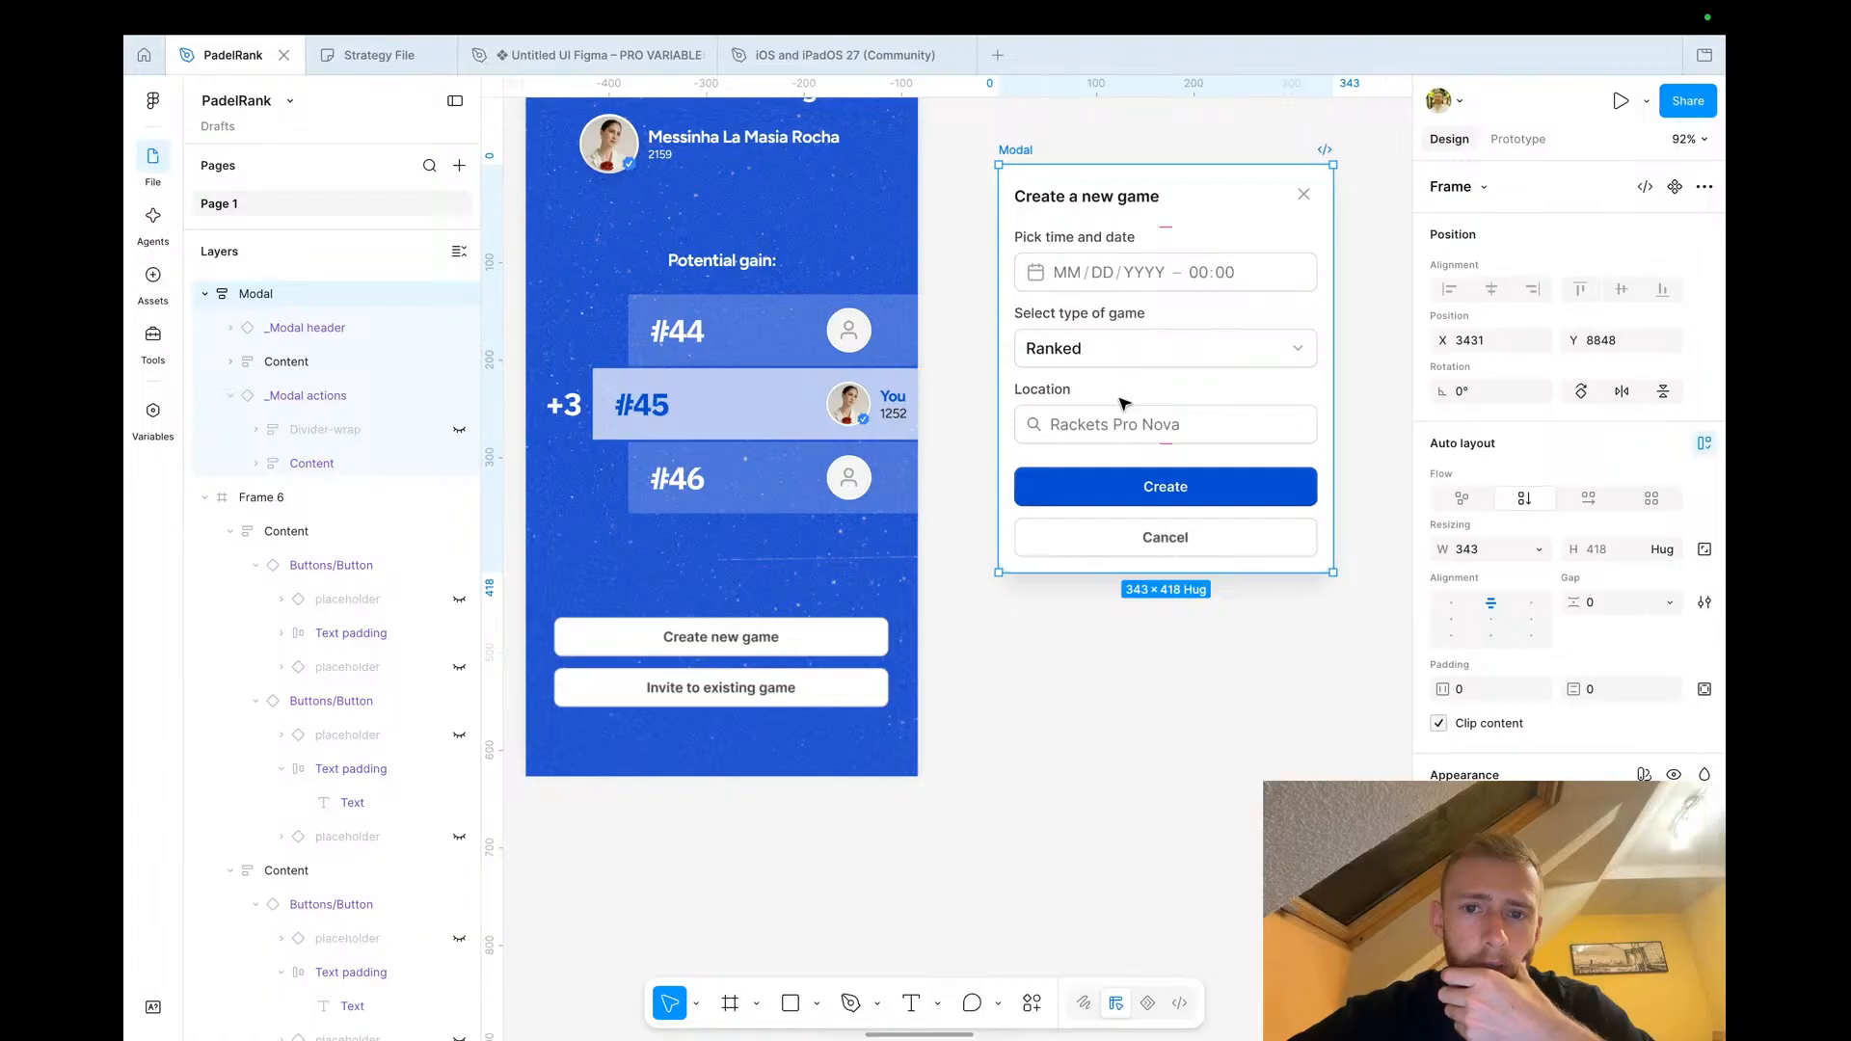
{"action": "scroll", "coordinate": [1125, 403], "scroll_direction": "down", "scroll_amount": 6}
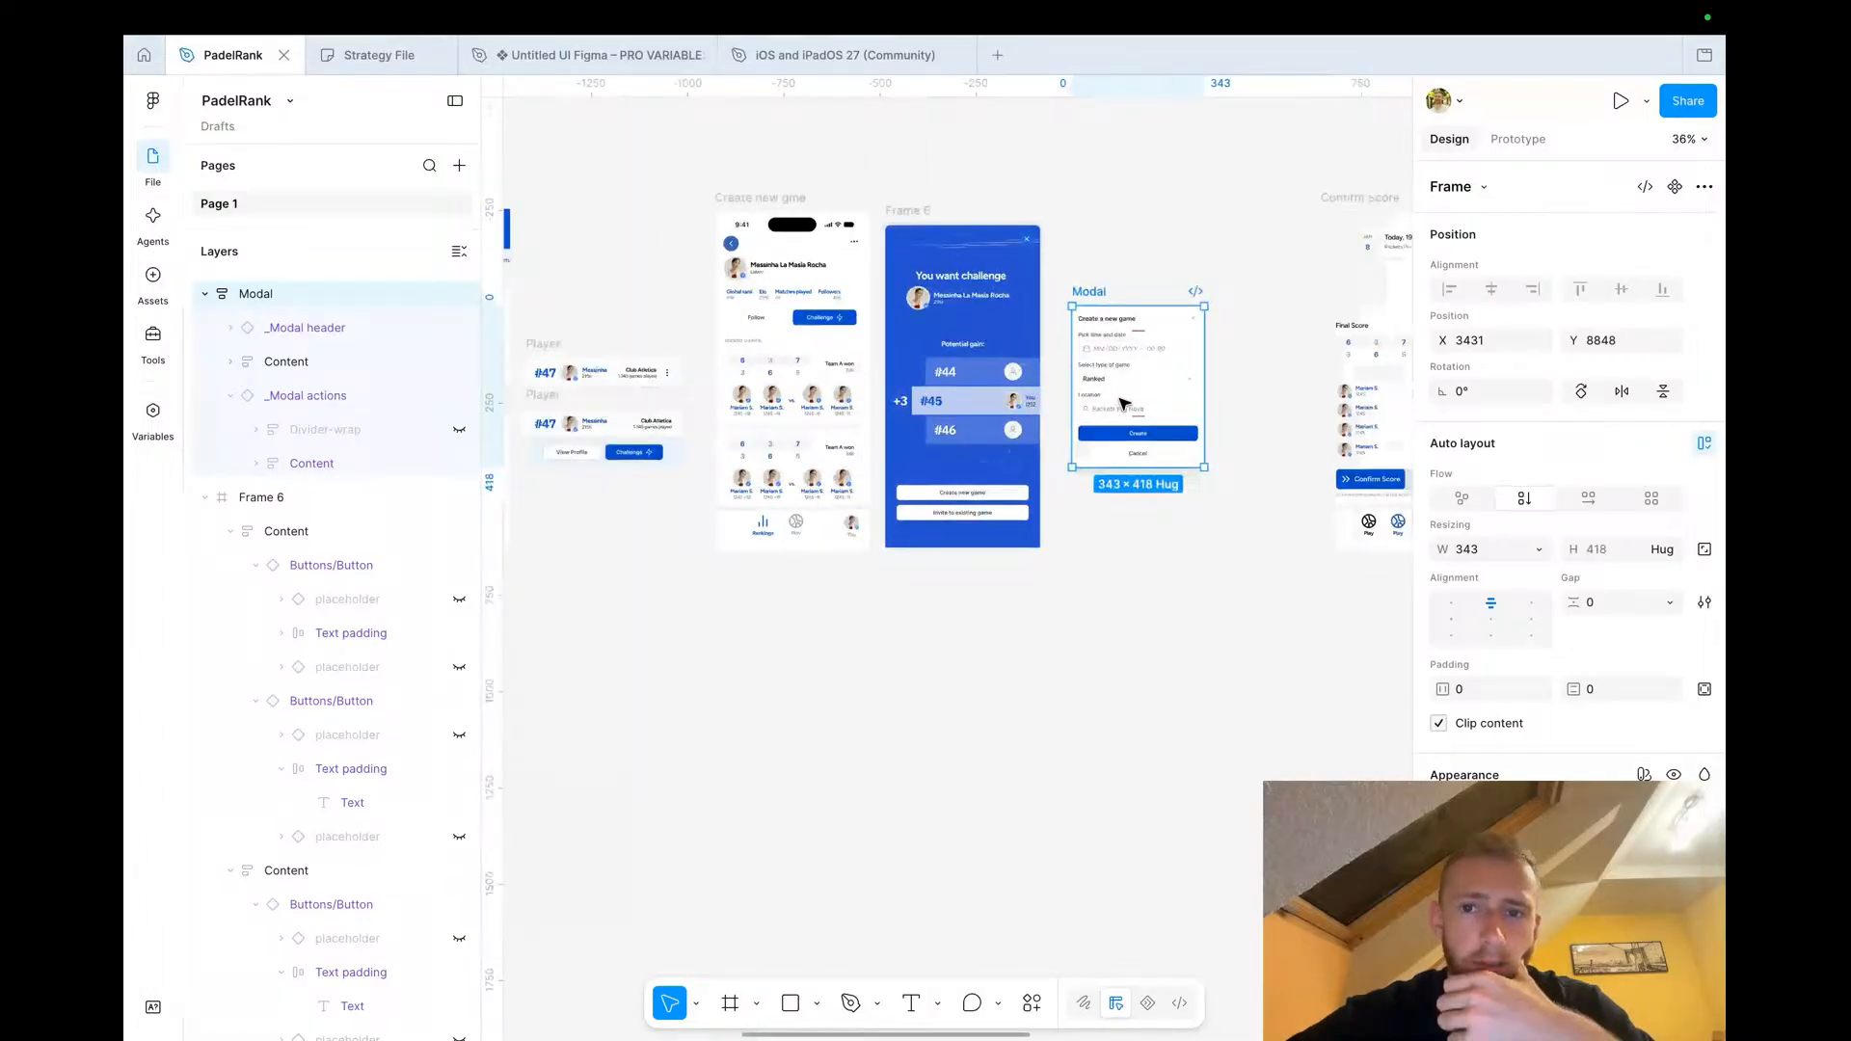
{"action": "scroll", "coordinate": [1124, 403], "scroll_direction": "down", "scroll_amount": 1}
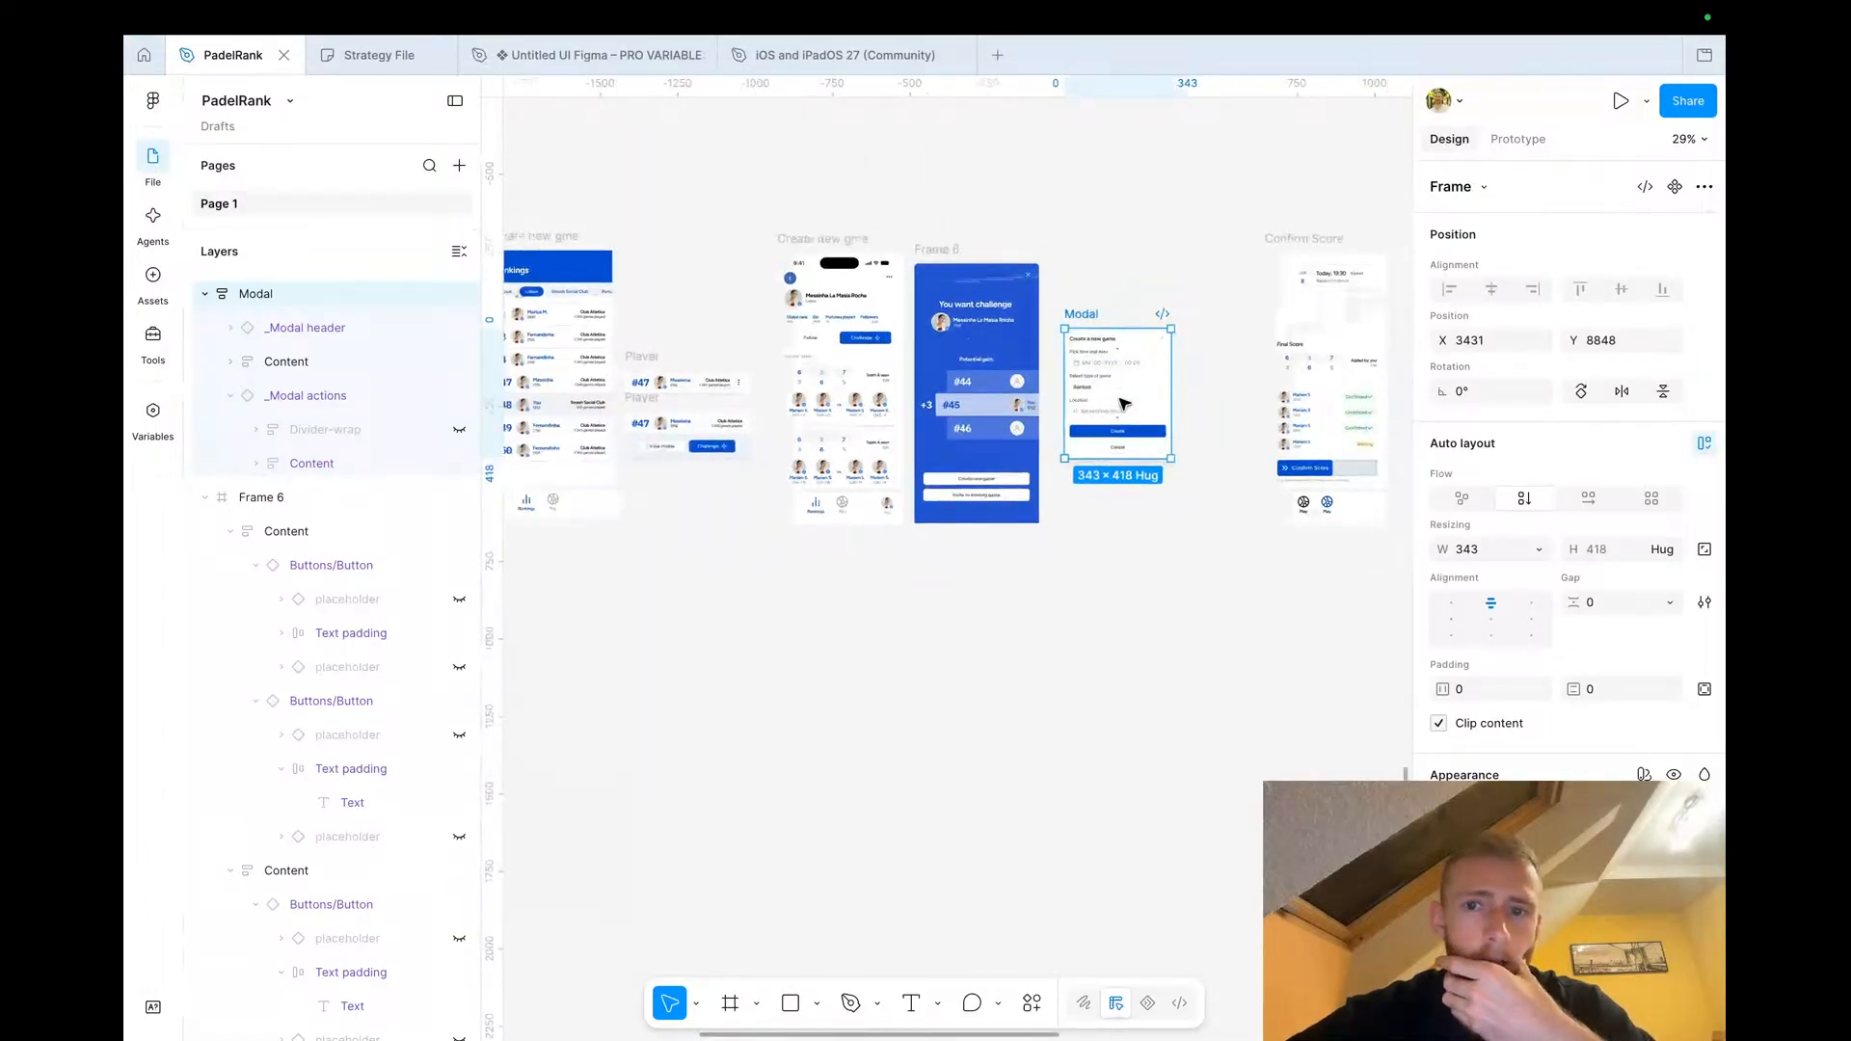
{"action": "scroll", "coordinate": [1124, 402], "scroll_direction": "right", "scroll_amount": 5}
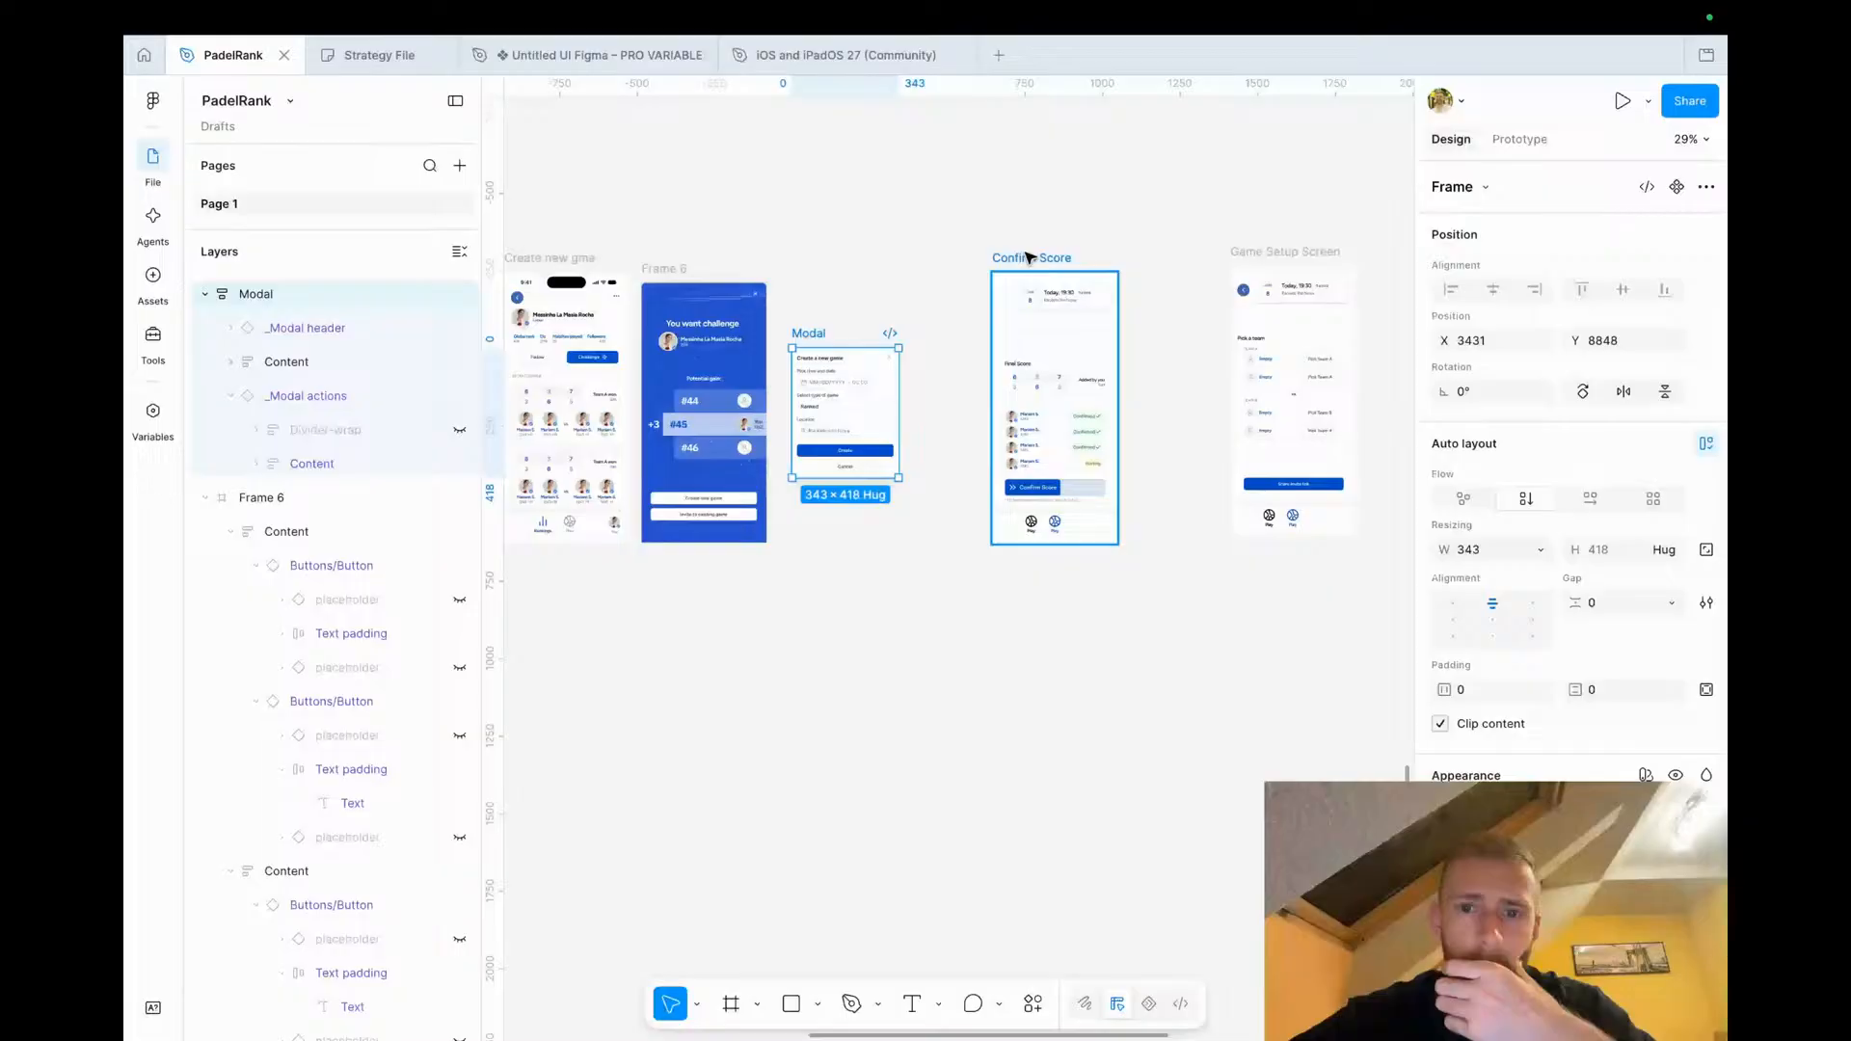
{"action": "scroll", "coordinate": [1030, 258], "scroll_direction": "right", "scroll_amount": 3}
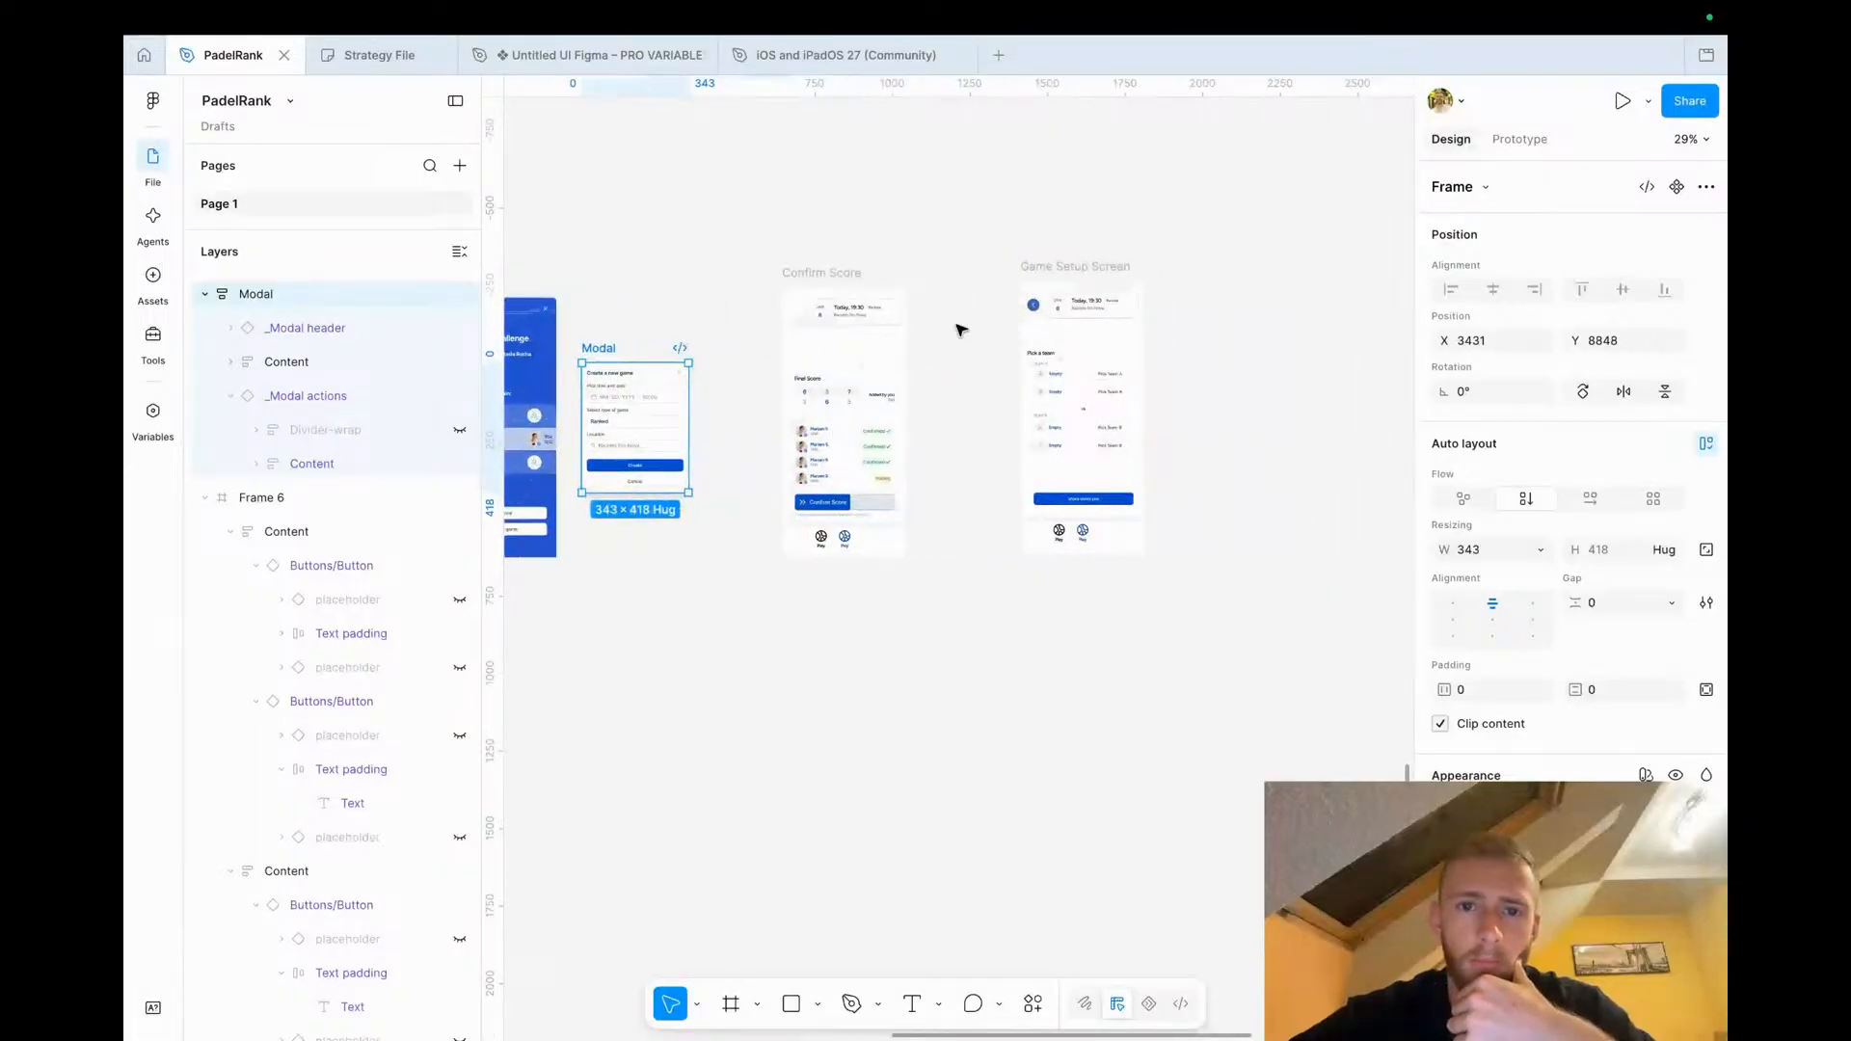
{"action": "left_click_drag", "start_coordinate": [830, 276], "coordinate": [1210, 266]}
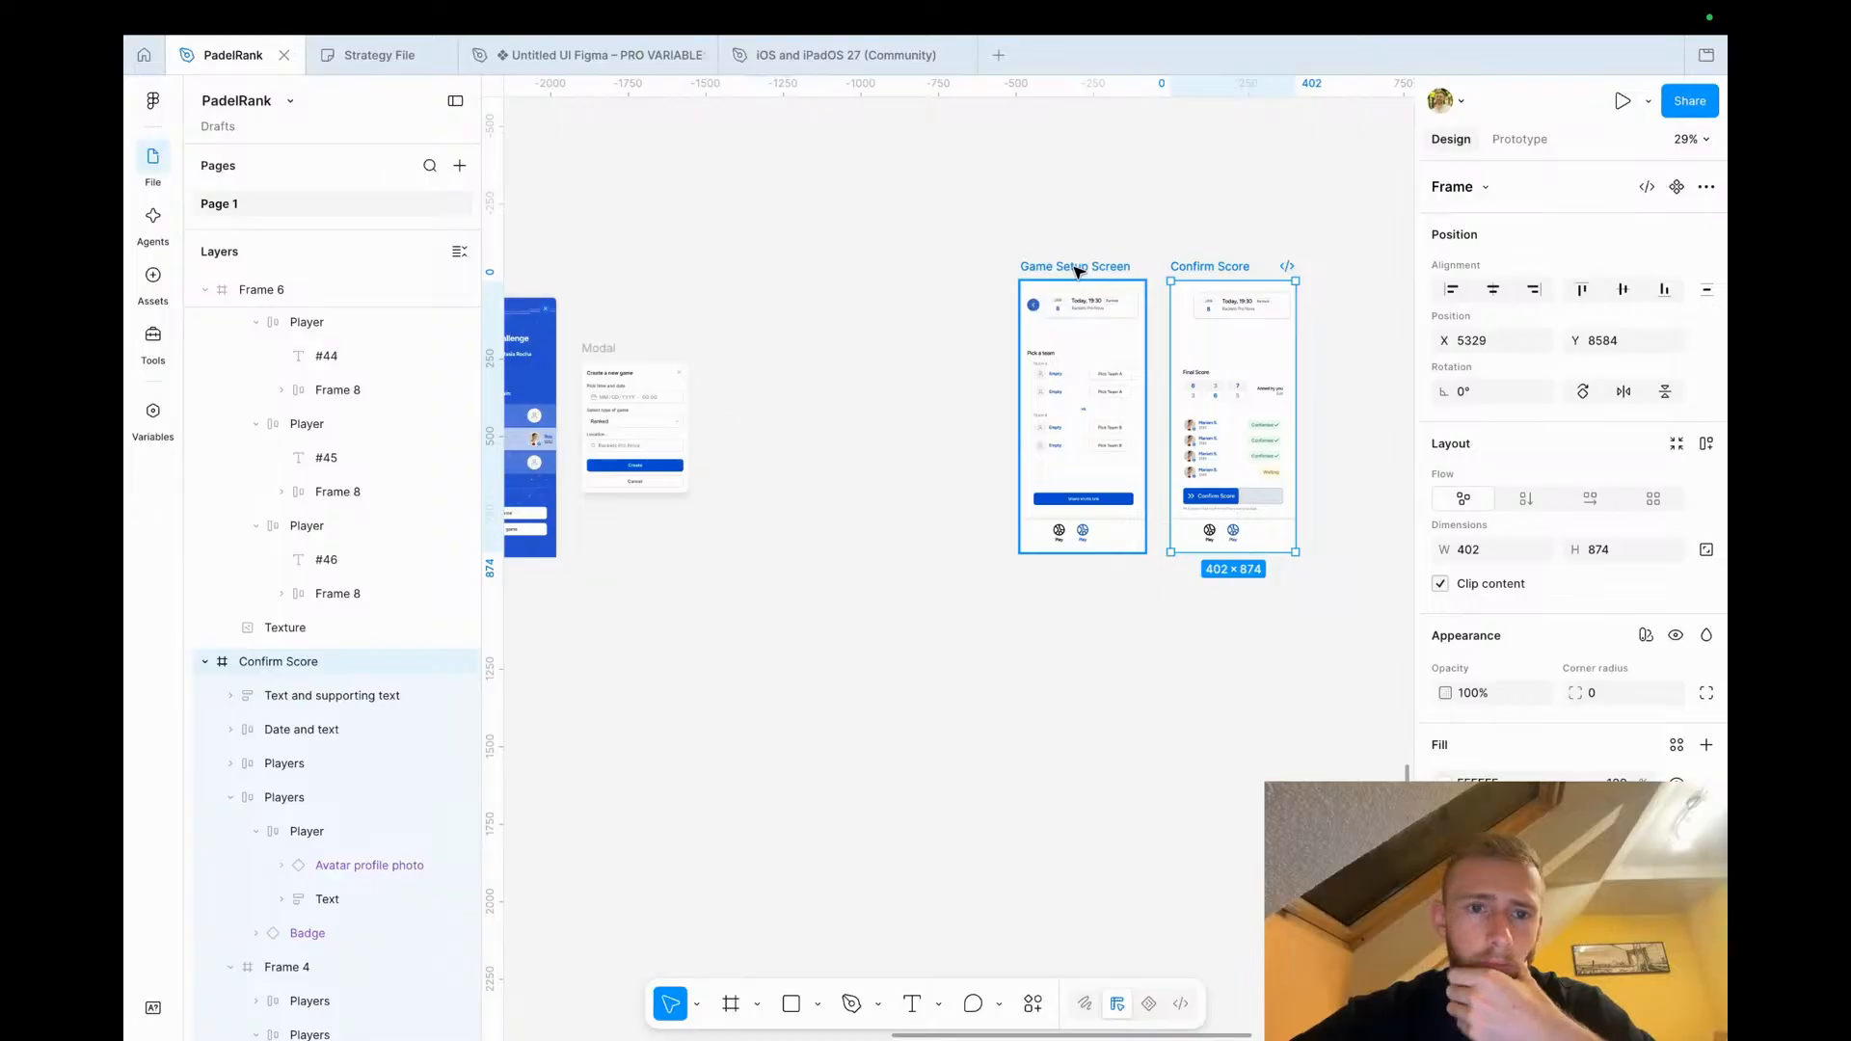
{"action": "left_click_drag", "start_coordinate": [1078, 272], "coordinate": [789, 277]}
Inspect the player rows in the Game Setup Screen, Confirm Score and Game start frames
{"action": "left_click", "coordinate": [975, 415]}
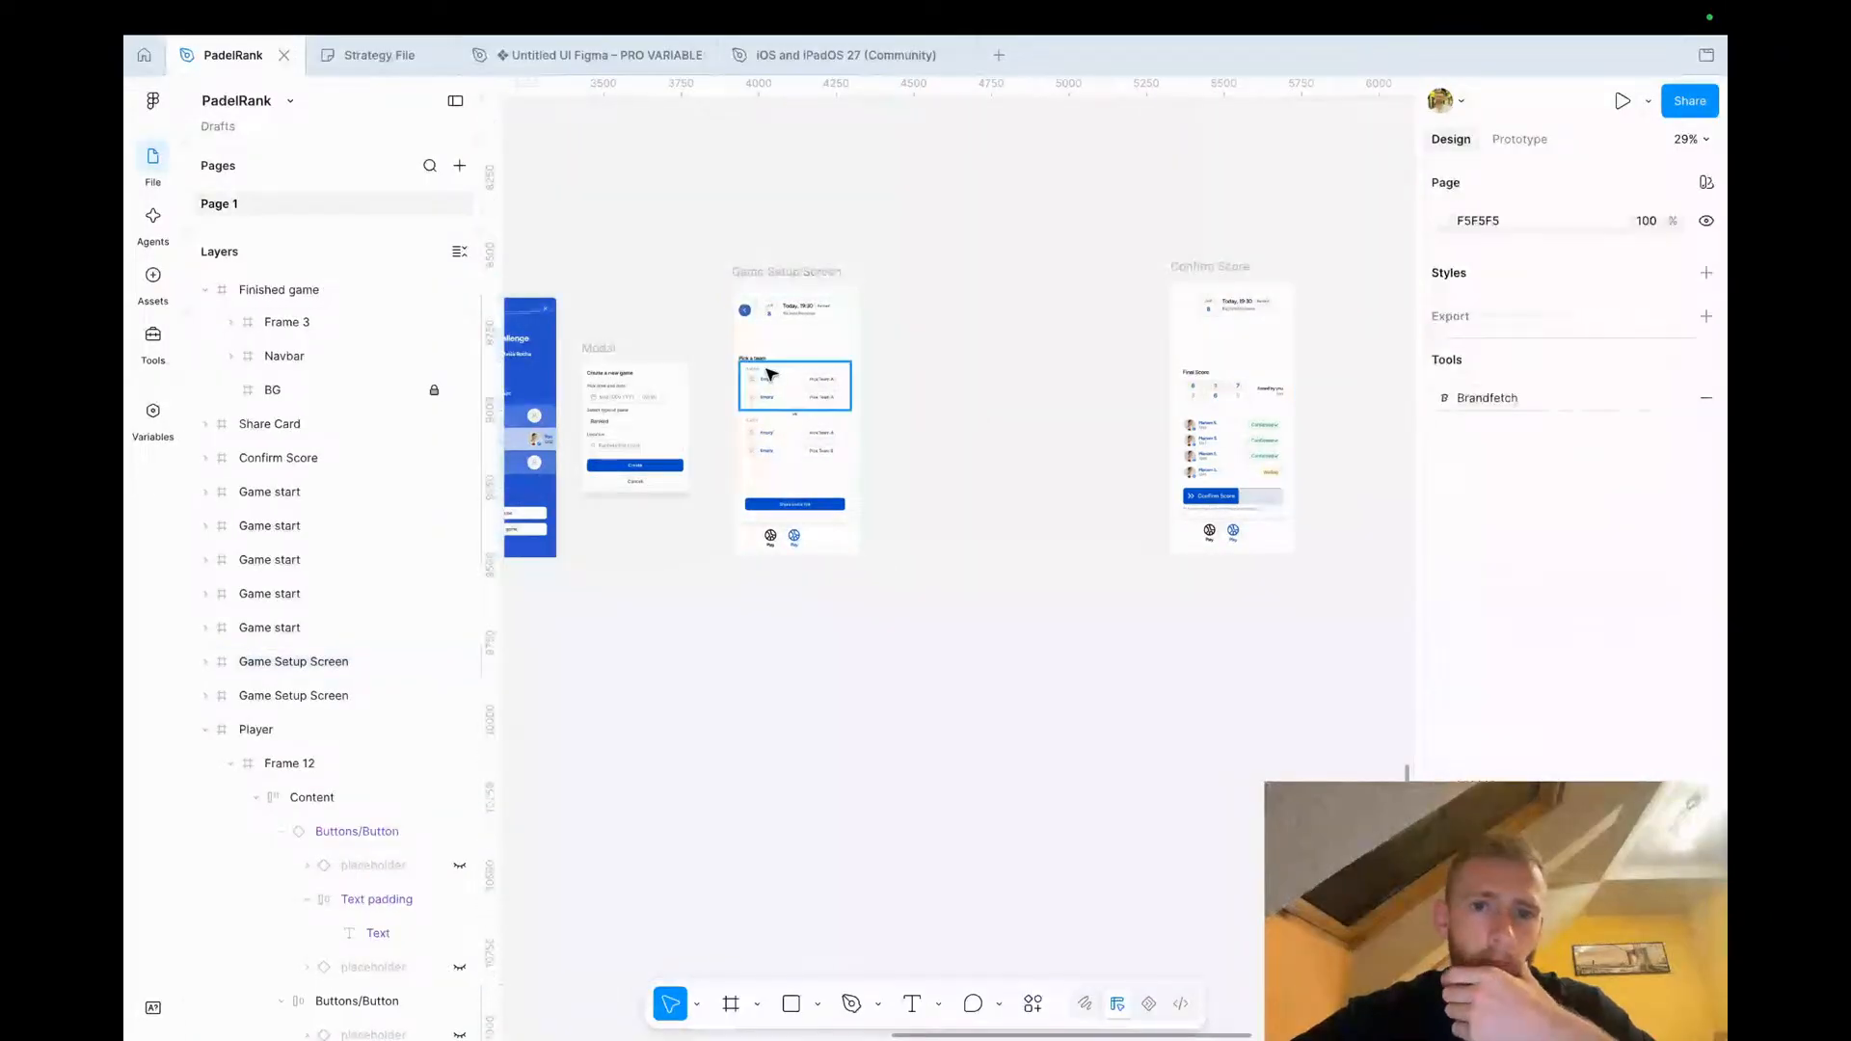
{"action": "scroll", "coordinate": [727, 372], "scroll_direction": "up", "scroll_amount": 5}
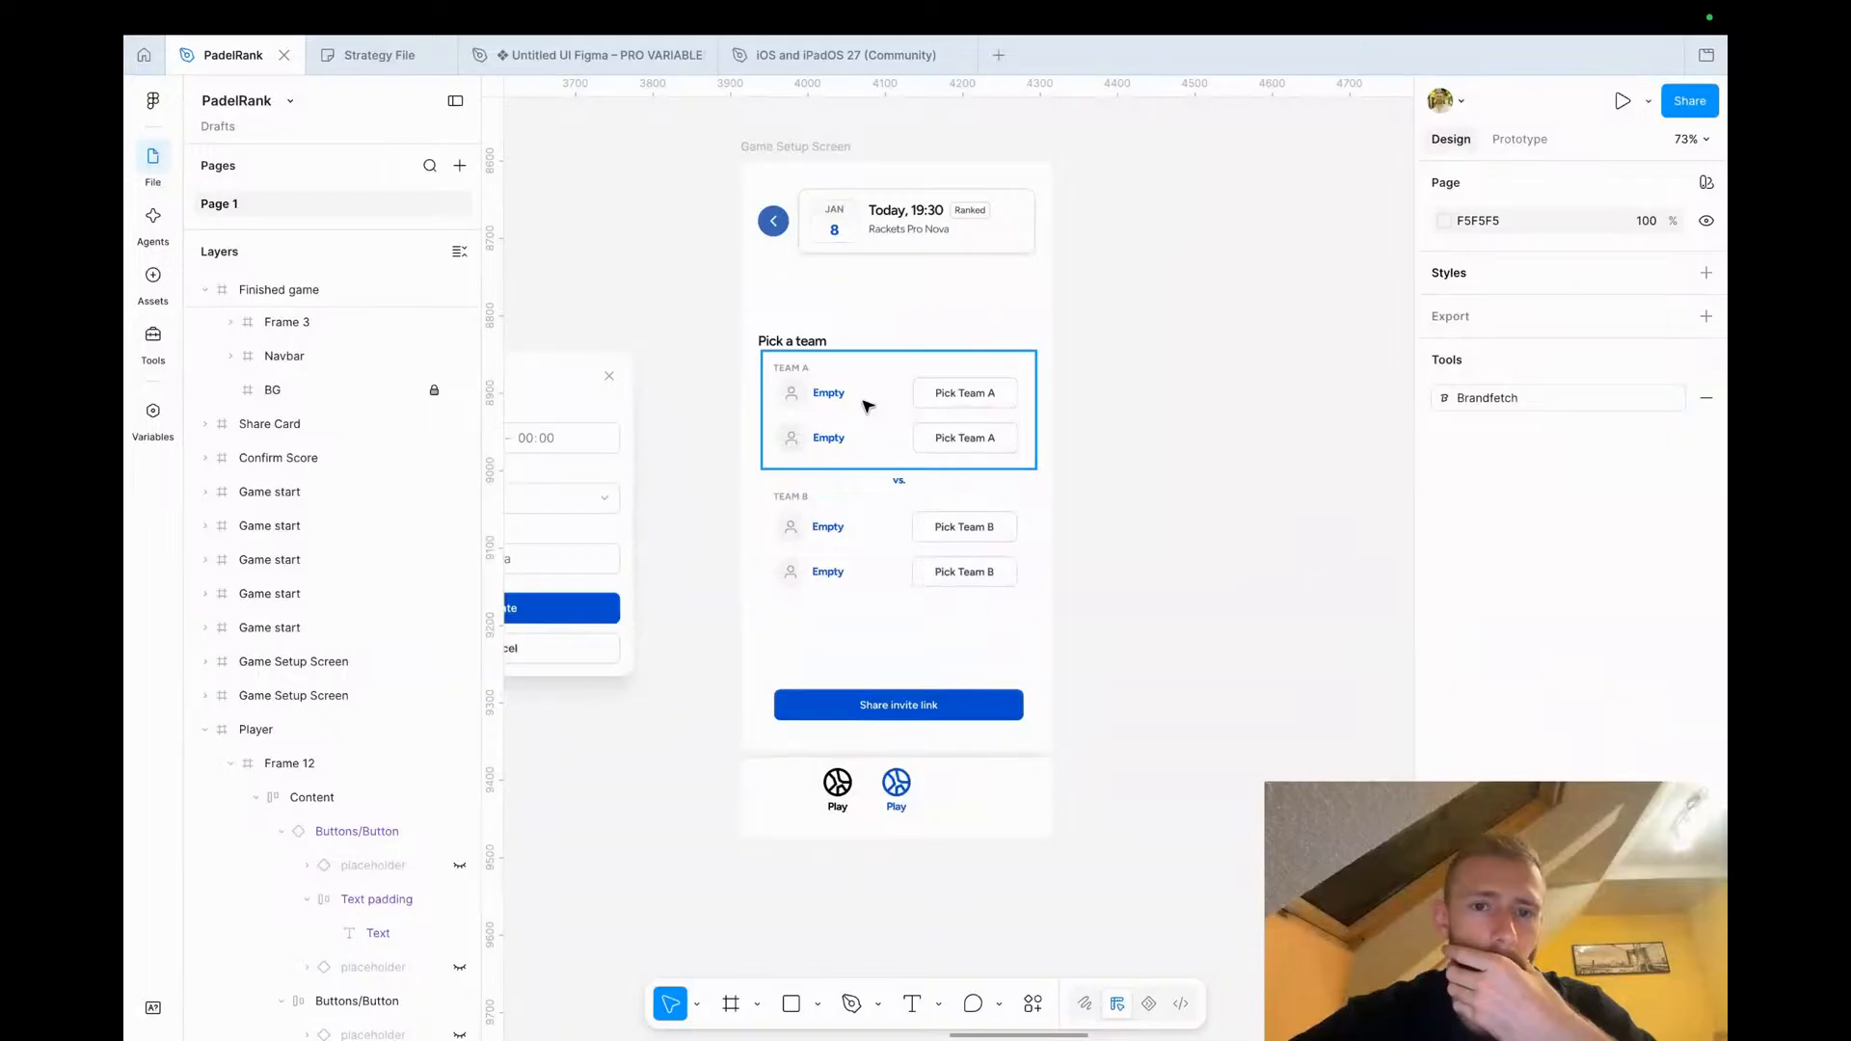
{"action": "double_click", "coordinate": [831, 394]}
{"action": "left_click", "coordinate": [832, 394]}
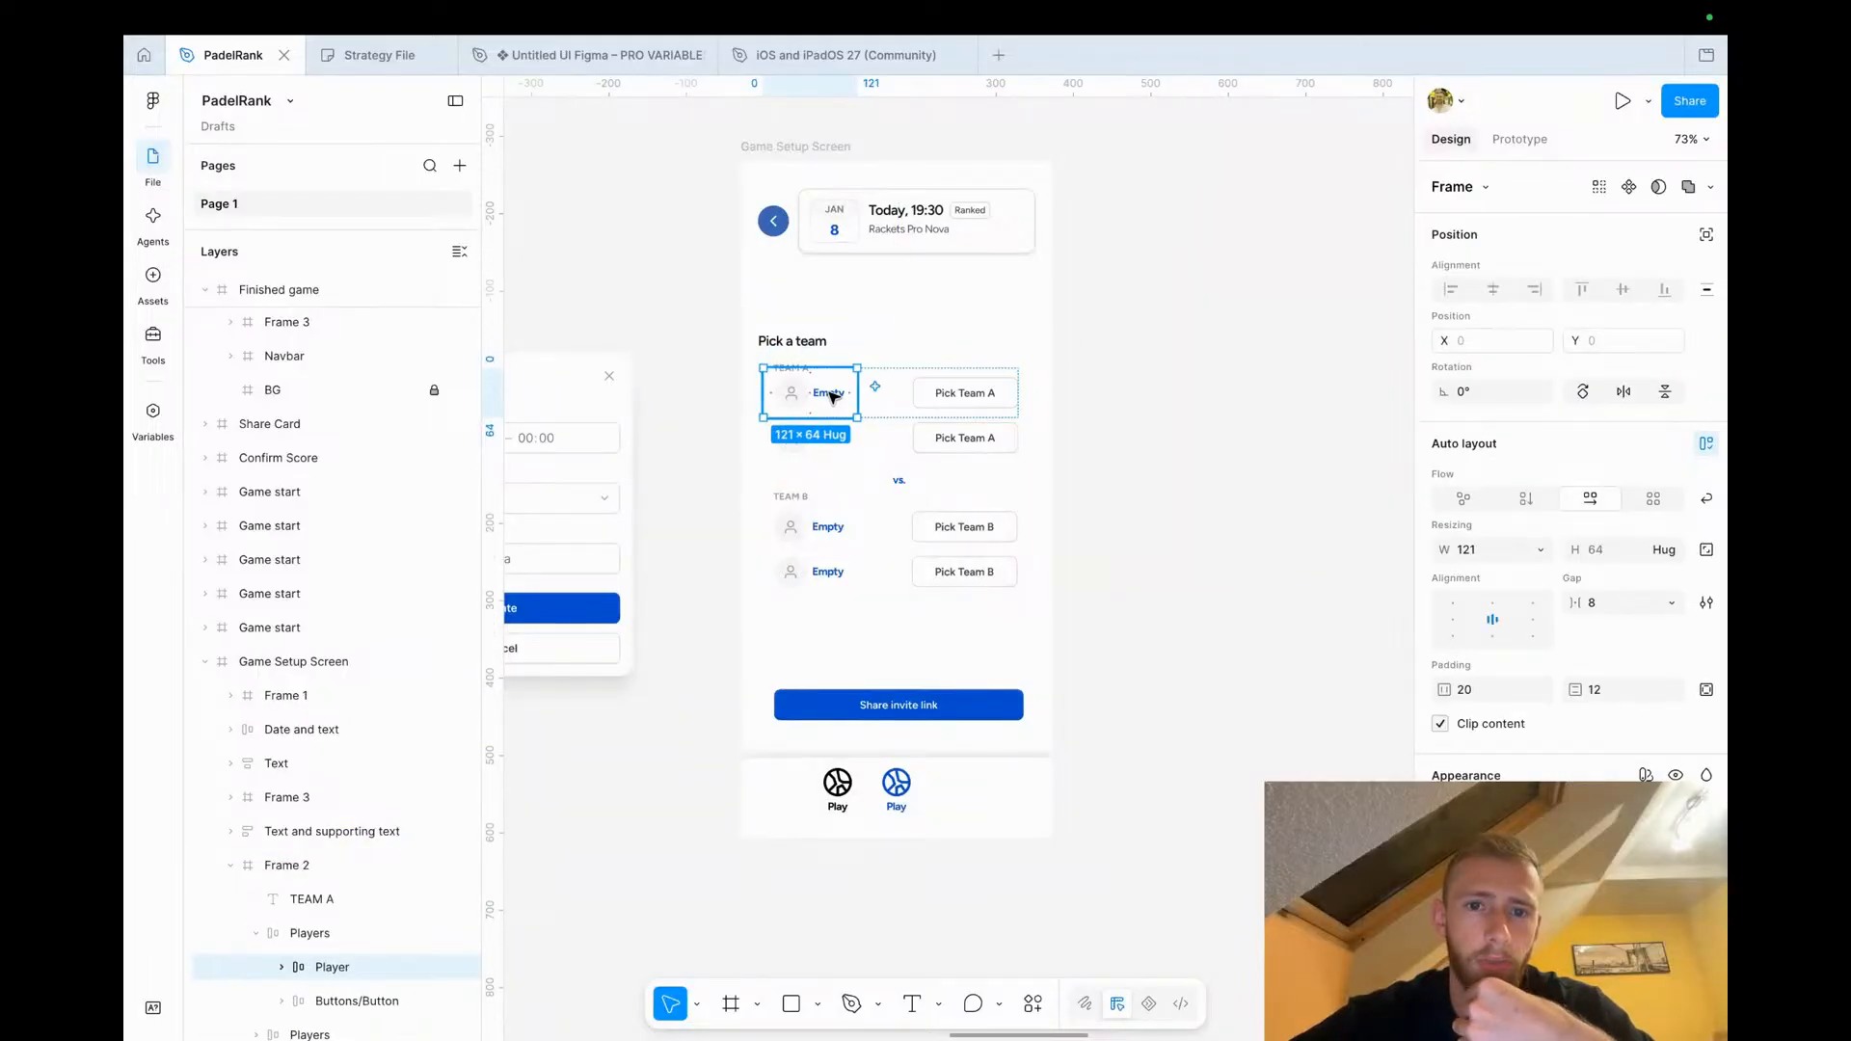
{"action": "scroll", "coordinate": [831, 396], "scroll_direction": "down", "scroll_amount": 3}
{"action": "scroll", "coordinate": [831, 395], "scroll_direction": "left", "scroll_amount": 5}
{"action": "scroll", "coordinate": [975, 360], "scroll_direction": "up", "scroll_amount": 2}
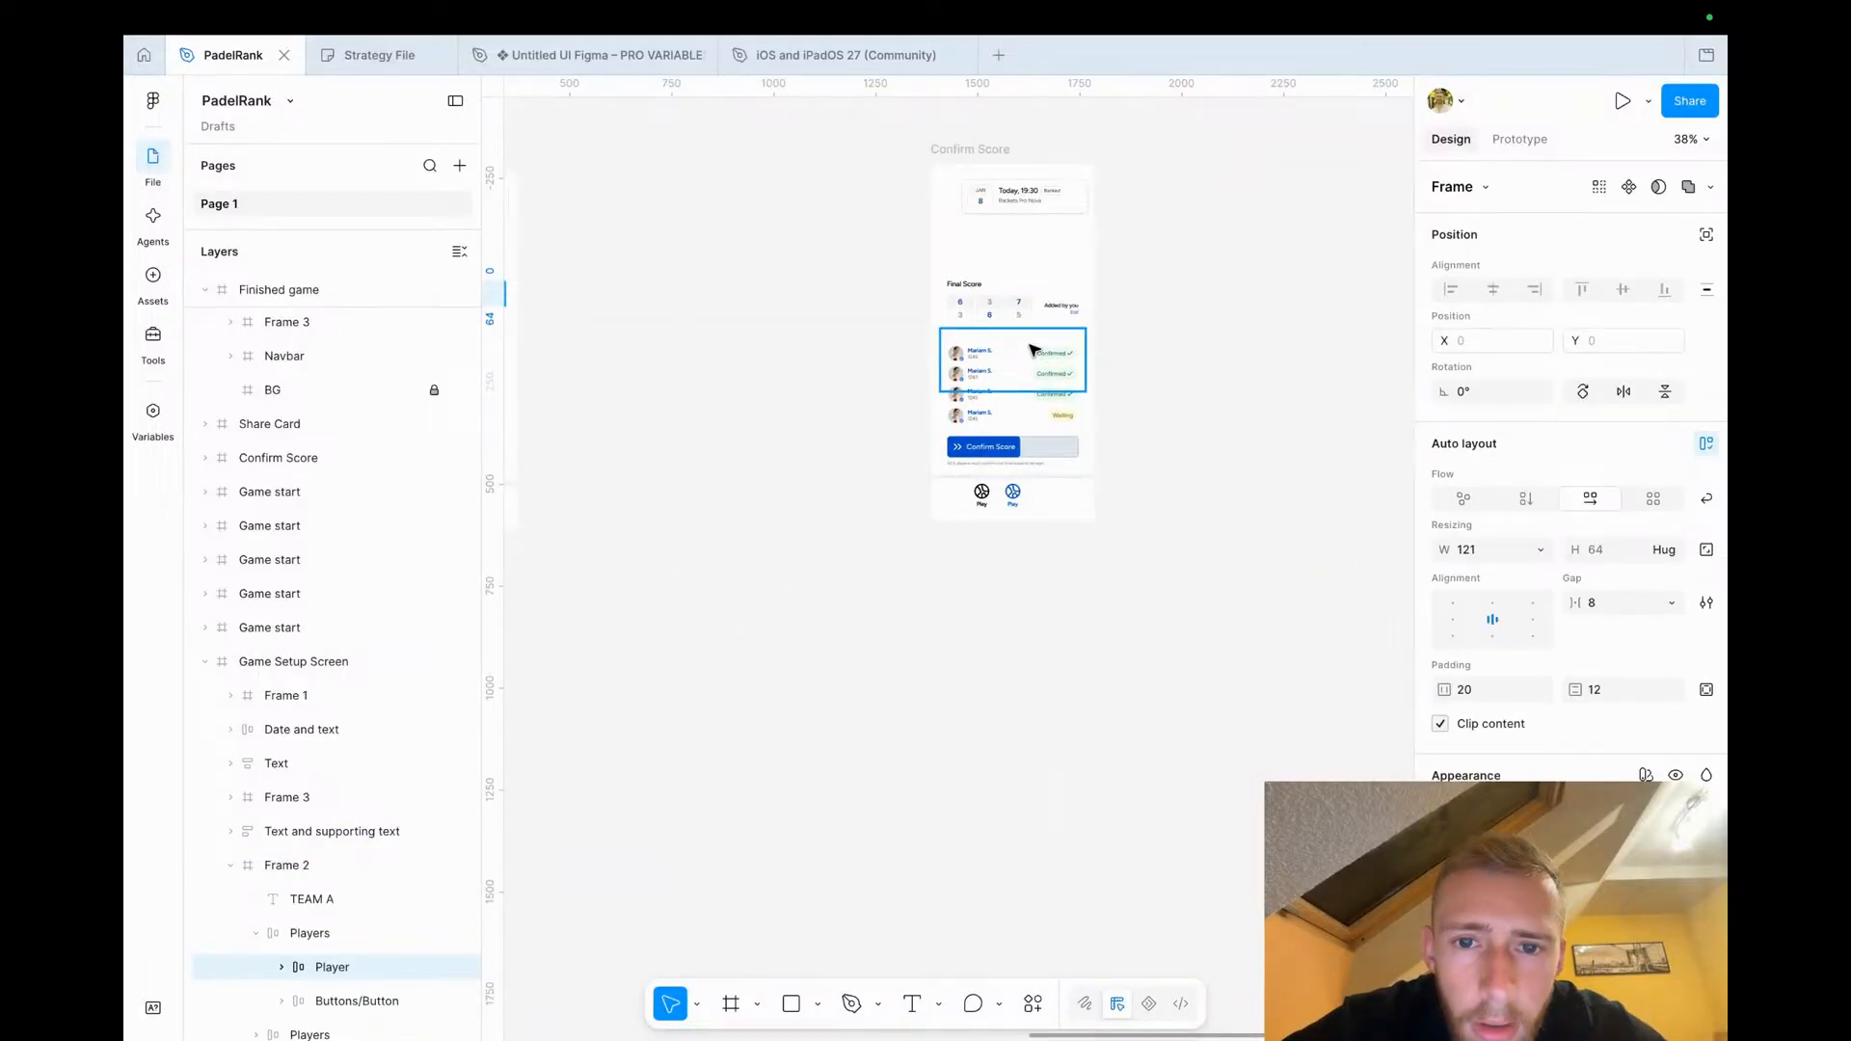
{"action": "left_click", "coordinate": [979, 366]}
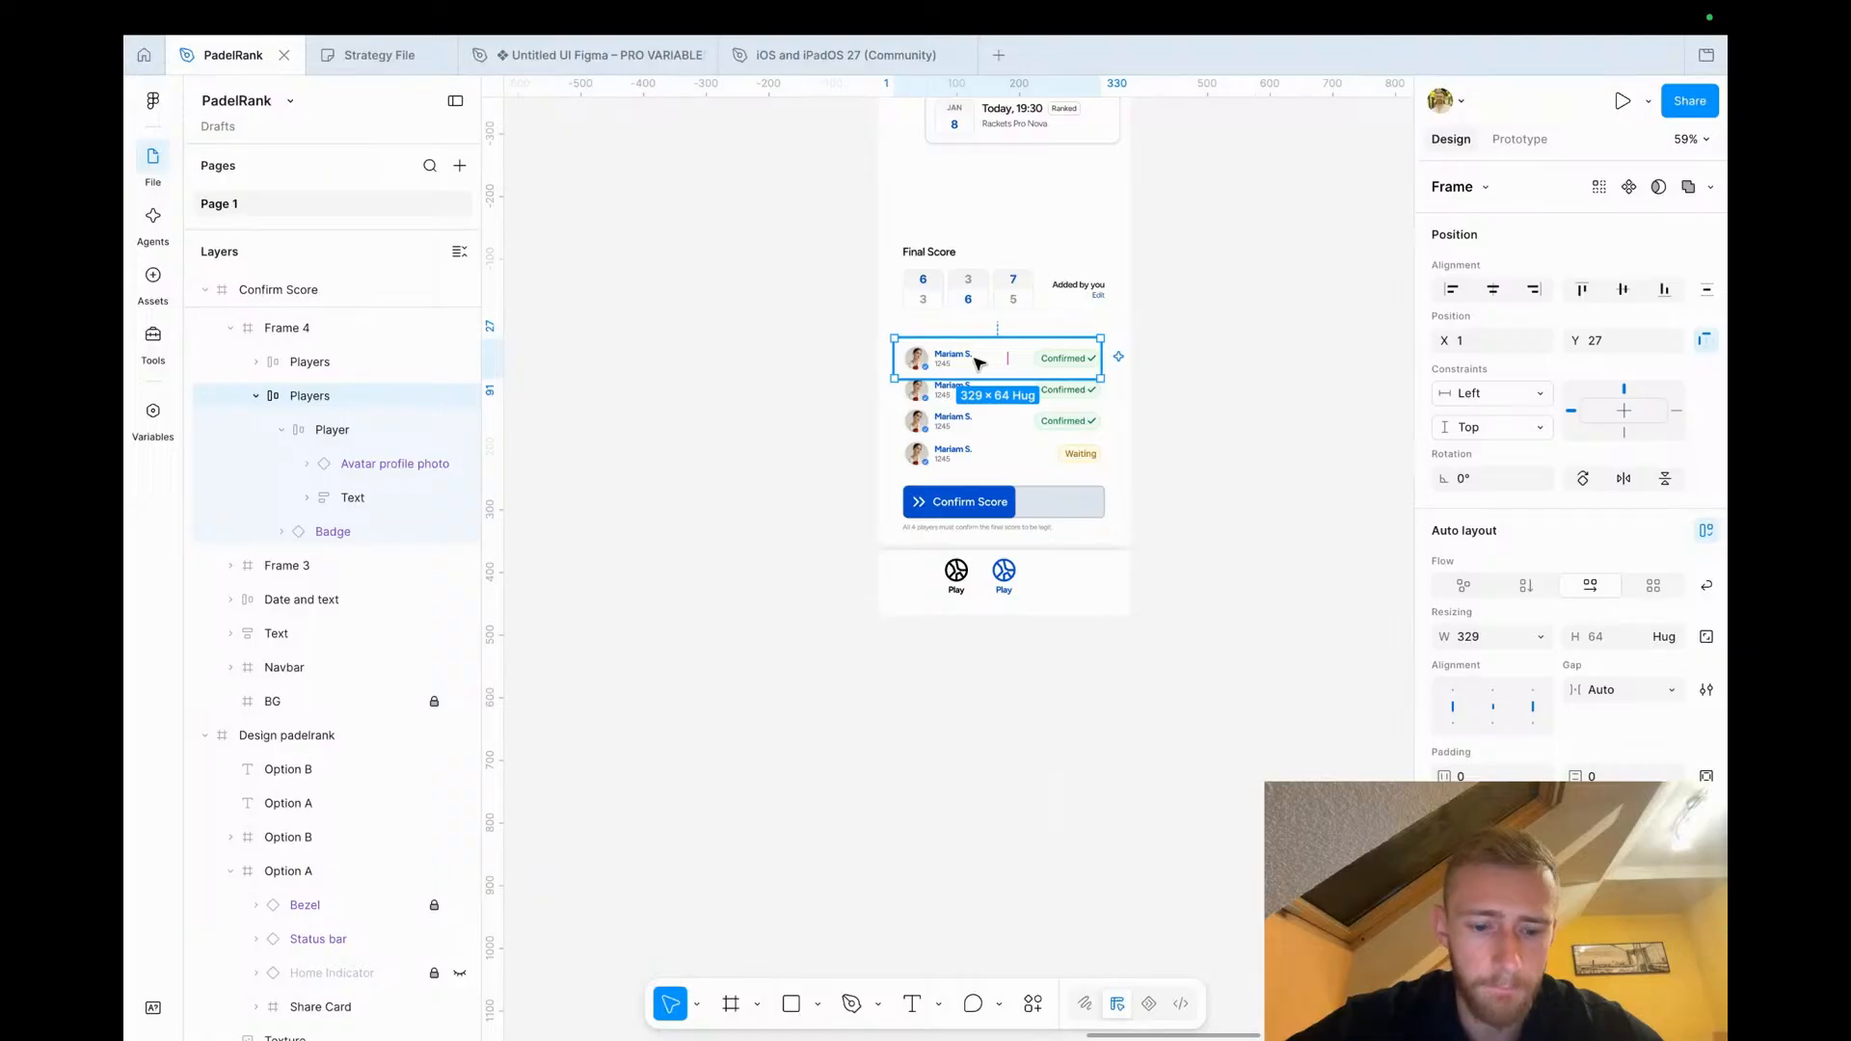
{"action": "scroll", "coordinate": [978, 362], "scroll_direction": "down", "scroll_amount": 6}
{"action": "scroll", "coordinate": [975, 362], "scroll_direction": "up", "scroll_amount": 6}
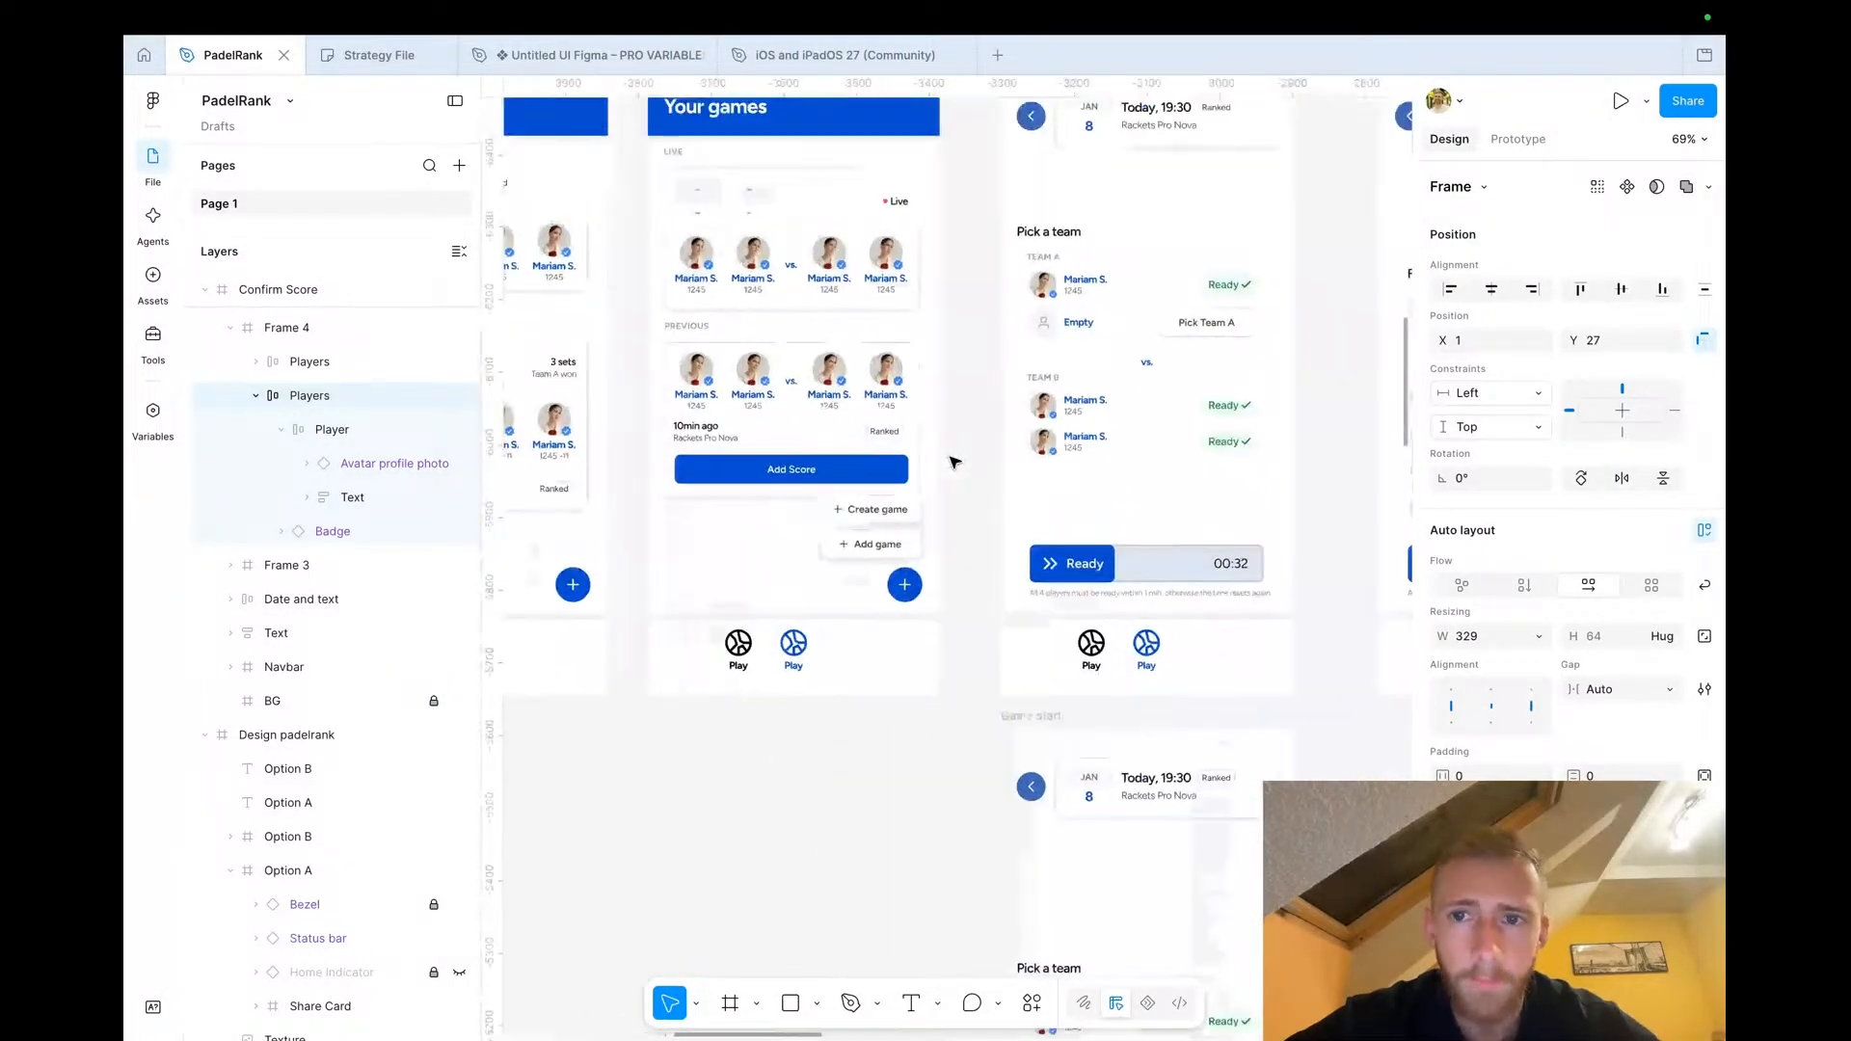
{"action": "scroll", "coordinate": [954, 463], "scroll_direction": "right", "scroll_amount": 6}
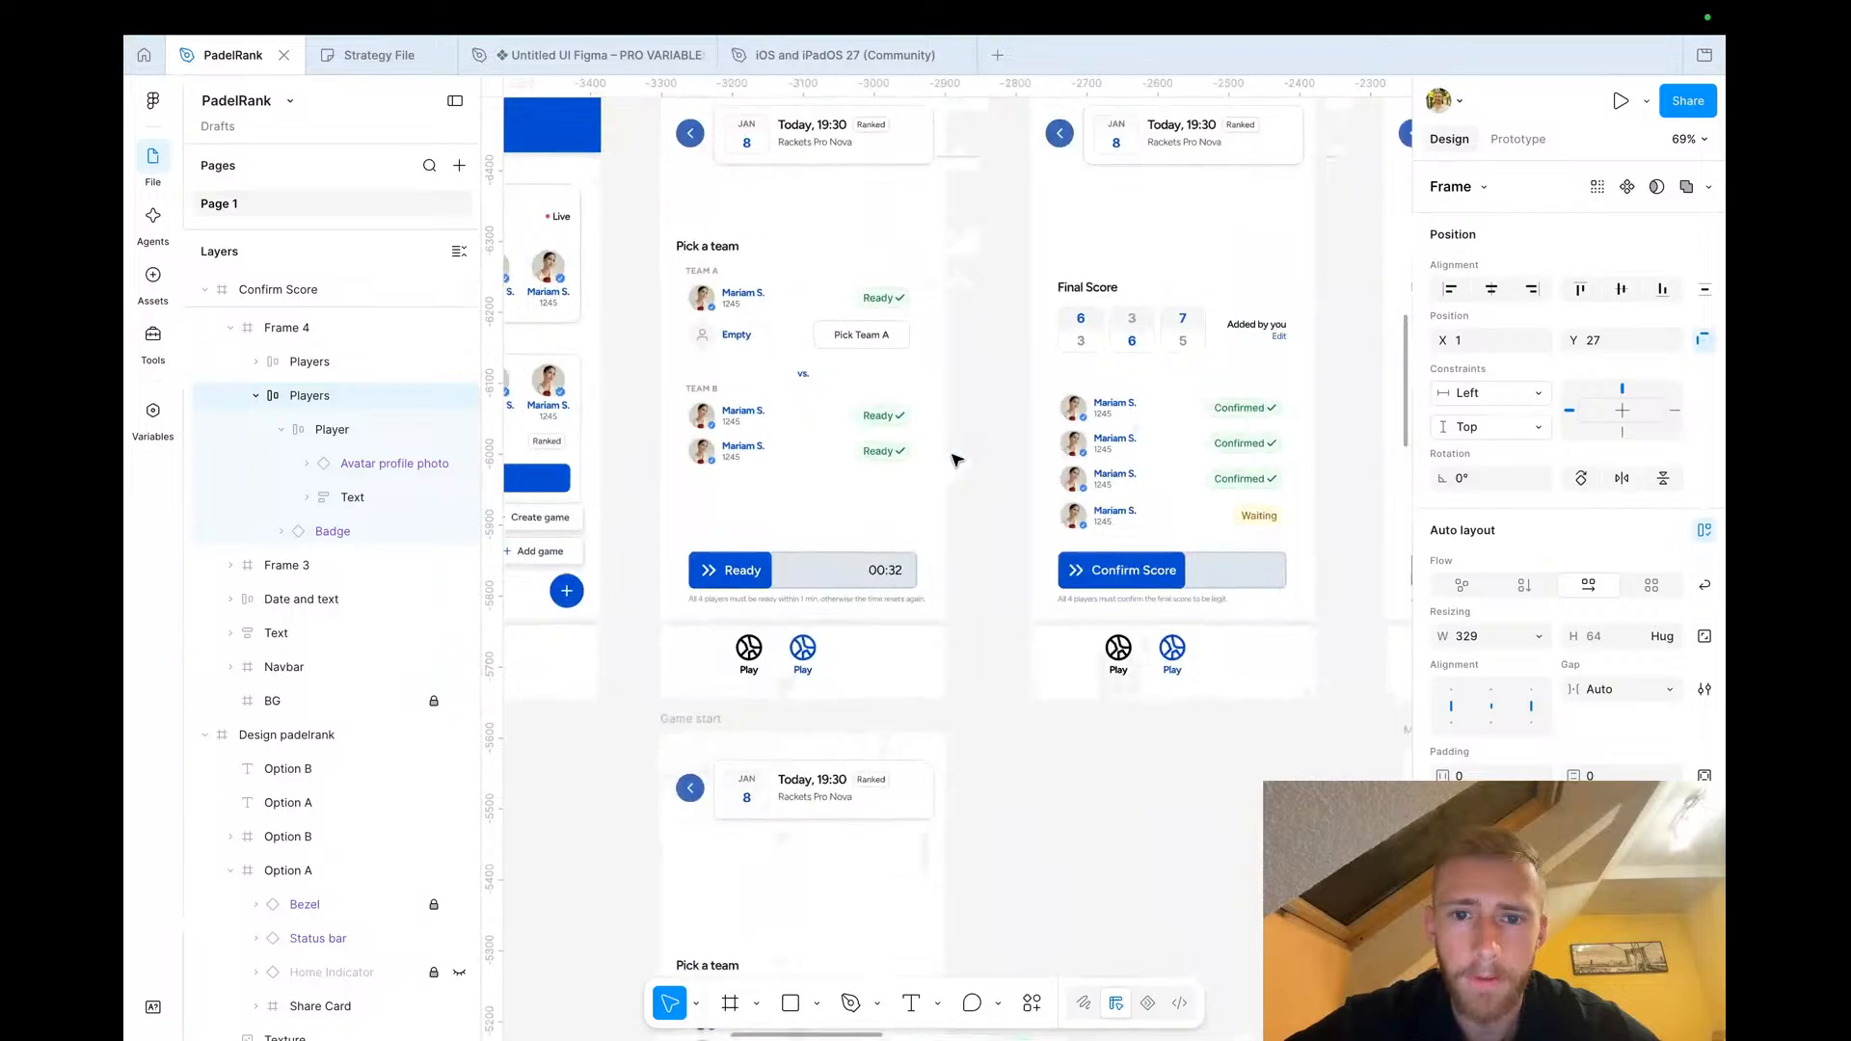
{"action": "scroll", "coordinate": [954, 461], "scroll_direction": "down", "scroll_amount": 3}
{"action": "scroll", "coordinate": [954, 460], "scroll_direction": "right", "scroll_amount": 3}
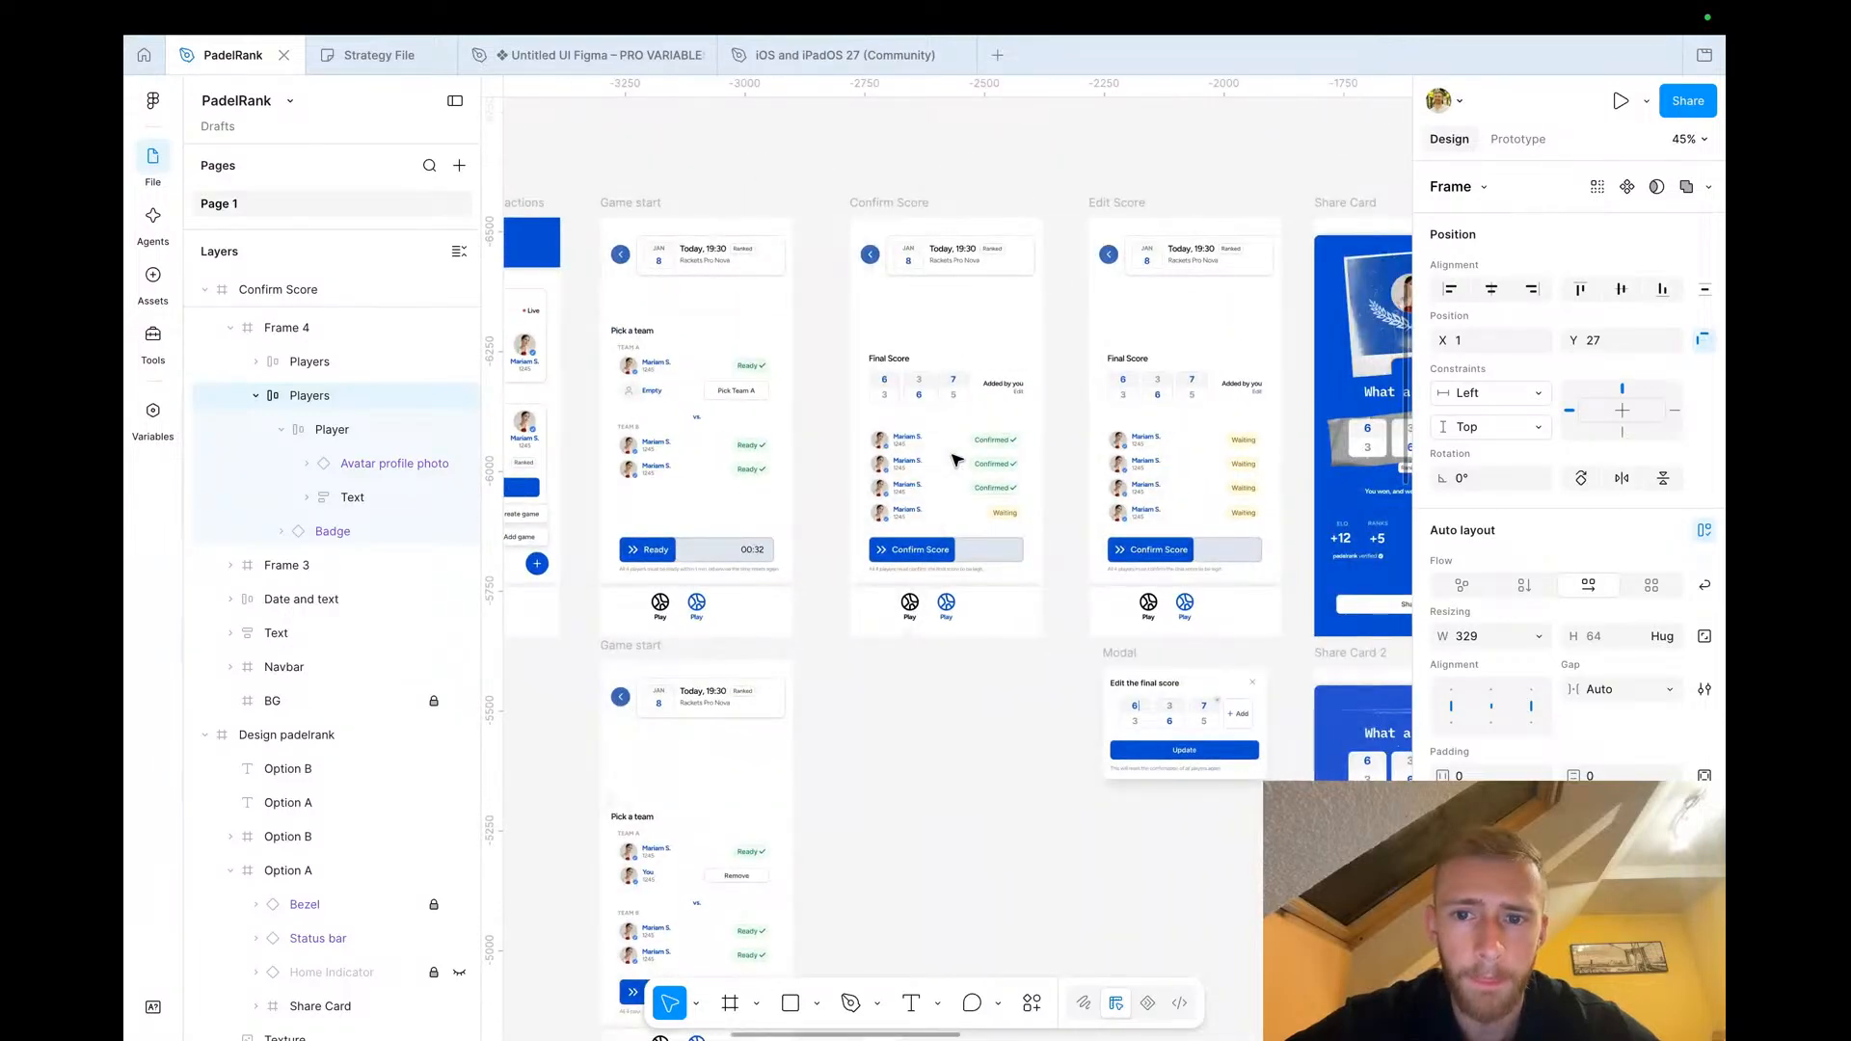
{"action": "scroll", "coordinate": [1003, 460], "scroll_direction": "left", "scroll_amount": 2}
{"action": "scroll", "coordinate": [815, 315], "scroll_direction": "up", "scroll_amount": 3}
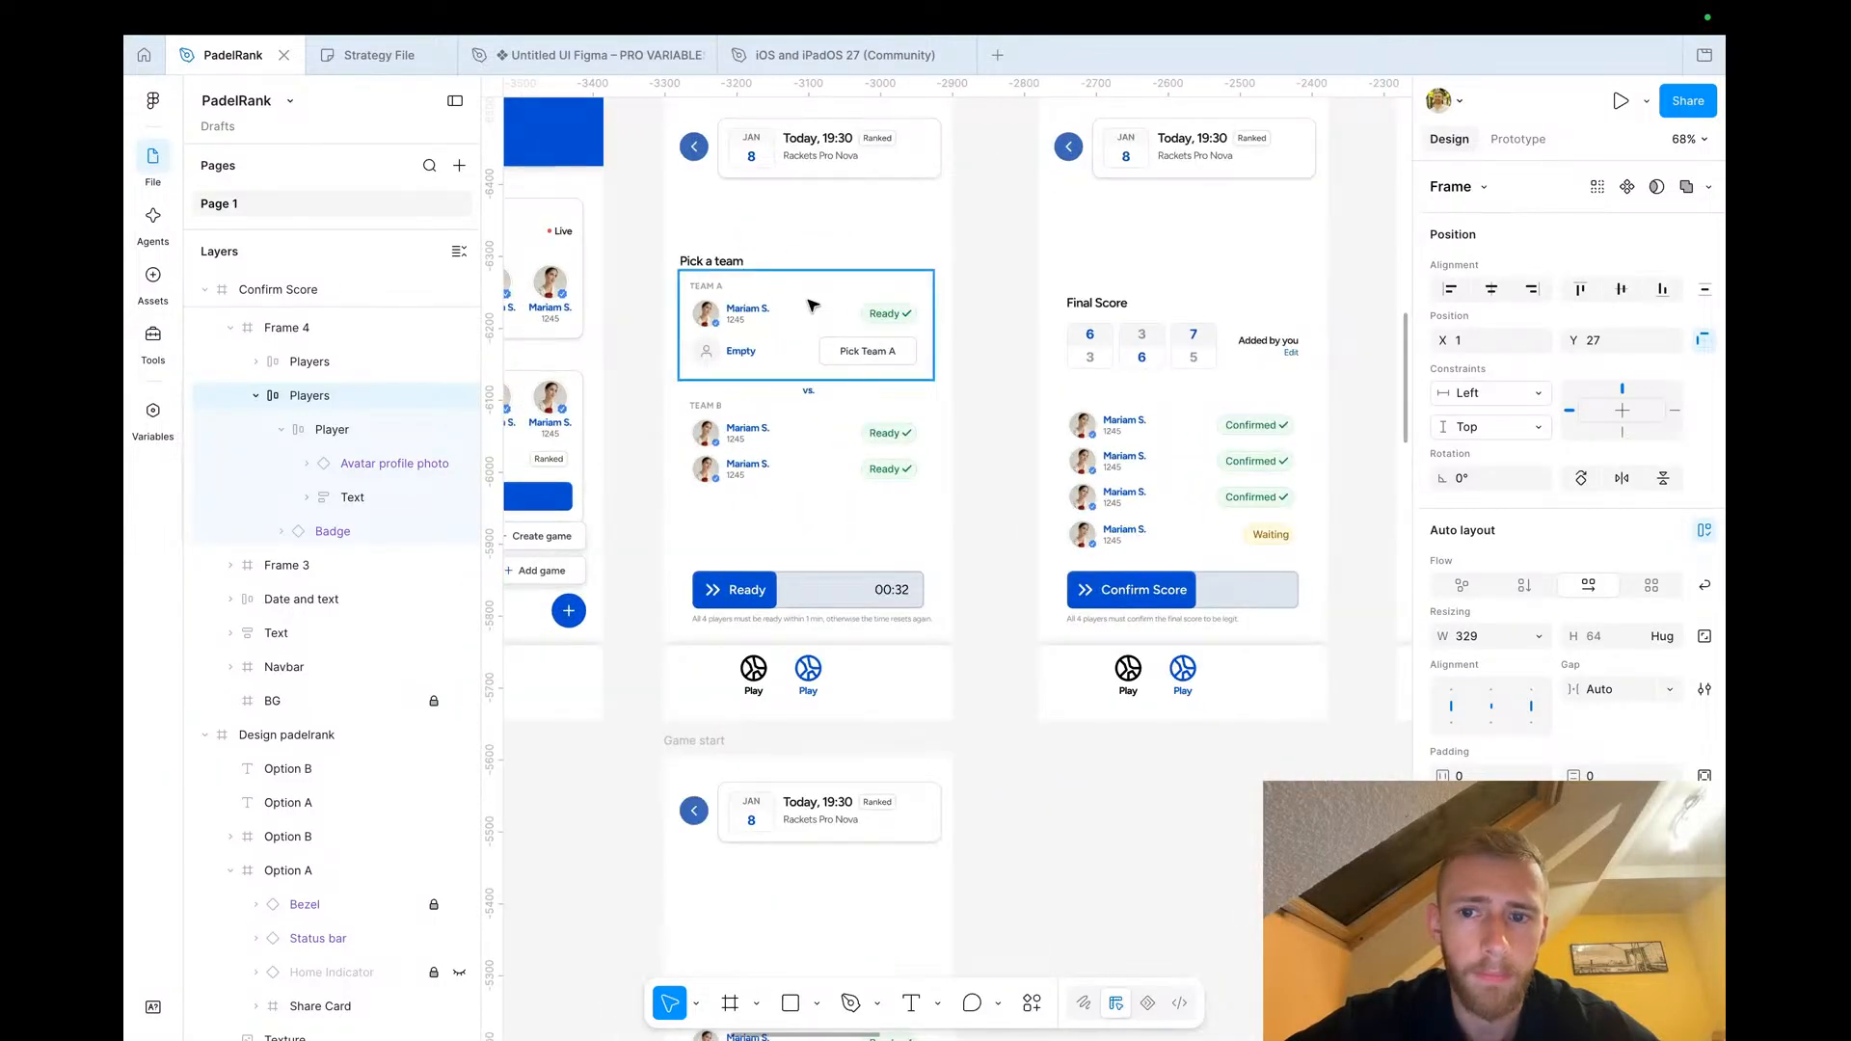
Replace the first empty Team A slot in the Game Setup Screen with the filled, ready player row from Game start
{"action": "left_click", "coordinate": [807, 307]}
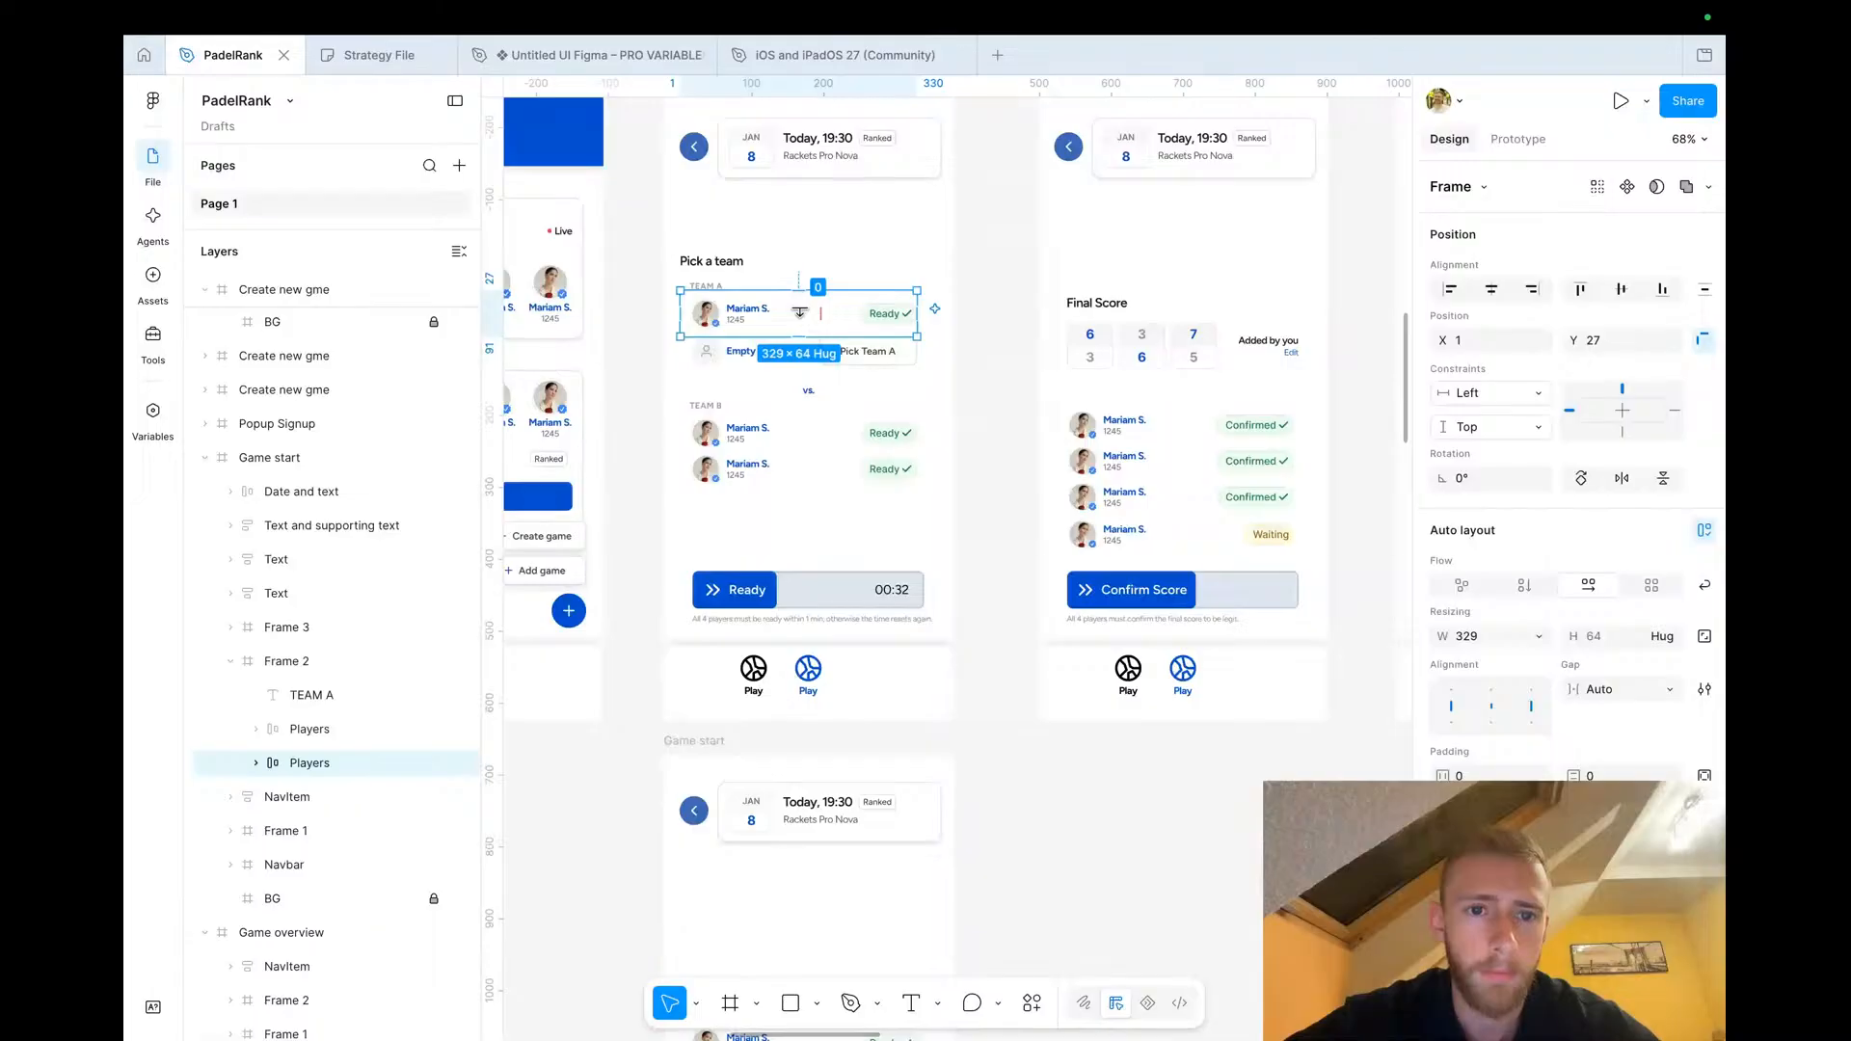
{"action": "scroll", "coordinate": [800, 312], "scroll_direction": "down", "scroll_amount": 4}
{"action": "scroll", "coordinate": [803, 318], "scroll_direction": "down", "scroll_amount": 3}
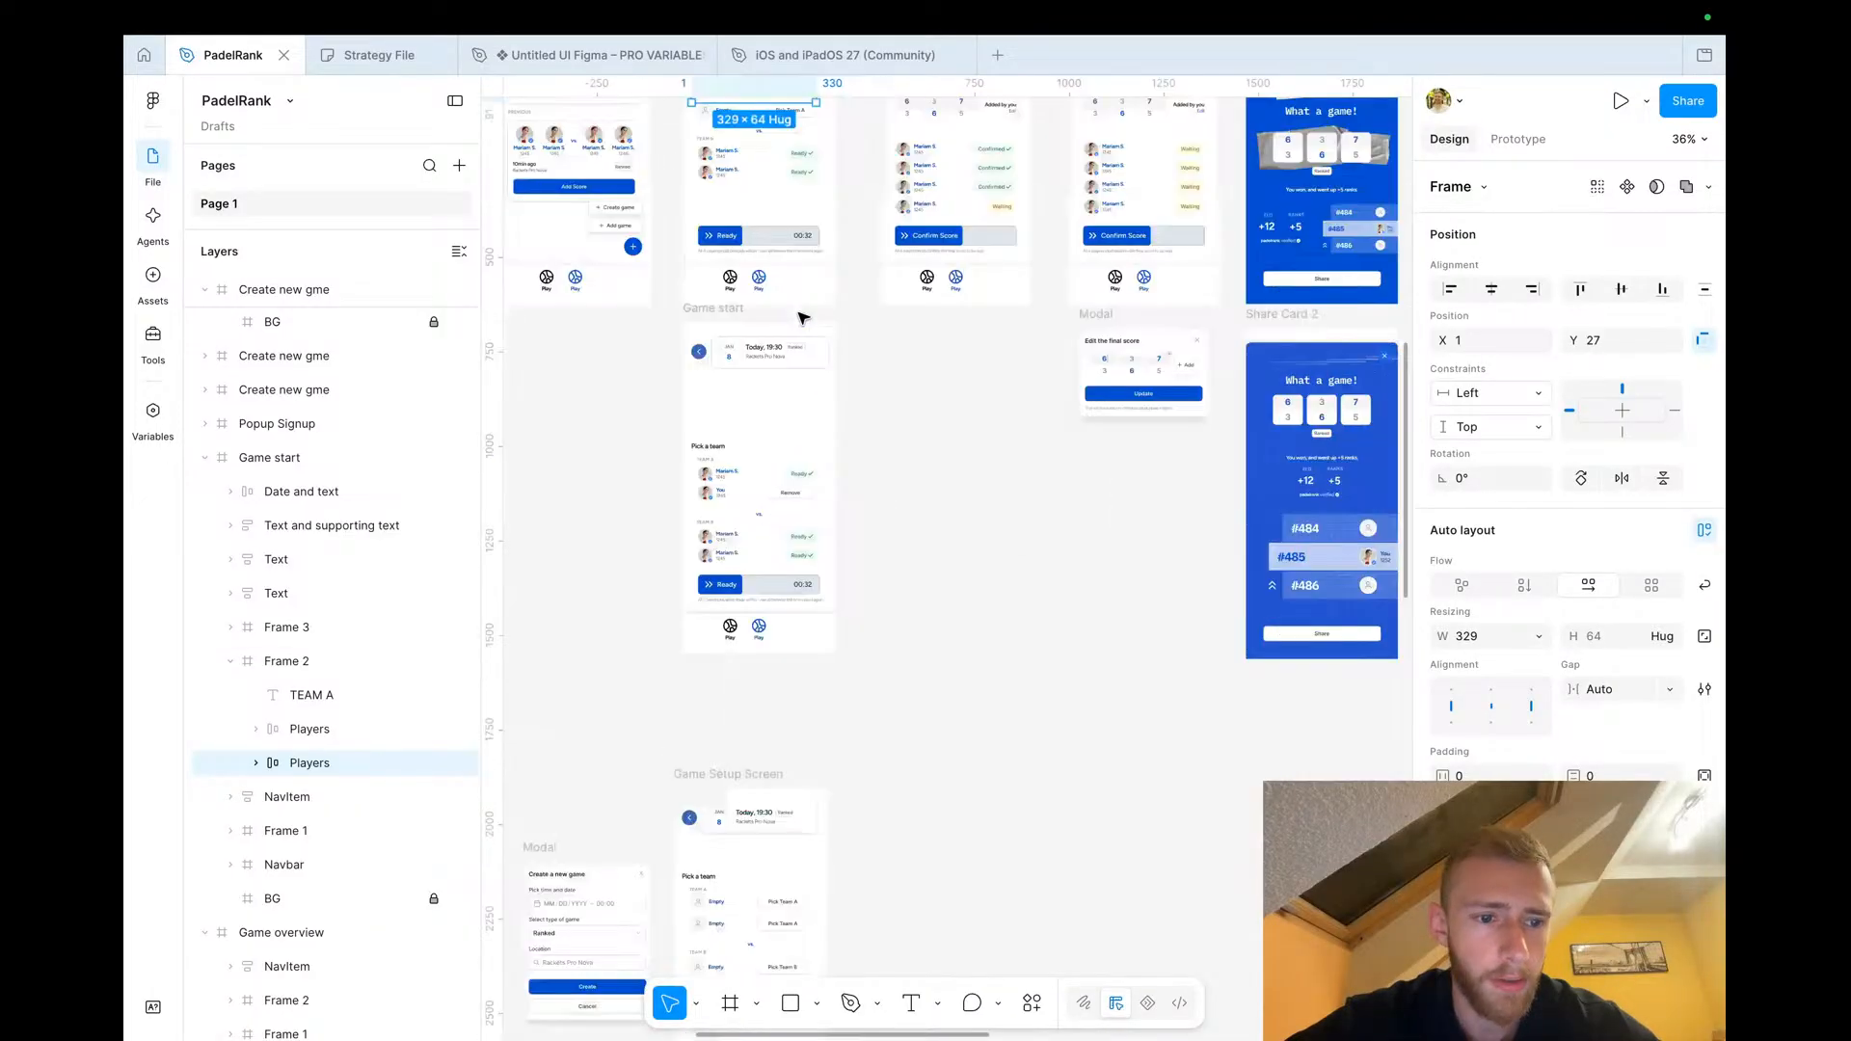
{"action": "scroll", "coordinate": [803, 318], "scroll_direction": "down", "scroll_amount": 5}
{"action": "left_click", "coordinate": [255, 762]}
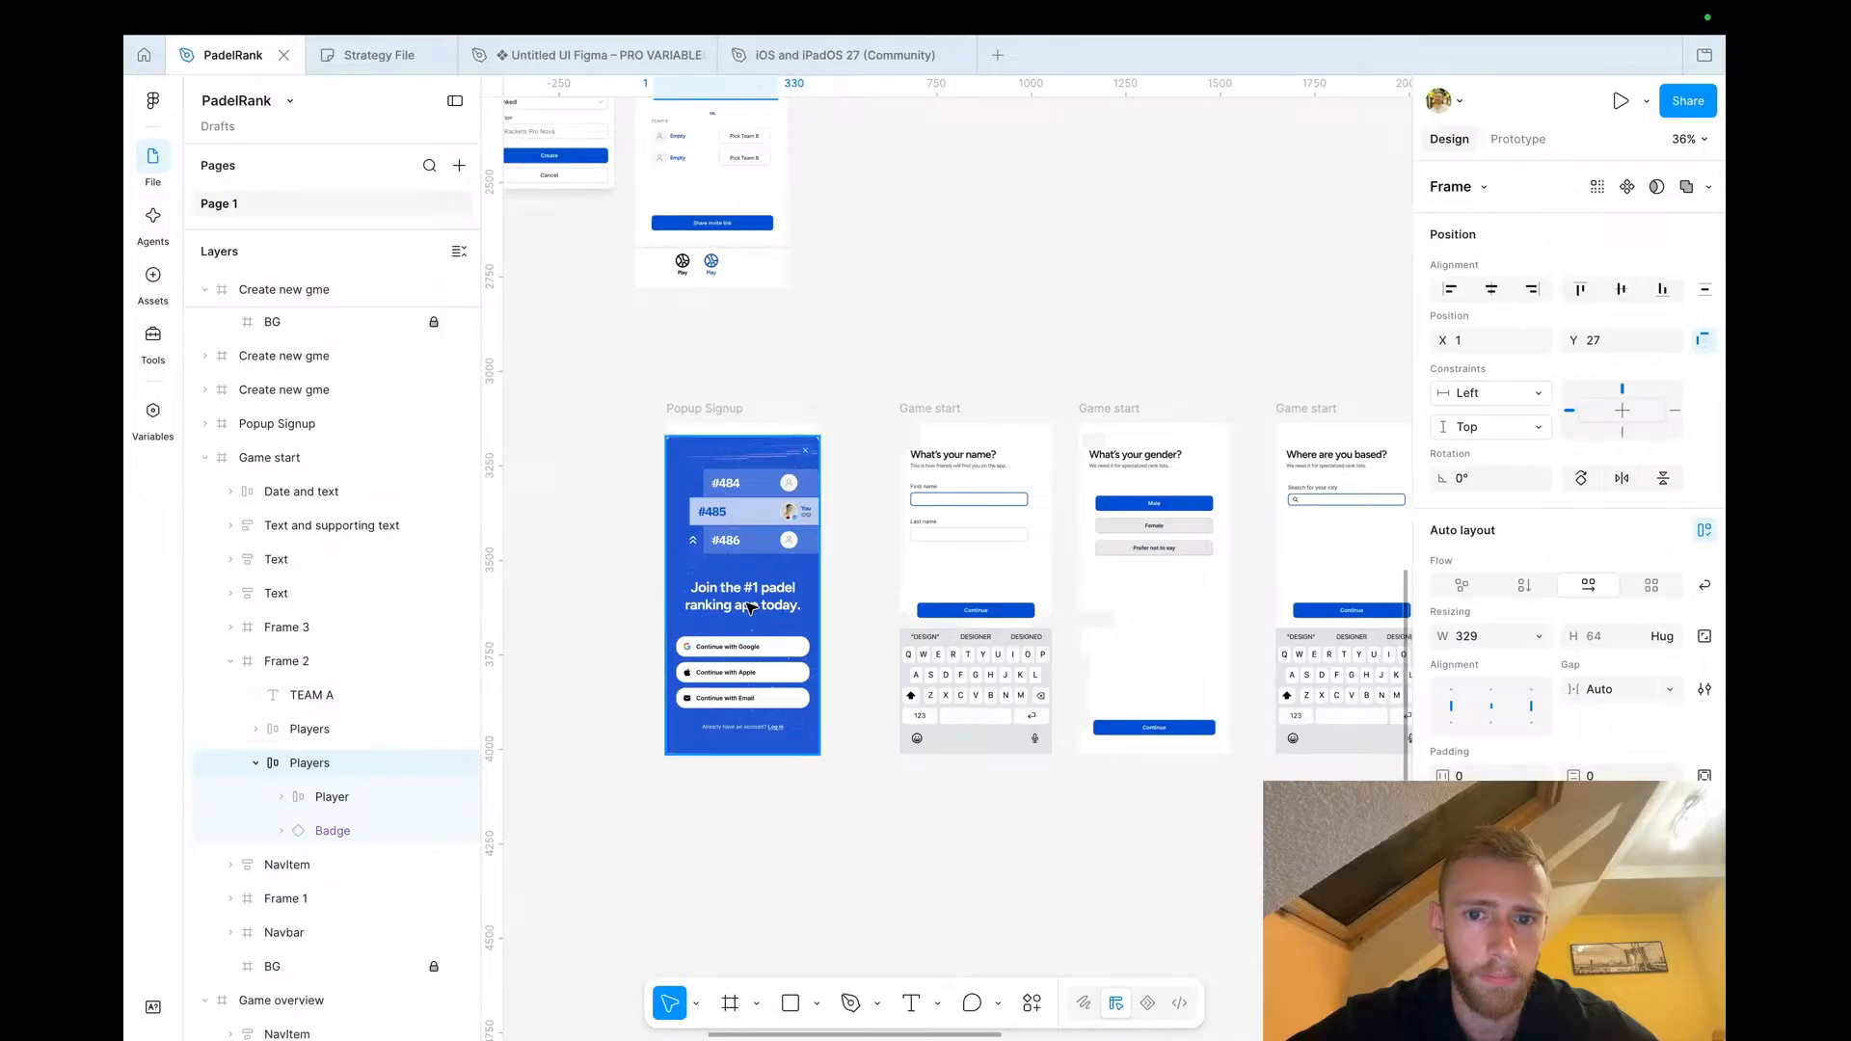
{"action": "scroll", "coordinate": [751, 607], "scroll_direction": "right", "scroll_amount": 5}
{"action": "scroll", "coordinate": [751, 607], "scroll_direction": "down", "scroll_amount": 3}
{"action": "scroll", "coordinate": [748, 611], "scroll_direction": "down", "scroll_amount": 5}
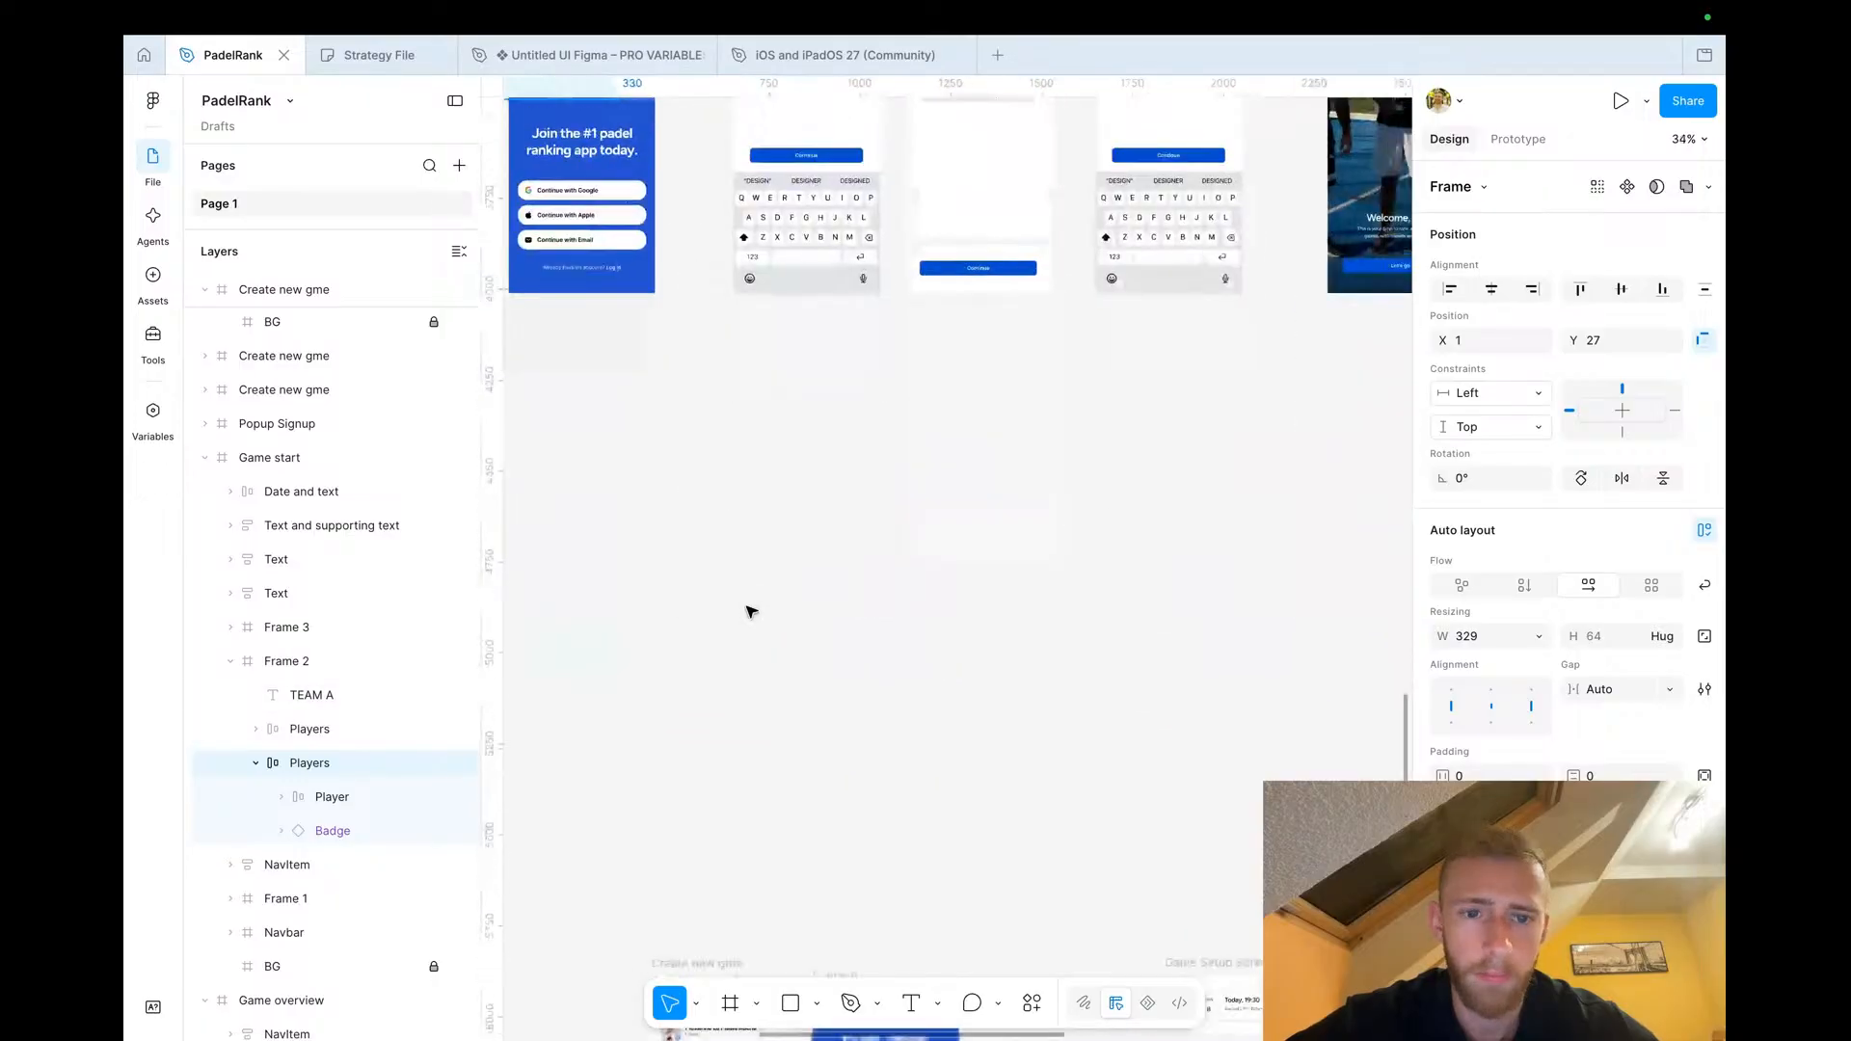
{"action": "scroll", "coordinate": [752, 617], "scroll_direction": "down", "scroll_amount": 4}
{"action": "scroll", "coordinate": [772, 632], "scroll_direction": "up", "scroll_amount": 3}
{"action": "scroll", "coordinate": [761, 617], "scroll_direction": "right", "scroll_amount": 3}
{"action": "scroll", "coordinate": [718, 482], "scroll_direction": "up", "scroll_amount": 5}
{"action": "left_click", "coordinate": [715, 473]}
{"action": "left_click", "coordinate": [716, 472]}
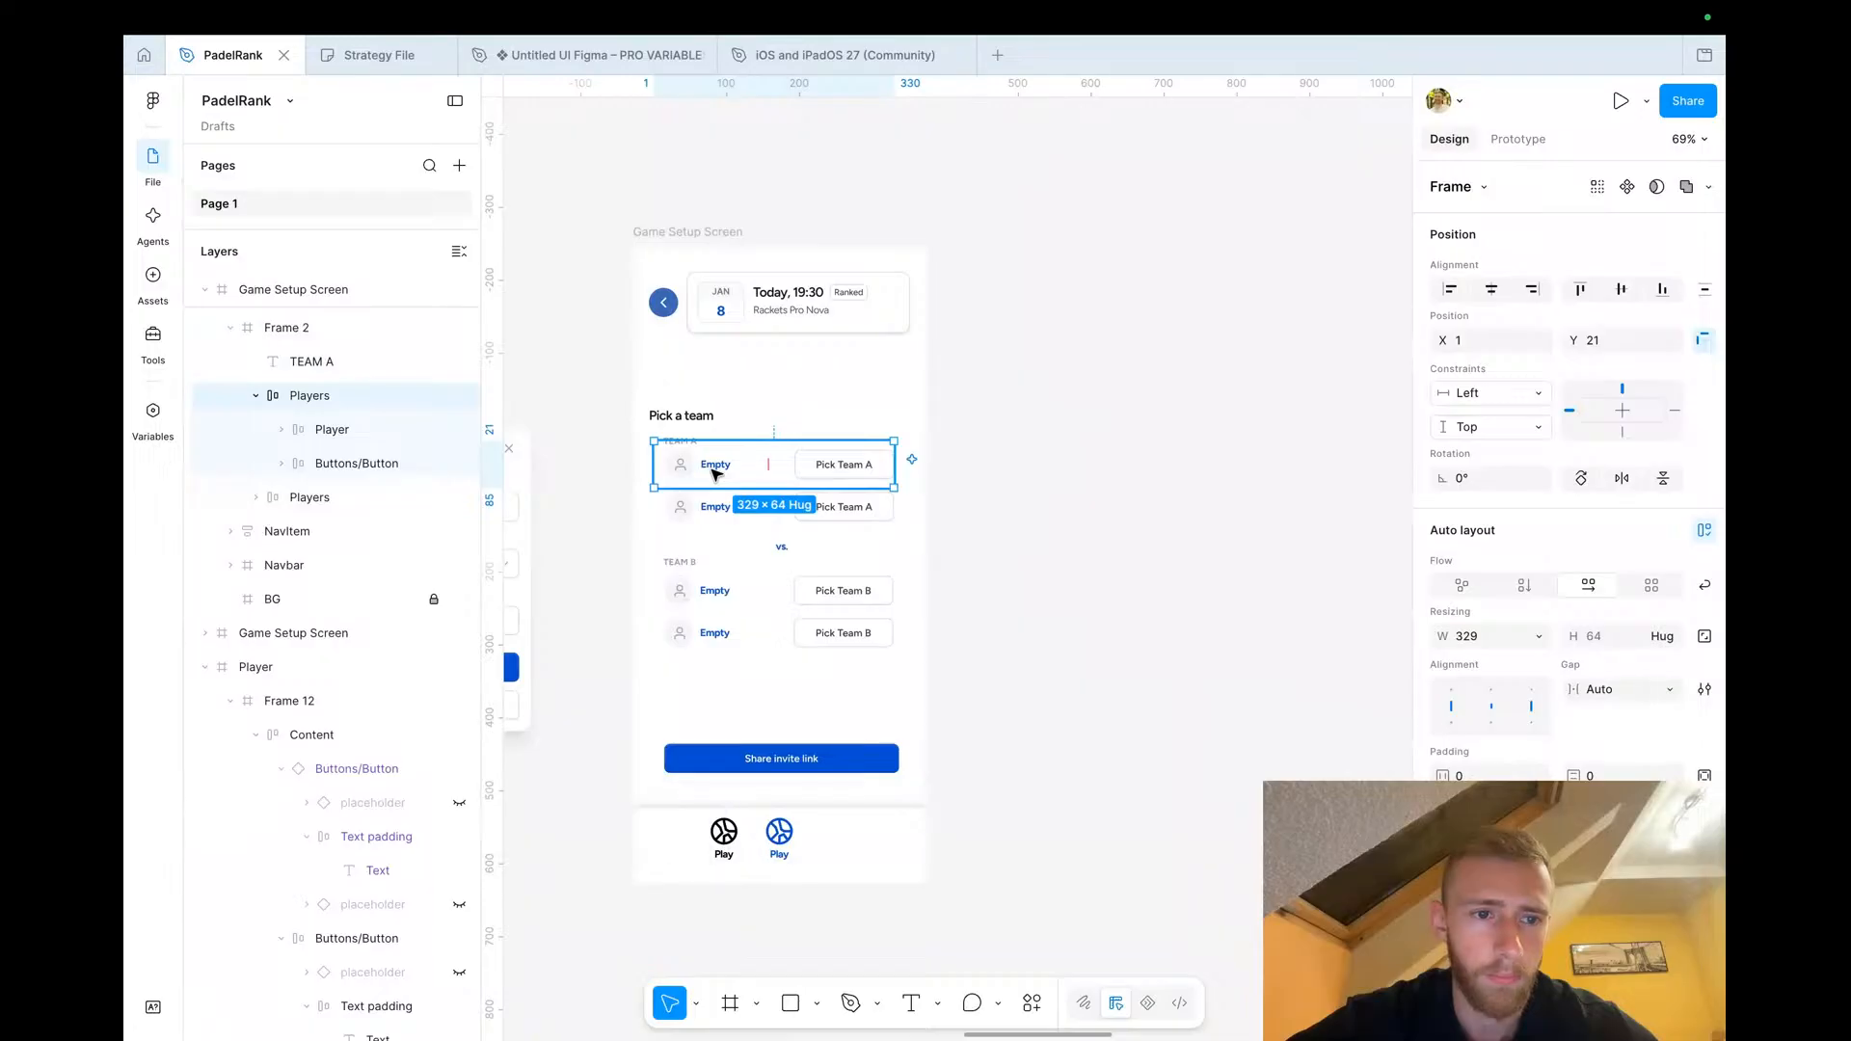
{"action": "right_click", "coordinate": [716, 472]}
{"action": "left_click", "coordinate": [801, 273]}
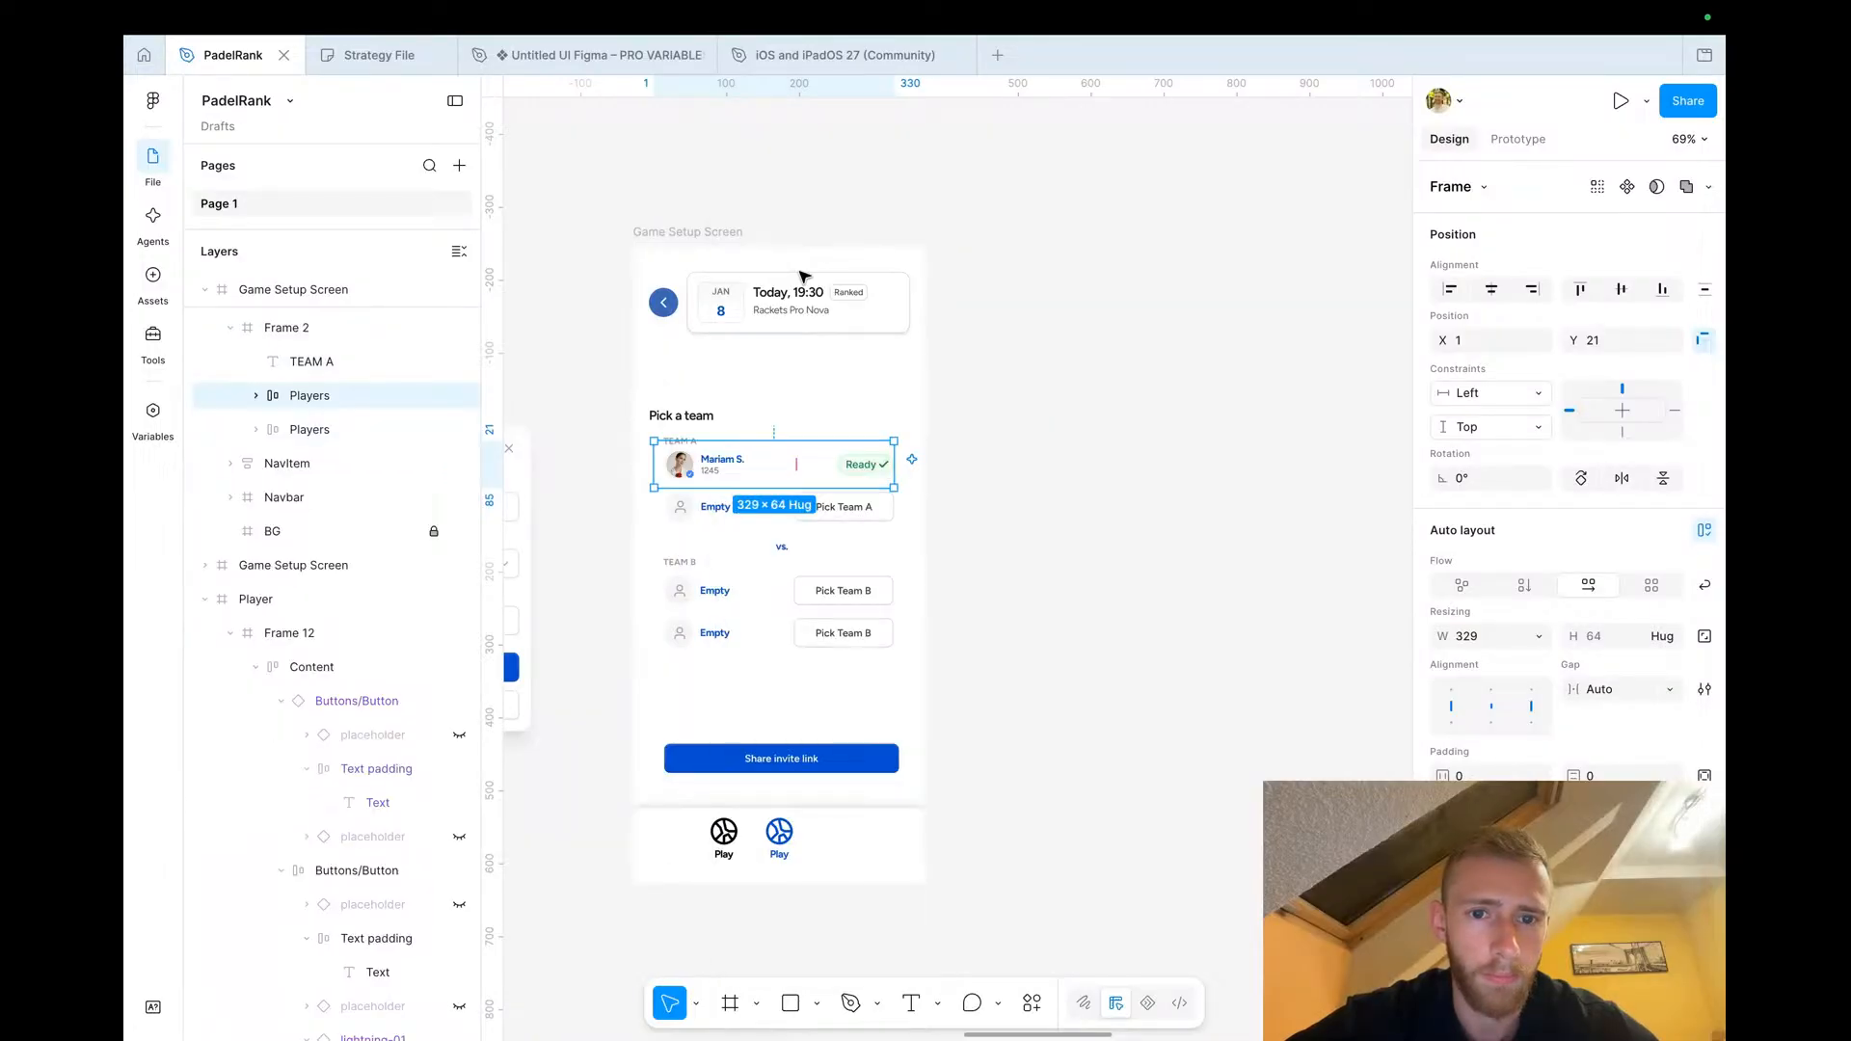
Change the first Team B row's button label from Pick Team B to Invite
{"action": "left_click", "coordinate": [732, 596]}
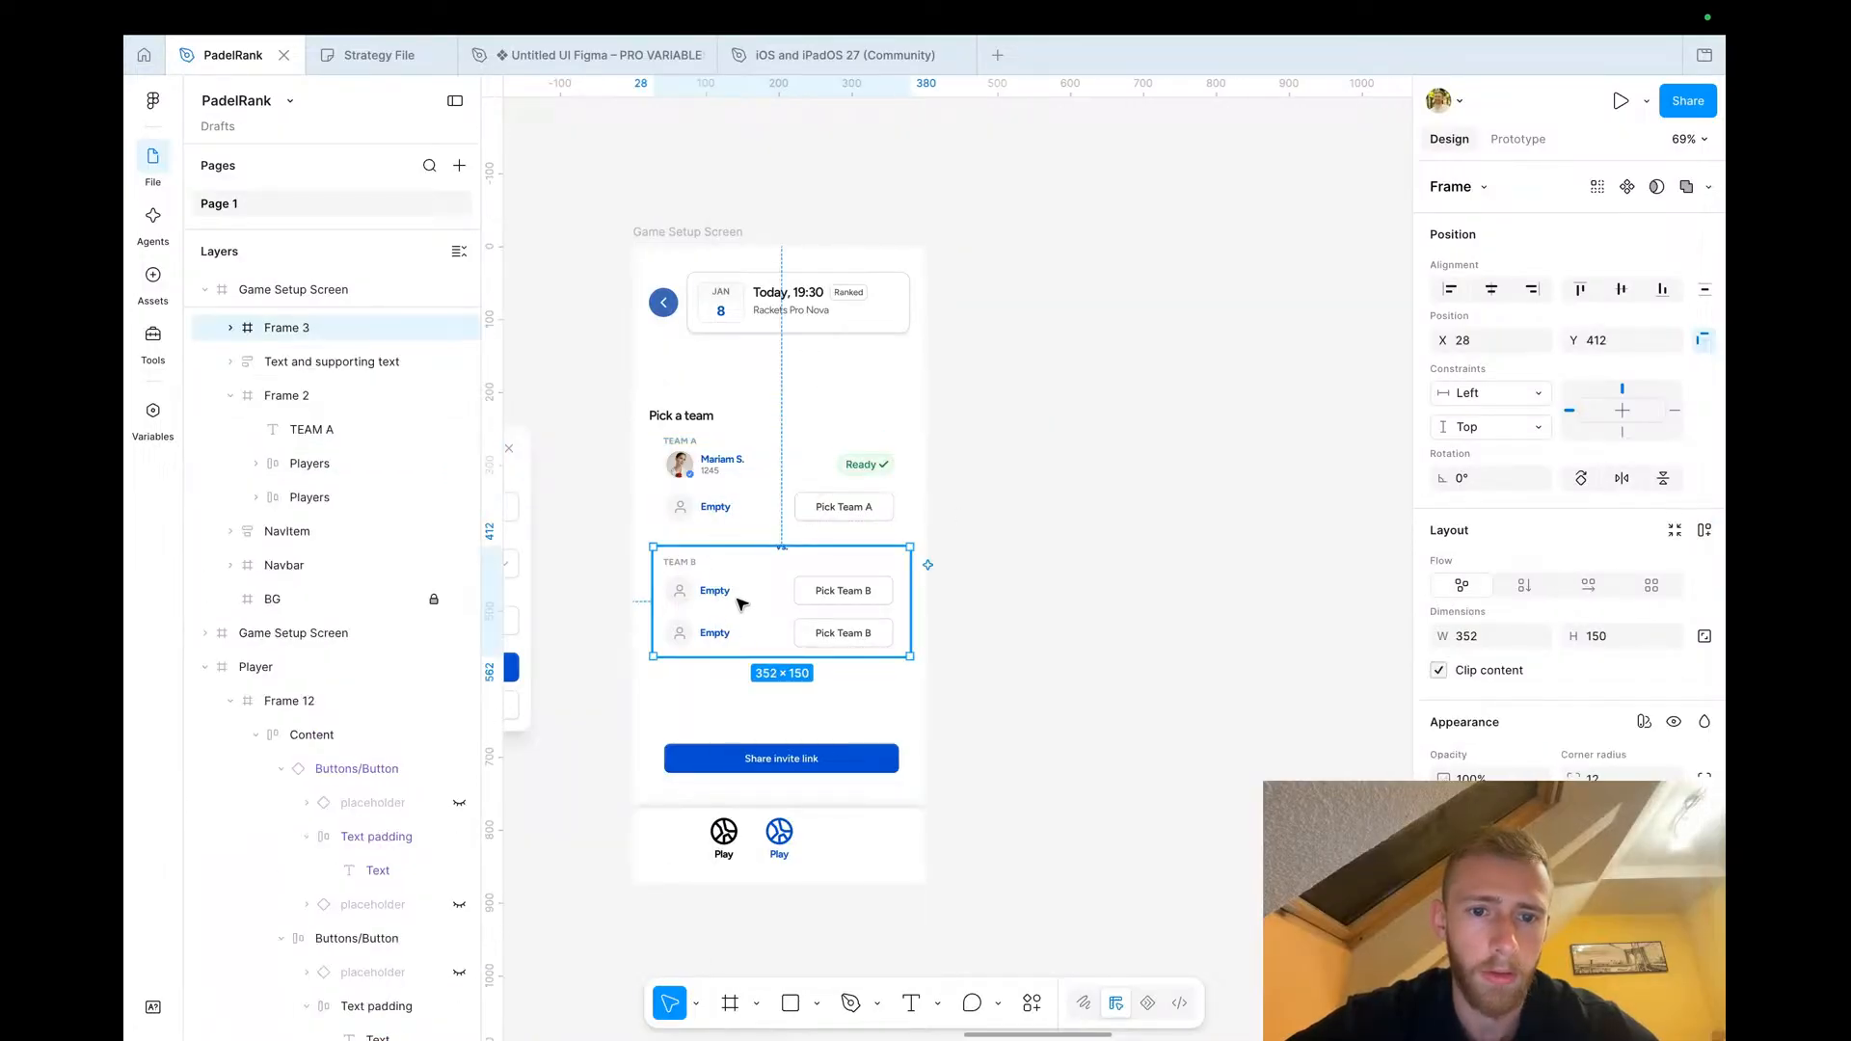
{"action": "scroll", "coordinate": [737, 599], "scroll_direction": "left", "scroll_amount": 6}
{"action": "scroll", "coordinate": [737, 598], "scroll_direction": "down", "scroll_amount": 2}
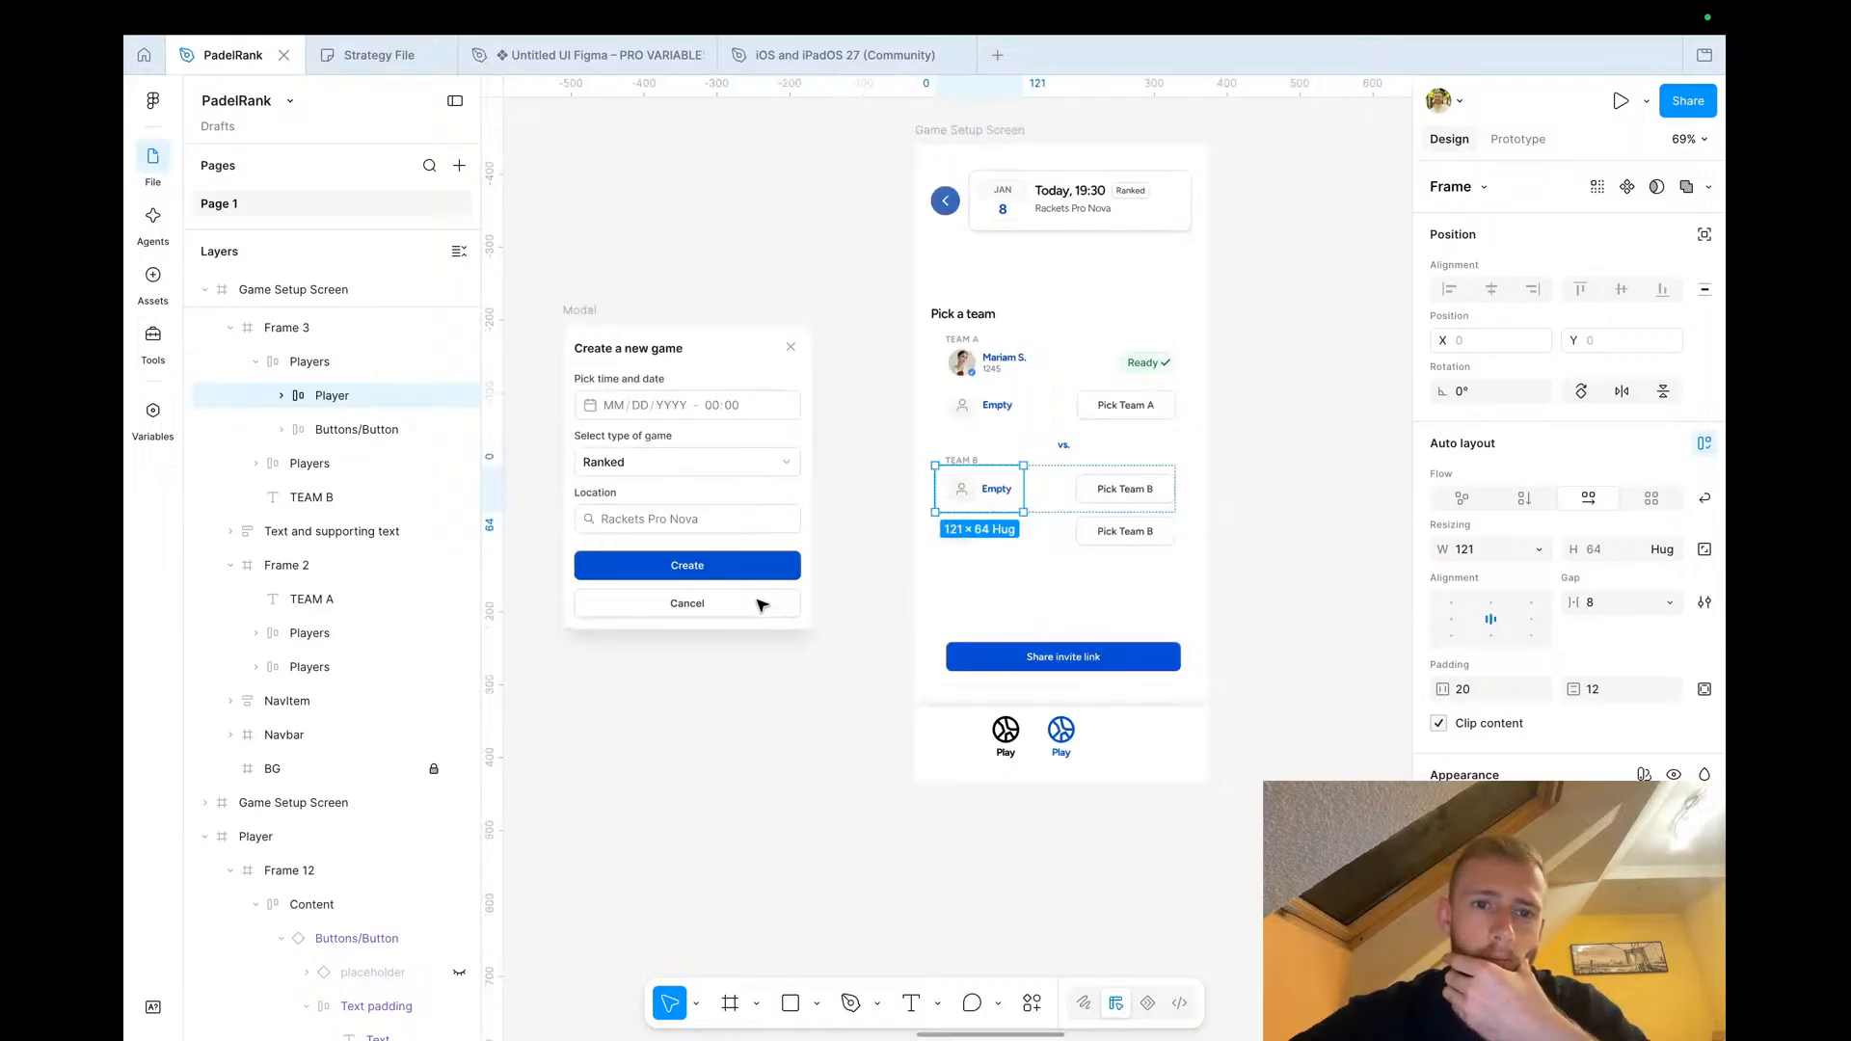
{"action": "scroll", "coordinate": [762, 605], "scroll_direction": "left", "scroll_amount": 2}
{"action": "scroll", "coordinate": [761, 604], "scroll_direction": "down", "scroll_amount": 1}
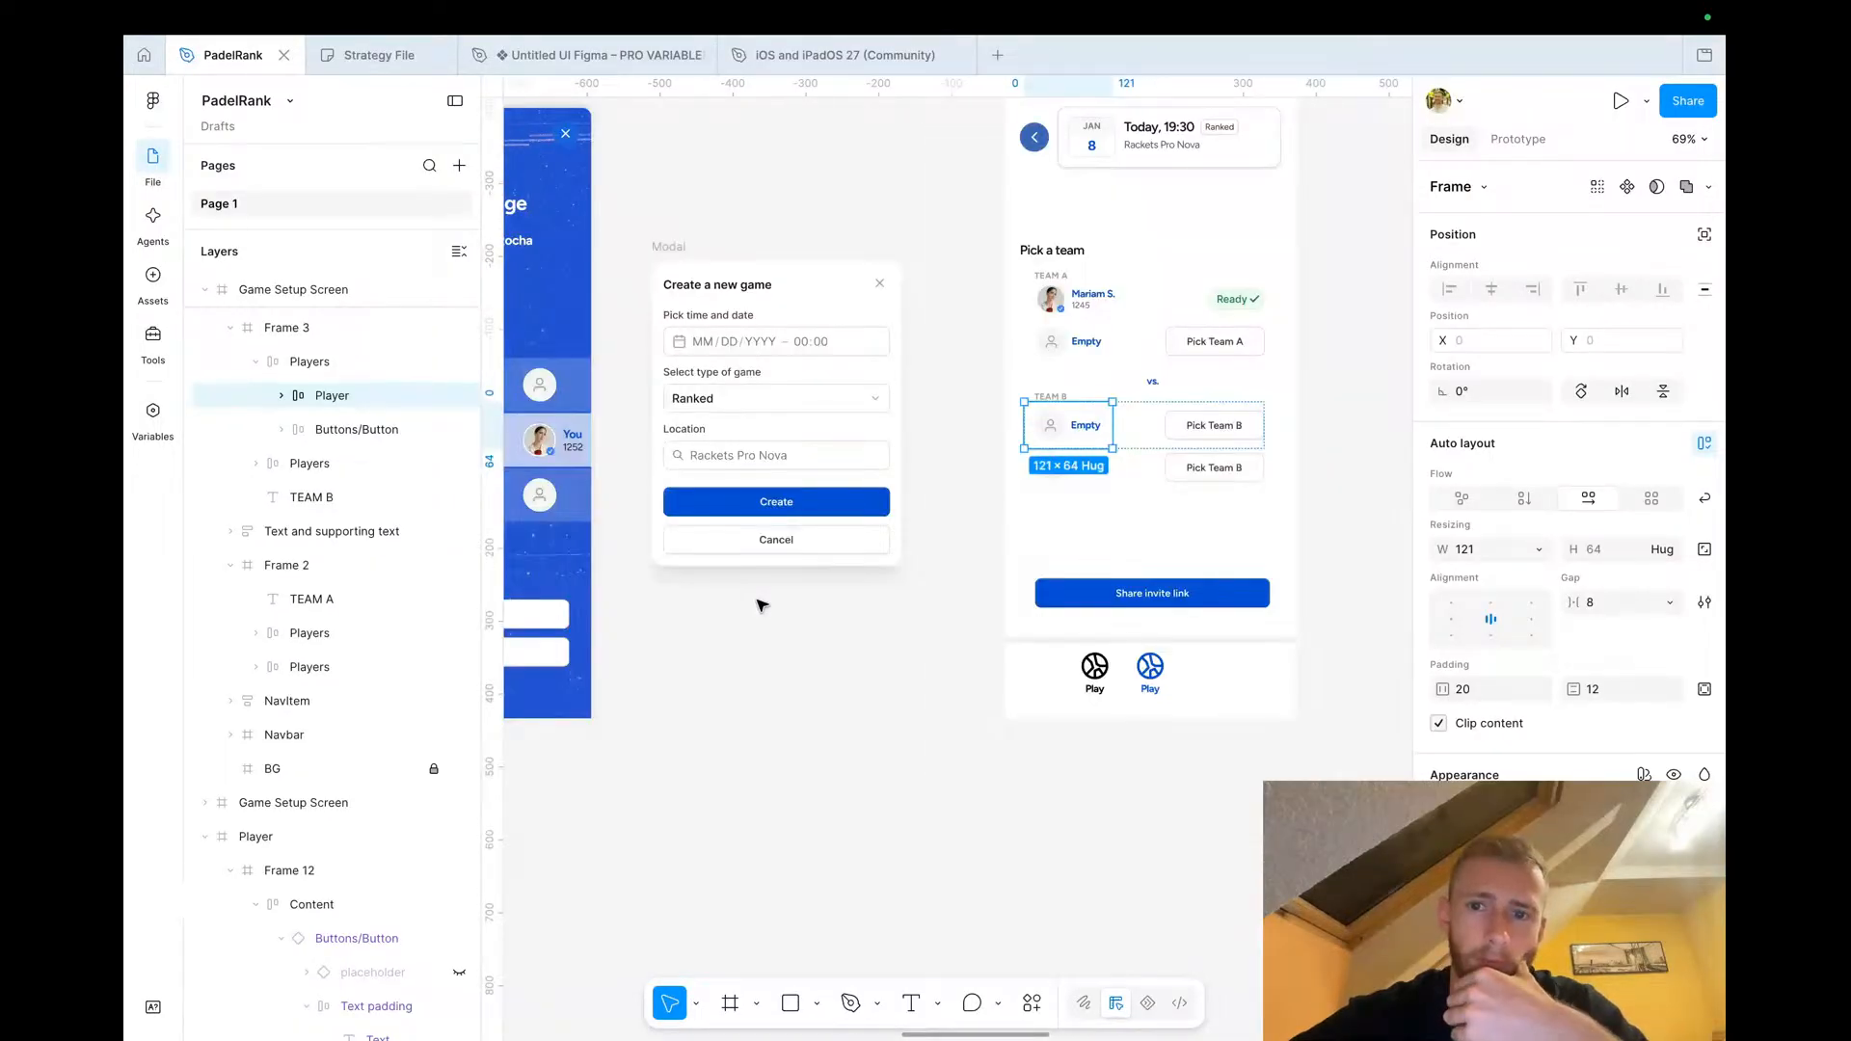
{"action": "scroll", "coordinate": [761, 605], "scroll_direction": "right", "scroll_amount": 2}
{"action": "scroll", "coordinate": [762, 605], "scroll_direction": "up", "scroll_amount": 1}
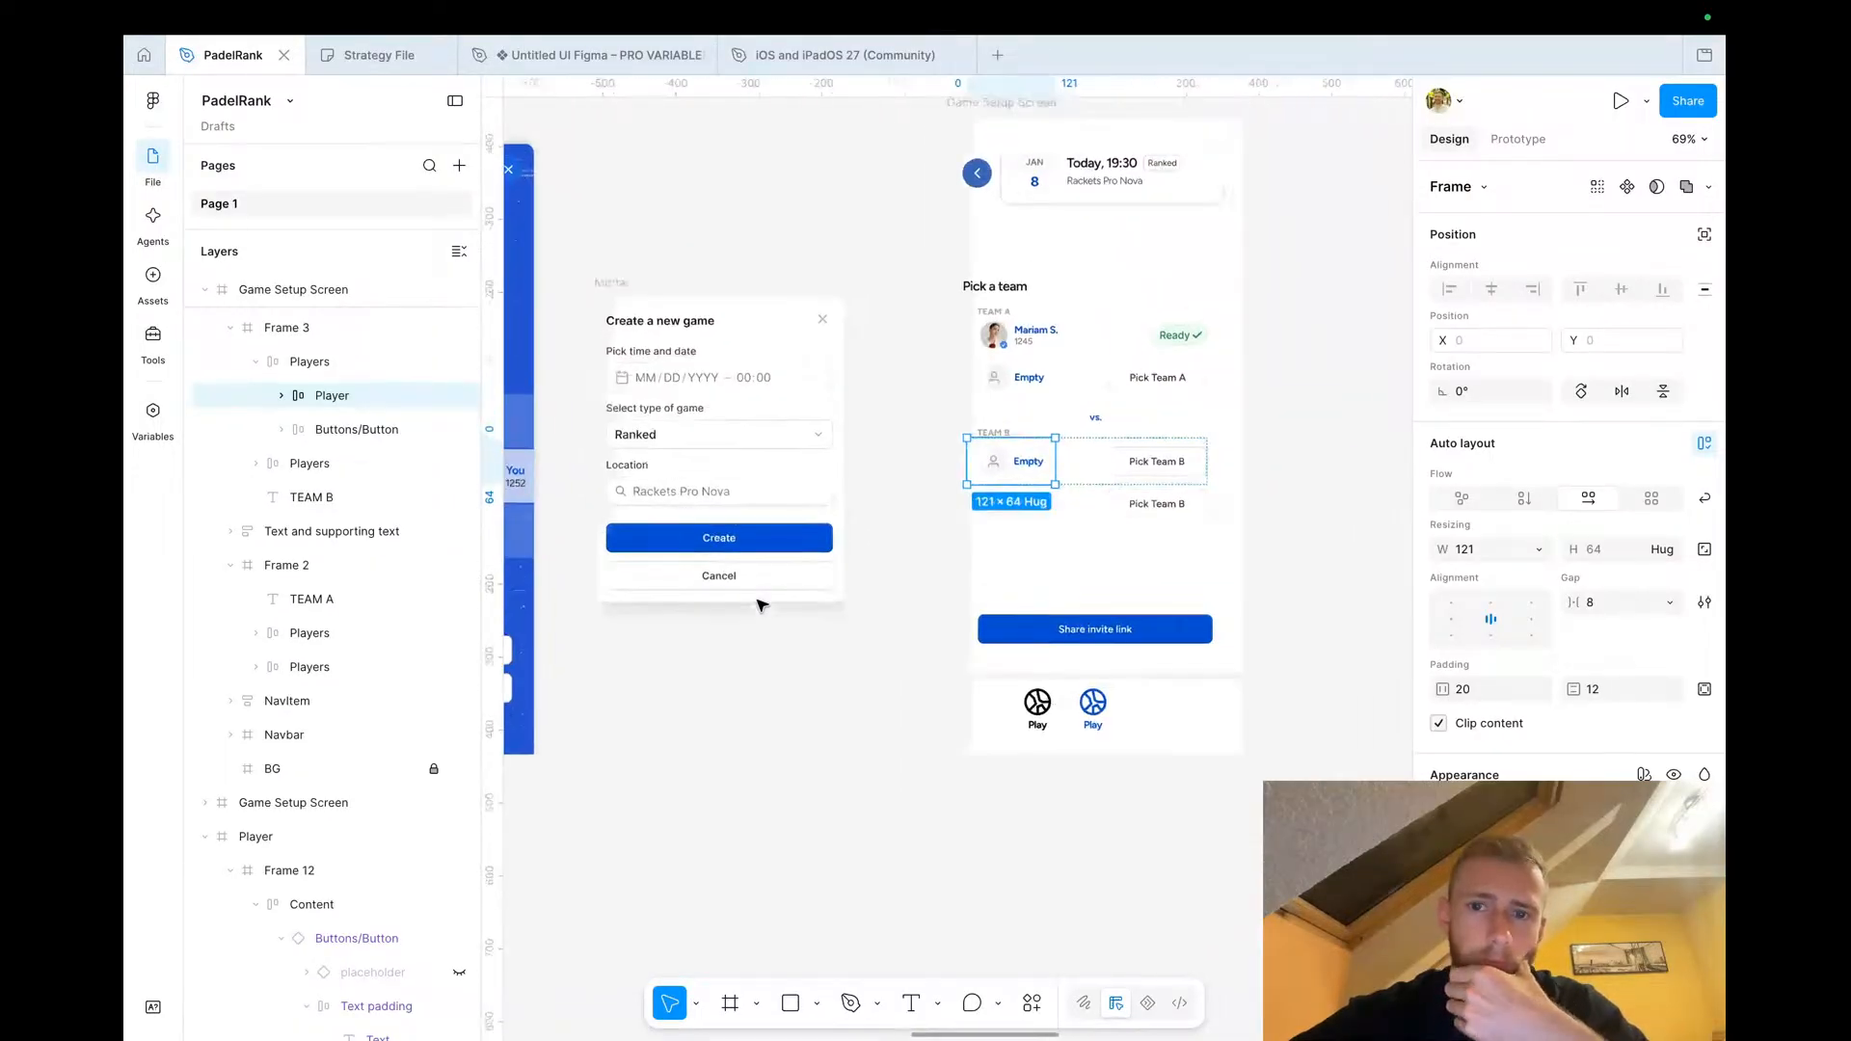
{"action": "double_click", "coordinate": [1167, 461]}
{"action": "double_click", "coordinate": [1165, 459]}
{"action": "type", "text": "Invite"}
{"action": "key", "text": "Escape"}
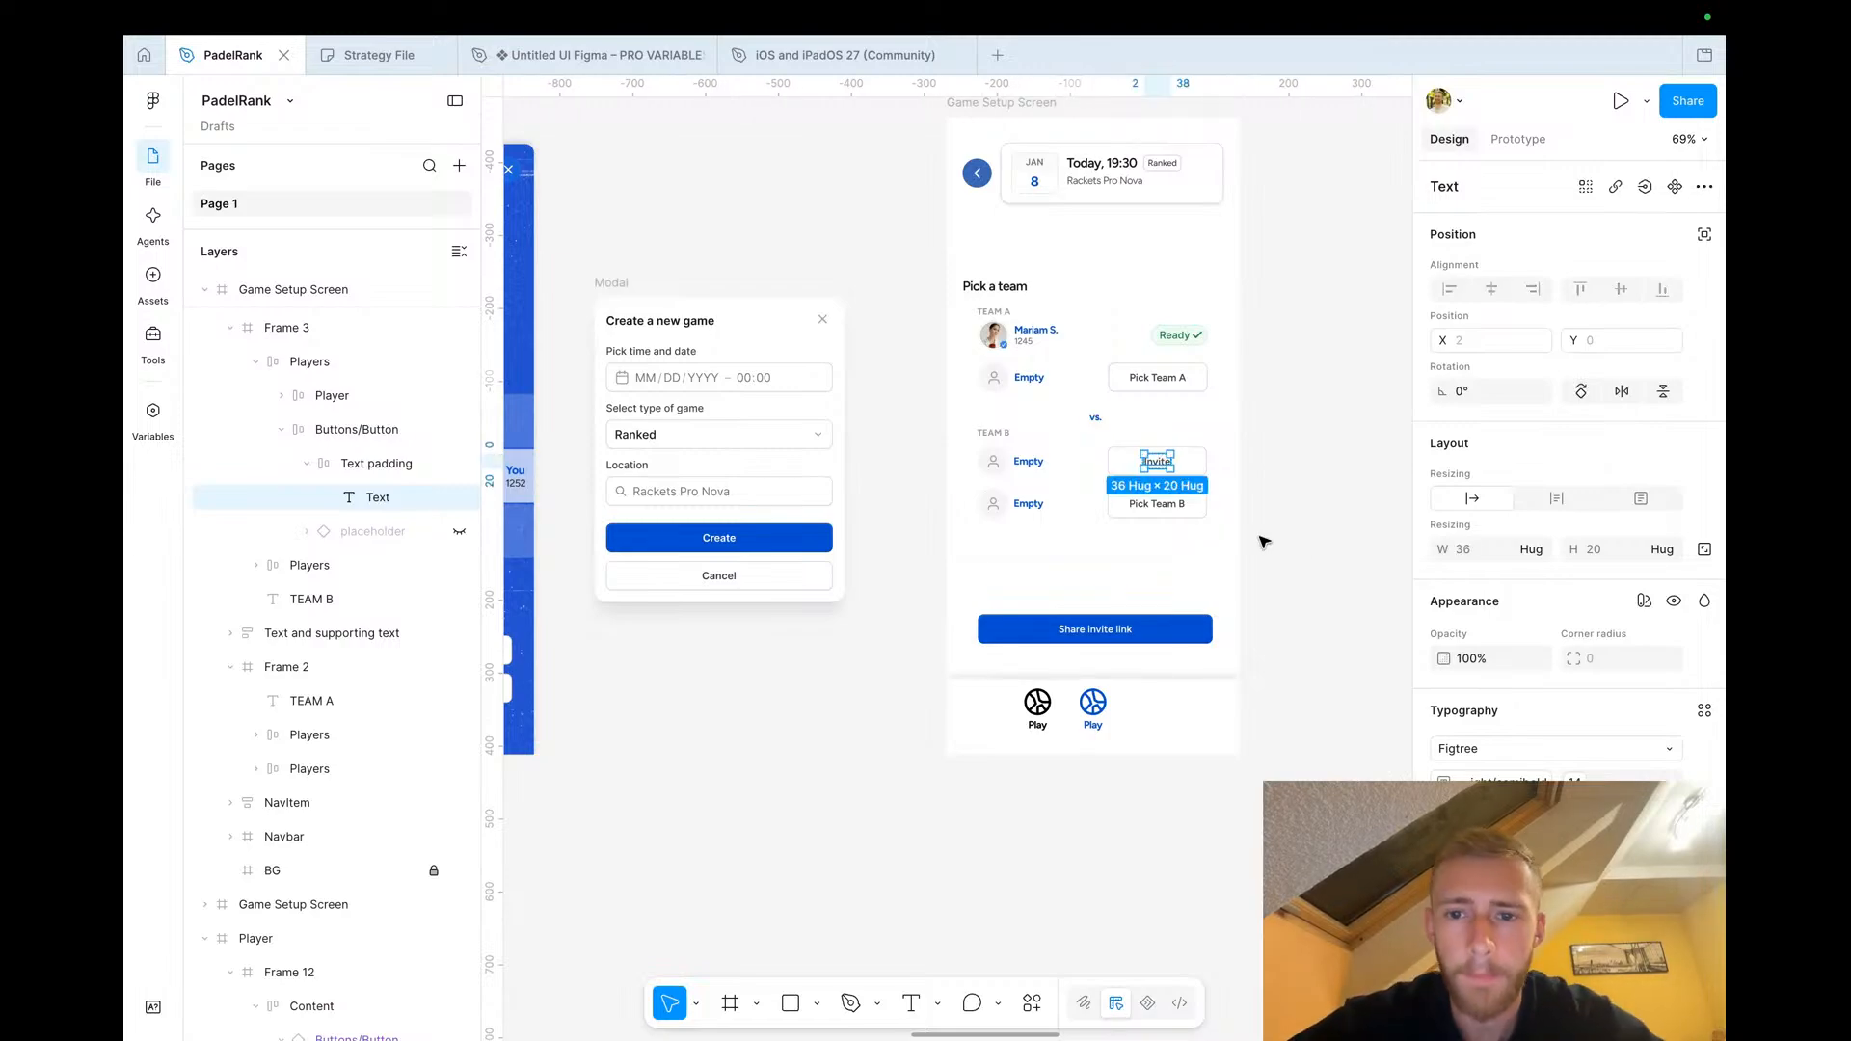
{"action": "scroll", "coordinate": [1210, 528], "scroll_direction": "up", "scroll_amount": 3}
{"action": "left_click", "coordinate": [960, 436]}
{"action": "double_click", "coordinate": [964, 444]}
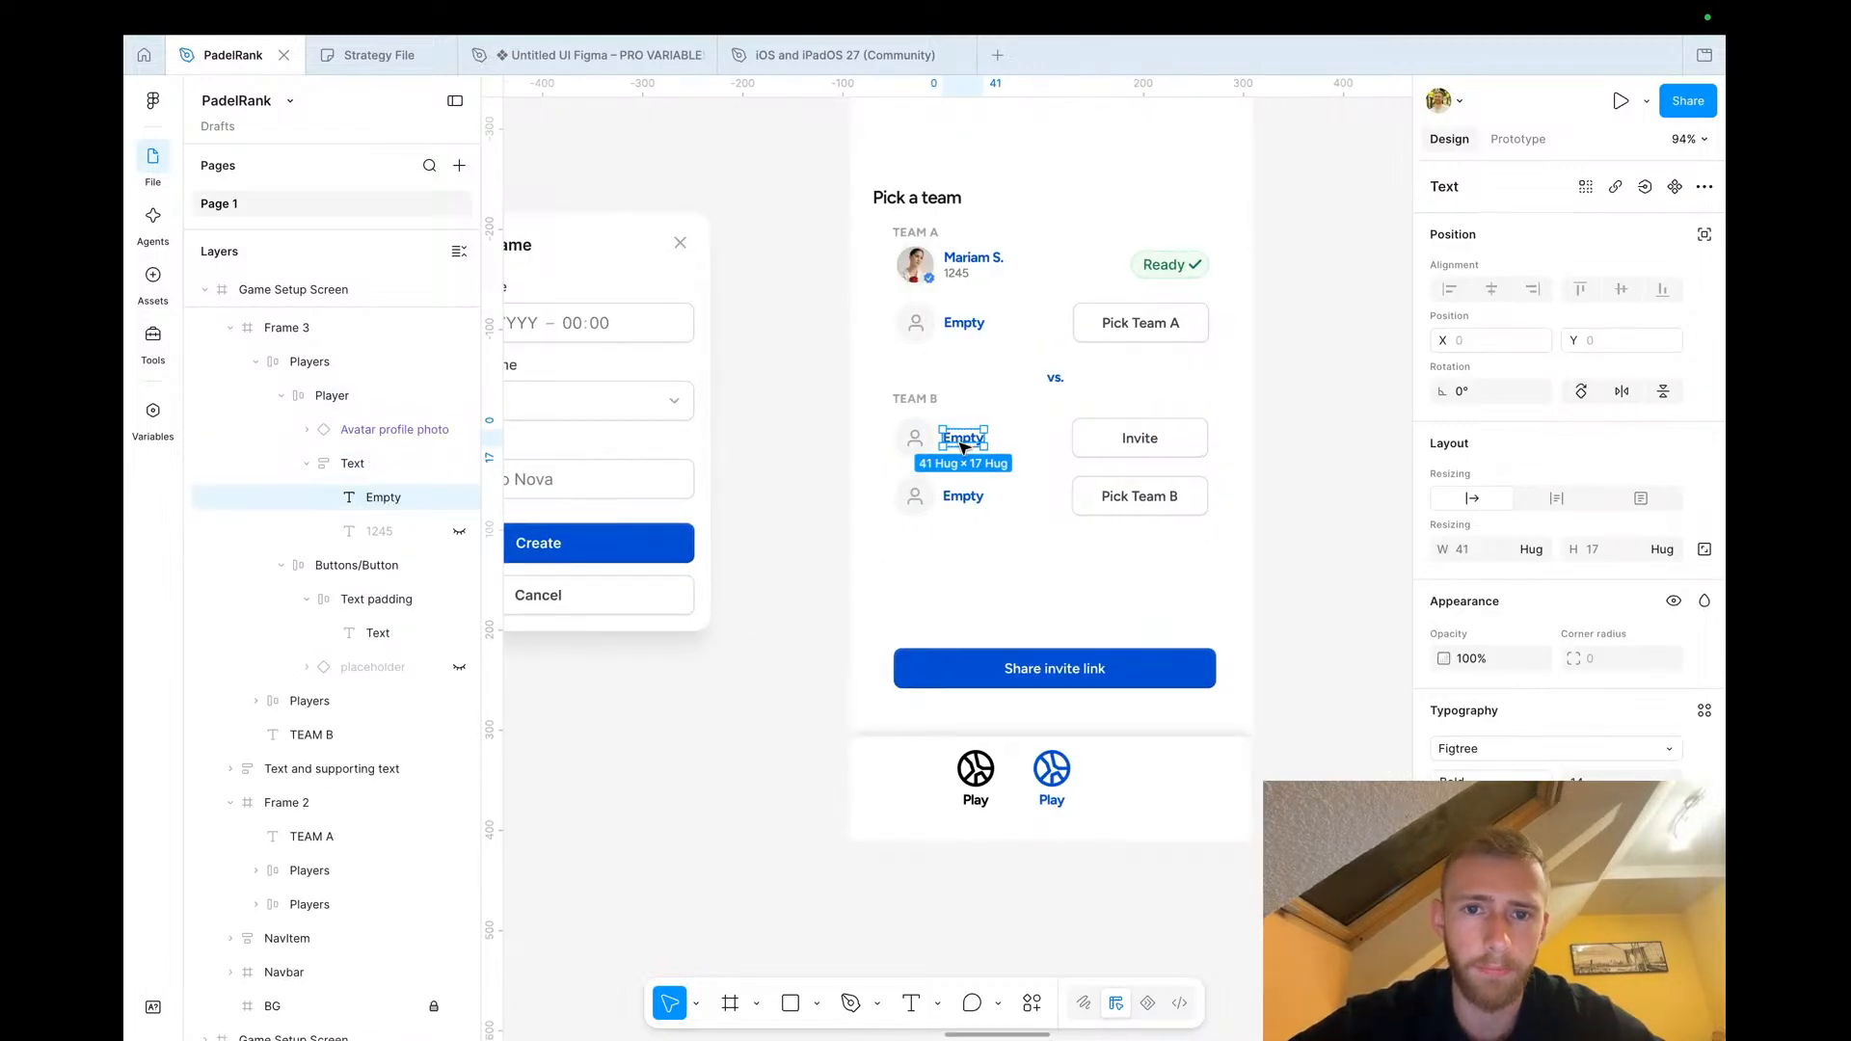
{"action": "scroll", "coordinate": [964, 443], "scroll_direction": "left", "scroll_amount": 5}
{"action": "scroll", "coordinate": [964, 444], "scroll_direction": "down", "scroll_amount": 5}
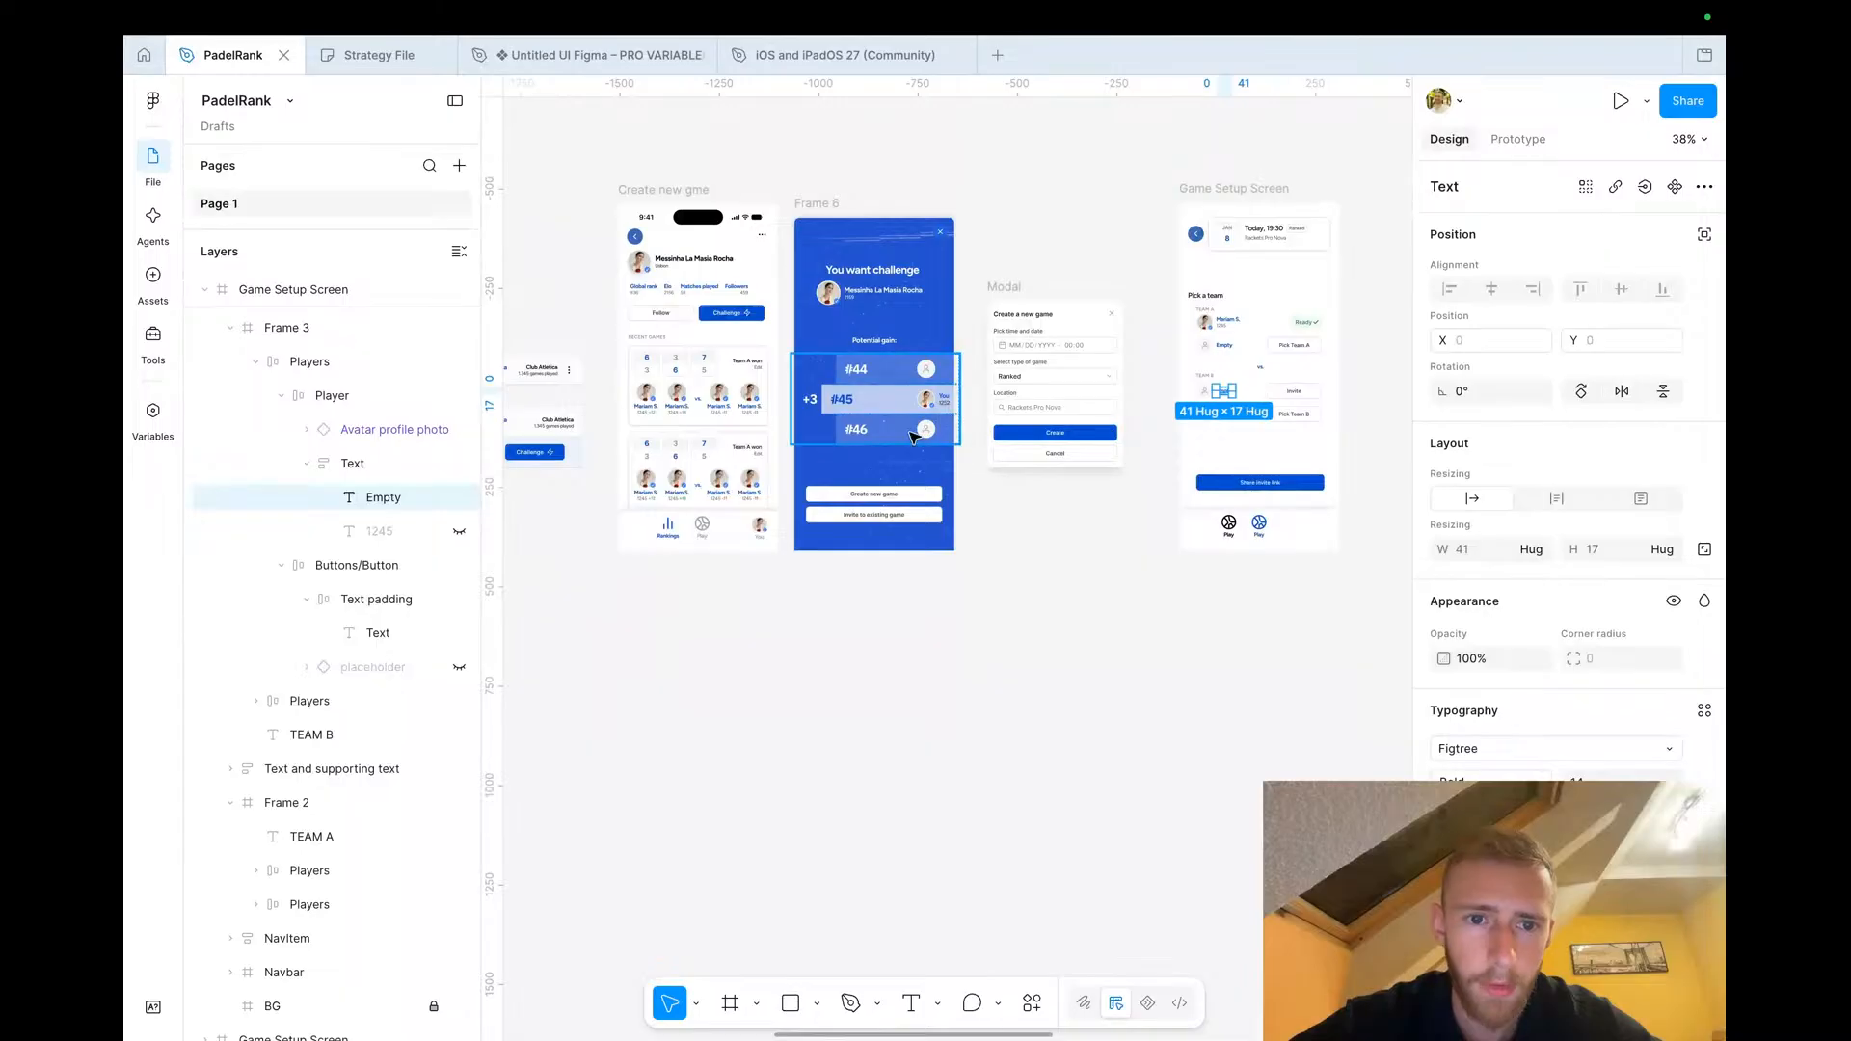
{"action": "scroll", "coordinate": [1025, 404], "scroll_direction": "right", "scroll_amount": 3}
{"action": "scroll", "coordinate": [1054, 374], "scroll_direction": "up", "scroll_amount": 5}
{"action": "left_click", "coordinate": [1088, 334]}
{"action": "double_click", "coordinate": [1088, 334]}
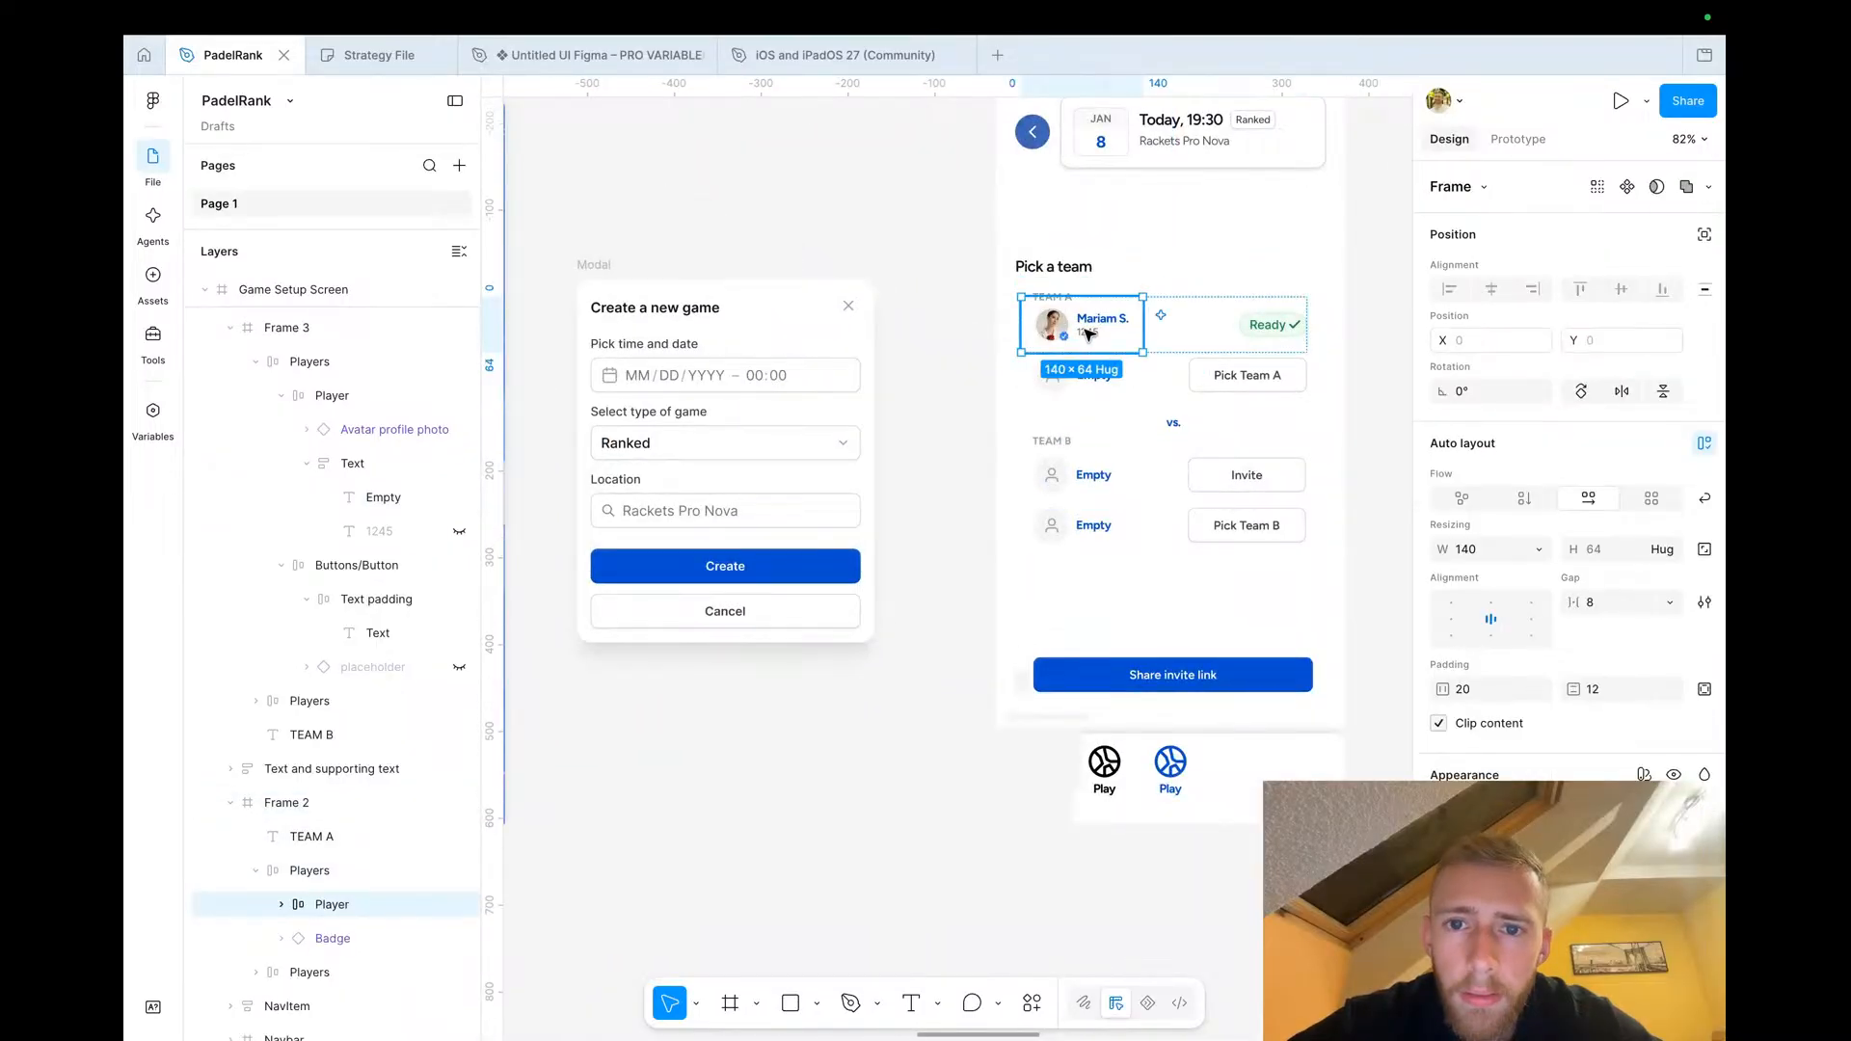
{"action": "left_click", "coordinate": [1085, 475]}
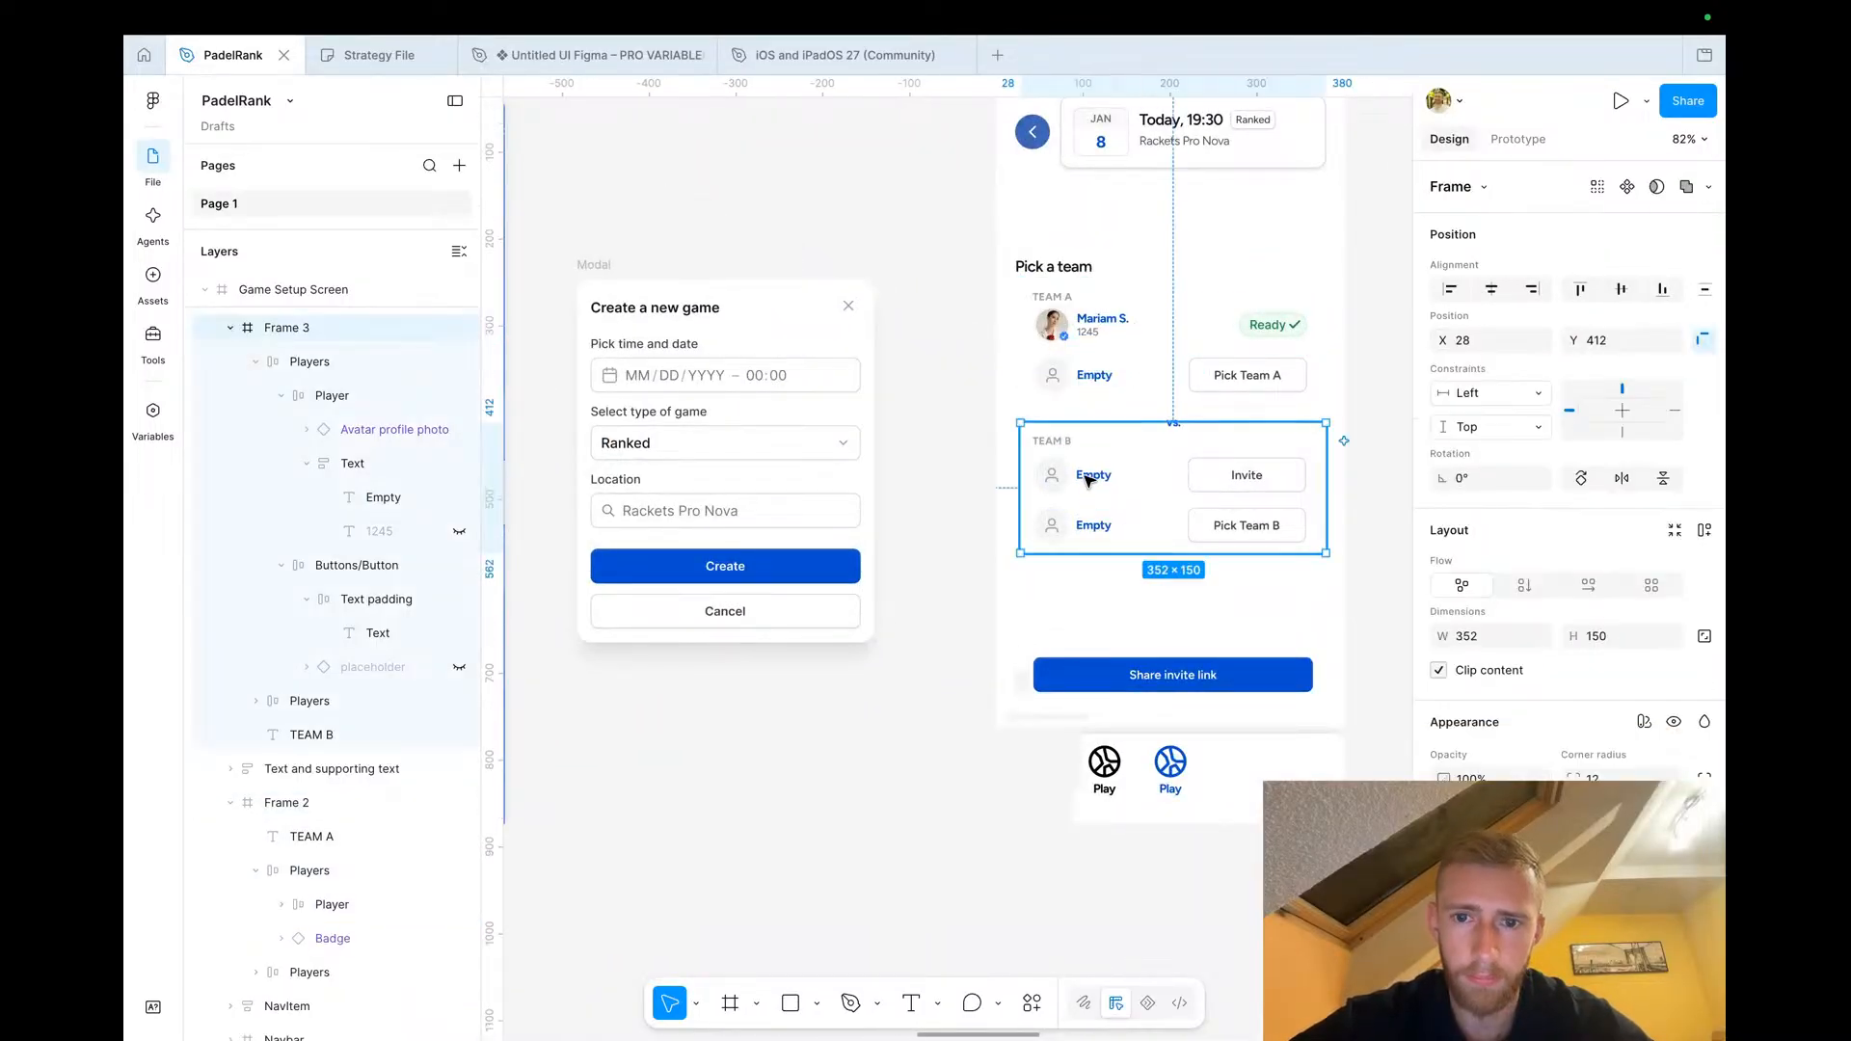
{"action": "double_click", "coordinate": [1087, 480]}
{"action": "right_click", "coordinate": [1086, 479]}
{"action": "left_click", "coordinate": [1157, 275]}
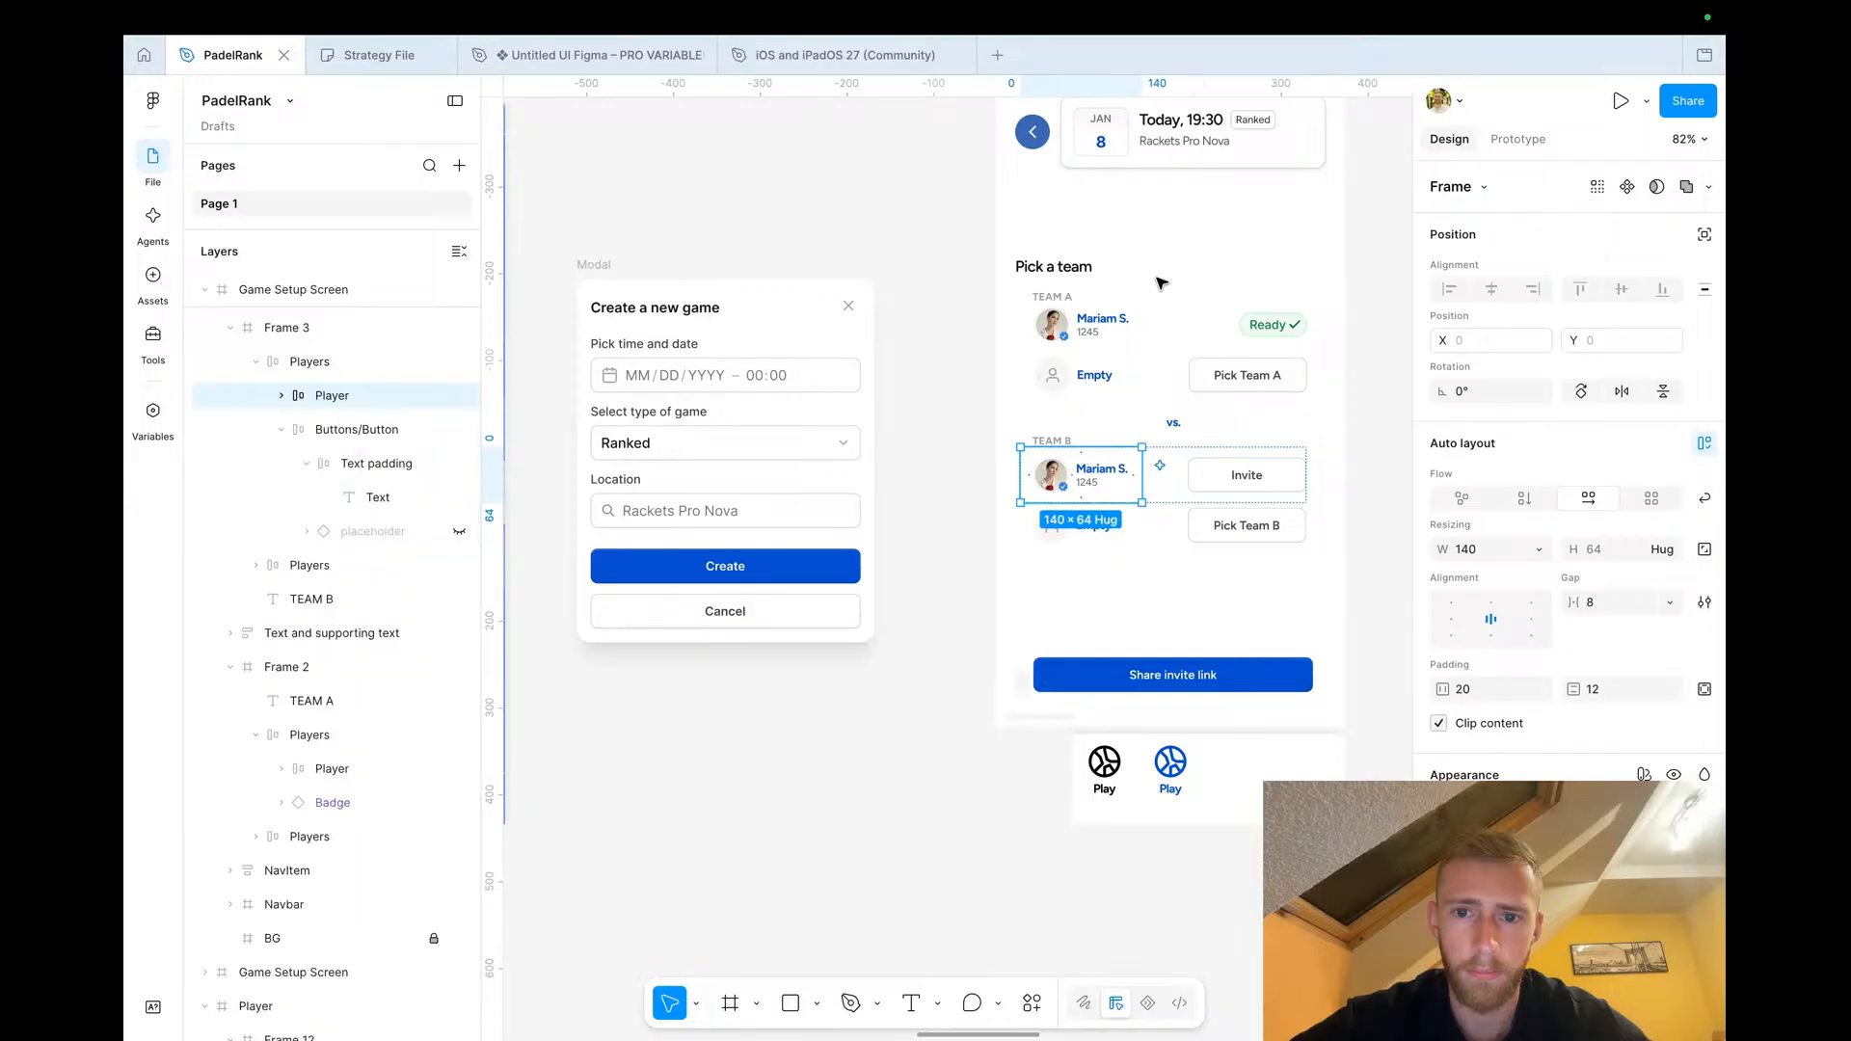
Rename the copied Team B player to Messinha and set the rating to 2195
{"action": "double_click", "coordinate": [1102, 470]}
{"action": "double_click", "coordinate": [1102, 469]}
{"action": "type", "text": "Messia"}
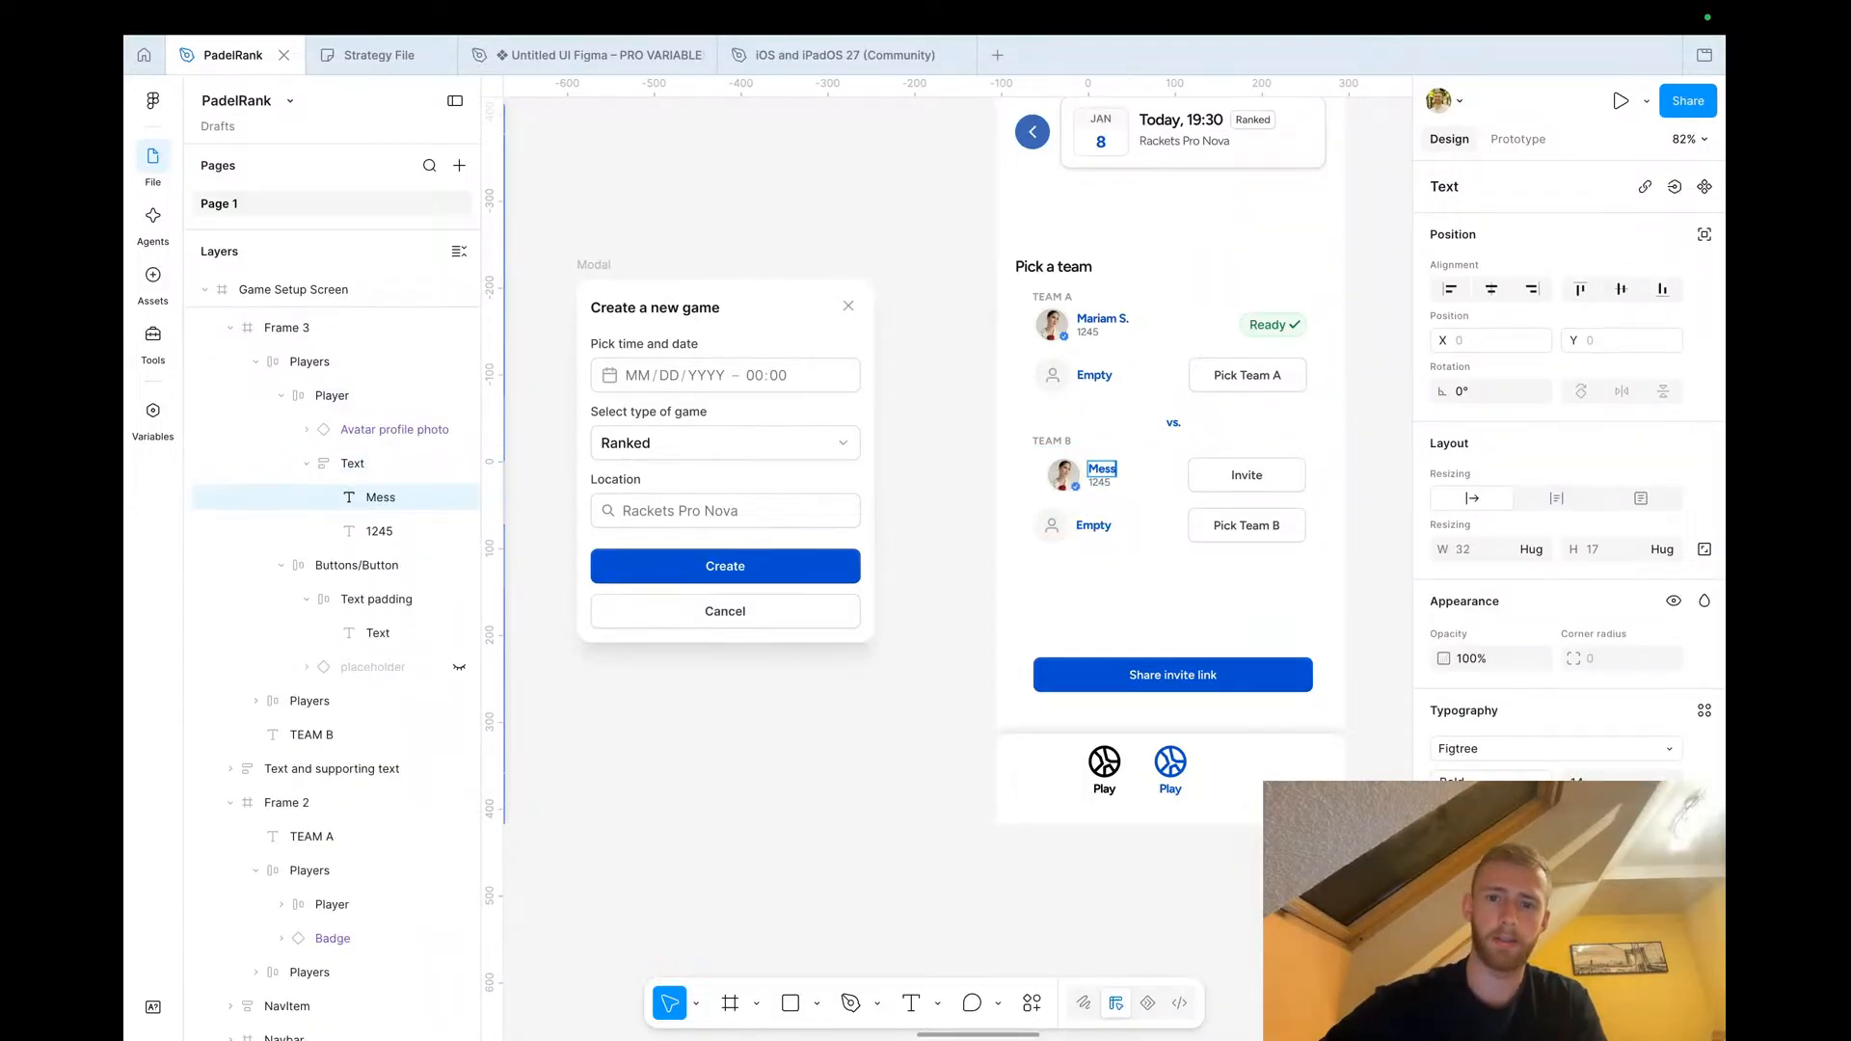
{"action": "key", "text": "BackSpace"}
{"action": "type", "text": "nha"}
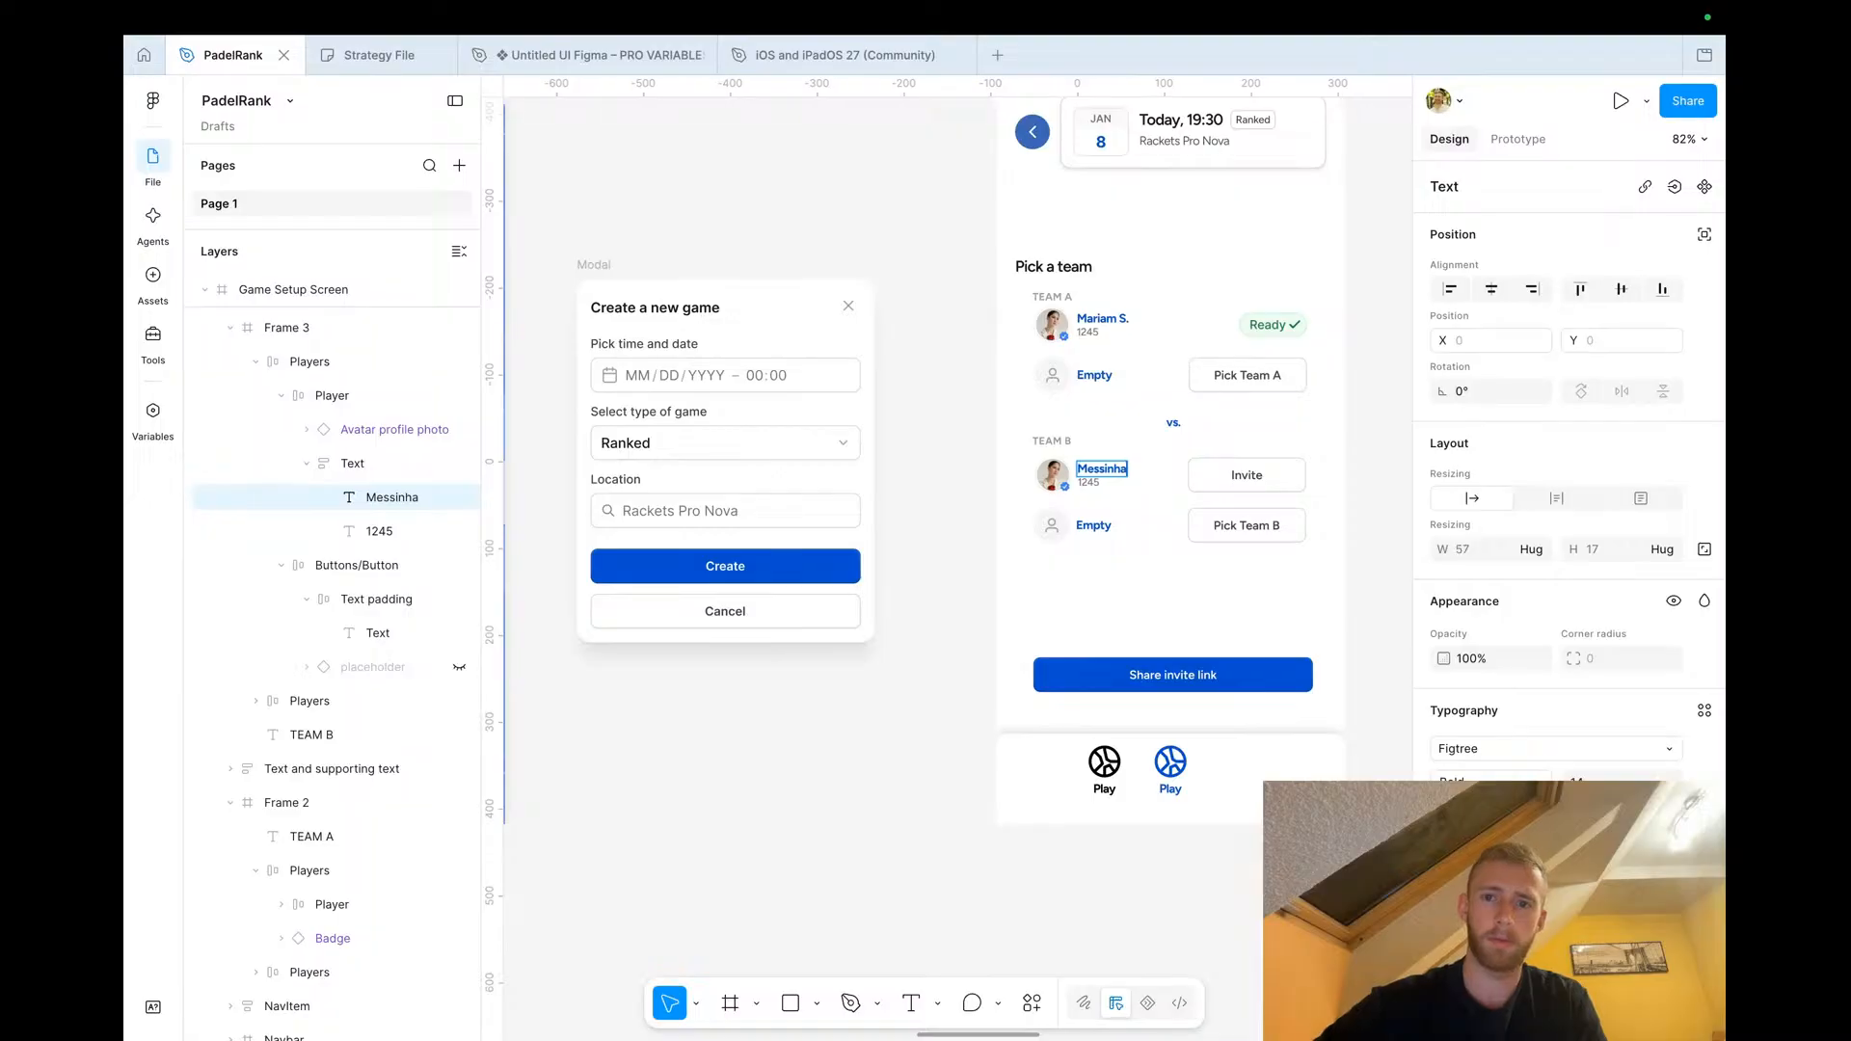
{"action": "double_click", "coordinate": [1089, 482]}
{"action": "type", "text": "2"}
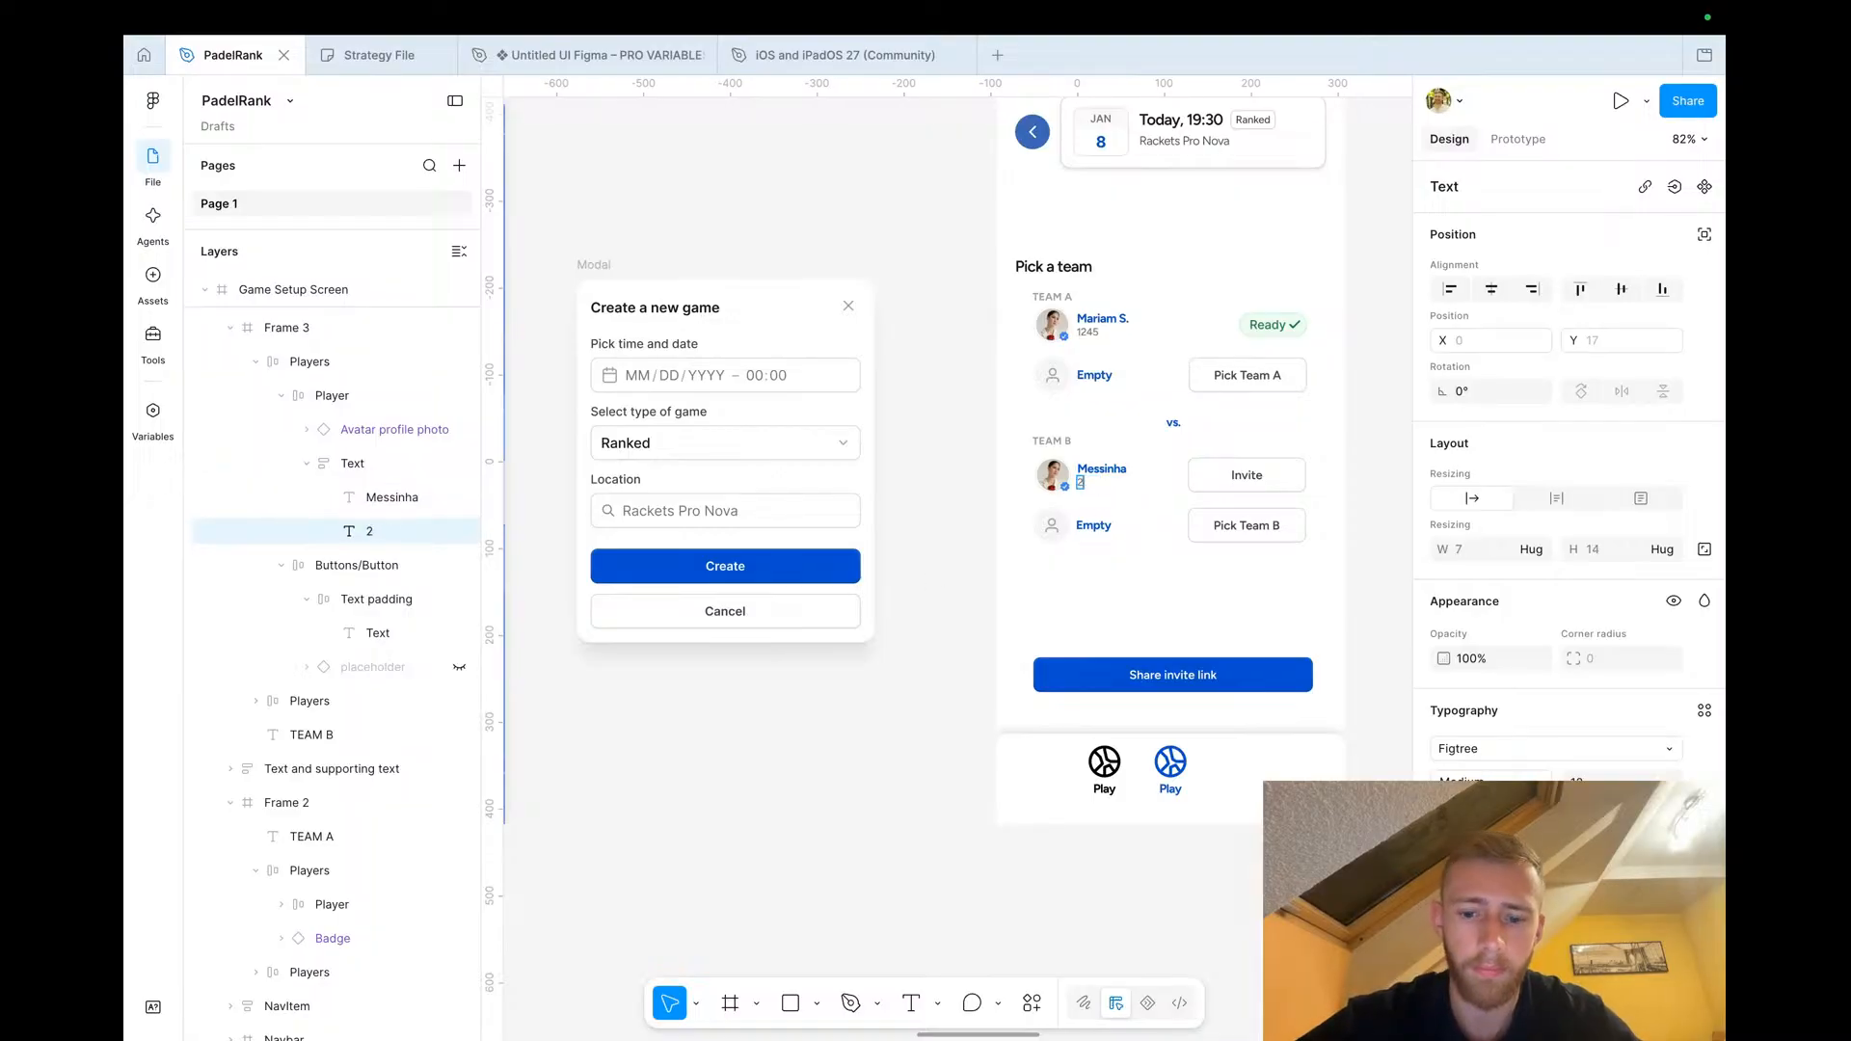
{"action": "type", "text": "195"}
{"action": "left_click", "coordinate": [856, 676]}
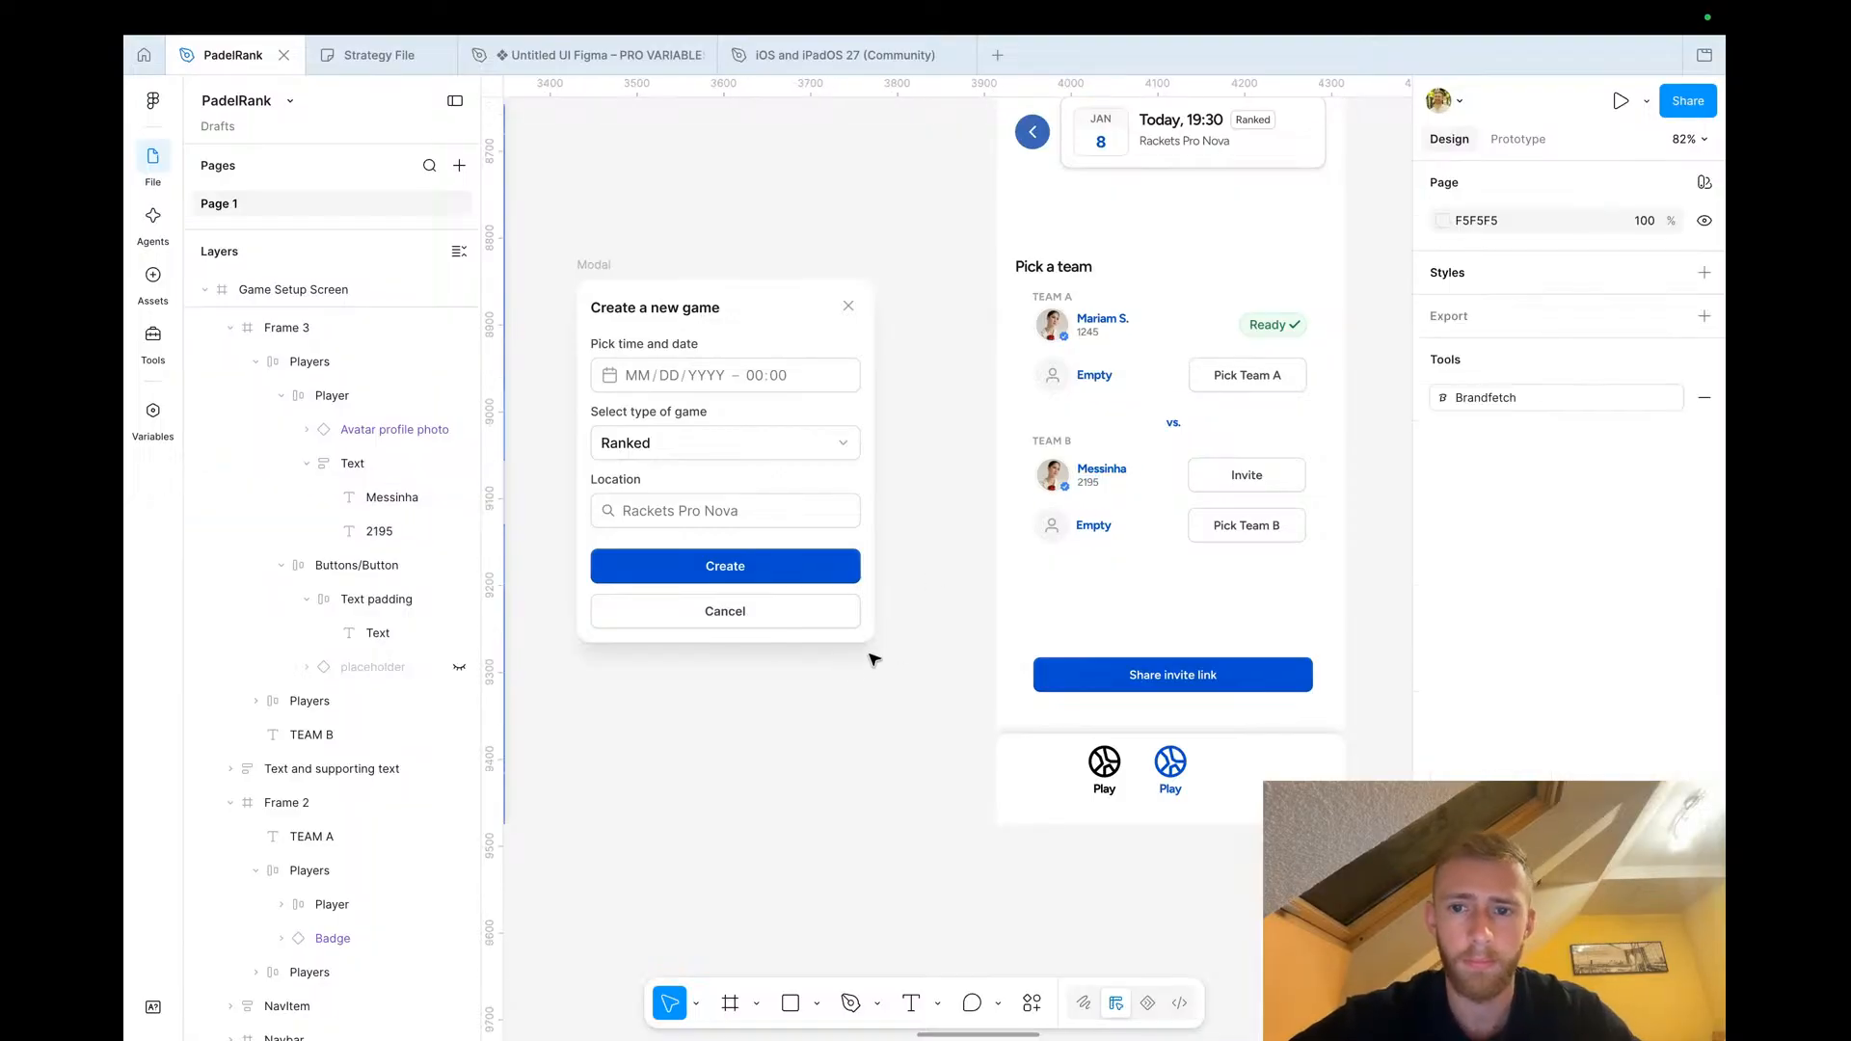
Hide the Pick Team B button in the remaining Team B empty row and left-align that row
{"action": "scroll", "coordinate": [956, 584], "scroll_direction": "right", "scroll_amount": 3}
{"action": "scroll", "coordinate": [956, 584], "scroll_direction": "down", "scroll_amount": 2}
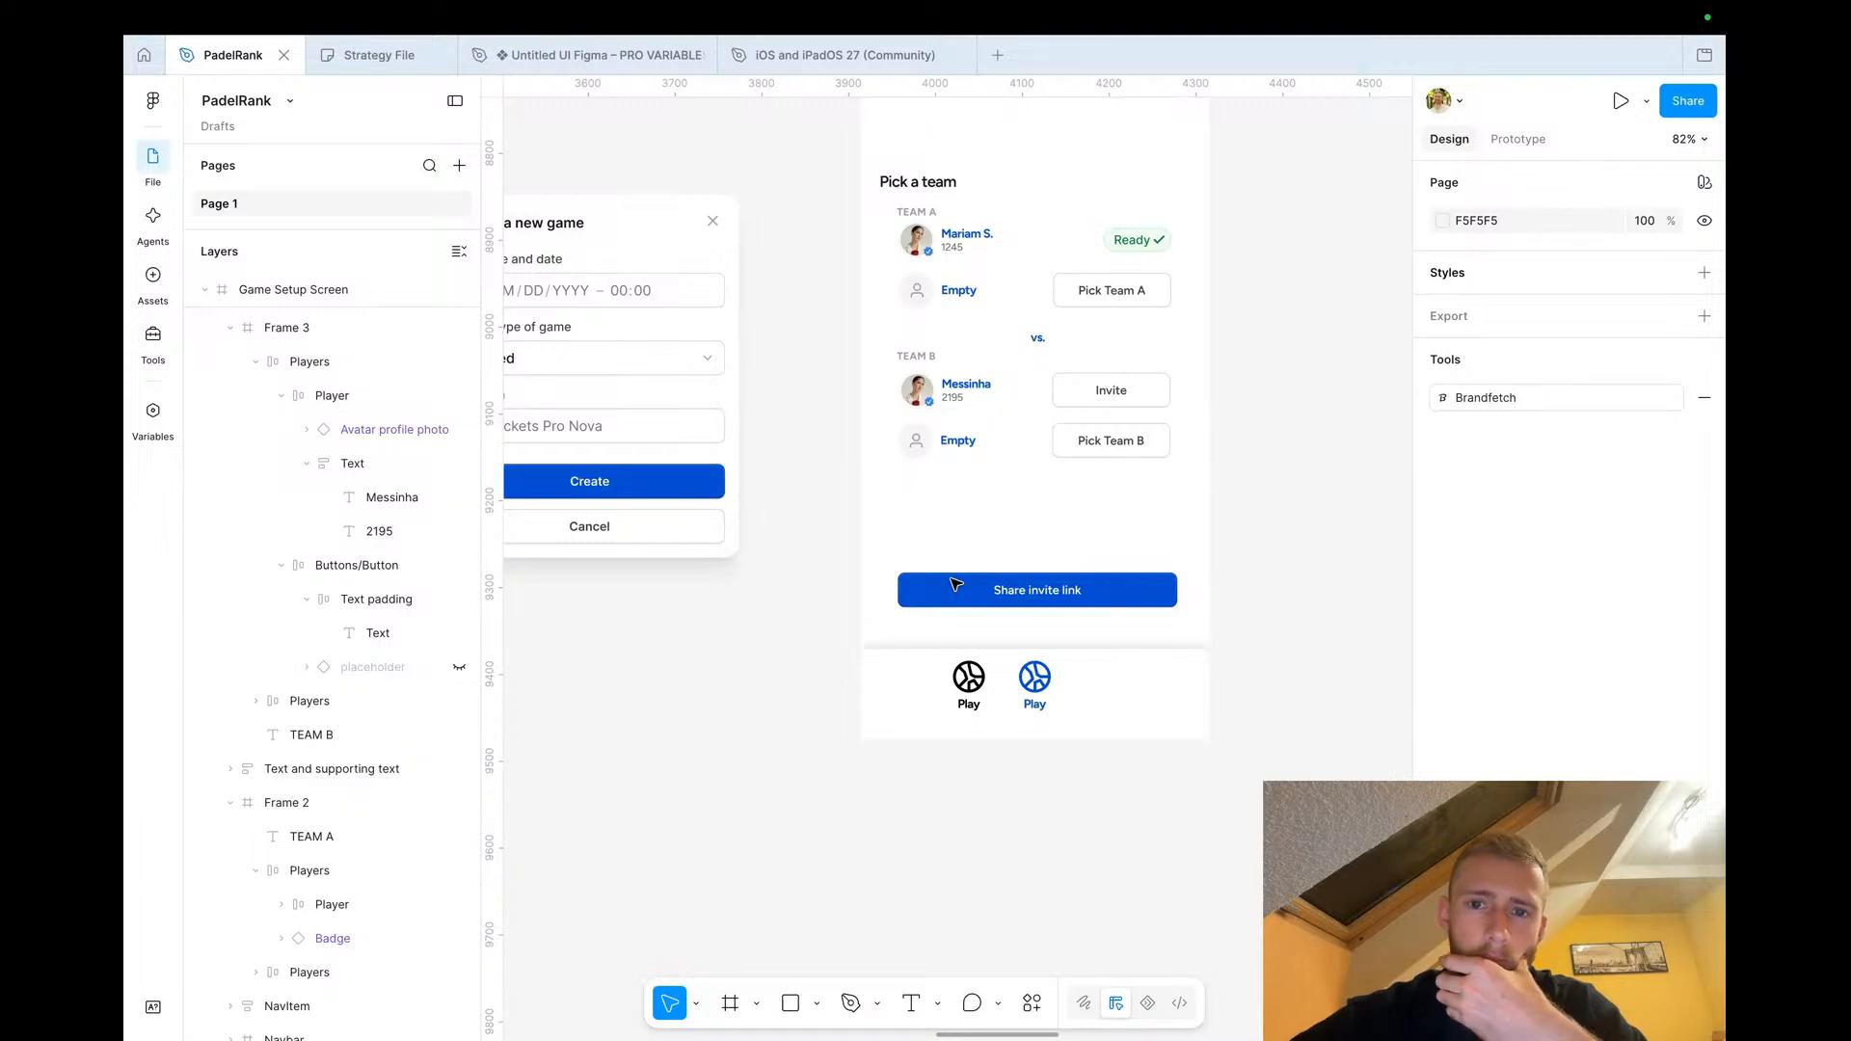
{"action": "left_click", "coordinate": [1109, 391]}
{"action": "left_click", "coordinate": [1106, 392]}
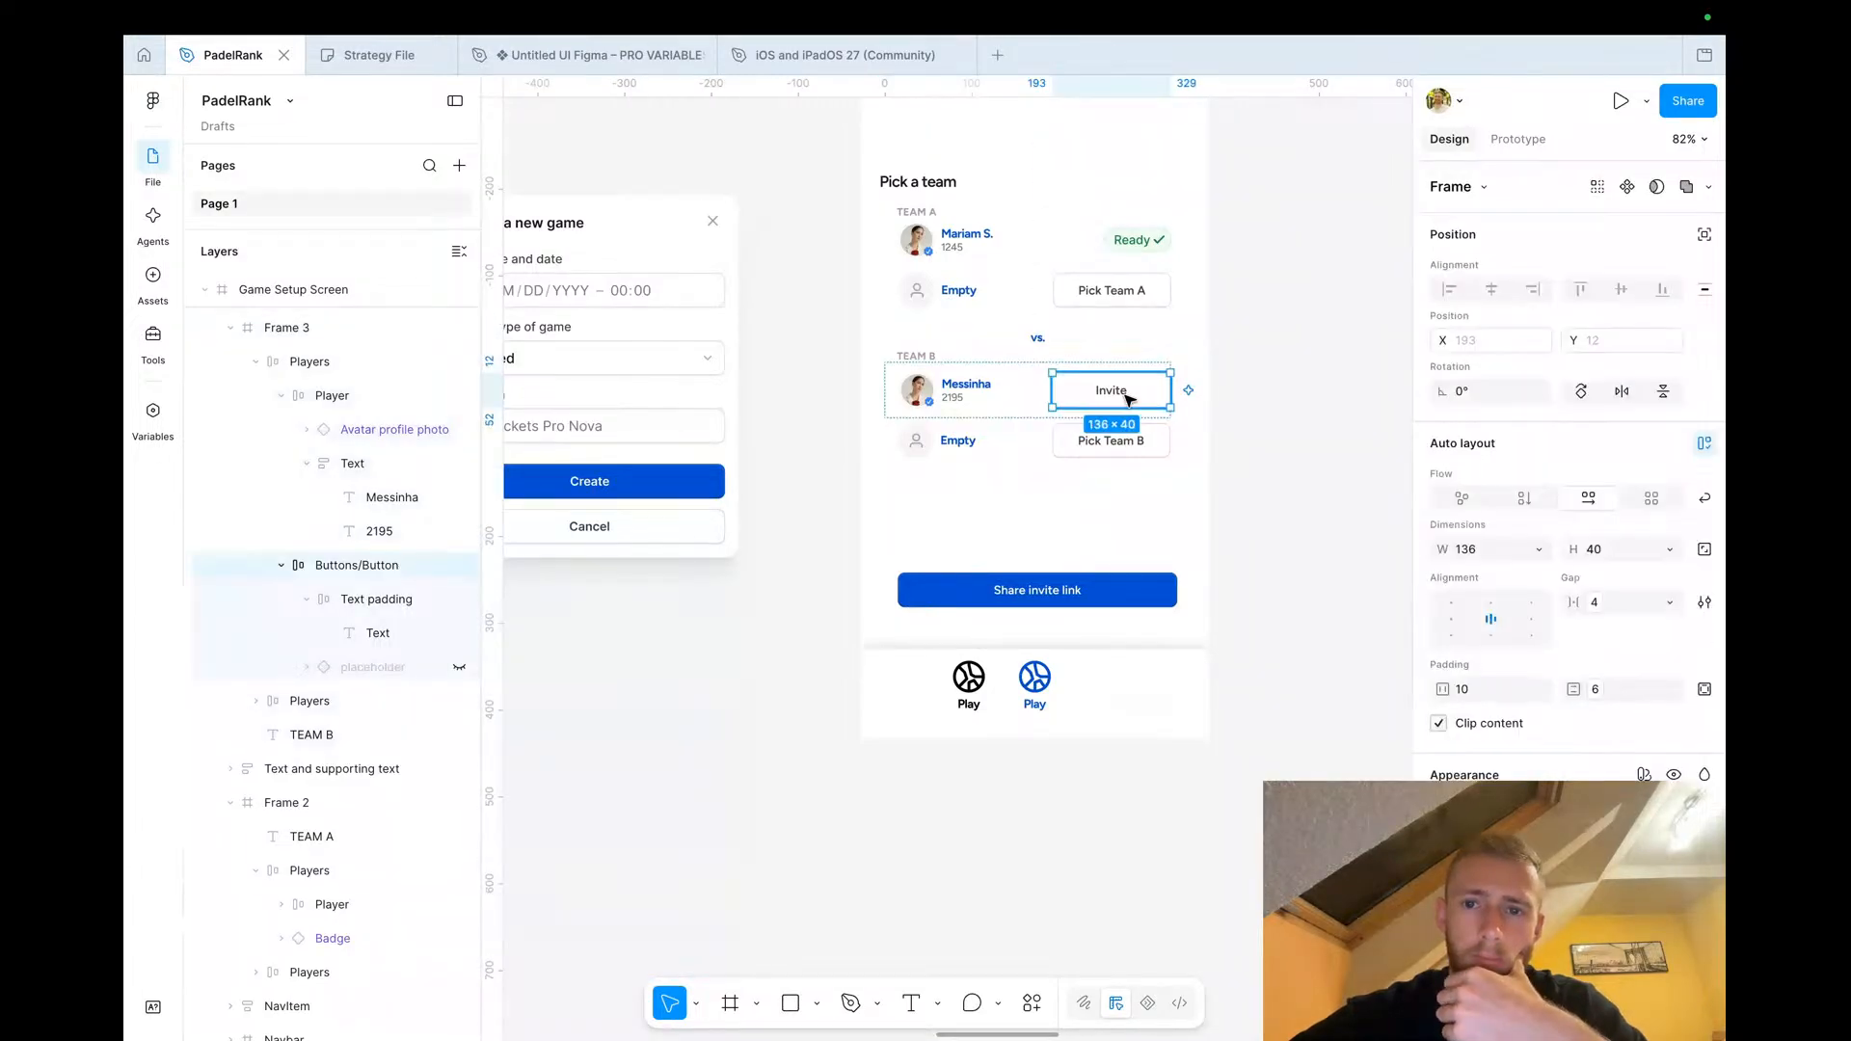
{"action": "left_click", "coordinate": [1291, 467]}
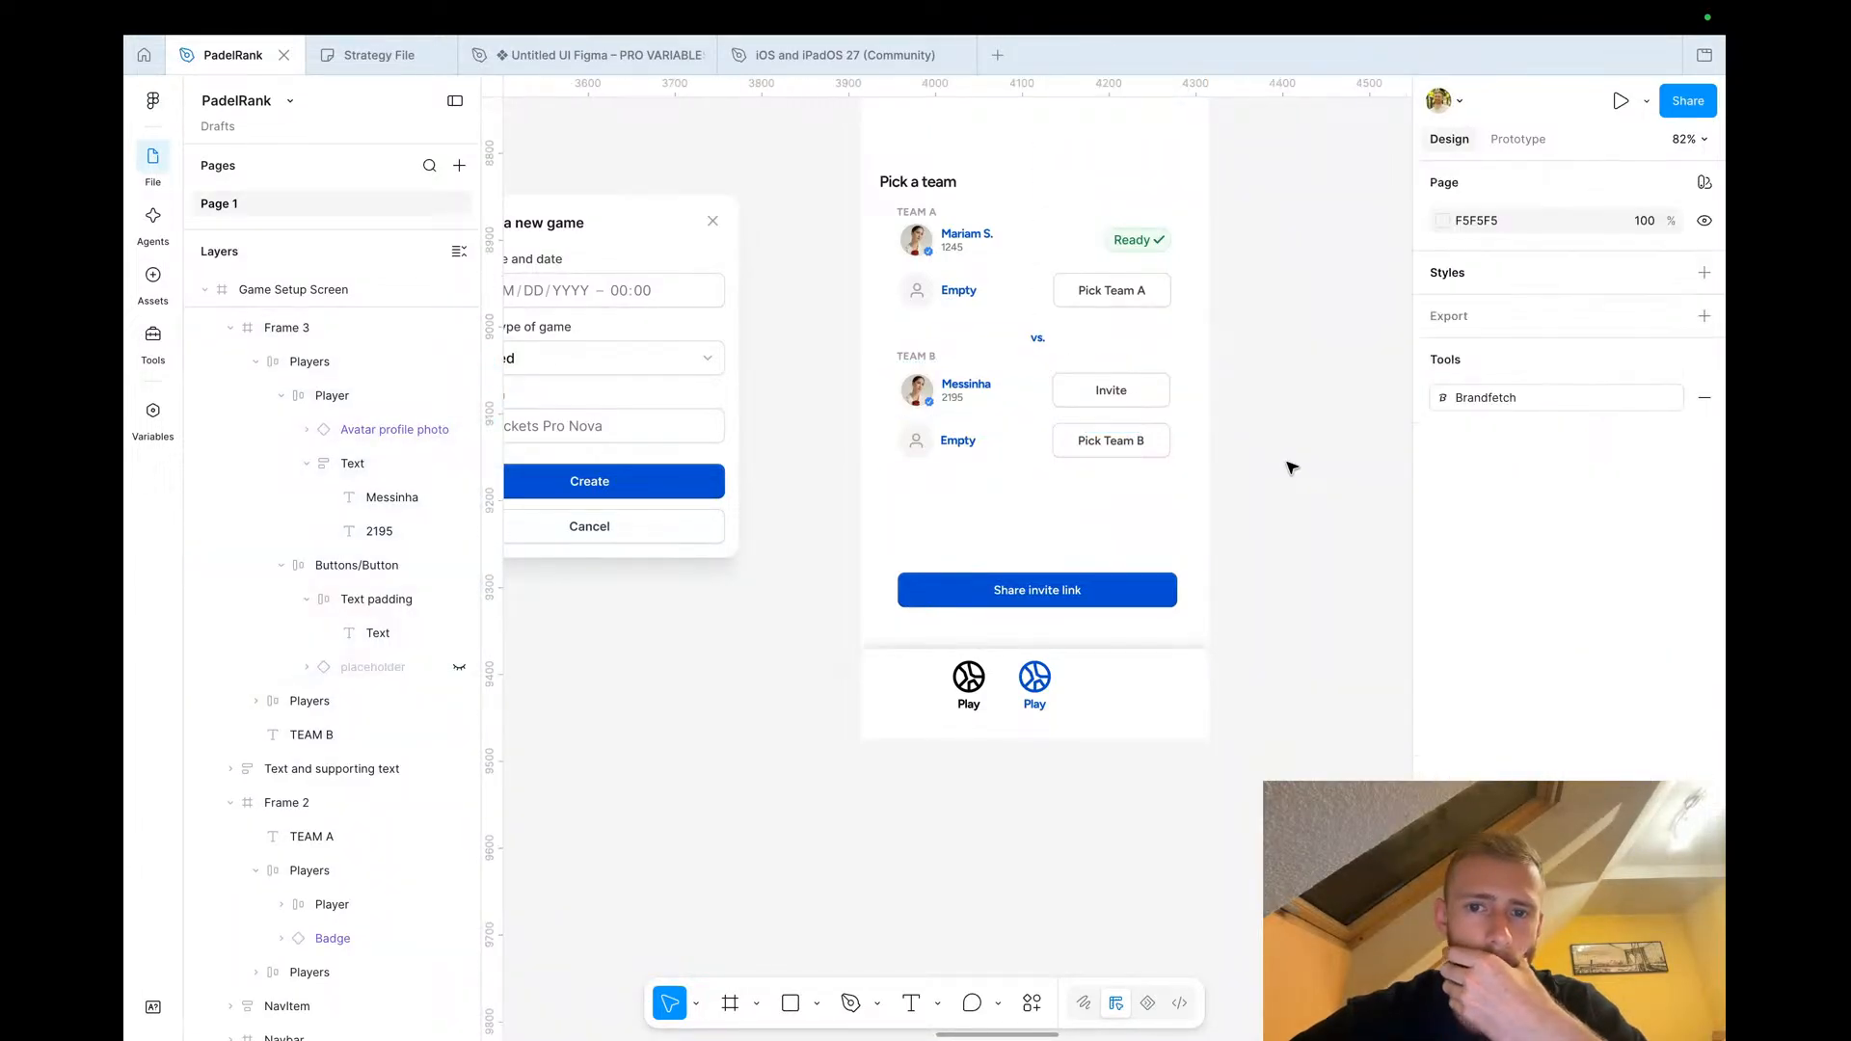
{"action": "left_click", "coordinate": [1111, 451]}
{"action": "left_click", "coordinate": [1114, 455]}
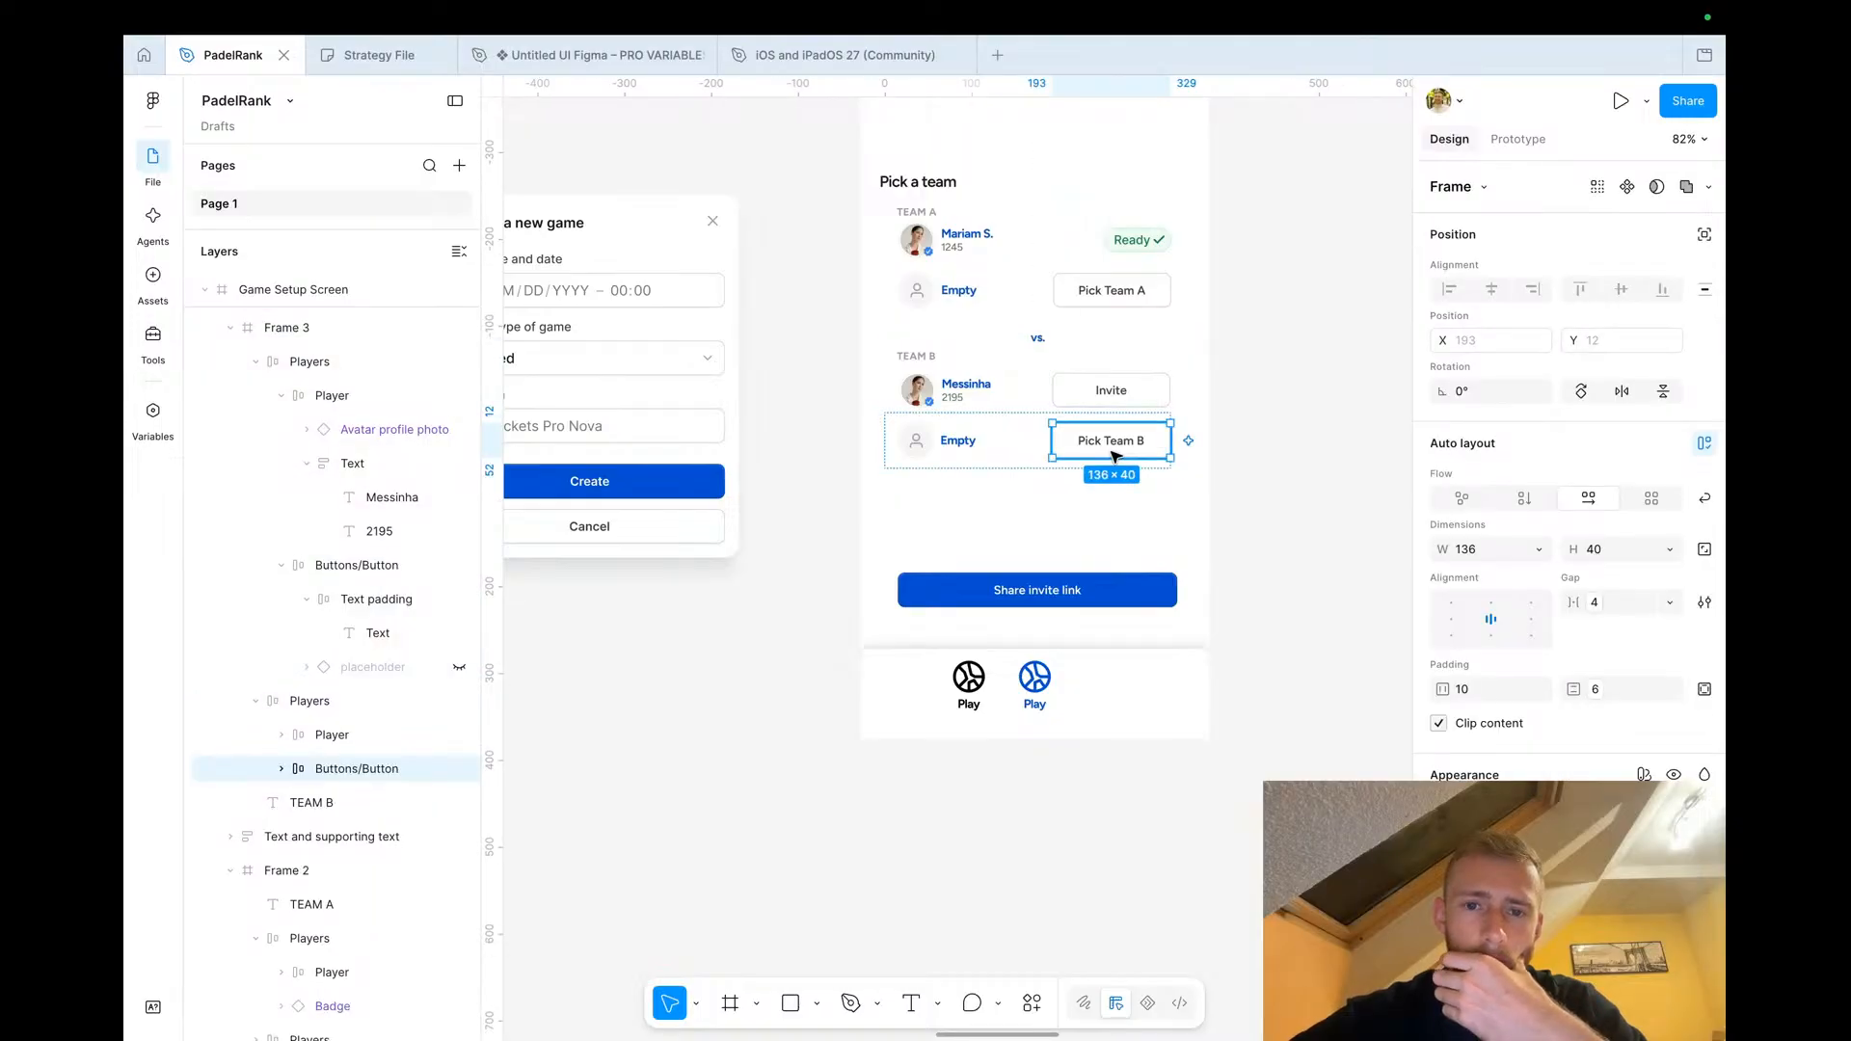
{"action": "left_click", "coordinate": [459, 769]}
{"action": "left_click", "coordinate": [950, 438]}
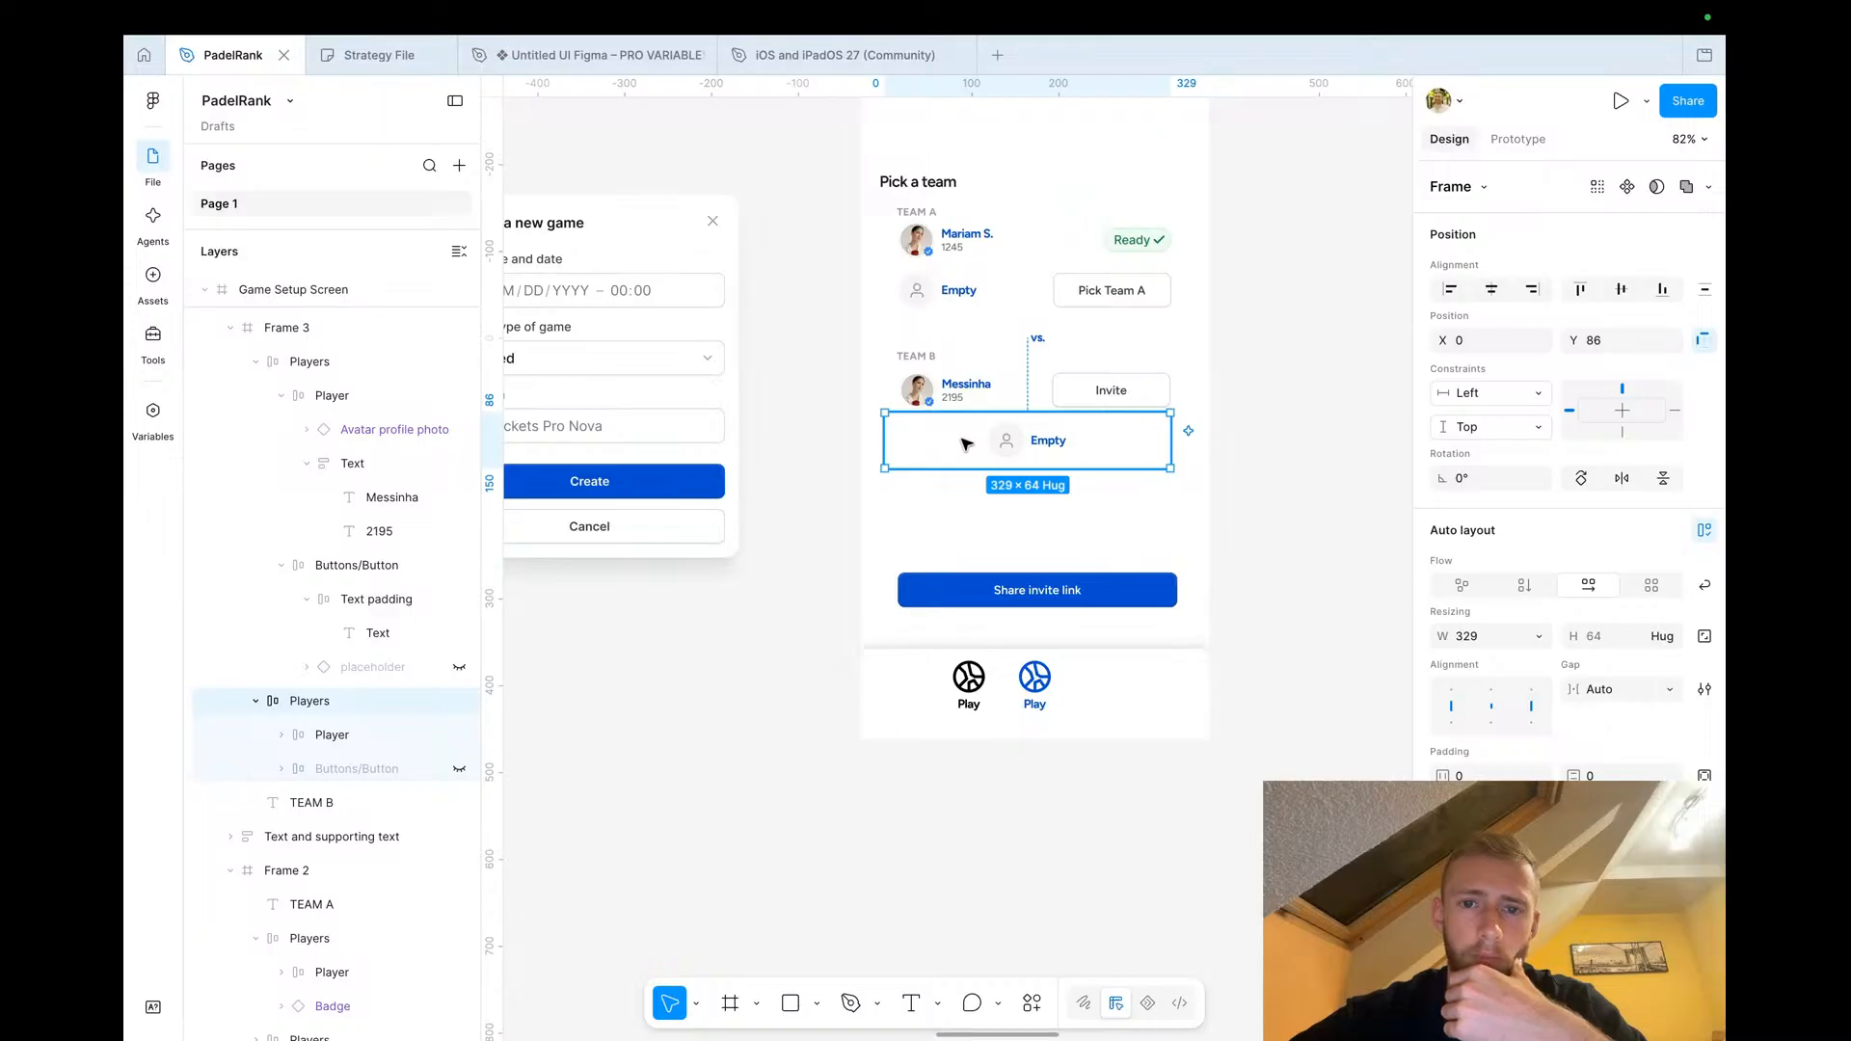
{"action": "left_click", "coordinate": [1453, 709]}
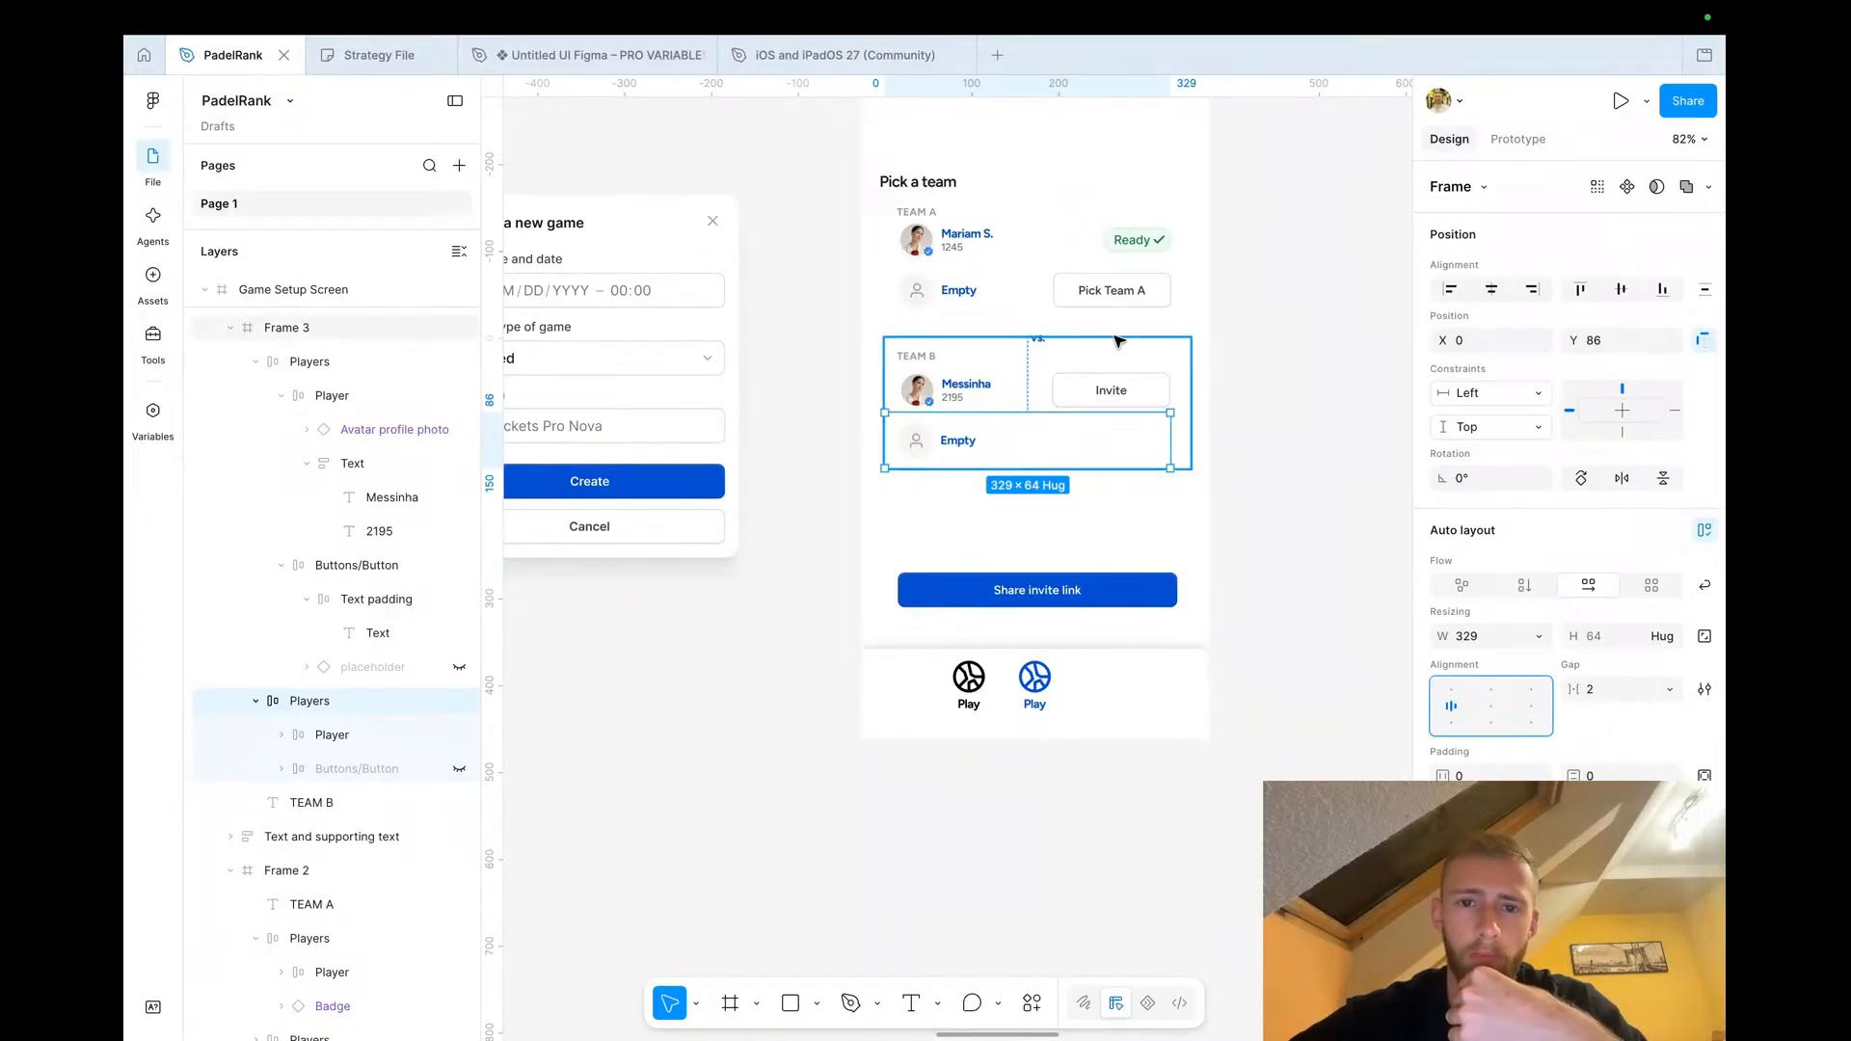
Hide the Pick Team A button in Team A's empty row and left-align that row
{"action": "left_click", "coordinate": [1109, 289]}
{"action": "left_click", "coordinate": [1108, 291]}
{"action": "left_click", "coordinate": [459, 729]}
{"action": "left_click", "coordinate": [952, 286]}
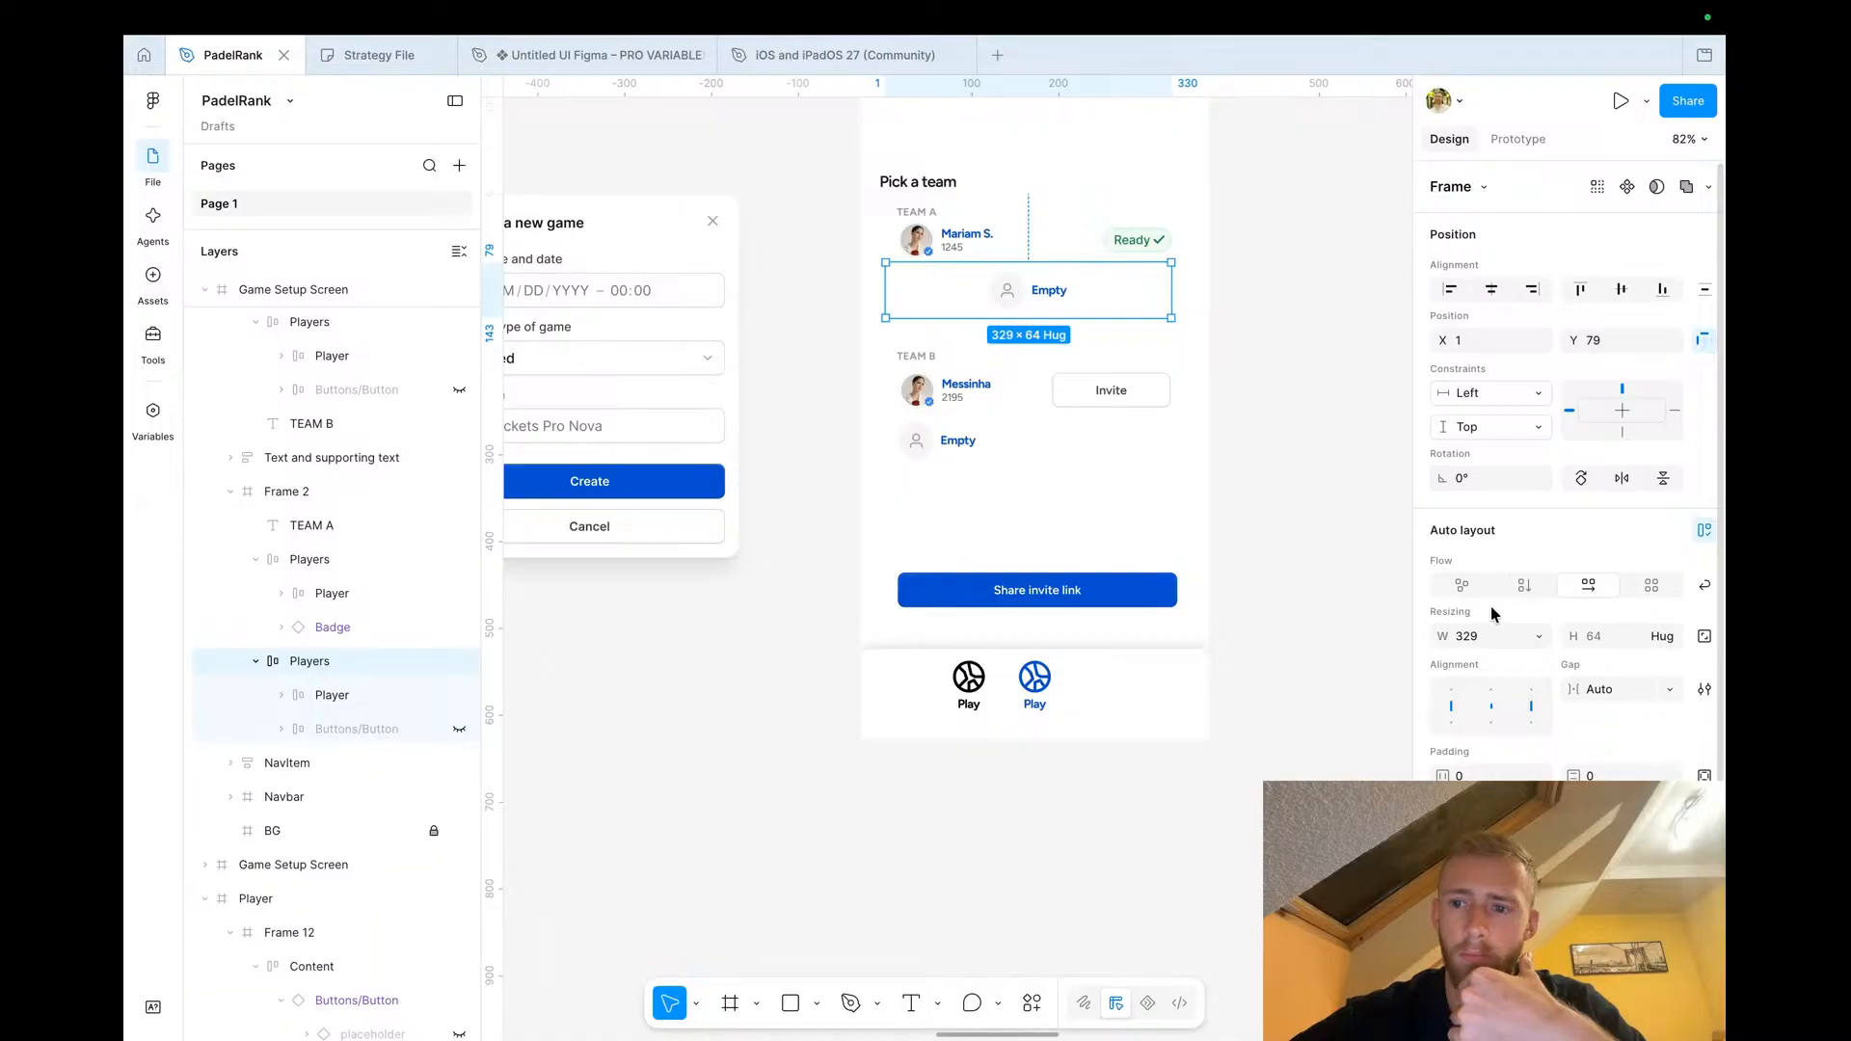
{"action": "left_click", "coordinate": [1453, 706]}
{"action": "left_click", "coordinate": [1303, 624]}
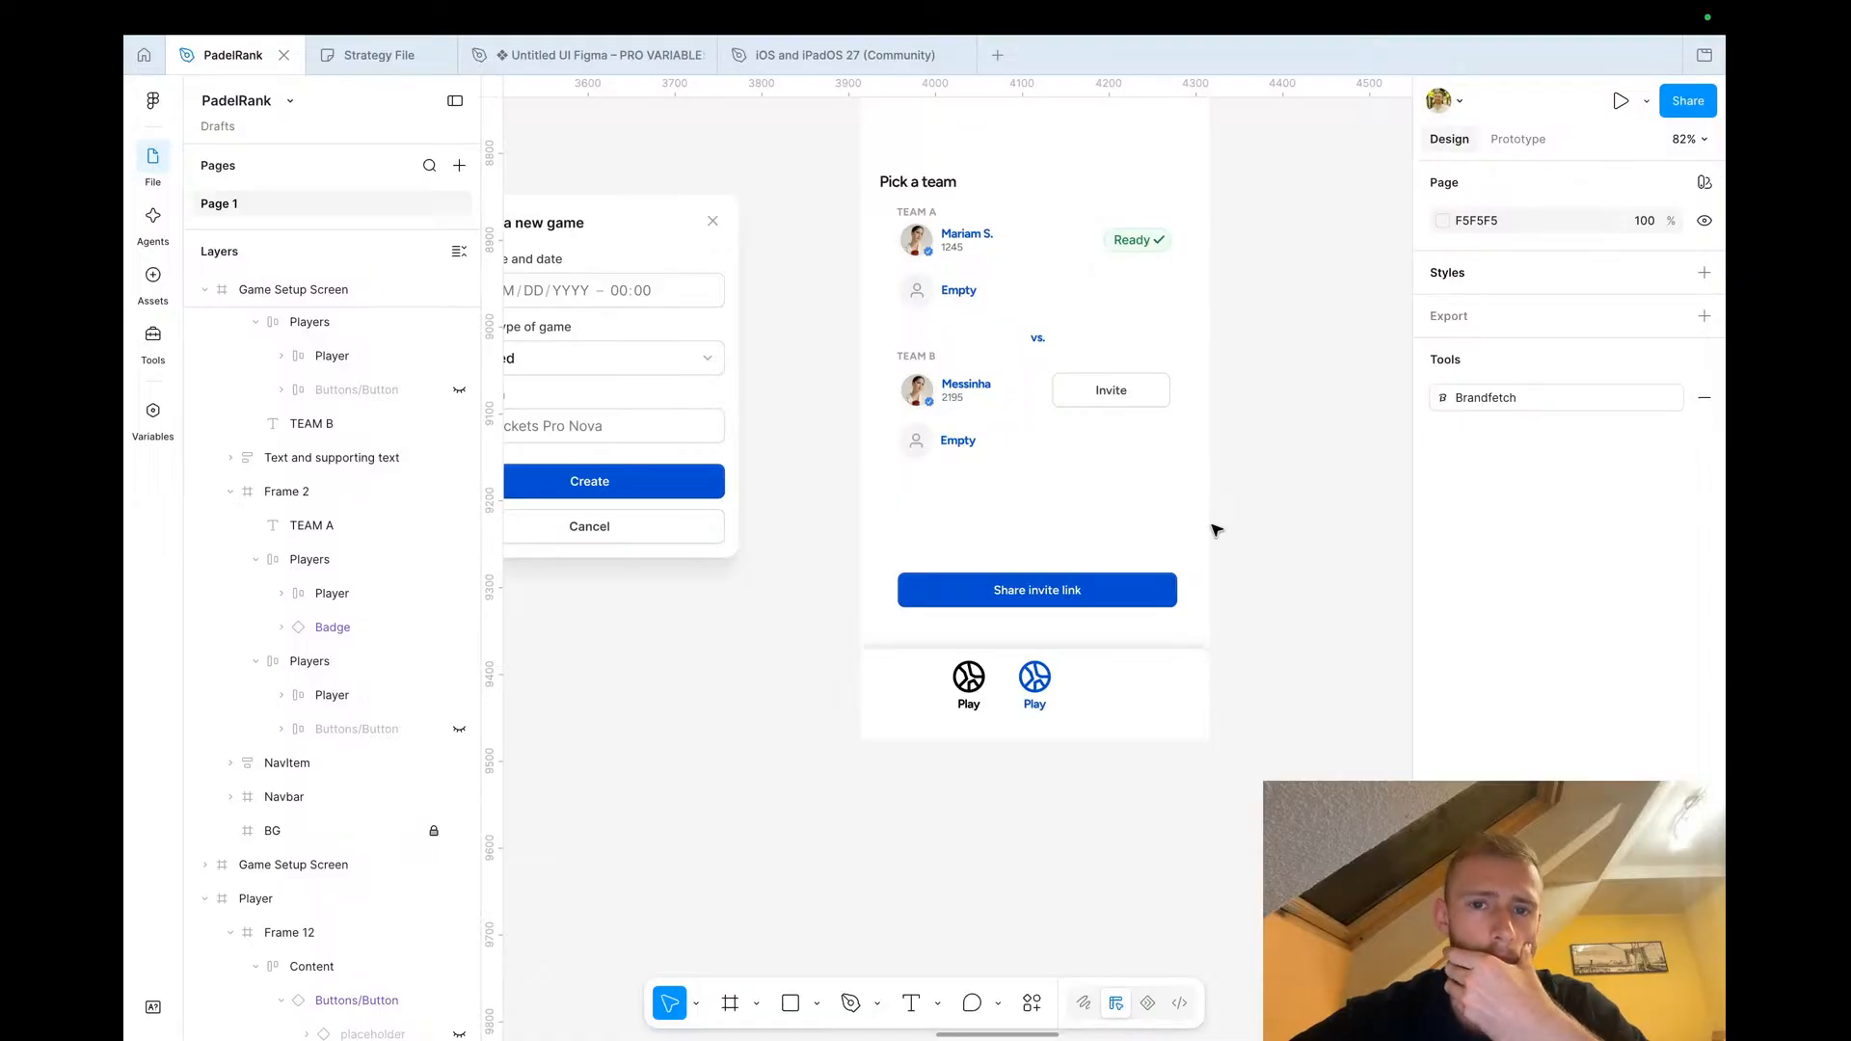
Duplicate the 'Create a new game' modal and place the copy directly below the original
{"action": "scroll", "coordinate": [1214, 529], "scroll_direction": "up", "scroll_amount": 3}
{"action": "scroll", "coordinate": [1214, 529], "scroll_direction": "right", "scroll_amount": 1}
{"action": "scroll", "coordinate": [1214, 530], "scroll_direction": "down", "scroll_amount": 3}
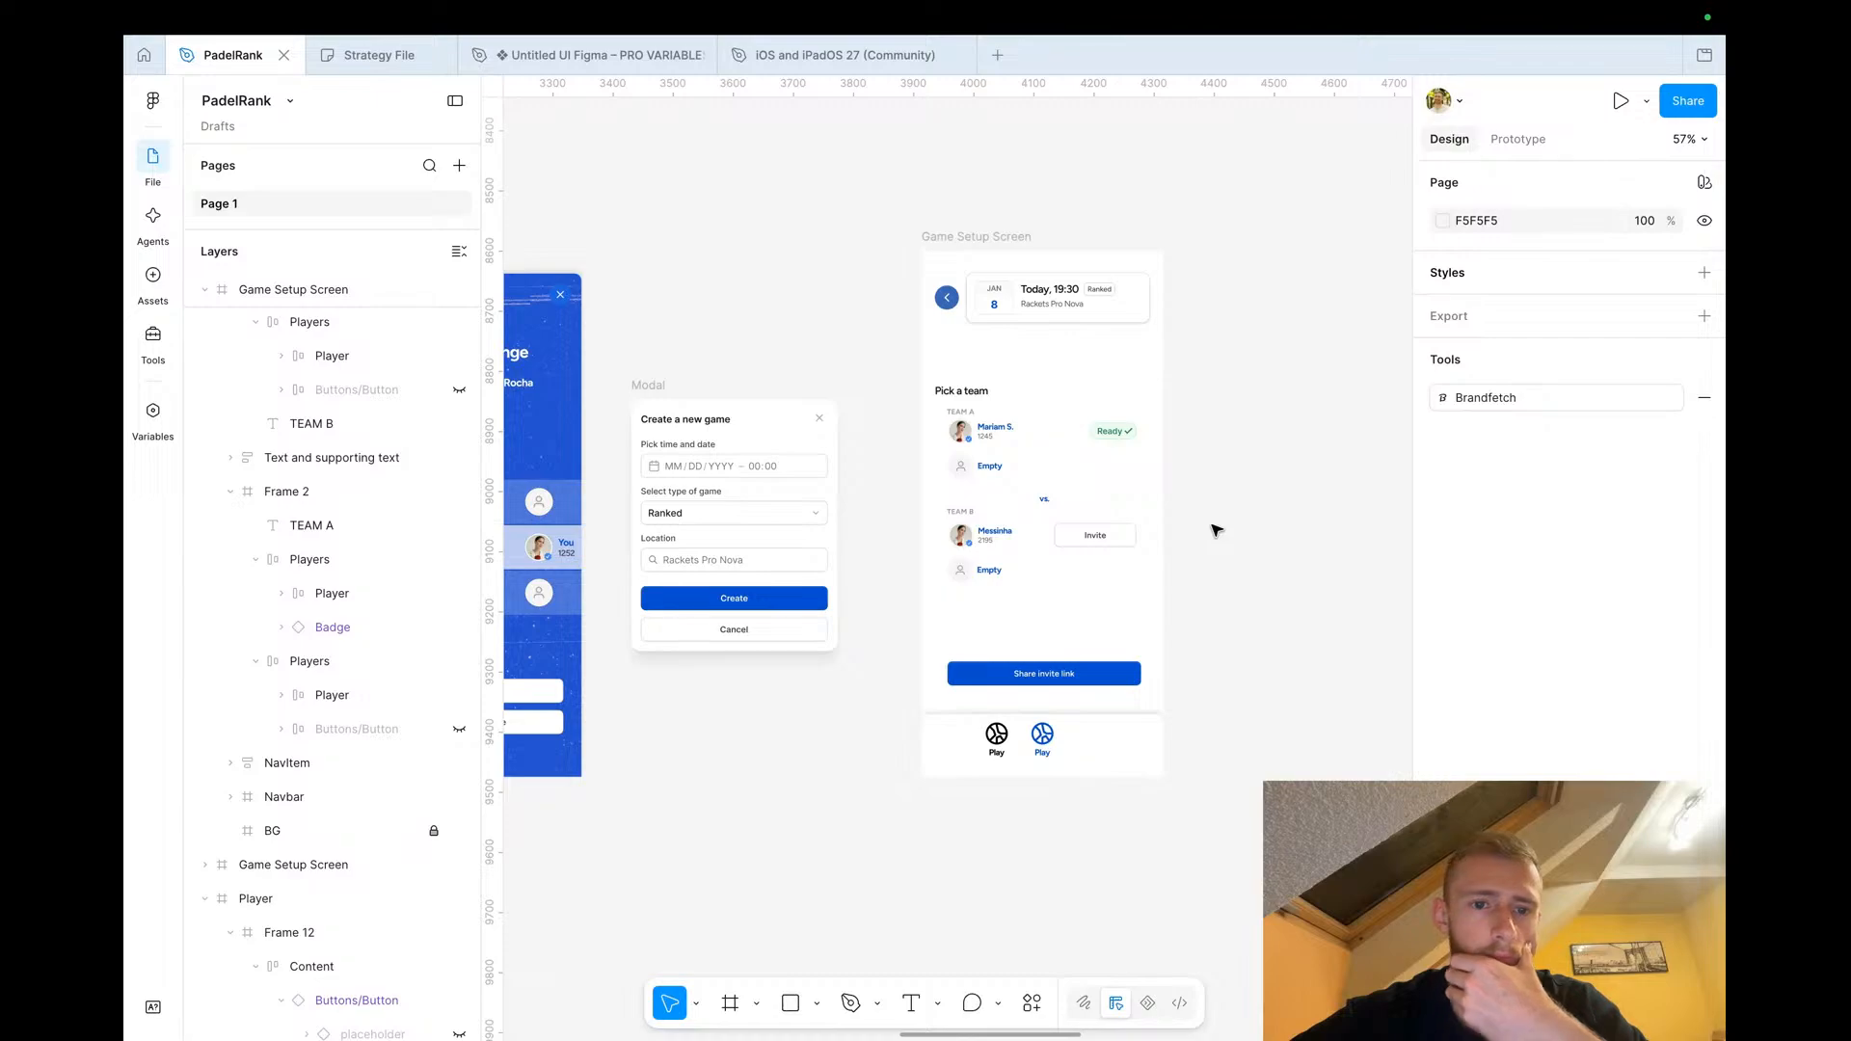
{"action": "scroll", "coordinate": [1215, 529], "scroll_direction": "left", "scroll_amount": 3}
{"action": "scroll", "coordinate": [1215, 529], "scroll_direction": "down", "scroll_amount": 2}
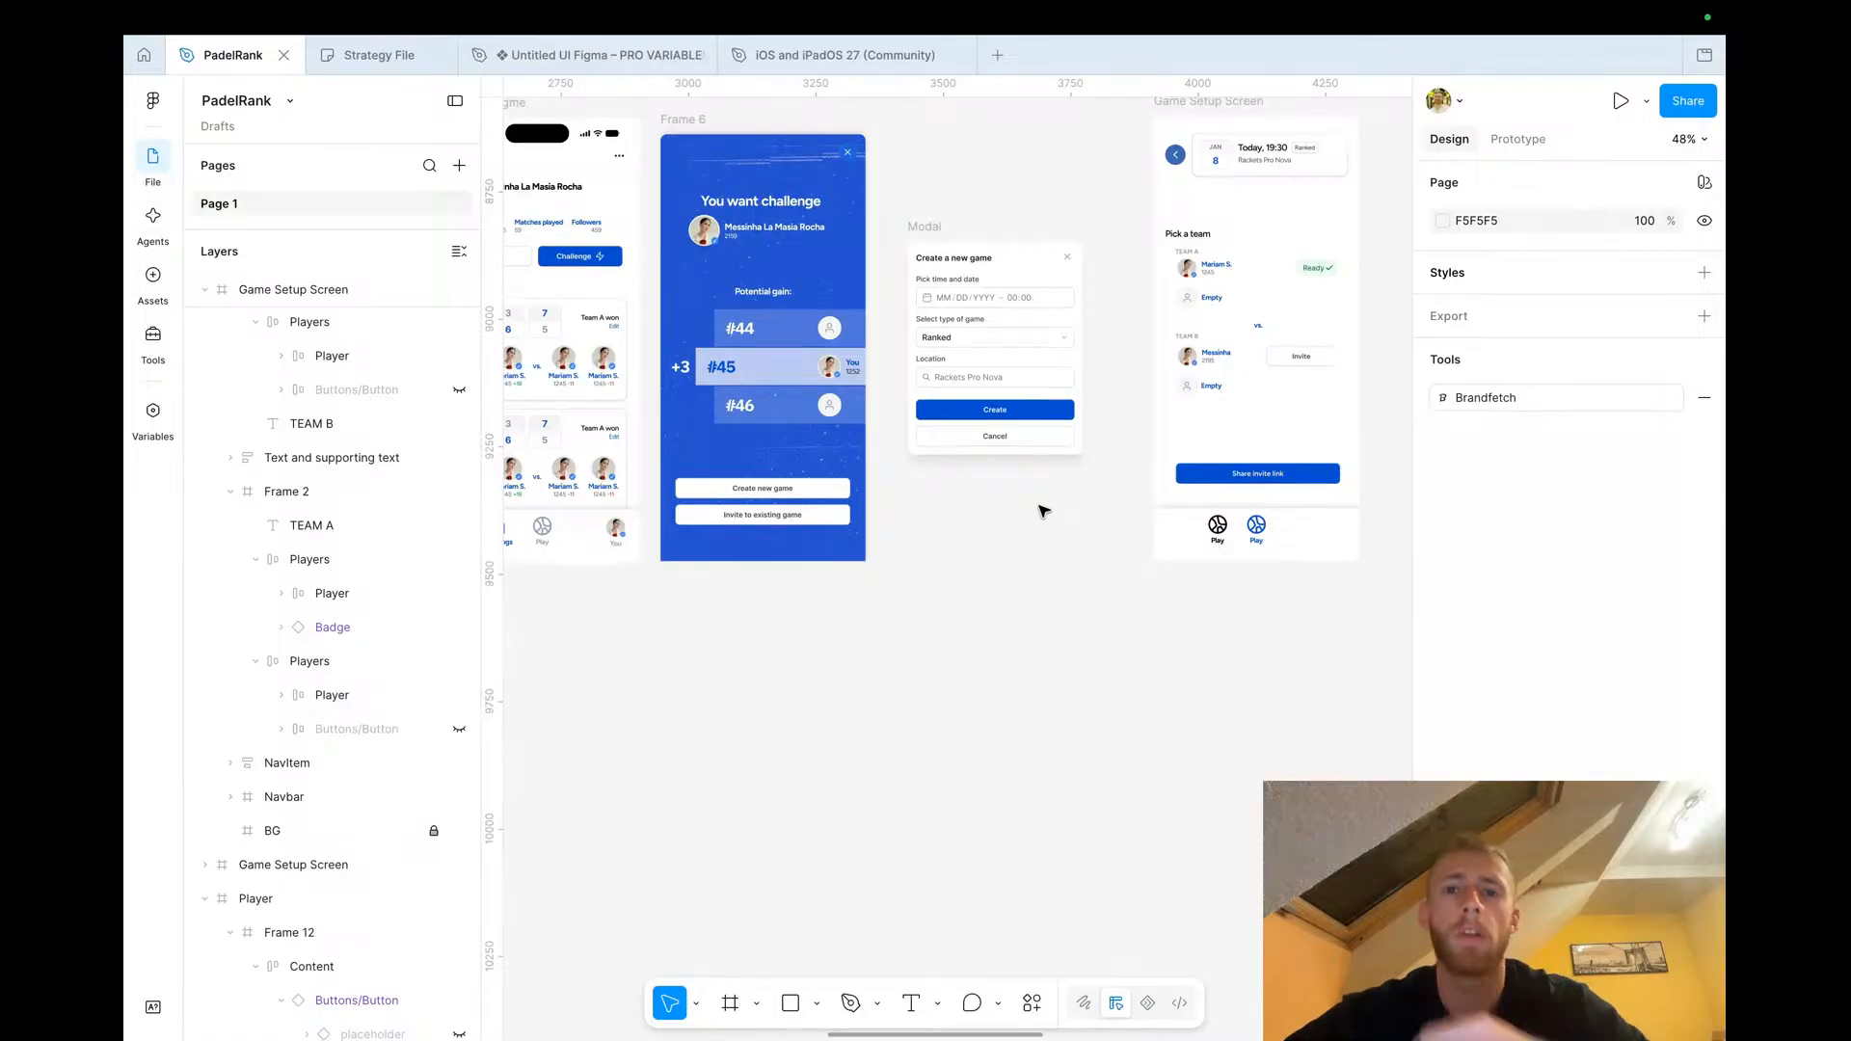
{"action": "left_click", "coordinate": [927, 230]}
{"action": "left_click_drag", "start_coordinate": [928, 265], "coordinate": [929, 525]}
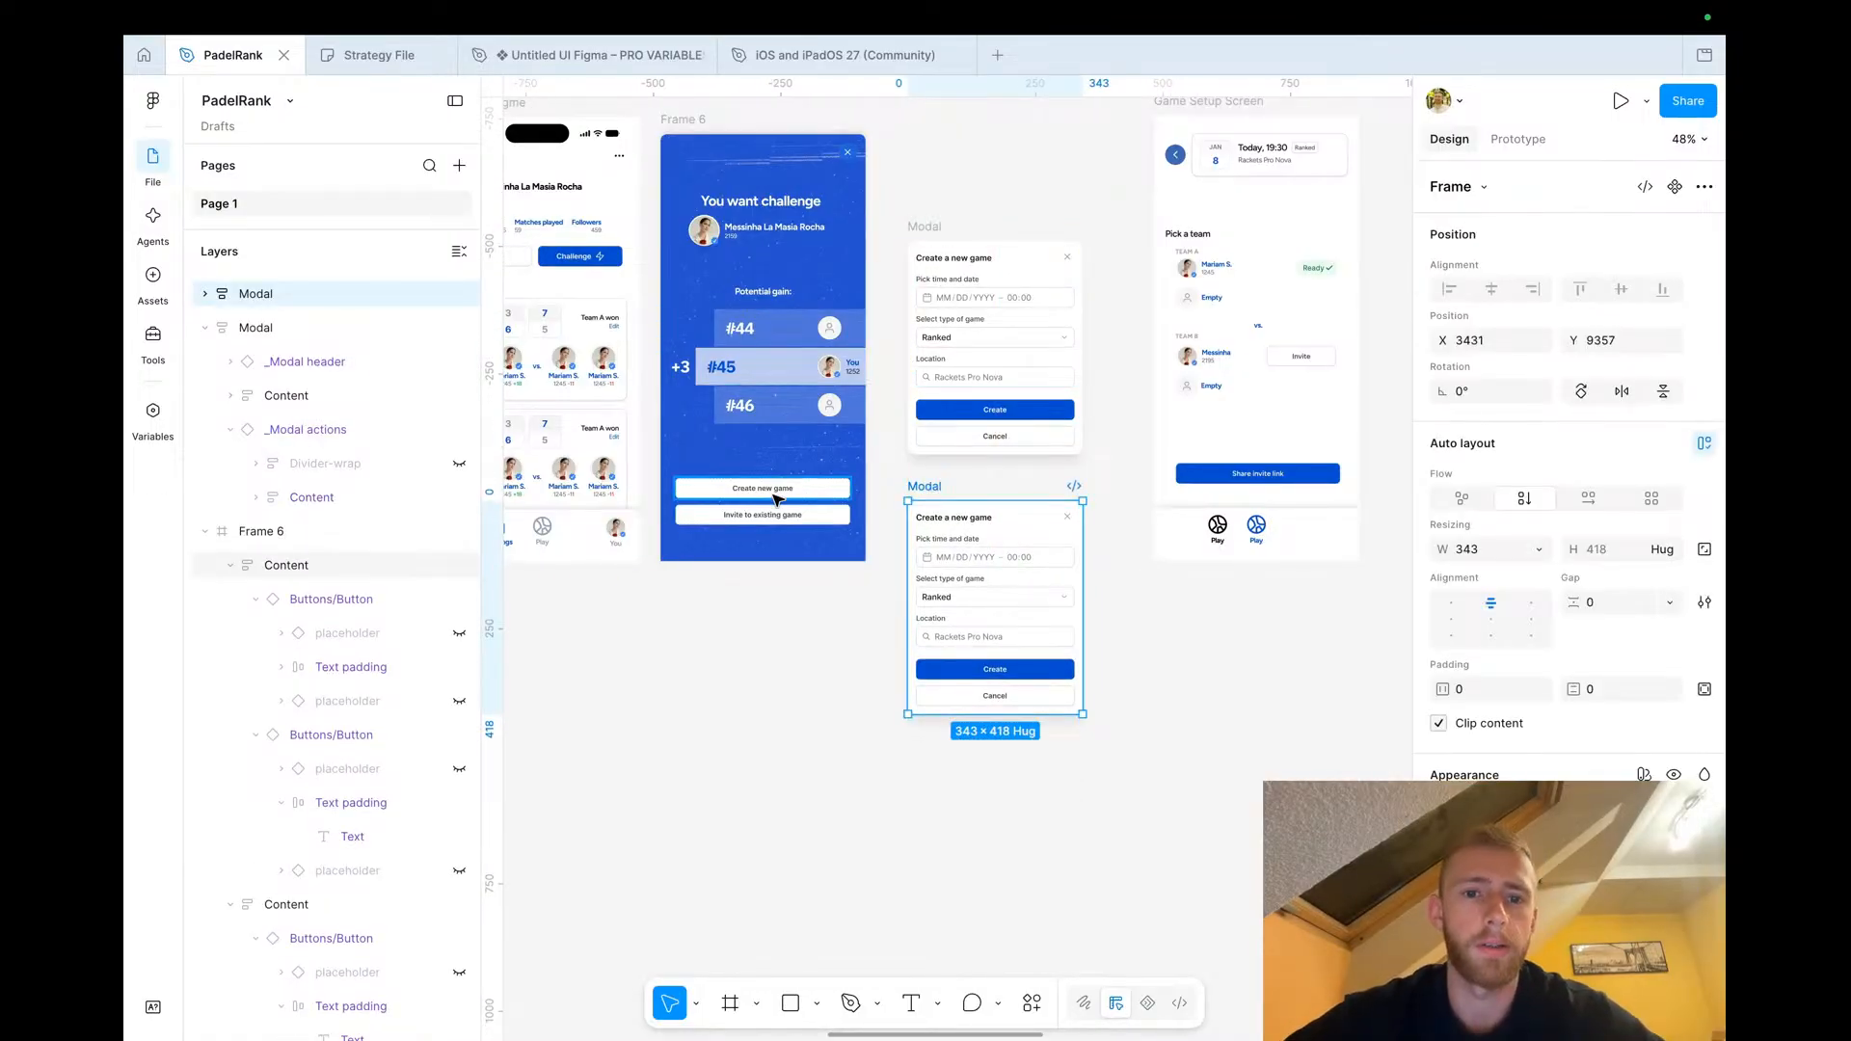
Review the Game Setup Screen, the You want challenge popup and both modals
{"action": "scroll", "coordinate": [983, 275], "scroll_direction": "up", "scroll_amount": 2}
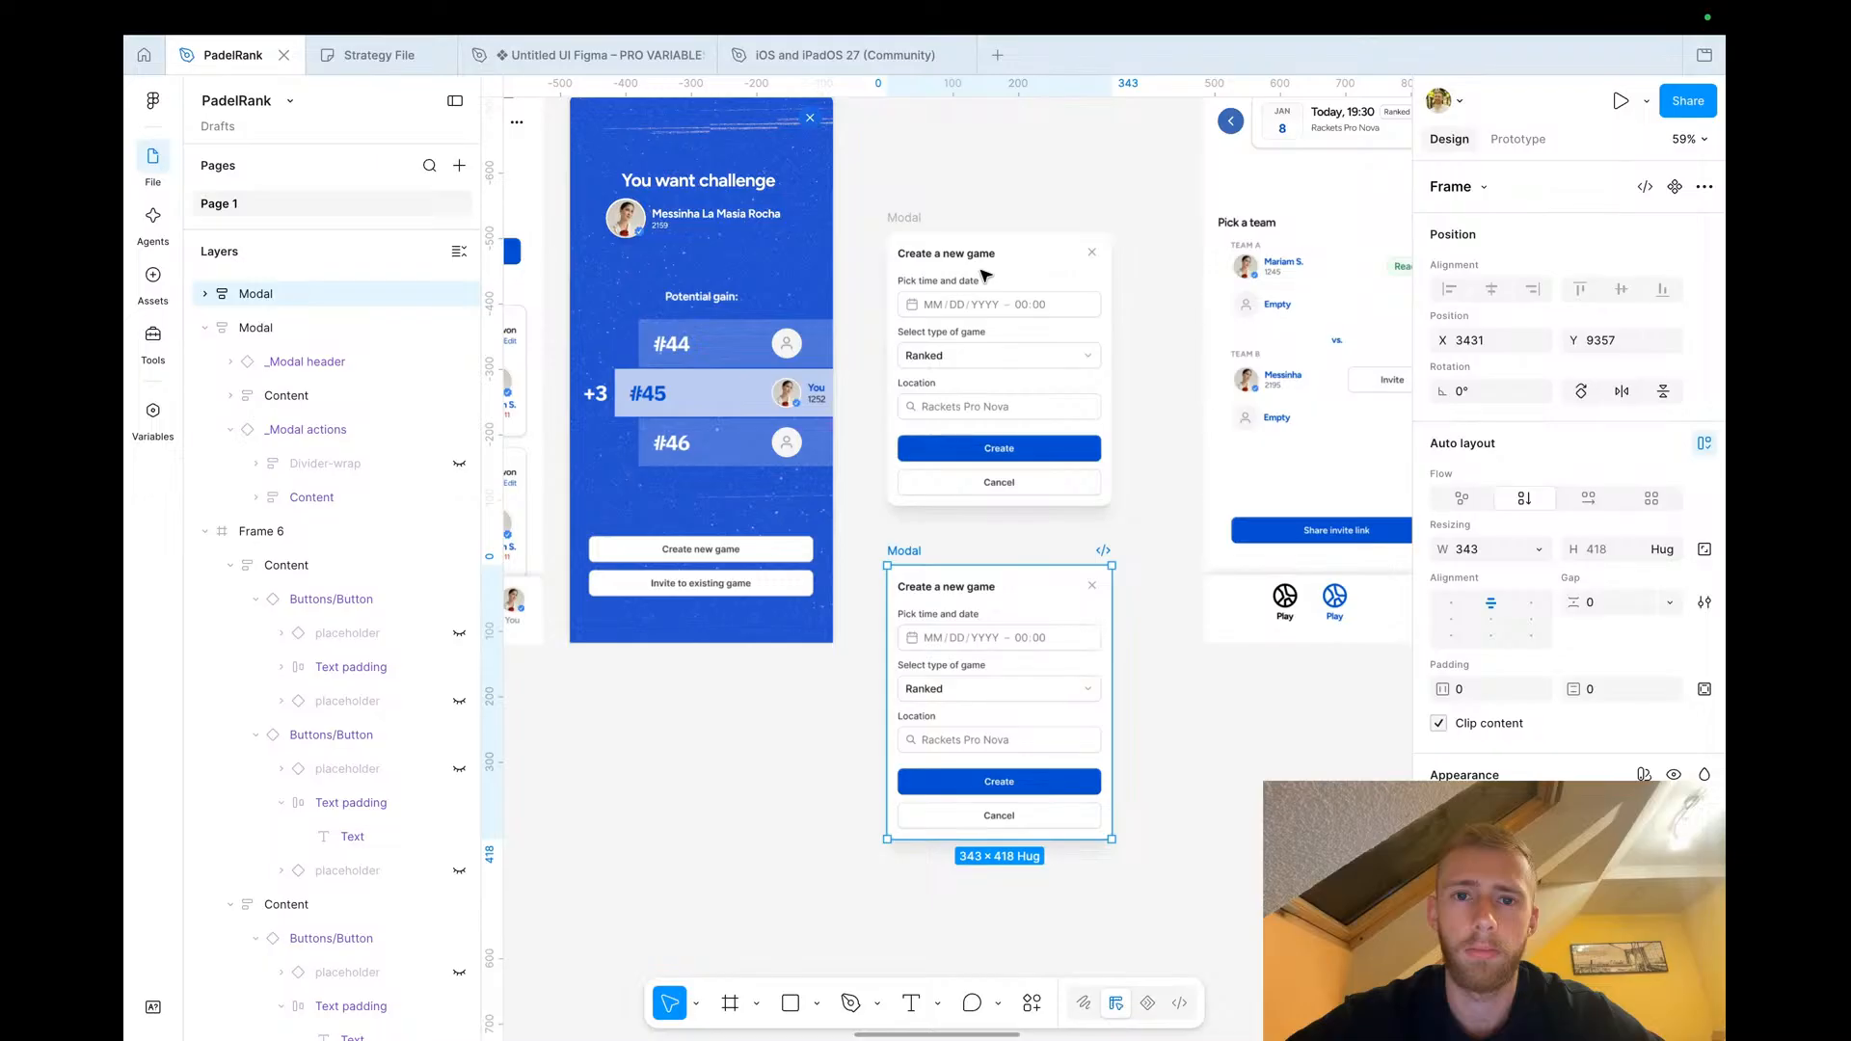
{"action": "scroll", "coordinate": [984, 275], "scroll_direction": "up", "scroll_amount": 2}
{"action": "scroll", "coordinate": [991, 303], "scroll_direction": "right", "scroll_amount": 4}
{"action": "scroll", "coordinate": [991, 306], "scroll_direction": "up", "scroll_amount": 1}
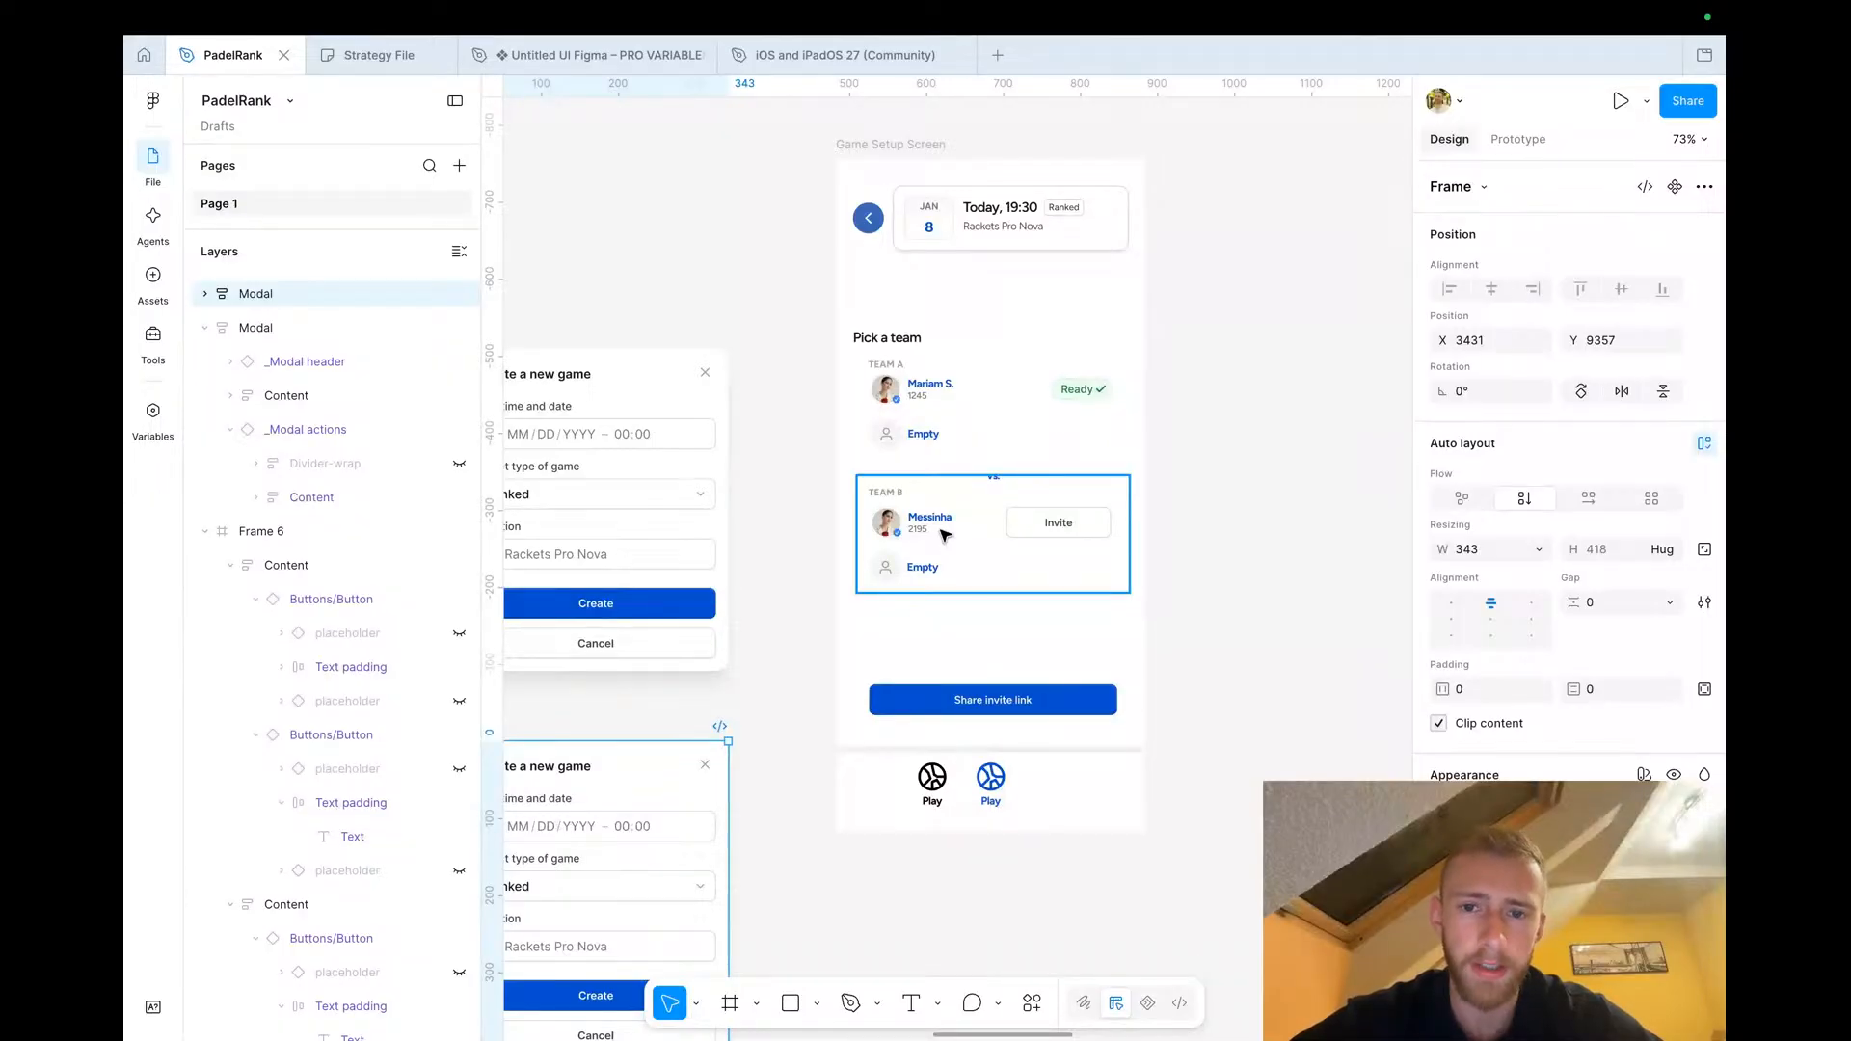
{"action": "left_click", "coordinate": [1064, 525]}
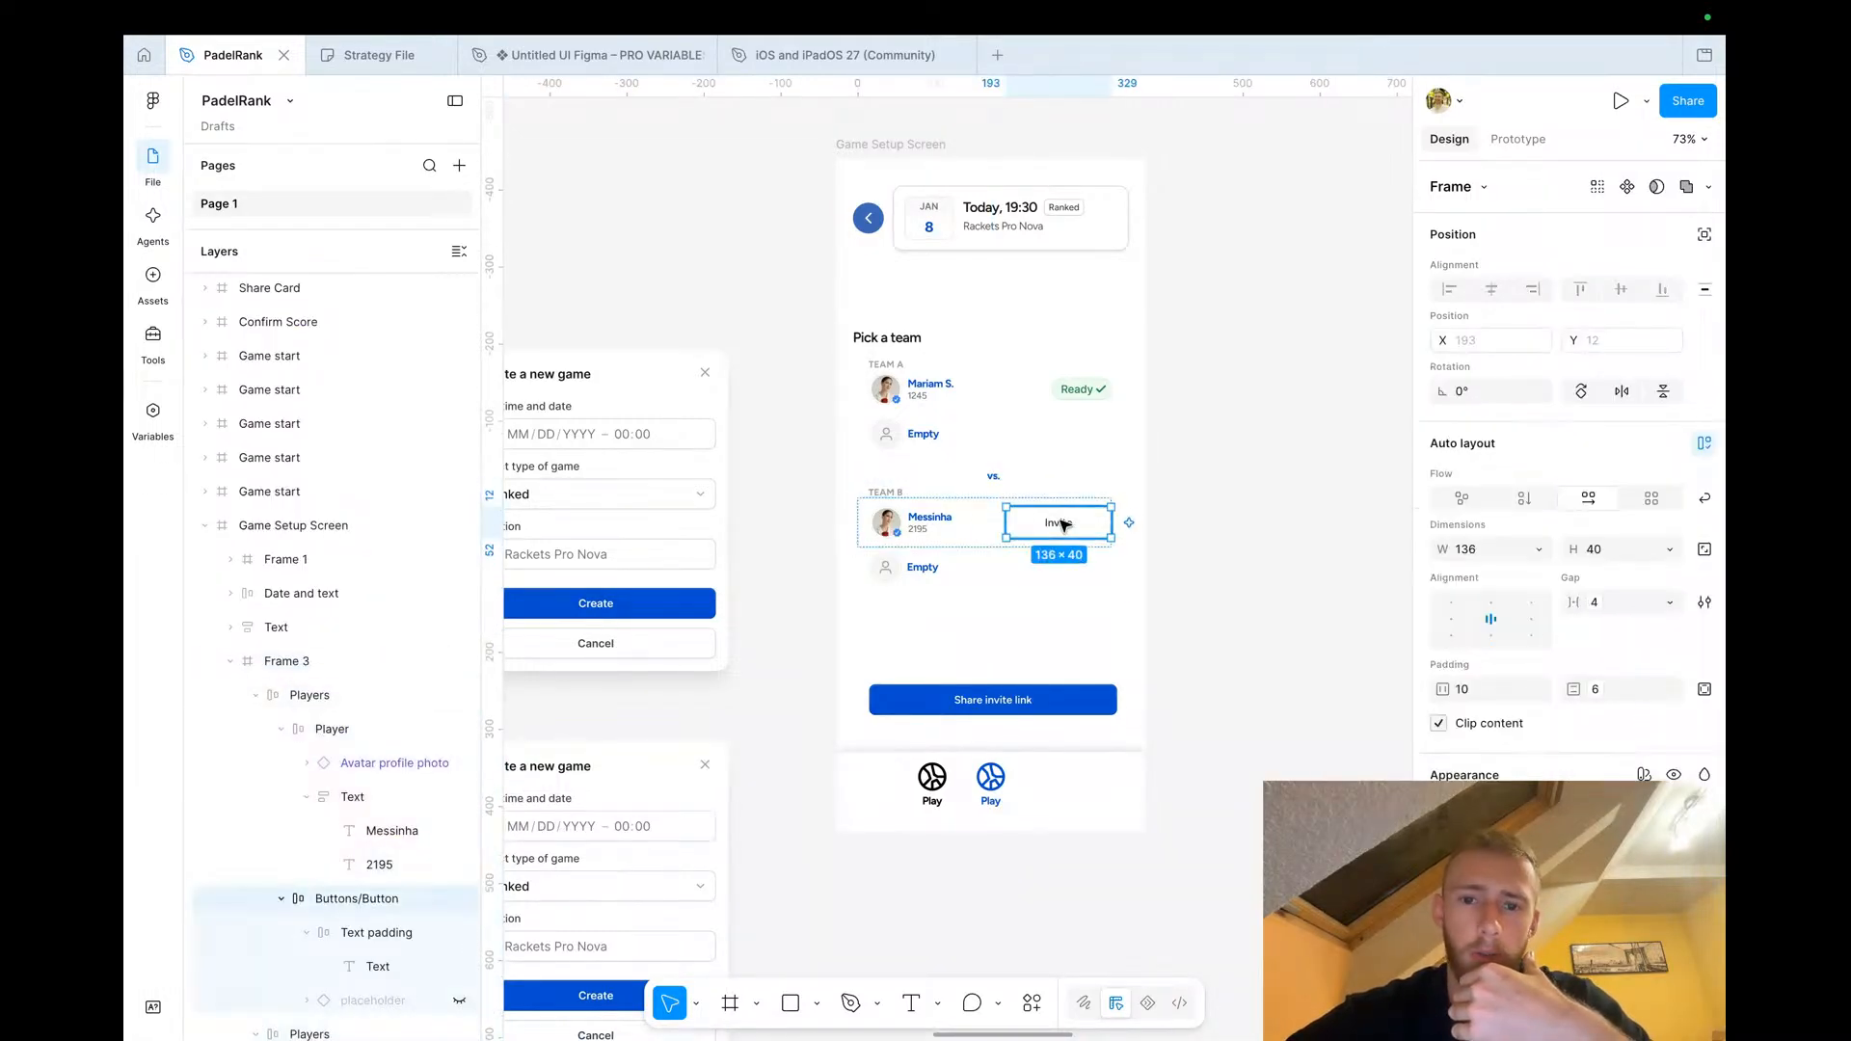
{"action": "scroll", "coordinate": [1060, 522], "scroll_direction": "down", "scroll_amount": 3}
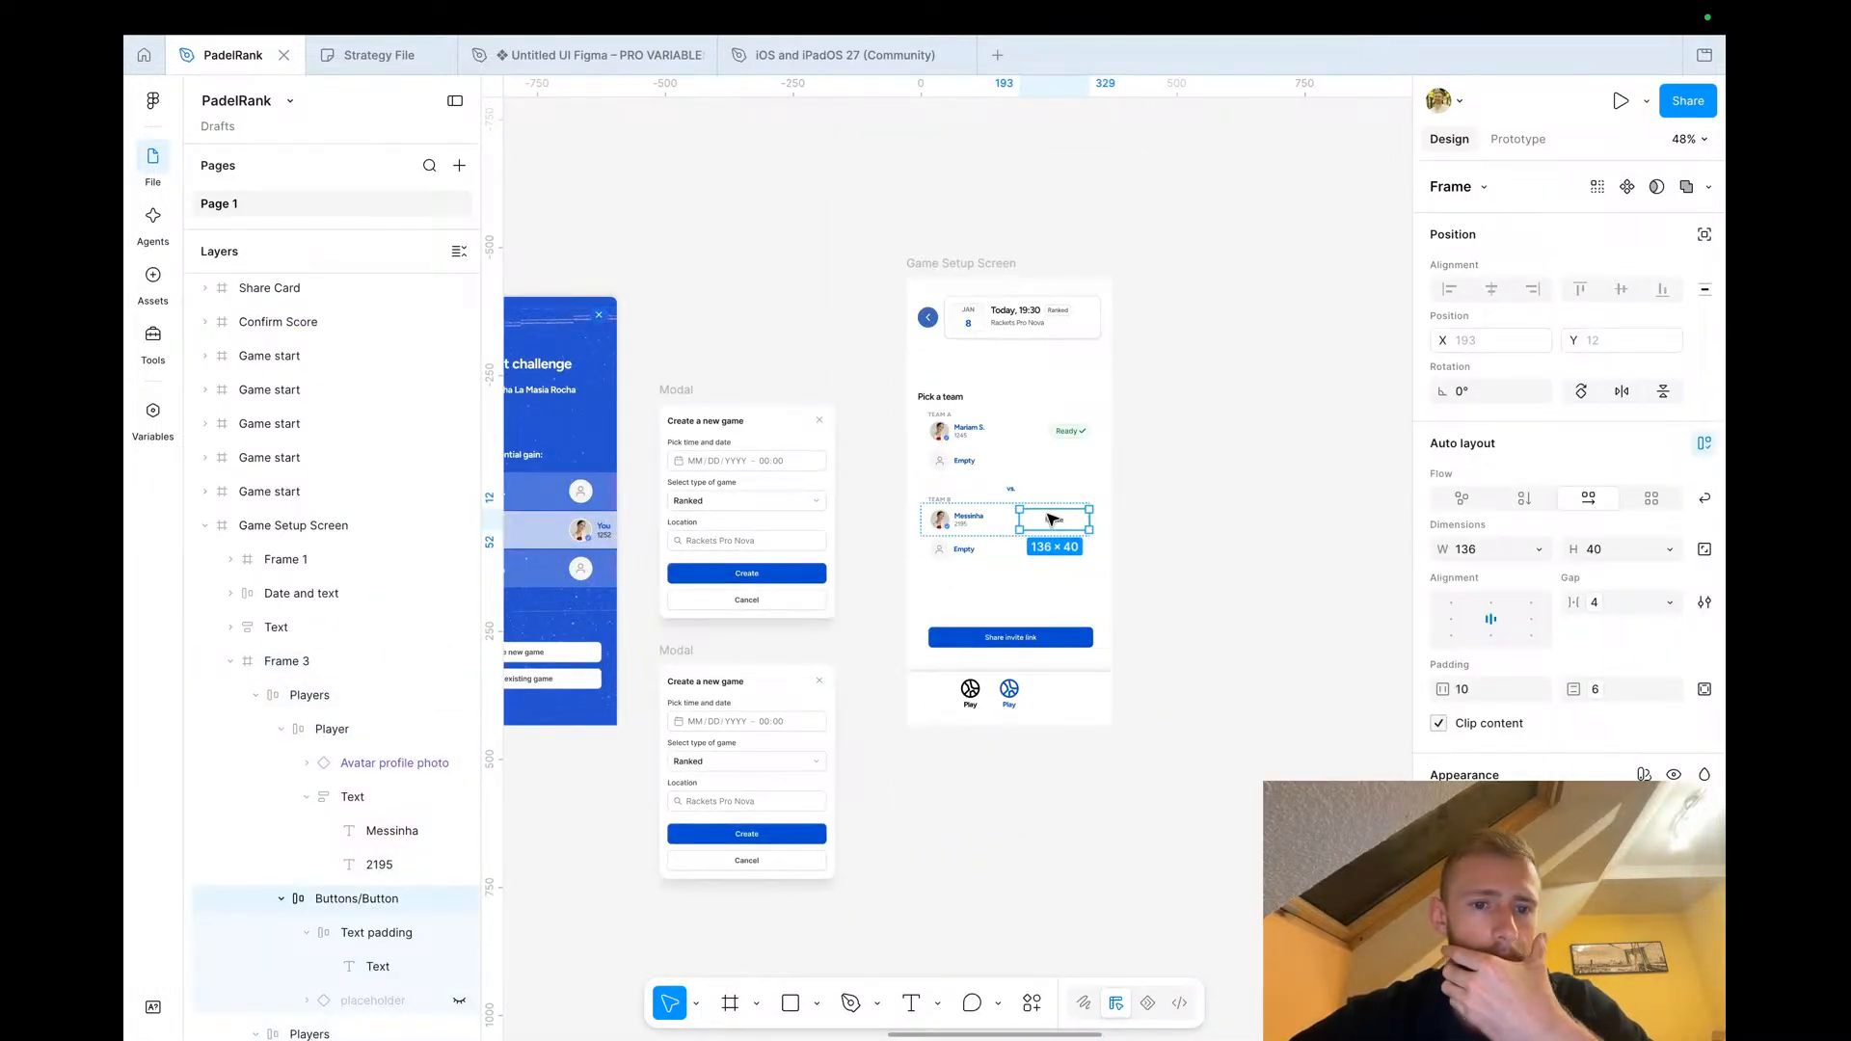
{"action": "scroll", "coordinate": [1052, 521], "scroll_direction": "left", "scroll_amount": 3}
{"action": "scroll", "coordinate": [1053, 521], "scroll_direction": "down", "scroll_amount": 2}
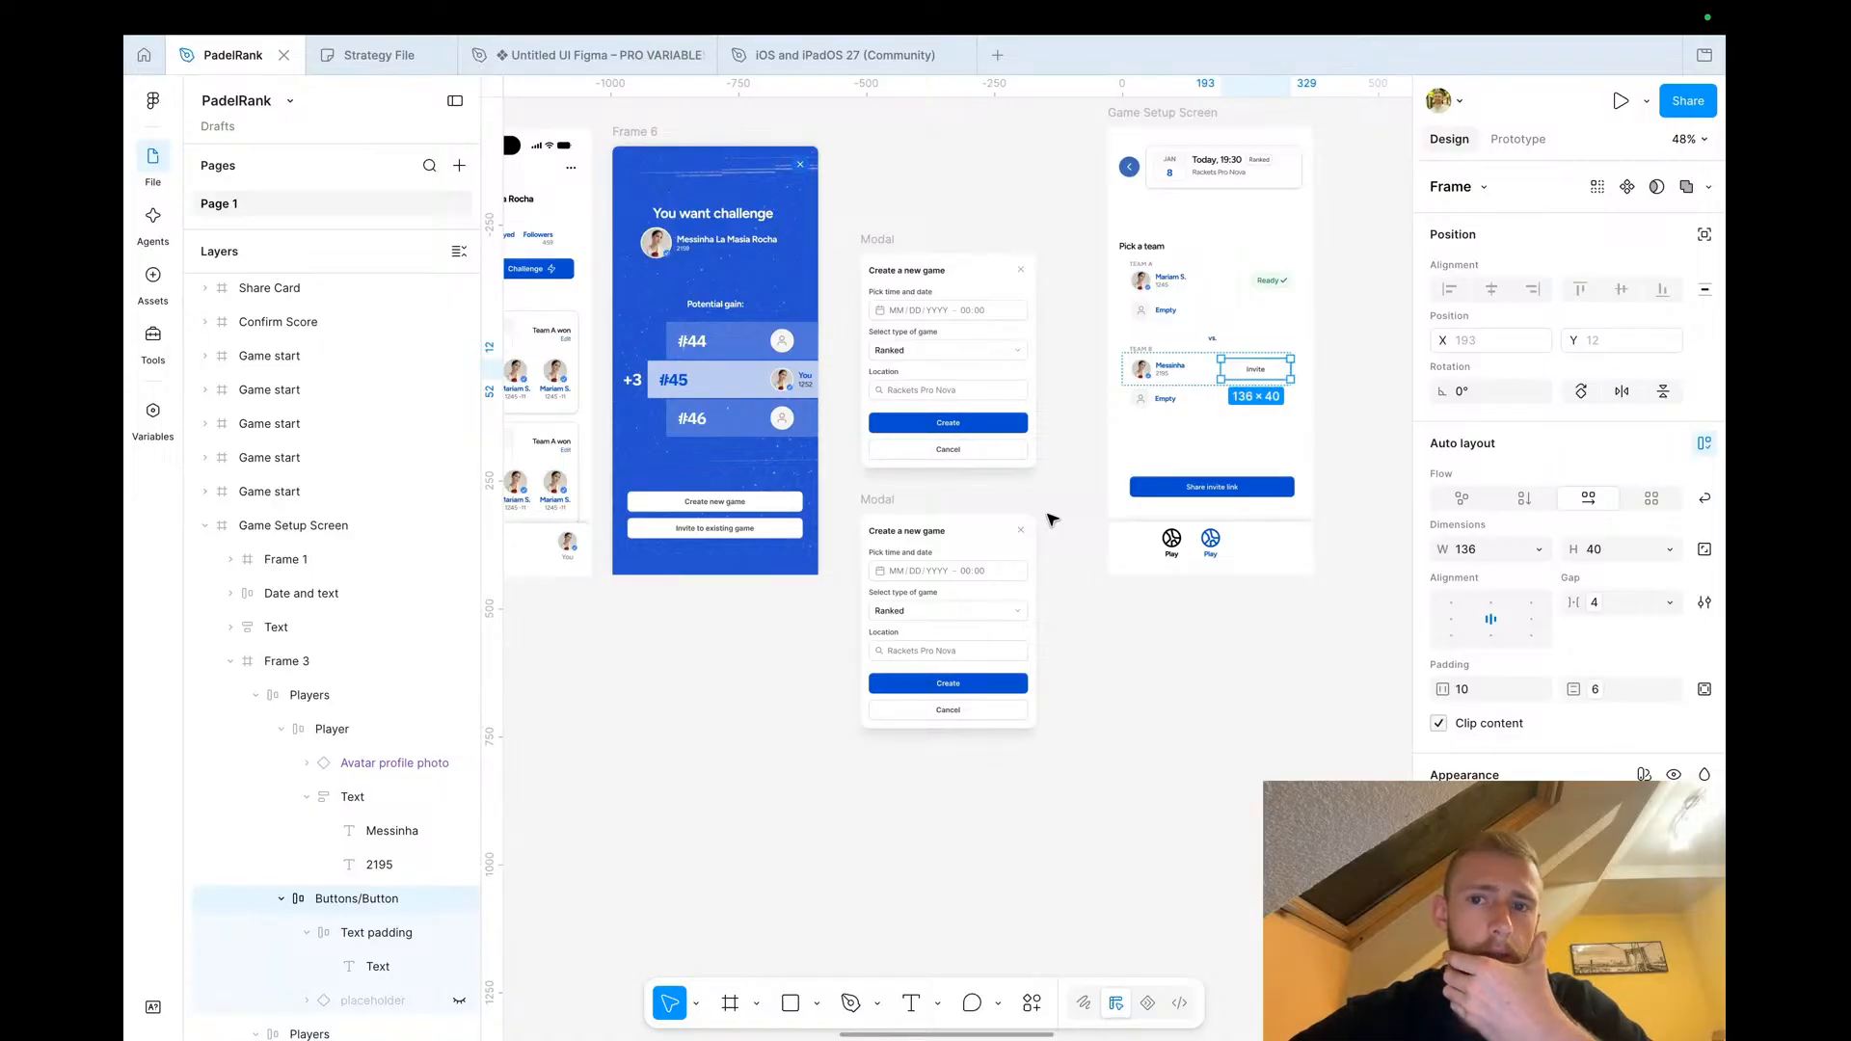
{"action": "scroll", "coordinate": [1052, 520], "scroll_direction": "right", "scroll_amount": 3}
{"action": "scroll", "coordinate": [1039, 437], "scroll_direction": "up", "scroll_amount": 3}
{"action": "scroll", "coordinate": [1048, 390], "scroll_direction": "up", "scroll_amount": 2}
{"action": "scroll", "coordinate": [1048, 389], "scroll_direction": "up", "scroll_amount": 2}
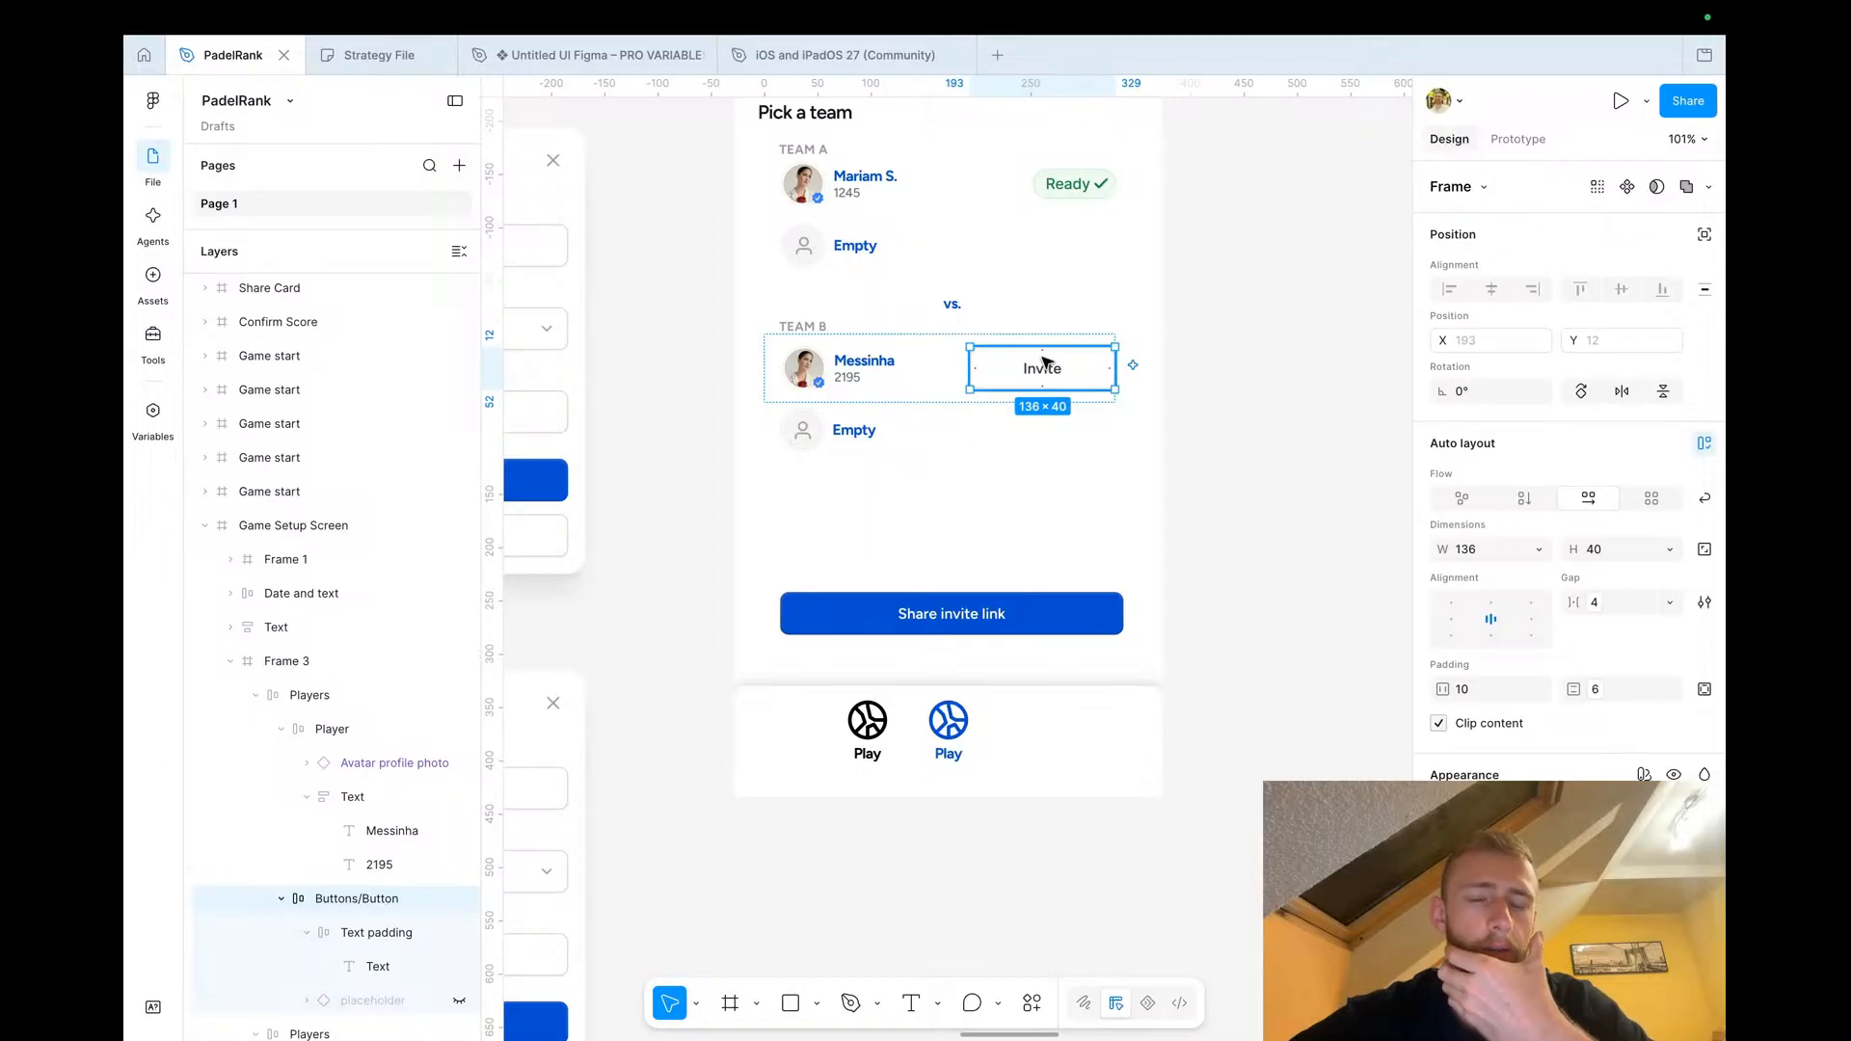
{"action": "scroll", "coordinate": [1046, 364], "scroll_direction": "down", "scroll_amount": 5}
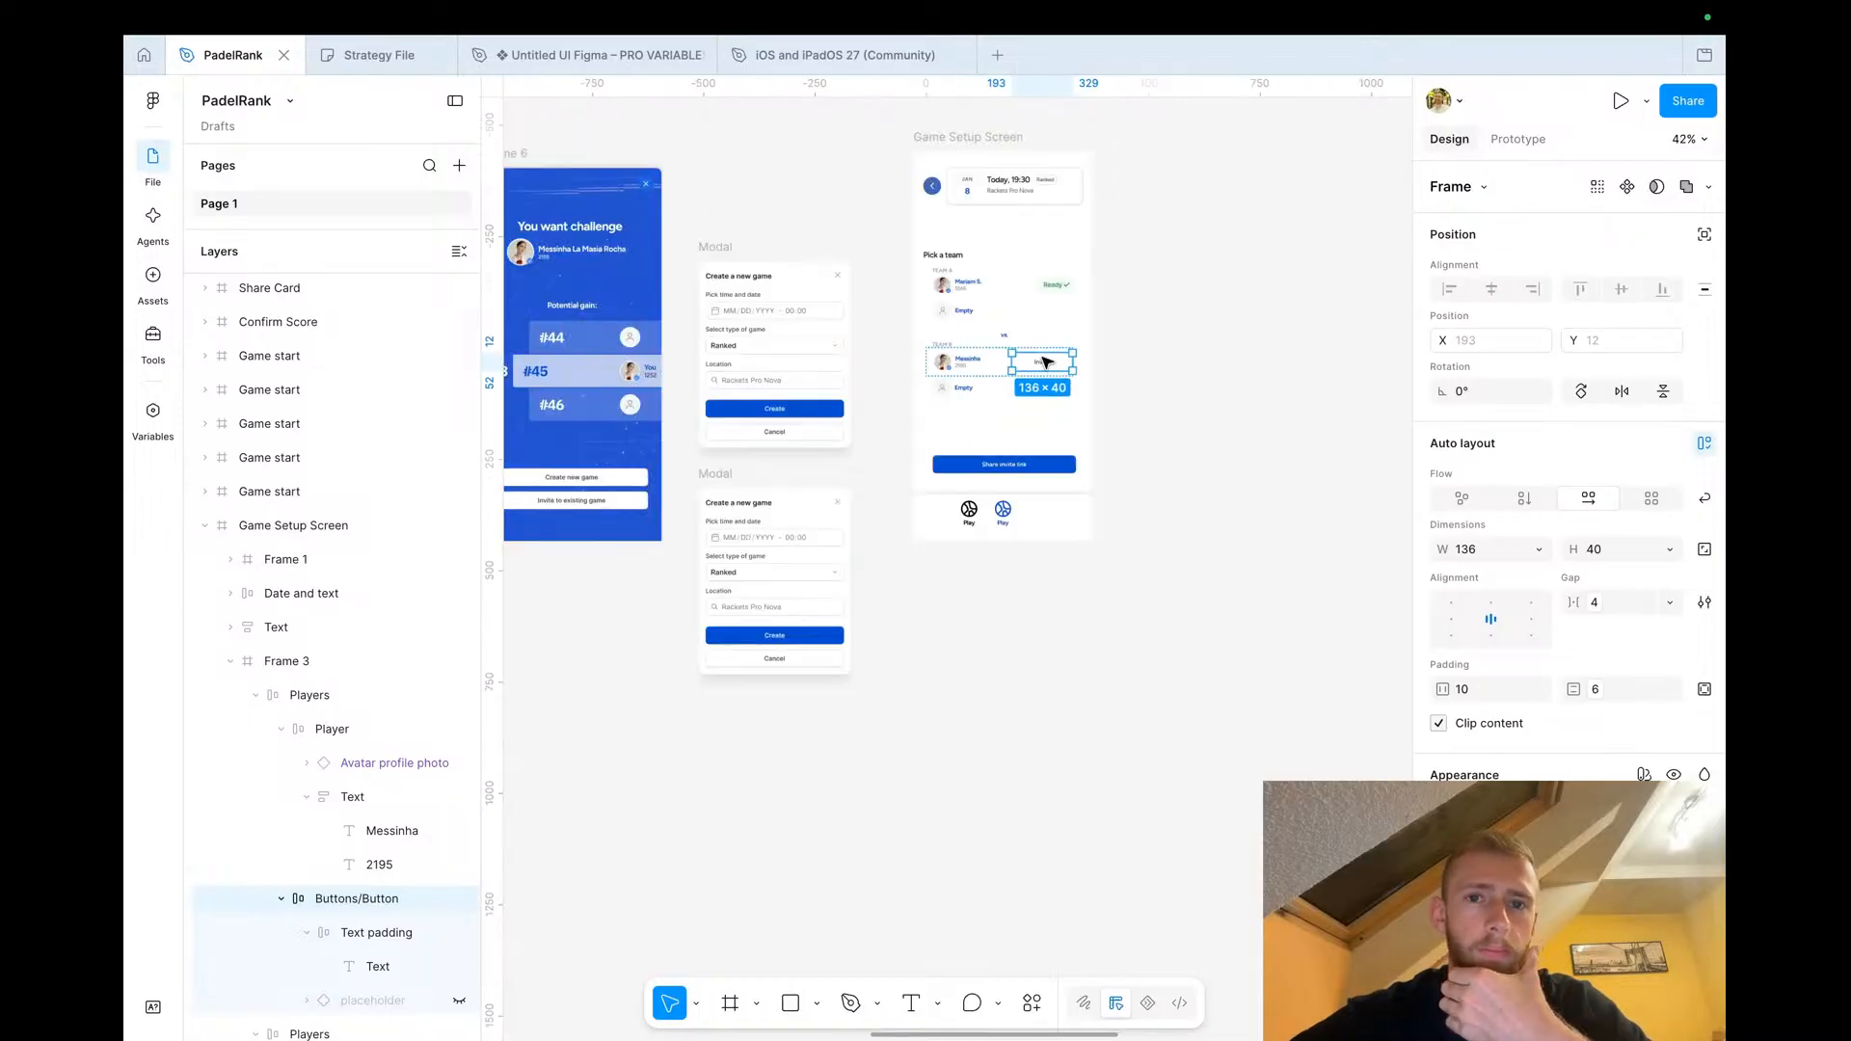
{"action": "left_click", "coordinate": [1114, 372]}
{"action": "scroll", "coordinate": [877, 448], "scroll_direction": "up", "scroll_amount": 4}
{"action": "scroll", "coordinate": [864, 476], "scroll_direction": "left", "scroll_amount": 4}
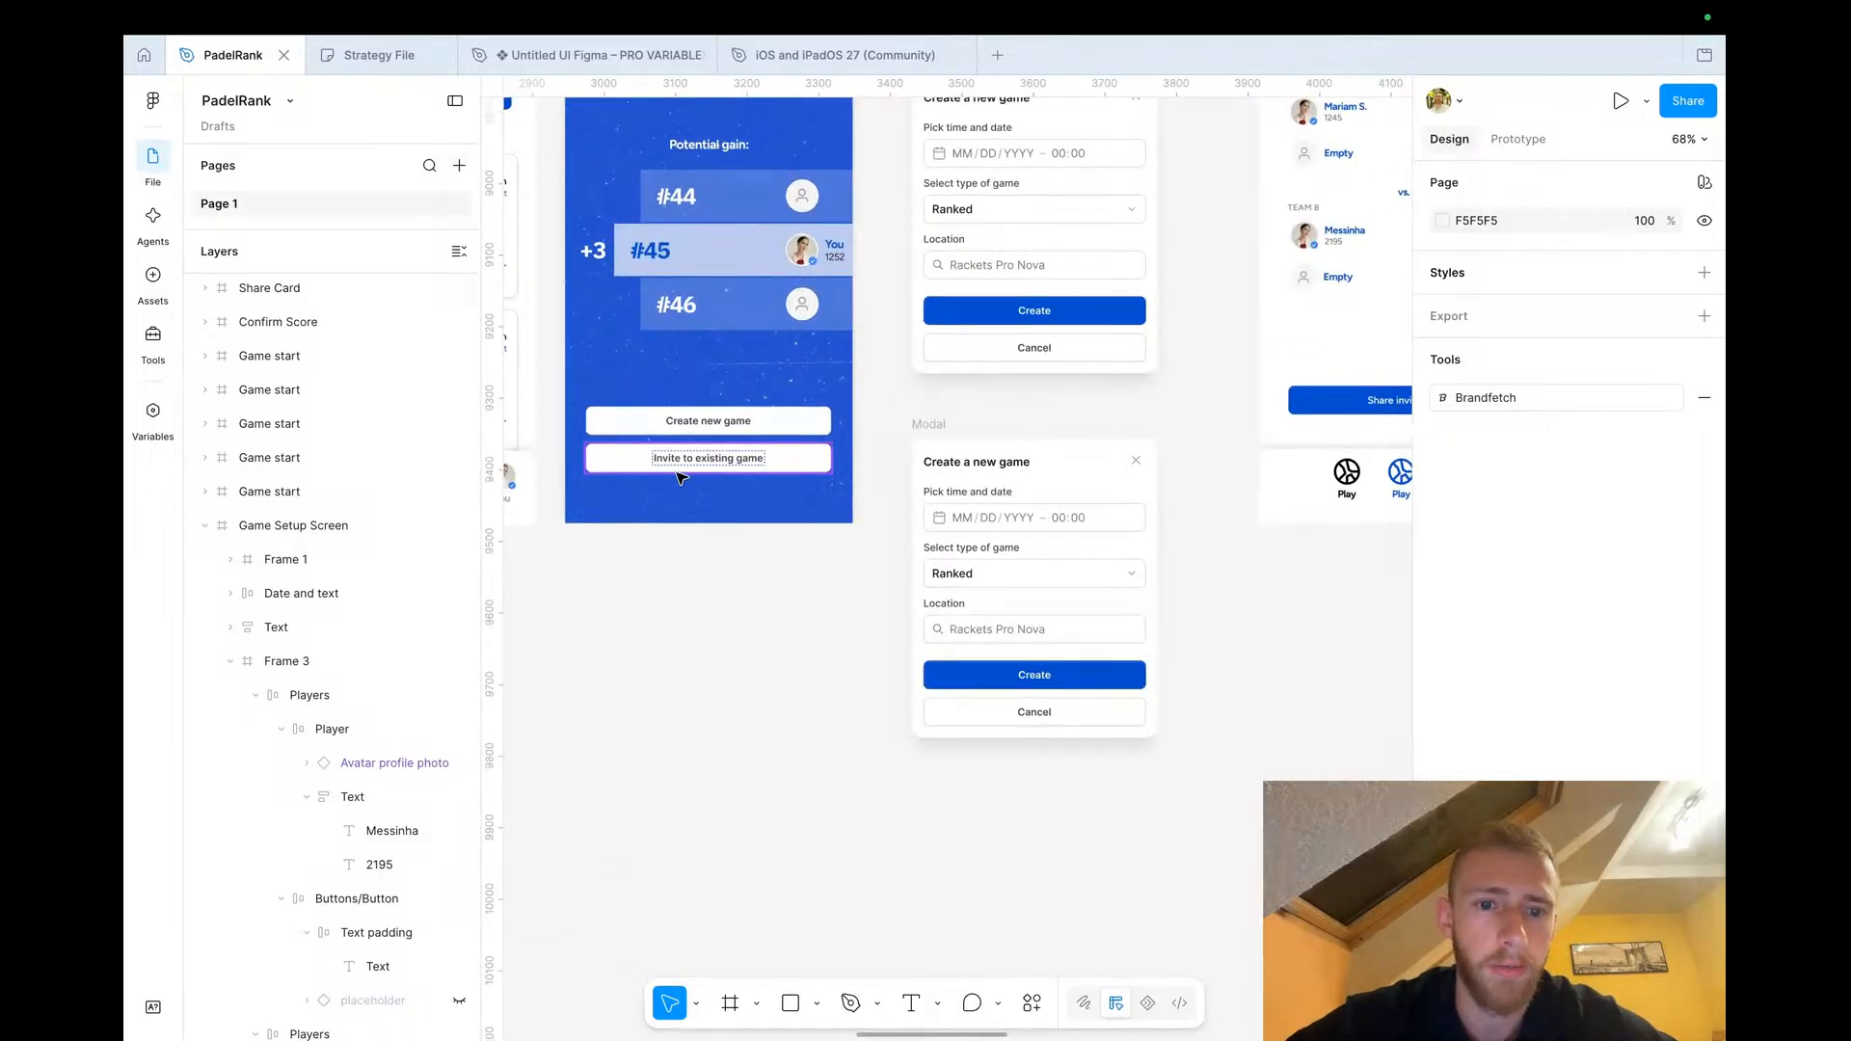
{"action": "scroll", "coordinate": [761, 466], "scroll_direction": "right", "scroll_amount": 3}
{"action": "scroll", "coordinate": [771, 467], "scroll_direction": "down", "scroll_amount": 2}
{"action": "scroll", "coordinate": [887, 384], "scroll_direction": "up", "scroll_amount": 4}
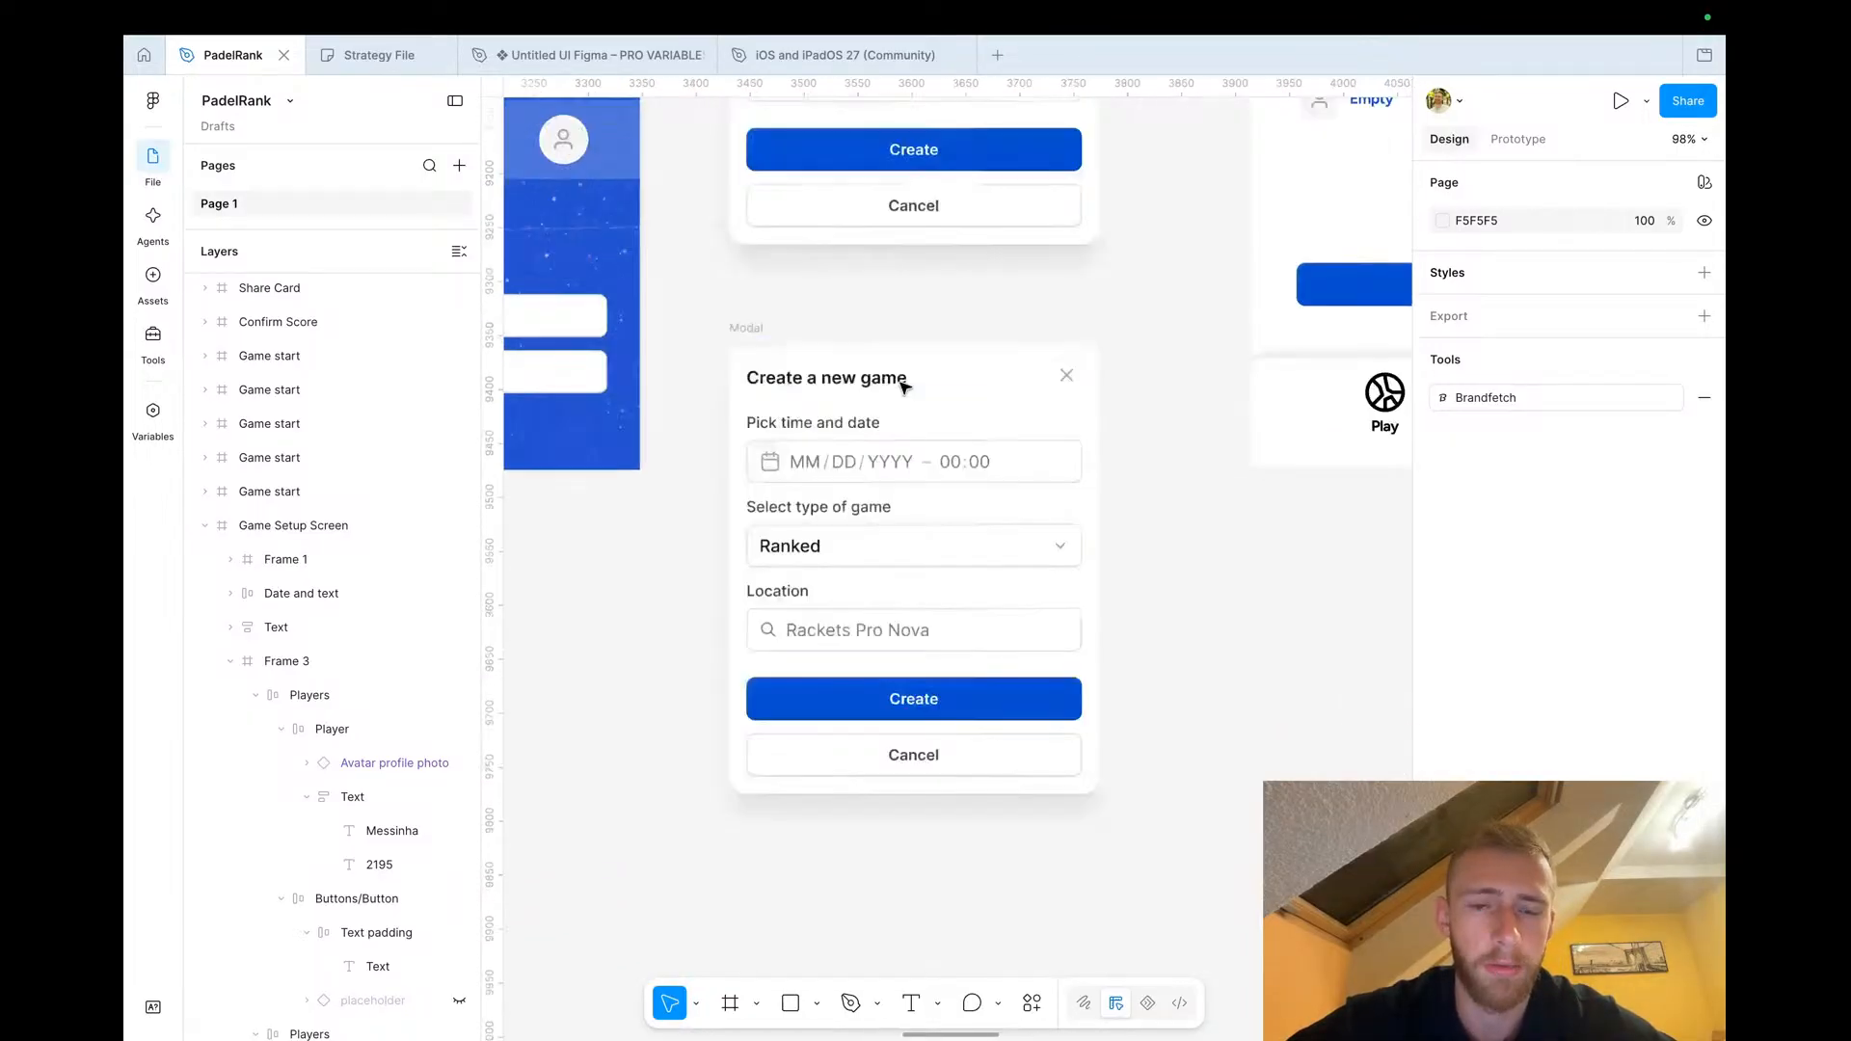
Rename the copied modal's title to Invite to existing game
{"action": "left_click", "coordinate": [848, 383]}
{"action": "double_click", "coordinate": [848, 384]}
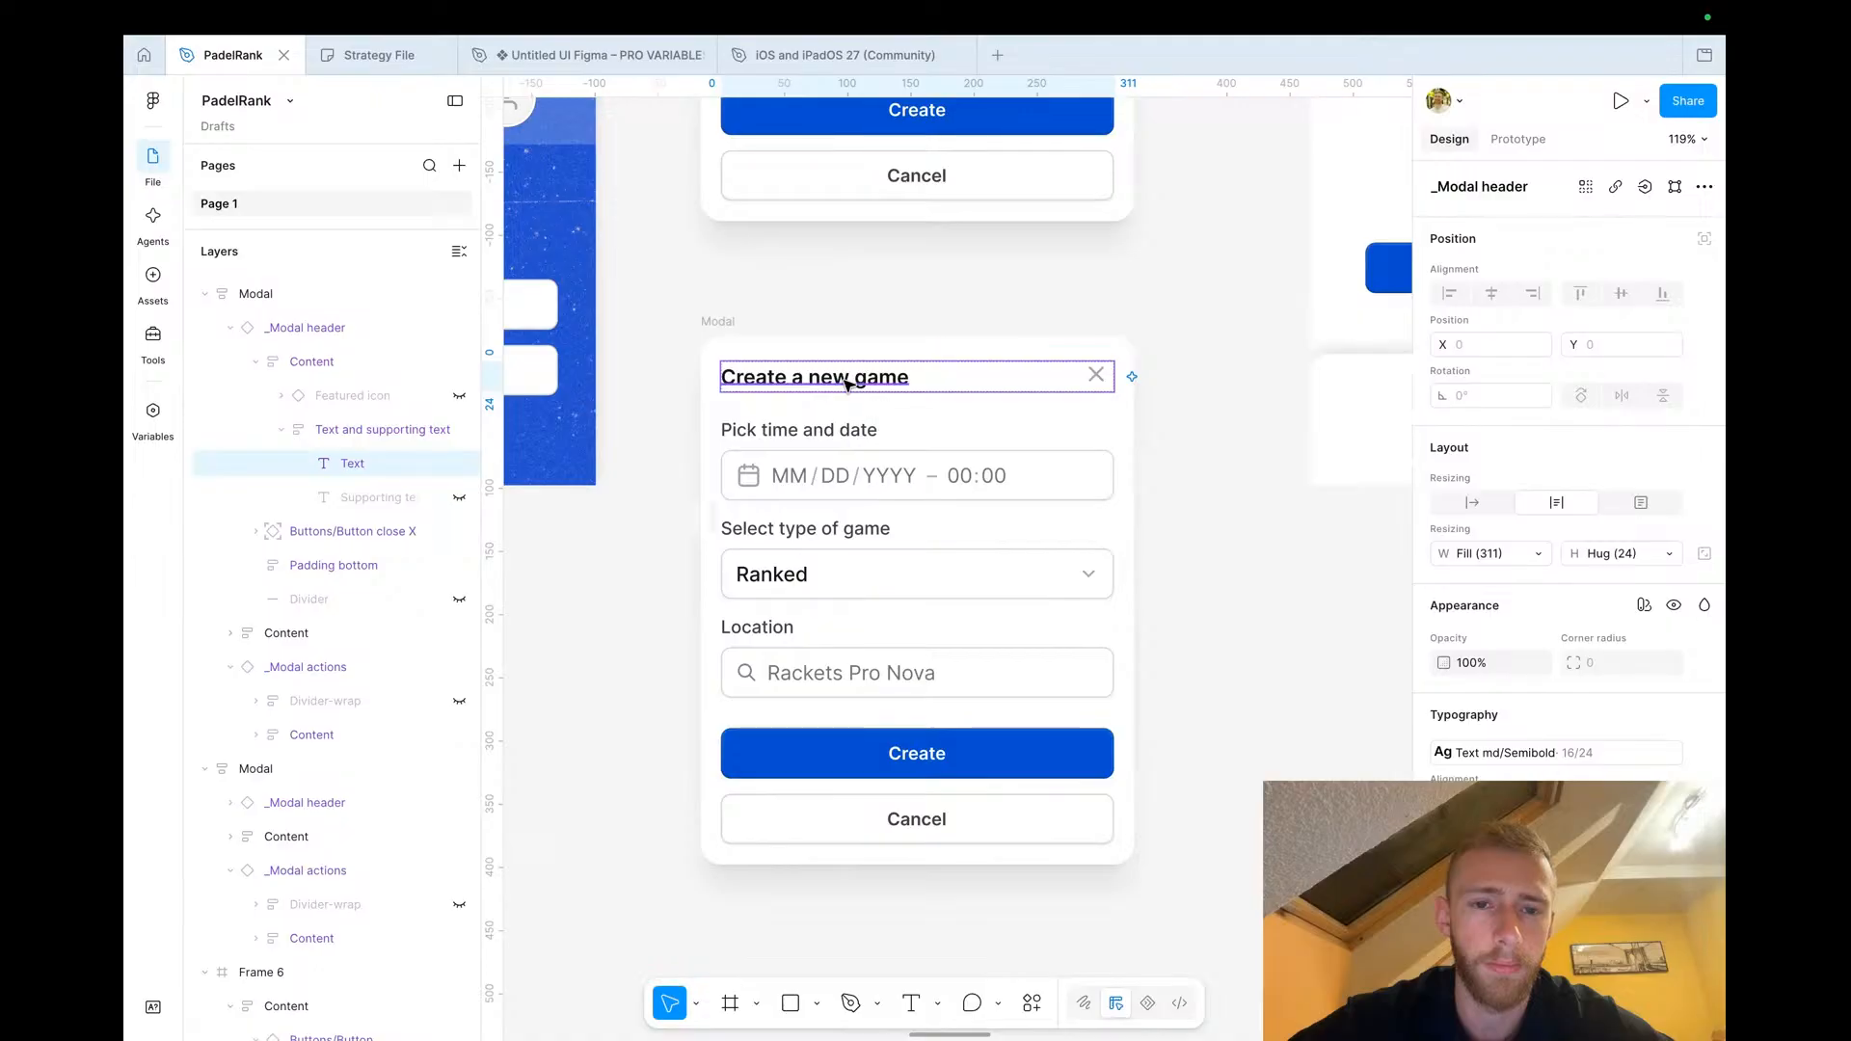
{"action": "double_click", "coordinate": [848, 384]}
{"action": "type", "text": "In"}
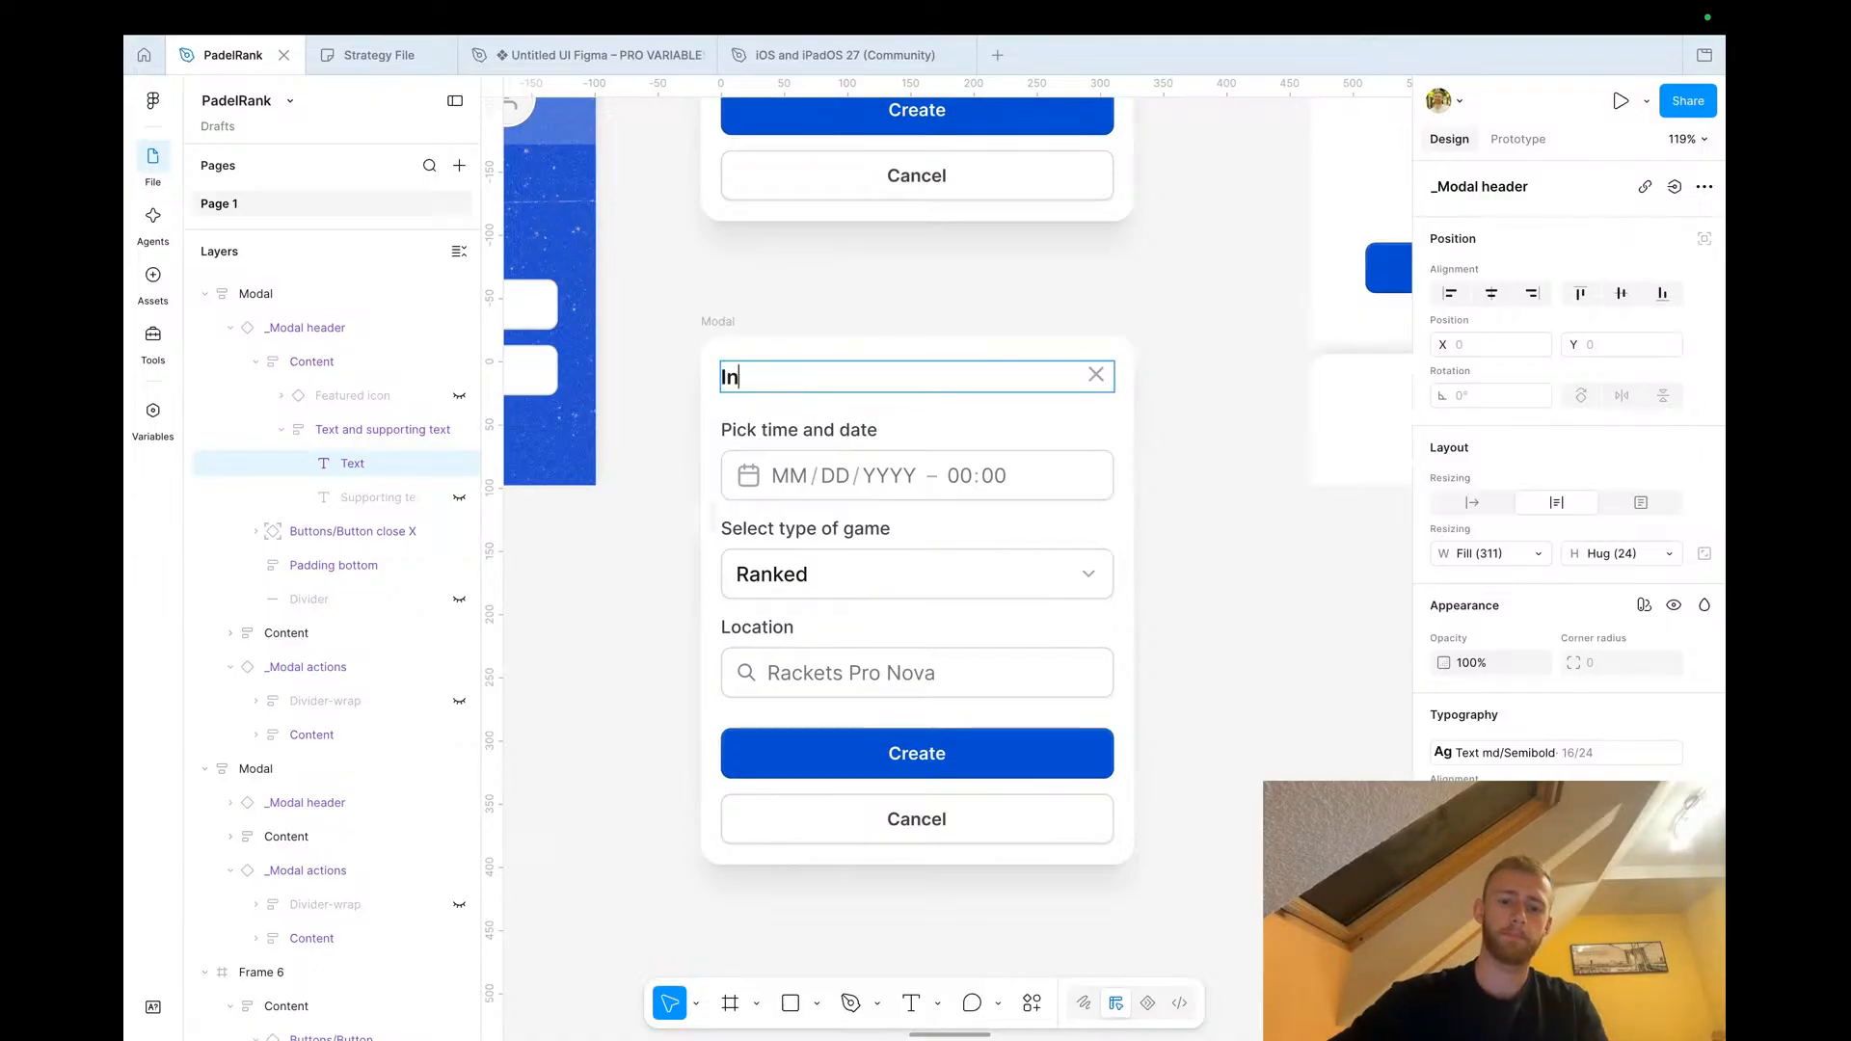
{"action": "type", "text": "vite to existing gam"}
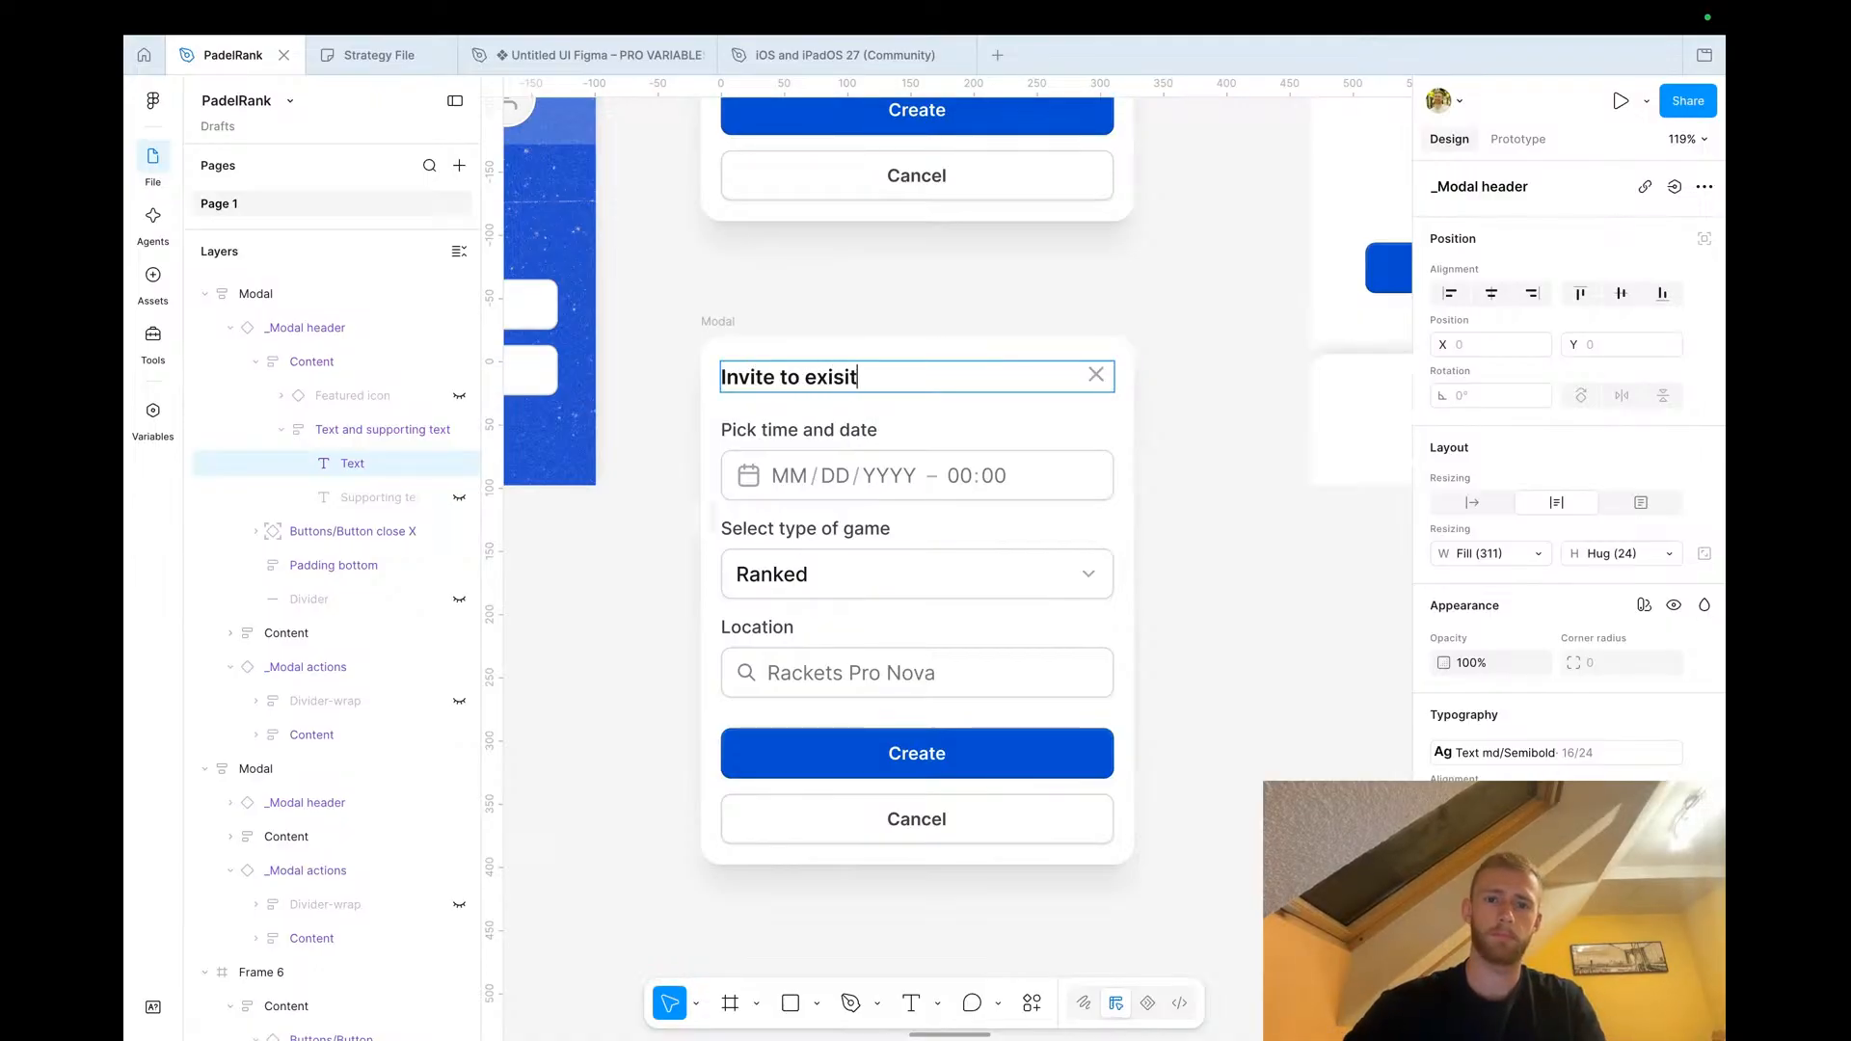
{"action": "type", "text": "e"}
{"action": "key", "text": "Escape"}
Browse the canvas screens for an existing game card design to reuse in the invite modal
{"action": "left_click", "coordinate": [682, 546]}
{"action": "scroll", "coordinate": [681, 550], "scroll_direction": "down", "scroll_amount": 5}
{"action": "scroll", "coordinate": [681, 552], "scroll_direction": "left", "scroll_amount": 5}
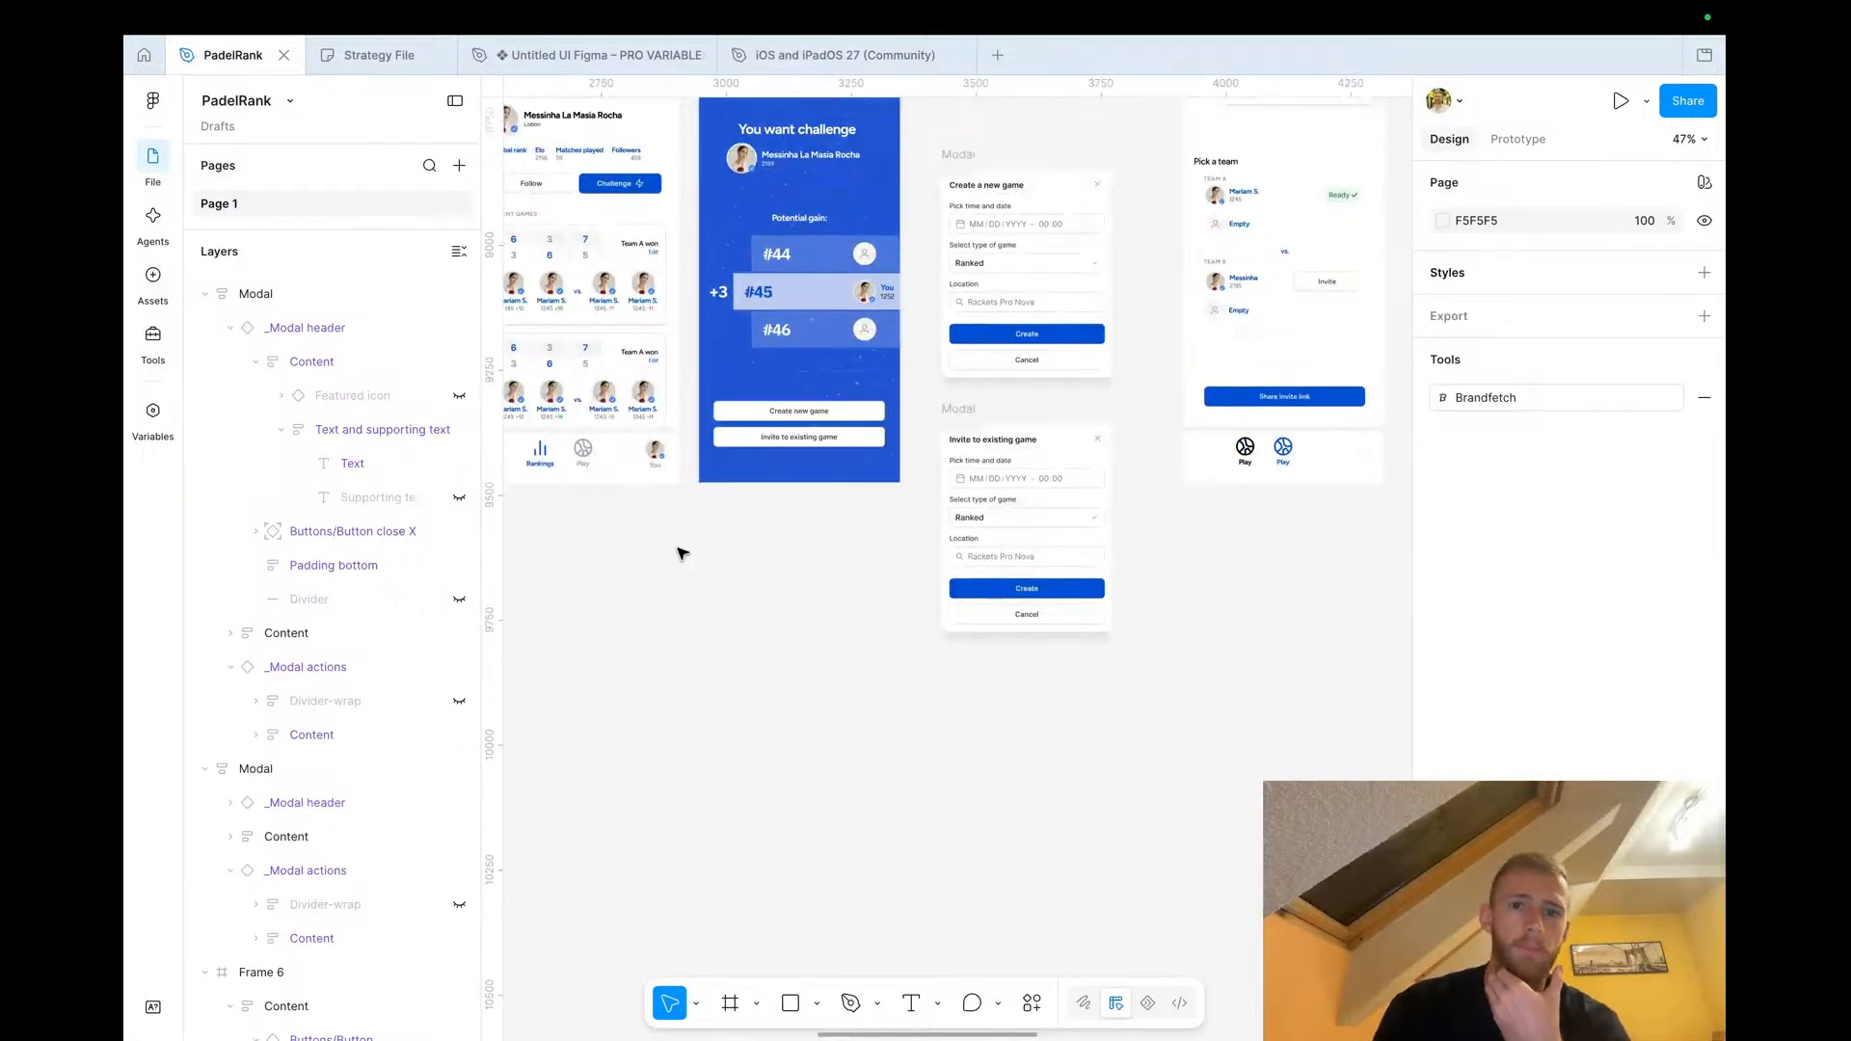
{"action": "scroll", "coordinate": [682, 553], "scroll_direction": "up", "scroll_amount": 3}
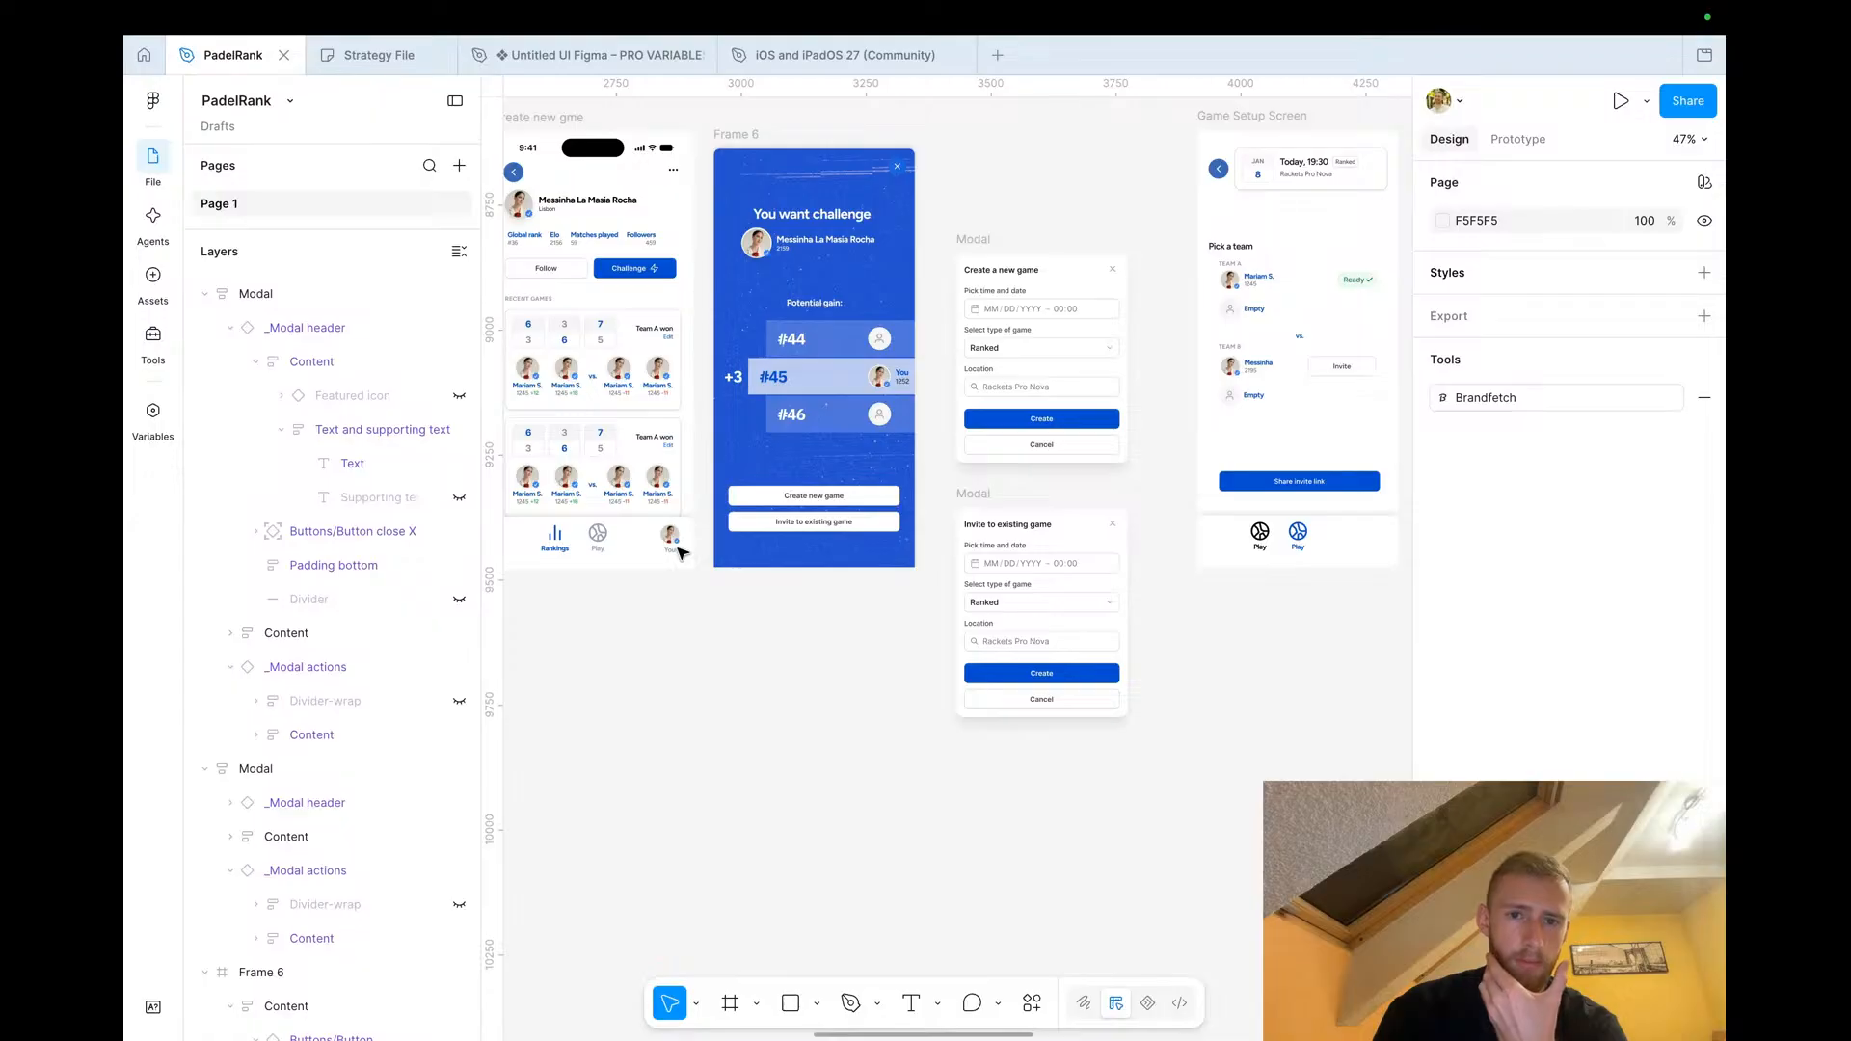
{"action": "scroll", "coordinate": [682, 553], "scroll_direction": "down", "scroll_amount": 4}
{"action": "scroll", "coordinate": [682, 552], "scroll_direction": "up", "scroll_amount": 5}
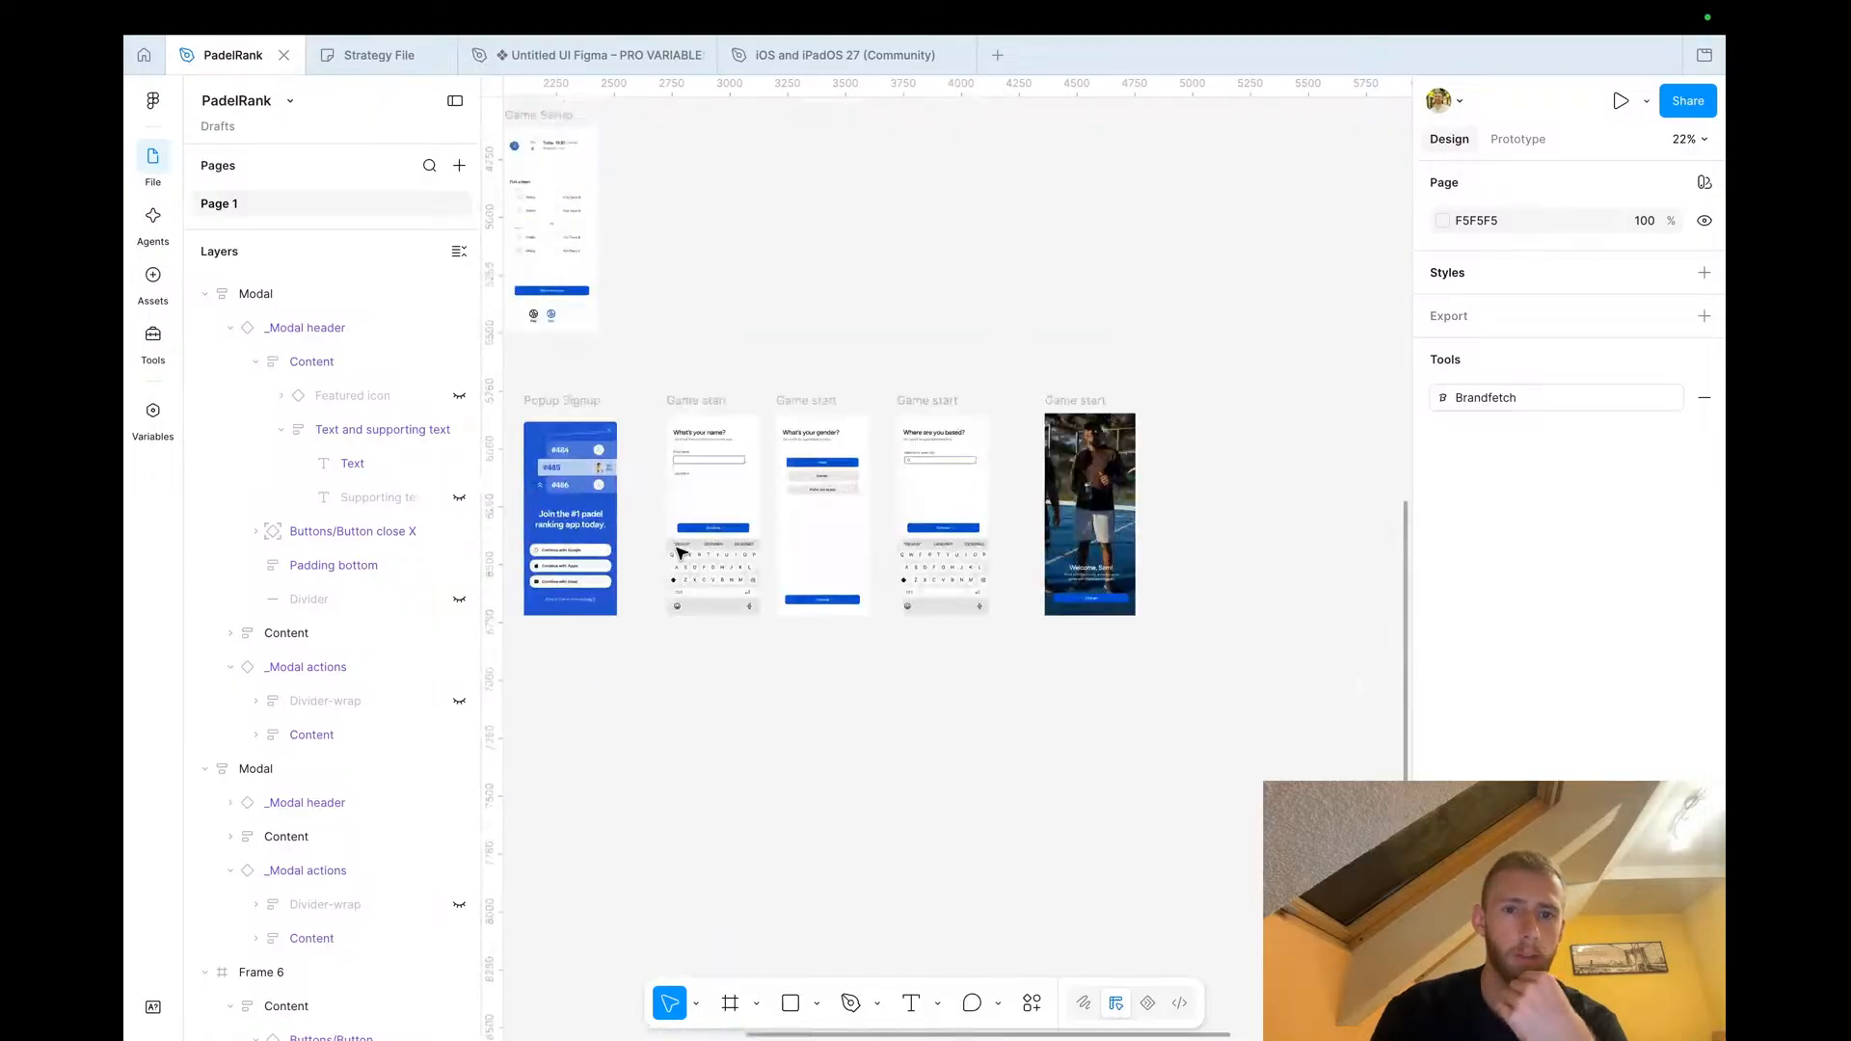
{"action": "scroll", "coordinate": [682, 552], "scroll_direction": "left", "scroll_amount": 5}
{"action": "scroll", "coordinate": [682, 552], "scroll_direction": "up", "scroll_amount": 2}
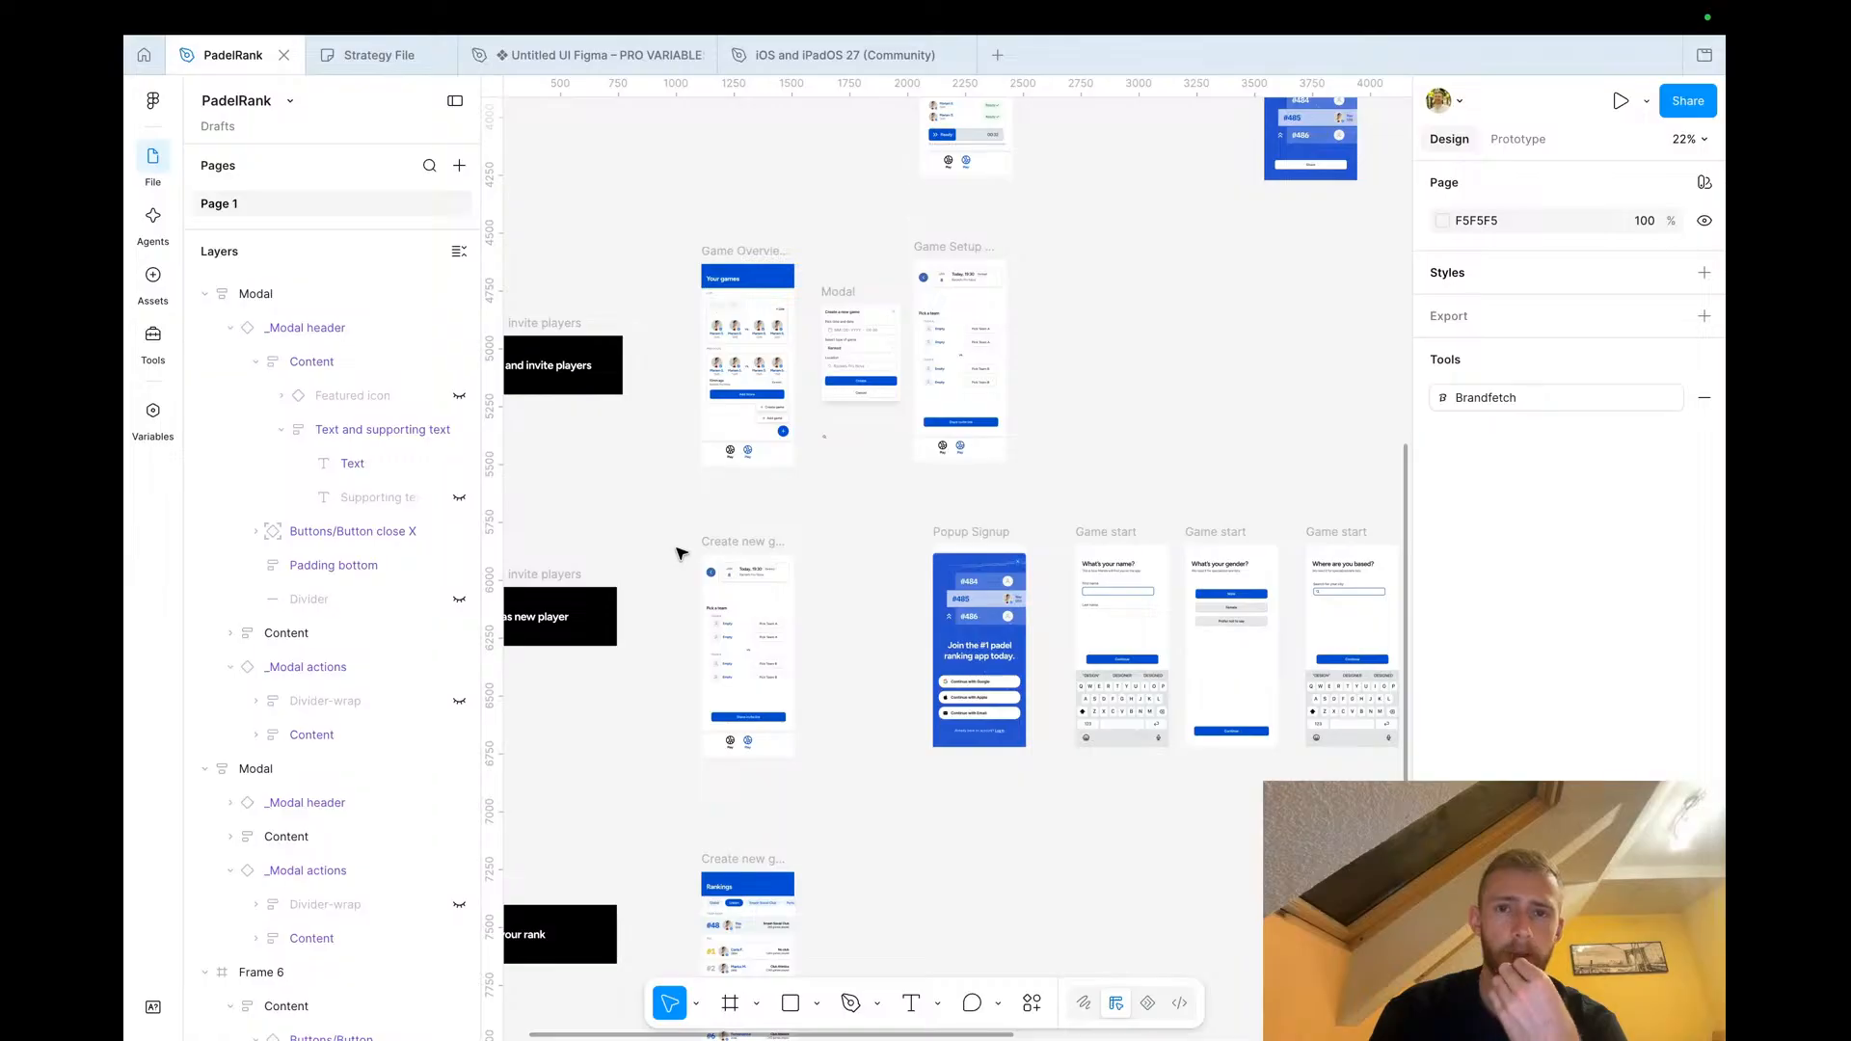
{"action": "scroll", "coordinate": [681, 553], "scroll_direction": "up", "scroll_amount": 2}
{"action": "scroll", "coordinate": [682, 553], "scroll_direction": "right", "scroll_amount": 1}
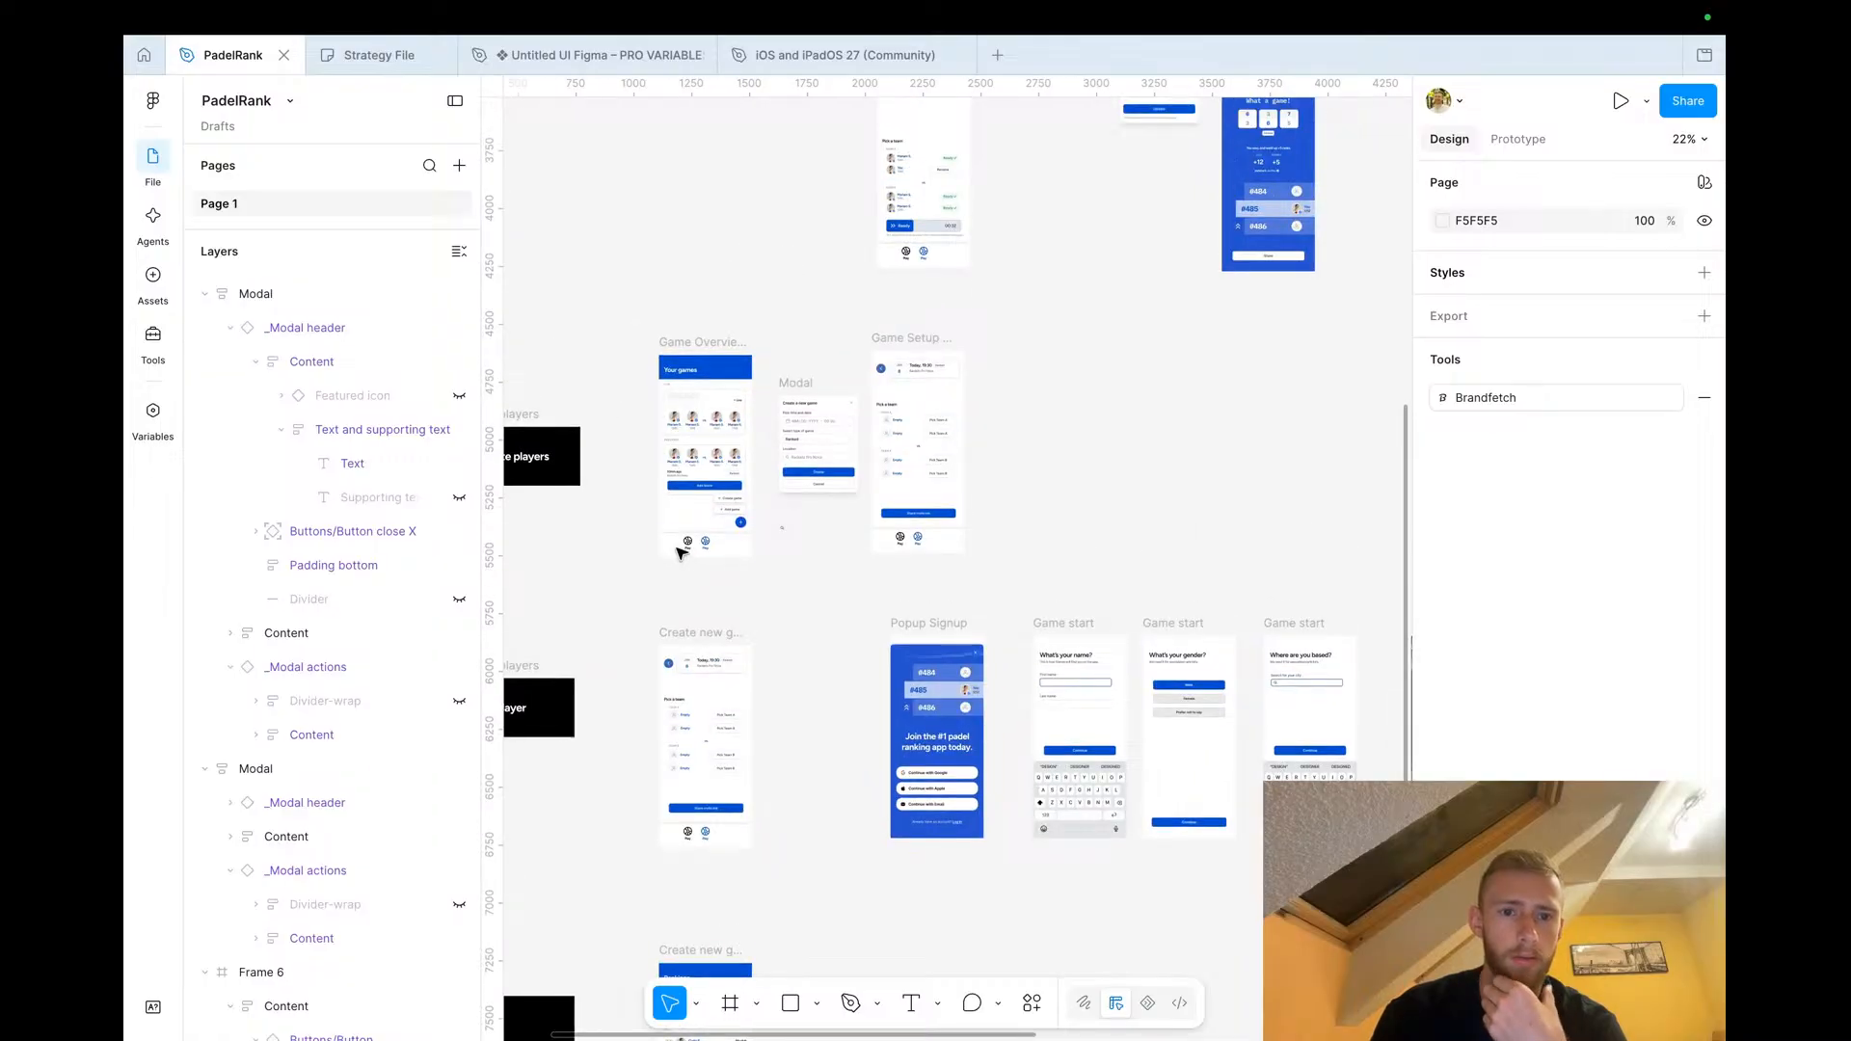
{"action": "scroll", "coordinate": [665, 469], "scroll_direction": "up", "scroll_amount": 3}
{"action": "scroll", "coordinate": [665, 470], "scroll_direction": "up", "scroll_amount": 3}
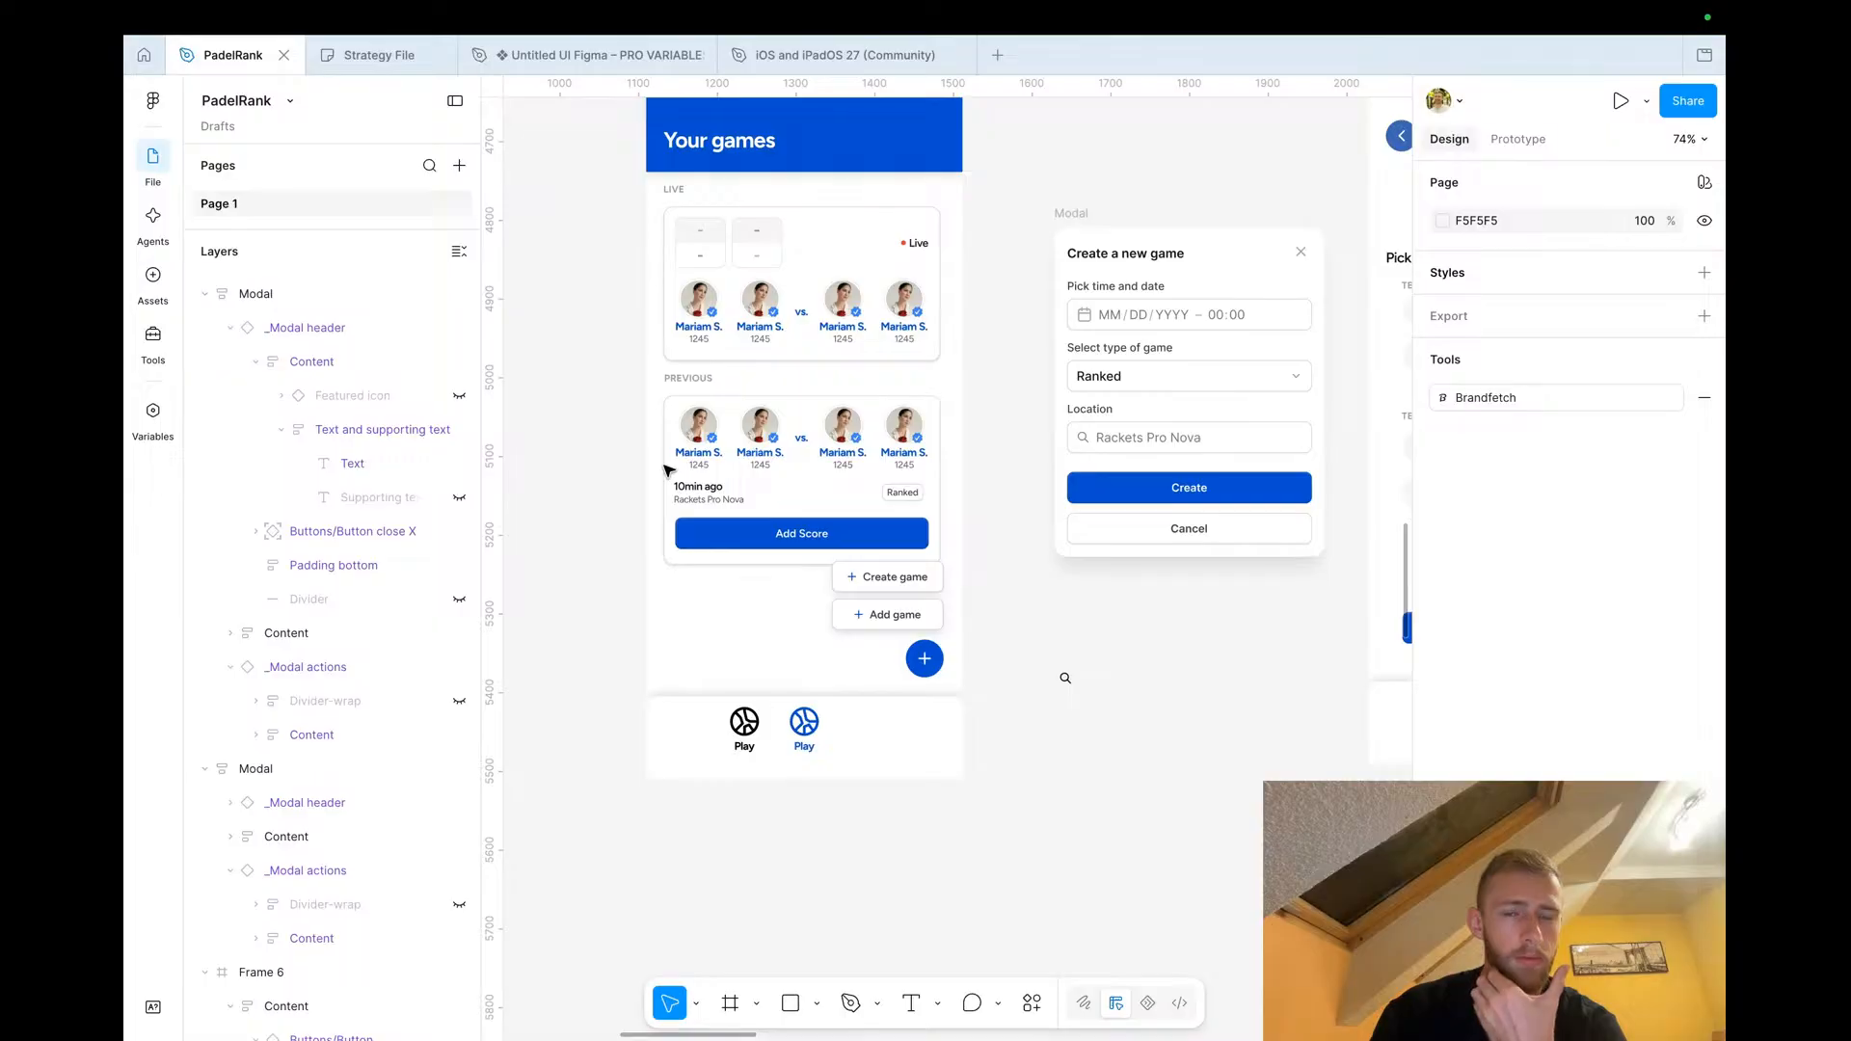
{"action": "scroll", "coordinate": [665, 470], "scroll_direction": "down", "scroll_amount": 2}
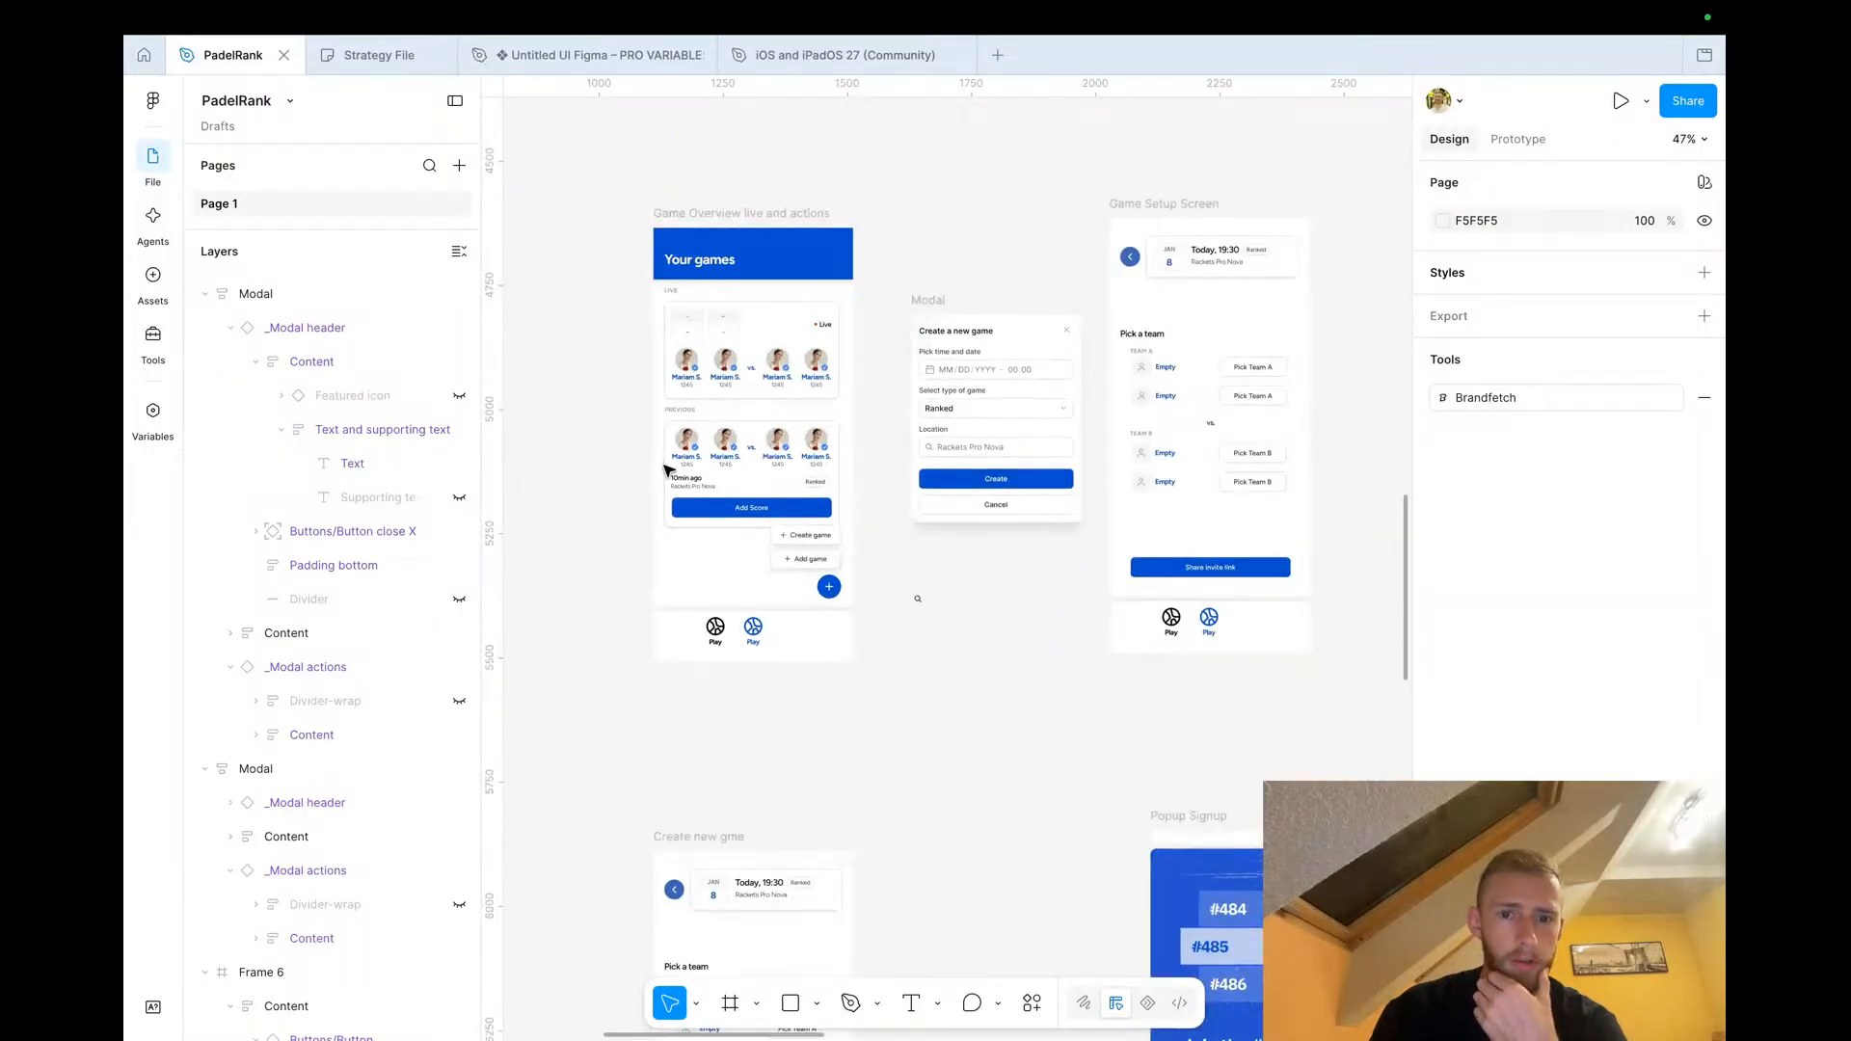
{"action": "scroll", "coordinate": [665, 469], "scroll_direction": "down", "scroll_amount": 3}
{"action": "scroll", "coordinate": [665, 470], "scroll_direction": "up", "scroll_amount": 10}
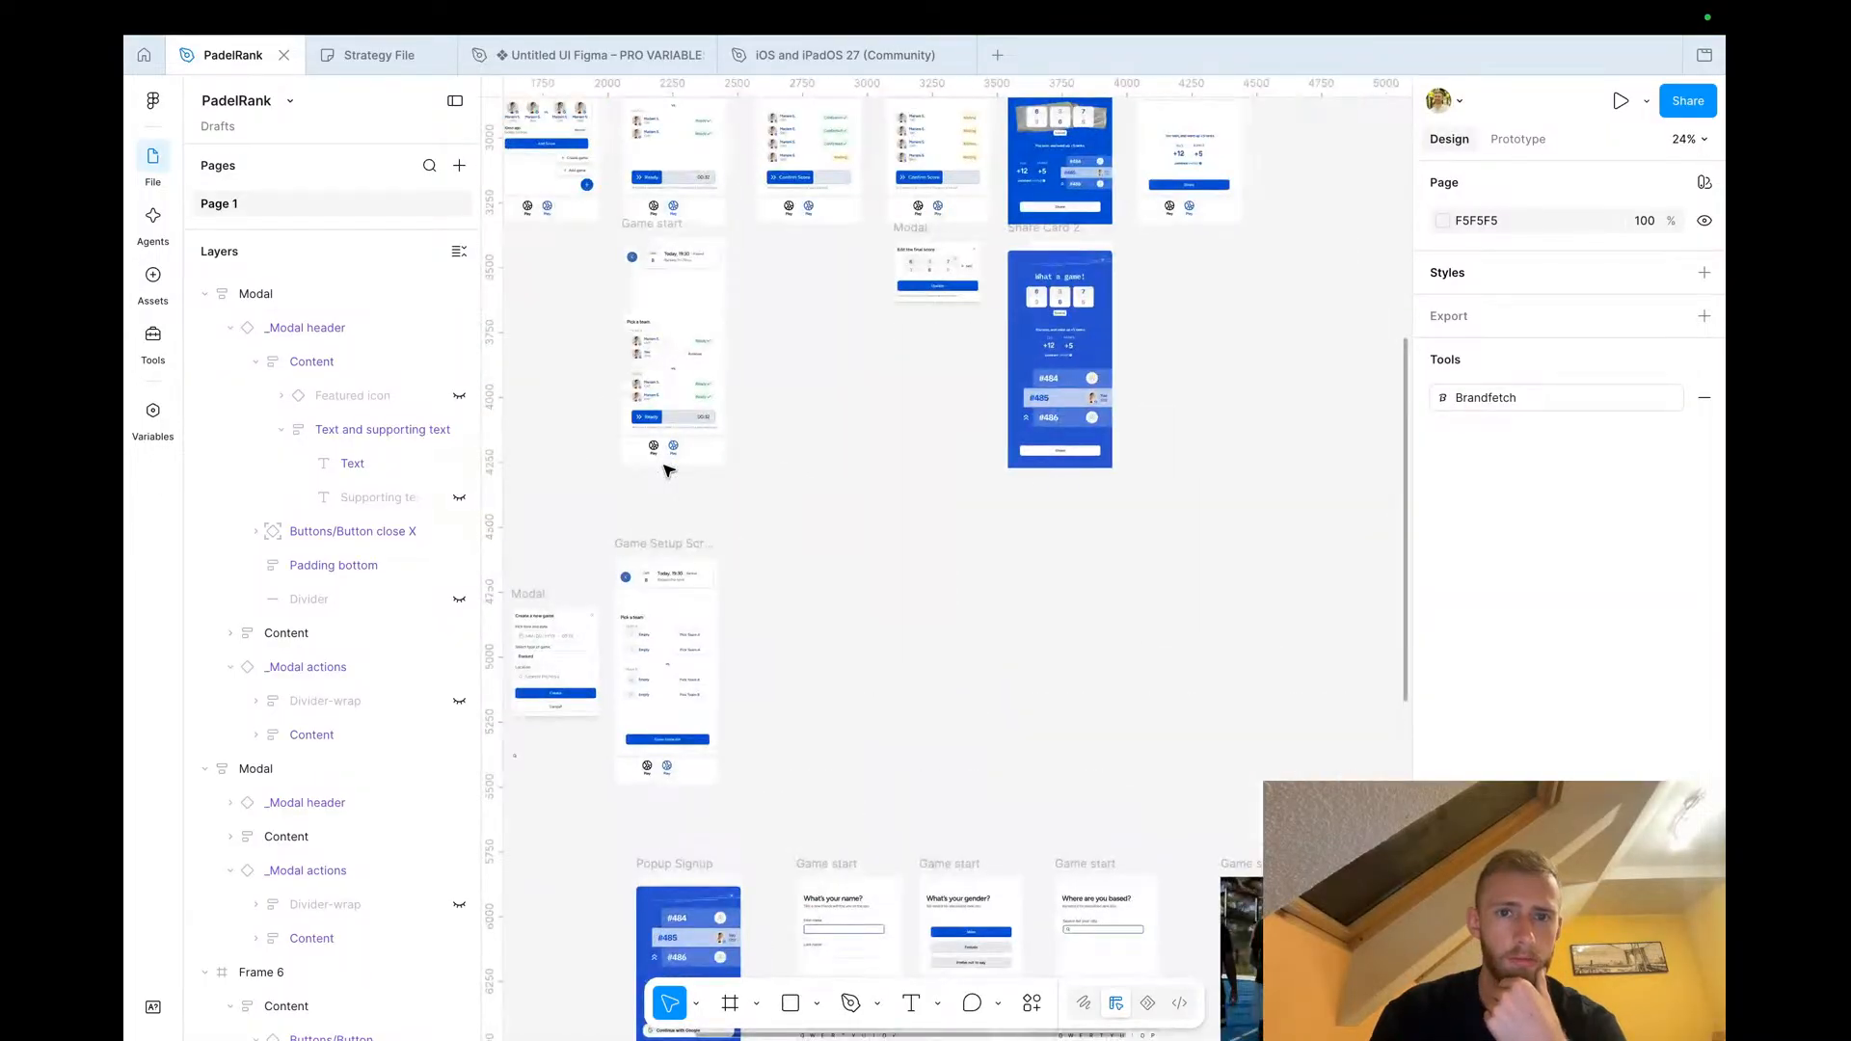
{"action": "scroll", "coordinate": [666, 470], "scroll_direction": "left", "scroll_amount": 4}
{"action": "scroll", "coordinate": [665, 469], "scroll_direction": "up", "scroll_amount": 2}
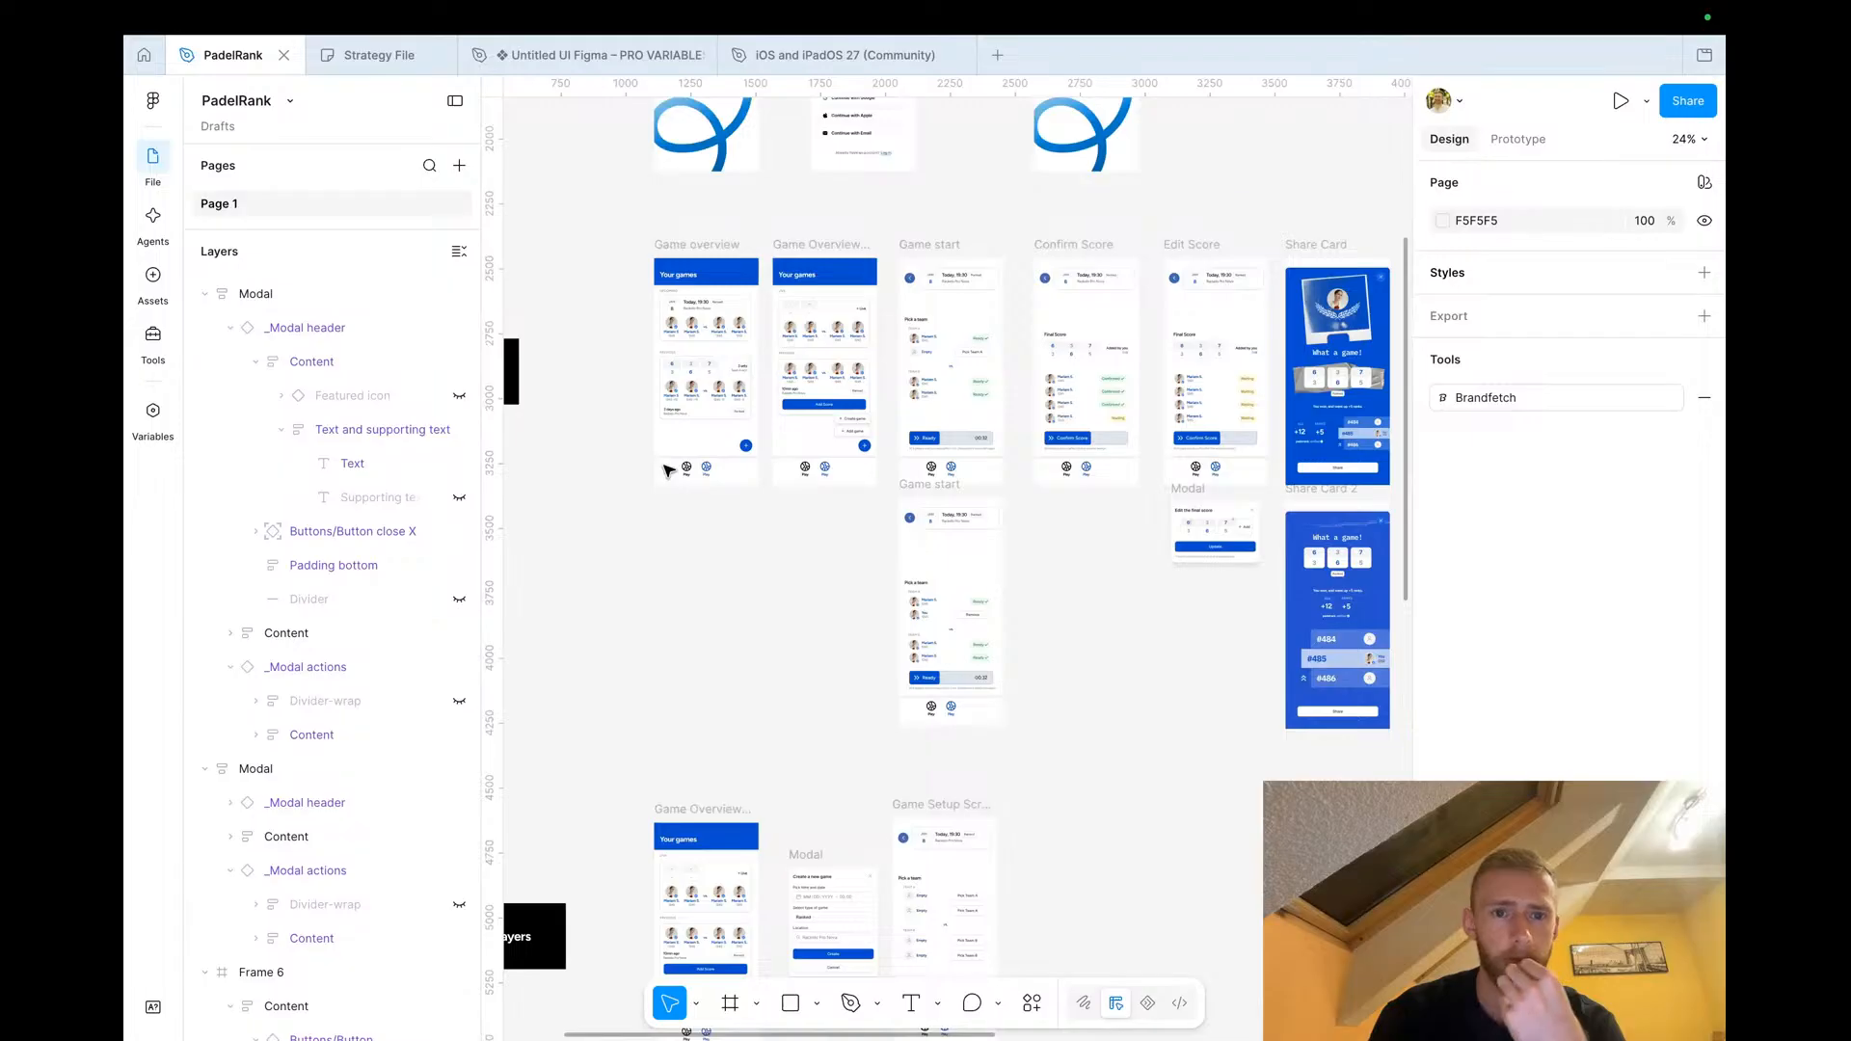
{"action": "scroll", "coordinate": [675, 313], "scroll_direction": "up", "scroll_amount": 3}
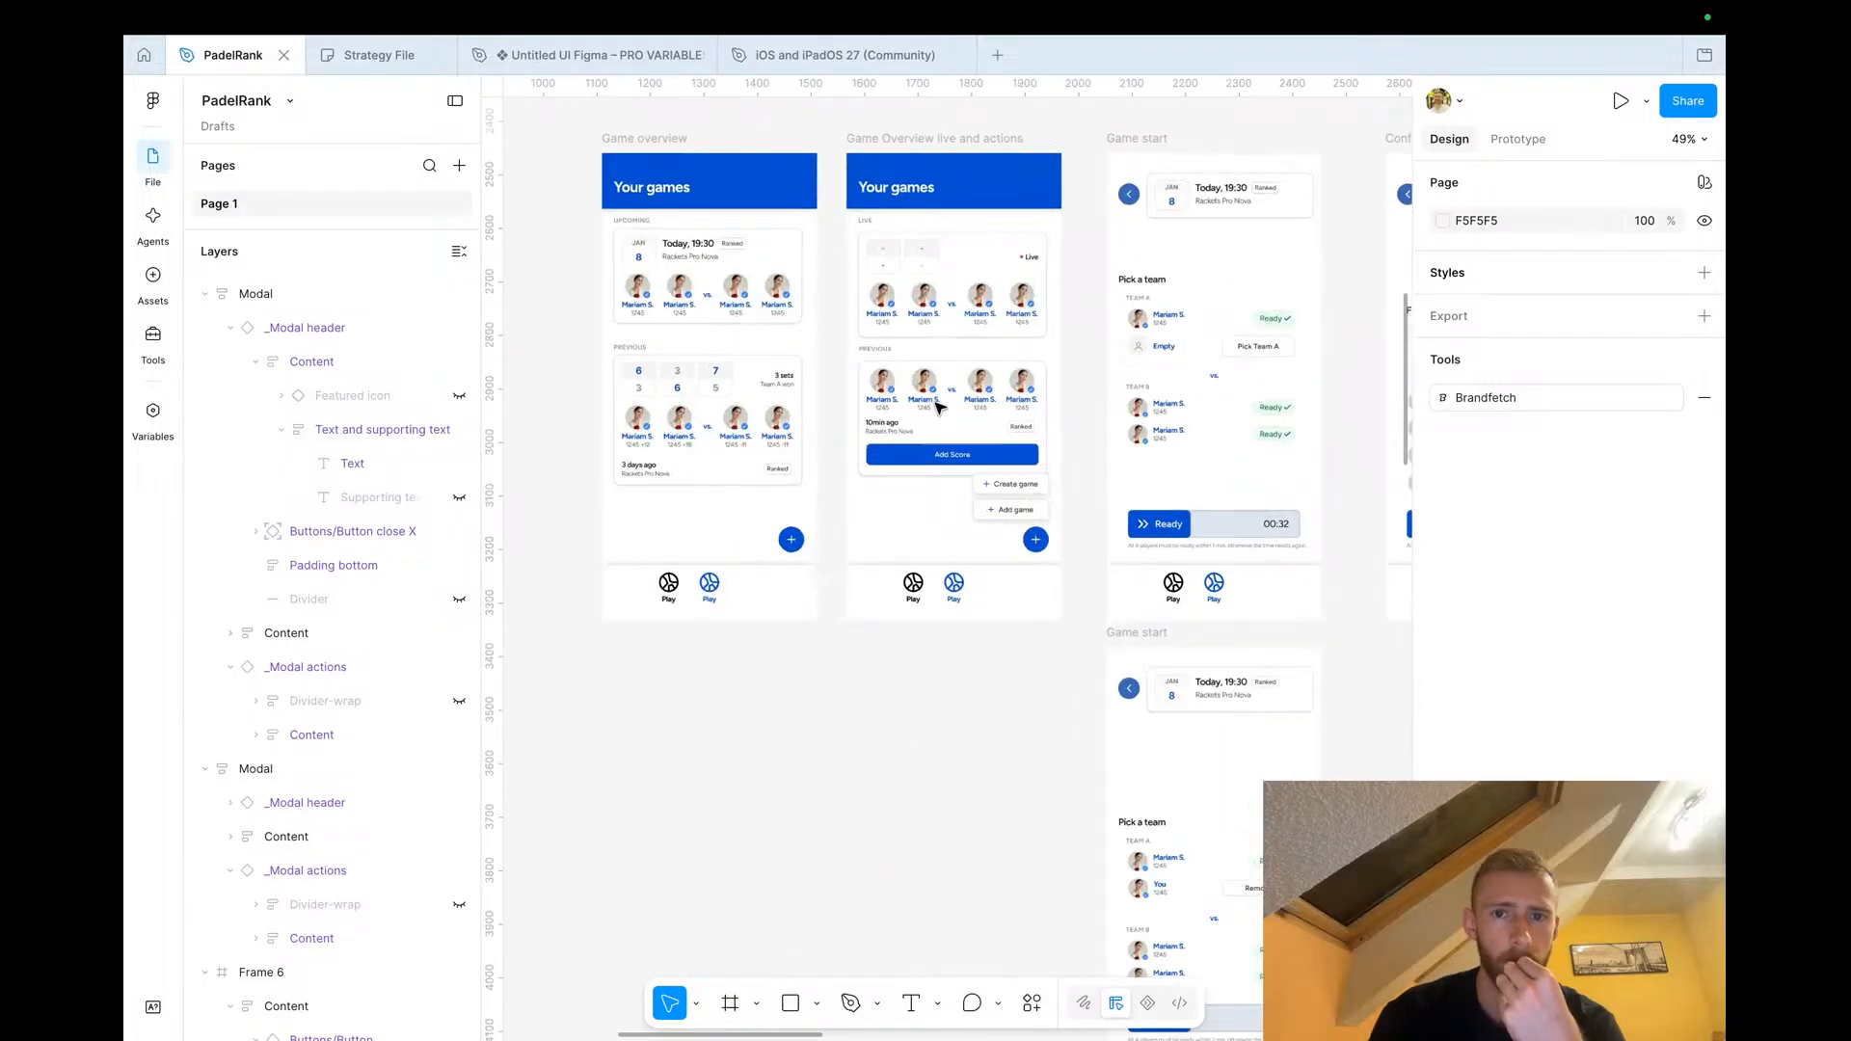
{"action": "scroll", "coordinate": [895, 407], "scroll_direction": "up", "scroll_amount": 3}
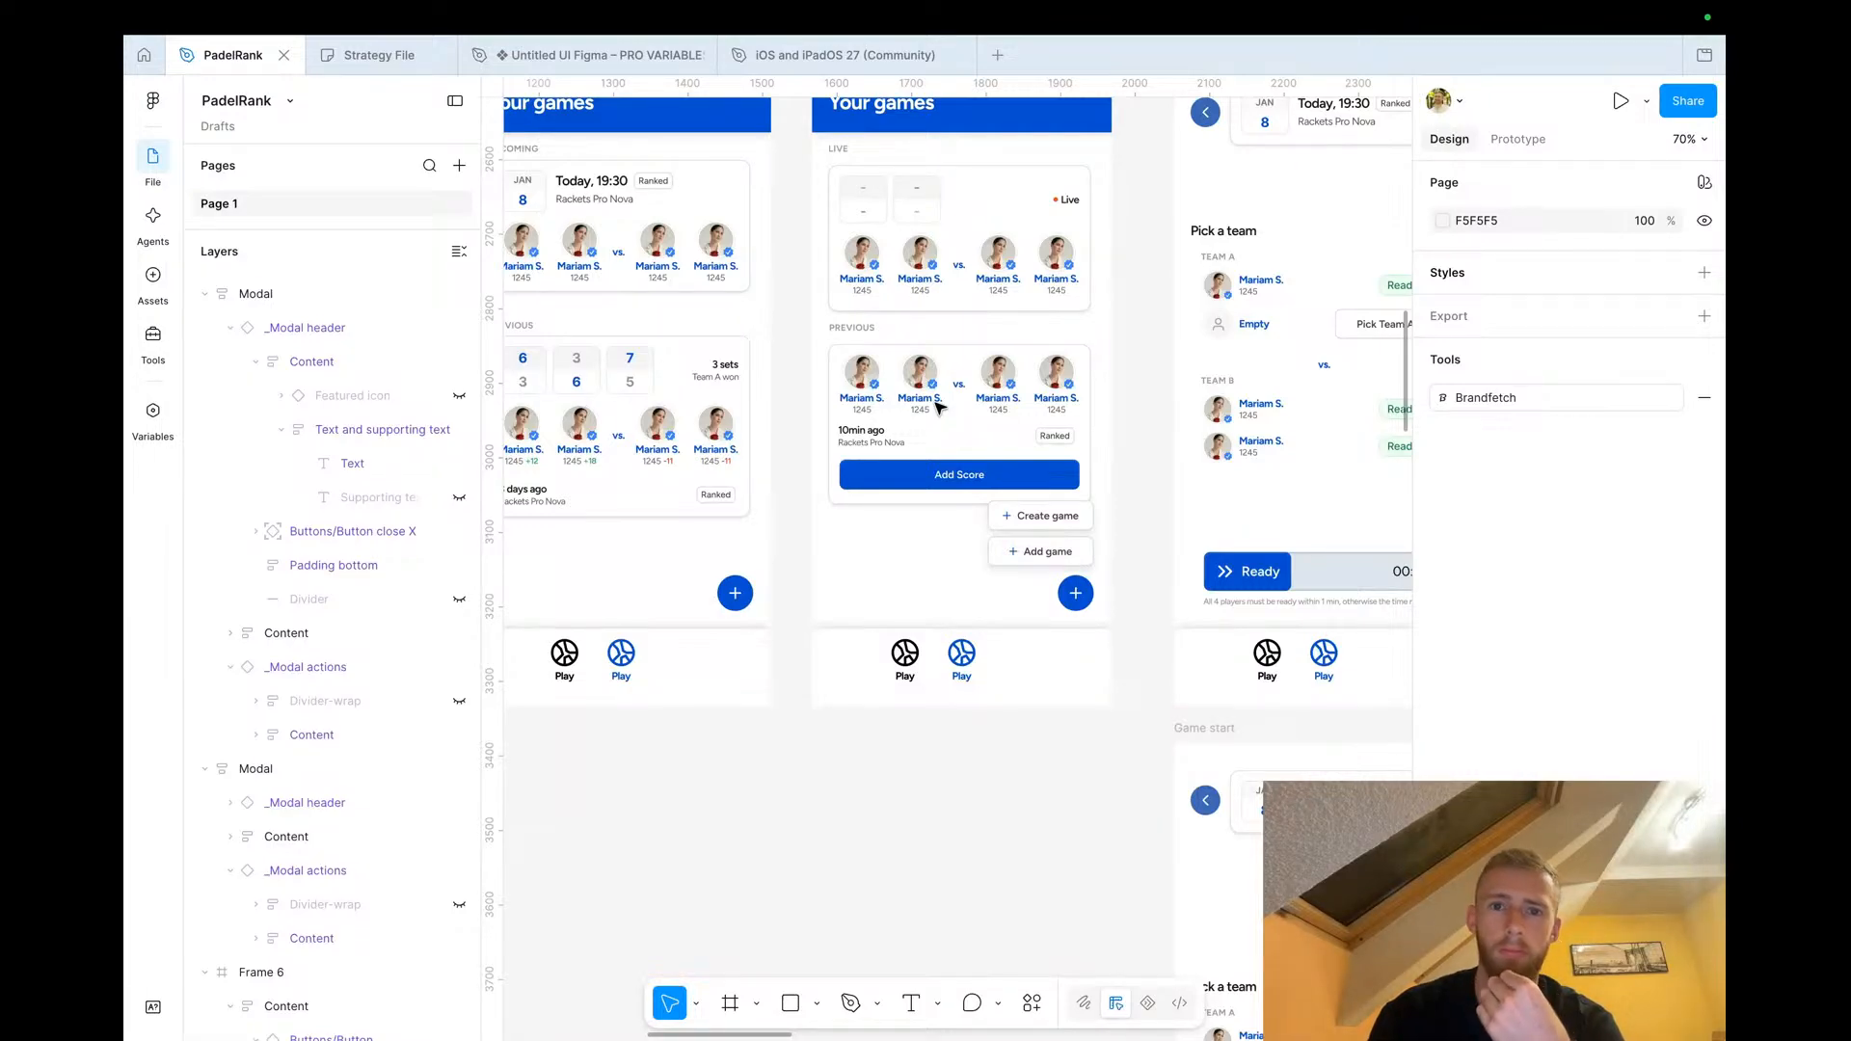
{"action": "left_click", "coordinate": [935, 430]}
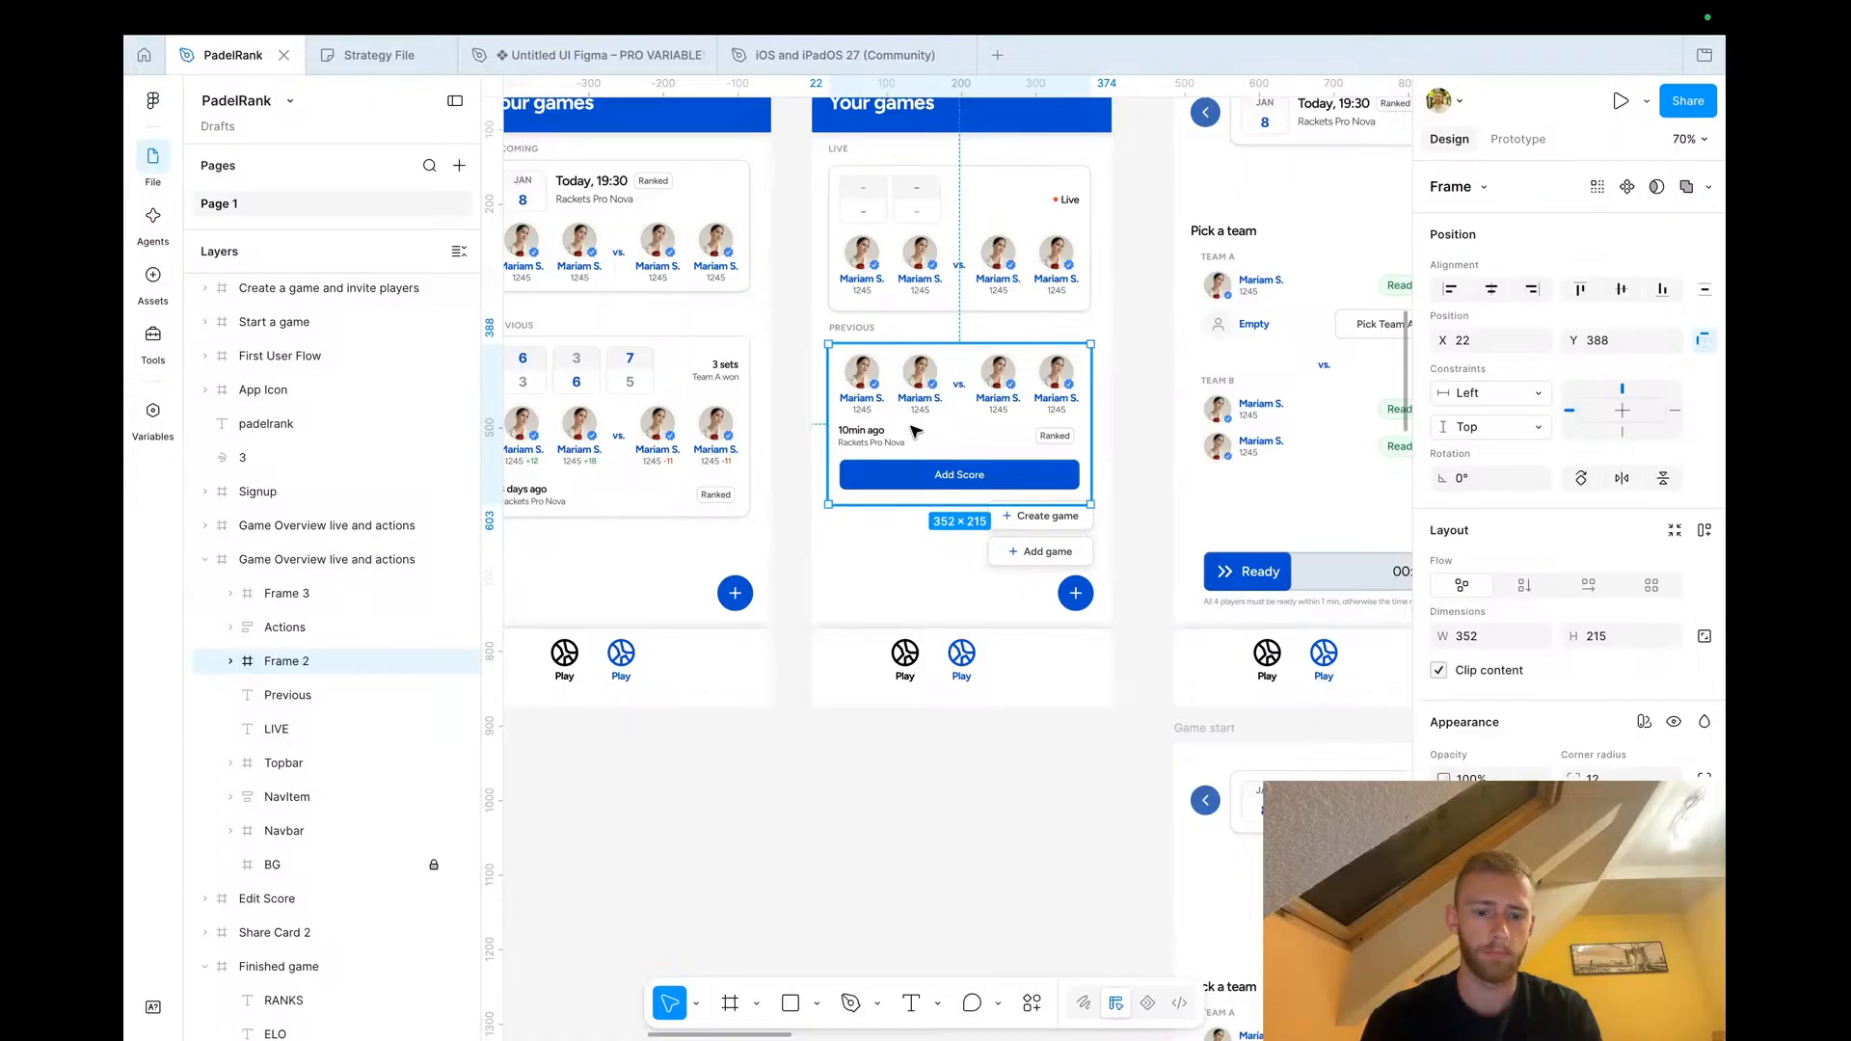
{"action": "scroll", "coordinate": [916, 431], "scroll_direction": "down", "scroll_amount": 5}
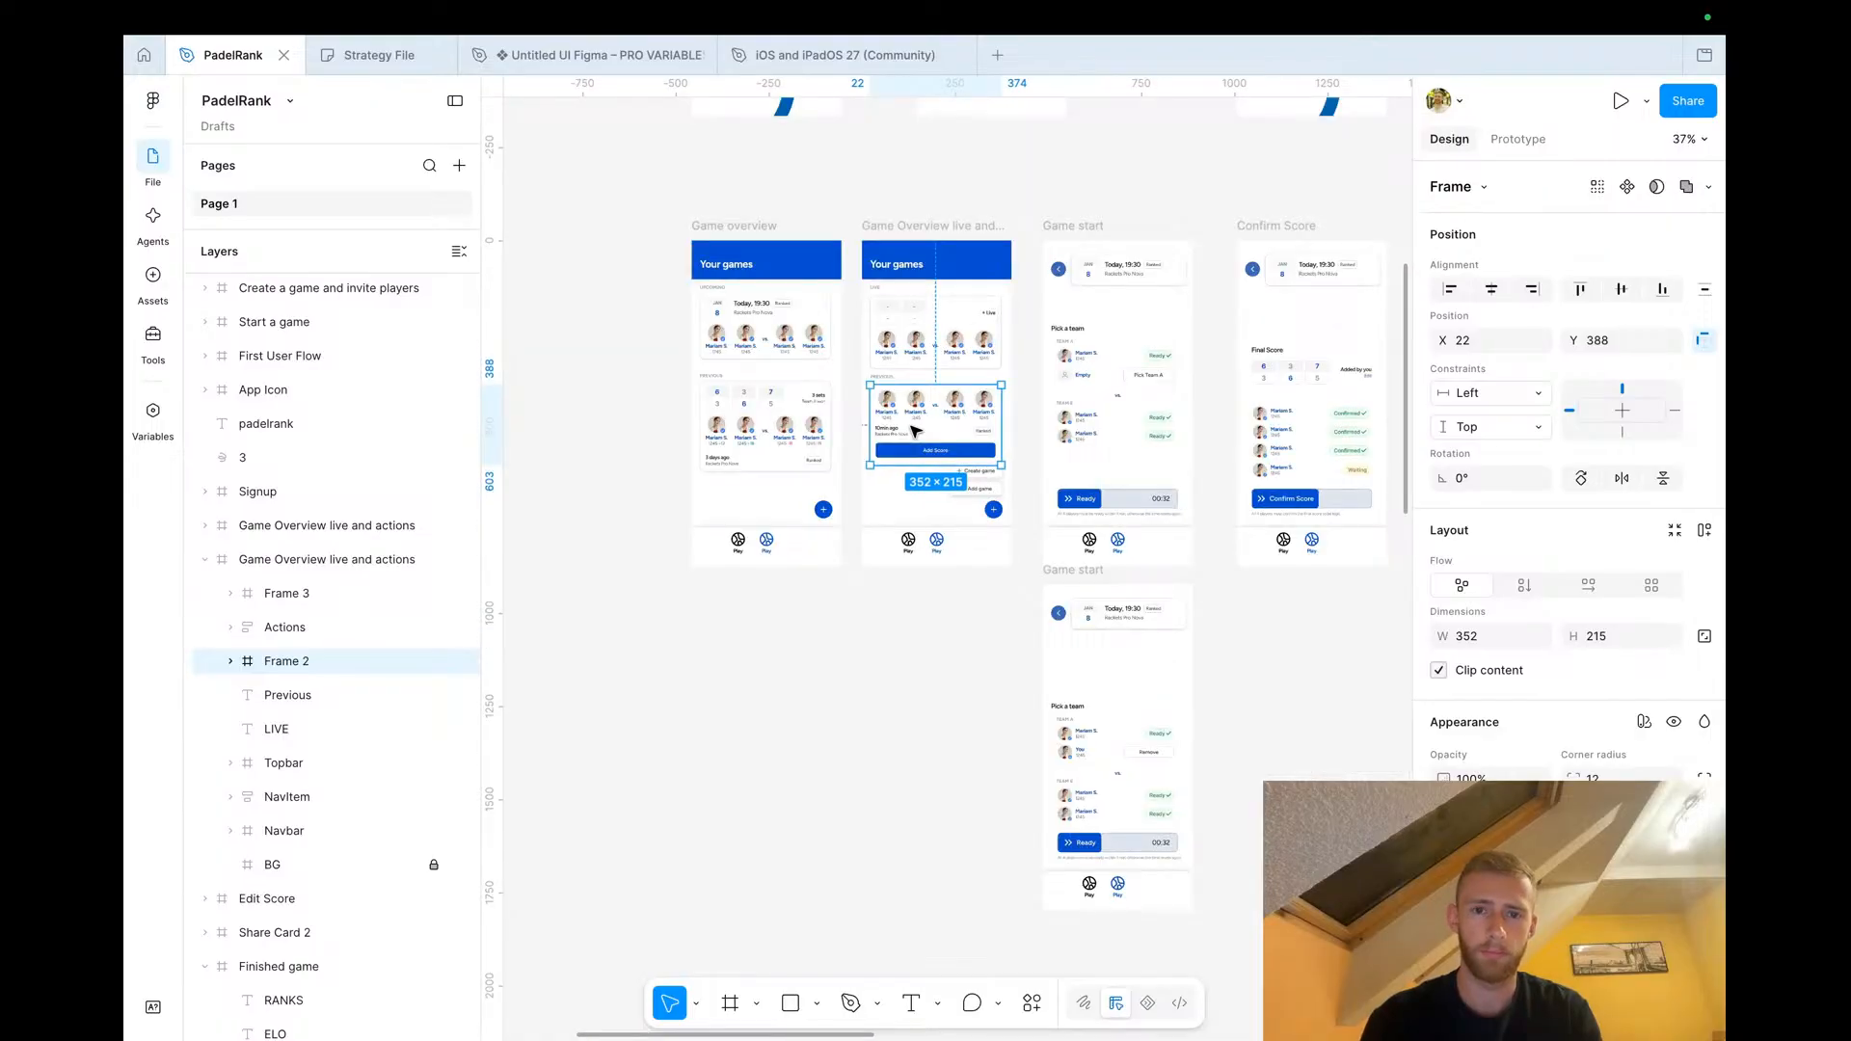
{"action": "scroll", "coordinate": [915, 431], "scroll_direction": "down", "scroll_amount": 3}
{"action": "scroll", "coordinate": [1061, 386], "scroll_direction": "right", "scroll_amount": 5}
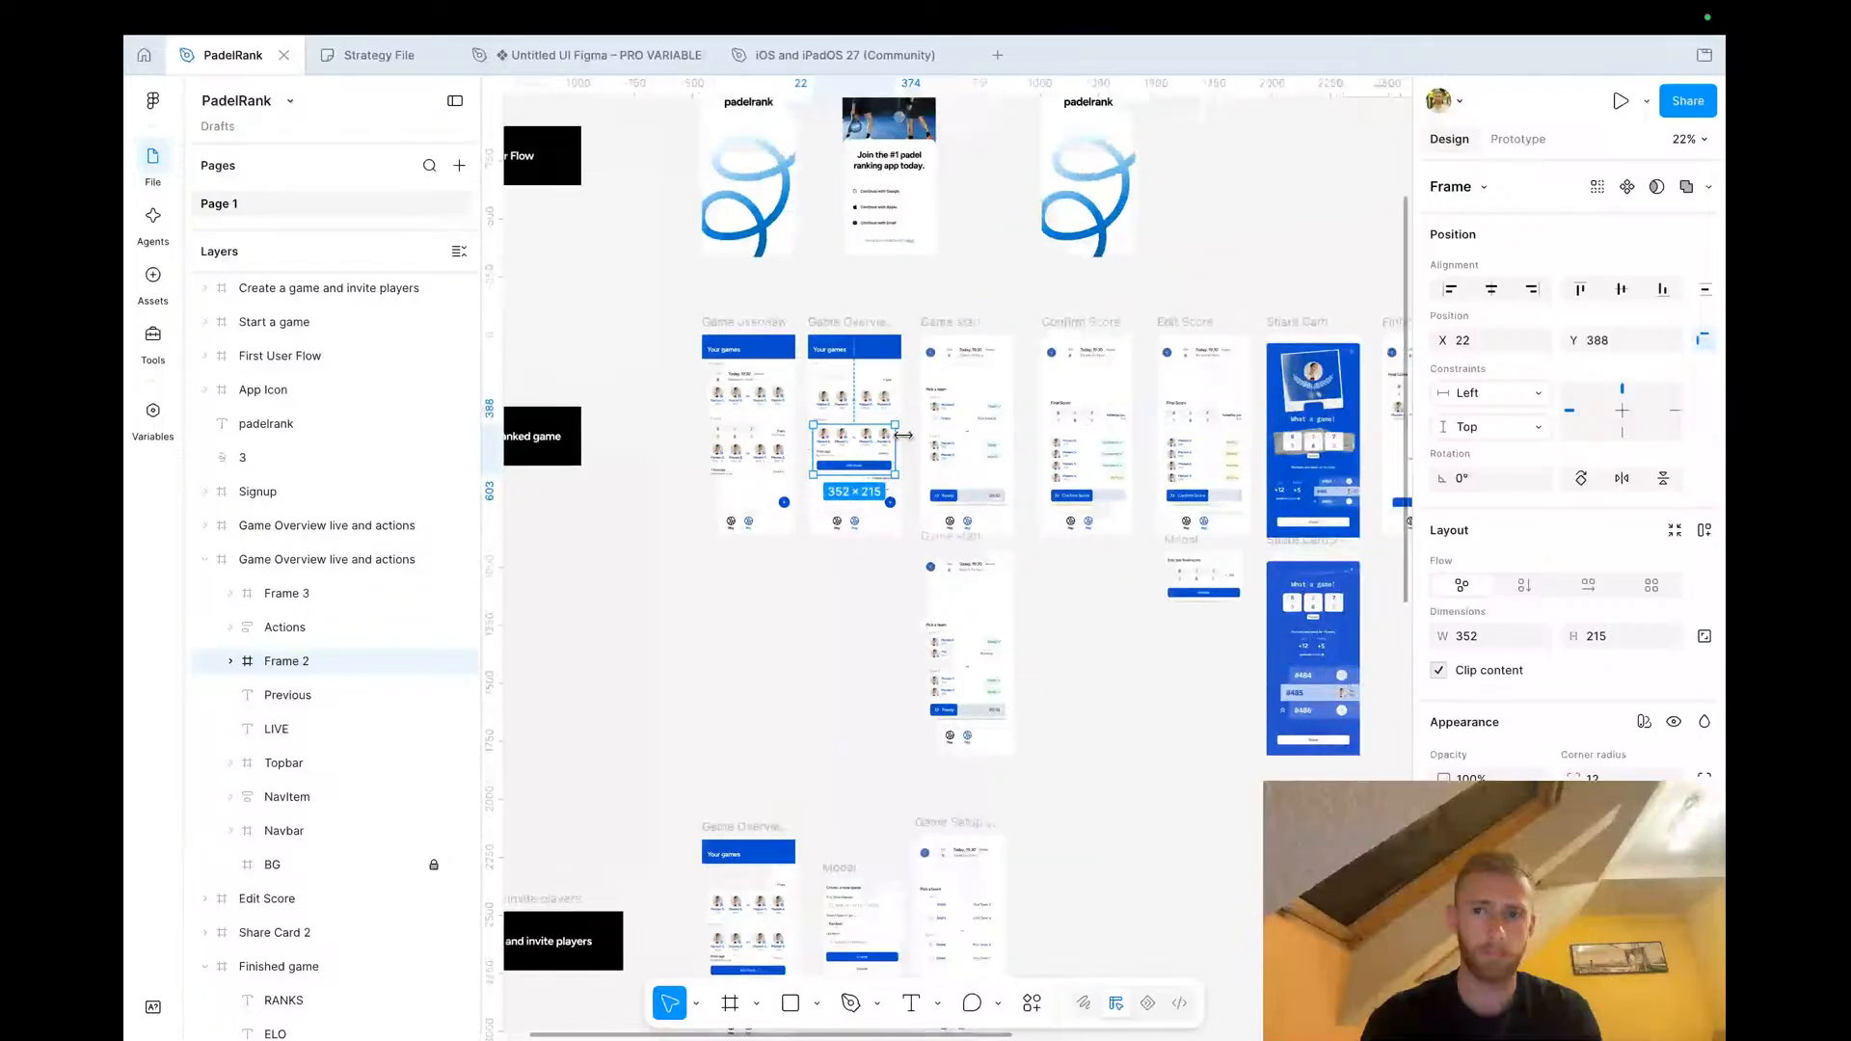
{"action": "scroll", "coordinate": [1089, 357], "scroll_direction": "right", "scroll_amount": 2}
Replace the invite modal's form fields with the date-and-location game card from the Edit Score screen, duplicated into three cards
{"action": "left_click", "coordinate": [964, 383]}
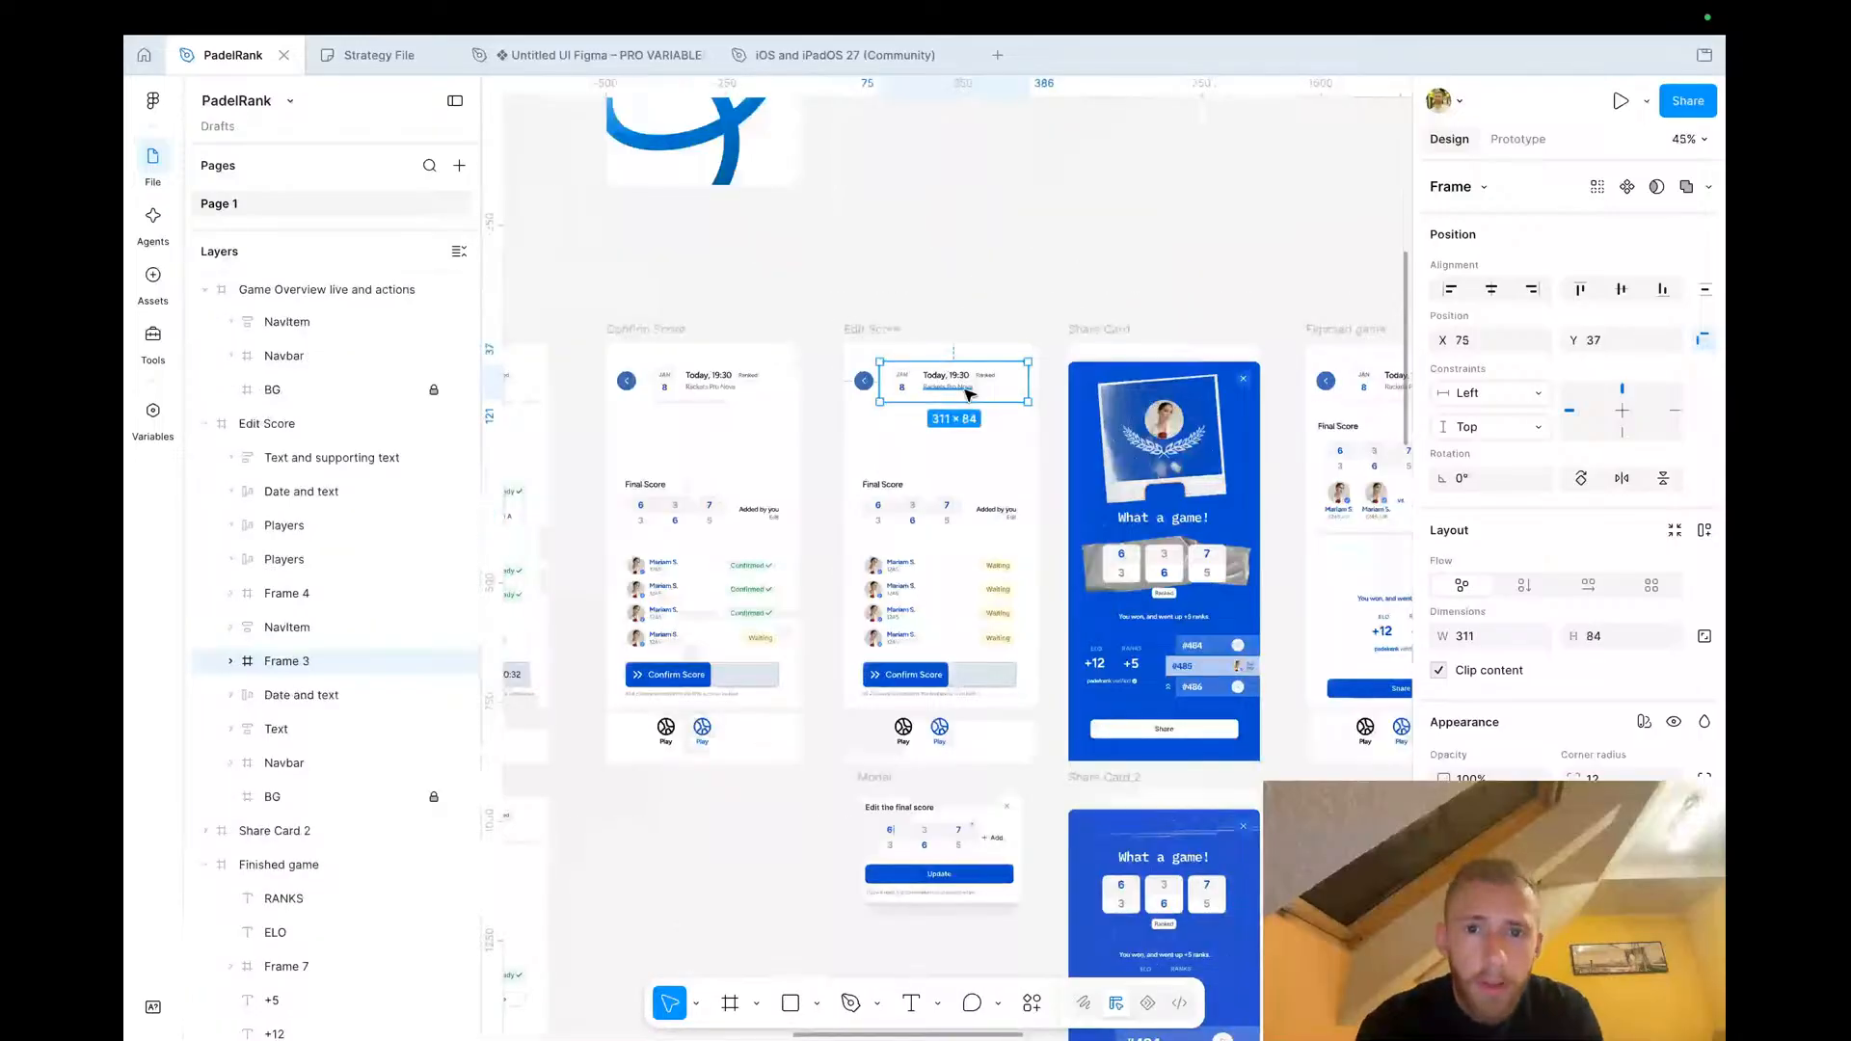
{"action": "scroll", "coordinate": [969, 393], "scroll_direction": "down", "scroll_amount": 3}
{"action": "scroll", "coordinate": [968, 393], "scroll_direction": "down", "scroll_amount": 5}
{"action": "scroll", "coordinate": [969, 393], "scroll_direction": "up", "scroll_amount": 4}
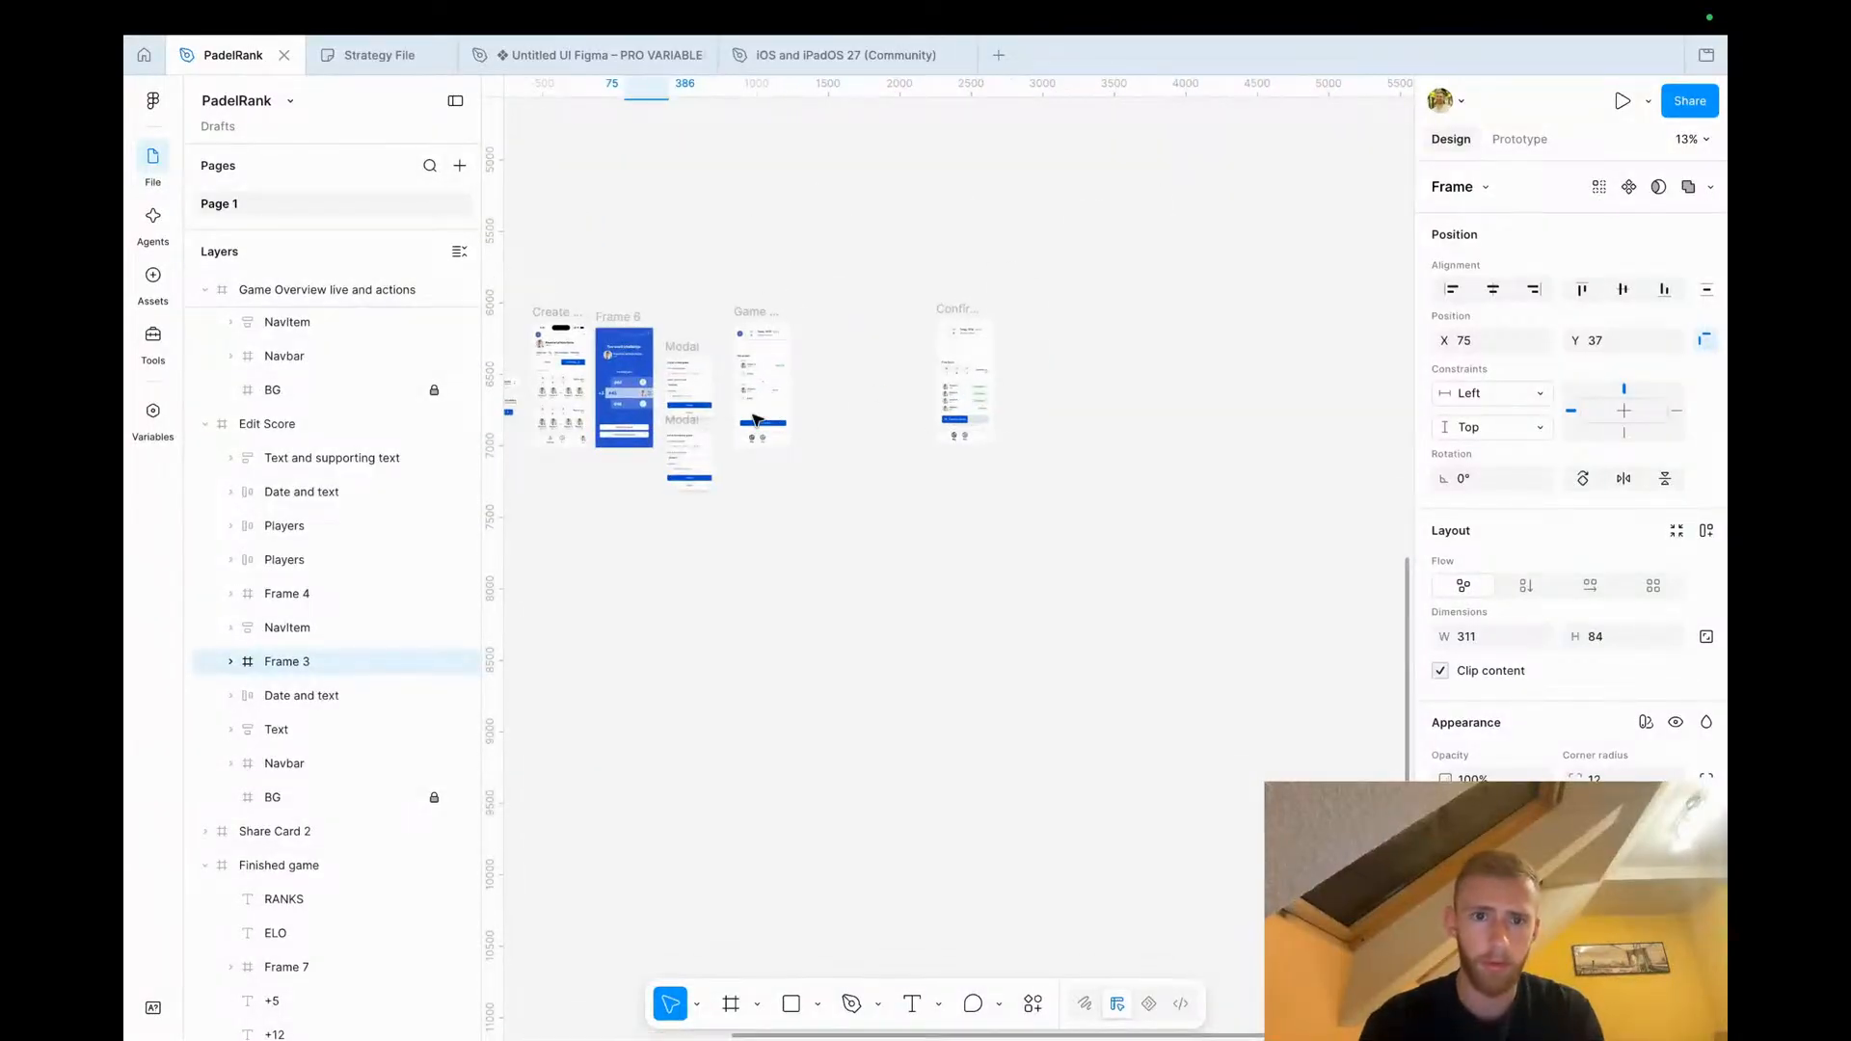
{"action": "scroll", "coordinate": [858, 405], "scroll_direction": "up", "scroll_amount": 6}
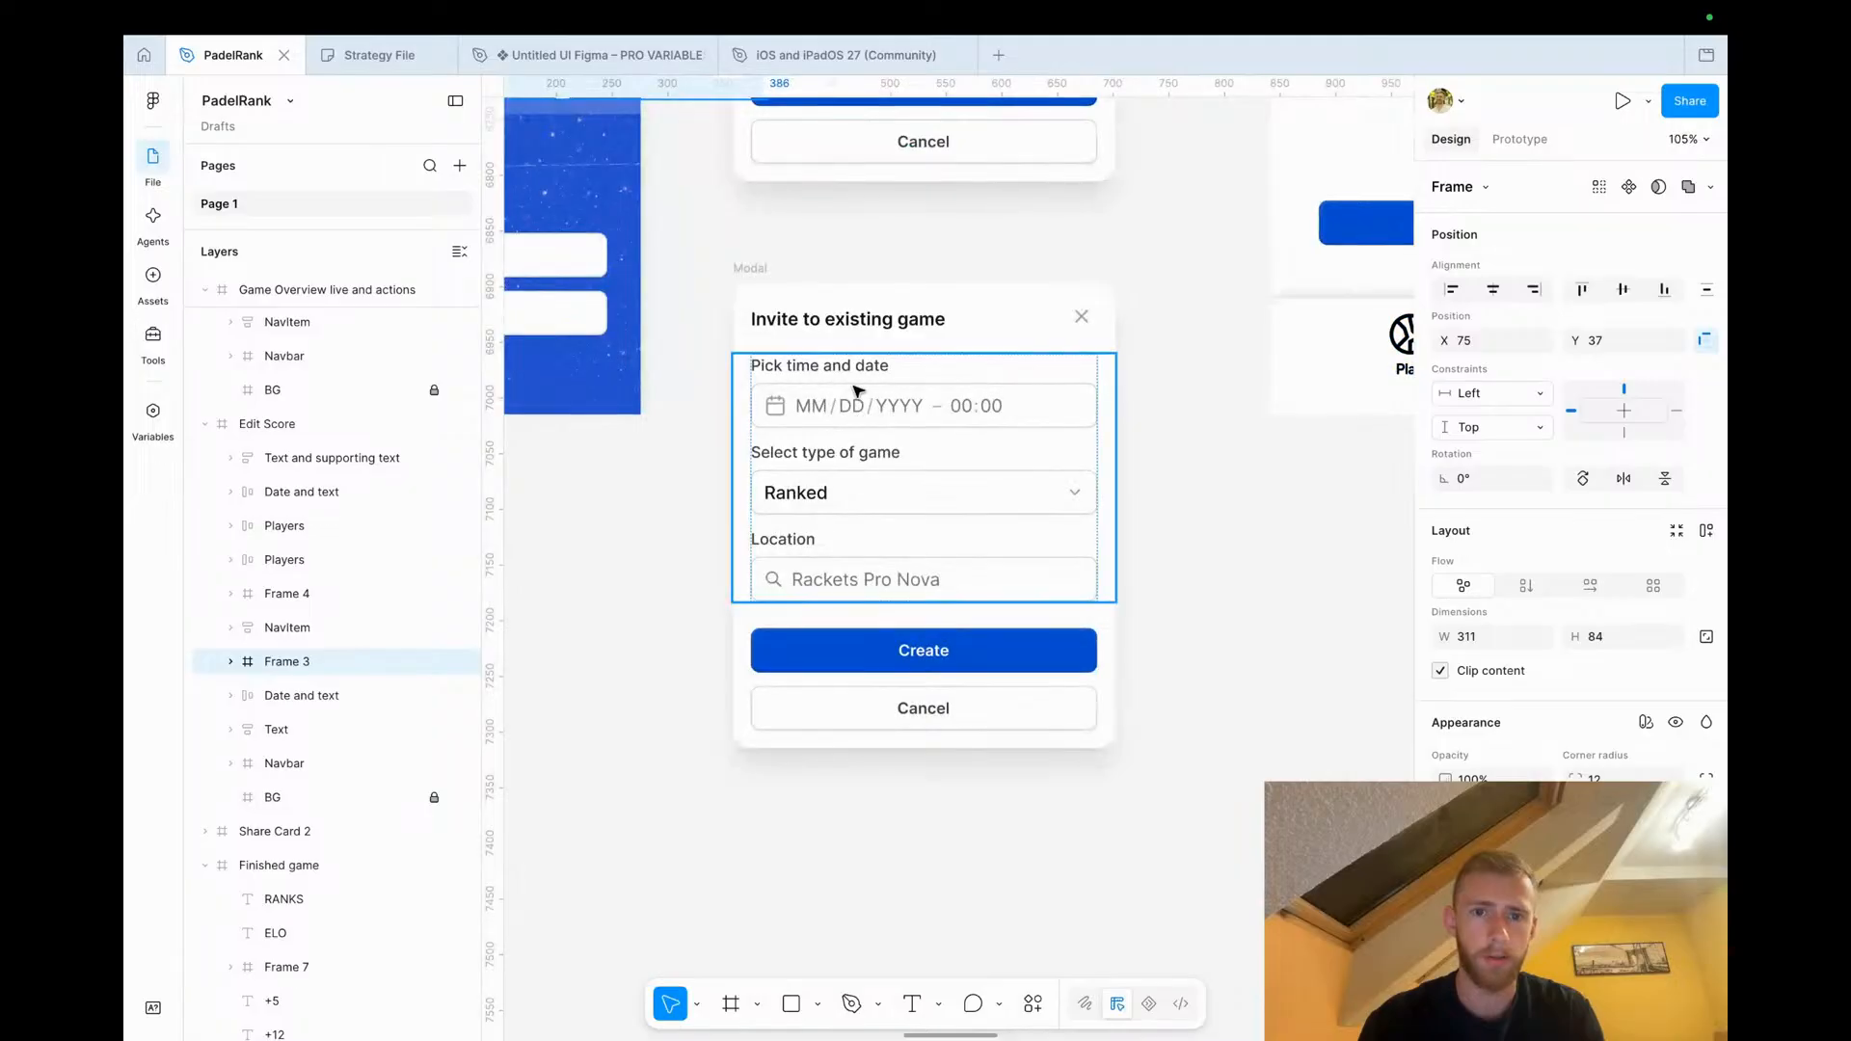
{"action": "left_click", "coordinate": [858, 391]}
{"action": "scroll", "coordinate": [857, 391], "scroll_direction": "left", "scroll_amount": 2}
{"action": "scroll", "coordinate": [858, 391], "scroll_direction": "down", "scroll_amount": 1}
{"action": "double_click", "coordinate": [932, 362]}
{"action": "right_click", "coordinate": [925, 330]}
{"action": "left_click", "coordinate": [1002, 282]}
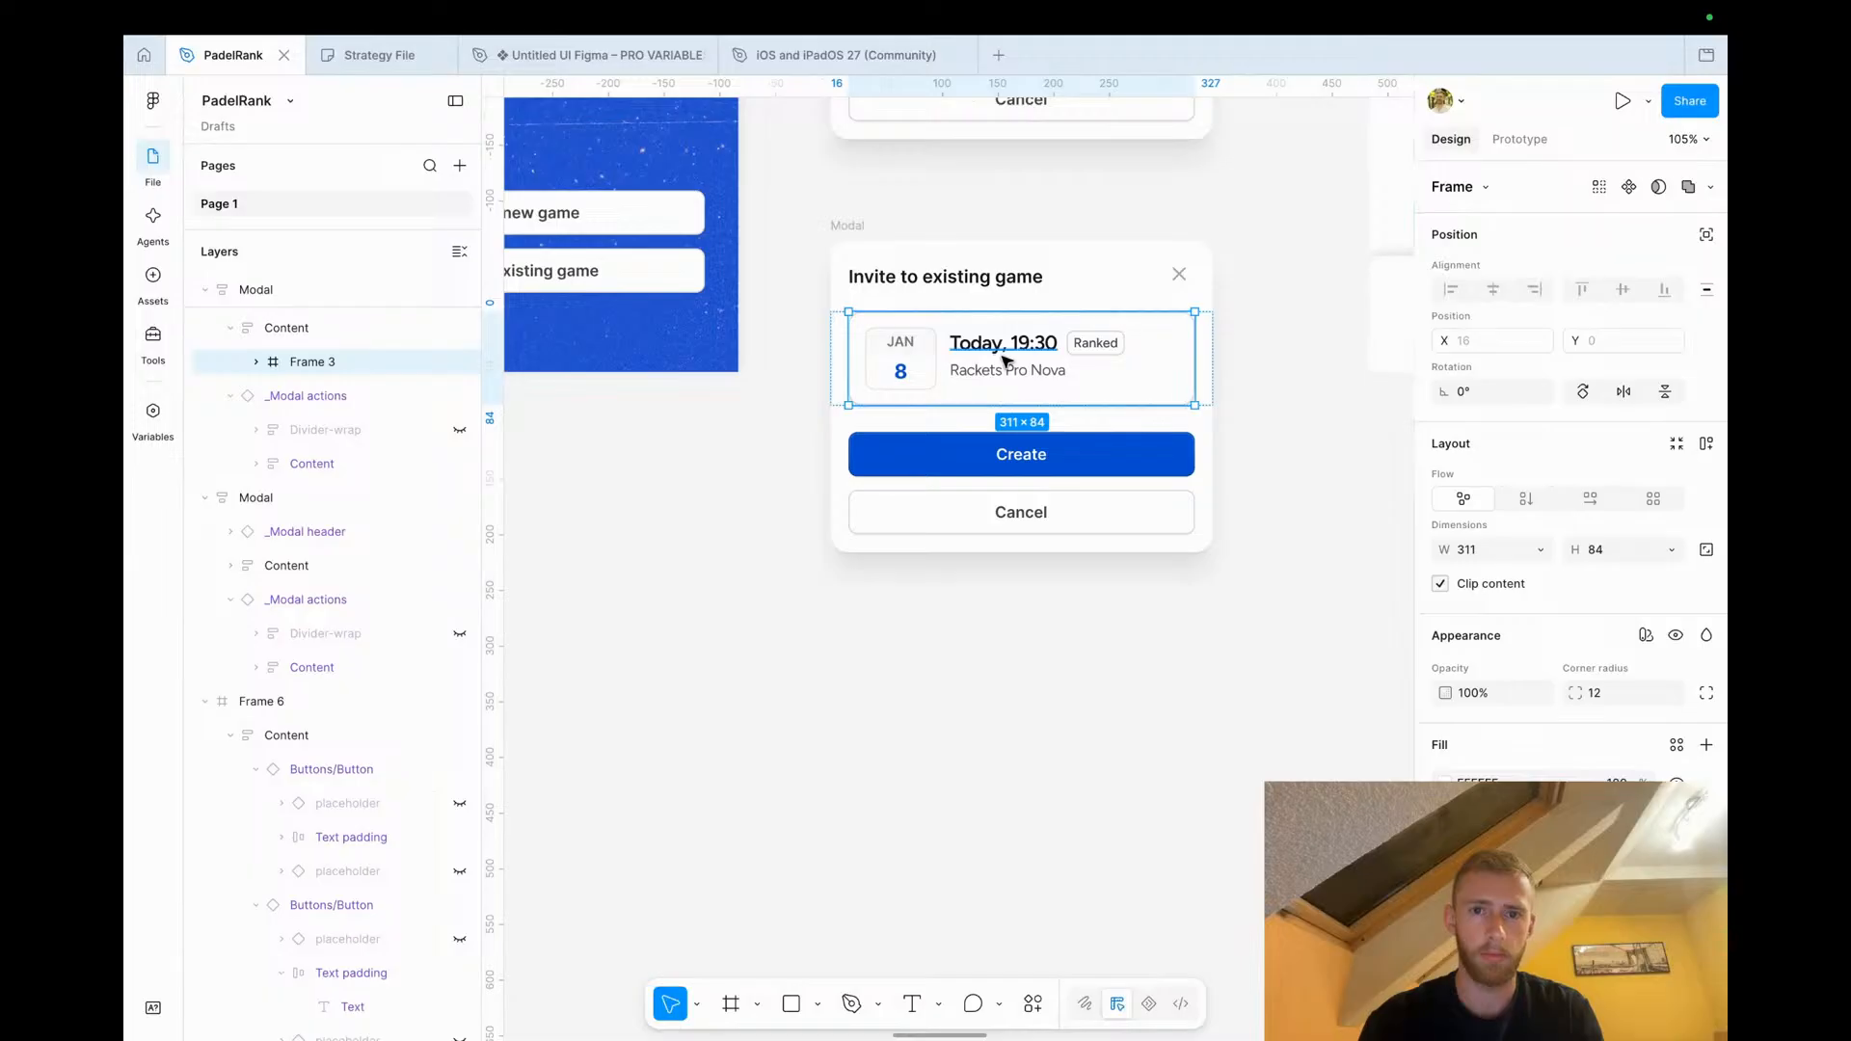
{"action": "key", "text": "super+d"}
{"action": "key", "text": "super+d"}
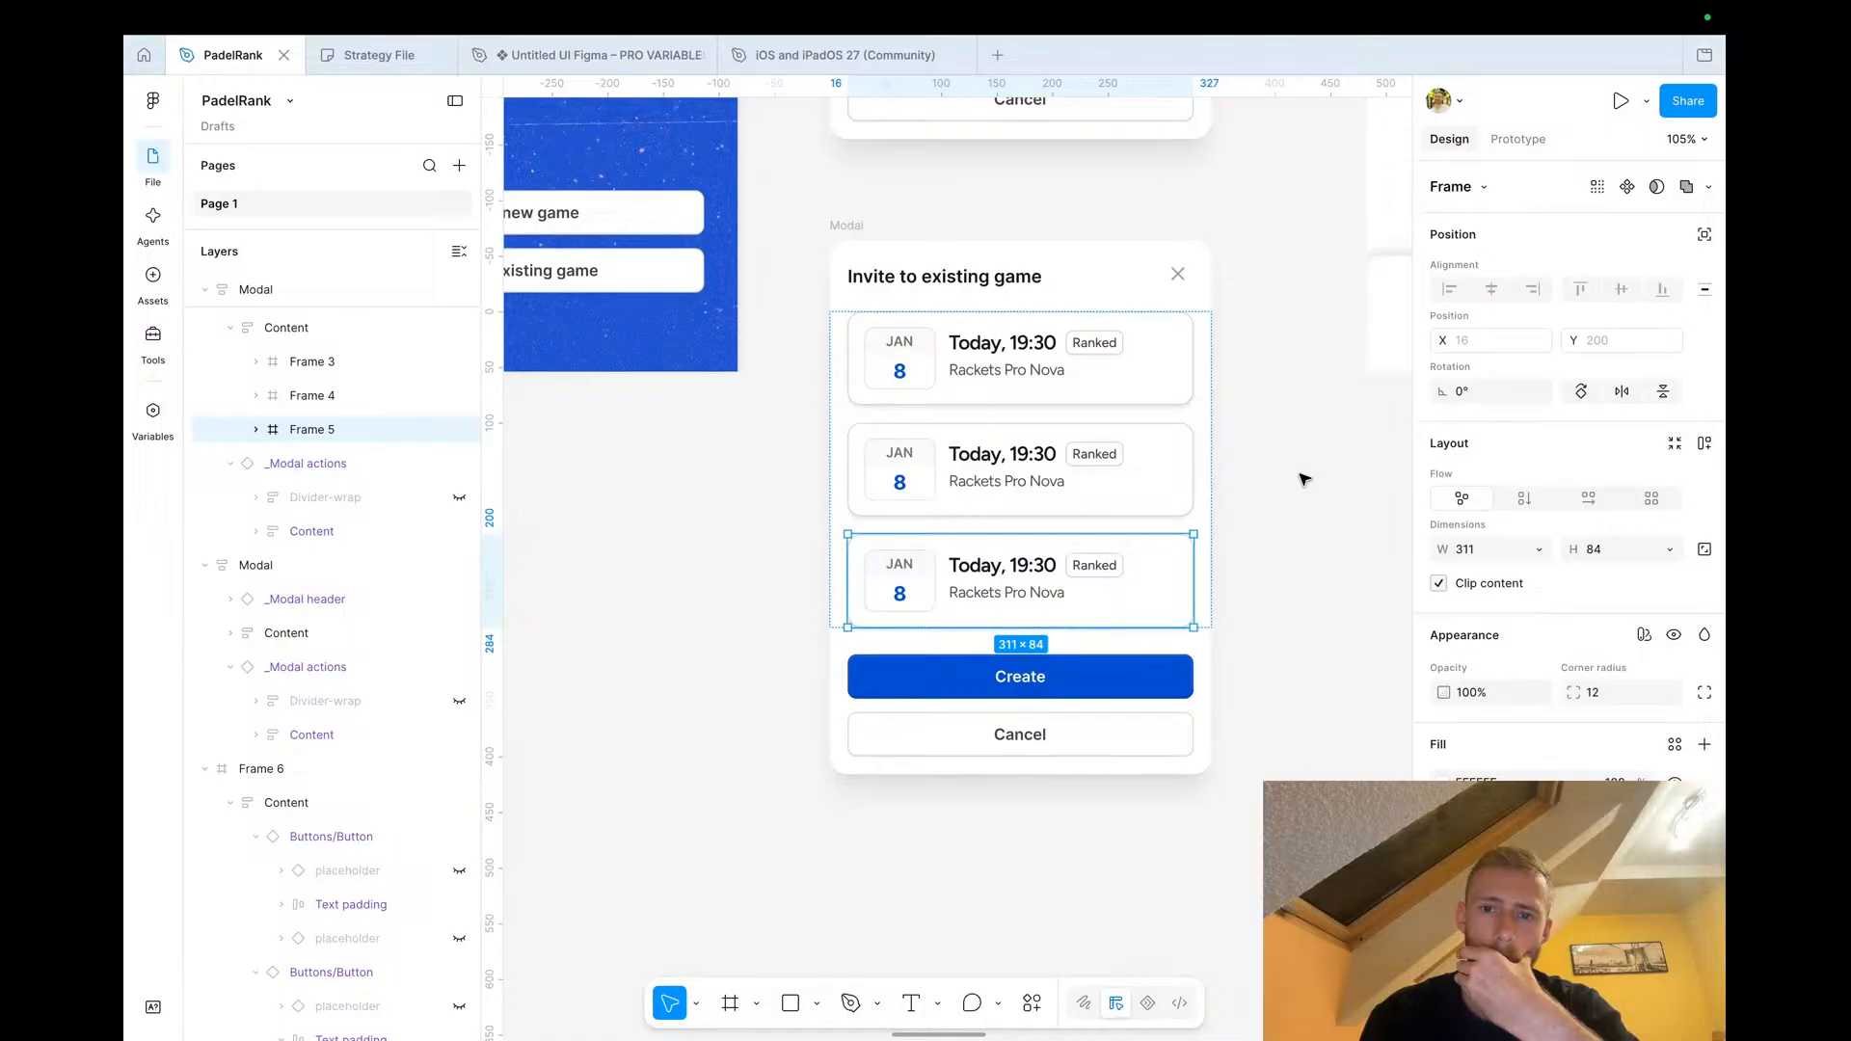
Set the invite modal's Create button state to Disabled
{"action": "left_click", "coordinate": [1023, 676]}
{"action": "left_click", "coordinate": [1023, 677]}
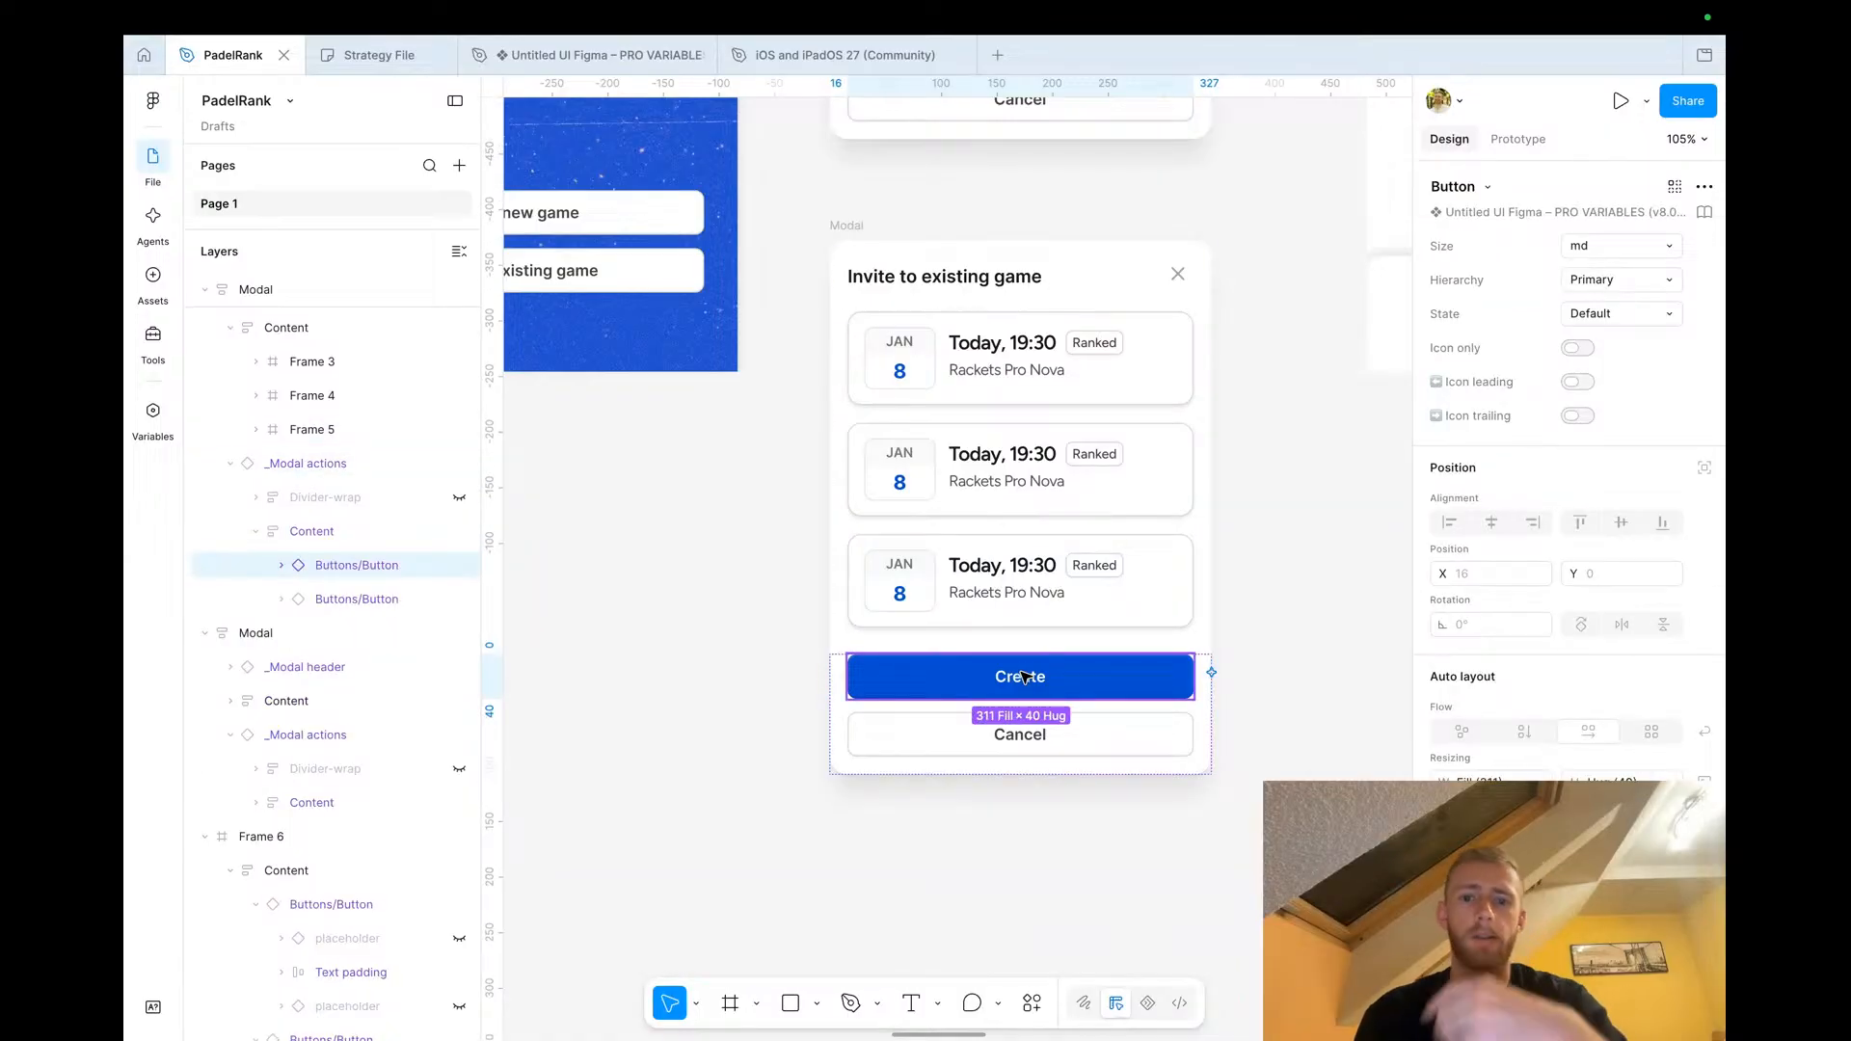
{"action": "left_click", "coordinate": [1598, 283]}
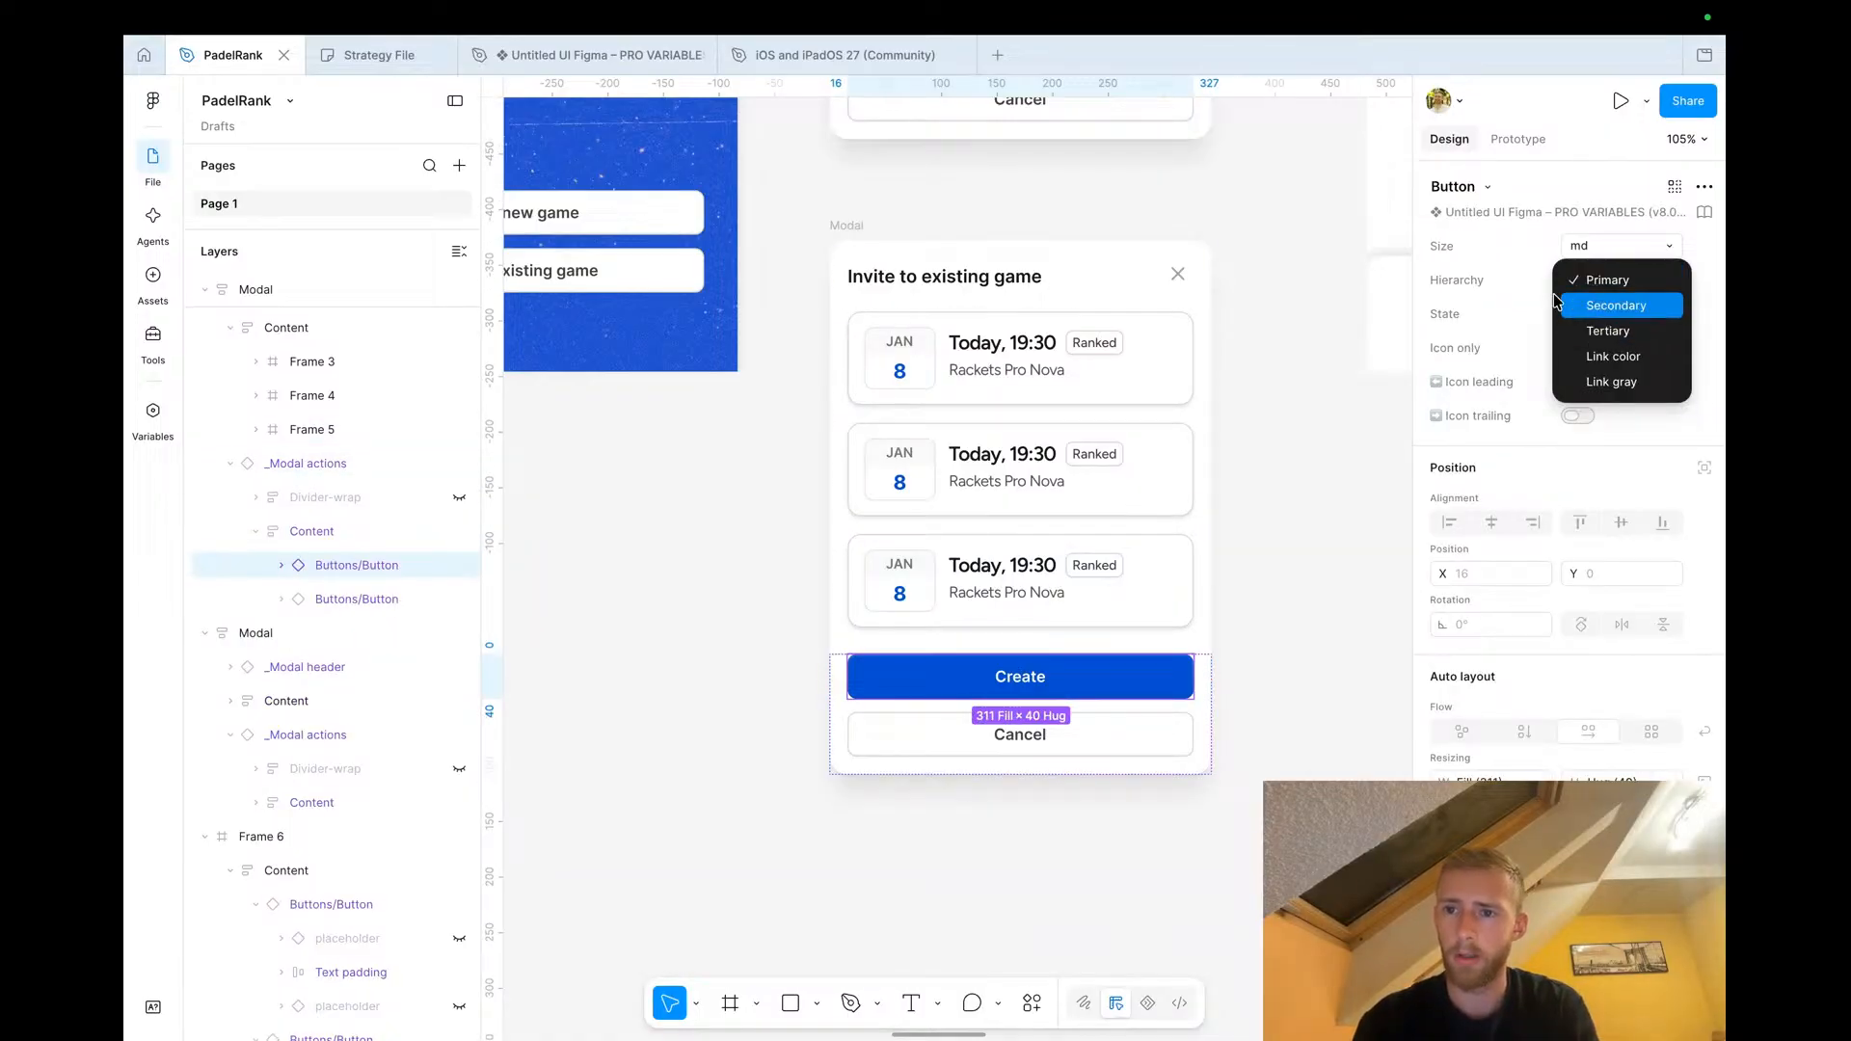
{"action": "left_click", "coordinate": [1601, 281]}
{"action": "left_click", "coordinate": [1604, 316]}
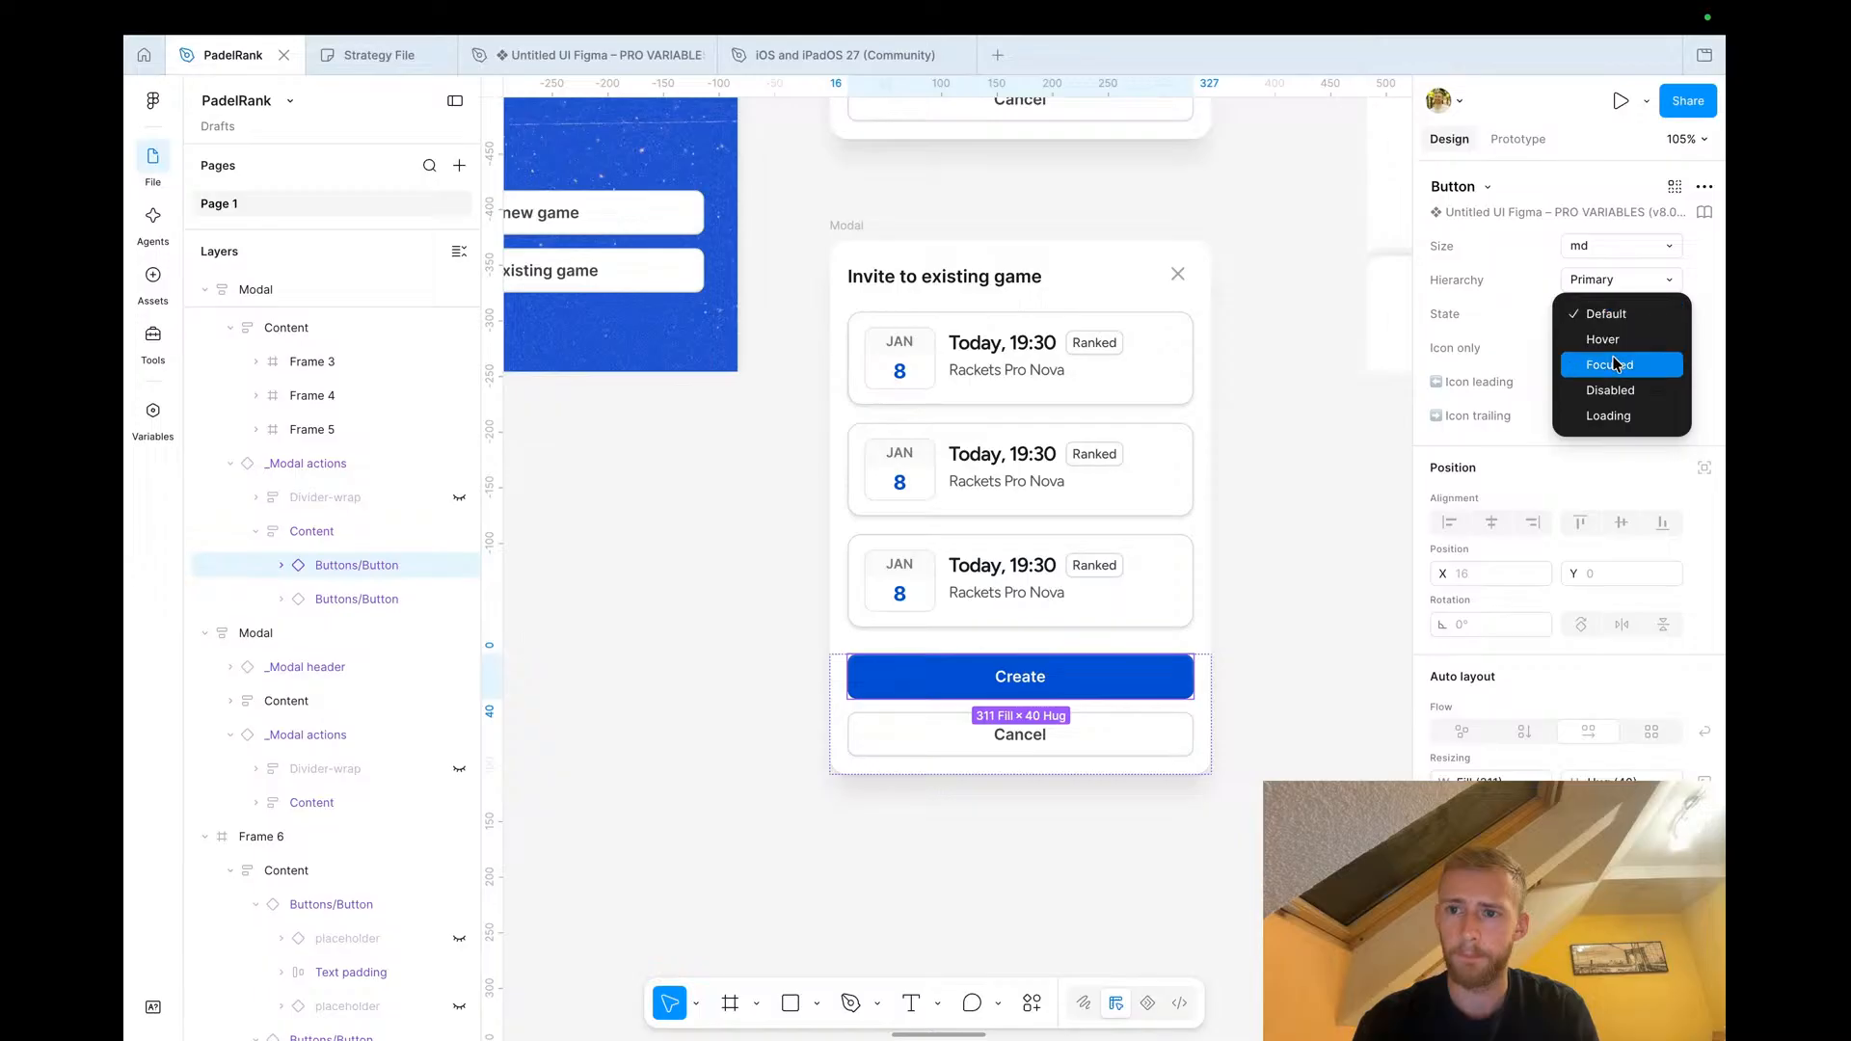
{"action": "left_click", "coordinate": [1610, 389]}
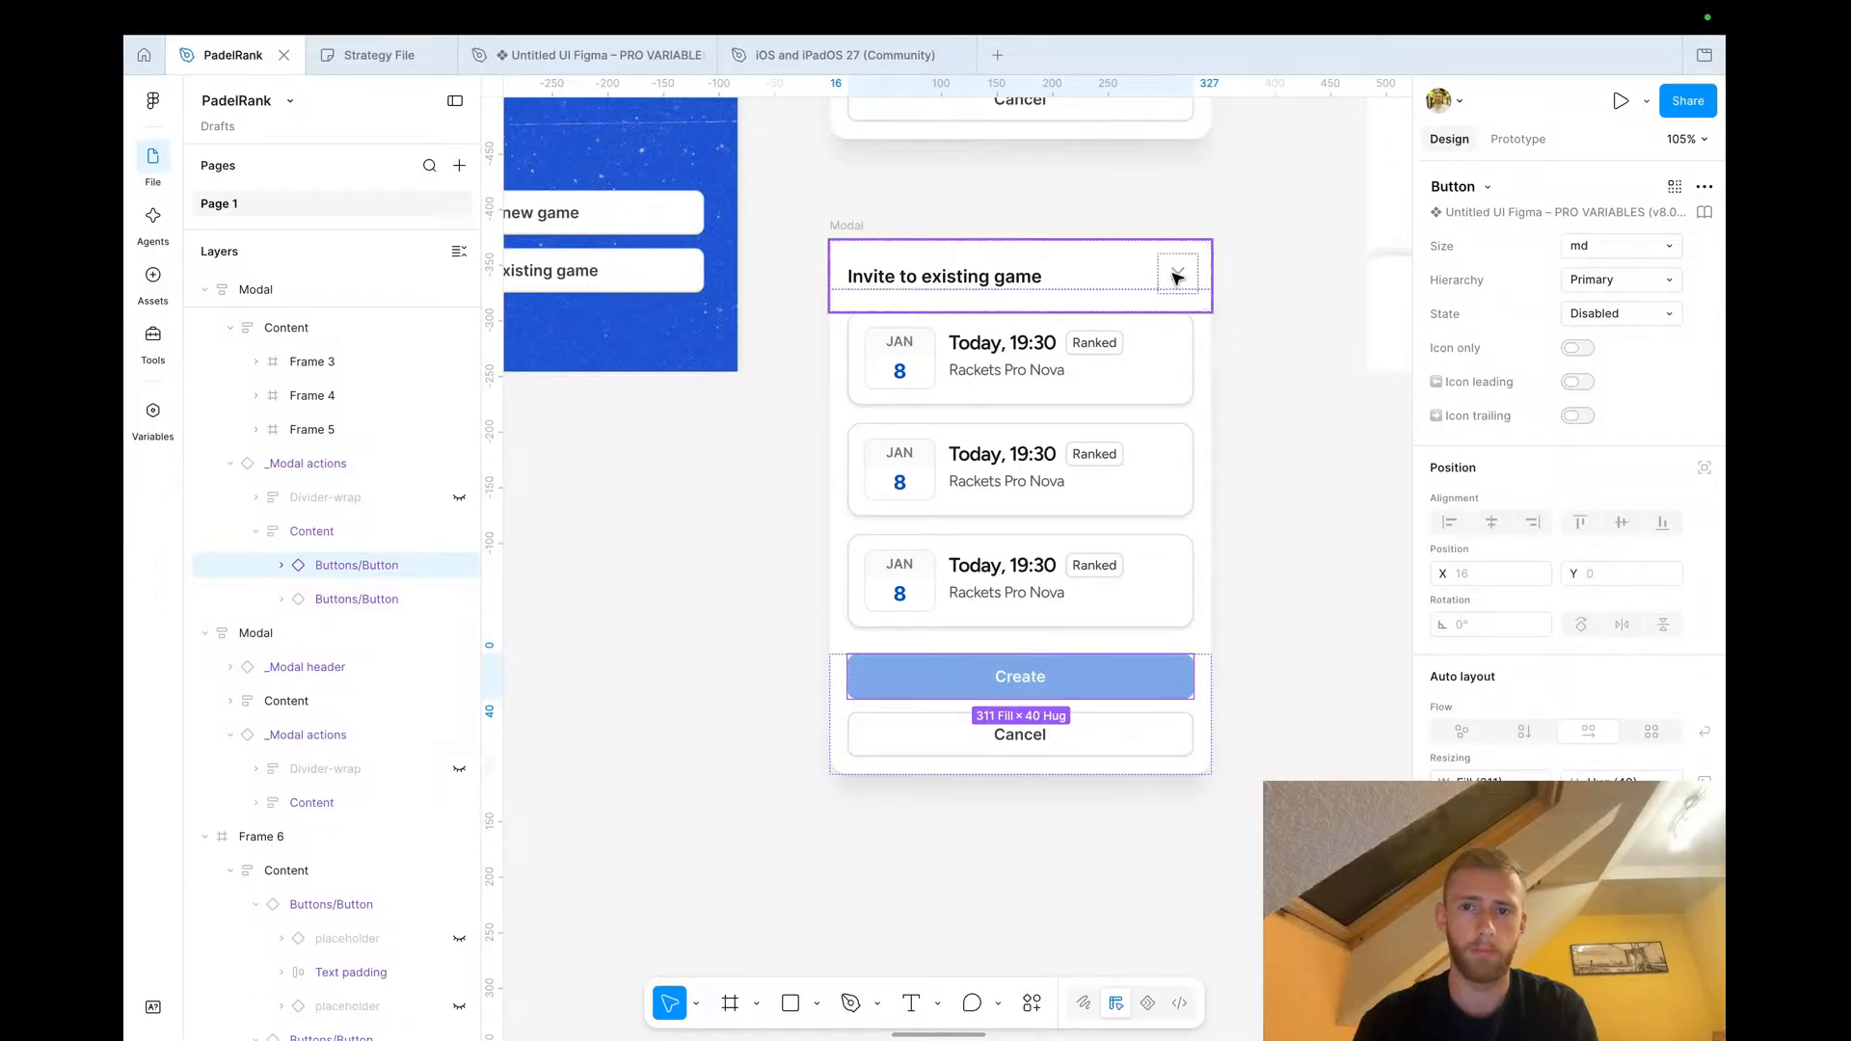
Duplicate the Invite to existing game modal and place the copy directly below it
{"action": "scroll", "coordinate": [1070, 401], "scroll_direction": "down", "scroll_amount": 5}
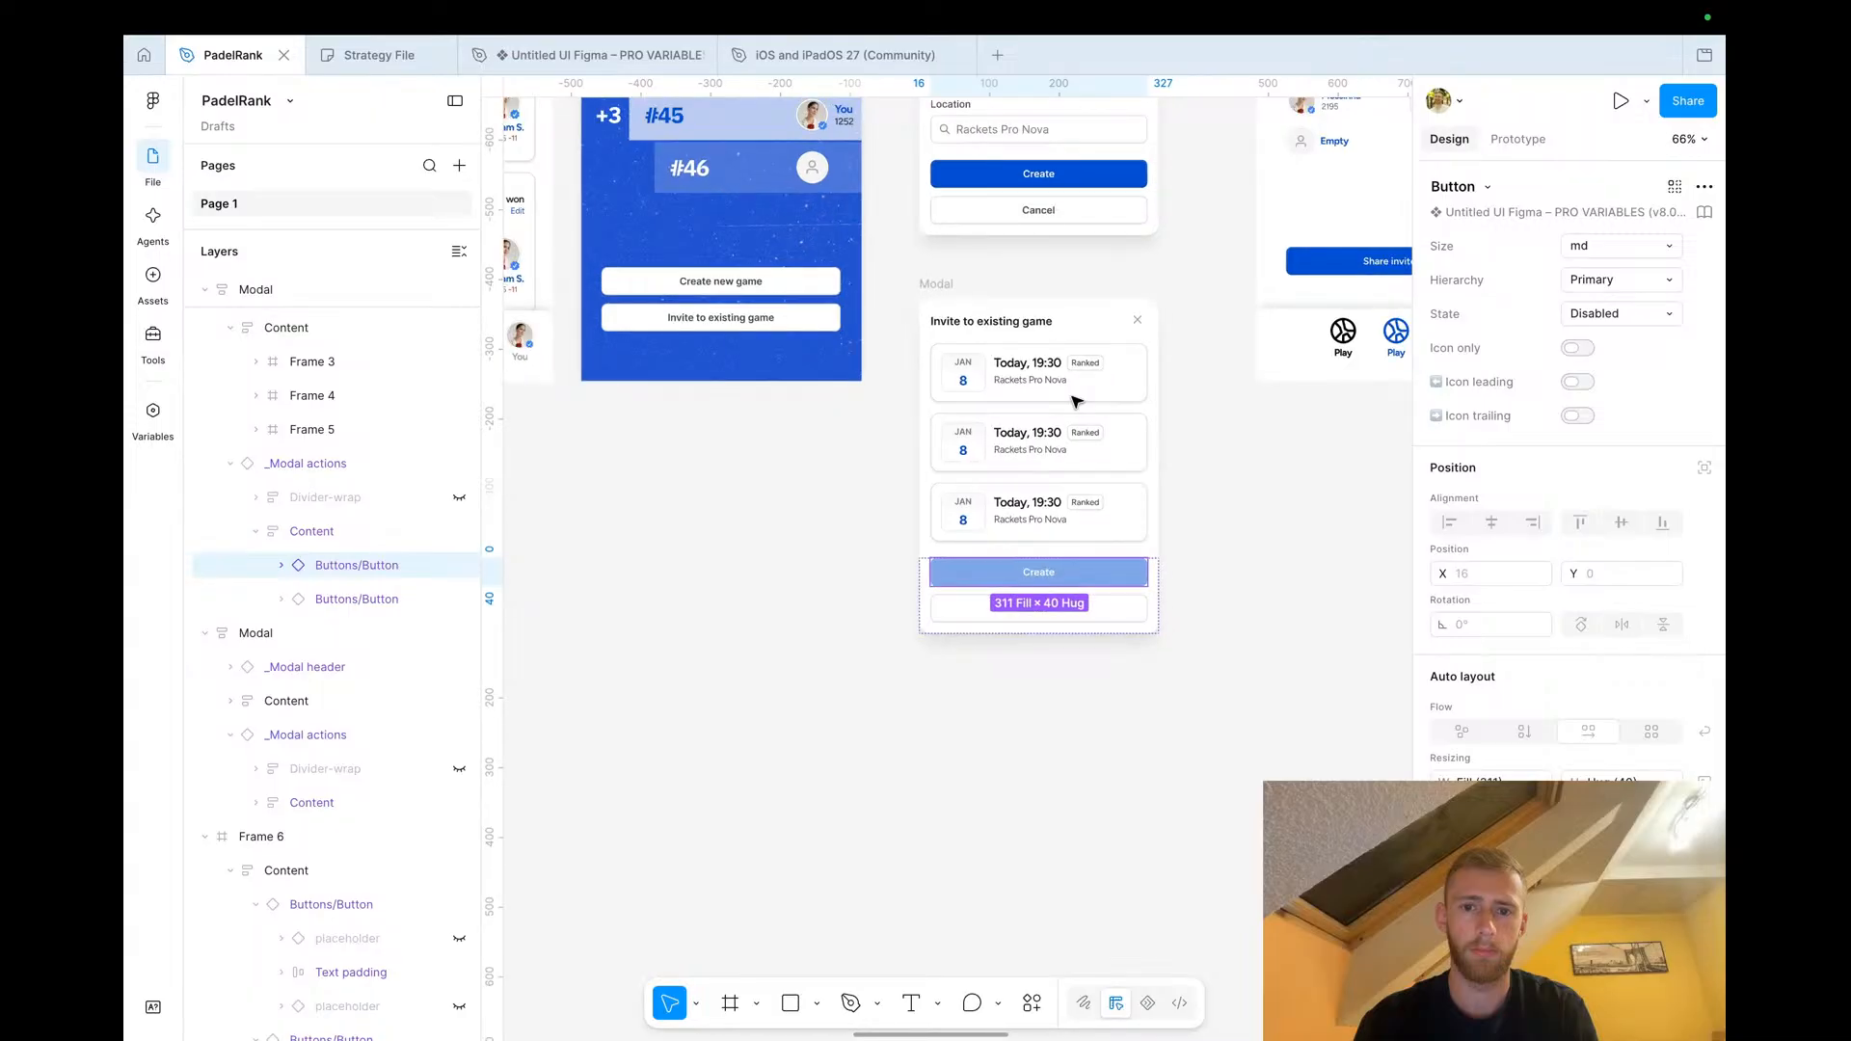
{"action": "scroll", "coordinate": [1075, 401], "scroll_direction": "right", "scroll_amount": 2}
{"action": "left_click", "coordinate": [1074, 403]}
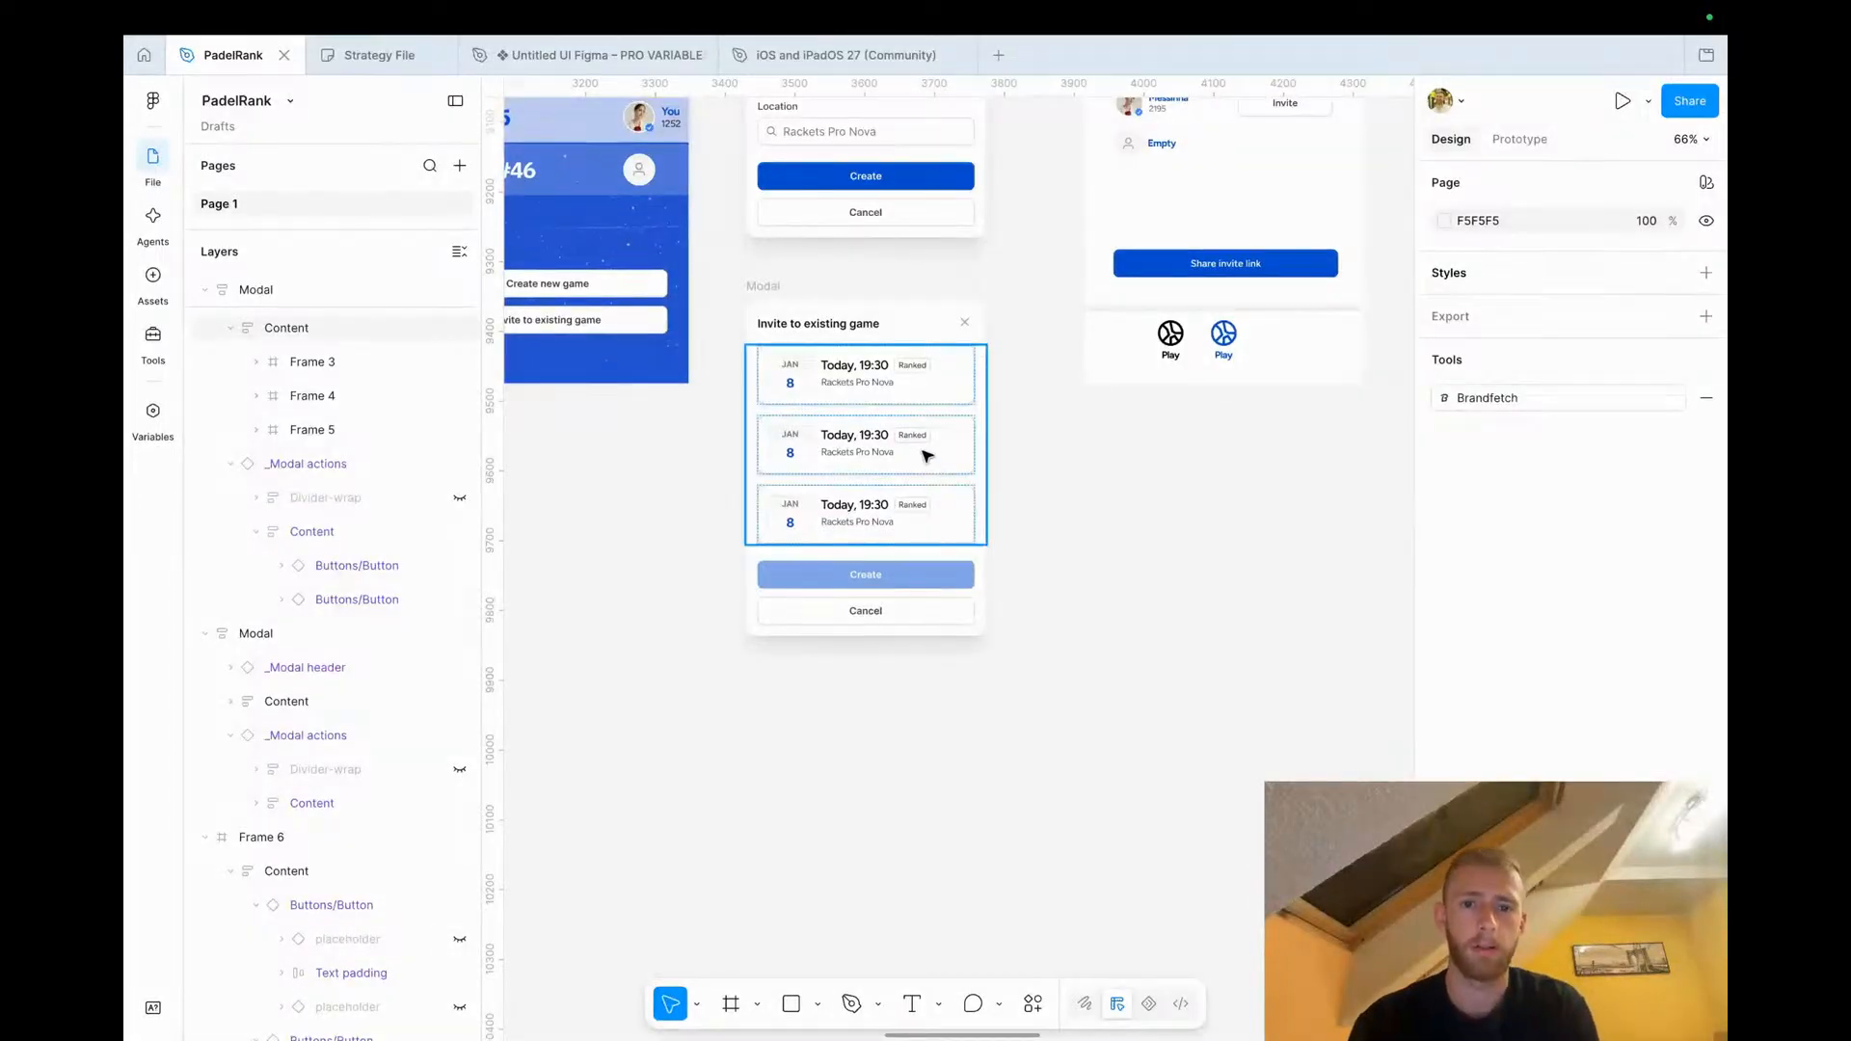
{"action": "scroll", "coordinate": [876, 566], "scroll_direction": "up", "scroll_amount": 3}
{"action": "scroll", "coordinate": [876, 309], "scroll_direction": "down", "scroll_amount": 5}
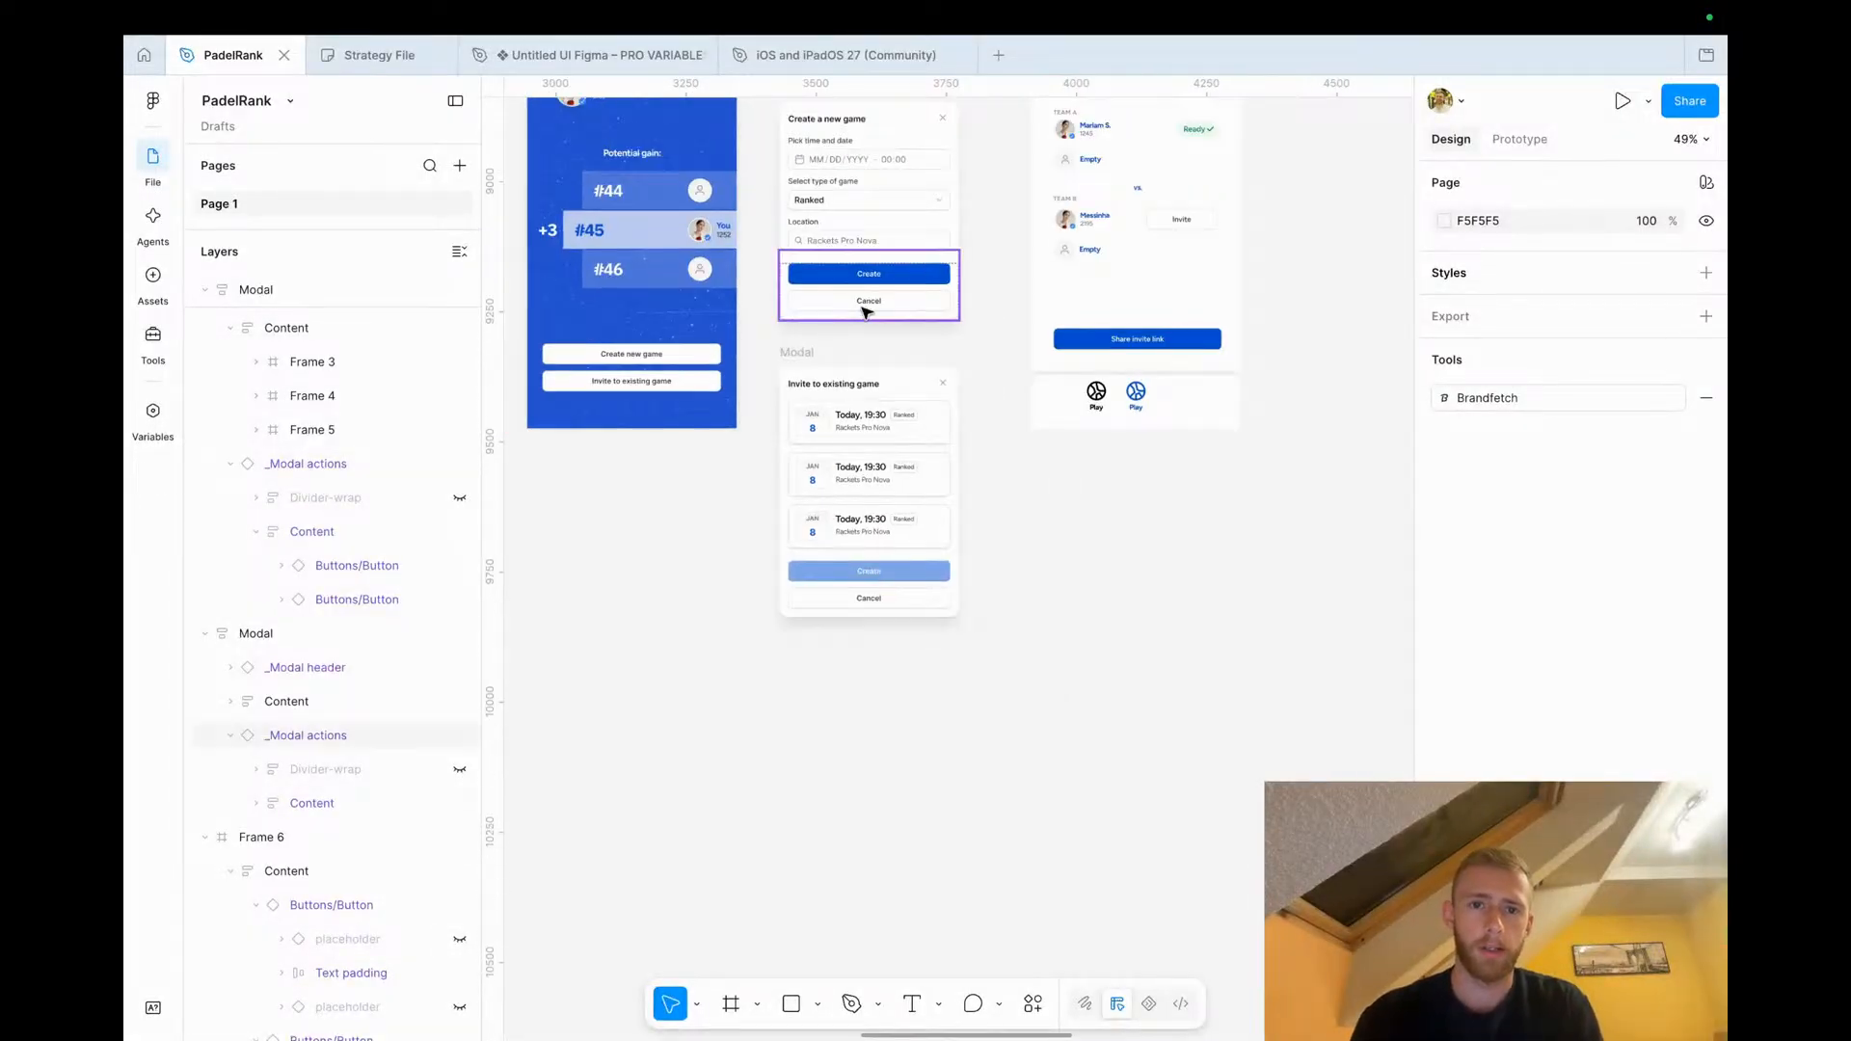
{"action": "left_click", "coordinate": [800, 350]}
{"action": "left_click_drag", "start_coordinate": [798, 425], "coordinate": [799, 627], "text": "alt"}
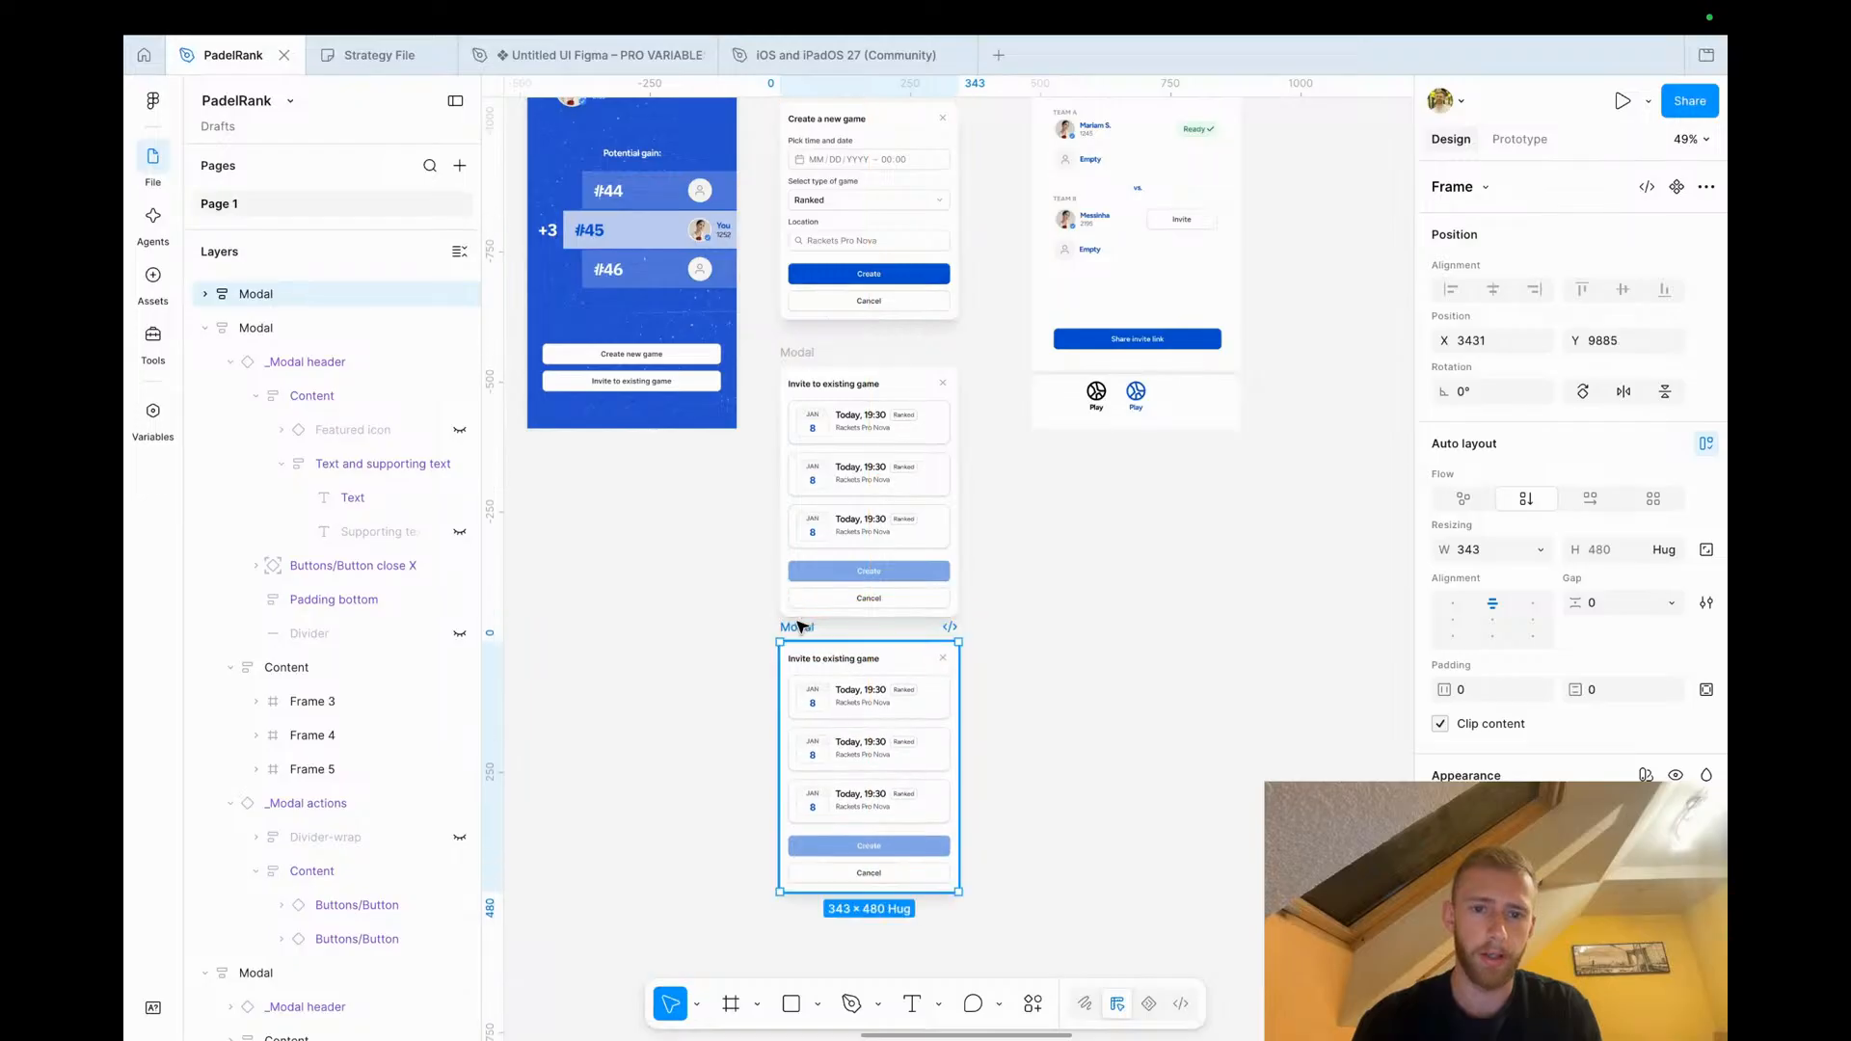
Relabel the upper invite modal's Create button as Invite followed by the challenged player's name
{"action": "scroll", "coordinate": [896, 742], "scroll_direction": "up", "scroll_amount": 5}
{"action": "scroll", "coordinate": [856, 667], "scroll_direction": "down", "scroll_amount": 2}
{"action": "scroll", "coordinate": [847, 682], "scroll_direction": "up", "scroll_amount": 3}
{"action": "scroll", "coordinate": [848, 682], "scroll_direction": "left", "scroll_amount": 1}
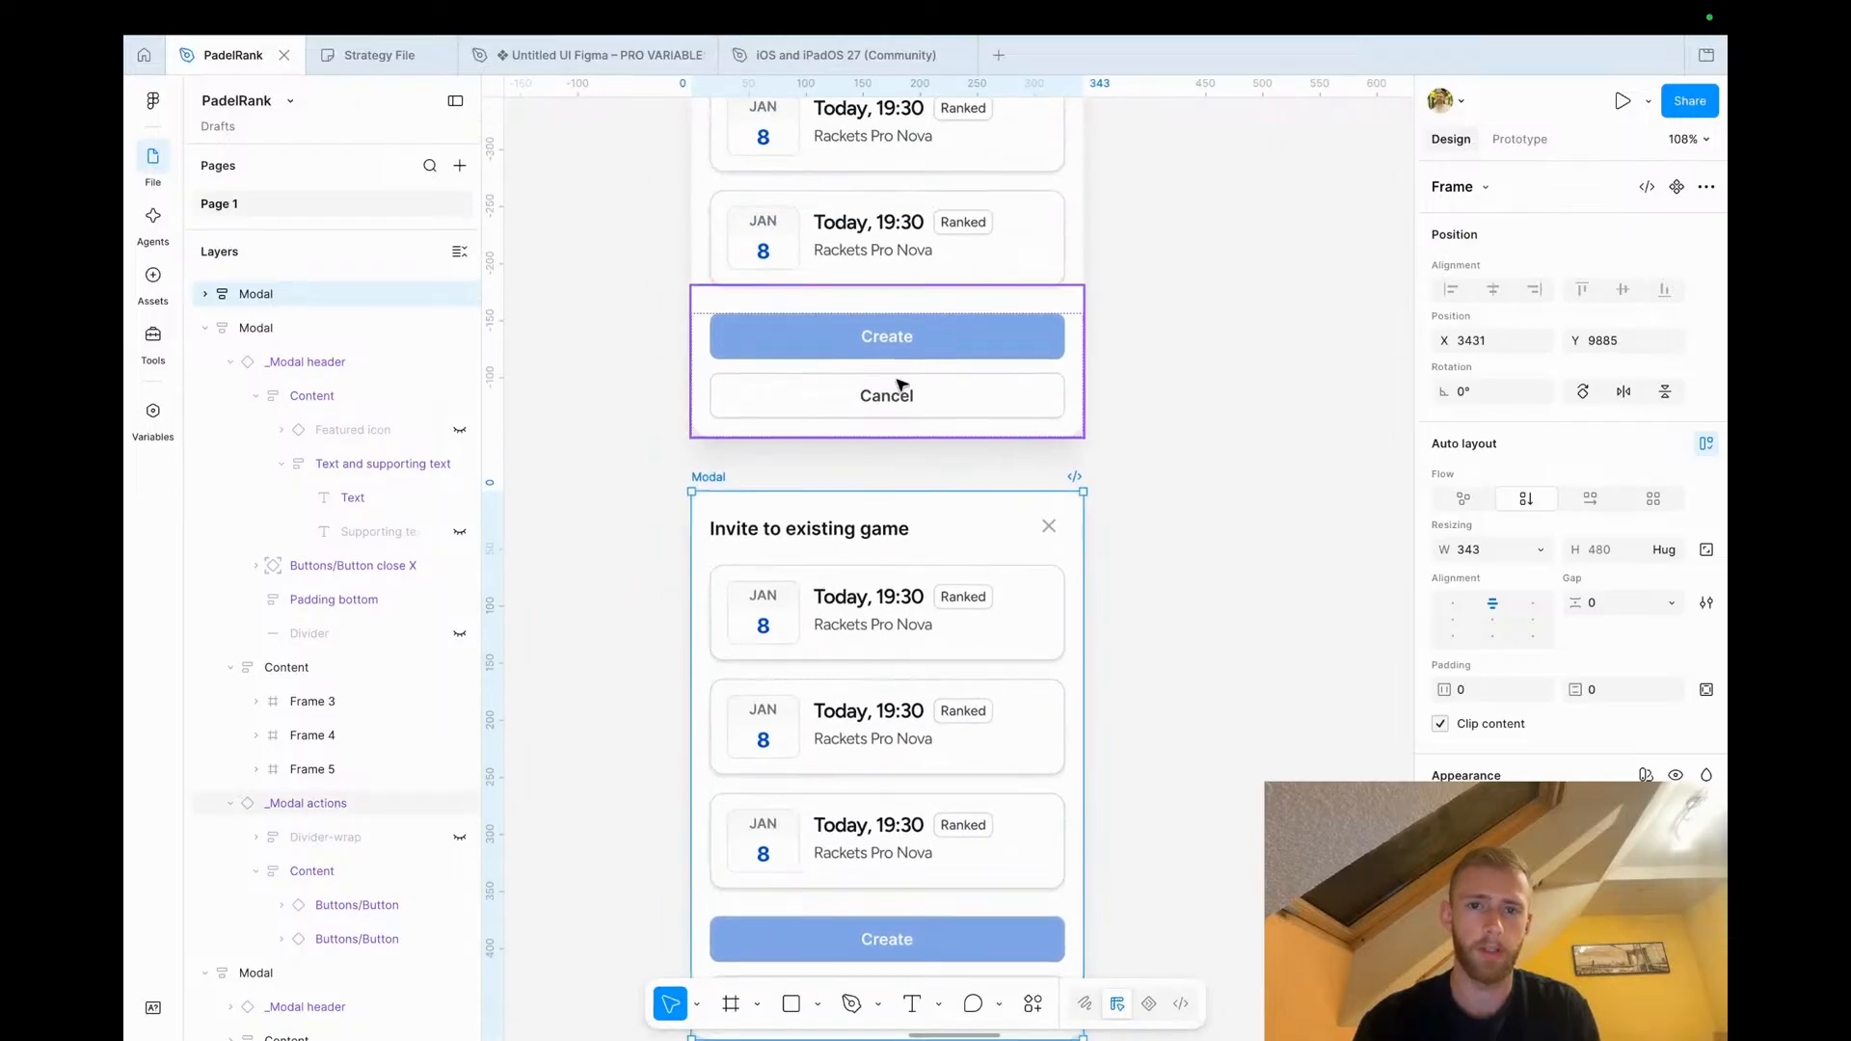
{"action": "double_click", "coordinate": [894, 339]}
{"action": "type", "text": "Invite Mess"}
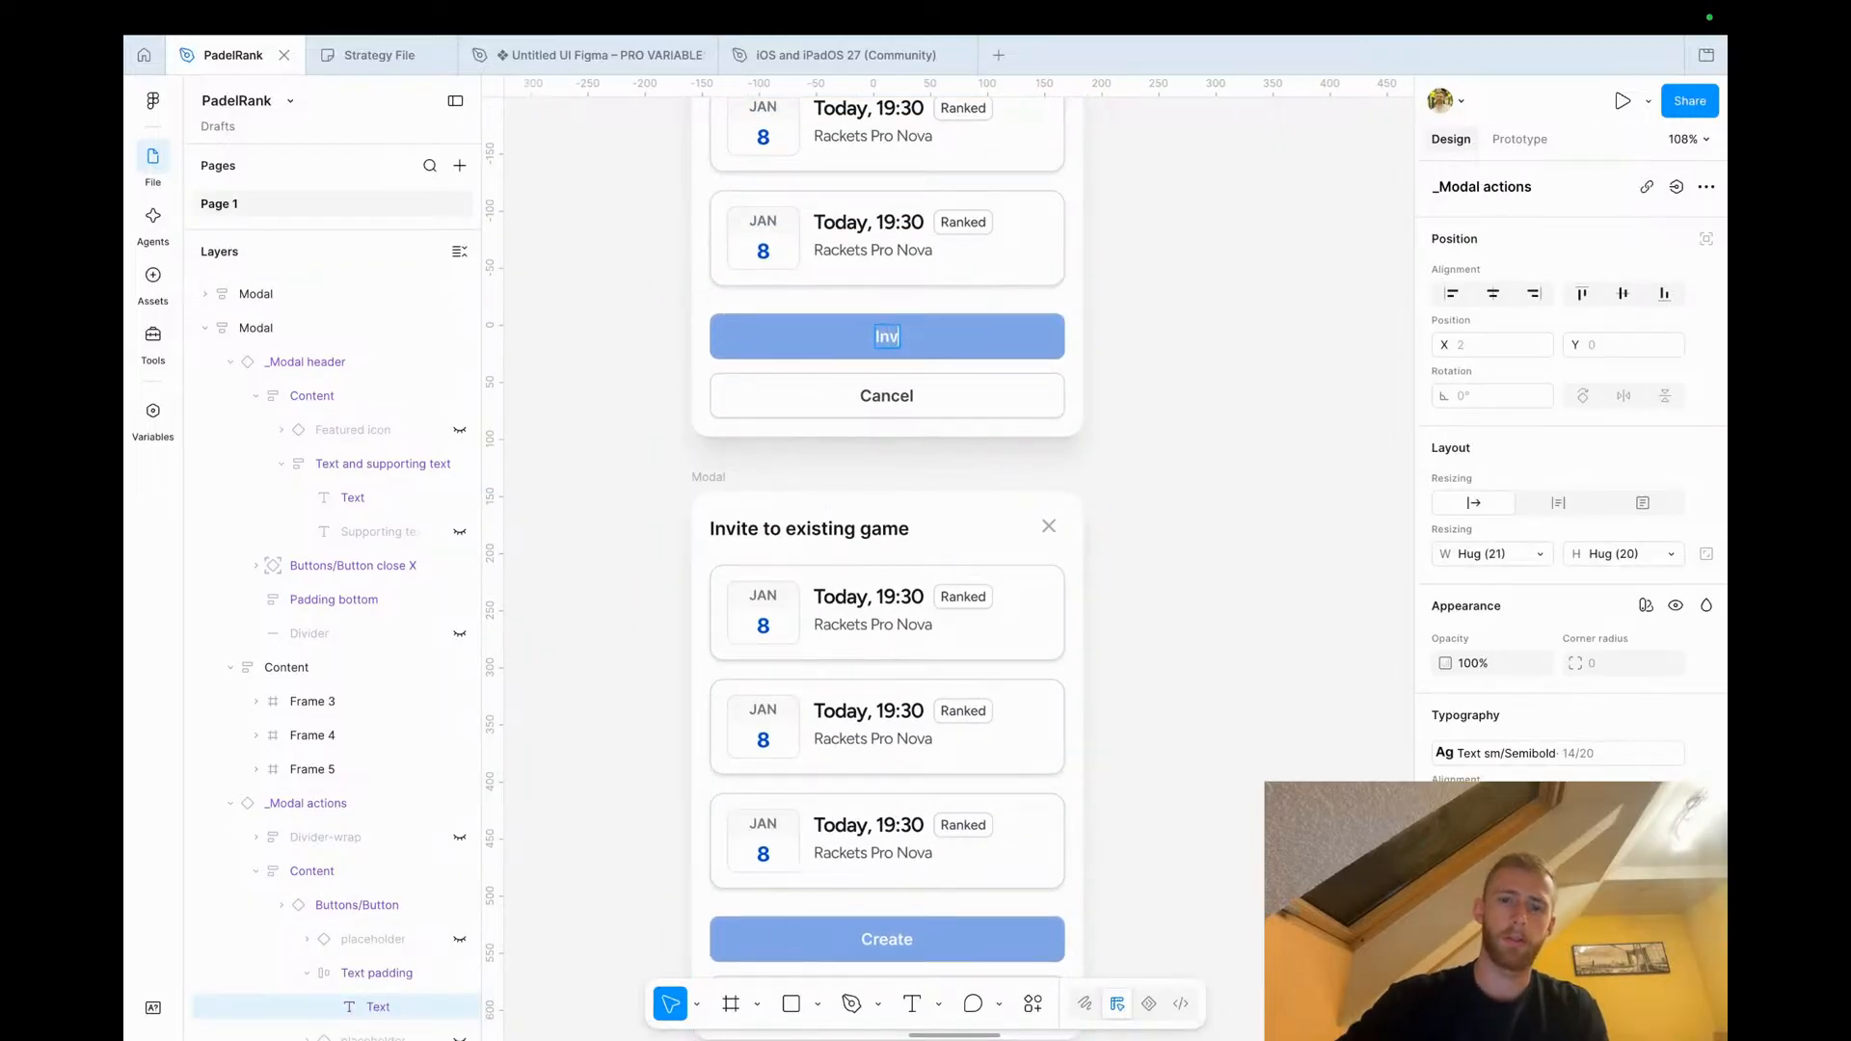
{"action": "type", "text": "inha"}
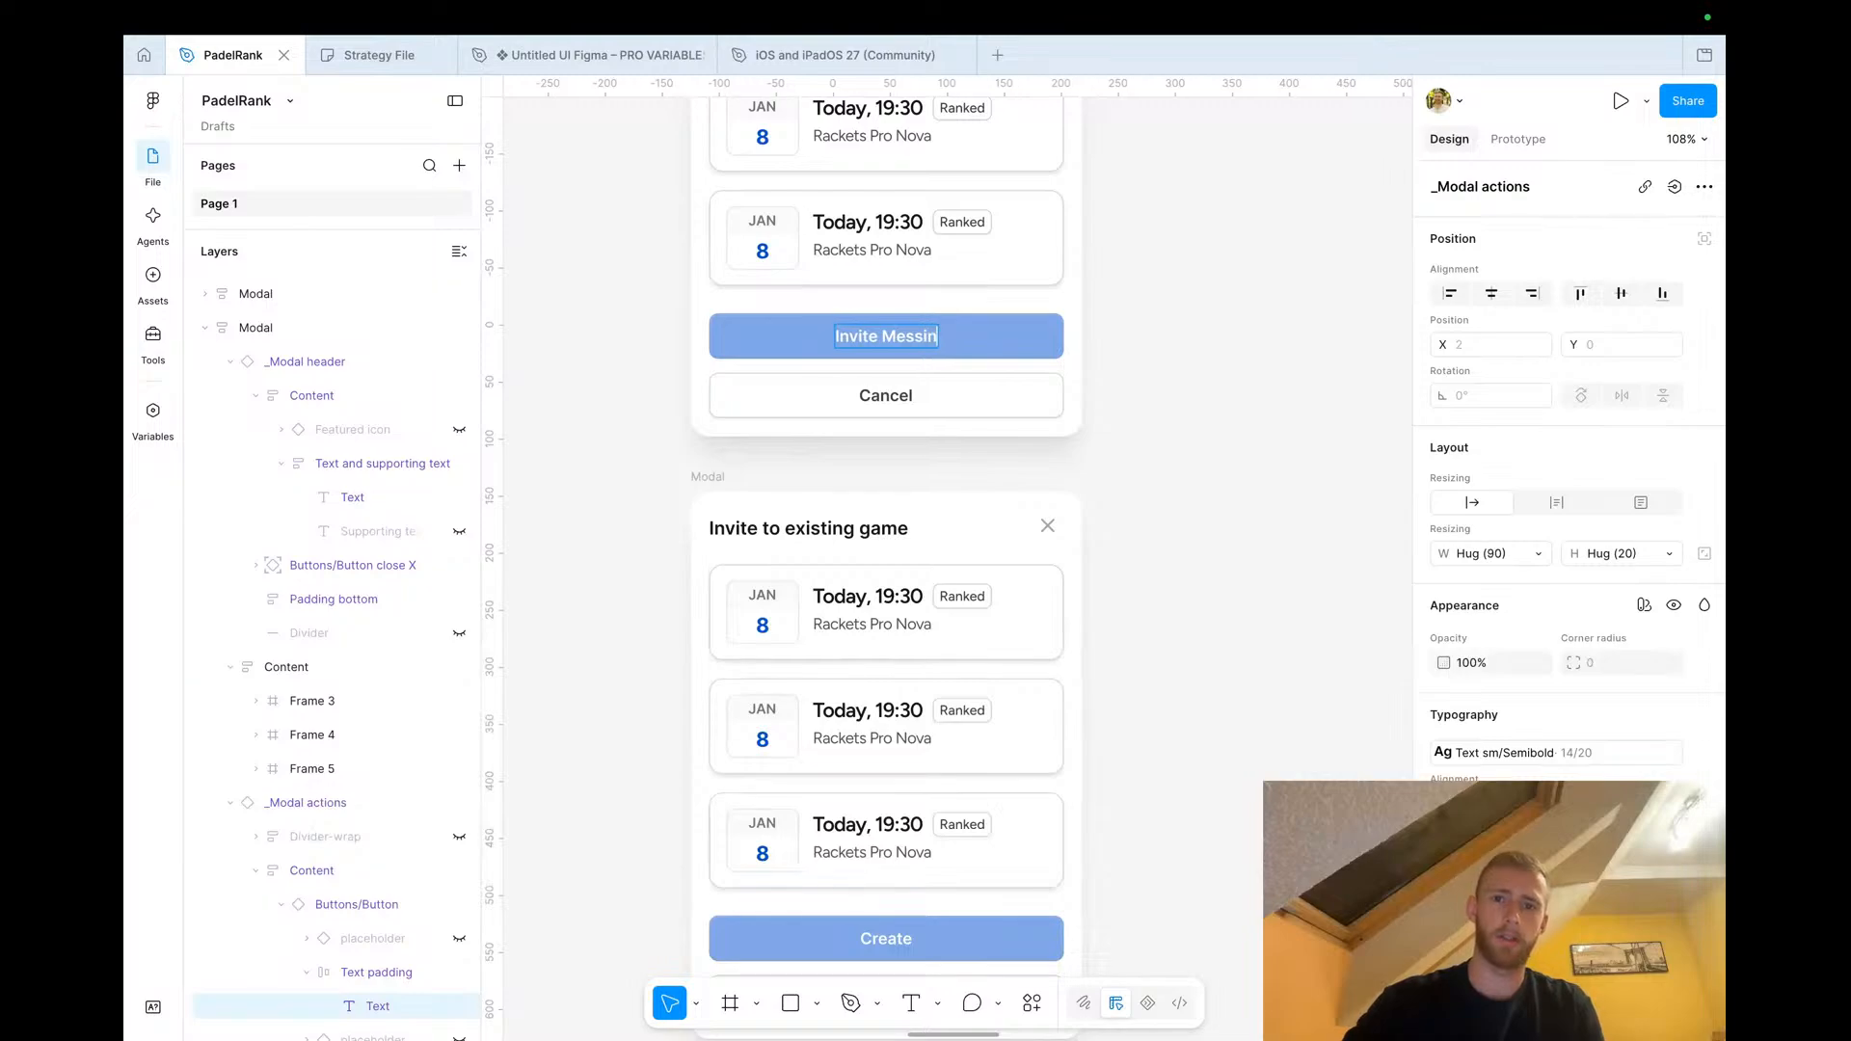
{"action": "key", "text": "Escape"}
Highlight the lower invite modal's first game card with a blue 084FCF stroke of weight 2
{"action": "scroll", "coordinate": [1170, 477], "scroll_direction": "down", "scroll_amount": 2}
{"action": "scroll", "coordinate": [1169, 477], "scroll_direction": "left", "scroll_amount": 1}
{"action": "scroll", "coordinate": [1170, 478], "scroll_direction": "down", "scroll_amount": 2}
{"action": "scroll", "coordinate": [1169, 477], "scroll_direction": "left", "scroll_amount": 1}
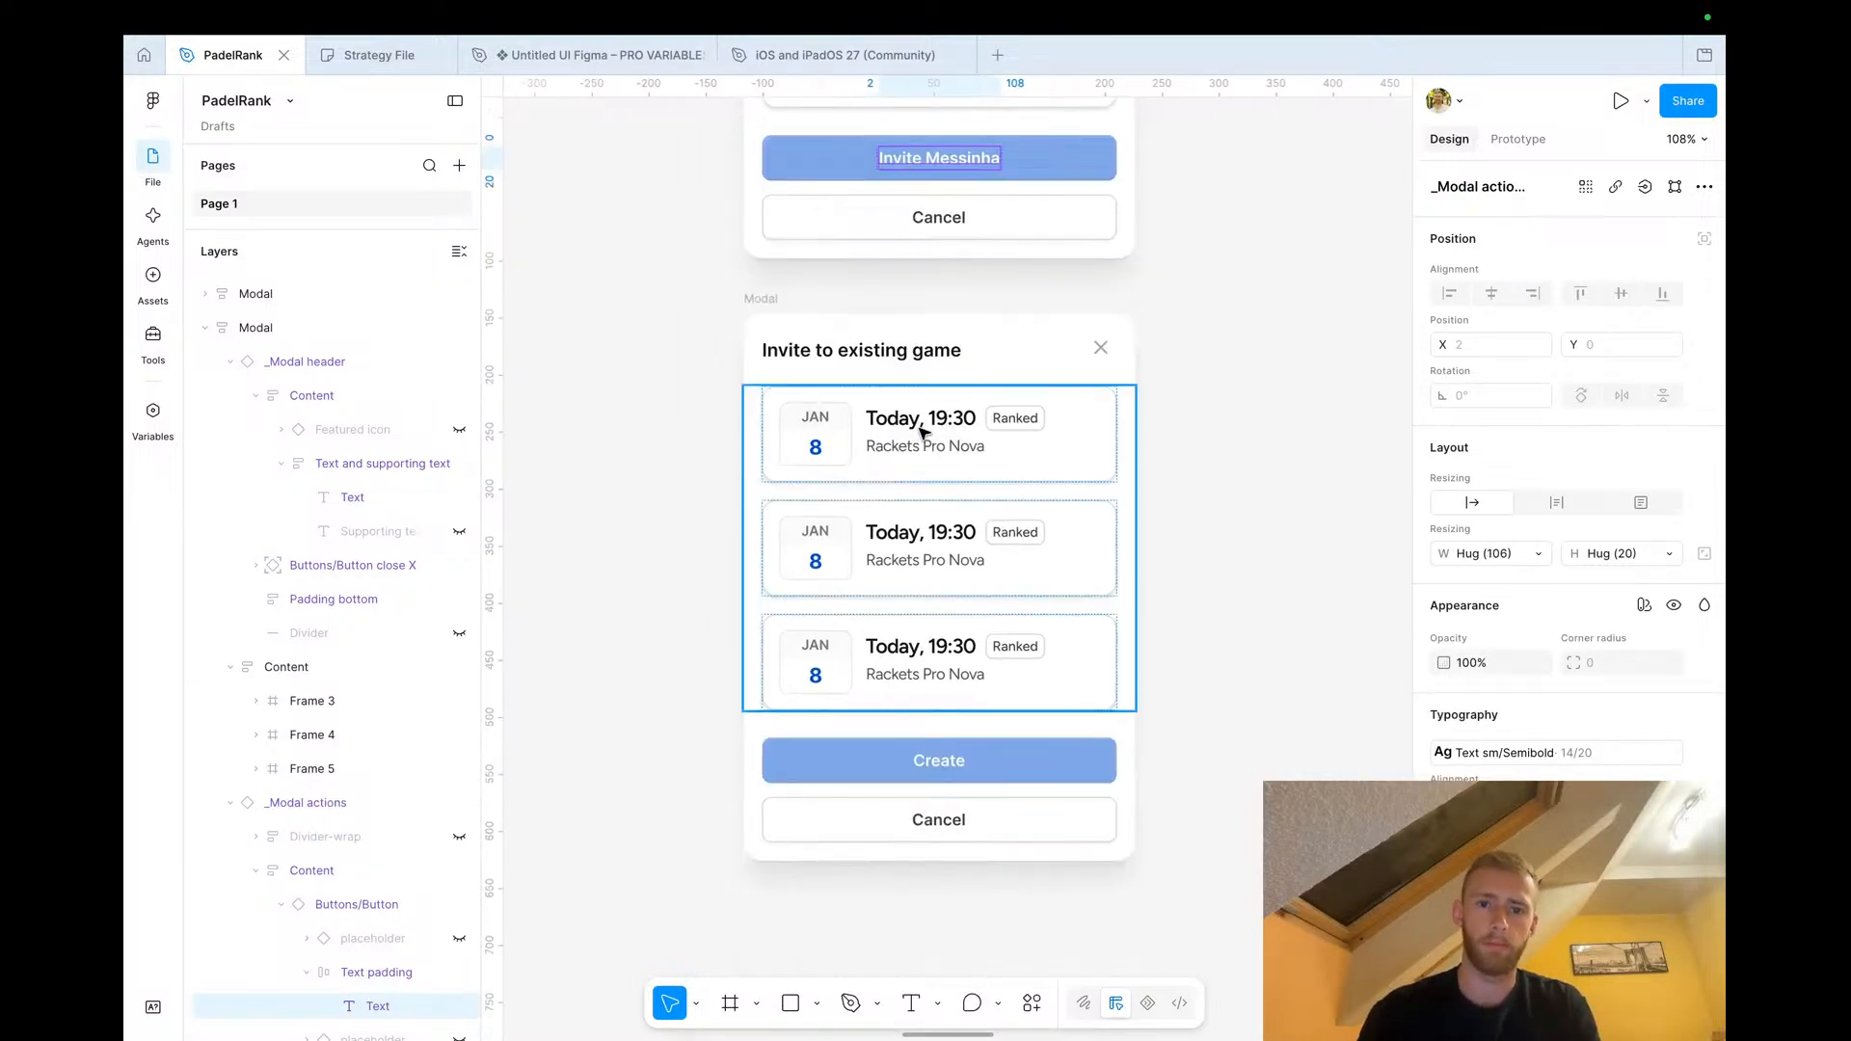
{"action": "left_click", "coordinate": [855, 429]}
{"action": "left_click", "coordinate": [1443, 728]}
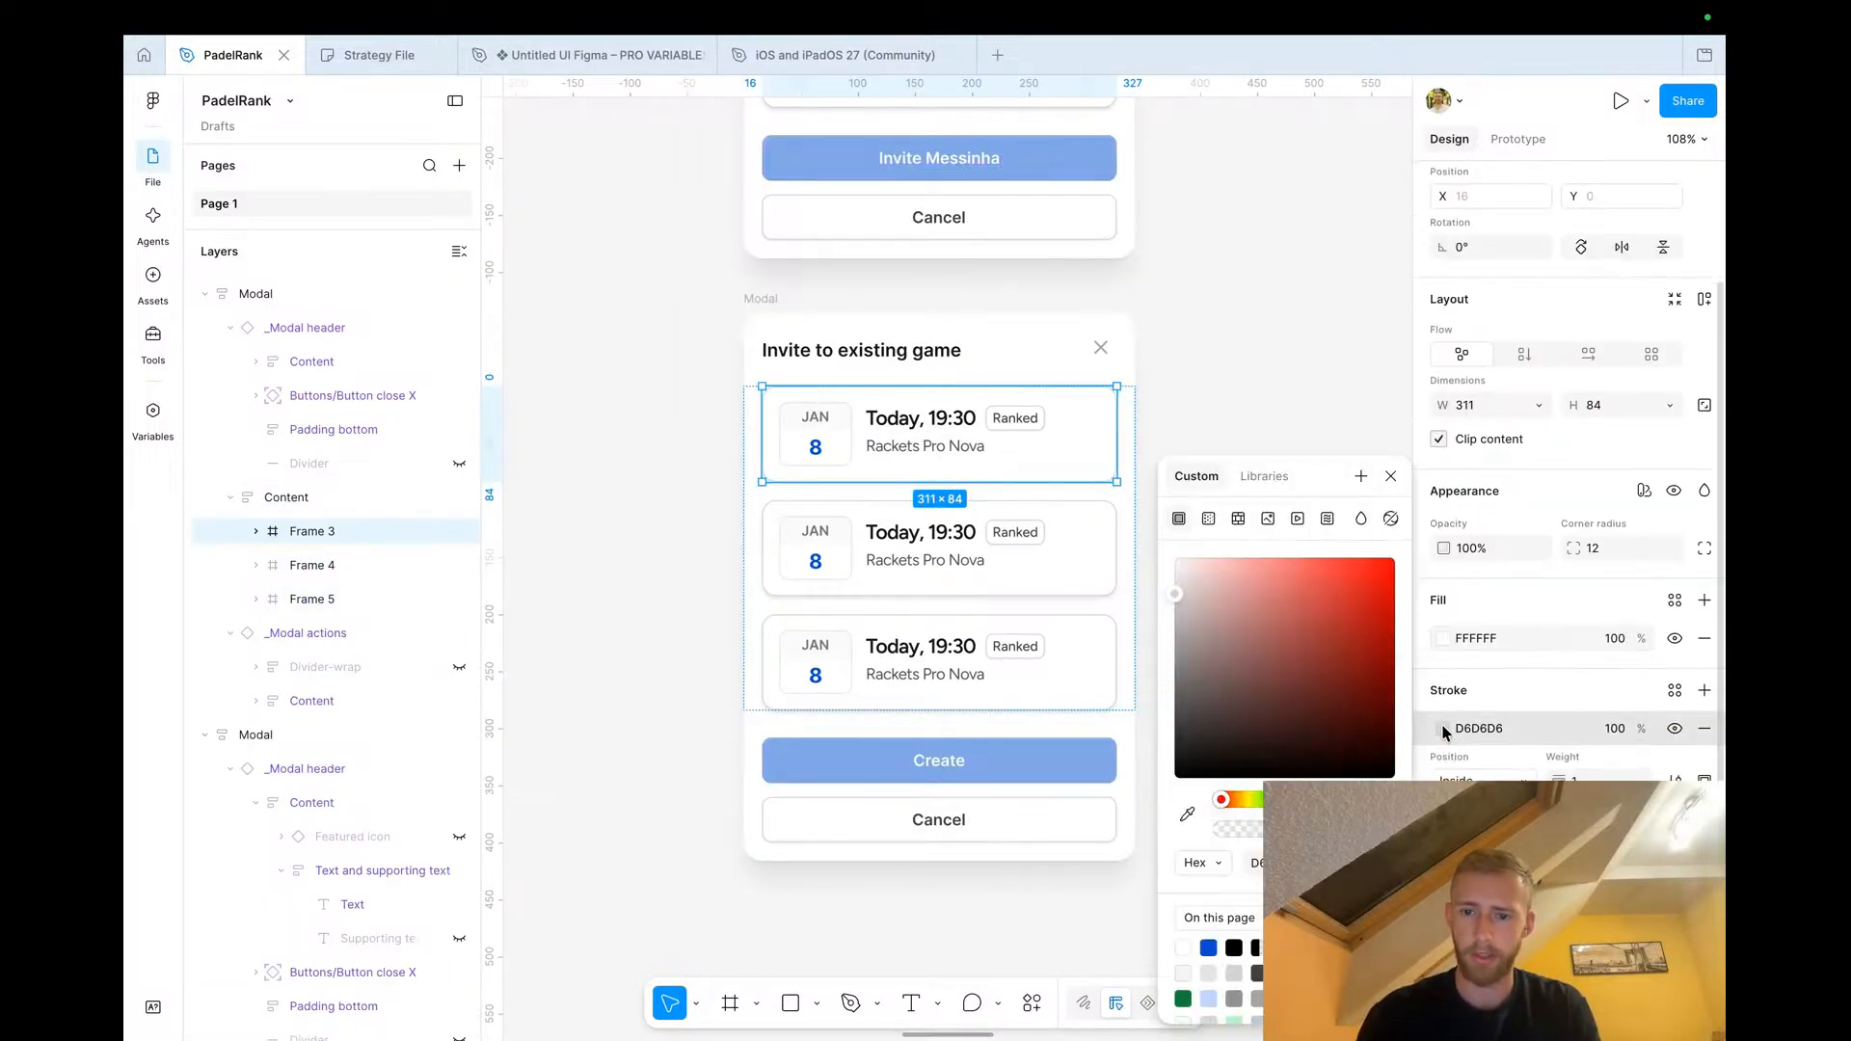
{"action": "left_click", "coordinate": [1208, 948]}
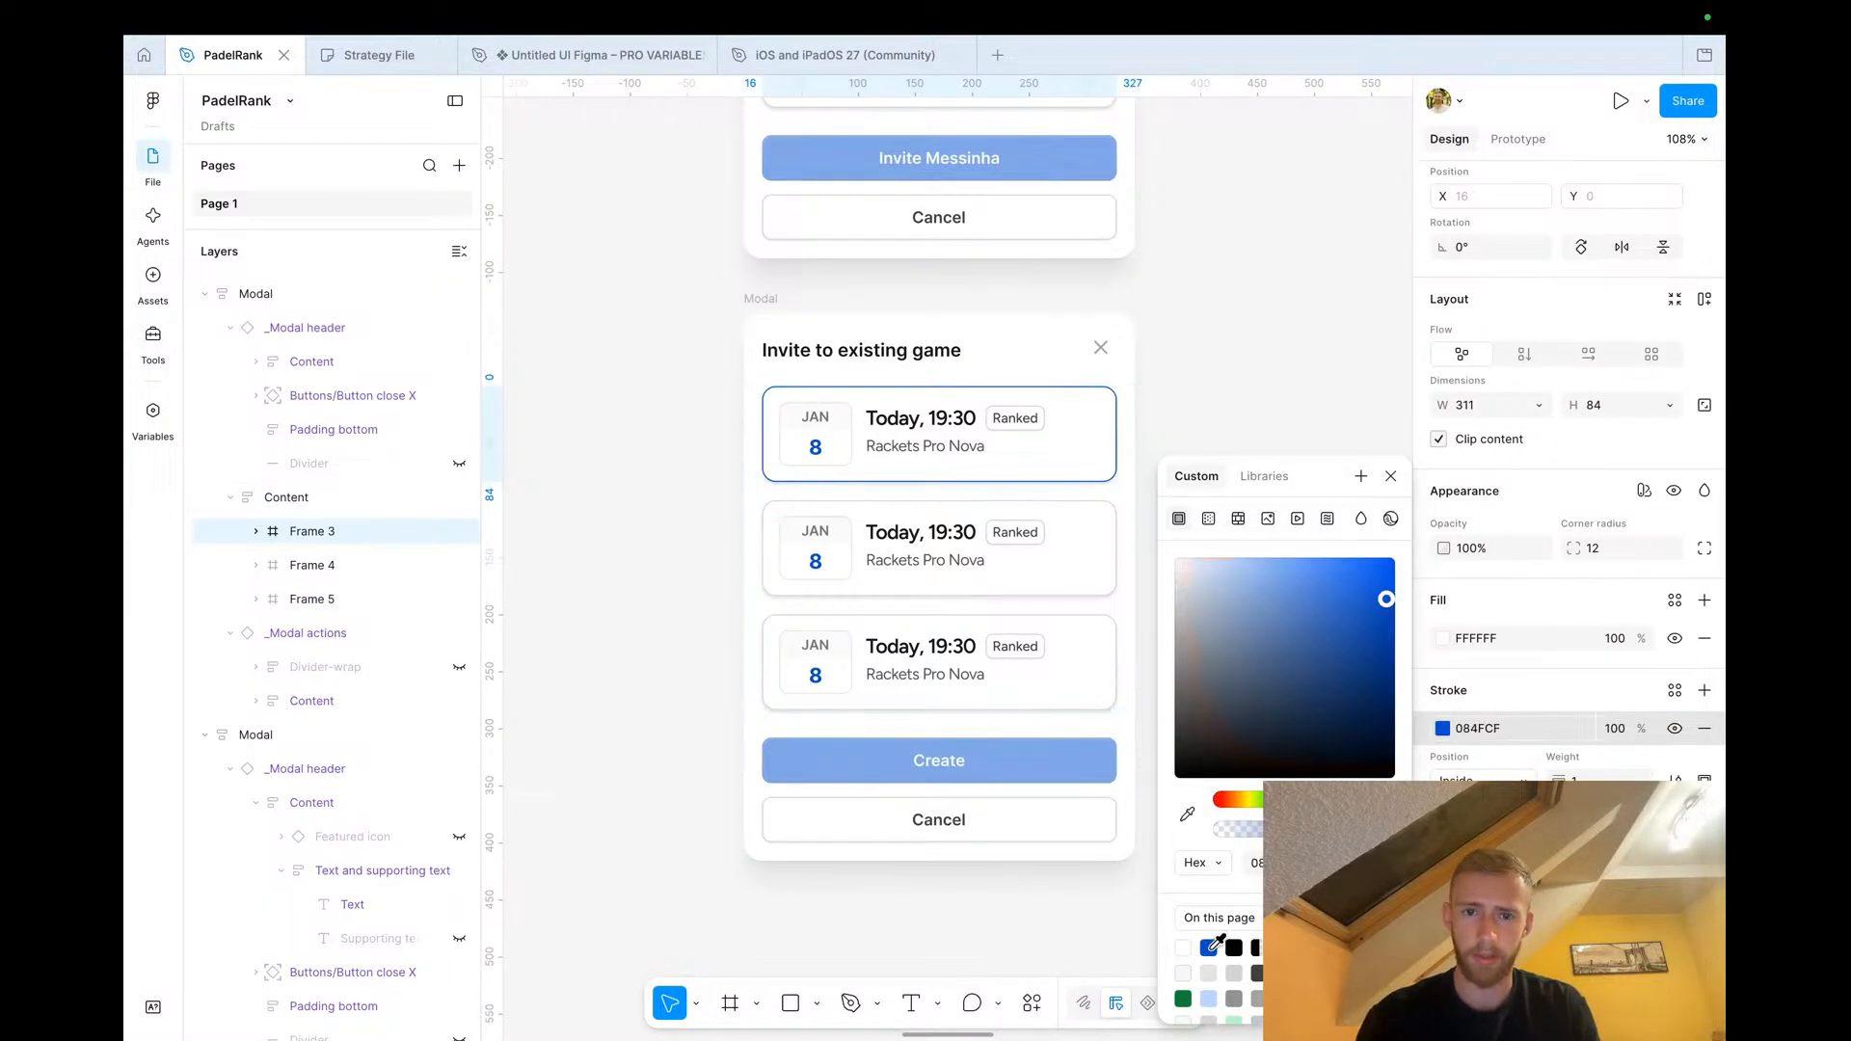
{"action": "left_click", "coordinate": [1395, 475]}
{"action": "left_click", "coordinate": [1595, 781]}
{"action": "type", "text": "2"}
{"action": "key", "text": "Tab"}
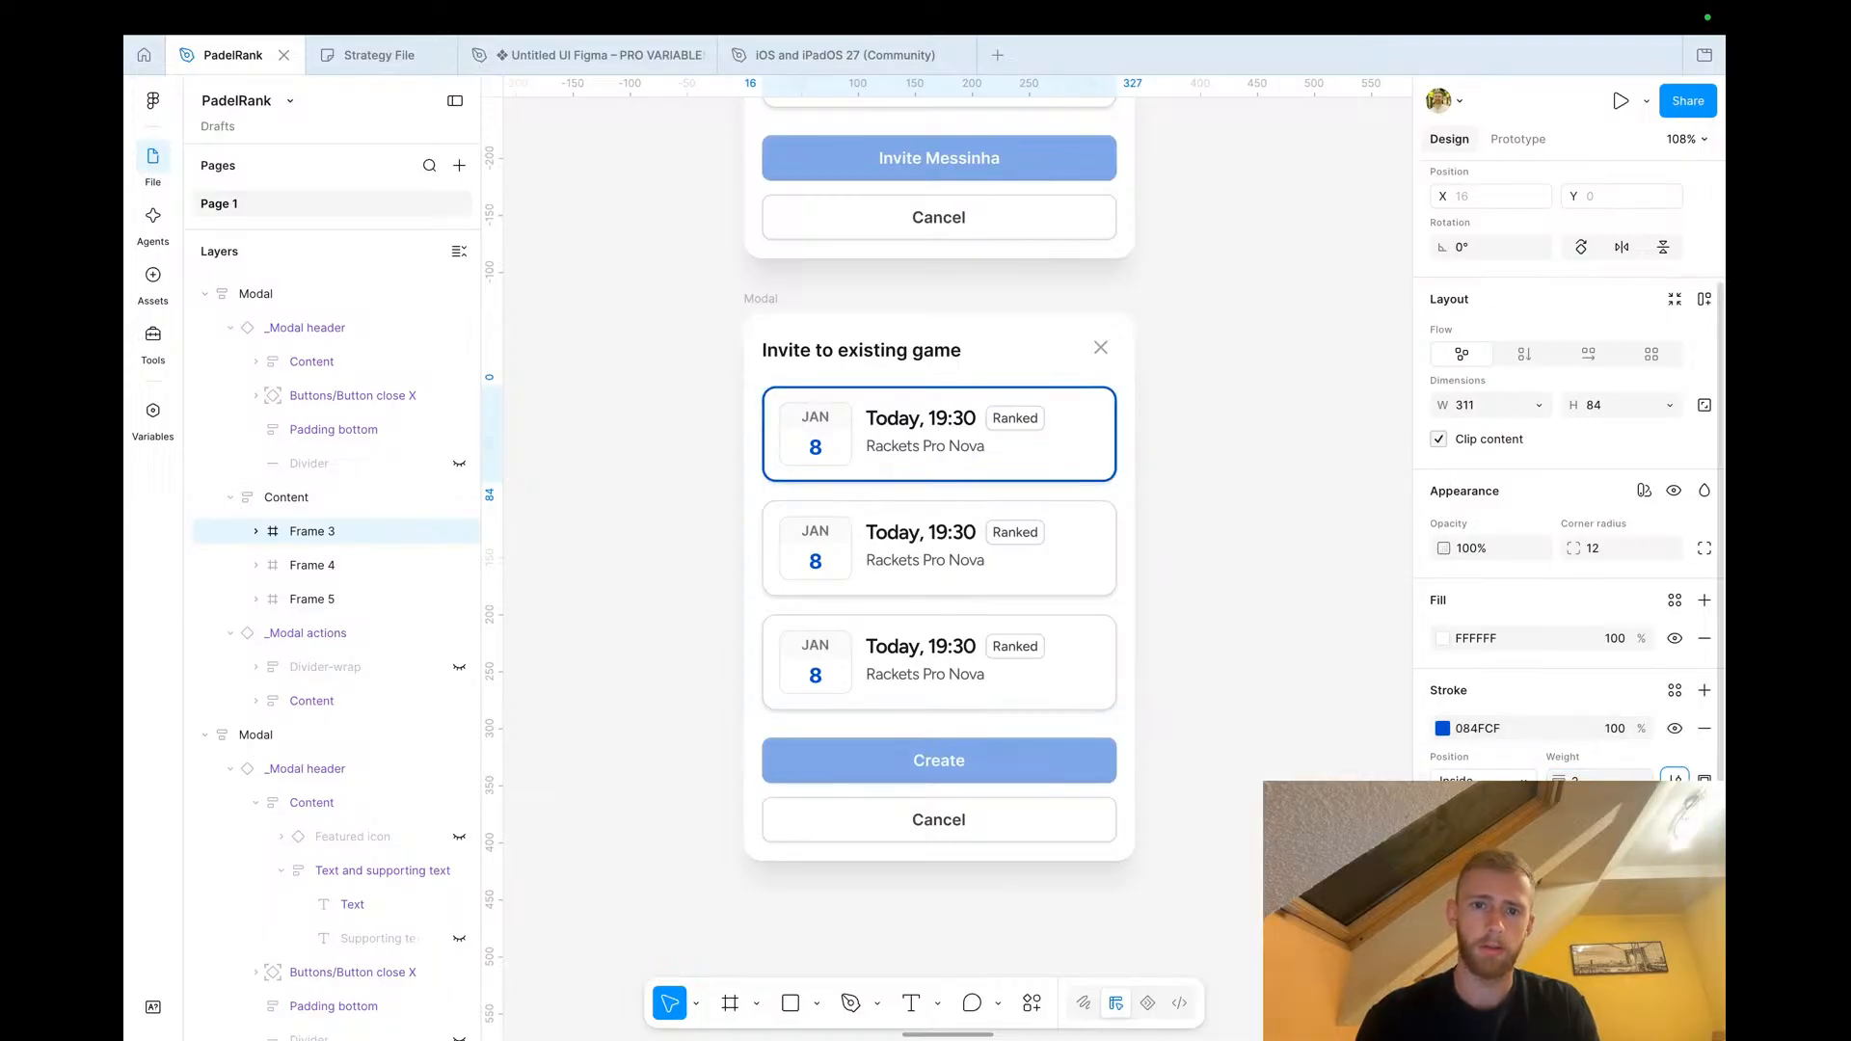
Set the lower modal's button state to Default and relabel it Invite followed by the challenged player's name
{"action": "double_click", "coordinate": [933, 768]}
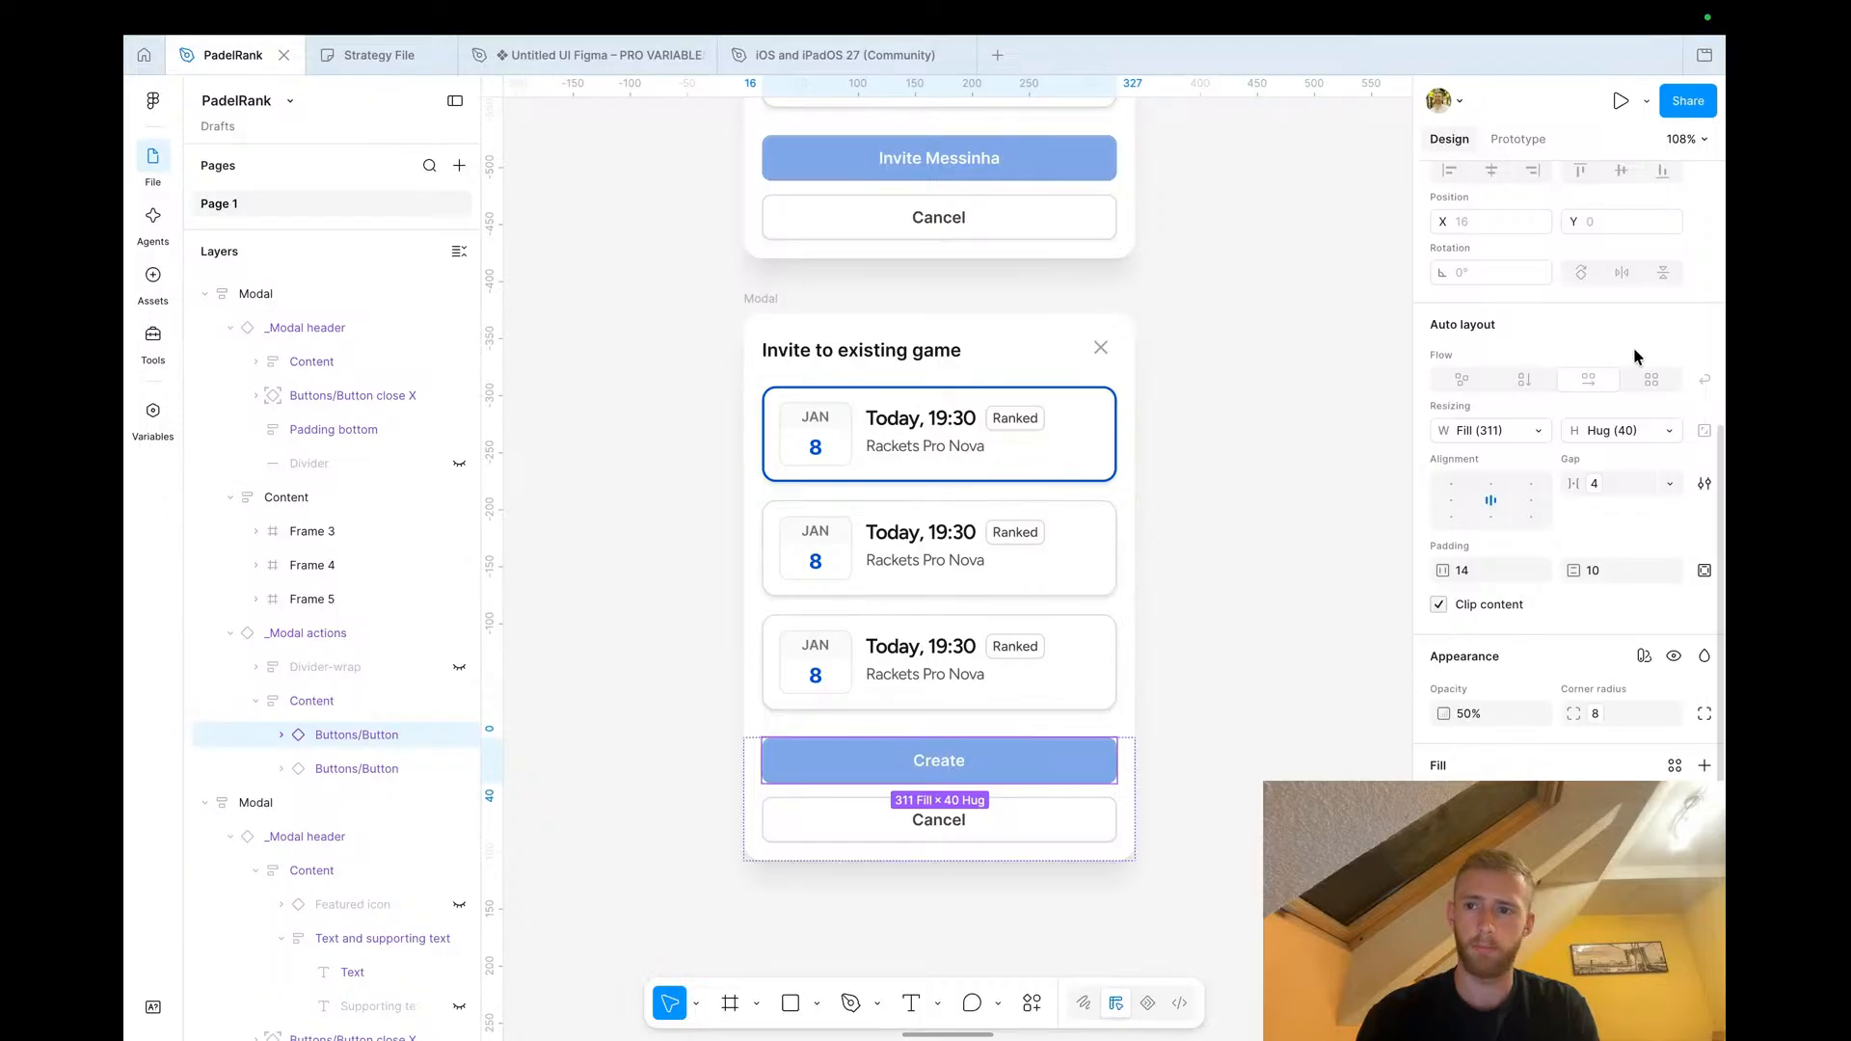
{"action": "left_click", "coordinate": [1643, 313]}
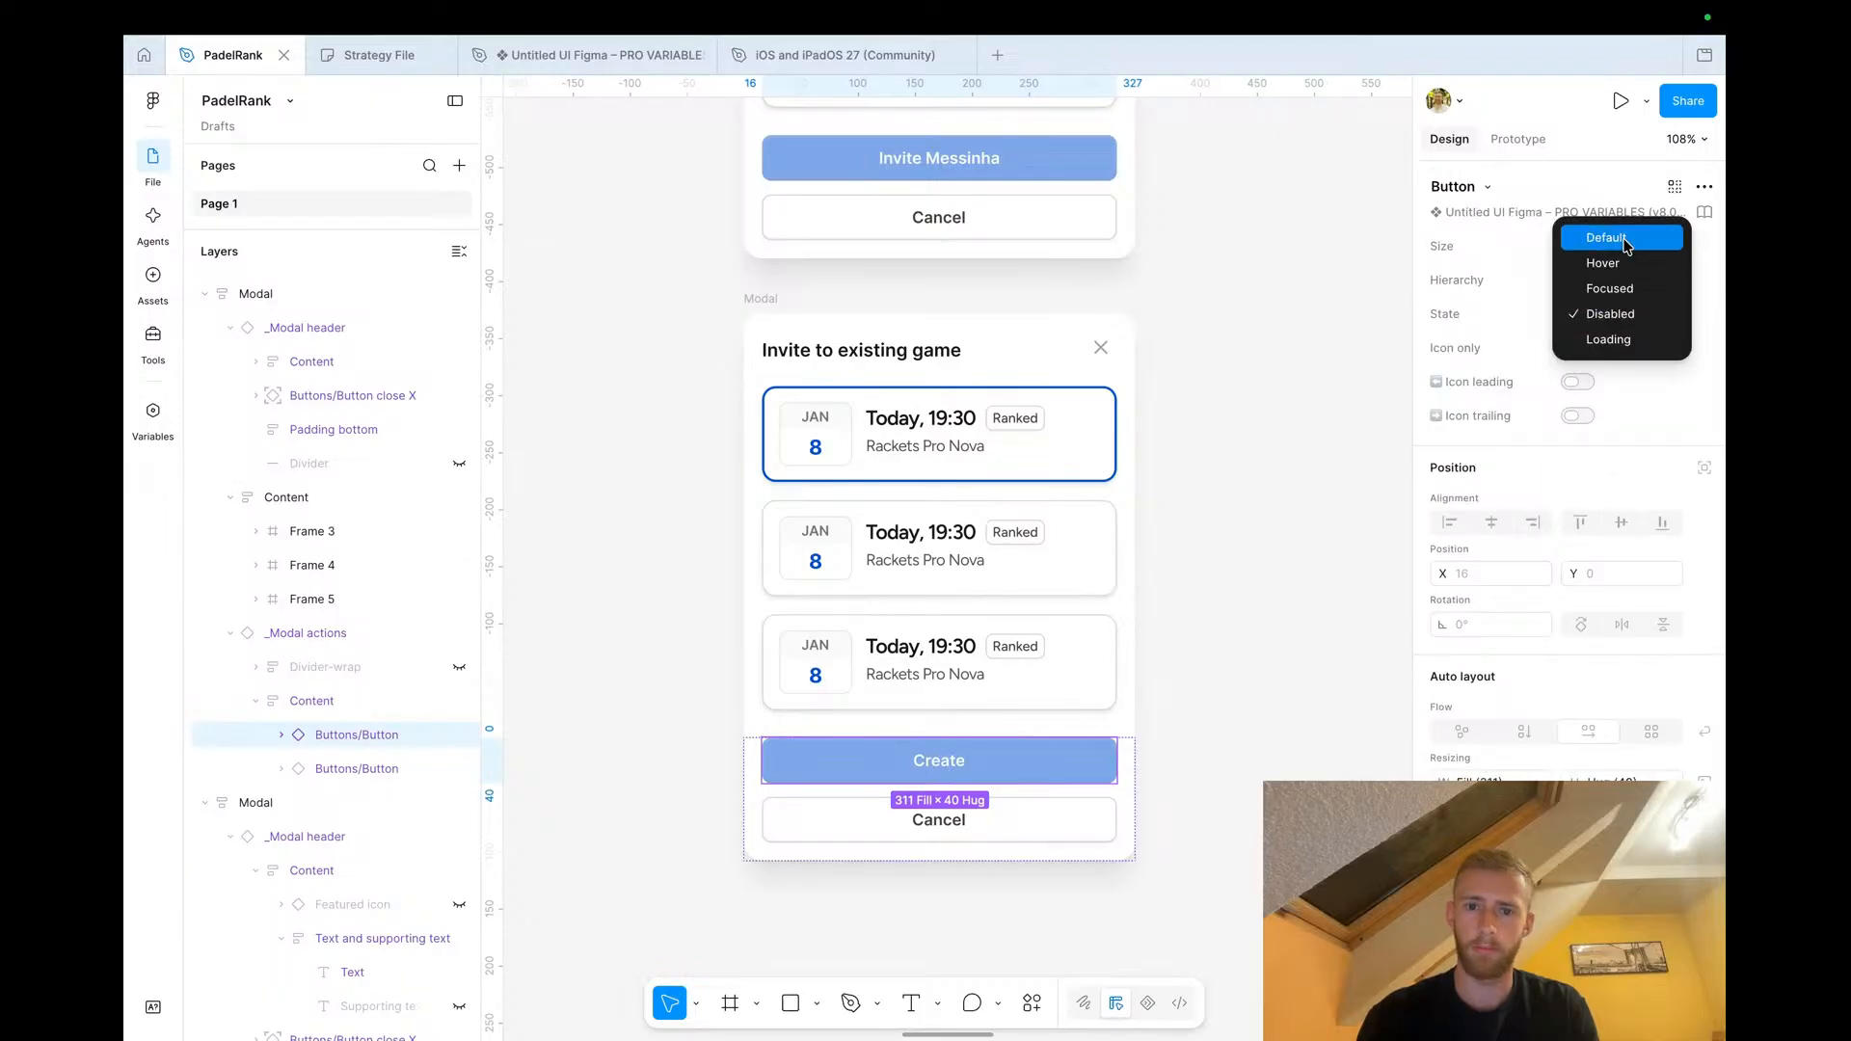
{"action": "left_click", "coordinate": [1620, 234]}
{"action": "double_click", "coordinate": [946, 758]}
{"action": "type", "text": "Invite Messinha"}
{"action": "left_click", "coordinate": [1221, 724]}
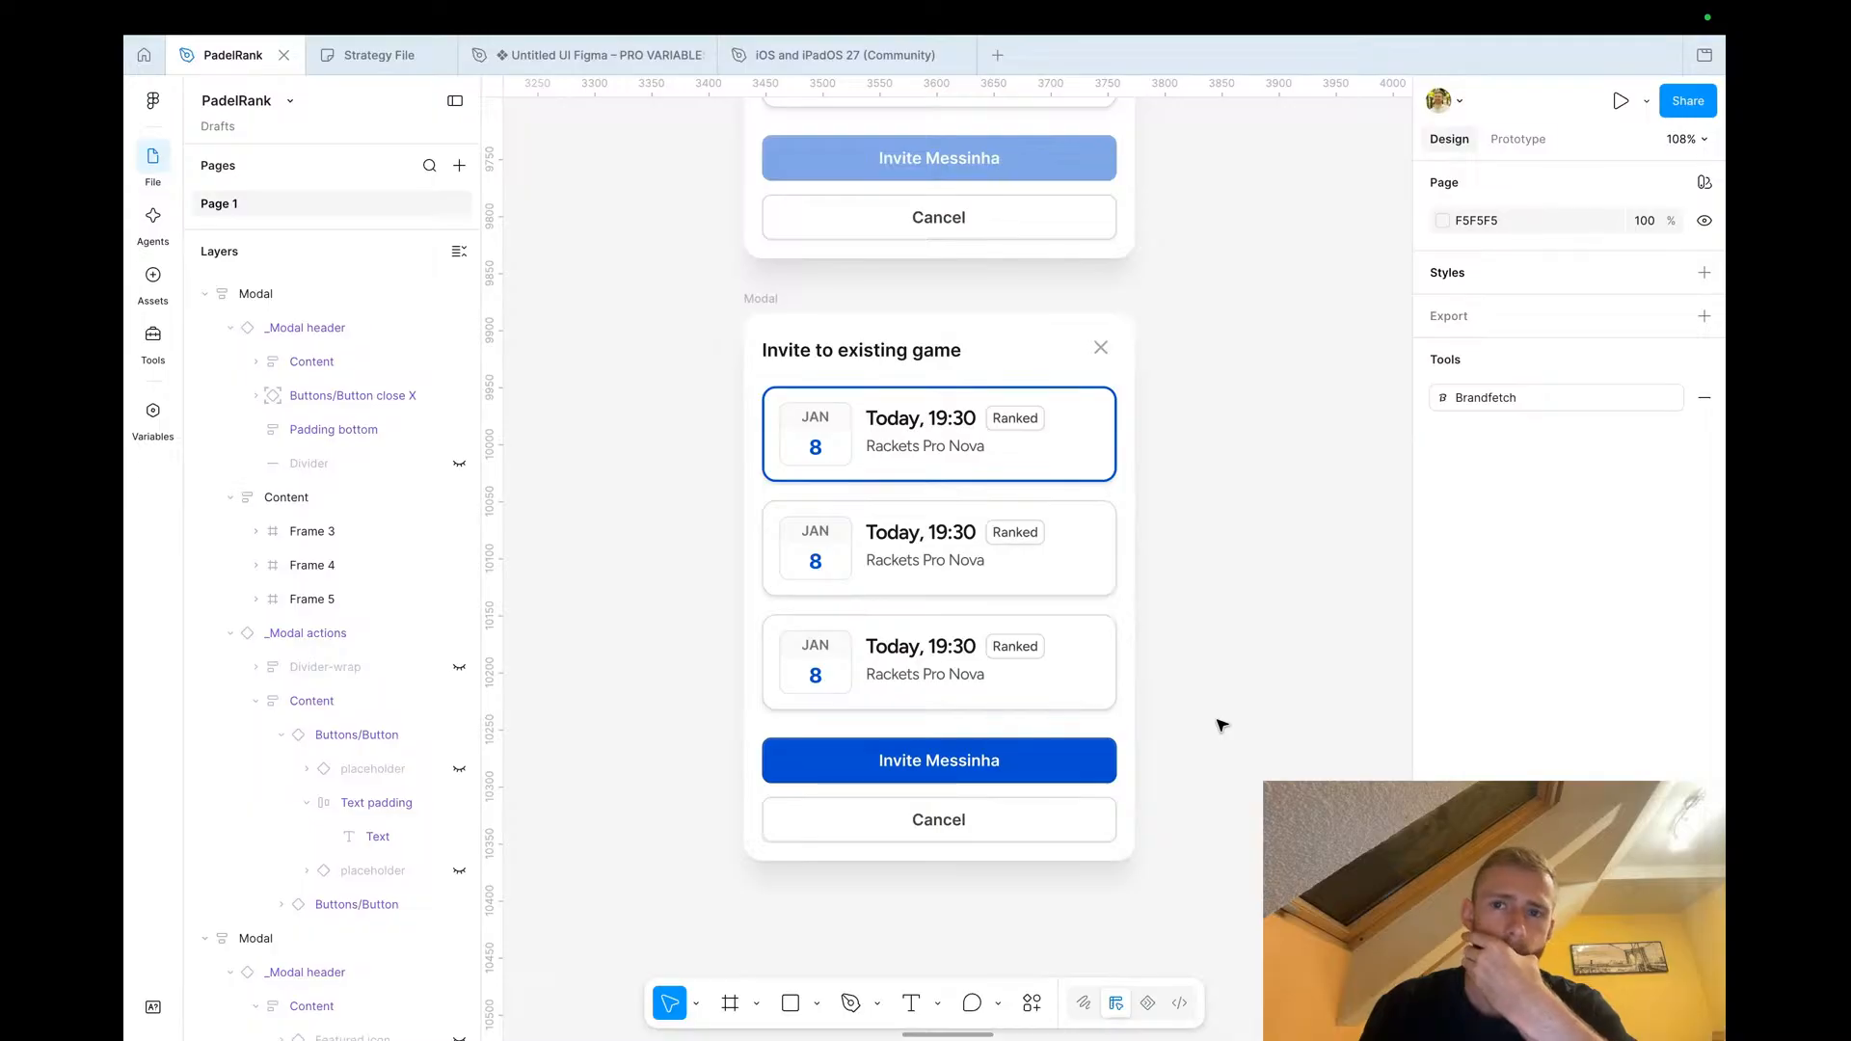
Review both invite modals alongside the challenge popup and Game Setup screens on the canvas
{"action": "scroll", "coordinate": [1222, 724], "scroll_direction": "down", "scroll_amount": 5}
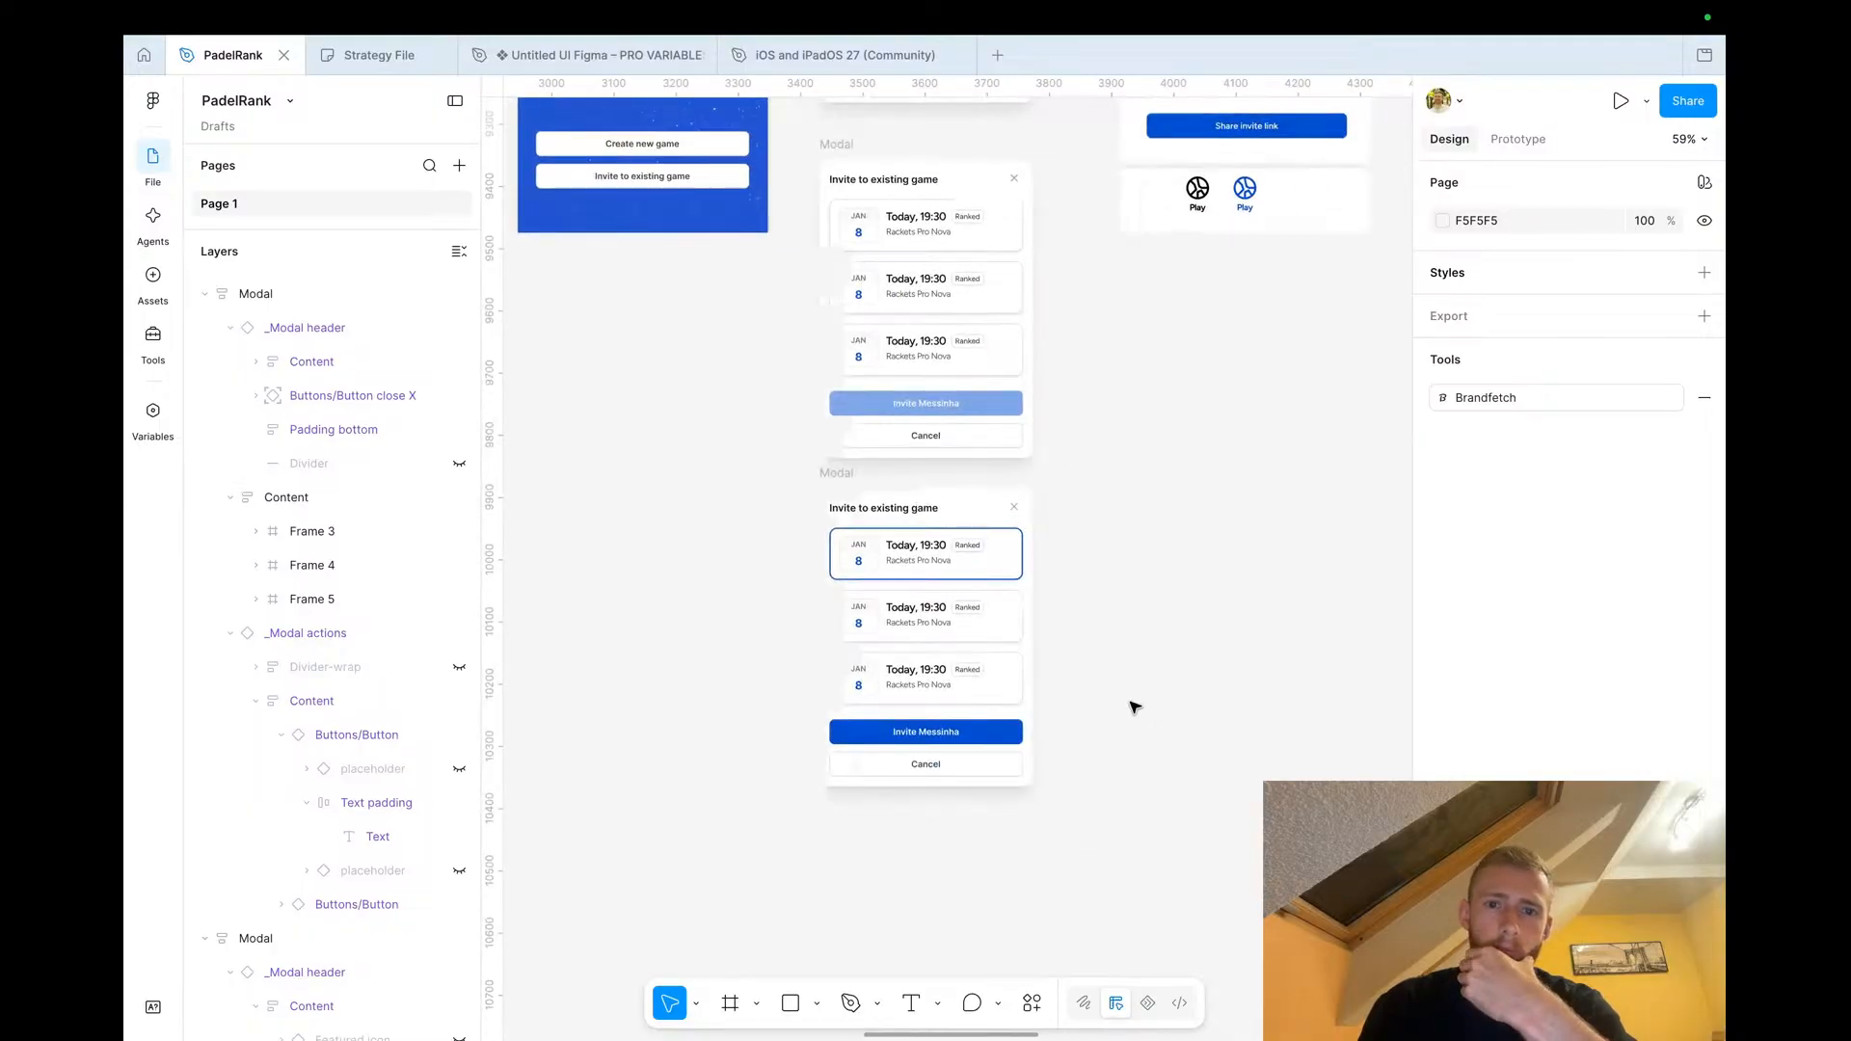
{"action": "scroll", "coordinate": [1134, 706], "scroll_direction": "up", "scroll_amount": 2}
{"action": "scroll", "coordinate": [1135, 707], "scroll_direction": "down", "scroll_amount": 4}
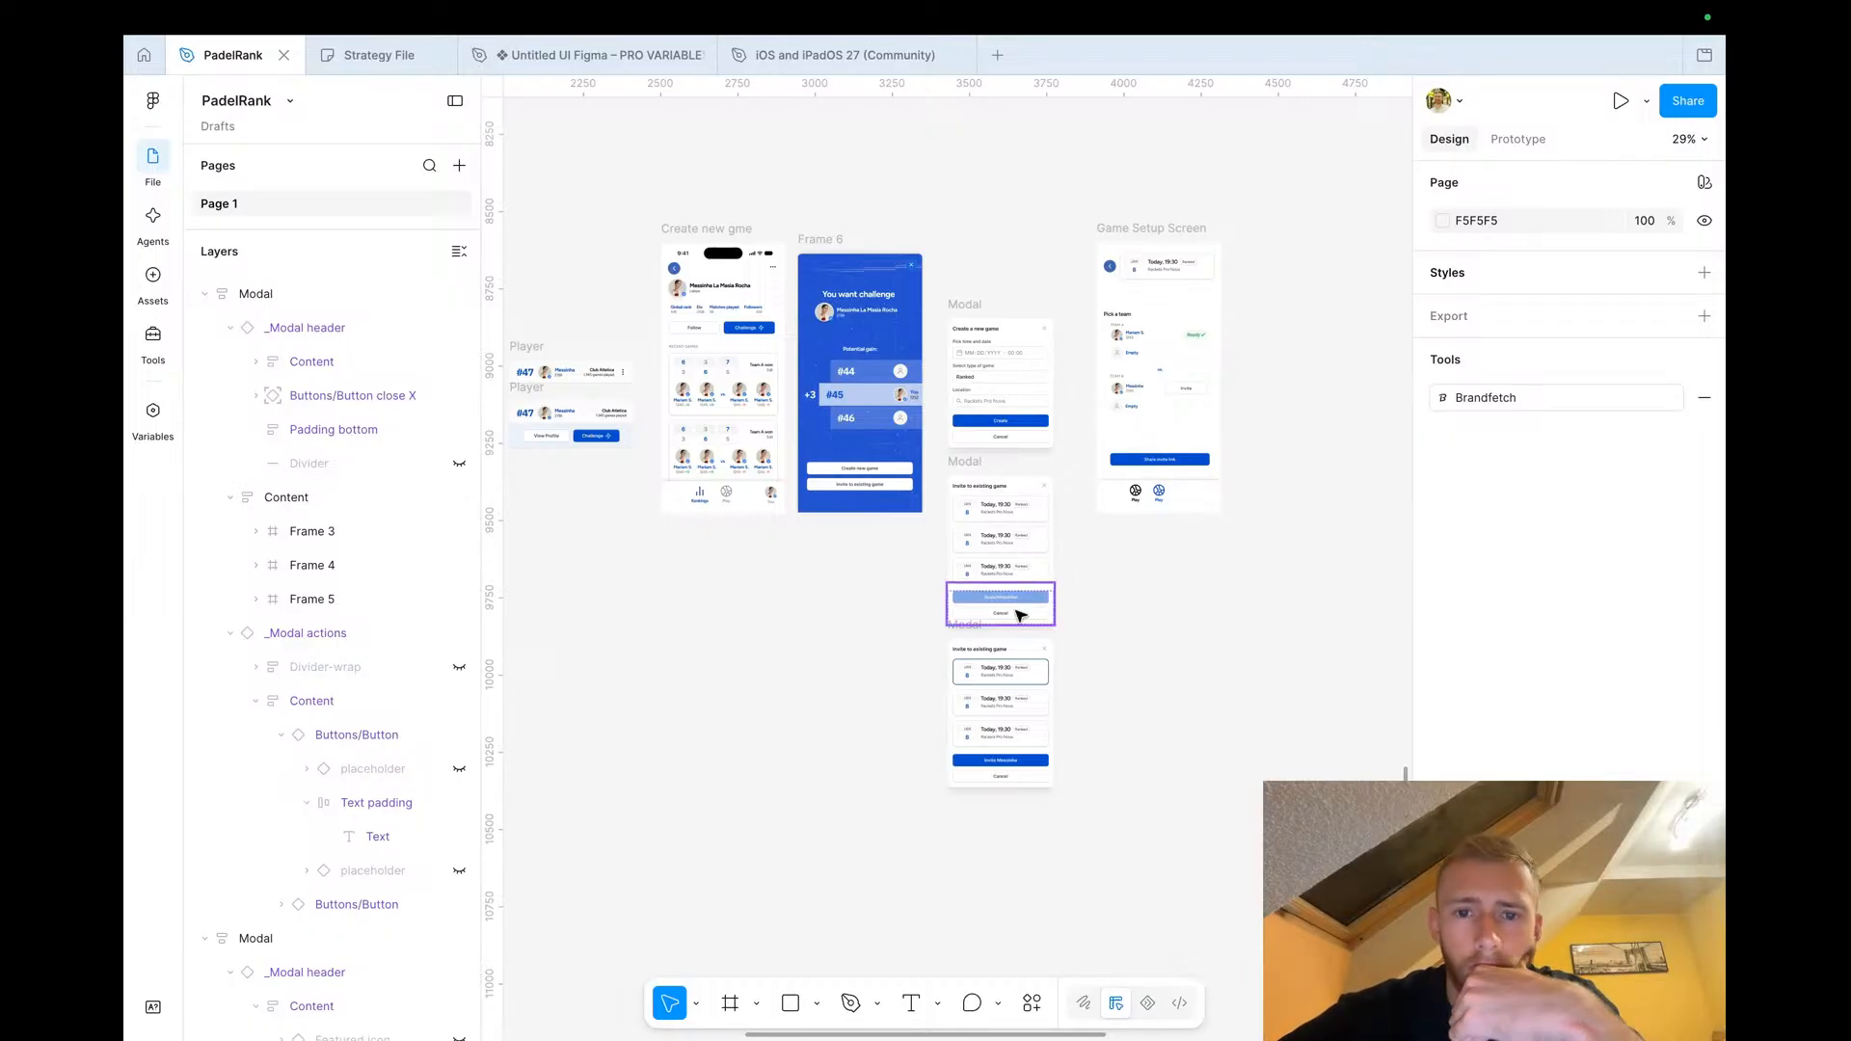
{"action": "scroll", "coordinate": [896, 506], "scroll_direction": "up", "scroll_amount": 3}
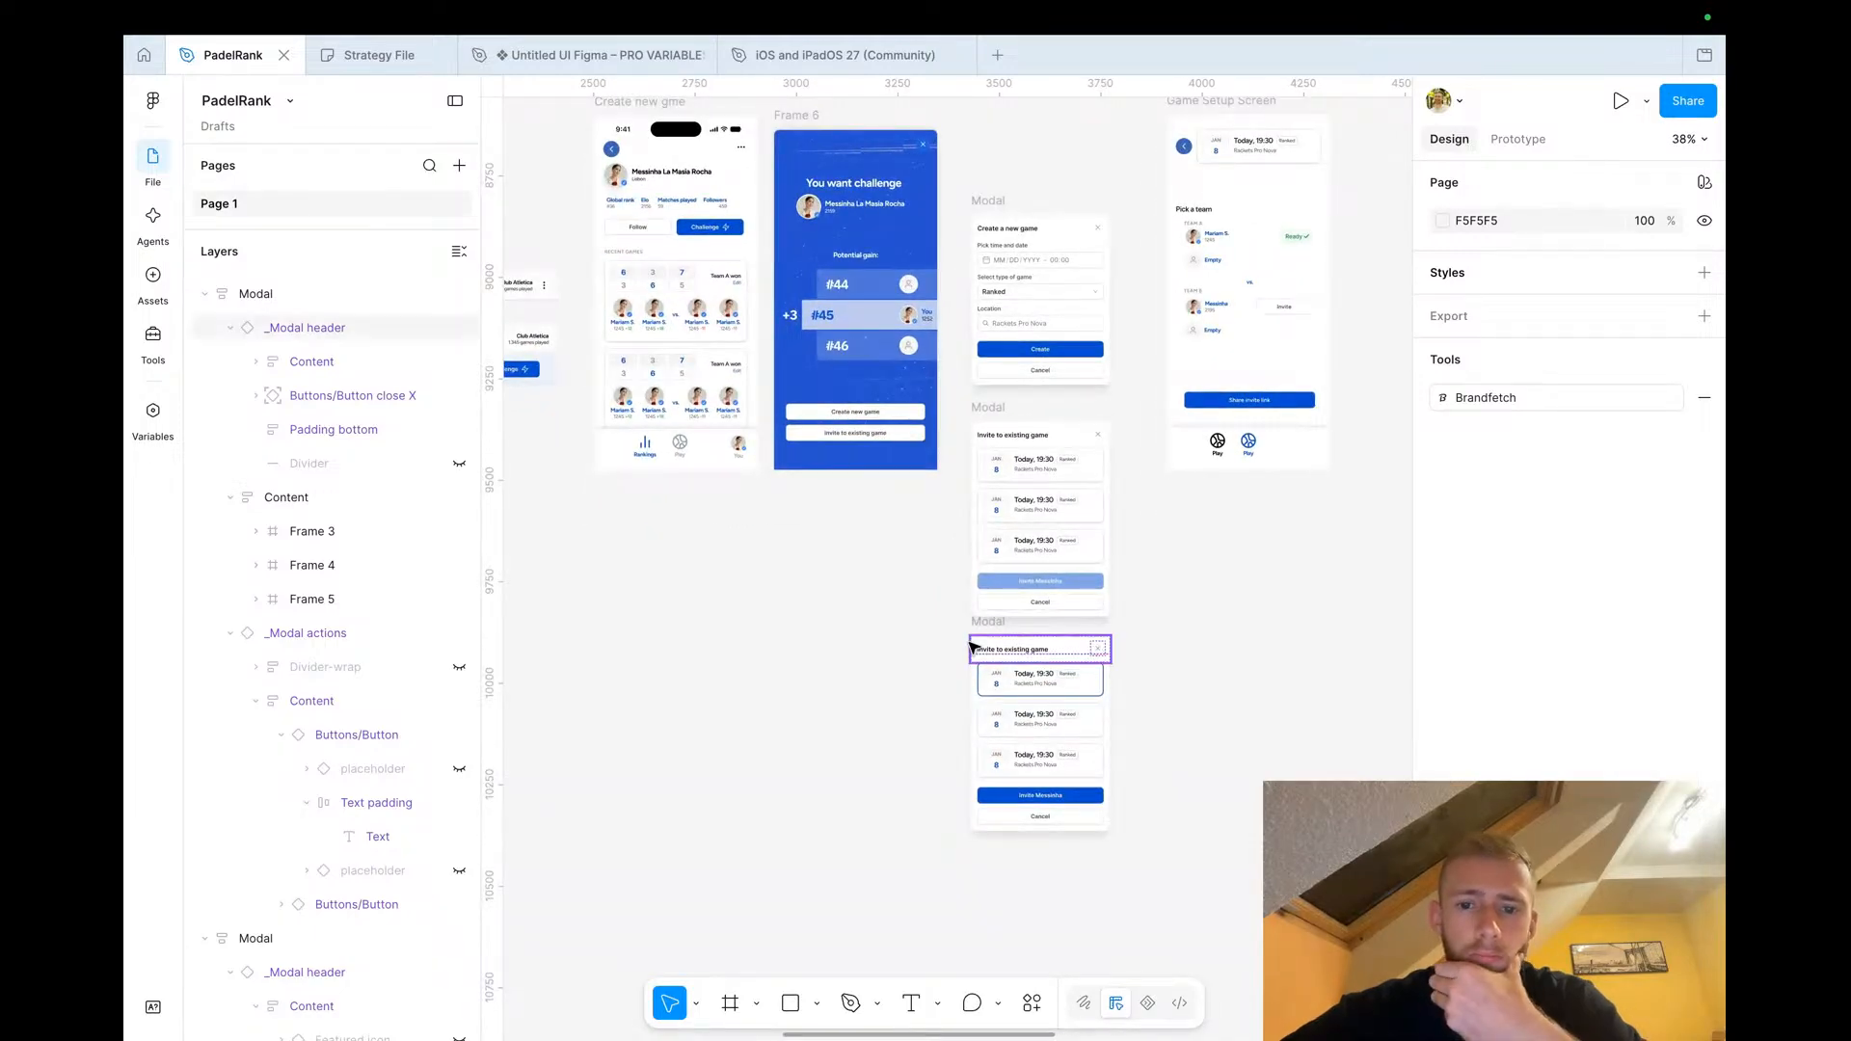
{"action": "scroll", "coordinate": [1070, 709], "scroll_direction": "right", "scroll_amount": 2}
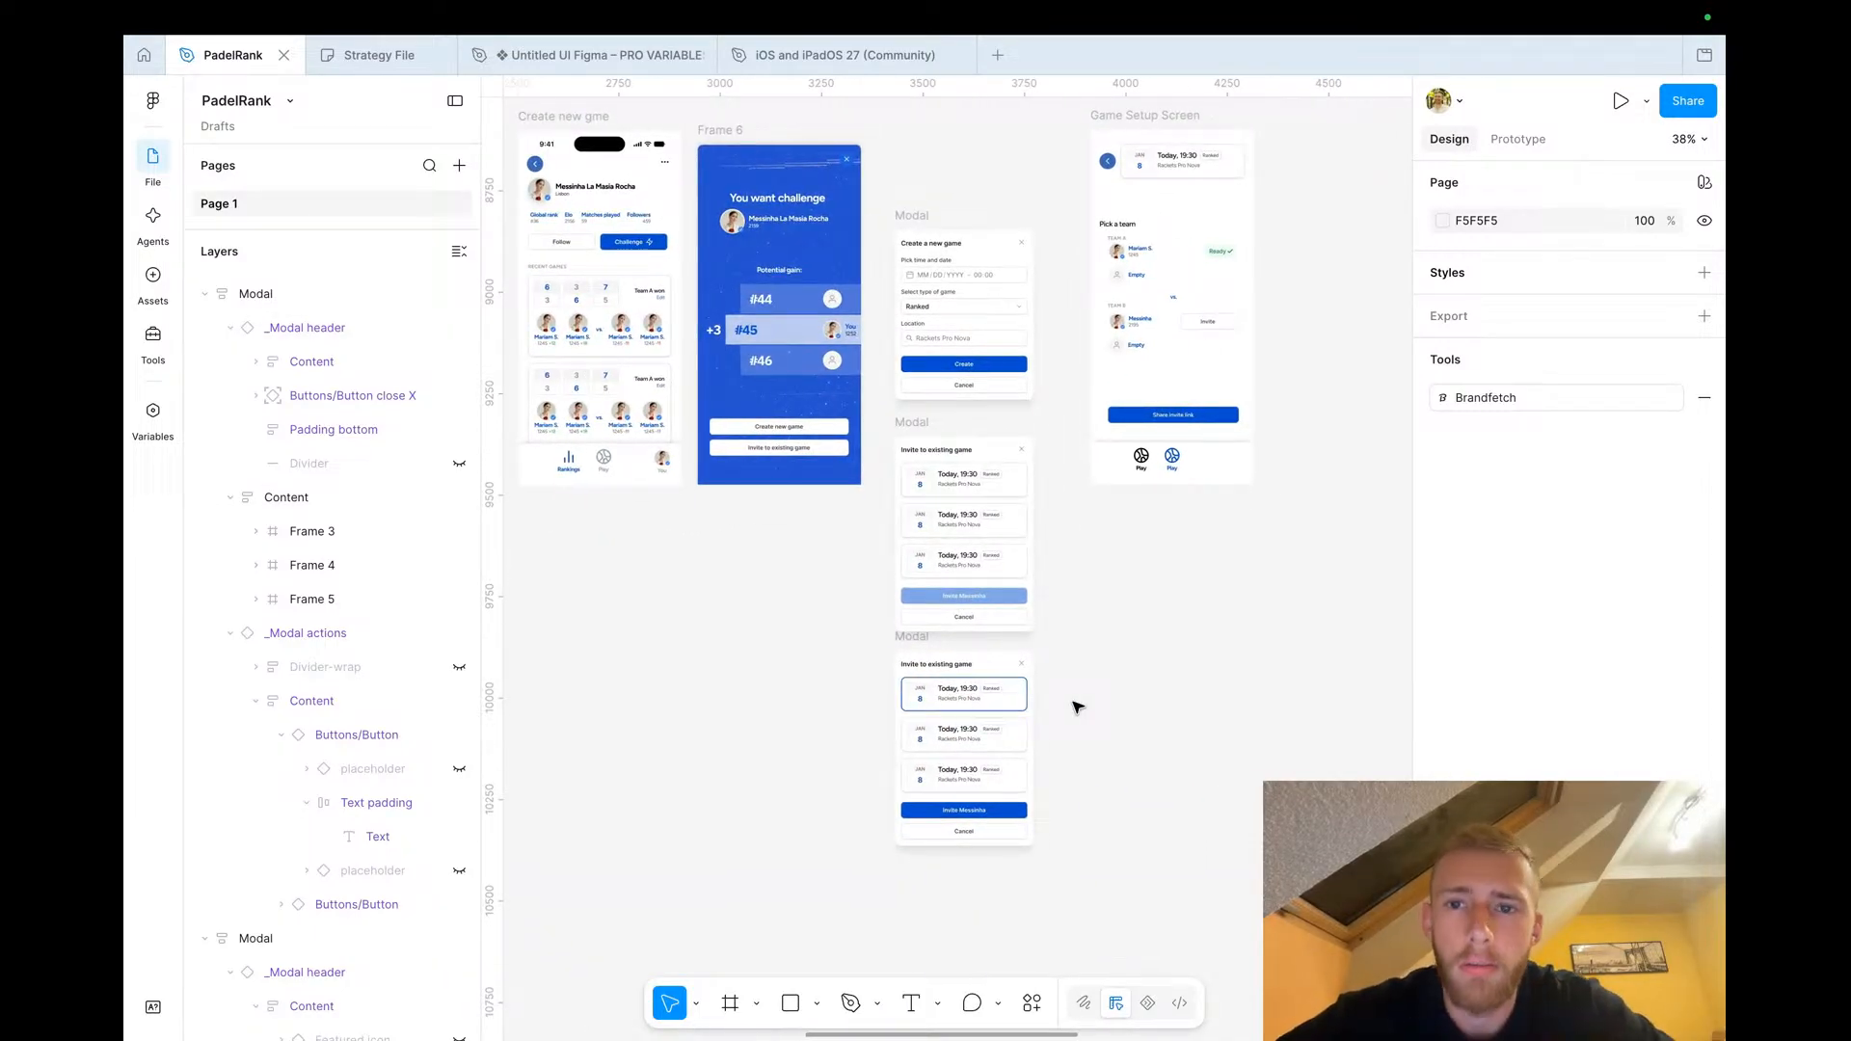
{"action": "scroll", "coordinate": [1078, 706], "scroll_direction": "down", "scroll_amount": 2}
{"action": "scroll", "coordinate": [1077, 706], "scroll_direction": "right", "scroll_amount": 1}
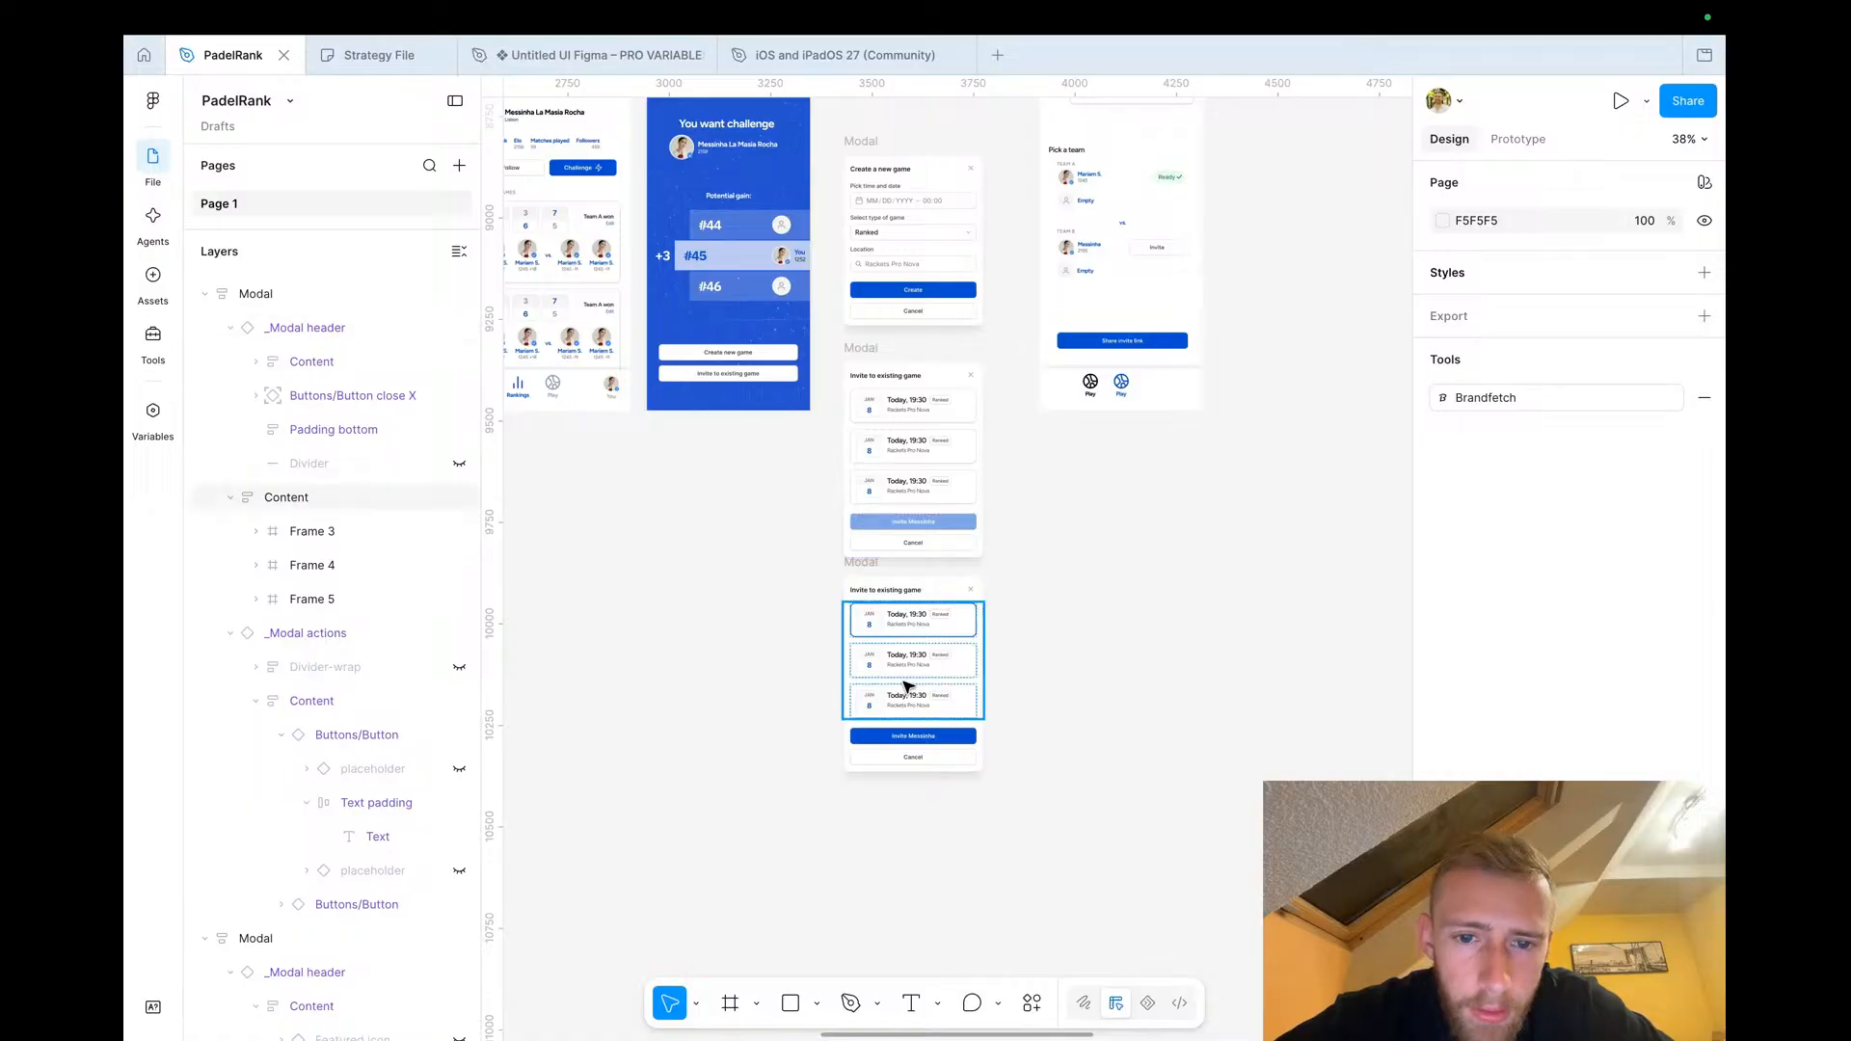
{"action": "scroll", "coordinate": [906, 687], "scroll_direction": "up", "scroll_amount": 5}
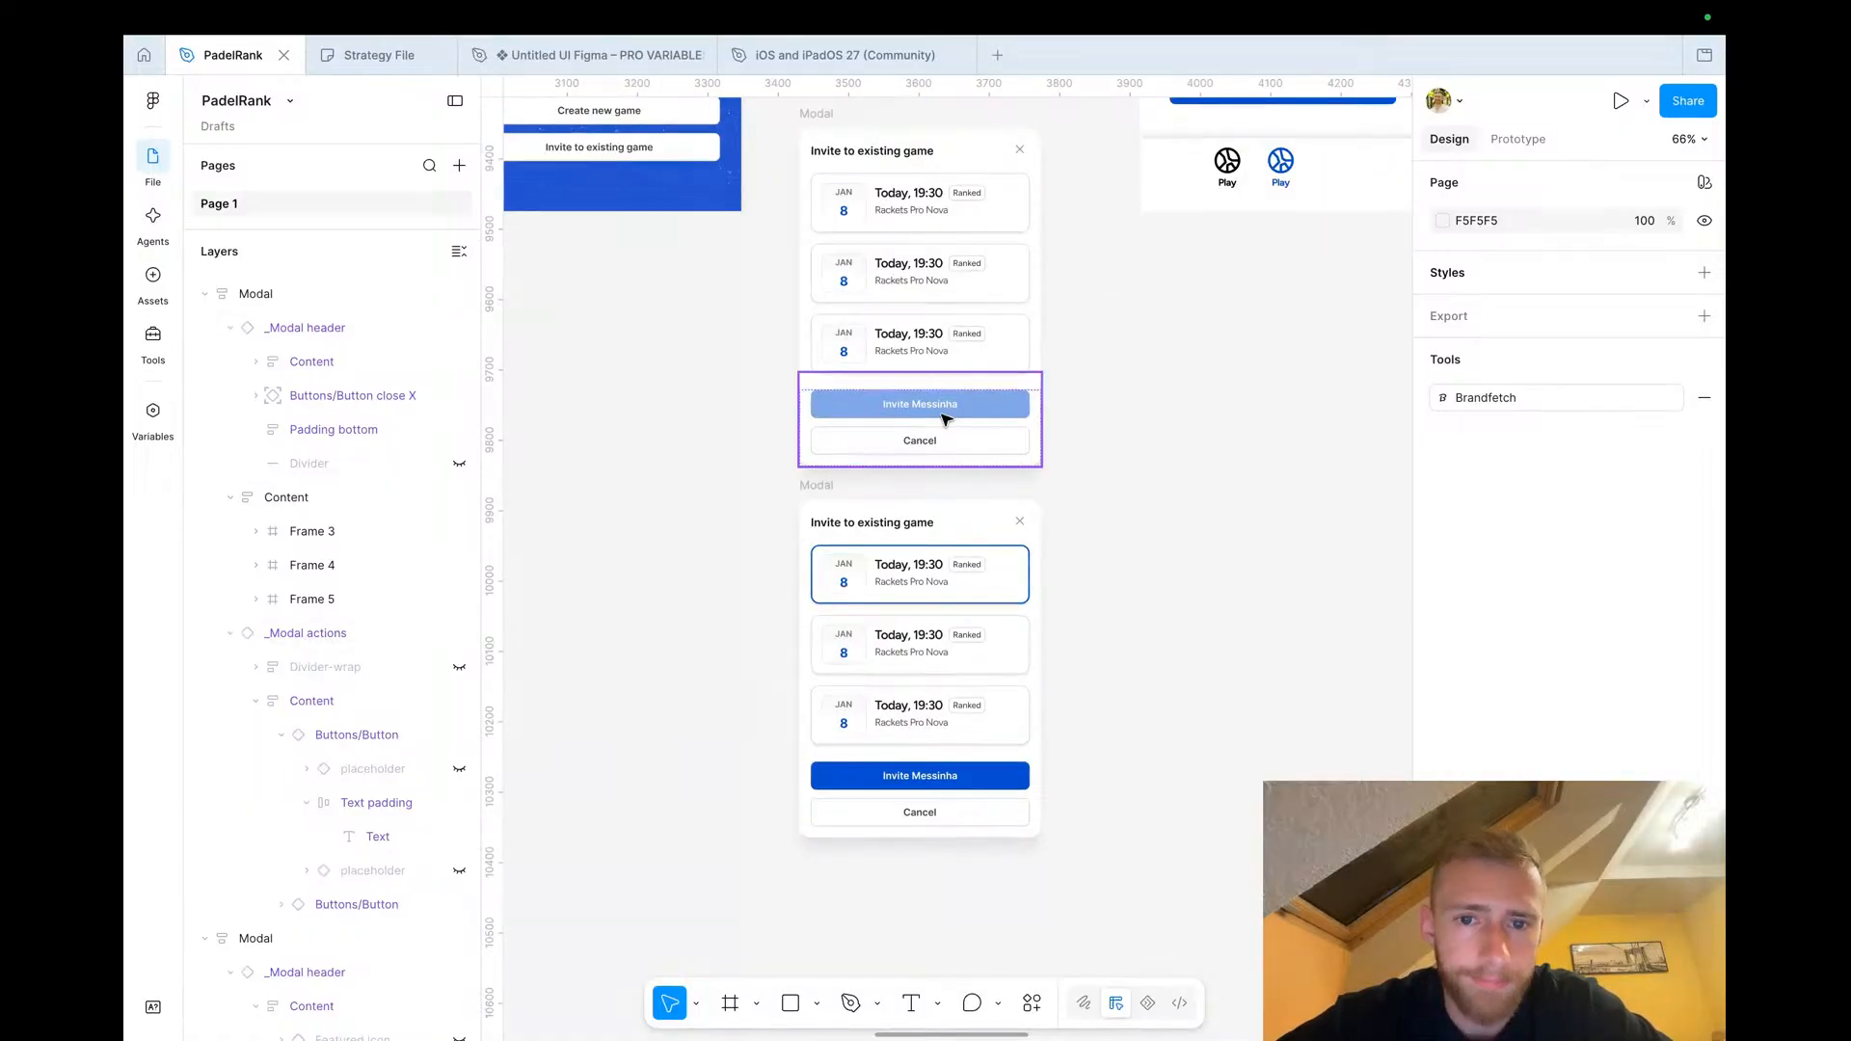
{"action": "scroll", "coordinate": [760, 507], "scroll_direction": "down", "scroll_amount": 3}
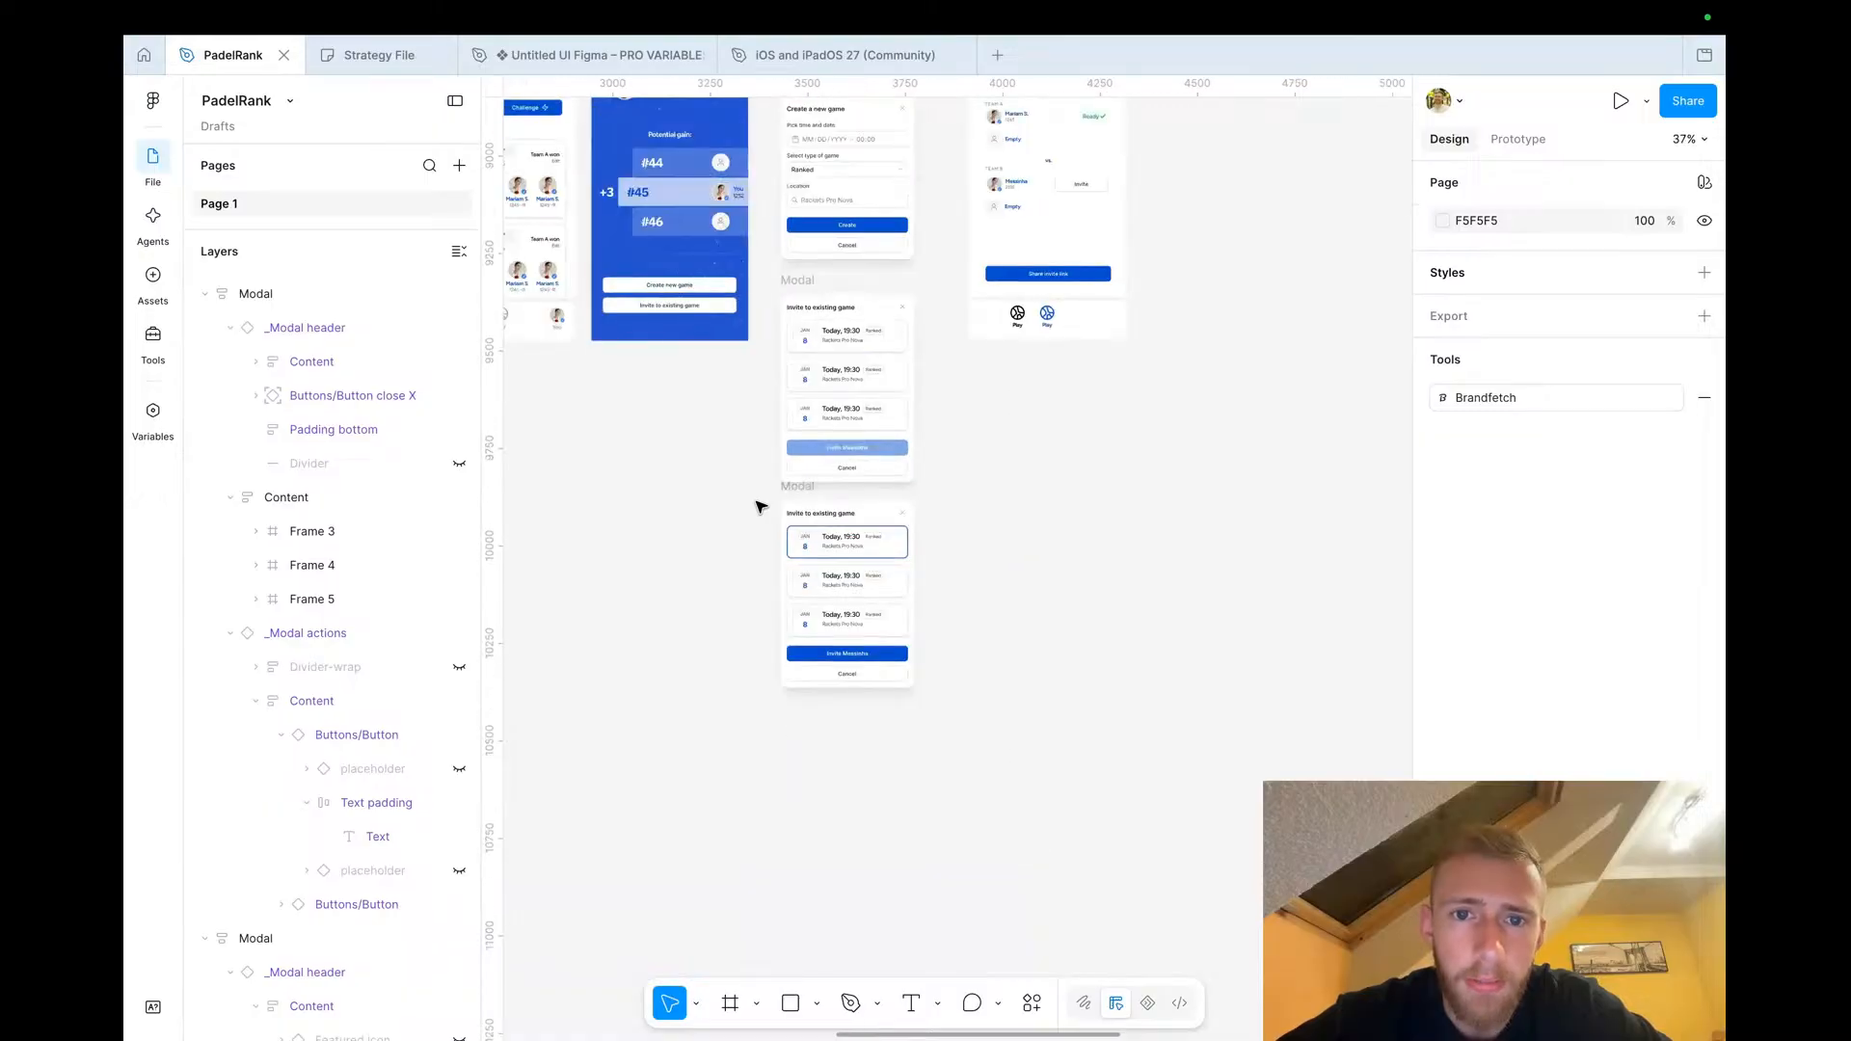
{"action": "scroll", "coordinate": [761, 507], "scroll_direction": "up", "scroll_amount": 4}
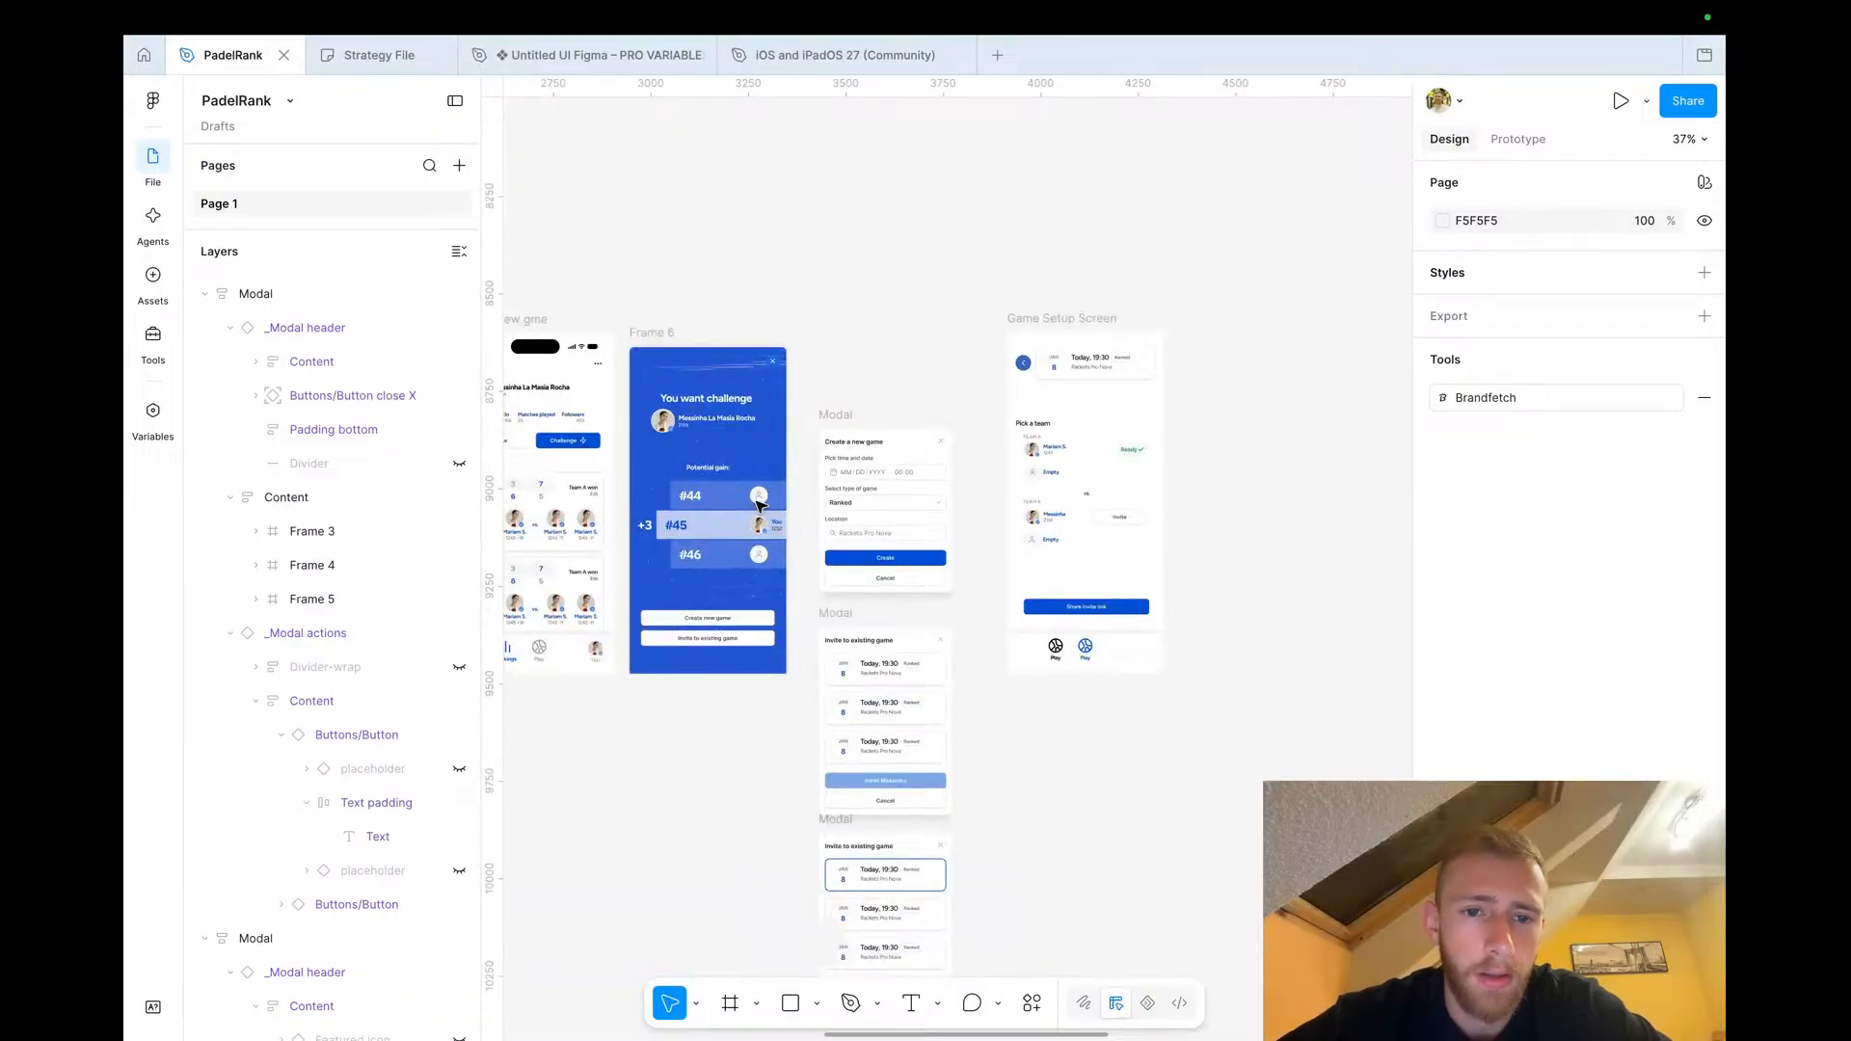
{"action": "scroll", "coordinate": [760, 503], "scroll_direction": "down", "scroll_amount": 3}
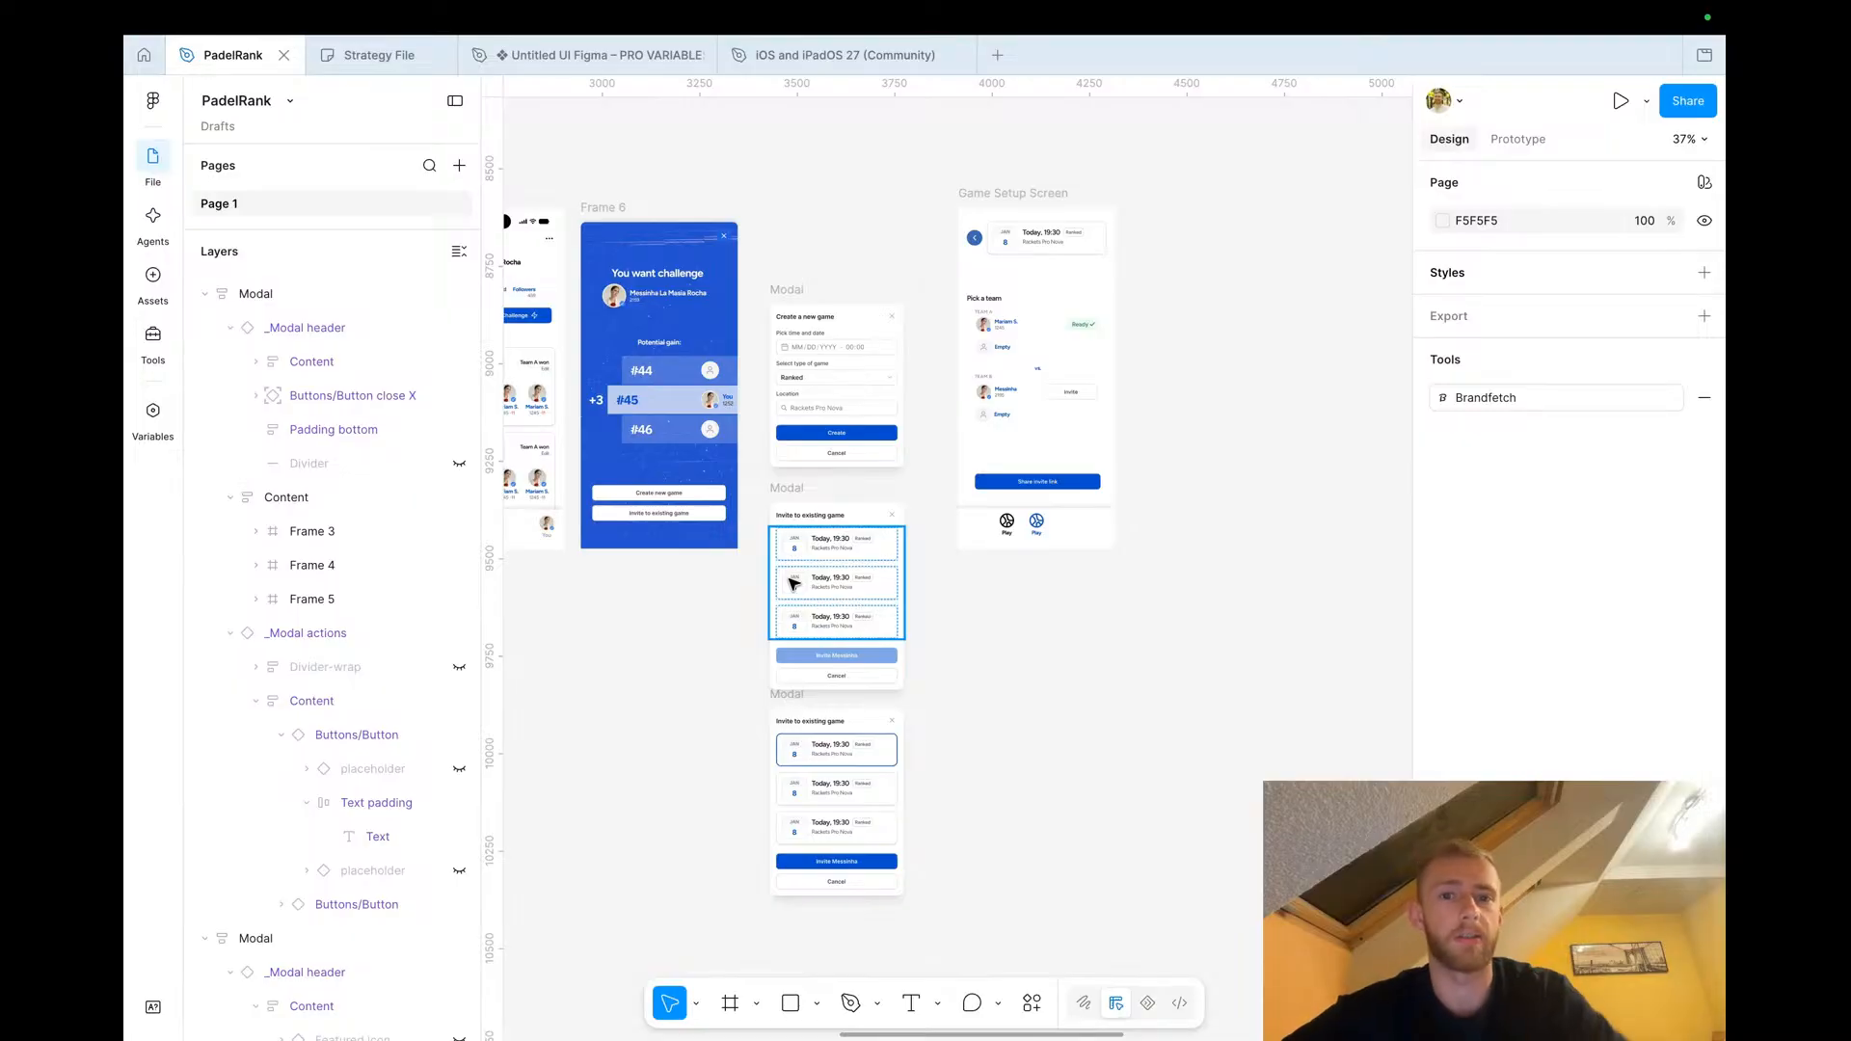
{"action": "scroll", "coordinate": [820, 727], "scroll_direction": "down", "scroll_amount": 5}
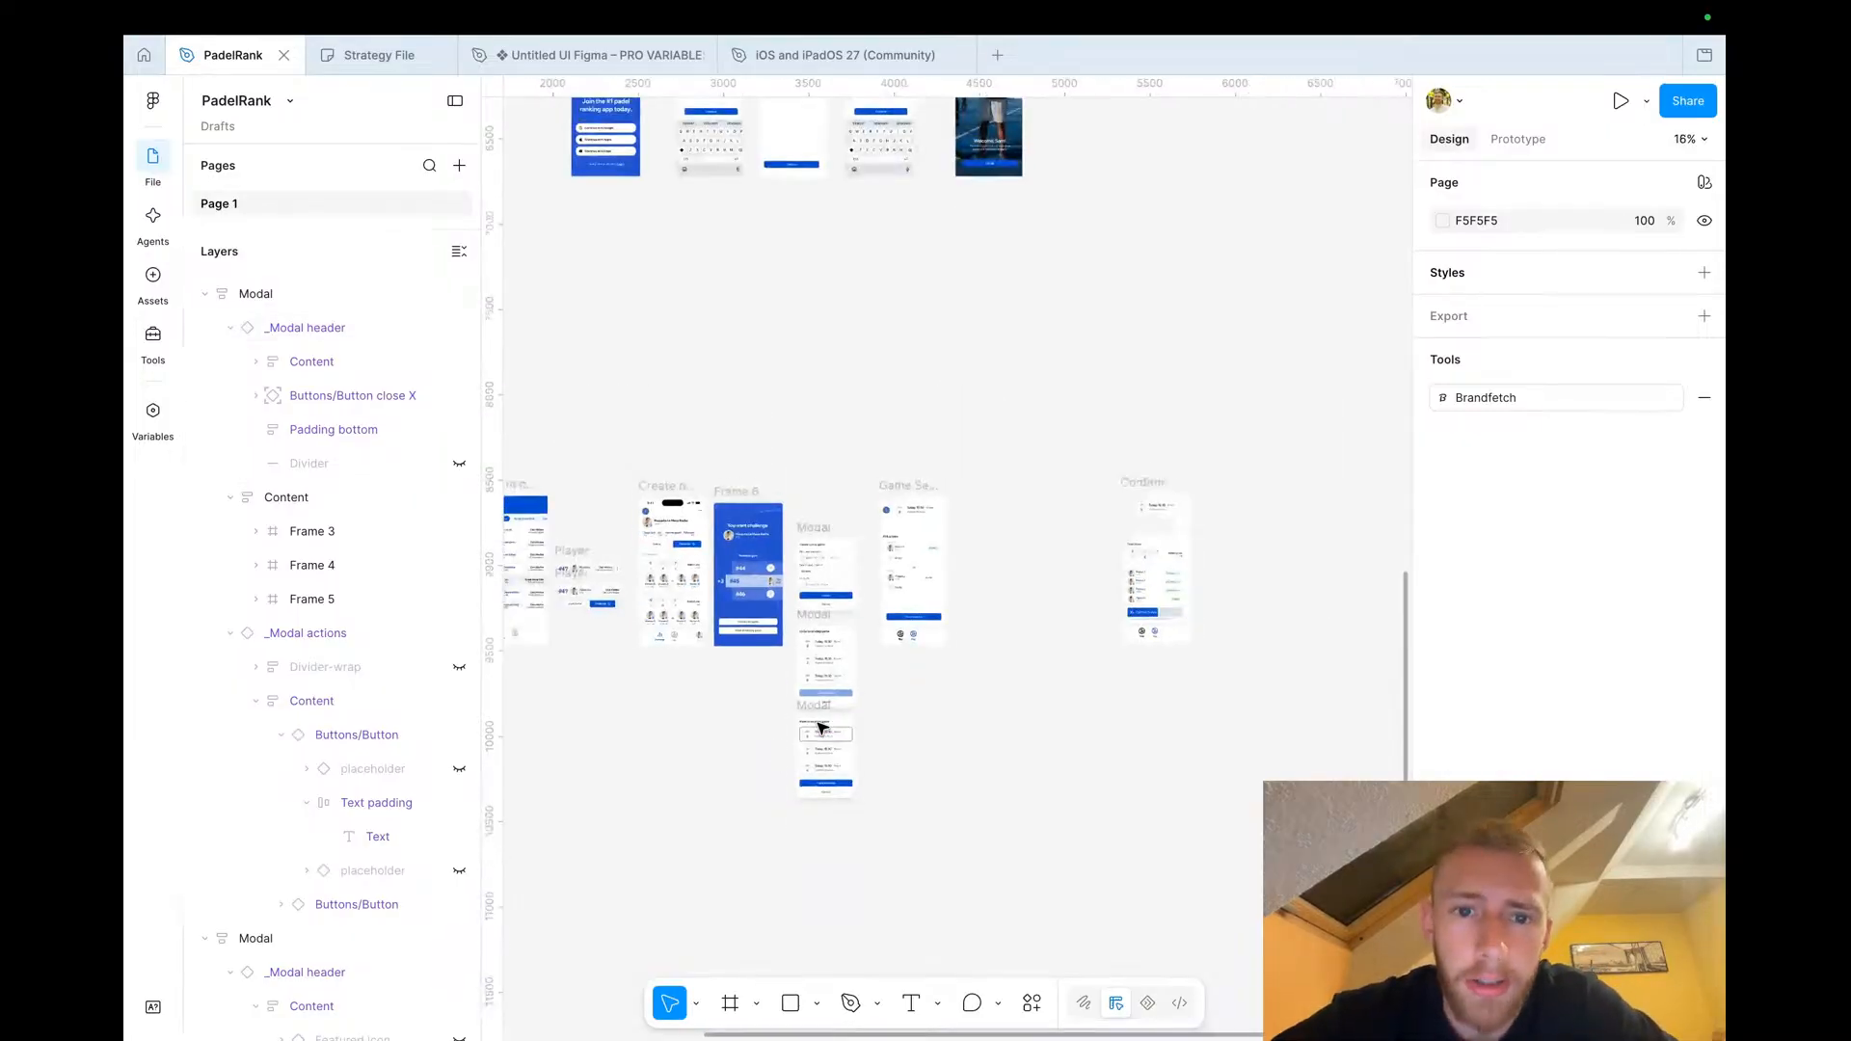
{"action": "scroll", "coordinate": [820, 728], "scroll_direction": "left", "scroll_amount": 4}
{"action": "scroll", "coordinate": [820, 727], "scroll_direction": "down", "scroll_amount": 3}
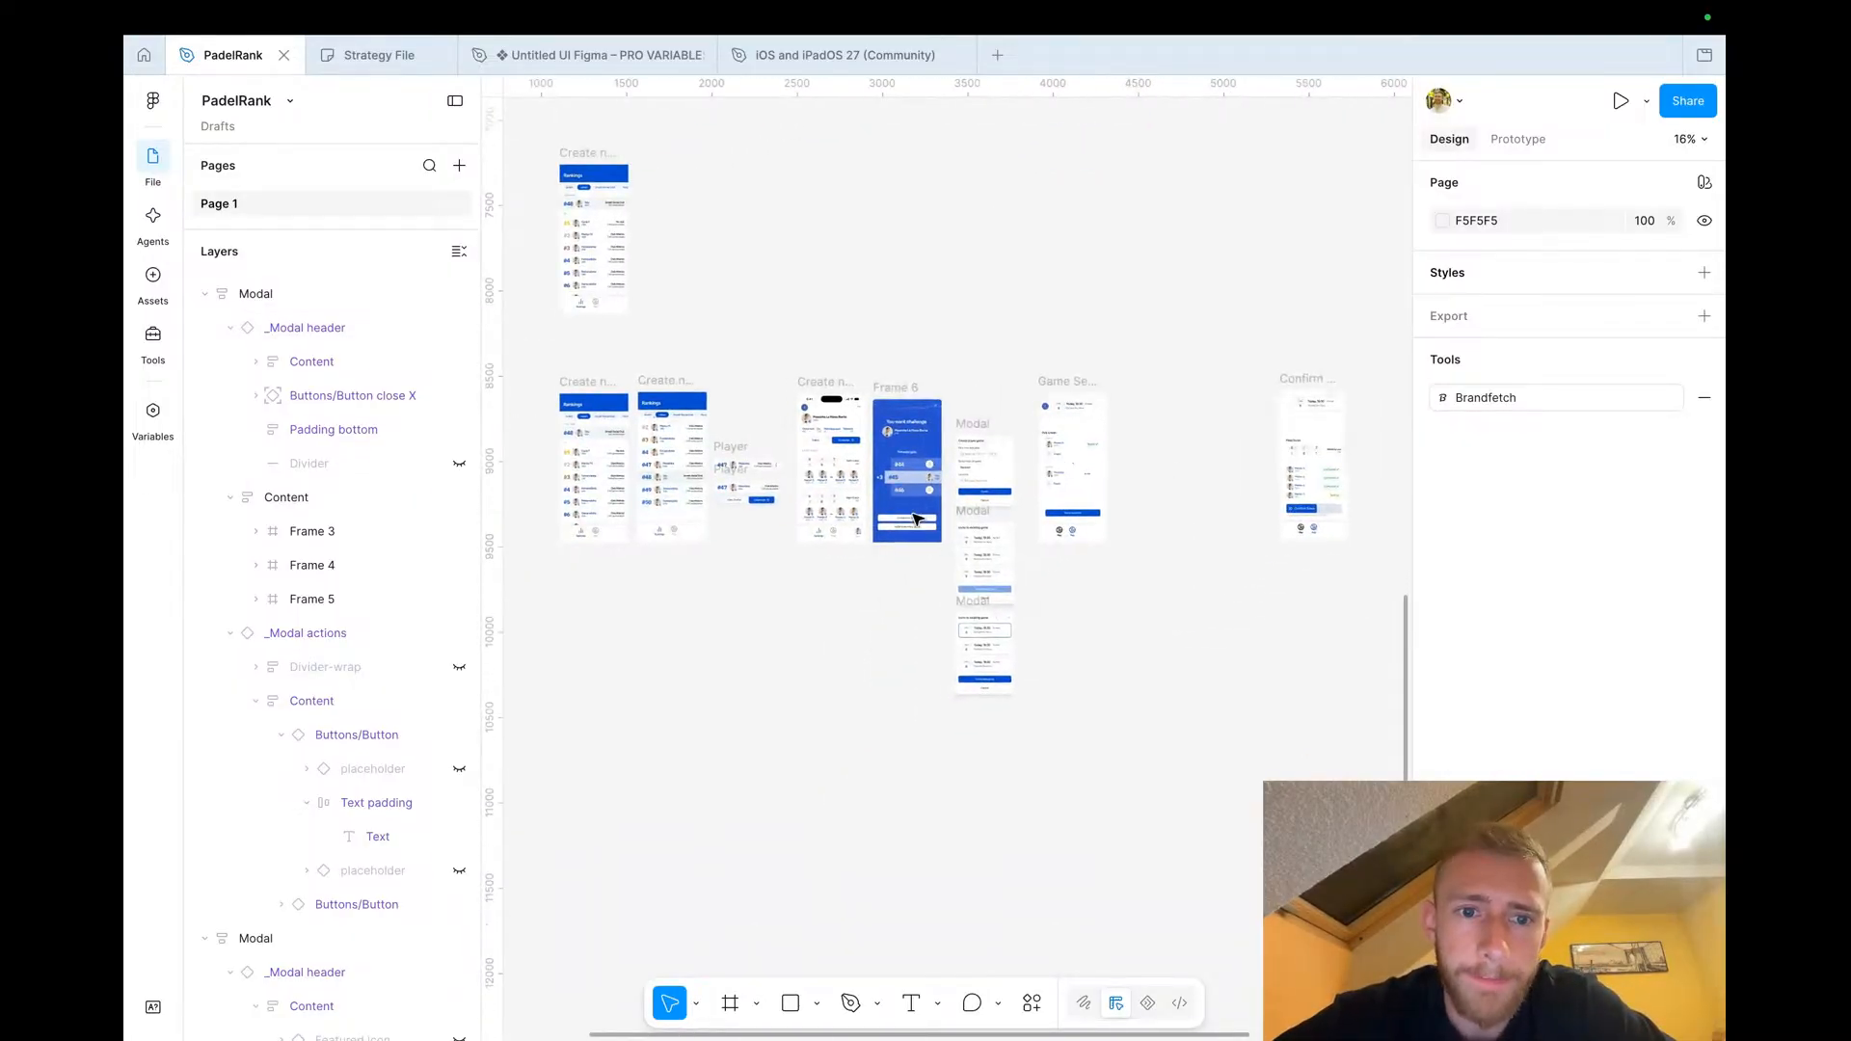
{"action": "scroll", "coordinate": [1105, 531], "scroll_direction": "up", "scroll_amount": 2}
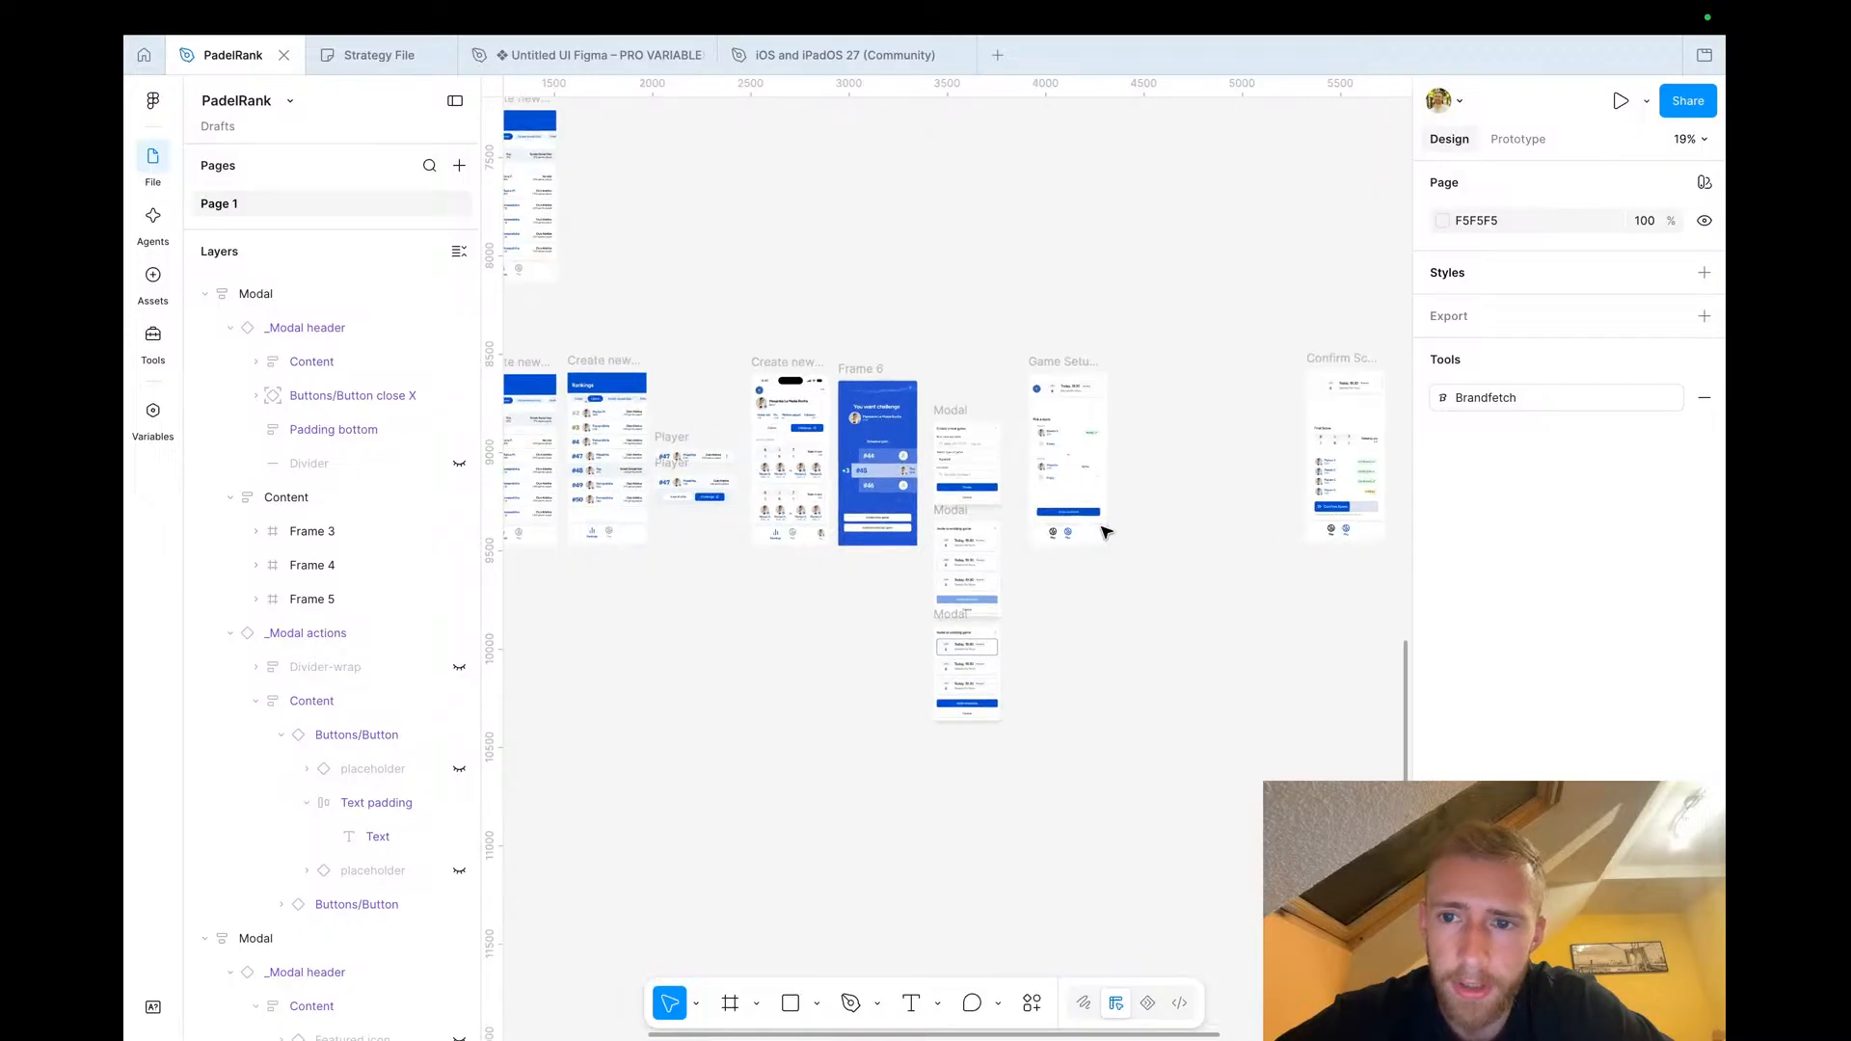
{"action": "scroll", "coordinate": [1106, 531], "scroll_direction": "up", "scroll_amount": 4}
{"action": "scroll", "coordinate": [1106, 531], "scroll_direction": "down", "scroll_amount": 3}
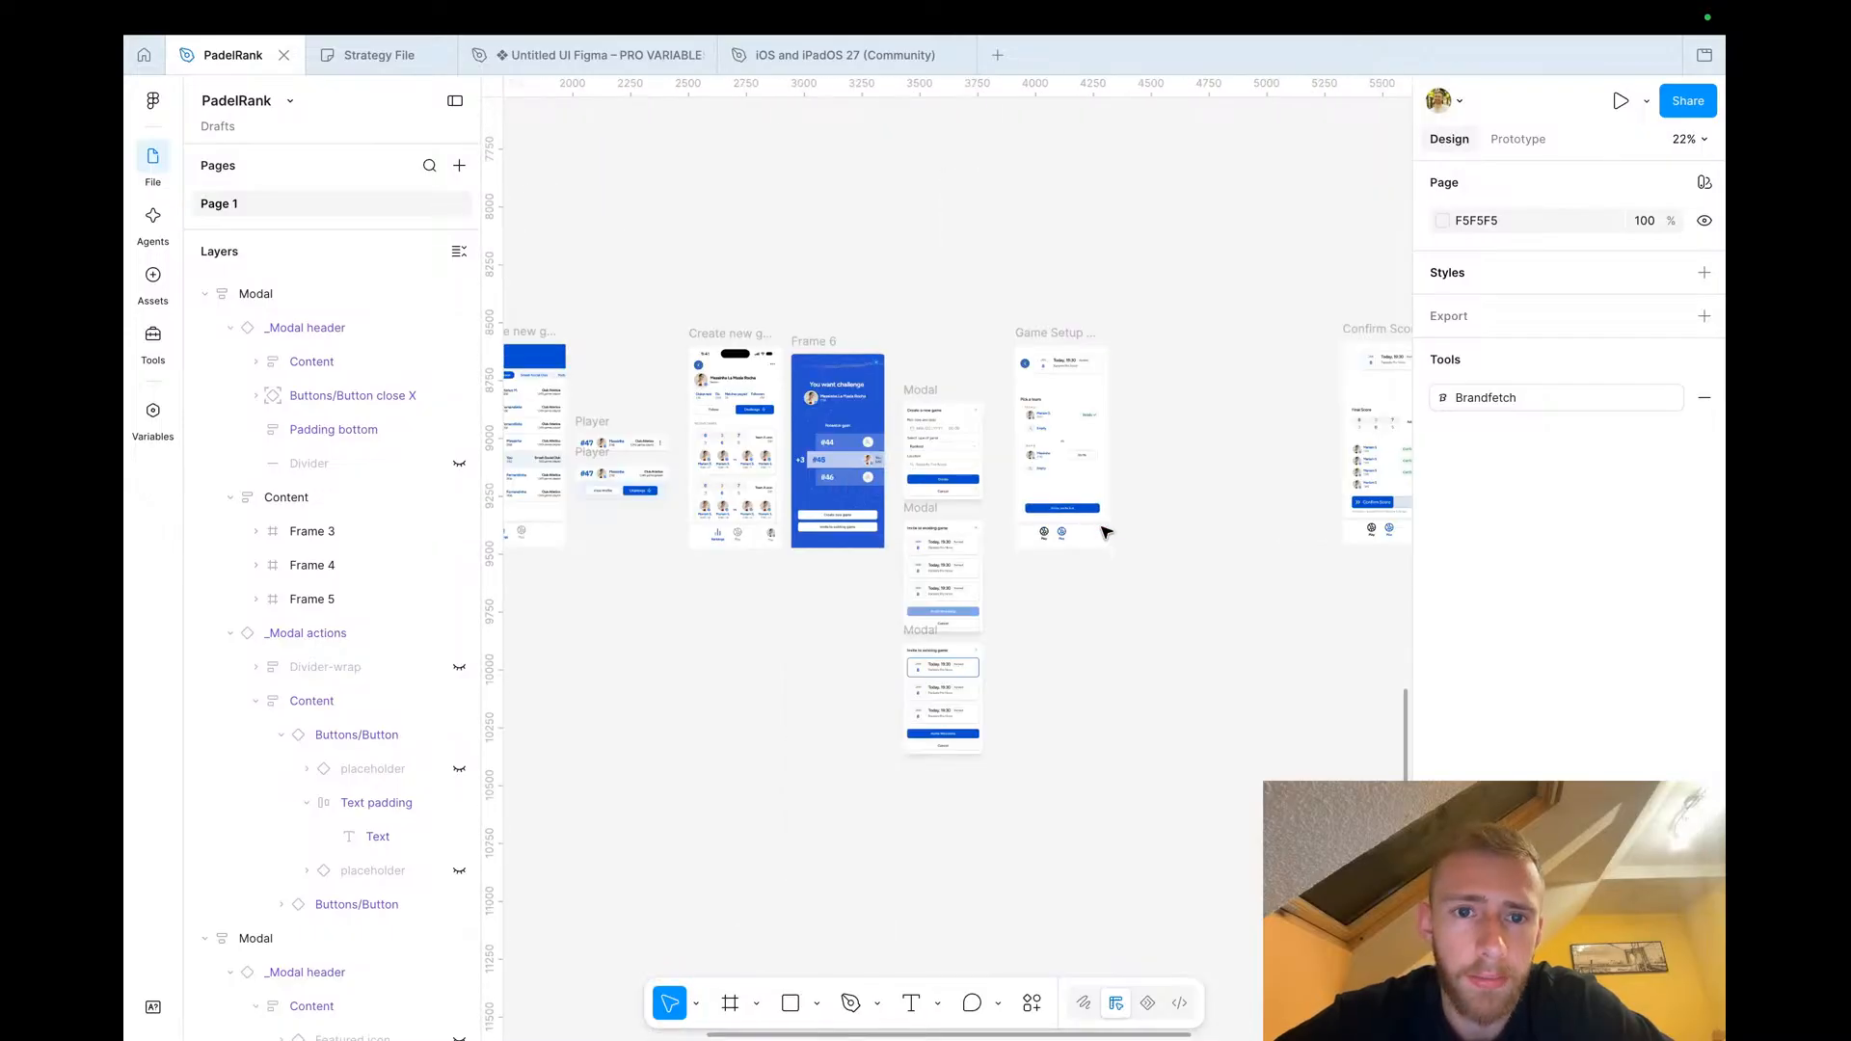
{"action": "scroll", "coordinate": [1106, 532], "scroll_direction": "right", "scroll_amount": 3}
{"action": "scroll", "coordinate": [1106, 531], "scroll_direction": "up", "scroll_amount": 1}
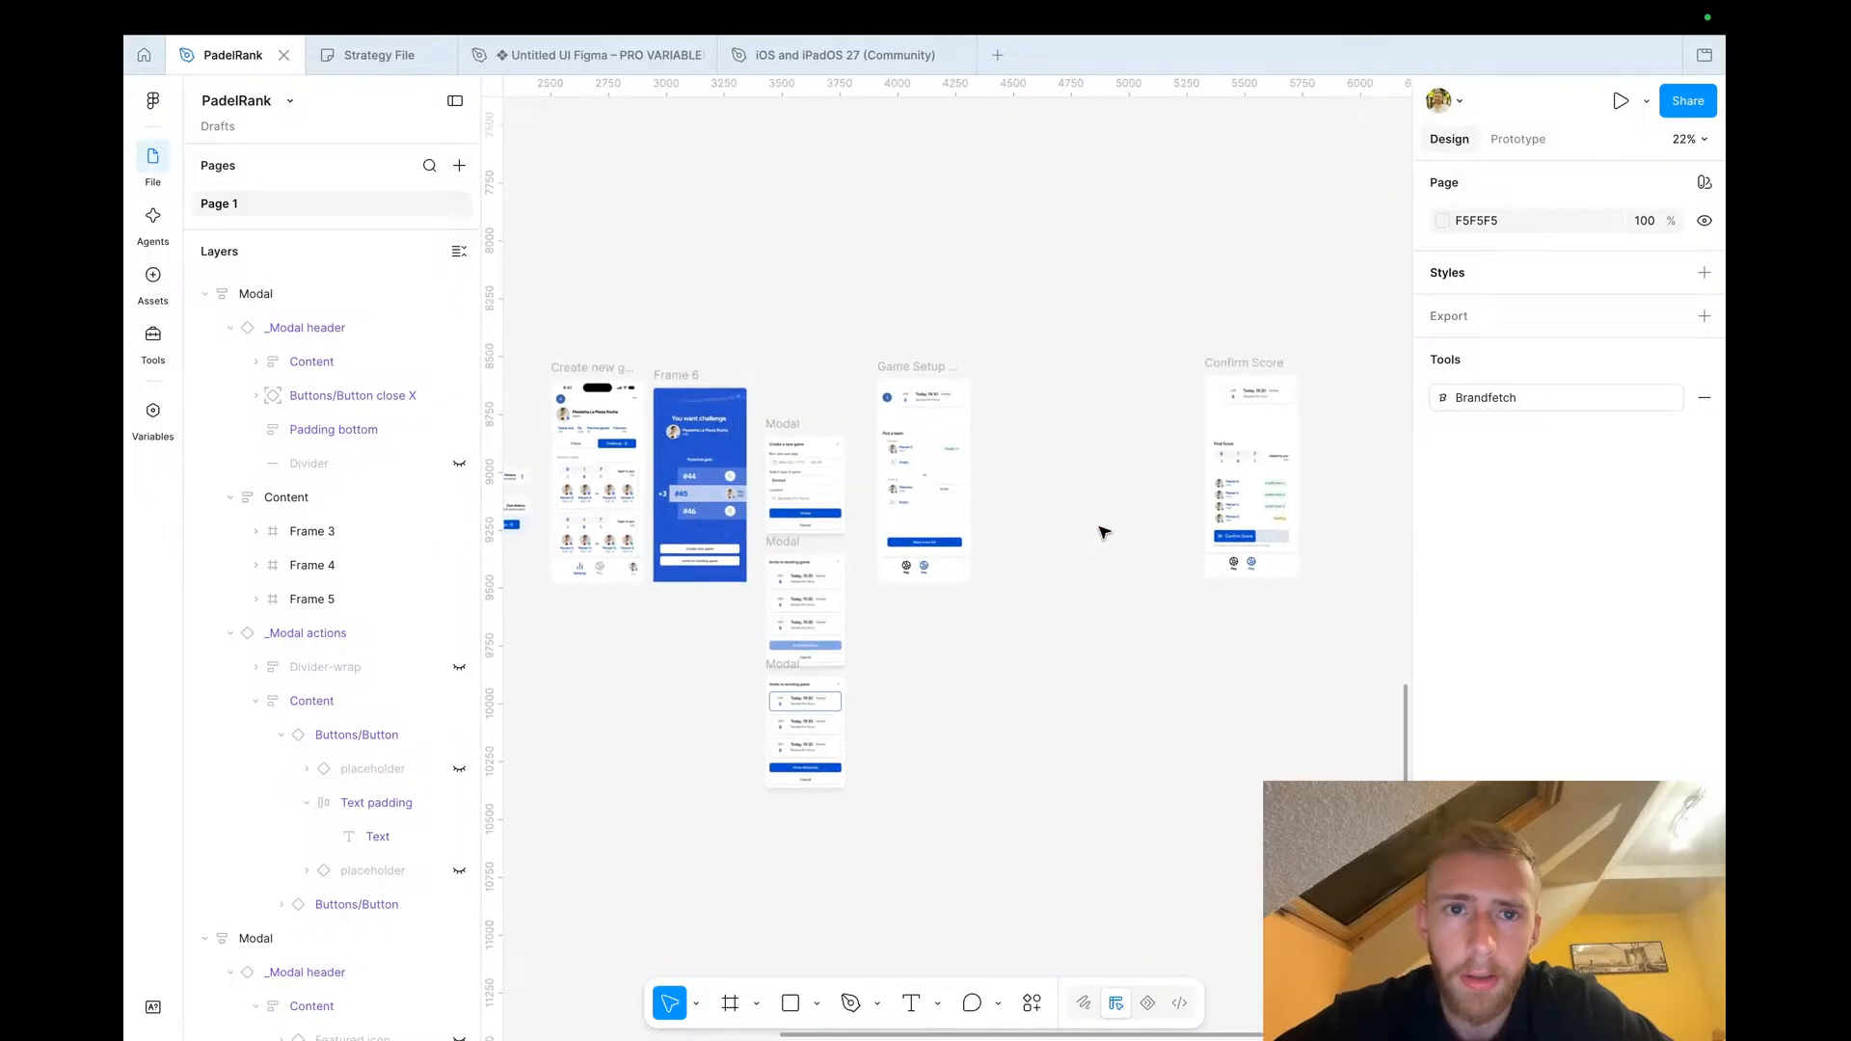
Switch to the Strategy File board and tick off the 'click it' and 'challenge them' steps with pencil checkmarks
{"action": "left_click", "coordinate": [367, 58]}
{"action": "scroll", "coordinate": [712, 415], "scroll_direction": "down", "scroll_amount": 3}
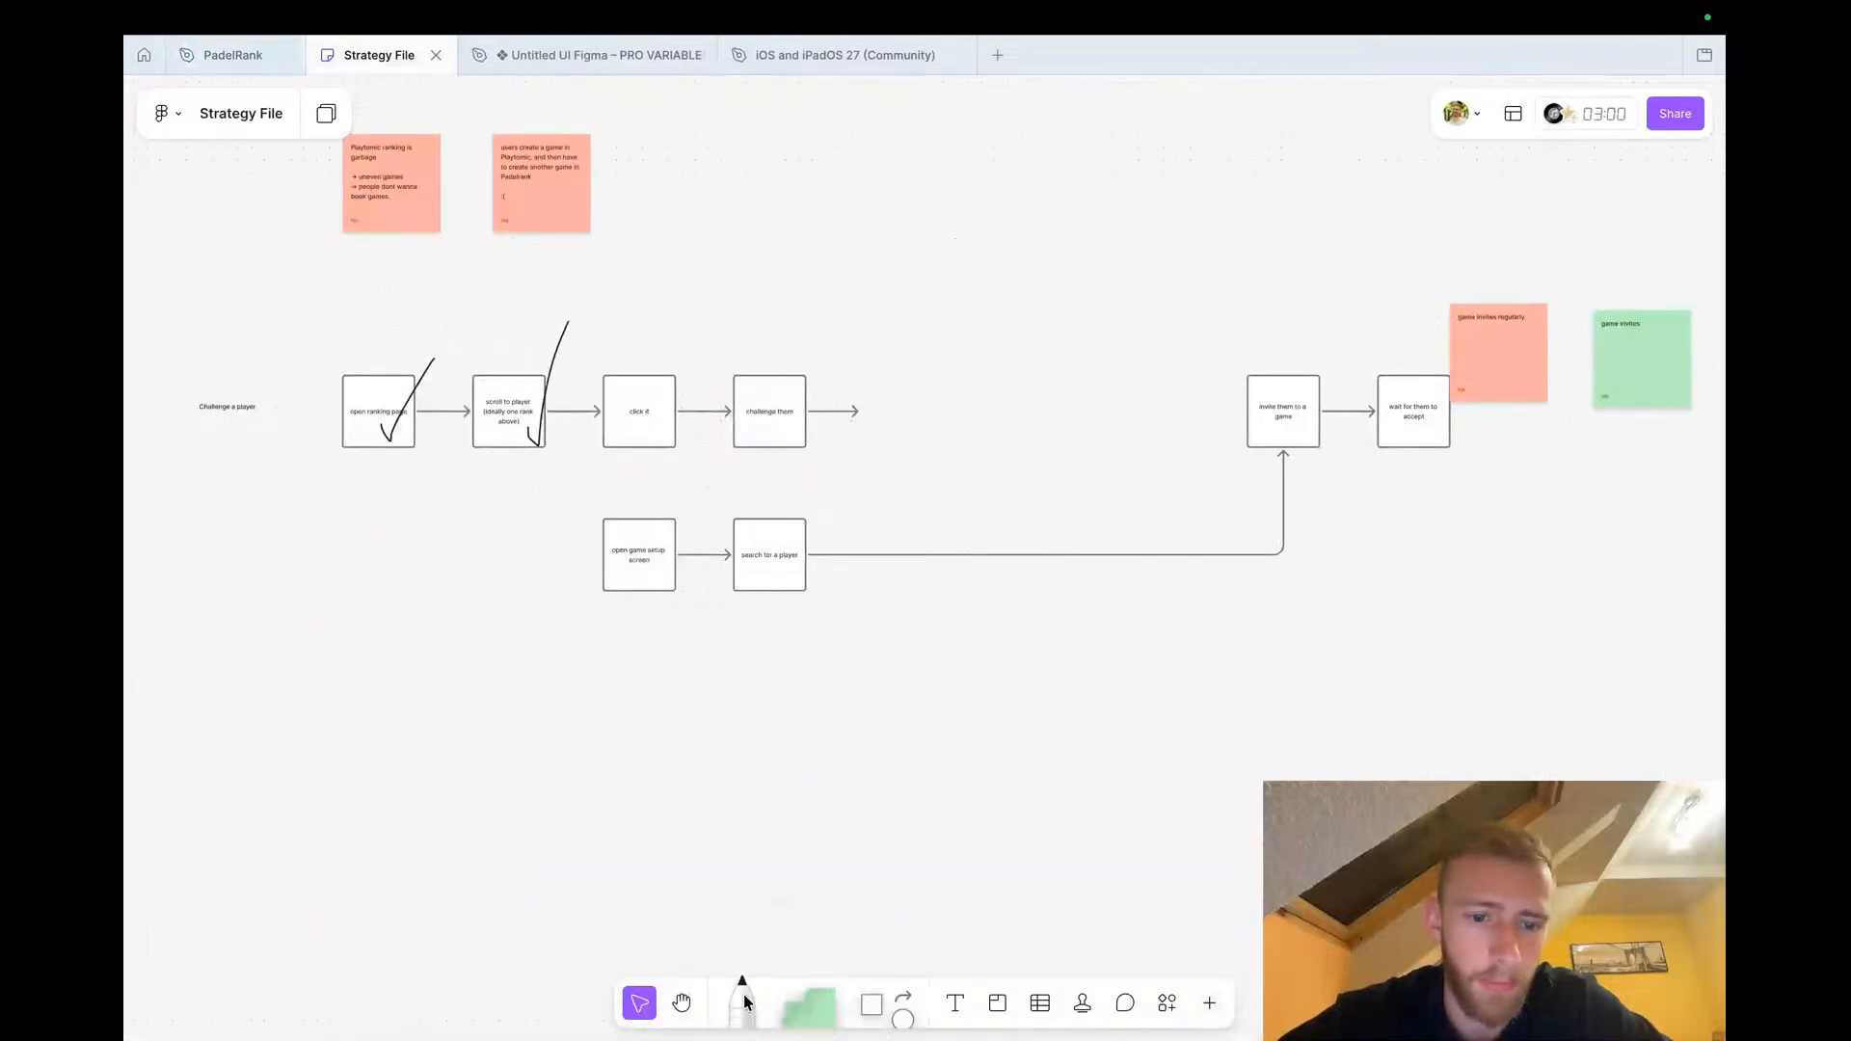
{"action": "left_click", "coordinate": [743, 998]}
{"action": "scroll", "coordinate": [640, 276], "scroll_direction": "up", "scroll_amount": 5}
{"action": "left_click_drag", "start_coordinate": [687, 607], "coordinate": [808, 425]}
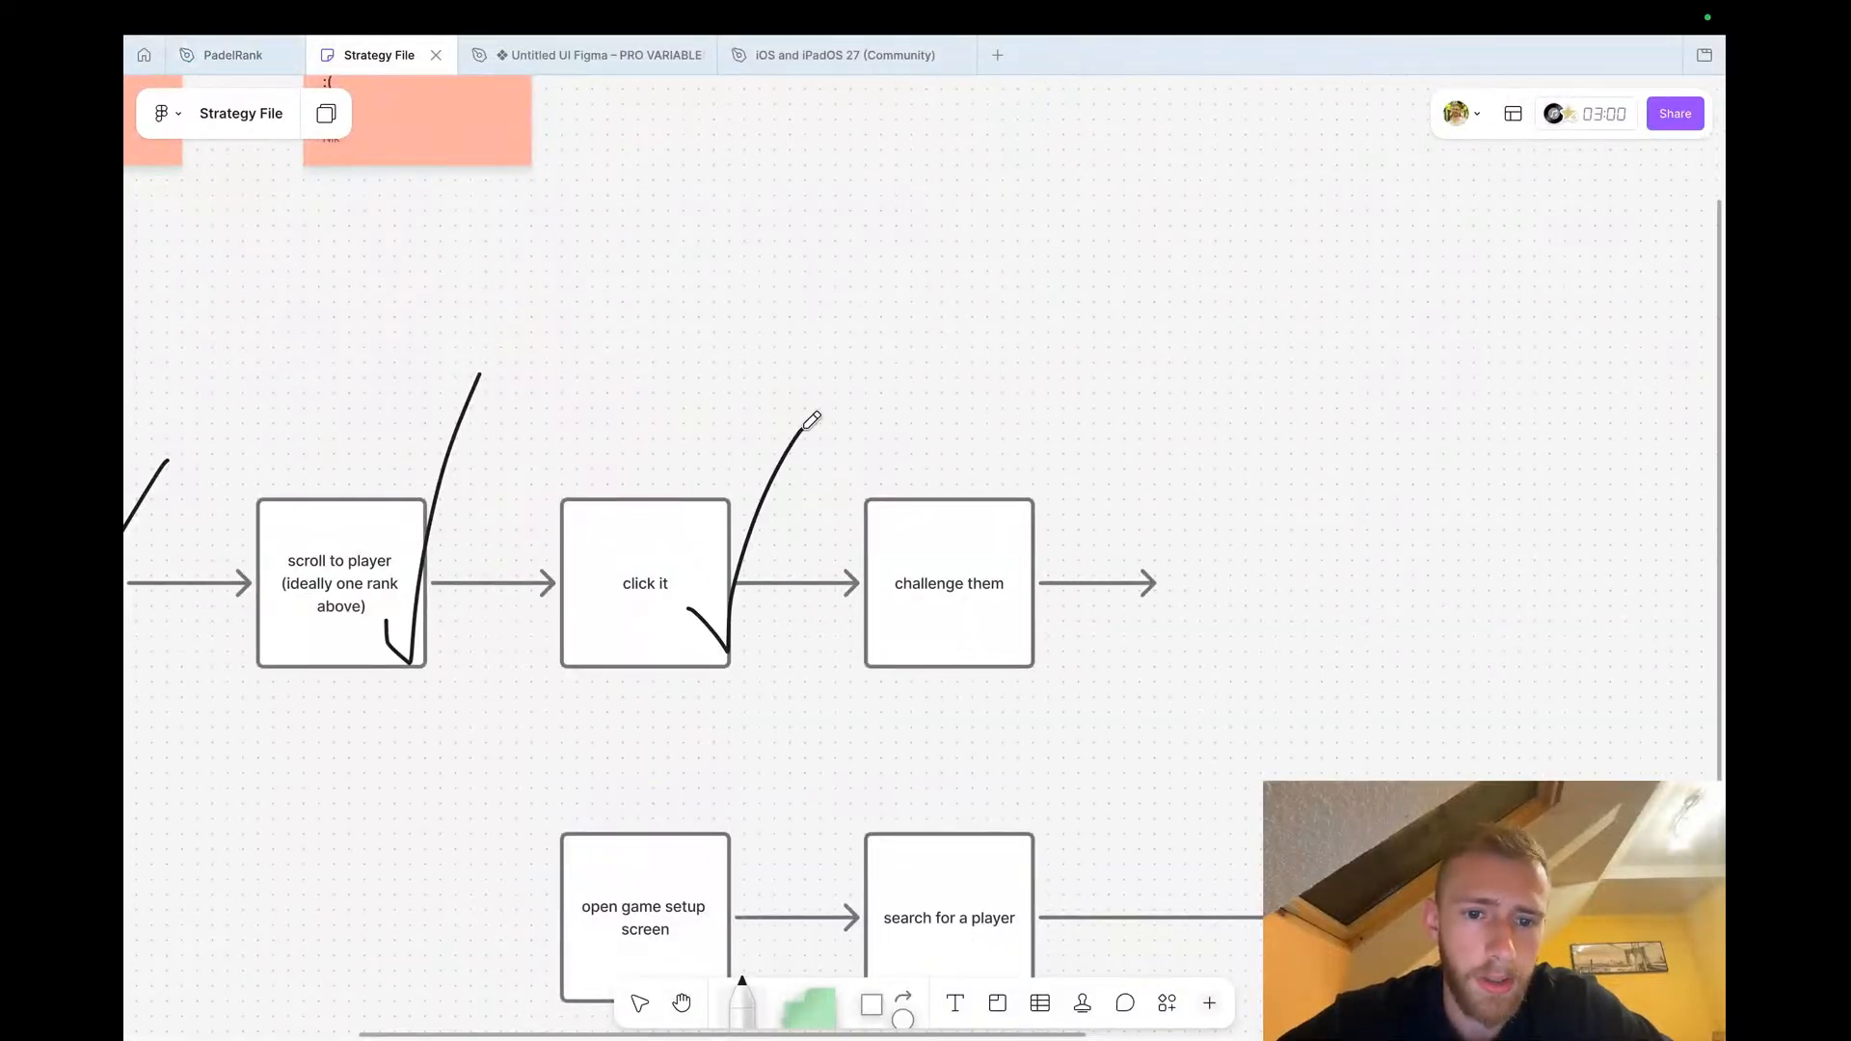
{"action": "scroll", "coordinate": [878, 609], "scroll_direction": "down", "scroll_amount": 5}
{"action": "scroll", "coordinate": [877, 608], "scroll_direction": "right", "scroll_amount": 2}
{"action": "left_click_drag", "start_coordinate": [854, 294], "coordinate": [969, 144]}
Review the remaining steps of the challenge and invite flow diagram
{"action": "scroll", "coordinate": [673, 590], "scroll_direction": "down", "scroll_amount": 3}
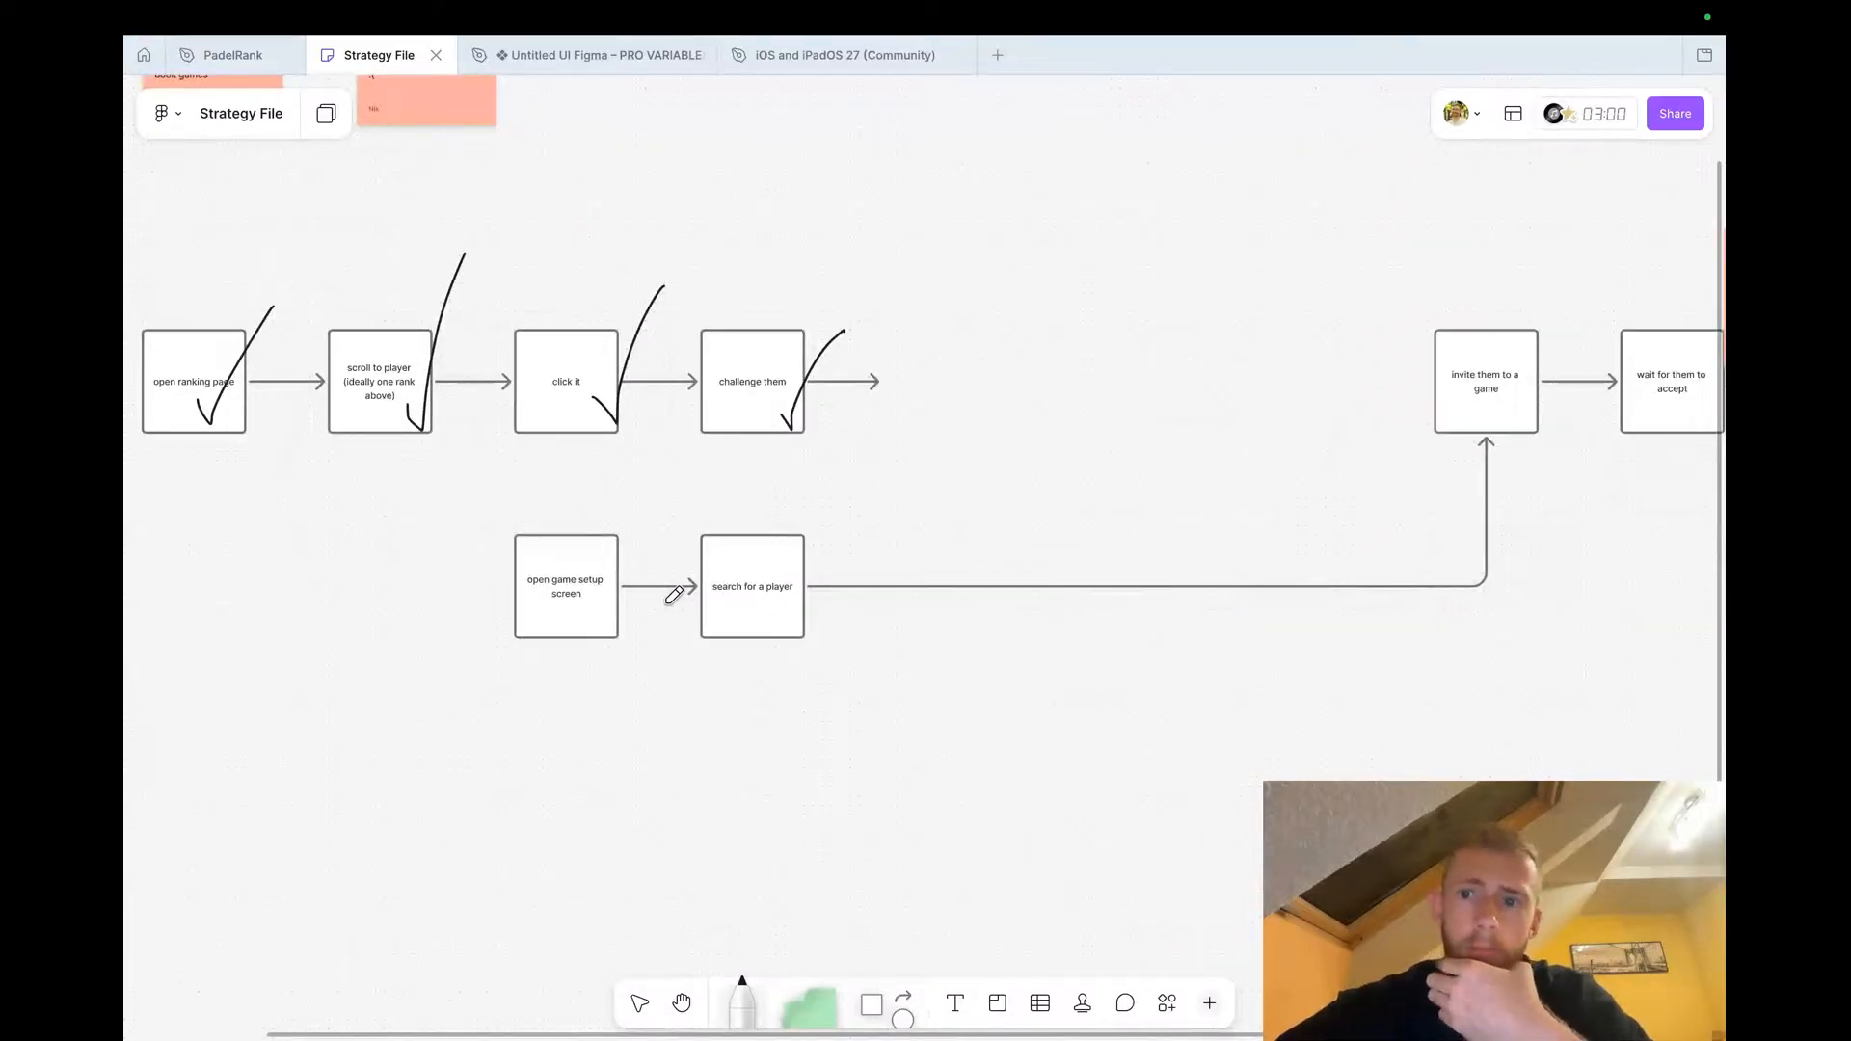
{"action": "scroll", "coordinate": [673, 595], "scroll_direction": "right", "scroll_amount": 4}
{"action": "scroll", "coordinate": [672, 595], "scroll_direction": "up", "scroll_amount": 1}
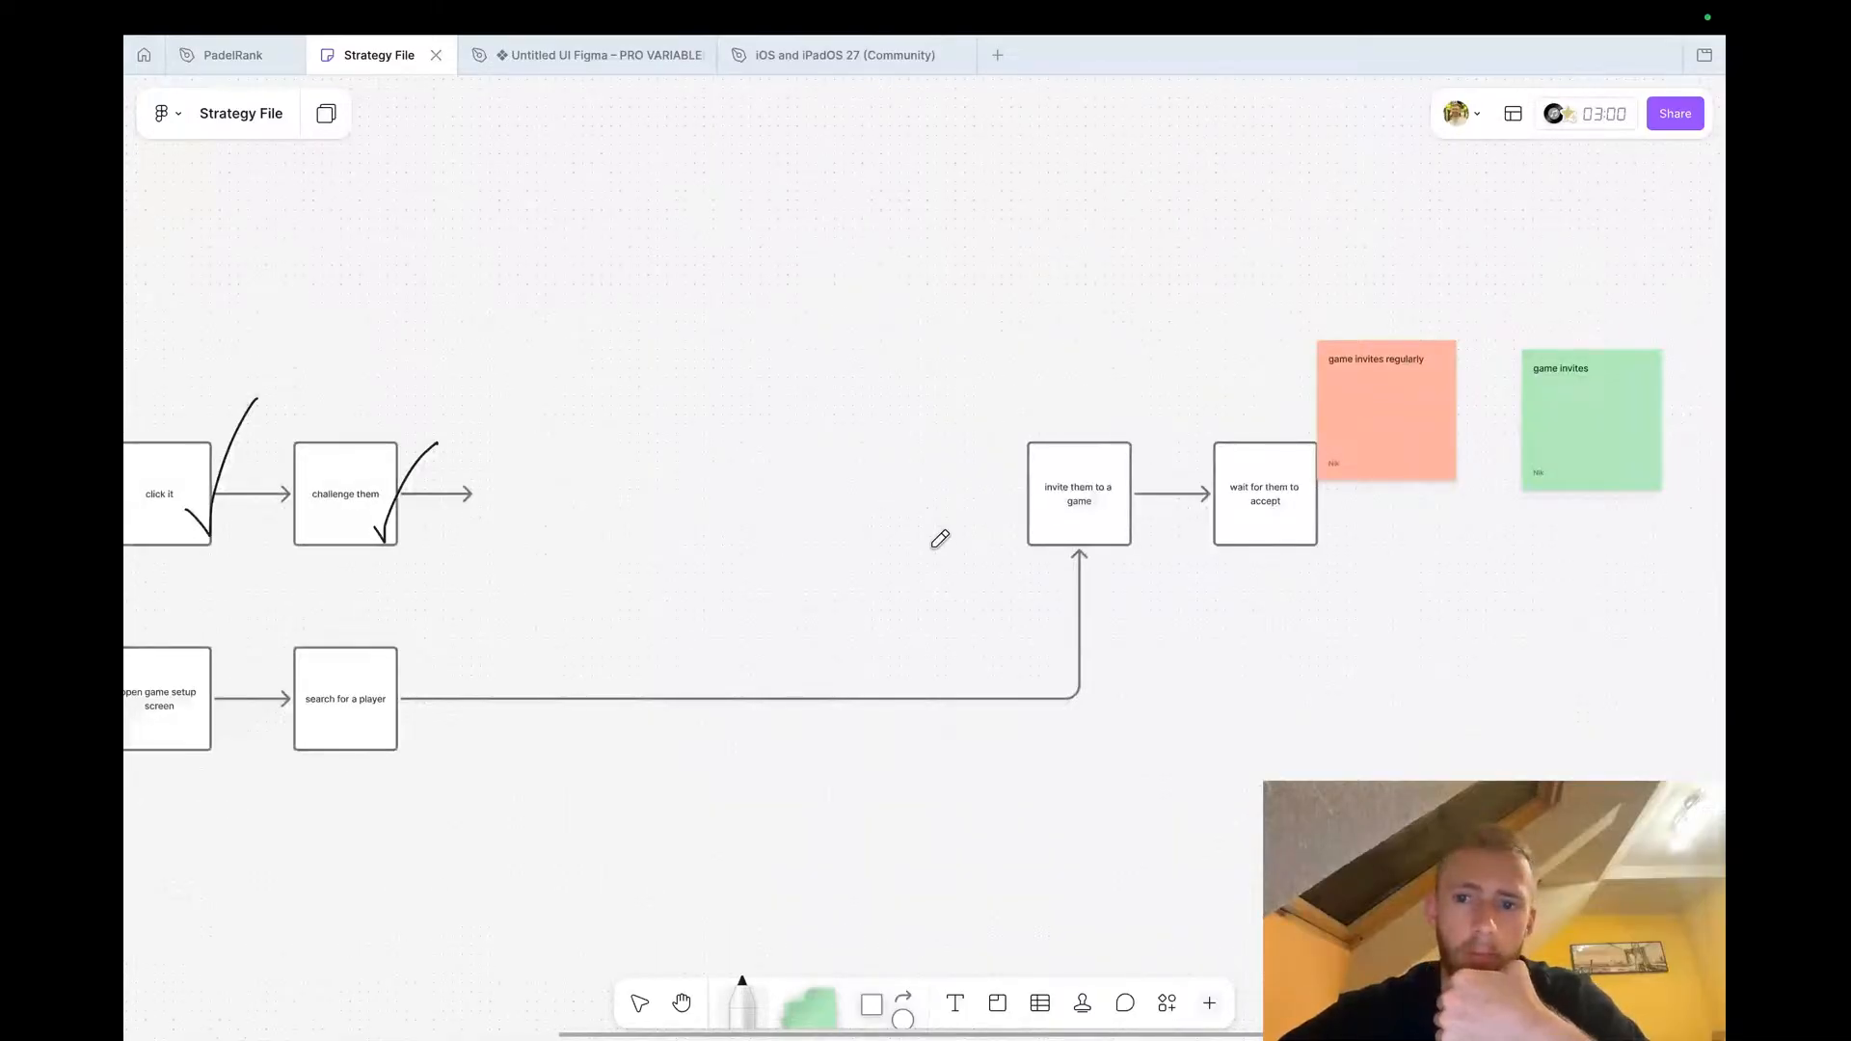
{"action": "scroll", "coordinate": [859, 498], "scroll_direction": "left", "scroll_amount": 5}
{"action": "scroll", "coordinate": [859, 497], "scroll_direction": "down", "scroll_amount": 1}
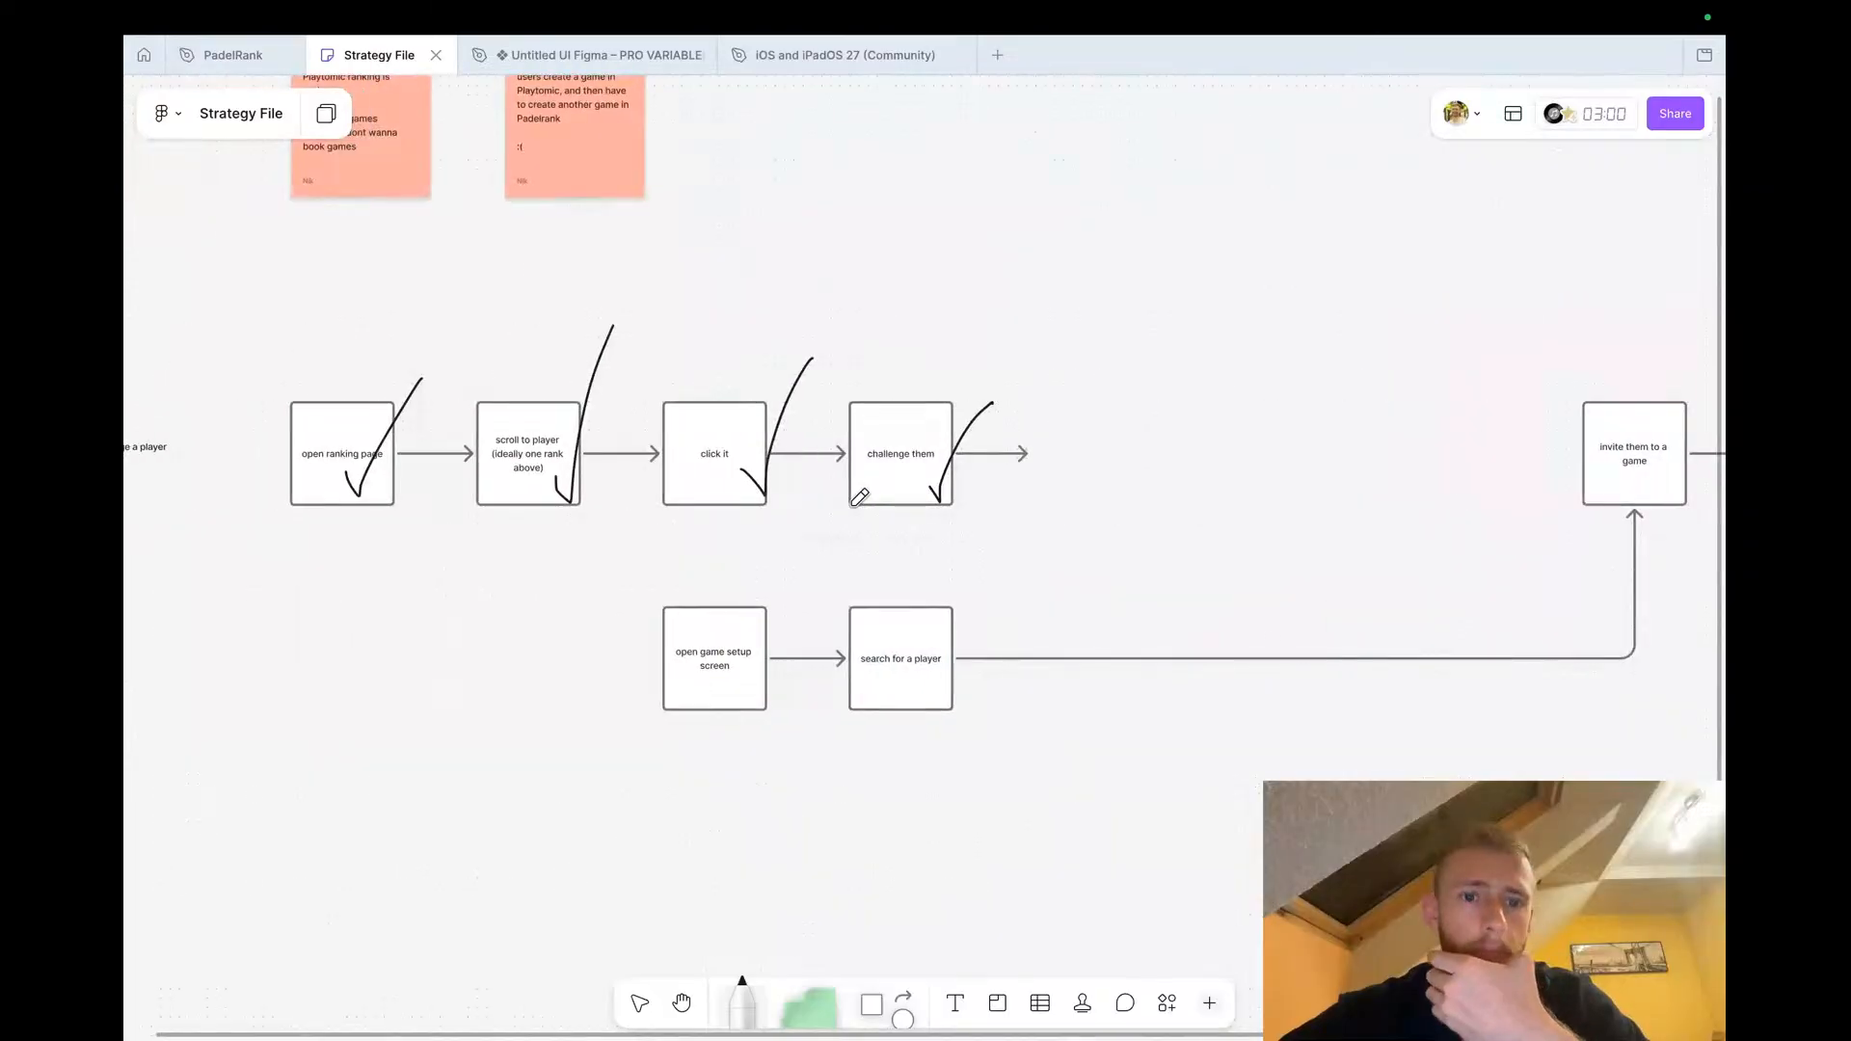
{"action": "scroll", "coordinate": [859, 497], "scroll_direction": "right", "scroll_amount": 5}
{"action": "scroll", "coordinate": [859, 498], "scroll_direction": "up", "scroll_amount": 1}
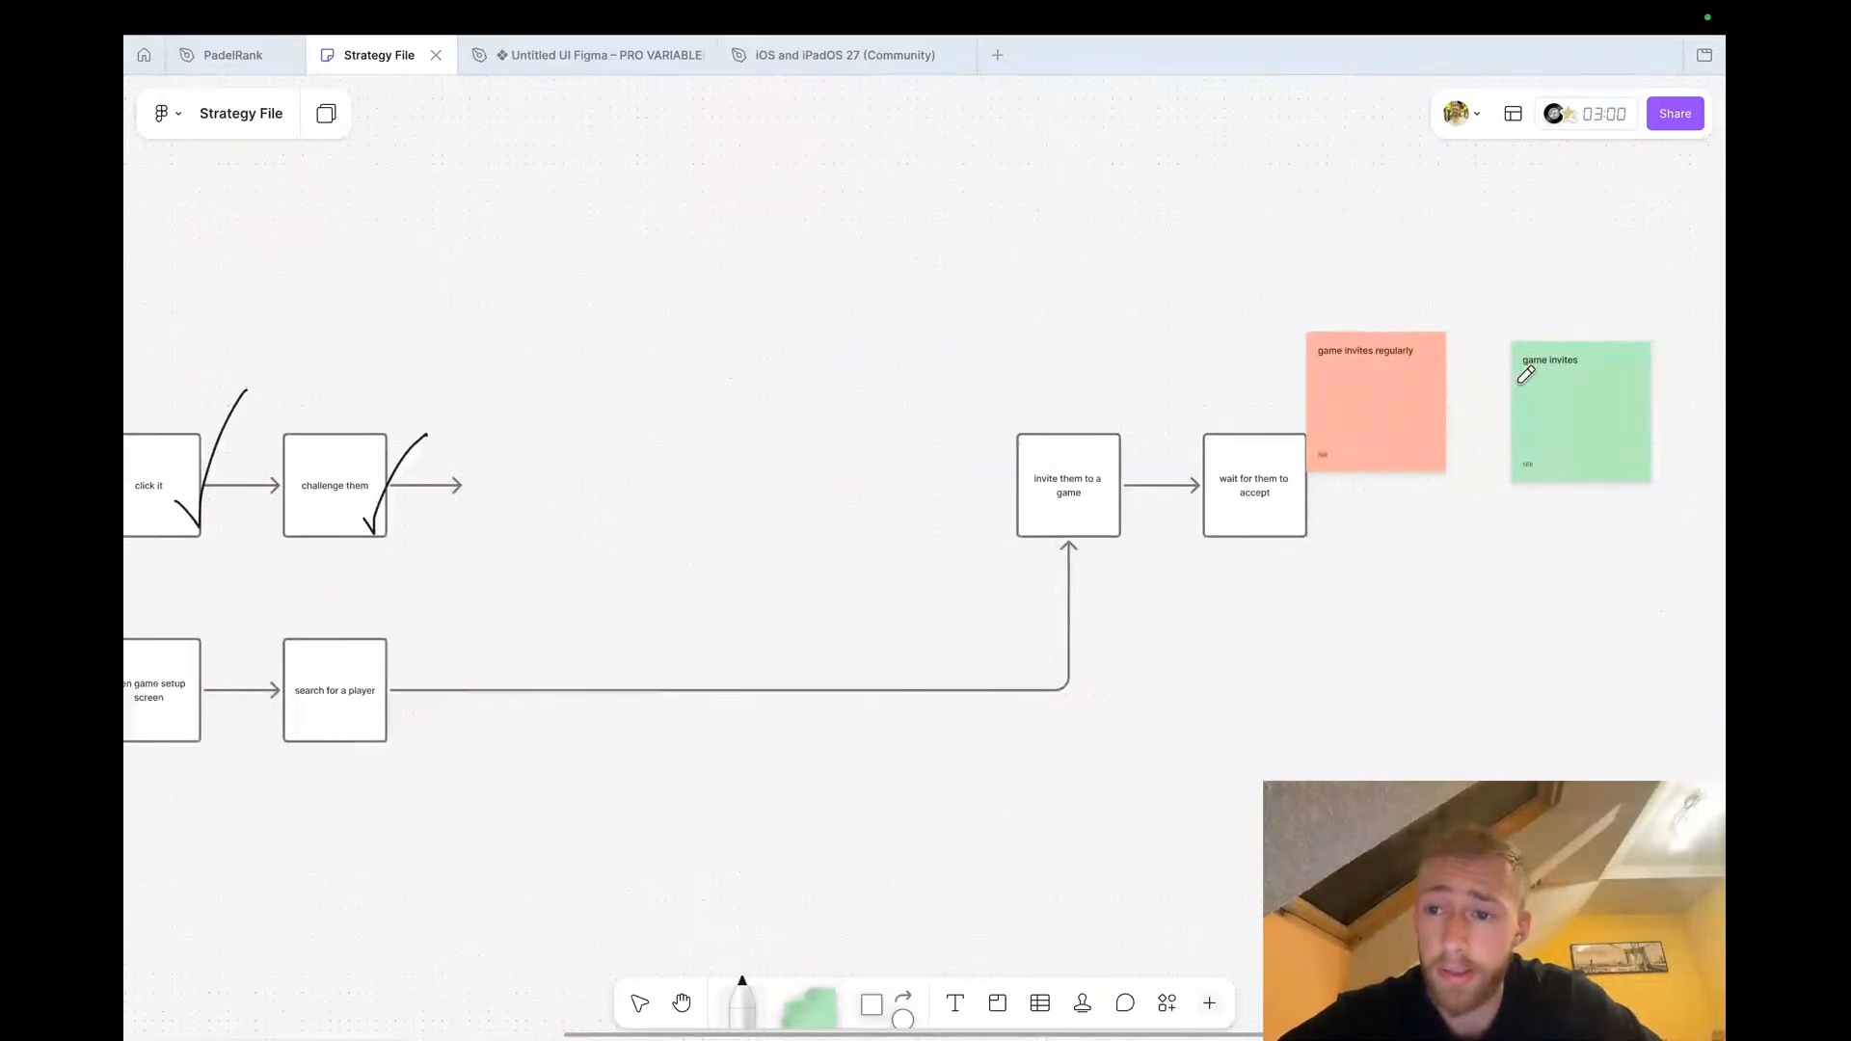
Return to PadelRank and examine the Game overview screens and the Game Overview live and actions frame
{"action": "left_click", "coordinate": [232, 55]}
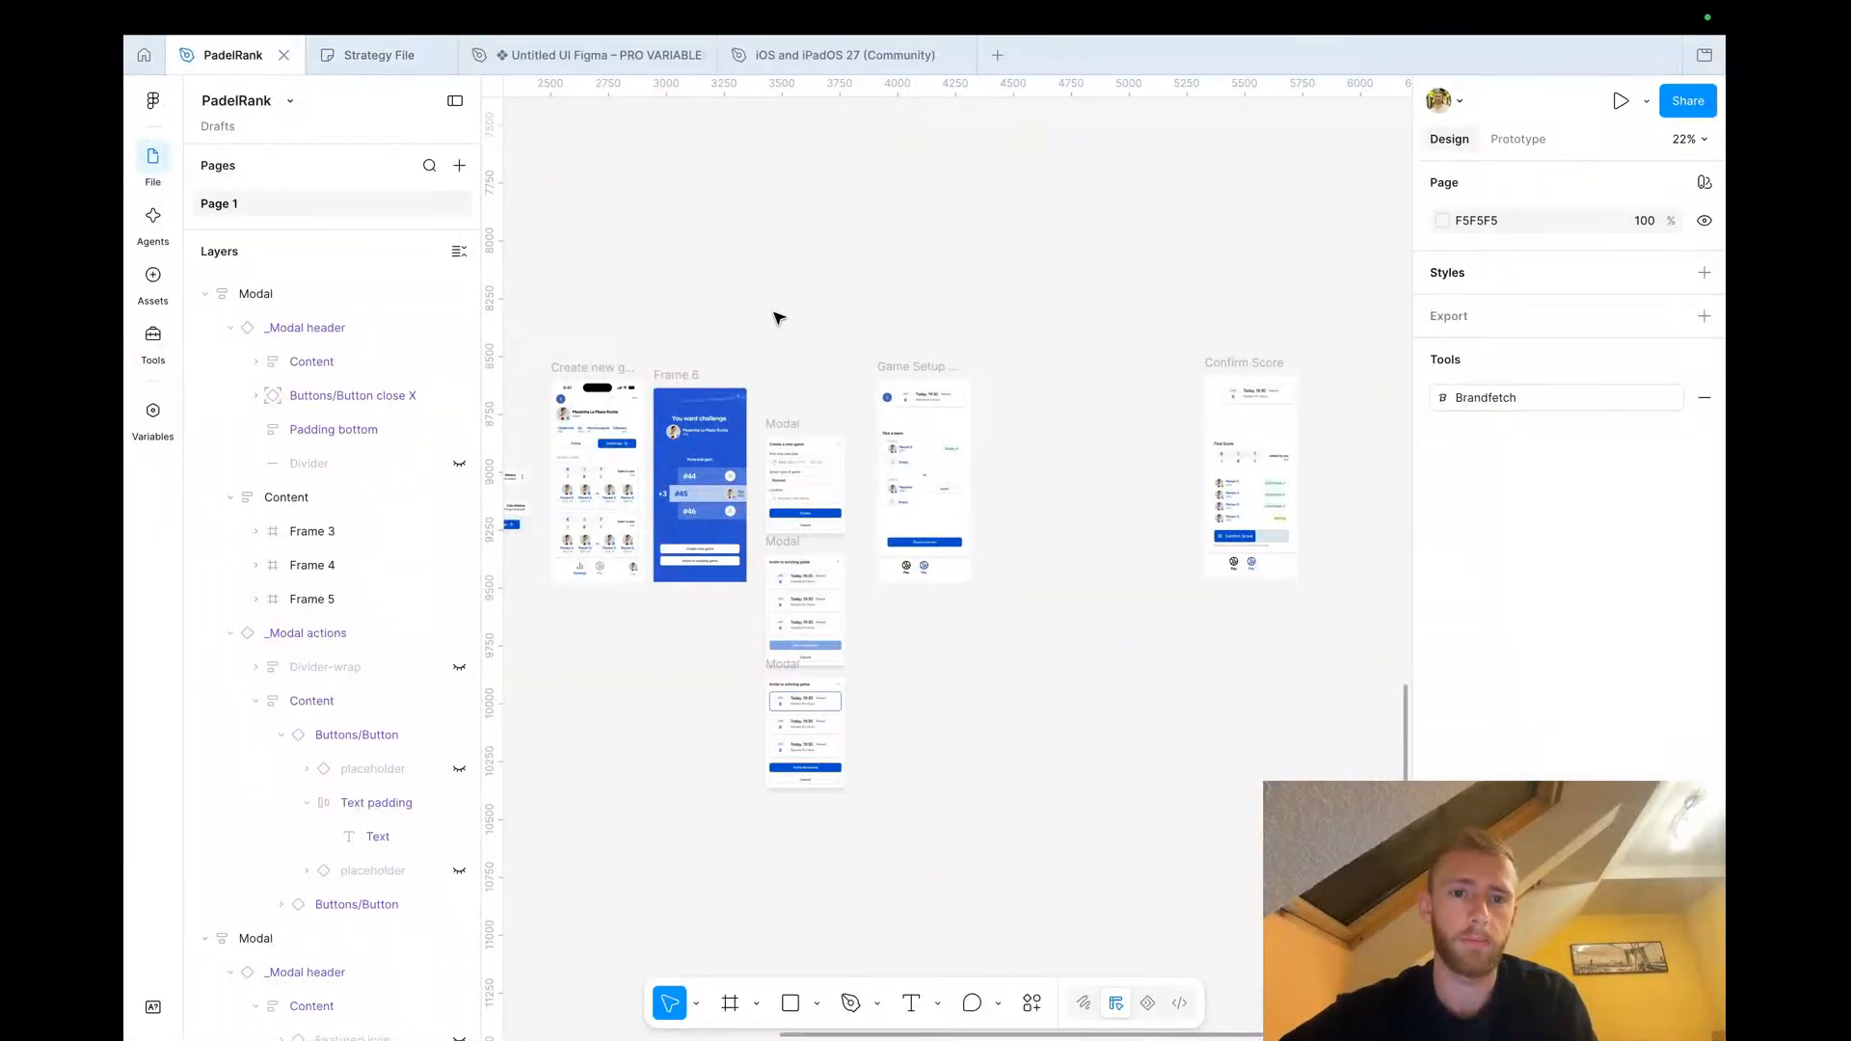
{"action": "scroll", "coordinate": [779, 318], "scroll_direction": "down", "scroll_amount": 4}
{"action": "scroll", "coordinate": [779, 318], "scroll_direction": "up", "scroll_amount": 4}
{"action": "scroll", "coordinate": [779, 318], "scroll_direction": "left", "scroll_amount": 4}
{"action": "scroll", "coordinate": [779, 319], "scroll_direction": "down", "scroll_amount": 1}
{"action": "scroll", "coordinate": [838, 310], "scroll_direction": "up", "scroll_amount": 3}
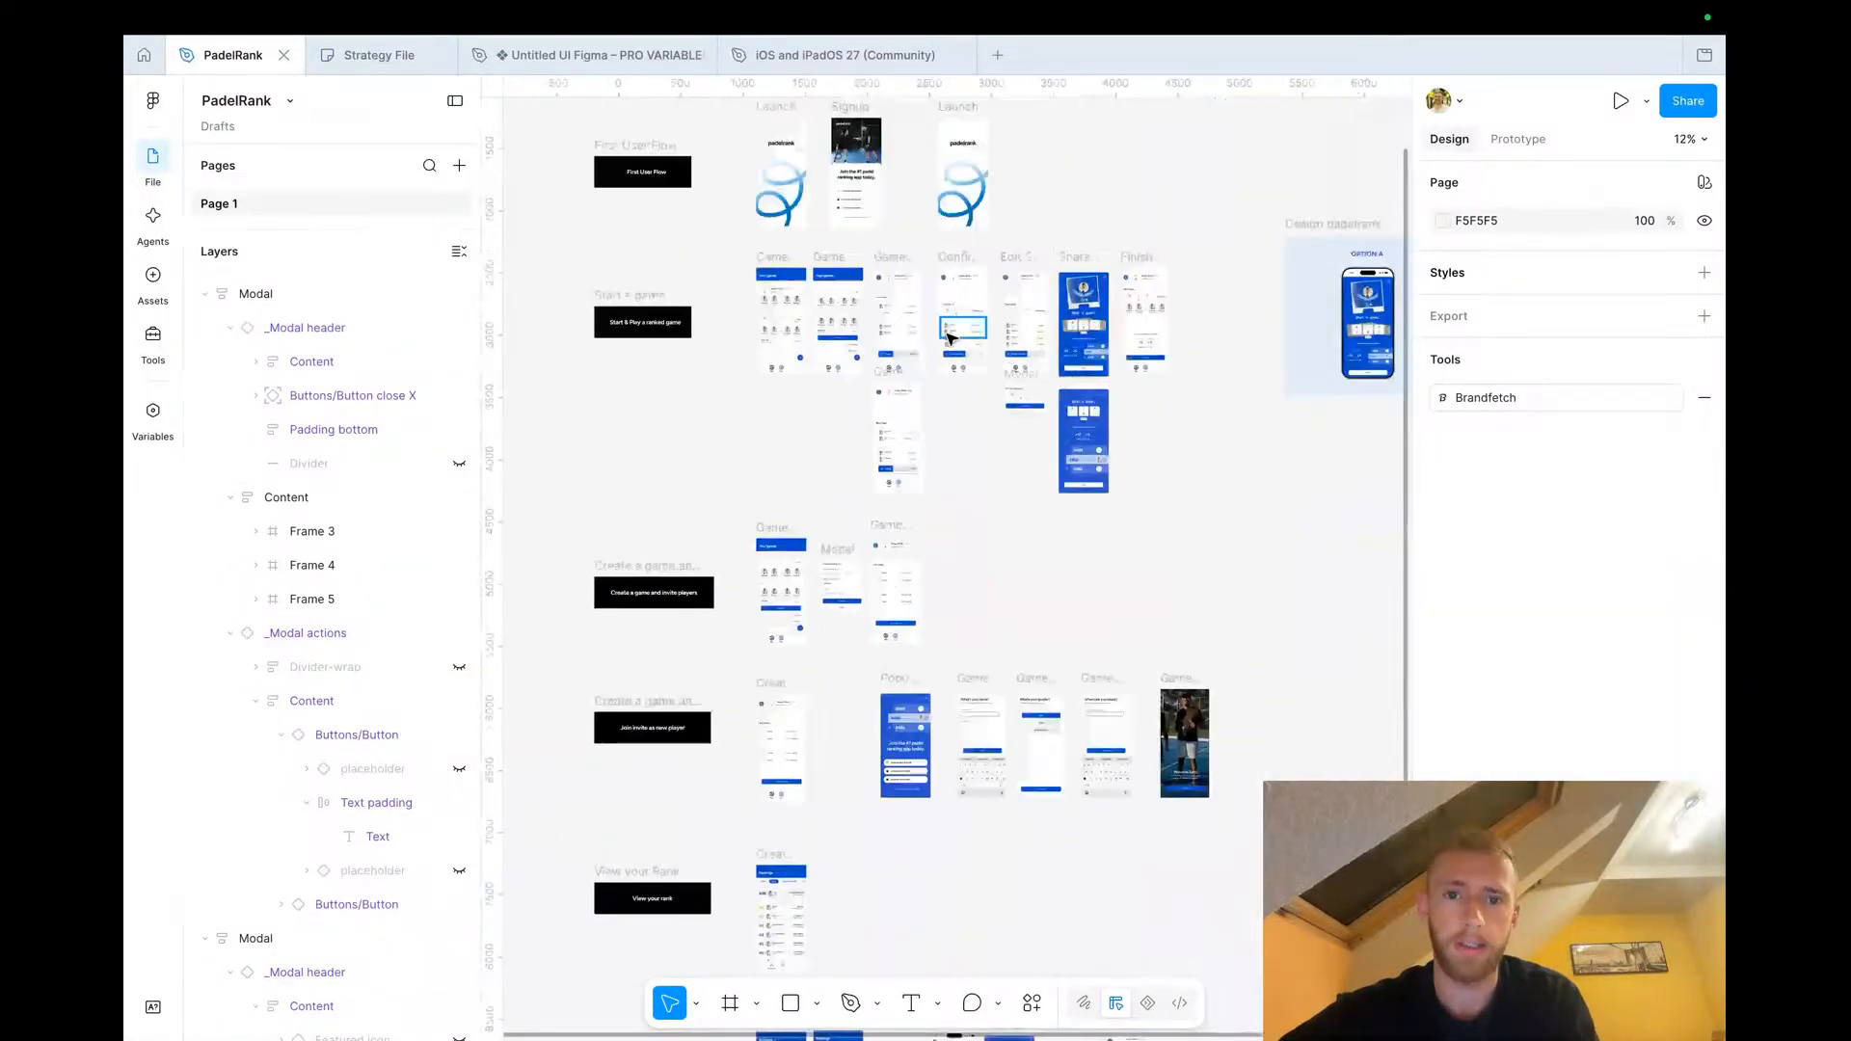
{"action": "scroll", "coordinate": [945, 286], "scroll_direction": "up", "scroll_amount": 5}
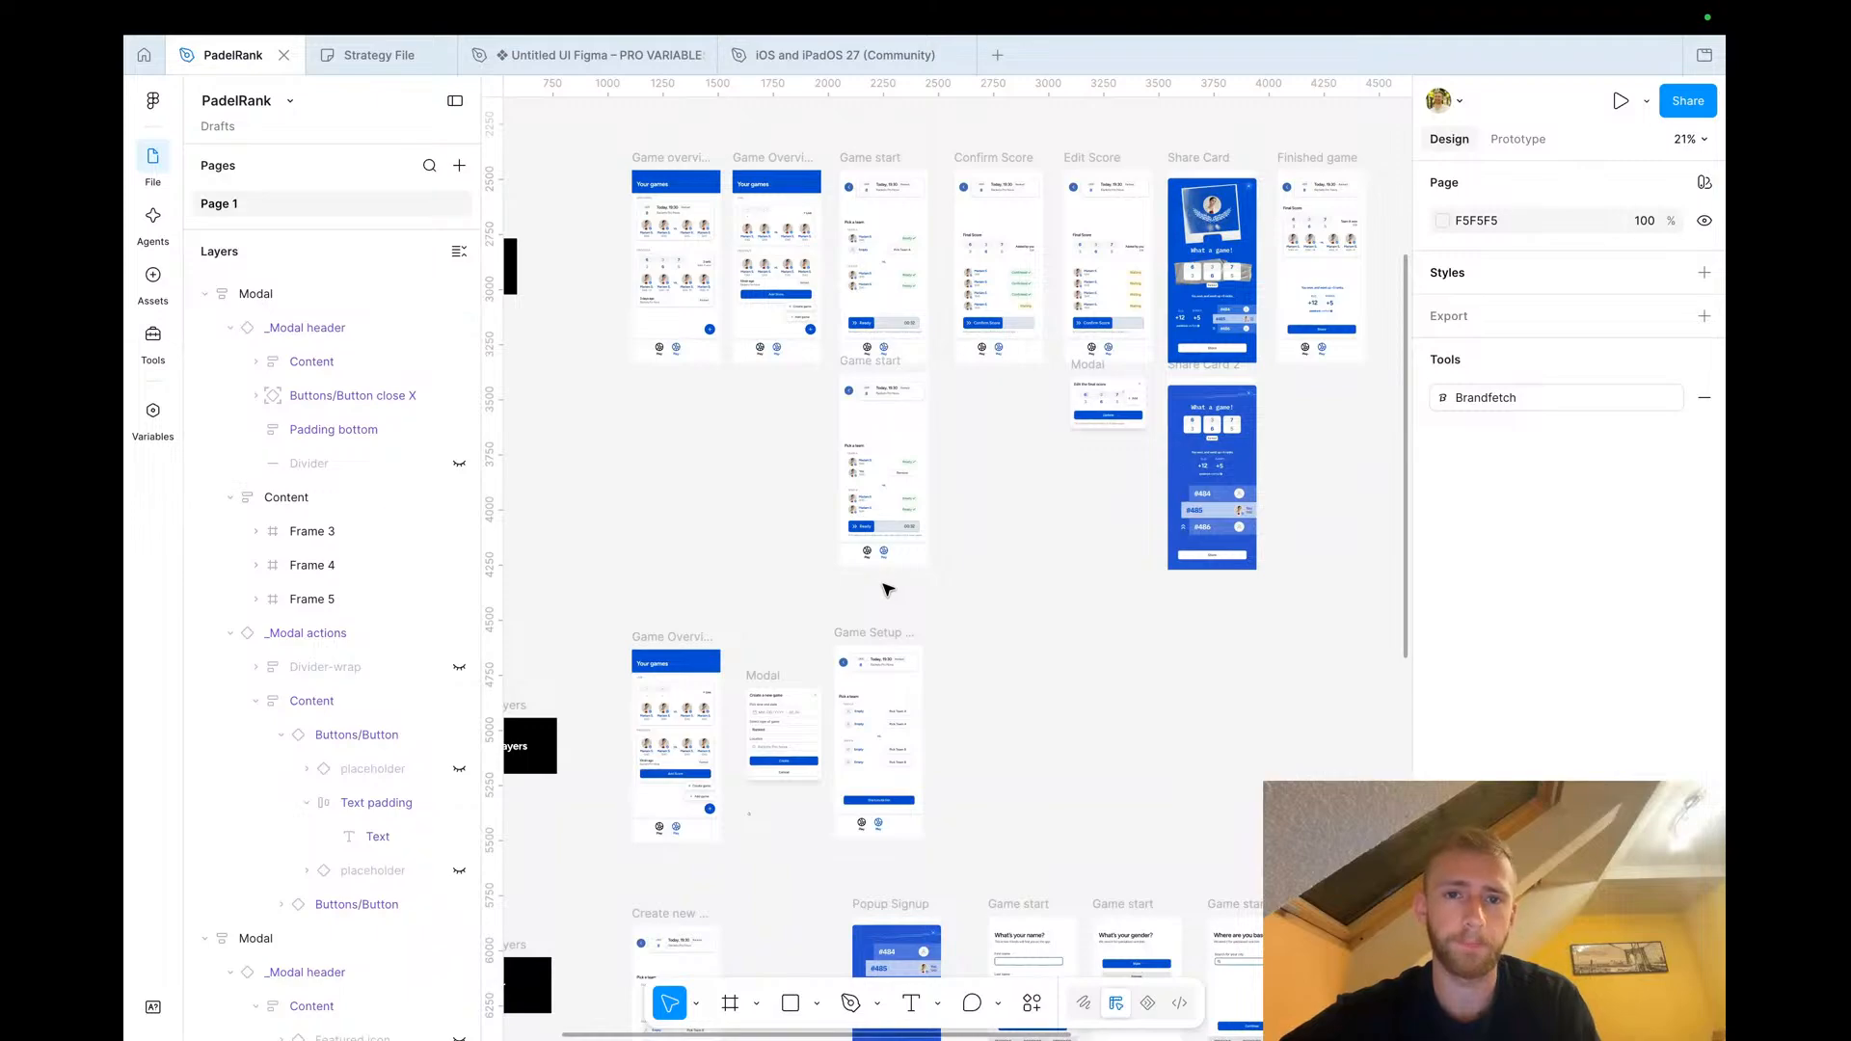
{"action": "scroll", "coordinate": [880, 496], "scroll_direction": "up", "scroll_amount": 2}
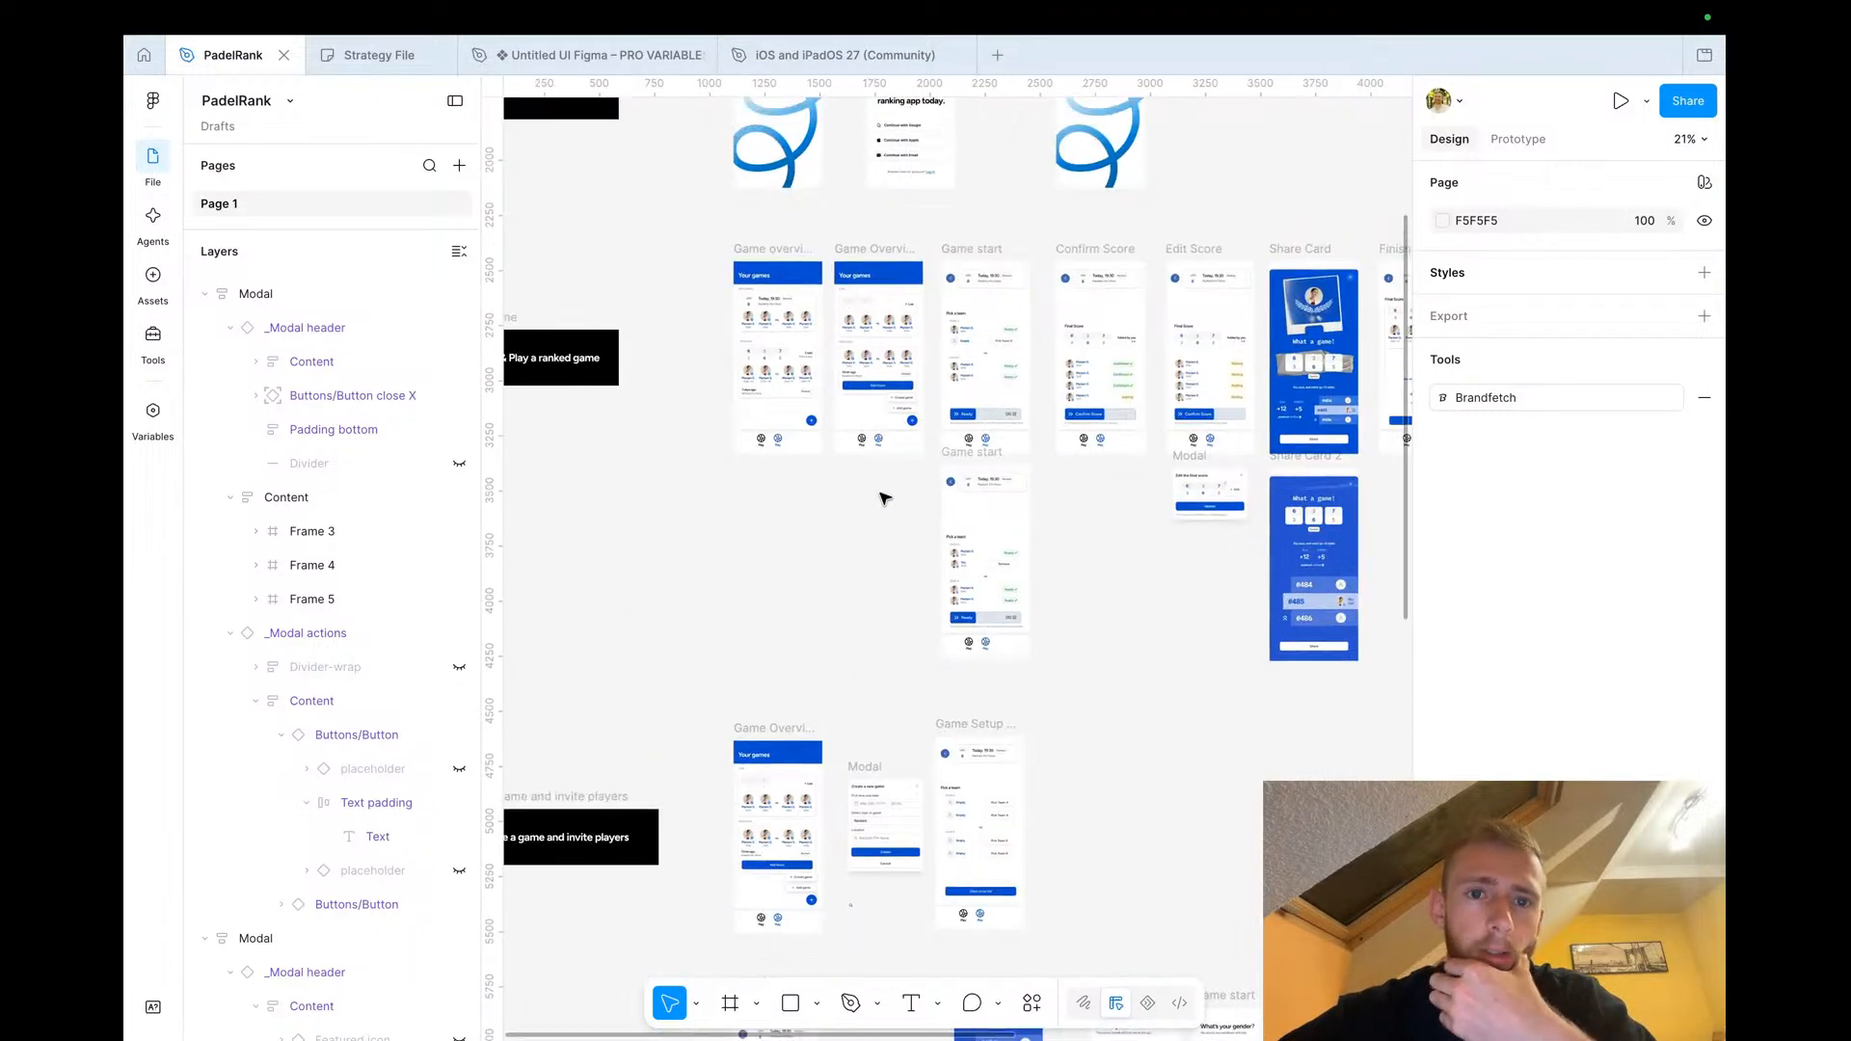
{"action": "scroll", "coordinate": [815, 358], "scroll_direction": "up", "scroll_amount": 5}
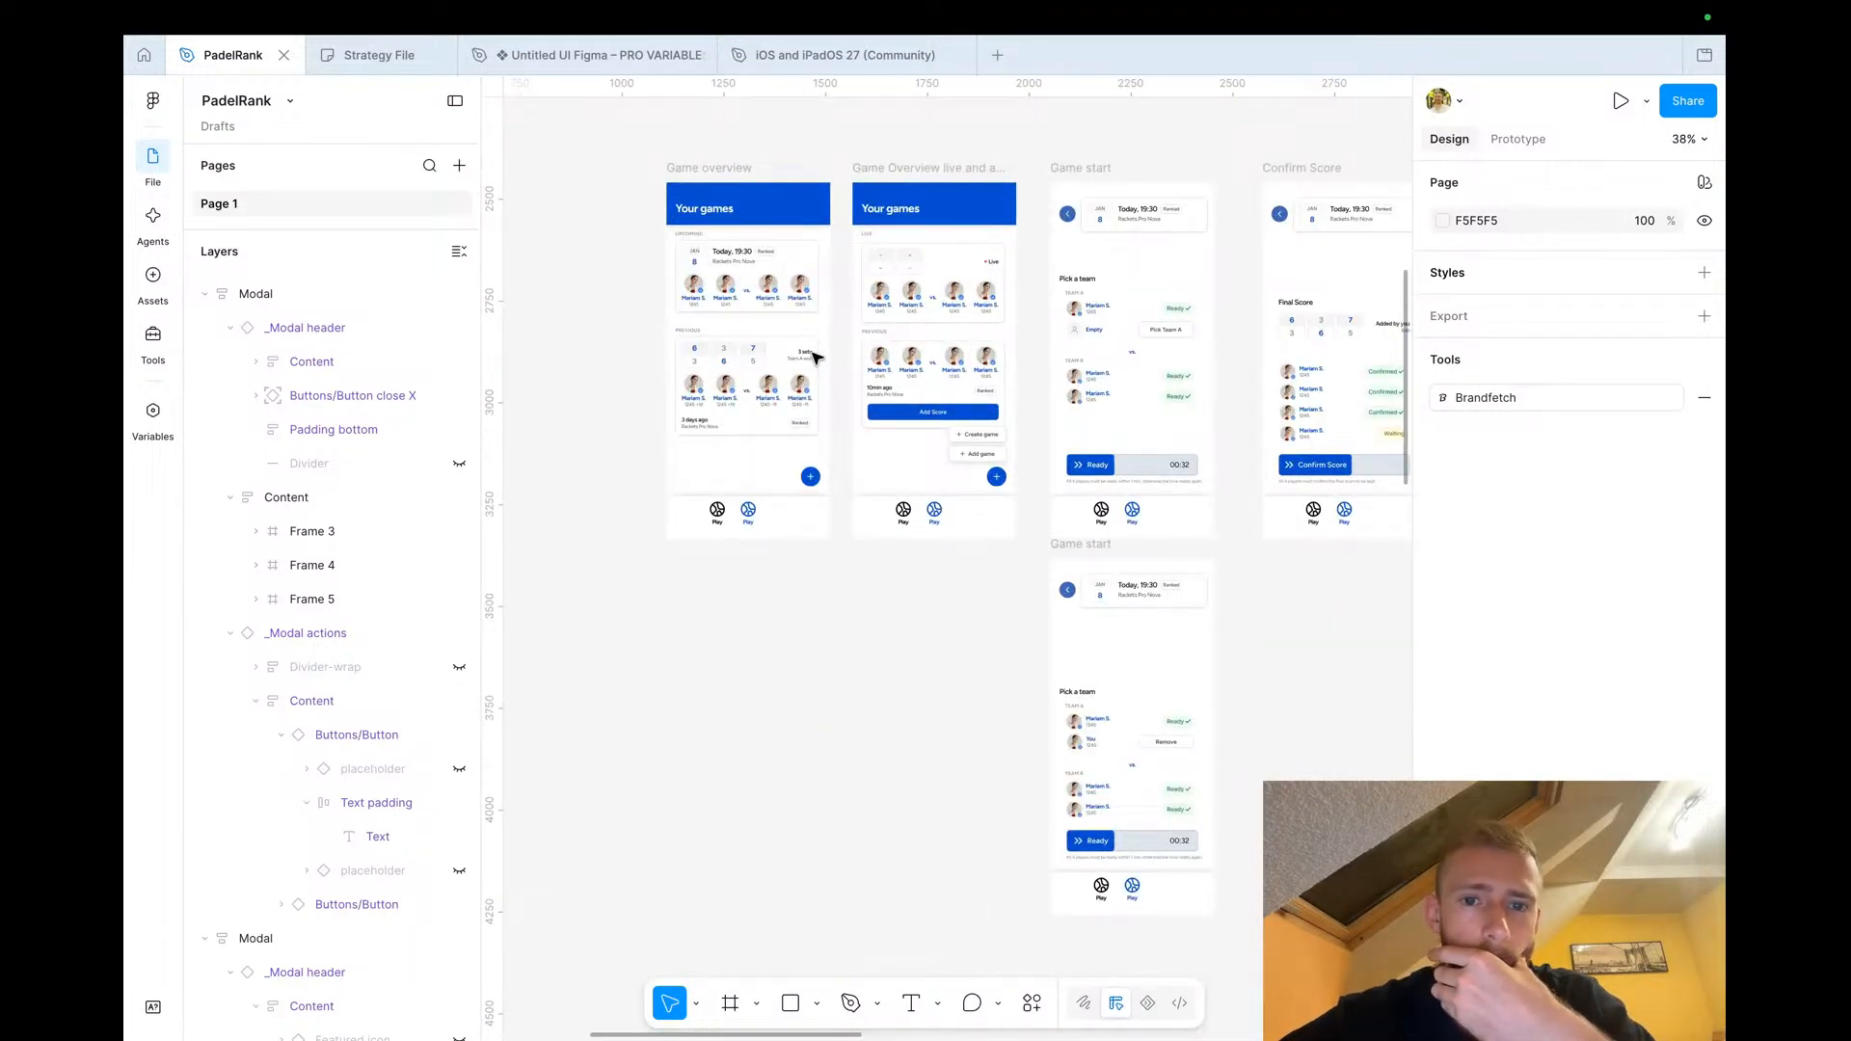
{"action": "left_click", "coordinate": [910, 169]}
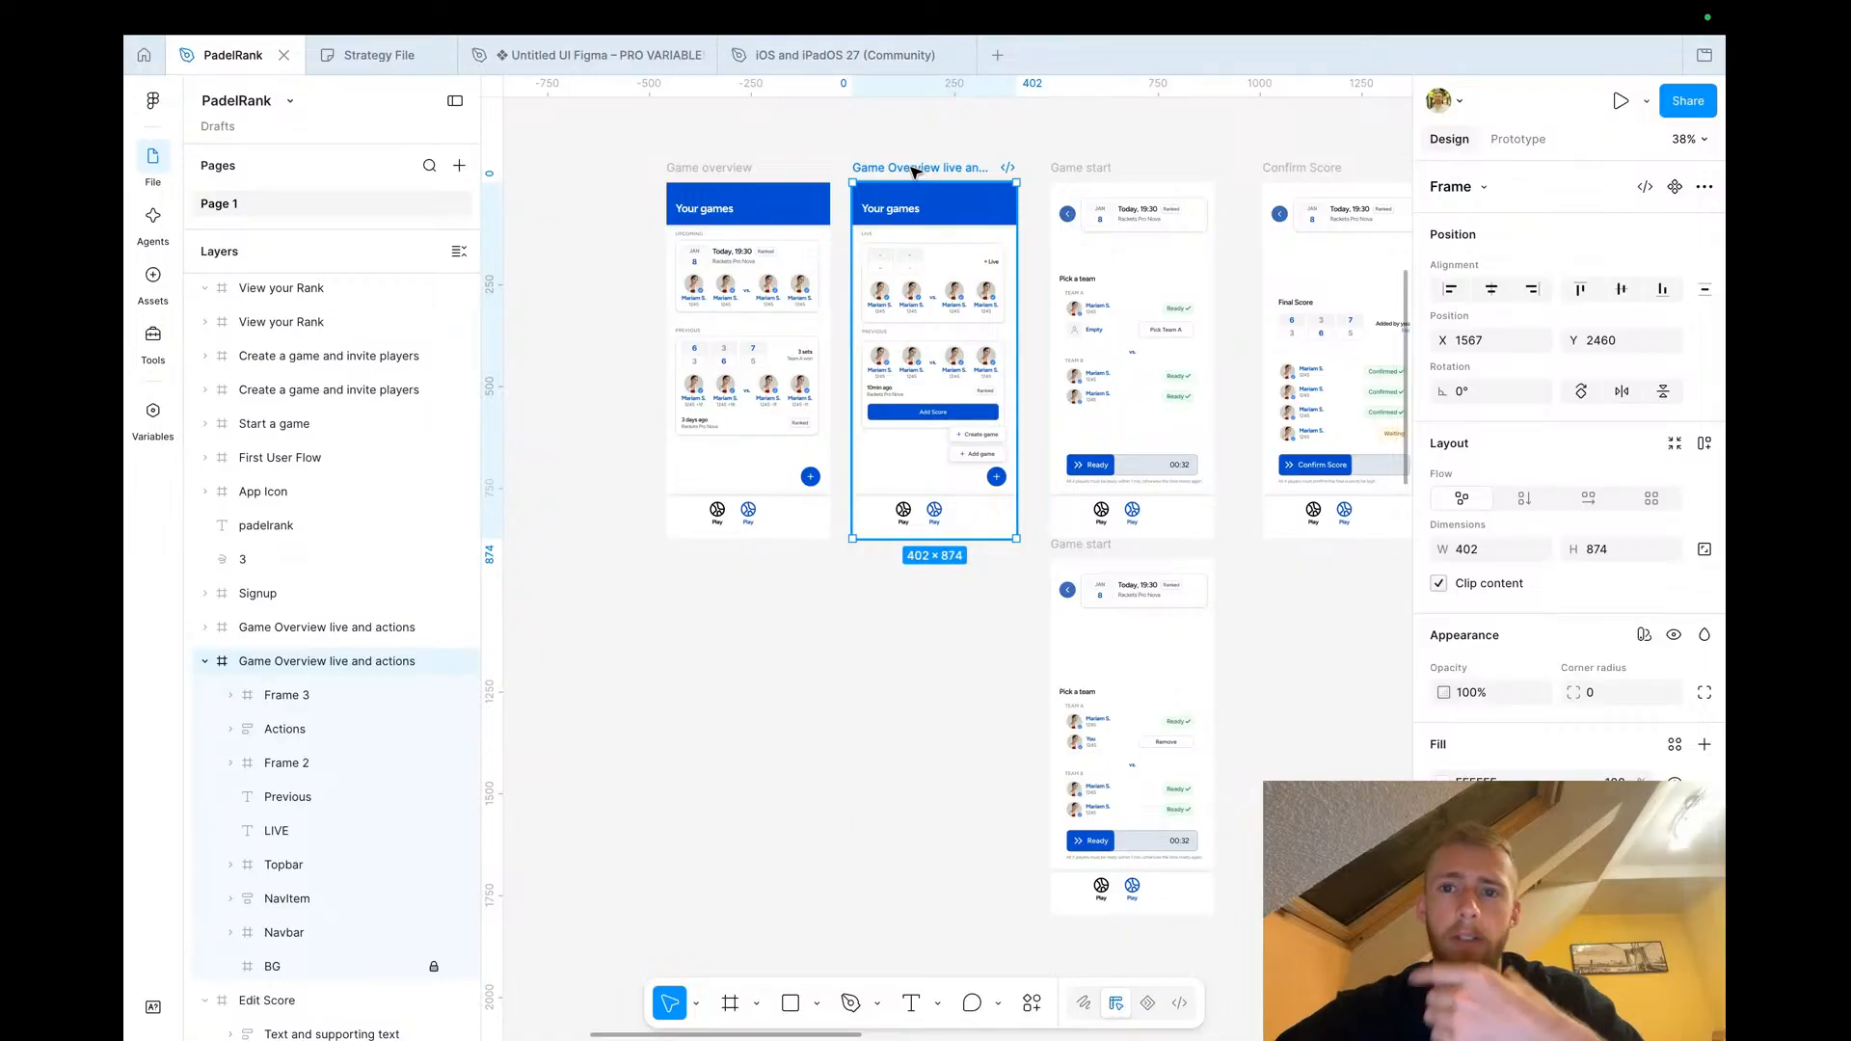
{"action": "scroll", "coordinate": [914, 171], "scroll_direction": "down", "scroll_amount": 5}
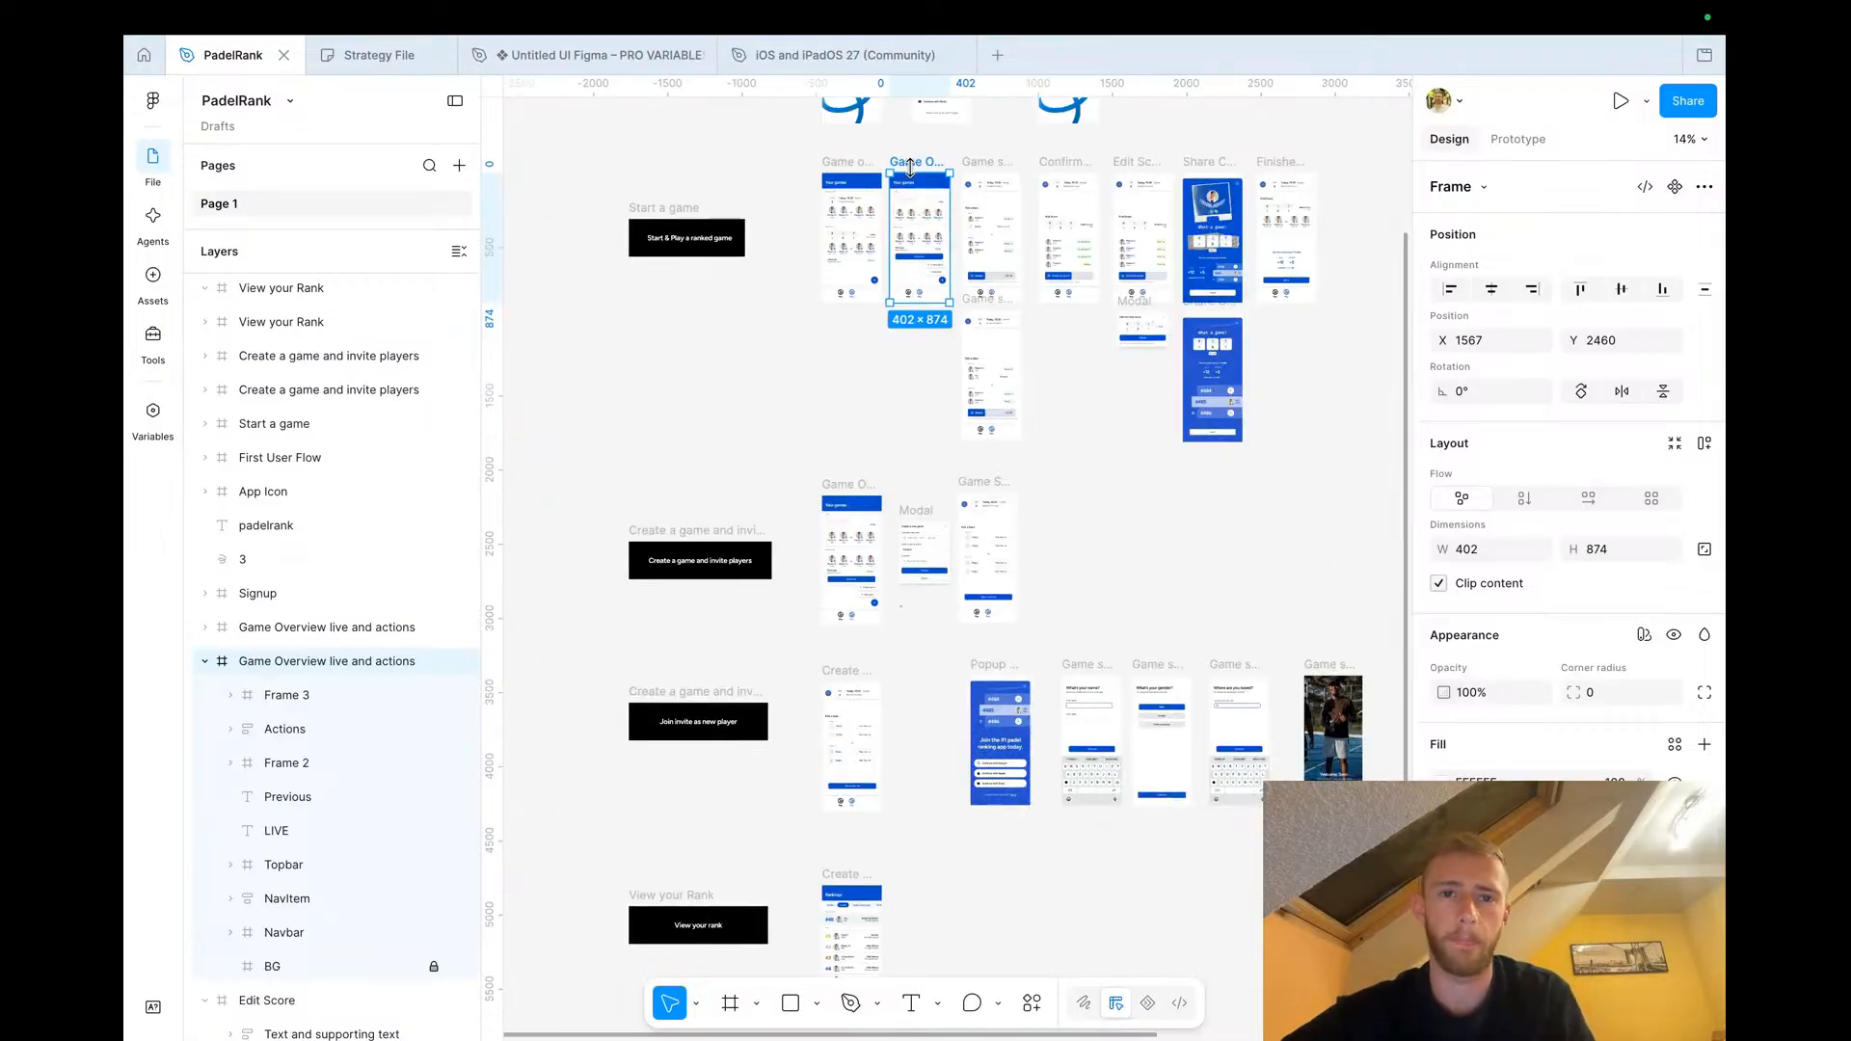
{"action": "scroll", "coordinate": [914, 170], "scroll_direction": "down", "scroll_amount": 4}
{"action": "scroll", "coordinate": [993, 364], "scroll_direction": "up", "scroll_amount": 3}
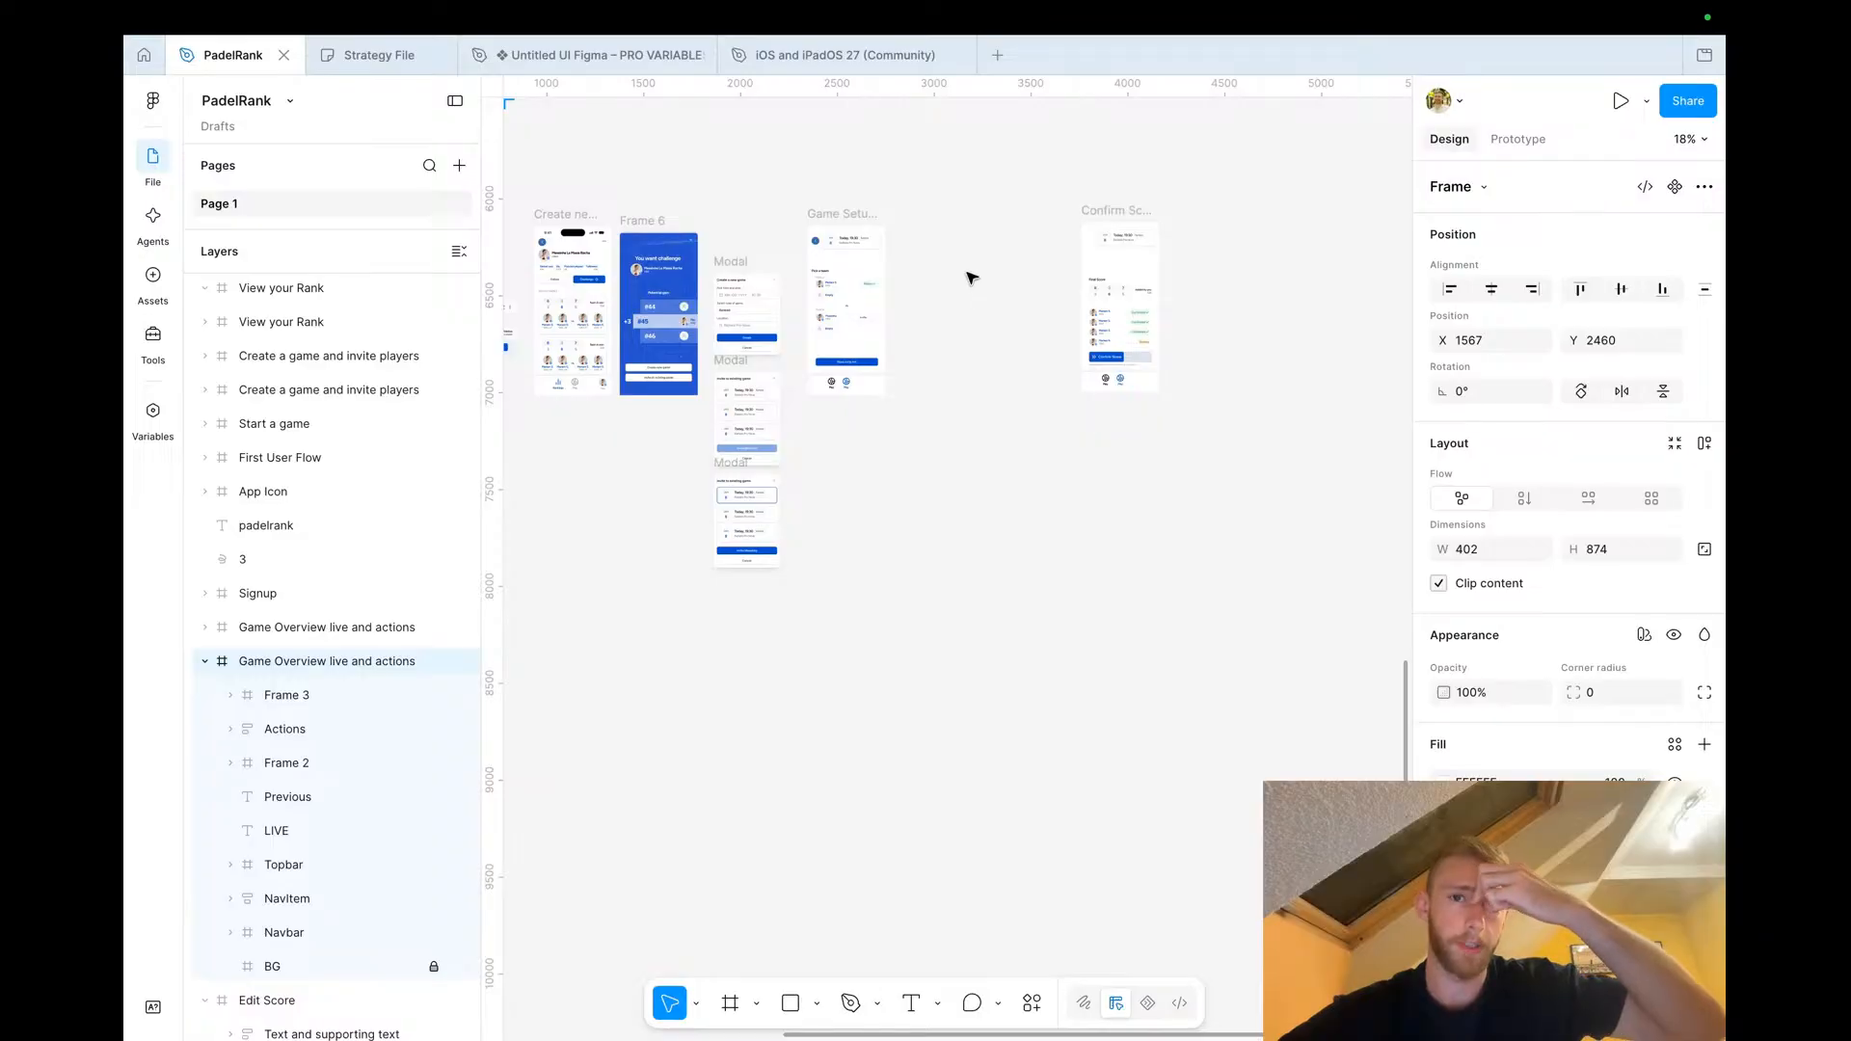
Paste a copy of the Game Overview live and actions frame and place it beside the Game Setup screen
{"action": "scroll", "coordinate": [972, 564], "scroll_direction": "left", "scroll_amount": 4}
{"action": "scroll", "coordinate": [972, 565], "scroll_direction": "down", "scroll_amount": 2}
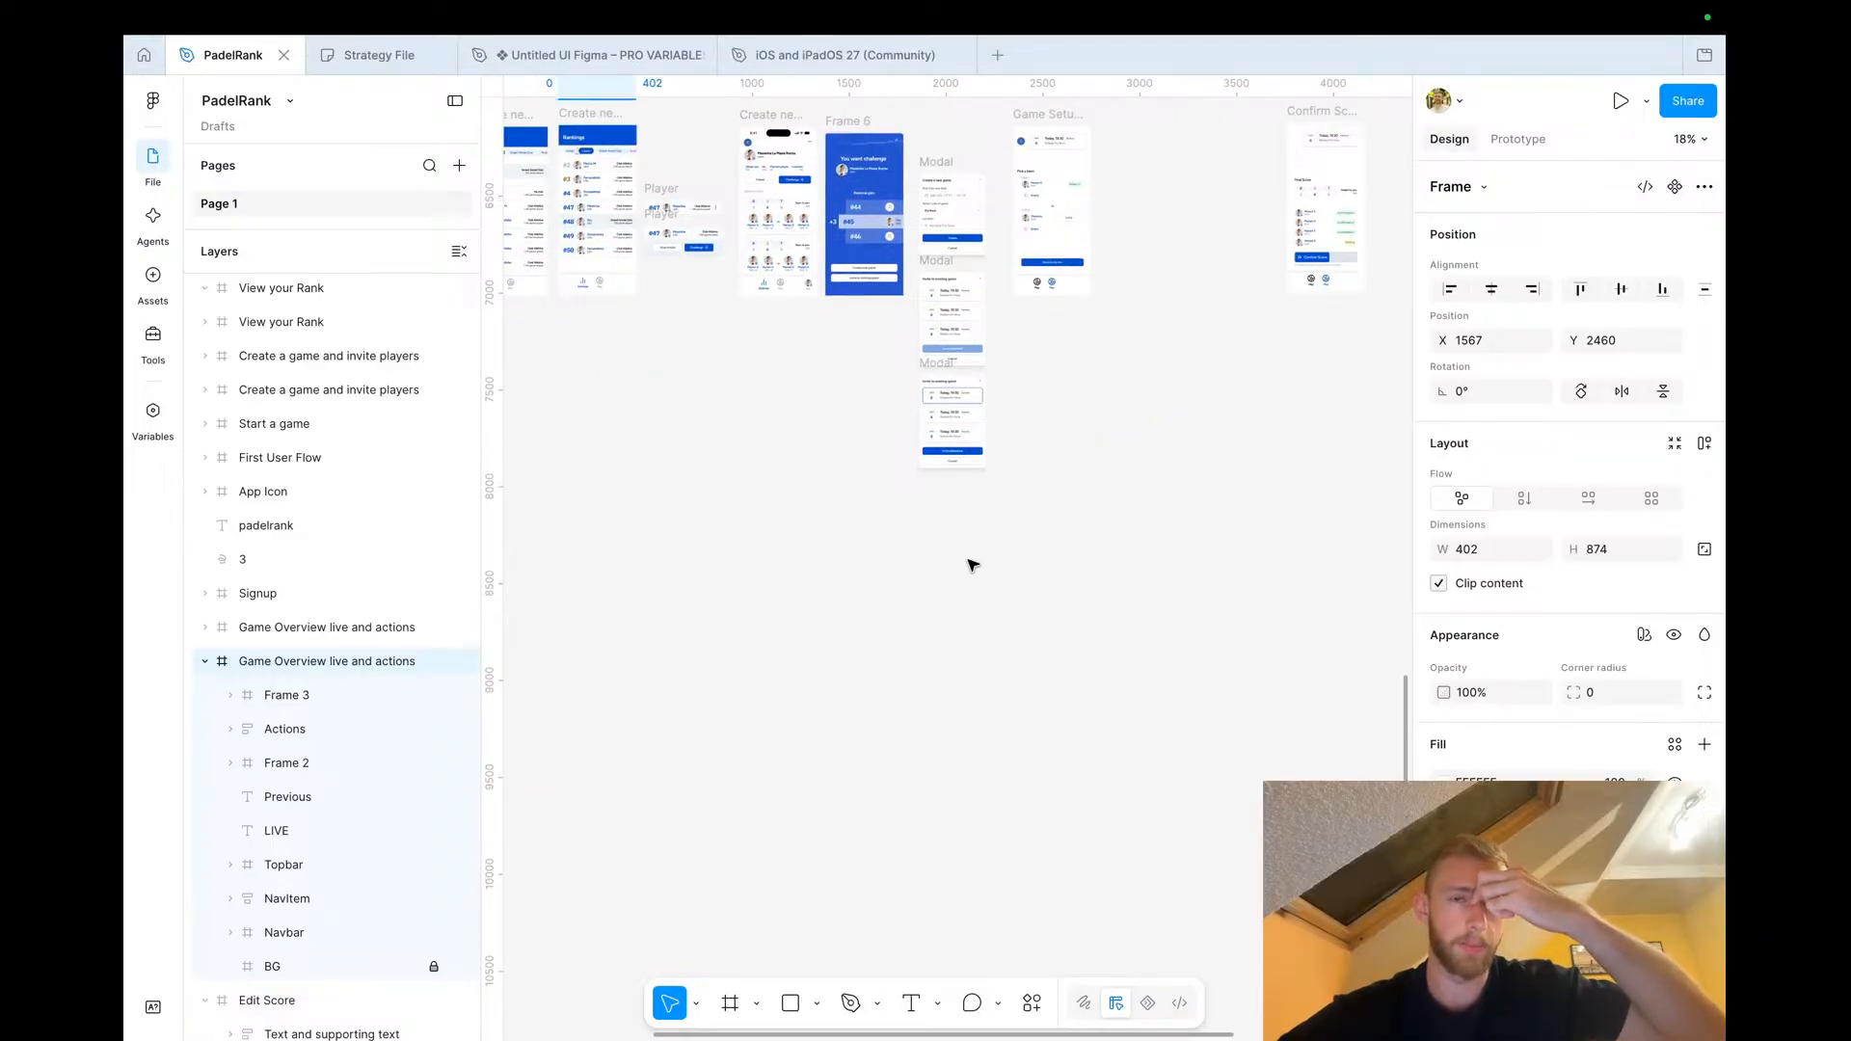
{"action": "scroll", "coordinate": [971, 565], "scroll_direction": "right", "scroll_amount": 3}
{"action": "scroll", "coordinate": [972, 565], "scroll_direction": "up", "scroll_amount": 2}
{"action": "key", "text": "super+v"}
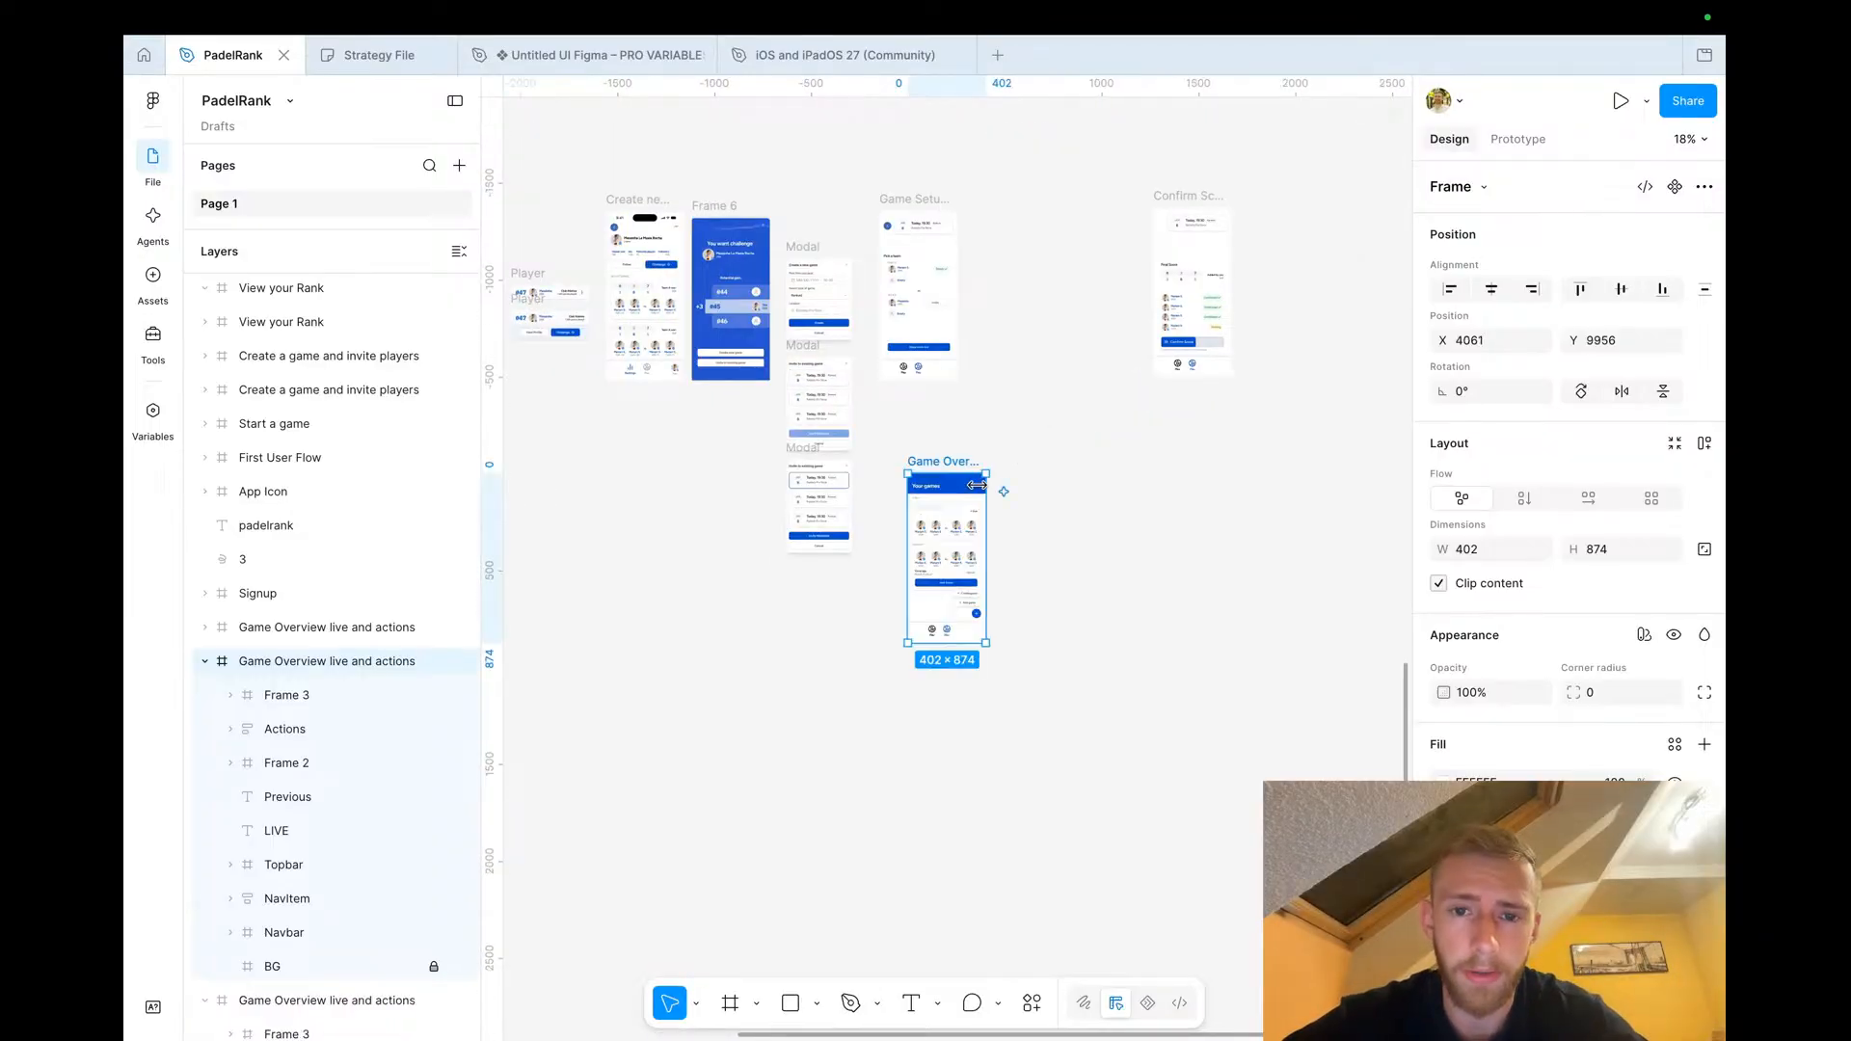
{"action": "left_click_drag", "start_coordinate": [944, 452], "coordinate": [1022, 197]}
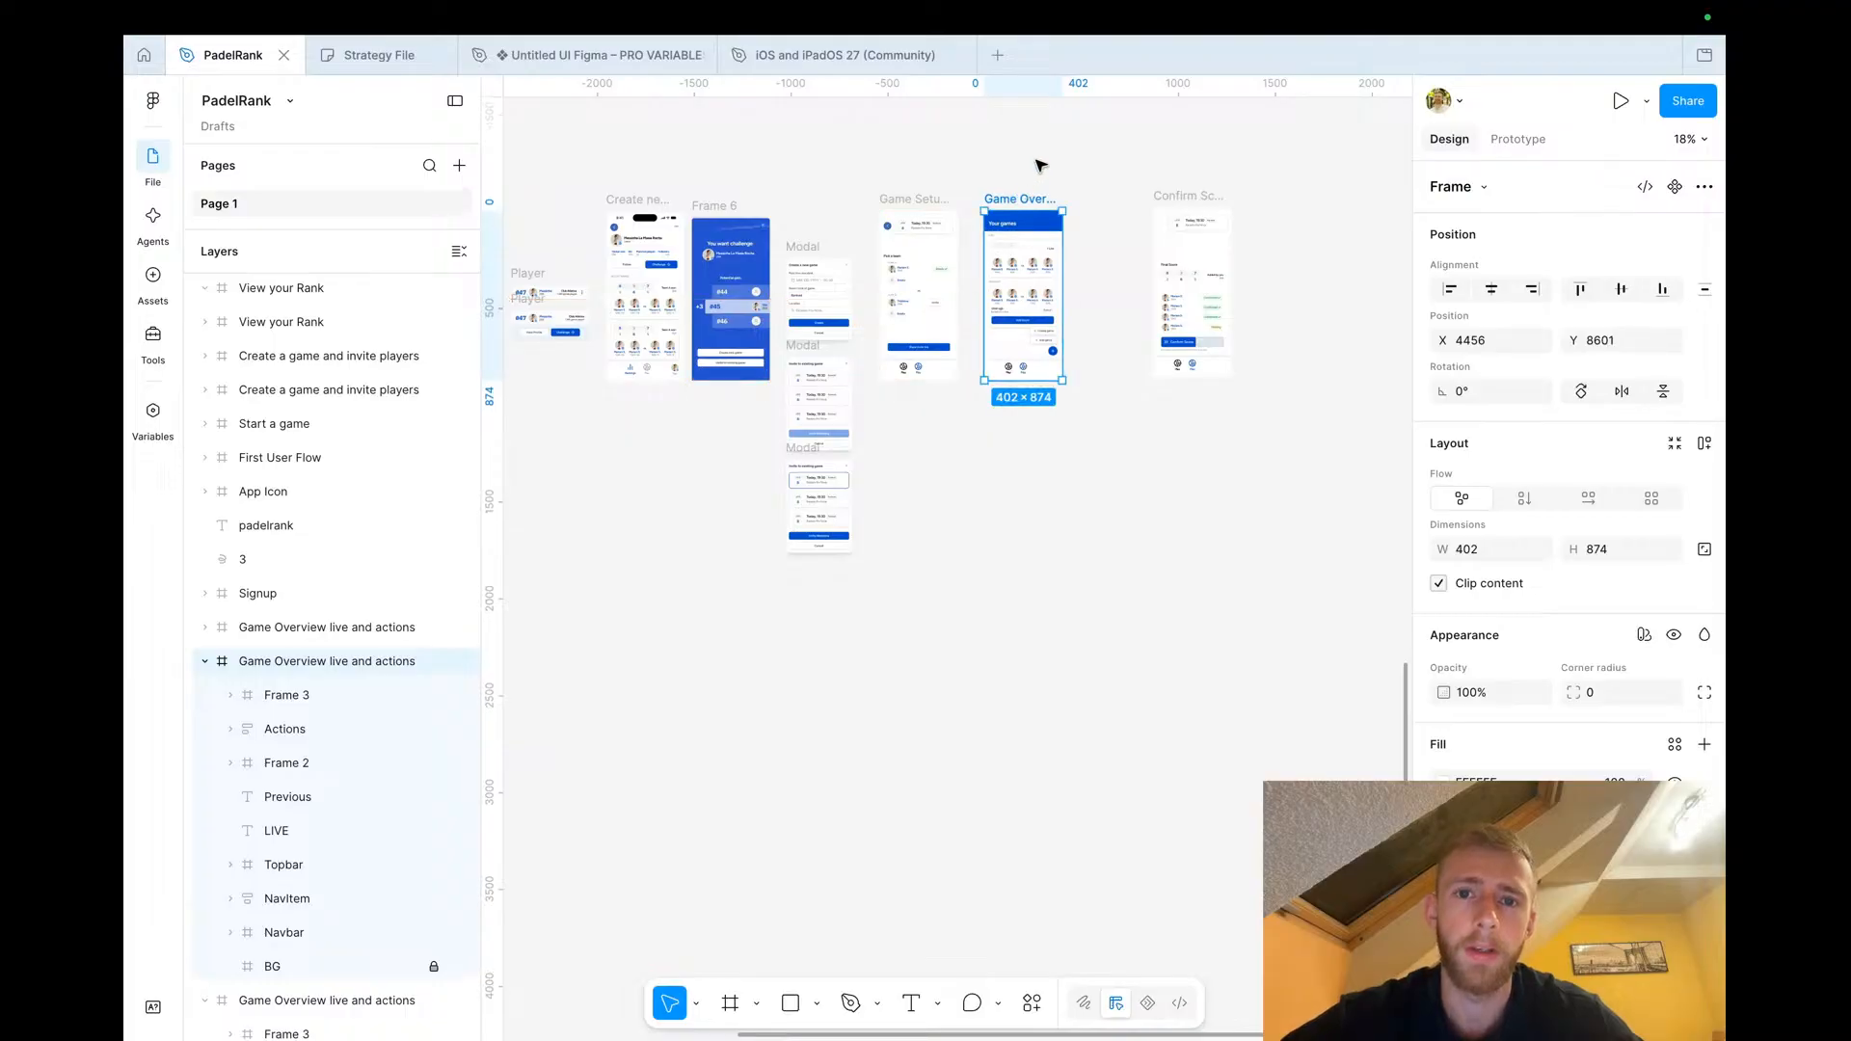
{"action": "left_click", "coordinate": [1041, 165]}
Paste the 'You' profile nav item from the challenge screen's navbar into the navbar of the Game Overview copy
{"action": "scroll", "coordinate": [1036, 318], "scroll_direction": "up", "scroll_amount": 6}
{"action": "scroll", "coordinate": [1005, 383], "scroll_direction": "down", "scroll_amount": 6}
{"action": "scroll", "coordinate": [1005, 383], "scroll_direction": "left", "scroll_amount": 4}
{"action": "scroll", "coordinate": [810, 392], "scroll_direction": "up", "scroll_amount": 6}
{"action": "scroll", "coordinate": [810, 392], "scroll_direction": "left", "scroll_amount": 1}
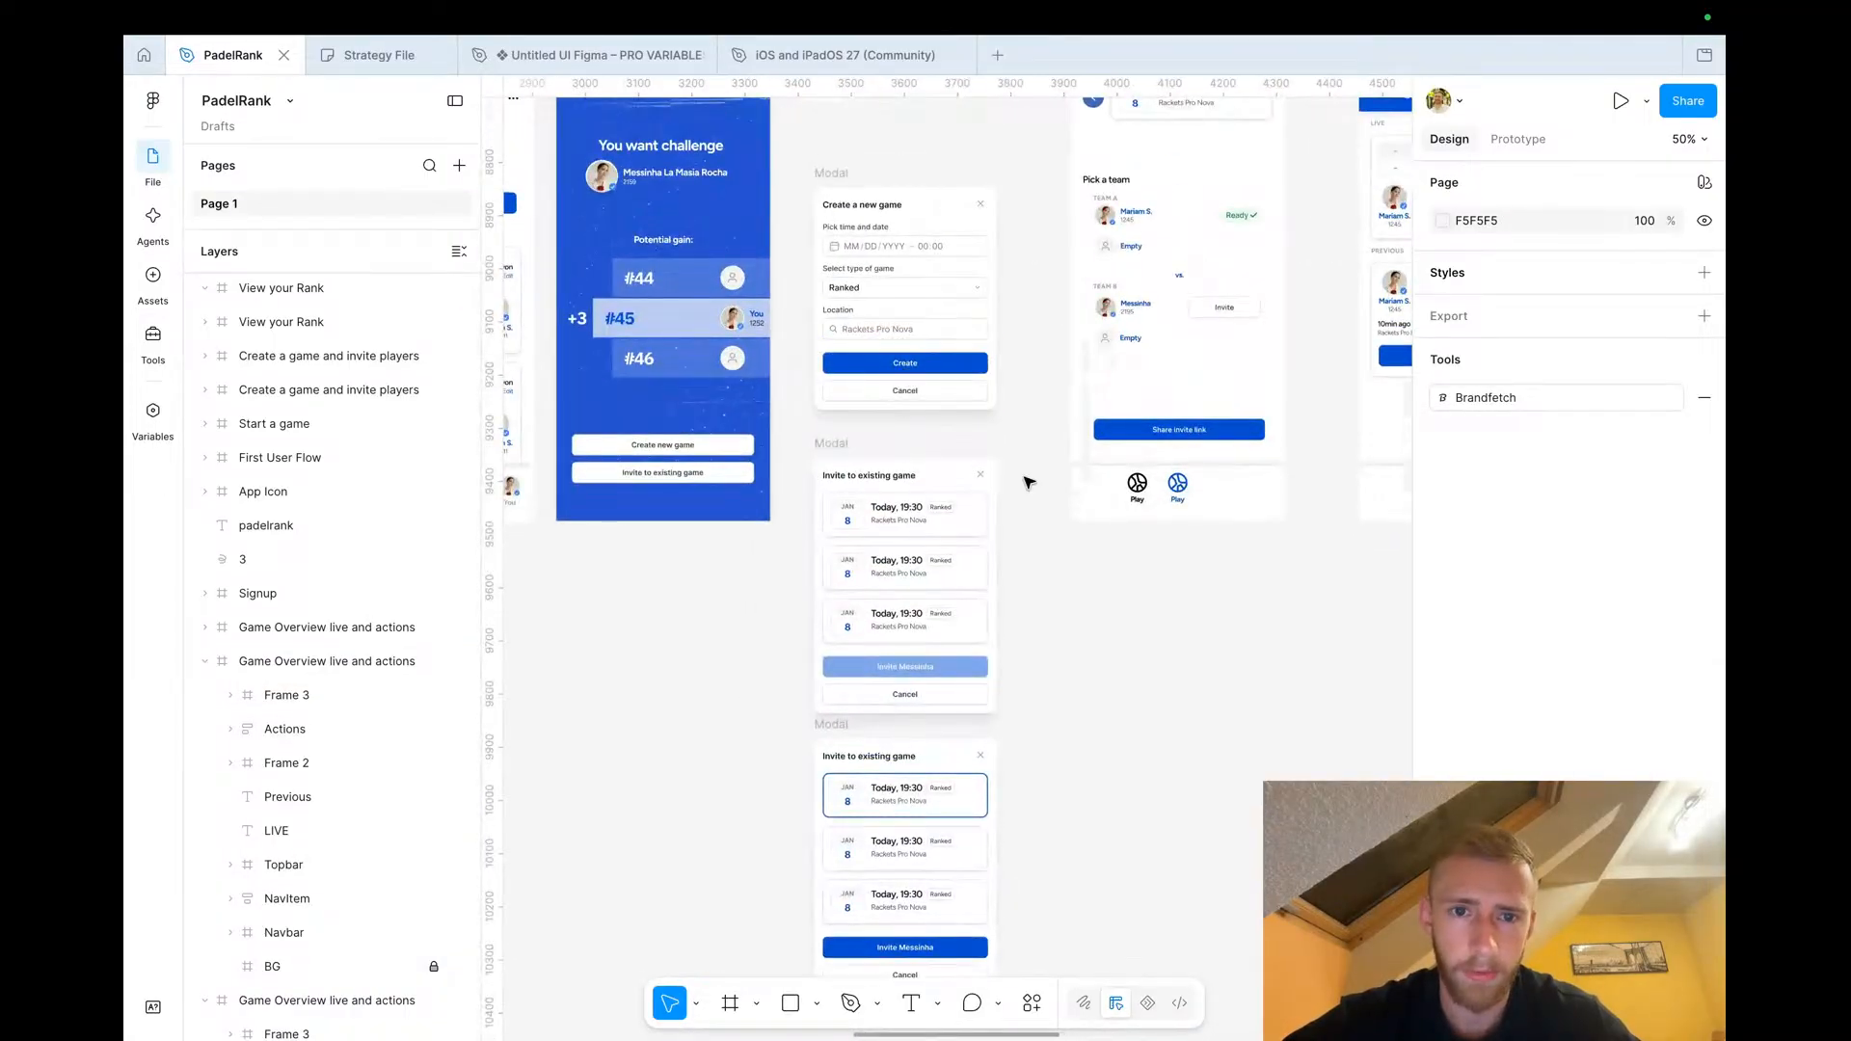
{"action": "scroll", "coordinate": [1029, 482], "scroll_direction": "down", "scroll_amount": 3}
{"action": "scroll", "coordinate": [846, 483], "scroll_direction": "up", "scroll_amount": 8}
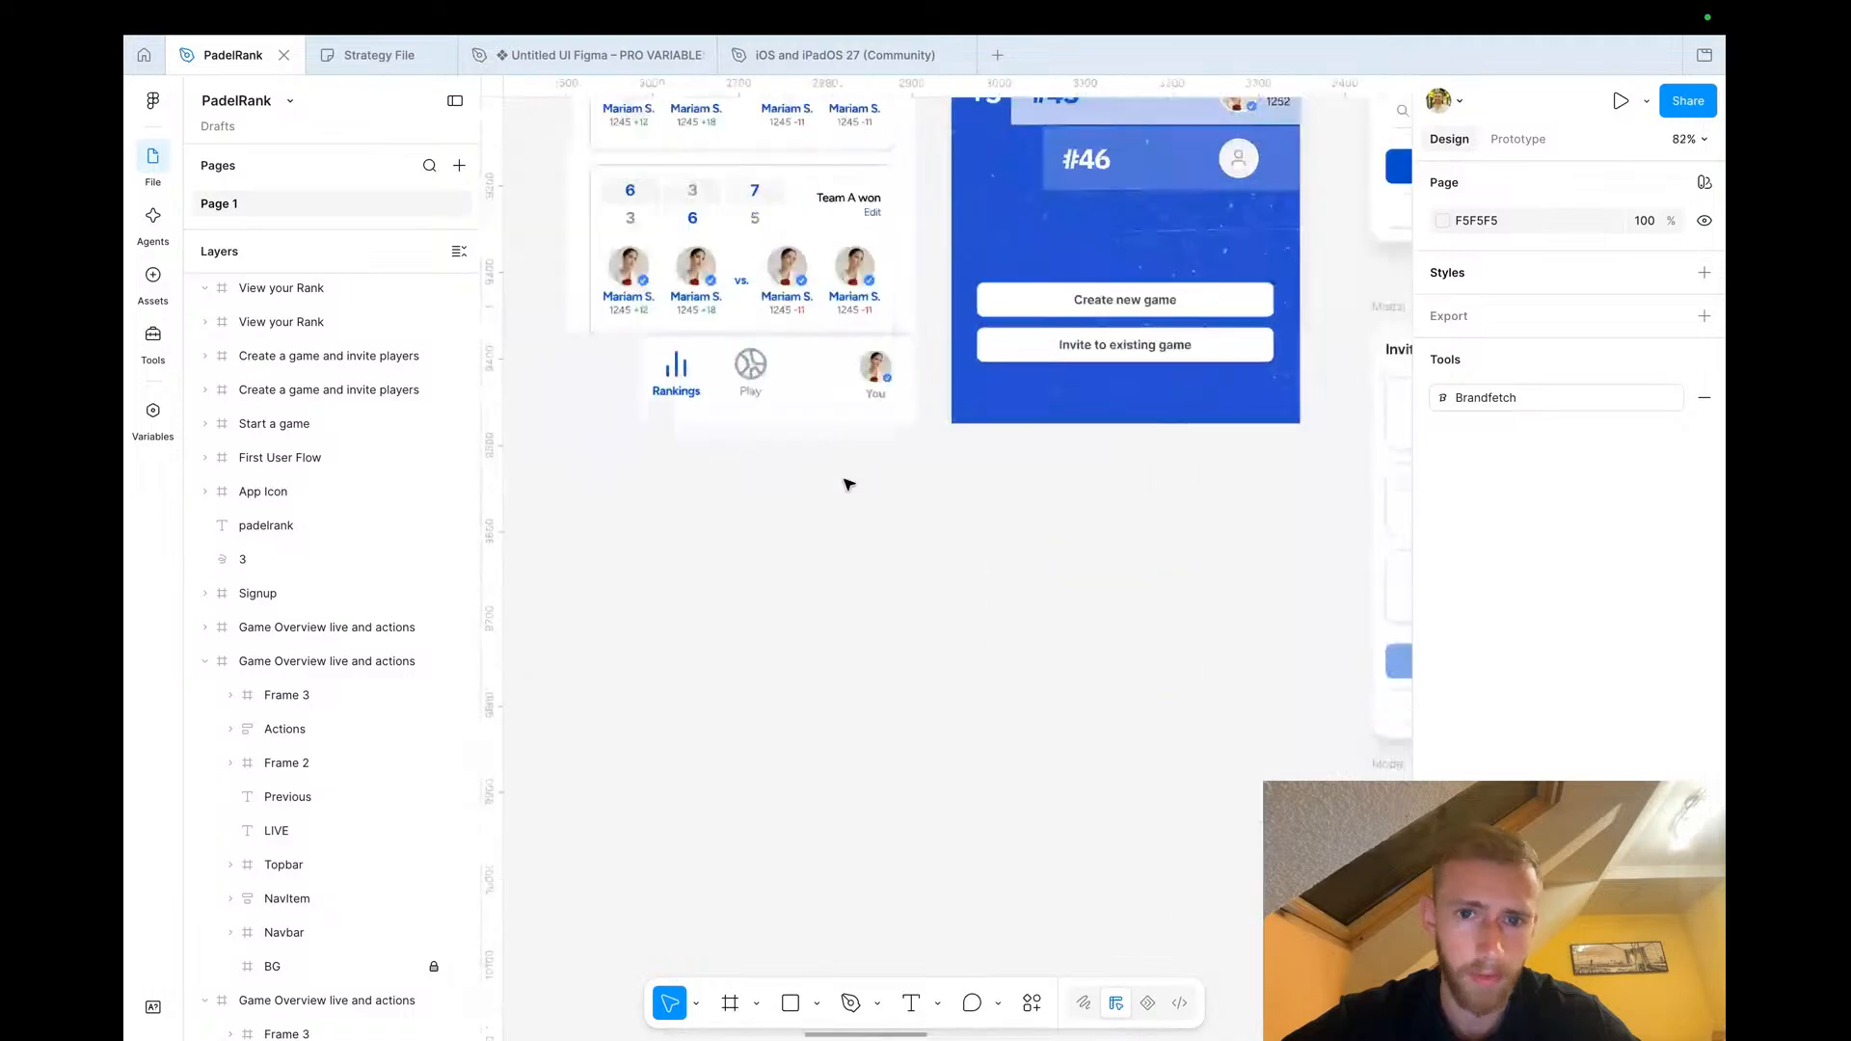
{"action": "double_click", "coordinate": [865, 379]}
{"action": "double_click", "coordinate": [864, 379]}
{"action": "left_click", "coordinate": [847, 400]}
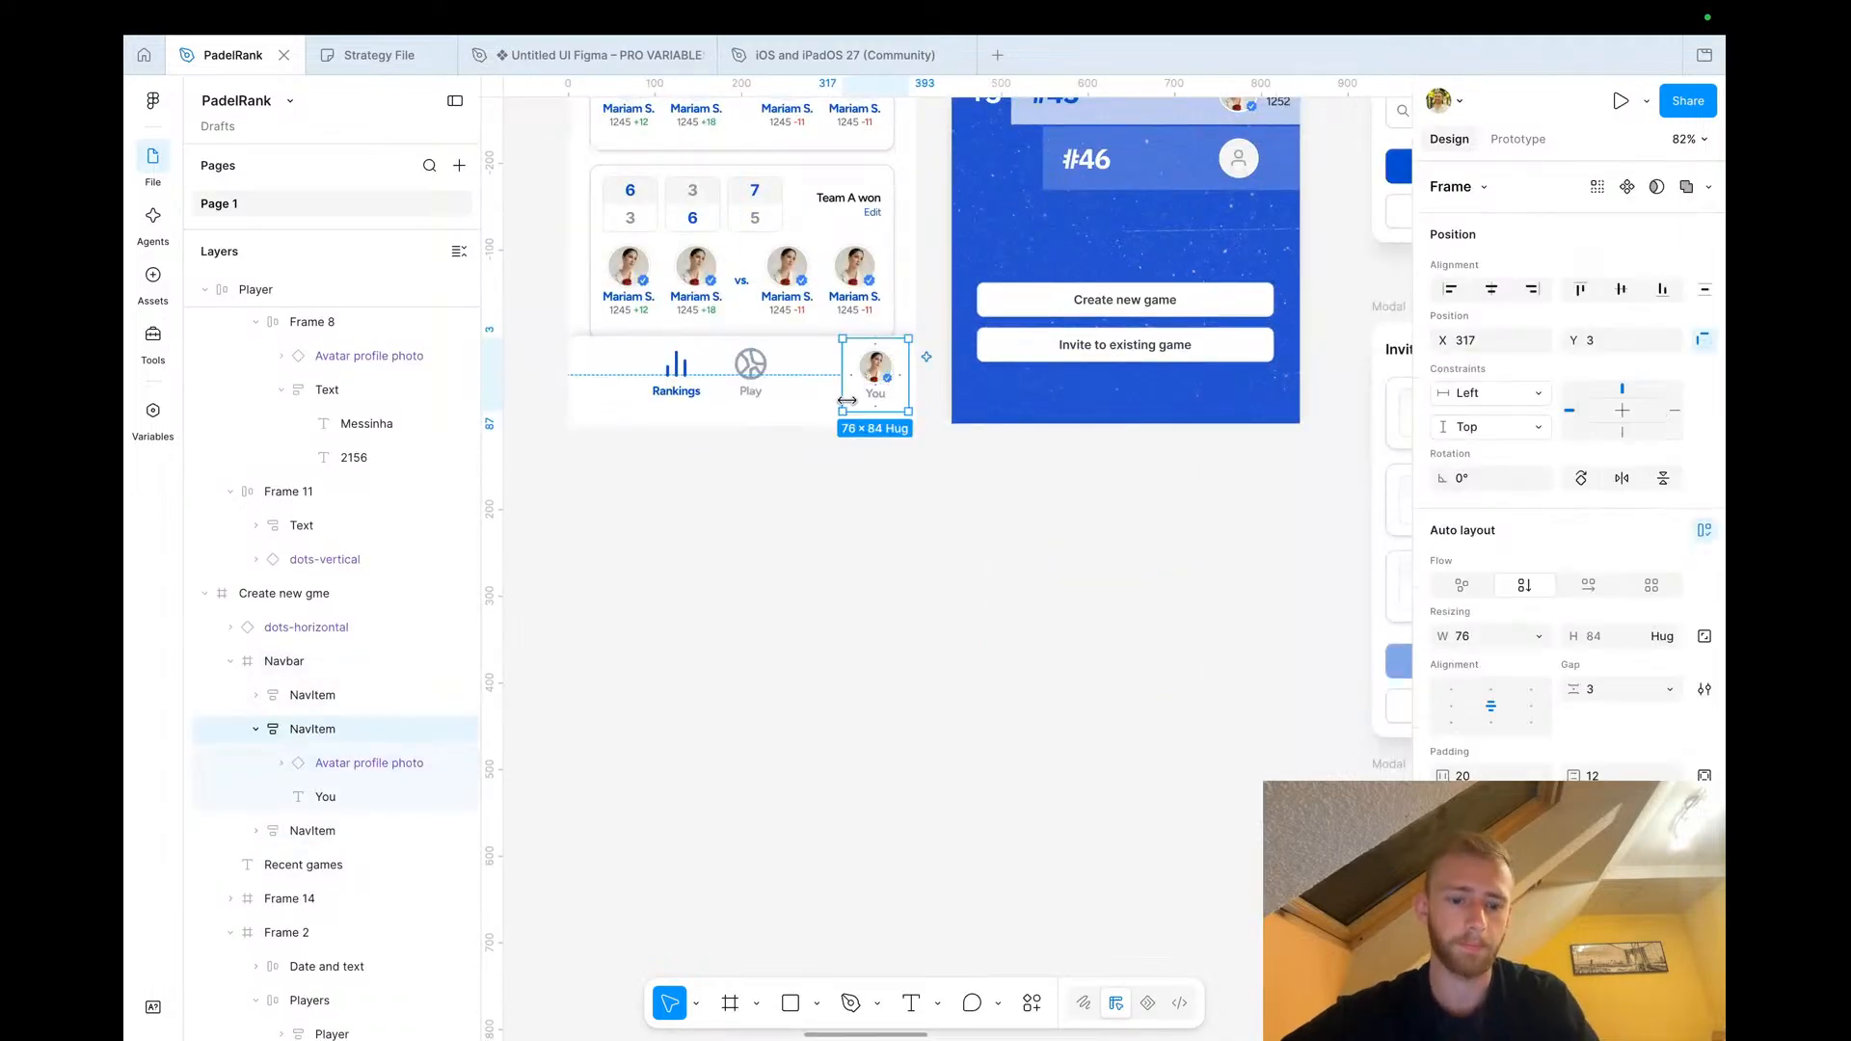
{"action": "scroll", "coordinate": [849, 401], "scroll_direction": "right", "scroll_amount": 15}
{"action": "scroll", "coordinate": [851, 403], "scroll_direction": "down", "scroll_amount": 2}
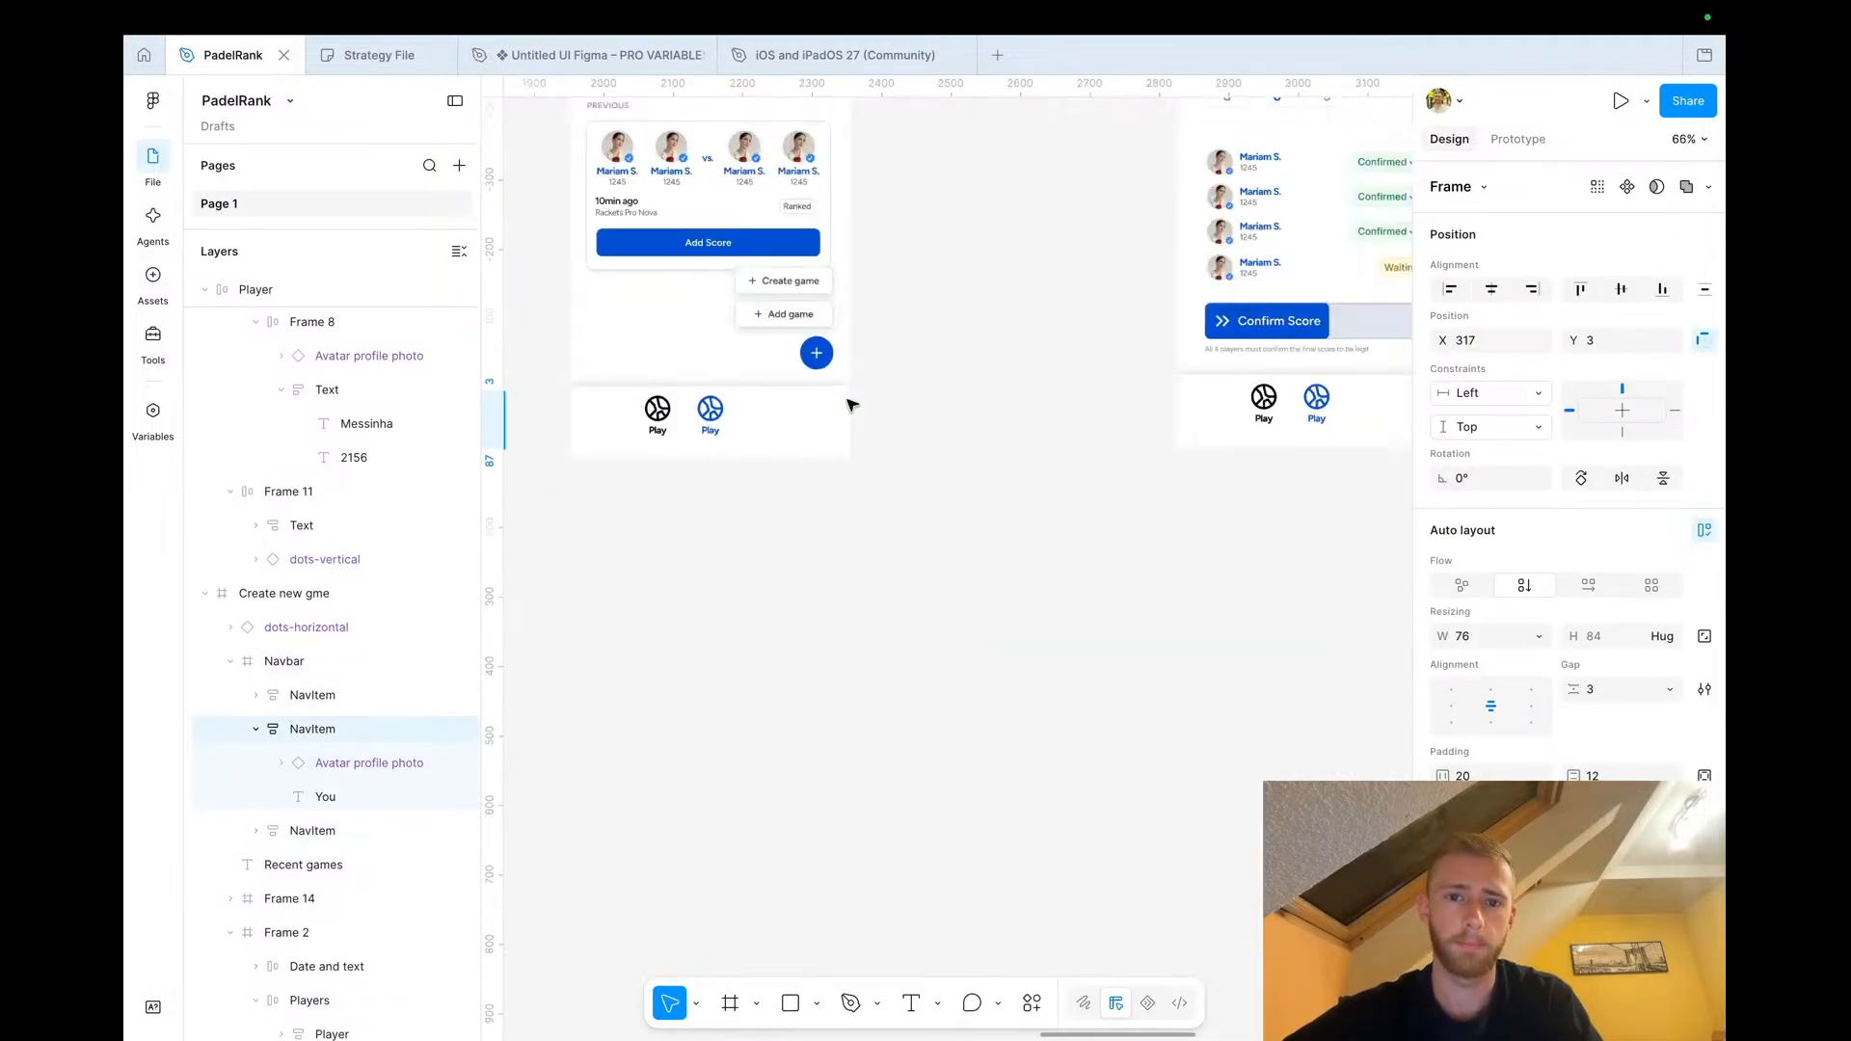
{"action": "double_click", "coordinate": [709, 431]}
{"action": "left_click", "coordinate": [764, 425]}
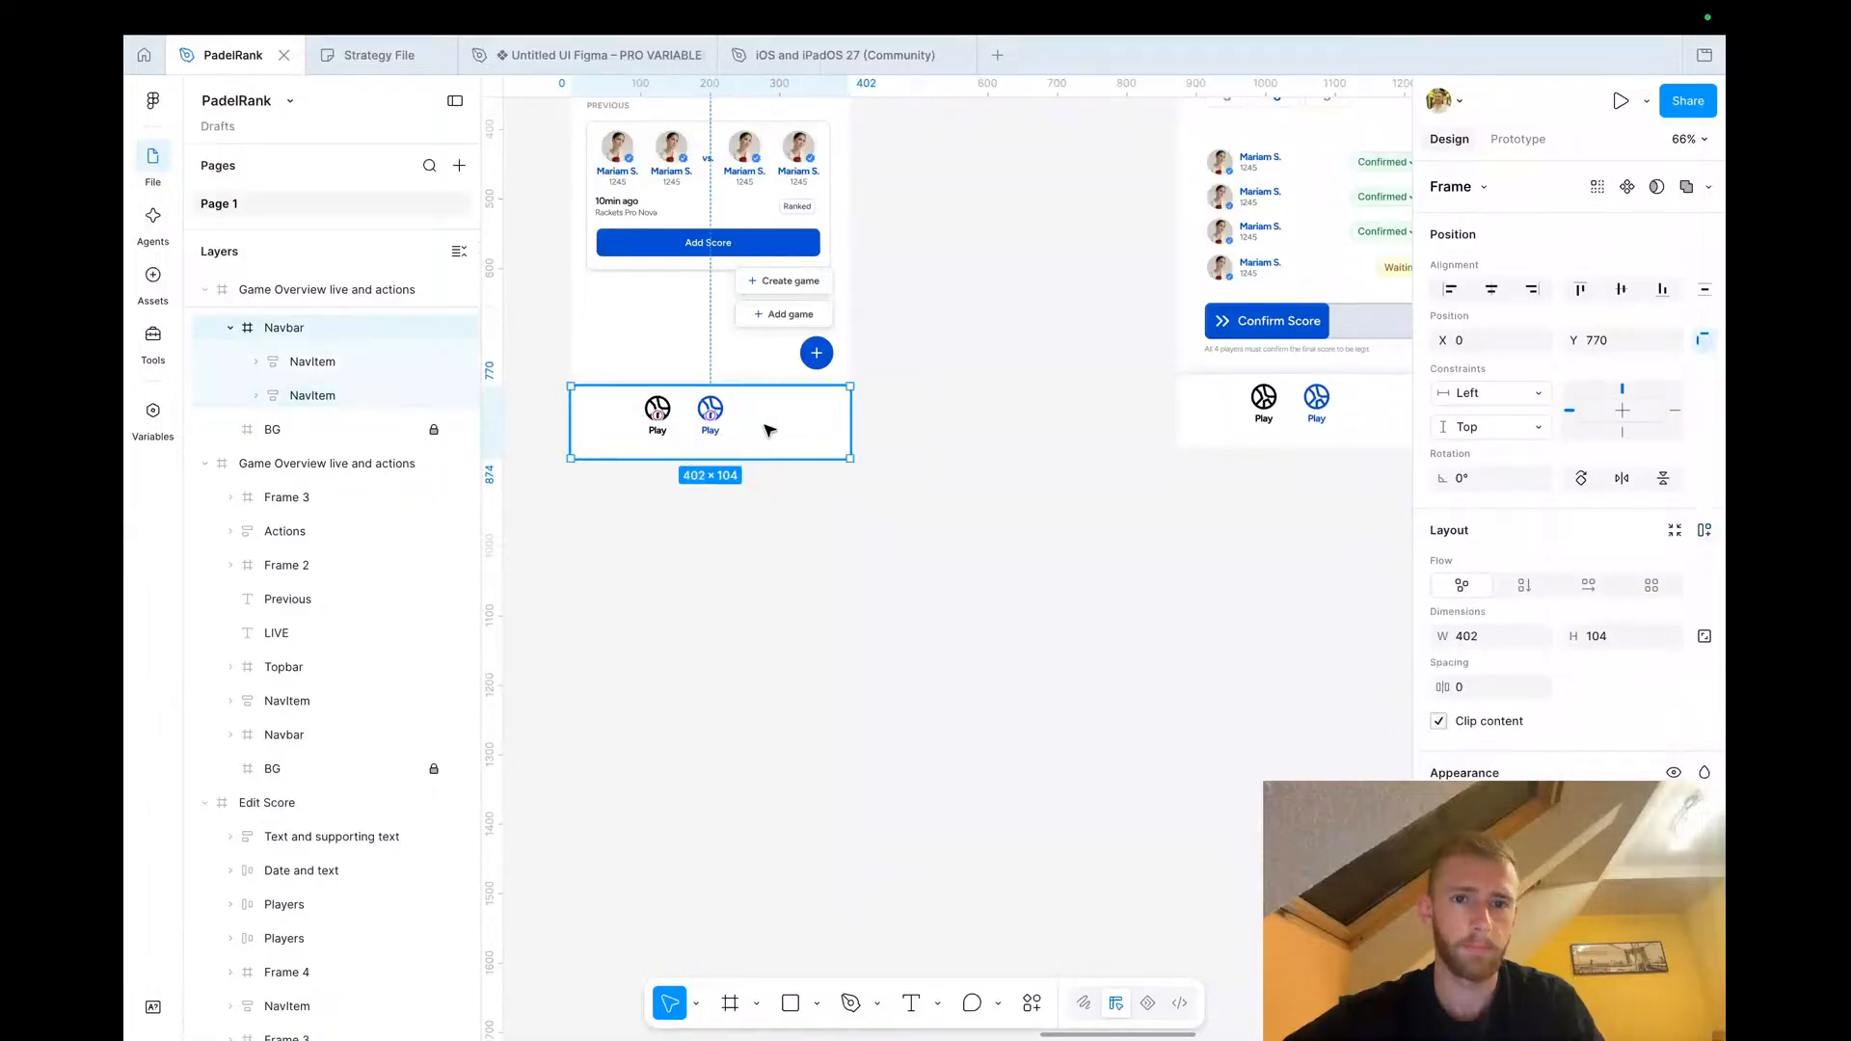
{"action": "key", "text": "ctrl+v"}
{"action": "left_click", "coordinate": [803, 491]}
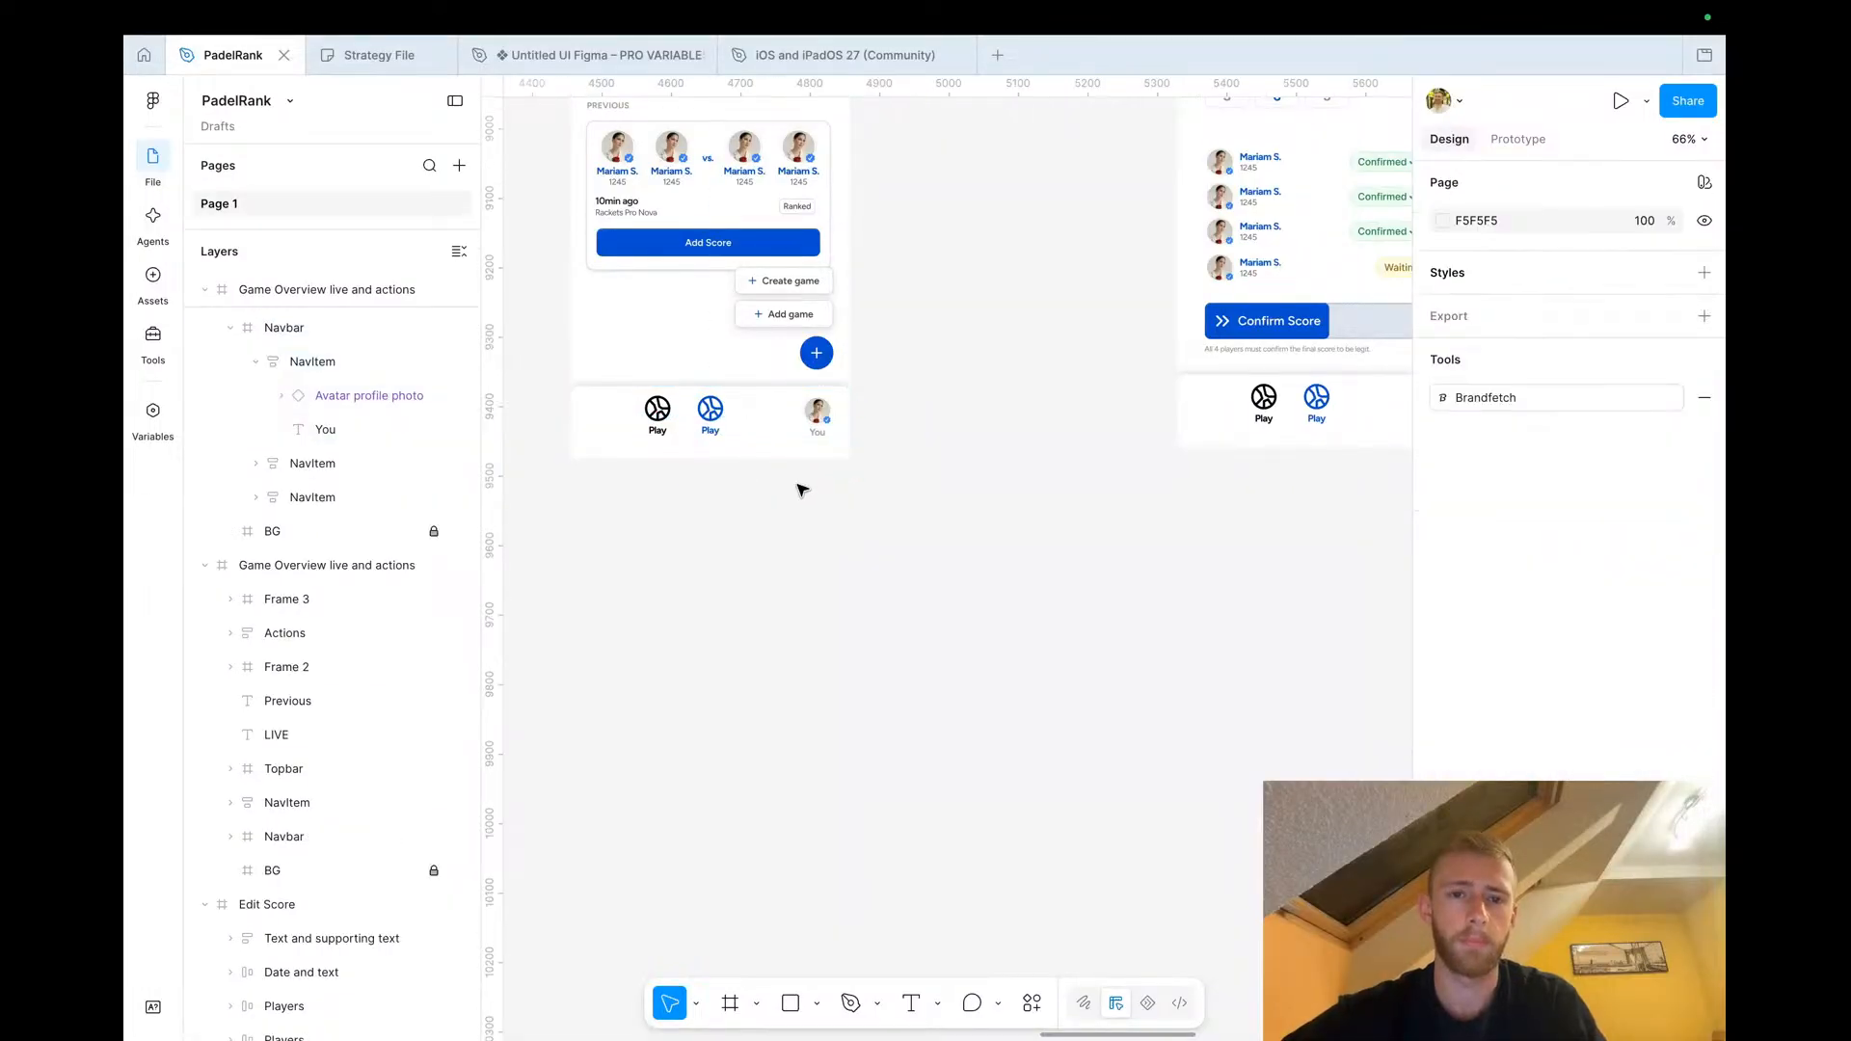
Paste the Rankings nav item from the challenge screen's navbar into the Game Overview copy's navbar
{"action": "scroll", "coordinate": [803, 491], "scroll_direction": "up", "scroll_amount": 3}
{"action": "scroll", "coordinate": [803, 491], "scroll_direction": "left", "scroll_amount": 3}
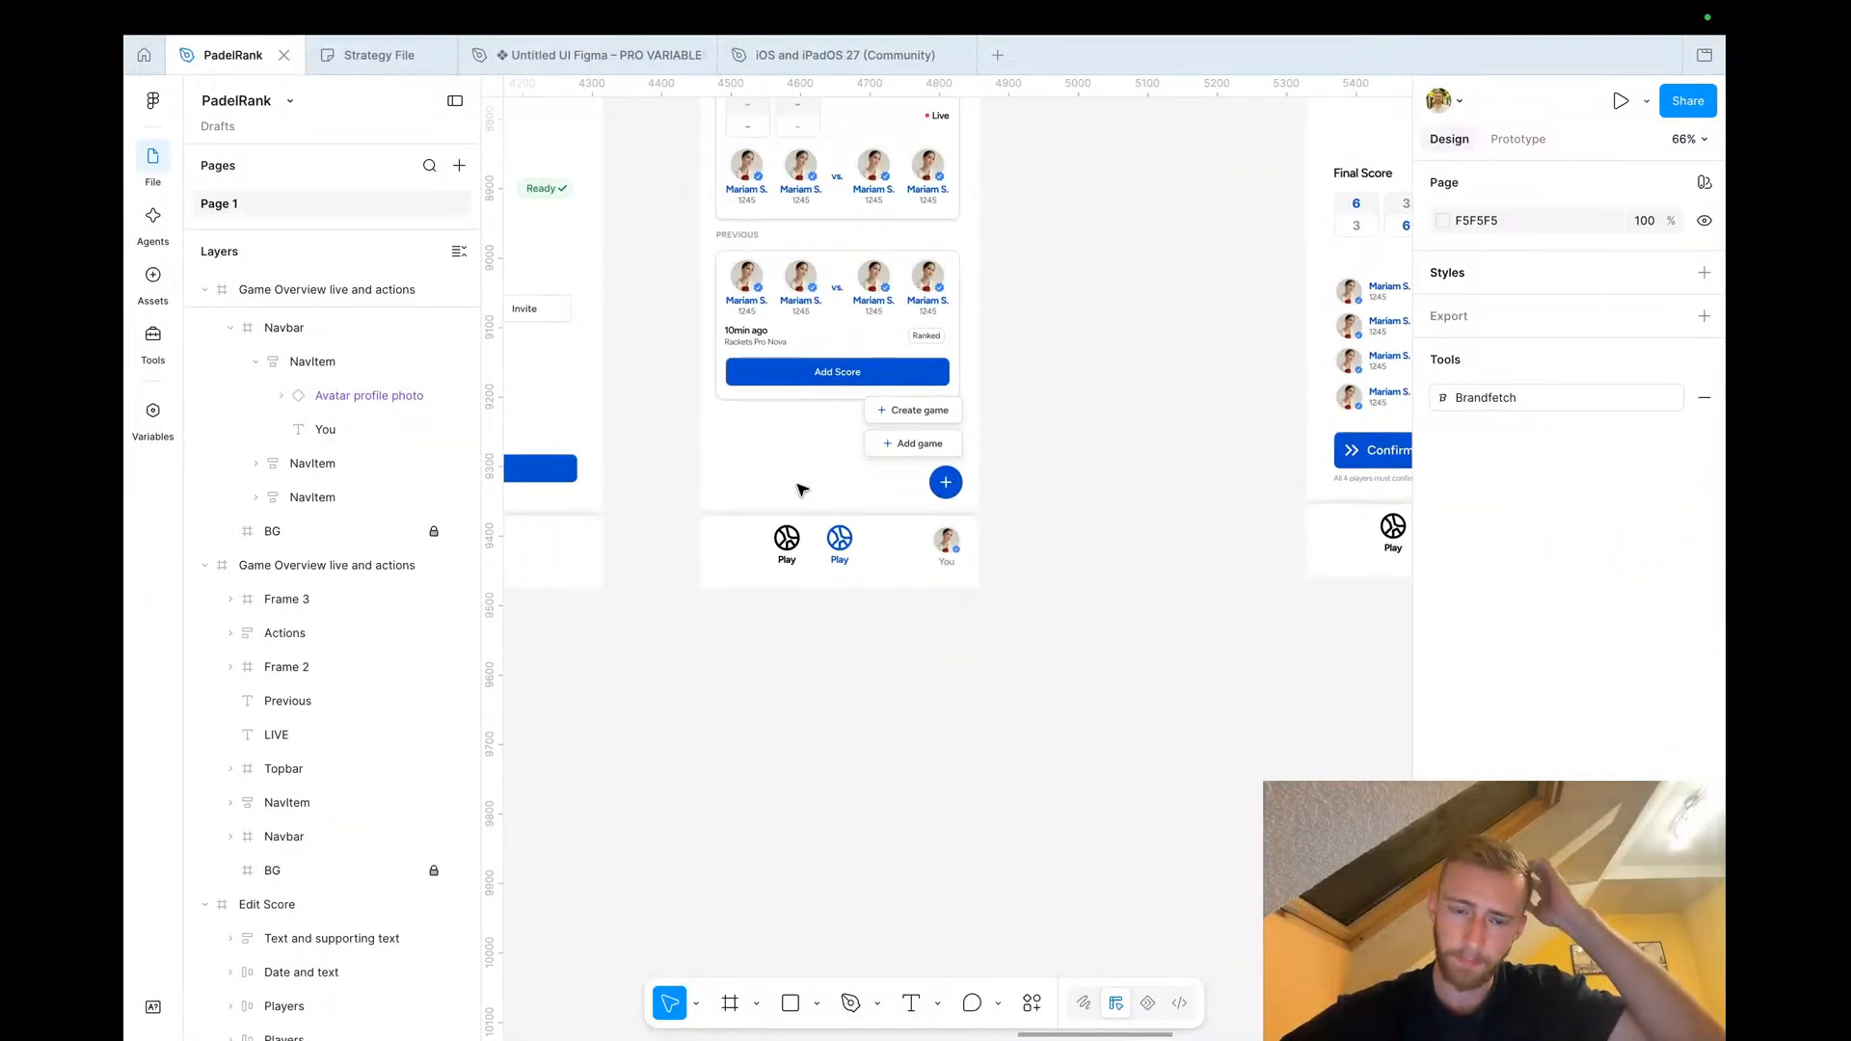
{"action": "scroll", "coordinate": [827, 599], "scroll_direction": "up", "scroll_amount": 5}
{"action": "scroll", "coordinate": [826, 601], "scroll_direction": "down", "scroll_amount": 5}
{"action": "scroll", "coordinate": [826, 602], "scroll_direction": "left", "scroll_amount": 10}
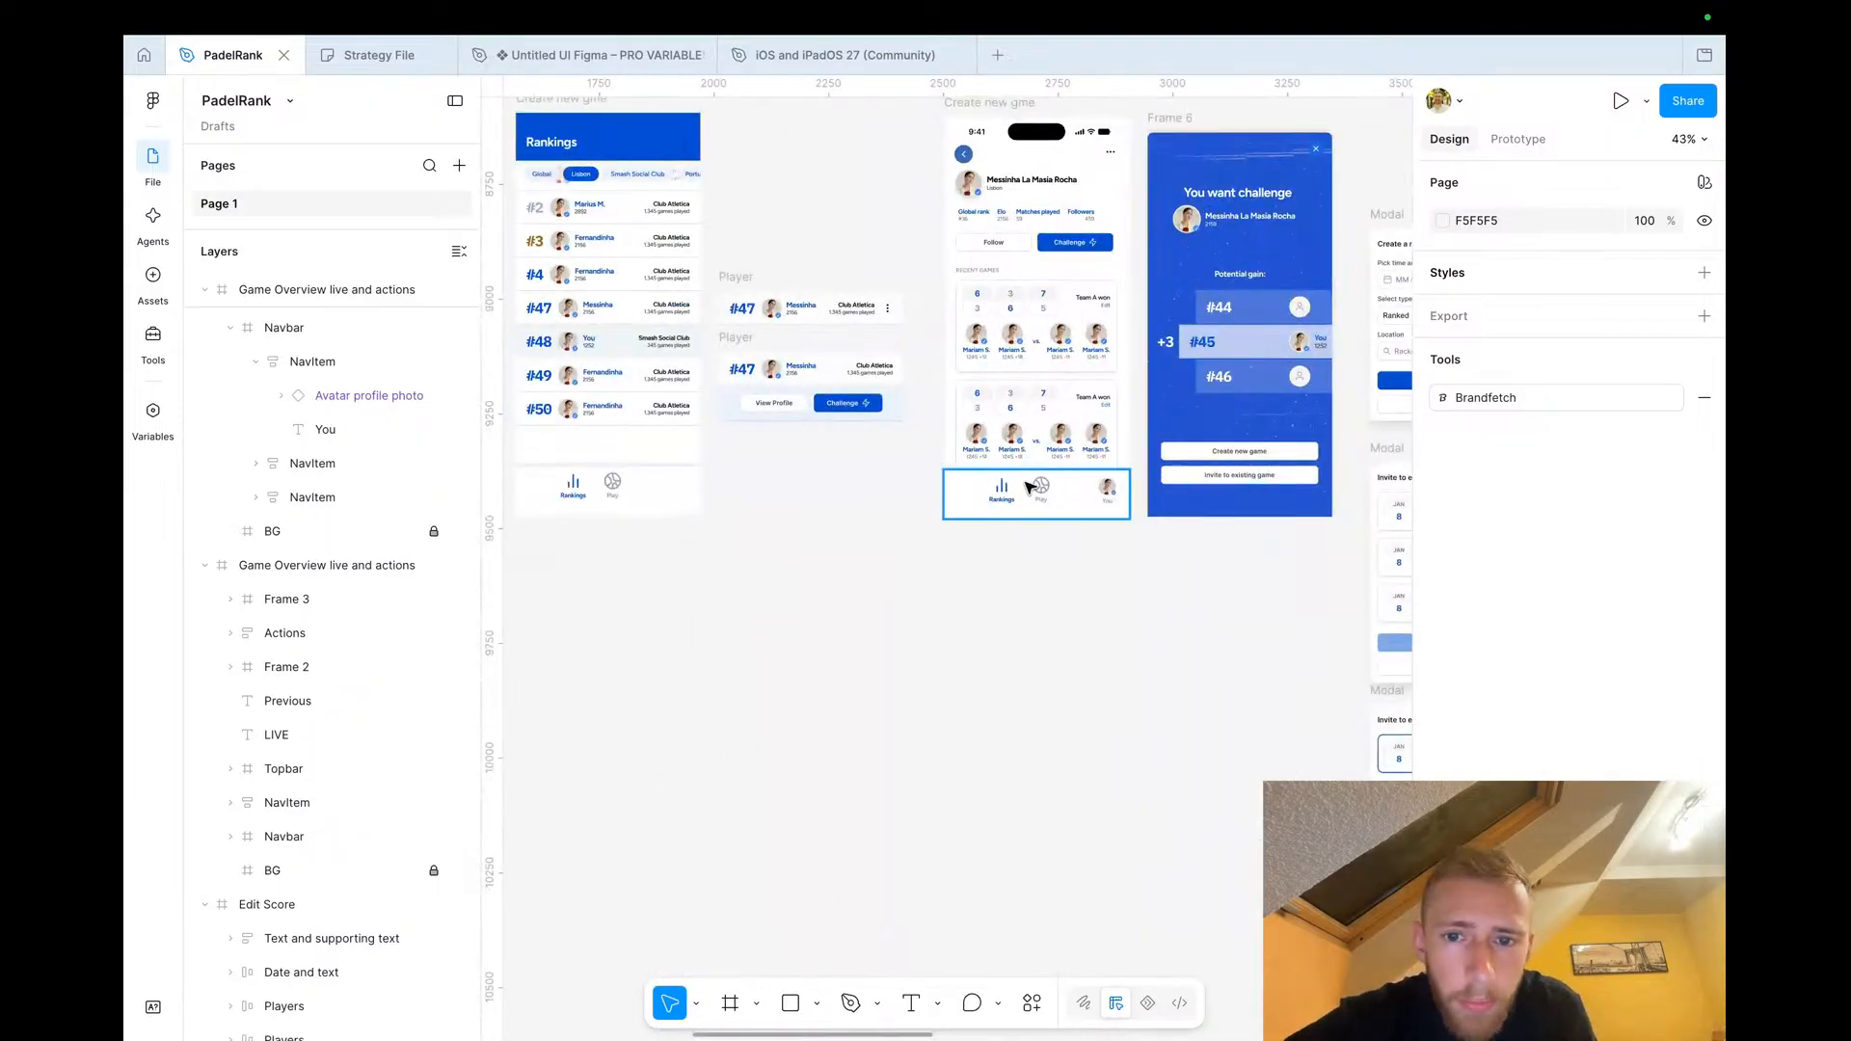
{"action": "scroll", "coordinate": [1037, 493], "scroll_direction": "right", "scroll_amount": 2}
{"action": "scroll", "coordinate": [1036, 491], "scroll_direction": "up", "scroll_amount": 4}
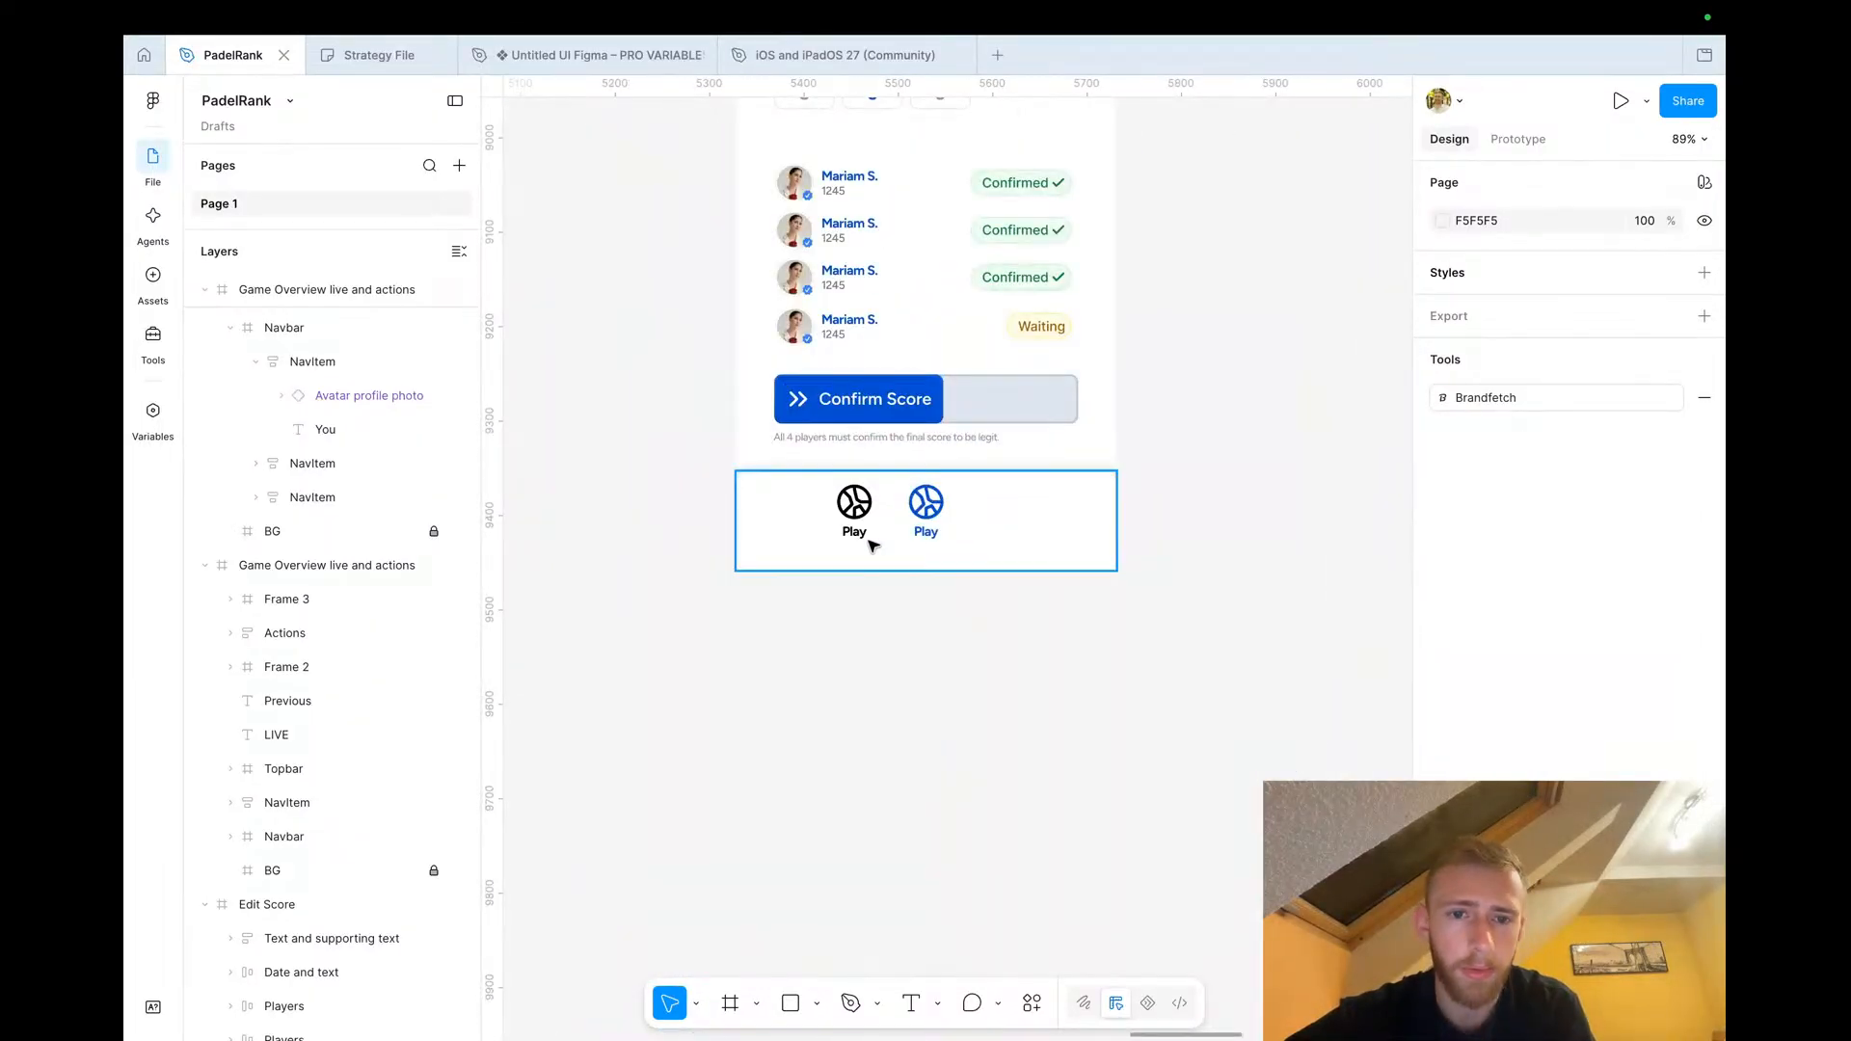
{"action": "scroll", "coordinate": [868, 537], "scroll_direction": "left", "scroll_amount": 15}
{"action": "scroll", "coordinate": [874, 547], "scroll_direction": "left", "scroll_amount": 3}
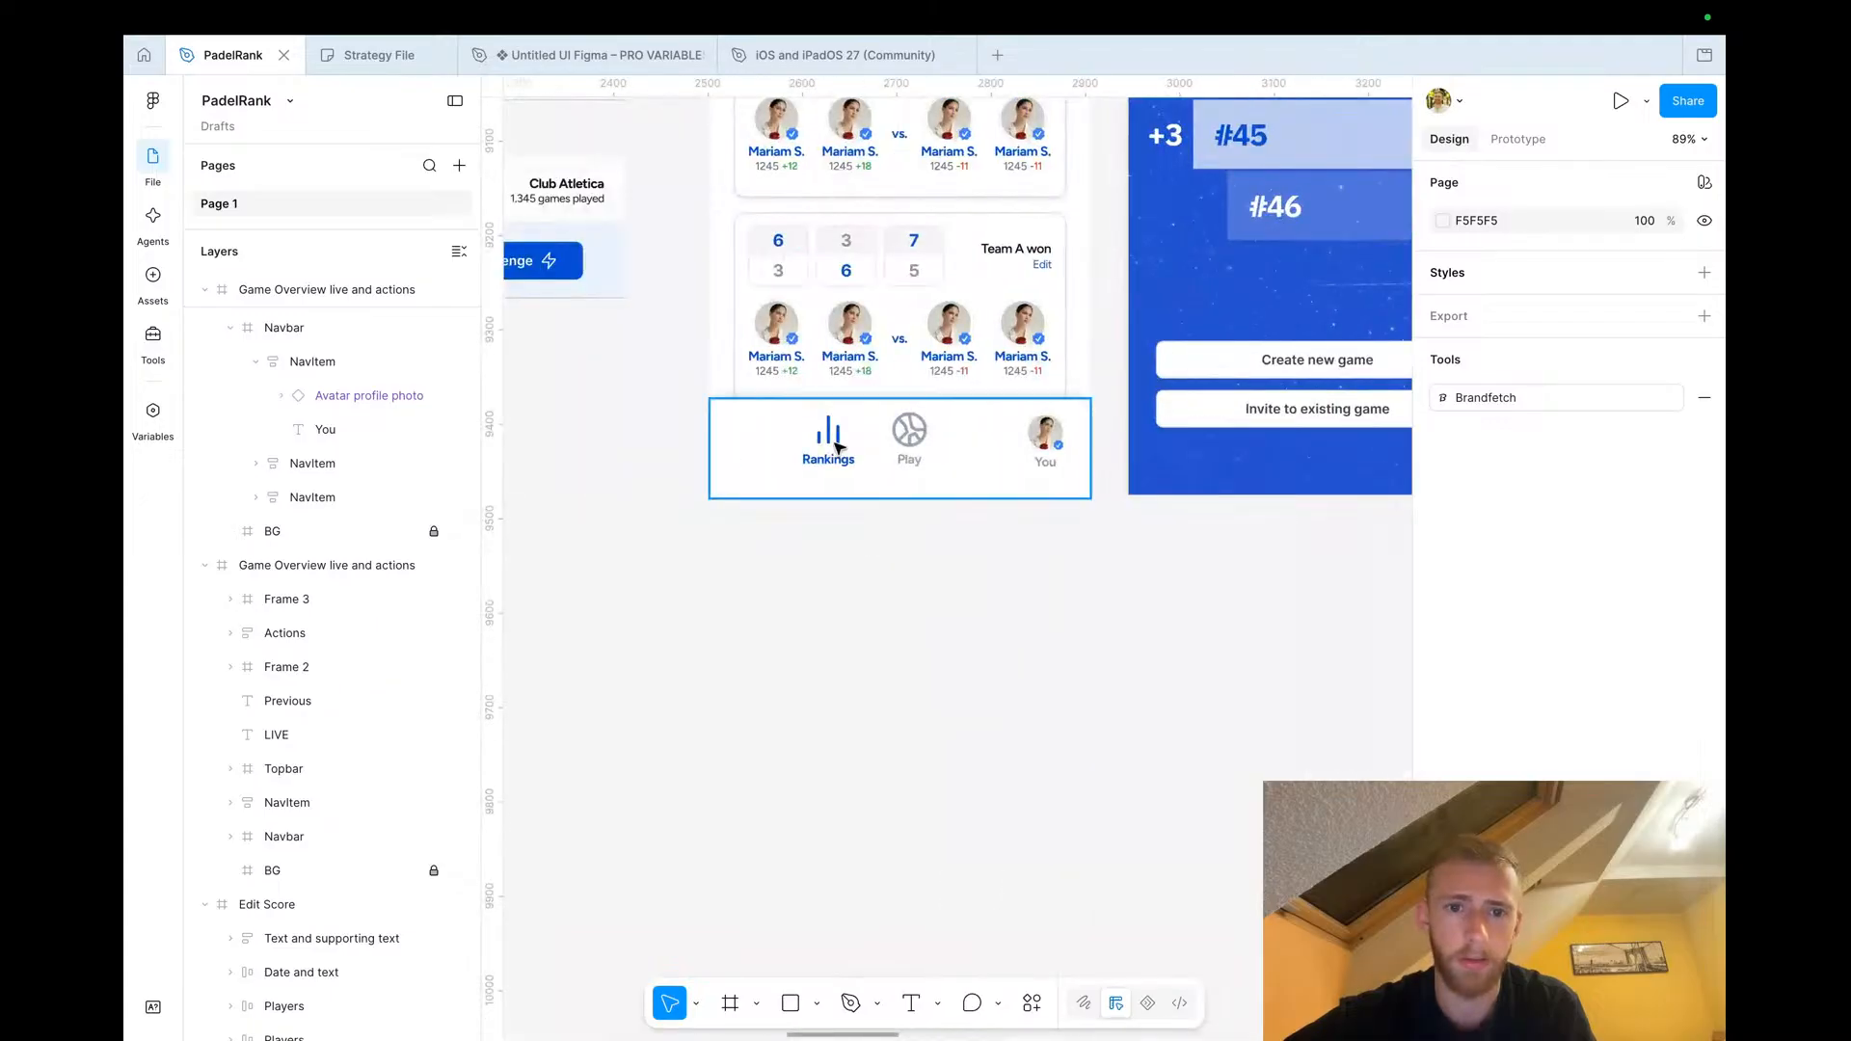
{"action": "left_click", "coordinate": [866, 467]}
{"action": "left_click", "coordinate": [866, 467]}
{"action": "key", "text": "Escape"}
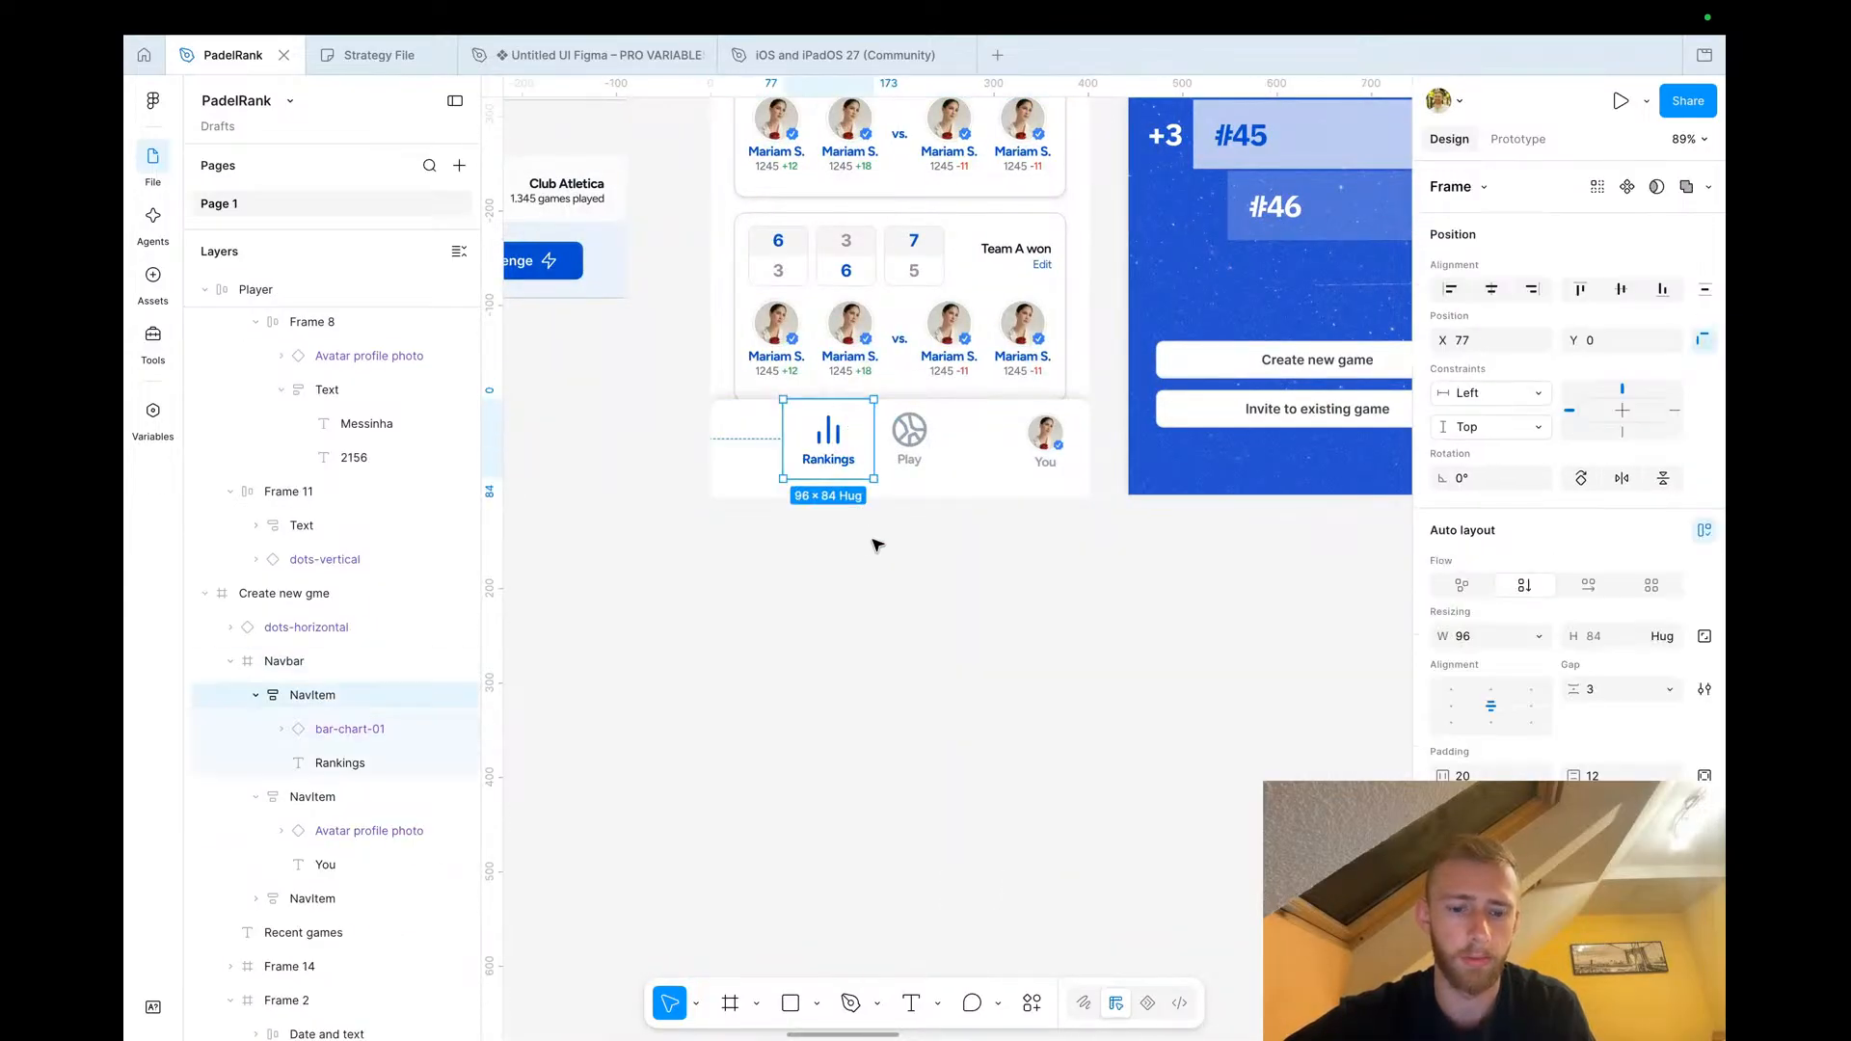
{"action": "scroll", "coordinate": [873, 540], "scroll_direction": "down", "scroll_amount": 5}
{"action": "scroll", "coordinate": [723, 483], "scroll_direction": "up", "scroll_amount": 3}
{"action": "scroll", "coordinate": [740, 476], "scroll_direction": "down", "scroll_amount": 10}
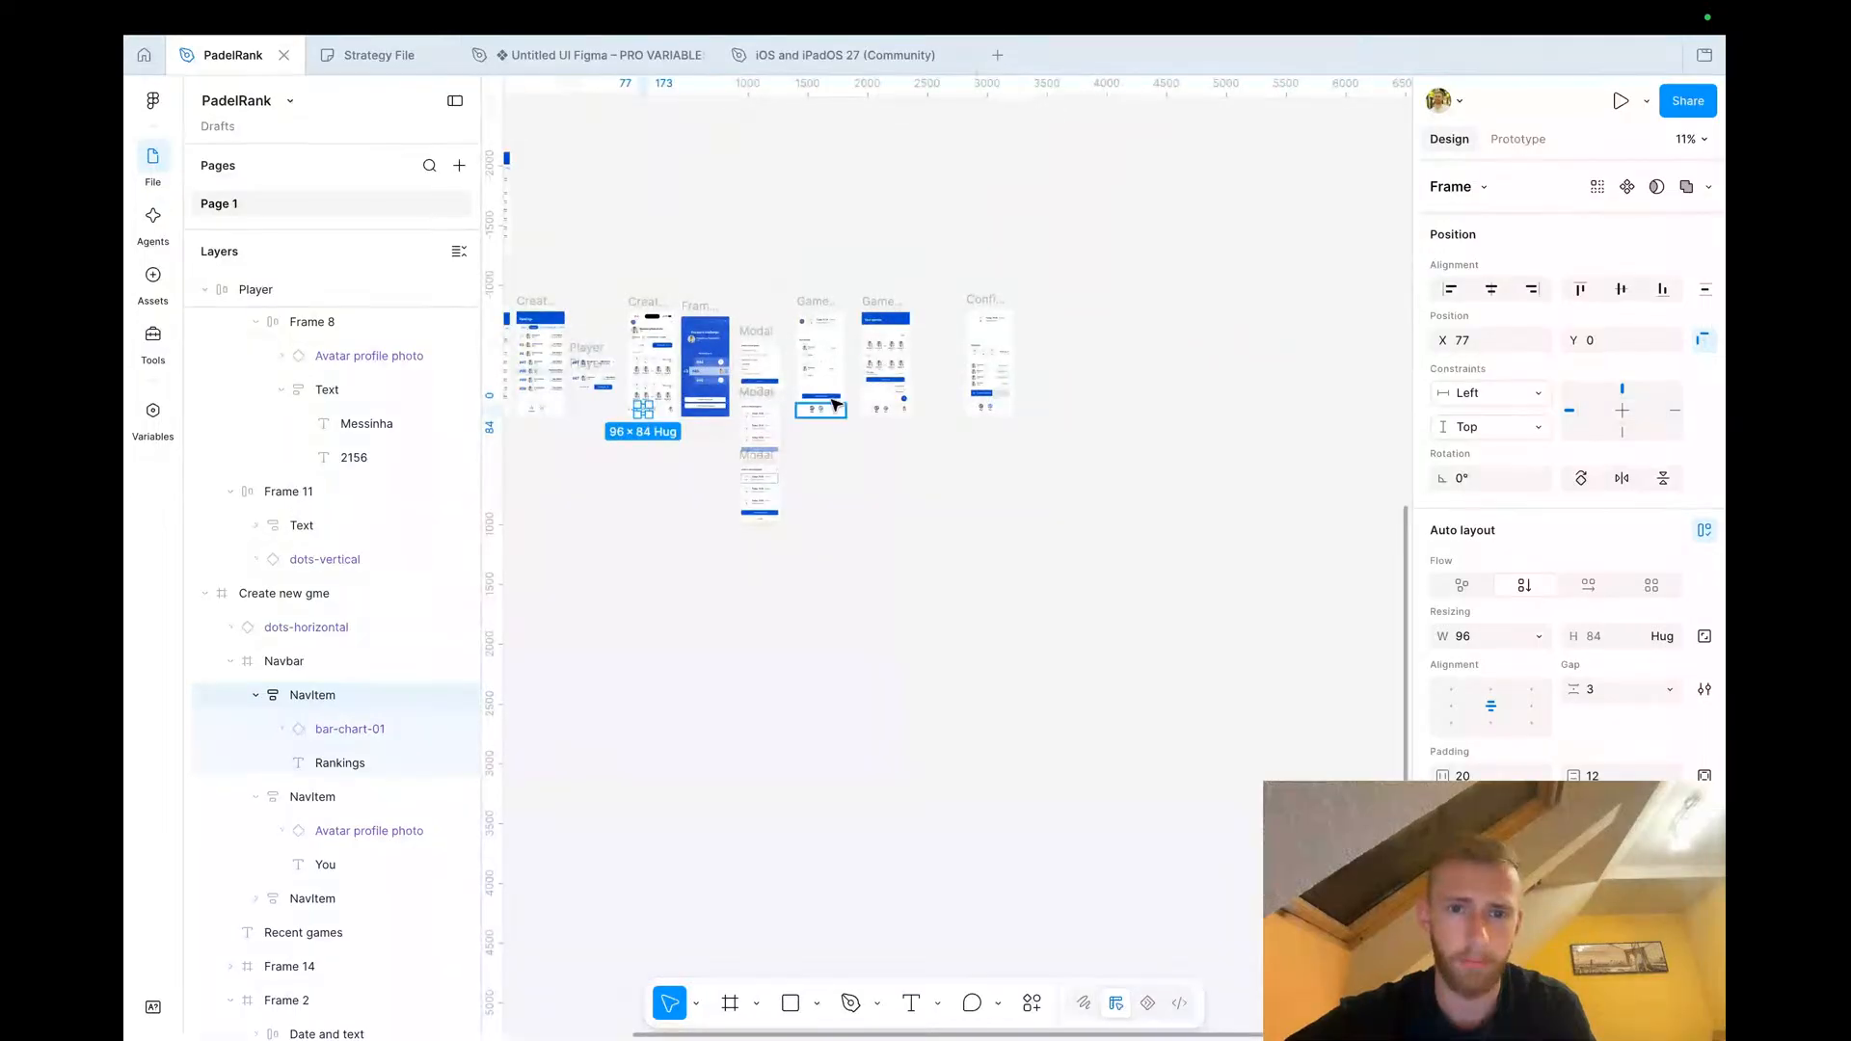
{"action": "scroll", "coordinate": [740, 476], "scroll_direction": "up", "scroll_amount": 10}
{"action": "double_click", "coordinate": [927, 516]}
{"action": "key", "text": "Escape"}
{"action": "right_click", "coordinate": [959, 539]}
{"action": "mouse_move", "coordinate": [1046, 304]}
{"action": "left_click", "coordinate": [1026, 273]}
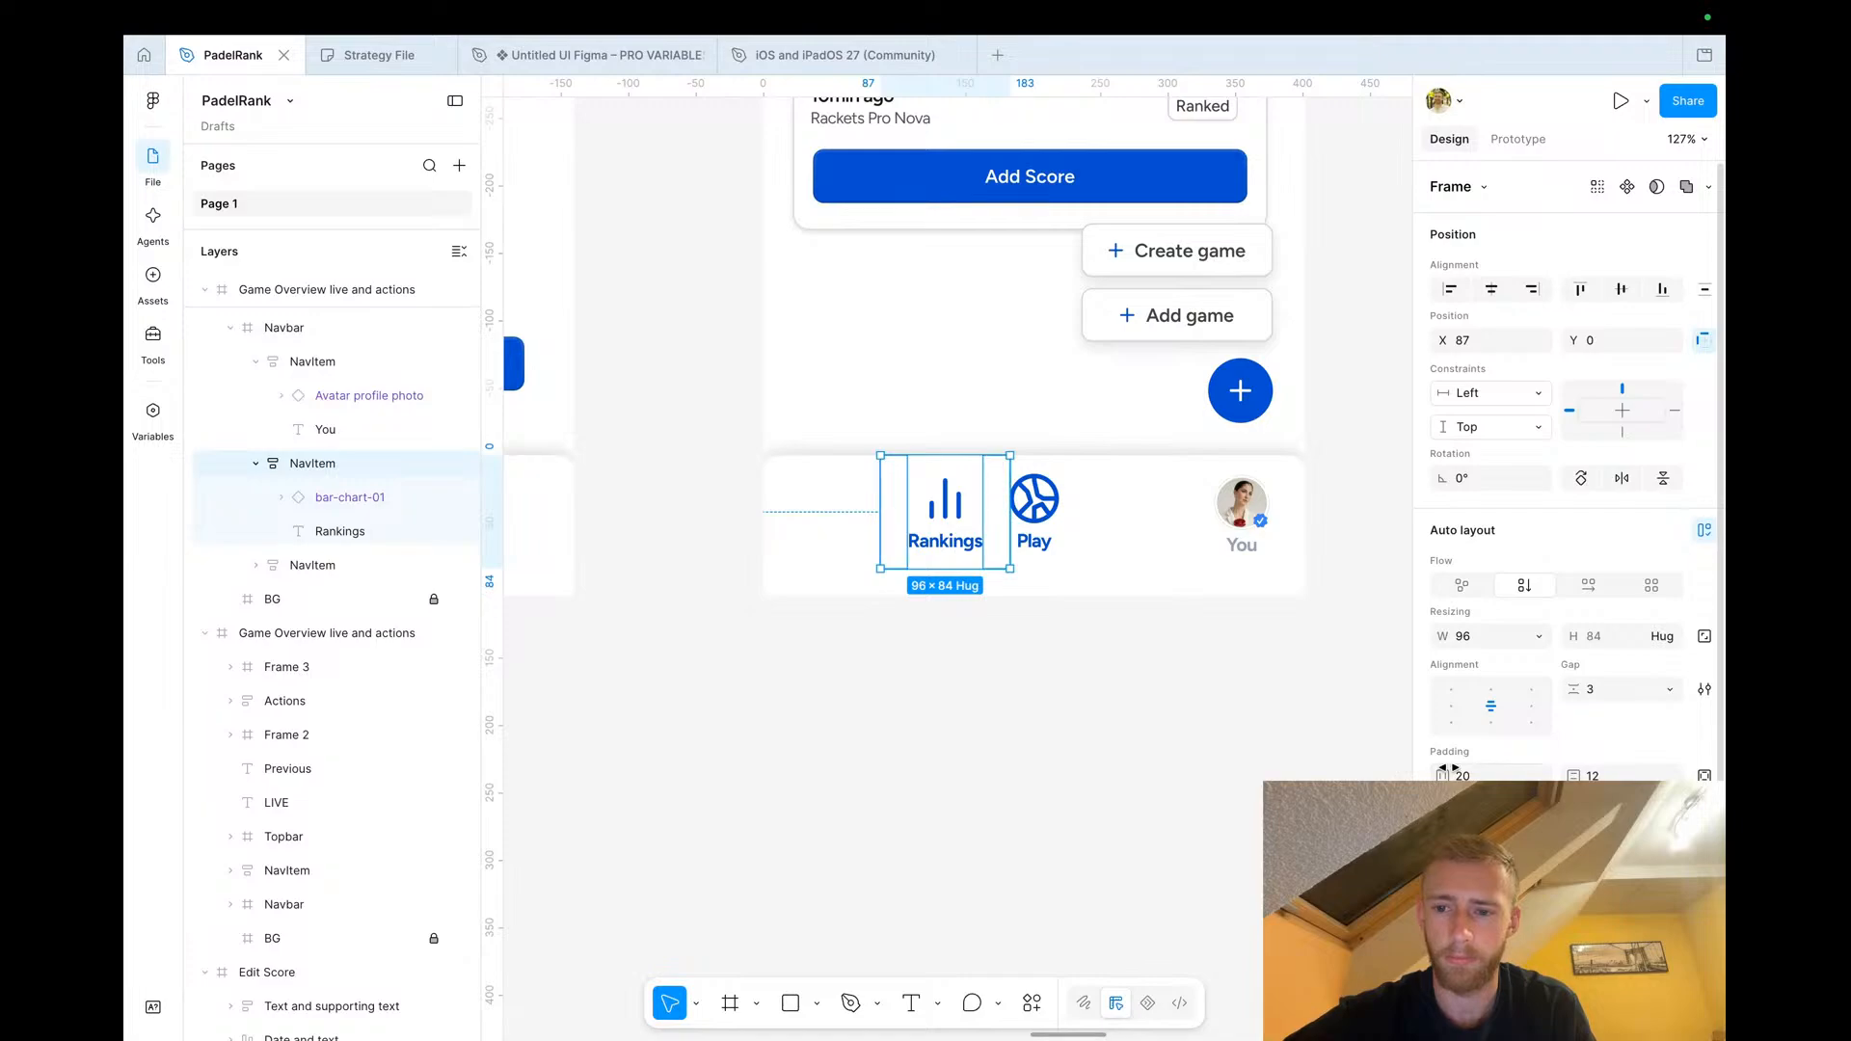
Change the colour of the Rankings nav item in the Game Overview copy to grey
{"action": "scroll", "coordinate": [1562, 462], "scroll_direction": "down", "scroll_amount": 3}
{"action": "left_click", "coordinate": [1444, 960]}
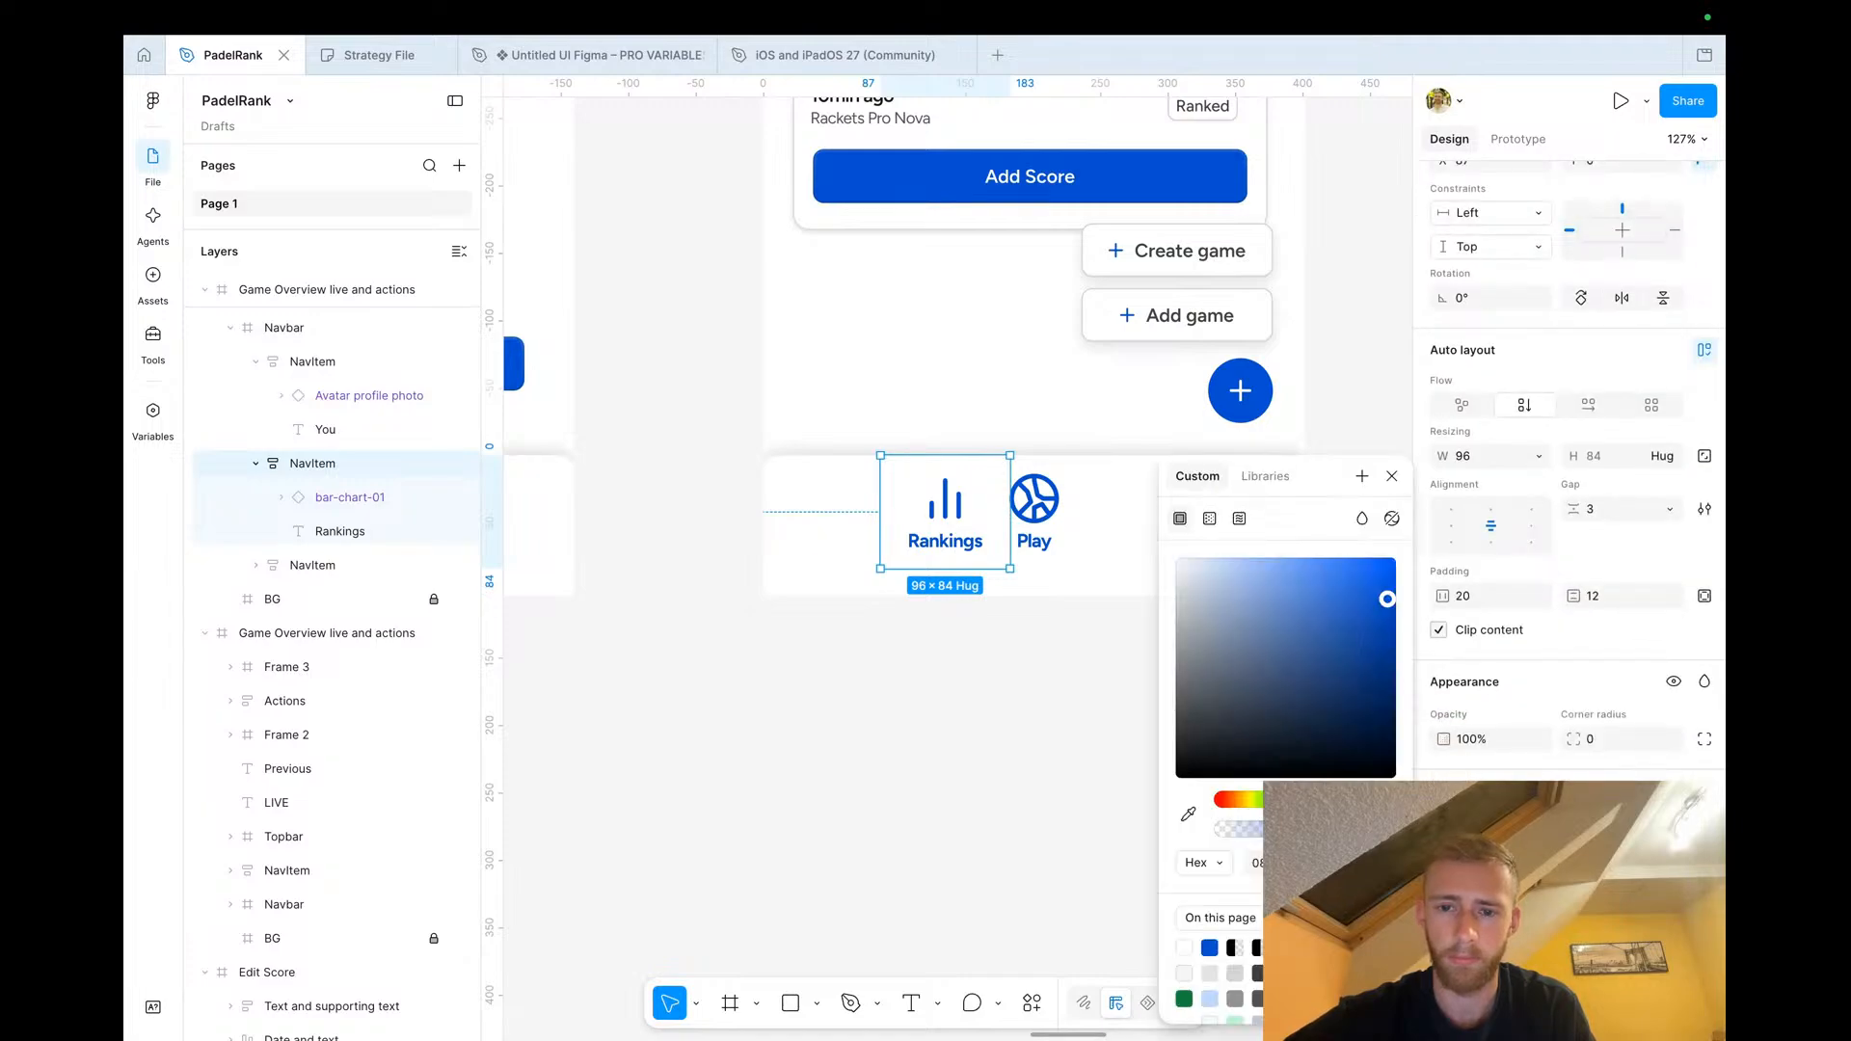
{"action": "left_click_drag", "start_coordinate": [1193, 771], "coordinate": [1168, 641]}
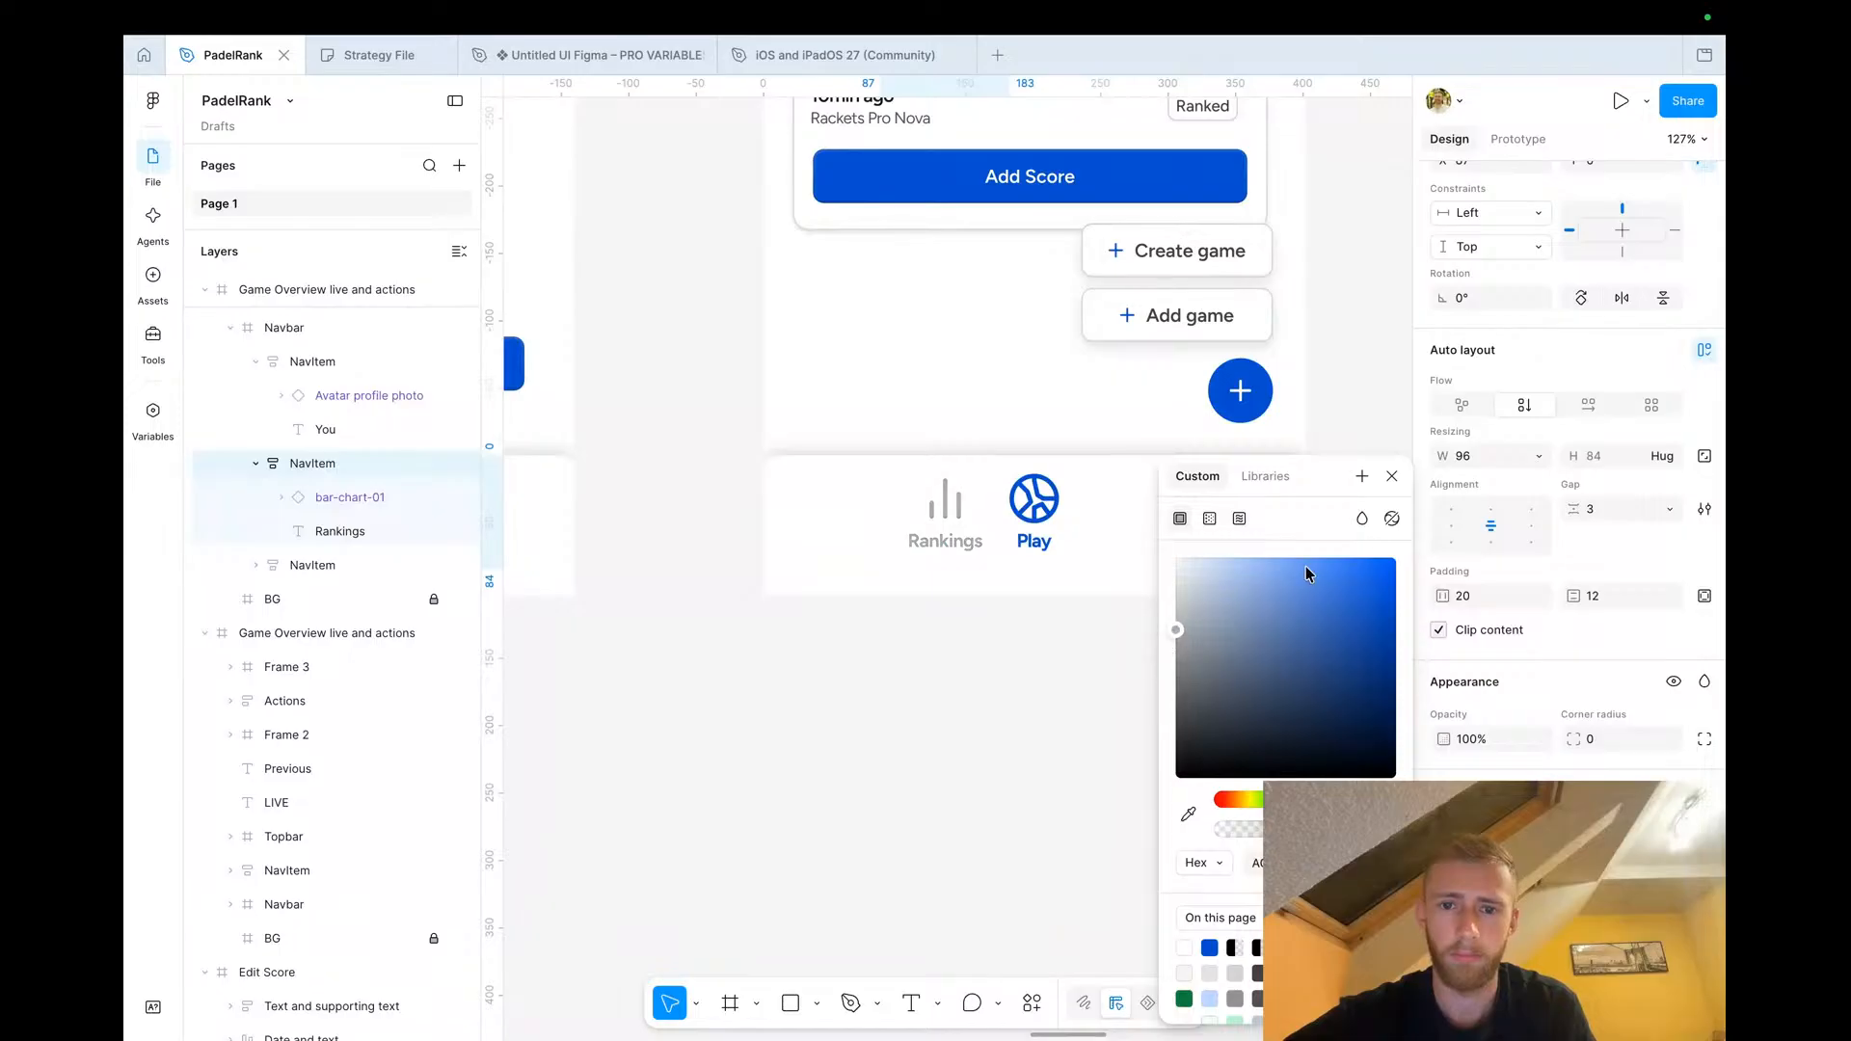
{"action": "left_click", "coordinate": [1391, 477]}
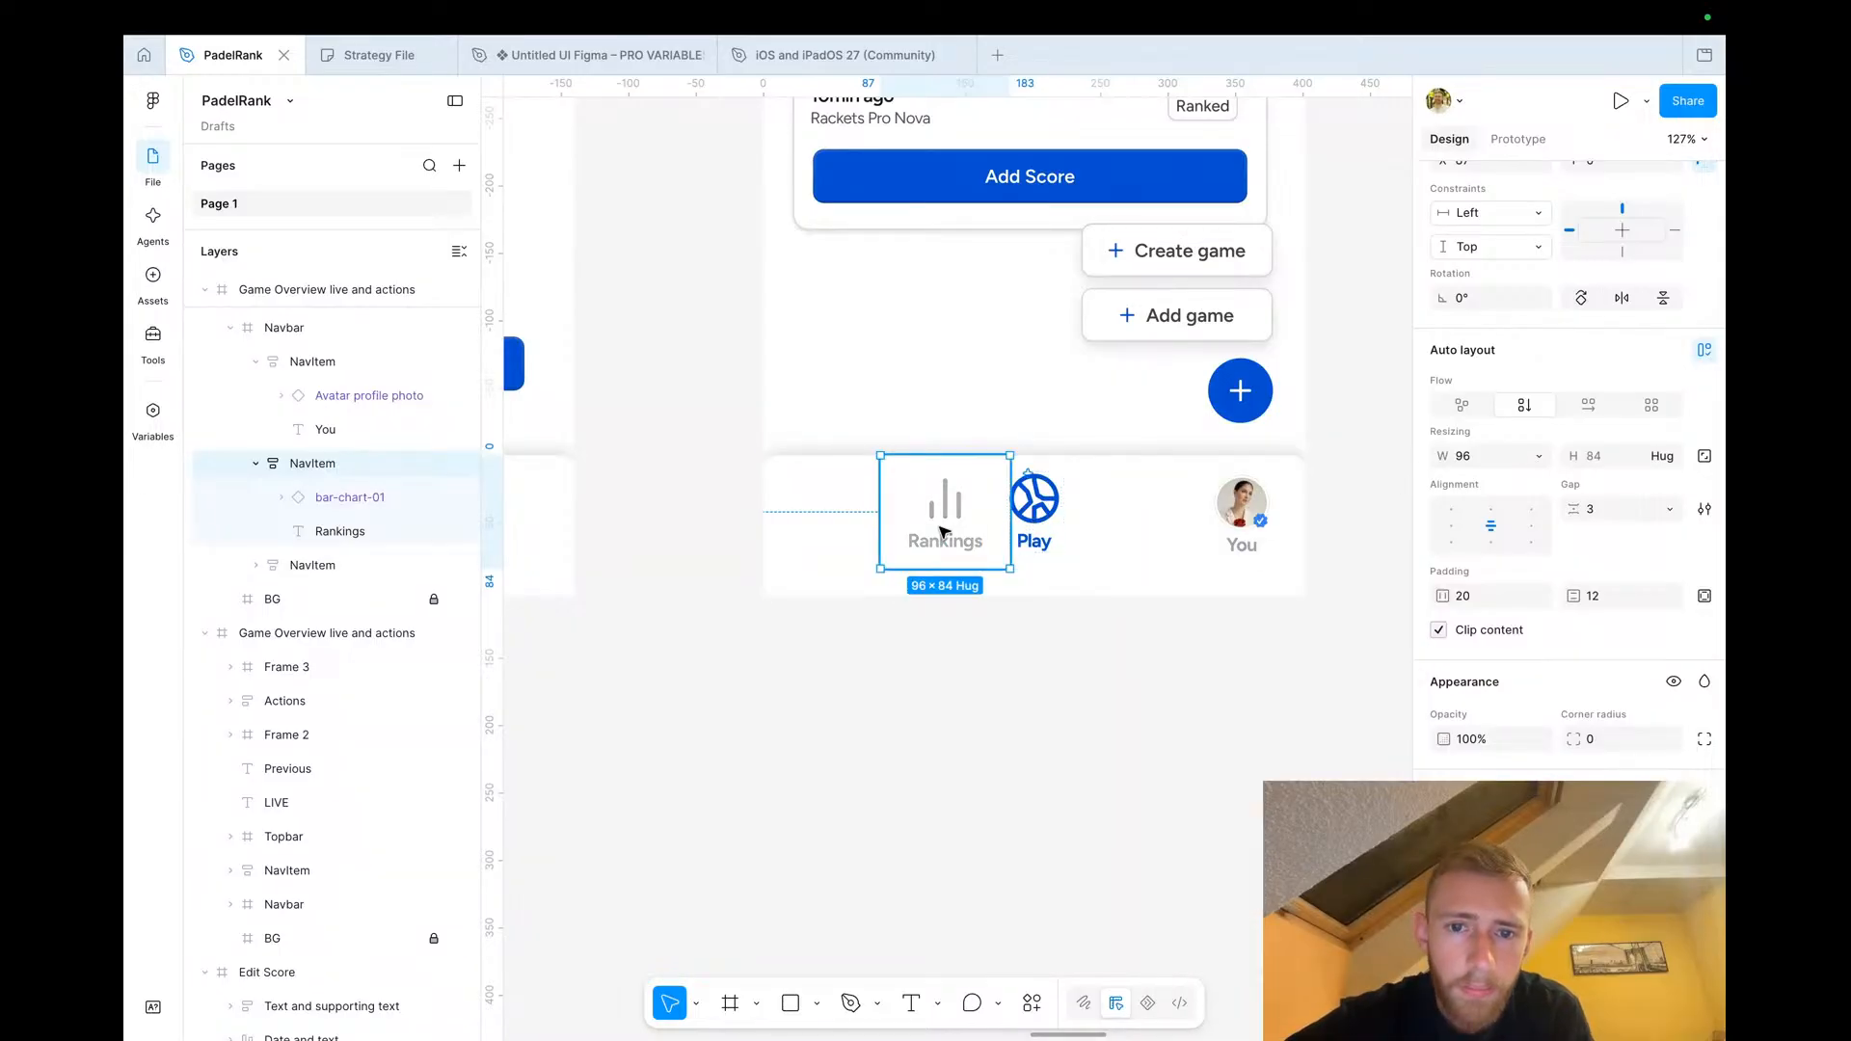
{"action": "left_click_drag", "start_coordinate": [947, 544], "coordinate": [920, 542]}
{"action": "left_click", "coordinate": [944, 649]}
Delete the Create game and Add game actions menu above the plus button in the Game Overview copy
{"action": "scroll", "coordinate": [944, 649], "scroll_direction": "down", "scroll_amount": 5}
{"action": "scroll", "coordinate": [944, 649], "scroll_direction": "up", "scroll_amount": 3}
{"action": "scroll", "coordinate": [945, 651], "scroll_direction": "up", "scroll_amount": 1}
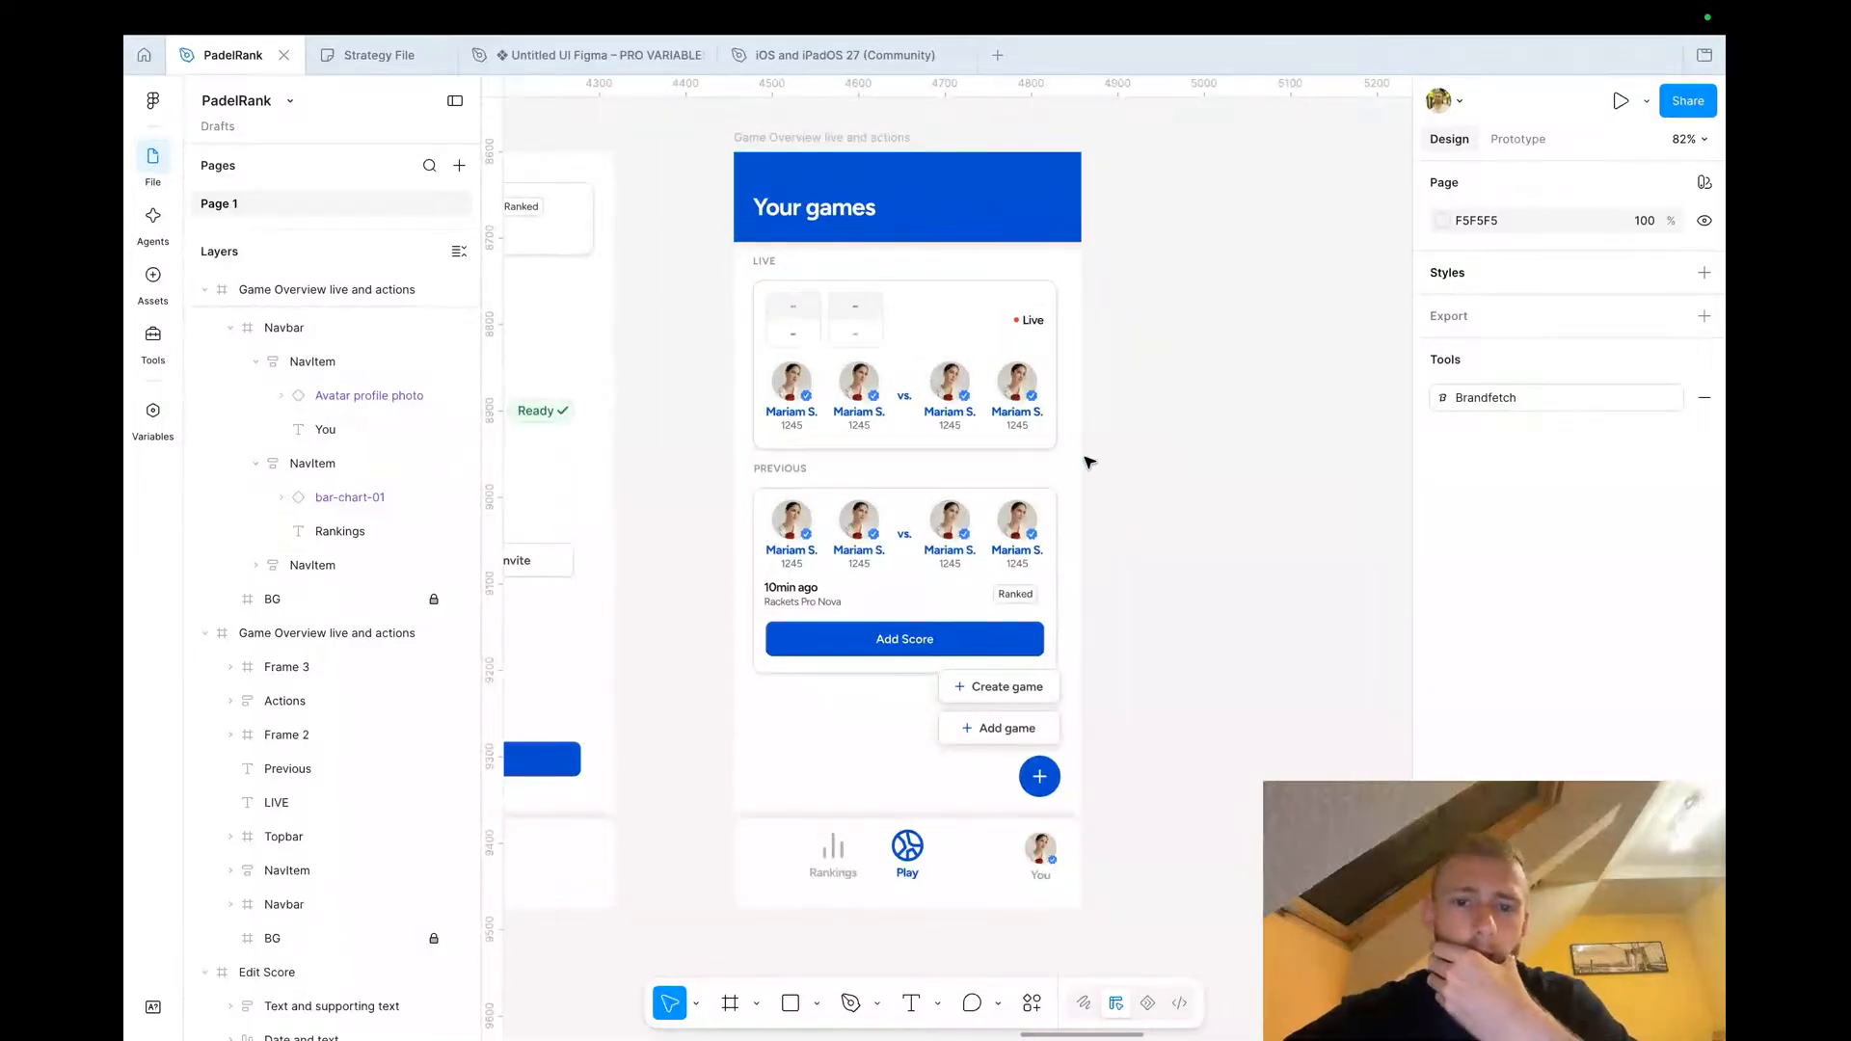
{"action": "left_click", "coordinate": [1015, 714]}
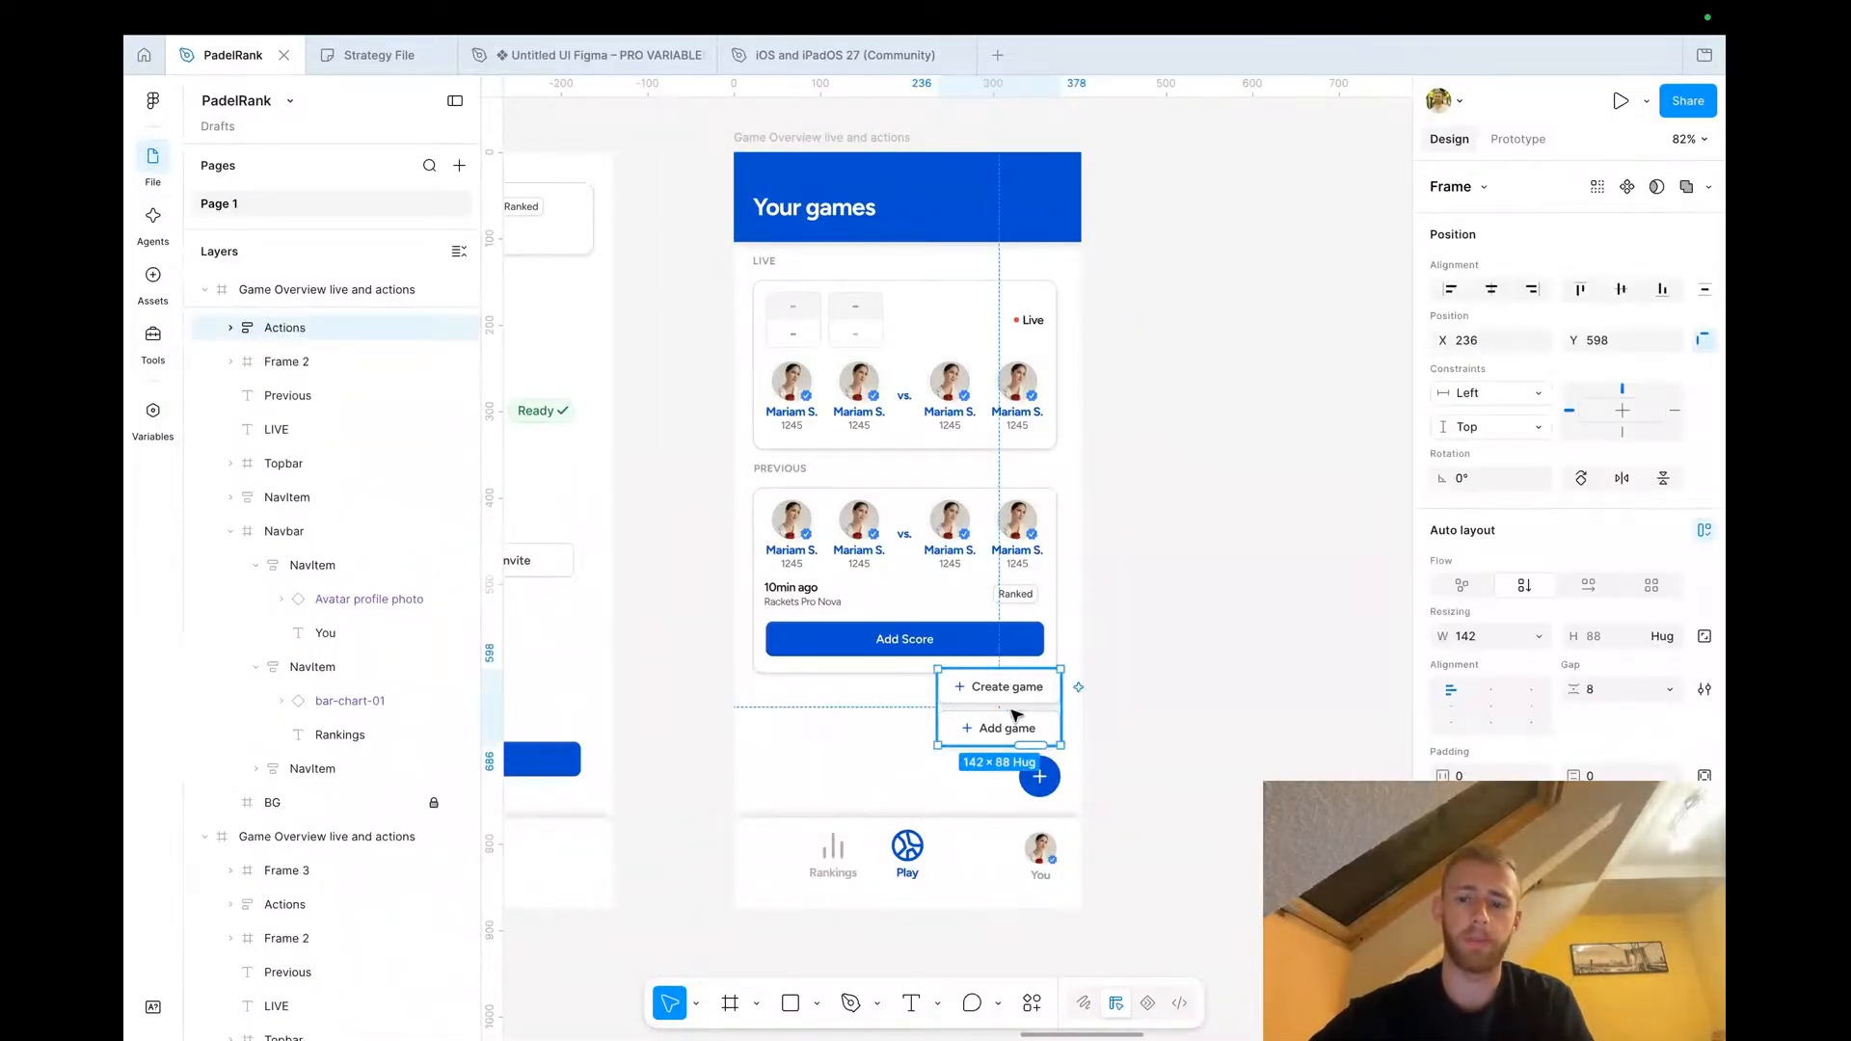
{"action": "key", "text": "Delete"}
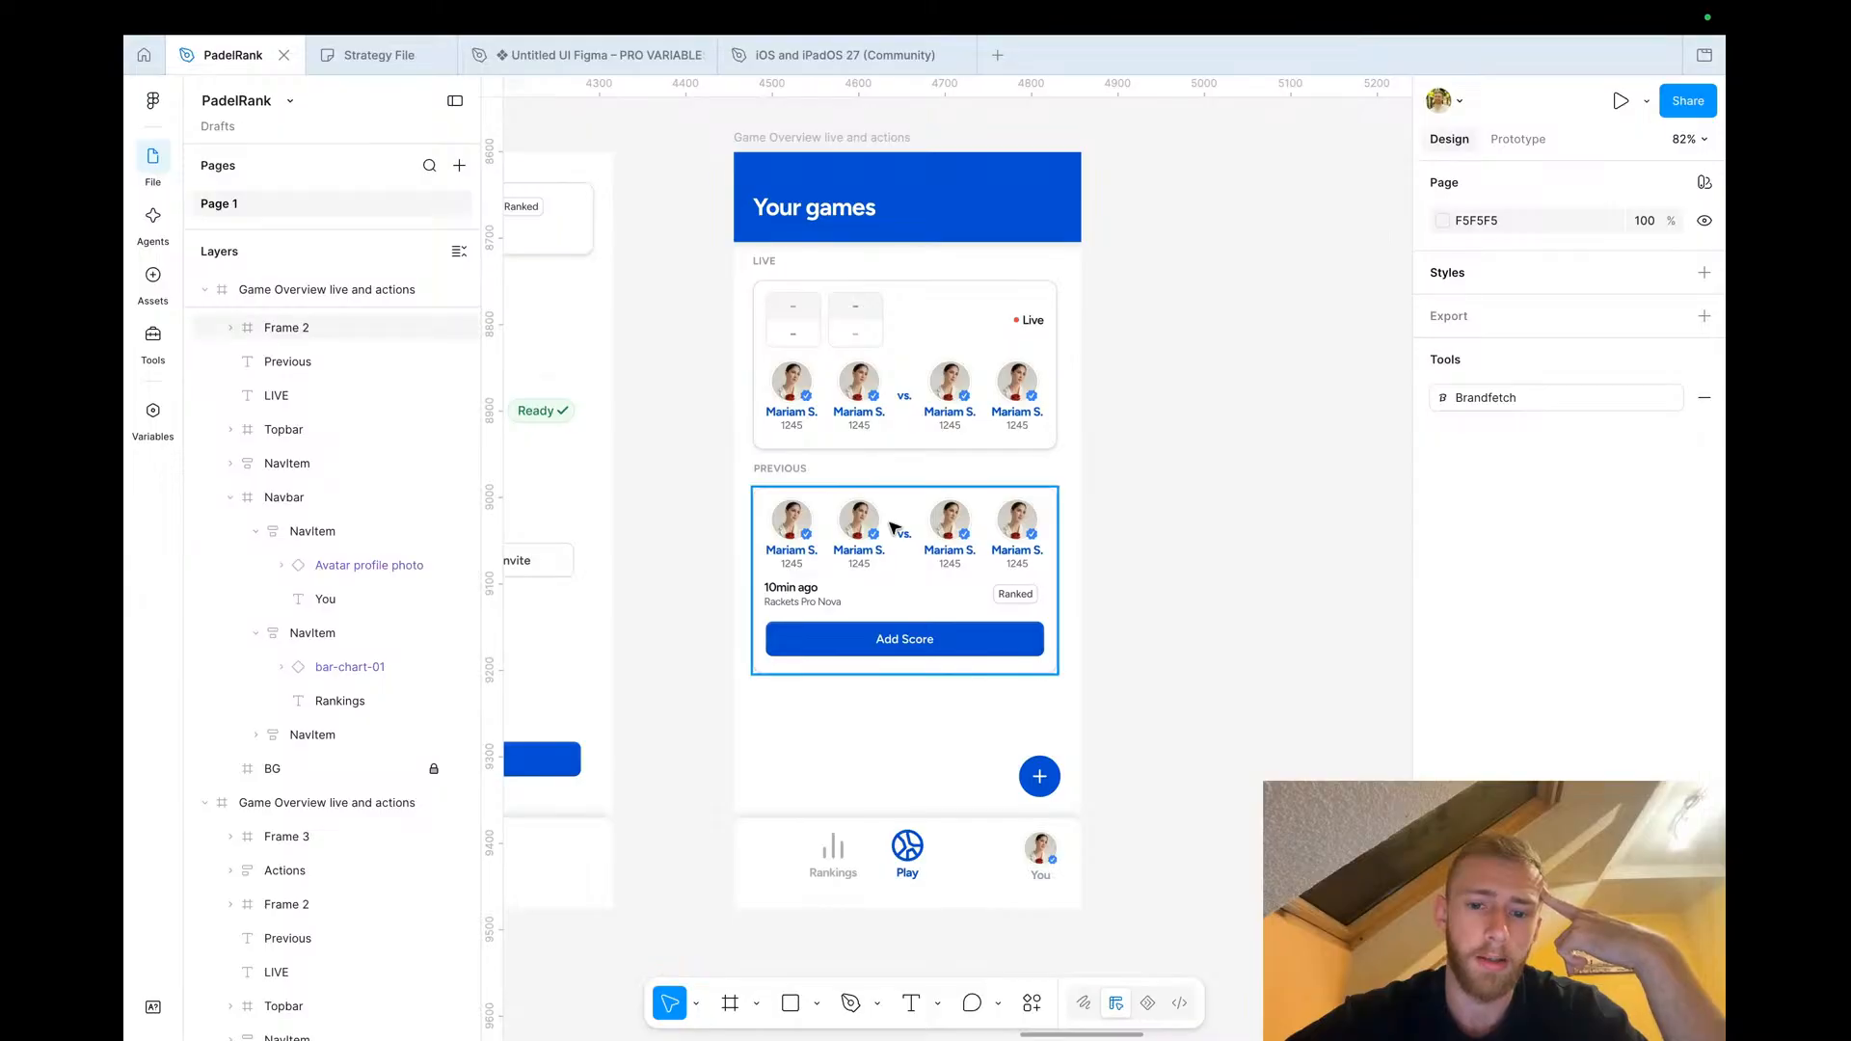
Shift the Game Overview copy frame slightly left between the Game Setup Screen and Confirm Score frames
{"action": "scroll", "coordinate": [892, 529], "scroll_direction": "down", "scroll_amount": 2}
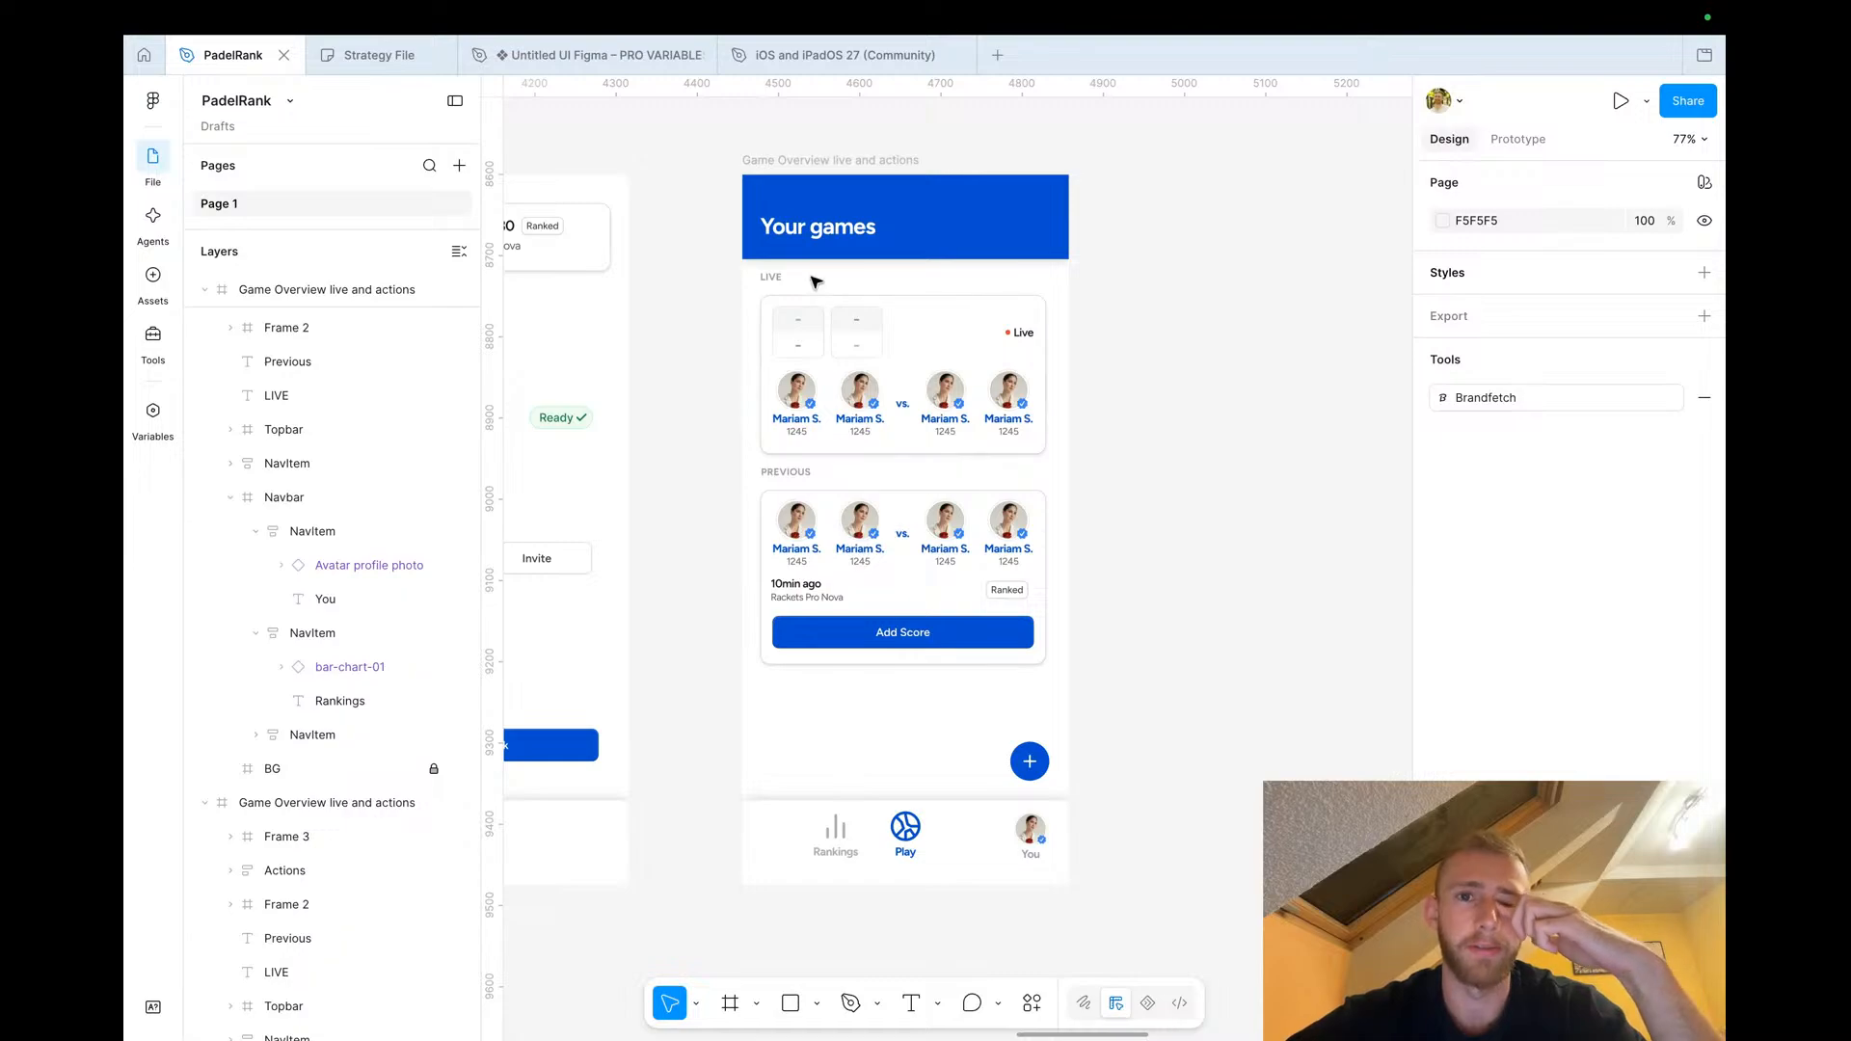
{"action": "scroll", "coordinate": [815, 281], "scroll_direction": "down", "scroll_amount": 5}
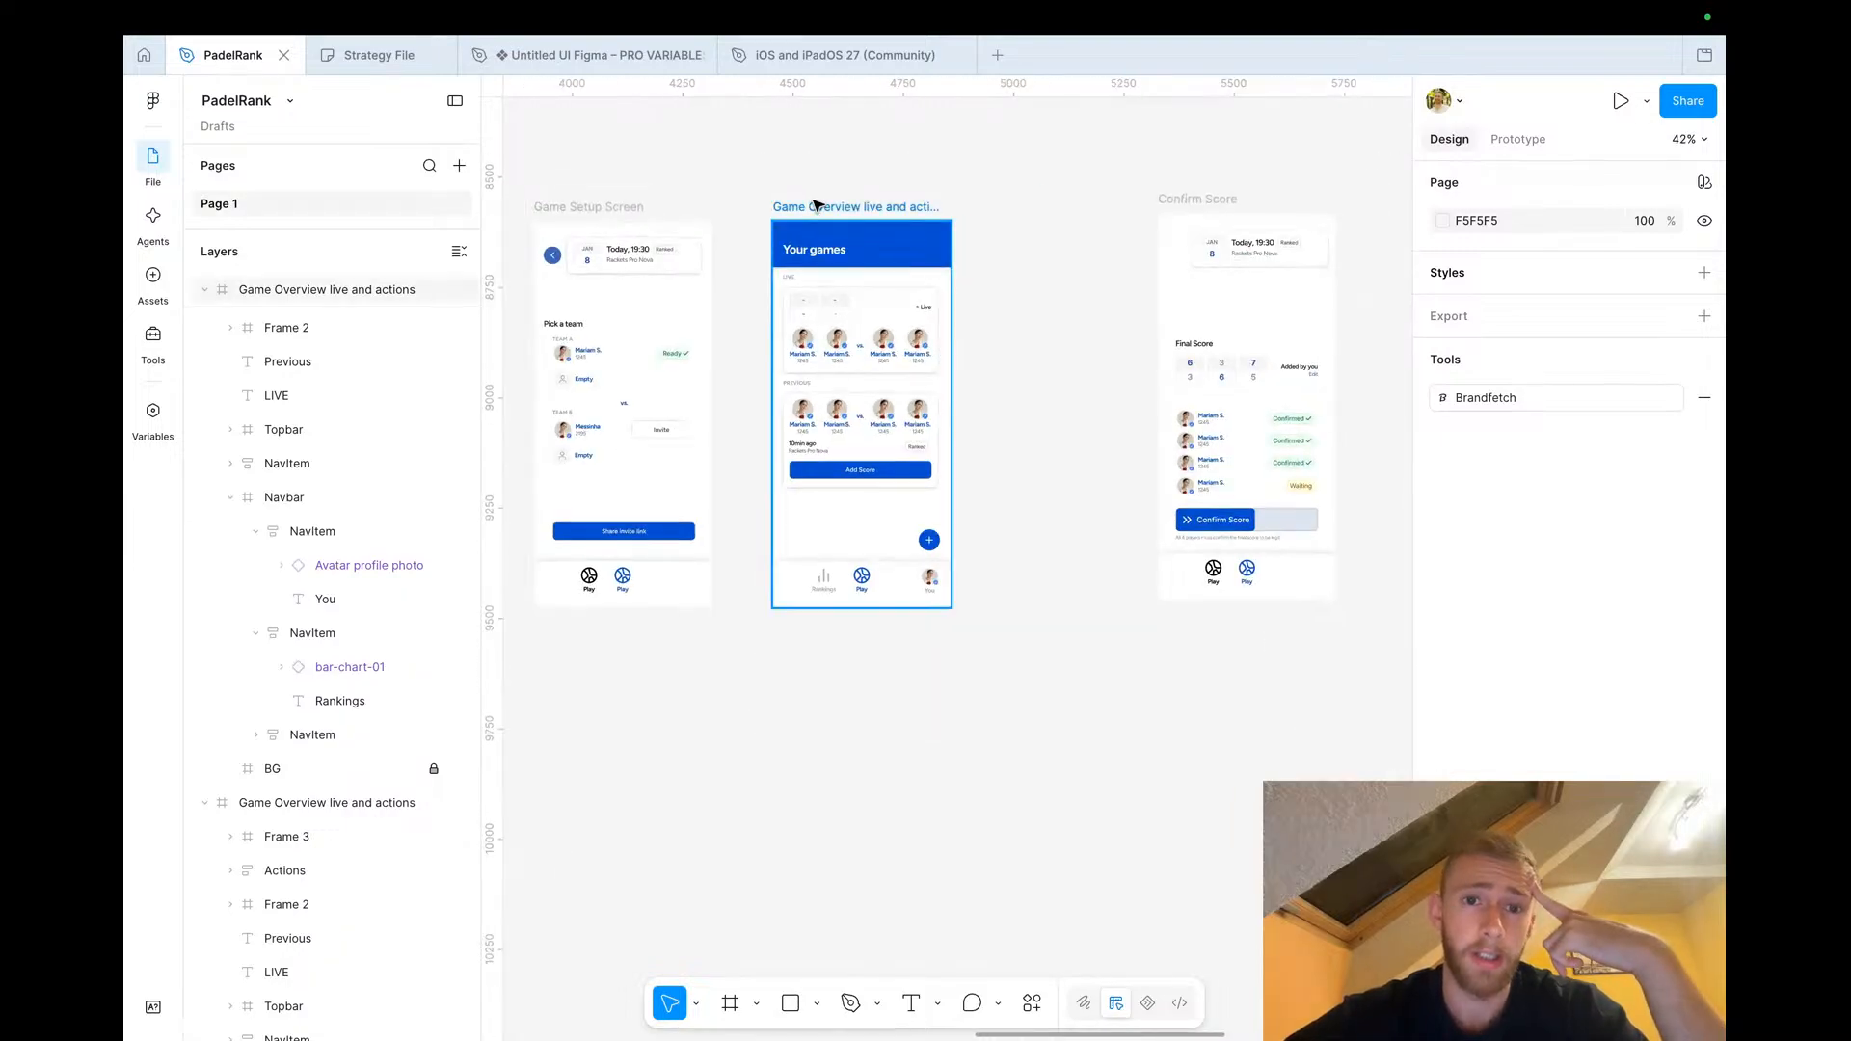
{"action": "left_click", "coordinate": [808, 205]}
{"action": "left_click_drag", "start_coordinate": [806, 205], "coordinate": [791, 205]}
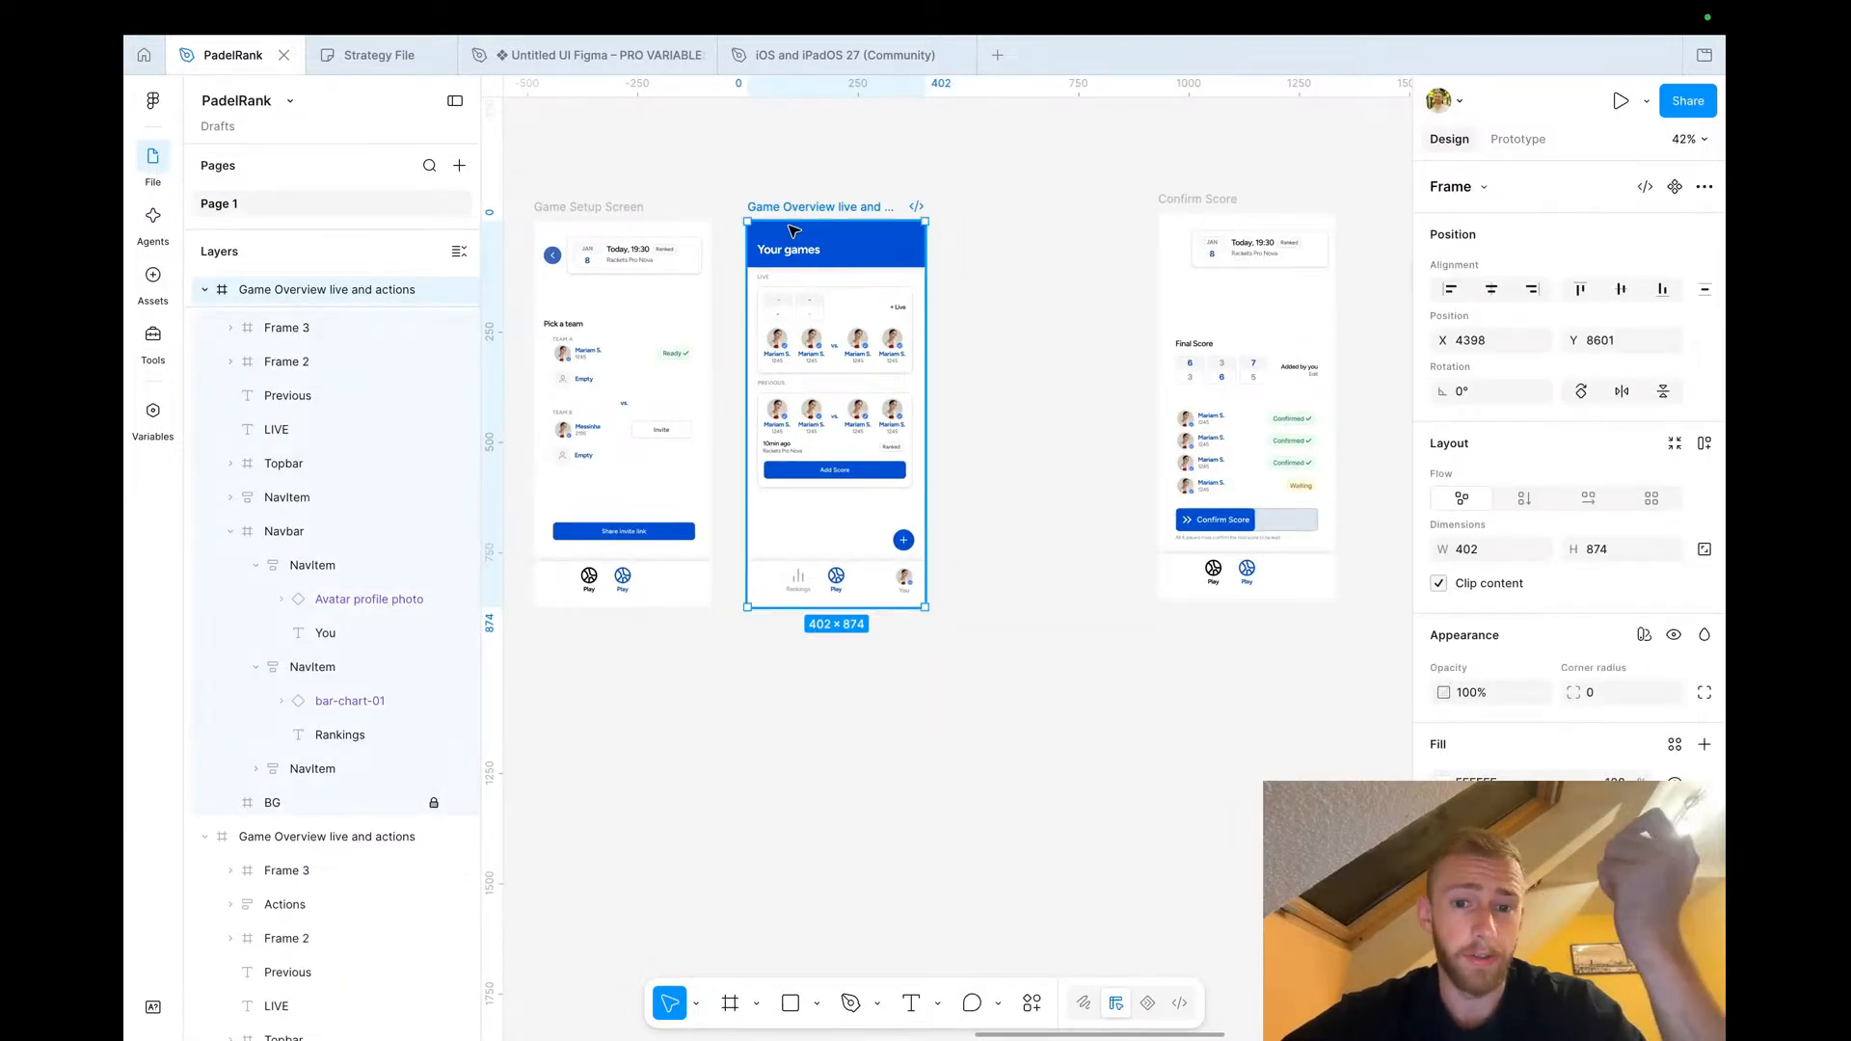
{"action": "scroll", "coordinate": [854, 569], "scroll_direction": "up", "scroll_amount": 5}
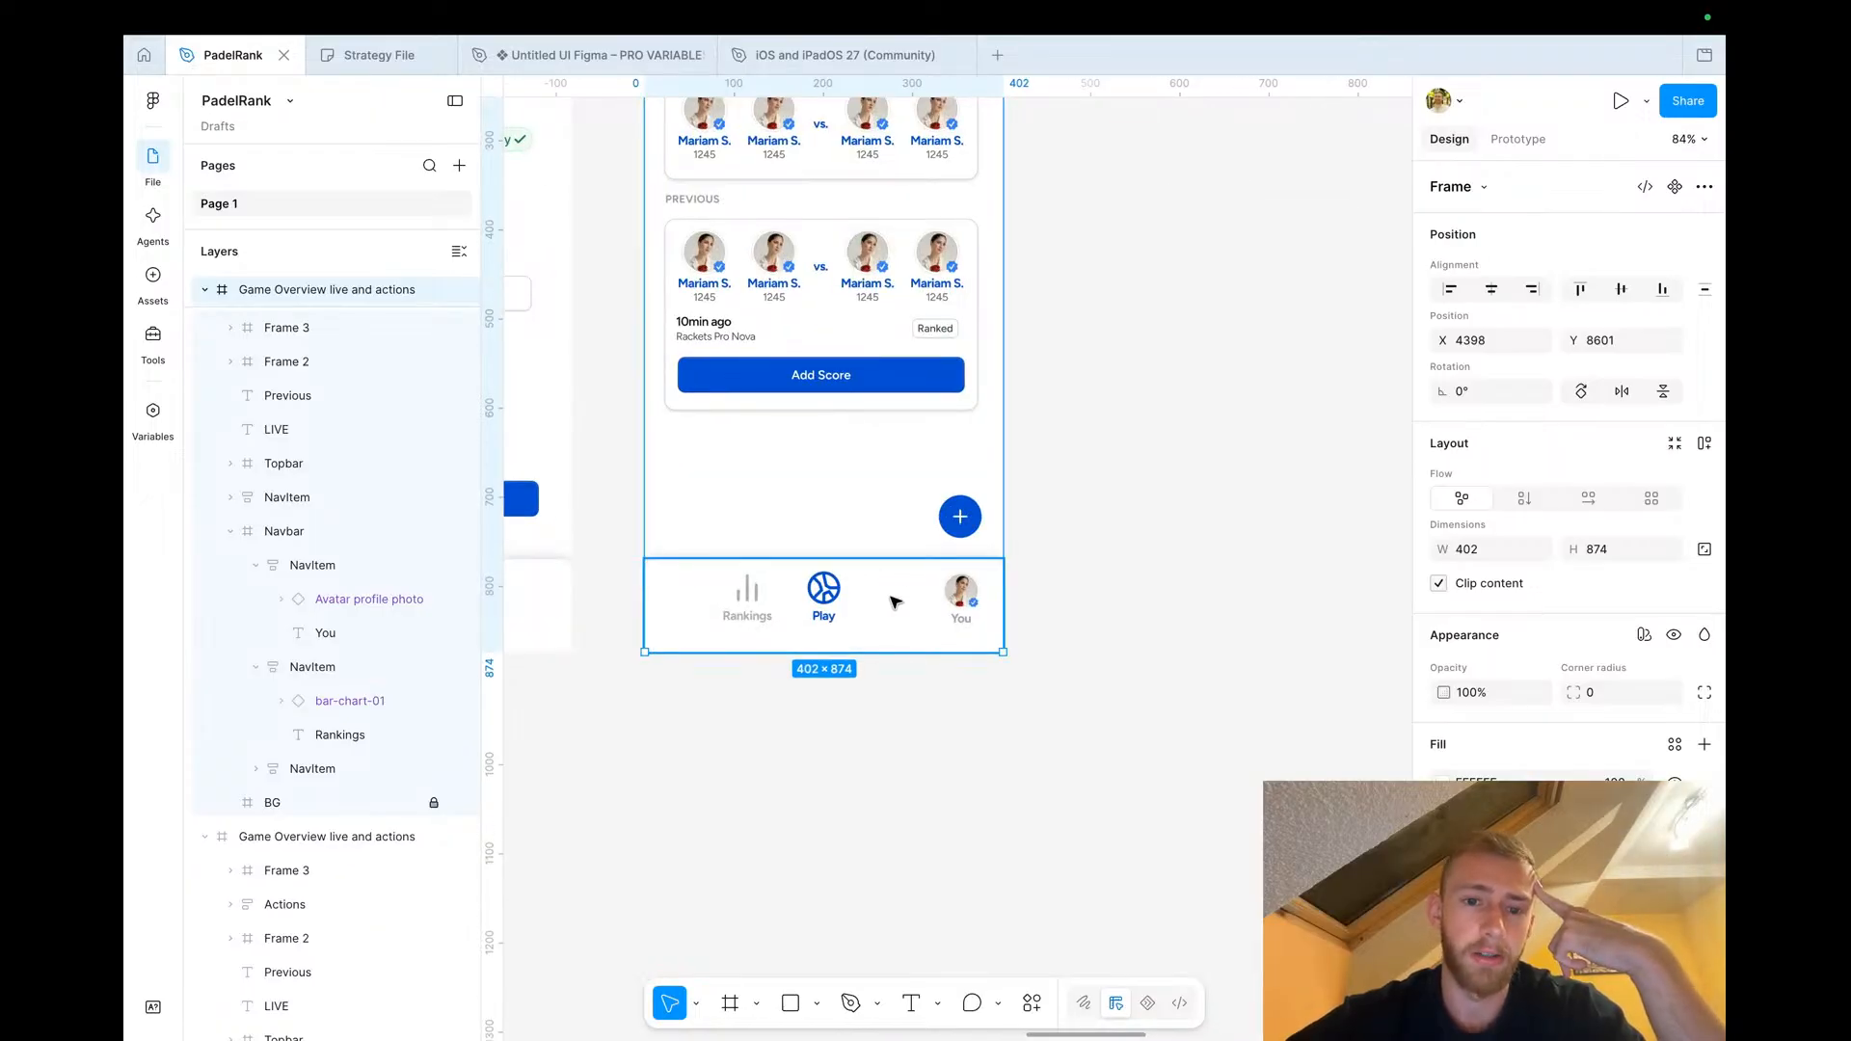
{"action": "scroll", "coordinate": [886, 612], "scroll_direction": "up", "scroll_amount": 4}
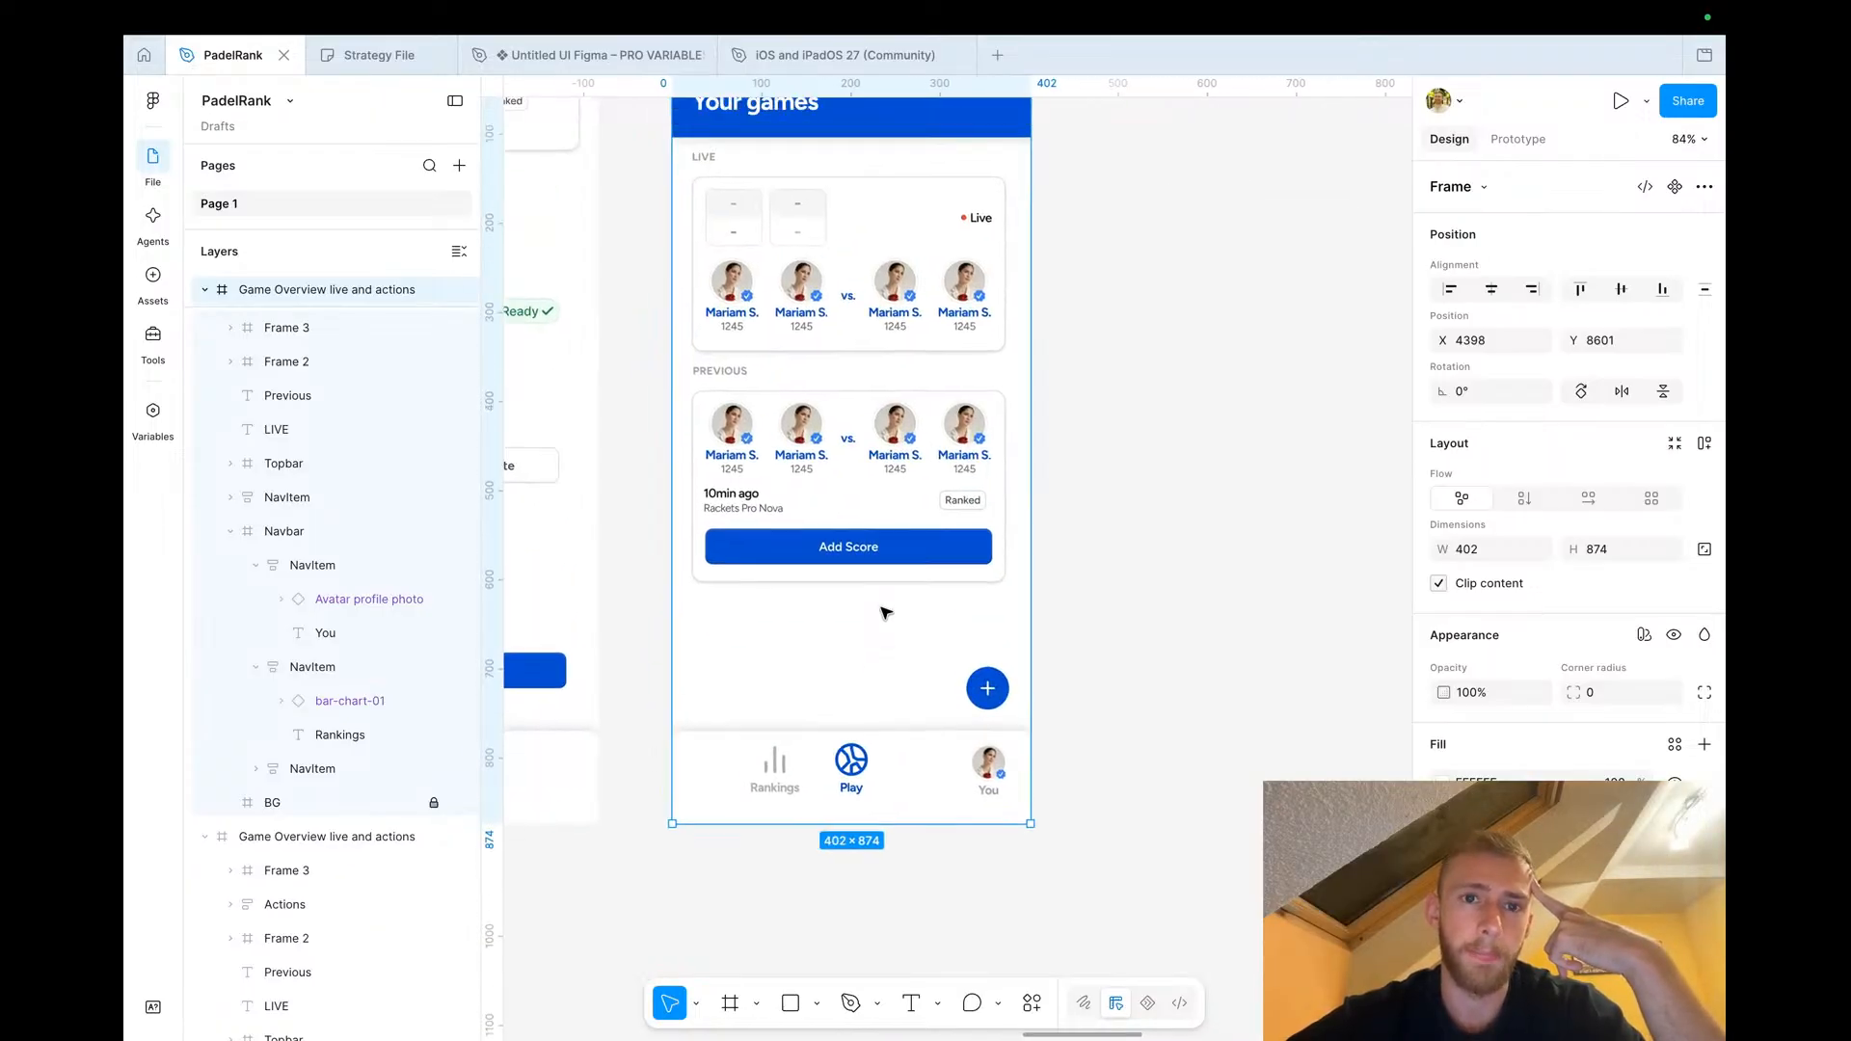
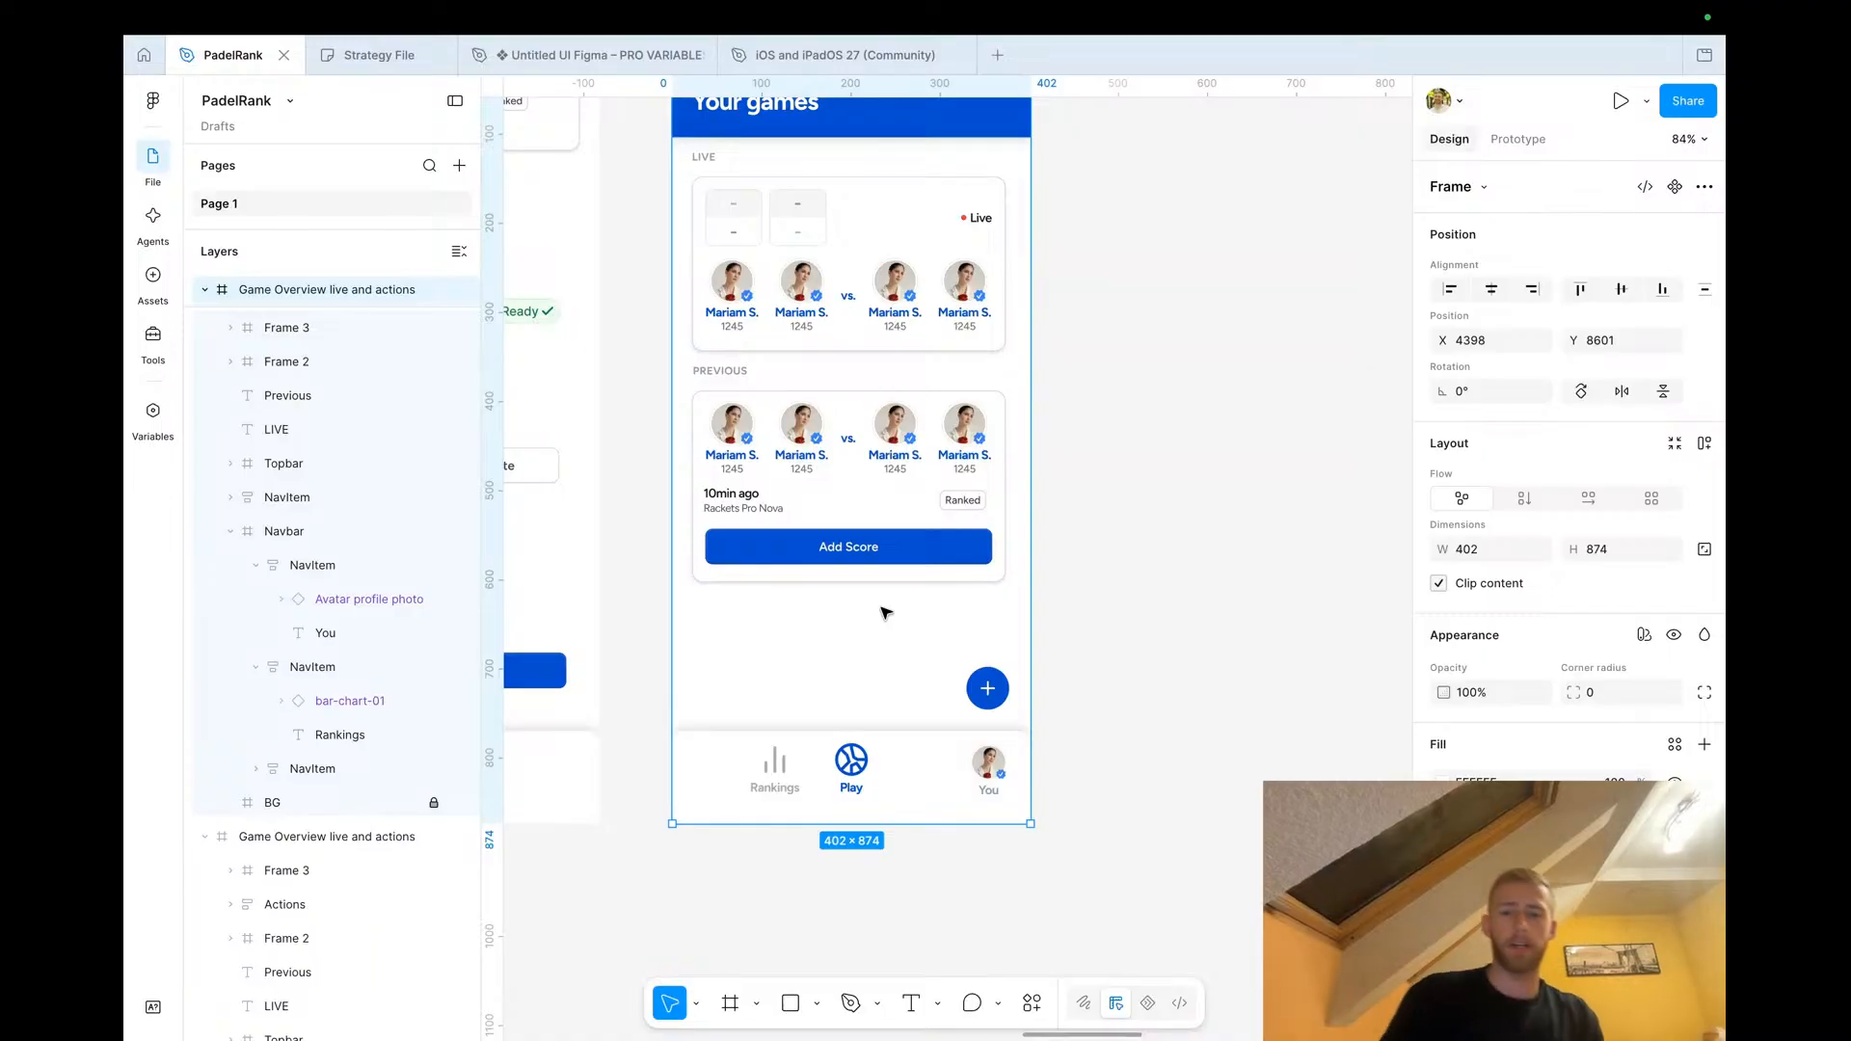
{"action": "left_click", "coordinate": [856, 761]}
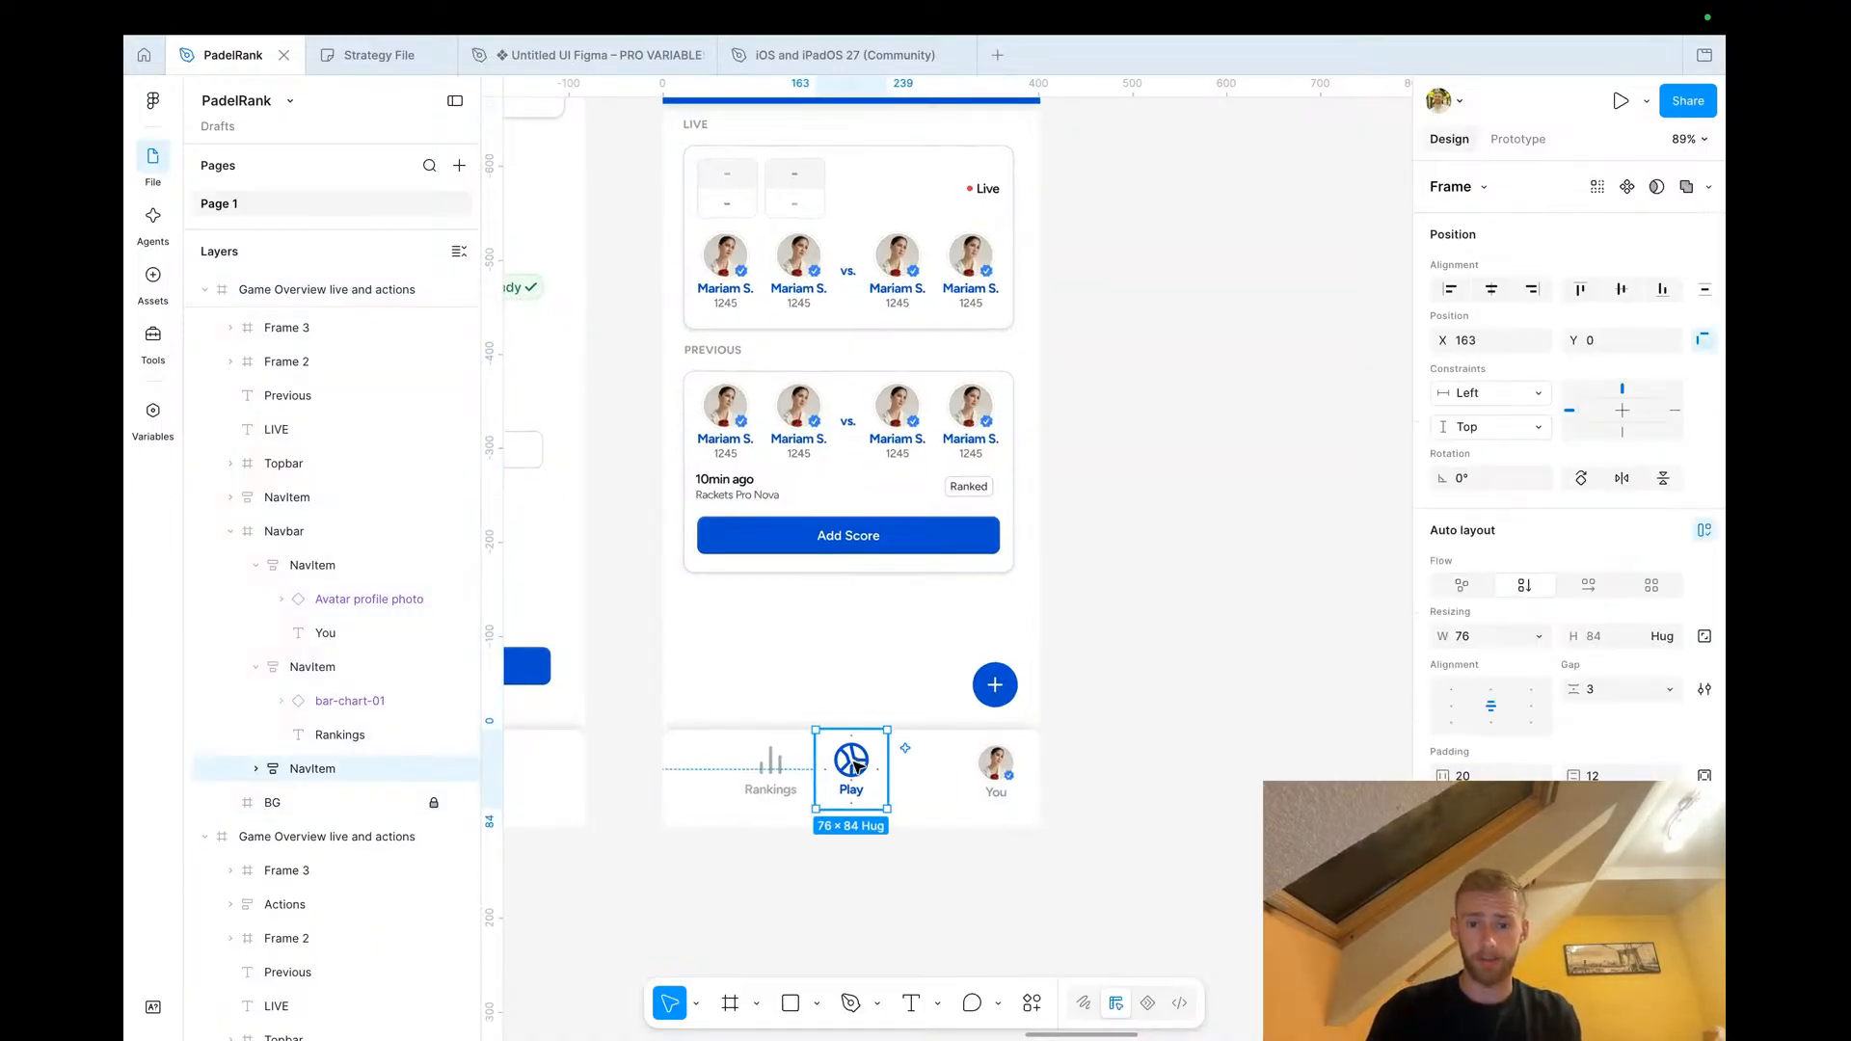
{"action": "scroll", "coordinate": [853, 761], "scroll_direction": "up", "scroll_amount": 5}
{"action": "left_click_drag", "start_coordinate": [850, 766], "coordinate": [964, 776]}
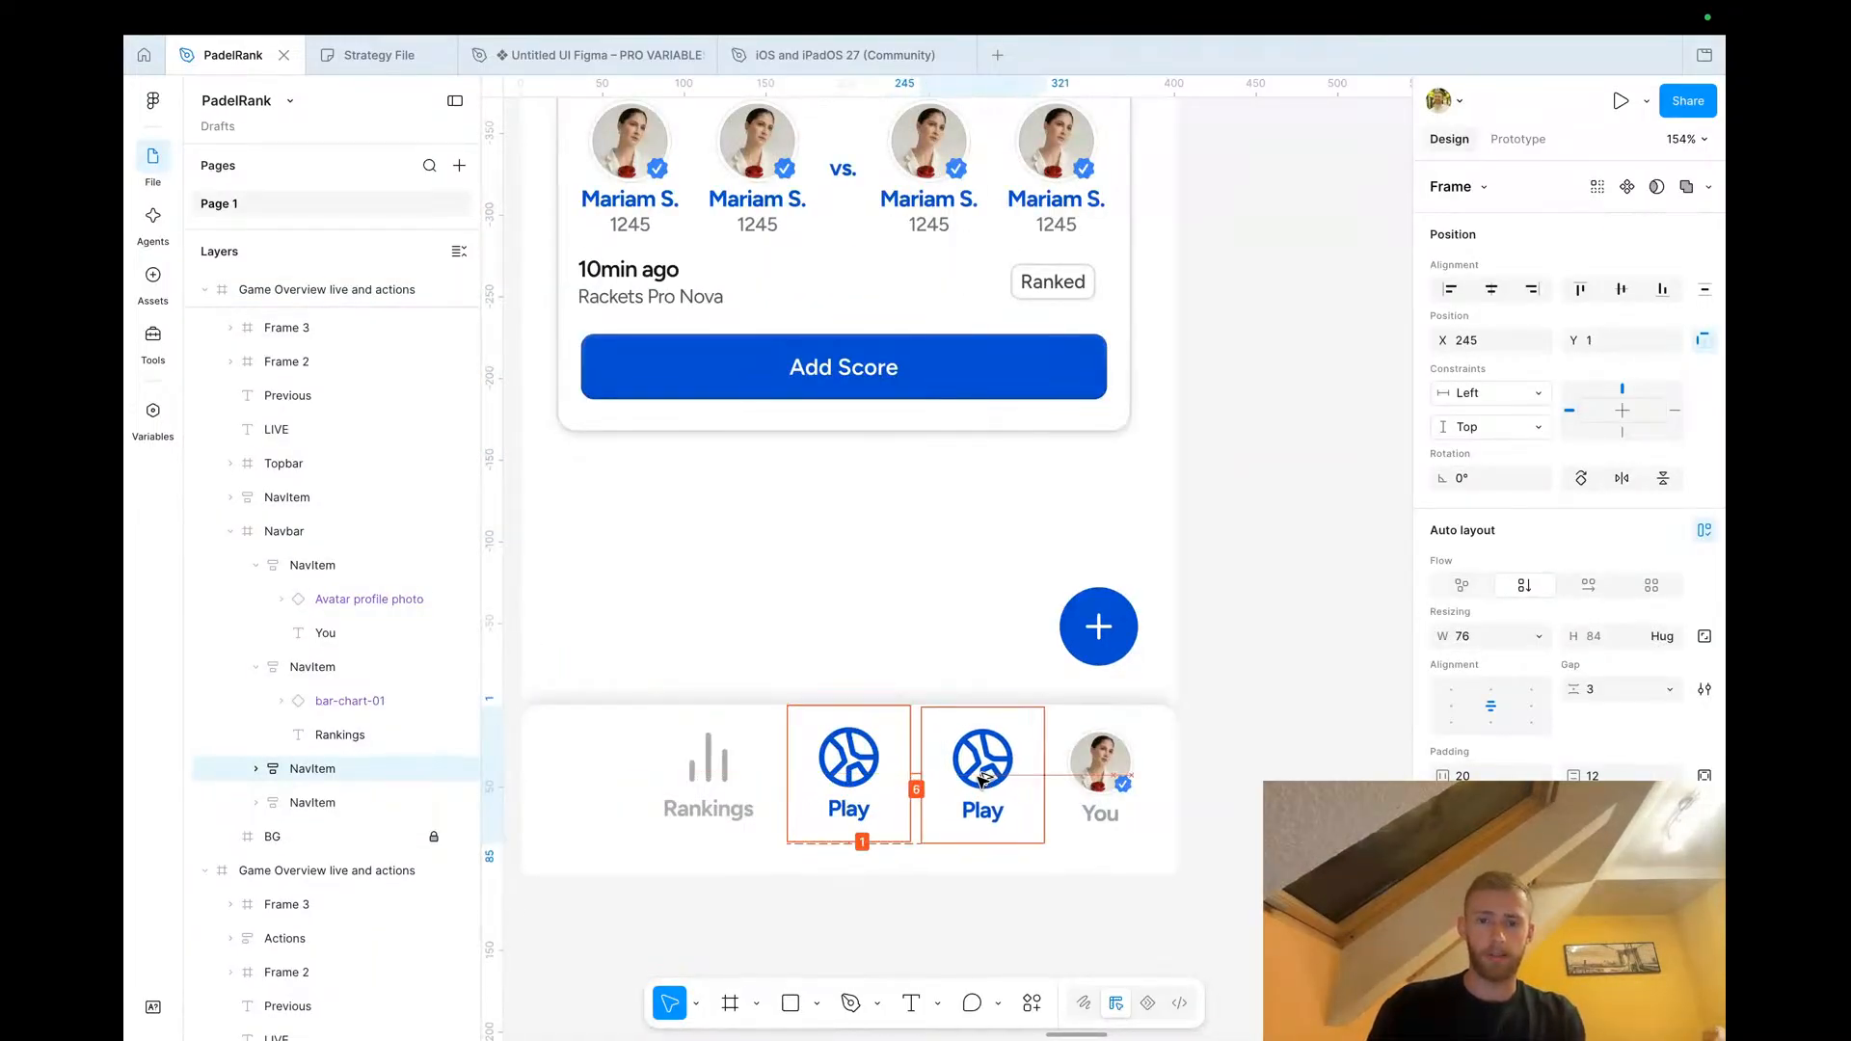
{"action": "key", "text": "Delete"}
Duplicate the Rankings nav item and place the copy between Play and You in the navbar
{"action": "left_click", "coordinate": [723, 795]}
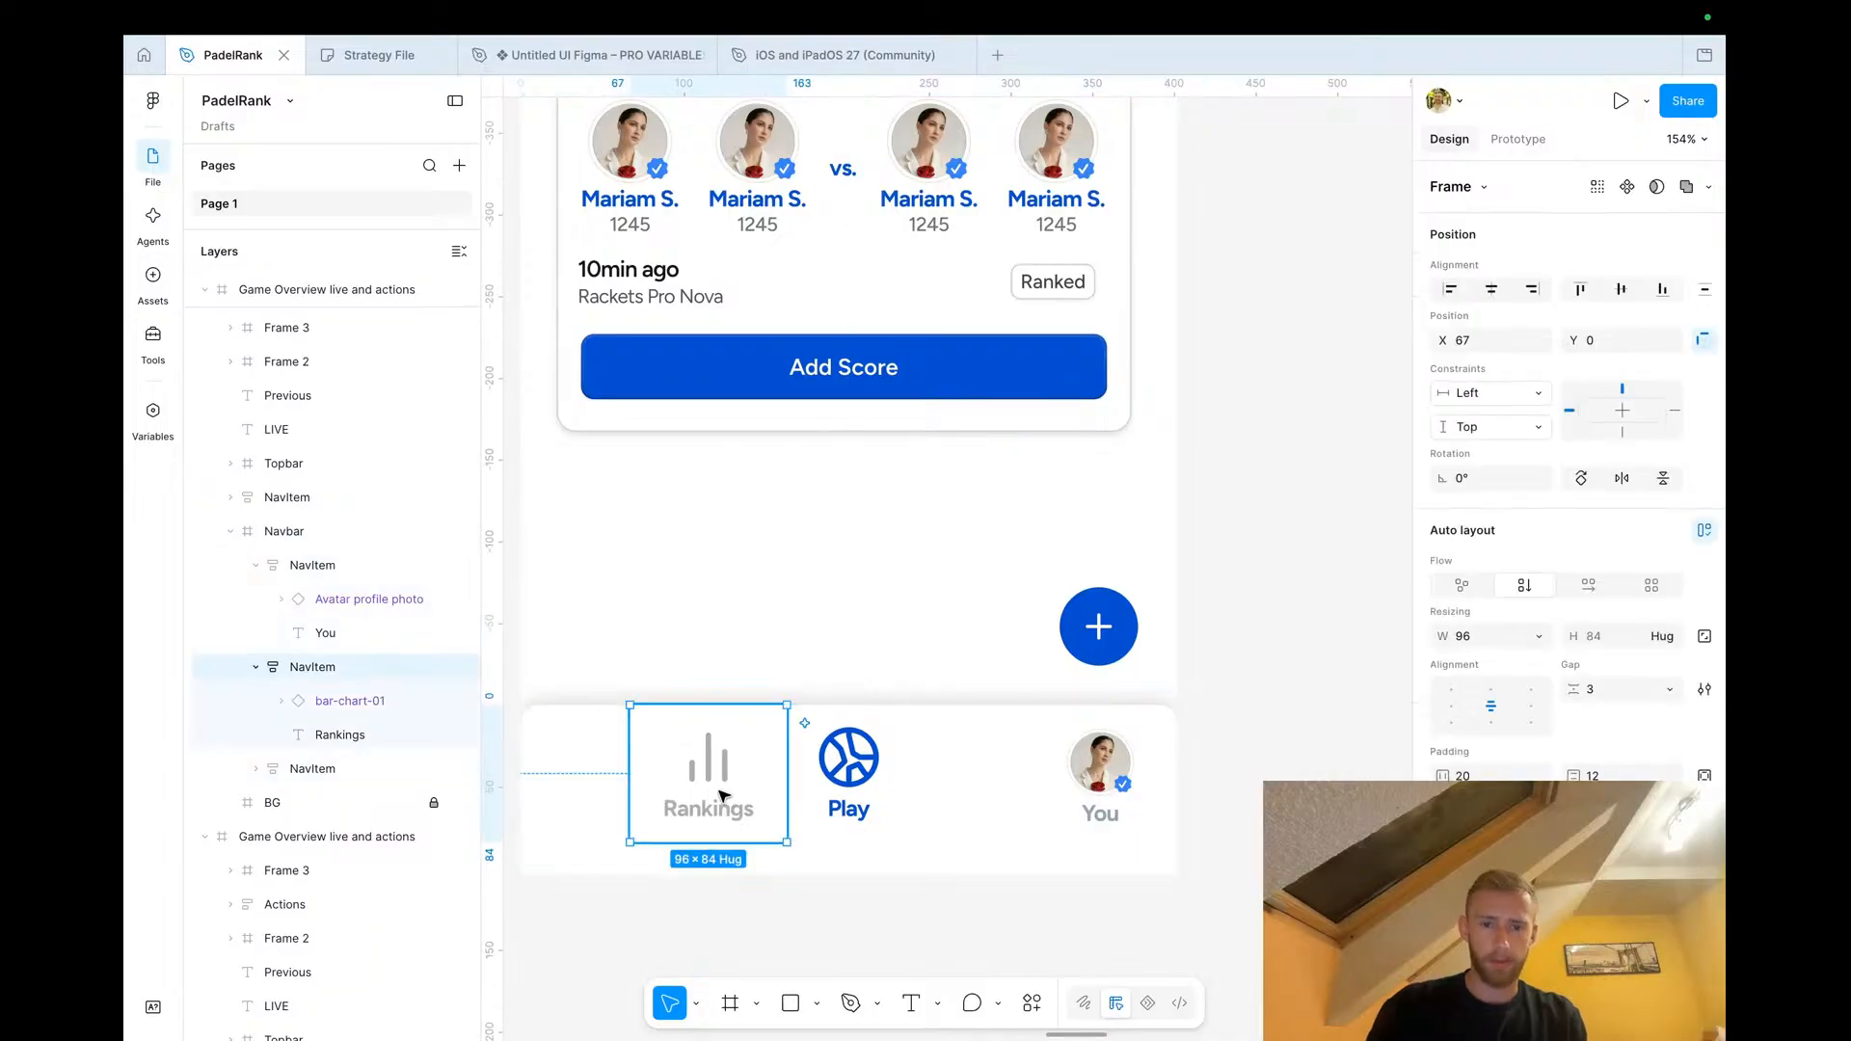
{"action": "left_click_drag", "start_coordinate": [723, 796], "coordinate": [971, 787]}
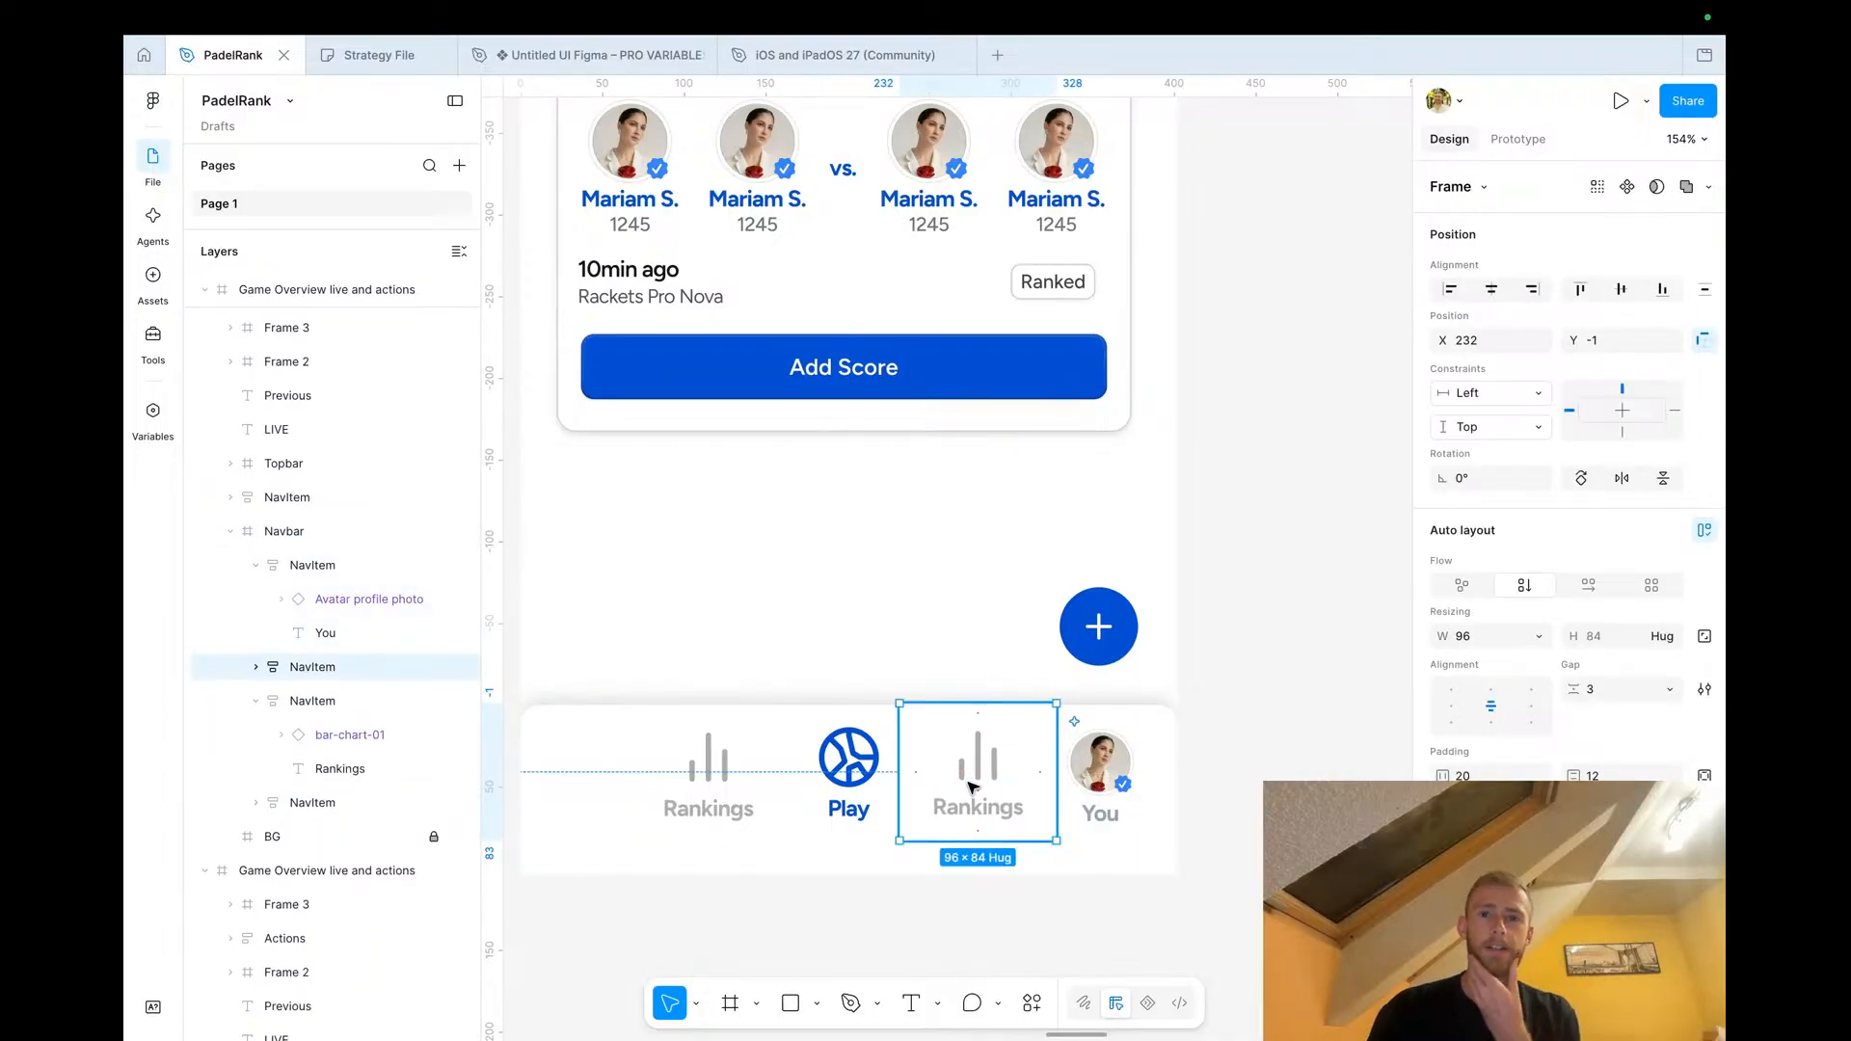
{"action": "scroll", "coordinate": [1600, 723], "scroll_direction": "down", "scroll_amount": 3}
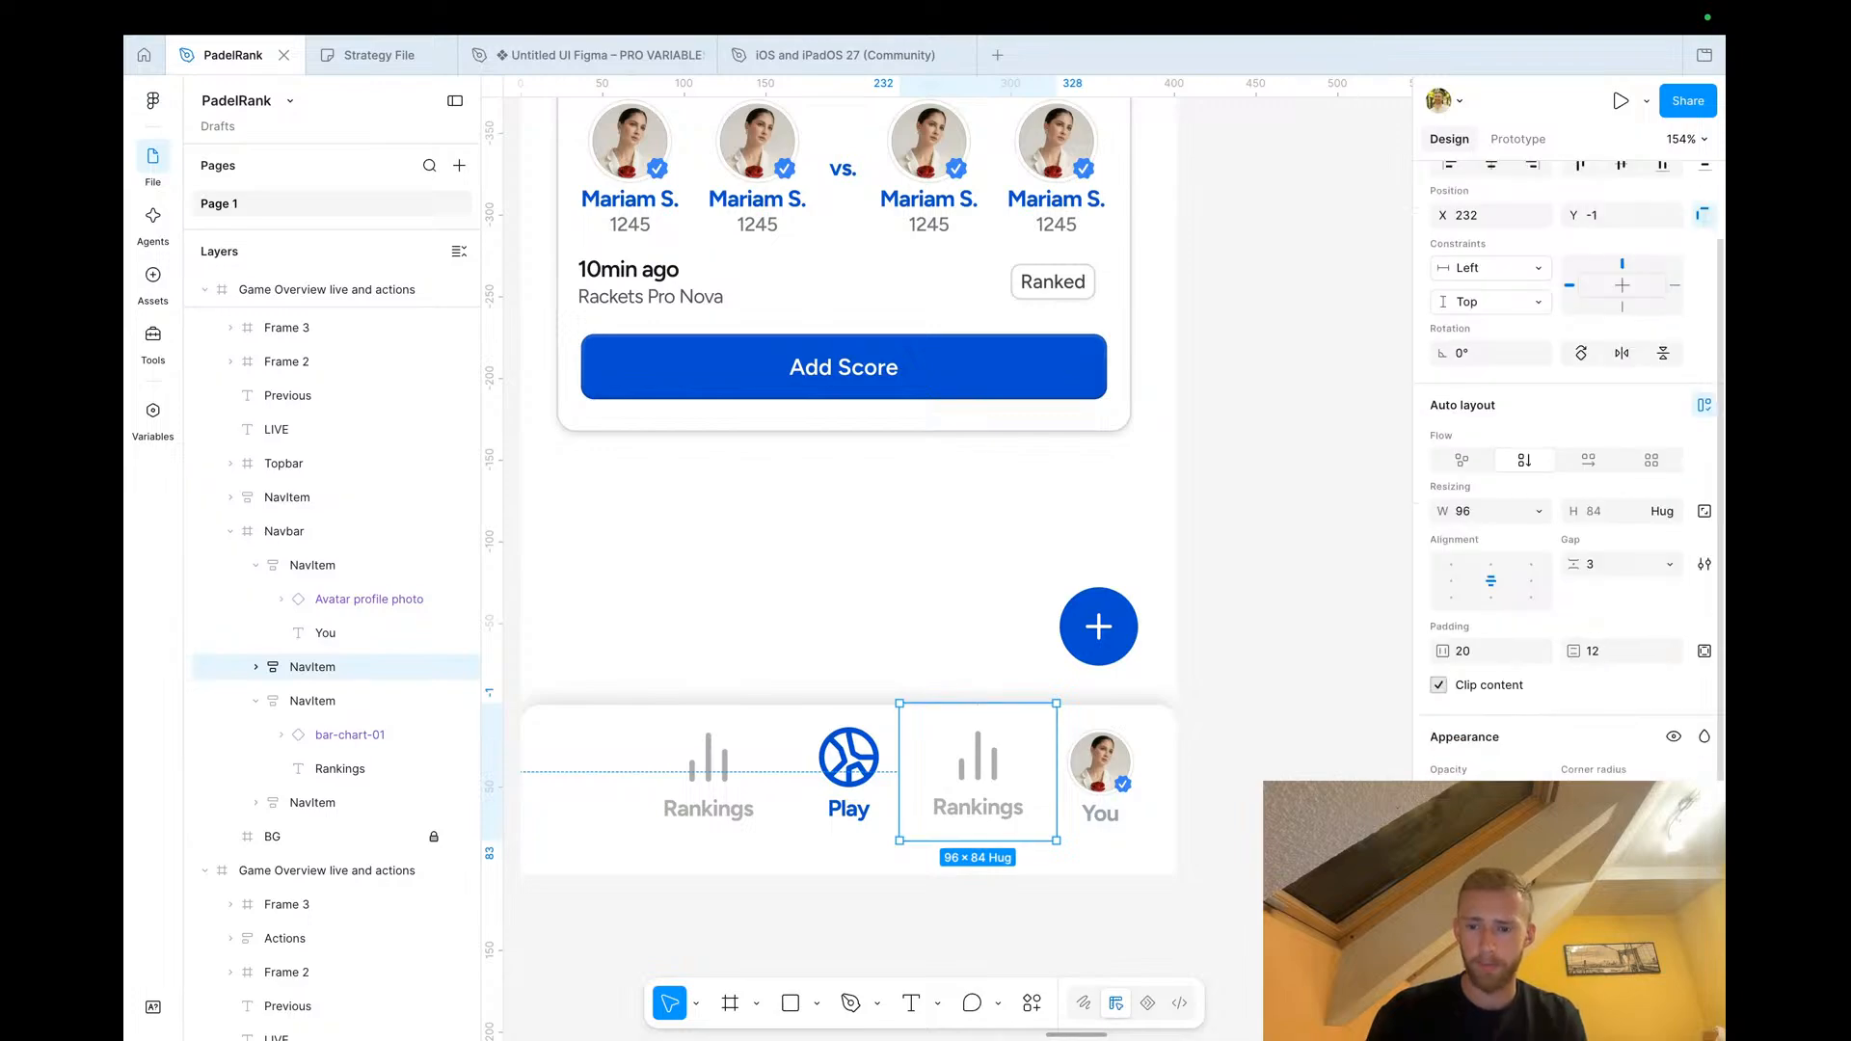
In the Untitled UI Figma file, swap the selected icon instance to bell-01 from the icon library
{"action": "left_click", "coordinate": [598, 55]}
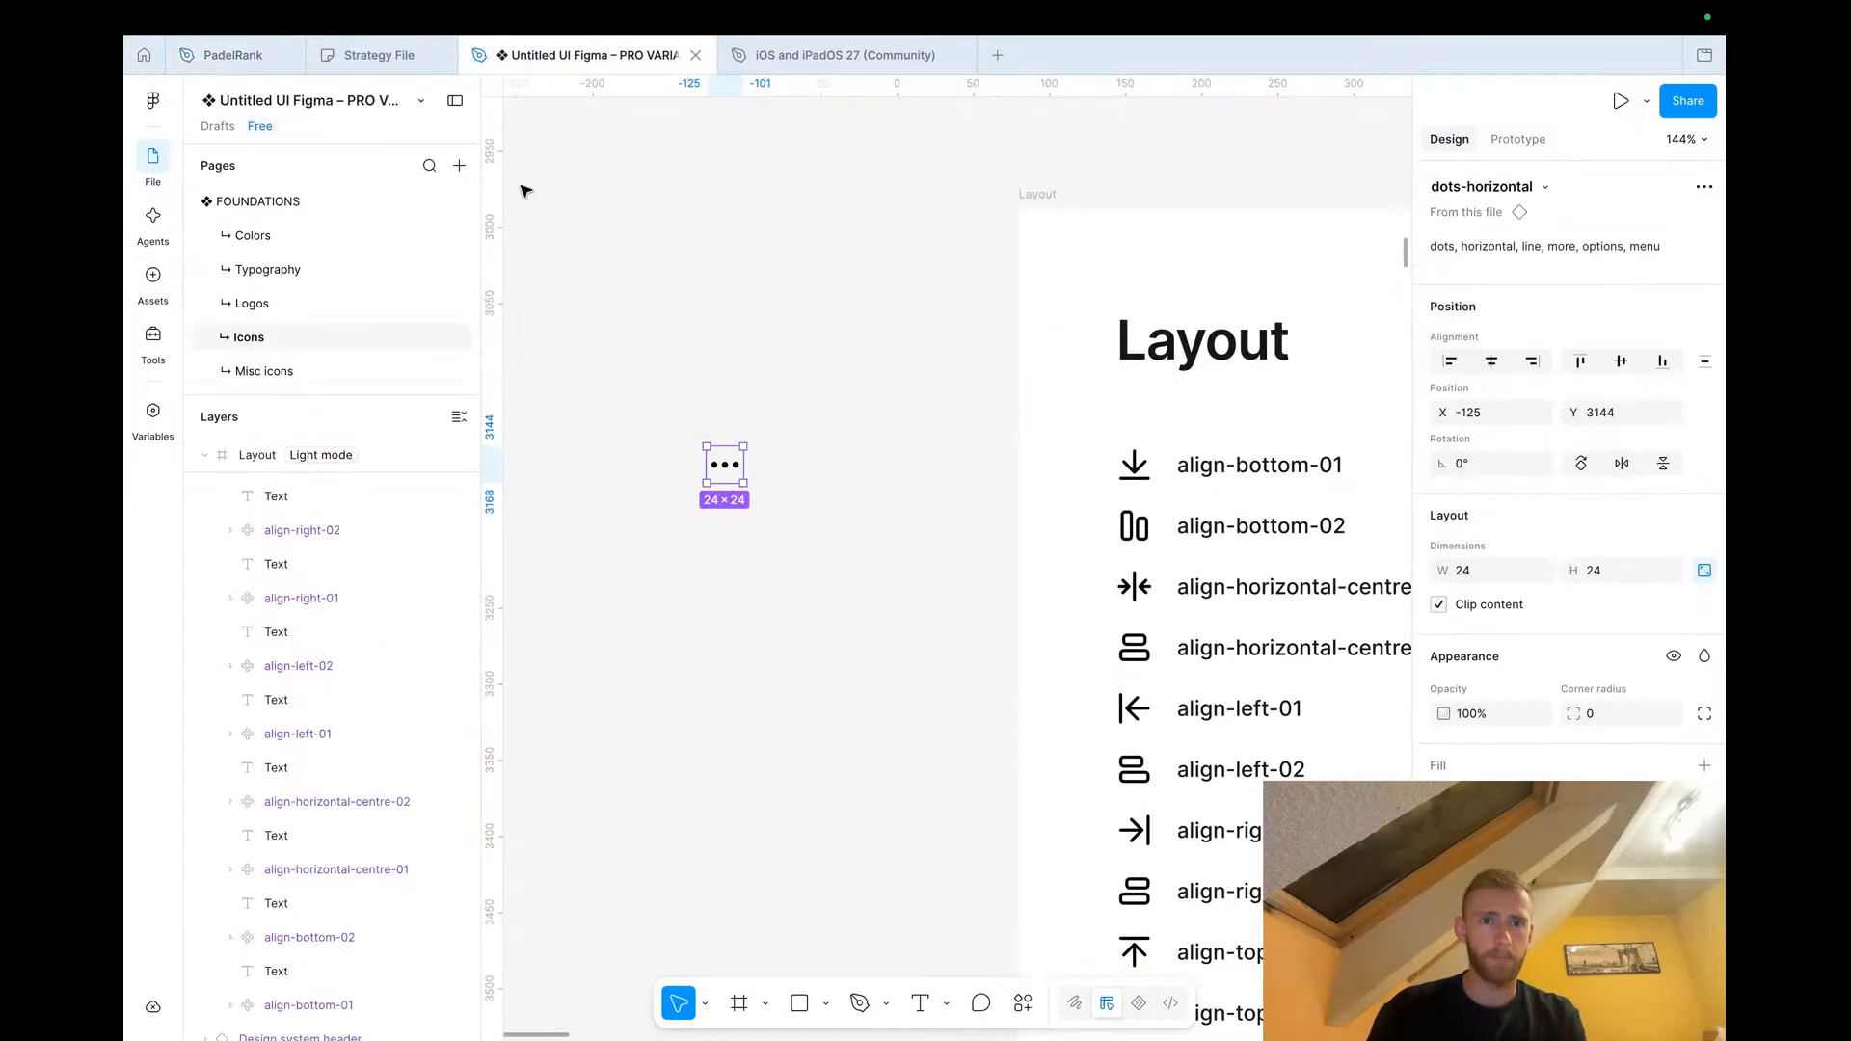
{"action": "left_click", "coordinate": [1544, 187]}
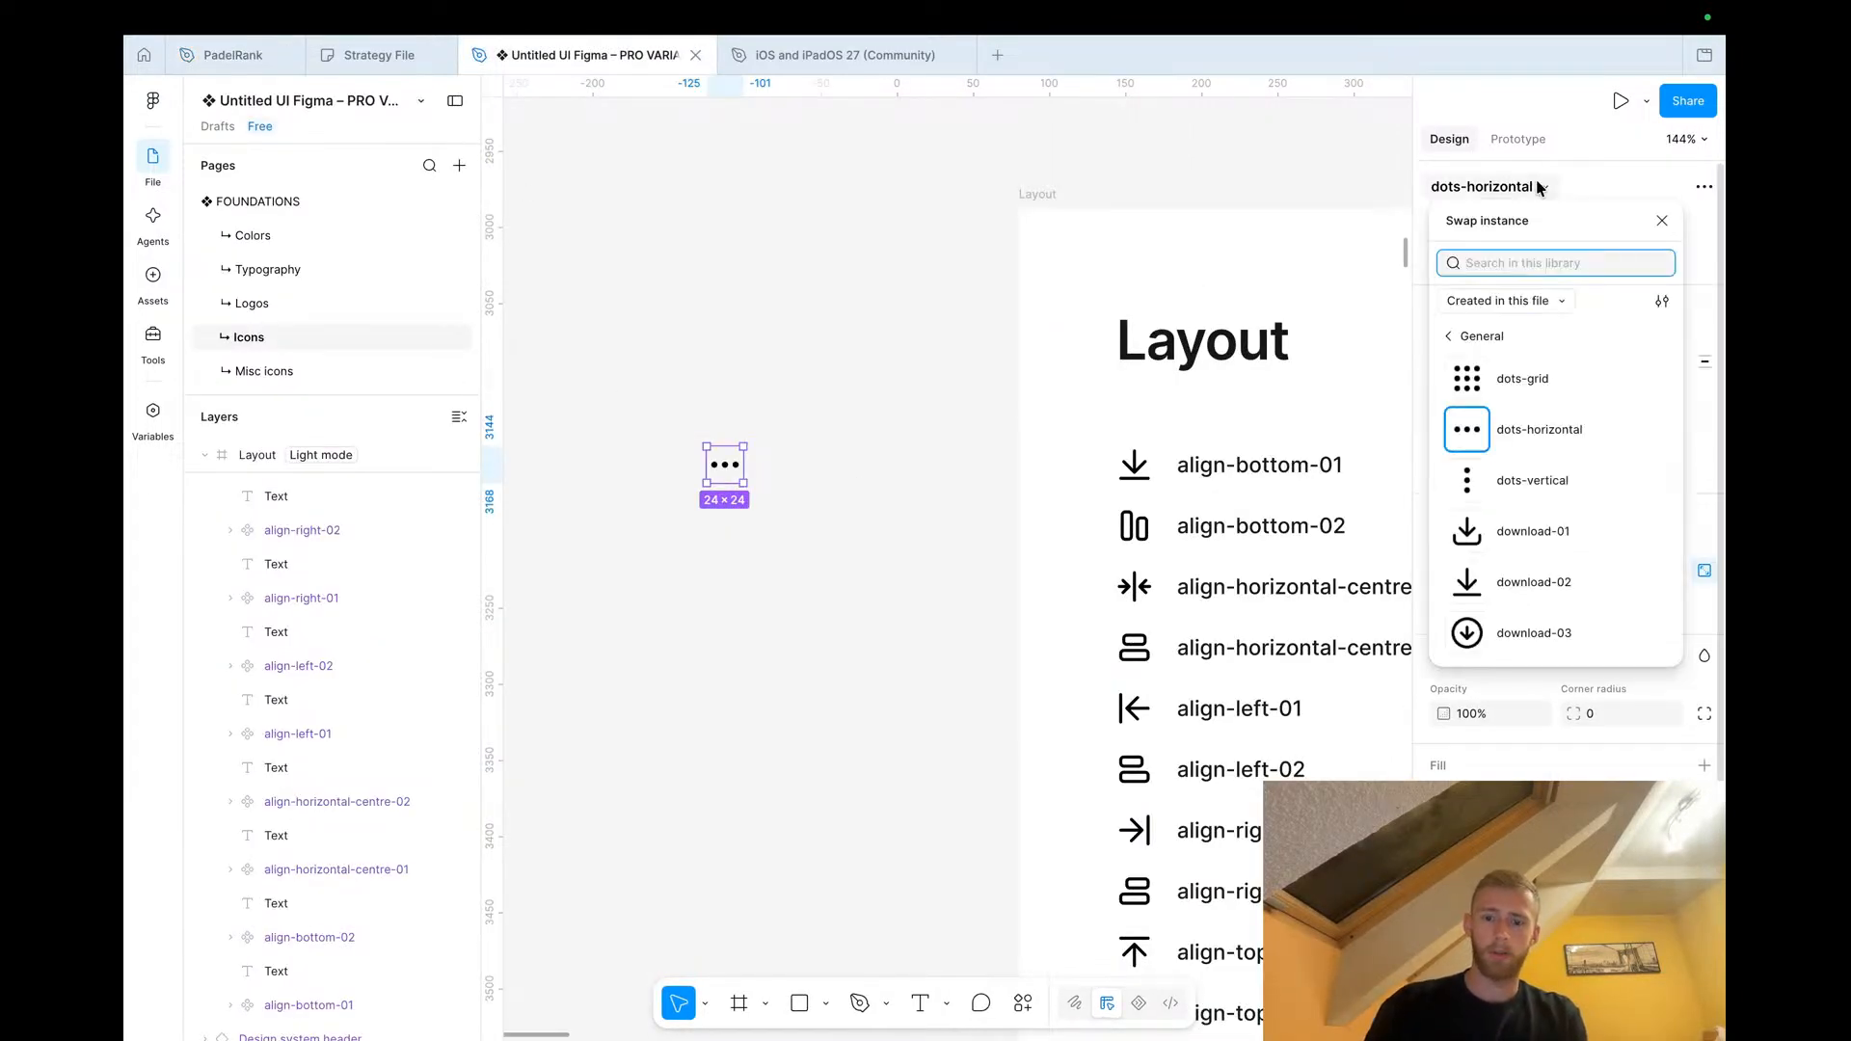
{"action": "type", "text": "be"}
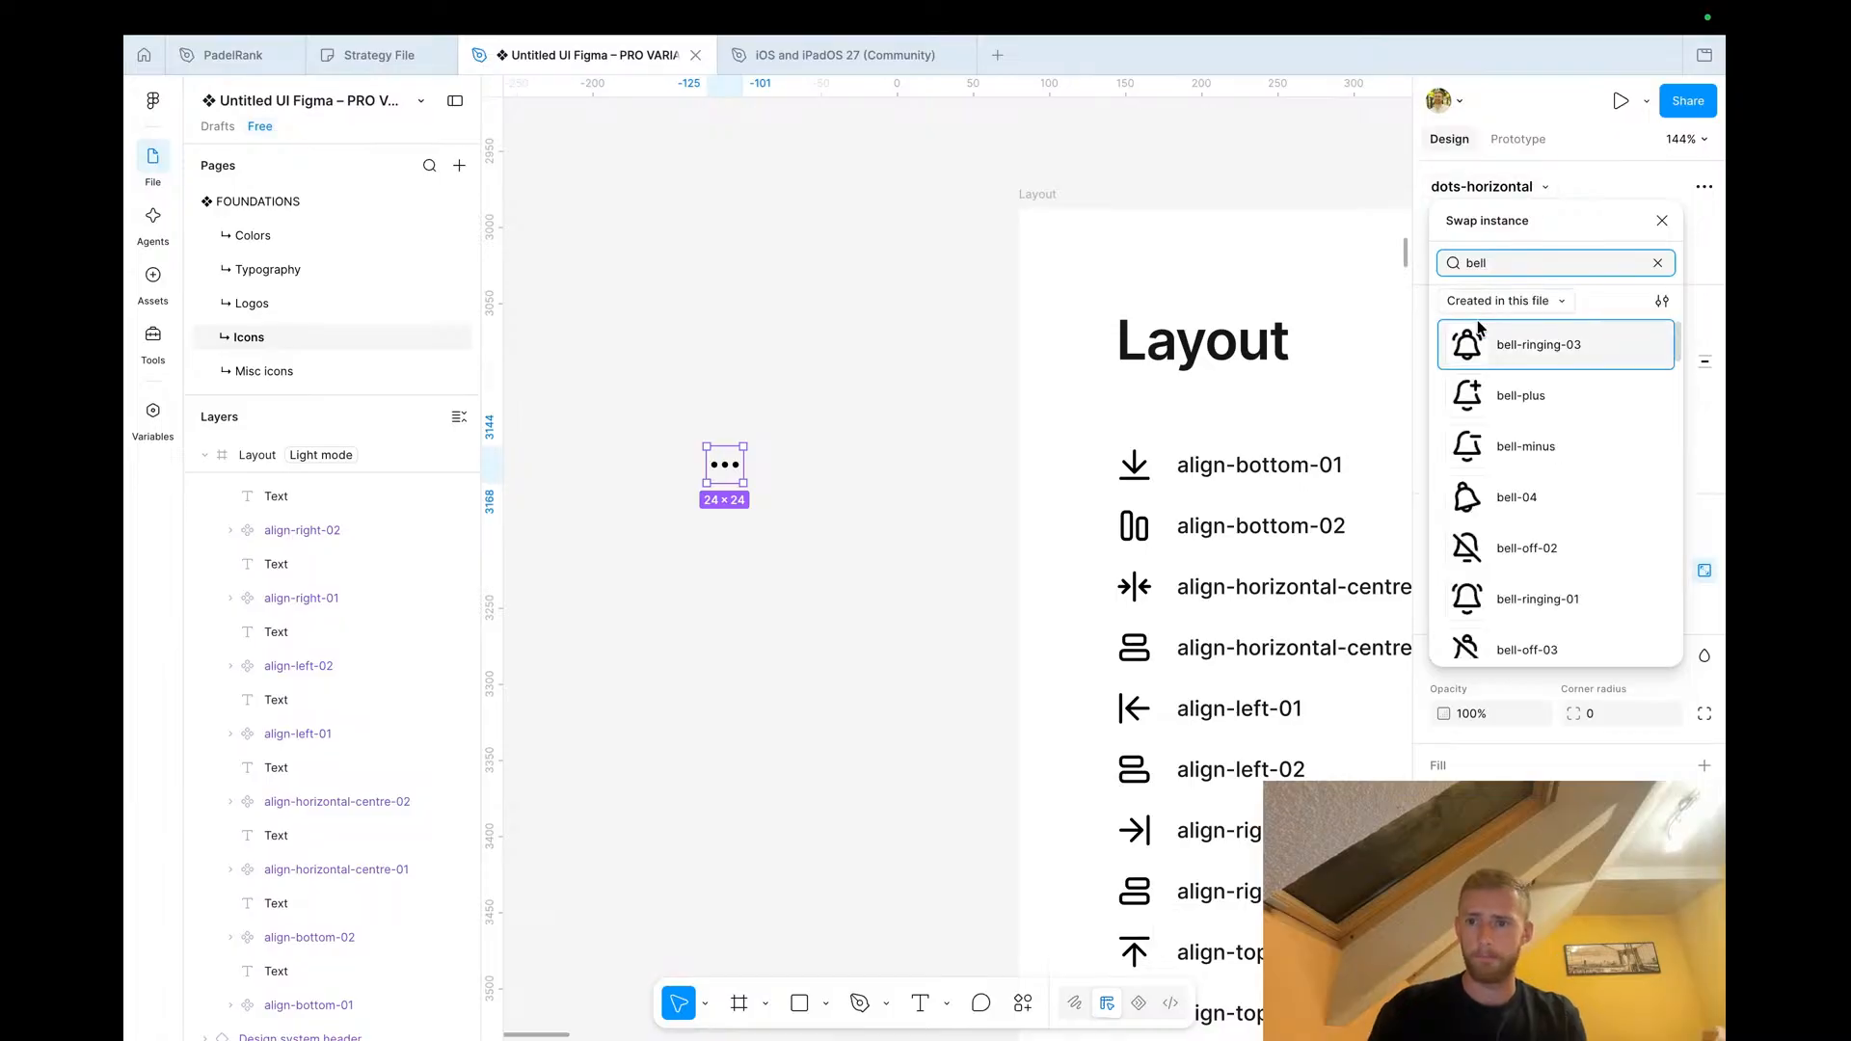
{"action": "type", "text": "ll"}
{"action": "scroll", "coordinate": [1509, 495], "scroll_direction": "down", "scroll_amount": 3}
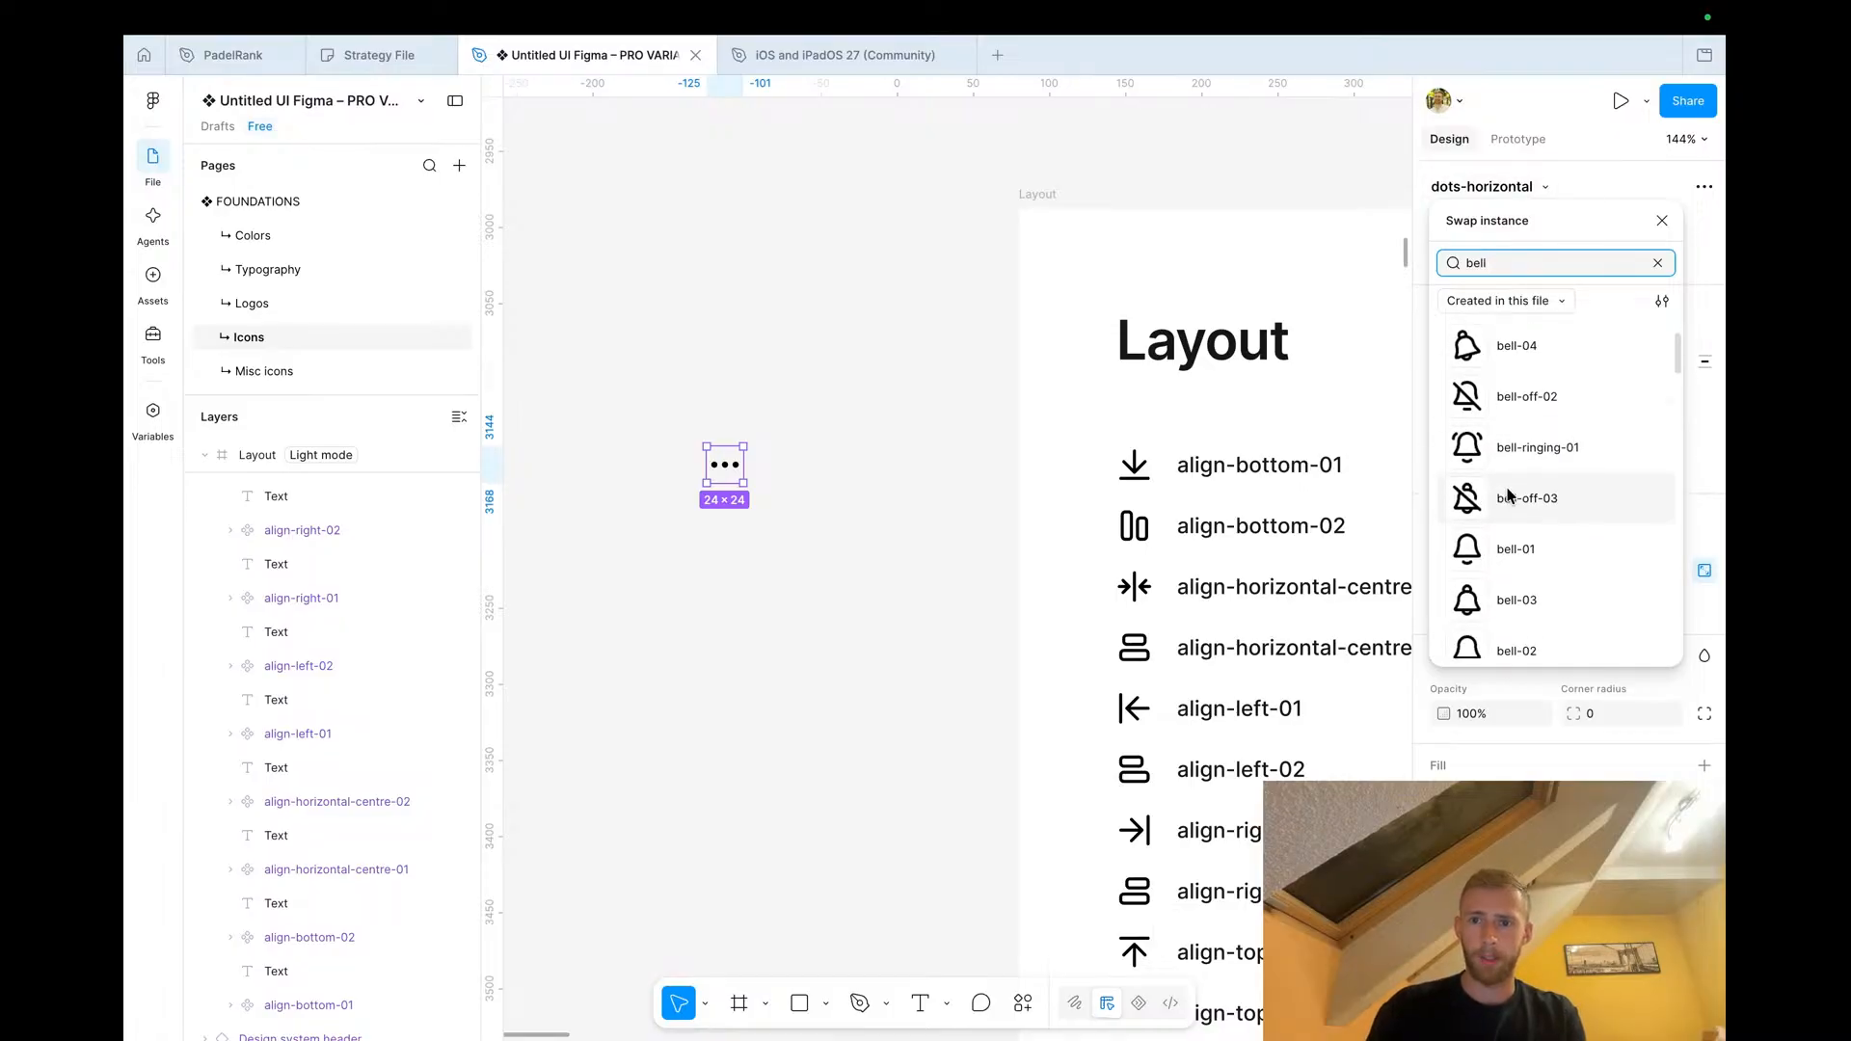
{"action": "left_click", "coordinate": [1508, 547]}
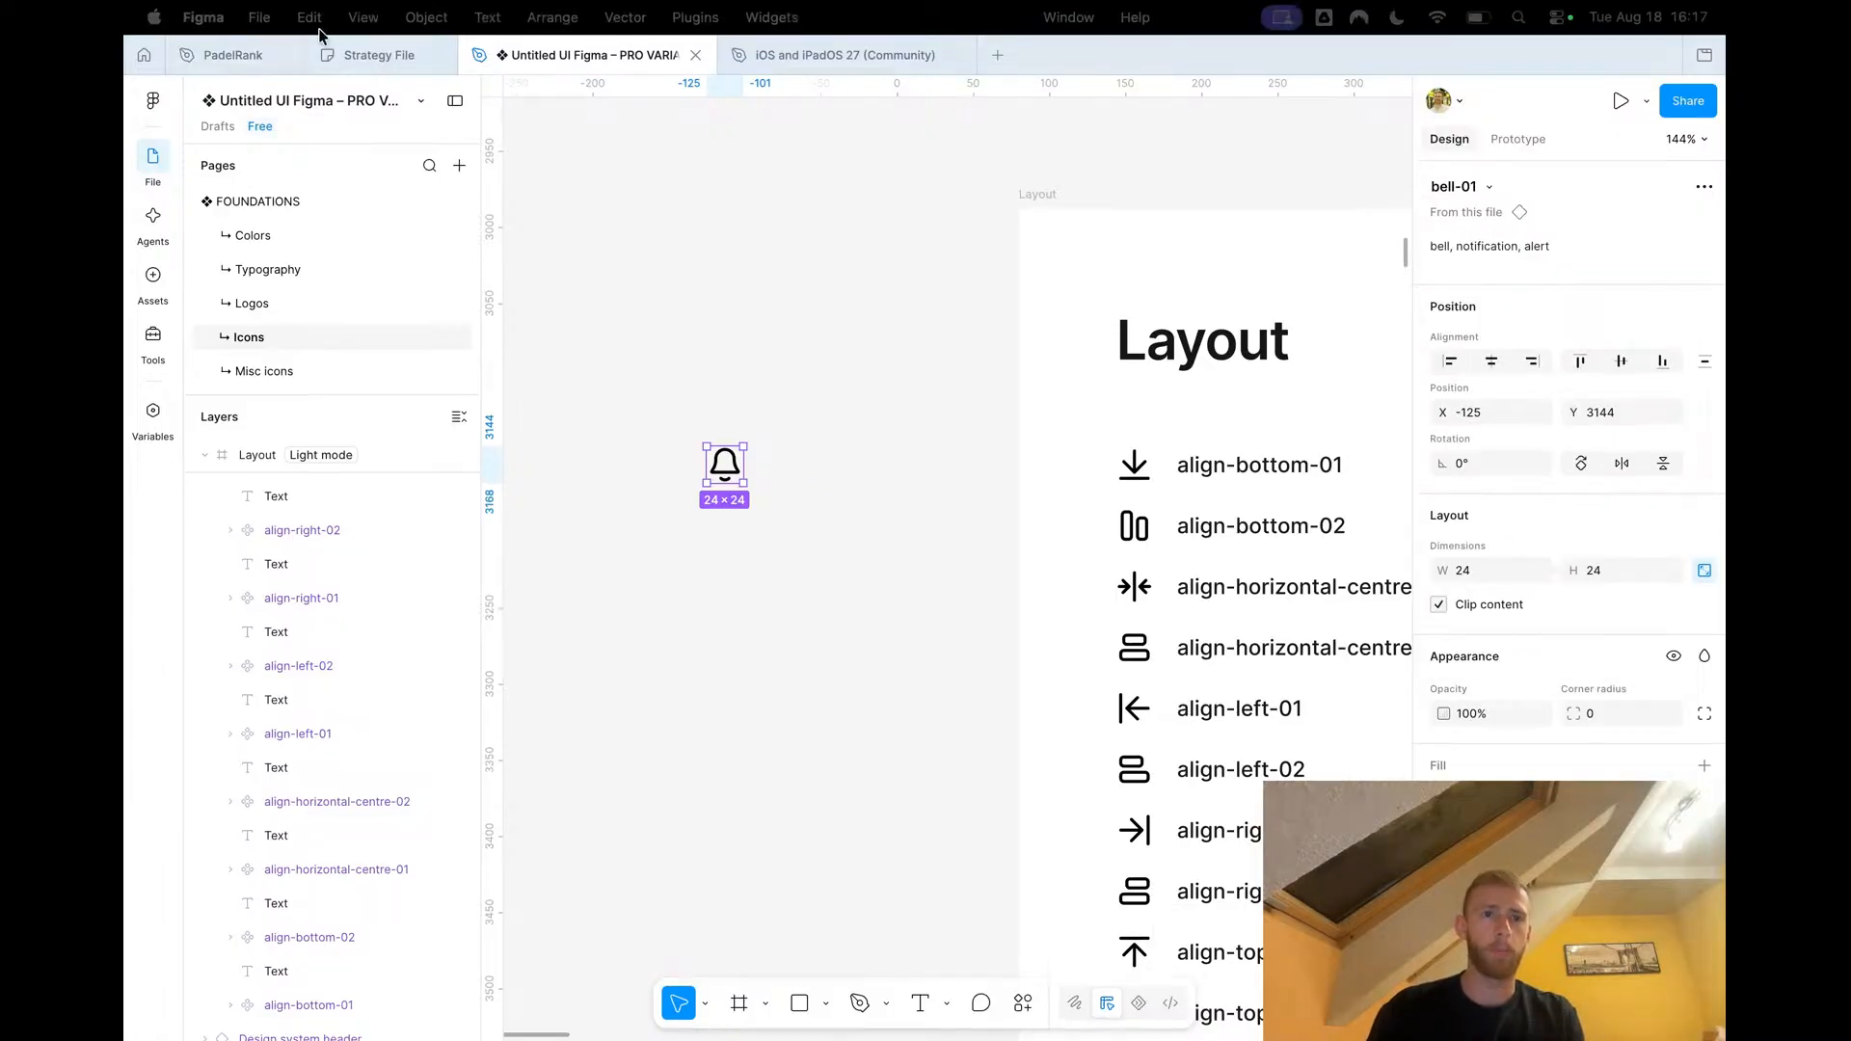
Back in PadelRank, replace the duplicated nav item's chart icon with the bell-01 icon
{"action": "left_click", "coordinate": [227, 55]}
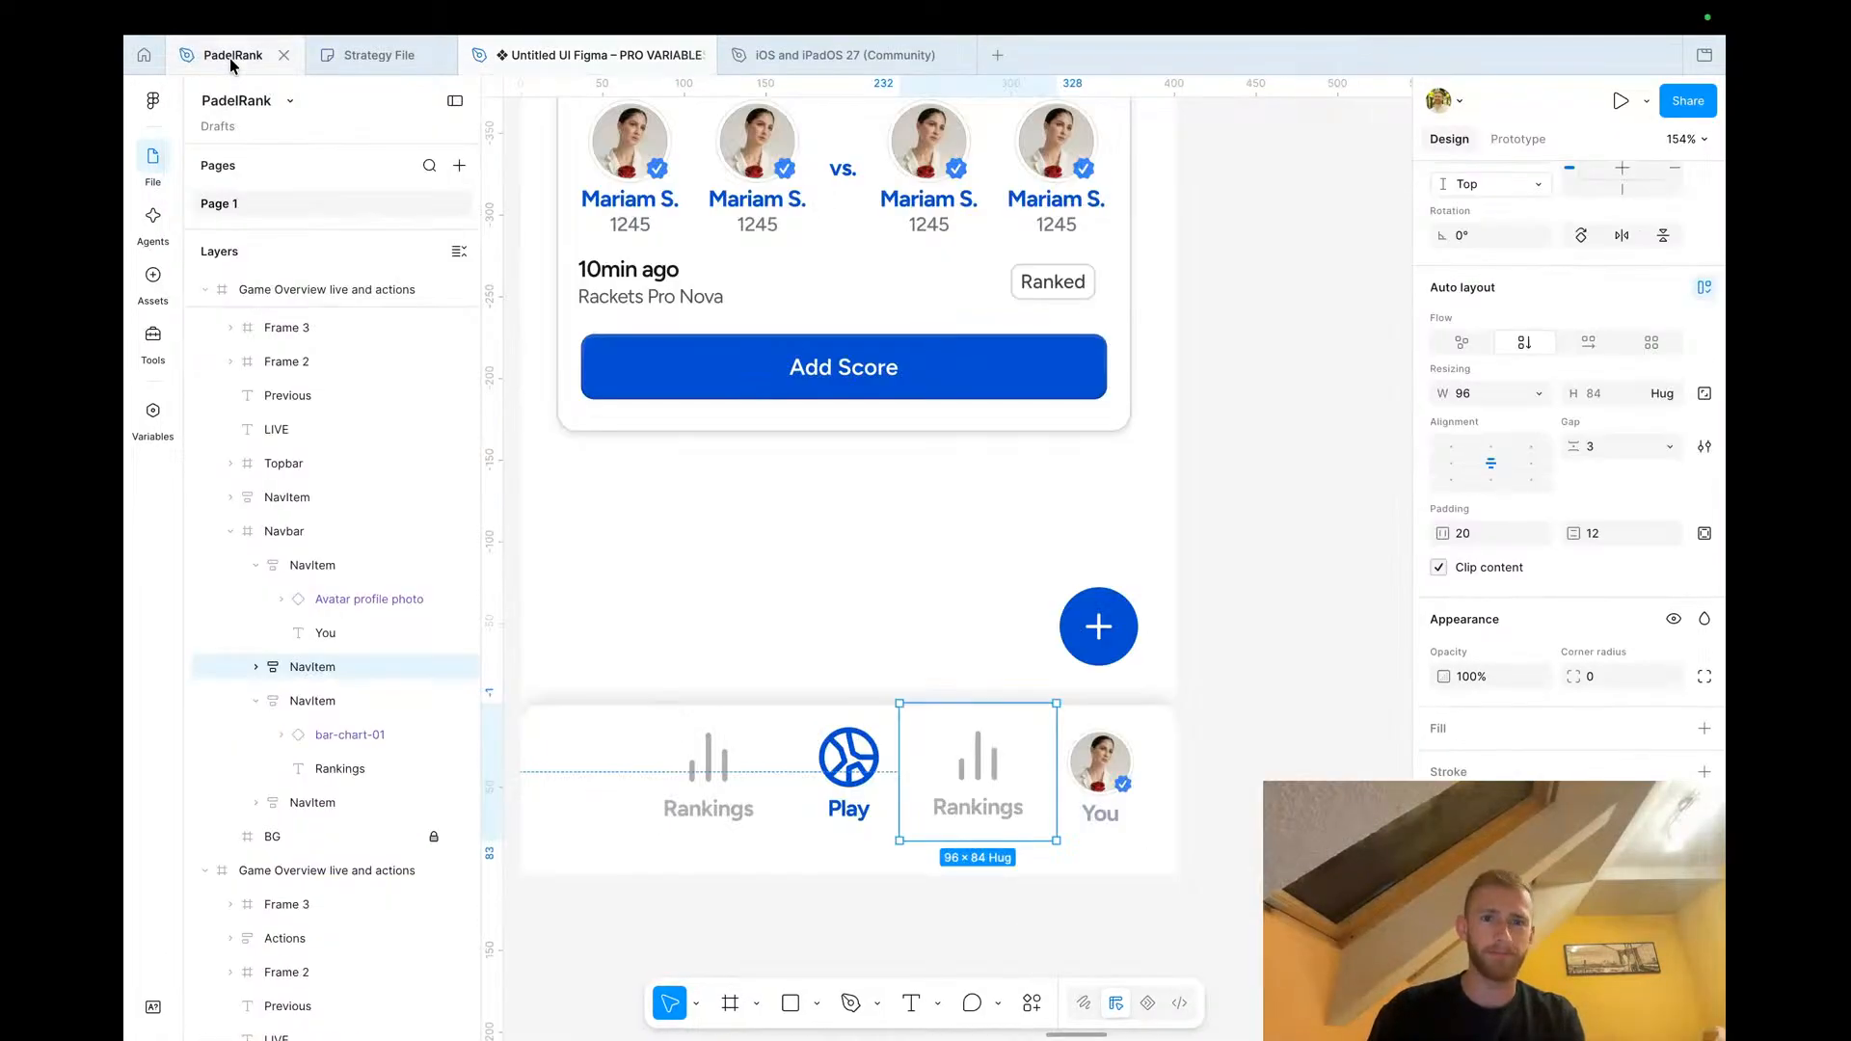
{"action": "left_click", "coordinate": [980, 756]}
{"action": "right_click", "coordinate": [982, 756]}
{"action": "left_click", "coordinate": [1082, 277]}
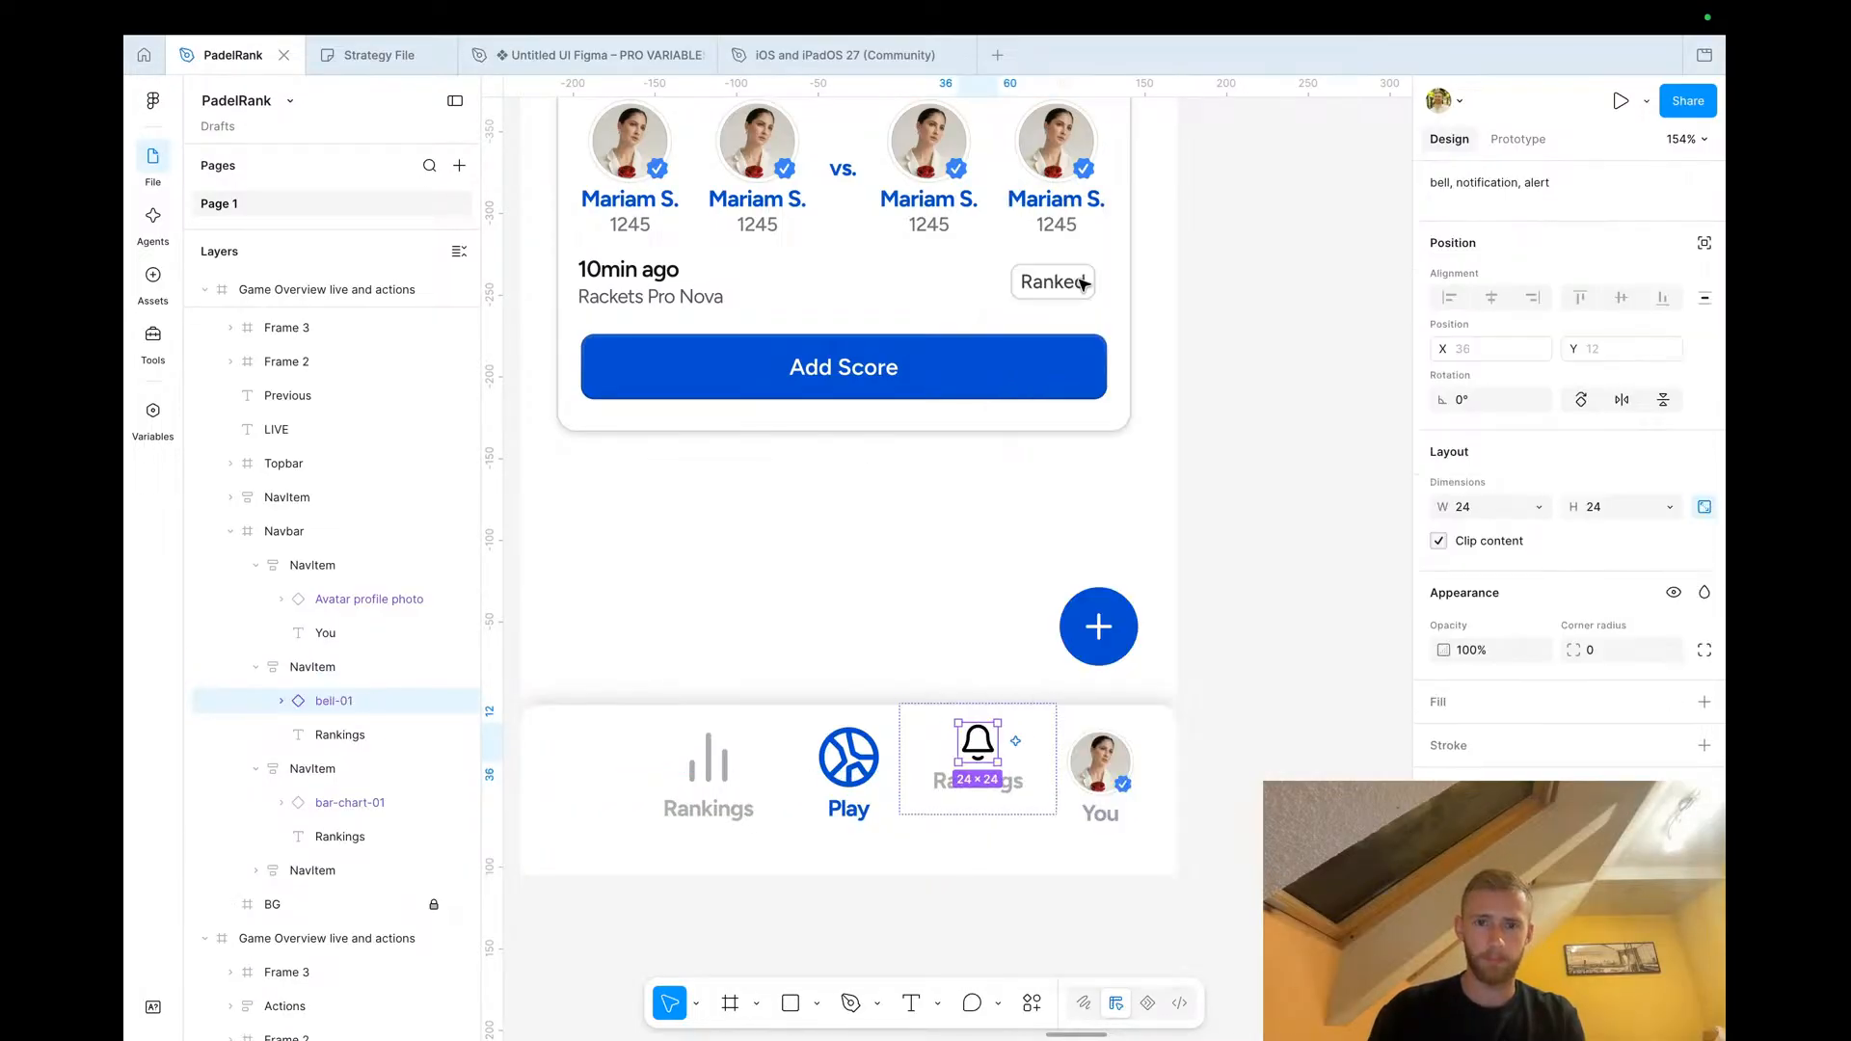
Scale the bell icon proportionally to 40 px wide to match the Play tennis ball icon
{"action": "double_click", "coordinate": [849, 761]}
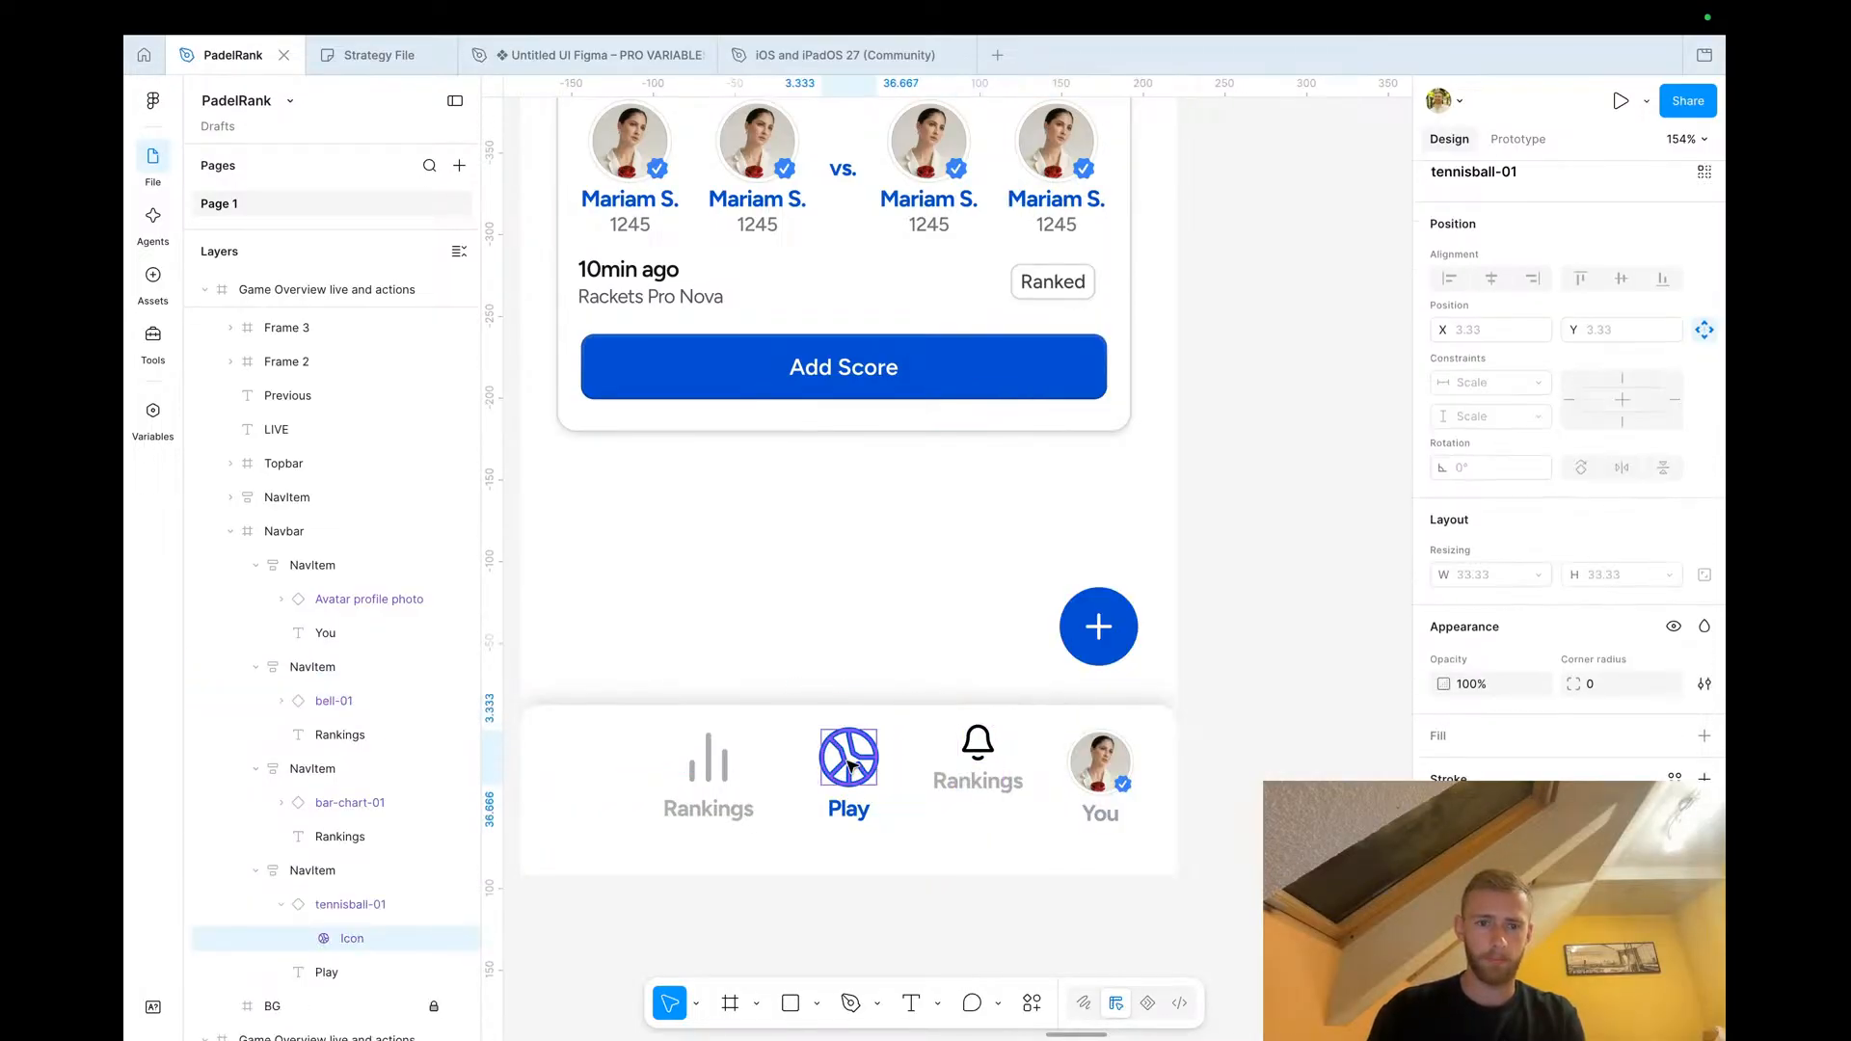
{"action": "left_click", "coordinate": [363, 905]}
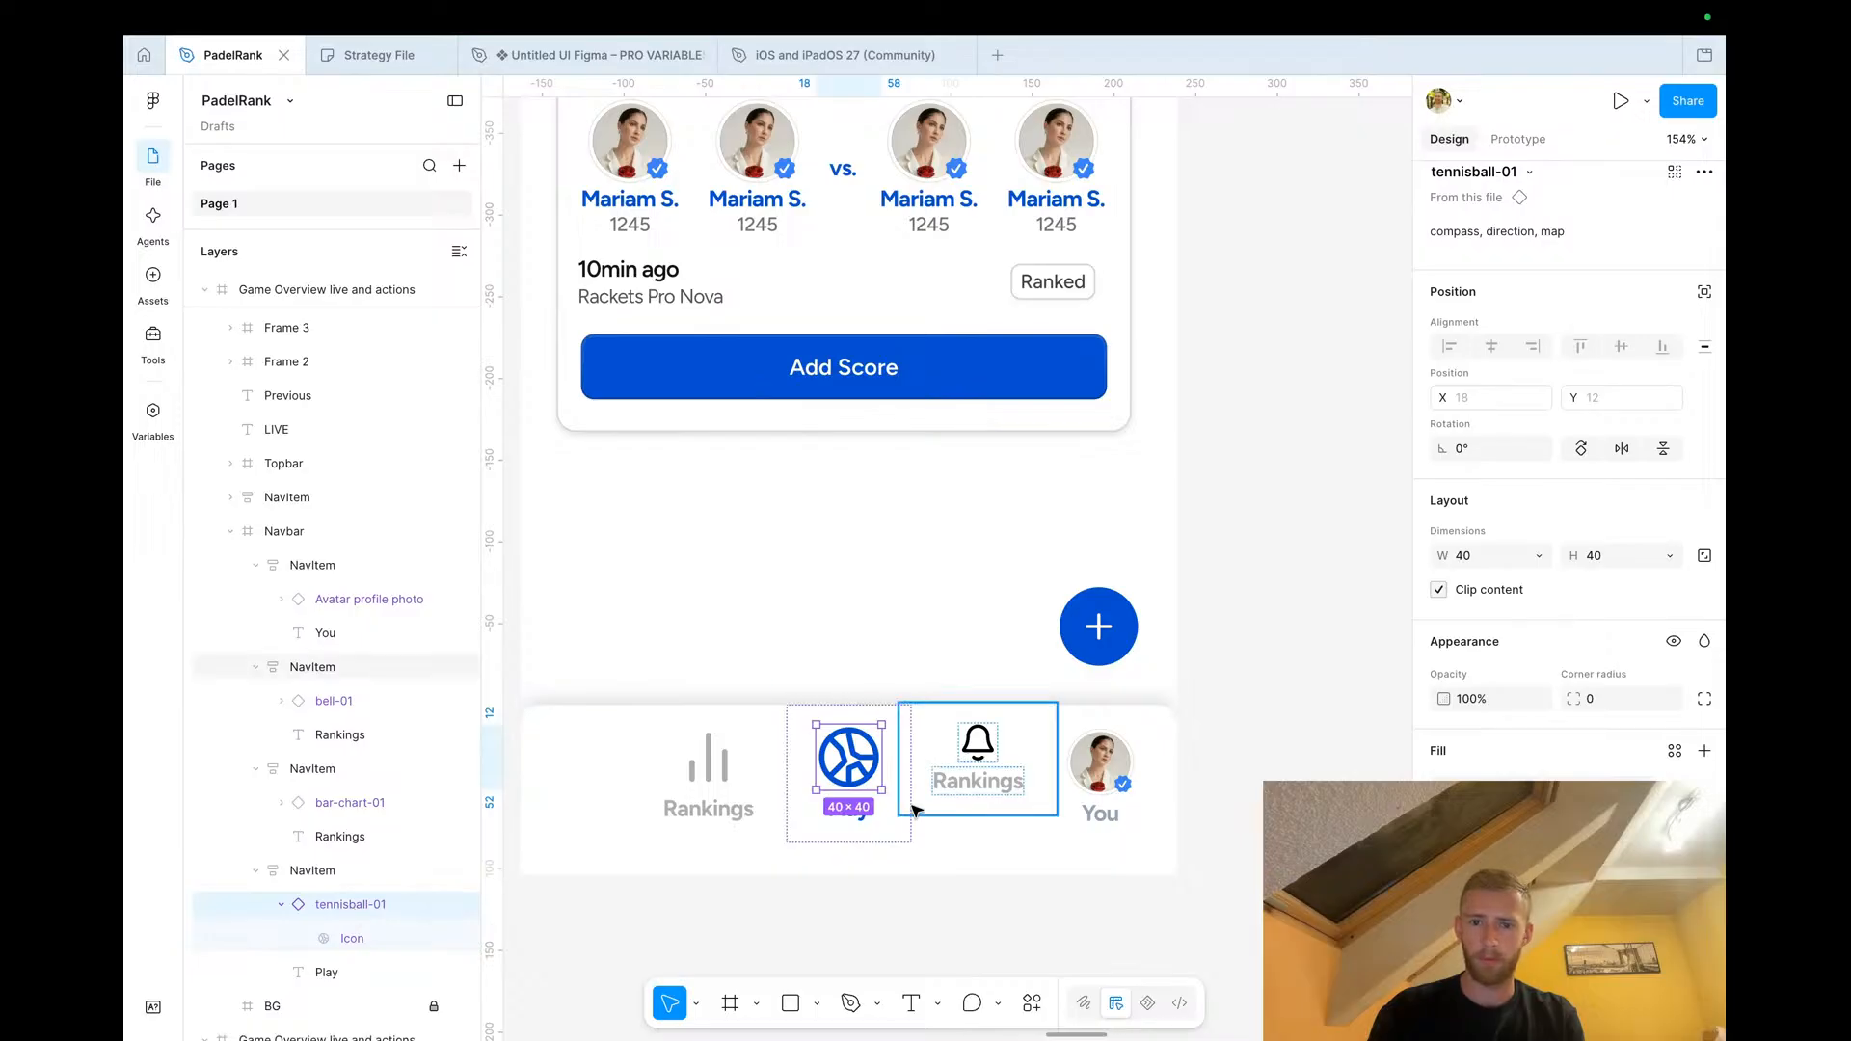
{"action": "left_click", "coordinate": [969, 761]}
{"action": "double_click", "coordinate": [969, 761]}
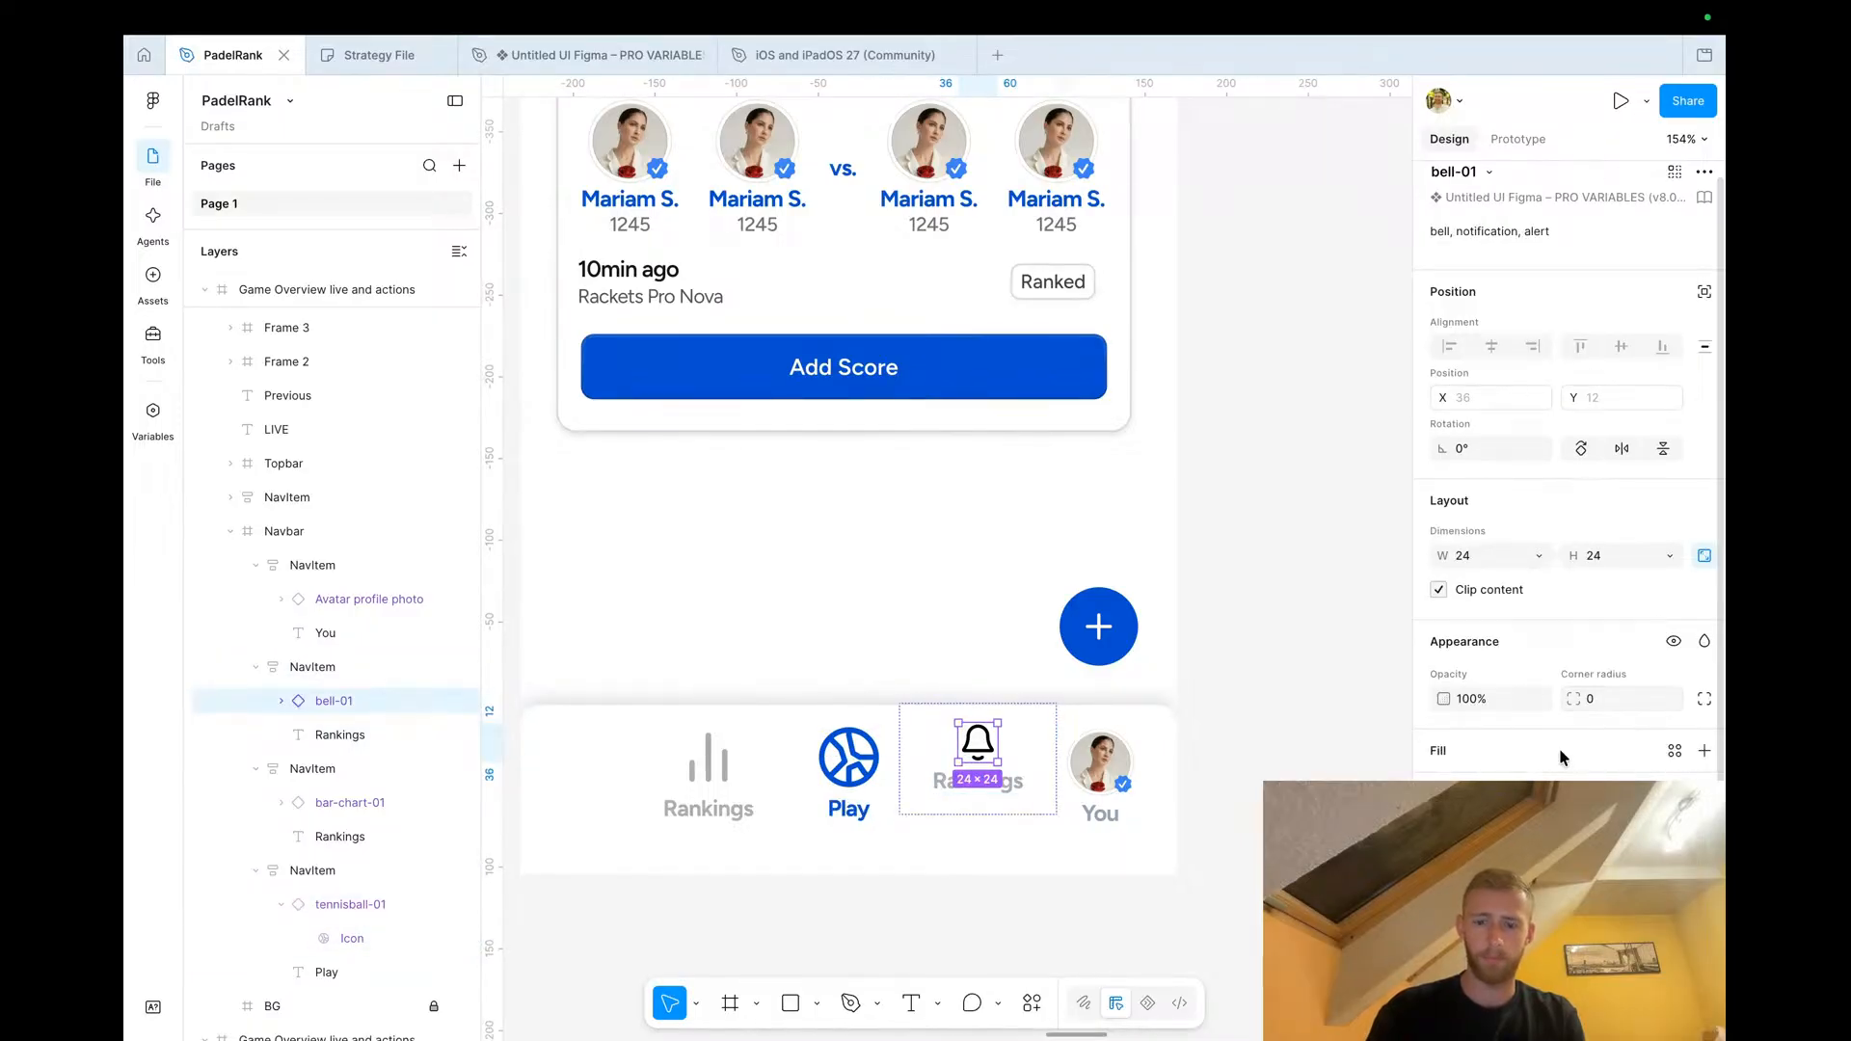
{"action": "key", "text": "k"}
{"action": "left_click", "coordinate": [1467, 653]}
{"action": "type", "text": "40"}
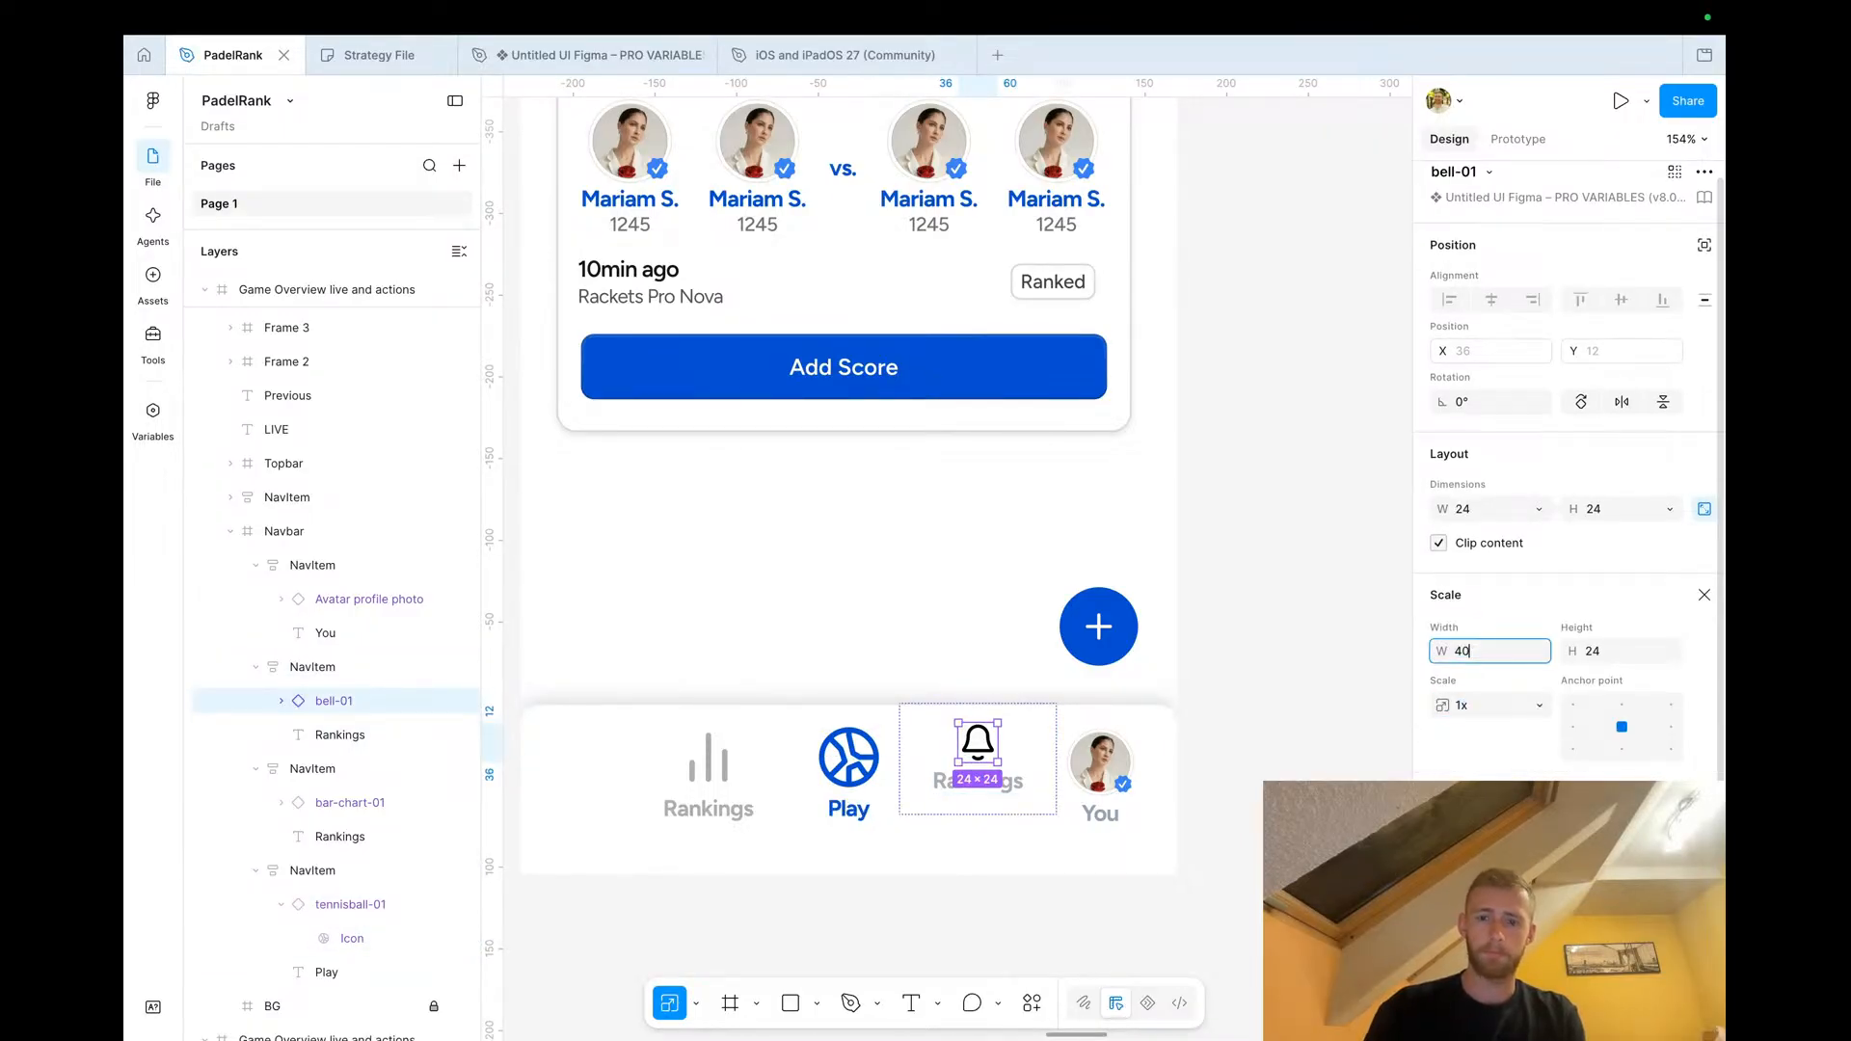
{"action": "key", "text": "Tab"}
Rename the duplicated nav item's label to Alerts
{"action": "left_click", "coordinate": [917, 928]}
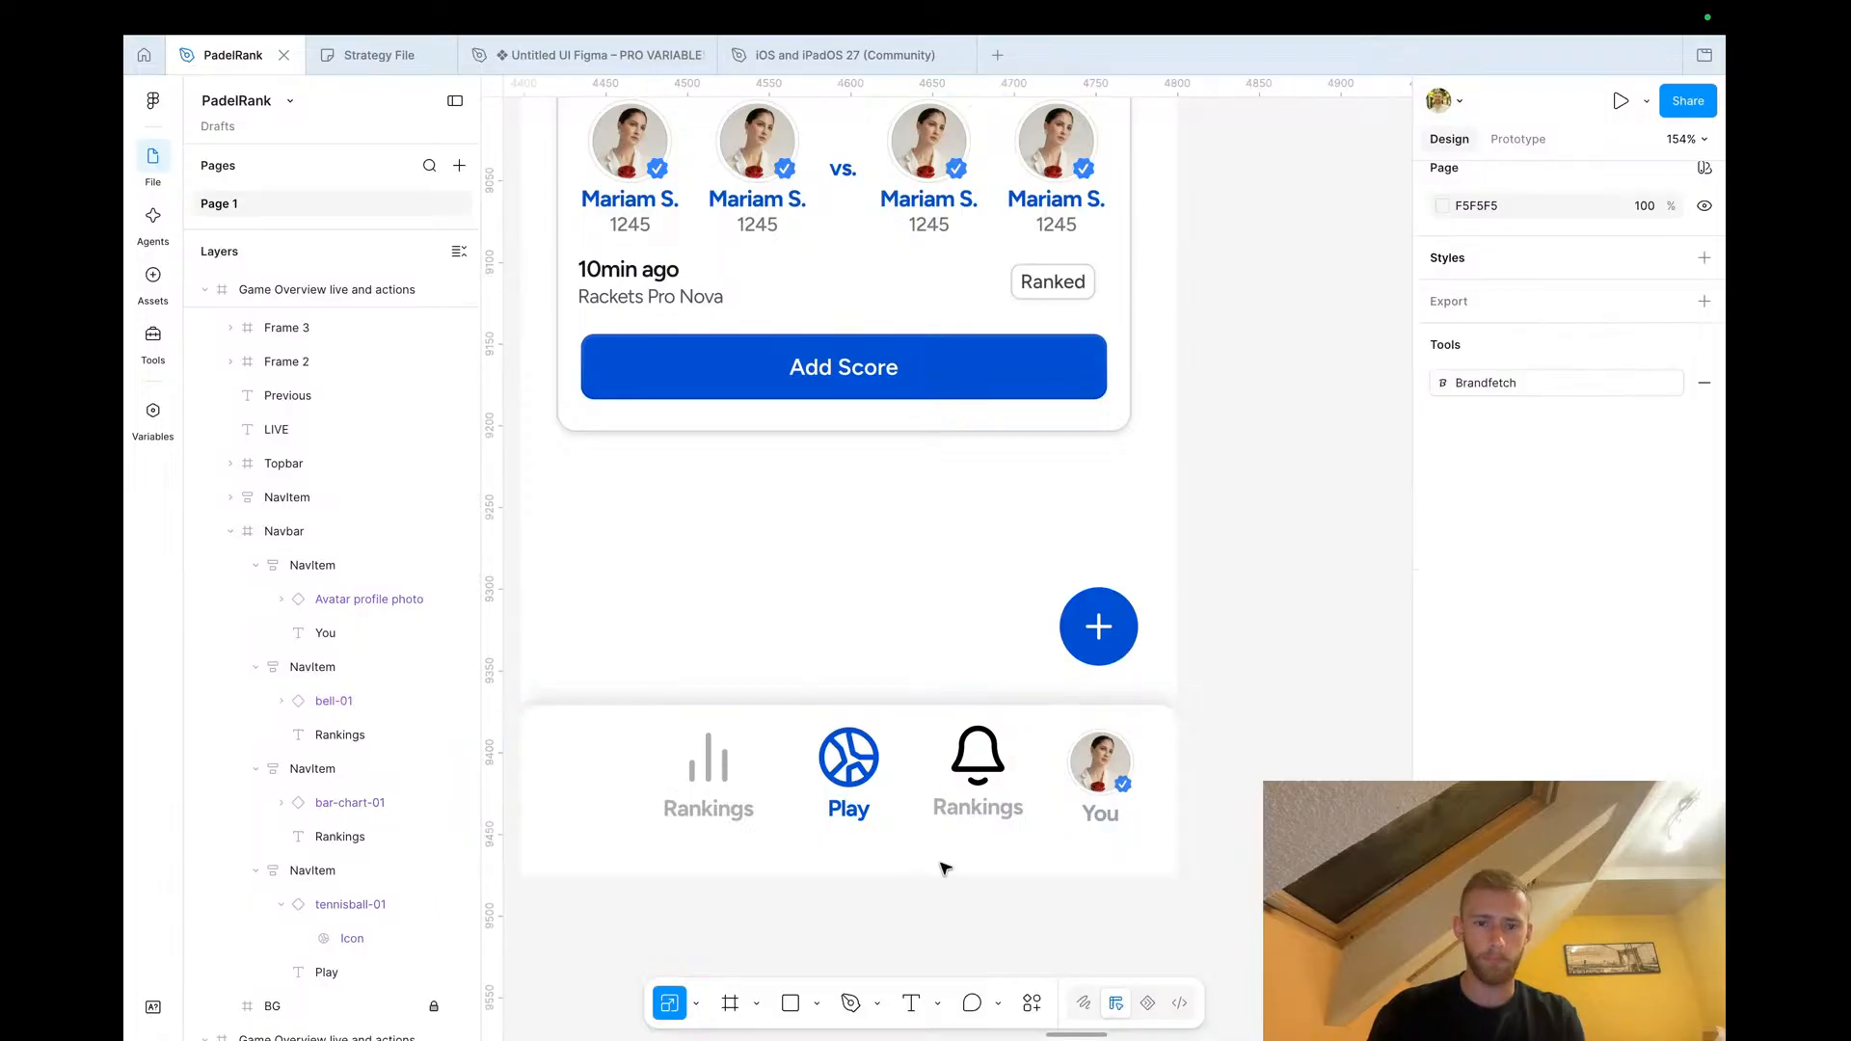
{"action": "double_click", "coordinate": [974, 821]}
{"action": "double_click", "coordinate": [971, 816]}
{"action": "type", "text": "Alerts"}
{"action": "key", "text": "Escape"}
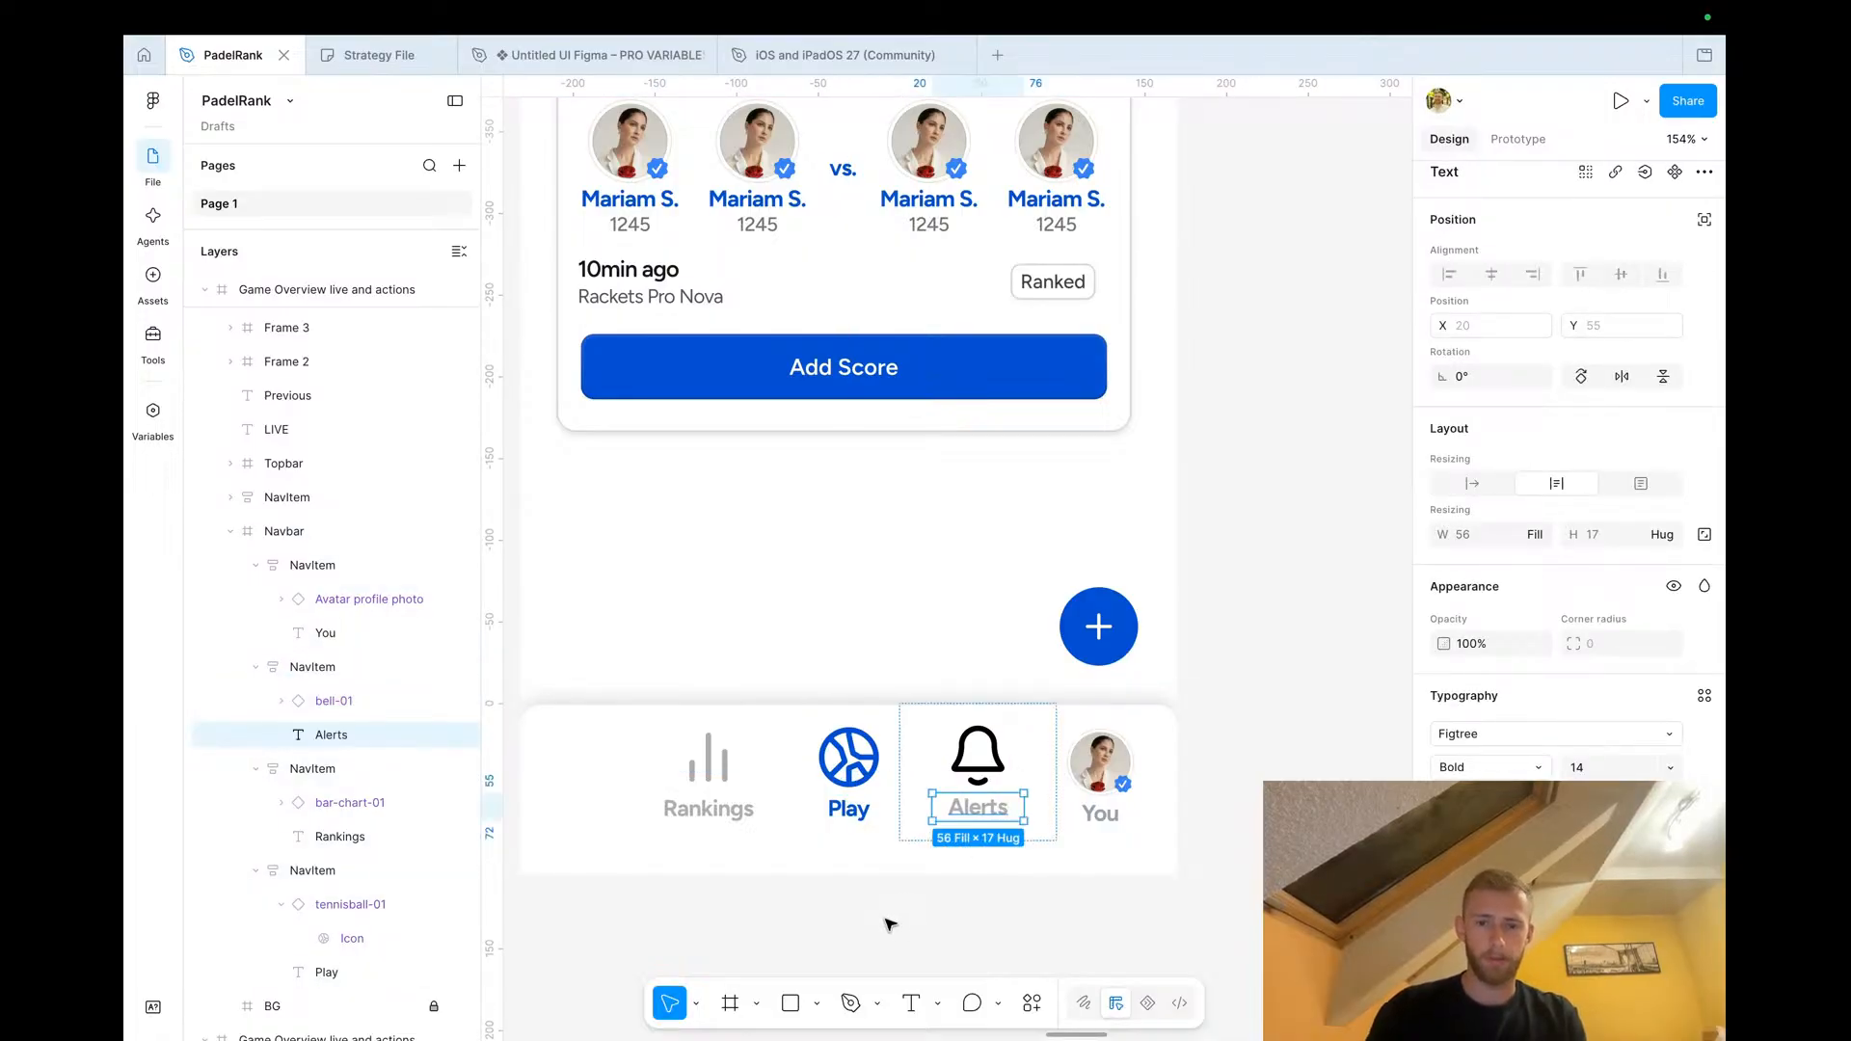
Color the bell icon grey by sampling the Rankings icon's color with the eyedropper
{"action": "left_click", "coordinate": [978, 758]}
{"action": "key", "text": "i"}
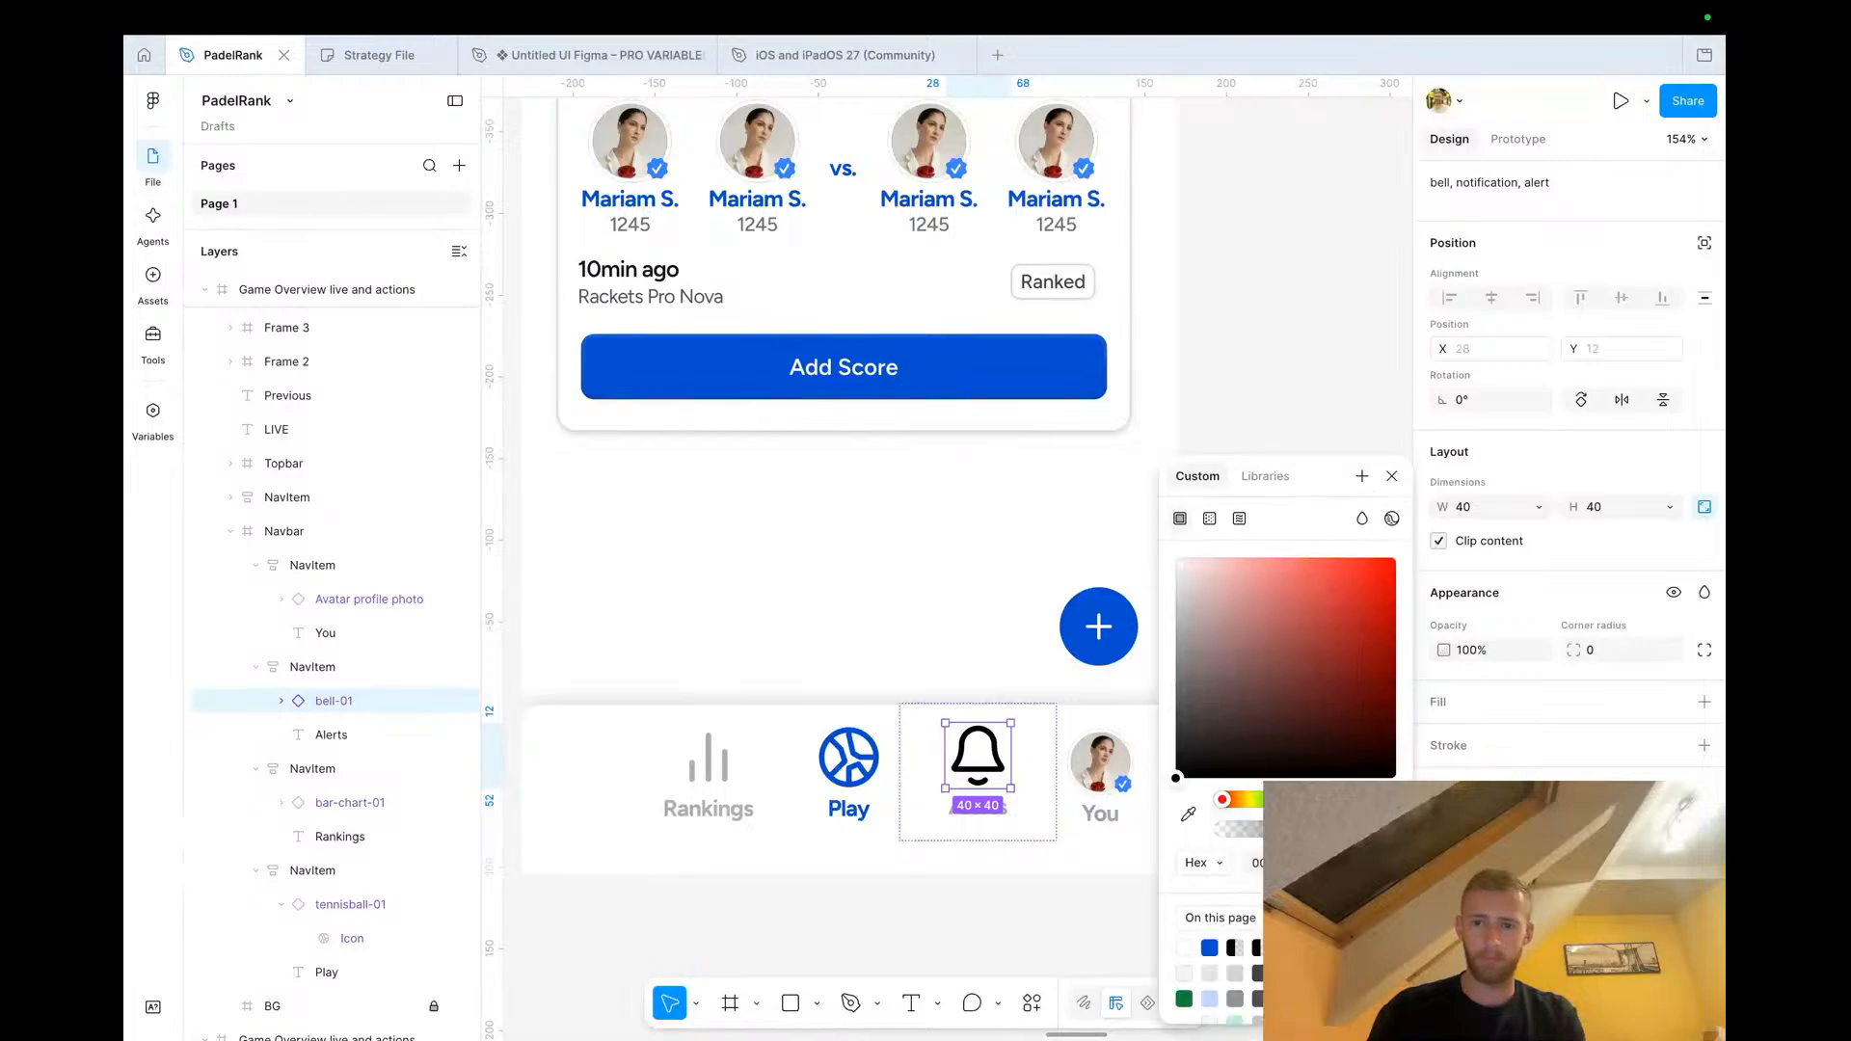
{"action": "left_click", "coordinate": [726, 756]}
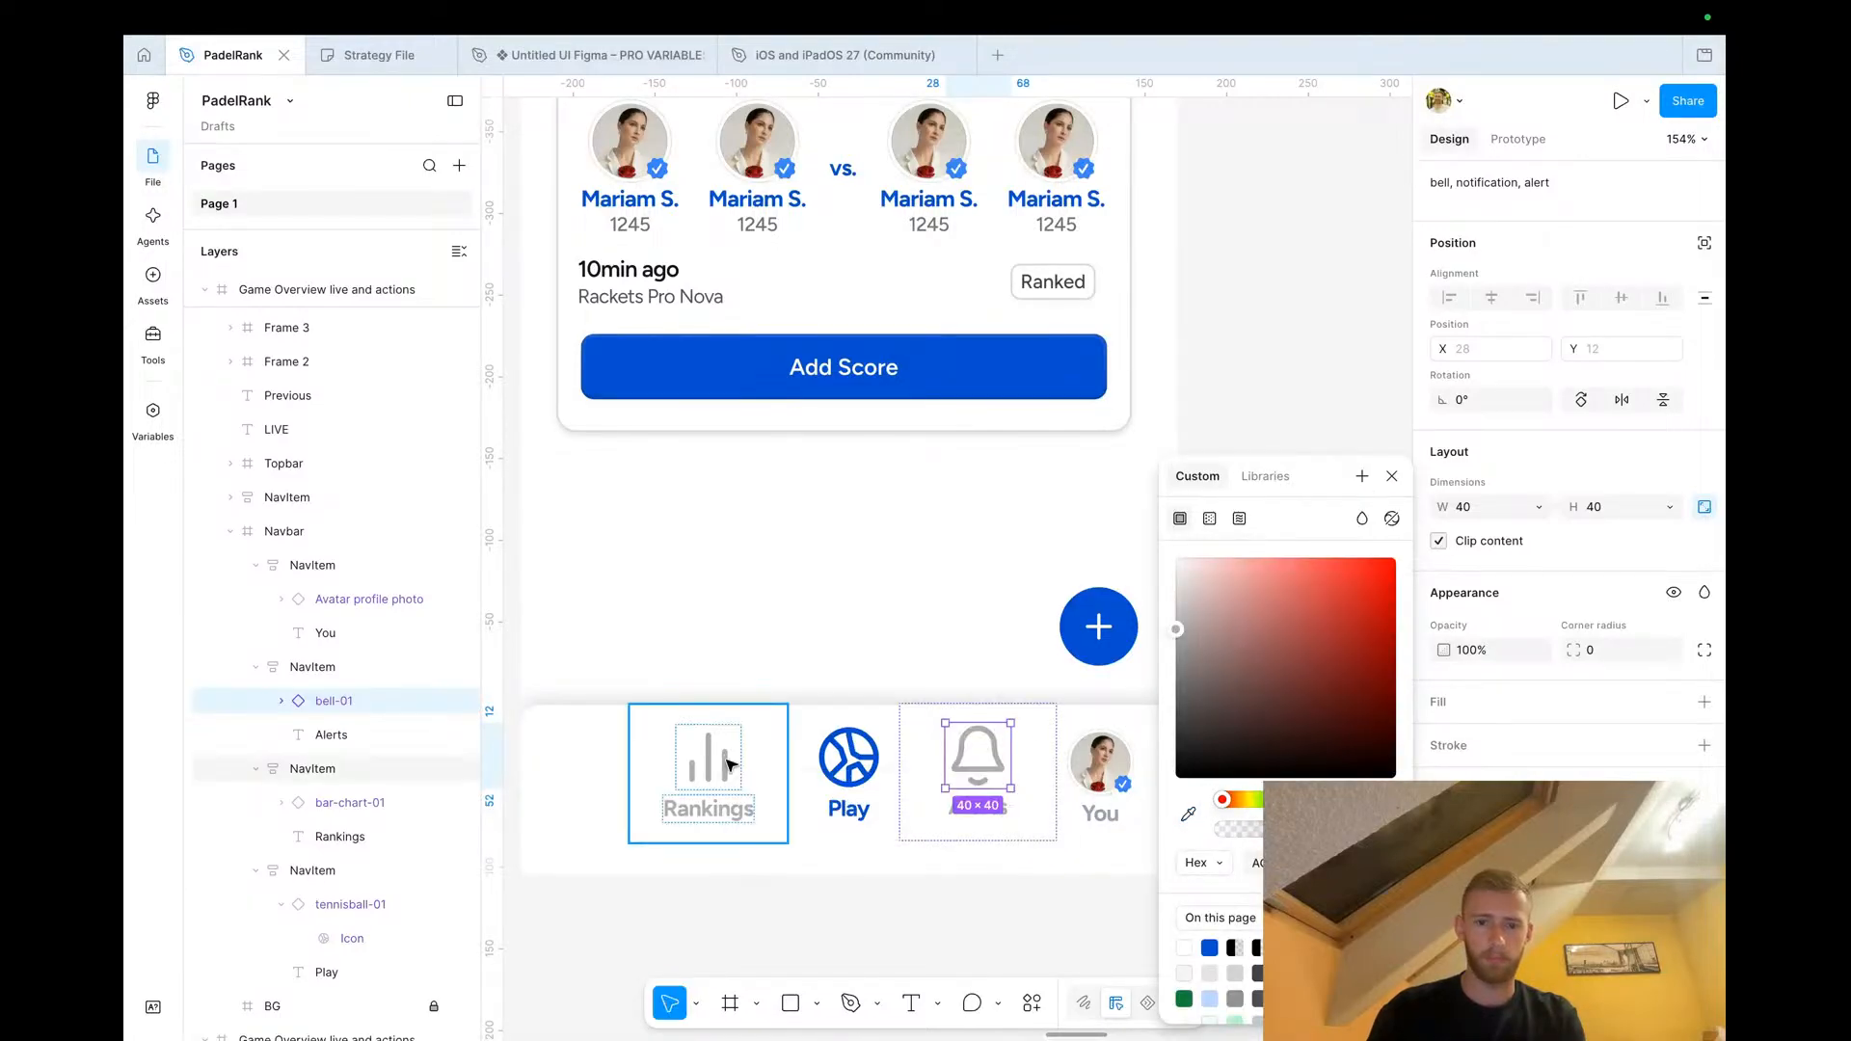
{"action": "left_click", "coordinate": [1390, 477]}
{"action": "left_click", "coordinate": [1297, 761]}
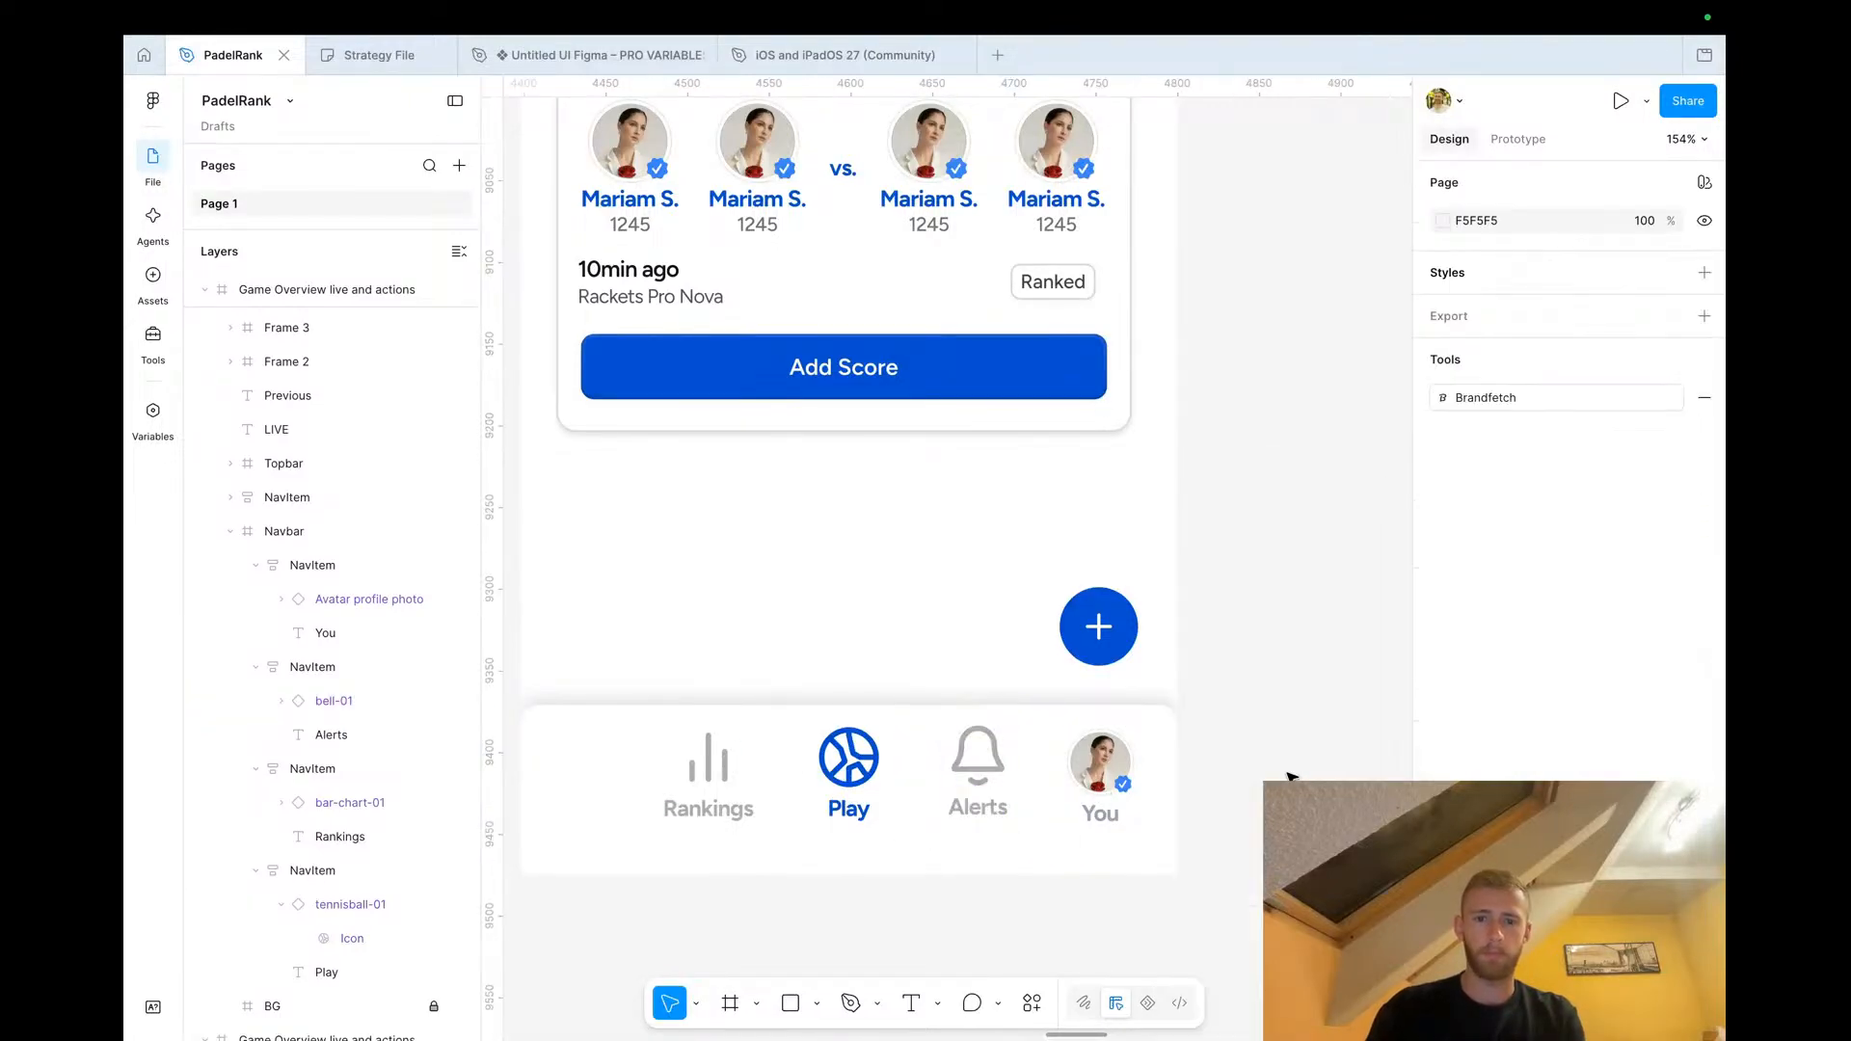
{"action": "scroll", "coordinate": [1291, 776], "scroll_direction": "down", "scroll_amount": 3}
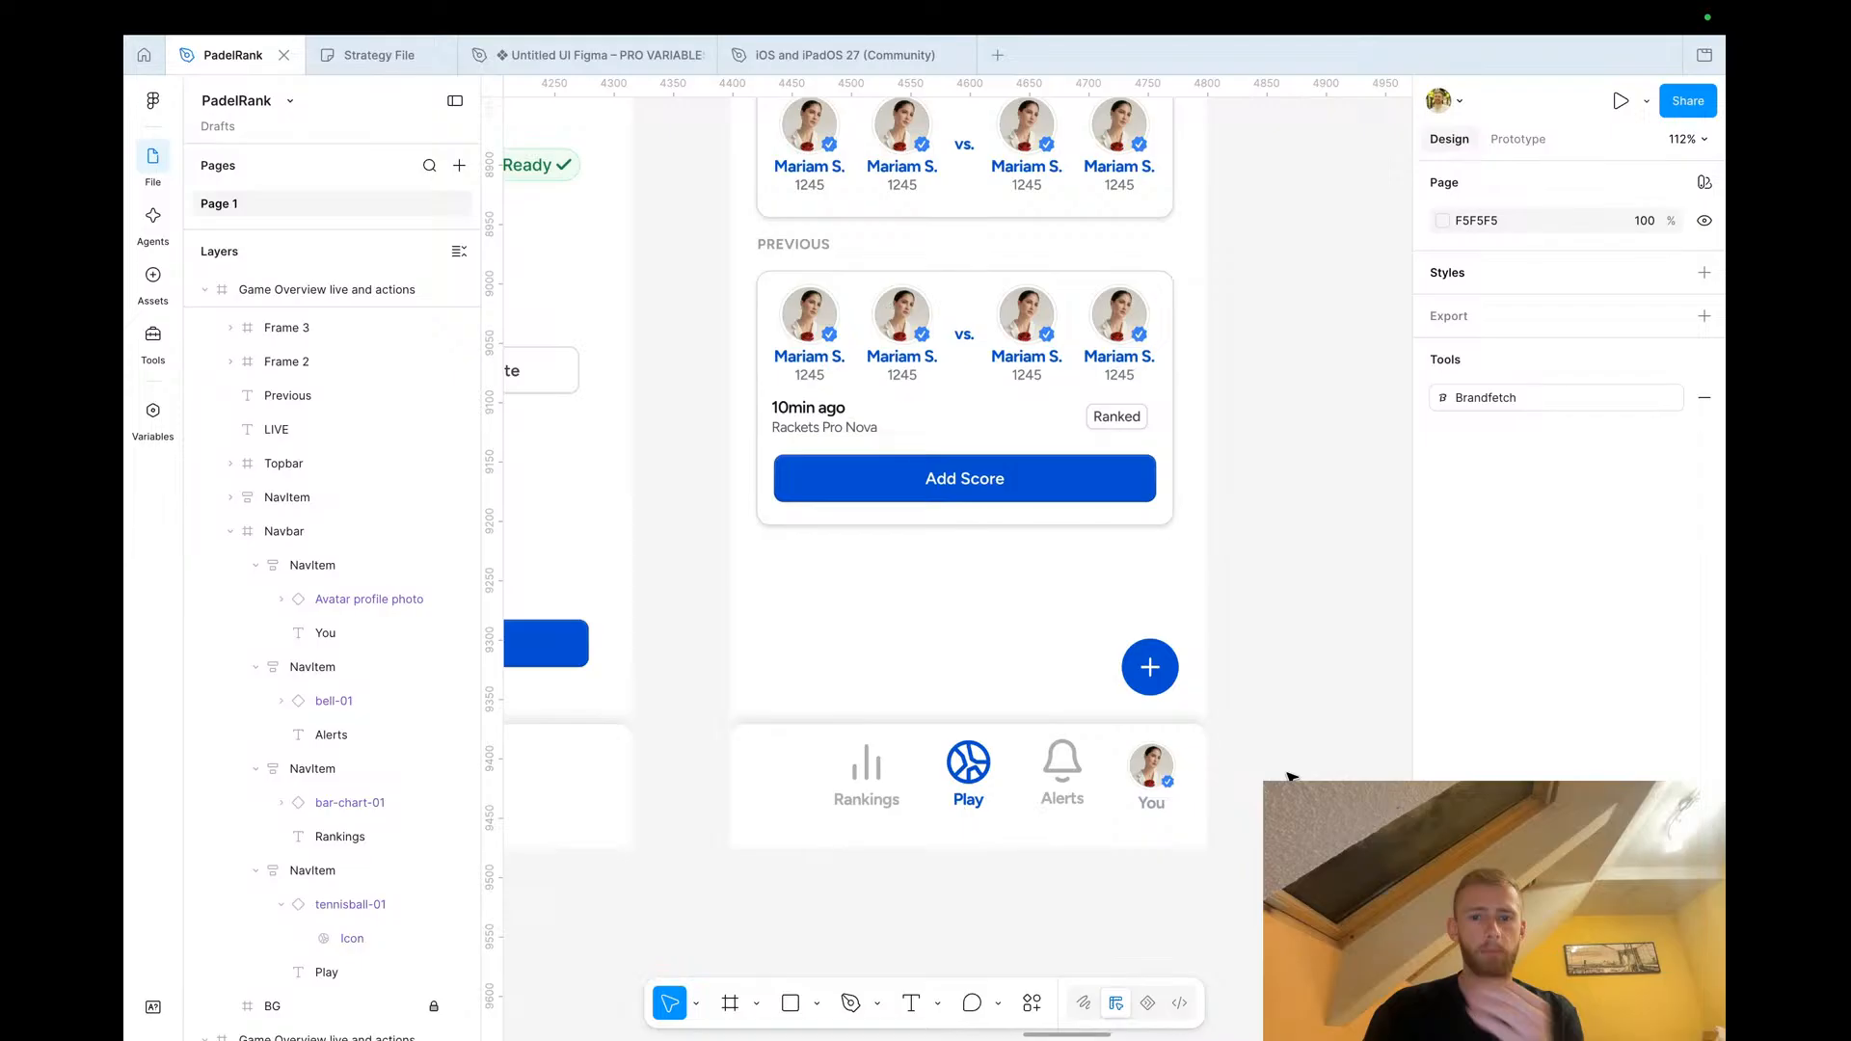
{"action": "scroll", "coordinate": [1291, 776], "scroll_direction": "up", "scroll_amount": 3}
{"action": "scroll", "coordinate": [1292, 776], "scroll_direction": "right", "scroll_amount": 2}
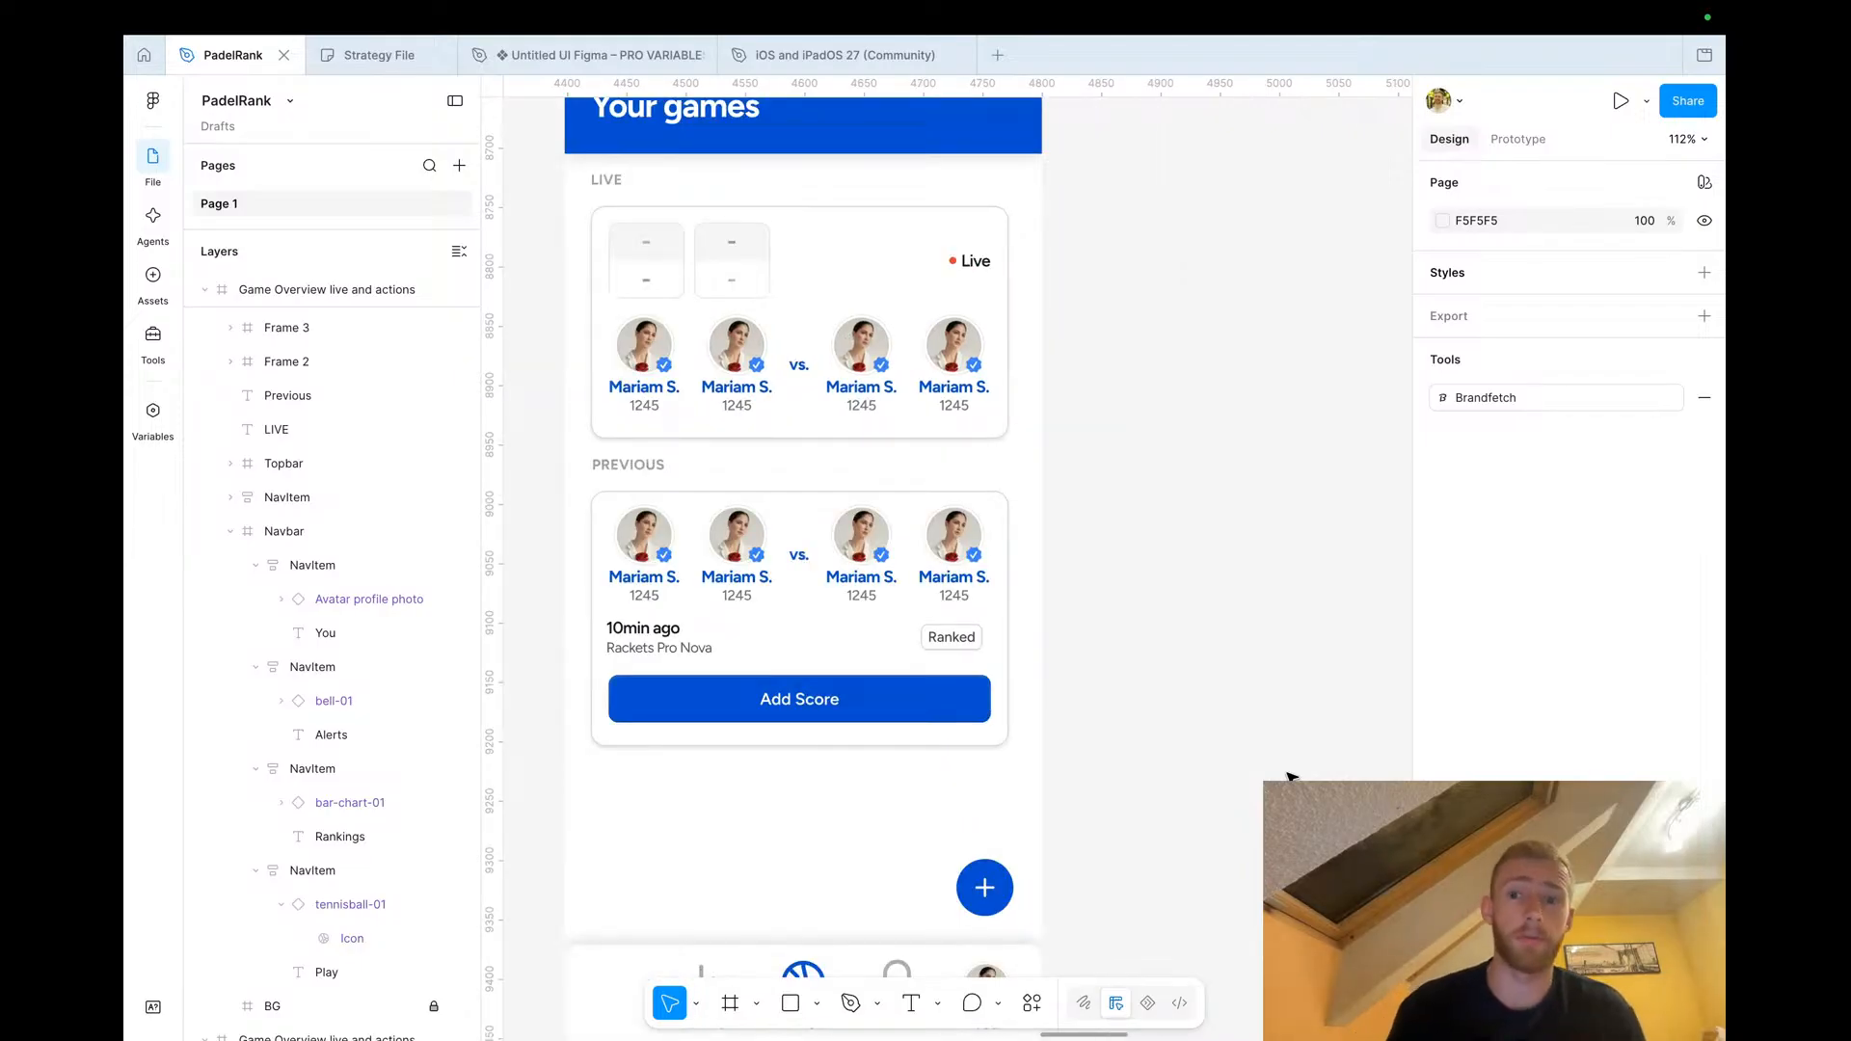
{"action": "key", "text": "ctrl+Left"}
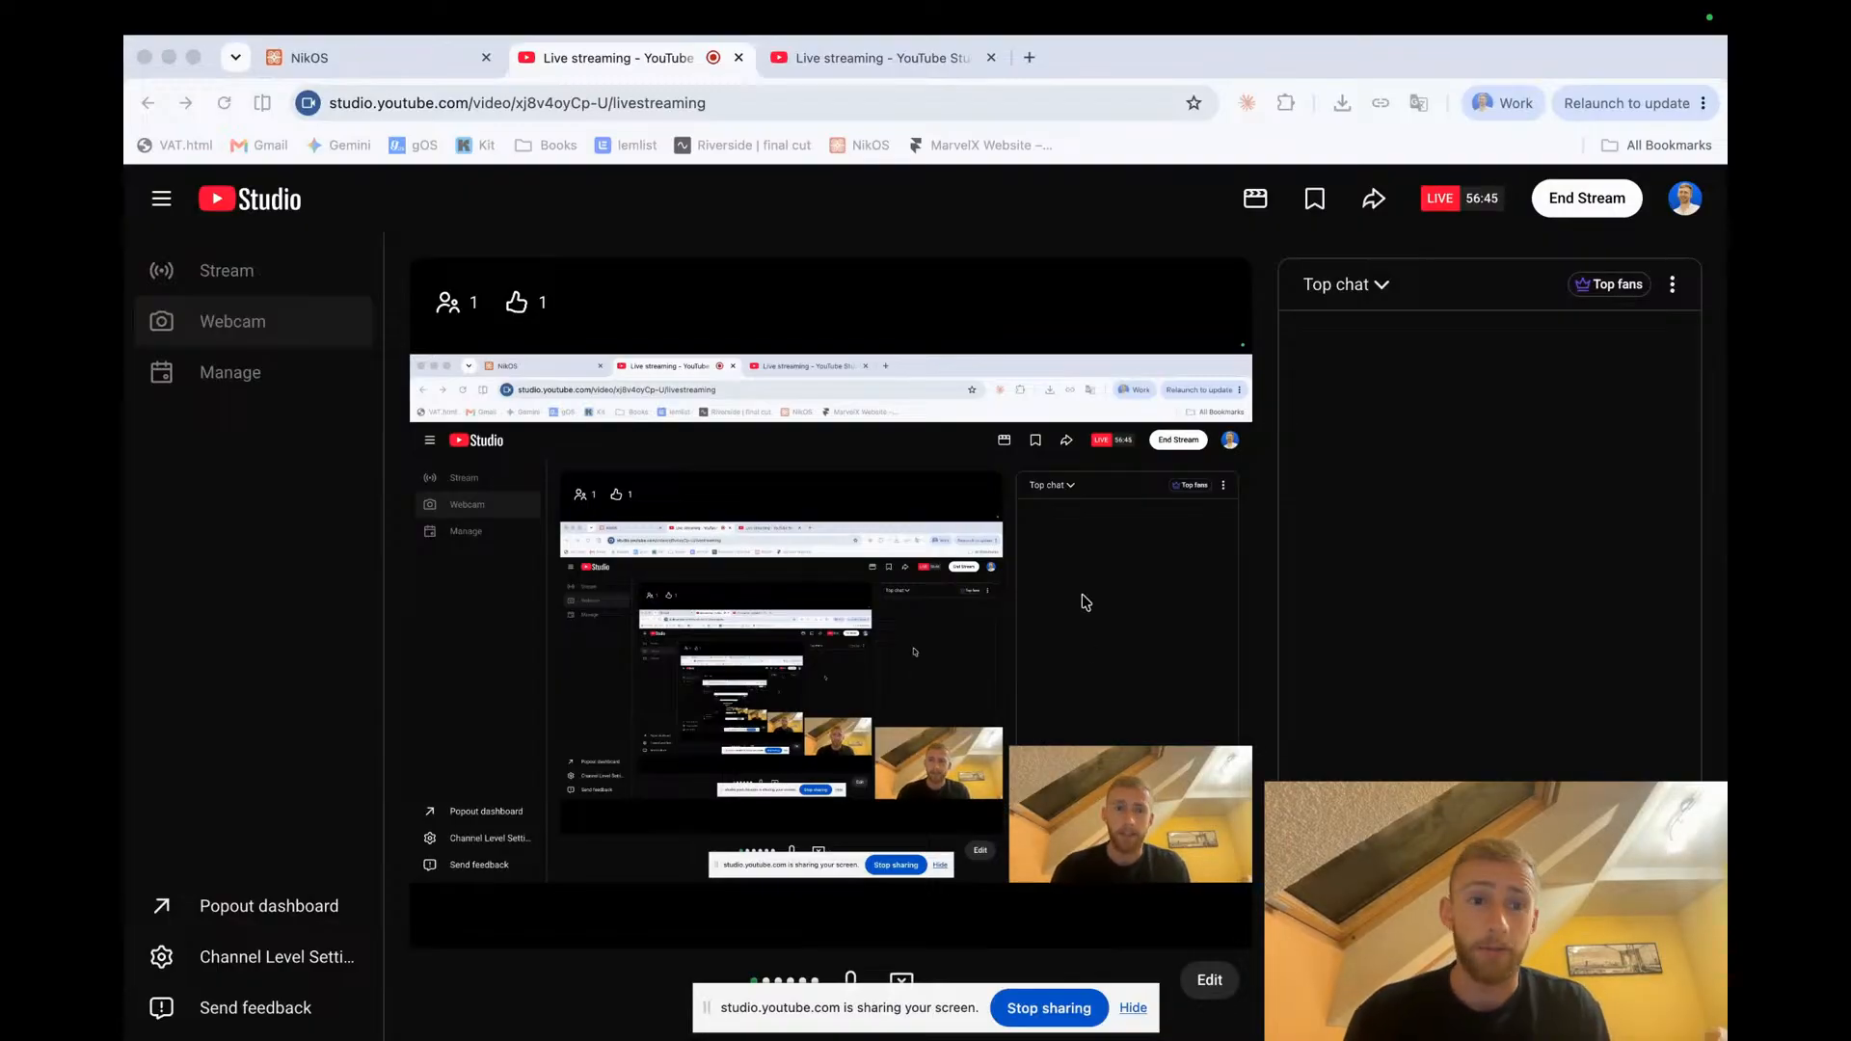
{"action": "key", "text": "ctrl+Right"}
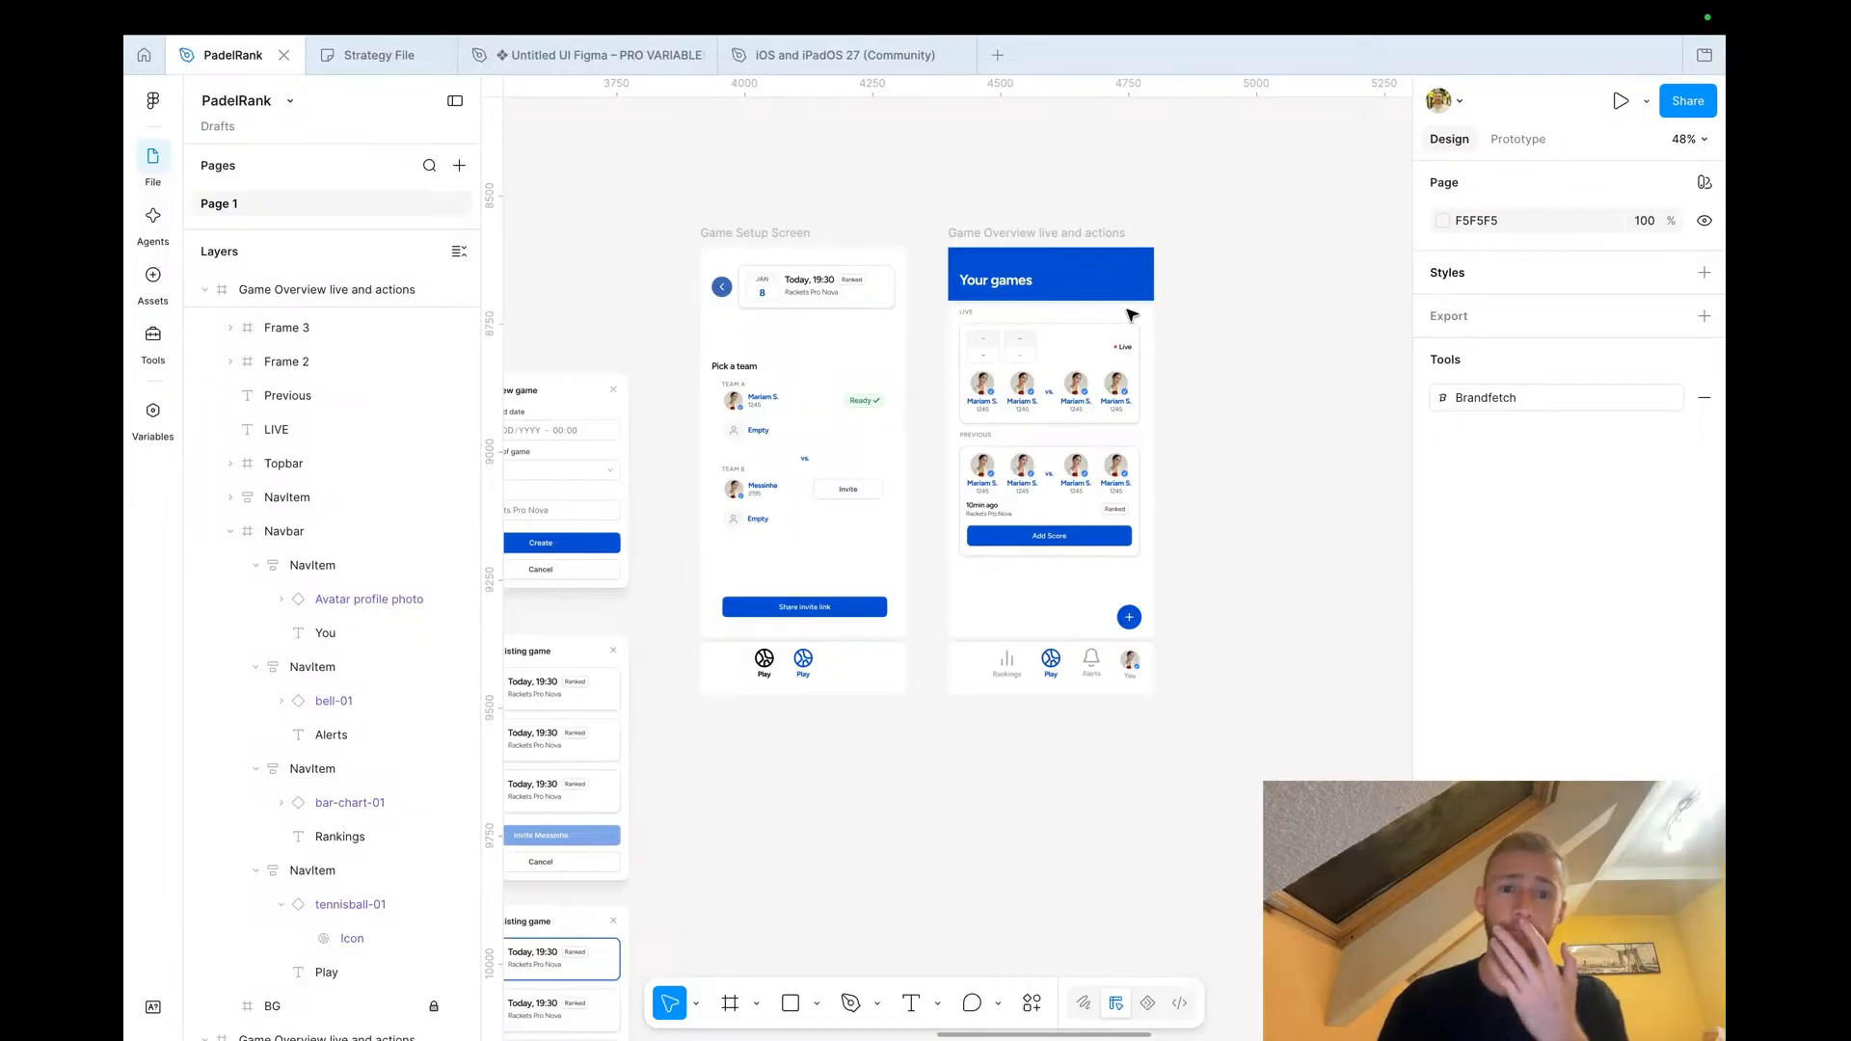
{"action": "scroll", "coordinate": [1132, 314], "scroll_direction": "down", "scroll_amount": 5, "text": "ctrl"}
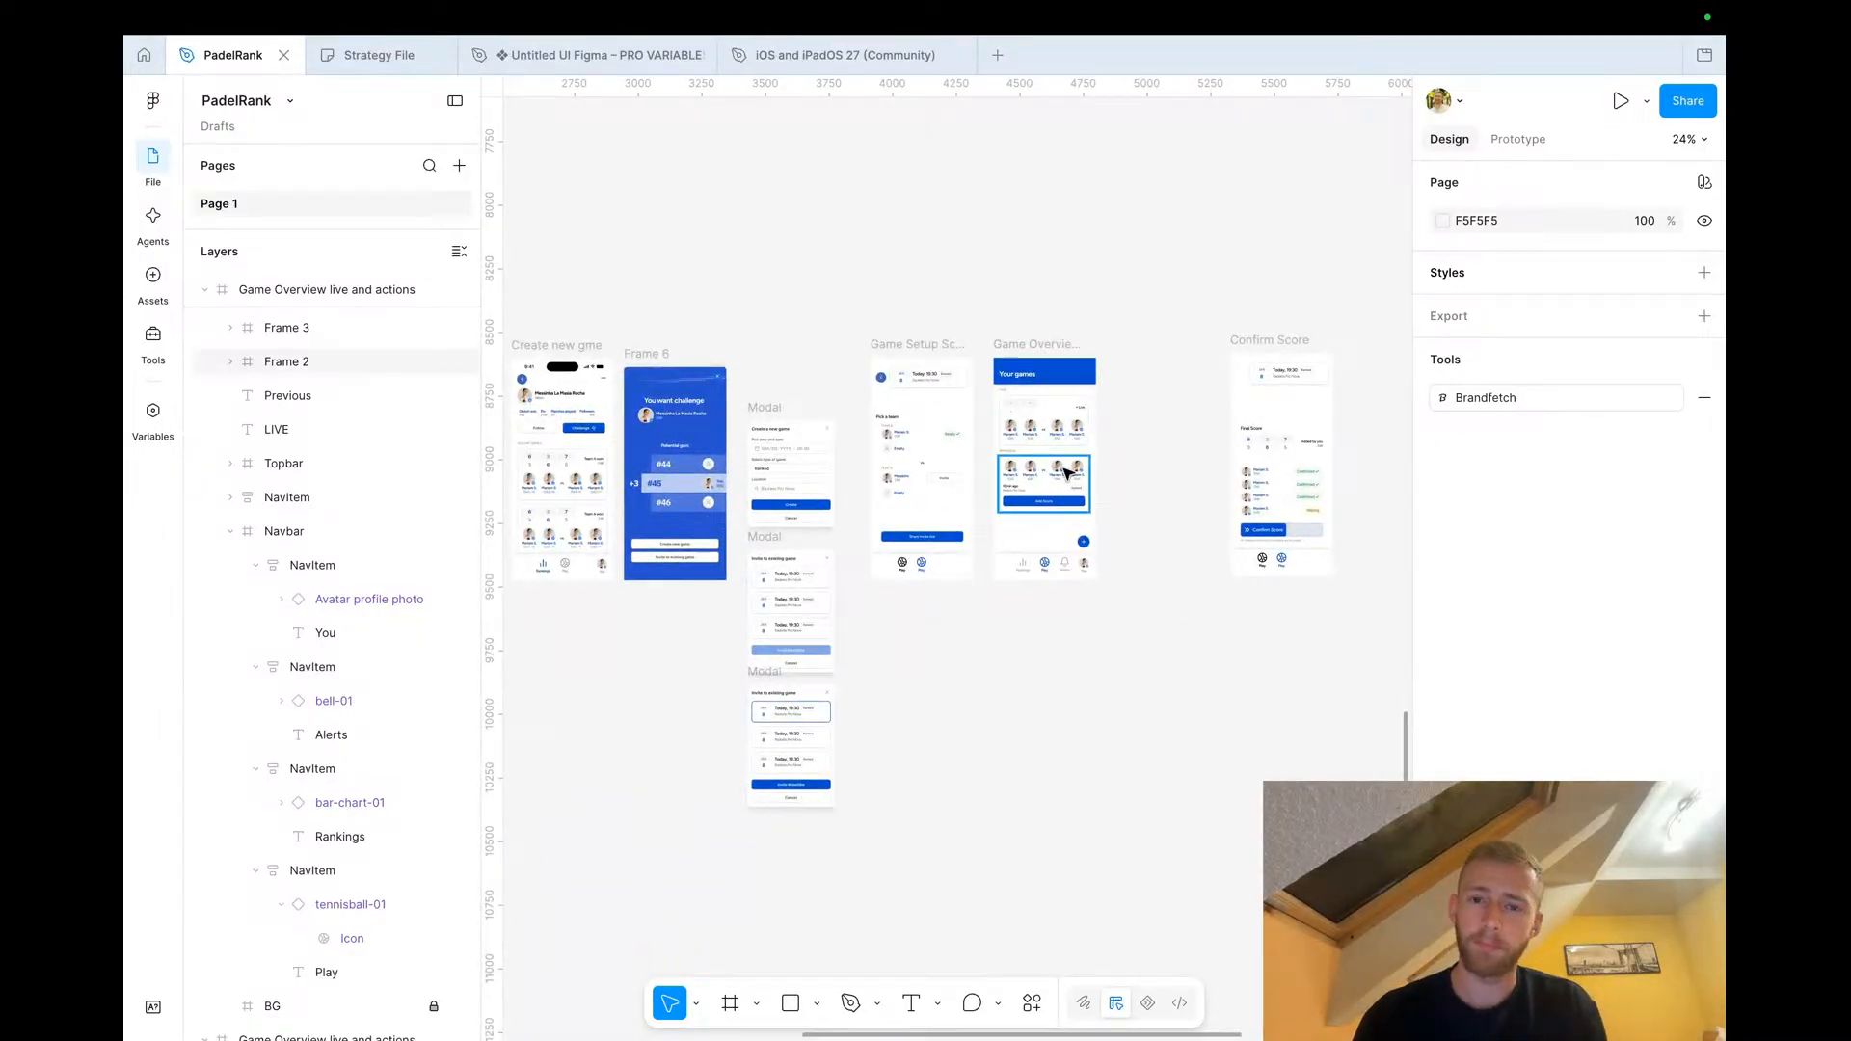
{"action": "scroll", "coordinate": [1067, 472], "scroll_direction": "up", "scroll_amount": 5, "text": "ctrl"}
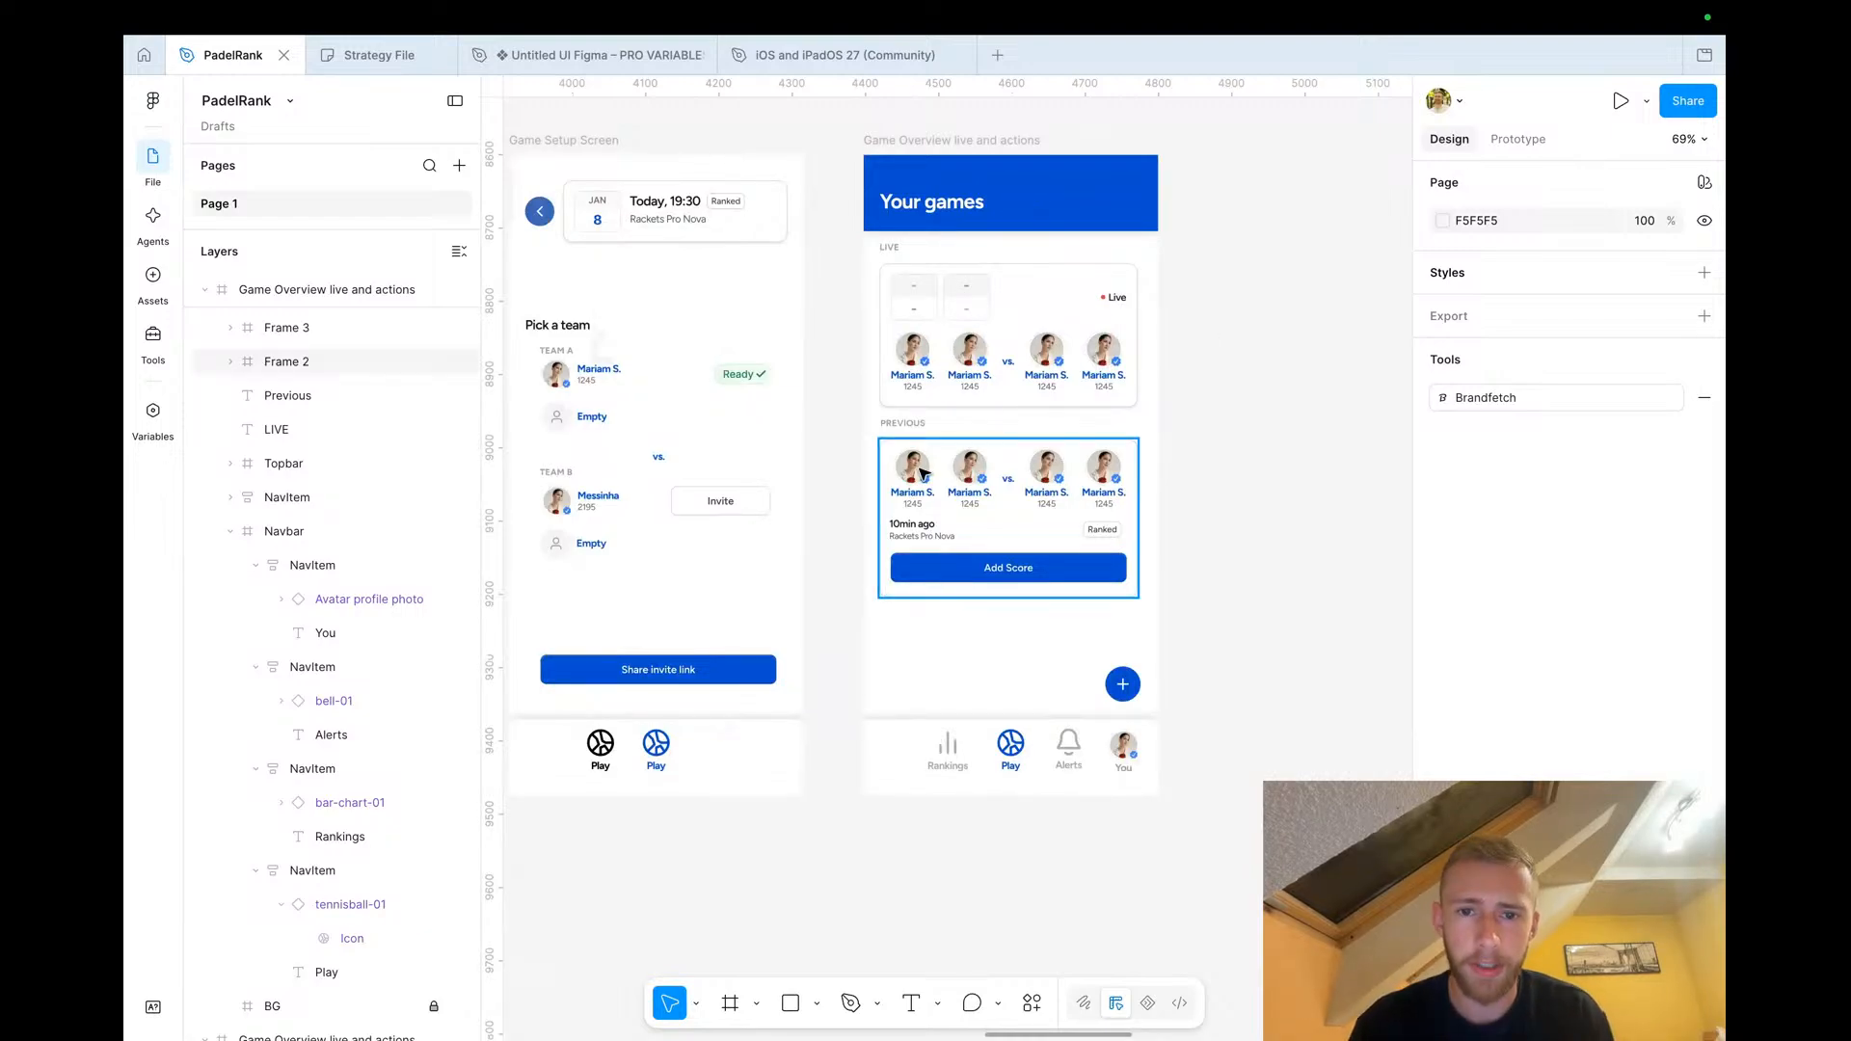
Select the Previous heading and game card and move them down 60 px
{"action": "left_click", "coordinate": [911, 424]}
{"action": "left_click", "coordinate": [914, 459], "text": "shift"}
{"action": "left_click", "coordinate": [935, 379], "text": "shift"}
{"action": "left_click", "coordinate": [889, 247], "text": "shift"}
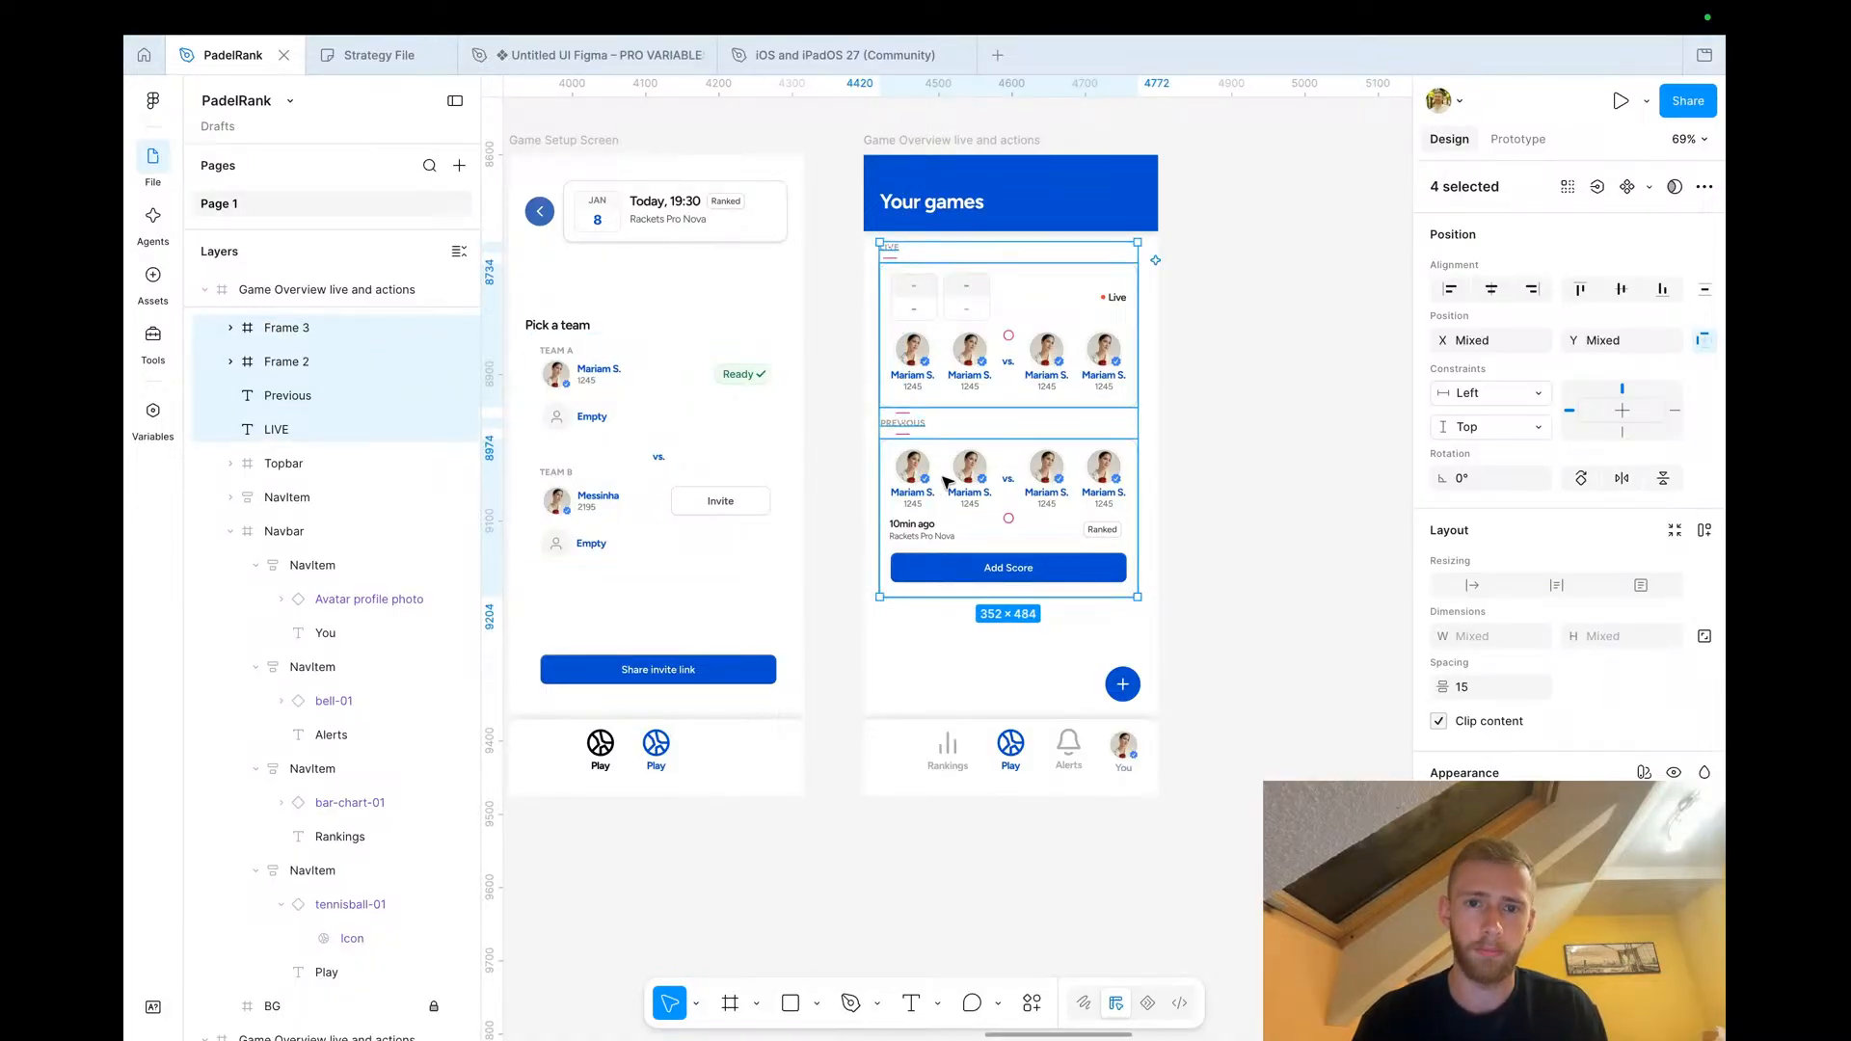
{"action": "left_click", "coordinate": [944, 482]}
{"action": "left_click", "coordinate": [906, 424], "text": "shift"}
{"action": "key", "text": "shift+Down"}
{"action": "key", "text": "shift+Down"}
{"action": "key", "text": "shift+Down"}
{"action": "key", "text": "shift+Down"}
{"action": "key", "text": "shift+Down"}
{"action": "key", "text": "shift+Down"}
{"action": "key", "text": "shift+Down"}
{"action": "key", "text": "shift+Down"}
{"action": "key", "text": "shift+Down"}
{"action": "key", "text": "shift+Down"}
{"action": "key", "text": "shift+Down"}
{"action": "key", "text": "shift+Down"}
{"action": "key", "text": "shift+Down"}
{"action": "key", "text": "shift+Down"}
{"action": "key", "text": "shift+Down"}
{"action": "key", "text": "shift+Down"}
{"action": "key", "text": "shift+Down"}
{"action": "key", "text": "shift+Down"}
{"action": "key", "text": "shift+Down"}
{"action": "key", "text": "shift+Down"}
{"action": "key", "text": "shift+Down"}
{"action": "key", "text": "shift+Down"}
Bring the navbar and the floating plus button to the front
{"action": "right_click", "coordinate": [902, 781]}
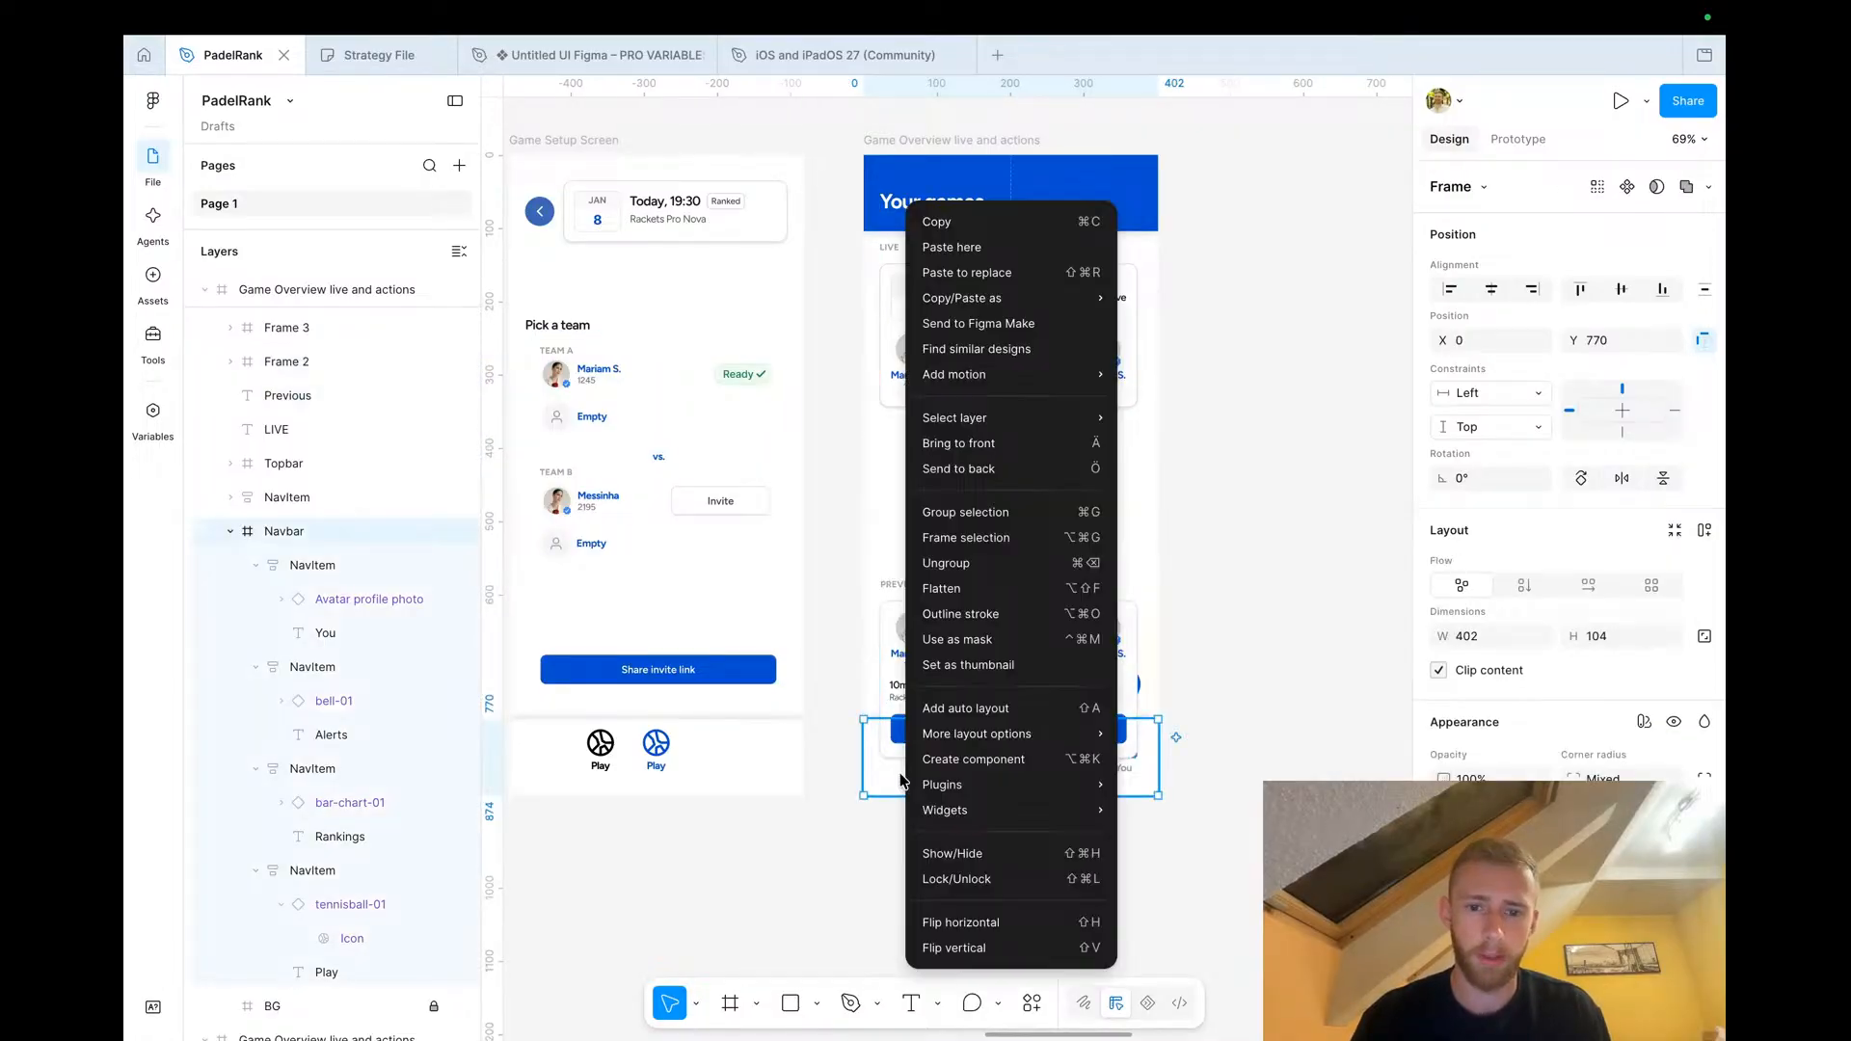
{"action": "left_click", "coordinate": [1008, 446]}
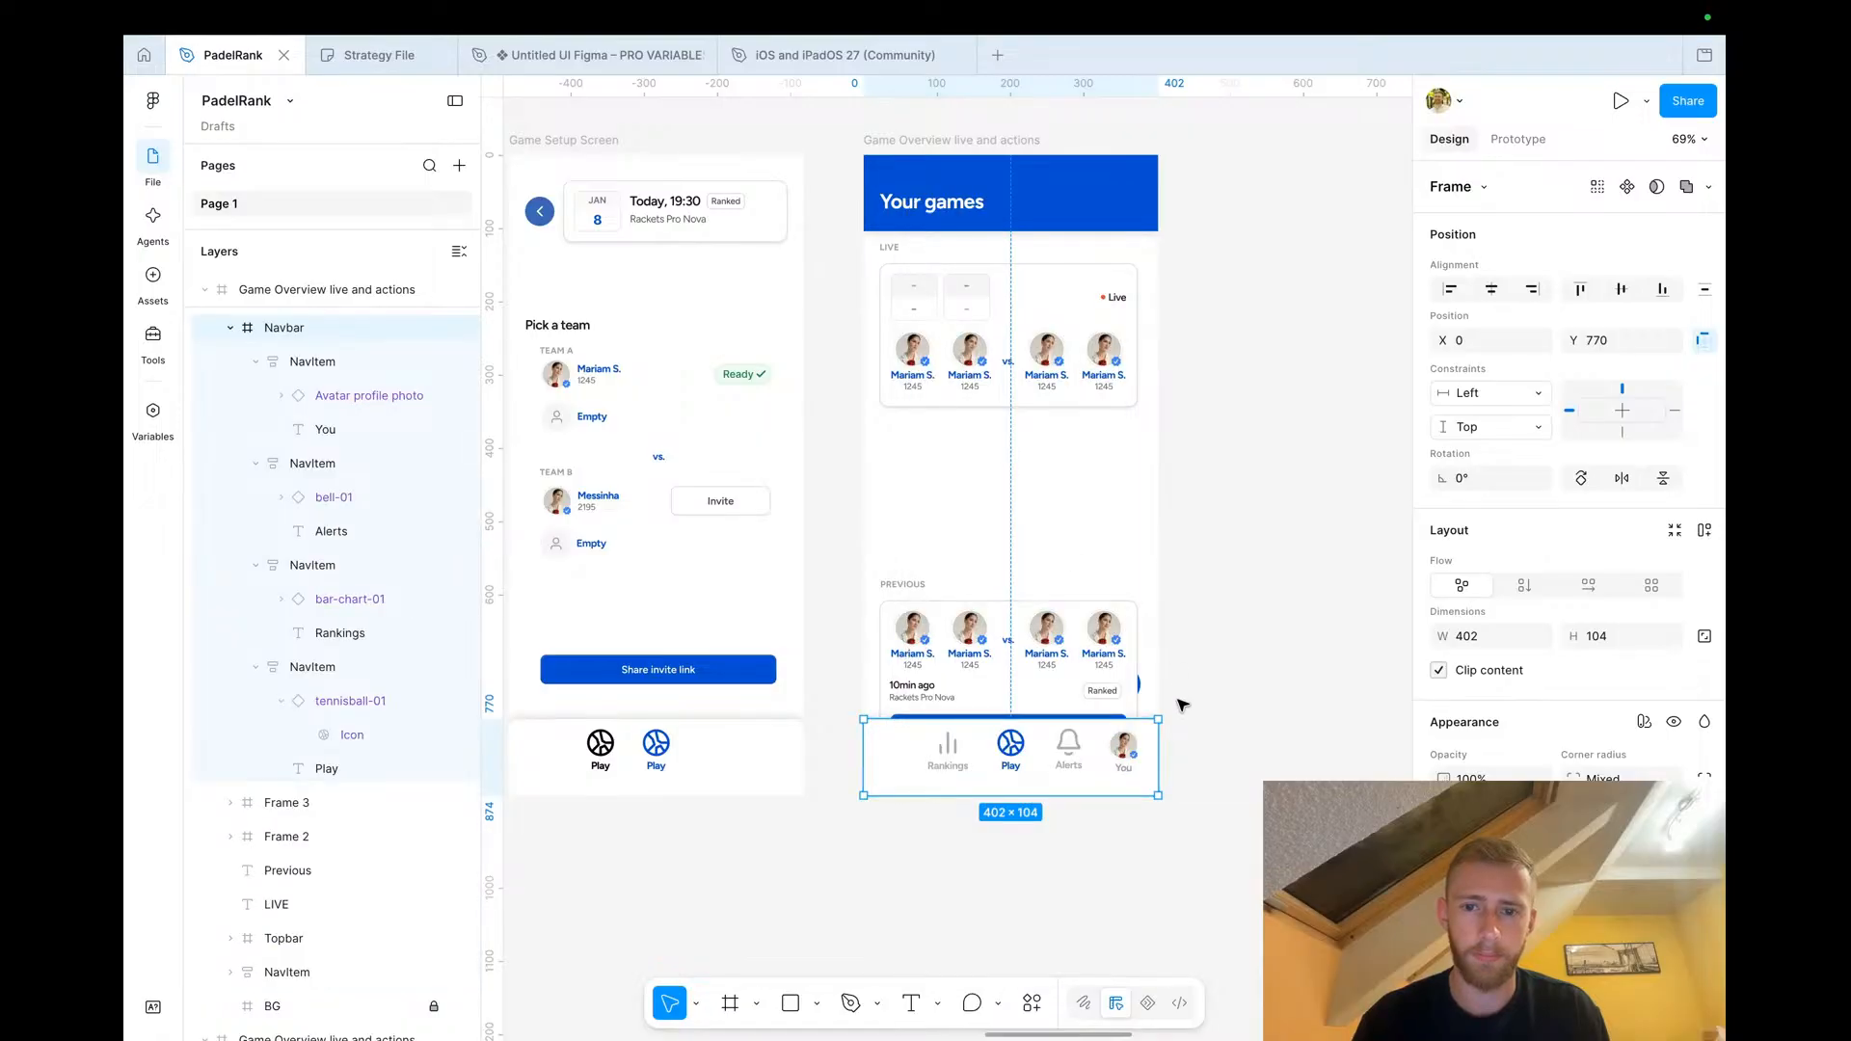
{"action": "left_click", "coordinate": [1140, 683]}
{"action": "right_click", "coordinate": [1140, 683]}
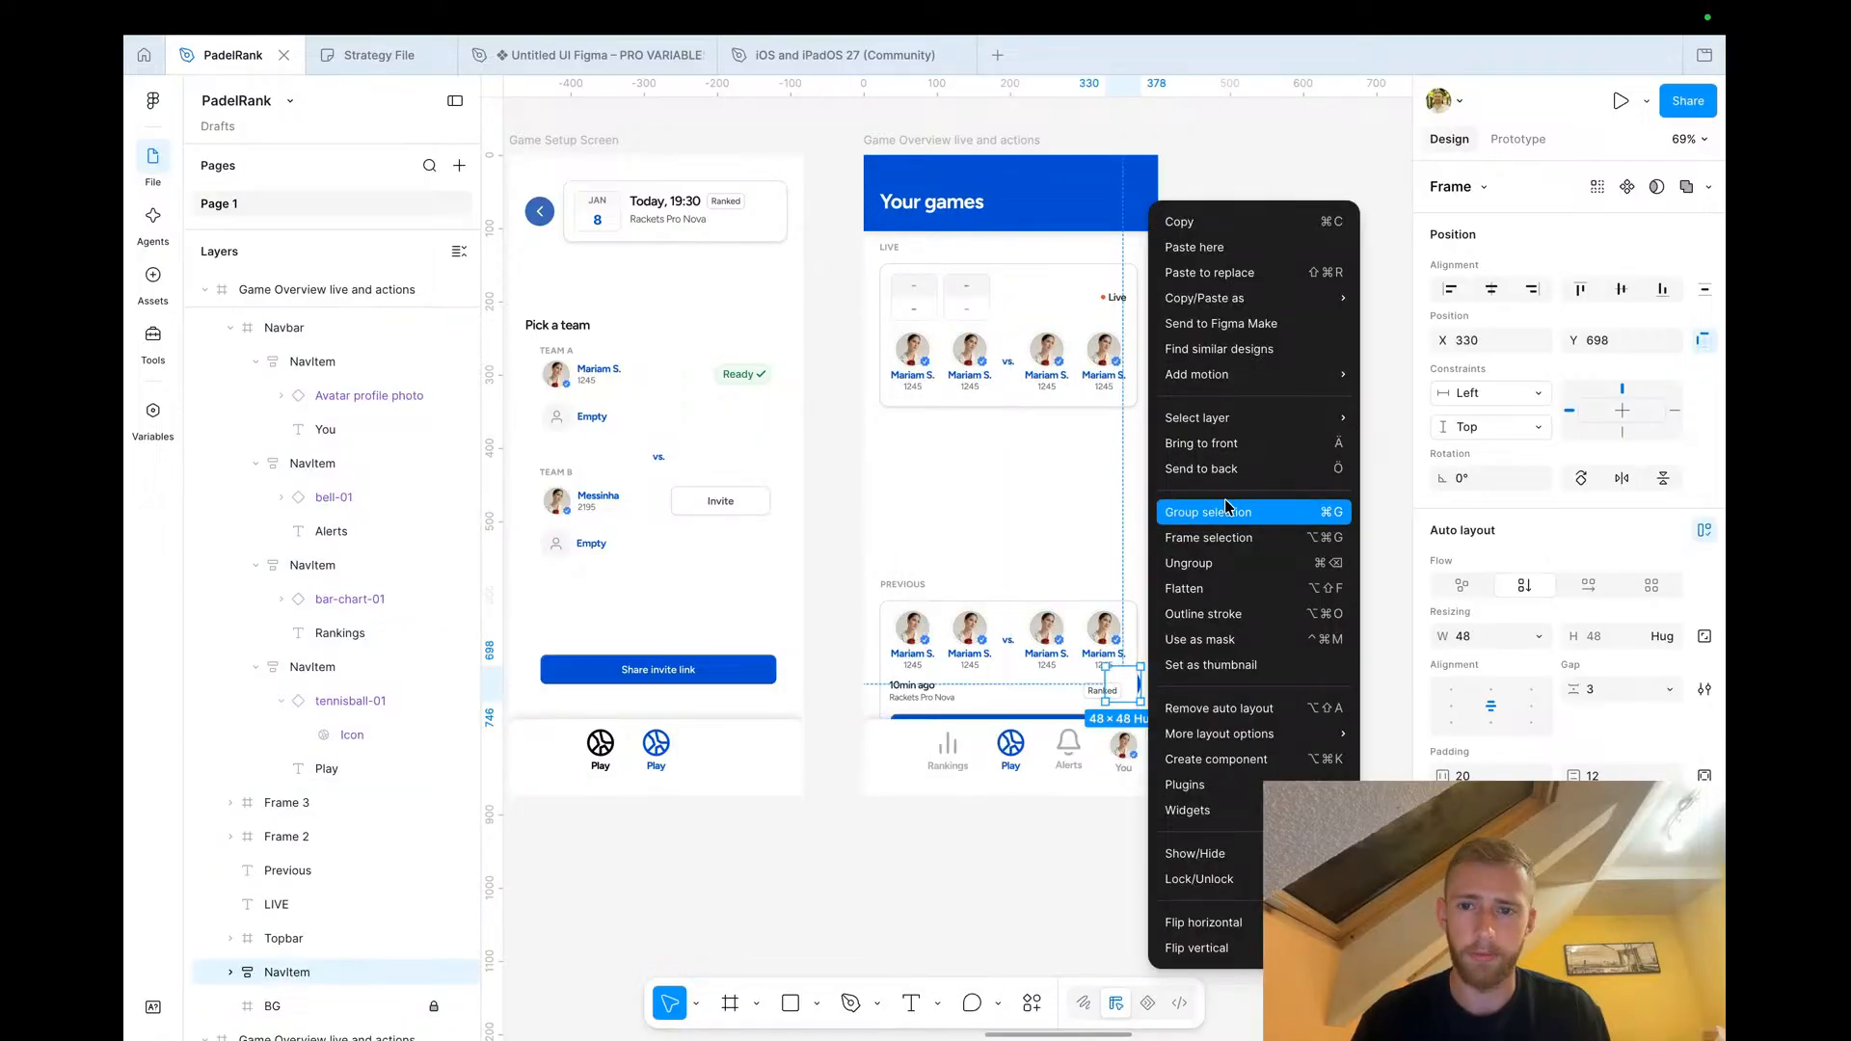
{"action": "left_click", "coordinate": [1234, 445]}
Duplicate the Live heading and game card and position the copy below the original
{"action": "left_click", "coordinate": [981, 355]}
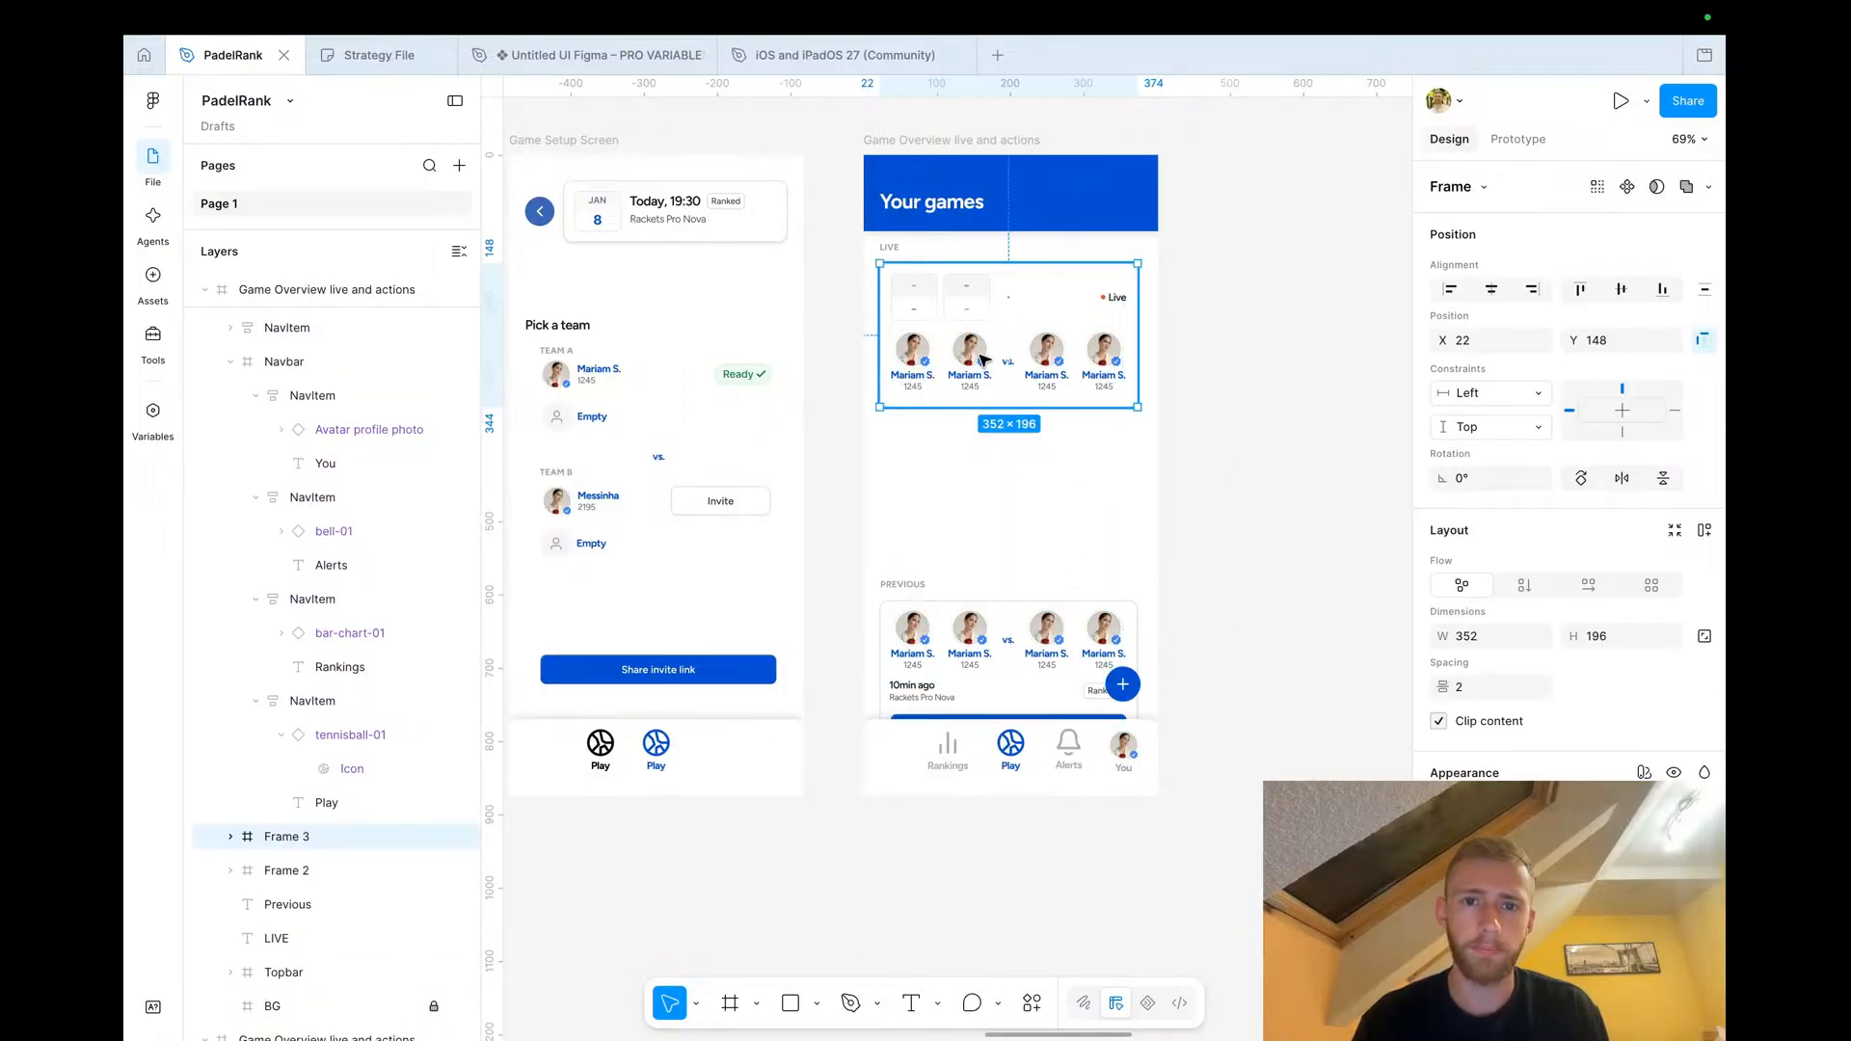
{"action": "left_click", "coordinate": [887, 247], "text": "shift"}
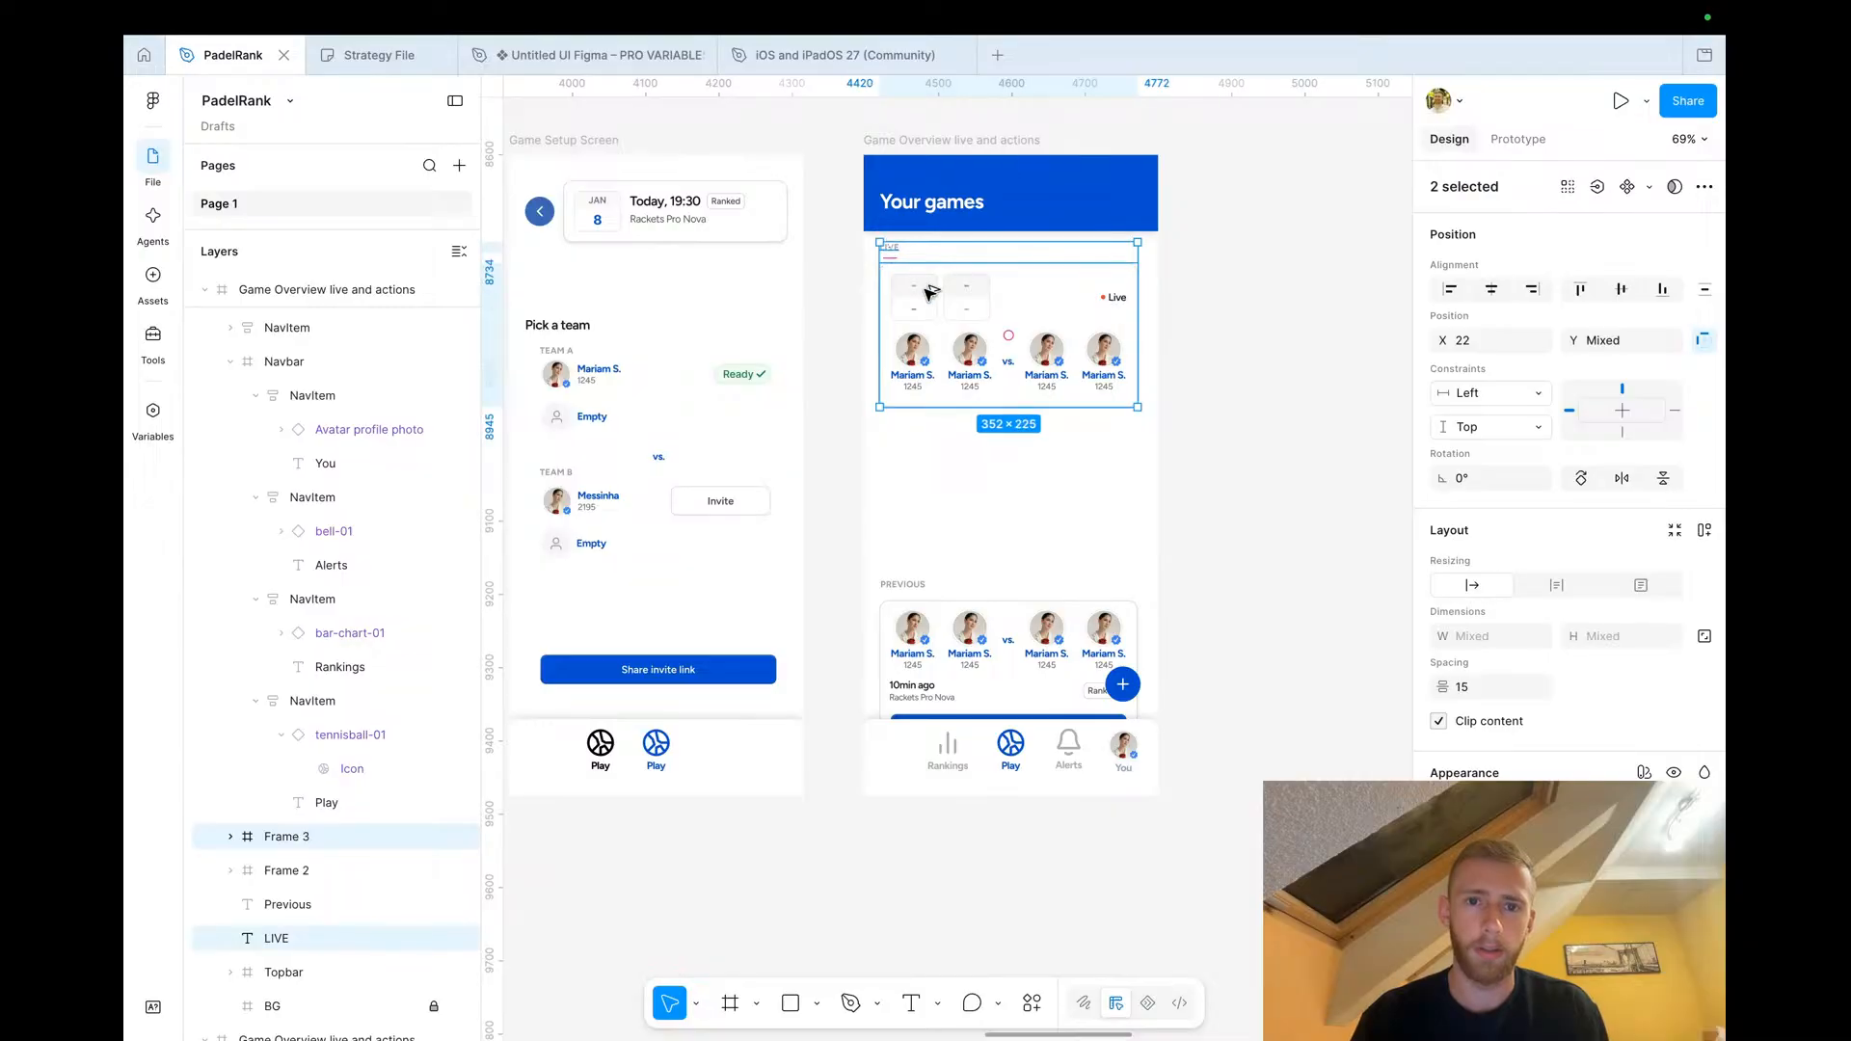
{"action": "key", "text": "ctrl+d"}
{"action": "left_click_drag", "start_coordinate": [928, 460], "coordinate": [928, 453]}
Rename the duplicated top heading to "Game Invites"
{"action": "left_click", "coordinate": [888, 248]}
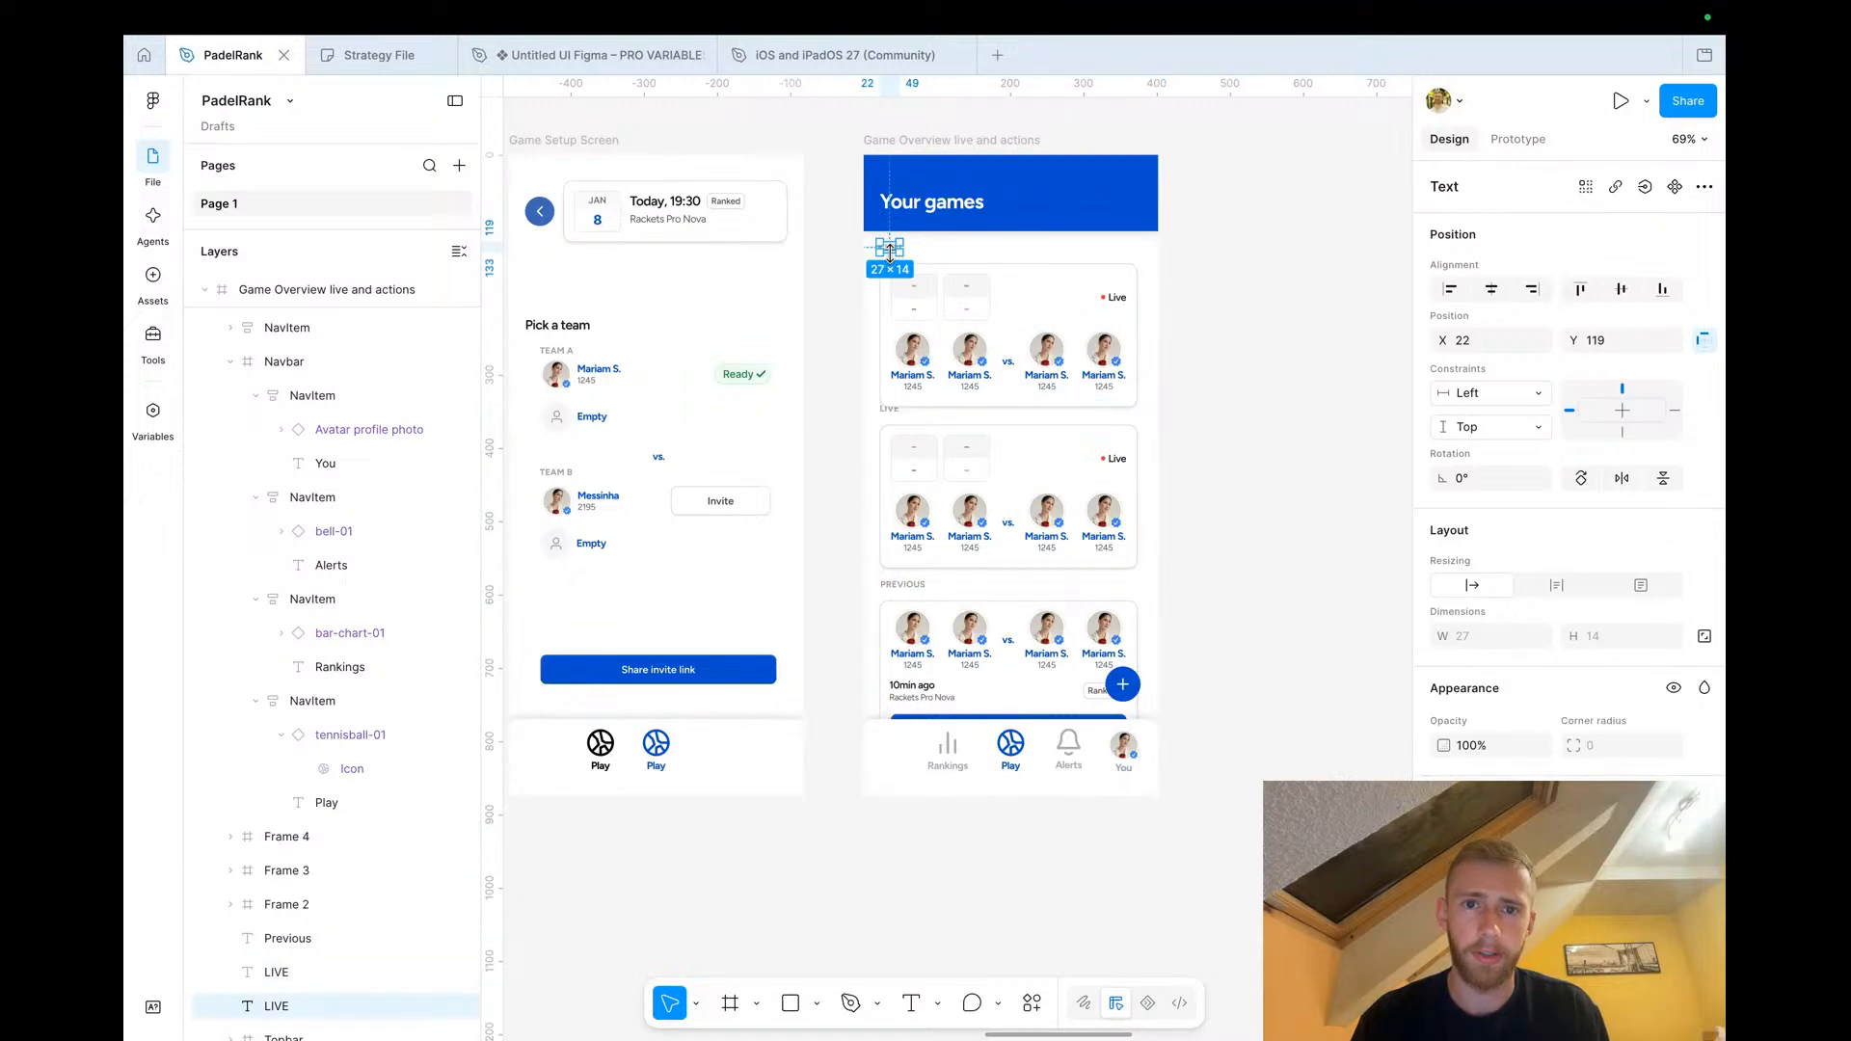
{"action": "type", "text": "Game"}
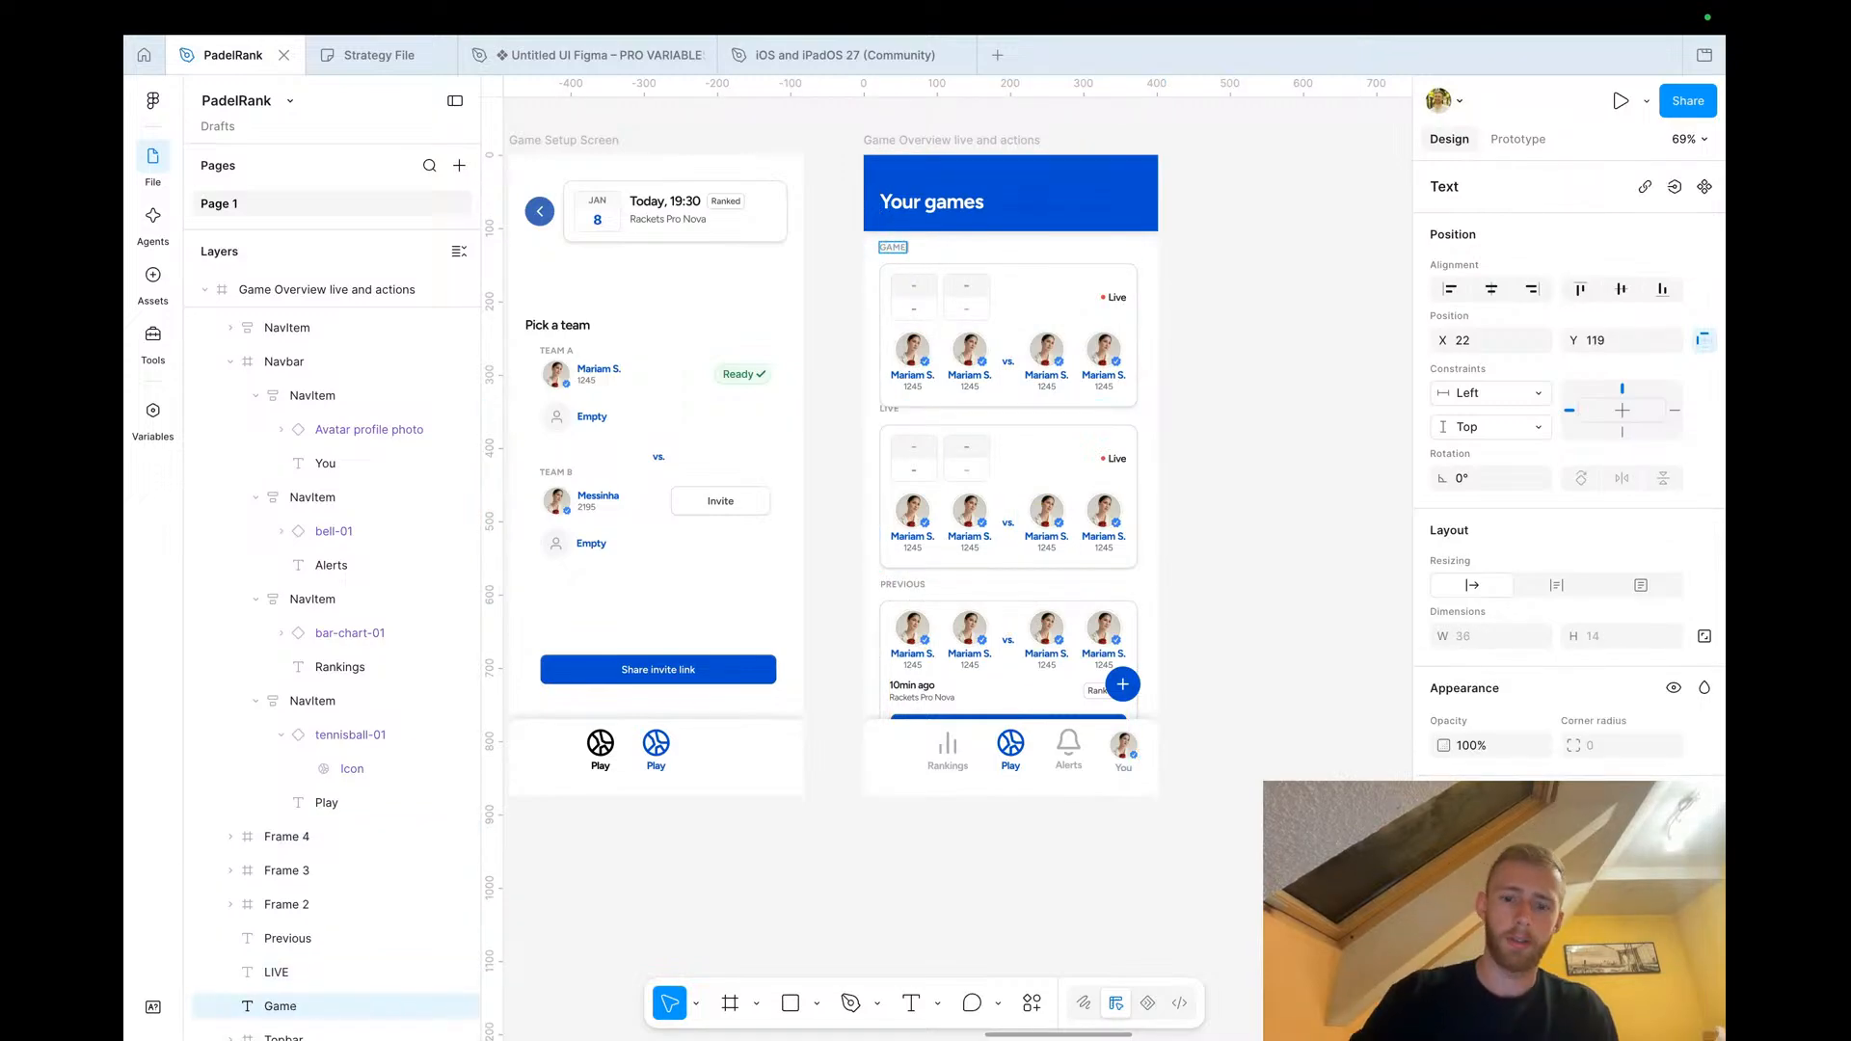
{"action": "left_click", "coordinate": [1209, 332]}
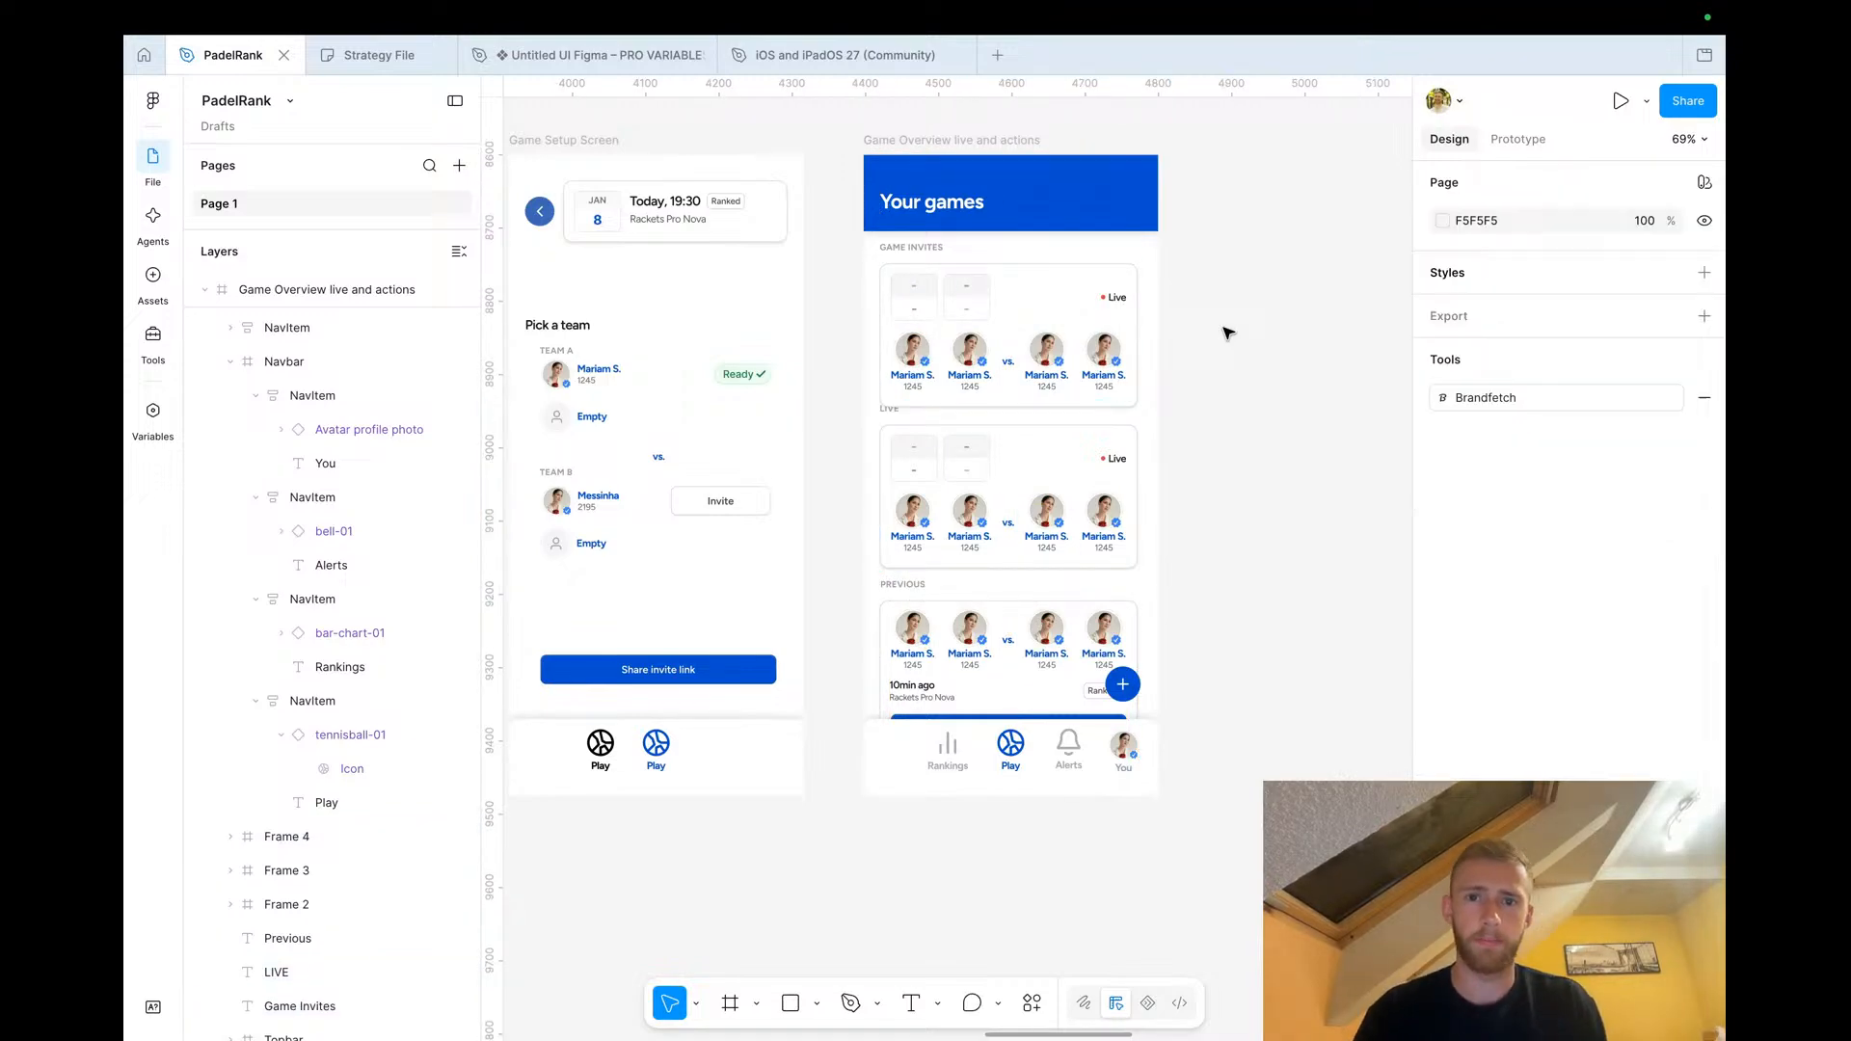
Delete the score row from the Game Invites card and shorten the card to 125 px high
{"action": "scroll", "coordinate": [1222, 330], "scroll_direction": "up", "scroll_amount": 5}
{"action": "scroll", "coordinate": [885, 360], "scroll_direction": "down", "scroll_amount": 3}
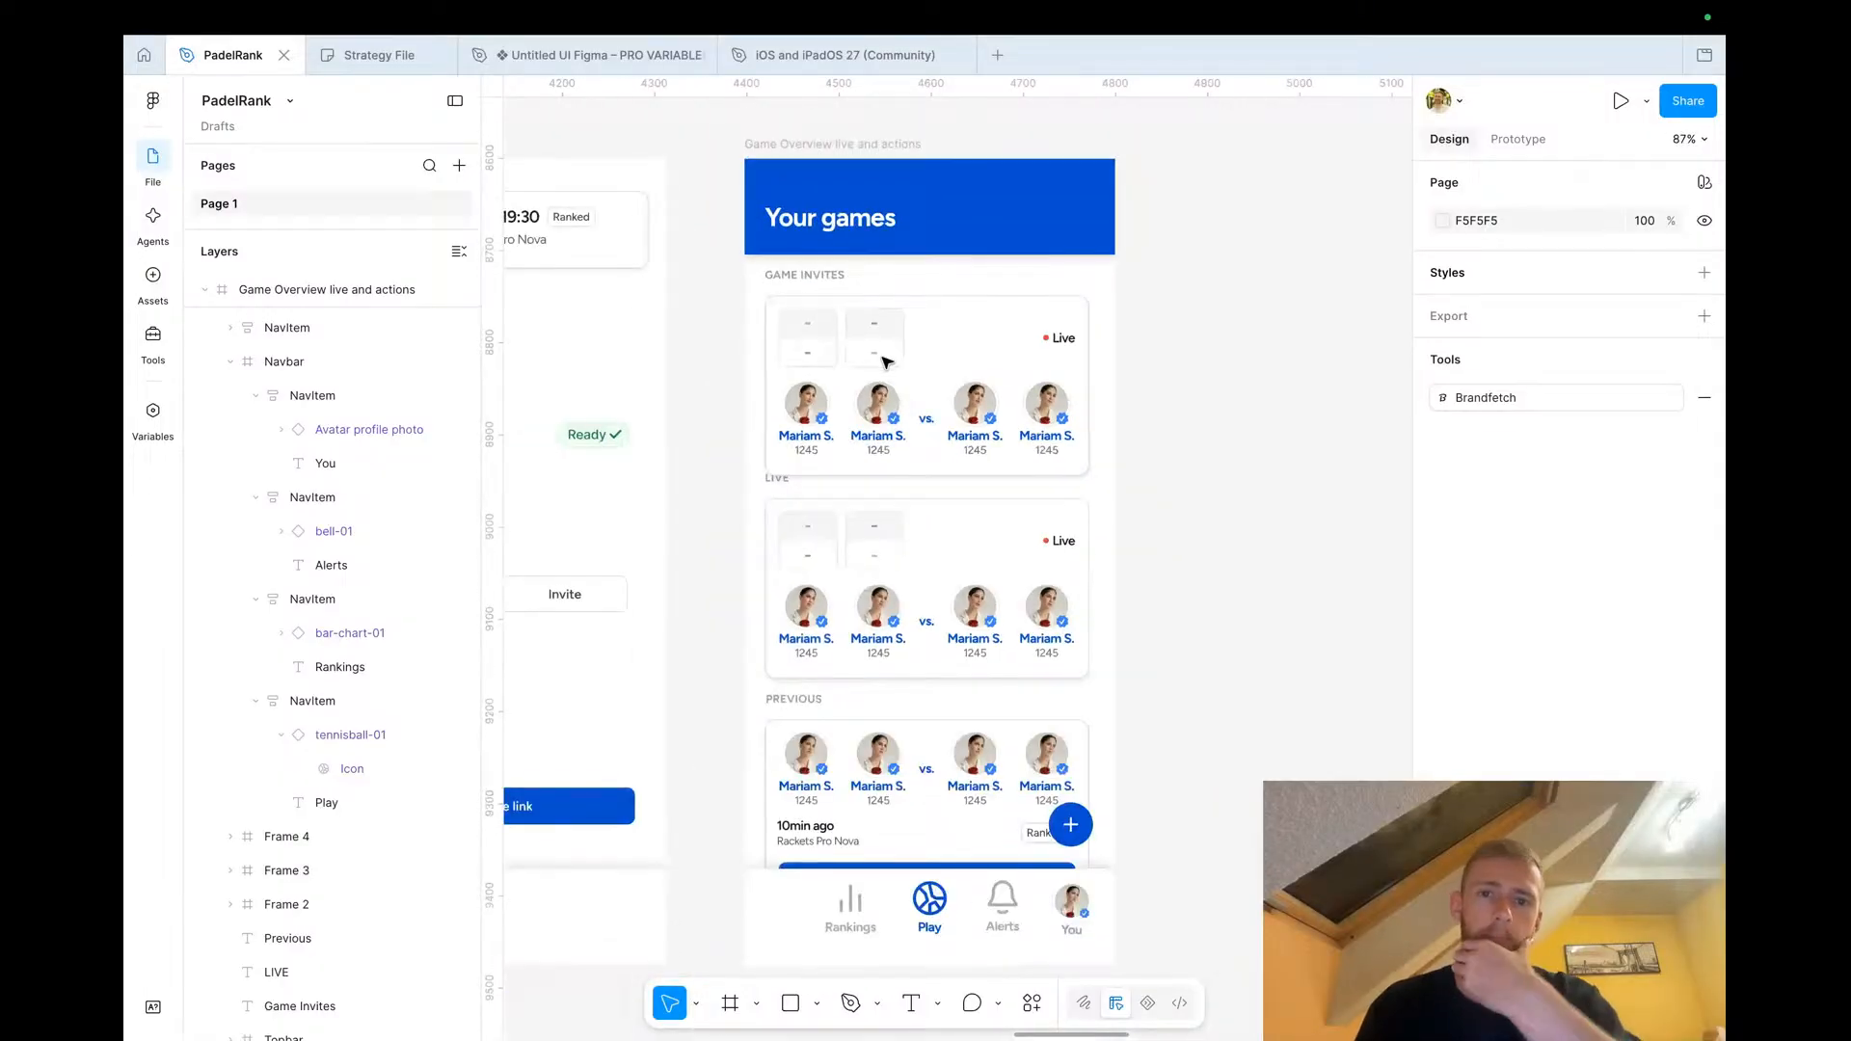
{"action": "double_click", "coordinate": [843, 353]}
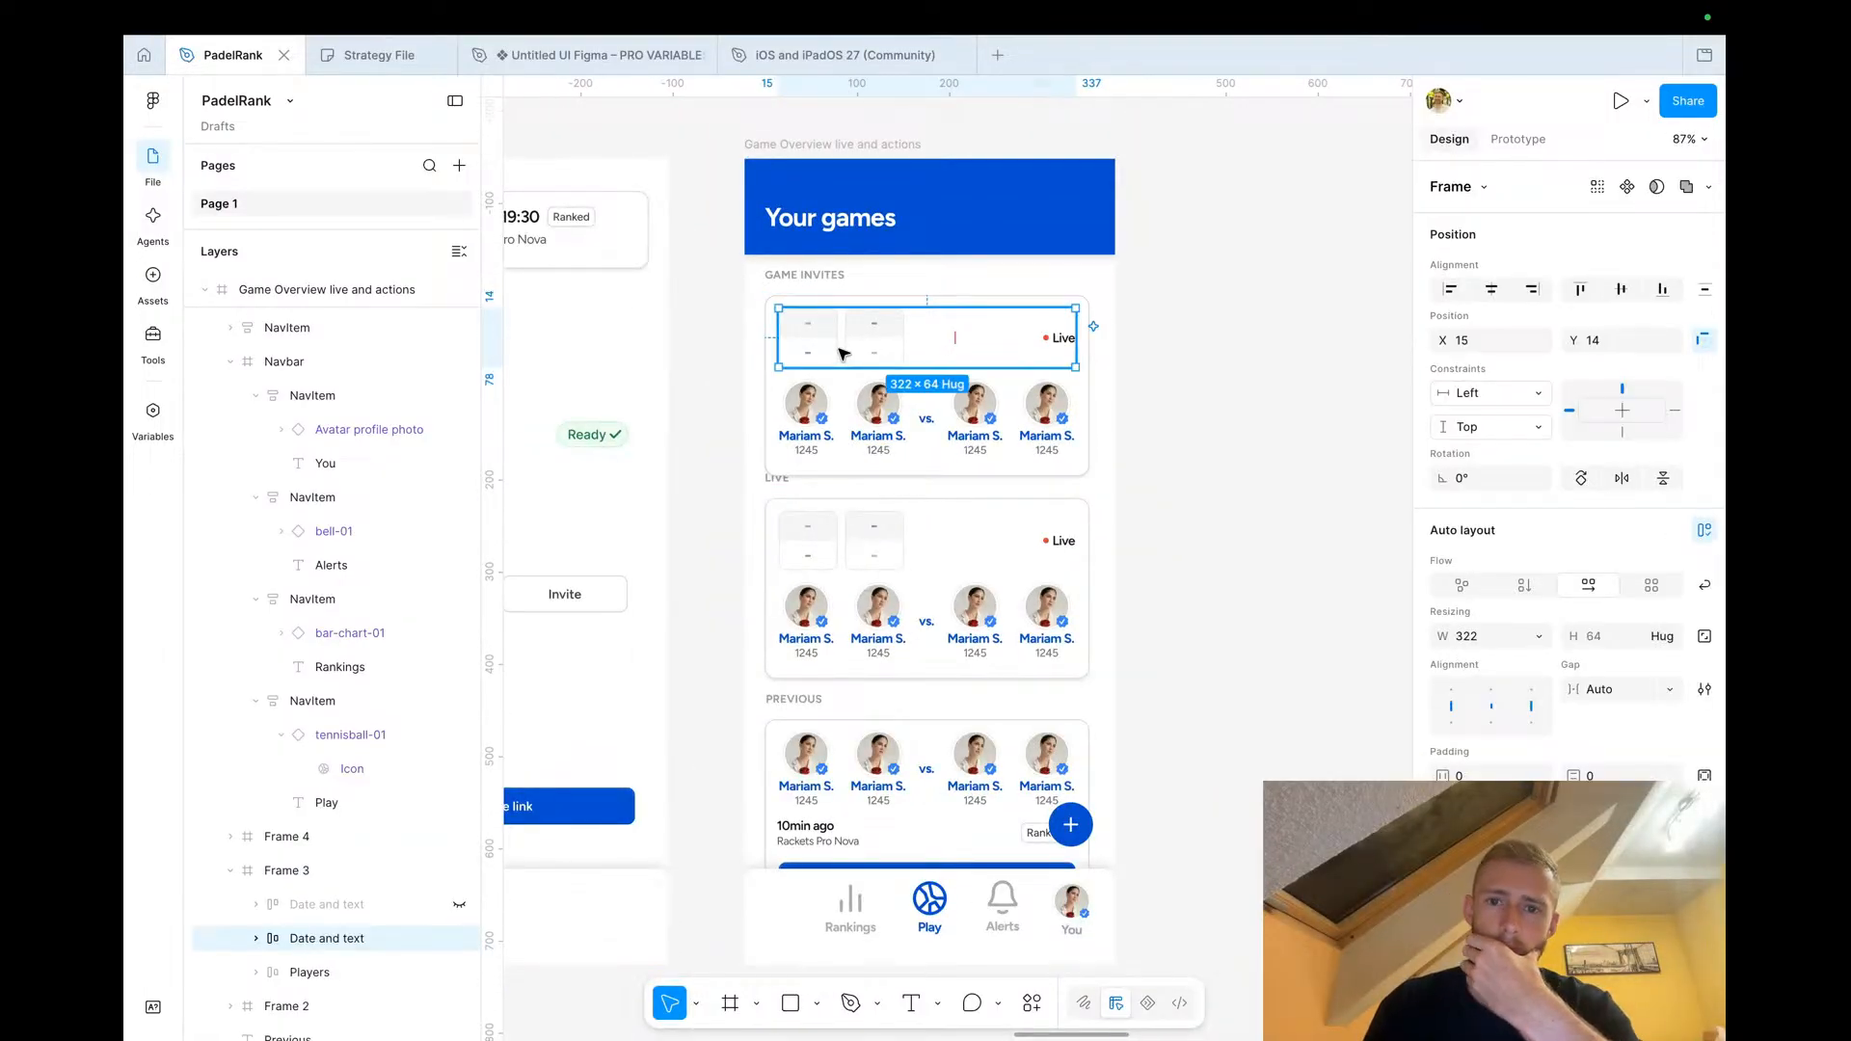
{"action": "key", "text": "Delete"}
{"action": "left_click", "coordinate": [944, 336]}
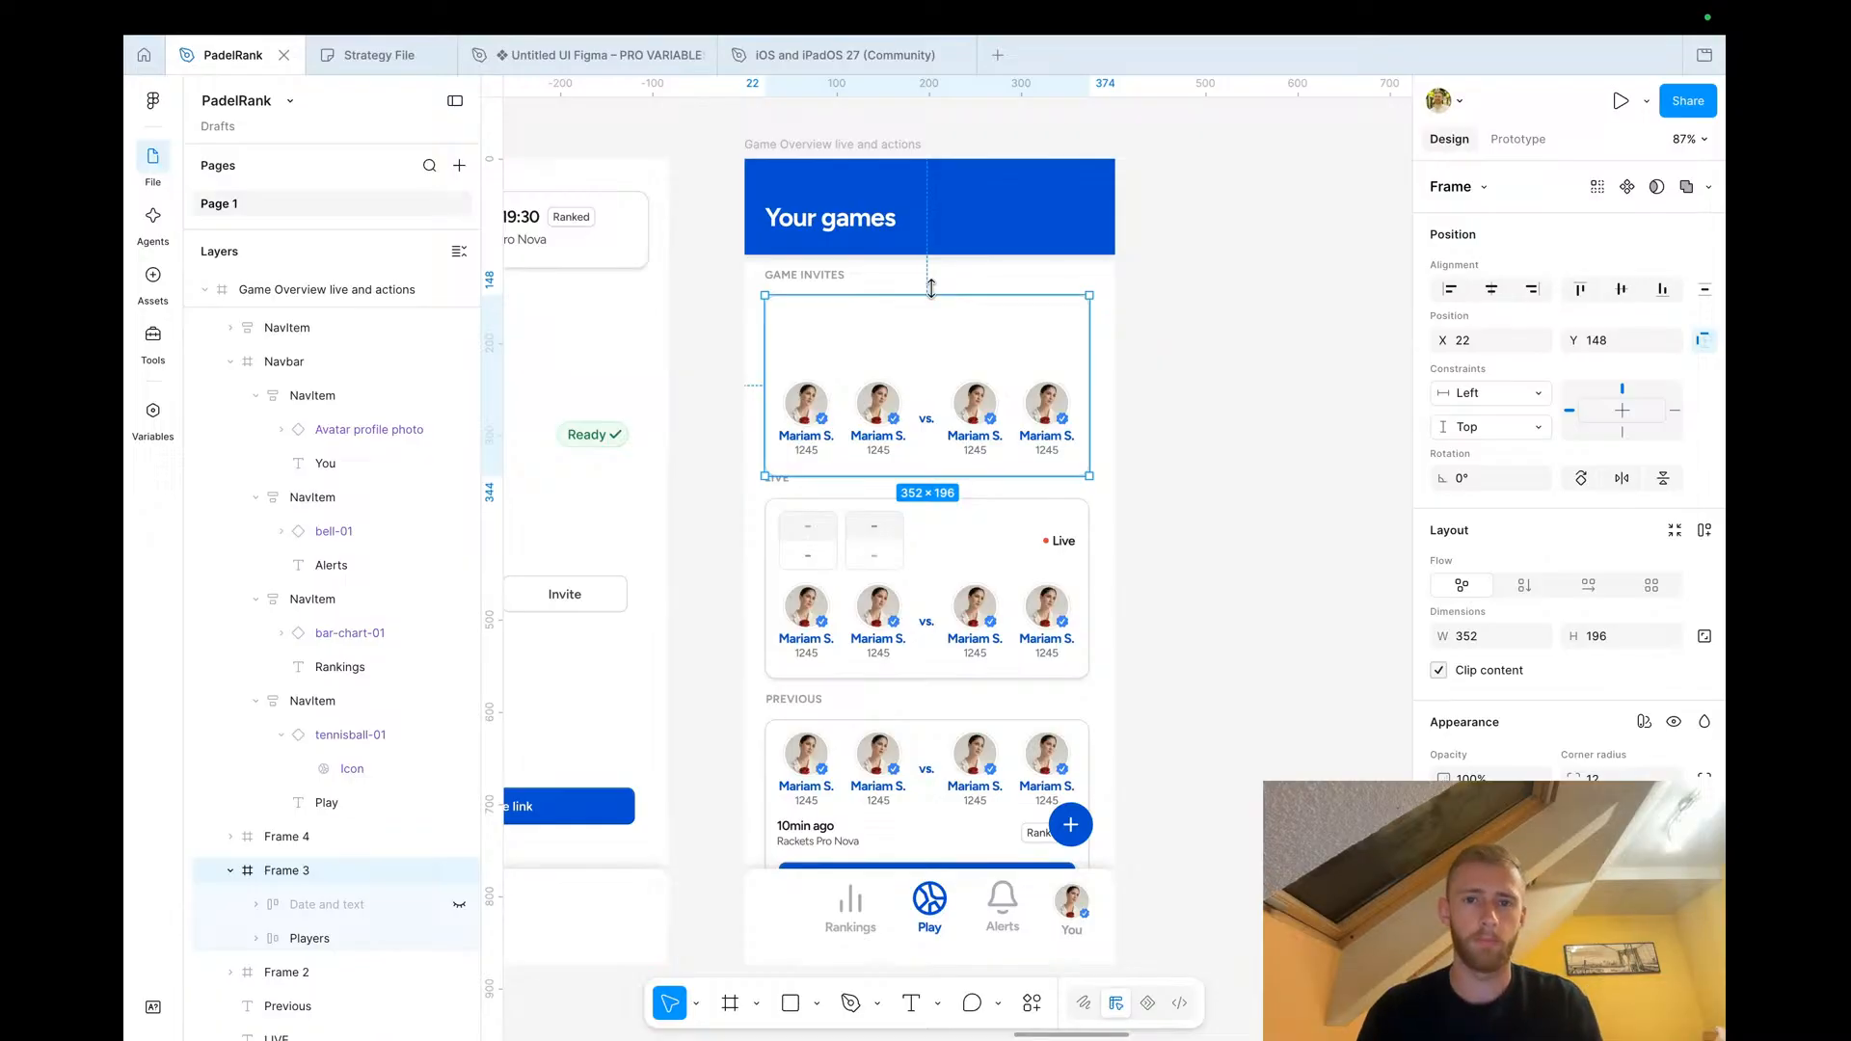
{"action": "left_click_drag", "start_coordinate": [921, 292], "coordinate": [922, 358]}
Copy the upcoming game card from the Game overview screen
{"action": "scroll", "coordinate": [925, 364], "scroll_direction": "left", "scroll_amount": 5}
{"action": "scroll", "coordinate": [925, 364], "scroll_direction": "down", "scroll_amount": 3}
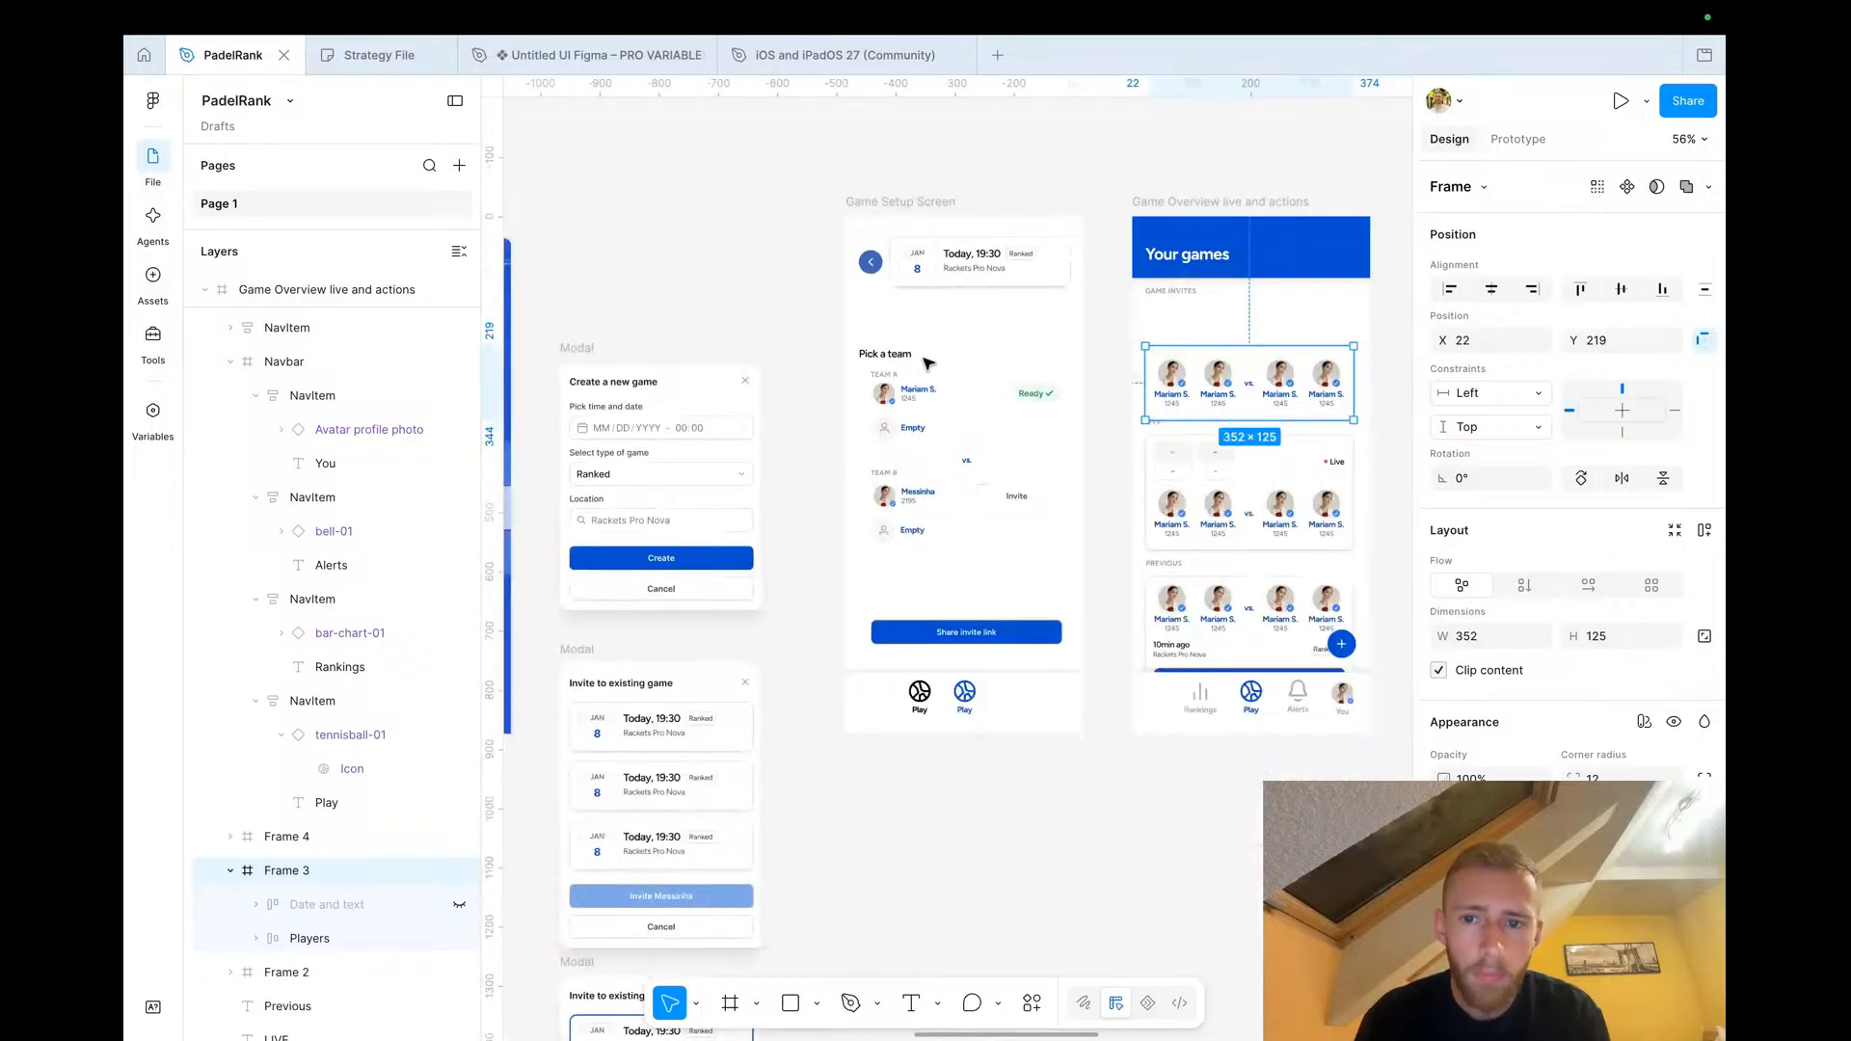
{"action": "scroll", "coordinate": [925, 364], "scroll_direction": "down", "scroll_amount": 2}
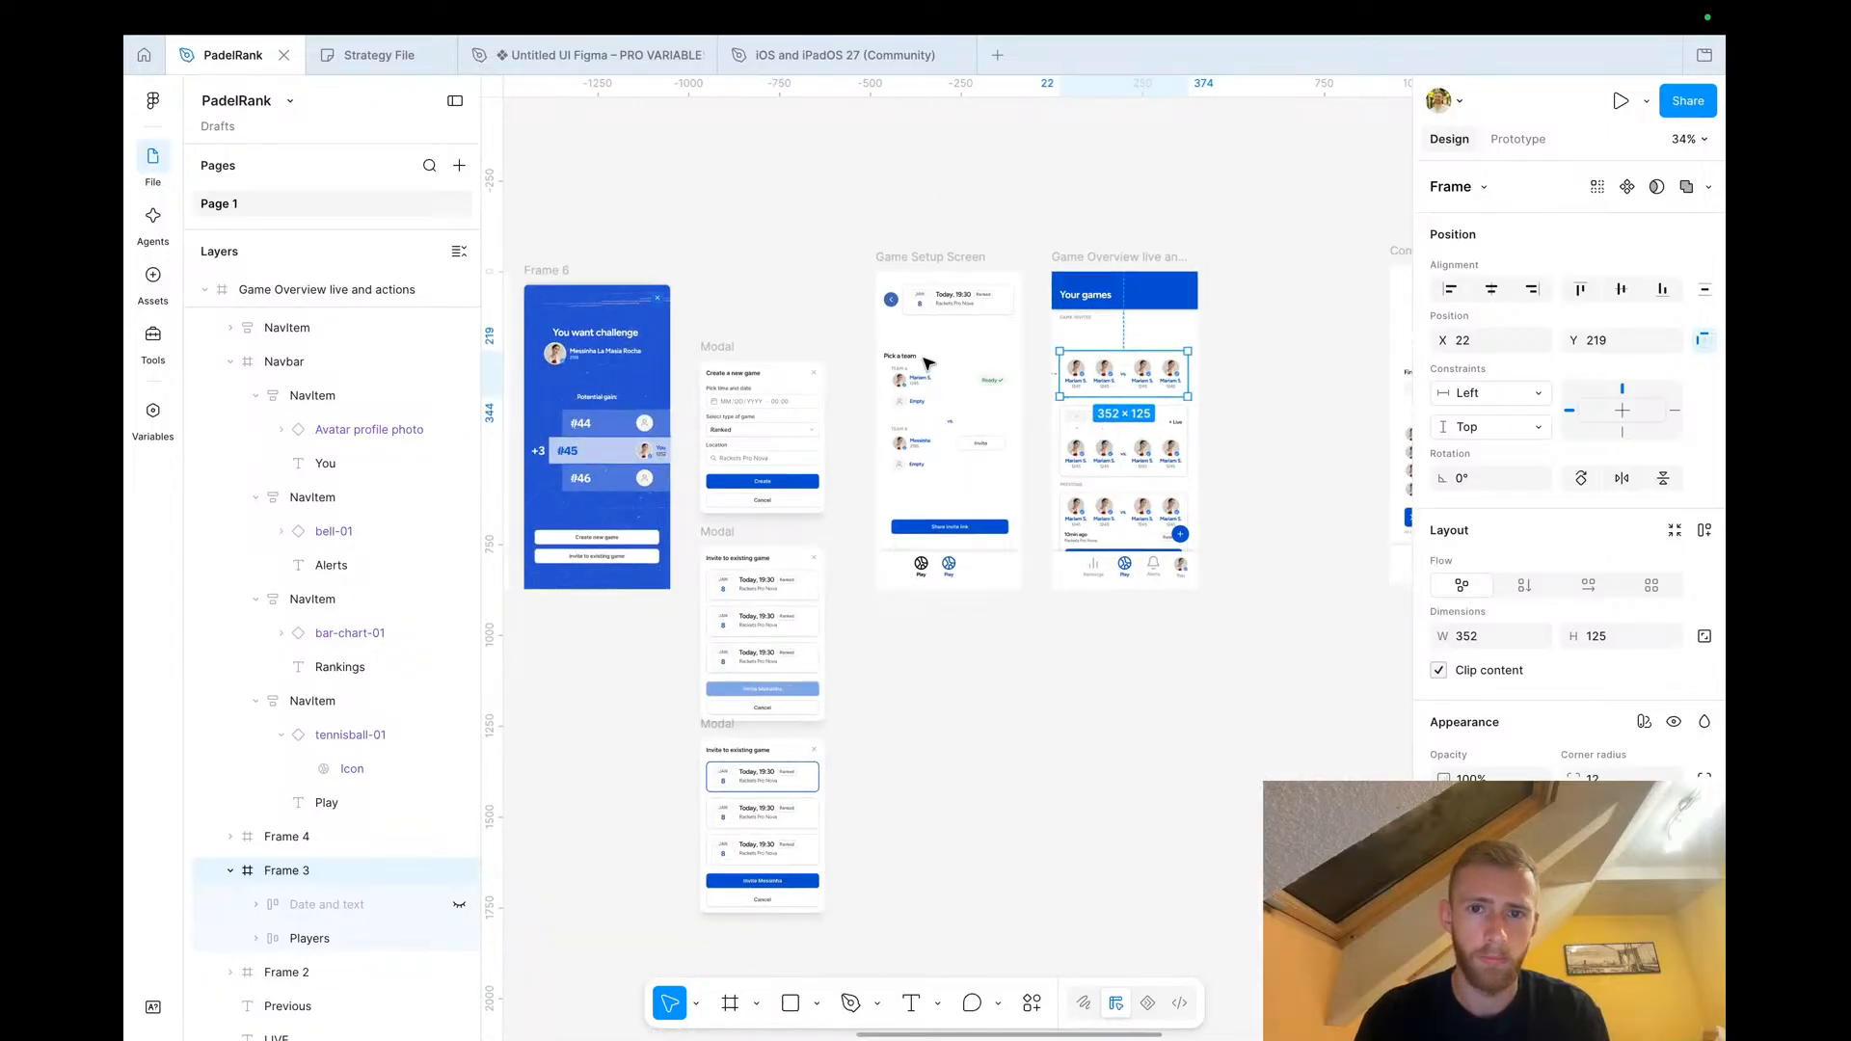
{"action": "scroll", "coordinate": [950, 327], "scroll_direction": "up", "scroll_amount": 2}
{"action": "scroll", "coordinate": [959, 298], "scroll_direction": "down", "scroll_amount": 3}
{"action": "scroll", "coordinate": [959, 298], "scroll_direction": "up", "scroll_amount": 5}
{"action": "scroll", "coordinate": [961, 305], "scroll_direction": "left", "scroll_amount": 3}
{"action": "scroll", "coordinate": [961, 305], "scroll_direction": "up", "scroll_amount": 5}
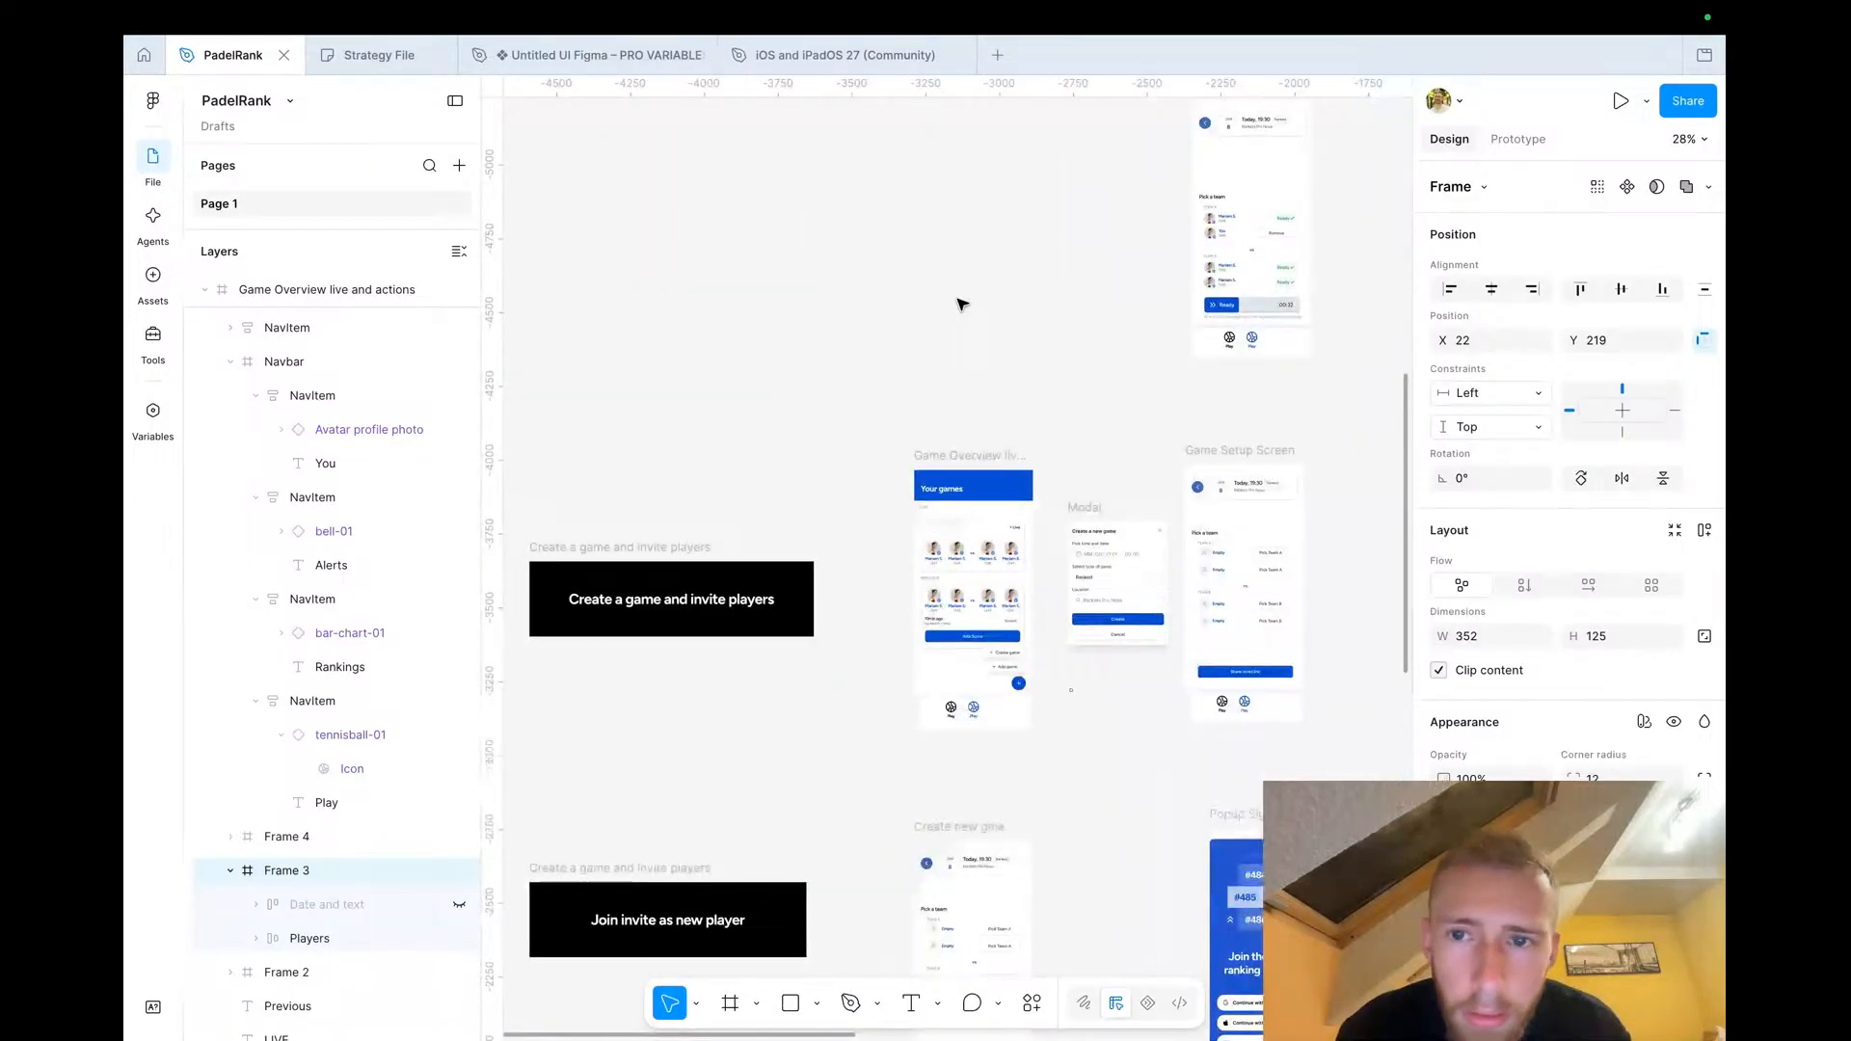
{"action": "scroll", "coordinate": [961, 305], "scroll_direction": "left", "scroll_amount": 3}
{"action": "scroll", "coordinate": [961, 305], "scroll_direction": "up", "scroll_amount": 5}
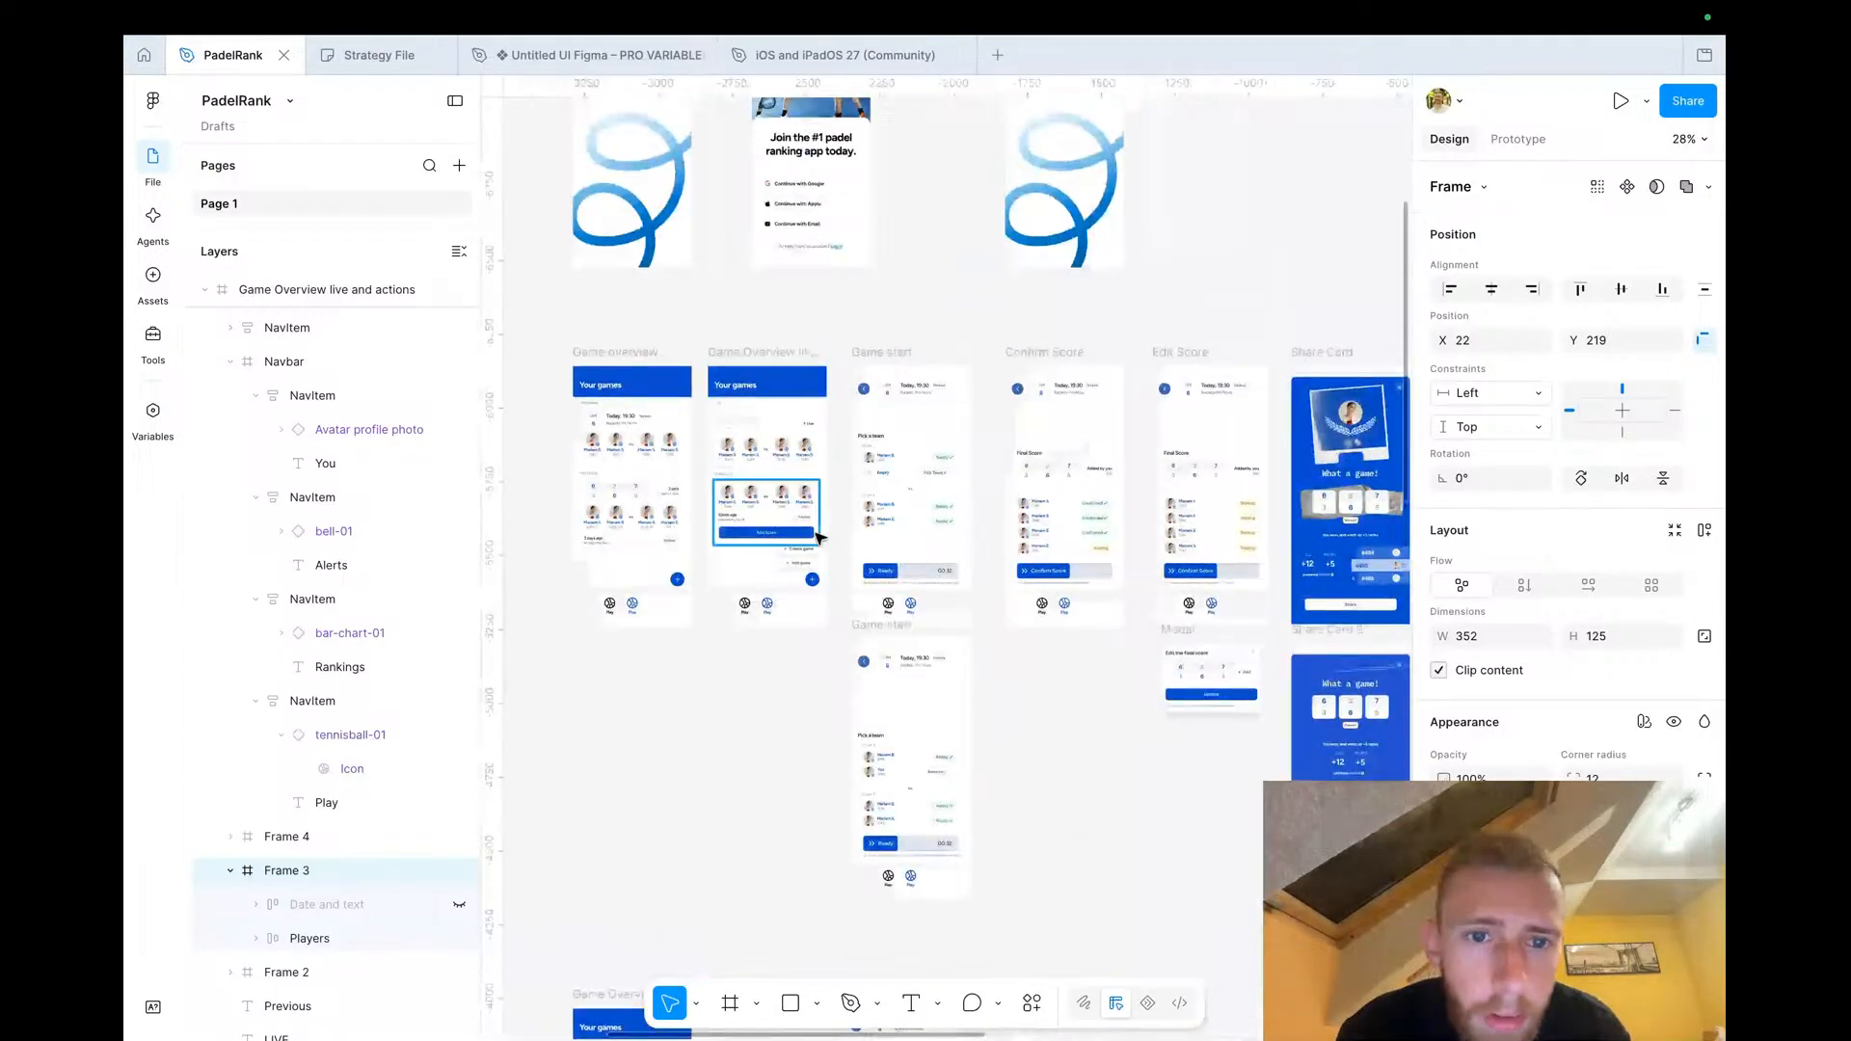
{"action": "scroll", "coordinate": [817, 537], "scroll_direction": "left", "scroll_amount": 2}
{"action": "scroll", "coordinate": [744, 488], "scroll_direction": "up", "scroll_amount": 5}
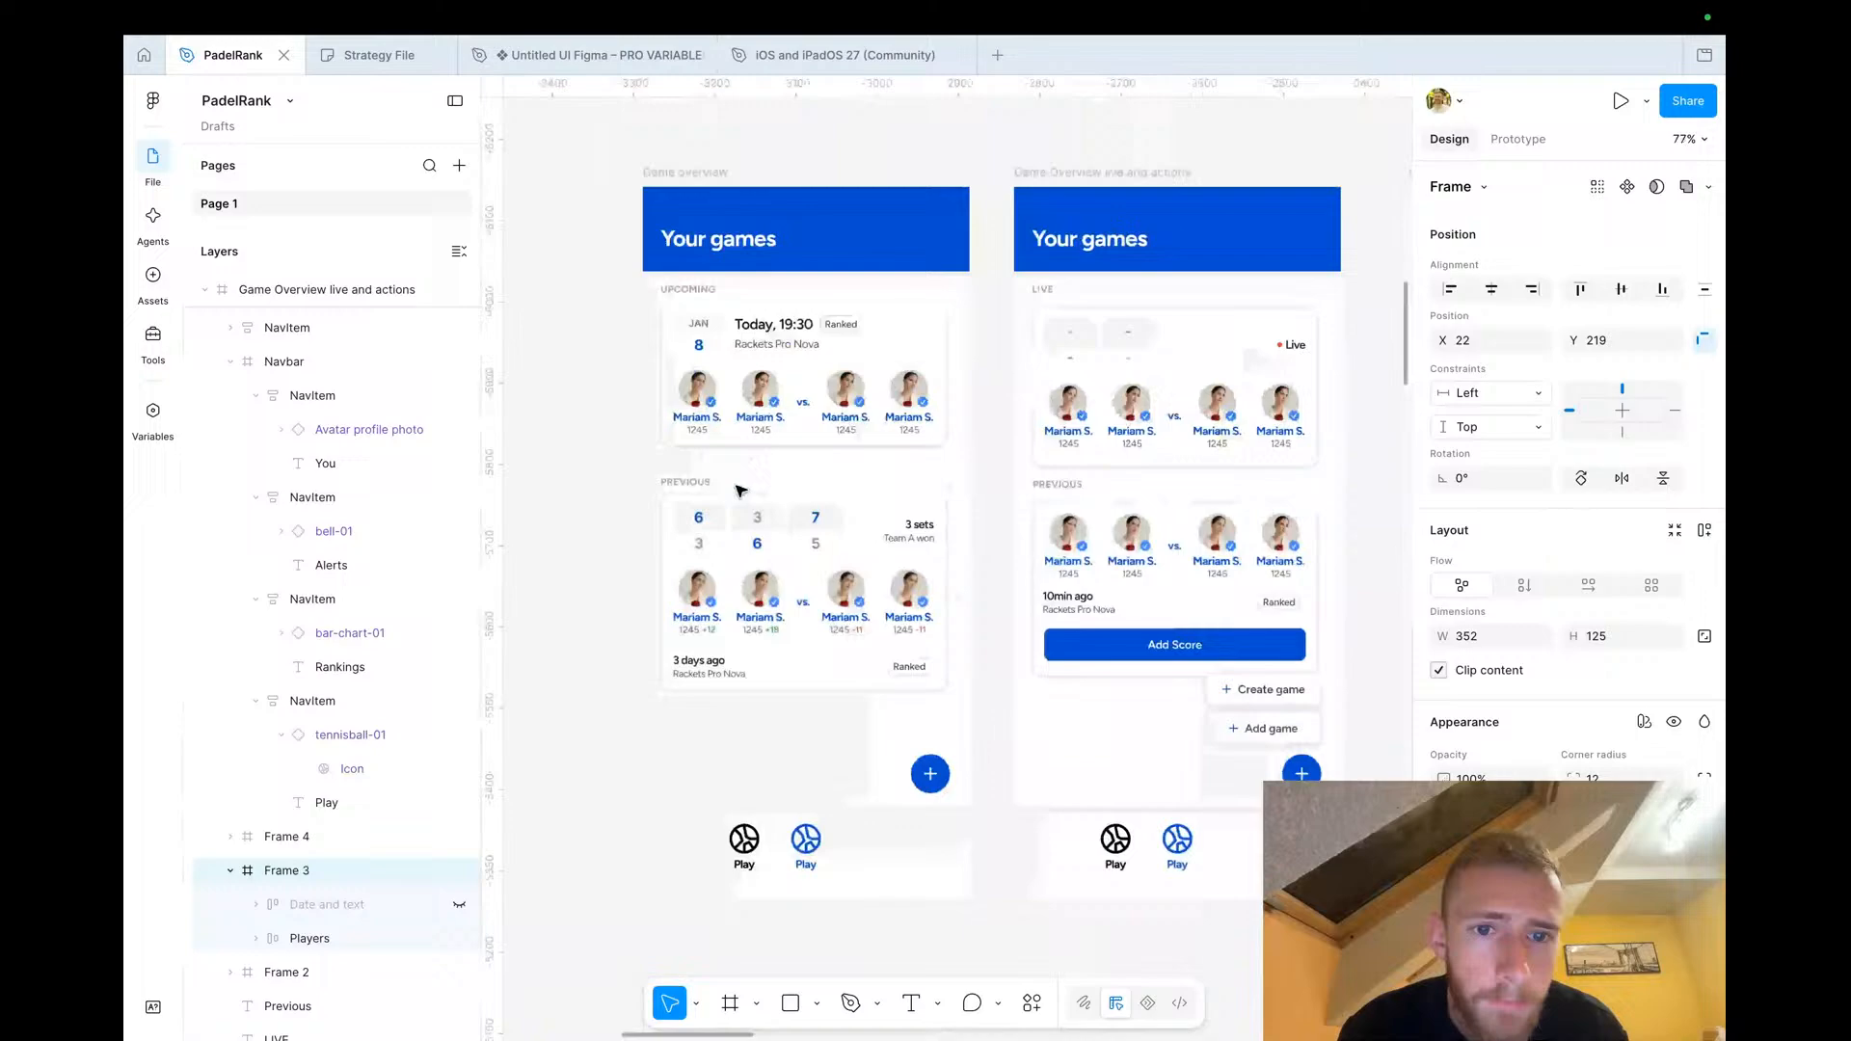
{"action": "left_click", "coordinate": [785, 390]}
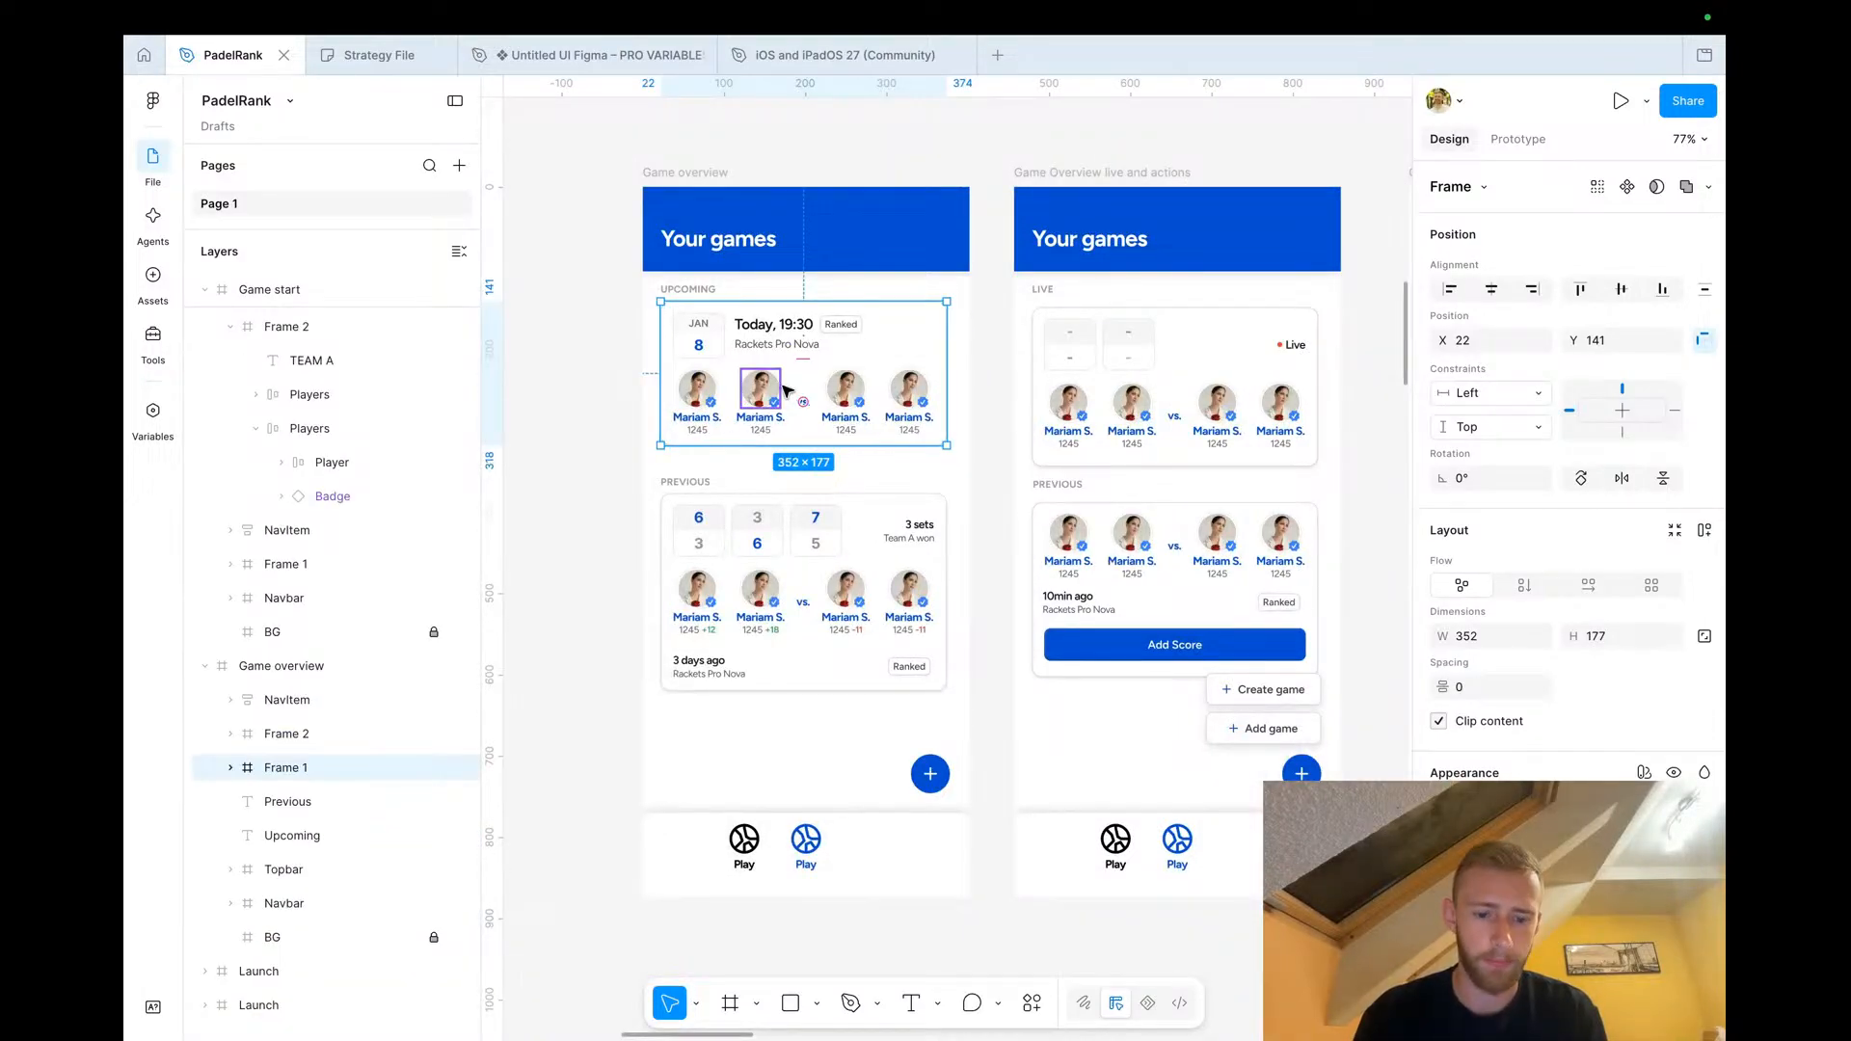
Replace the Game Invites card with the copied upcoming game card
{"action": "scroll", "coordinate": [786, 389], "scroll_direction": "down", "scroll_amount": 6}
{"action": "scroll", "coordinate": [786, 390], "scroll_direction": "down", "scroll_amount": 3}
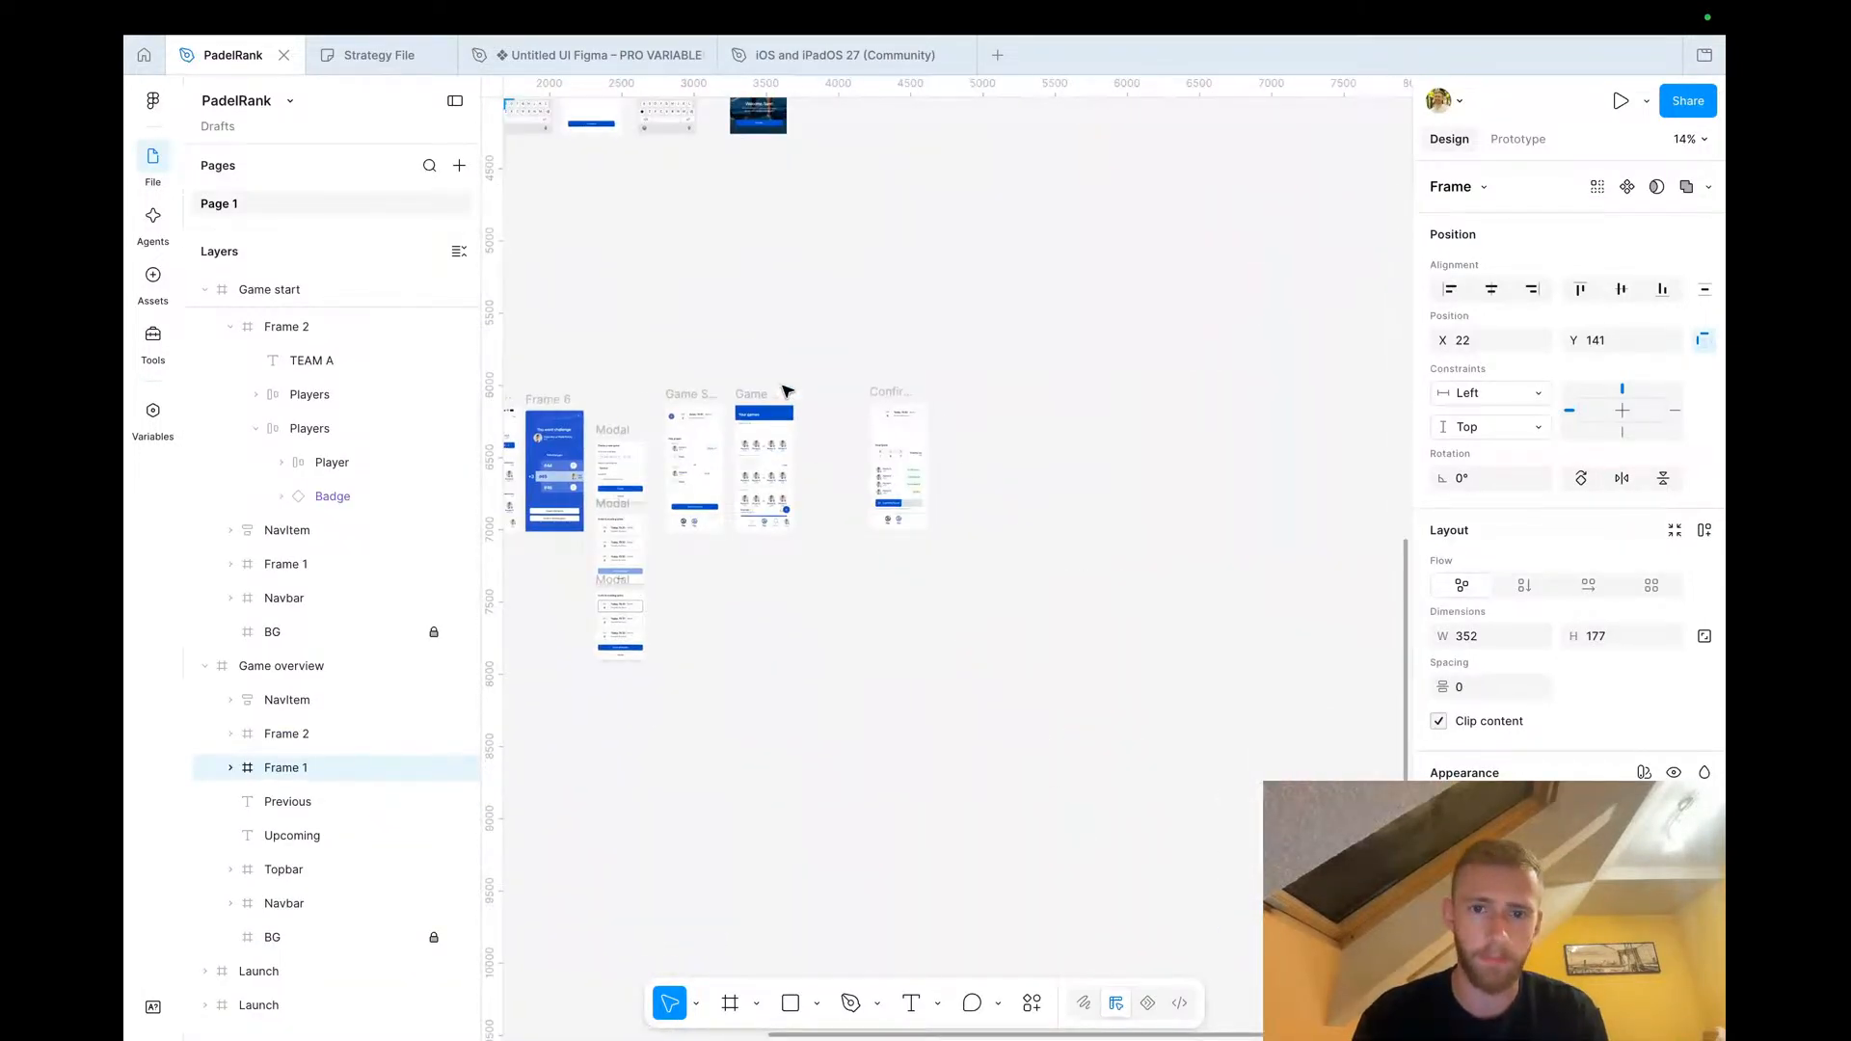
{"action": "scroll", "coordinate": [830, 495], "scroll_direction": "up", "scroll_amount": 3}
{"action": "scroll", "coordinate": [786, 391], "scroll_direction": "left", "scroll_amount": 1}
{"action": "scroll", "coordinate": [786, 389], "scroll_direction": "up", "scroll_amount": 4}
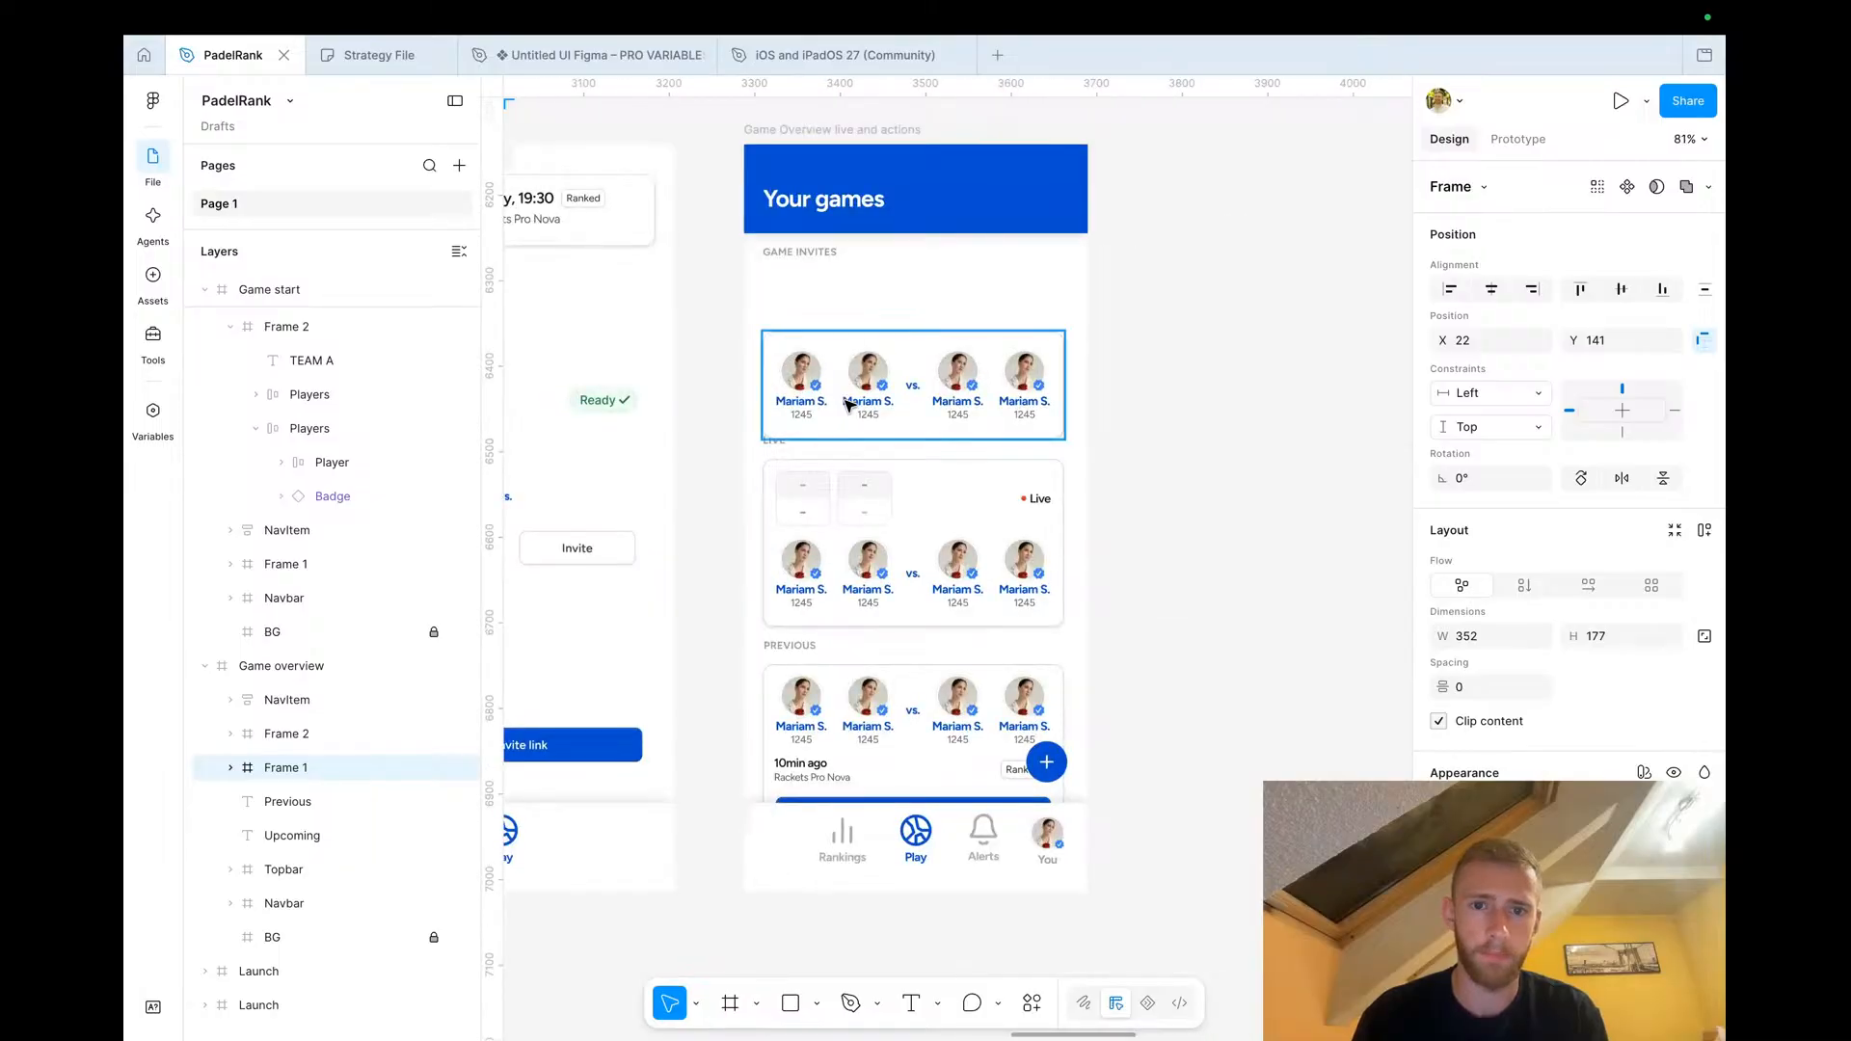
{"action": "right_click", "coordinate": [846, 400]}
{"action": "left_click", "coordinate": [937, 276]}
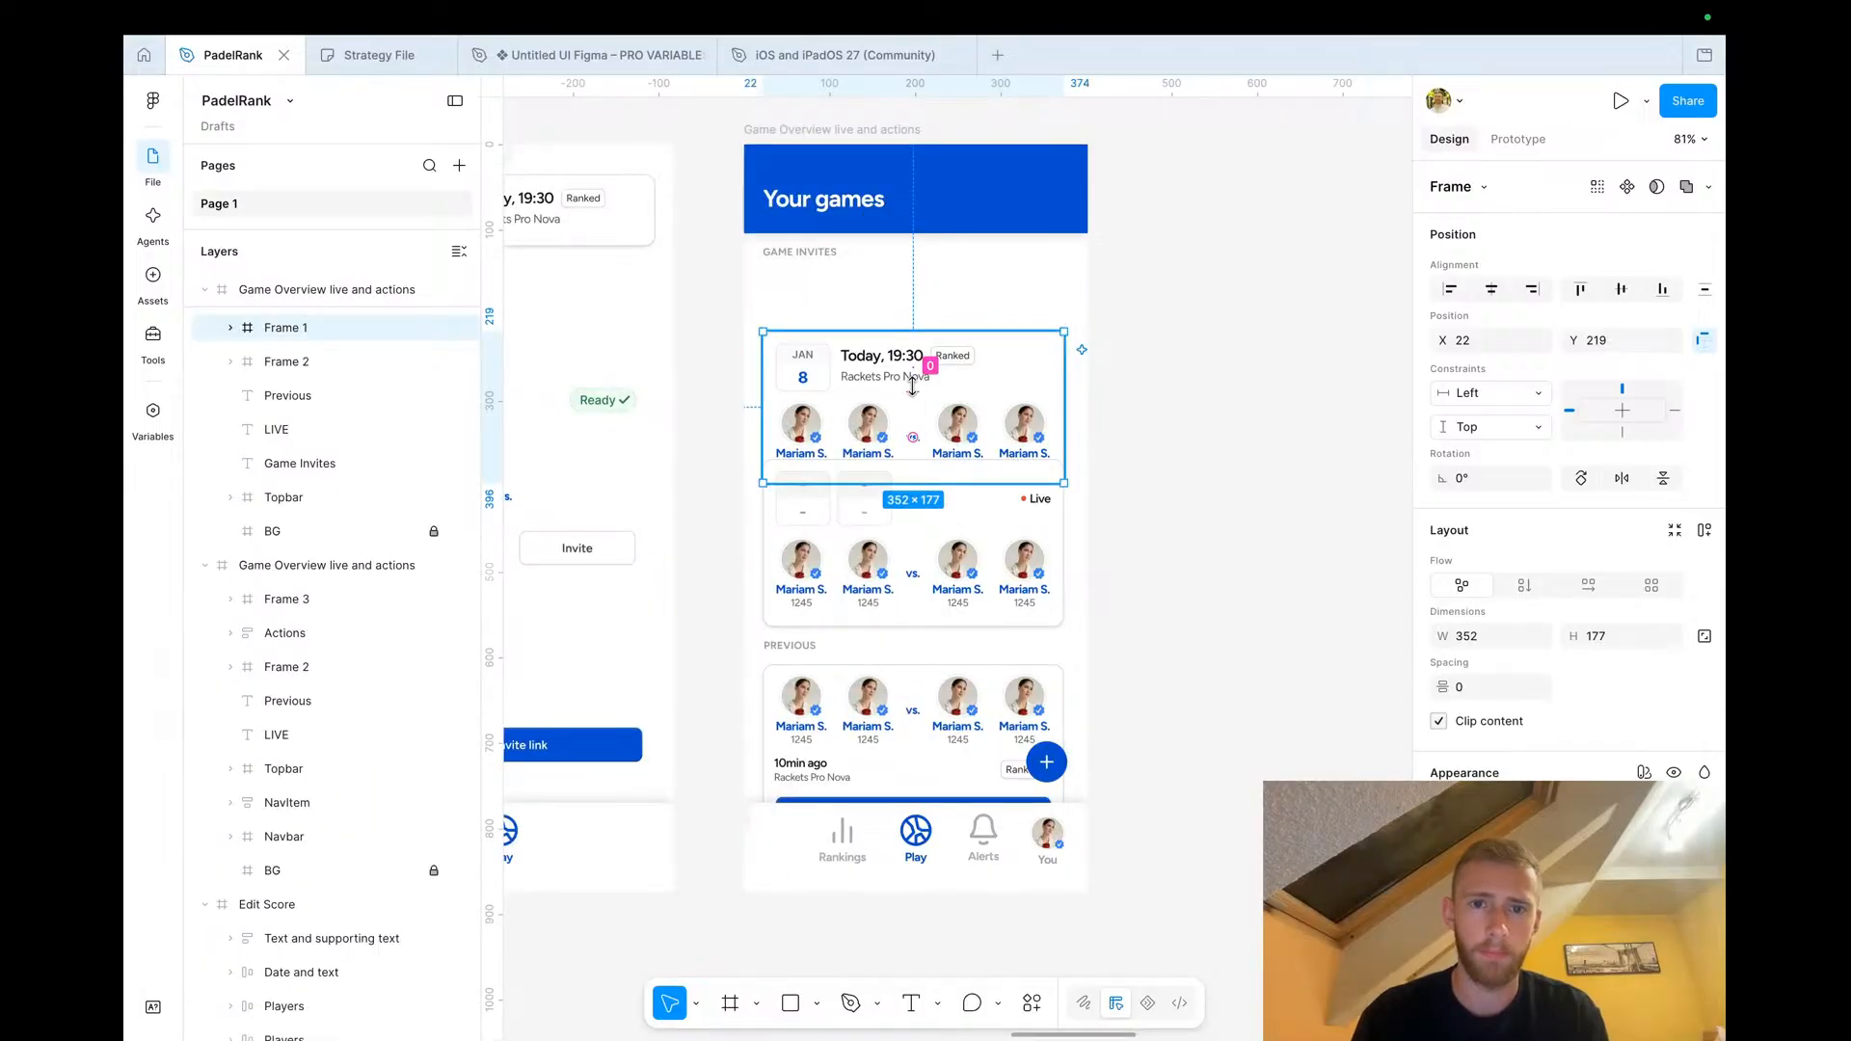
Nudge the Game Invites card up to Y 149, just below its heading
{"action": "key", "text": "shift+Up"}
{"action": "key", "text": "shift+Up"}
{"action": "key", "text": "shift+Up"}
{"action": "key", "text": "shift+Up"}
{"action": "key", "text": "shift+Up"}
{"action": "key", "text": "shift+Up"}
{"action": "key", "text": "shift+Up"}
{"action": "key", "text": "shift+Up"}
{"action": "key", "text": "shift+Down"}
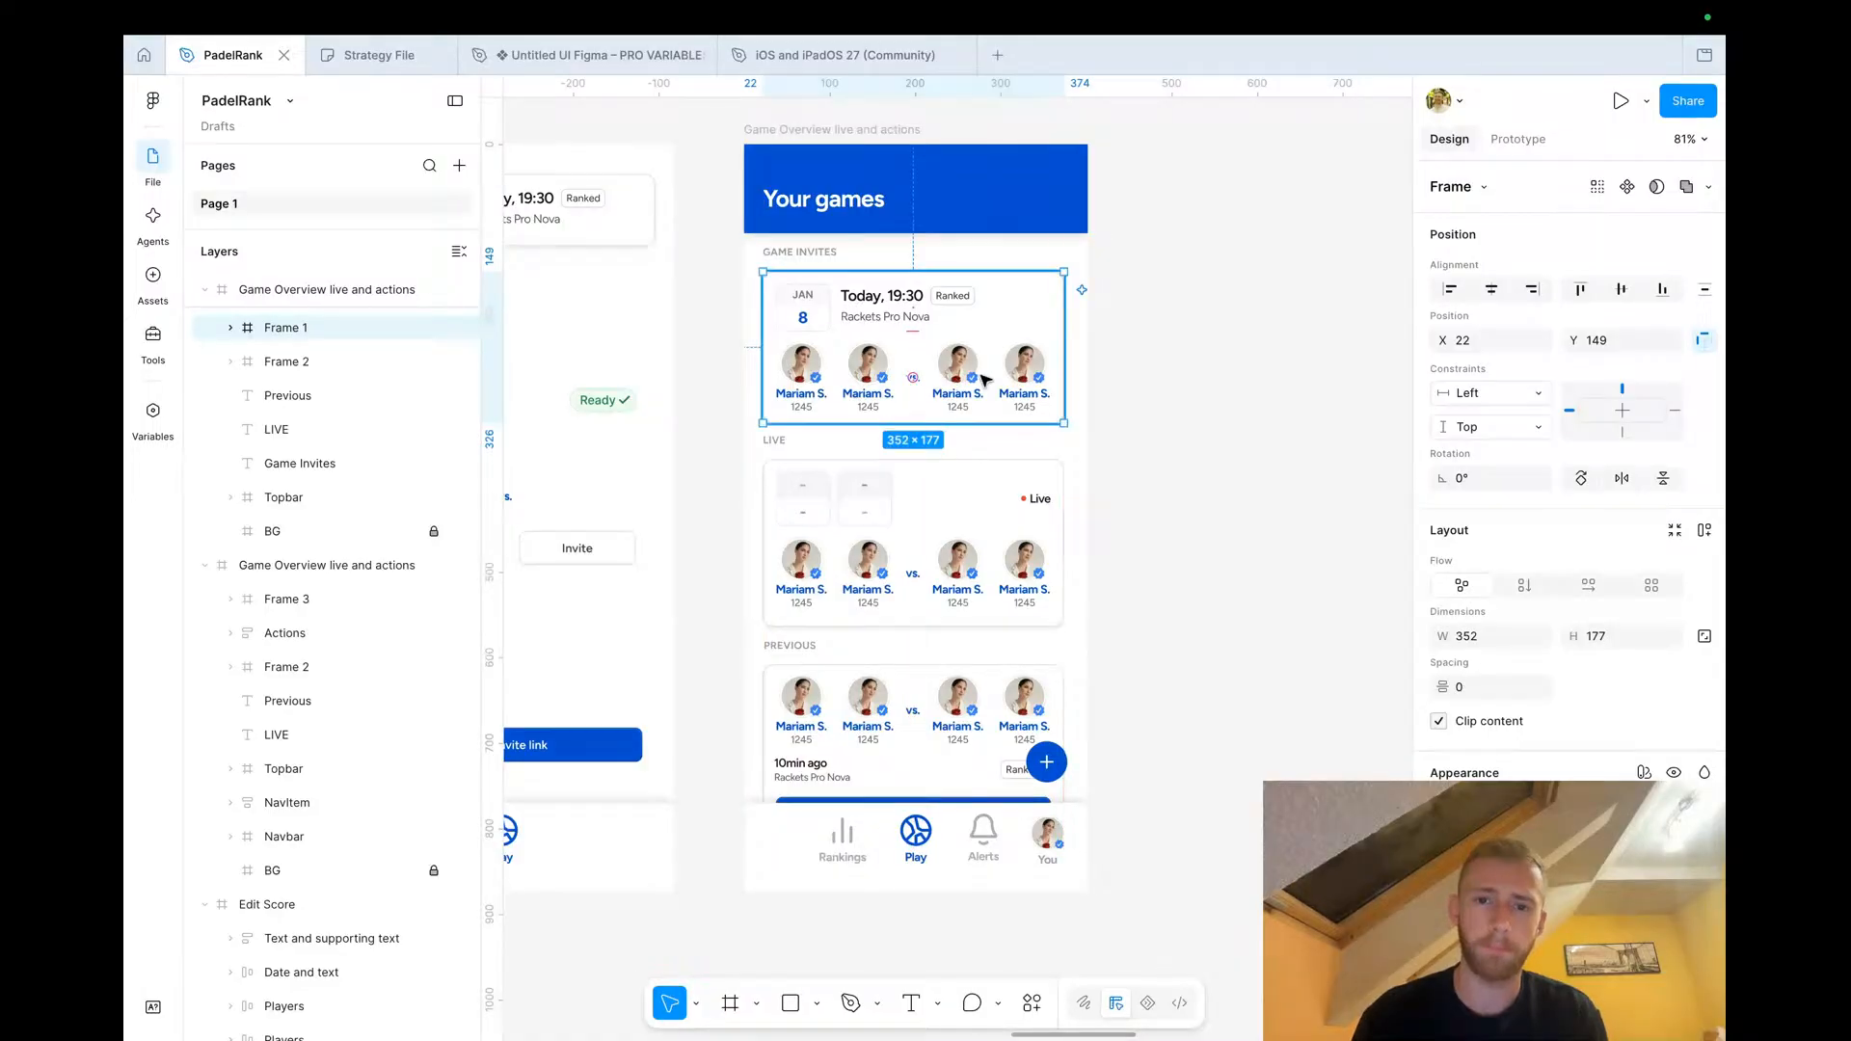
Copy the Empty player from the Game Setup Screen
{"action": "scroll", "coordinate": [914, 391], "scroll_direction": "down", "scroll_amount": 3}
{"action": "scroll", "coordinate": [983, 379], "scroll_direction": "left", "scroll_amount": 6}
{"action": "scroll", "coordinate": [1320, 361], "scroll_direction": "up", "scroll_amount": 3}
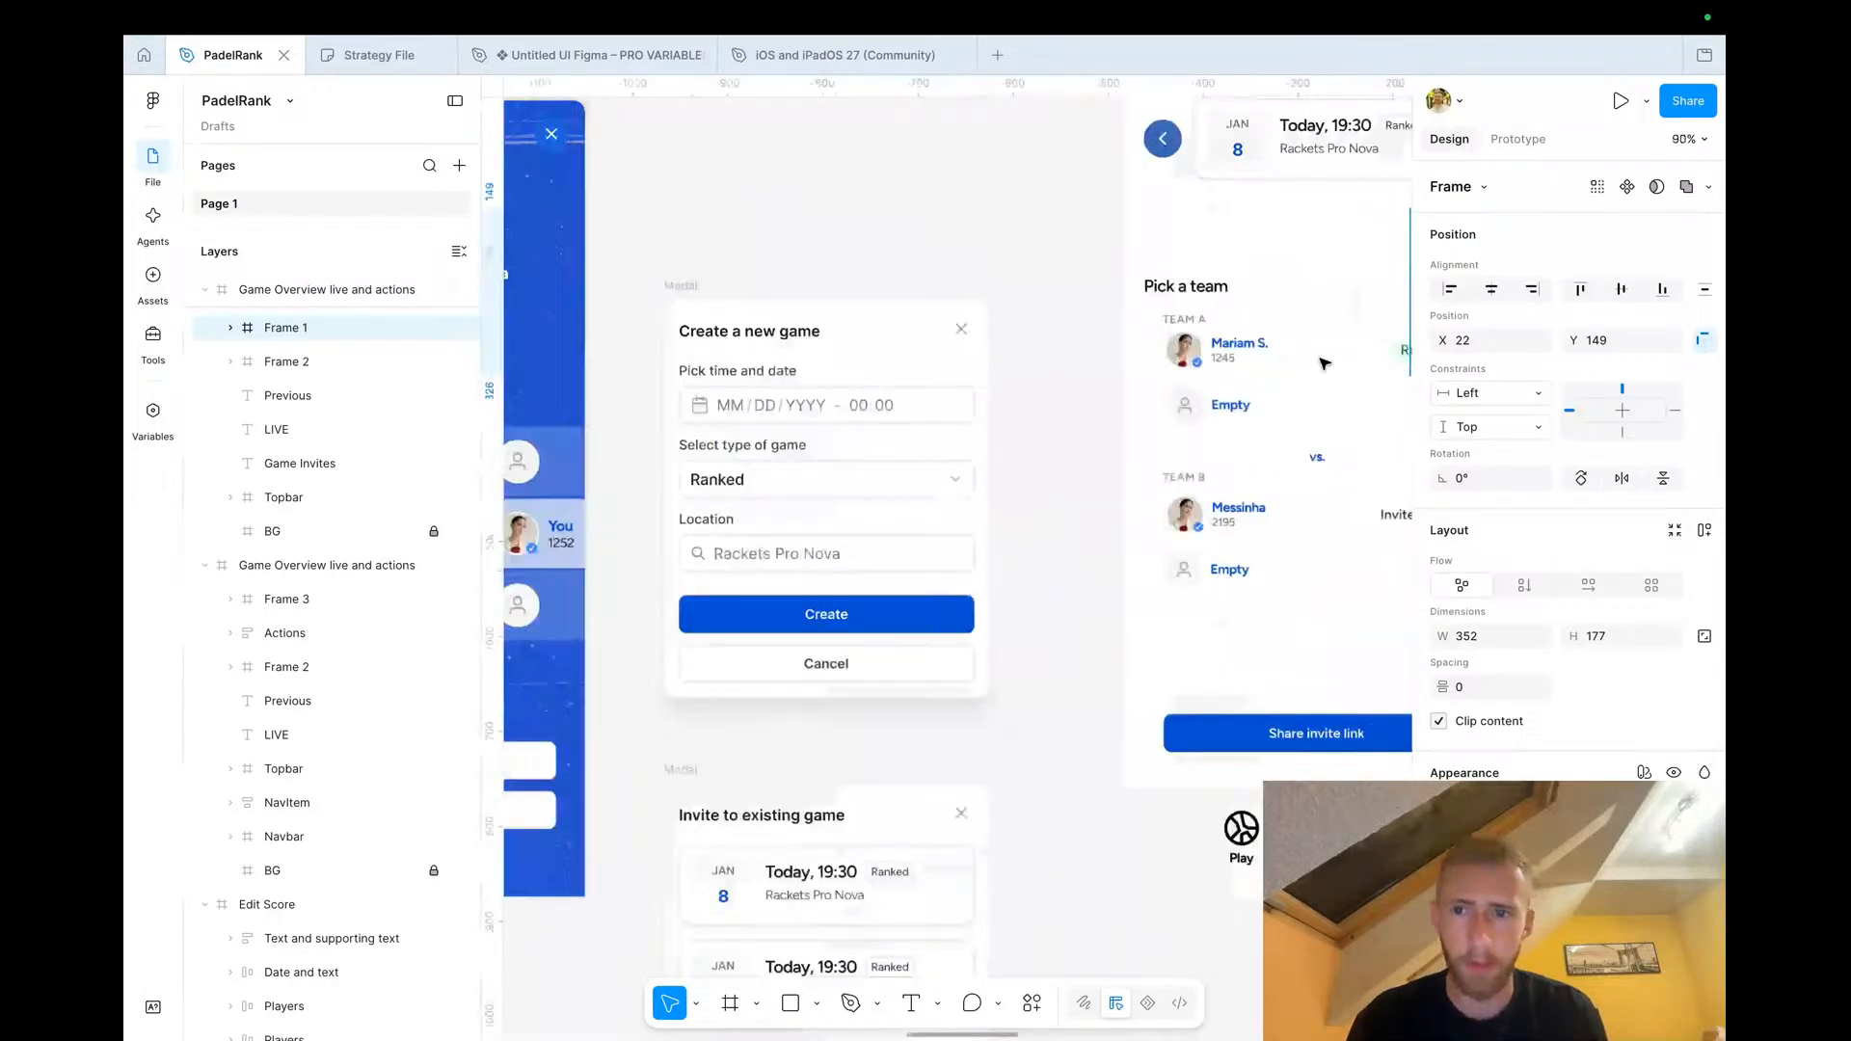
{"action": "double_click", "coordinate": [1206, 410]}
{"action": "double_click", "coordinate": [1207, 409]}
{"action": "scroll", "coordinate": [1207, 410], "scroll_direction": "right", "scroll_amount": 10}
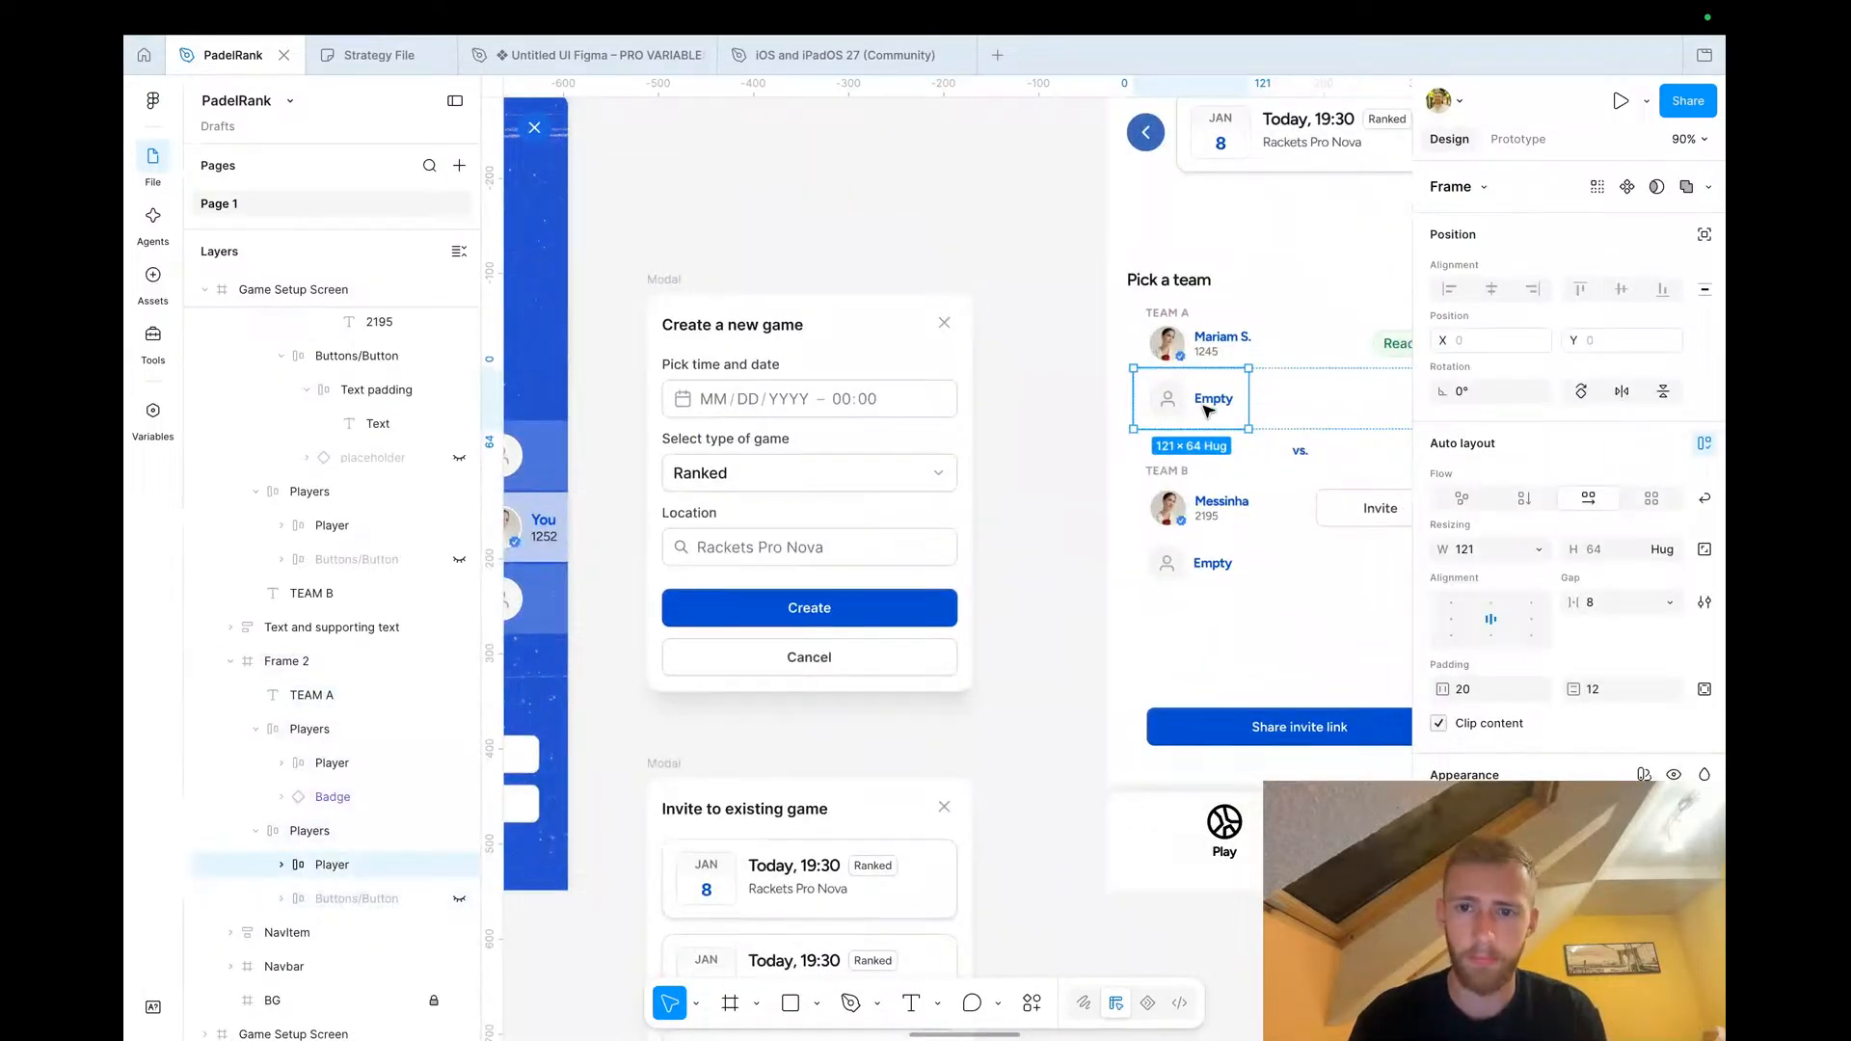
Try to replace the third player in the Game Invites card with the copied Empty player, then undo it
{"action": "scroll", "coordinate": [1003, 383], "scroll_direction": "up", "scroll_amount": 3}
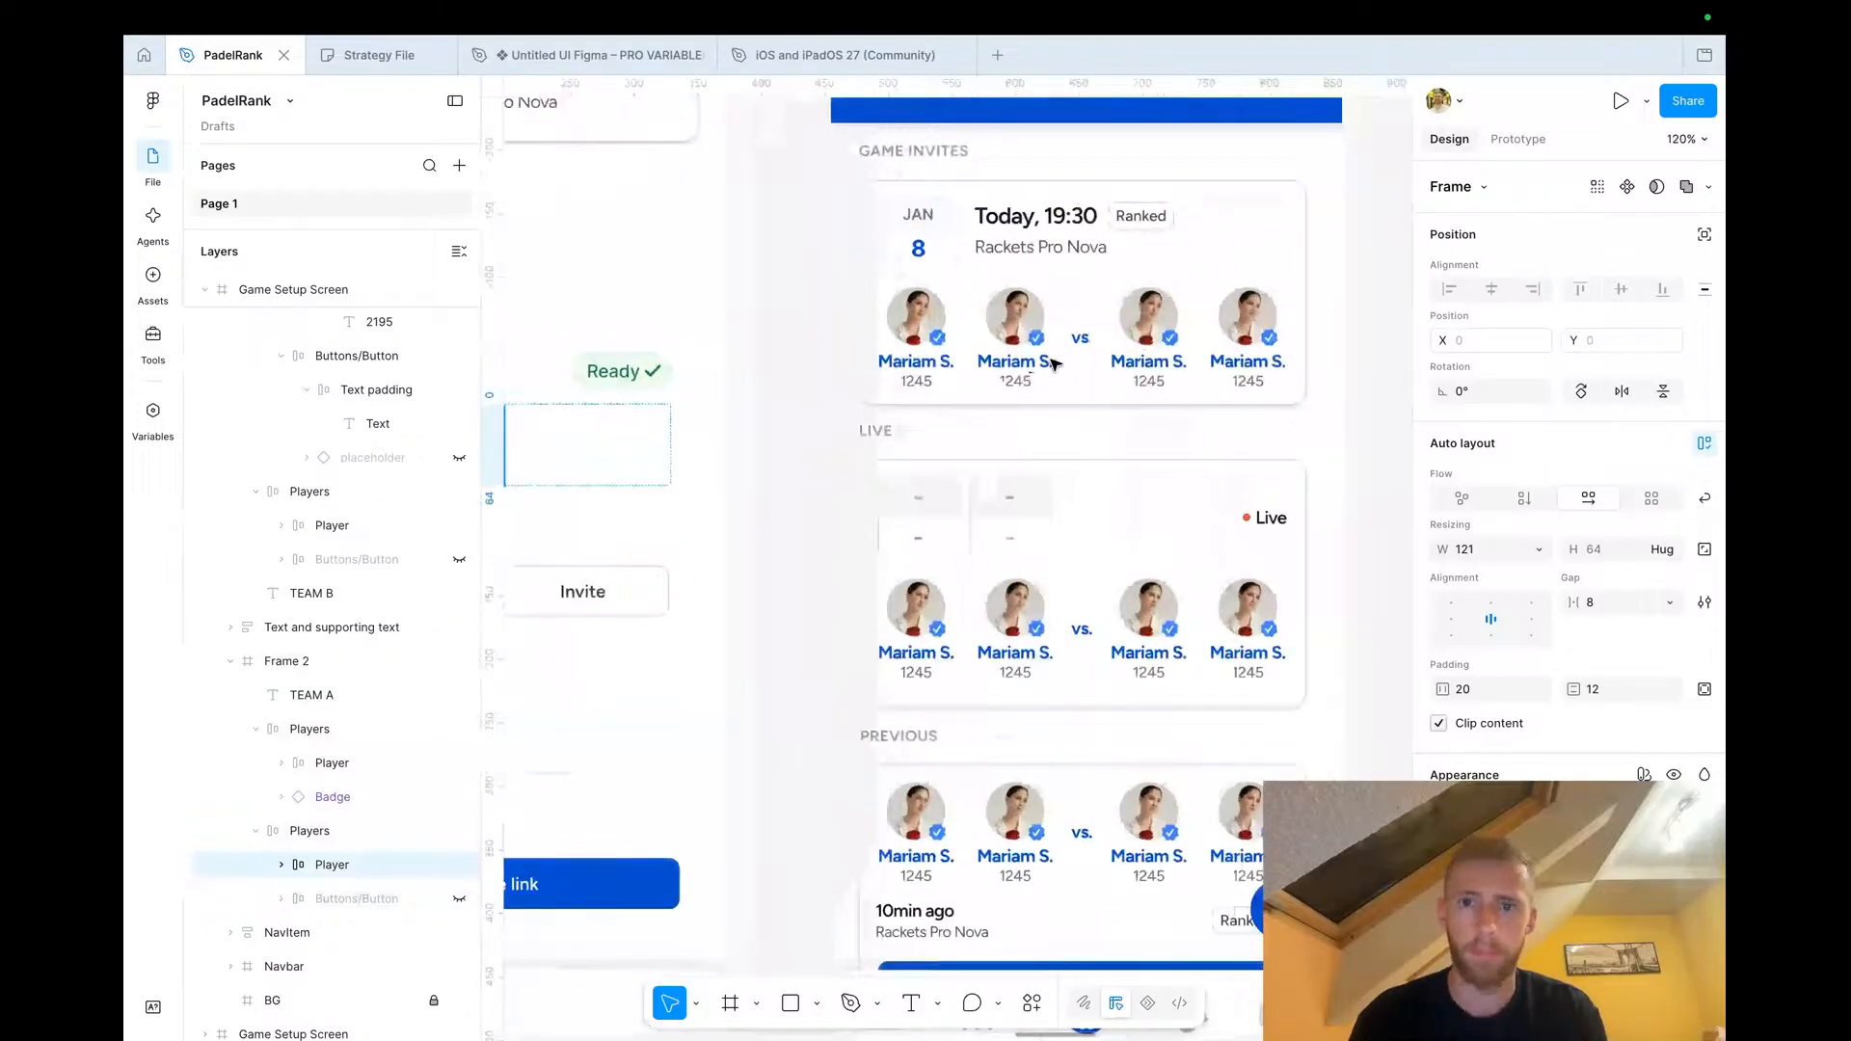
{"action": "scroll", "coordinate": [1054, 364], "scroll_direction": "right", "scroll_amount": 2}
{"action": "scroll", "coordinate": [1054, 365], "scroll_direction": "up", "scroll_amount": 1}
{"action": "left_click", "coordinate": [1121, 366]}
{"action": "right_click", "coordinate": [1121, 368]}
{"action": "left_click", "coordinate": [1095, 374]}
{"action": "right_click", "coordinate": [1119, 370]}
{"action": "left_click", "coordinate": [1183, 274]}
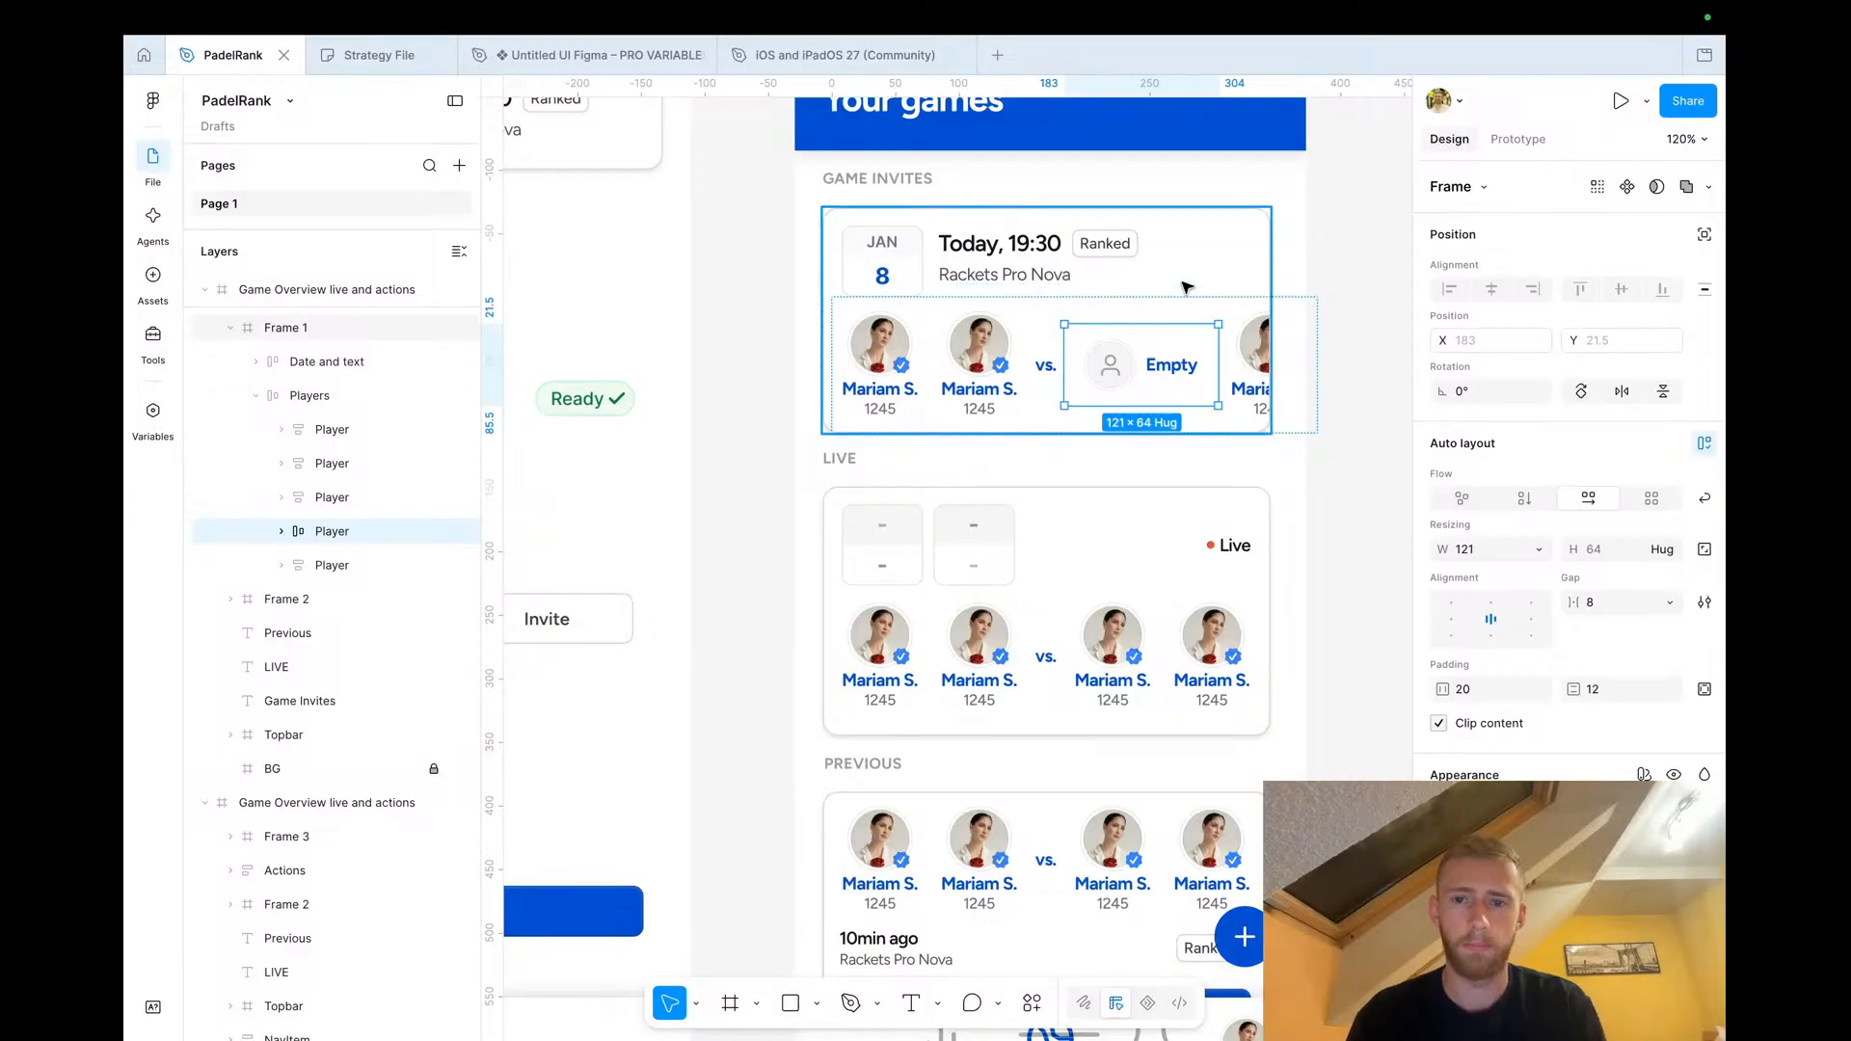
{"action": "key", "text": "ctrl+z"}
Paste the Empty player onto the canvas beside the Game Overview screen
{"action": "scroll", "coordinate": [1157, 355], "scroll_direction": "right", "scroll_amount": 5}
{"action": "left_click", "coordinate": [1104, 379]}
{"action": "key", "text": "ctrl+v"}
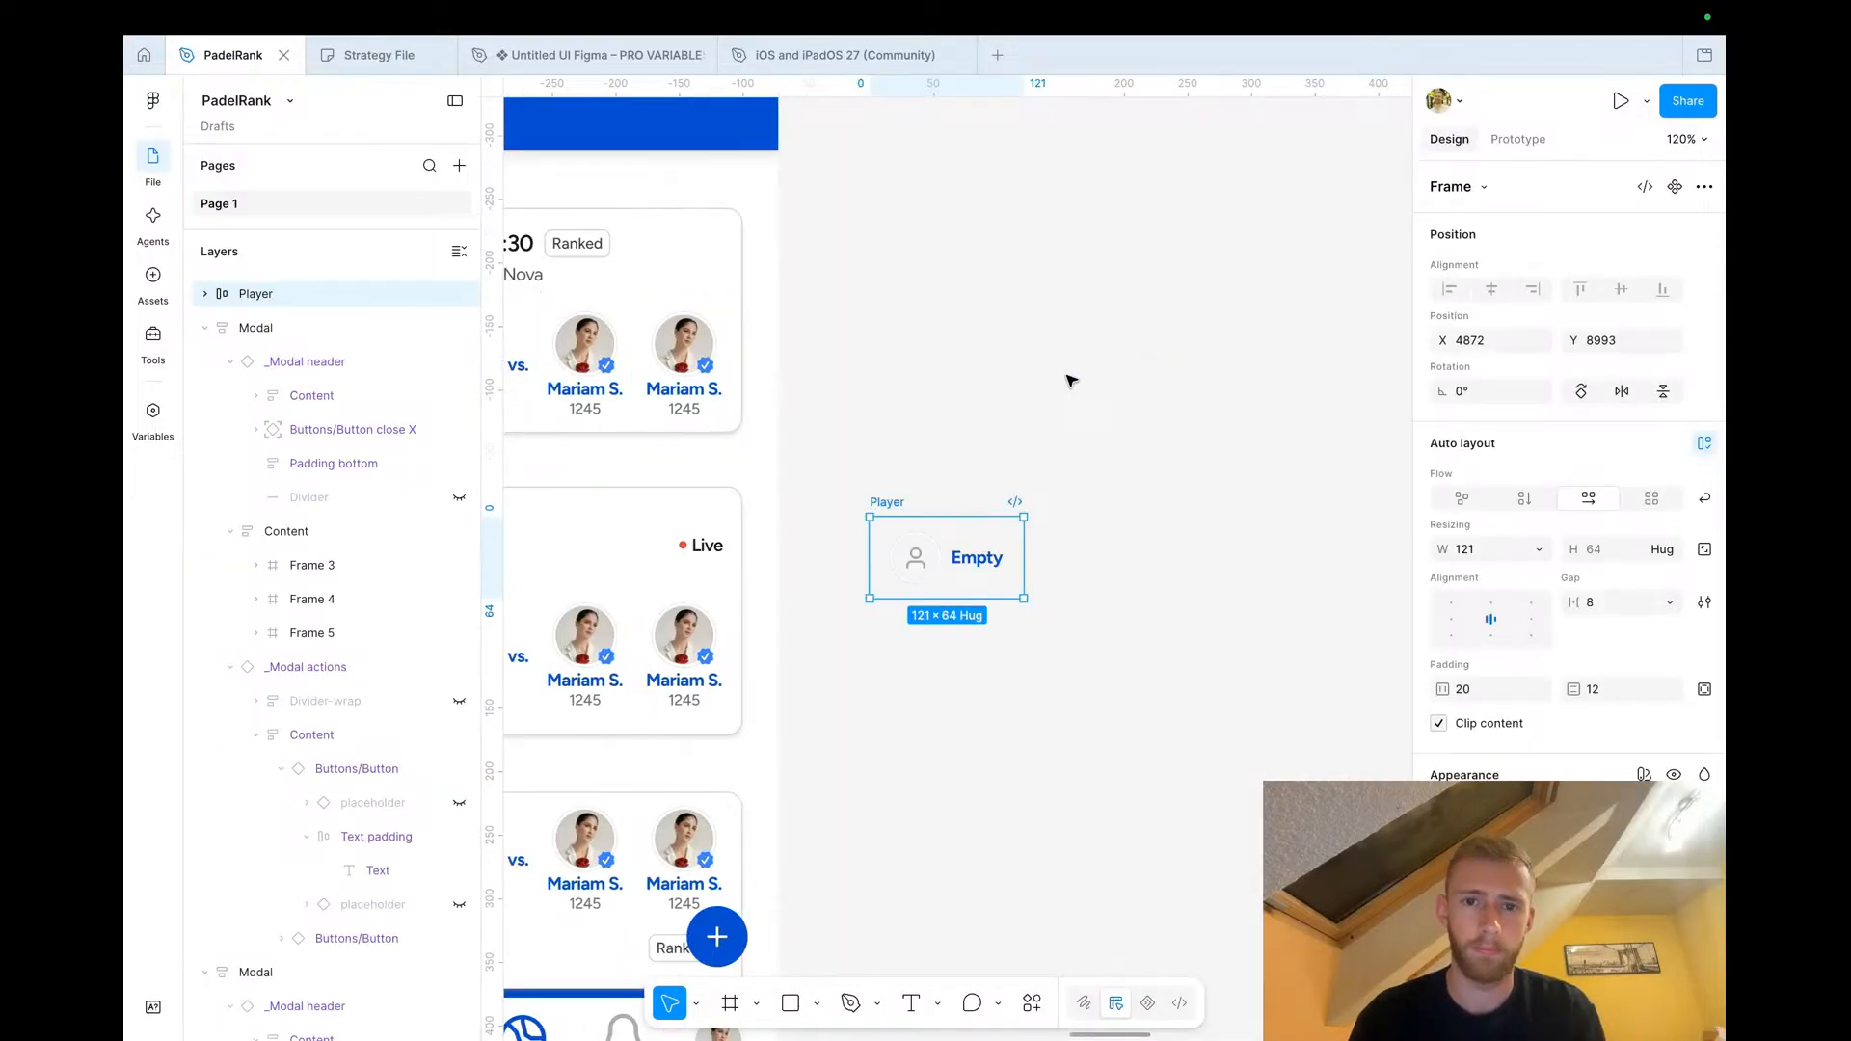
Replace the third player's avatar in the Game Invites card with the pasted Empty player's placeholder avatar
{"action": "scroll", "coordinate": [1067, 395], "scroll_direction": "left", "scroll_amount": 5}
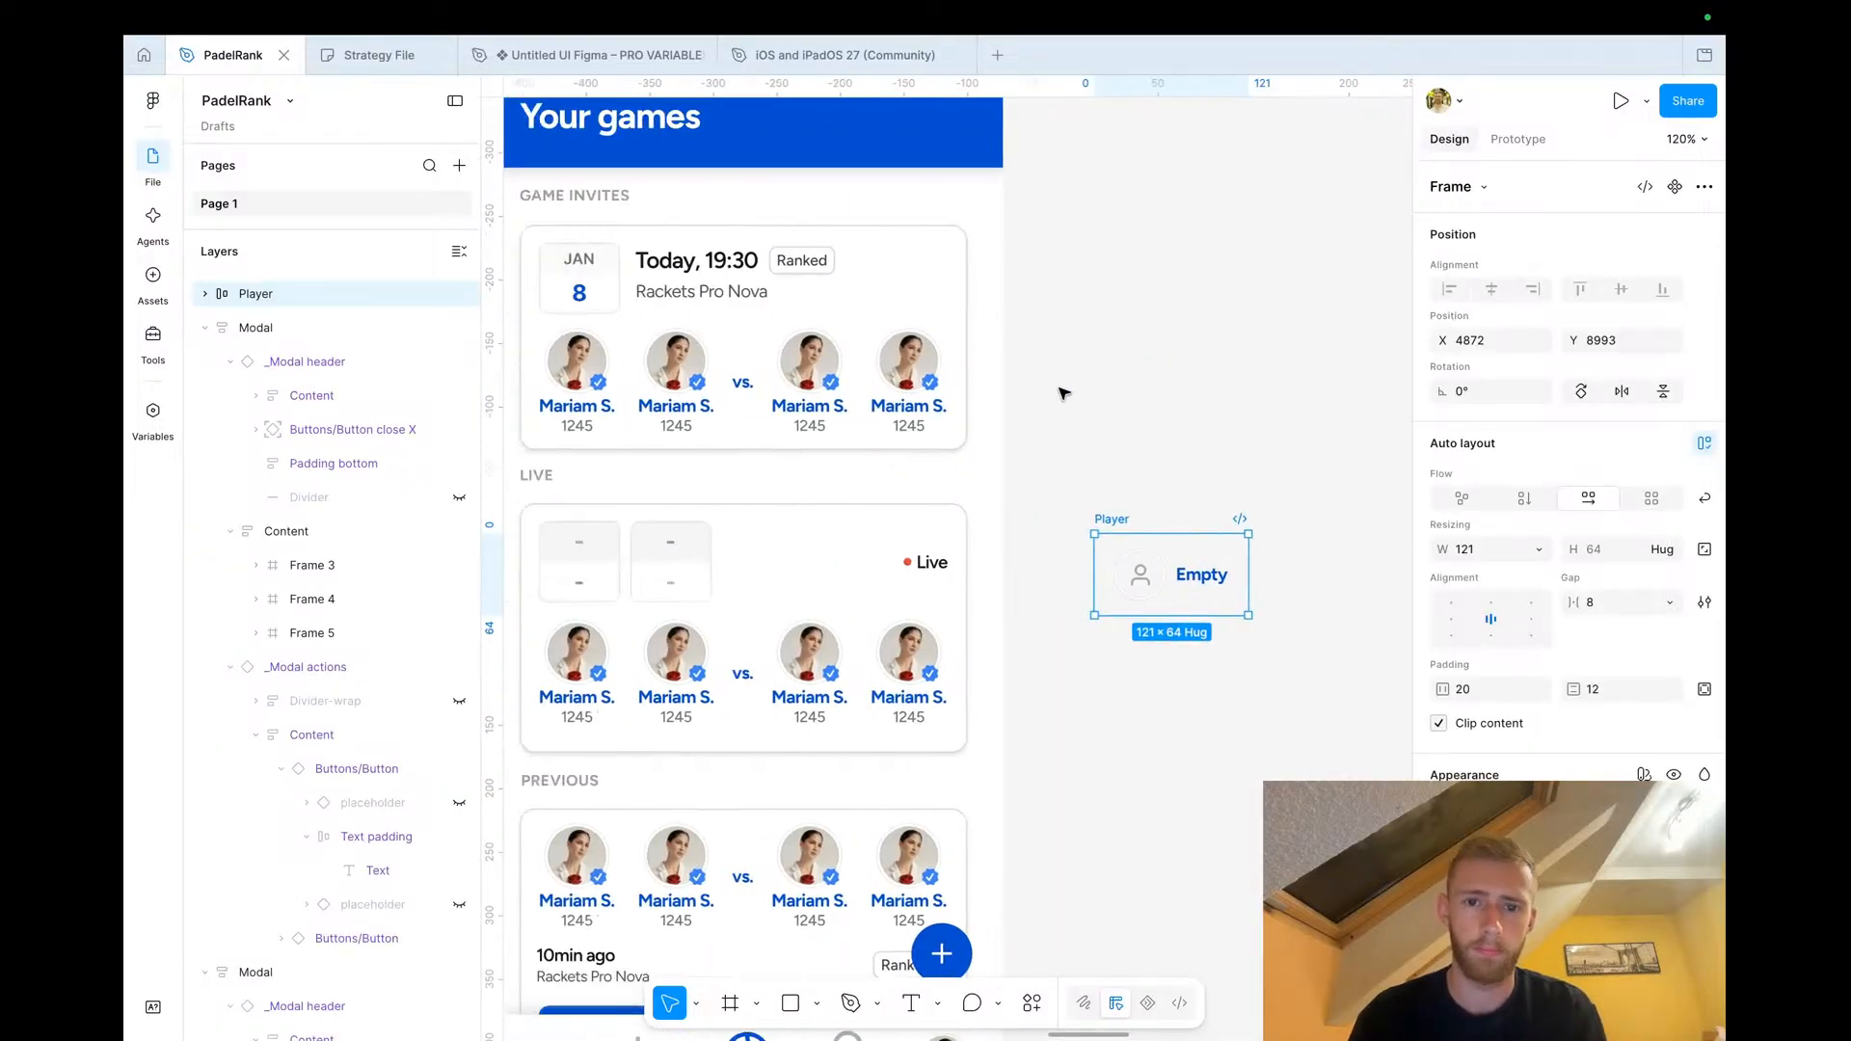
{"action": "left_click", "coordinate": [805, 359]}
{"action": "double_click", "coordinate": [805, 359]}
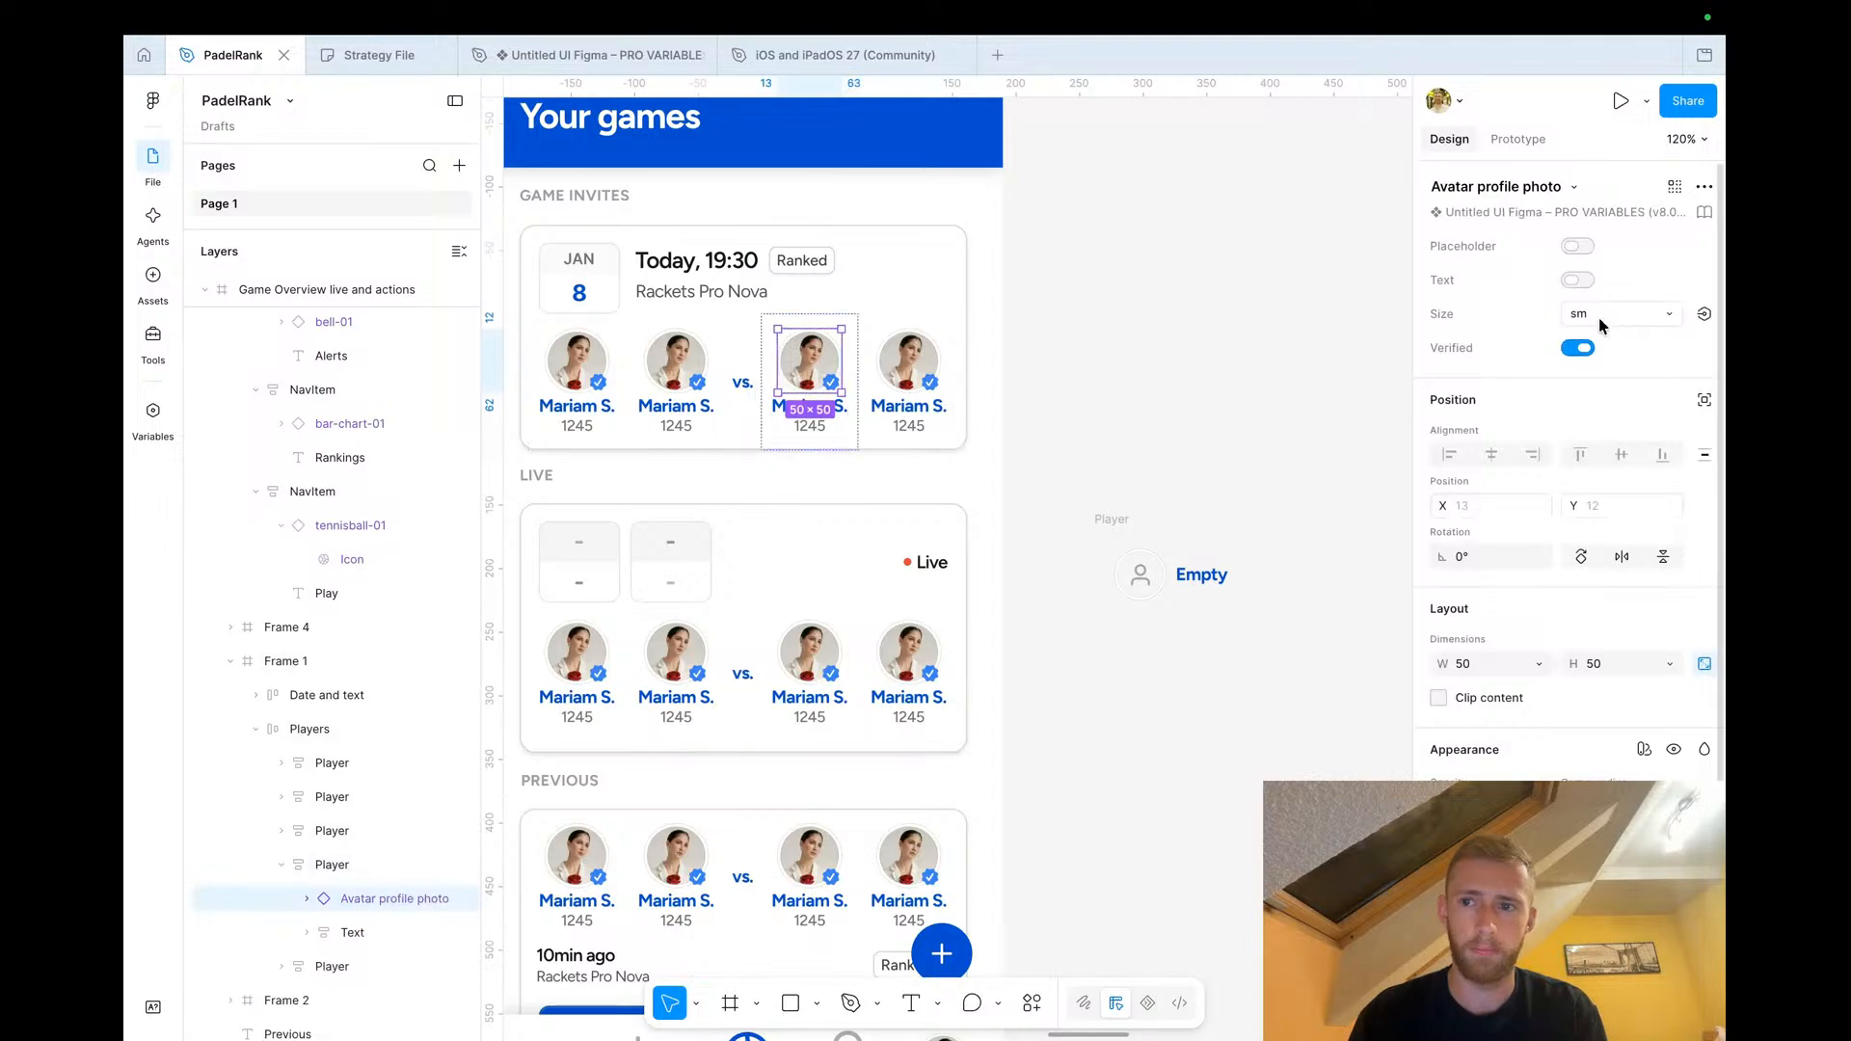
{"action": "double_click", "coordinate": [814, 371]}
{"action": "double_click", "coordinate": [815, 371]}
{"action": "double_click", "coordinate": [815, 371]}
{"action": "double_click", "coordinate": [815, 371]}
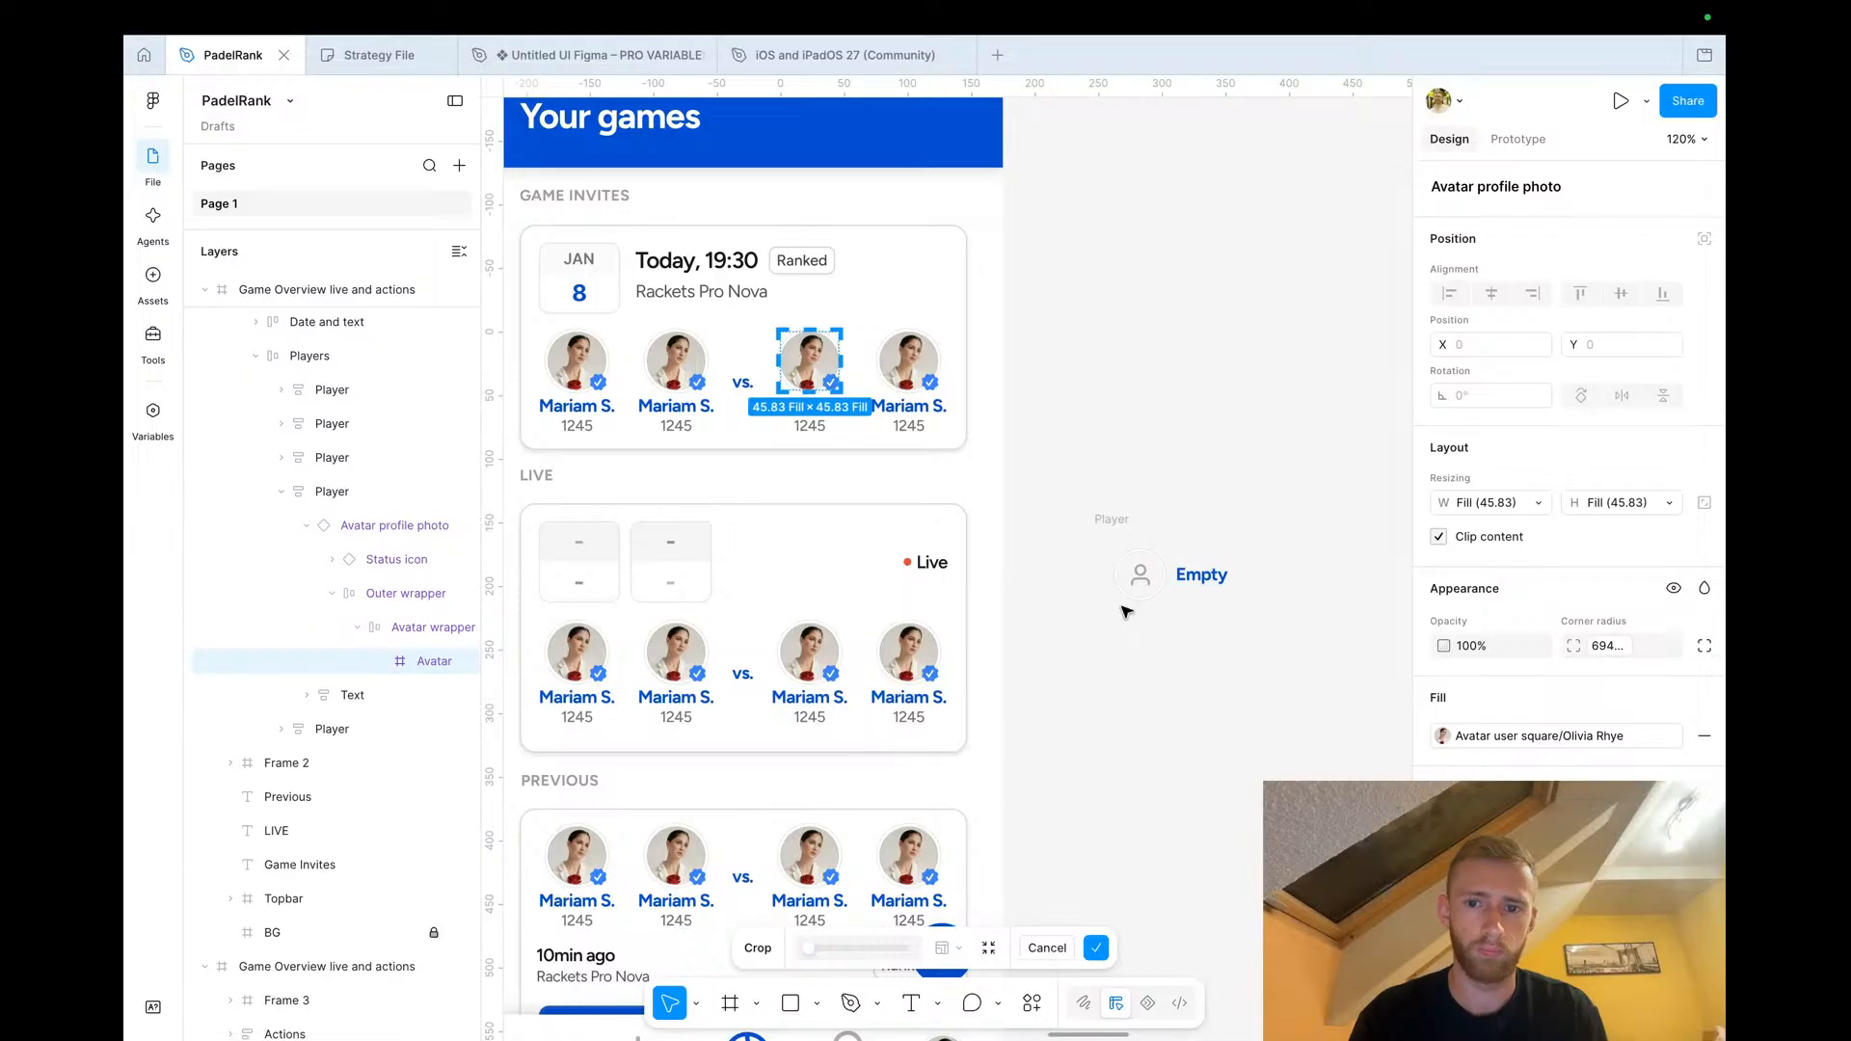
{"action": "key", "text": "Escape"}
{"action": "left_click", "coordinate": [1134, 571]}
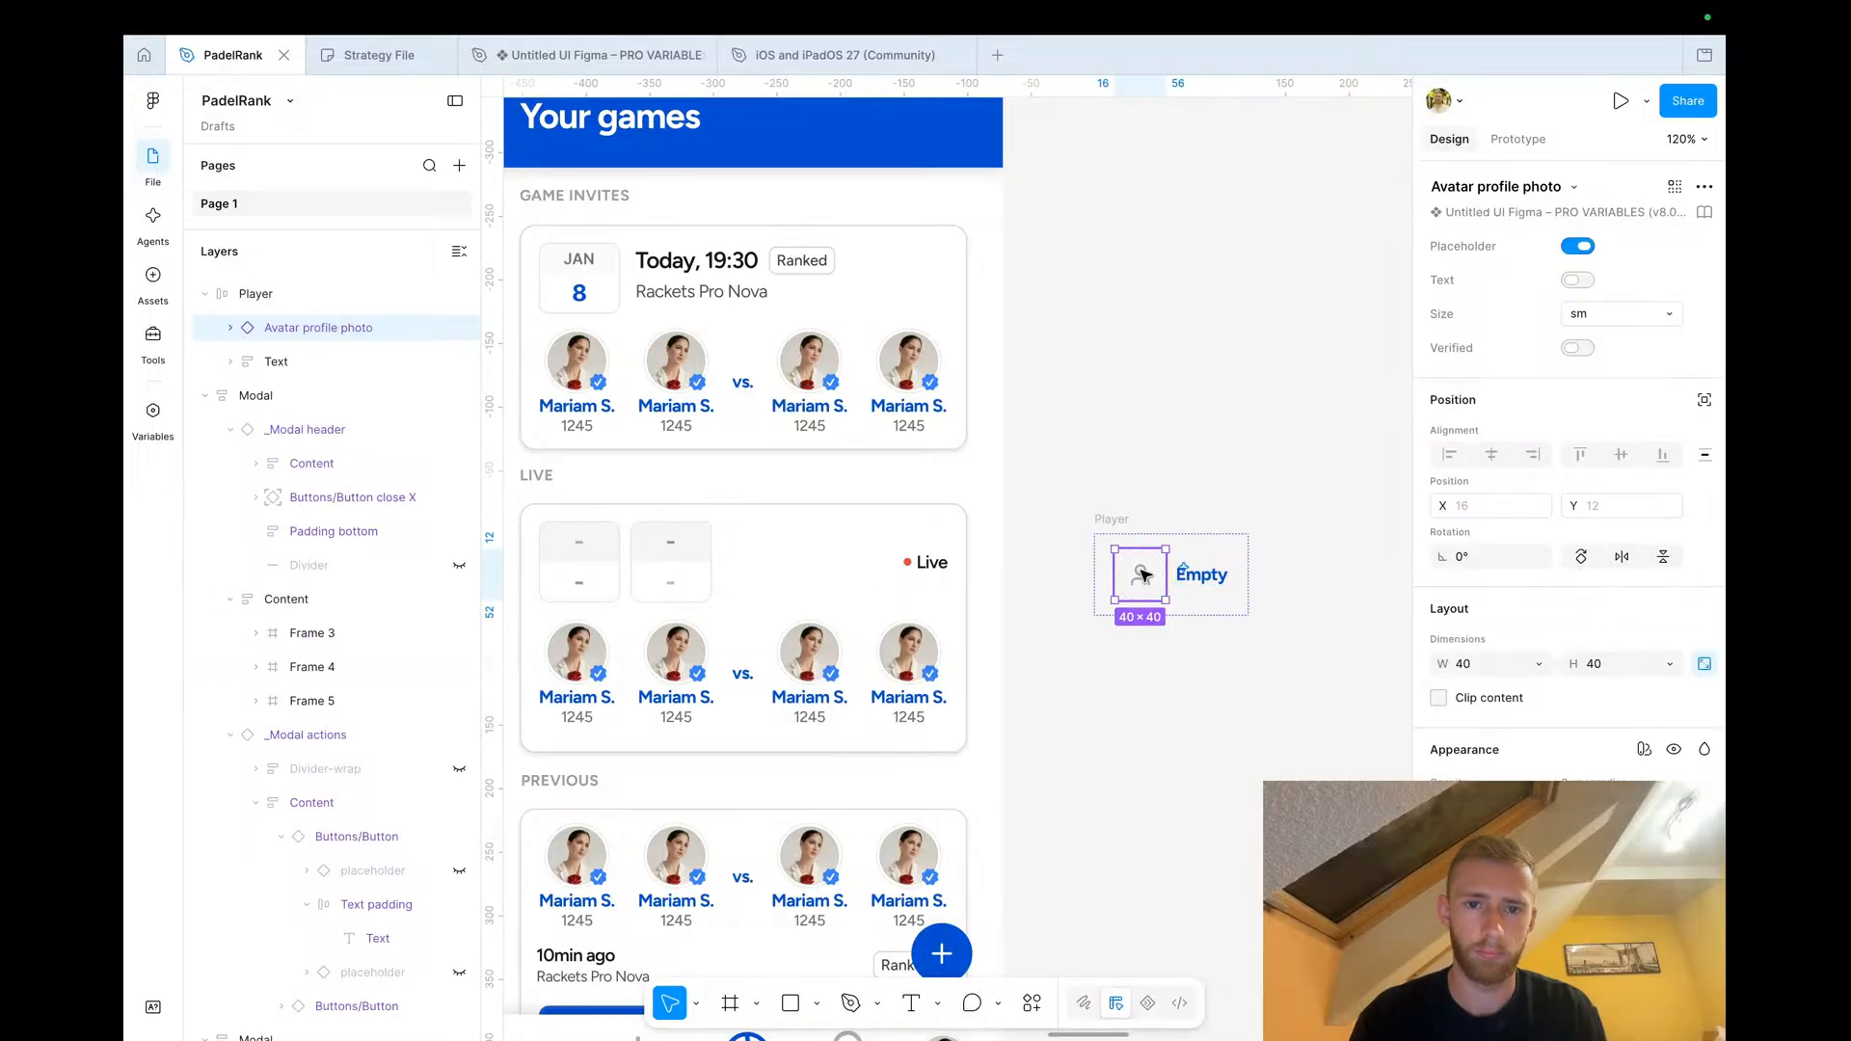
{"action": "left_click", "coordinate": [808, 370]}
{"action": "double_click", "coordinate": [807, 370]}
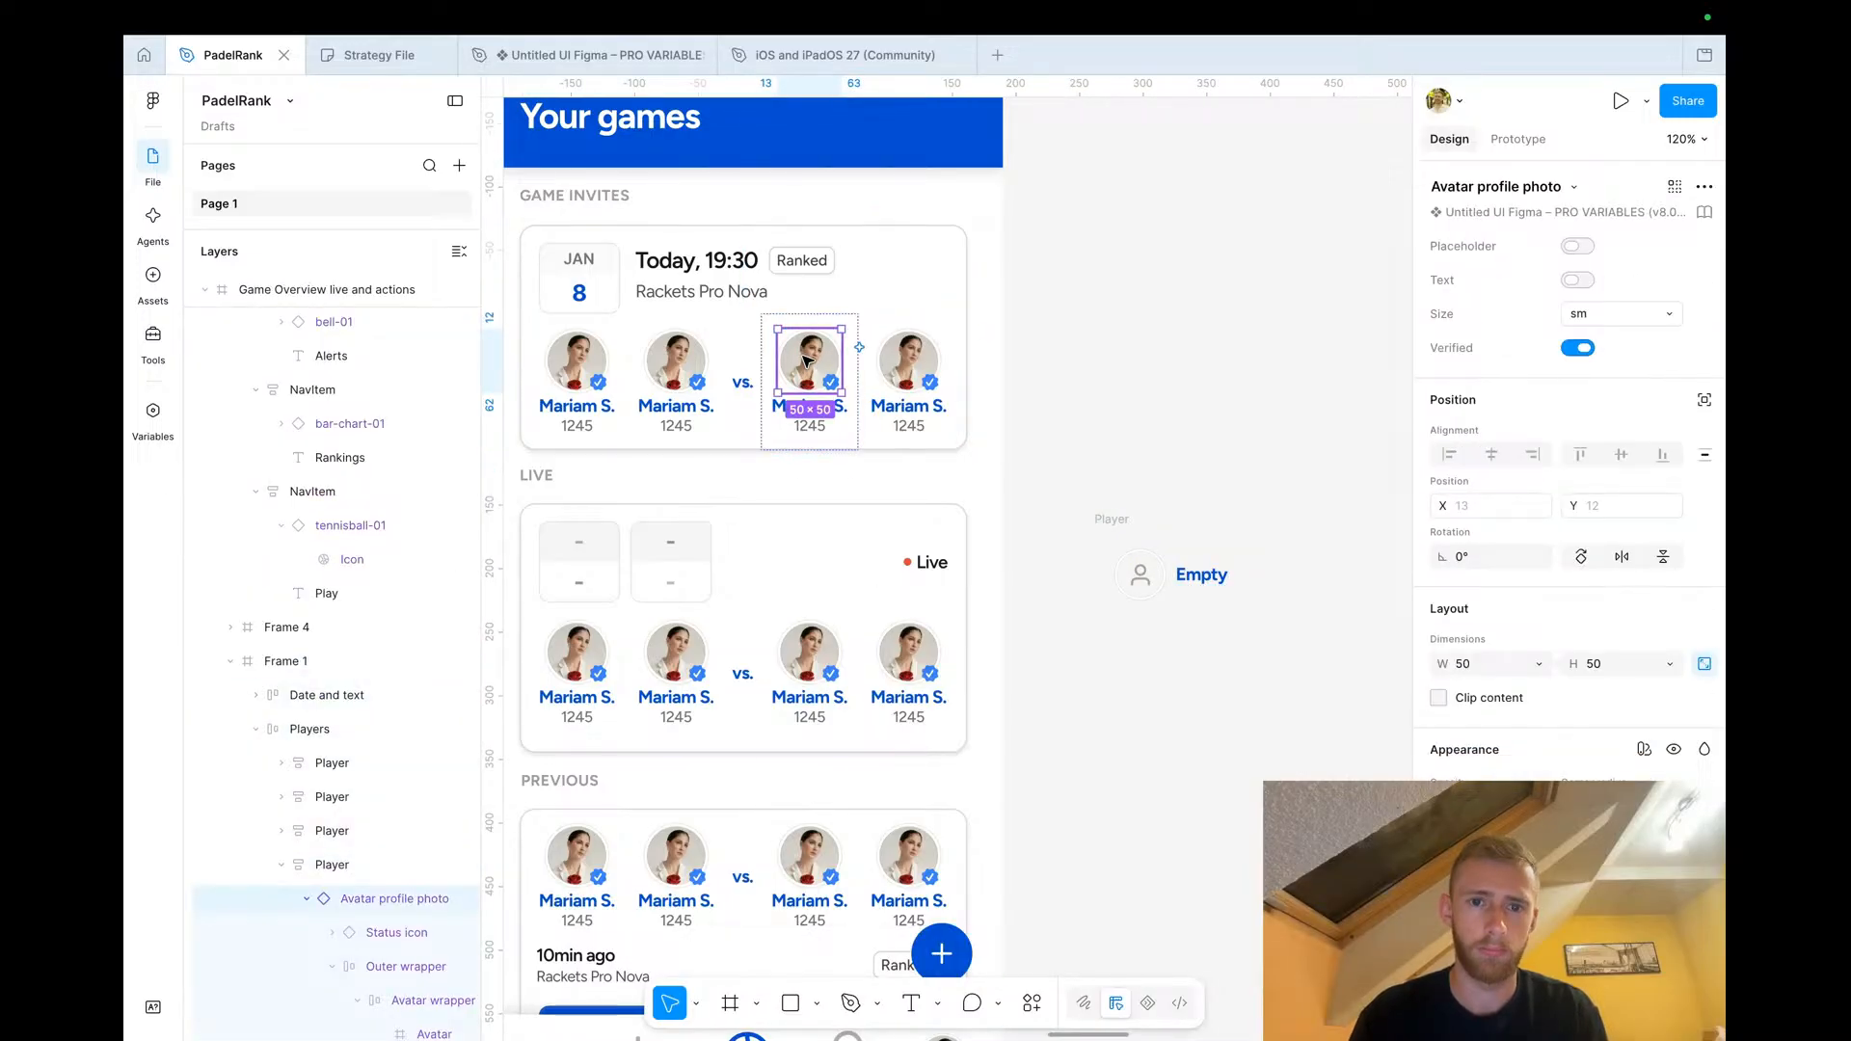
{"action": "right_click", "coordinate": [808, 369]}
{"action": "left_click", "coordinate": [895, 249]}
Rename the third player's name to "Empty" and hide its 1245 rating
{"action": "left_click", "coordinate": [1205, 579]}
{"action": "left_click", "coordinate": [805, 400]}
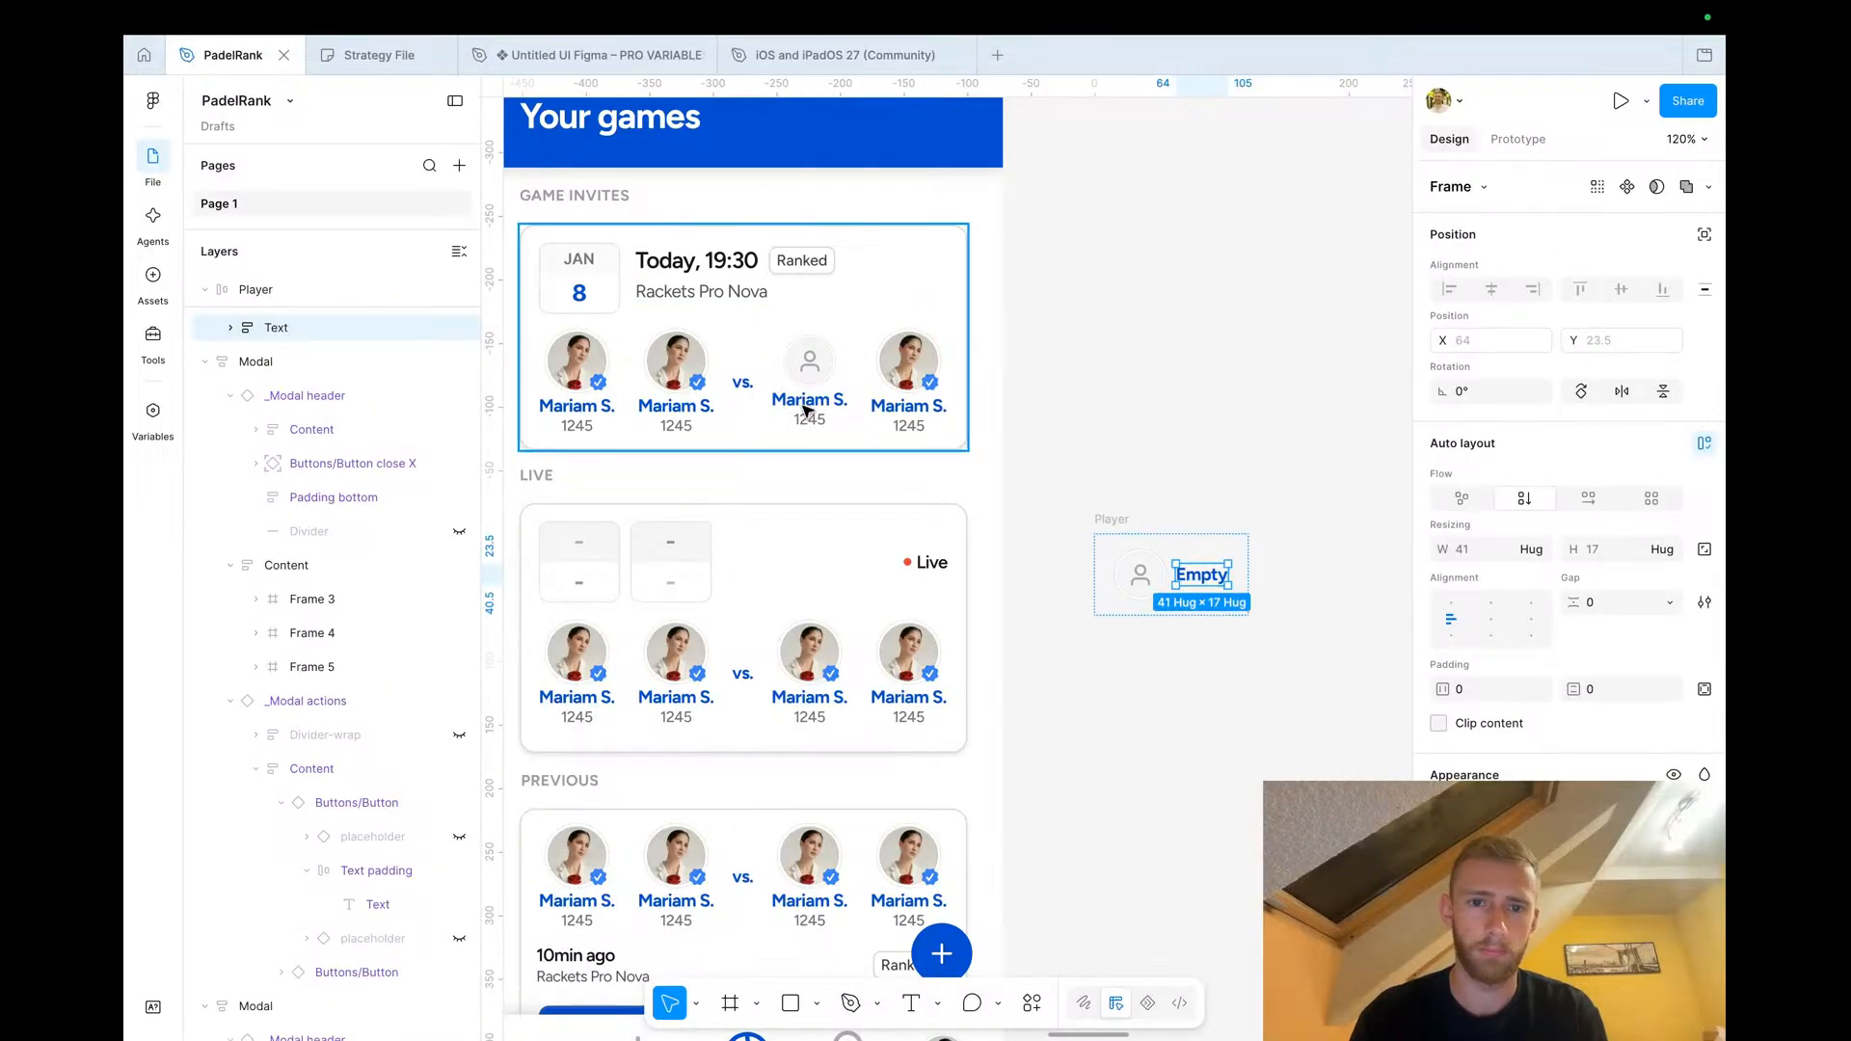
{"action": "double_click", "coordinate": [805, 400]}
{"action": "double_click", "coordinate": [802, 403]}
{"action": "type", "text": "Empty"}
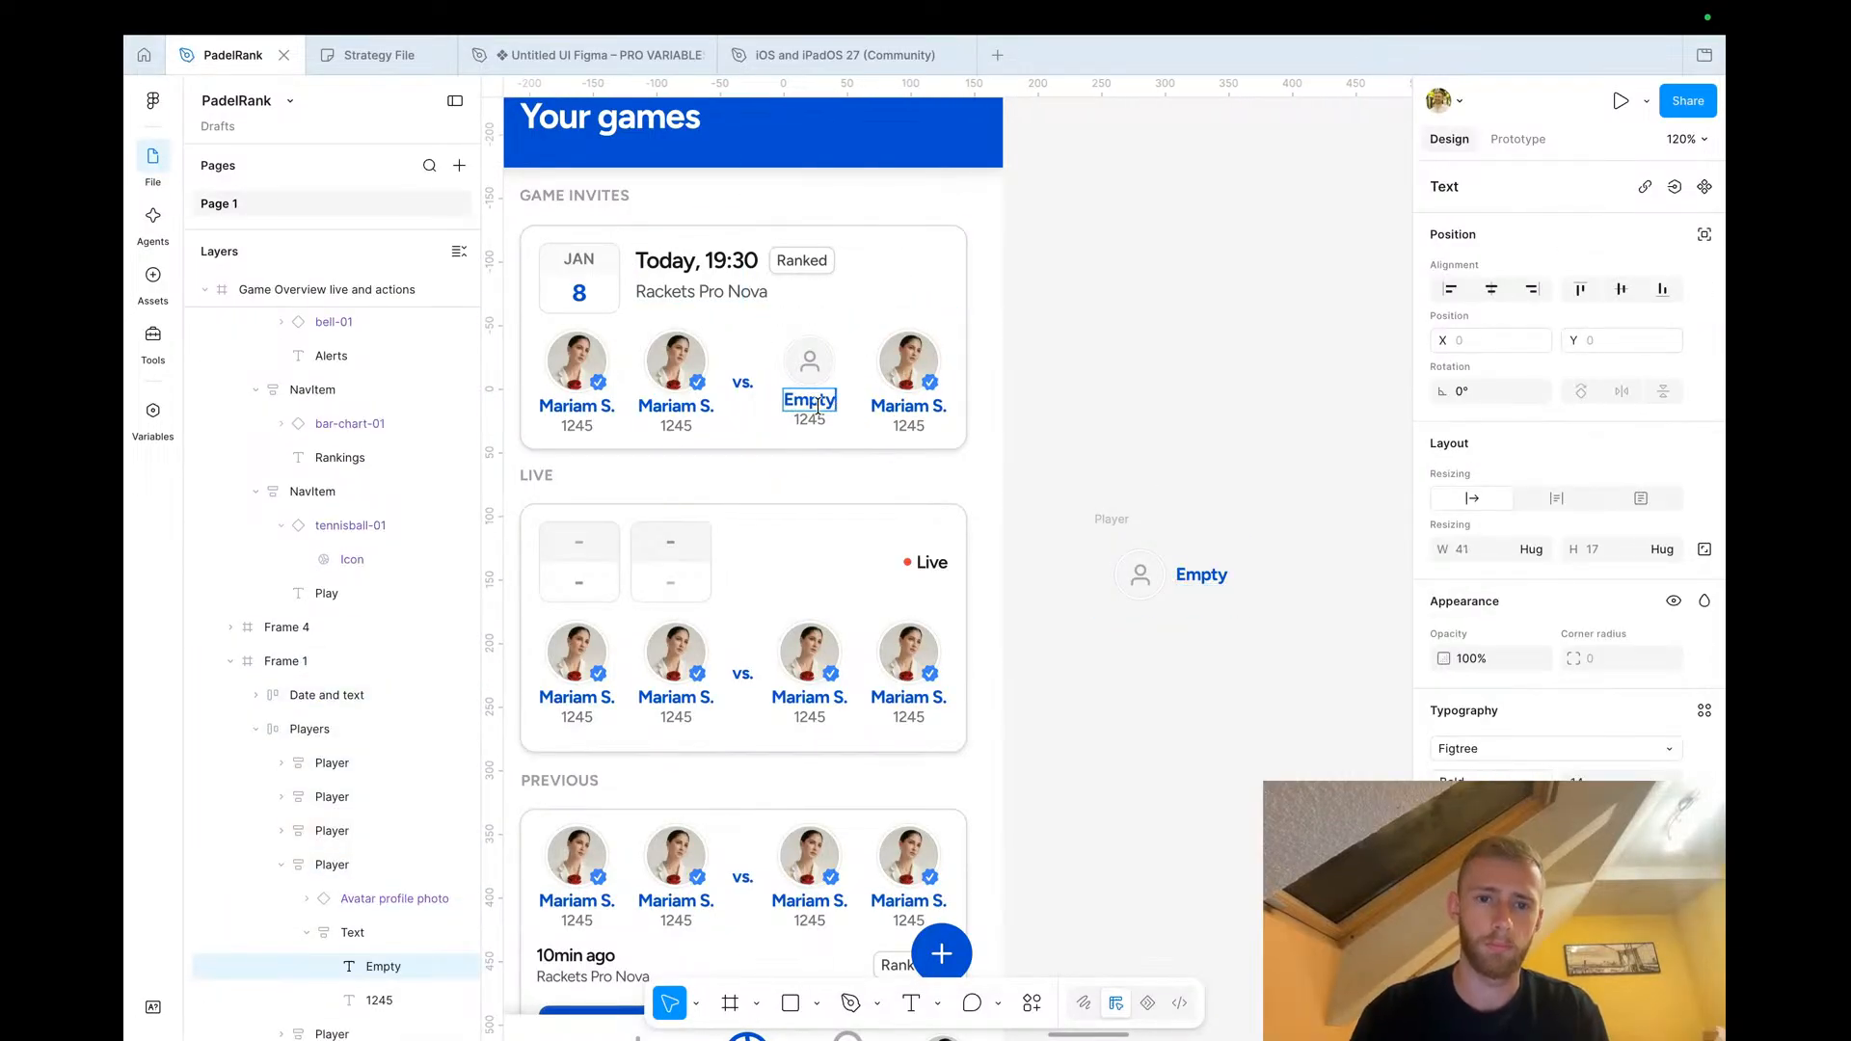
{"action": "key", "text": "Escape"}
{"action": "key", "text": "Tab"}
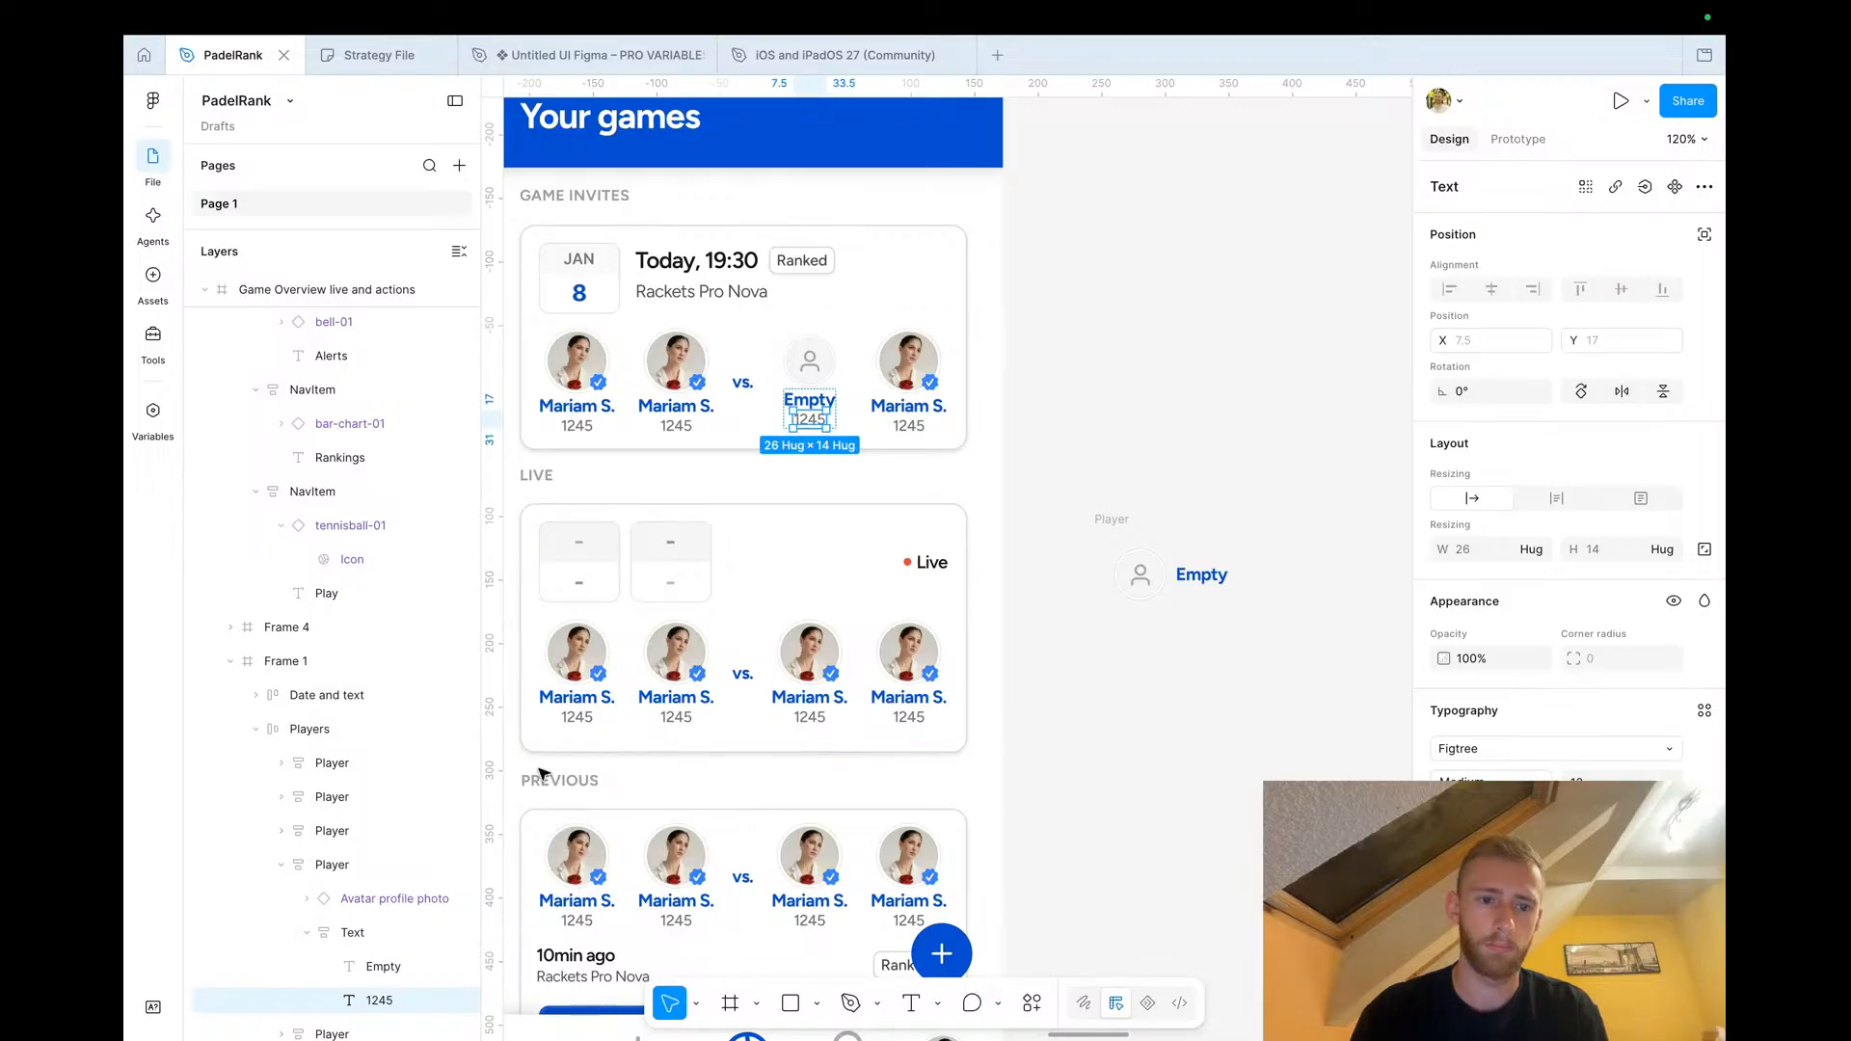
{"action": "key", "text": "ctrl+shift+h"}
{"action": "left_click", "coordinate": [1130, 480]}
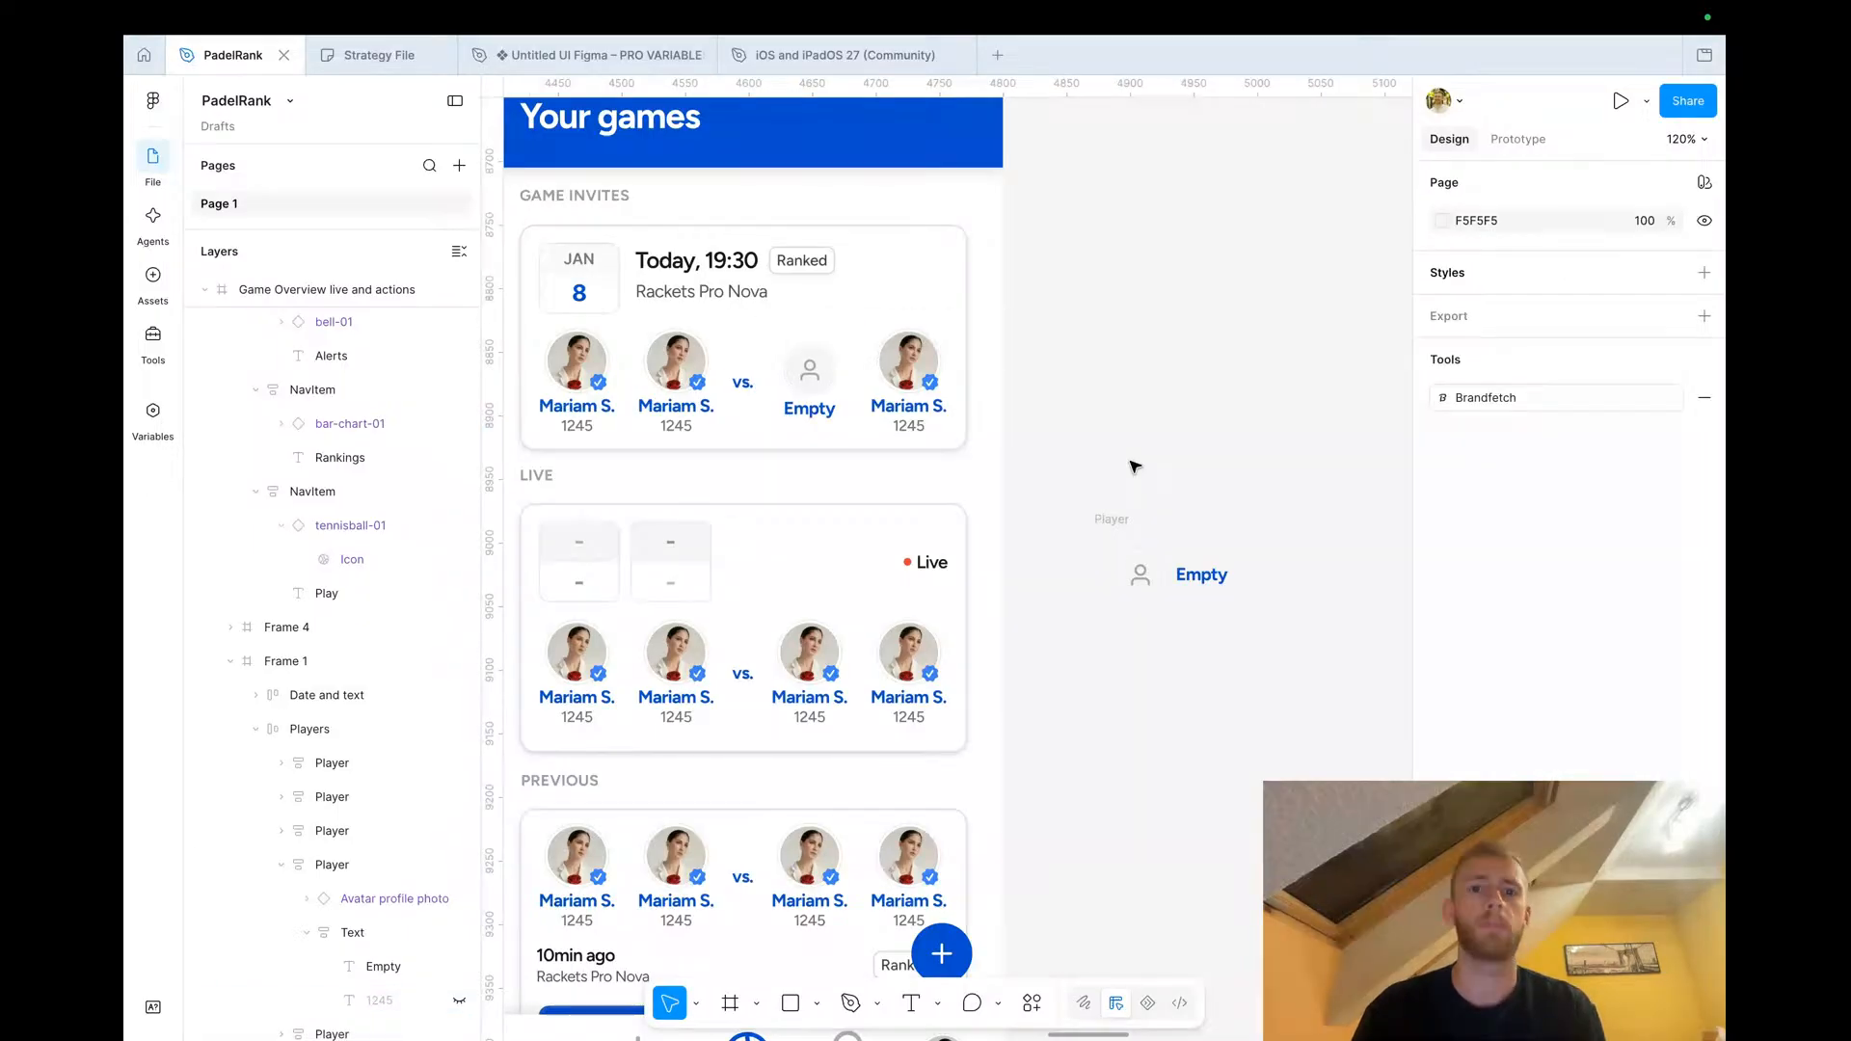
Scale the Empty player's placeholder avatar in the Game Invites card to a width of 50
{"action": "scroll", "coordinate": [1131, 465], "scroll_direction": "down", "scroll_amount": 3}
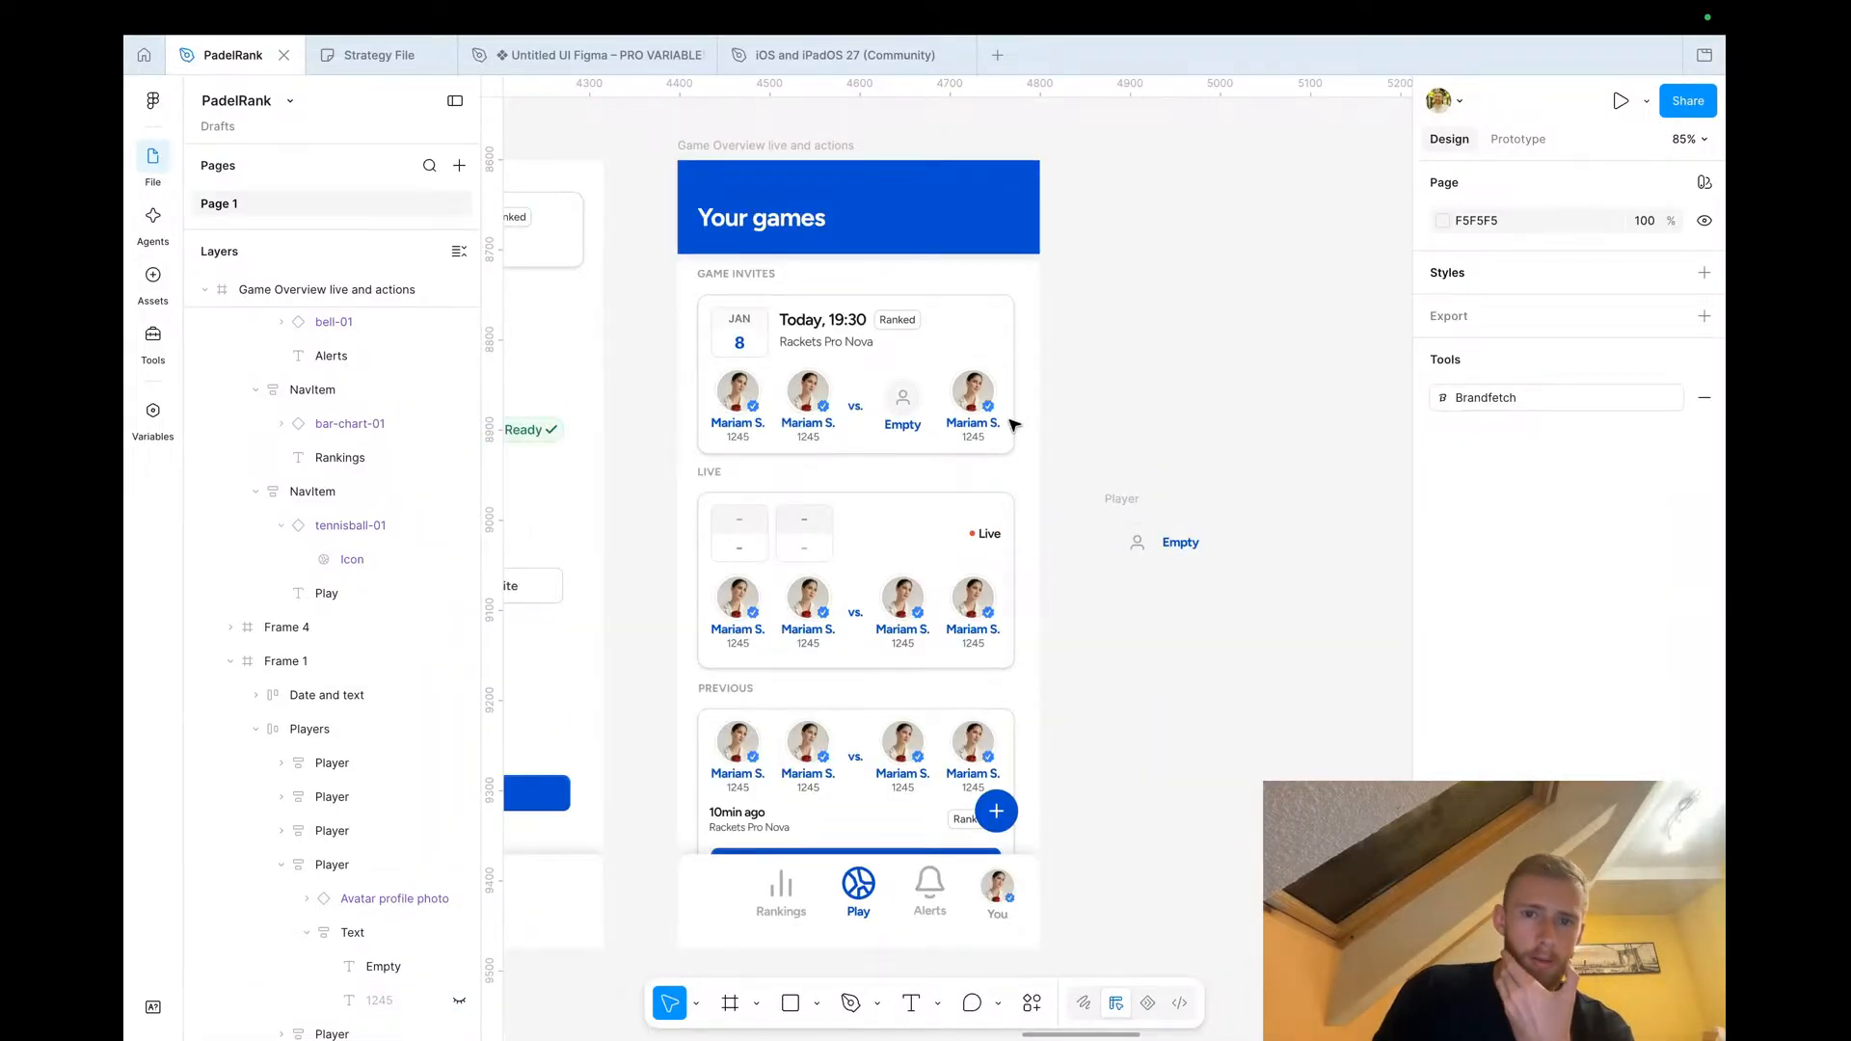
{"action": "scroll", "coordinate": [859, 382], "scroll_direction": "up", "scroll_amount": 7}
{"action": "left_click", "coordinate": [747, 387], "text": "super"}
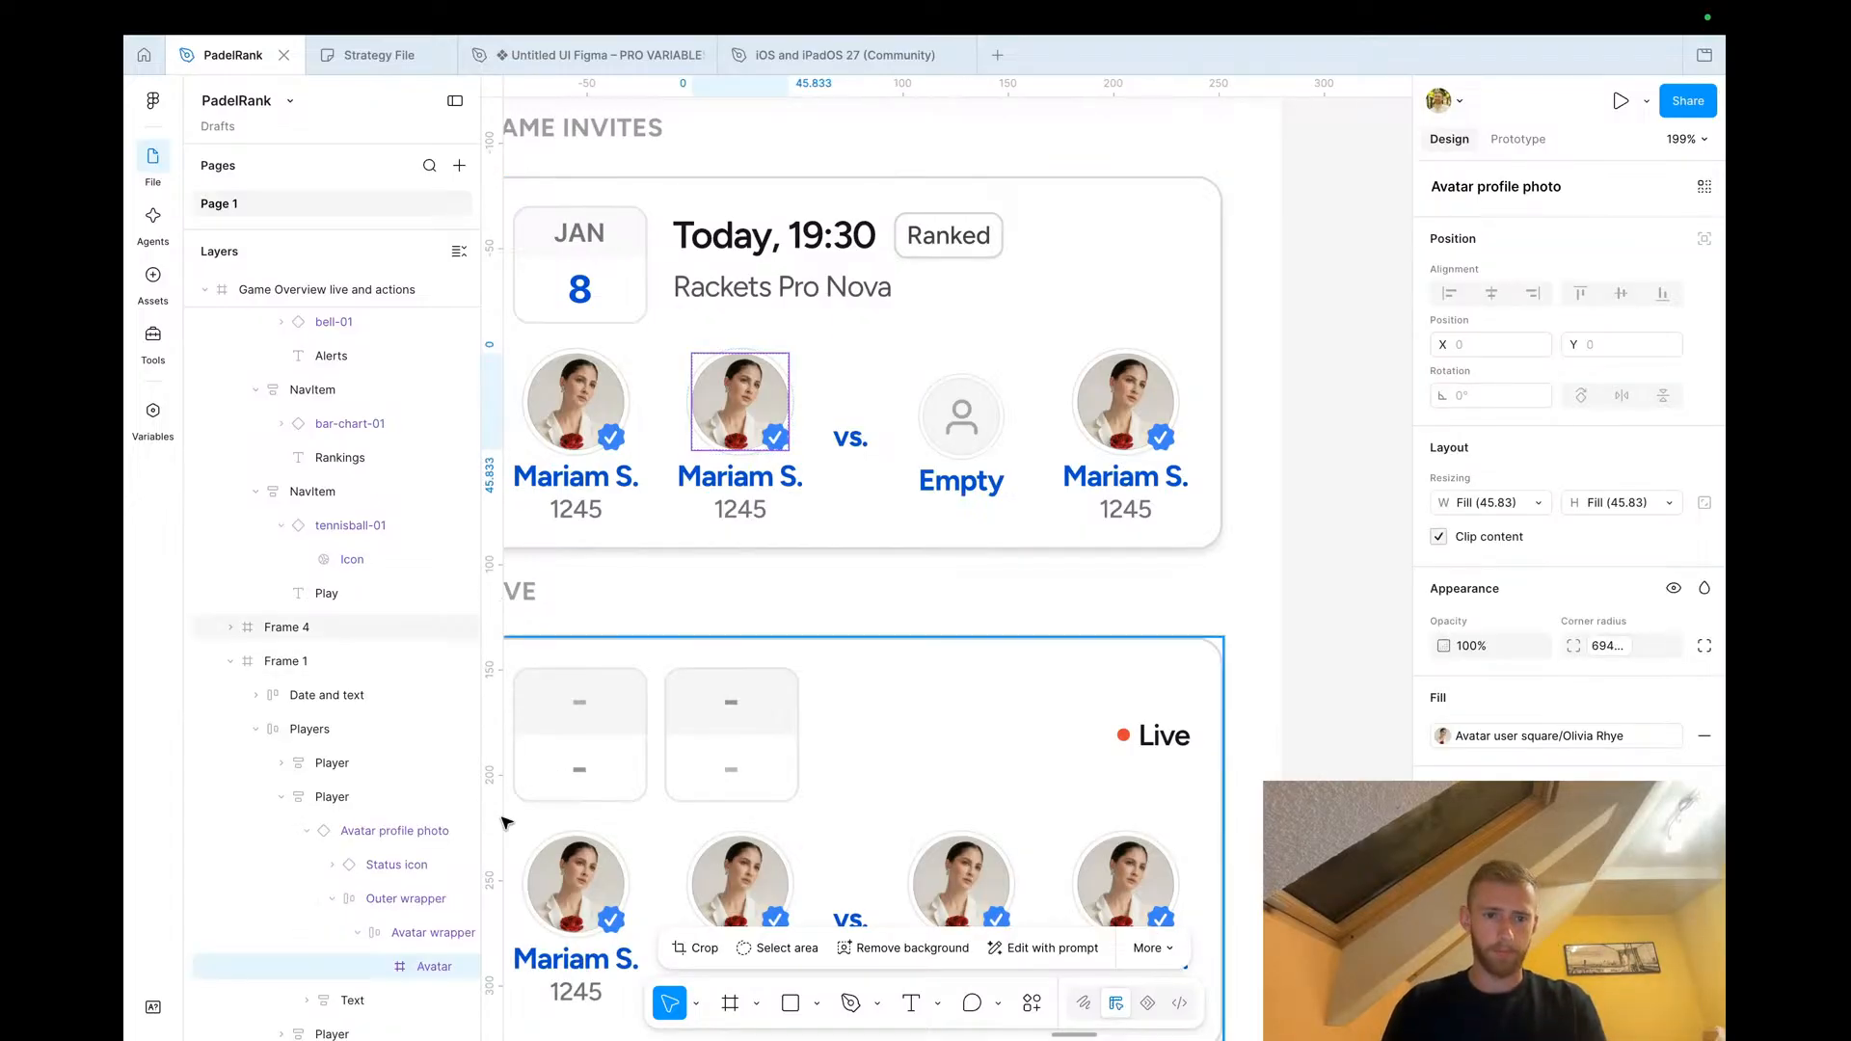
{"action": "left_click", "coordinate": [362, 837]}
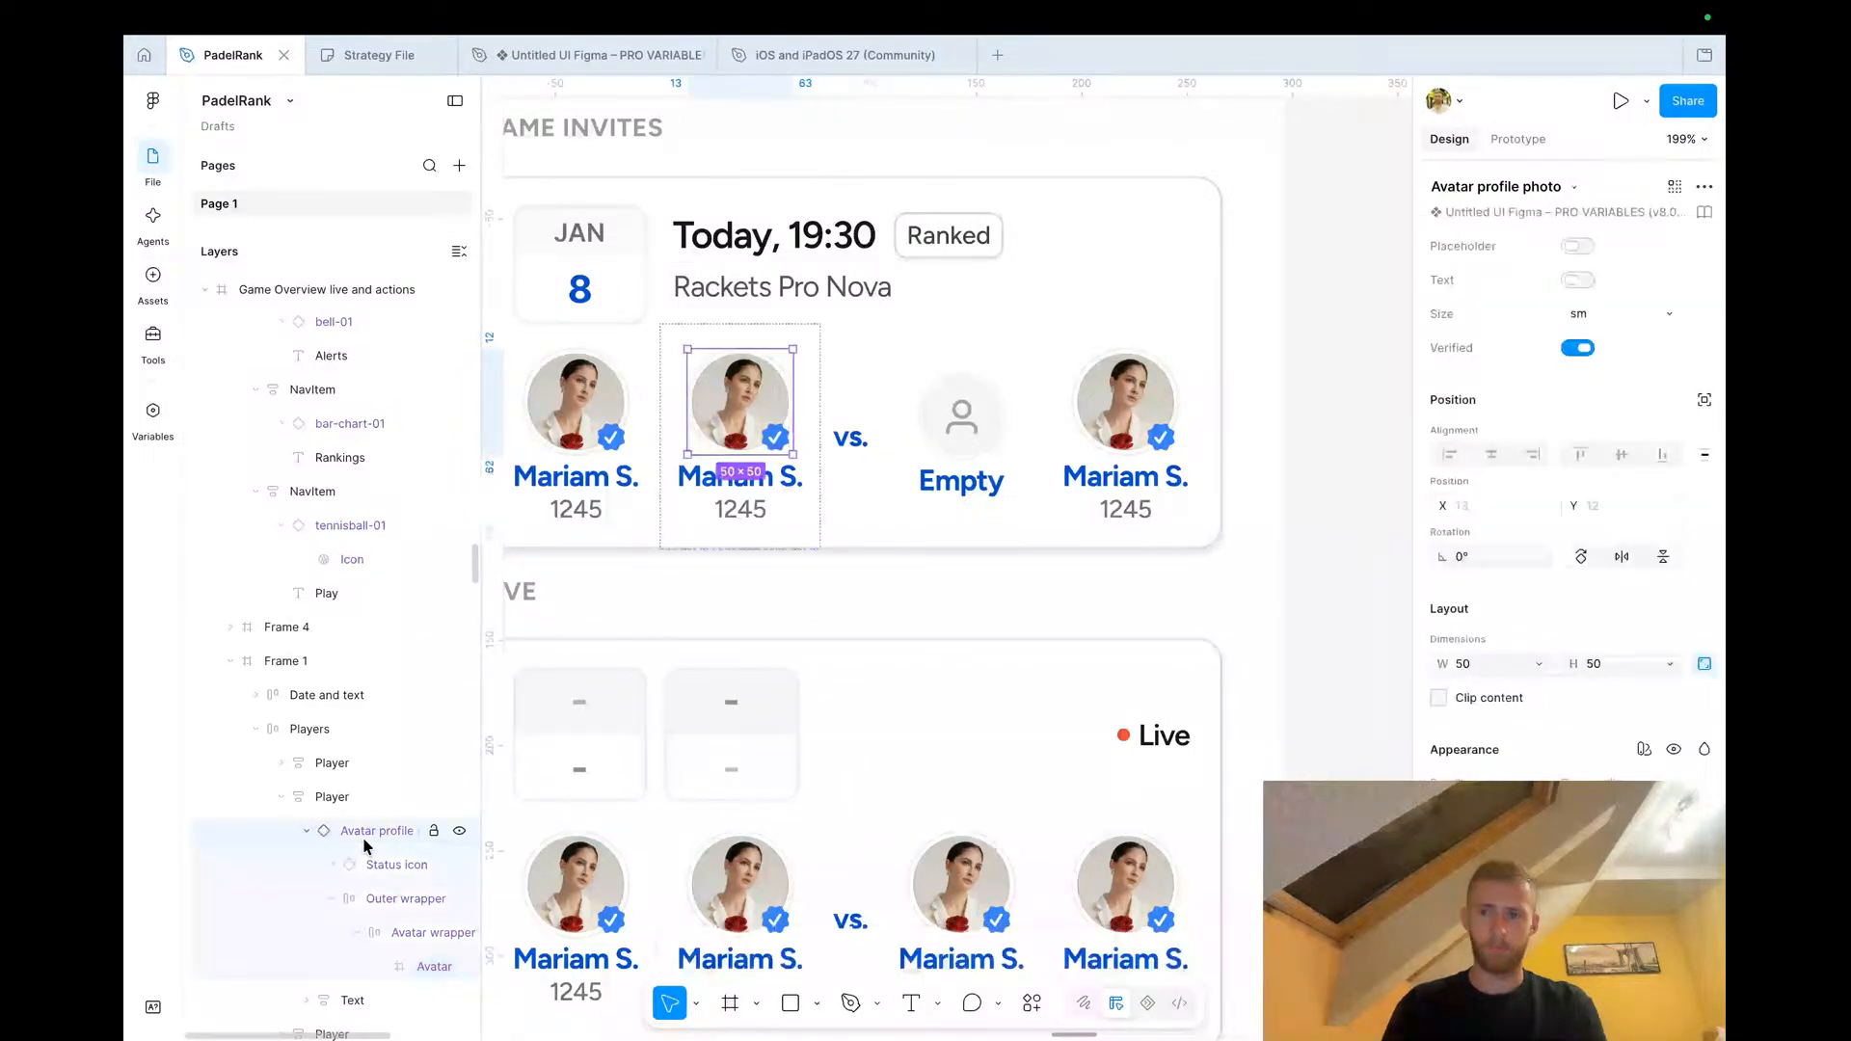
{"action": "left_click", "coordinate": [955, 405]}
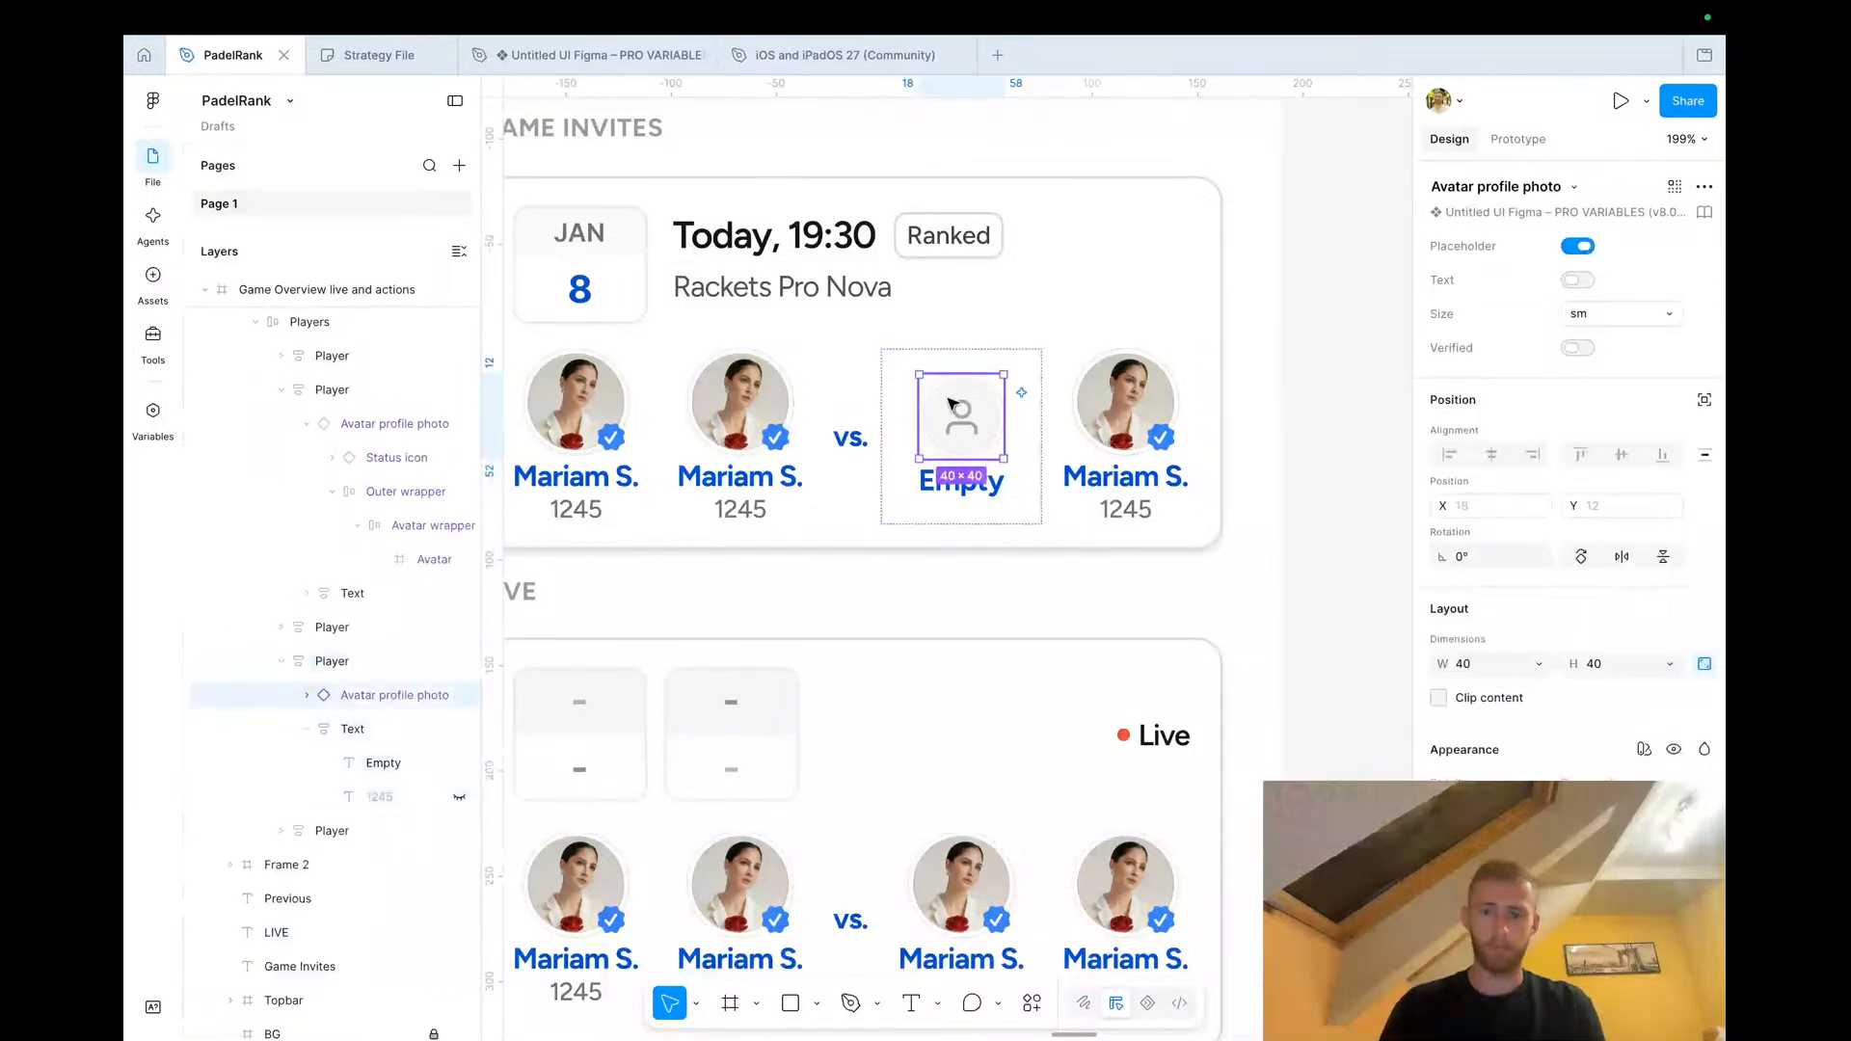
{"action": "key", "text": "k"}
{"action": "left_click", "coordinate": [1466, 664]}
{"action": "type", "text": "5"}
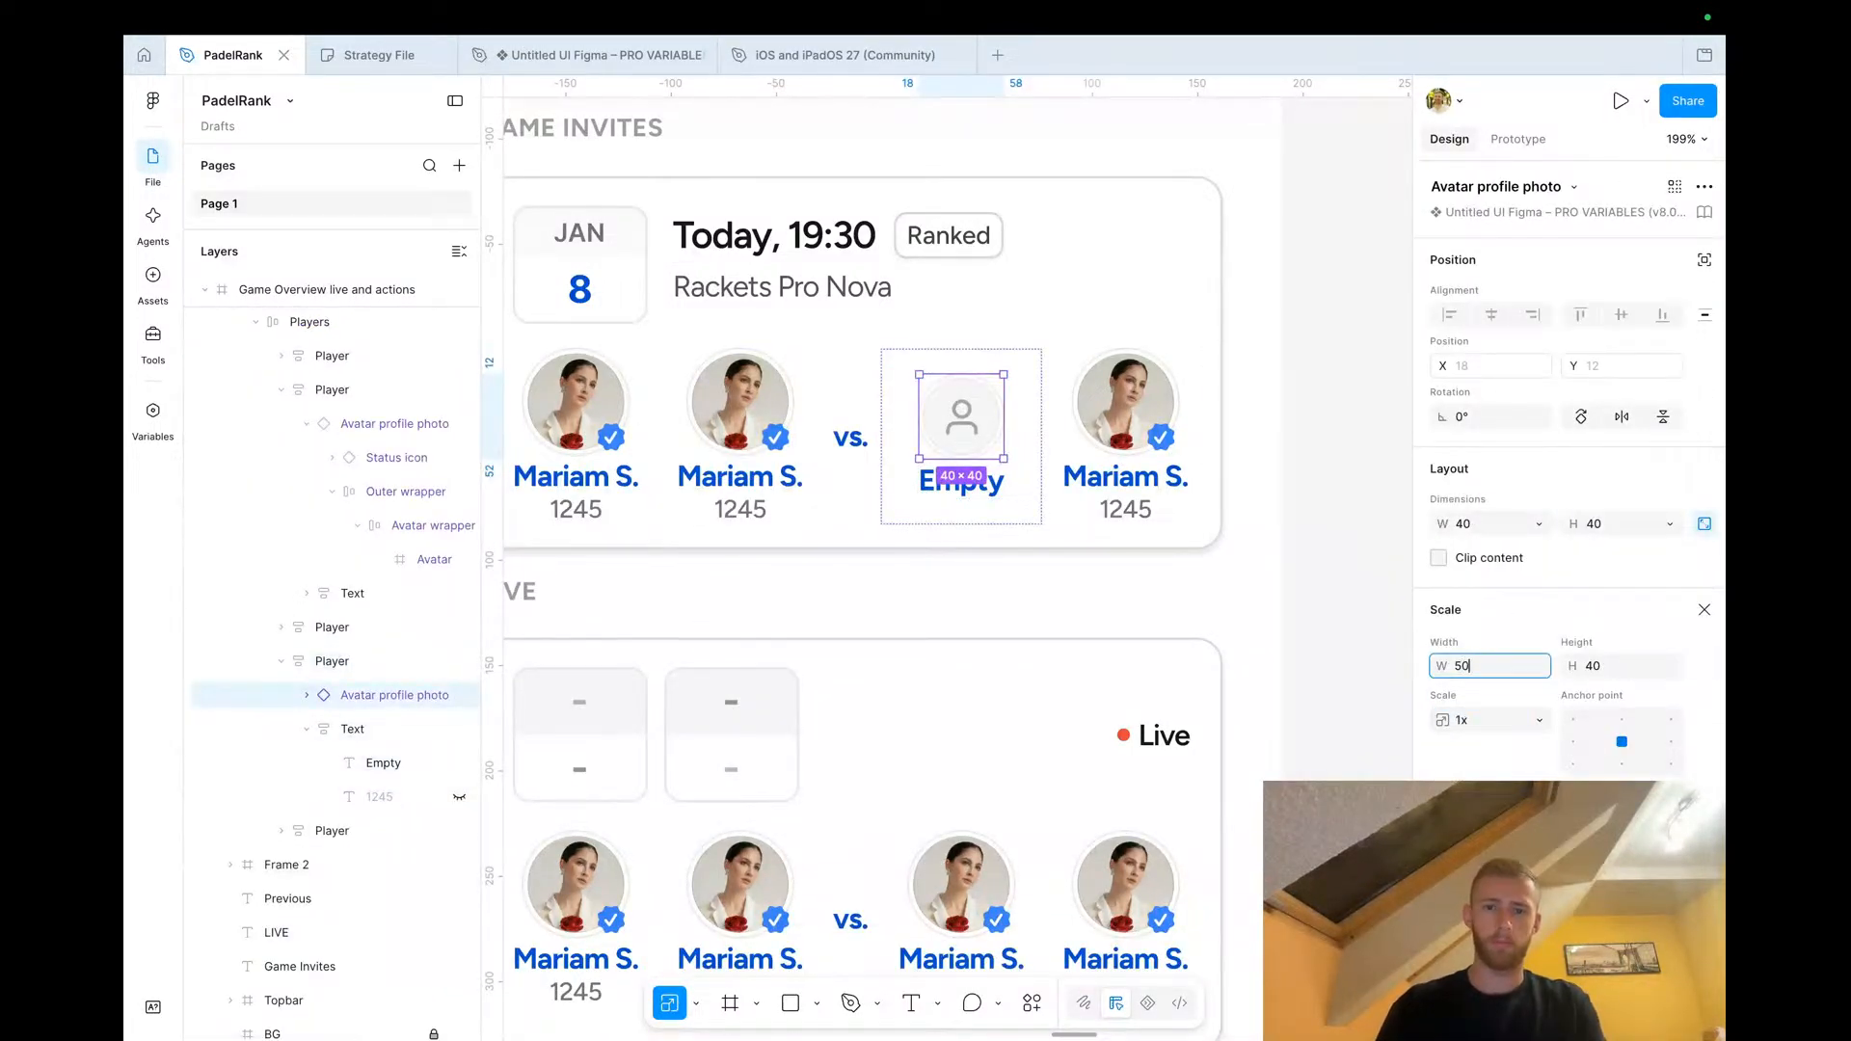
{"action": "type", "text": "0"}
{"action": "key", "text": "Tab"}
{"action": "left_click", "coordinate": [1353, 618]}
Draw an ellipse beside the Game Overview screen and size it 8 × 8
{"action": "scroll", "coordinate": [1354, 619], "scroll_direction": "down", "scroll_amount": 4}
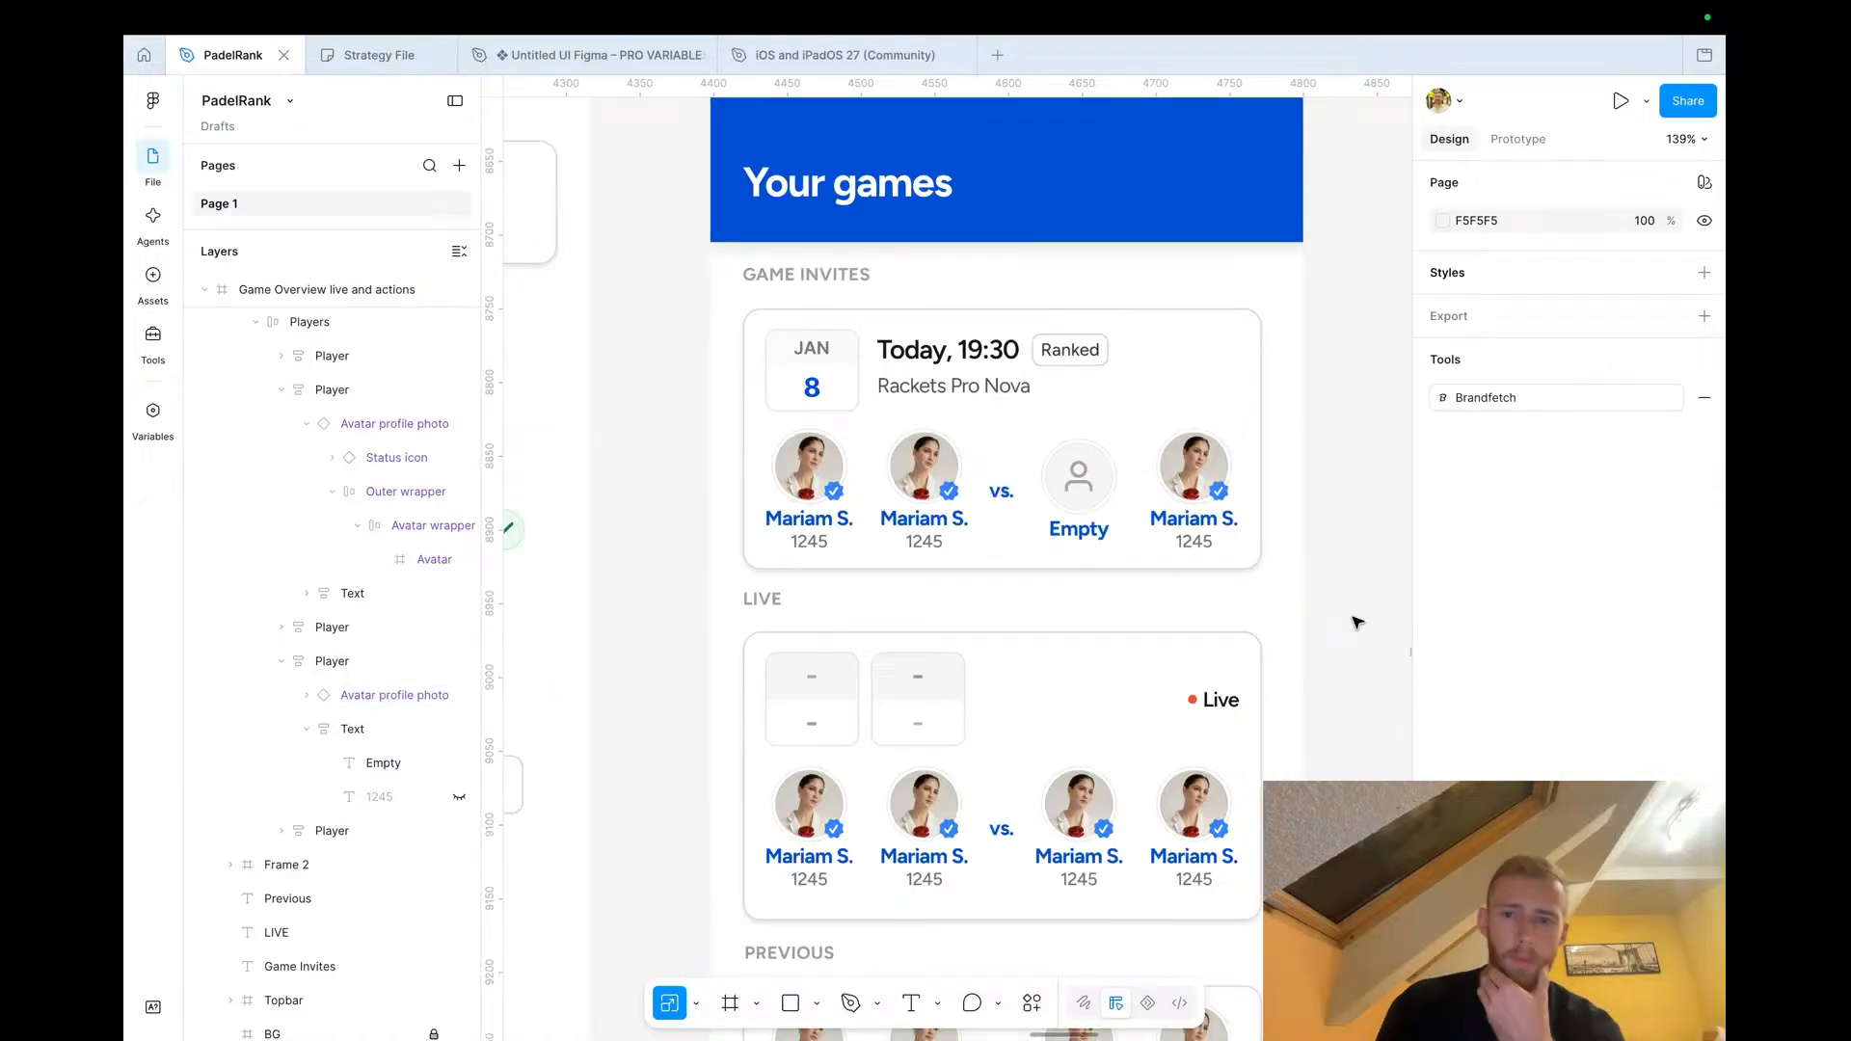
{"action": "scroll", "coordinate": [1356, 621], "scroll_direction": "down", "scroll_amount": 4}
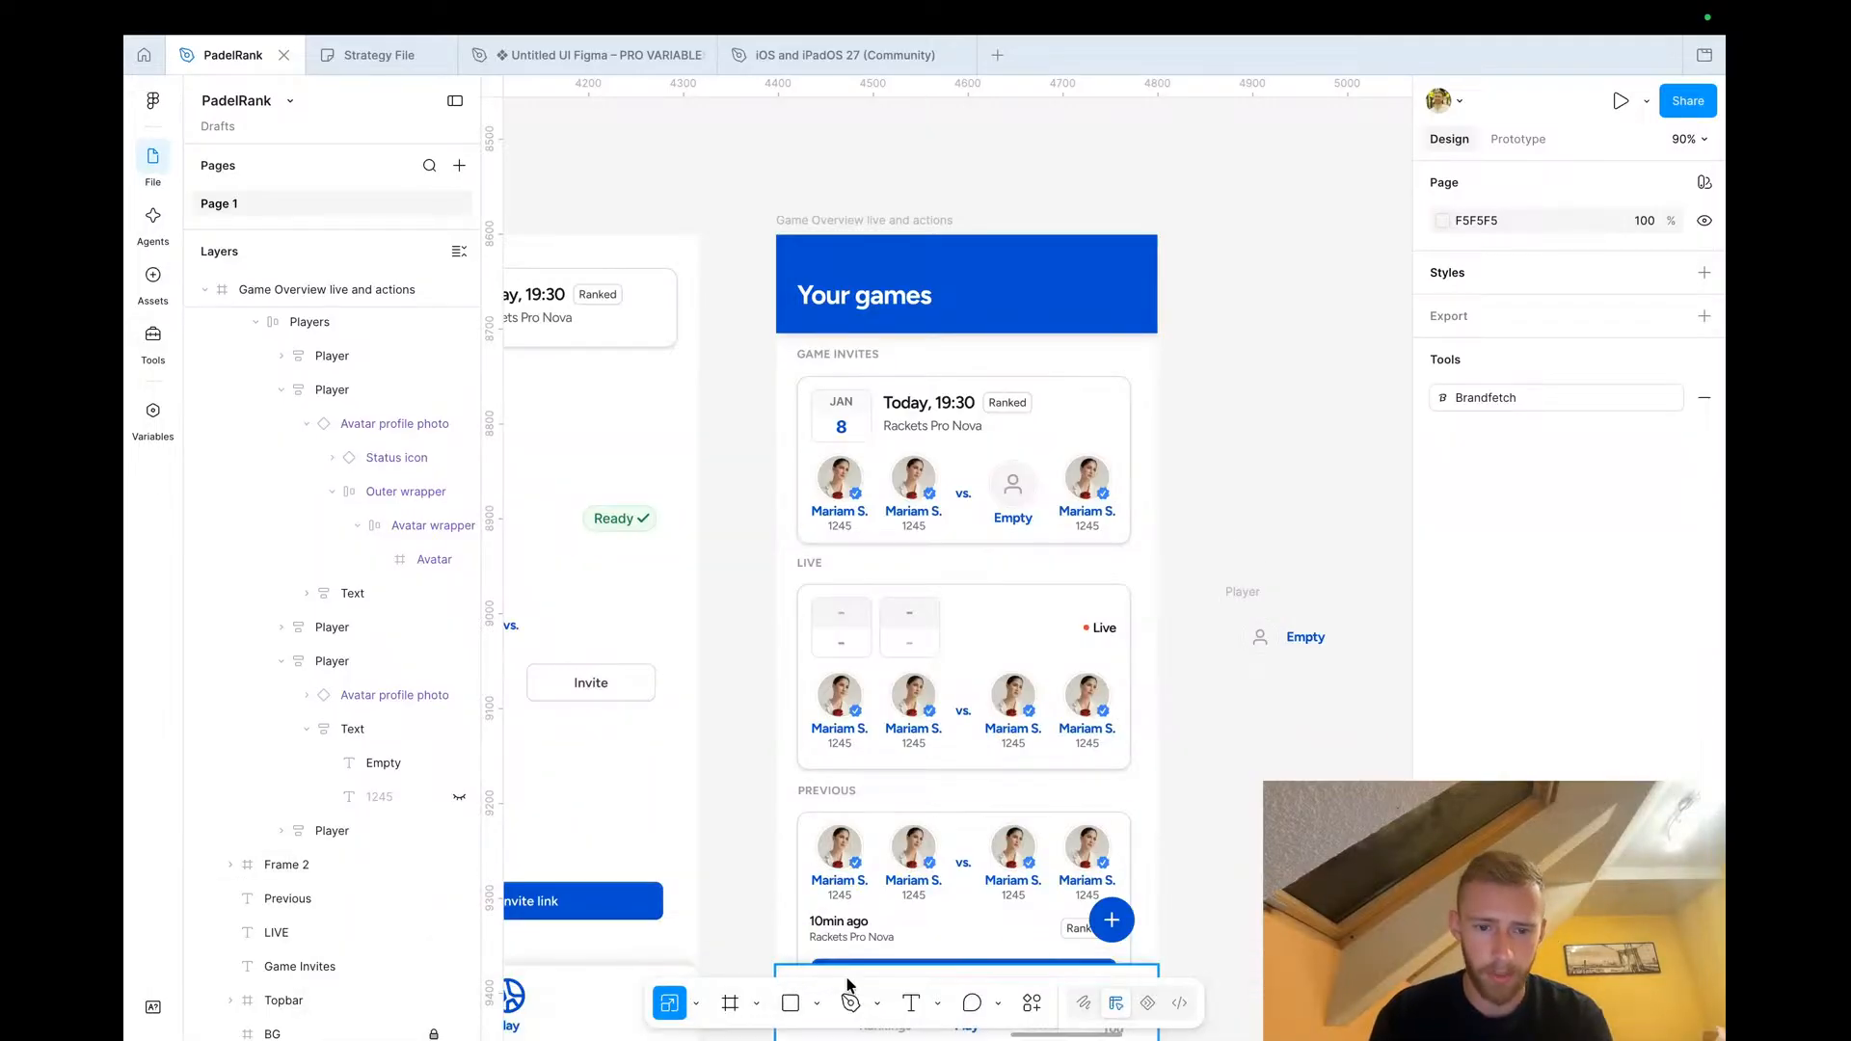
{"action": "left_click", "coordinate": [818, 1005]}
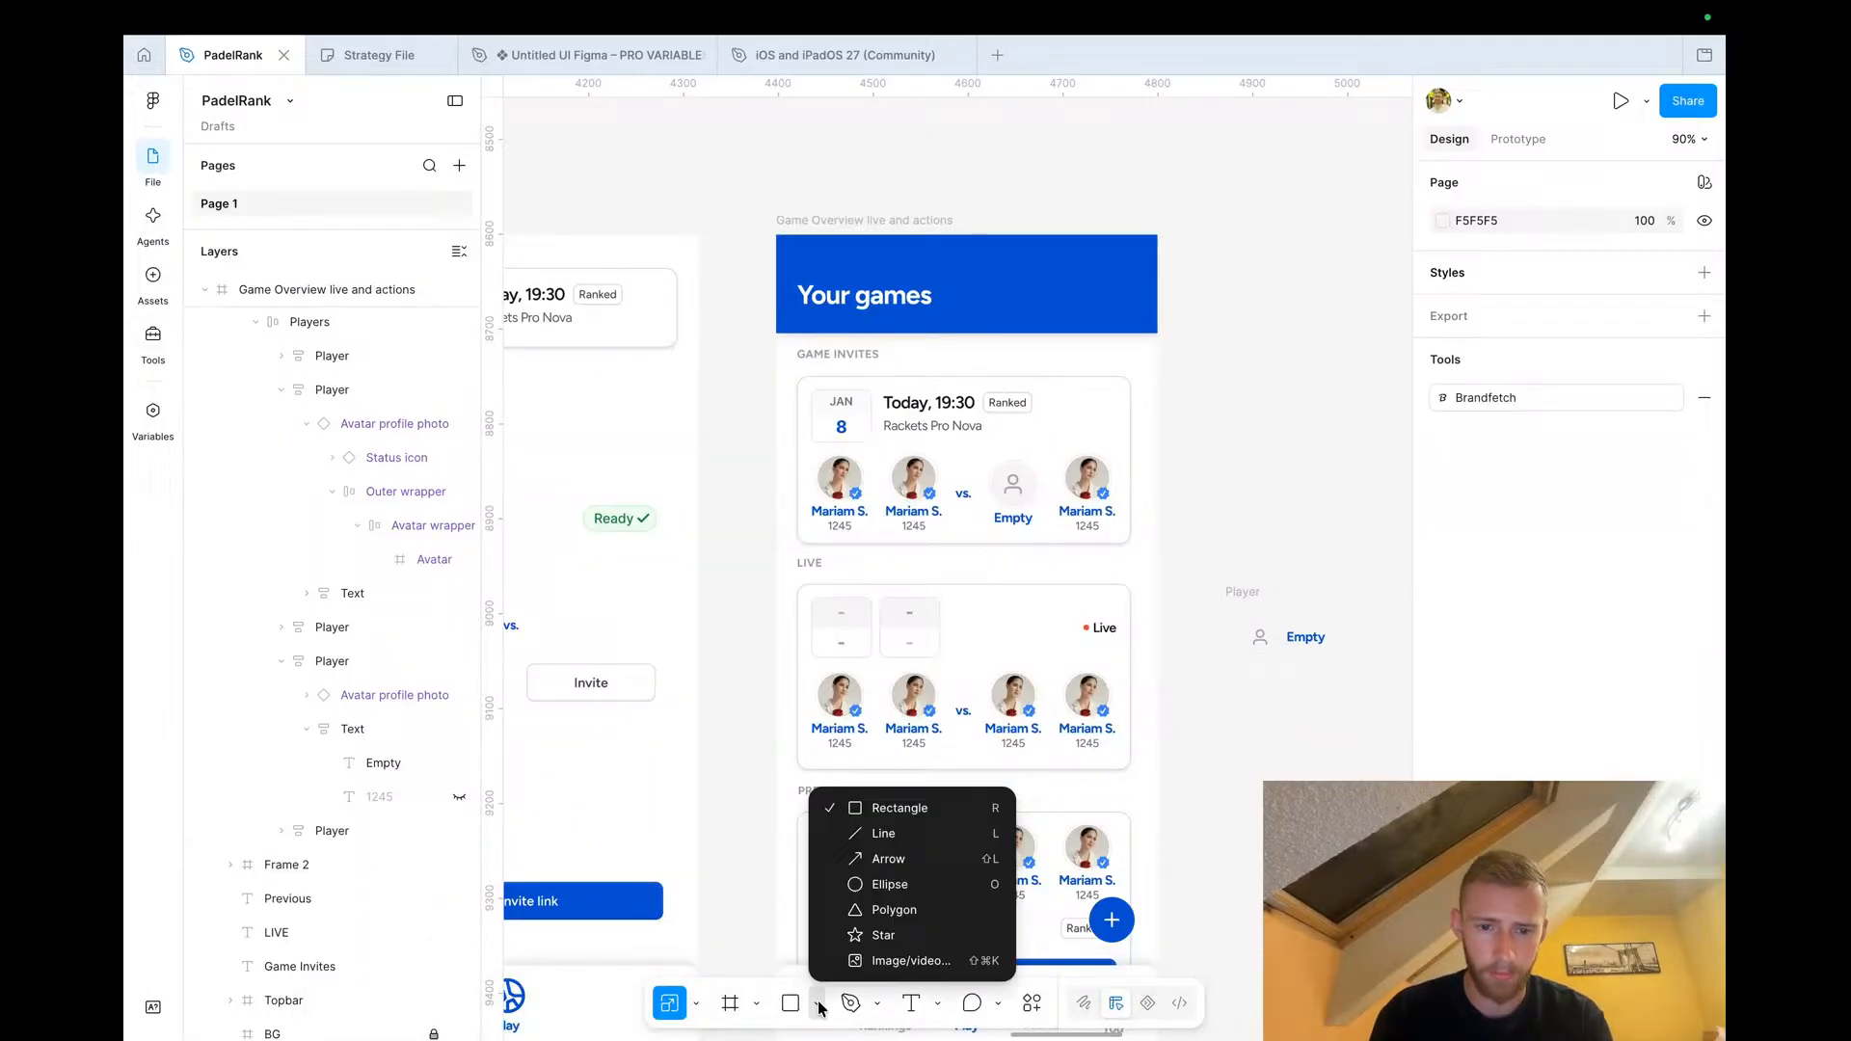
{"action": "left_click", "coordinate": [888, 884]}
{"action": "left_click_drag", "start_coordinate": [1283, 407], "coordinate": [1296, 419]}
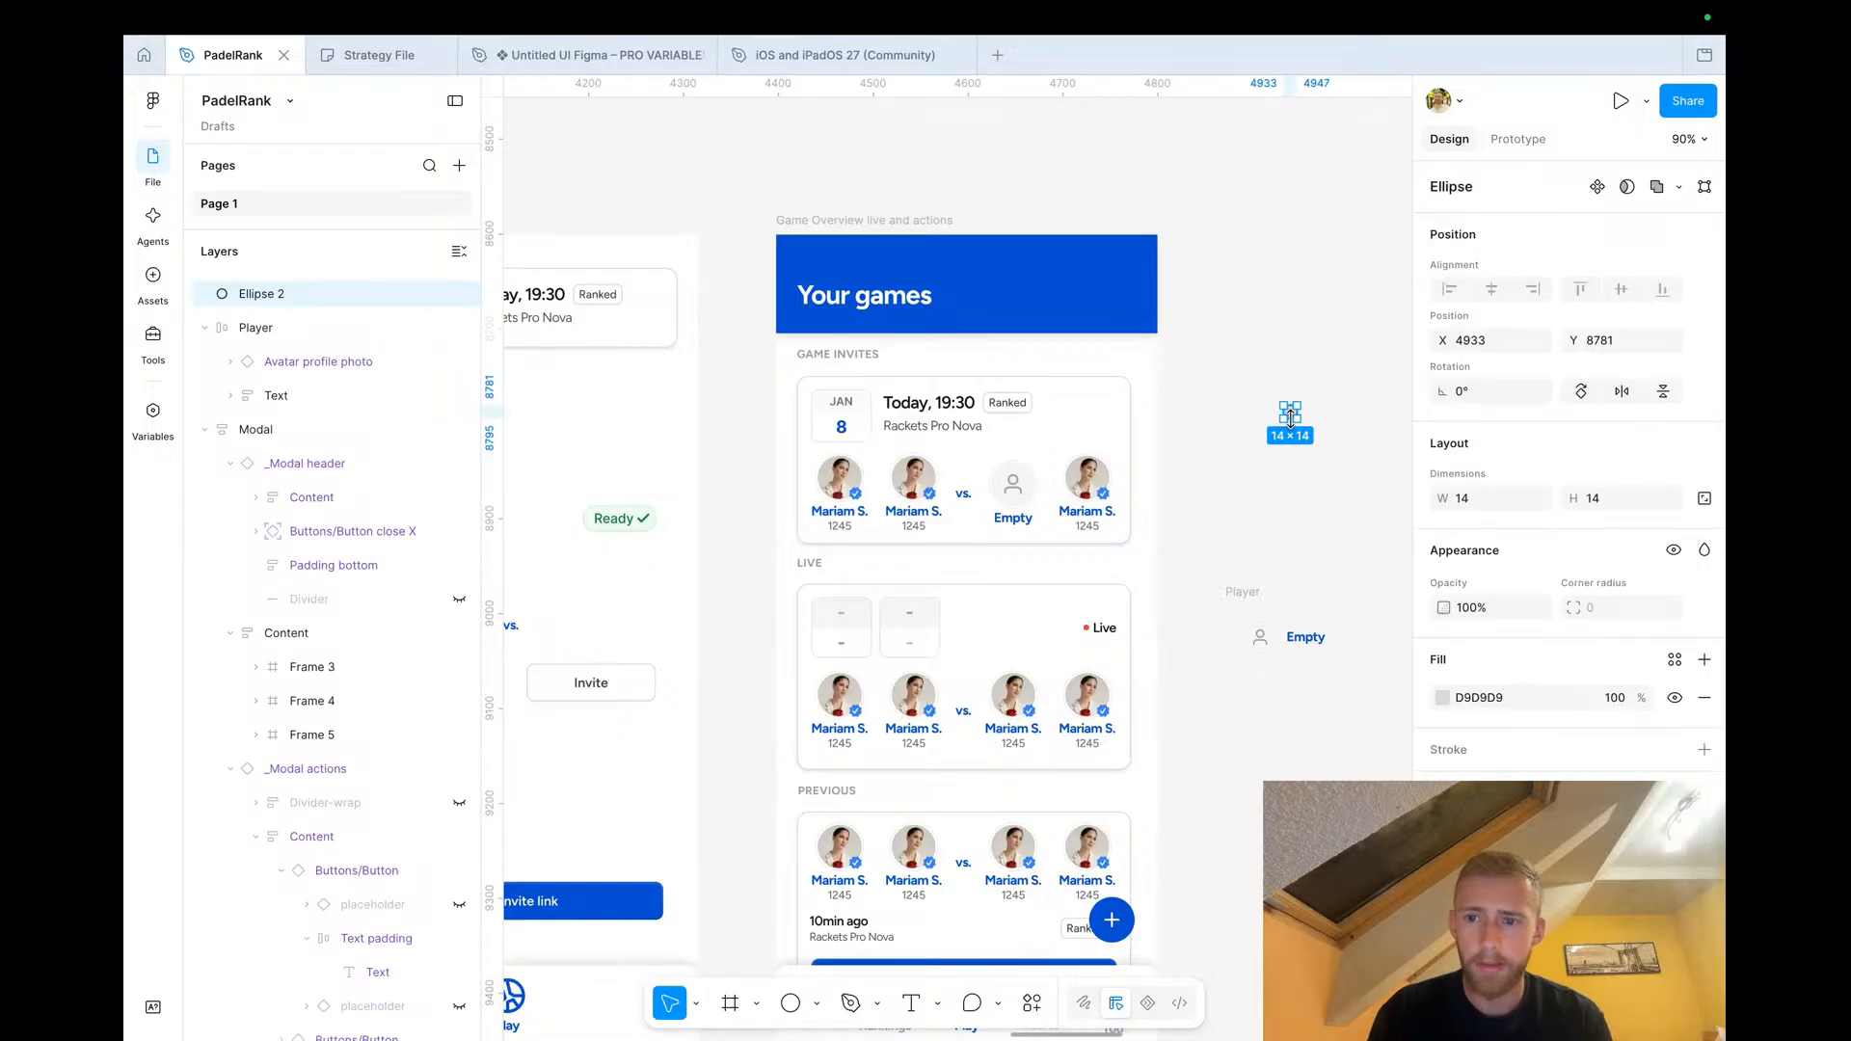
{"action": "scroll", "coordinate": [1290, 405], "scroll_direction": "up", "scroll_amount": 5}
{"action": "left_click", "coordinate": [1473, 500]}
{"action": "type", "text": "8"}
{"action": "key", "text": "Tab"}
{"action": "type", "text": "8"}
{"action": "key", "text": "Tab"}
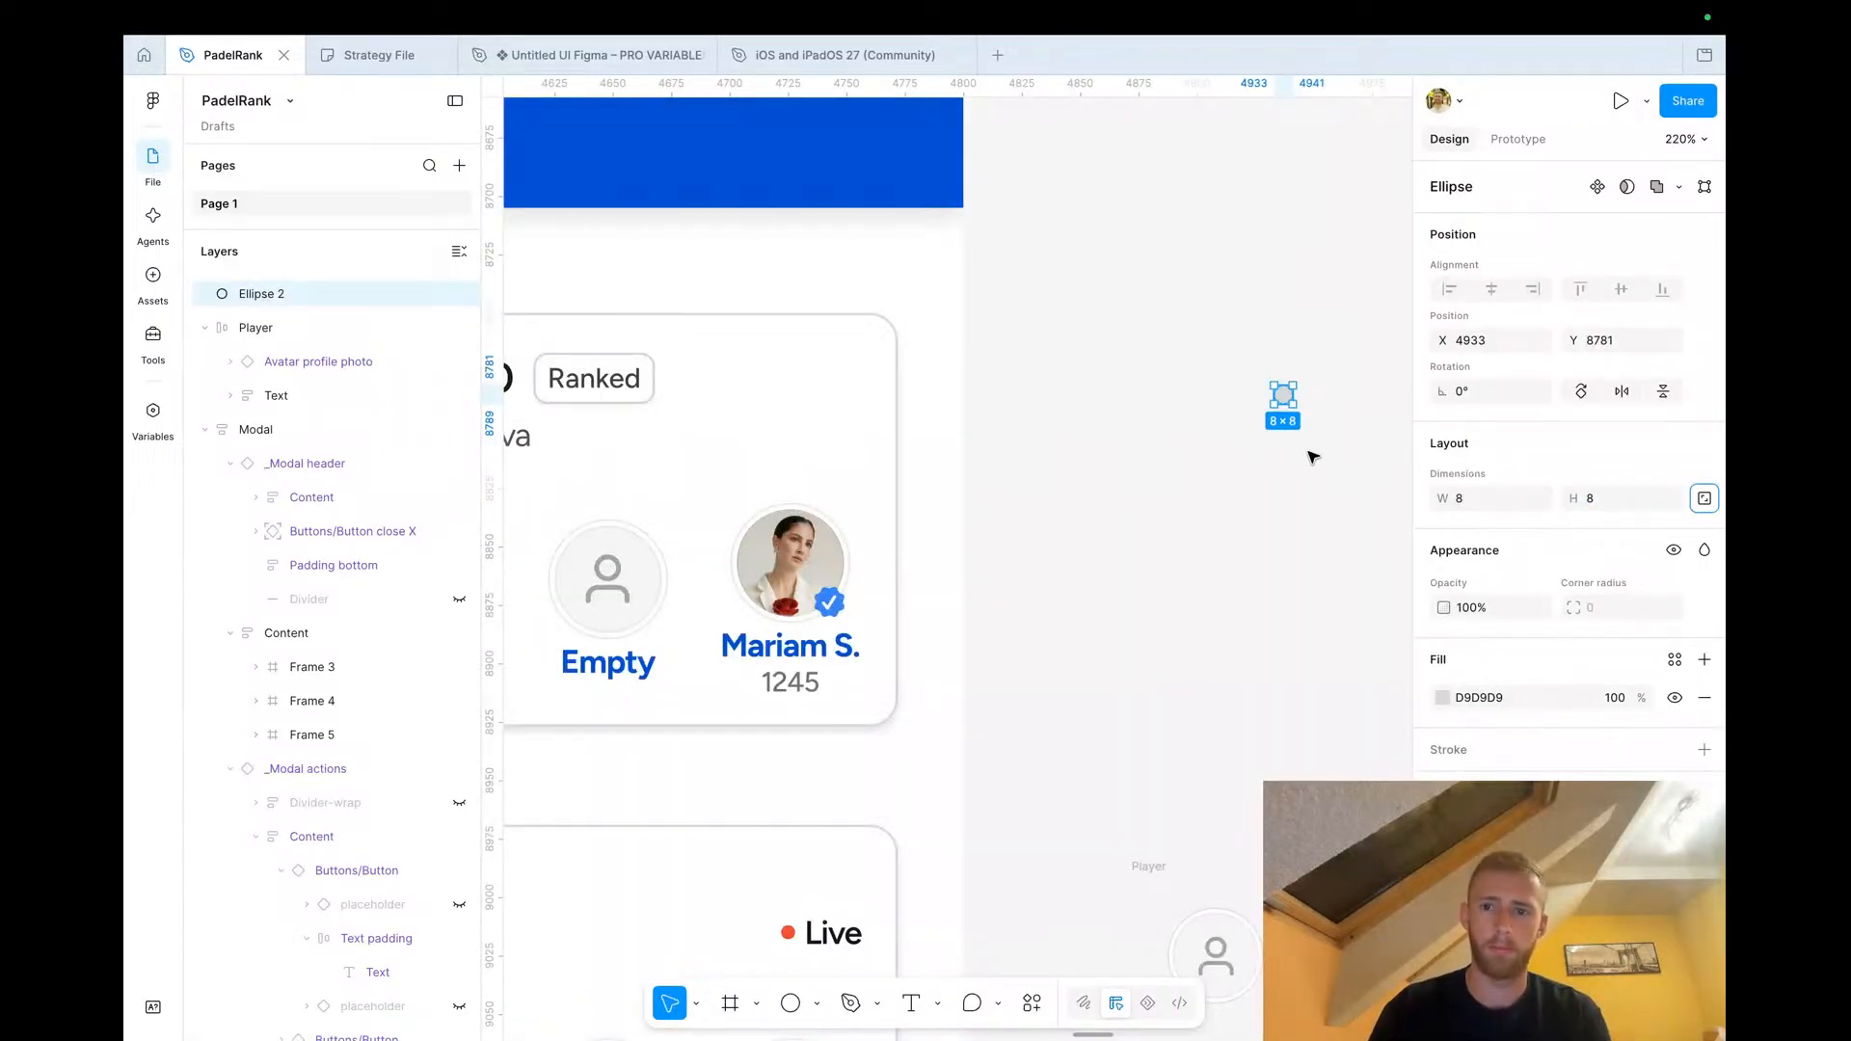
Move the small ellipse into the Game Invites card's top-right corner
{"action": "left_click_drag", "start_coordinate": [1282, 404], "coordinate": [880, 367]}
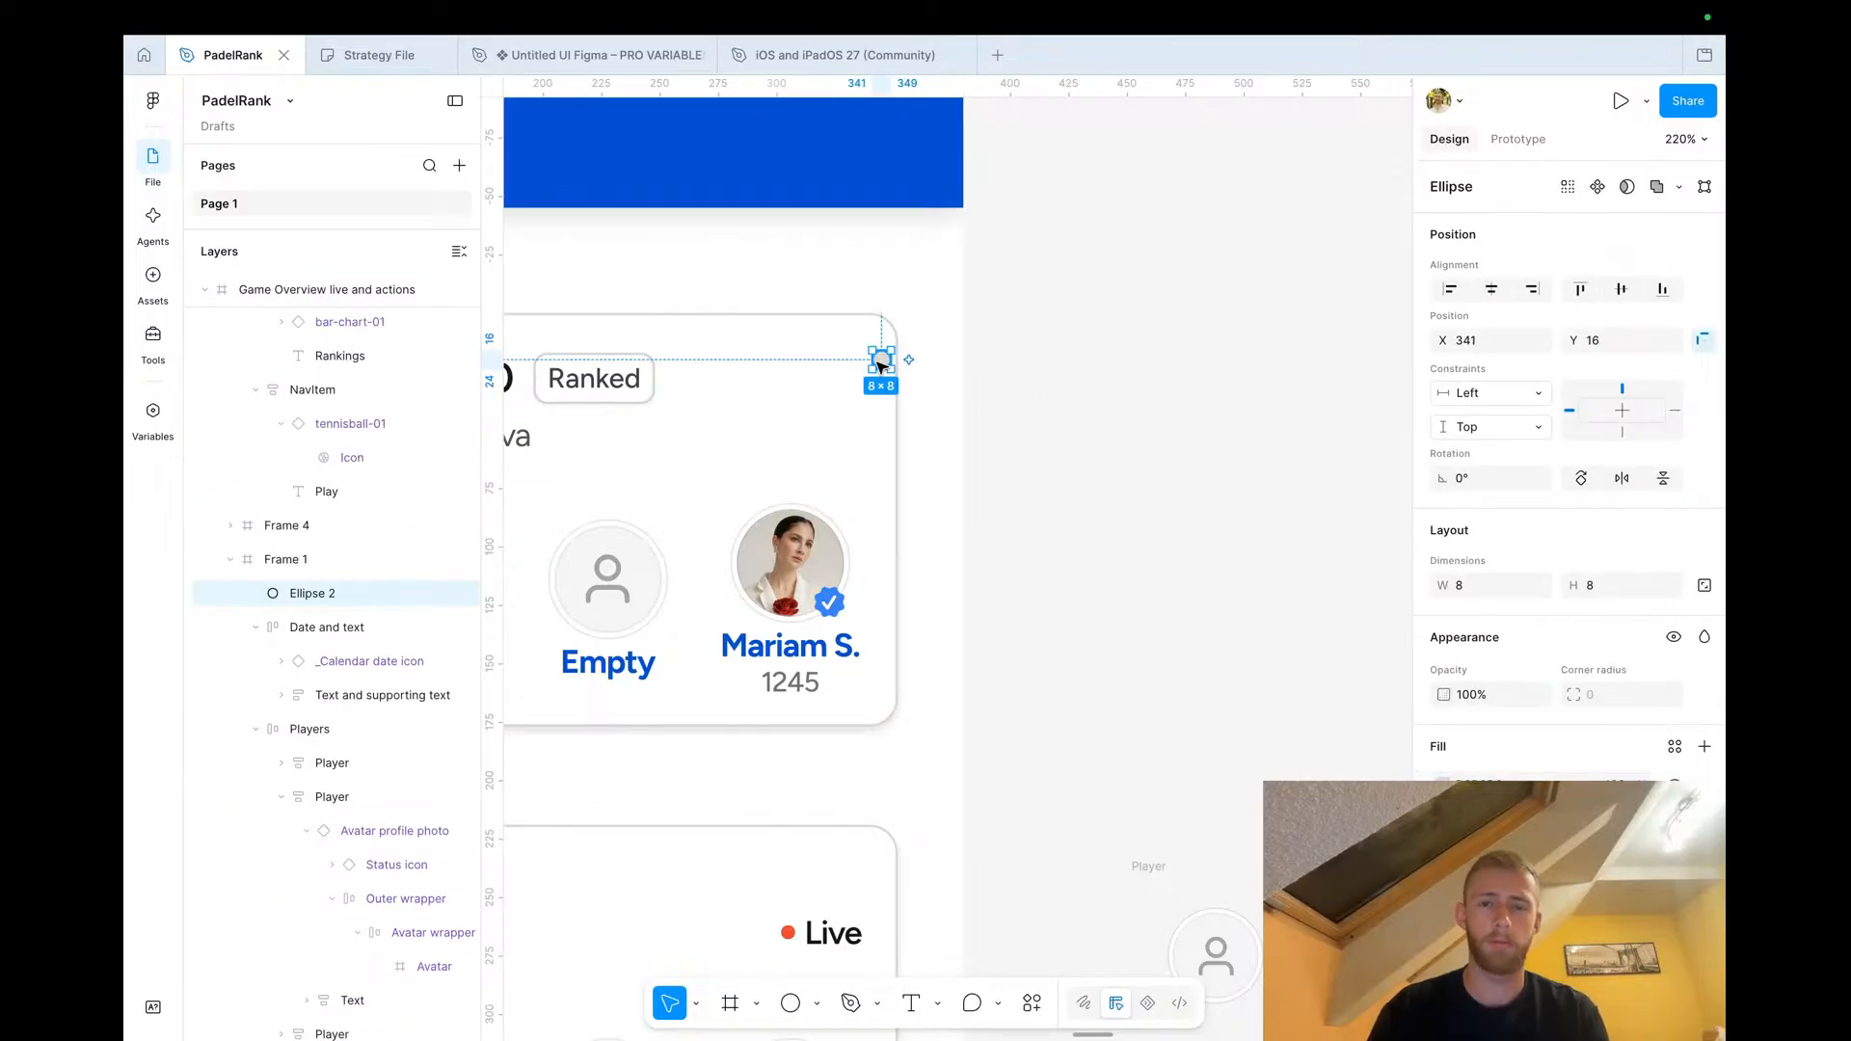
{"action": "key", "text": "shift+Left"}
{"action": "key", "text": "Up"}
{"action": "key", "text": "Up"}
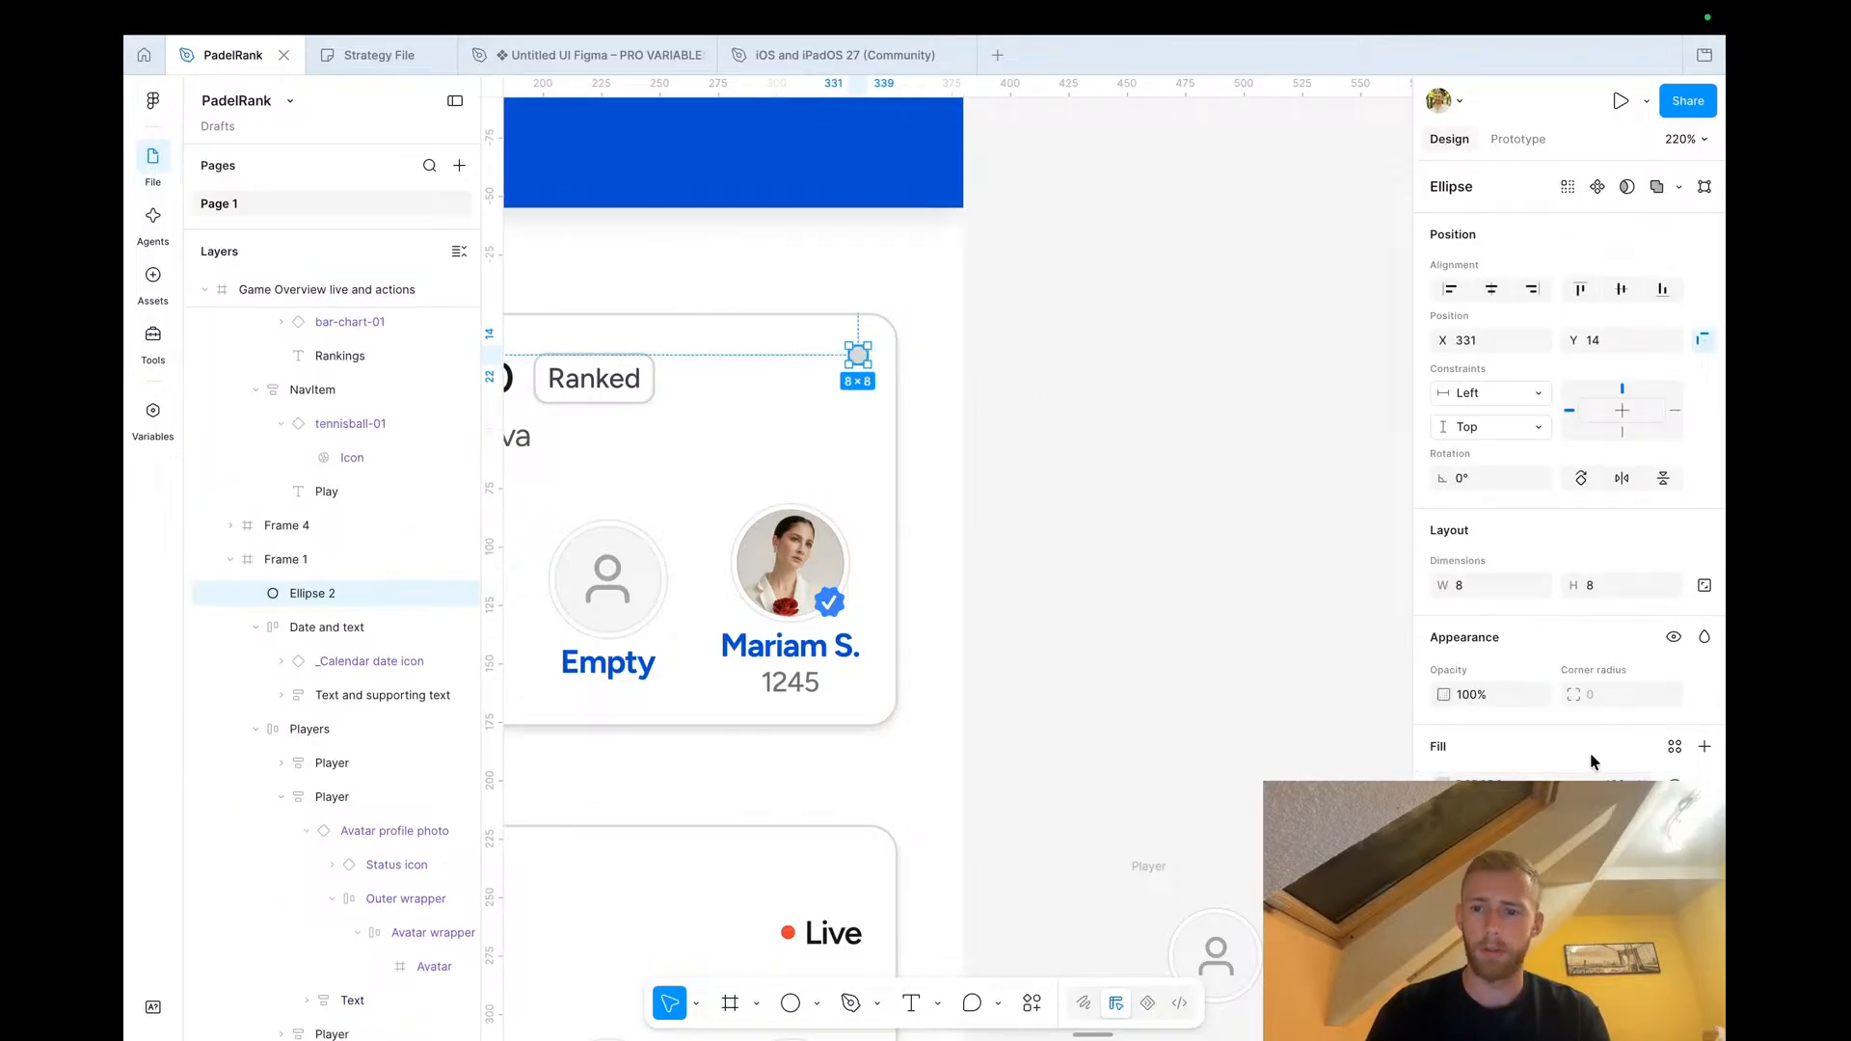
Set the ellipse's fill colour to red
{"action": "left_click", "coordinate": [1444, 785]}
{"action": "left_click_drag", "start_coordinate": [1386, 592], "coordinate": [1456, 547]}
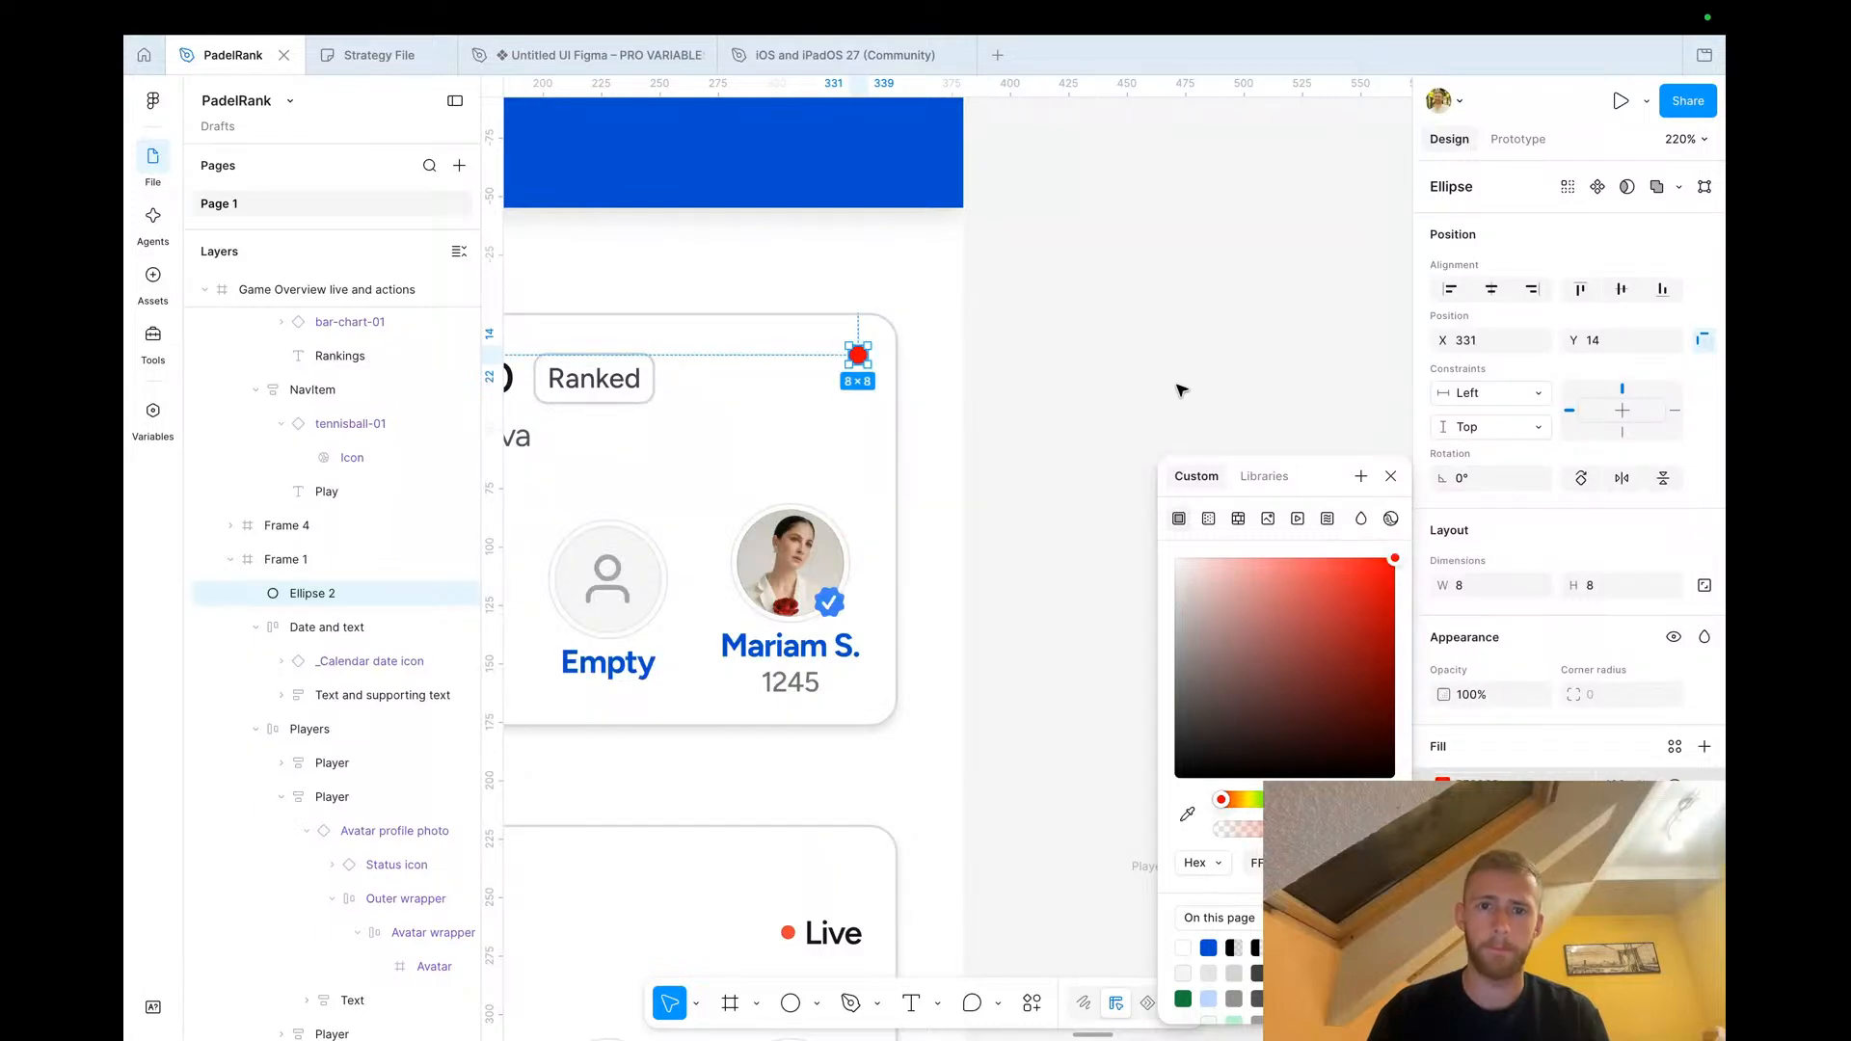
{"action": "left_click", "coordinate": [1206, 406]}
Delete the pasted Empty player beside the Game Overview screen
{"action": "scroll", "coordinate": [1206, 406], "scroll_direction": "down", "scroll_amount": 3}
{"action": "scroll", "coordinate": [1168, 379], "scroll_direction": "down", "scroll_amount": 4}
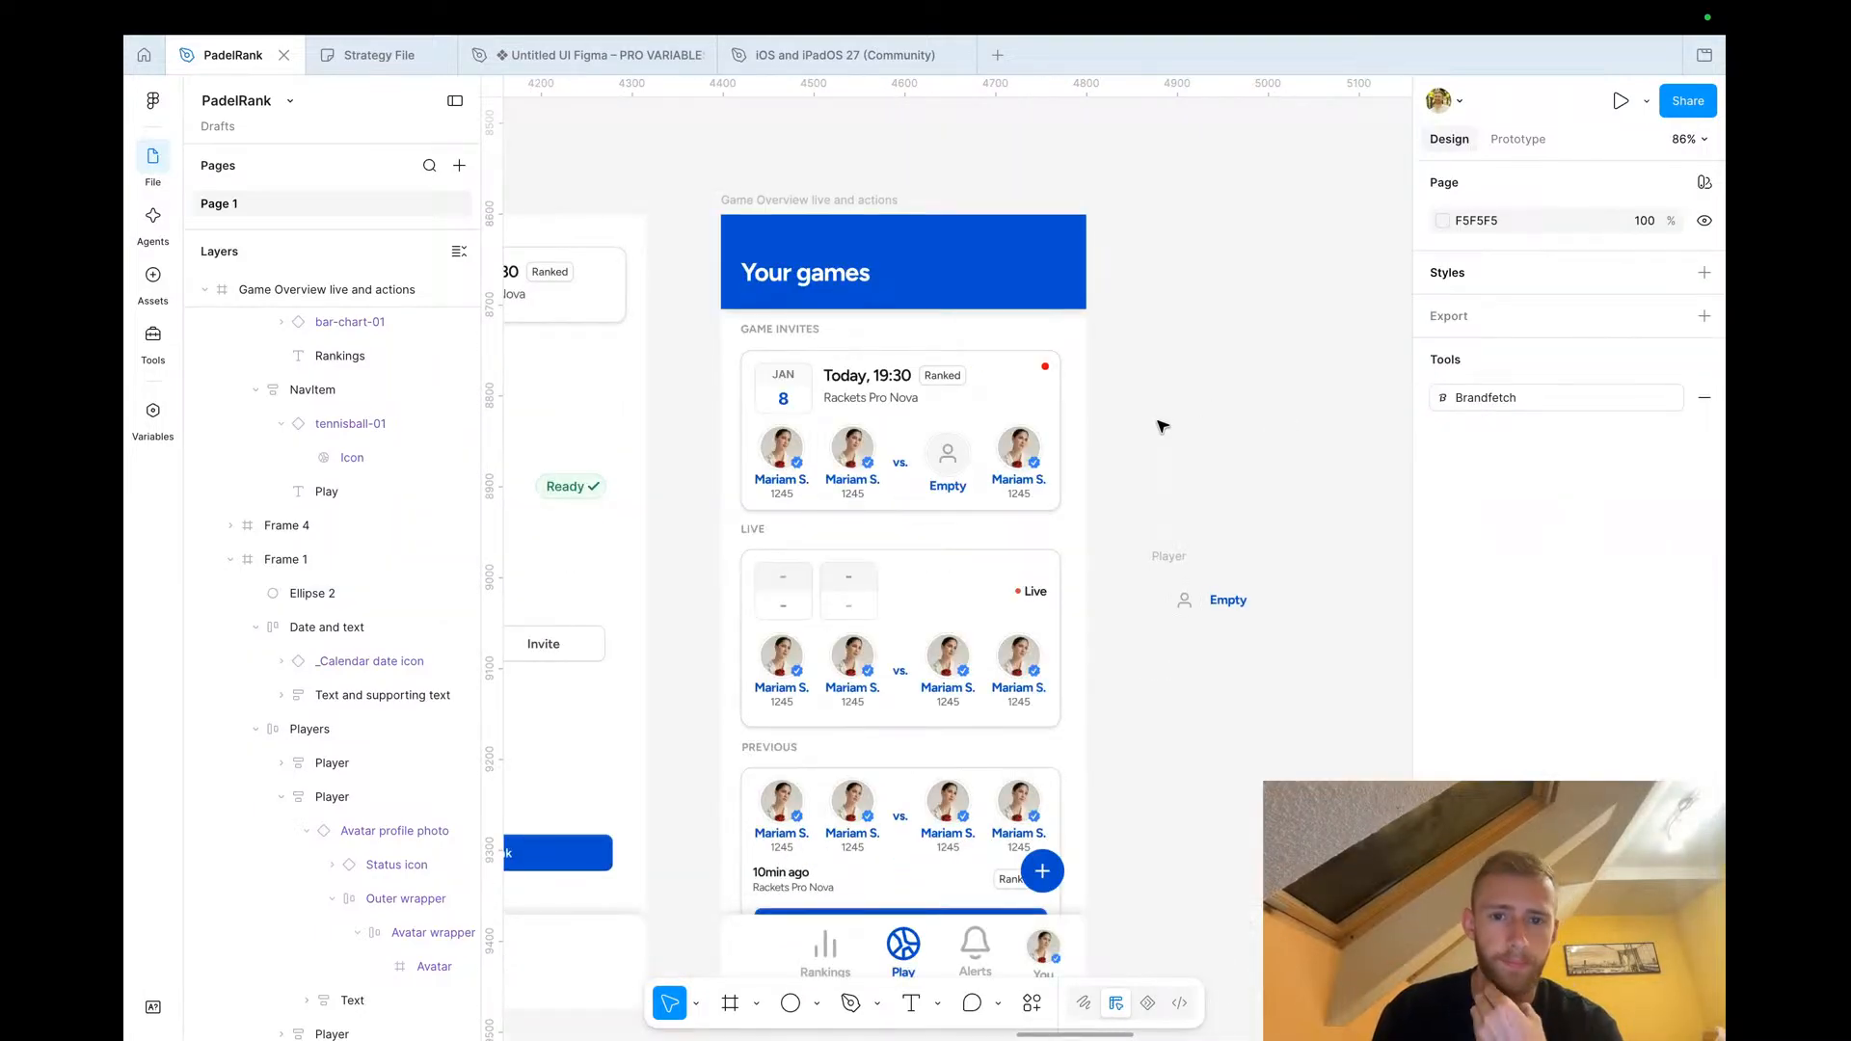
{"action": "scroll", "coordinate": [1162, 427], "scroll_direction": "down", "scroll_amount": 4}
{"action": "left_click", "coordinate": [1177, 482]}
{"action": "key", "text": "Delete"}
Delete the stray Confirm Score frame near the Game Overview screen
{"action": "scroll", "coordinate": [1174, 465], "scroll_direction": "down", "scroll_amount": 3}
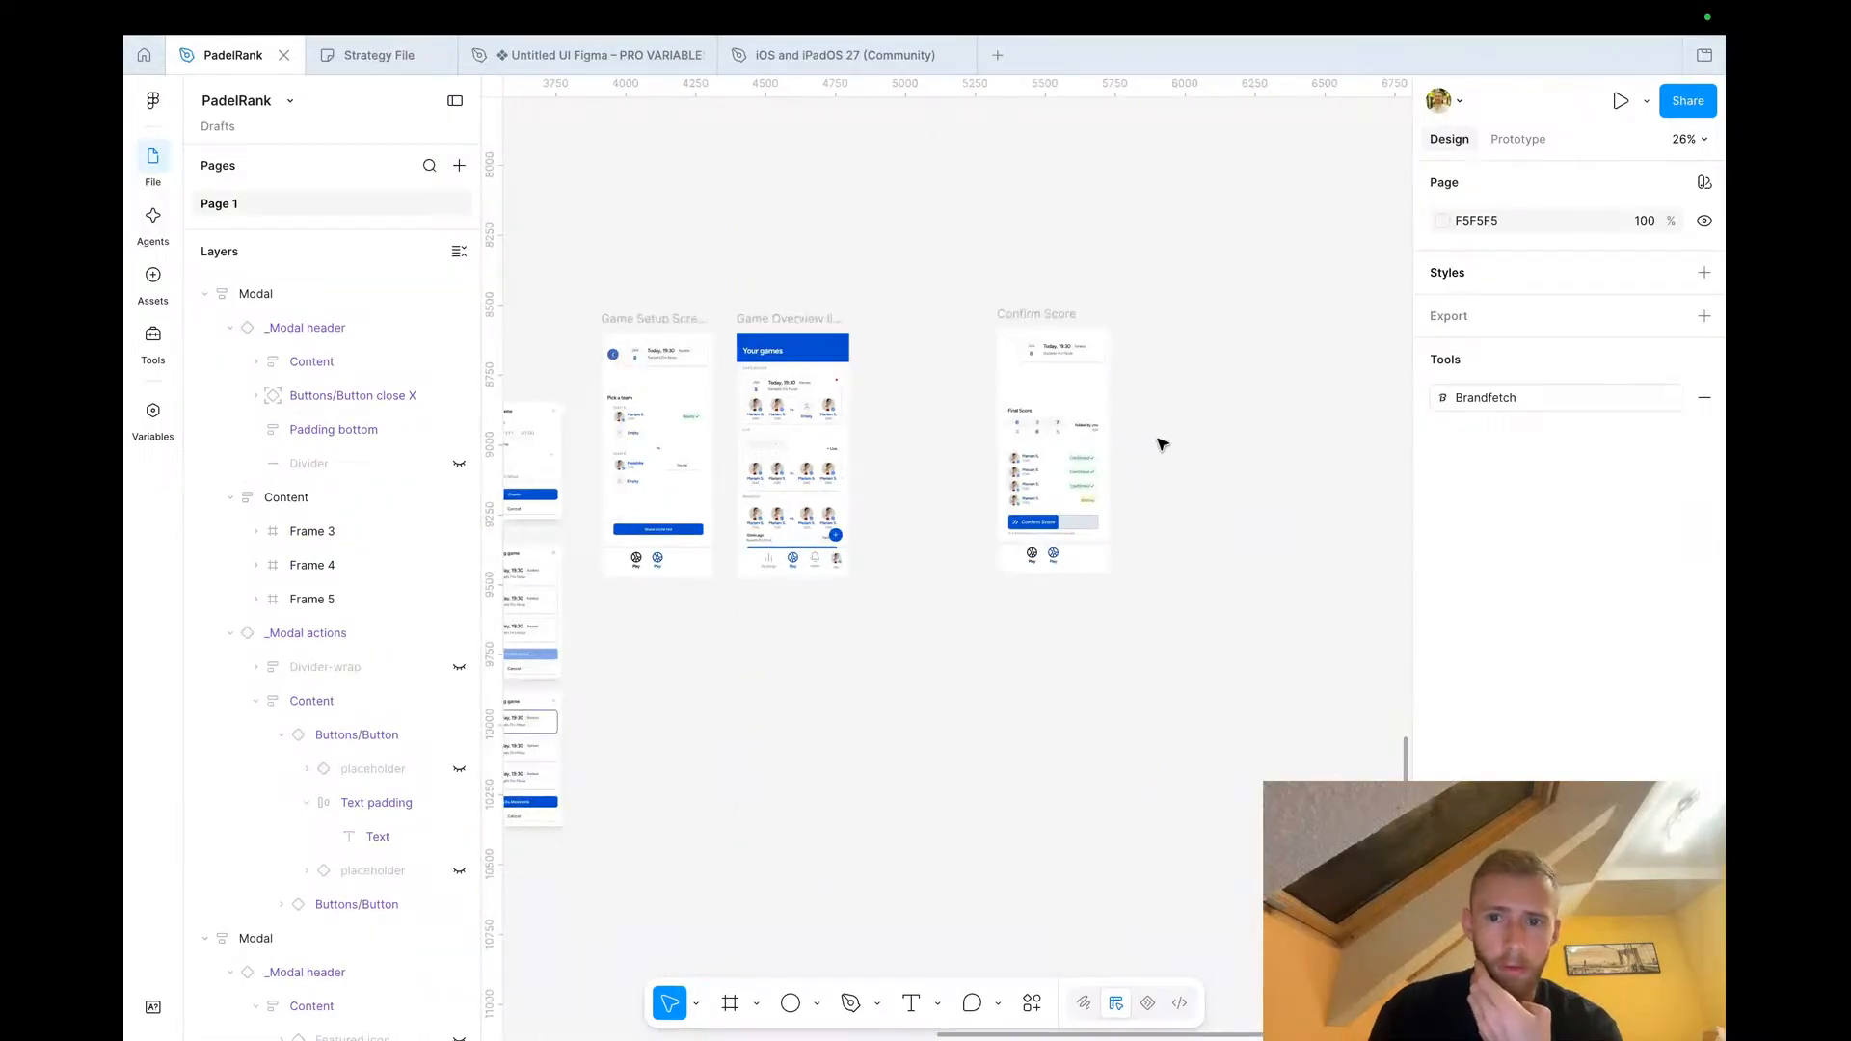
{"action": "left_click", "coordinate": [1056, 316]}
{"action": "key", "text": "Delete"}
Copy the Game Setup Screen and paste it beside the Game Overview screen
{"action": "scroll", "coordinate": [1052, 318], "scroll_direction": "down", "scroll_amount": 5}
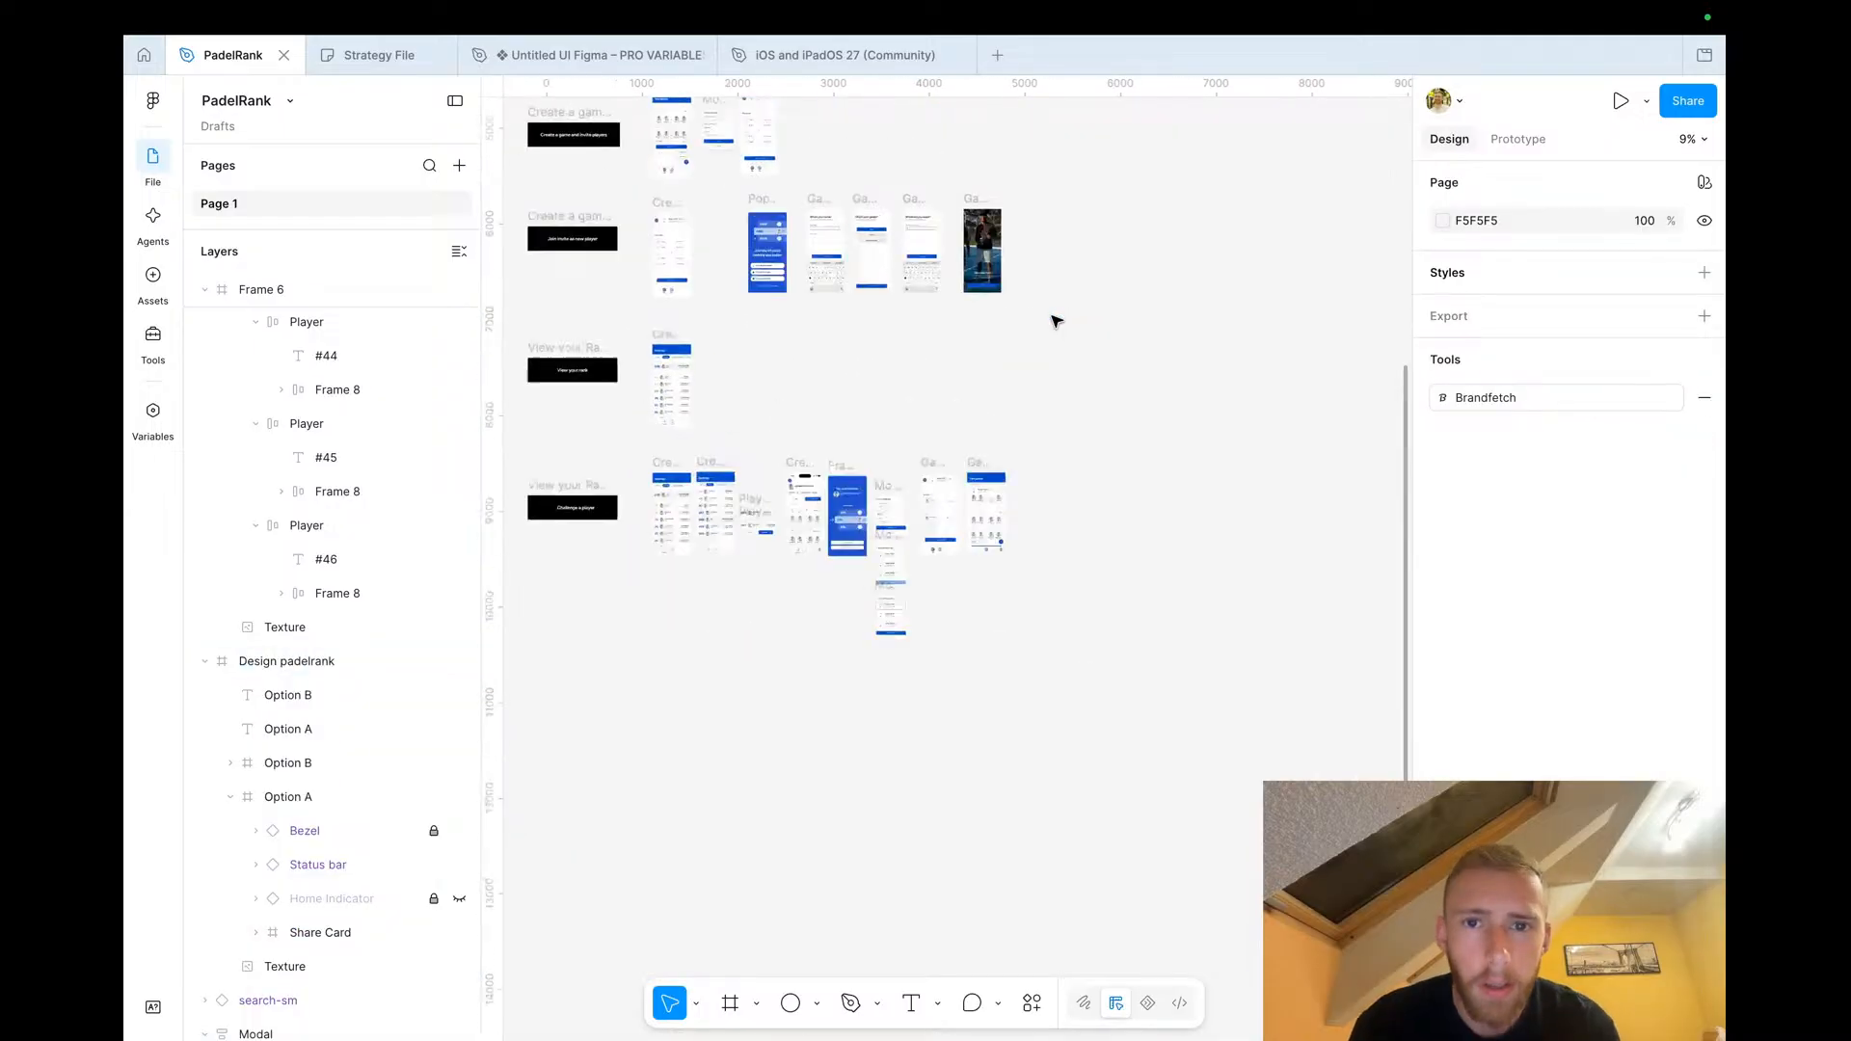
{"action": "scroll", "coordinate": [925, 429], "scroll_direction": "up", "scroll_amount": 8}
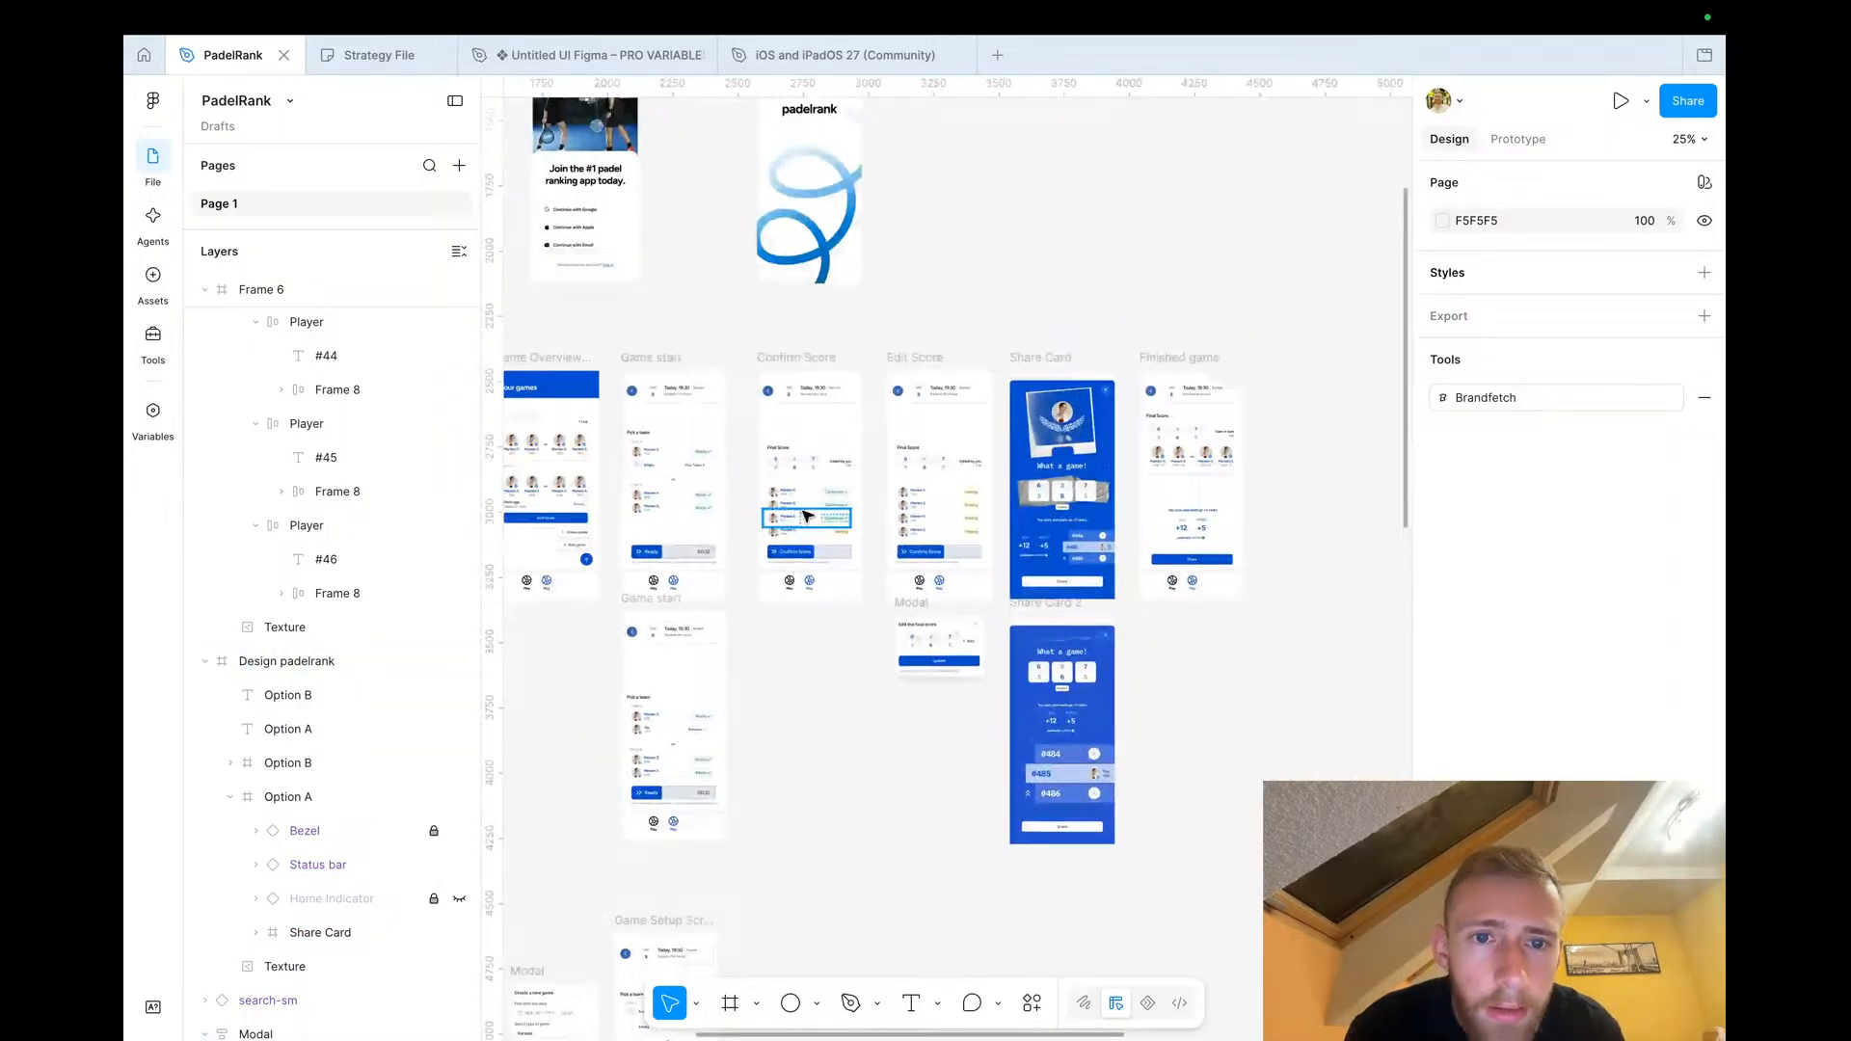
{"action": "scroll", "coordinate": [808, 517], "scroll_direction": "down", "scroll_amount": 15}
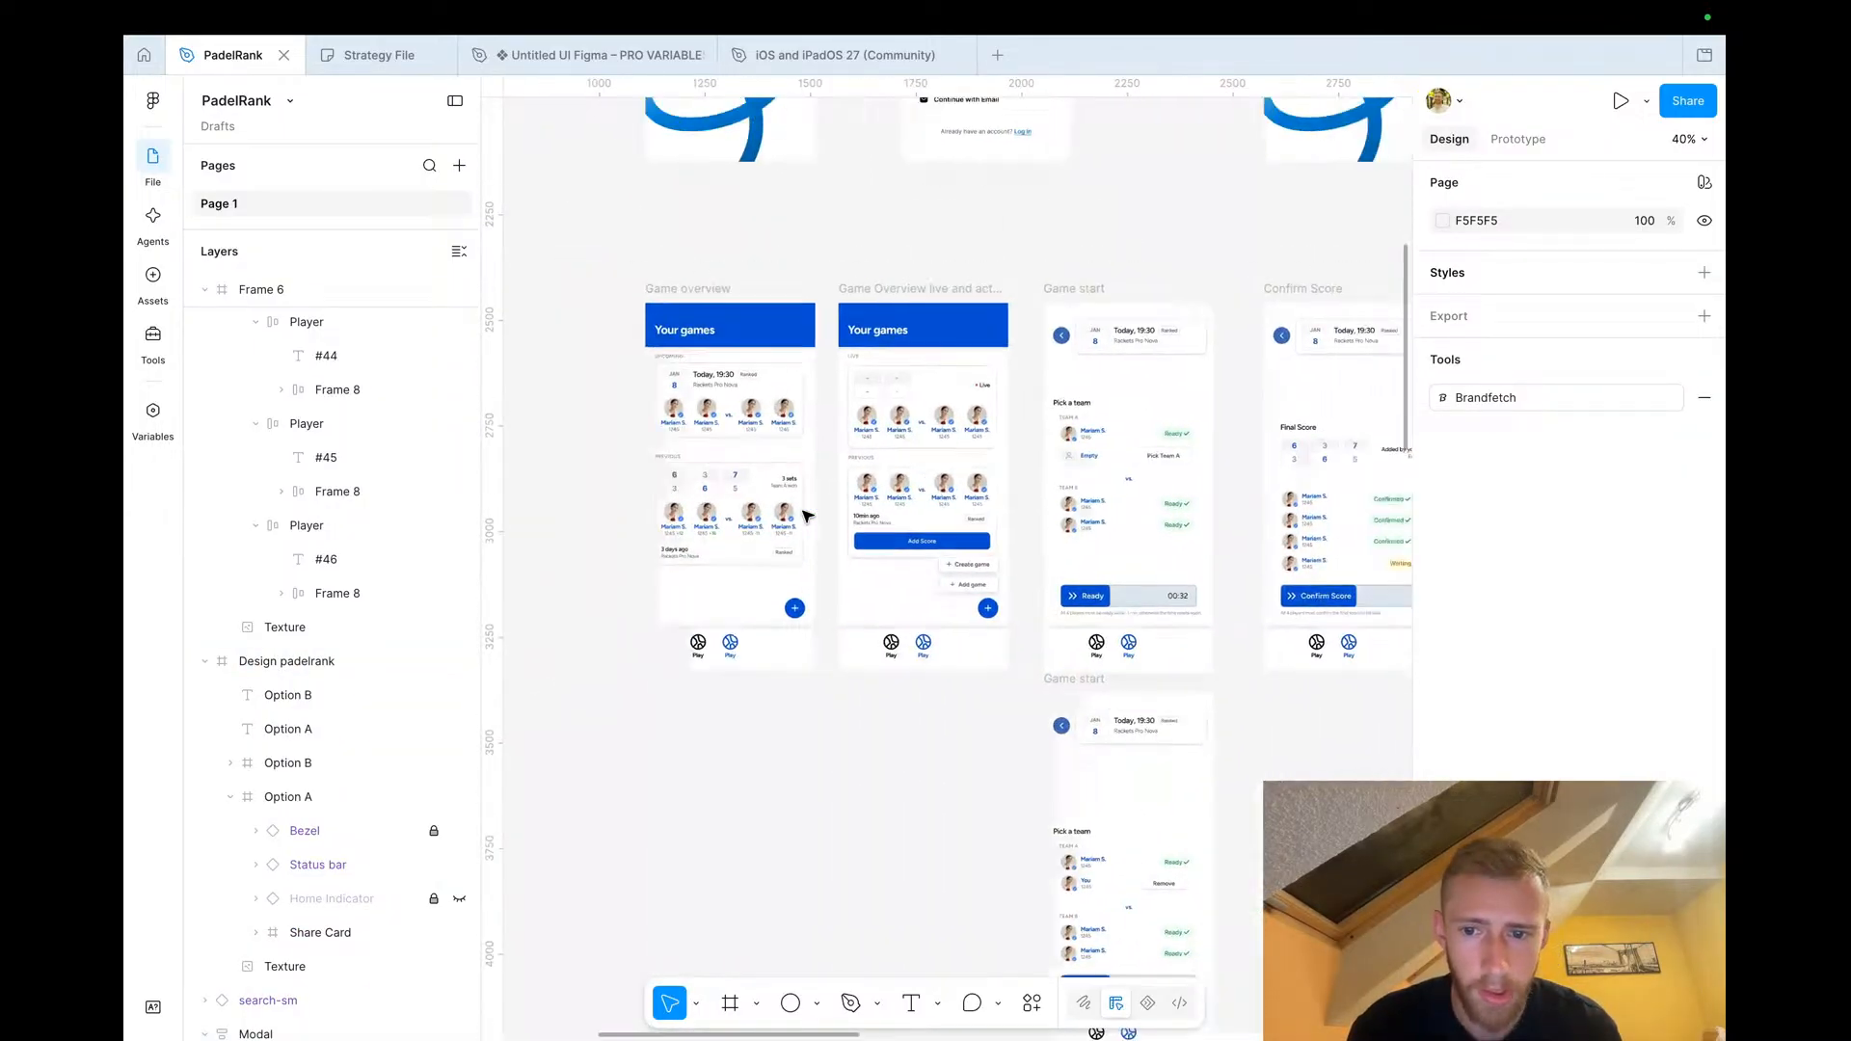
{"action": "scroll", "coordinate": [808, 517], "scroll_direction": "up", "scroll_amount": 5}
{"action": "left_click", "coordinate": [986, 156]}
{"action": "scroll", "coordinate": [990, 135], "scroll_direction": "down", "scroll_amount": 4}
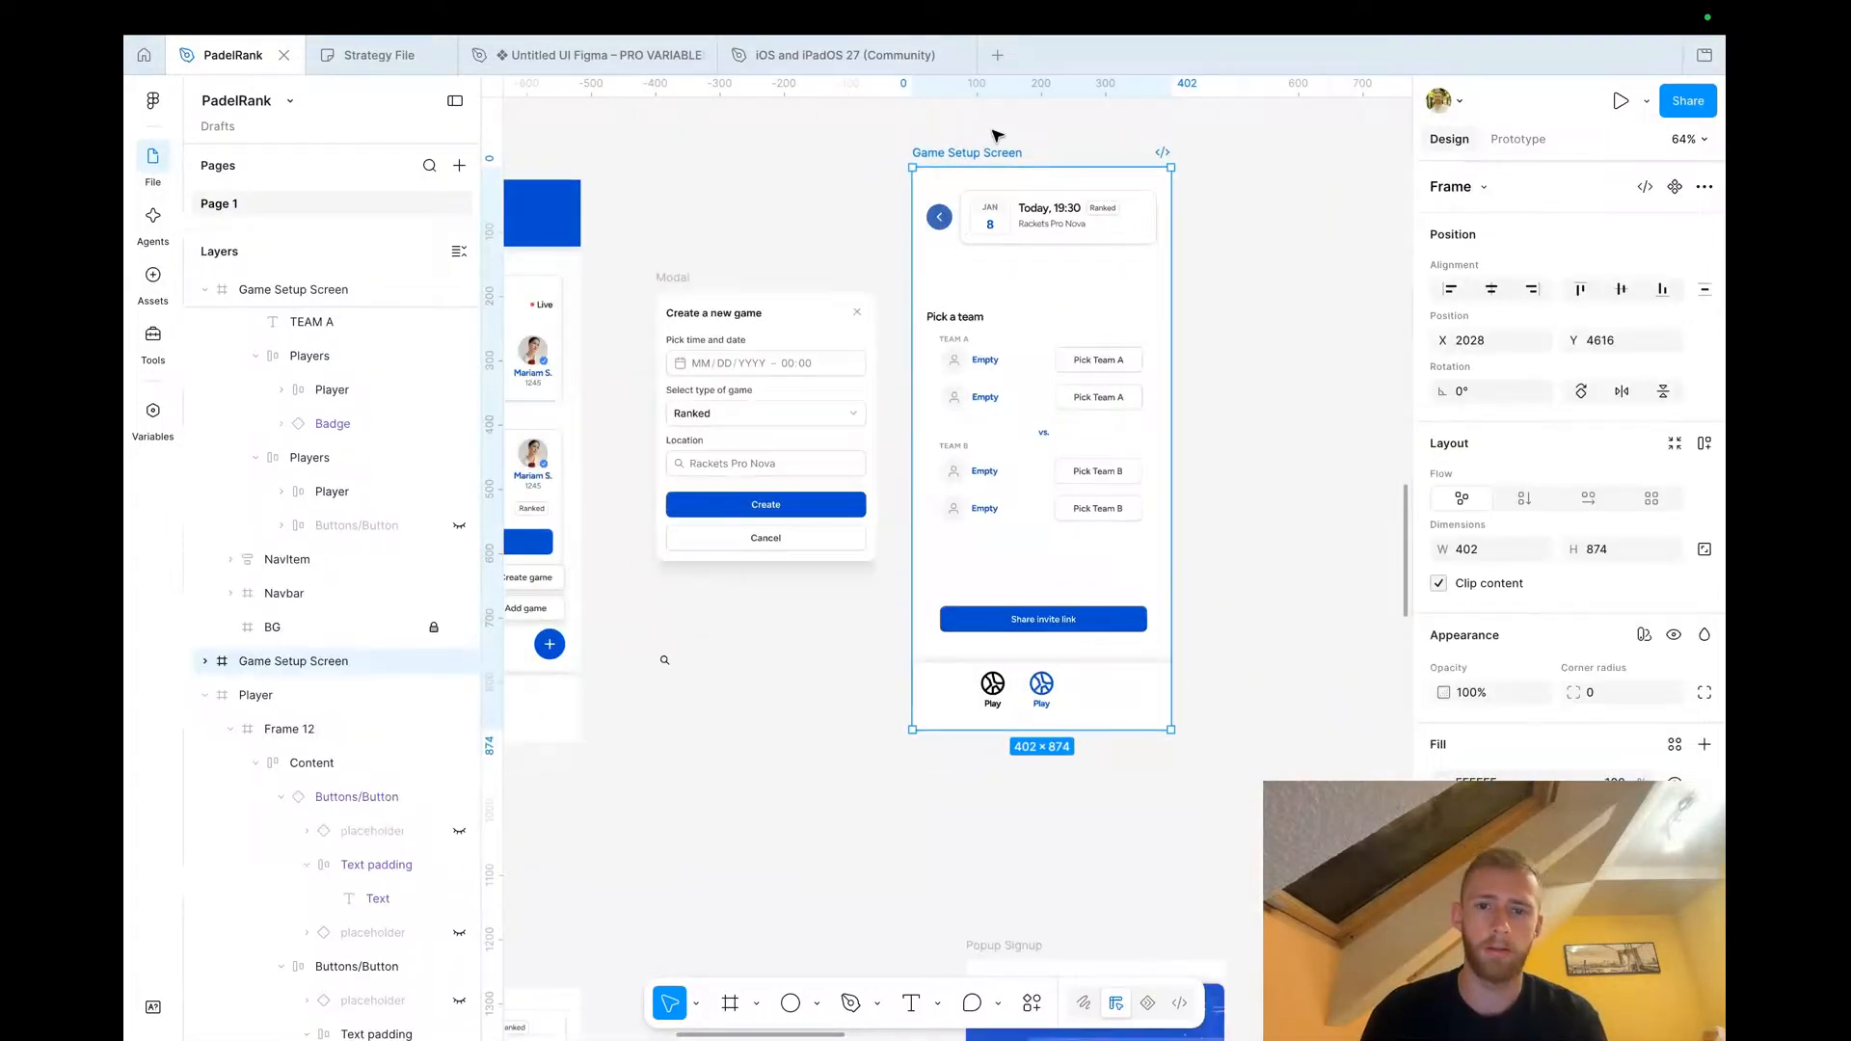
{"action": "scroll", "coordinate": [993, 133], "scroll_direction": "down", "scroll_amount": 10}
{"action": "scroll", "coordinate": [999, 131], "scroll_direction": "down", "scroll_amount": 5}
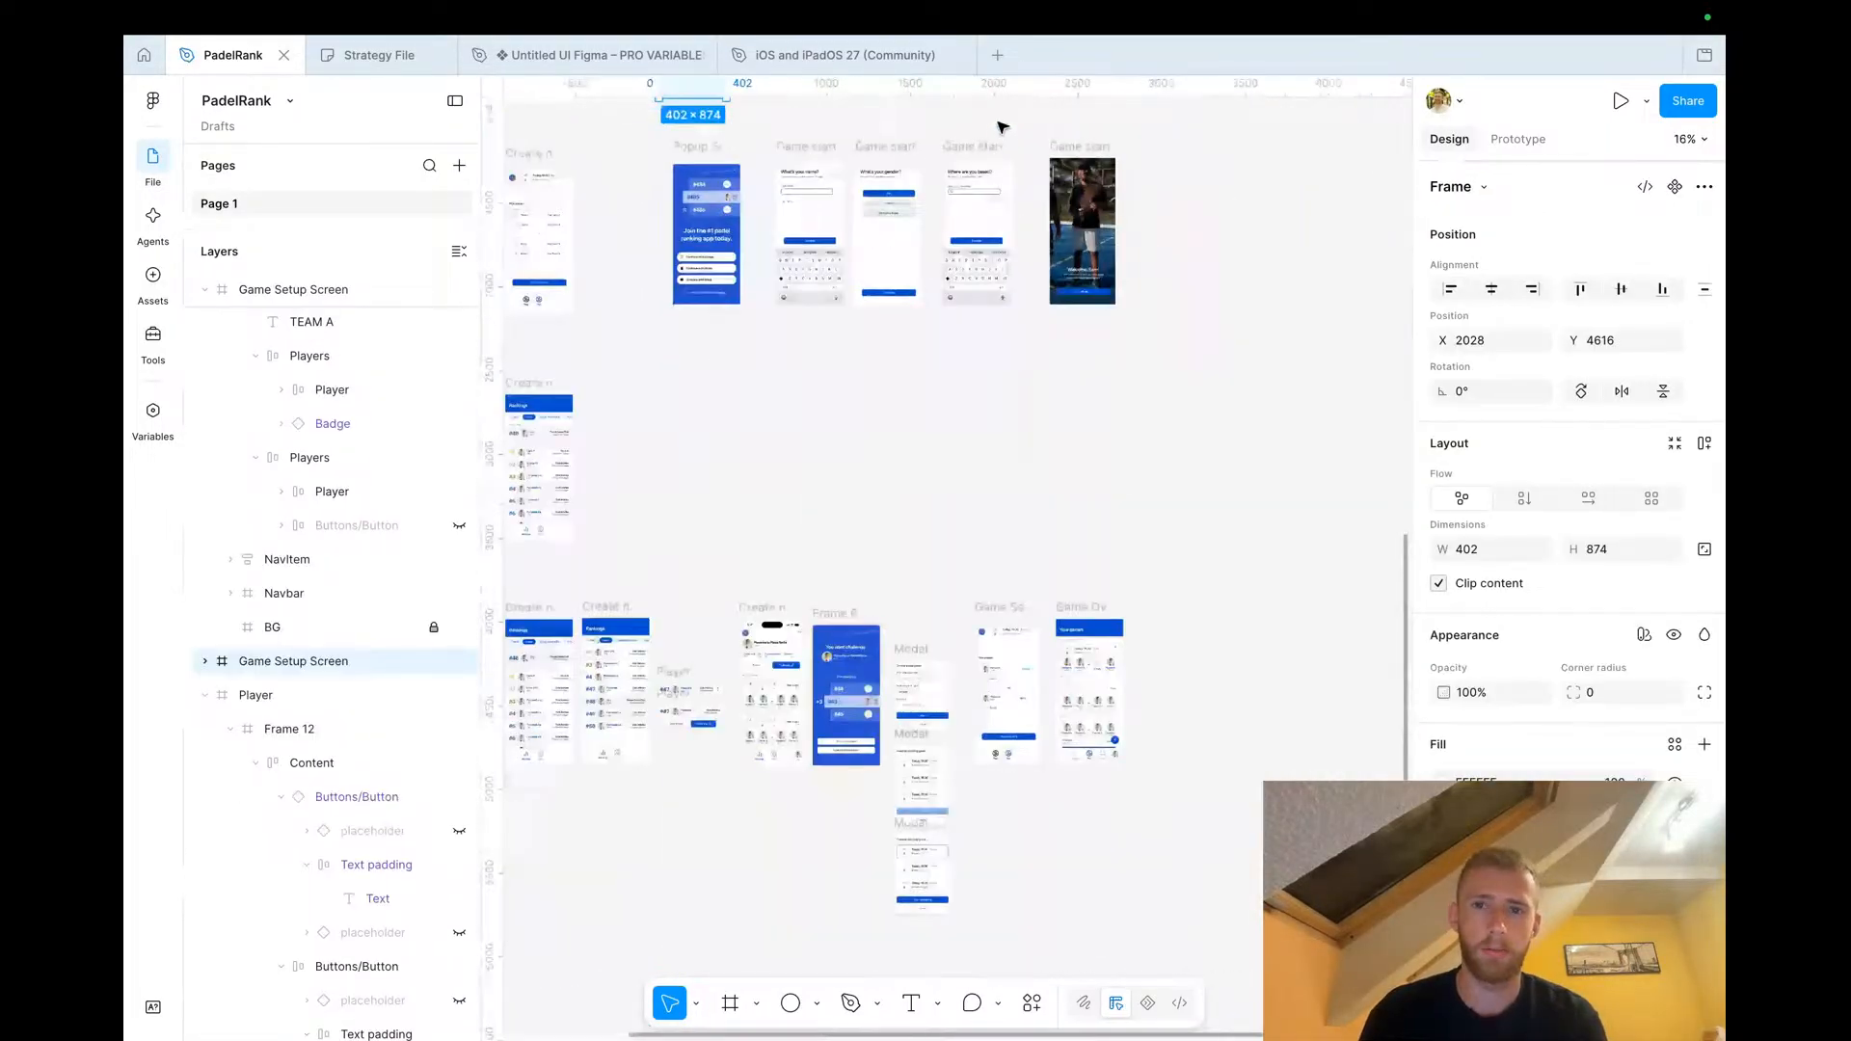
{"action": "scroll", "coordinate": [1099, 372], "scroll_direction": "up", "scroll_amount": 5}
{"action": "scroll", "coordinate": [918, 527], "scroll_direction": "up", "scroll_amount": 3}
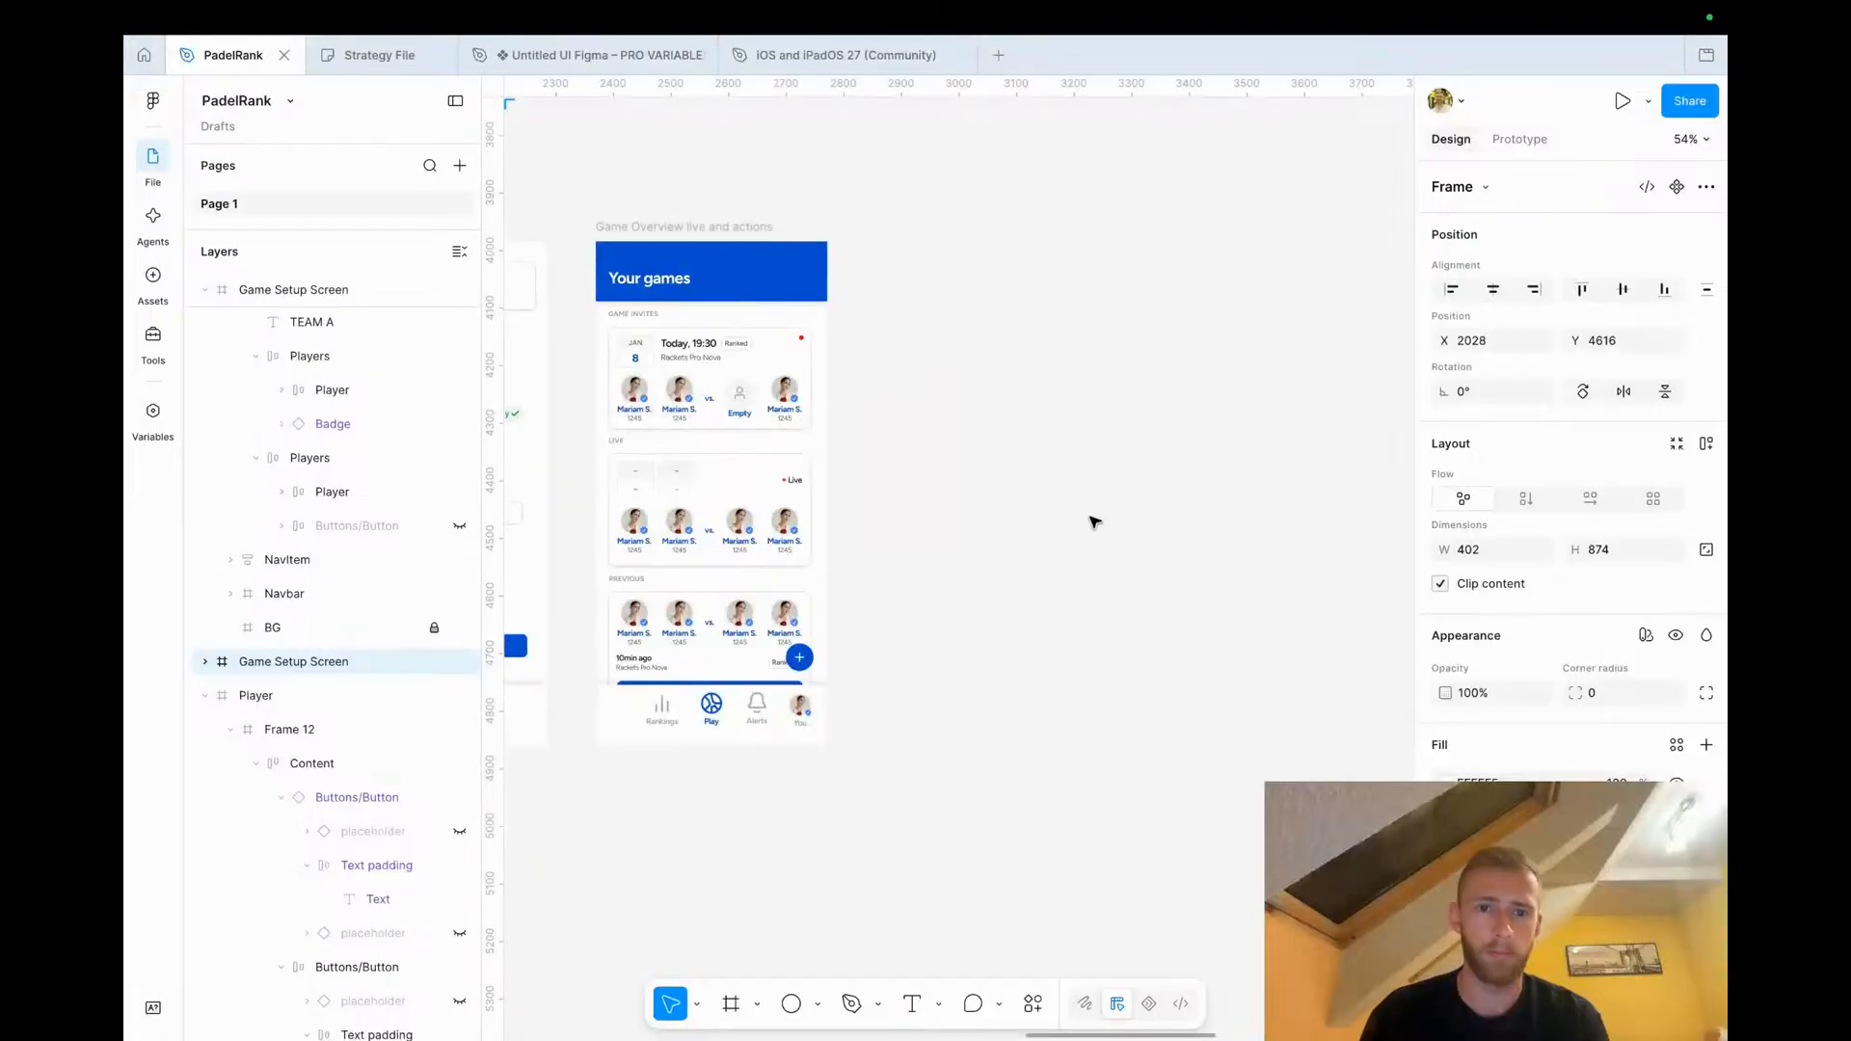
{"action": "left_click", "coordinate": [1096, 522]}
{"action": "key", "text": "ctrl+v"}
{"action": "left_click_drag", "start_coordinate": [909, 296], "coordinate": [963, 229]}
{"action": "left_click", "coordinate": [872, 559]}
Move the red dot next to the Game Invites heading
{"action": "scroll", "coordinate": [872, 559], "scroll_direction": "up", "scroll_amount": 5}
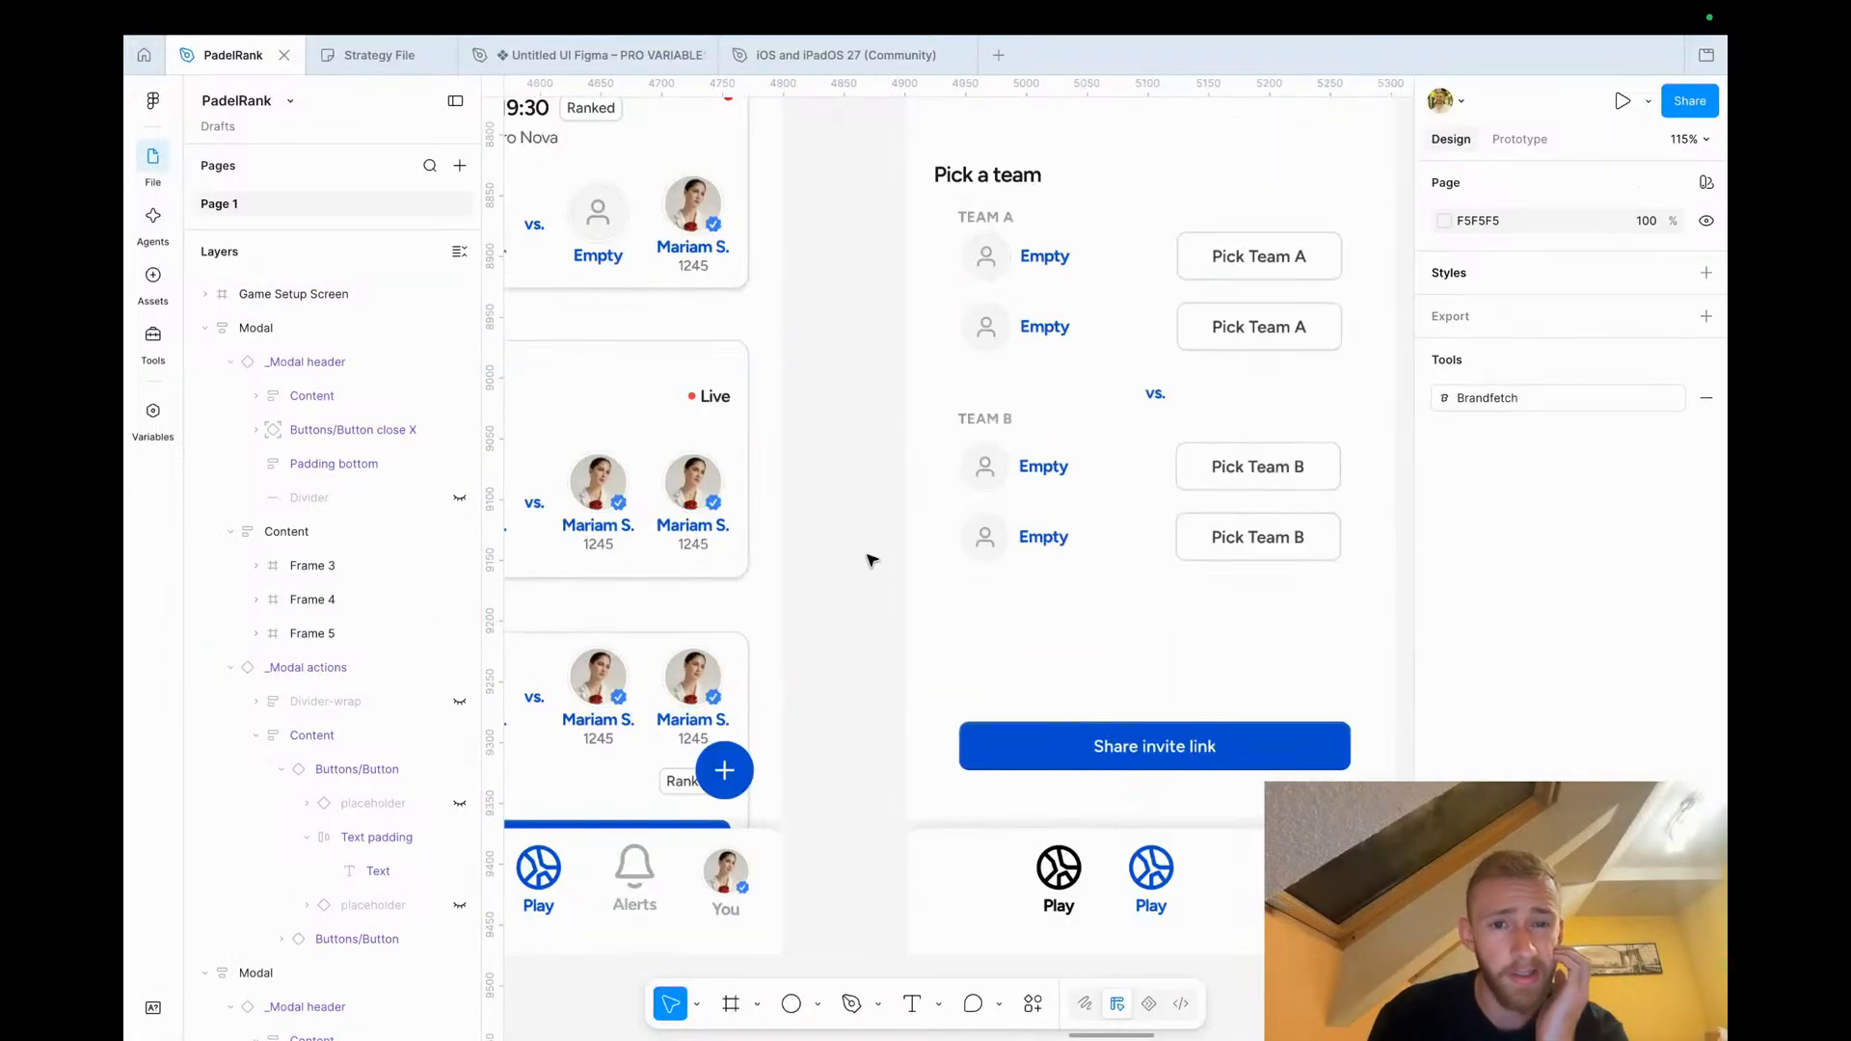
{"action": "scroll", "coordinate": [871, 553], "scroll_direction": "left", "scroll_amount": 5}
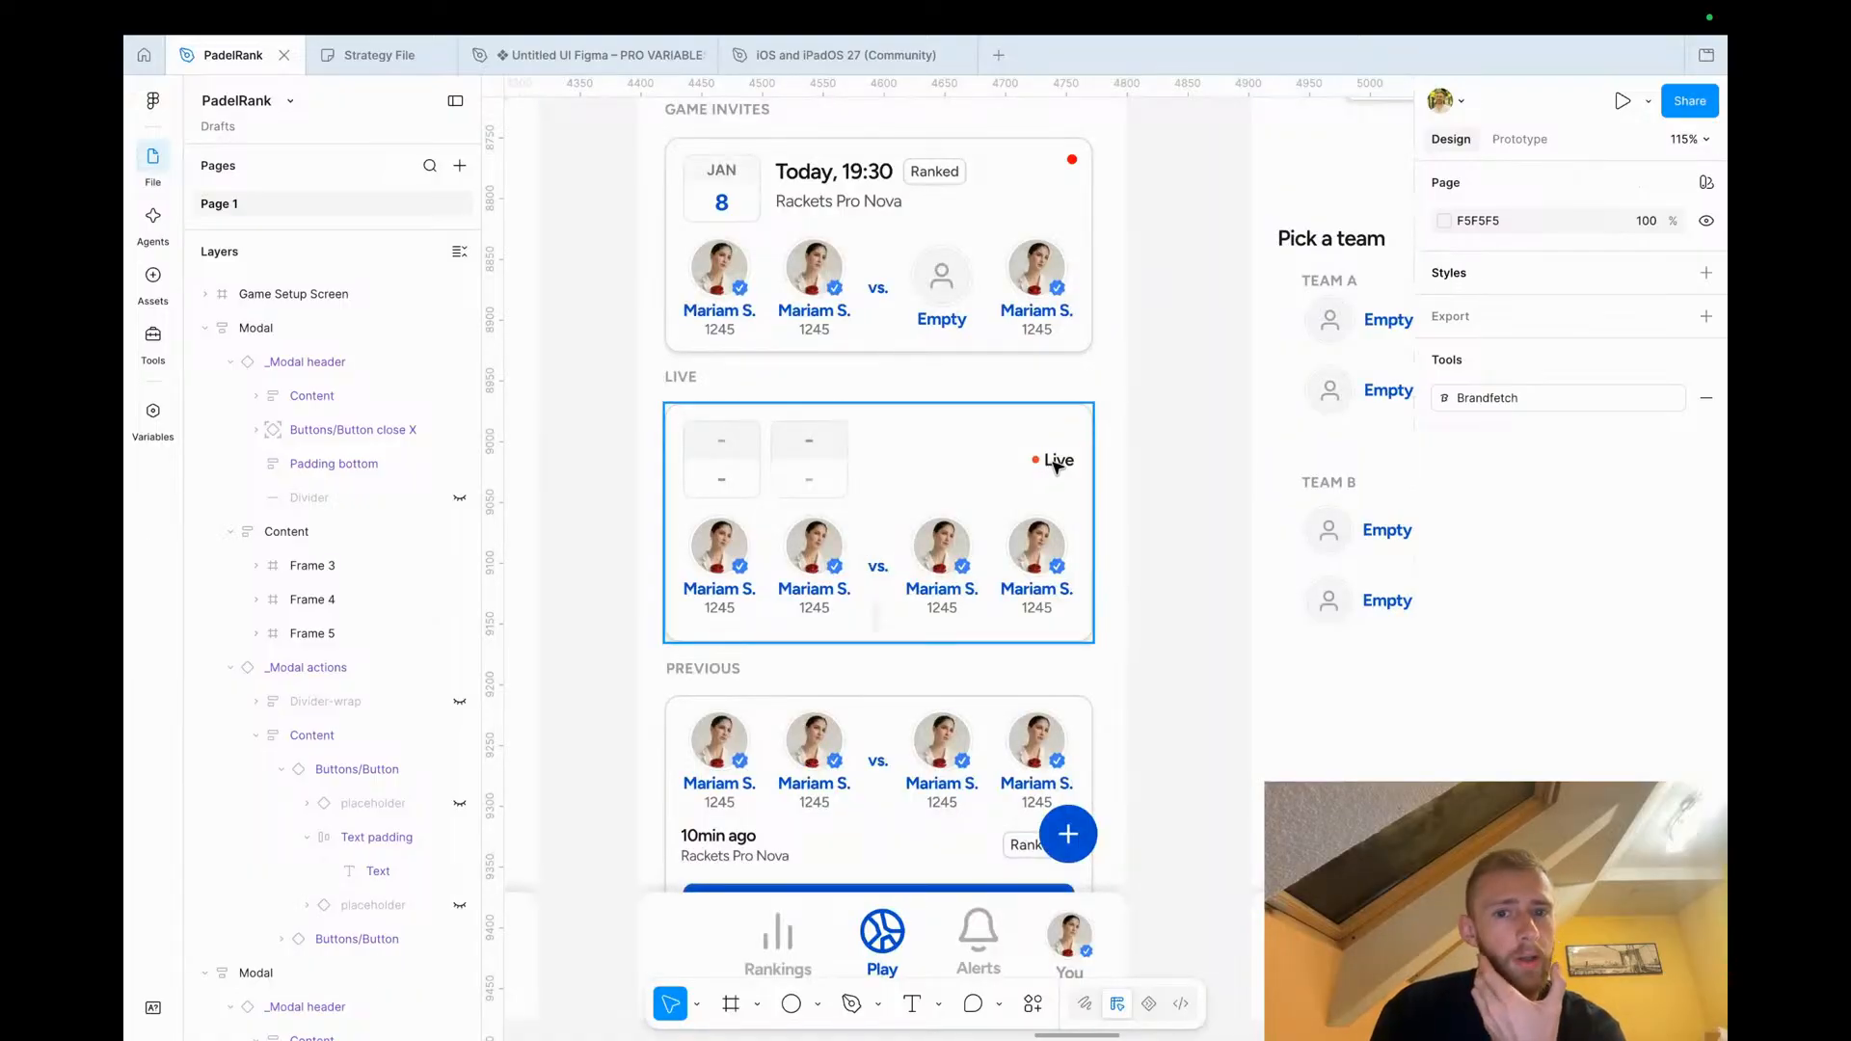
{"action": "scroll", "coordinate": [1058, 466], "scroll_direction": "up", "scroll_amount": 4}
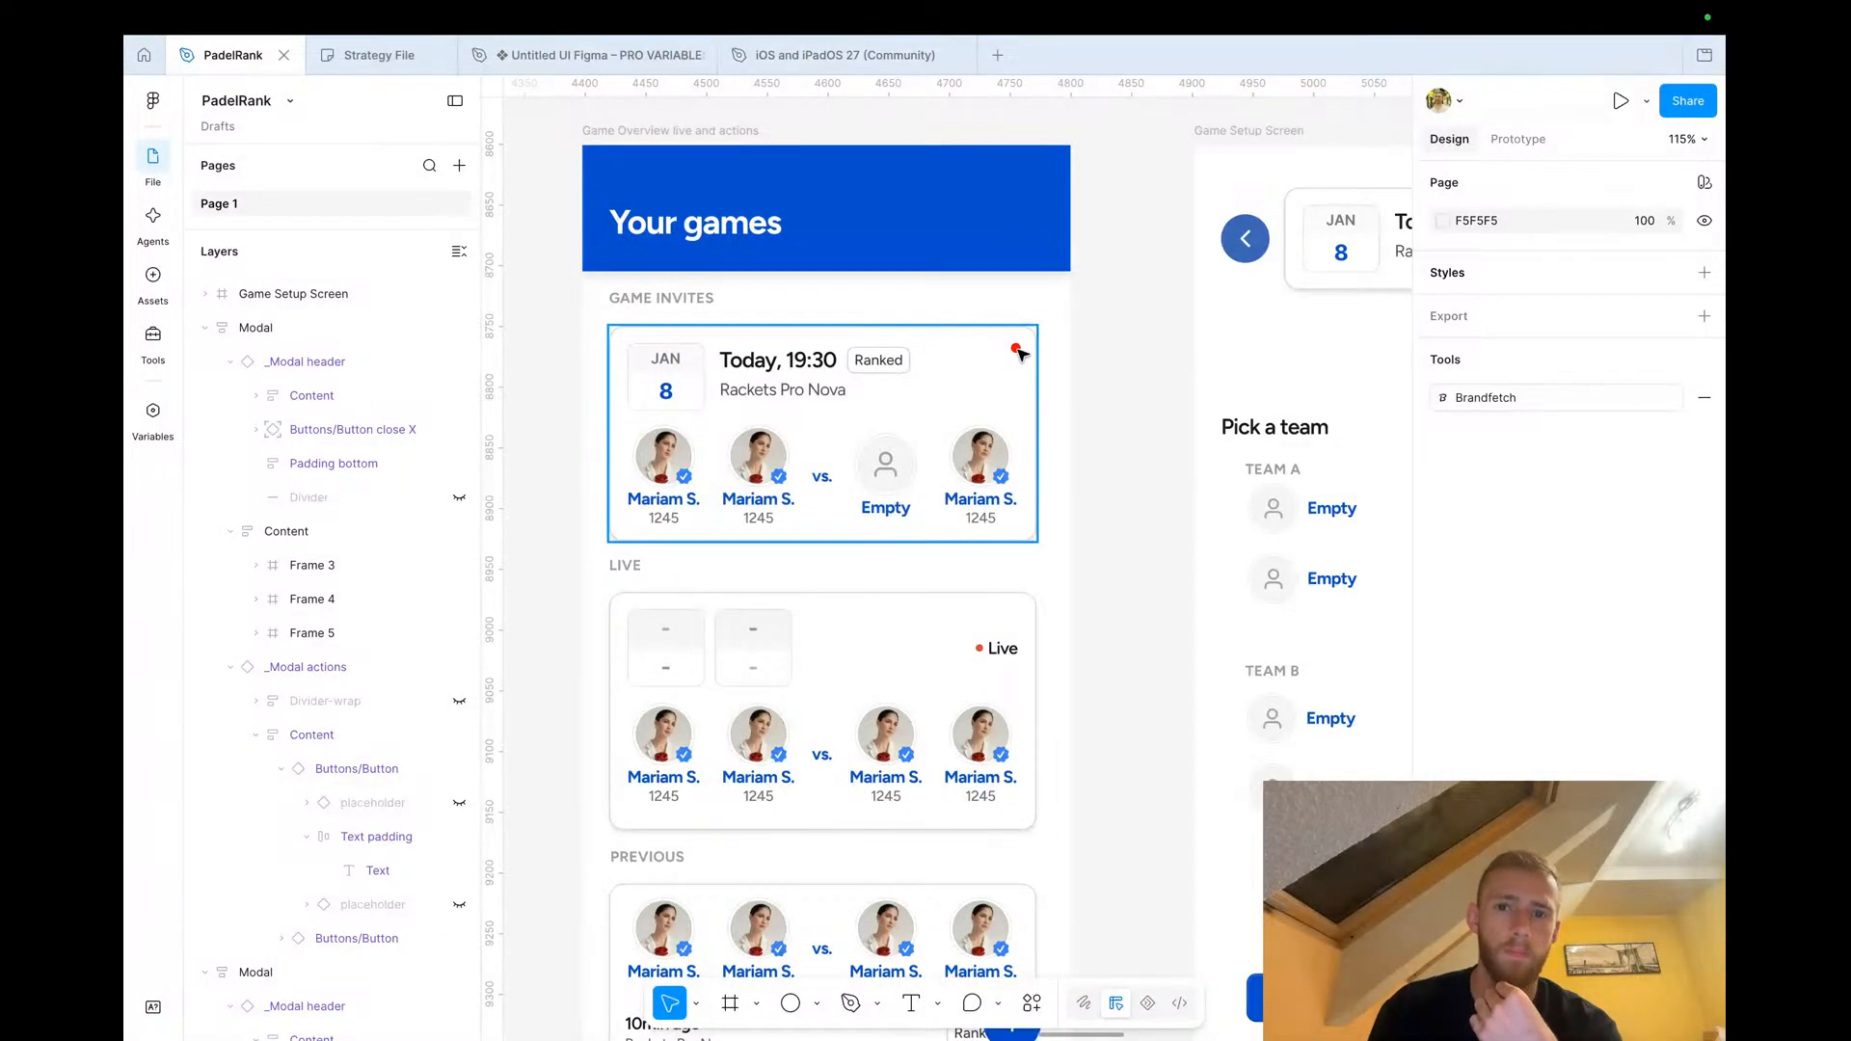
{"action": "left_click", "coordinate": [1017, 350]}
{"action": "left_click_drag", "start_coordinate": [1002, 347], "coordinate": [729, 301]}
{"action": "left_click", "coordinate": [1127, 398]}
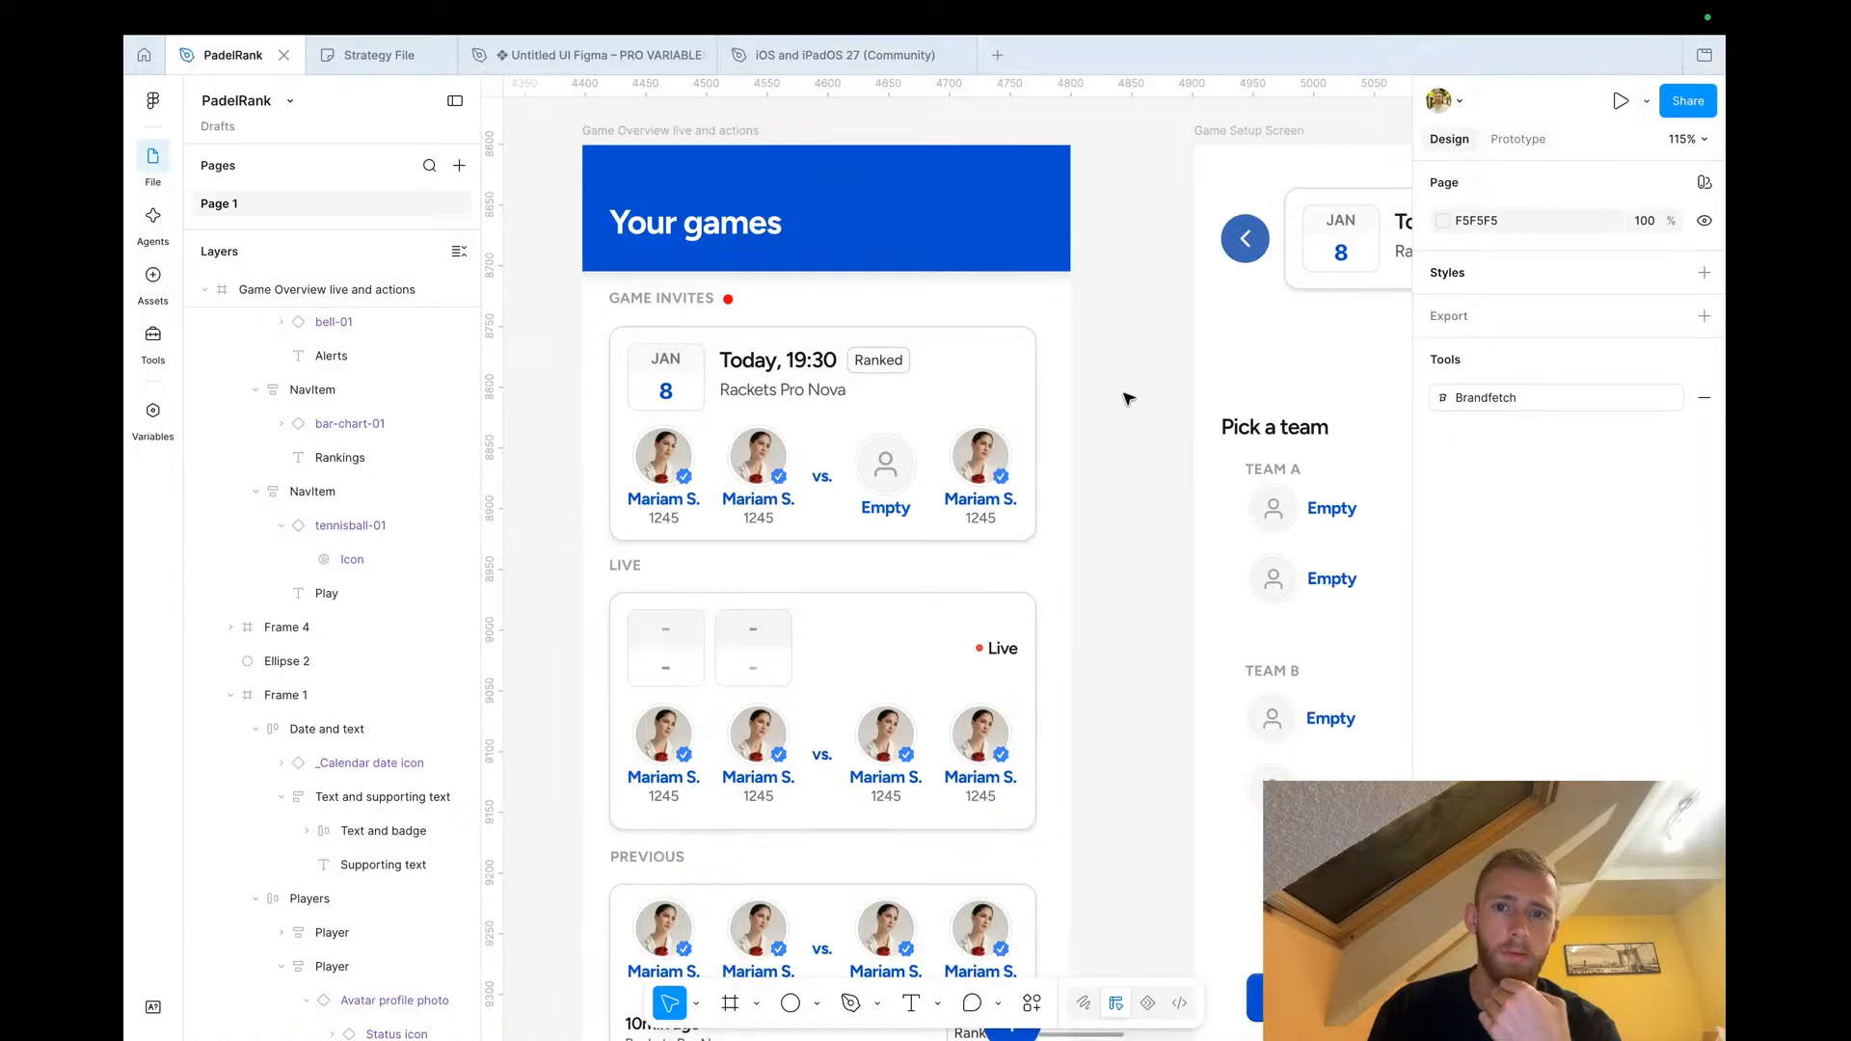
Duplicate the Create button from the Create a new game modal onto the empty canvas
{"action": "scroll", "coordinate": [1128, 398], "scroll_direction": "down", "scroll_amount": 4}
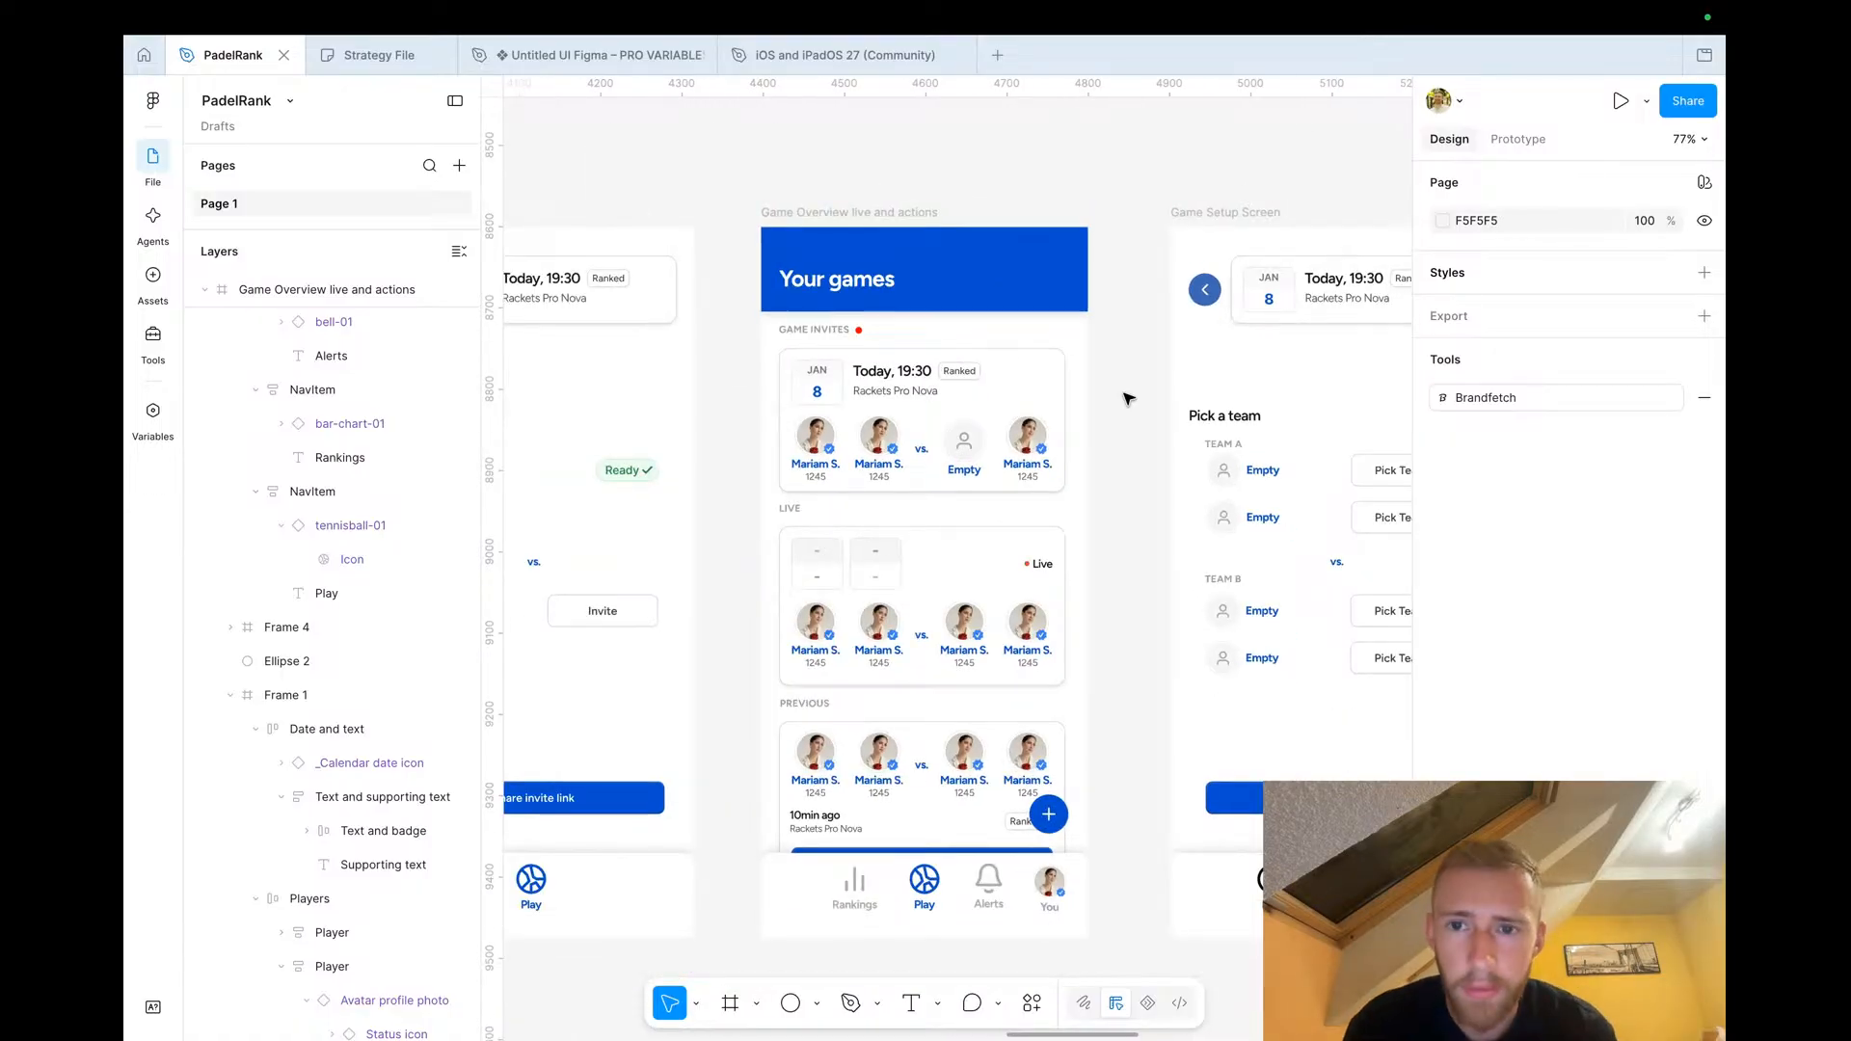
{"action": "left_click", "coordinate": [1049, 816]}
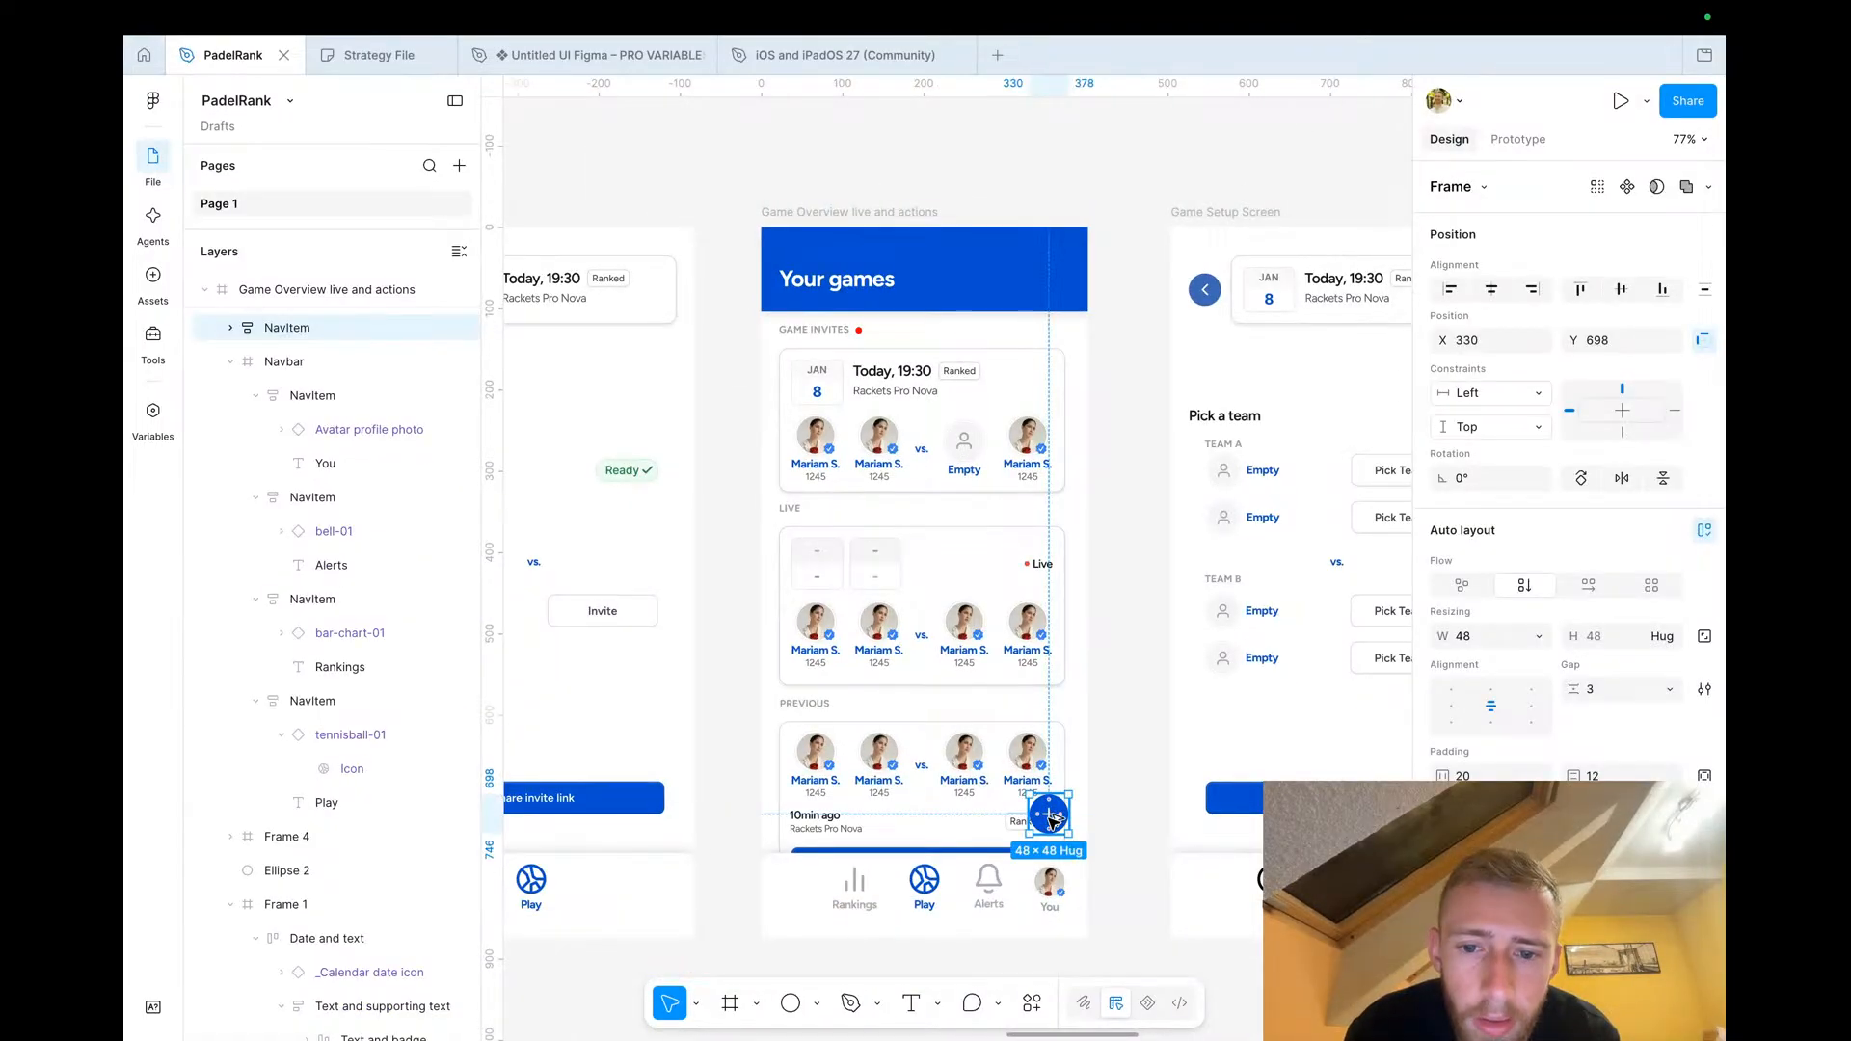
{"action": "scroll", "coordinate": [1051, 817], "scroll_direction": "right", "scroll_amount": 5}
{"action": "scroll", "coordinate": [1051, 818], "scroll_direction": "down", "scroll_amount": 2}
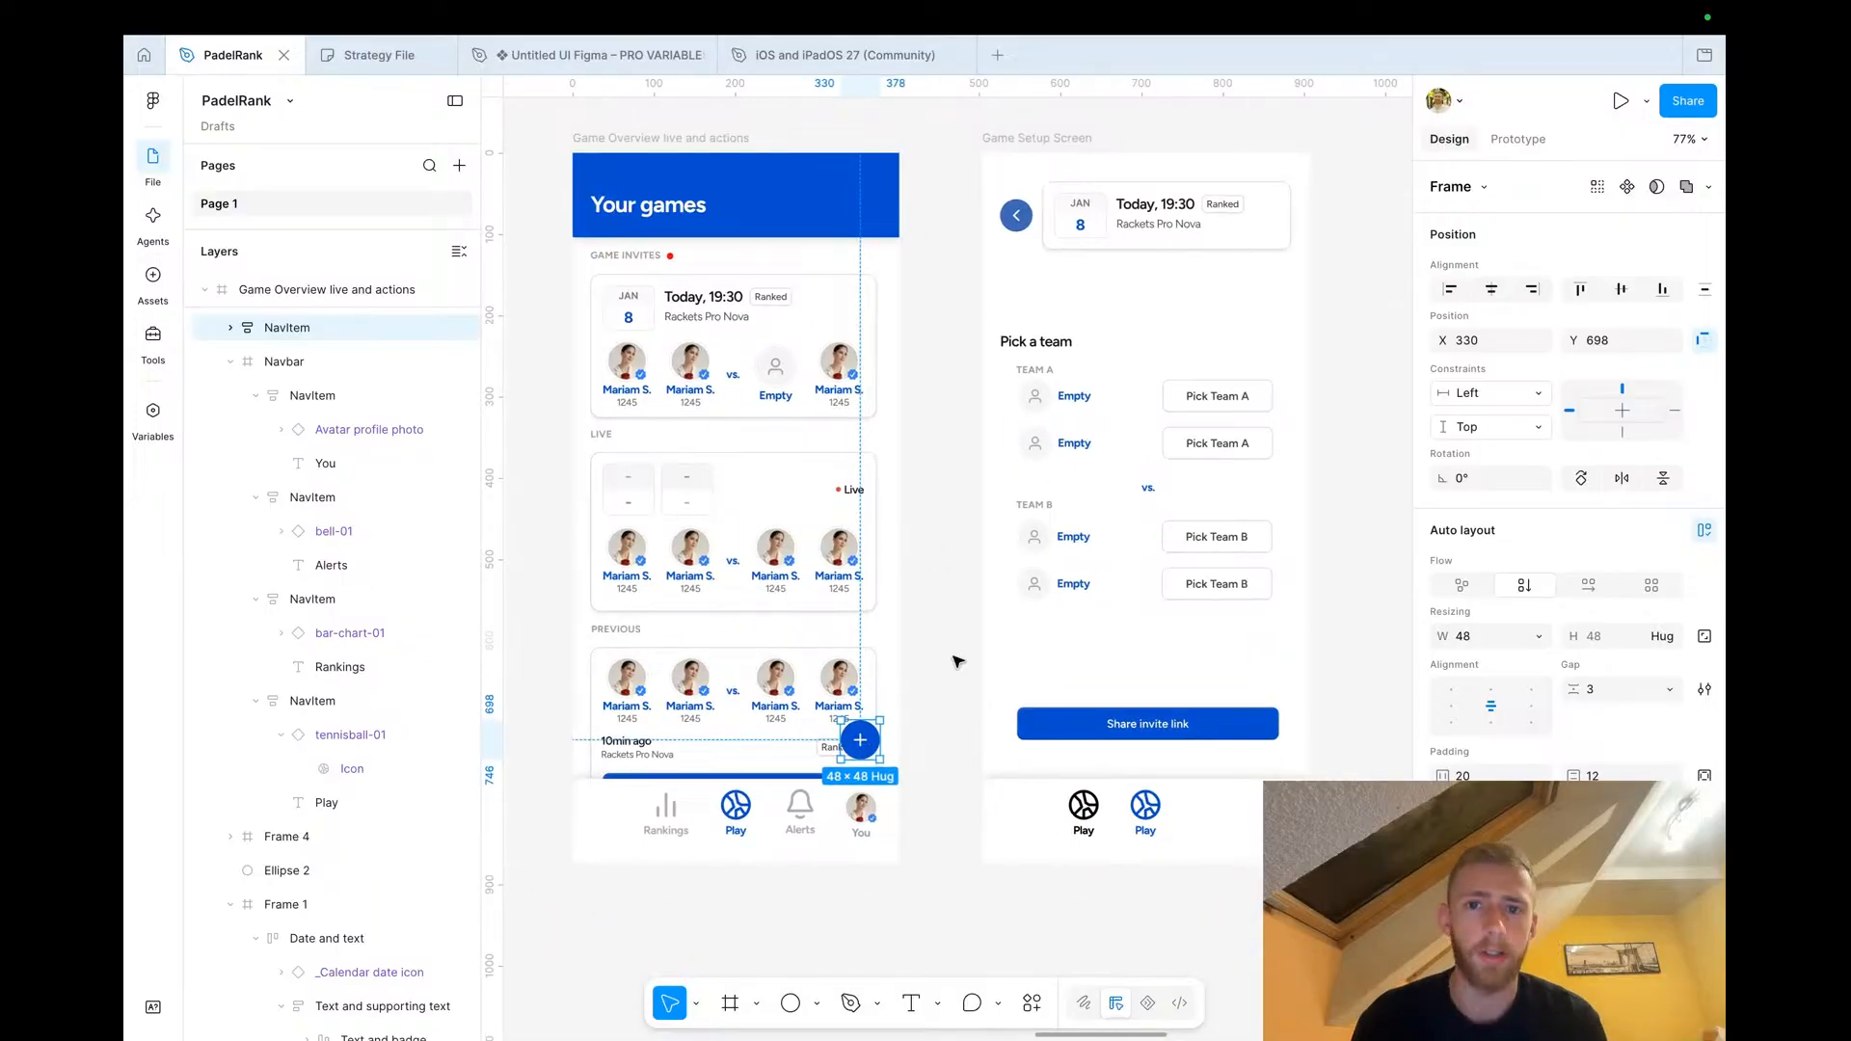
{"action": "scroll", "coordinate": [958, 662], "scroll_direction": "down", "scroll_amount": 3}
{"action": "scroll", "coordinate": [958, 661], "scroll_direction": "right", "scroll_amount": 2}
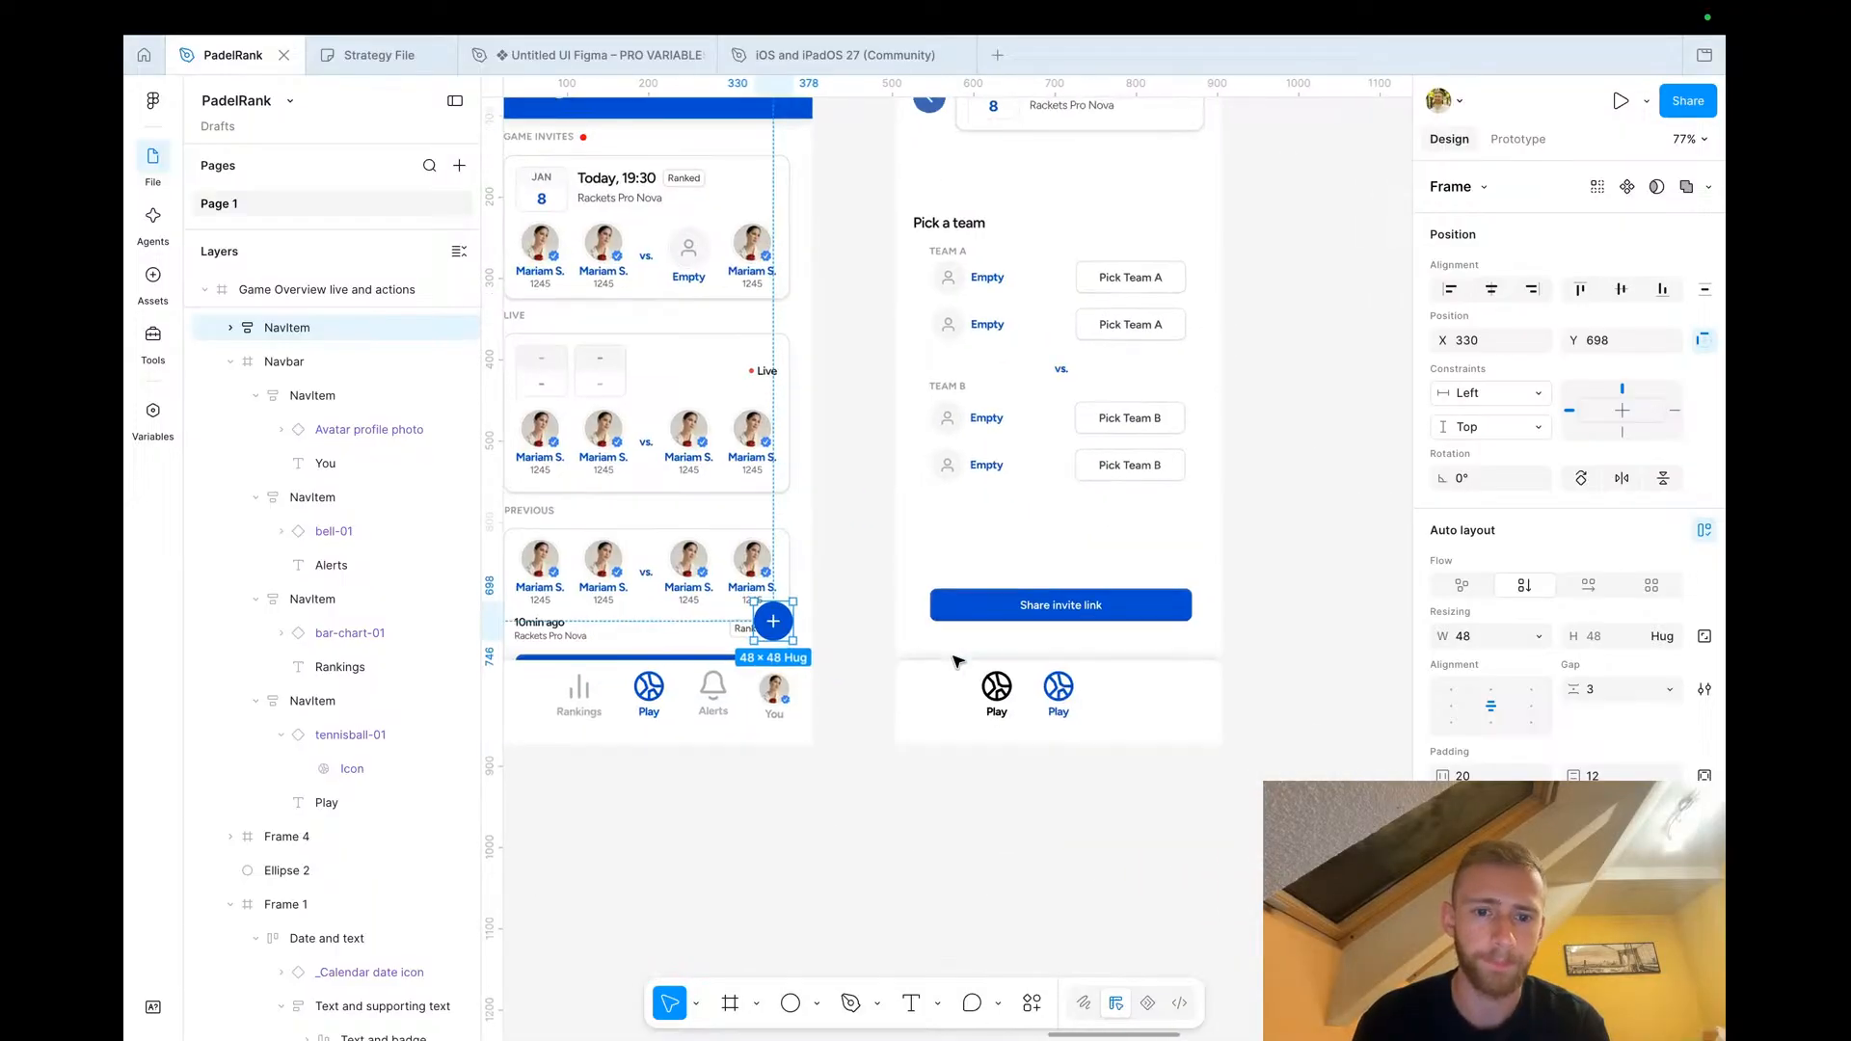
{"action": "left_click", "coordinate": [972, 610]}
{"action": "scroll", "coordinate": [972, 610], "scroll_direction": "right", "scroll_amount": 7}
{"action": "scroll", "coordinate": [971, 611], "scroll_direction": "down", "scroll_amount": 4}
{"action": "scroll", "coordinate": [884, 557], "scroll_direction": "left", "scroll_amount": 20}
{"action": "scroll", "coordinate": [858, 477], "scroll_direction": "left", "scroll_amount": 6}
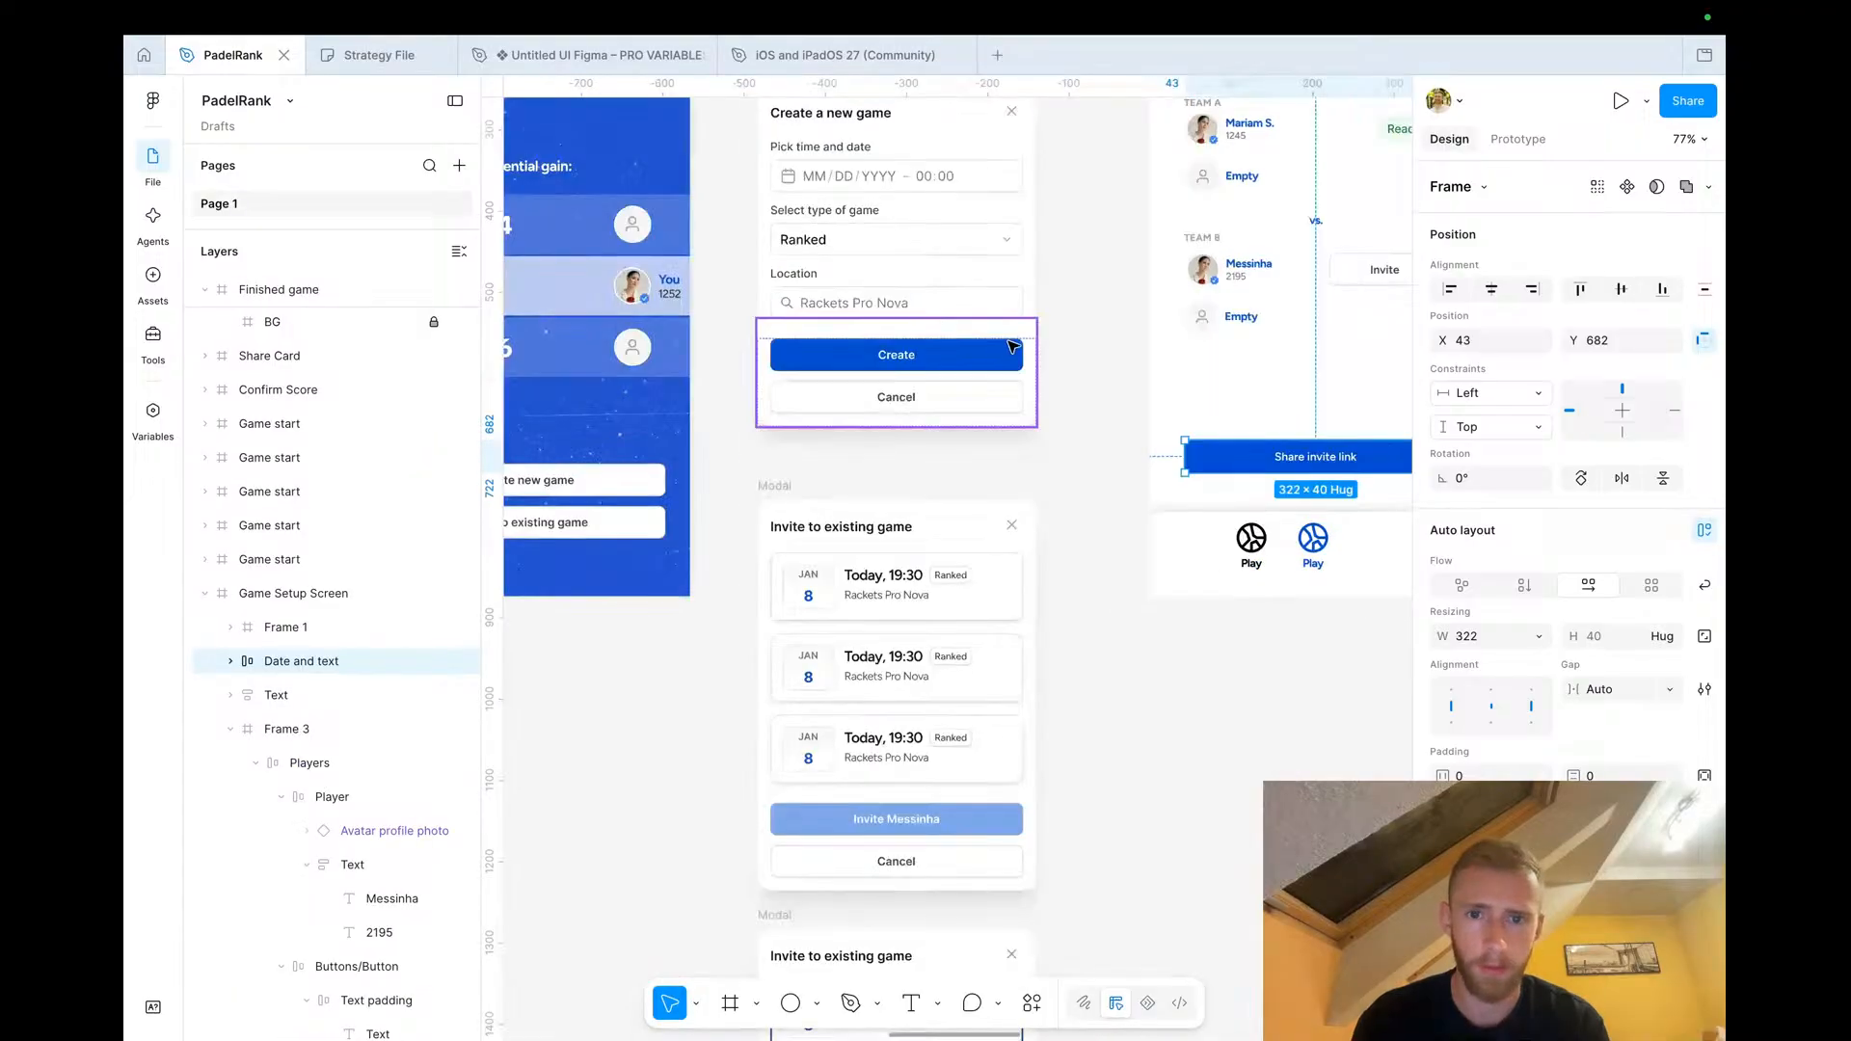
{"action": "left_click", "coordinate": [878, 352]}
{"action": "double_click", "coordinate": [875, 347]}
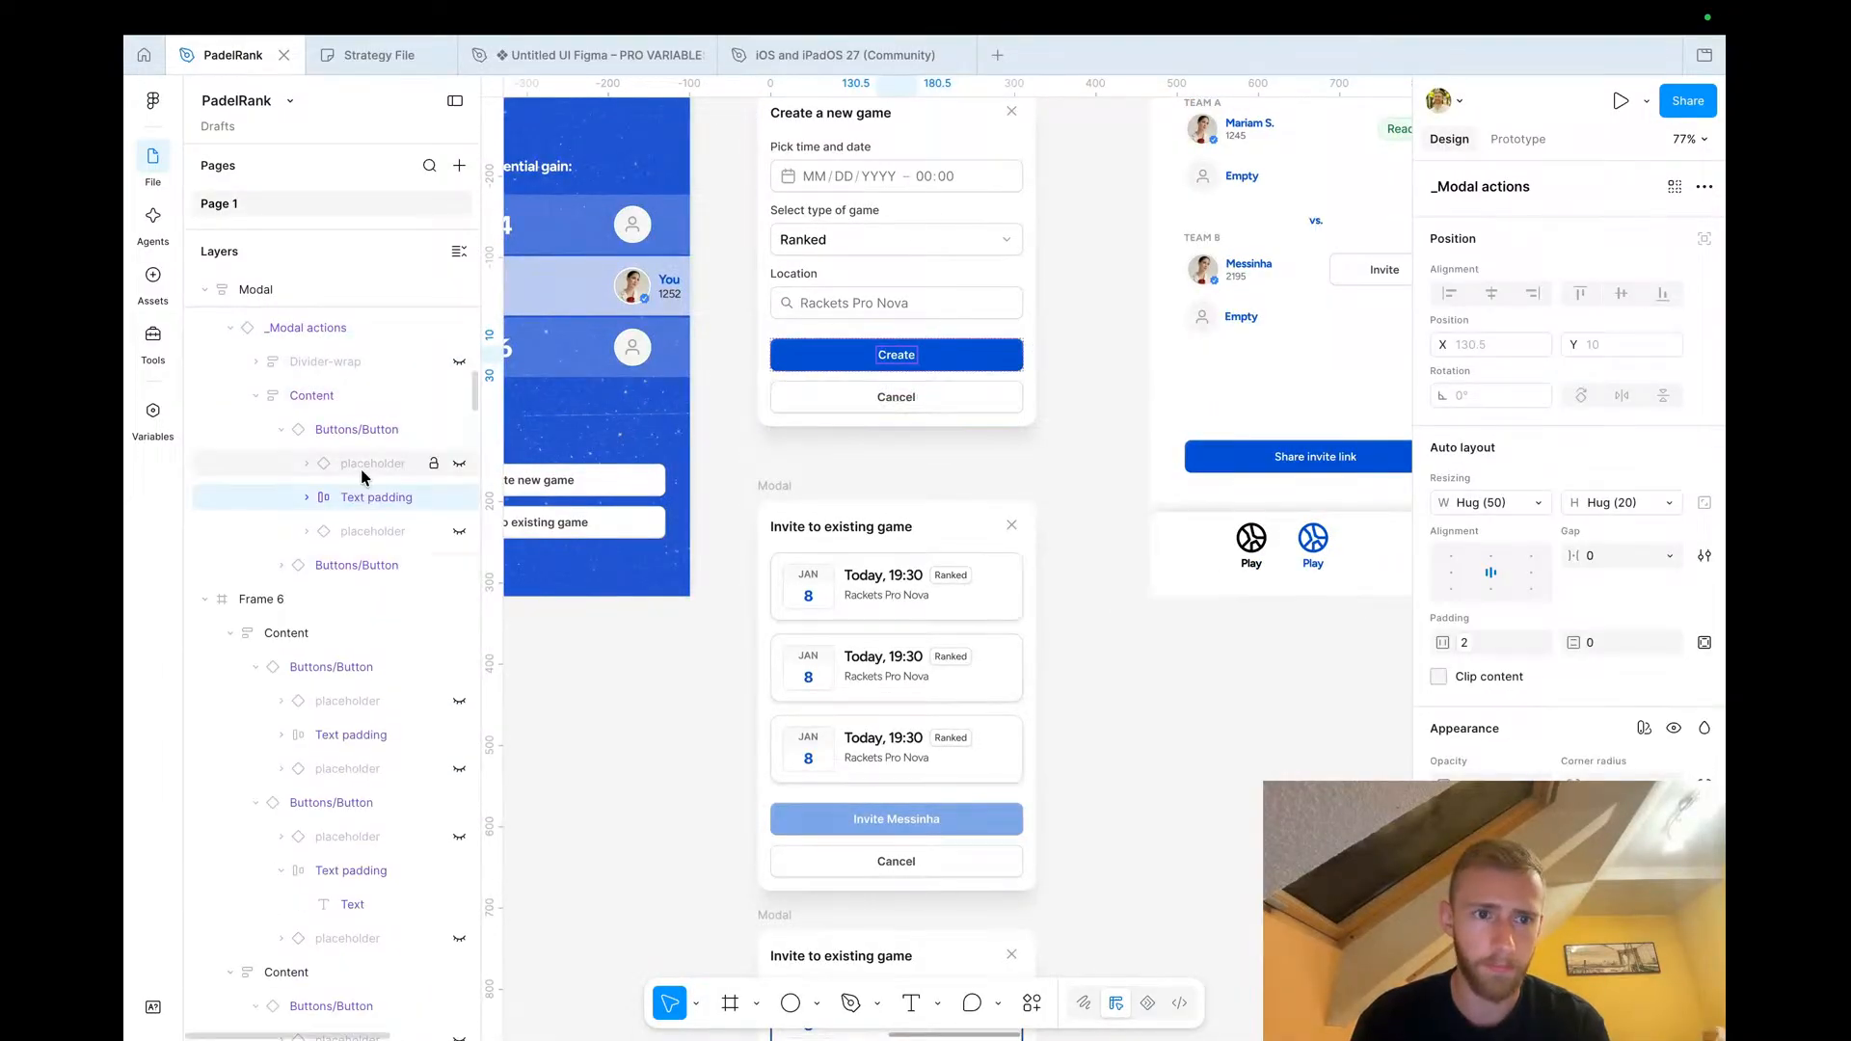
{"action": "left_click", "coordinate": [354, 432]}
{"action": "left_click_drag", "start_coordinate": [1055, 617], "coordinate": [1140, 753]}
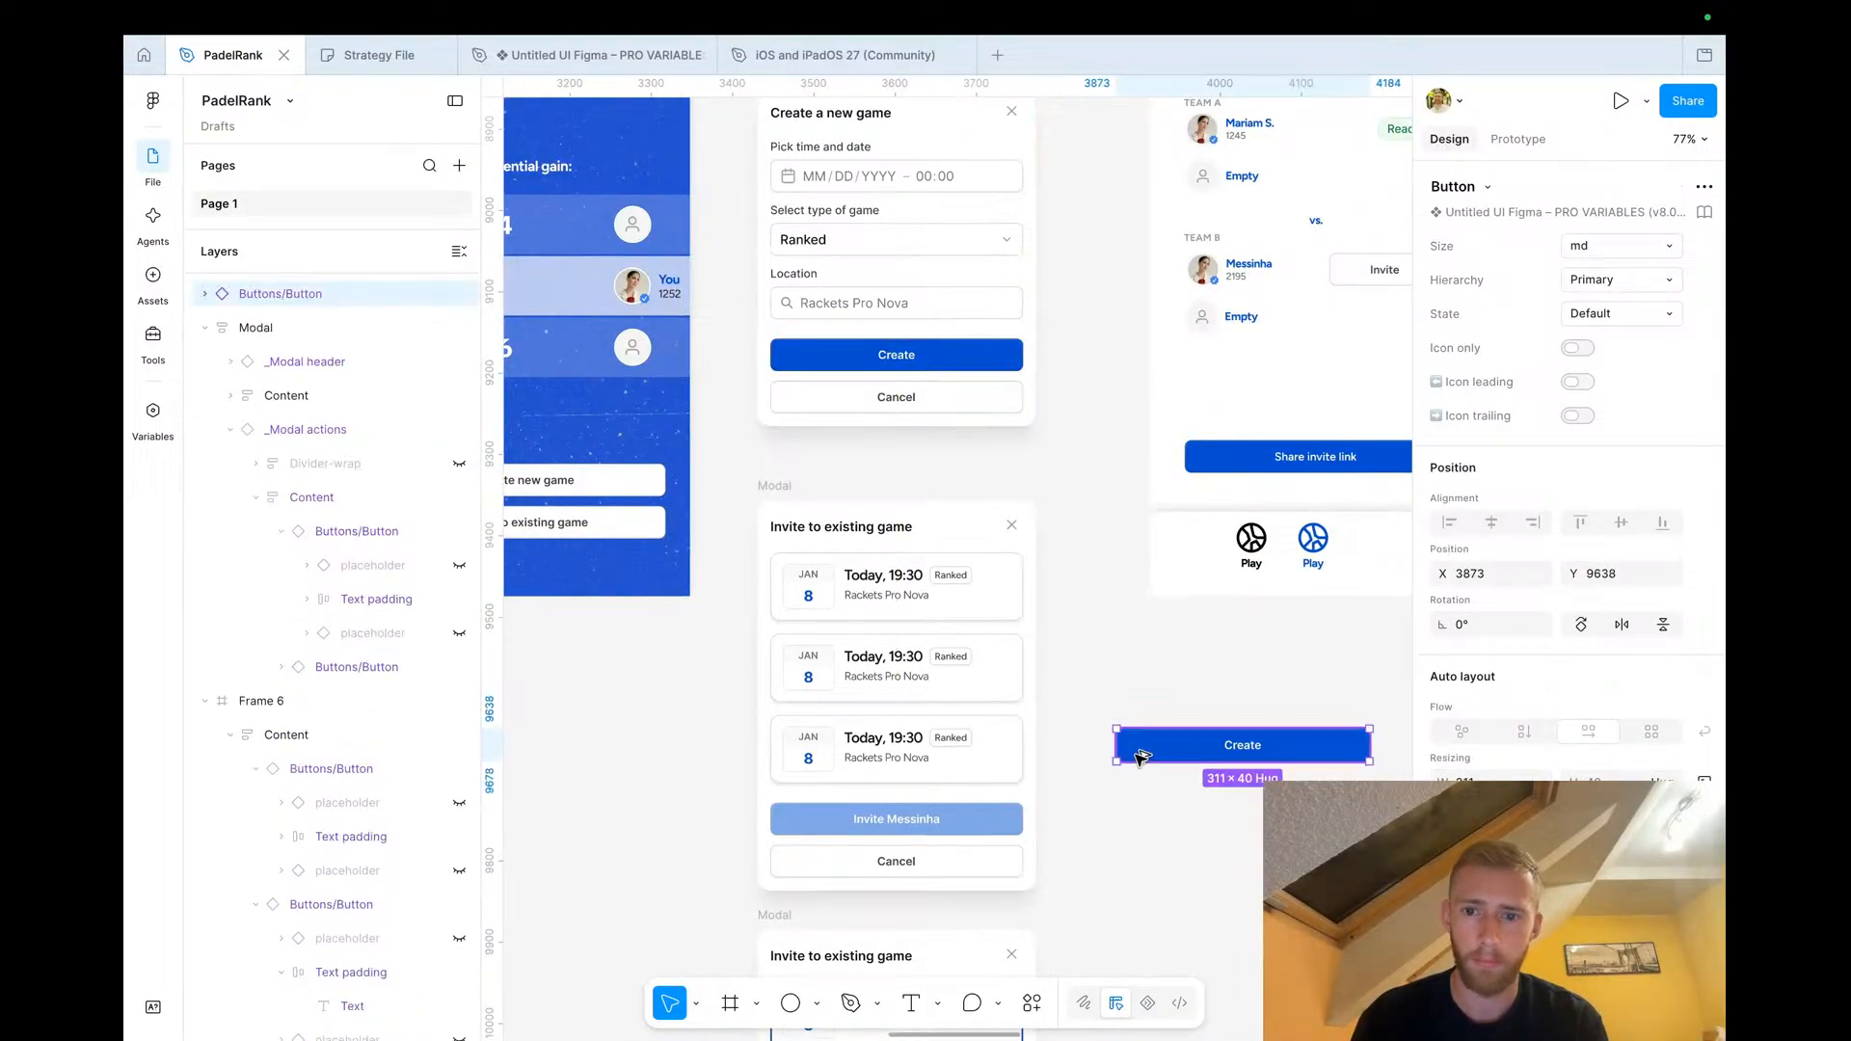
Set the duplicated Create button's size to xs
{"action": "scroll", "coordinate": [1140, 755], "scroll_direction": "right", "scroll_amount": 2}
{"action": "left_click", "coordinate": [1604, 247]}
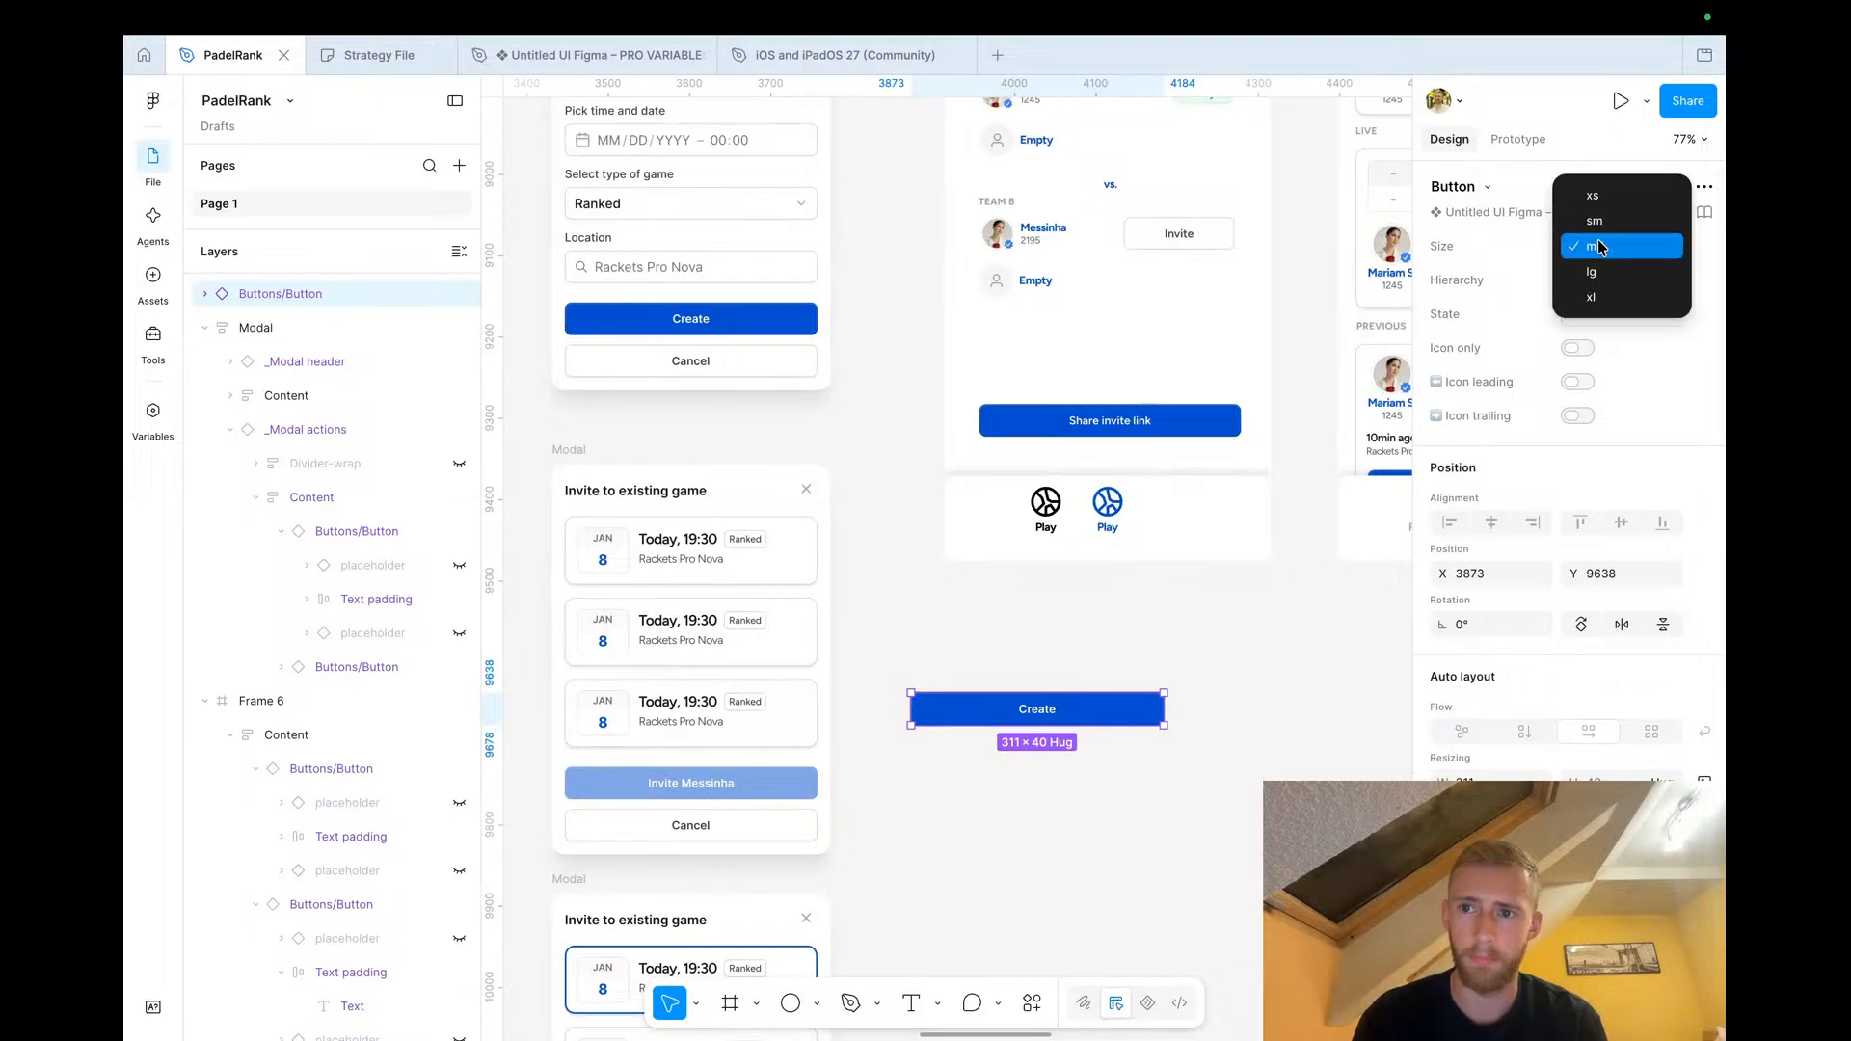
{"action": "left_click", "coordinate": [1605, 202]}
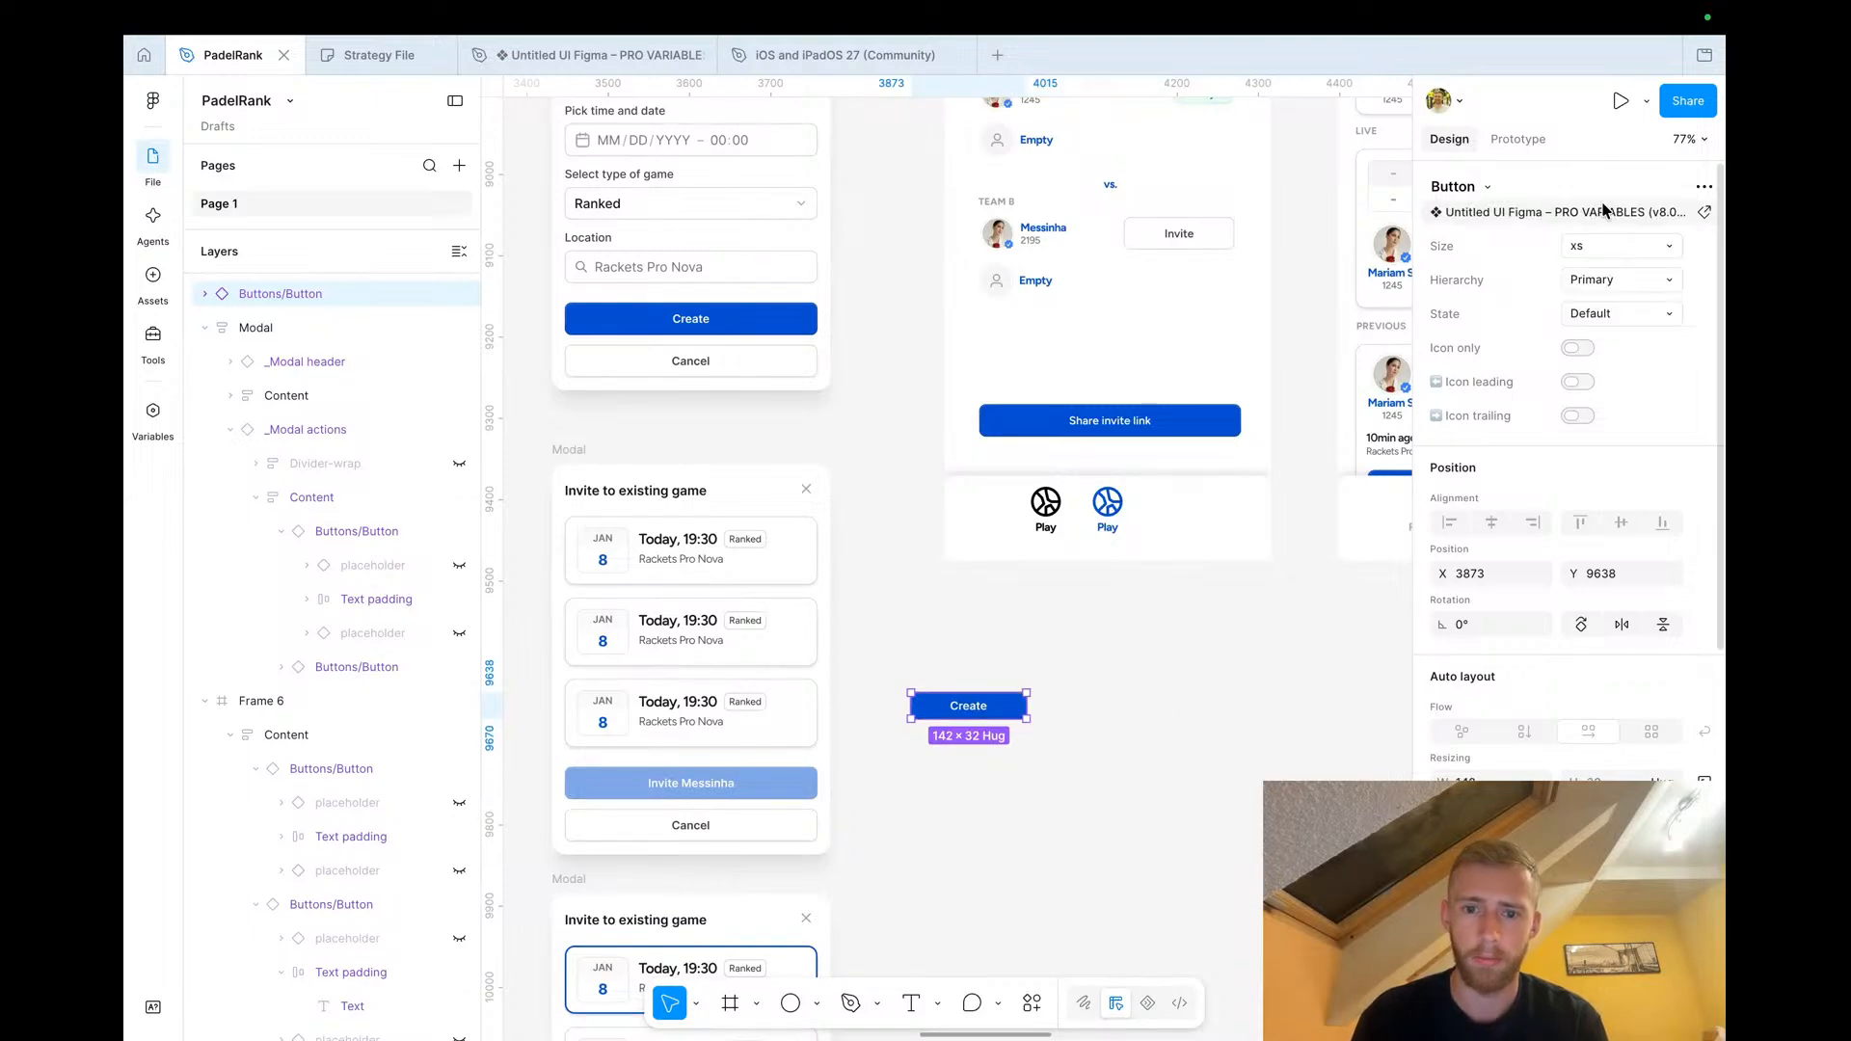
Switch the small button to Icon only
{"action": "left_click", "coordinate": [1596, 324]}
{"action": "left_click", "coordinate": [1590, 281]}
{"action": "left_click", "coordinate": [1592, 280]}
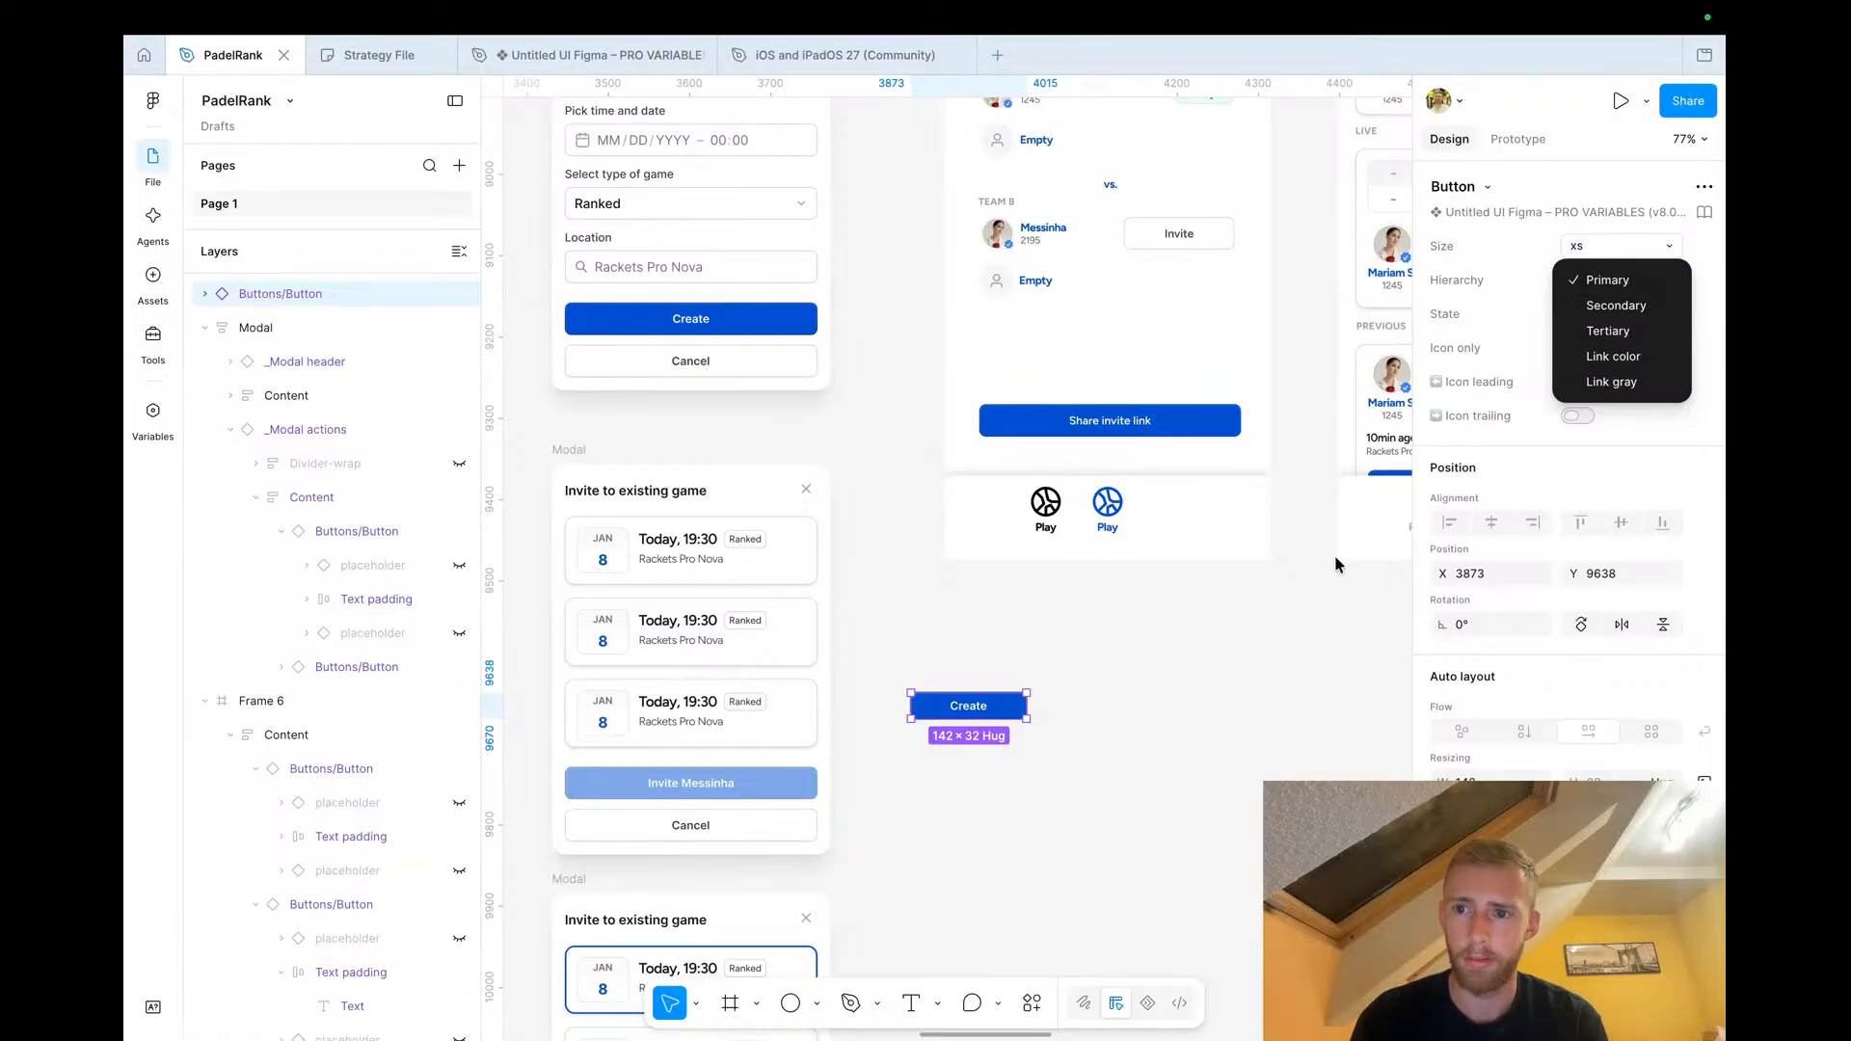
{"action": "left_click", "coordinate": [1233, 698]}
{"action": "scroll", "coordinate": [1072, 787], "scroll_direction": "up", "scroll_amount": 3}
{"action": "left_click", "coordinate": [1578, 348]}
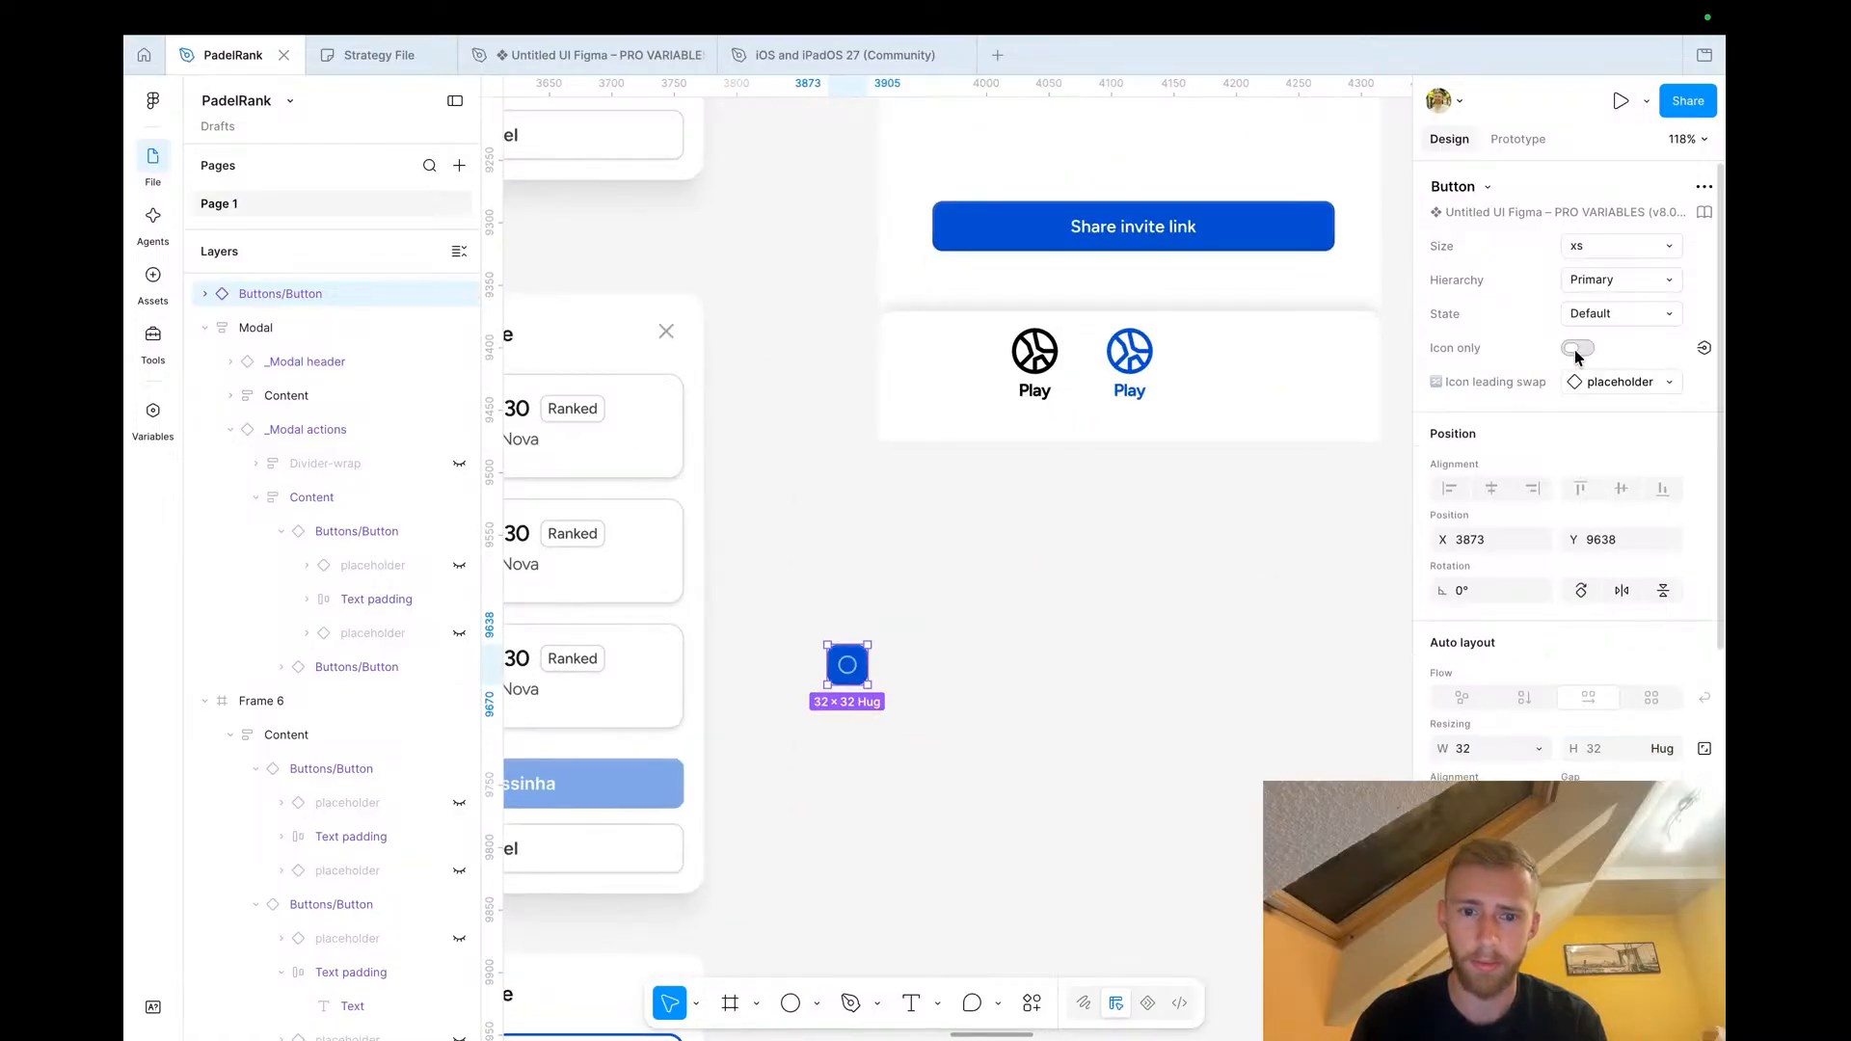
Duplicate the icon button beside itself and set the copy's hierarchy to Secondary
{"action": "scroll", "coordinate": [900, 723], "scroll_direction": "up", "scroll_amount": 5}
{"action": "left_click_drag", "start_coordinate": [814, 622], "coordinate": [901, 622]}
{"action": "left_click", "coordinate": [1639, 280]}
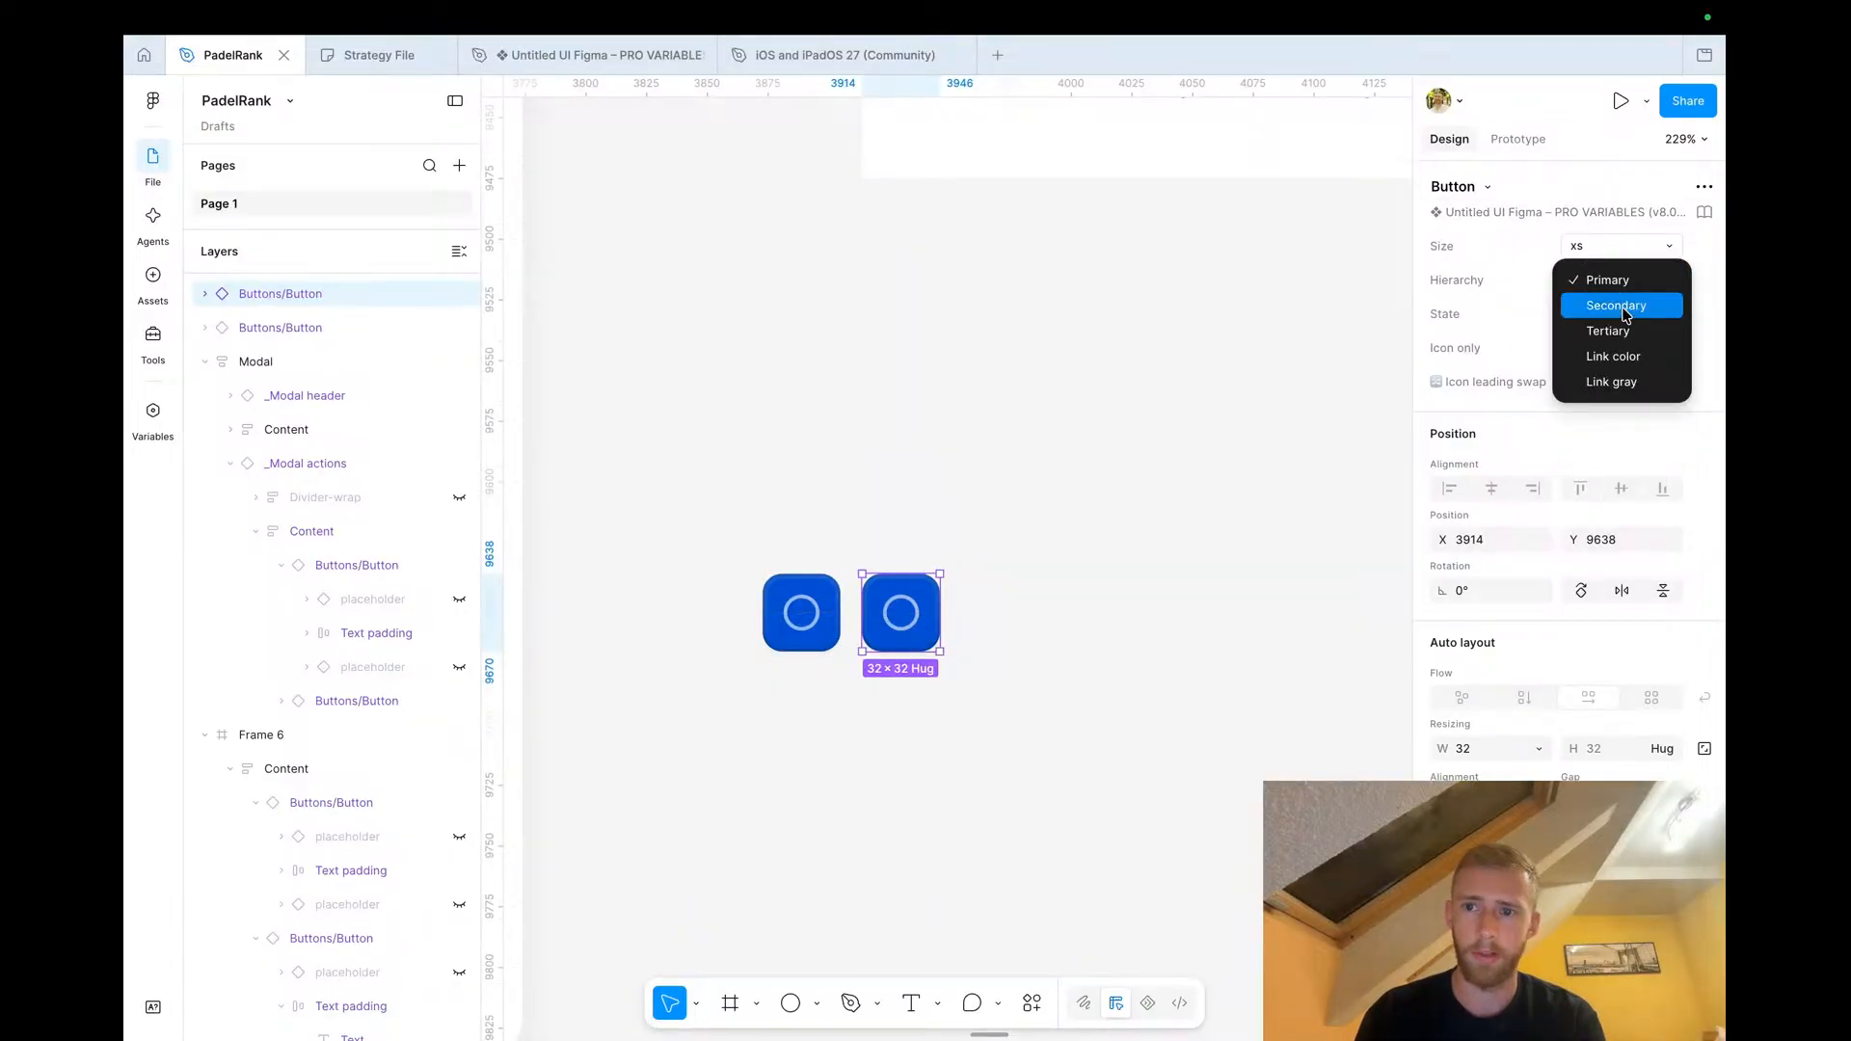
{"action": "left_click", "coordinate": [1614, 305]}
{"action": "scroll", "coordinate": [900, 614], "scroll_direction": "down", "scroll_amount": 3}
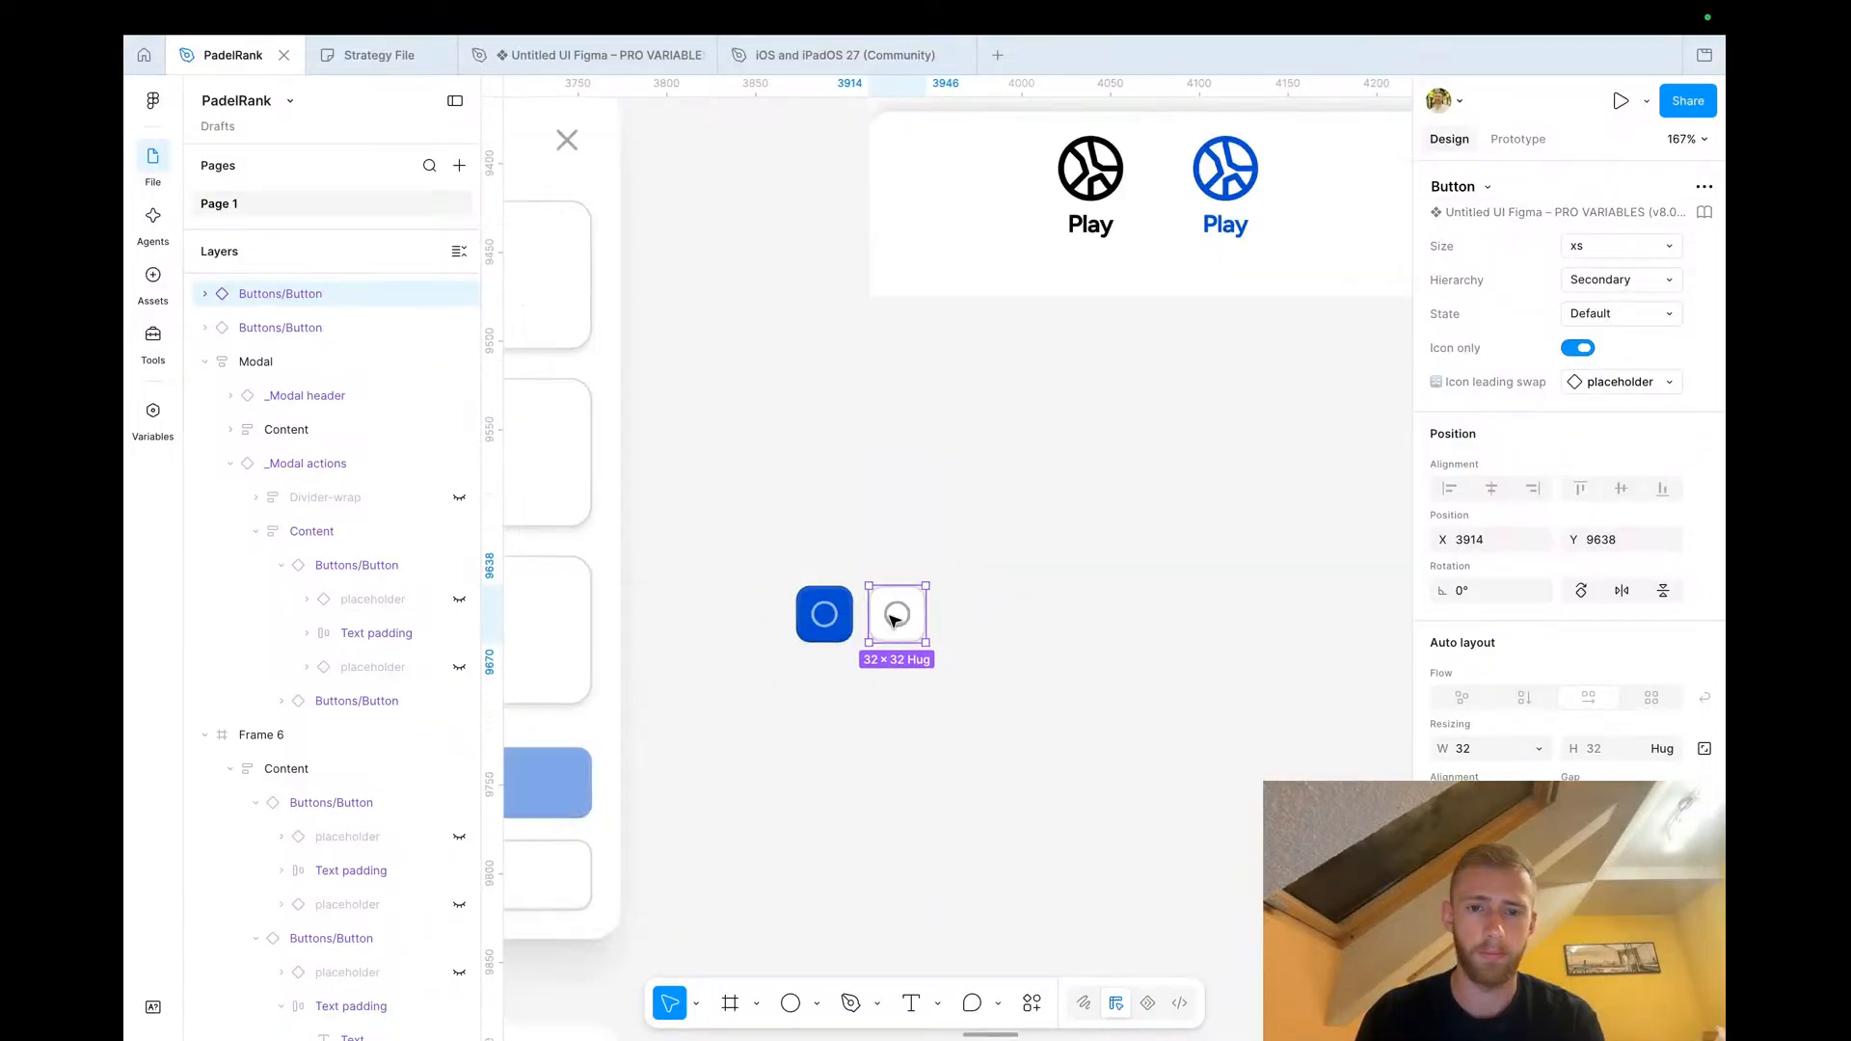
Move both icon buttons next to the Game Invites card on the Game Overview screen
{"action": "left_click", "coordinate": [825, 622]}
{"action": "left_click", "coordinate": [825, 622]}
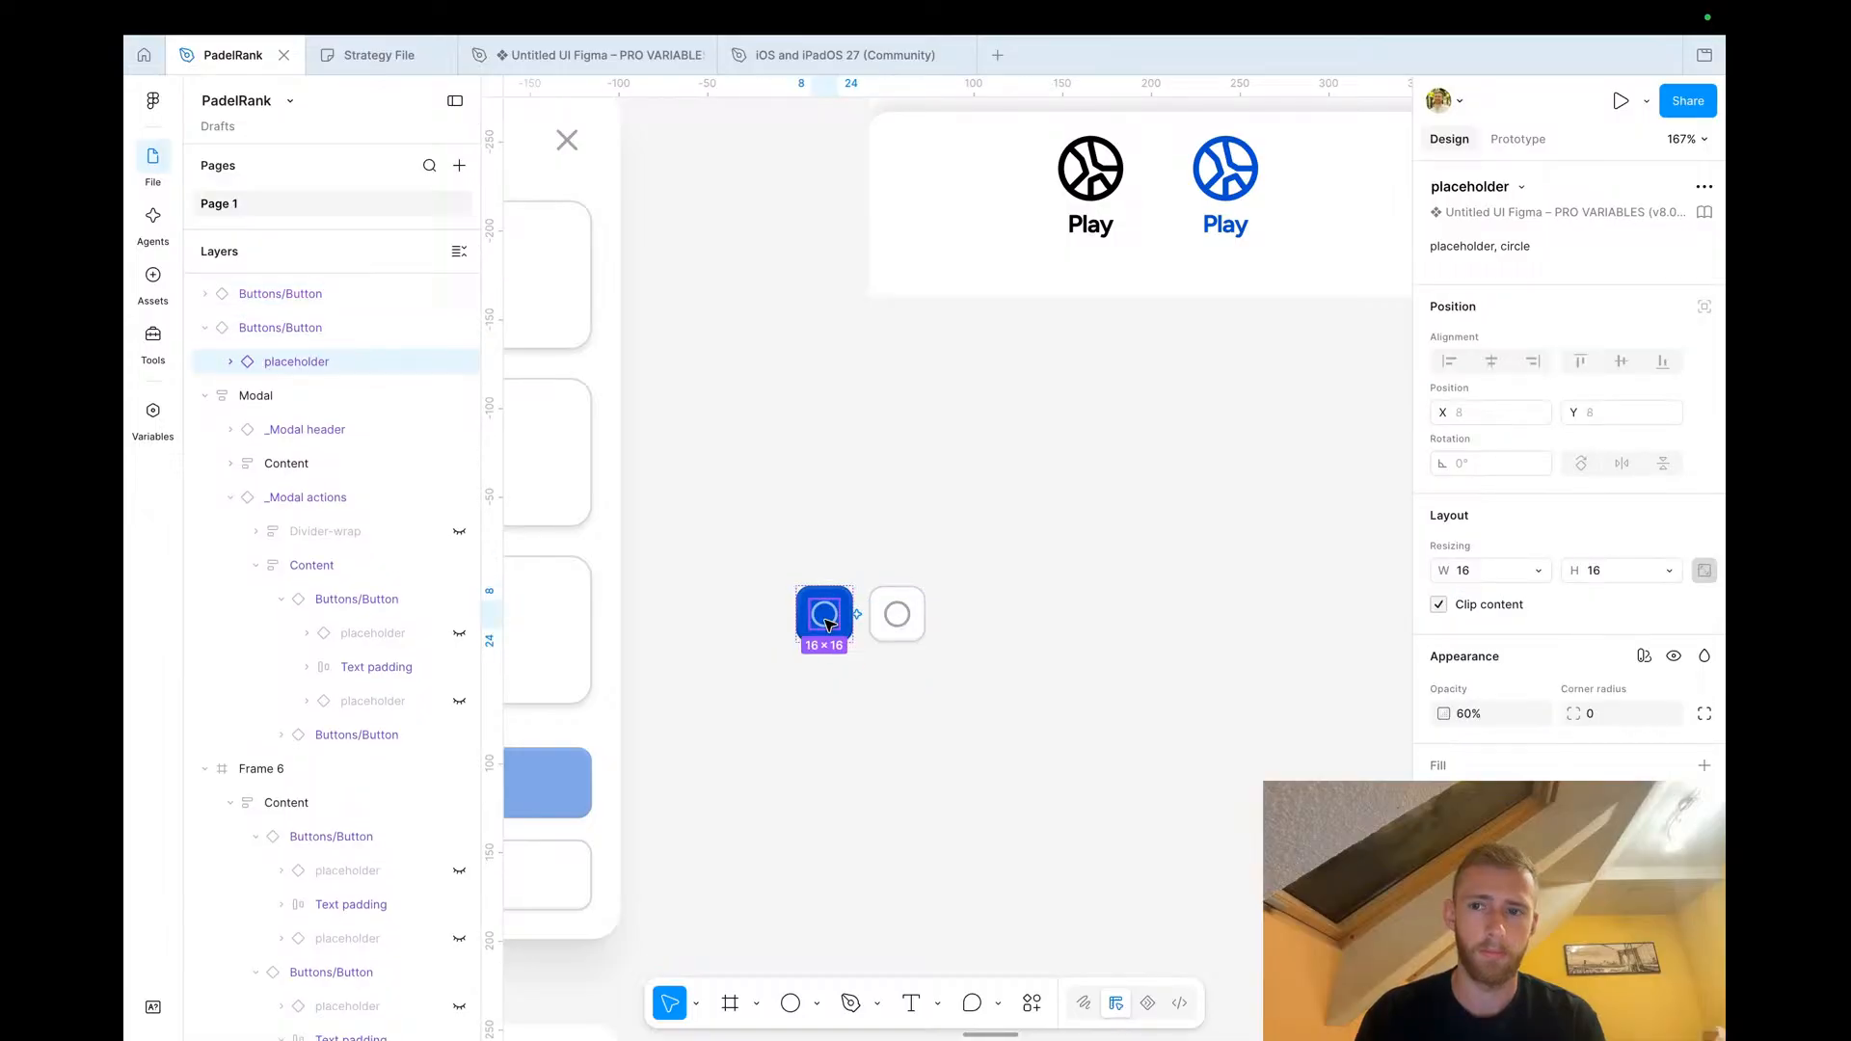
{"action": "left_click", "coordinate": [809, 480]}
{"action": "scroll", "coordinate": [827, 549], "scroll_direction": "down", "scroll_amount": 5}
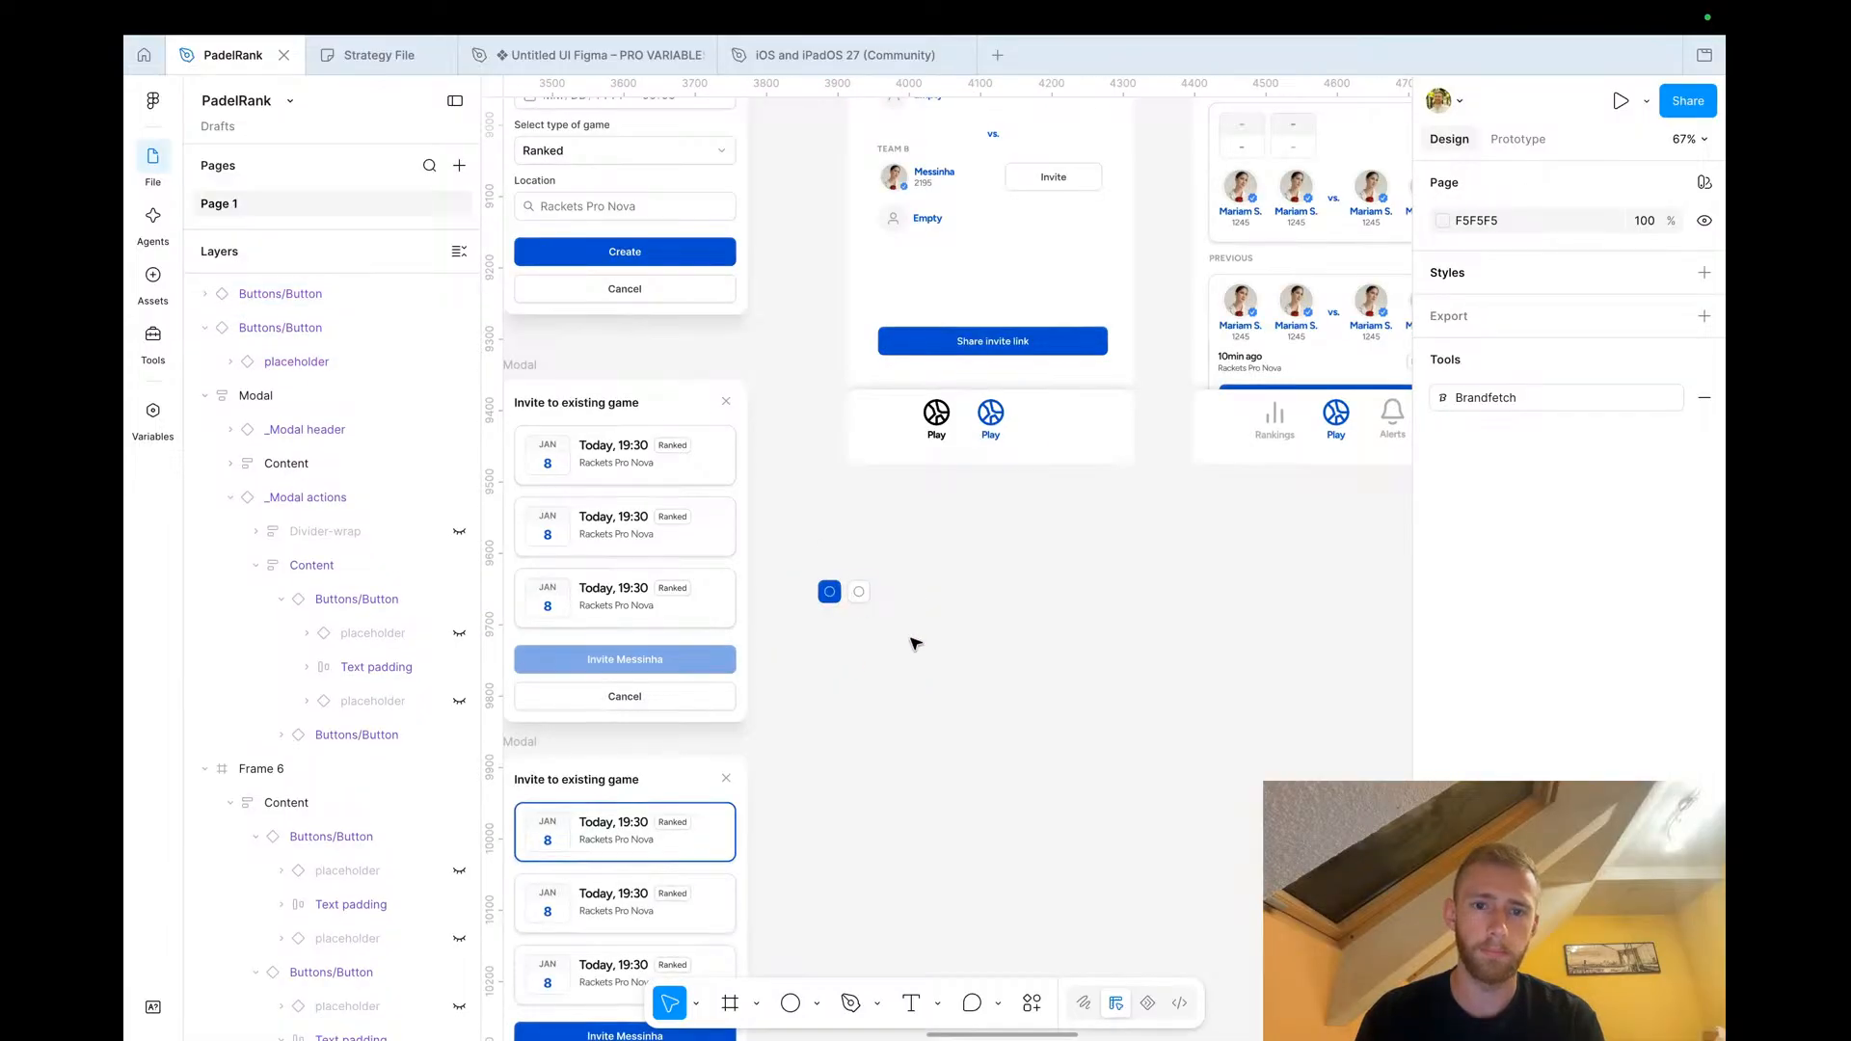
{"action": "left_click_drag", "start_coordinate": [917, 640], "coordinate": [815, 551]}
{"action": "scroll", "coordinate": [840, 606], "scroll_direction": "right", "scroll_amount": 4}
{"action": "scroll", "coordinate": [840, 606], "scroll_direction": "up", "scroll_amount": 2}
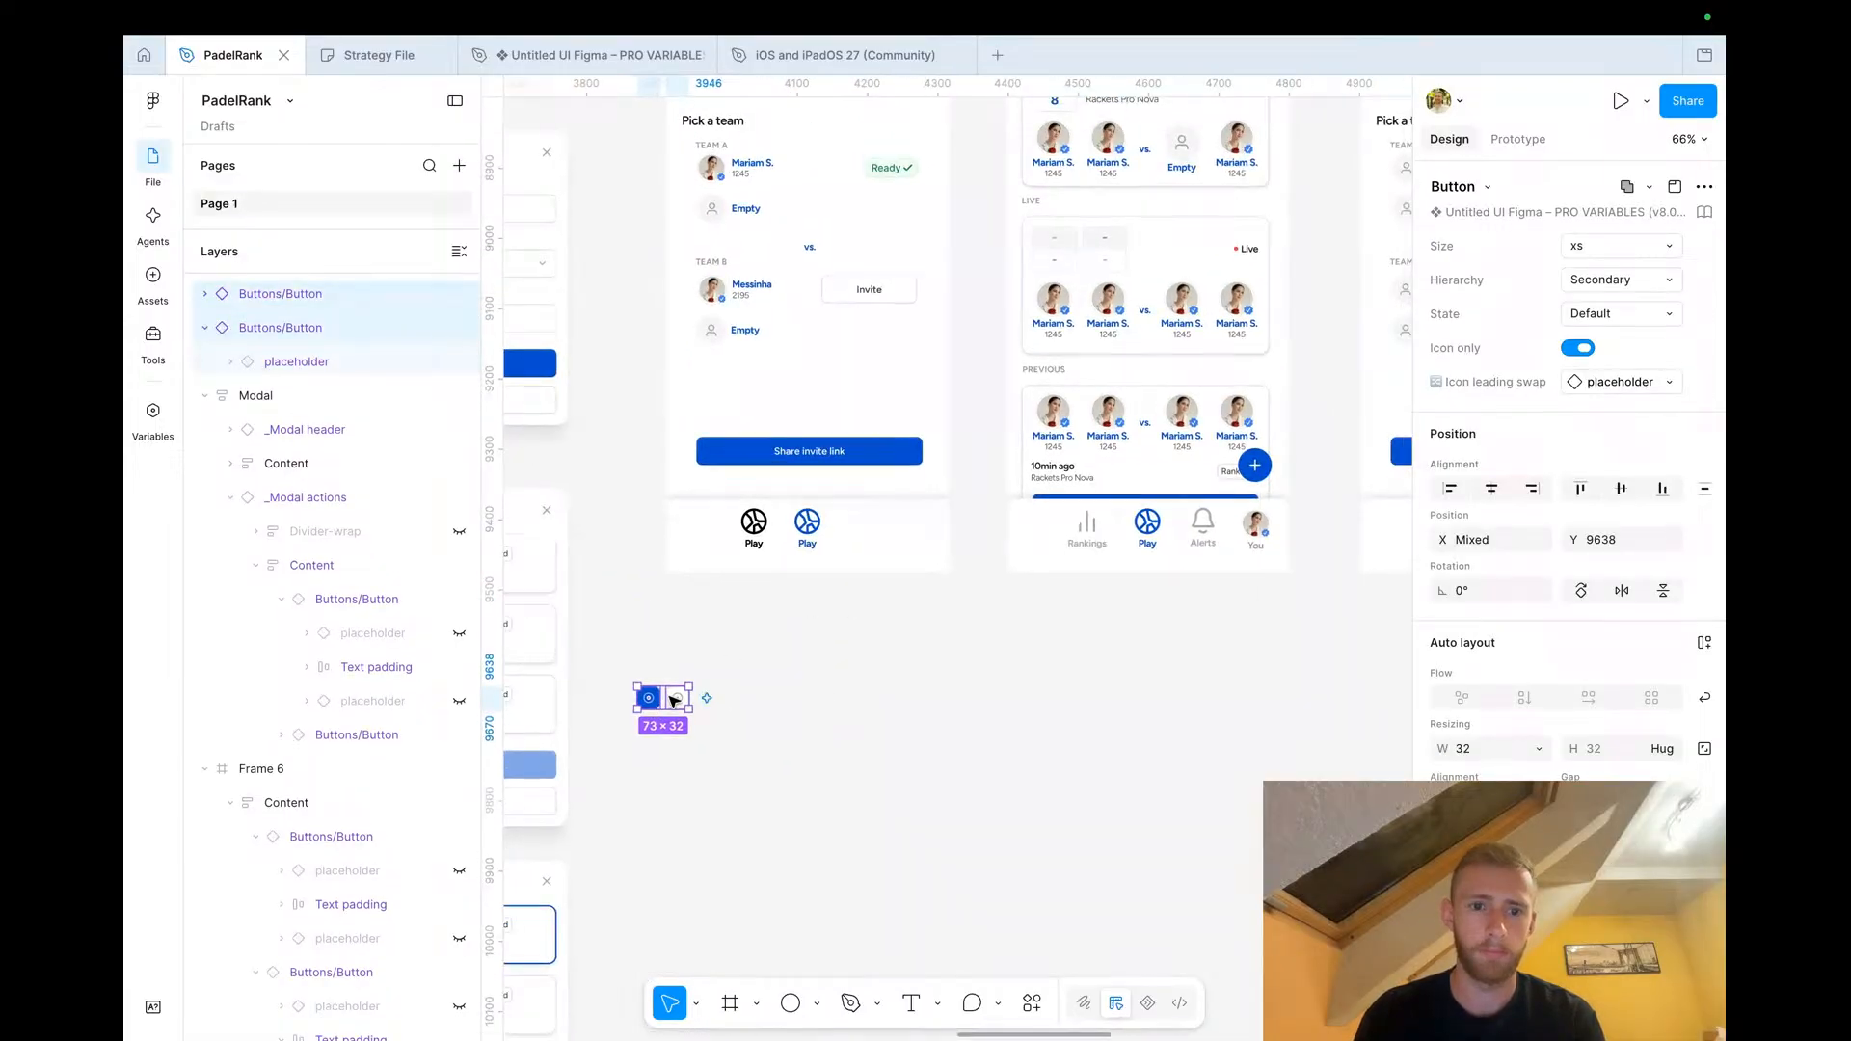
{"action": "left_click_drag", "start_coordinate": [660, 702], "coordinate": [892, 524]}
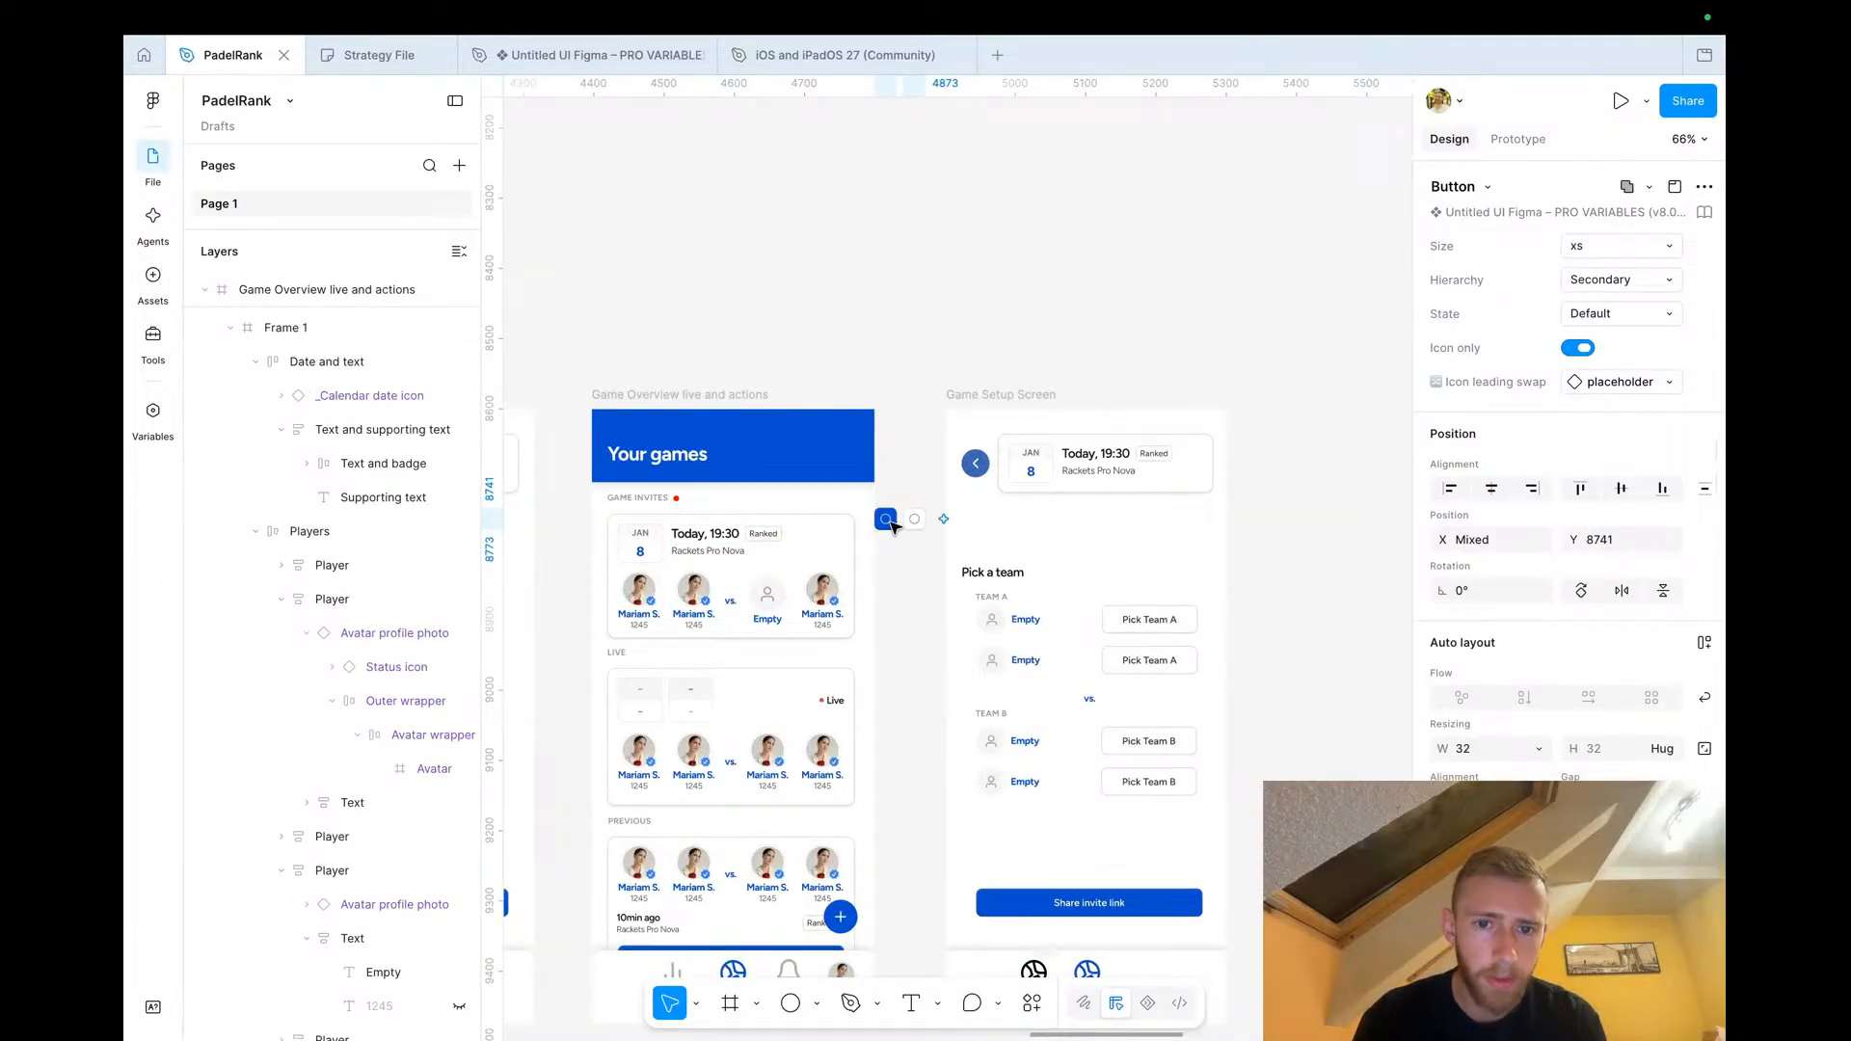
{"action": "scroll", "coordinate": [891, 524], "scroll_direction": "up", "scroll_amount": 5}
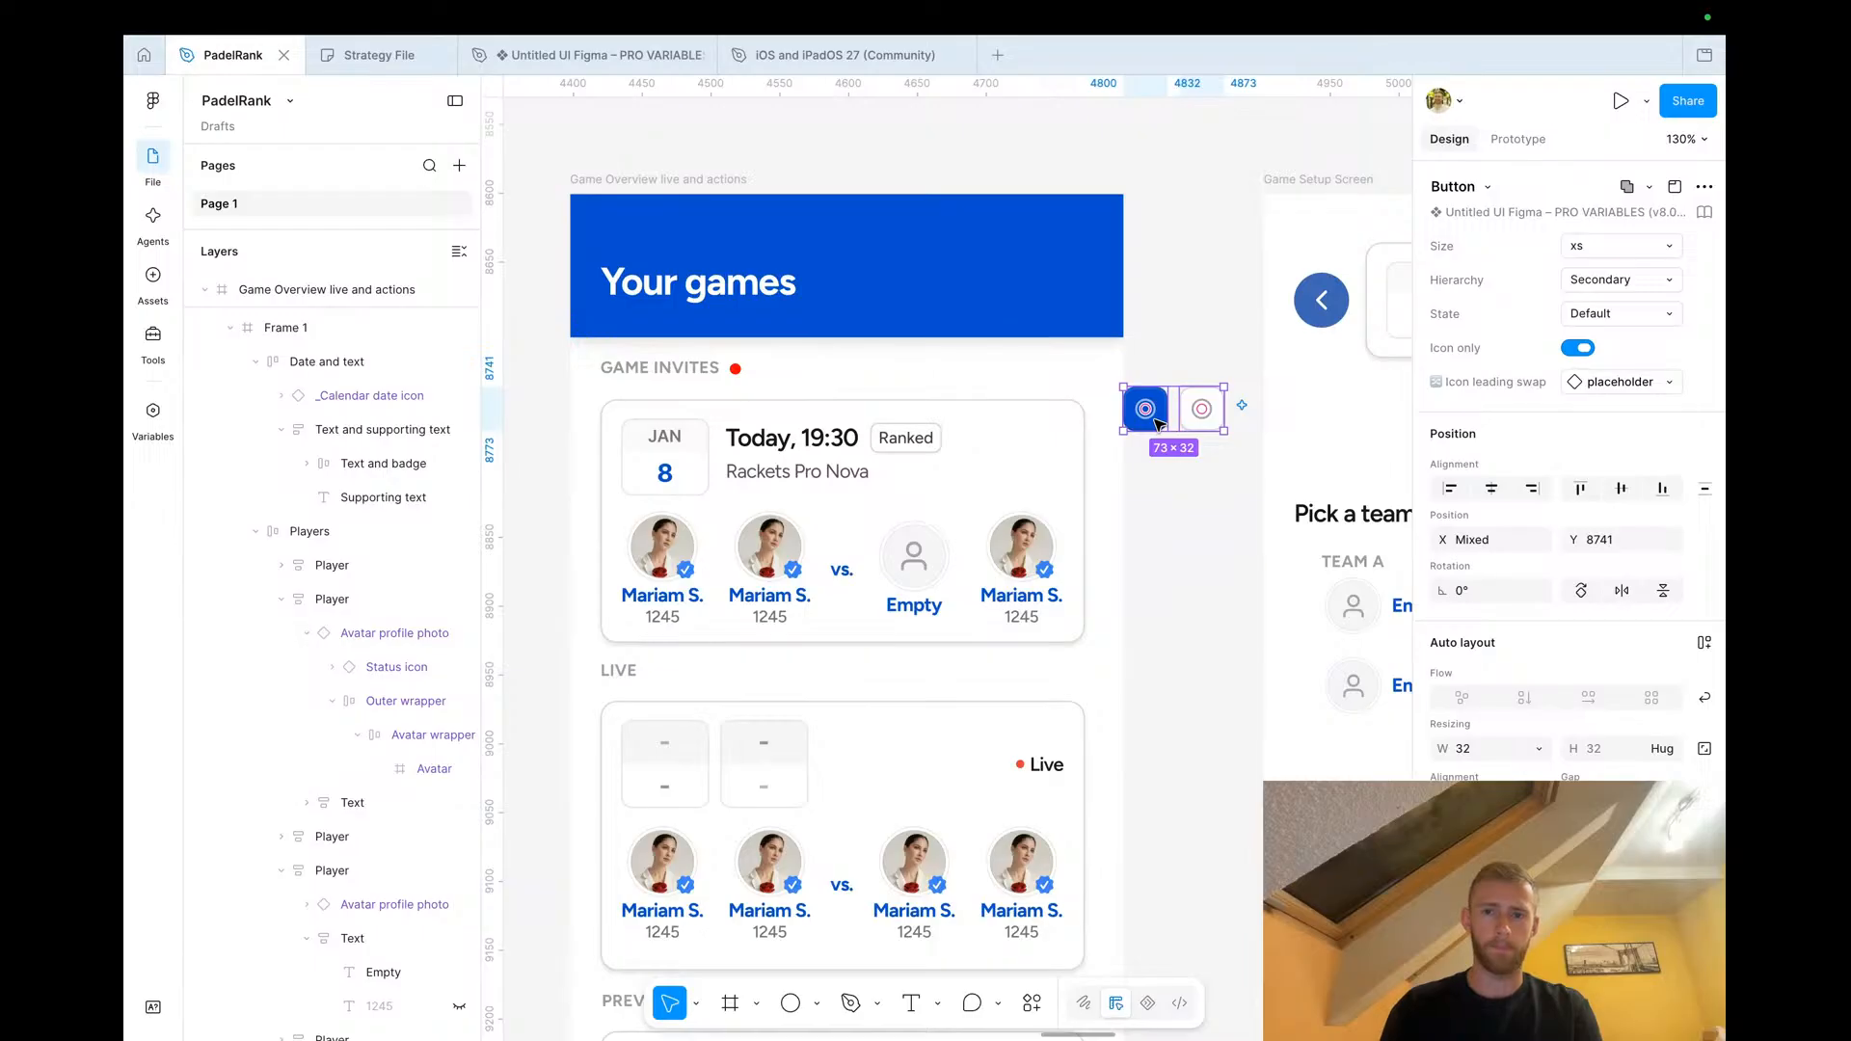
Copy the close X button from the challenge screen into the Game Invites card's upper corner, nudged left
{"action": "left_click", "coordinate": [1205, 421]}
{"action": "scroll", "coordinate": [1205, 421], "scroll_direction": "down", "scroll_amount": 4}
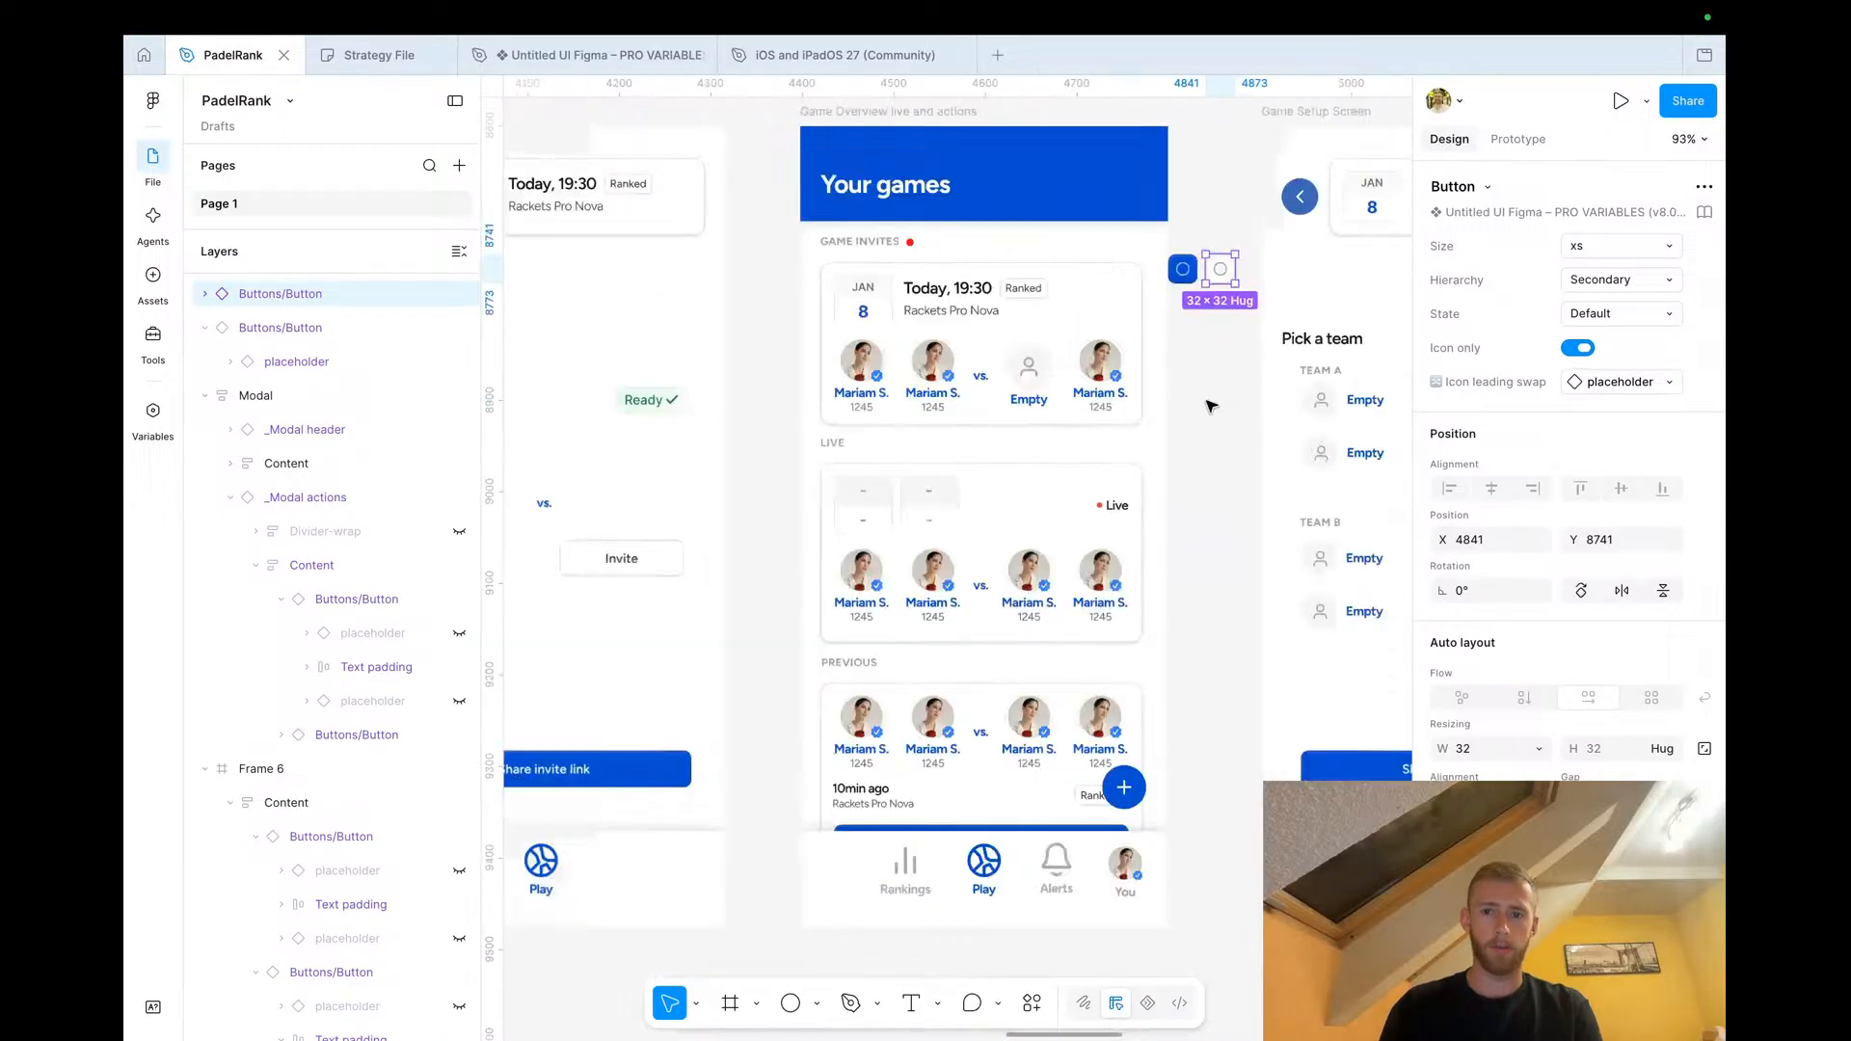
{"action": "scroll", "coordinate": [1134, 751], "scroll_direction": "left", "scroll_amount": 5}
{"action": "scroll", "coordinate": [1138, 747], "scroll_direction": "down", "scroll_amount": 4}
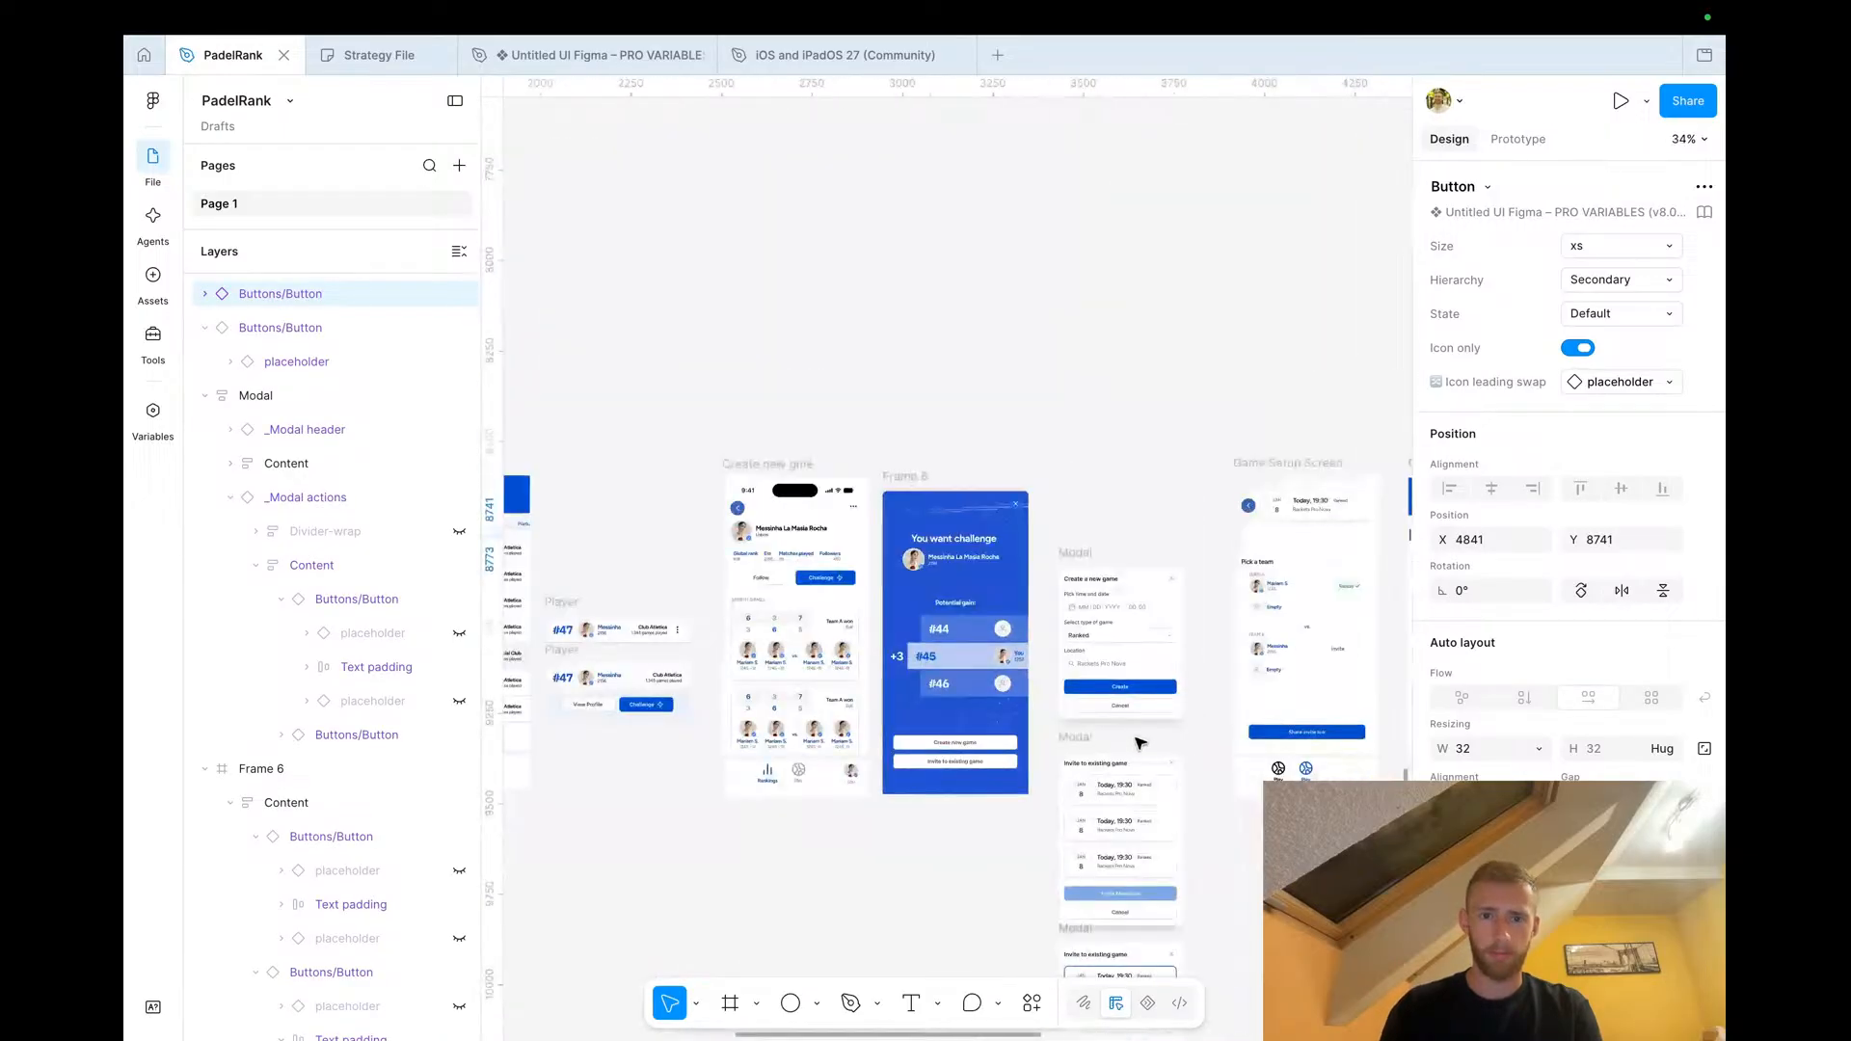
{"action": "scroll", "coordinate": [1053, 546], "scroll_direction": "up", "scroll_amount": 4}
{"action": "left_click", "coordinate": [990, 448]}
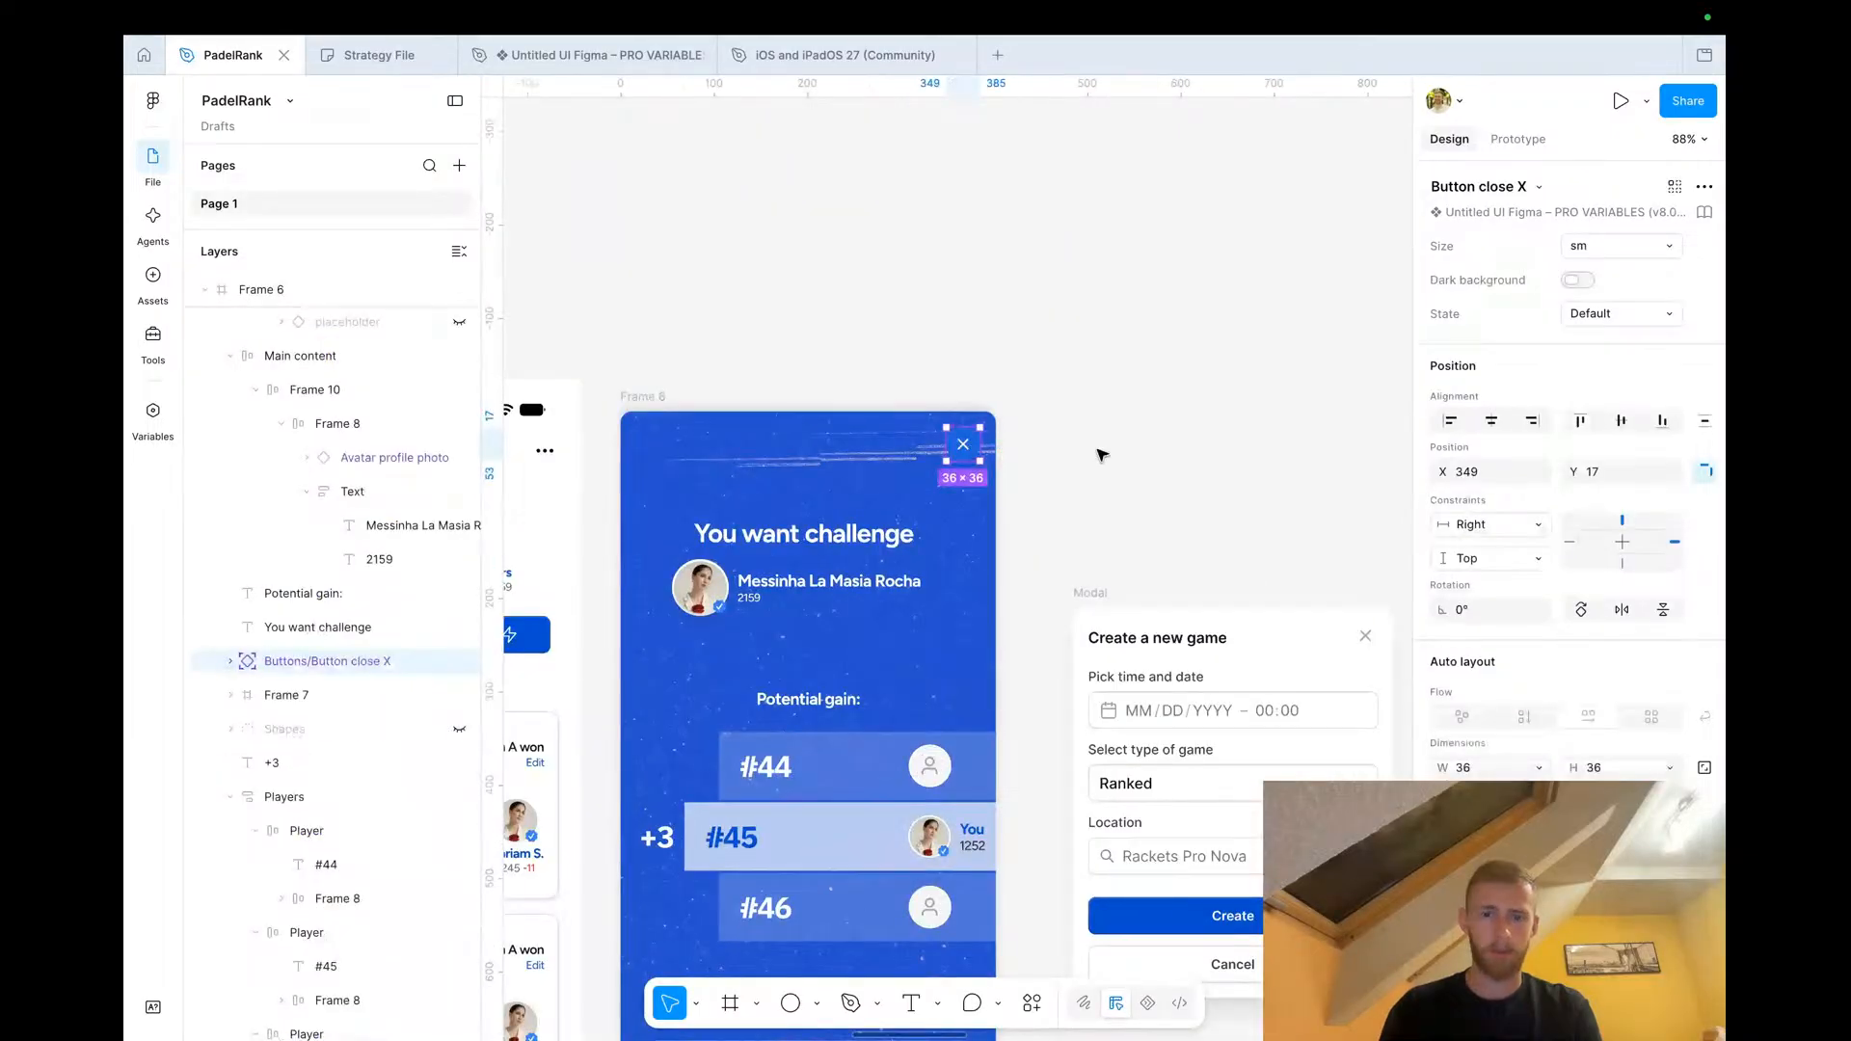
{"action": "scroll", "coordinate": [1102, 454], "scroll_direction": "right", "scroll_amount": 6}
{"action": "scroll", "coordinate": [1102, 454], "scroll_direction": "right", "scroll_amount": 5}
{"action": "scroll", "coordinate": [1079, 451], "scroll_direction": "up", "scroll_amount": 4}
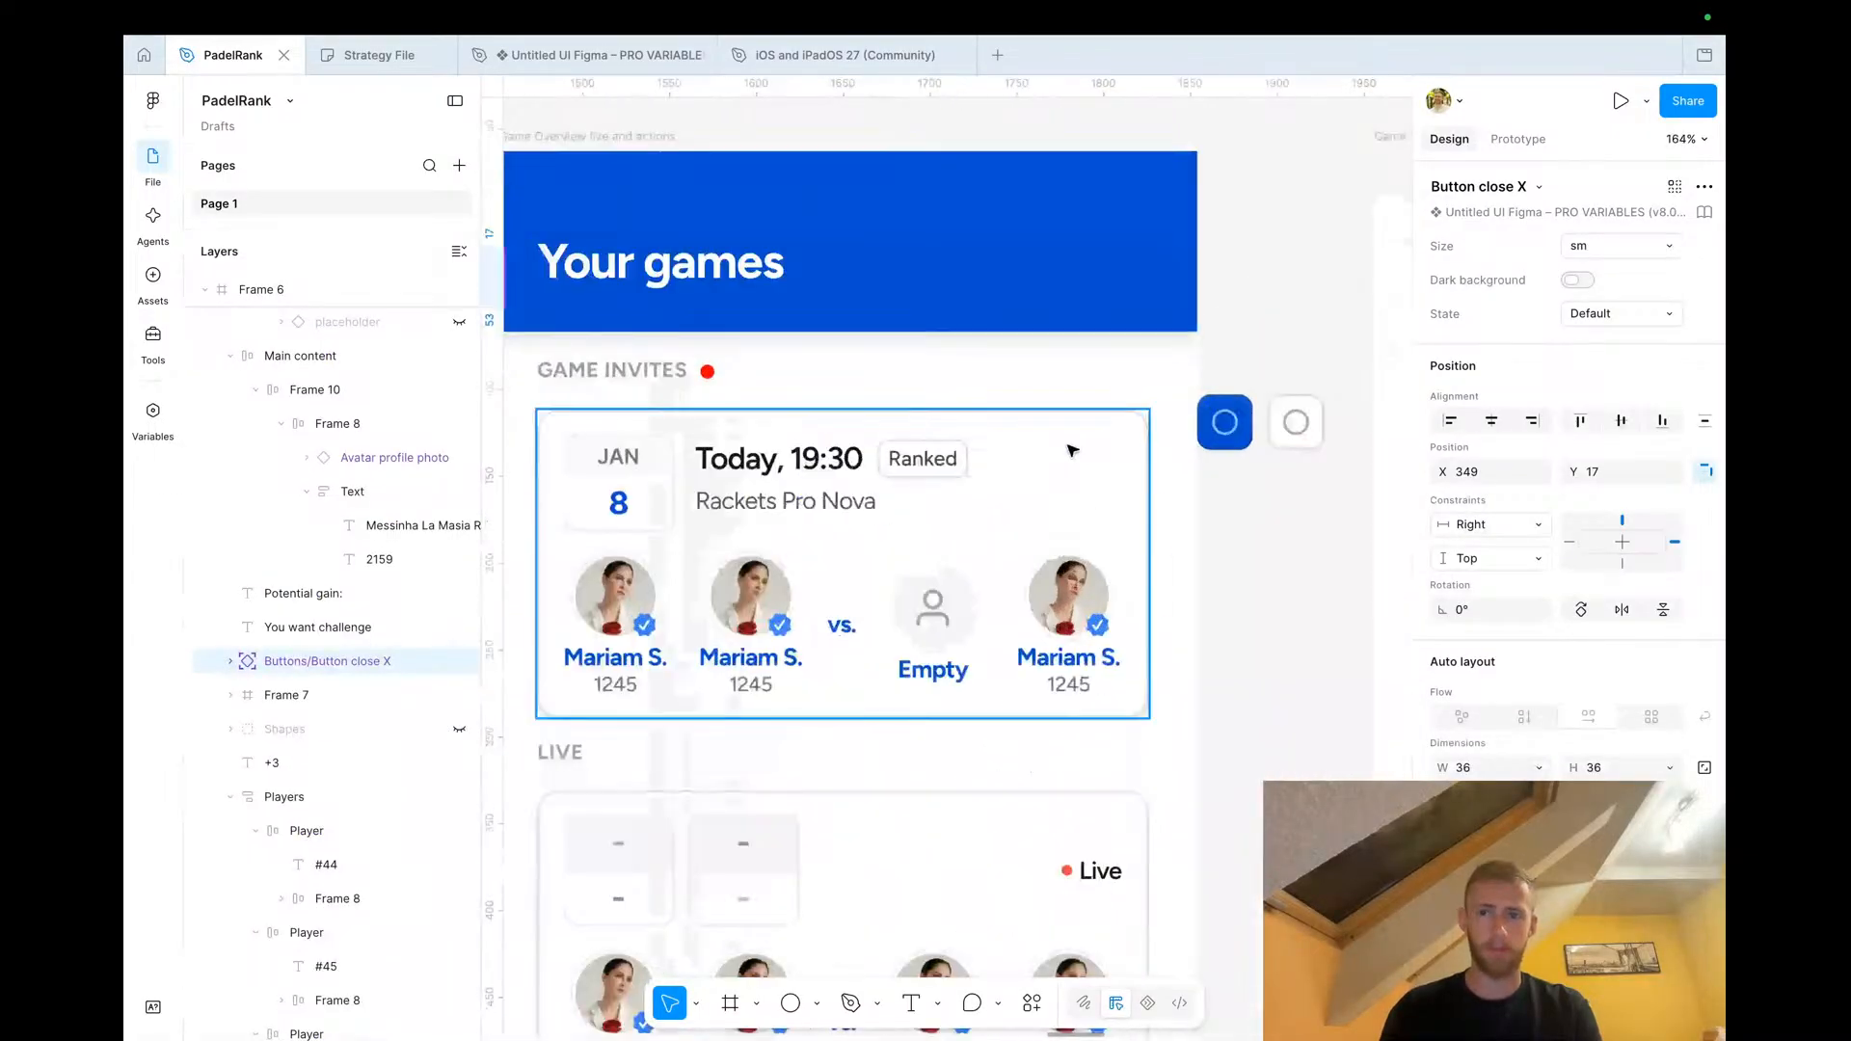
{"action": "left_click", "coordinate": [1174, 470]}
{"action": "key", "text": "shift+Left"}
{"action": "key", "text": "shift+Left"}
{"action": "key", "text": "shift+Left"}
{"action": "key", "text": "shift+Left"}
{"action": "key", "text": "shift+Left"}
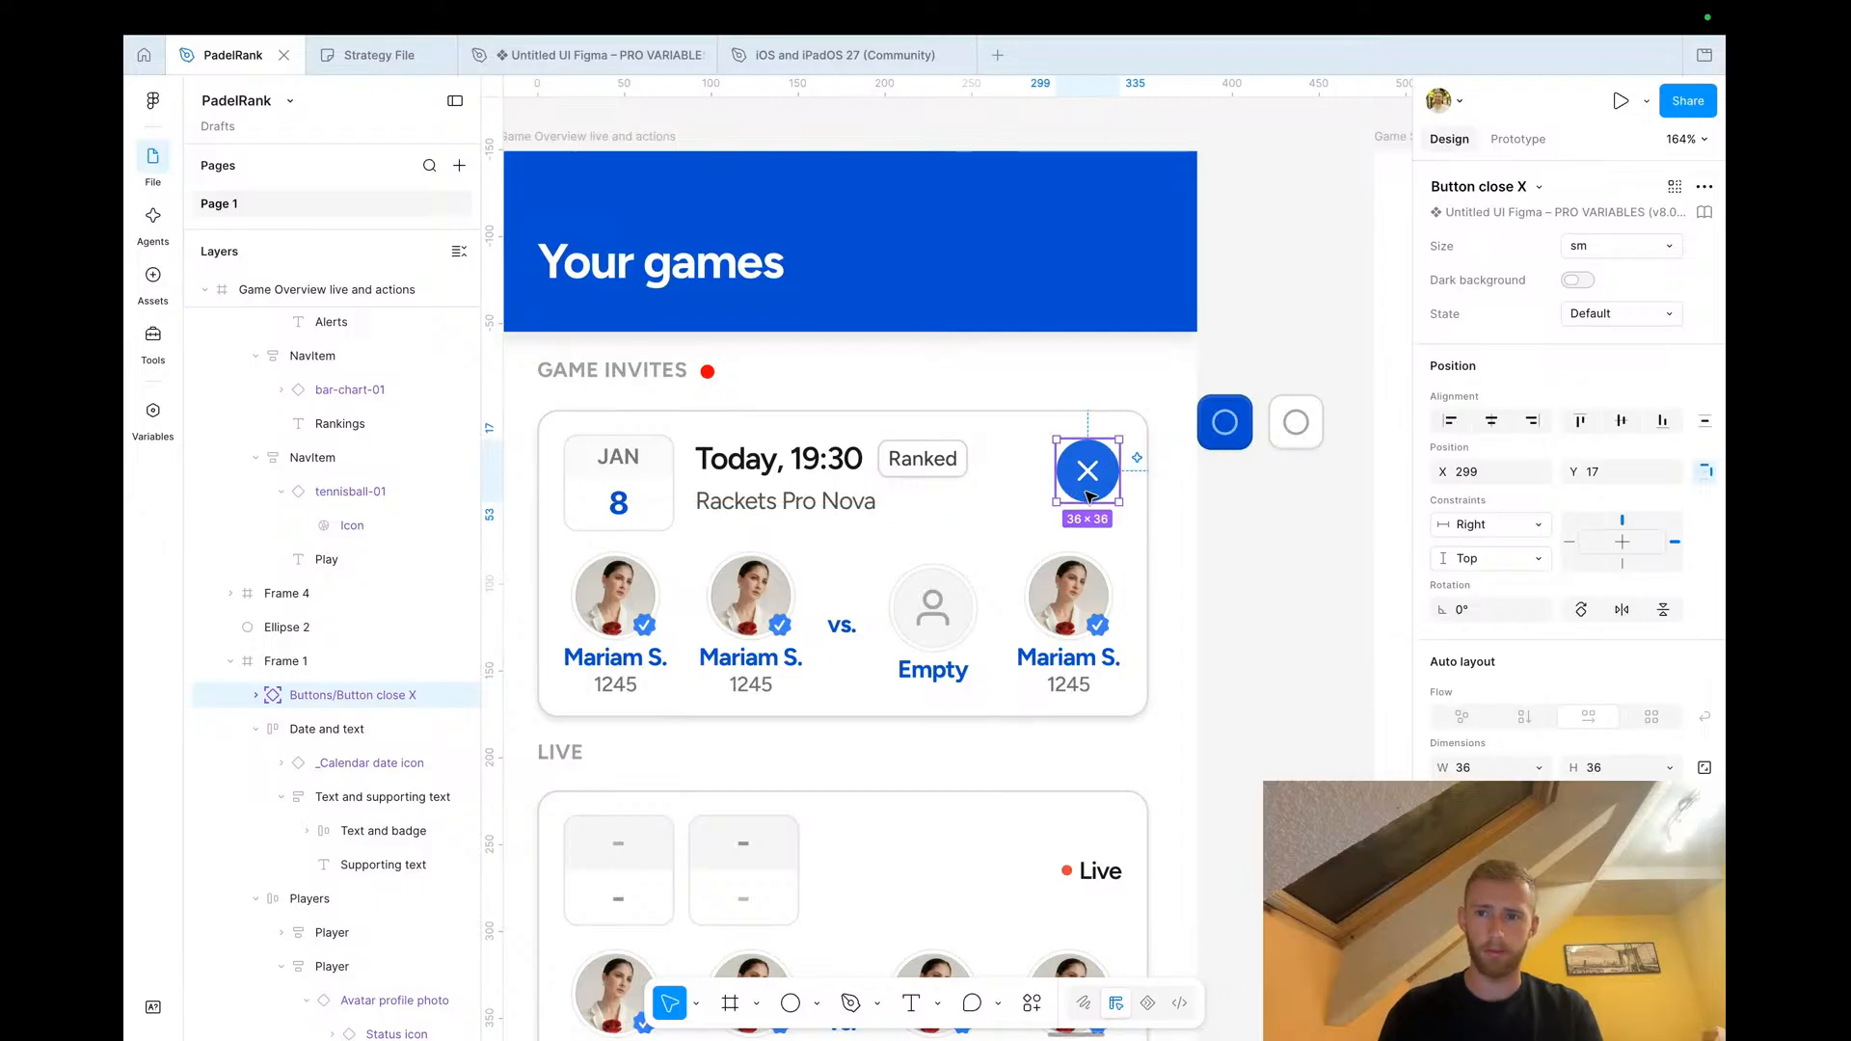
Scale the close X button down to 27 × 27
{"action": "key", "text": "k"}
{"action": "left_click_drag", "start_coordinate": [1087, 502], "coordinate": [1089, 469]}
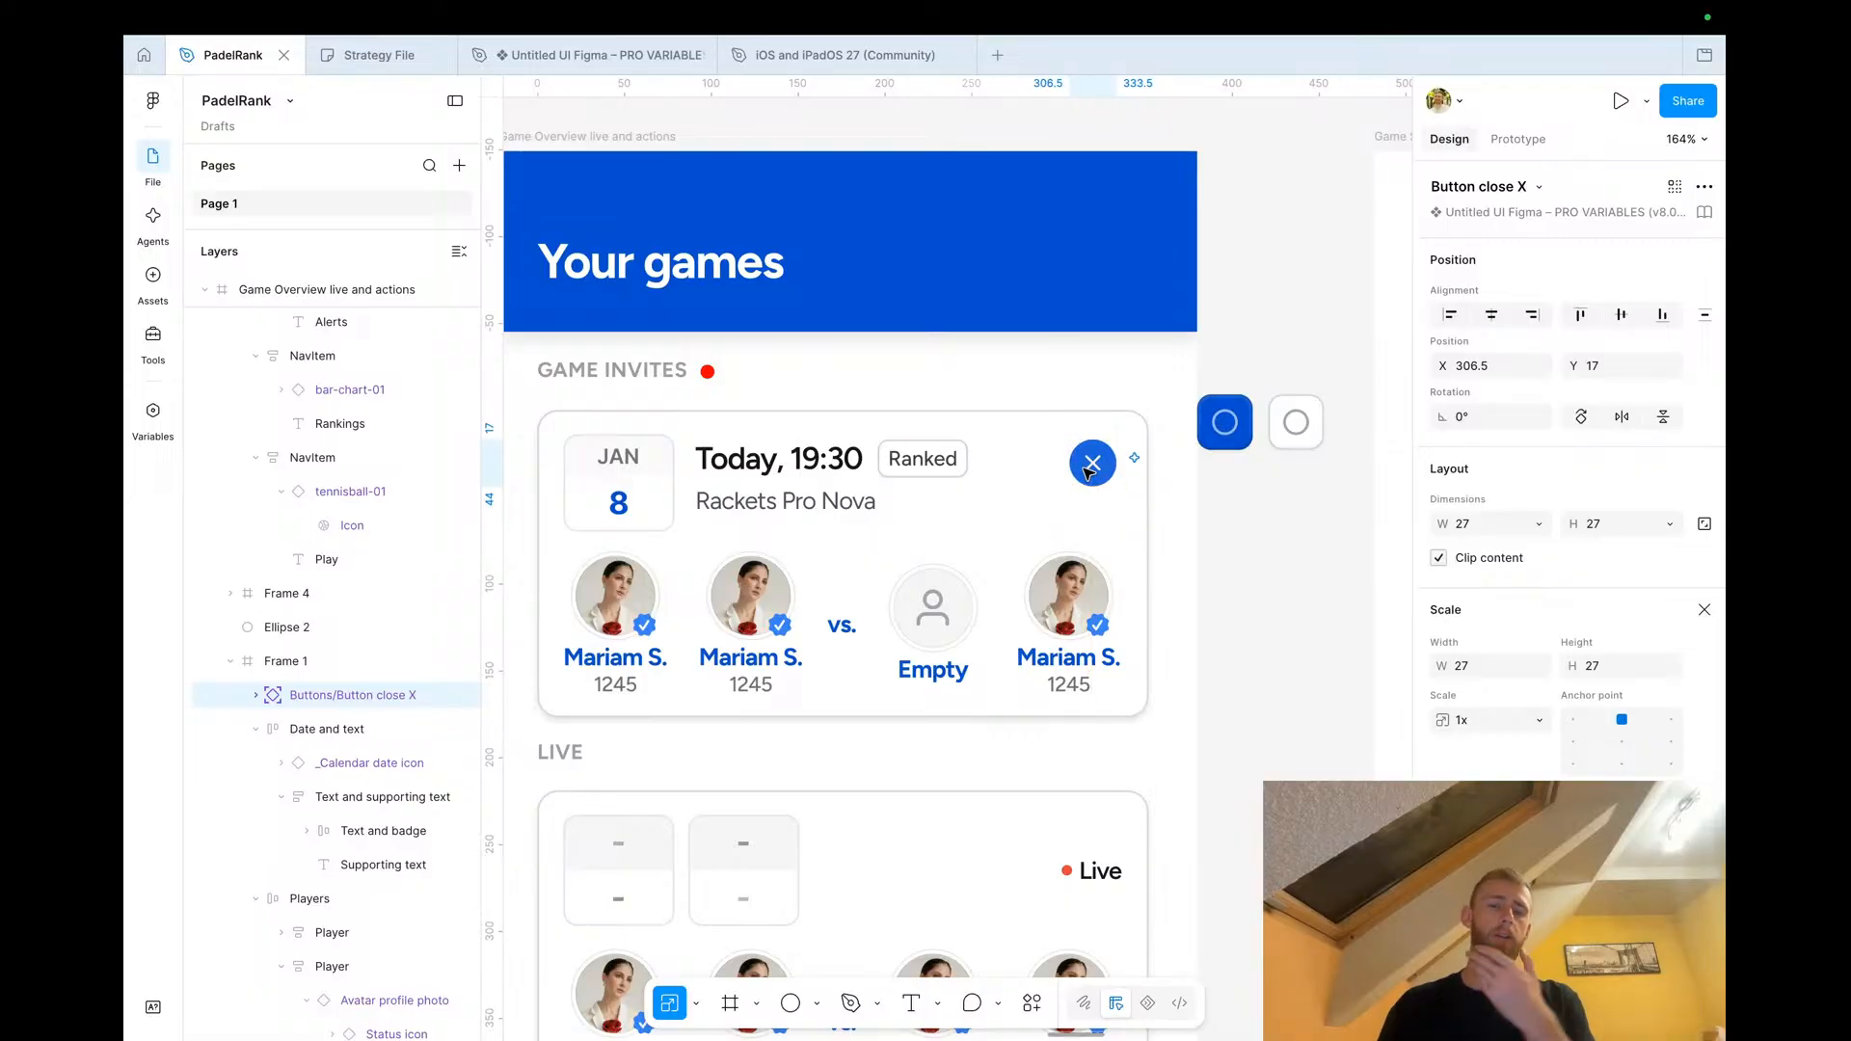
{"action": "key", "text": "v"}
Set the close button's background fill to light grey E5EAF3
{"action": "scroll", "coordinate": [1567, 482], "scroll_direction": "down", "scroll_amount": 3}
{"action": "left_click", "coordinate": [1442, 659]}
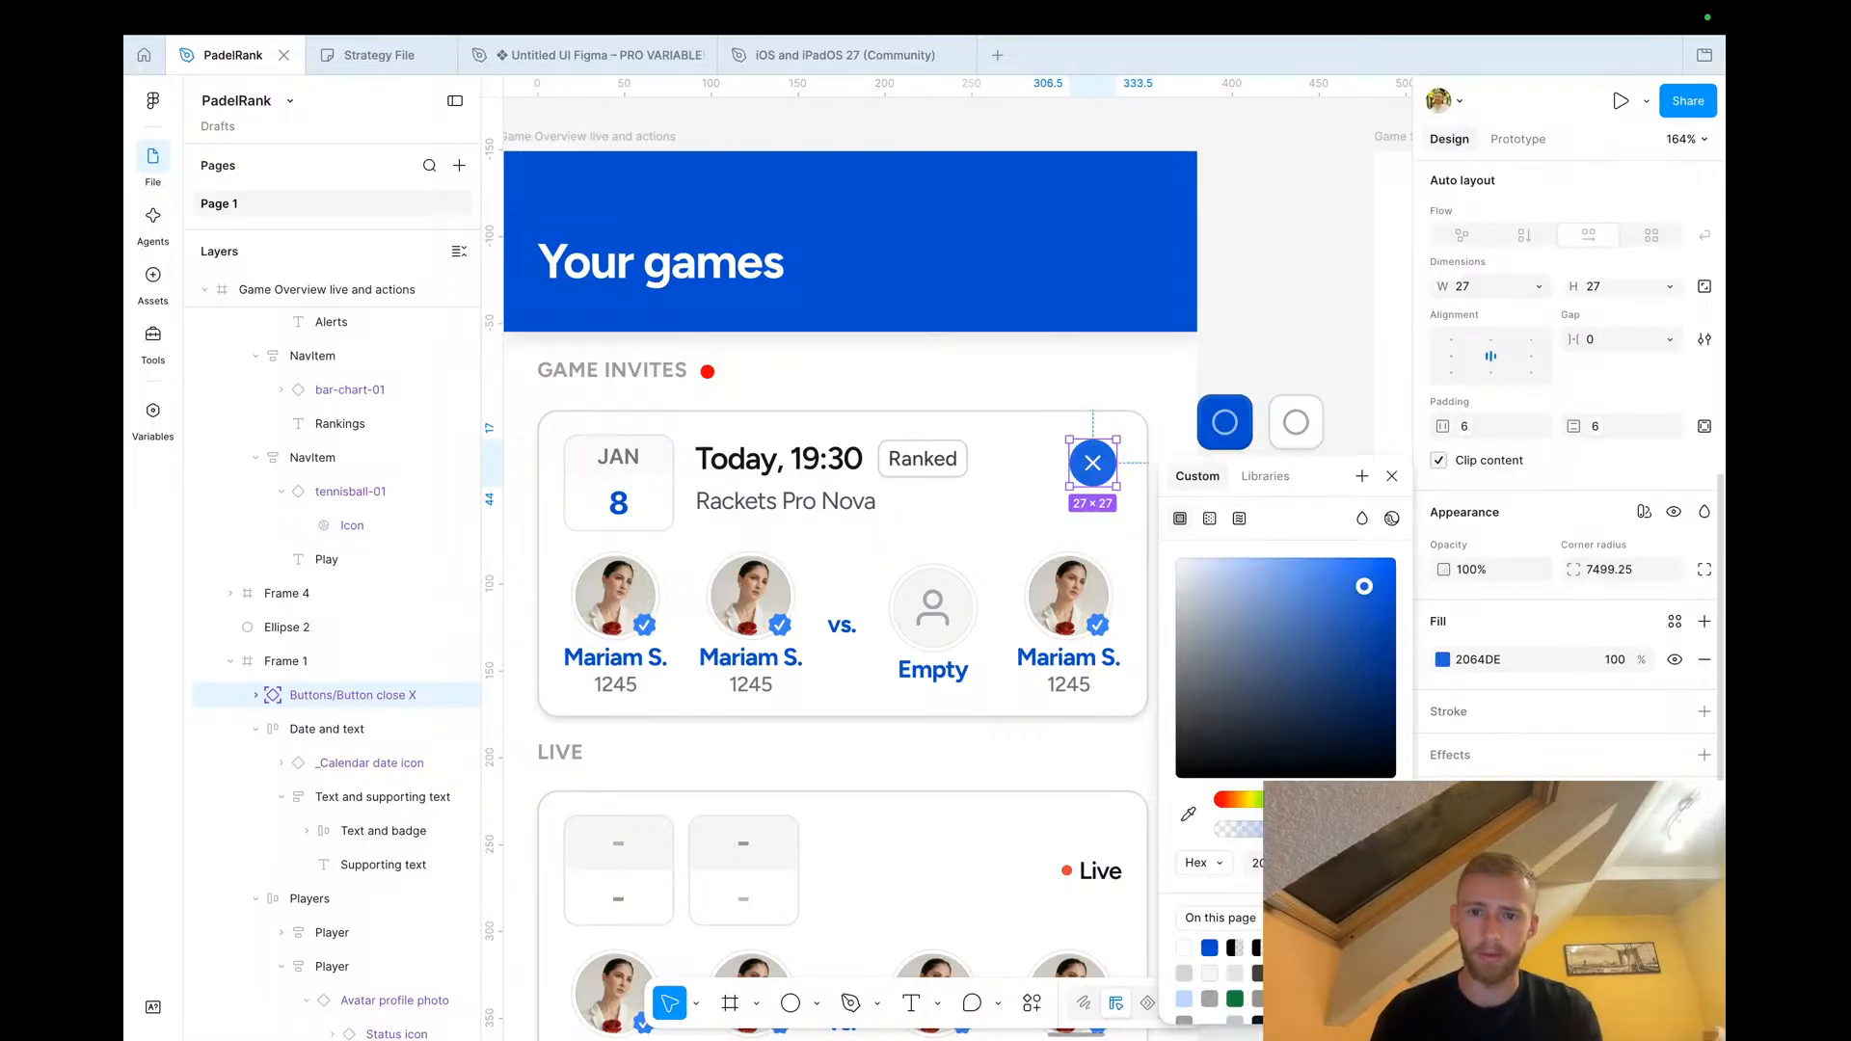
{"action": "left_click_drag", "start_coordinate": [1270, 686], "coordinate": [1189, 582]}
{"action": "left_click", "coordinate": [1391, 477]}
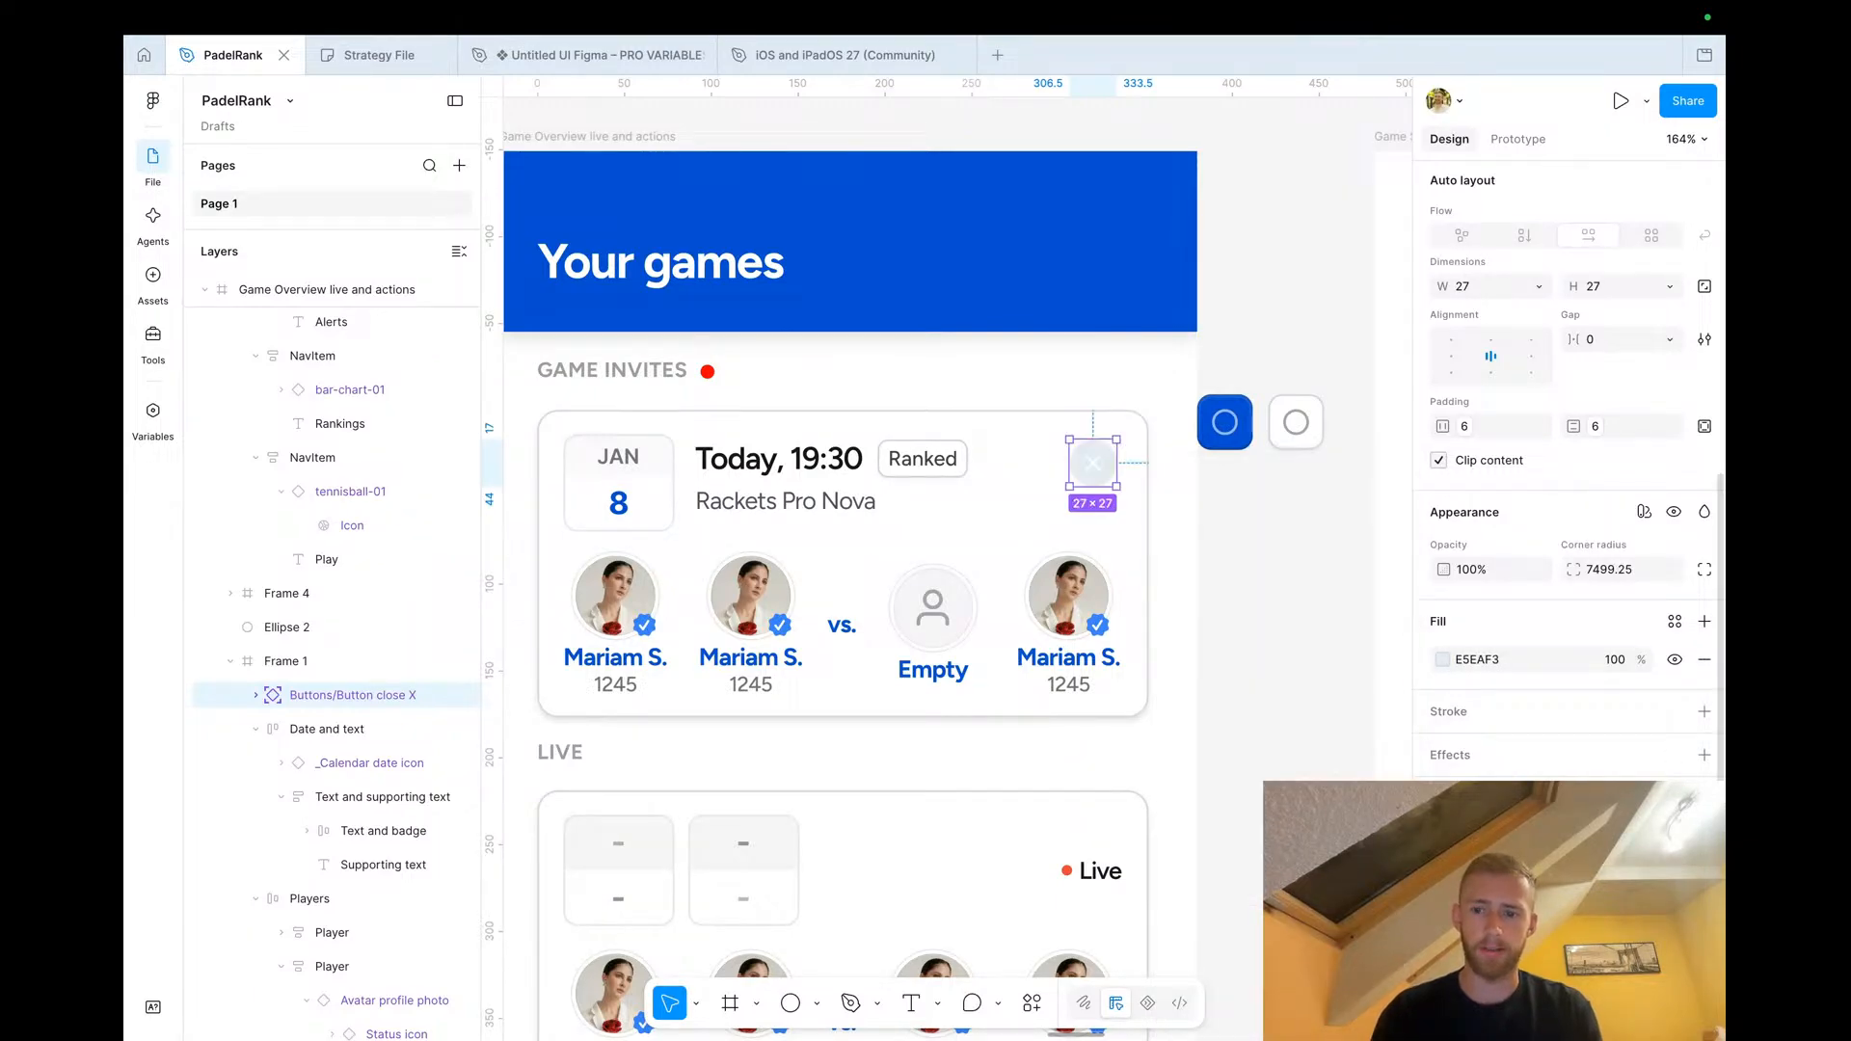
Change the close button's X icon colour to a darker grey
{"action": "left_click", "coordinate": [1442, 839]}
{"action": "left_click_drag", "start_coordinate": [1259, 706], "coordinate": [1141, 733]}
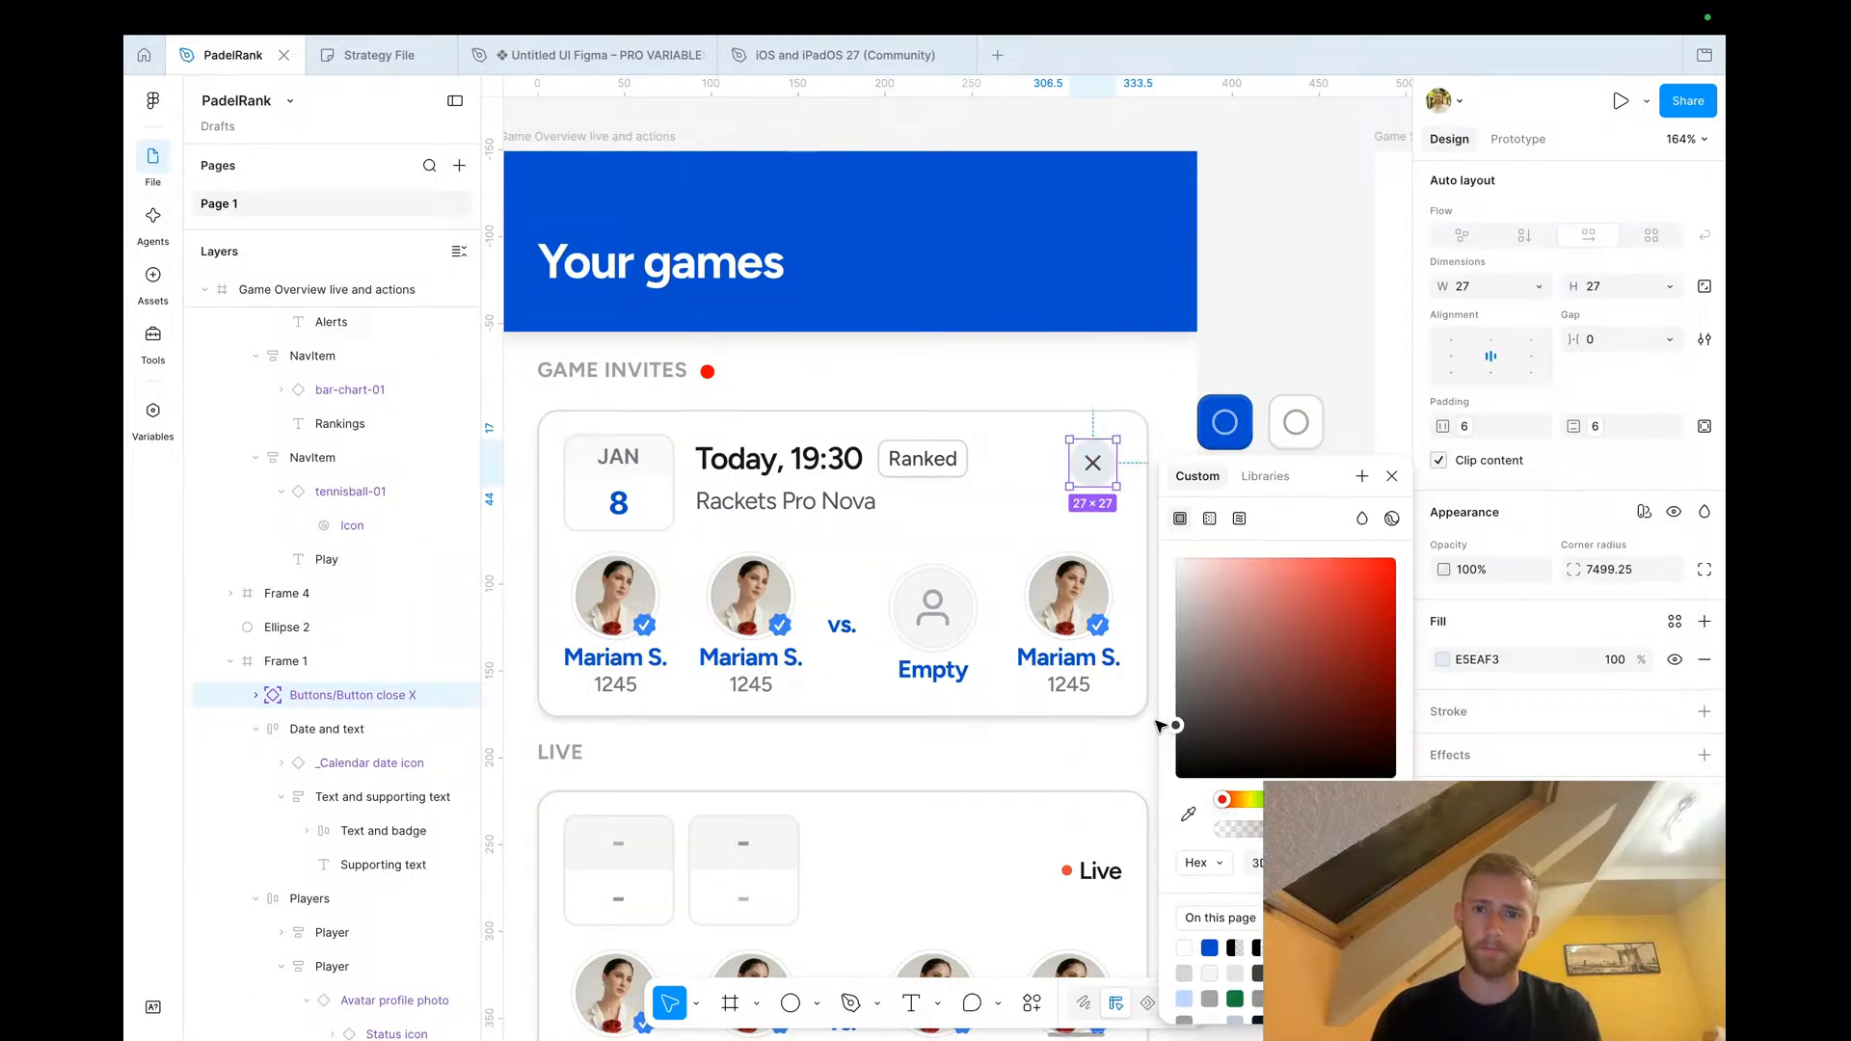
{"action": "left_click", "coordinate": [1392, 477]}
Delete the two spare icon buttons beside the Game Overview screen
{"action": "left_click", "coordinate": [1252, 420]}
{"action": "left_click", "coordinate": [1293, 421], "text": "shift"}
{"action": "key", "text": "Delete"}
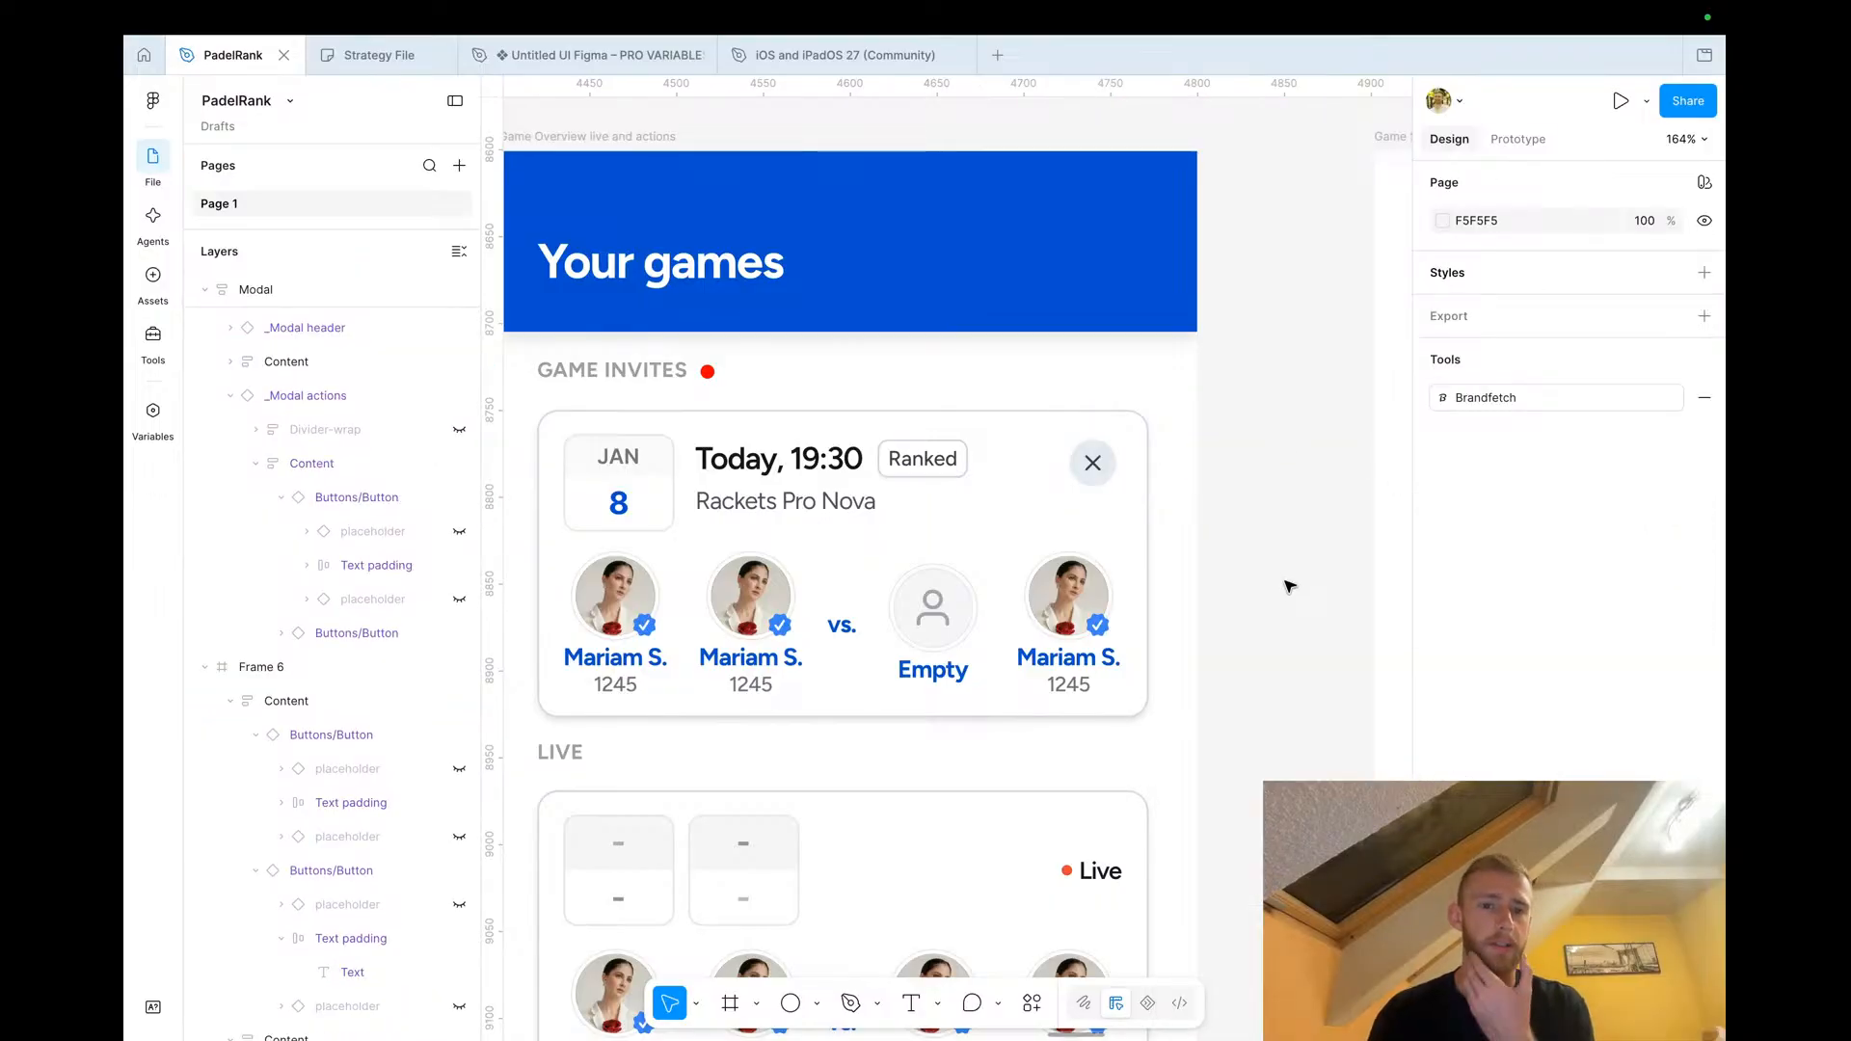
Nudge the red notification dot slightly down beside the Game Invites heading
{"action": "scroll", "coordinate": [1290, 585], "scroll_direction": "down", "scroll_amount": 2}
{"action": "scroll", "coordinate": [1290, 585], "scroll_direction": "down", "scroll_amount": 3}
{"action": "scroll", "coordinate": [1290, 585], "scroll_direction": "right", "scroll_amount": 5}
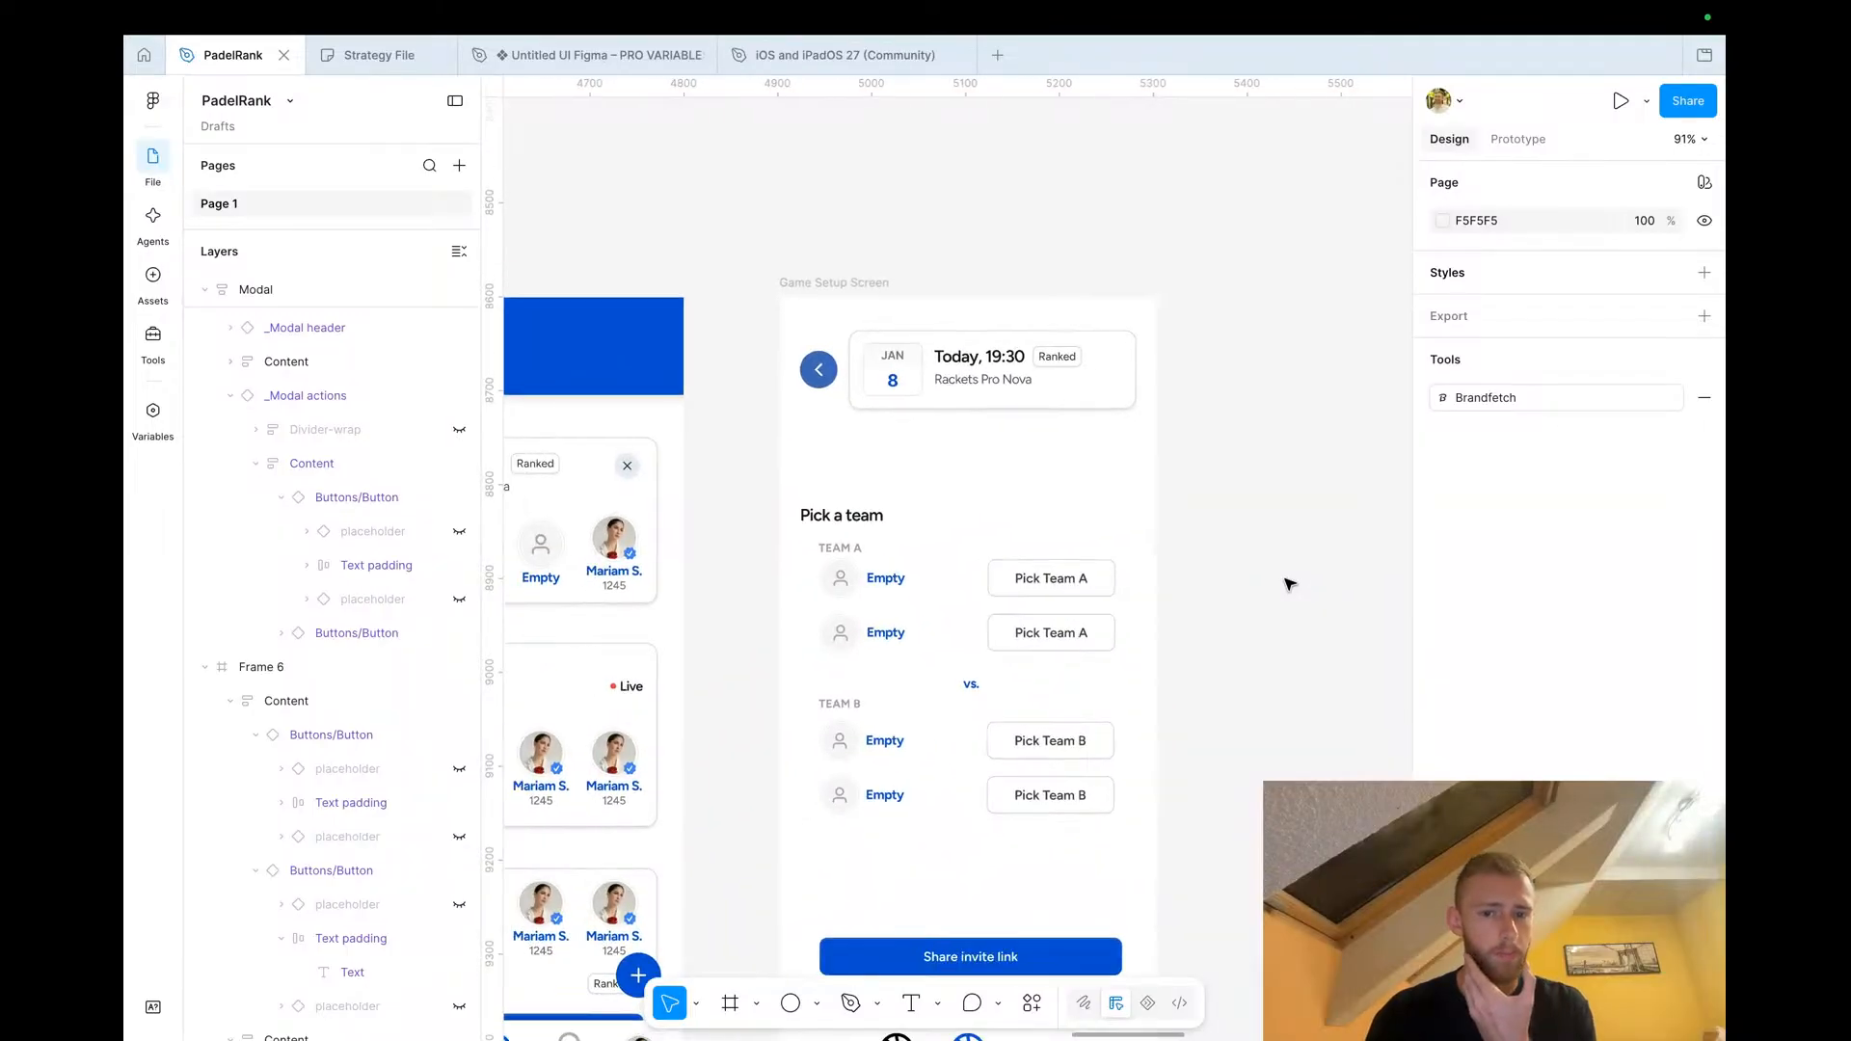
{"action": "scroll", "coordinate": [1290, 586], "scroll_direction": "down", "scroll_amount": 3}
{"action": "scroll", "coordinate": [904, 570], "scroll_direction": "up", "scroll_amount": 3}
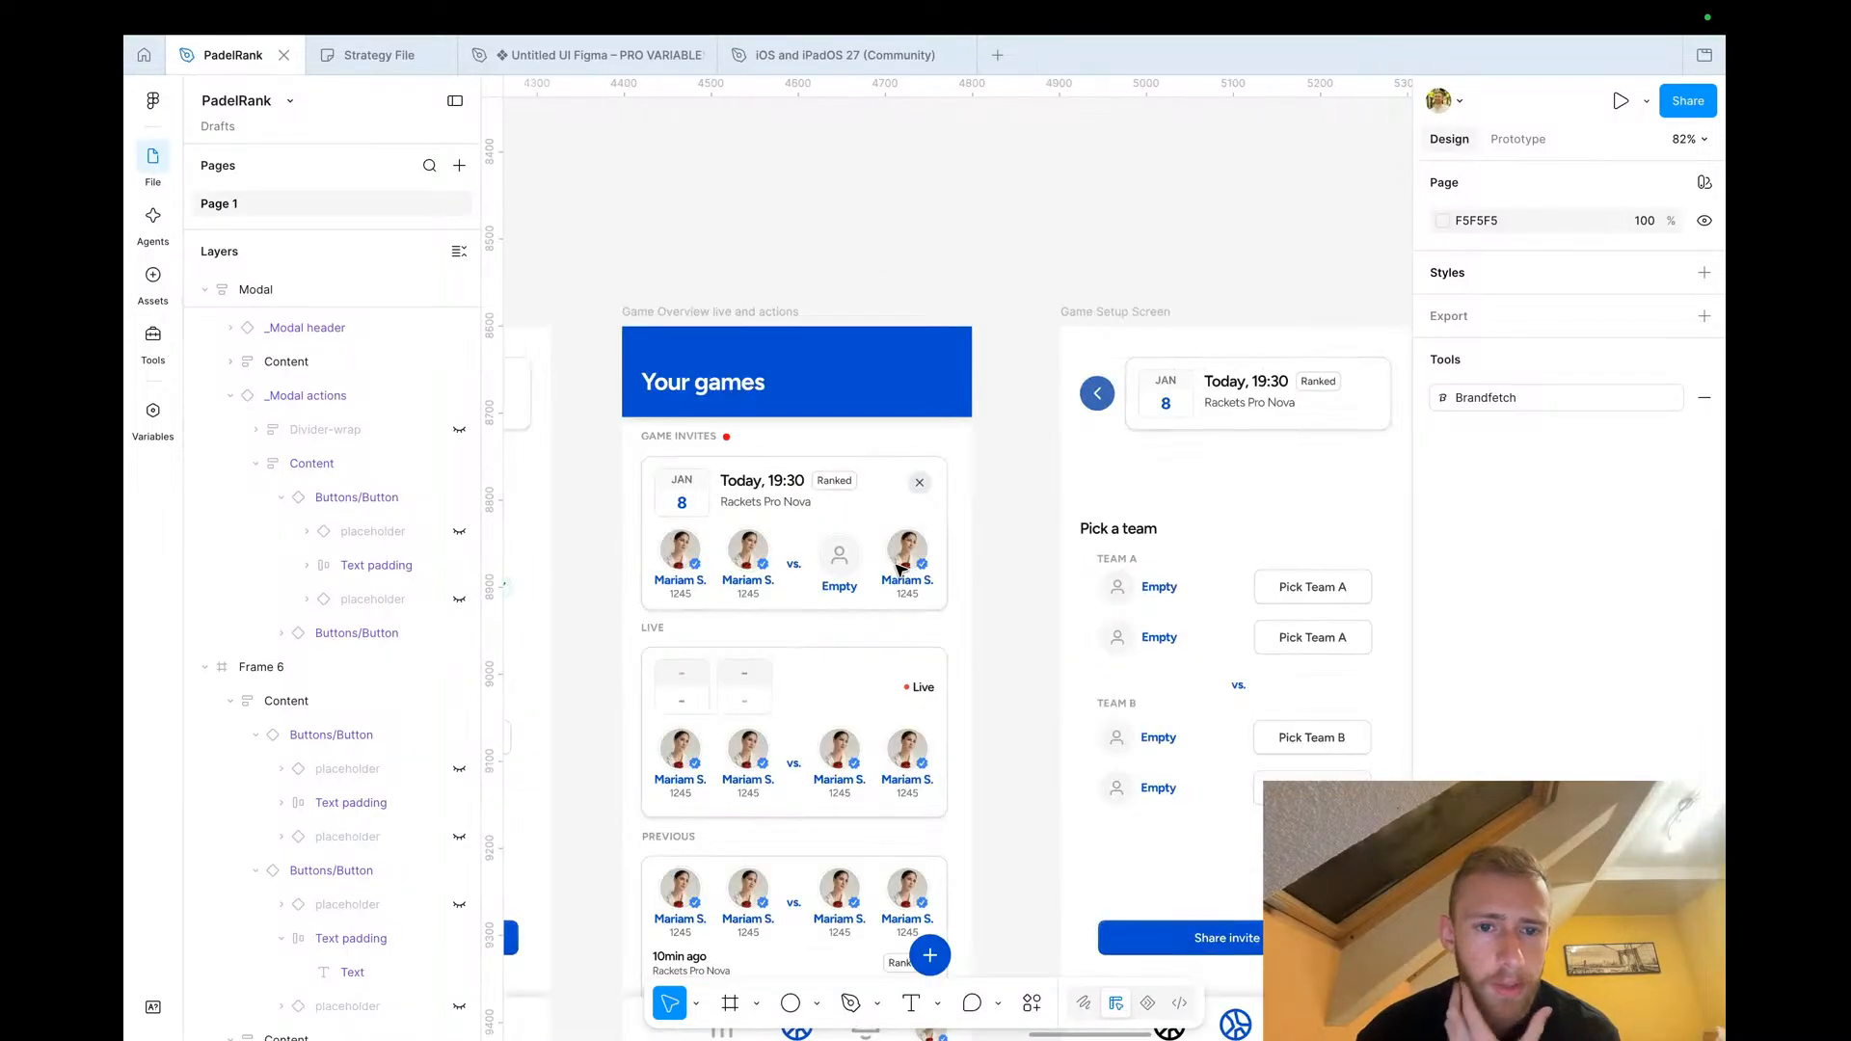
{"action": "scroll", "coordinate": [697, 467], "scroll_direction": "up", "scroll_amount": 5}
{"action": "left_click_drag", "start_coordinate": [796, 389], "coordinate": [801, 397]}
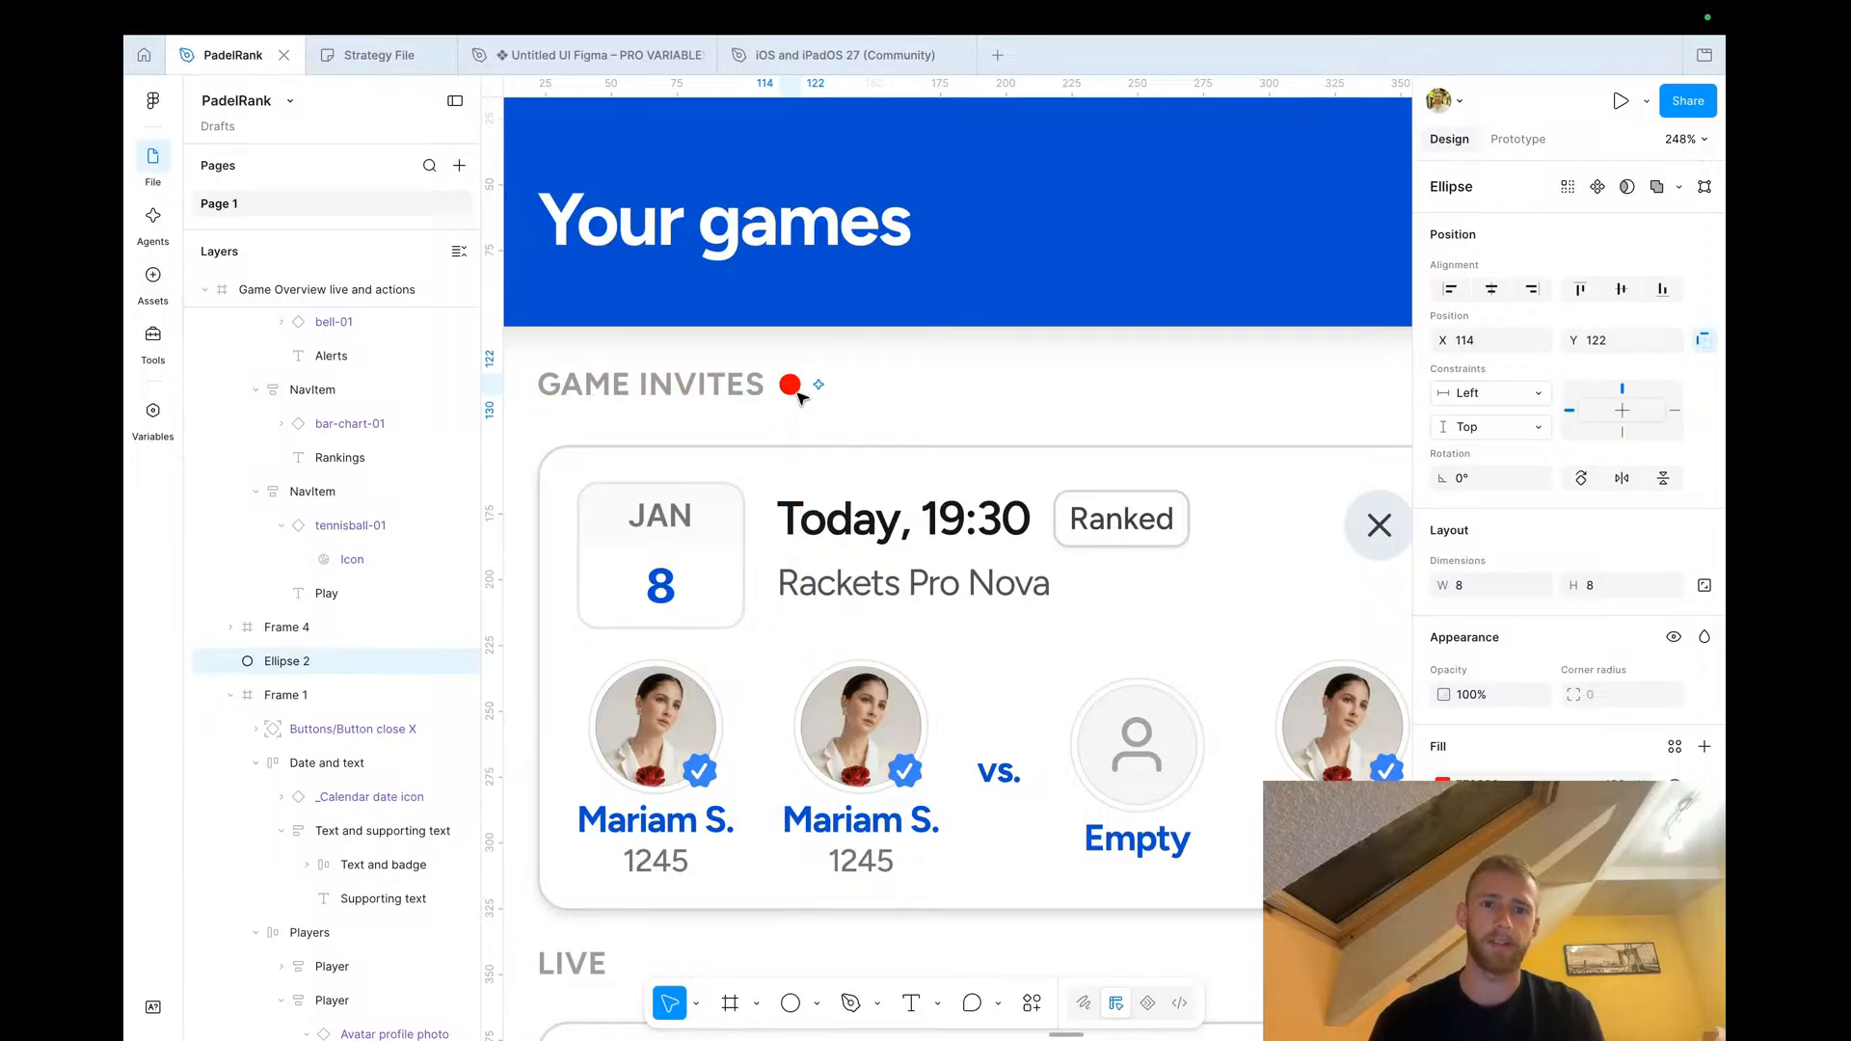
In the Strategy File board, draw a check mark over the "invite them to a game" box
{"action": "scroll", "coordinate": [798, 397], "scroll_direction": "down", "scroll_amount": 2}
{"action": "scroll", "coordinate": [795, 390], "scroll_direction": "down", "scroll_amount": 6}
{"action": "left_click", "coordinate": [1072, 447]}
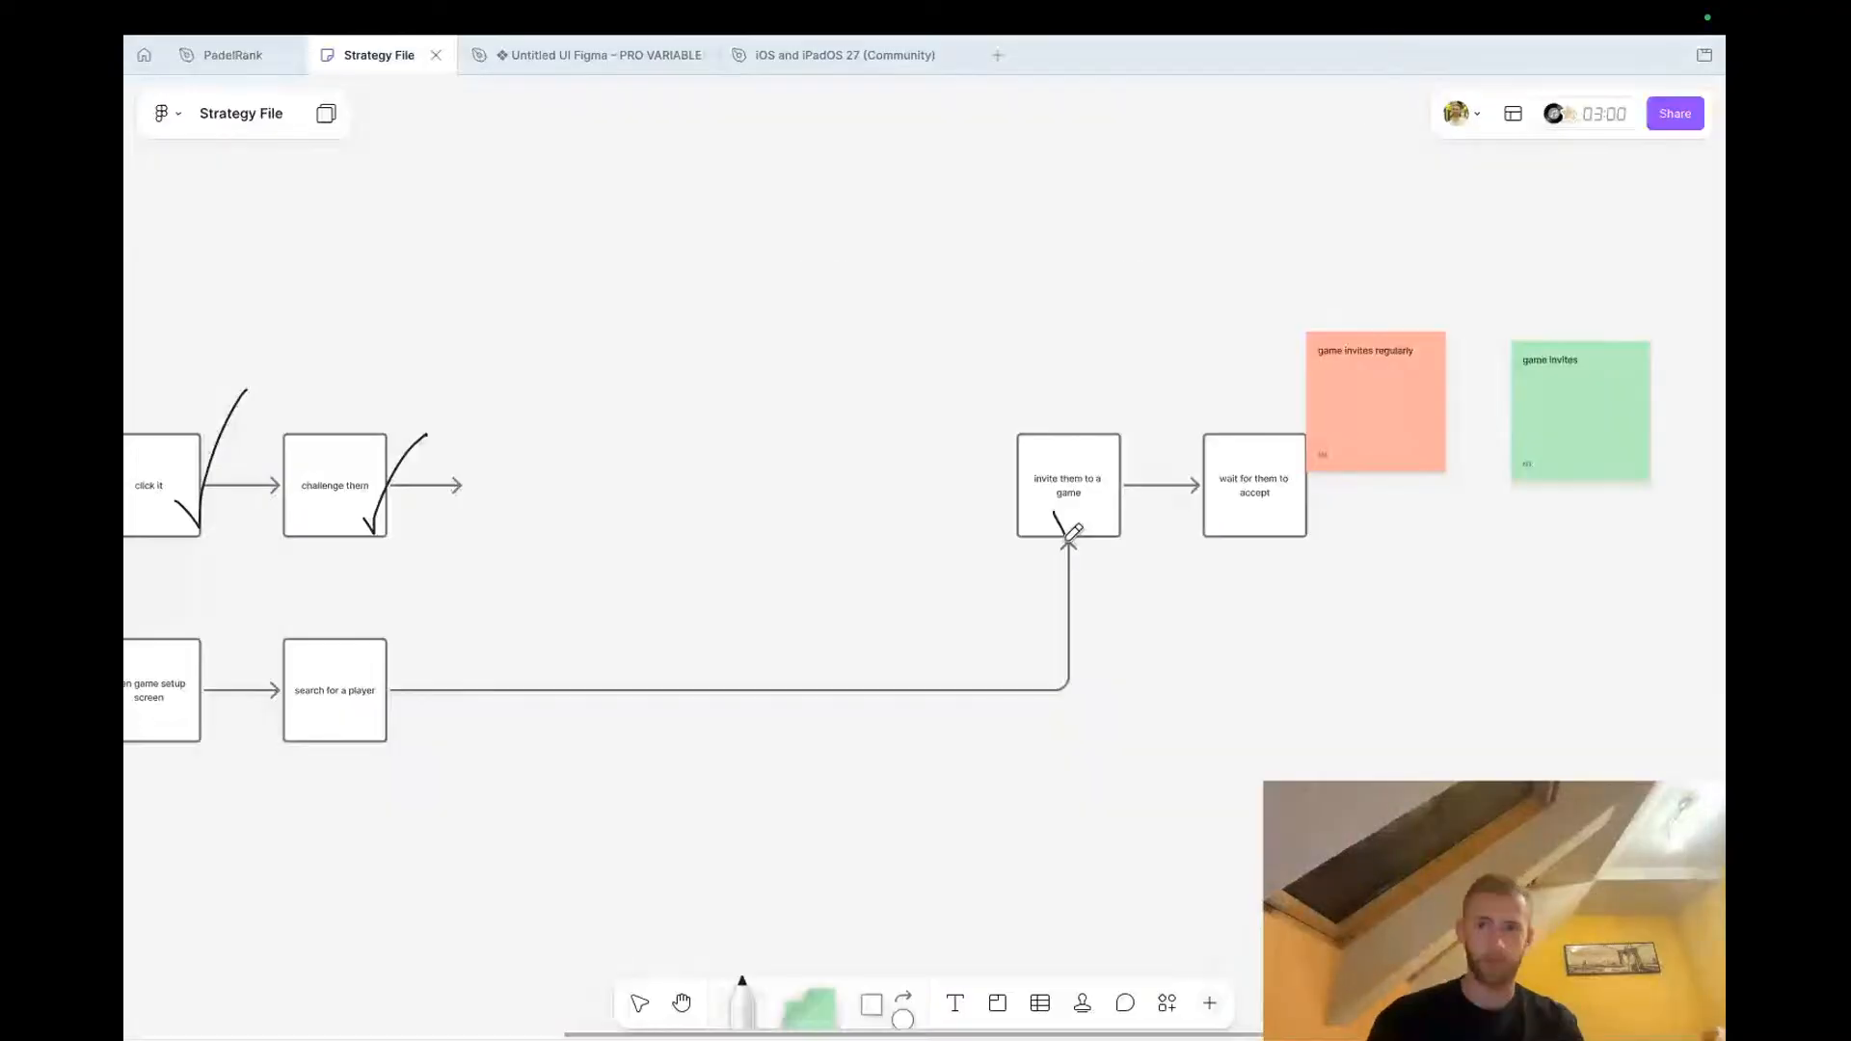
{"action": "left_click_drag", "start_coordinate": [1068, 536], "coordinate": [1125, 439]}
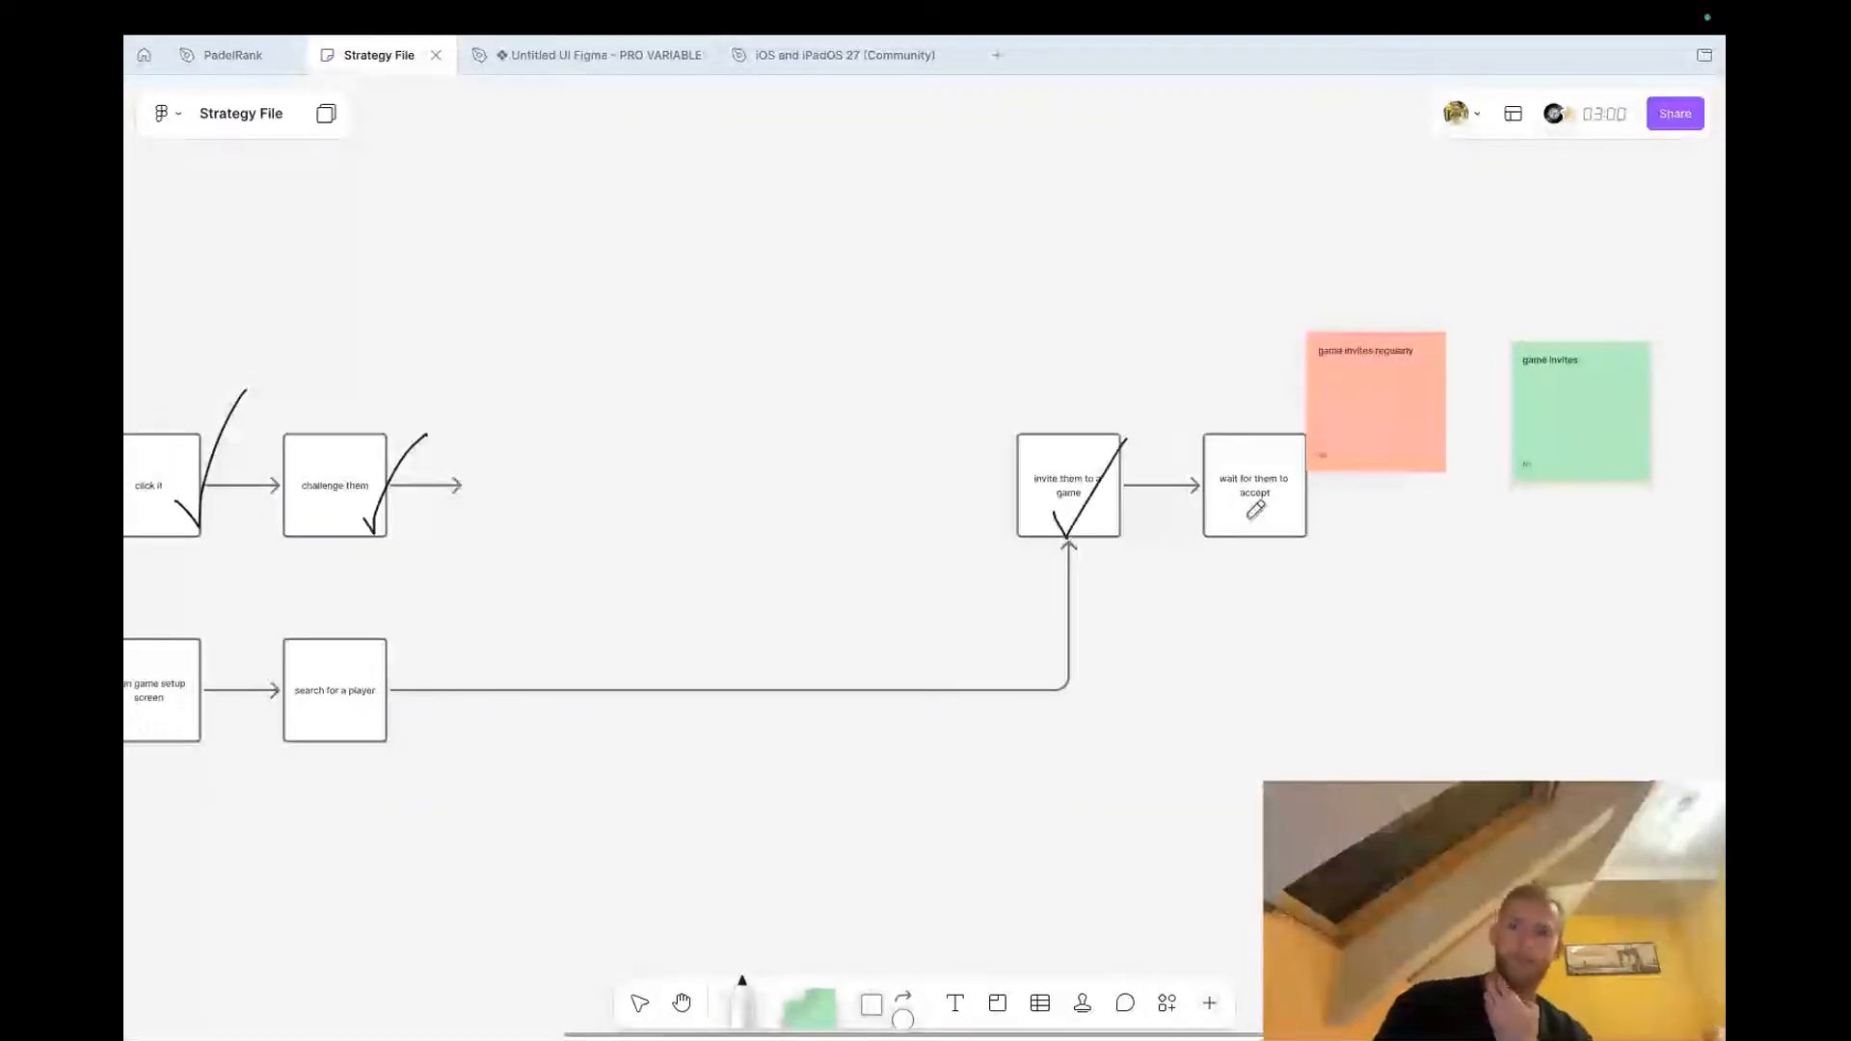
Review the remaining strategy flow boxes and sticky notes, then return to the PadelRank file
{"action": "scroll", "coordinate": [1255, 509], "scroll_direction": "right", "scroll_amount": 3}
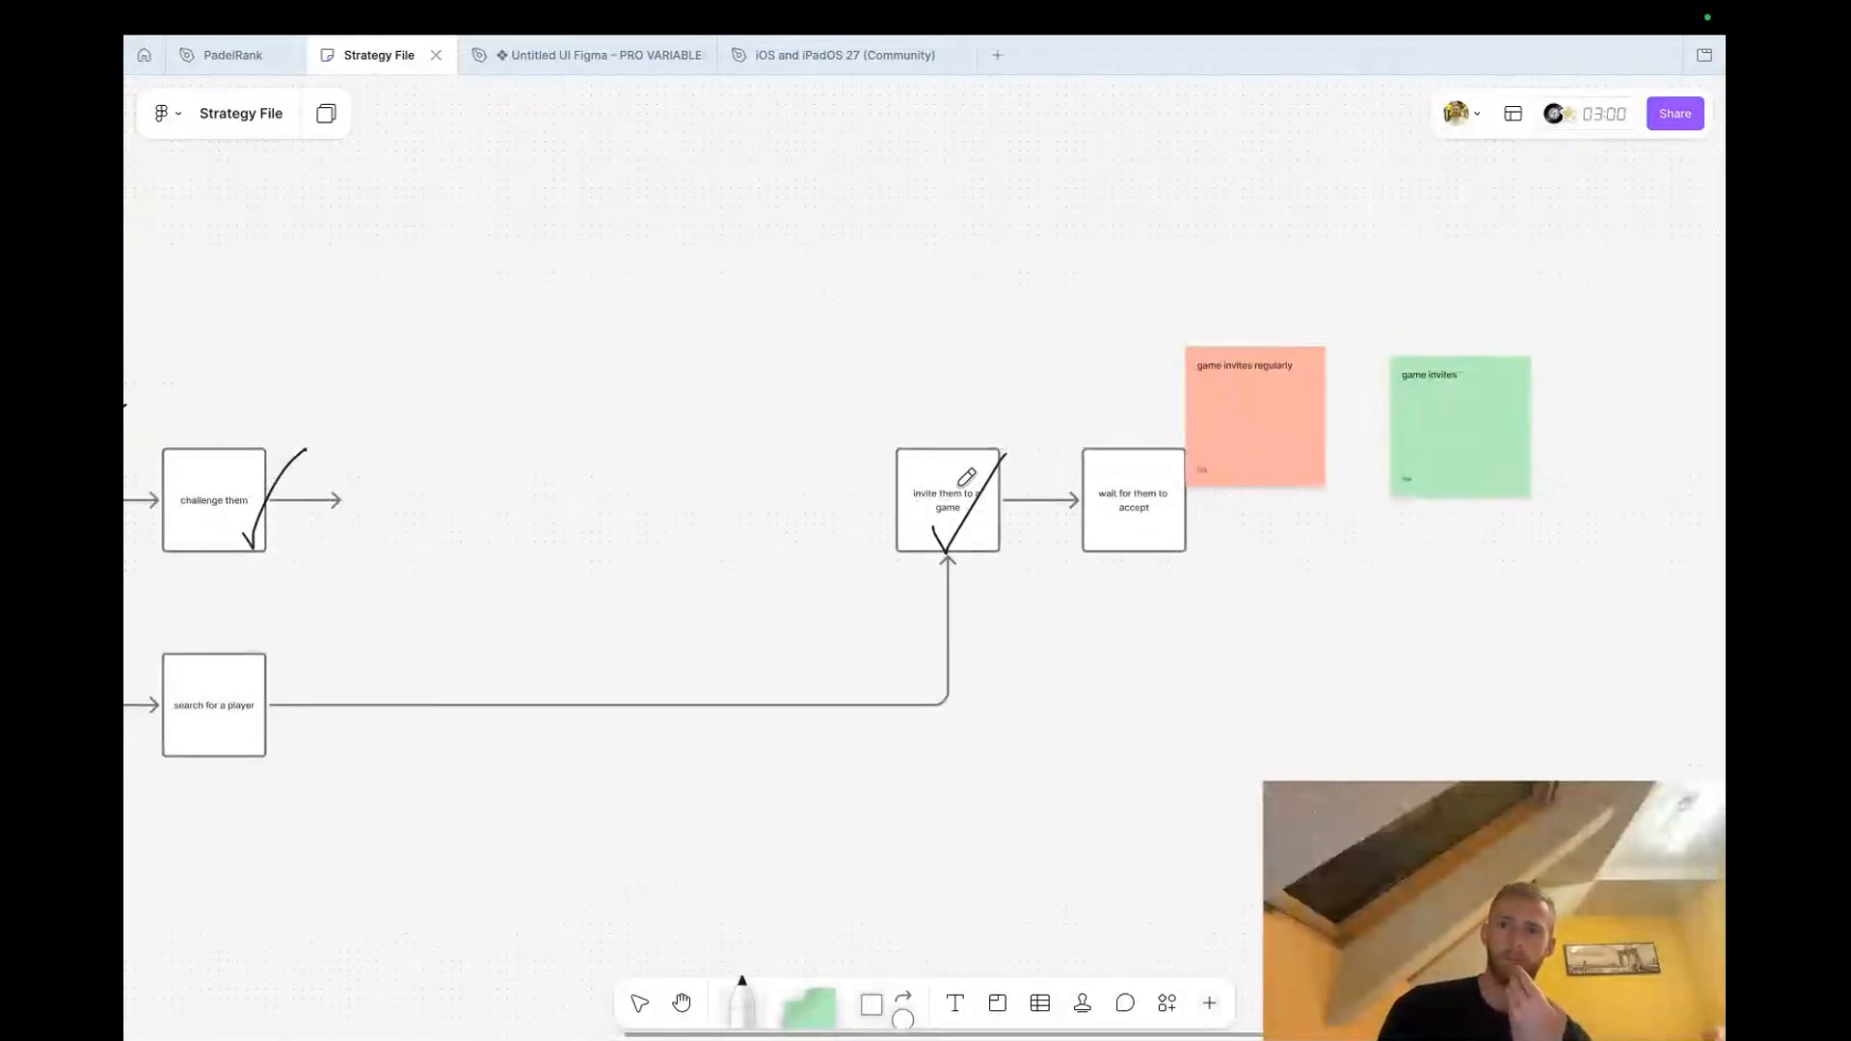
{"action": "key", "text": "ctrl+Right"}
{"action": "key", "text": "ctrl+Left"}
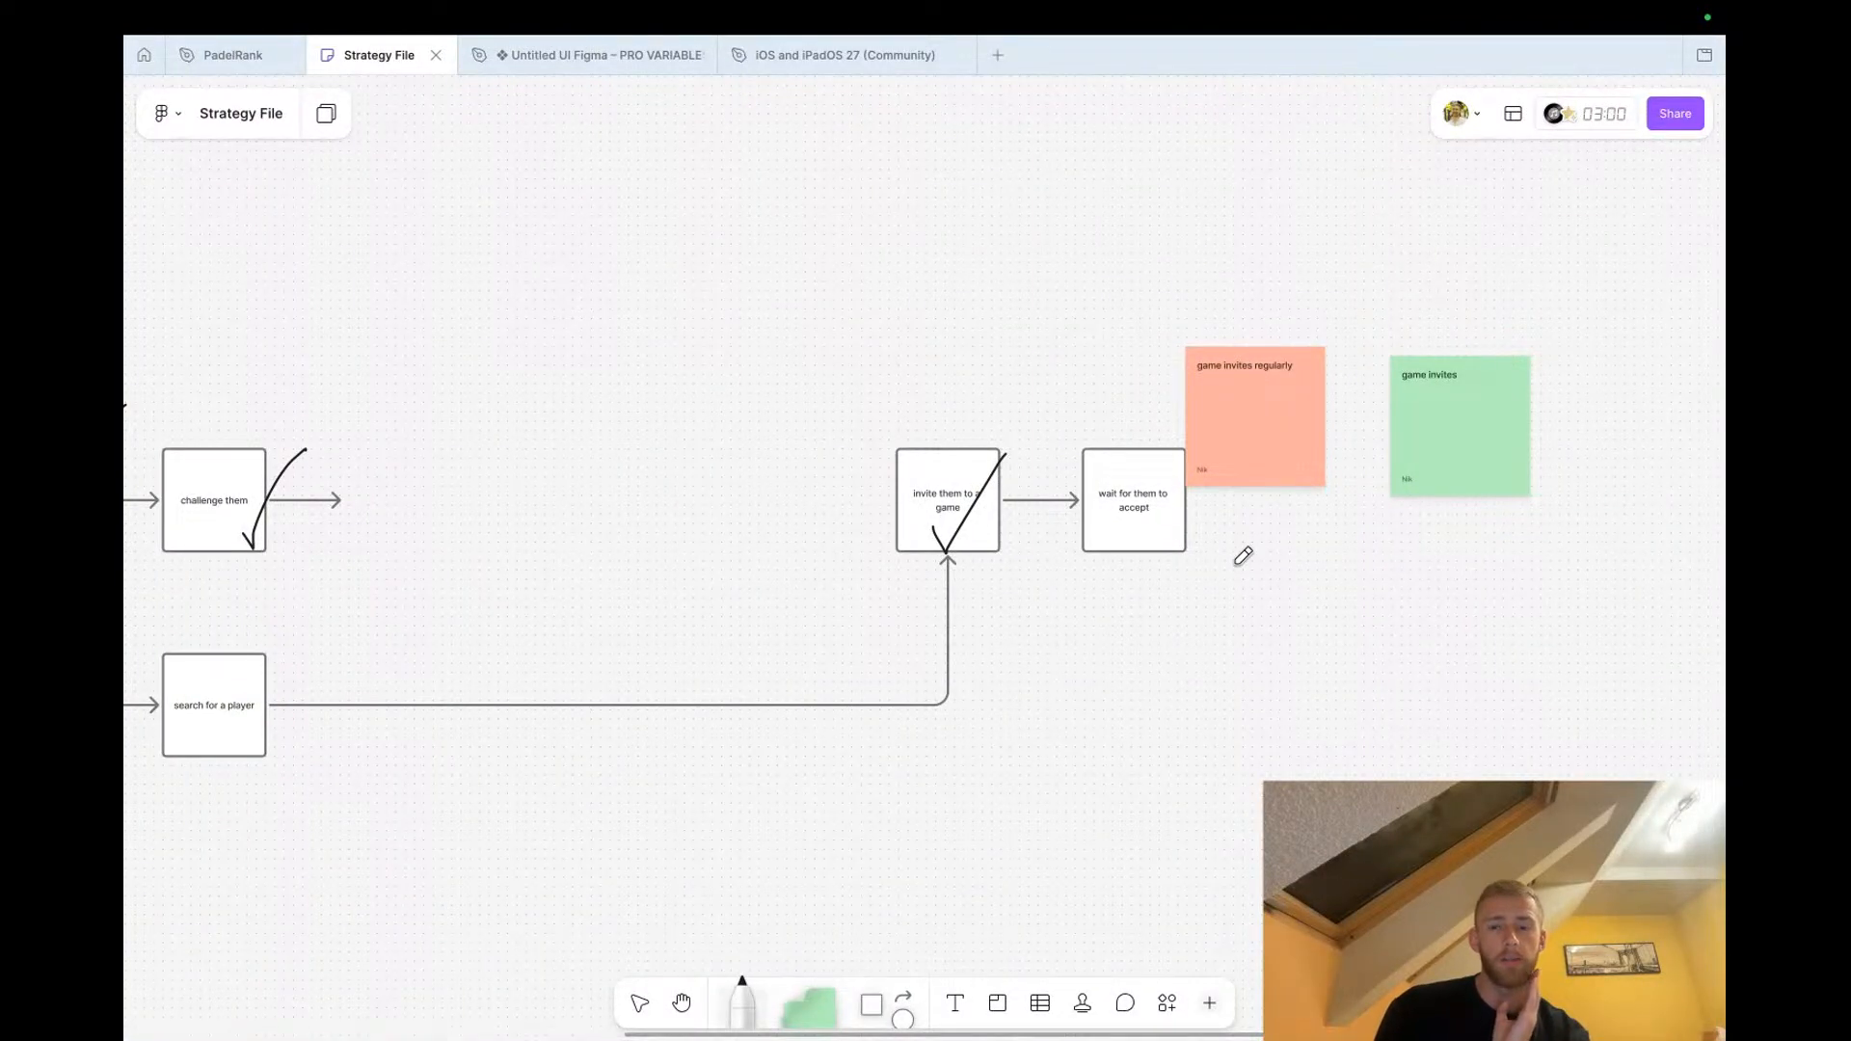
{"action": "scroll", "coordinate": [1241, 556], "scroll_direction": "up", "scroll_amount": 3}
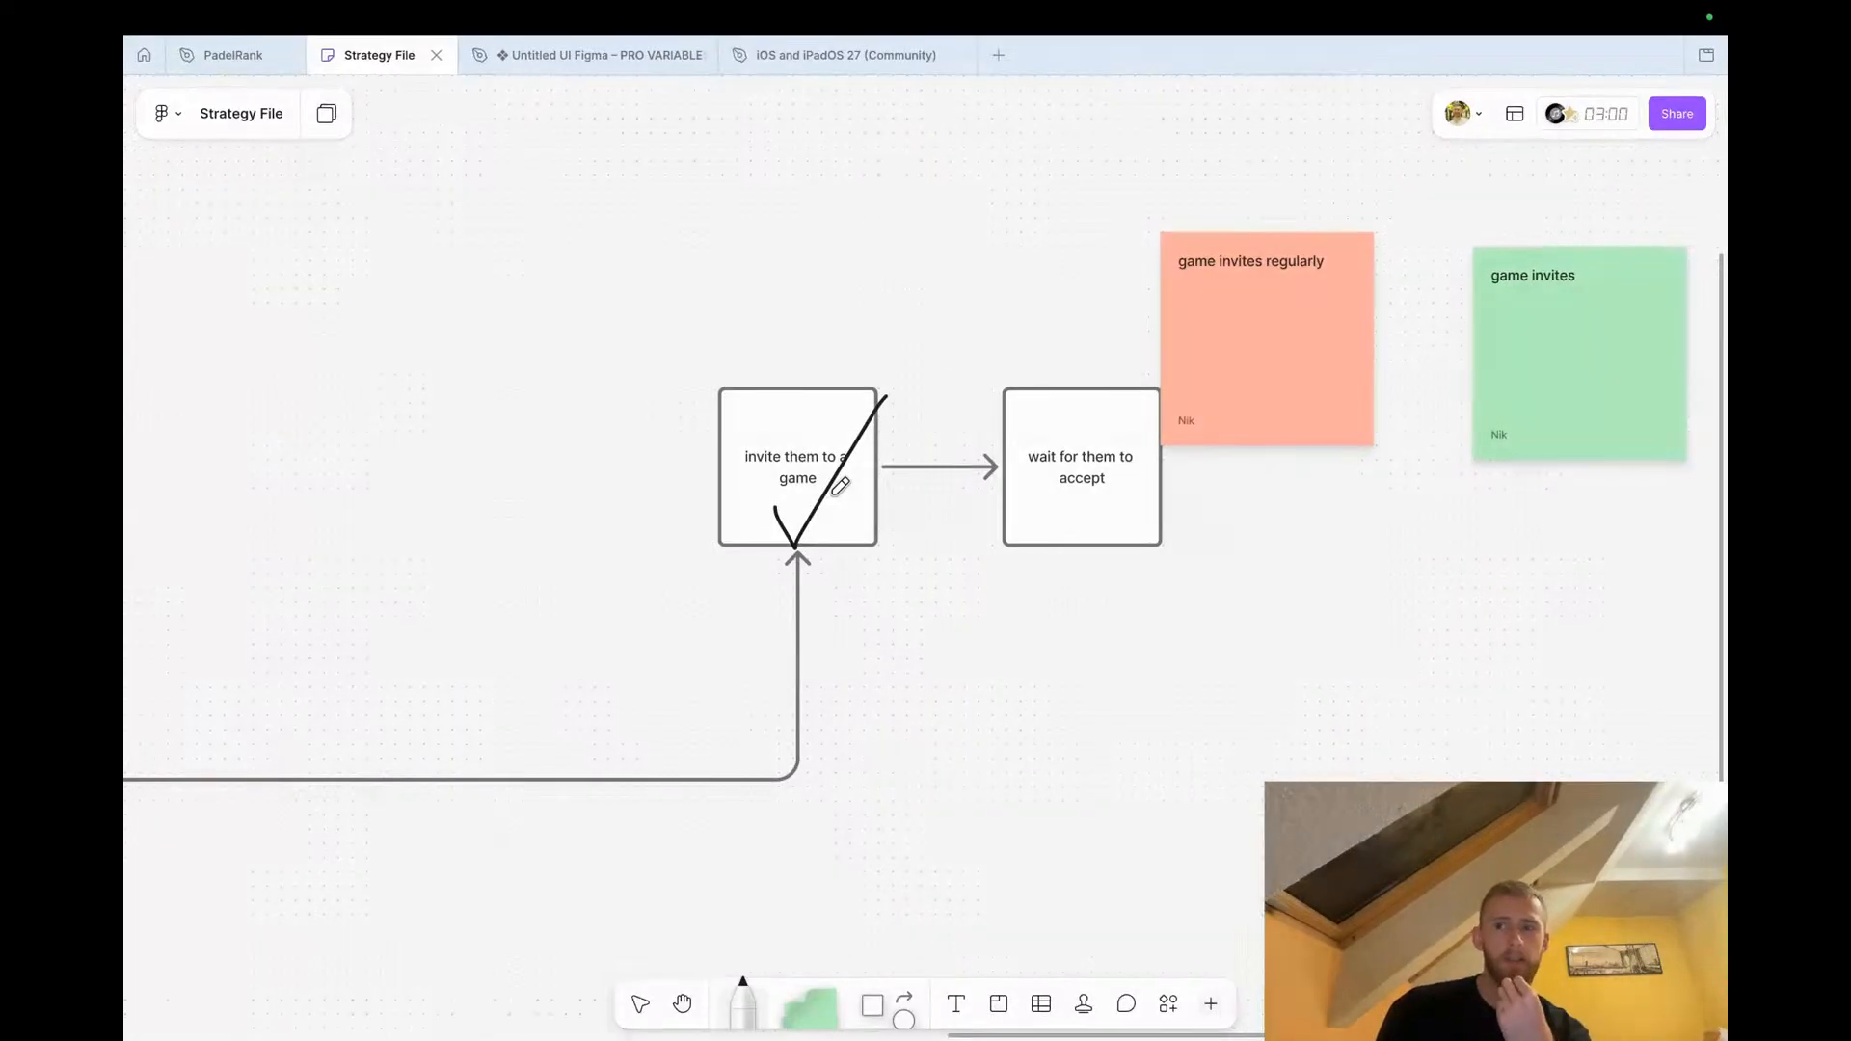
{"action": "mouse_move", "coordinate": [241, 69]}
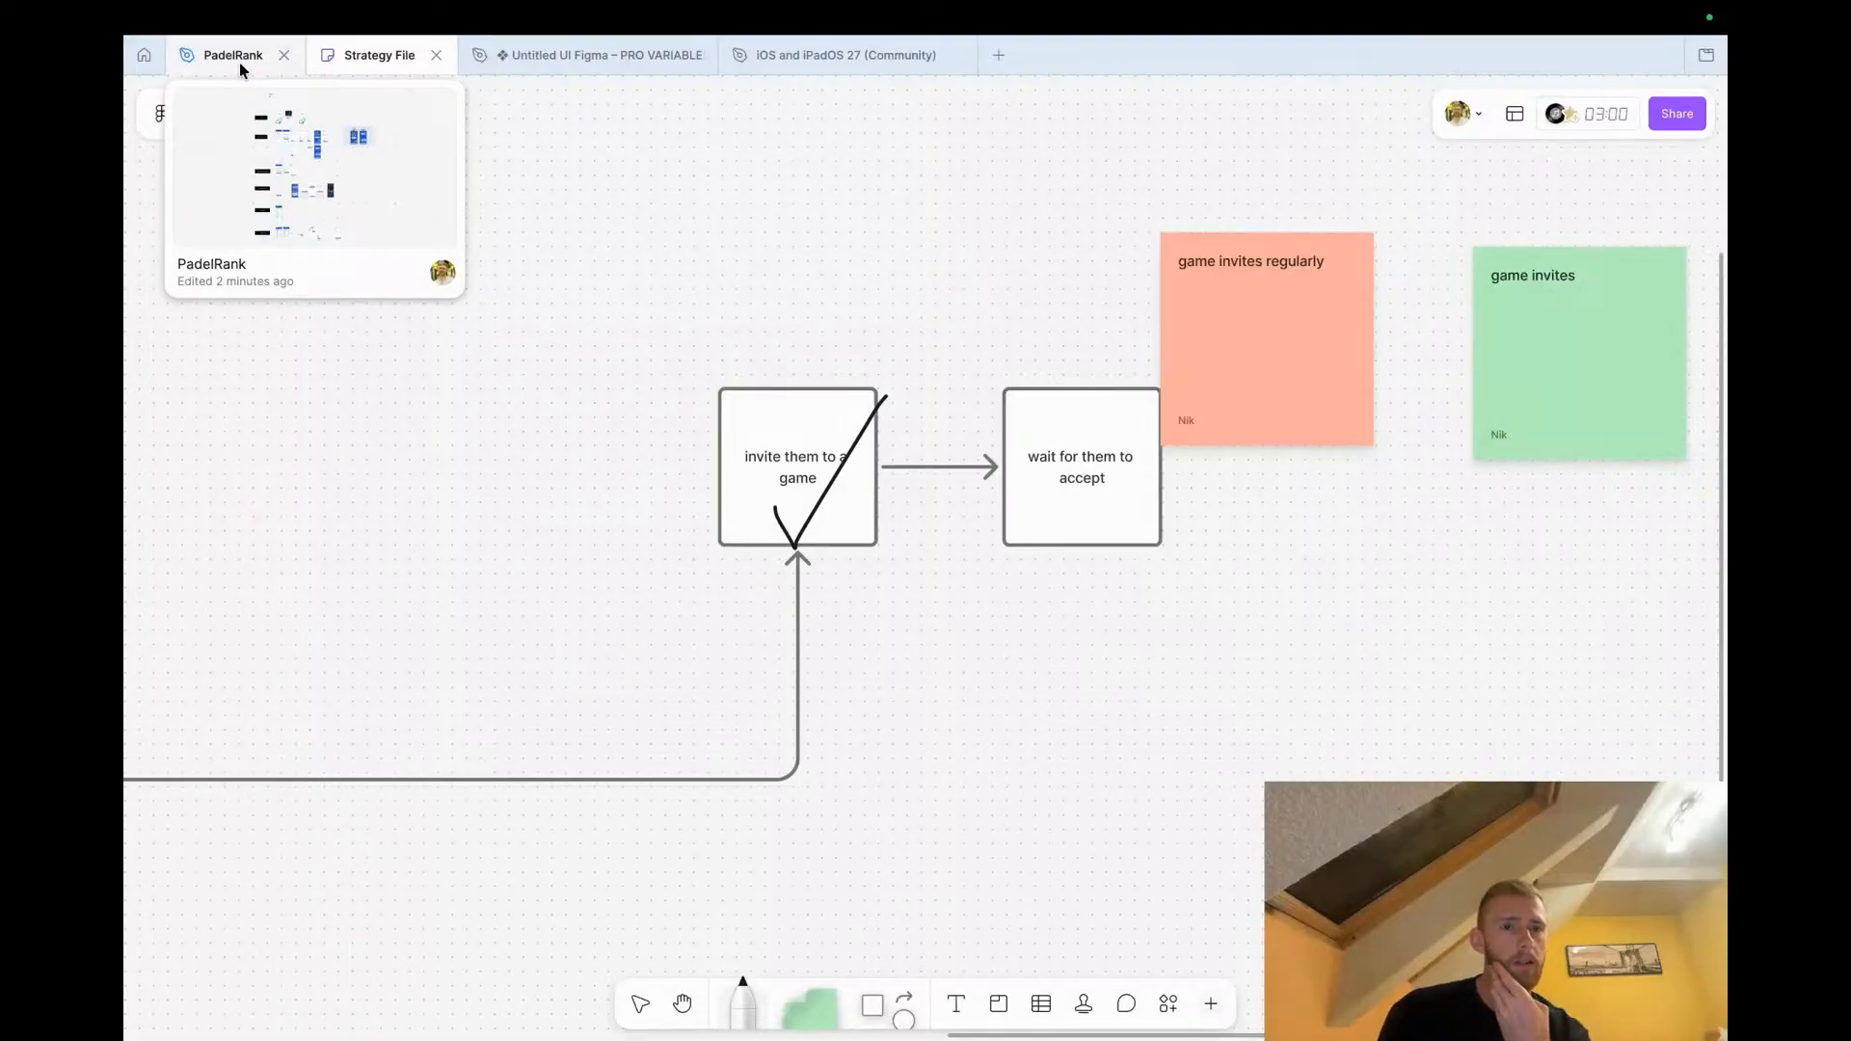
{"action": "left_click", "coordinate": [239, 62]}
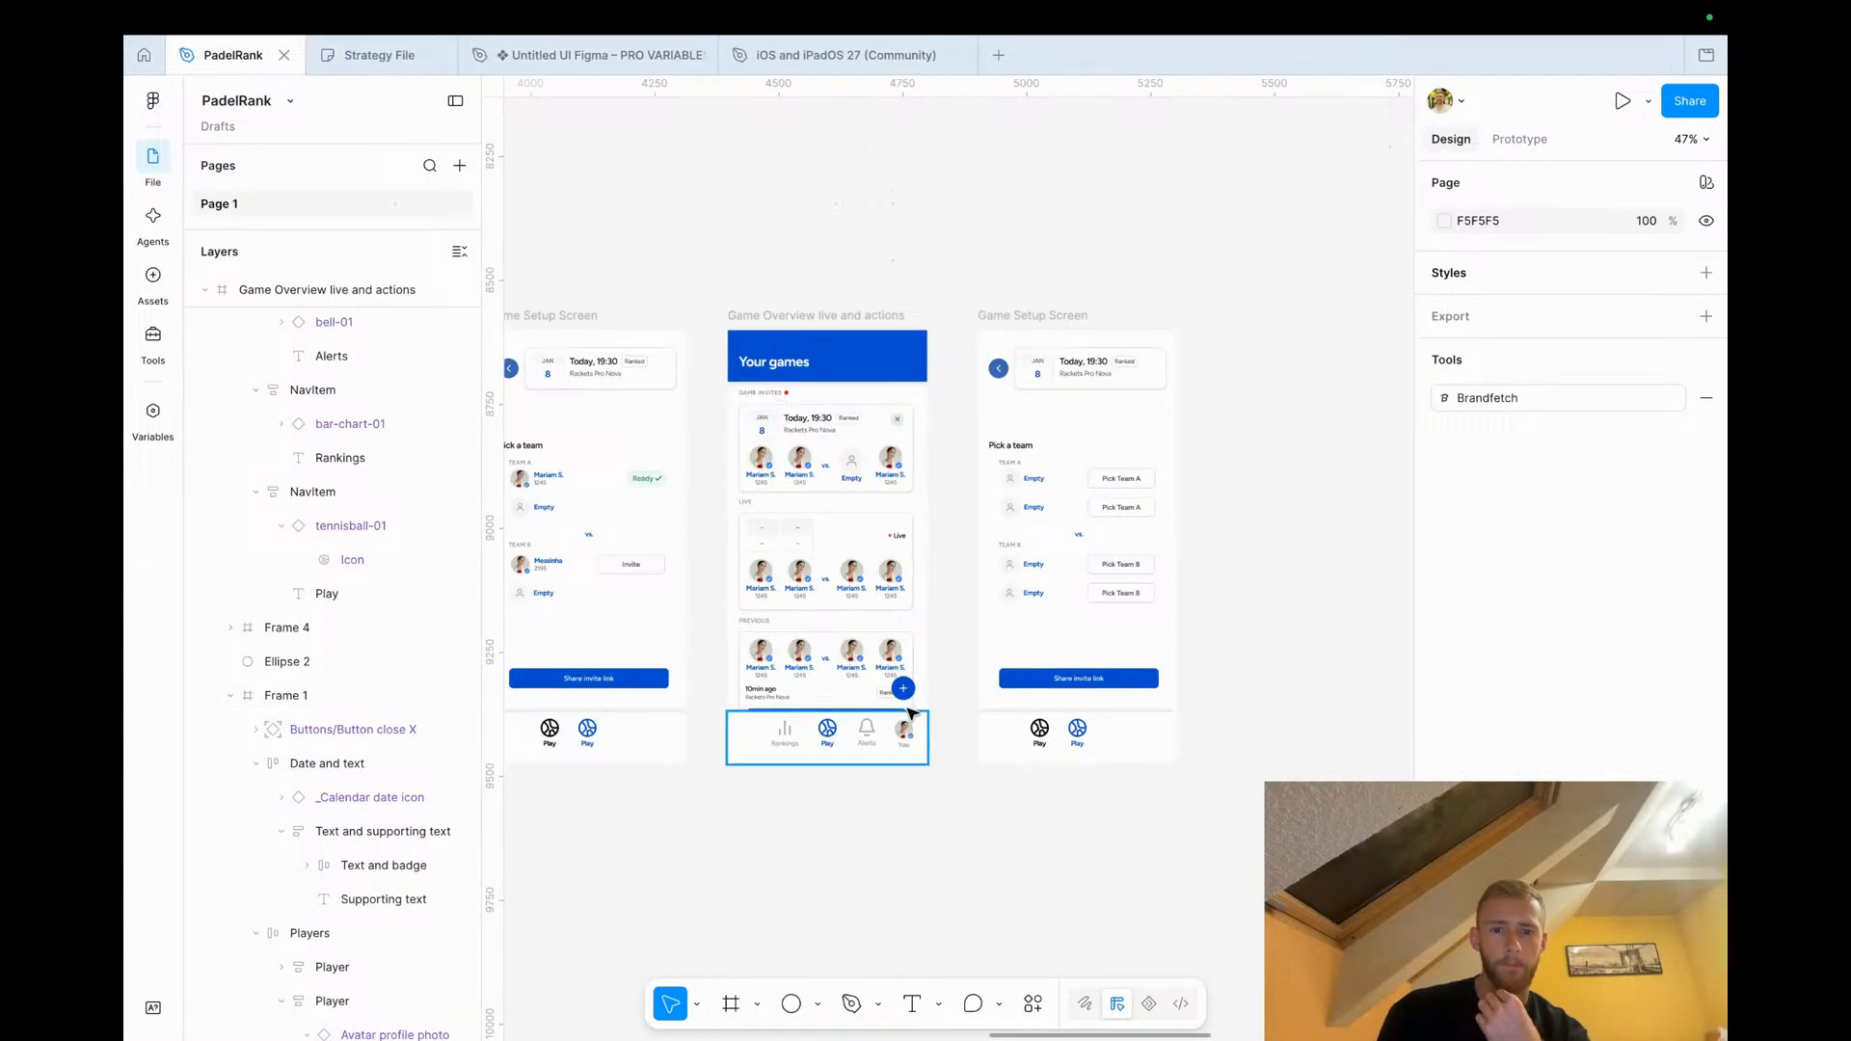
{"action": "scroll", "coordinate": [903, 690], "scroll_direction": "up", "scroll_amount": 5}
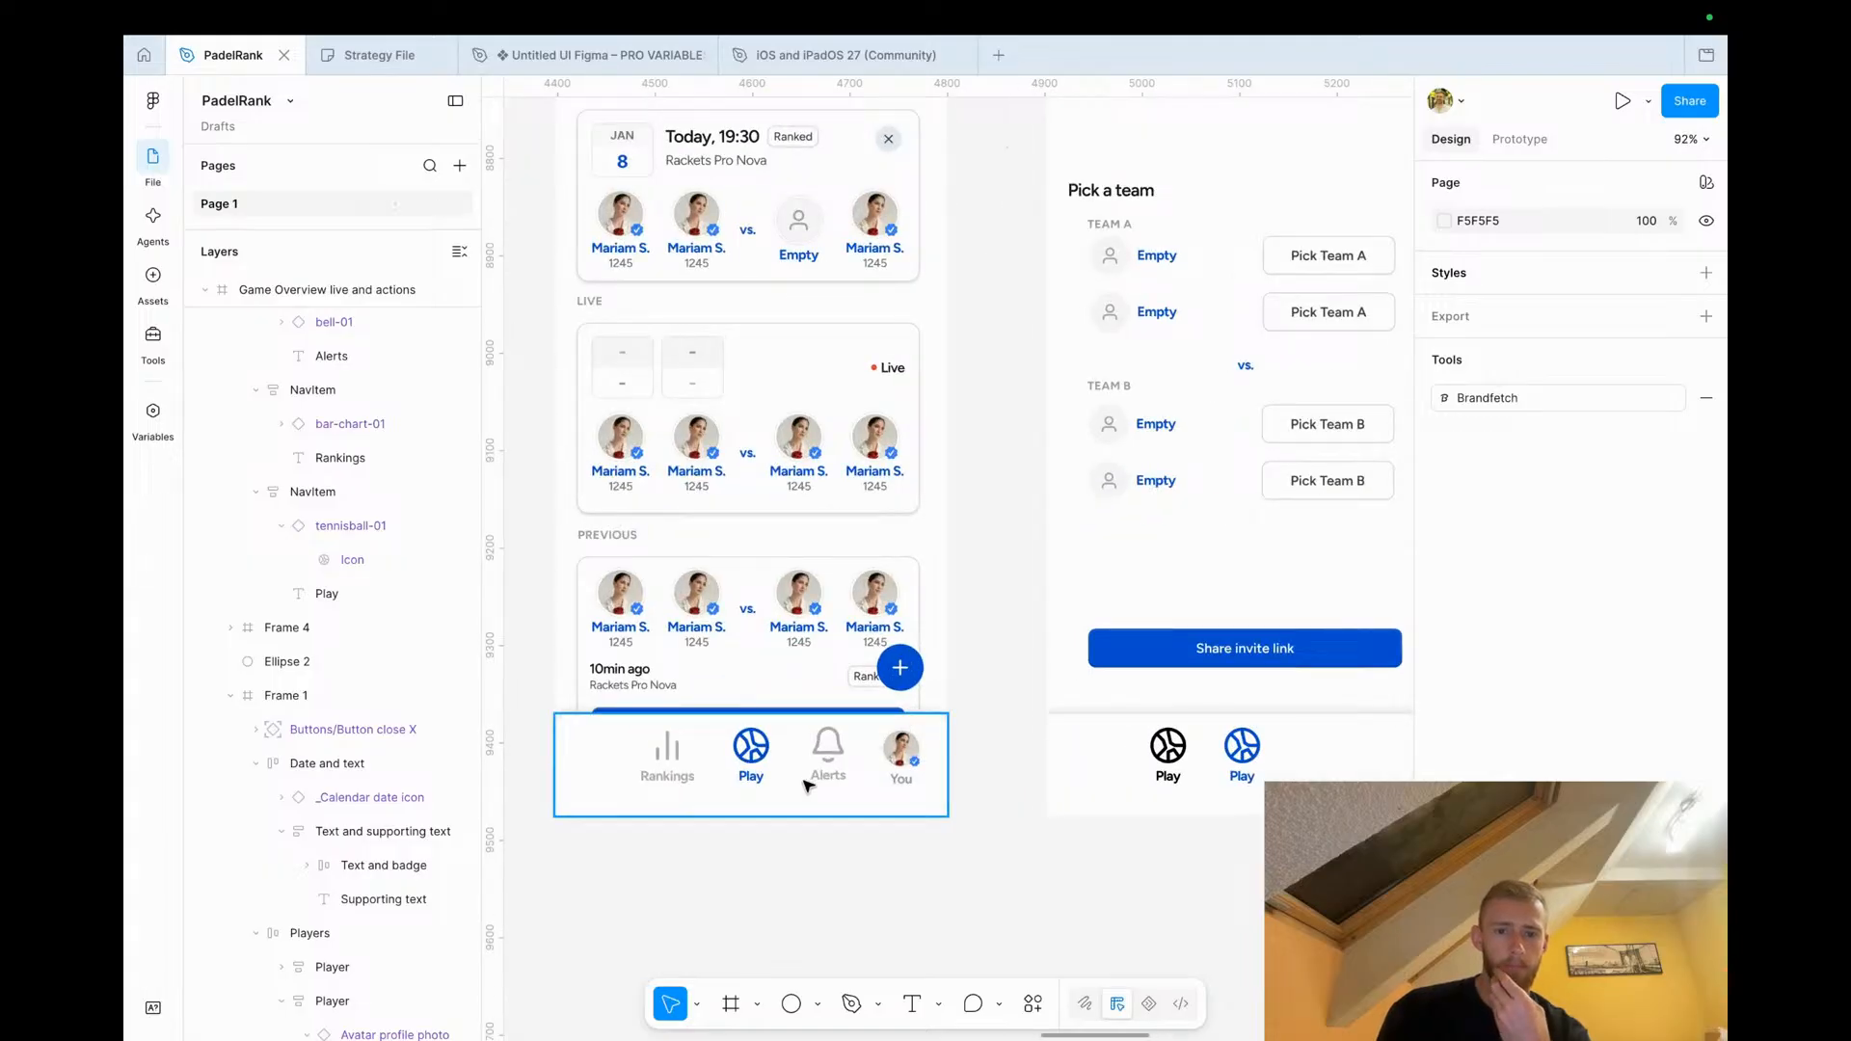
{"action": "scroll", "coordinate": [810, 806], "scroll_direction": "up", "scroll_amount": 3}
{"action": "scroll", "coordinate": [810, 806], "scroll_direction": "down", "scroll_amount": 5}
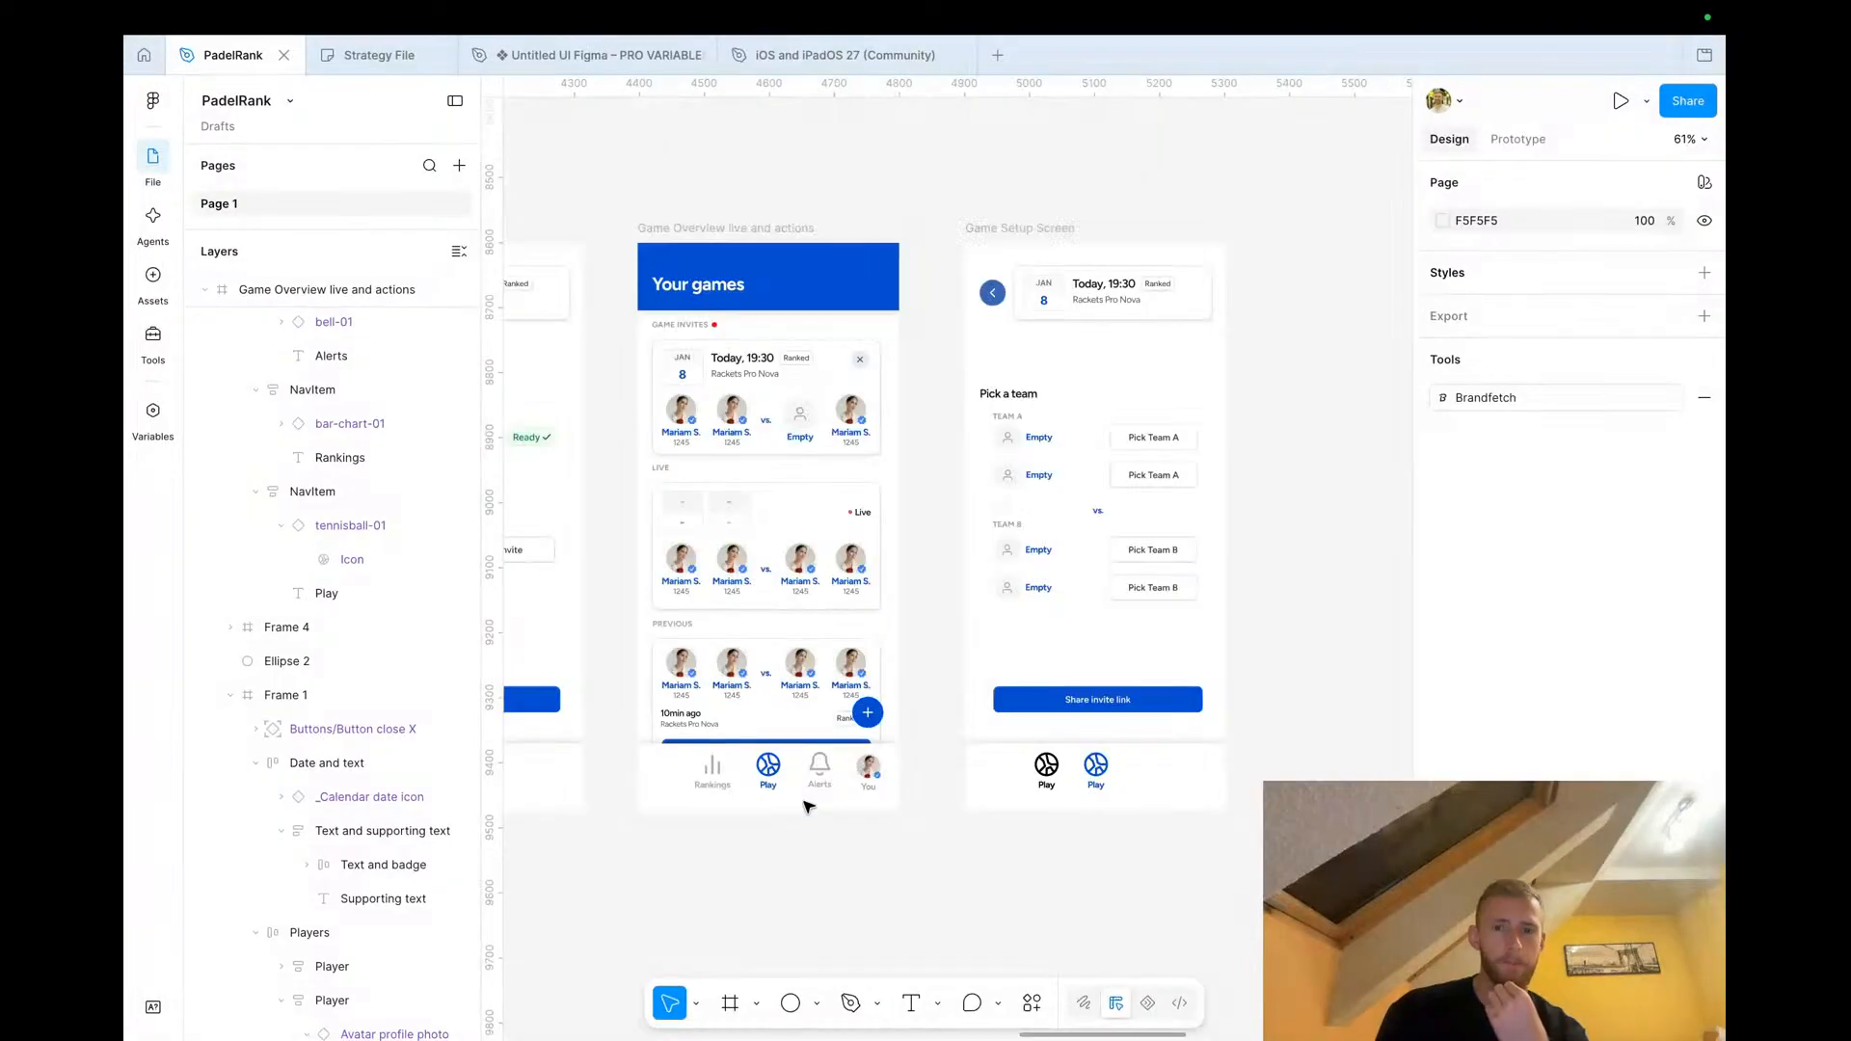
{"action": "mouse_move", "coordinate": [382, 71]}
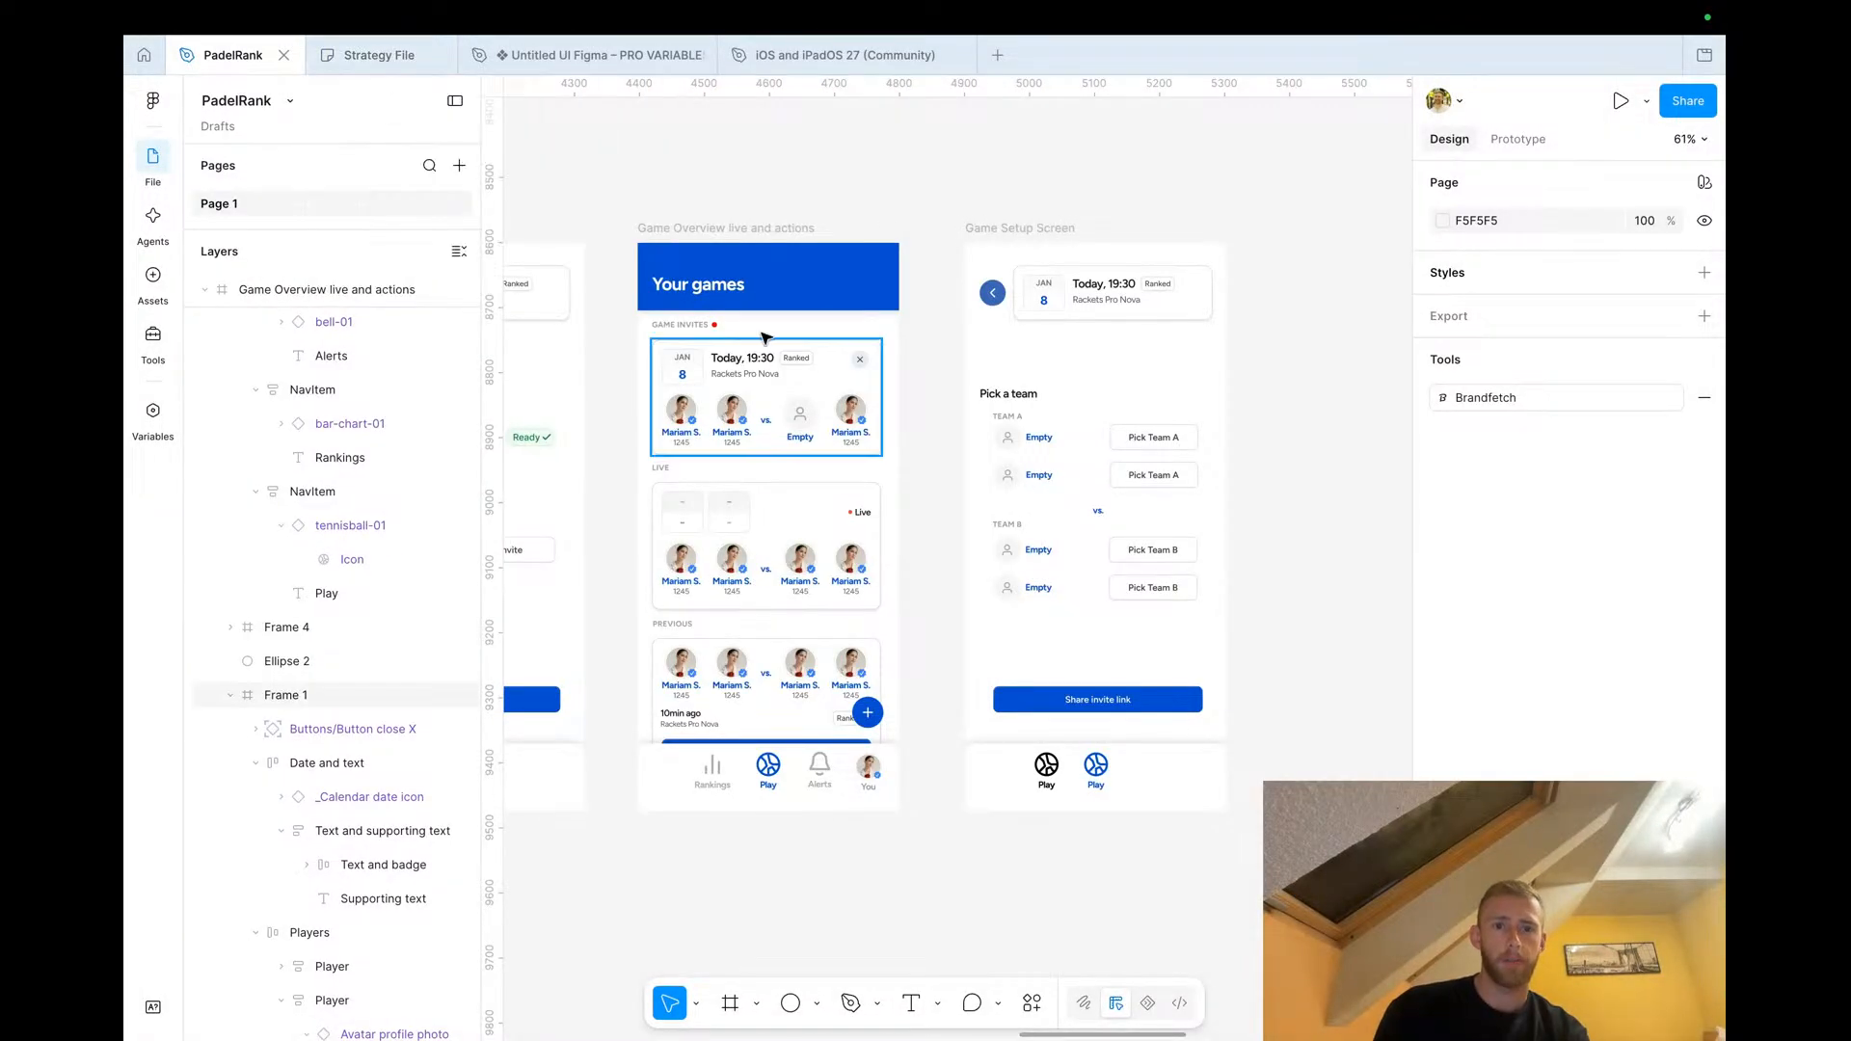
{"action": "scroll", "coordinate": [783, 451], "scroll_direction": "down", "scroll_amount": 6}
{"action": "scroll", "coordinate": [783, 451], "scroll_direction": "left", "scroll_amount": 5}
{"action": "scroll", "coordinate": [782, 453], "scroll_direction": "left", "scroll_amount": 4}
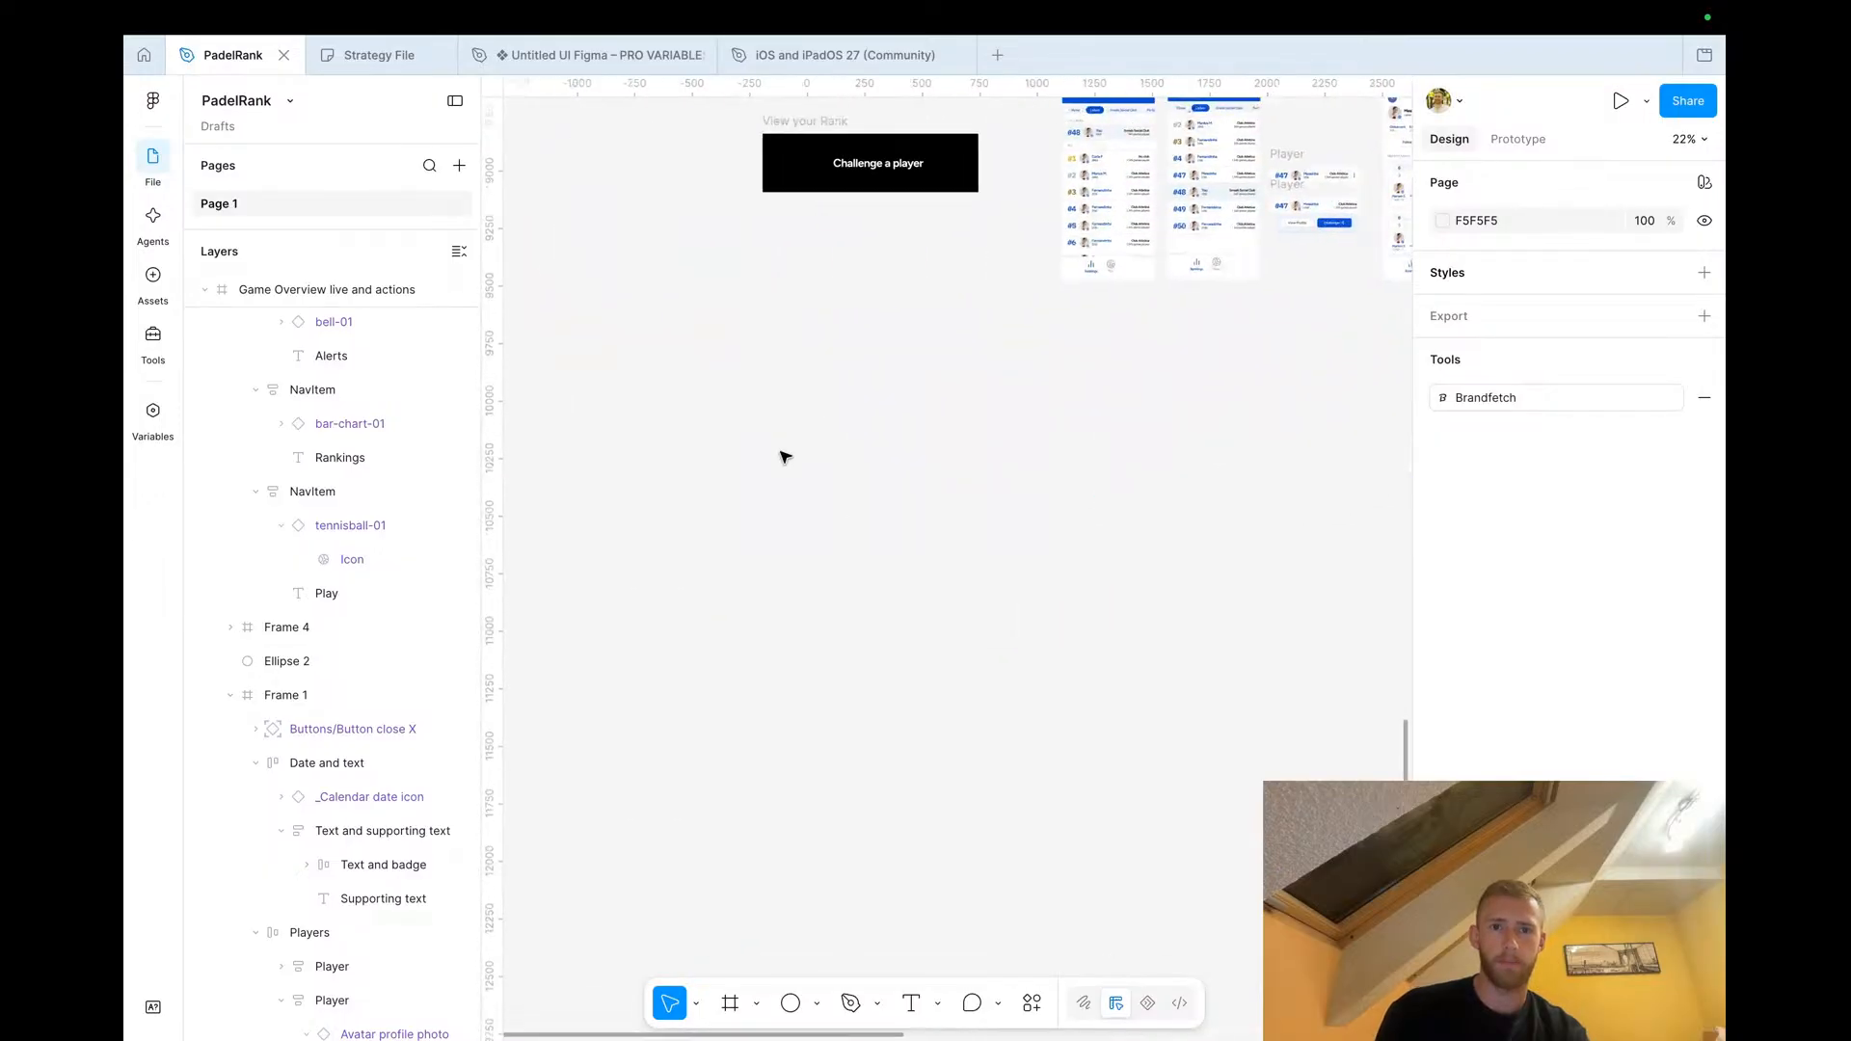
Duplicate the 'Challenge a player' banner frame and place the copy about 2107 px below the original
{"action": "scroll", "coordinate": [783, 453], "scroll_direction": "down", "scroll_amount": 4}
{"action": "left_click", "coordinate": [826, 279]}
{"action": "left_click_drag", "start_coordinate": [826, 279], "coordinate": [829, 555]}
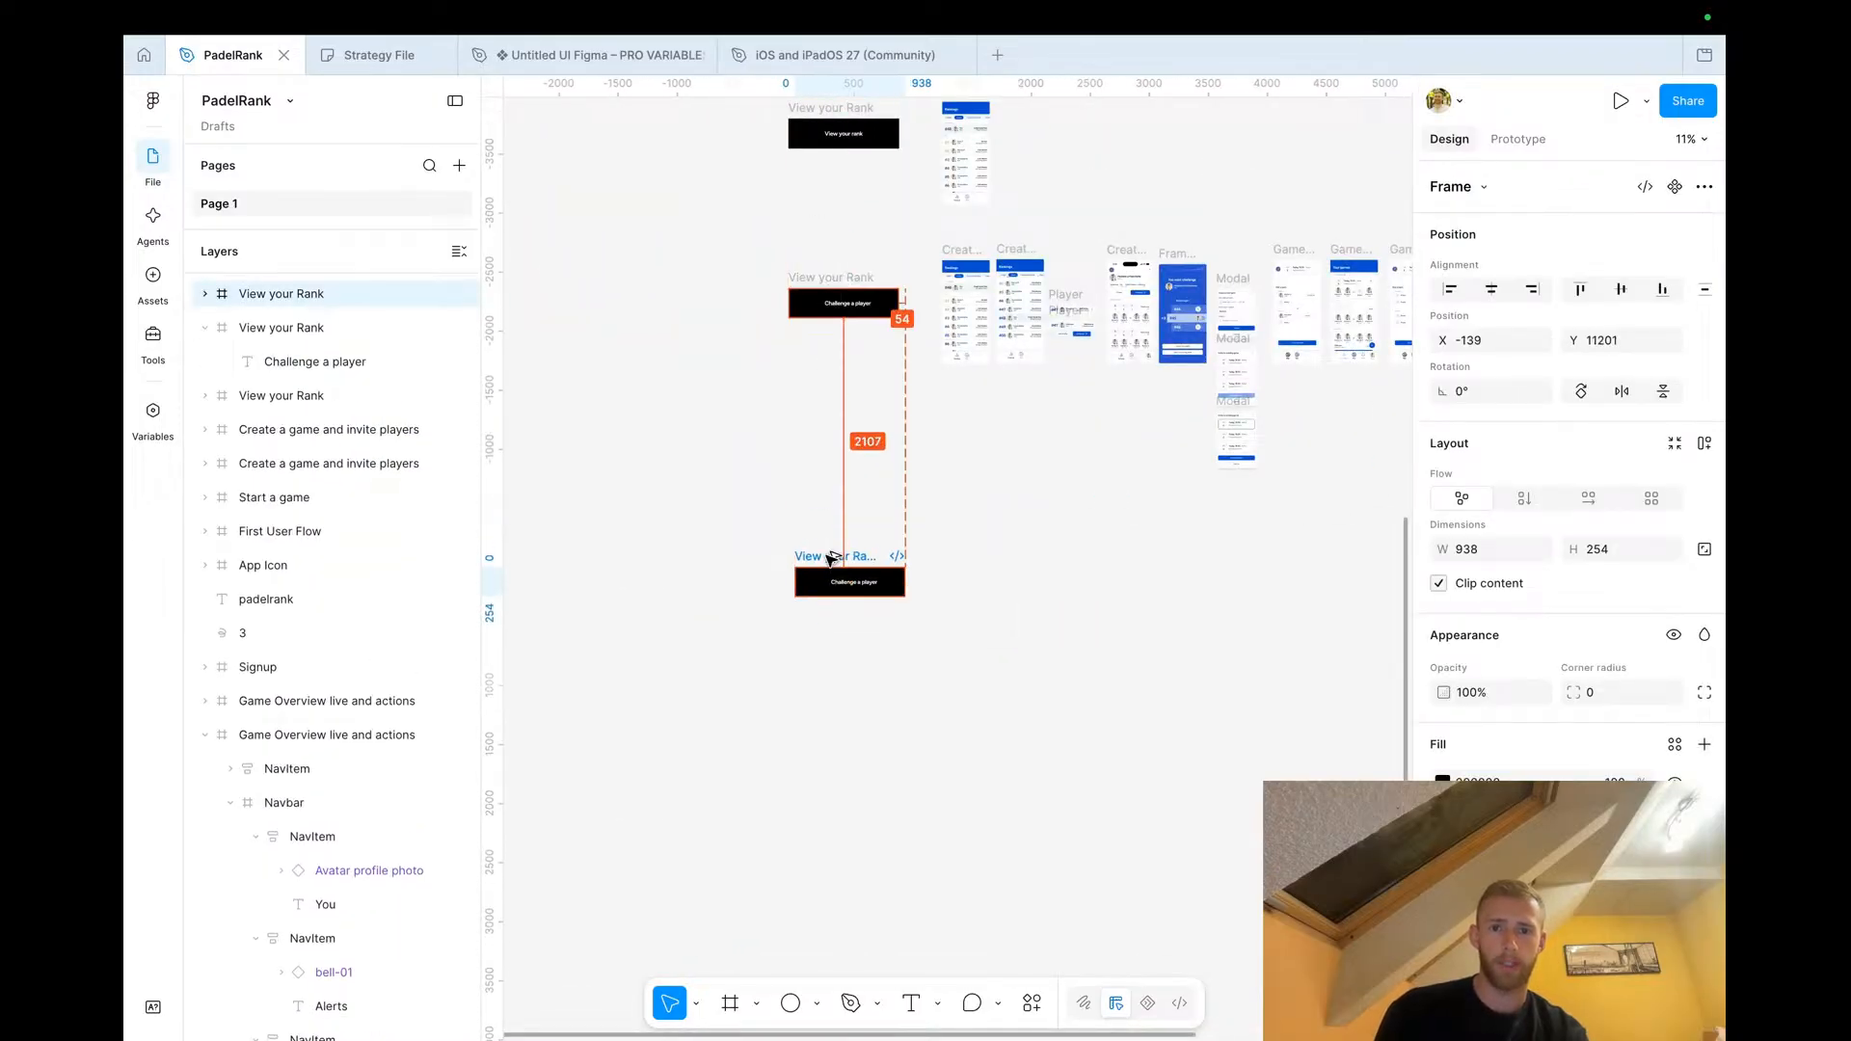
{"action": "scroll", "coordinate": [826, 554], "scroll_direction": "up", "scroll_amount": 3}
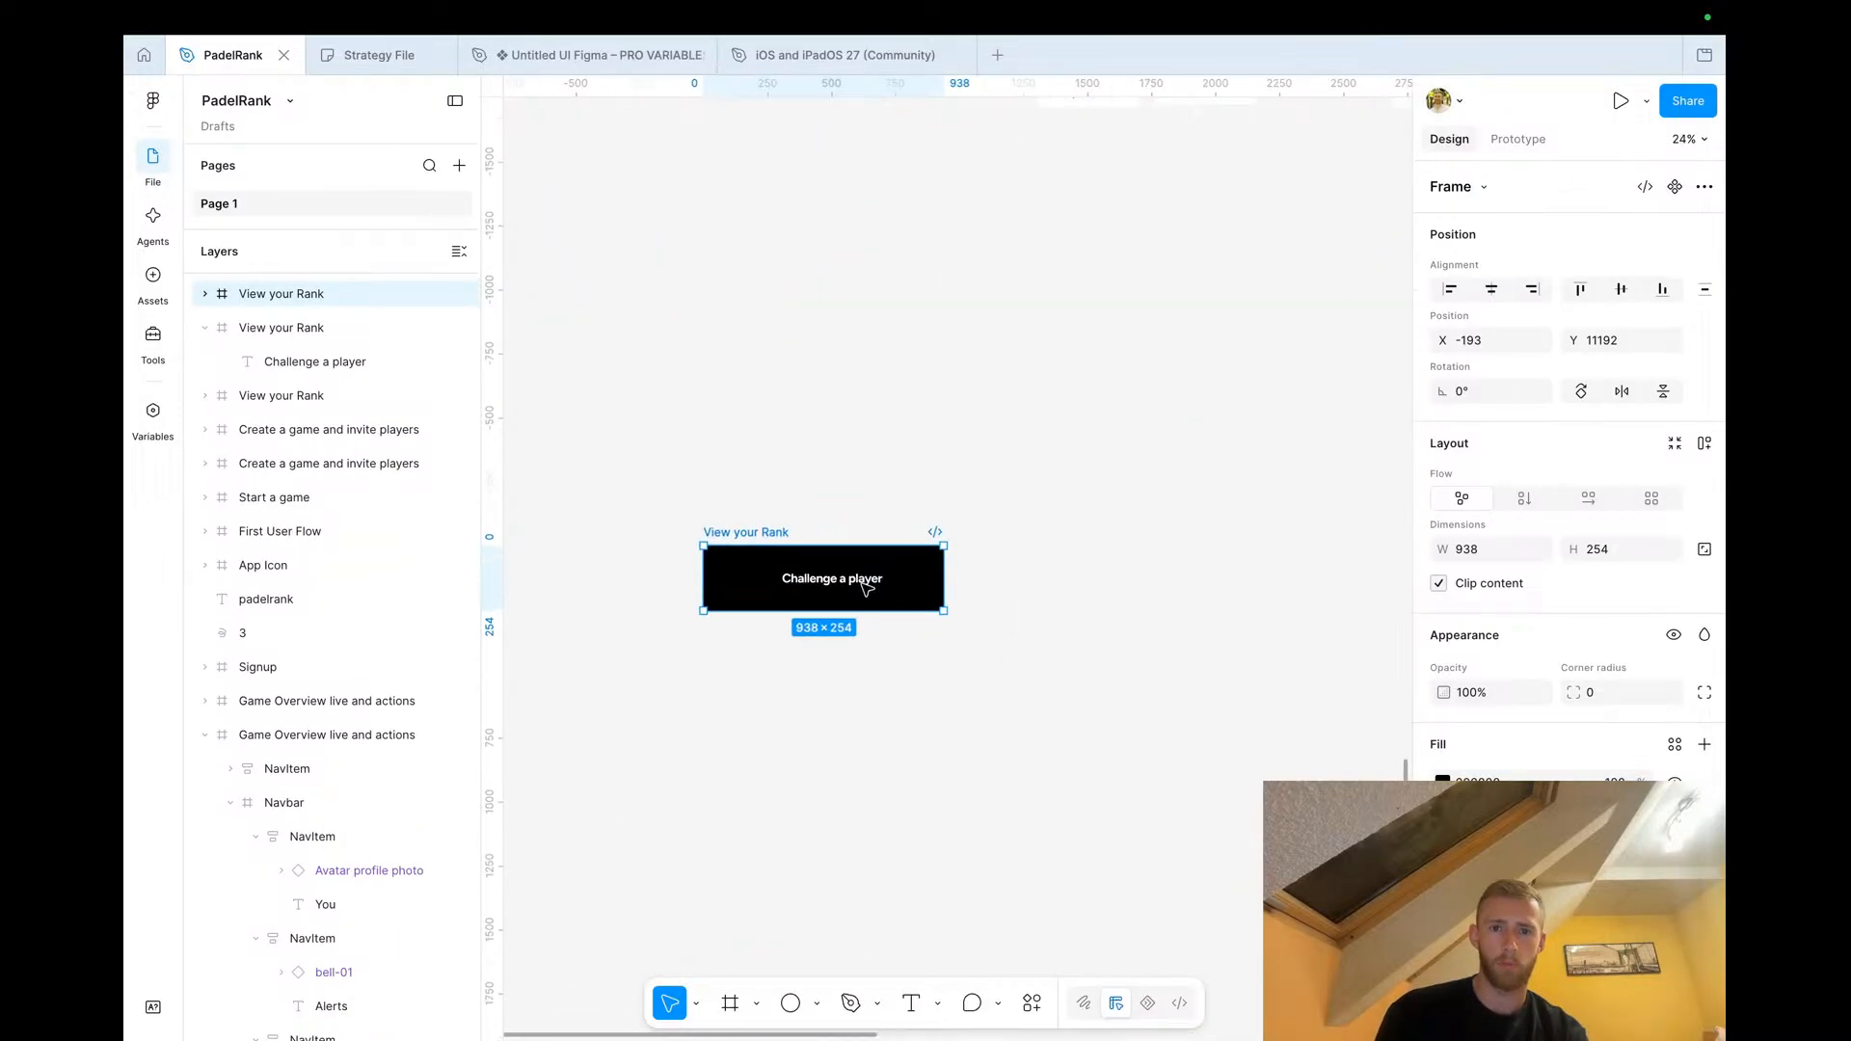
Change the copied banner's text to 'Someone accepted your invite'
{"action": "left_click", "coordinate": [854, 582]}
{"action": "double_click", "coordinate": [853, 585]}
{"action": "type", "text": "No"}
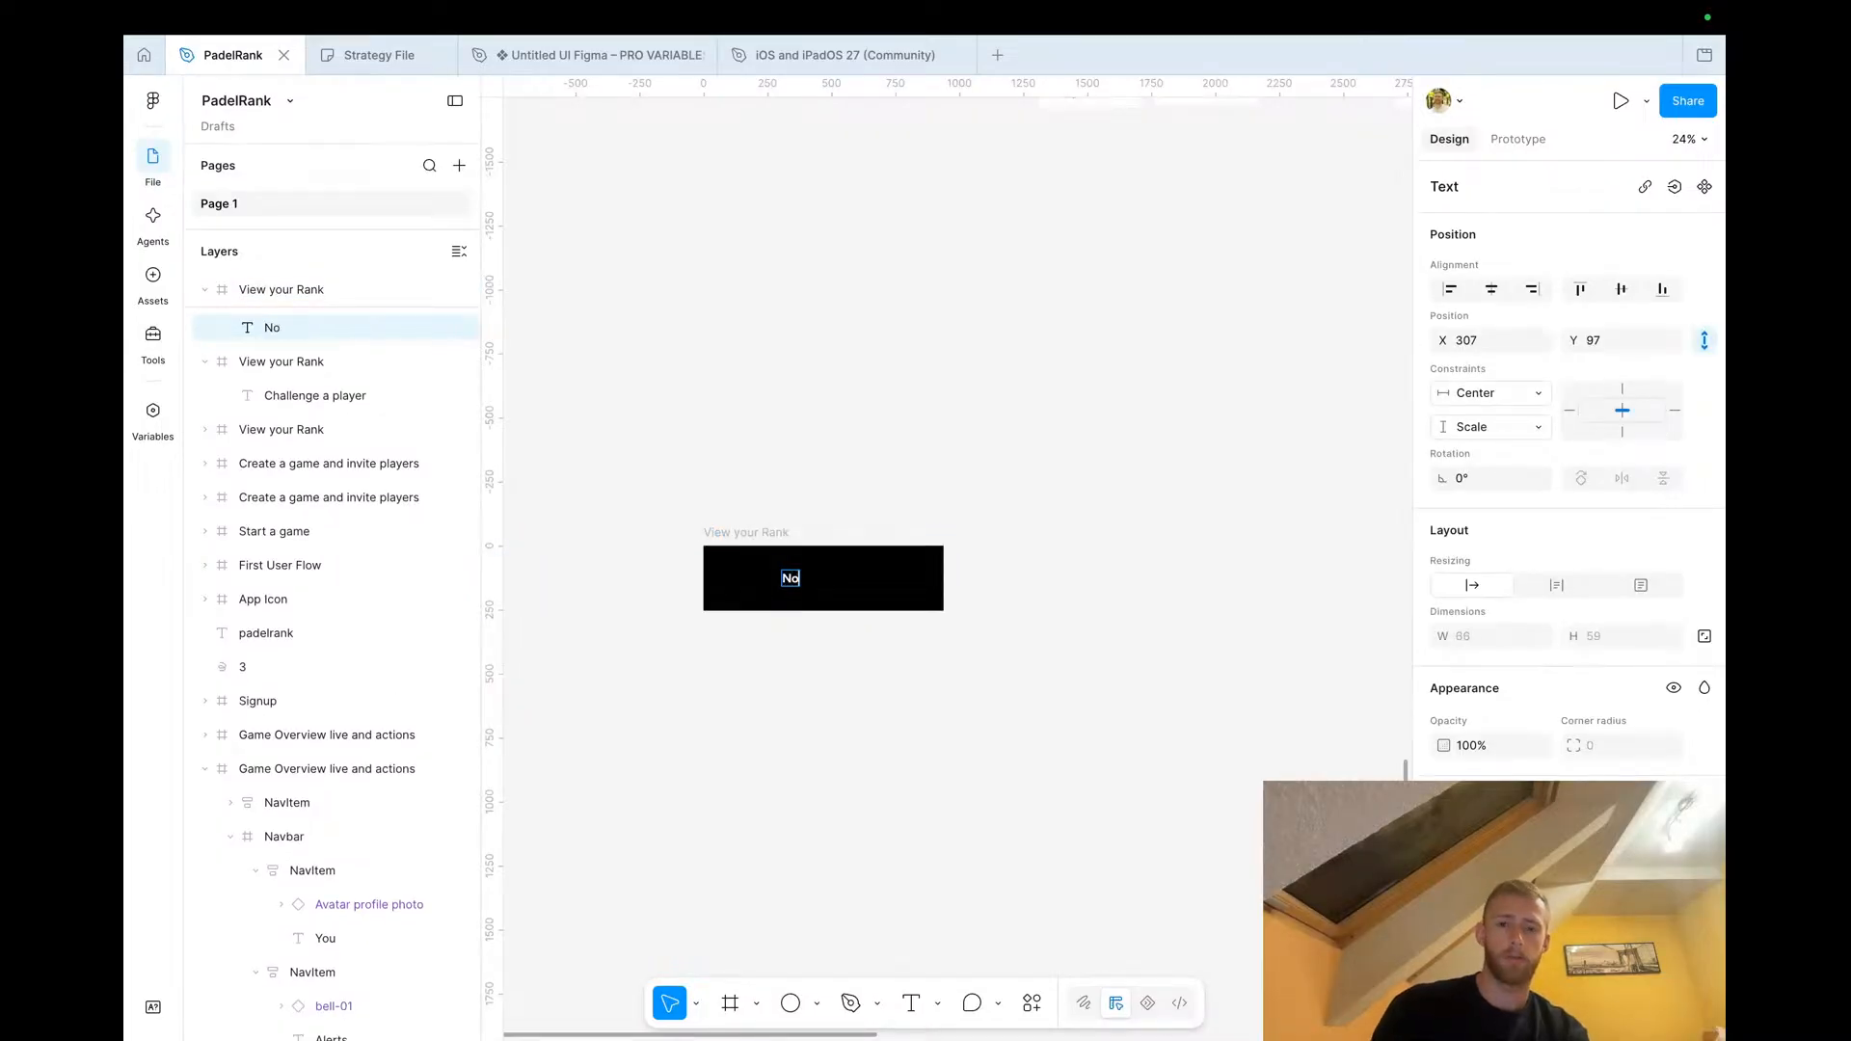
{"action": "type", "text": "ti"}
{"action": "key", "text": "BackSpace"}
{"action": "key", "text": "BackSpace"}
{"action": "key", "text": "BackSpace"}
{"action": "key", "text": "BackSpace"}
{"action": "type", "text": "Someone accepted your invite"}
{"action": "left_click", "coordinate": [1494, 289]}
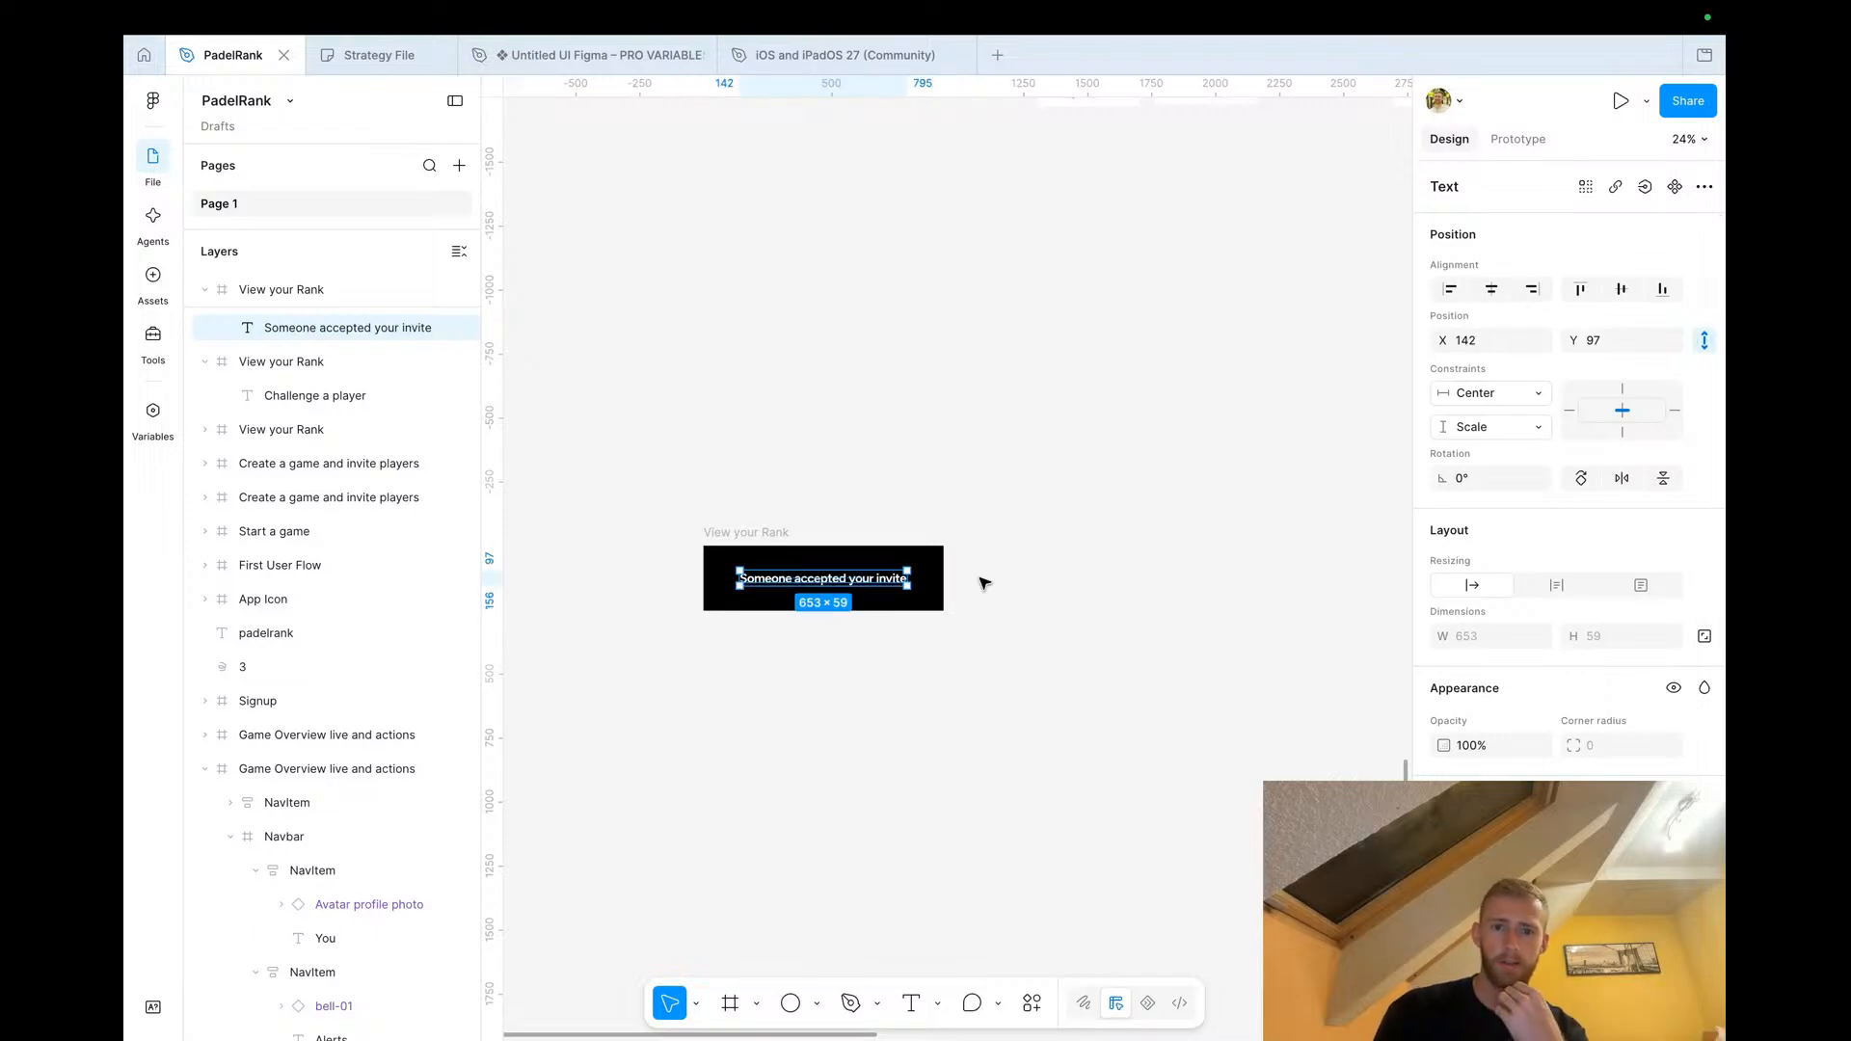
{"action": "left_click", "coordinate": [912, 669]}
Browse the canvas to review the Game Overview and Game Setup screens
{"action": "scroll", "coordinate": [912, 669], "scroll_direction": "down", "scroll_amount": 10}
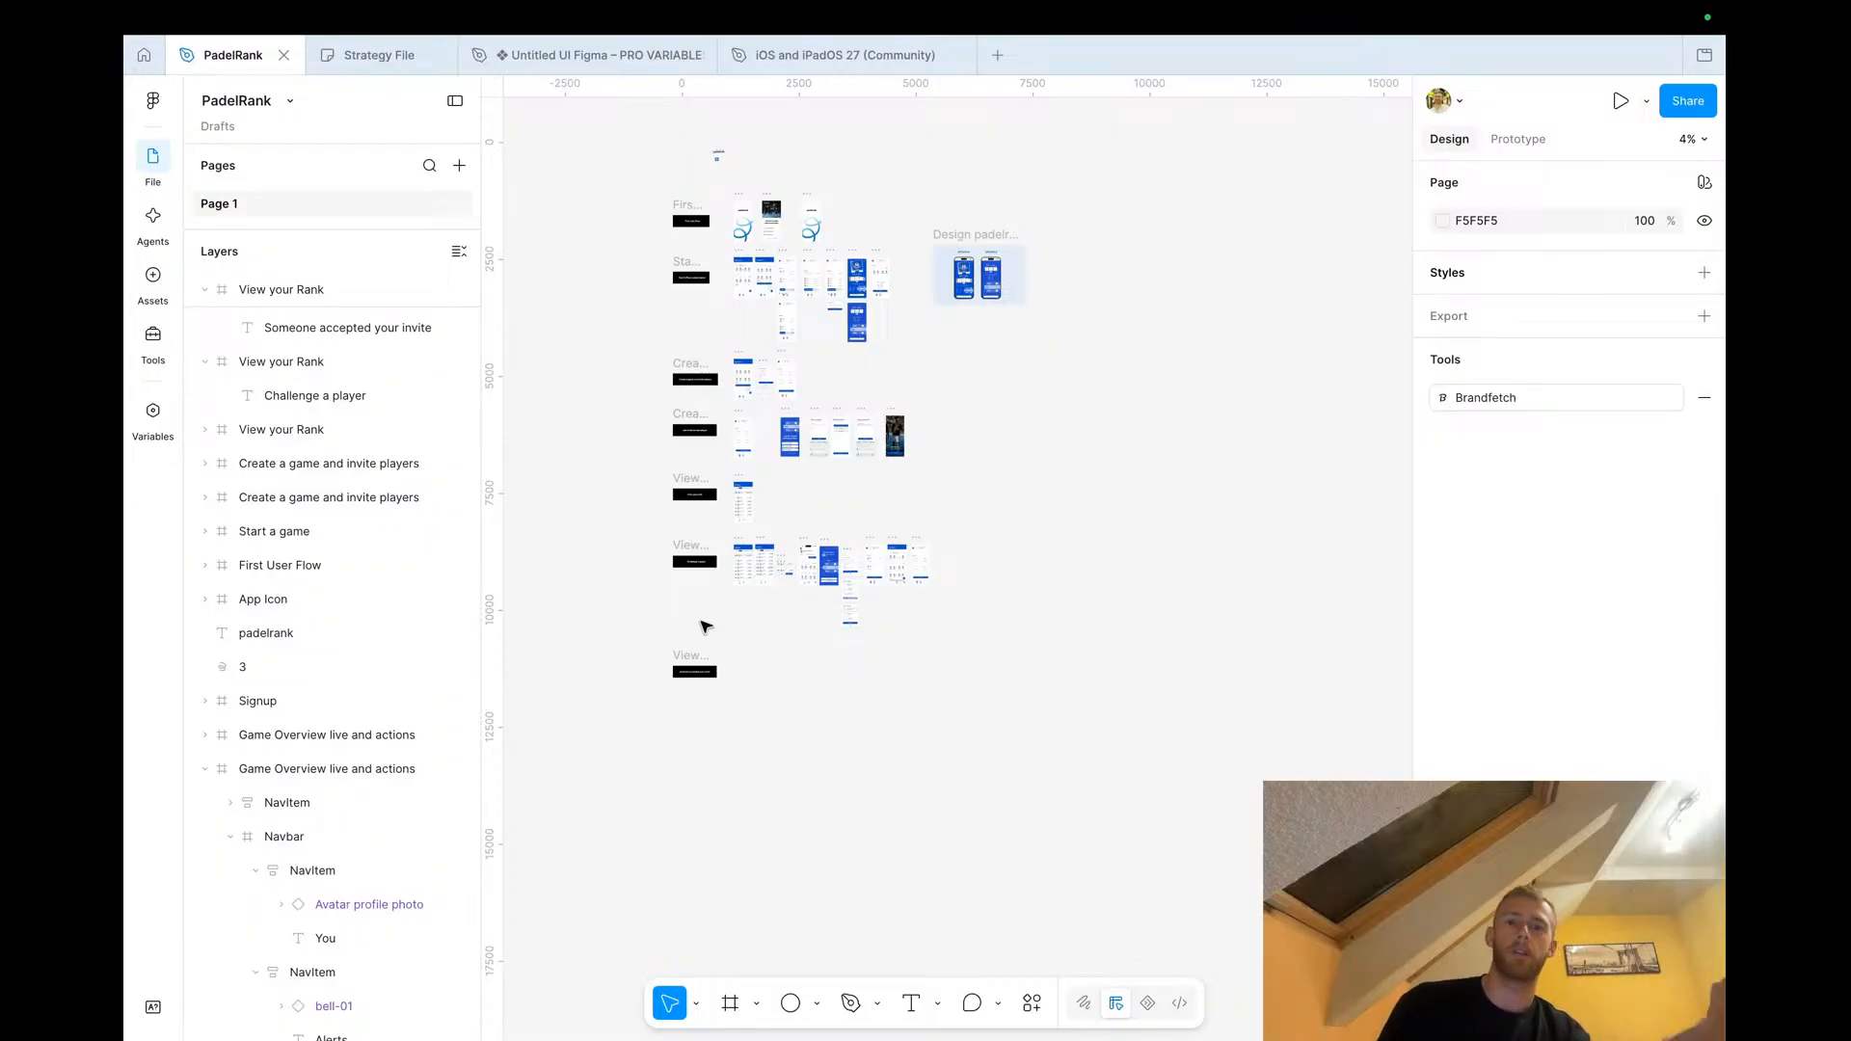
{"action": "scroll", "coordinate": [702, 625], "scroll_direction": "up", "scroll_amount": 3}
{"action": "scroll", "coordinate": [703, 625], "scroll_direction": "down", "scroll_amount": 3}
{"action": "scroll", "coordinate": [703, 620], "scroll_direction": "up", "scroll_amount": 3}
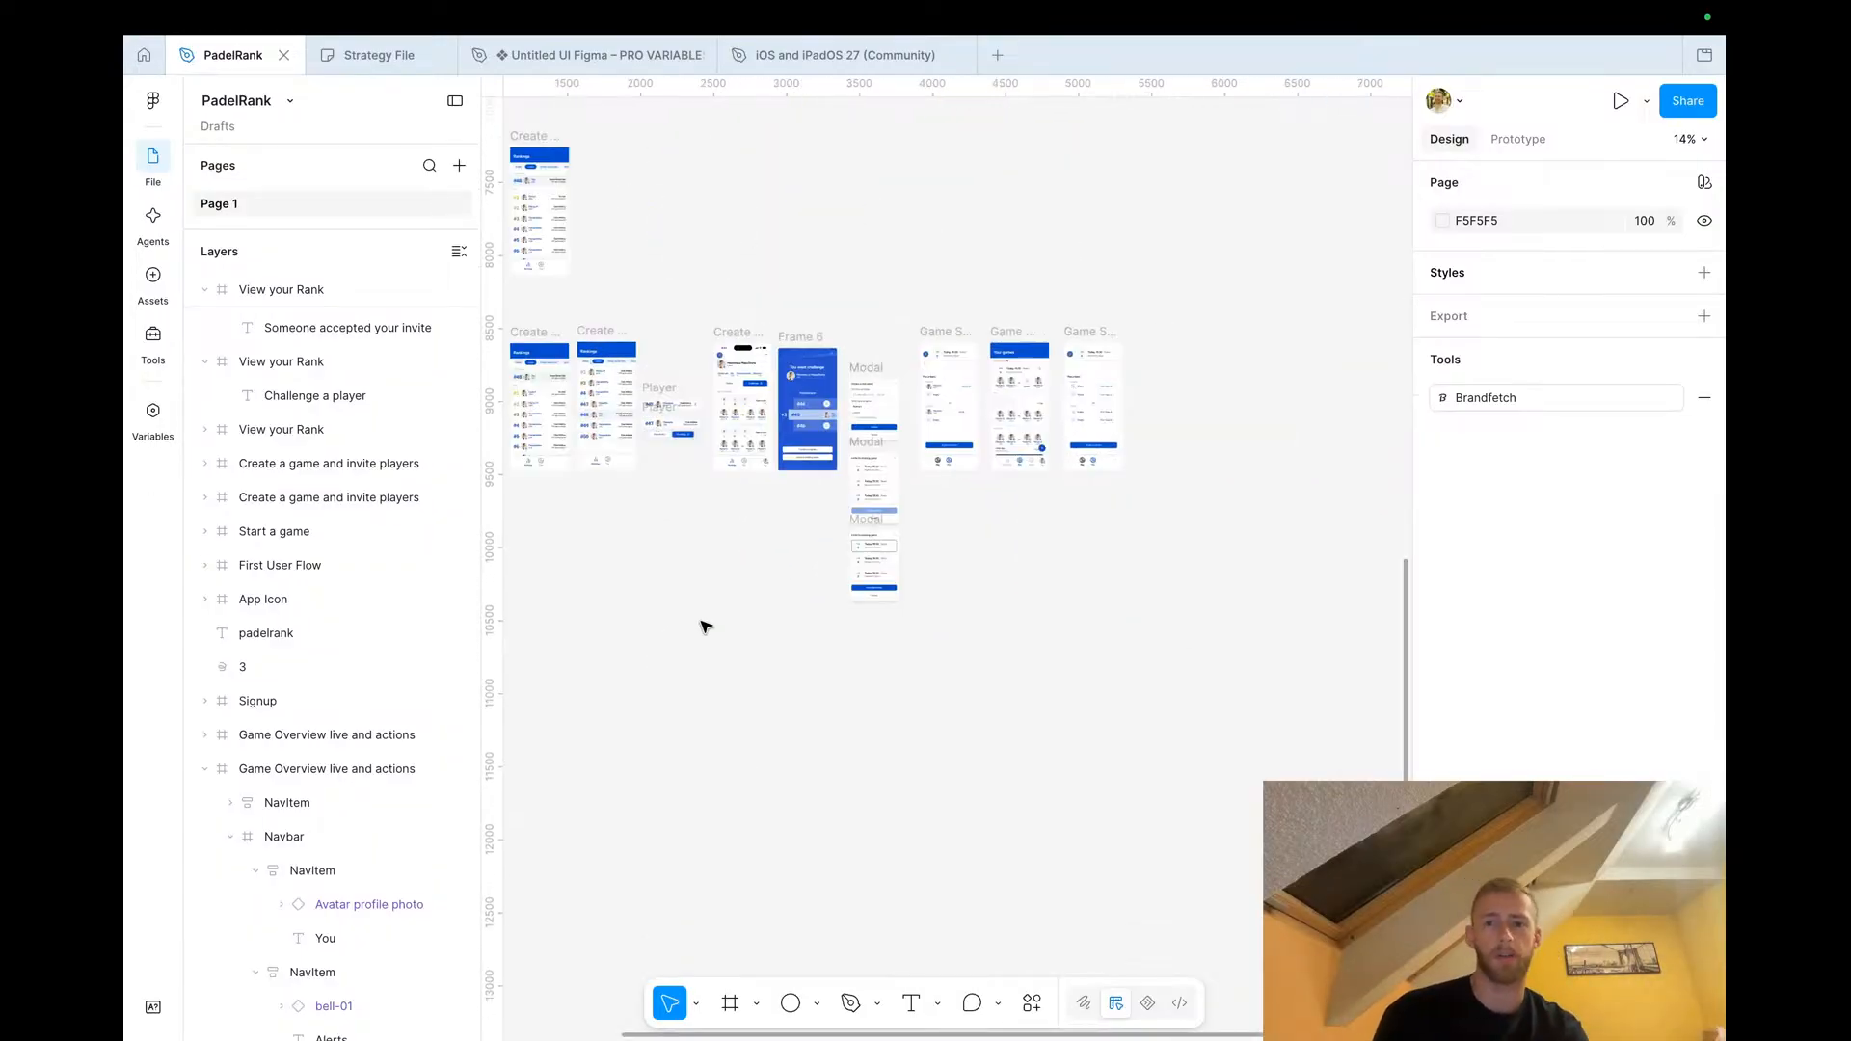
{"action": "scroll", "coordinate": [760, 507], "scroll_direction": "up", "scroll_amount": 10}
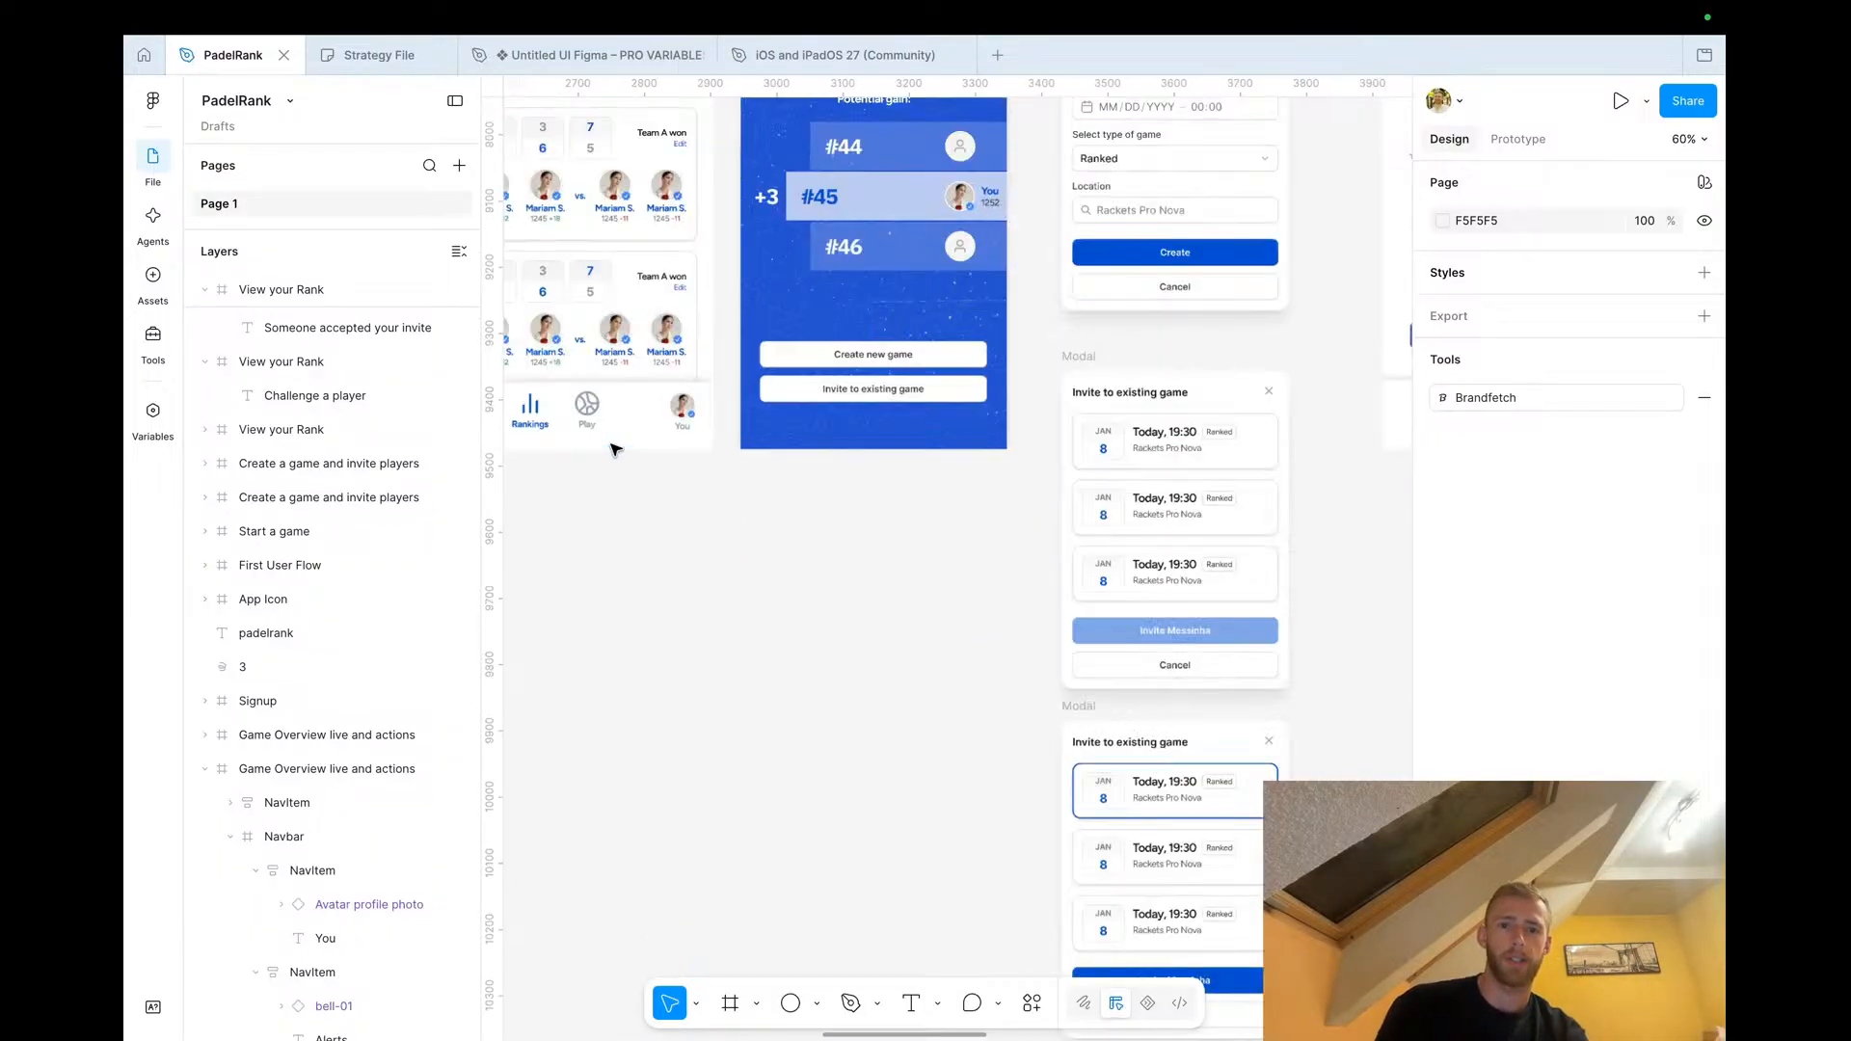
{"action": "scroll", "coordinate": [880, 393], "scroll_direction": "right", "scroll_amount": 9}
{"action": "scroll", "coordinate": [896, 458], "scroll_direction": "up", "scroll_amount": 3}
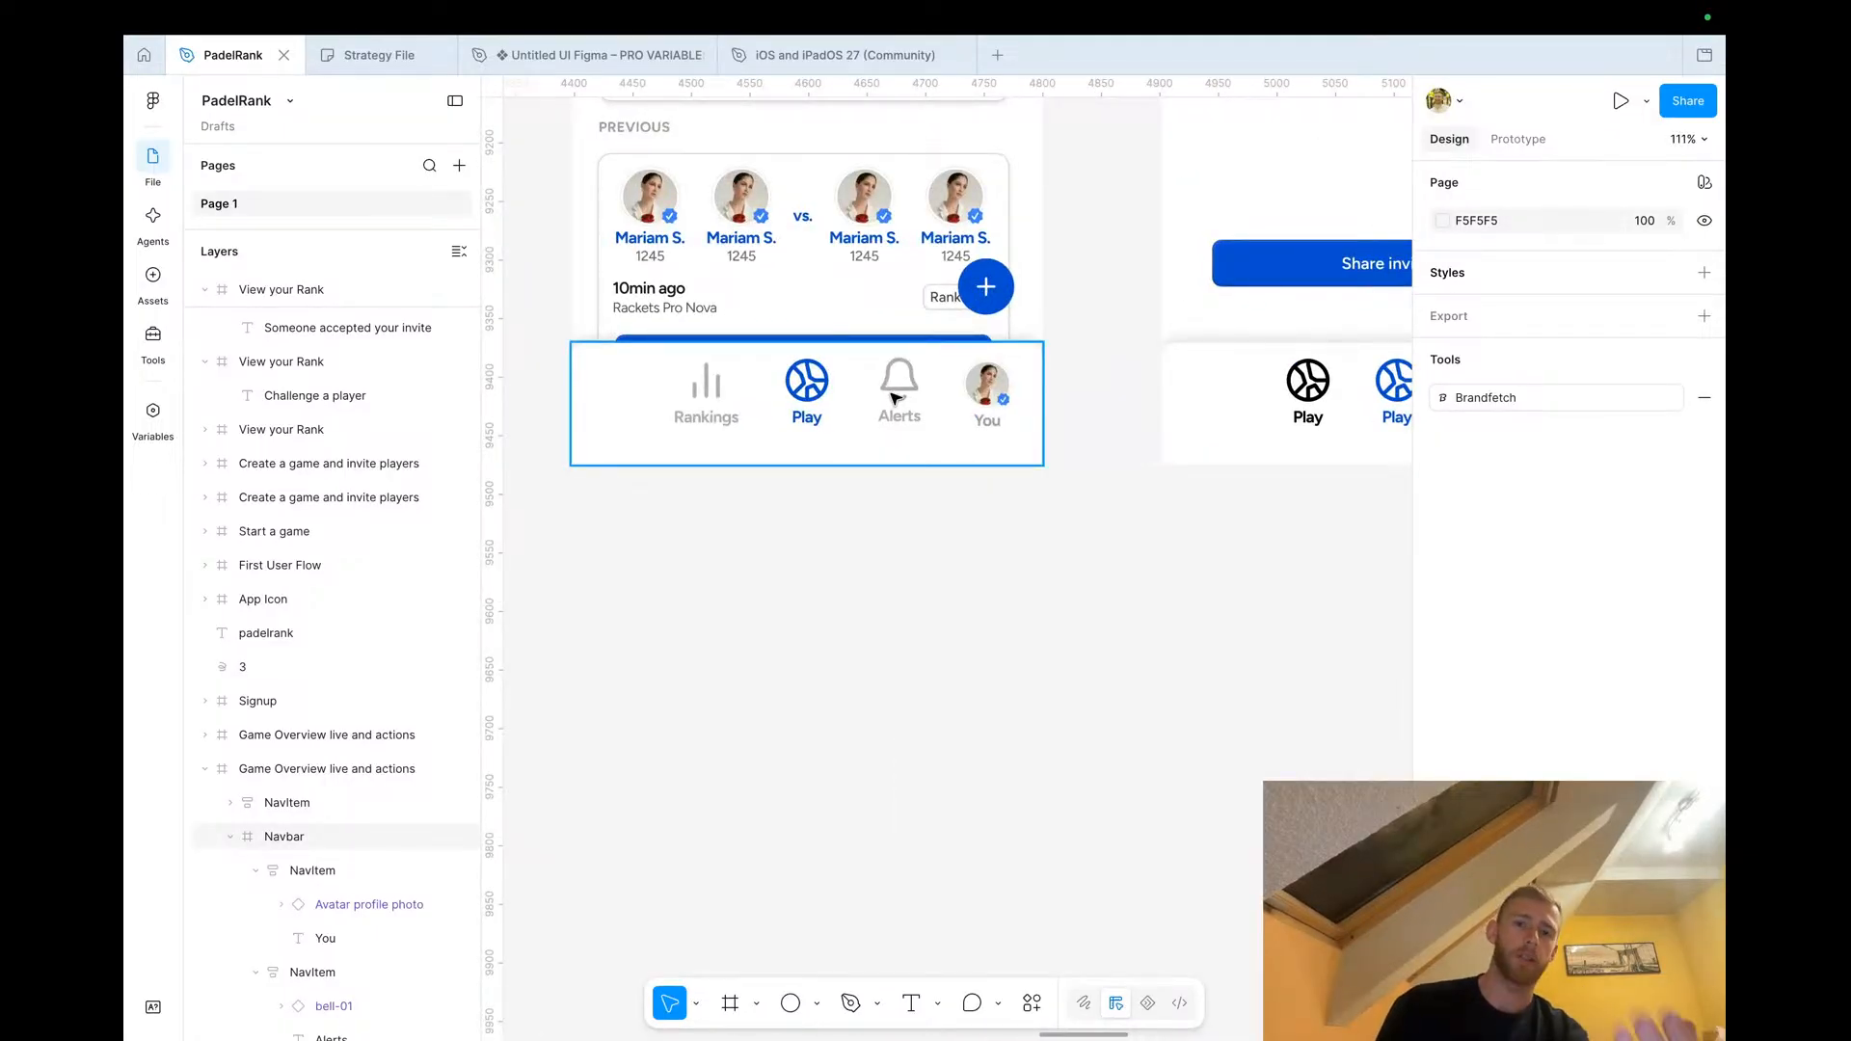
{"action": "scroll", "coordinate": [894, 396], "scroll_direction": "down", "scroll_amount": 5}
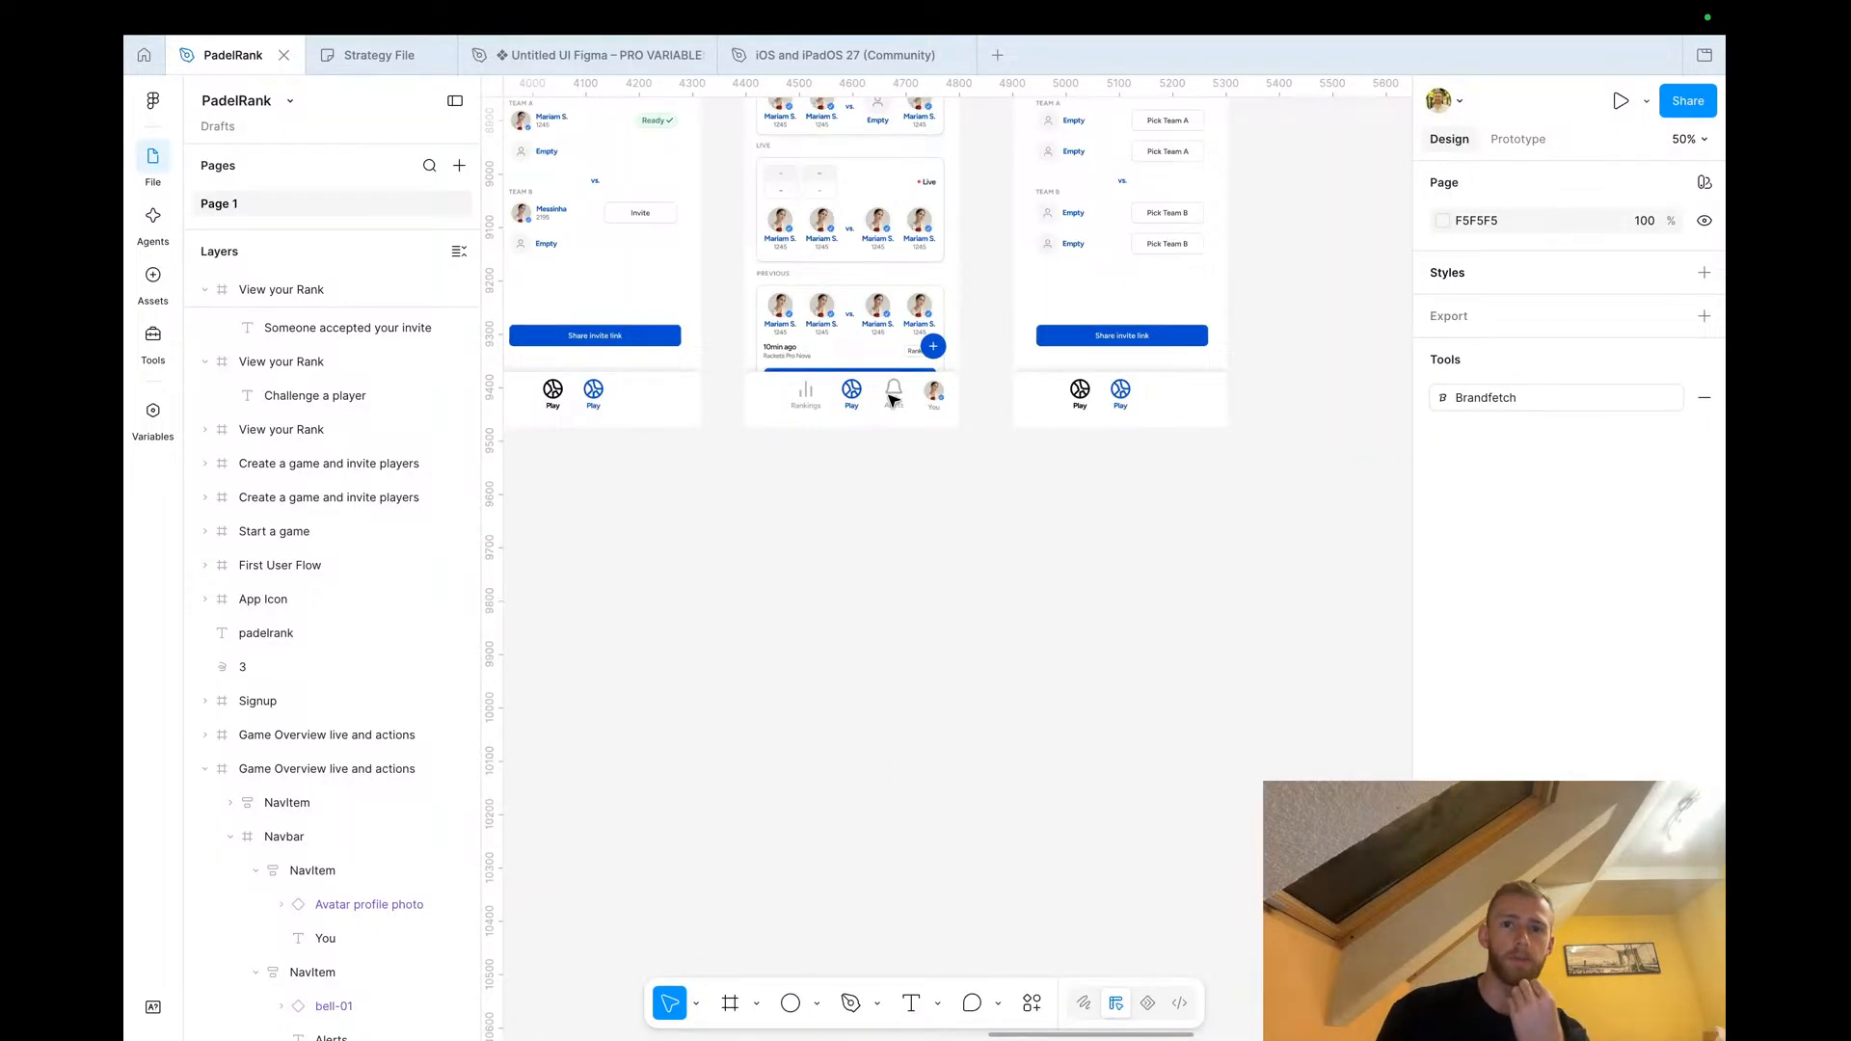
{"action": "scroll", "coordinate": [894, 396], "scroll_direction": "up", "scroll_amount": 5}
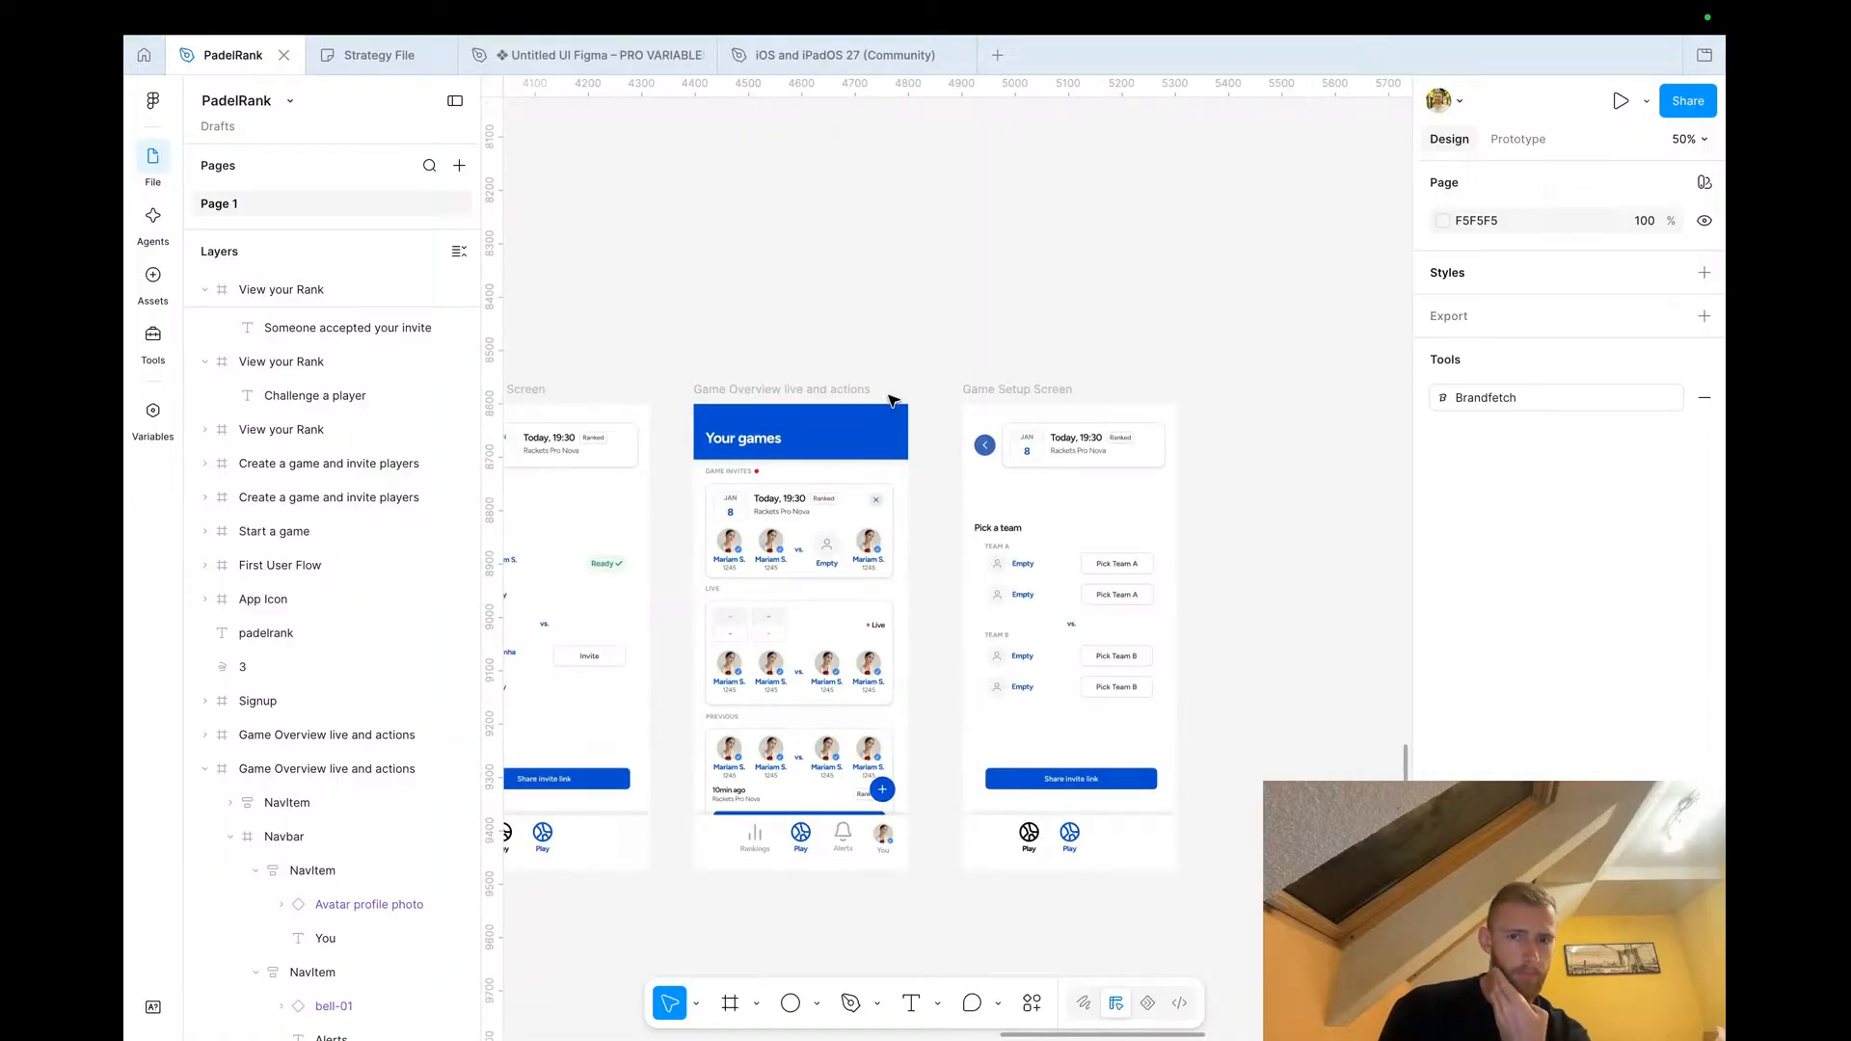
{"action": "scroll", "coordinate": [892, 399], "scroll_direction": "down", "scroll_amount": 1}
{"action": "scroll", "coordinate": [892, 399], "scroll_direction": "left", "scroll_amount": 1}
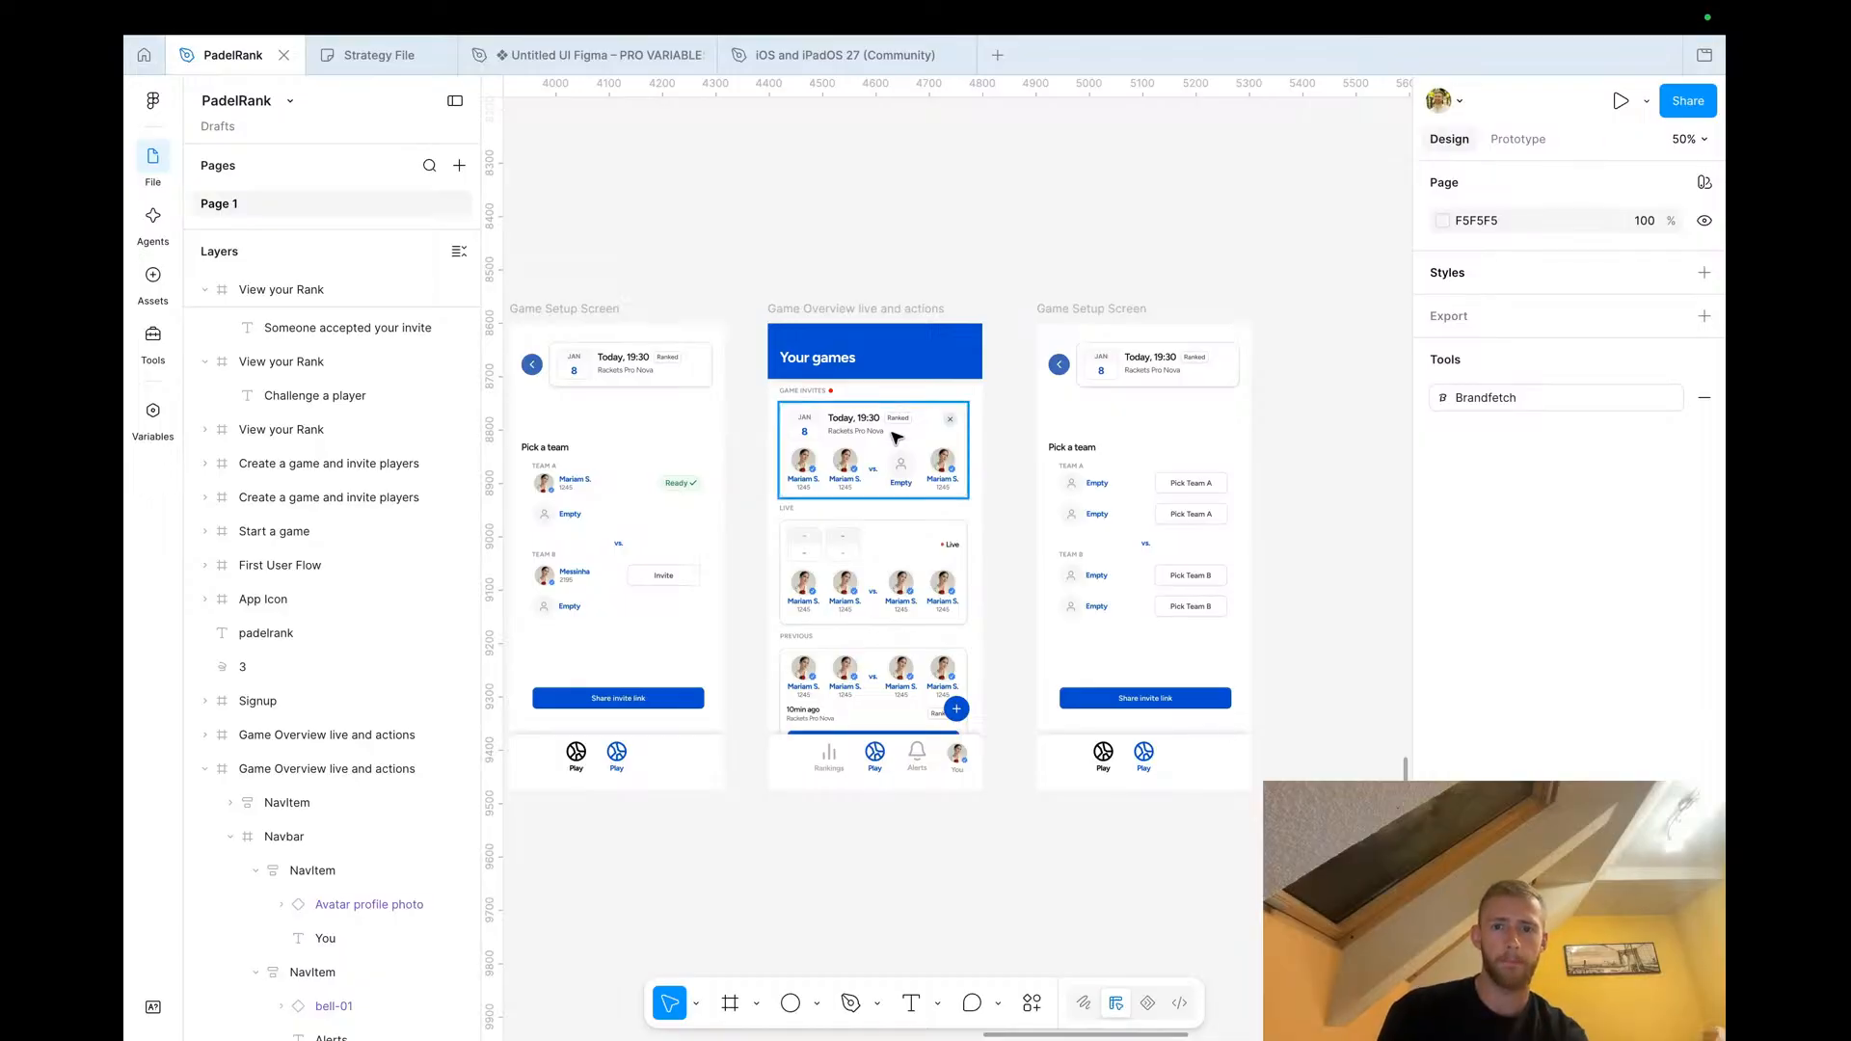
In the Strategy File board, add a green sticky note reading 'What happens if someone declines?' below the flow
{"action": "left_click", "coordinate": [365, 57]}
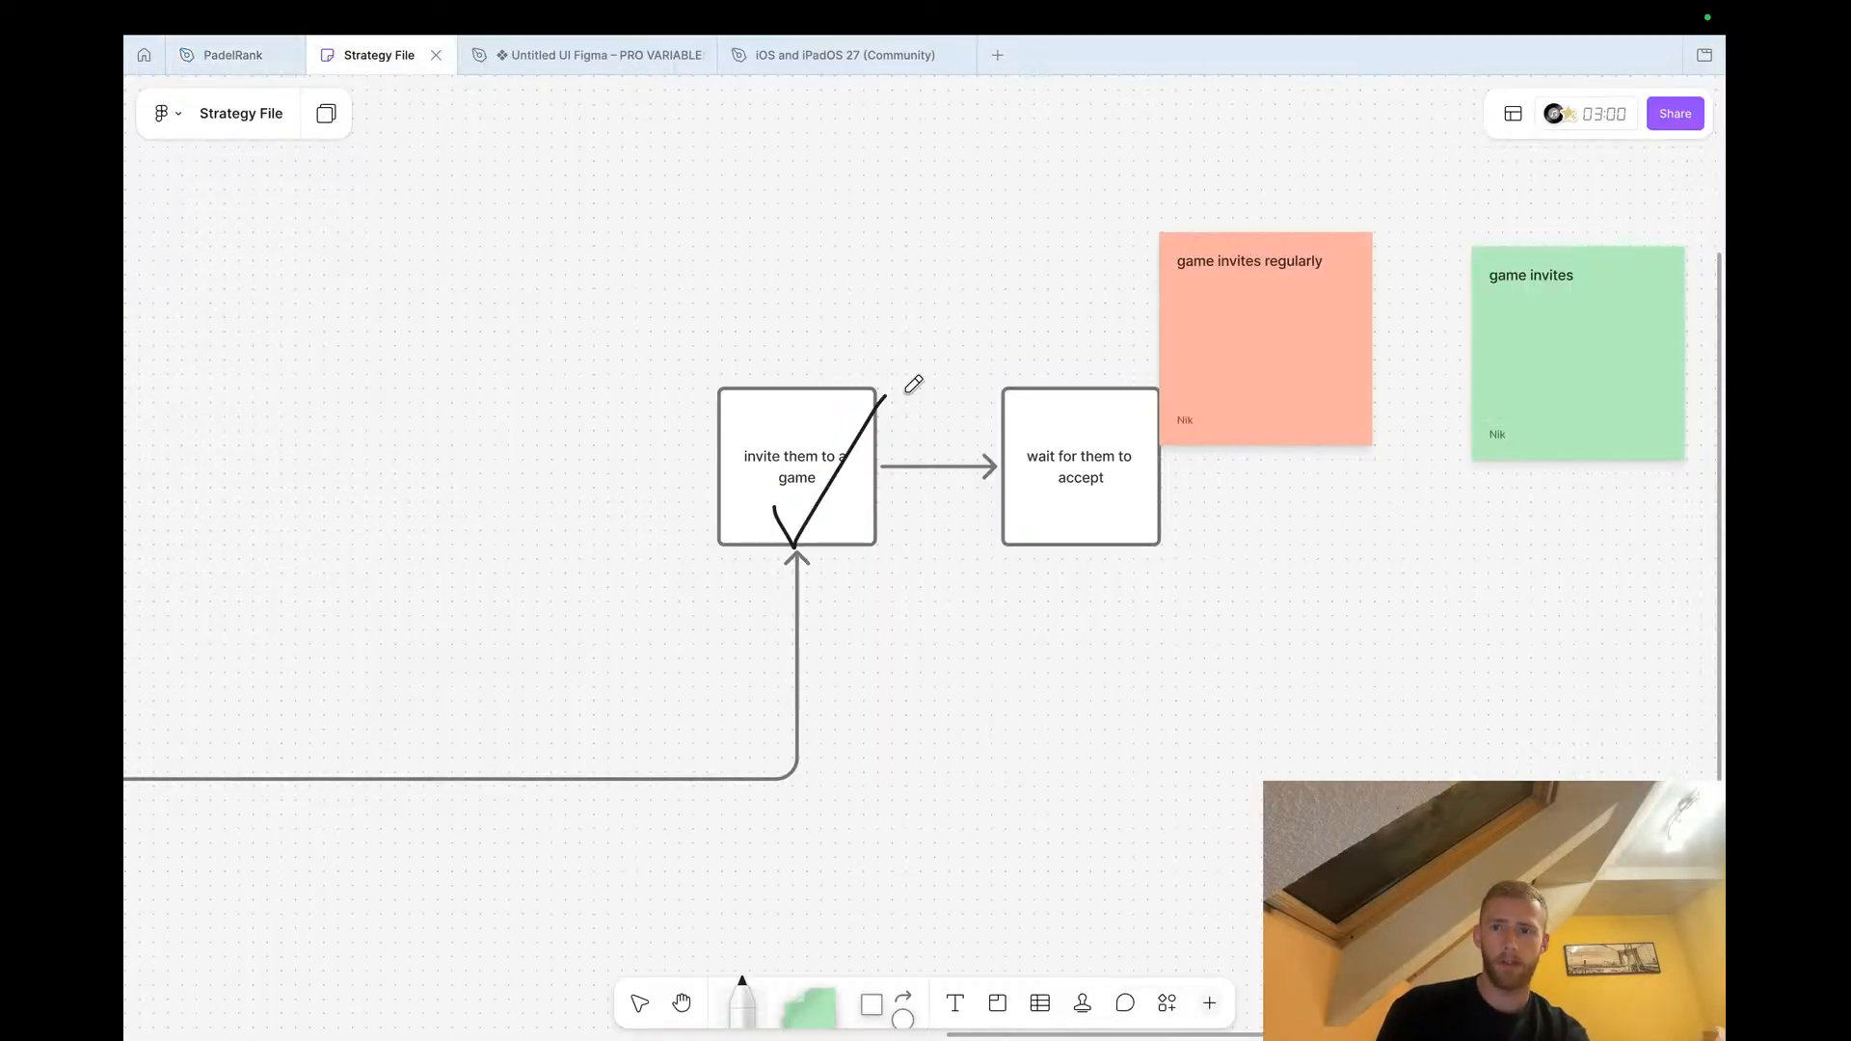
{"action": "scroll", "coordinate": [922, 394], "scroll_direction": "up", "scroll_amount": 5}
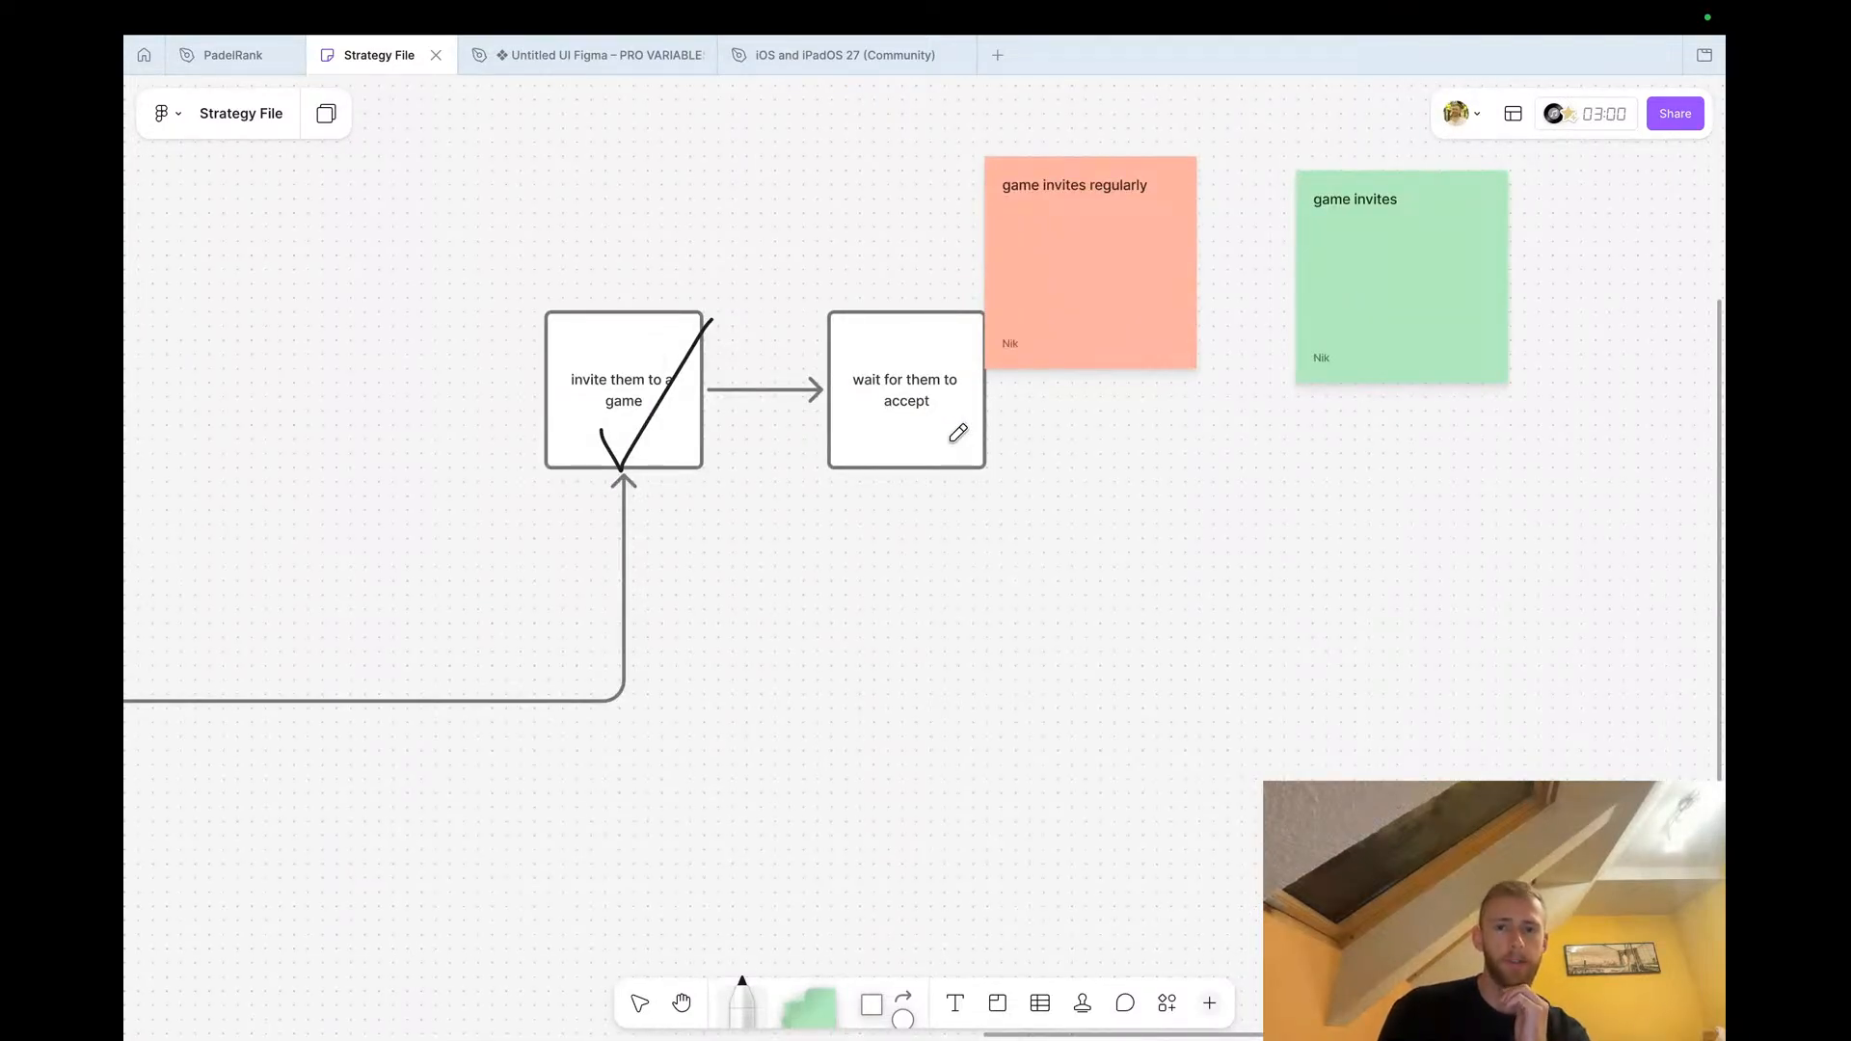
{"action": "scroll", "coordinate": [958, 436], "scroll_direction": "right", "scroll_amount": 3}
{"action": "scroll", "coordinate": [958, 435], "scroll_direction": "down", "scroll_amount": 1}
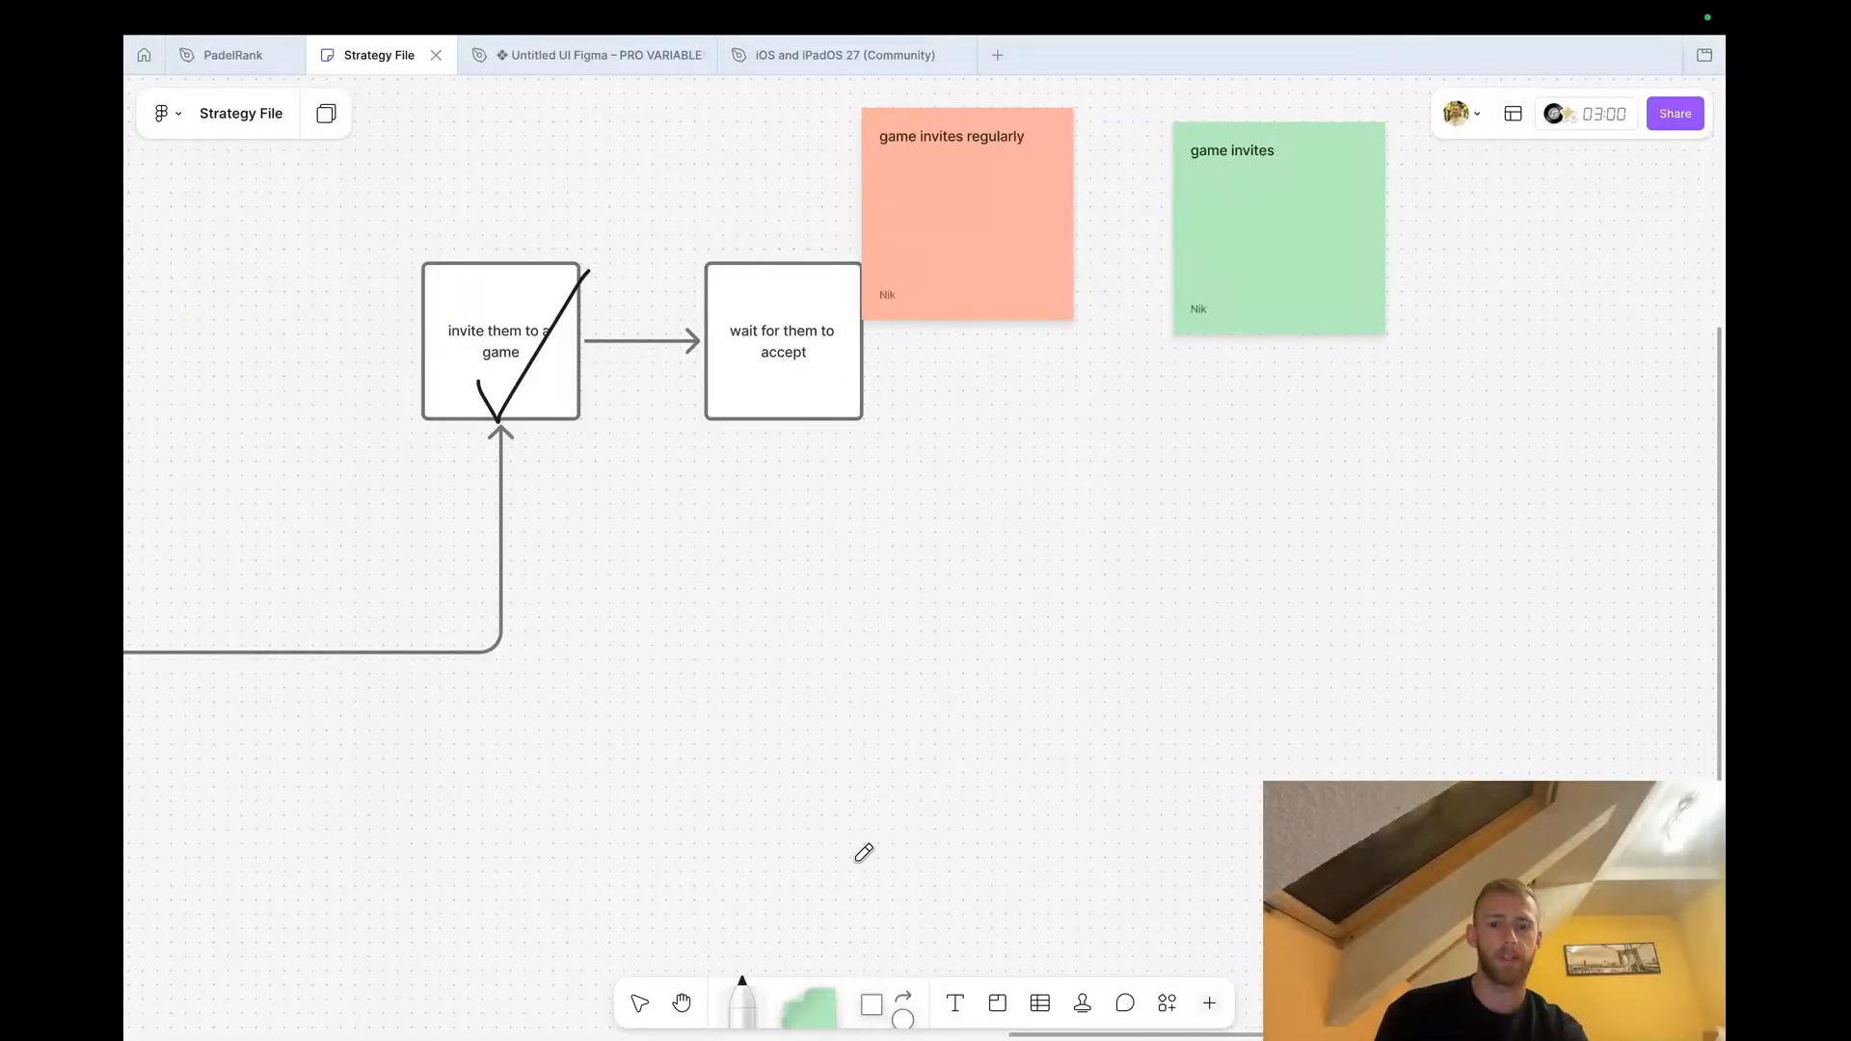
{"action": "left_click_drag", "start_coordinate": [831, 1003], "coordinate": [889, 570]}
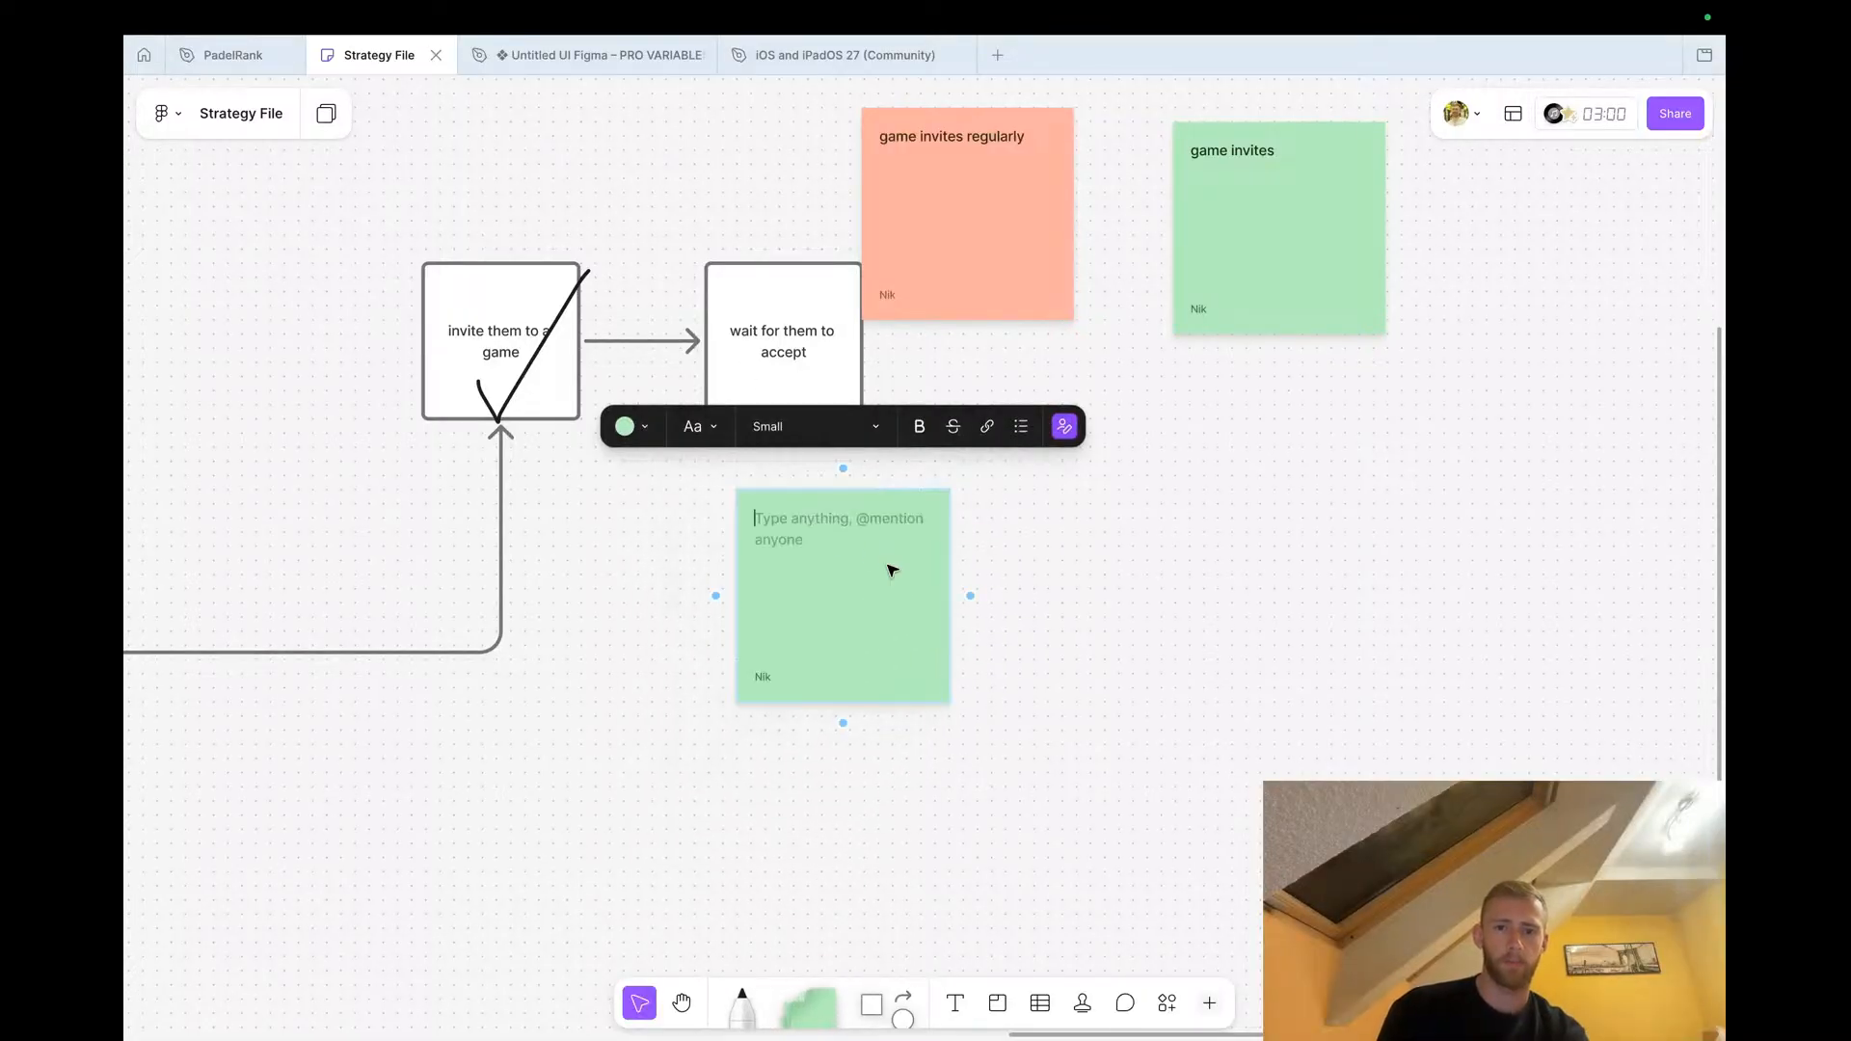
{"action": "type", "text": "What hap"}
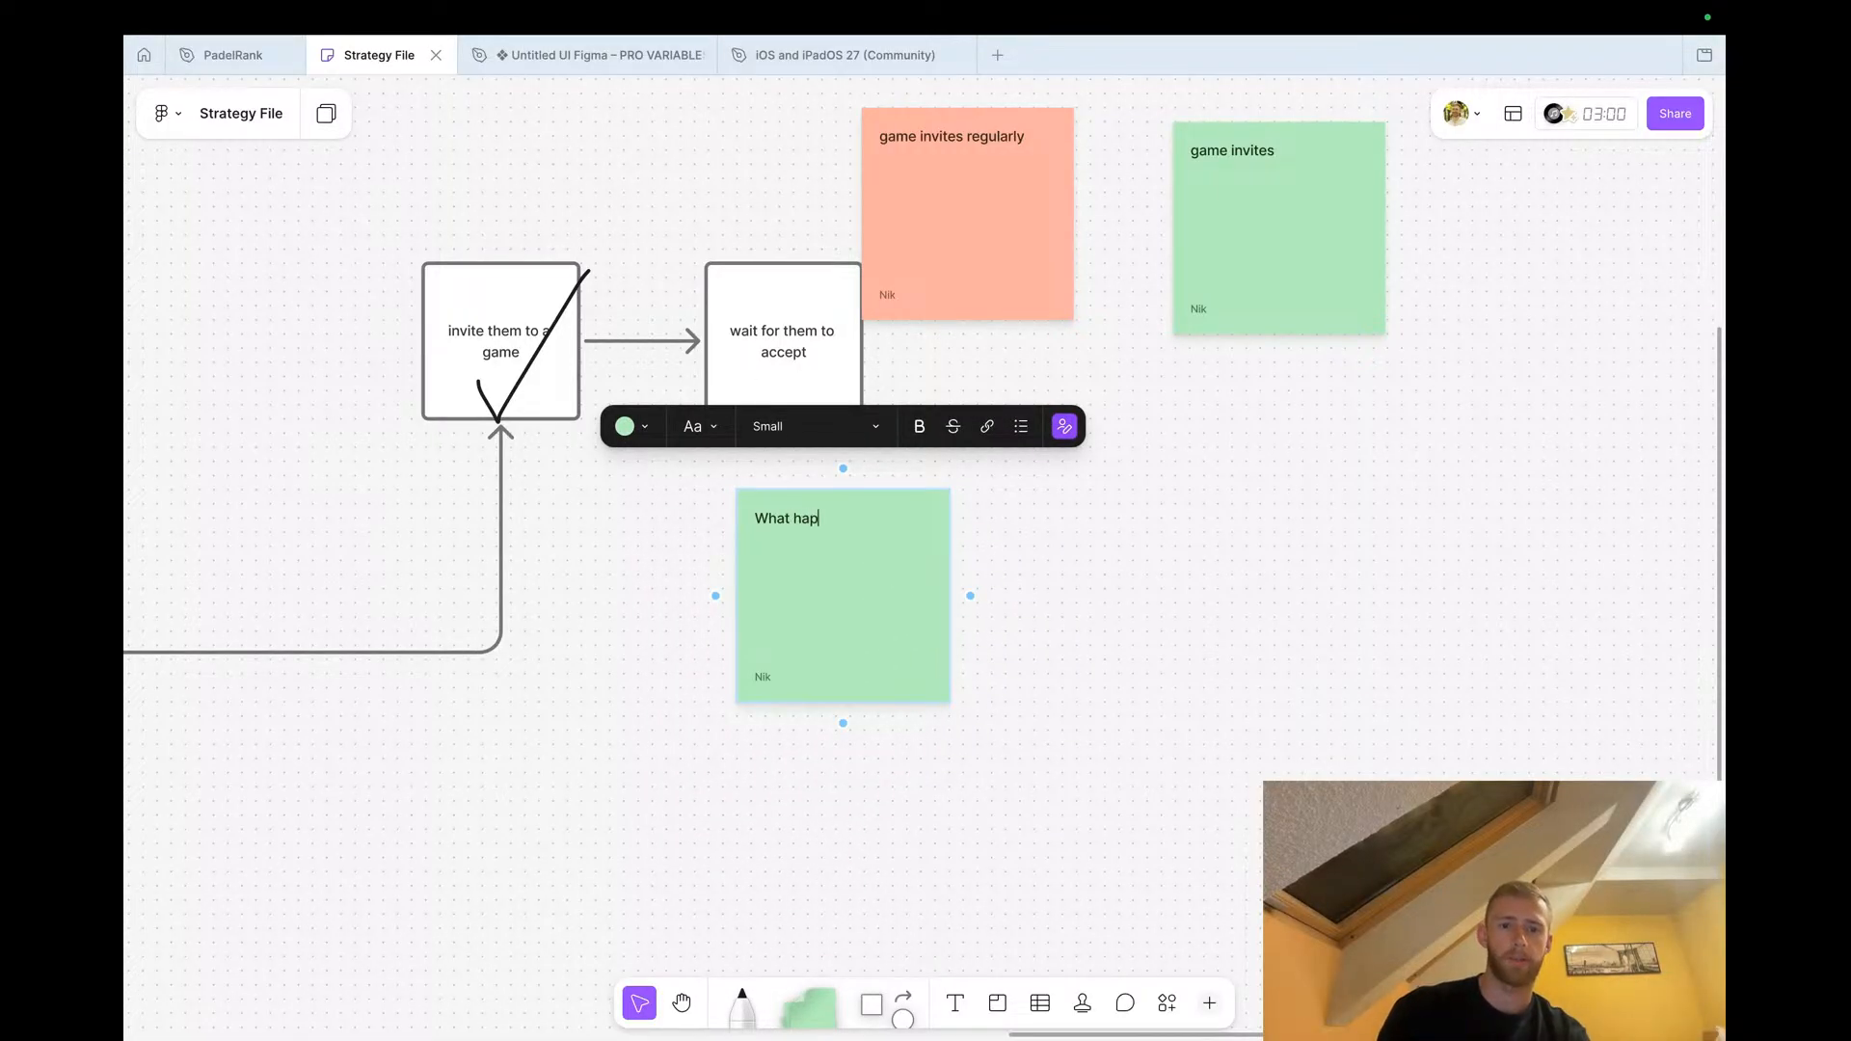
{"action": "type", "text": "pens if someone declines?"}
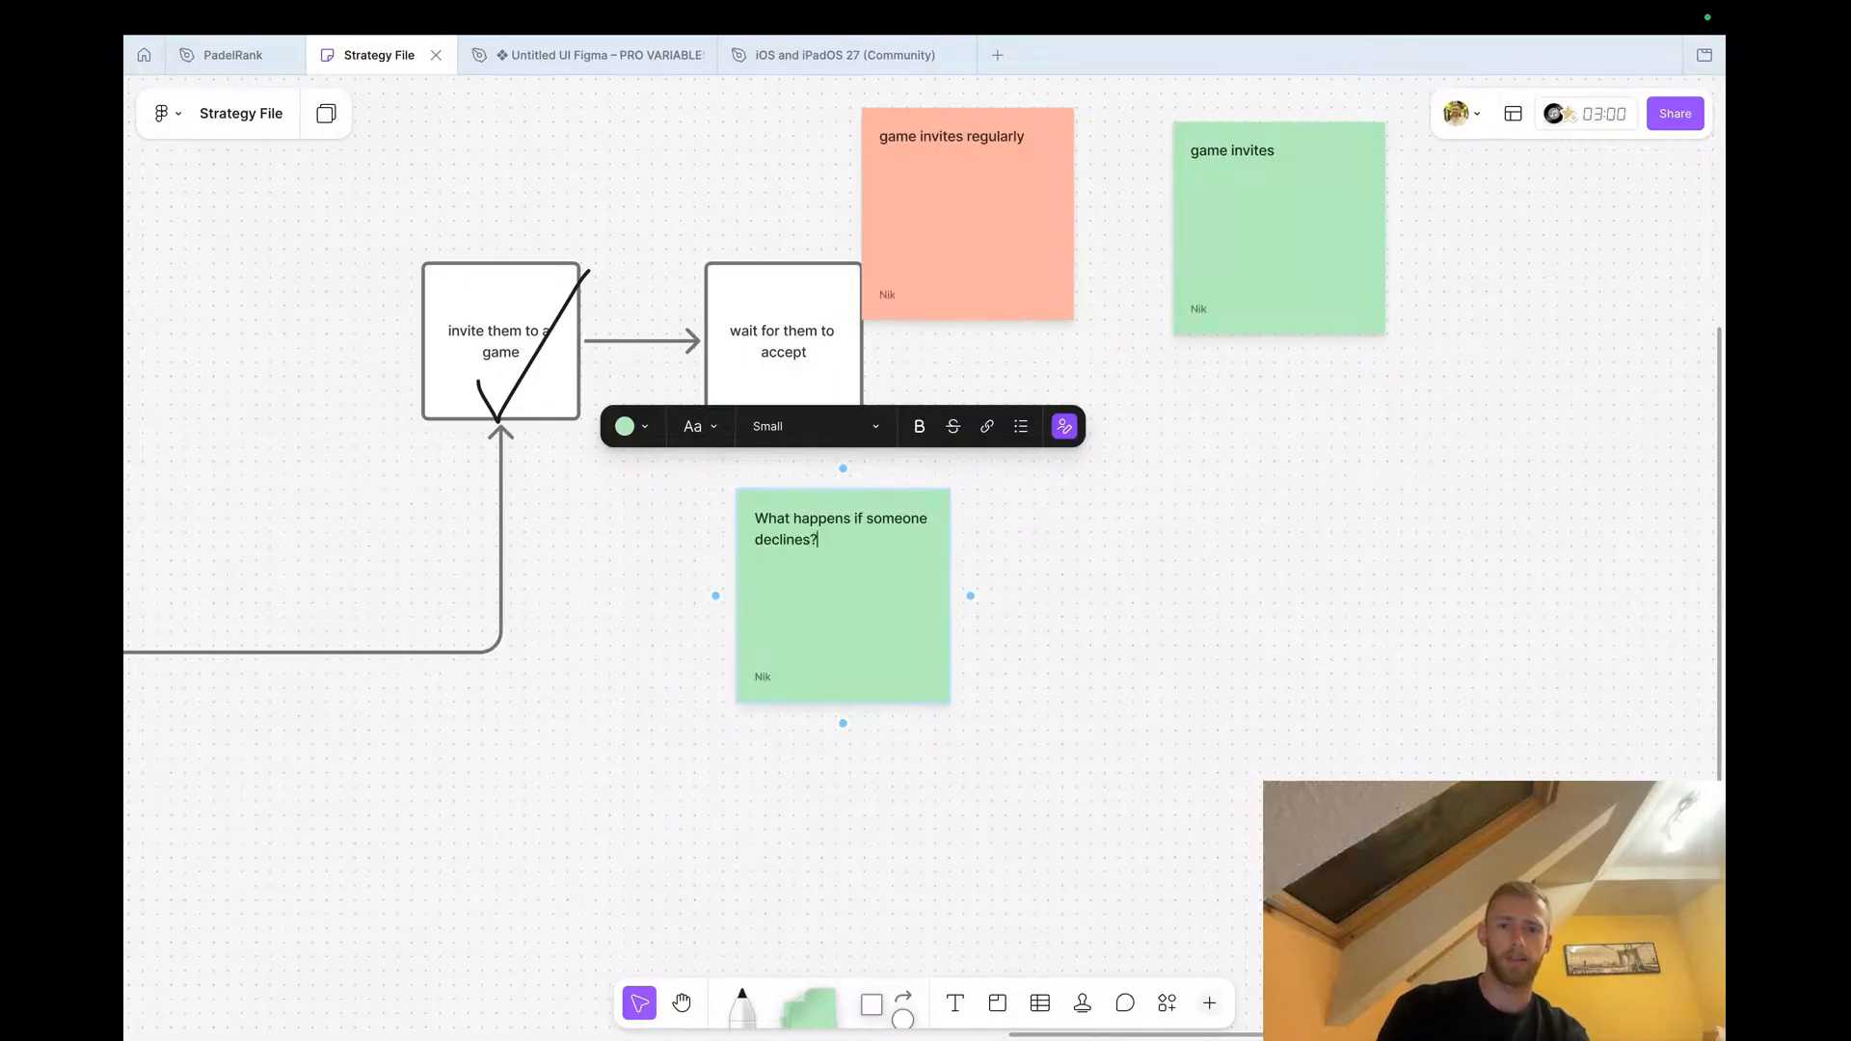
{"action": "left_click", "coordinate": [1154, 663]}
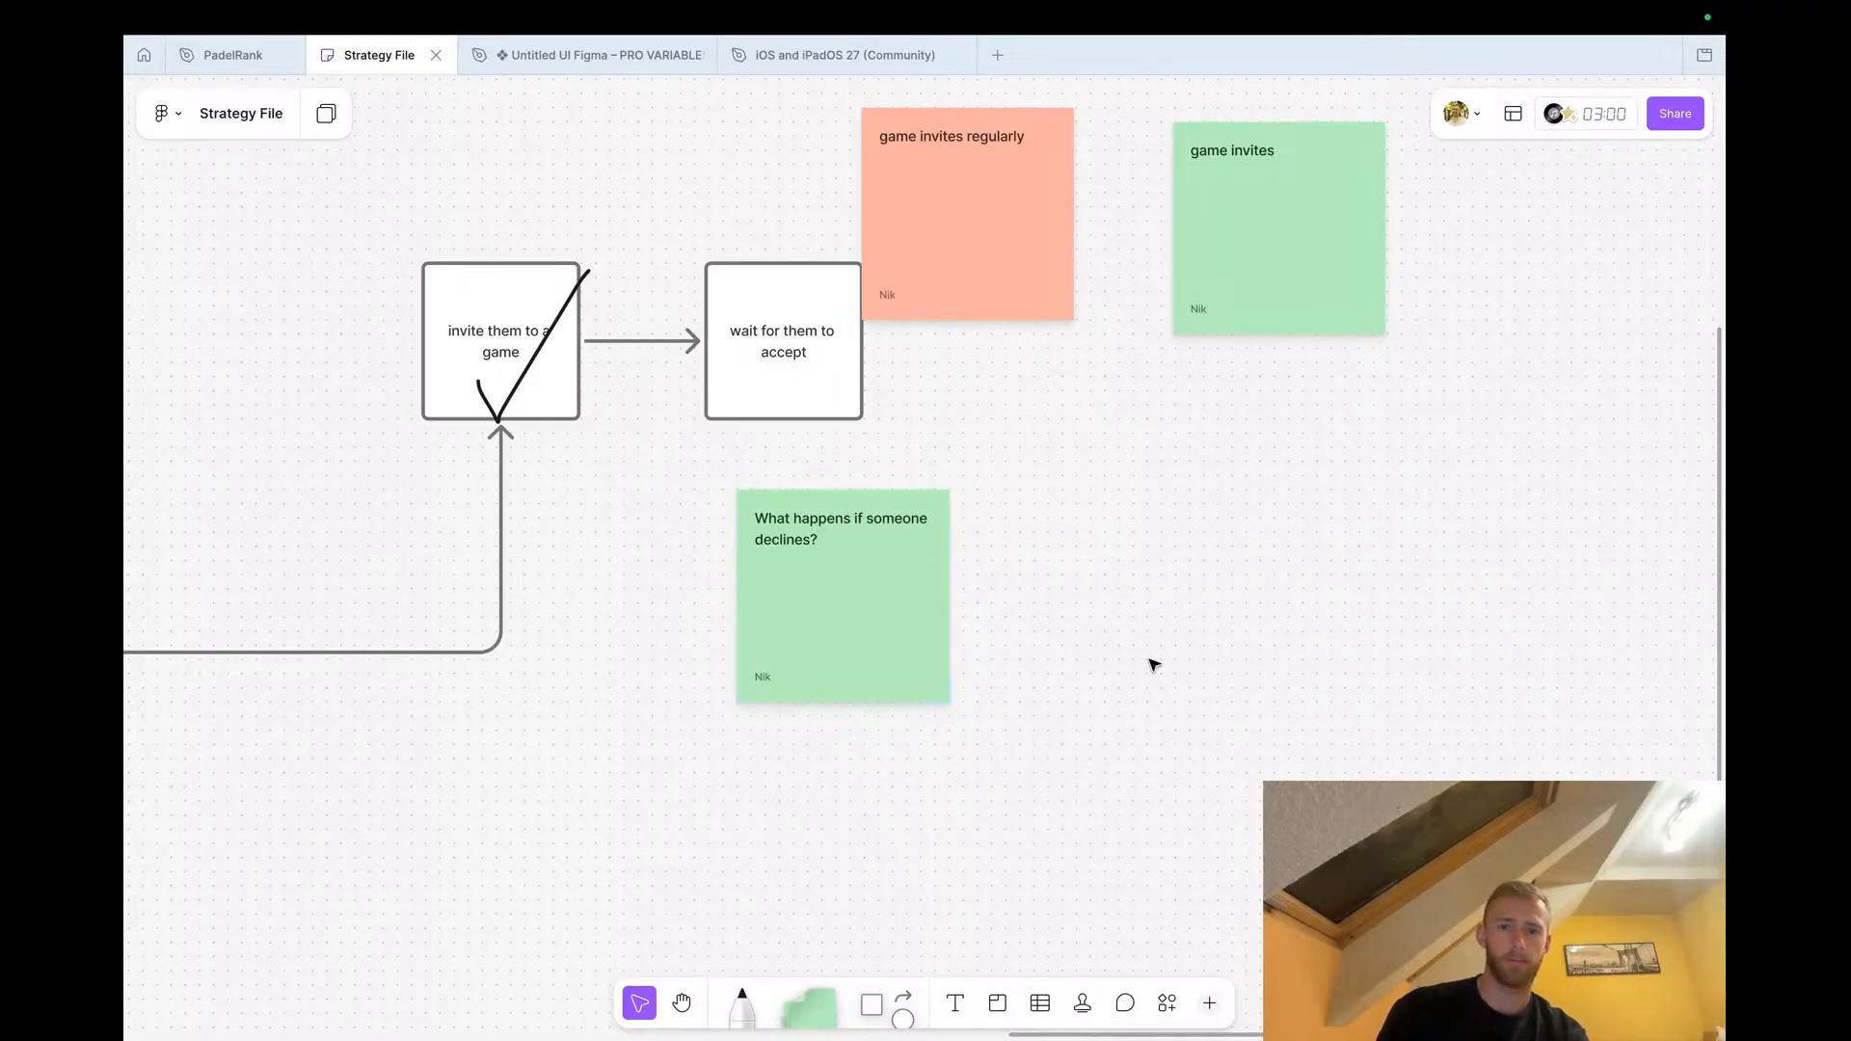
Return to the PadelRank file and zoom into the Game Setup Screen's team picker
{"action": "left_click", "coordinate": [239, 67]}
{"action": "scroll", "coordinate": [773, 450], "scroll_direction": "down", "scroll_amount": 4}
{"action": "scroll", "coordinate": [773, 450], "scroll_direction": "left", "scroll_amount": 2}
{"action": "scroll", "coordinate": [788, 532], "scroll_direction": "up", "scroll_amount": 4}
{"action": "scroll", "coordinate": [788, 532], "scroll_direction": "up", "scroll_amount": 3}
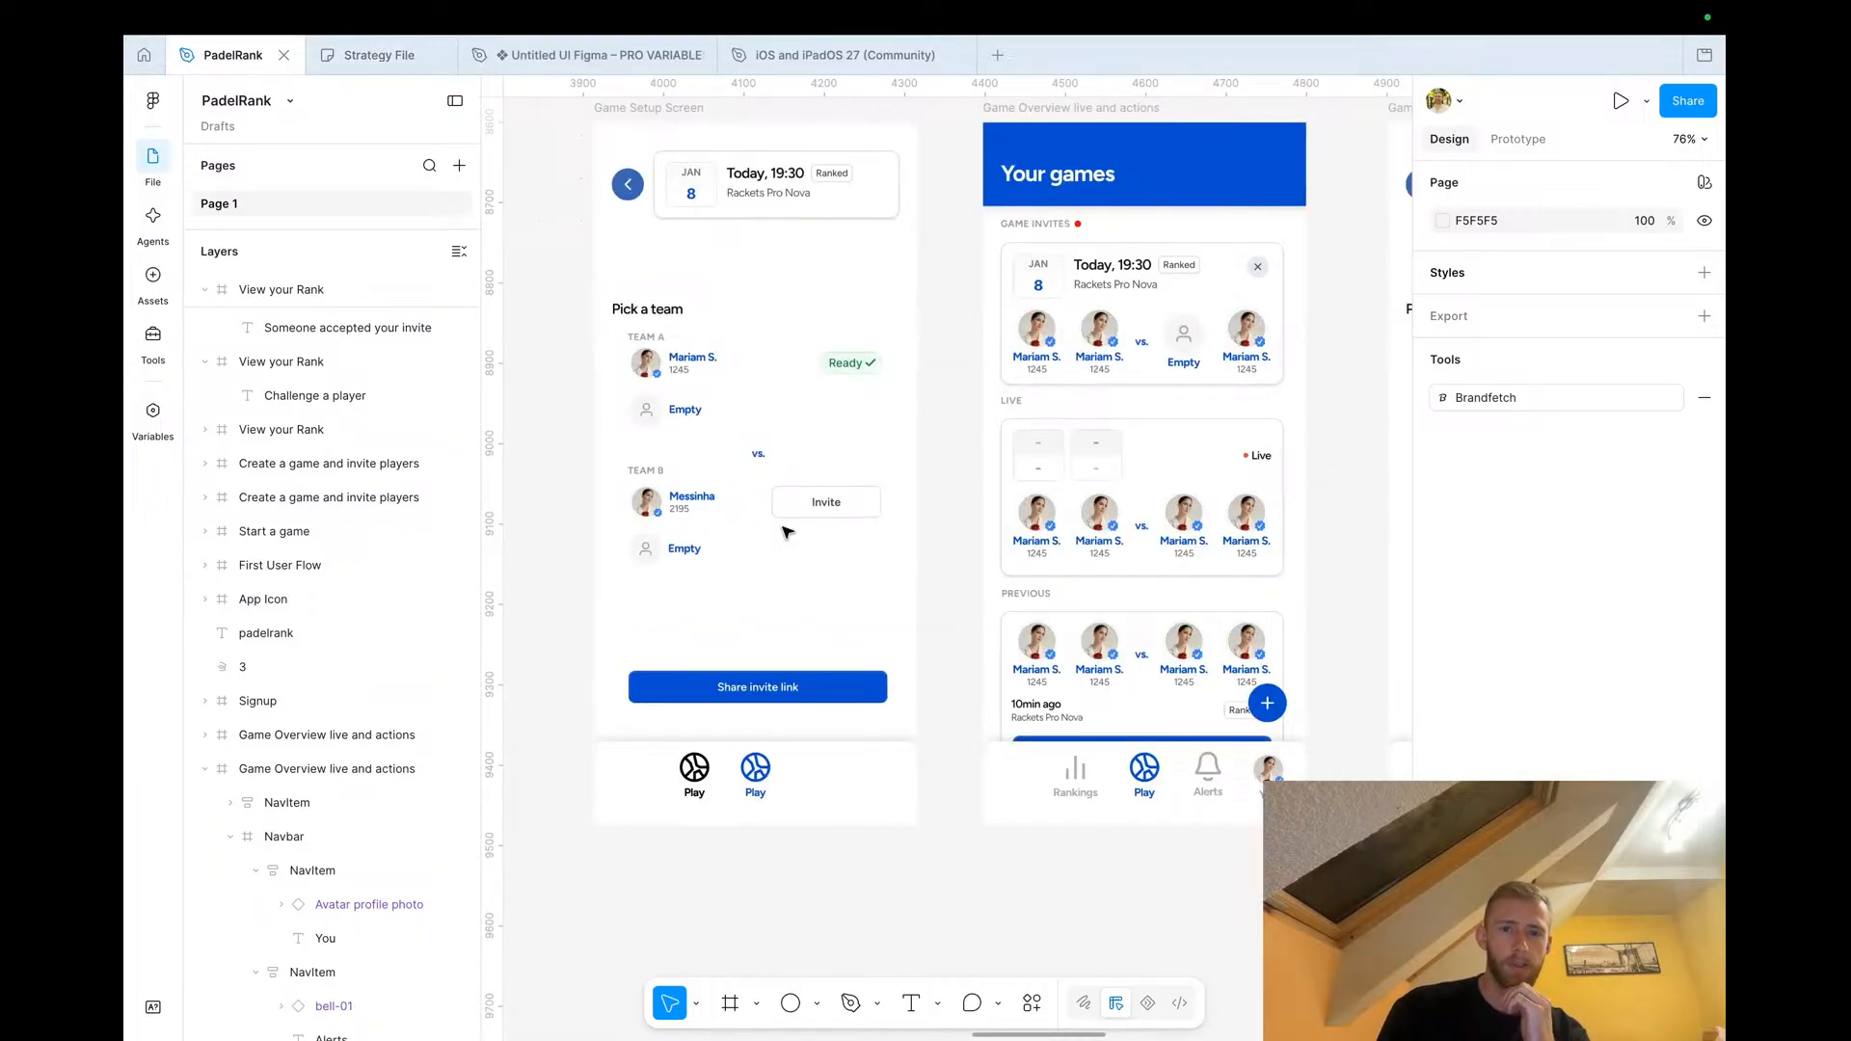
{"action": "scroll", "coordinate": [661, 491], "scroll_direction": "up", "scroll_amount": 3}
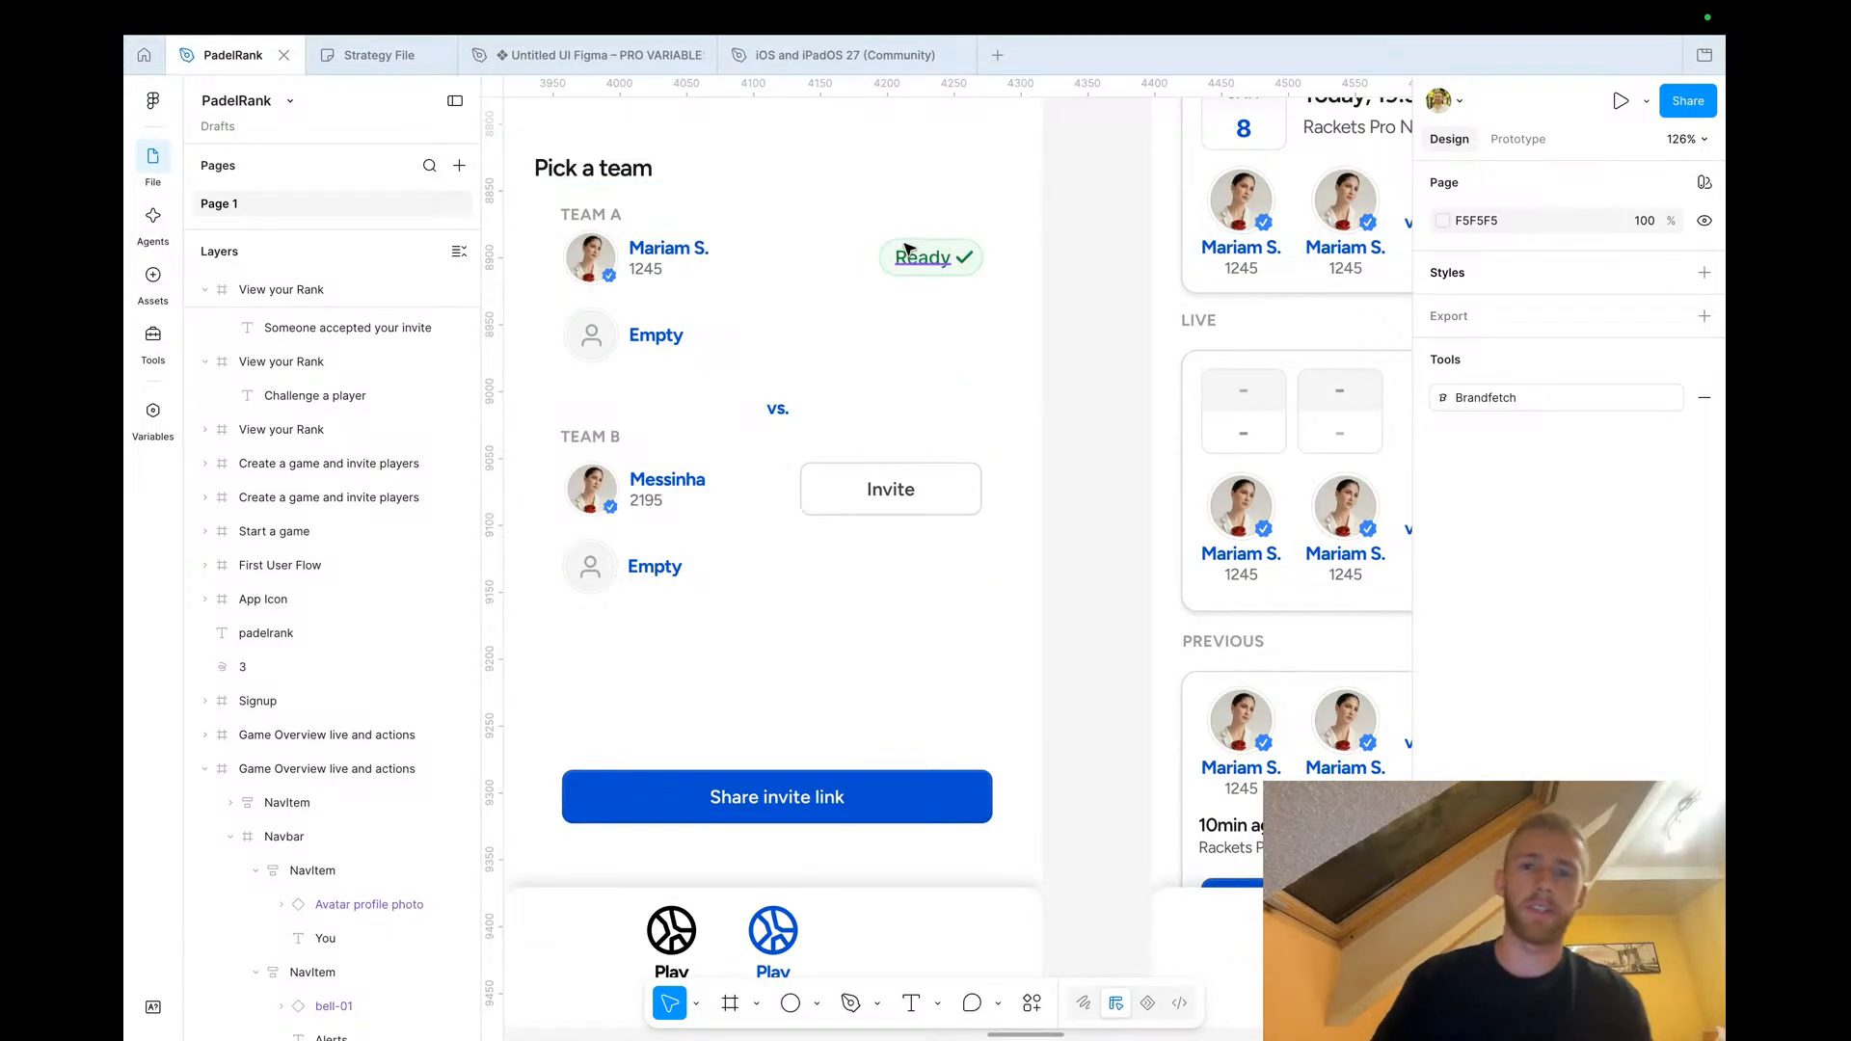
Try relabelling the Ready badge as 'Invited', then undo the change
{"action": "left_click", "coordinate": [906, 253]}
{"action": "double_click", "coordinate": [906, 253]}
{"action": "type", "text": "Invited"}
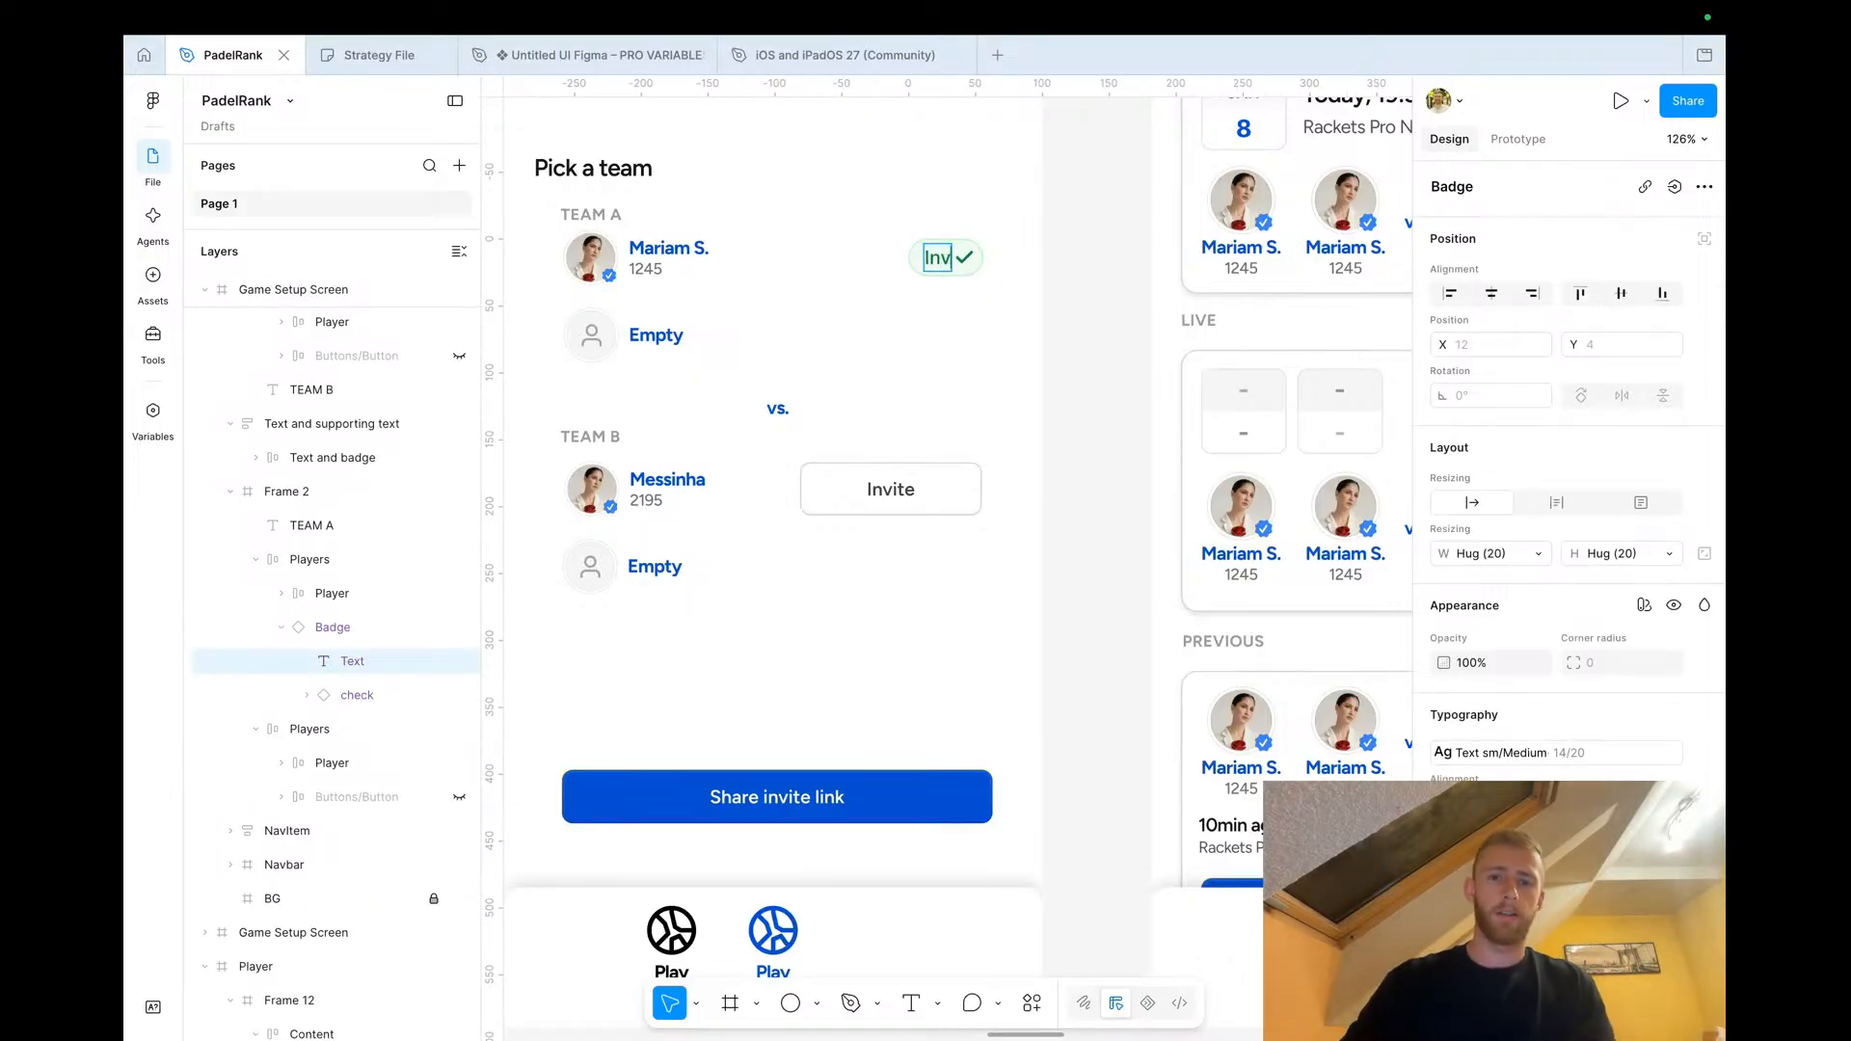
{"action": "left_click", "coordinate": [1115, 360]}
{"action": "key", "text": "super+z"}
{"action": "key", "text": "super+z"}
{"action": "key", "text": "super+z"}
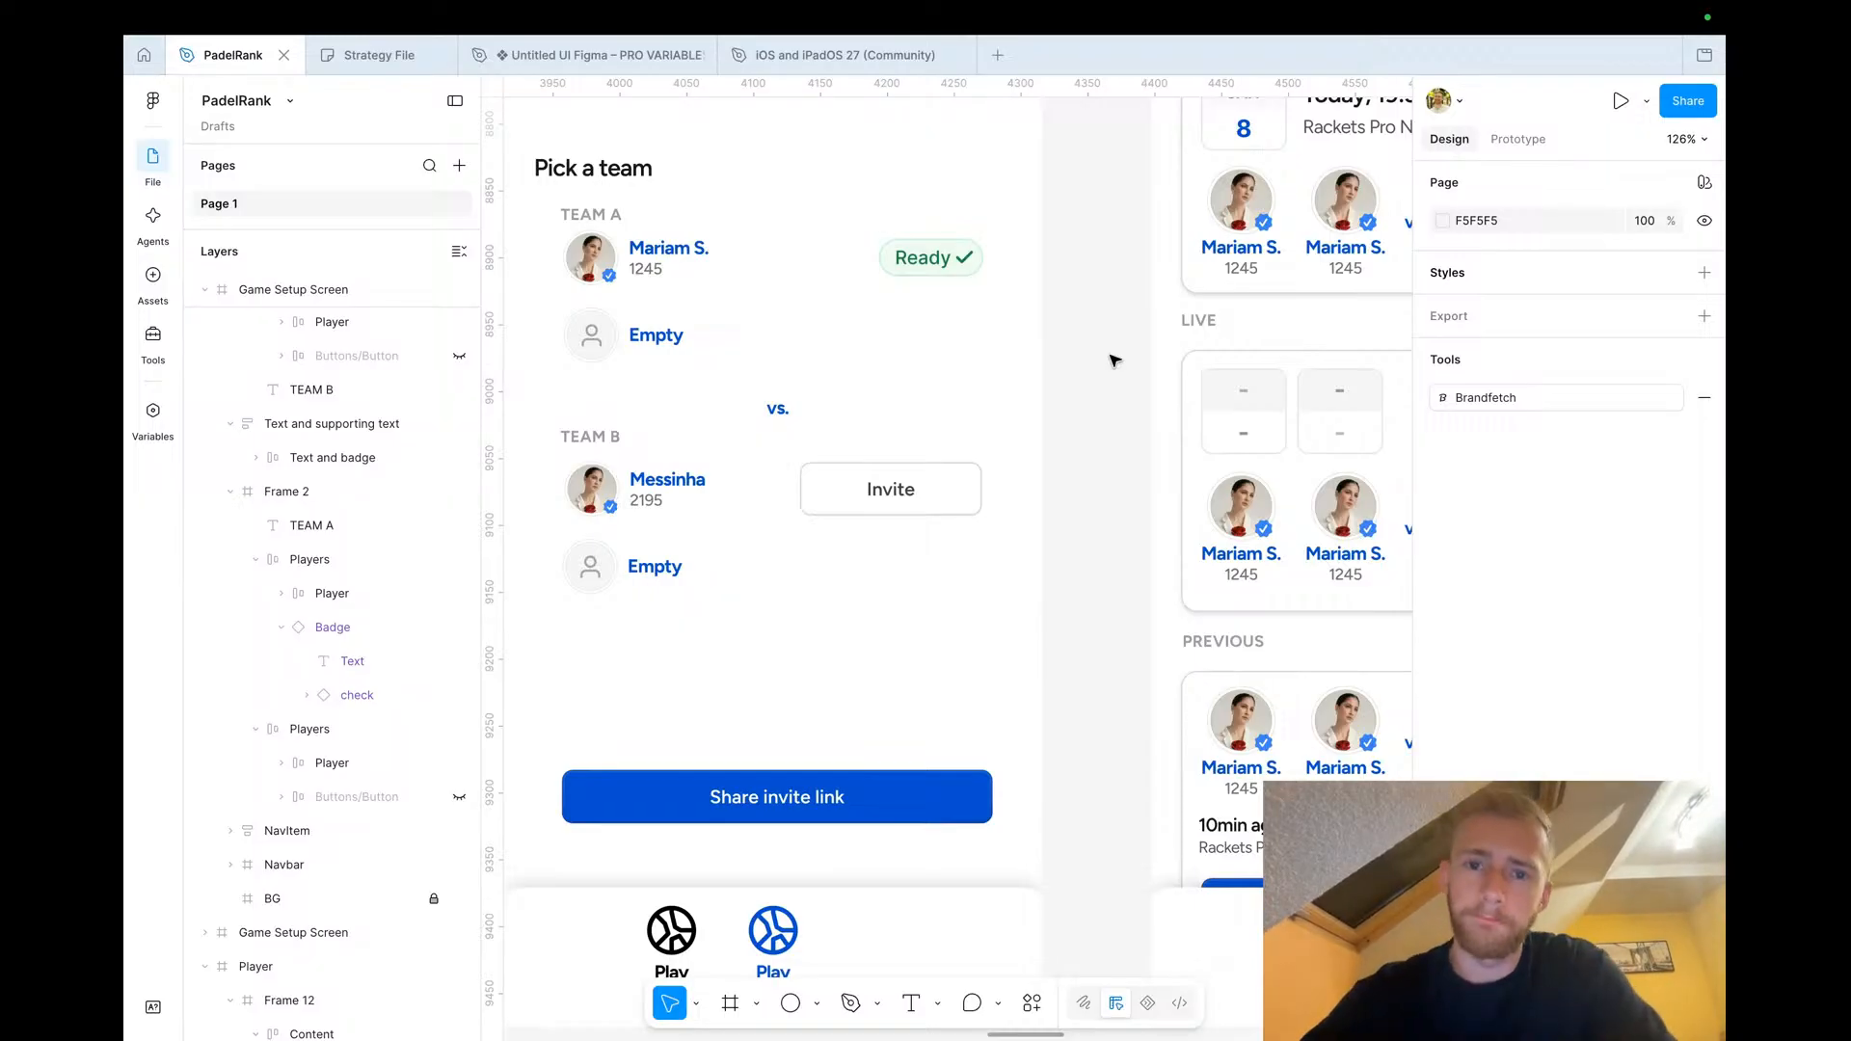
Browse the PadelRank canvas to review the rankings, modal and game screens
{"action": "scroll", "coordinate": [1040, 356], "scroll_direction": "down", "scroll_amount": 5}
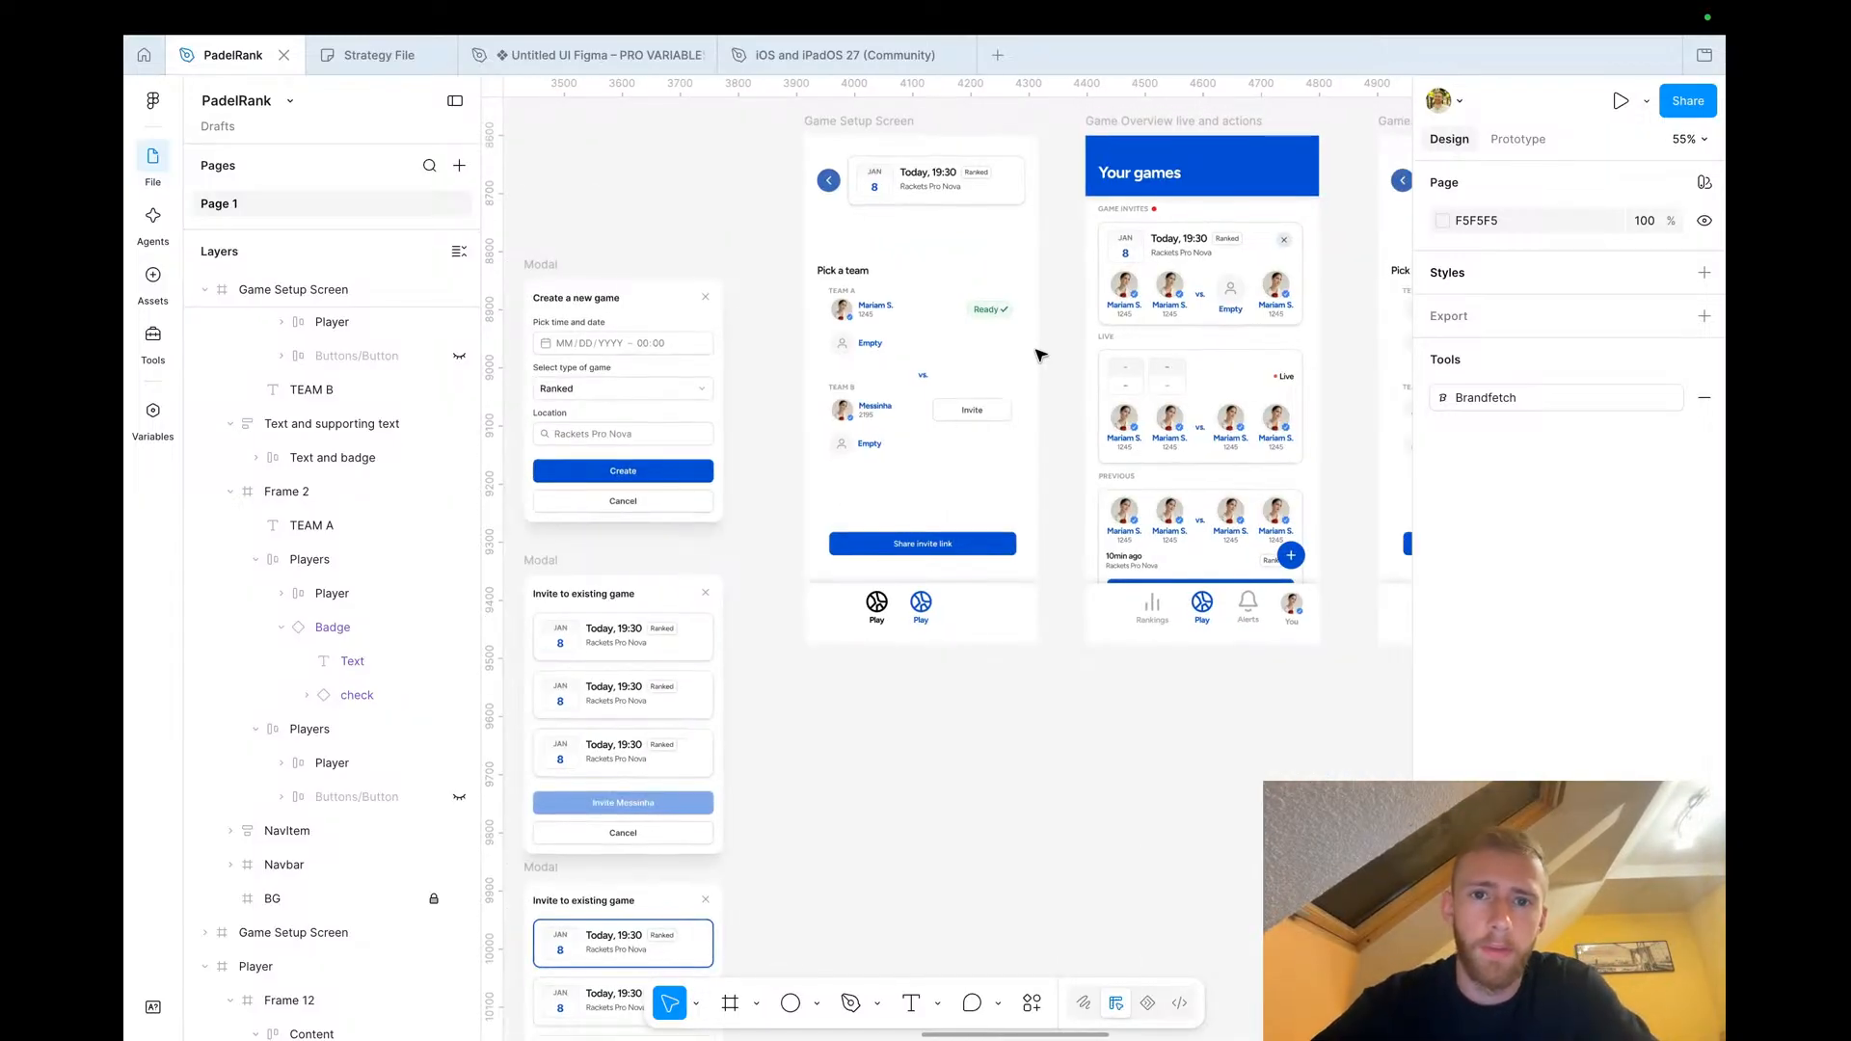
{"action": "scroll", "coordinate": [1041, 356], "scroll_direction": "down", "scroll_amount": 3}
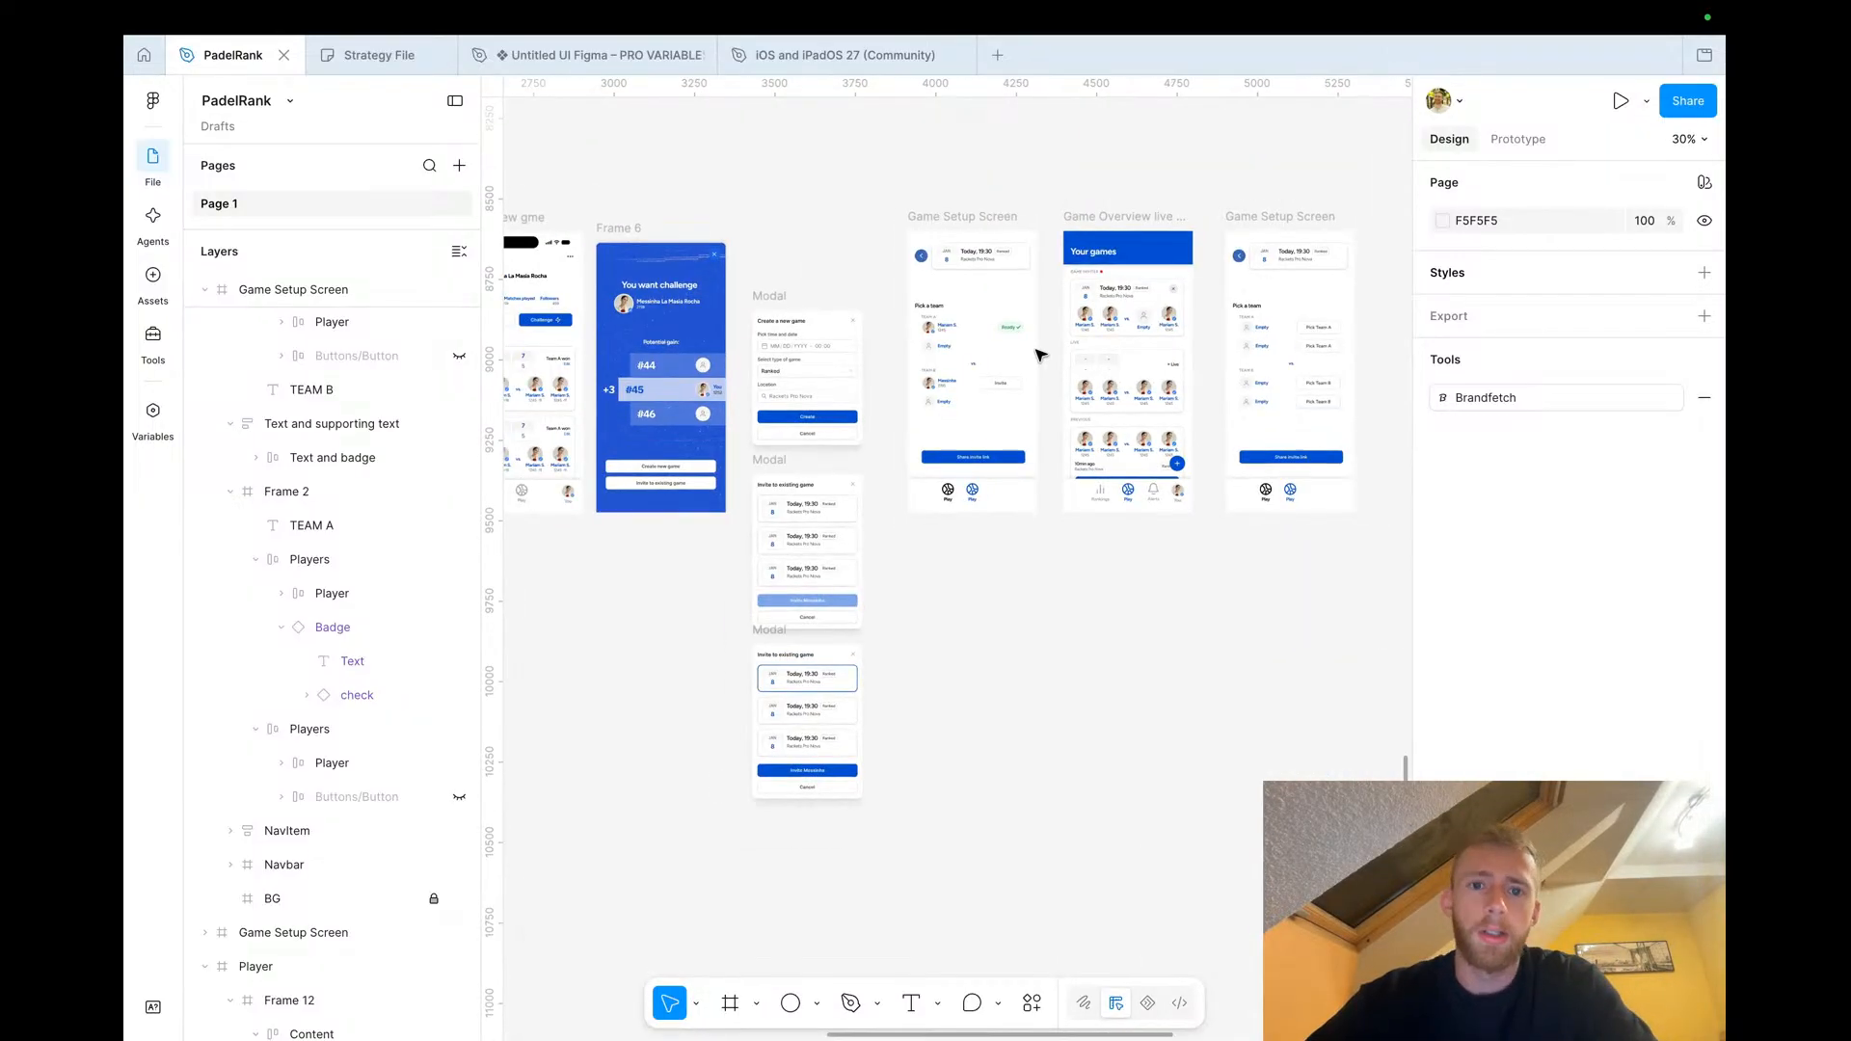
{"action": "scroll", "coordinate": [964, 374], "scroll_direction": "down", "scroll_amount": 3}
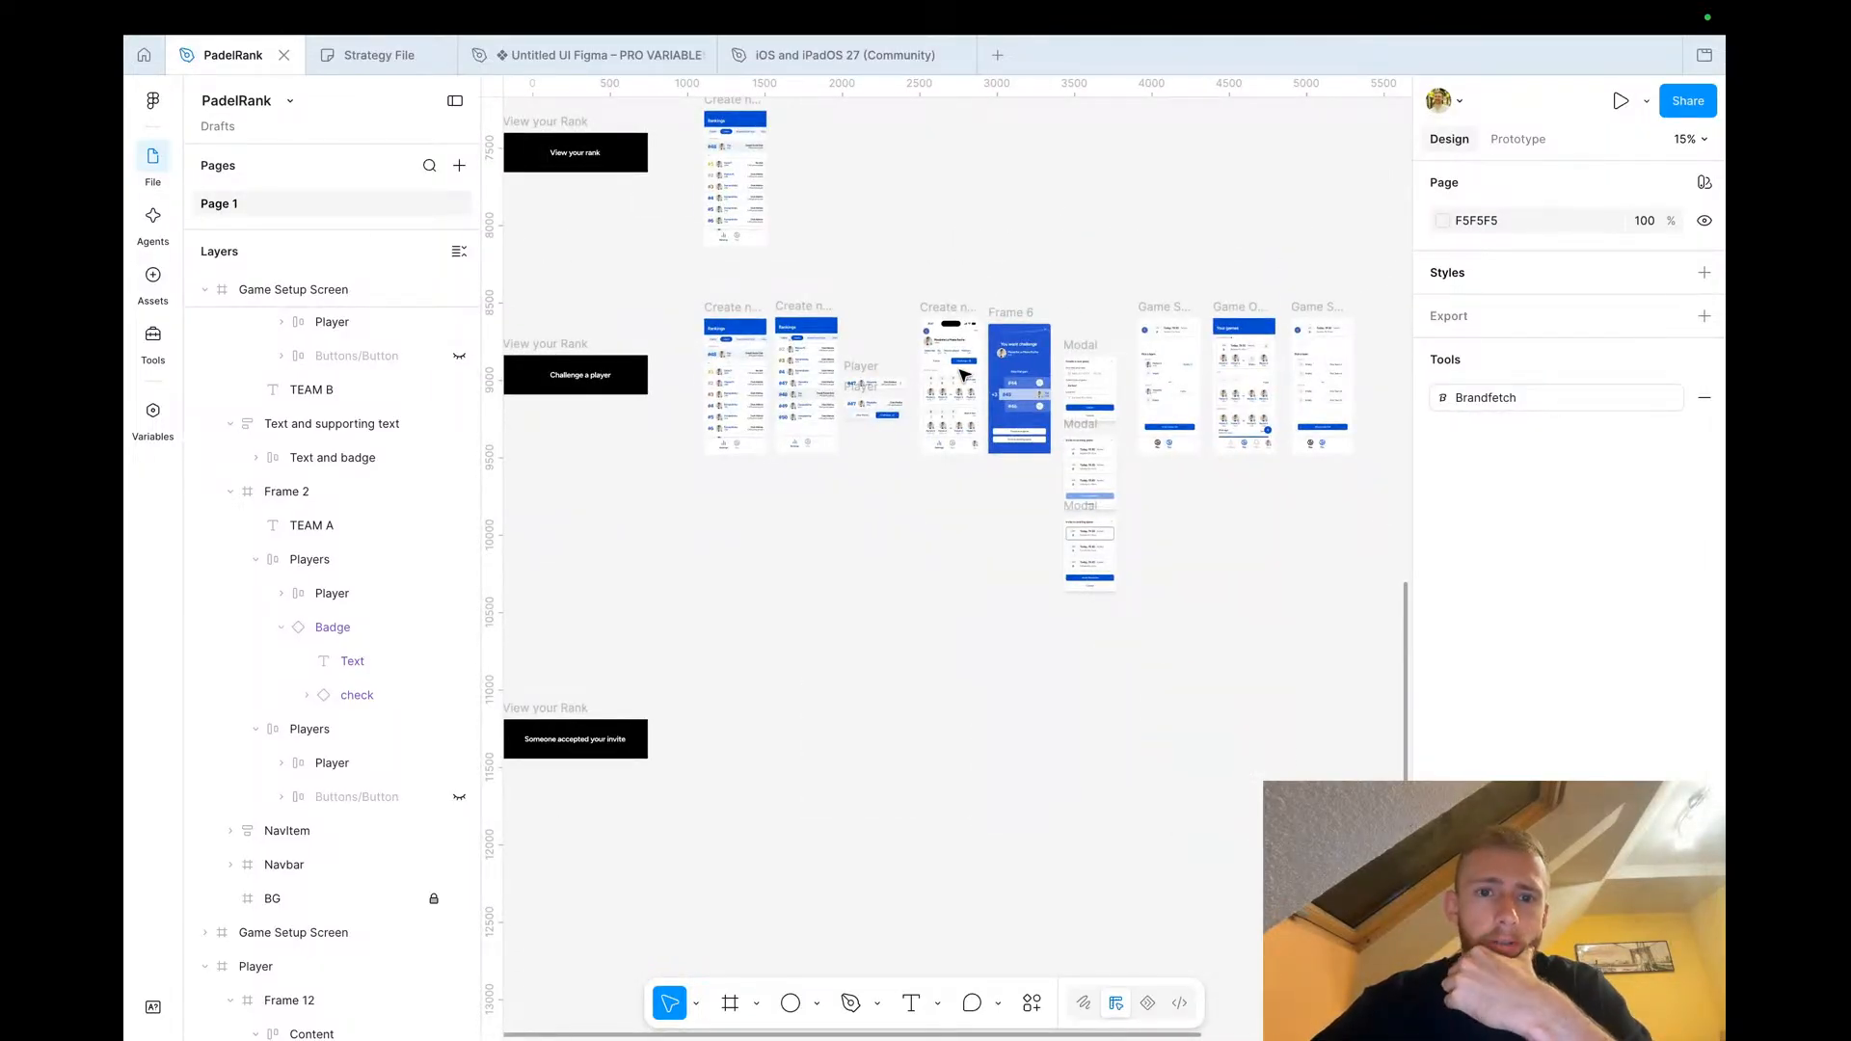
{"action": "scroll", "coordinate": [767, 384], "scroll_direction": "up", "scroll_amount": 6}
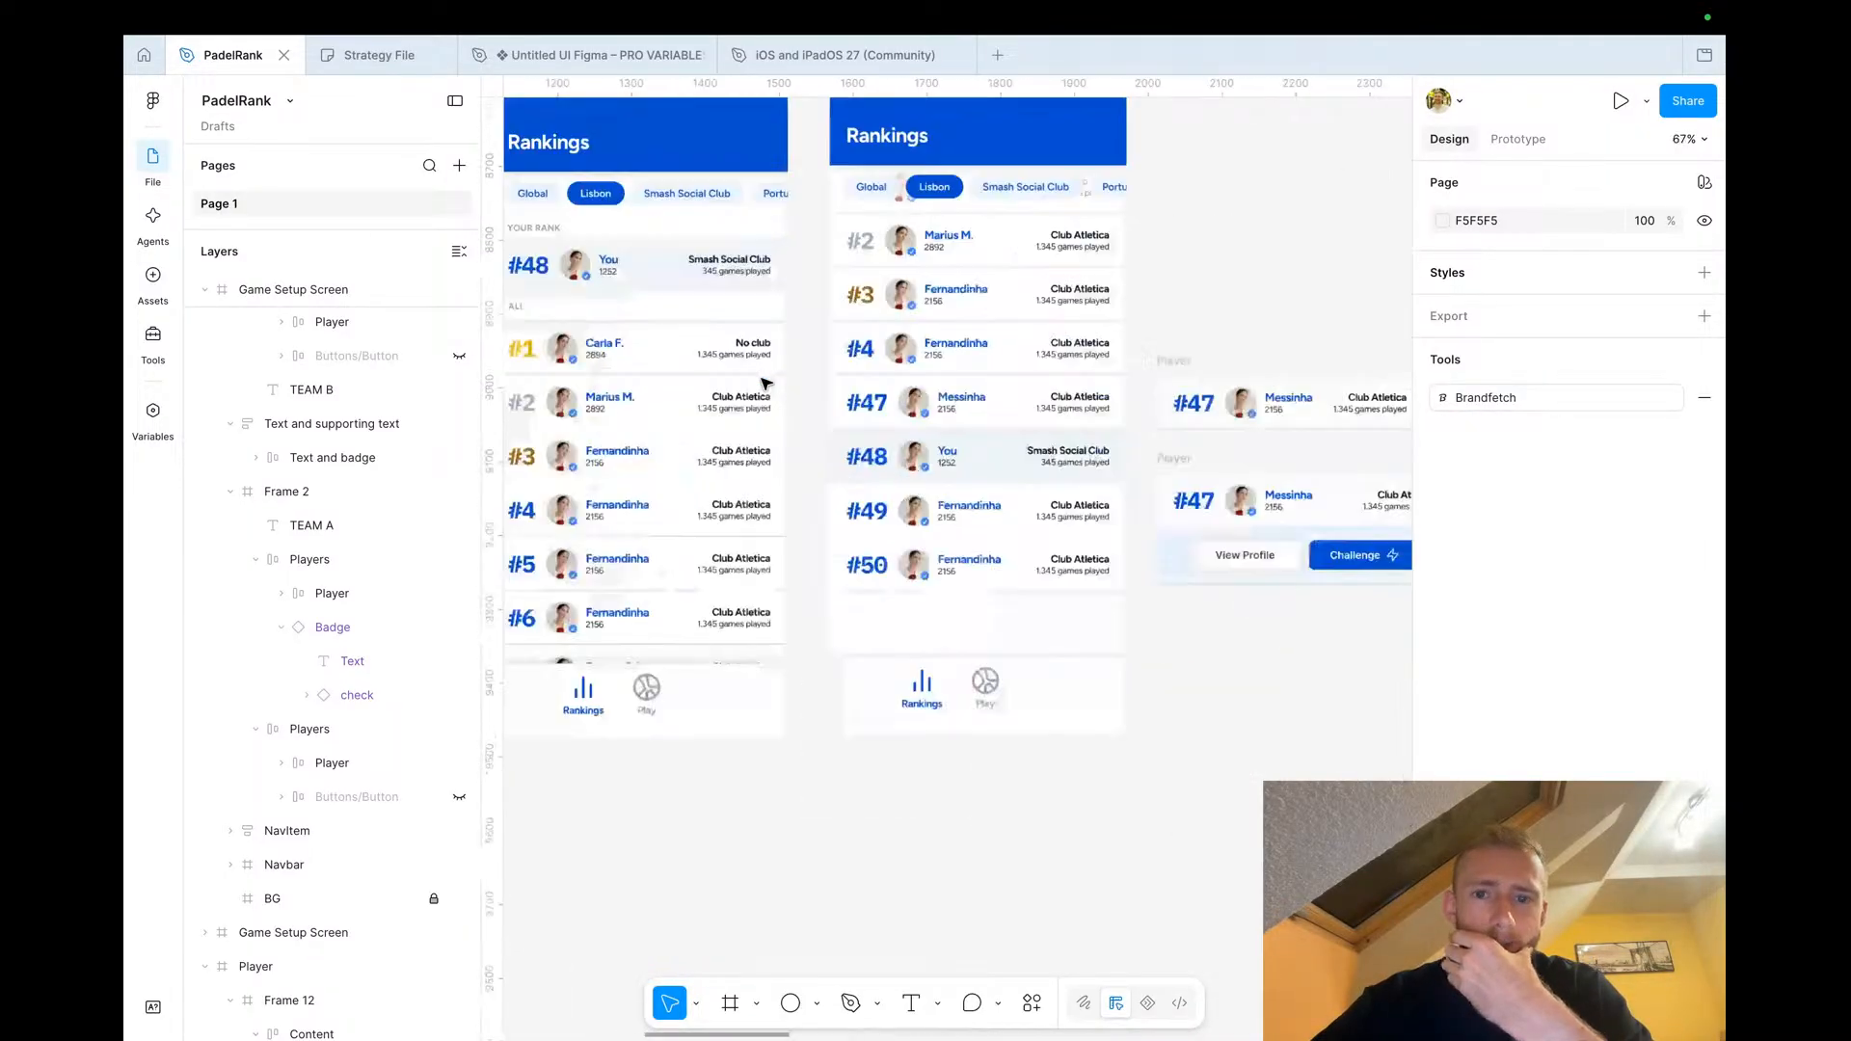
{"action": "scroll", "coordinate": [767, 384], "scroll_direction": "down", "scroll_amount": 4}
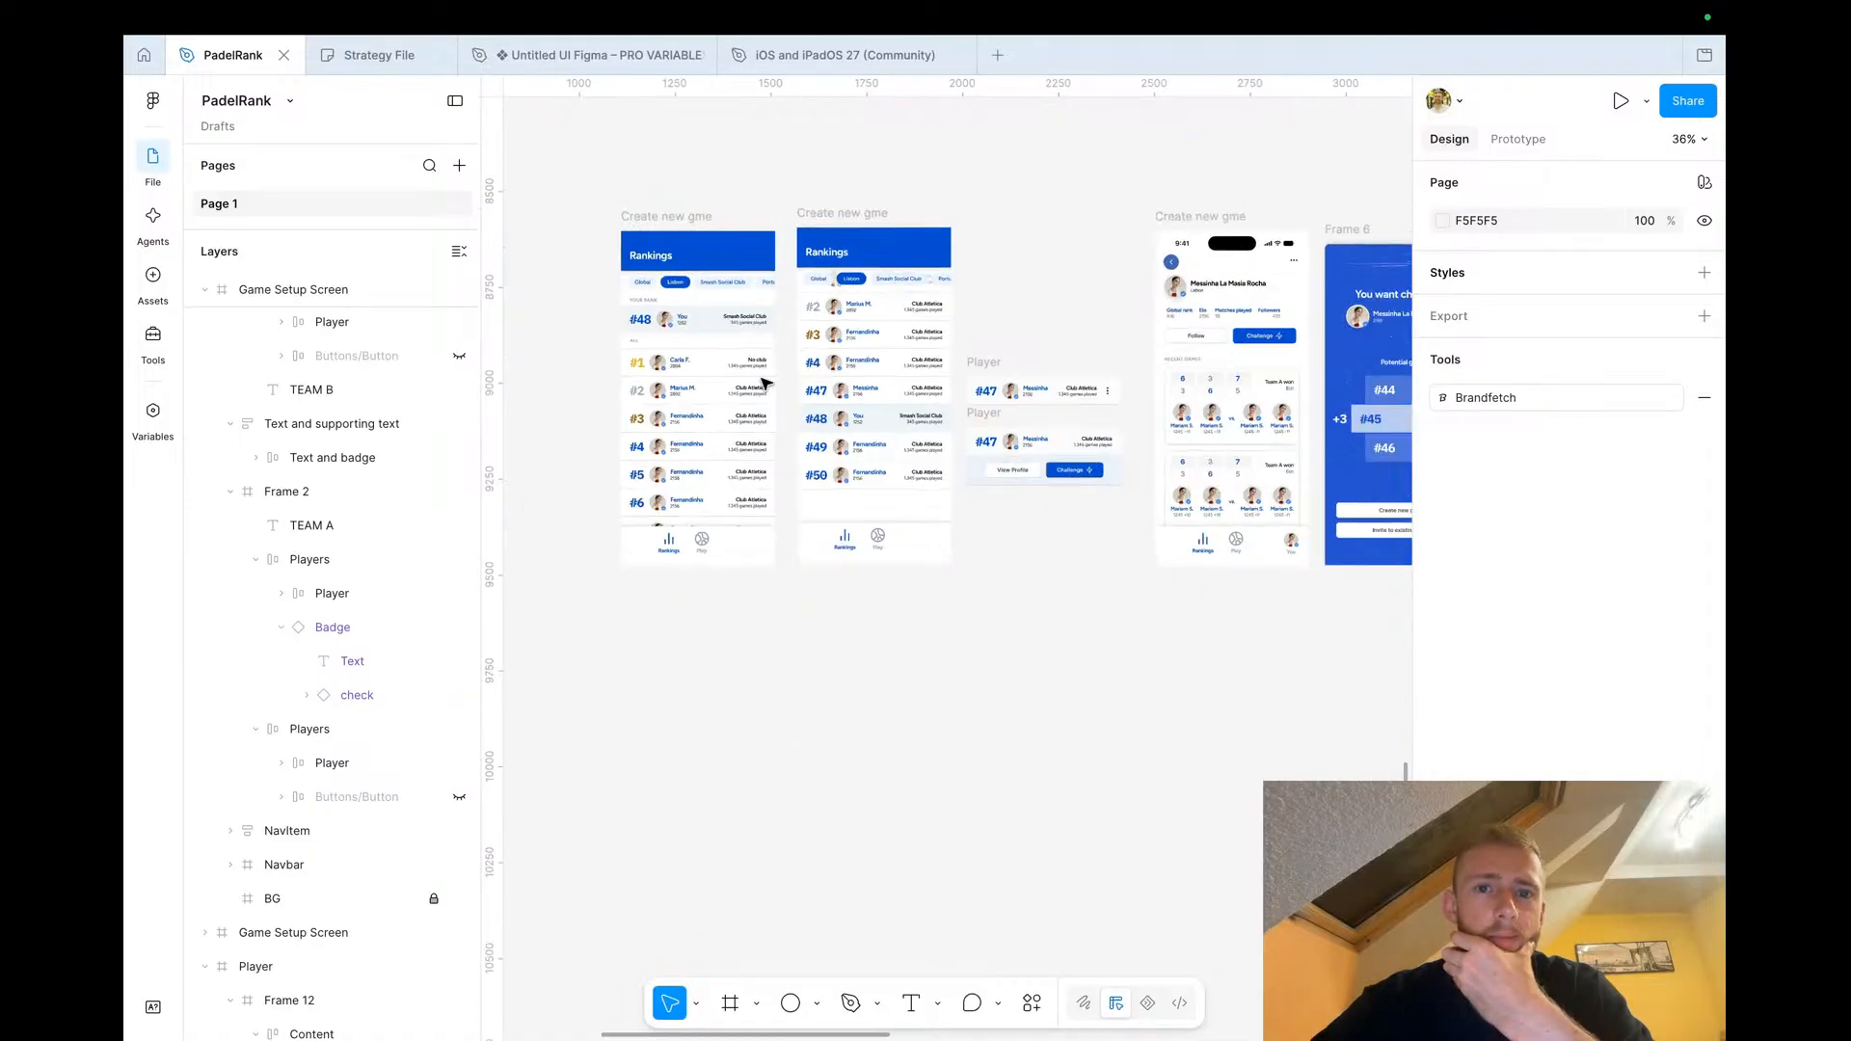
{"action": "scroll", "coordinate": [766, 383], "scroll_direction": "down", "scroll_amount": 3}
{"action": "scroll", "coordinate": [767, 384], "scroll_direction": "up", "scroll_amount": 10}
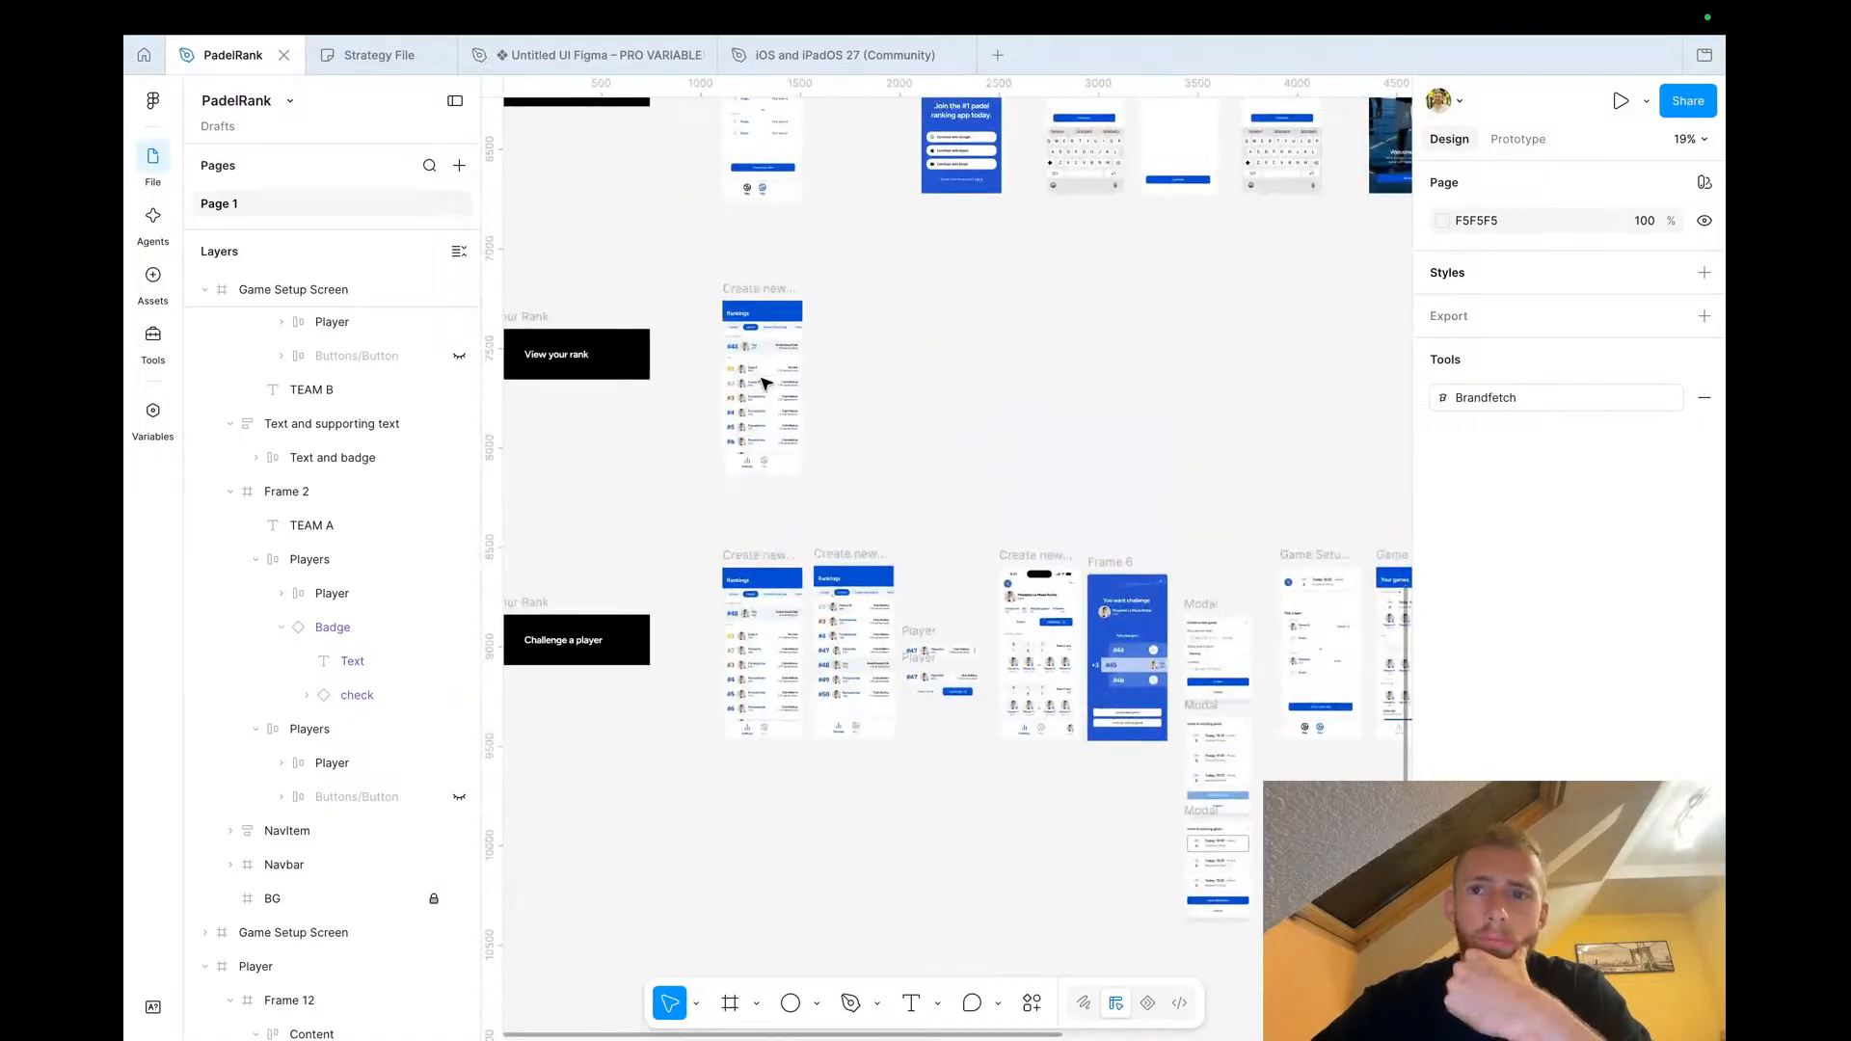
Review the strategy flow boxes on the board, then go back to the PadelRank file
{"action": "left_click", "coordinate": [367, 58]}
{"action": "scroll", "coordinate": [693, 335], "scroll_direction": "down", "scroll_amount": 3}
{"action": "scroll", "coordinate": [692, 336], "scroll_direction": "left", "scroll_amount": 5}
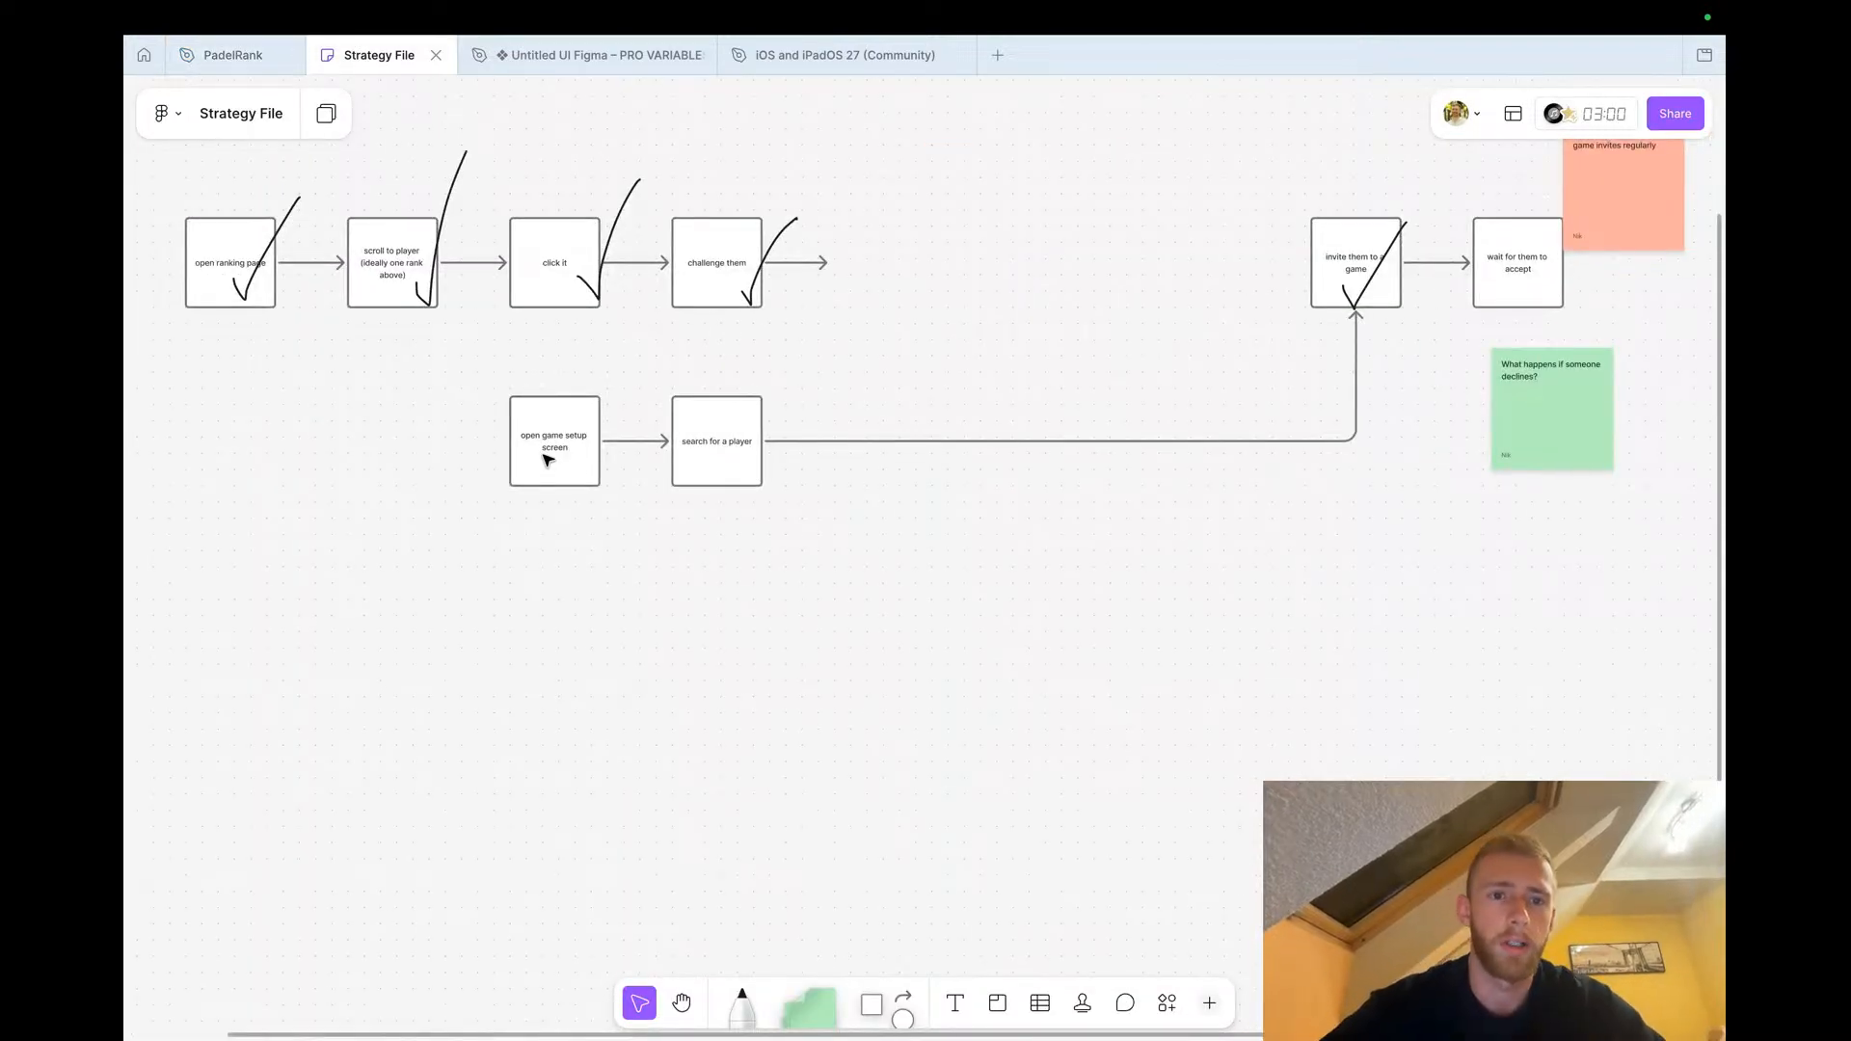
{"action": "scroll", "coordinate": [566, 379], "scroll_direction": "up", "scroll_amount": 5}
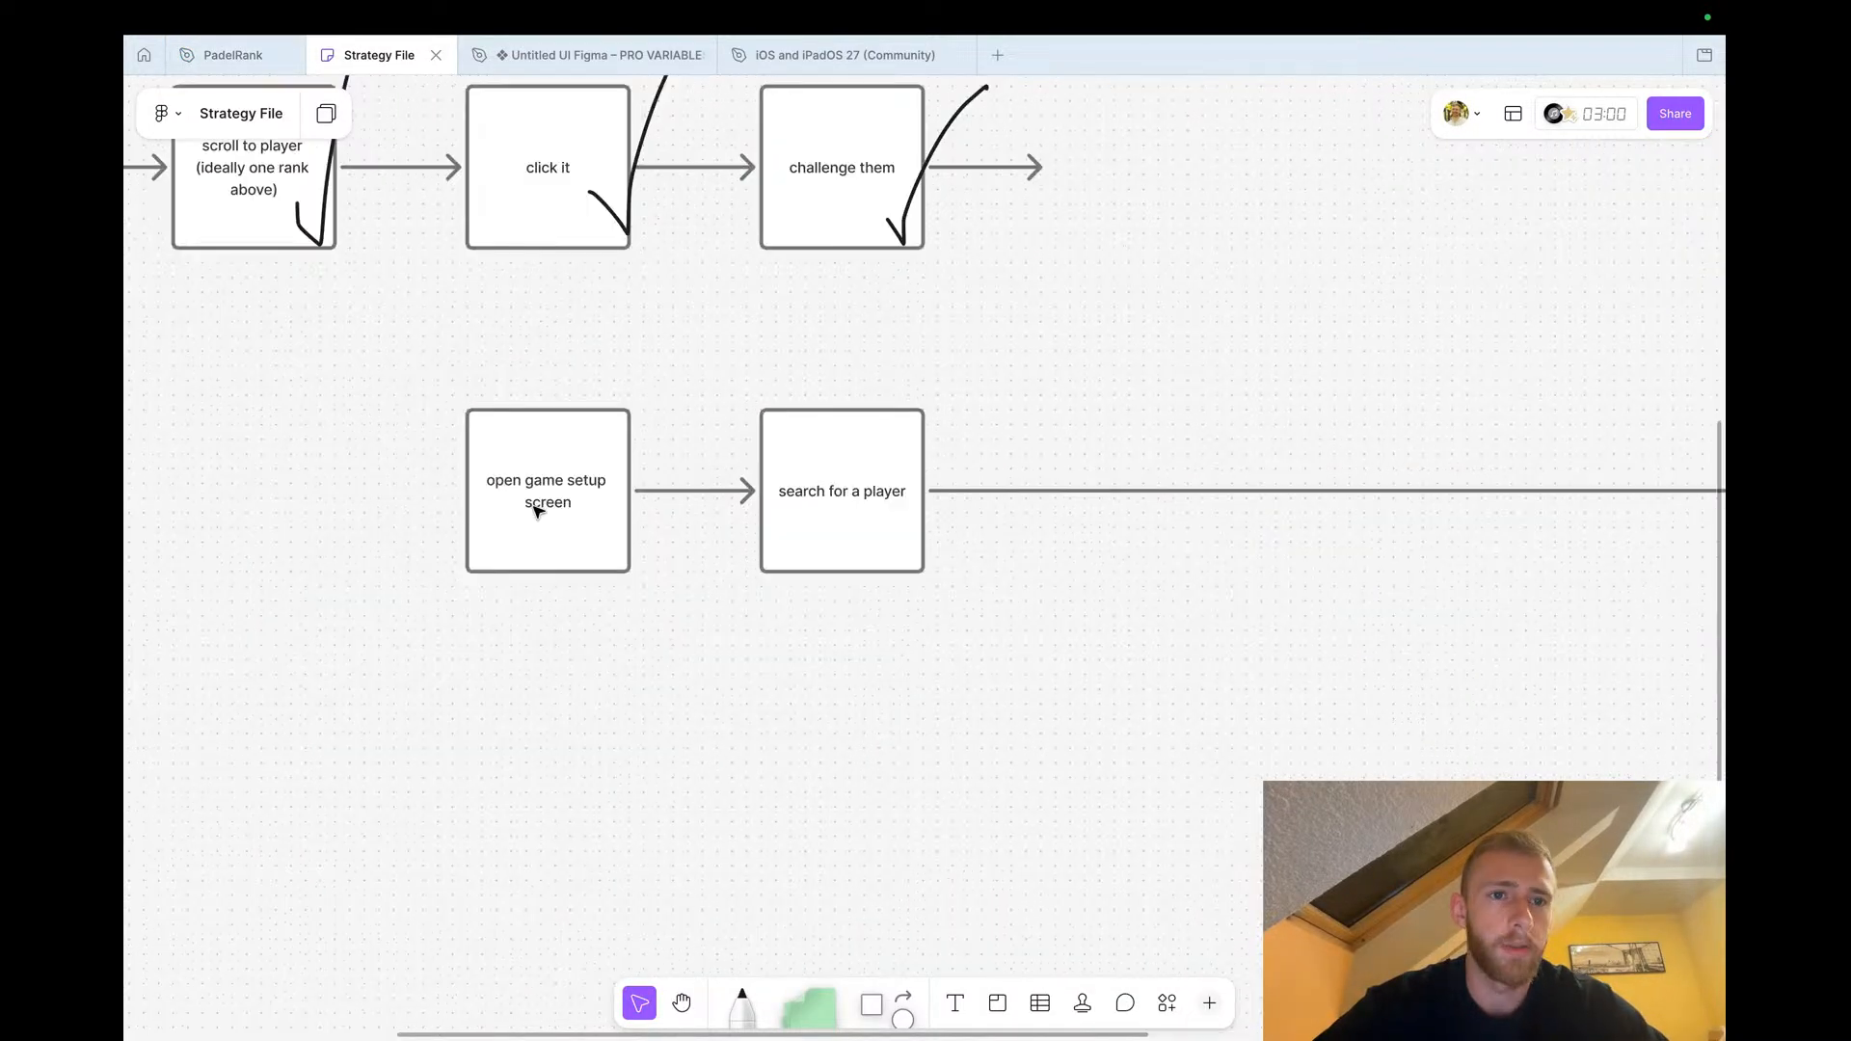
{"action": "left_click", "coordinate": [901, 536]}
{"action": "scroll", "coordinate": [901, 536], "scroll_direction": "down", "scroll_amount": 5}
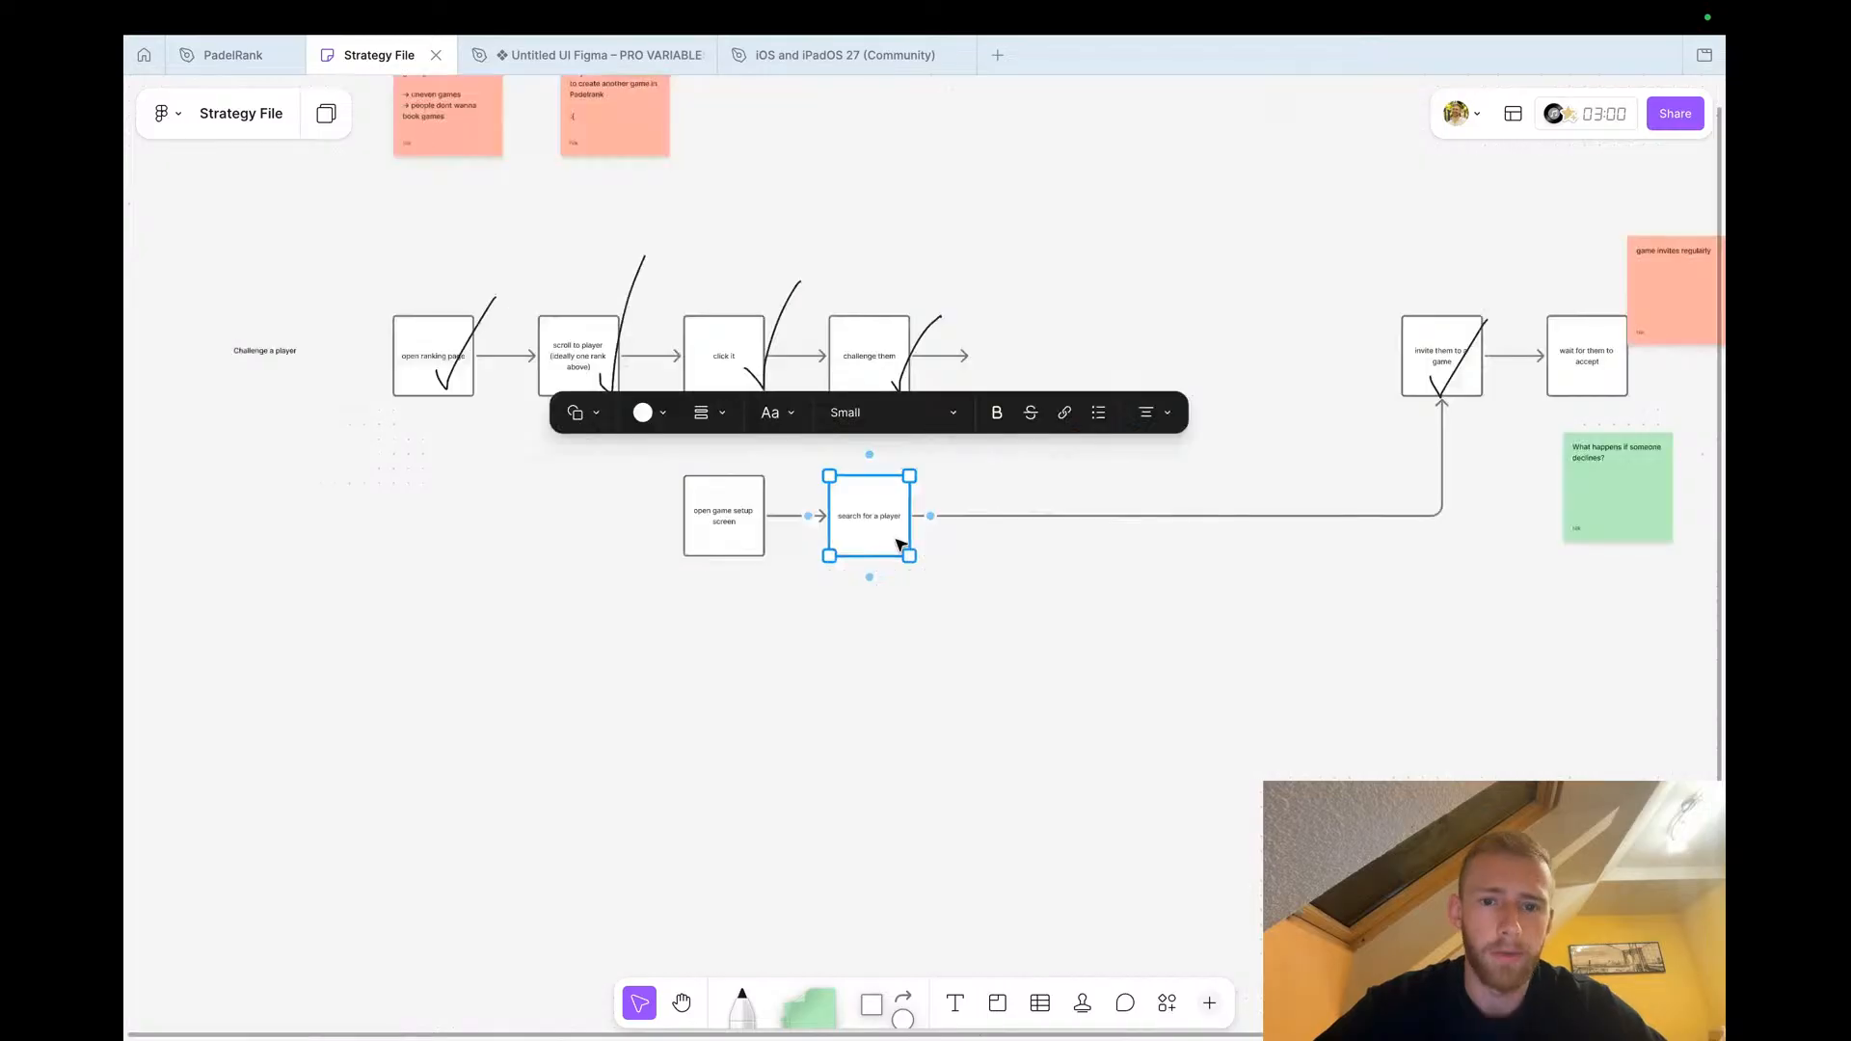
{"action": "scroll", "coordinate": [916, 512], "scroll_direction": "right", "scroll_amount": 4}
{"action": "left_click", "coordinate": [1007, 496]}
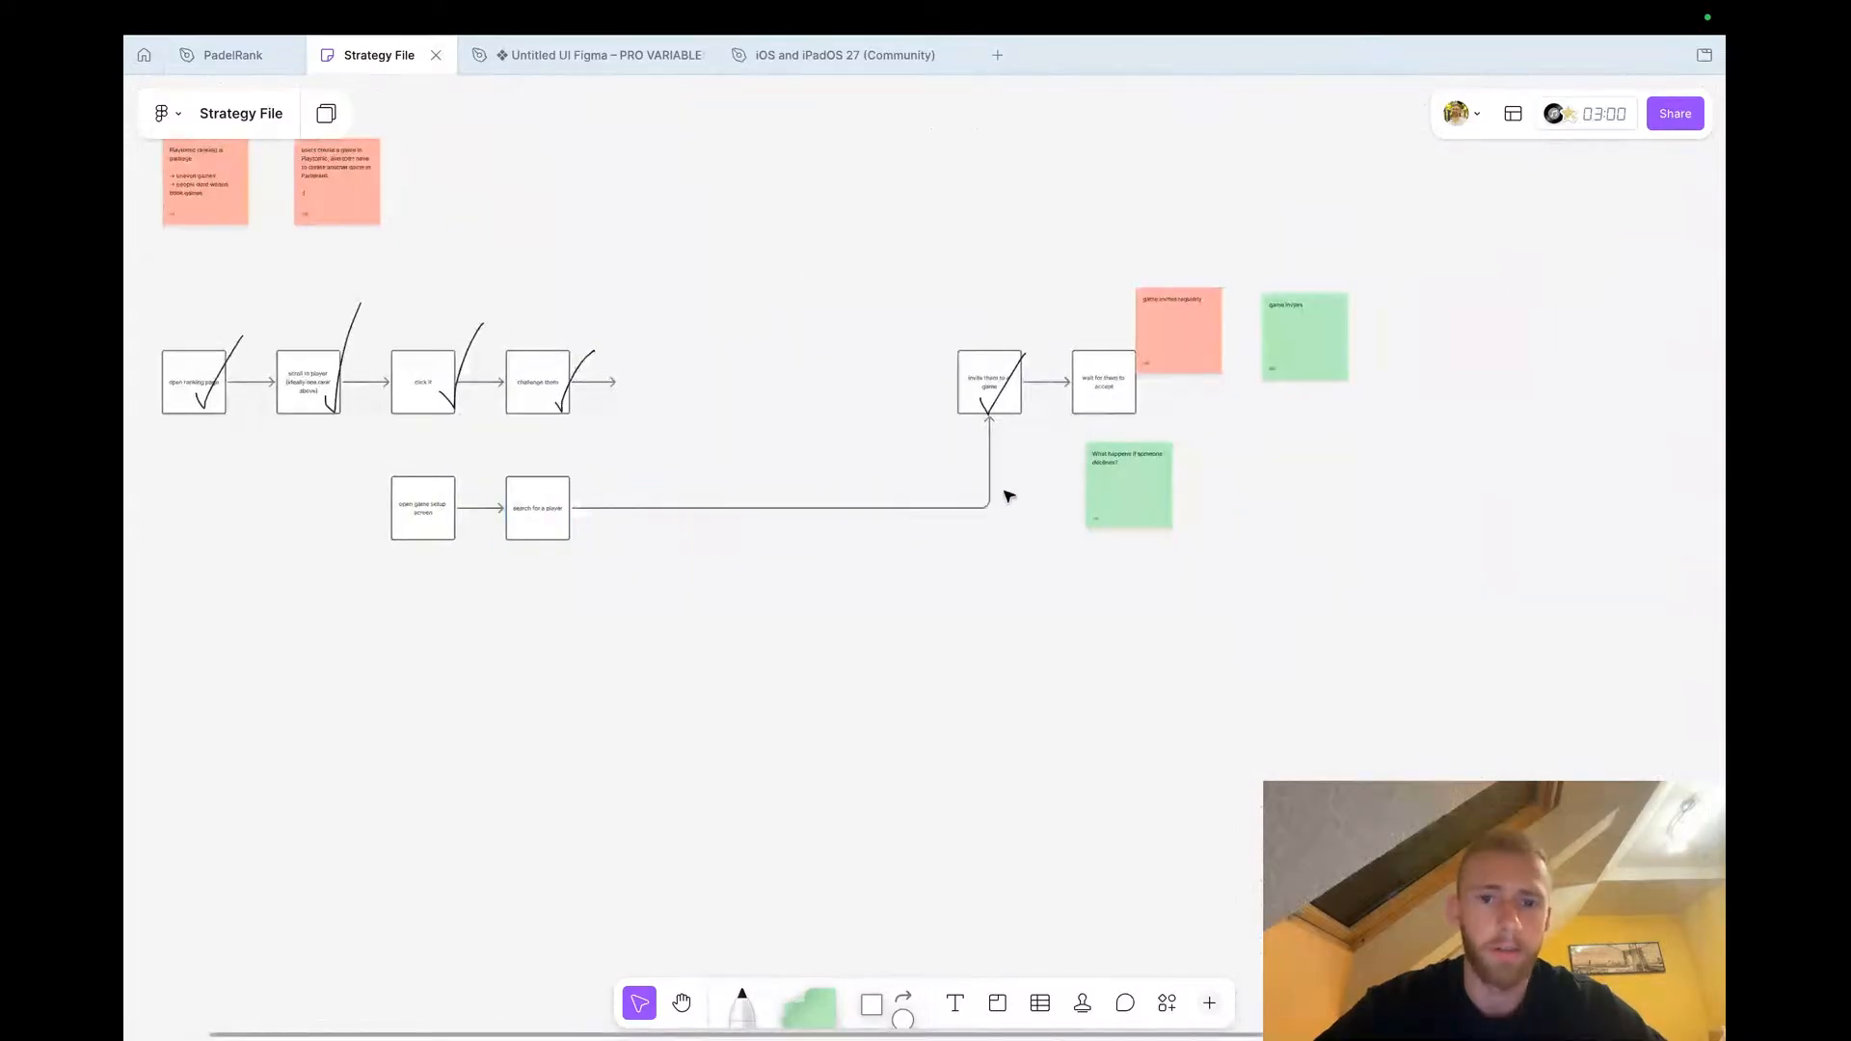
{"action": "left_click", "coordinate": [229, 54]}
{"action": "scroll", "coordinate": [698, 384], "scroll_direction": "down", "scroll_amount": 4}
{"action": "scroll", "coordinate": [856, 331], "scroll_direction": "up", "scroll_amount": 3}
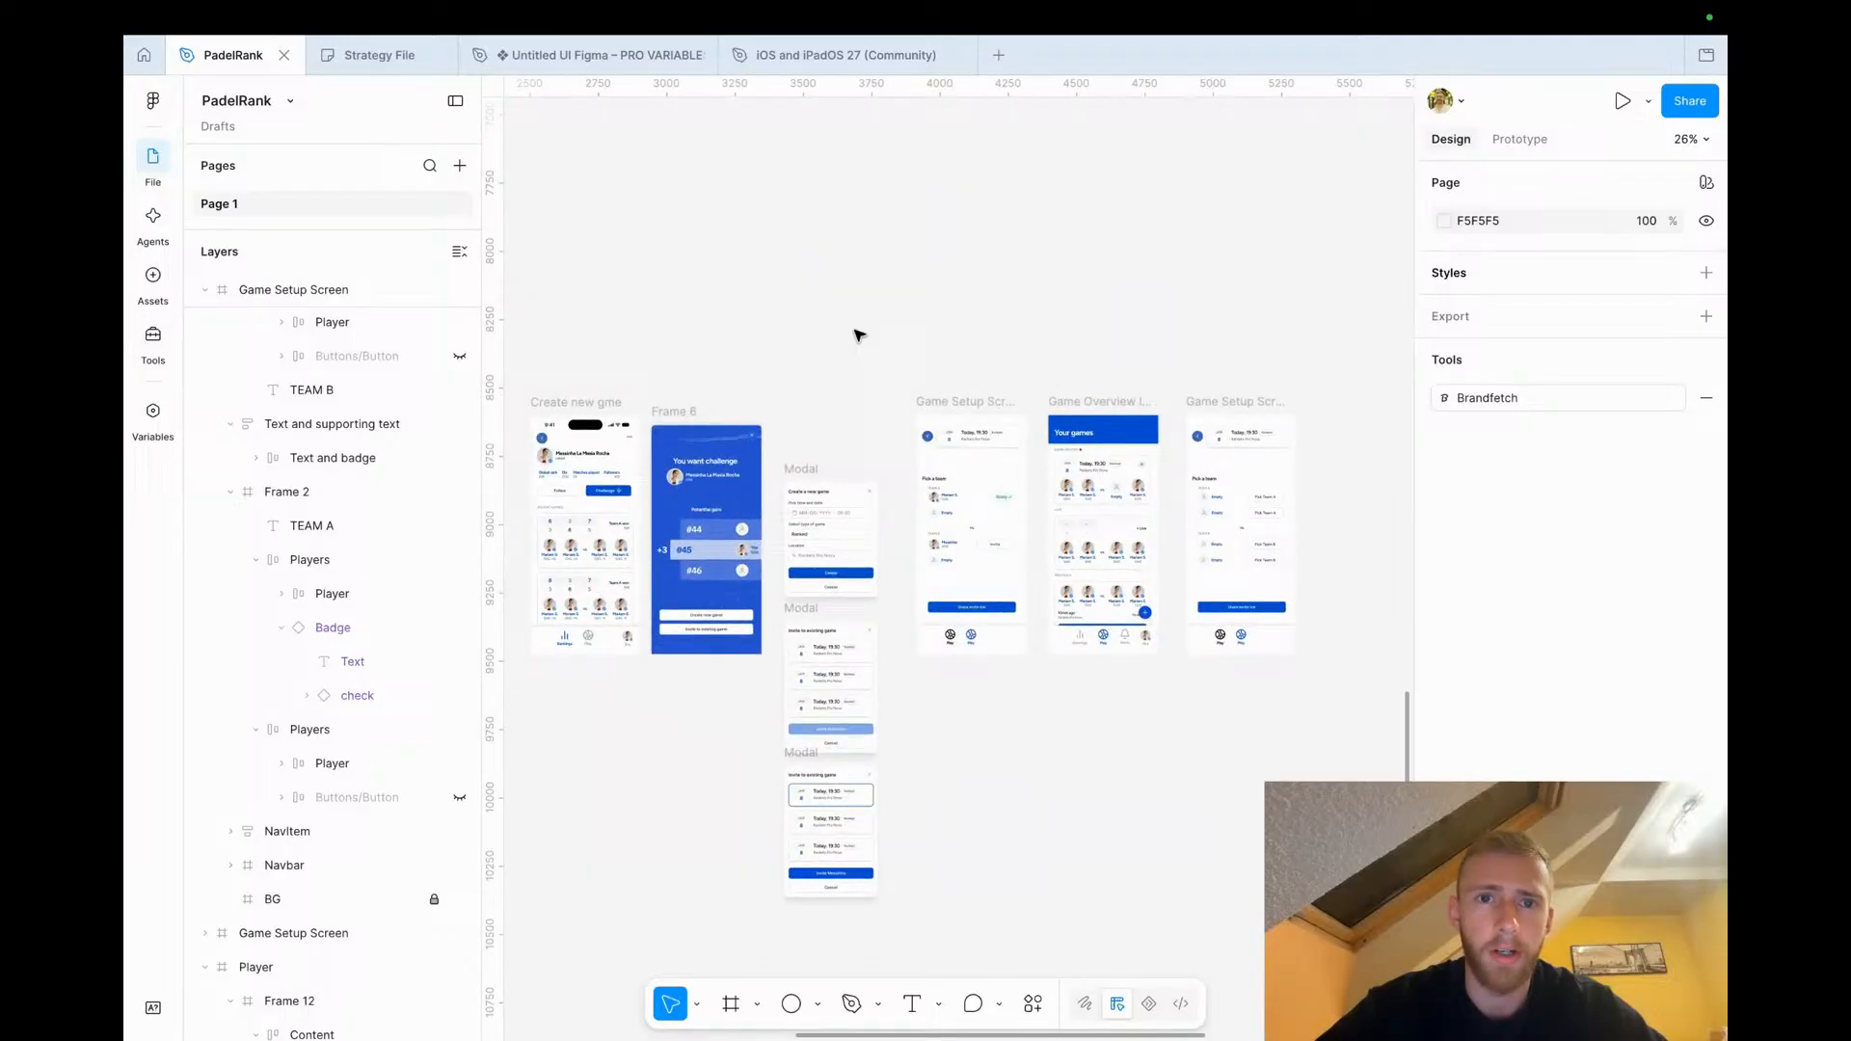
Switch to the web browser and open a new tab
{"action": "key", "text": "ctrl+Left"}
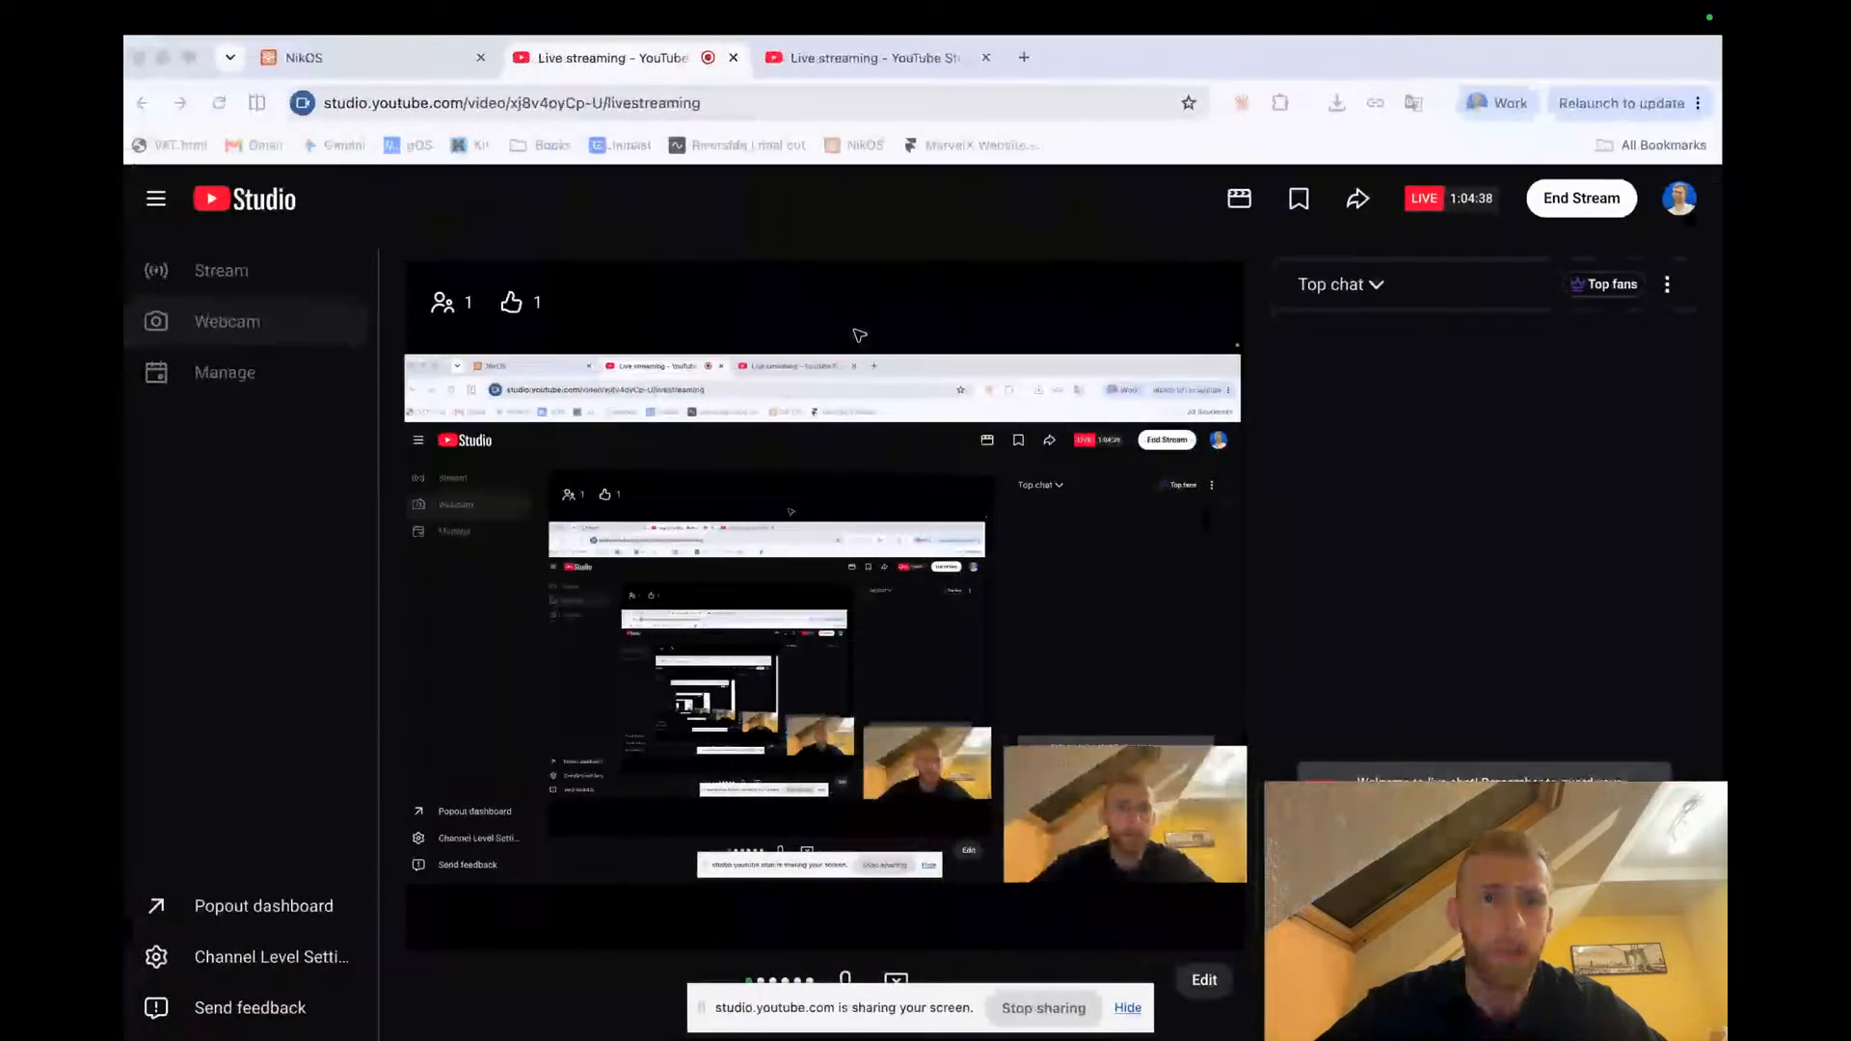
{"action": "left_click", "coordinate": [1029, 56]}
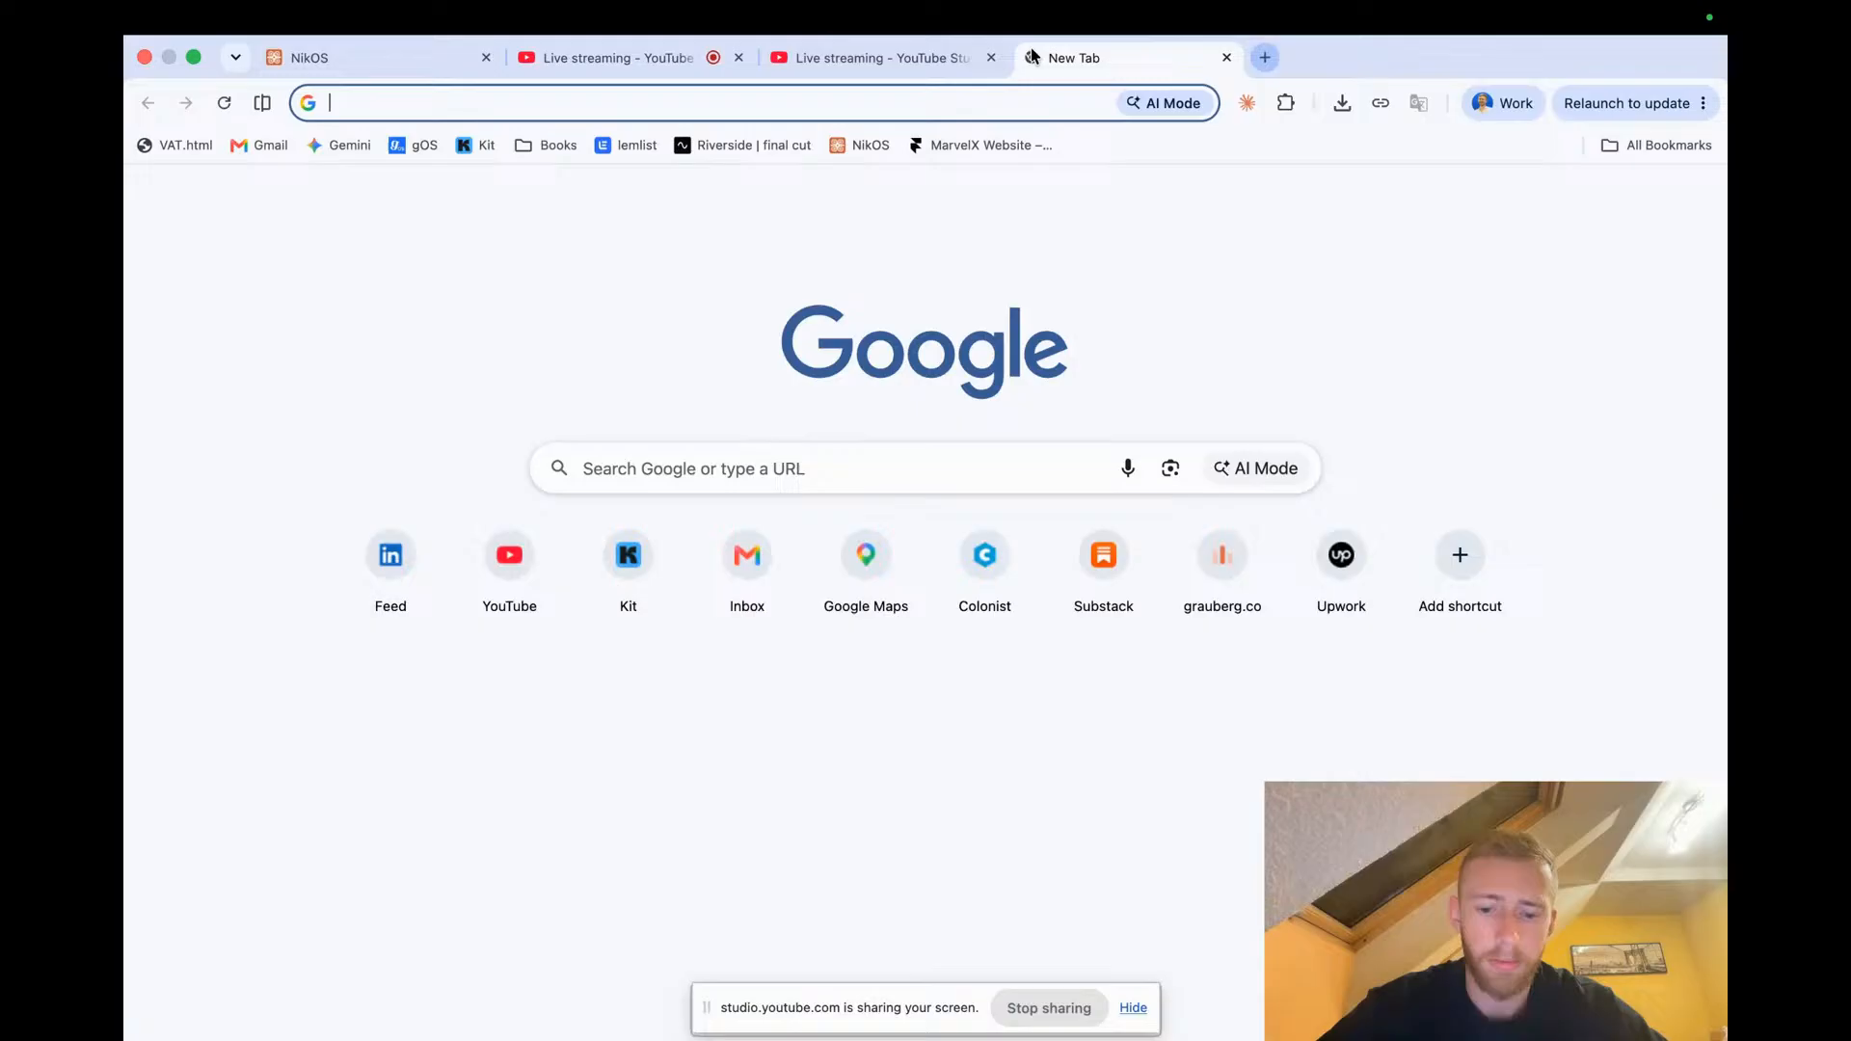
Open mobbin.com in the new tab
{"action": "type", "text": "mbo"}
{"action": "key", "text": "BackSpace"}
{"action": "key", "text": "BackSpace"}
{"action": "type", "text": "obbin.com"}
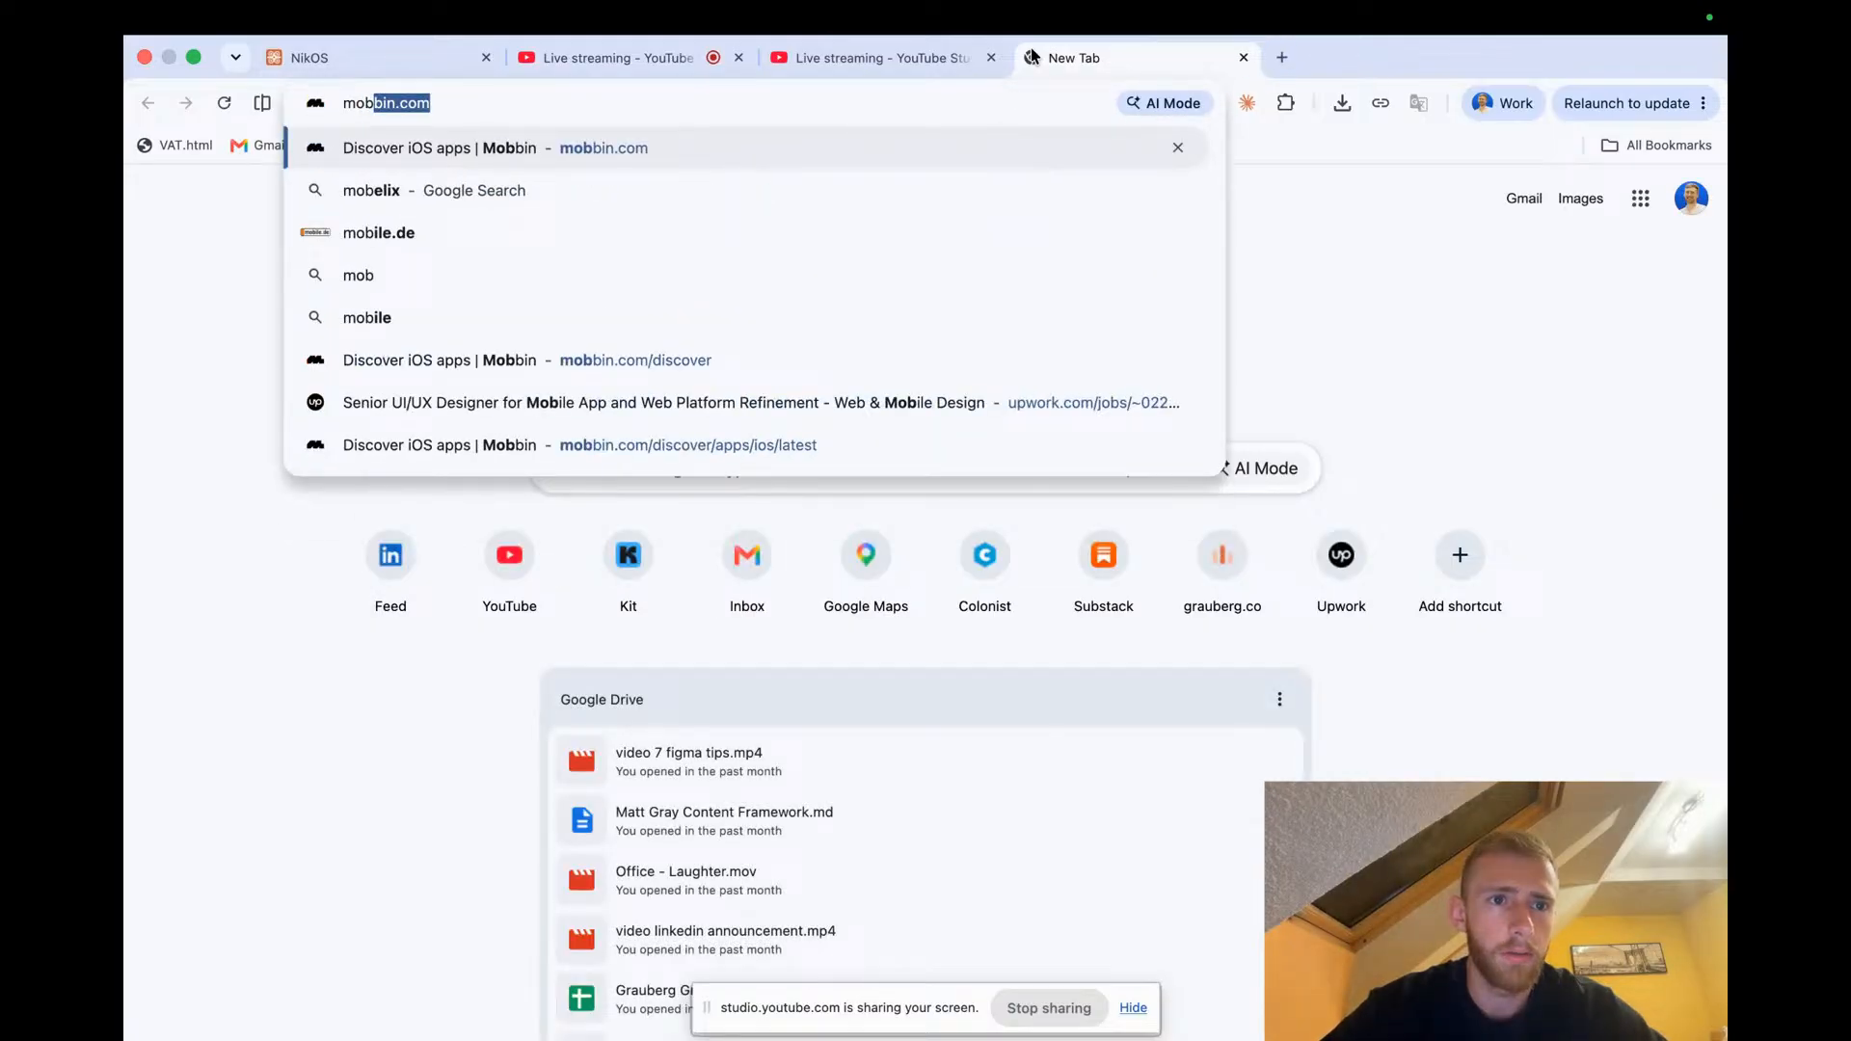
{"action": "key", "text": "Return"}
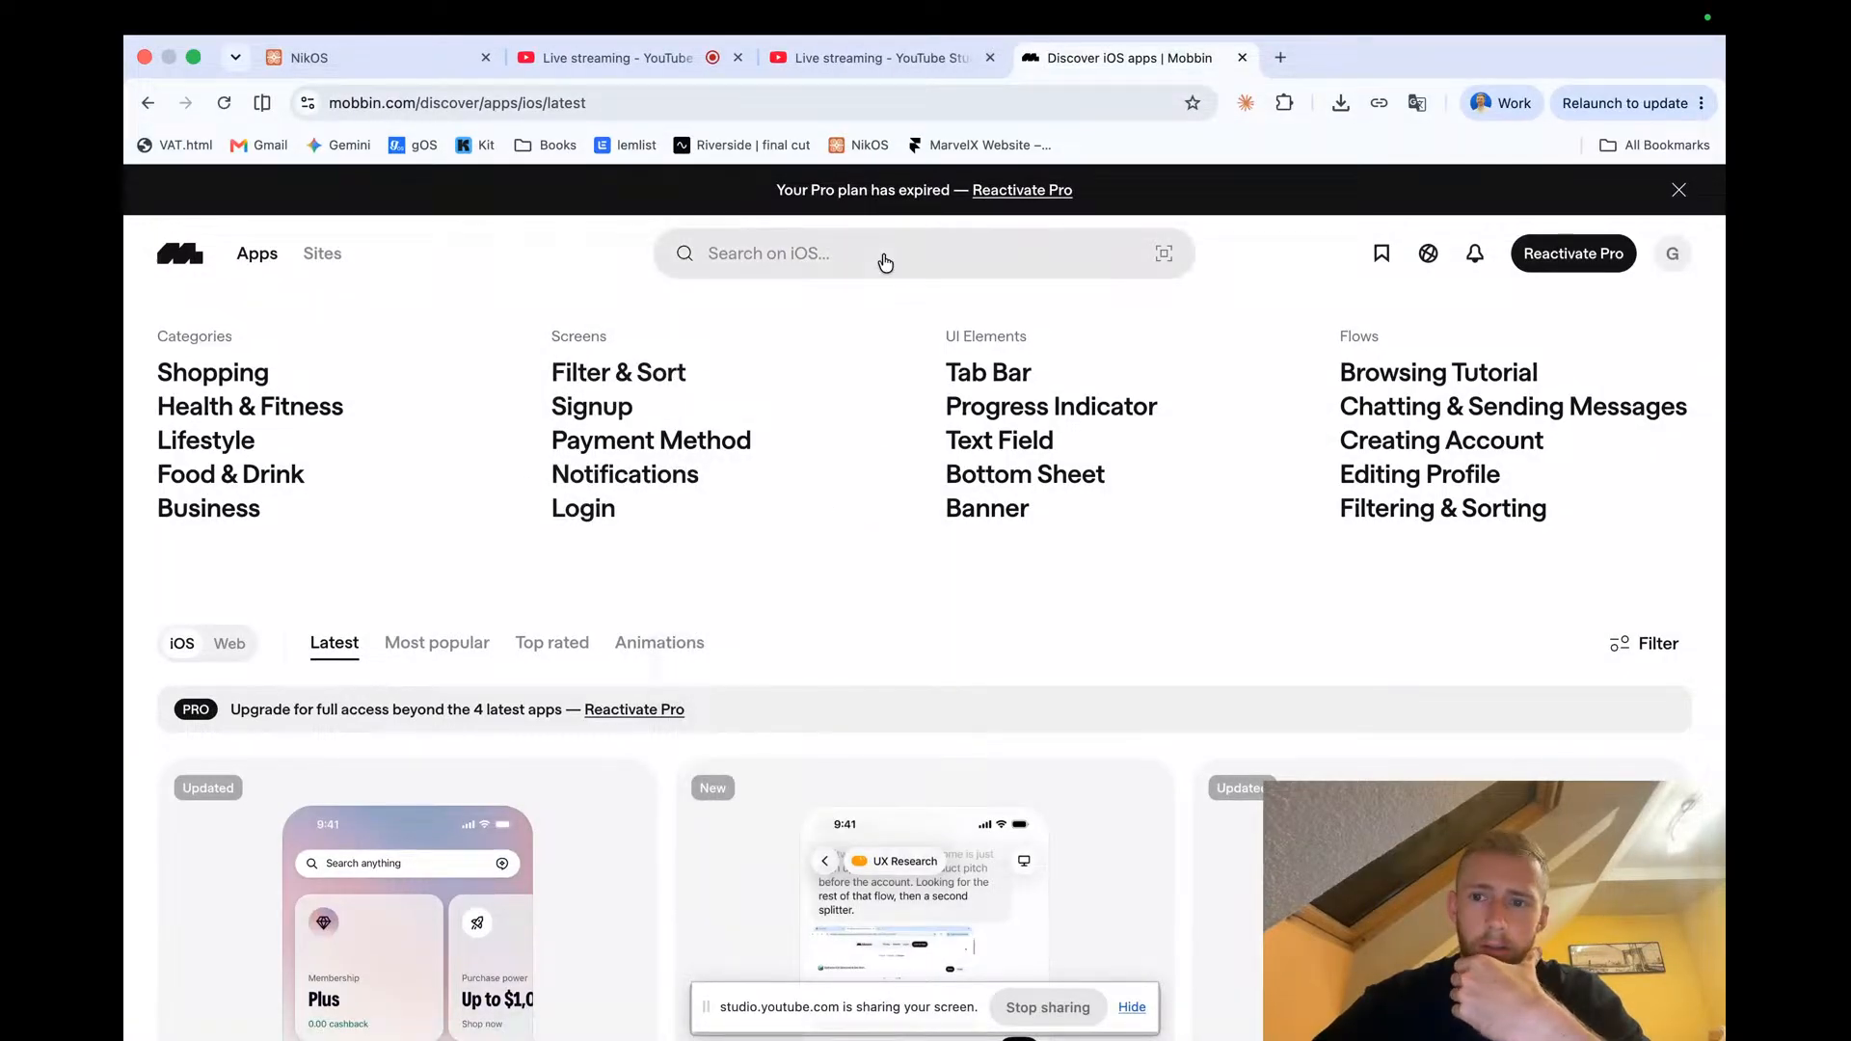
Search Mobbin for 'search' and open the Search screen pattern results
{"action": "left_click", "coordinate": [853, 253]}
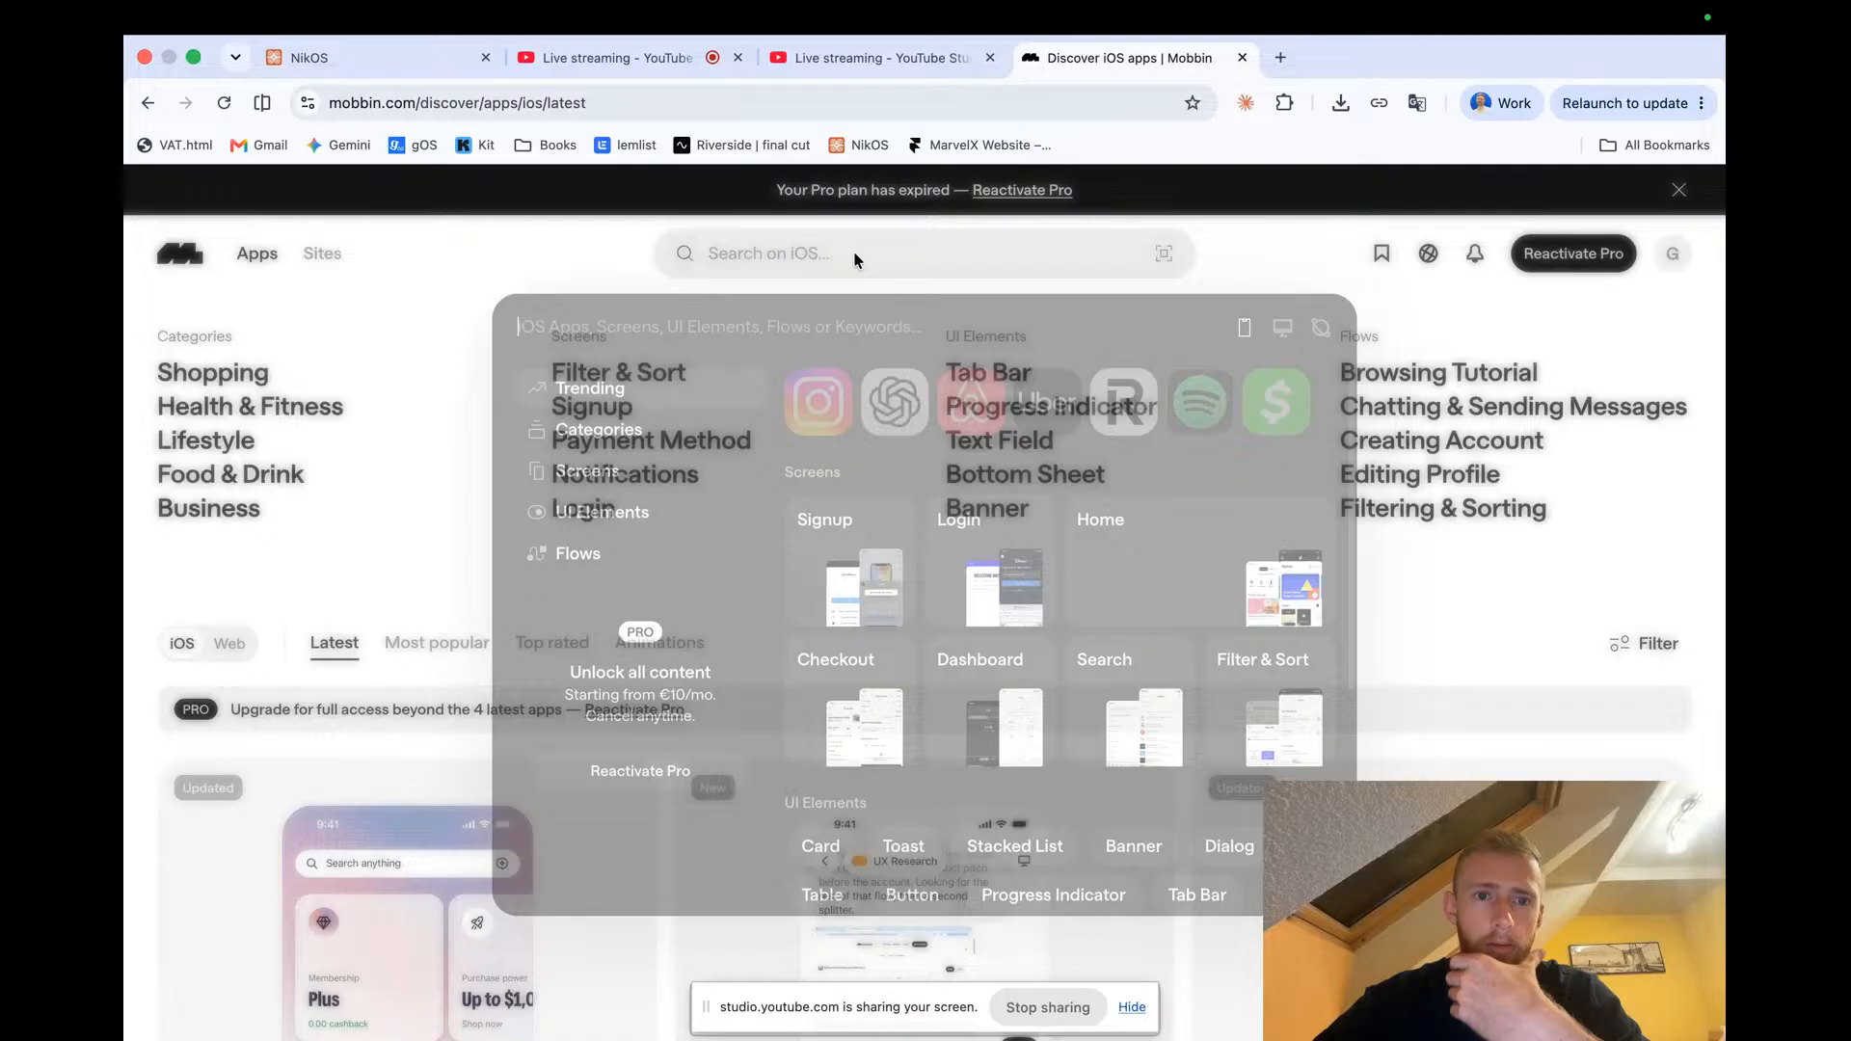
{"action": "type", "text": "search"}
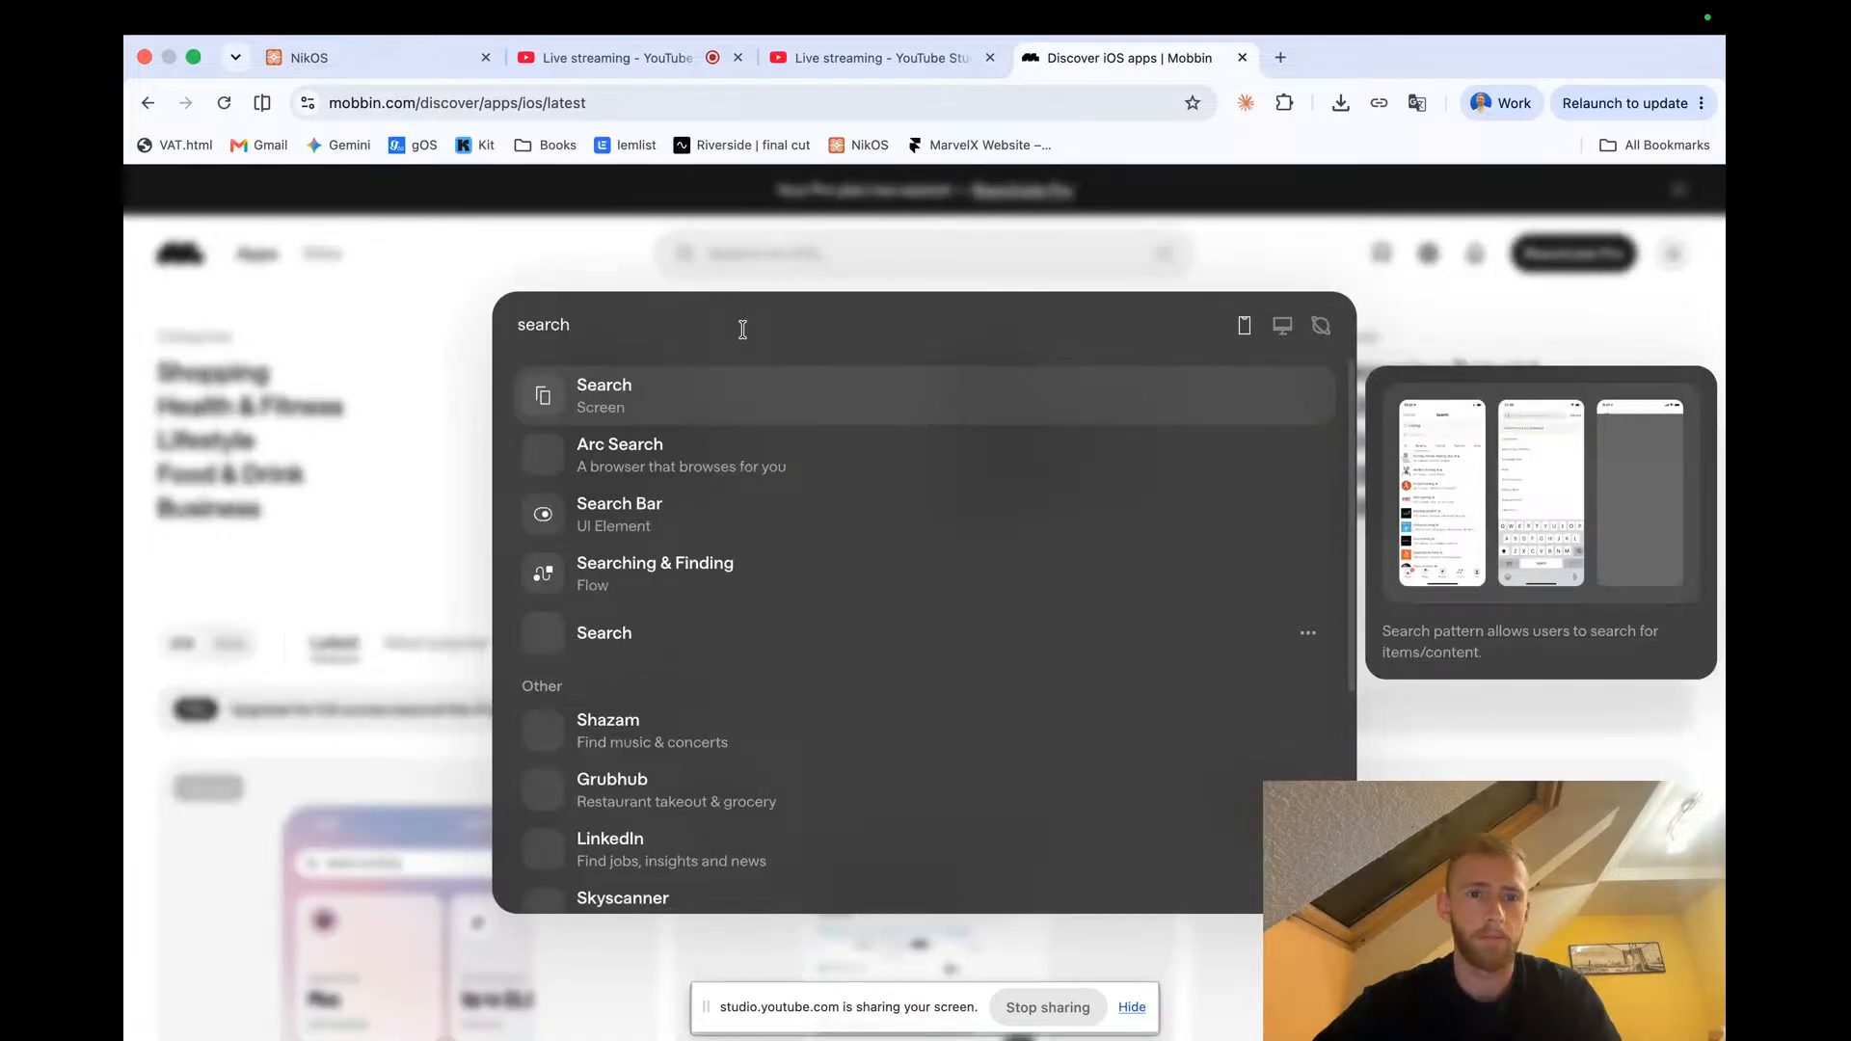
{"action": "key", "text": "Escape"}
{"action": "left_click", "coordinate": [671, 408]}
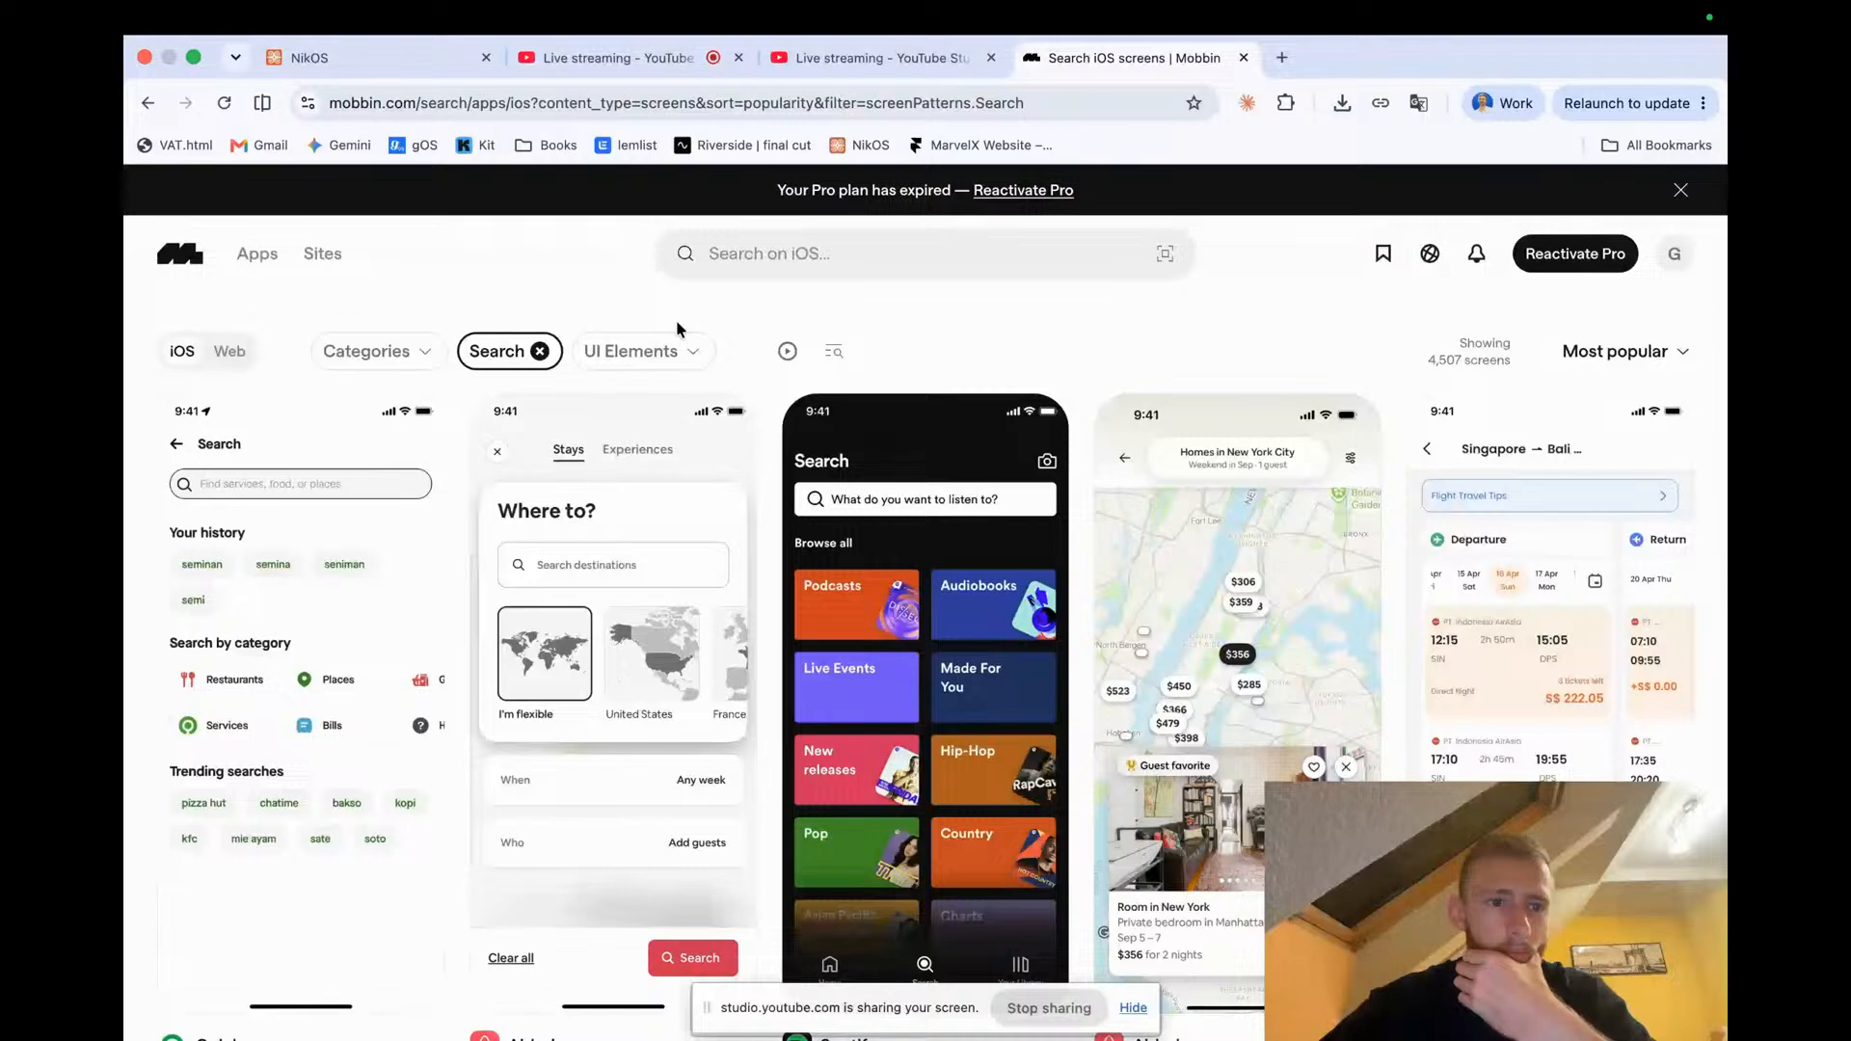
Browse the Search screen examples and inspect the Spotify search screen up close, stepping to neighbouring screens
{"action": "scroll", "coordinate": [675, 320], "scroll_direction": "down", "scroll_amount": 2}
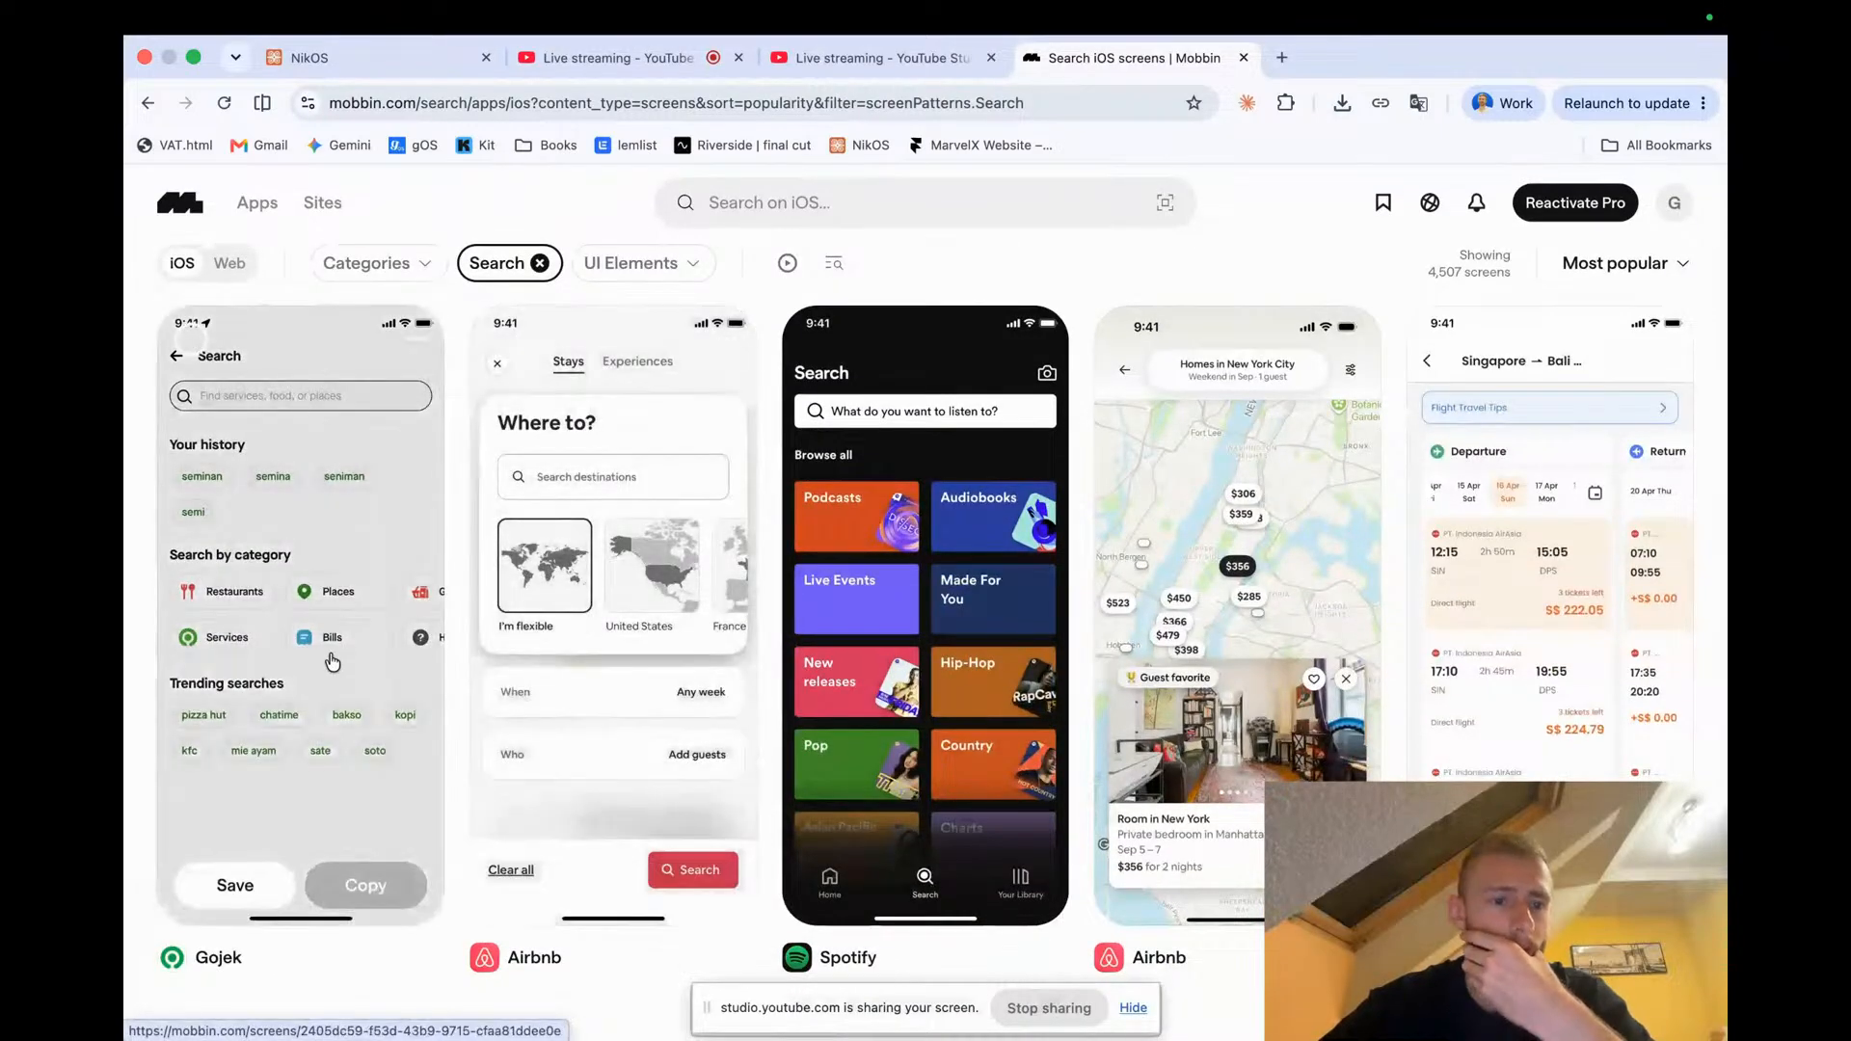
{"action": "scroll", "coordinate": [325, 679], "scroll_direction": "down", "scroll_amount": 2}
{"action": "scroll", "coordinate": [324, 680], "scroll_direction": "down", "scroll_amount": 1}
{"action": "scroll", "coordinate": [325, 679], "scroll_direction": "up", "scroll_amount": 3}
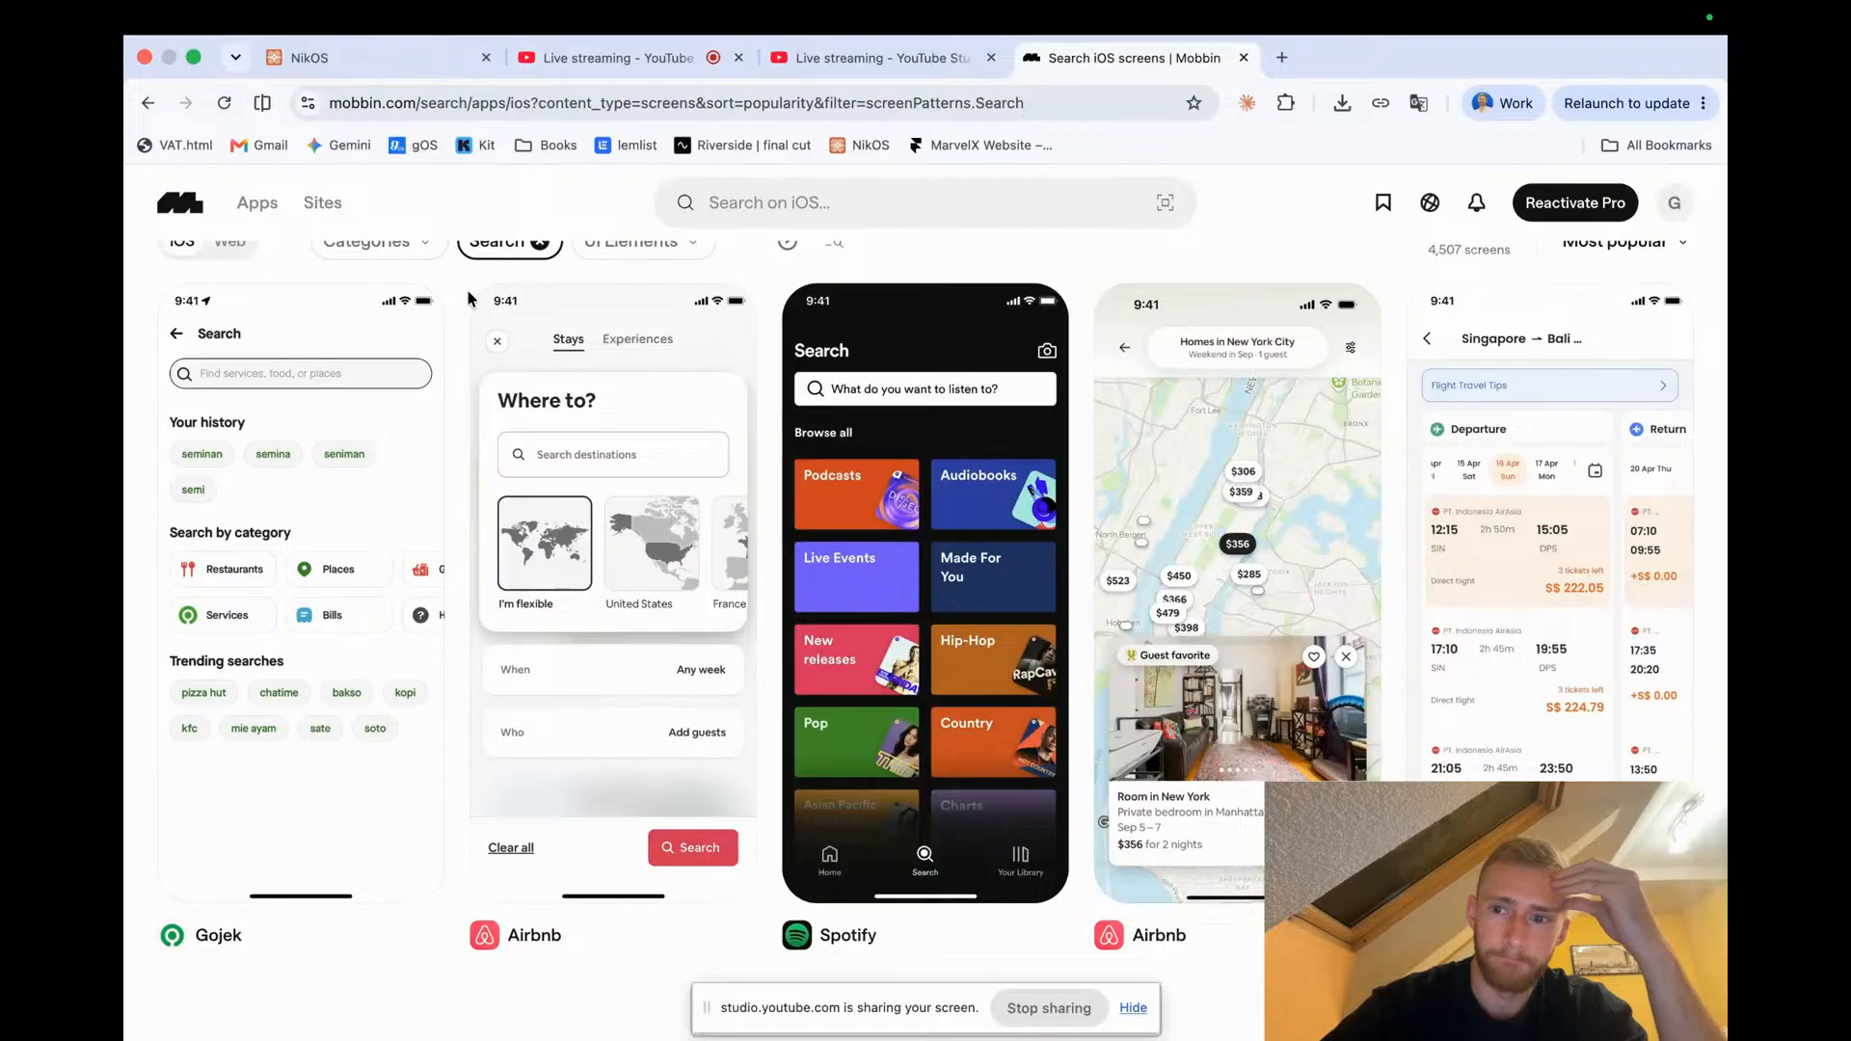
{"action": "scroll", "coordinate": [466, 290], "scroll_direction": "down", "scroll_amount": 5}
{"action": "scroll", "coordinate": [466, 289], "scroll_direction": "up", "scroll_amount": 8}
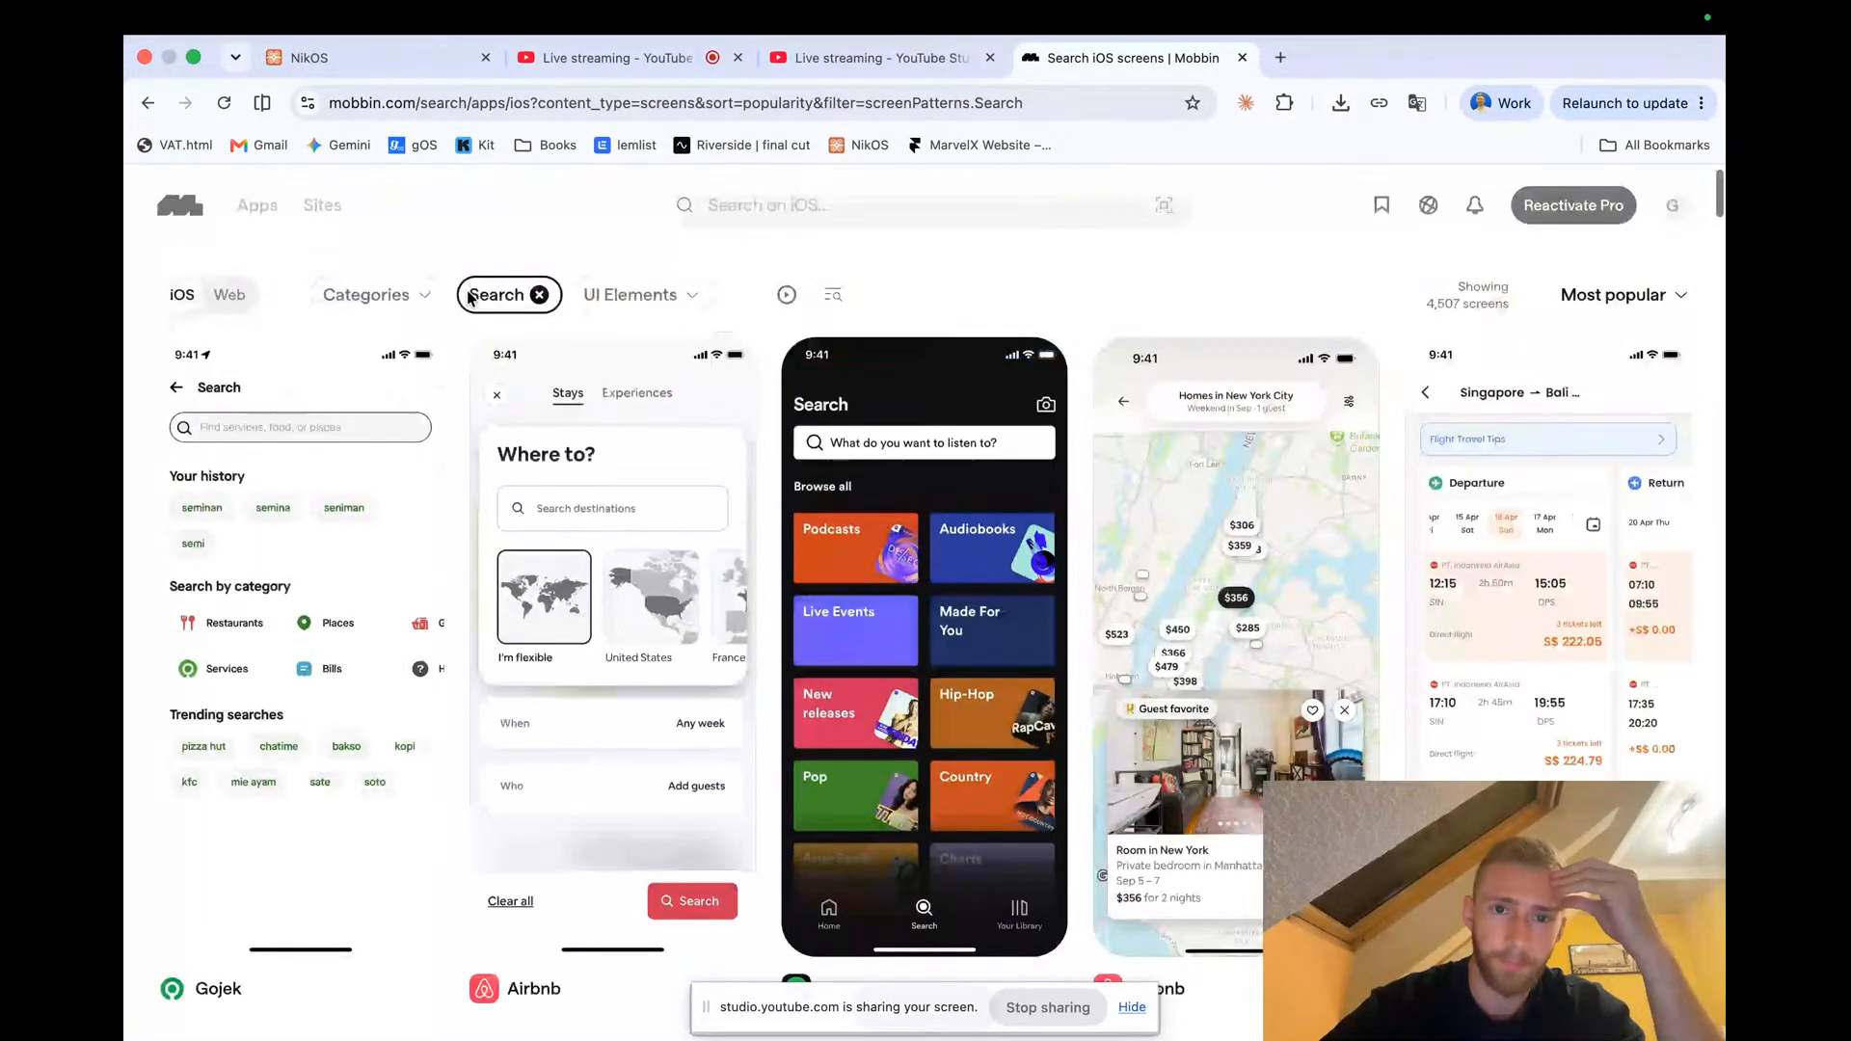
{"action": "left_click", "coordinate": [930, 615]}
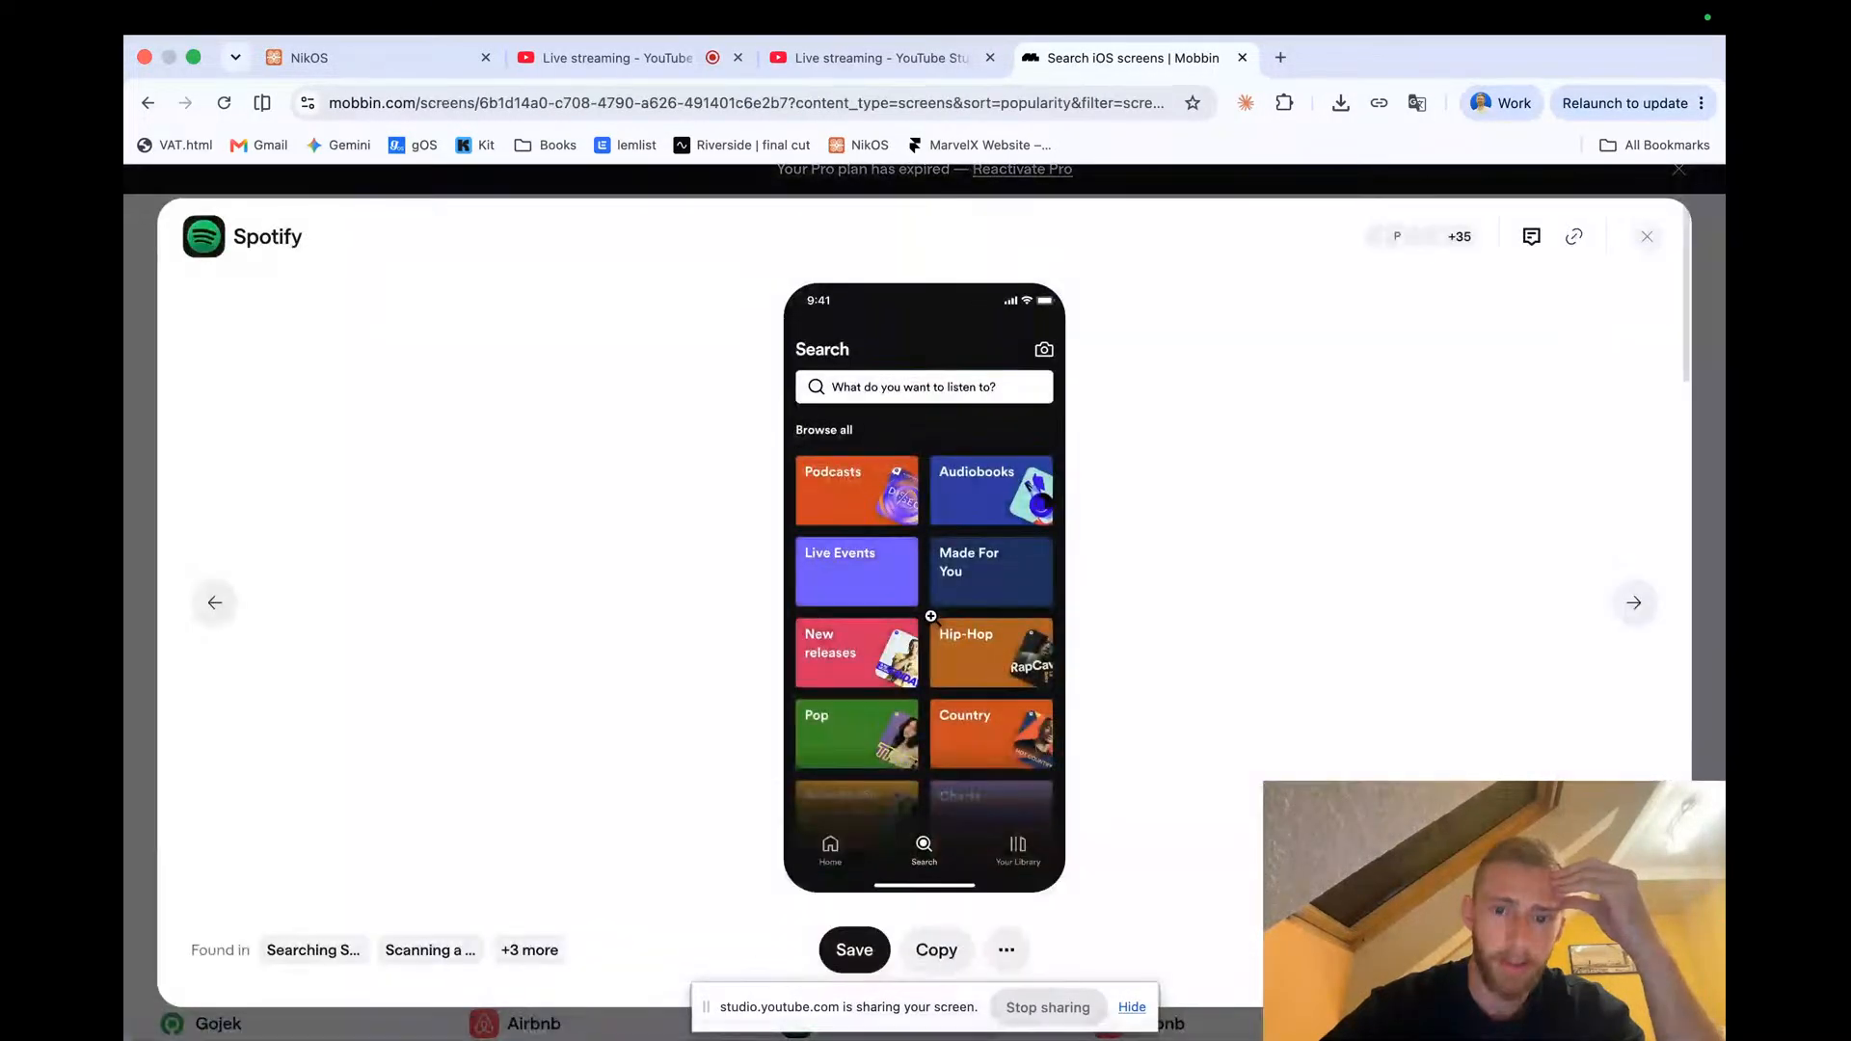
{"action": "left_click", "coordinate": [966, 389]}
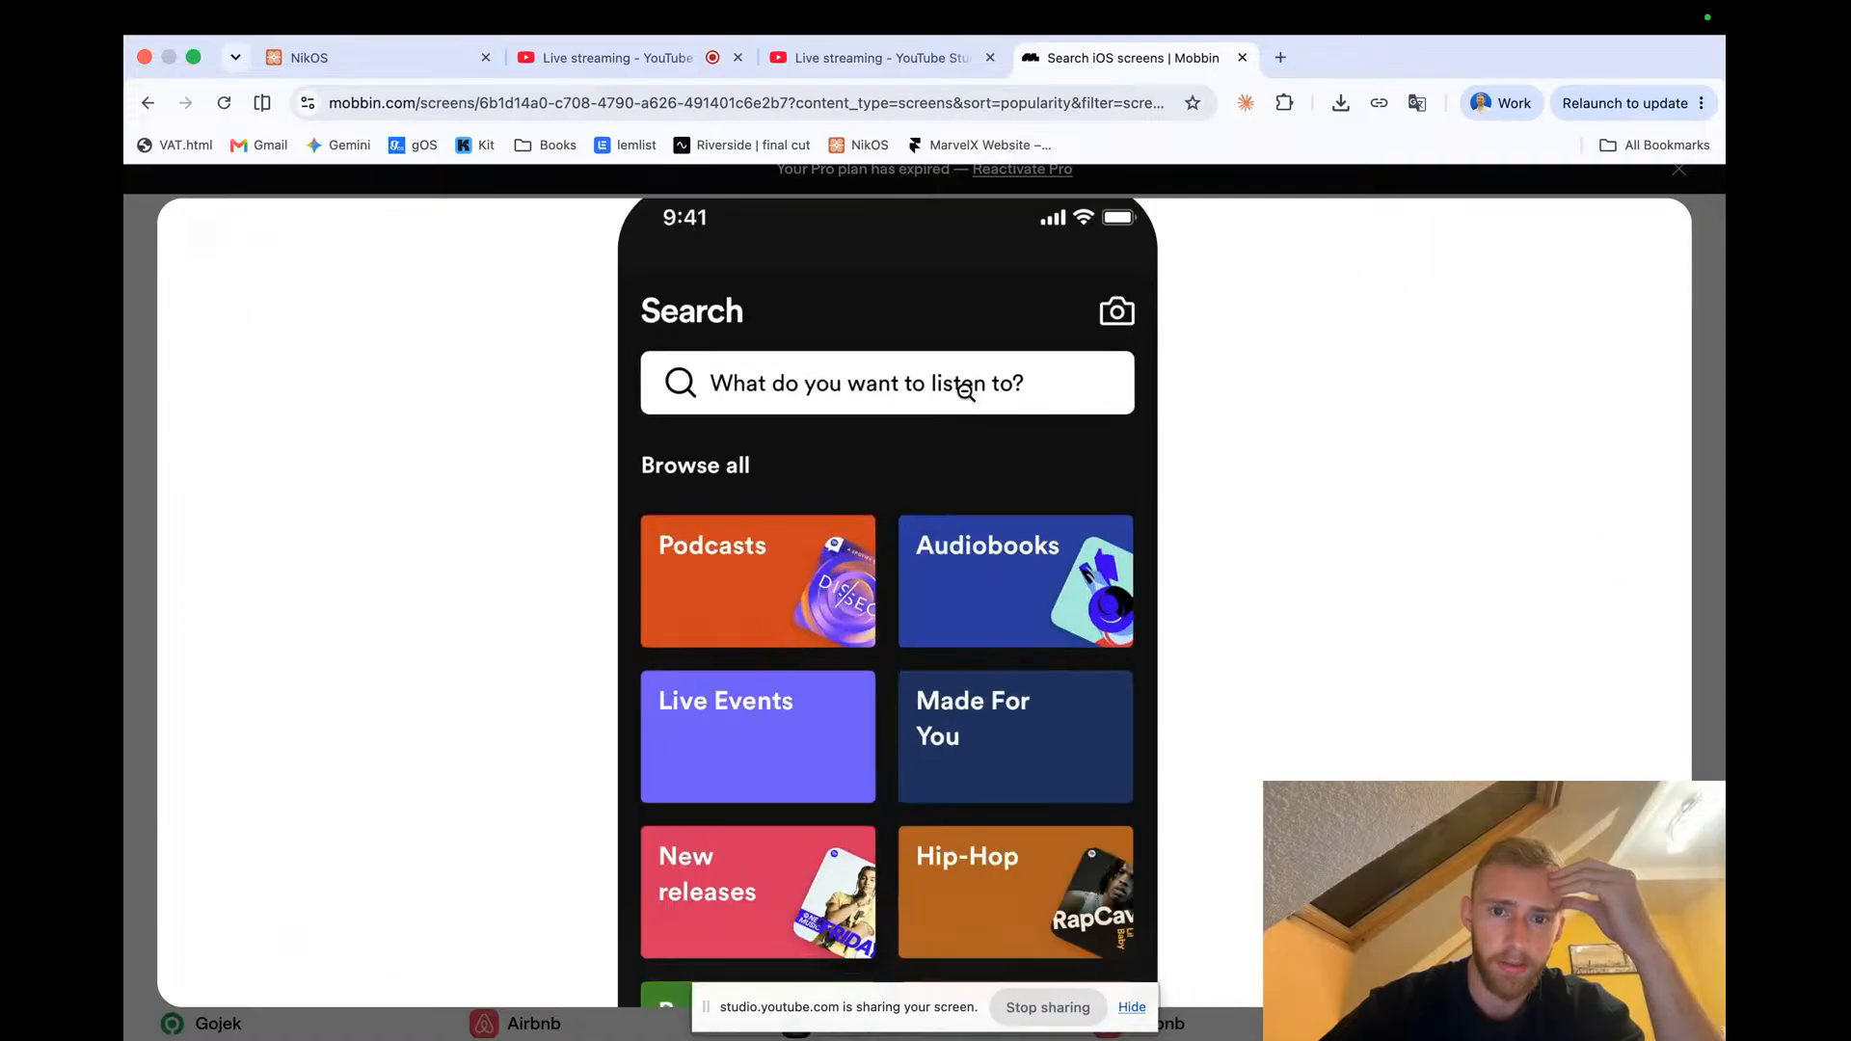
{"action": "left_click", "coordinate": [969, 397]}
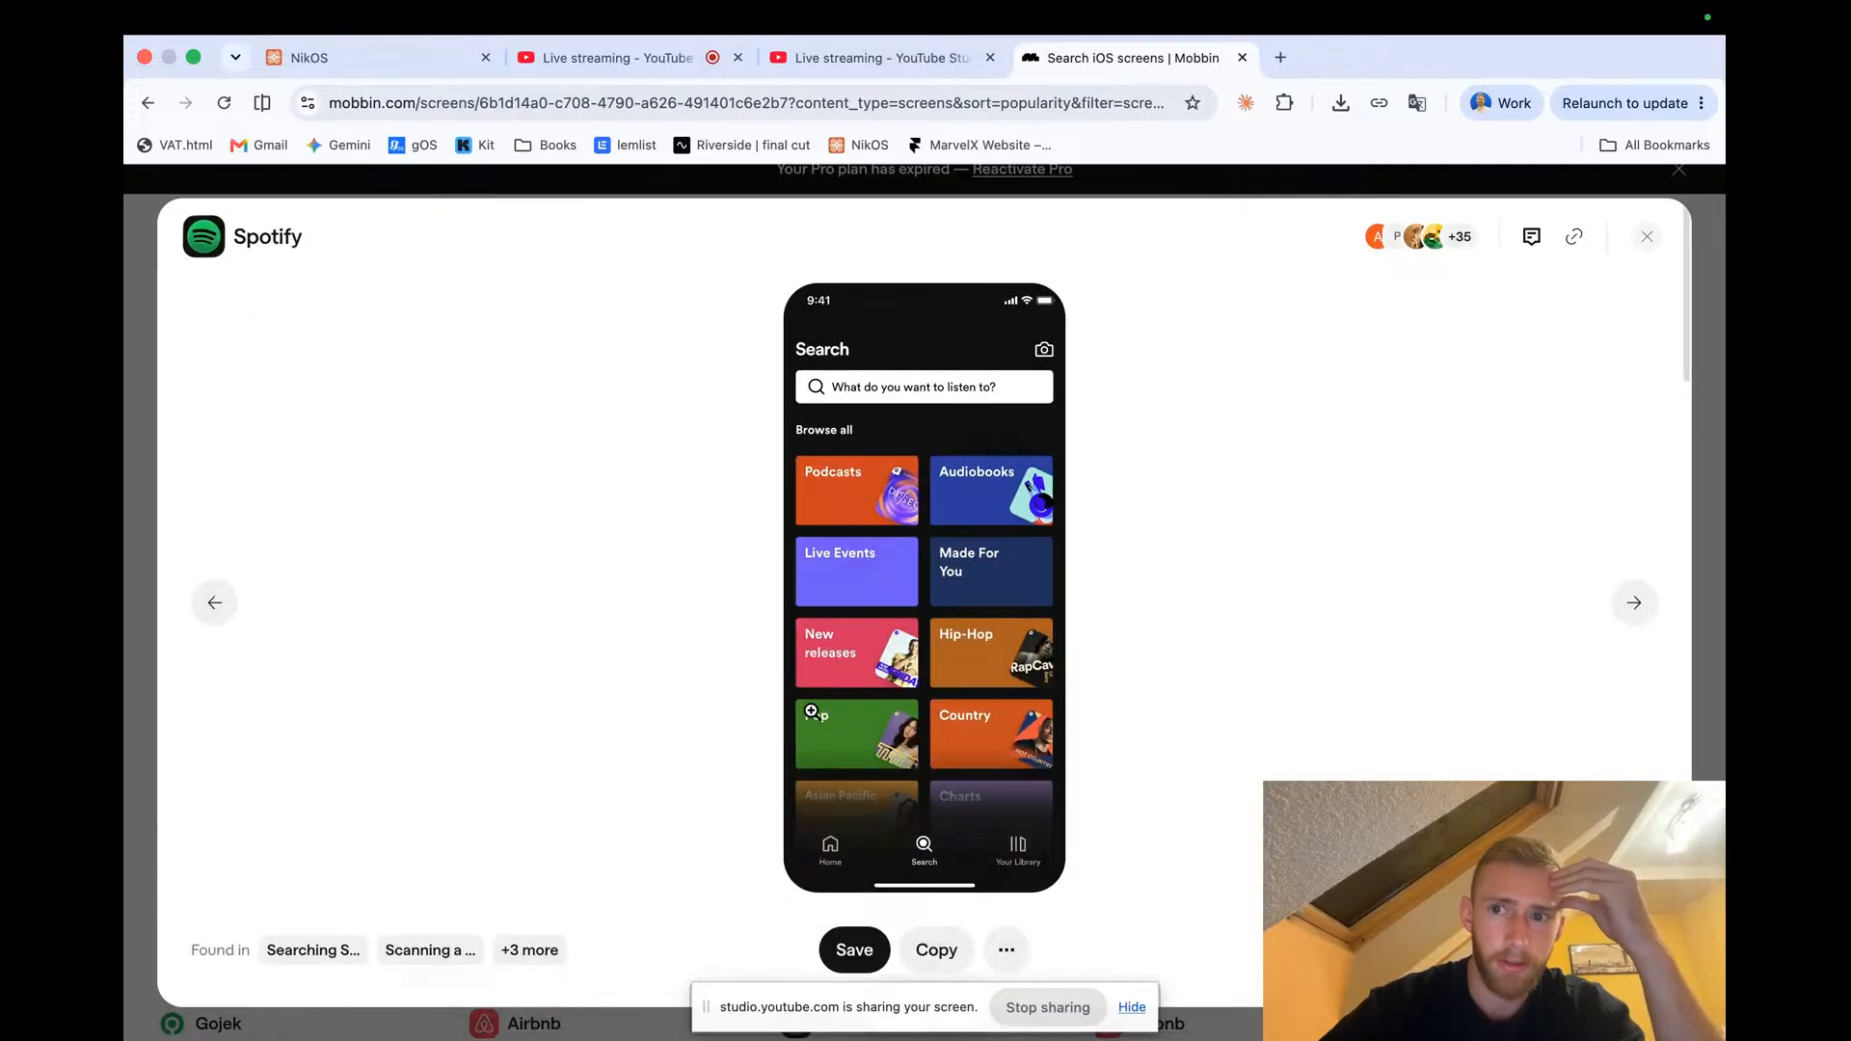
{"action": "left_click", "coordinate": [1634, 603]}
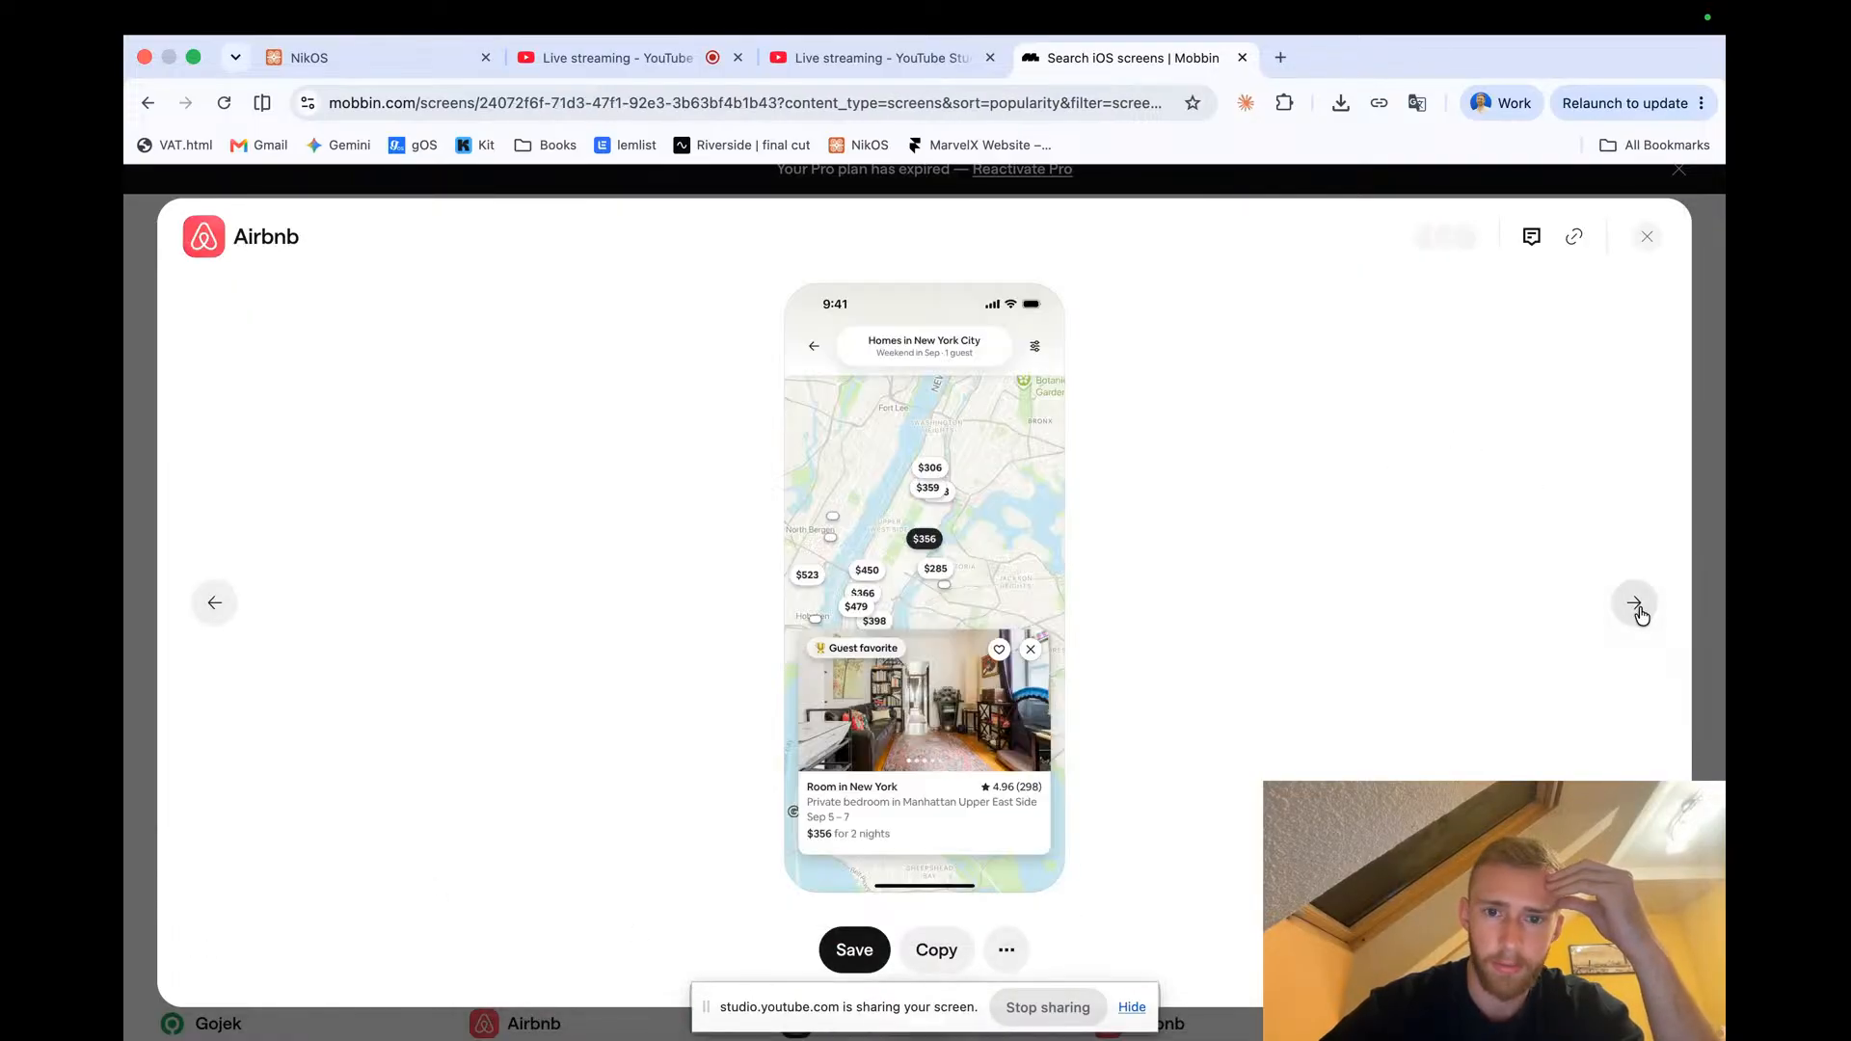
{"action": "left_click", "coordinate": [214, 603]}
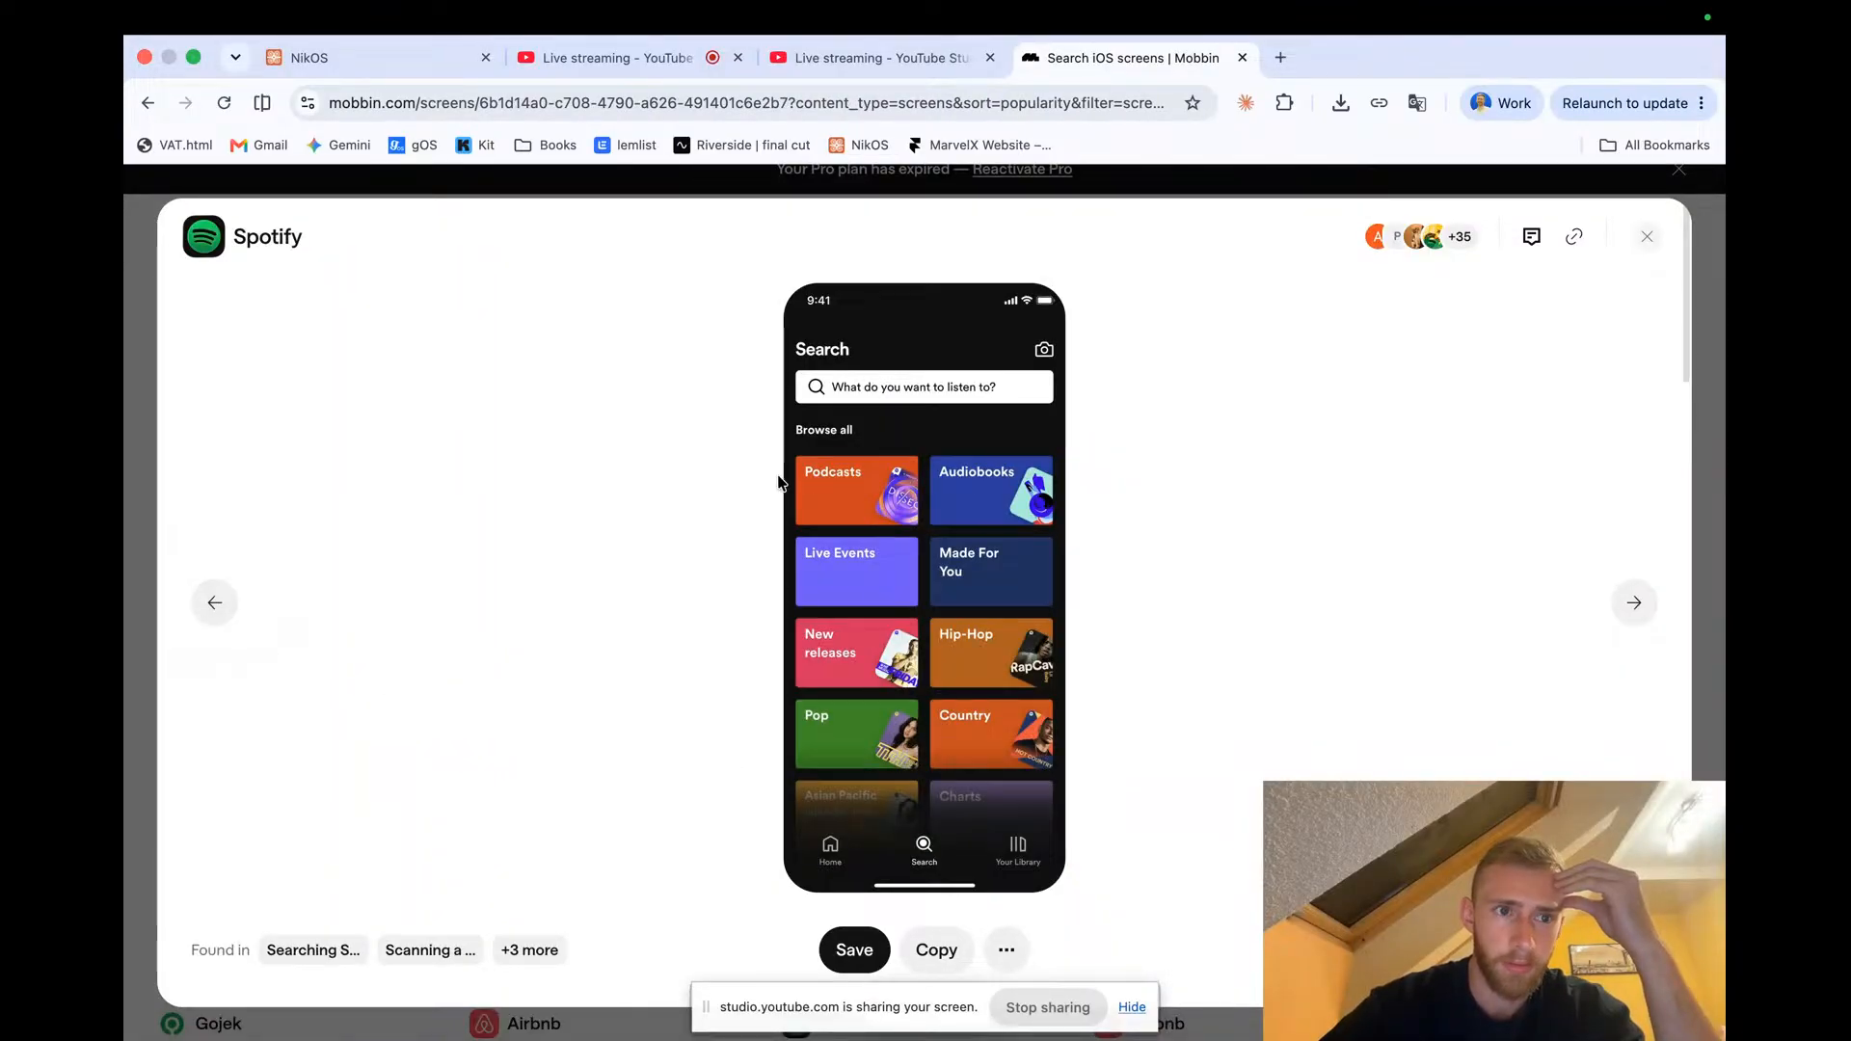
Open the Spotify app page and scroll through its screens
{"action": "left_click", "coordinate": [267, 236]}
{"action": "mouse_move", "coordinate": [591, 670]}
{"action": "scroll", "coordinate": [593, 668], "scroll_direction": "down", "scroll_amount": 8}
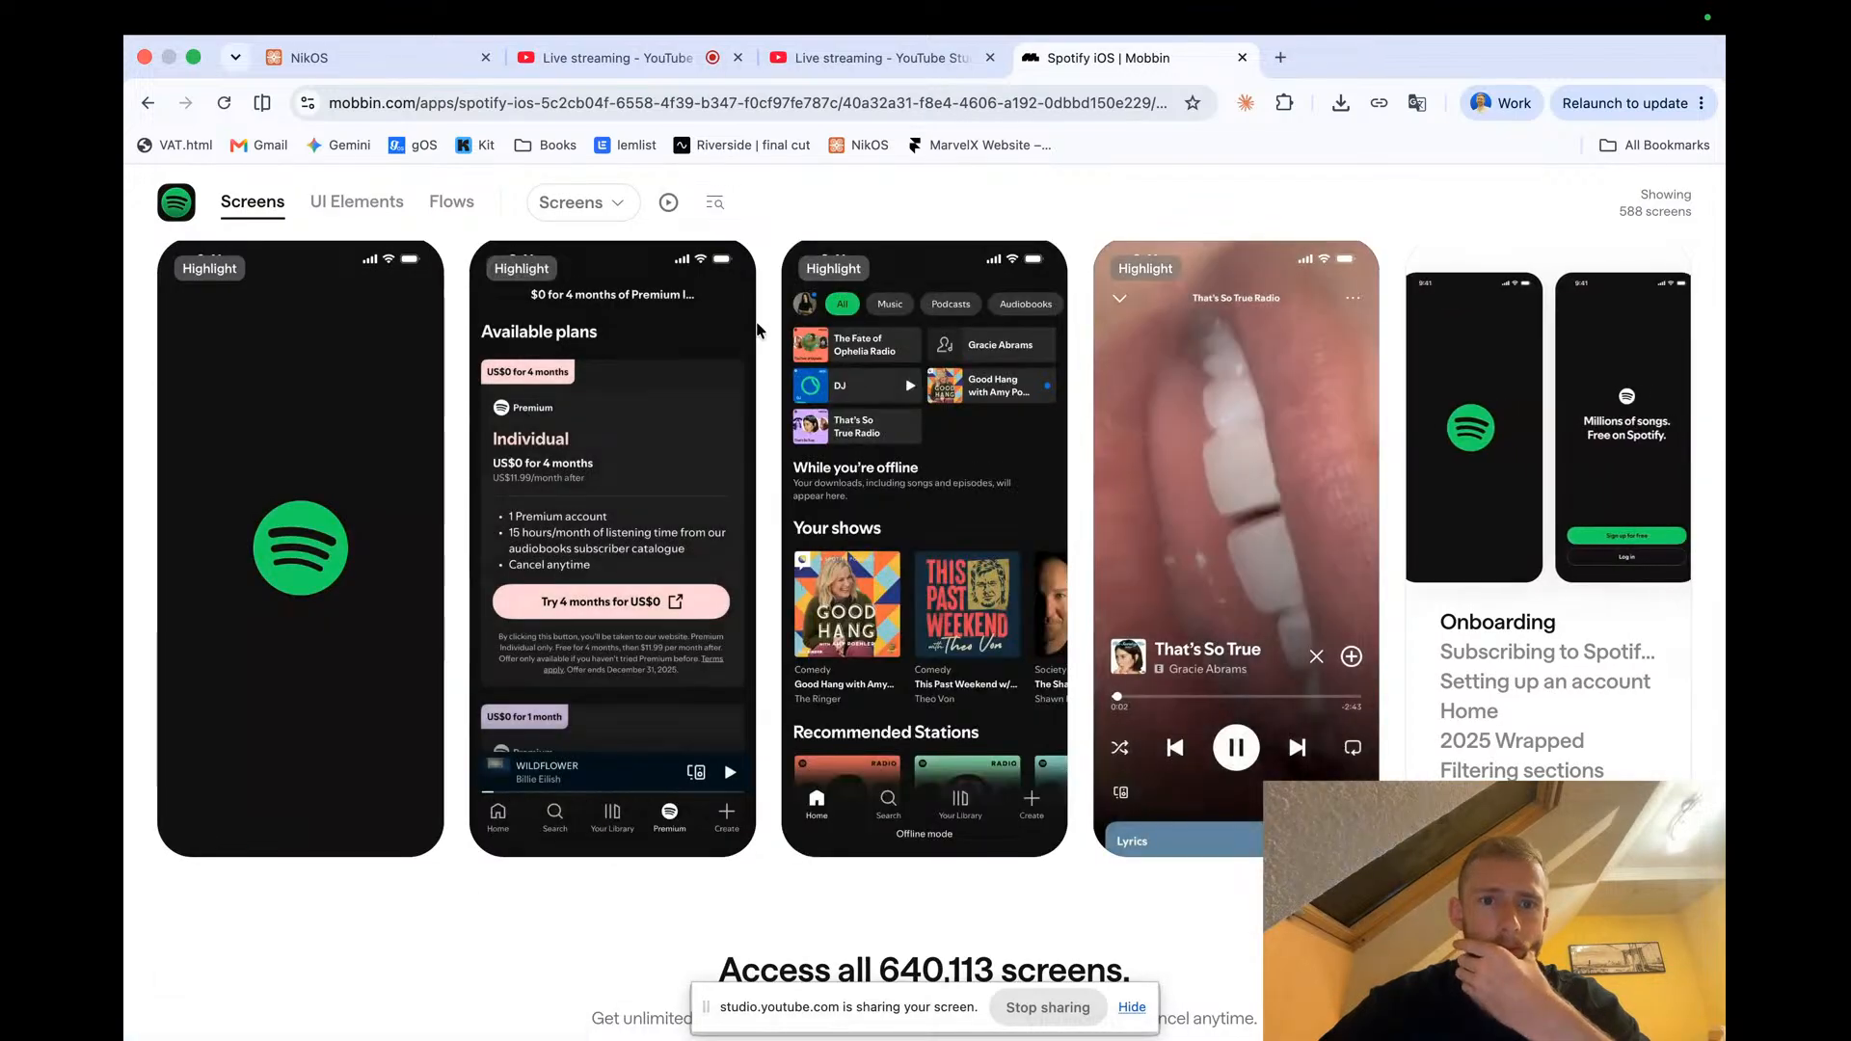
{"action": "scroll", "coordinate": [757, 330], "scroll_direction": "down", "scroll_amount": 5}
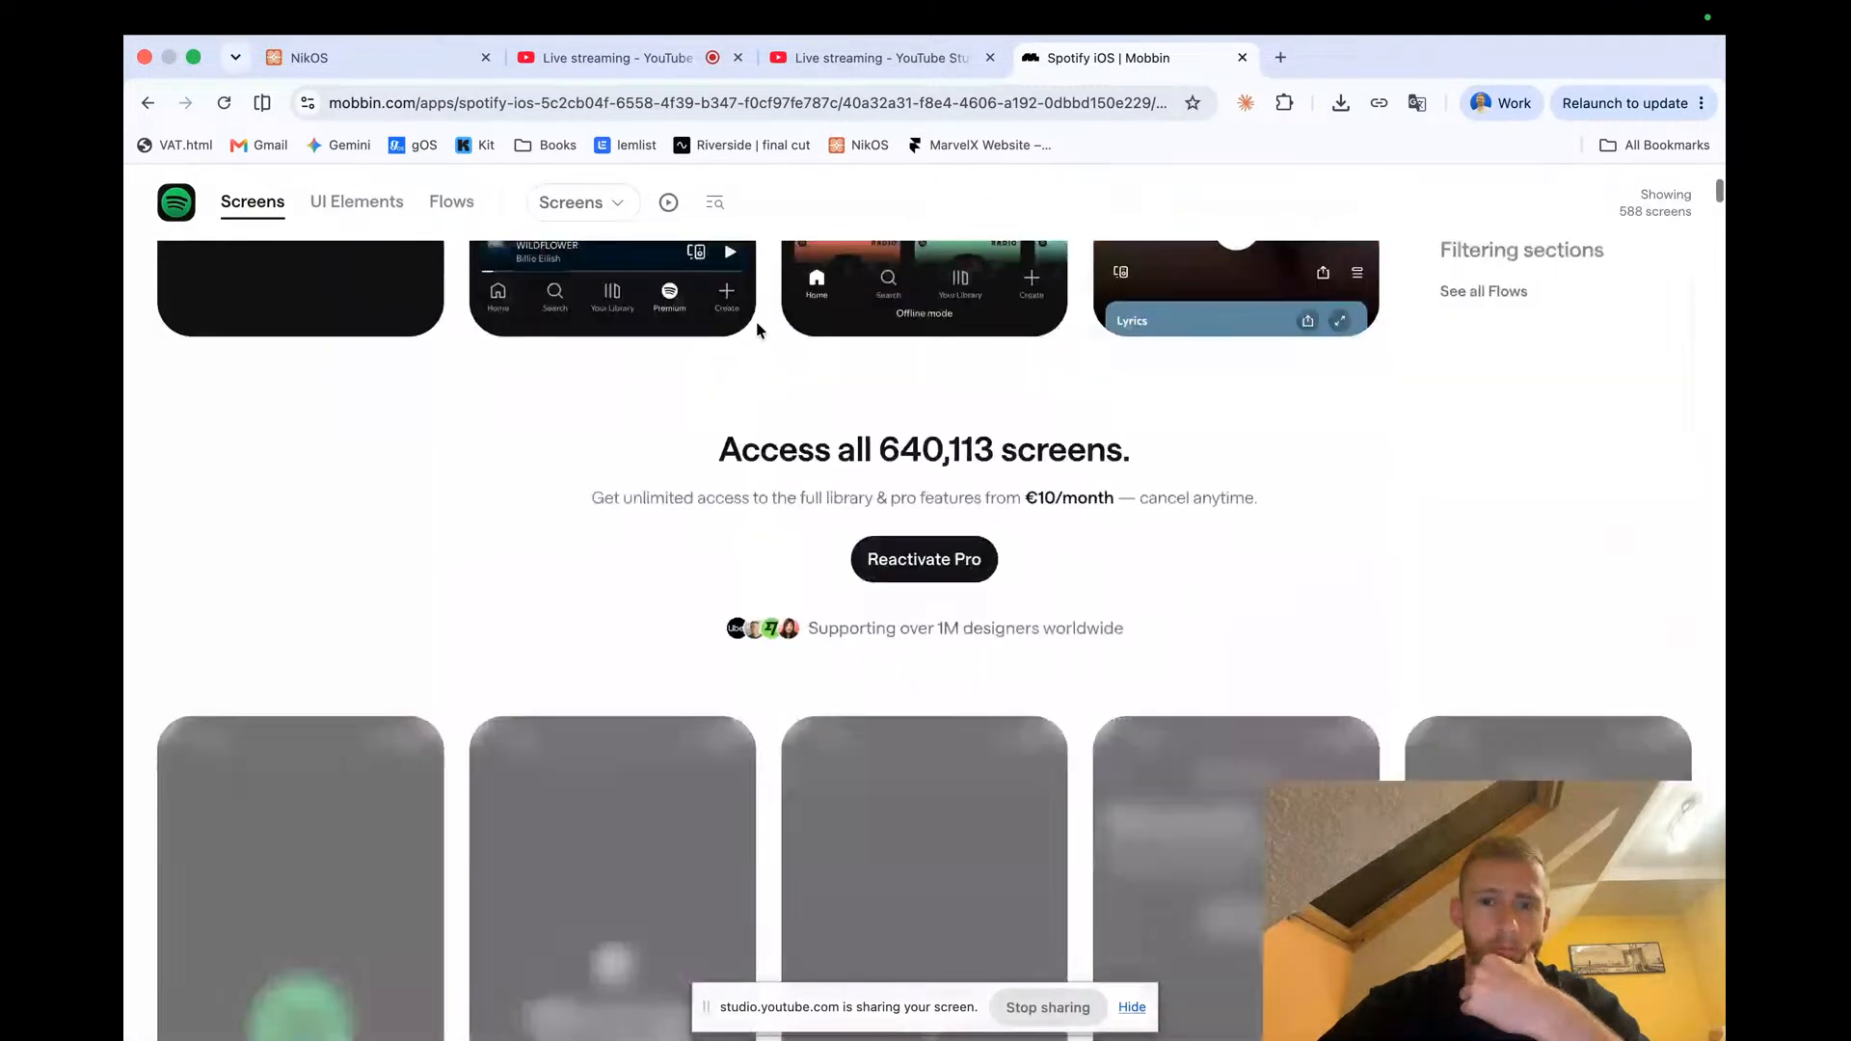
{"action": "scroll", "coordinate": [757, 323], "scroll_direction": "up", "scroll_amount": 15}
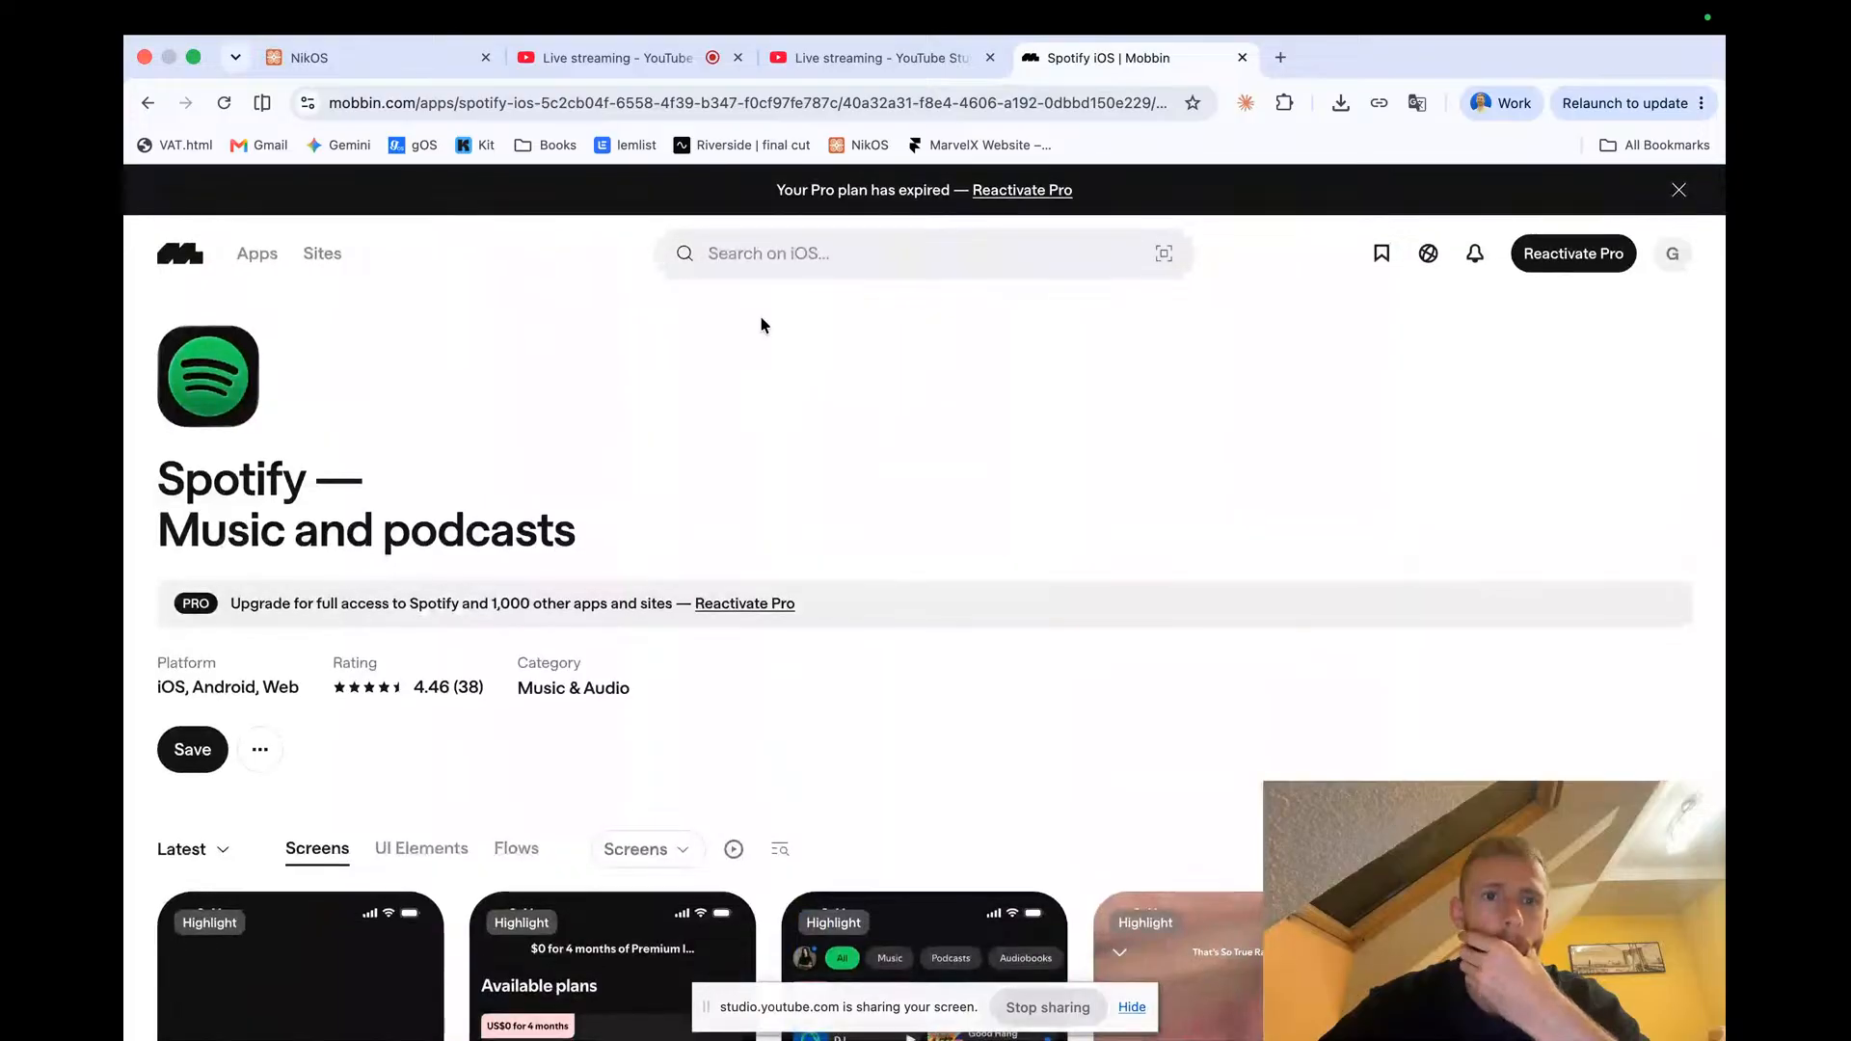
Return to the iOS apps overview and open the Filtering & Sorting flows
{"action": "left_click", "coordinate": [257, 254]}
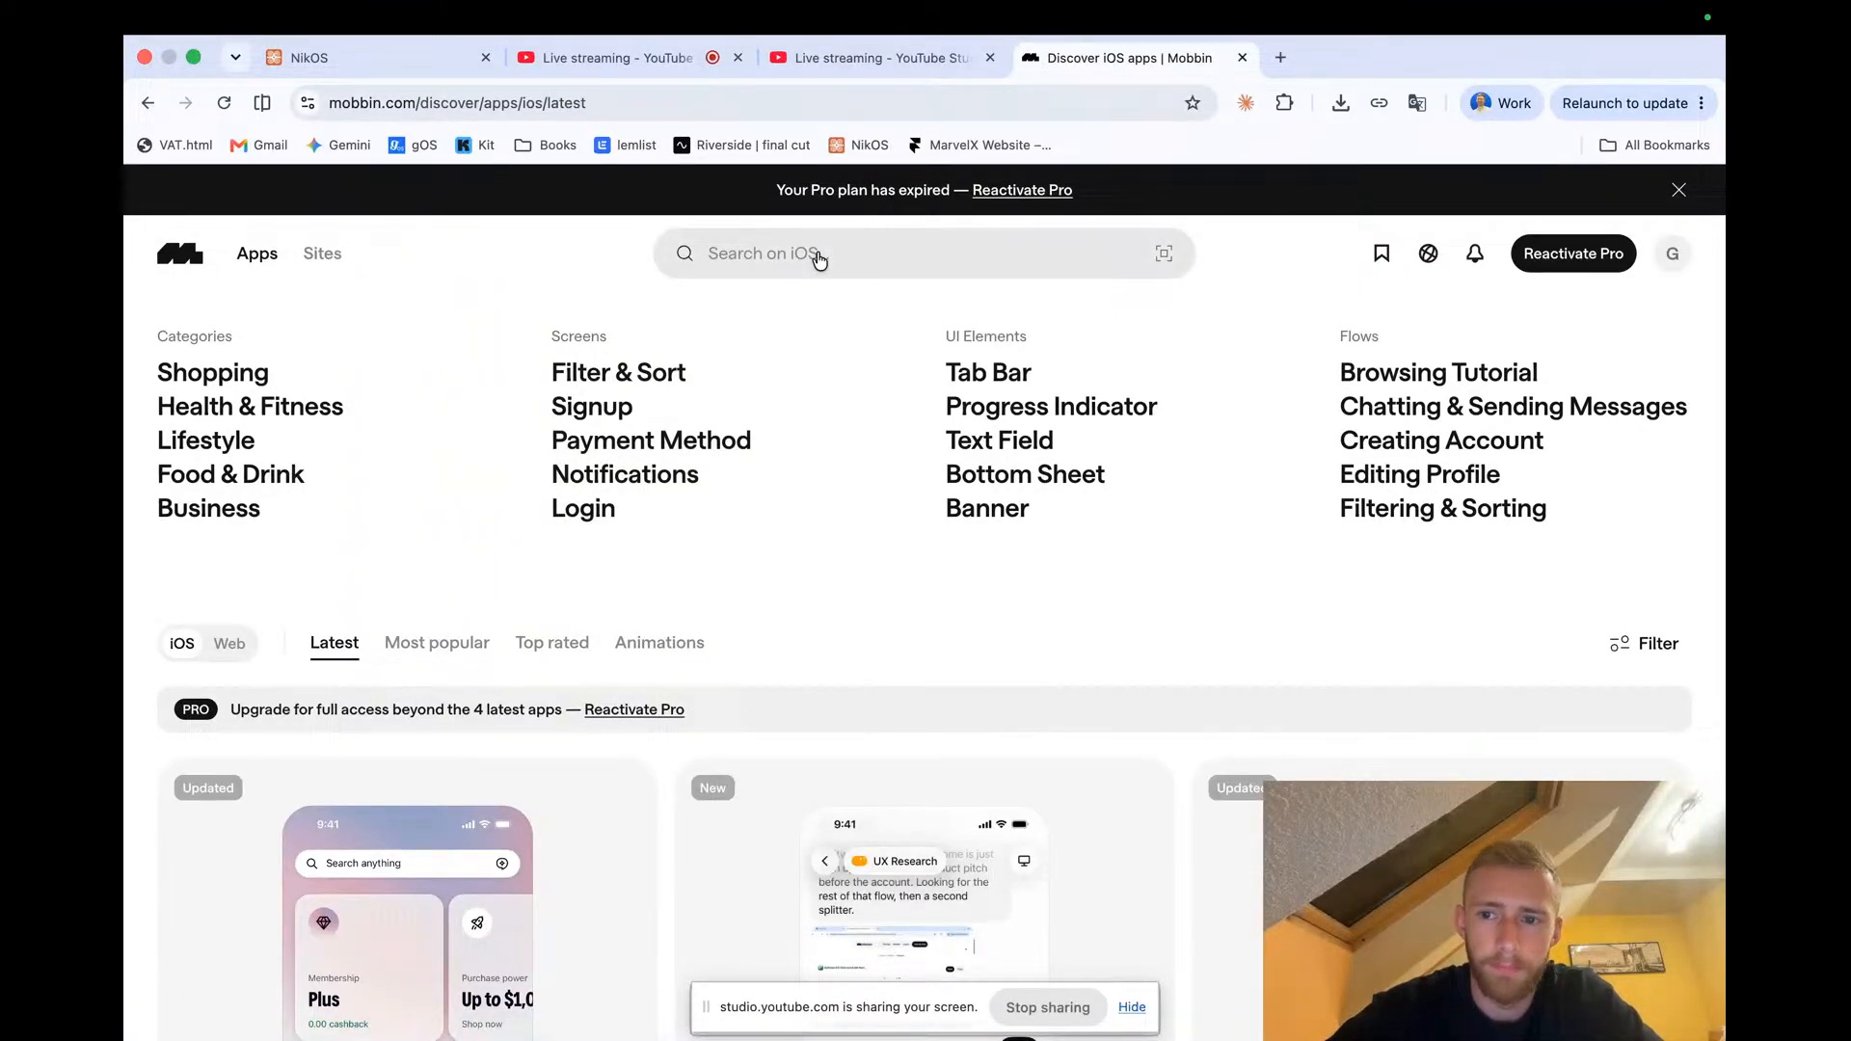
{"action": "left_click", "coordinate": [1455, 511]}
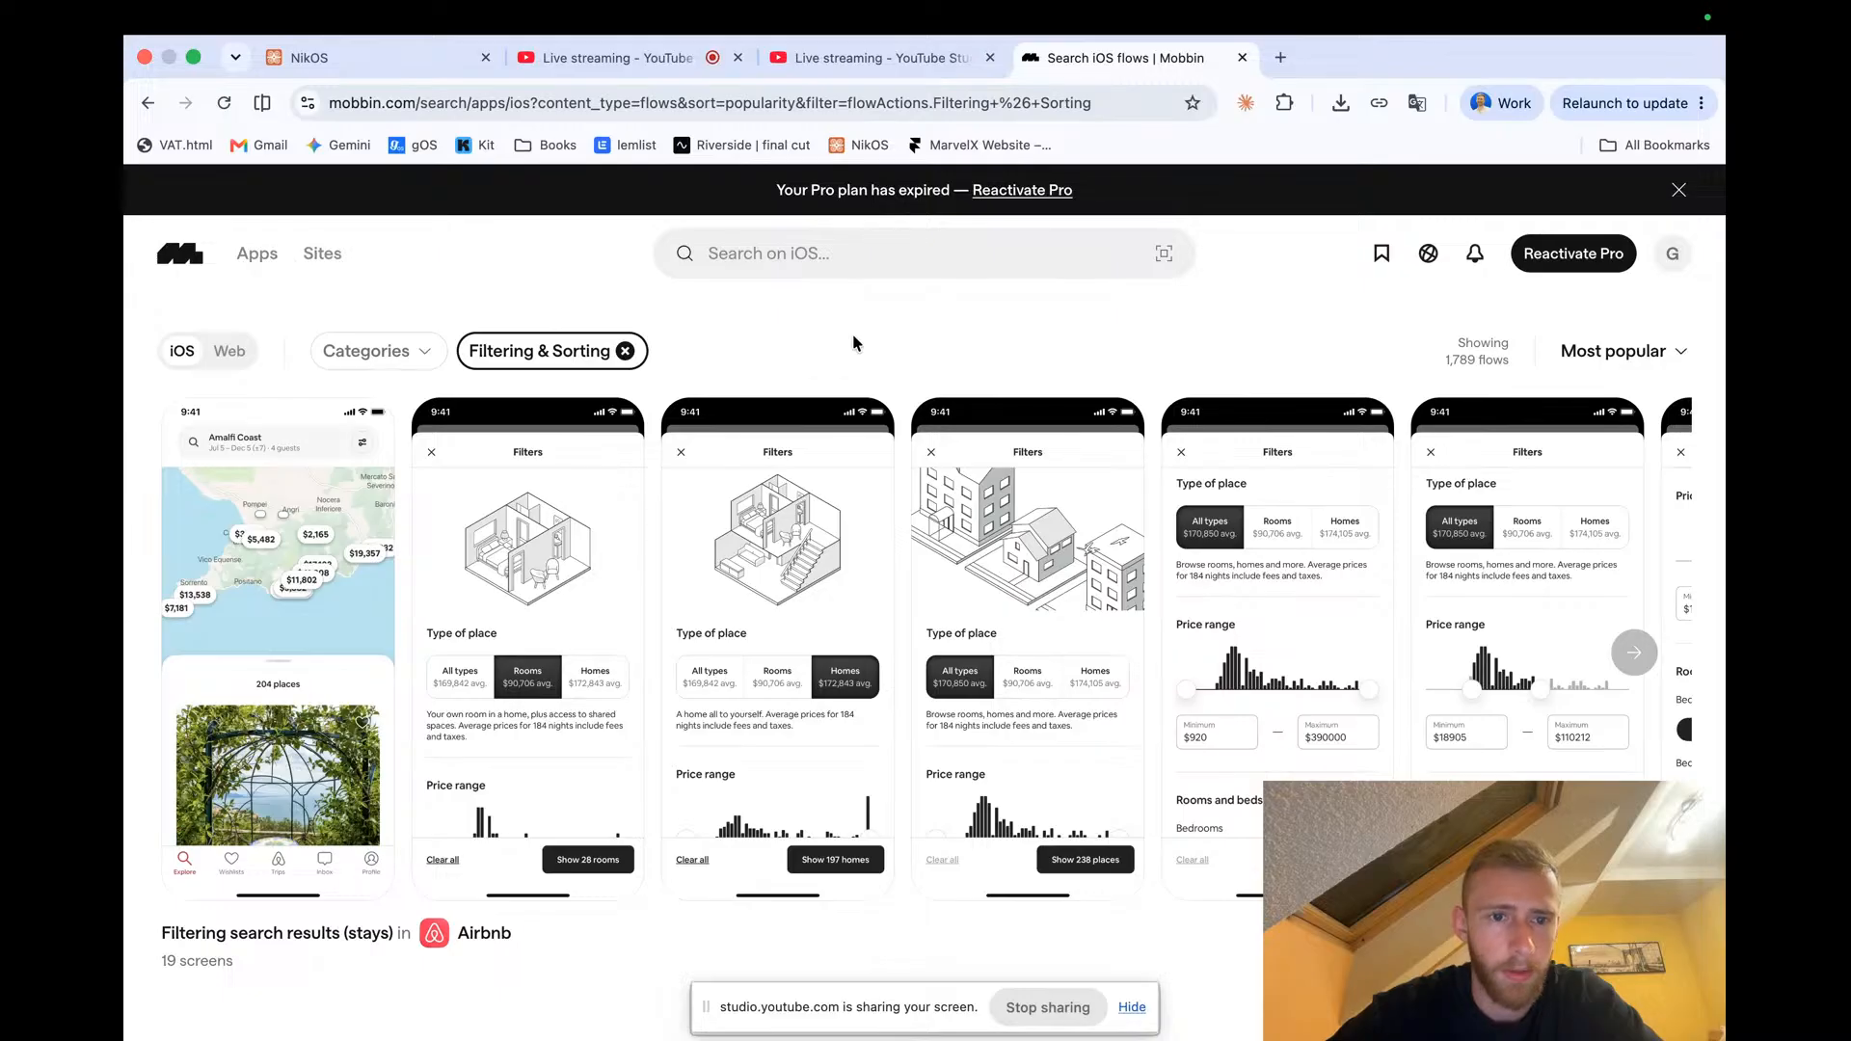
{"action": "scroll", "coordinate": [852, 333], "scroll_direction": "down", "scroll_amount": 3}
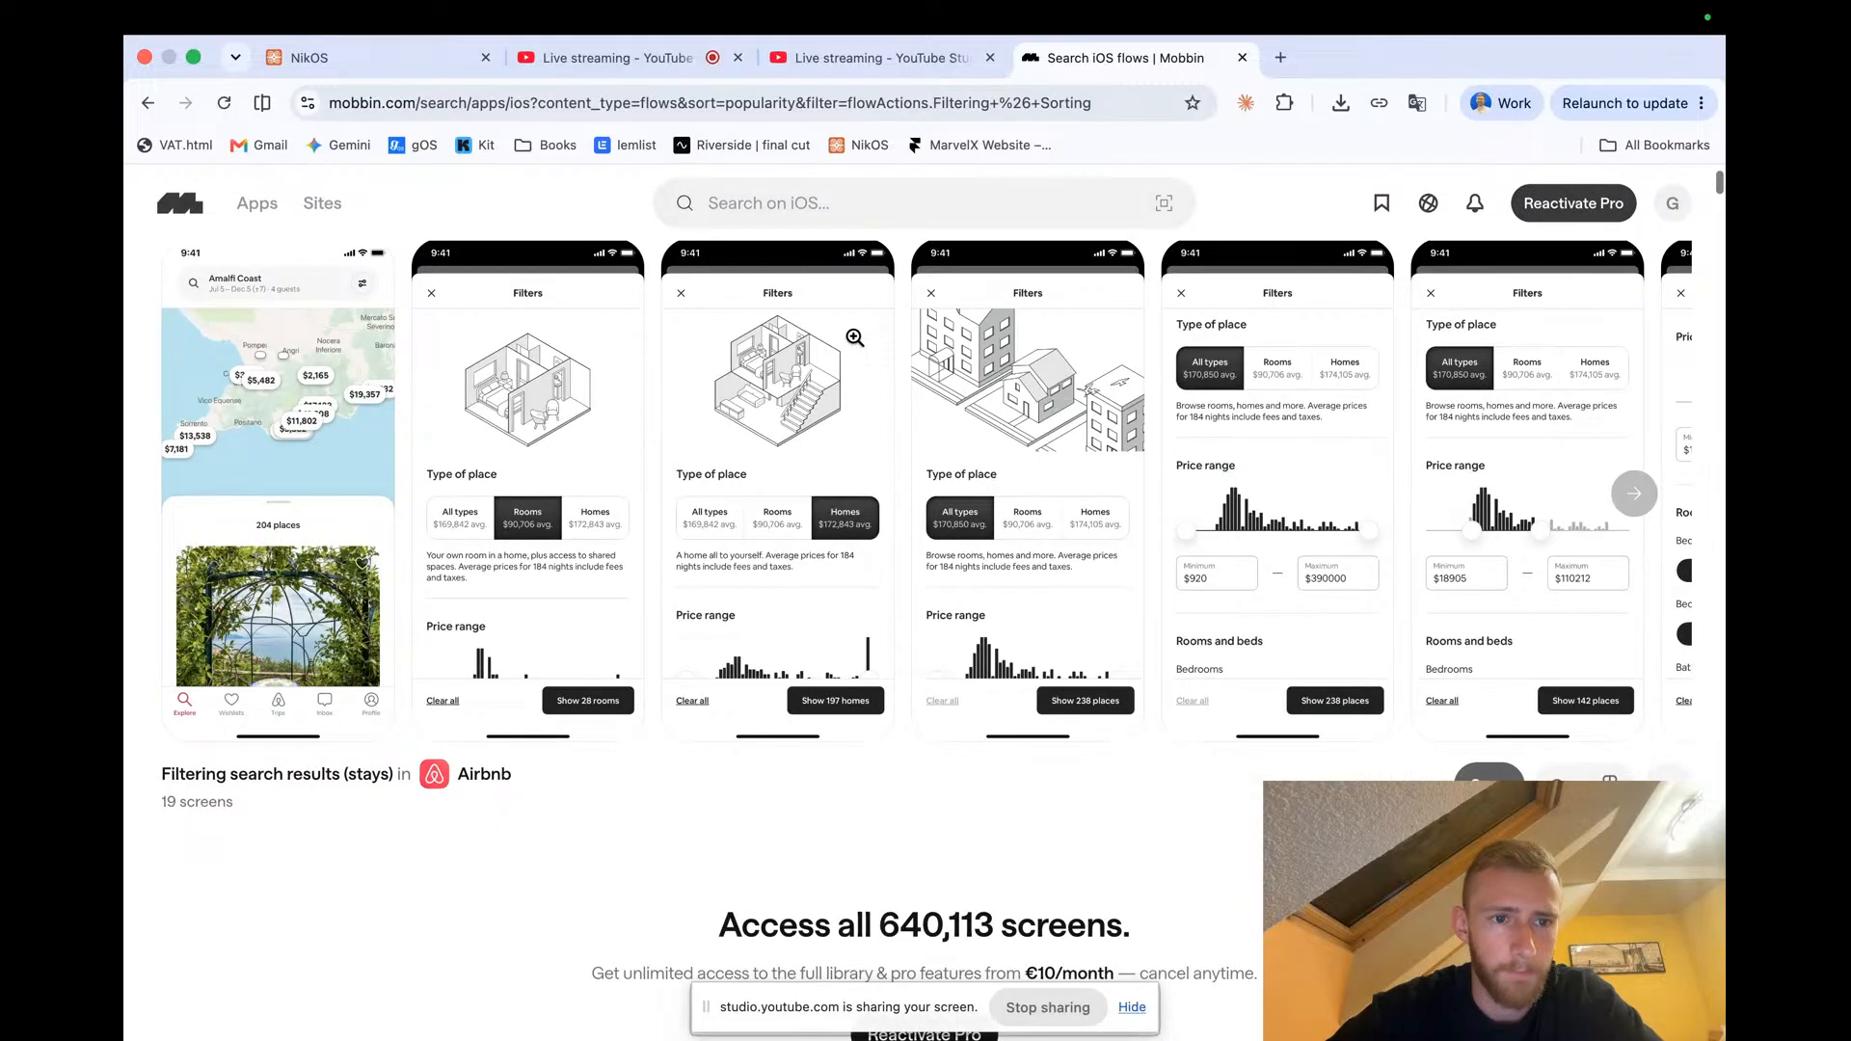
{"action": "scroll", "coordinate": [852, 333], "scroll_direction": "up", "scroll_amount": 3}
Search Mobbin for 'search' and open the Searching & Finding flows
{"action": "left_click", "coordinate": [816, 247]}
{"action": "type", "text": "s"}
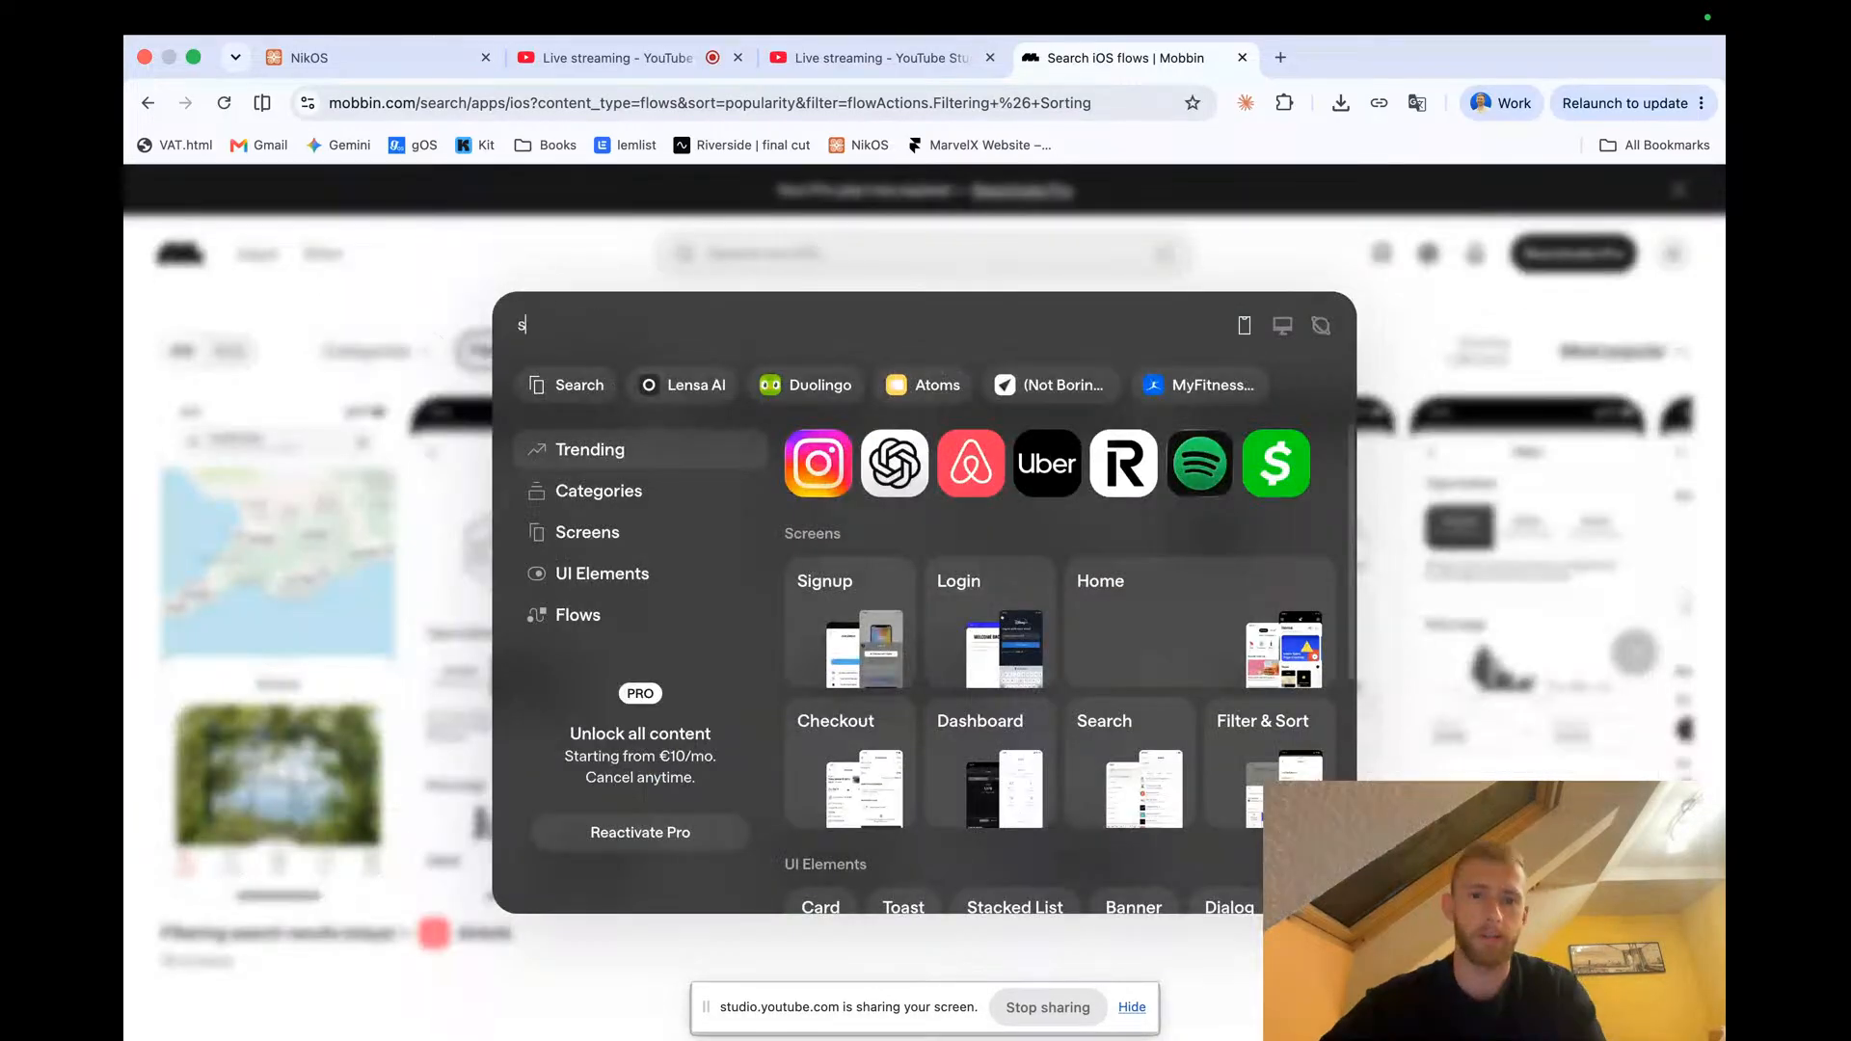
{"action": "type", "text": "earch"}
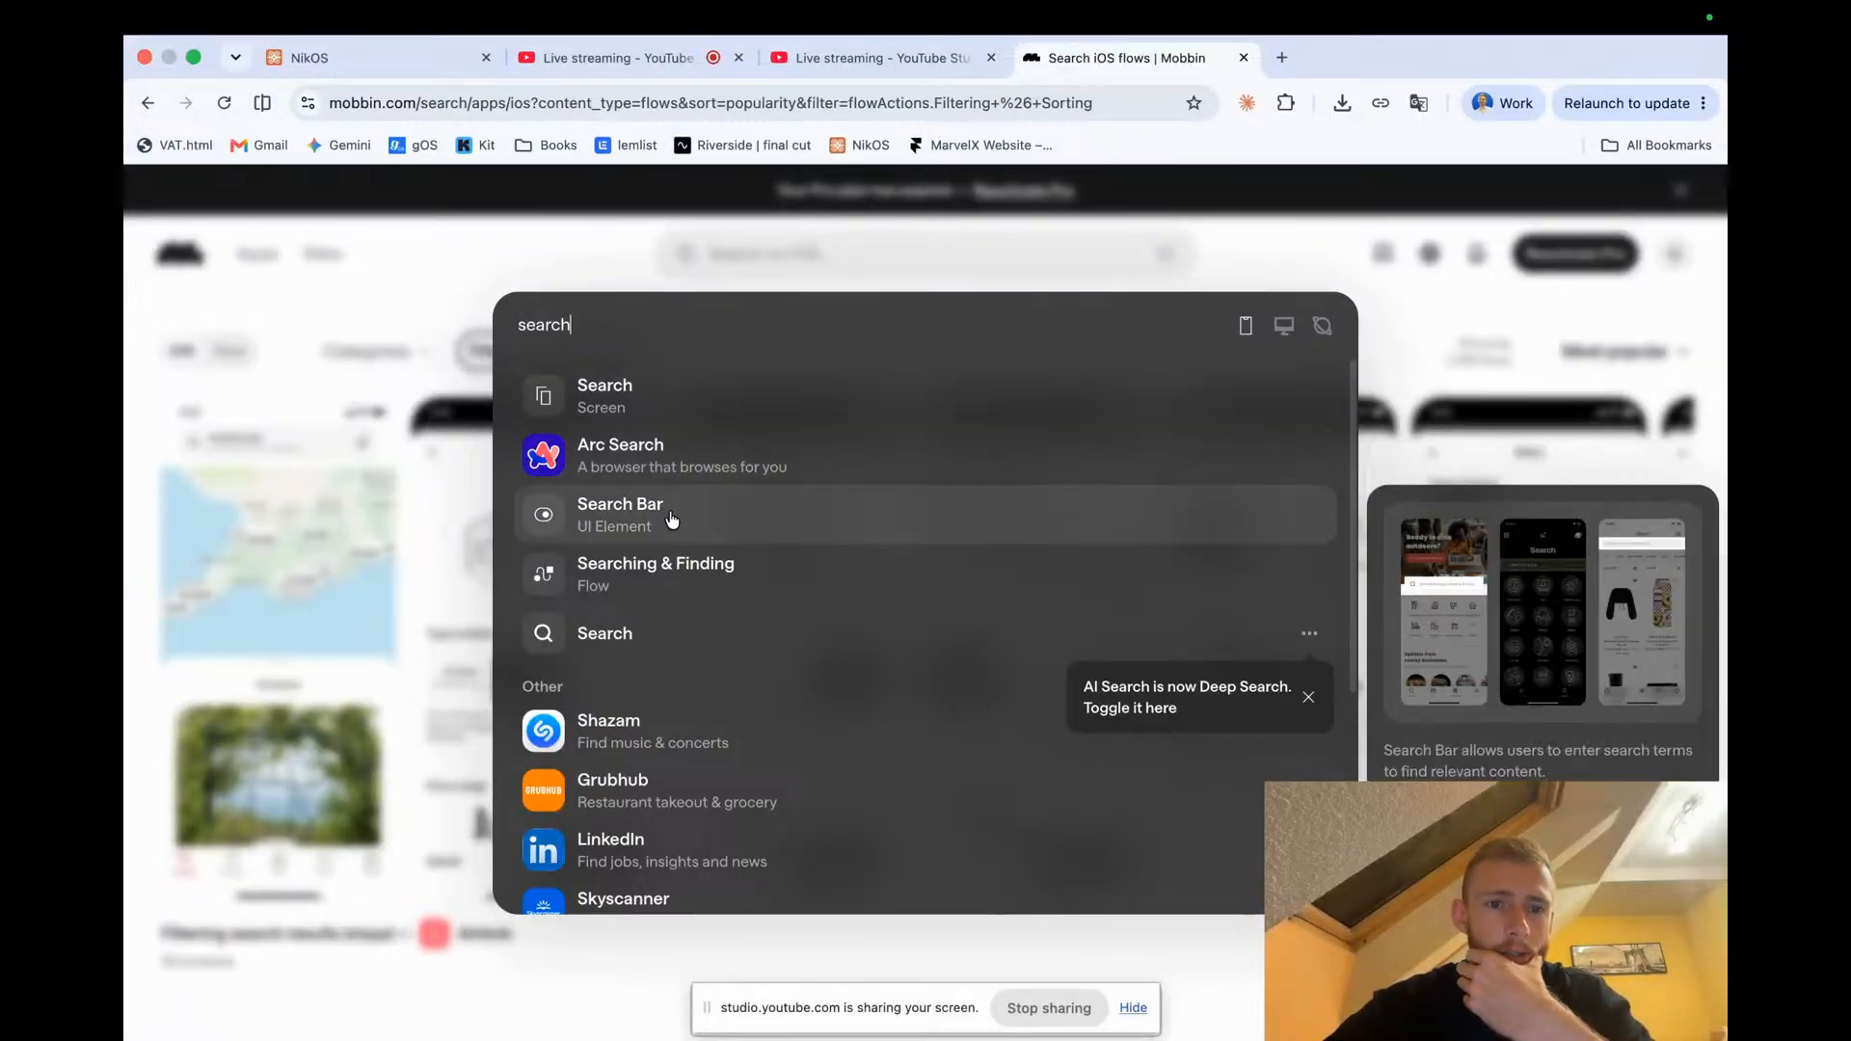
{"action": "left_click", "coordinate": [676, 577]}
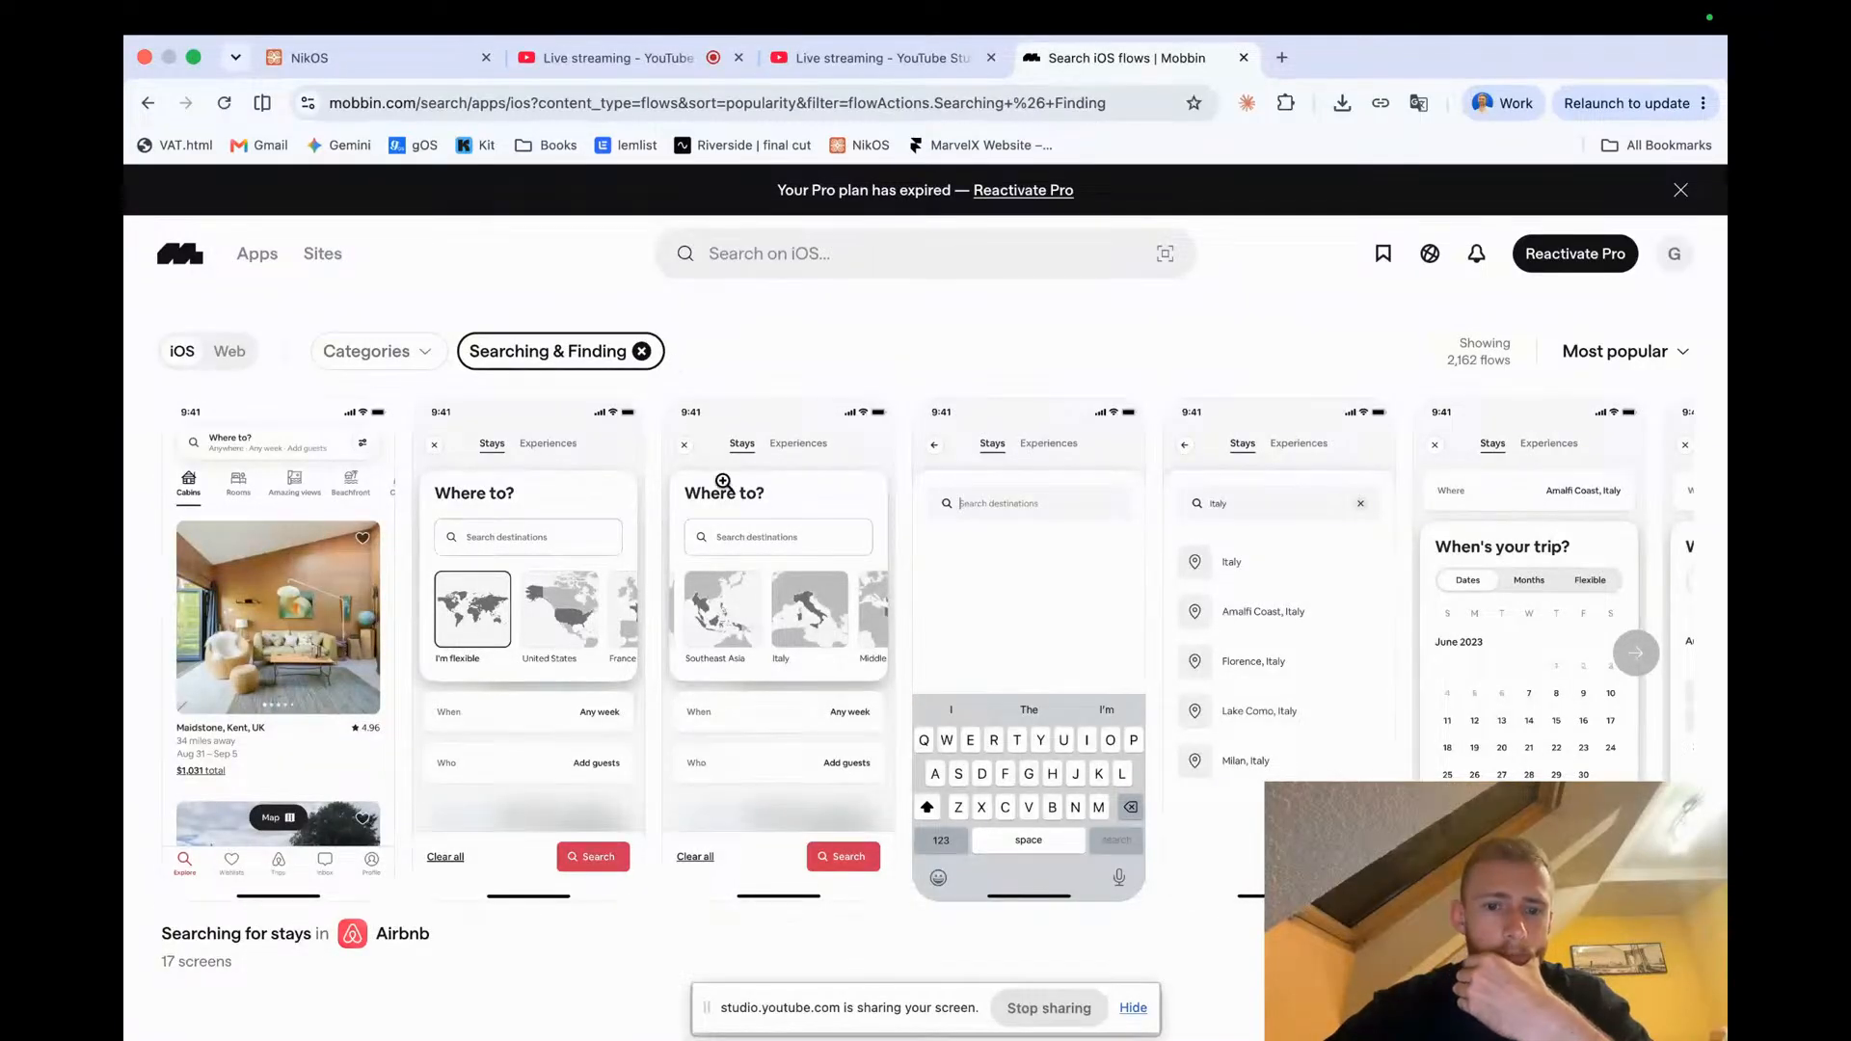
Sort the Searching & Finding flows by Trending
{"action": "scroll", "coordinate": [749, 556], "scroll_direction": "down", "scroll_amount": 5}
{"action": "scroll", "coordinate": [749, 556], "scroll_direction": "up", "scroll_amount": 5}
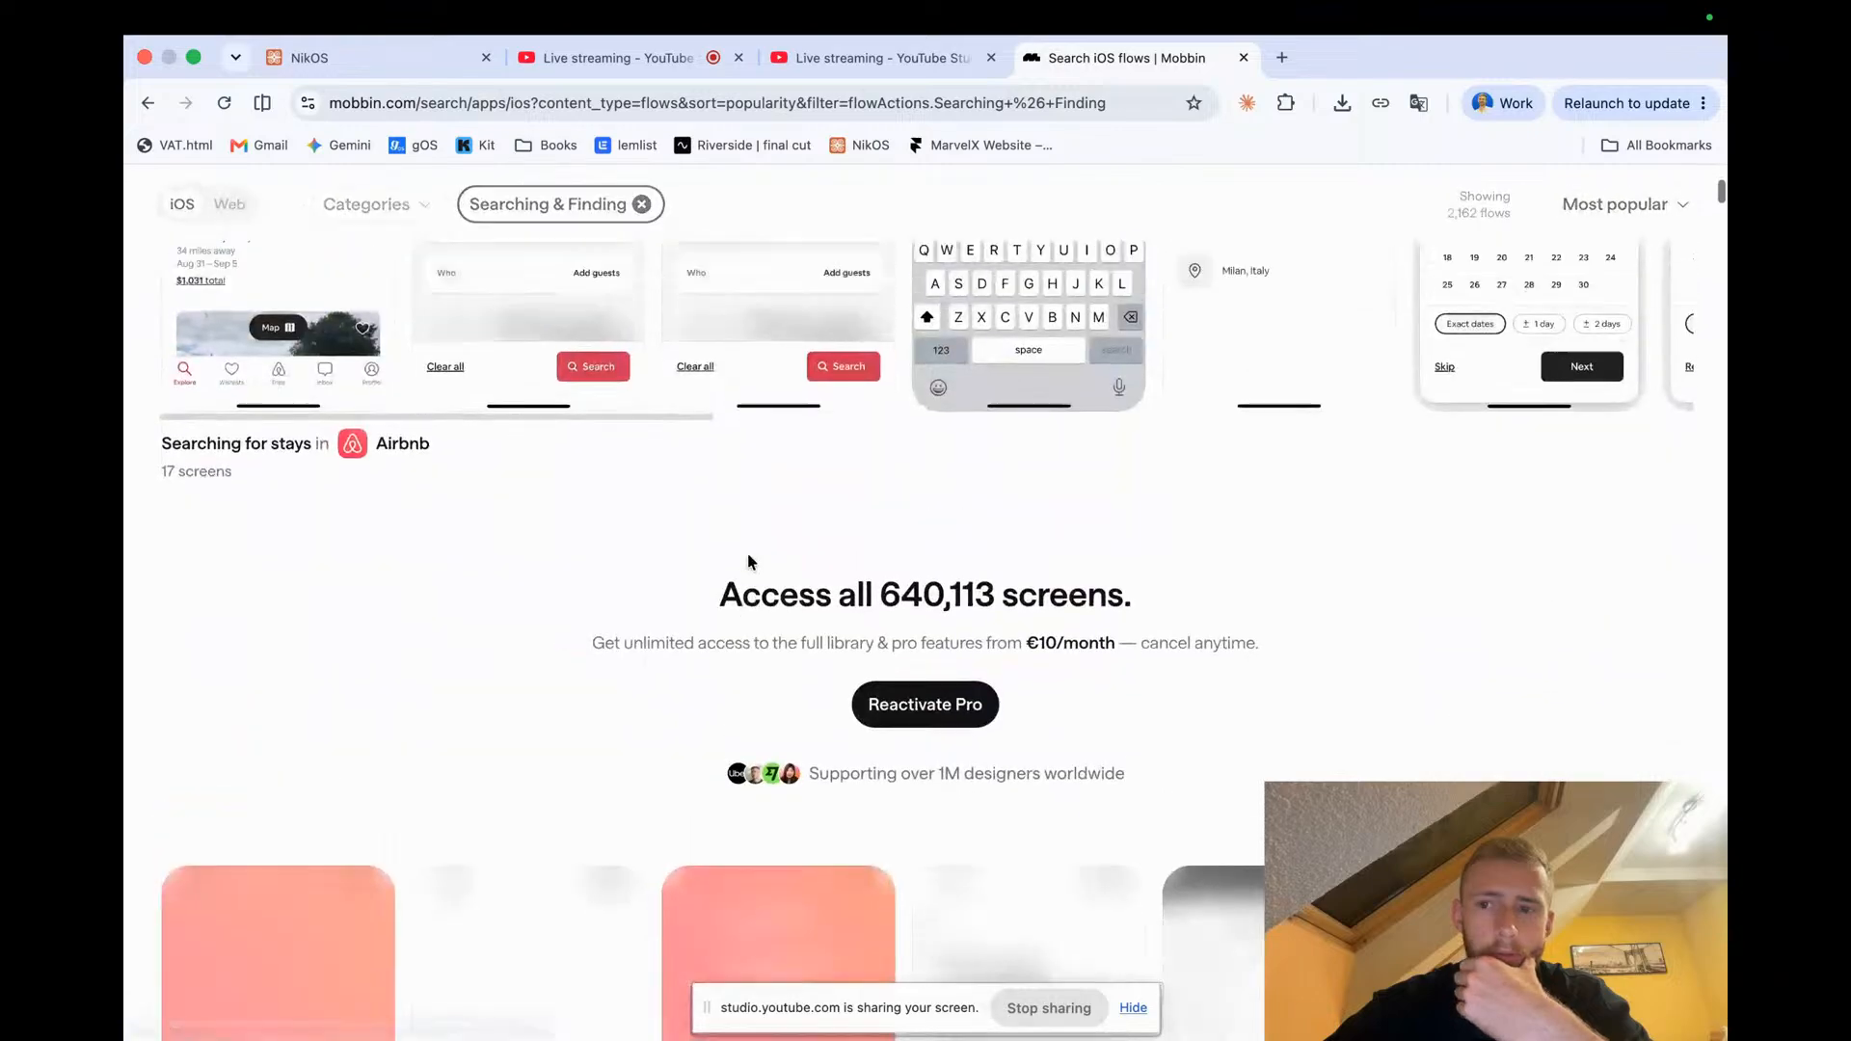
{"action": "scroll", "coordinate": [772, 590], "scroll_direction": "down", "scroll_amount": 5}
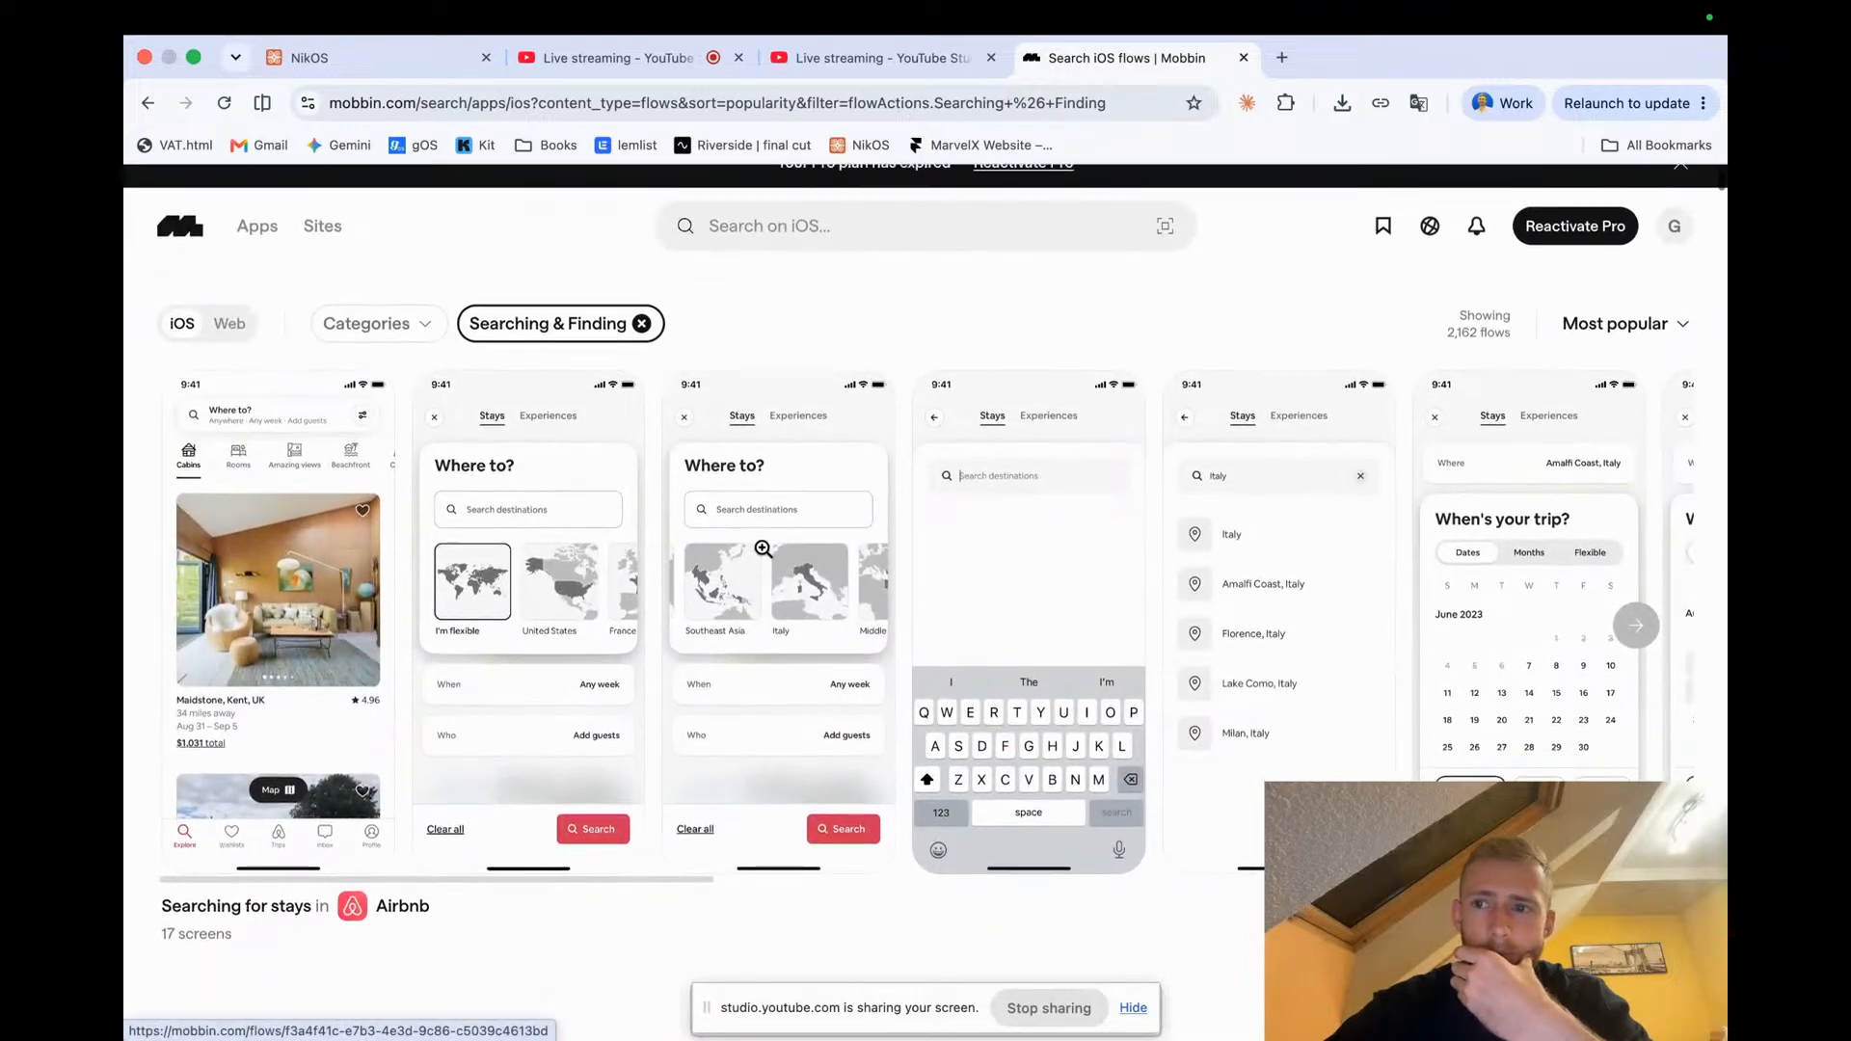
{"action": "scroll", "coordinate": [761, 549], "scroll_direction": "up", "scroll_amount": 5}
{"action": "left_click", "coordinate": [1639, 357]}
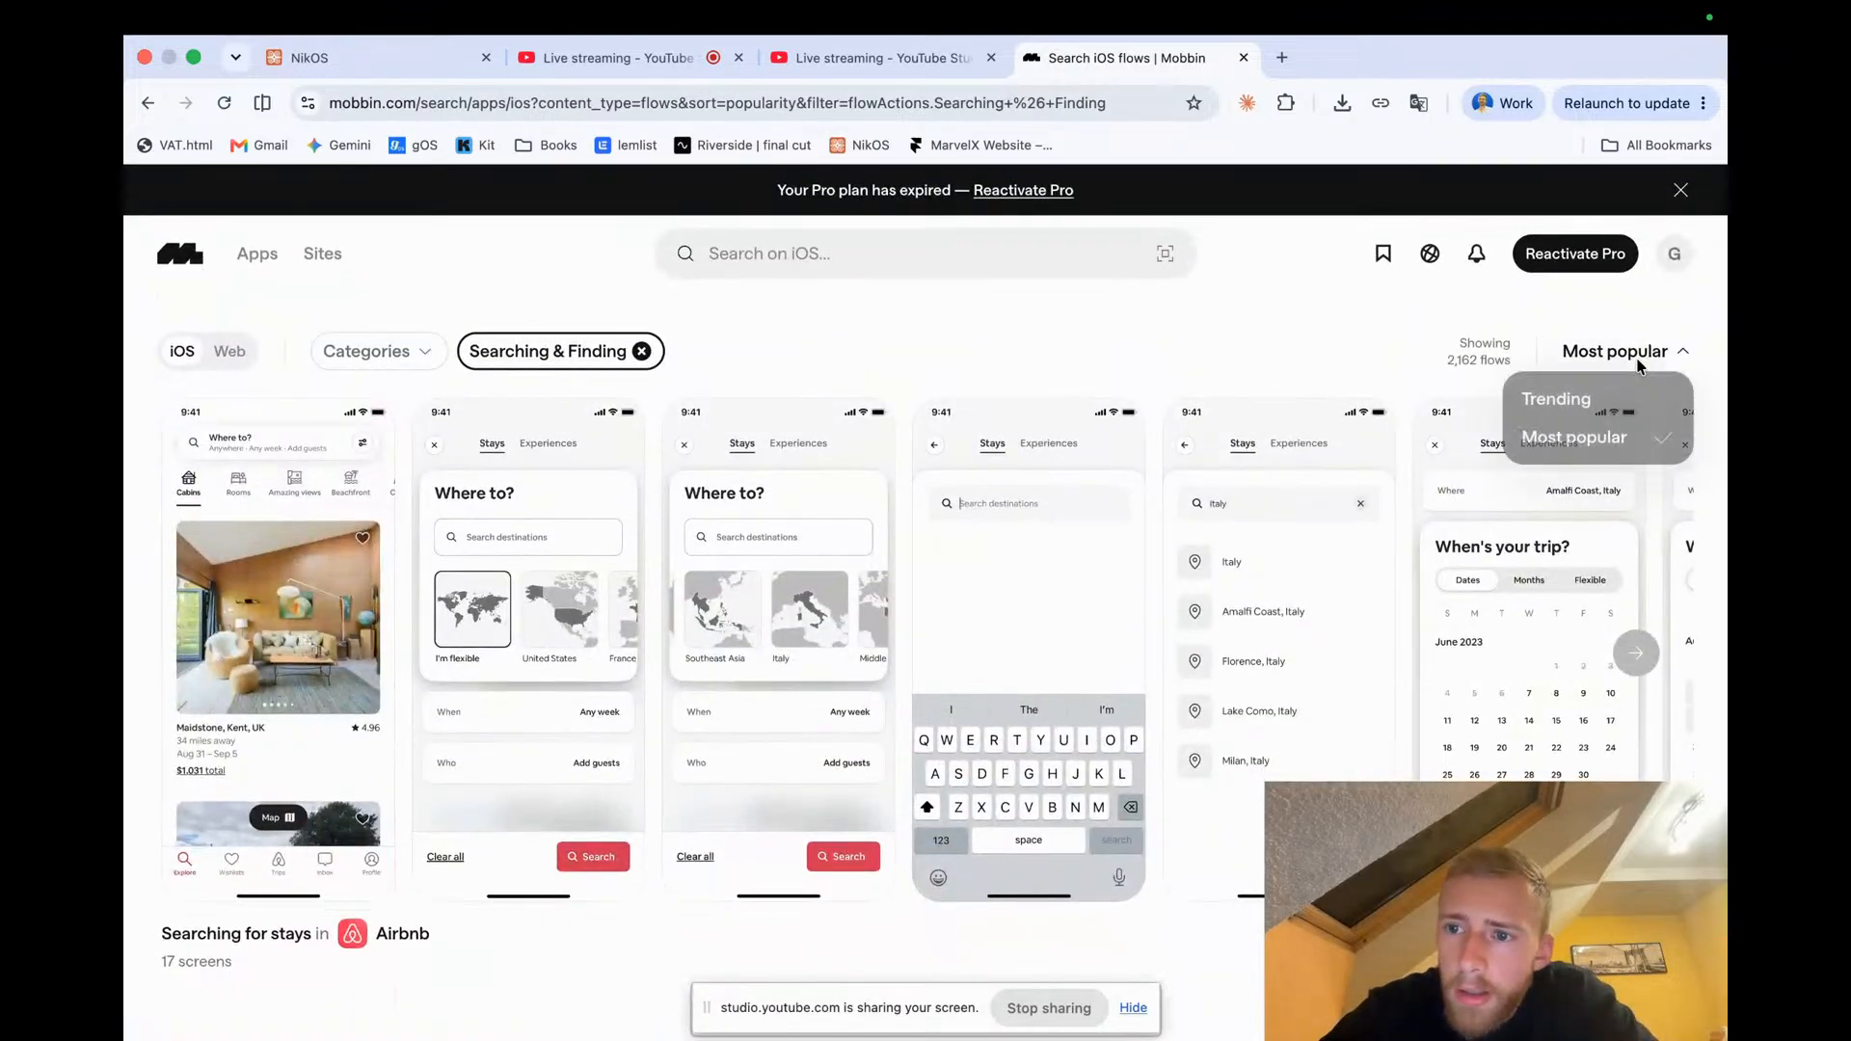
{"action": "left_click", "coordinate": [1549, 409]}
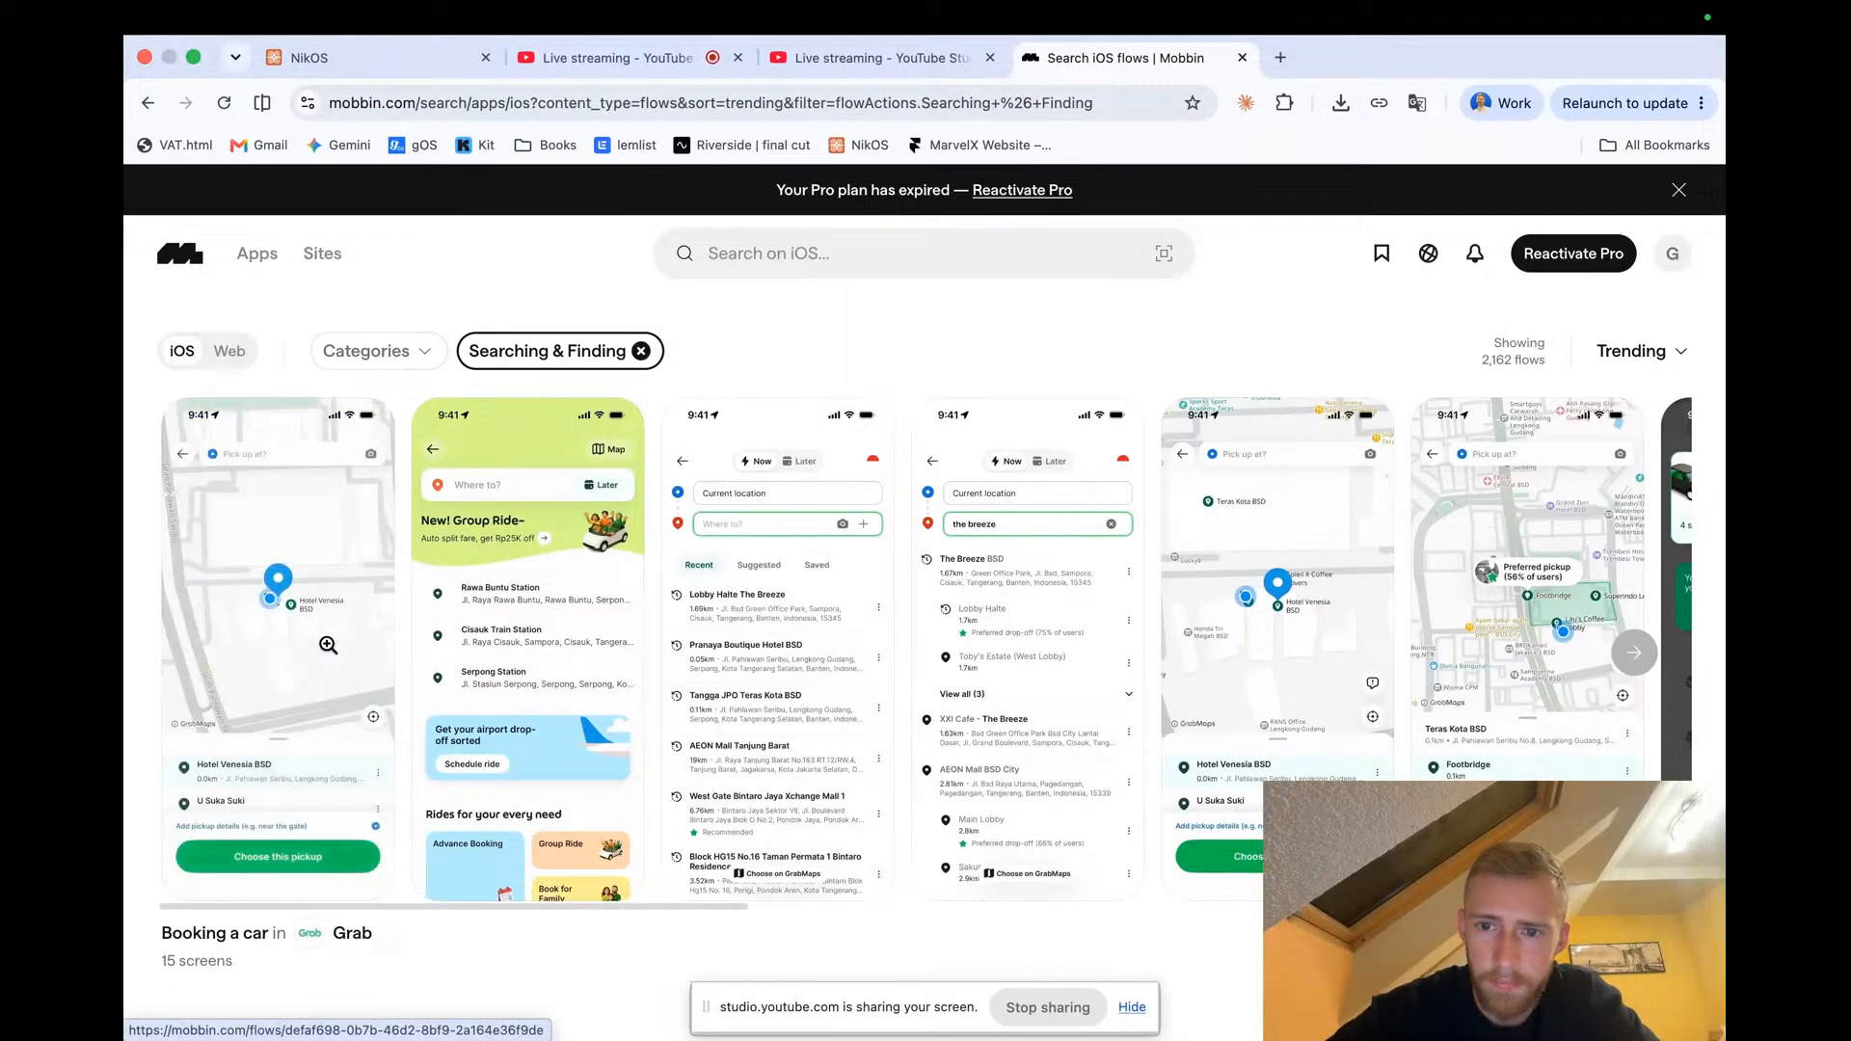
Browse the trending Searching & Finding flow examples
{"action": "scroll", "coordinate": [327, 645], "scroll_direction": "down", "scroll_amount": 1}
{"action": "scroll", "coordinate": [328, 645], "scroll_direction": "down", "scroll_amount": 1}
{"action": "scroll", "coordinate": [327, 644], "scroll_direction": "up", "scroll_amount": 2}
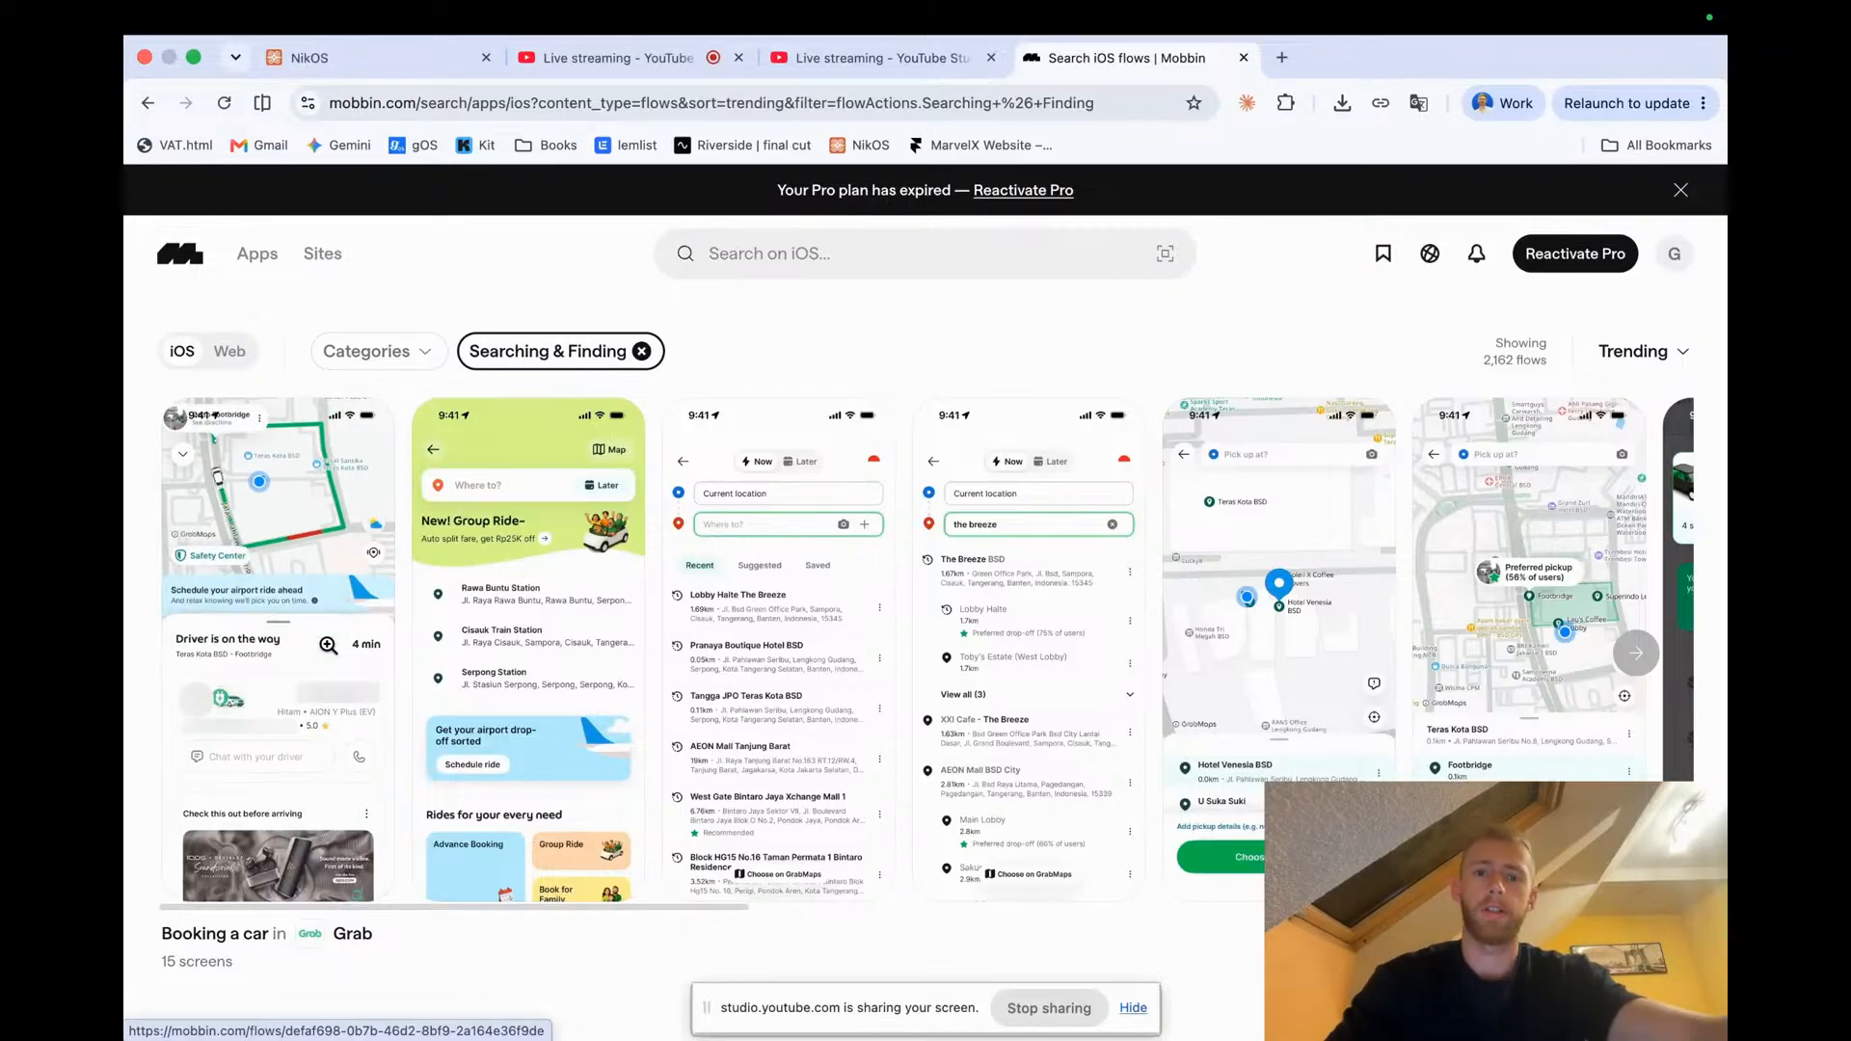
{"action": "scroll", "coordinate": [555, 584], "scroll_direction": "left", "scroll_amount": 4}
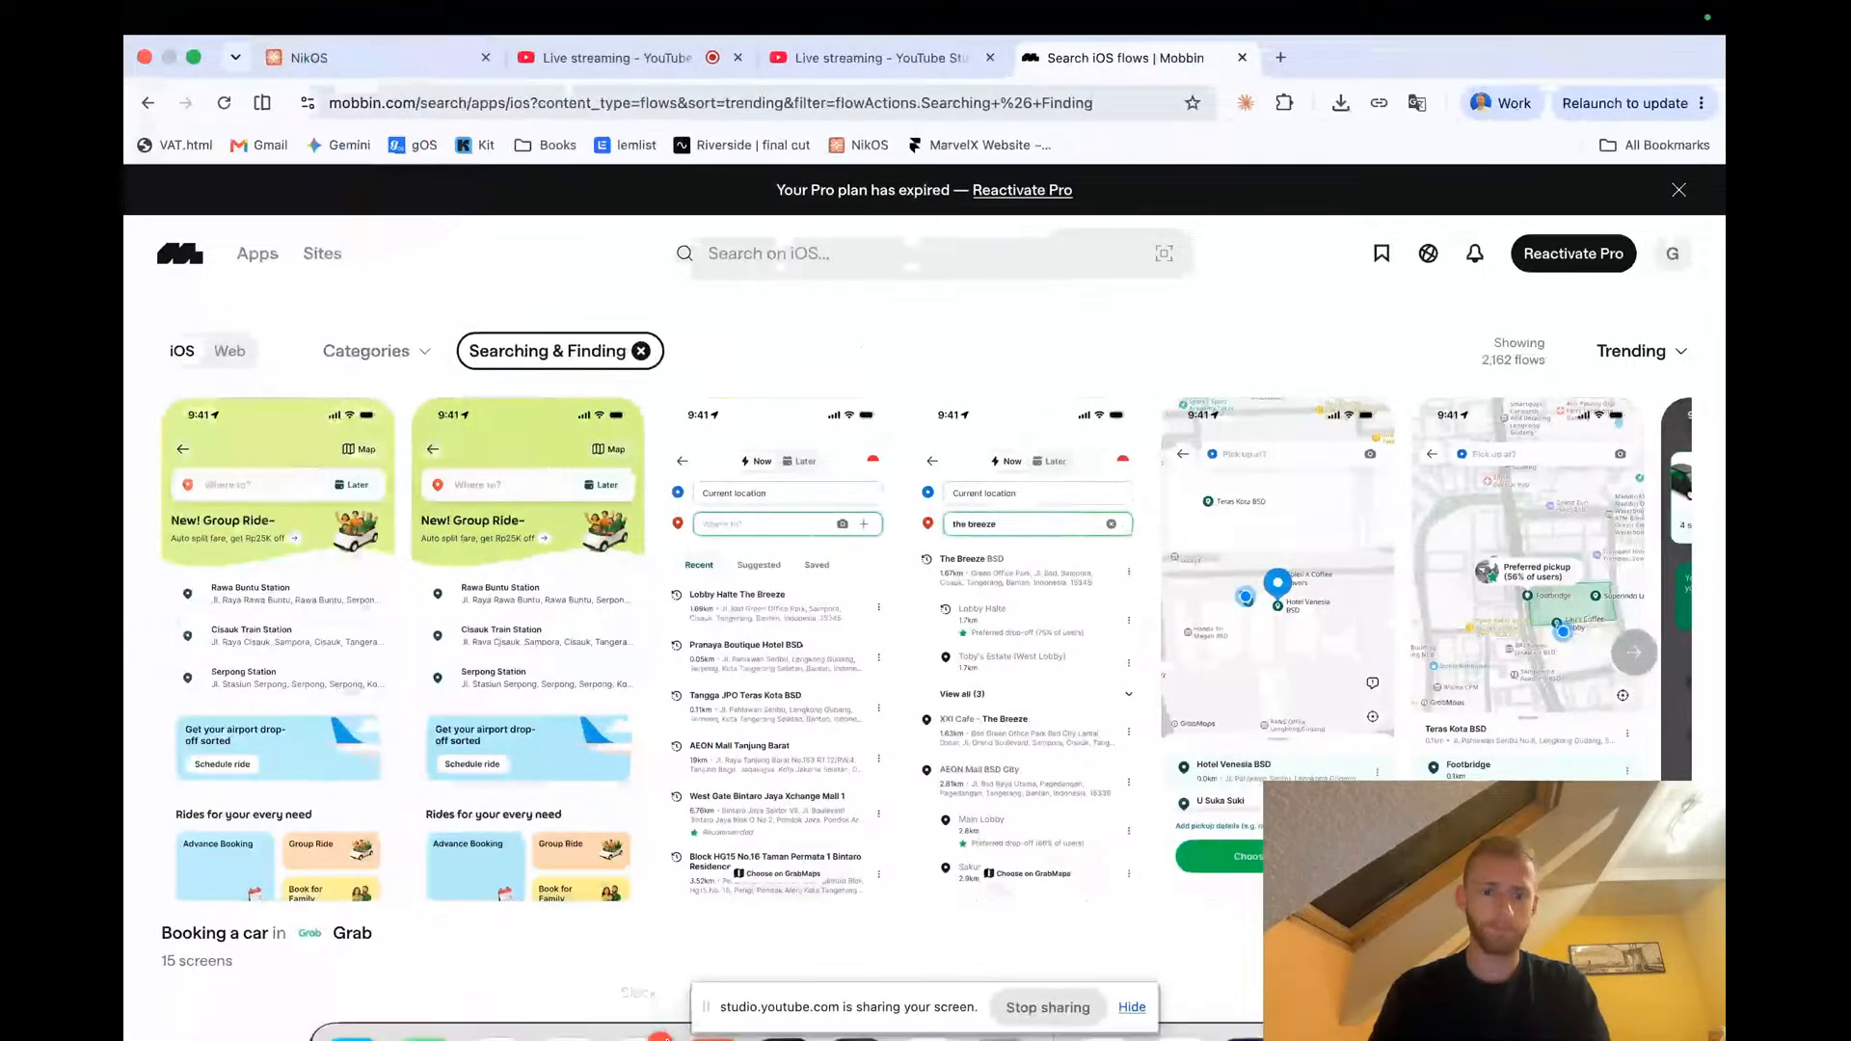
Switch back to the PadelRank file in Figma
{"action": "left_click", "coordinate": [607, 58]}
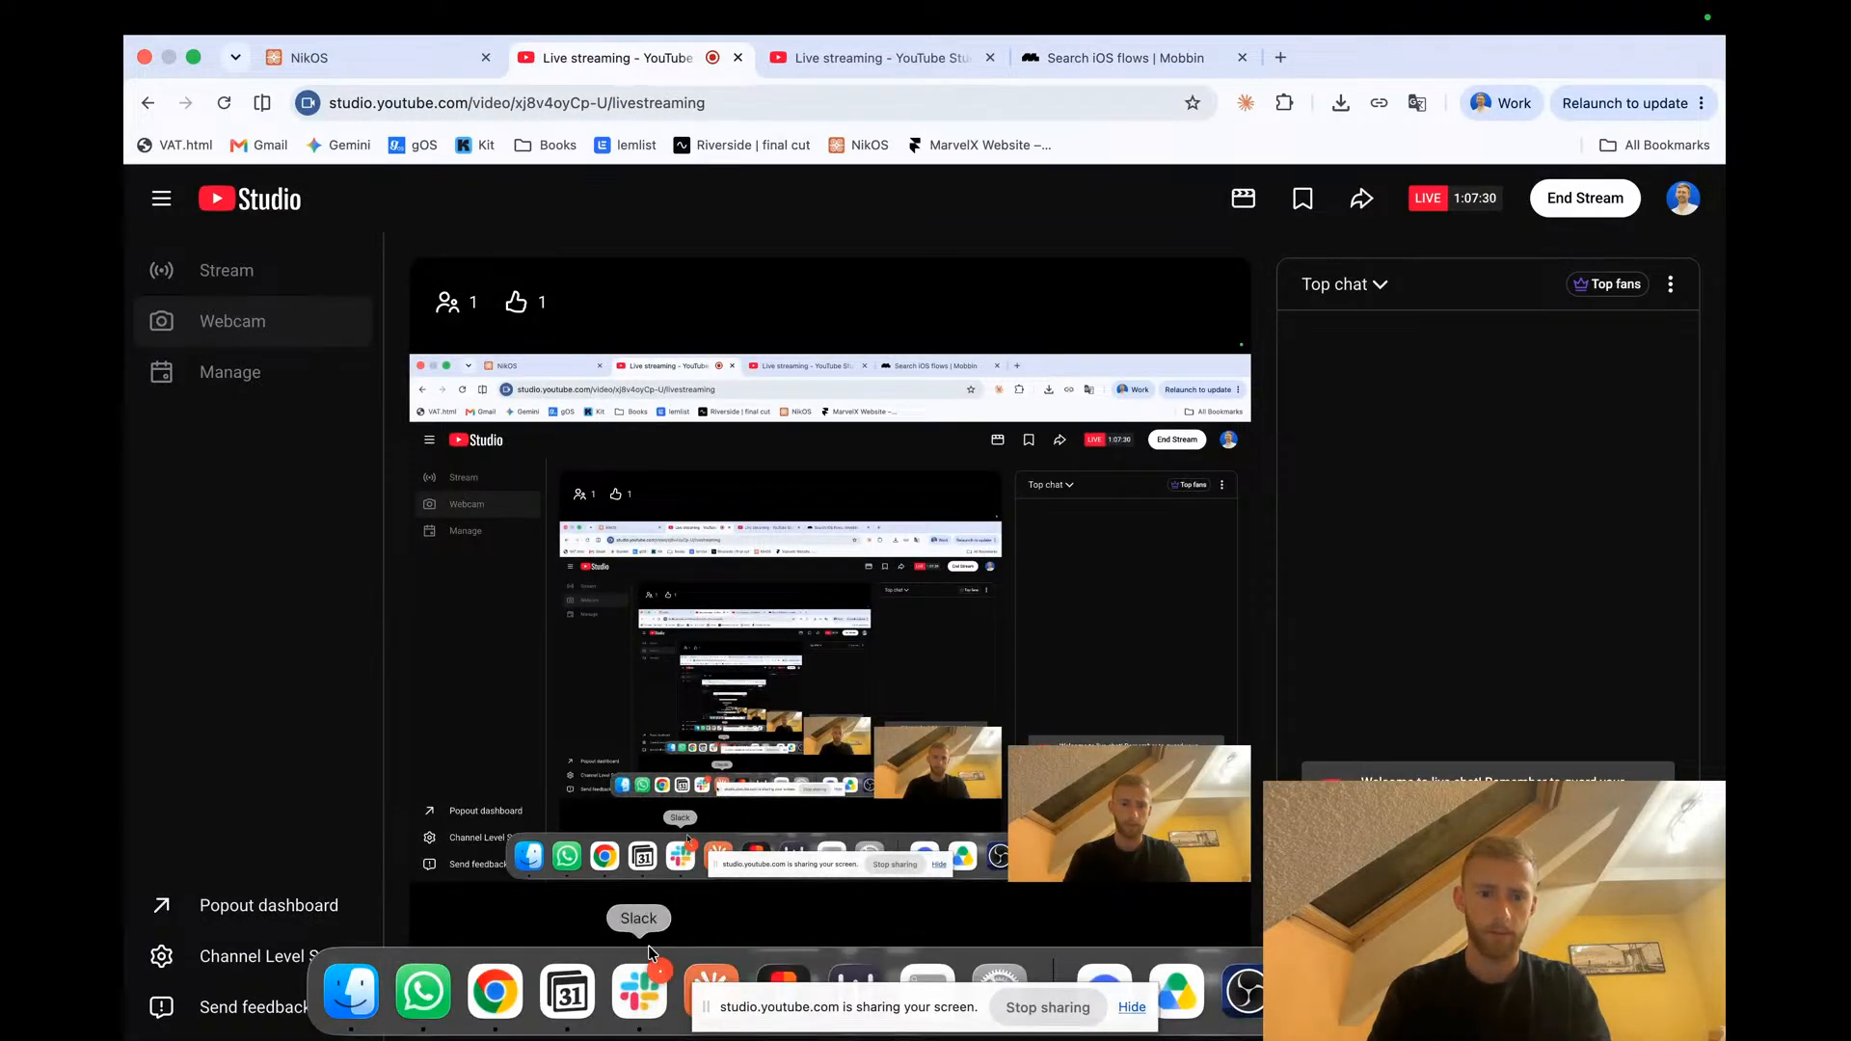
{"action": "left_click", "coordinate": [781, 981]}
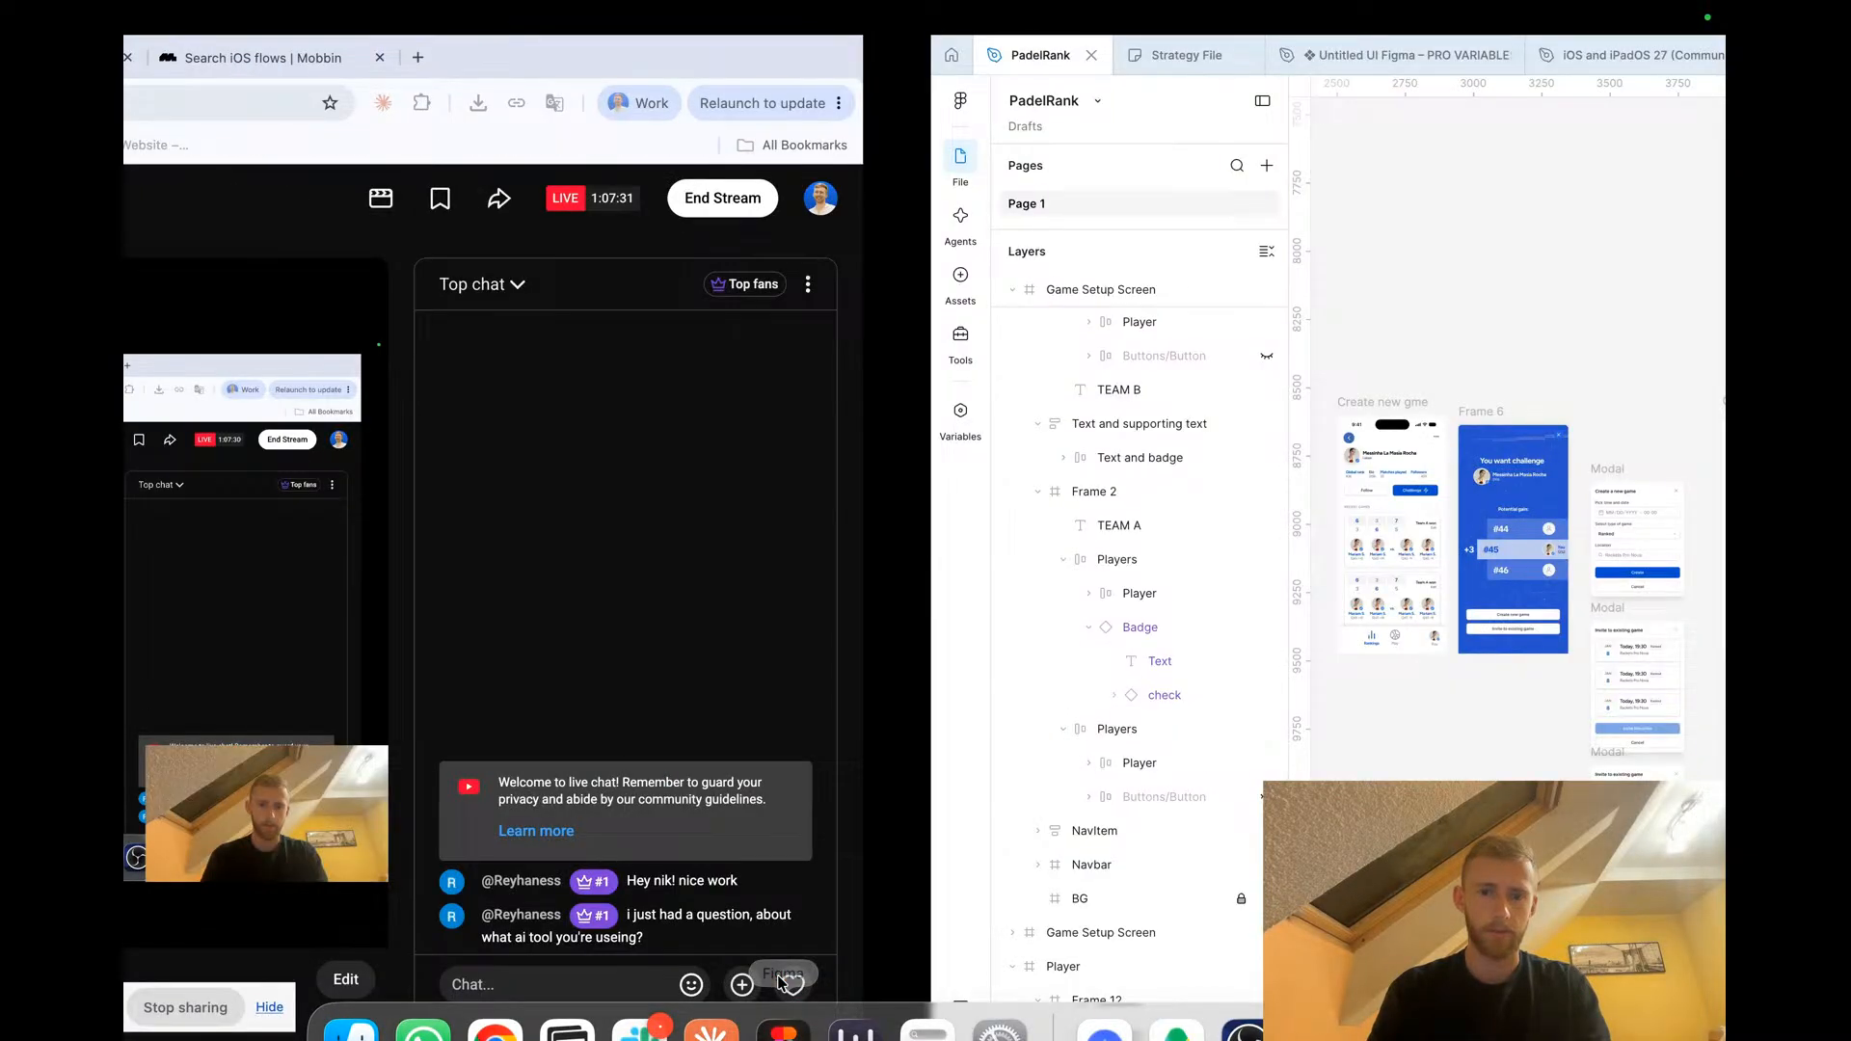
{"action": "scroll", "coordinate": [736, 405], "scroll_direction": "down", "scroll_amount": 2}
{"action": "scroll", "coordinate": [868, 492], "scroll_direction": "up", "scroll_amount": 5}
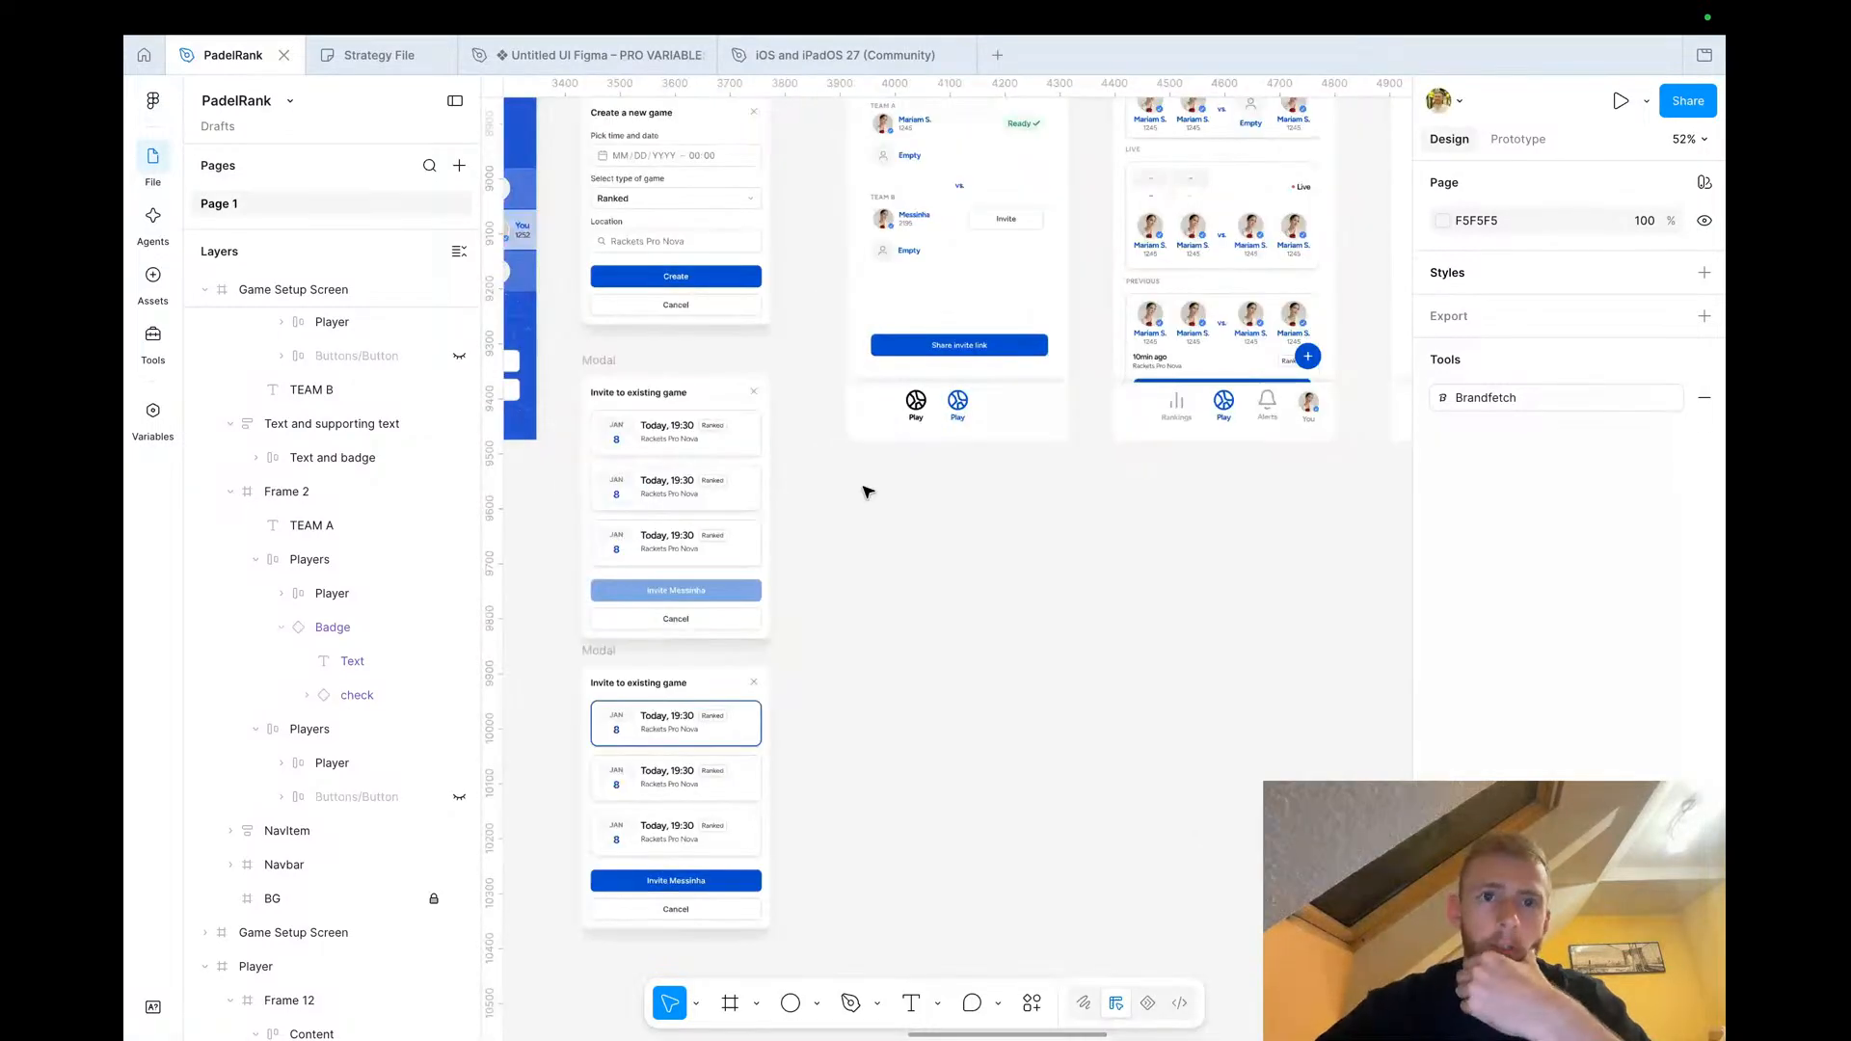
Drill into the Create a new game modal and drag its date input field out onto the canvas
{"action": "left_click", "coordinate": [645, 253]}
{"action": "double_click", "coordinate": [645, 249]}
{"action": "double_click", "coordinate": [645, 247]}
{"action": "double_click", "coordinate": [645, 246]}
{"action": "double_click", "coordinate": [645, 245]}
{"action": "left_click_drag", "start_coordinate": [645, 243], "coordinate": [967, 601]}
{"action": "scroll", "coordinate": [967, 600], "scroll_direction": "down", "scroll_amount": 4}
{"action": "scroll", "coordinate": [967, 600], "scroll_direction": "right", "scroll_amount": 2}
{"action": "scroll", "coordinate": [967, 600], "scroll_direction": "down", "scroll_amount": 1}
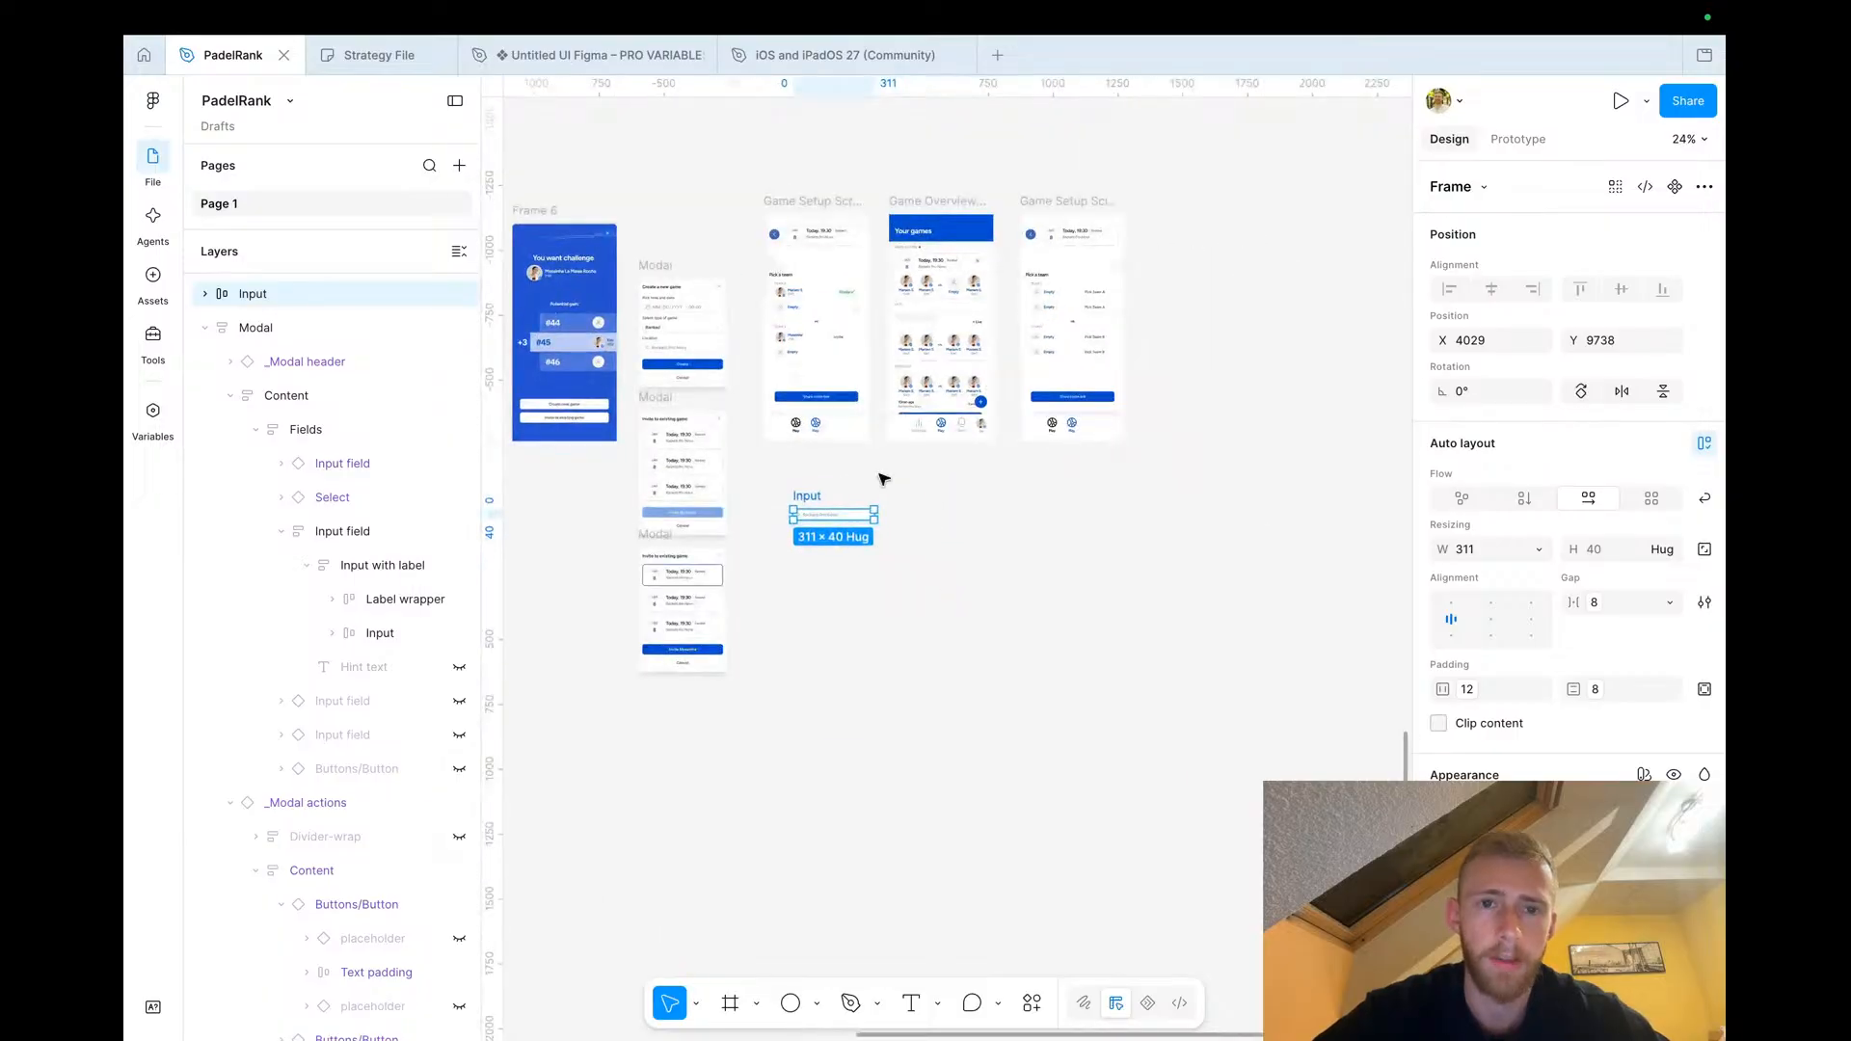
Select the Game Setup Screen frame and survey the canvas around the strategy flow labels
{"action": "left_click", "coordinate": [803, 201]}
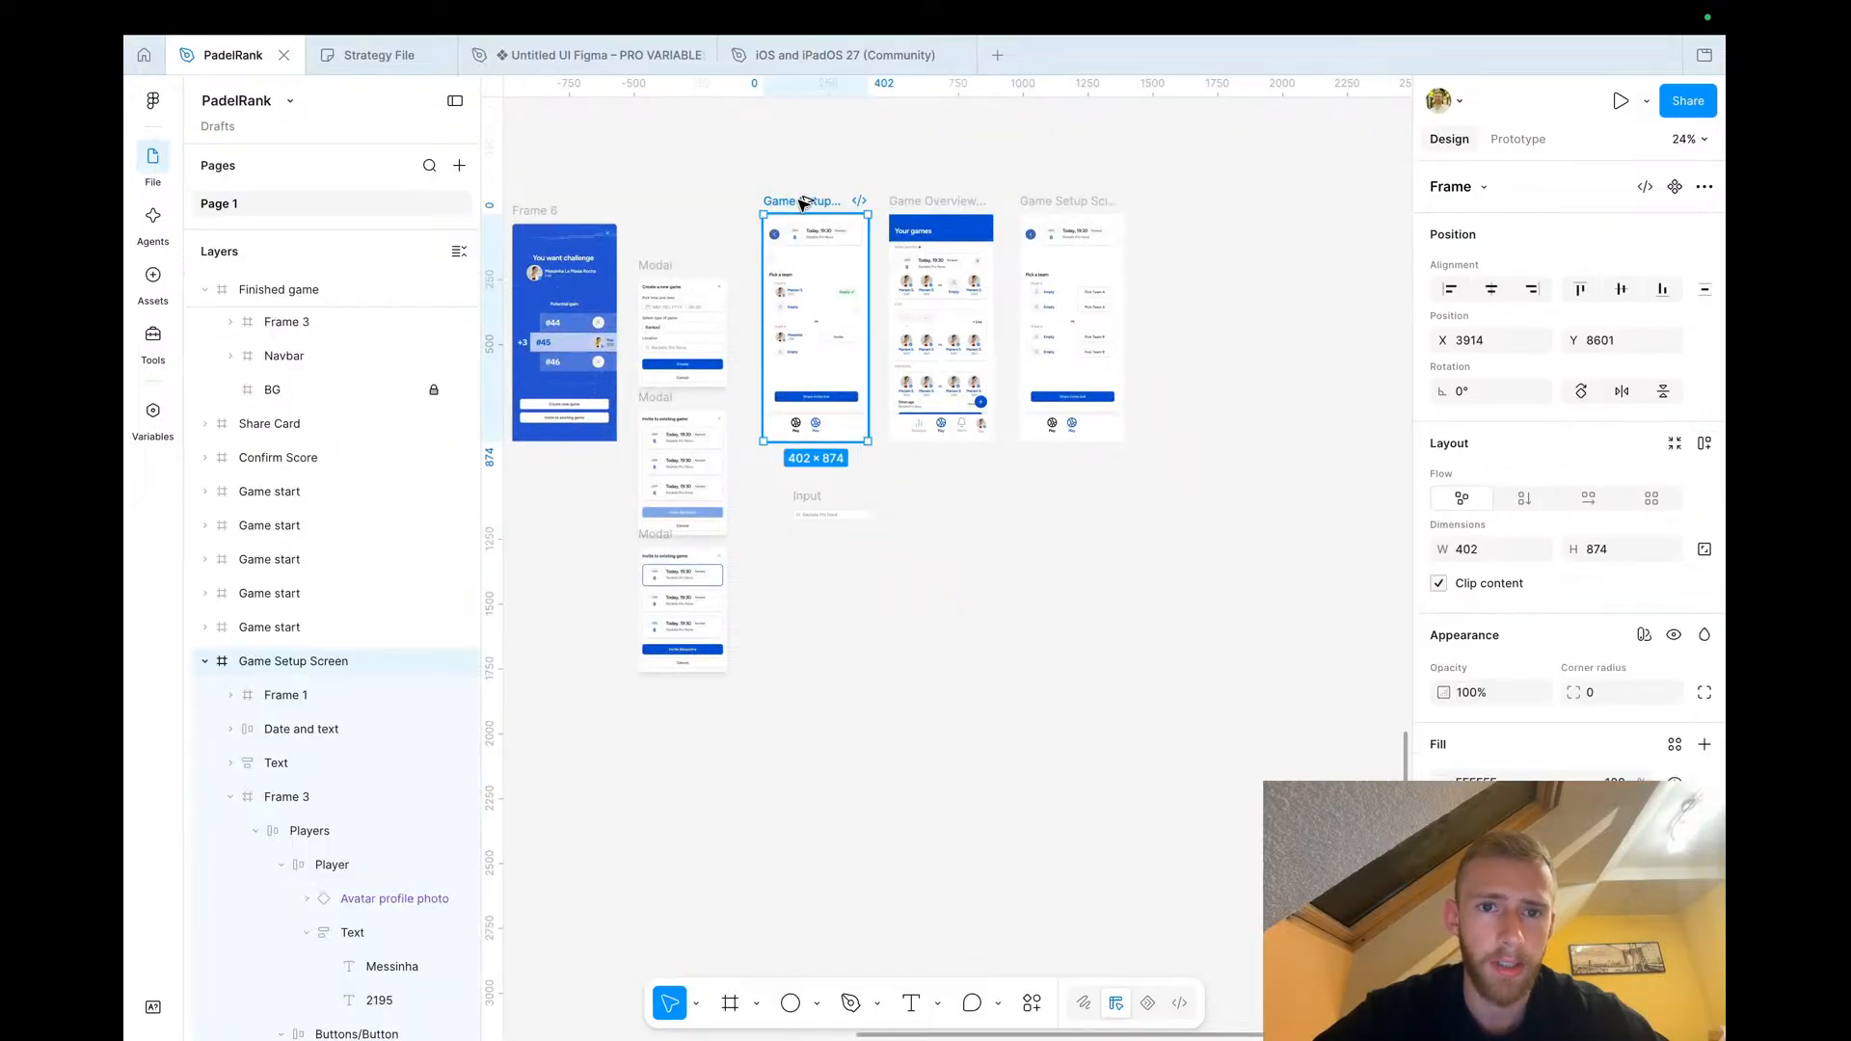
{"action": "scroll", "coordinate": [801, 200], "scroll_direction": "down", "scroll_amount": 10}
{"action": "scroll", "coordinate": [801, 200], "scroll_direction": "left", "scroll_amount": 5}
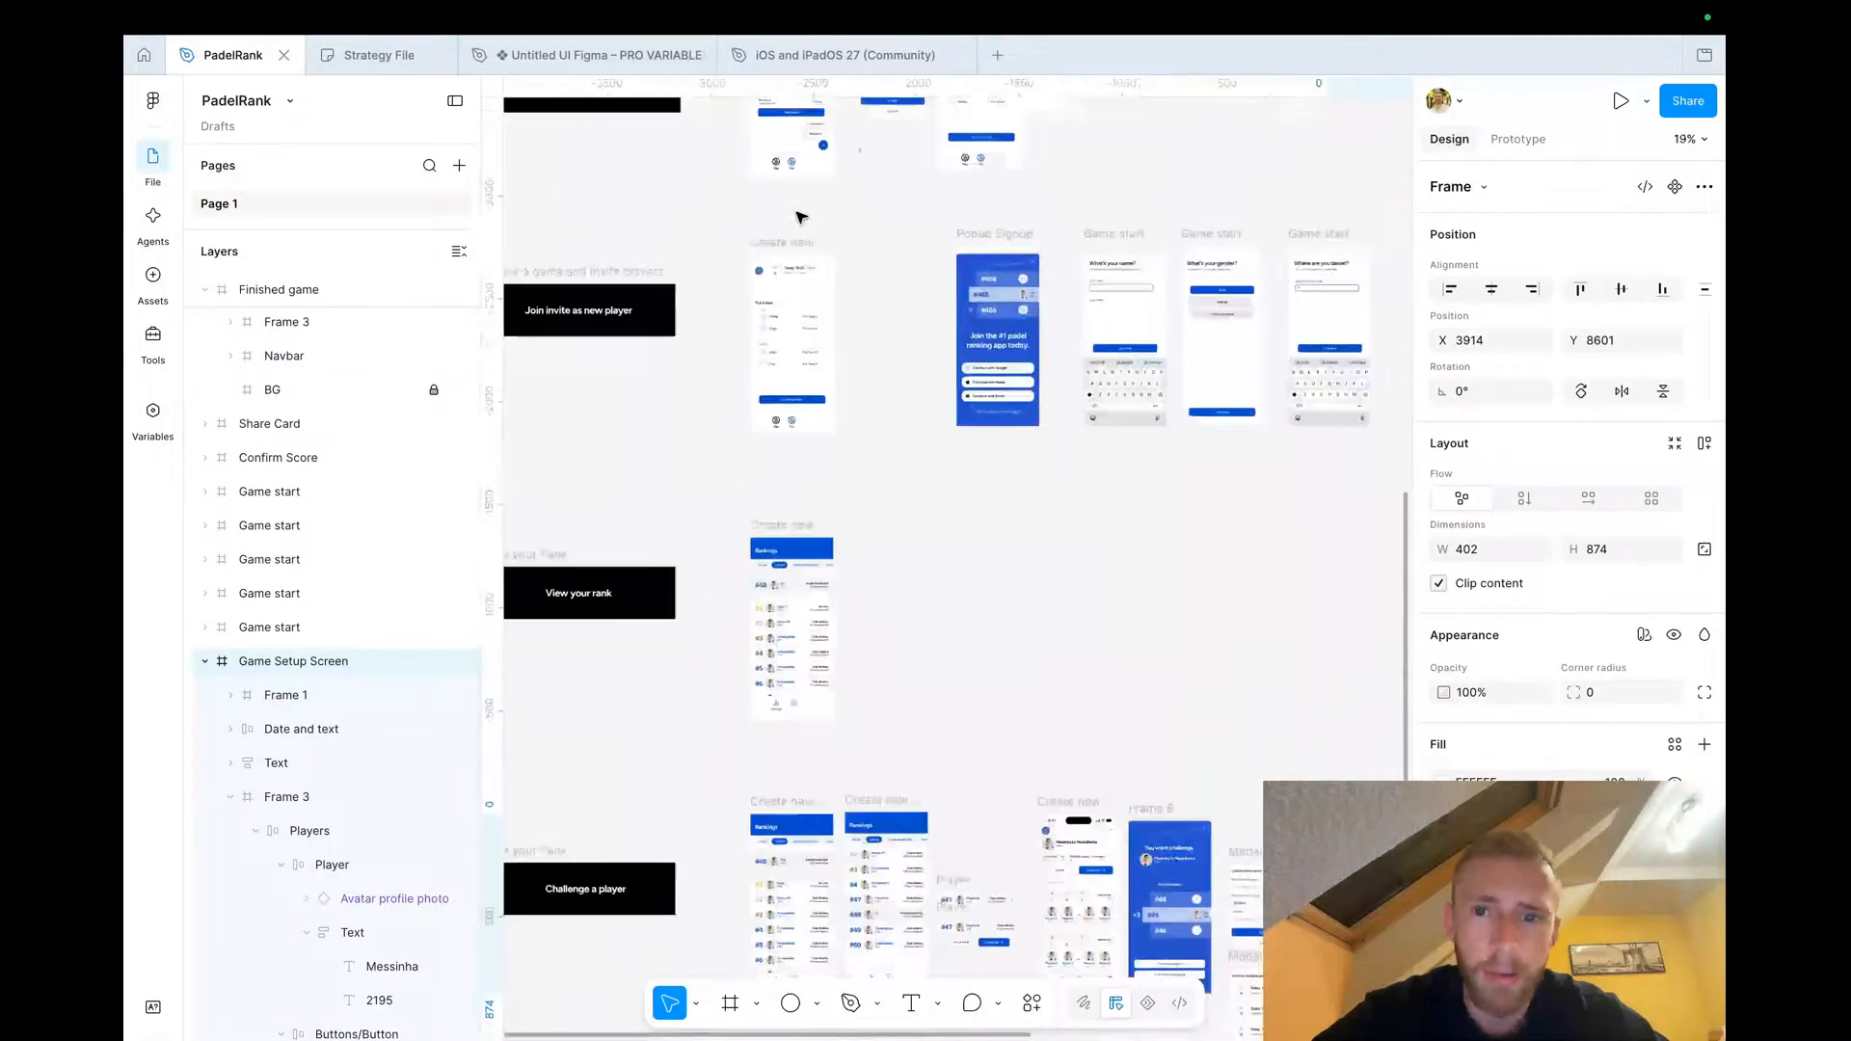
{"action": "scroll", "coordinate": [845, 270], "scroll_direction": "up", "scroll_amount": 3}
{"action": "scroll", "coordinate": [793, 837], "scroll_direction": "down", "scroll_amount": 3}
{"action": "scroll", "coordinate": [793, 837], "scroll_direction": "left", "scroll_amount": 1}
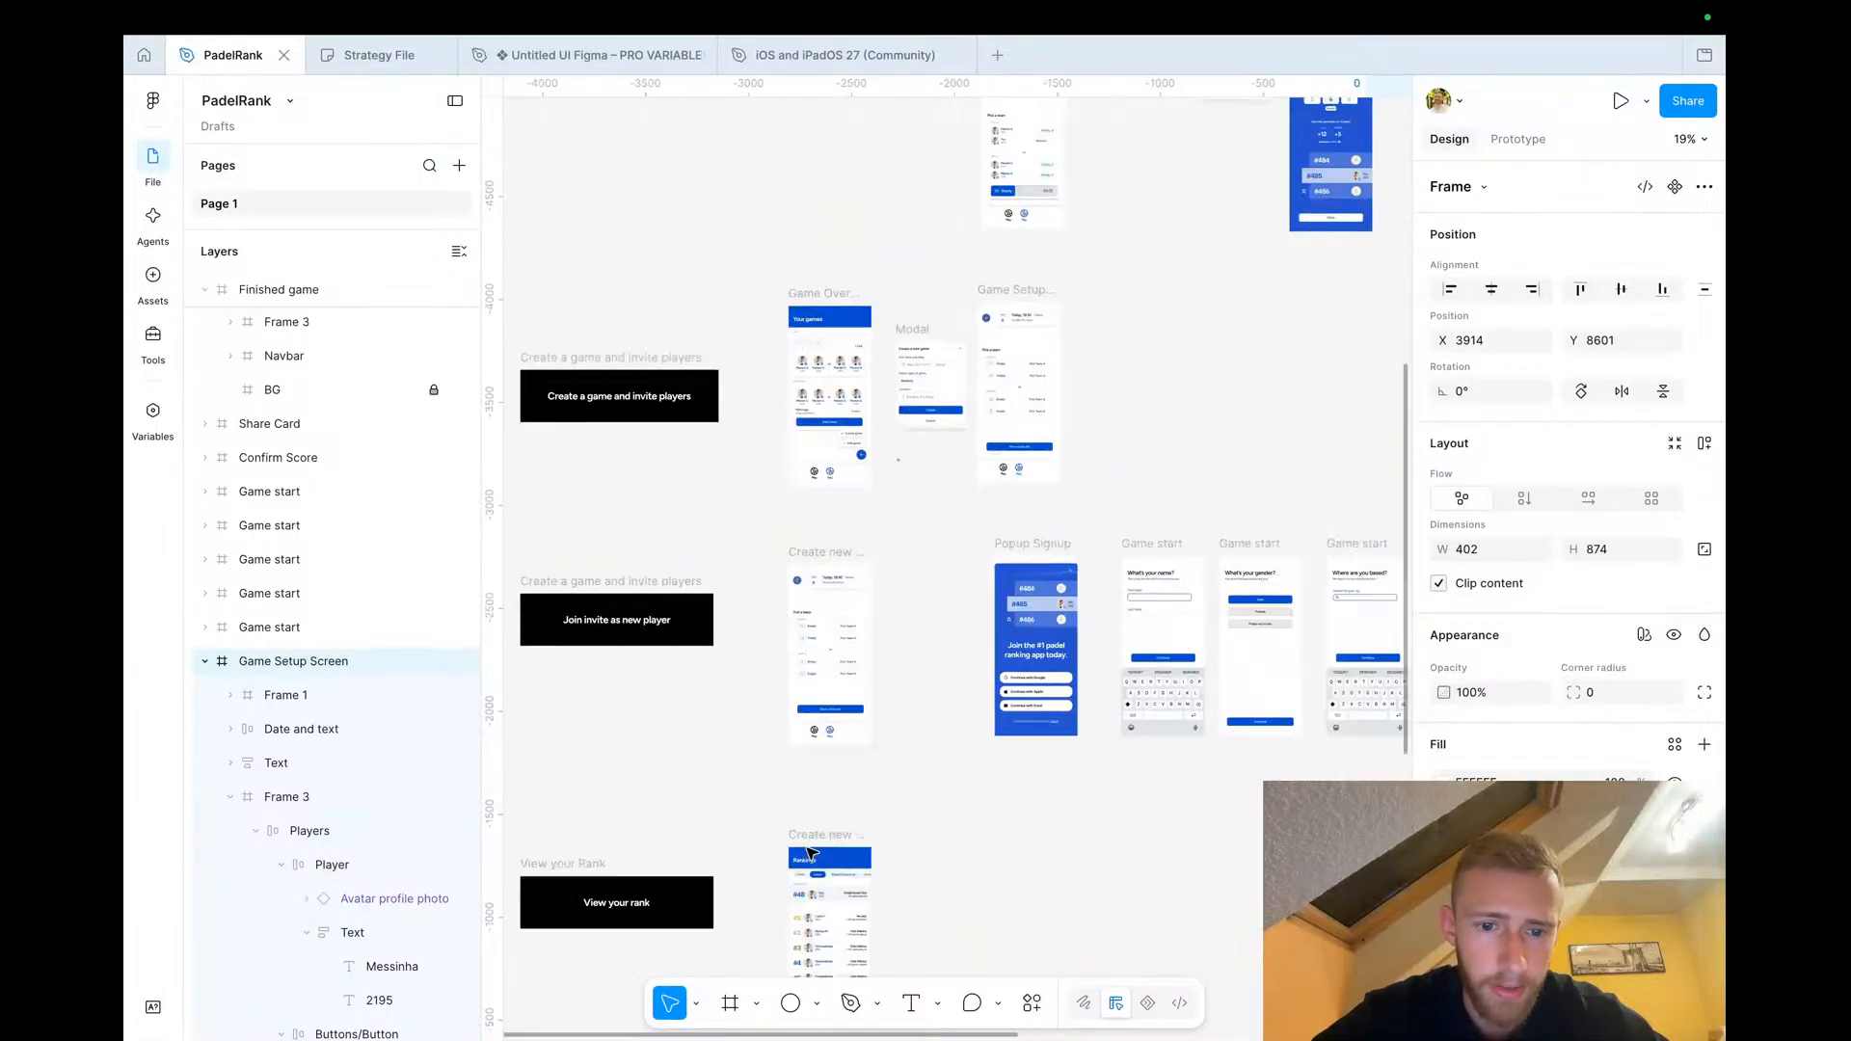
Examine the Pick a team section of the Game Setup Screen and the layers of its Team A player rows
{"action": "scroll", "coordinate": [692, 629], "scroll_direction": "up", "scroll_amount": 3}
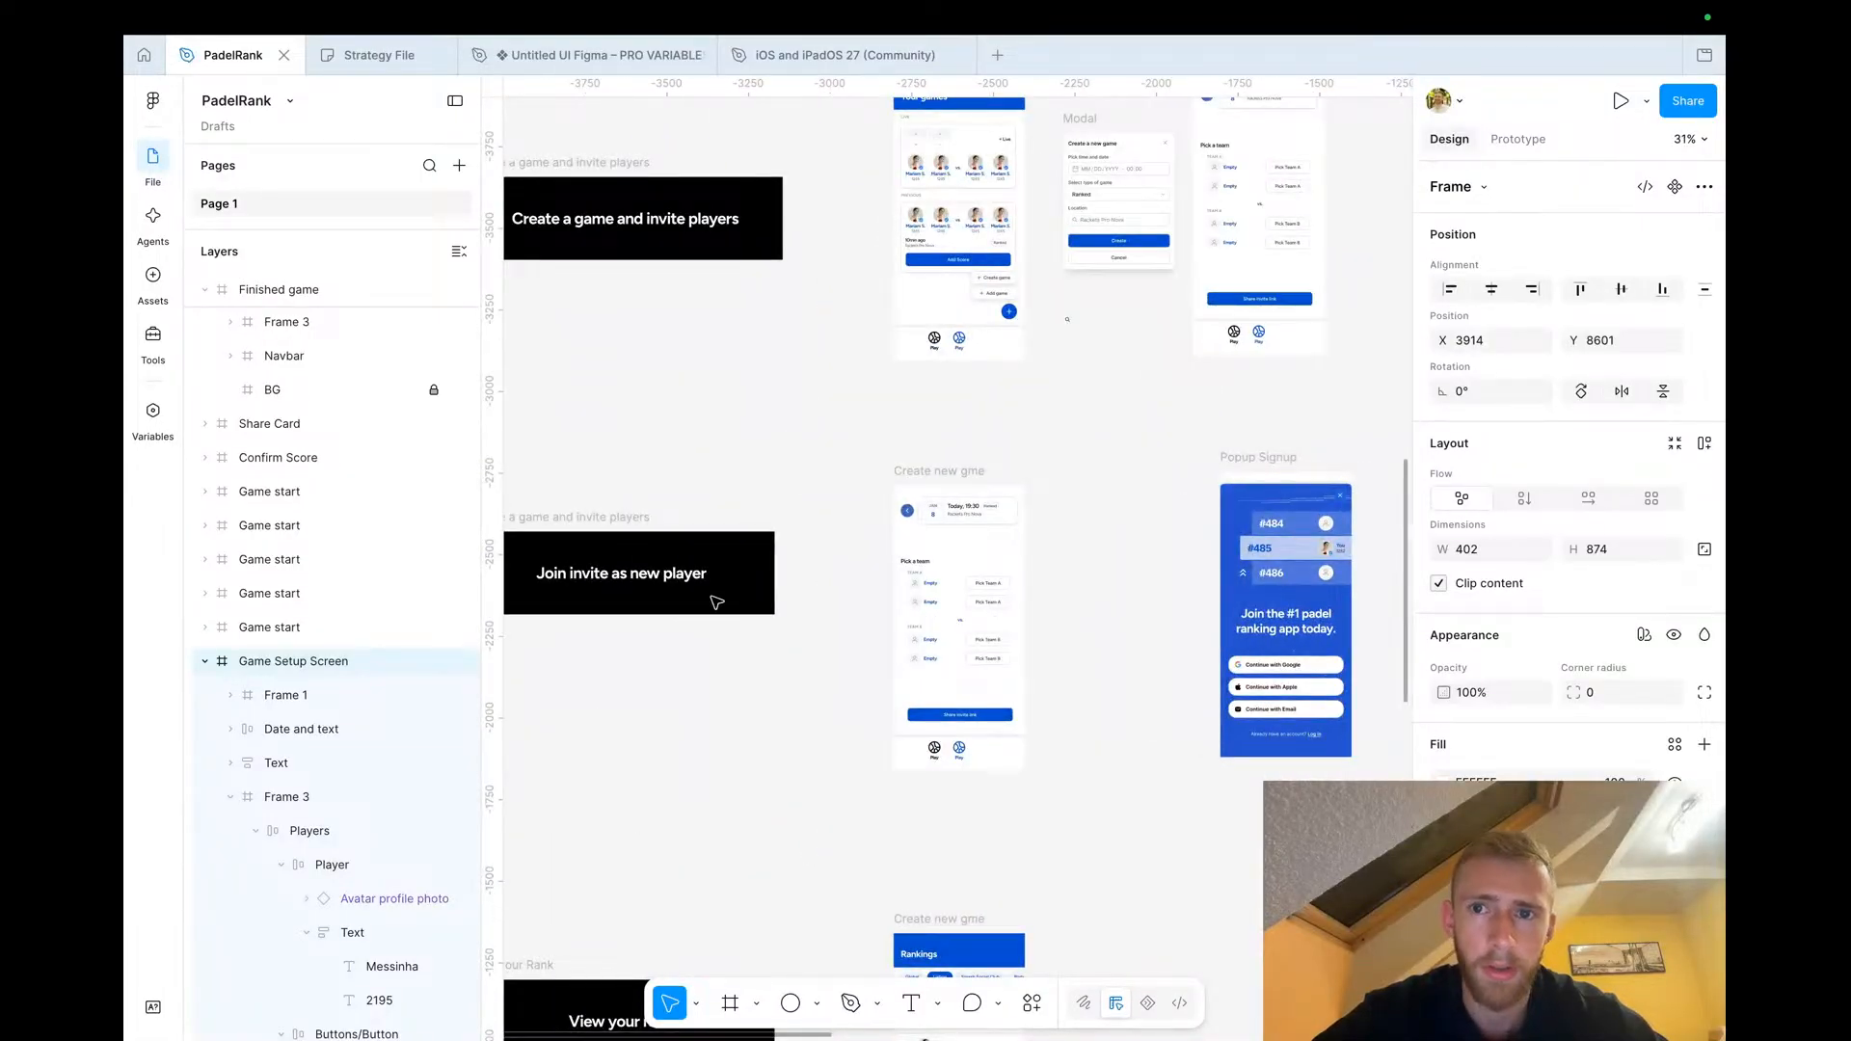
{"action": "scroll", "coordinate": [716, 602], "scroll_direction": "up", "scroll_amount": 5}
{"action": "scroll", "coordinate": [711, 599], "scroll_direction": "up", "scroll_amount": 3}
{"action": "scroll", "coordinate": [723, 636], "scroll_direction": "down", "scroll_amount": 1}
{"action": "scroll", "coordinate": [723, 636], "scroll_direction": "right", "scroll_amount": 1}
{"action": "scroll", "coordinate": [730, 680], "scroll_direction": "right", "scroll_amount": 4}
{"action": "scroll", "coordinate": [730, 681], "scroll_direction": "down", "scroll_amount": 1}
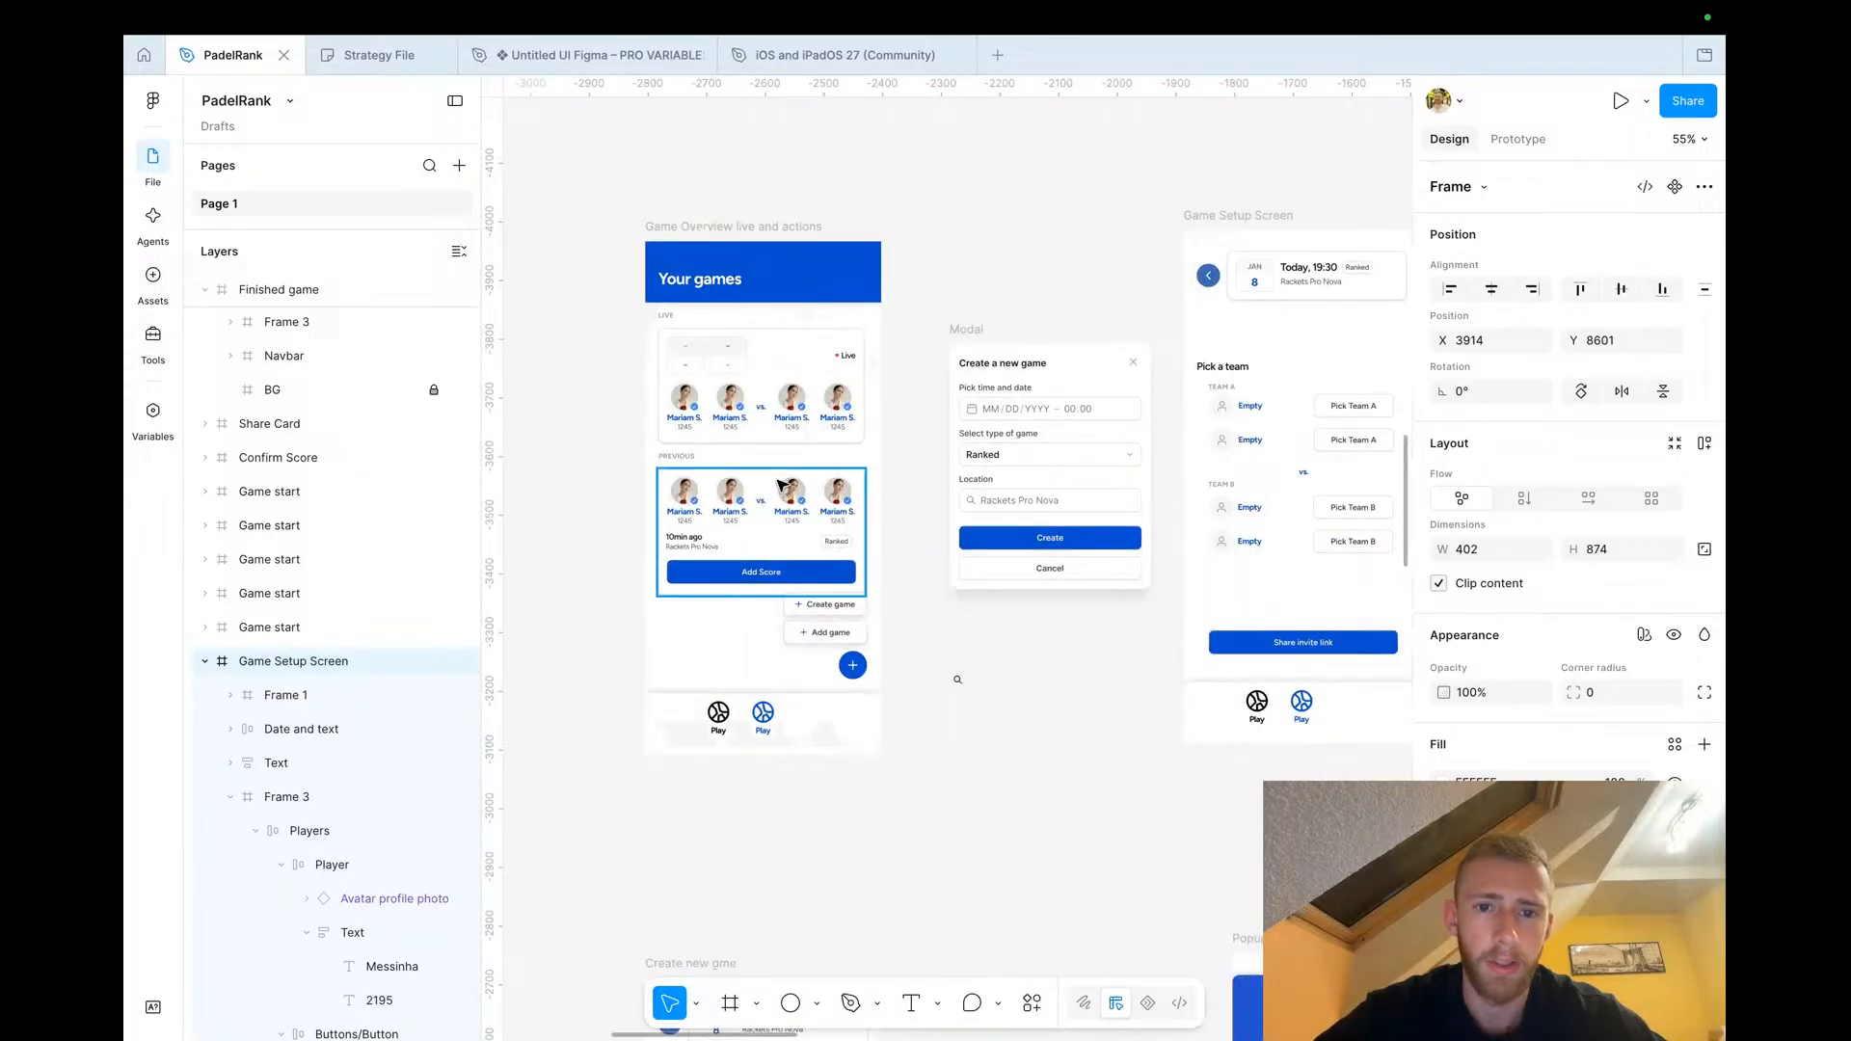
{"action": "scroll", "coordinate": [779, 483], "scroll_direction": "right", "scroll_amount": 4}
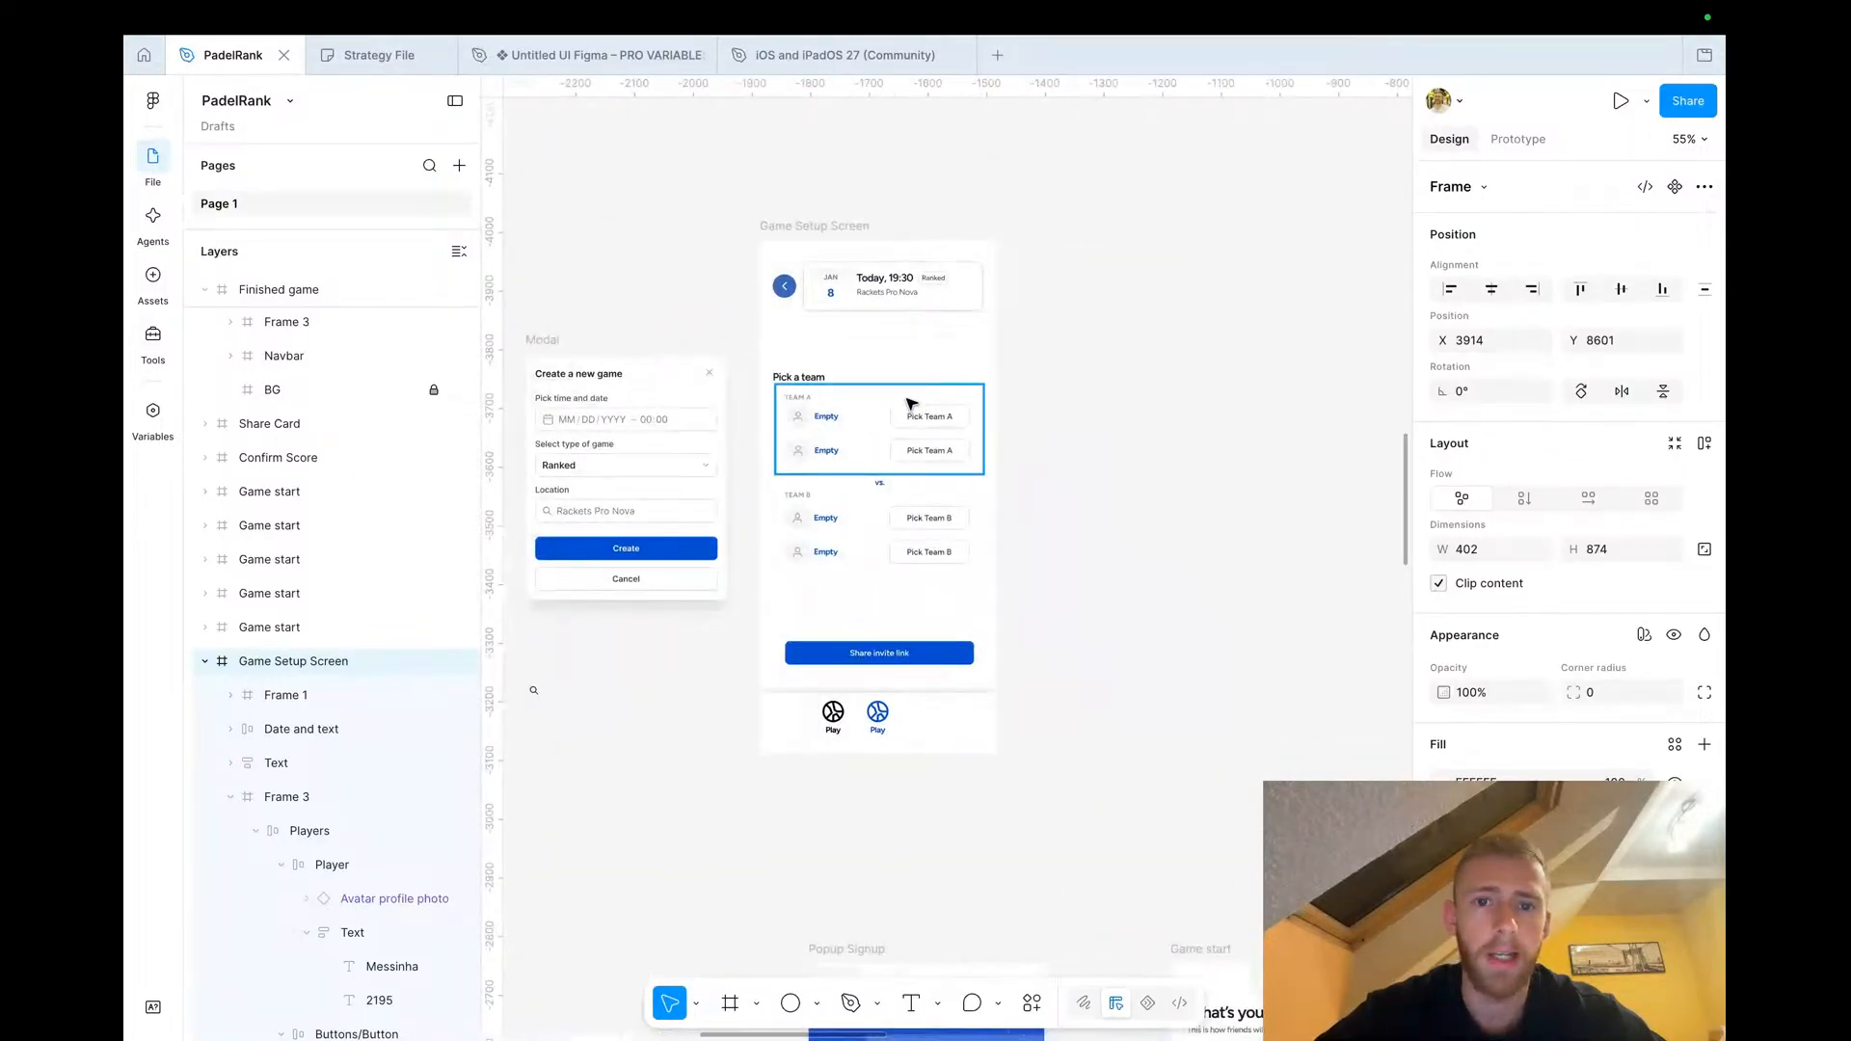
{"action": "scroll", "coordinate": [911, 403], "scroll_direction": "up", "scroll_amount": 3}
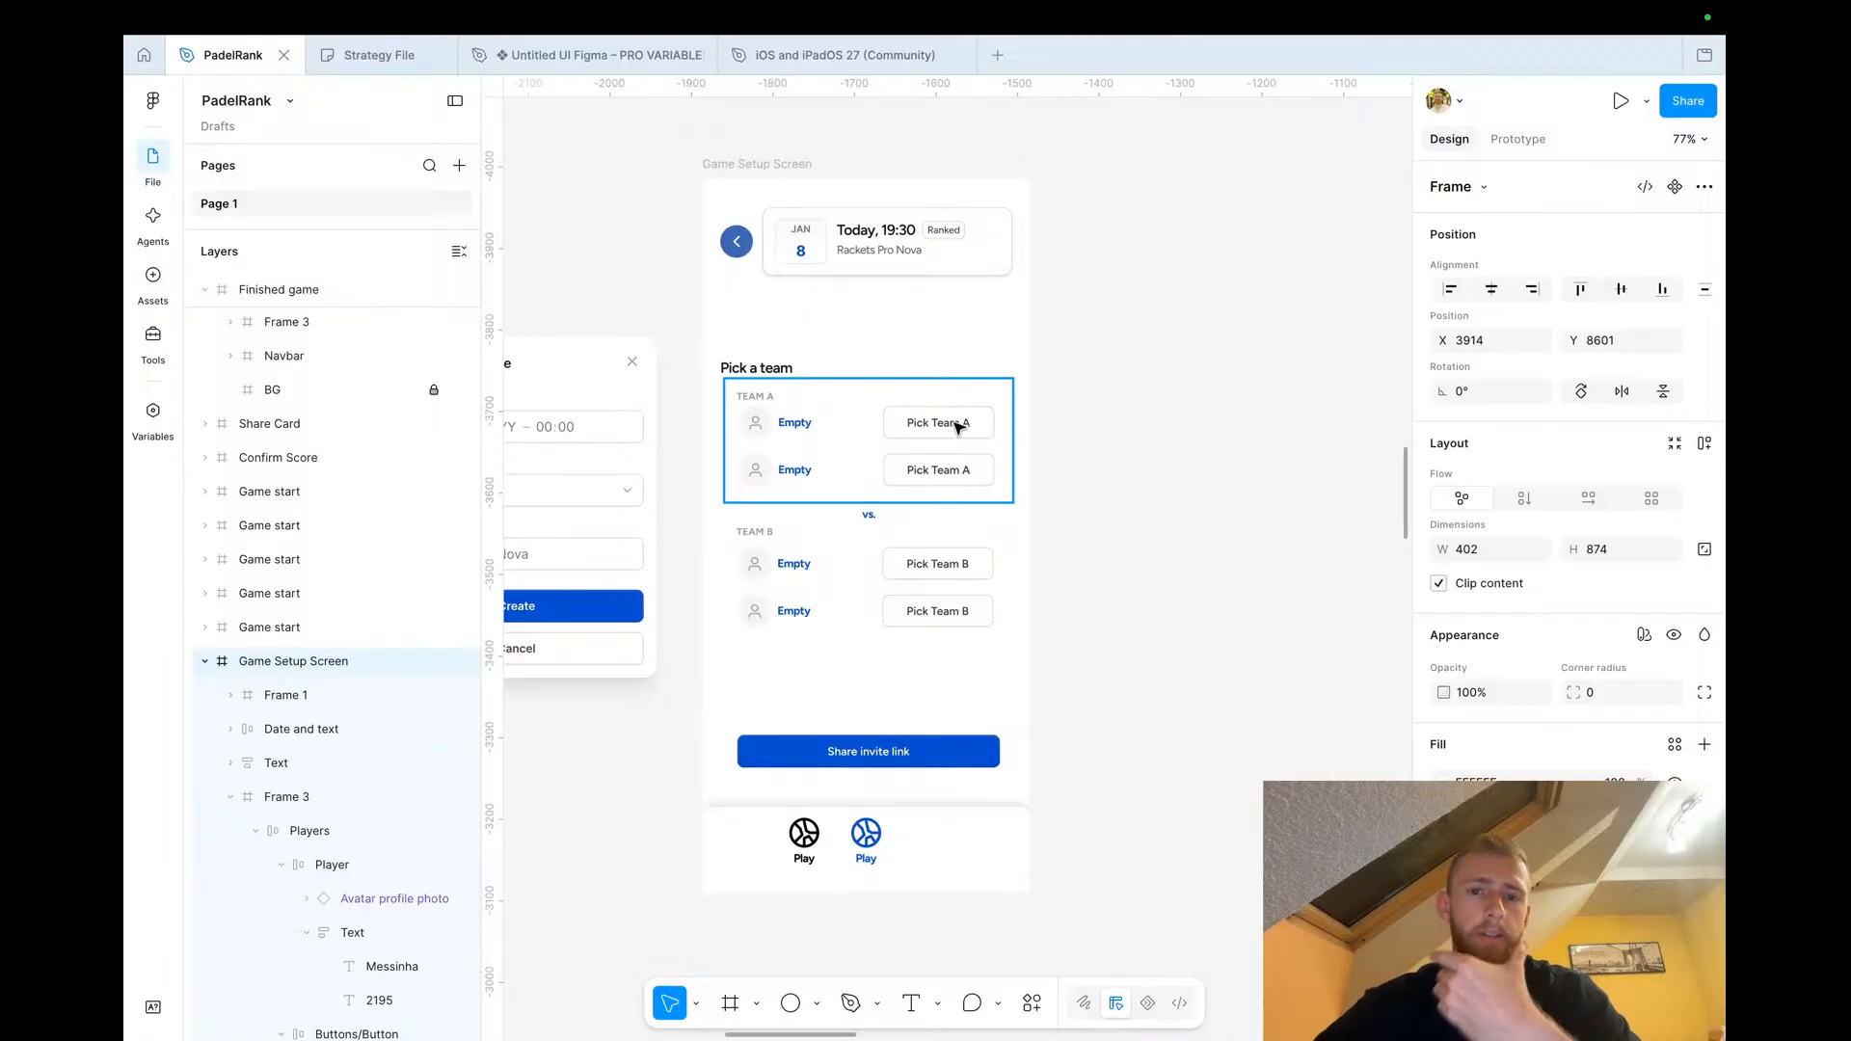
{"action": "scroll", "coordinate": [935, 442], "scroll_direction": "up", "scroll_amount": 5}
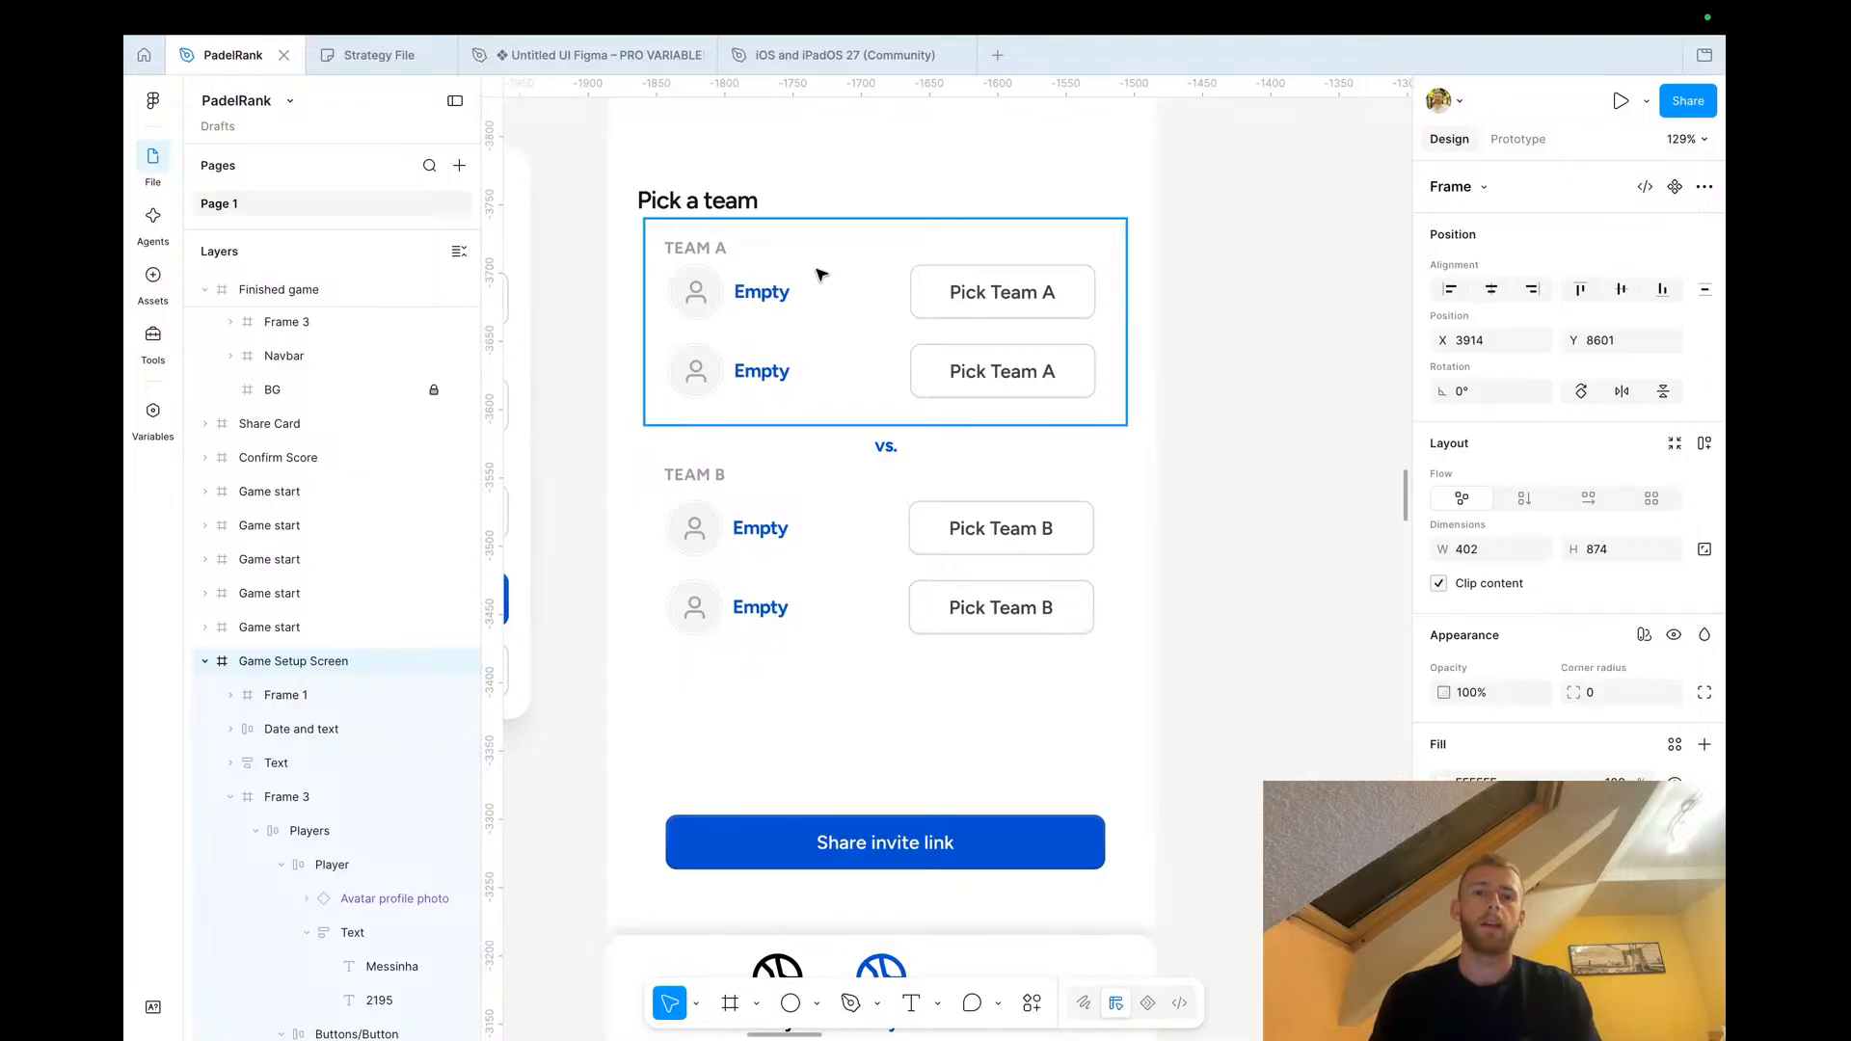
{"action": "left_click", "coordinate": [747, 295]}
{"action": "double_click", "coordinate": [752, 296]}
{"action": "double_click", "coordinate": [752, 296]}
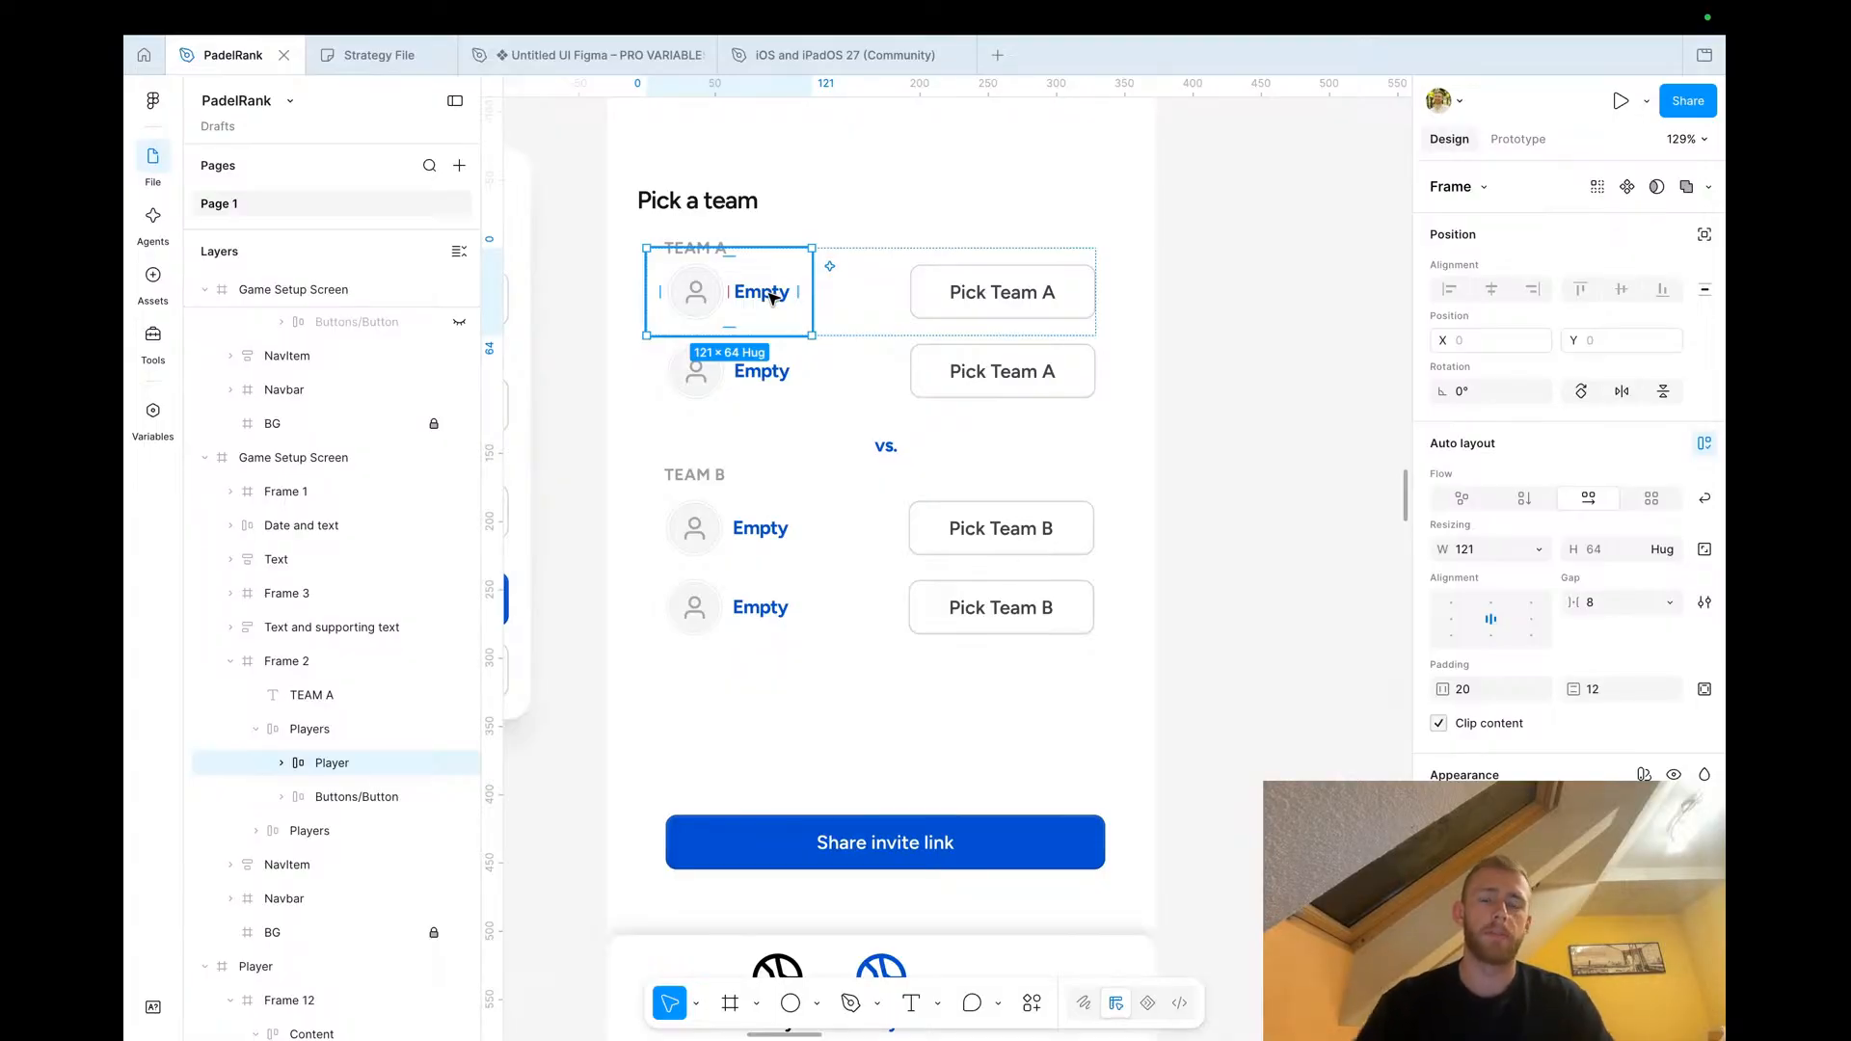
{"action": "left_click", "coordinate": [1237, 326]}
{"action": "left_click", "coordinate": [808, 307]}
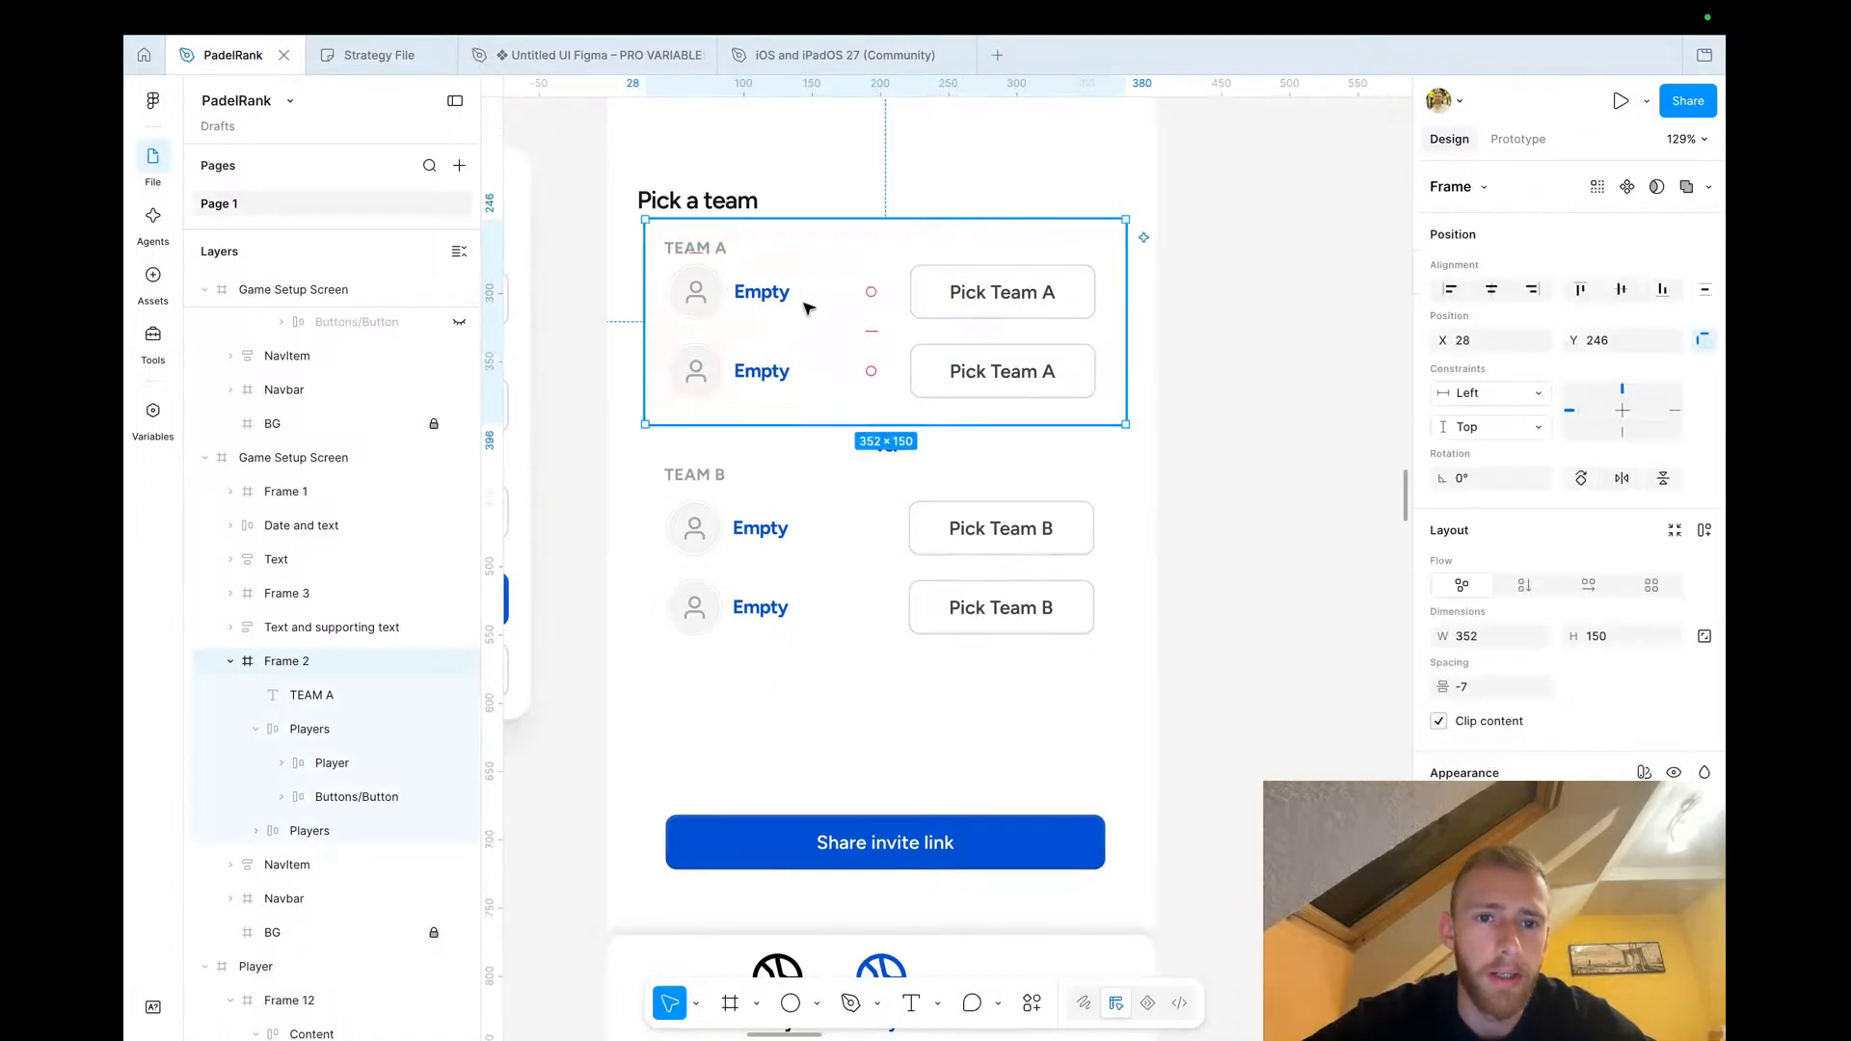
Paste a copy of the Game Setup Screen into an empty canvas area and position it beside the other screens
{"action": "scroll", "coordinate": [829, 313], "scroll_direction": "down", "scroll_amount": 10}
{"action": "left_click", "coordinate": [873, 210]}
{"action": "left_click", "coordinate": [870, 206]}
{"action": "scroll", "coordinate": [1006, 352], "scroll_direction": "down", "scroll_amount": 5}
{"action": "scroll", "coordinate": [1006, 352], "scroll_direction": "down", "scroll_amount": 5}
{"action": "scroll", "coordinate": [789, 393], "scroll_direction": "up", "scroll_amount": 8}
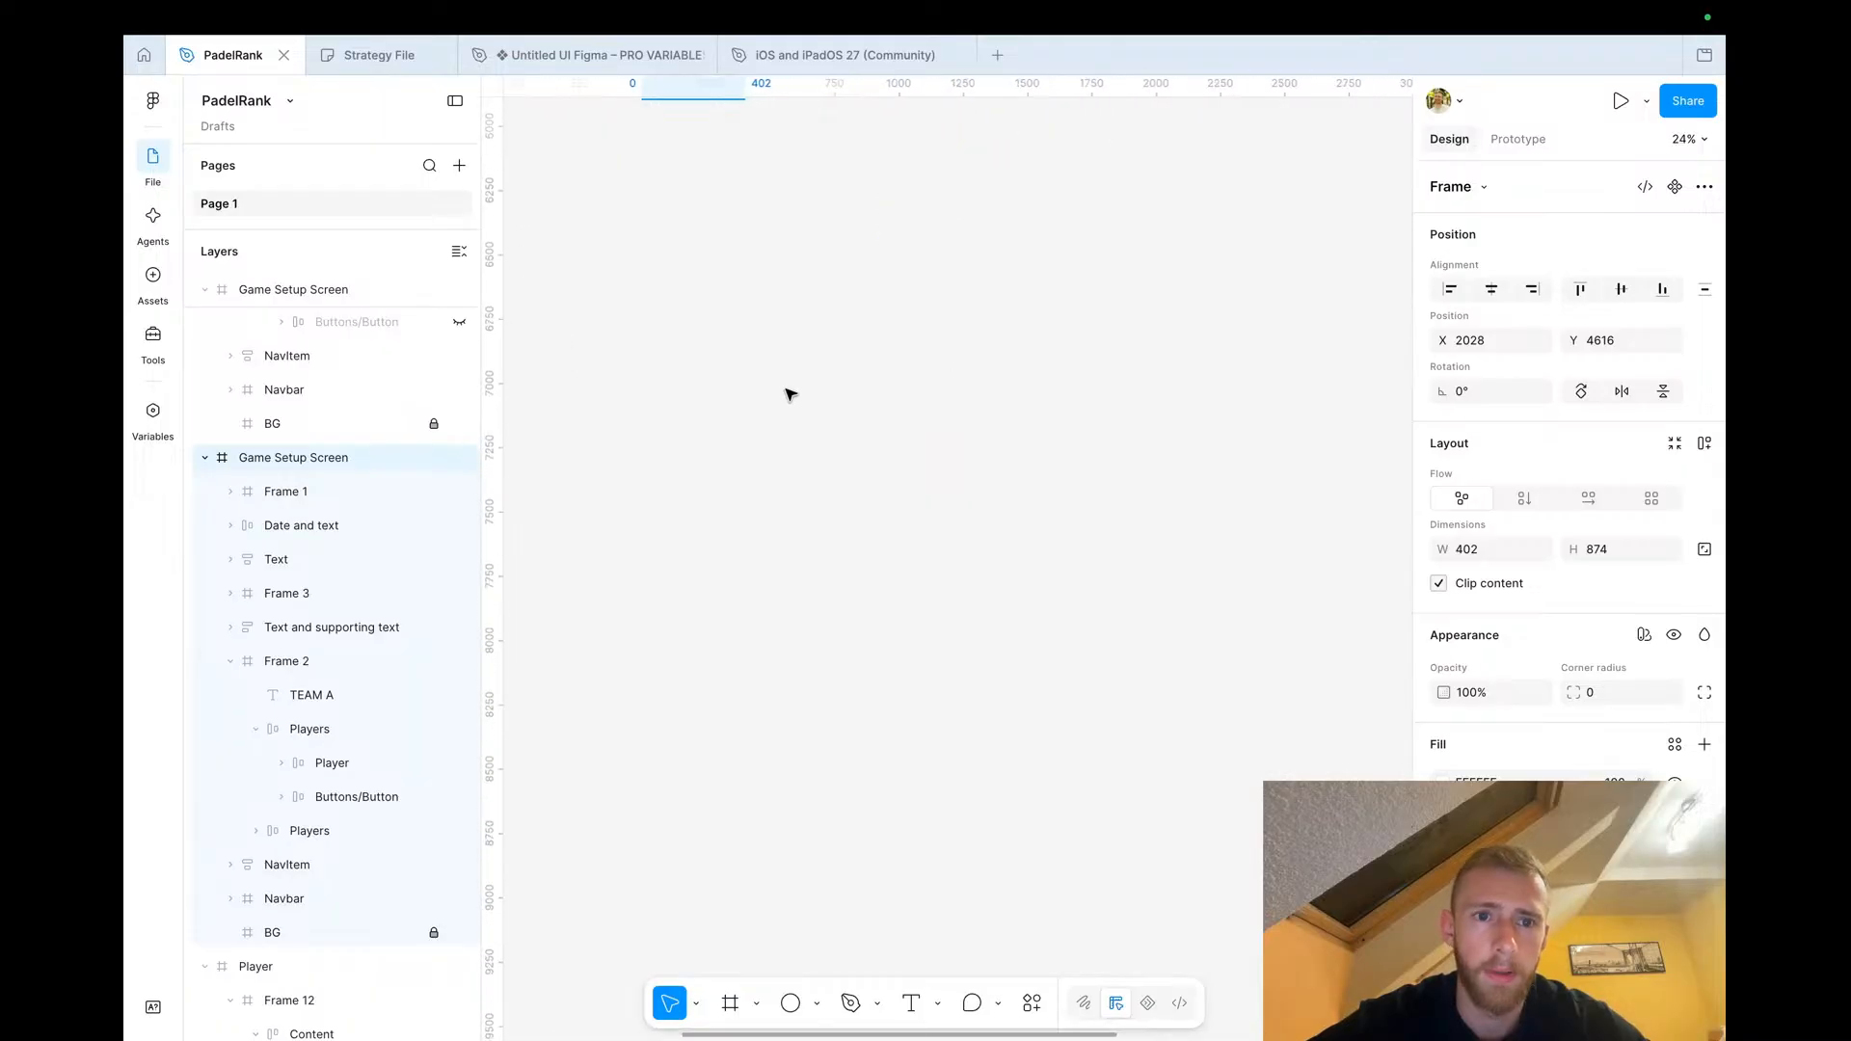
{"action": "scroll", "coordinate": [790, 395], "scroll_direction": "up", "scroll_amount": 1}
{"action": "scroll", "coordinate": [841, 429], "scroll_direction": "right", "scroll_amount": 4}
{"action": "left_click", "coordinate": [848, 421]}
{"action": "scroll", "coordinate": [848, 418], "scroll_direction": "up", "scroll_amount": 5}
{"action": "key", "text": "ctrl+v"}
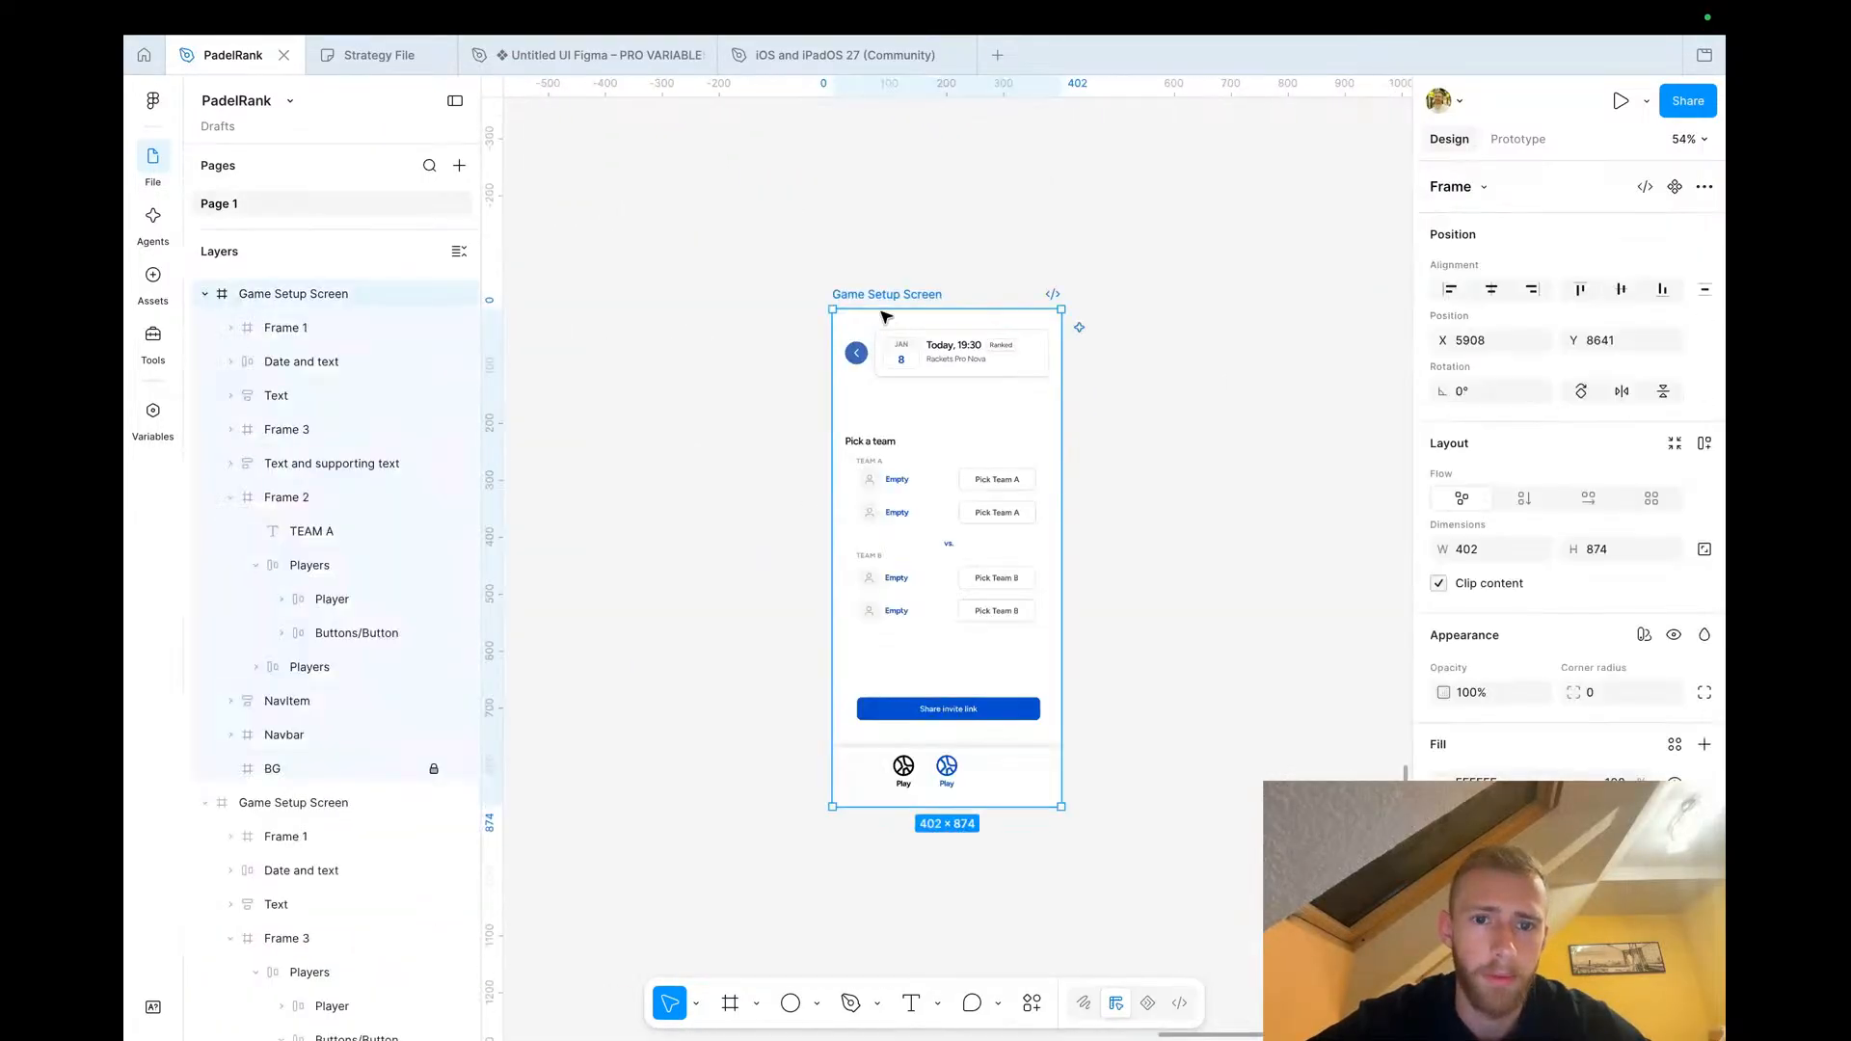
{"action": "left_click_drag", "start_coordinate": [885, 299], "coordinate": [733, 298]}
{"action": "left_click", "coordinate": [1006, 599]}
Paste the Game Overview navbar with Rankings, Play, Alerts and You tabs into the new Game Setup Screen copy
{"action": "scroll", "coordinate": [1006, 600], "scroll_direction": "left", "scroll_amount": 2}
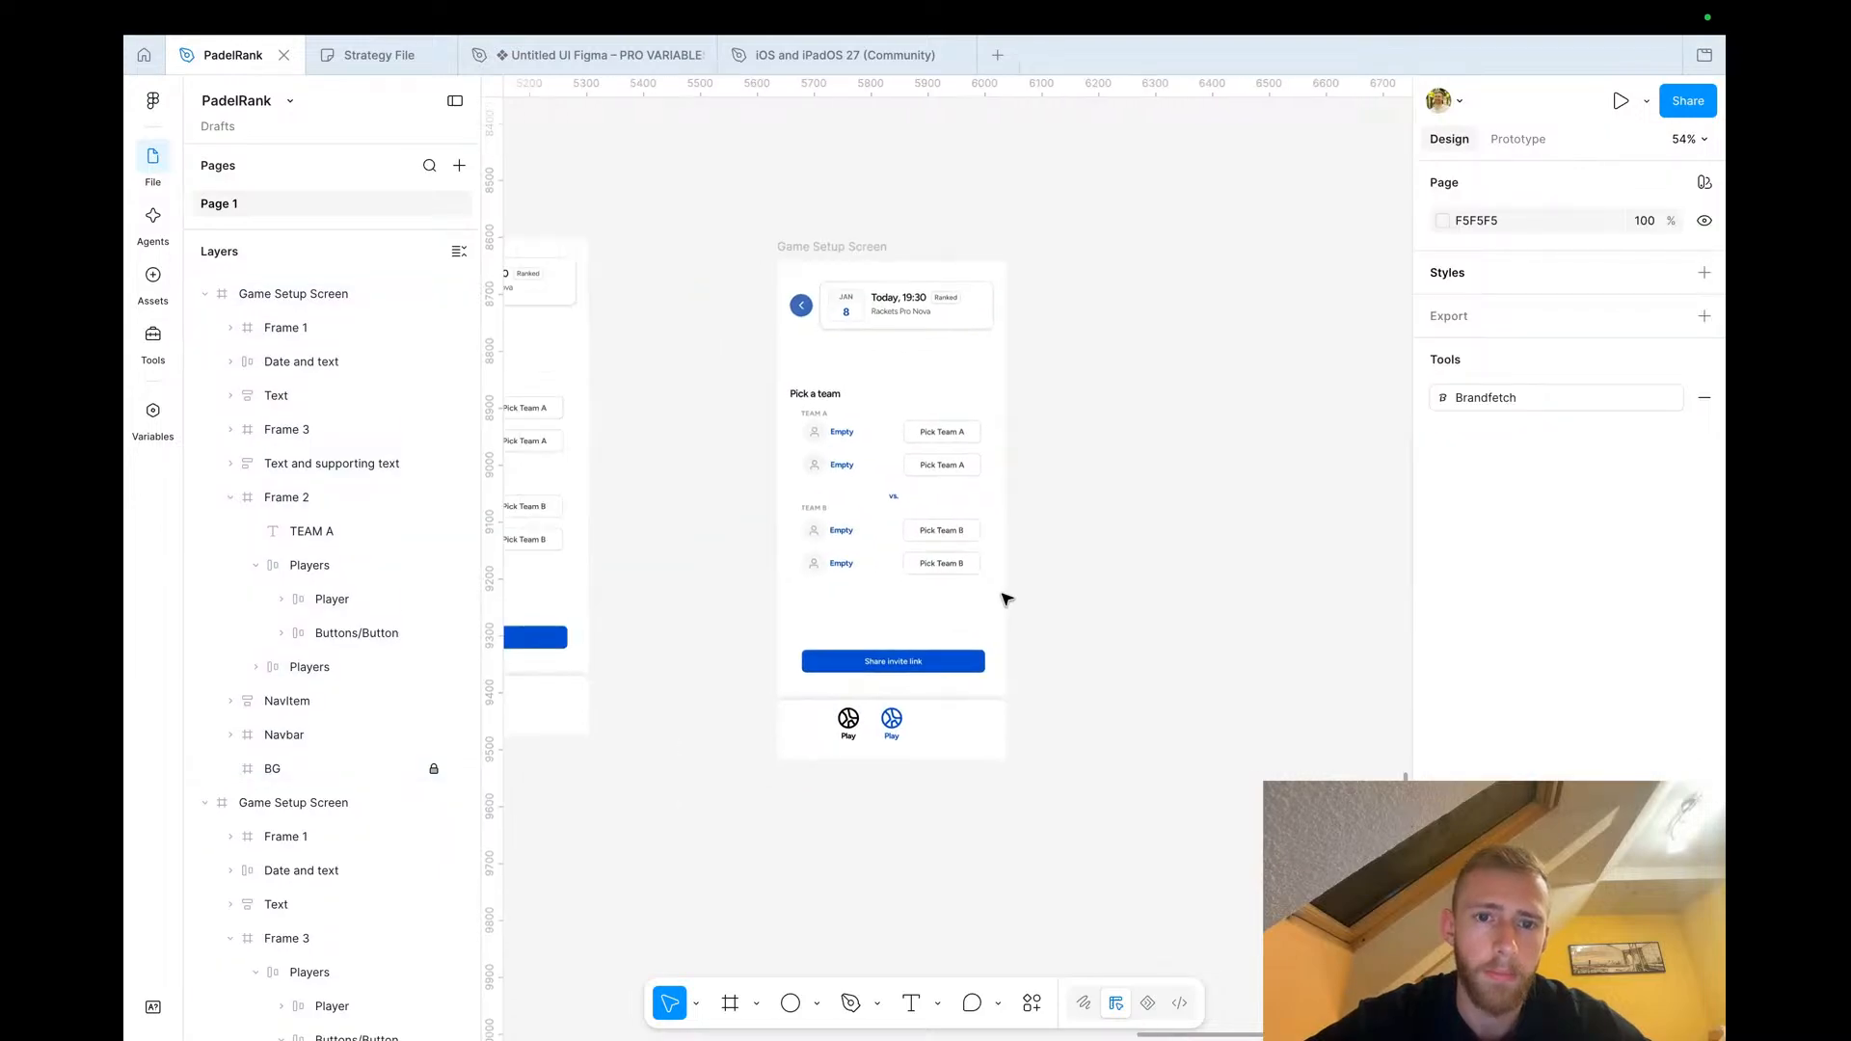
{"action": "scroll", "coordinate": [880, 427], "scroll_direction": "up", "scroll_amount": 4}
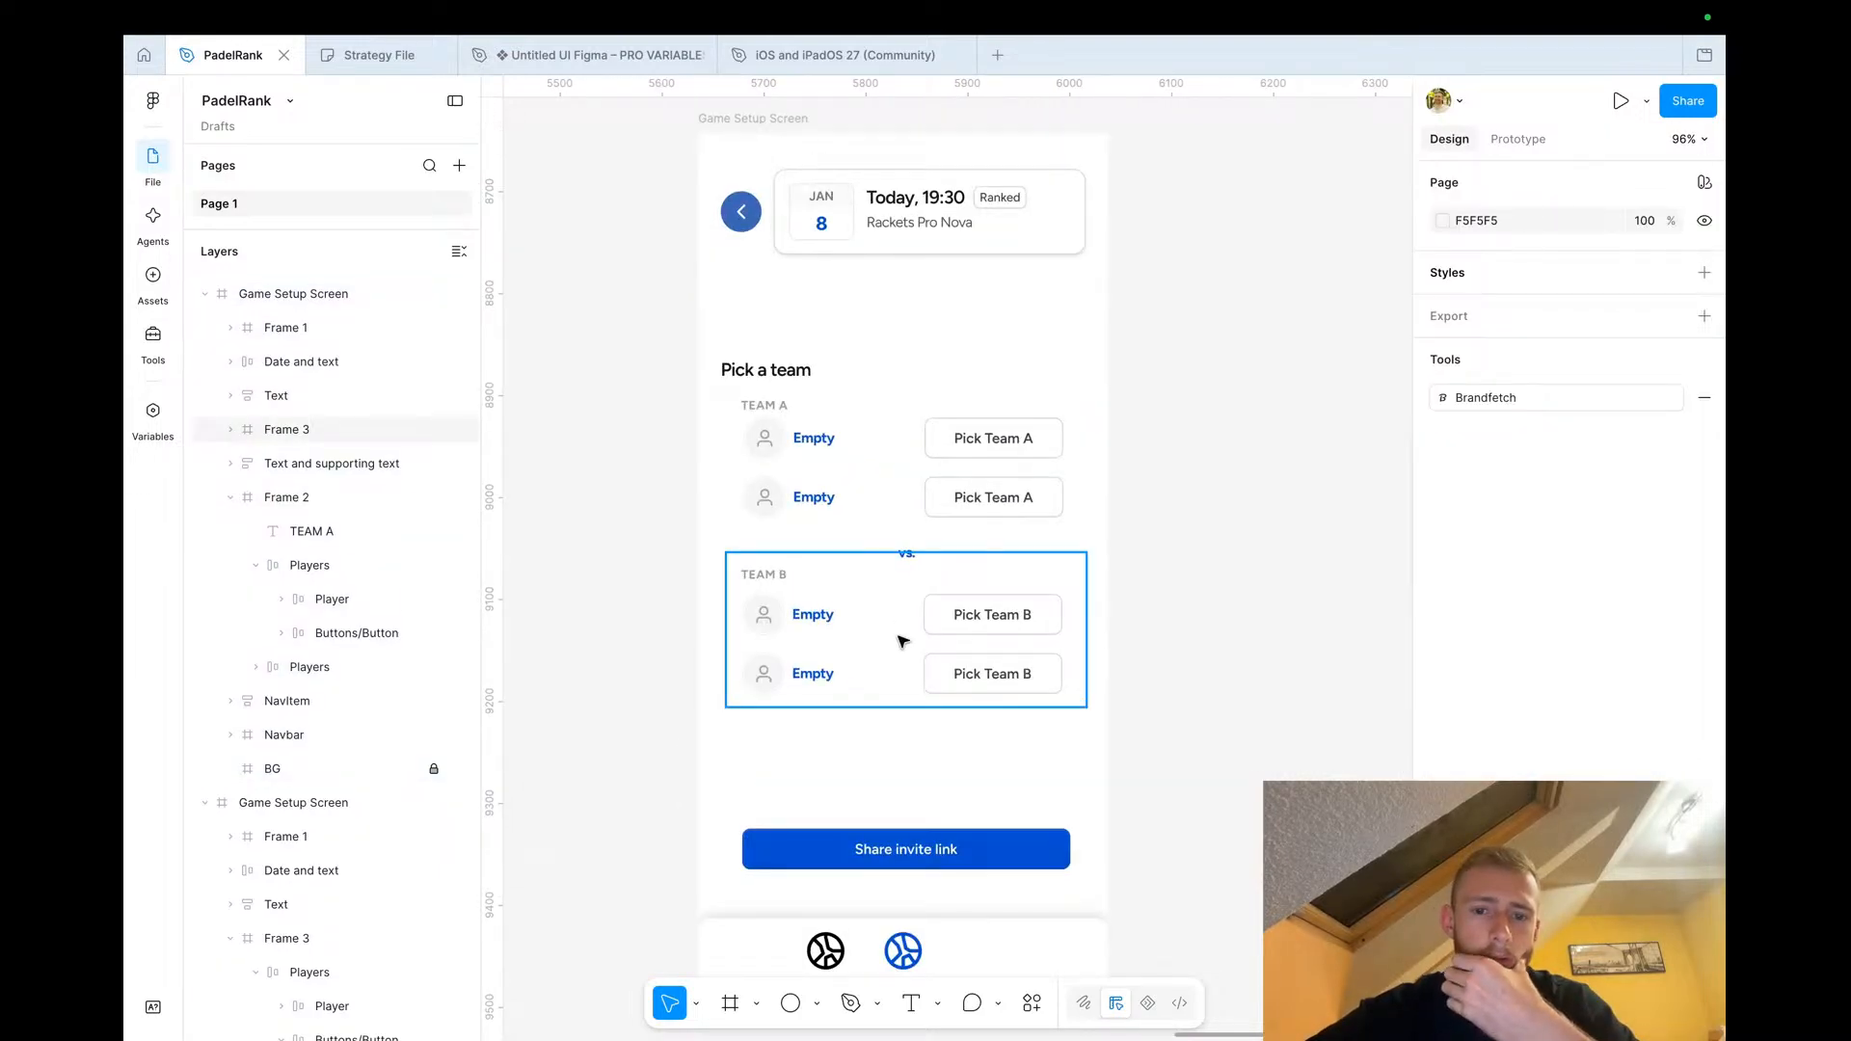
{"action": "scroll", "coordinate": [901, 641], "scroll_direction": "down", "scroll_amount": 1}
{"action": "scroll", "coordinate": [901, 641], "scroll_direction": "right", "scroll_amount": 1}
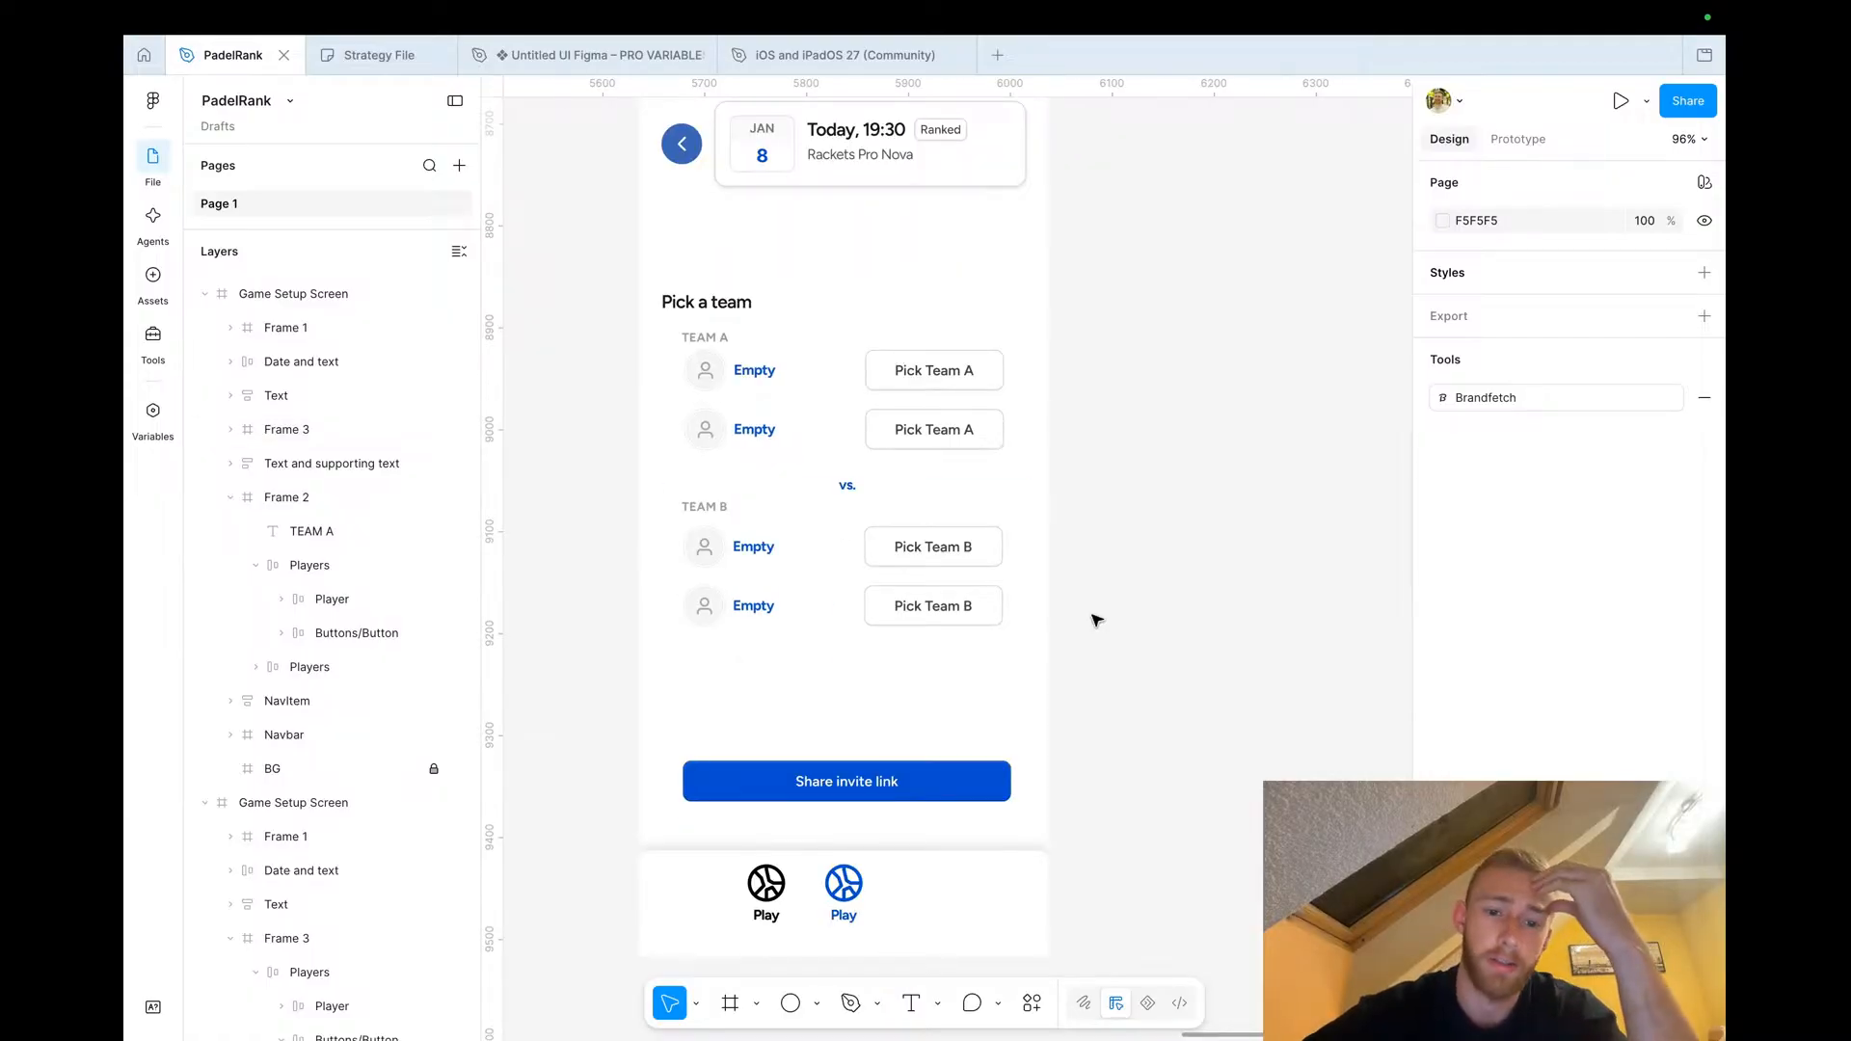
{"action": "scroll", "coordinate": [827, 789], "scroll_direction": "down", "scroll_amount": 3}
{"action": "scroll", "coordinate": [827, 793], "scroll_direction": "down", "scroll_amount": 5}
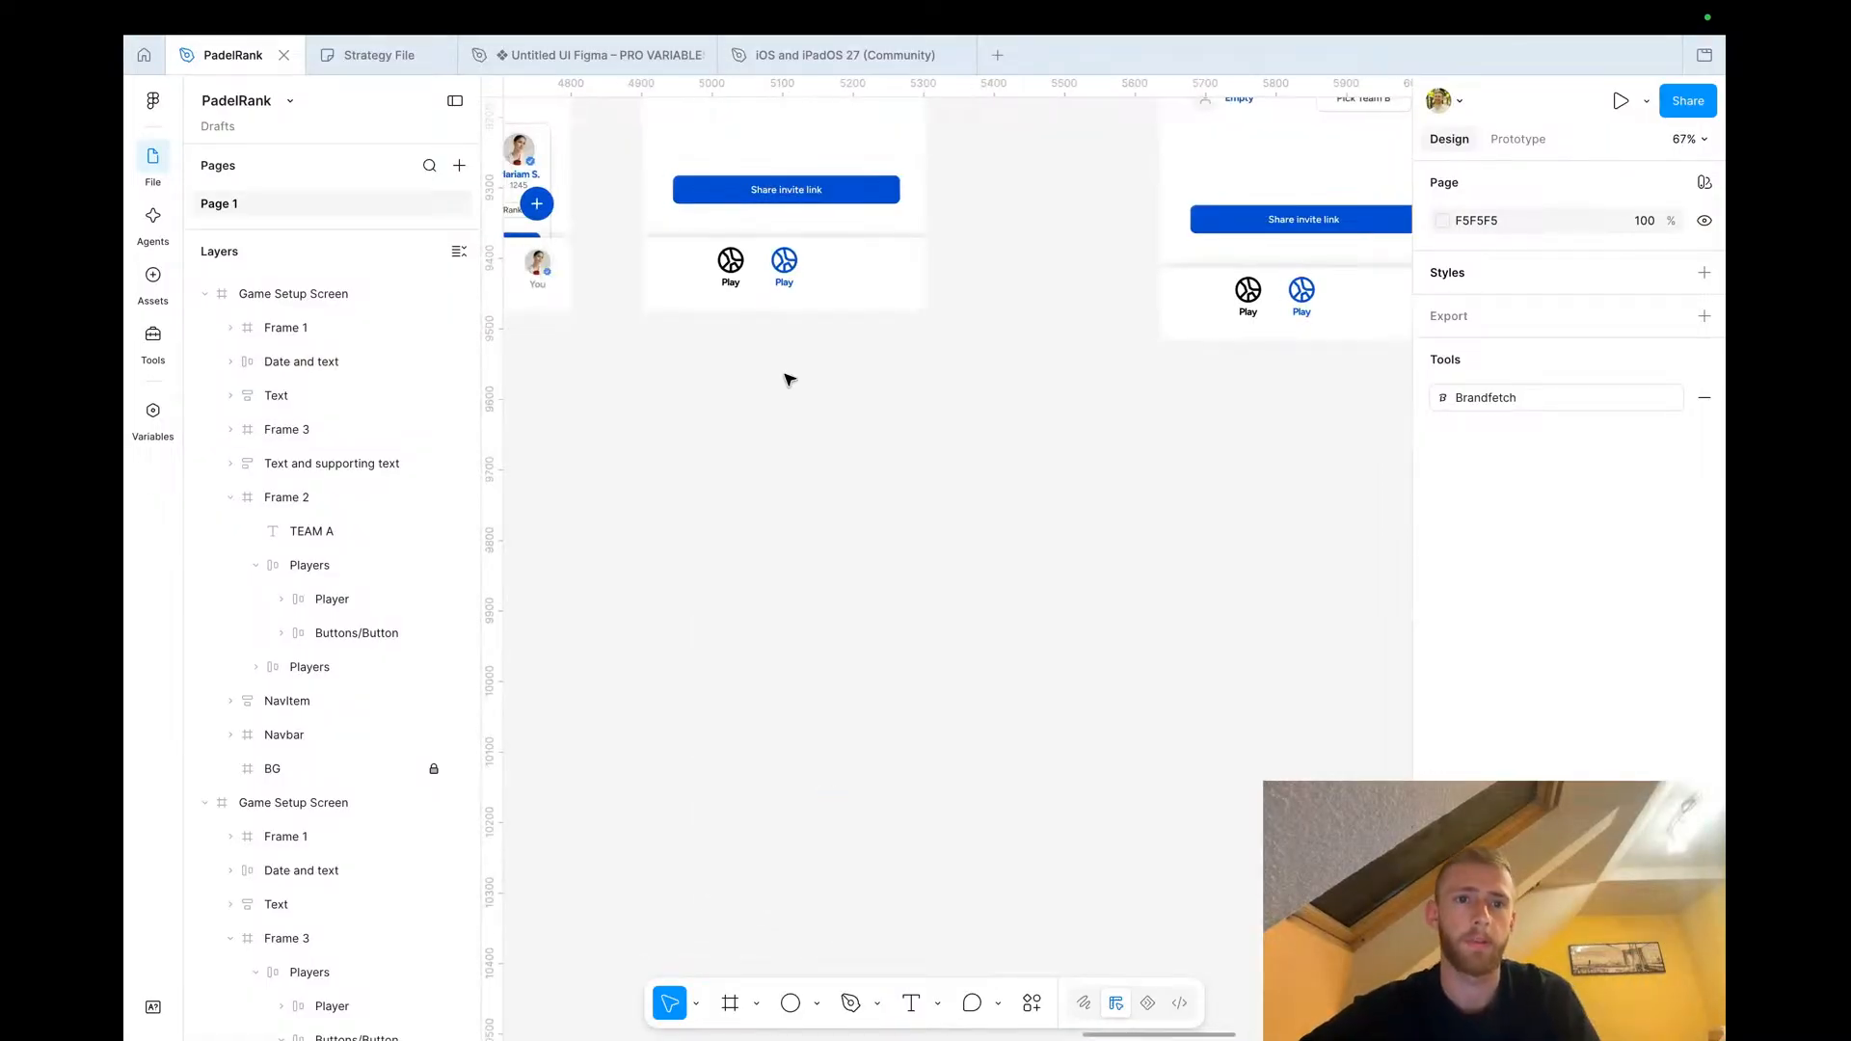
{"action": "left_click", "coordinate": [867, 311]}
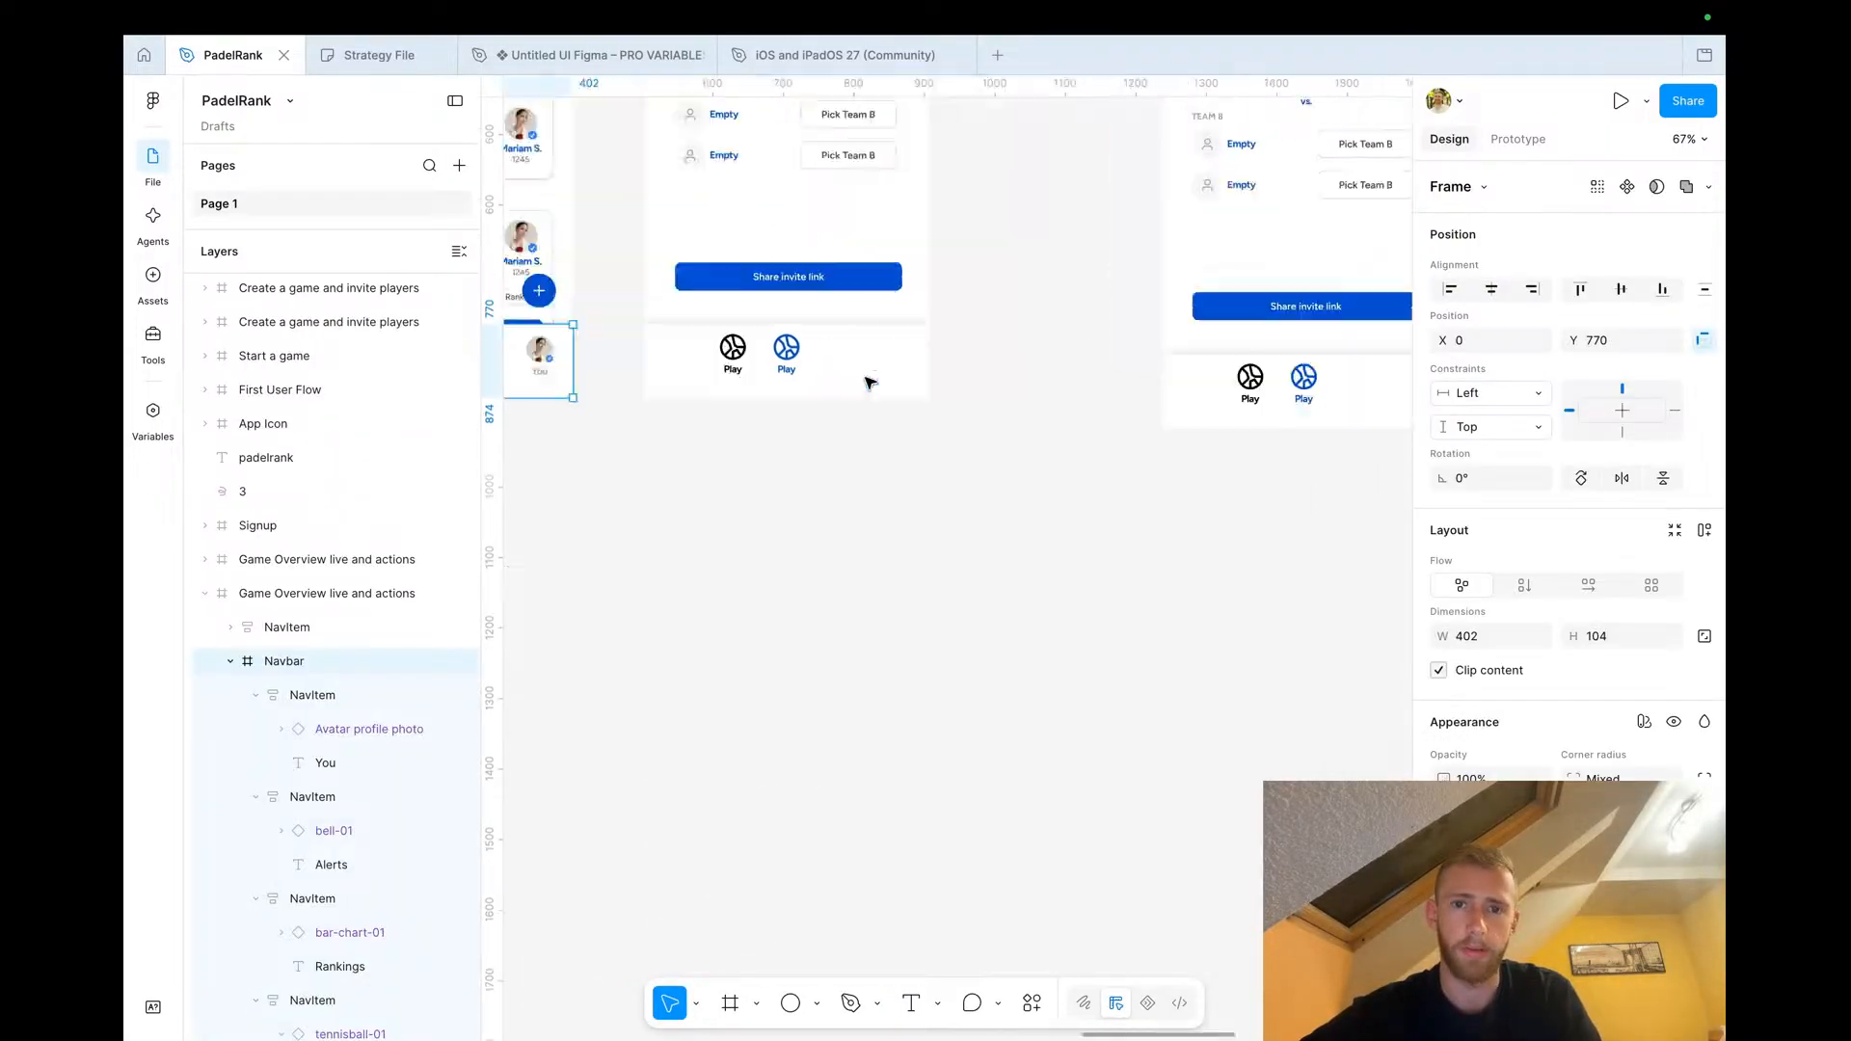
{"action": "right_click", "coordinate": [781, 246]}
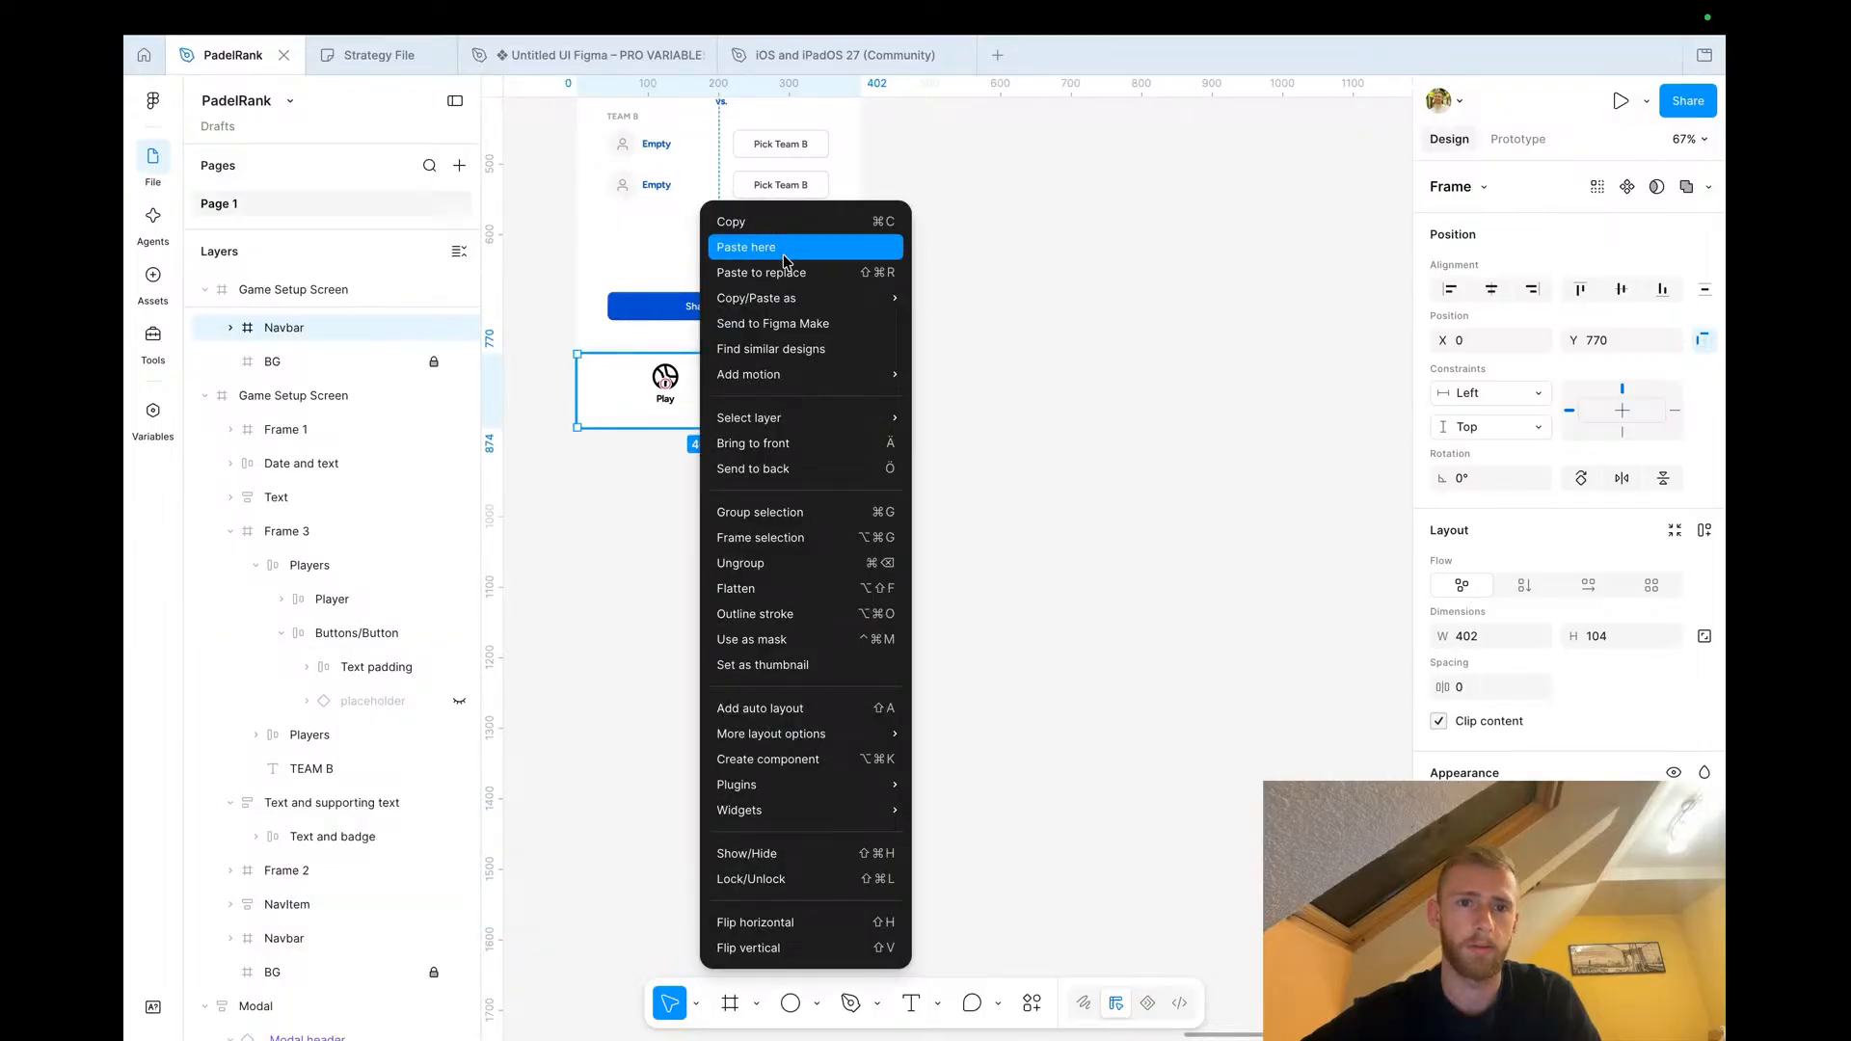
{"action": "left_click", "coordinate": [784, 248]}
{"action": "left_click", "coordinate": [679, 496]}
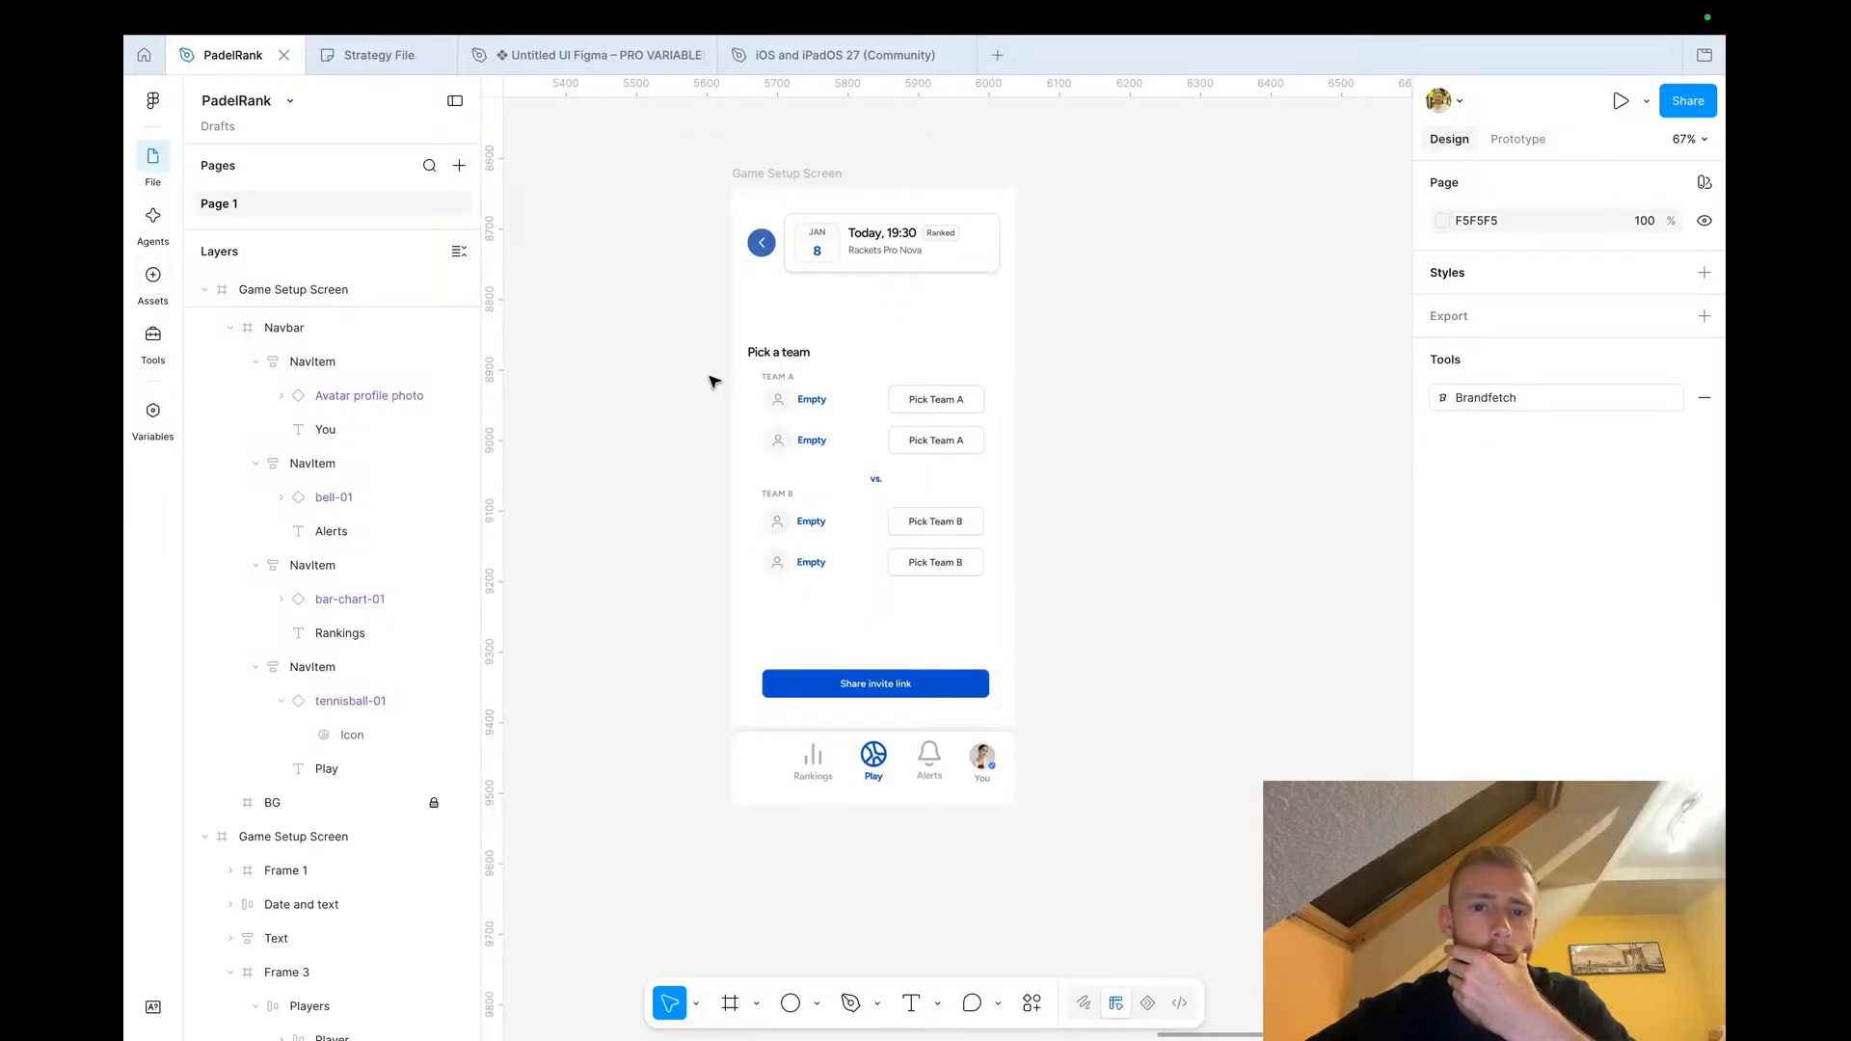
{"action": "left_click", "coordinate": [786, 357]}
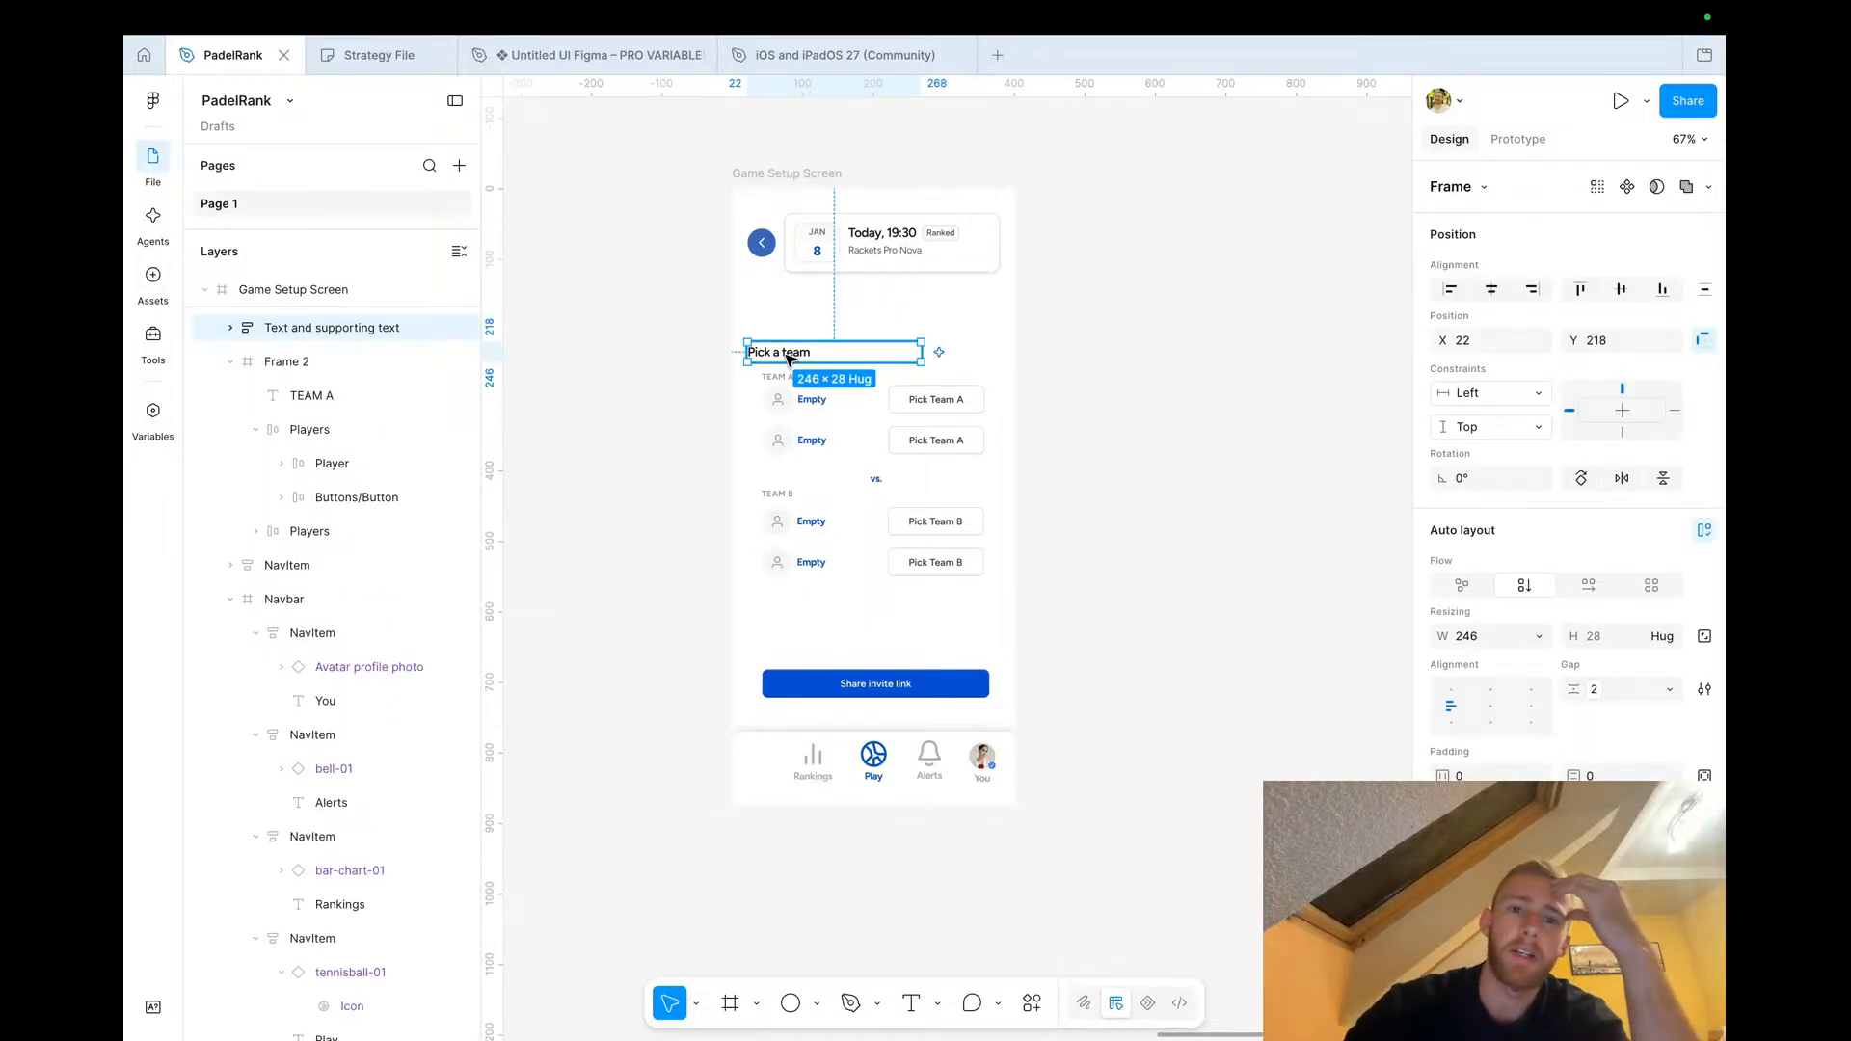
{"action": "left_click", "coordinate": [653, 405]}
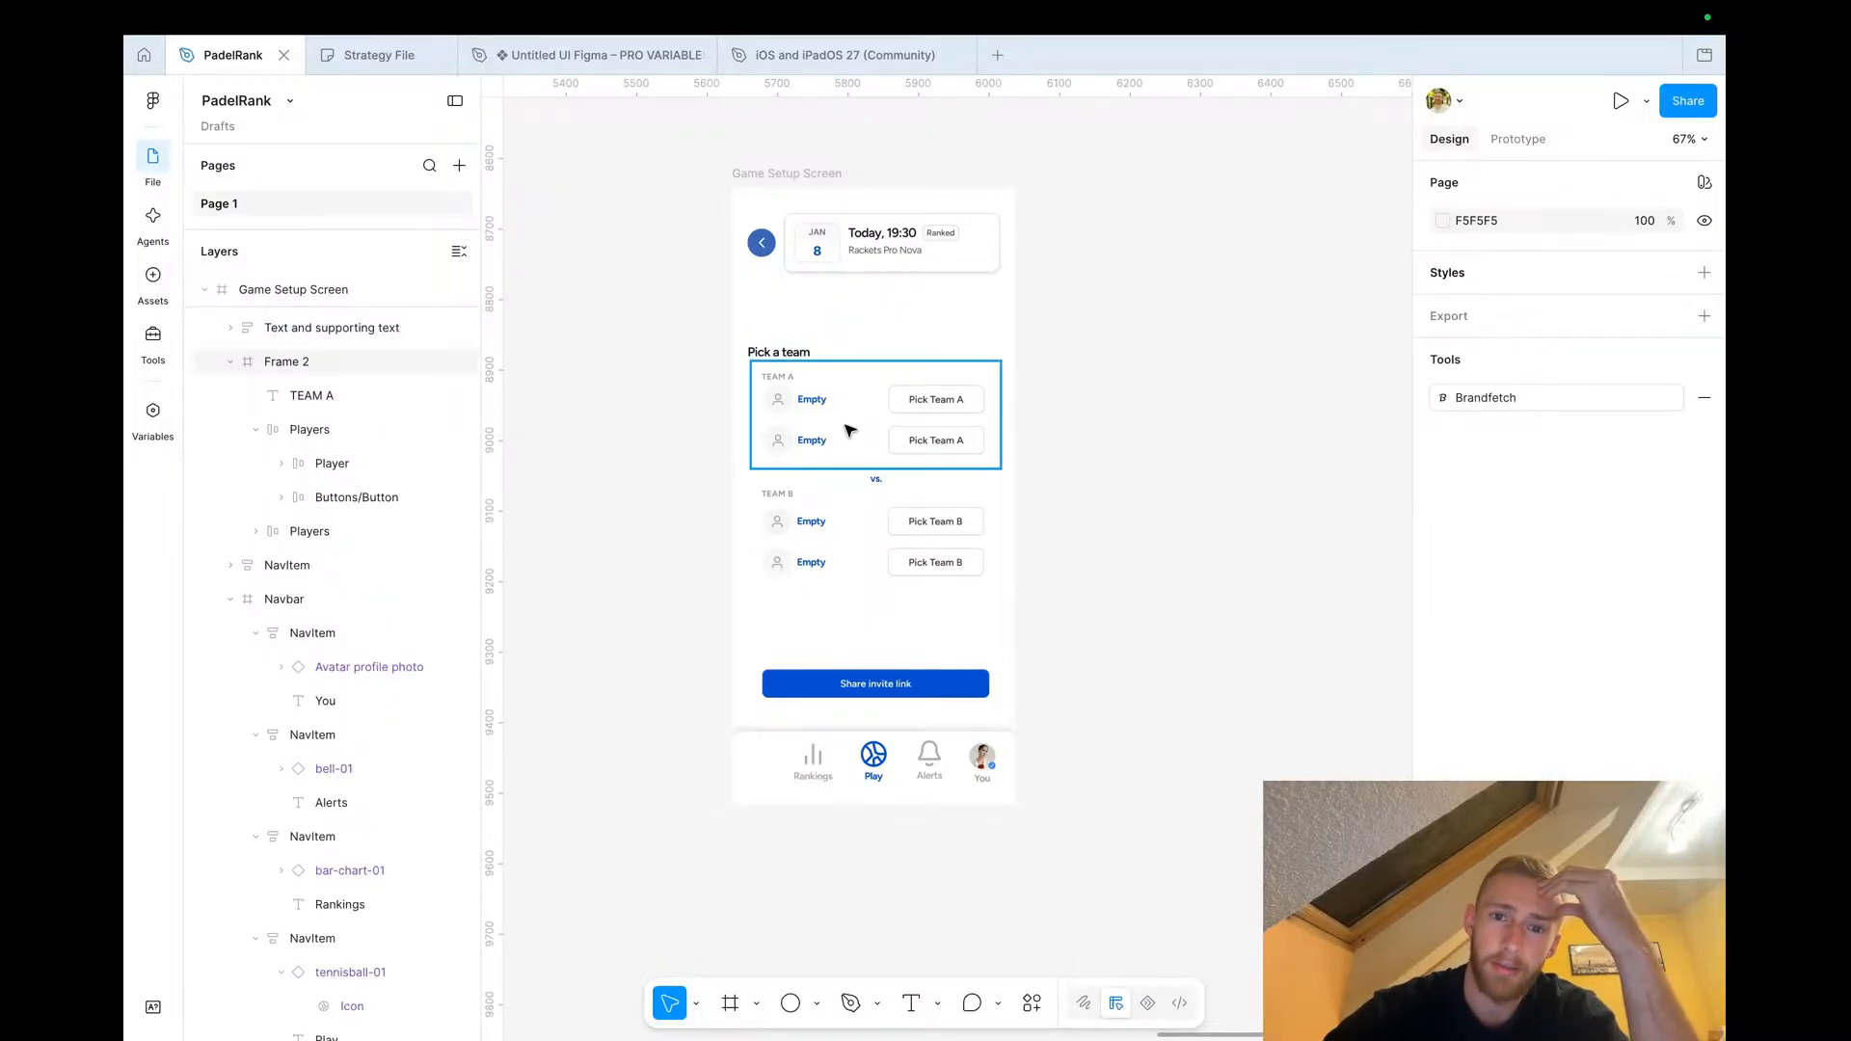
{"action": "key", "text": "ctrl+Left"}
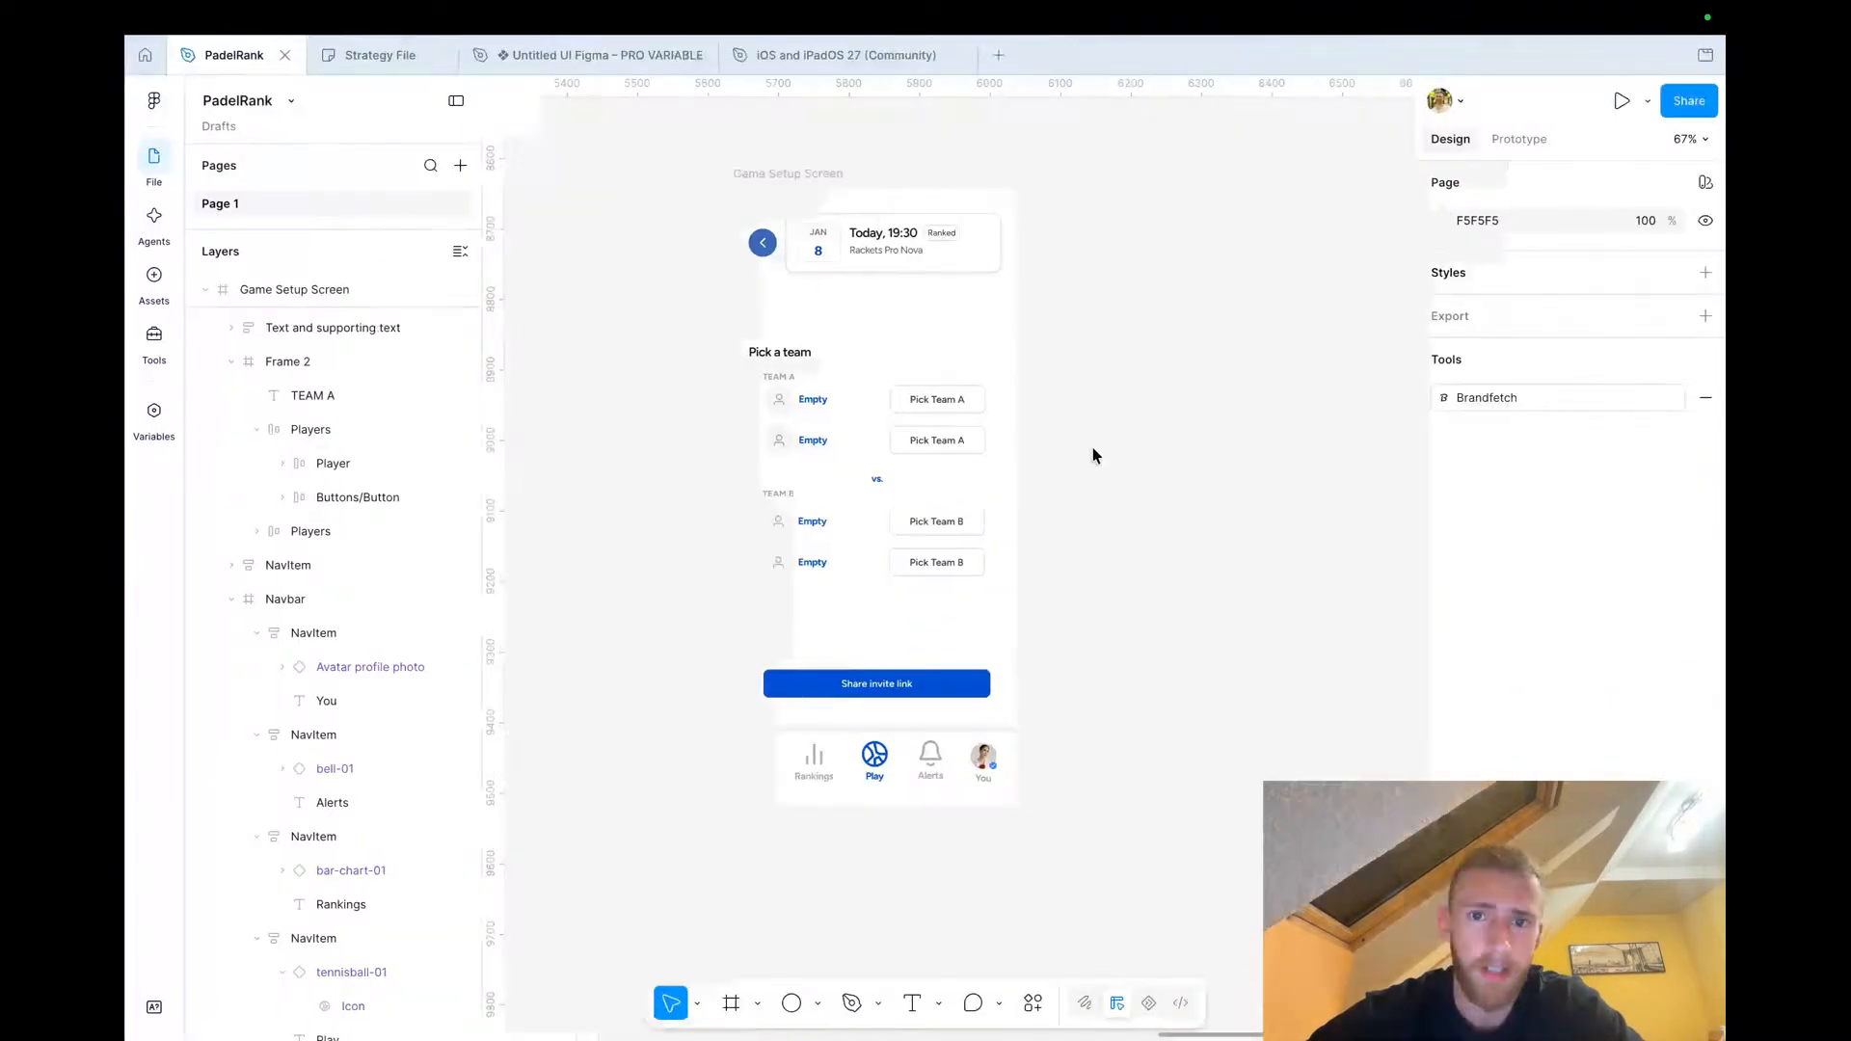
{"action": "scroll", "coordinate": [1093, 454], "scroll_direction": "down", "scroll_amount": 5}
{"action": "left_click", "coordinate": [1011, 333]}
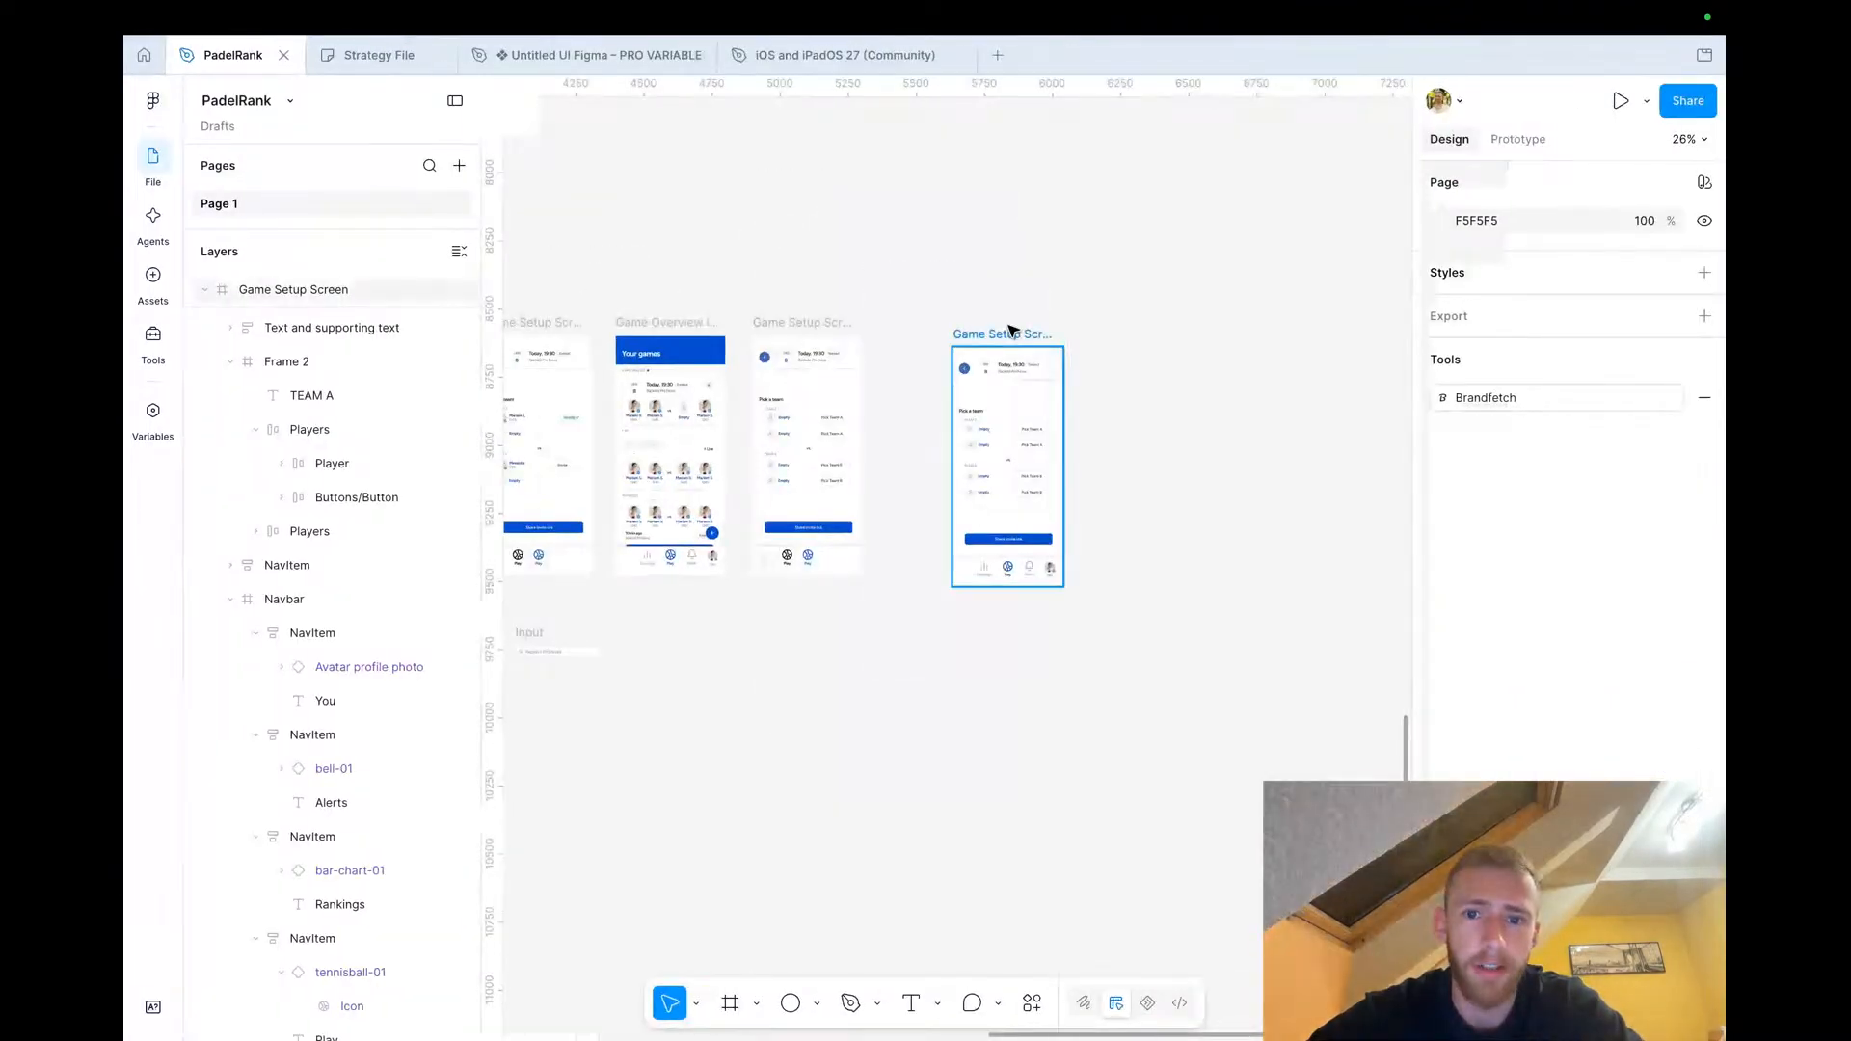
{"action": "scroll", "coordinate": [1094, 351], "scroll_direction": "up", "scroll_amount": 3}
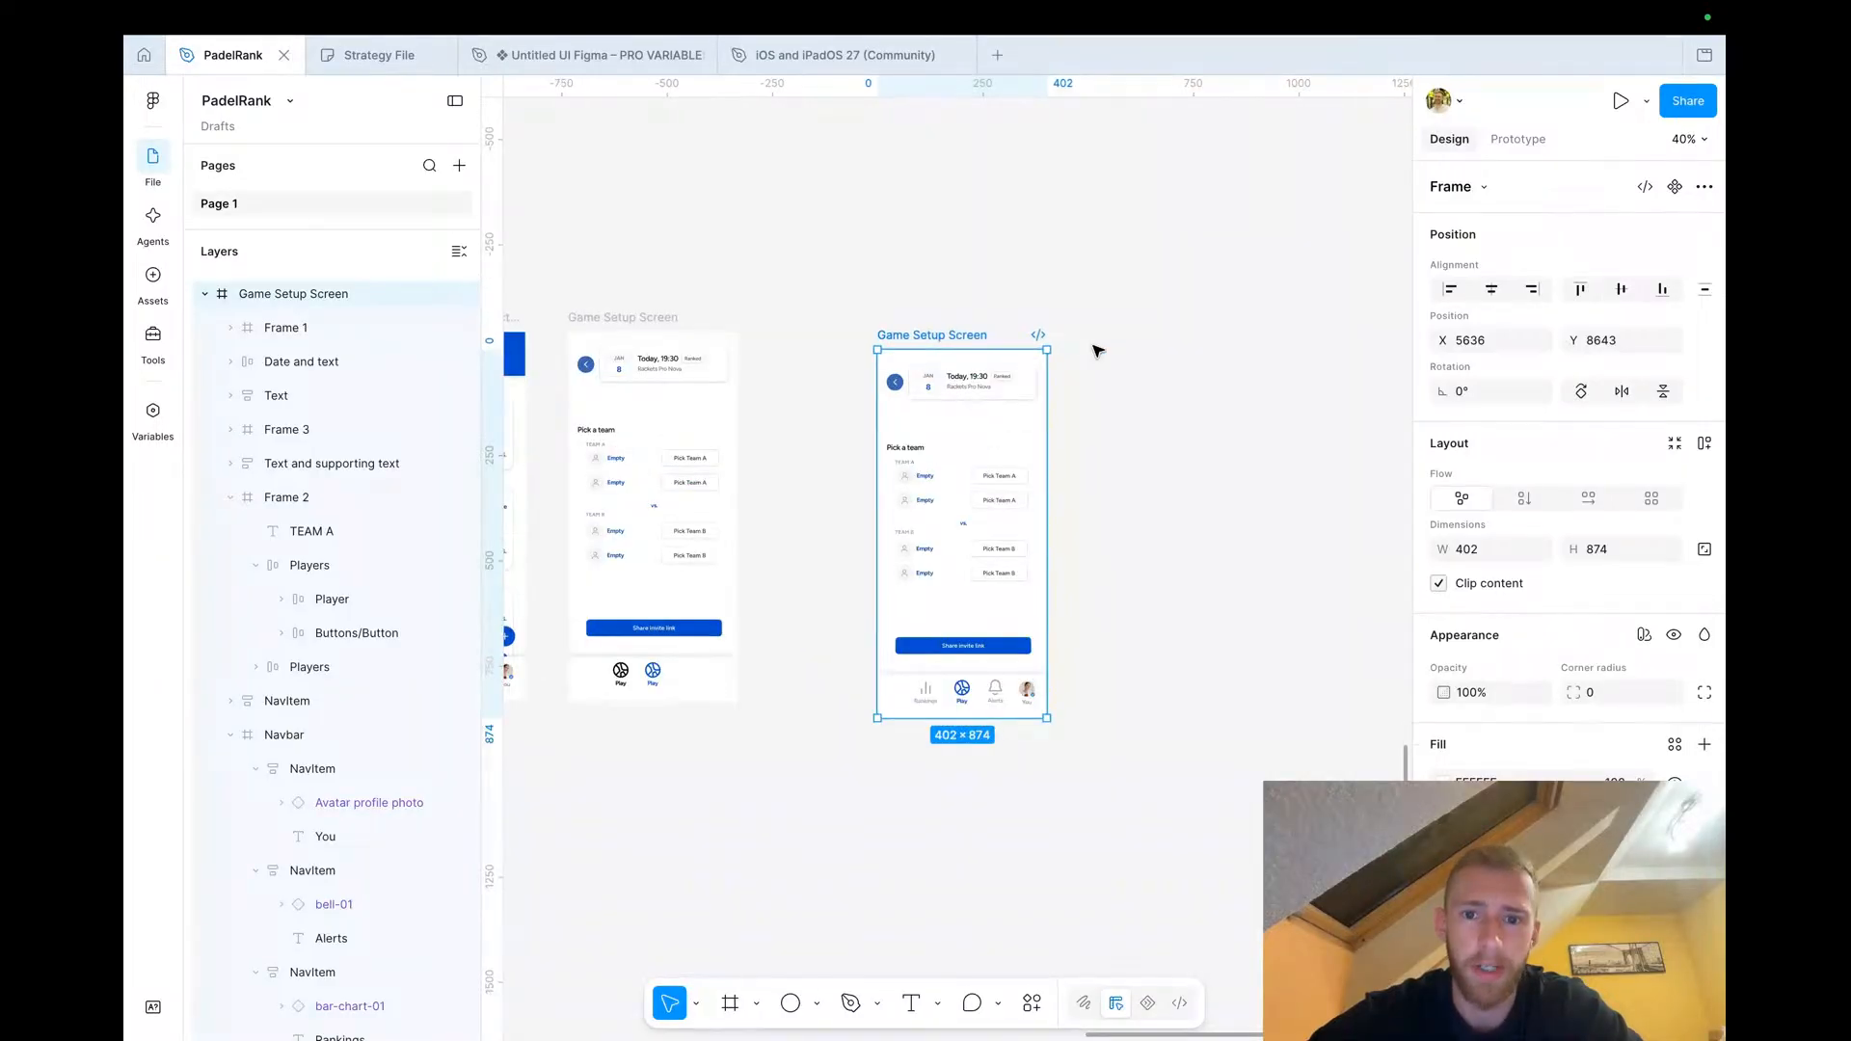
{"action": "scroll", "coordinate": [1034, 523], "scroll_direction": "up", "scroll_amount": 3}
{"action": "scroll", "coordinate": [995, 238], "scroll_direction": "down", "scroll_amount": 4}
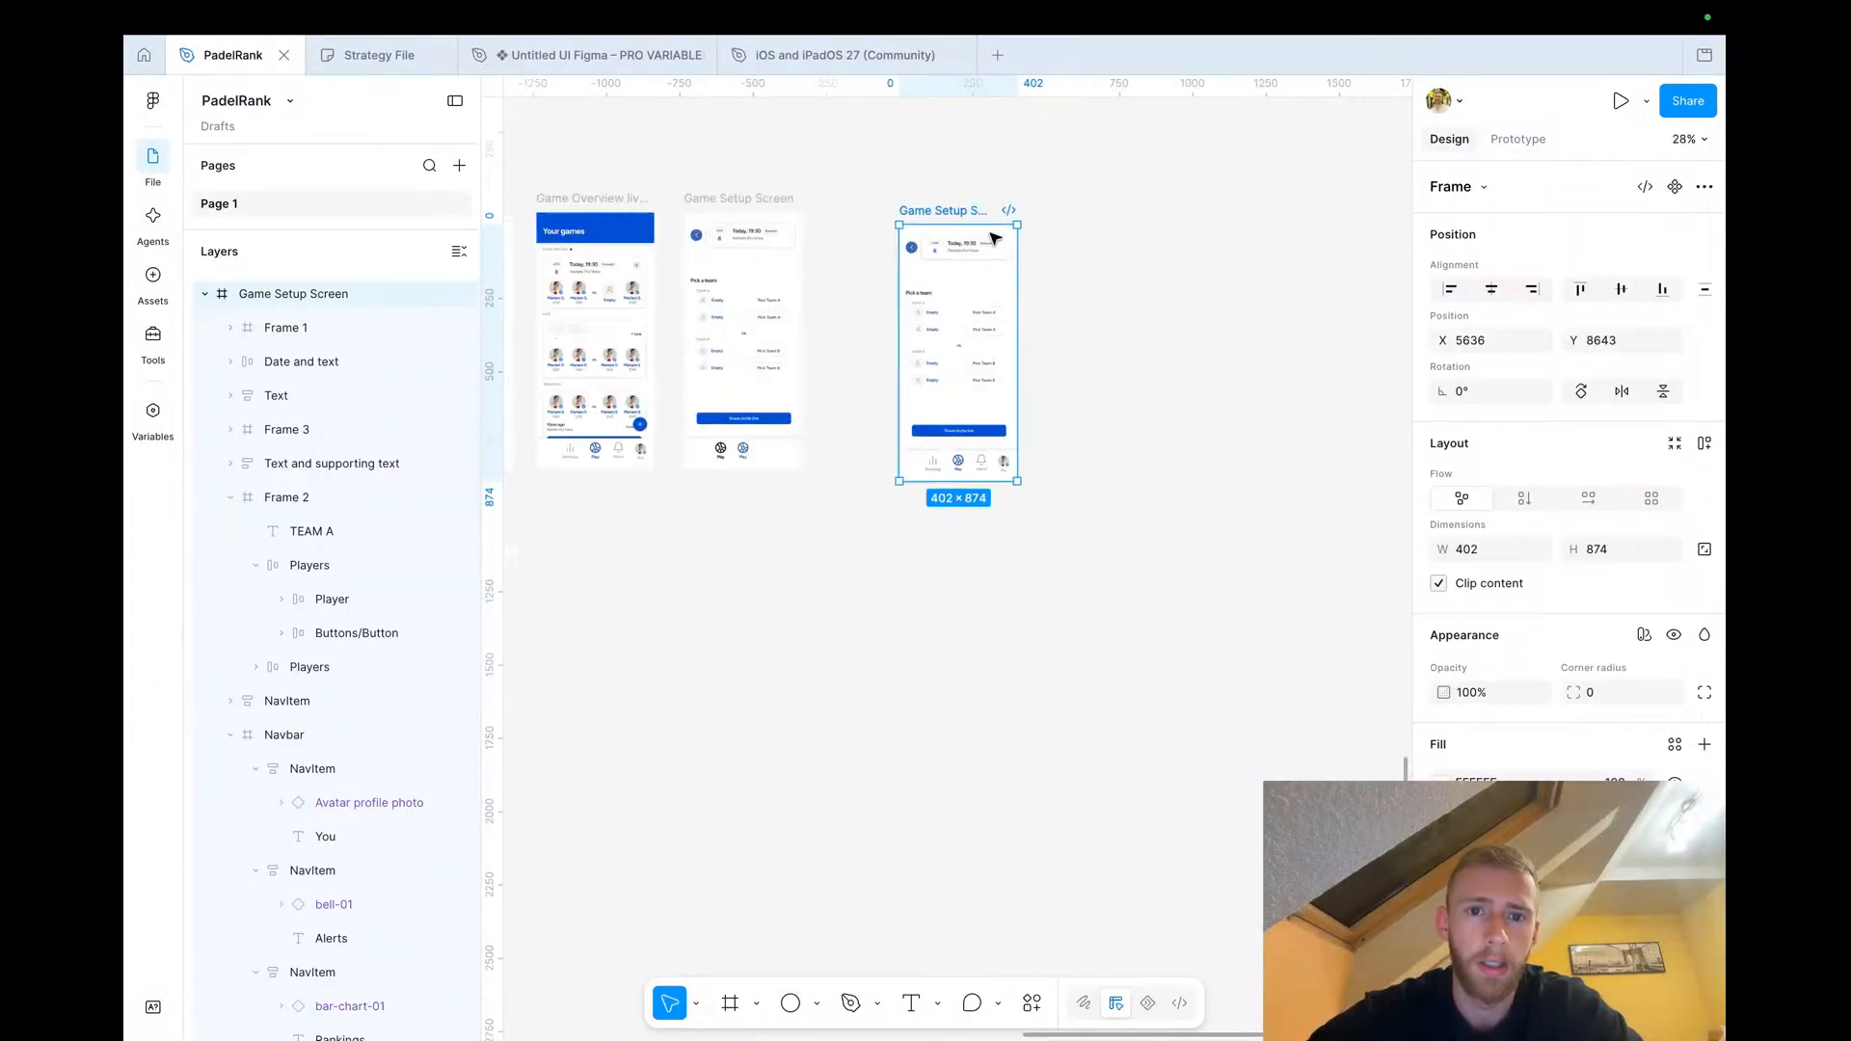
{"action": "scroll", "coordinate": [993, 236], "scroll_direction": "up", "scroll_amount": 3}
{"action": "scroll", "coordinate": [983, 270], "scroll_direction": "right", "scroll_amount": 3}
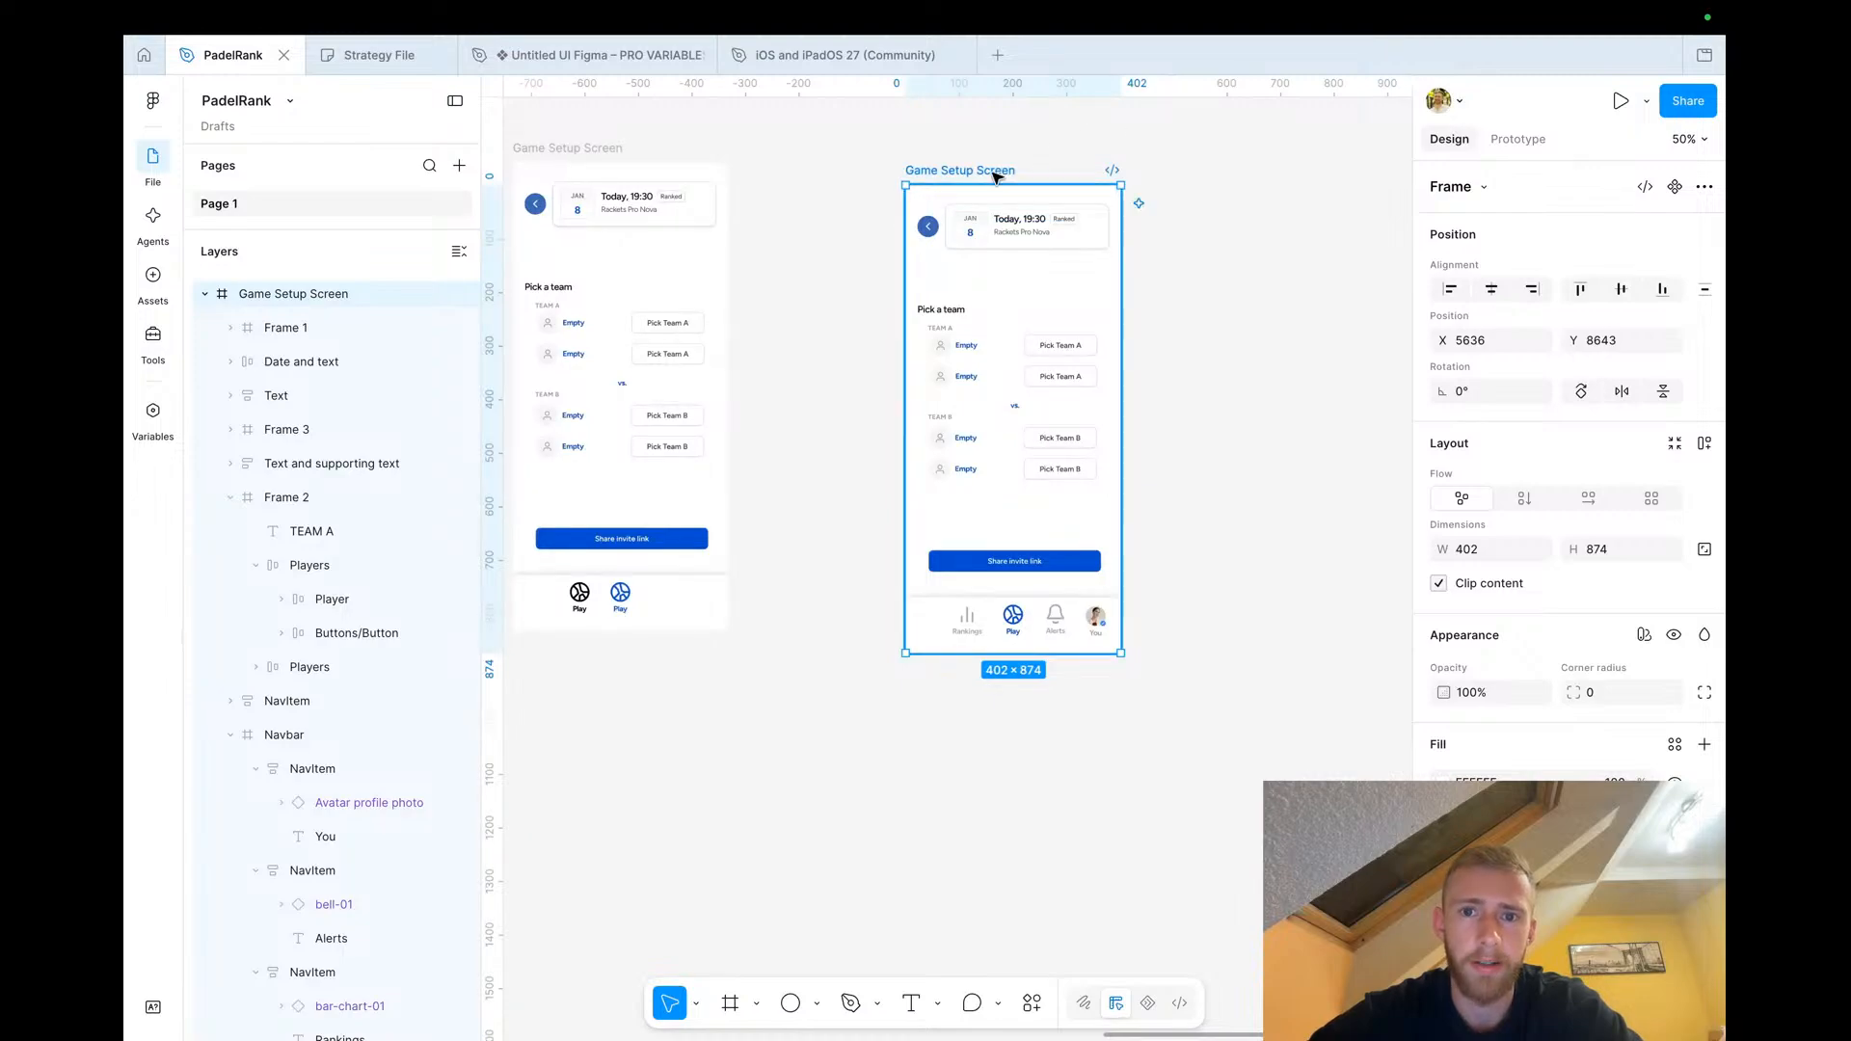
Open the AI agent chat and attach the new Game Setup Screen frame as its context
{"action": "left_click", "coordinate": [1057, 138]}
{"action": "left_click", "coordinate": [152, 218]}
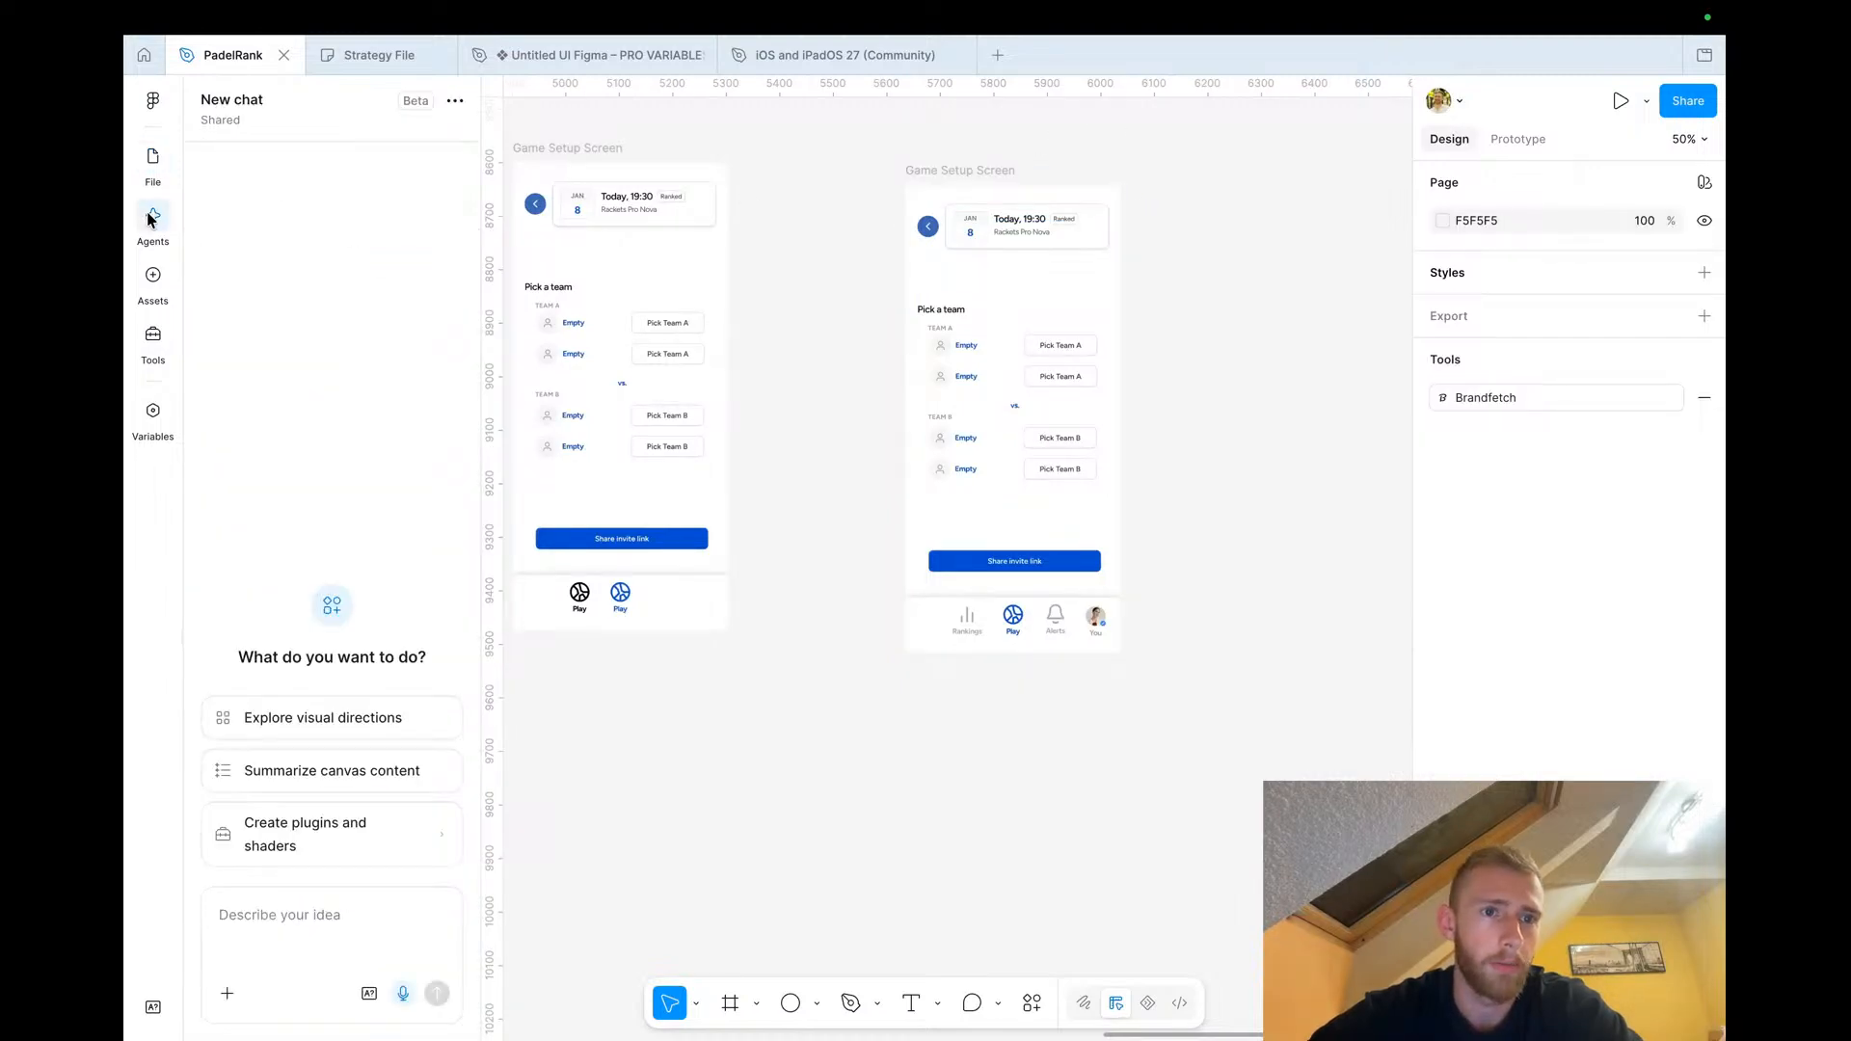
{"action": "left_click", "coordinate": [318, 923]}
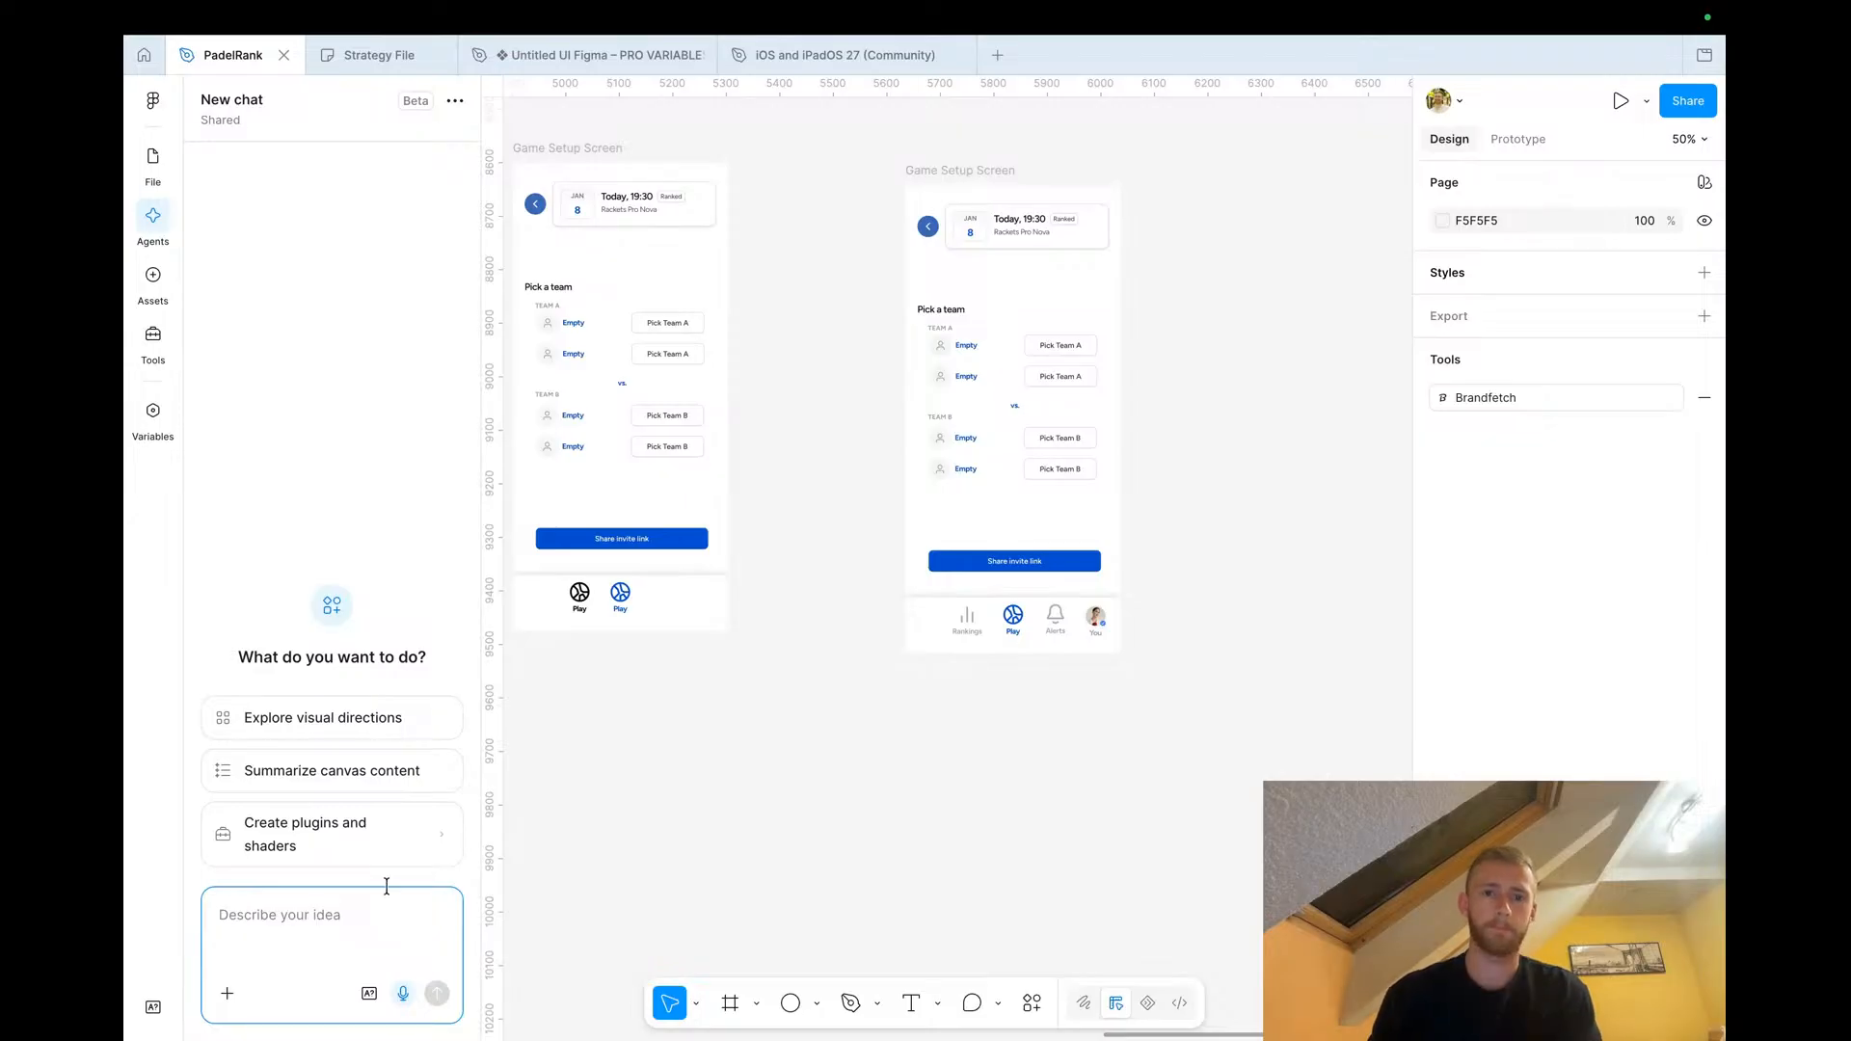
{"action": "scroll", "coordinate": [827, 723], "scroll_direction": "down", "scroll_amount": 5}
{"action": "scroll", "coordinate": [974, 603], "scroll_direction": "up", "scroll_amount": 3}
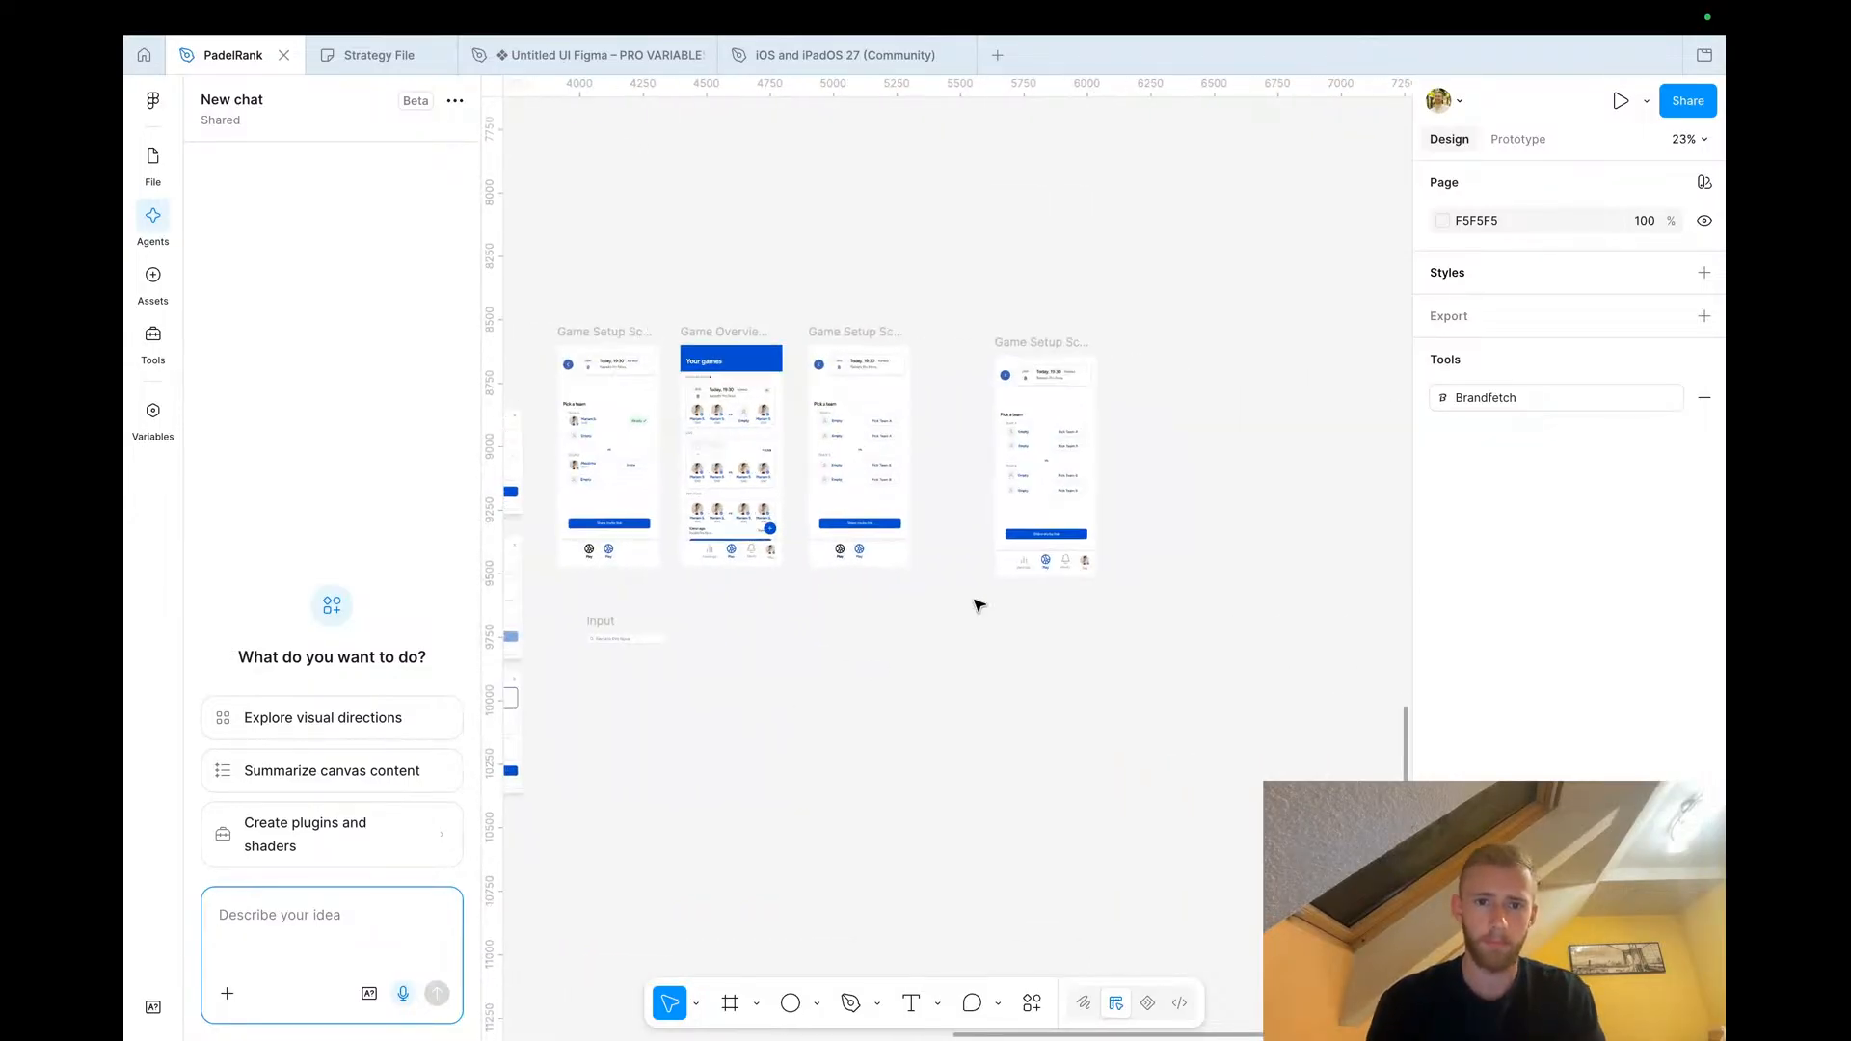
{"action": "left_click", "coordinate": [1070, 249]}
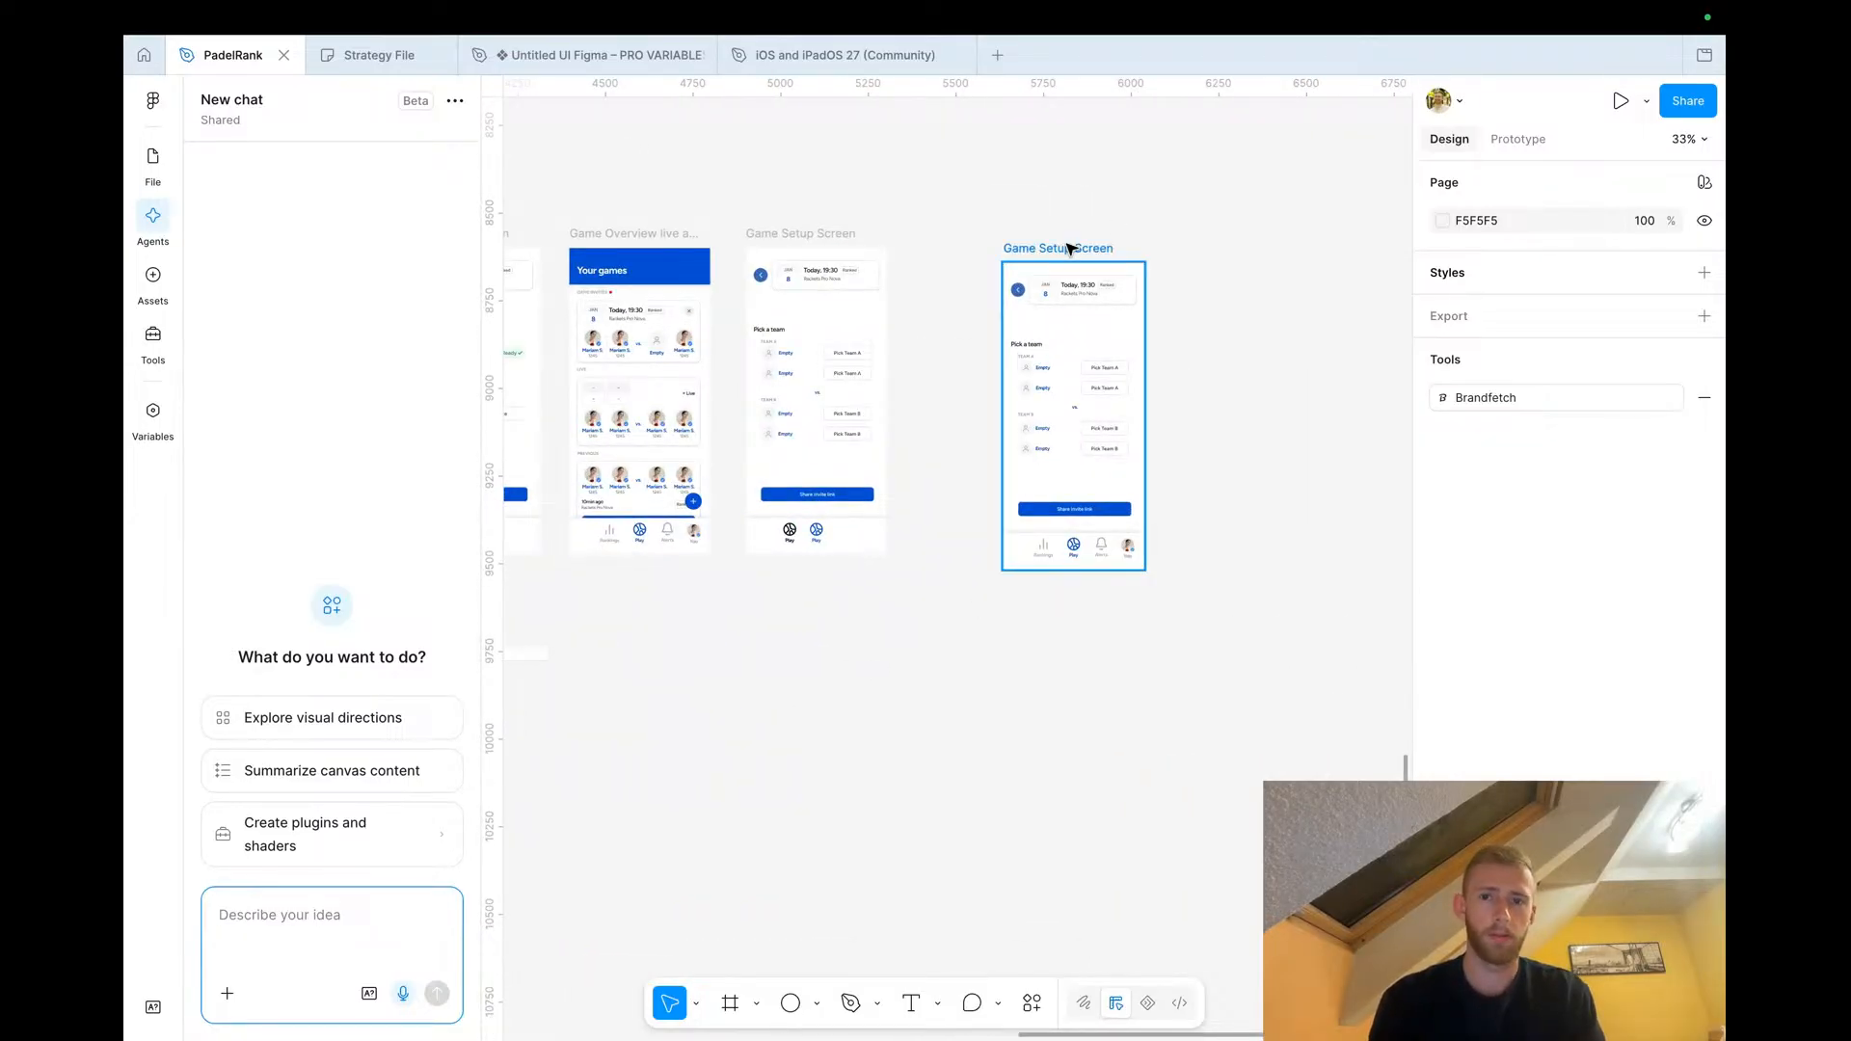
{"action": "left_click", "coordinate": [1070, 249]}
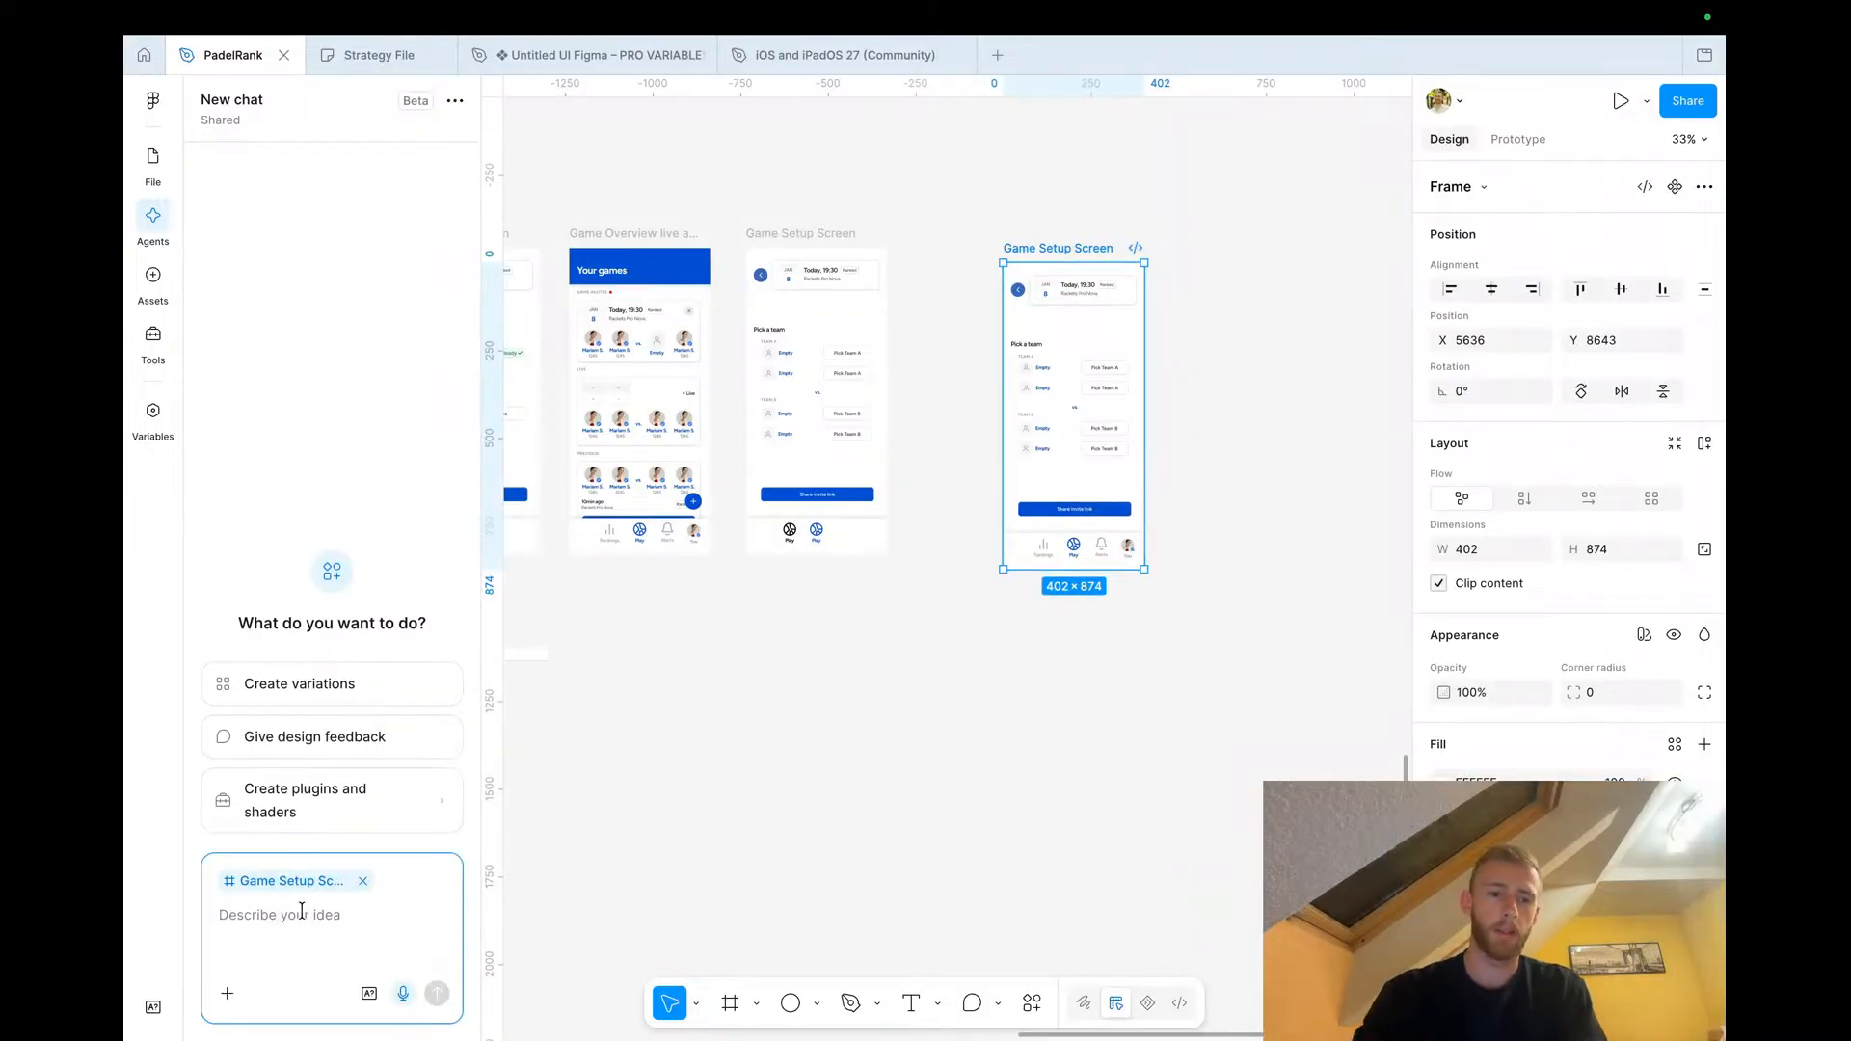
Prompt the agent to design a high-fidelity flow where tapping an empty player opens a player search bar with recommendations, reusing existing patterns
{"action": "type", "text": "if i click on"}
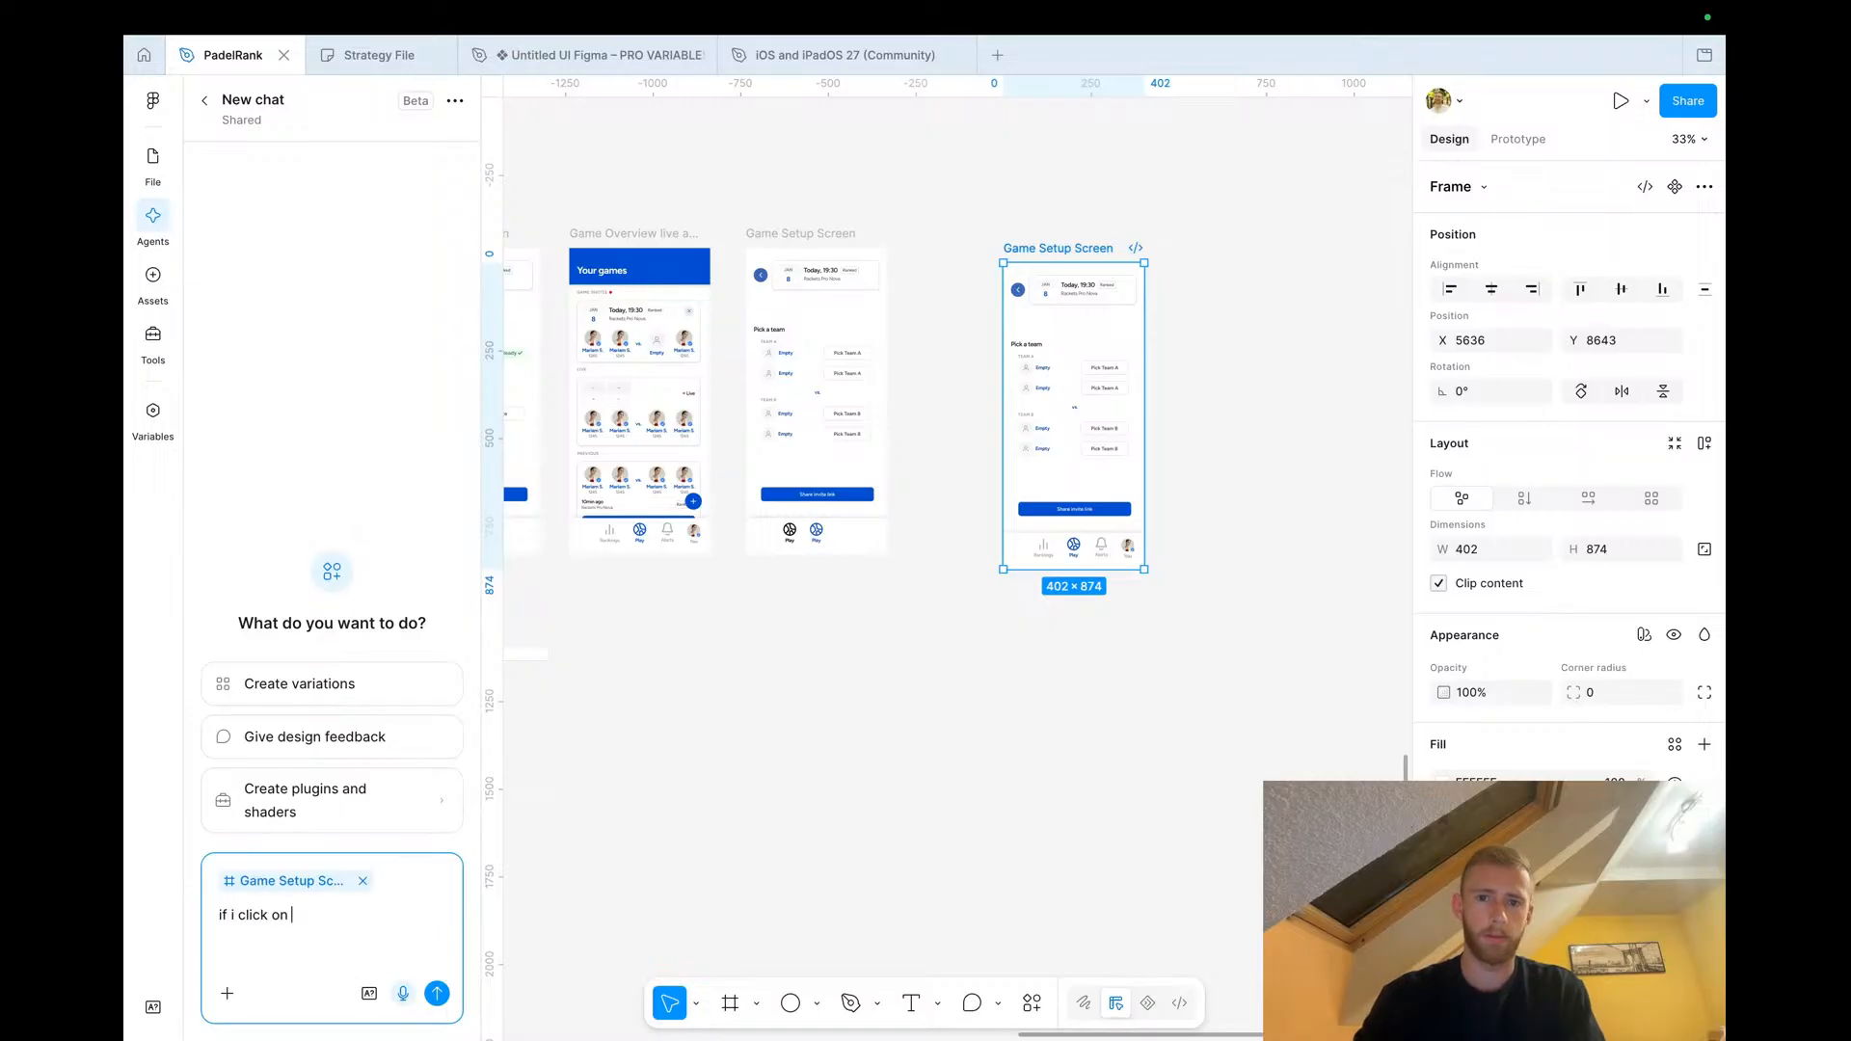
{"action": "type", "text": "(empty), i wanna open up a"}
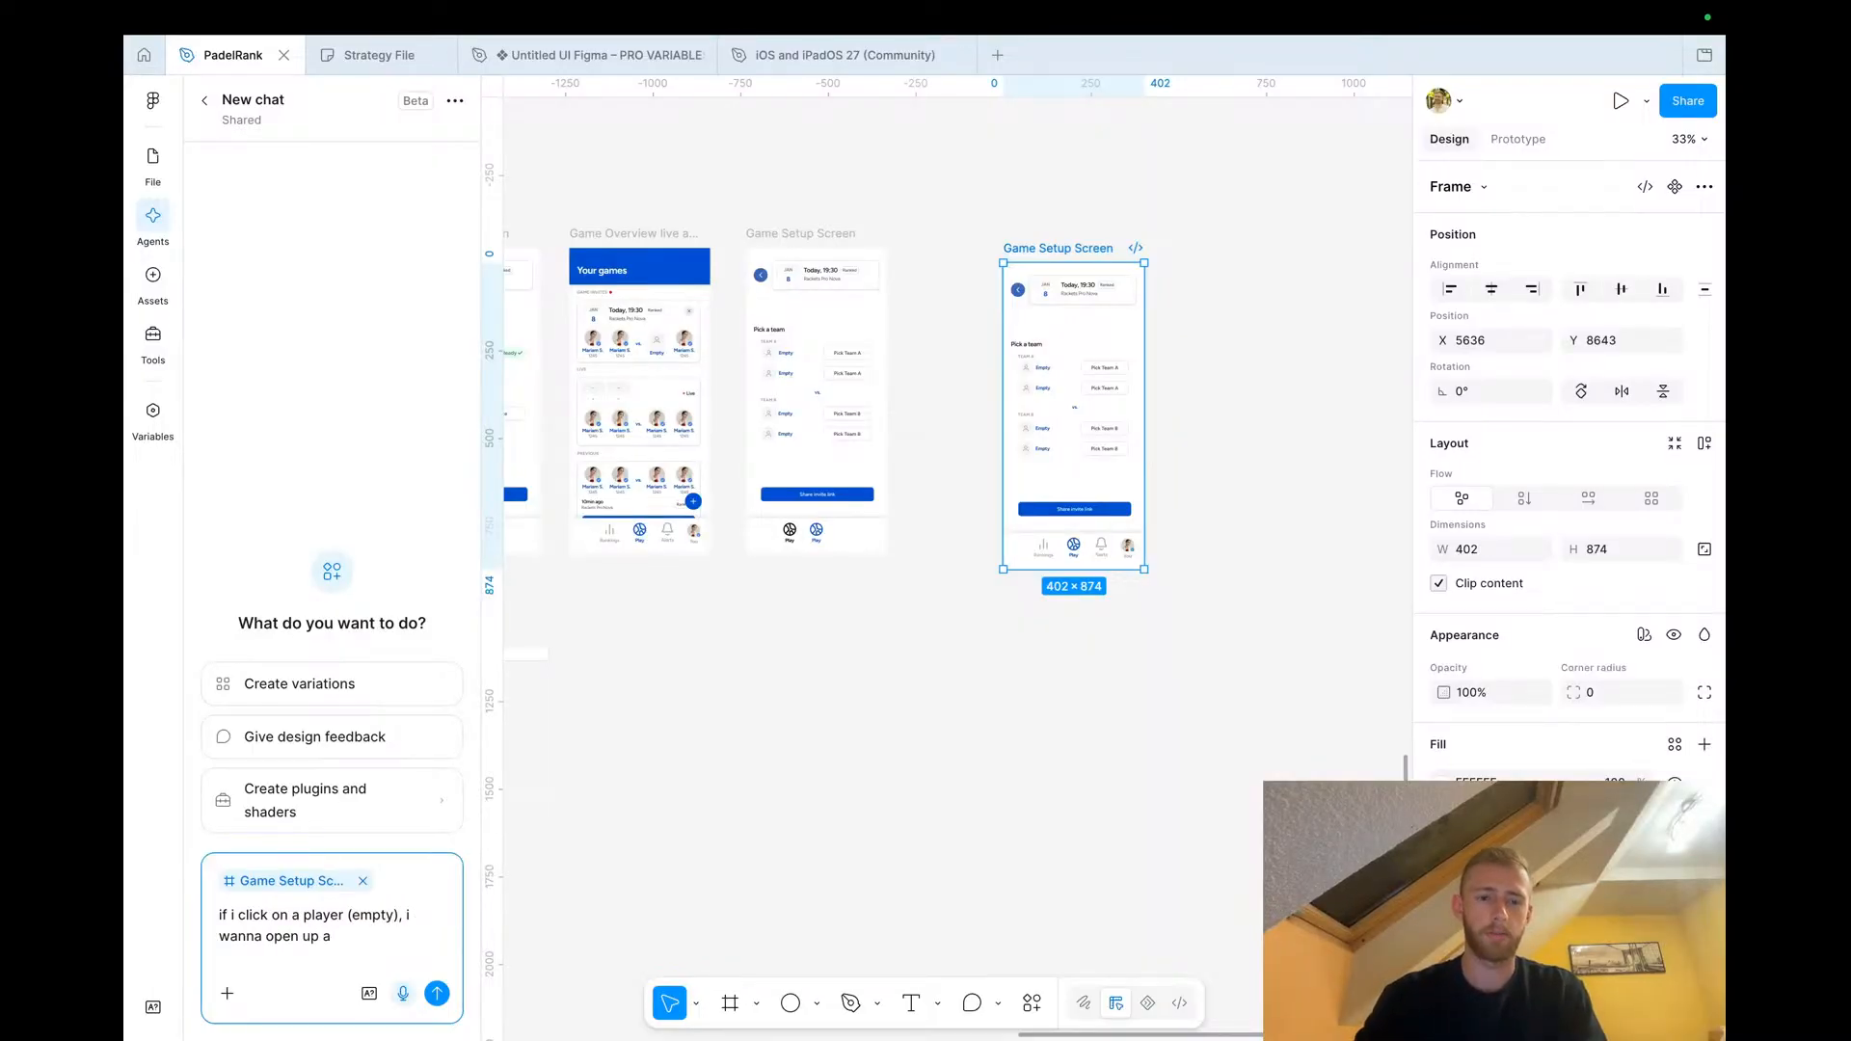
{"action": "type", "text": " search bar and search"}
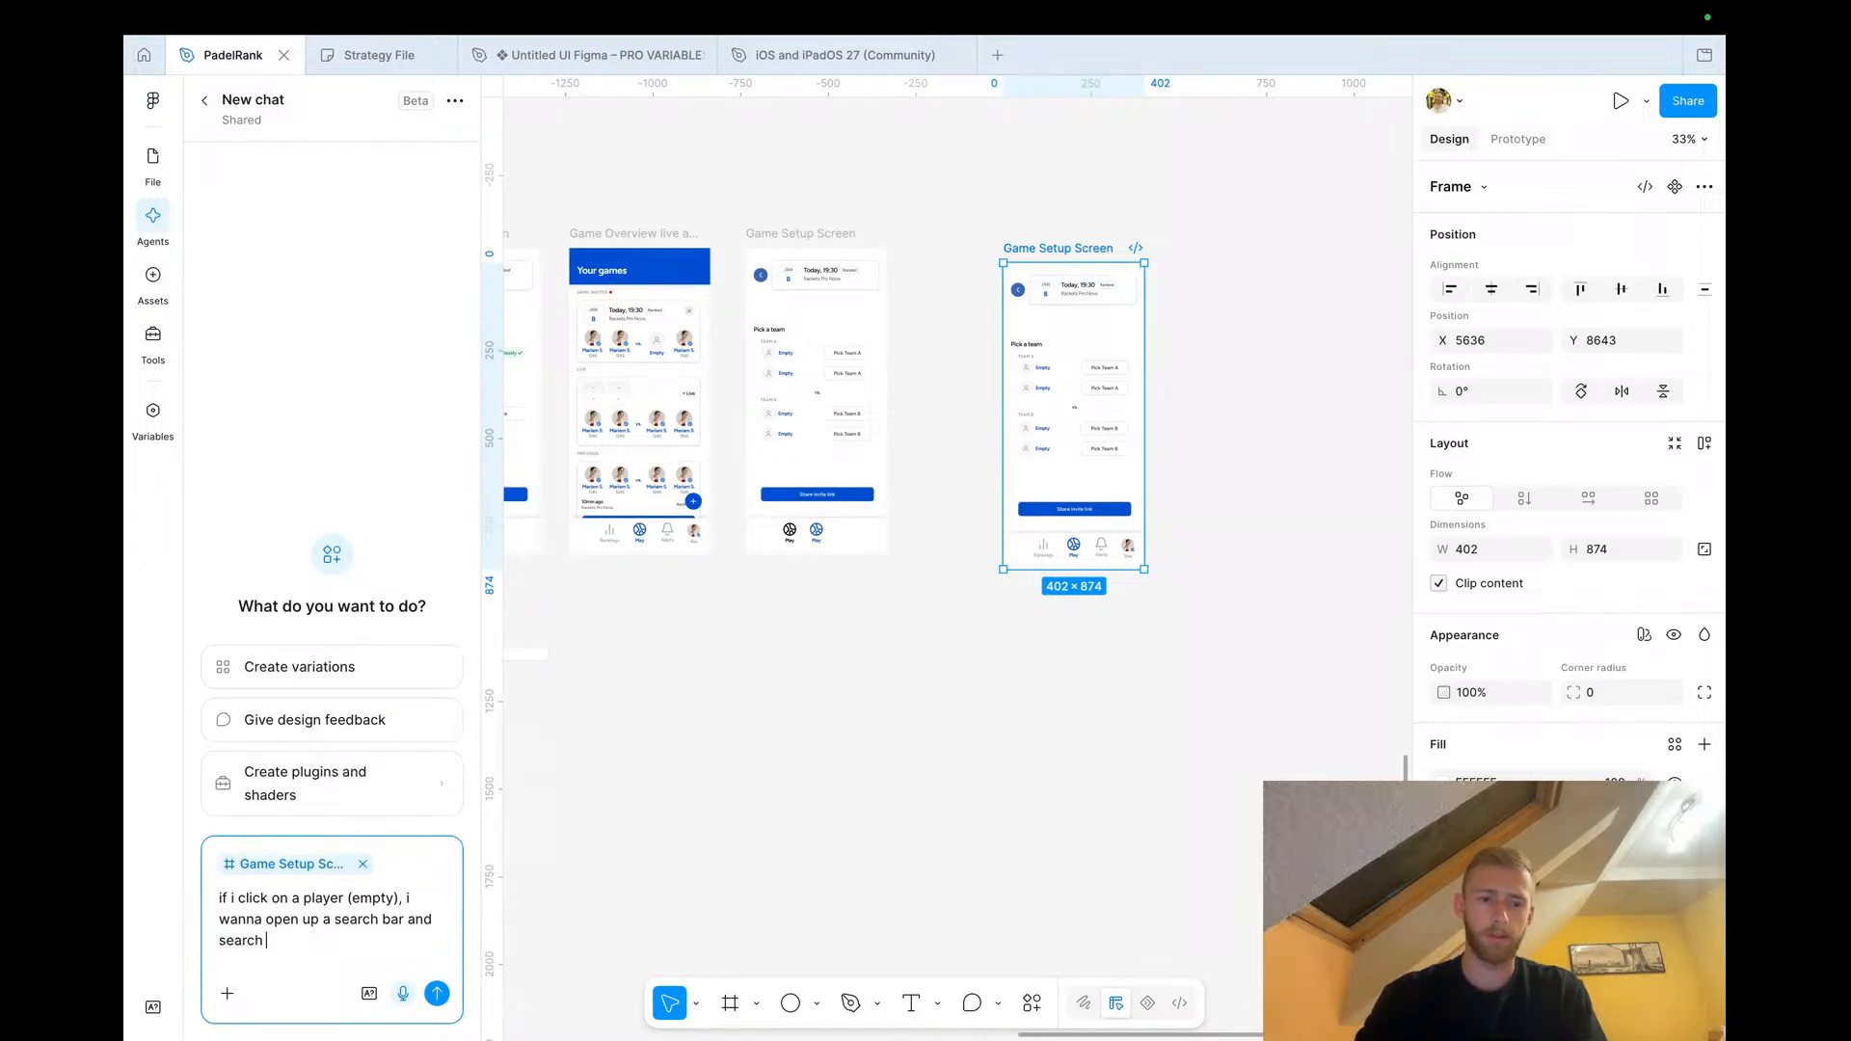
{"action": "type", "text": " for players. ideally"}
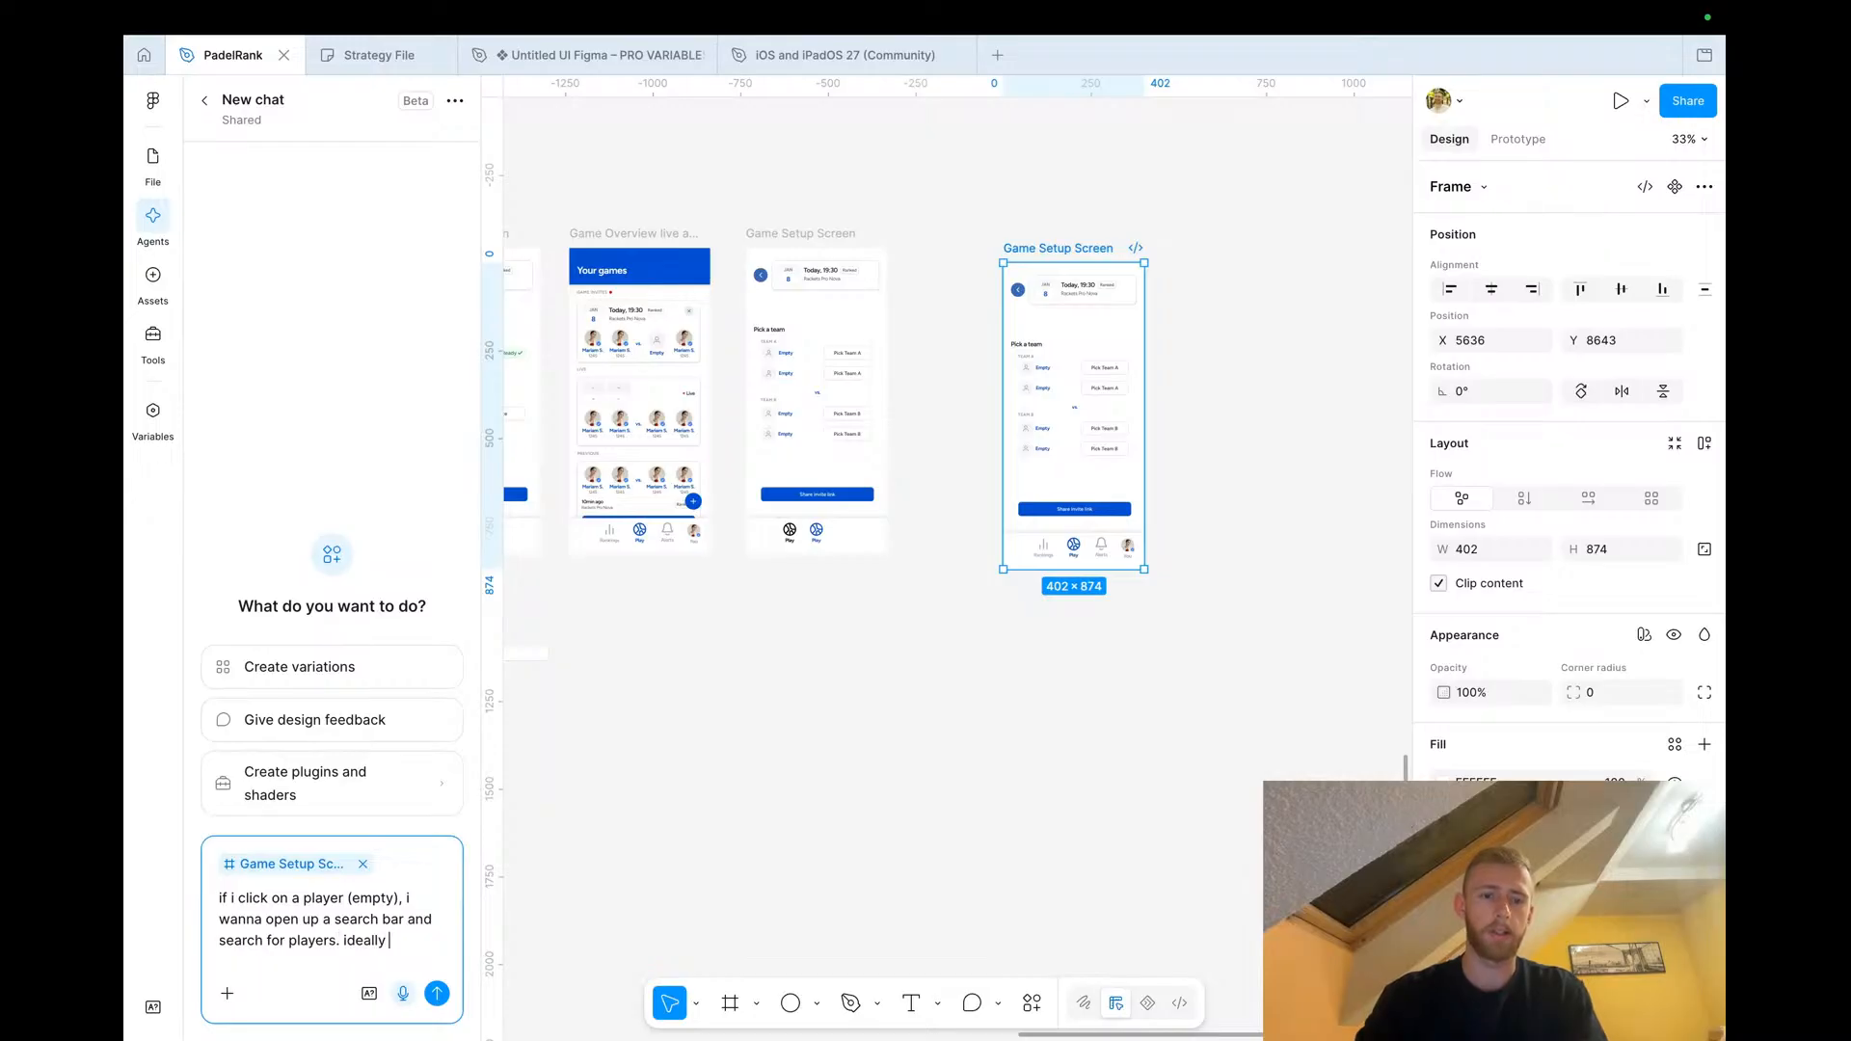
{"action": "type", "text": " there are already some recommendations. "}
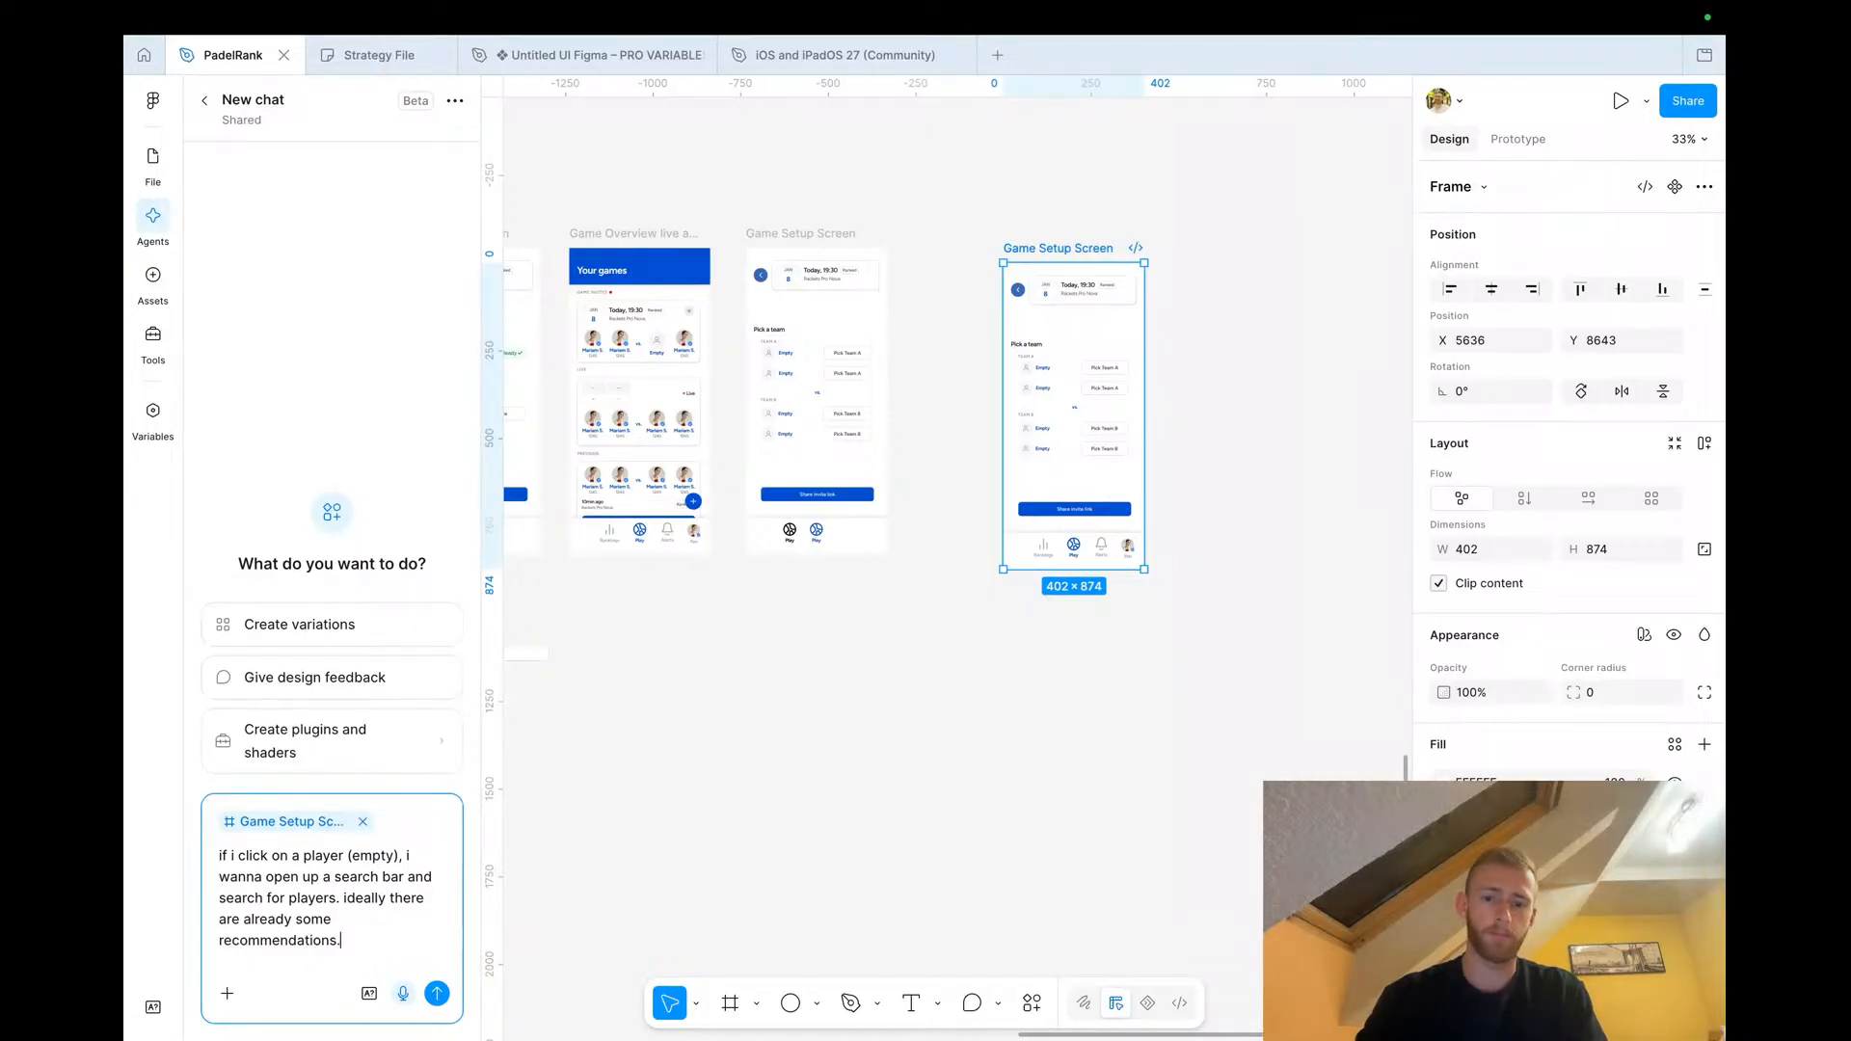
{"action": "type", "text": "design the flow"}
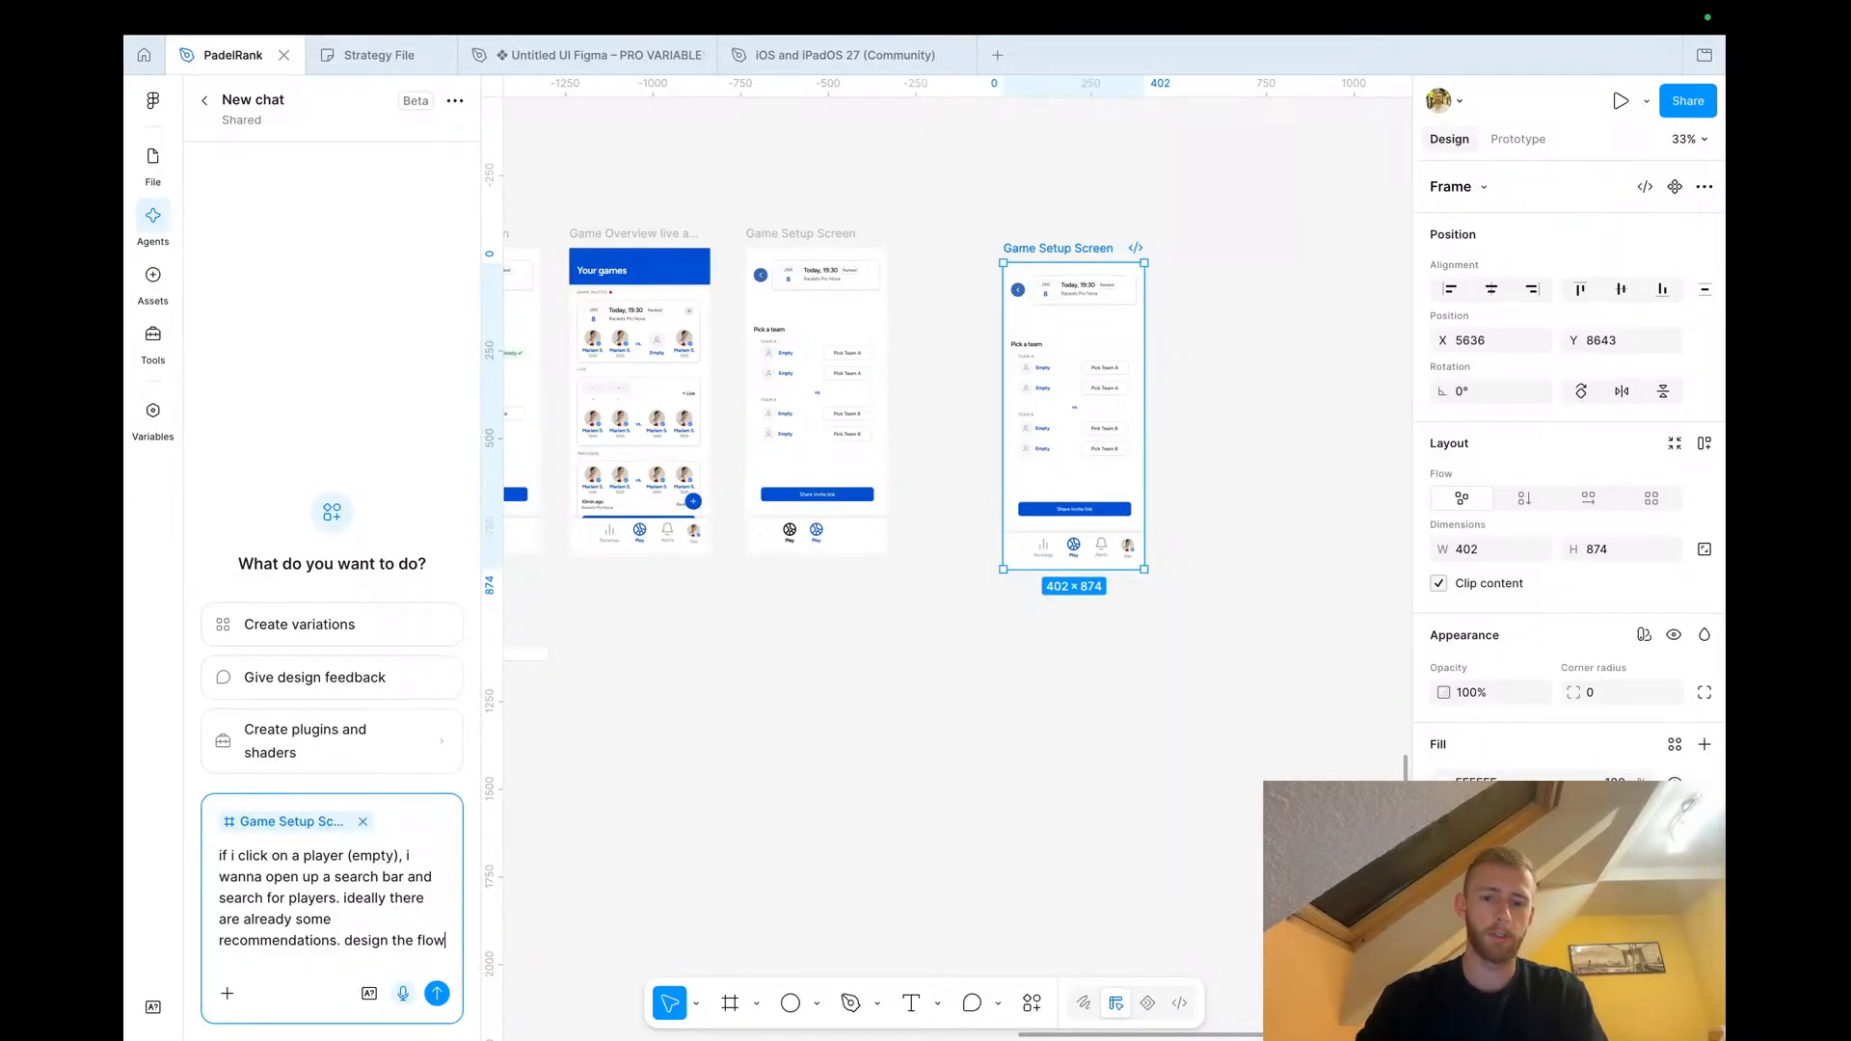
{"action": "type", "text": " in "}
{"action": "type", "text": "high fidelity"}
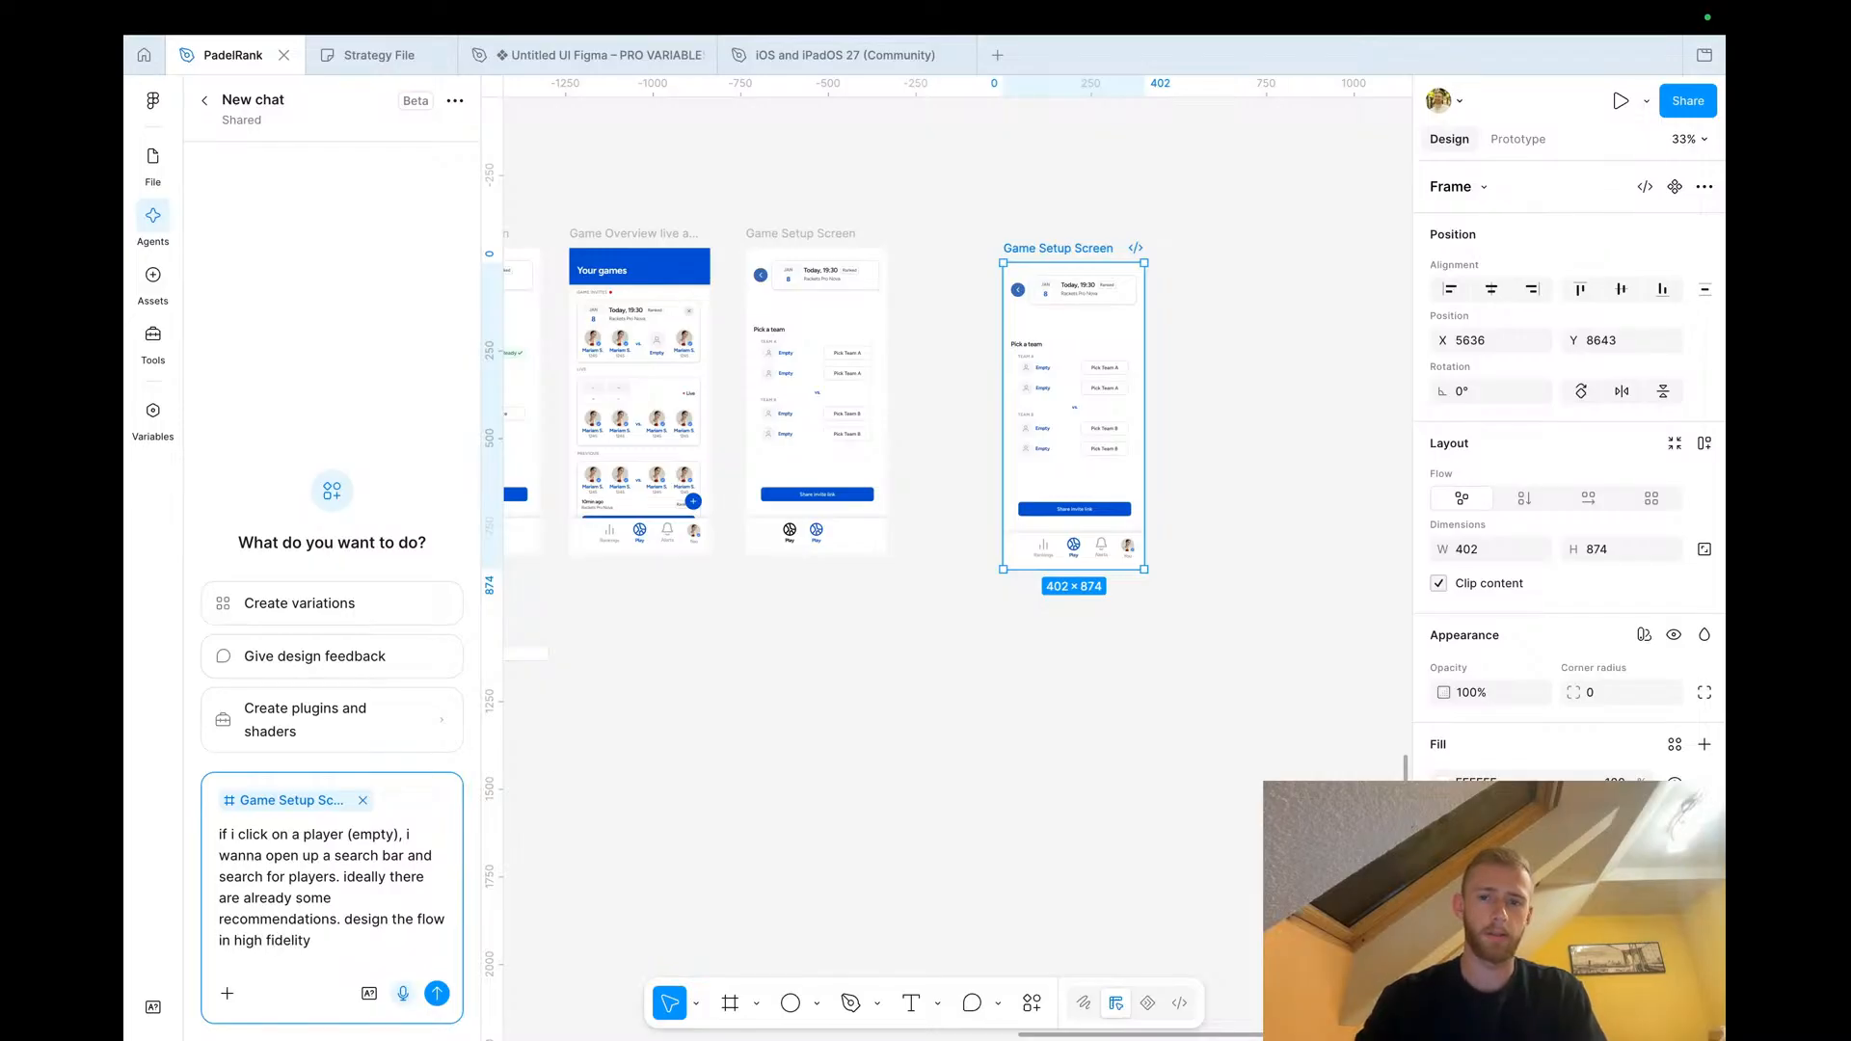
{"action": "type", "text": " using the screens and t"}
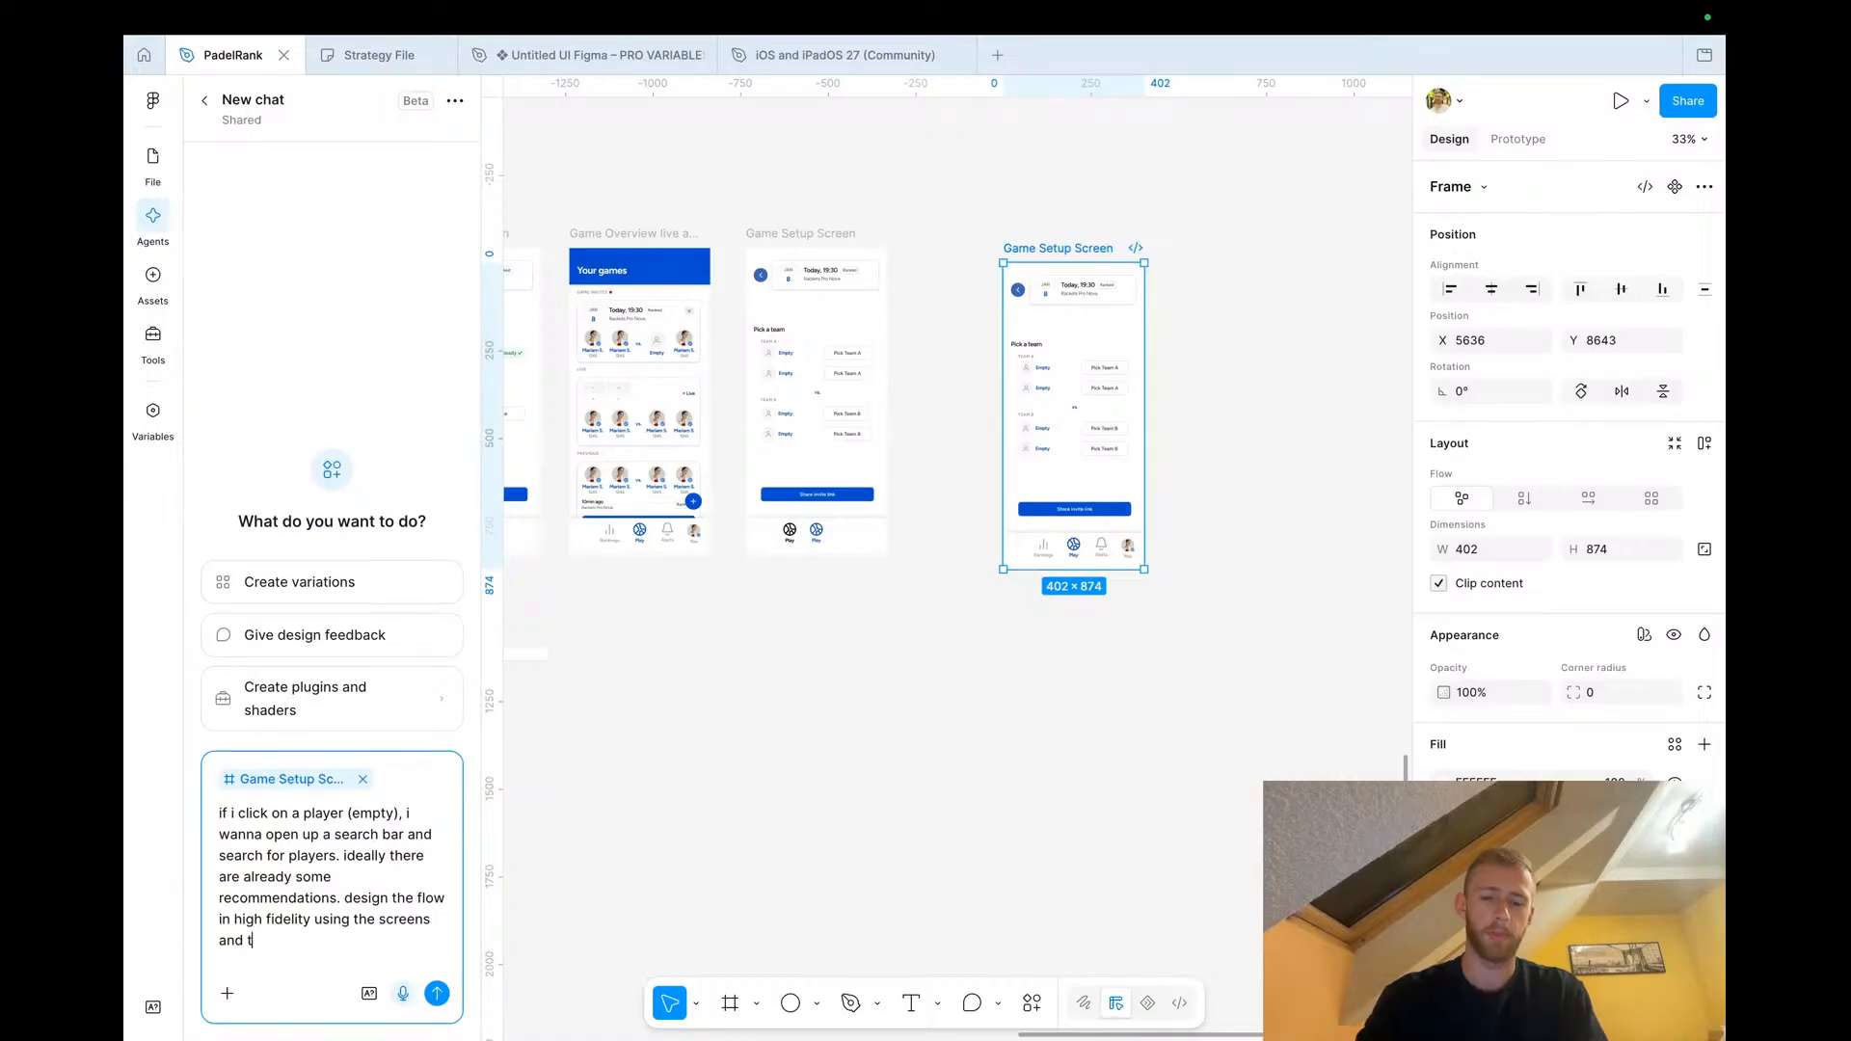
{"action": "type", "text": "already exisiti"}
{"action": "type", "text": "ng design patterns"}
{"action": "type", "text": " here."}
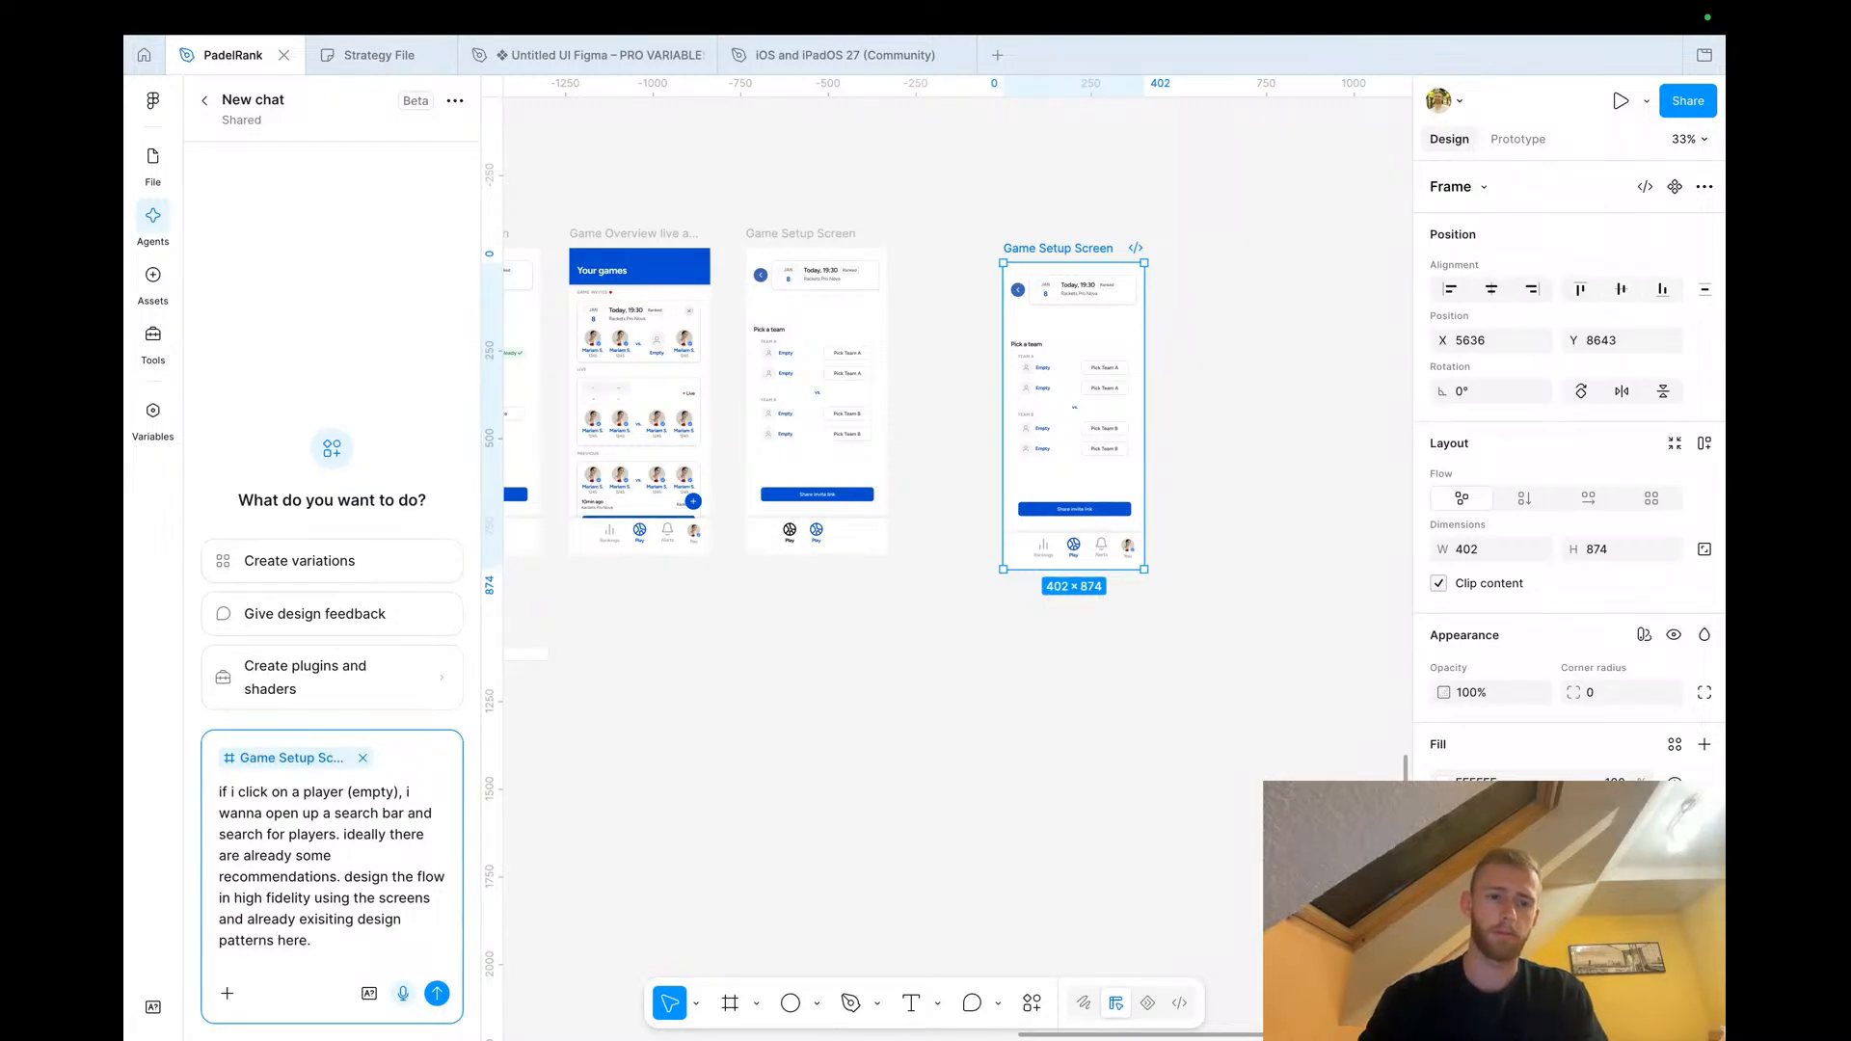
{"action": "left_click", "coordinate": [437, 993]}
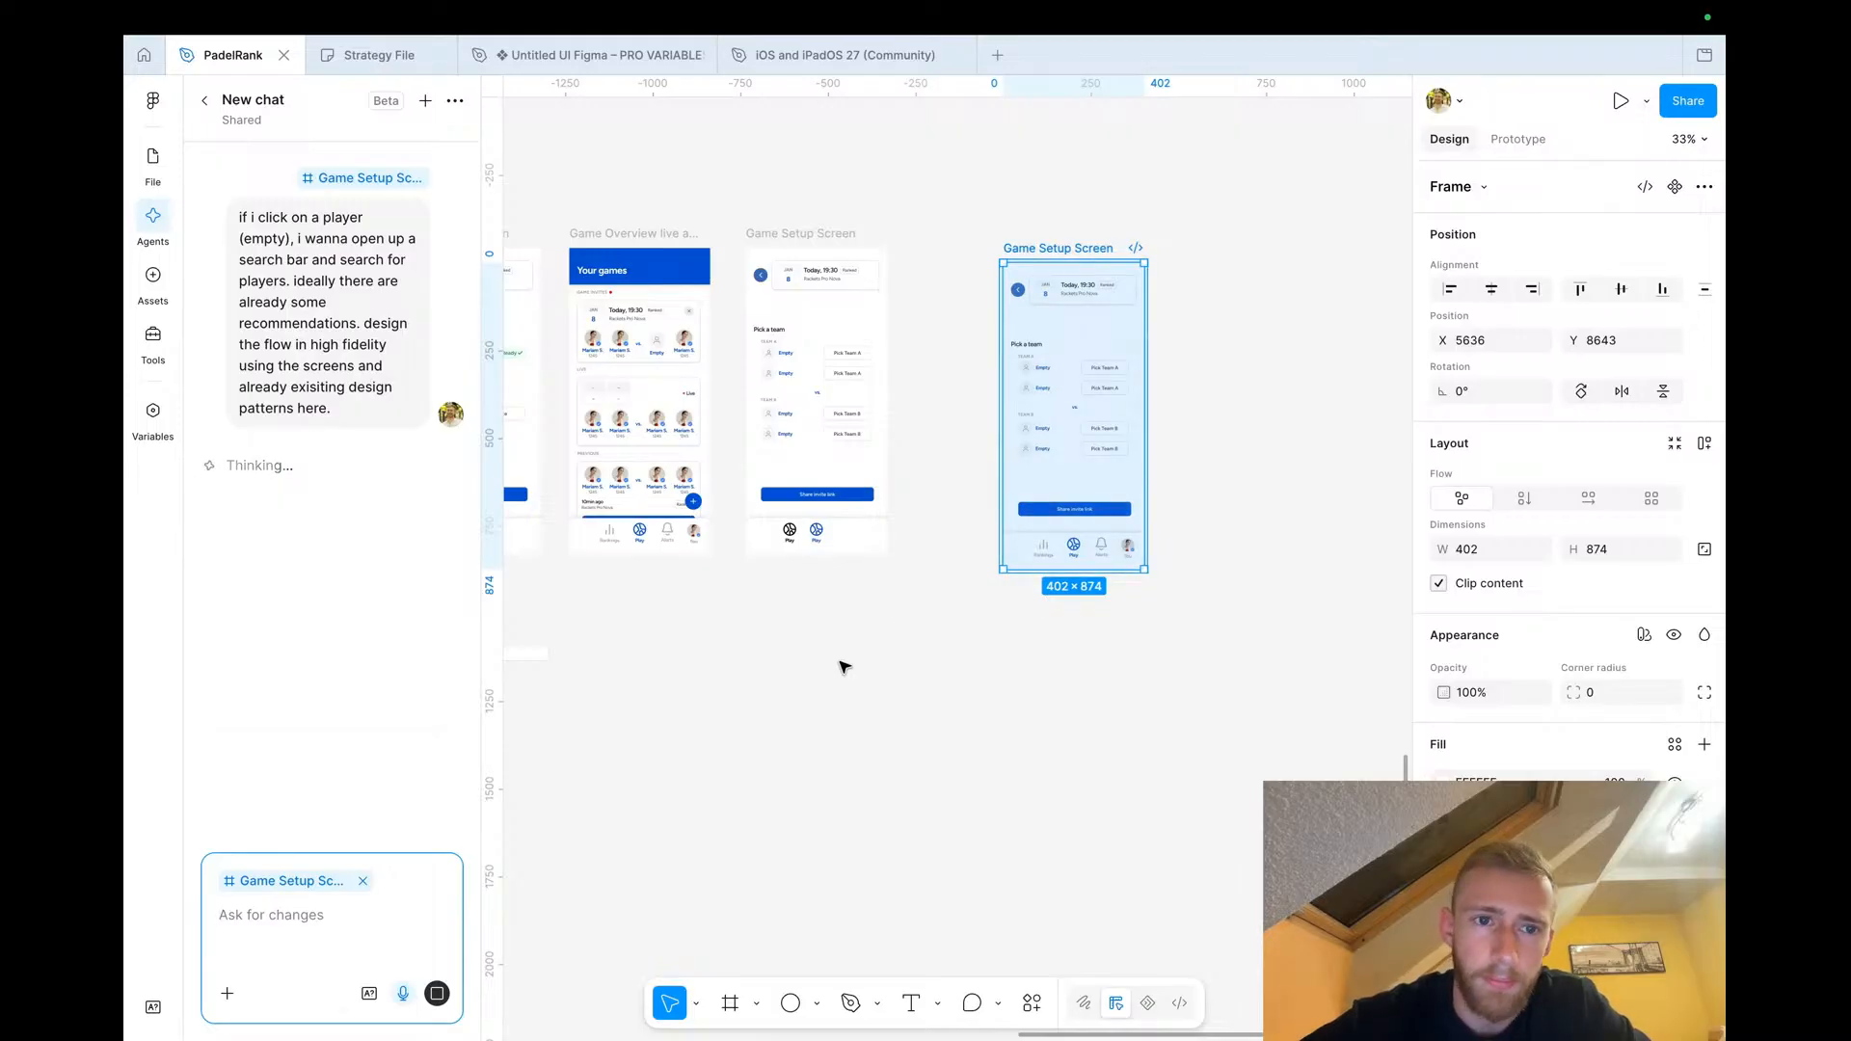
{"action": "key", "text": "ctrl+Left"}
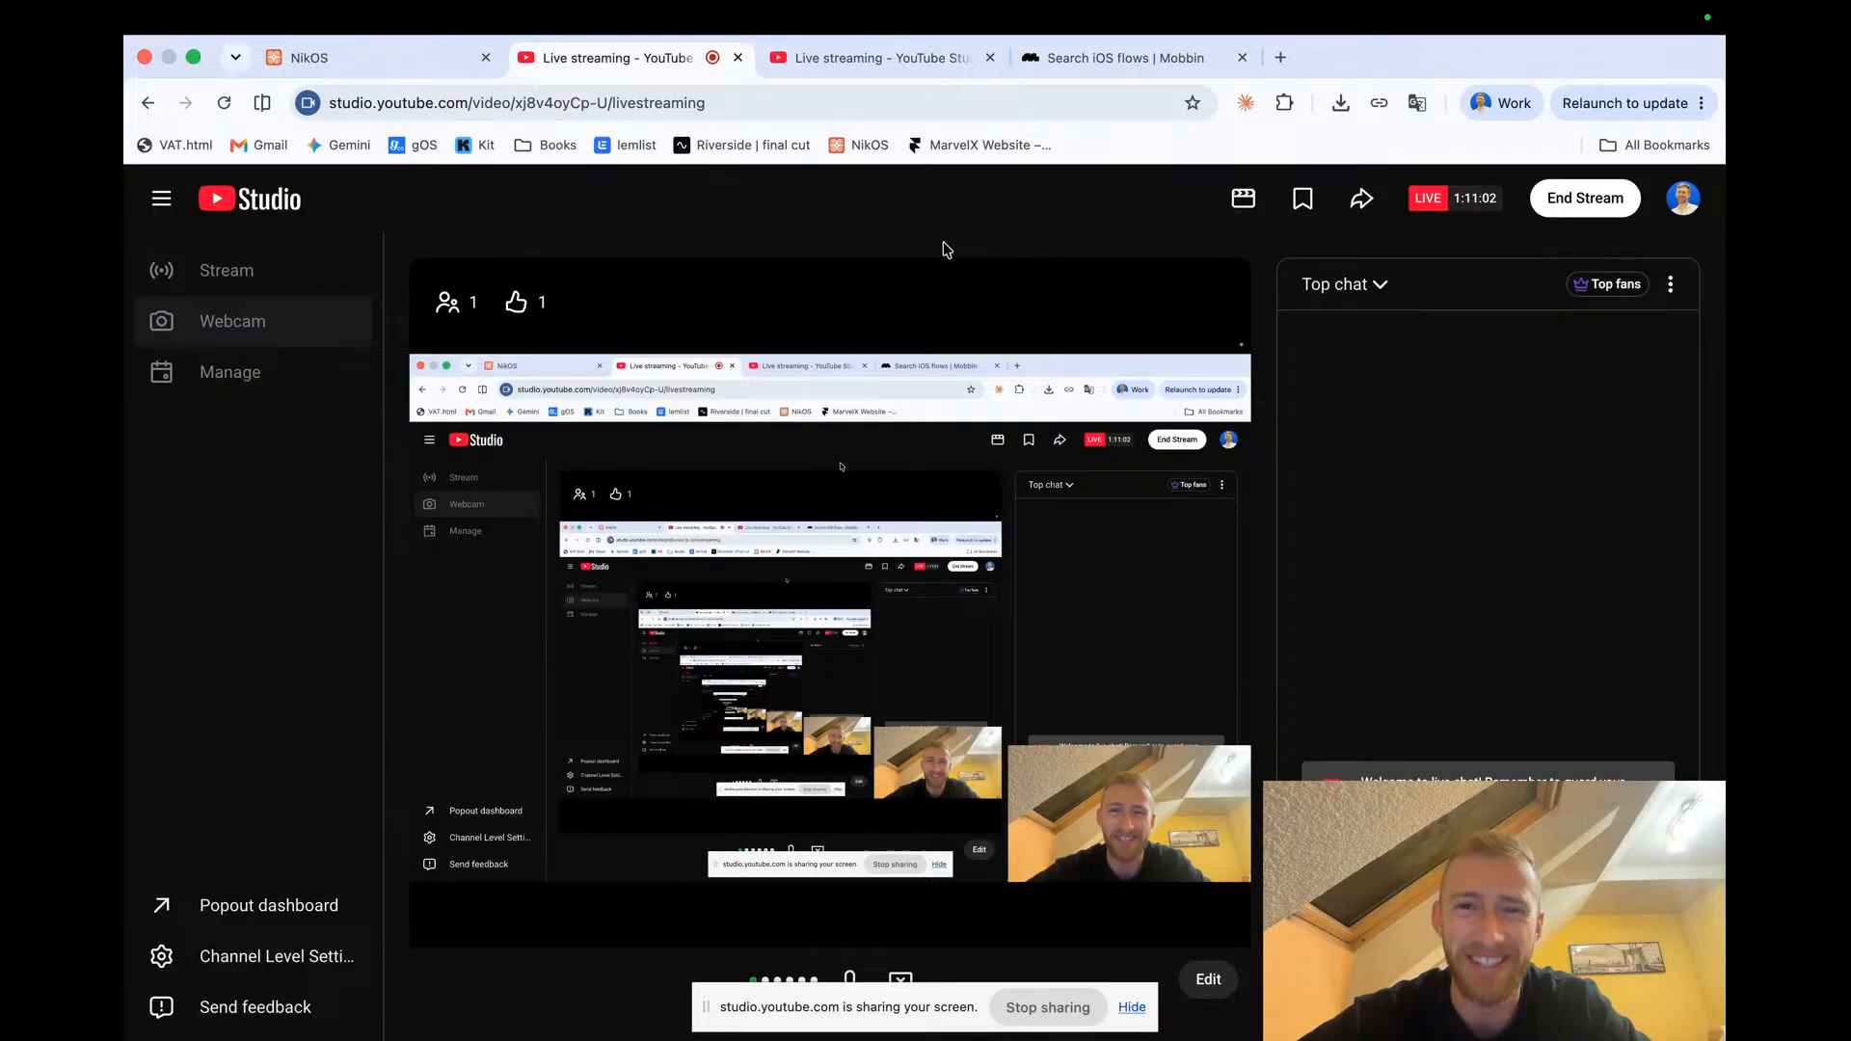
{"action": "key", "text": "ctrl+Right"}
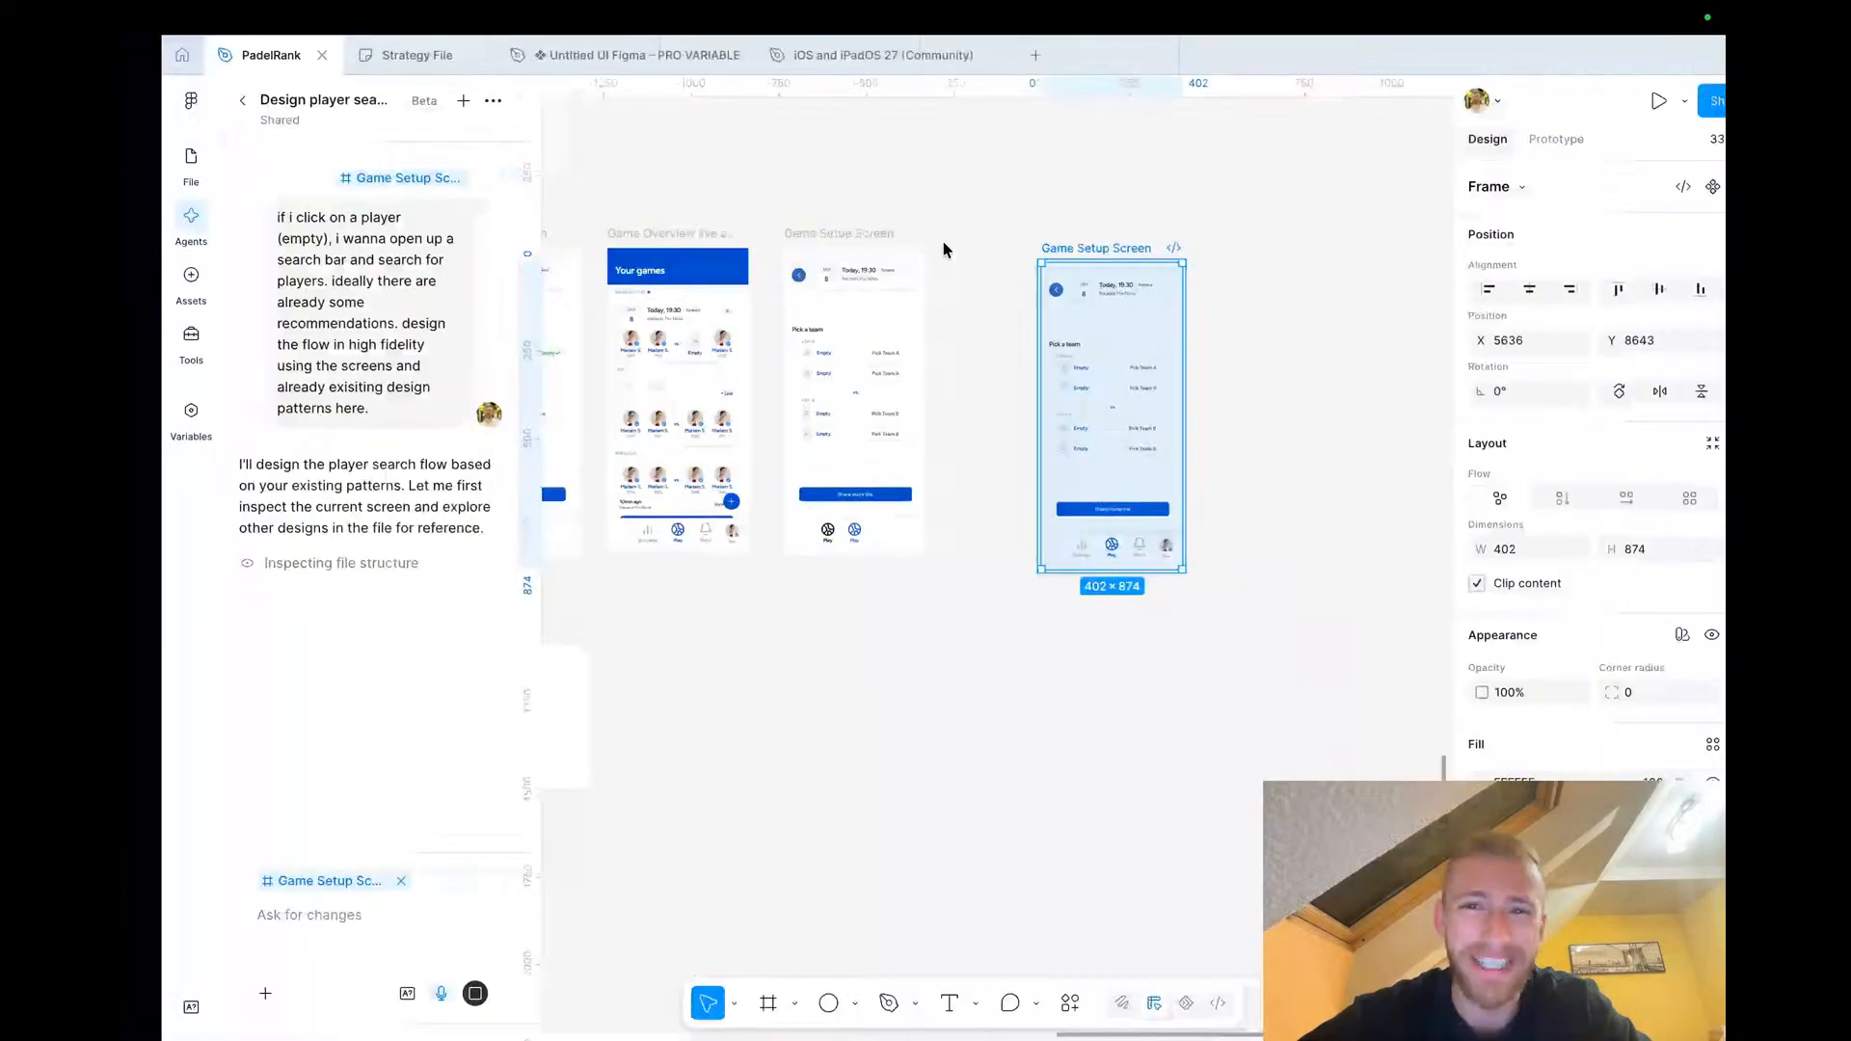
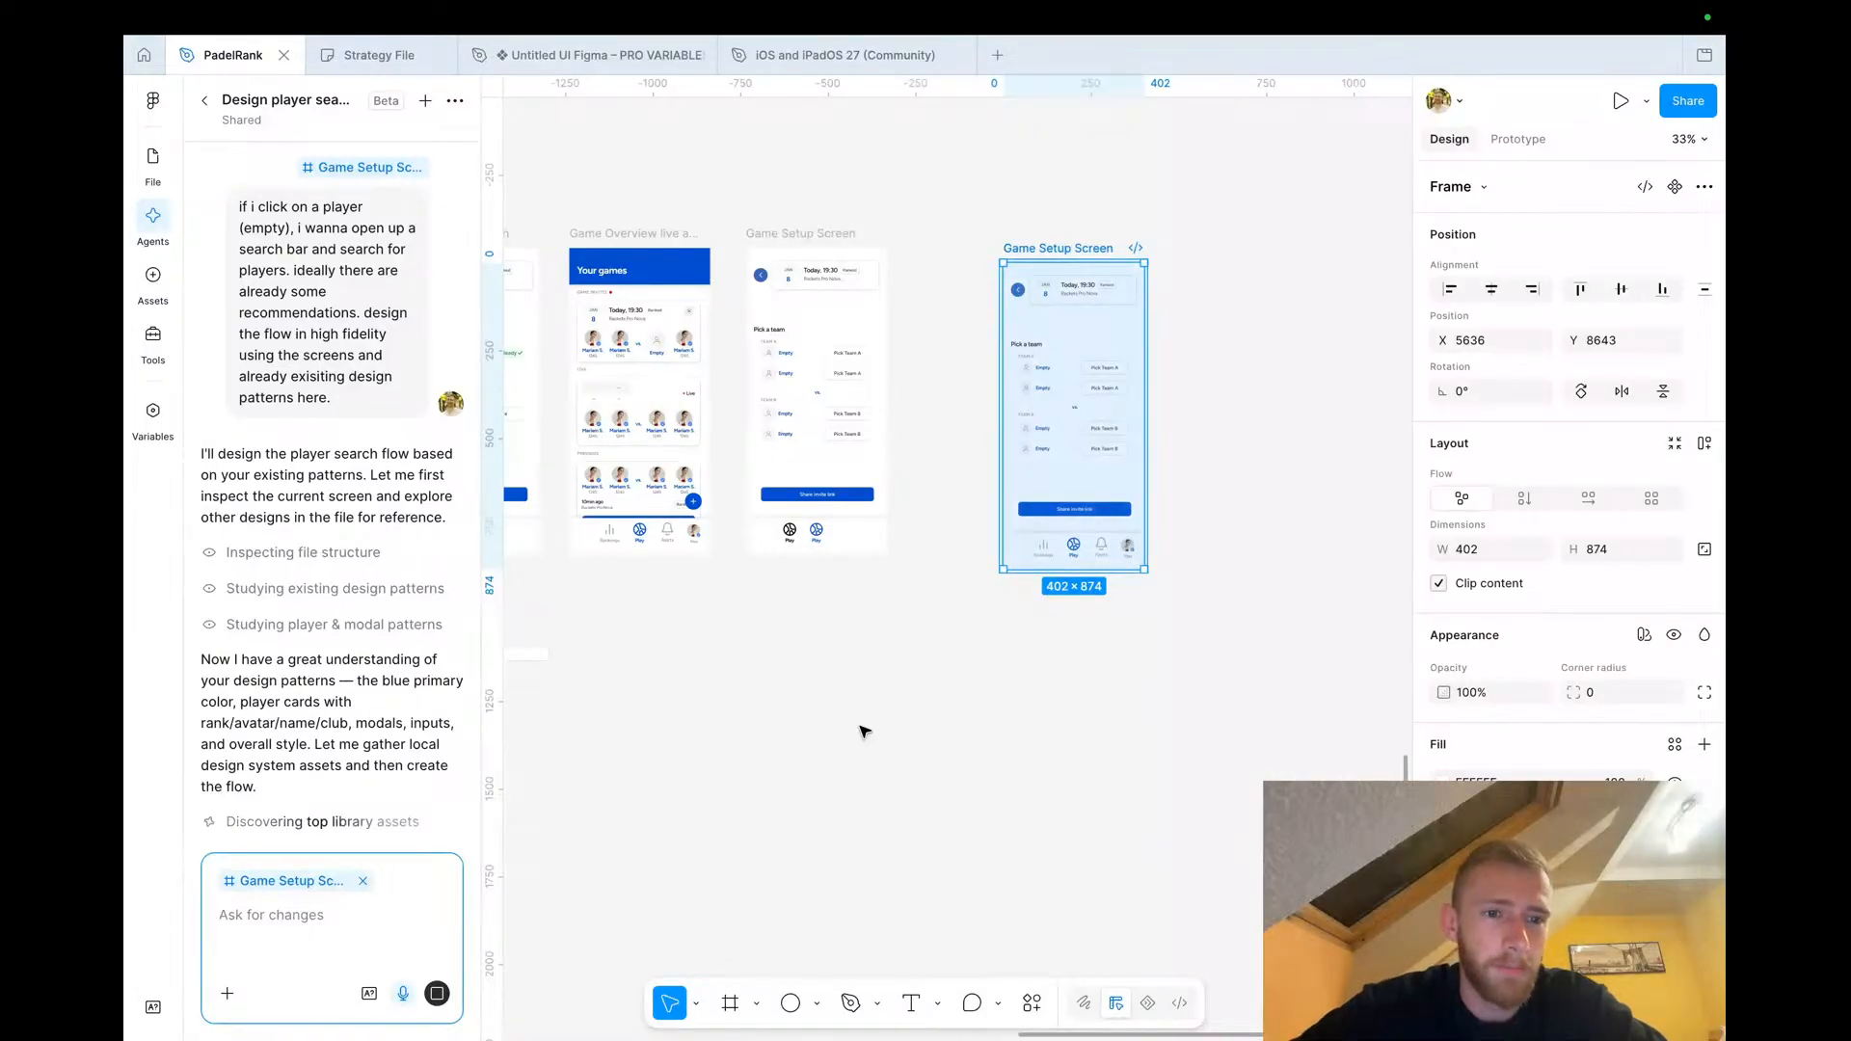
Switch to the Strategy File board and review the player invite flow diagram
{"action": "left_click", "coordinate": [840, 729]}
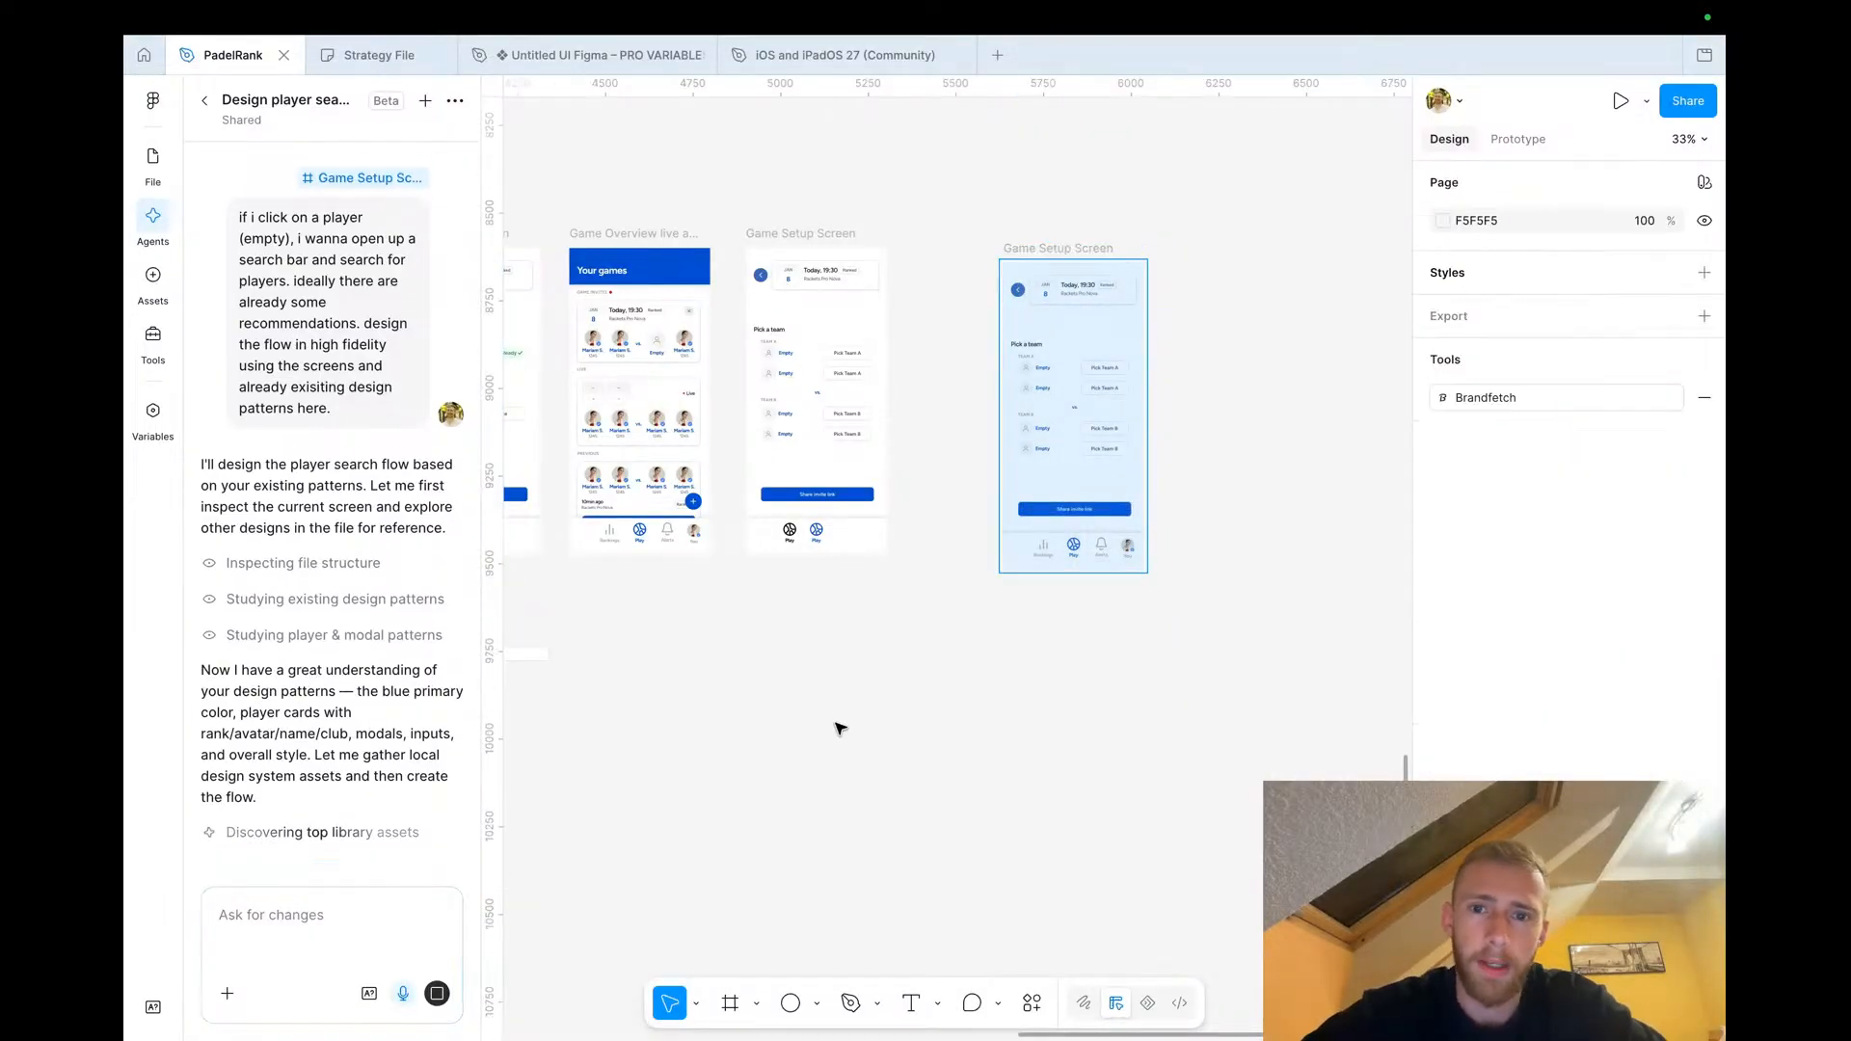
{"action": "left_click", "coordinate": [393, 57]}
{"action": "scroll", "coordinate": [757, 586], "scroll_direction": "down", "scroll_amount": 3}
{"action": "scroll", "coordinate": [760, 586], "scroll_direction": "up", "scroll_amount": 3}
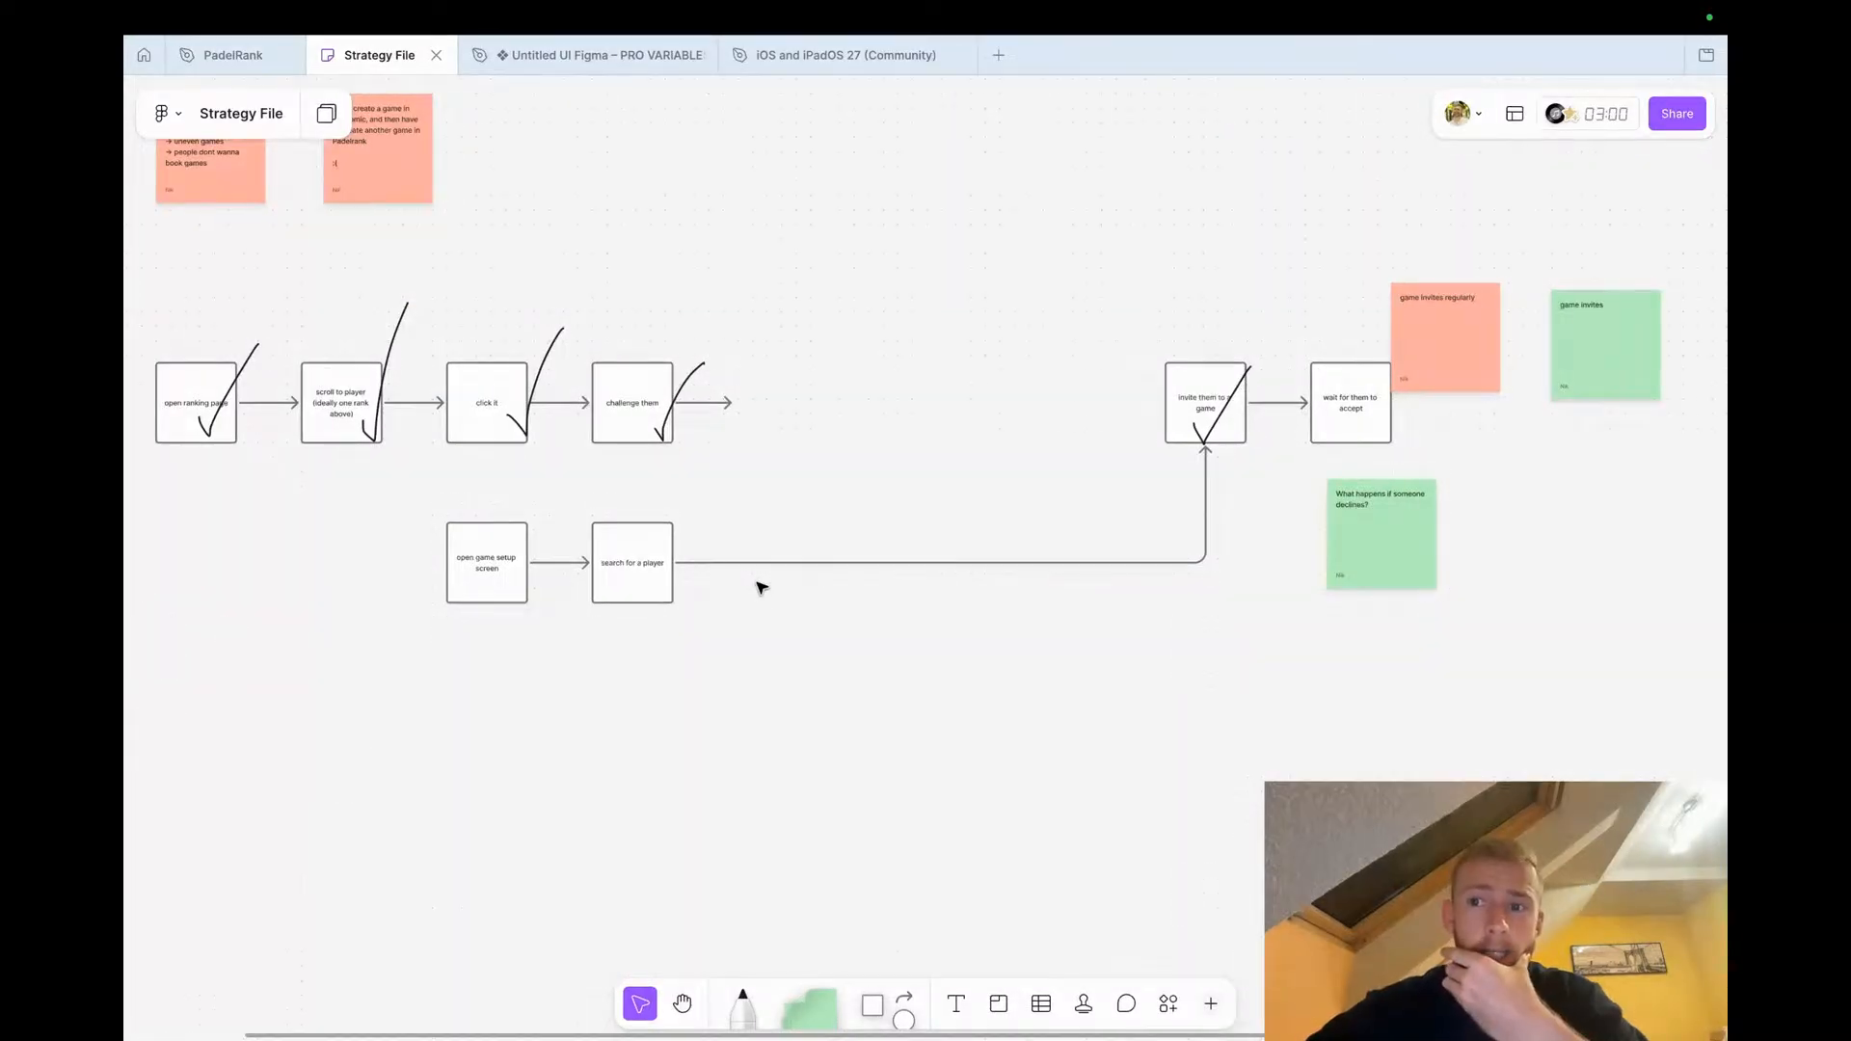
{"action": "scroll", "coordinate": [762, 589], "scroll_direction": "right", "scroll_amount": 5}
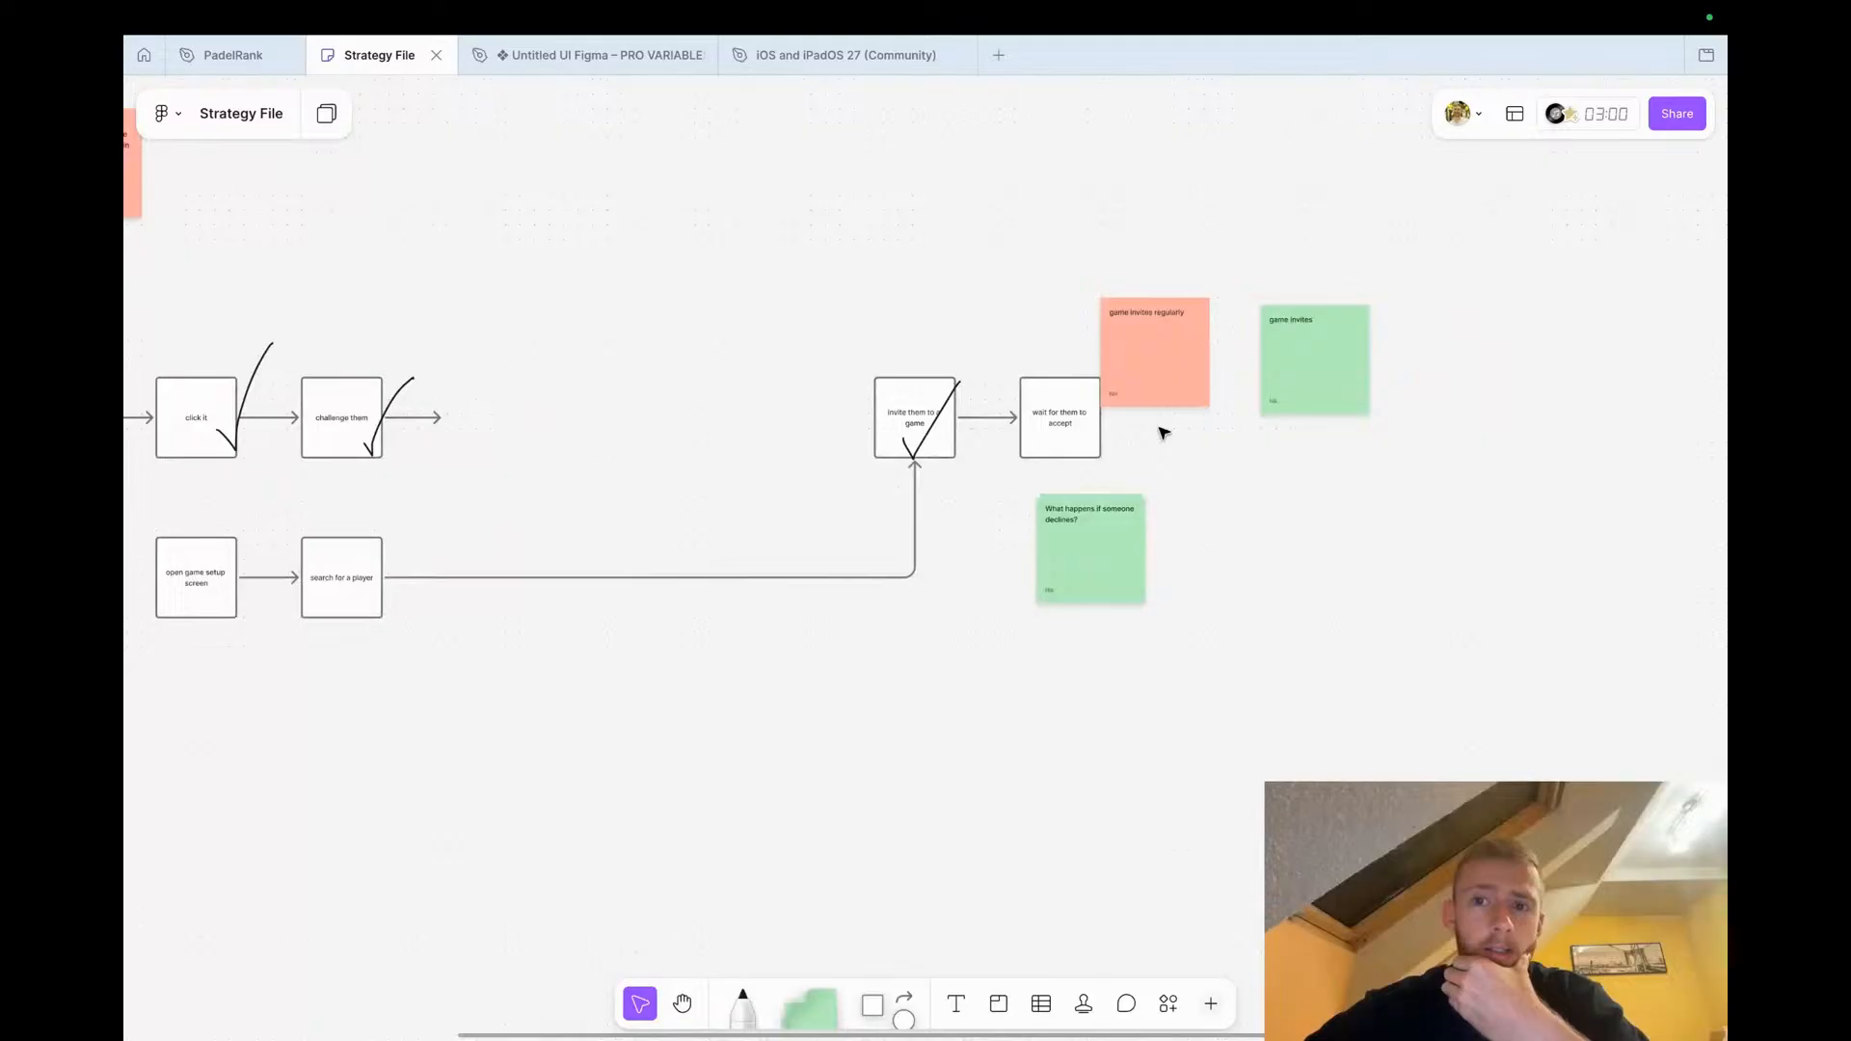
{"action": "scroll", "coordinate": [1164, 432], "scroll_direction": "left", "scroll_amount": 4}
{"action": "scroll", "coordinate": [1164, 433], "scroll_direction": "down", "scroll_amount": 2}
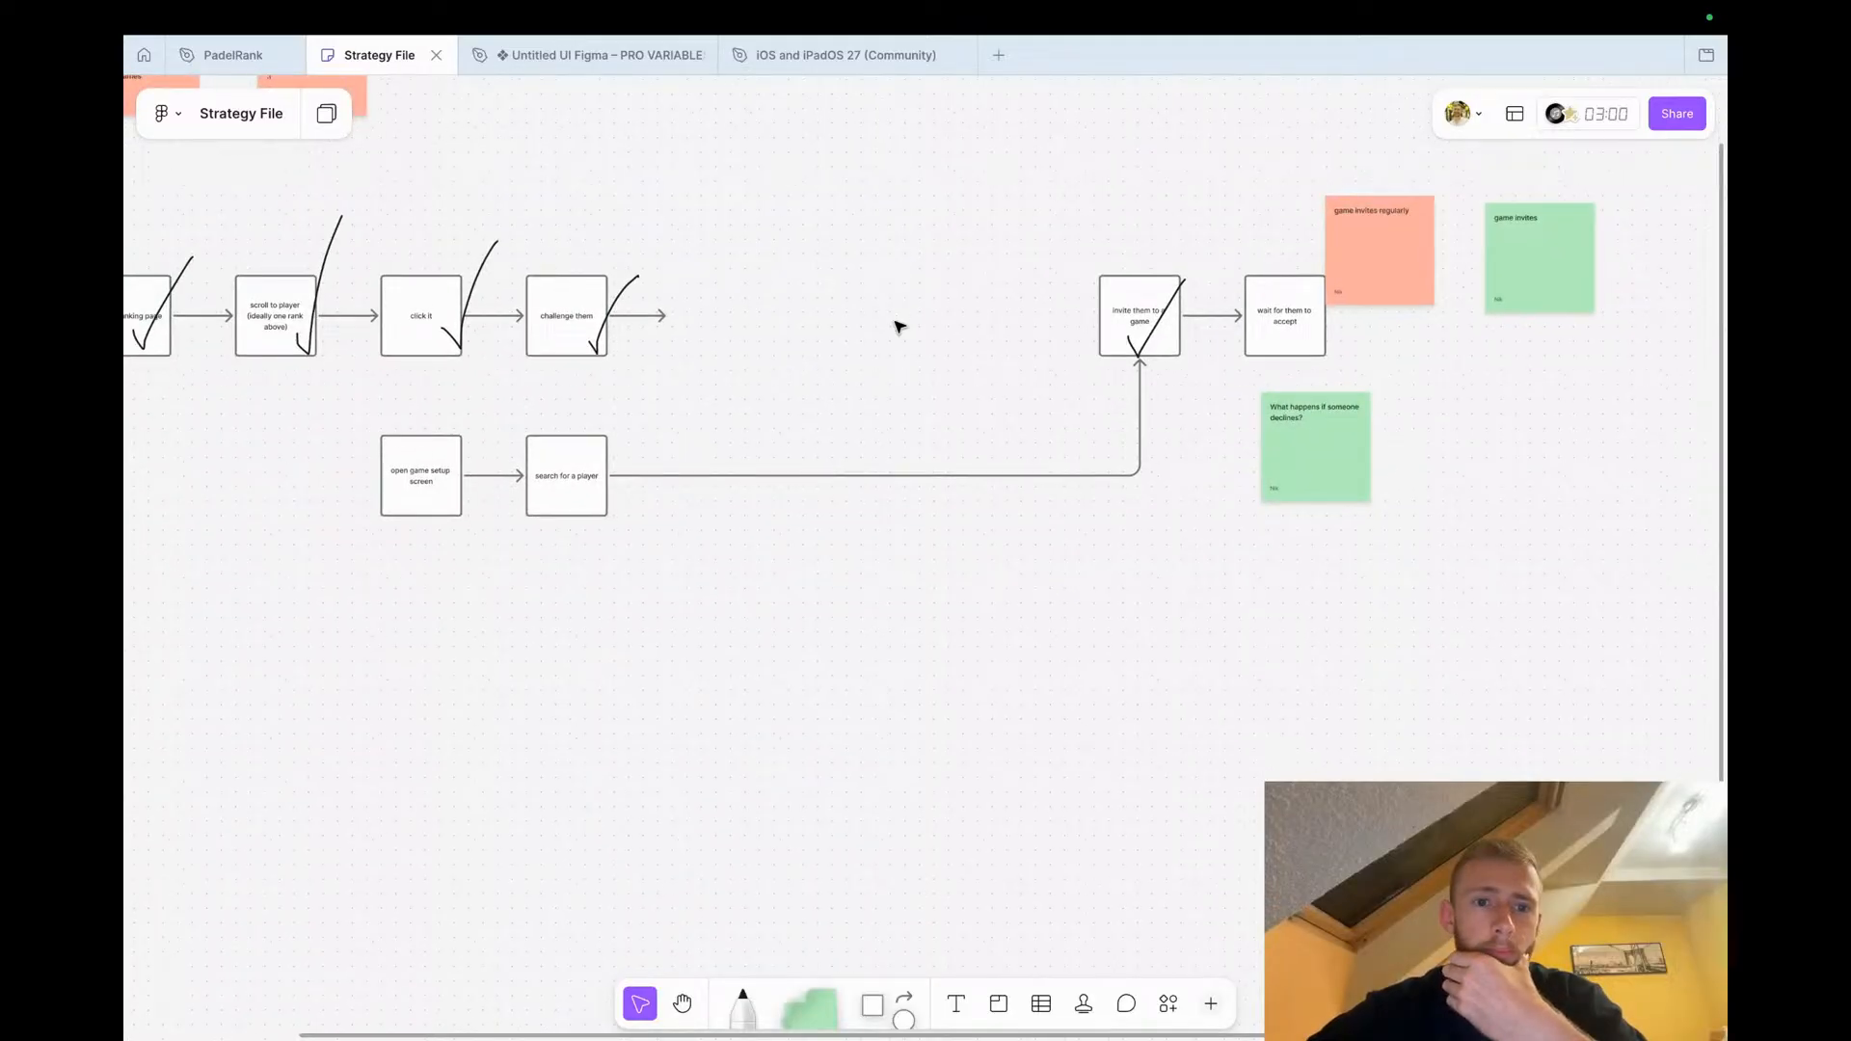
{"action": "scroll", "coordinate": [794, 463], "scroll_direction": "left", "scroll_amount": 4}
{"action": "scroll", "coordinate": [794, 463], "scroll_direction": "down", "scroll_amount": 1}
{"action": "scroll", "coordinate": [772, 466], "scroll_direction": "up", "scroll_amount": 5}
Add a green sticky note below the "search for a player" box reading "Do i know the name of the player i want to invite?"
{"action": "left_click", "coordinate": [819, 391]}
{"action": "left_click", "coordinate": [922, 685]}
{"action": "left_click_drag", "start_coordinate": [797, 996], "coordinate": [851, 608]}
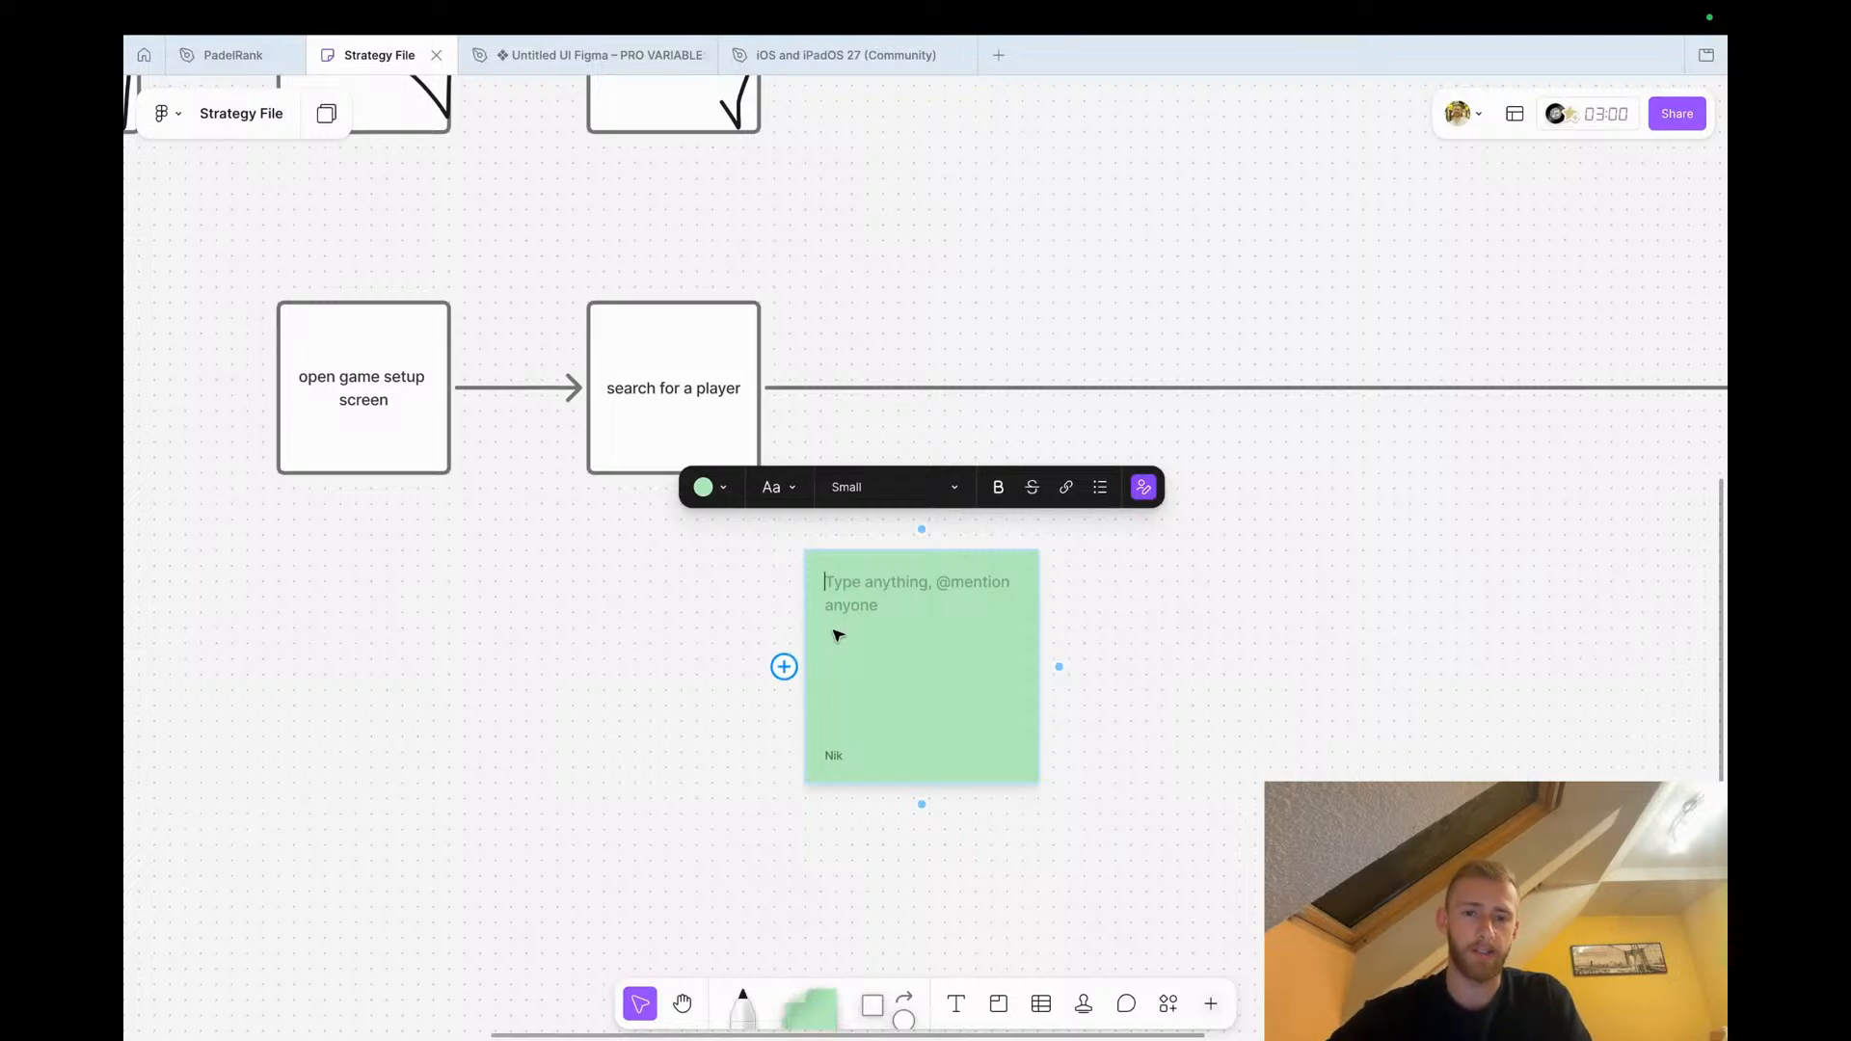
{"action": "type", "text": "Do i know the name of the player i want to invite?"}
{"action": "left_click", "coordinate": [1121, 738]}
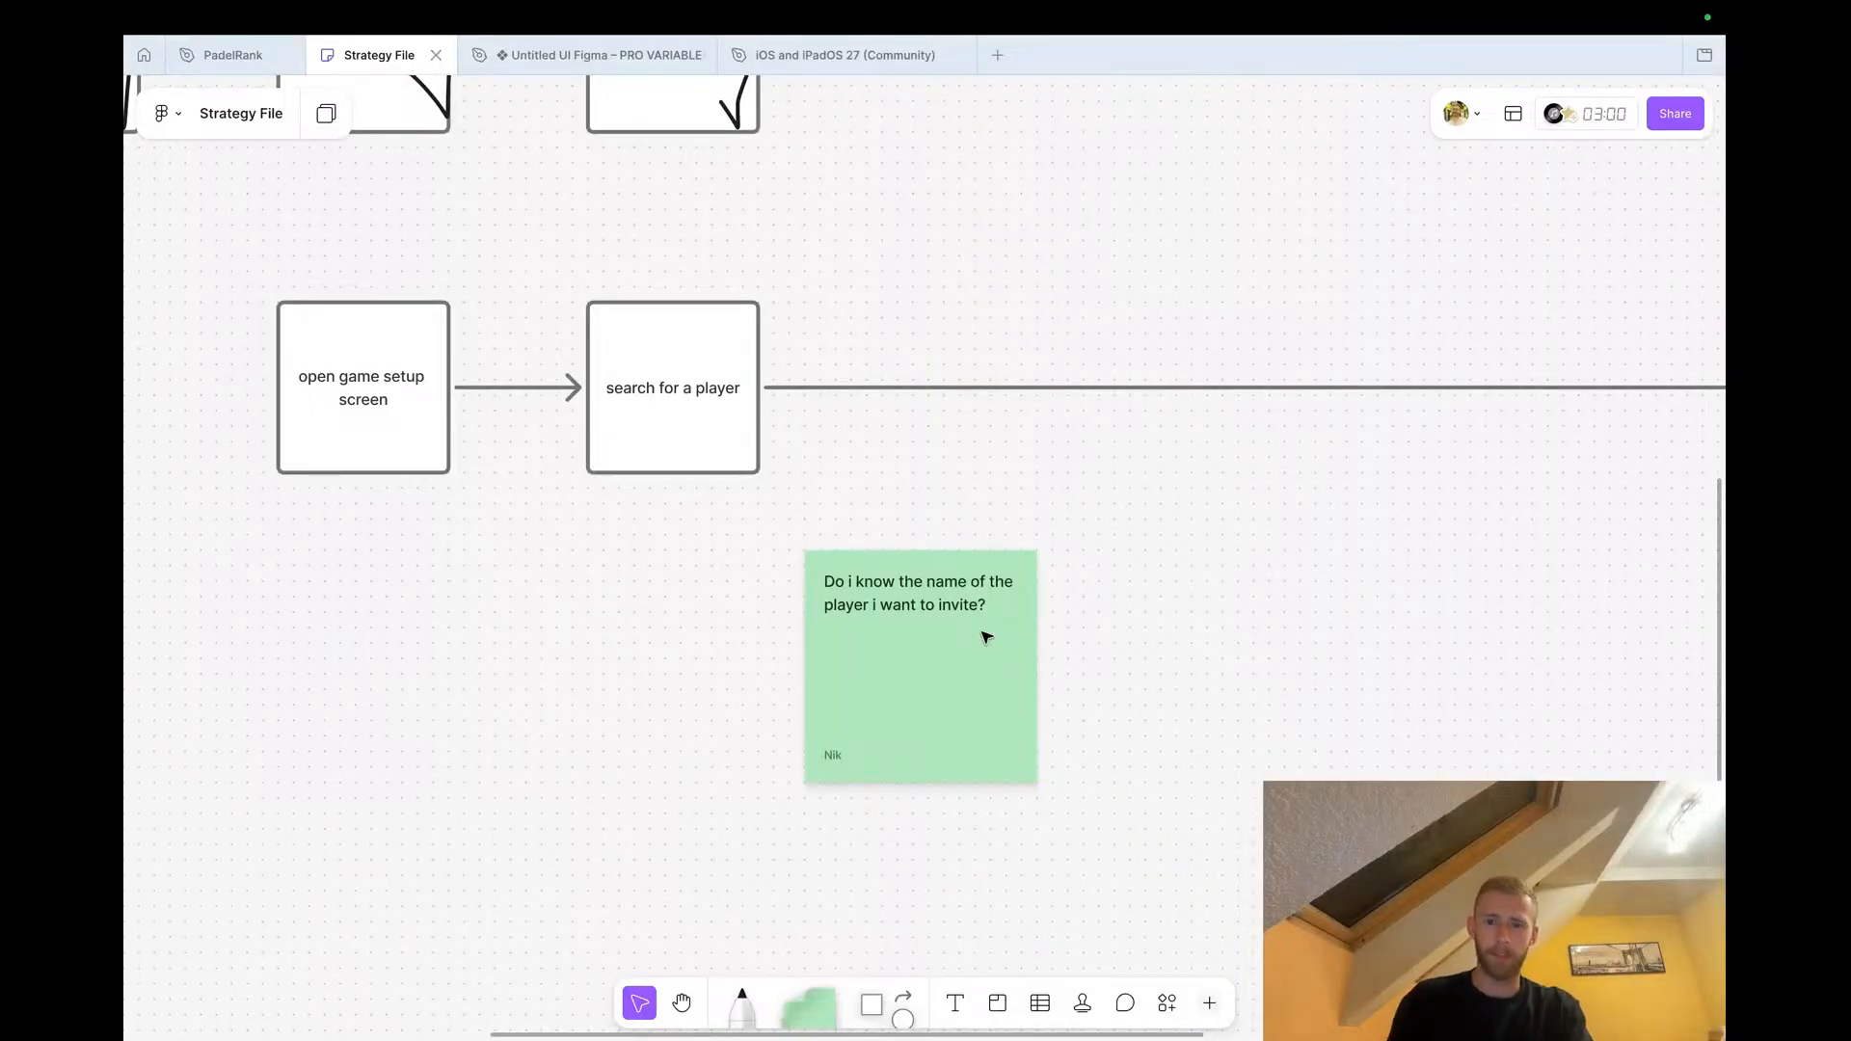
Duplicate the sticky note beside it and rewrite it as "Recommendations:" listing recent players, similarly ranked players in my area, friends/followers
{"action": "left_click", "coordinate": [913, 594]}
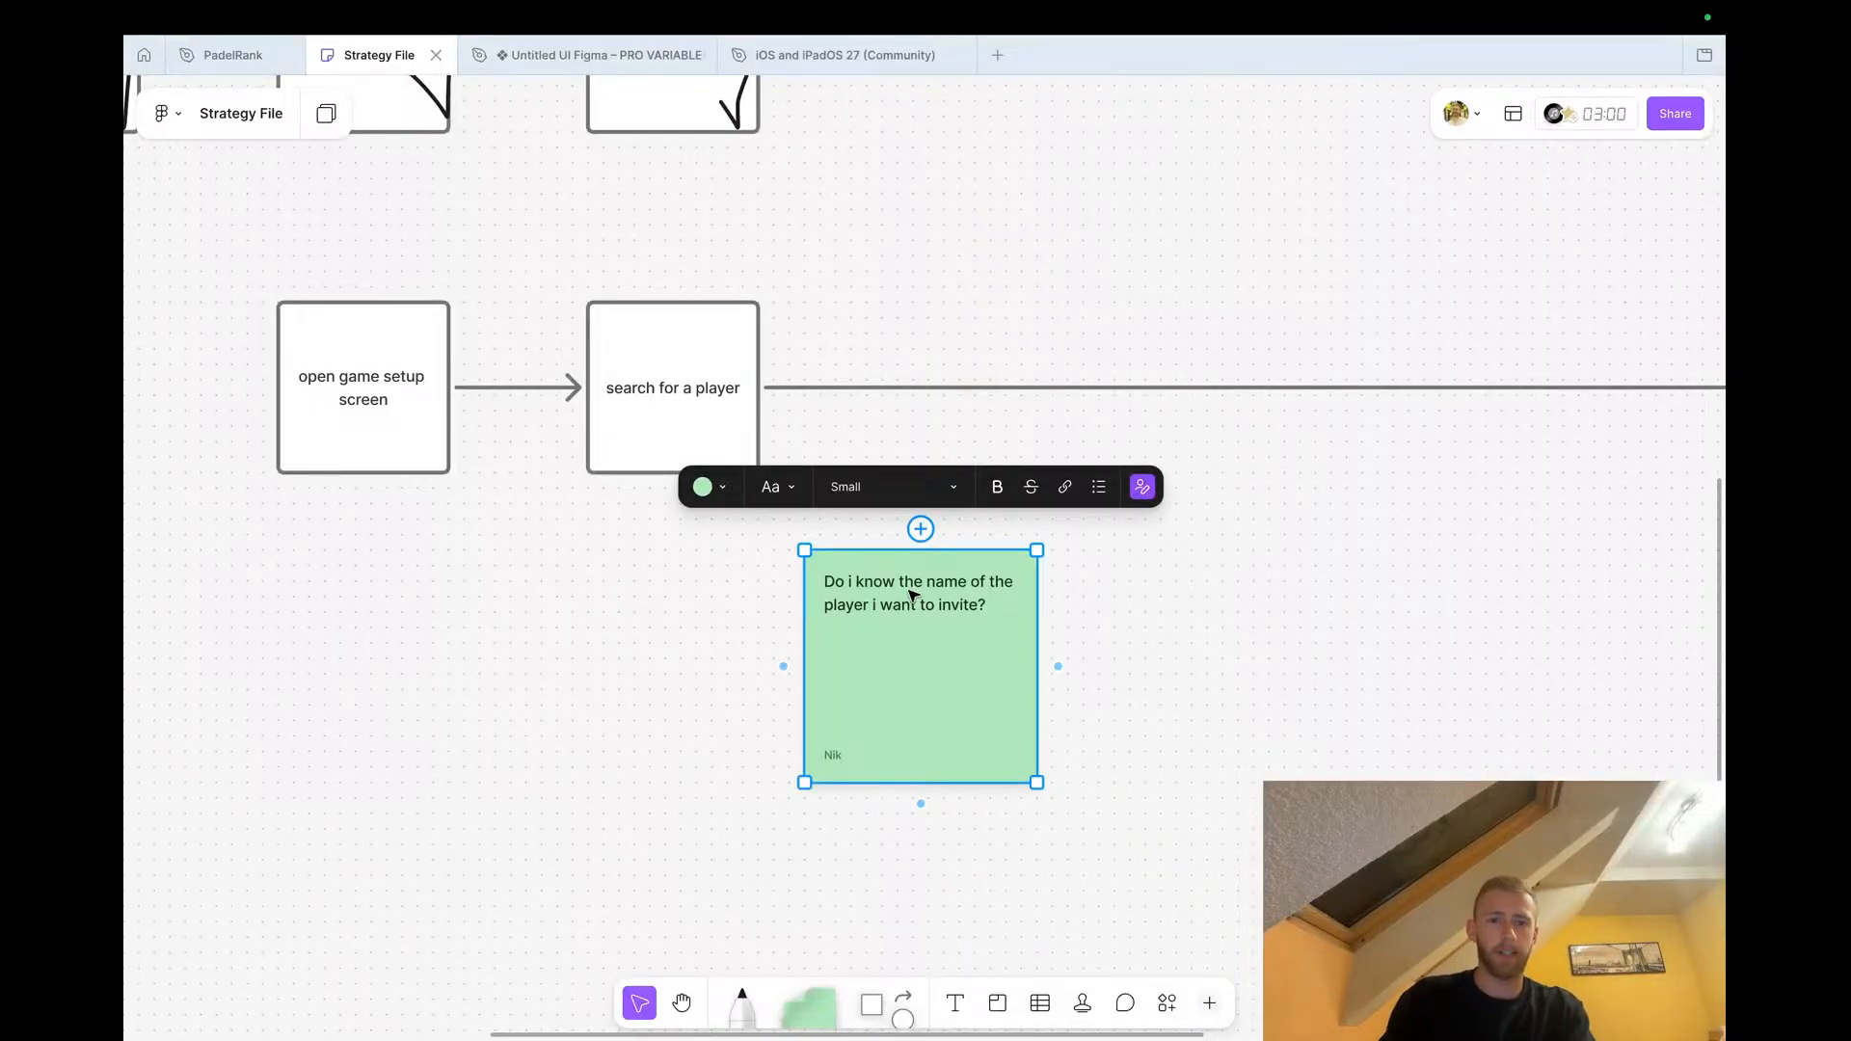
{"action": "left_click_drag", "start_coordinate": [913, 598], "coordinate": [887, 636]}
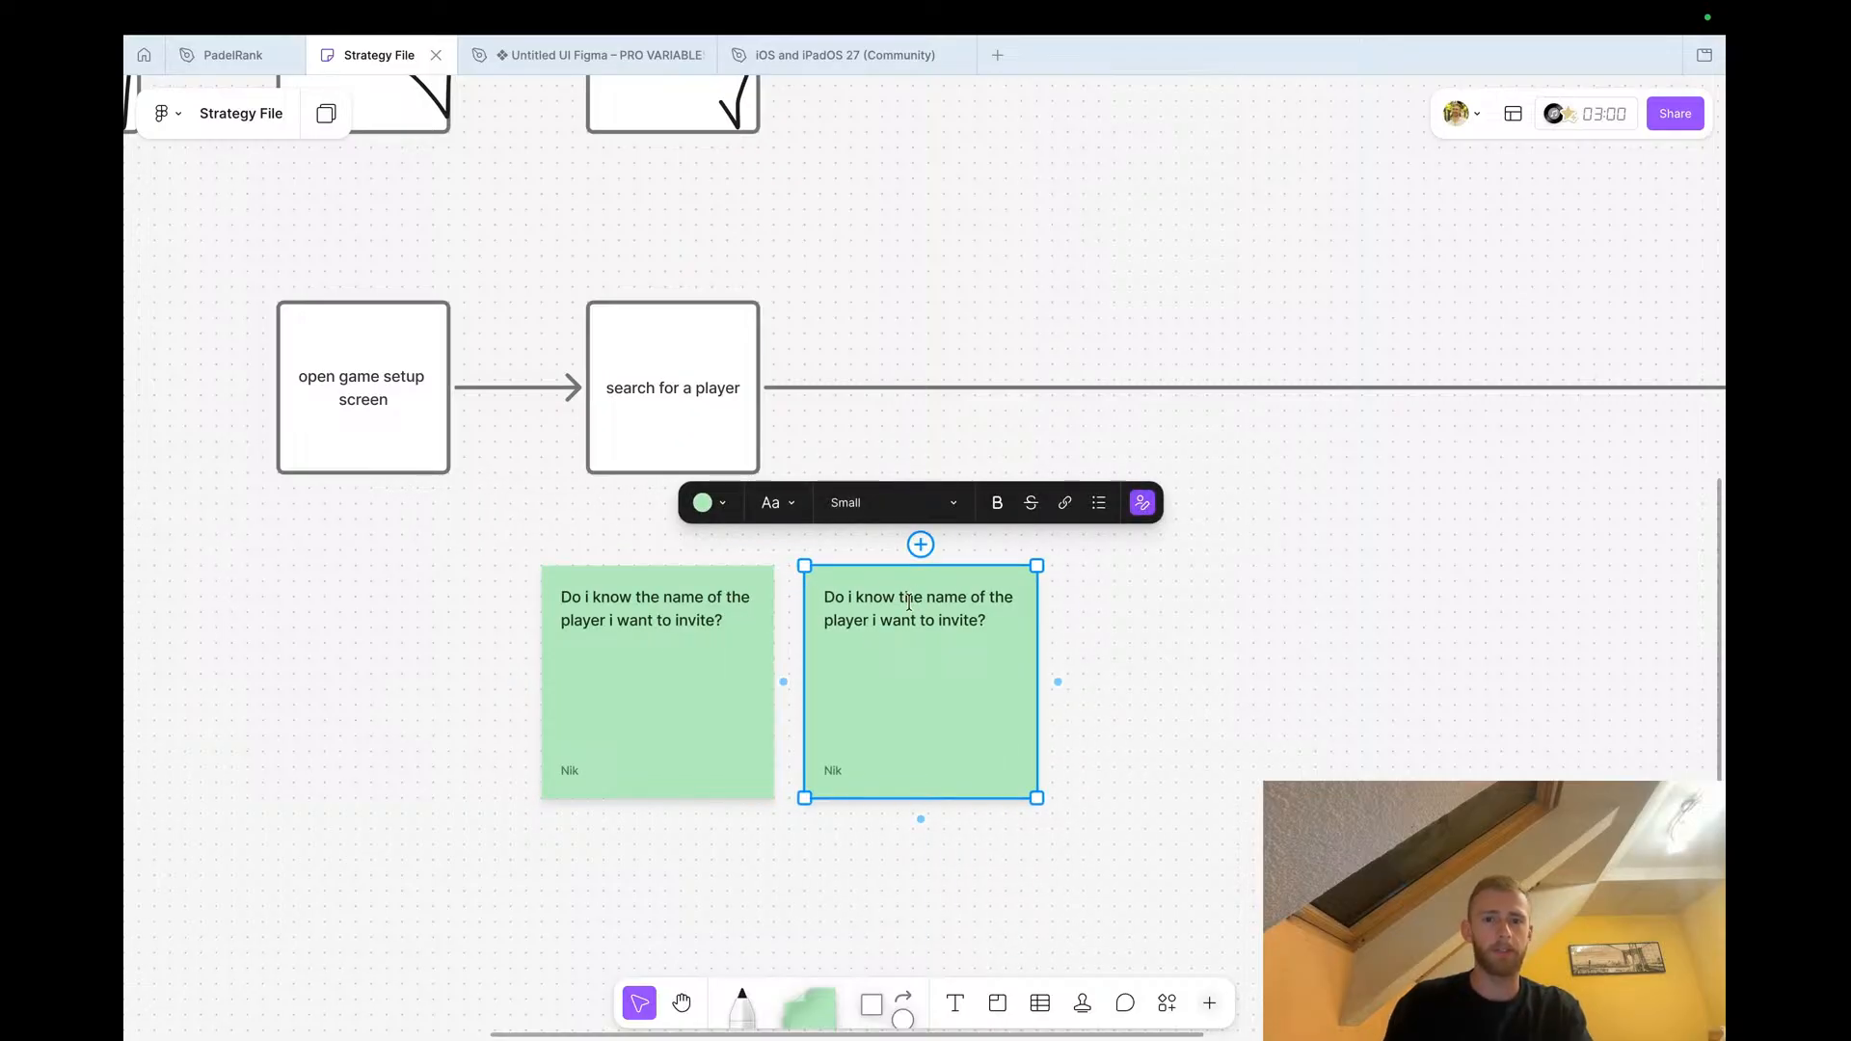
{"action": "double_click", "coordinate": [909, 601]}
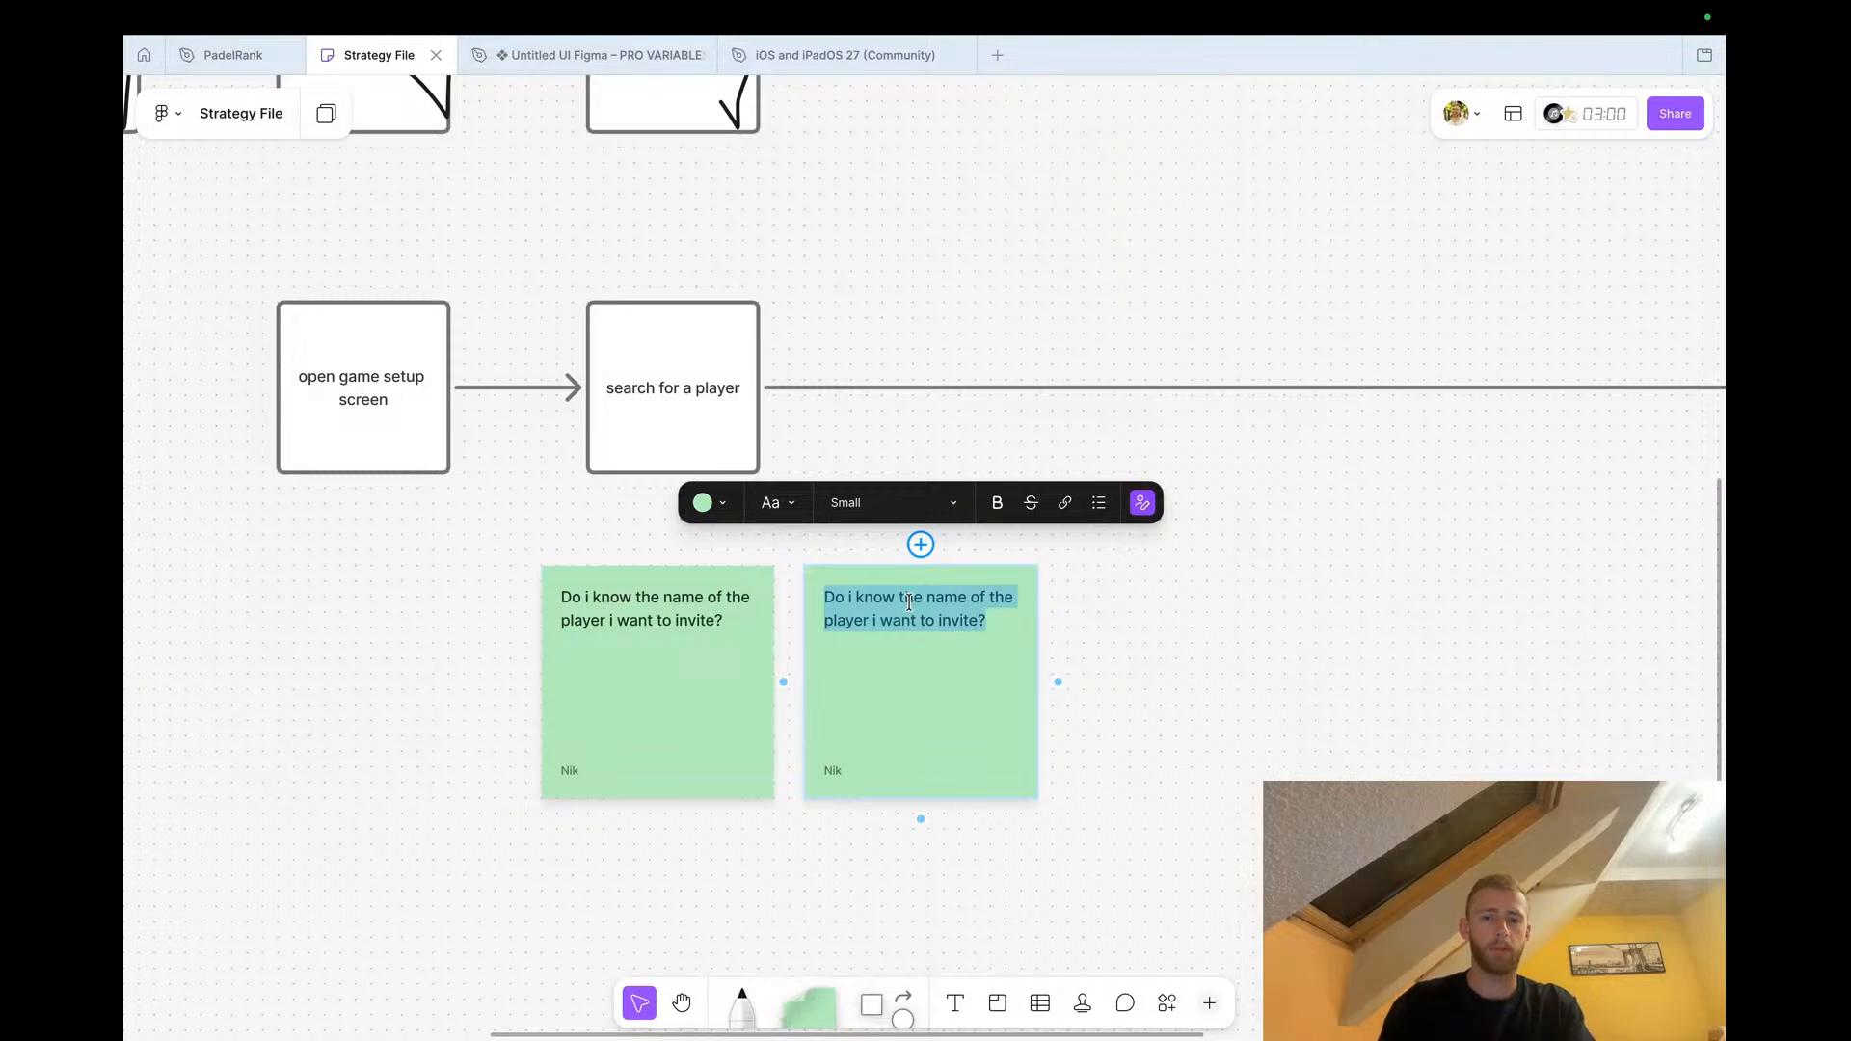
{"action": "type", "text": "Recommendations"}
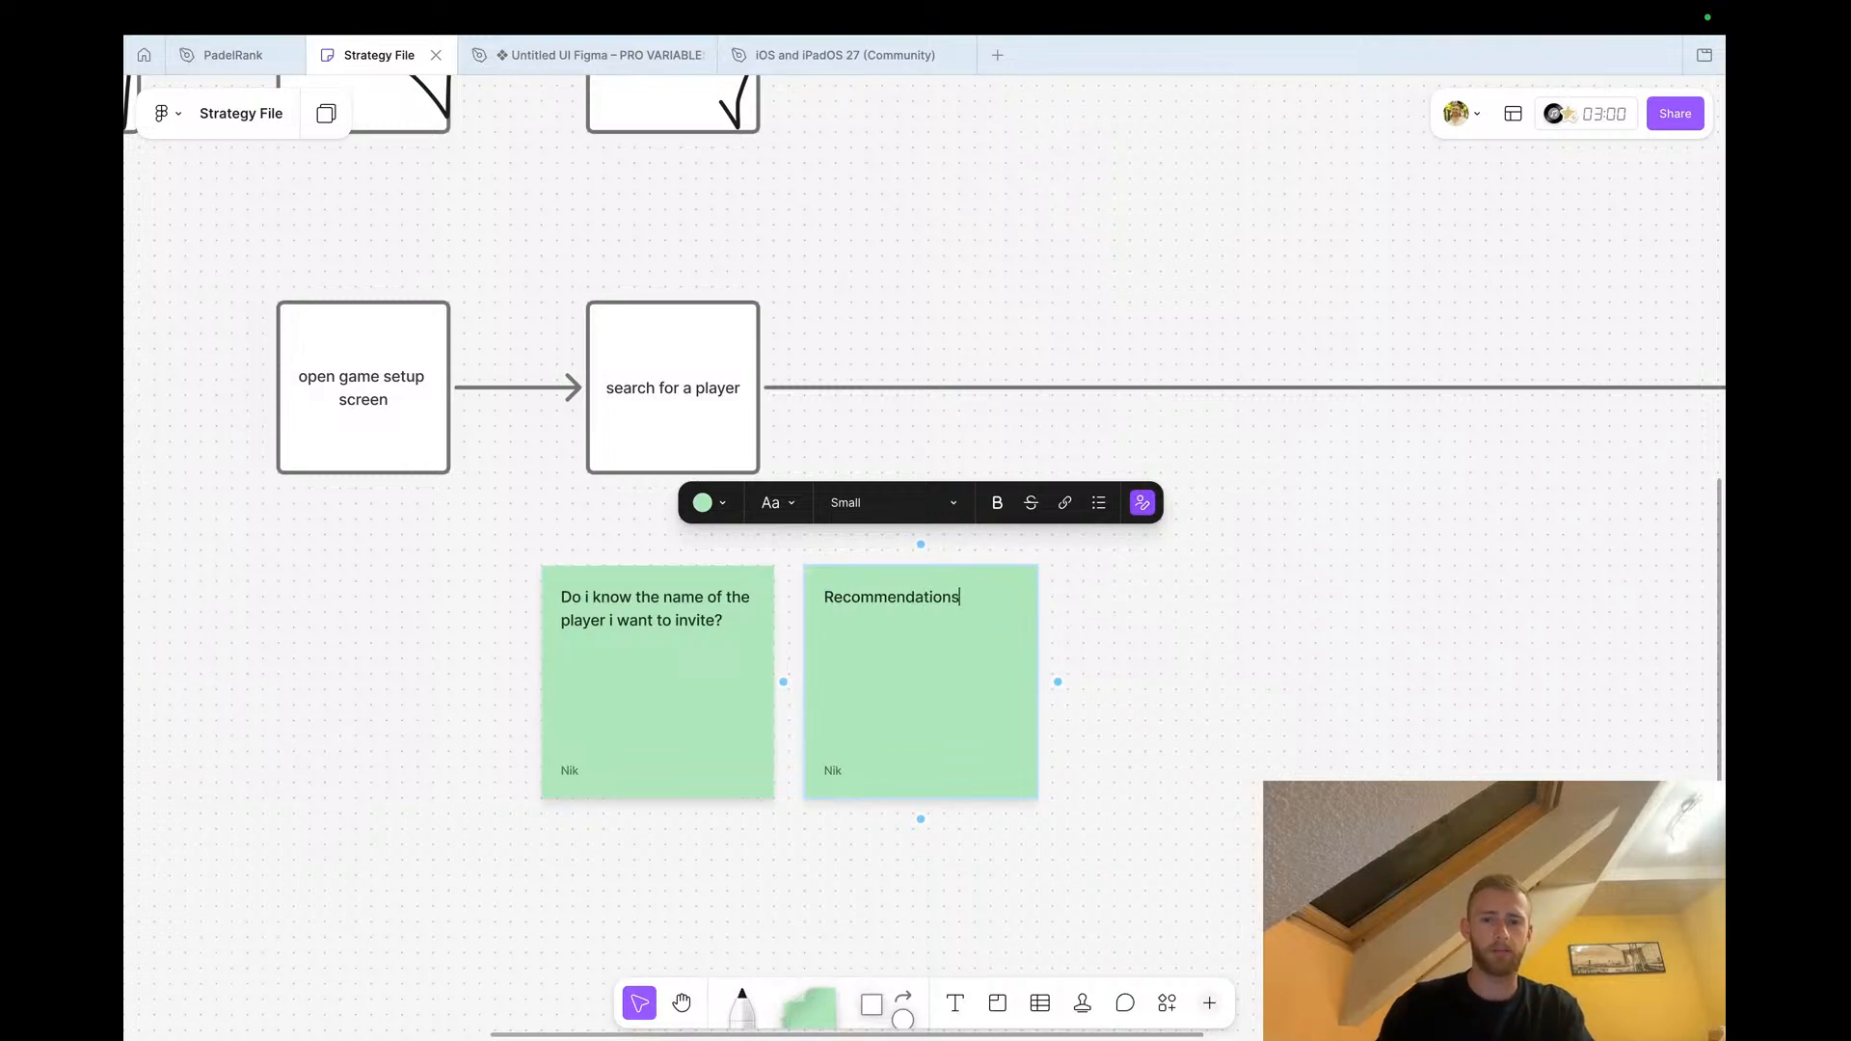
{"action": "type", "text": "- recent players"}
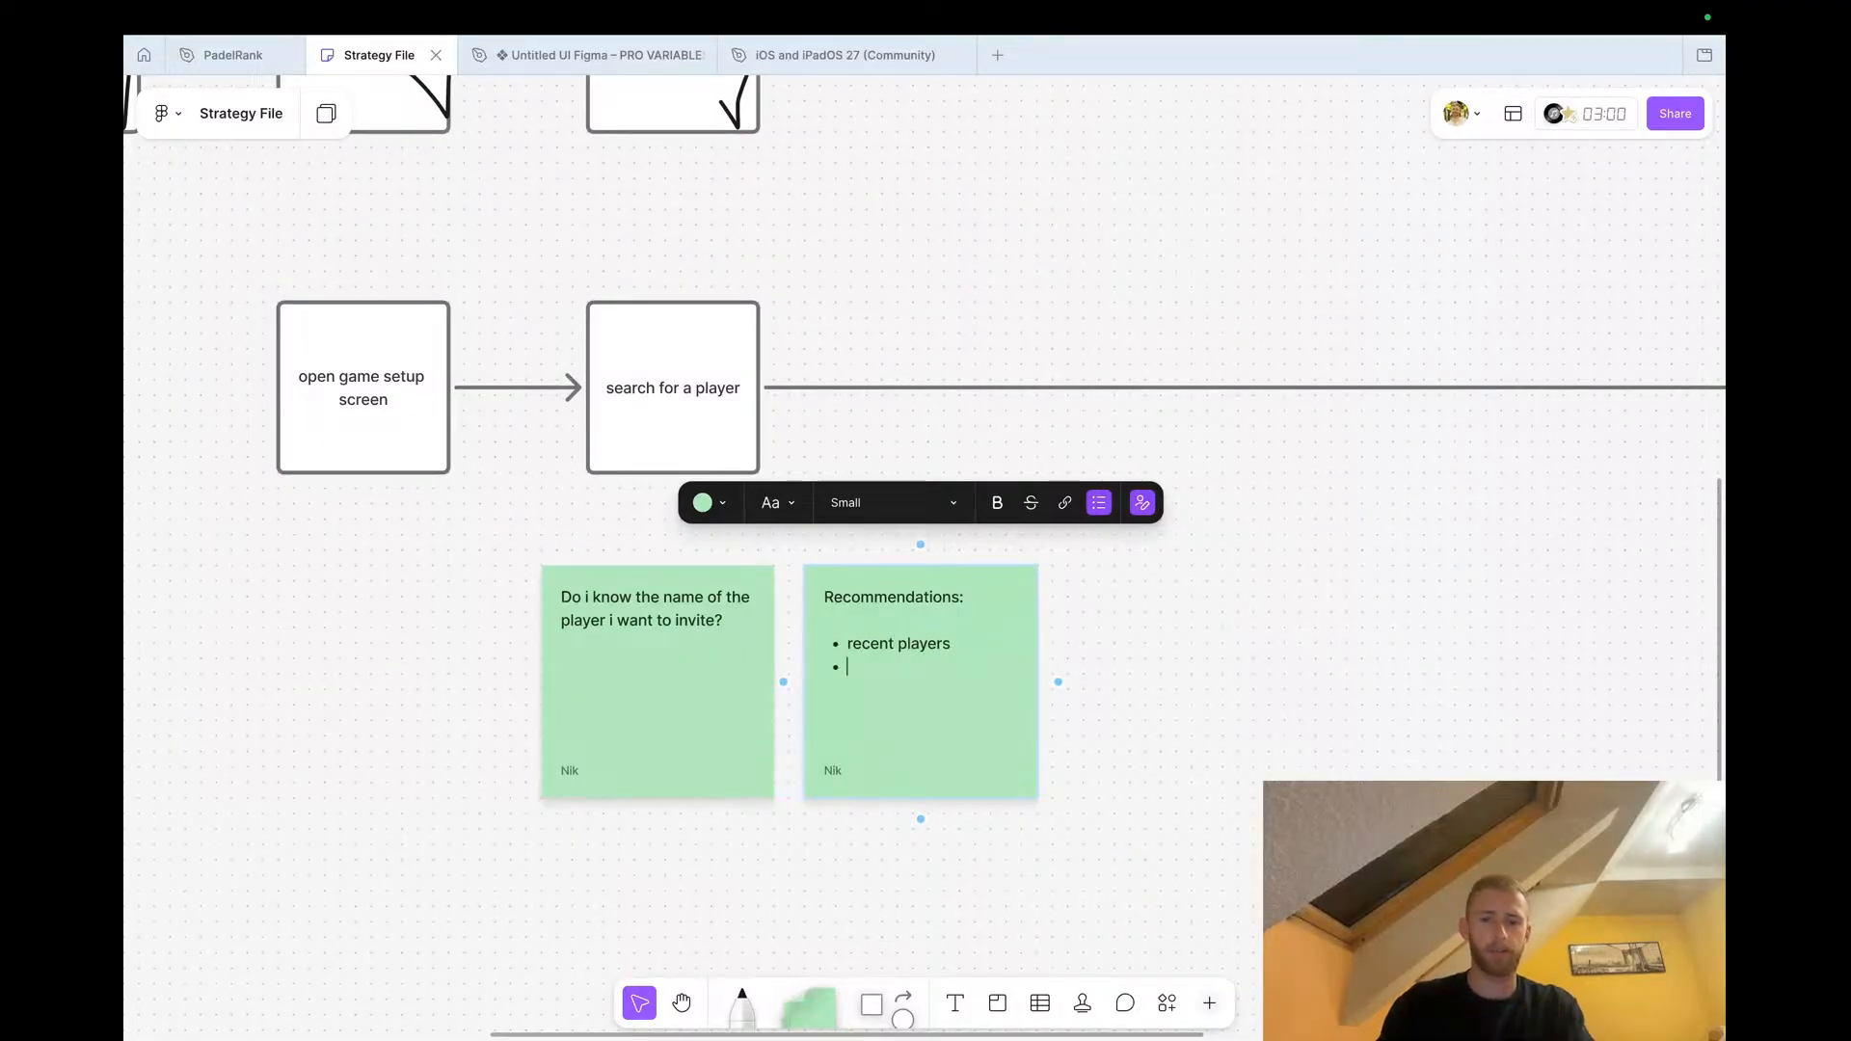
{"action": "type", "text": "similarly"}
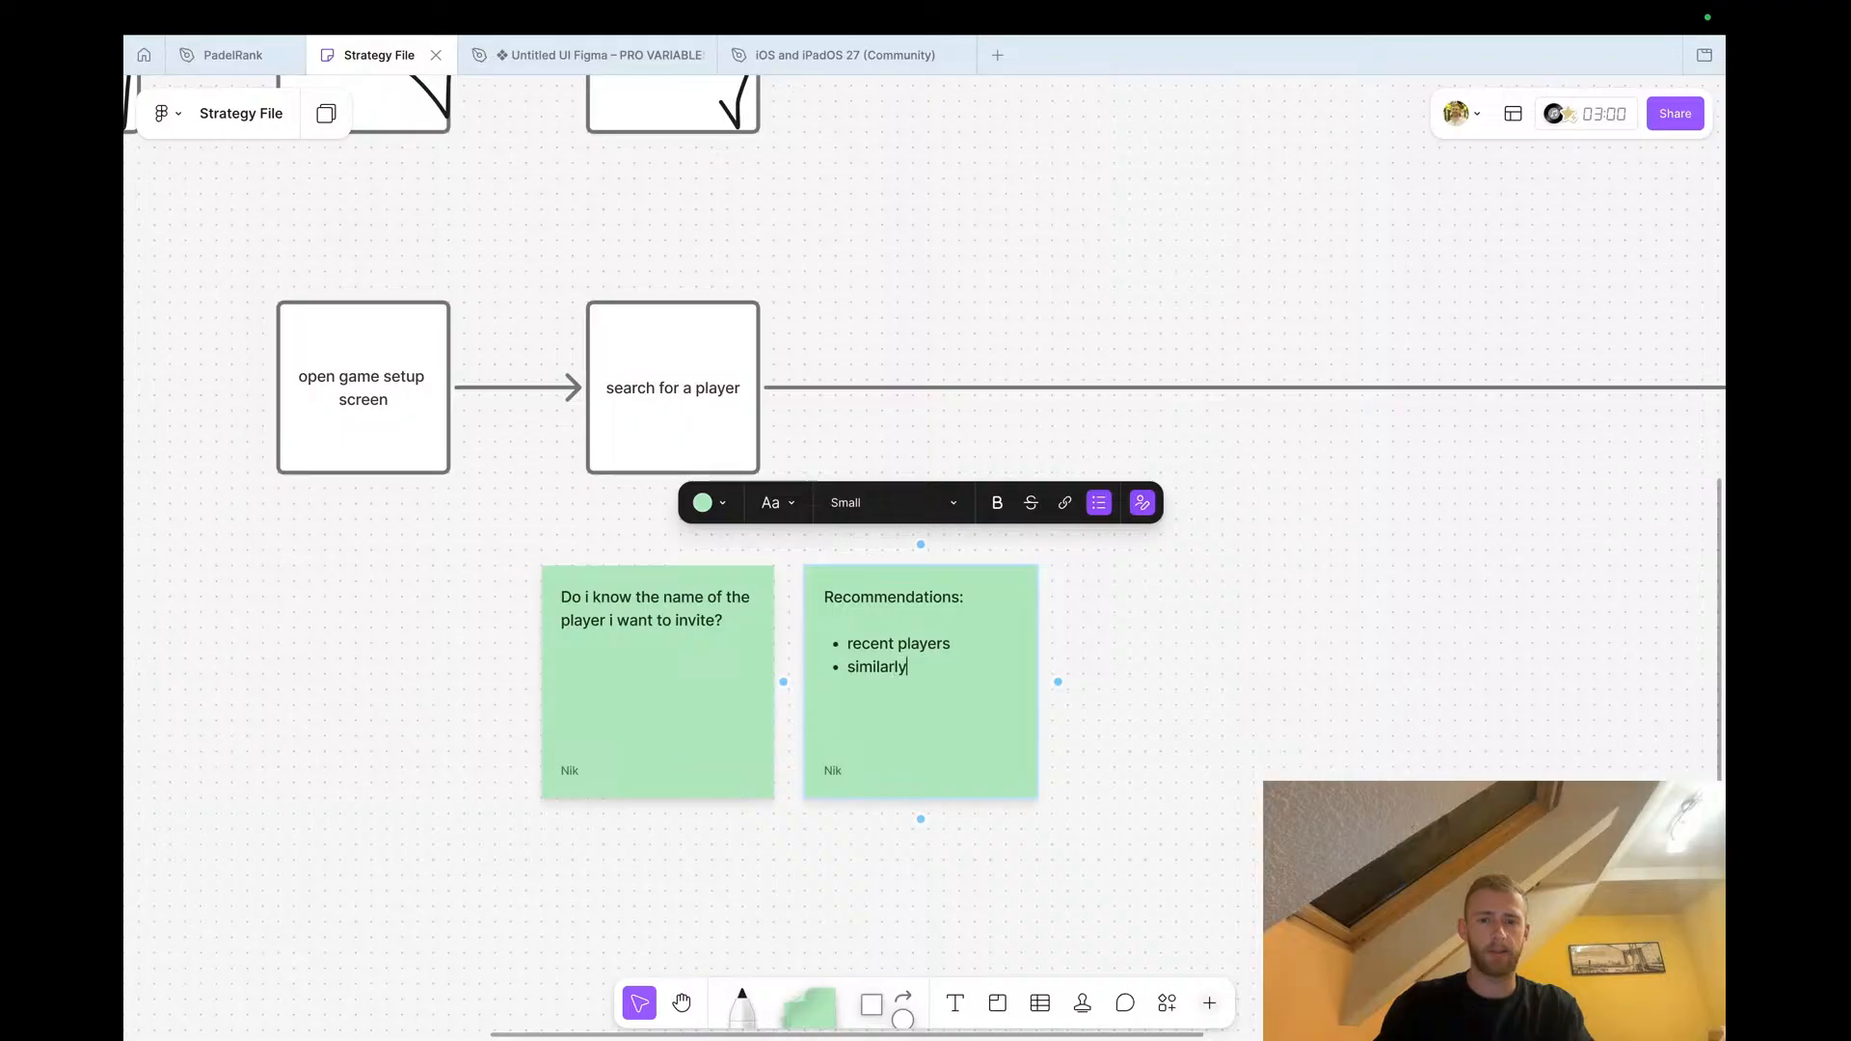
{"action": "type", "text": " ranked play"}
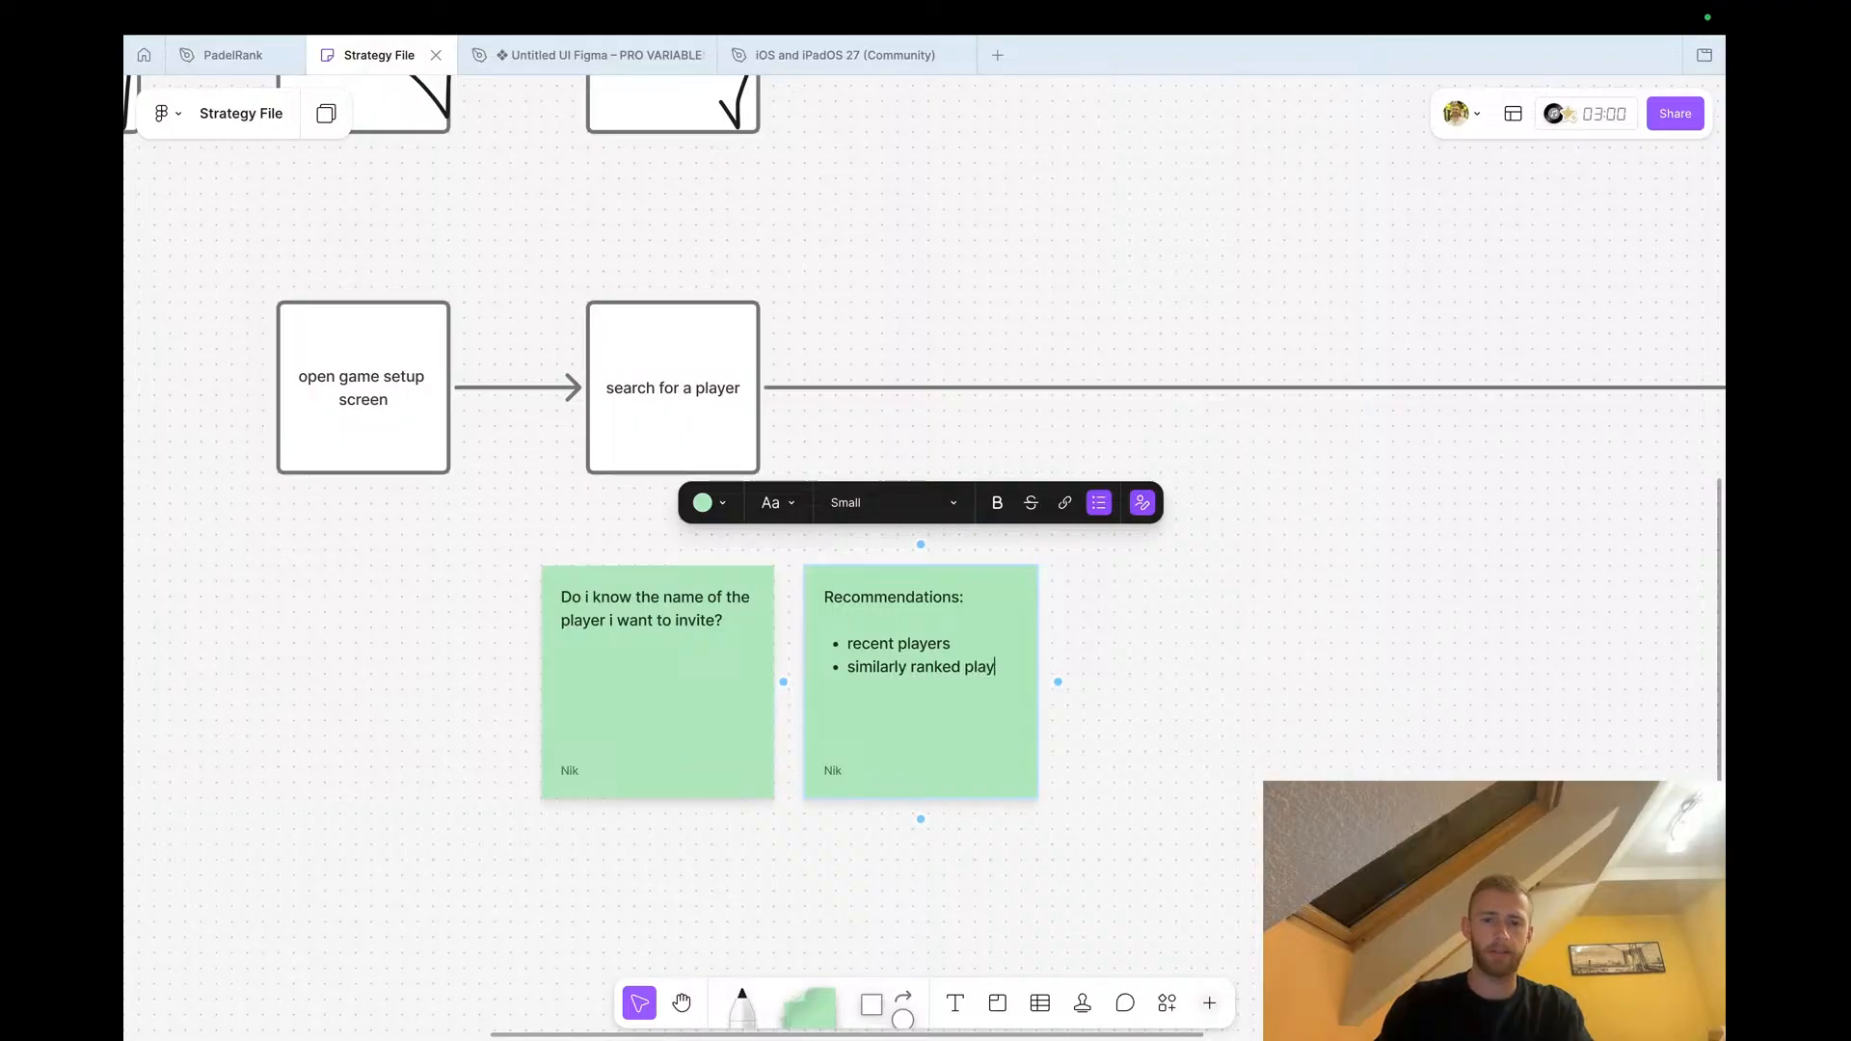
{"action": "type", "text": "ers in my area"}
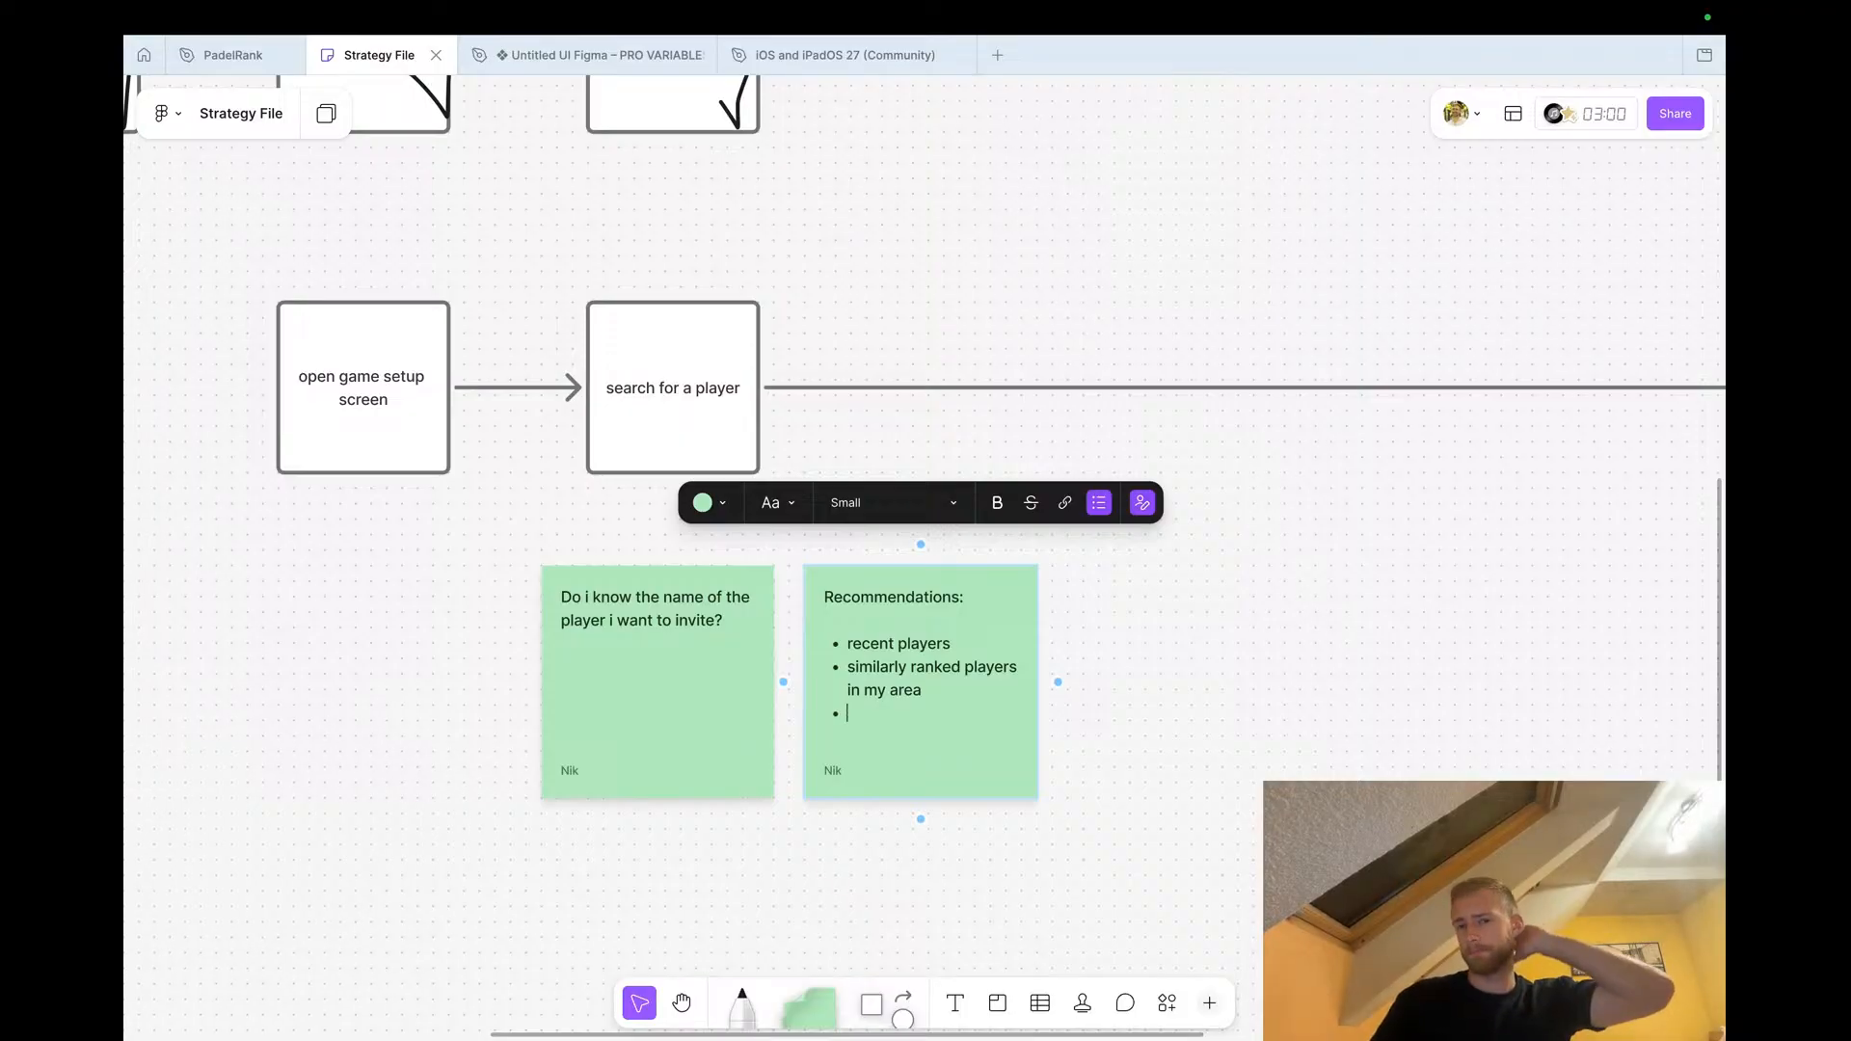
{"action": "type", "text": "friends/followers"}
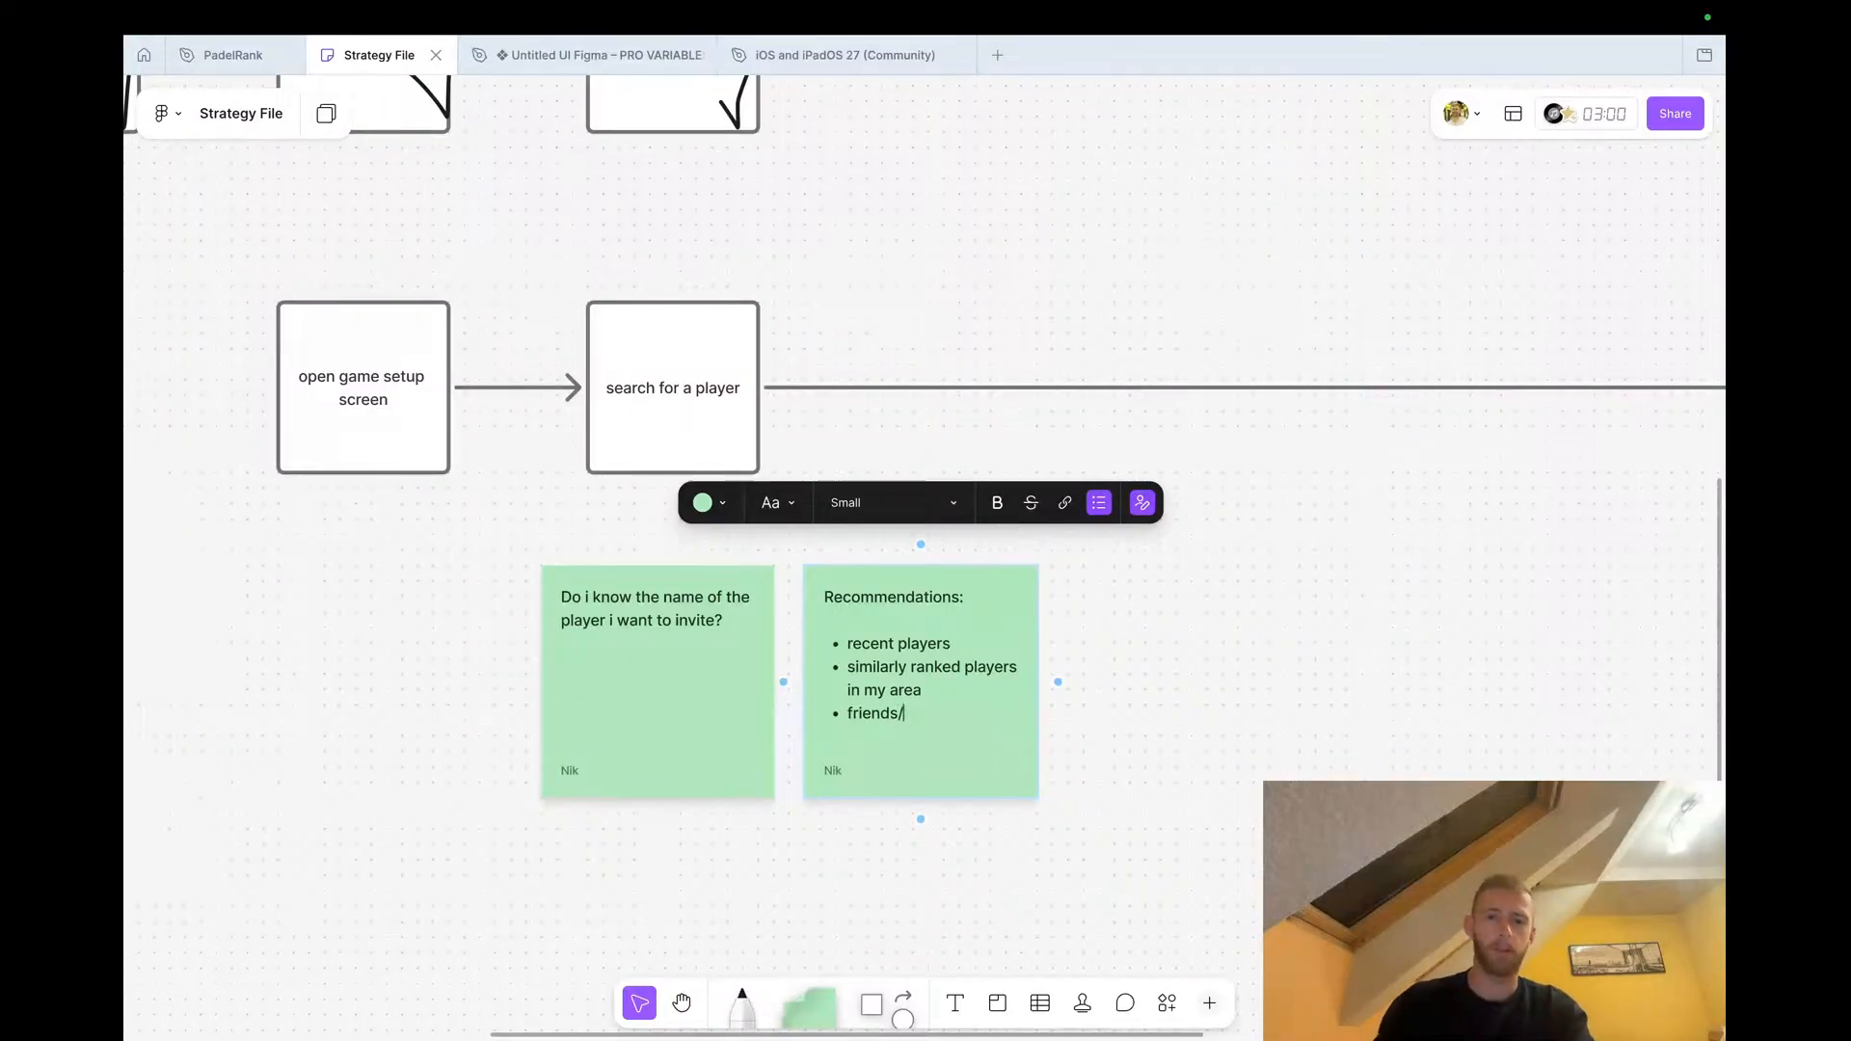
{"action": "left_click", "coordinate": [1128, 777]}
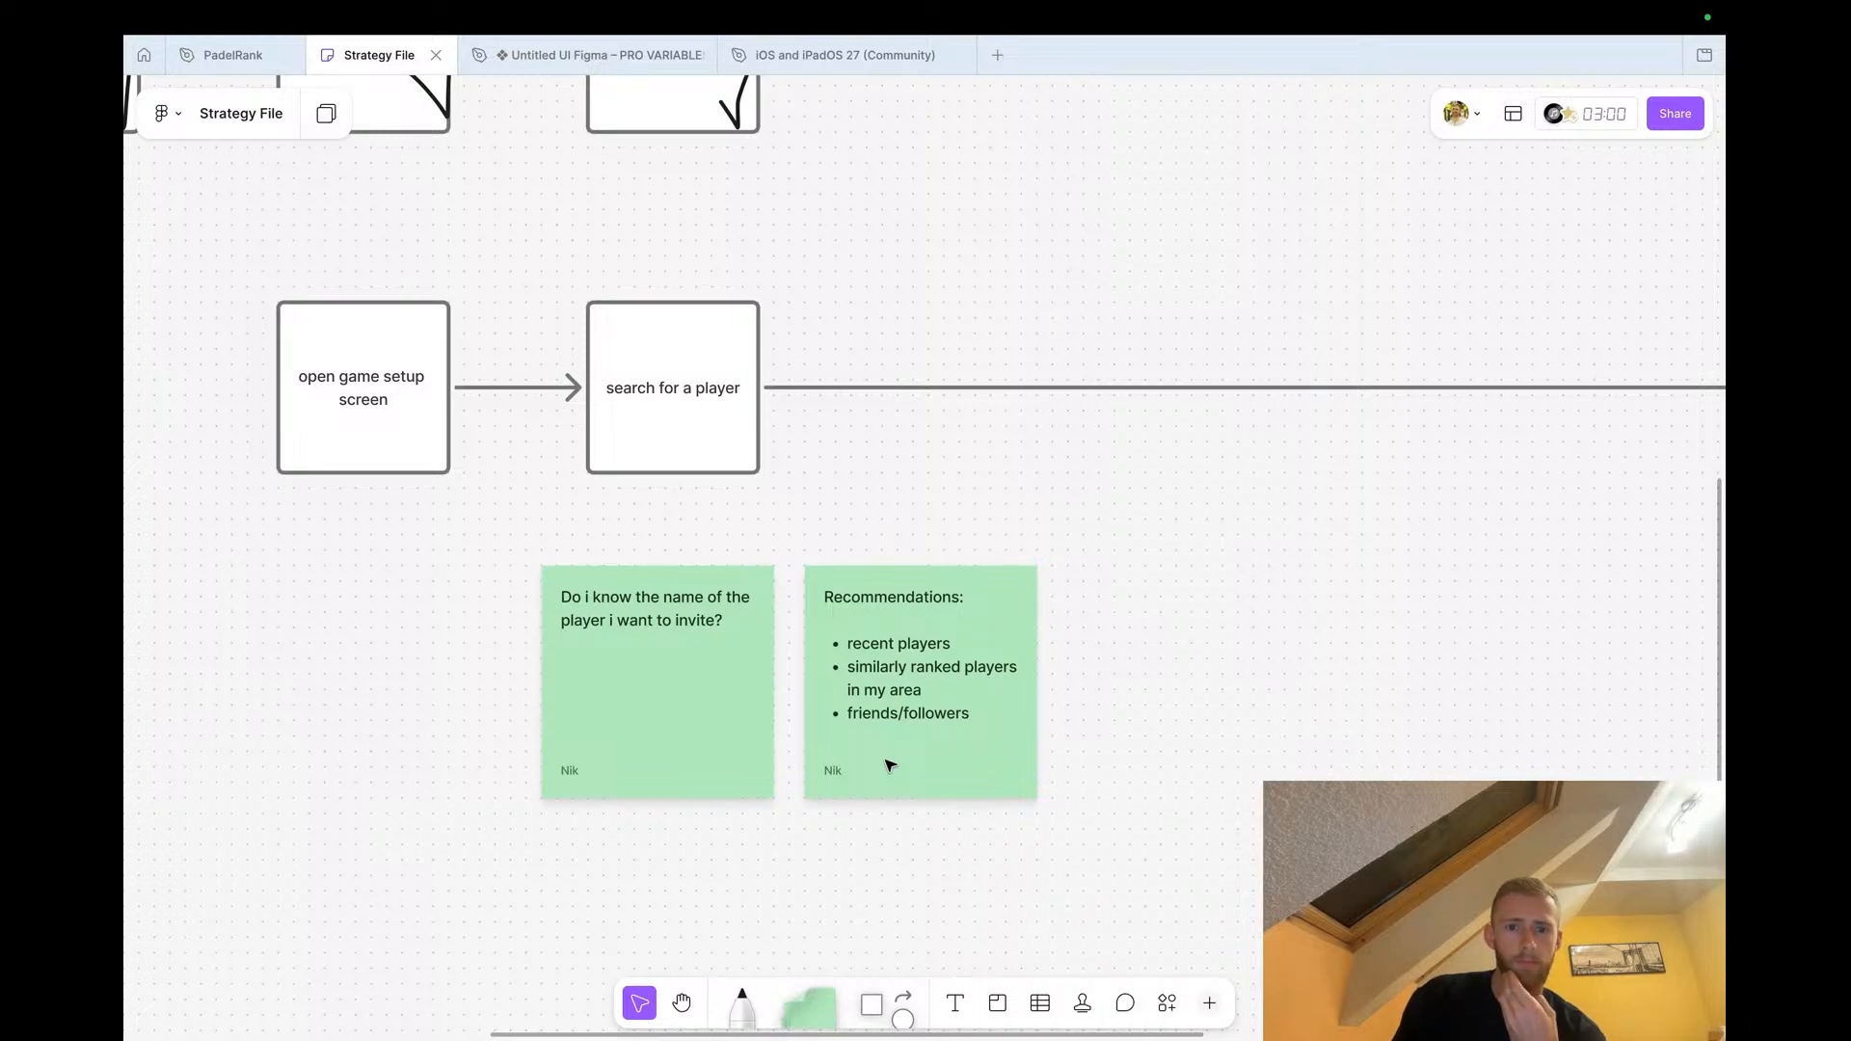
Duplicate the Recommendations note to its right and replace its text with "Name, City, elo, rank, profile"
{"action": "left_click", "coordinate": [905, 710]}
{"action": "left_click_drag", "start_coordinate": [896, 691], "coordinate": [1158, 690]}
{"action": "double_click", "coordinate": [1148, 676]}
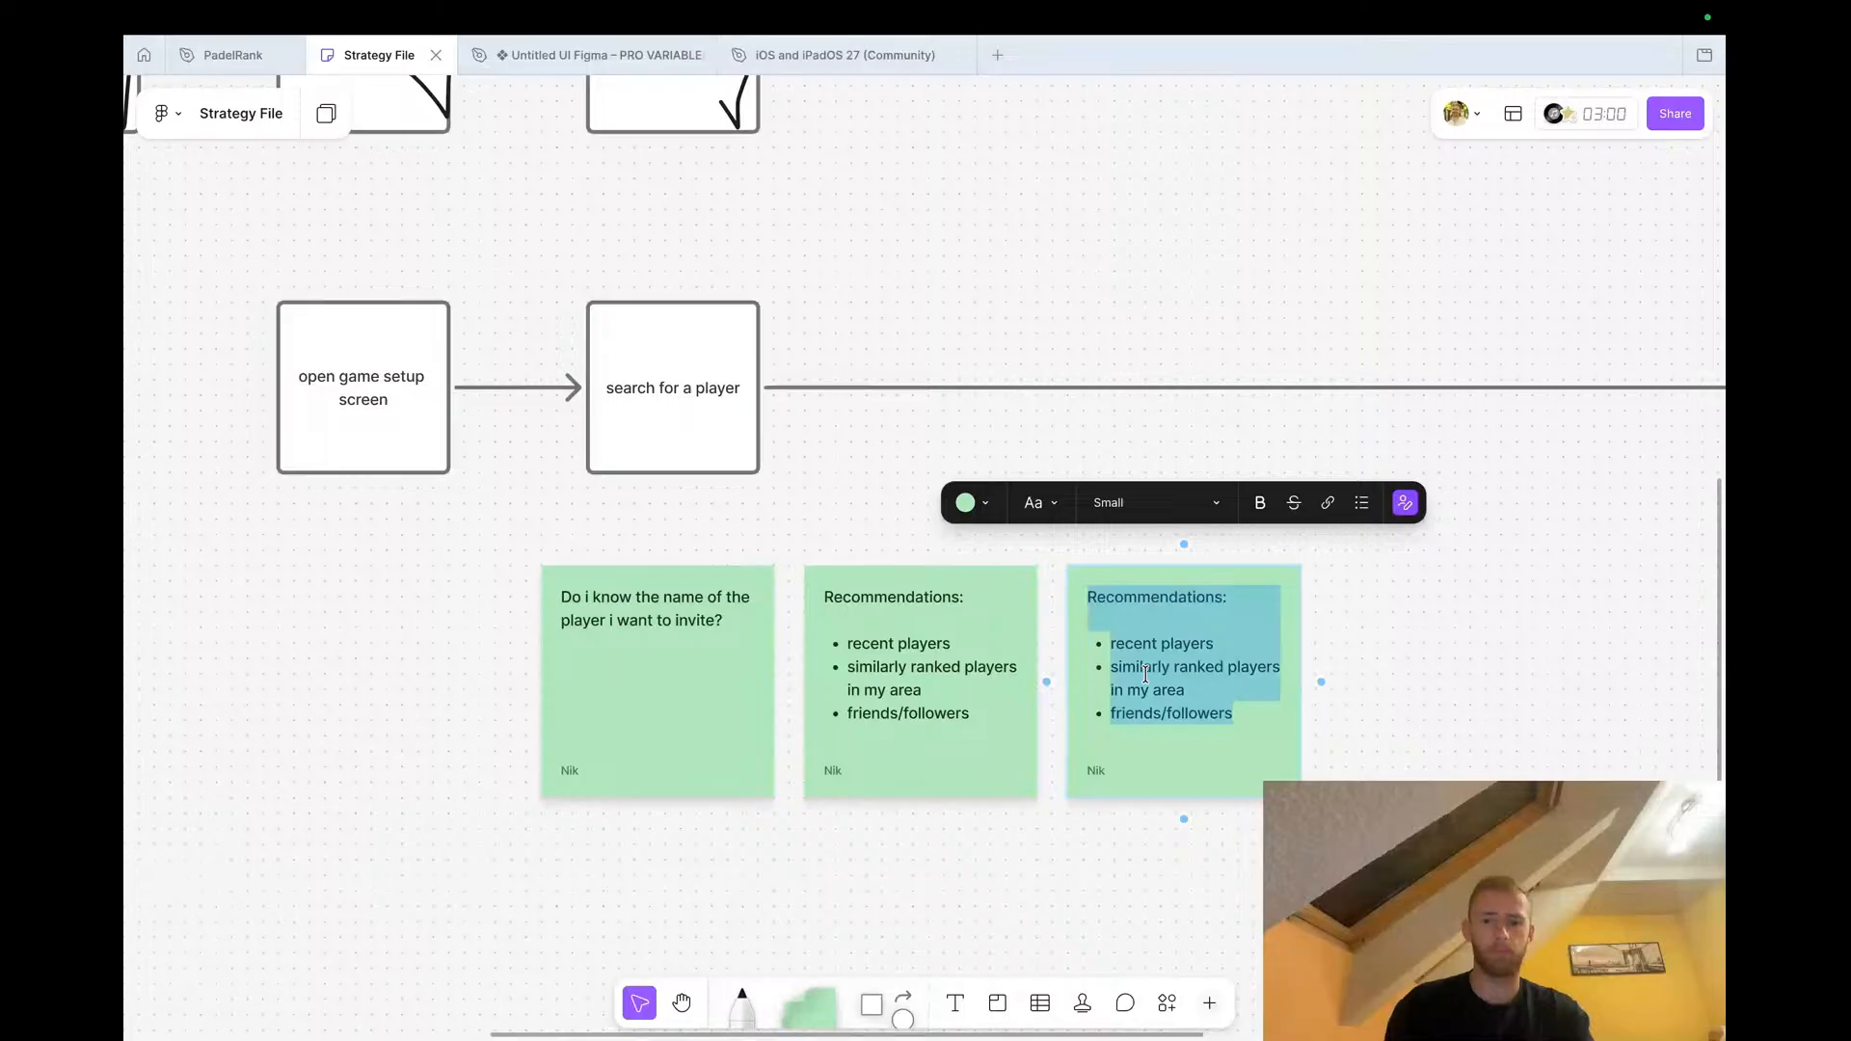
{"action": "type", "text": "Name,"}
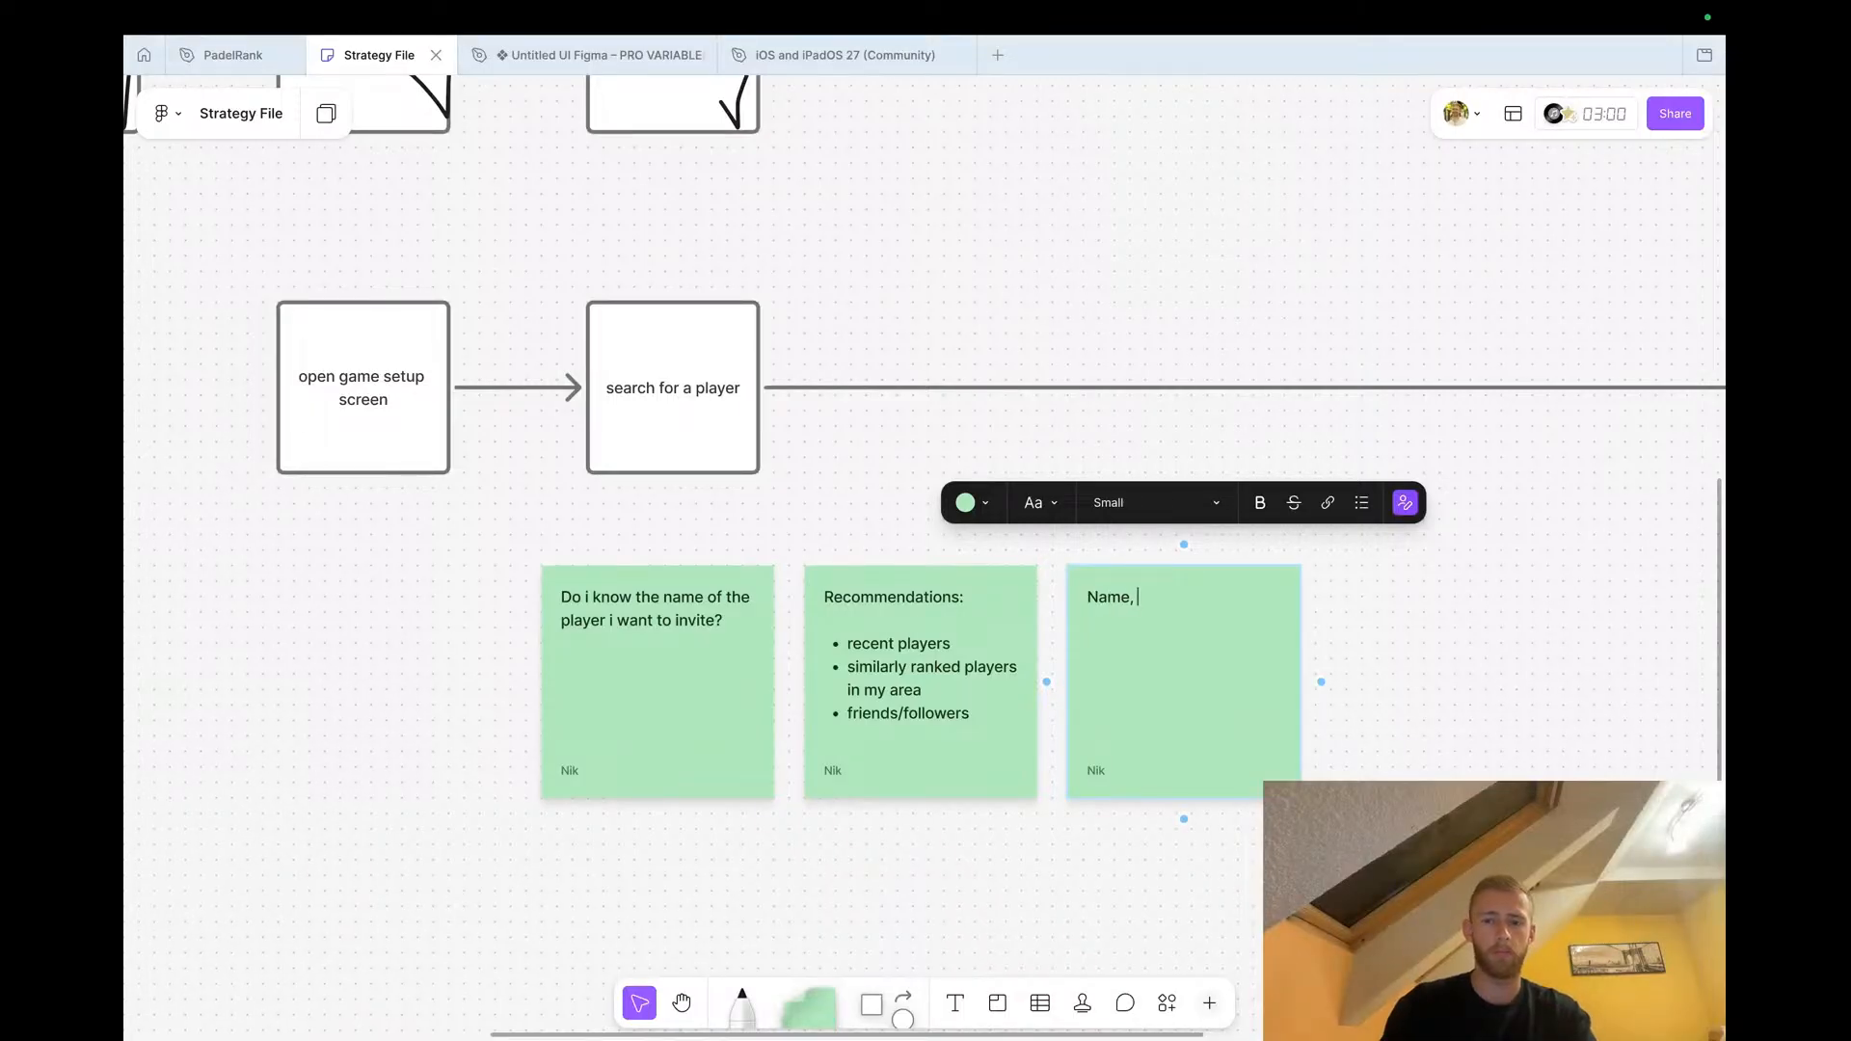
{"action": "type", "text": " City,"}
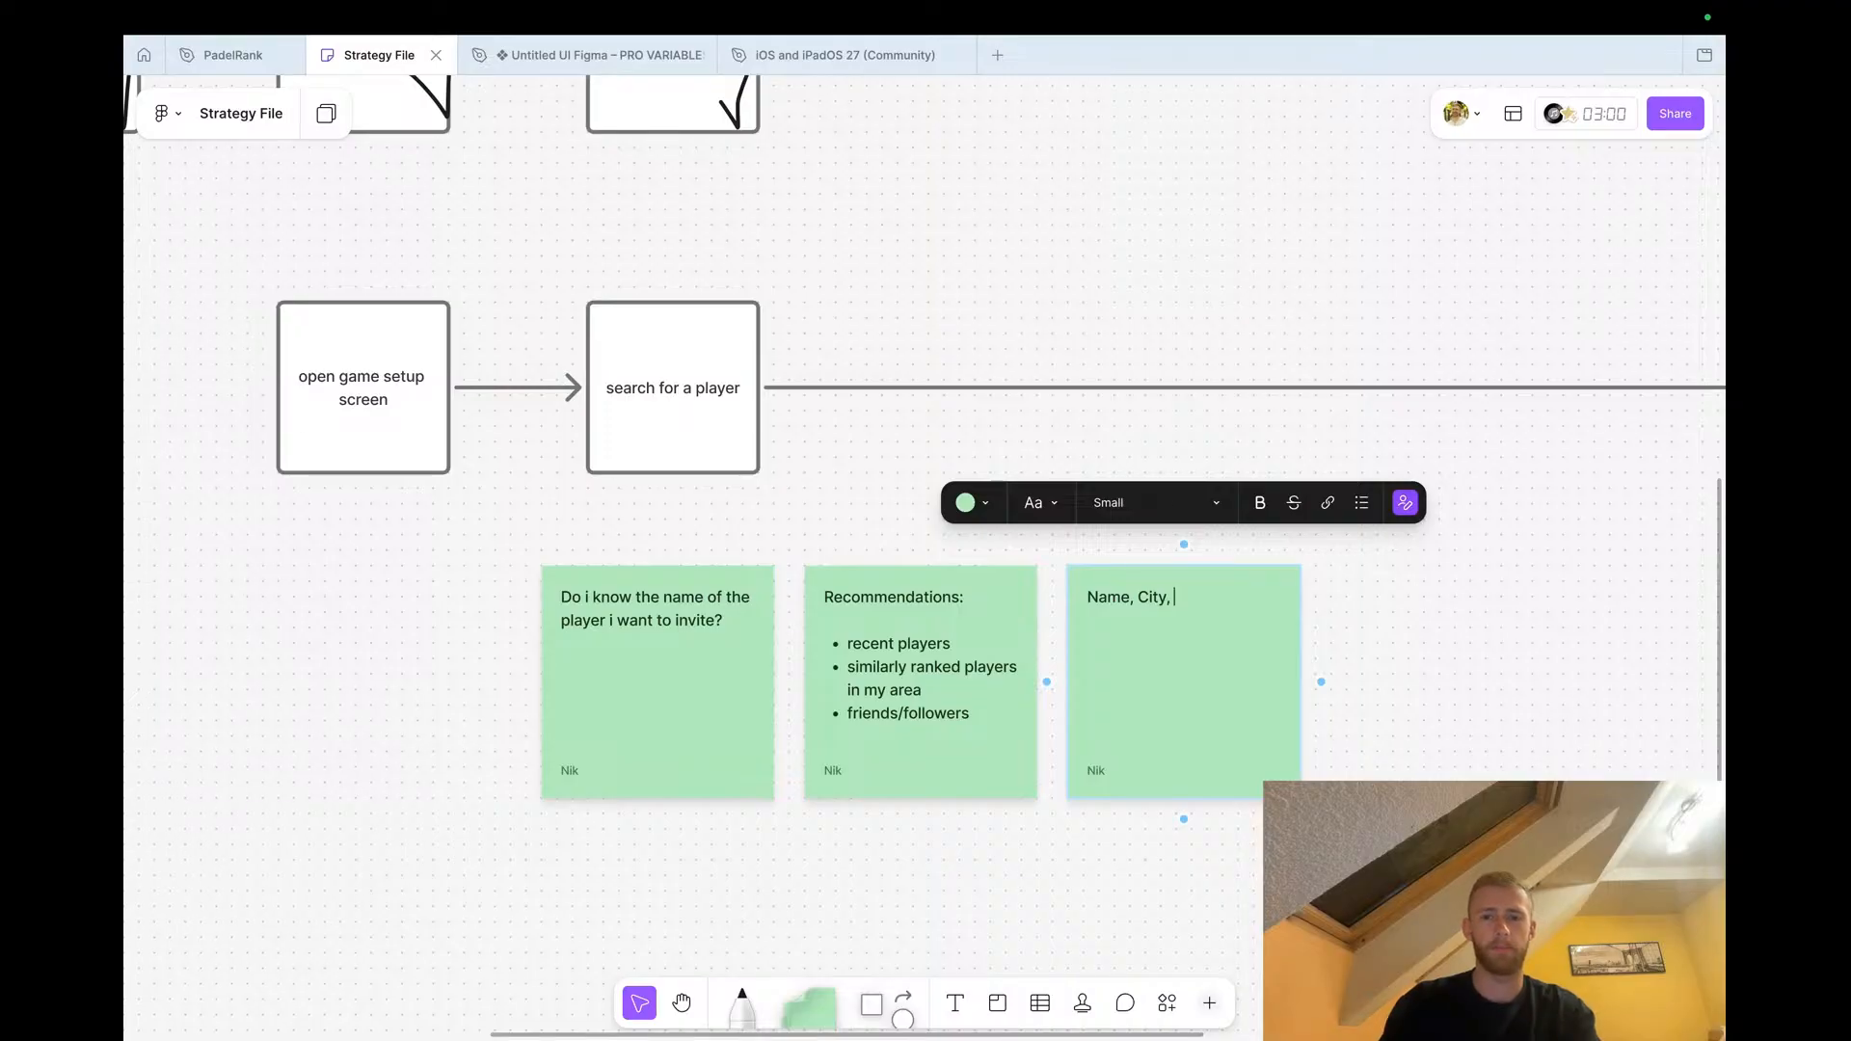
{"action": "type", "text": "rnak"}
{"action": "key", "text": "BackSpace"}
{"action": "key", "text": "BackSpace"}
{"action": "type", "text": "k,"}
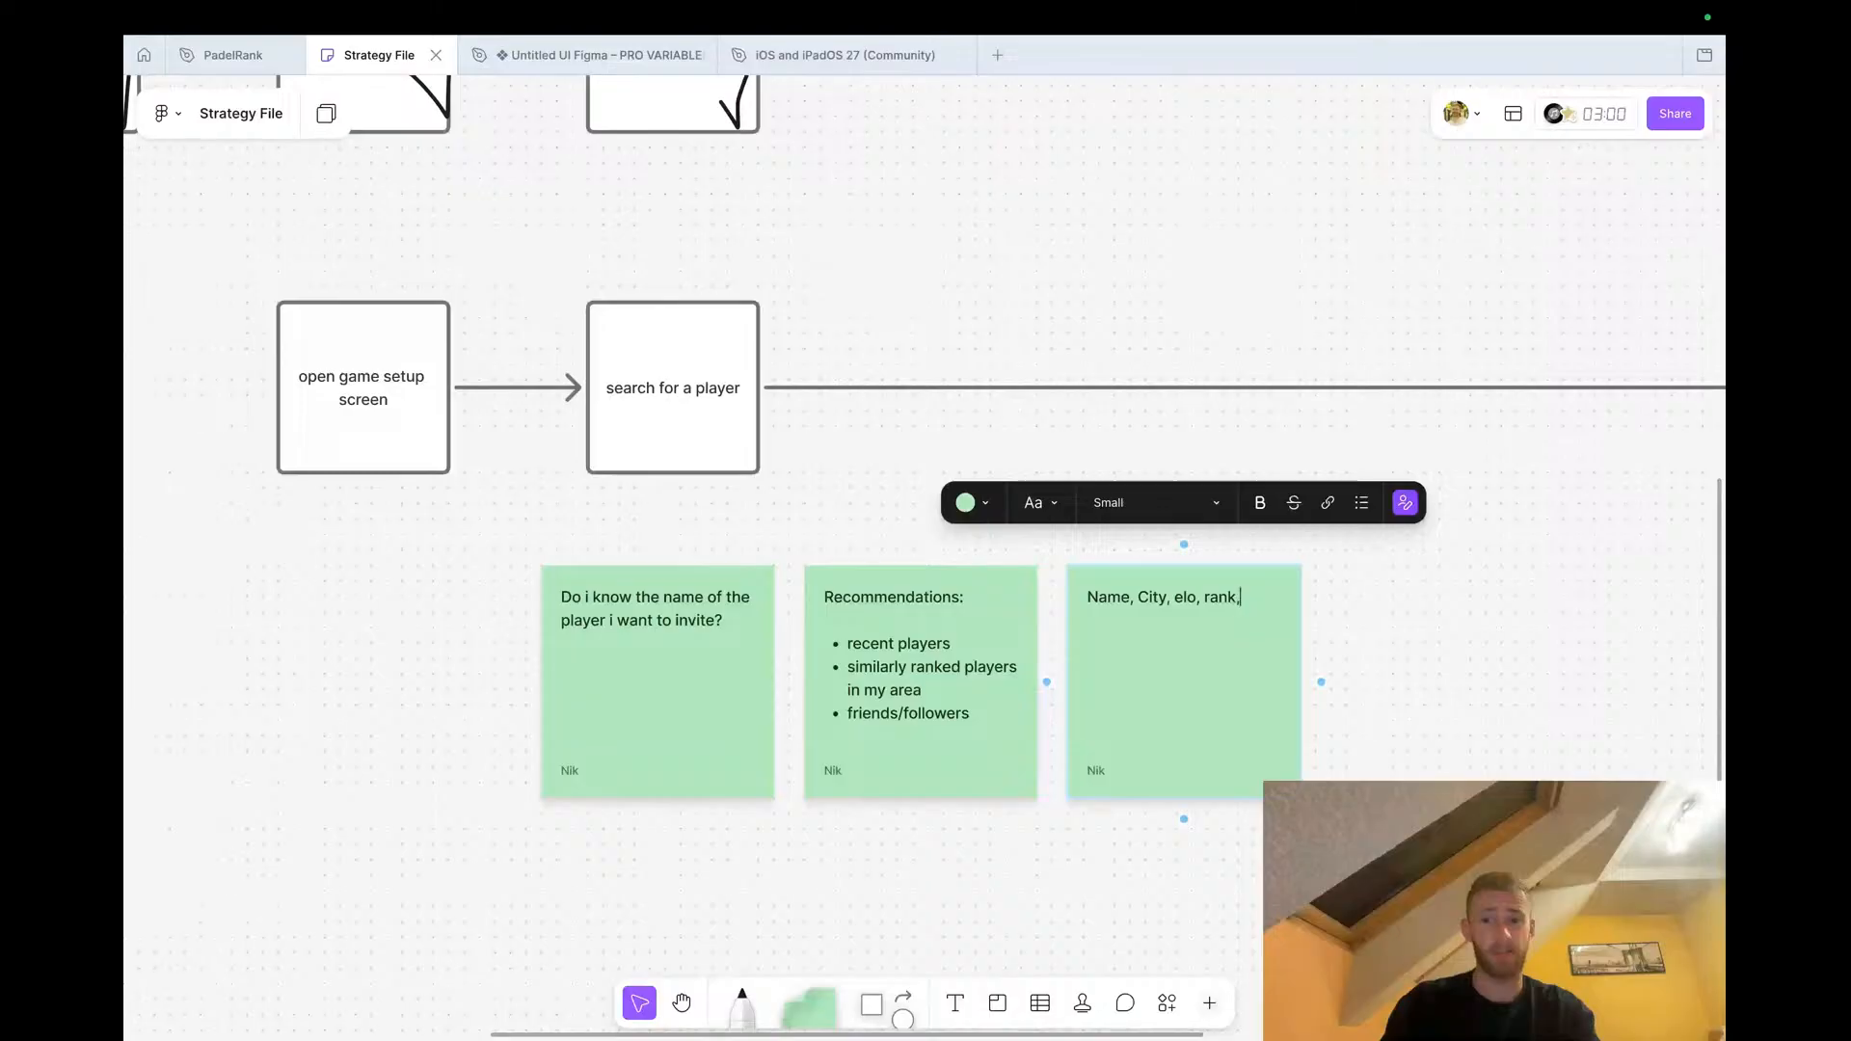
{"action": "type", "text": " prifle"}
{"action": "key", "text": "BackSpace"}
{"action": "key", "text": "BackSpace"}
{"action": "key", "text": "BackSpace"}
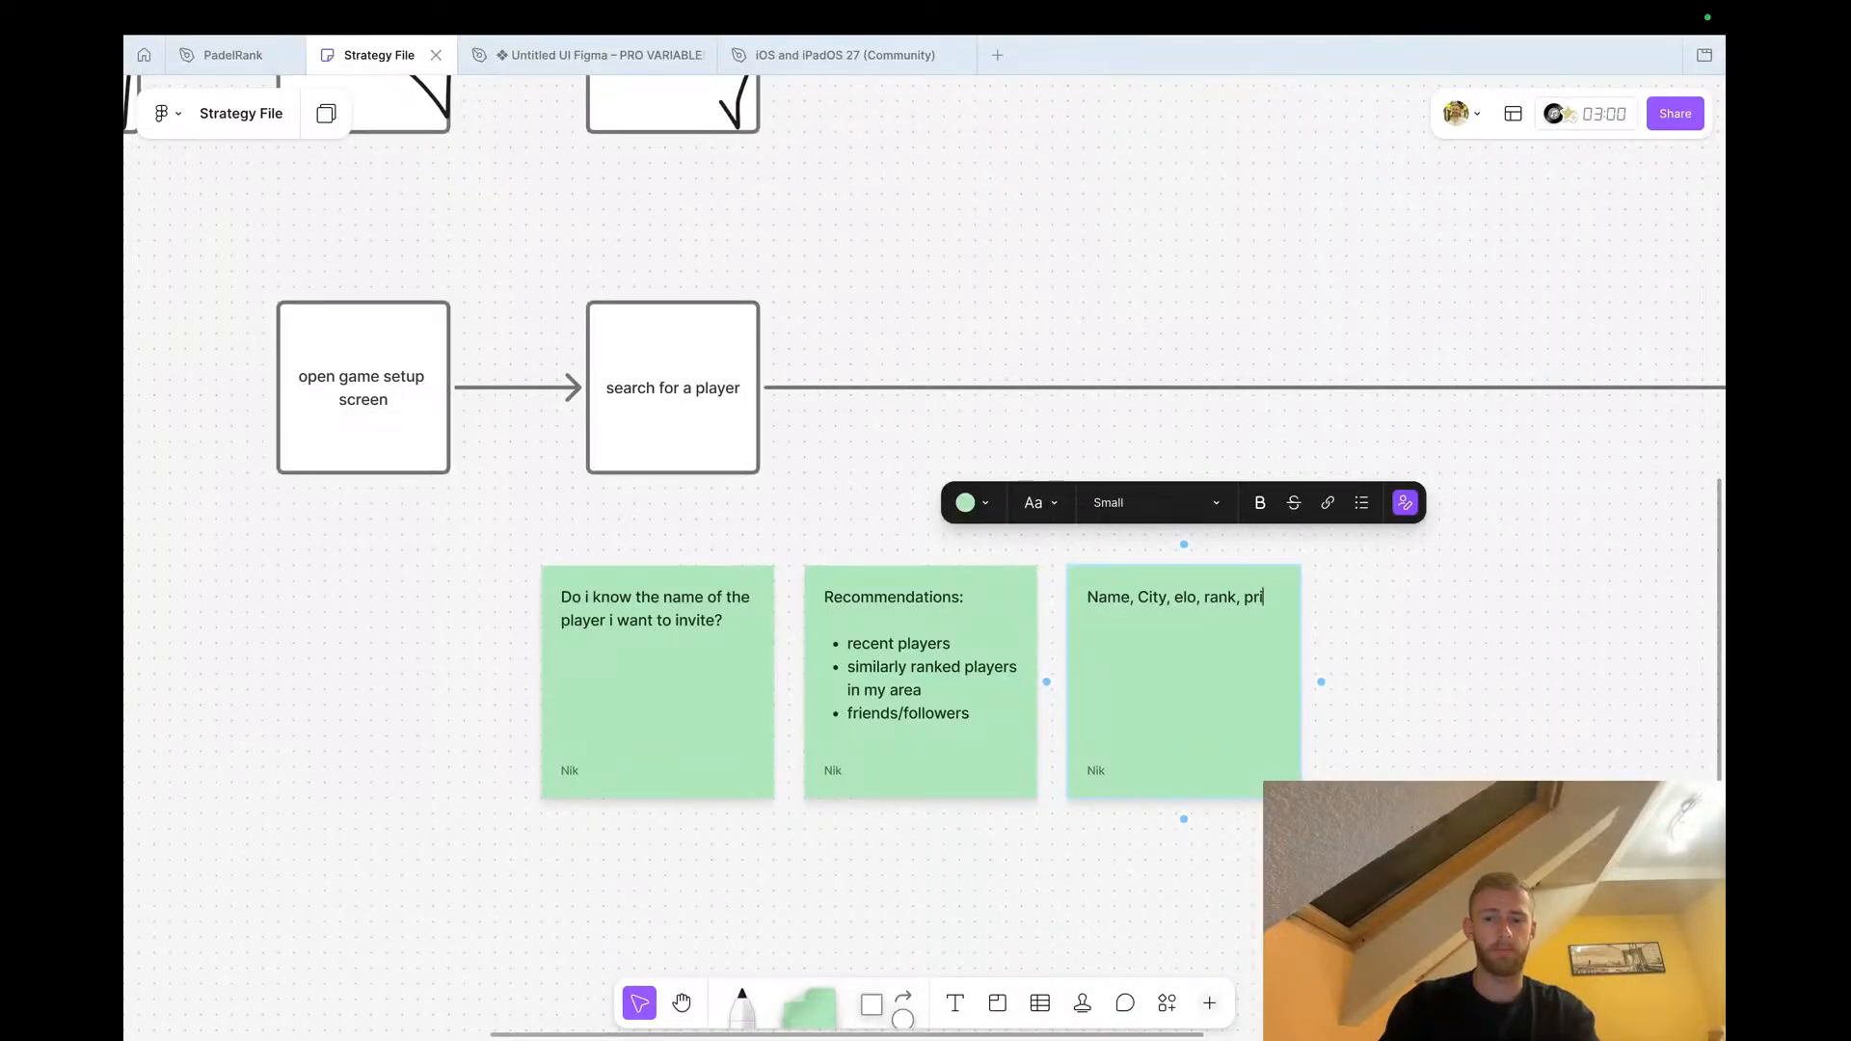
{"action": "type", "text": "file"}
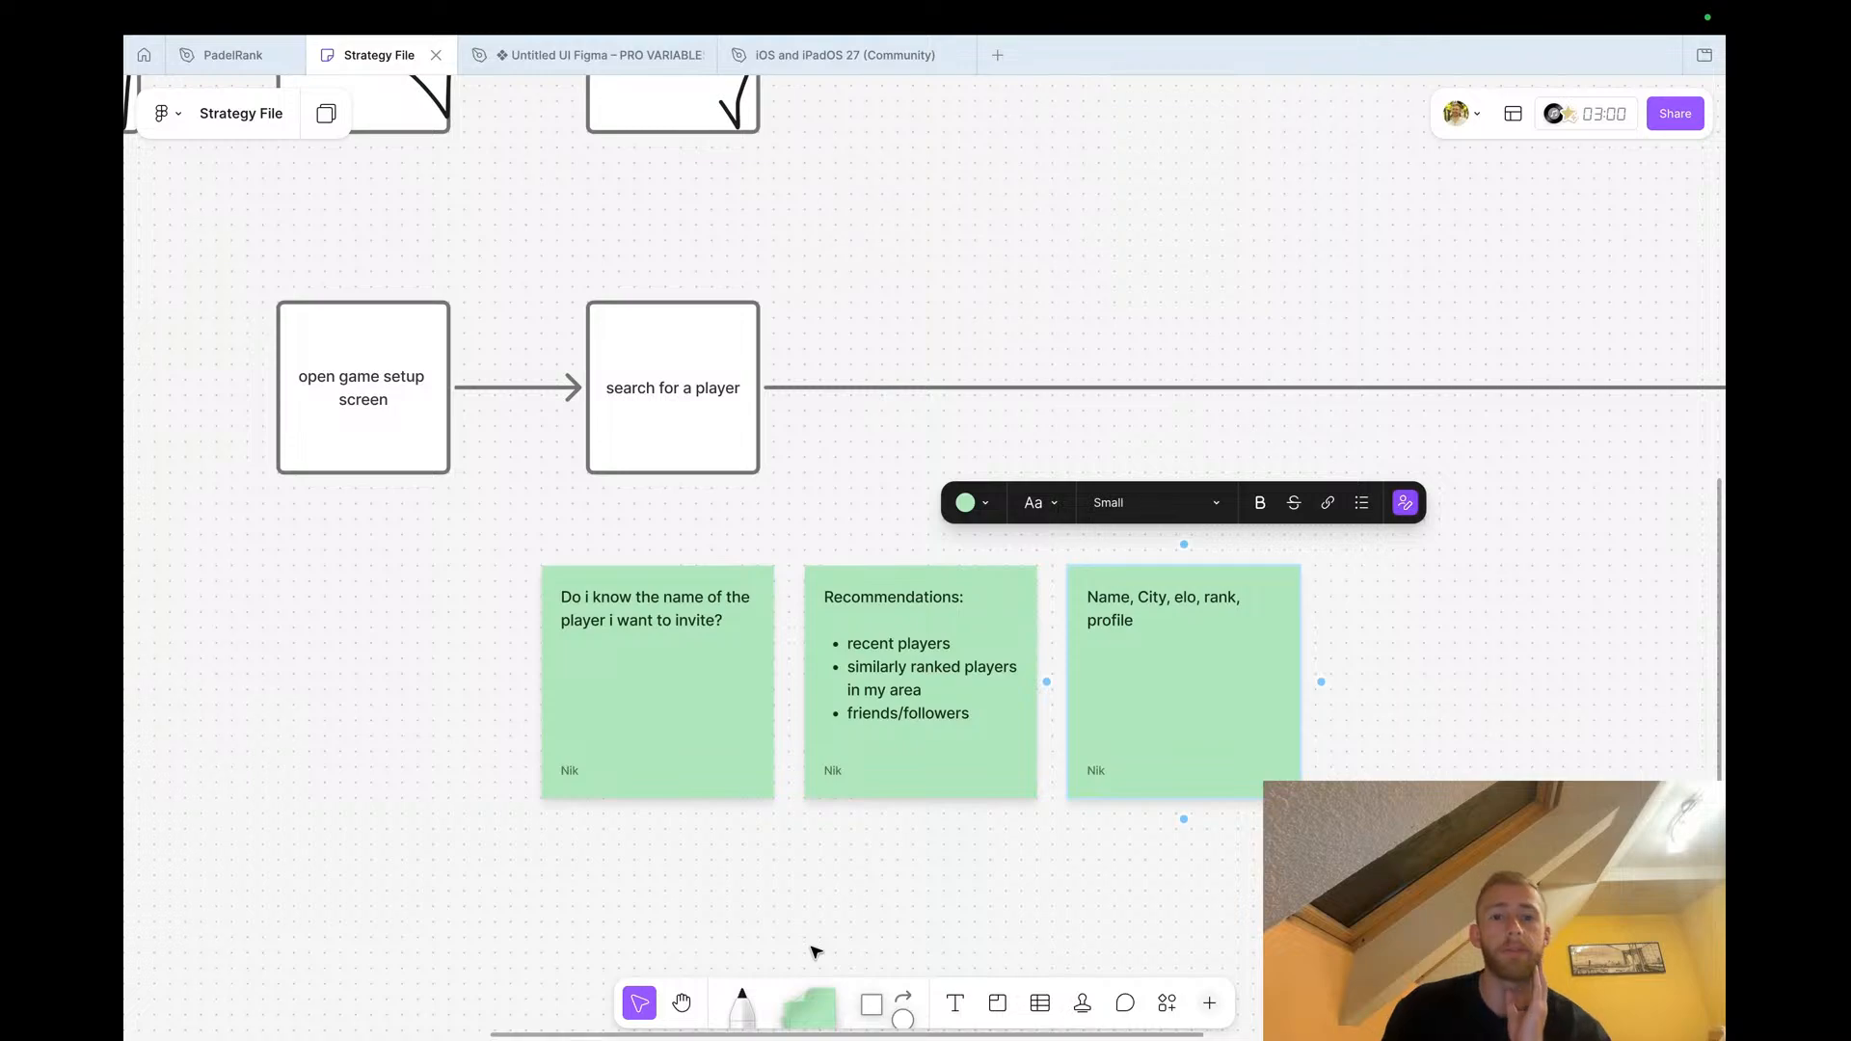
{"action": "left_click", "coordinate": [816, 951]}
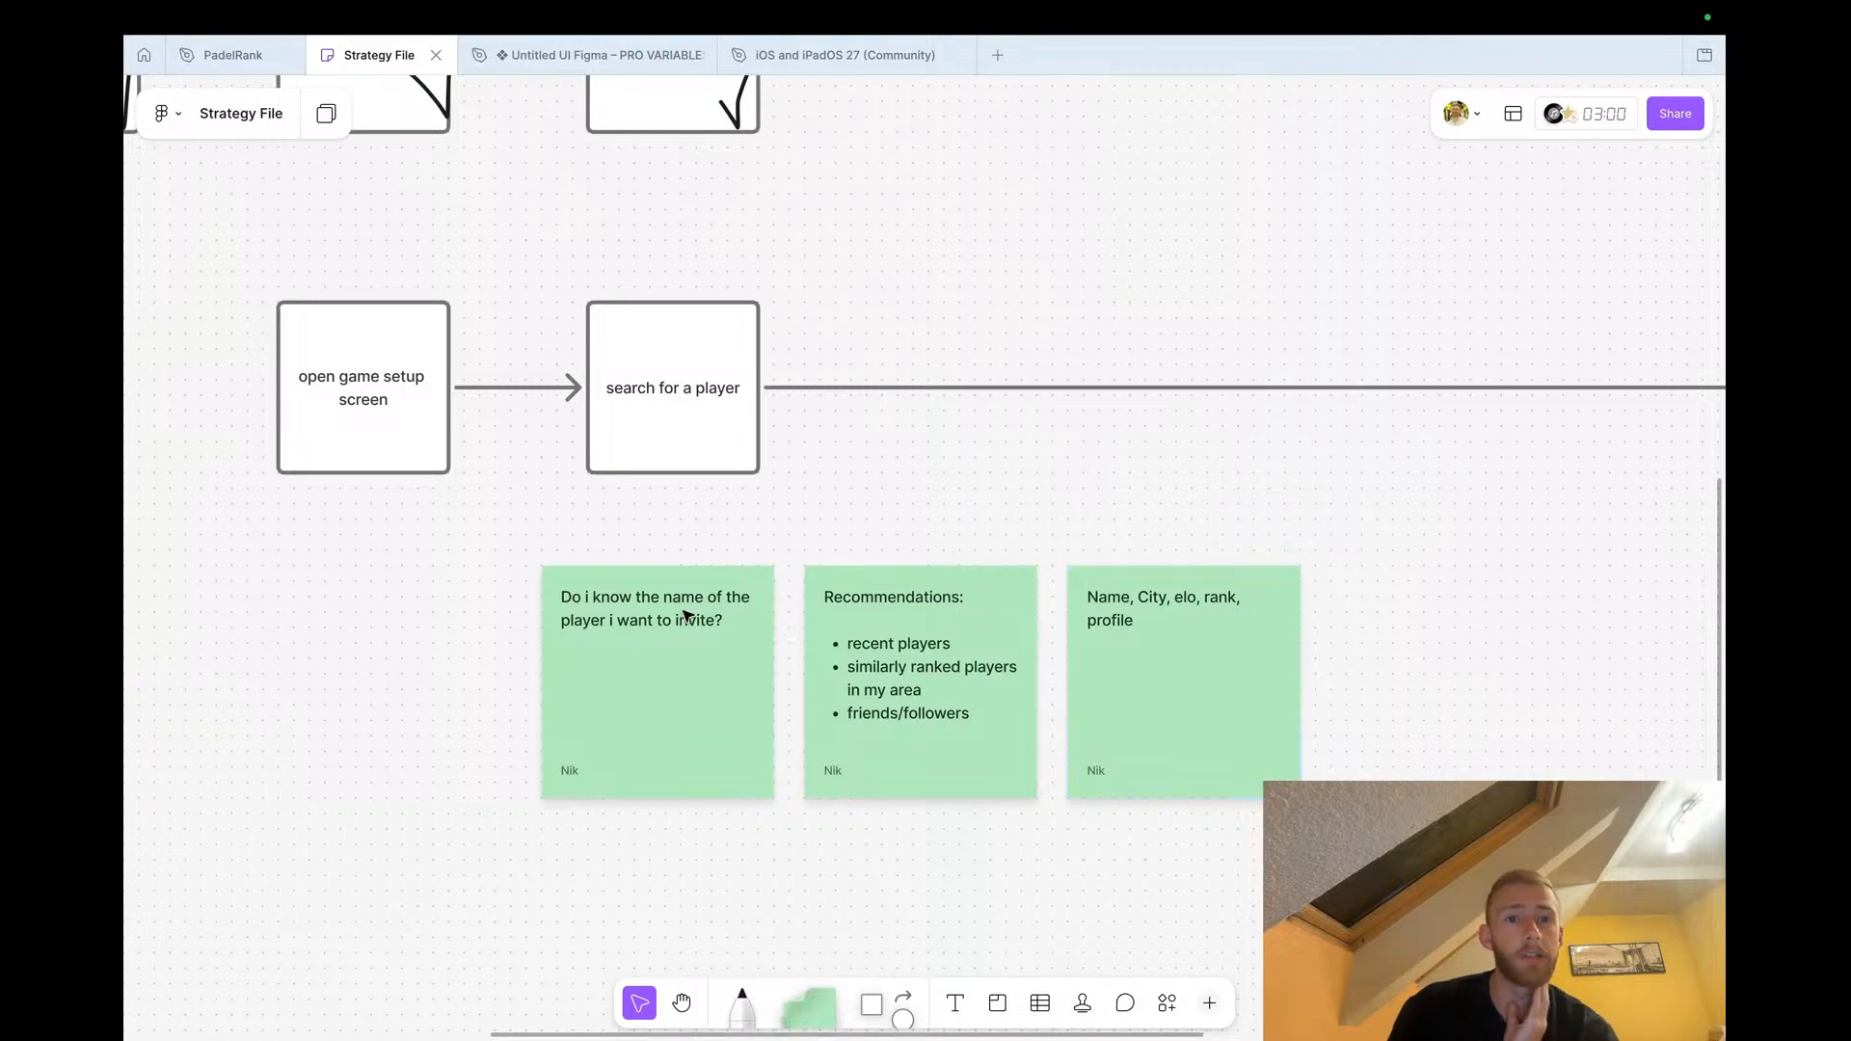
Return to the PadelRank file and review the player search flow screens the agent generated
{"action": "left_click", "coordinate": [243, 62]}
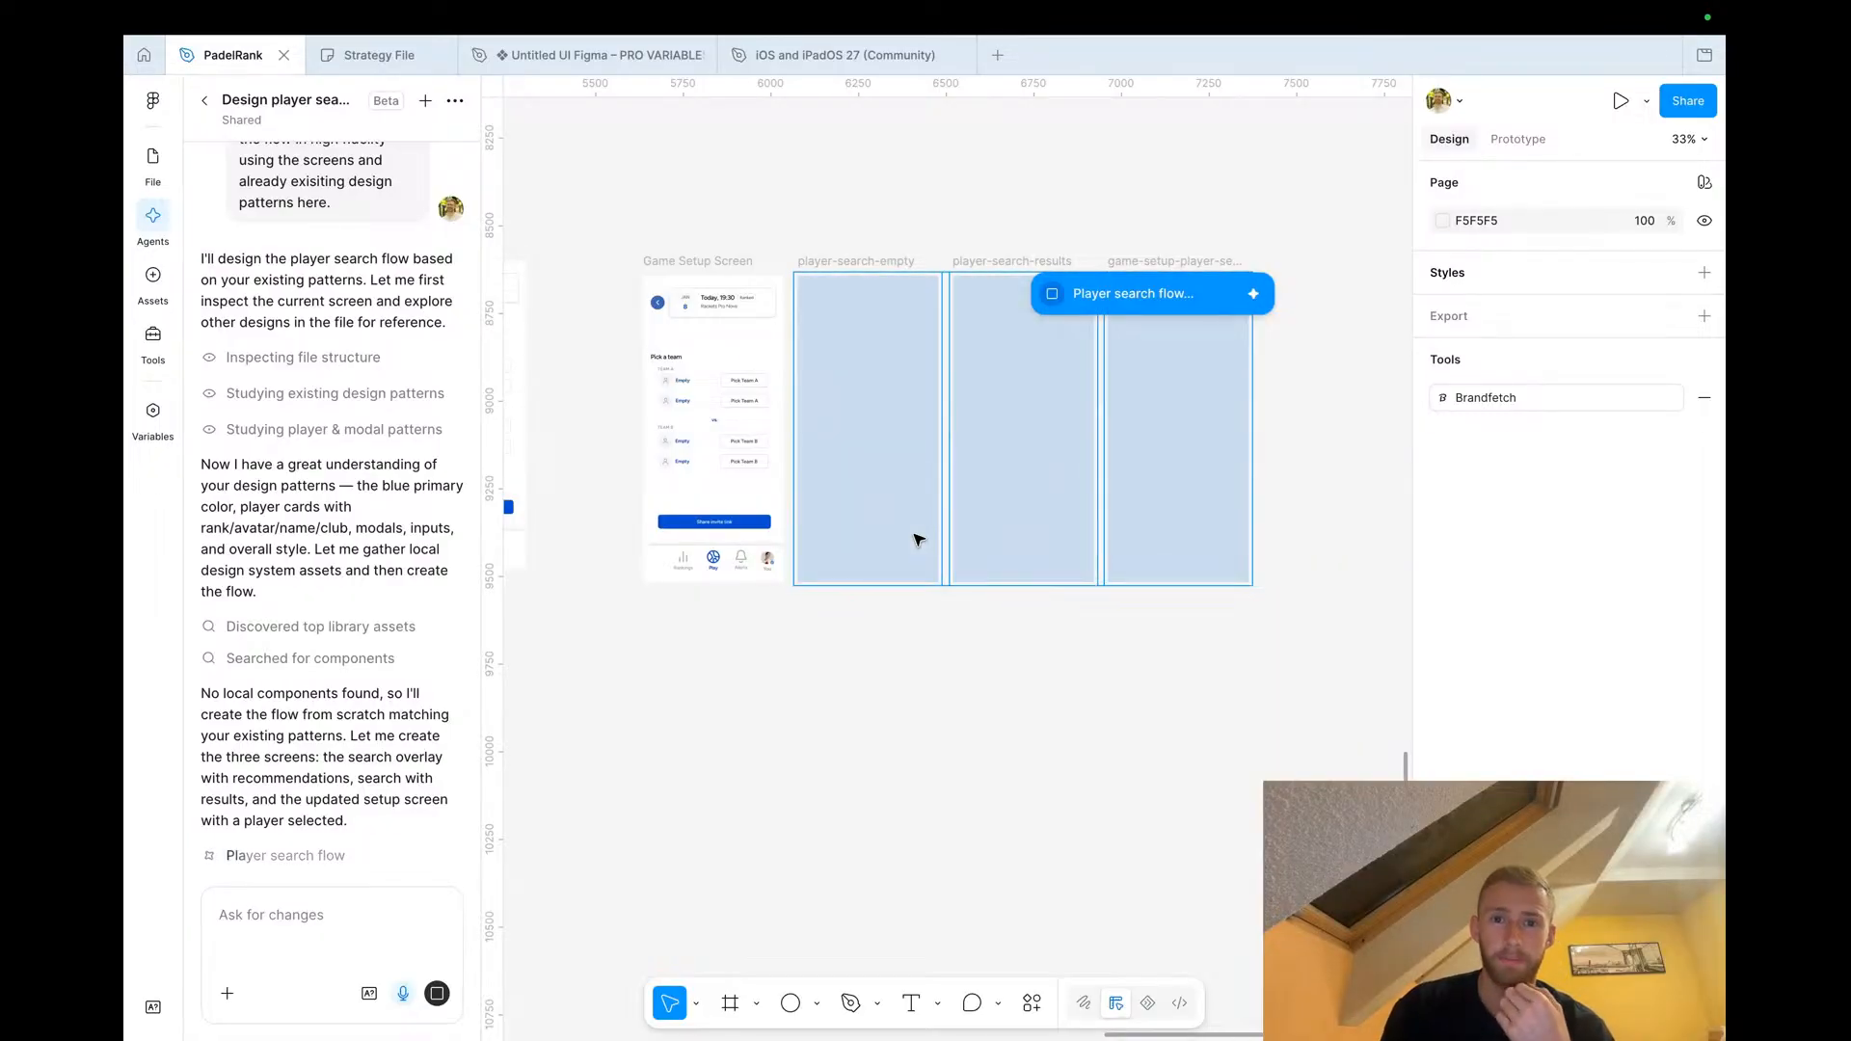
{"action": "key", "text": "ctrl+Left"}
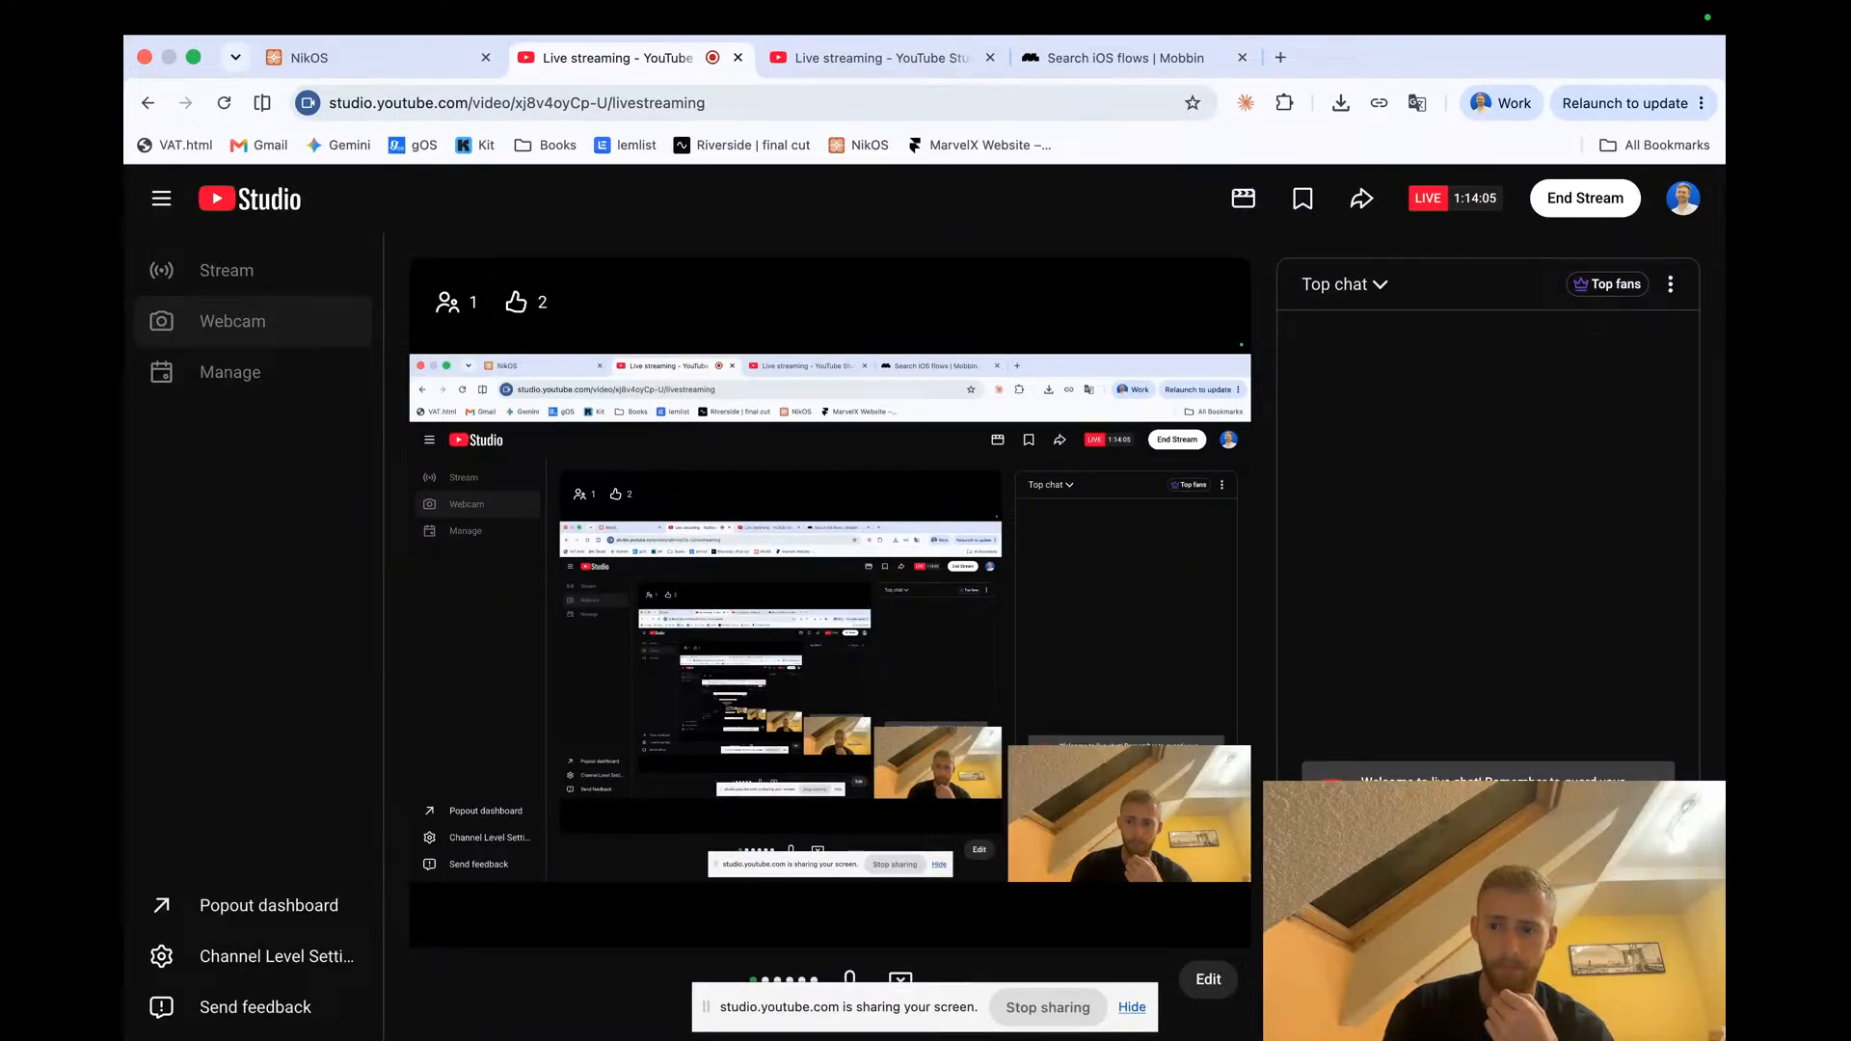
{"action": "left_click", "coordinate": [1651, 906]}
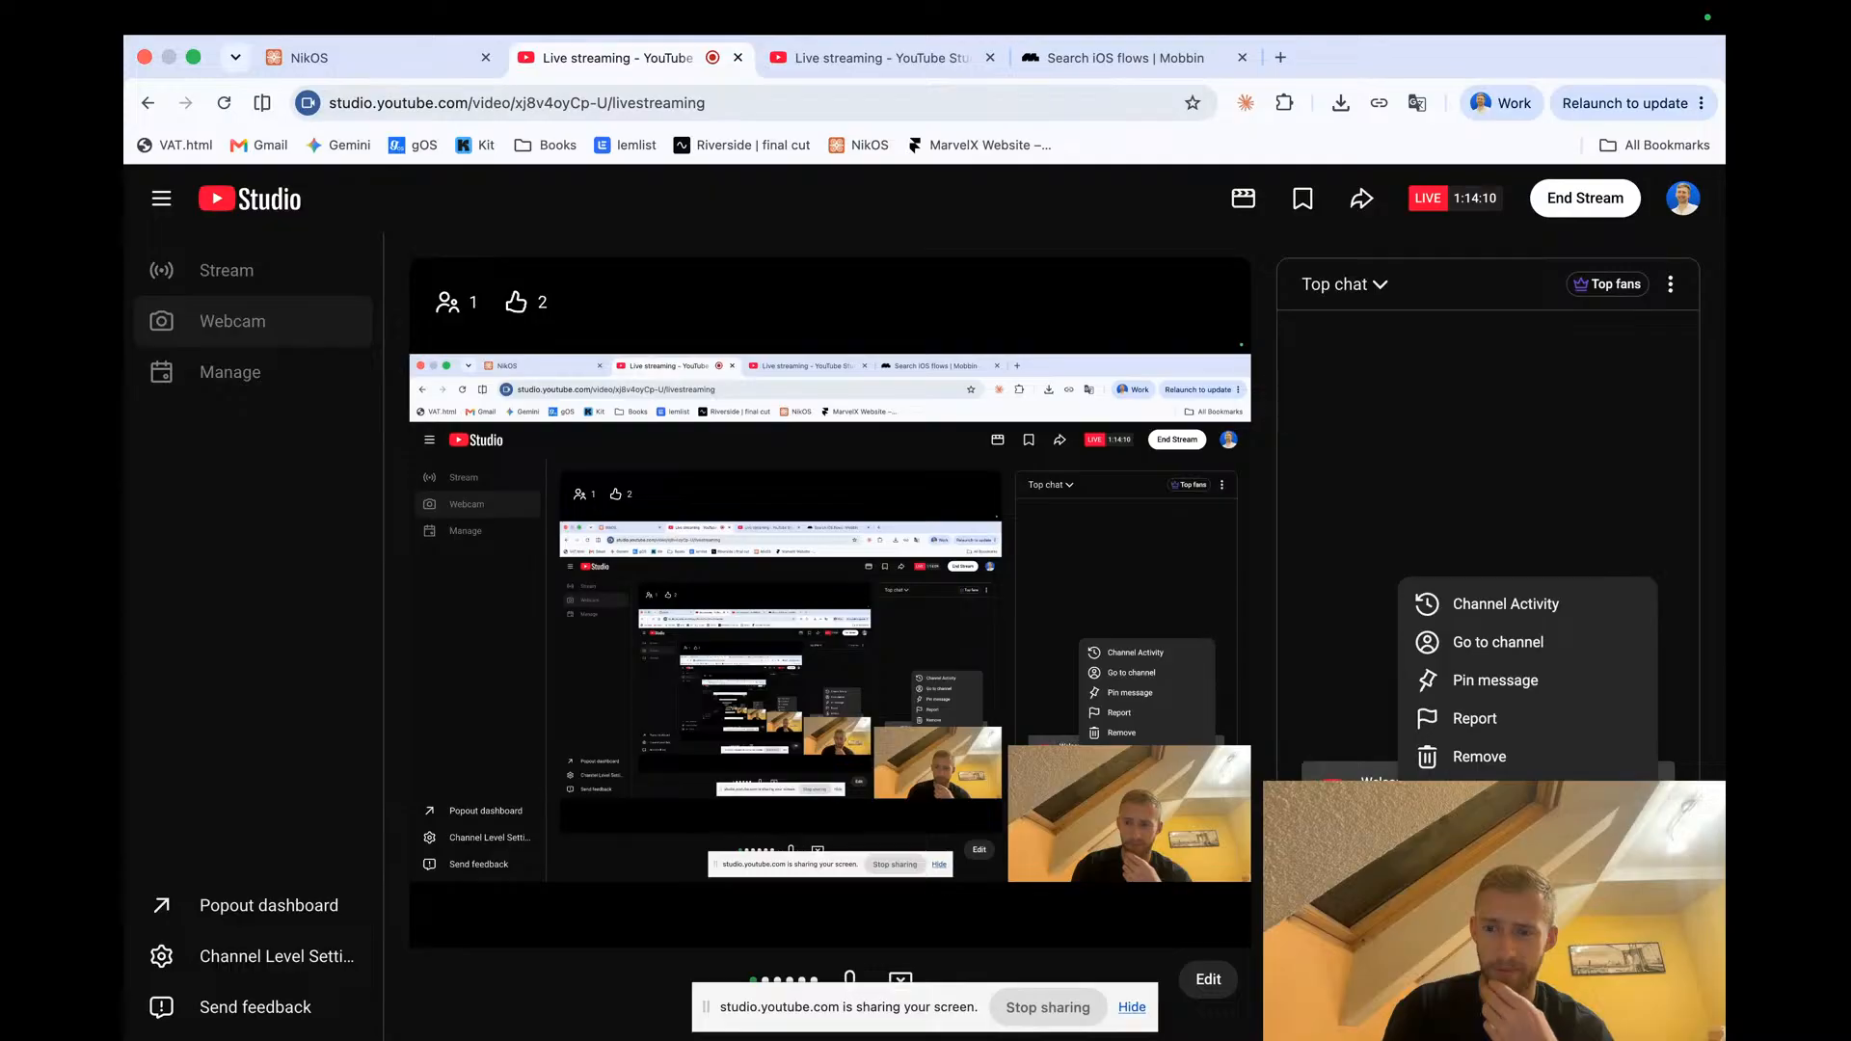
{"action": "left_click", "coordinate": [1310, 648]}
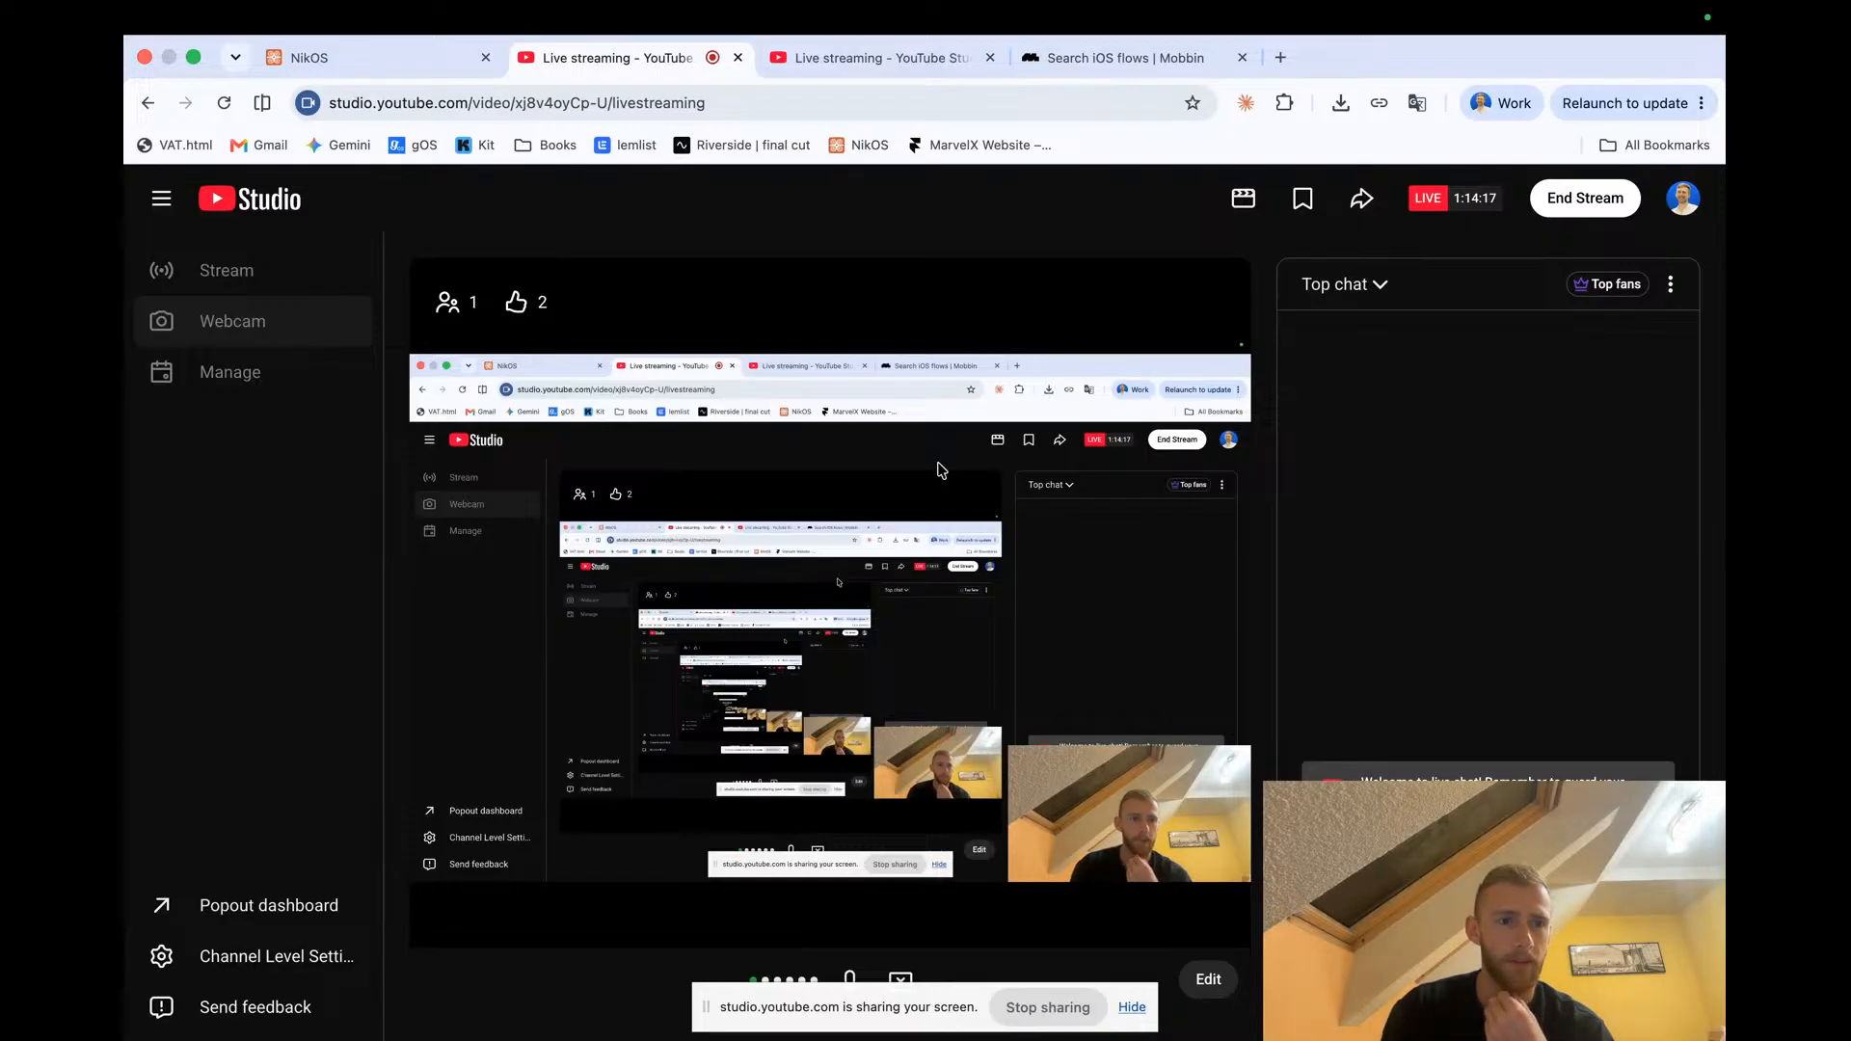
{"action": "key", "text": "ctrl+Right"}
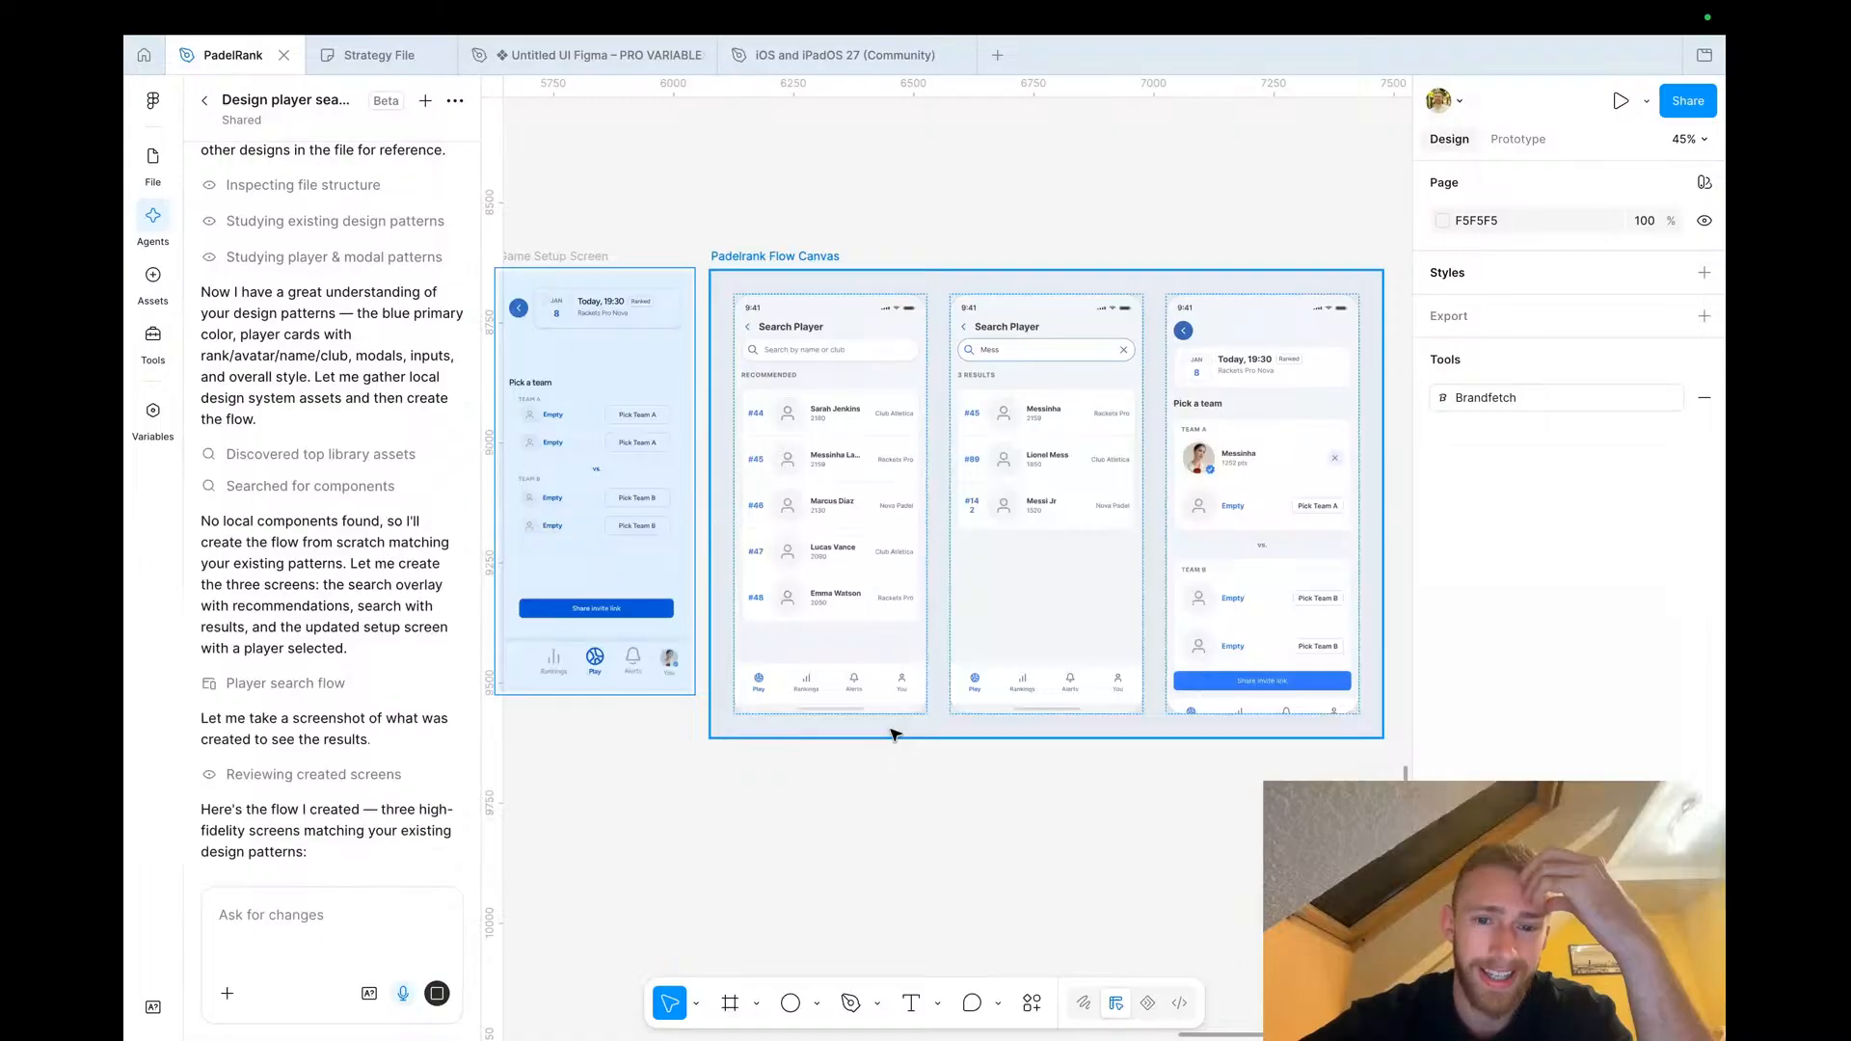
{"action": "scroll", "coordinate": [810, 578], "scroll_direction": "up", "scroll_amount": 5}
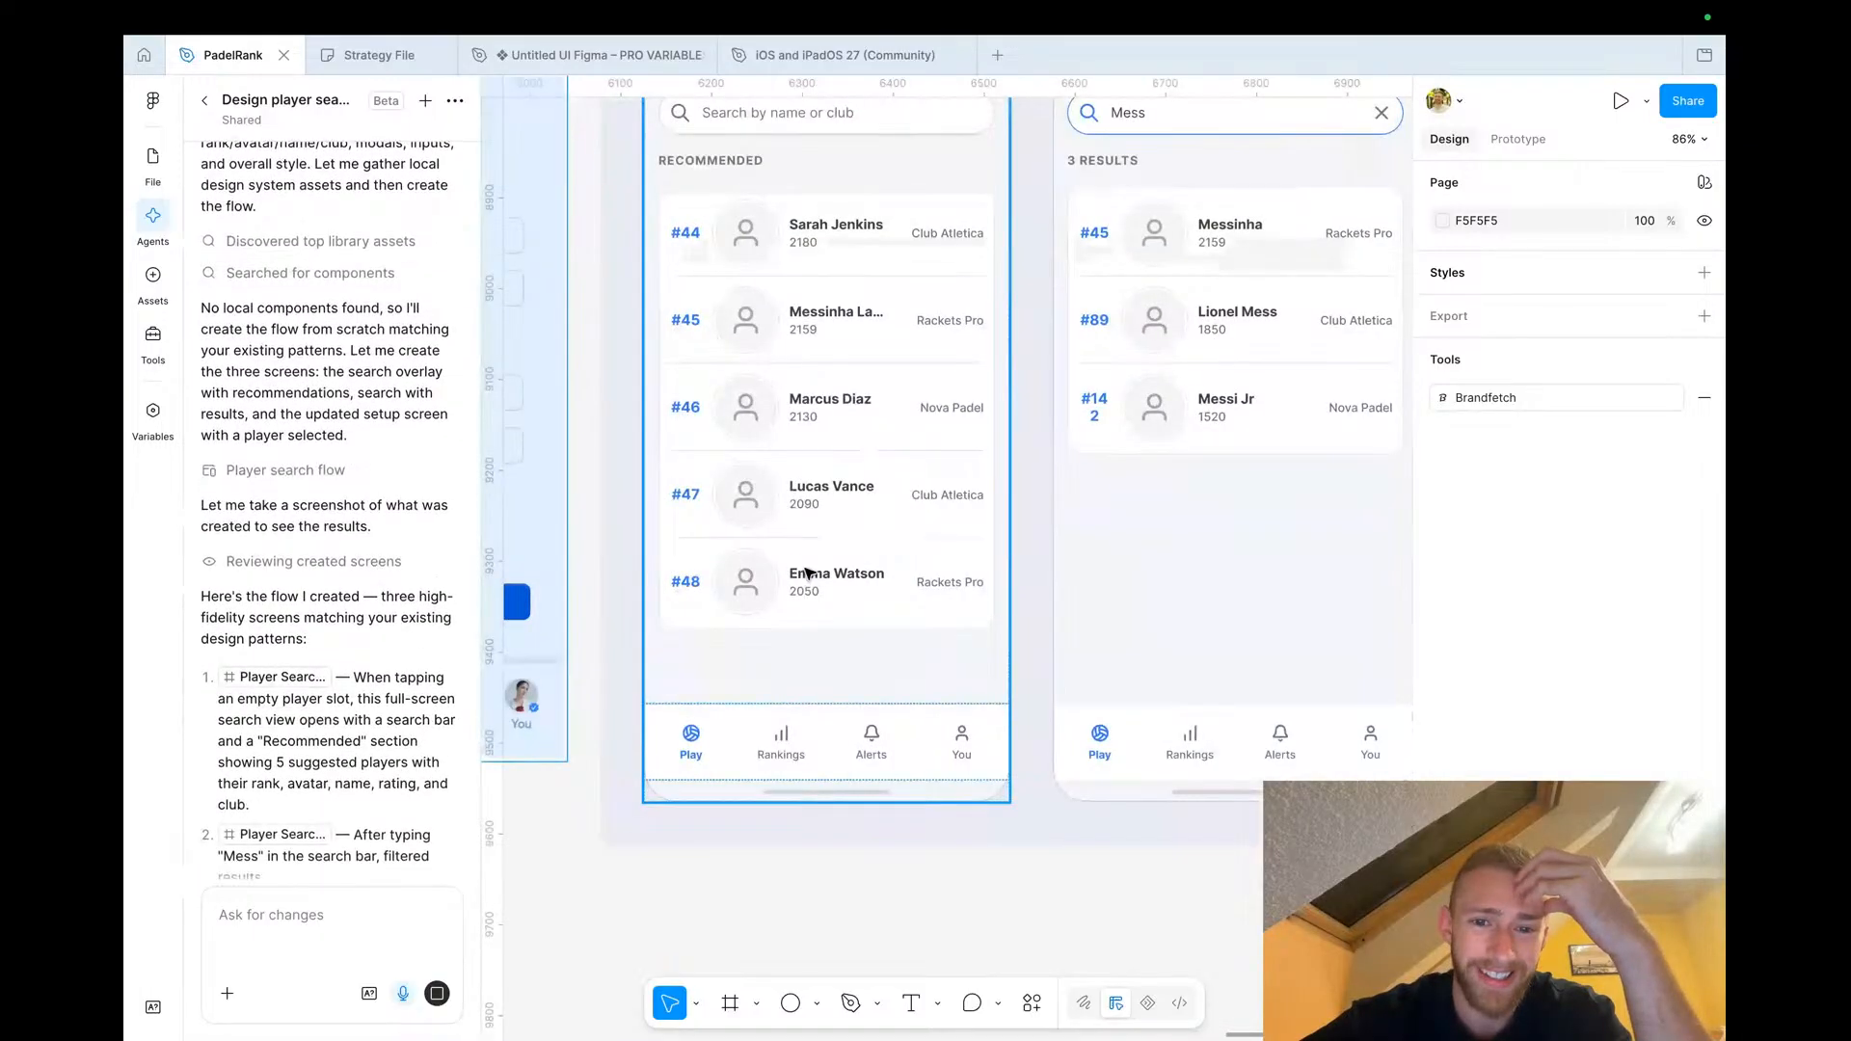
{"action": "scroll", "coordinate": [810, 575], "scroll_direction": "down", "scroll_amount": 4}
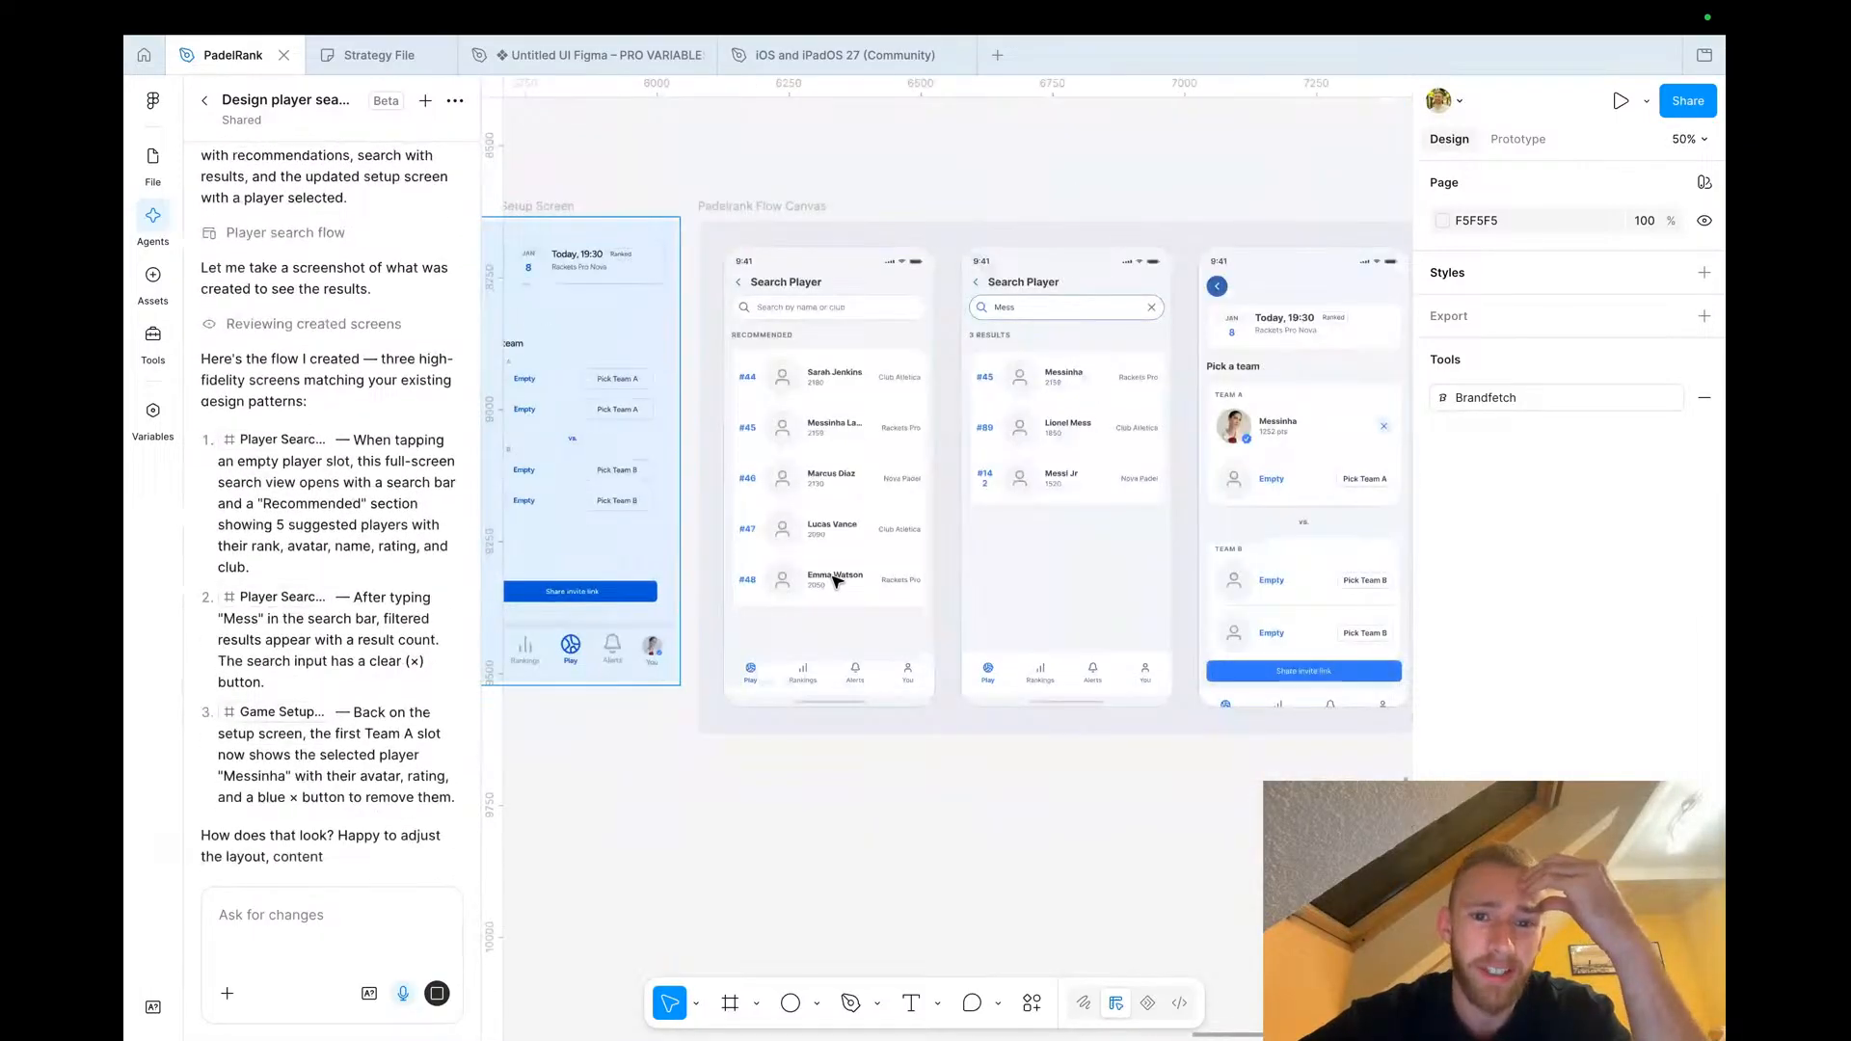
{"action": "scroll", "coordinate": [835, 581], "scroll_direction": "left", "scroll_amount": 2}
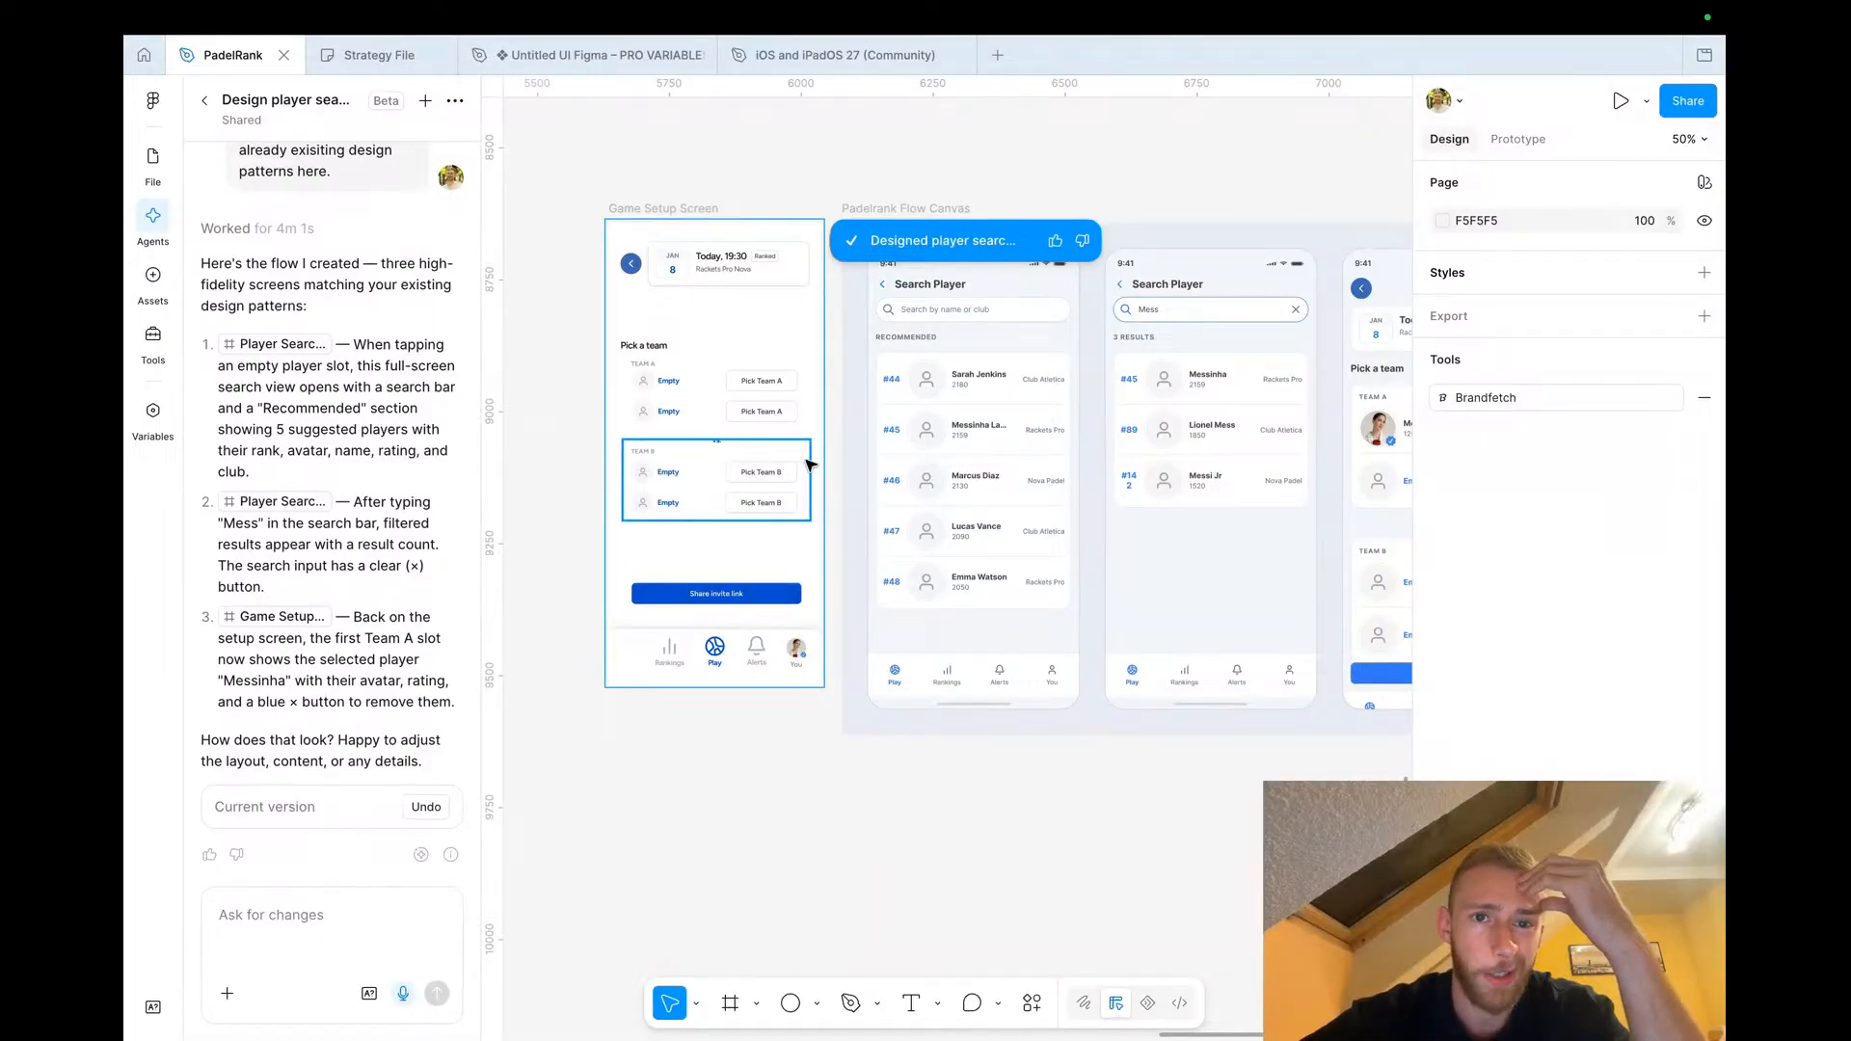
{"action": "scroll", "coordinate": [815, 438], "scroll_direction": "right", "scroll_amount": 2}
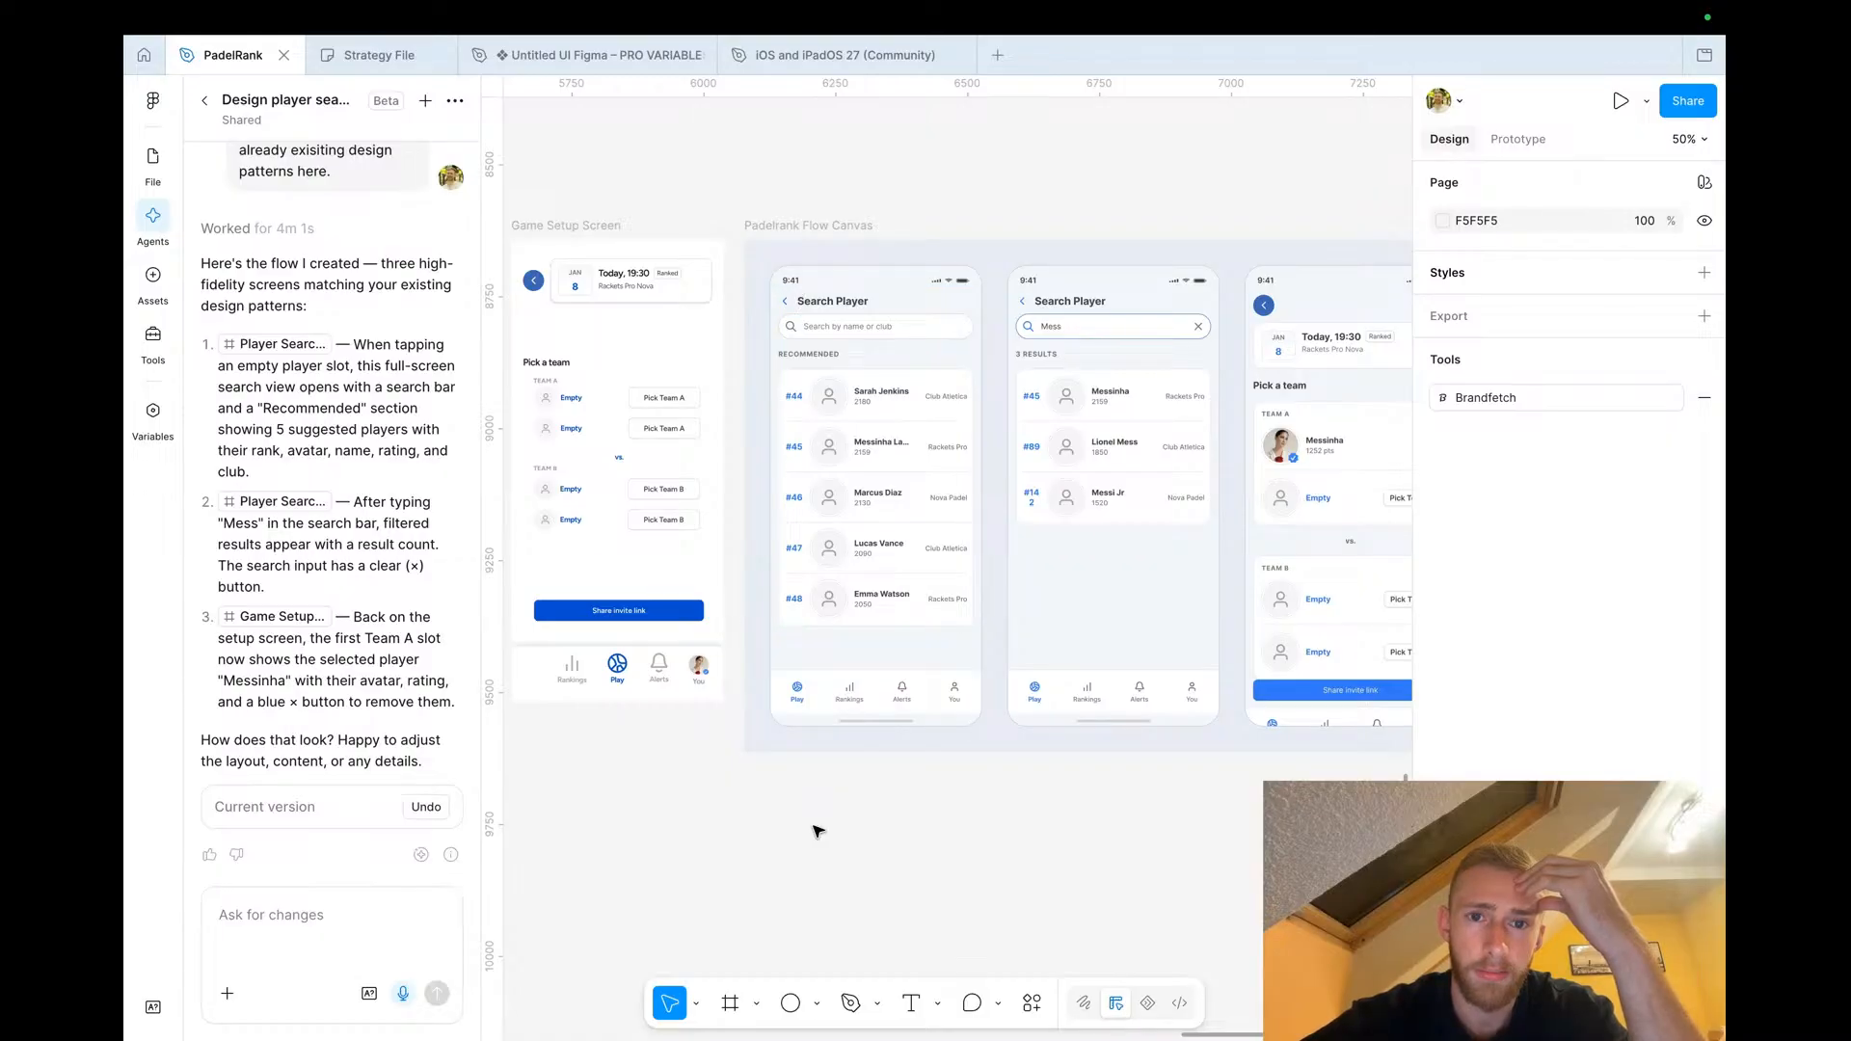
{"action": "scroll", "coordinate": [814, 831], "scroll_direction": "down", "scroll_amount": 5}
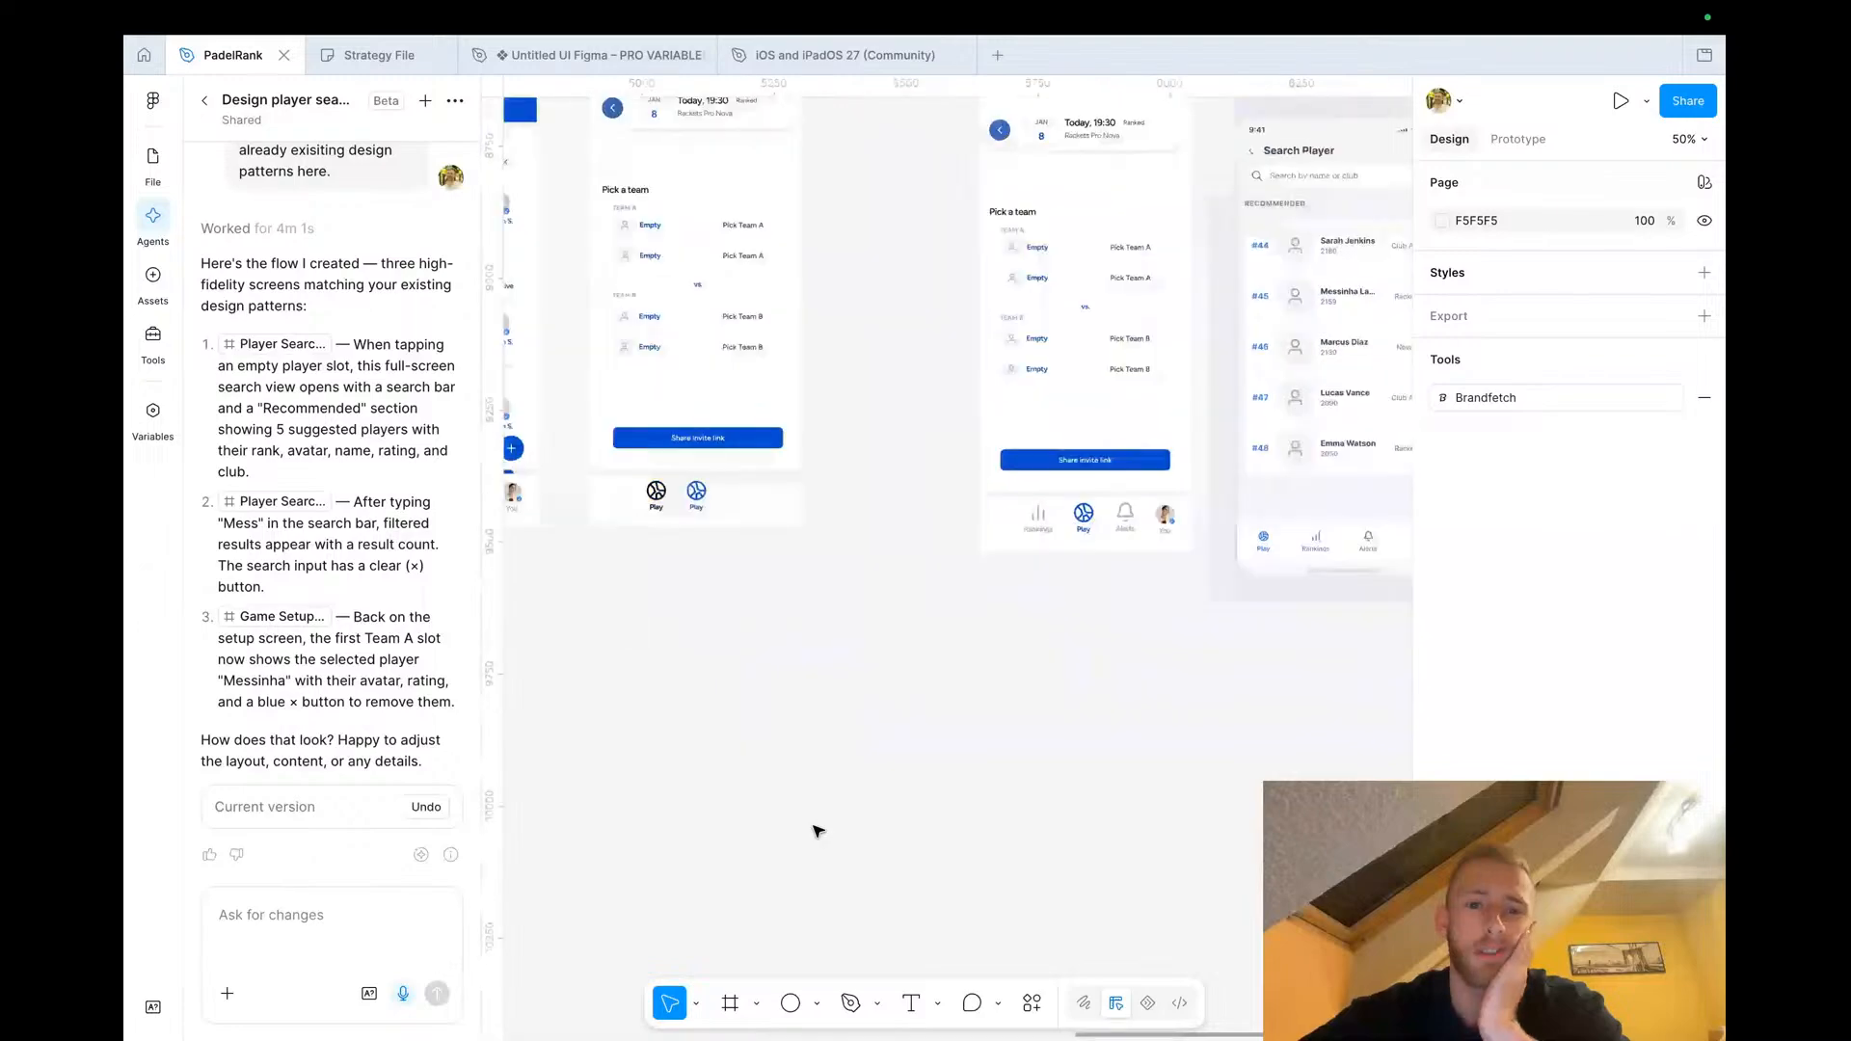
{"action": "scroll", "coordinate": [814, 831], "scroll_direction": "right", "scroll_amount": 5}
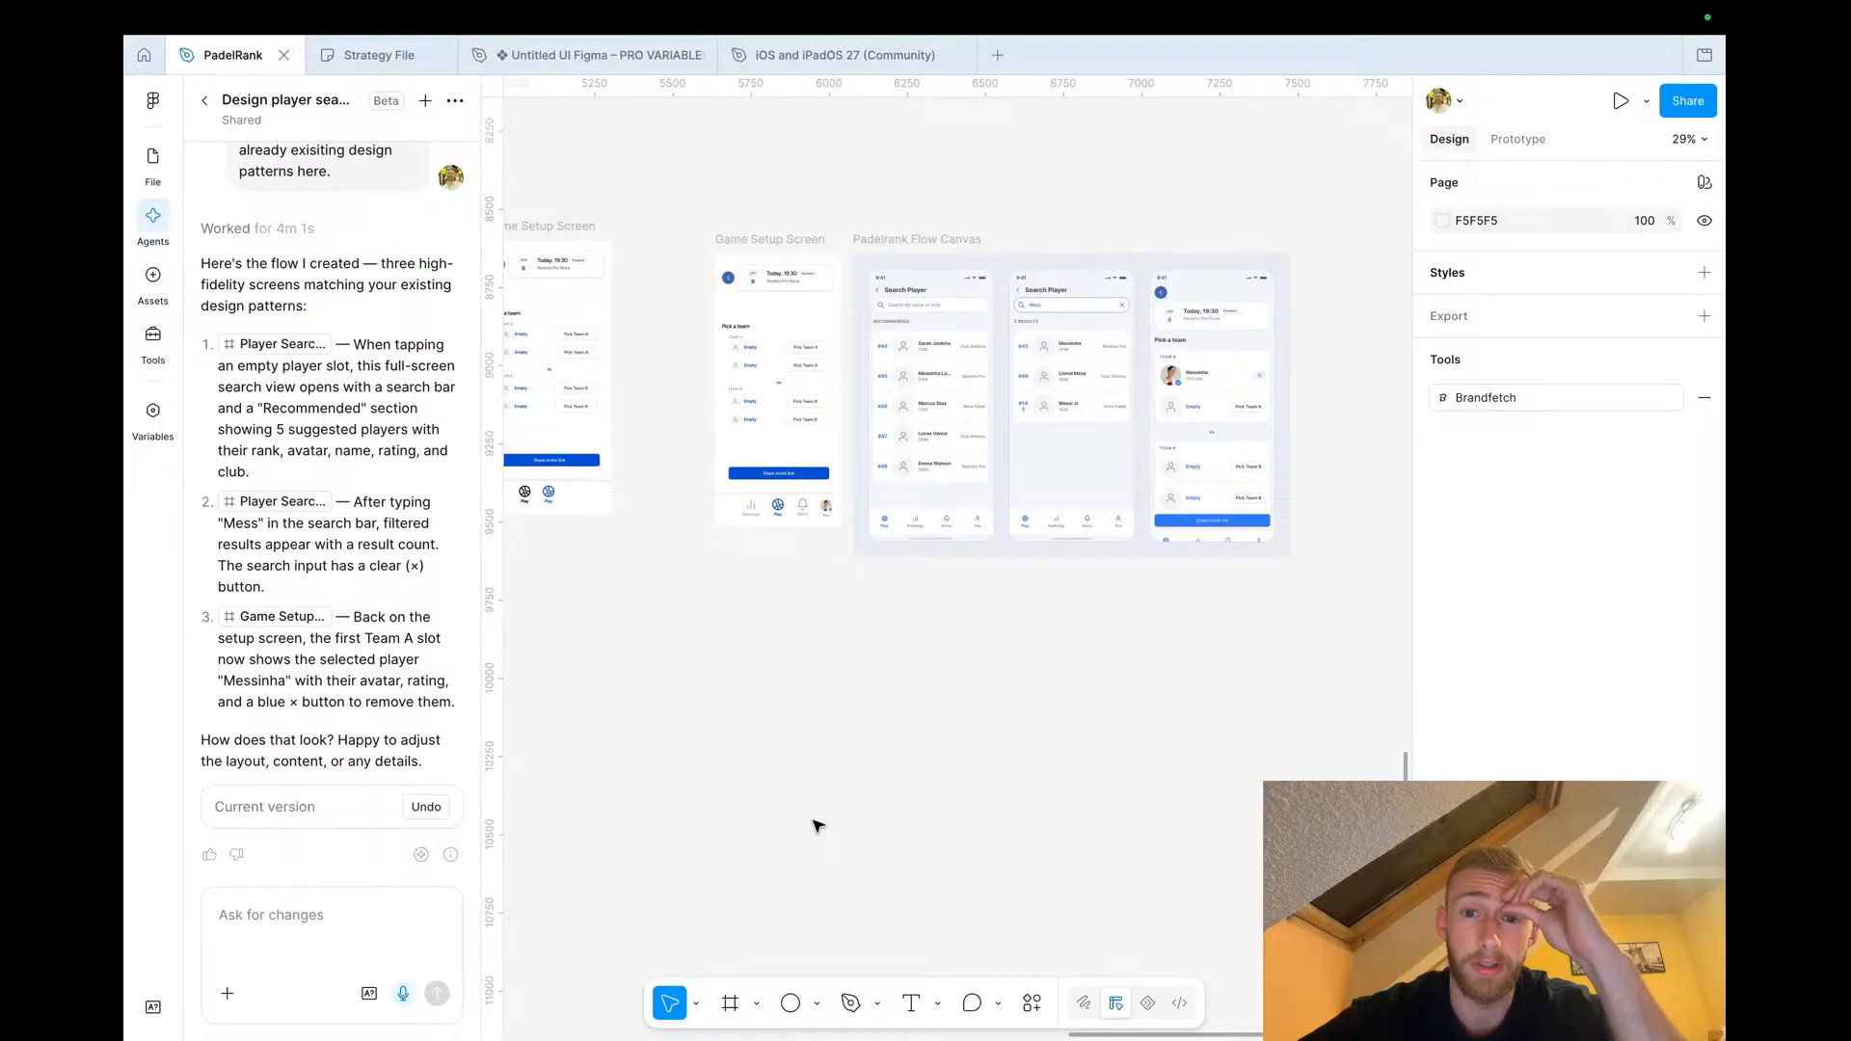
{"action": "scroll", "coordinate": [817, 826], "scroll_direction": "up", "scroll_amount": 5}
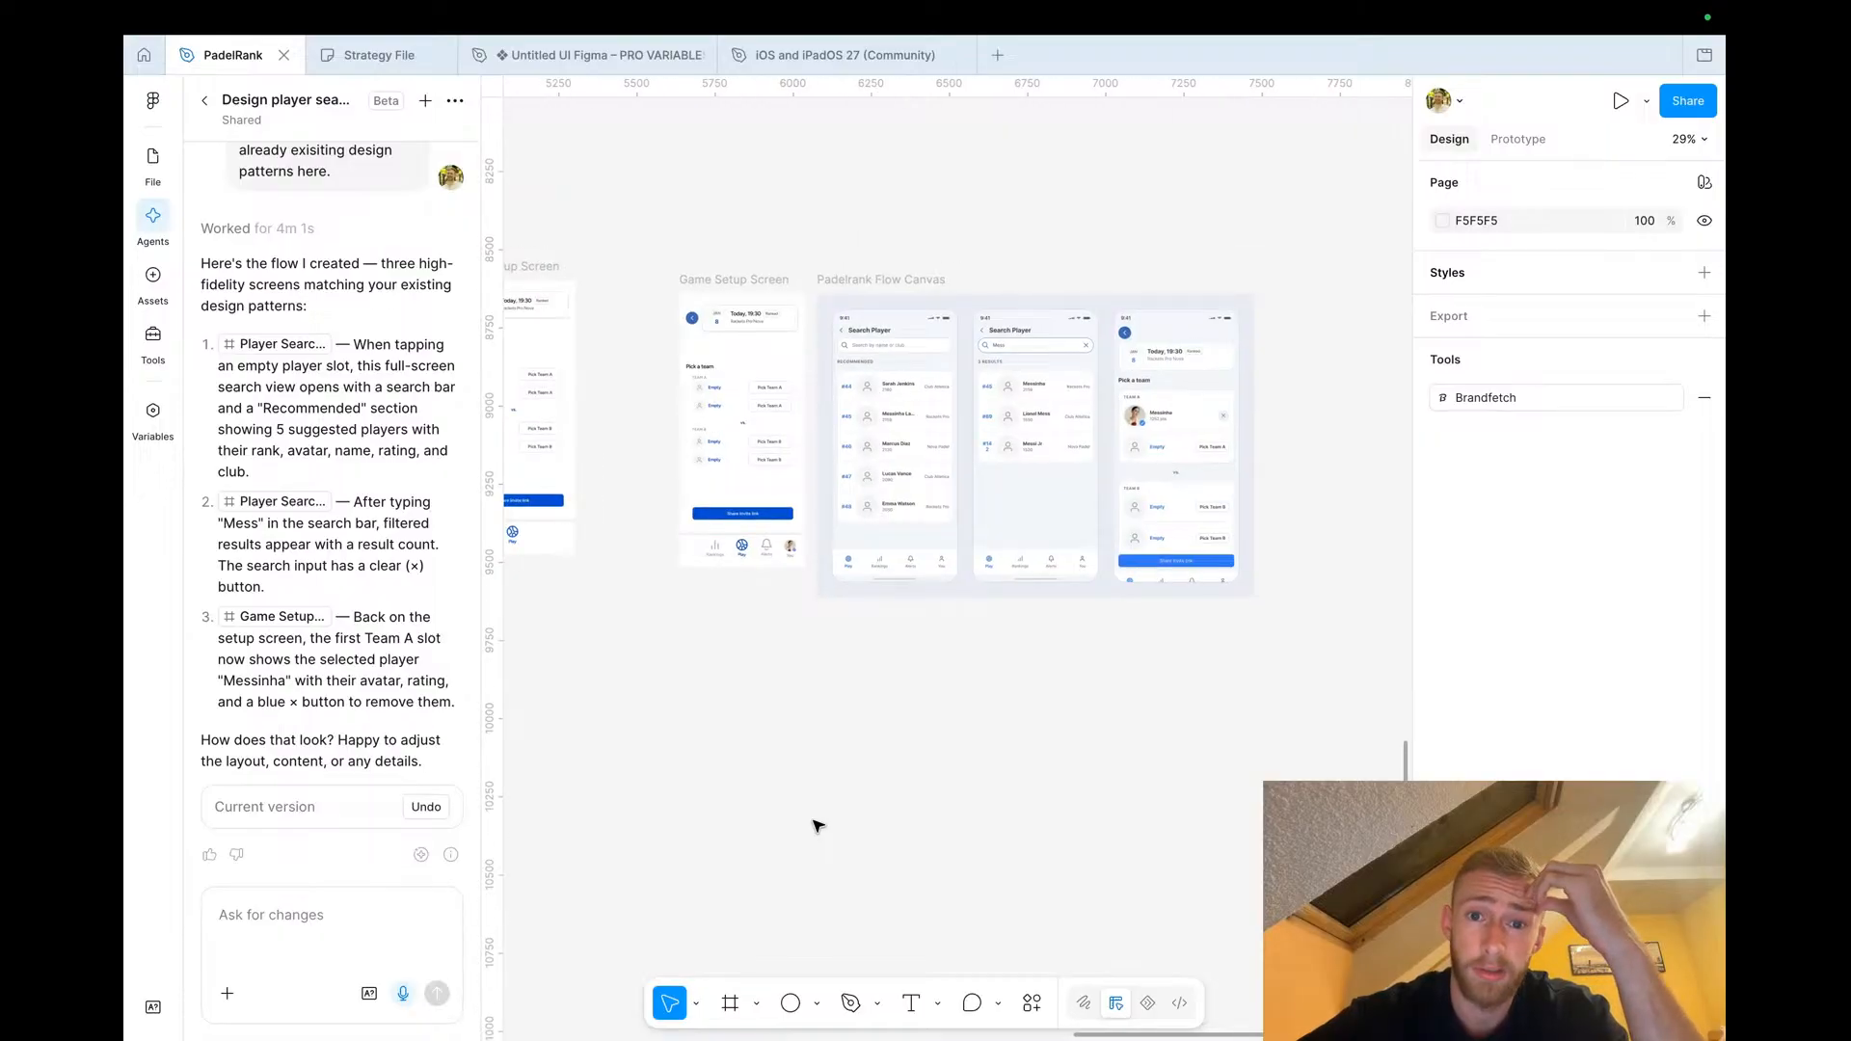
Examine the recommended list, search results and game setup screens side by side on the flow canvas
{"action": "scroll", "coordinate": [843, 591], "scroll_direction": "up", "scroll_amount": 1}
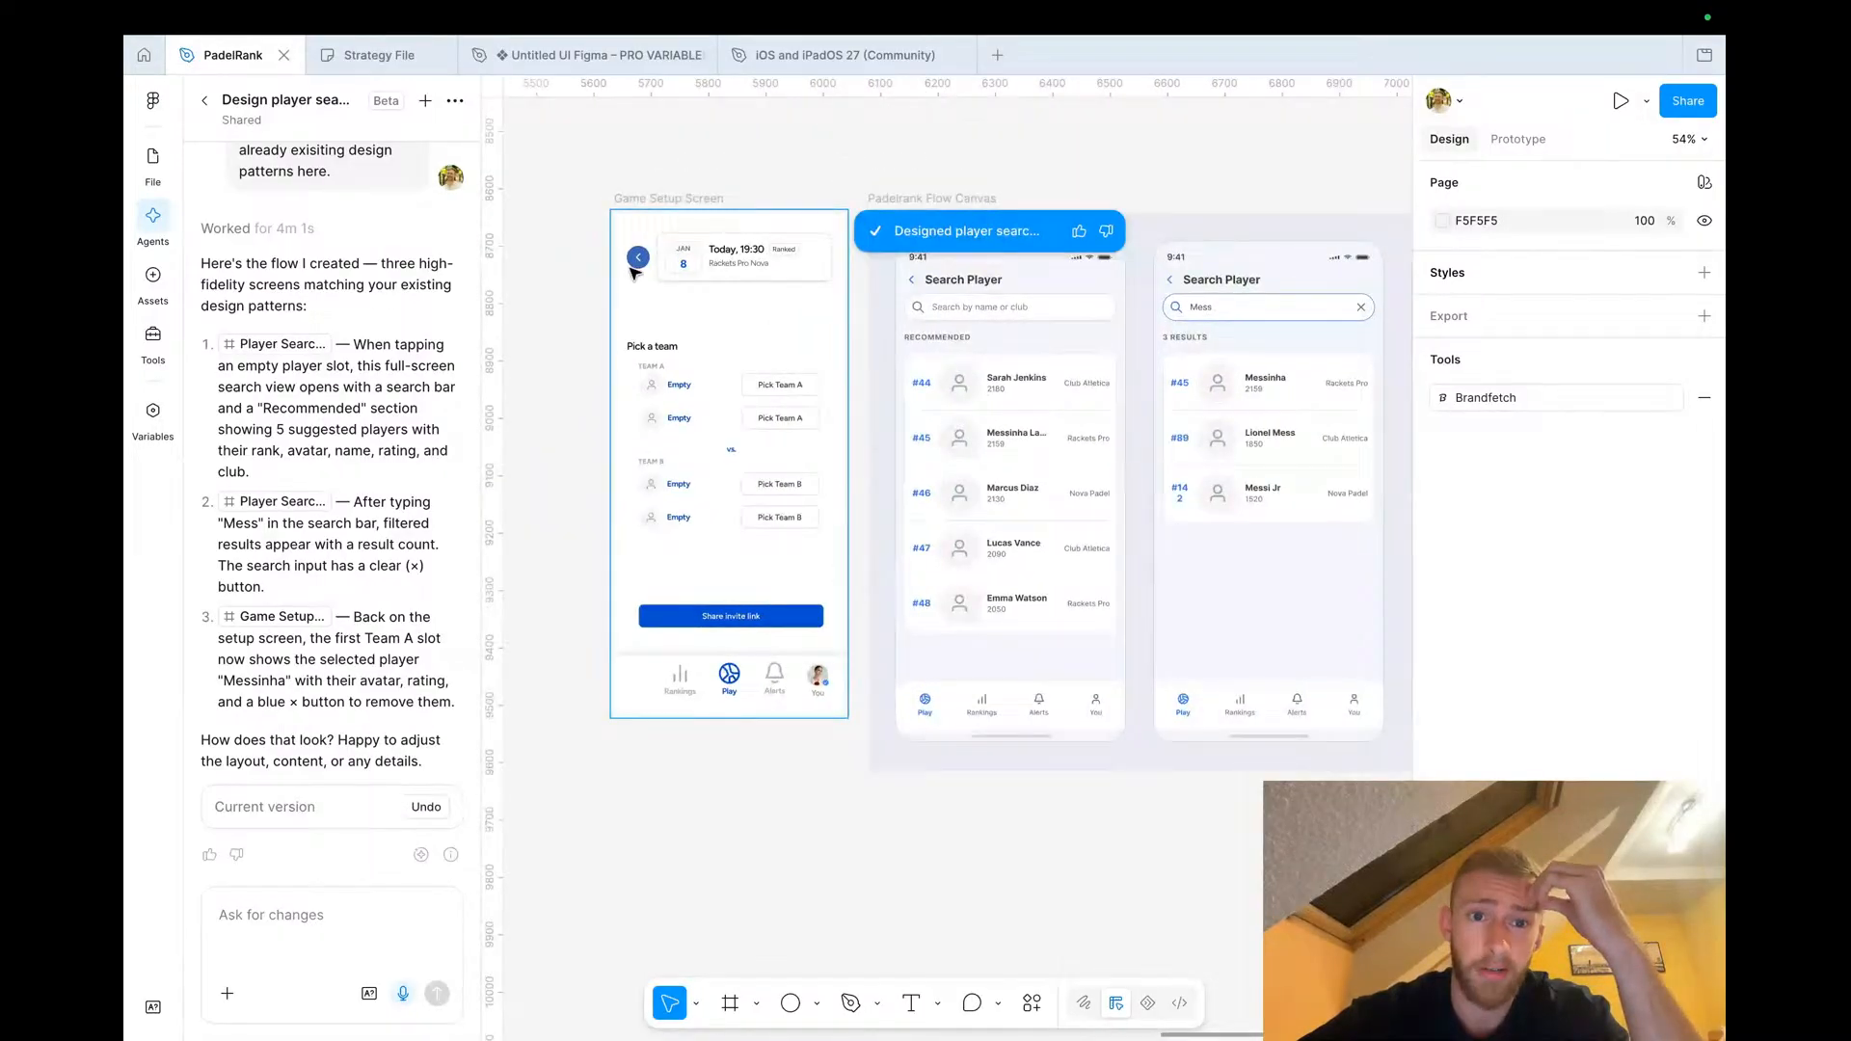
{"action": "scroll", "coordinate": [634, 259], "scroll_direction": "up", "scroll_amount": 1}
{"action": "scroll", "coordinate": [633, 260], "scroll_direction": "up", "scroll_amount": 3}
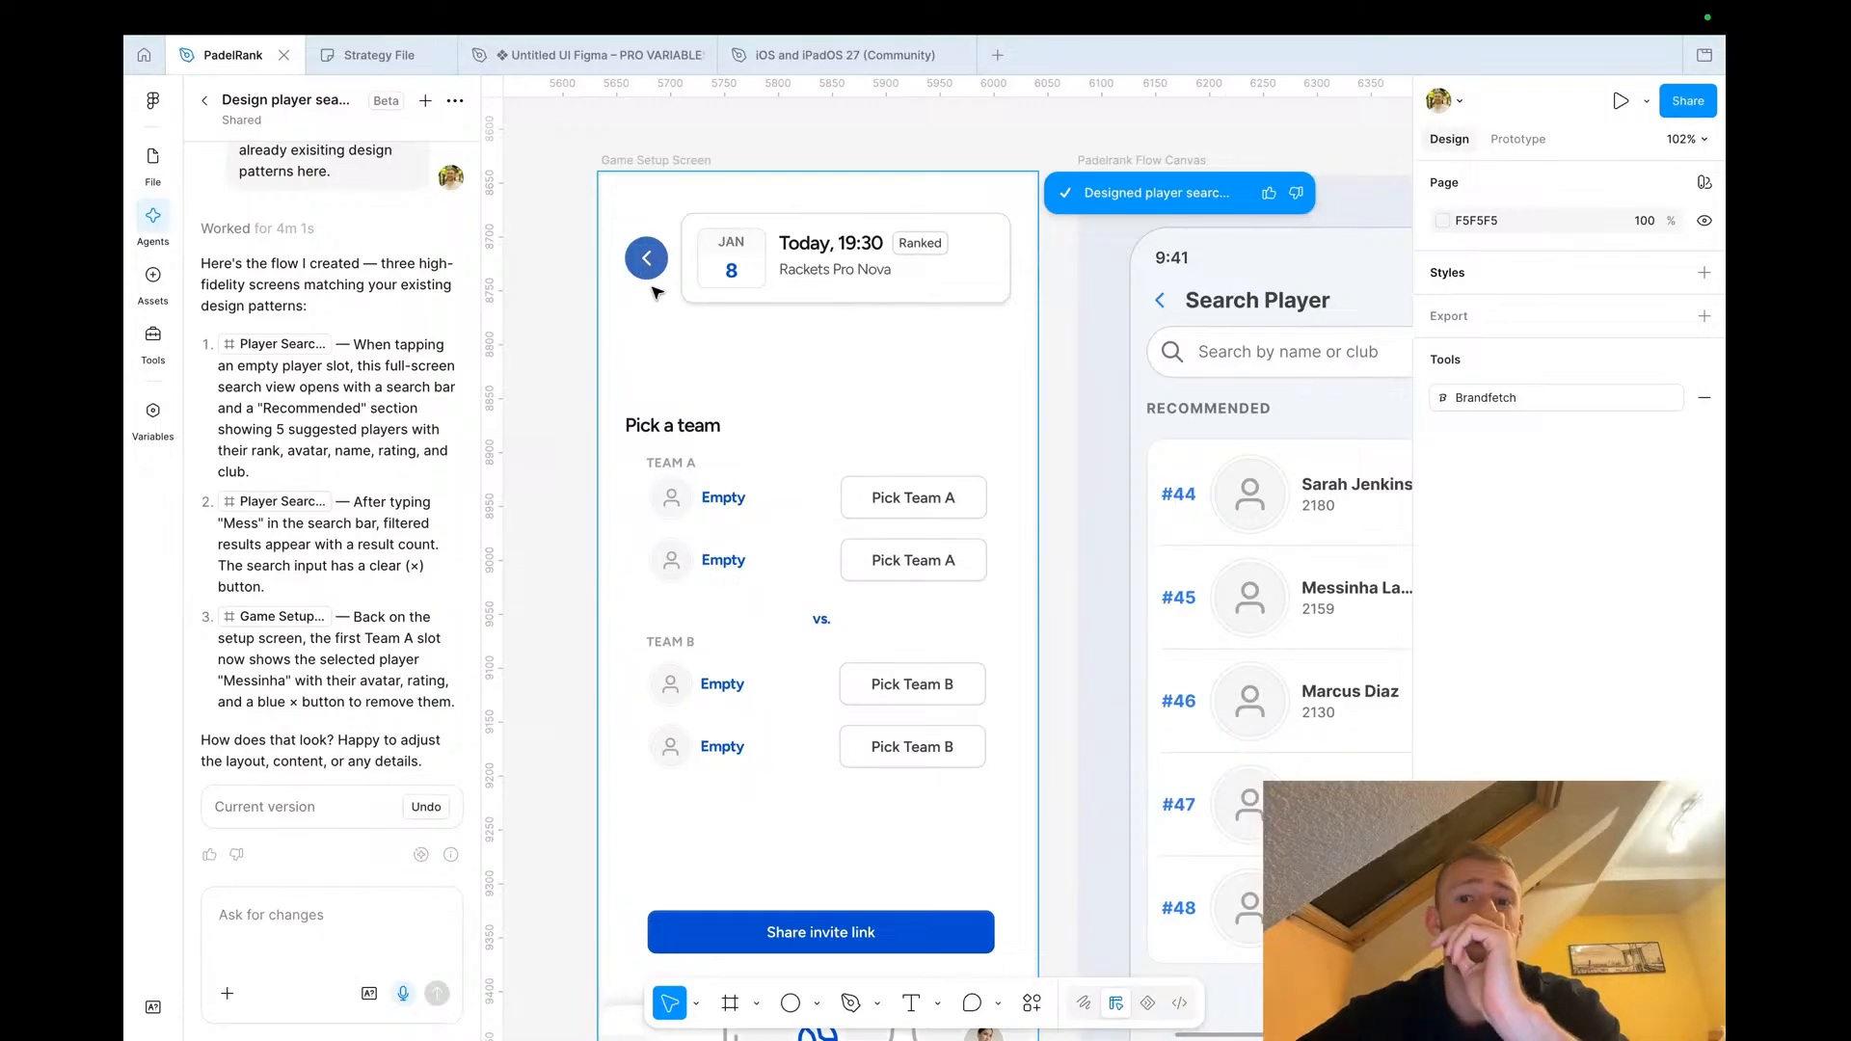
{"action": "scroll", "coordinate": [983, 224], "scroll_direction": "right", "scroll_amount": 5}
{"action": "scroll", "coordinate": [983, 223], "scroll_direction": "down", "scroll_amount": 2}
{"action": "scroll", "coordinate": [984, 223], "scroll_direction": "down", "scroll_amount": 3}
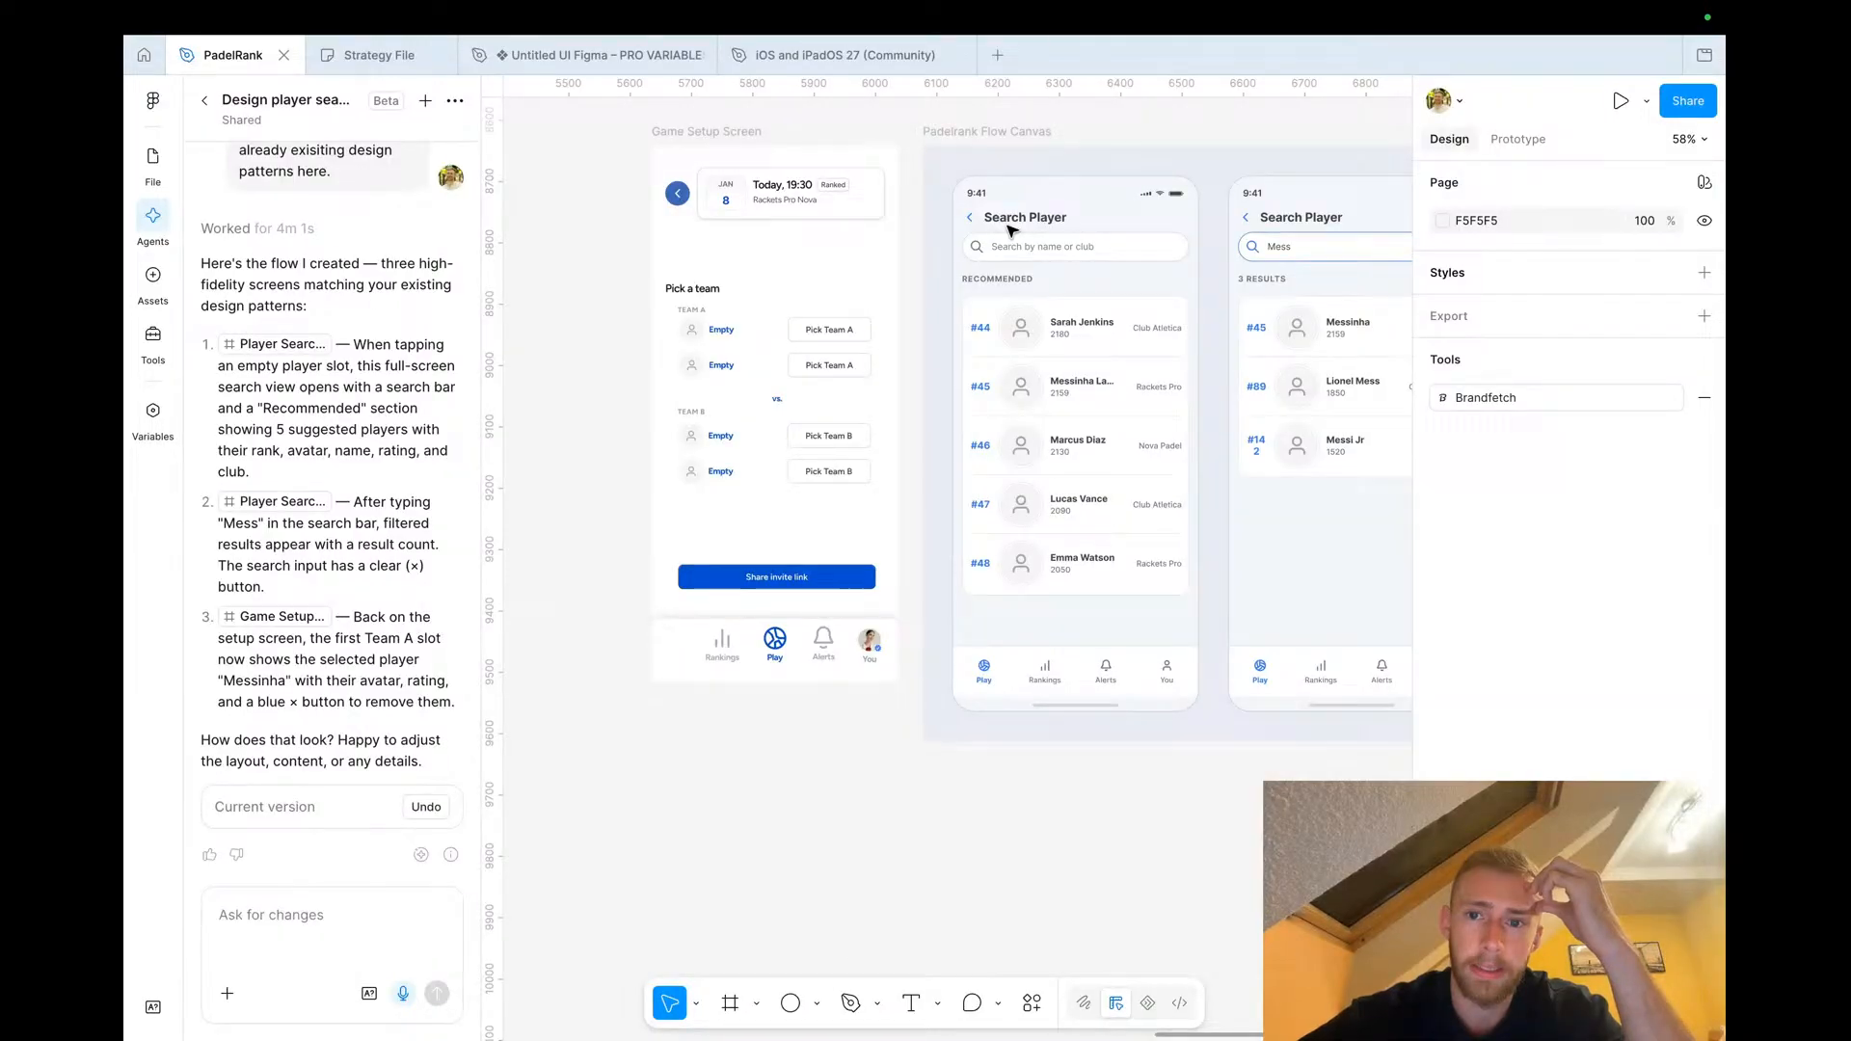
{"action": "scroll", "coordinate": [1012, 229], "scroll_direction": "right", "scroll_amount": 2}
{"action": "scroll", "coordinate": [1012, 230], "scroll_direction": "down", "scroll_amount": 1}
{"action": "scroll", "coordinate": [1011, 229], "scroll_direction": "down", "scroll_amount": 1}
{"action": "left_click", "coordinate": [967, 249]}
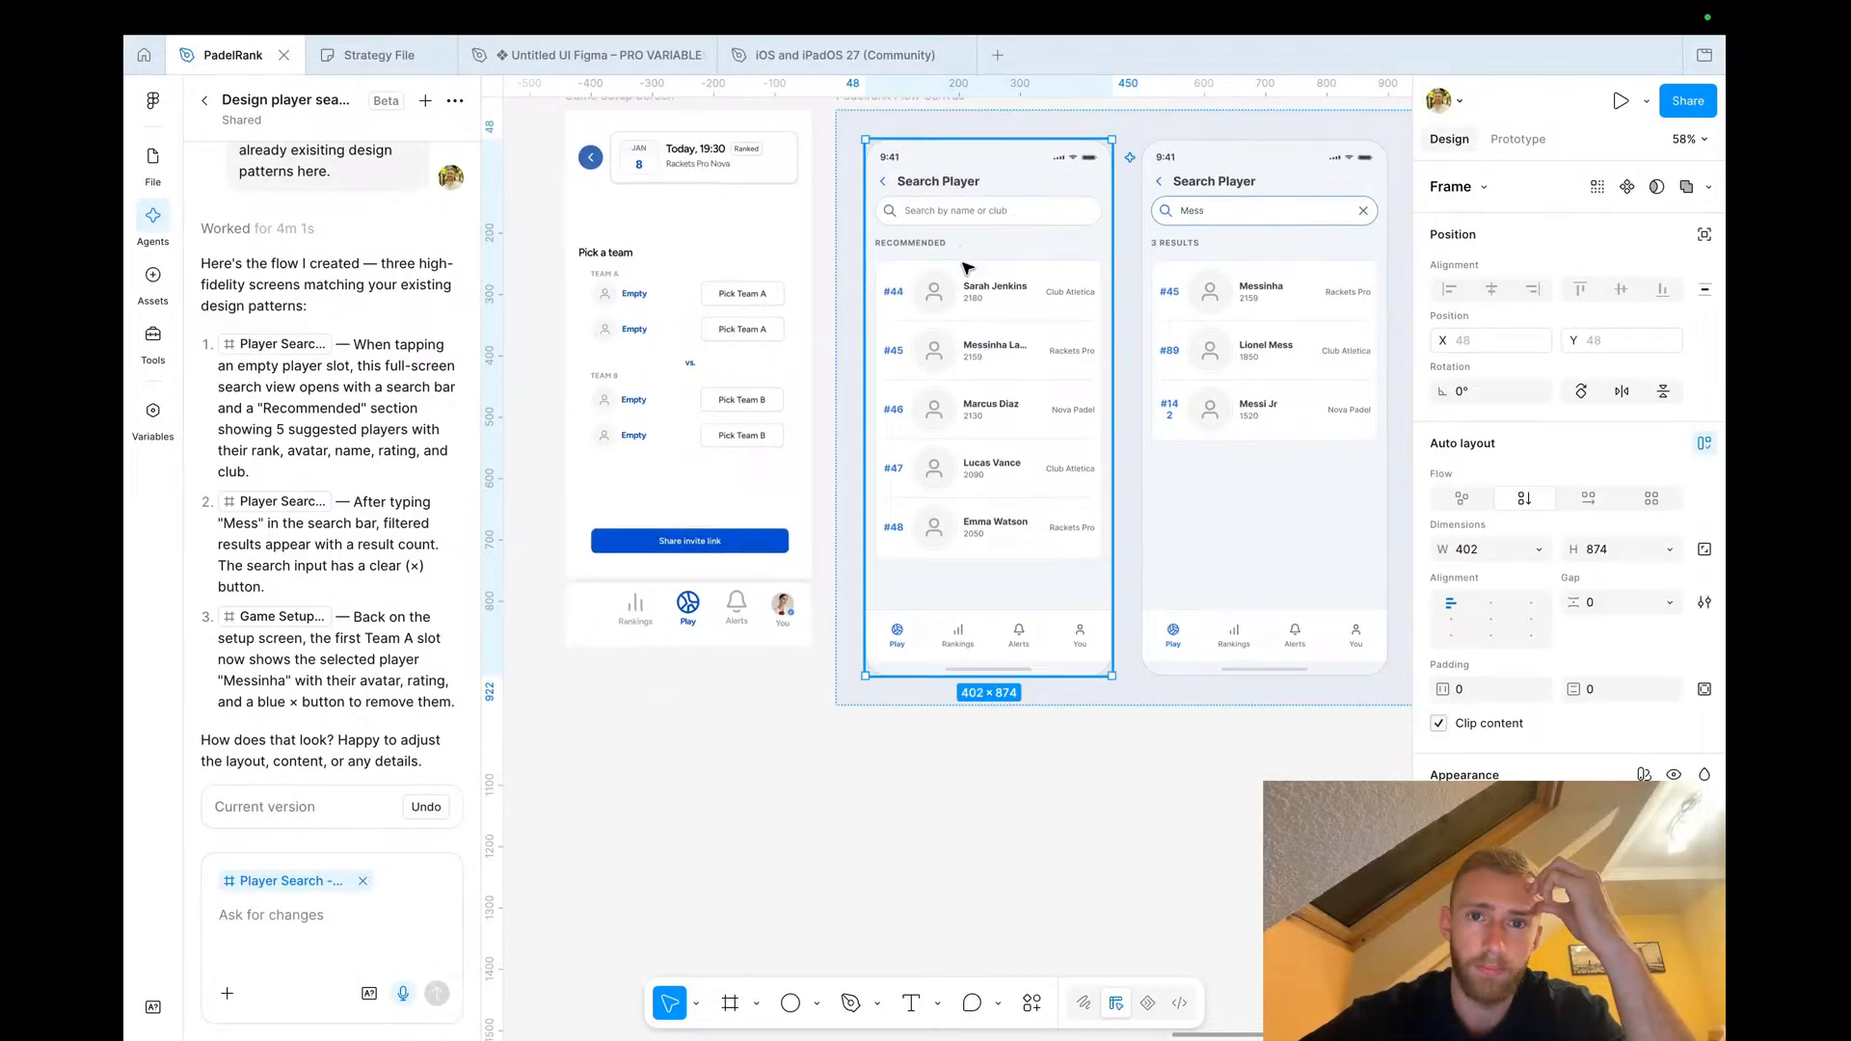
{"action": "scroll", "coordinate": [1147, 535], "scroll_direction": "right", "scroll_amount": 5}
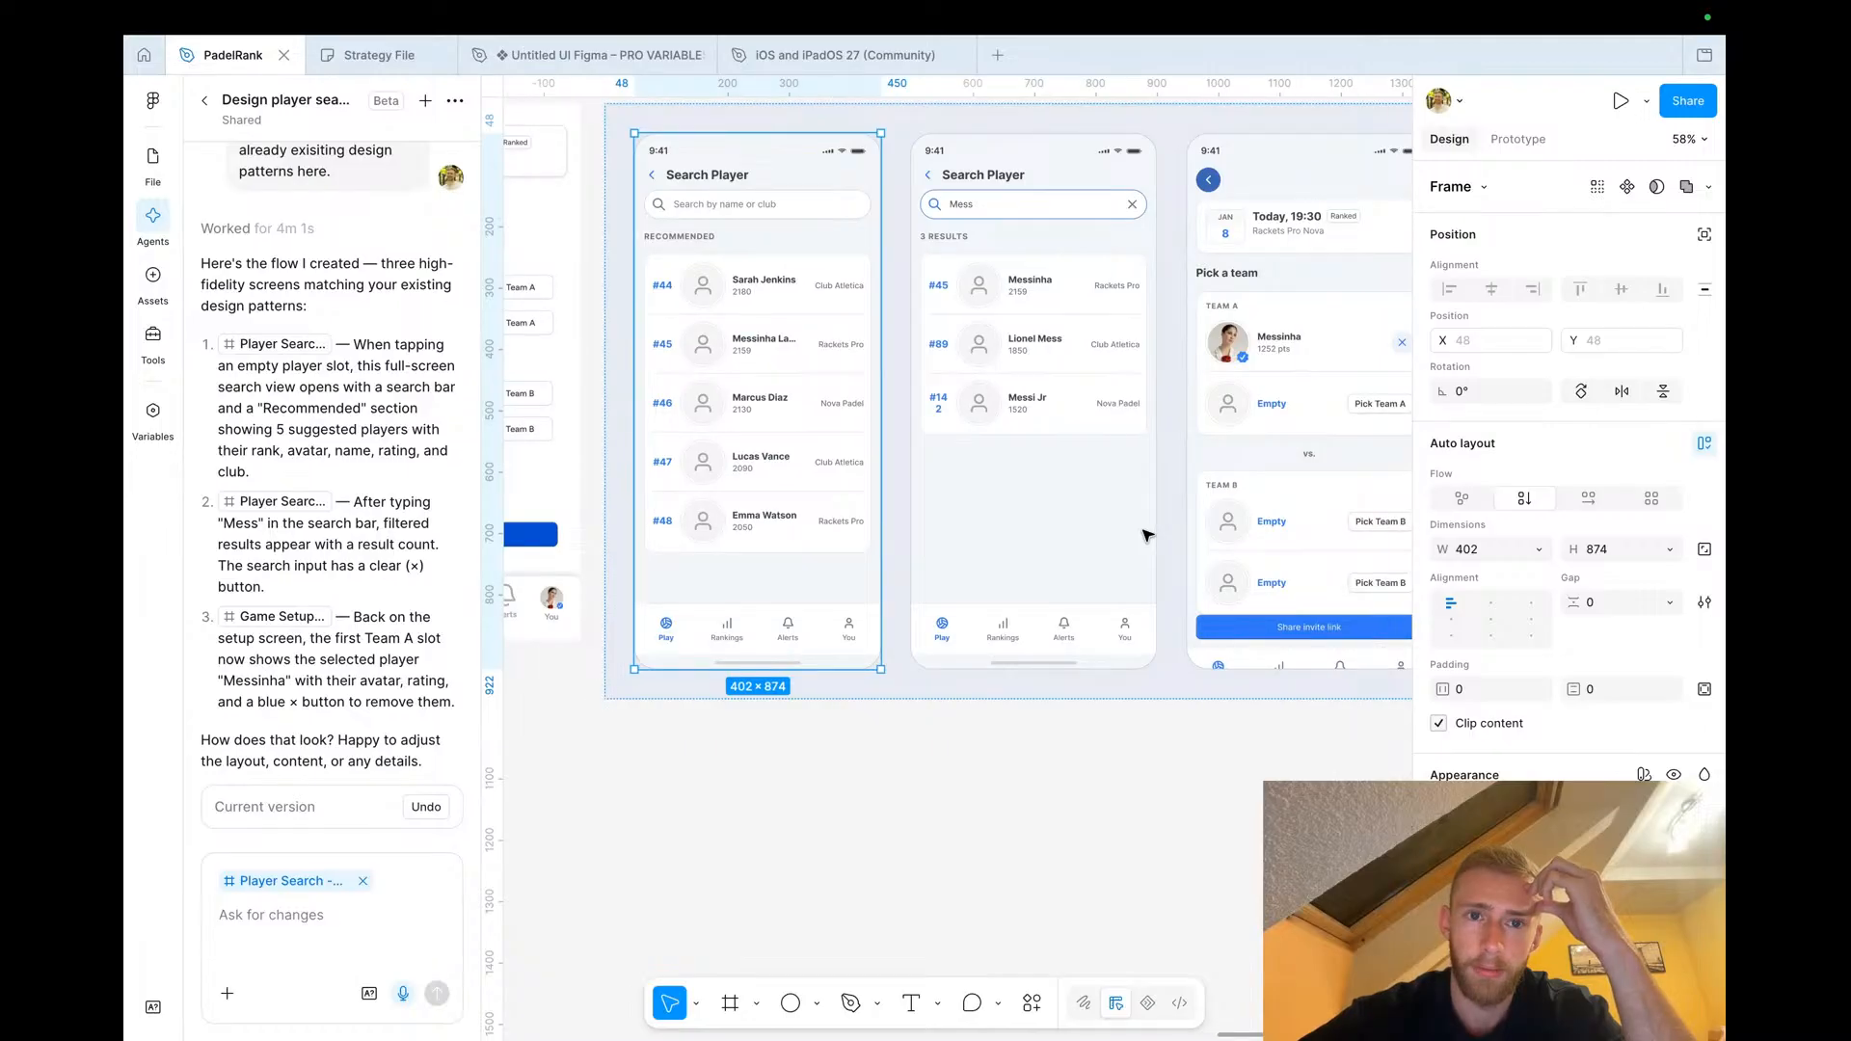
{"action": "scroll", "coordinate": [1147, 535], "scroll_direction": "right", "scroll_amount": 3}
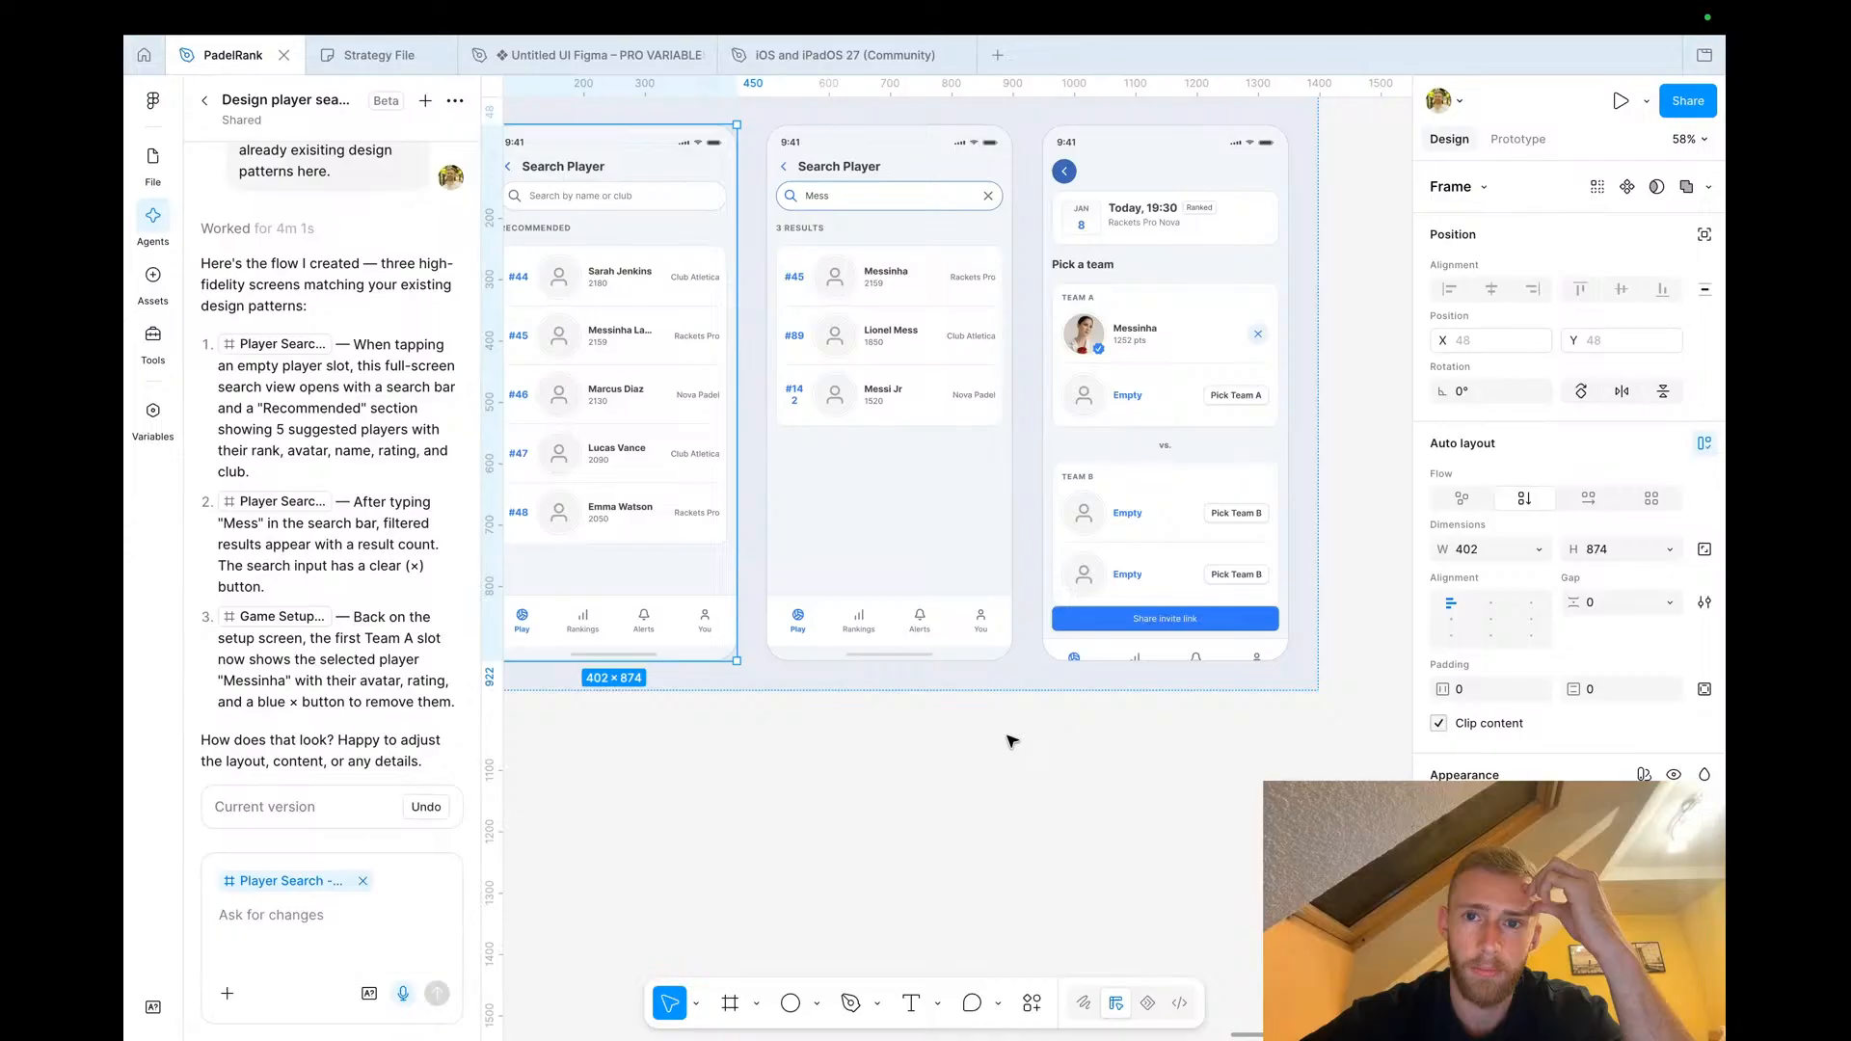
{"action": "scroll", "coordinate": [1011, 740], "scroll_direction": "down", "scroll_amount": 5}
{"action": "scroll", "coordinate": [1009, 740], "scroll_direction": "up", "scroll_amount": 6}
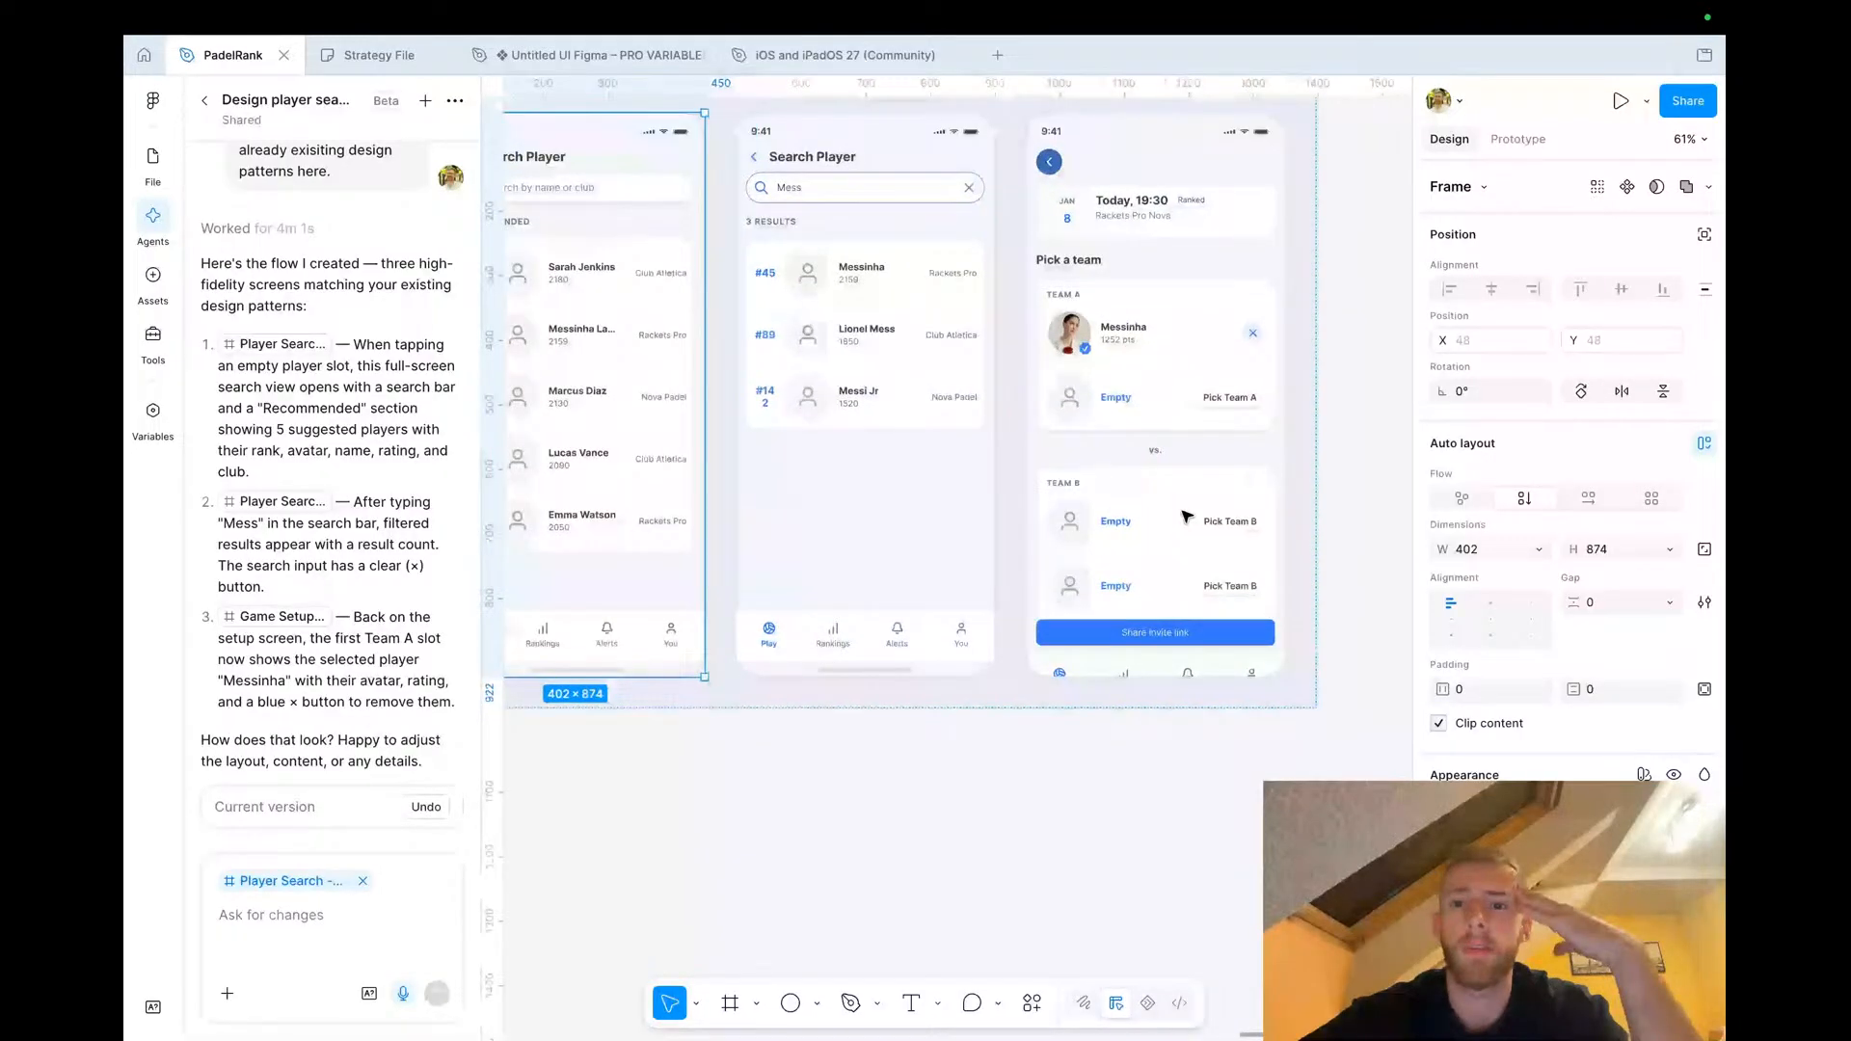
{"action": "scroll", "coordinate": [1186, 518], "scroll_direction": "right", "scroll_amount": 3}
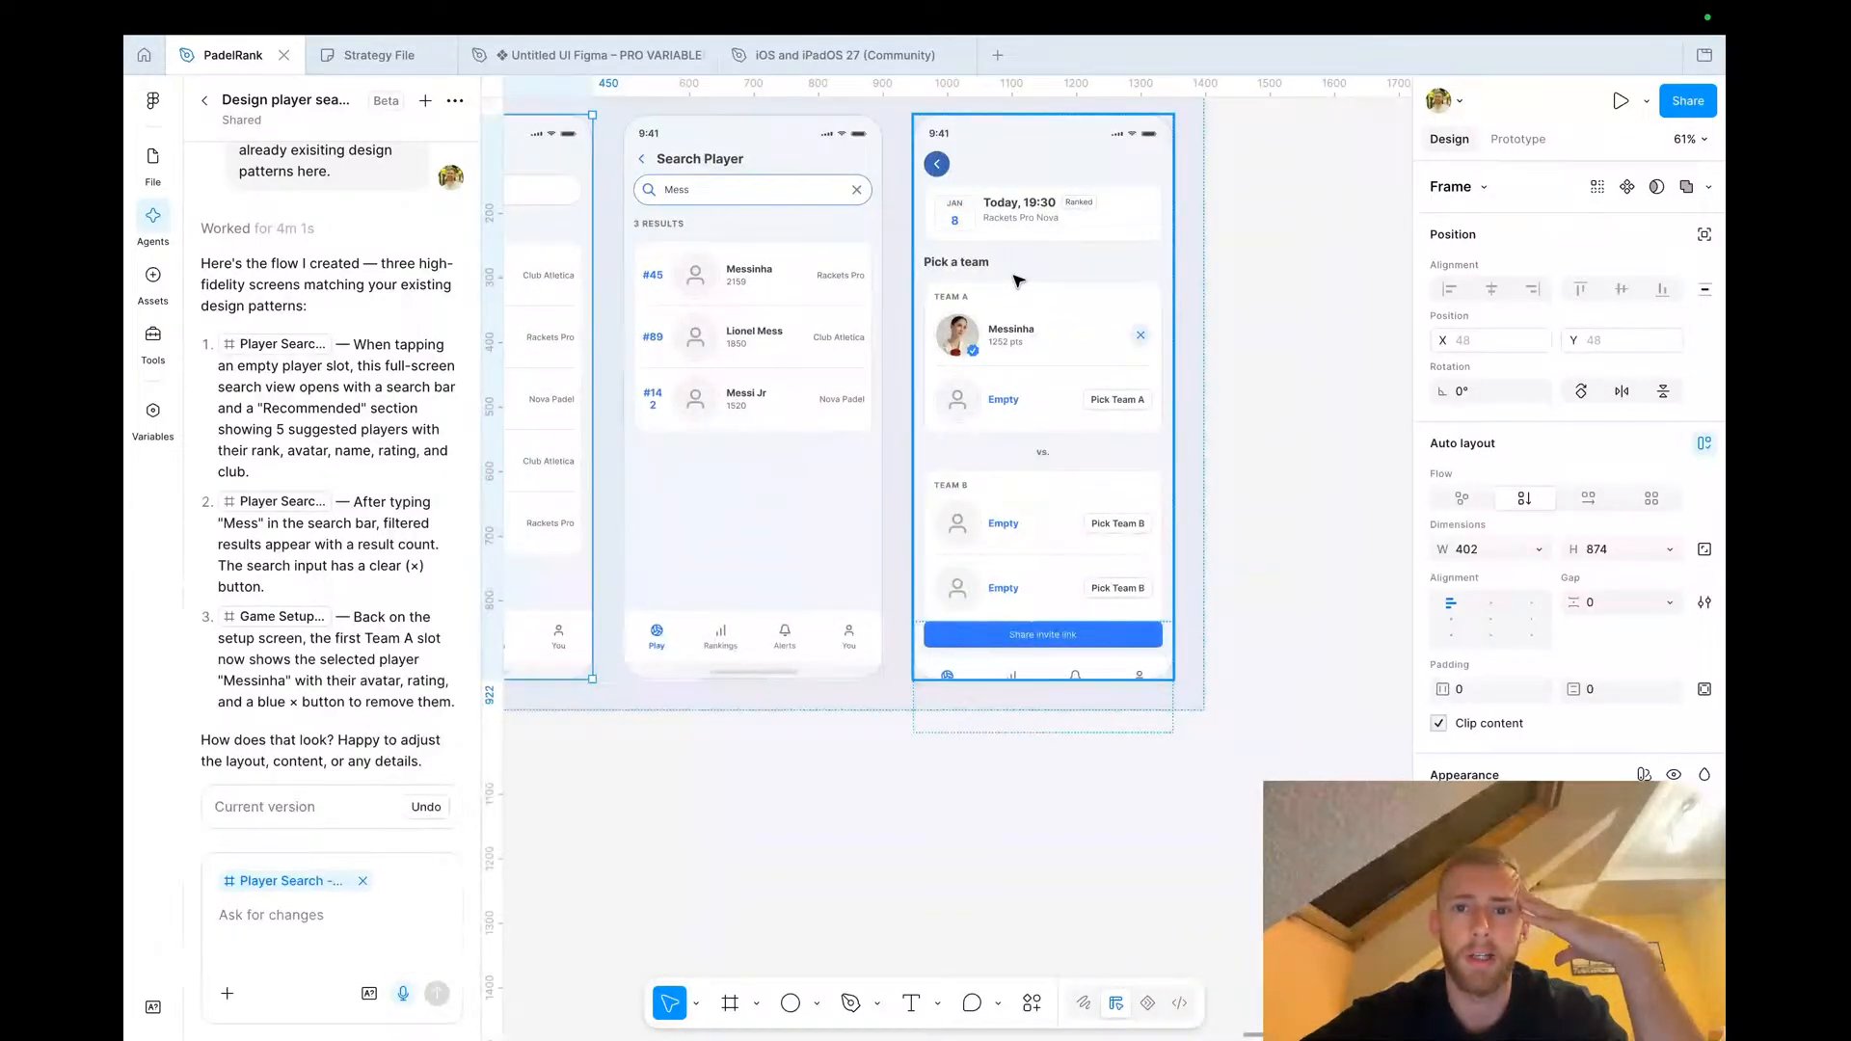
{"action": "scroll", "coordinate": [997, 386], "scroll_direction": "left", "scroll_amount": 10}
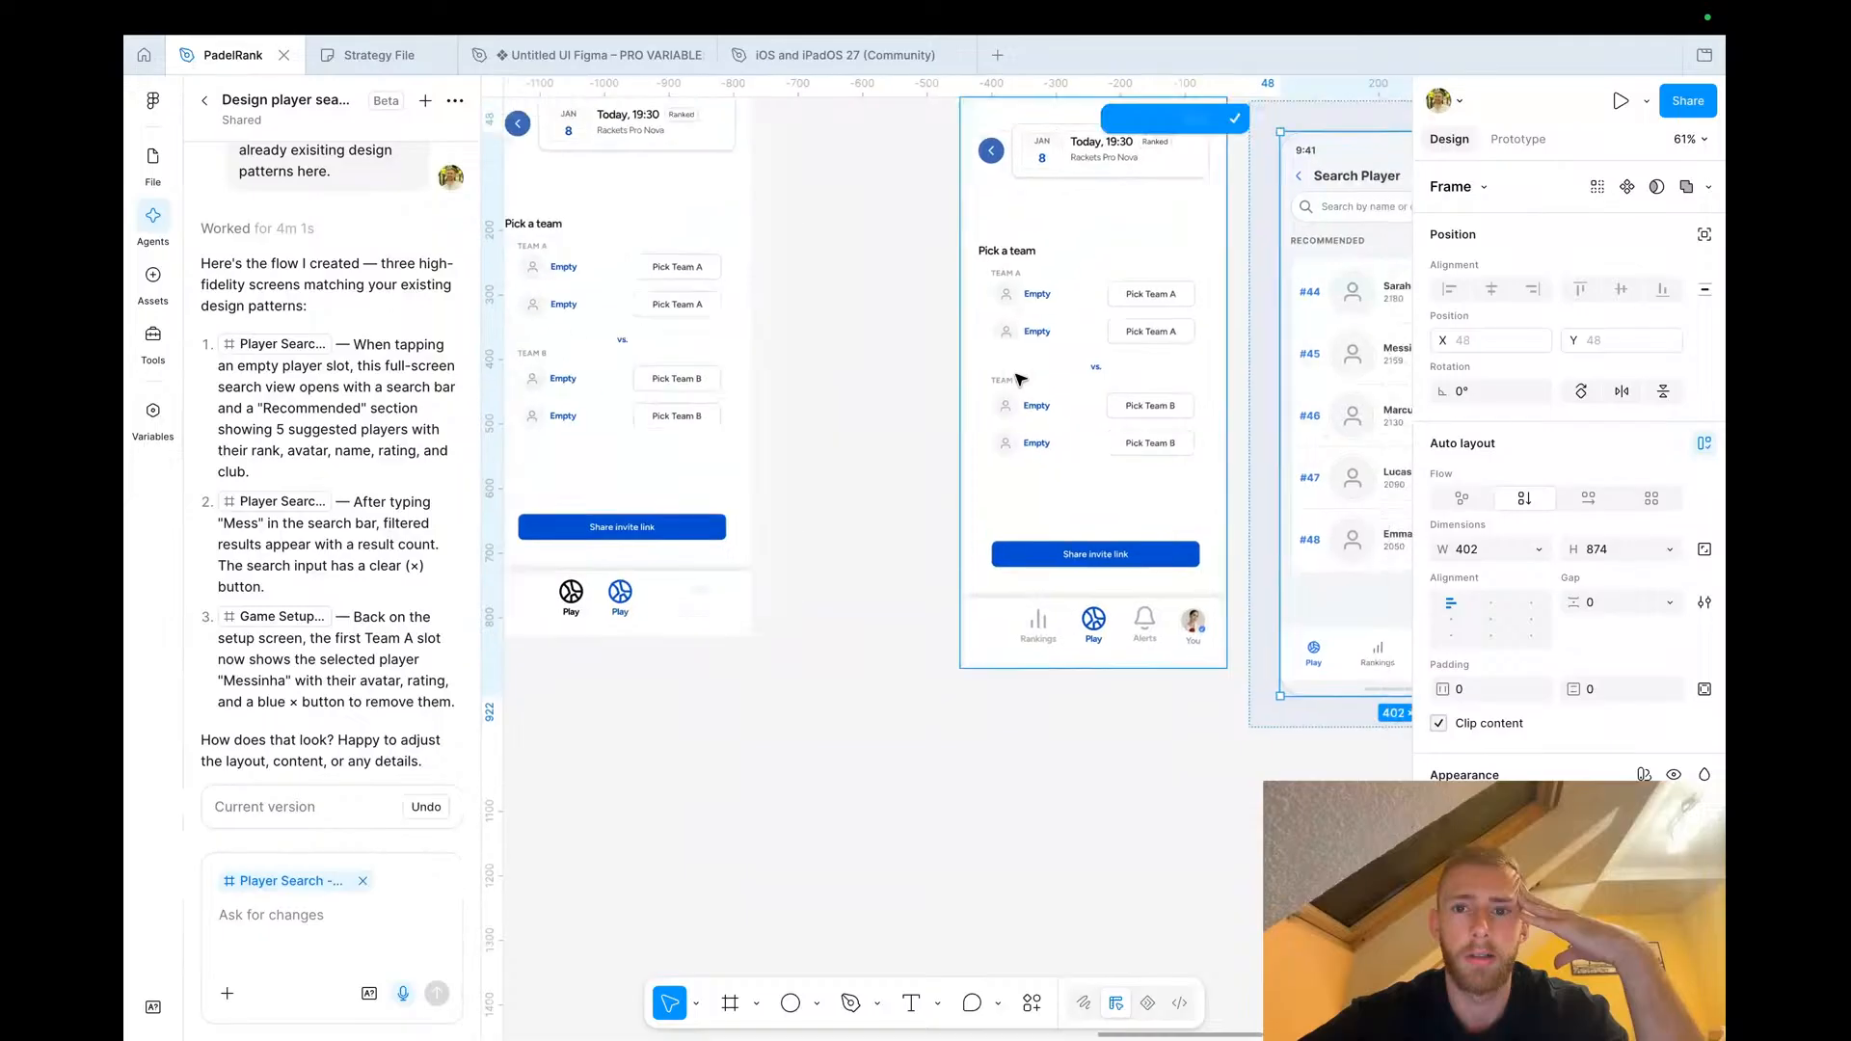
{"action": "scroll", "coordinate": [1046, 359], "scroll_direction": "up", "scroll_amount": 3}
{"action": "scroll", "coordinate": [1046, 359], "scroll_direction": "down", "scroll_amount": 5}
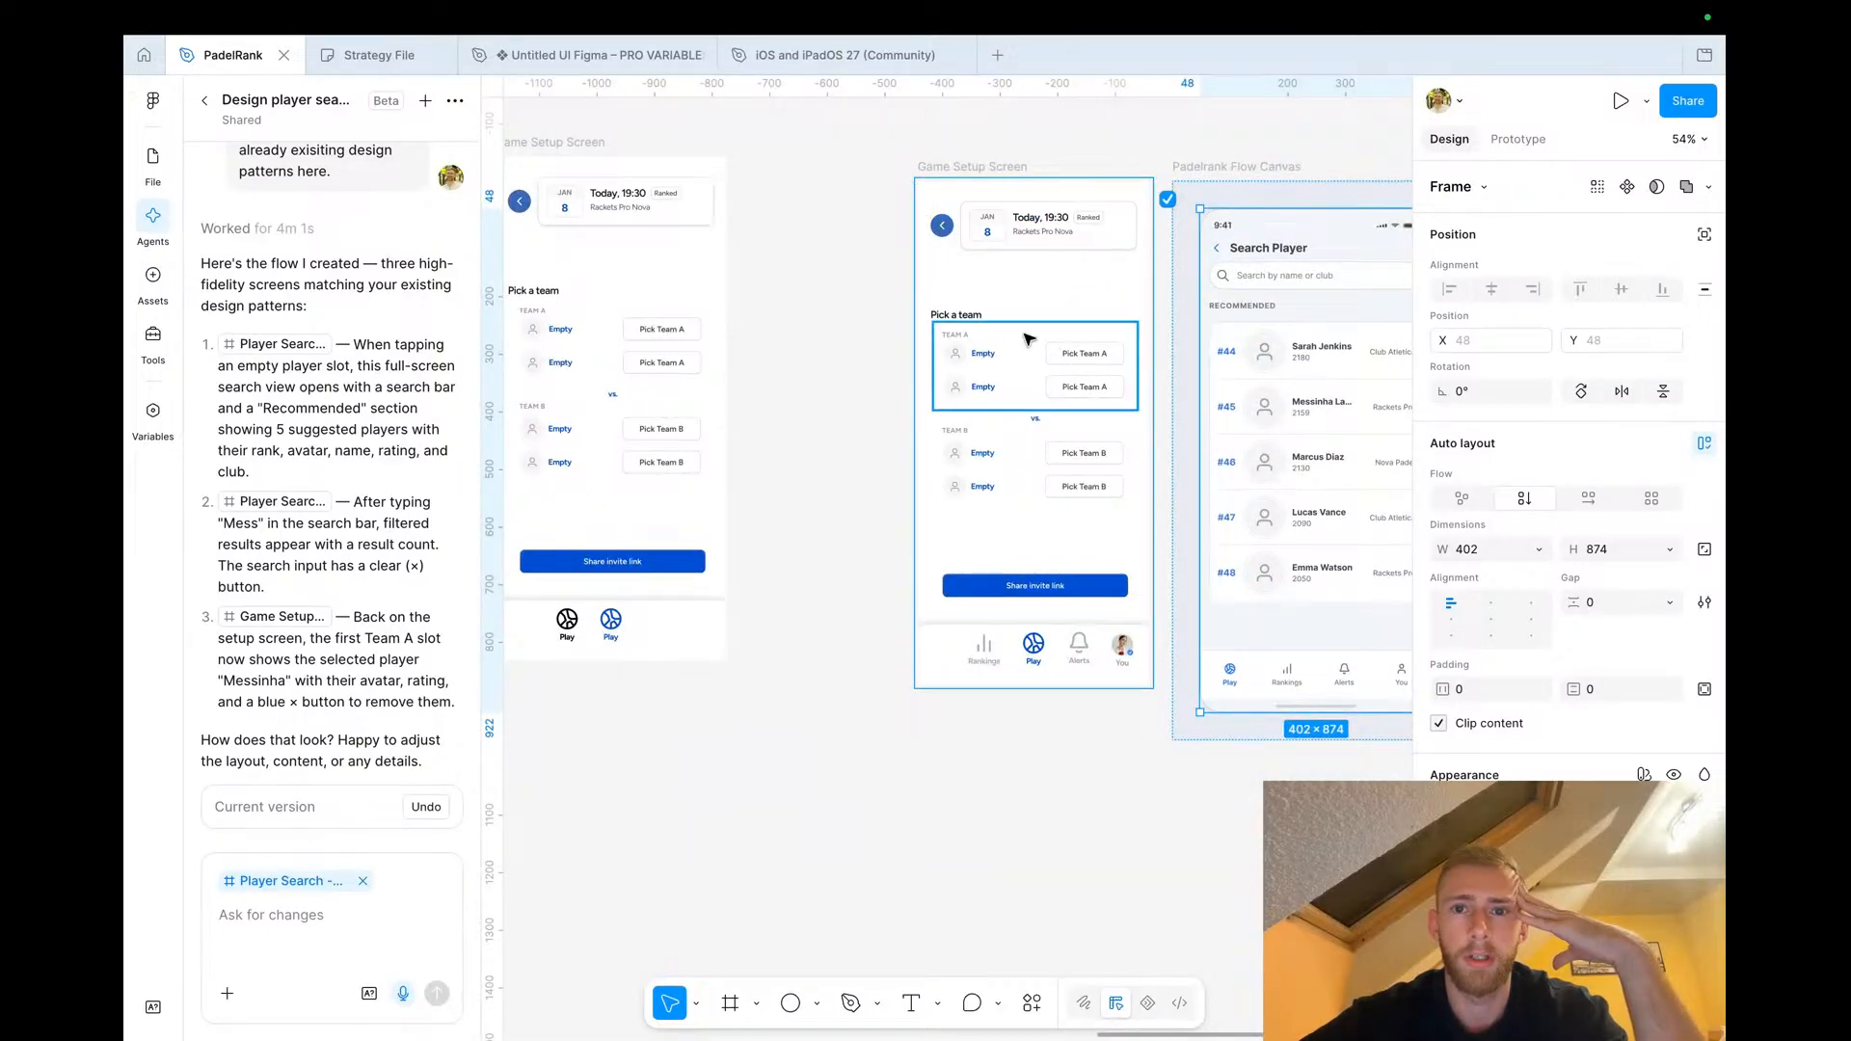
{"action": "scroll", "coordinate": [1080, 488], "scroll_direction": "right", "scroll_amount": 4}
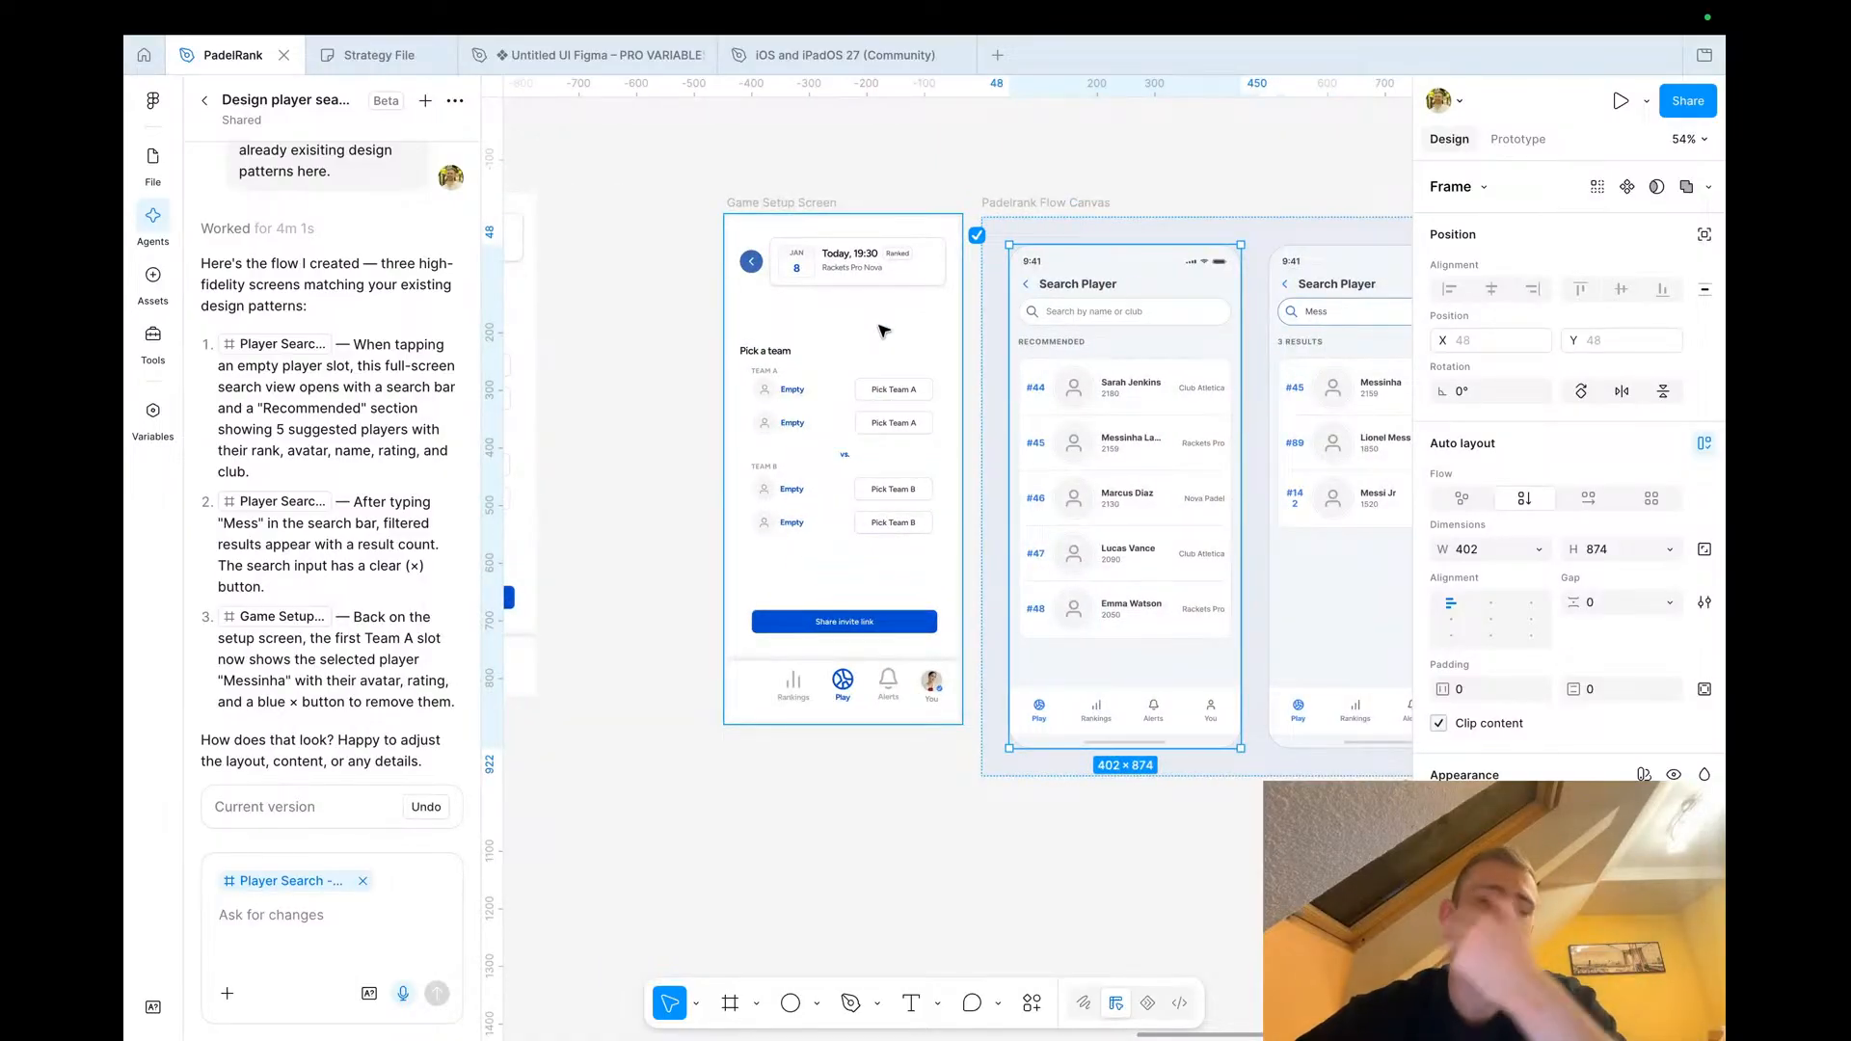
{"action": "scroll", "coordinate": [865, 323], "scroll_direction": "down", "scroll_amount": 2}
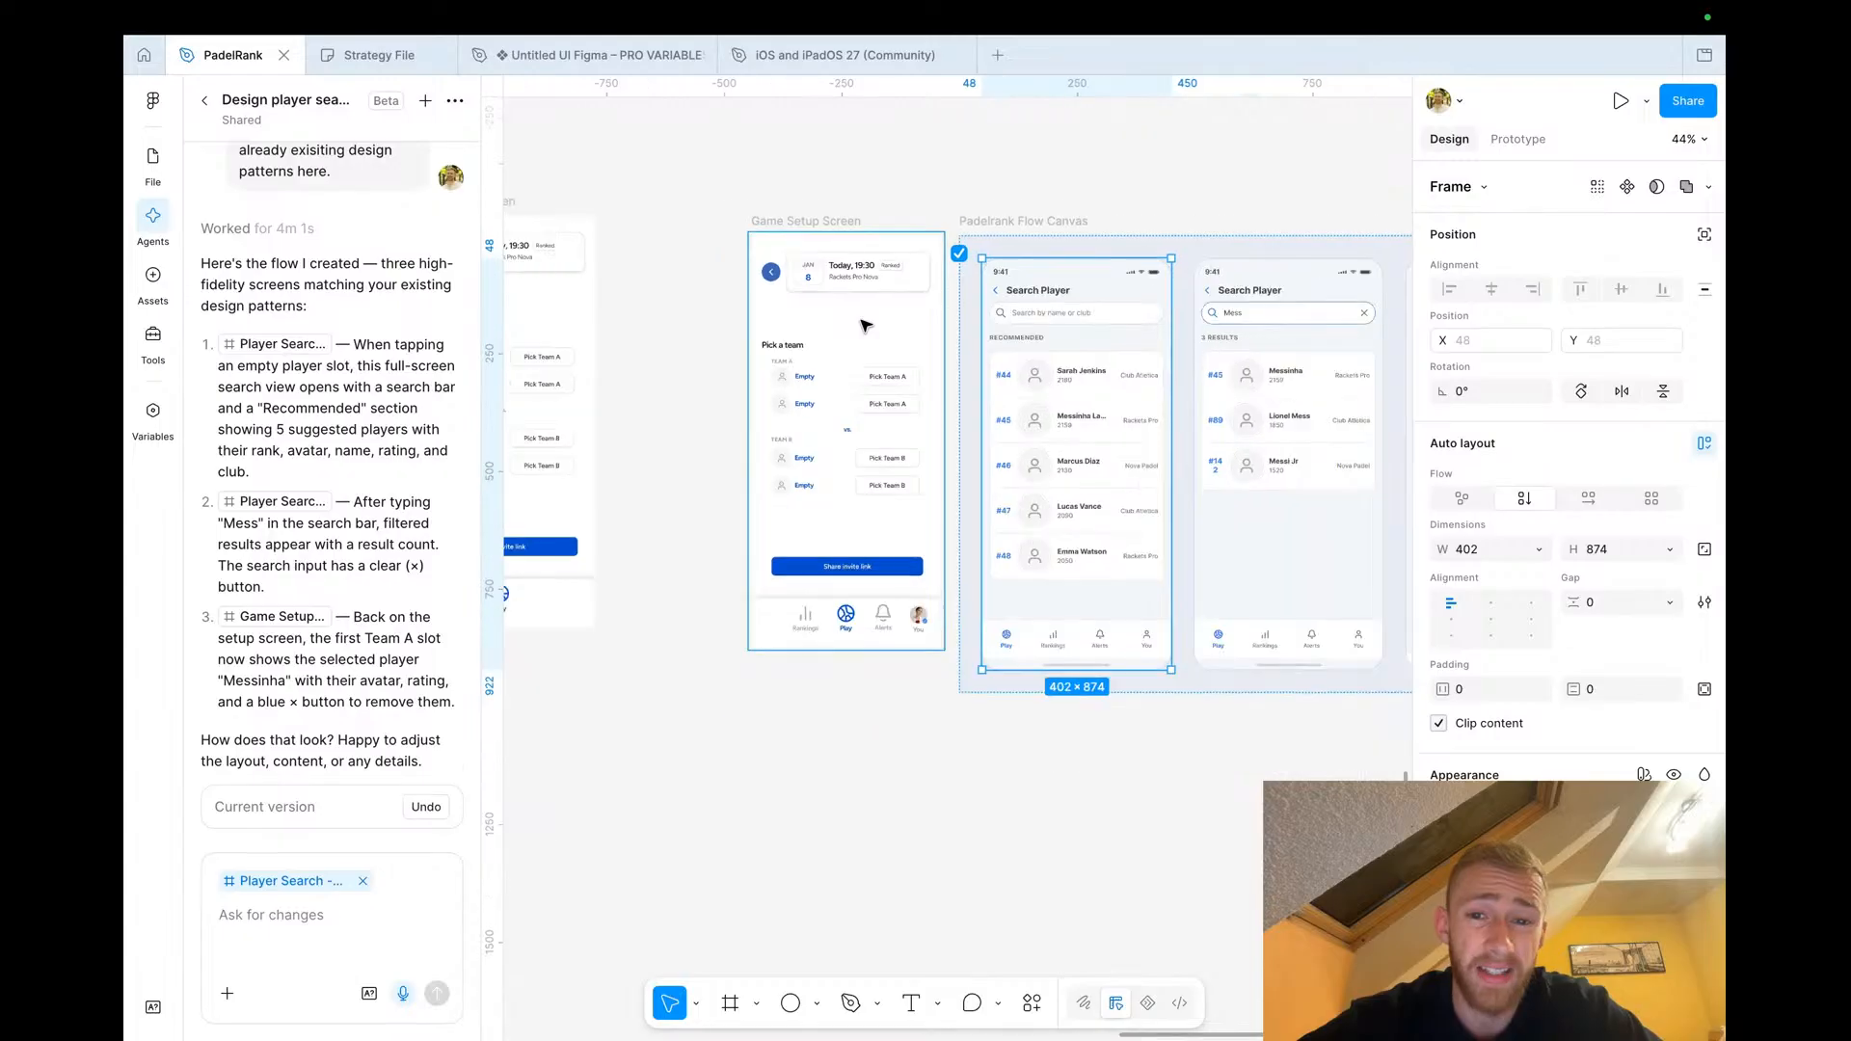
{"action": "scroll", "coordinate": [864, 324], "scroll_direction": "up", "scroll_amount": 3}
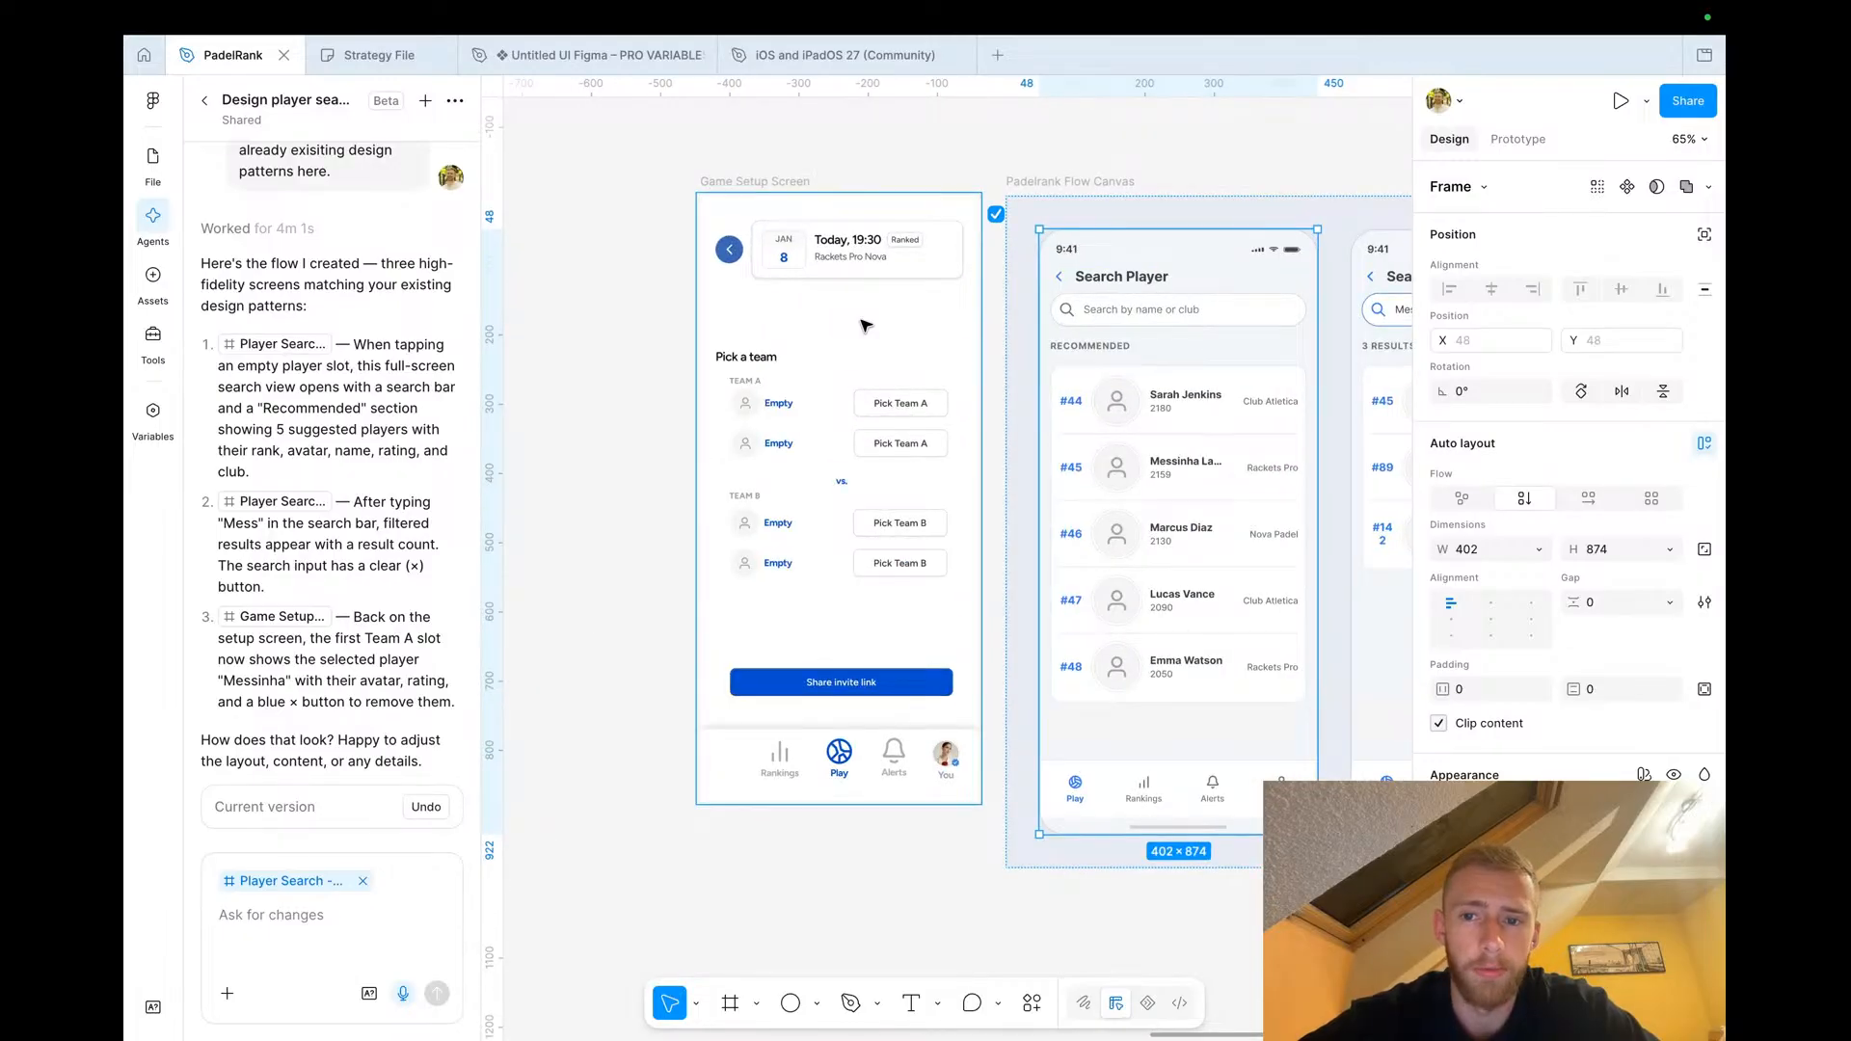
{"action": "scroll", "coordinate": [864, 324], "scroll_direction": "right", "scroll_amount": 10}
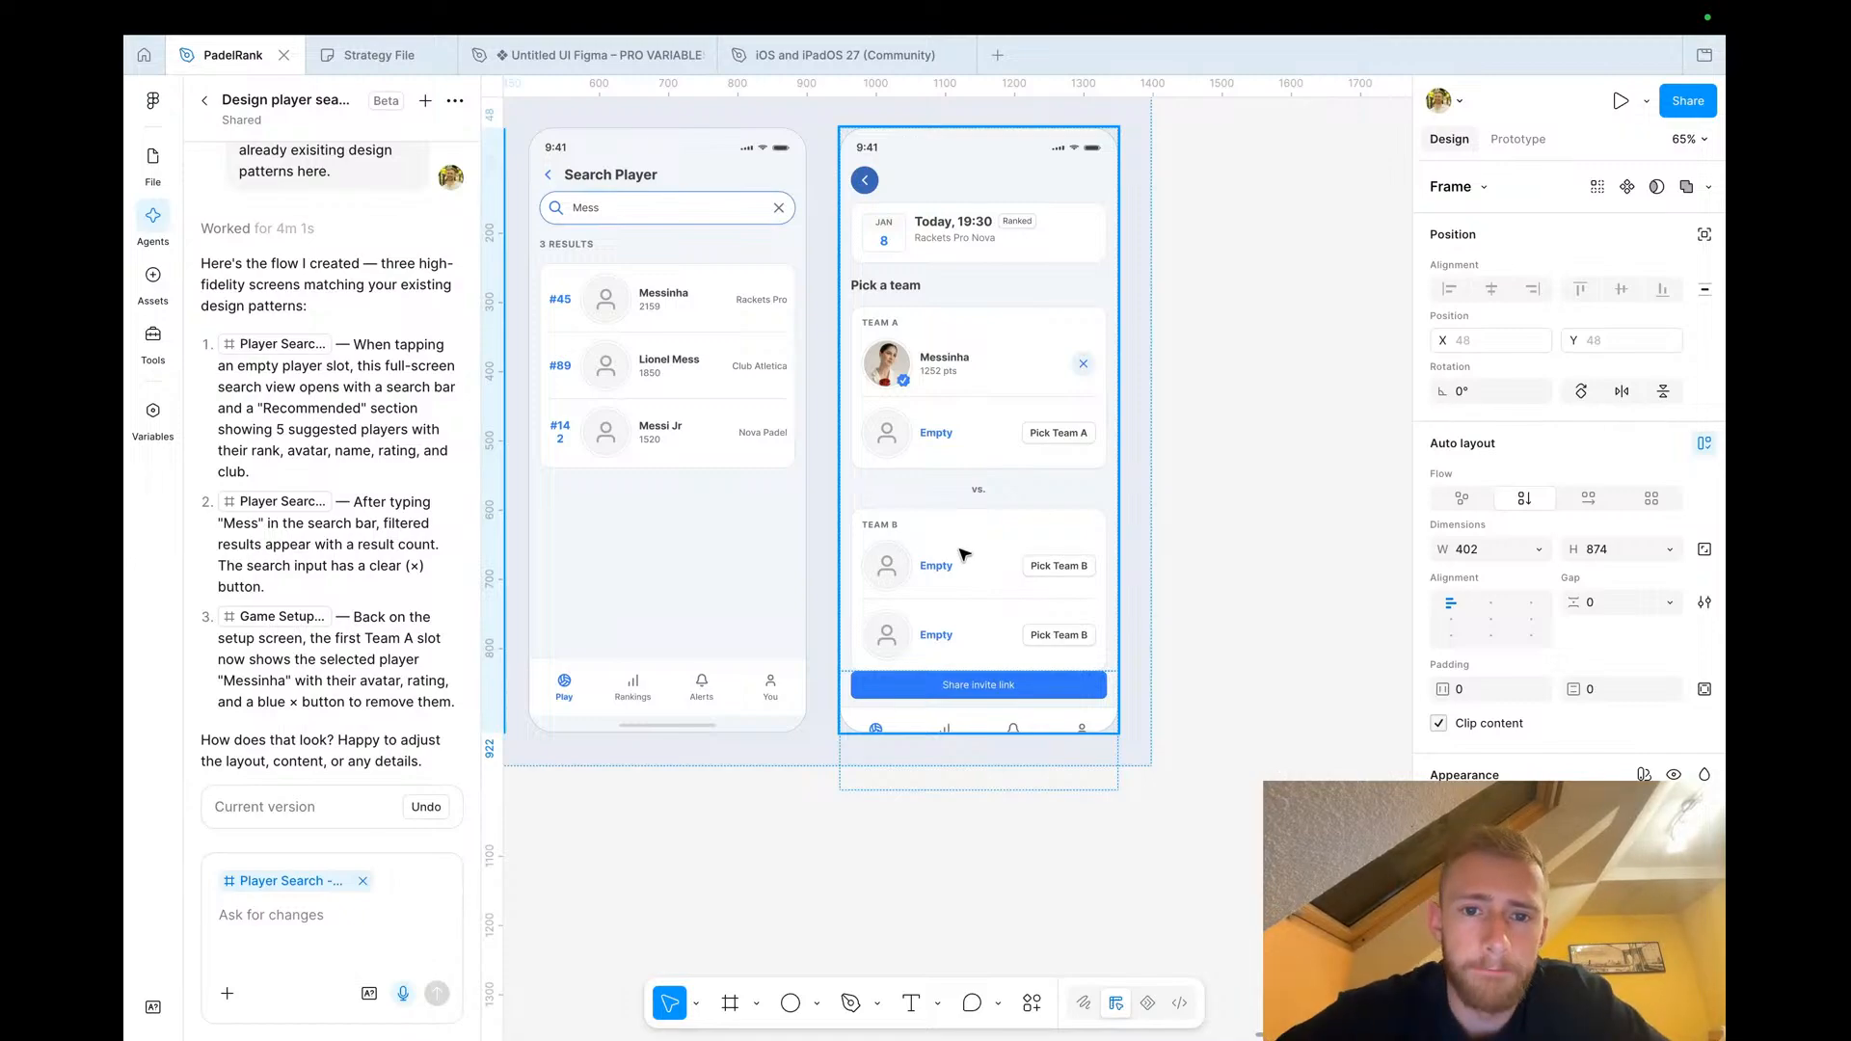
{"action": "scroll", "coordinate": [906, 440], "scroll_direction": "left", "scroll_amount": 5}
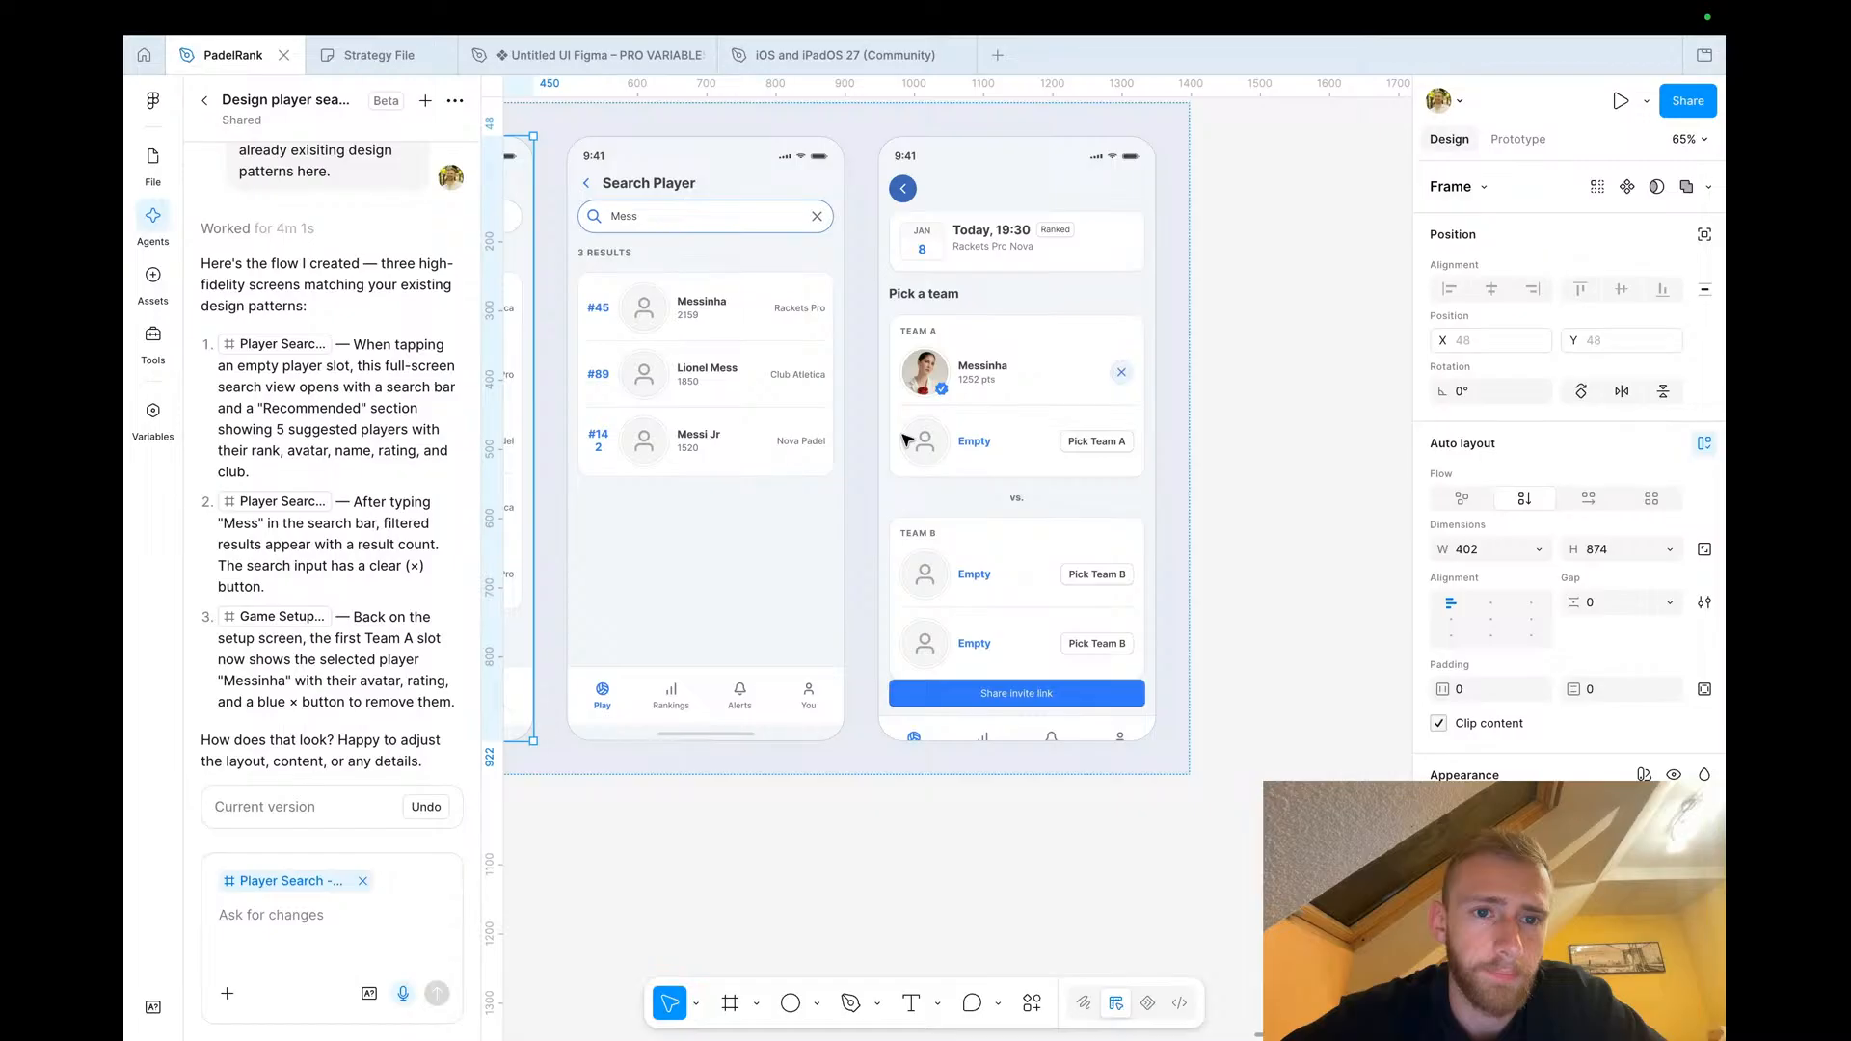
{"action": "scroll", "coordinate": [950, 453], "scroll_direction": "right", "scroll_amount": 3}
{"action": "scroll", "coordinate": [951, 455], "scroll_direction": "left", "scroll_amount": 4}
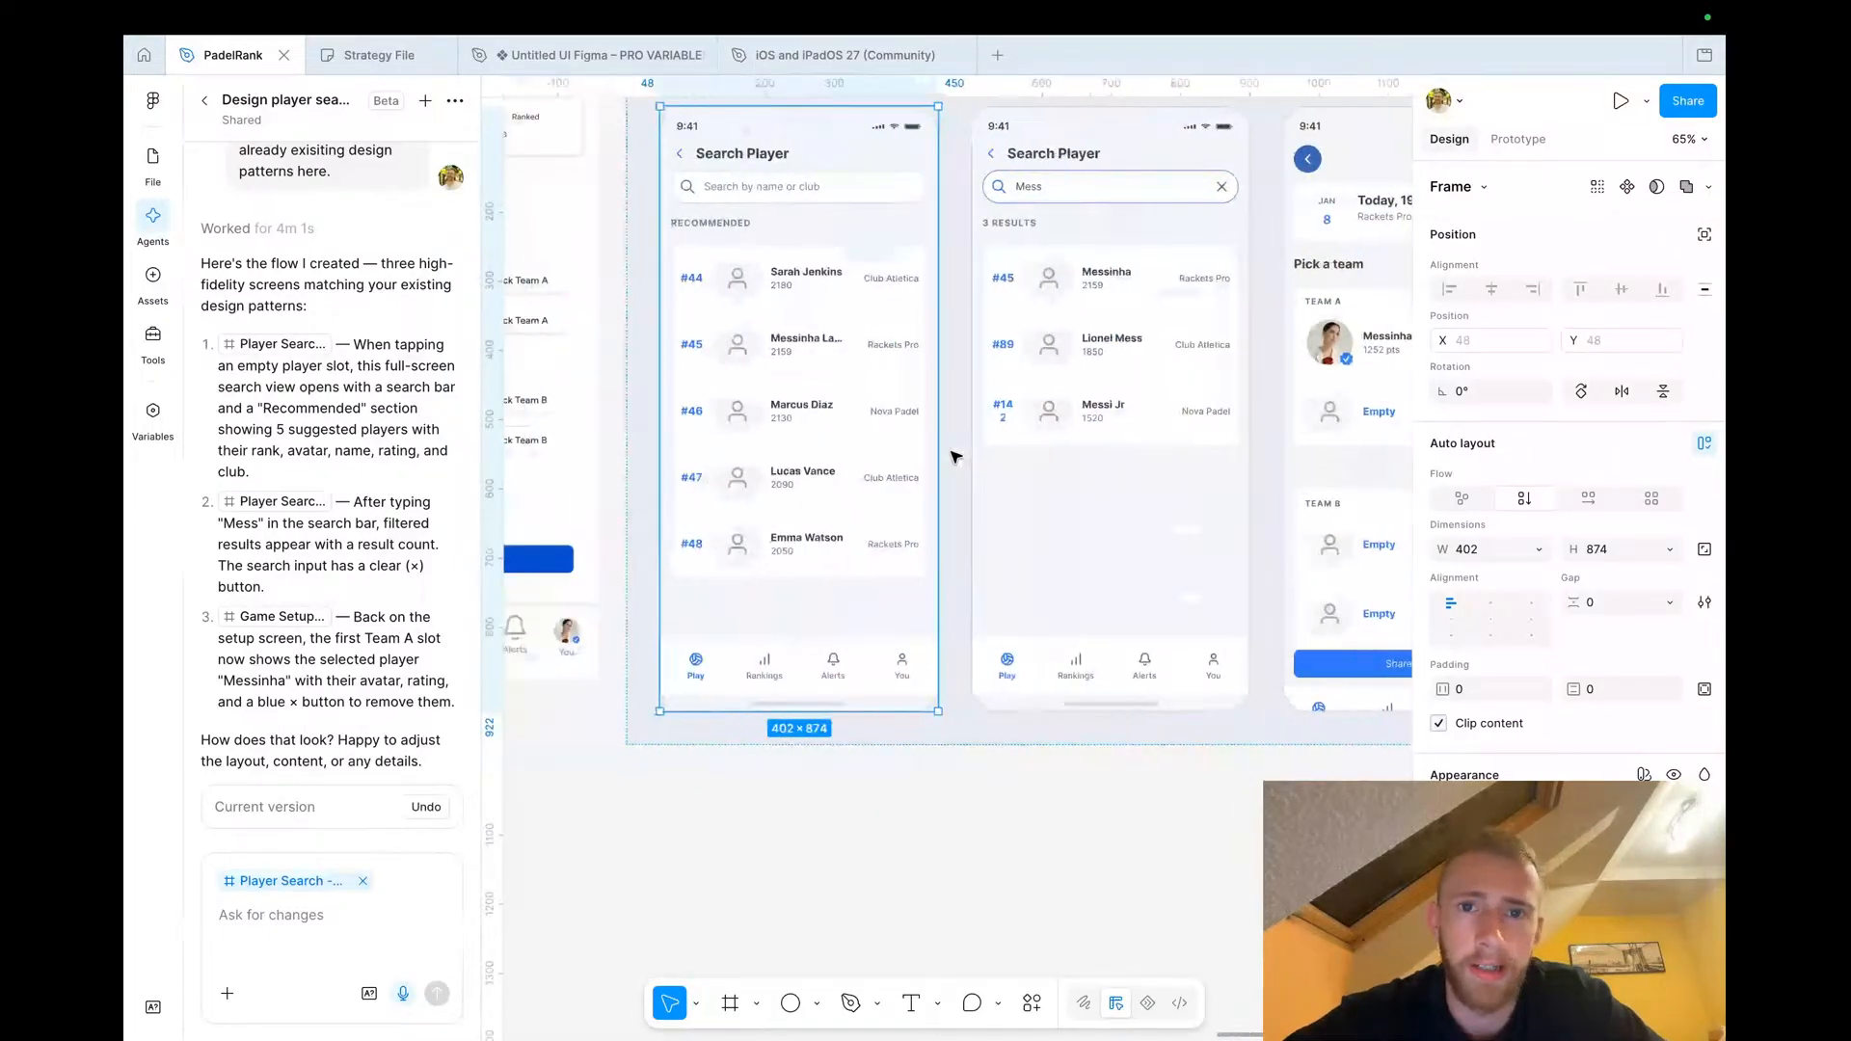
{"action": "scroll", "coordinate": [950, 454], "scroll_direction": "down", "scroll_amount": 4}
{"action": "scroll", "coordinate": [950, 454], "scroll_direction": "left", "scroll_amount": 1}
{"action": "left_click", "coordinate": [806, 729]}
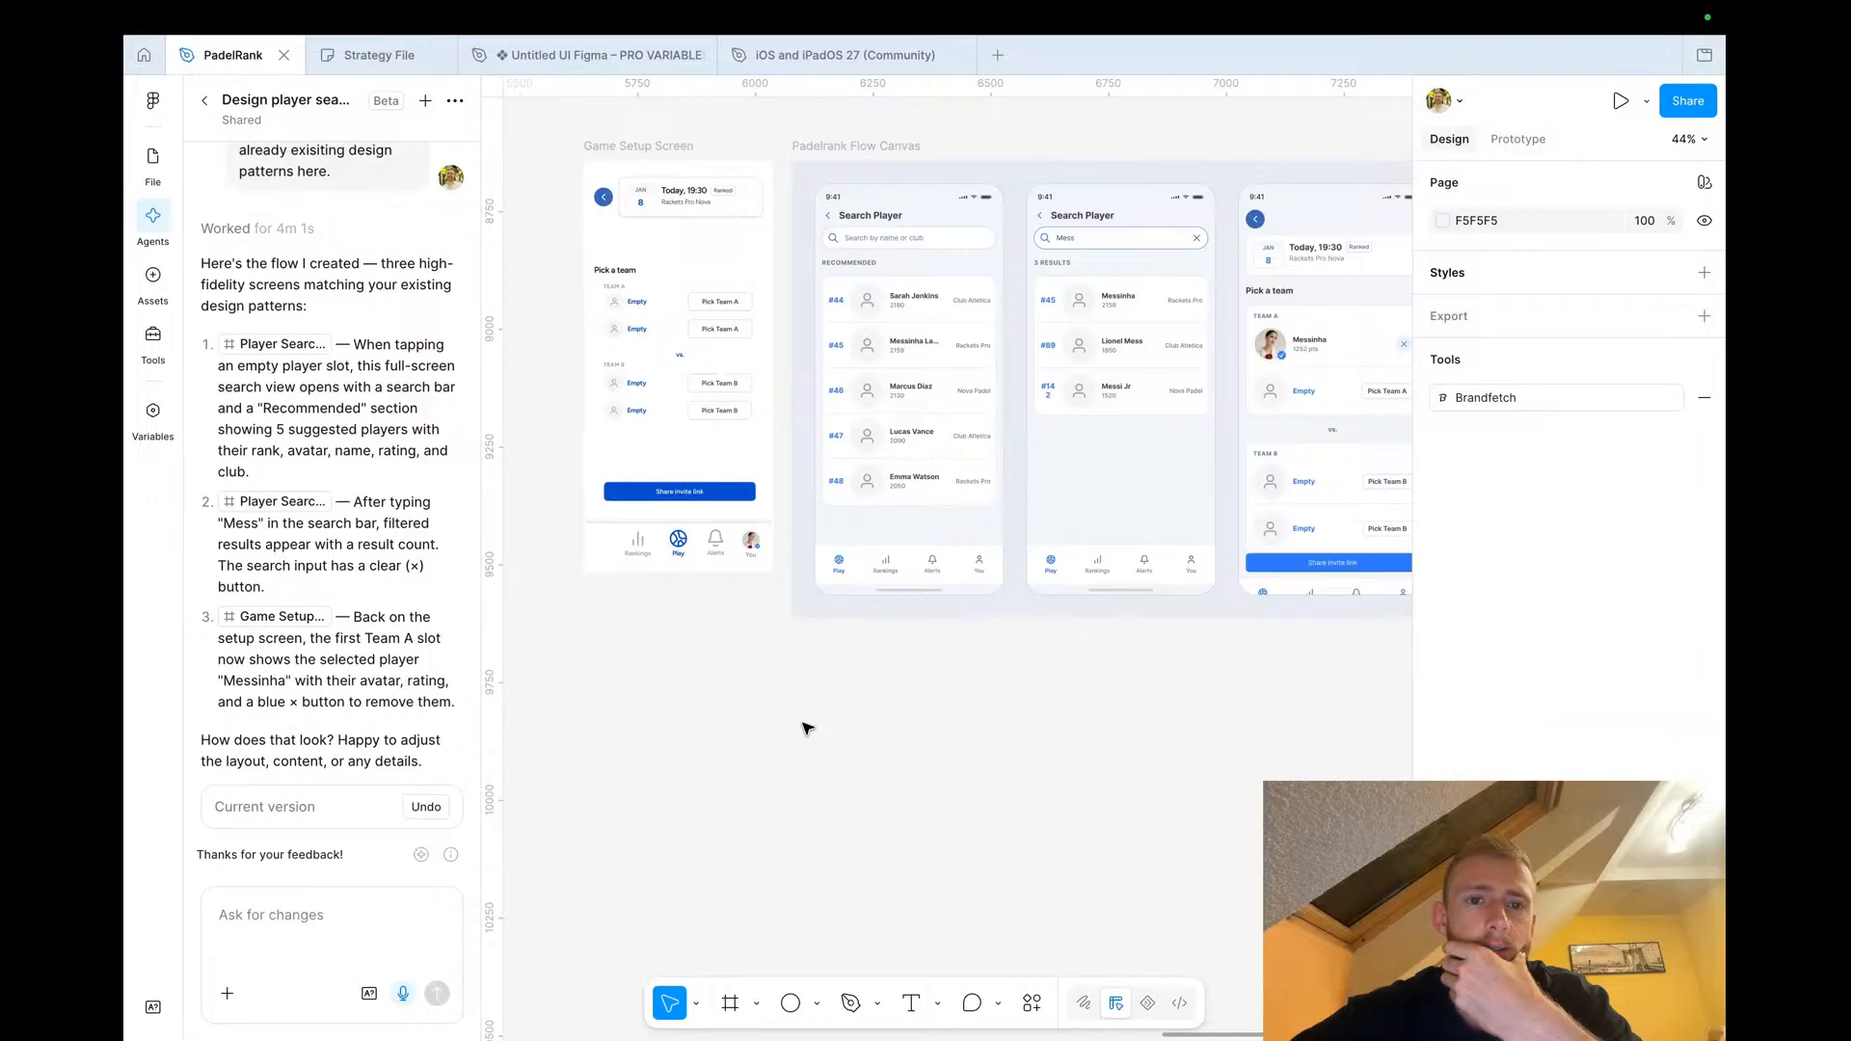
{"action": "scroll", "coordinate": [694, 405], "scroll_direction": "up", "scroll_amount": 4}
{"action": "scroll", "coordinate": [677, 352], "scroll_direction": "right", "scroll_amount": 3}
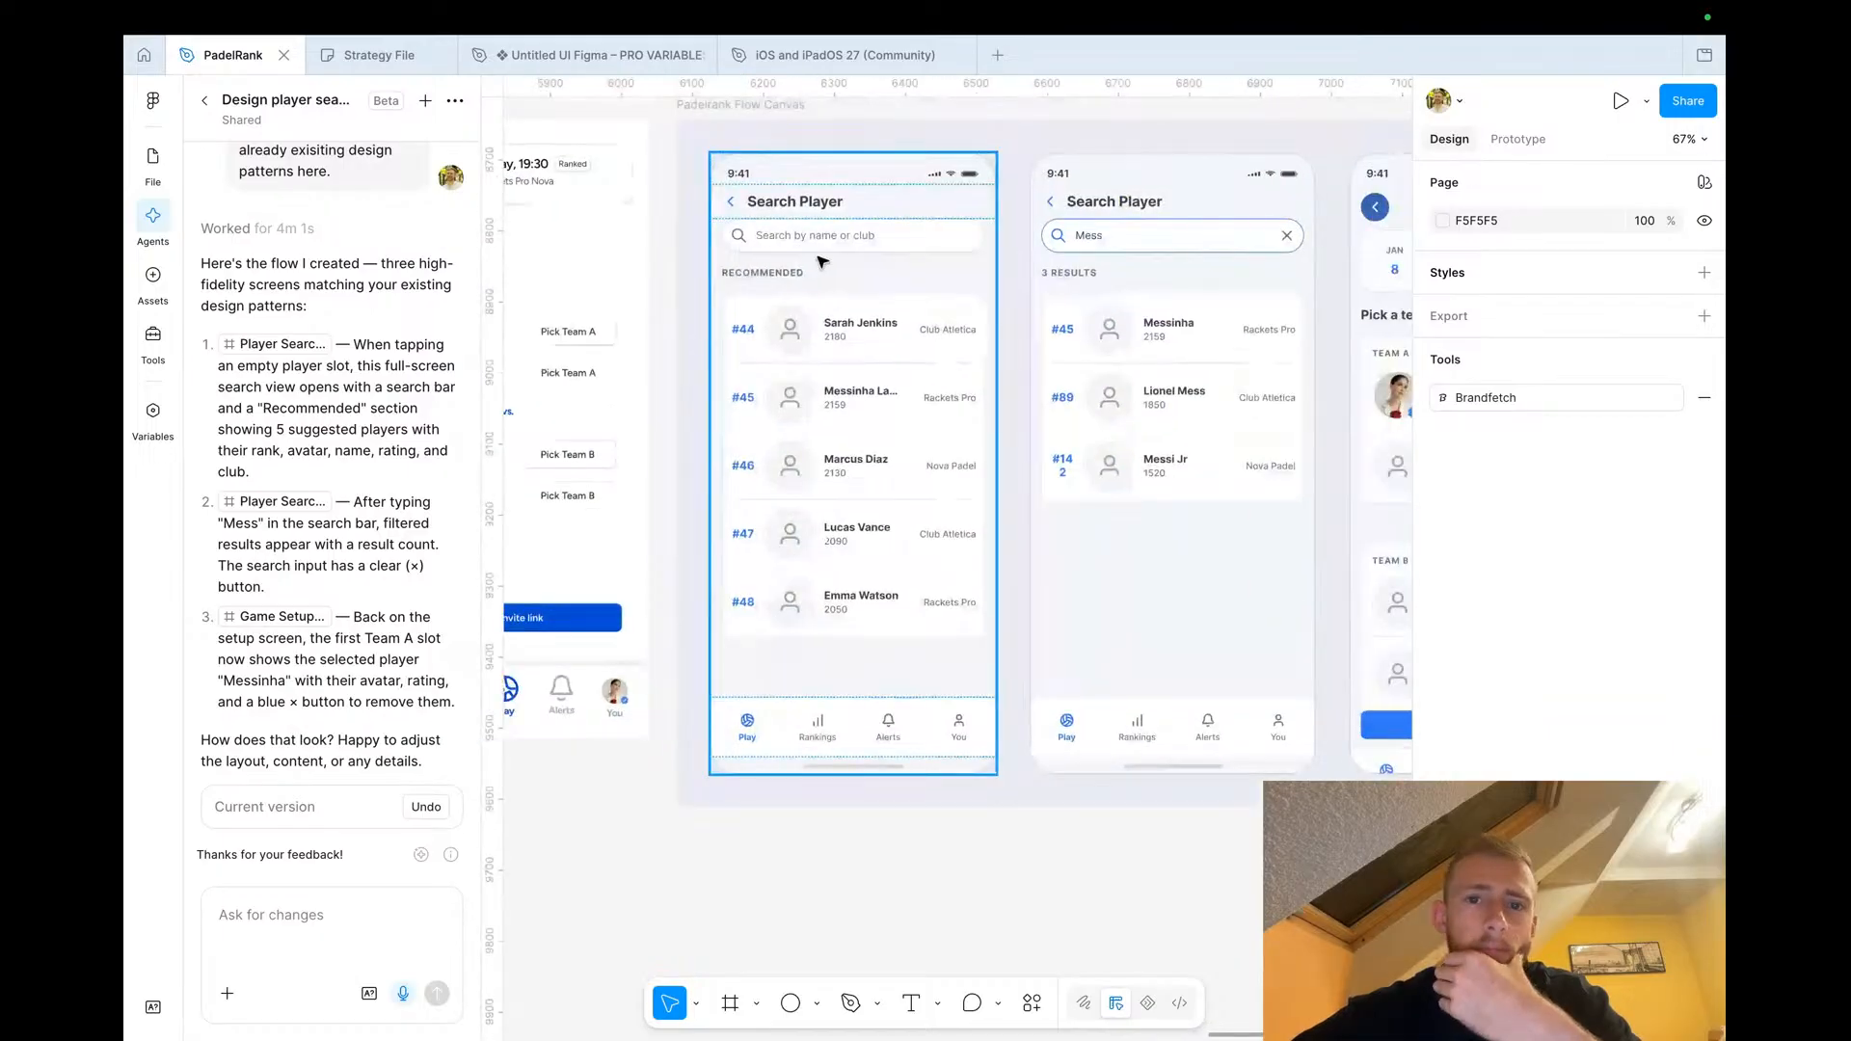
{"action": "scroll", "coordinate": [906, 359], "scroll_direction": "right", "scroll_amount": 5}
{"action": "scroll", "coordinate": [906, 358], "scroll_direction": "down", "scroll_amount": 1}
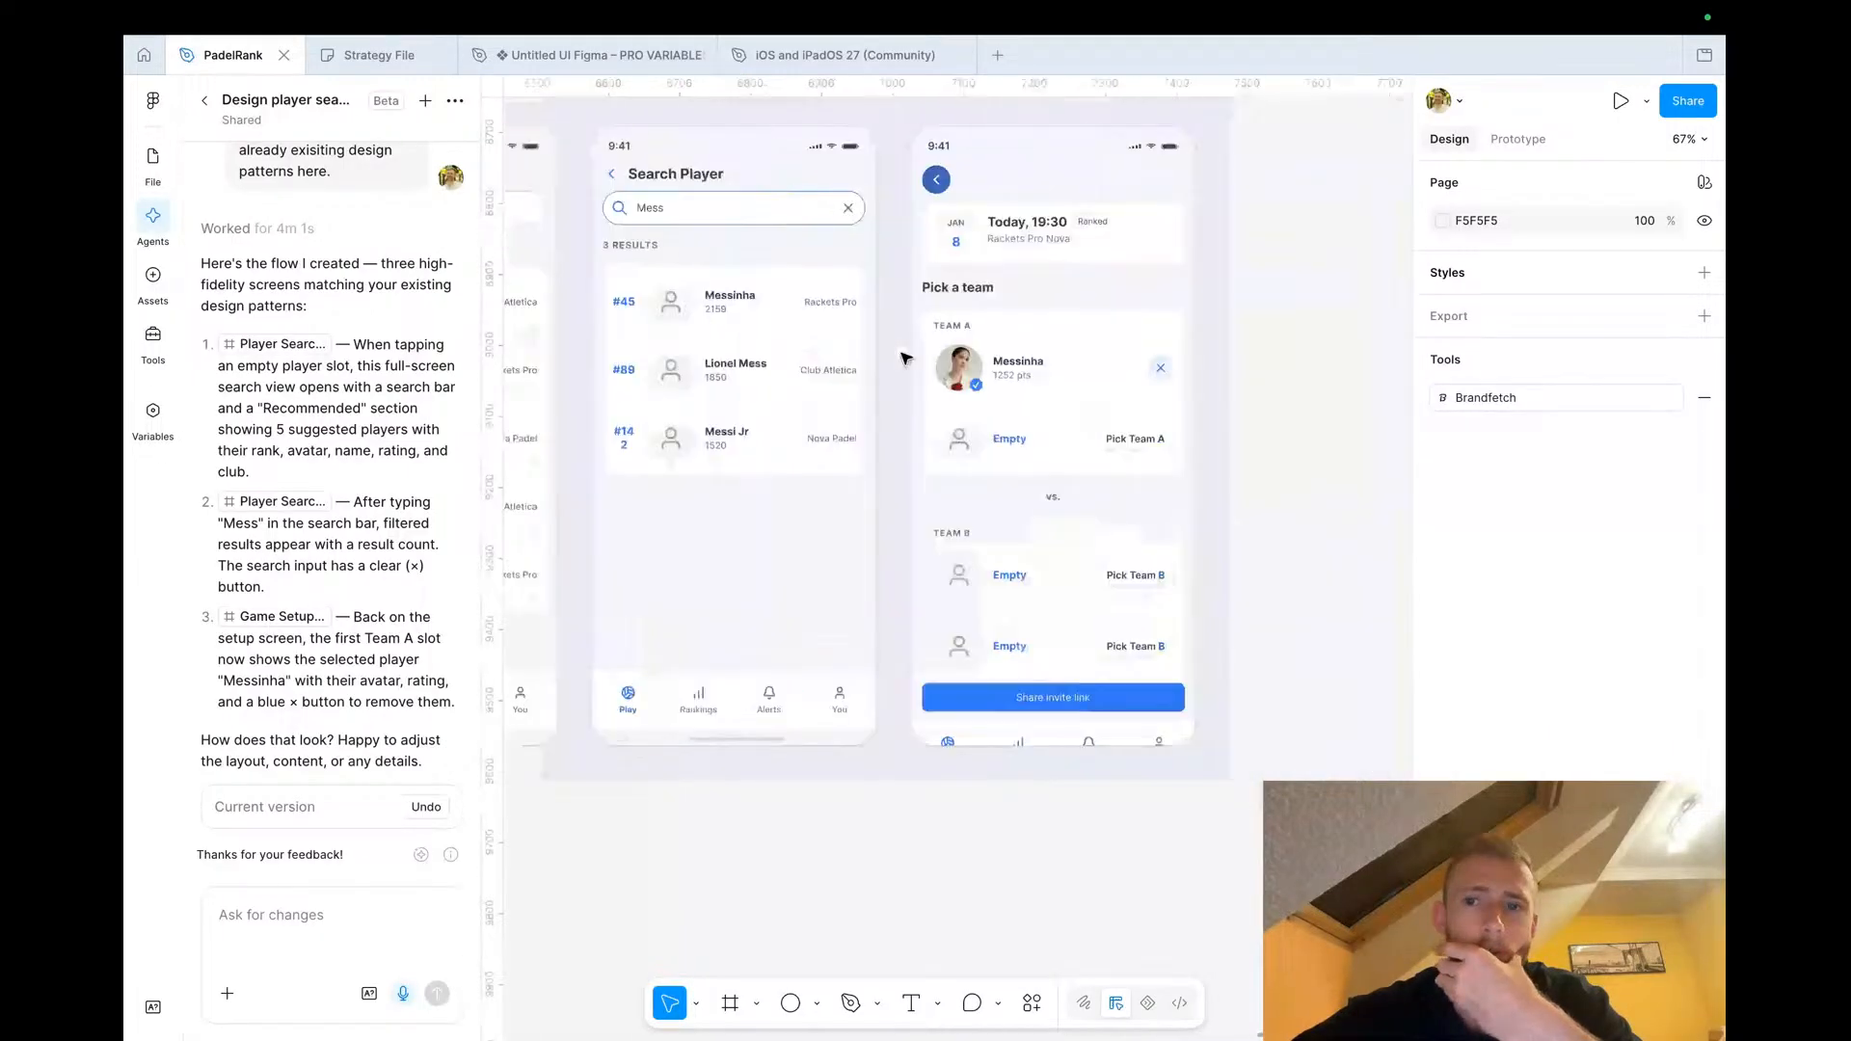
{"action": "scroll", "coordinate": [906, 359], "scroll_direction": "down", "scroll_amount": 4}
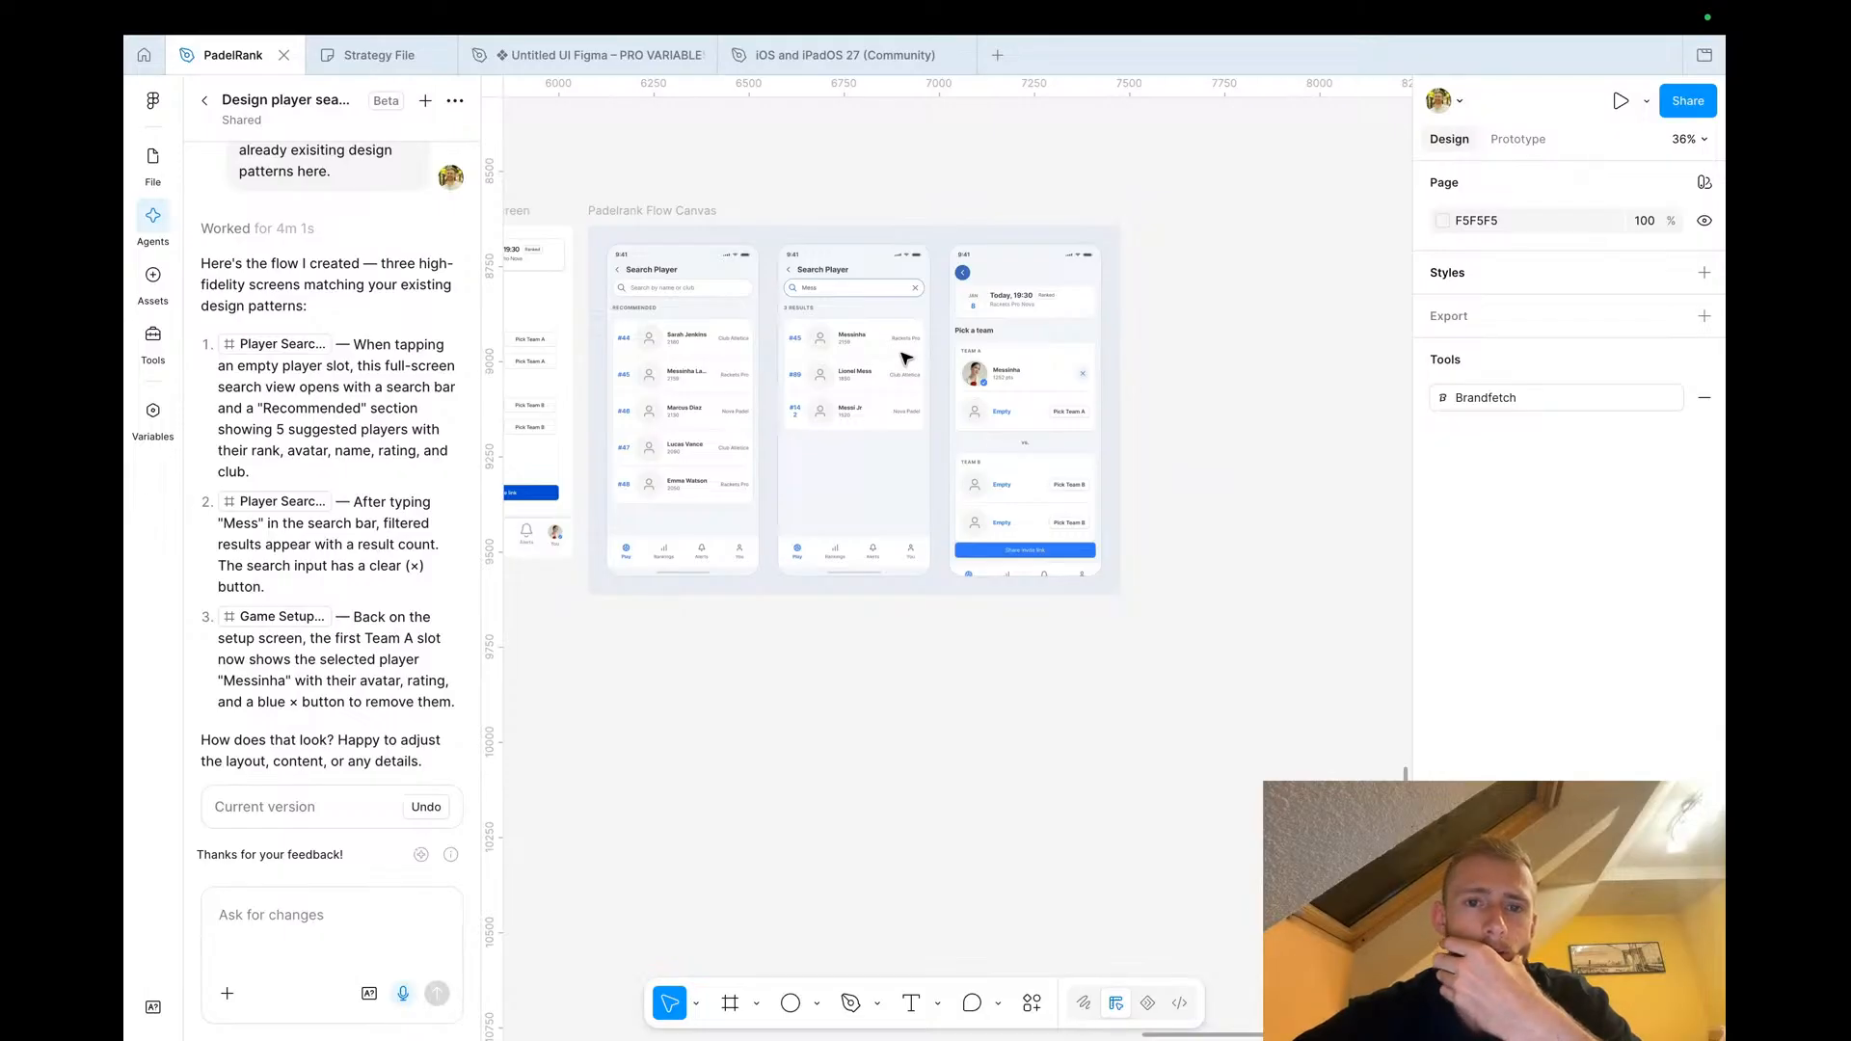
{"action": "scroll", "coordinate": [907, 359], "scroll_direction": "left", "scroll_amount": 3}
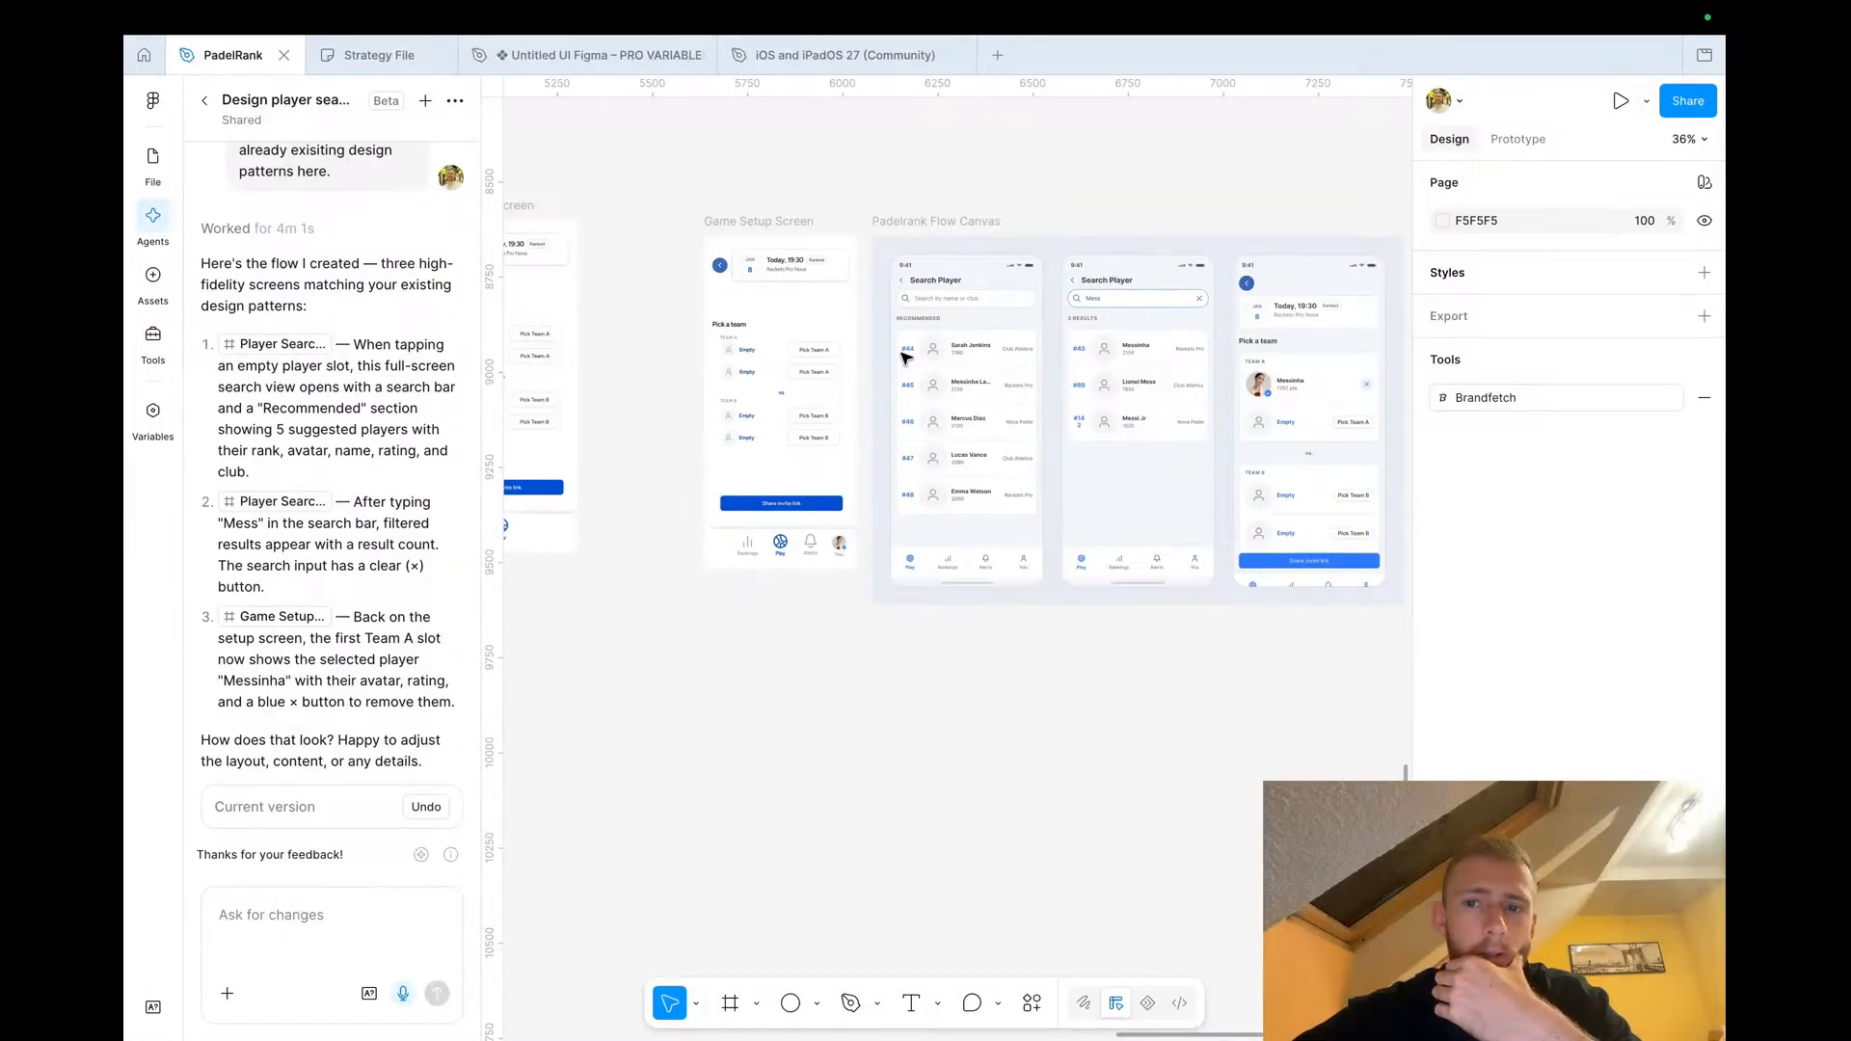
{"action": "scroll", "coordinate": [906, 358], "scroll_direction": "up", "scroll_amount": 5, "text": "ctrl"}
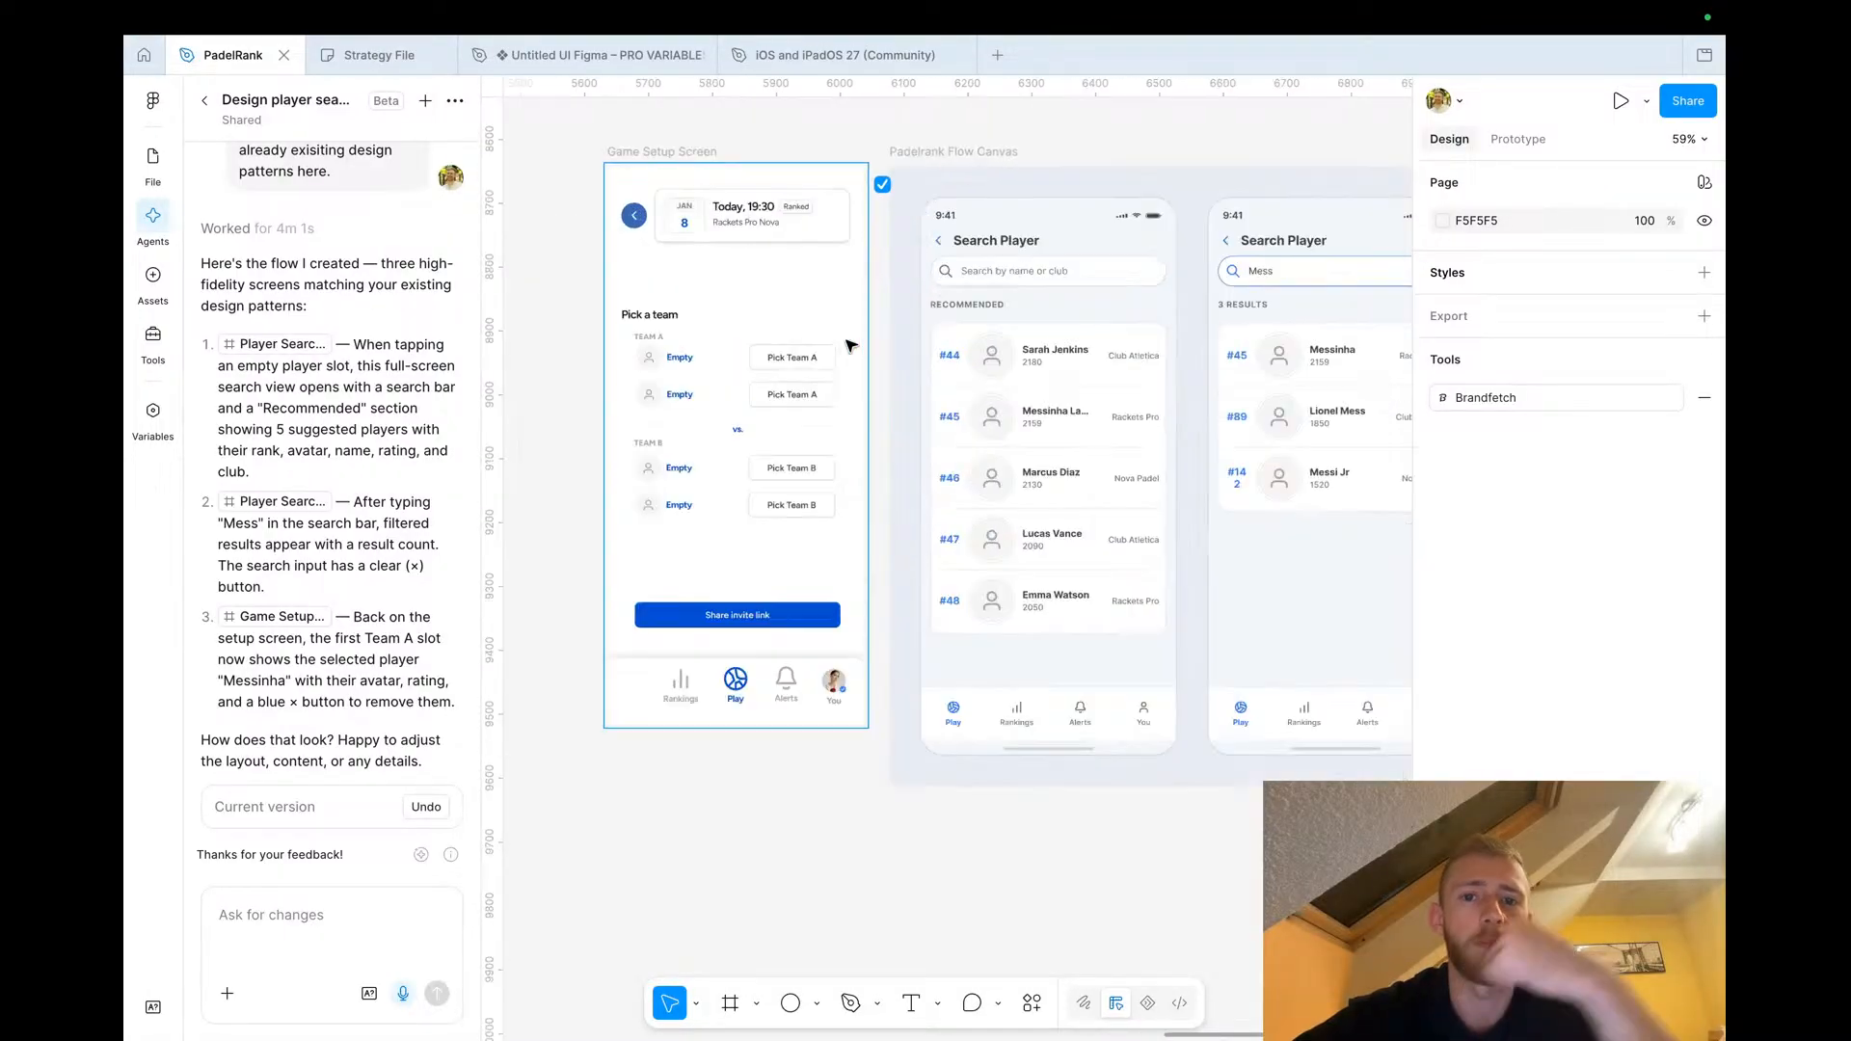
{"action": "scroll", "coordinate": [848, 344], "scroll_direction": "right", "scroll_amount": 3}
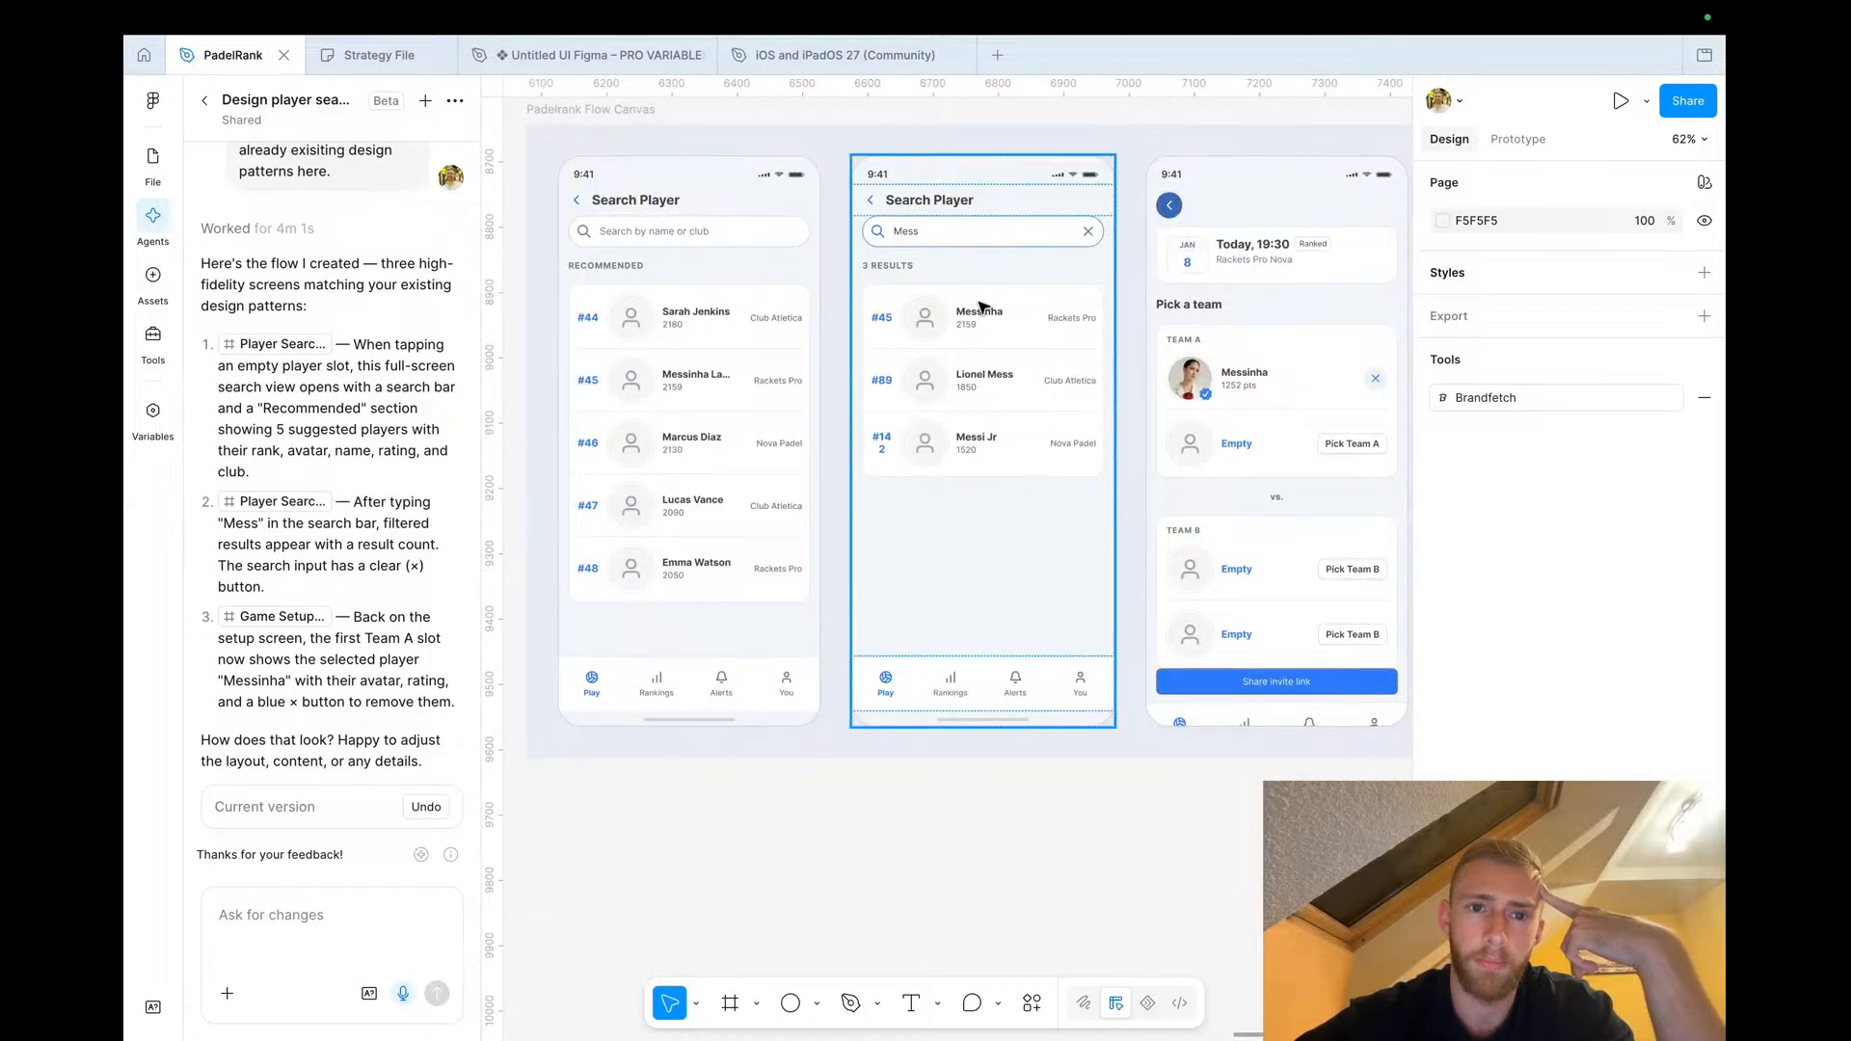
{"action": "scroll", "coordinate": [980, 307], "scroll_direction": "left", "scroll_amount": 5}
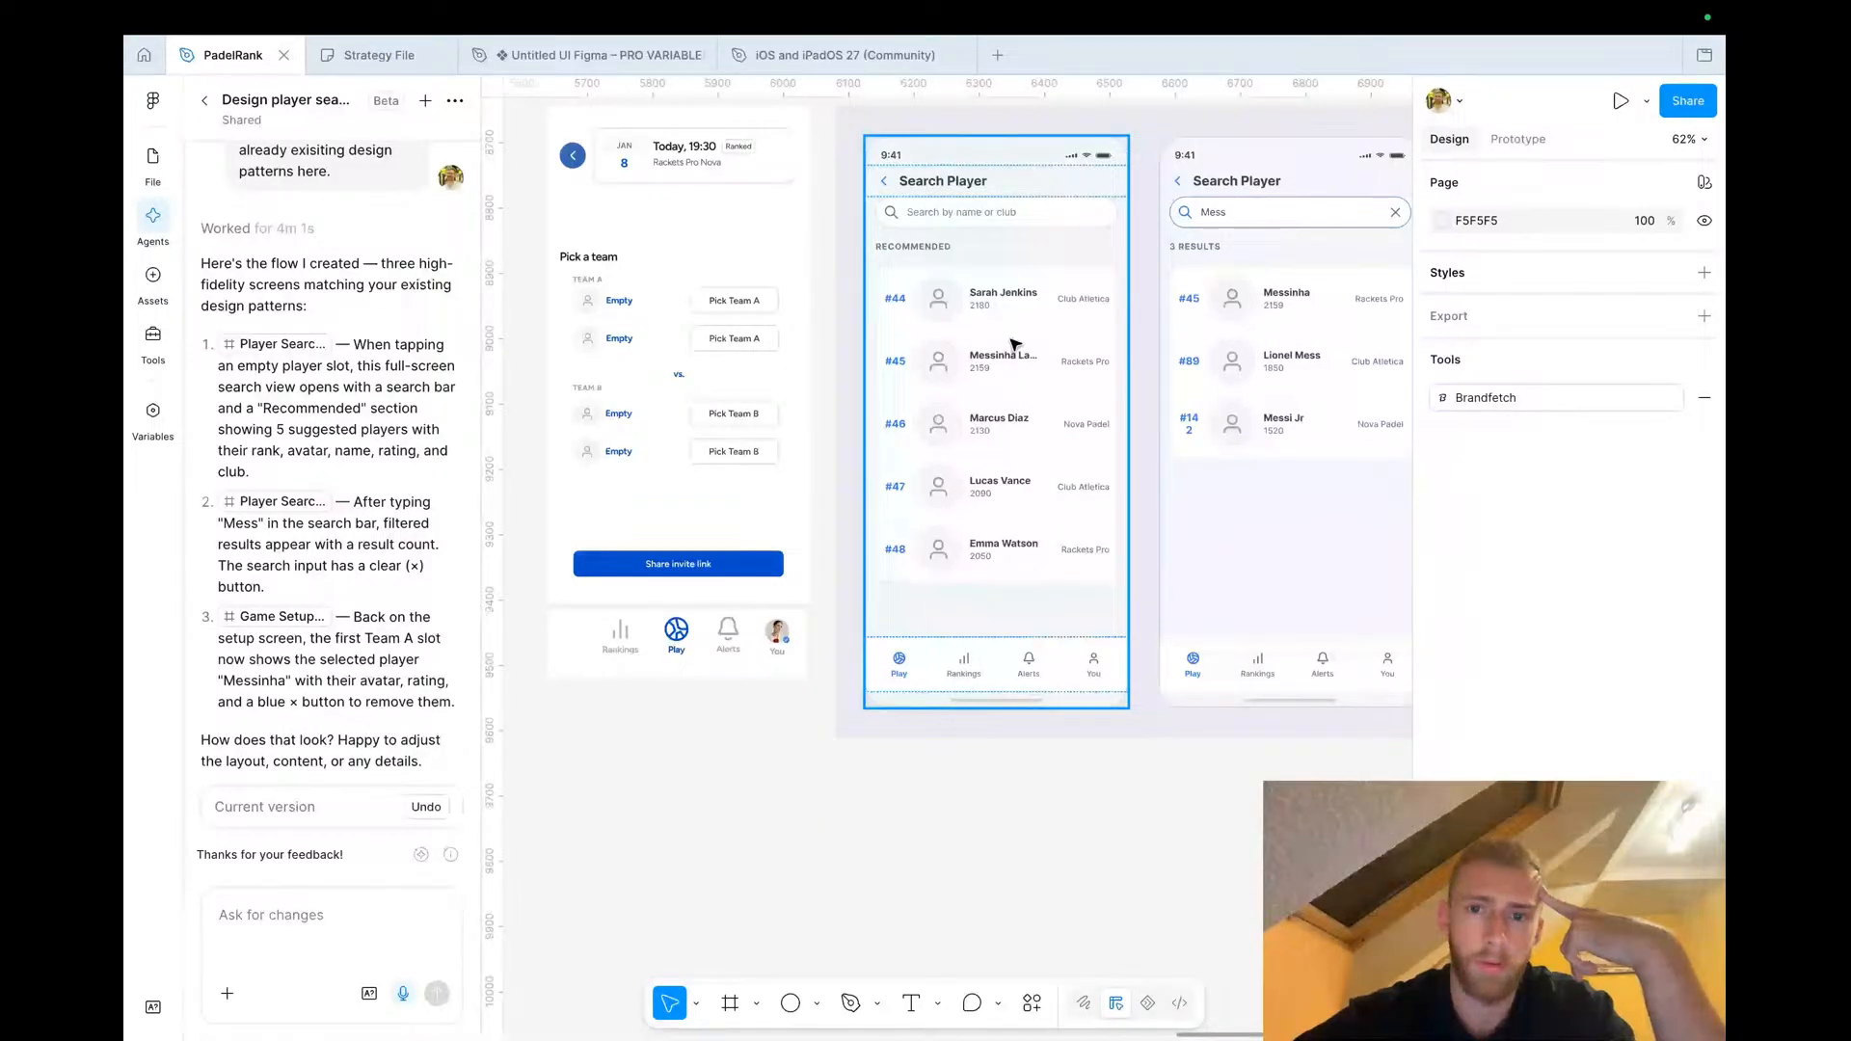
{"action": "scroll", "coordinate": [1011, 341], "scroll_direction": "up", "scroll_amount": 5}
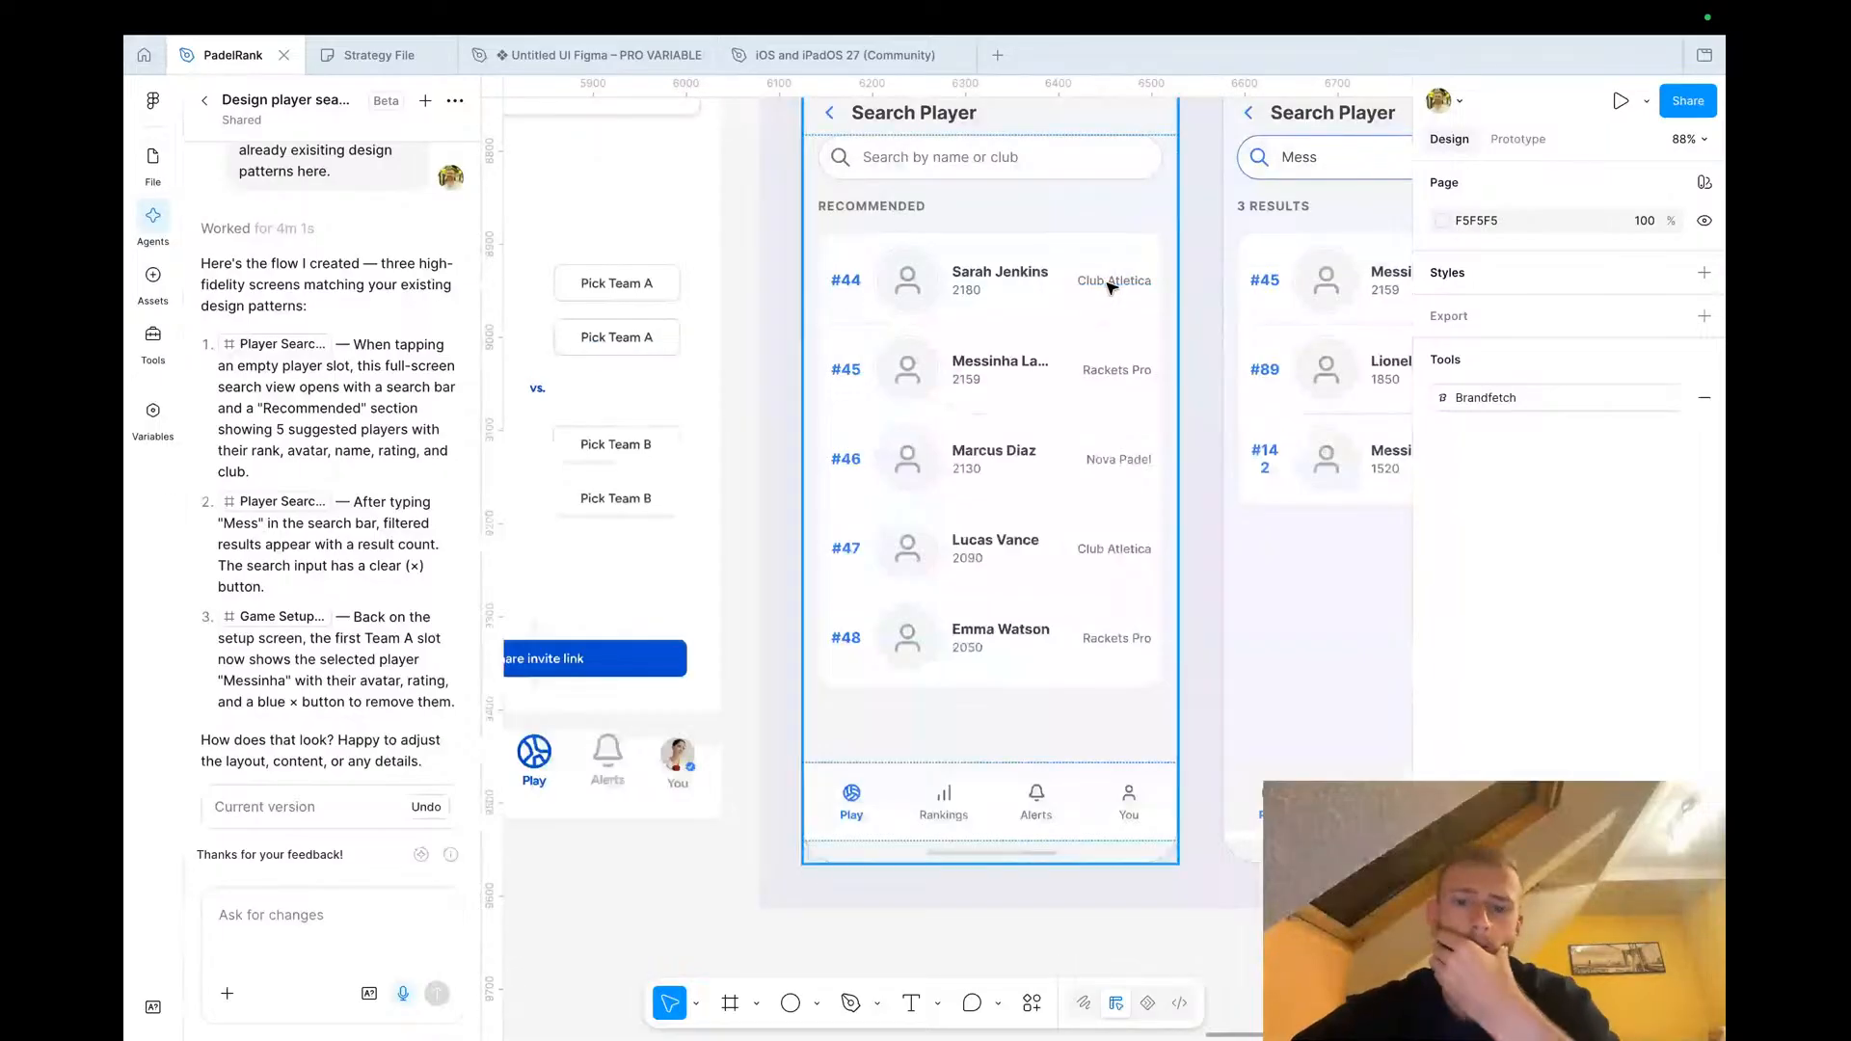
Replace the club labels of the first two recommended players on the Search Player screen with Lisbon
{"action": "left_click", "coordinate": [1111, 282]}
{"action": "double_click", "coordinate": [1112, 282]}
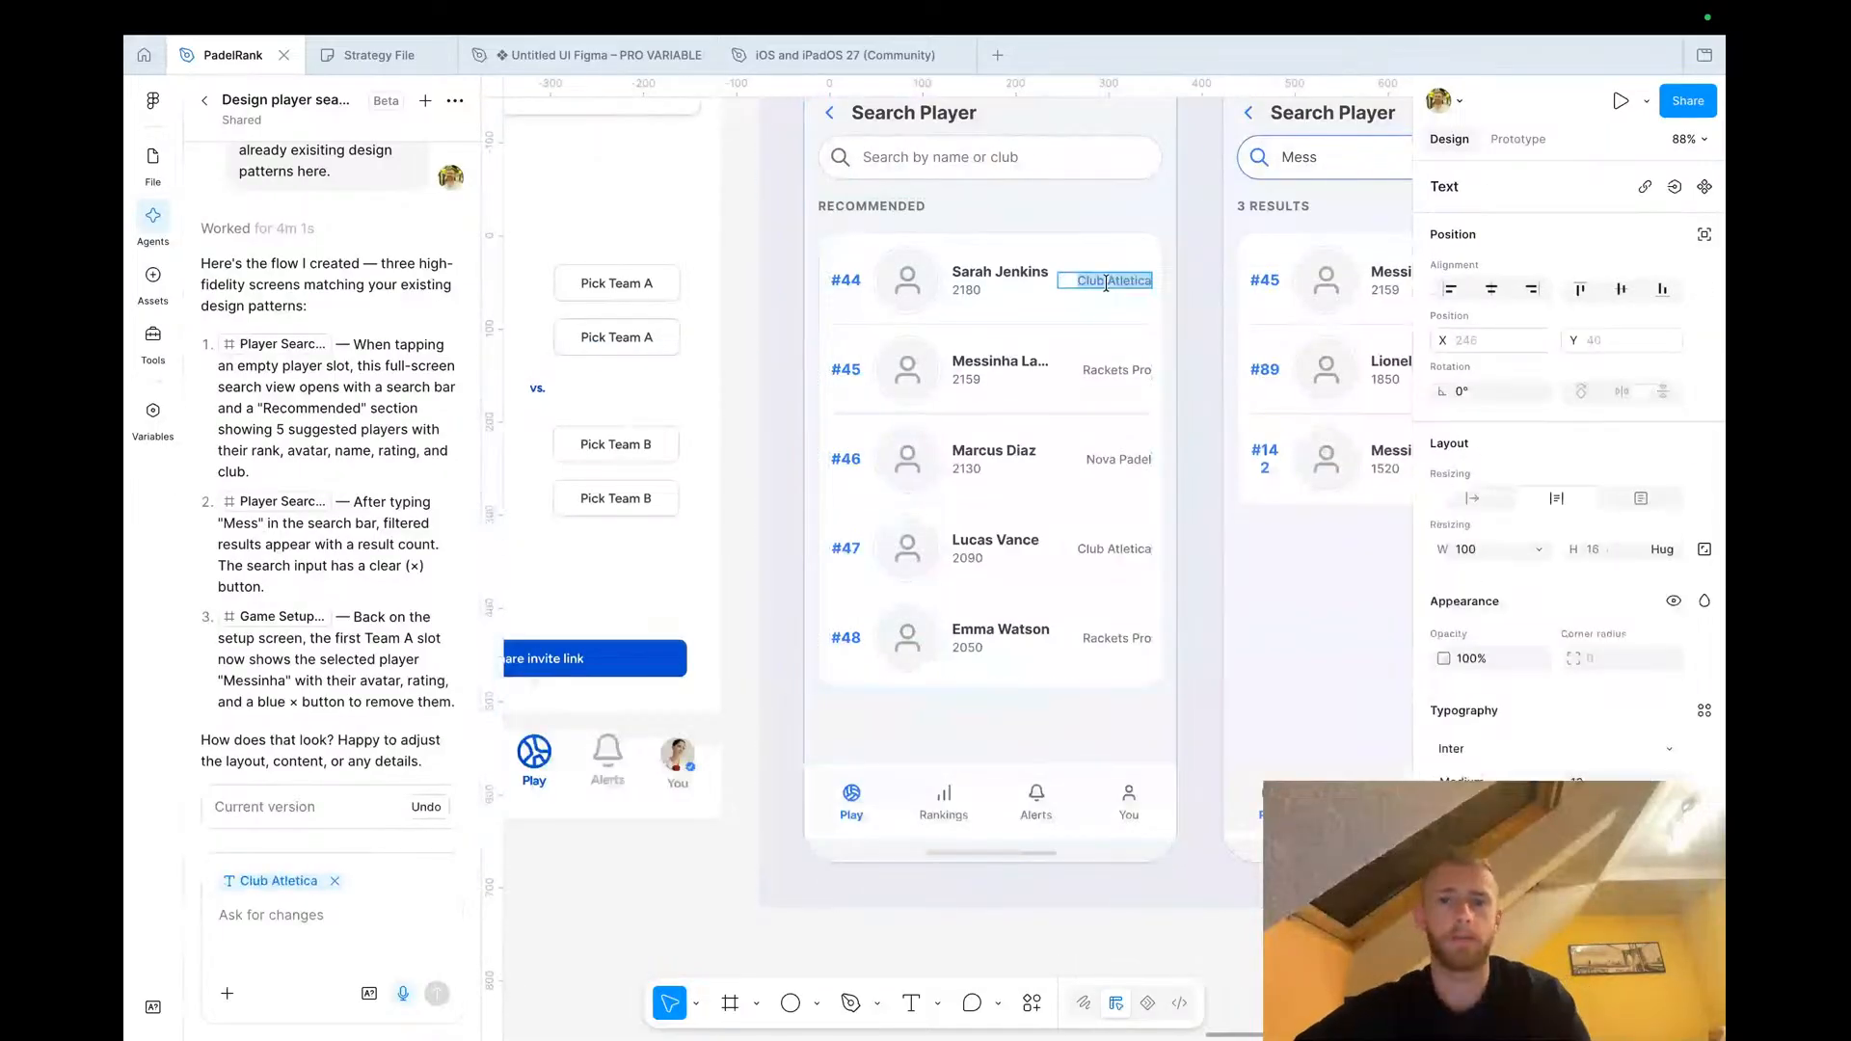
{"action": "type", "text": "Lisbon"}
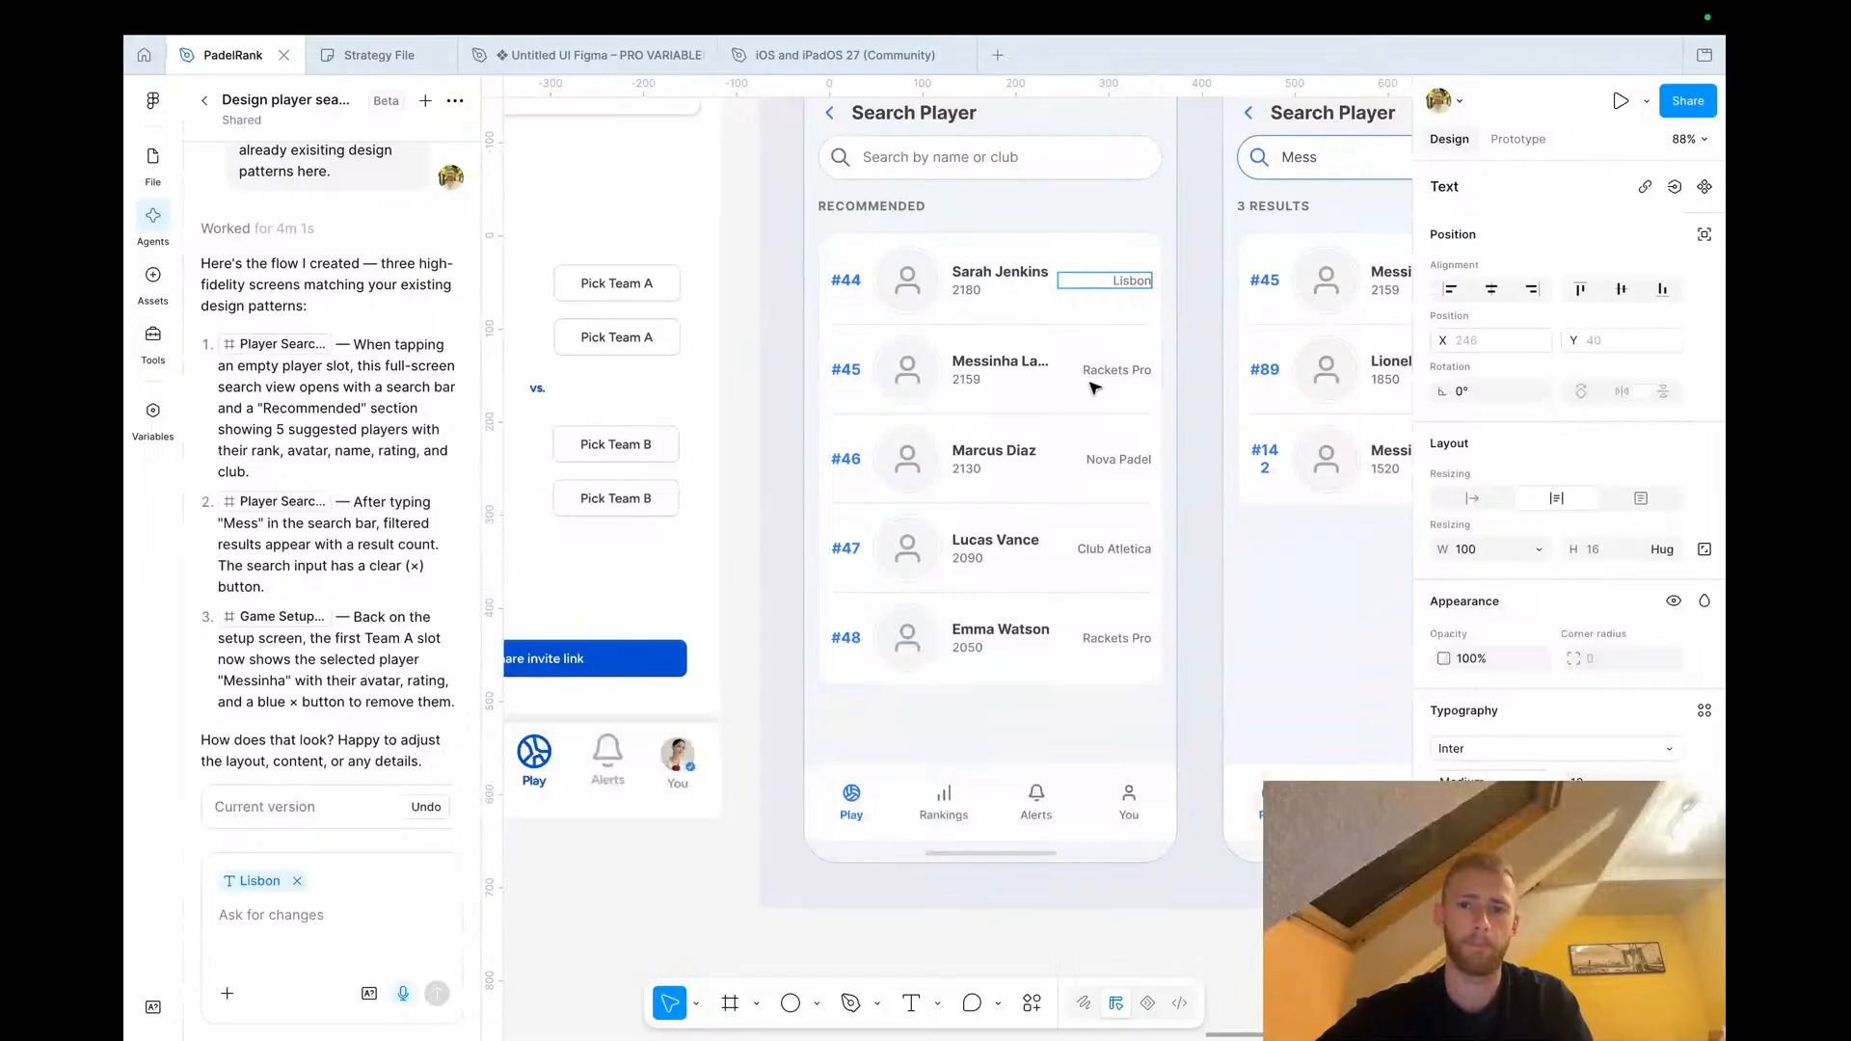
{"action": "double_click", "coordinate": [1103, 372]}
{"action": "type", "text": "Lisbon"}
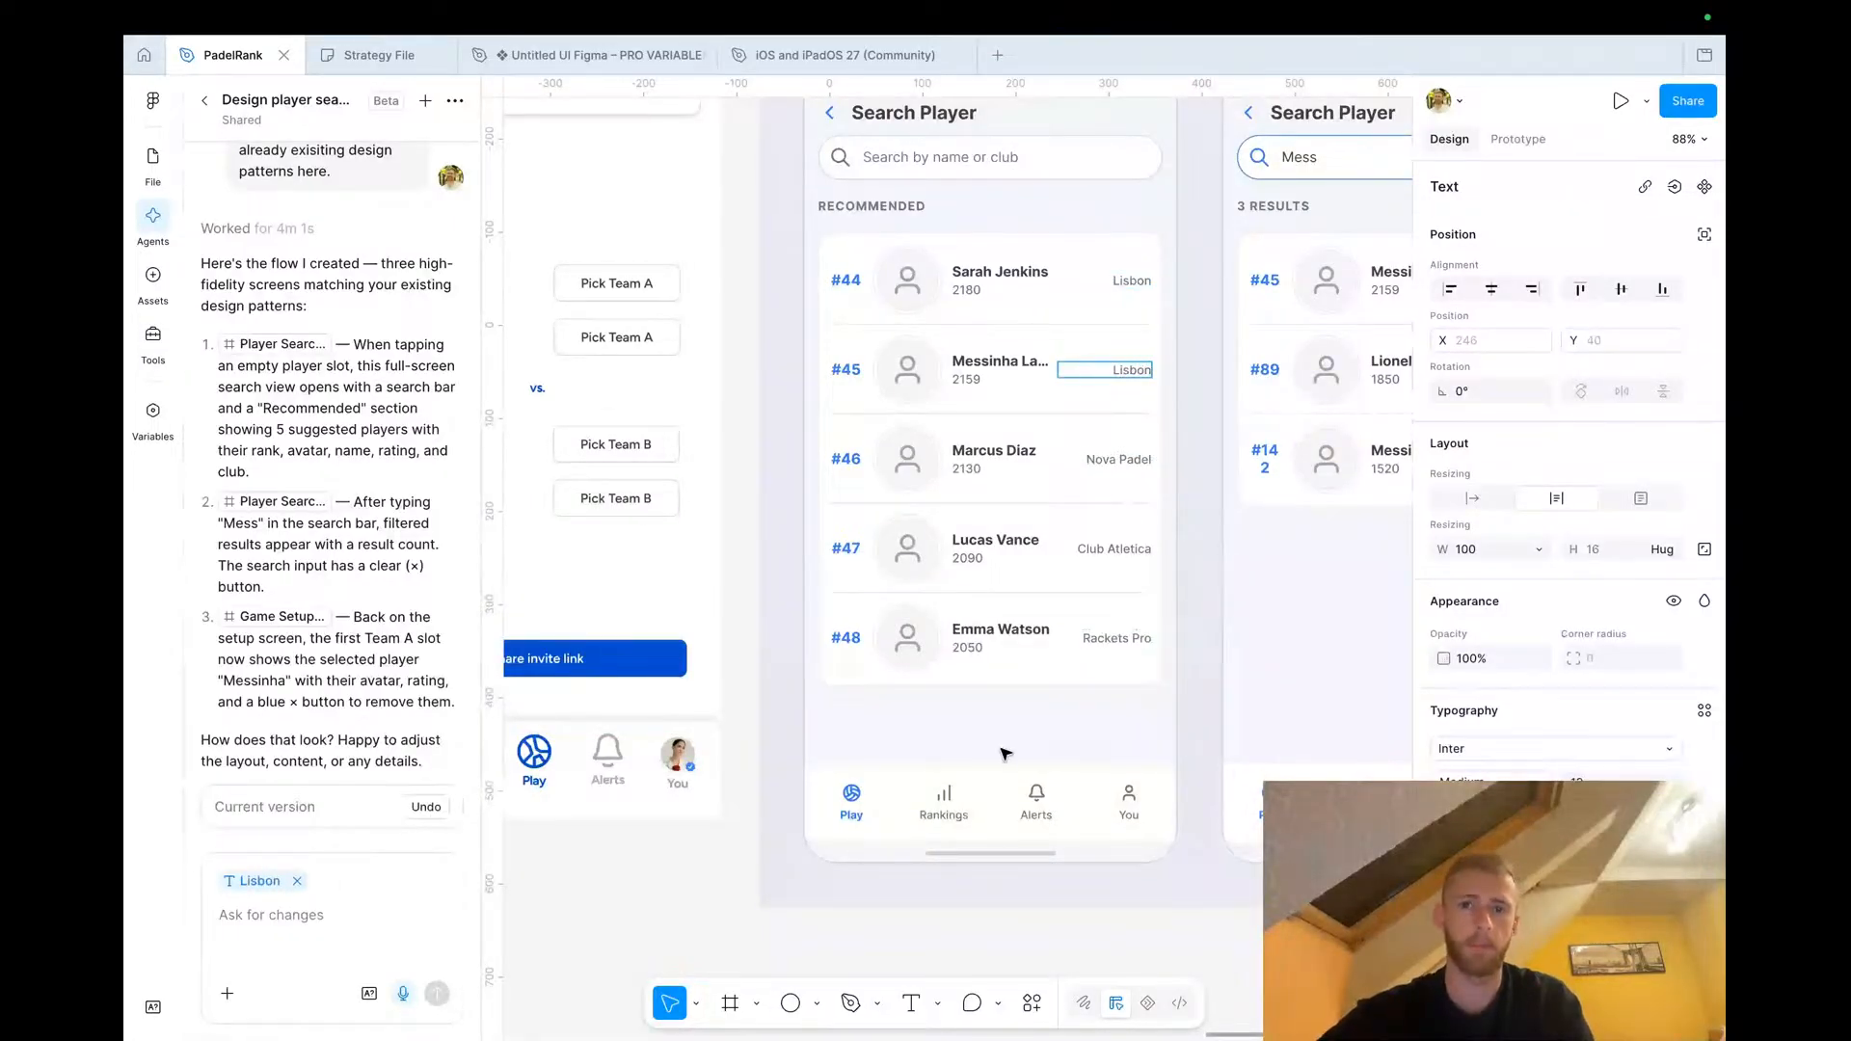
Change the club label of the first search result on the results screen to Lisbon
{"action": "left_click", "coordinate": [888, 847]}
{"action": "scroll", "coordinate": [888, 849], "scroll_direction": "down", "scroll_amount": 3}
{"action": "scroll", "coordinate": [888, 848], "scroll_direction": "left", "scroll_amount": 2}
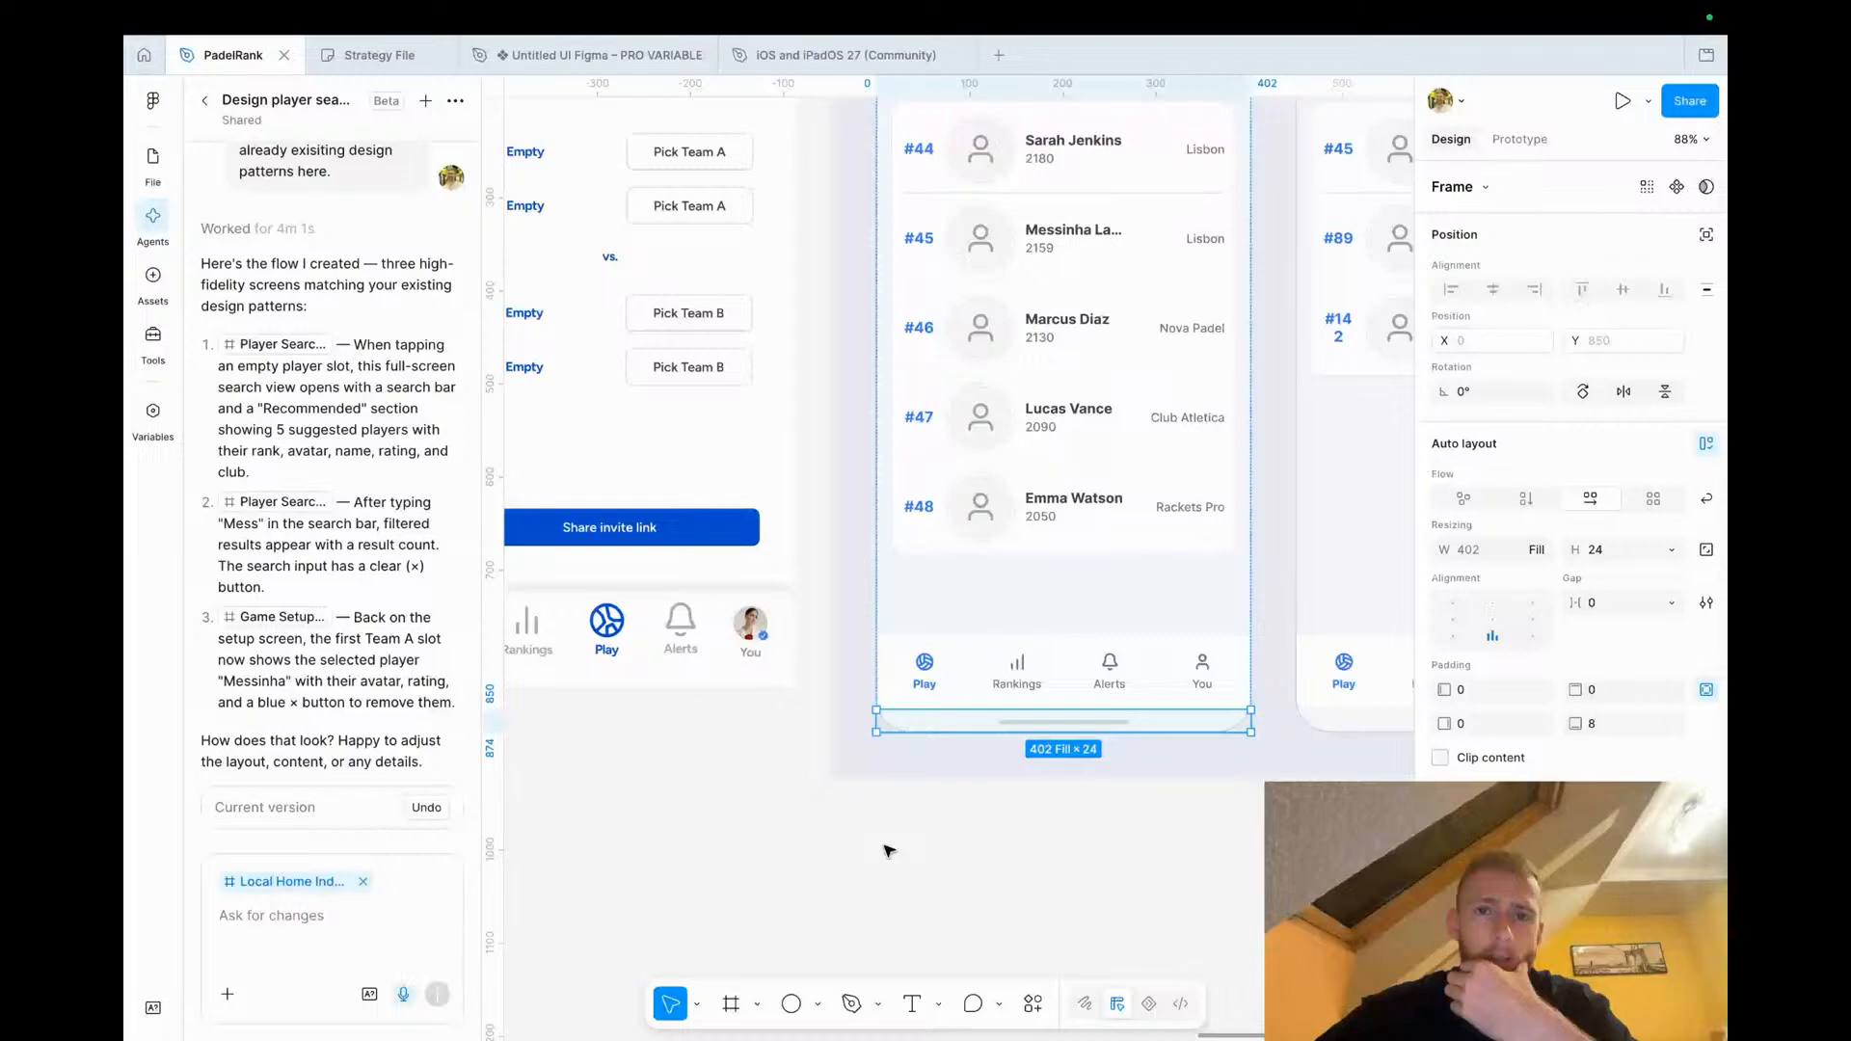
{"action": "scroll", "coordinate": [888, 851], "scroll_direction": "down", "scroll_amount": 5}
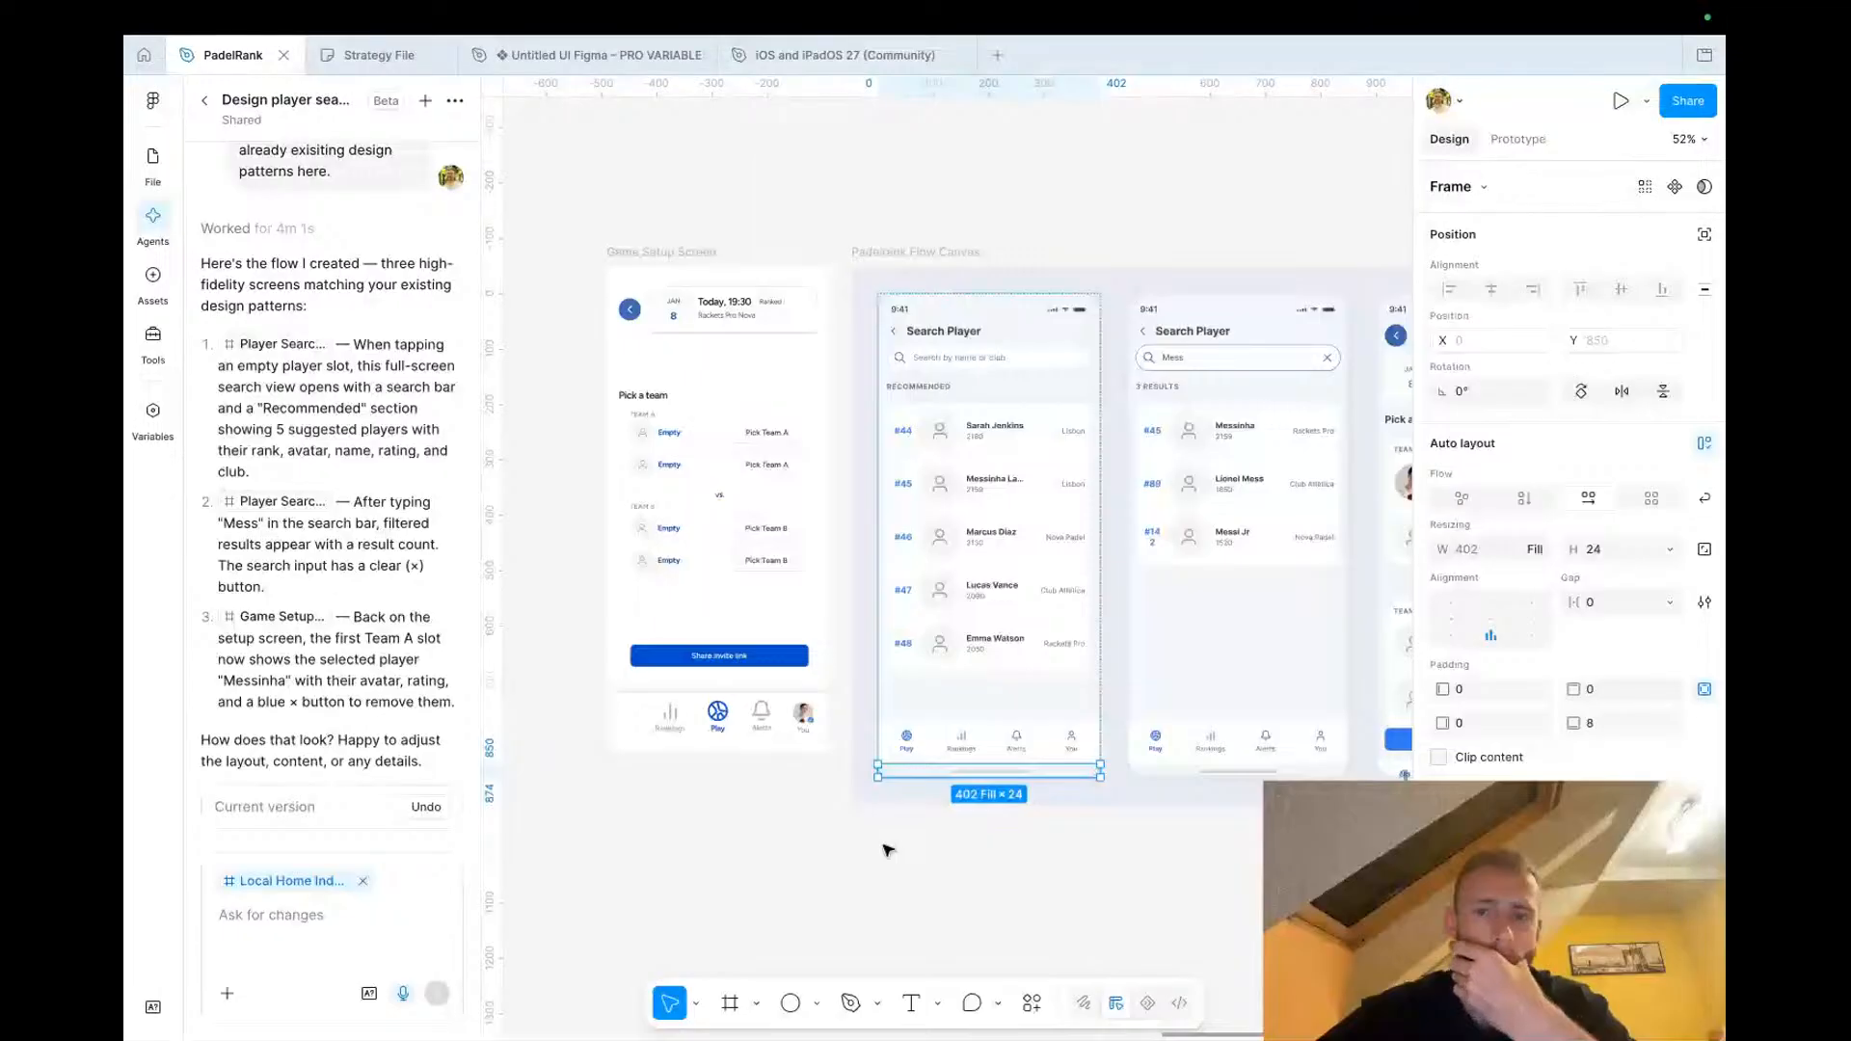
{"action": "scroll", "coordinate": [887, 850], "scroll_direction": "right", "scroll_amount": 3}
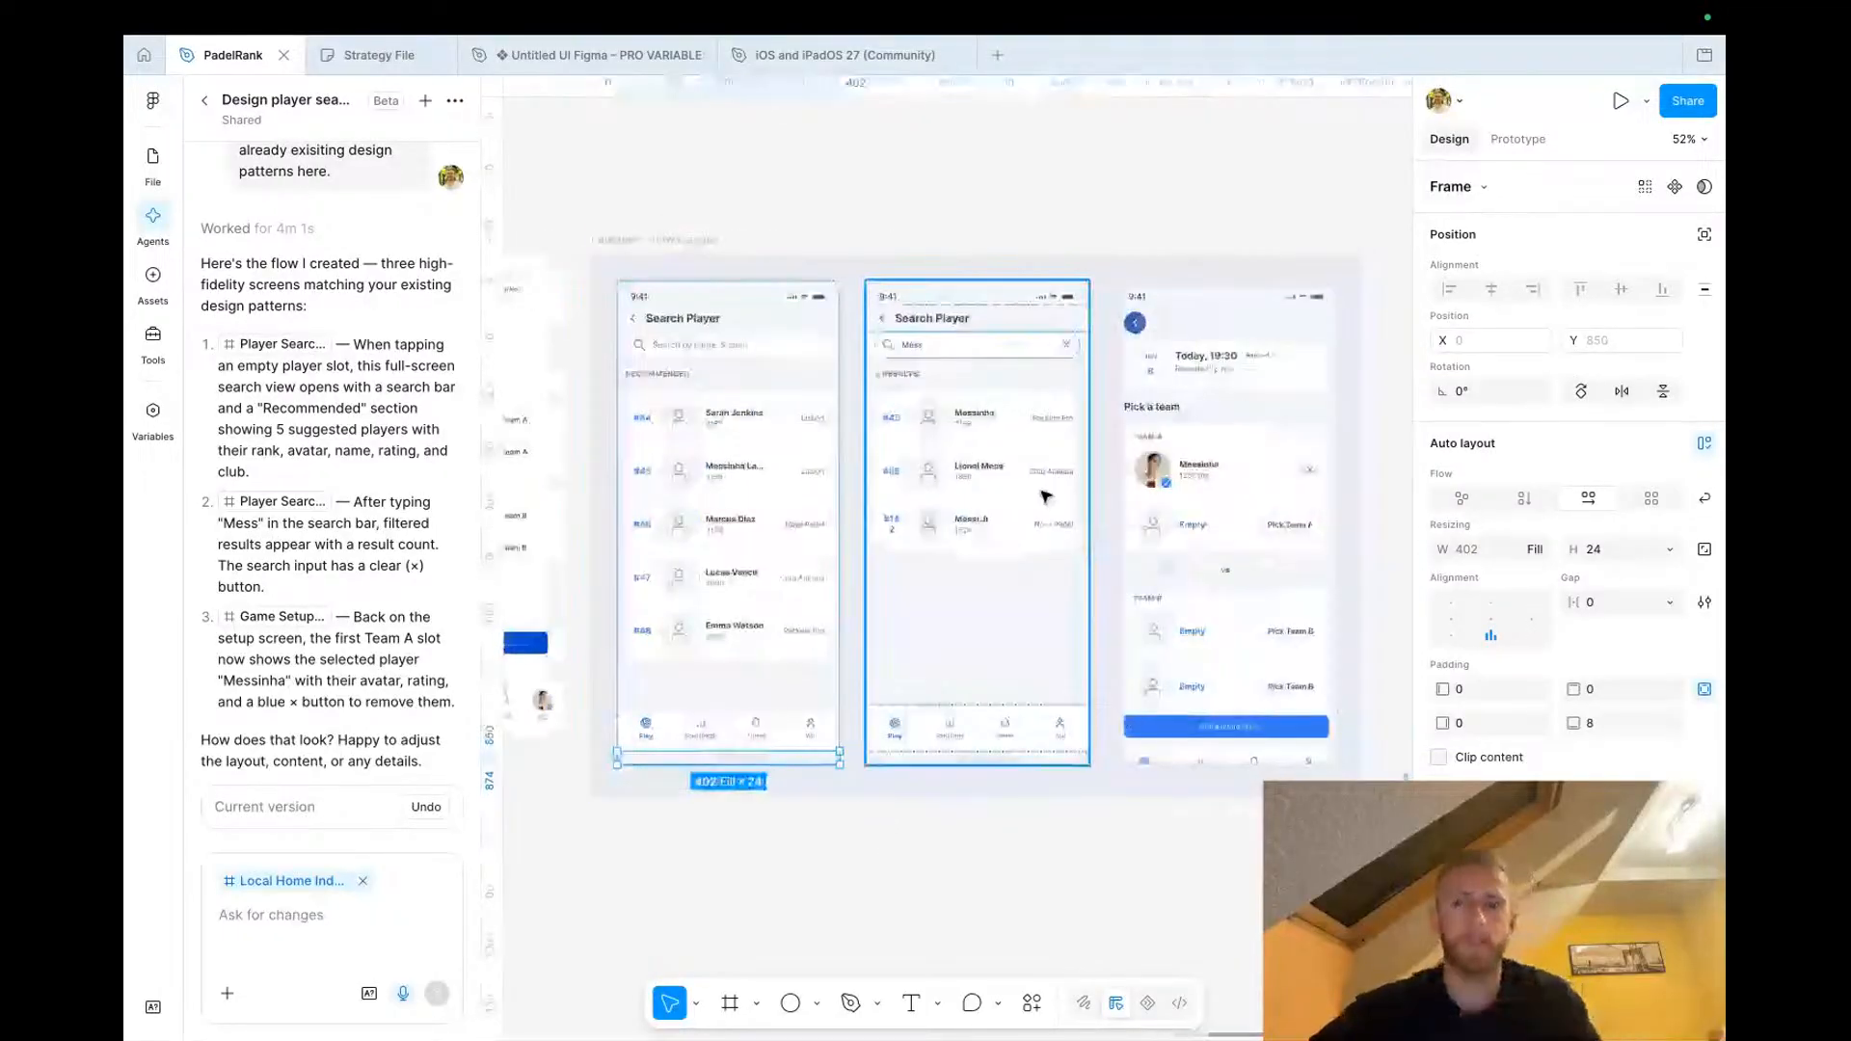
{"action": "scroll", "coordinate": [1049, 482], "scroll_direction": "up", "scroll_amount": 3}
{"action": "left_click", "coordinate": [1060, 395]}
{"action": "type", "text": "Lisbon"}
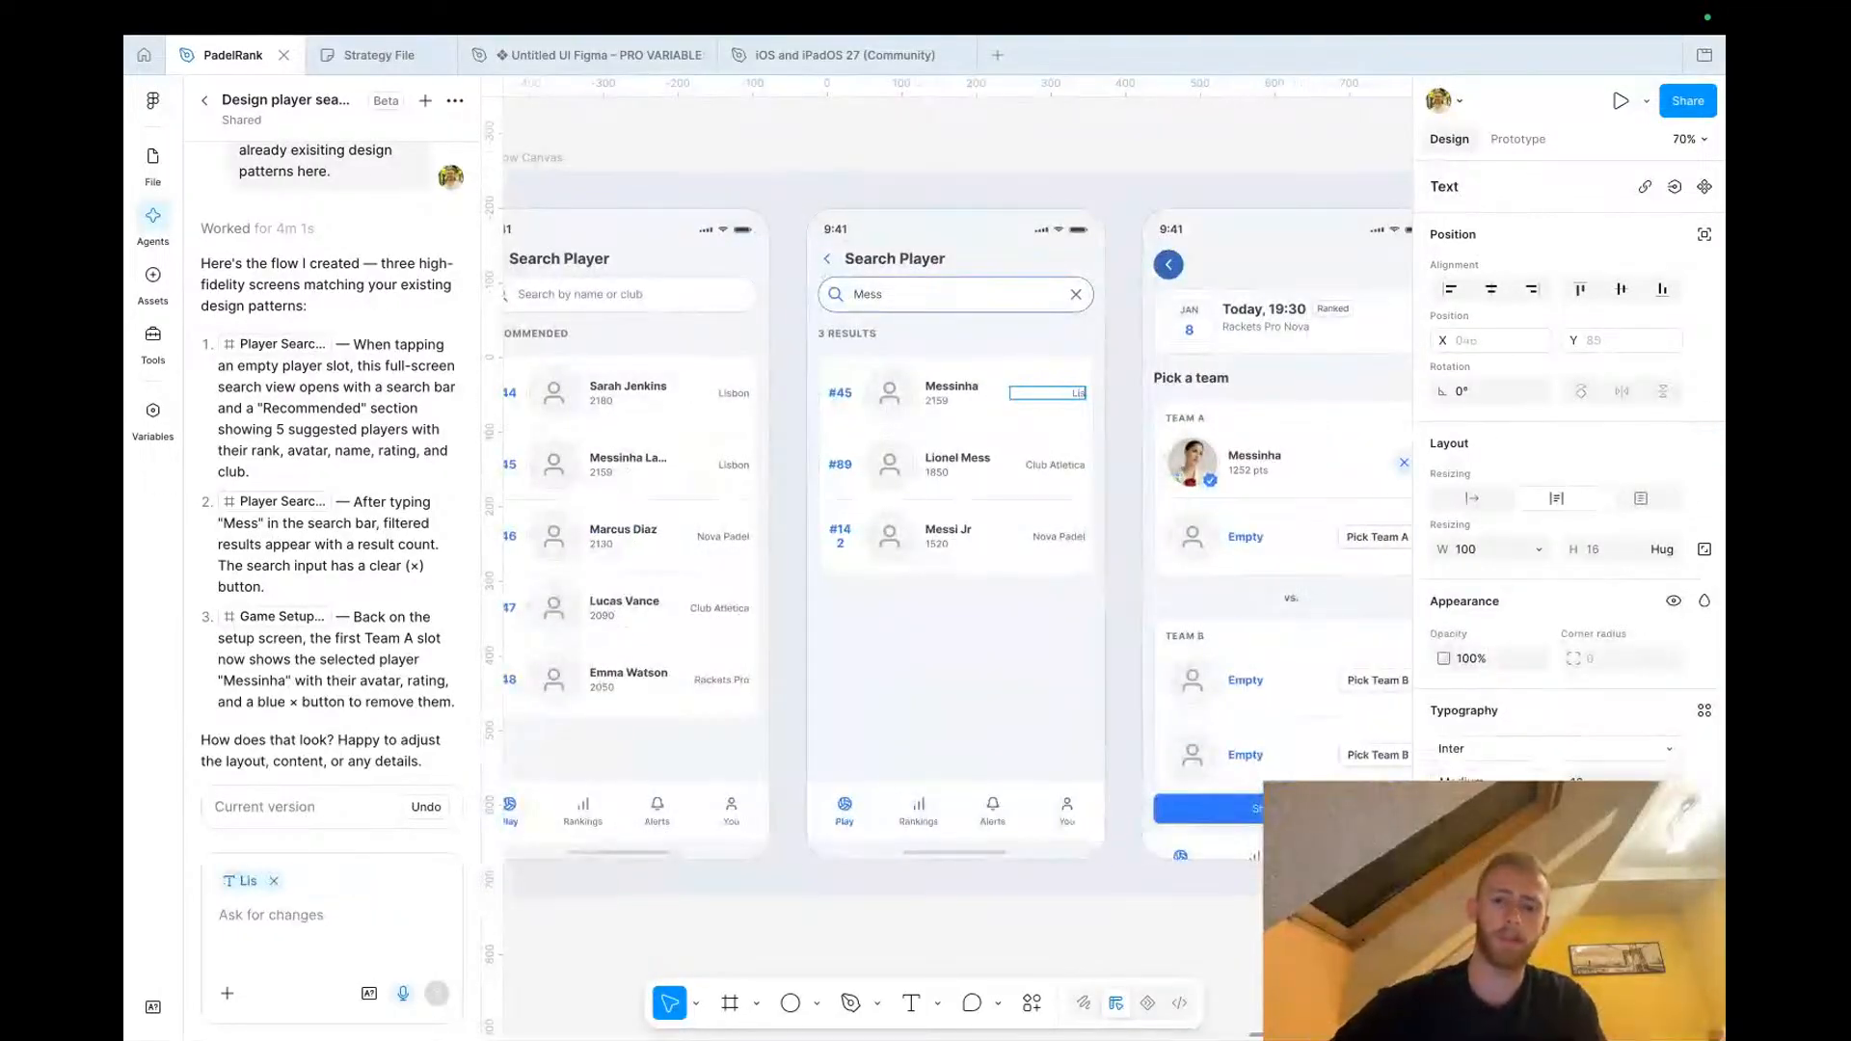
{"action": "left_click", "coordinate": [795, 961]}
{"action": "left_click", "coordinate": [795, 960]}
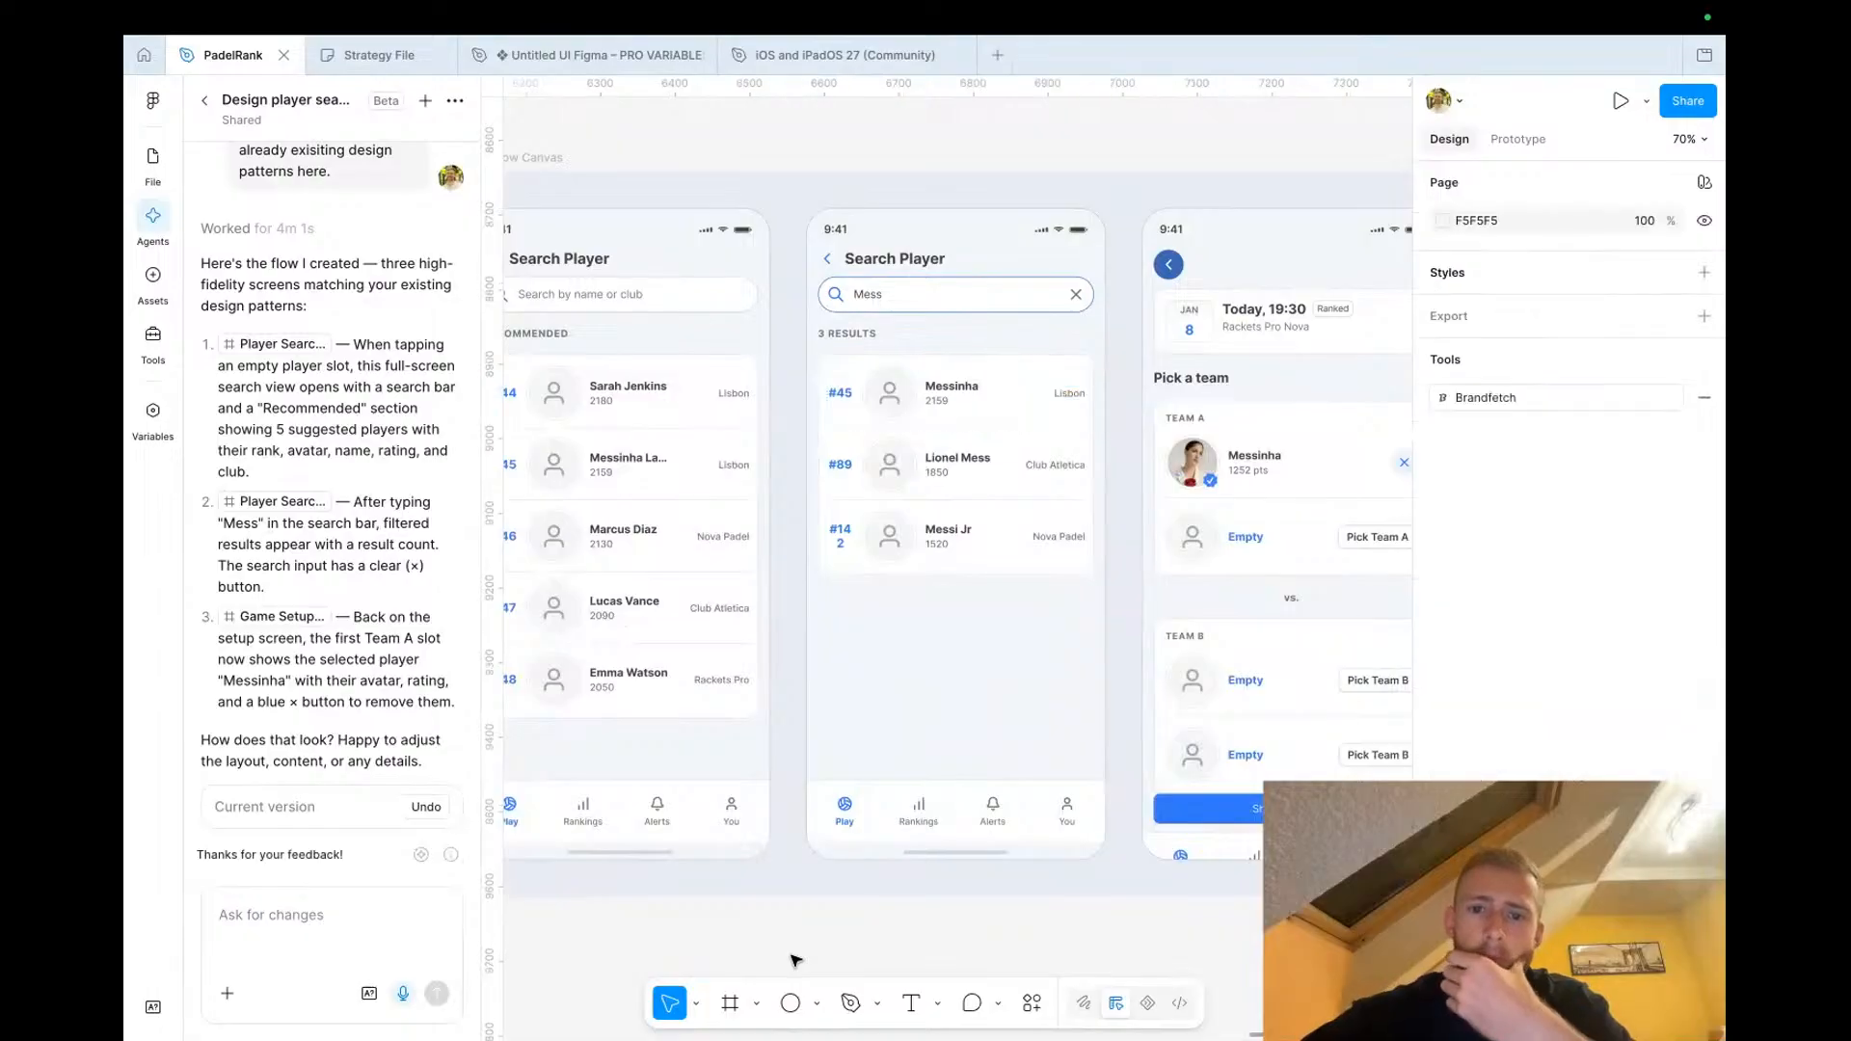
Inspect the selected player row inside the Team A card of the generated game setup screen
{"action": "scroll", "coordinate": [796, 960], "scroll_direction": "right", "scroll_amount": 3}
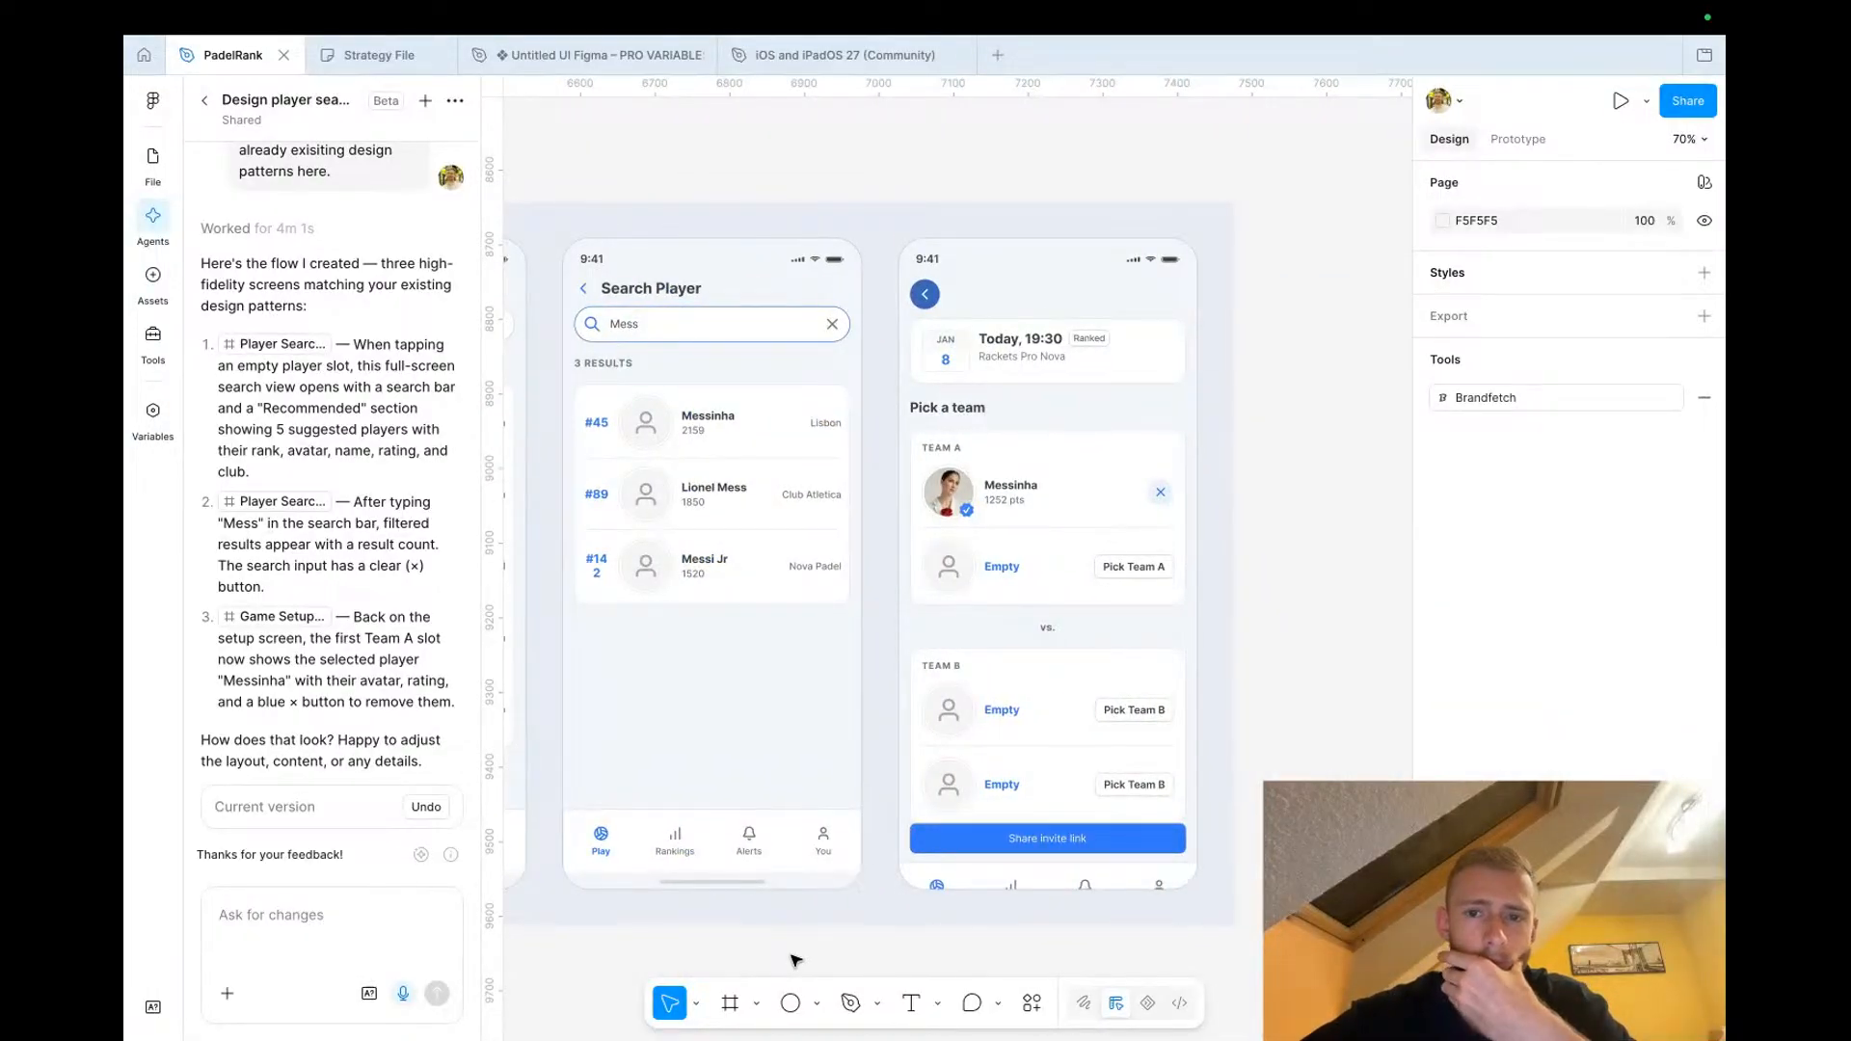
{"action": "double_click", "coordinate": [1159, 492]}
{"action": "double_click", "coordinate": [1160, 491]}
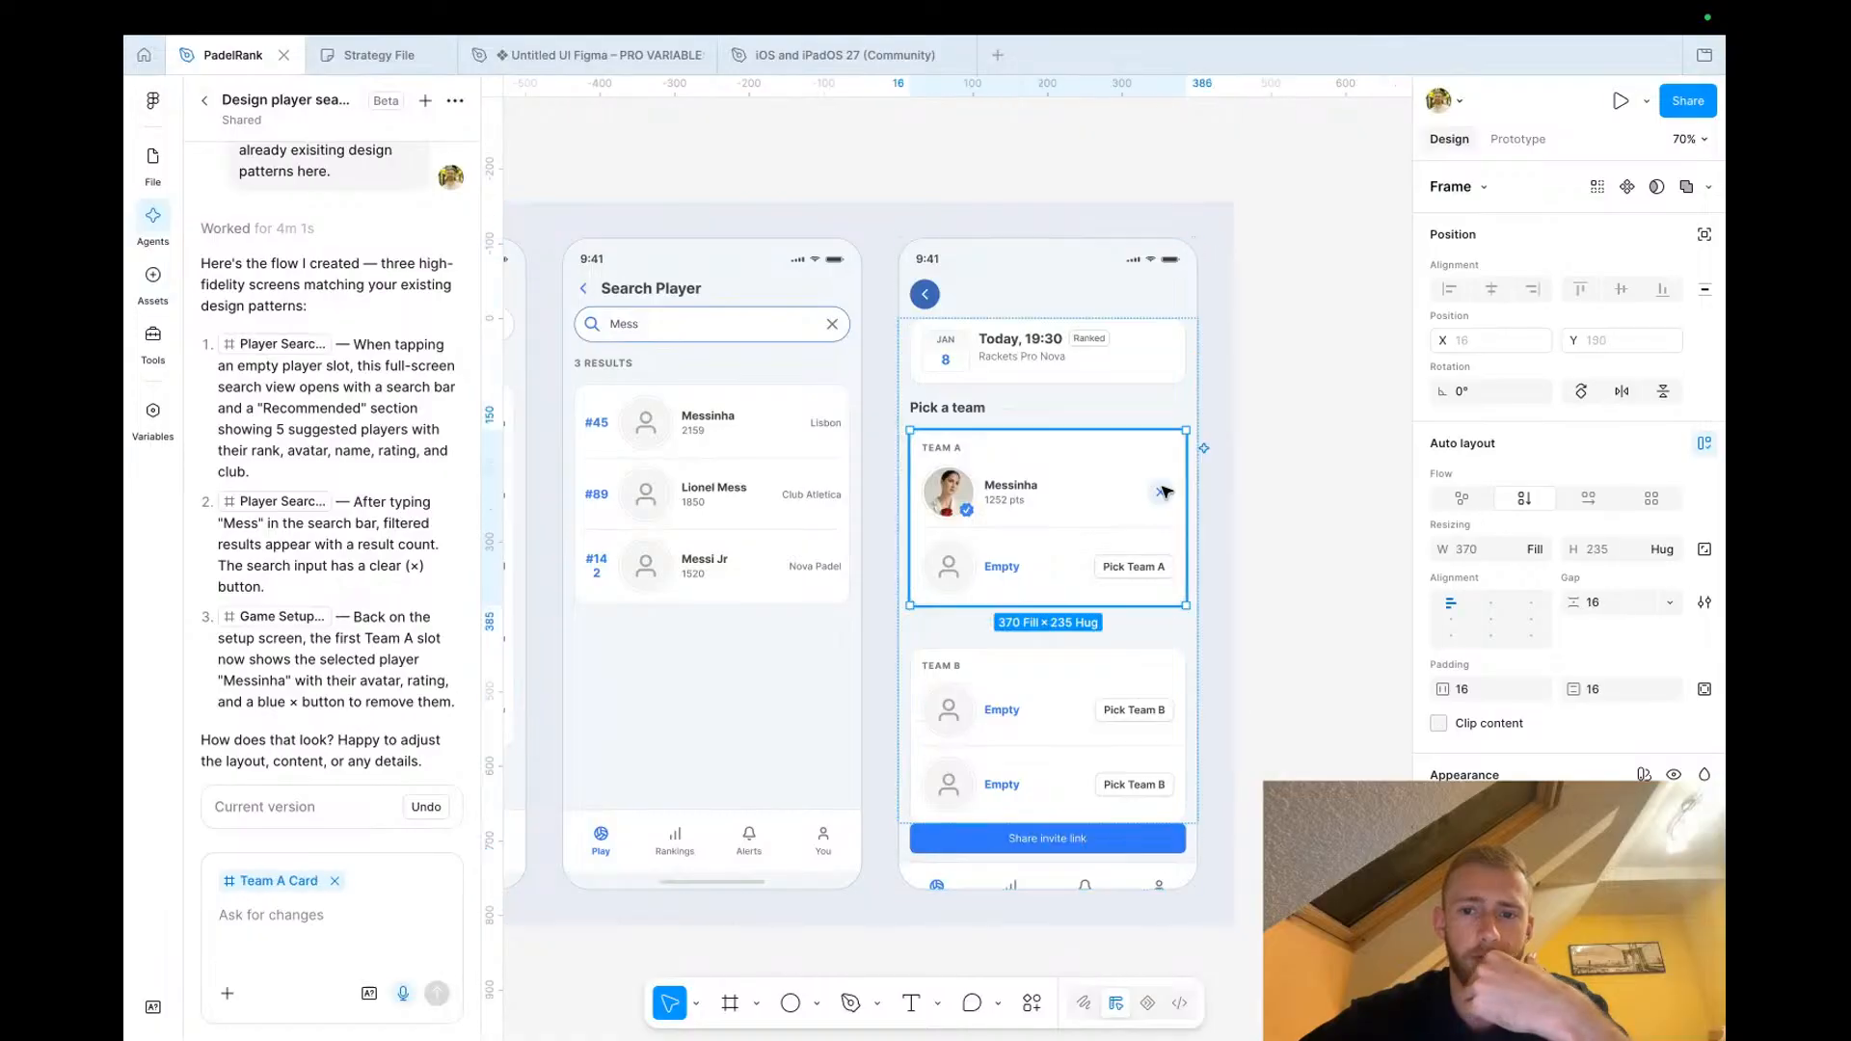
{"action": "double_click", "coordinate": [1159, 488]}
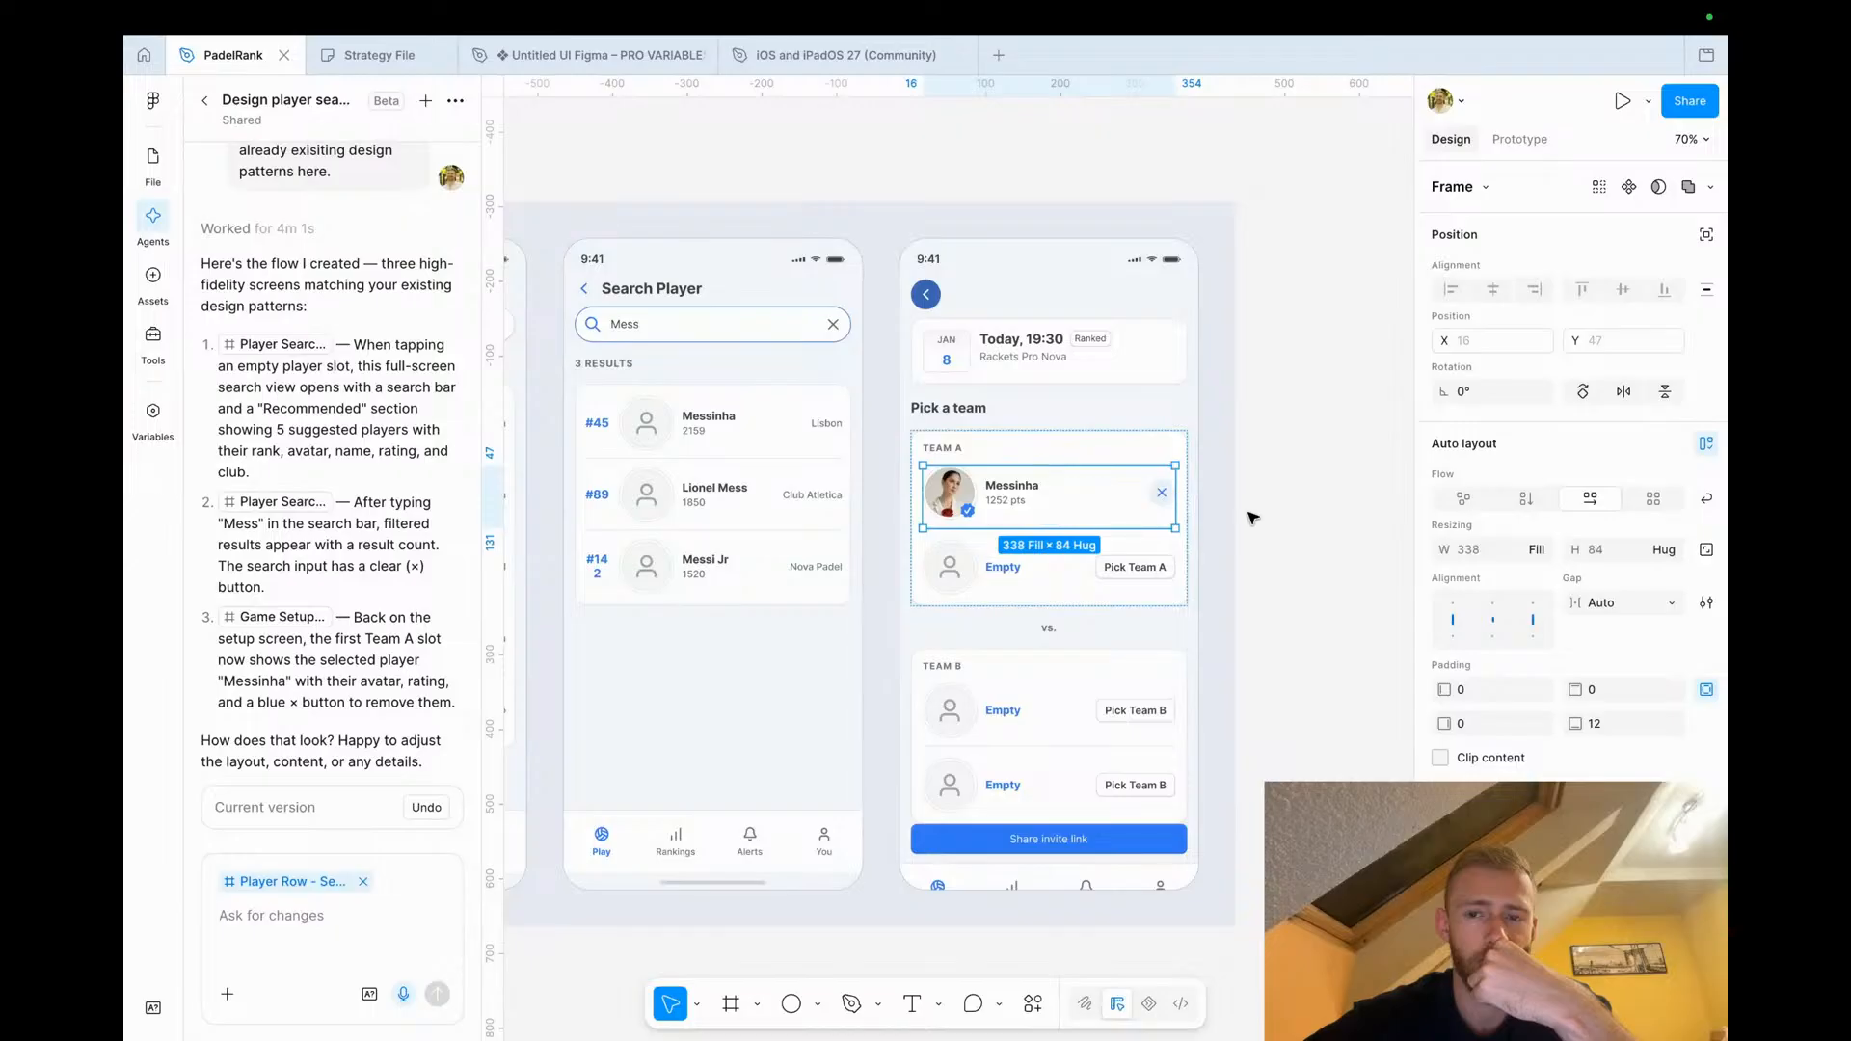
{"action": "left_click", "coordinate": [1250, 517]}
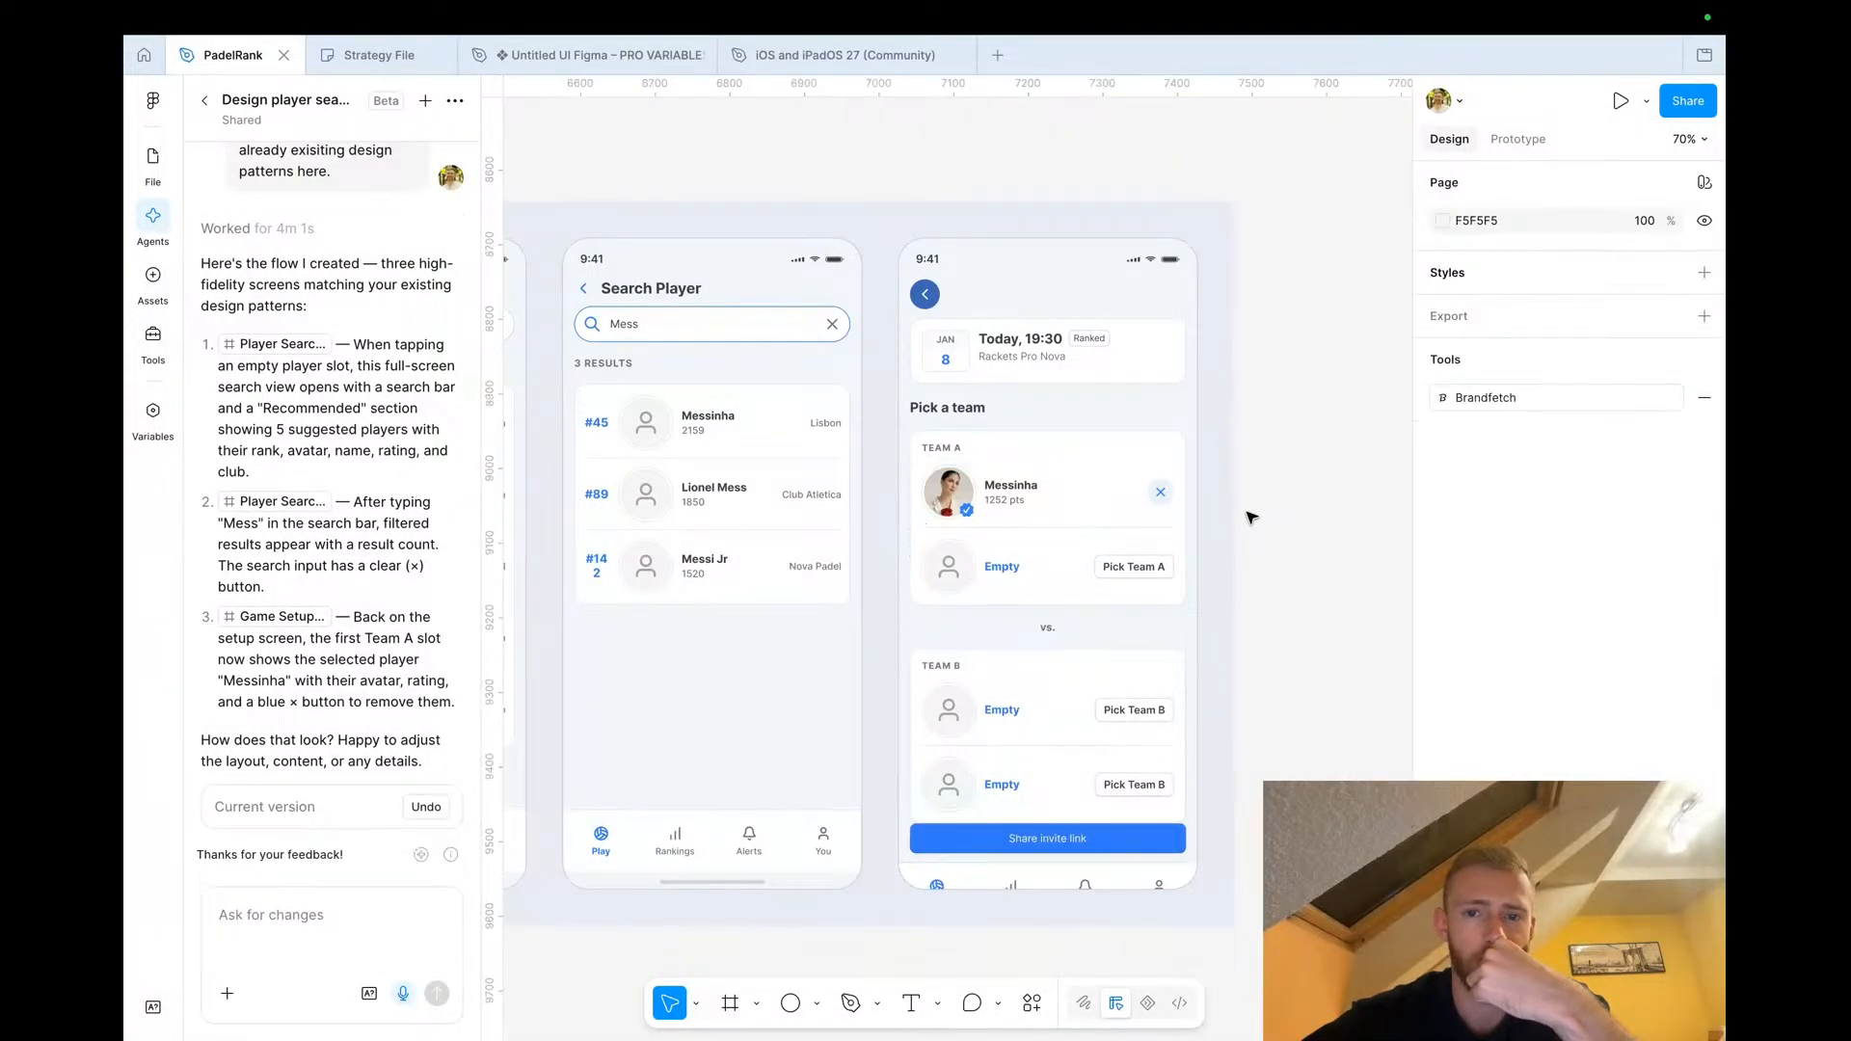
Compare the original game setup screen with the agent's new setup and search screens on the canvas
{"action": "scroll", "coordinate": [1250, 518], "scroll_direction": "down", "scroll_amount": 4}
{"action": "scroll", "coordinate": [1250, 517], "scroll_direction": "left", "scroll_amount": 5}
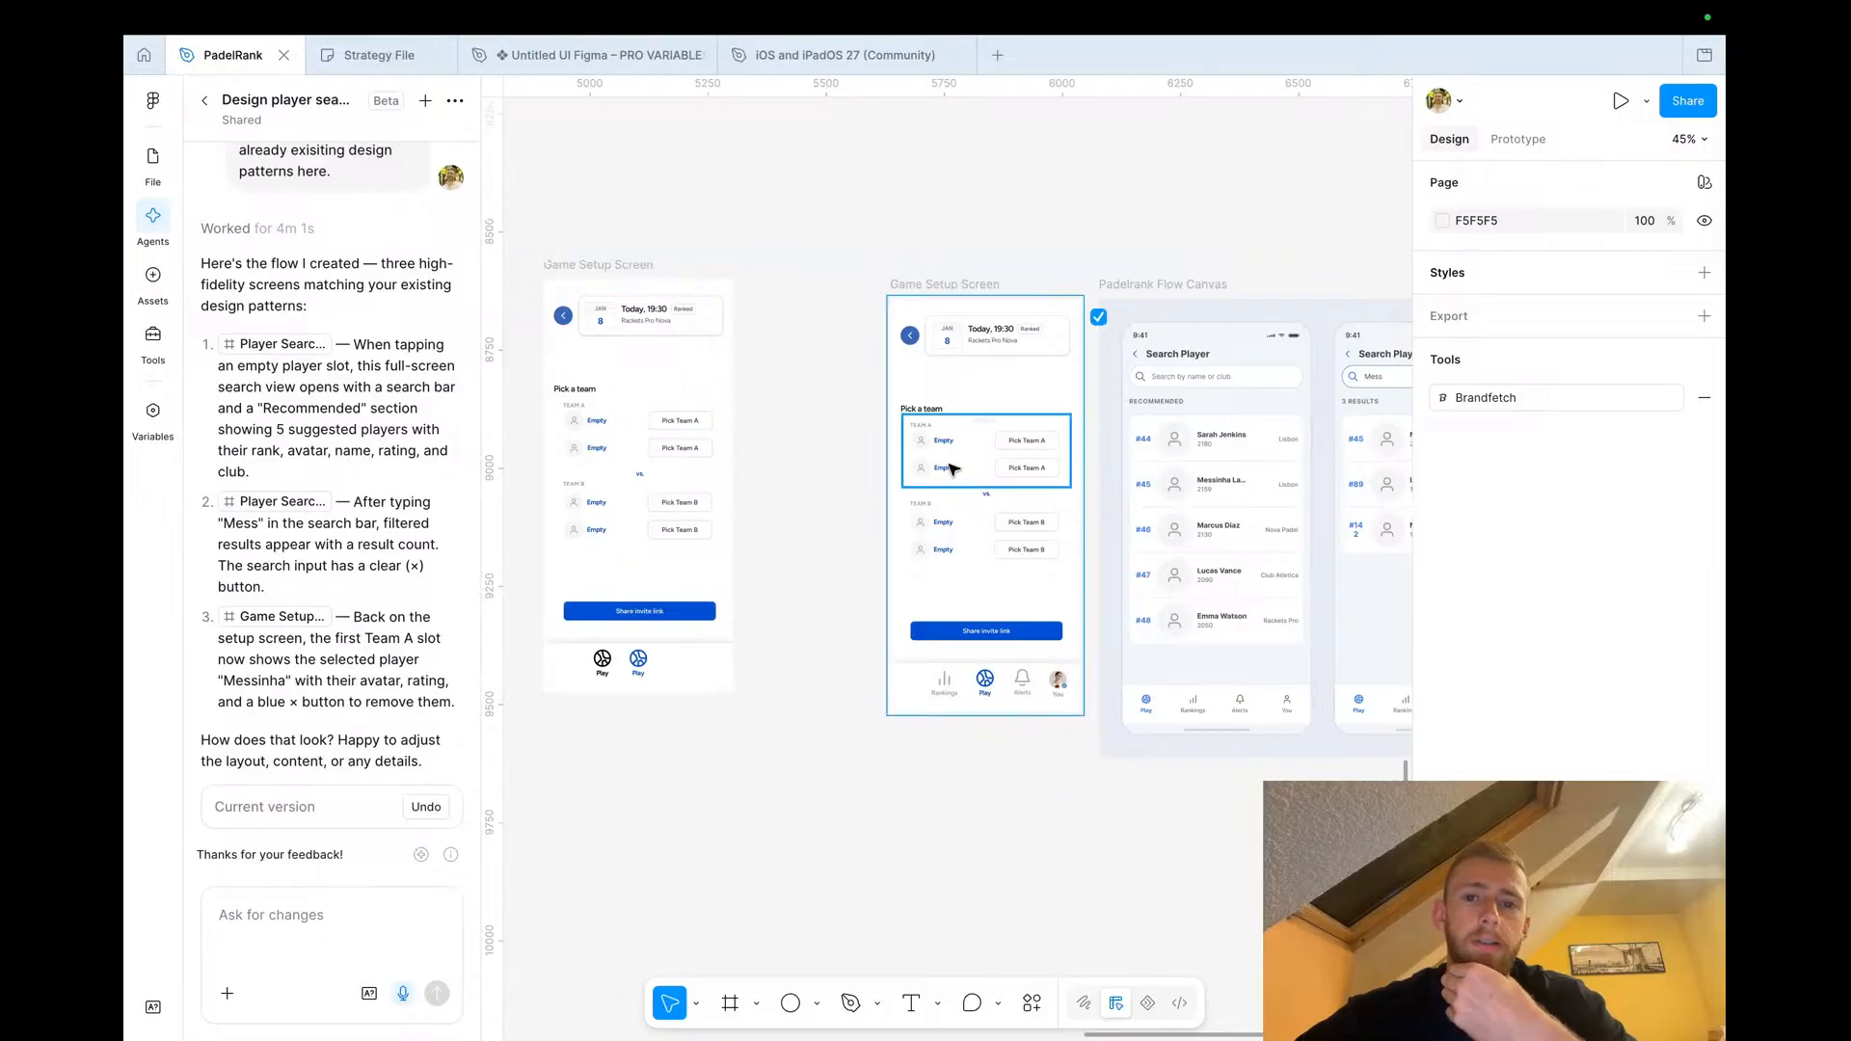
{"action": "scroll", "coordinate": [988, 468], "scroll_direction": "up", "scroll_amount": 2}
{"action": "scroll", "coordinate": [988, 468], "scroll_direction": "up", "scroll_amount": 3}
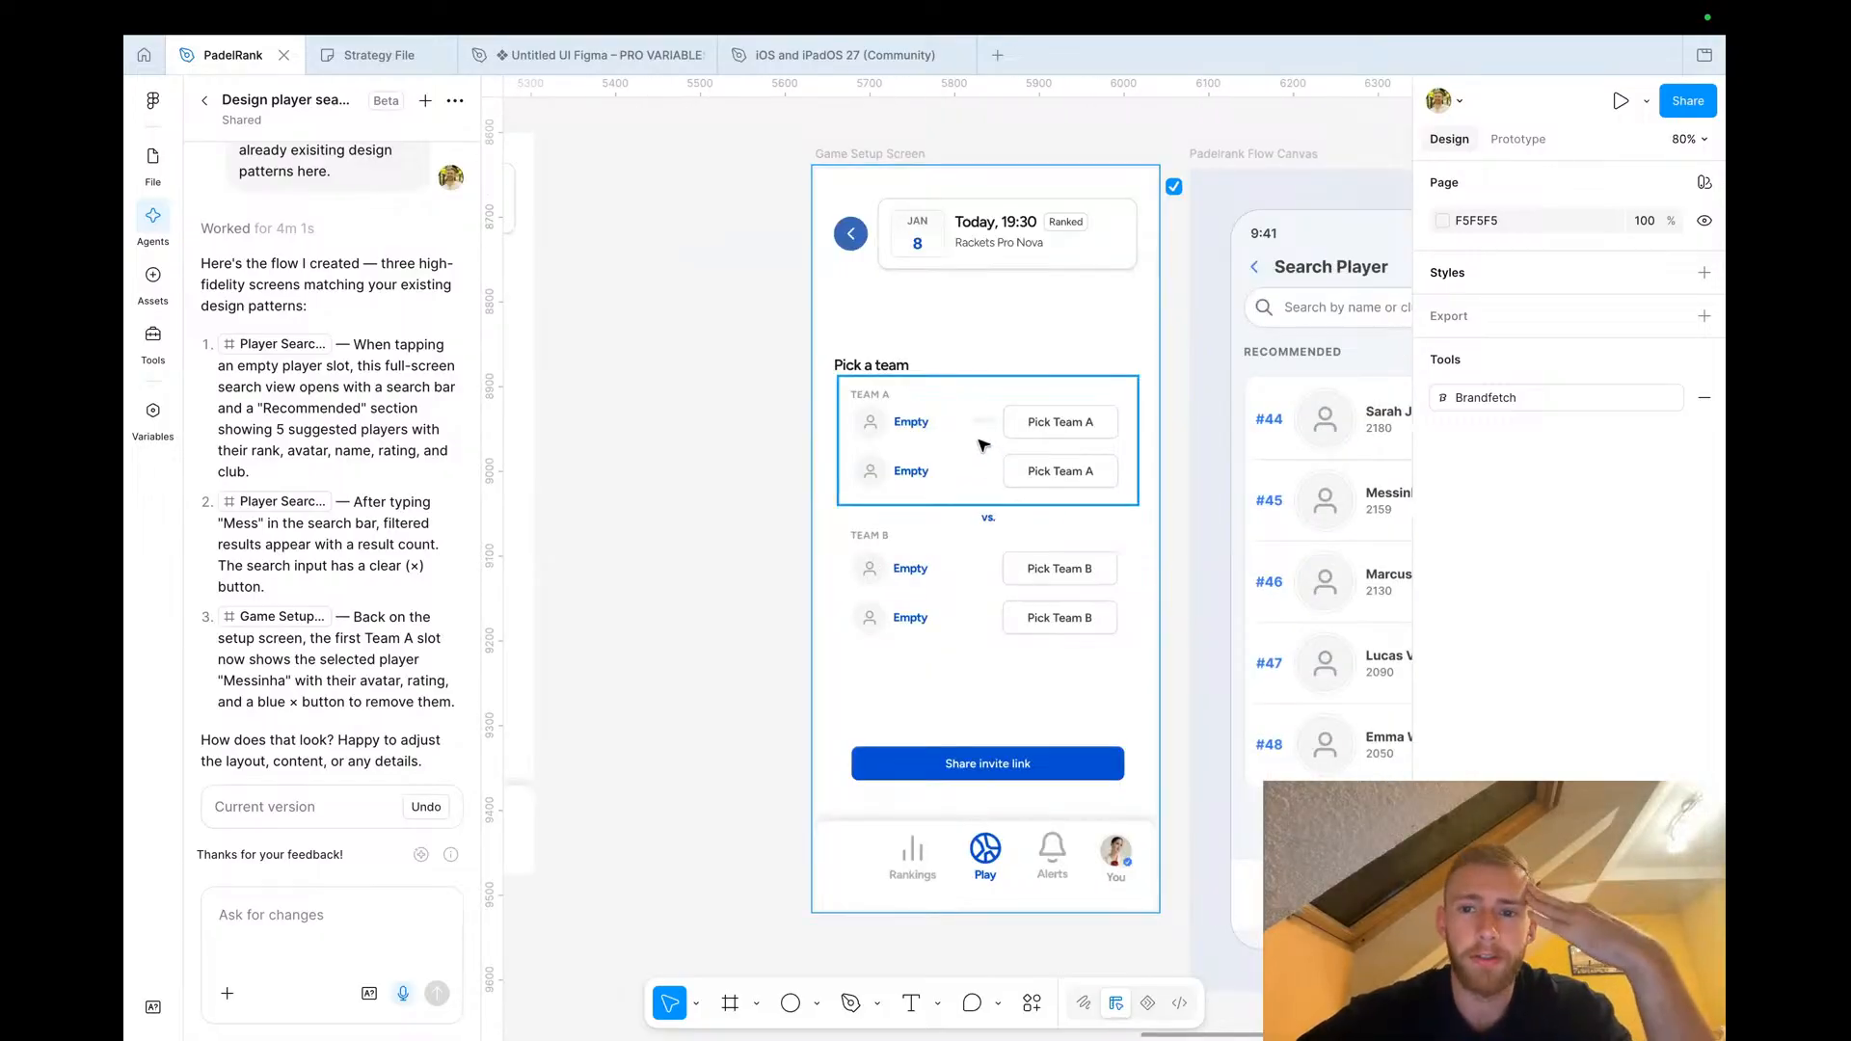
{"action": "scroll", "coordinate": [984, 463], "scroll_direction": "right", "scroll_amount": 5}
{"action": "scroll", "coordinate": [980, 444], "scroll_direction": "right", "scroll_amount": 5}
{"action": "scroll", "coordinate": [1070, 410], "scroll_direction": "up", "scroll_amount": 3}
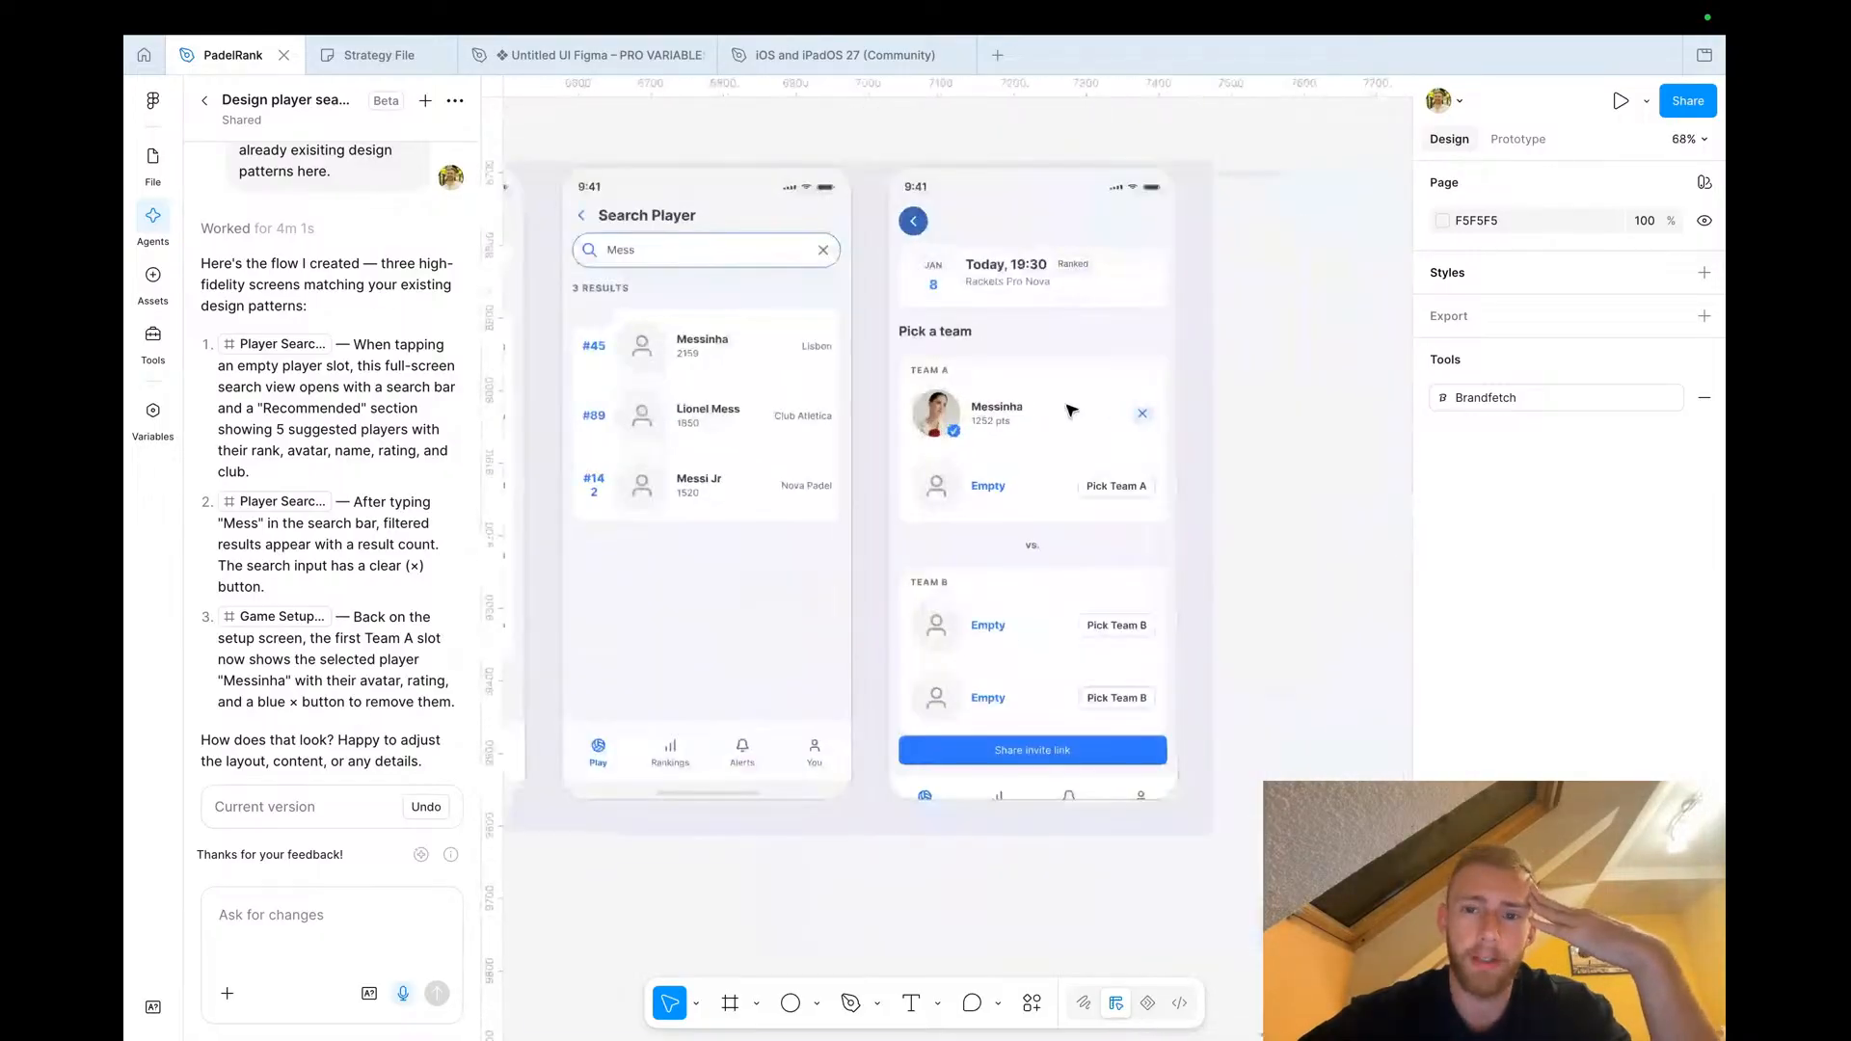
{"action": "double_click", "coordinate": [939, 434]}
{"action": "double_click", "coordinate": [939, 434]}
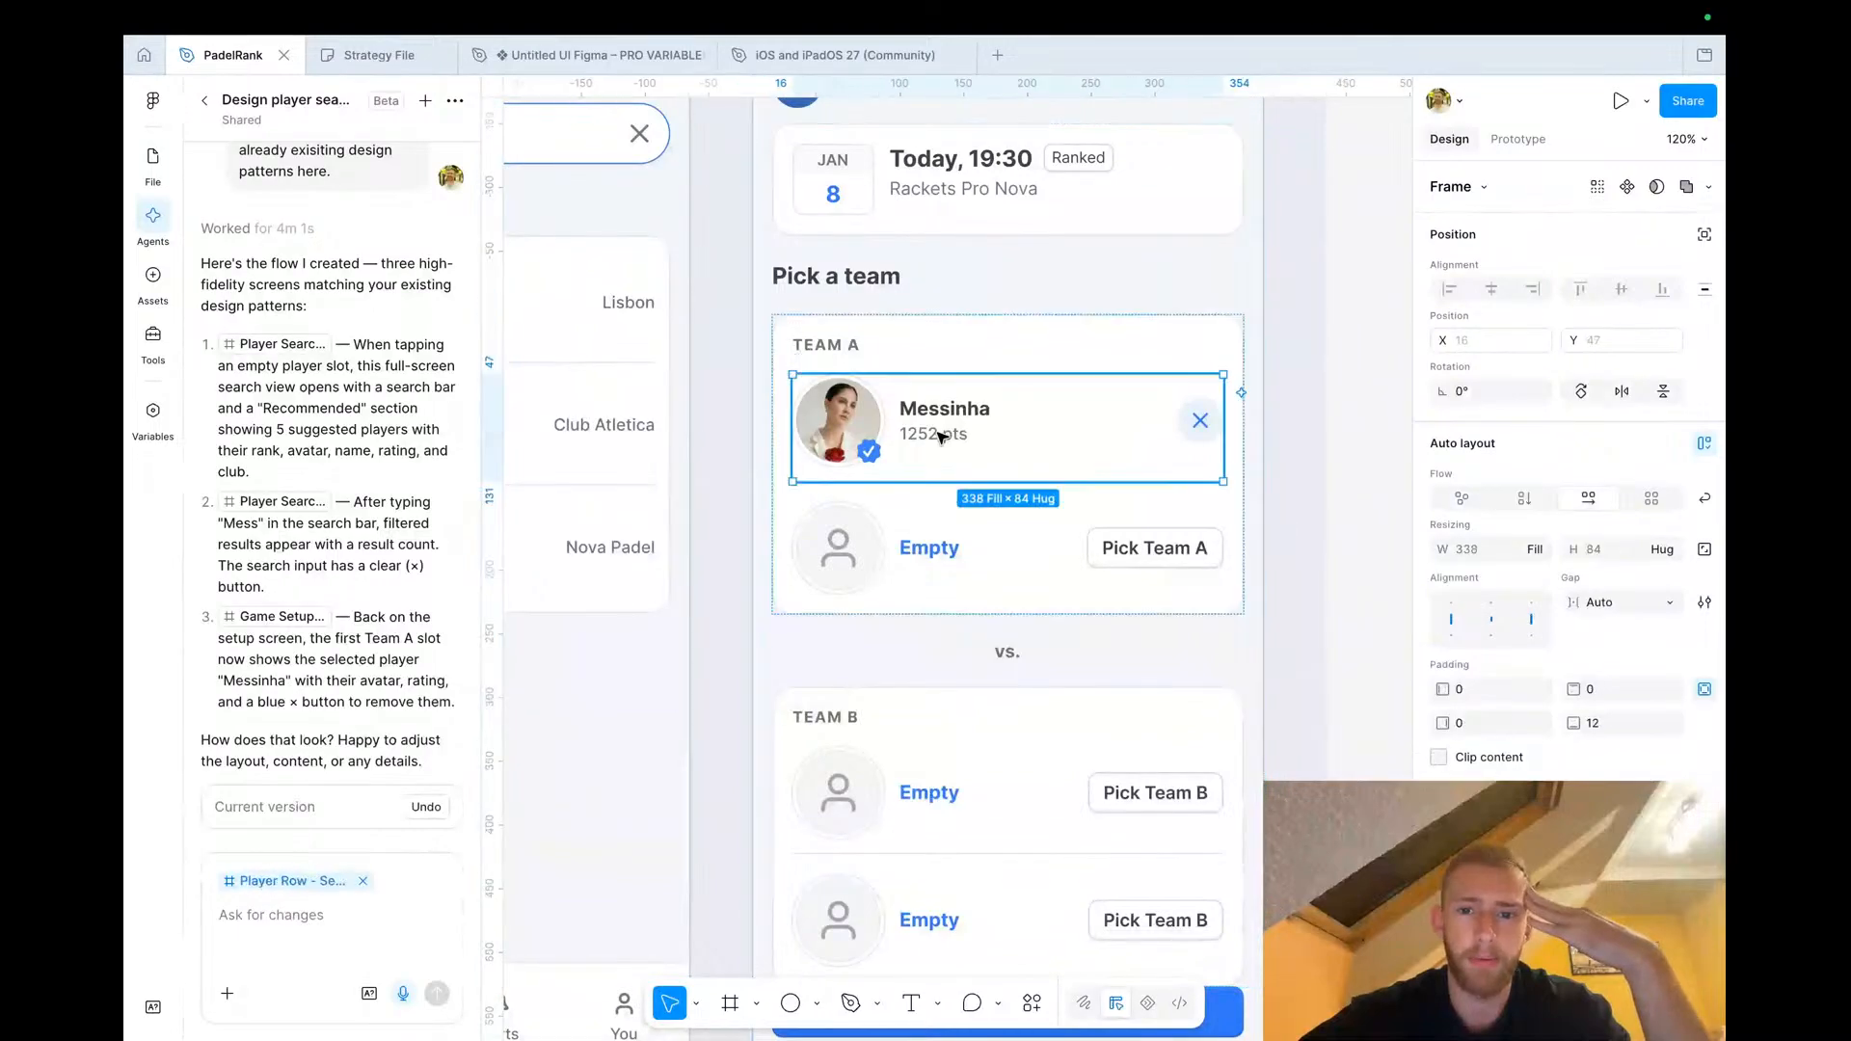
{"action": "scroll", "coordinate": [939, 436], "scroll_direction": "down", "scroll_amount": 5}
{"action": "scroll", "coordinate": [942, 437], "scroll_direction": "up", "scroll_amount": 5}
{"action": "scroll", "coordinate": [941, 437], "scroll_direction": "down", "scroll_amount": 1}
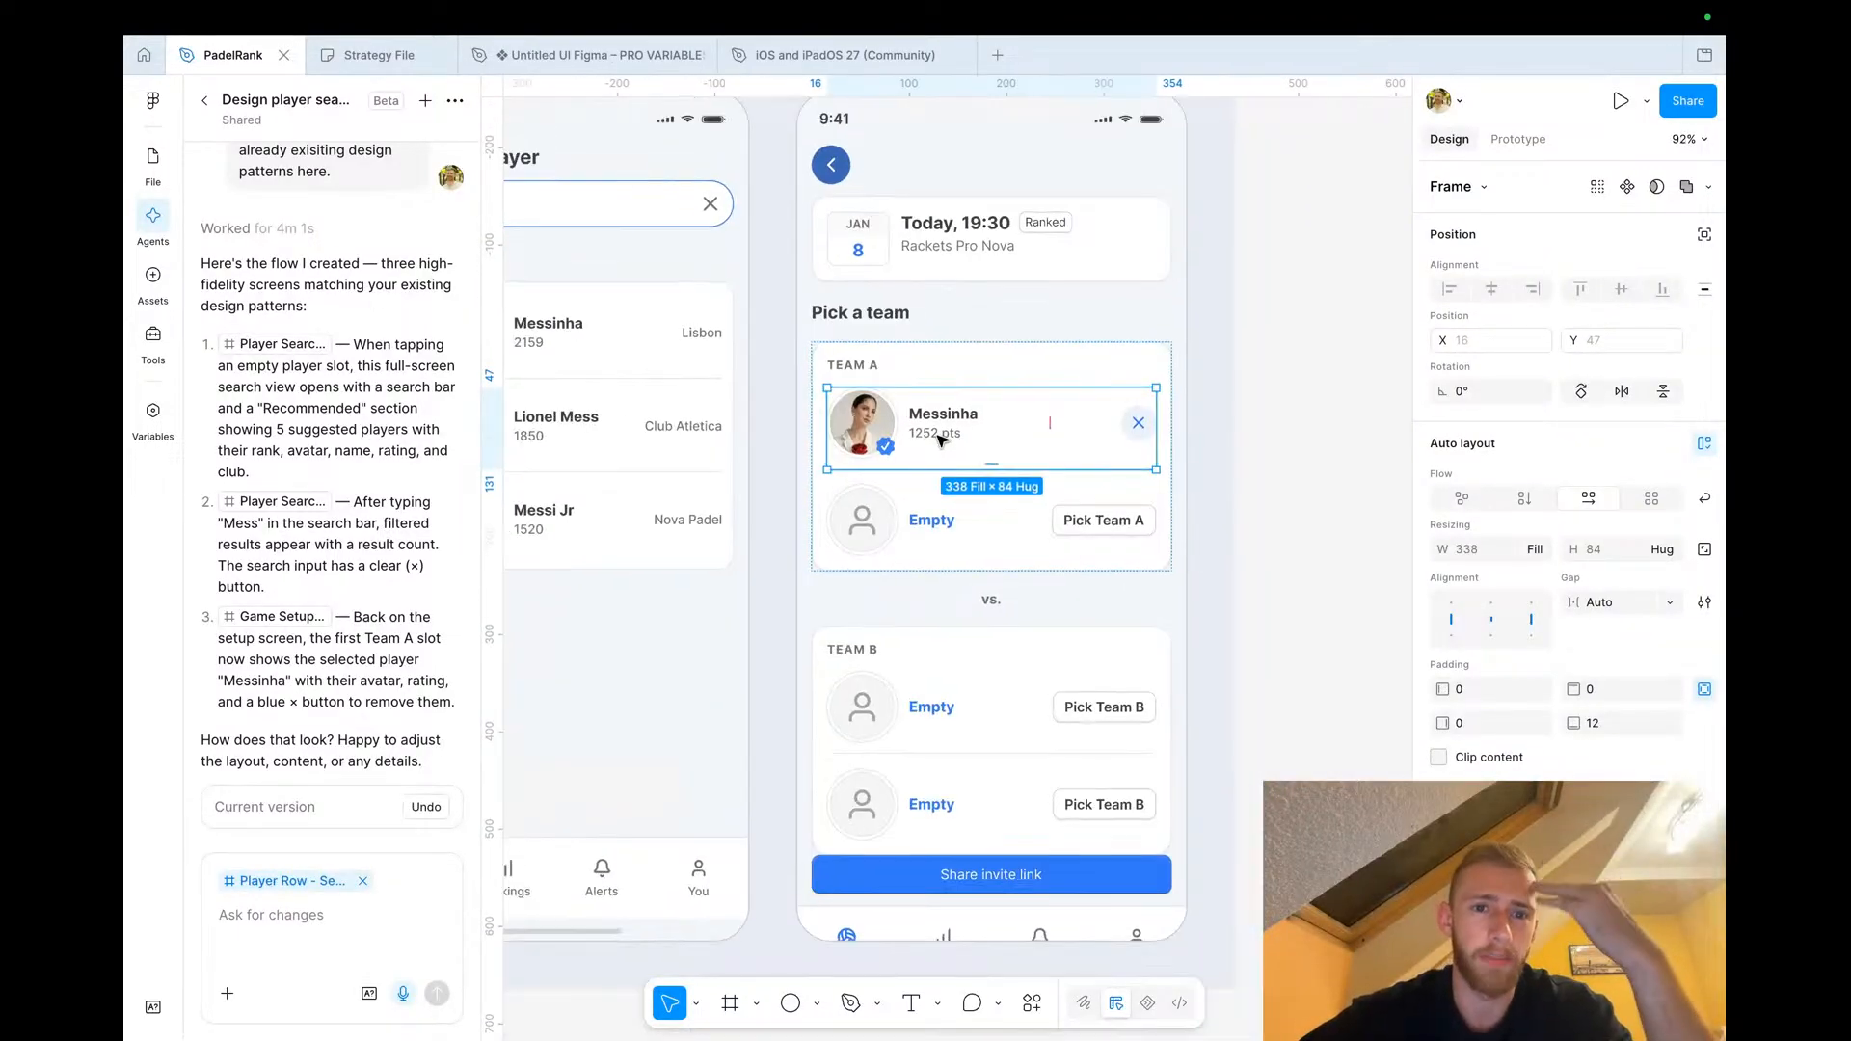
{"action": "scroll", "coordinate": [940, 436], "scroll_direction": "left", "scroll_amount": 10}
{"action": "scroll", "coordinate": [939, 437], "scroll_direction": "down", "scroll_amount": 4}
{"action": "scroll", "coordinate": [935, 431], "scroll_direction": "up", "scroll_amount": 5}
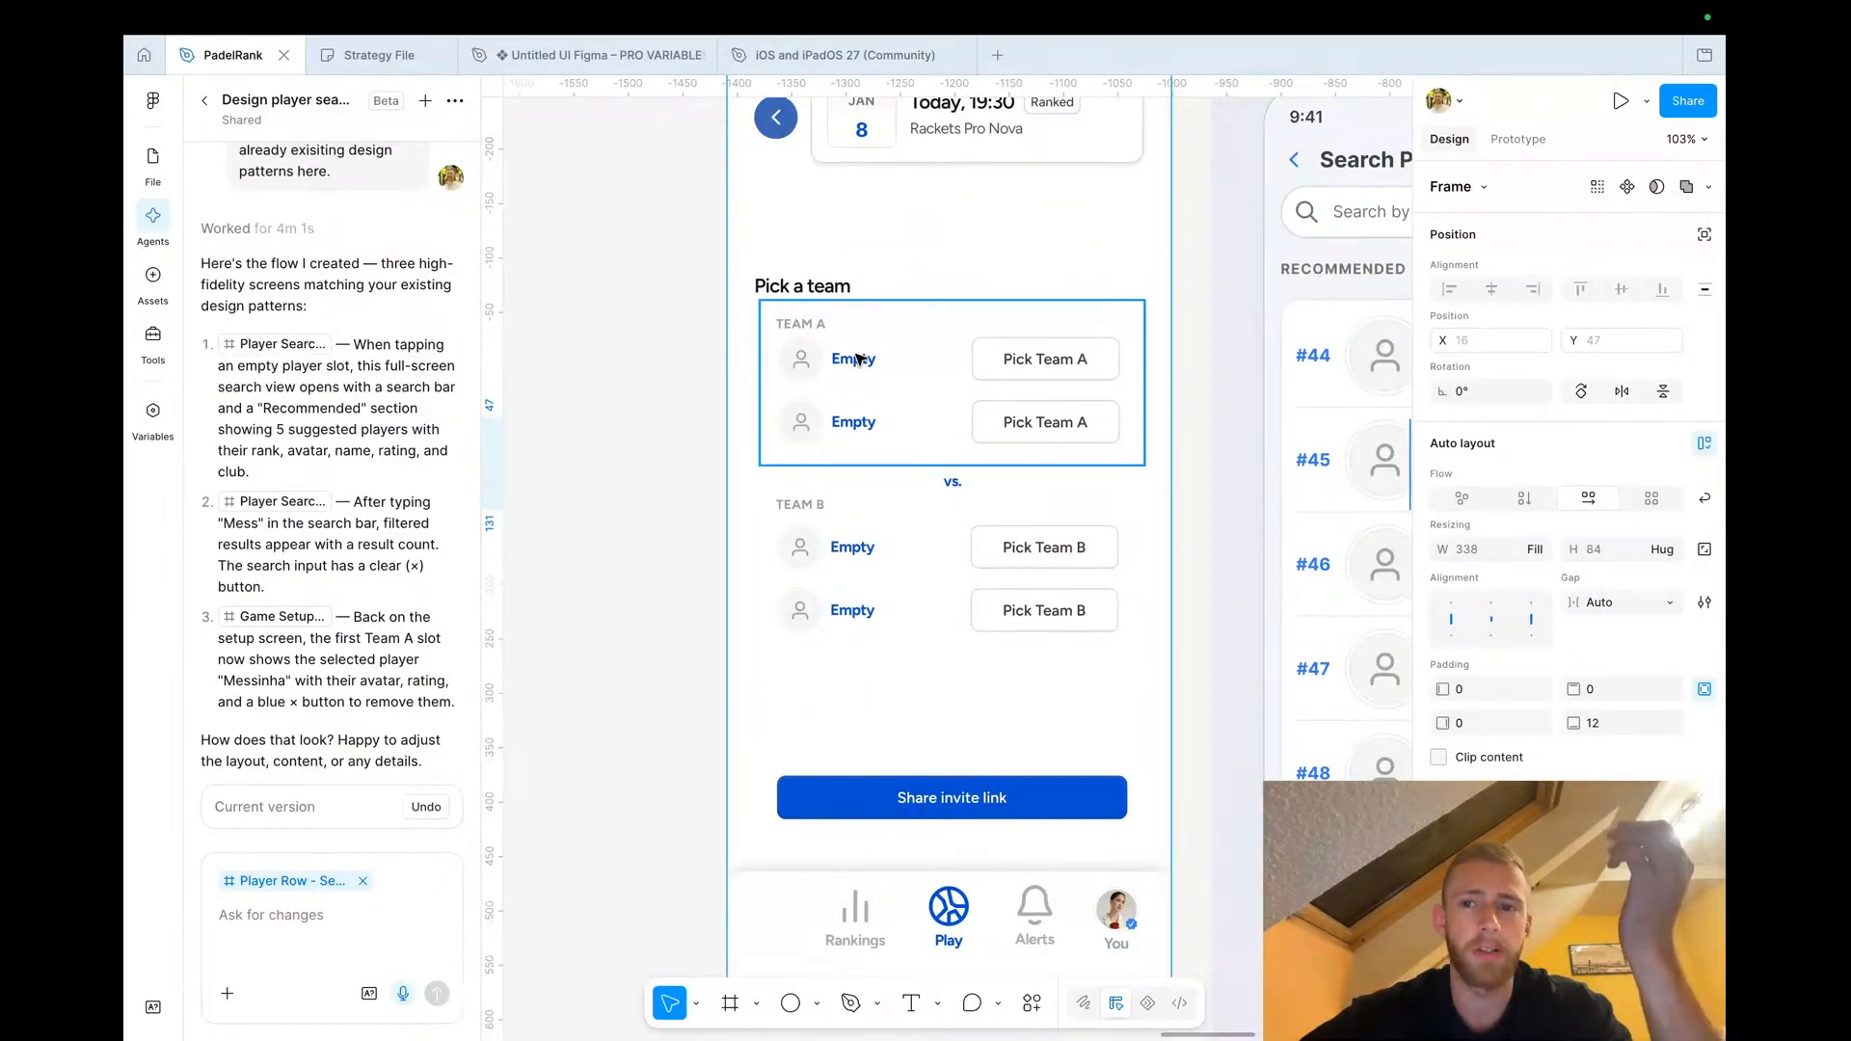
{"action": "scroll", "coordinate": [858, 357], "scroll_direction": "down", "scroll_amount": 5}
{"action": "scroll", "coordinate": [872, 309], "scroll_direction": "right", "scroll_amount": 5}
{"action": "scroll", "coordinate": [875, 301], "scroll_direction": "left", "scroll_amount": 3}
{"action": "scroll", "coordinate": [875, 301], "scroll_direction": "down", "scroll_amount": 1}
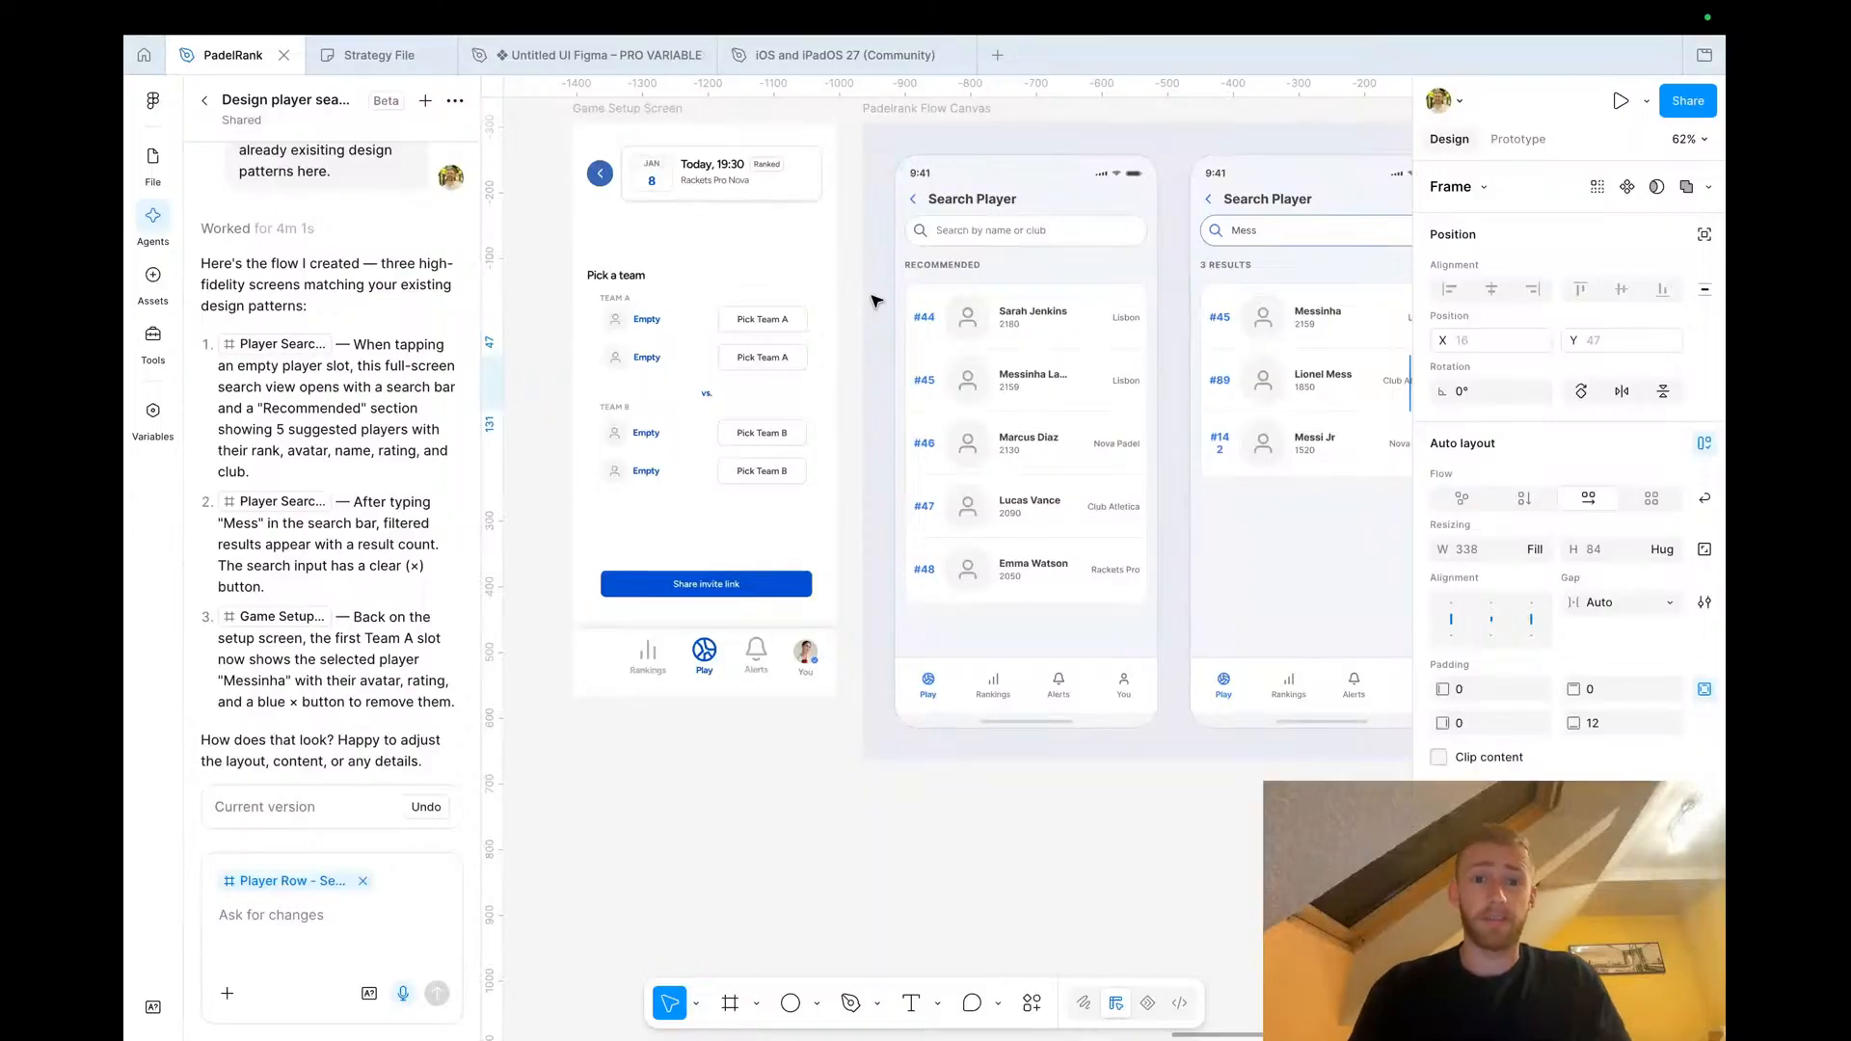
In the Strategy File, duplicate a sticky note below the flow and write 'Rework, too many actions, unclear what to do'
{"action": "left_click", "coordinate": [379, 55]}
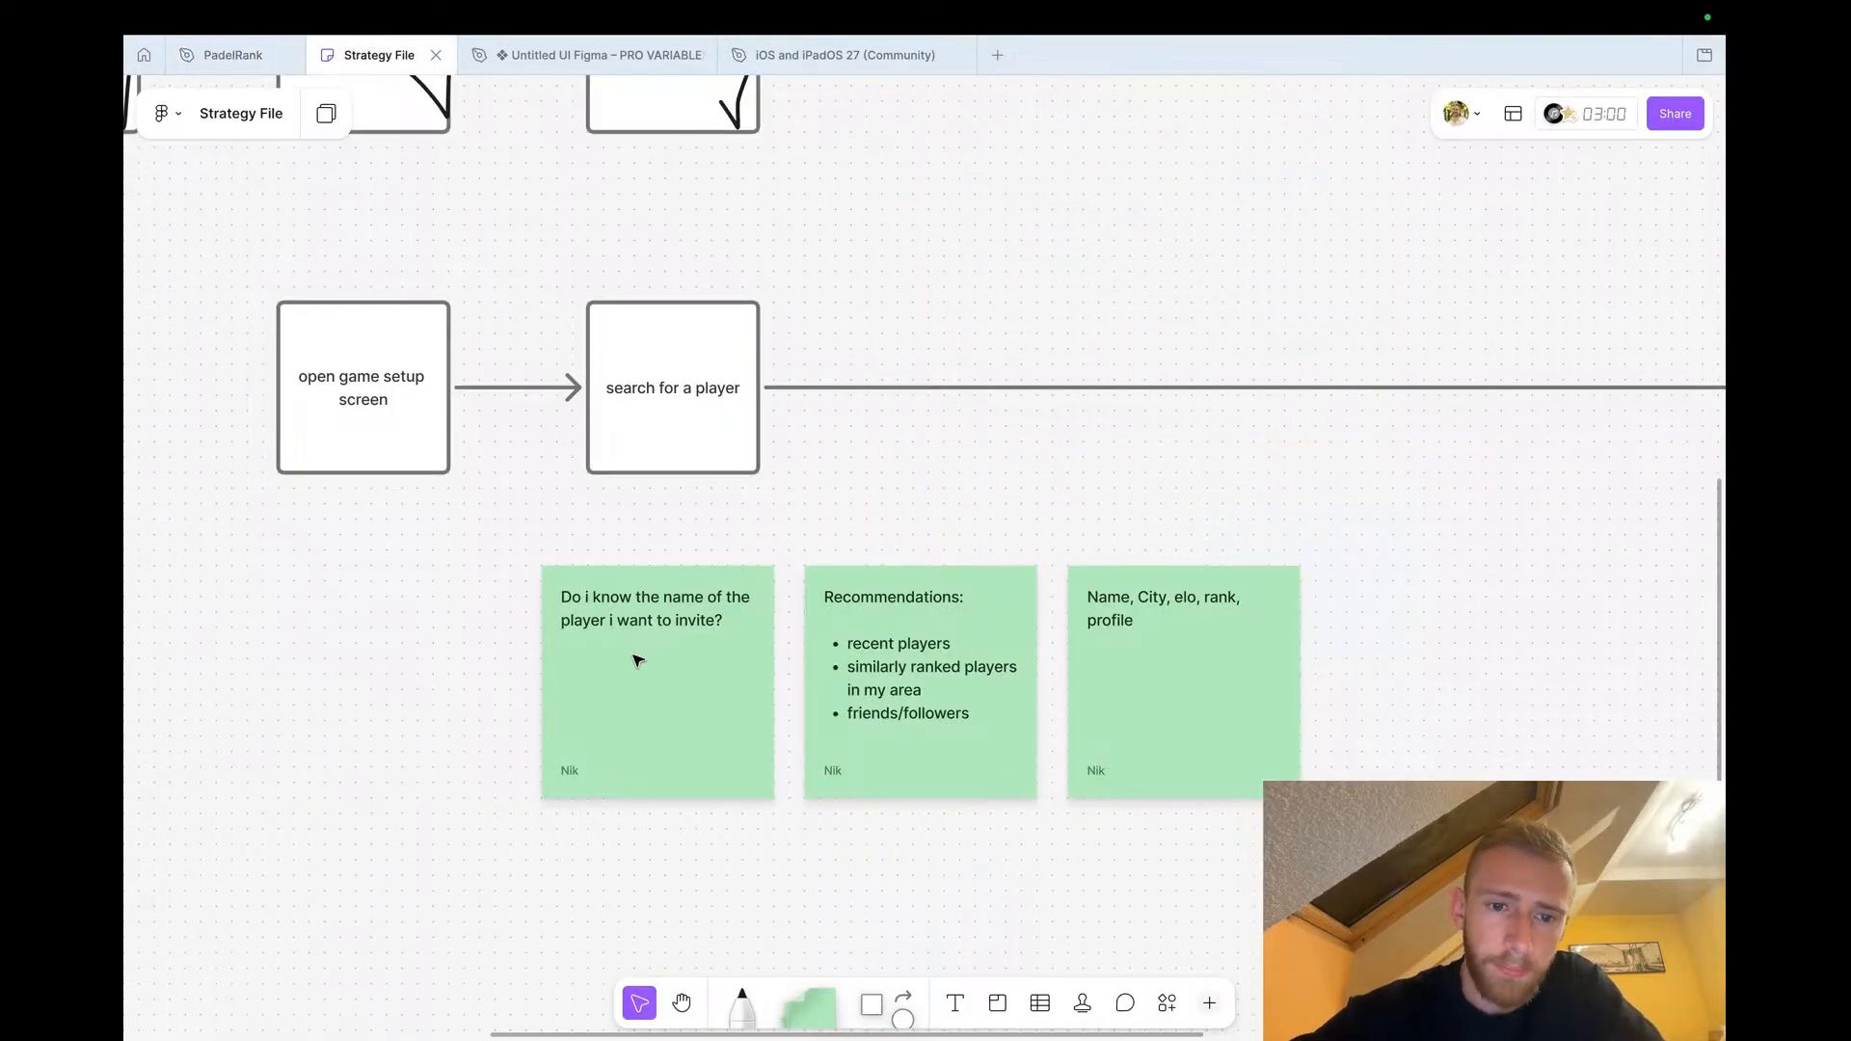
{"action": "scroll", "coordinate": [636, 660], "scroll_direction": "down", "scroll_amount": 5}
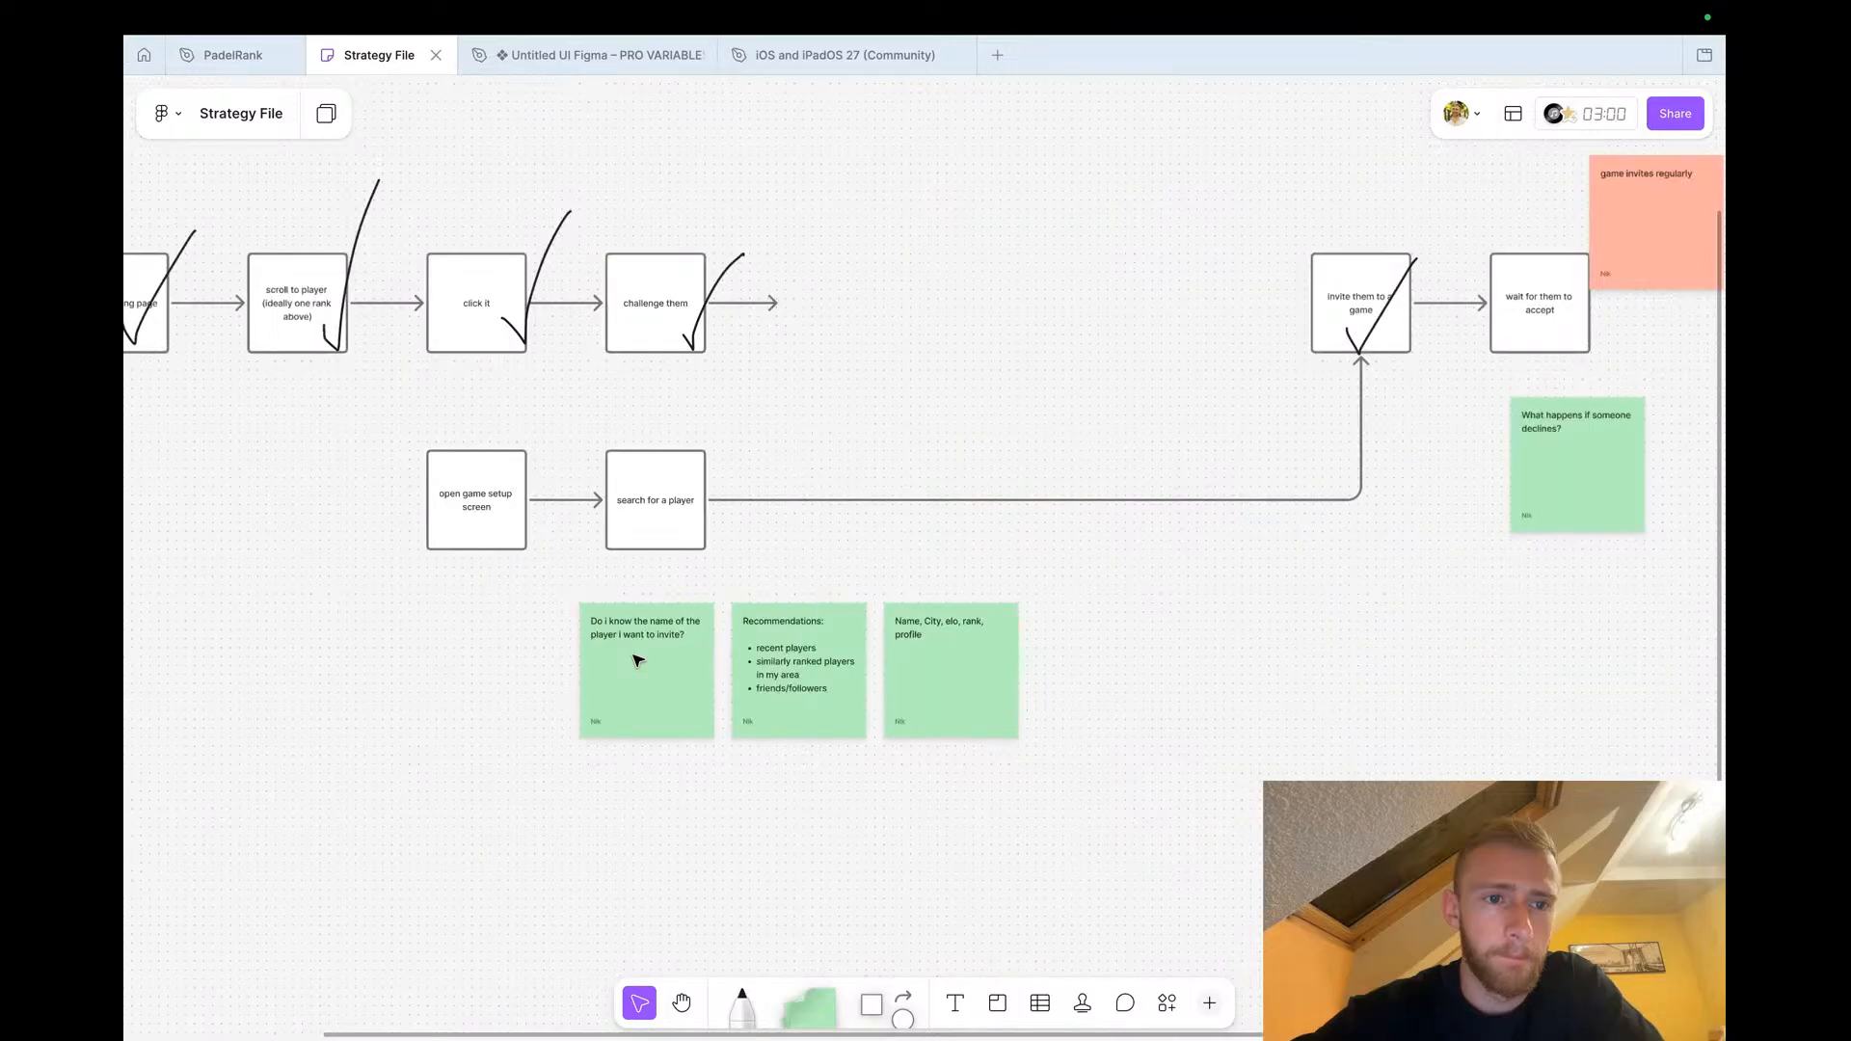
{"action": "scroll", "coordinate": [637, 661], "scroll_direction": "left", "scroll_amount": 3}
{"action": "scroll", "coordinate": [810, 586], "scroll_direction": "up", "scroll_amount": 4}
{"action": "left_click", "coordinate": [914, 565]}
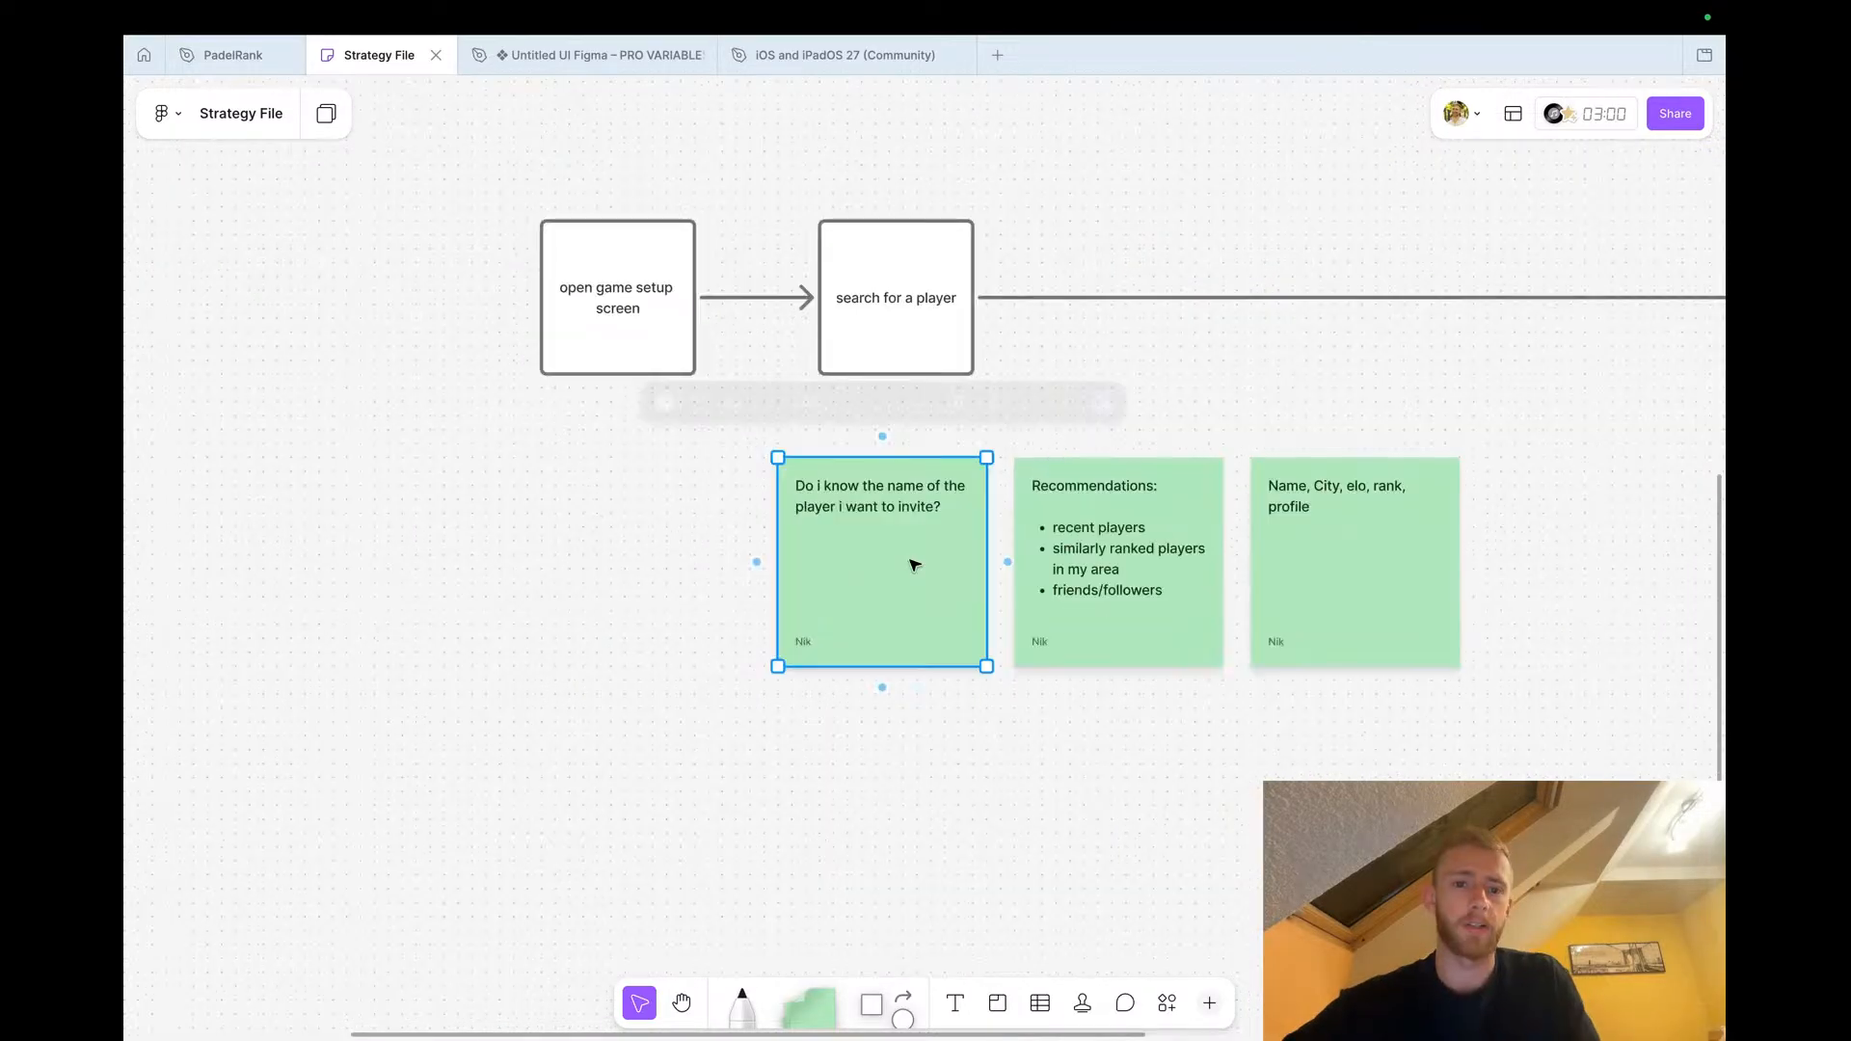
{"action": "left_click_drag", "start_coordinate": [914, 565], "coordinate": [636, 565], "text": "alt"}
{"action": "double_click", "coordinate": [604, 504]}
{"action": "key", "text": "super+a"}
{"action": "type", "text": "Rewo"}
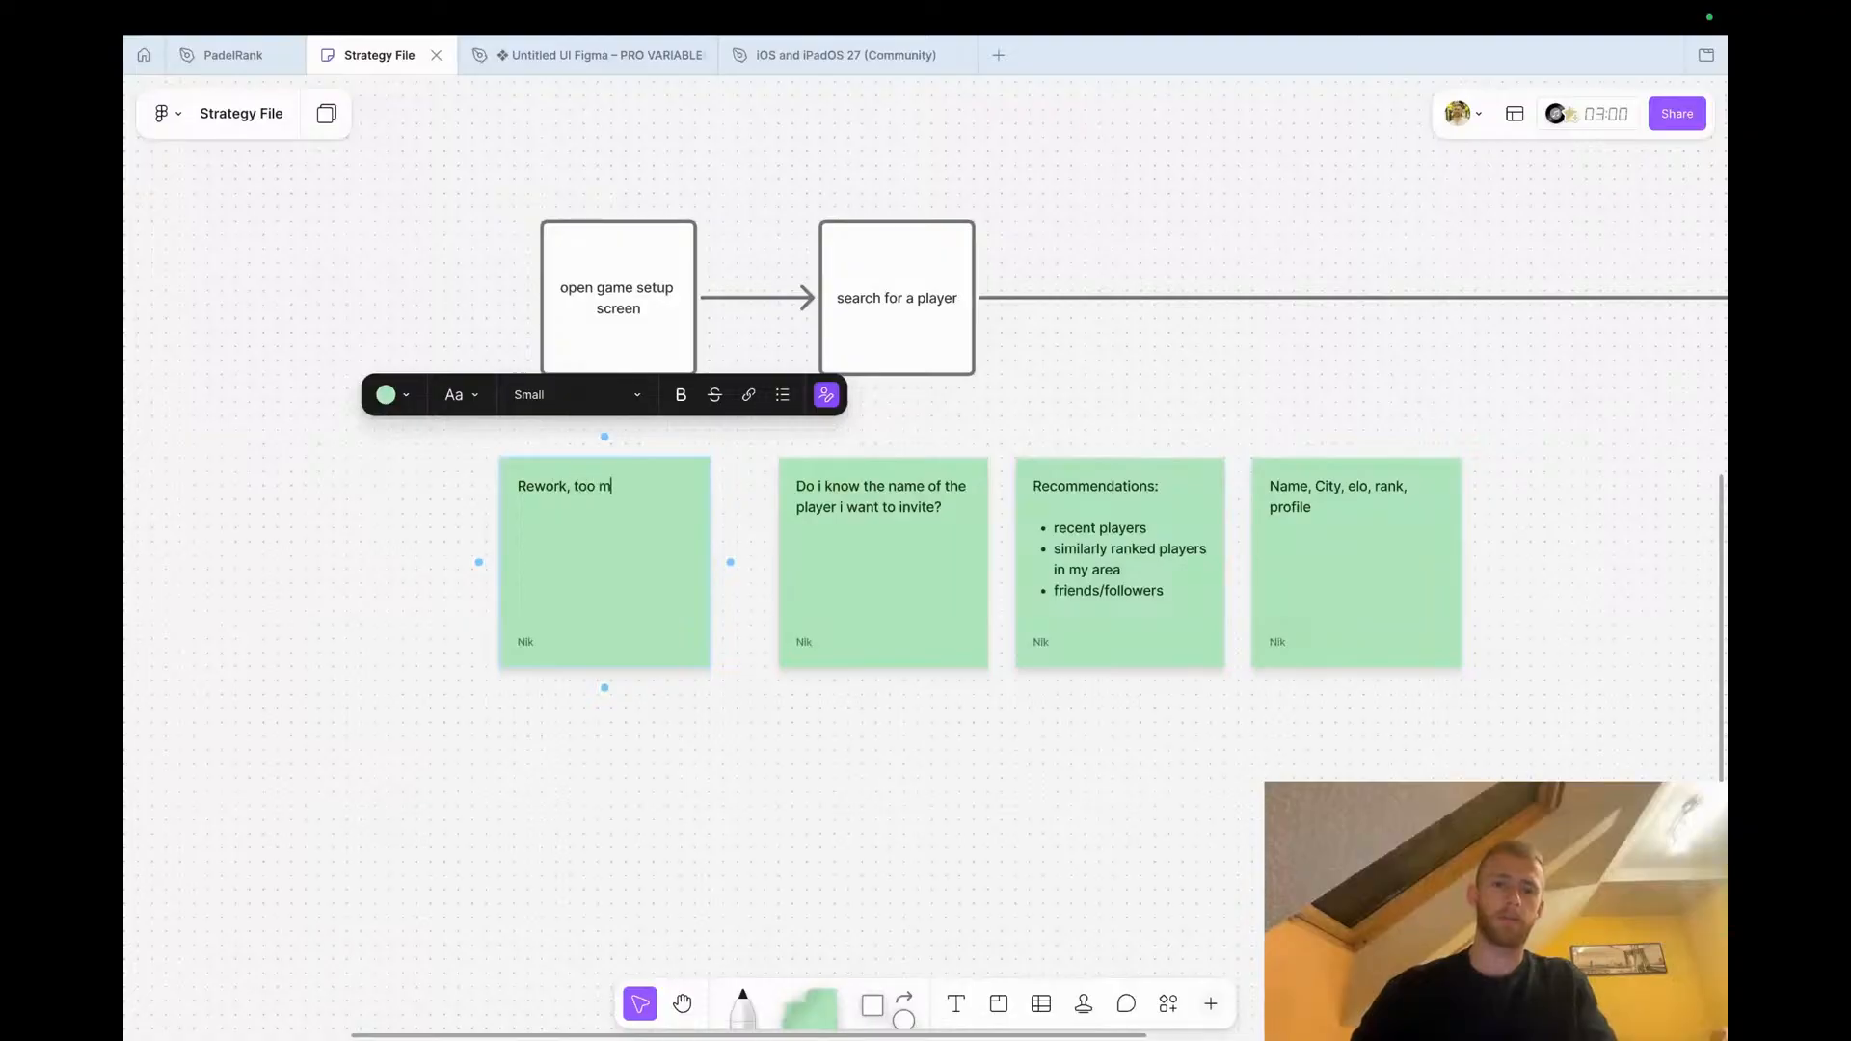
{"action": "type", "text": "rk, too many actions, unclear what"}
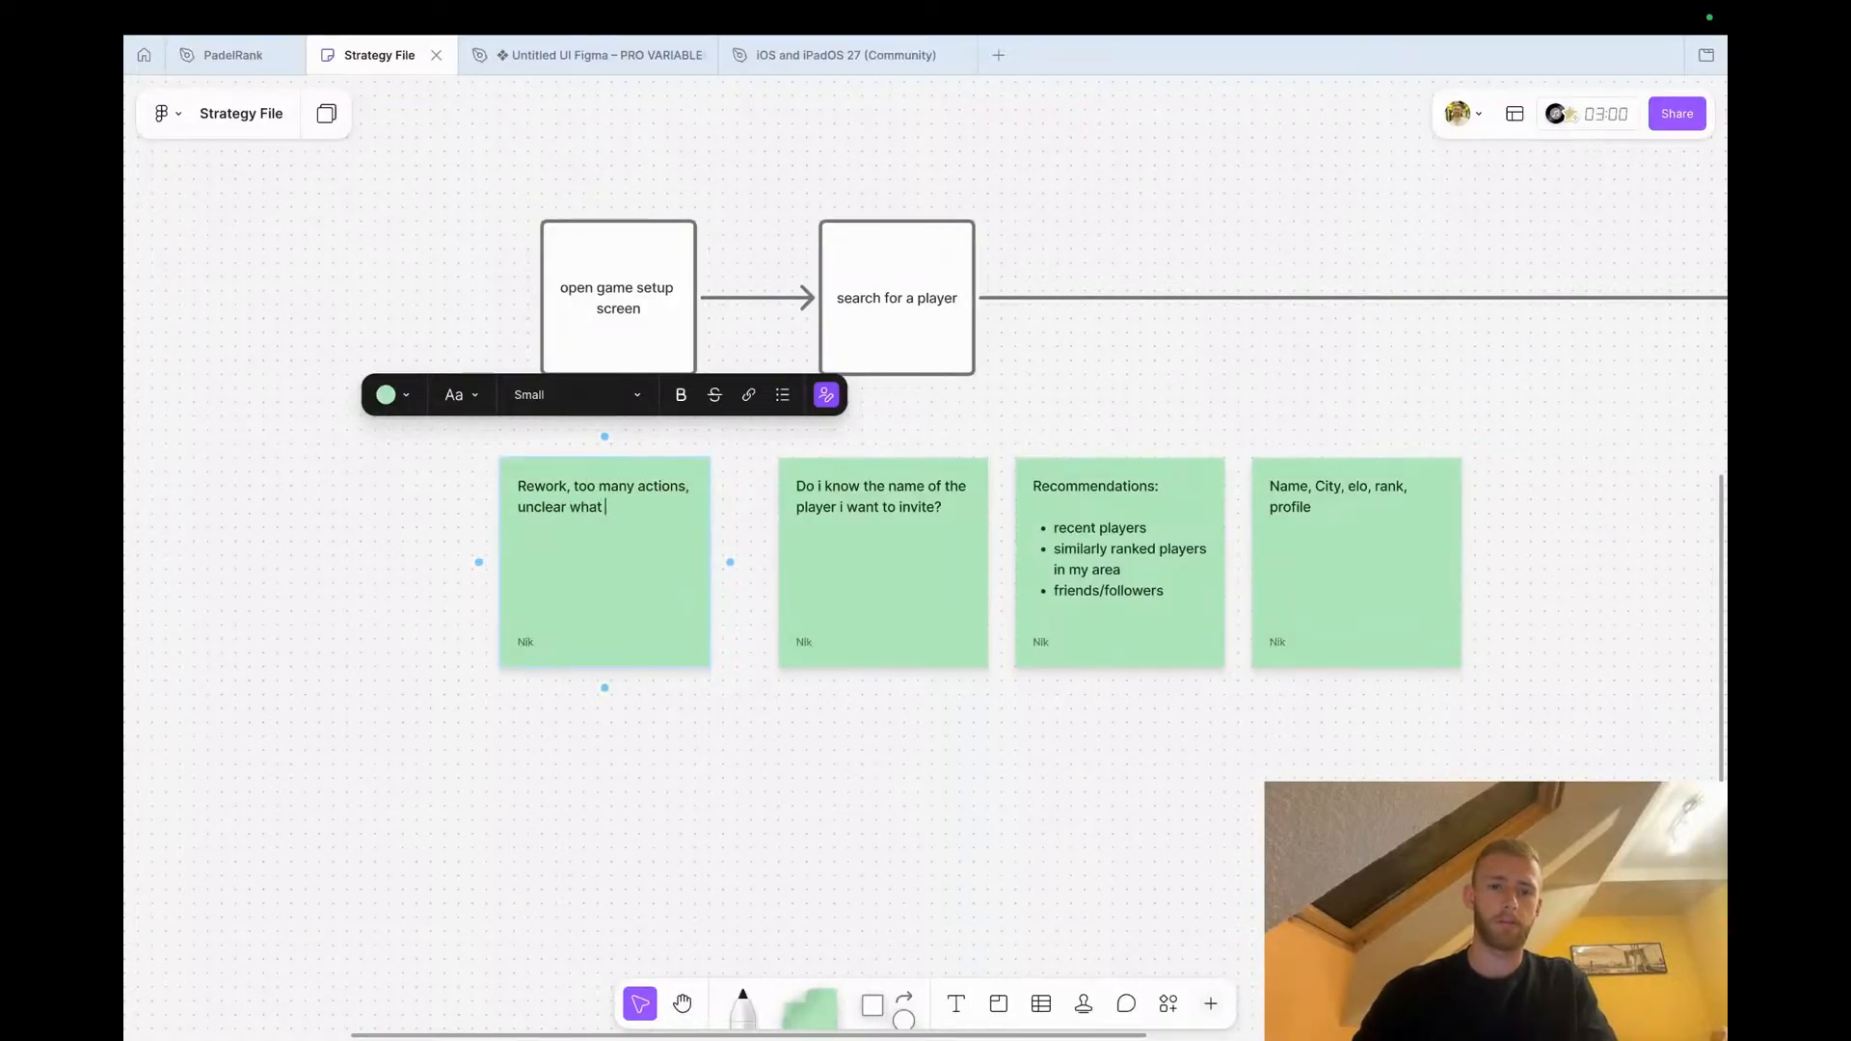
{"action": "left_click", "coordinate": [495, 683]}
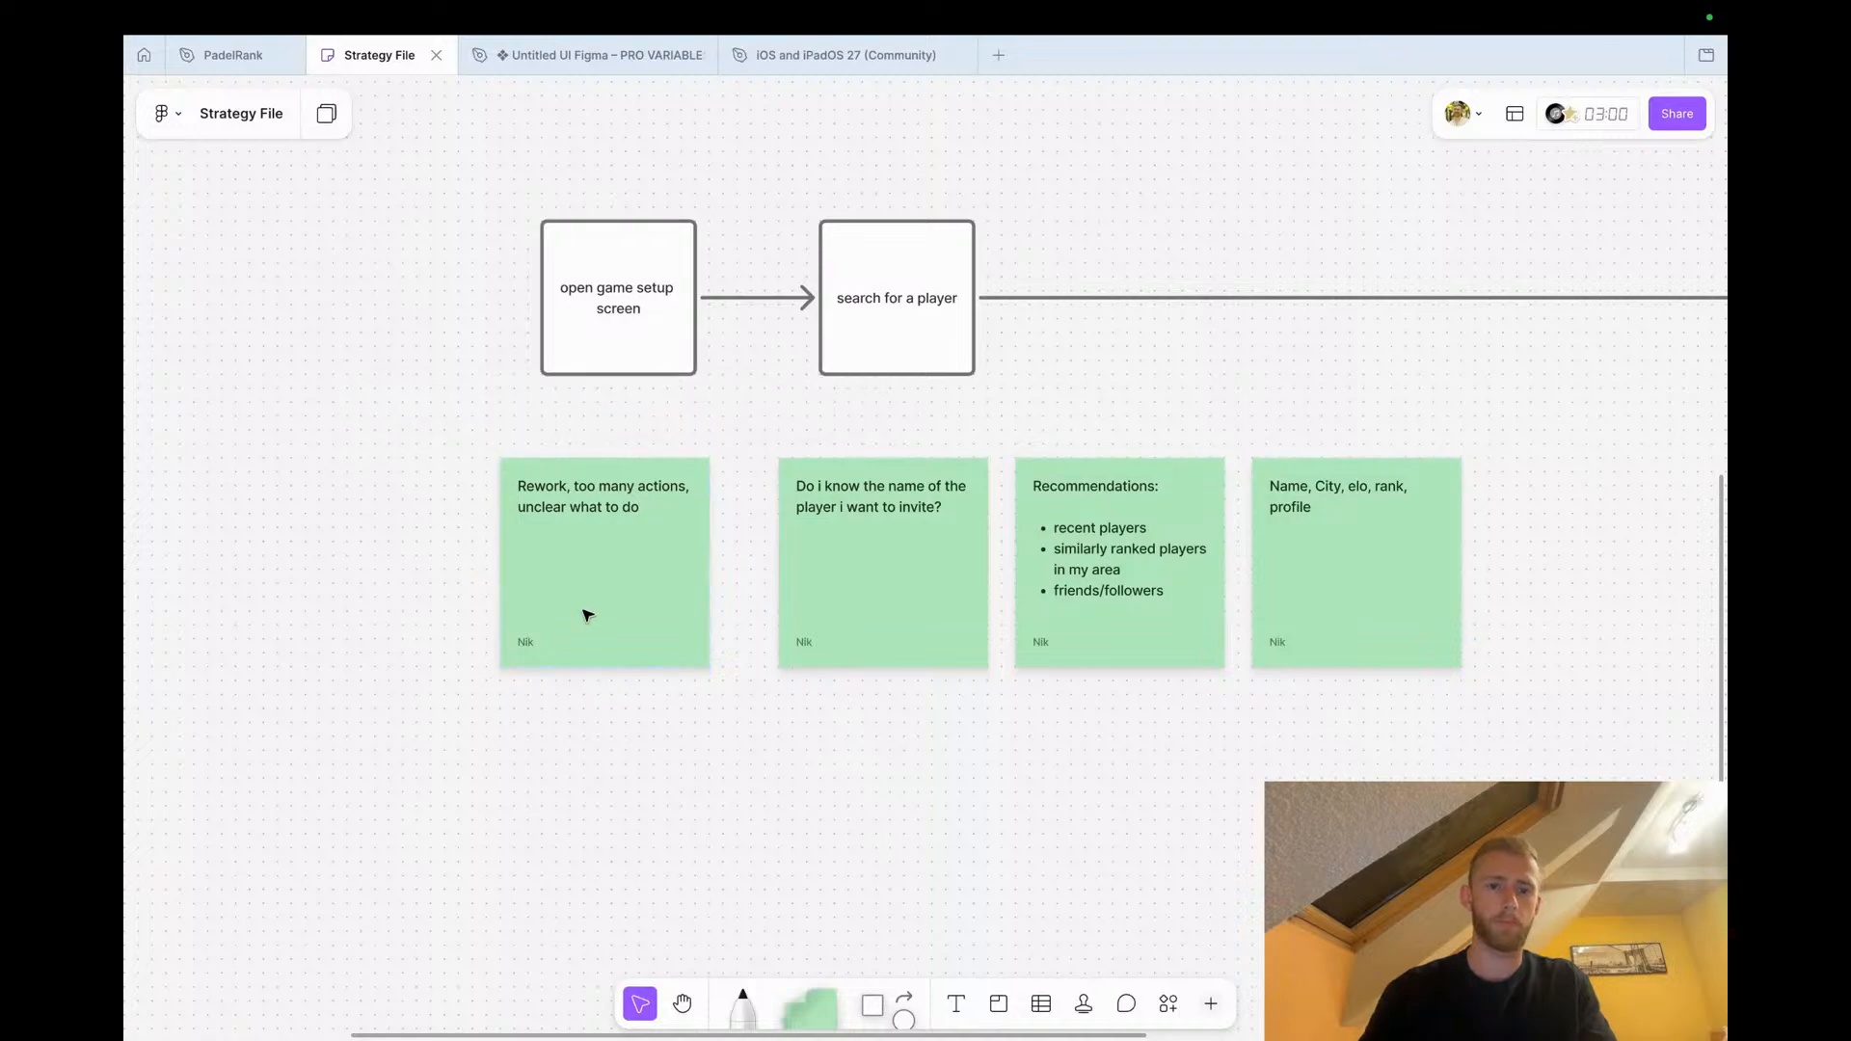
Change the new sticky note's colour to orange and move it under the open game setup screen step
{"action": "left_click", "coordinate": [594, 632]}
{"action": "left_click", "coordinate": [386, 394]}
{"action": "left_click", "coordinate": [306, 337]}
{"action": "left_click", "coordinate": [555, 711]}
{"action": "left_click_drag", "start_coordinate": [611, 627], "coordinate": [542, 516]}
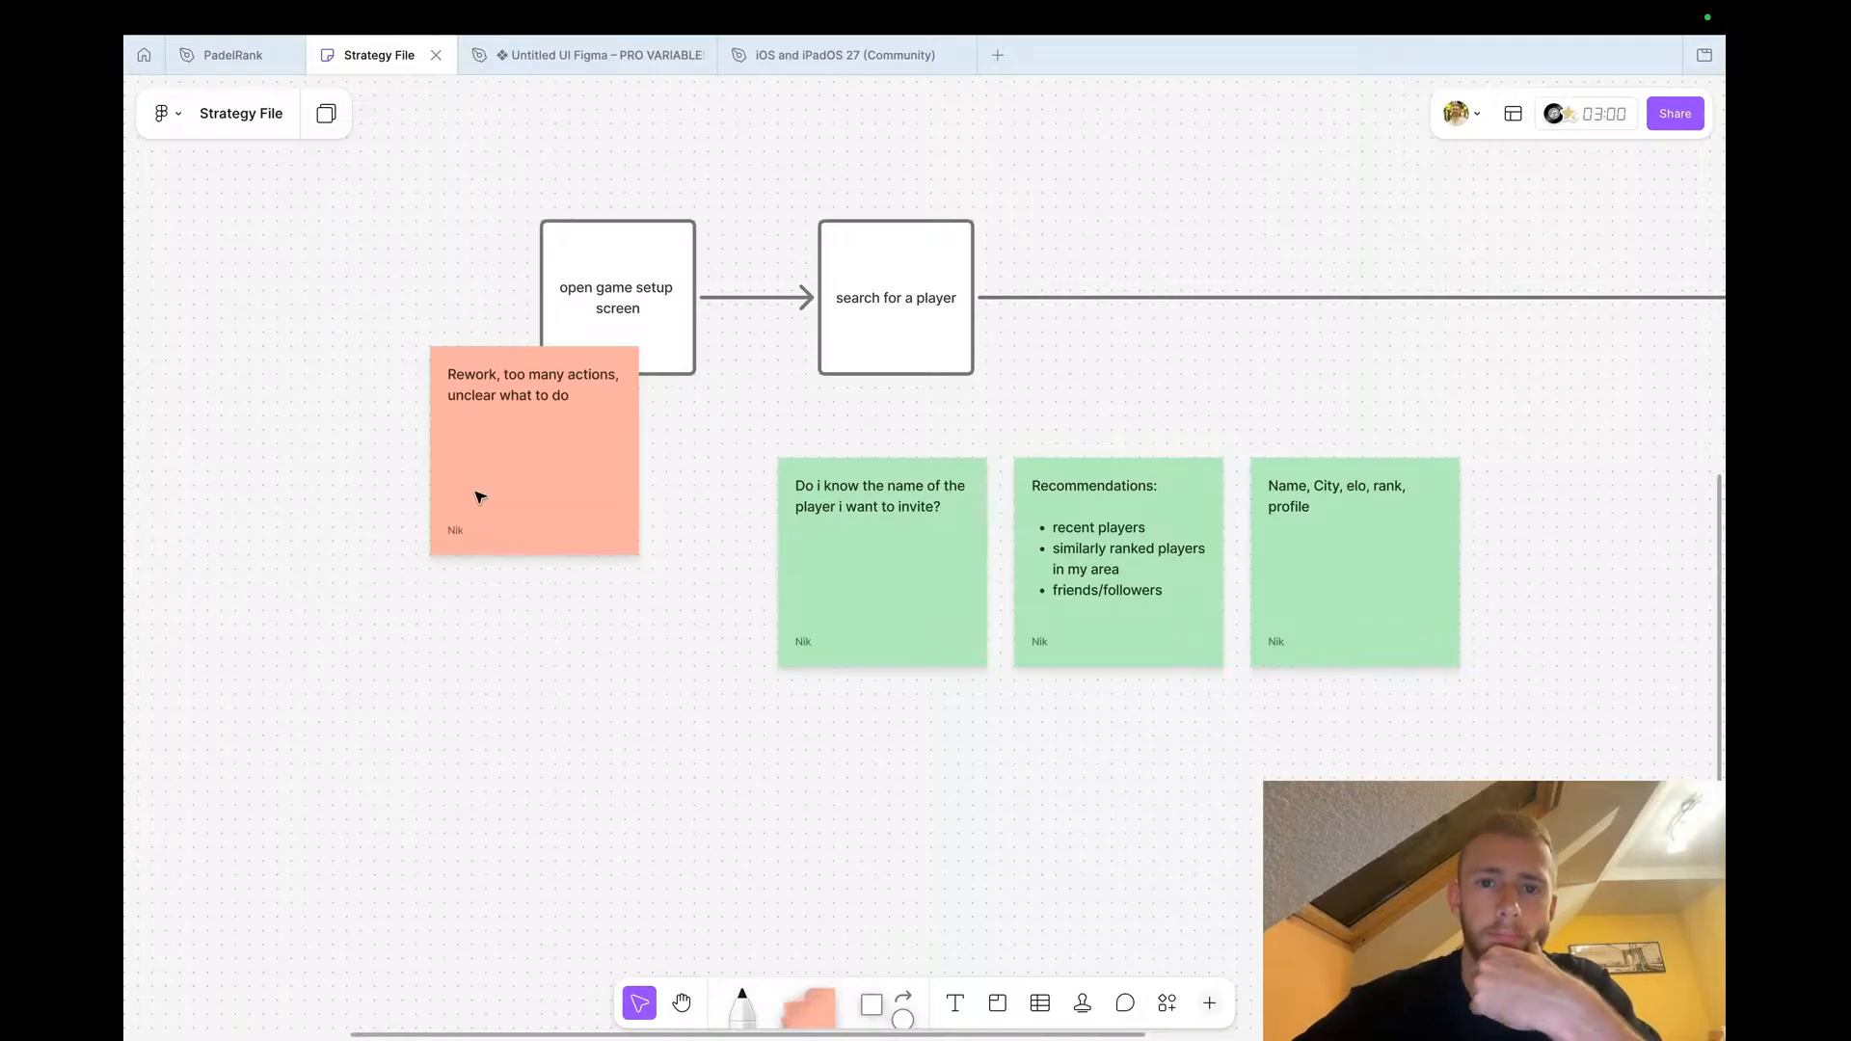
Return to the PadelRank file and browse the user flow rows and their screens across the canvas
{"action": "scroll", "coordinate": [492, 517], "scroll_direction": "down", "scroll_amount": 5}
{"action": "scroll", "coordinate": [491, 517], "scroll_direction": "down", "scroll_amount": 3}
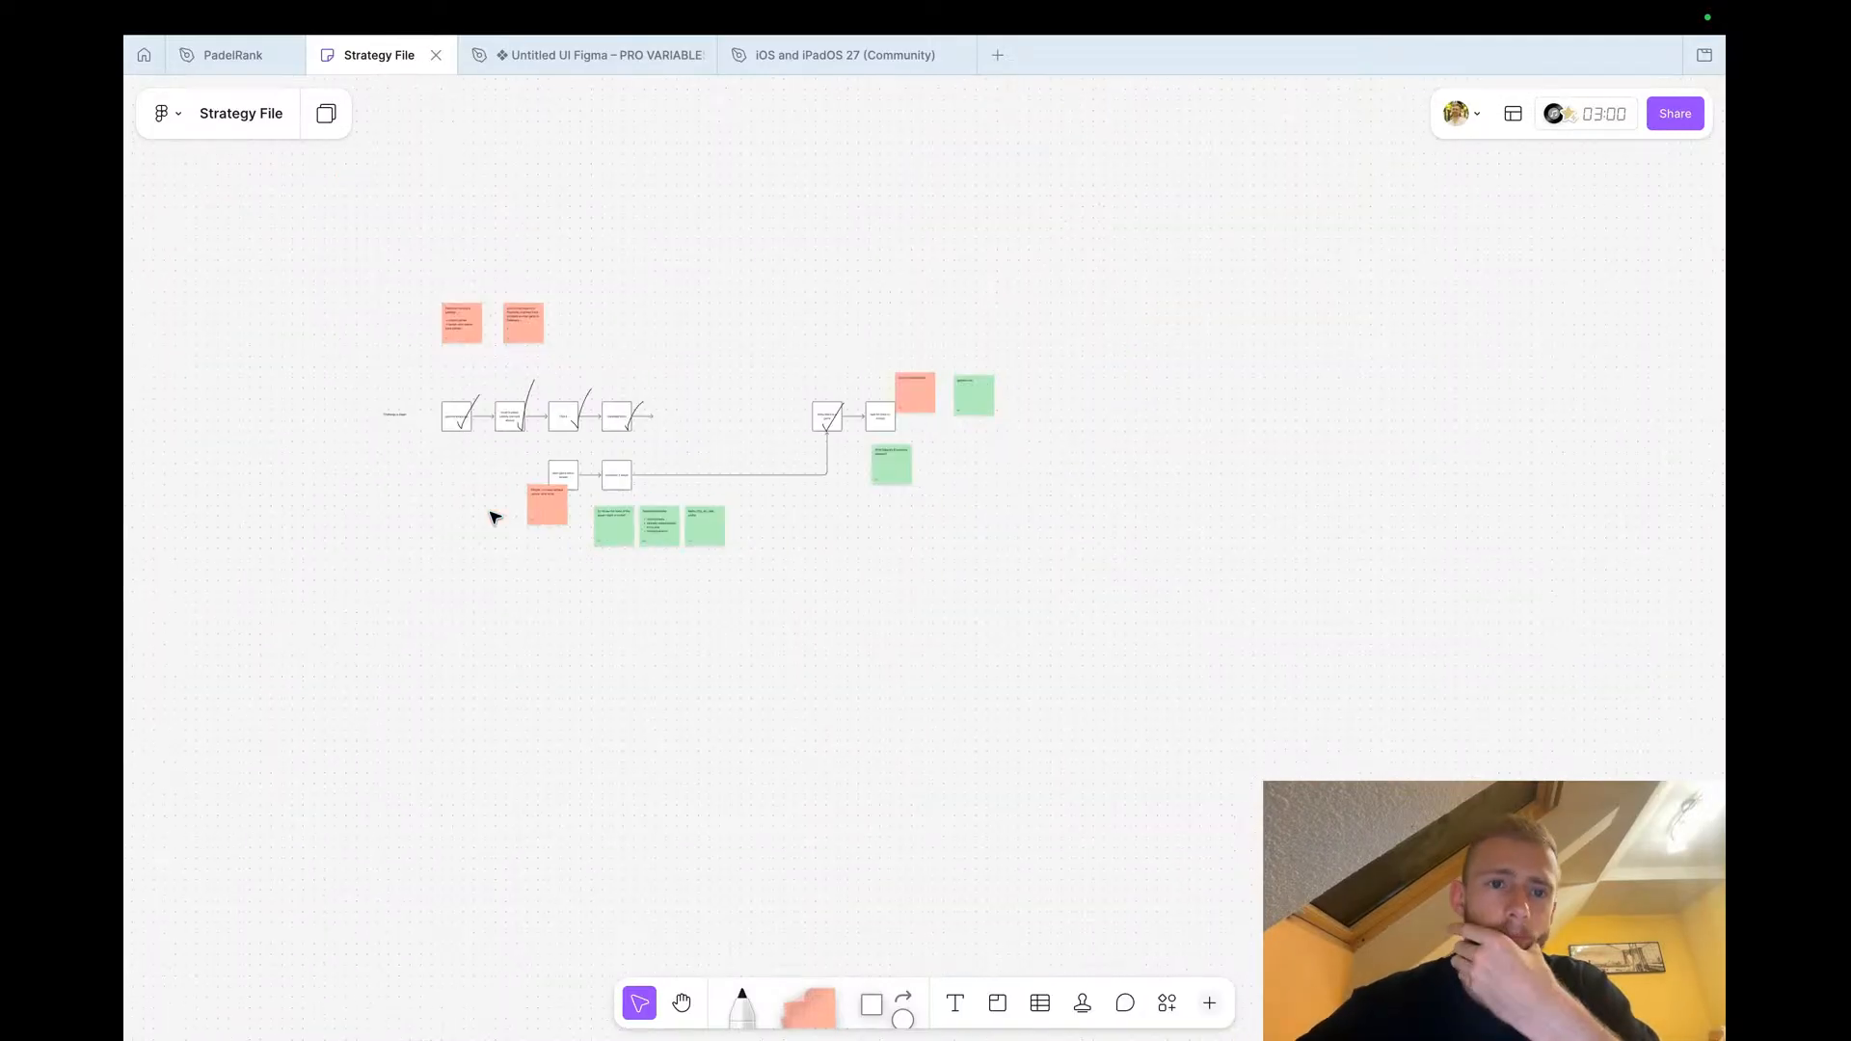
{"action": "left_click", "coordinate": [231, 55]}
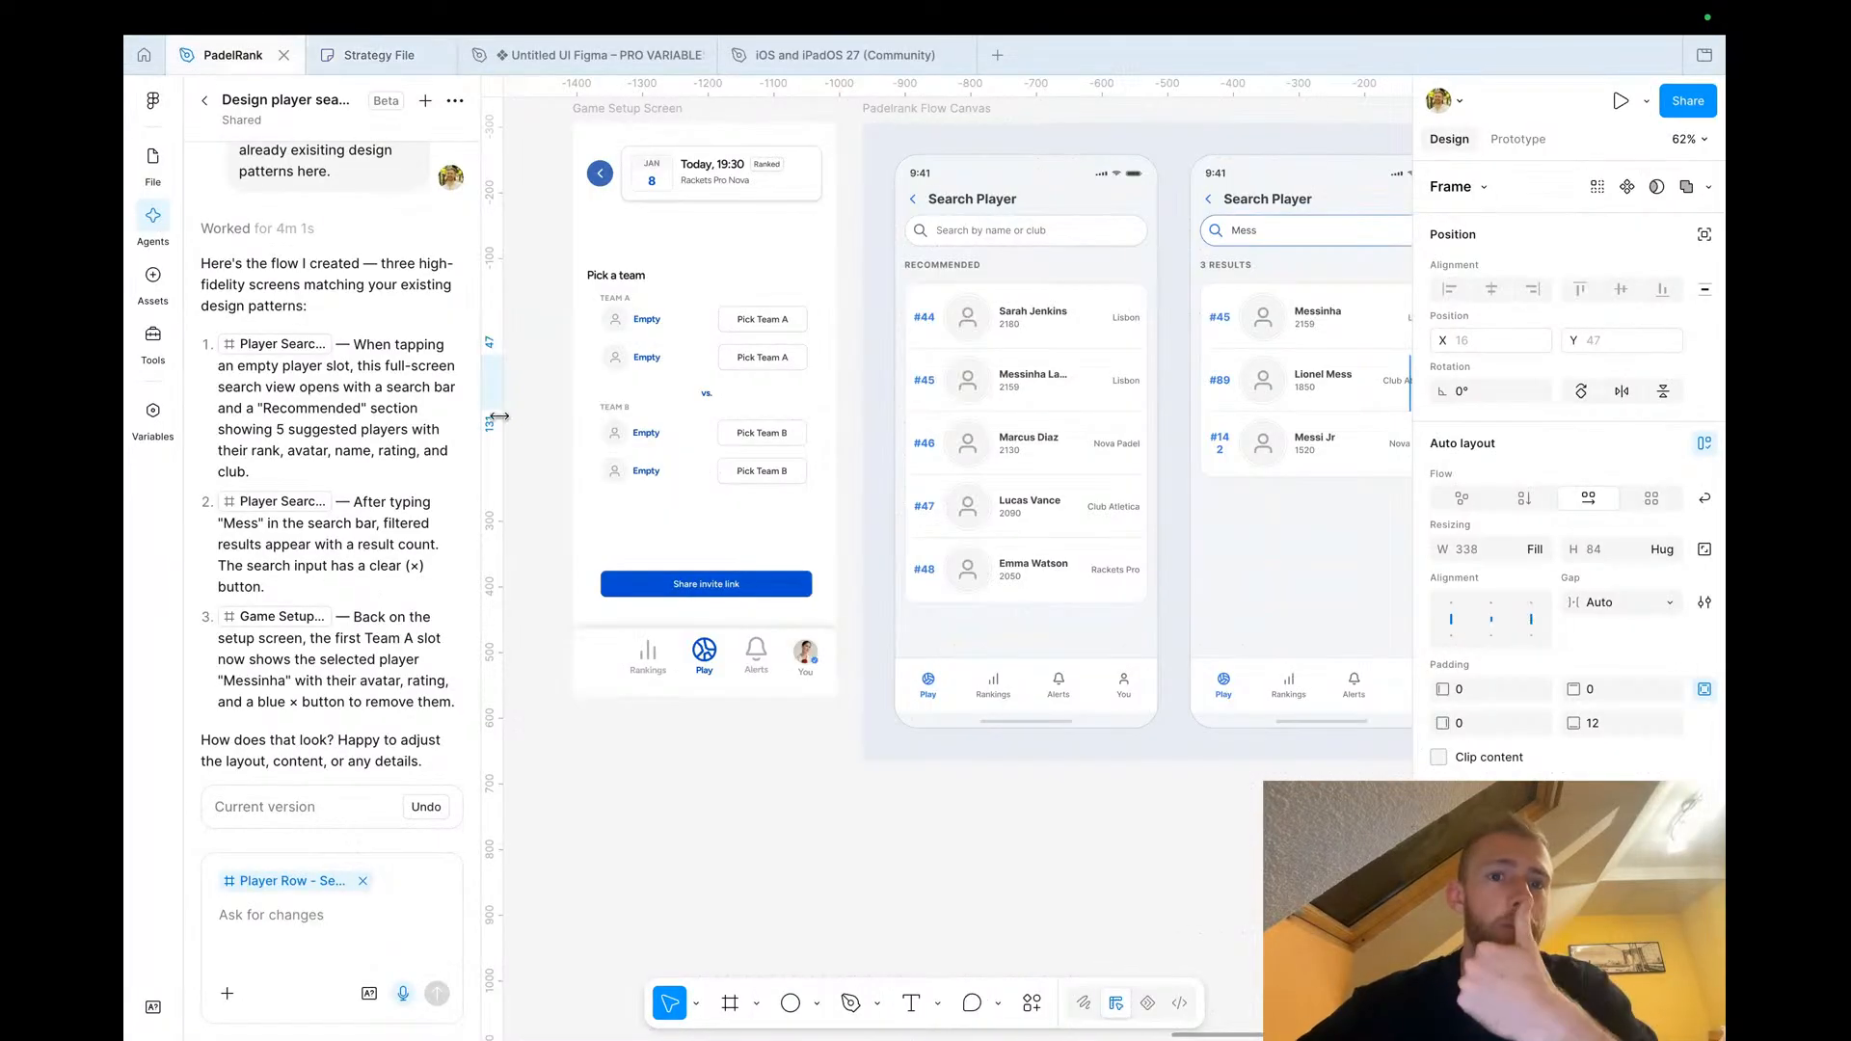
{"action": "scroll", "coordinate": [692, 462], "scroll_direction": "down", "scroll_amount": 3}
{"action": "scroll", "coordinate": [692, 463], "scroll_direction": "down", "scroll_amount": 3}
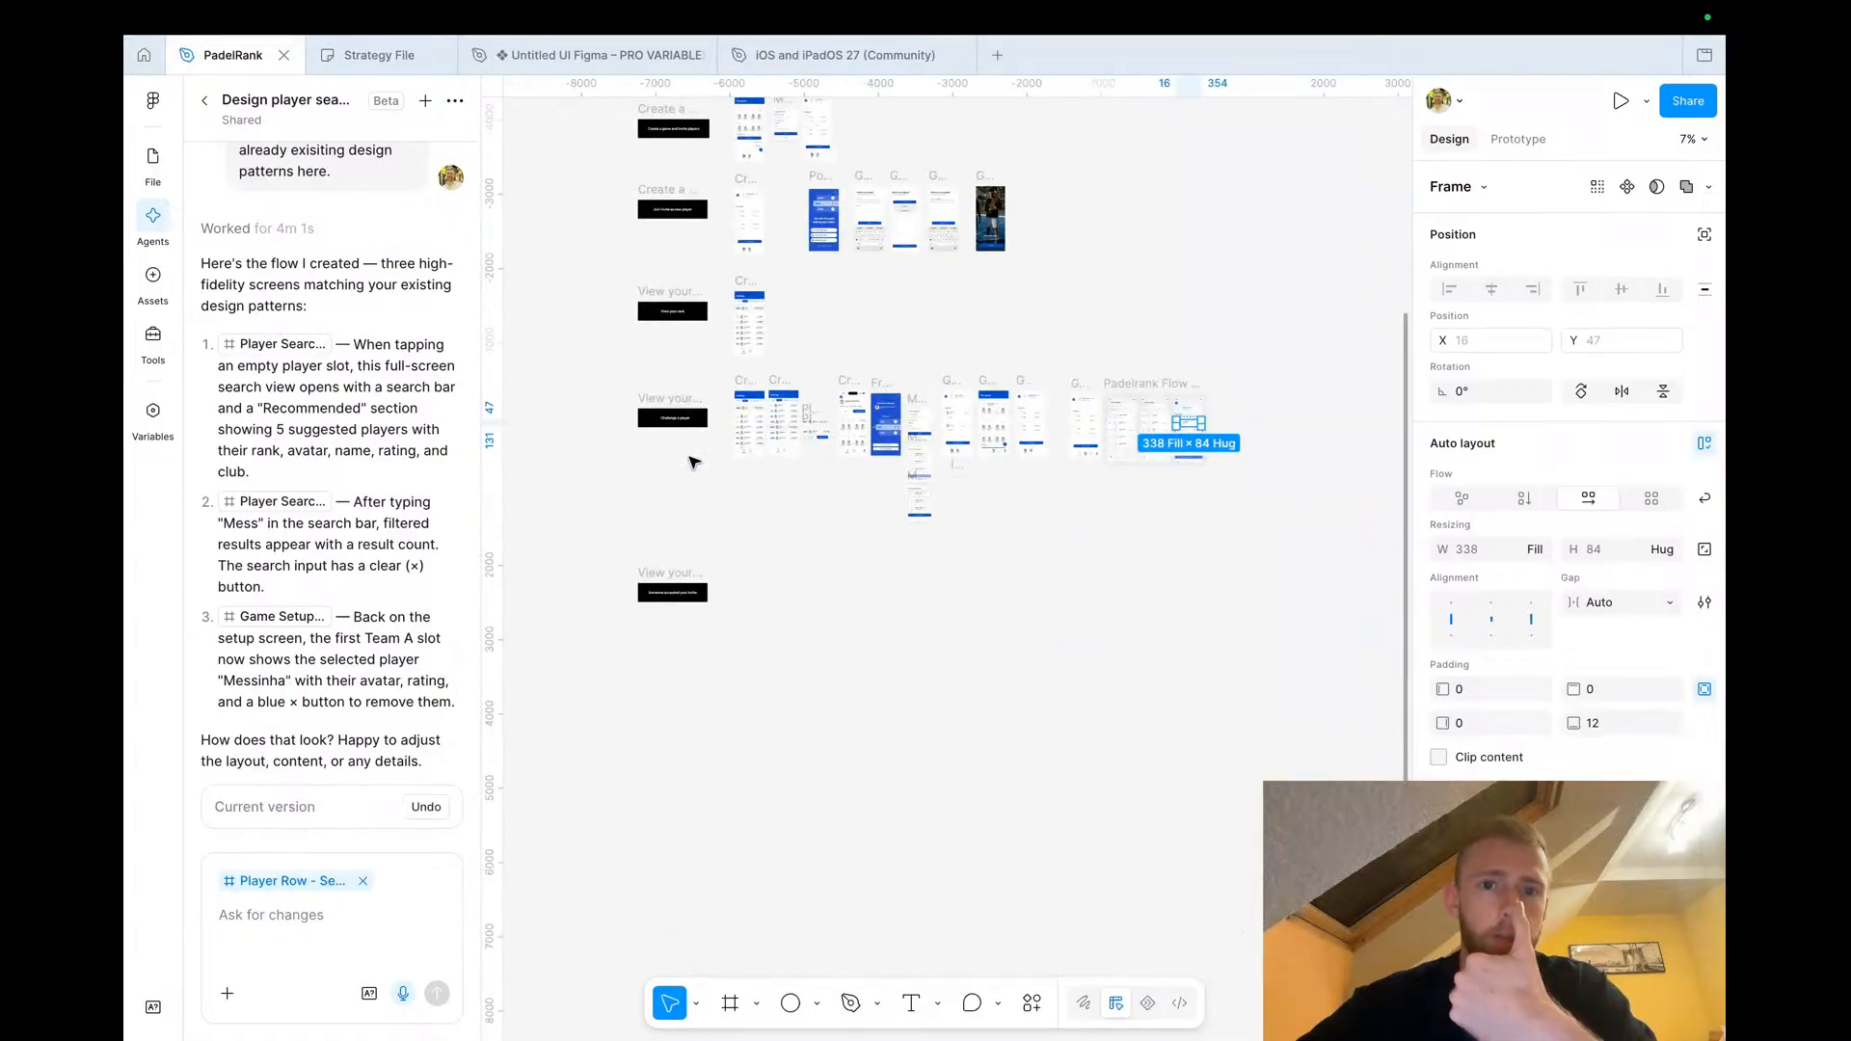
{"action": "left_click", "coordinate": [771, 487]}
{"action": "scroll", "coordinate": [725, 436], "scroll_direction": "up", "scroll_amount": 3}
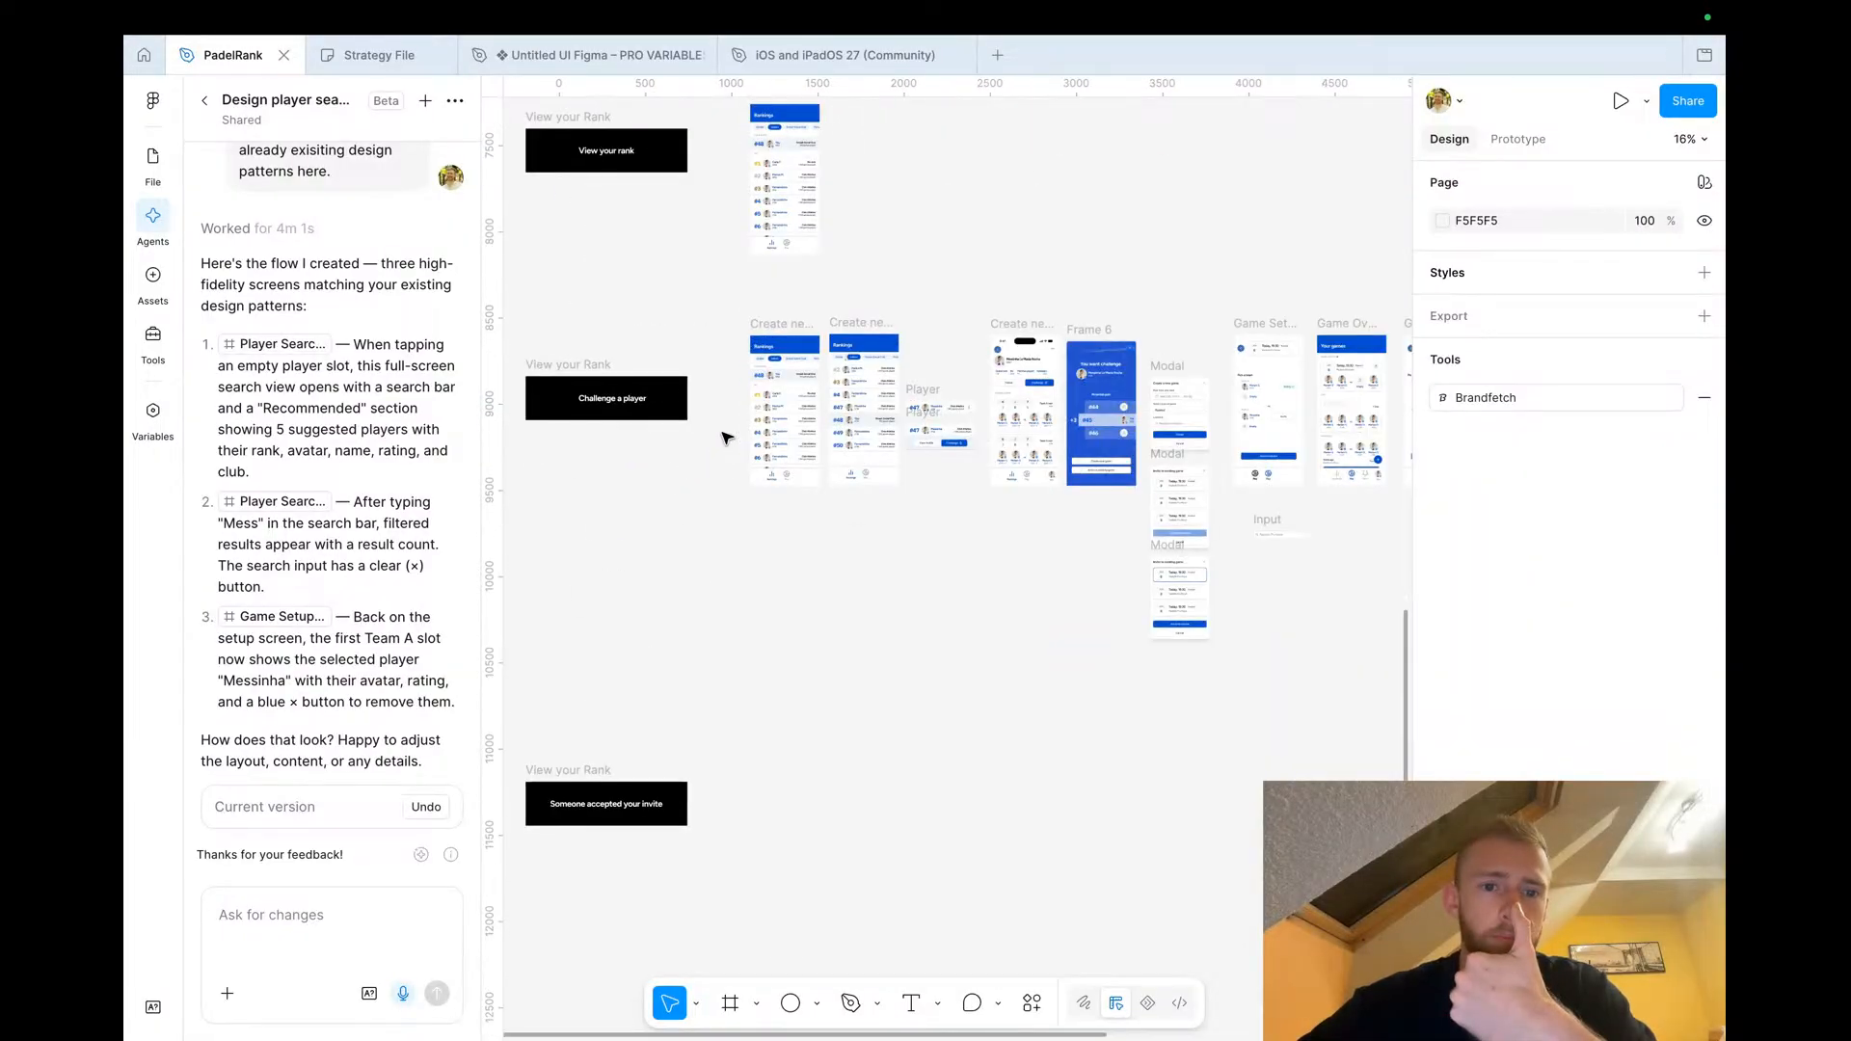
{"action": "key", "text": "ctrl+backslash"}
{"action": "scroll", "coordinate": [725, 437], "scroll_direction": "up", "scroll_amount": 3}
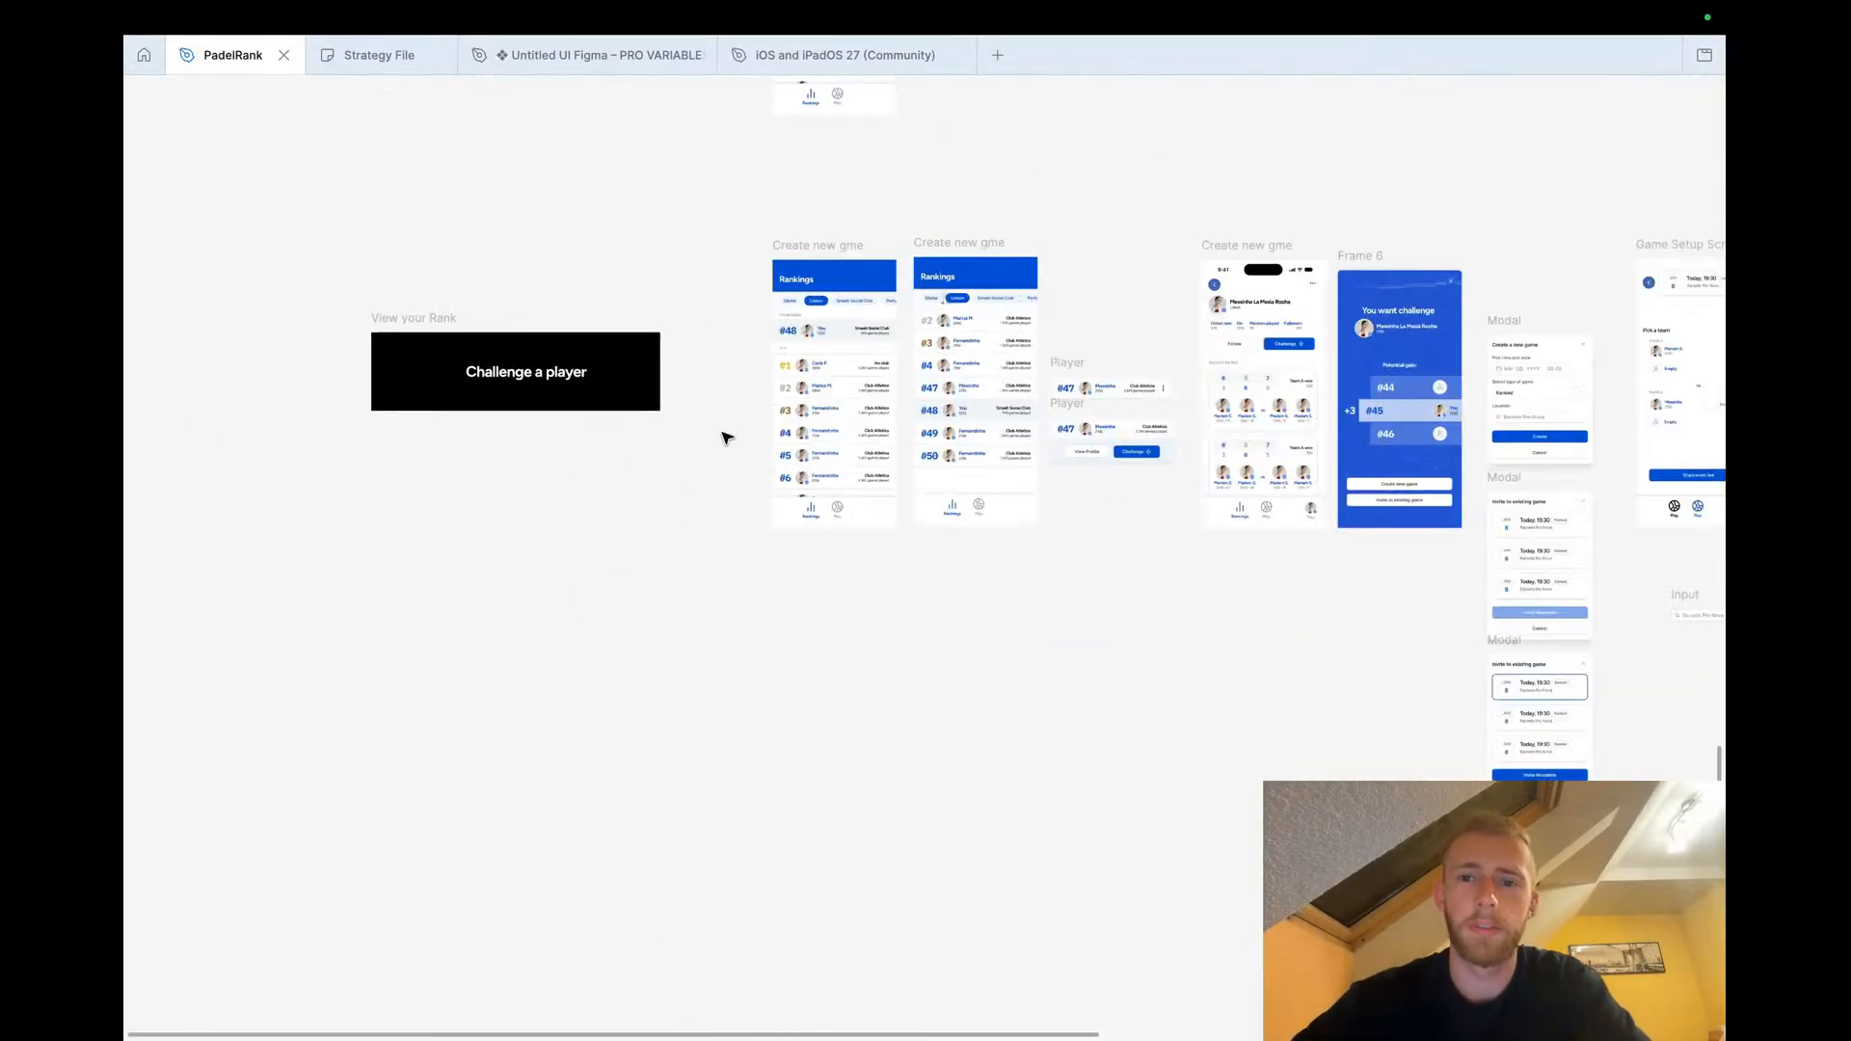
{"action": "scroll", "coordinate": [725, 437], "scroll_direction": "right", "scroll_amount": 5}
{"action": "scroll", "coordinate": [592, 374], "scroll_direction": "up", "scroll_amount": 2}
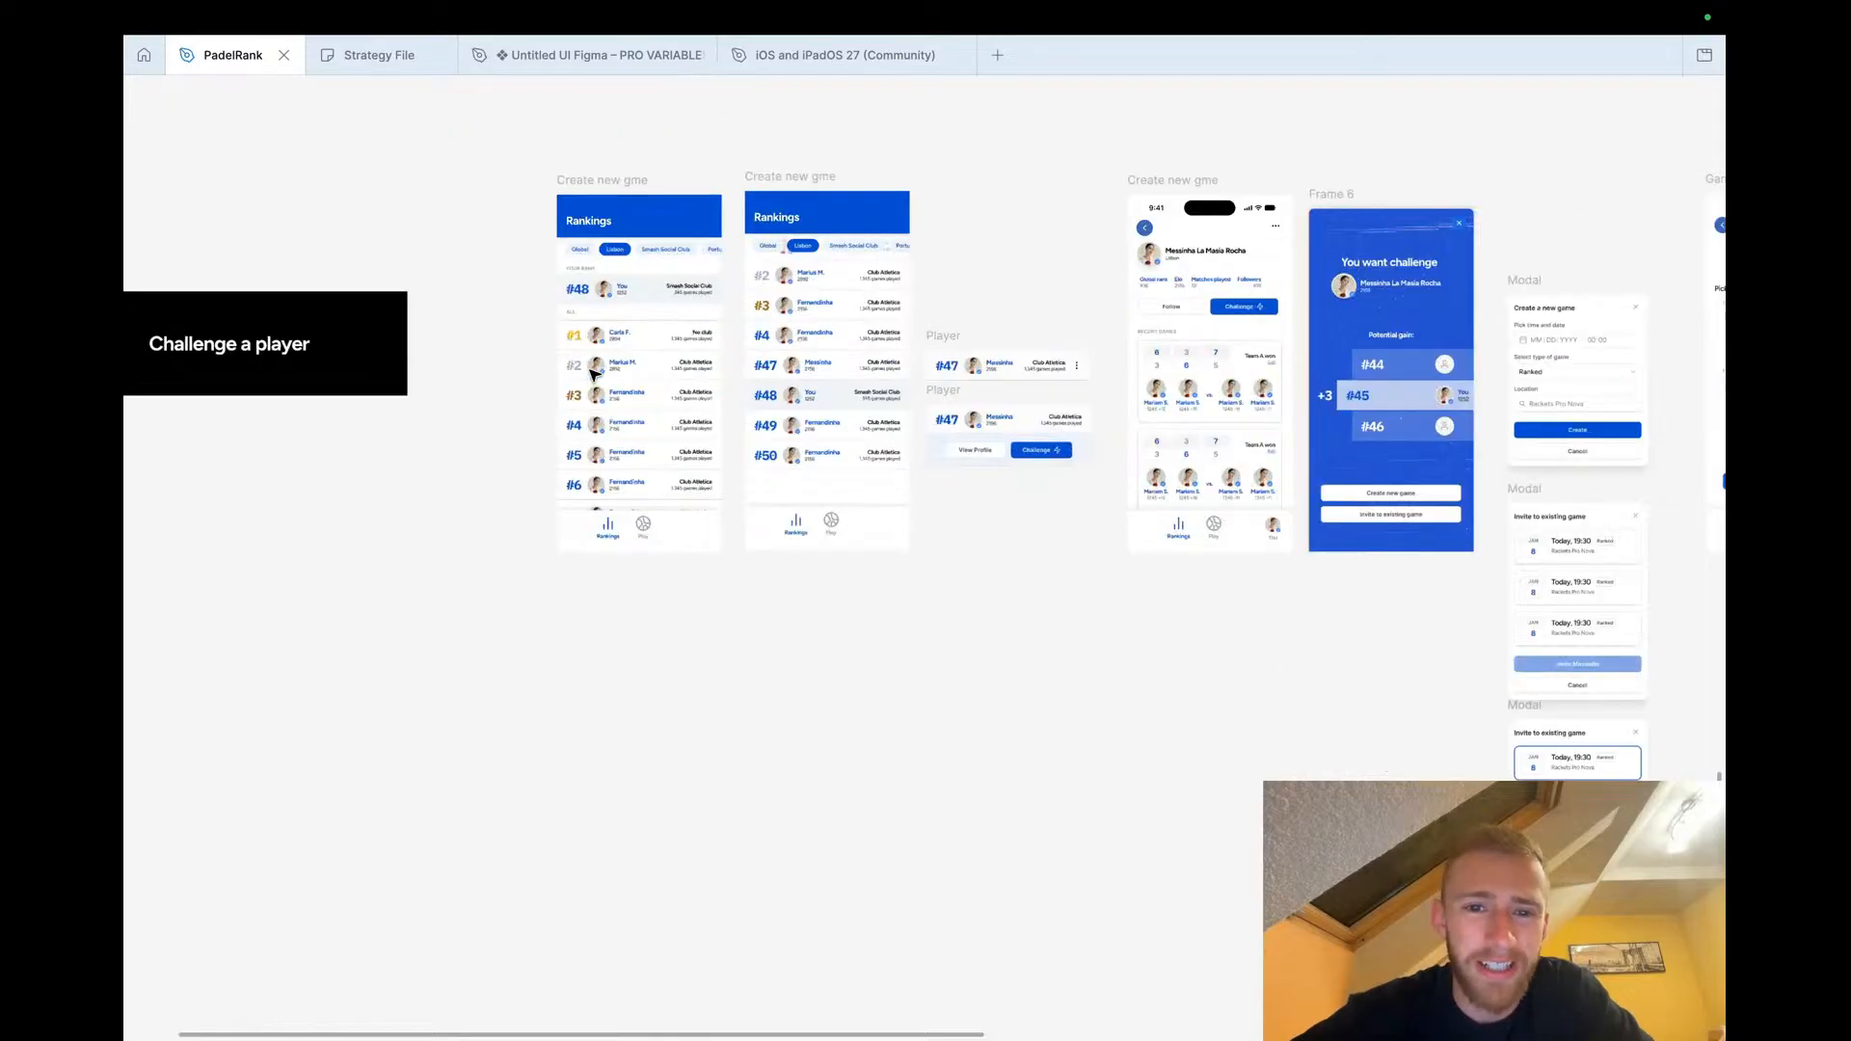
{"action": "scroll", "coordinate": [593, 374], "scroll_direction": "up", "scroll_amount": 2}
{"action": "scroll", "coordinate": [593, 374], "scroll_direction": "down", "scroll_amount": 4}
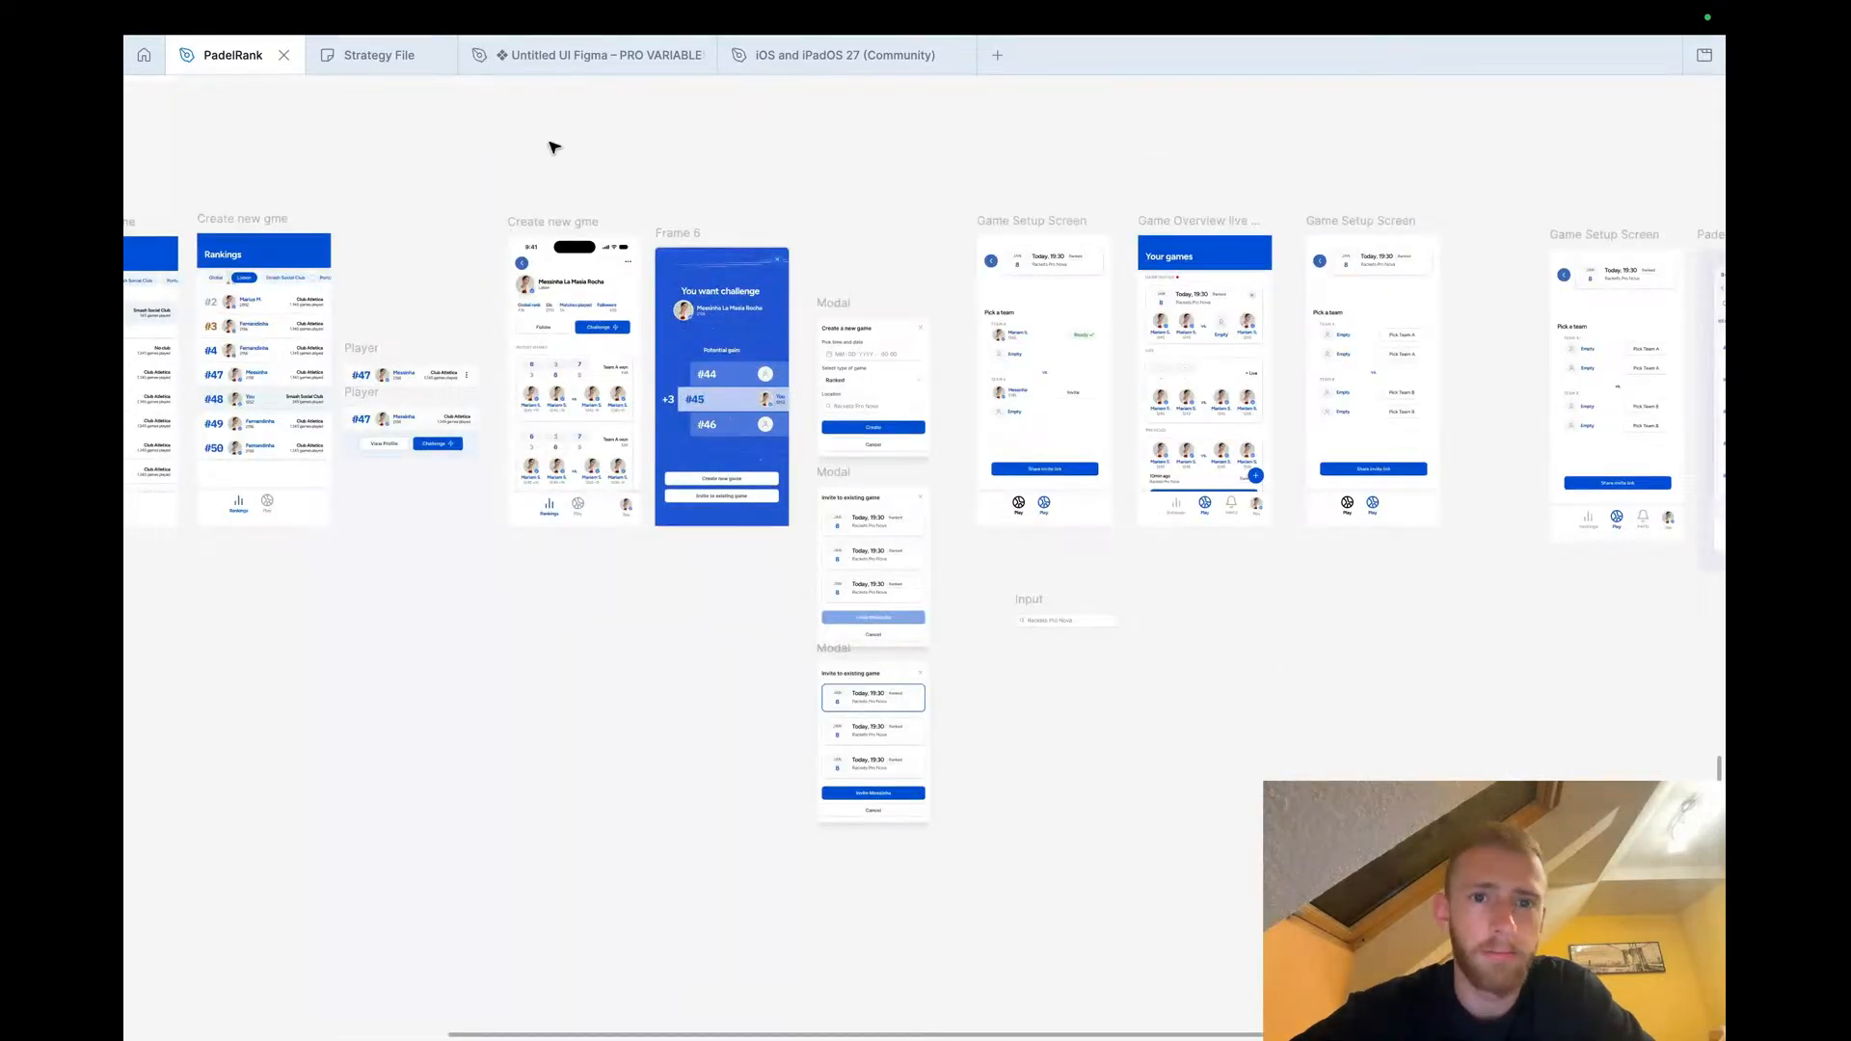
{"action": "scroll", "coordinate": [554, 193], "scroll_direction": "right", "scroll_amount": 8}
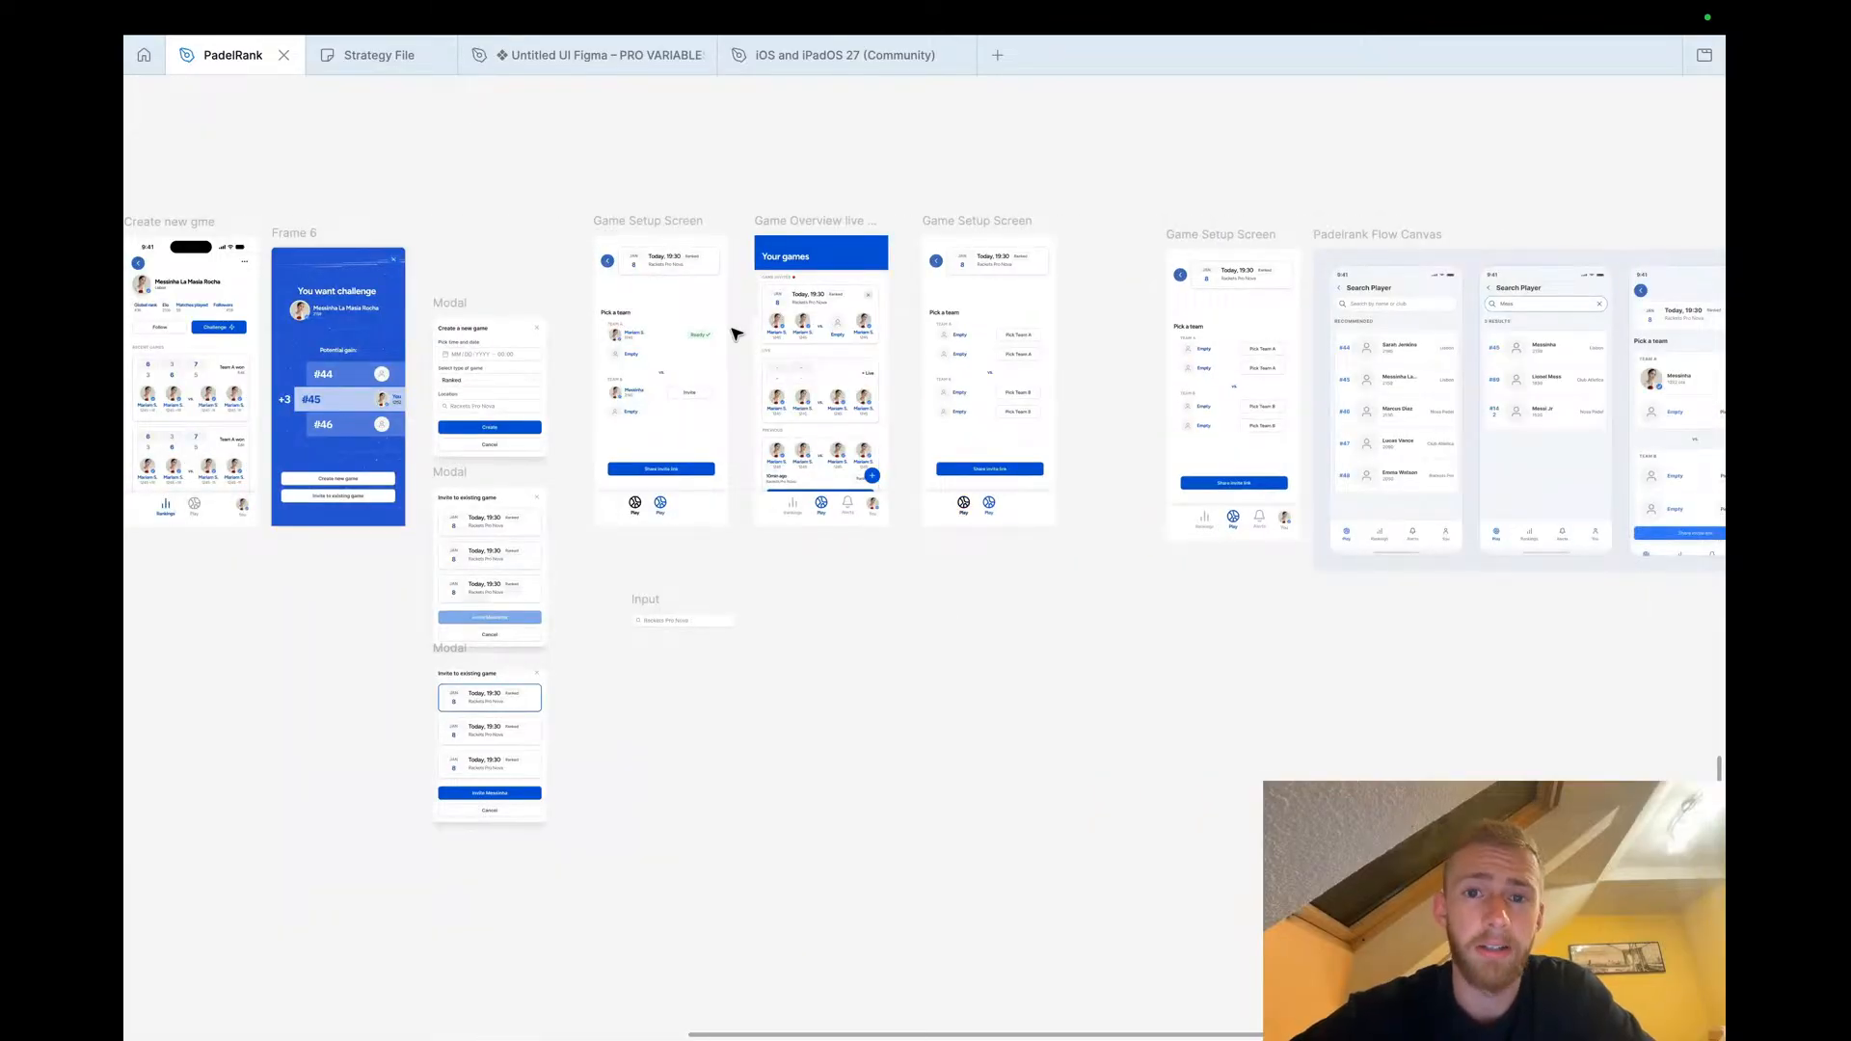
{"action": "scroll", "coordinate": [732, 333], "scroll_direction": "right", "scroll_amount": 4}
{"action": "scroll", "coordinate": [729, 330], "scroll_direction": "down", "scroll_amount": 5}
{"action": "scroll", "coordinate": [729, 330], "scroll_direction": "up", "scroll_amount": 10}
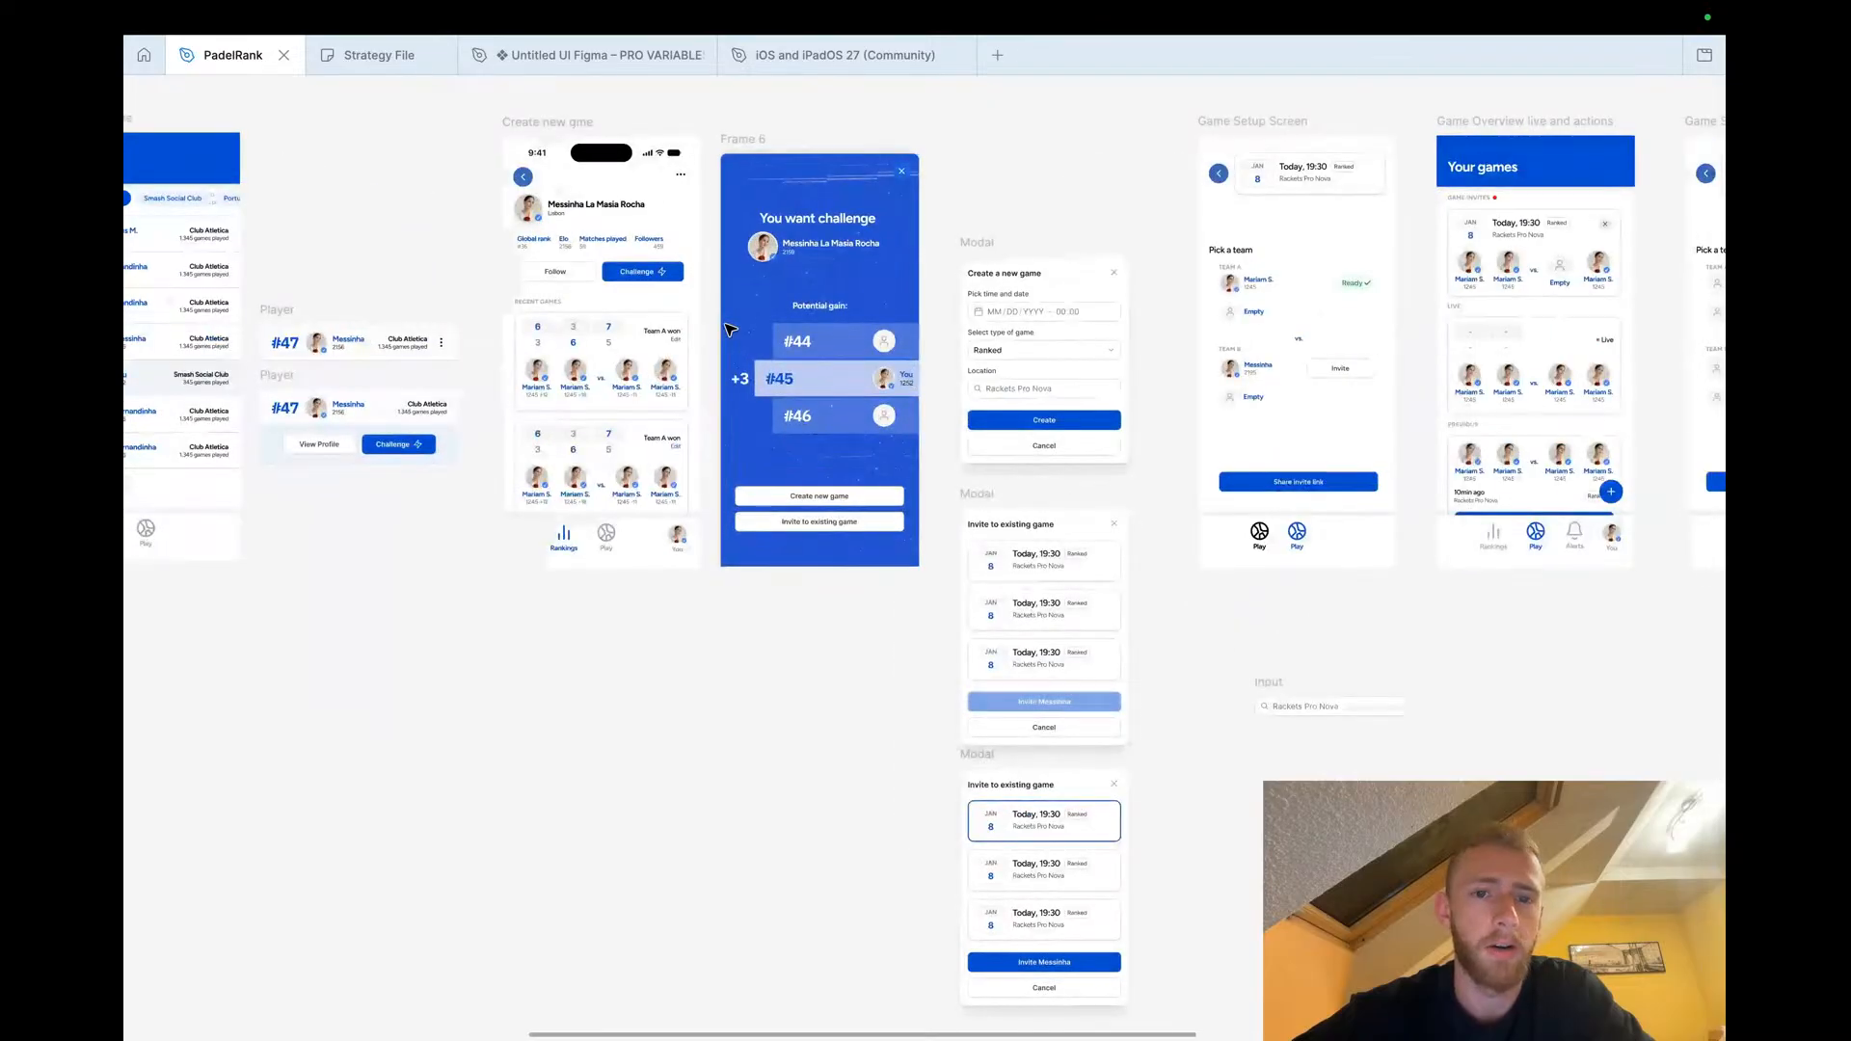
{"action": "scroll", "coordinate": [730, 330], "scroll_direction": "left", "scroll_amount": 4}
{"action": "scroll", "coordinate": [730, 330], "scroll_direction": "down", "scroll_amount": 5}
{"action": "scroll", "coordinate": [730, 330], "scroll_direction": "up", "scroll_amount": 3}
{"action": "scroll", "coordinate": [730, 330], "scroll_direction": "right", "scroll_amount": 8}
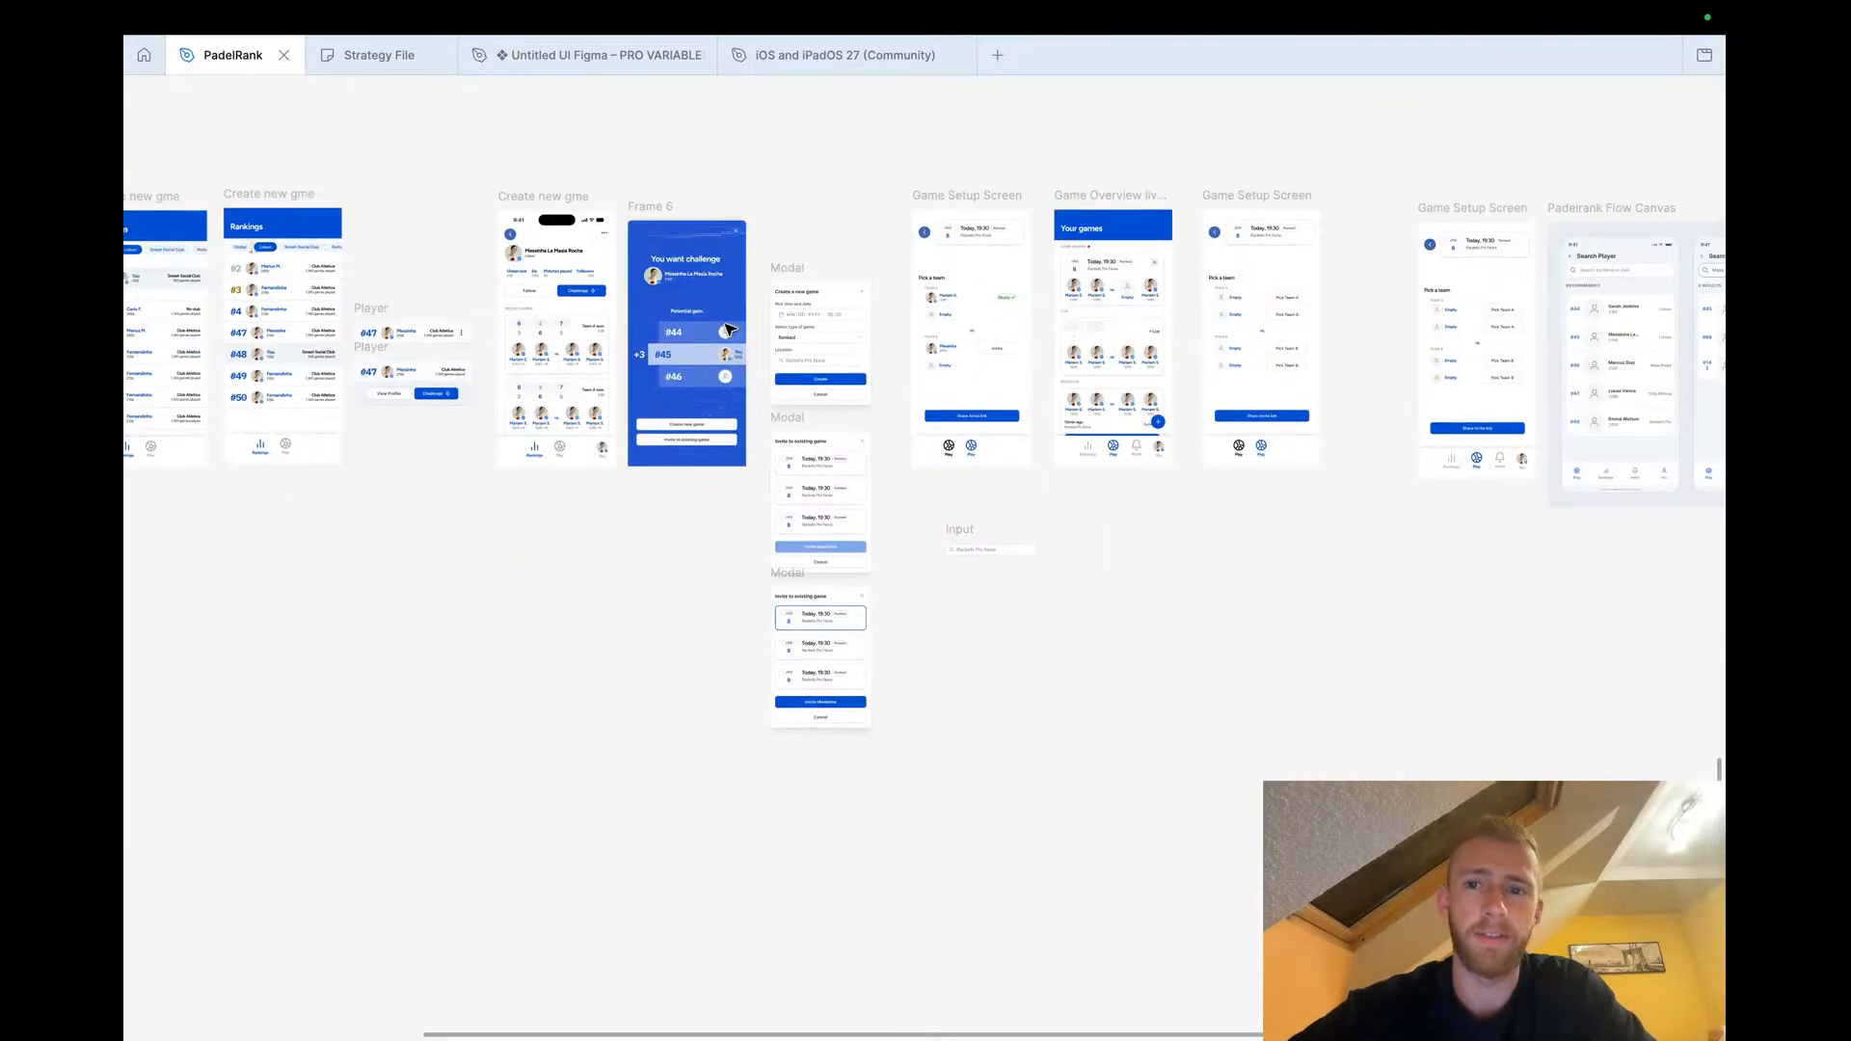
{"action": "scroll", "coordinate": [703, 392], "scroll_direction": "up", "scroll_amount": 6}
{"action": "scroll", "coordinate": [703, 392], "scroll_direction": "up", "scroll_amount": 3}
{"action": "scroll", "coordinate": [703, 393], "scroll_direction": "left", "scroll_amount": 2}
Examine the Game Setup and Game Overview screens up close, then the whole canvas of flows
{"action": "left_click", "coordinate": [906, 755]}
{"action": "double_click", "coordinate": [906, 755]}
{"action": "left_click", "coordinate": [889, 800]}
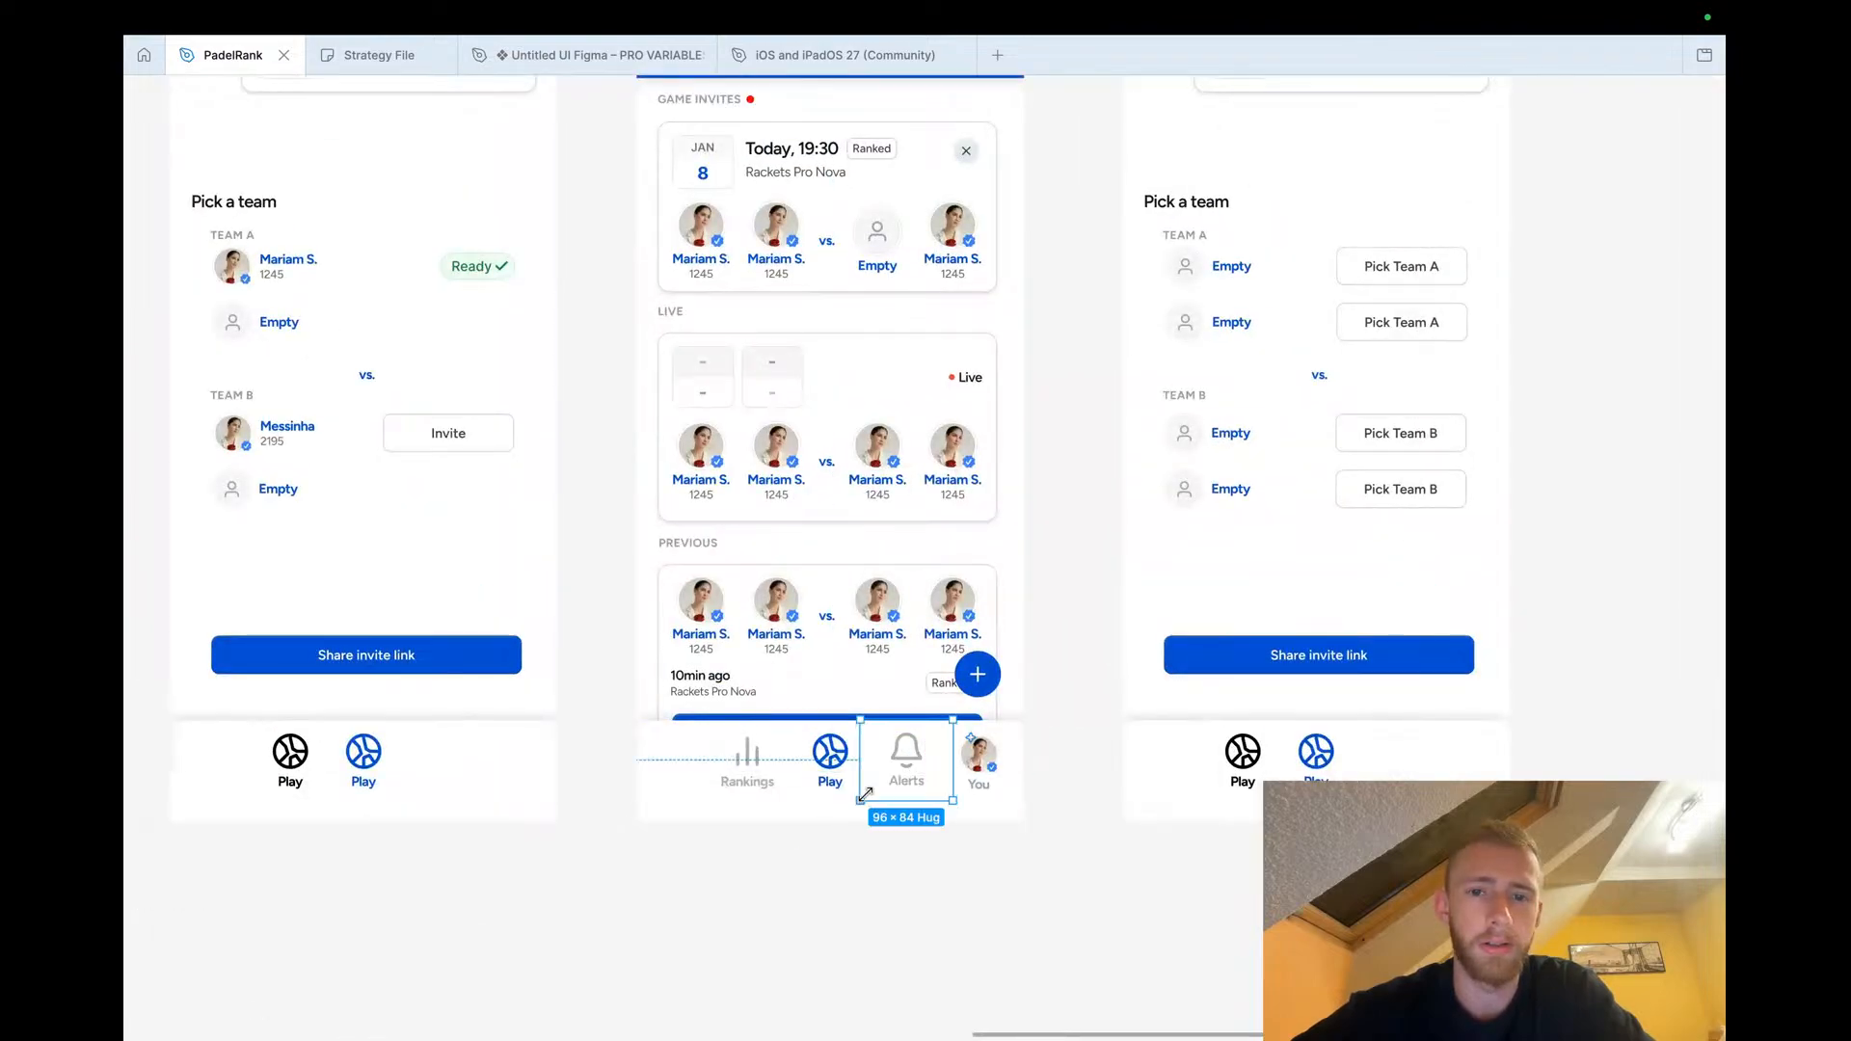
{"action": "scroll", "coordinate": [642, 507], "scroll_direction": "up", "scroll_amount": 3}
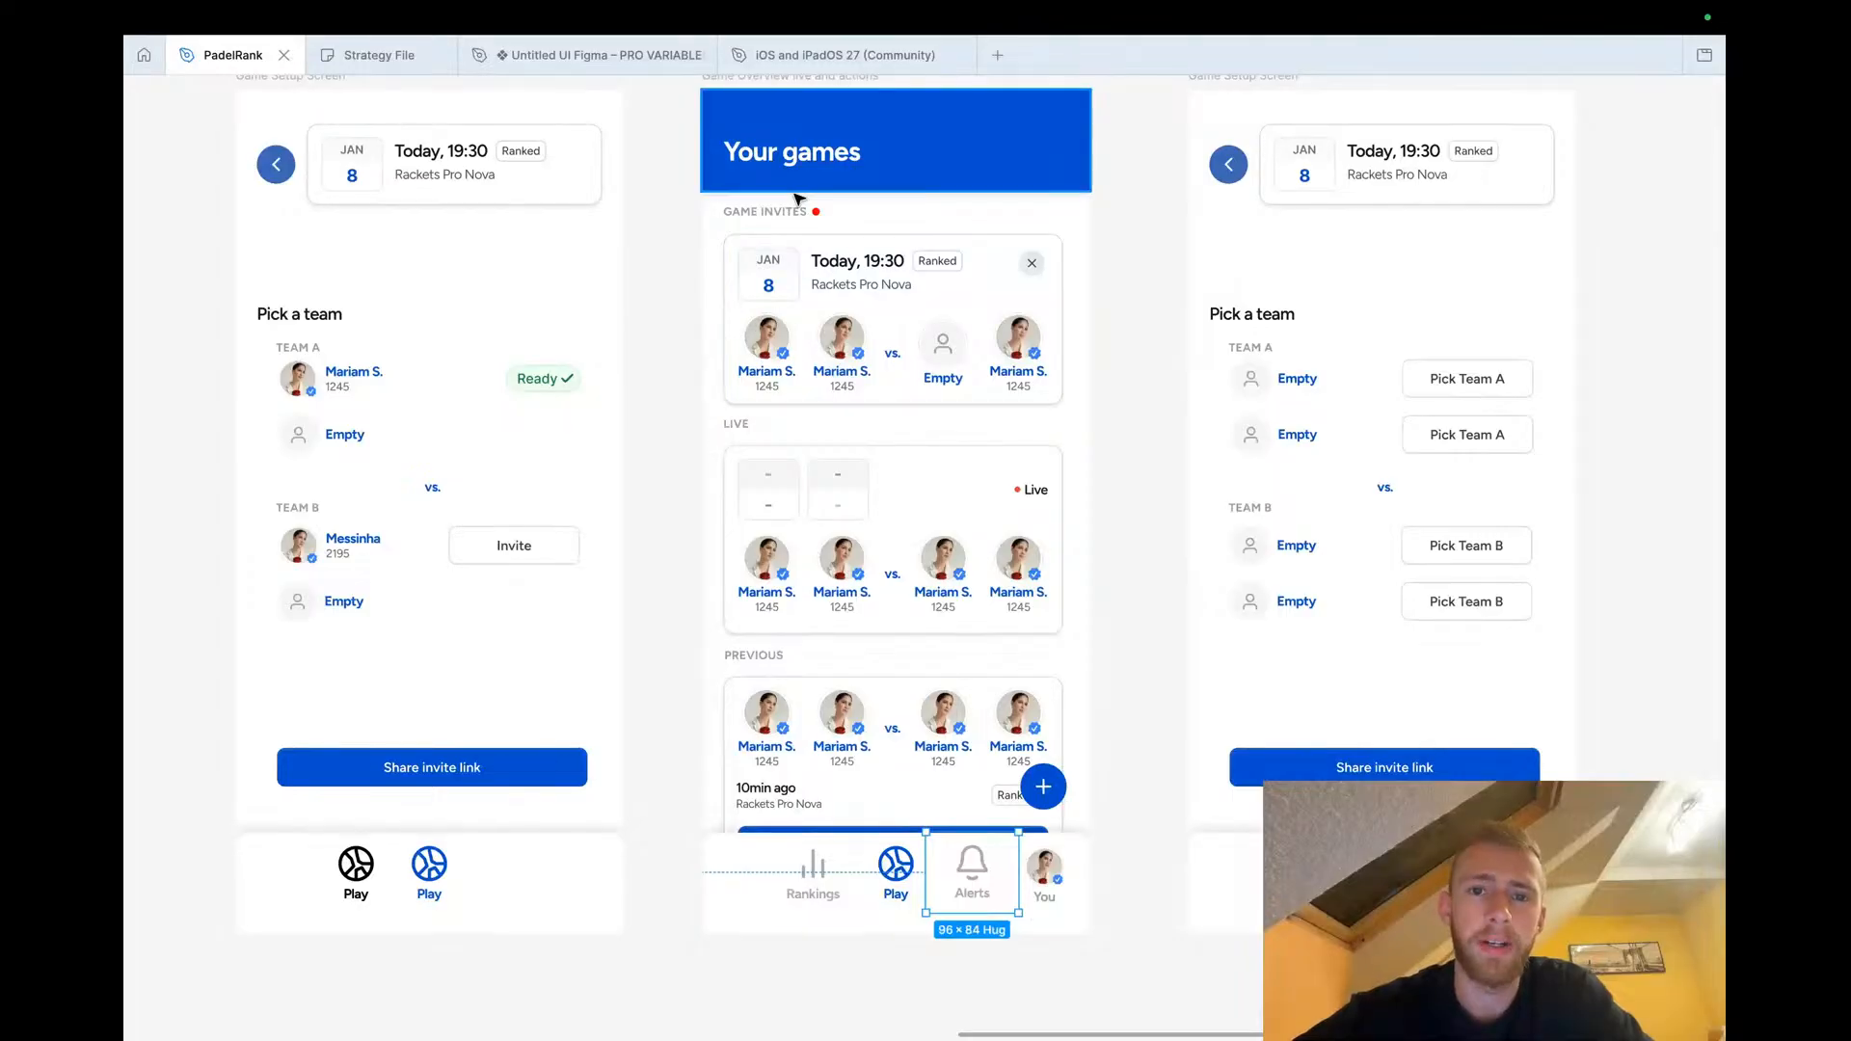
{"action": "scroll", "coordinate": [805, 202], "scroll_direction": "down", "scroll_amount": 5}
{"action": "scroll", "coordinate": [718, 288], "scroll_direction": "down", "scroll_amount": 5}
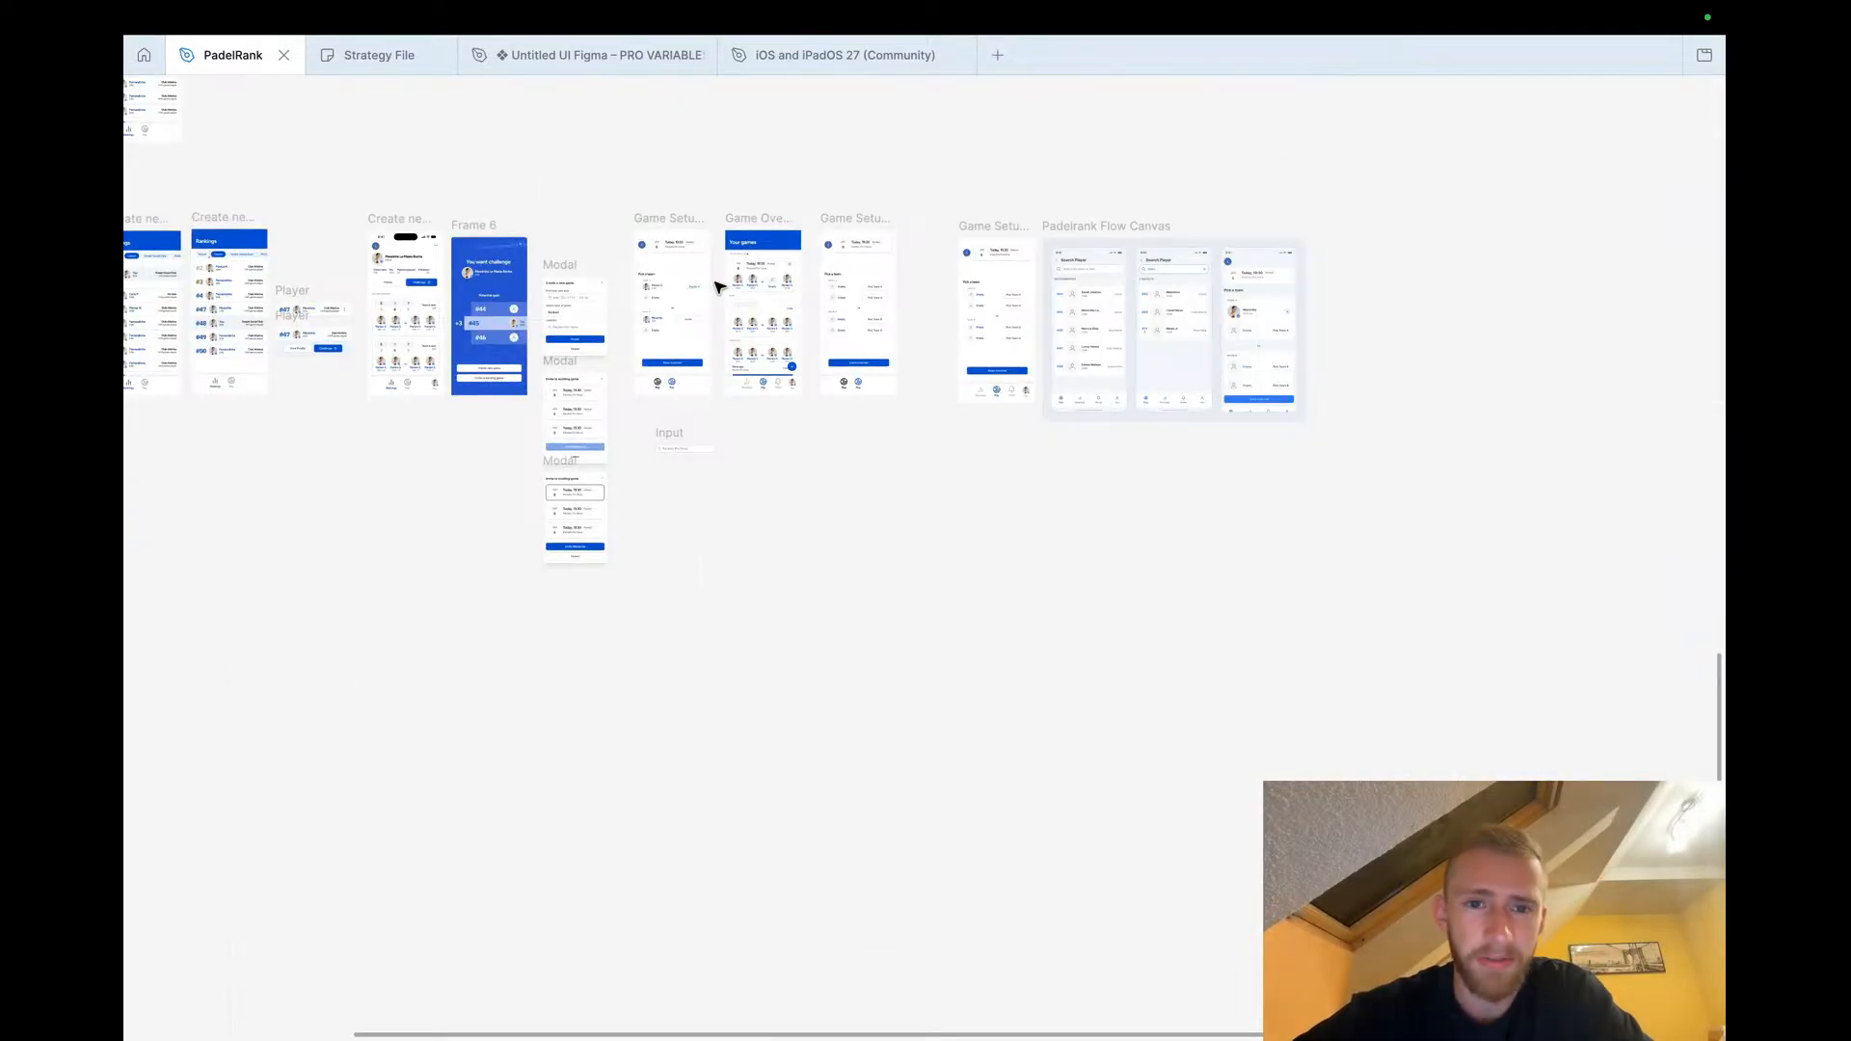
{"action": "scroll", "coordinate": [718, 287], "scroll_direction": "up", "scroll_amount": 5}
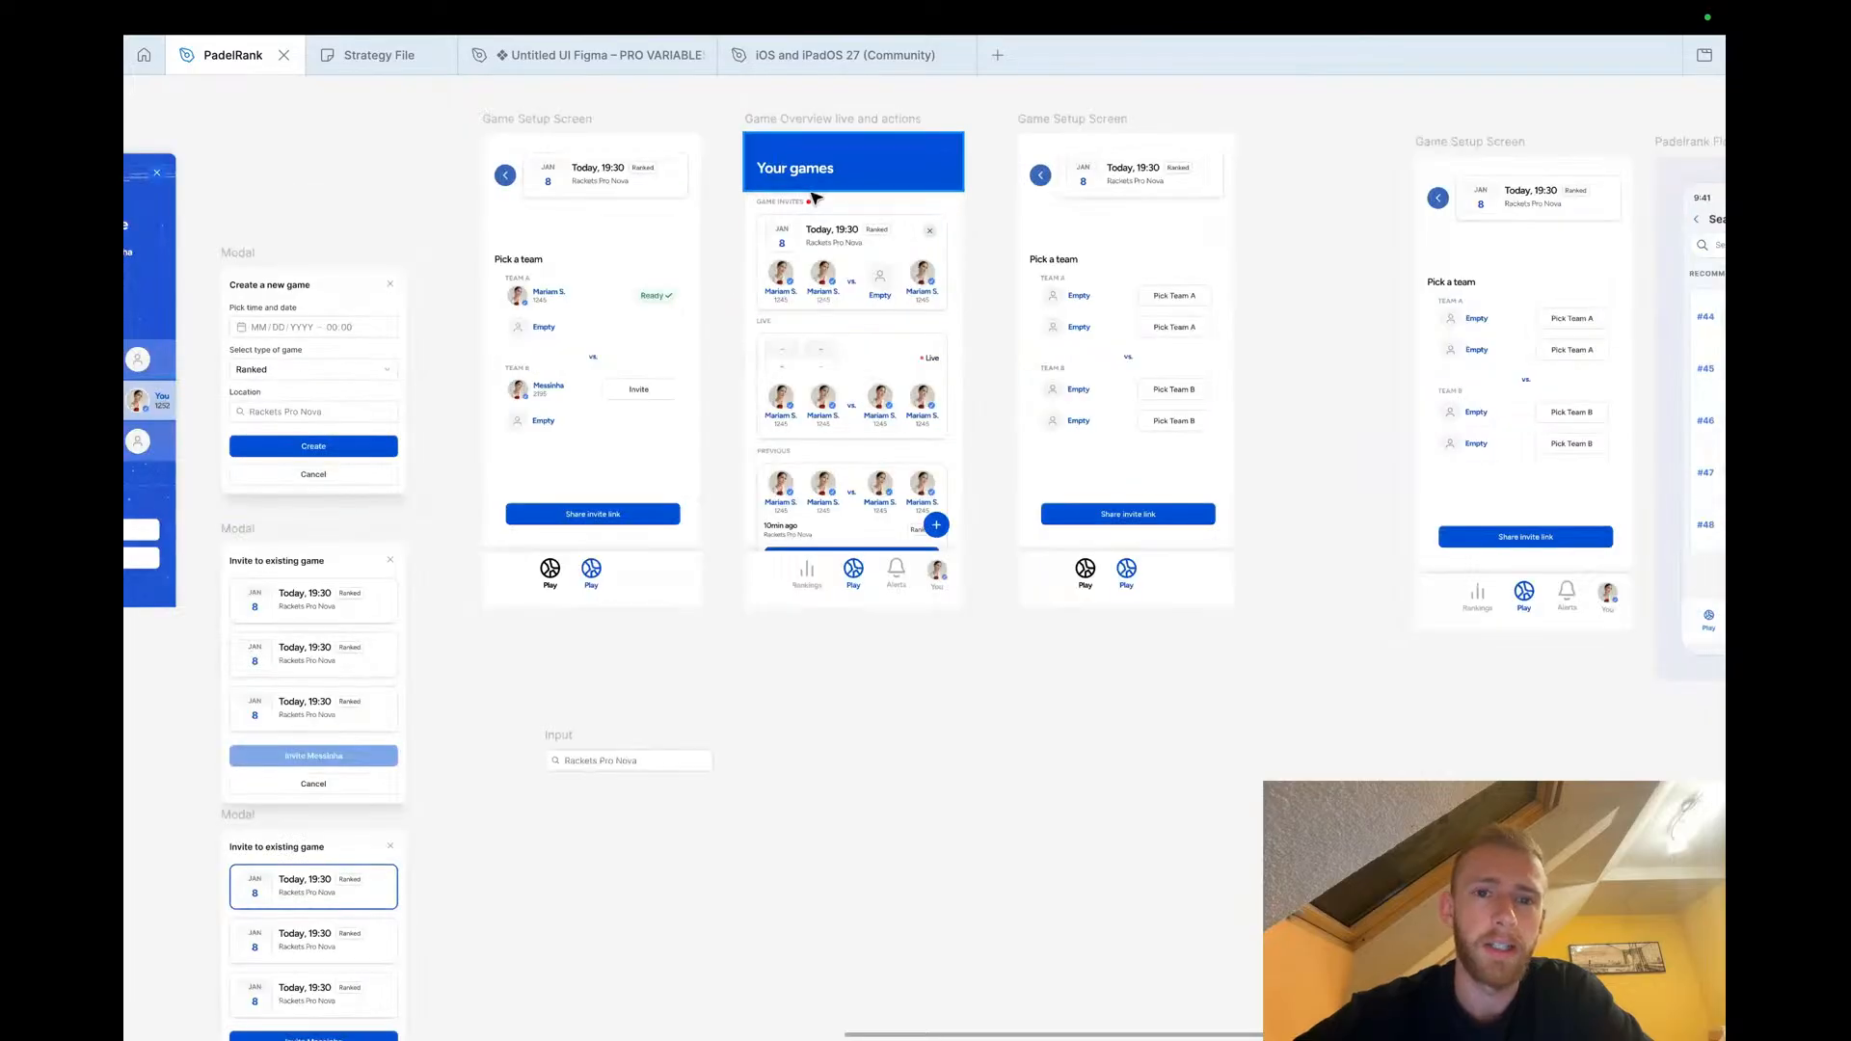
{"action": "scroll", "coordinate": [813, 204], "scroll_direction": "down", "scroll_amount": 5}
{"action": "scroll", "coordinate": [812, 205], "scroll_direction": "left", "scroll_amount": 3}
{"action": "scroll", "coordinate": [813, 204], "scroll_direction": "up", "scroll_amount": 2}
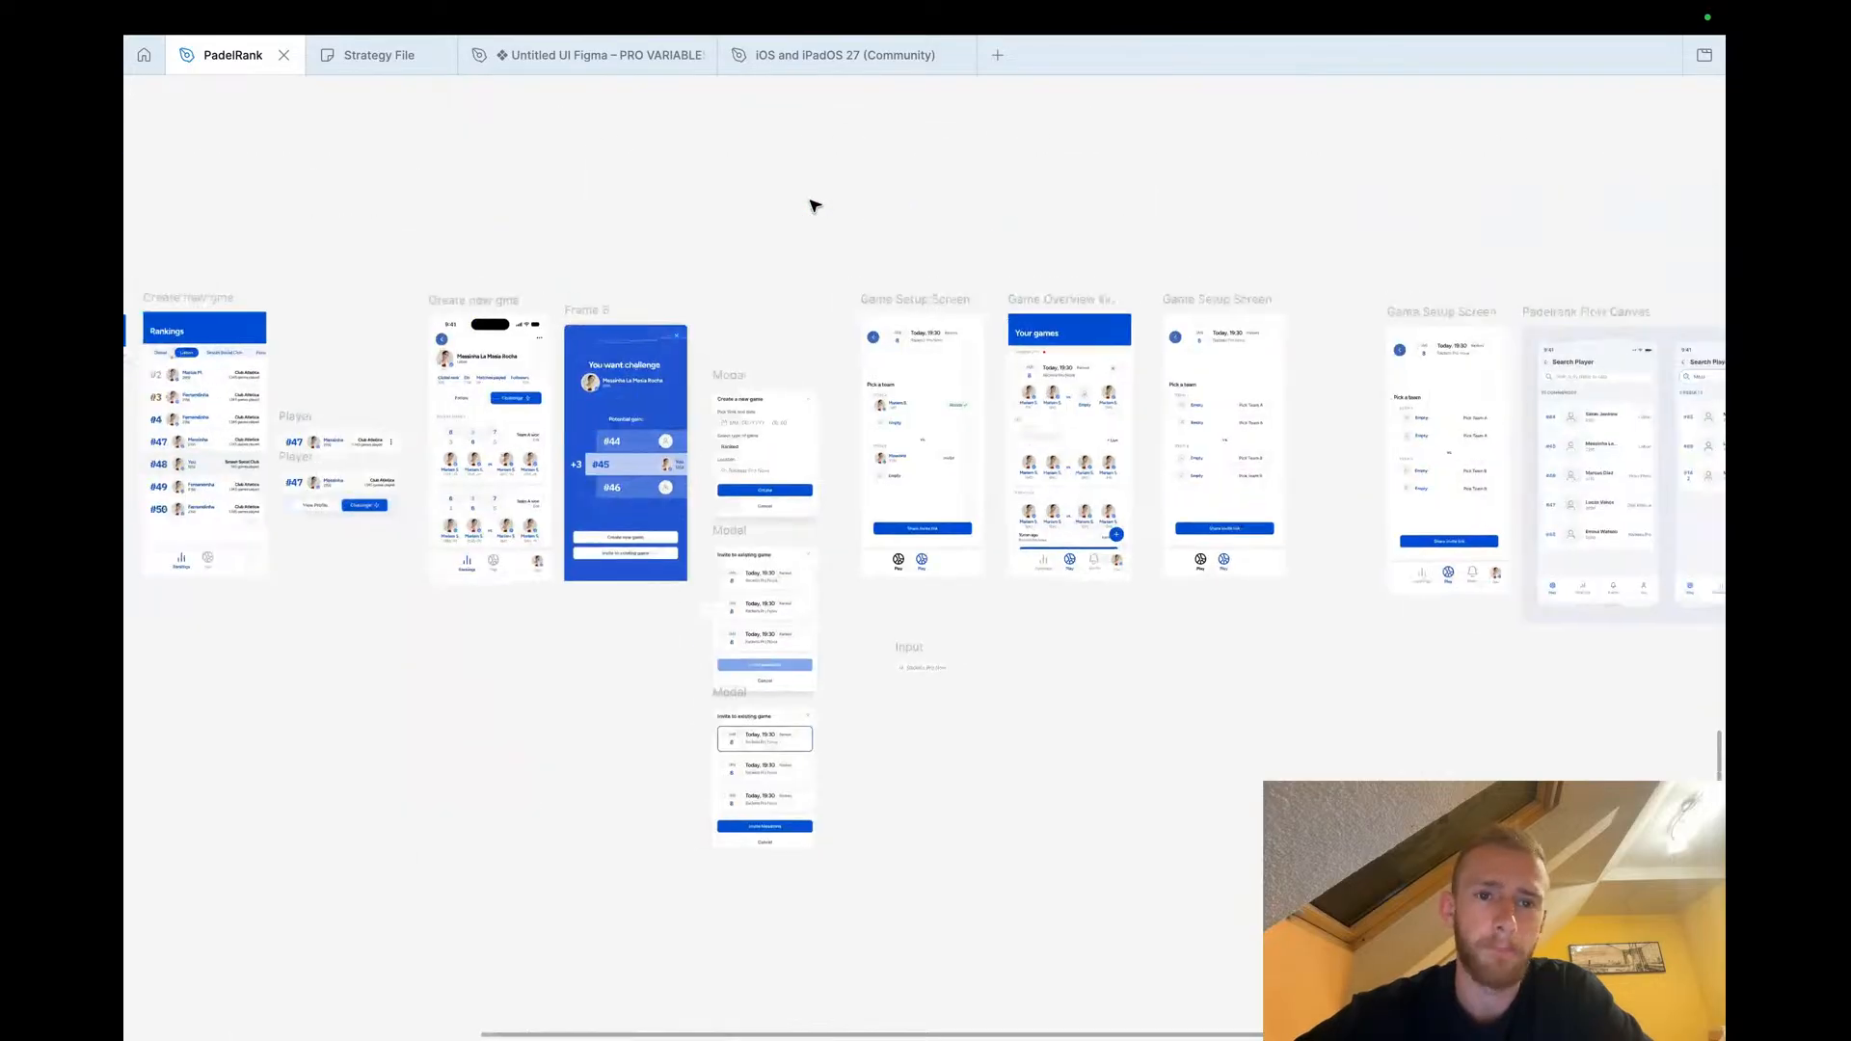
{"action": "scroll", "coordinate": [812, 205], "scroll_direction": "down", "scroll_amount": 3}
{"action": "scroll", "coordinate": [812, 204], "scroll_direction": "up", "scroll_amount": 4}
{"action": "scroll", "coordinate": [813, 204], "scroll_direction": "left", "scroll_amount": 4}
{"action": "scroll", "coordinate": [813, 204], "scroll_direction": "down", "scroll_amount": 3}
{"action": "scroll", "coordinate": [812, 204], "scroll_direction": "up", "scroll_amount": 2}
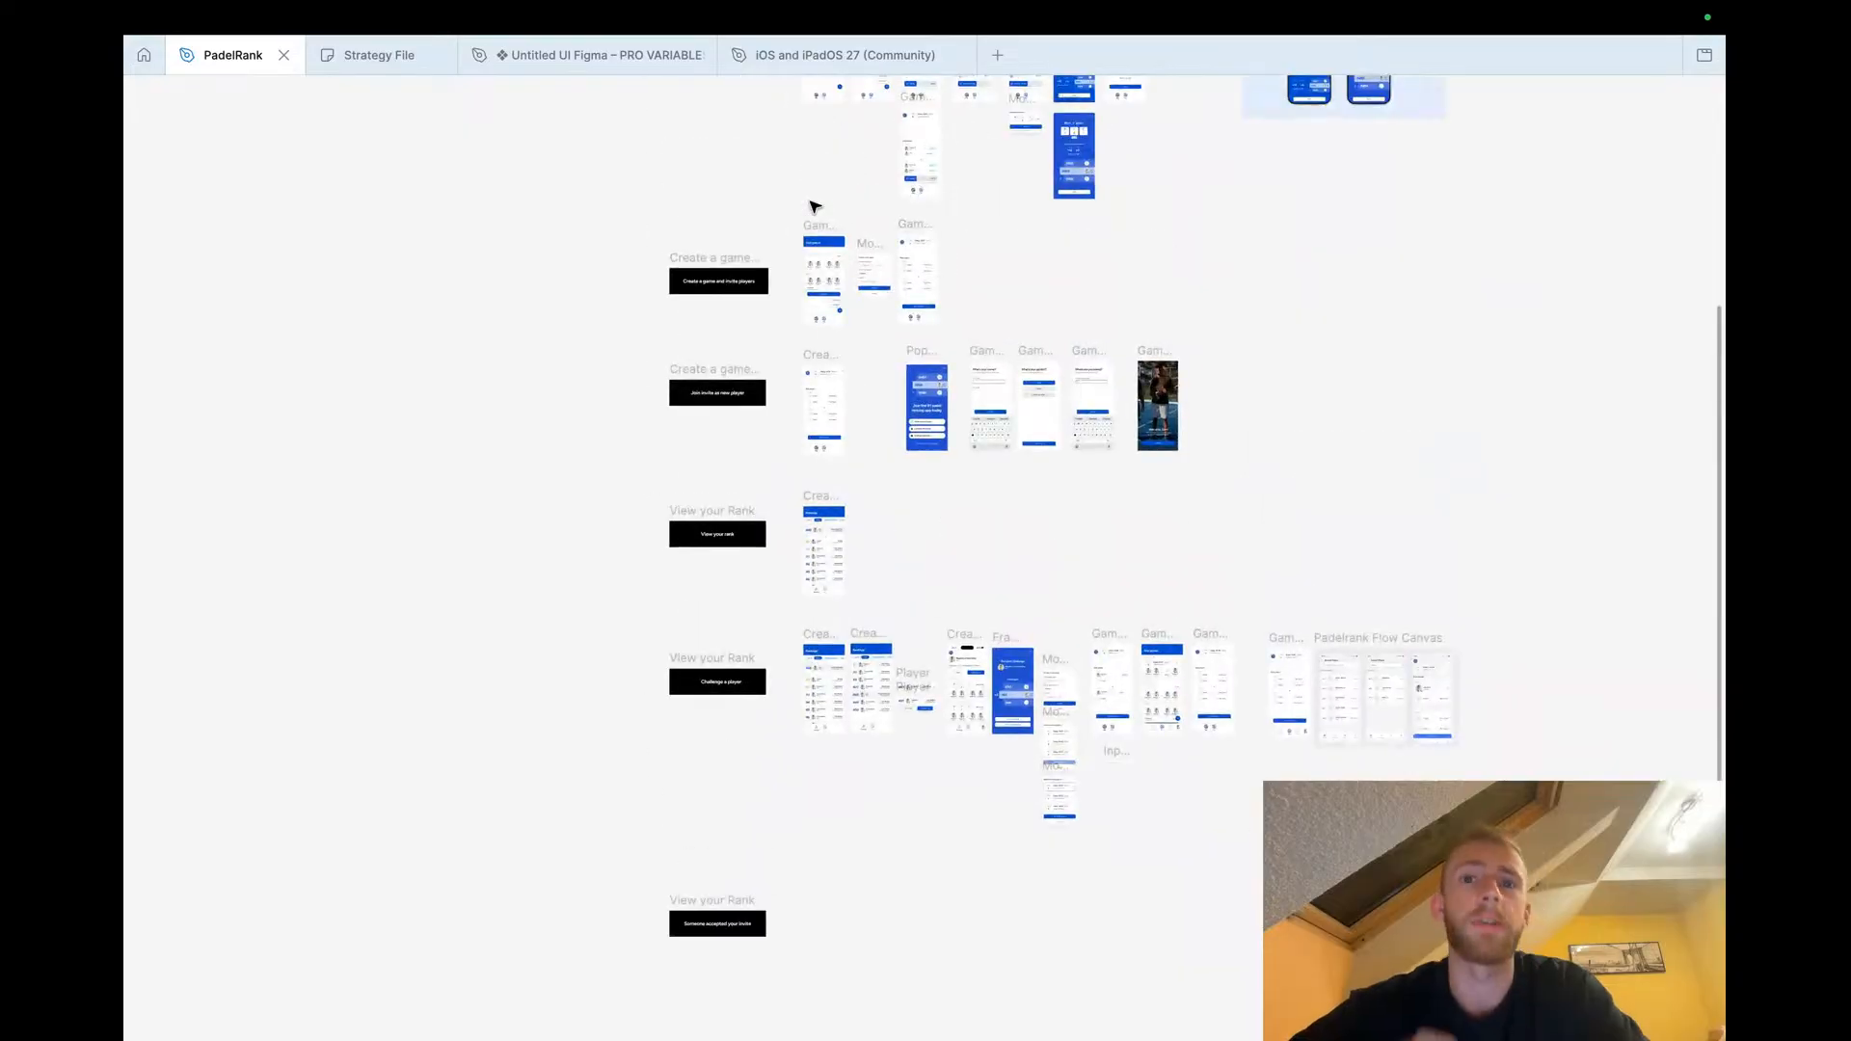
{"action": "scroll", "coordinate": [813, 204], "scroll_direction": "up", "scroll_amount": 2}
{"action": "scroll", "coordinate": [813, 204], "scroll_direction": "left", "scroll_amount": 1}
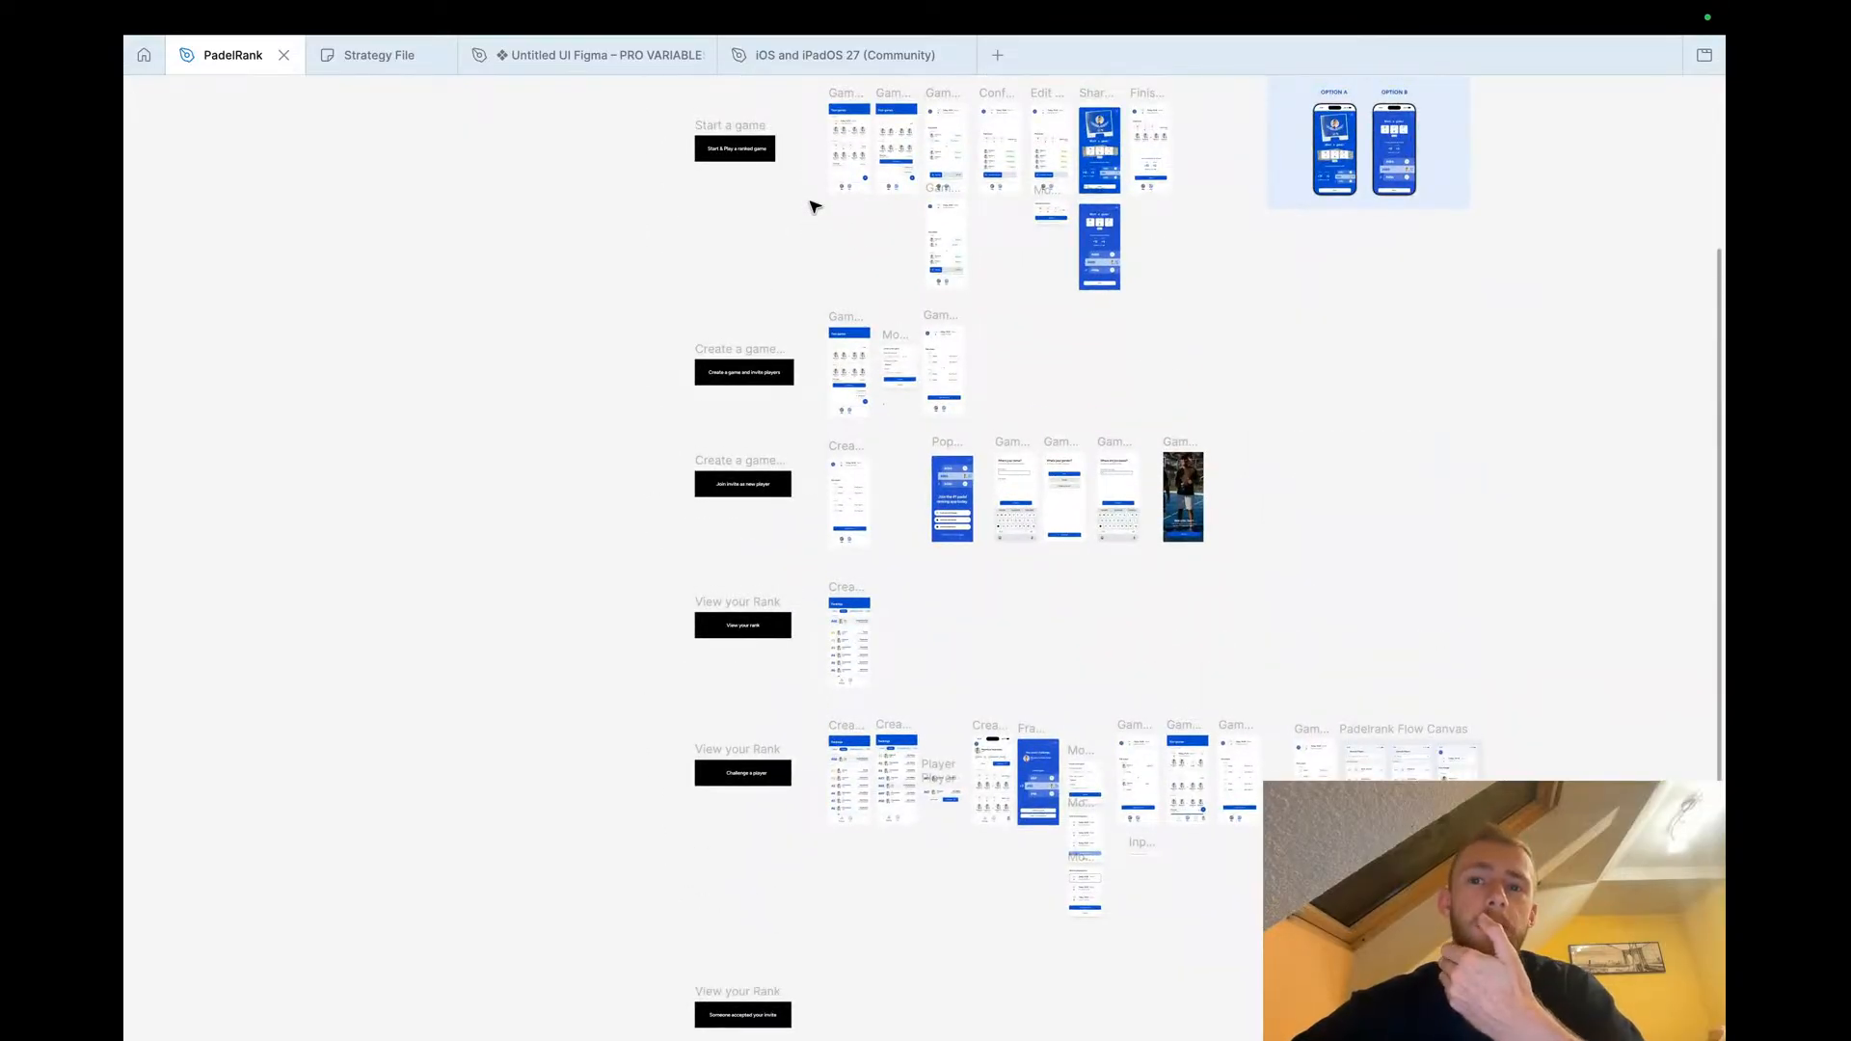
Examine the ranking and player card screens of the Challenge a player flow up close
{"action": "scroll", "coordinate": [813, 205], "scroll_direction": "down", "scroll_amount": 1}
{"action": "scroll", "coordinate": [814, 202], "scroll_direction": "up", "scroll_amount": 6}
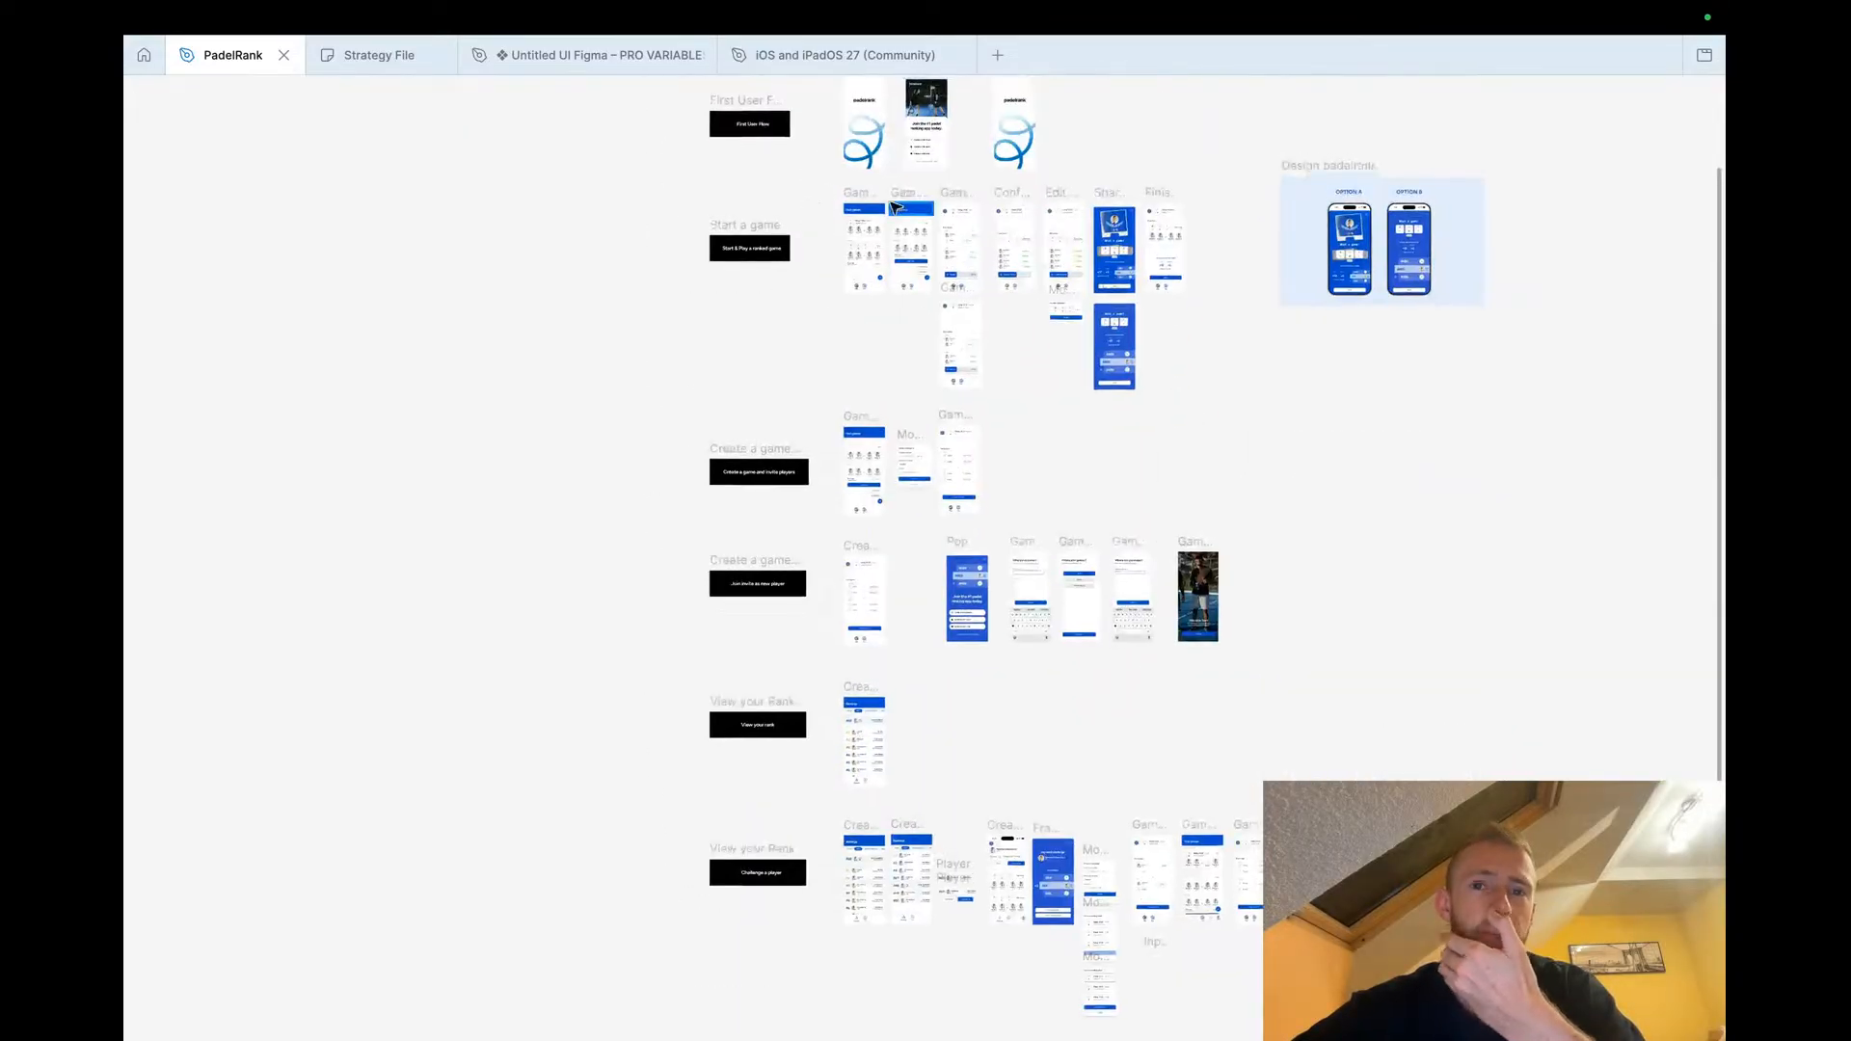
{"action": "scroll", "coordinate": [797, 424], "scroll_direction": "down", "scroll_amount": 15}
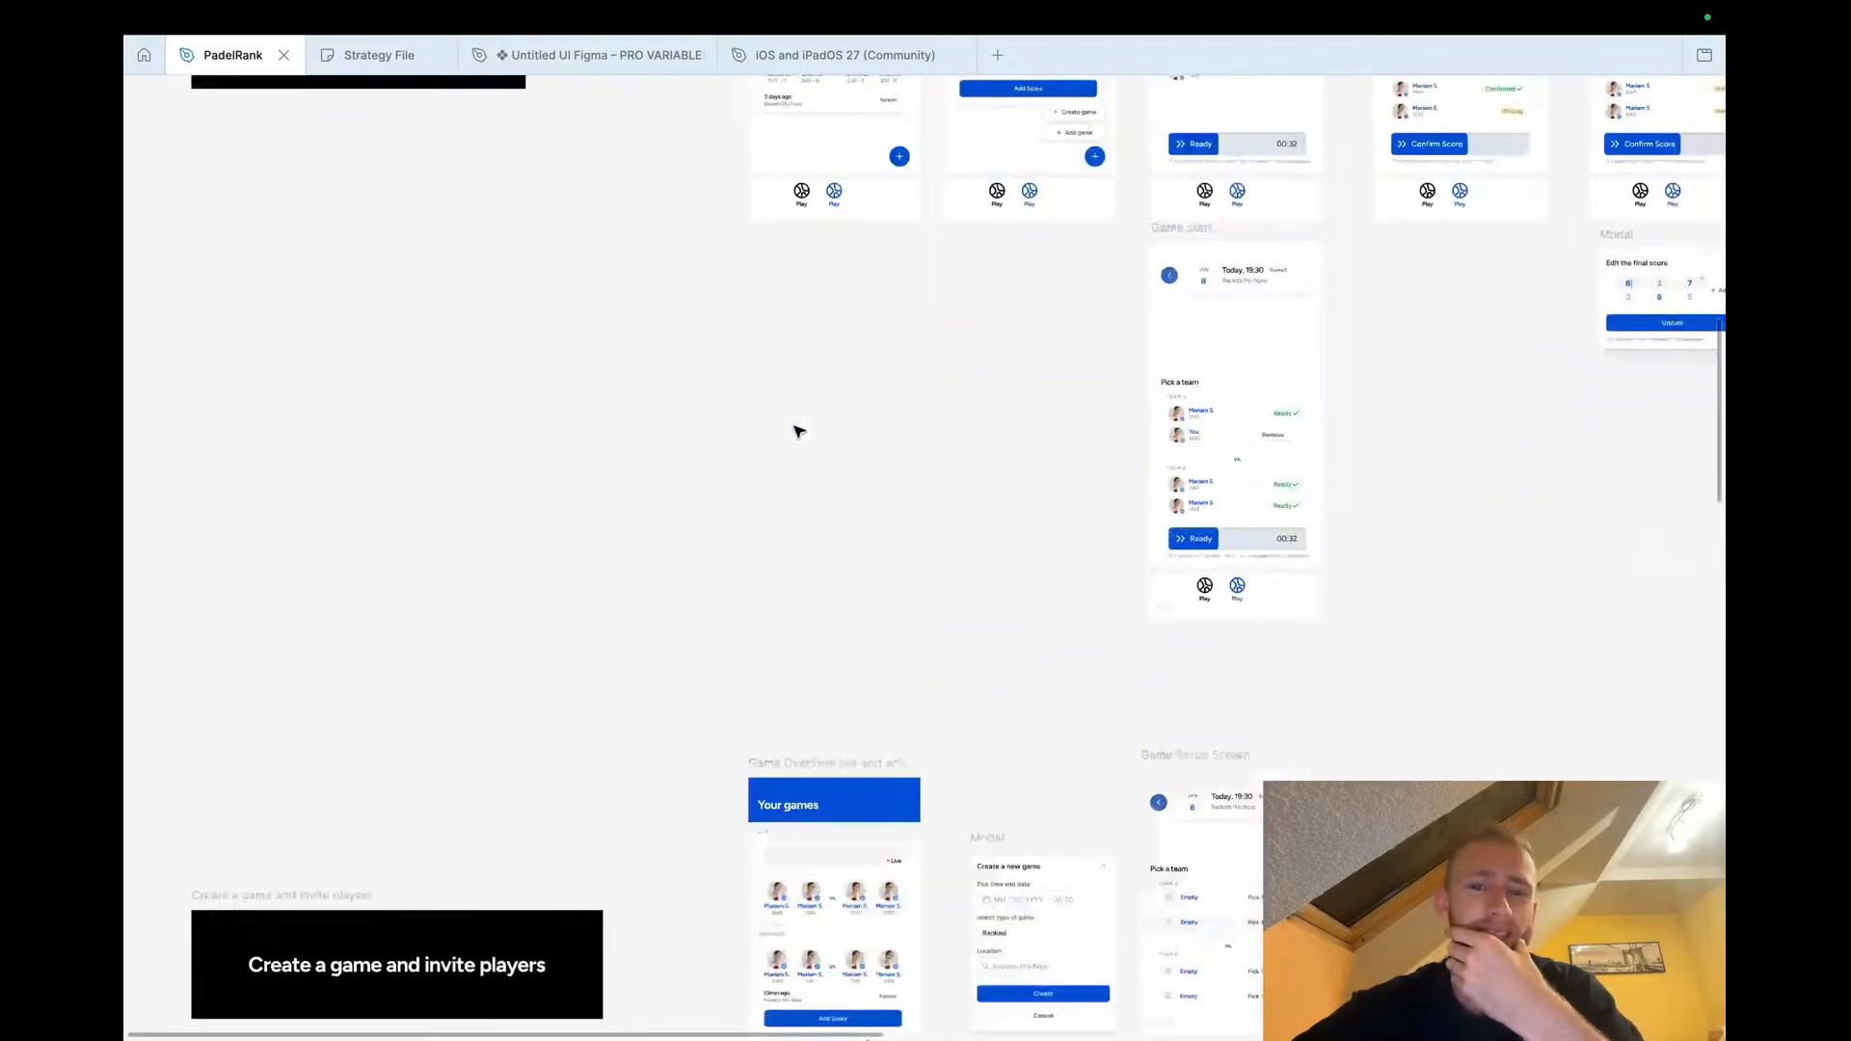
{"action": "scroll", "coordinate": [799, 432], "scroll_direction": "up", "scroll_amount": 4}
{"action": "scroll", "coordinate": [841, 164], "scroll_direction": "down", "scroll_amount": 3}
{"action": "scroll", "coordinate": [844, 319], "scroll_direction": "up", "scroll_amount": 4}
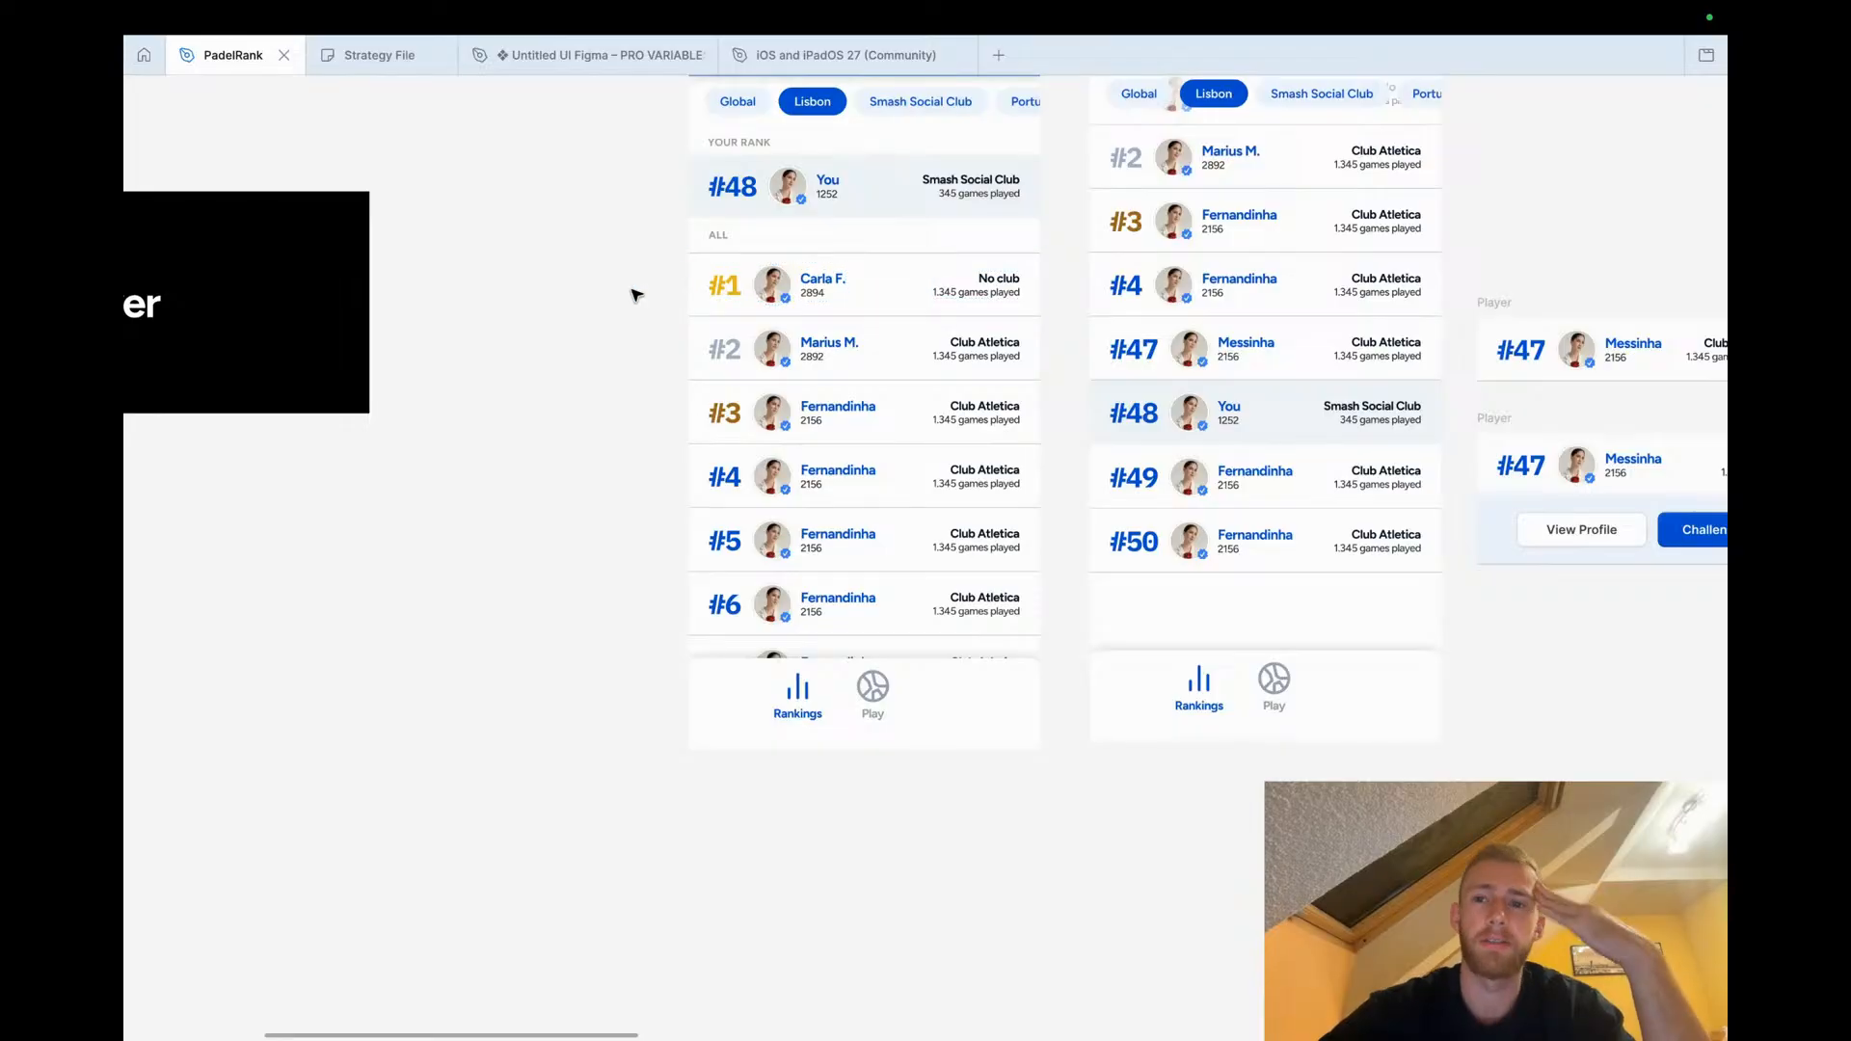
{"action": "scroll", "coordinate": [637, 295], "scroll_direction": "down", "scroll_amount": 5}
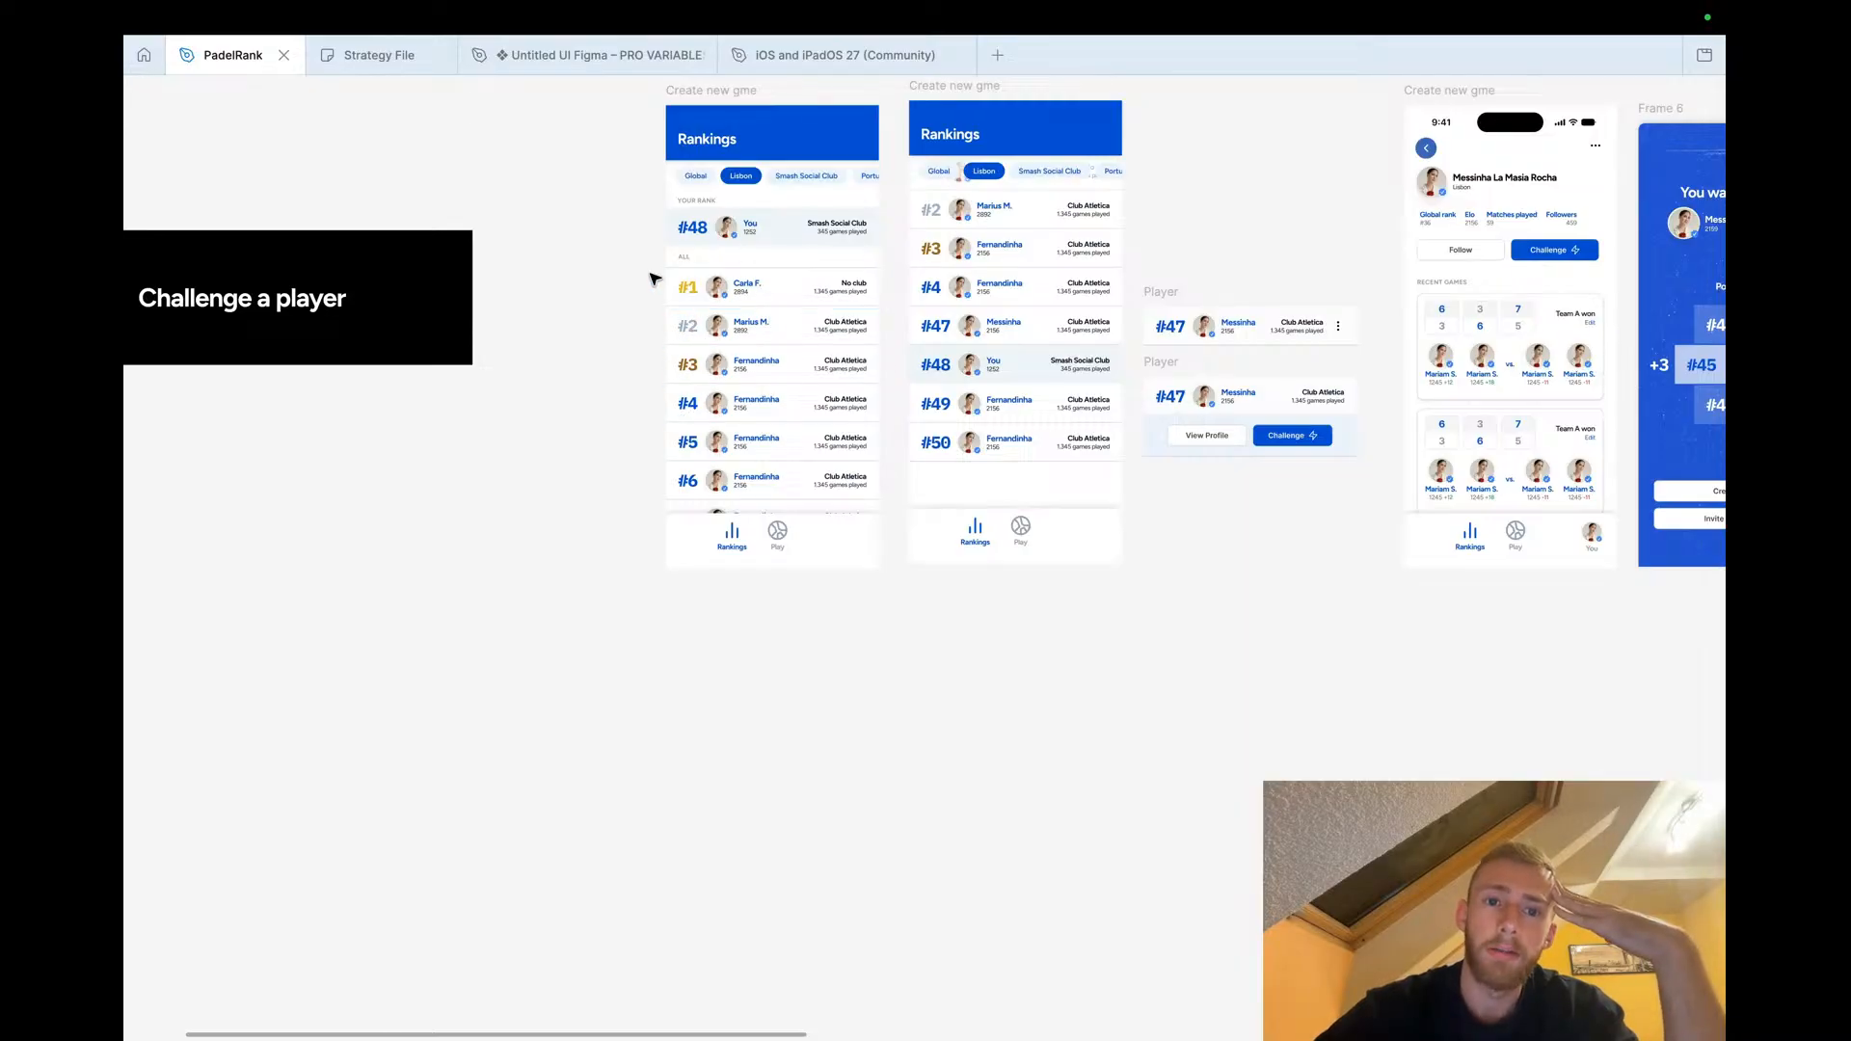
{"action": "scroll", "coordinate": [655, 280], "scroll_direction": "up", "scroll_amount": 5}
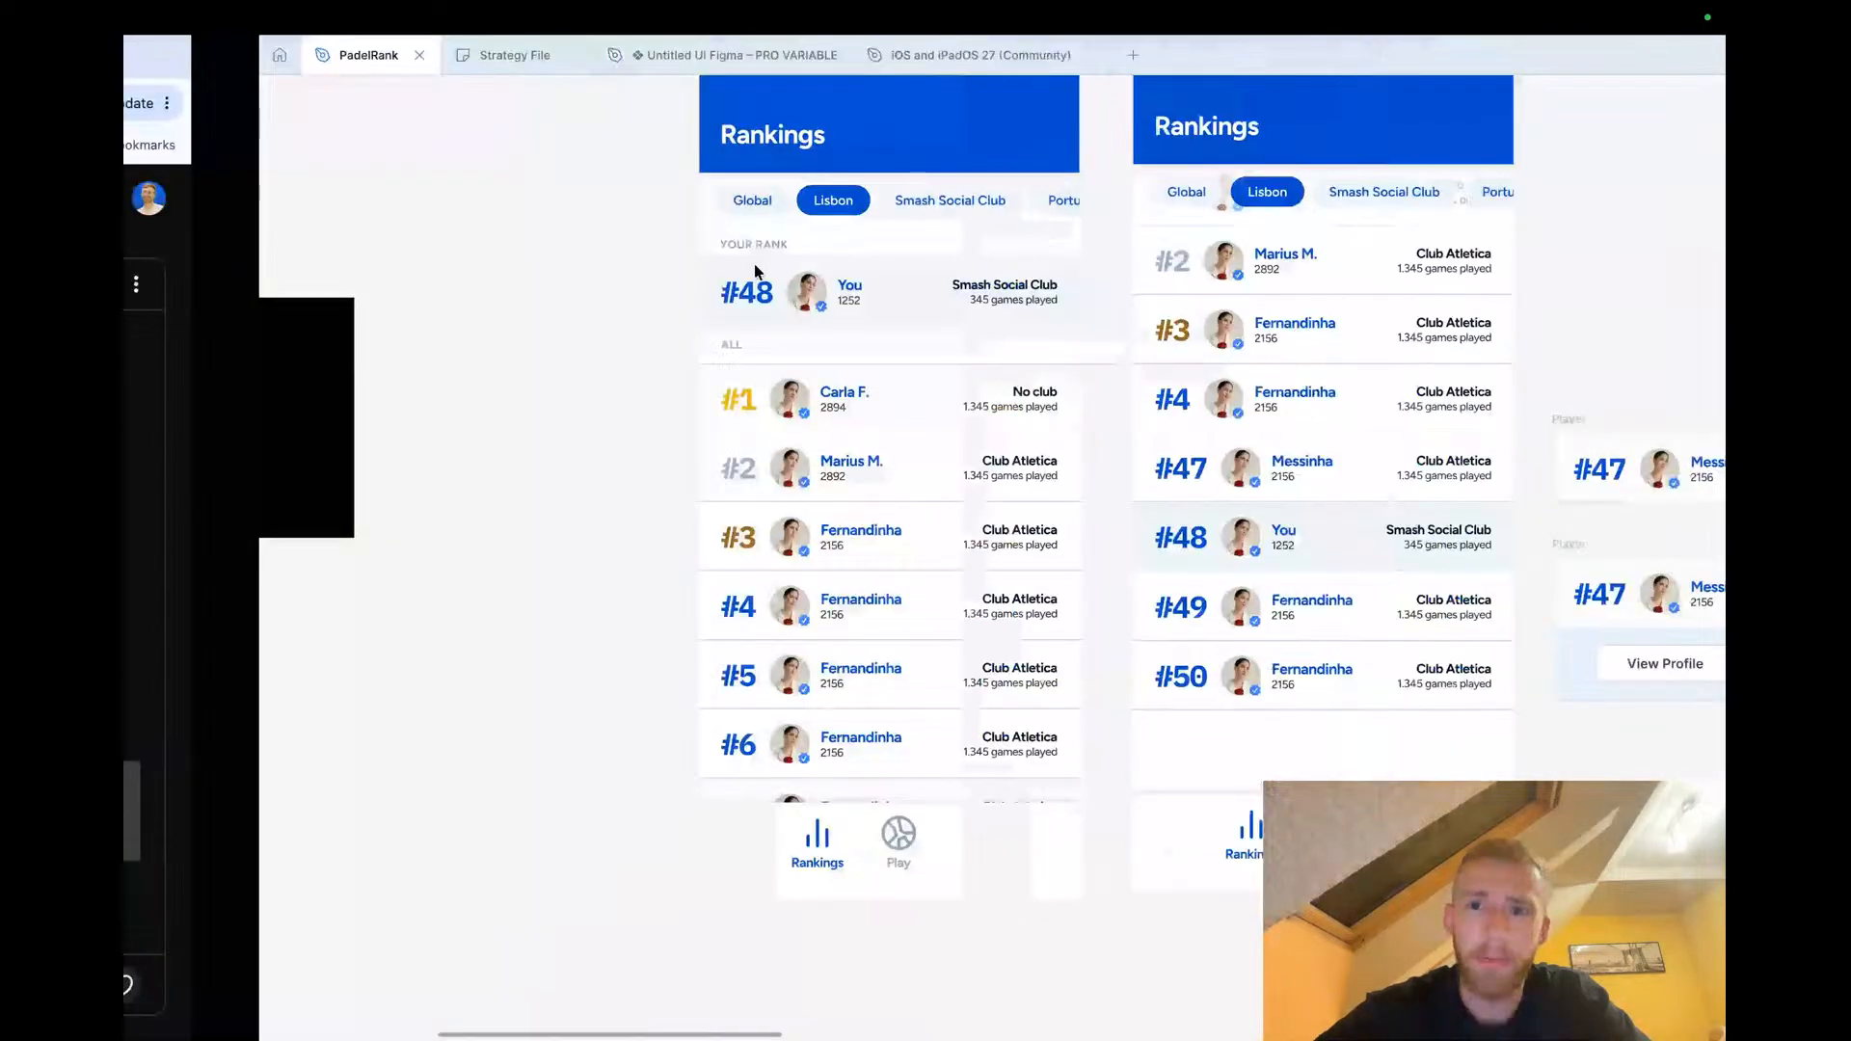
{"action": "scroll", "coordinate": [600, 324], "scroll_direction": "up", "scroll_amount": 1}
{"action": "scroll", "coordinate": [600, 324], "scroll_direction": "right", "scroll_amount": 1}
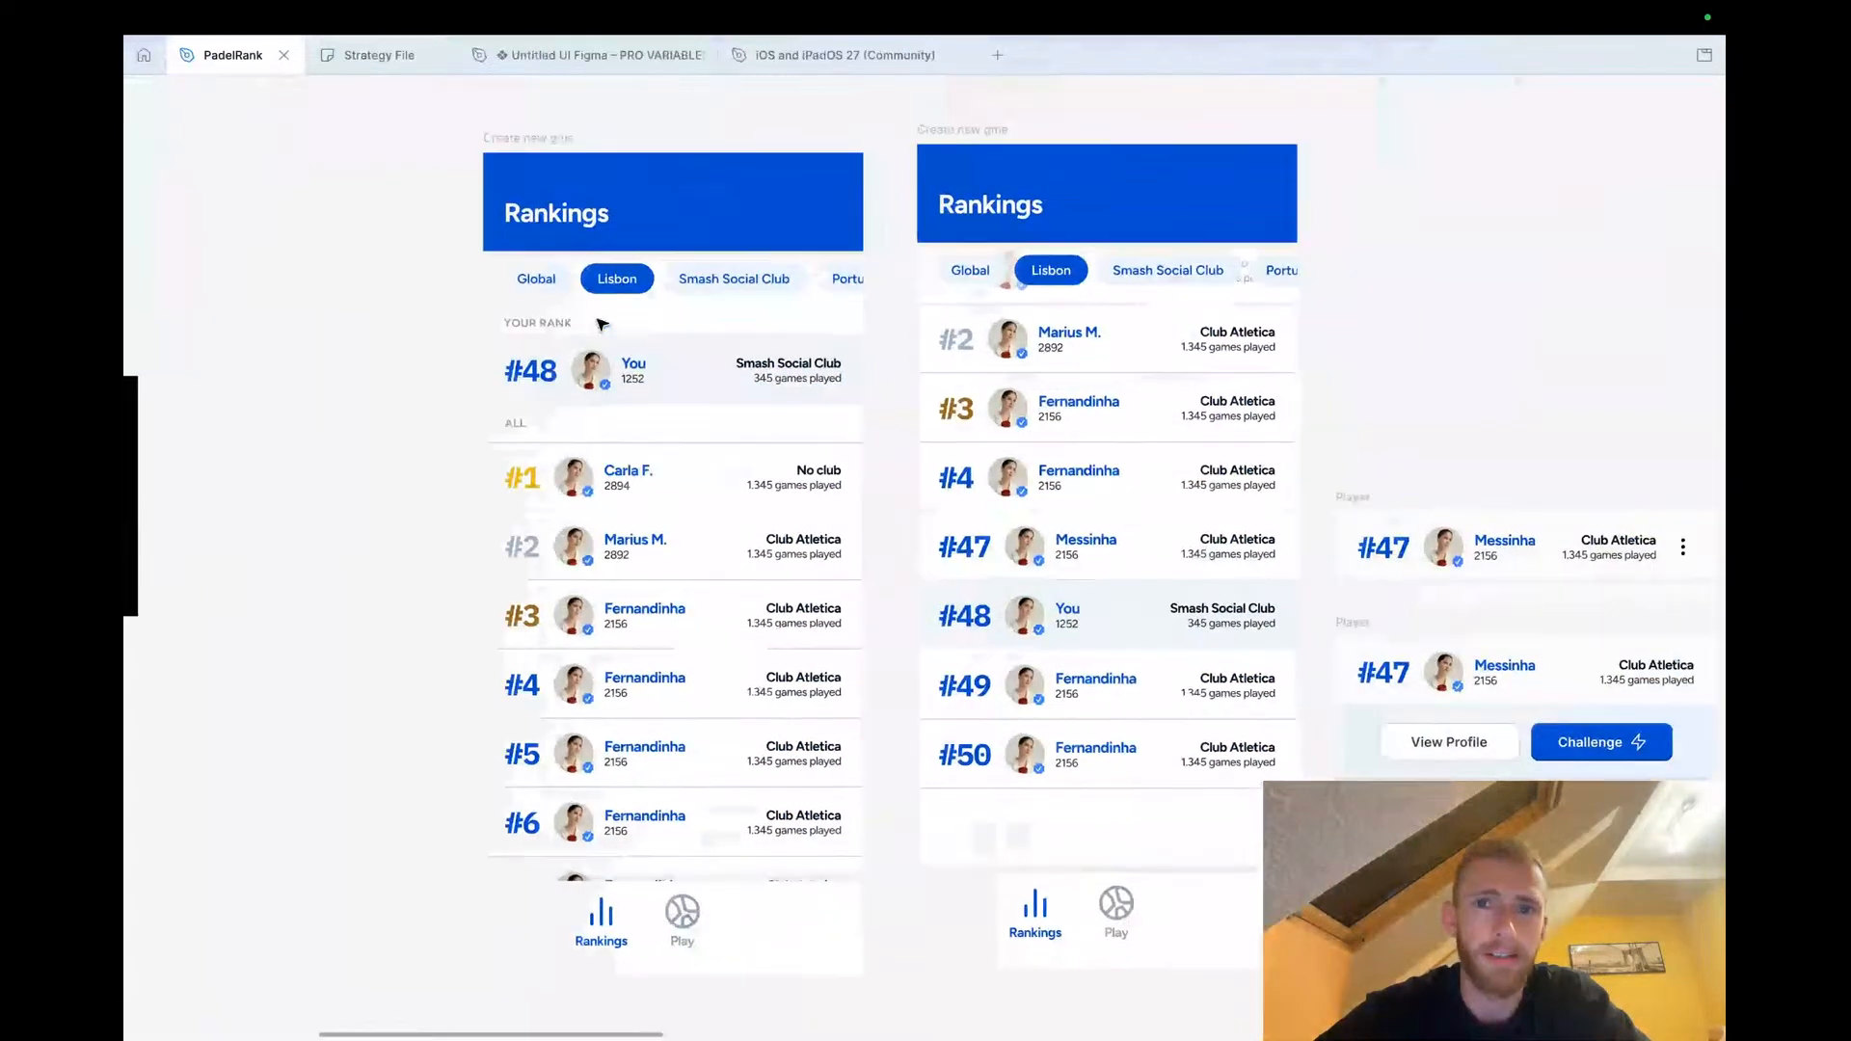
{"action": "scroll", "coordinate": [600, 324], "scroll_direction": "down", "scroll_amount": 1}
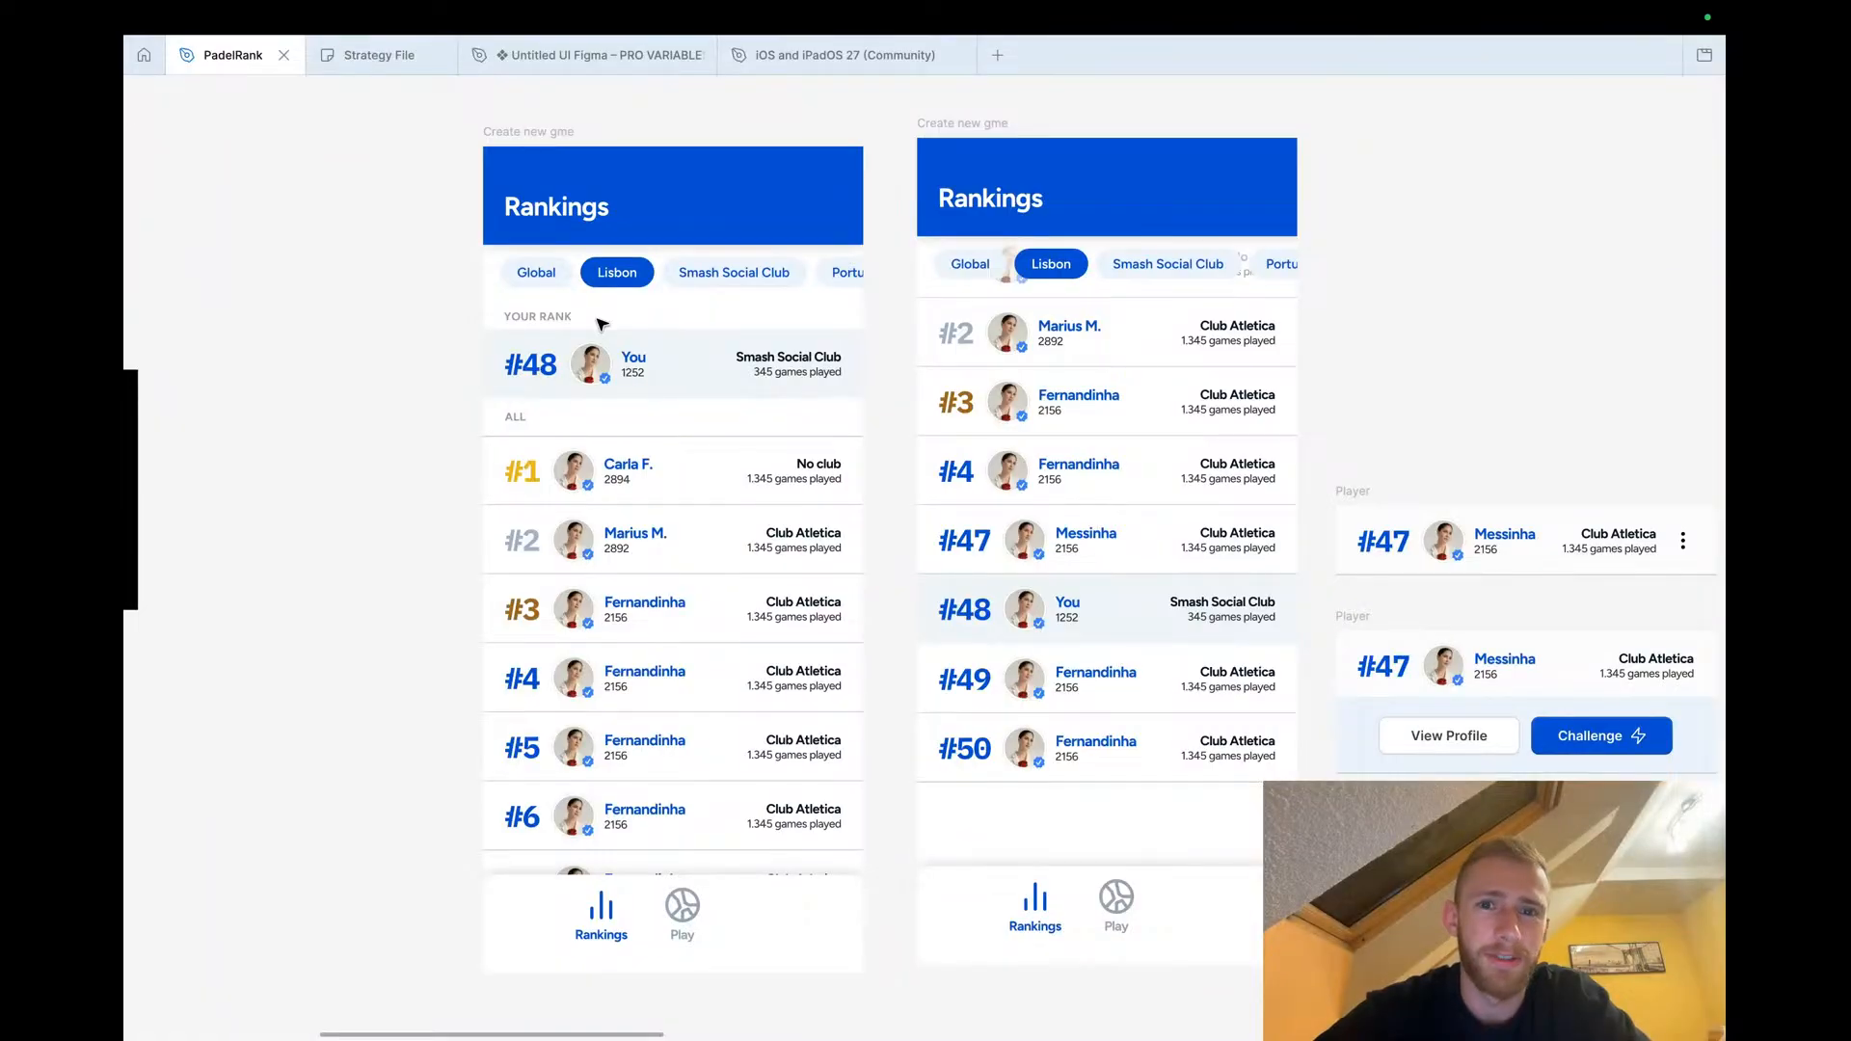
Browse the flow rows on the canvas, from Challenge a player back up to the game creation flows
{"action": "key", "text": "ctrl+Left"}
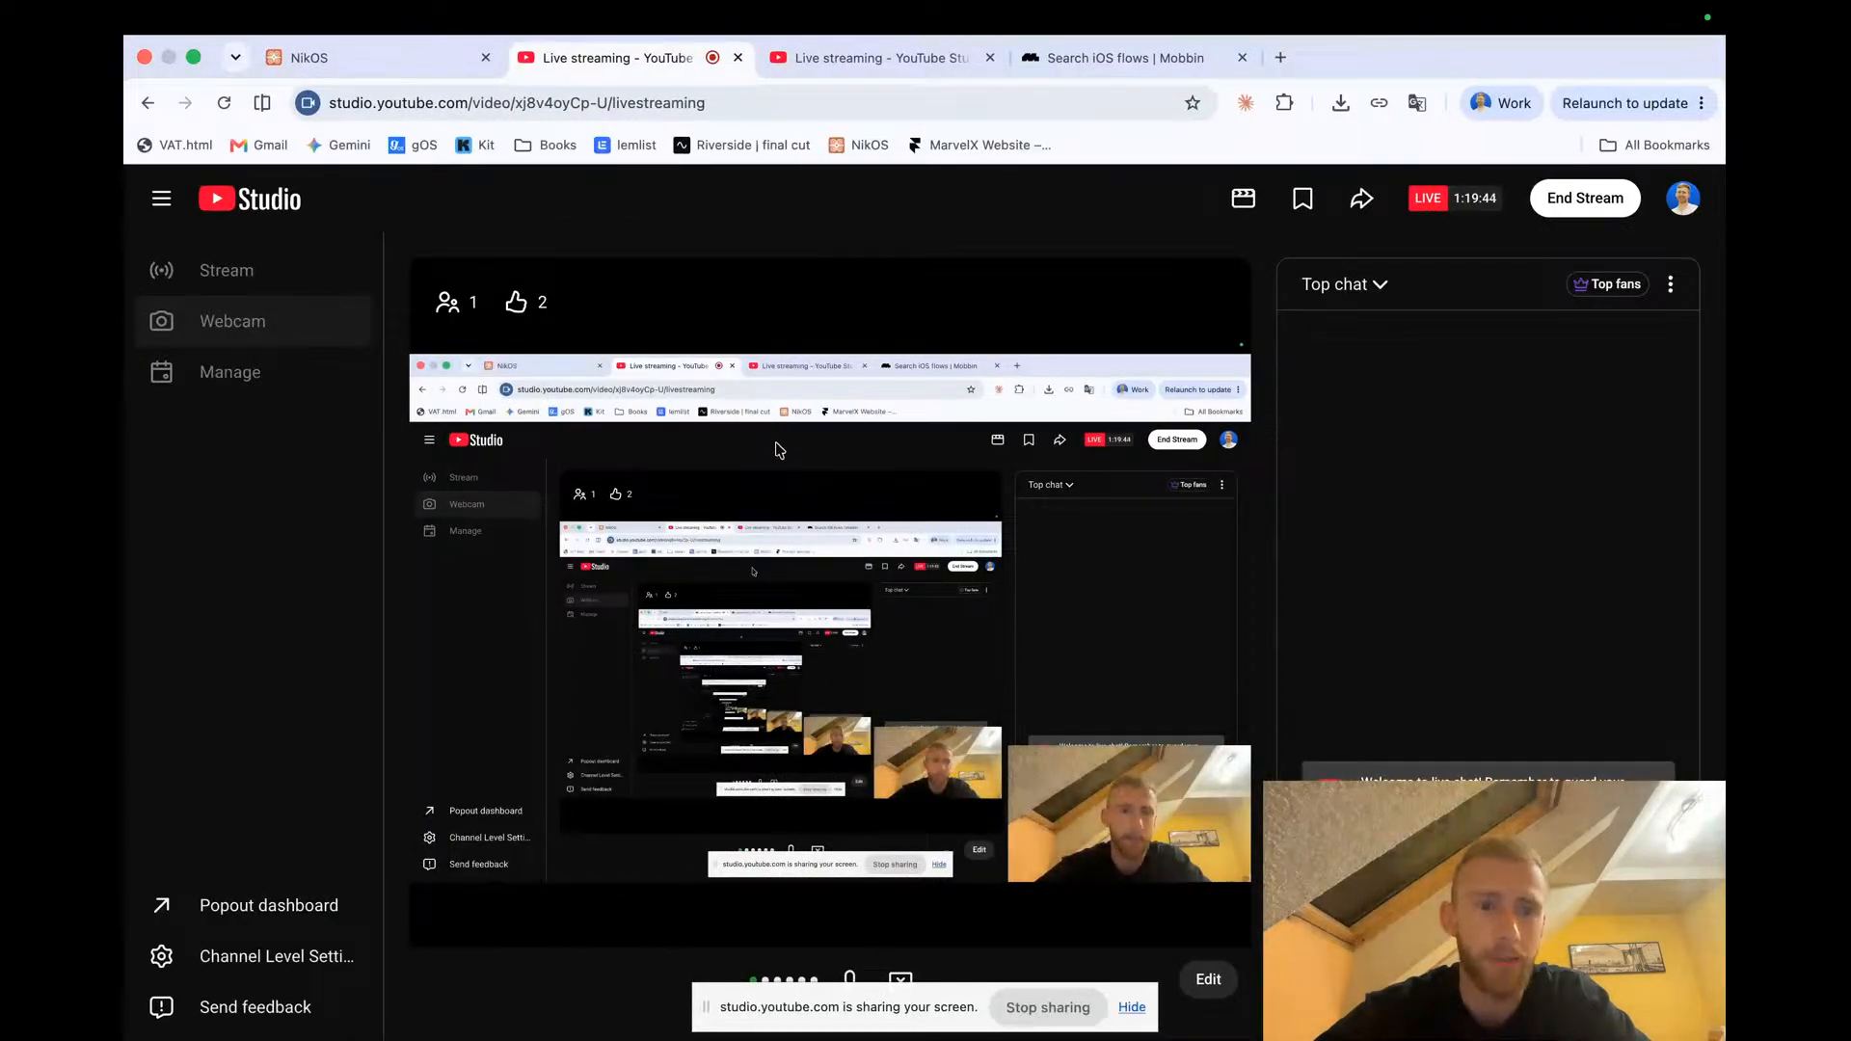
{"action": "key", "text": "ctrl+Right"}
{"action": "scroll", "coordinate": [777, 449], "scroll_direction": "down", "scroll_amount": 3}
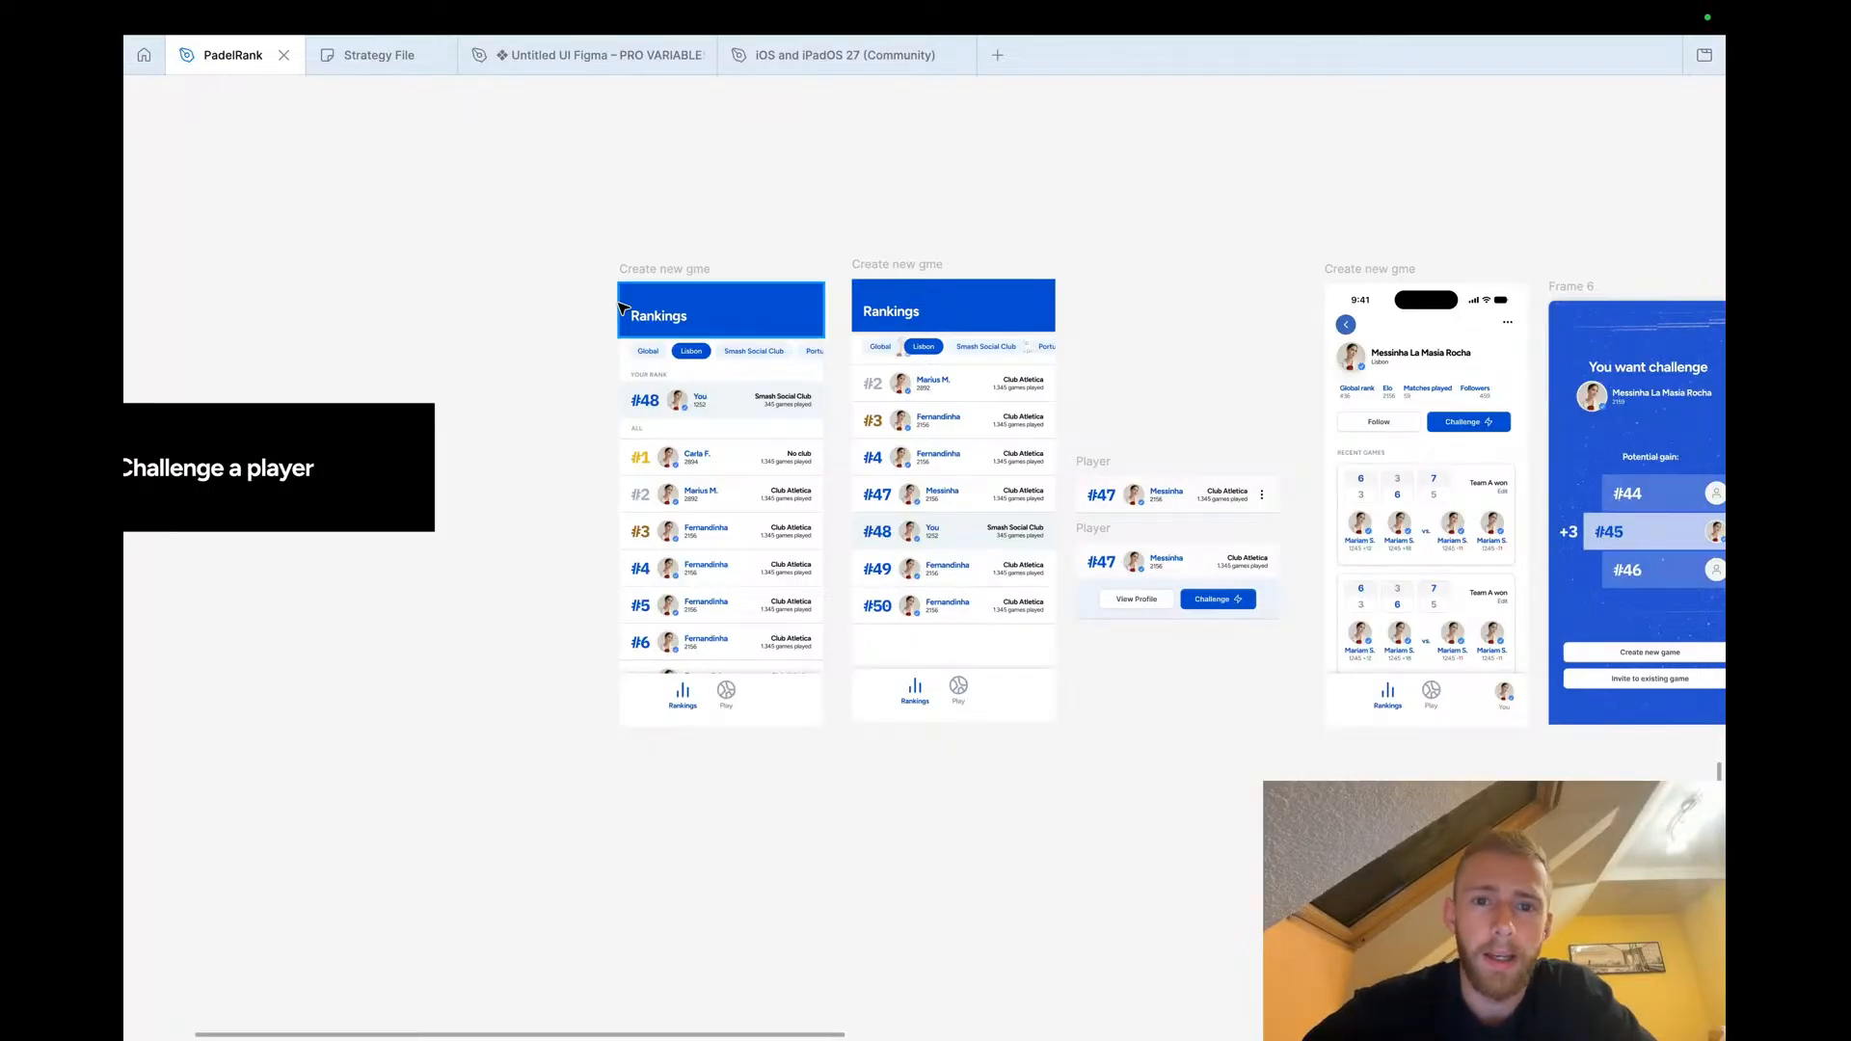
{"action": "left_click_drag", "start_coordinate": [665, 275], "coordinate": [667, 271]}
{"action": "left_click", "coordinate": [674, 190]}
{"action": "scroll", "coordinate": [674, 192], "scroll_direction": "down", "scroll_amount": 5}
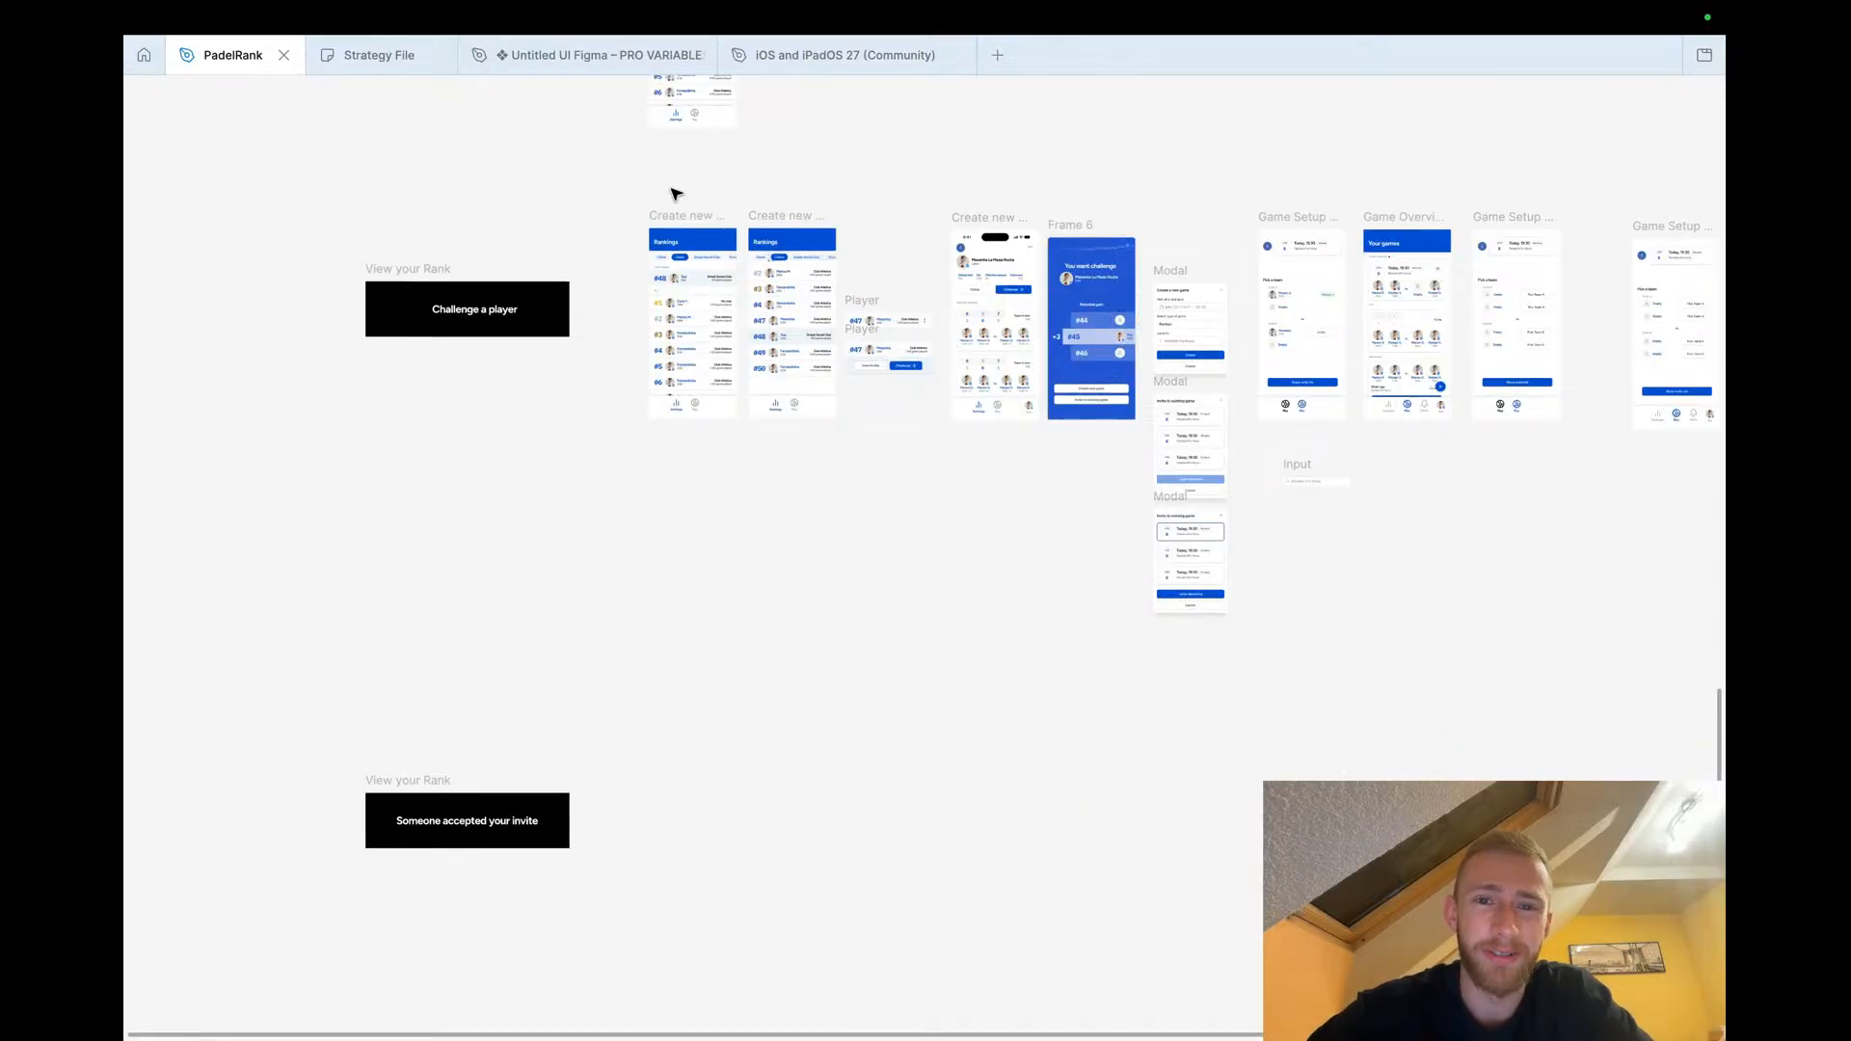
{"action": "scroll", "coordinate": [674, 193], "scroll_direction": "up", "scroll_amount": 2}
{"action": "scroll", "coordinate": [673, 194], "scroll_direction": "right", "scroll_amount": 1}
{"action": "scroll", "coordinate": [674, 193], "scroll_direction": "up", "scroll_amount": 12}
{"action": "scroll", "coordinate": [674, 194], "scroll_direction": "left", "scroll_amount": 2}
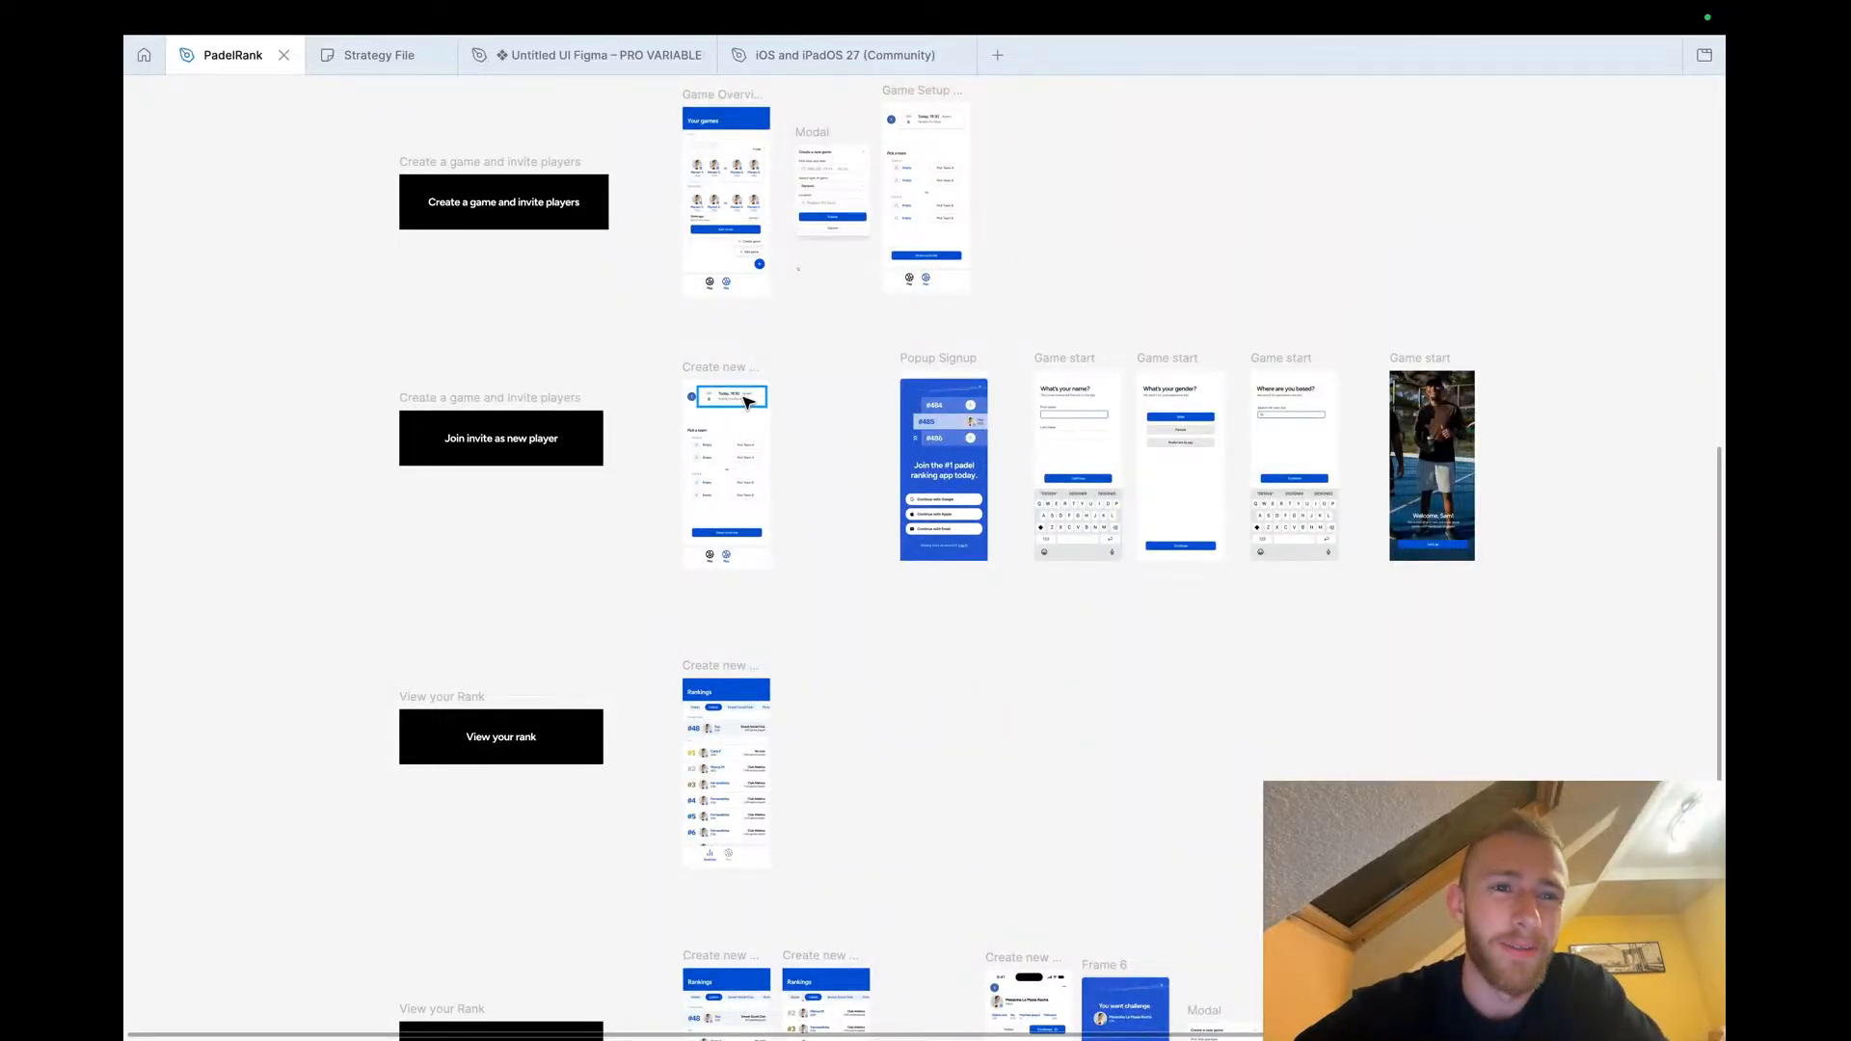
Switch to YouTube Studio and stop sharing the screen
{"action": "key", "text": "ctrl+Left"}
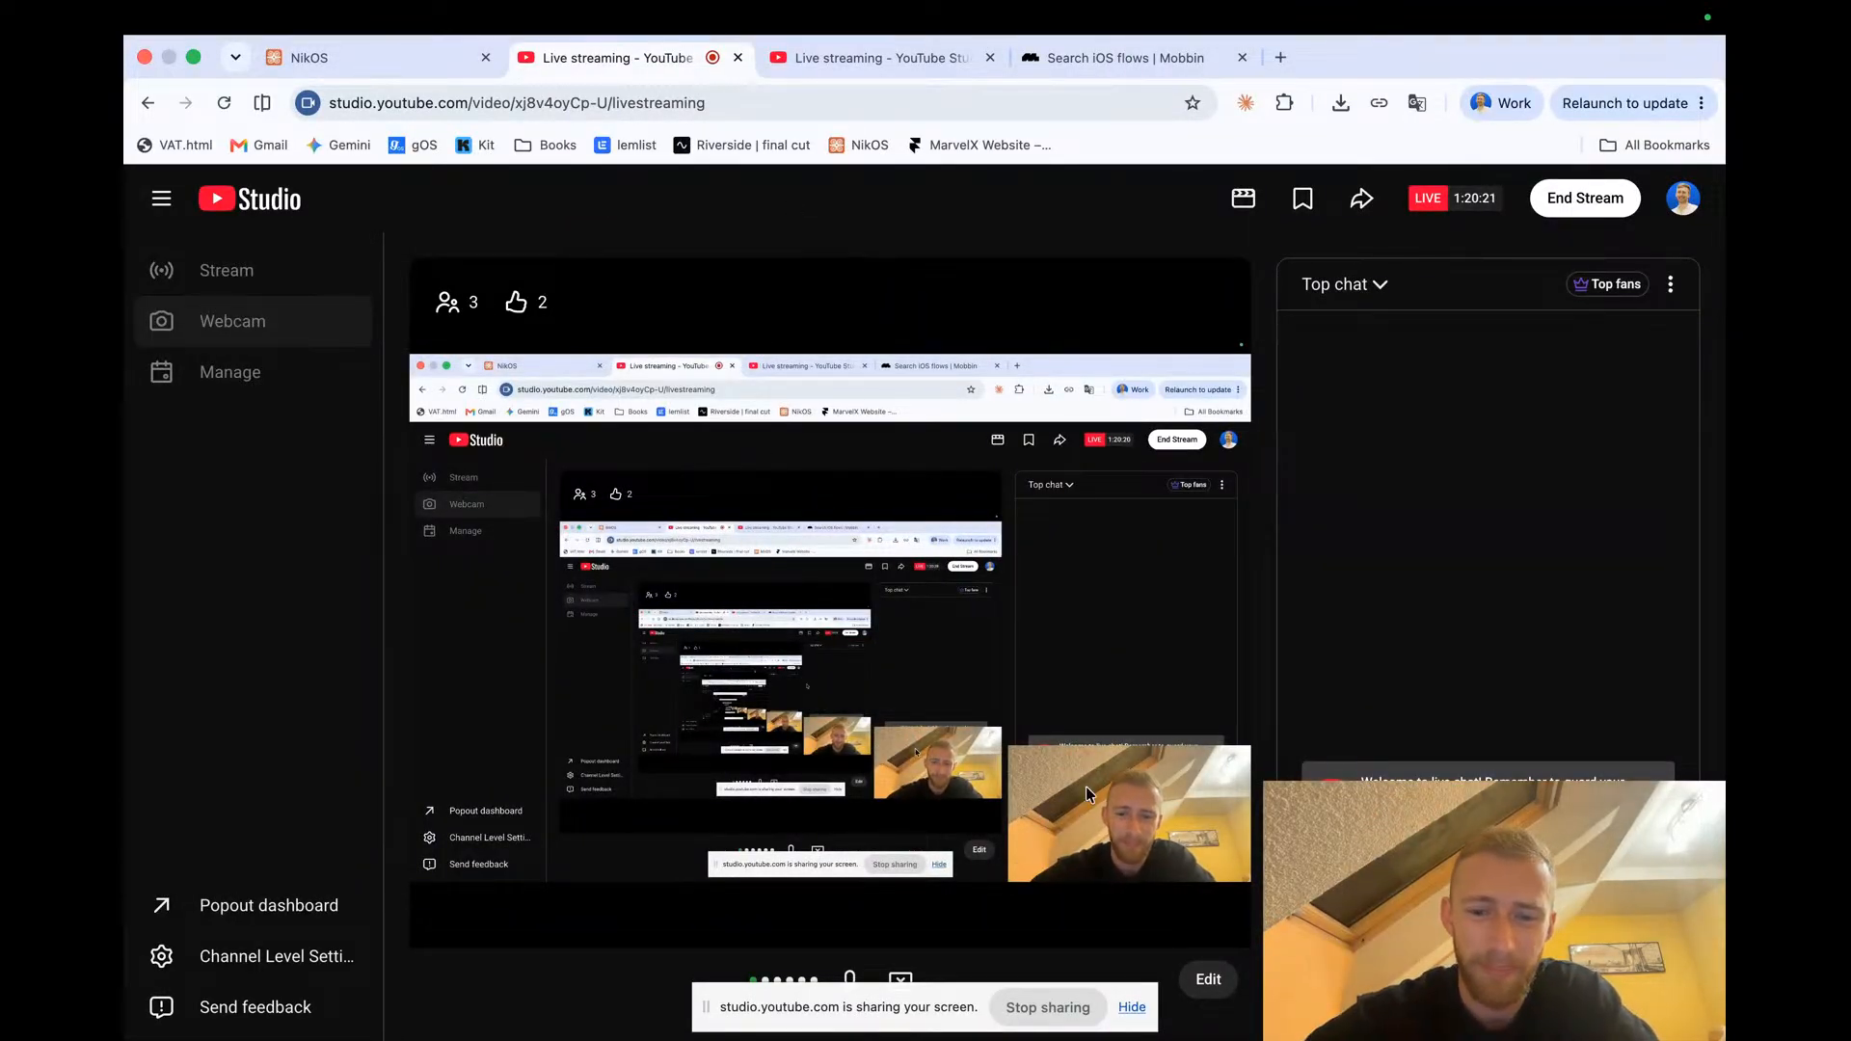
{"action": "left_click", "coordinate": [1050, 1006]}
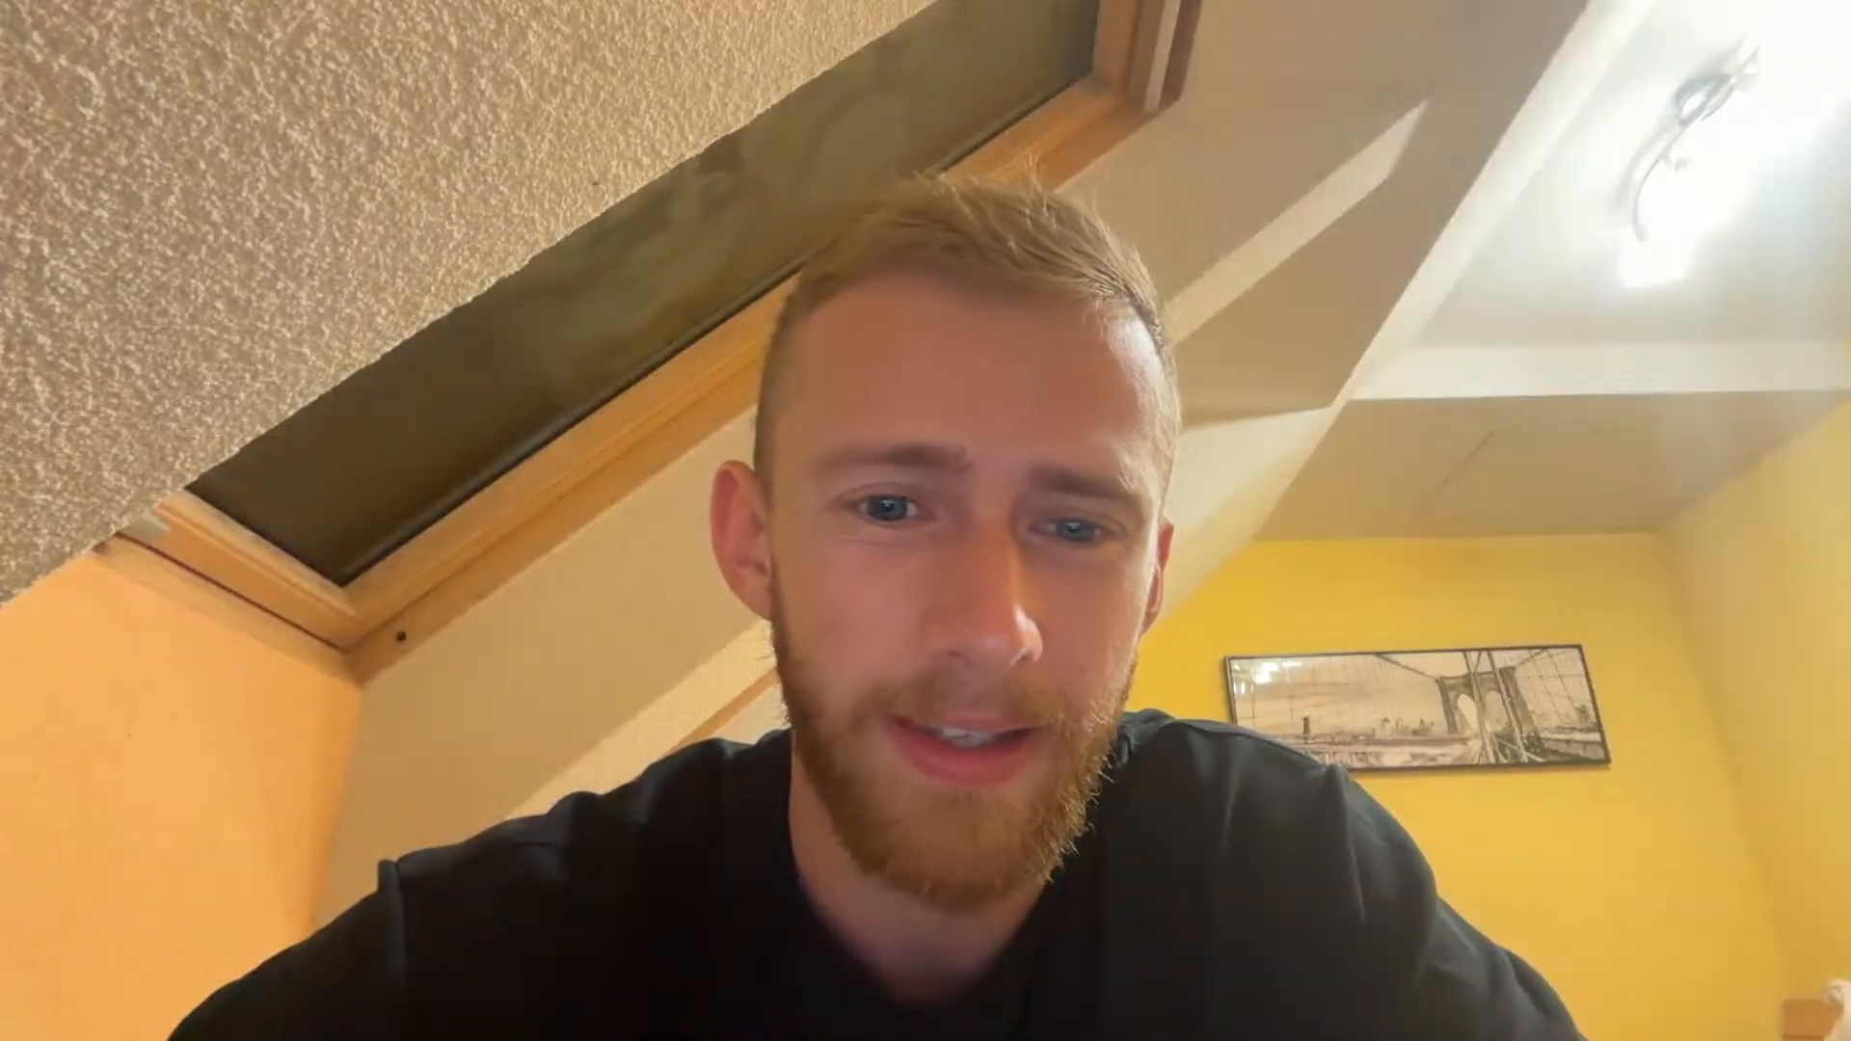